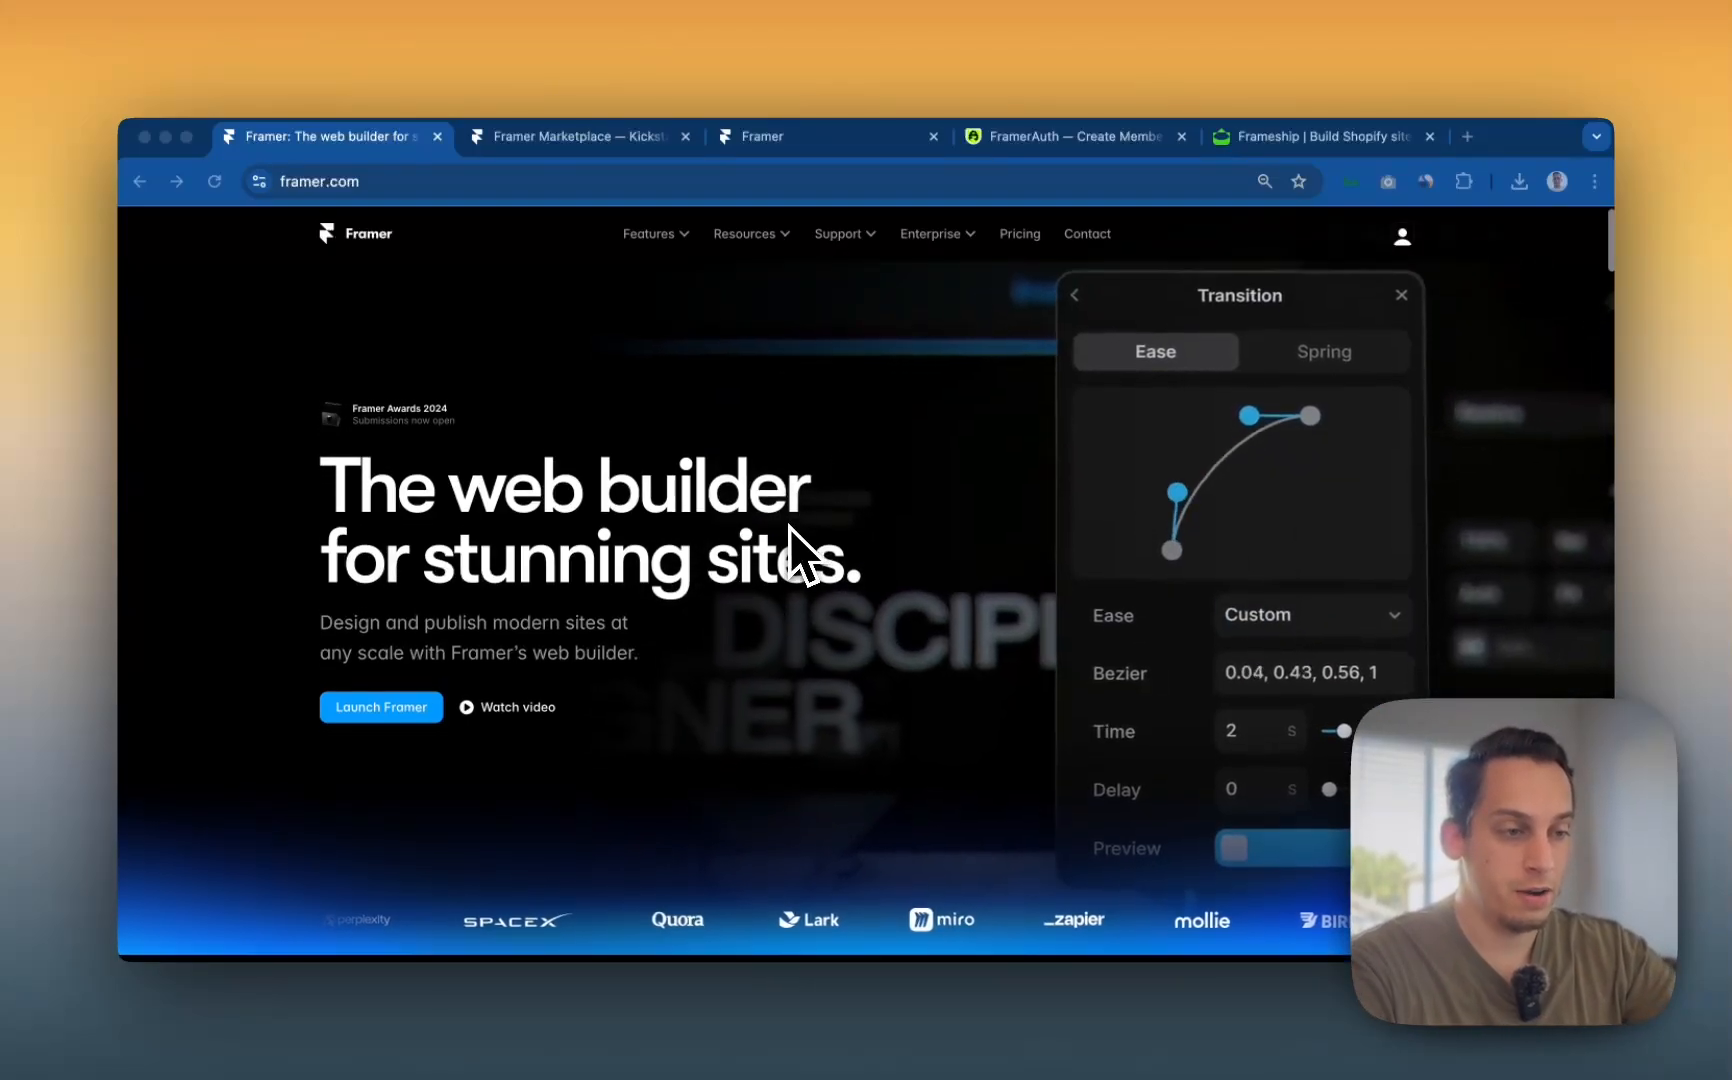
- Look through the Framer homepage from the hero down to the Marketplace section
{"action": "scroll", "coordinate": [789, 526], "scroll_direction": "down", "scroll_amount": 5}
{"action": "scroll", "coordinate": [789, 526], "scroll_direction": "down", "scroll_amount": 8}
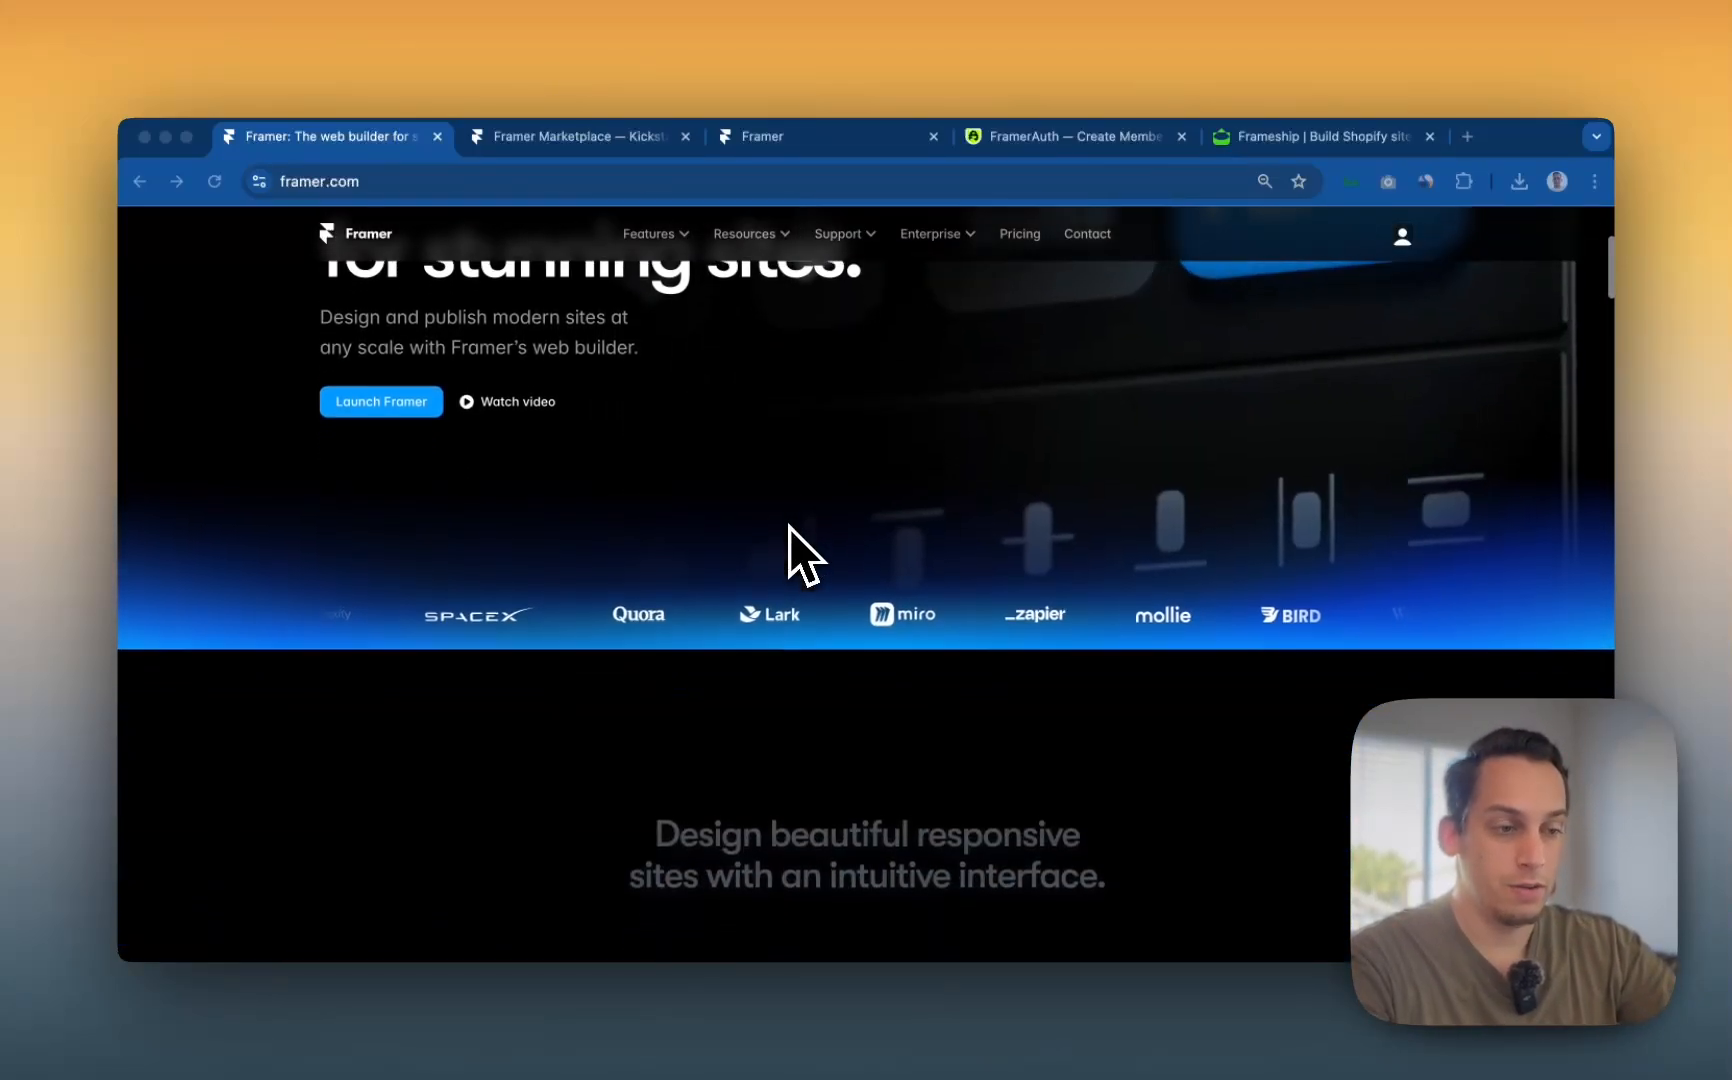
{"action": "scroll", "coordinate": [789, 526], "scroll_direction": "down", "scroll_amount": 4}
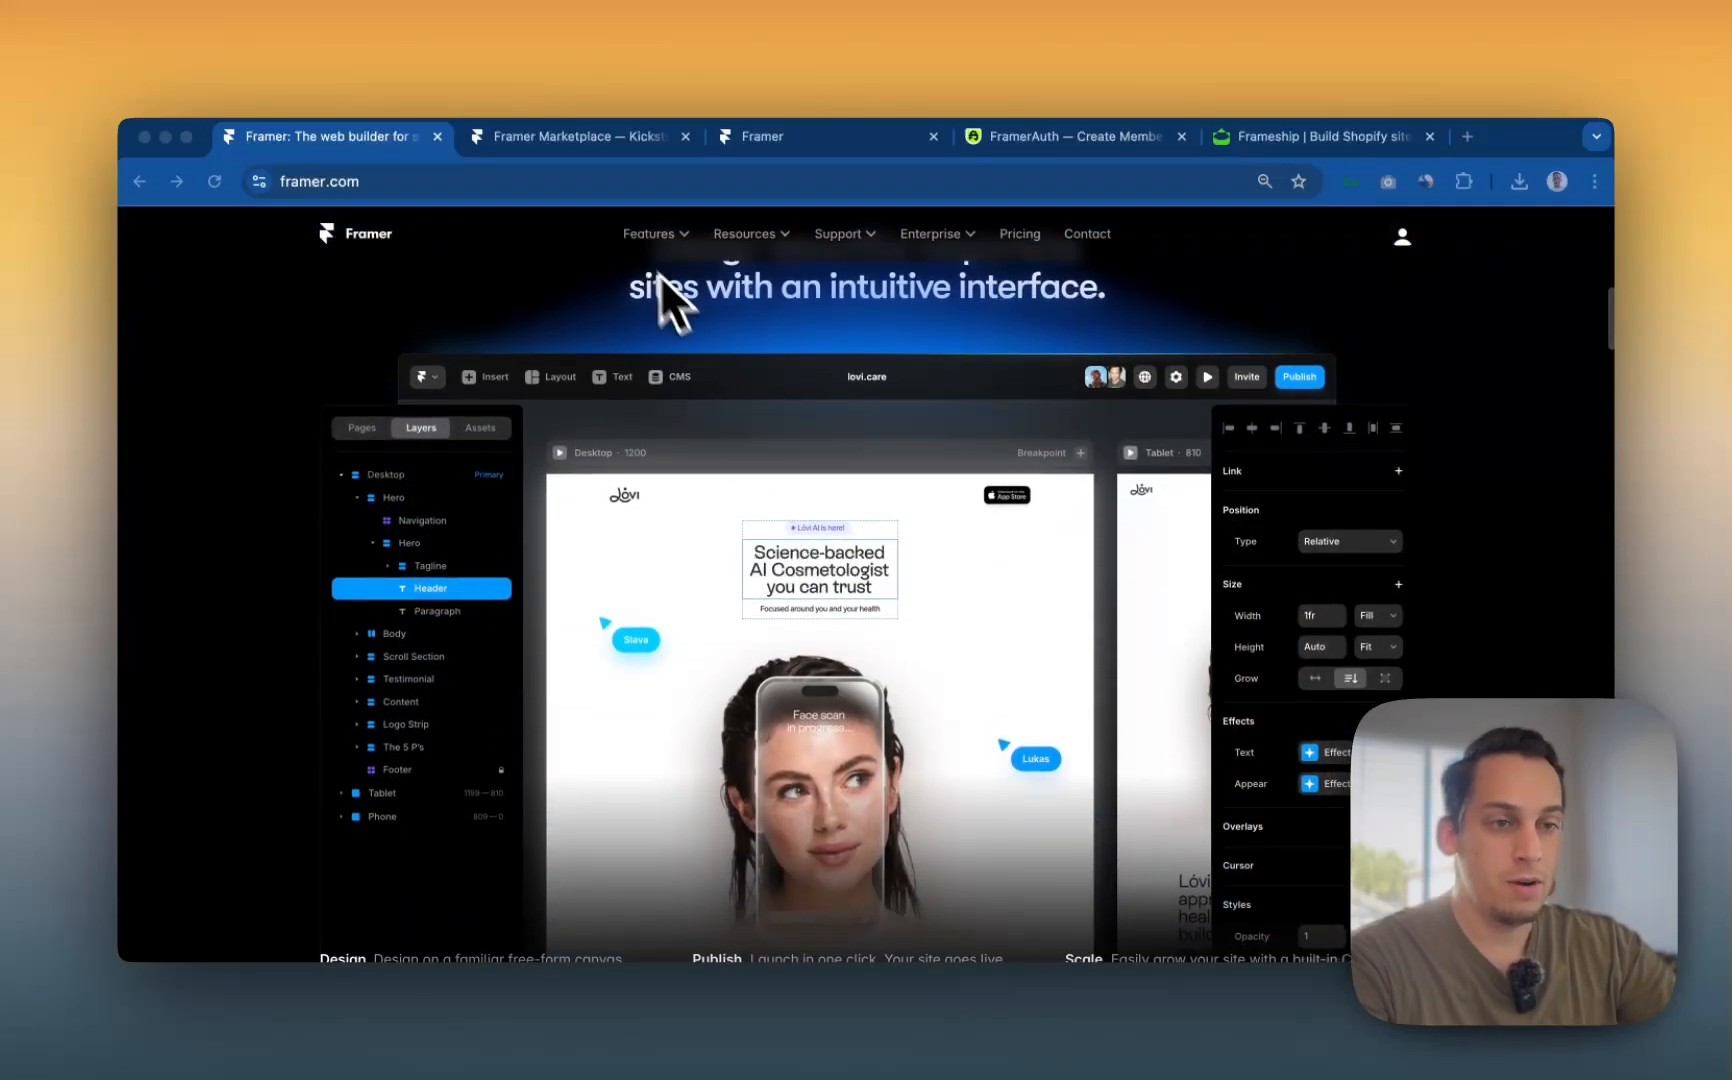
{"action": "left_click", "coordinate": [587, 150]}
{"action": "left_click", "coordinate": [455, 145]}
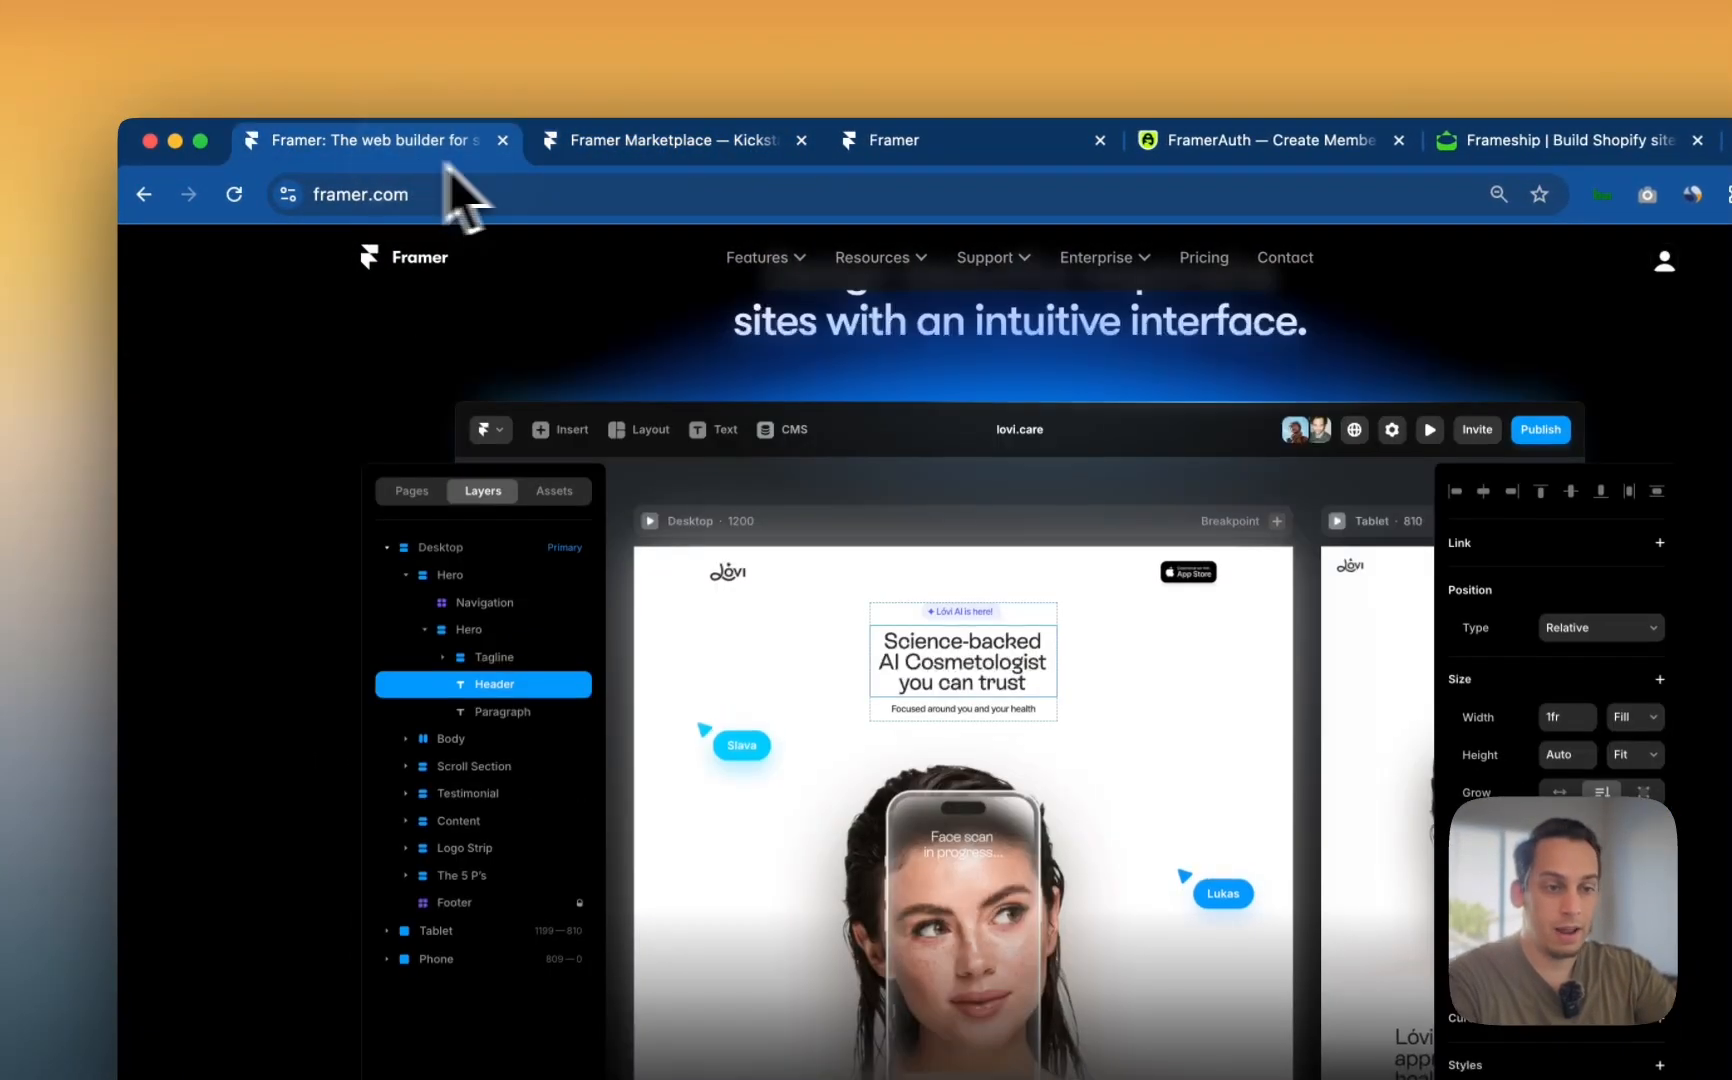
{"action": "scroll", "coordinate": [640, 350], "scroll_direction": "down", "scroll_amount": 5}
{"action": "scroll", "coordinate": [660, 450], "scroll_direction": "down", "scroll_amount": 6}
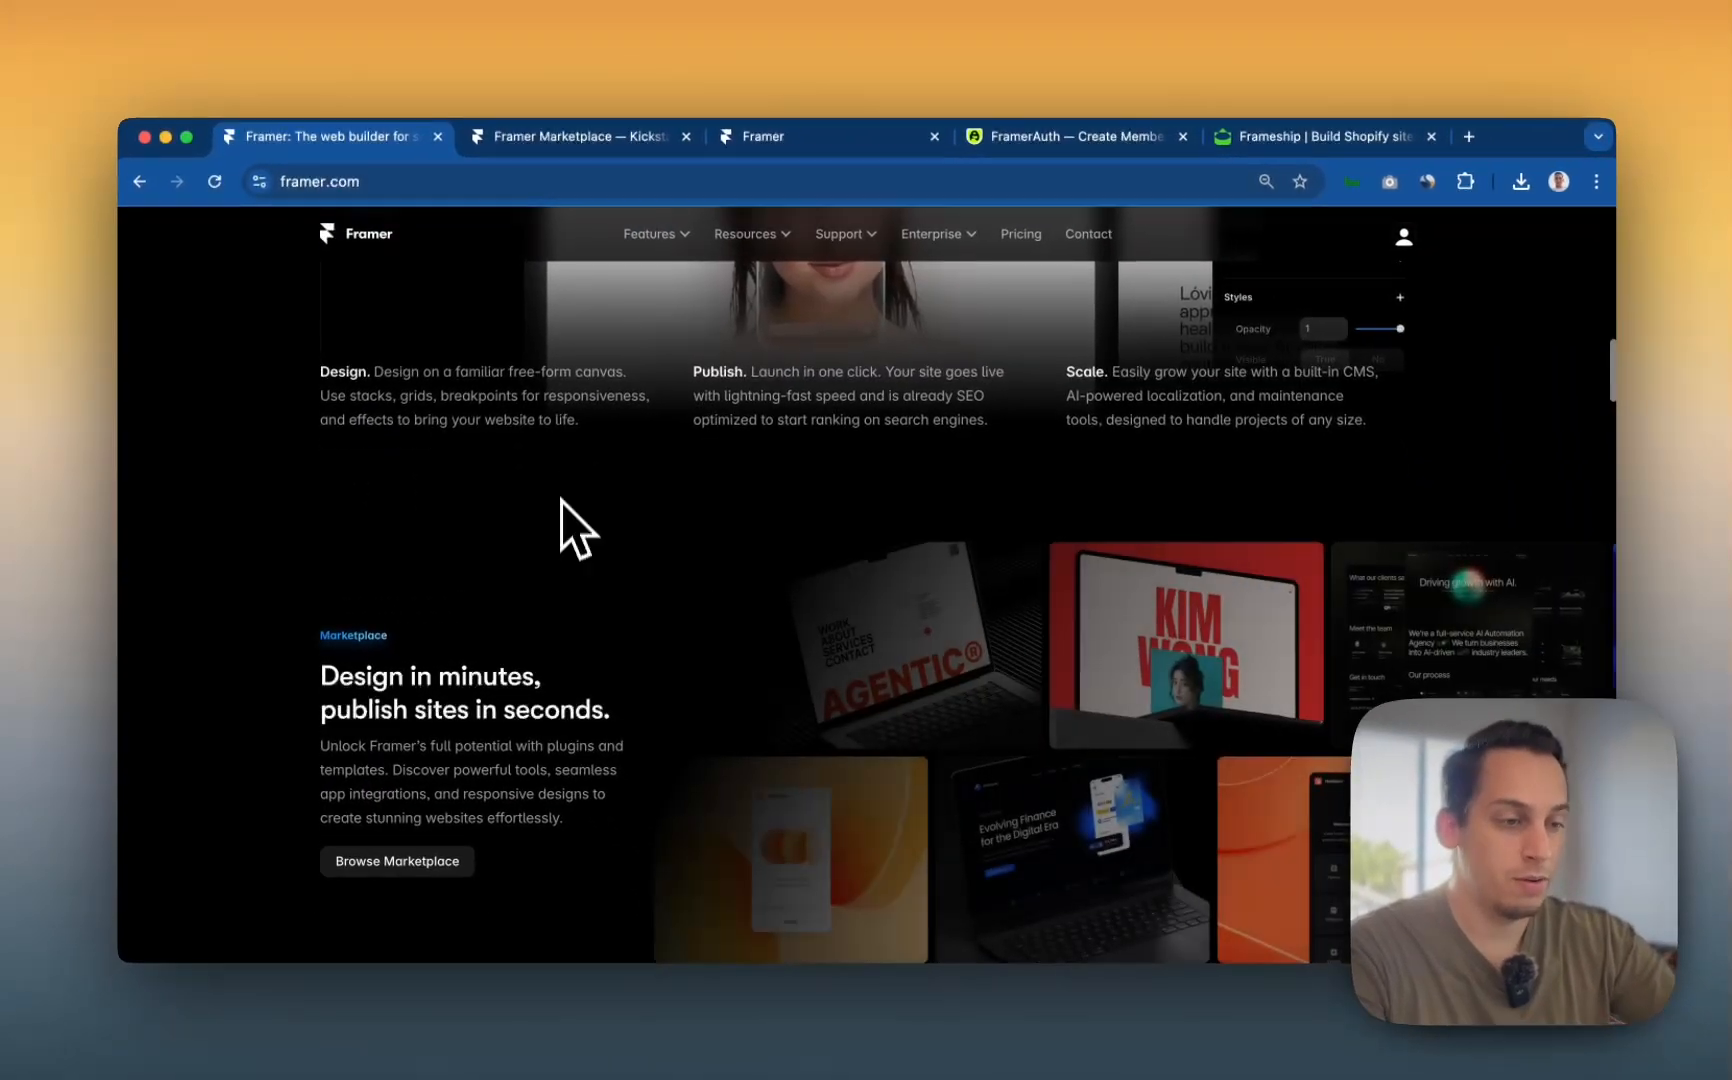
{"action": "scroll", "coordinate": [560, 514], "scroll_direction": "down", "scroll_amount": 3}
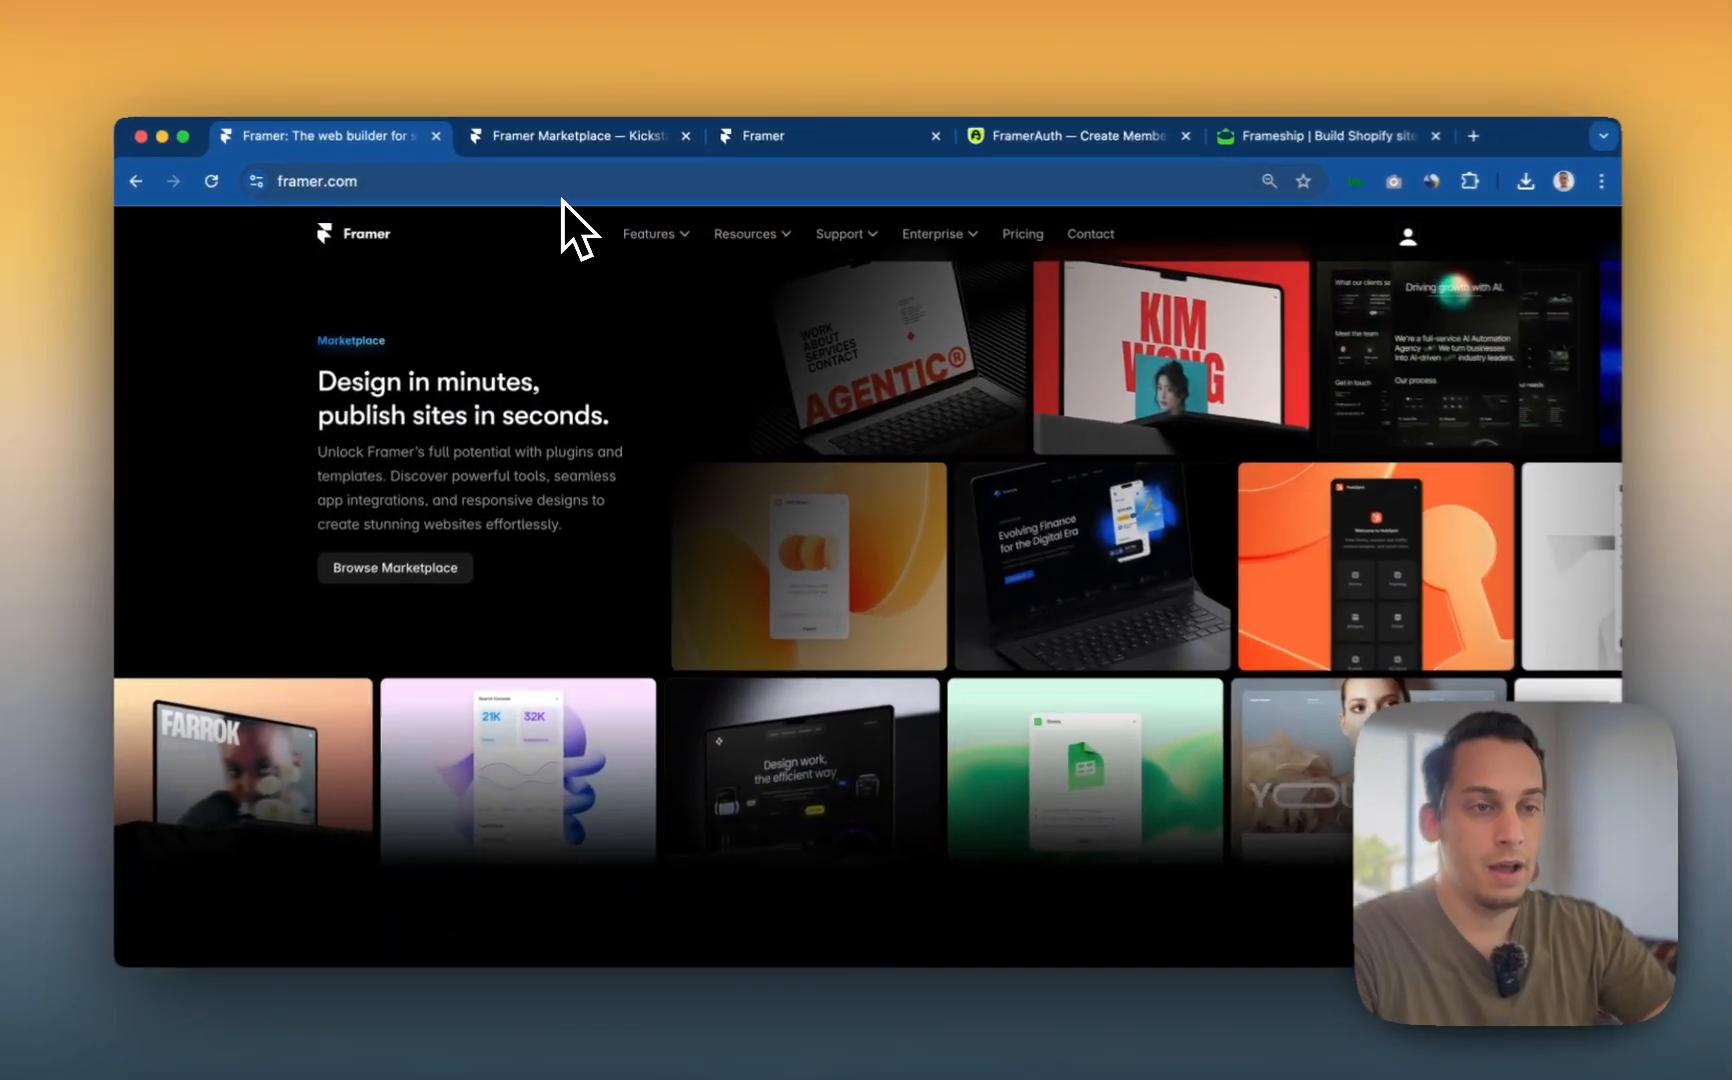
- Switch to the Framer Marketplace page and browse its trending templates
{"action": "left_click", "coordinate": [570, 140]}
{"action": "scroll", "coordinate": [688, 670], "scroll_direction": "down", "scroll_amount": 2}
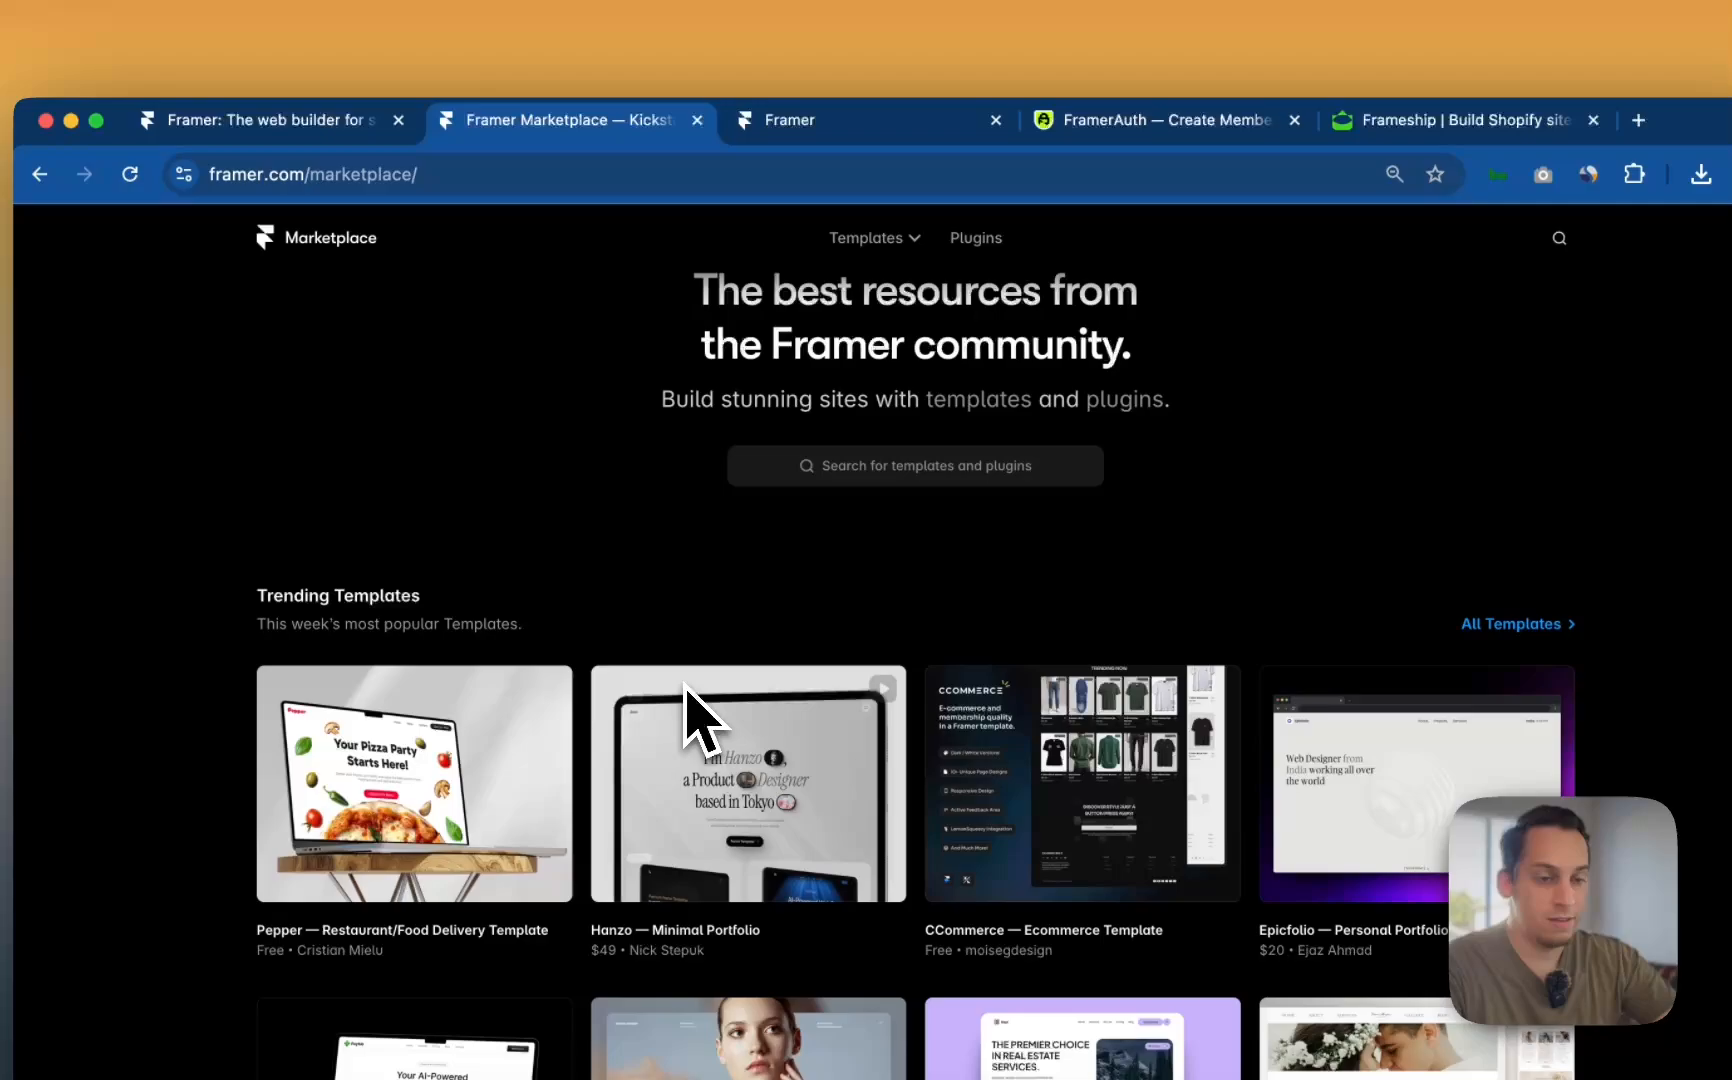
{"action": "scroll", "coordinate": [696, 715], "scroll_direction": "down", "scroll_amount": 3}
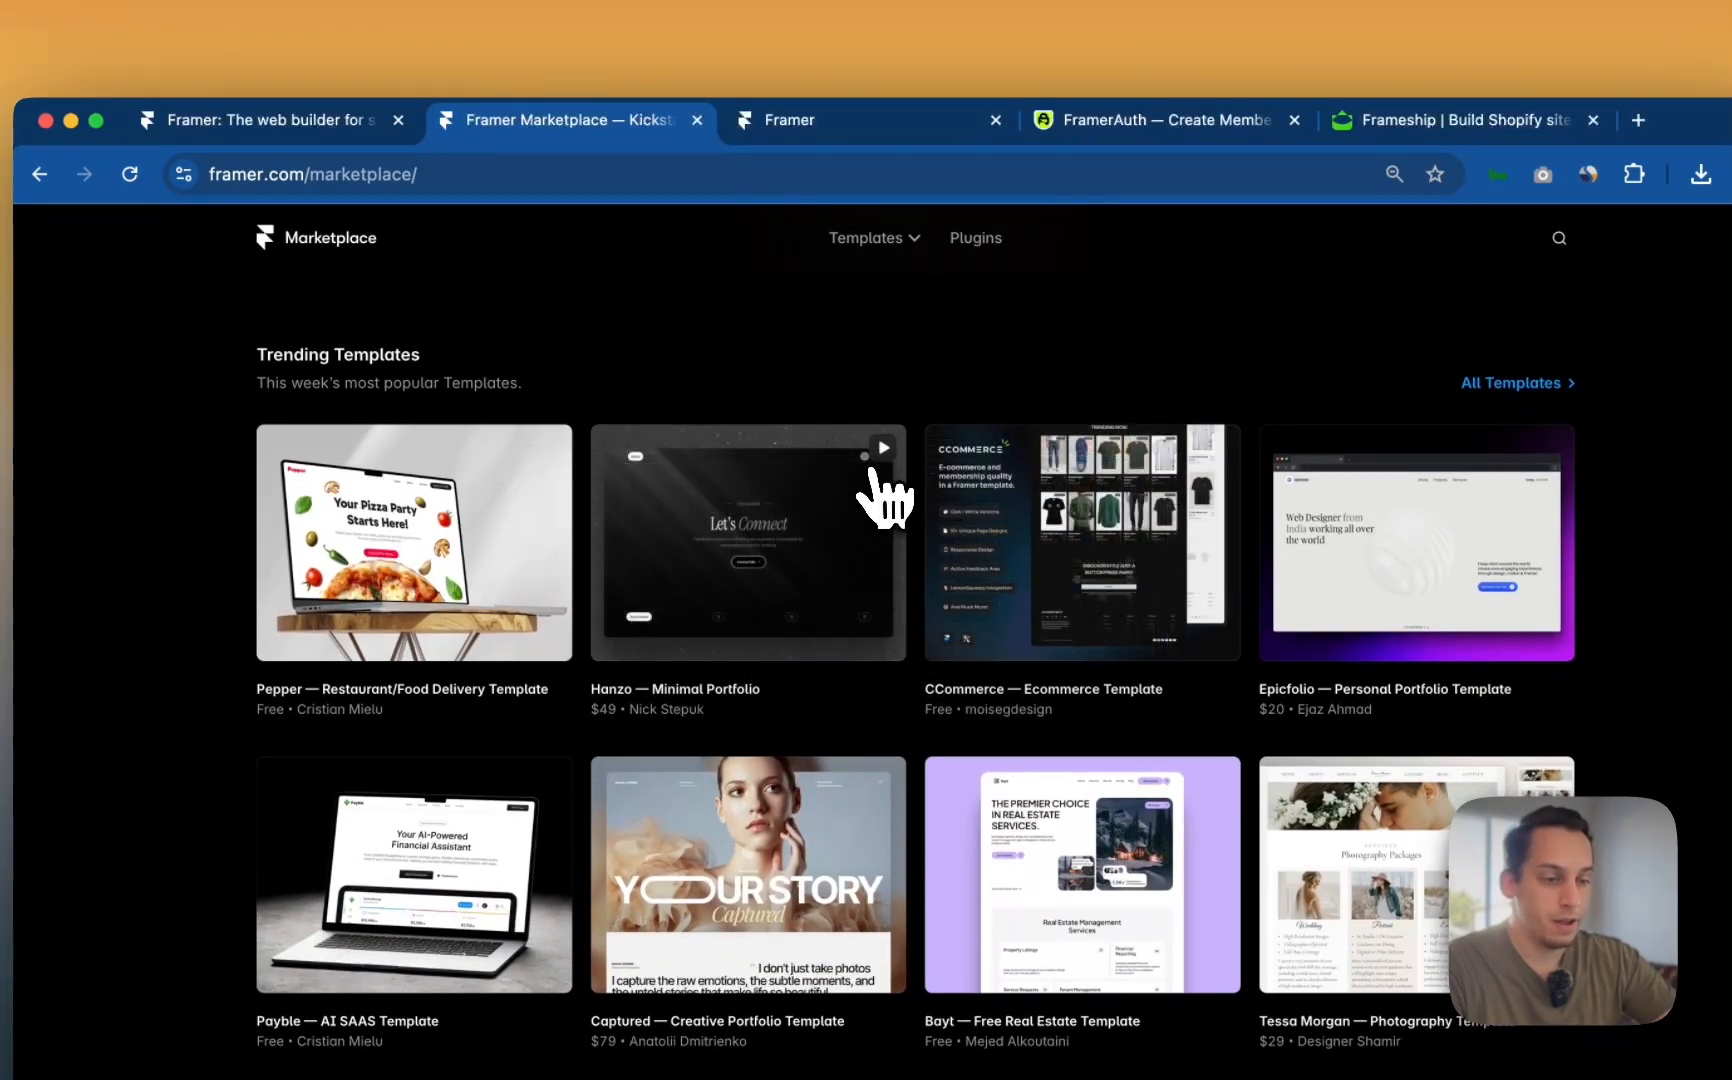
- Preview the Hanzo minimal portfolio template, look through its home page and close the preview
{"action": "left_click", "coordinate": [884, 449]}
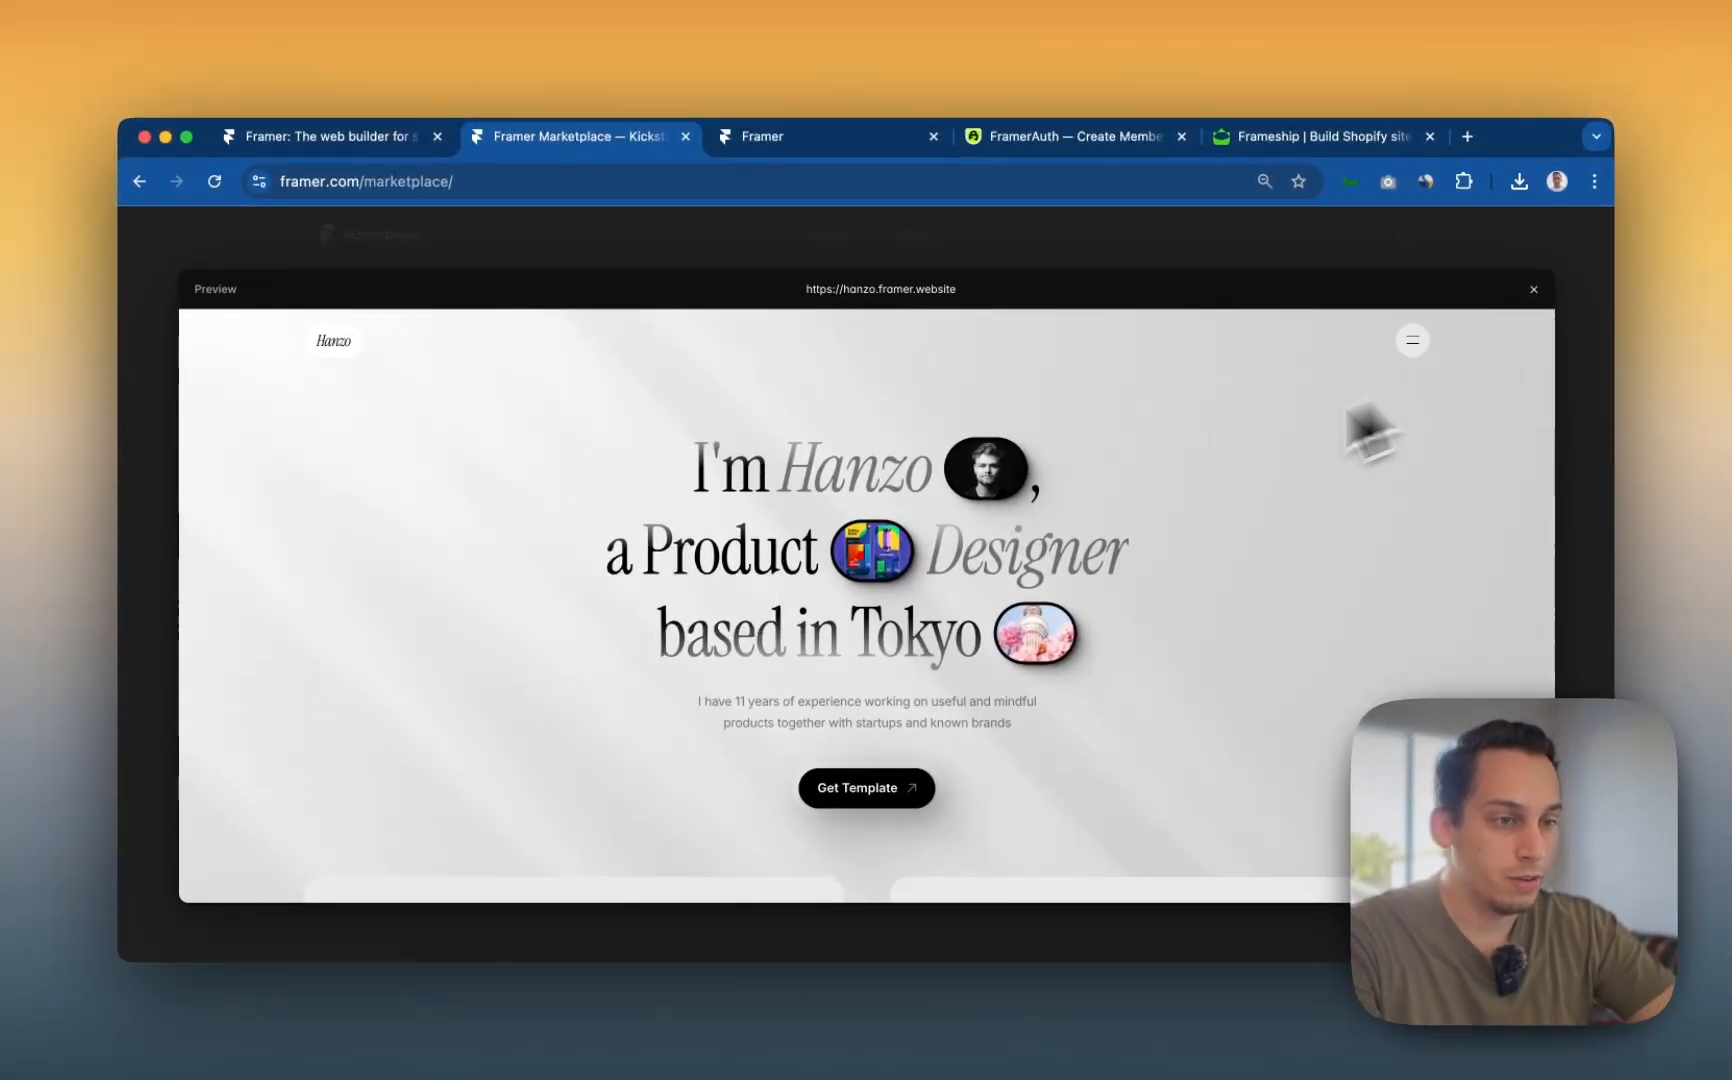
{"action": "scroll", "coordinate": [1000, 520], "scroll_direction": "down", "scroll_amount": 2}
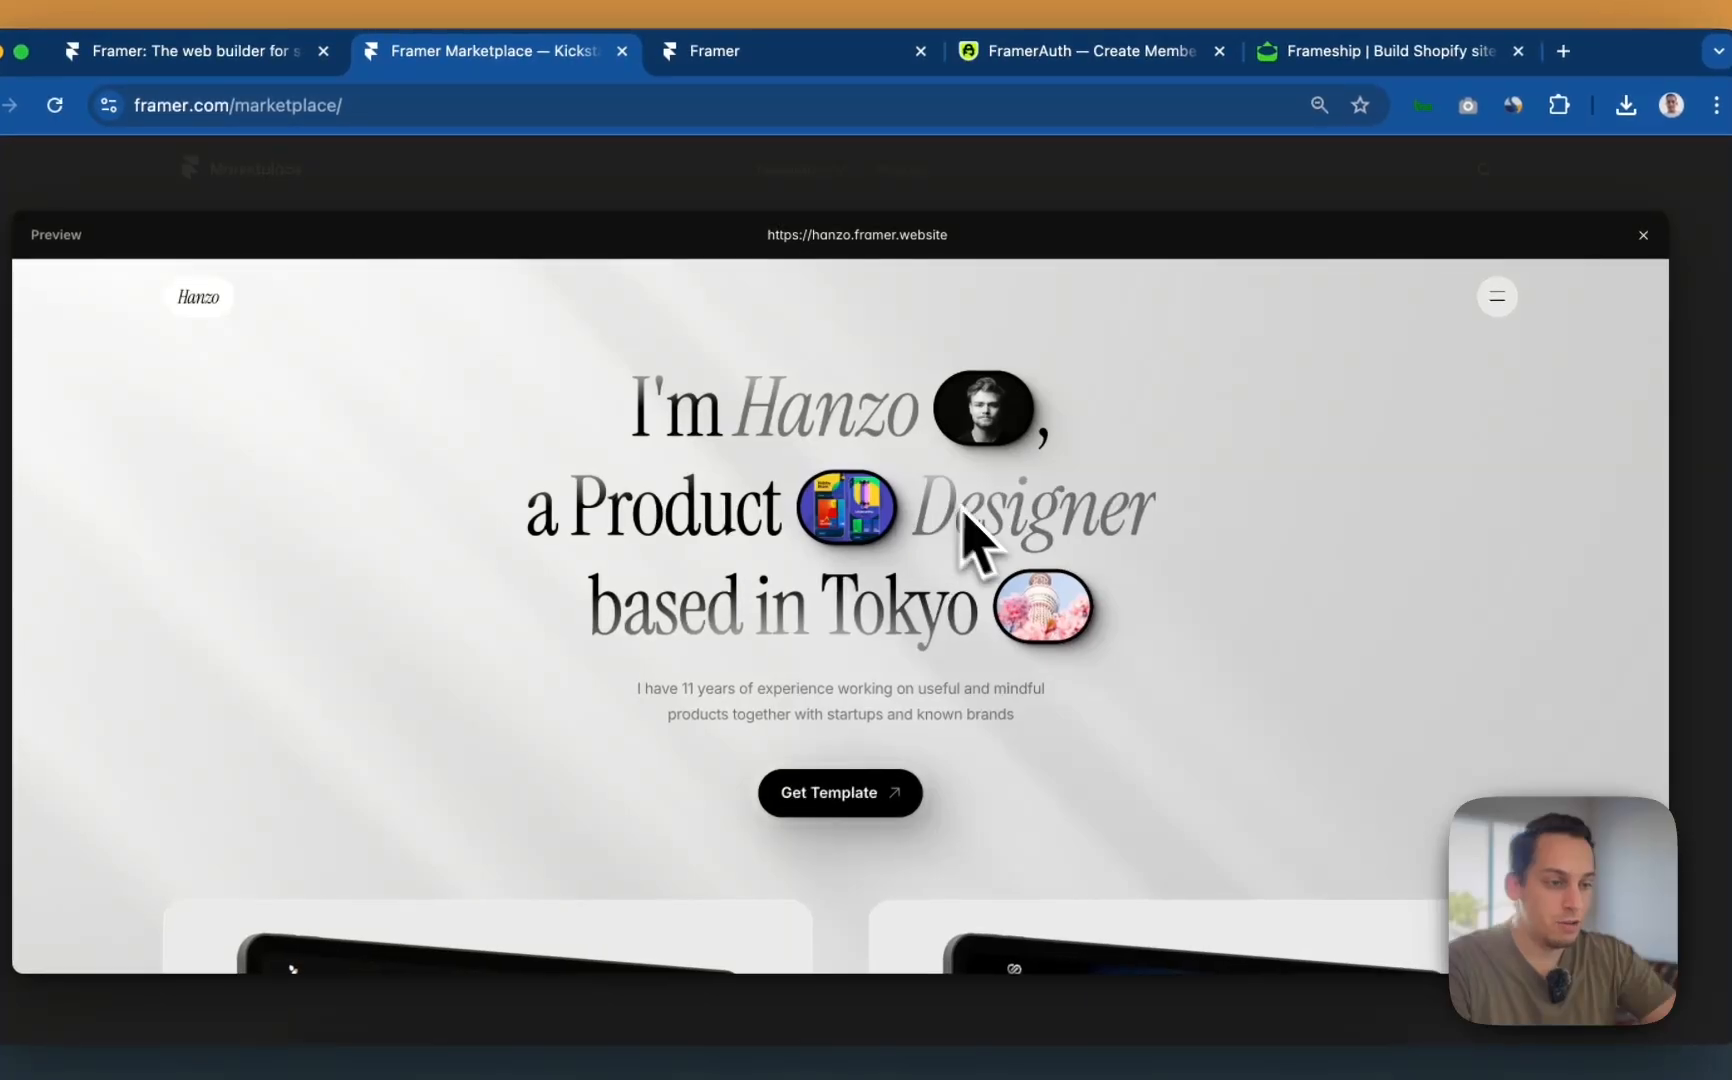
{"action": "scroll", "coordinate": [1000, 590], "scroll_direction": "down", "scroll_amount": 2}
{"action": "scroll", "coordinate": [1008, 615], "scroll_direction": "down", "scroll_amount": 5}
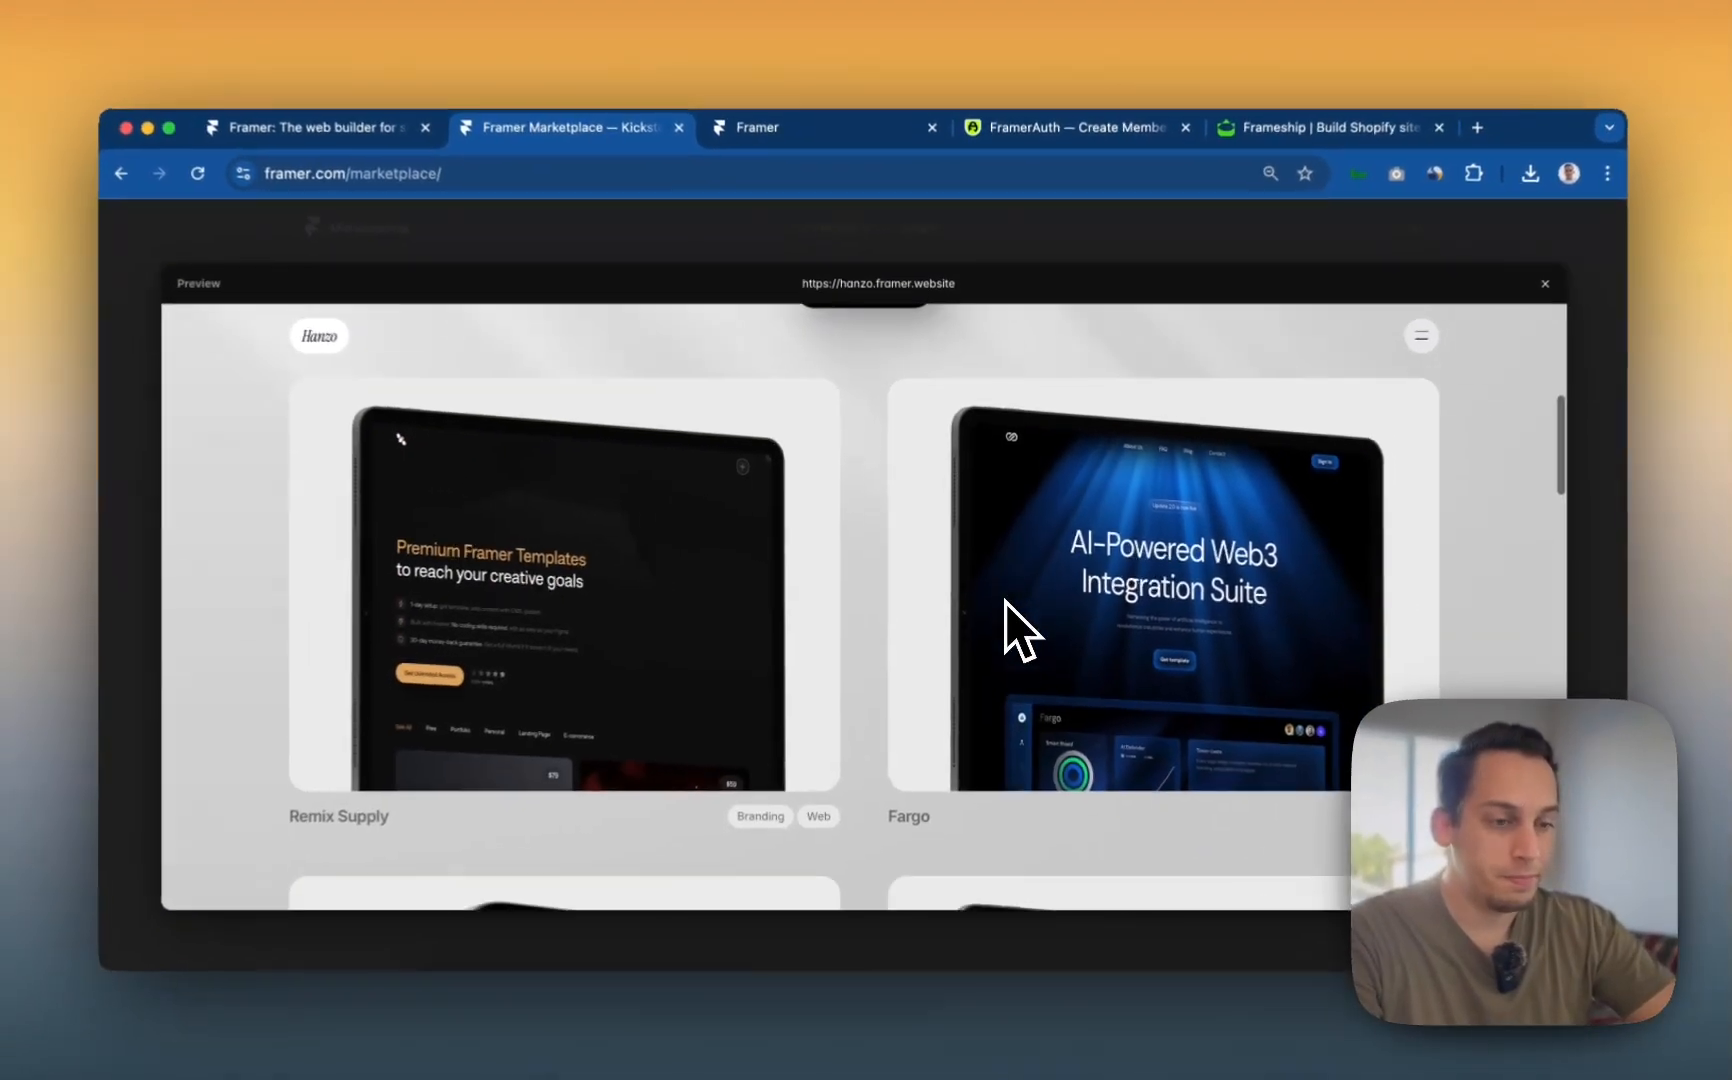
{"action": "scroll", "coordinate": [1005, 601], "scroll_direction": "down", "scroll_amount": 2}
{"action": "scroll", "coordinate": [1009, 599], "scroll_direction": "up", "scroll_amount": 10}
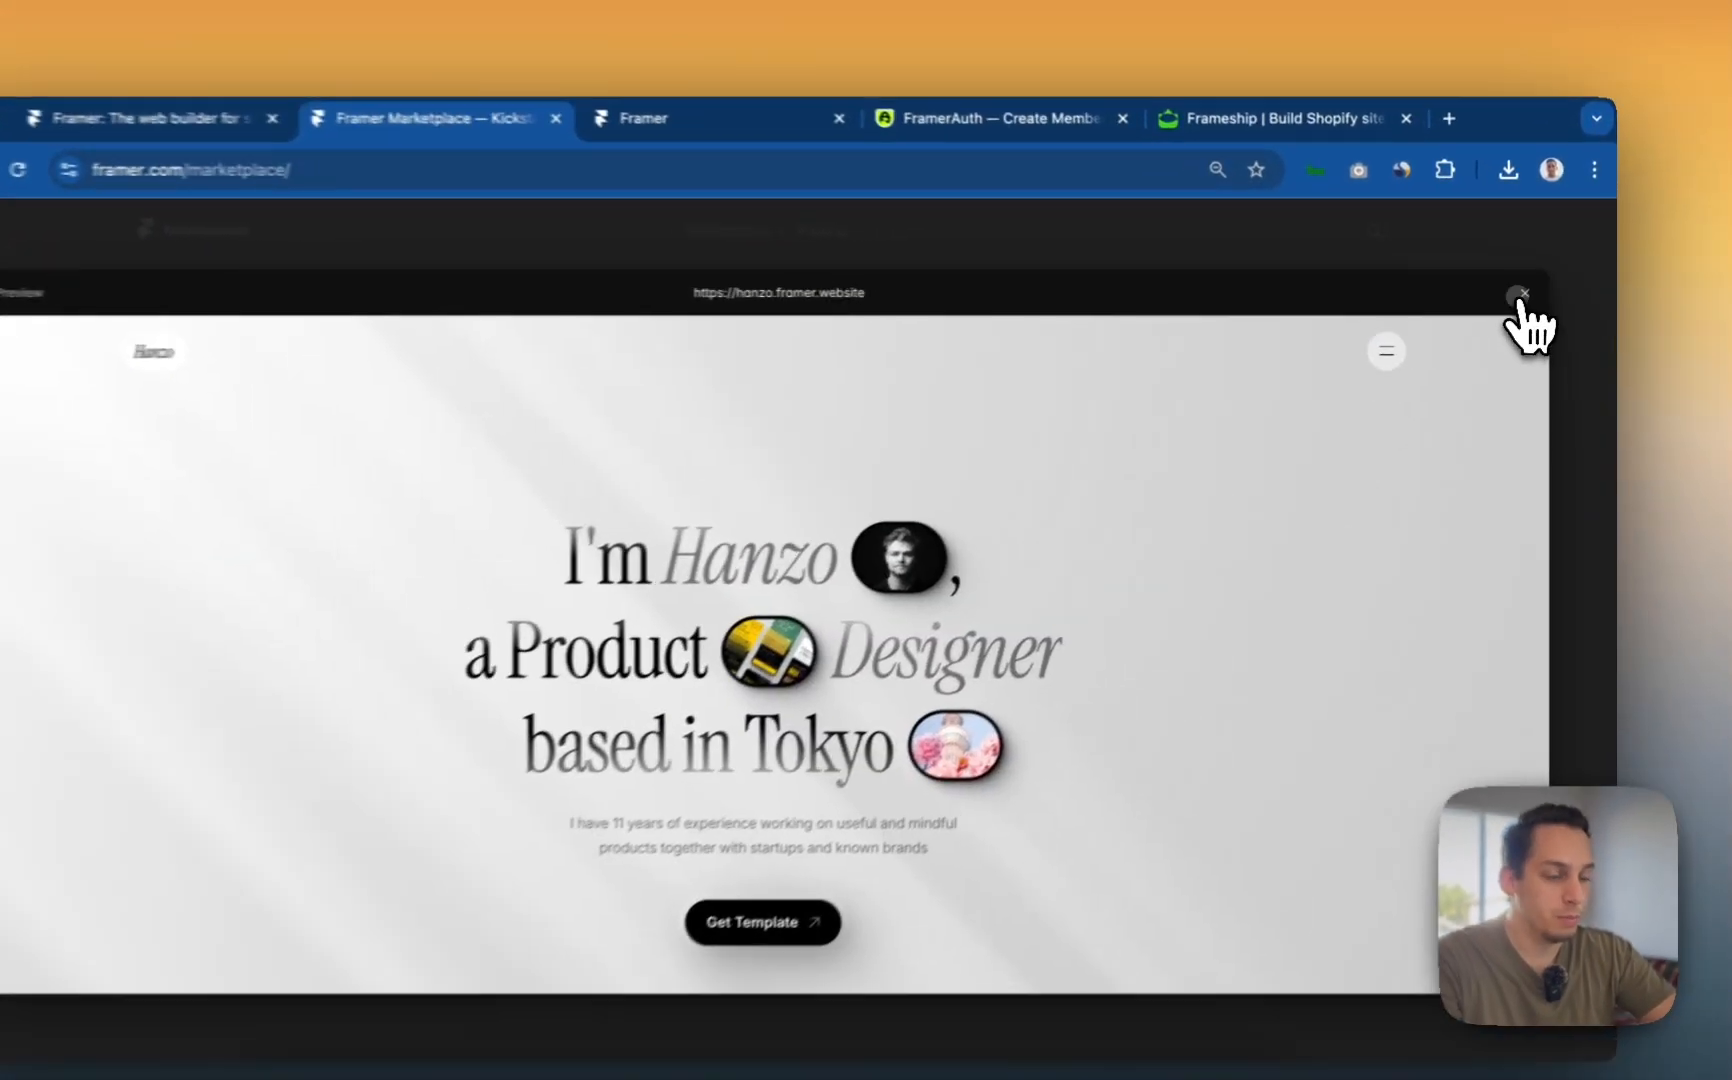
{"action": "left_click", "coordinate": [1533, 289]}
- Open the Ecommerce category of the marketplace templates and view its template list
{"action": "scroll", "coordinate": [1158, 534], "scroll_direction": "down", "scroll_amount": 3}
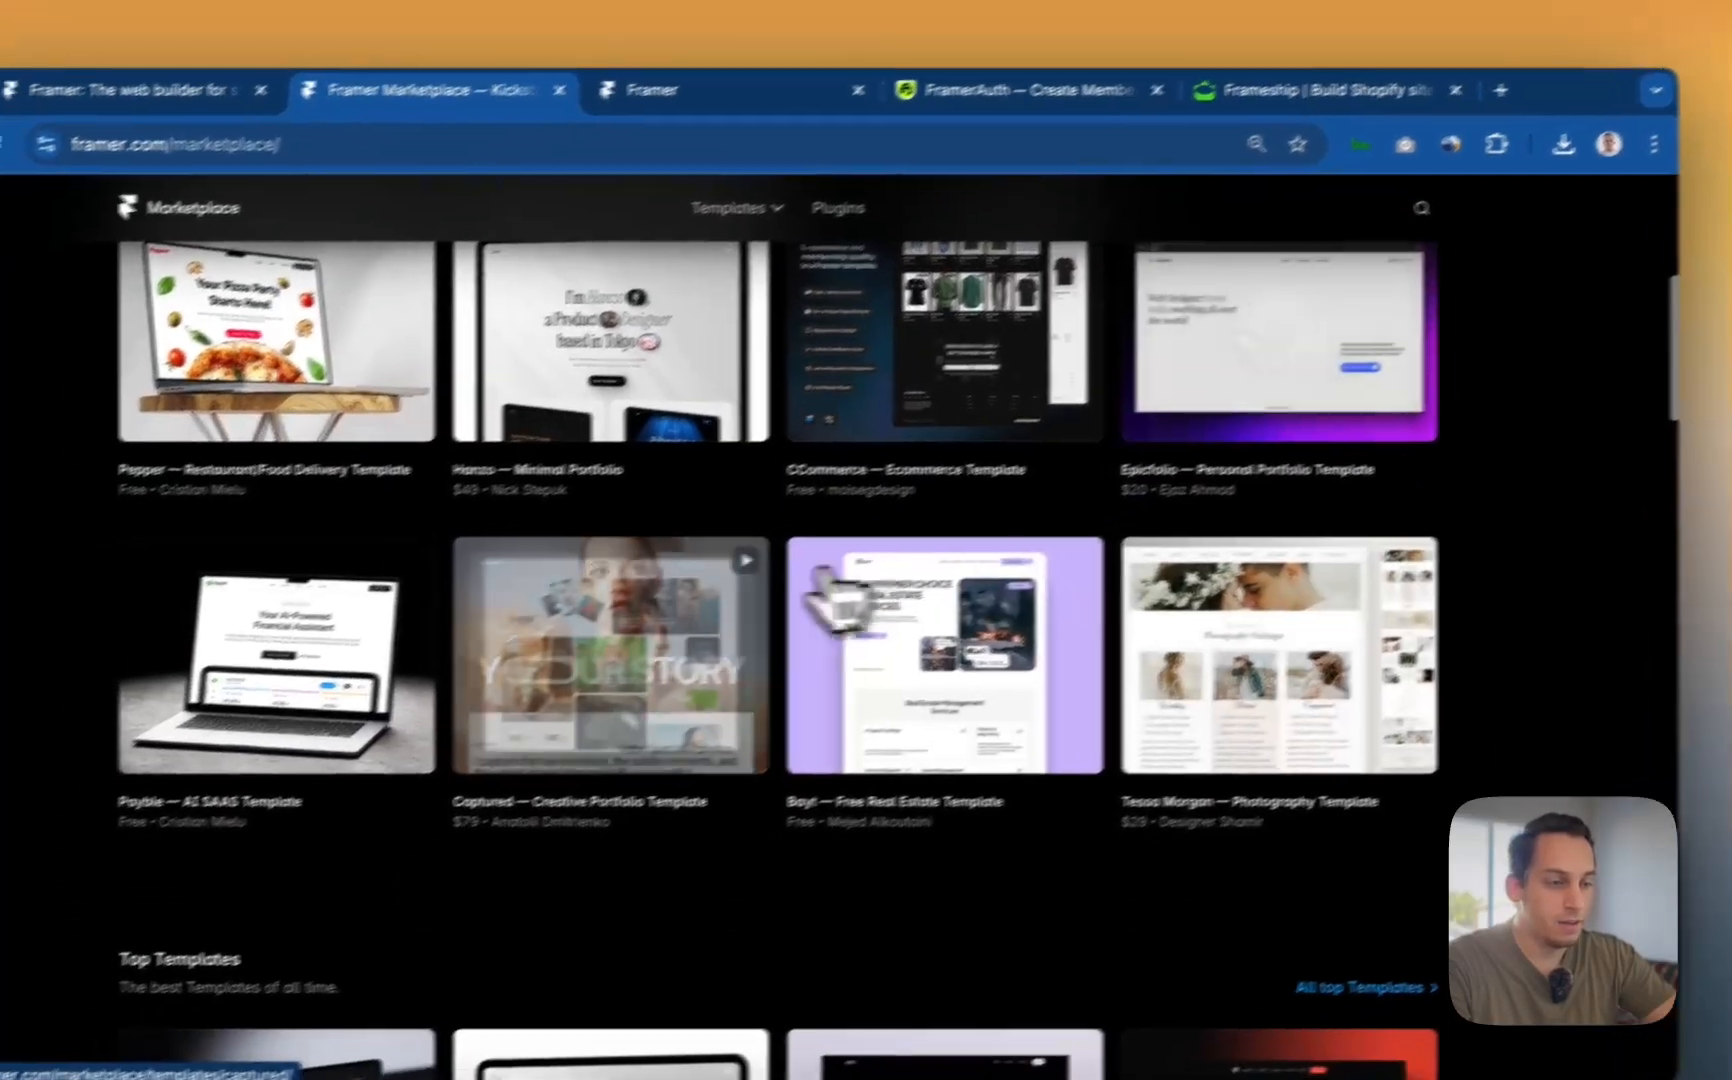
{"action": "scroll", "coordinate": [765, 612], "scroll_direction": "up", "scroll_amount": 6}
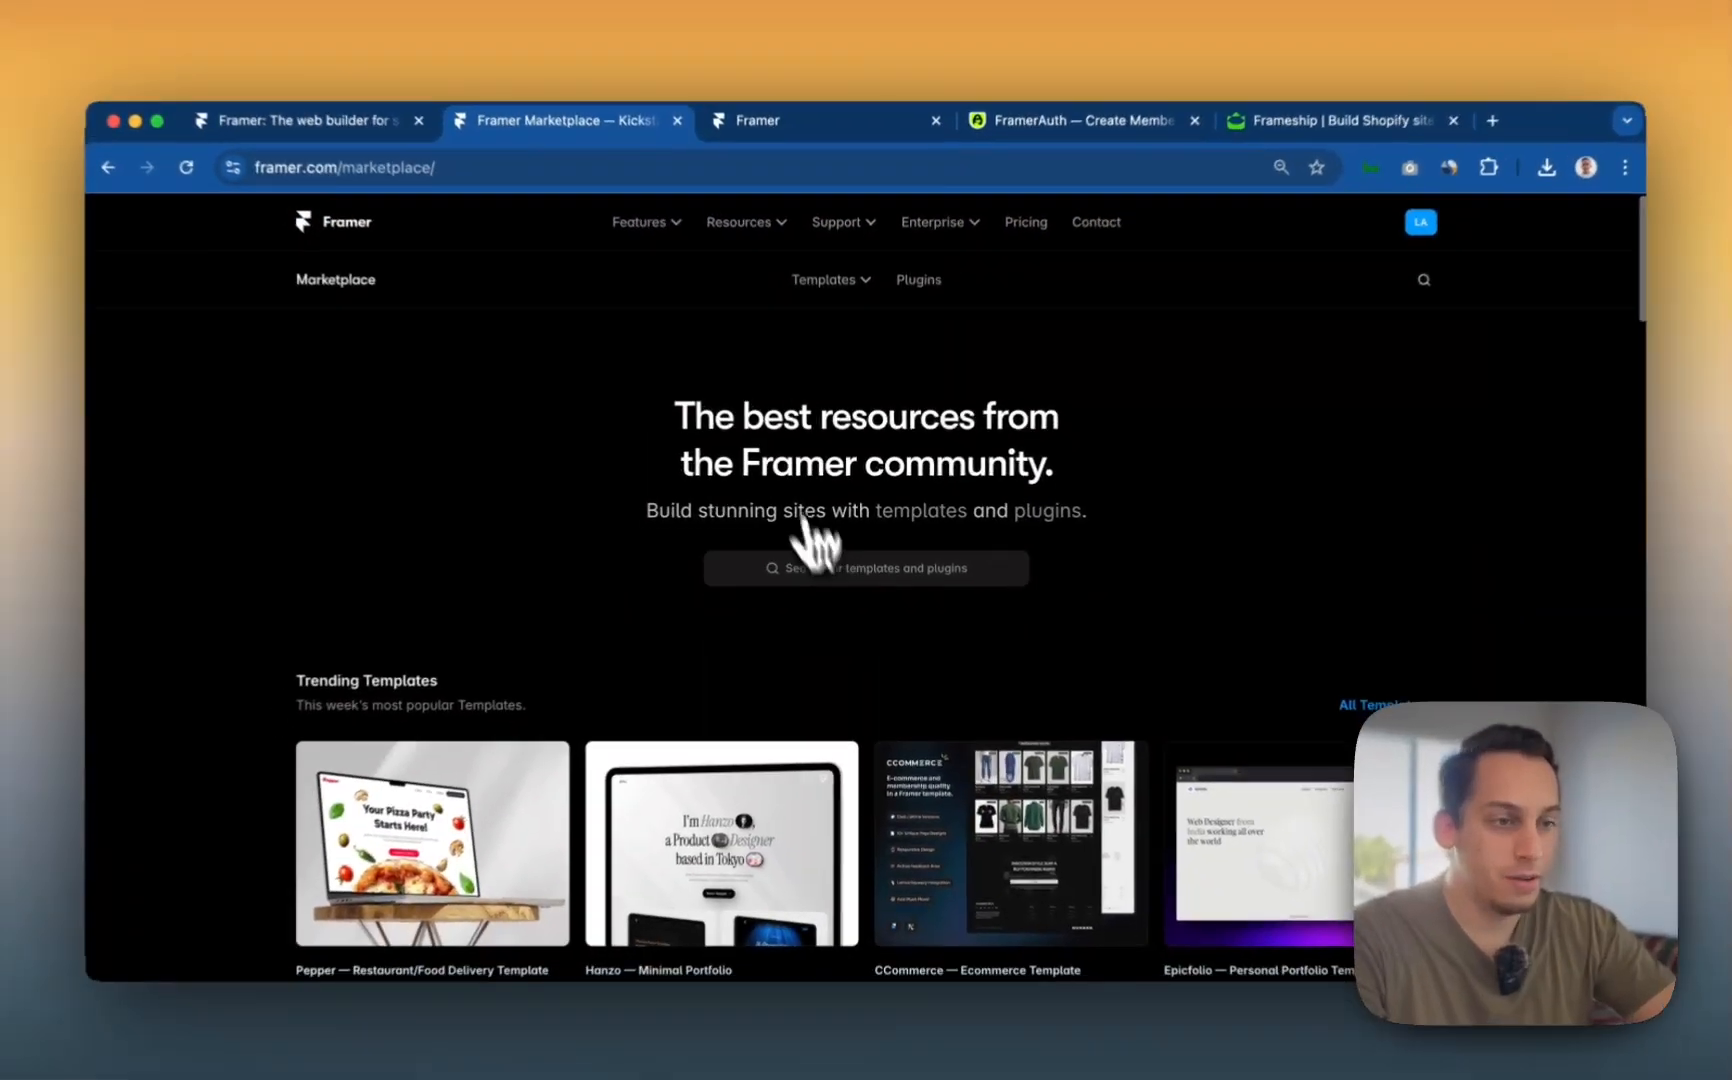
{"action": "mouse_move", "coordinate": [712, 298]}
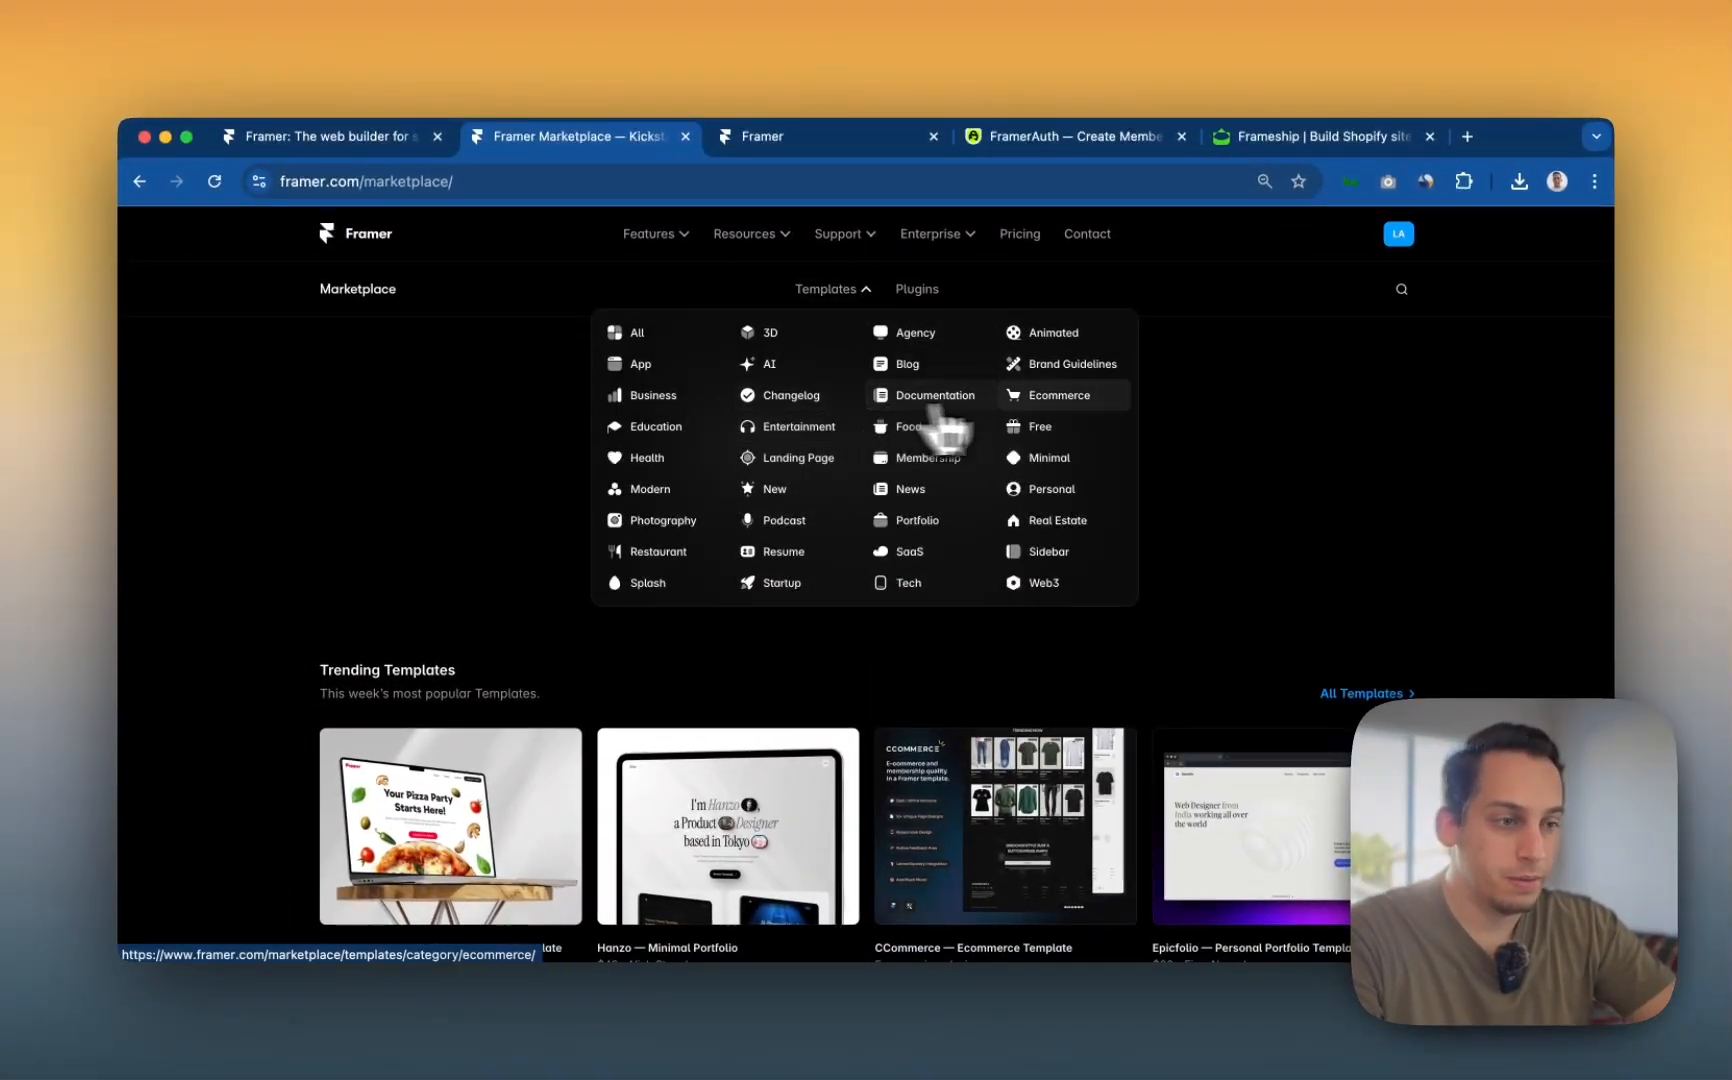
{"action": "left_click", "coordinate": [1050, 397]}
{"action": "scroll", "coordinate": [885, 595], "scroll_direction": "down", "scroll_amount": 2}
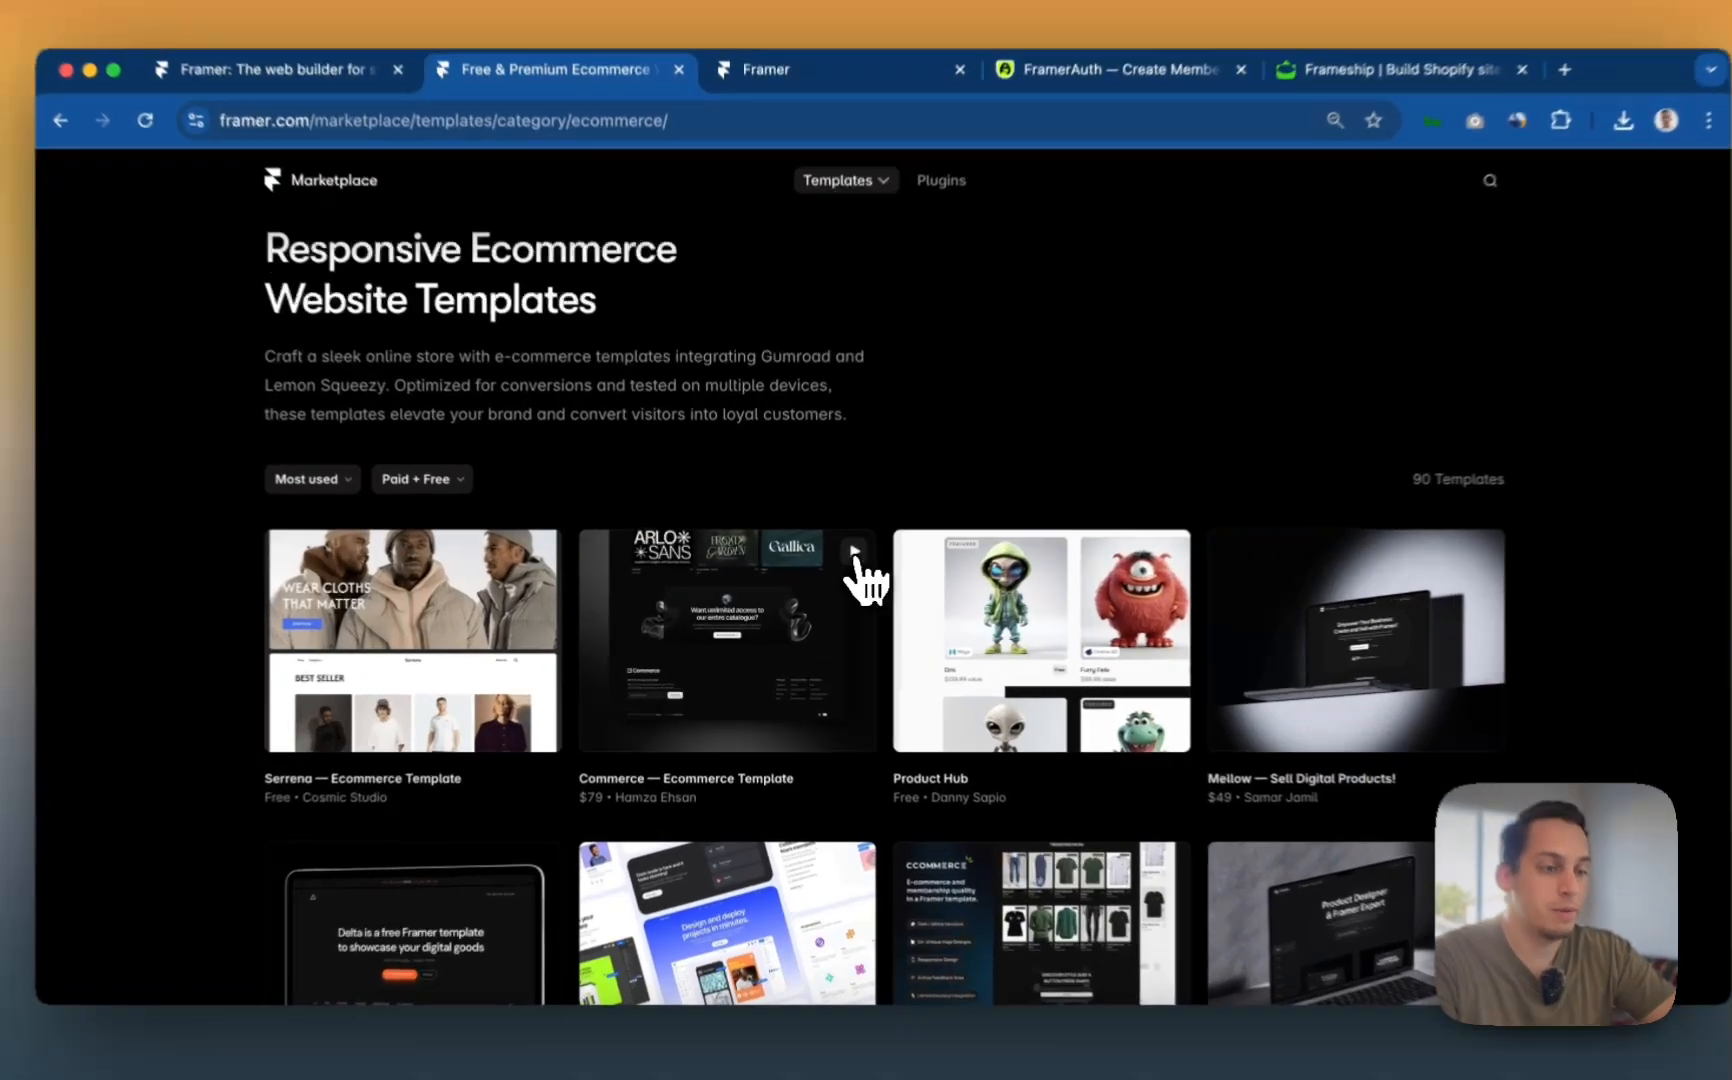
- Preview the Commerce ecommerce template and examine its templates, backgrounds, mockups and fonts sections
{"action": "left_click", "coordinate": [842, 564]}
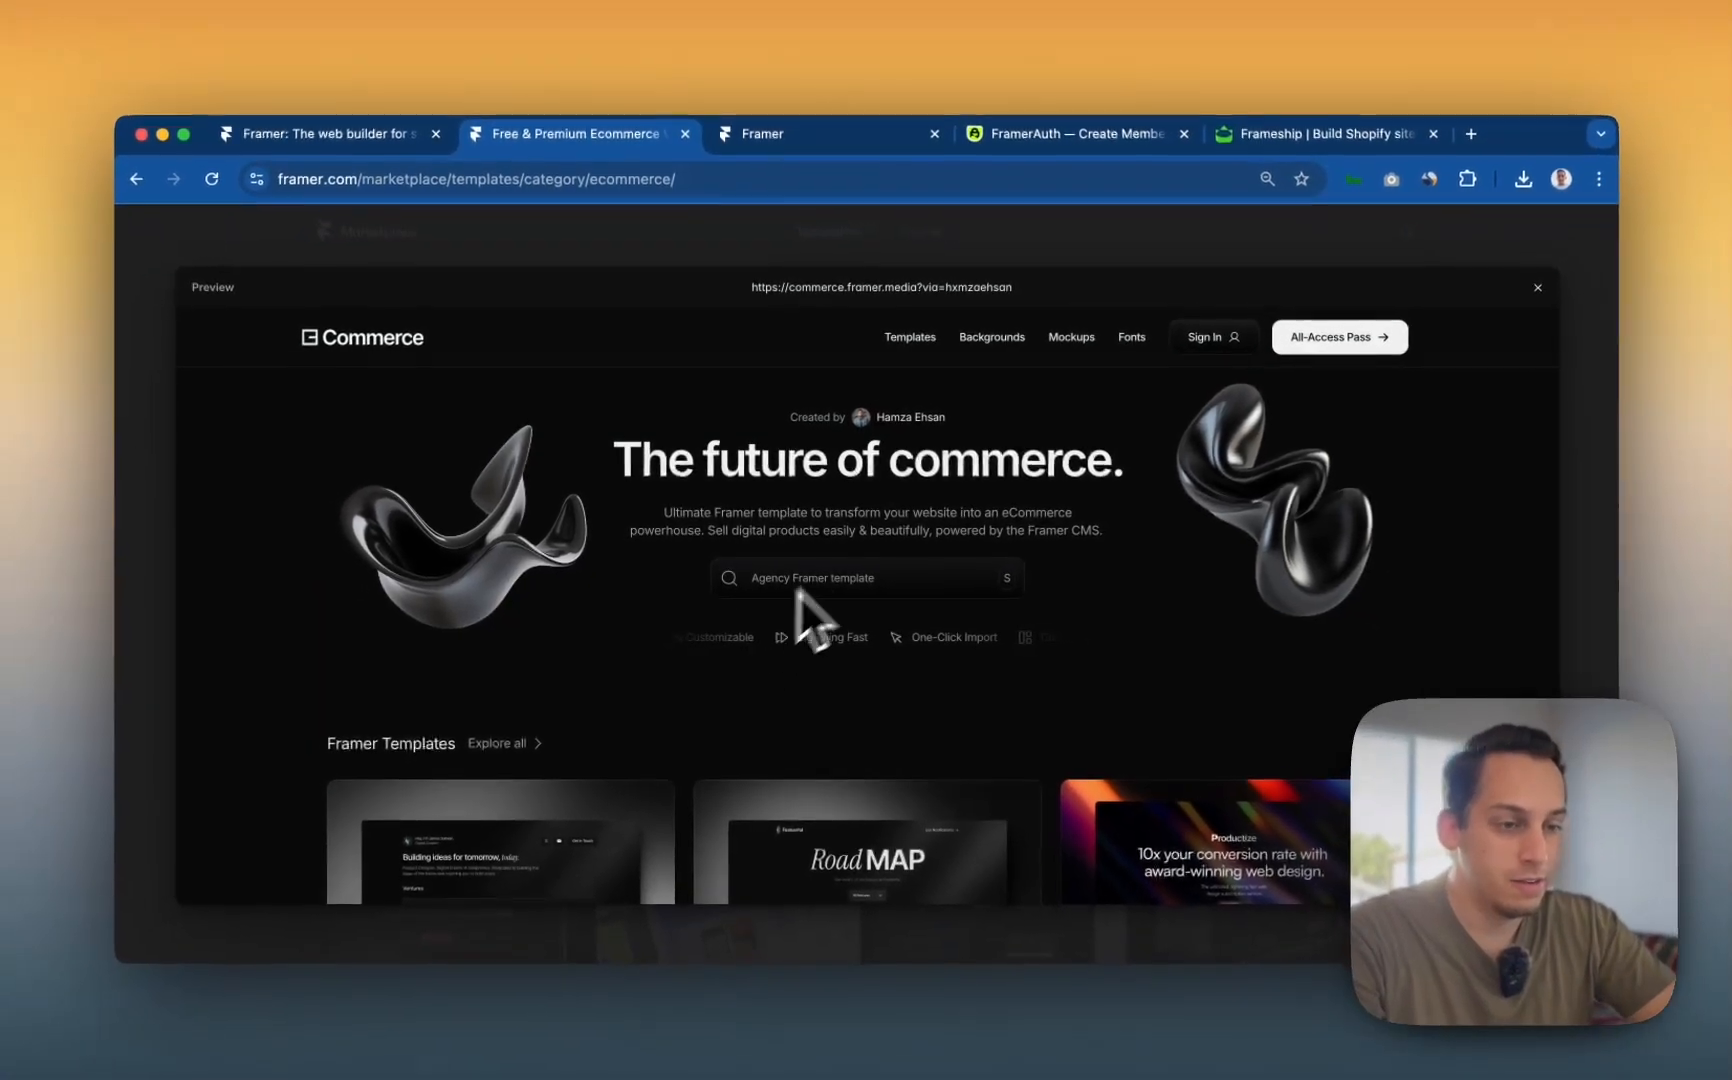
{"action": "scroll", "coordinate": [1007, 637], "scroll_direction": "down", "scroll_amount": 2}
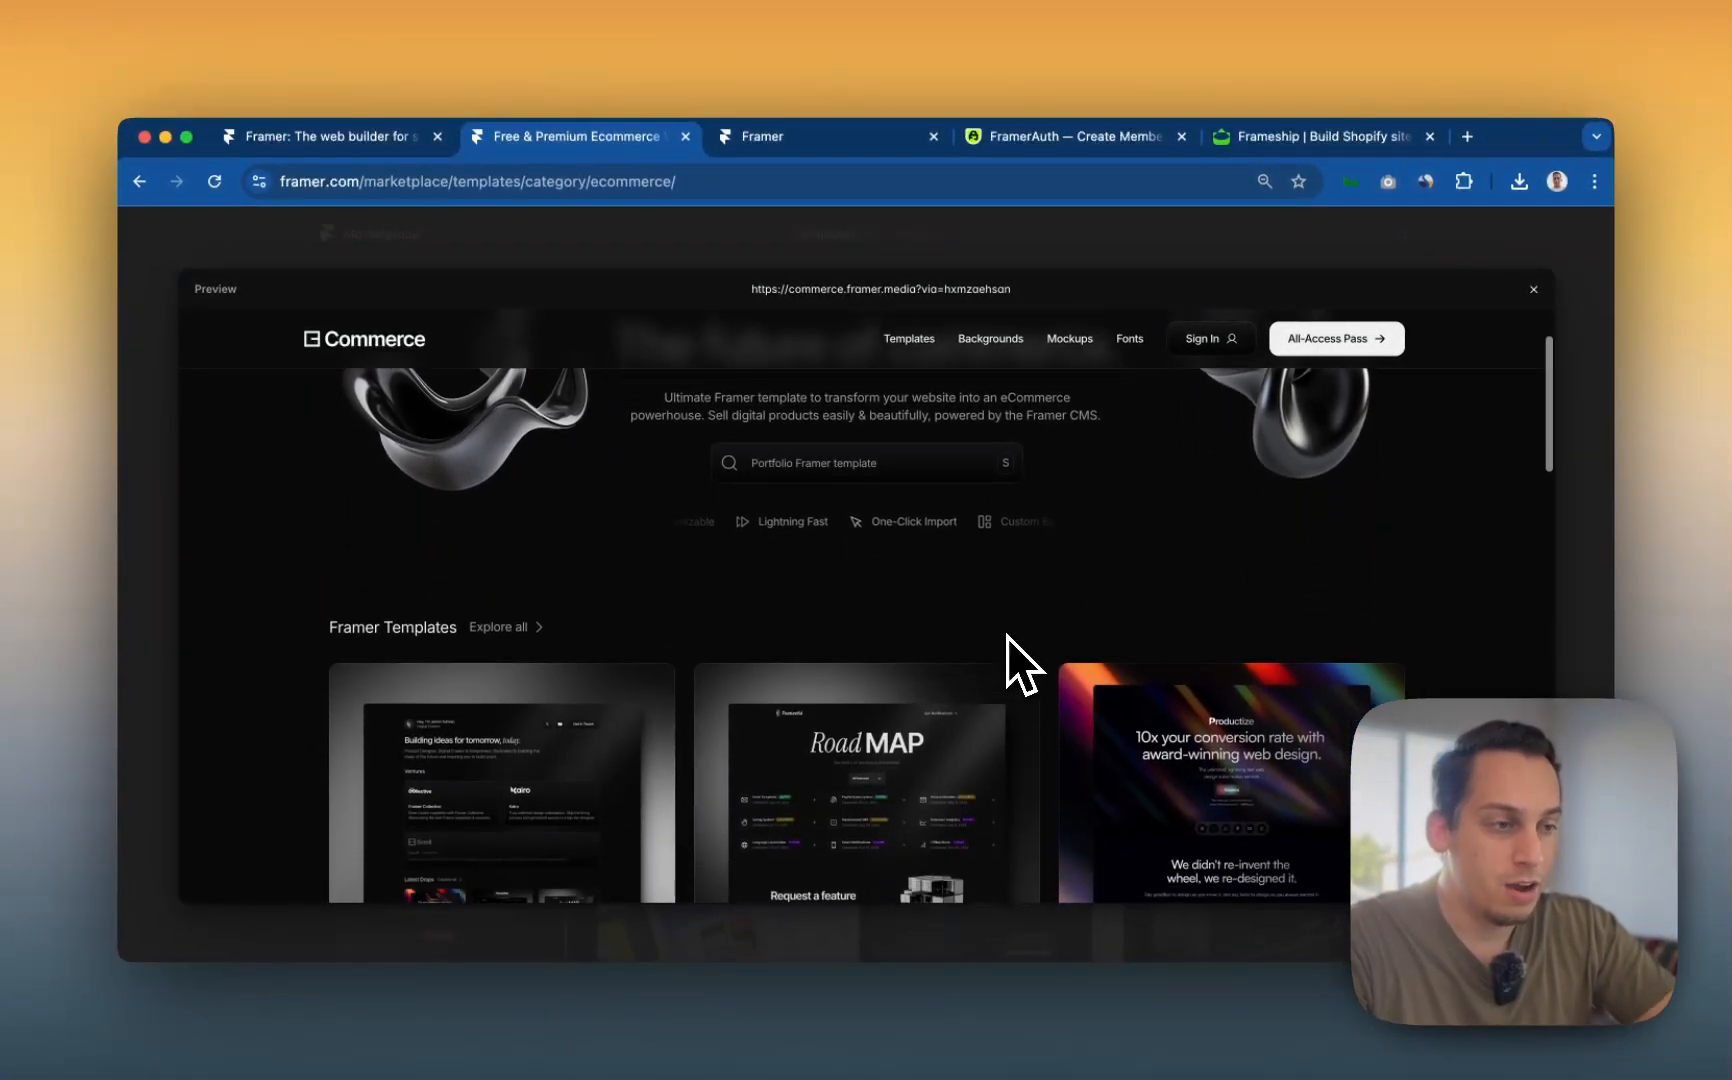
{"action": "scroll", "coordinate": [1007, 637], "scroll_direction": "up", "scroll_amount": 2}
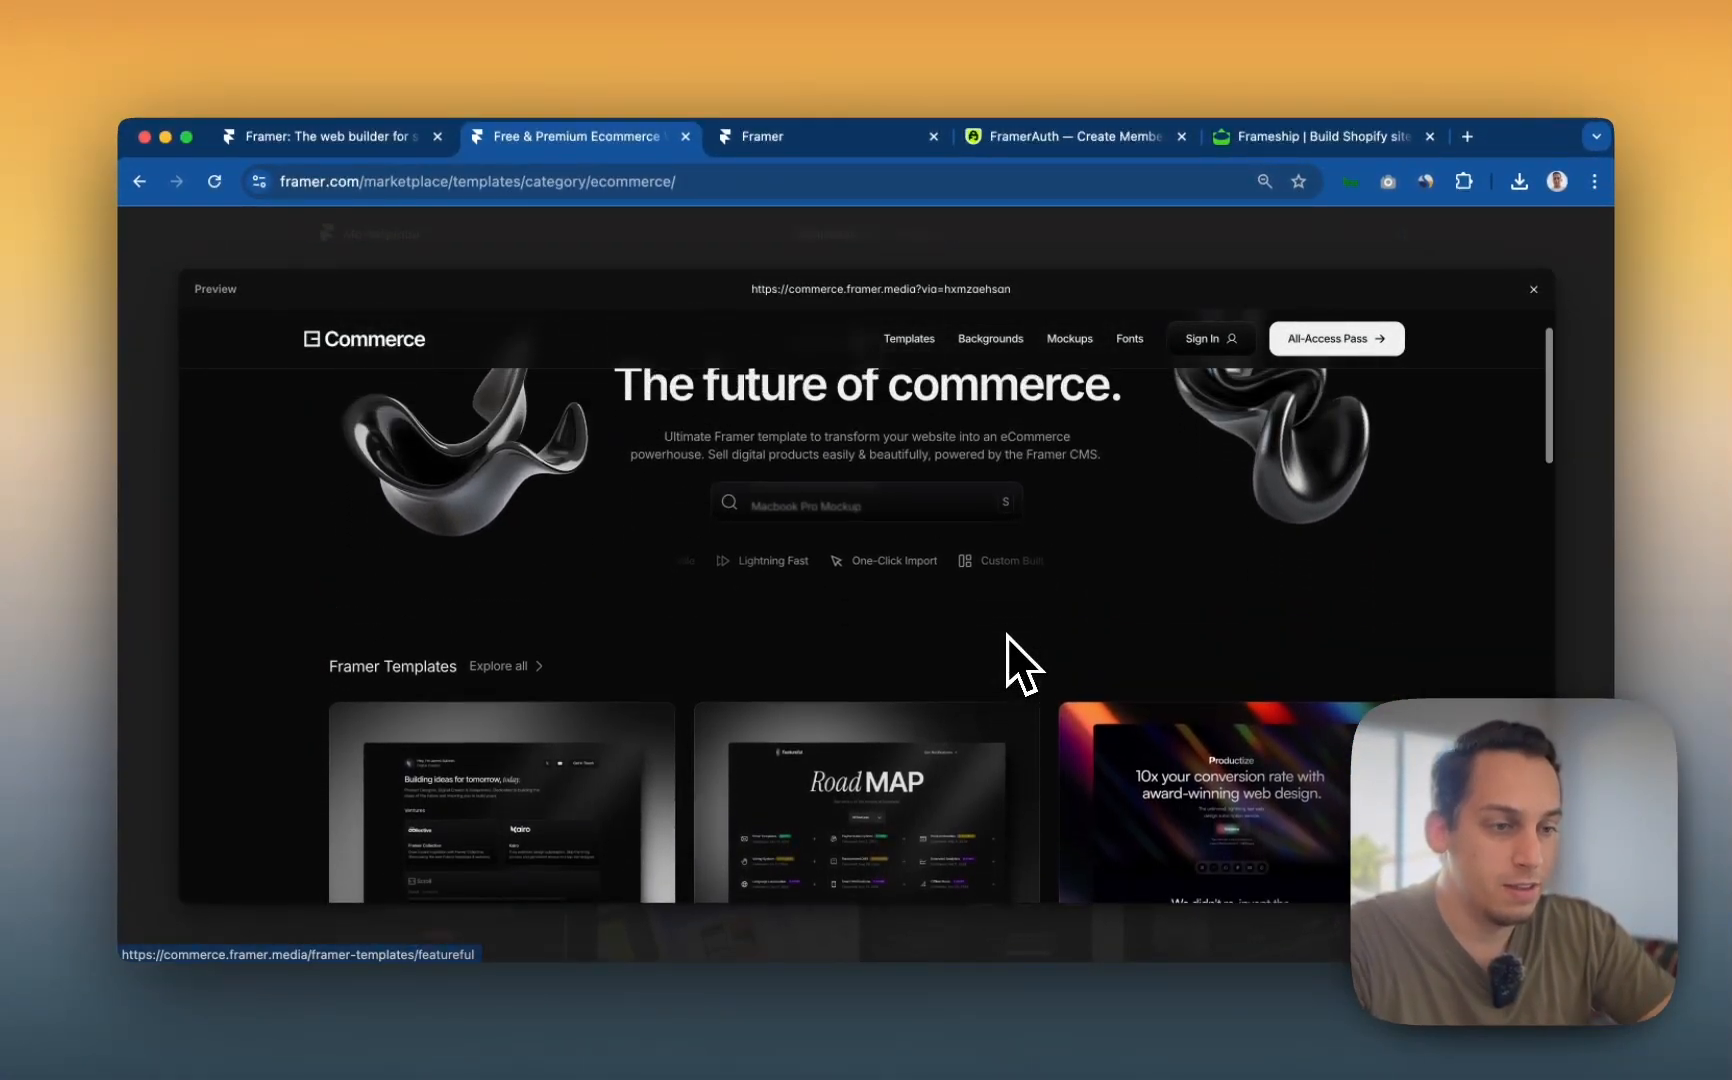
{"action": "scroll", "coordinate": [1007, 636], "scroll_direction": "down", "scroll_amount": 1}
{"action": "scroll", "coordinate": [1007, 636], "scroll_direction": "down", "scroll_amount": 9}
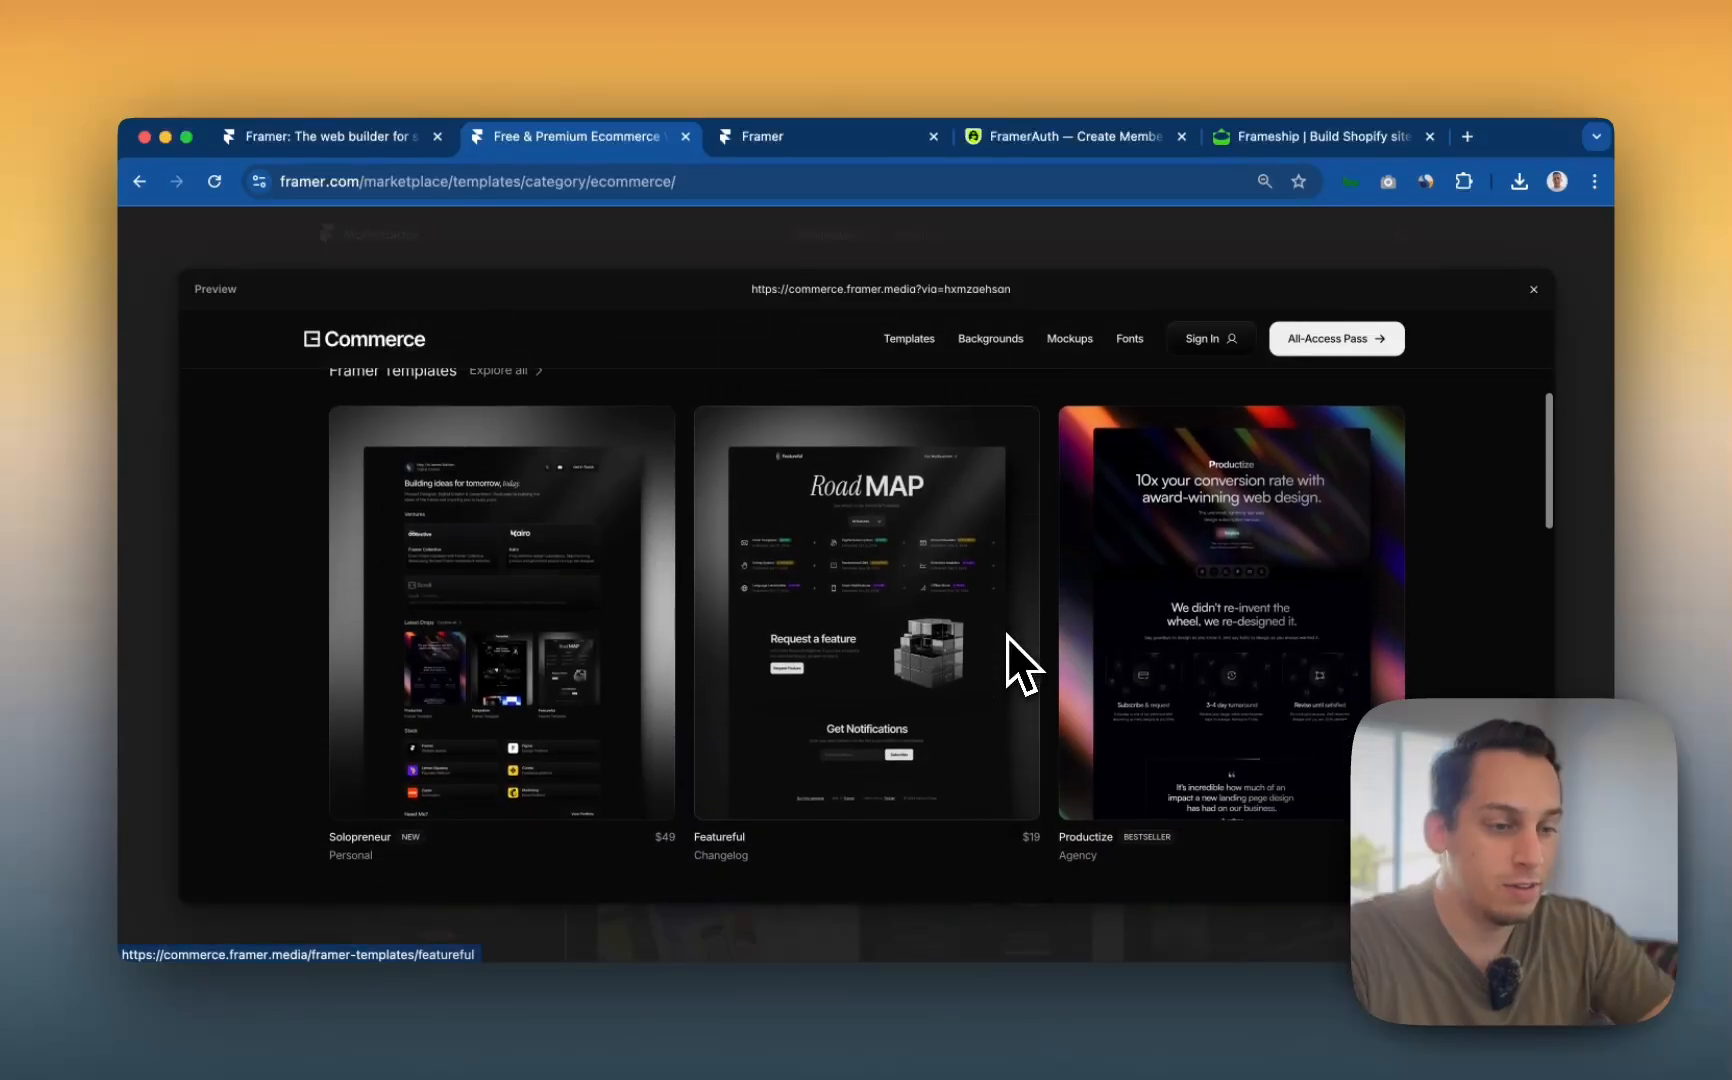
{"action": "scroll", "coordinate": [1007, 636], "scroll_direction": "down", "scroll_amount": 12}
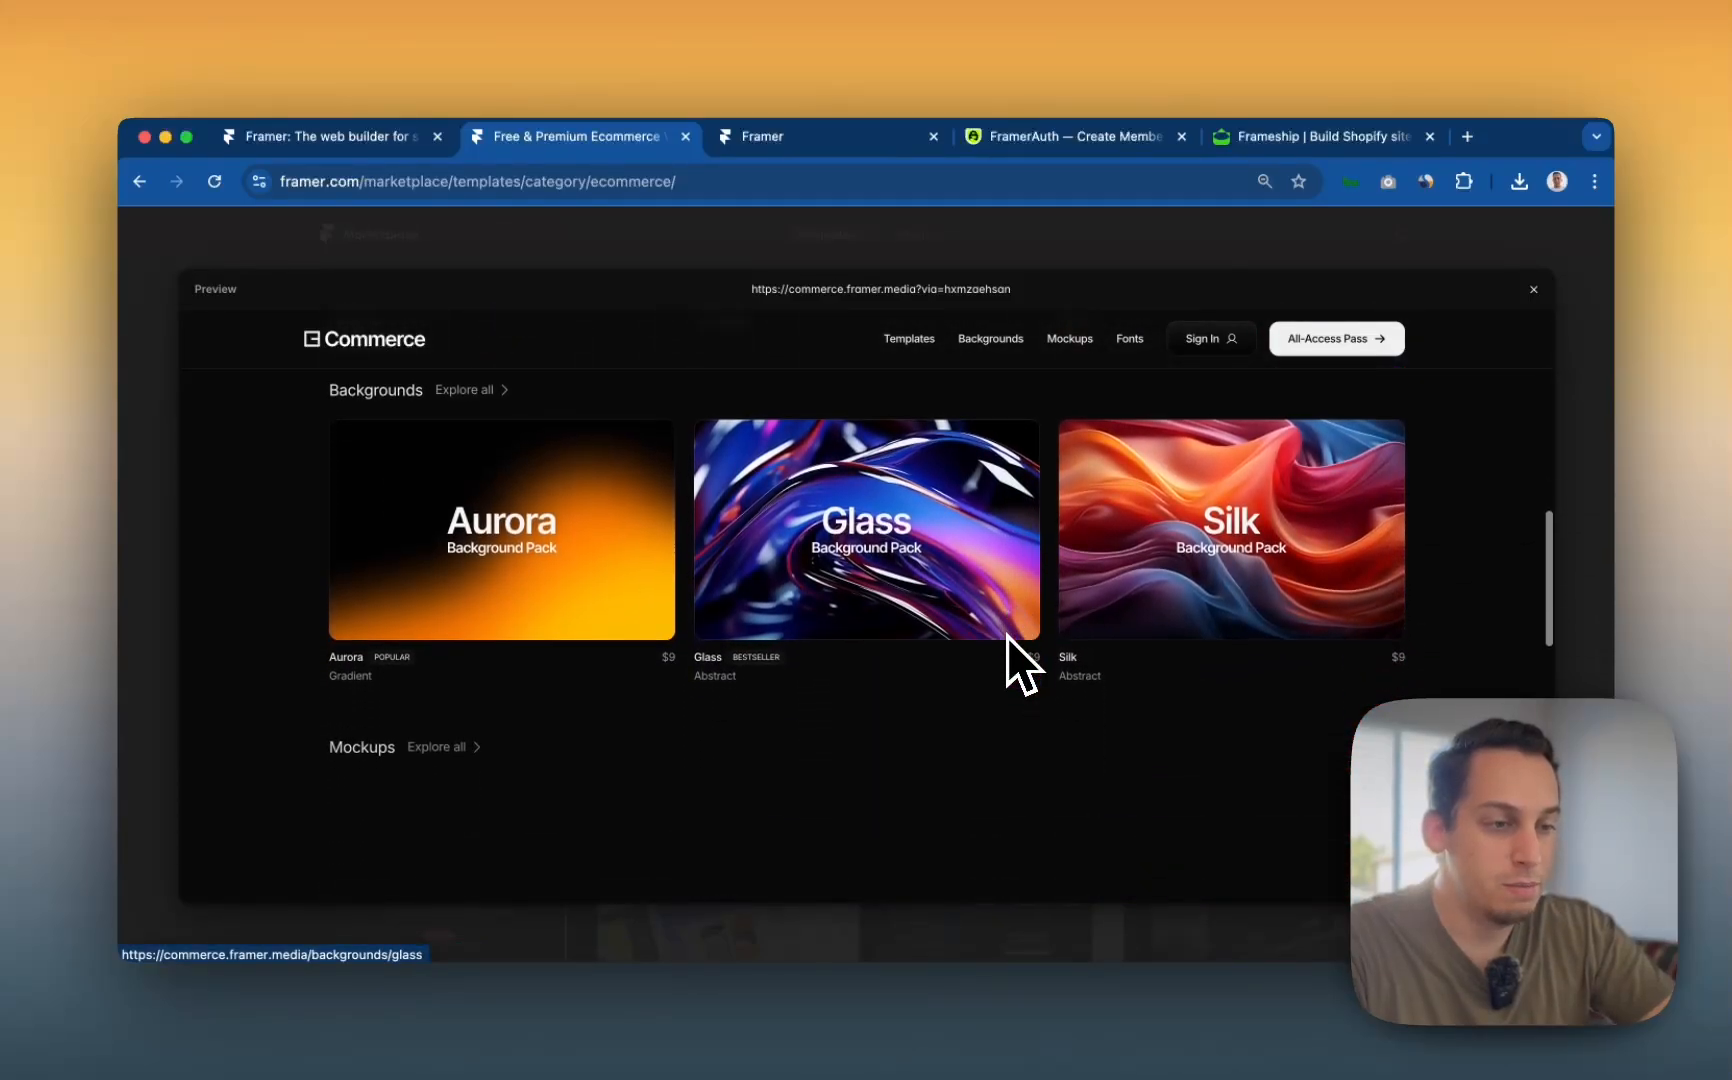
{"action": "scroll", "coordinate": [1007, 636], "scroll_direction": "down", "scroll_amount": 3}
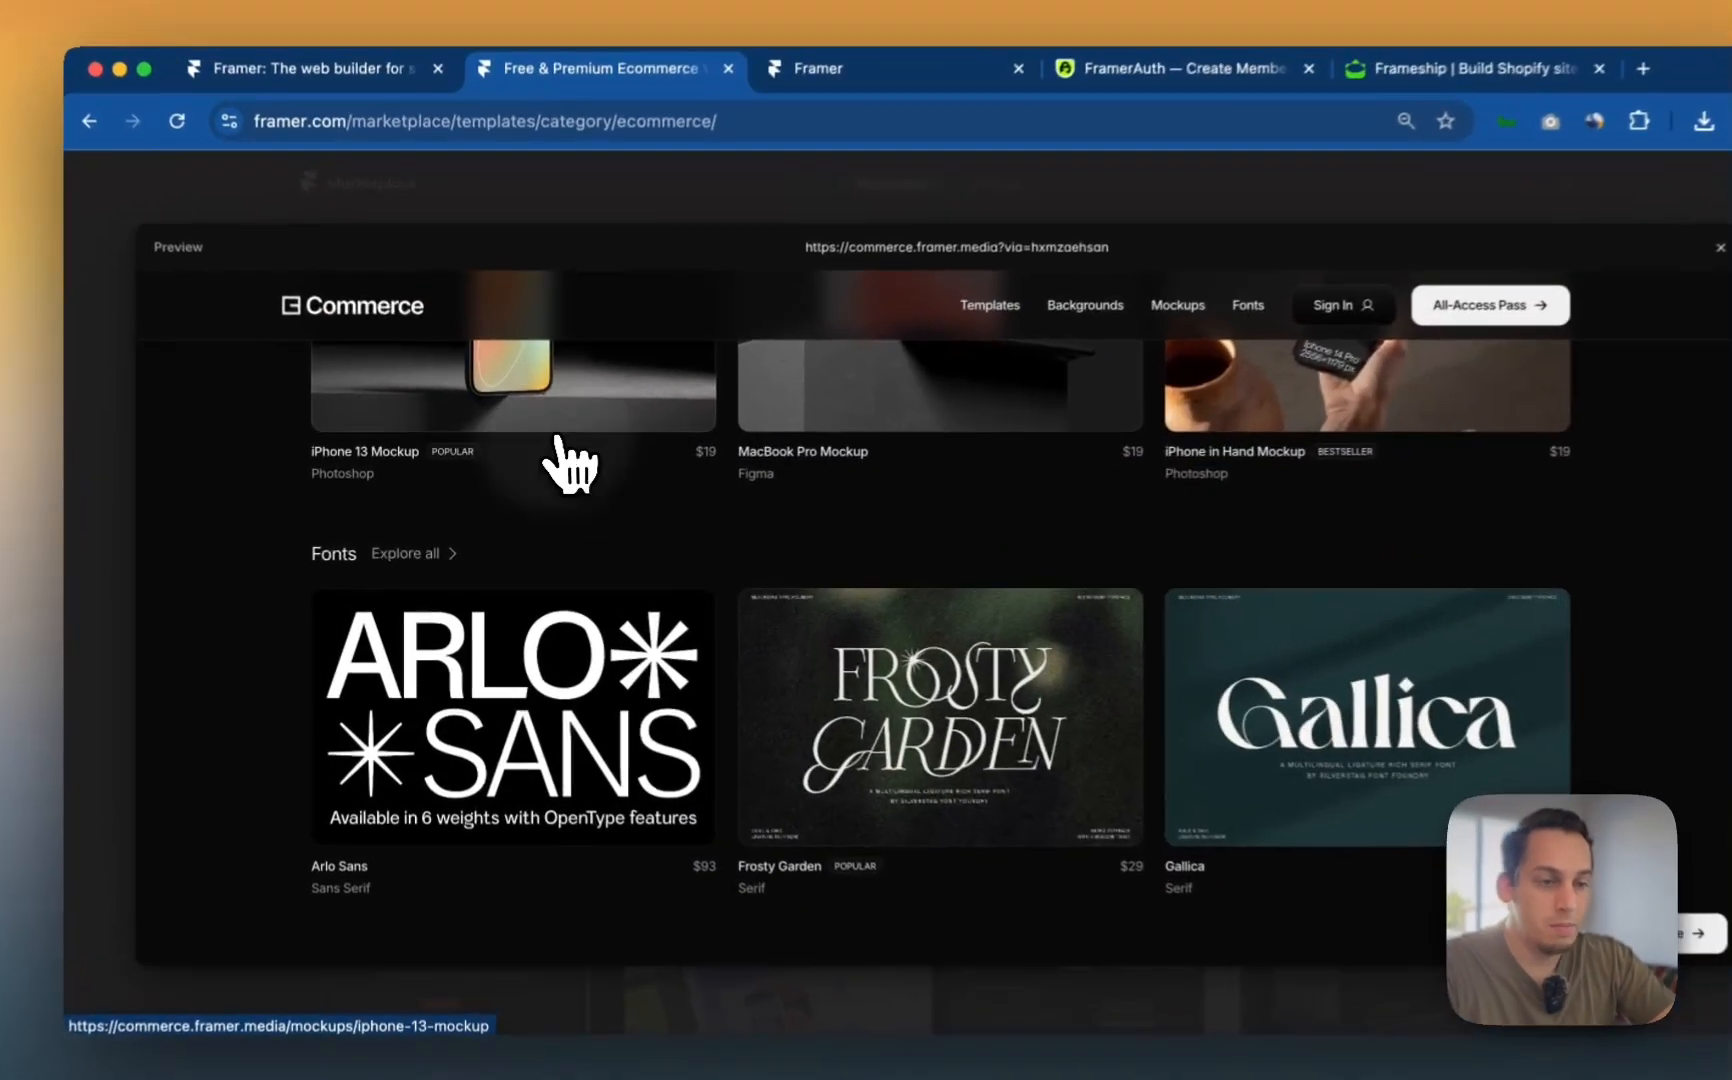
- Open the iPhone 13 Mockup product page in the Commerce preview, review it down to the footer and close the preview
{"action": "left_click", "coordinate": [570, 508]}
{"action": "scroll", "coordinate": [780, 625], "scroll_direction": "down", "scroll_amount": 5}
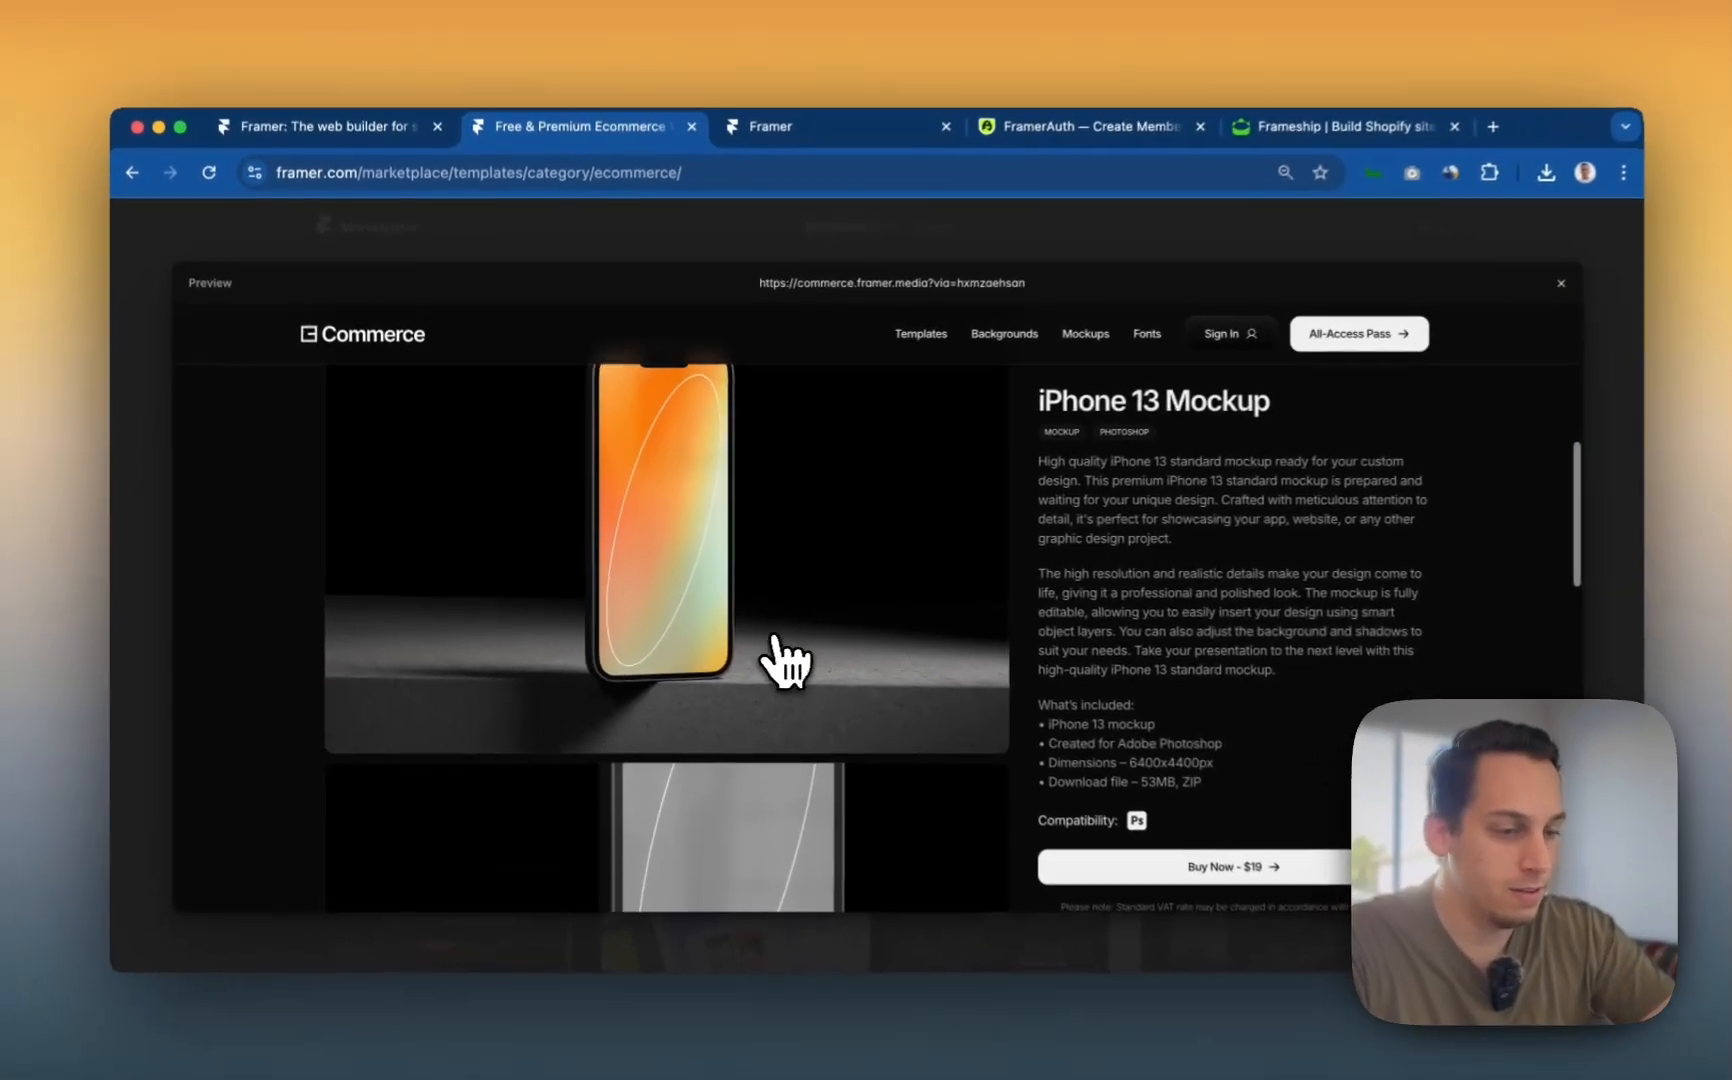
{"action": "scroll", "coordinate": [785, 660], "scroll_direction": "down", "scroll_amount": 10}
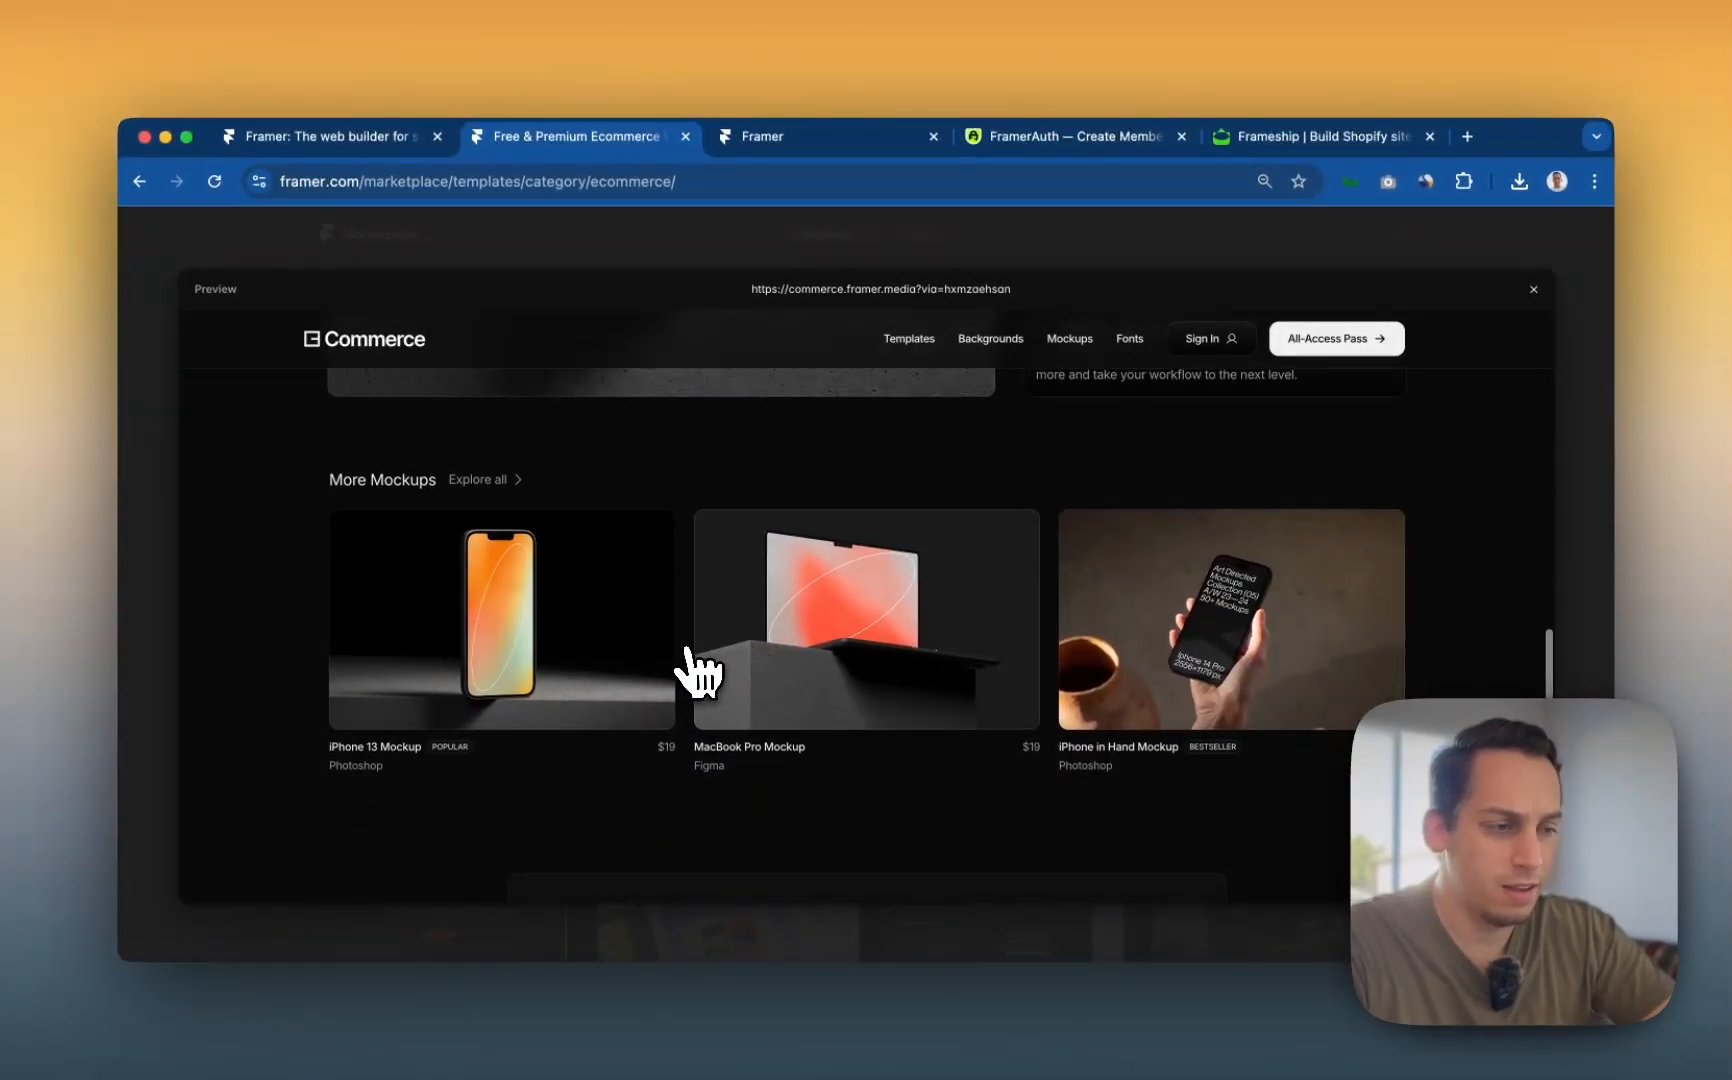
{"action": "scroll", "coordinate": [696, 665], "scroll_direction": "down", "scroll_amount": 5}
{"action": "scroll", "coordinate": [695, 670], "scroll_direction": "down", "scroll_amount": 1}
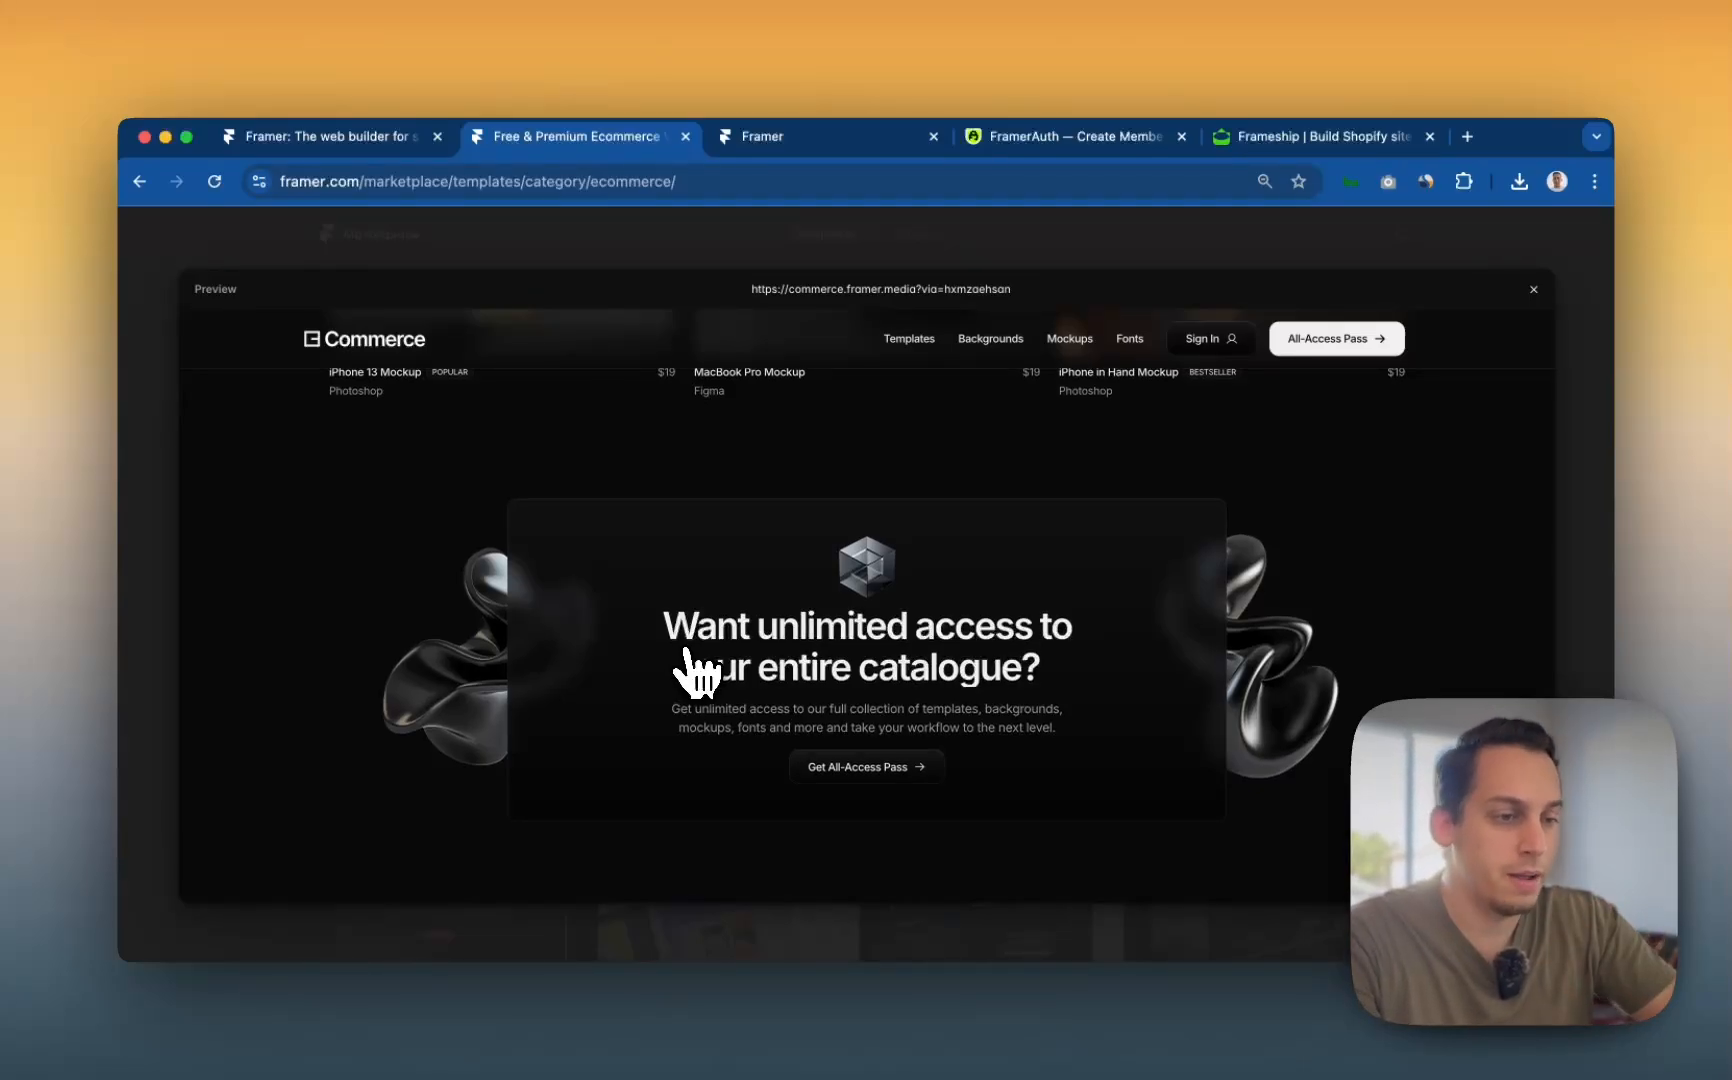
{"action": "scroll", "coordinate": [696, 668], "scroll_direction": "down", "scroll_amount": 8}
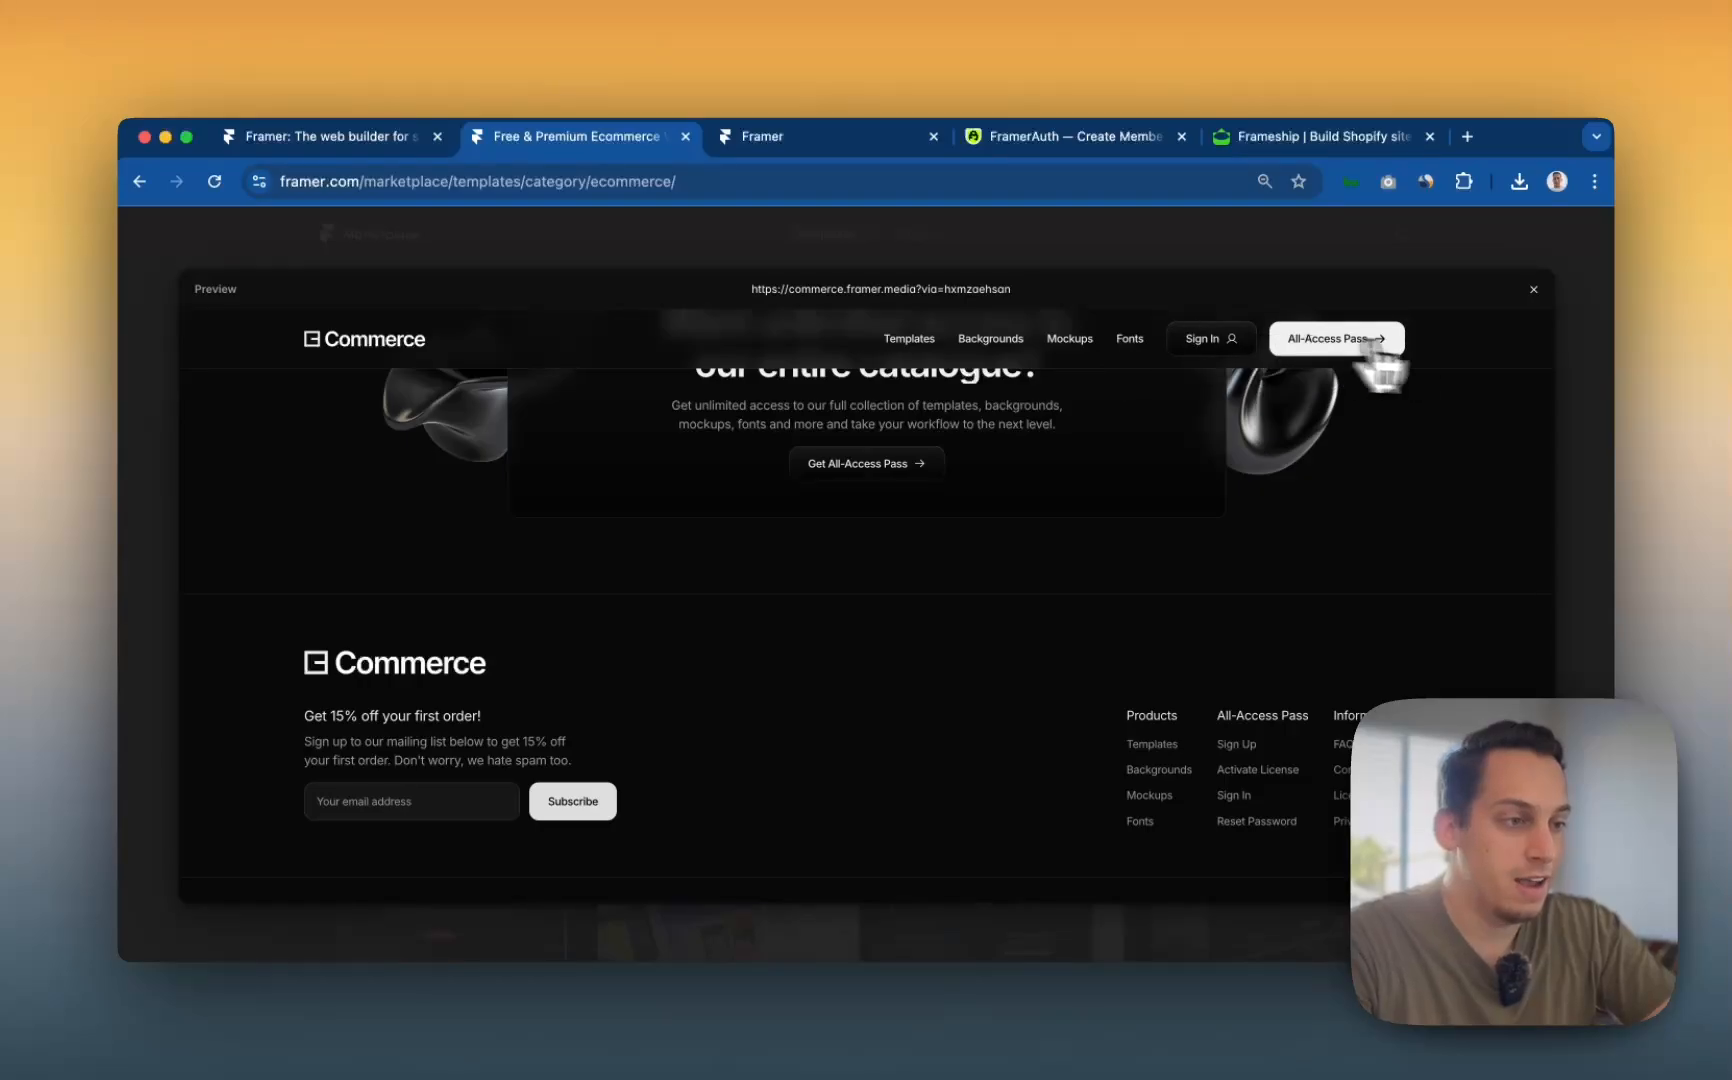
{"action": "left_click", "coordinate": [1531, 292]}
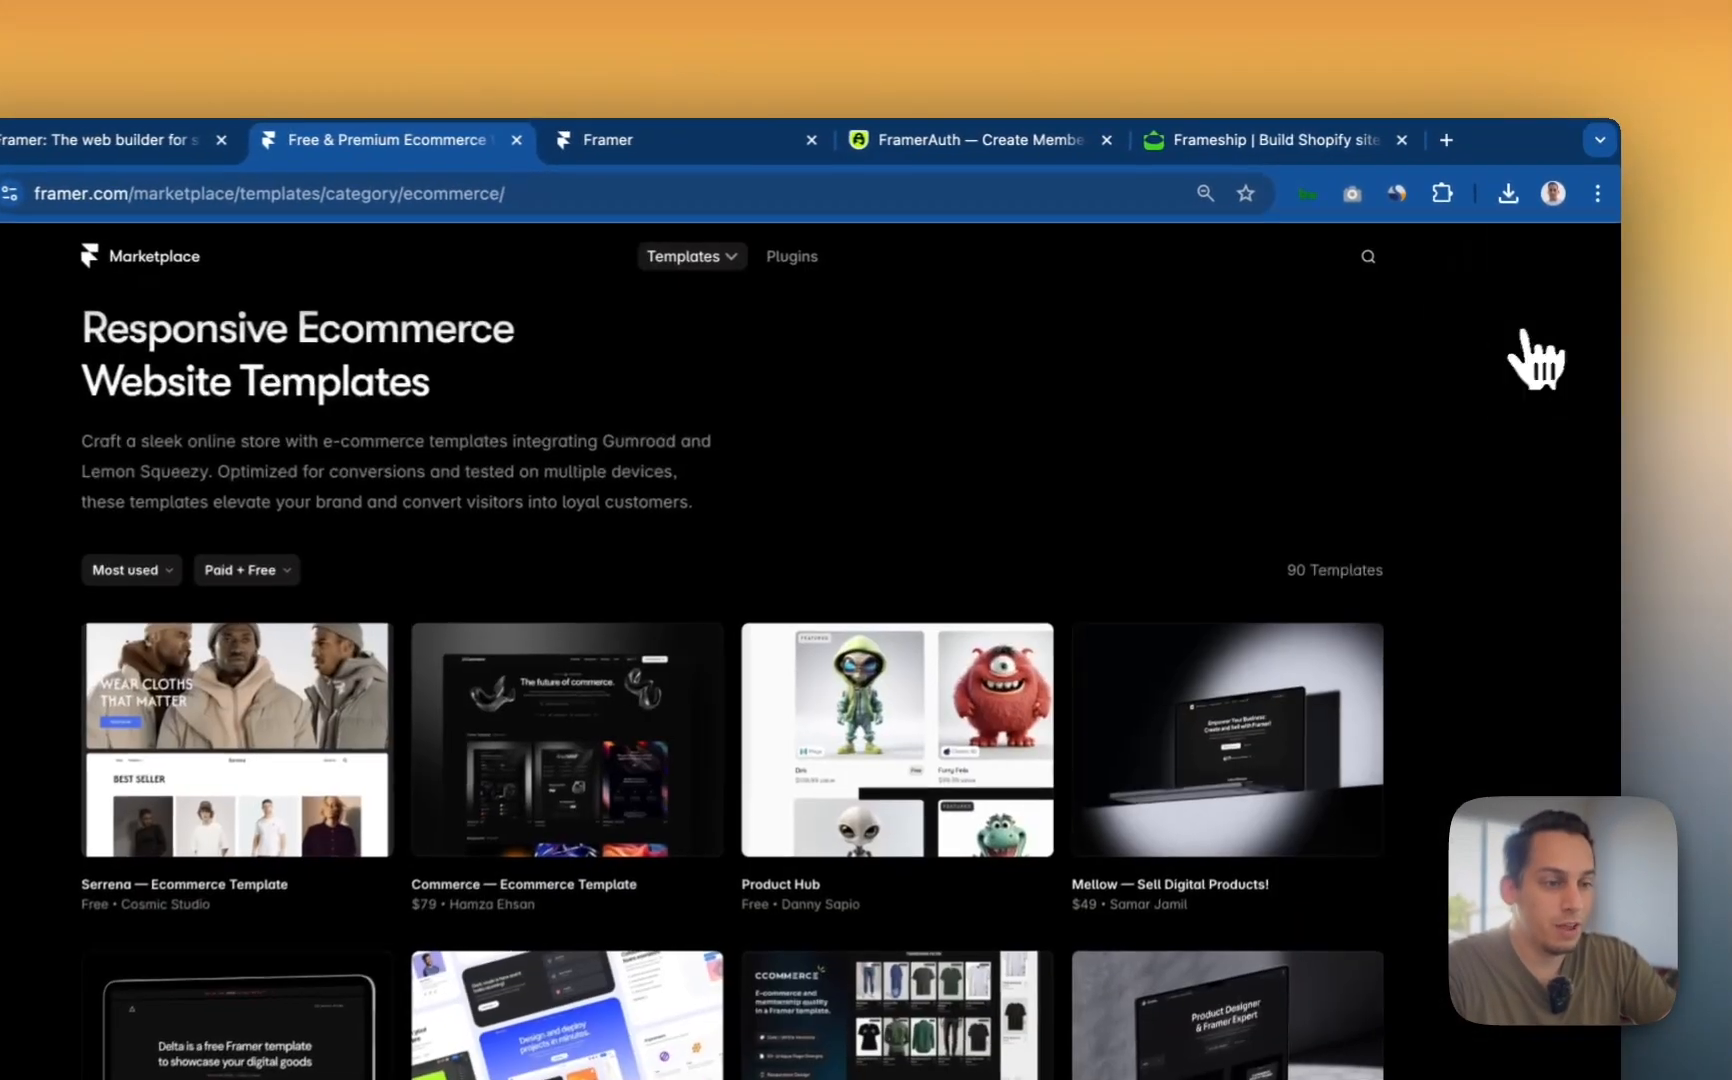
- Switch to the FramerAuth website and look over its member-only content landing page
{"action": "left_click", "coordinate": [1040, 136]}
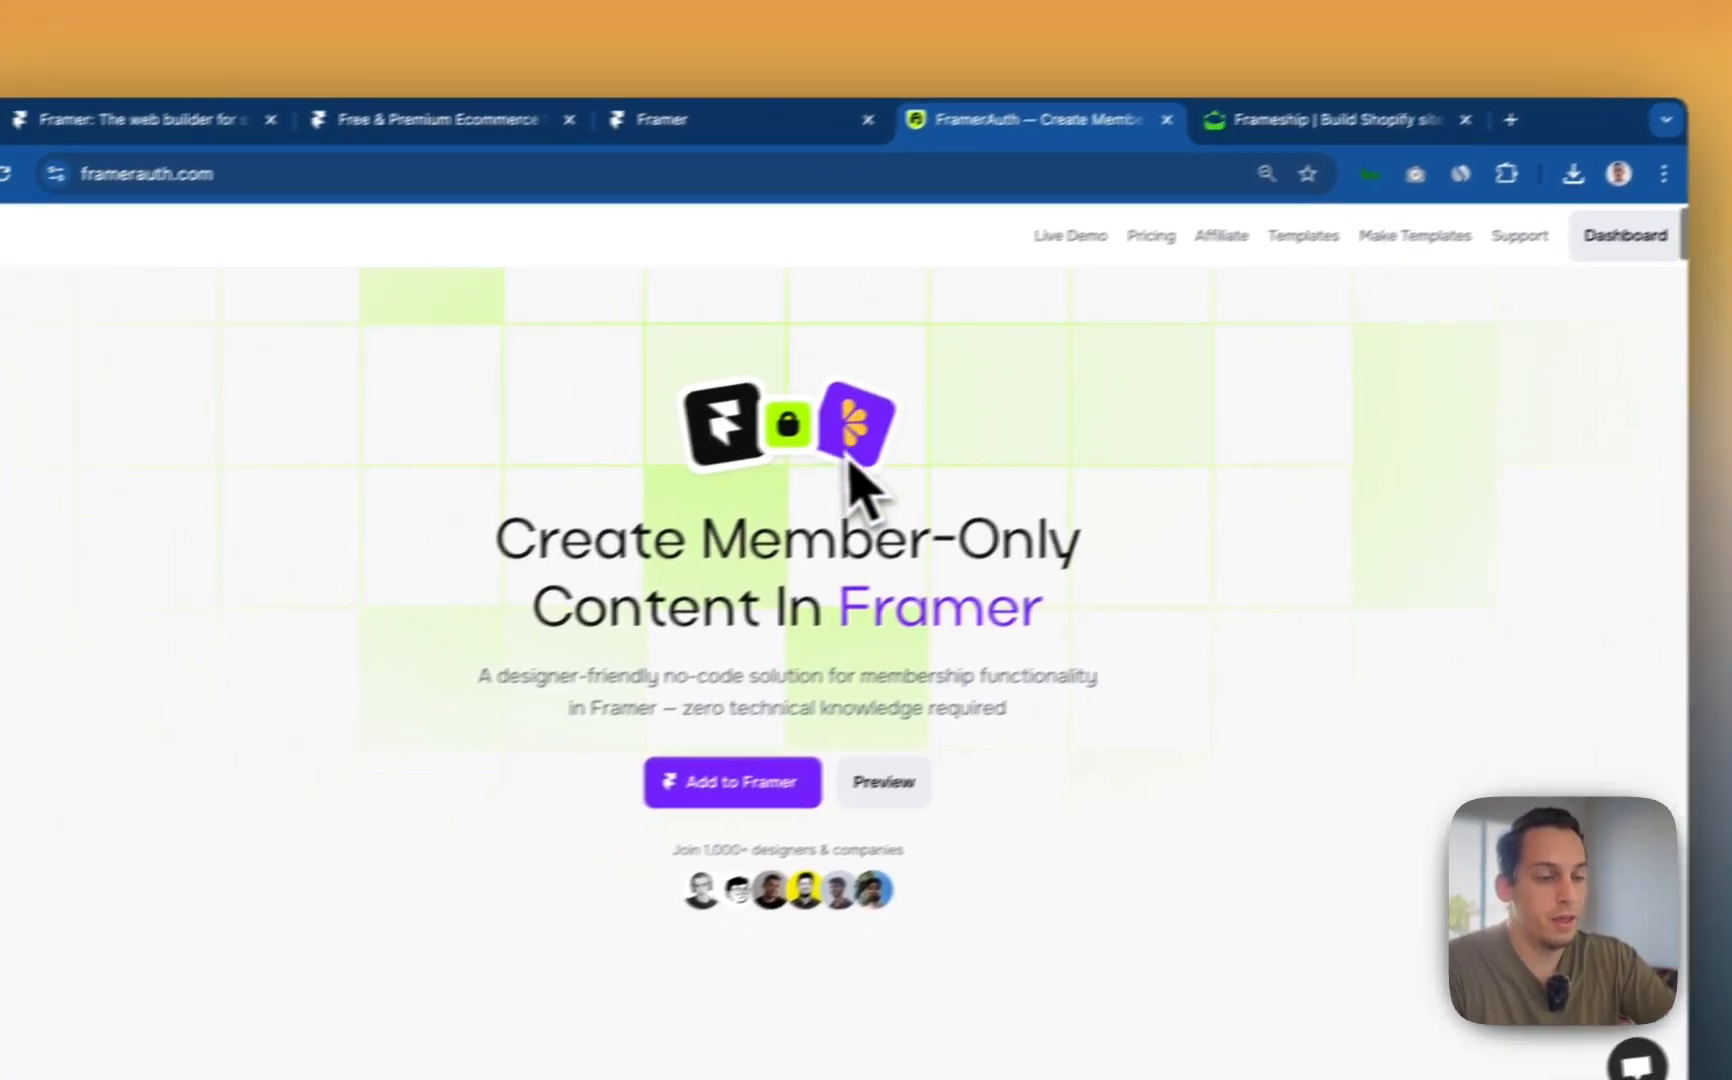
{"action": "scroll", "coordinate": [785, 515], "scroll_direction": "down", "scroll_amount": 3}
{"action": "scroll", "coordinate": [903, 460], "scroll_direction": "up", "scroll_amount": 3}
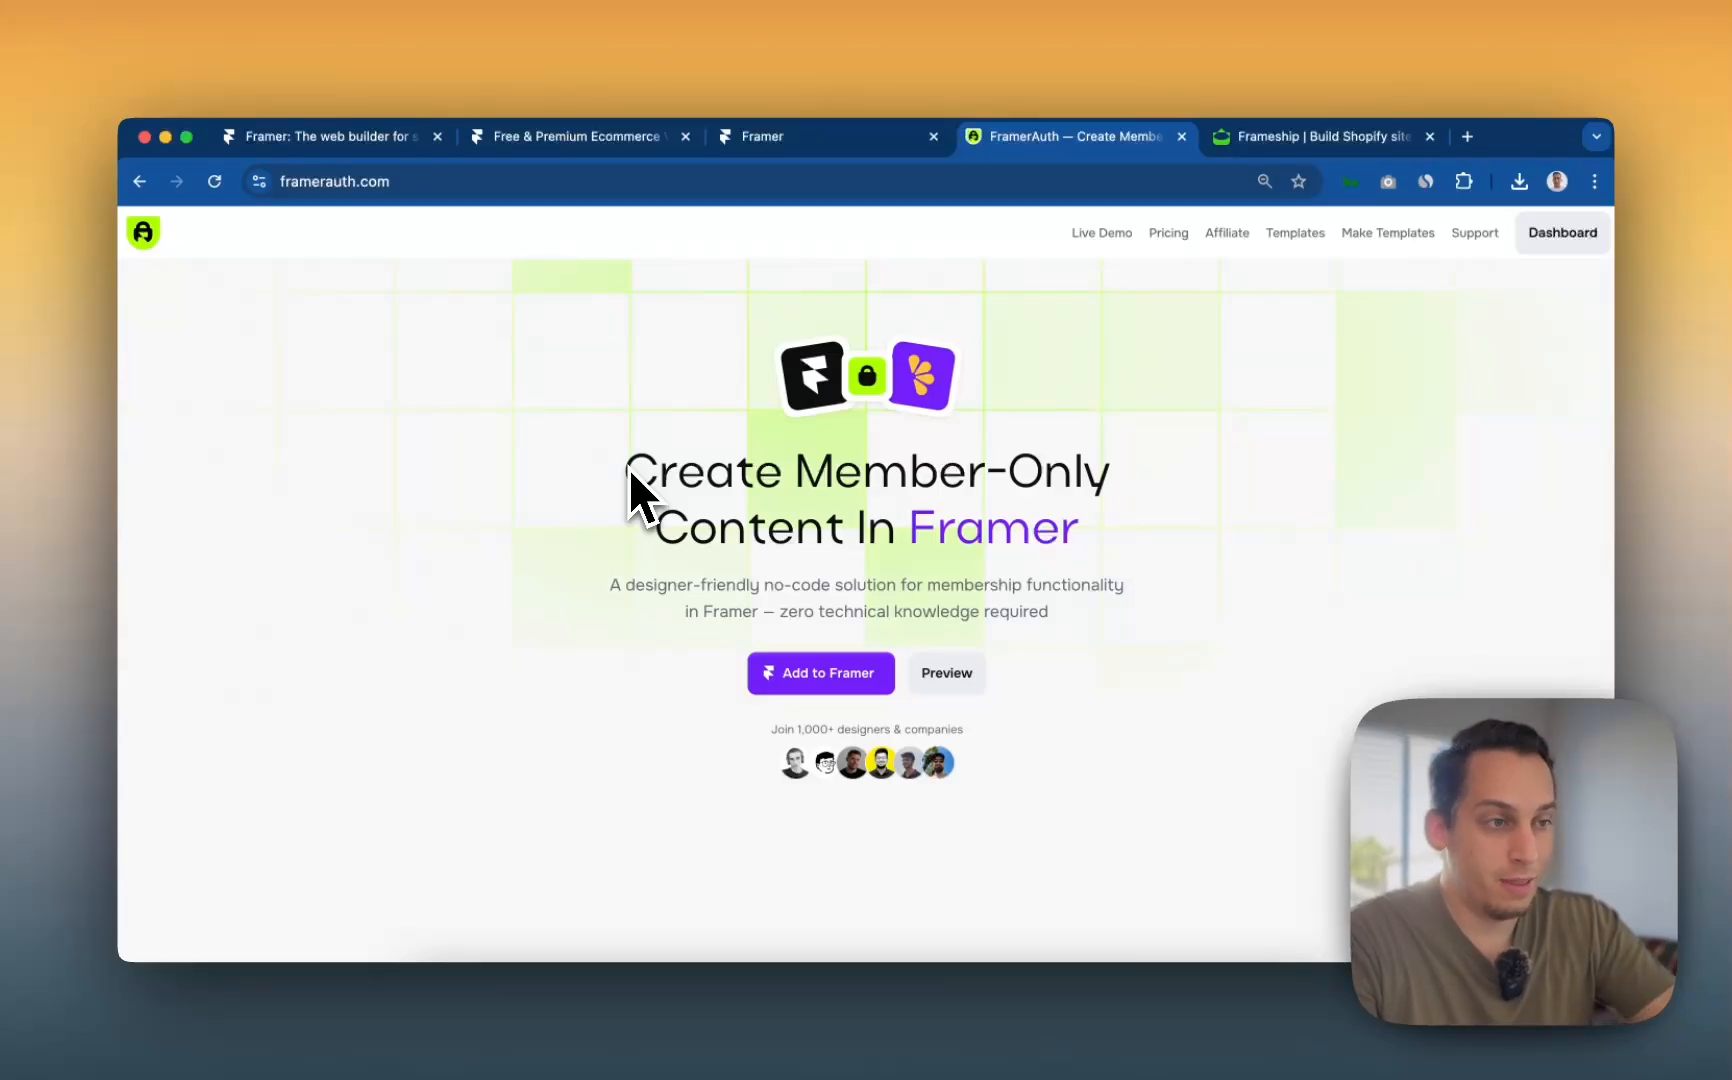
- Switch to the Frameship website and examine its Shopify plugin features for Framer, such as product syncing, checkout and cart design
{"action": "left_click", "coordinate": [1300, 136]}
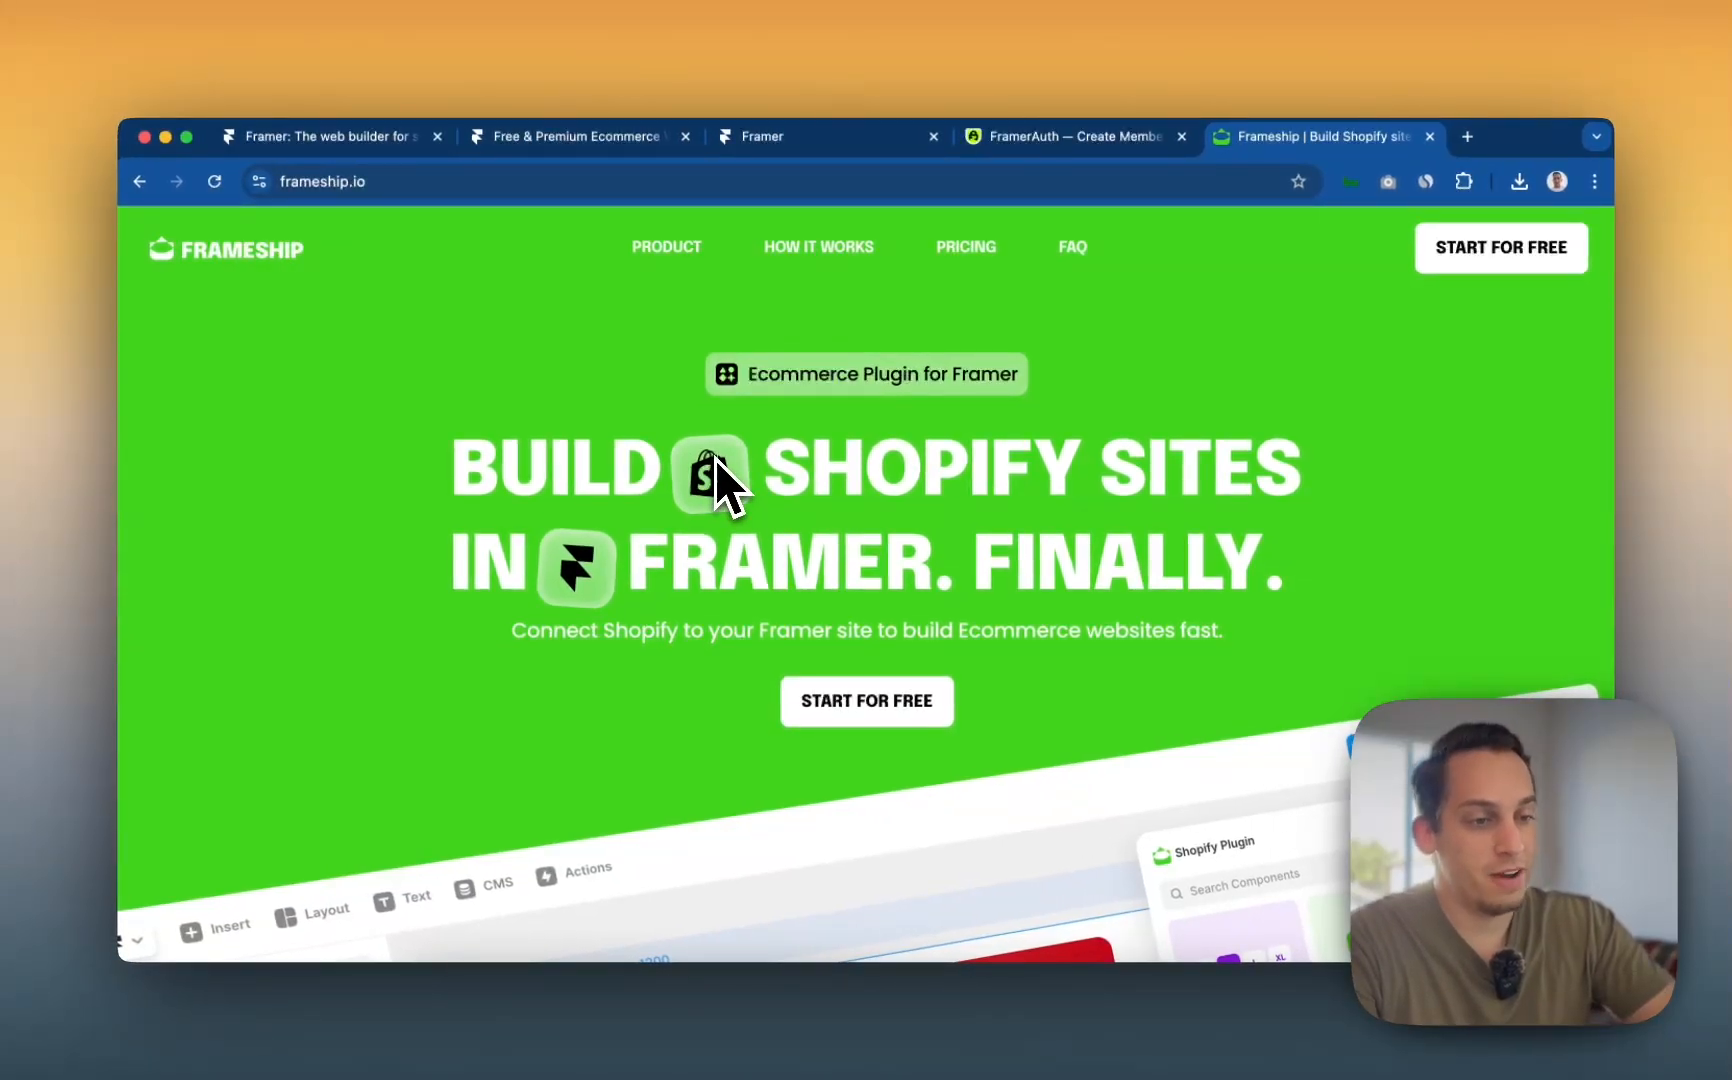
{"action": "scroll", "coordinate": [792, 625], "scroll_direction": "down", "scroll_amount": 10}
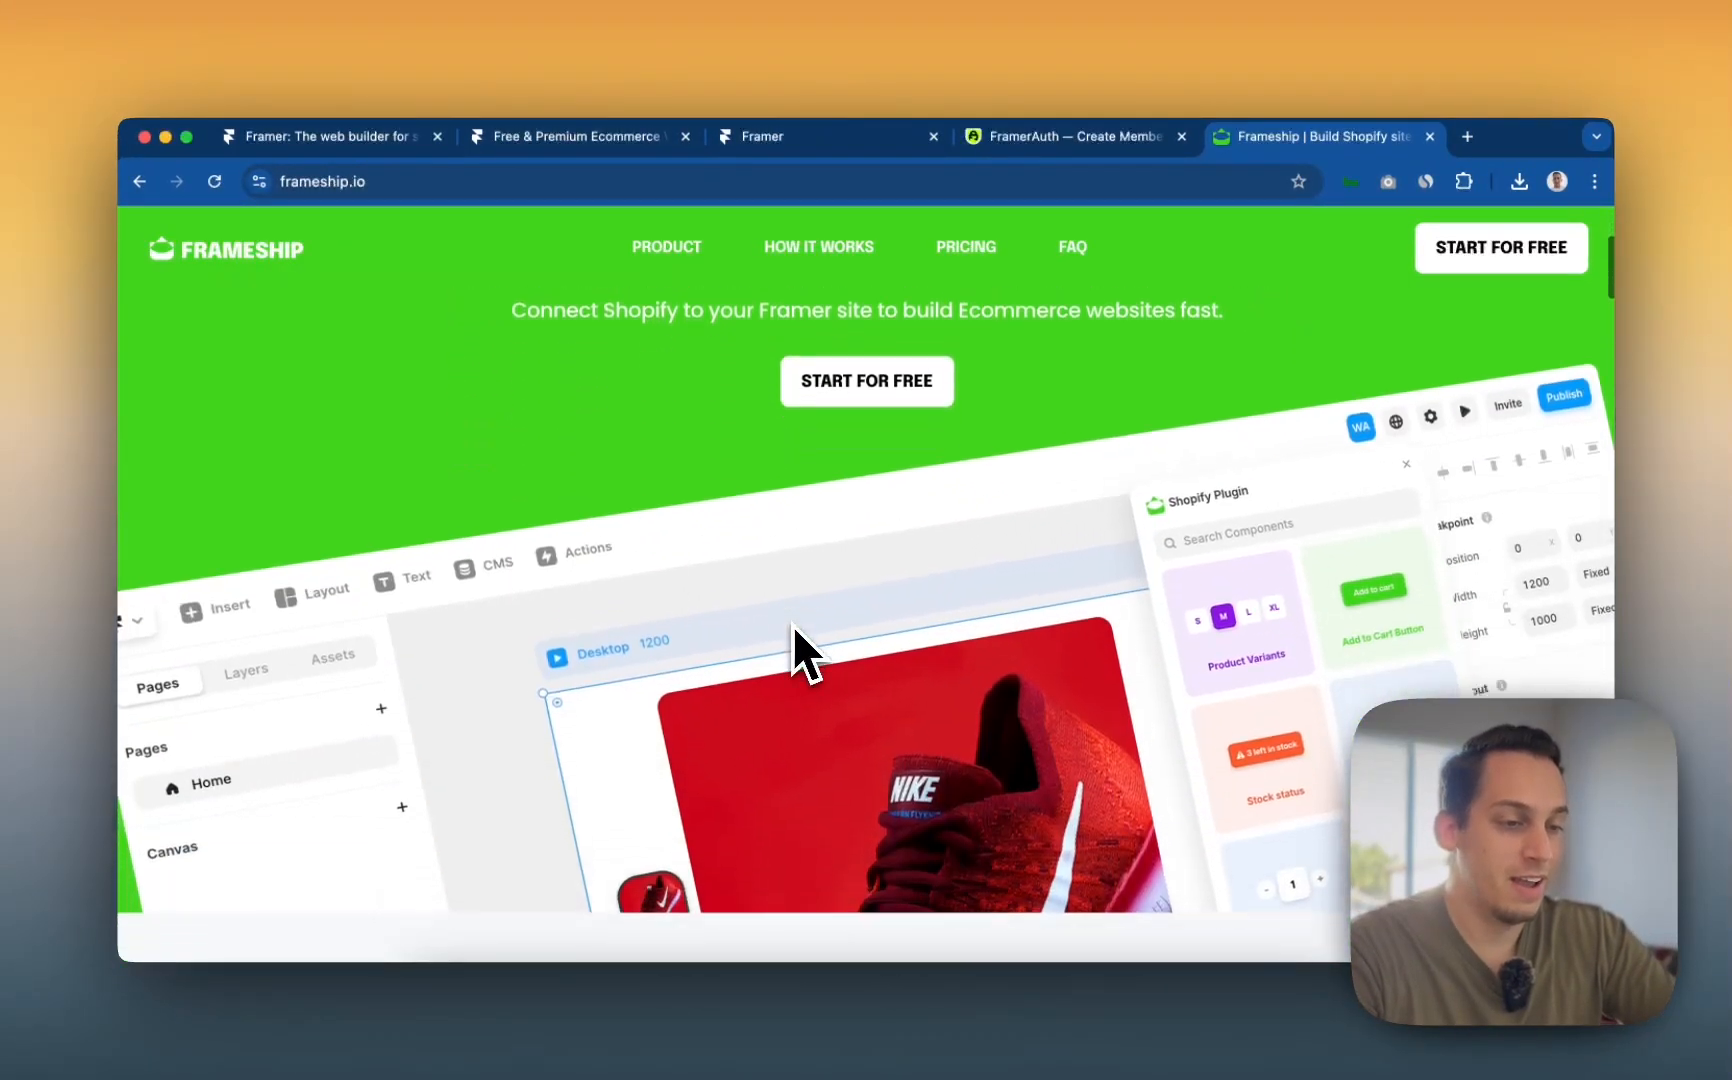
{"action": "scroll", "coordinate": [793, 624], "scroll_direction": "down", "scroll_amount": 4}
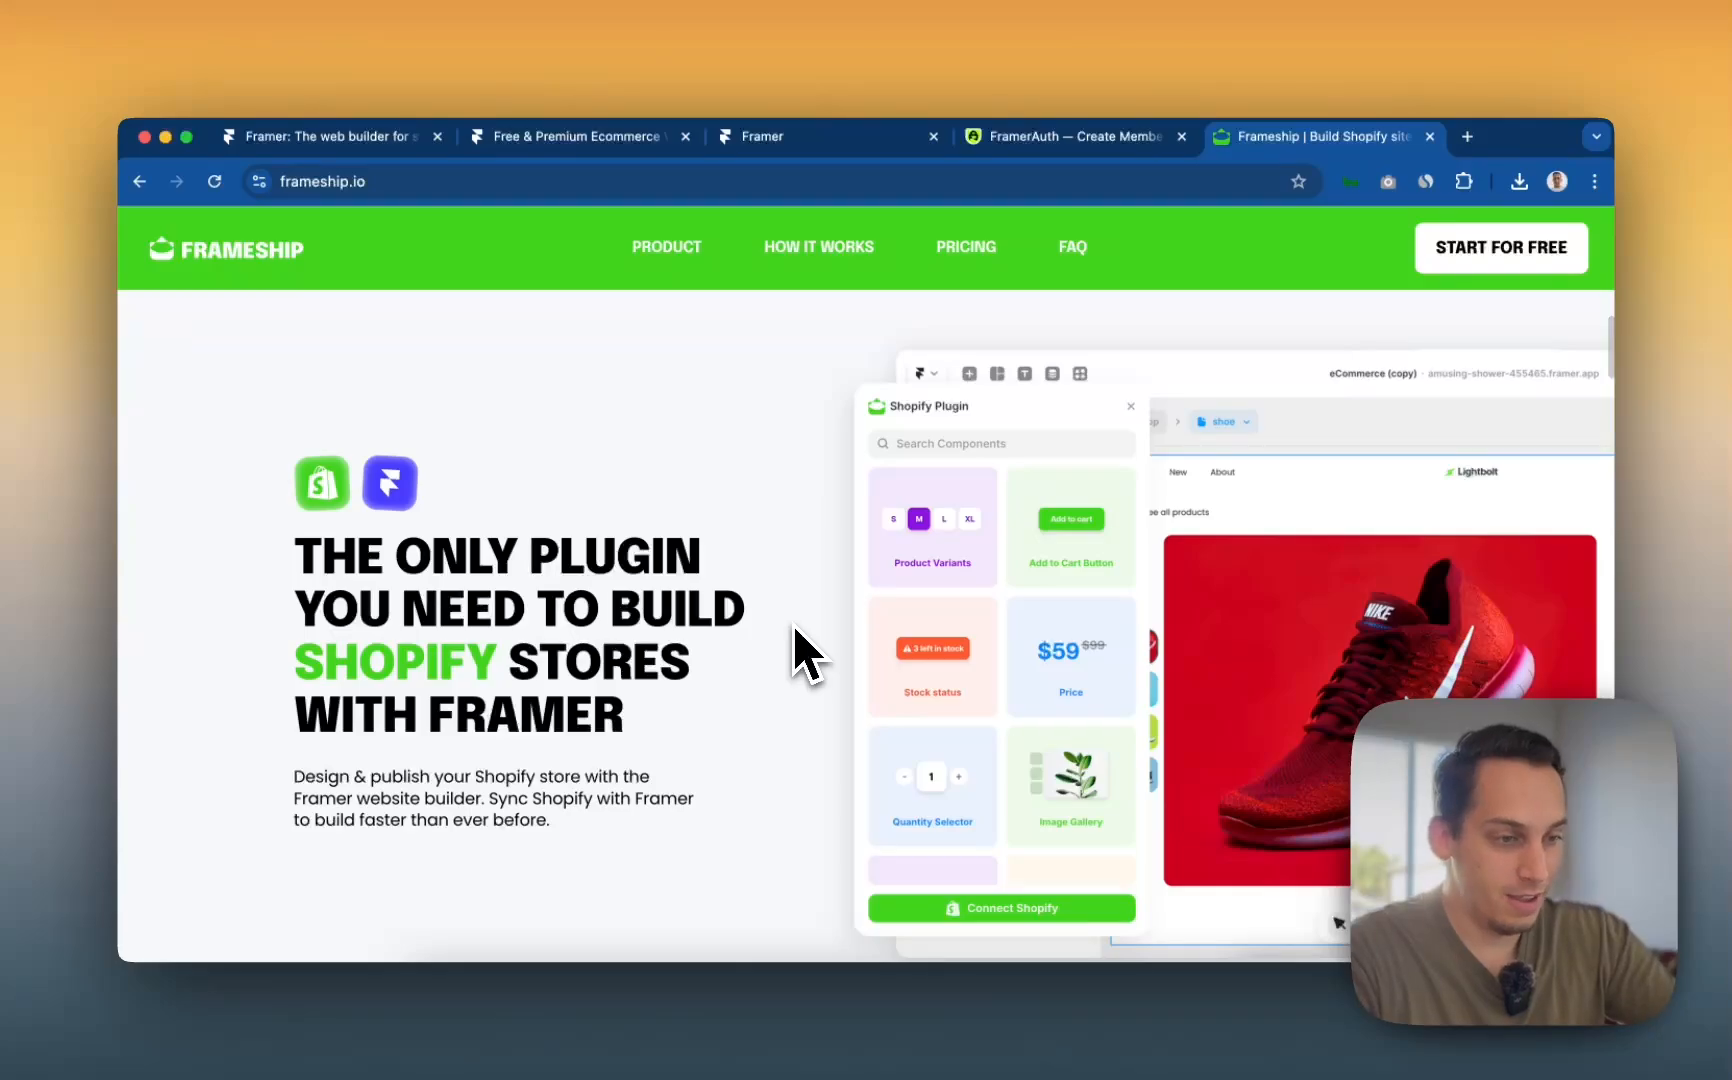
{"action": "scroll", "coordinate": [793, 625], "scroll_direction": "down", "scroll_amount": 10}
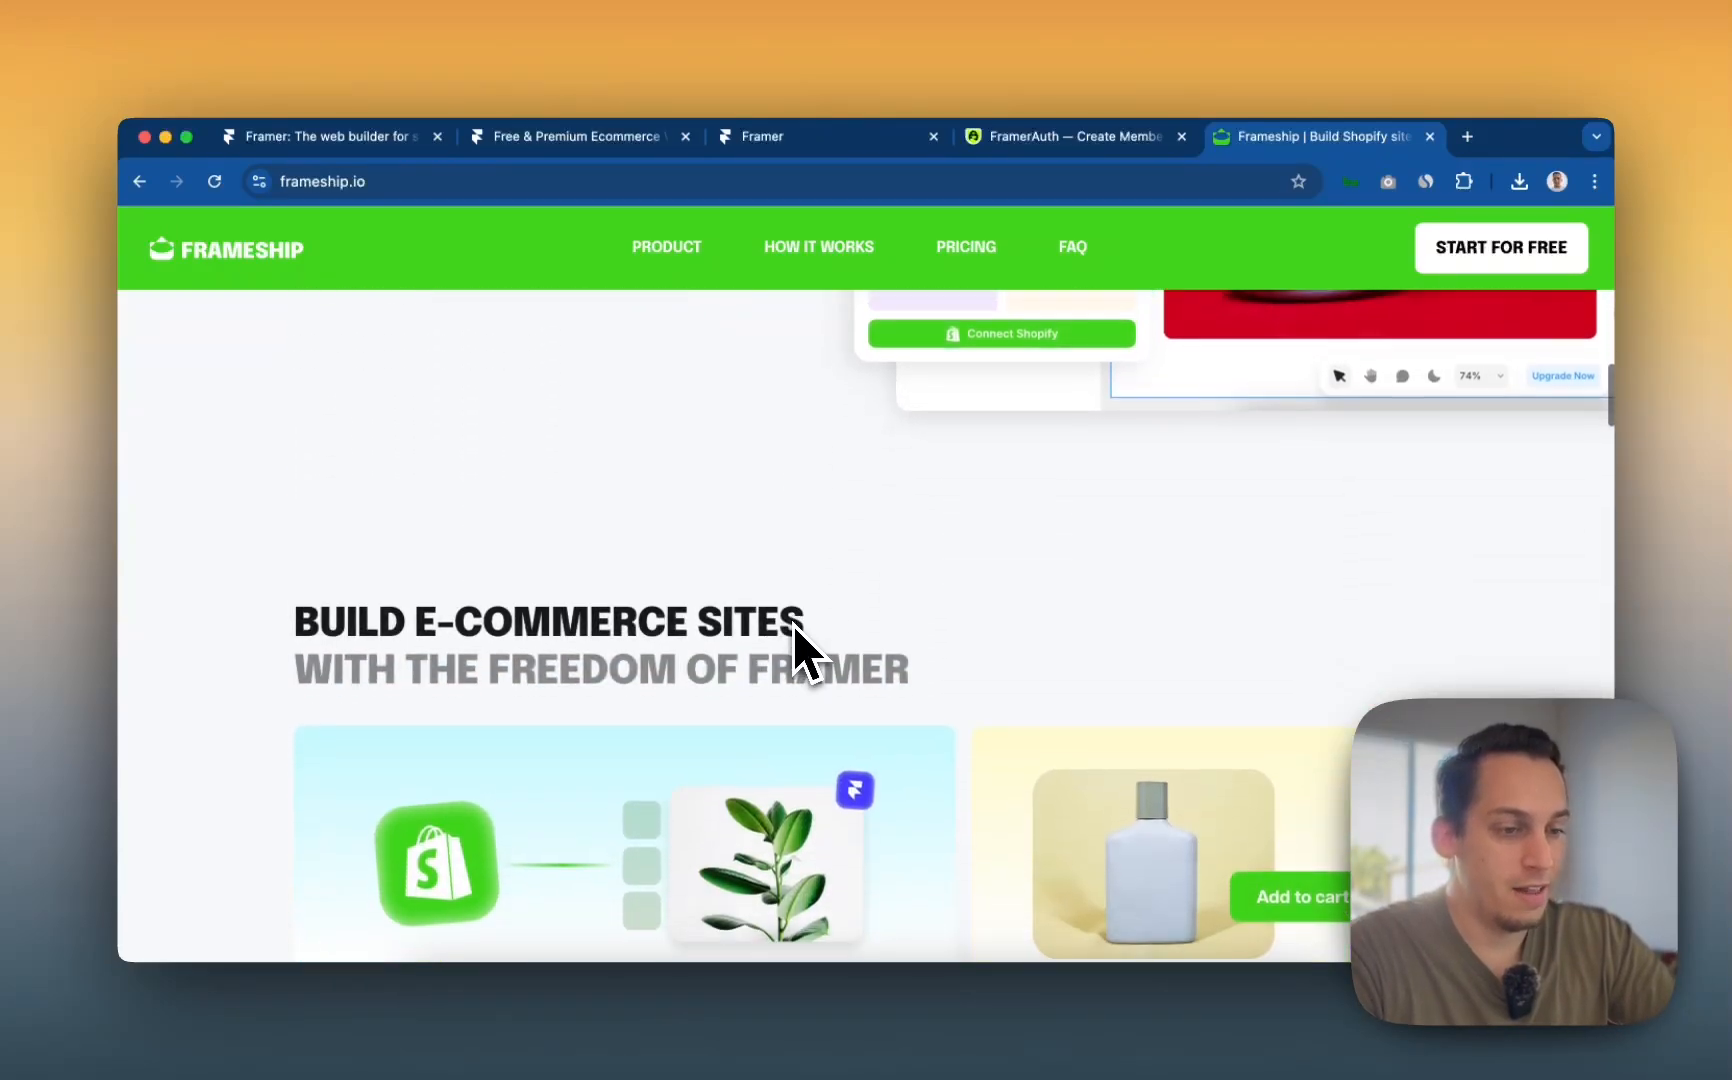
{"action": "scroll", "coordinate": [793, 625], "scroll_direction": "down", "scroll_amount": 2}
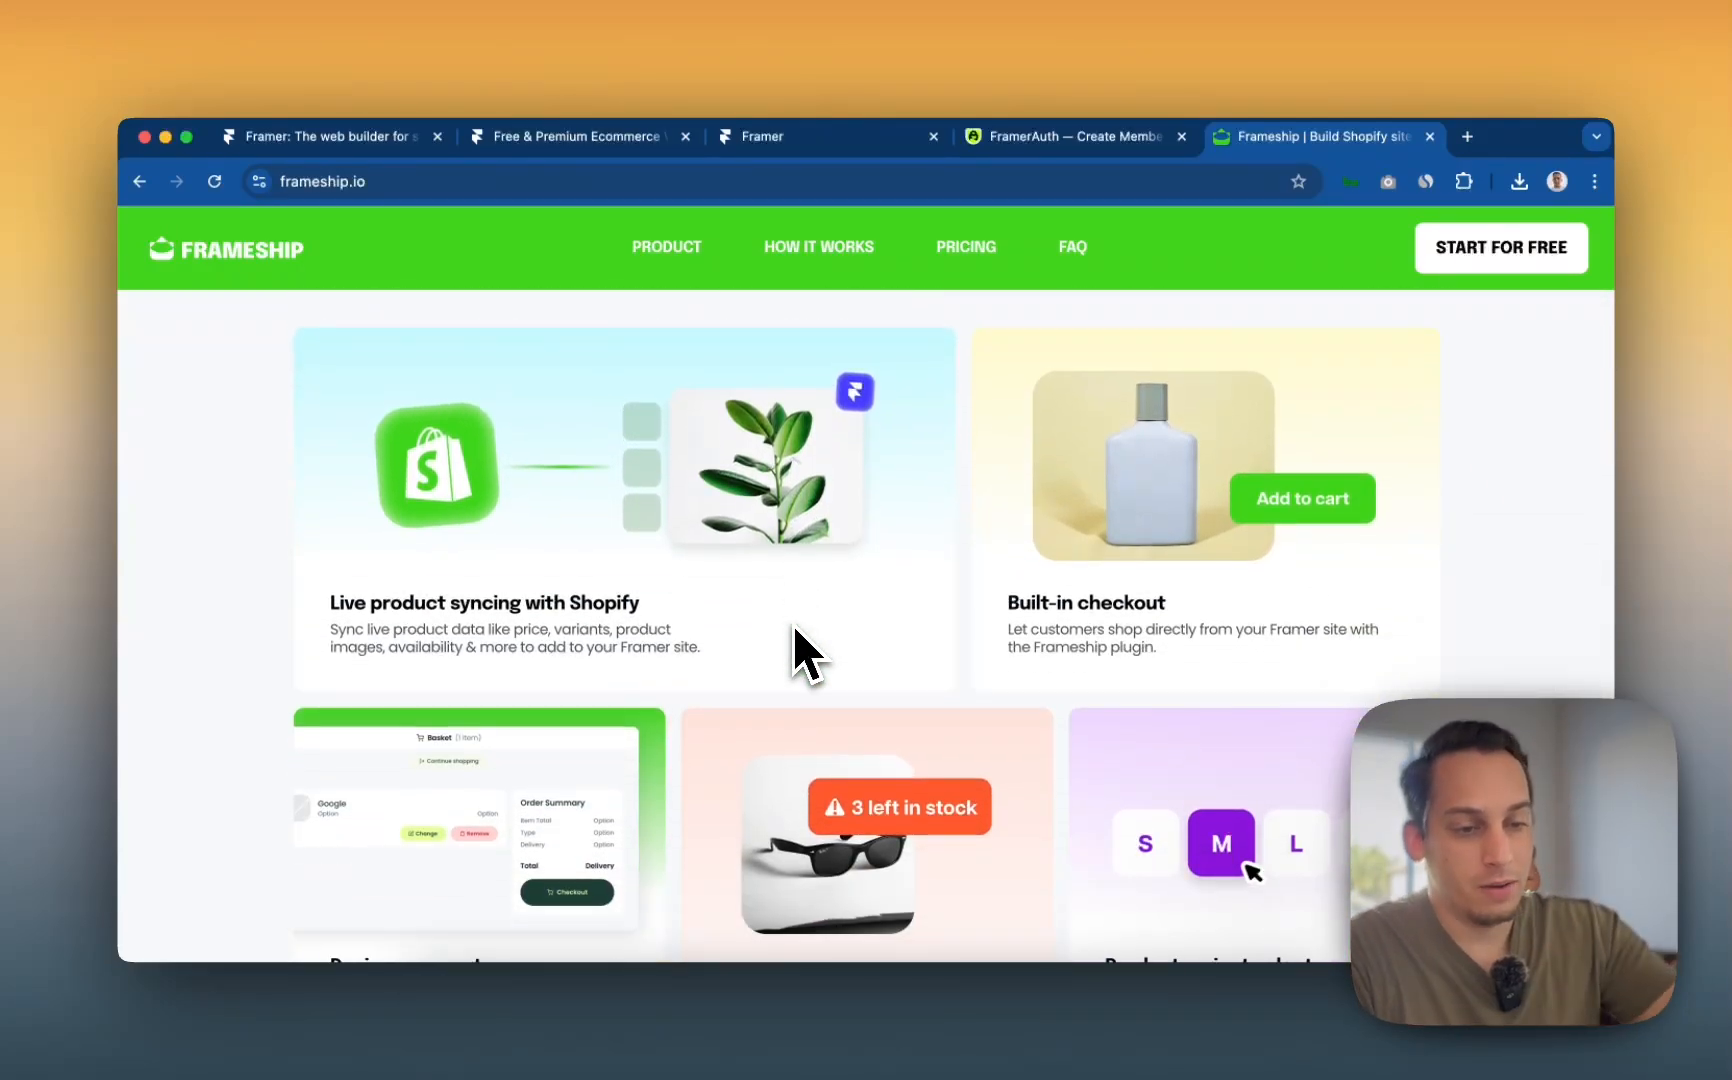
{"action": "scroll", "coordinate": [793, 625], "scroll_direction": "down", "scroll_amount": 2}
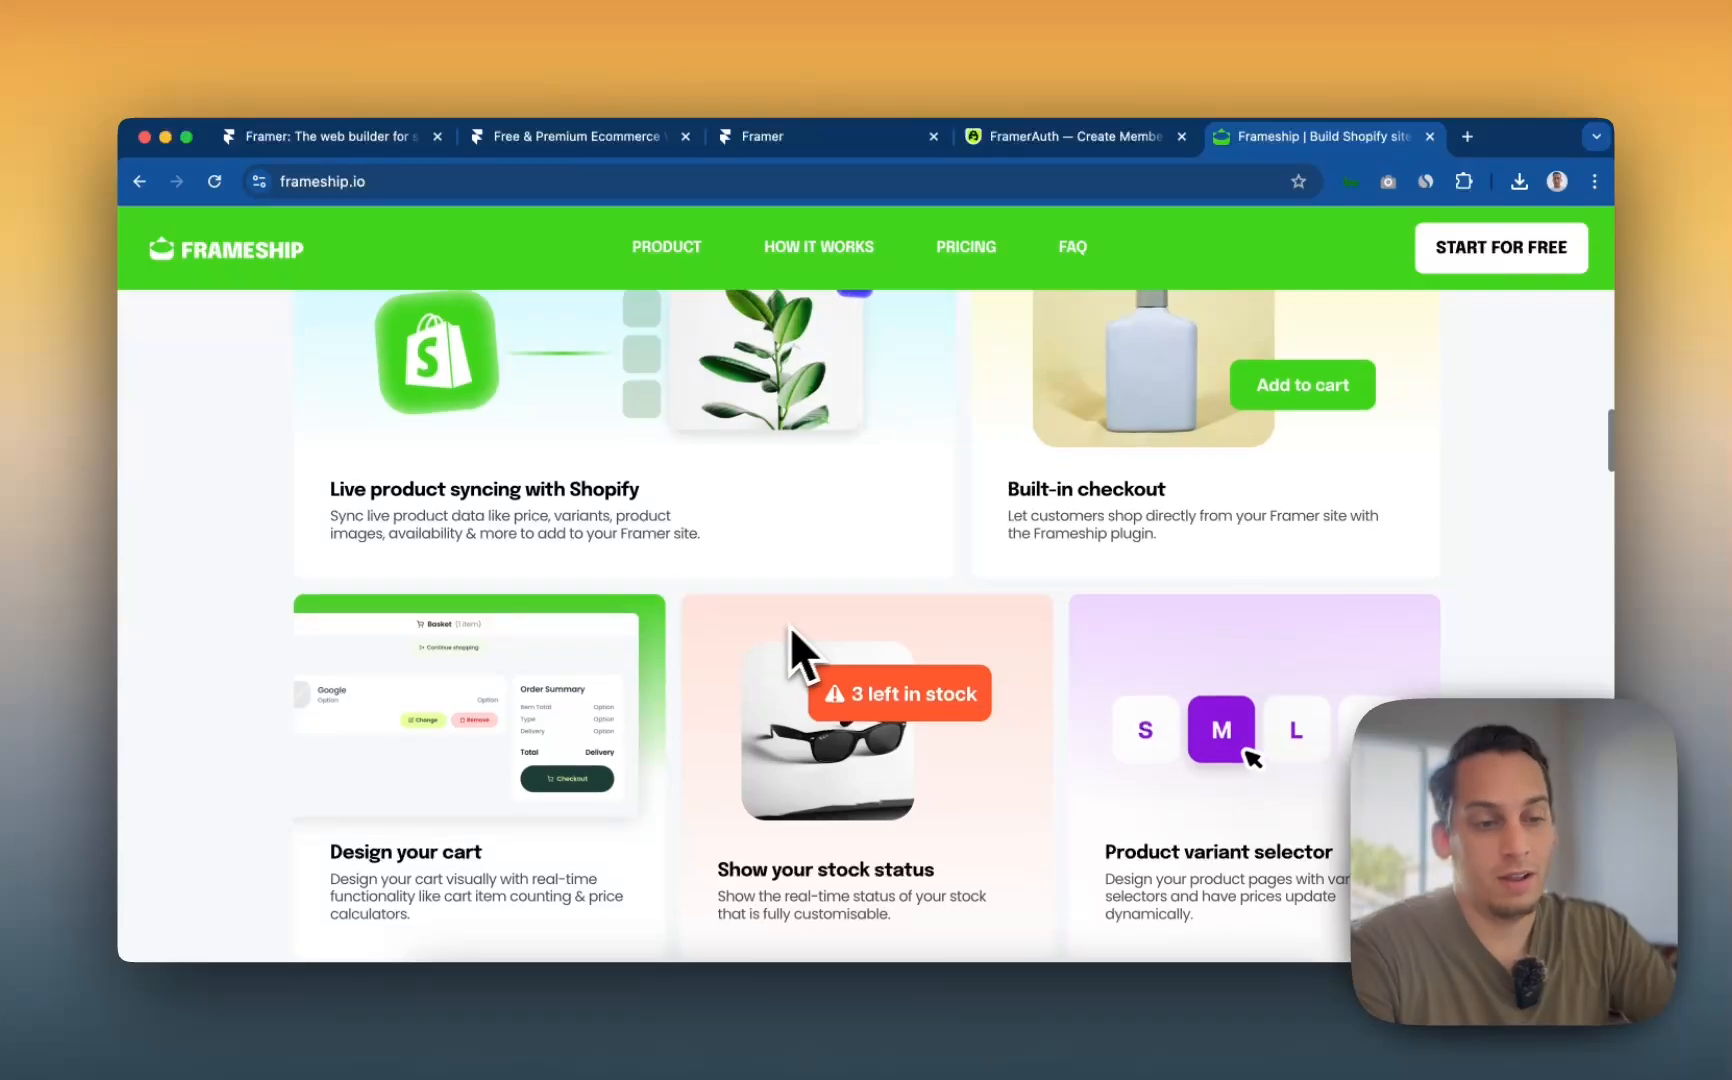
{"action": "scroll", "coordinate": [677, 680], "scroll_direction": "down", "scroll_amount": 2}
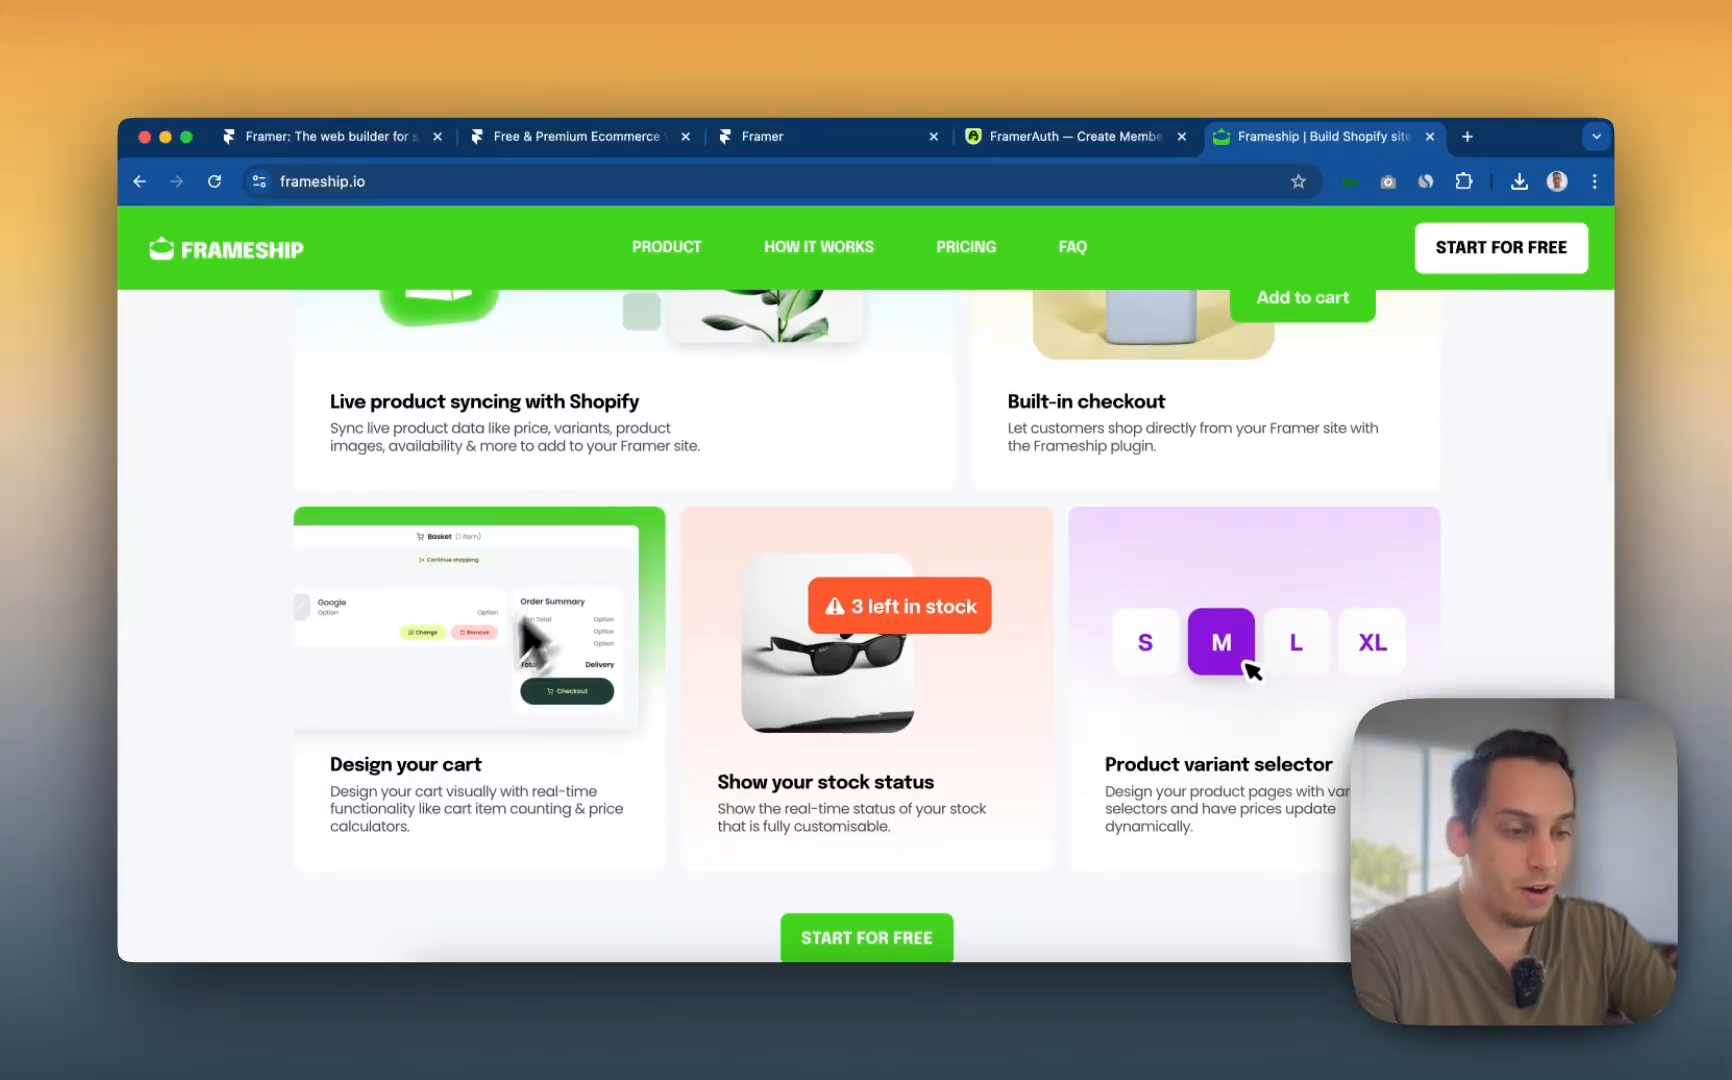
- Examine Frameship's feature cards and Design Everything in Framer section, and return to the FramerAuth and ecommerce templates pages
{"action": "scroll", "coordinate": [667, 689], "scroll_direction": "up", "scroll_amount": 3}
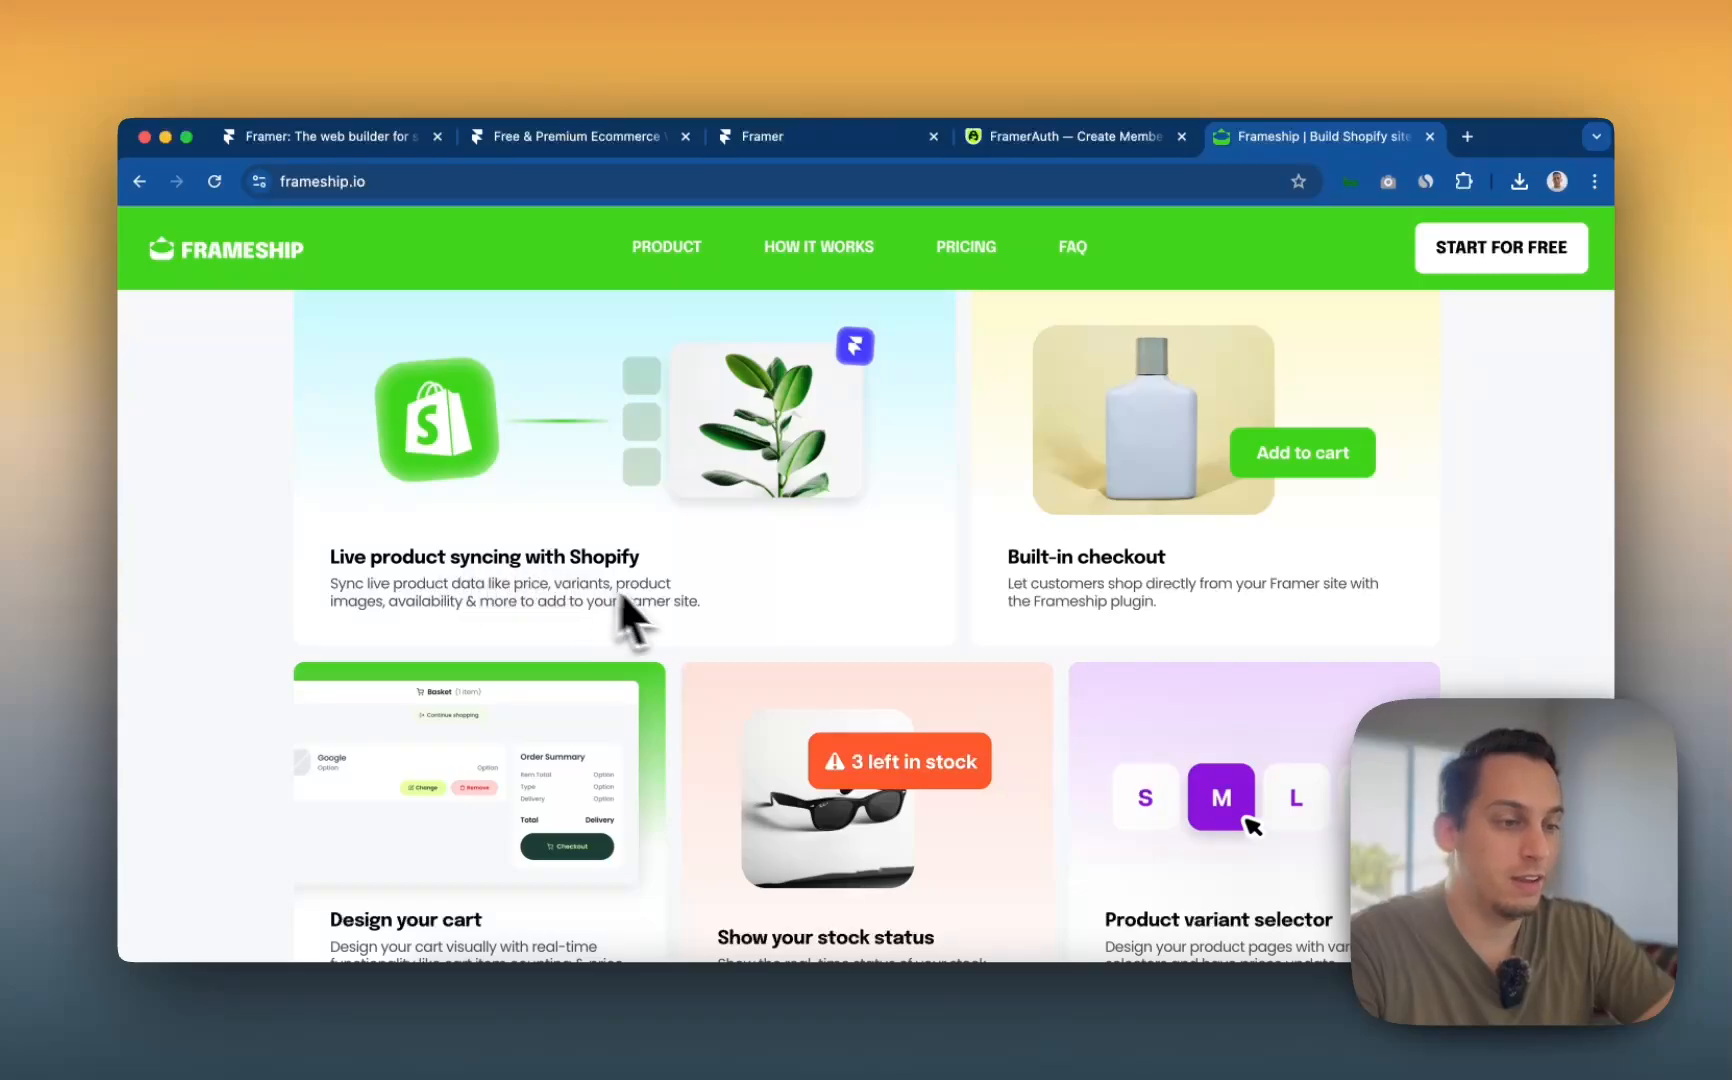
{"action": "scroll", "coordinate": [662, 602], "scroll_direction": "down", "scroll_amount": 12}
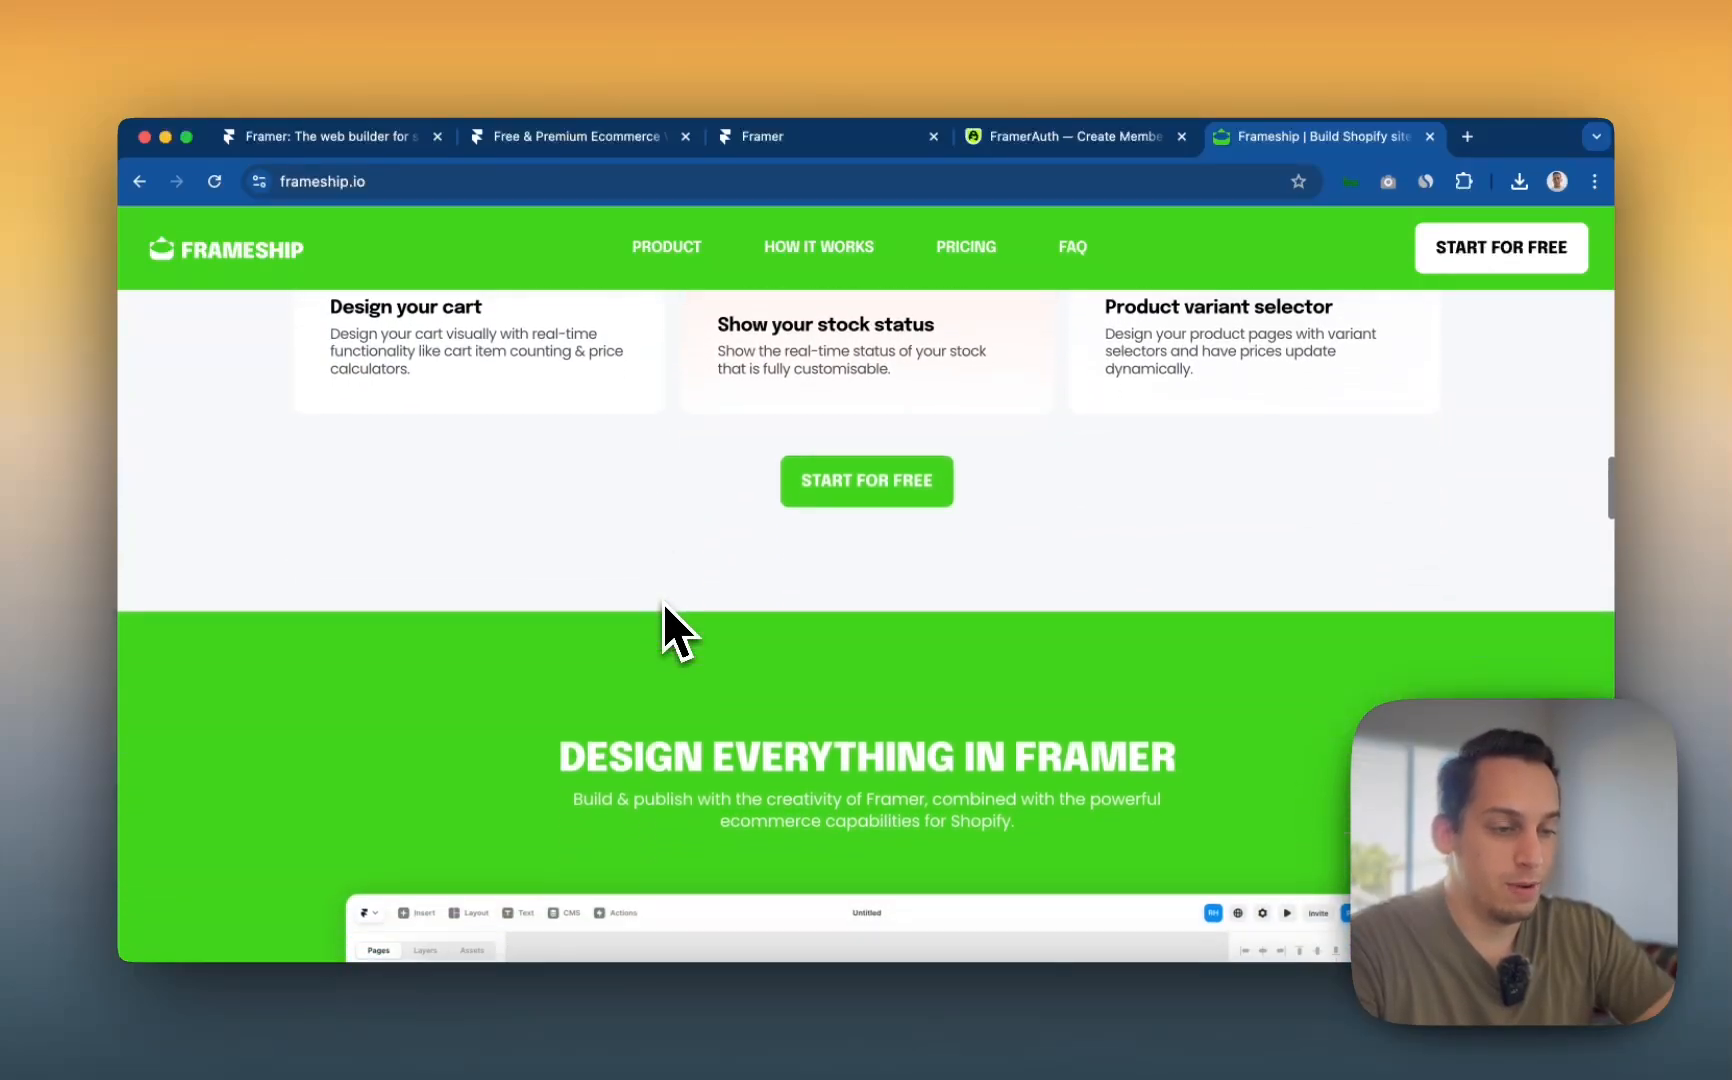
{"action": "scroll", "coordinate": [663, 602], "scroll_direction": "down", "scroll_amount": 12}
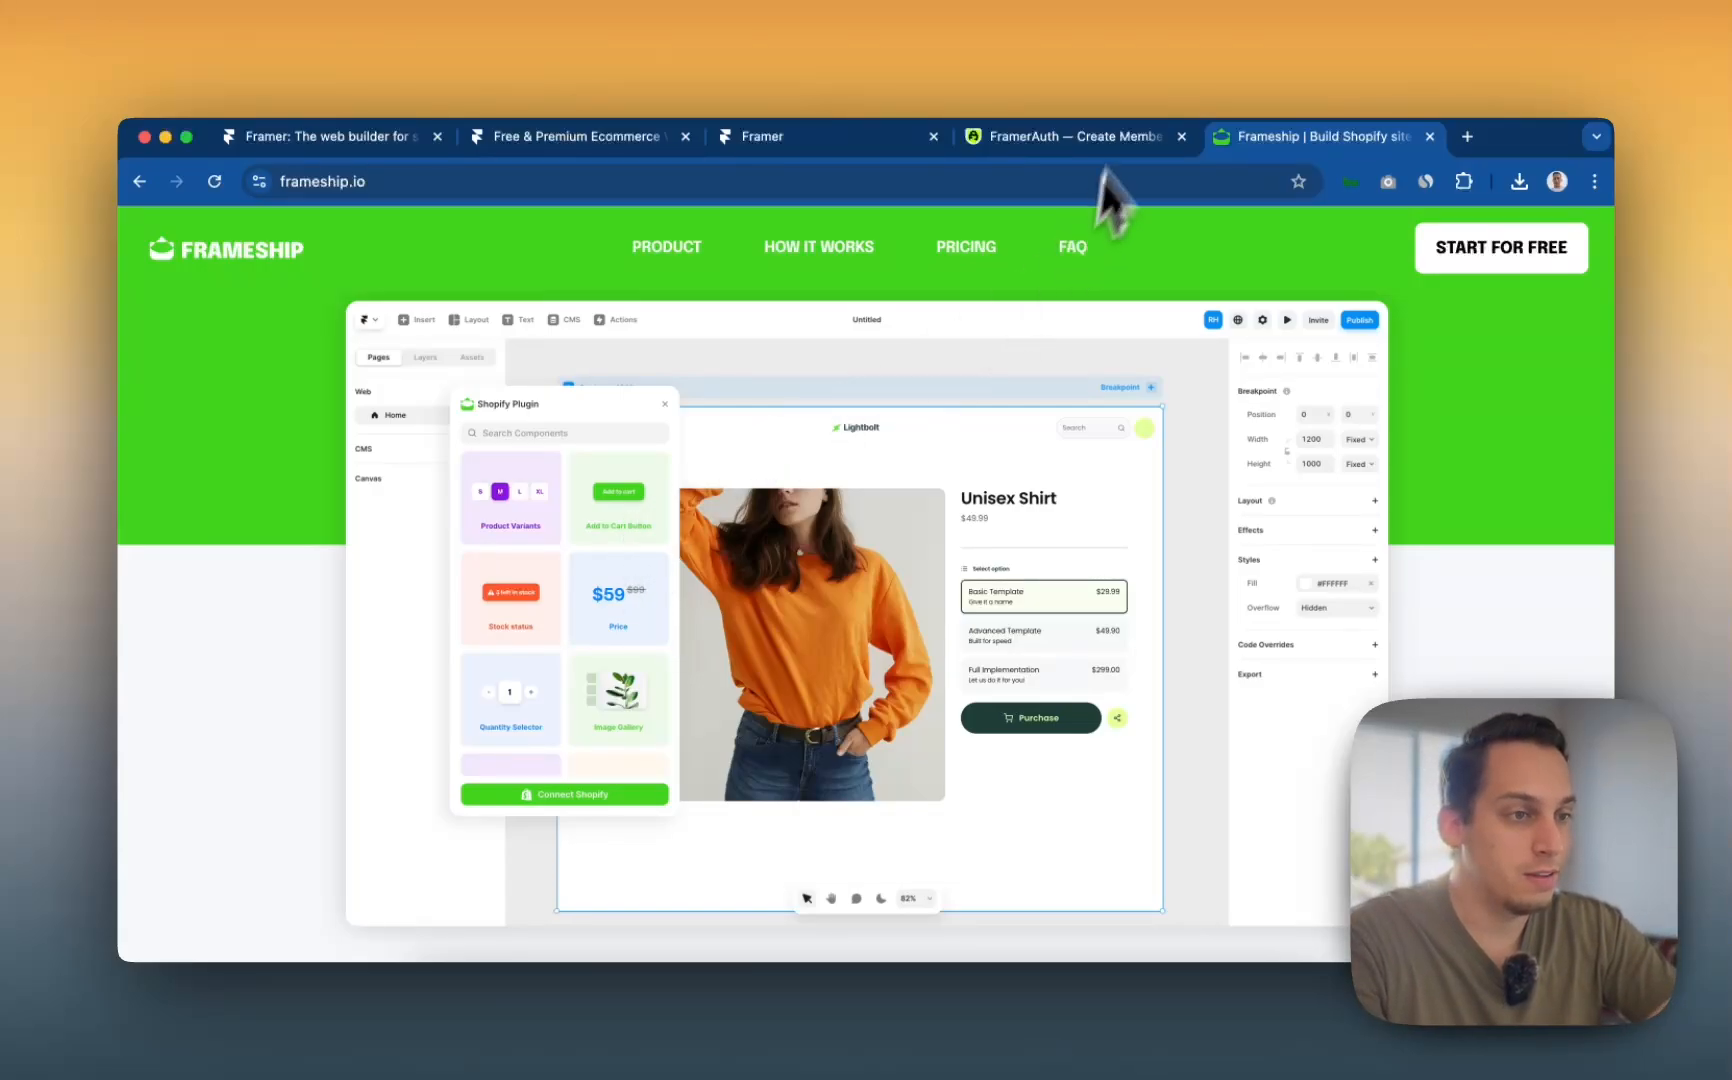
{"action": "left_click", "coordinate": [1080, 138]}
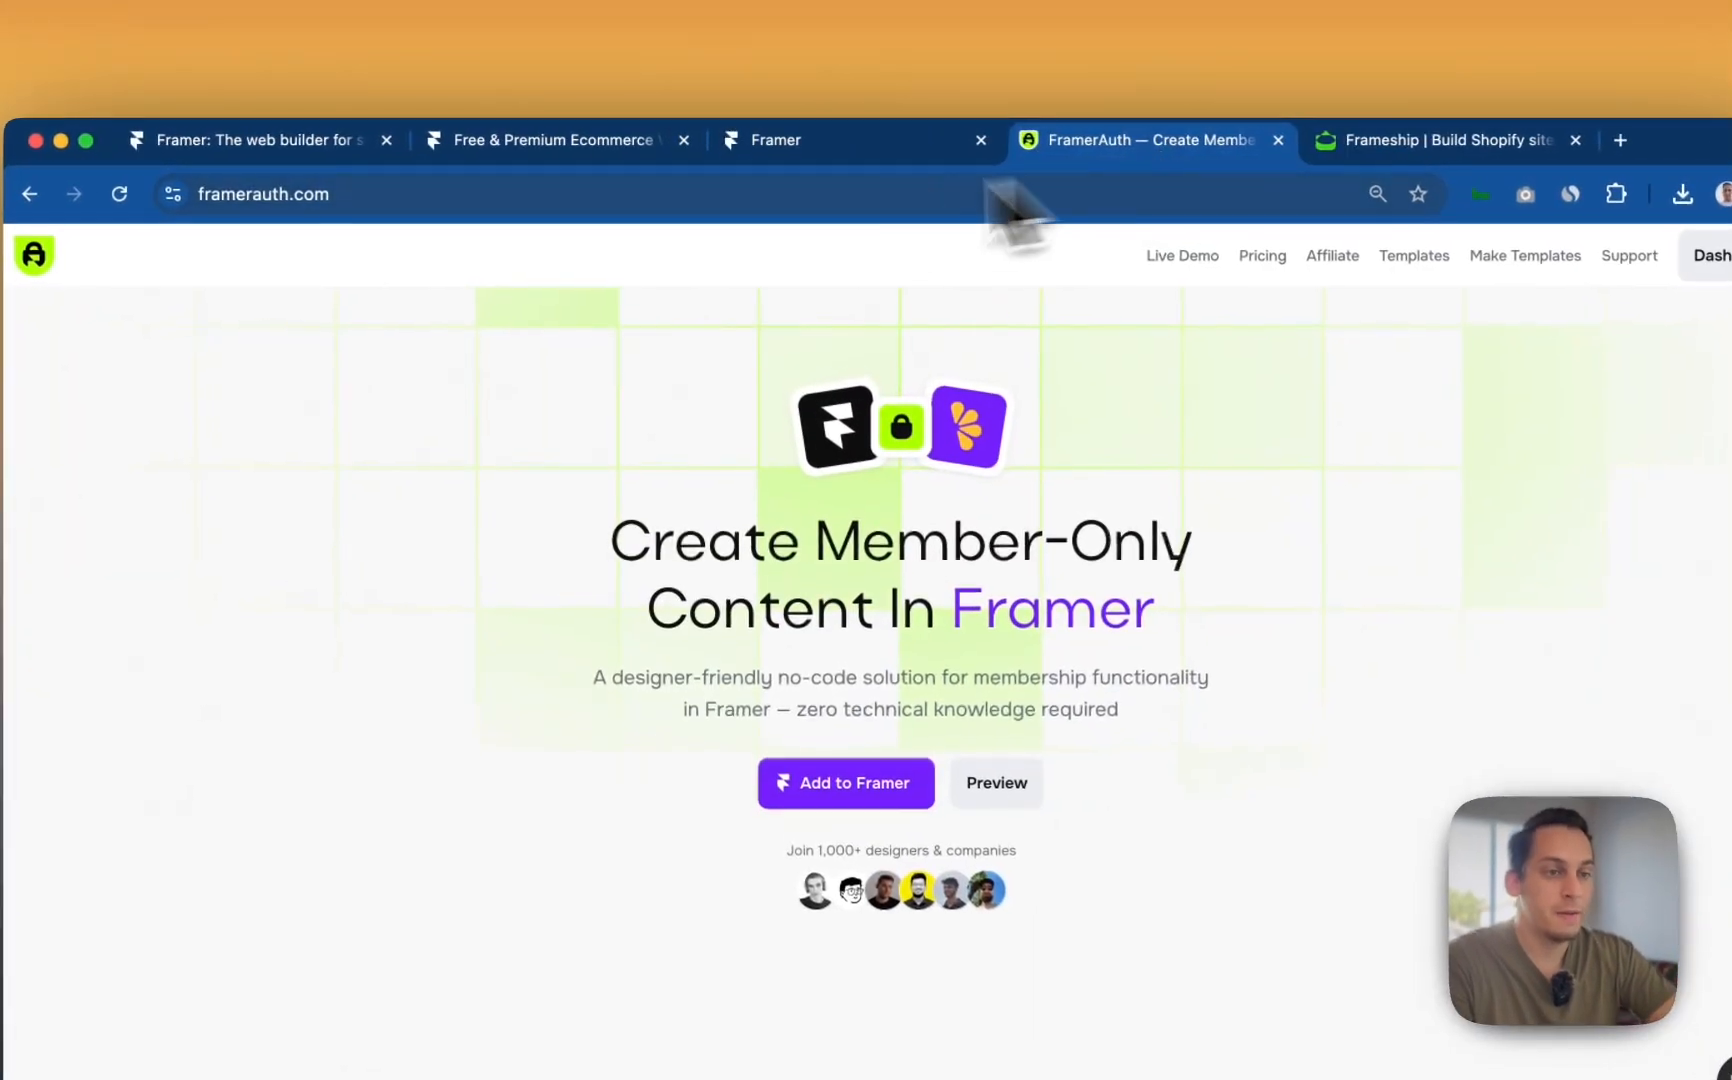
{"action": "left_click", "coordinate": [595, 148]}
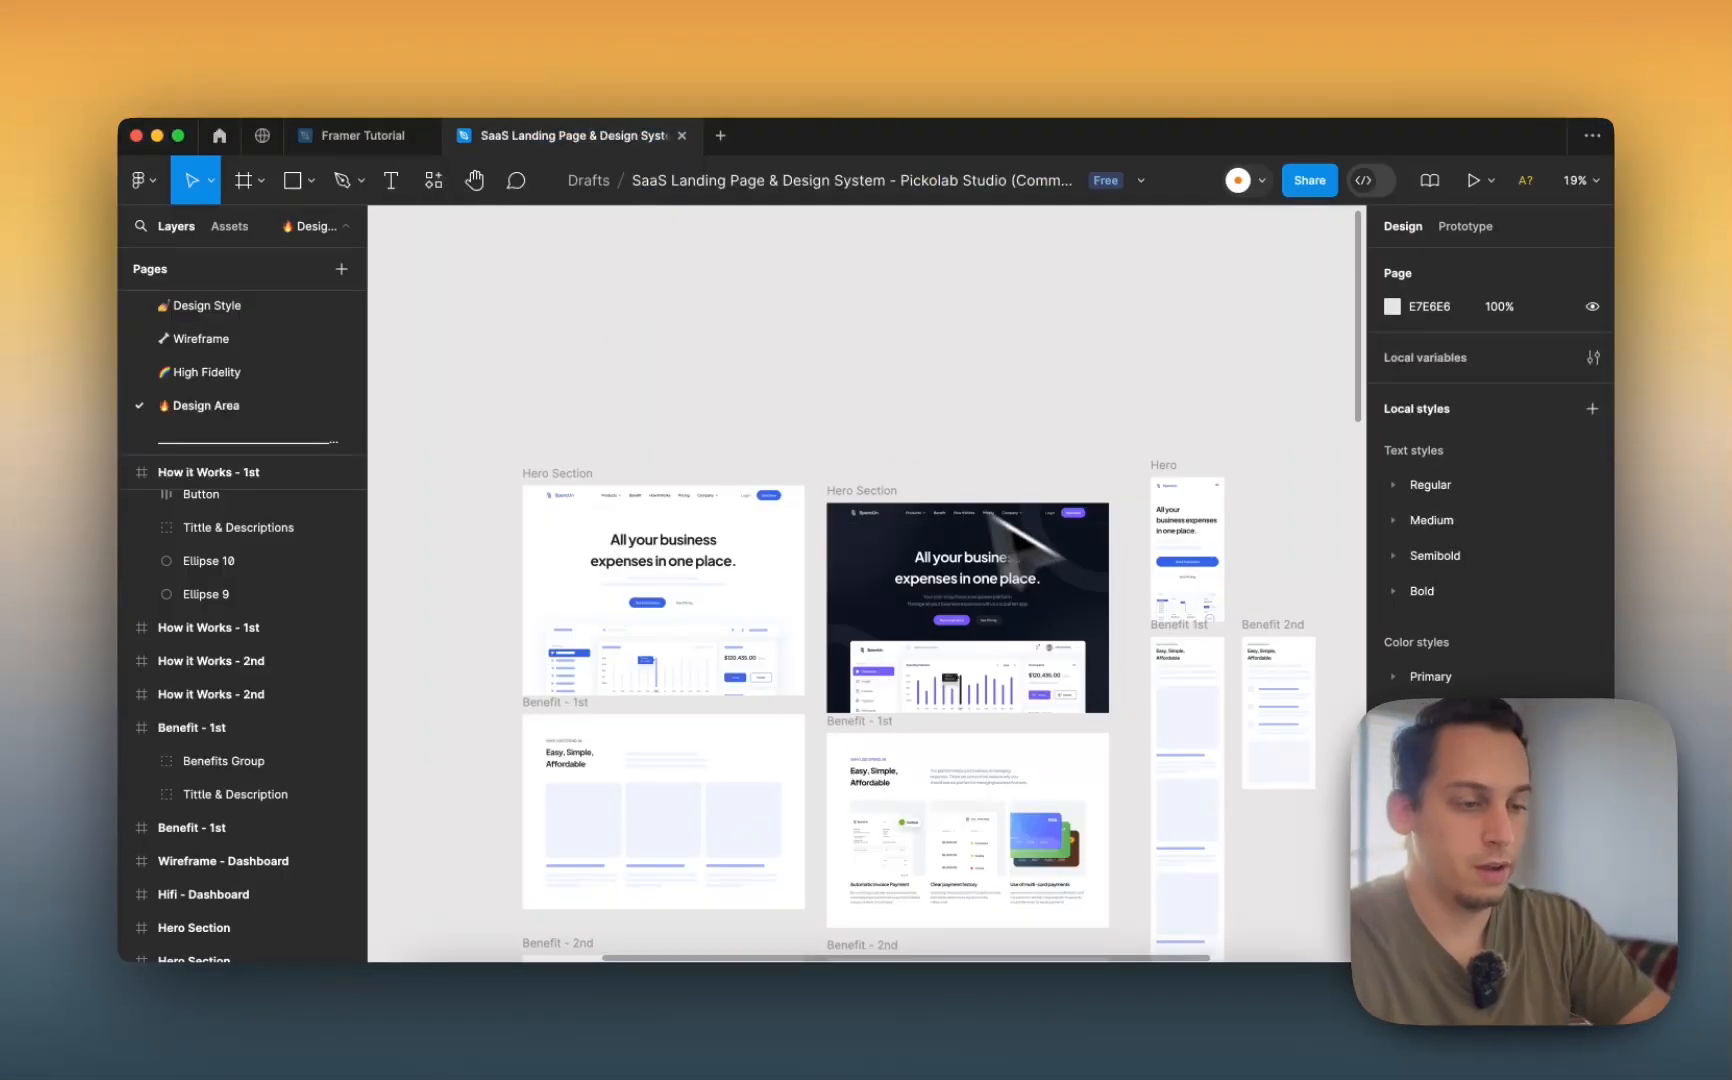
- Switch to the SaaS landing page file in Figma, open Pickolab Studio's community profile and browse its UI kits
{"action": "scroll", "coordinate": [890, 450], "scroll_direction": "down", "scroll_amount": 3}
{"action": "scroll", "coordinate": [890, 450], "scroll_direction": "right", "scroll_amount": 3}
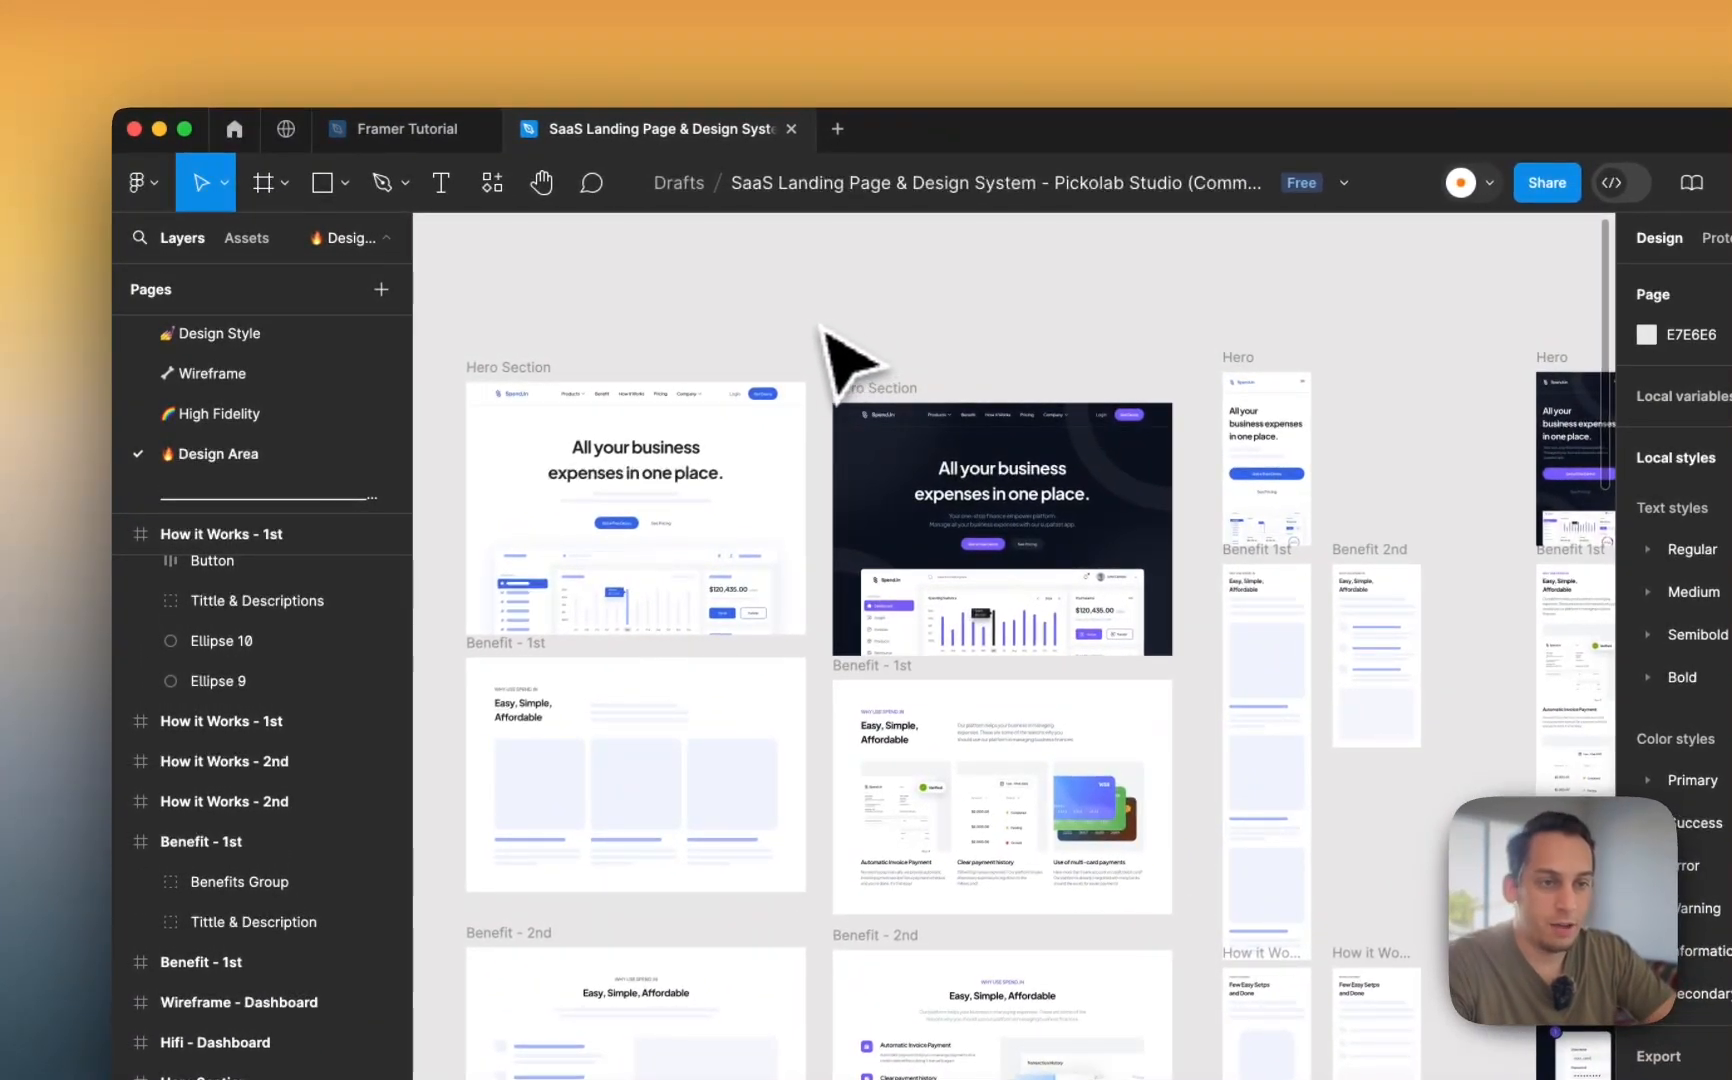
{"action": "left_click", "coordinate": [286, 130]}
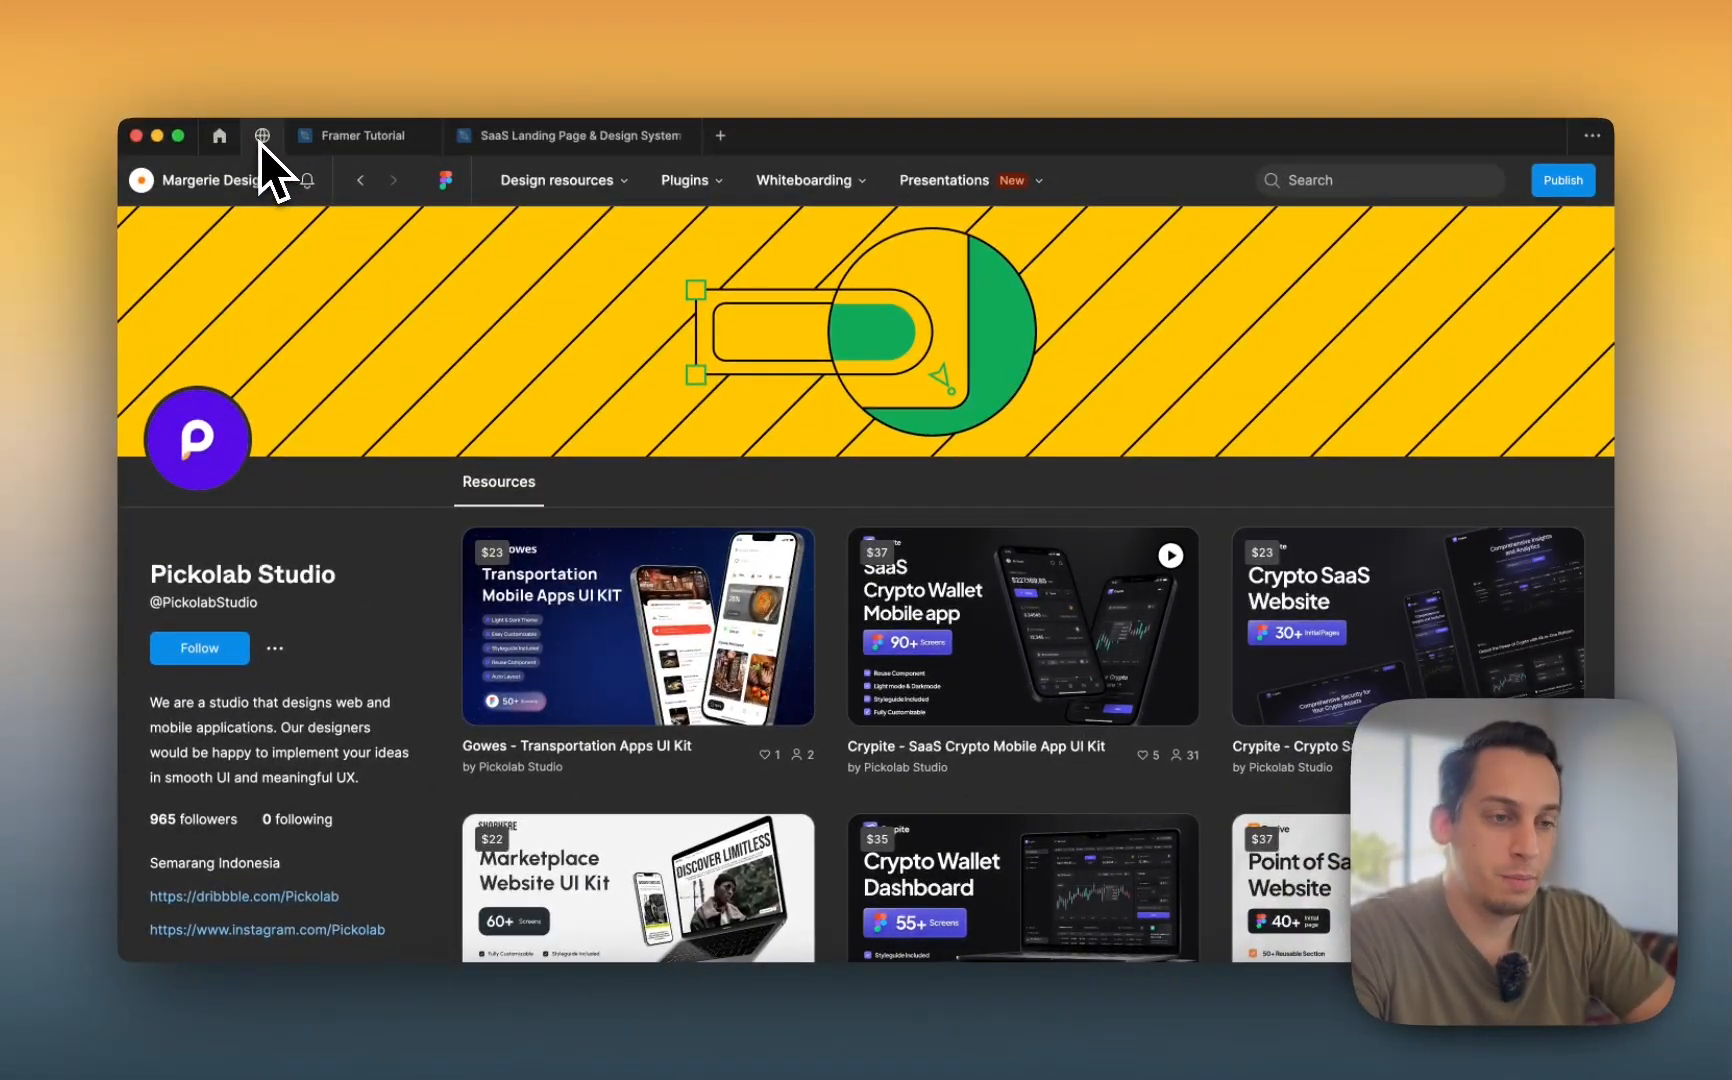
{"action": "scroll", "coordinate": [470, 426], "scroll_direction": "down", "scroll_amount": 5}
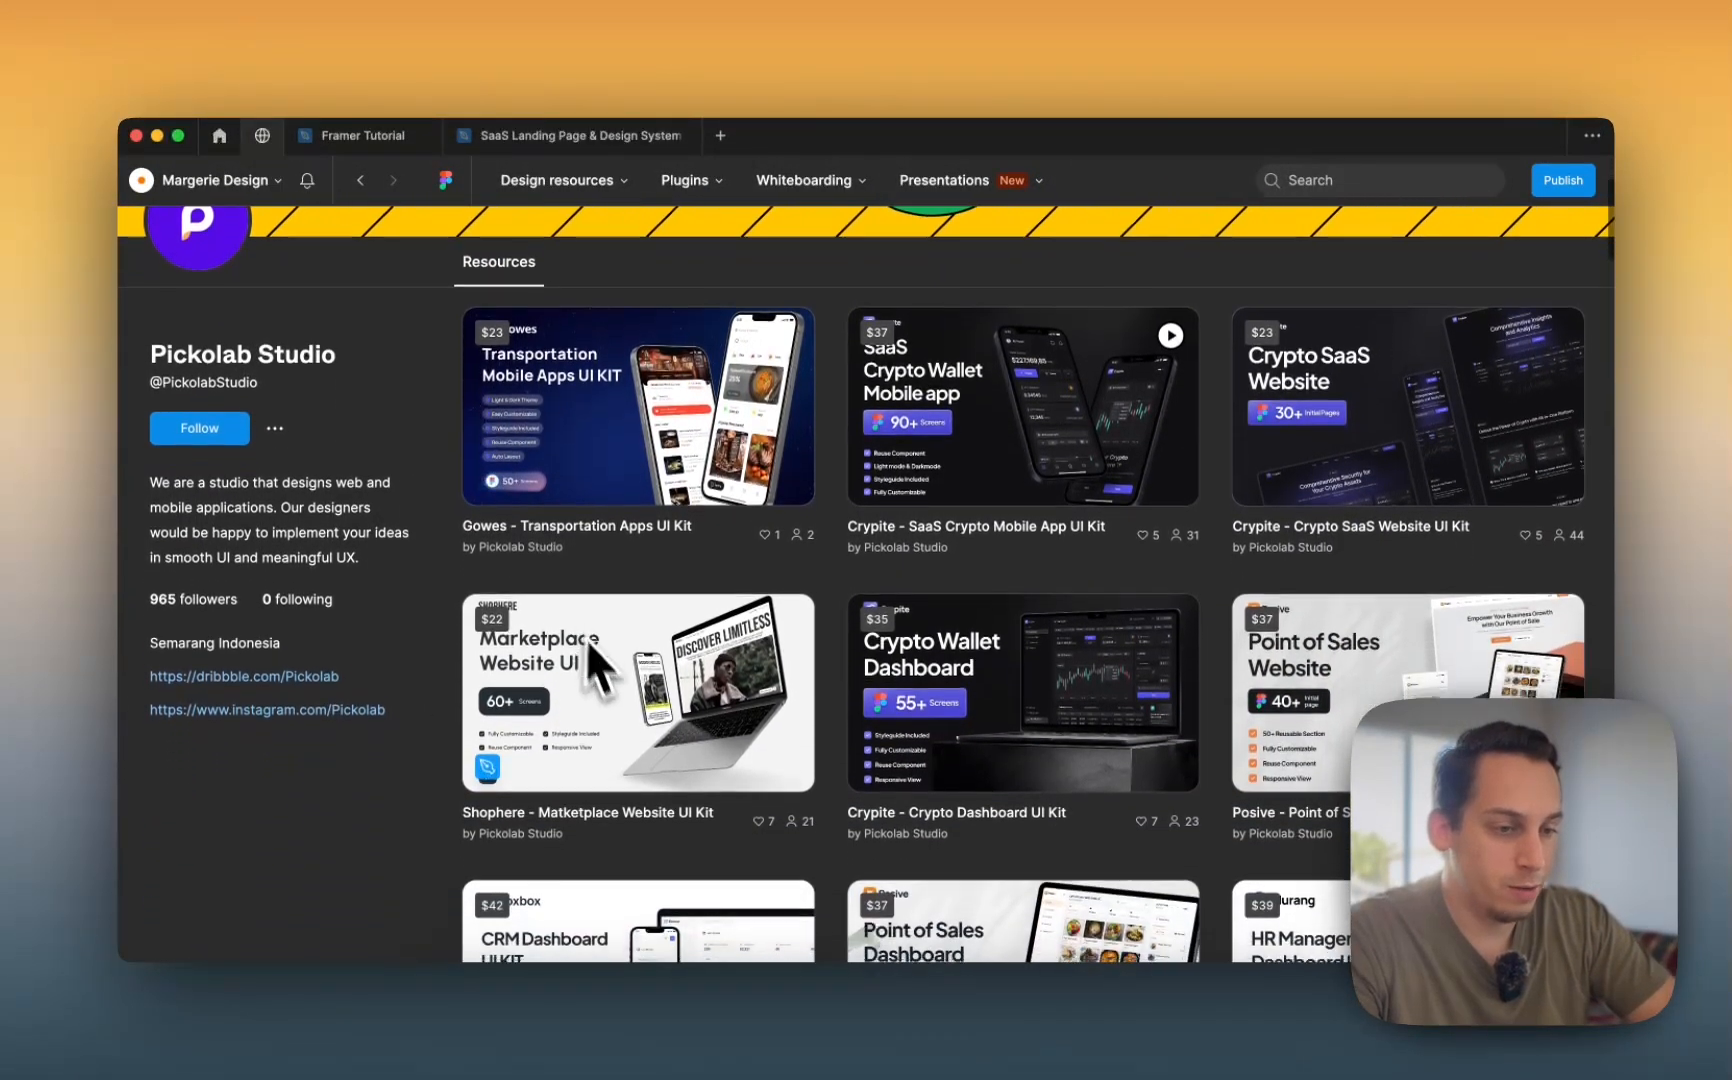
{"action": "scroll", "coordinate": [600, 660], "scroll_direction": "down", "scroll_amount": 6}
{"action": "scroll", "coordinate": [750, 570], "scroll_direction": "down", "scroll_amount": 5}
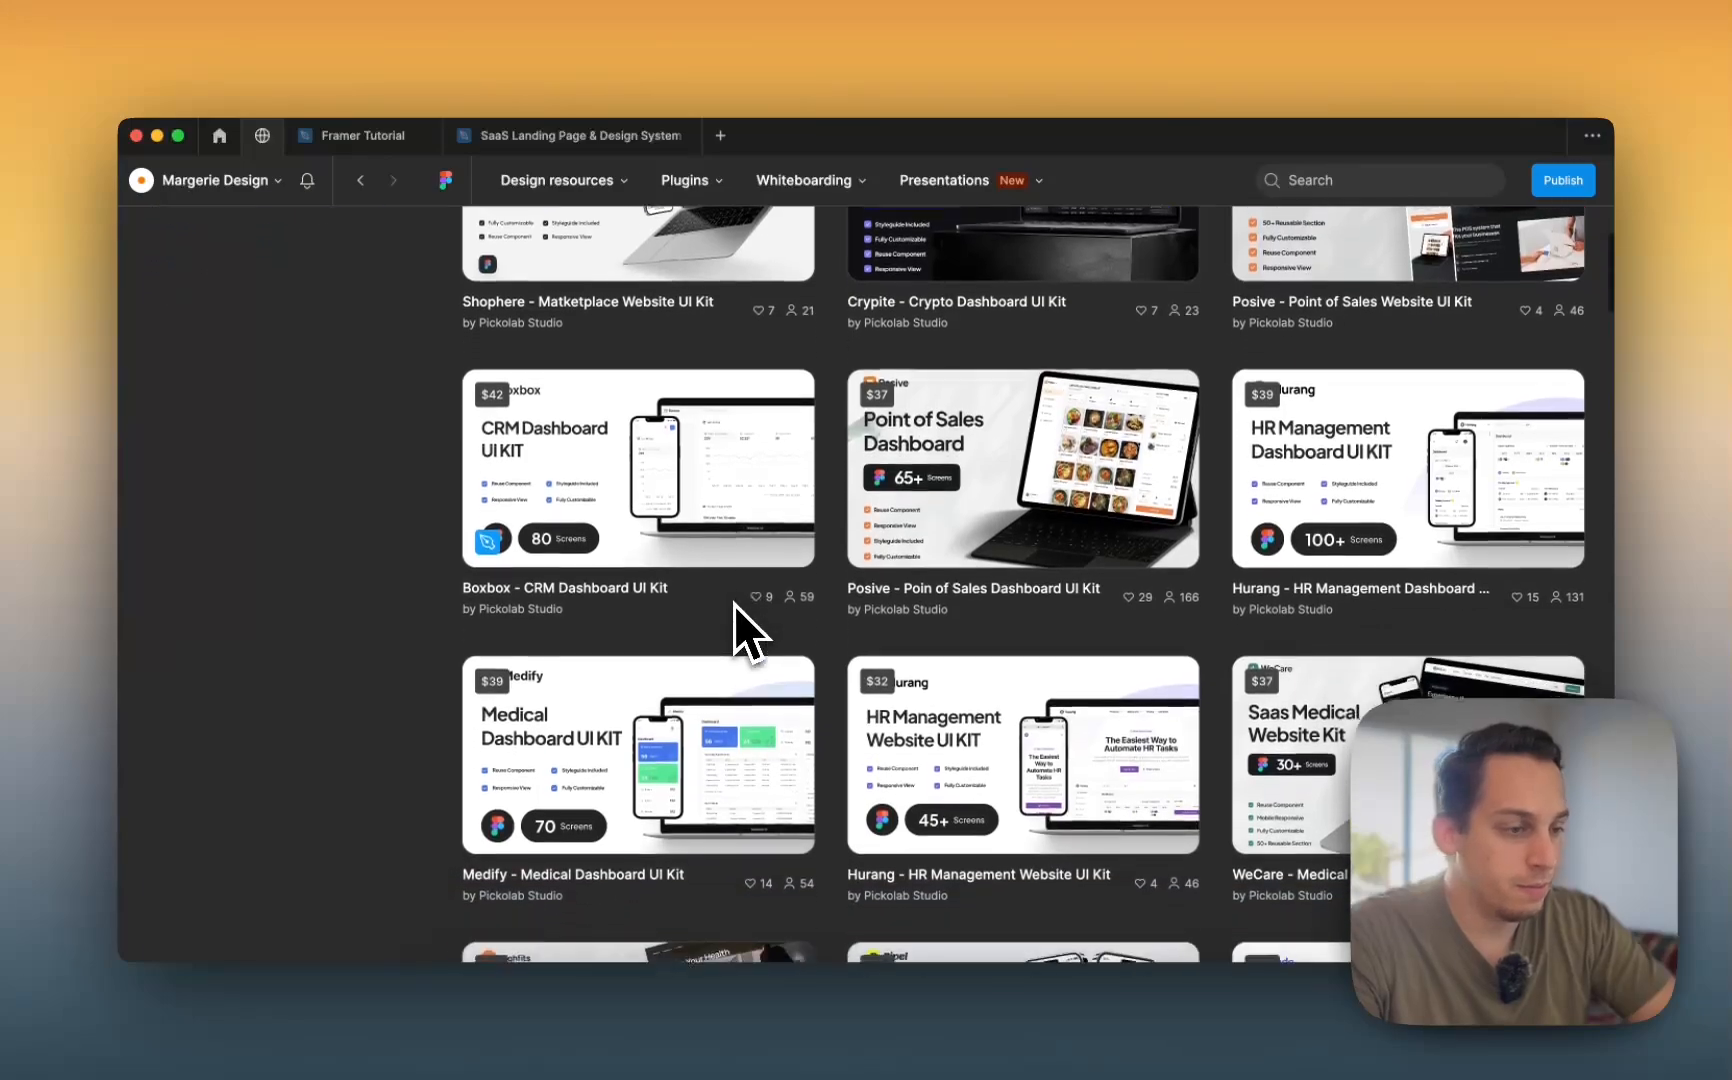
{"action": "scroll", "coordinate": [733, 603], "scroll_direction": "down", "scroll_amount": 12}
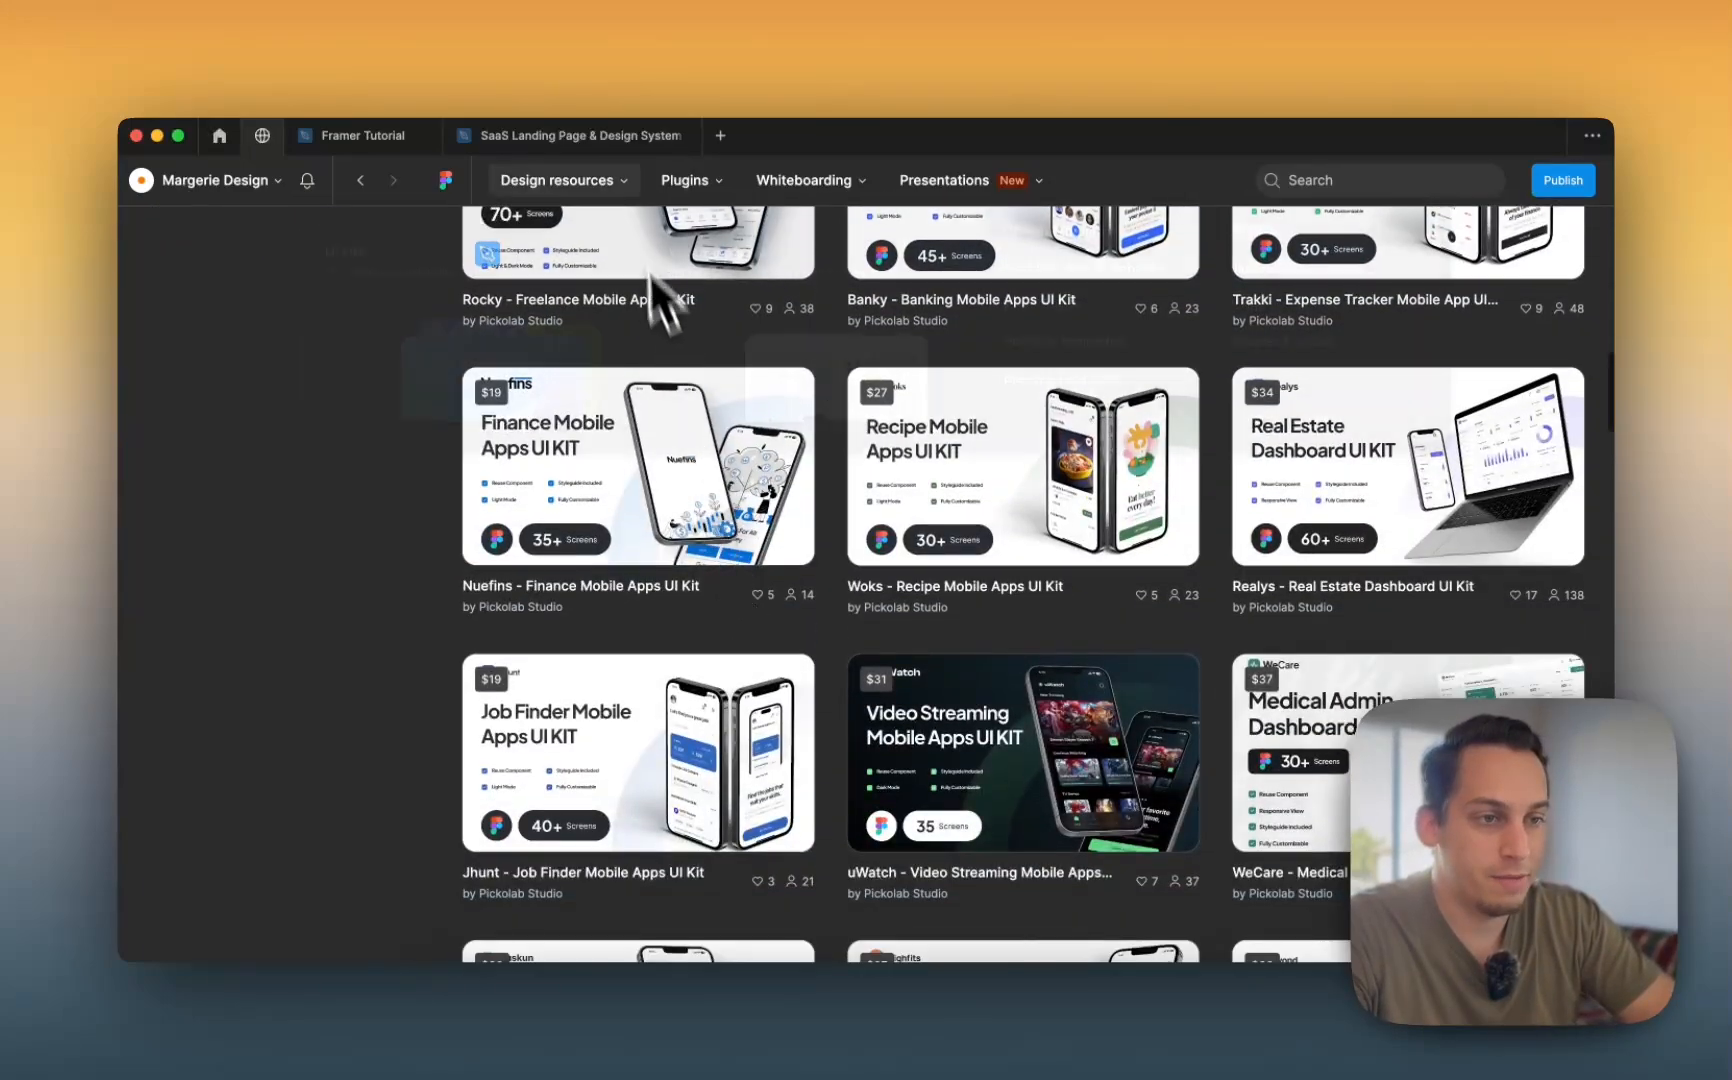
- Return to the SaaS Landing Page & Design System file and move the dark desktop Hero Section frame up to Y -970
{"action": "left_click", "coordinate": [580, 135]}
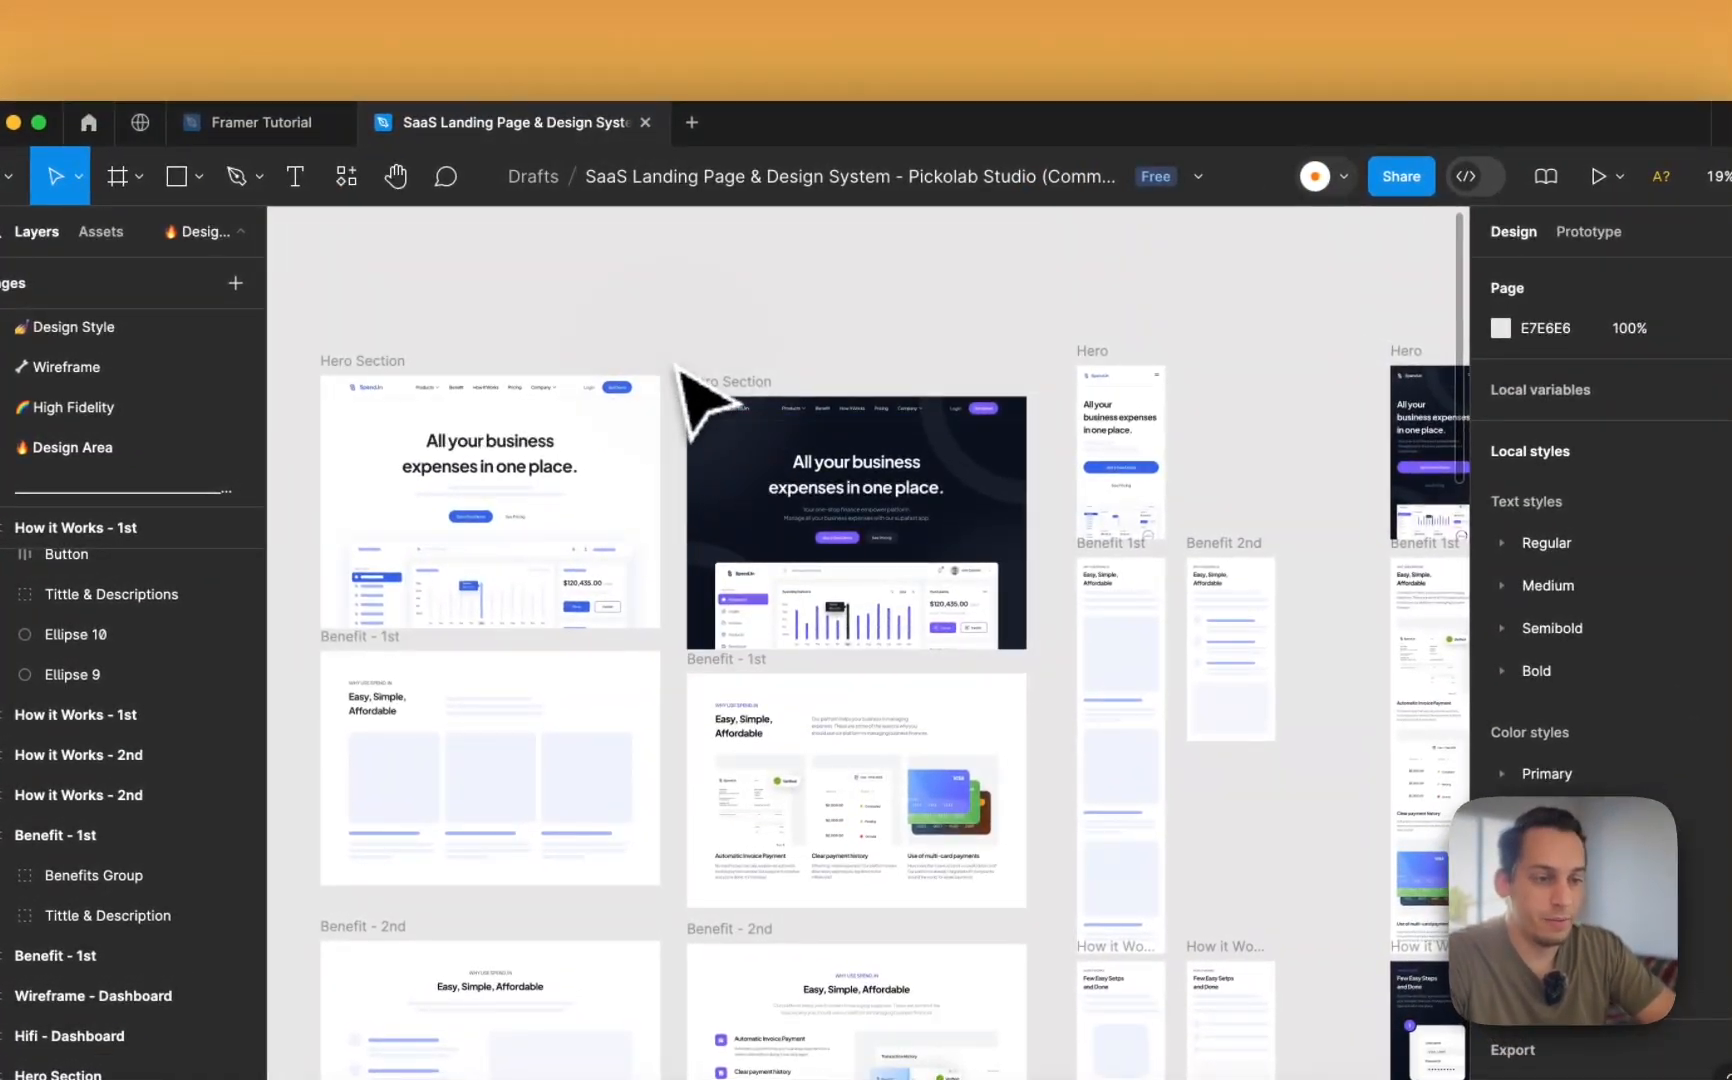
{"action": "left_click", "coordinate": [1044, 662]}
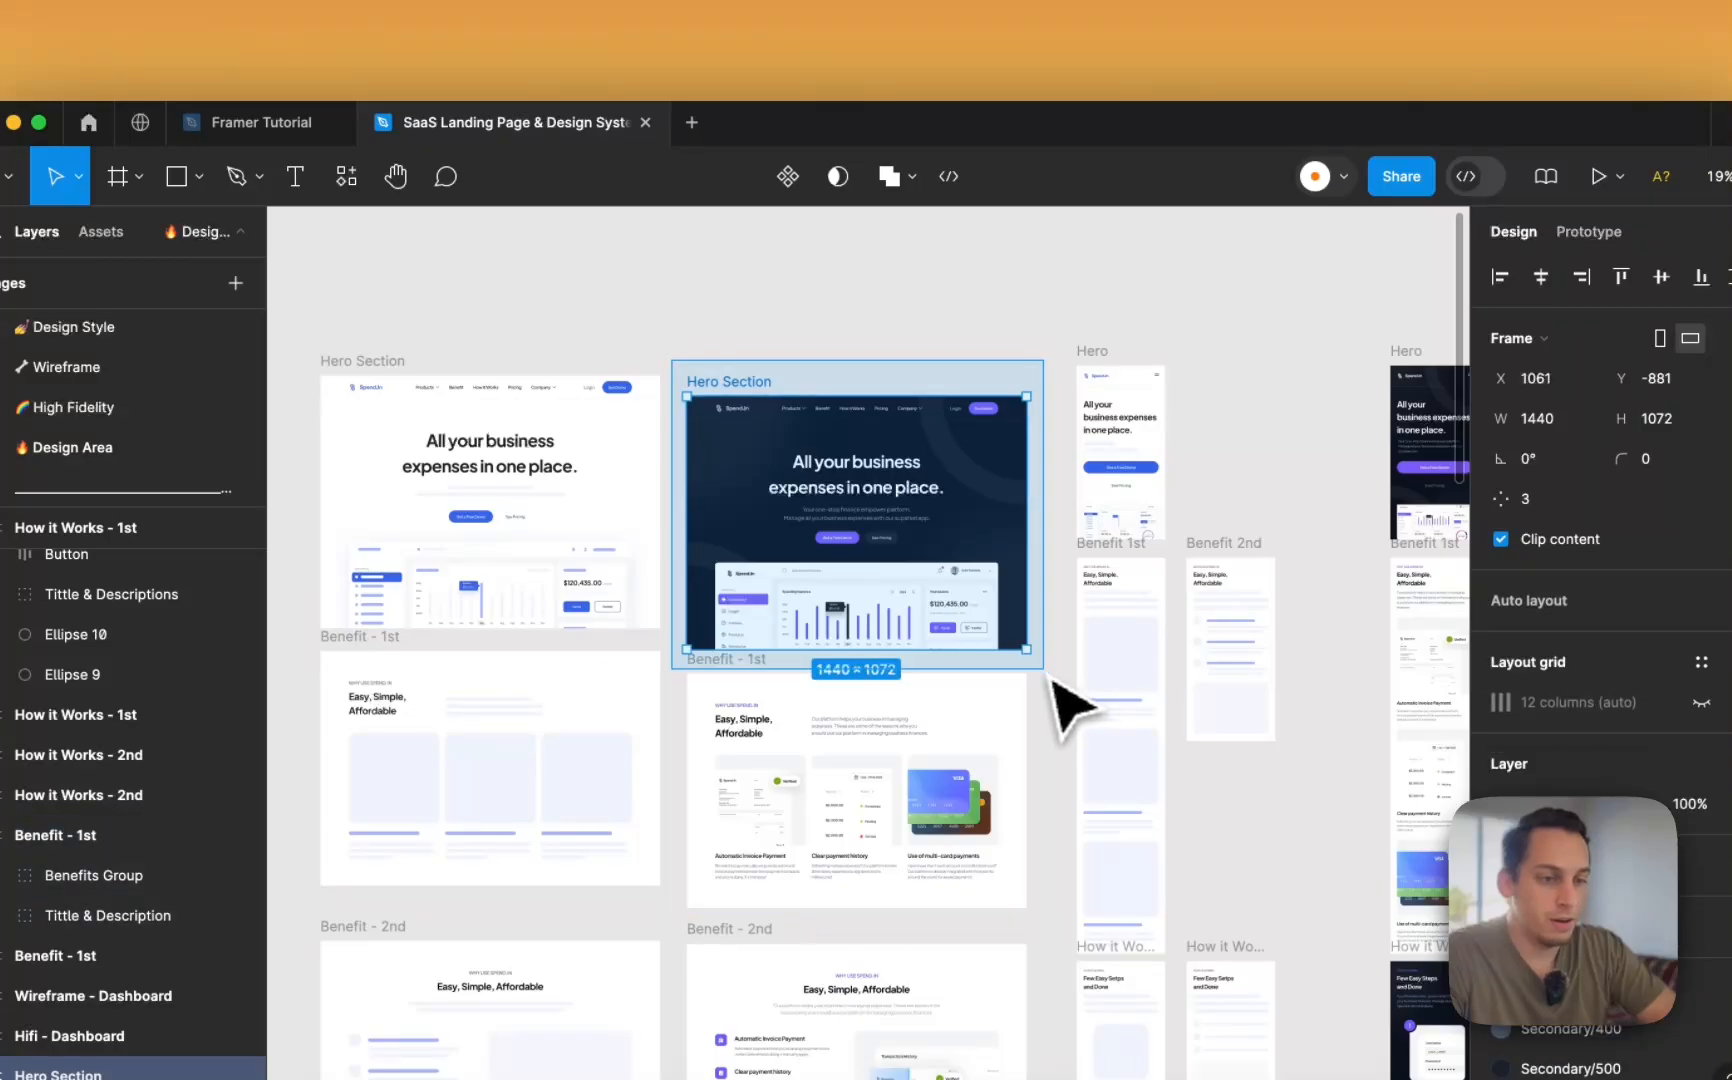
{"action": "left_click_drag", "start_coordinate": [757, 389], "coordinate": [752, 365]}
{"action": "left_click", "coordinate": [817, 305]}
- Compare the desktop and mobile versions of the landing page frames, in both wireframe and high-fidelity form
{"action": "scroll", "coordinate": [1150, 400], "scroll_direction": "right", "scroll_amount": 5}
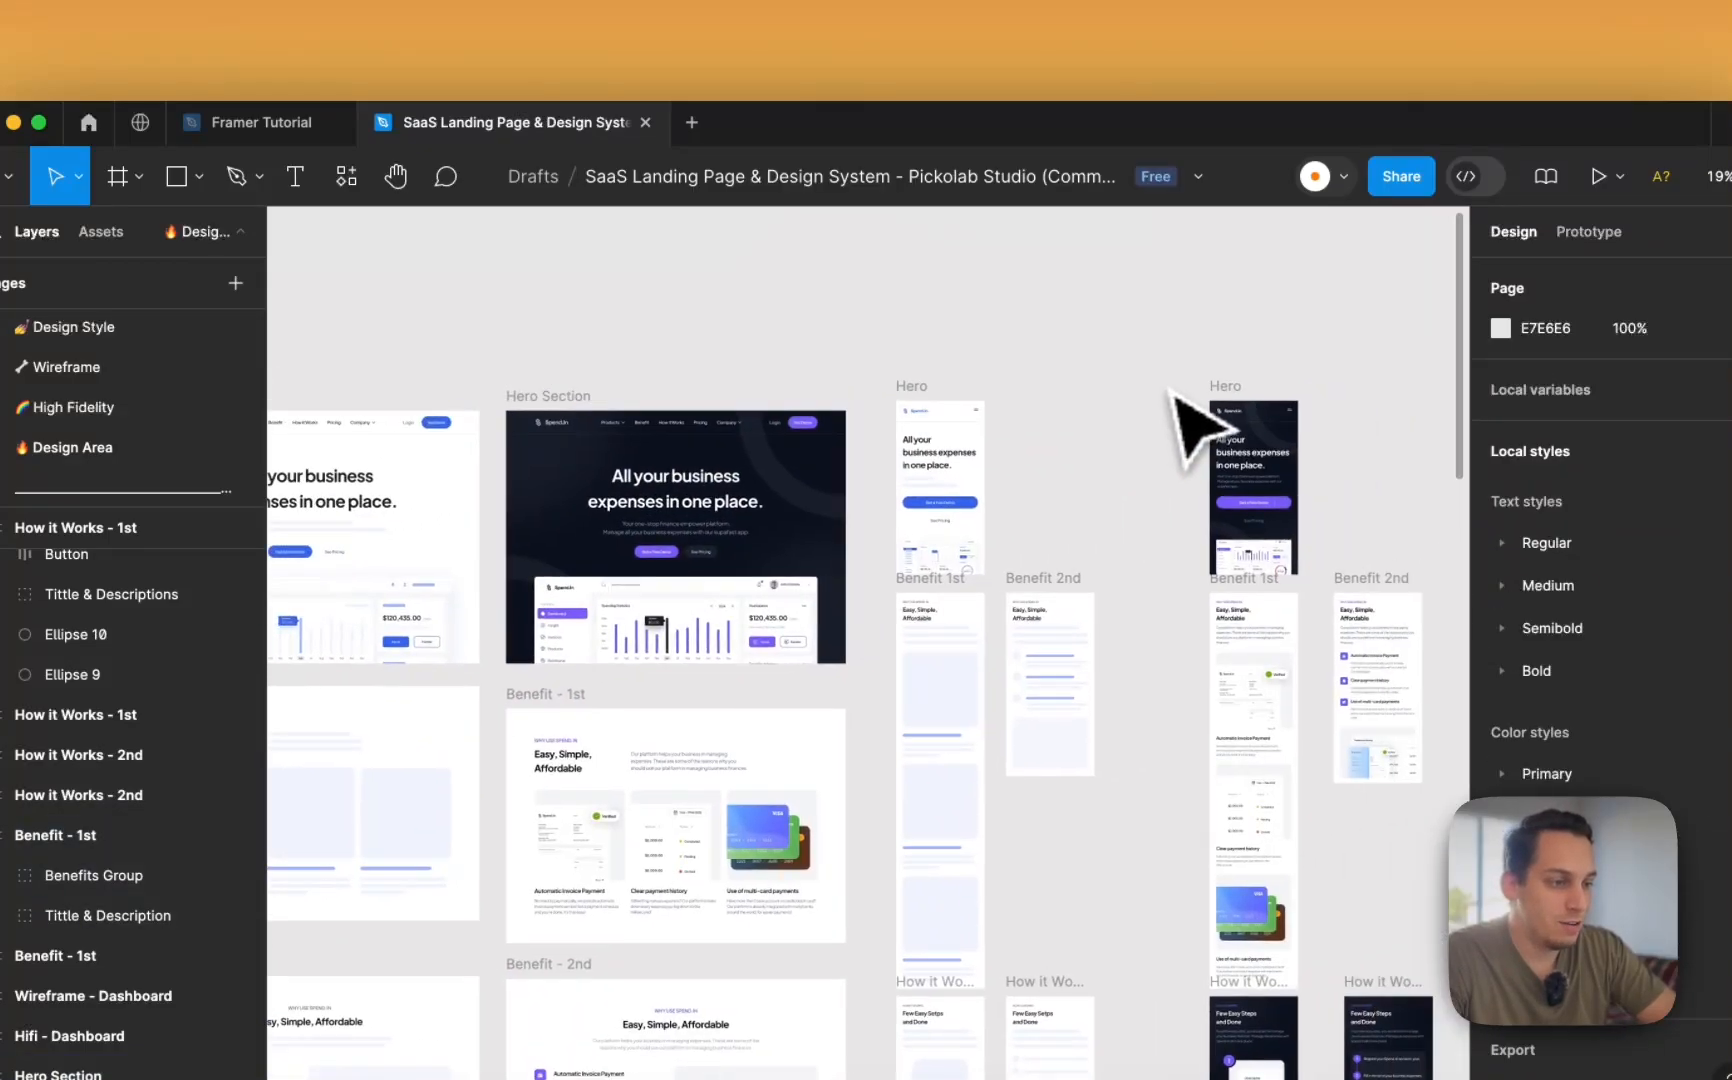
{"action": "scroll", "coordinate": [717, 429], "scroll_direction": "up", "scroll_amount": 5}
{"action": "scroll", "coordinate": [719, 429], "scroll_direction": "left", "scroll_amount": 5}
{"action": "scroll", "coordinate": [719, 430], "scroll_direction": "down", "scroll_amount": 5}
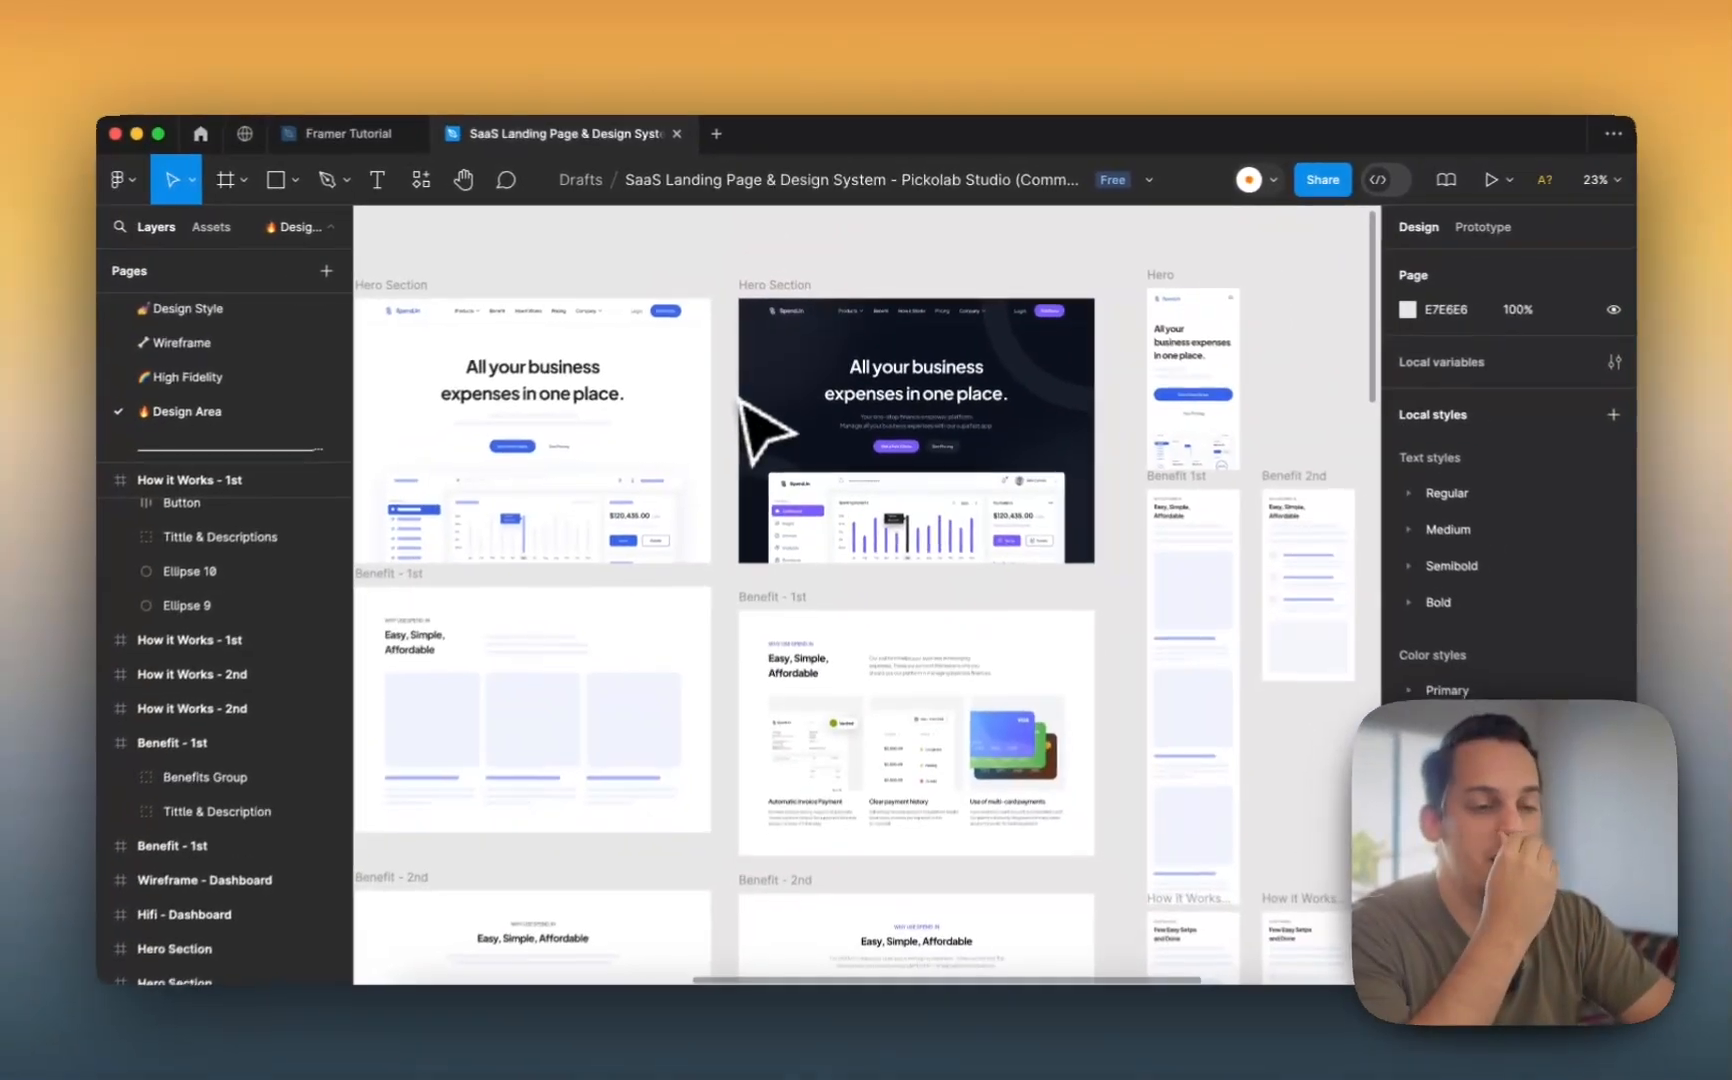
{"action": "scroll", "coordinate": [745, 398], "scroll_direction": "down", "scroll_amount": 5}
{"action": "scroll", "coordinate": [742, 568], "scroll_direction": "up", "scroll_amount": 4}
{"action": "scroll", "coordinate": [746, 735], "scroll_direction": "right", "scroll_amount": 2}
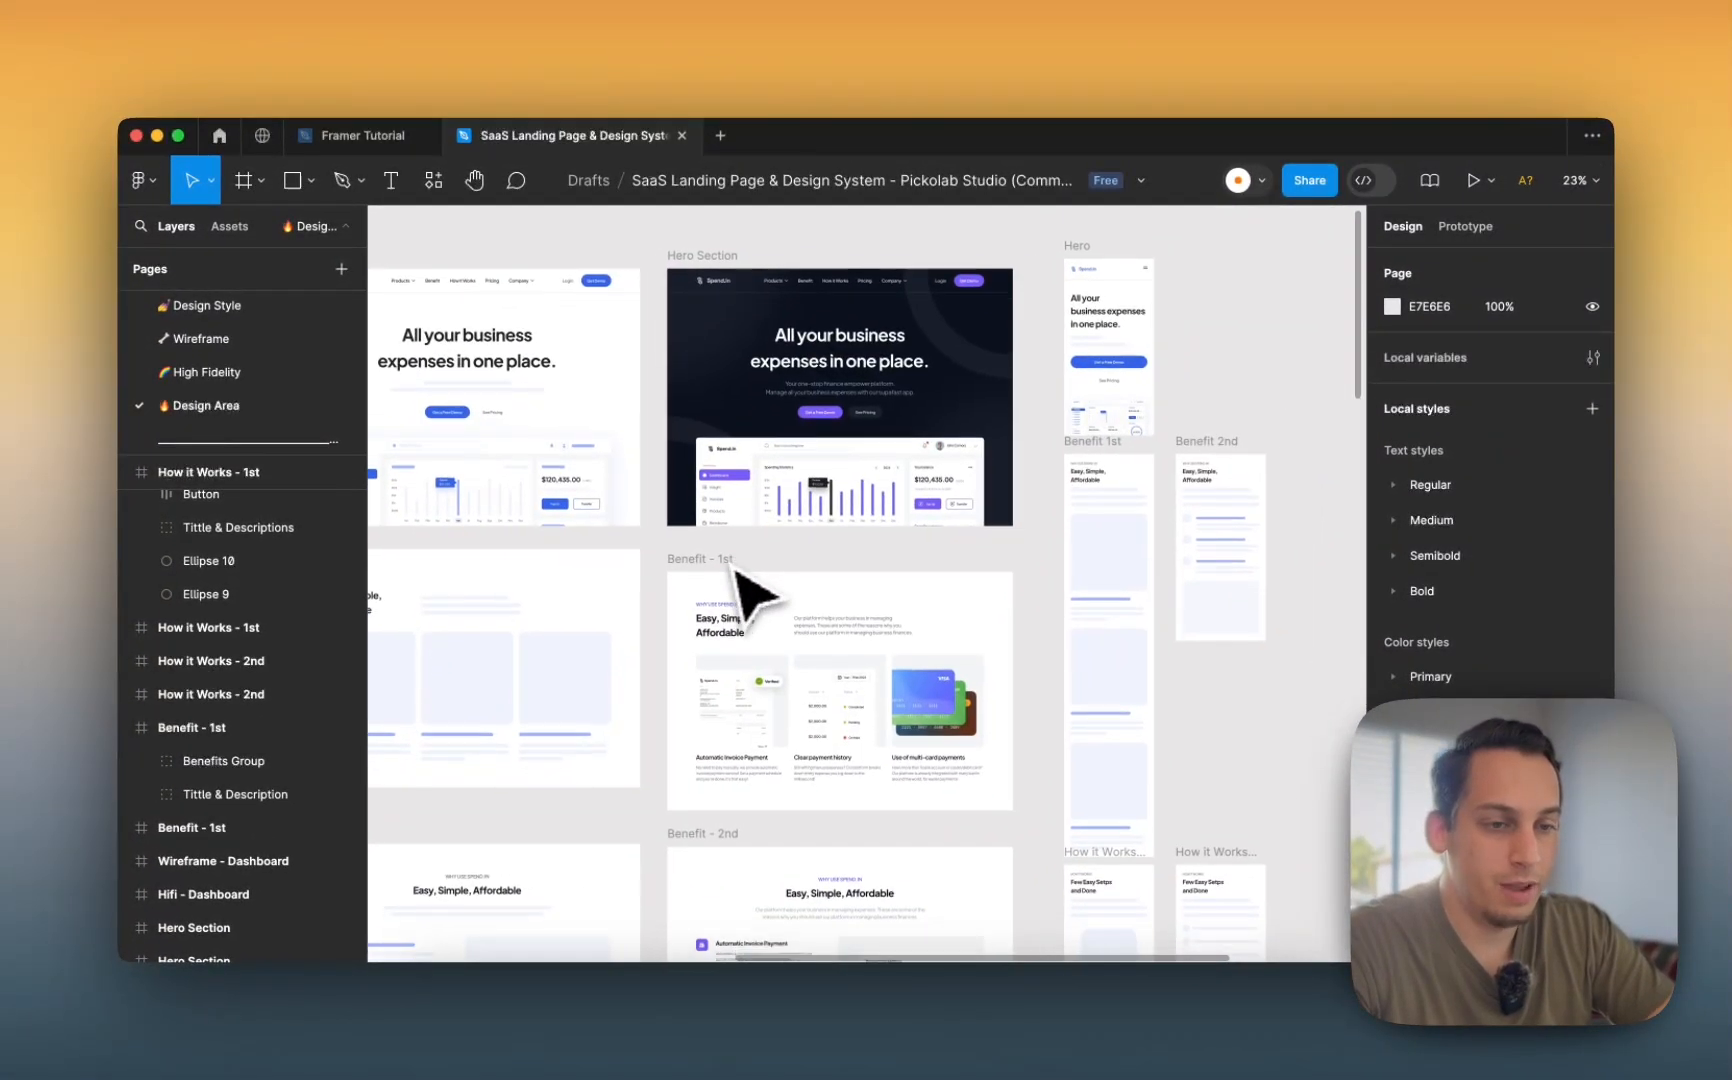
{"action": "scroll", "coordinate": [746, 308], "scroll_direction": "up", "scroll_amount": 5}
- Select the dark desktop Hero Section frame and inspect its headline, buttons and Spending Statistics dashboard preview down to the benefits
{"action": "left_click", "coordinate": [684, 272]}
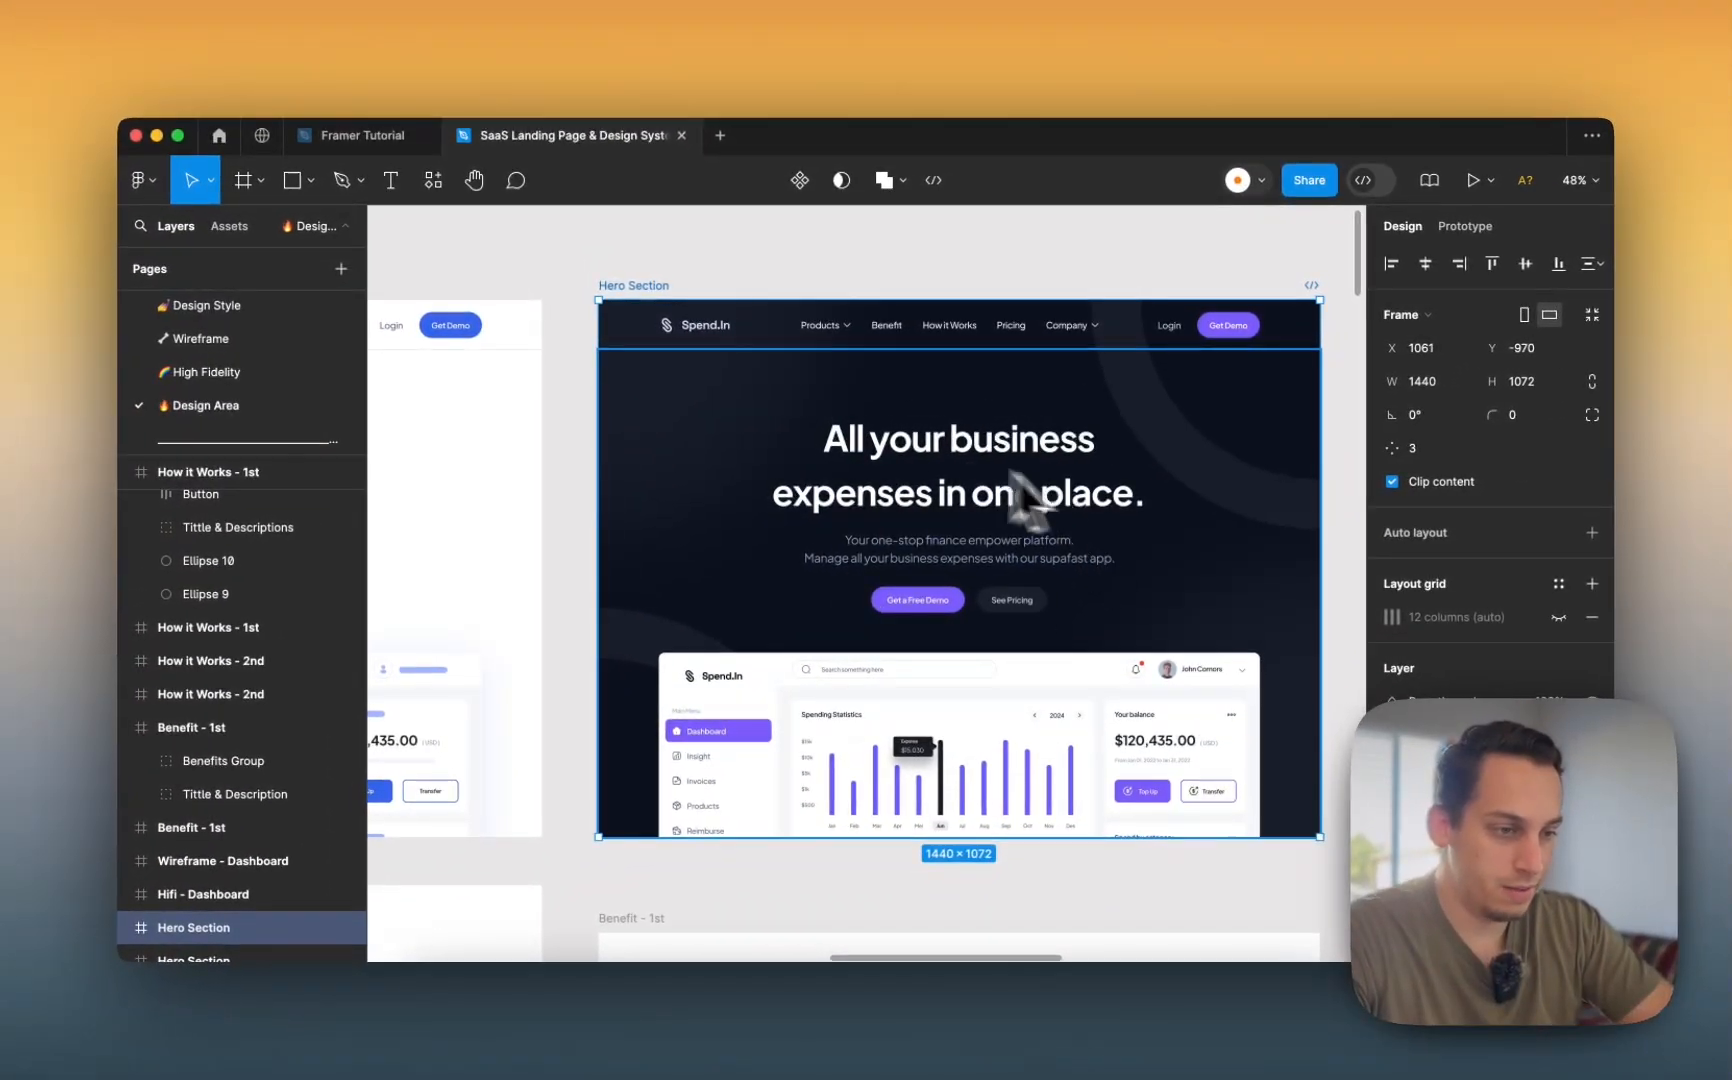
{"action": "scroll", "coordinate": [967, 616], "scroll_direction": "down", "scroll_amount": 3}
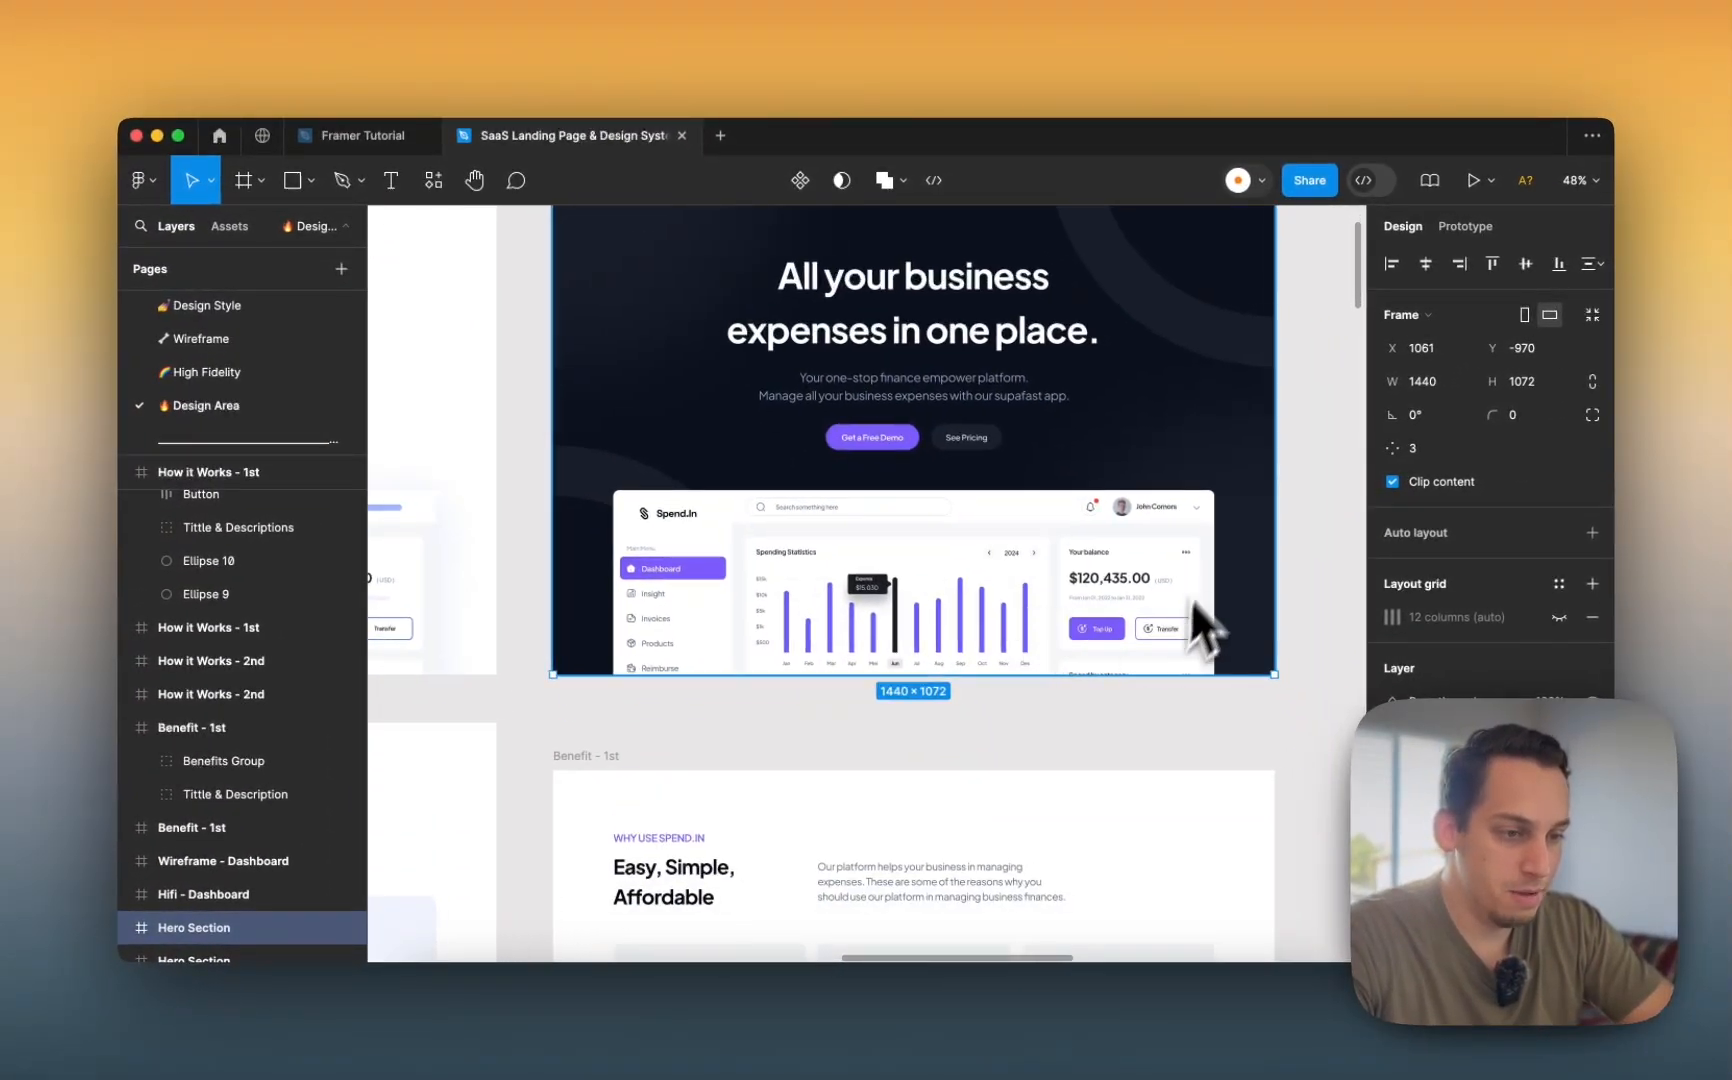
{"action": "scroll", "coordinate": [880, 603], "scroll_direction": "up", "scroll_amount": 5}
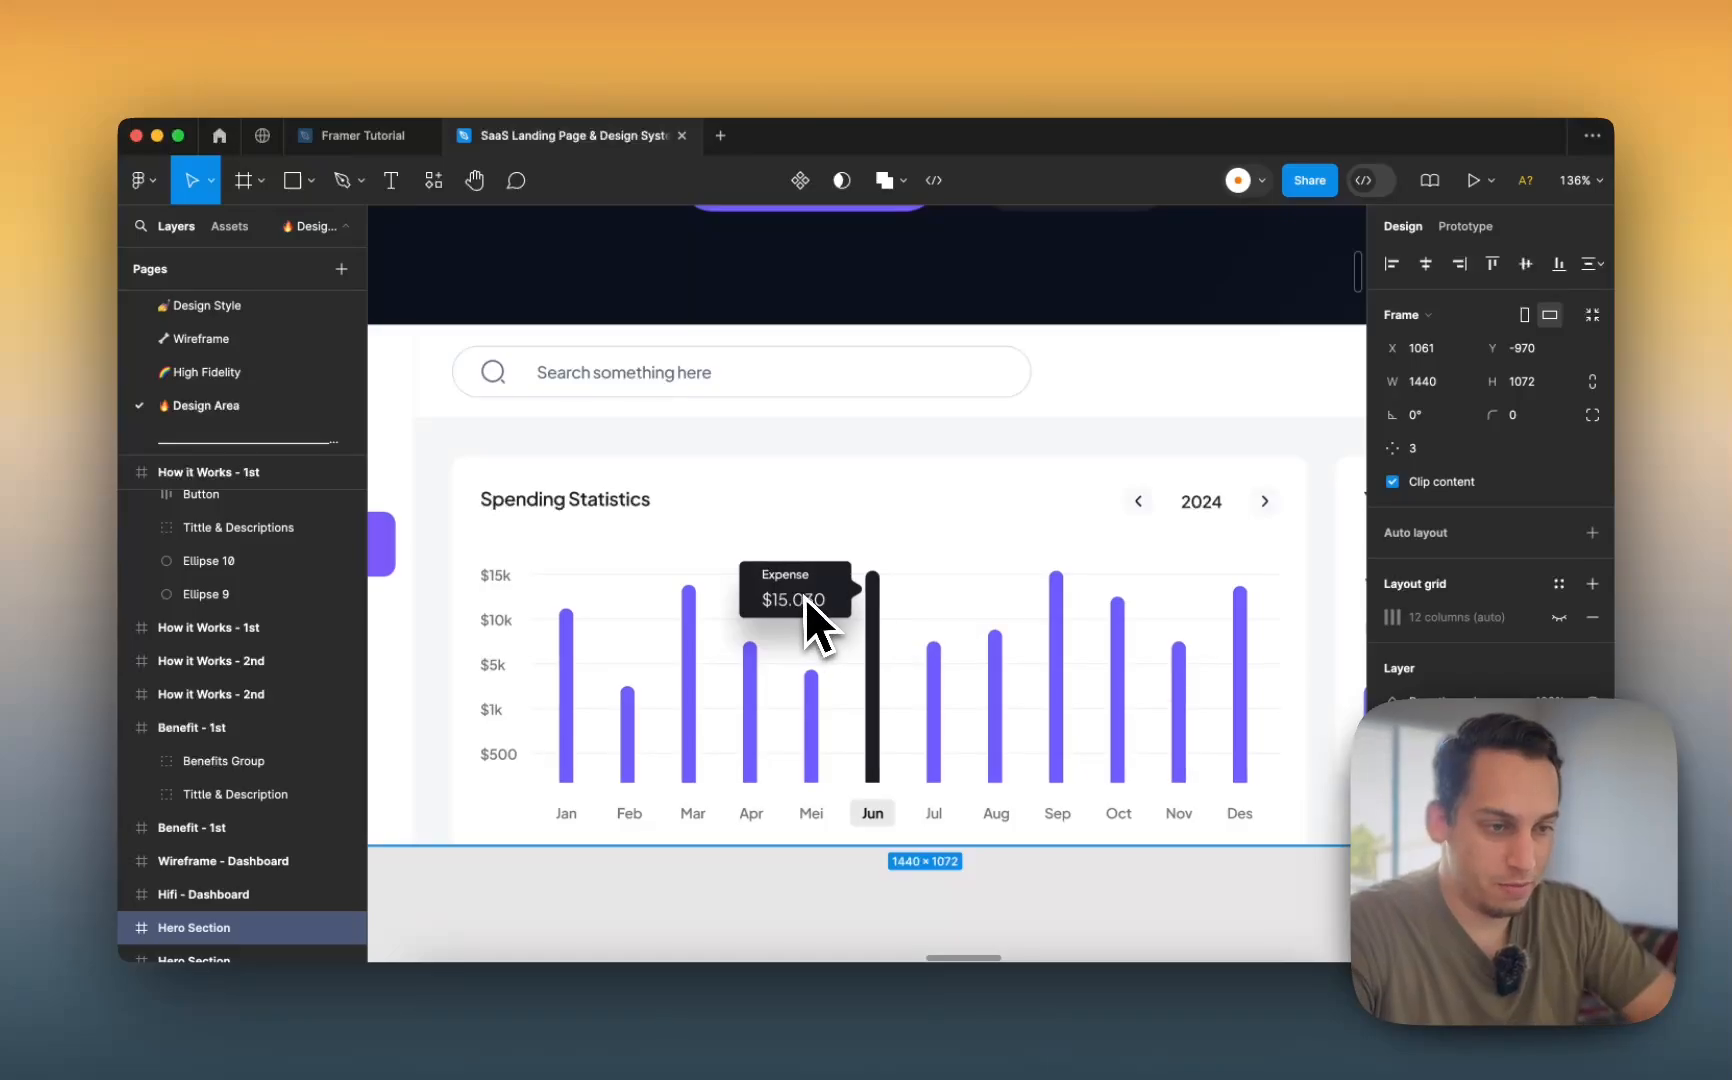
{"action": "scroll", "coordinate": [770, 595], "scroll_direction": "down", "scroll_amount": 3}
{"action": "scroll", "coordinate": [758, 599], "scroll_direction": "down", "scroll_amount": 3}
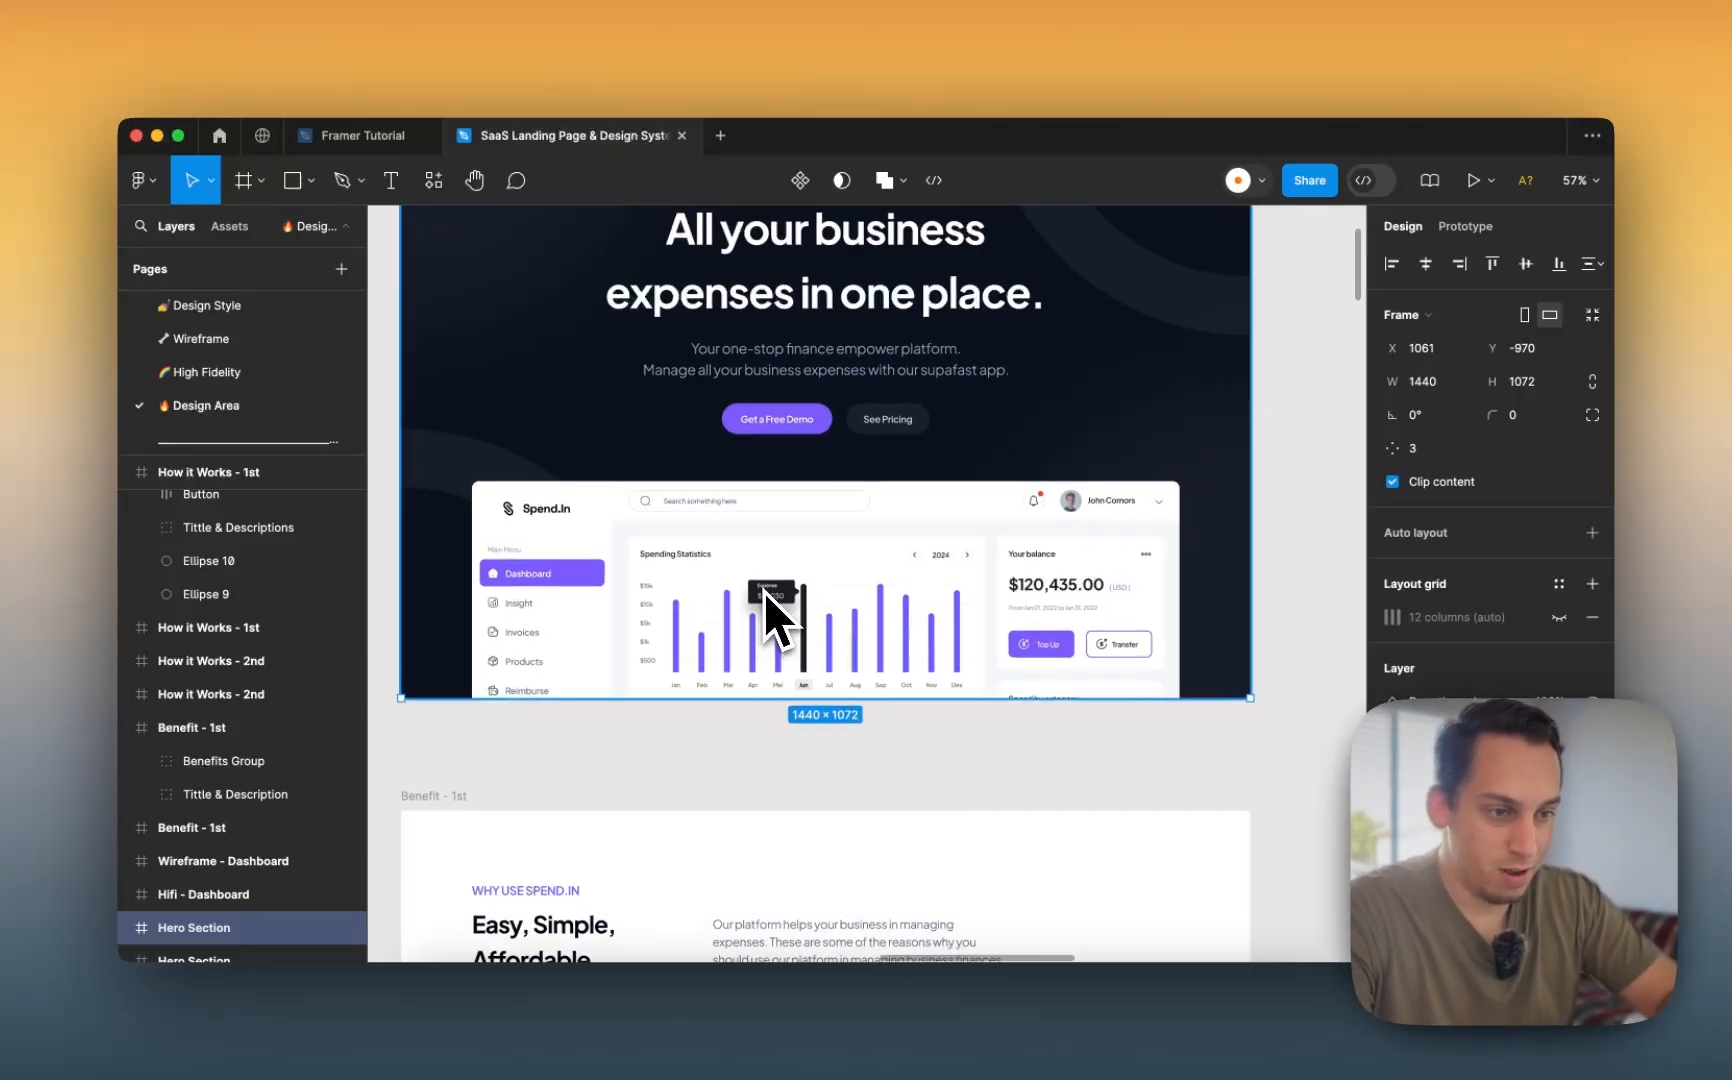
{"action": "scroll", "coordinate": [770, 708], "scroll_direction": "down", "scroll_amount": 3}
{"action": "scroll", "coordinate": [773, 774], "scroll_direction": "down", "scroll_amount": 3}
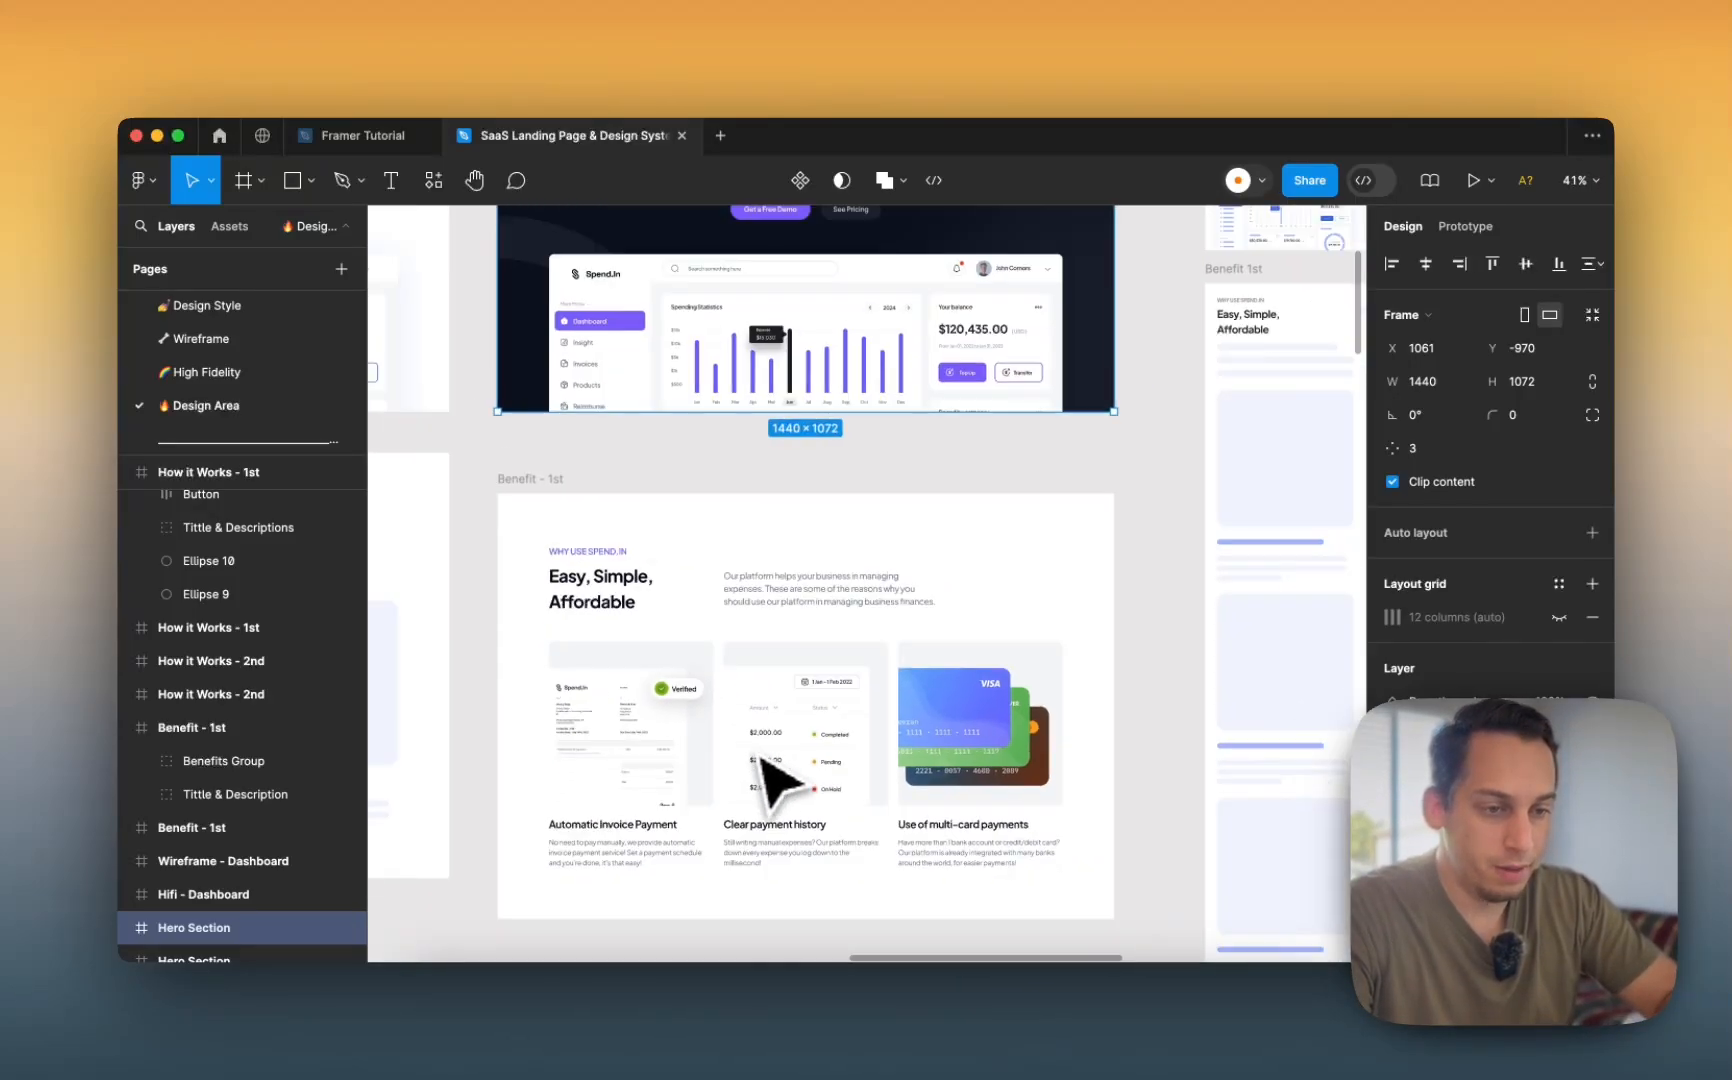
- Select the high-fidelity desktop Benefit - 1st frame and move it slightly upward
{"action": "scroll", "coordinate": [773, 766], "scroll_direction": "down", "scroll_amount": 2}
{"action": "left_click", "coordinate": [564, 364]}
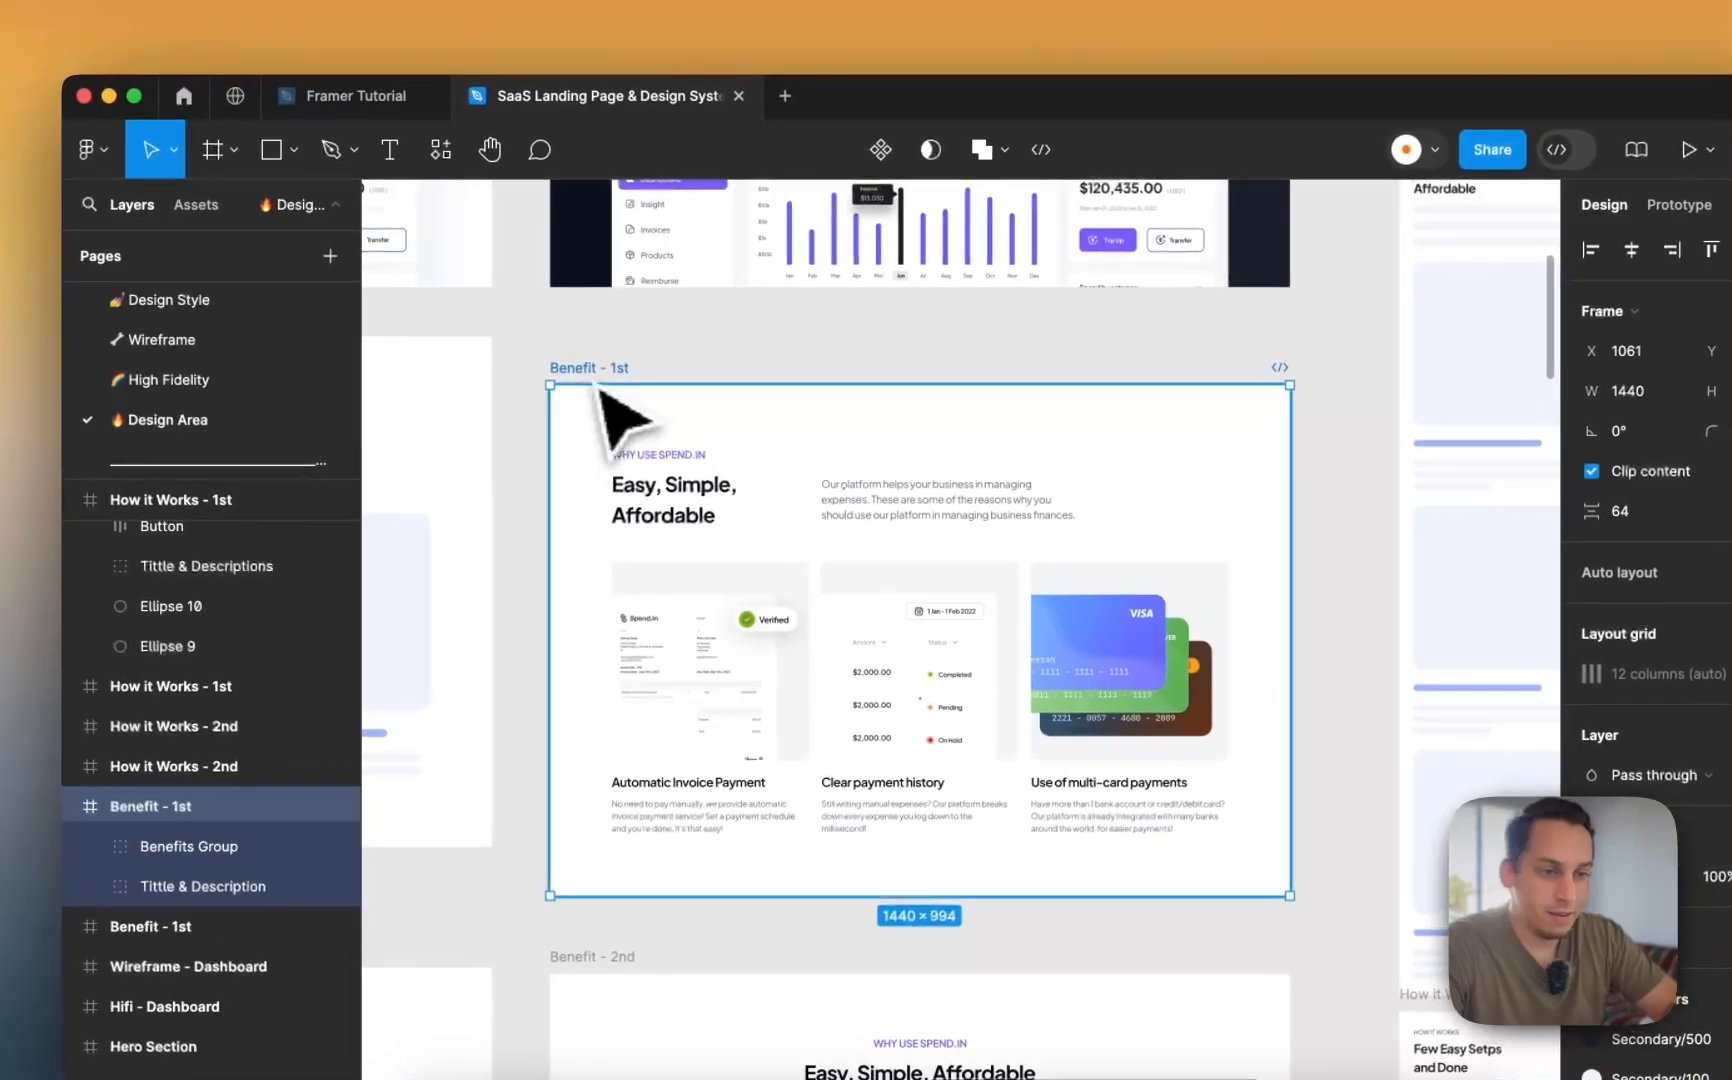
{"action": "left_click_drag", "start_coordinate": [564, 364], "coordinate": [613, 296]}
- Review the high-fidelity desktop Benefit - 2nd frame and the two dark How it Works frames
{"action": "scroll", "coordinate": [665, 560], "scroll_direction": "down", "scroll_amount": 5}
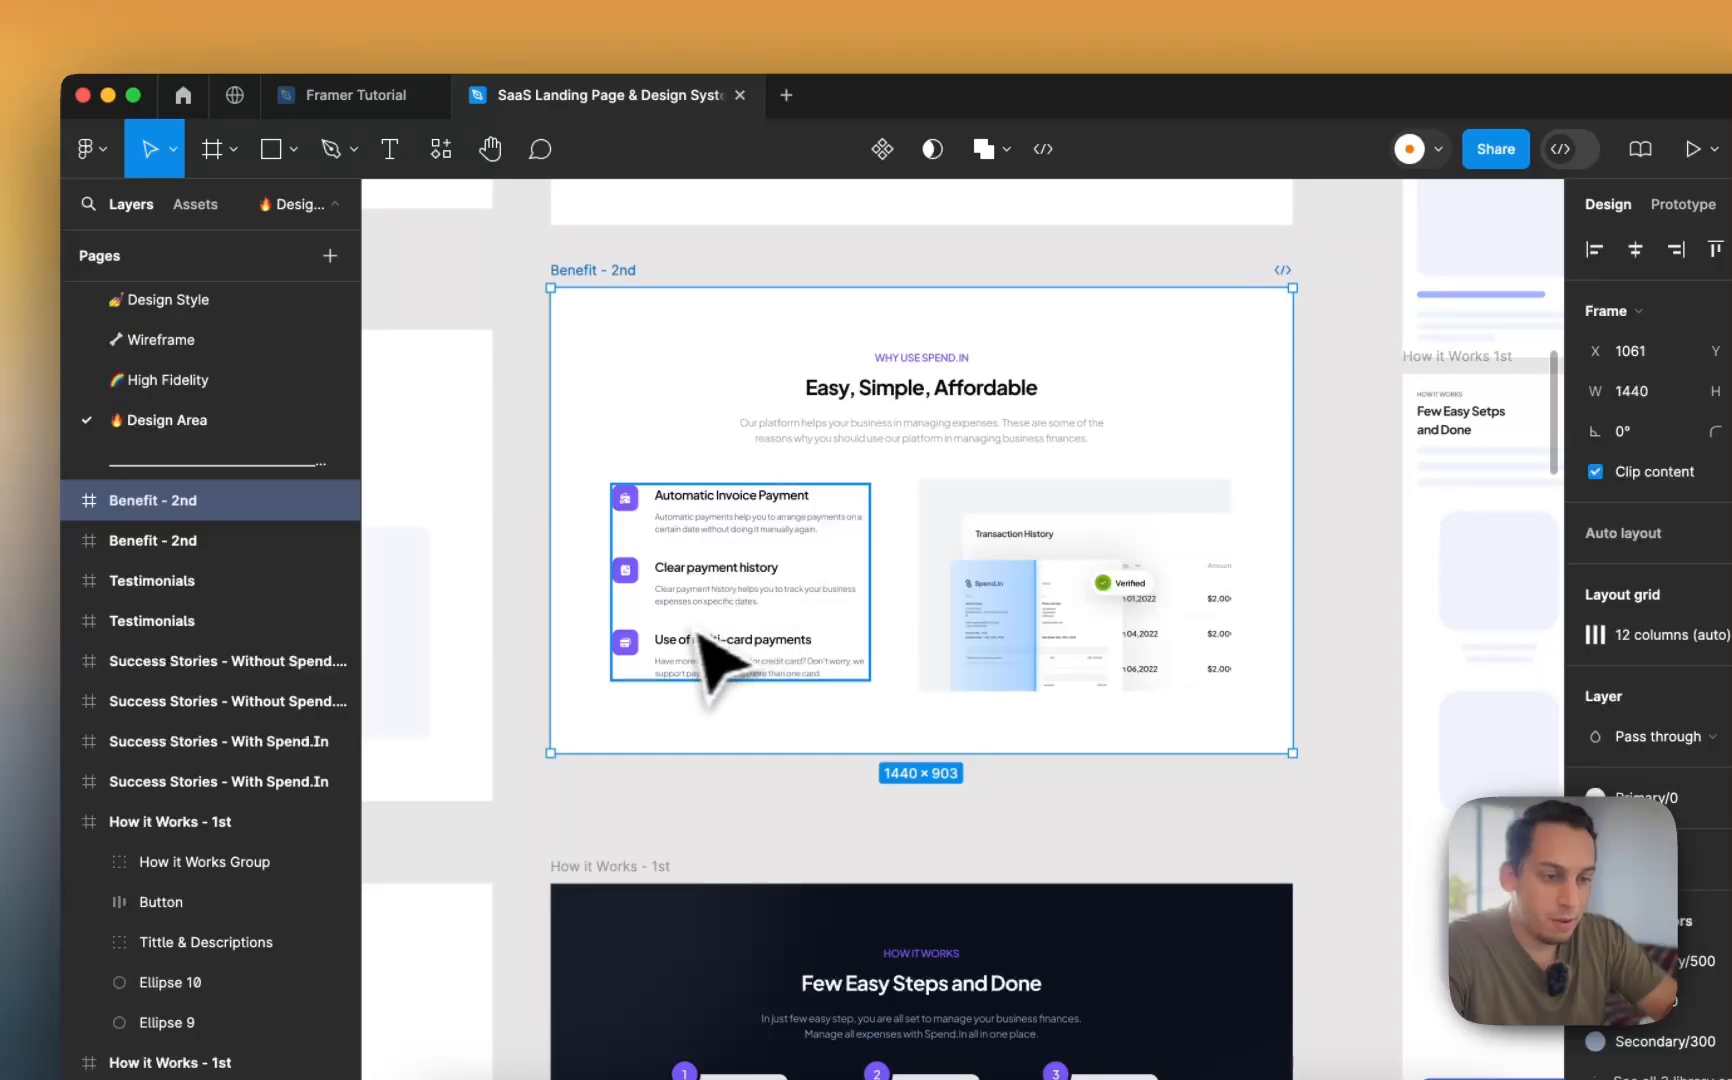
{"action": "scroll", "coordinate": [660, 668], "scroll_direction": "down", "scroll_amount": 5}
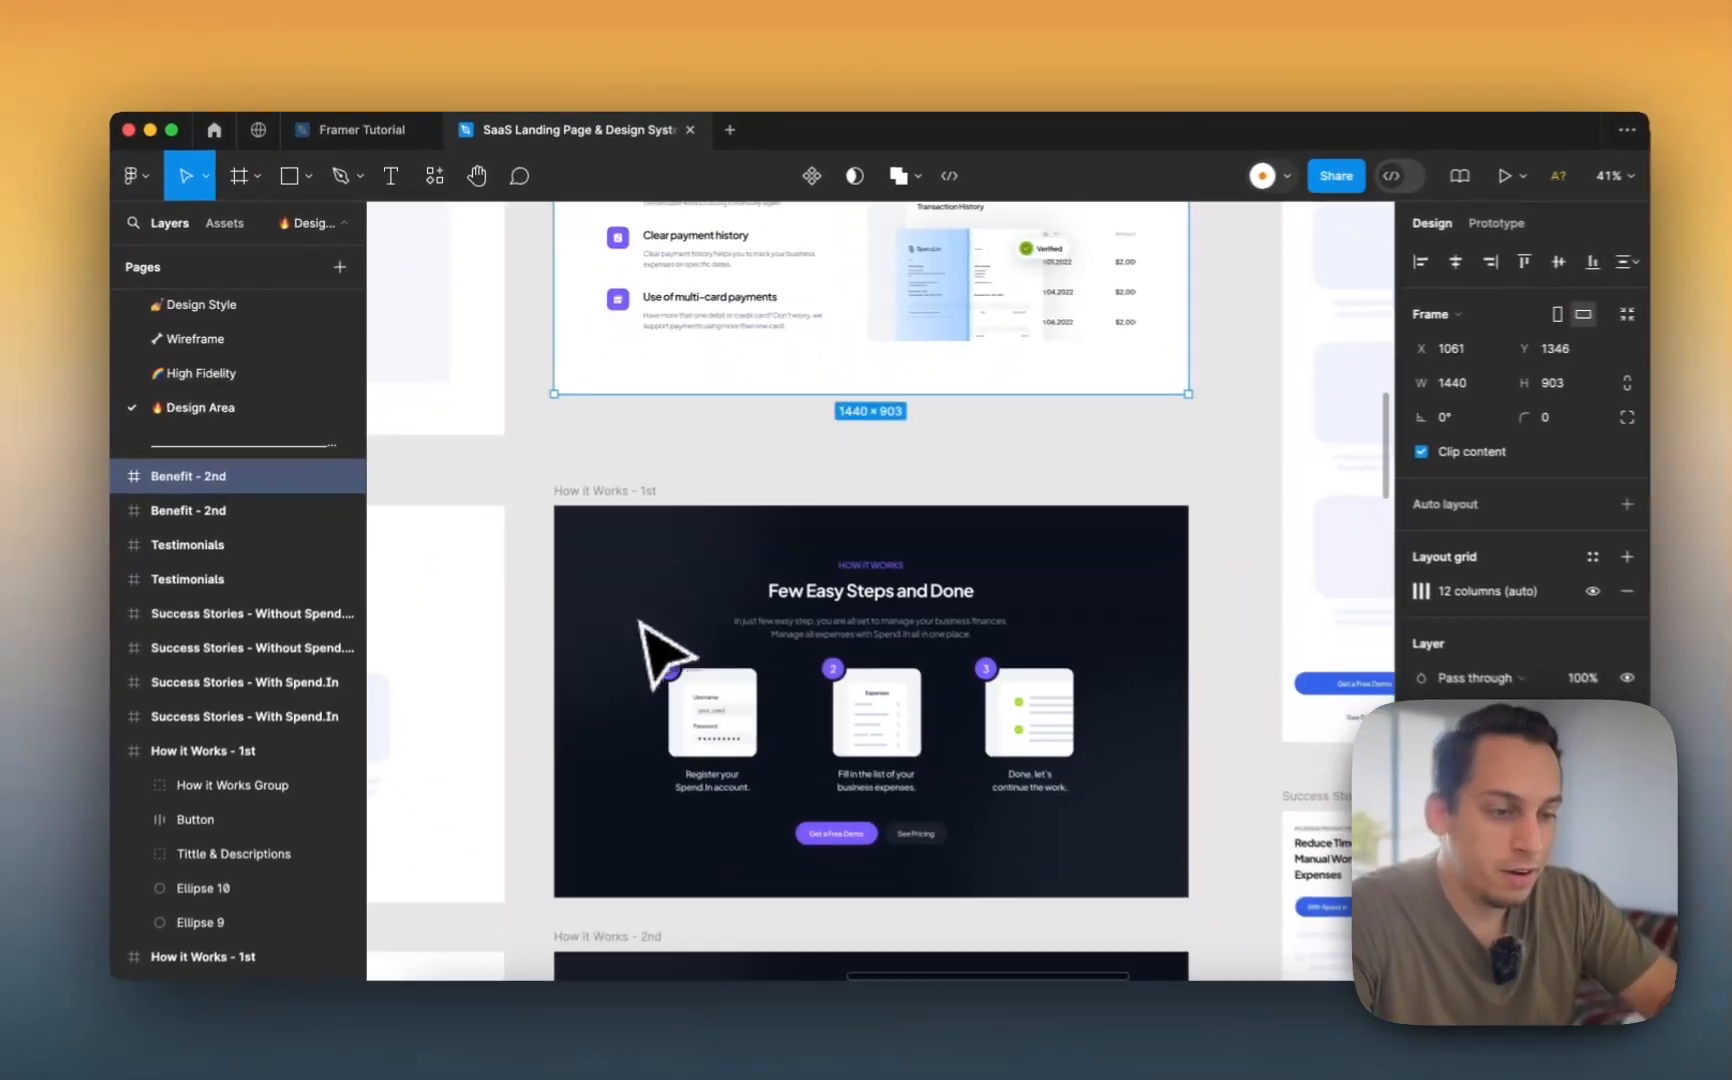
{"action": "scroll", "coordinate": [641, 622], "scroll_direction": "down", "scroll_amount": 15}
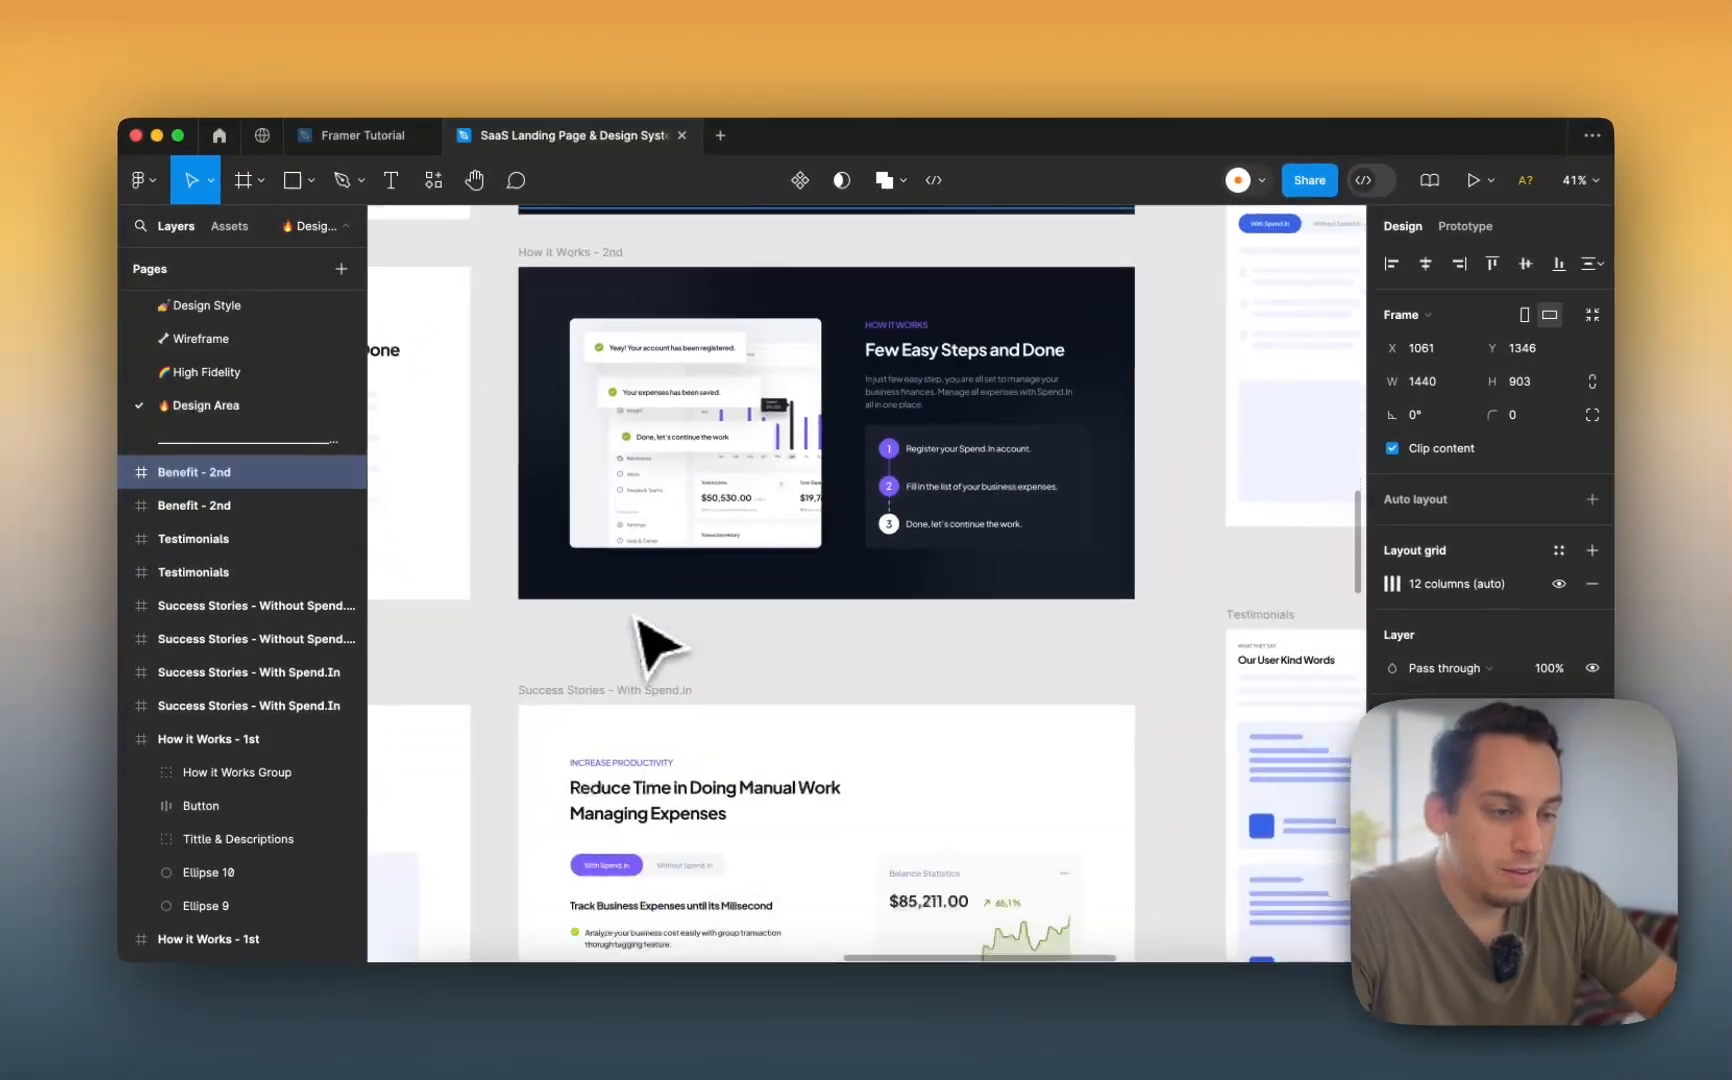
{"action": "scroll", "coordinate": [645, 625], "scroll_direction": "up", "scroll_amount": 3}
{"action": "scroll", "coordinate": [640, 620], "scroll_direction": "down", "scroll_amount": 5}
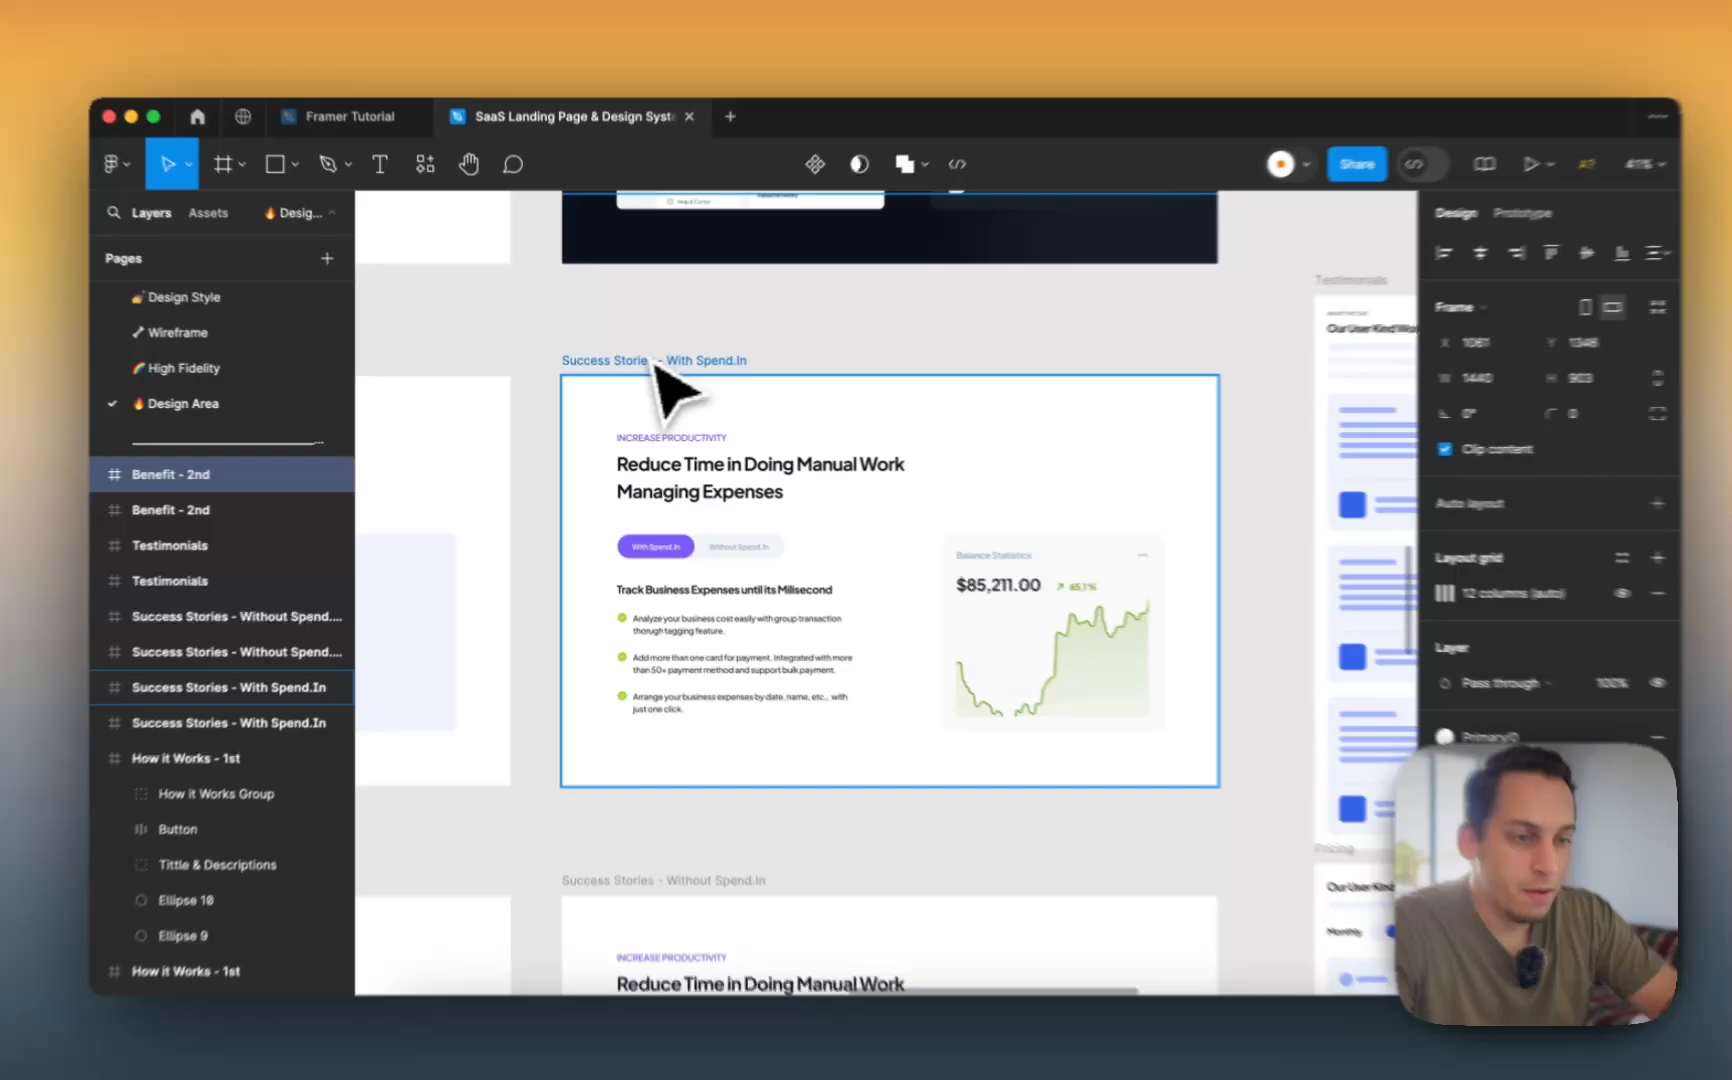
- Select the Success Stories - With Spend.In frame, inspect its toggle and the Without Spend.In variant, and survey the layout down to the footer
{"action": "left_click", "coordinate": [657, 366]}
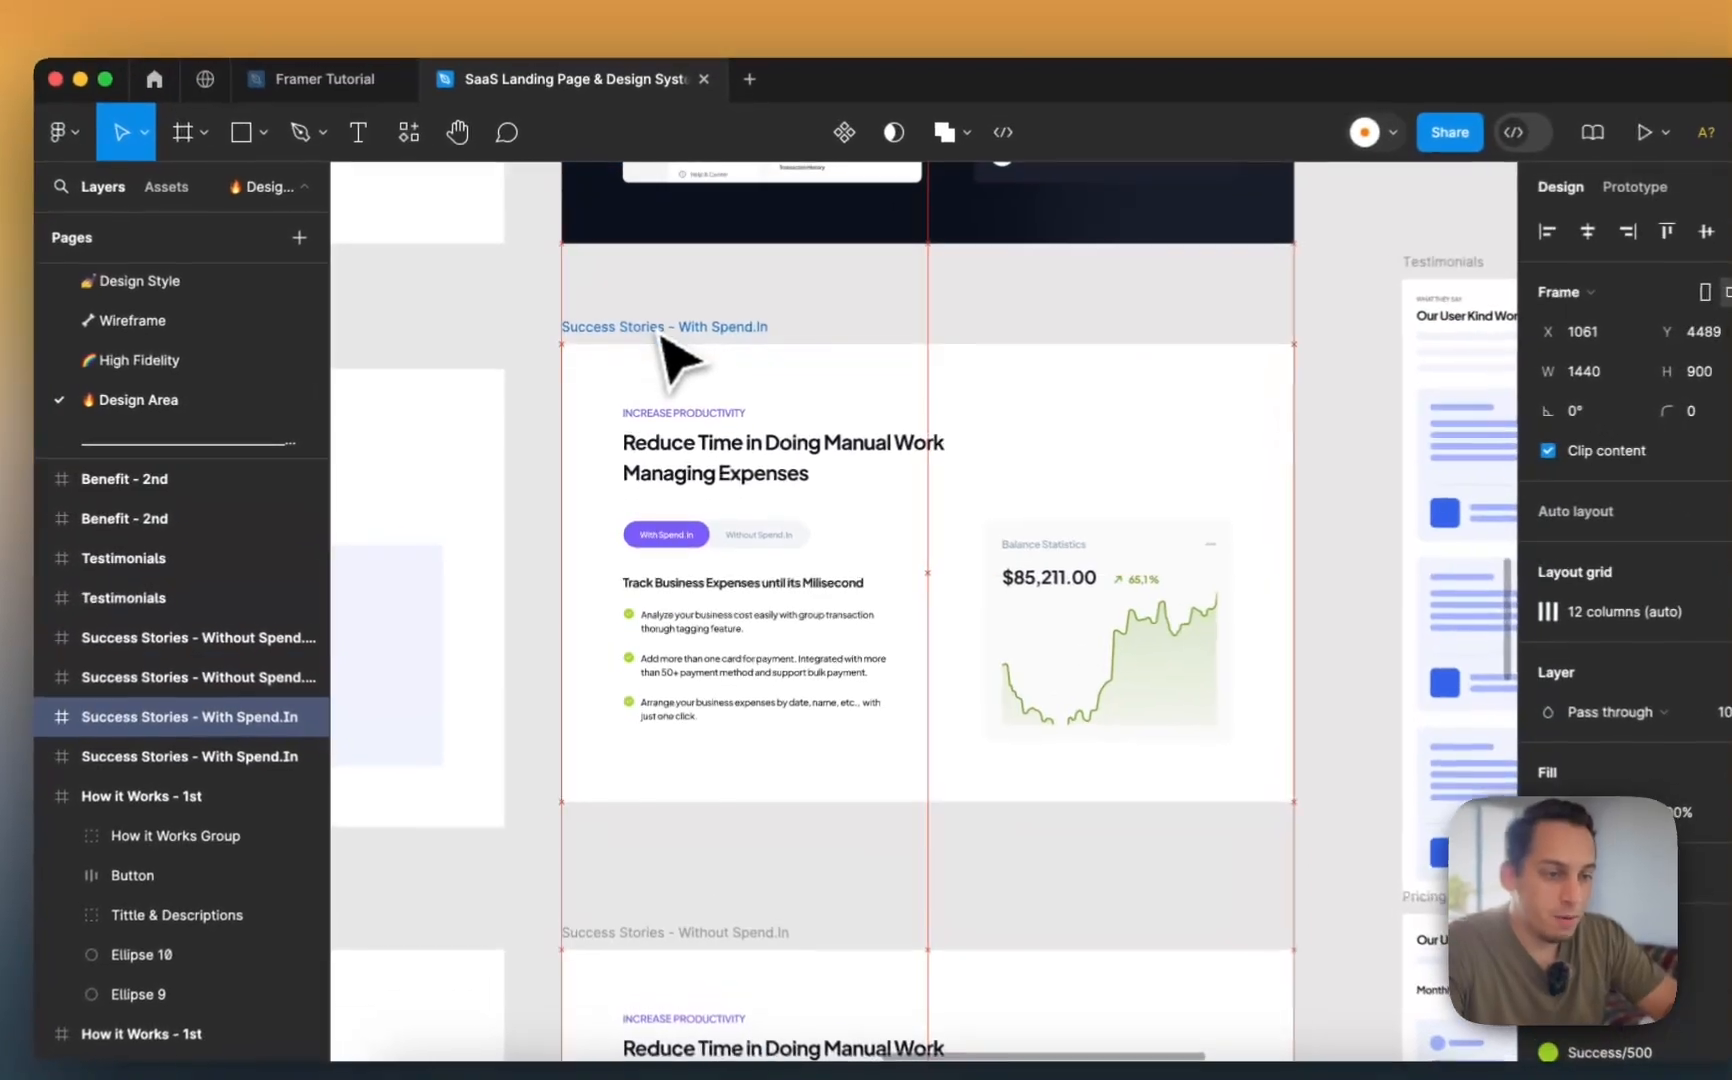
{"action": "scroll", "coordinate": [700, 640], "scroll_direction": "up", "scroll_amount": 5}
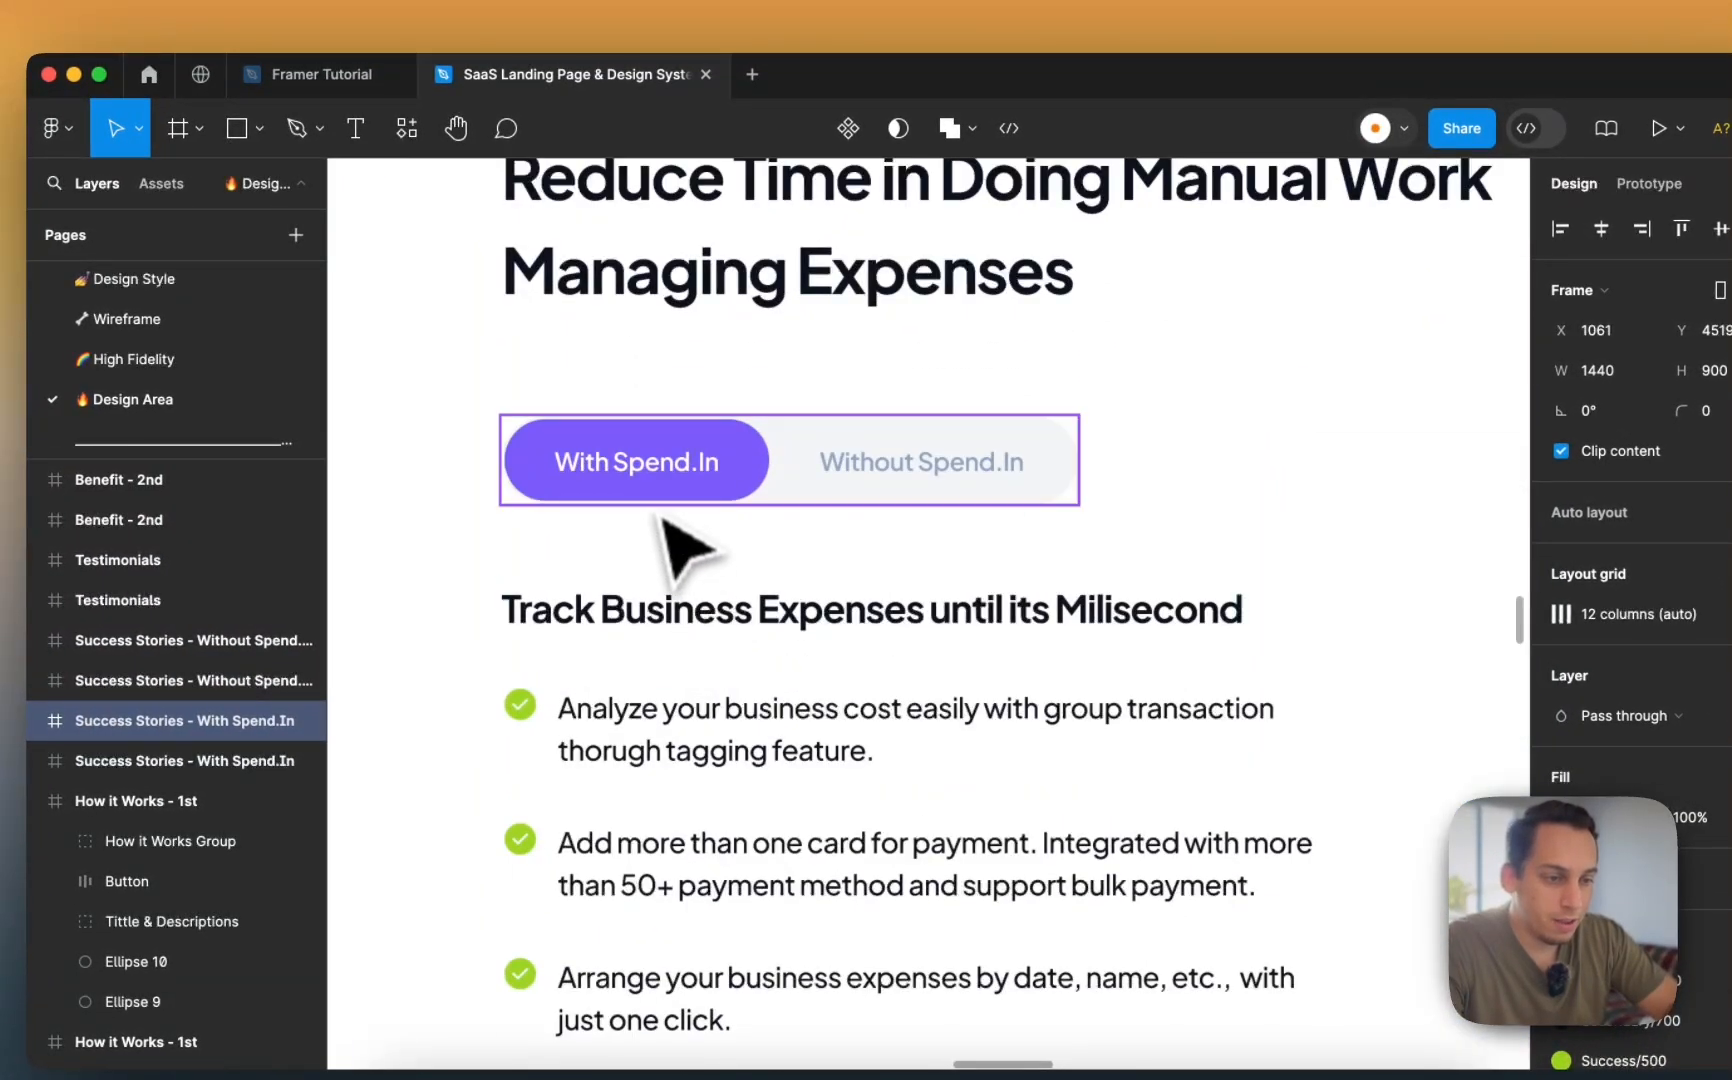
{"action": "scroll", "coordinate": [880, 500], "scroll_direction": "down", "scroll_amount": 5}
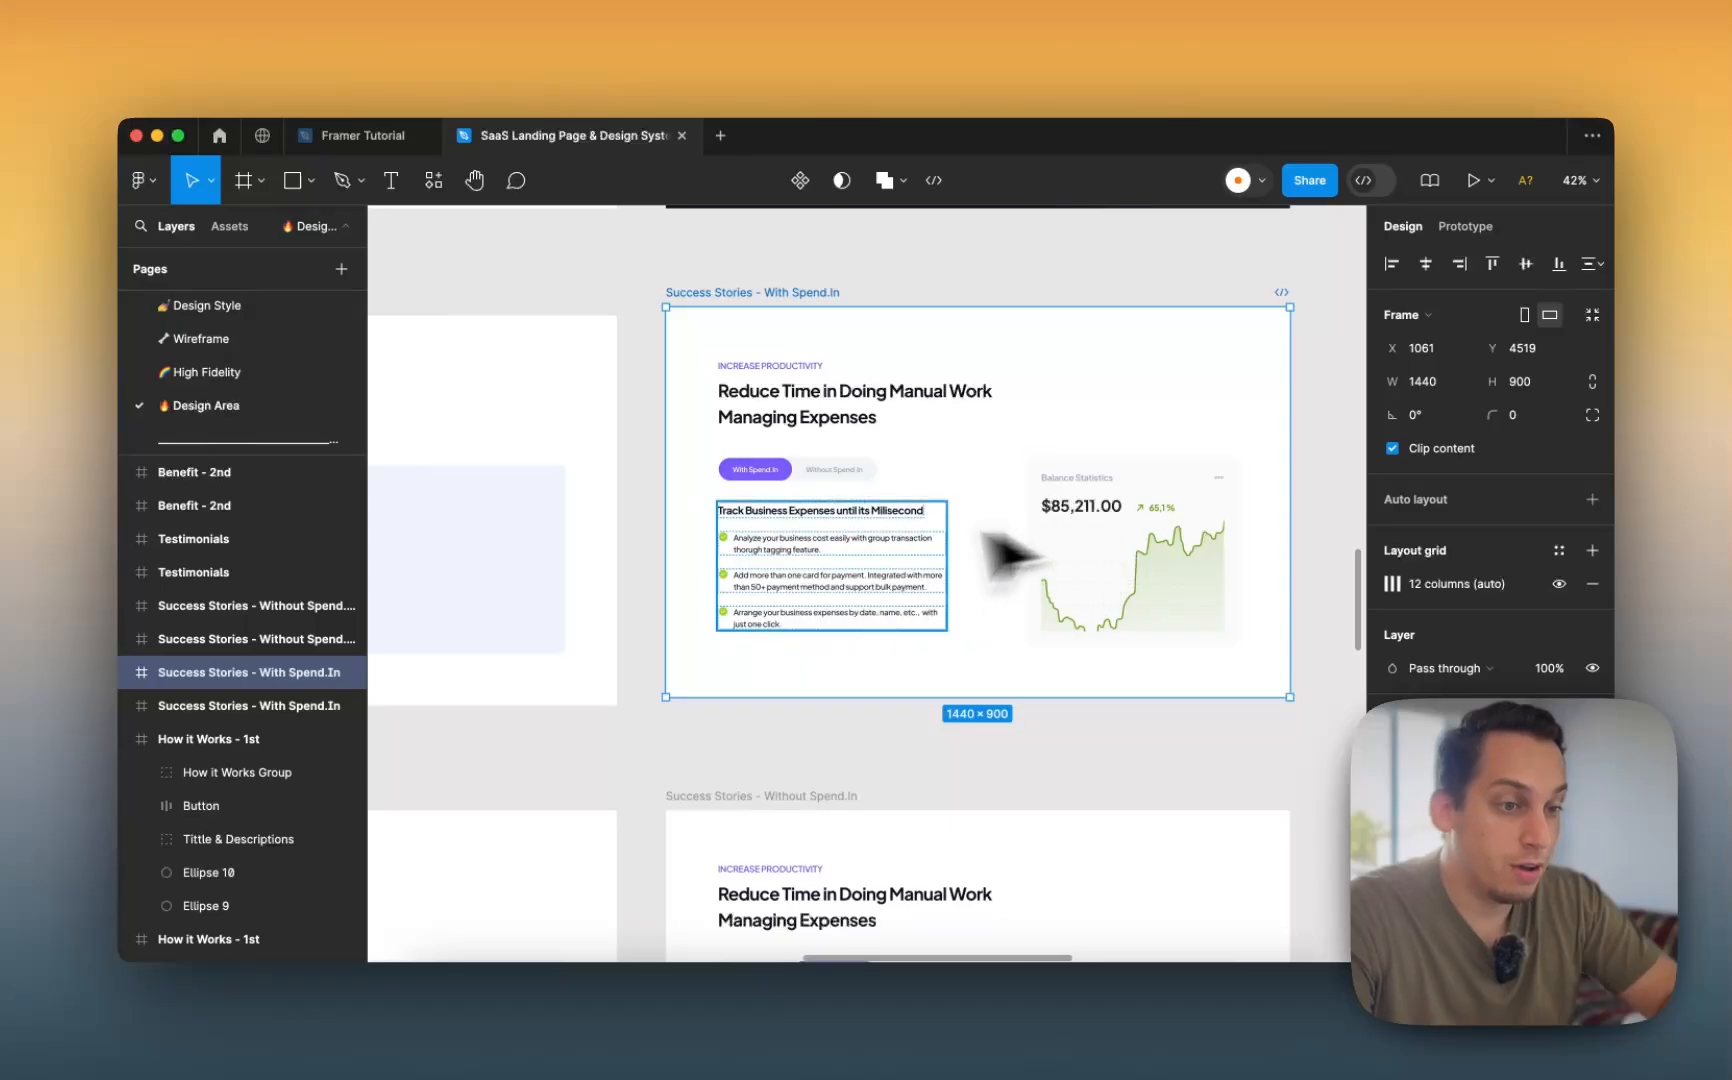
{"action": "scroll", "coordinate": [990, 690], "scroll_direction": "down", "scroll_amount": 5}
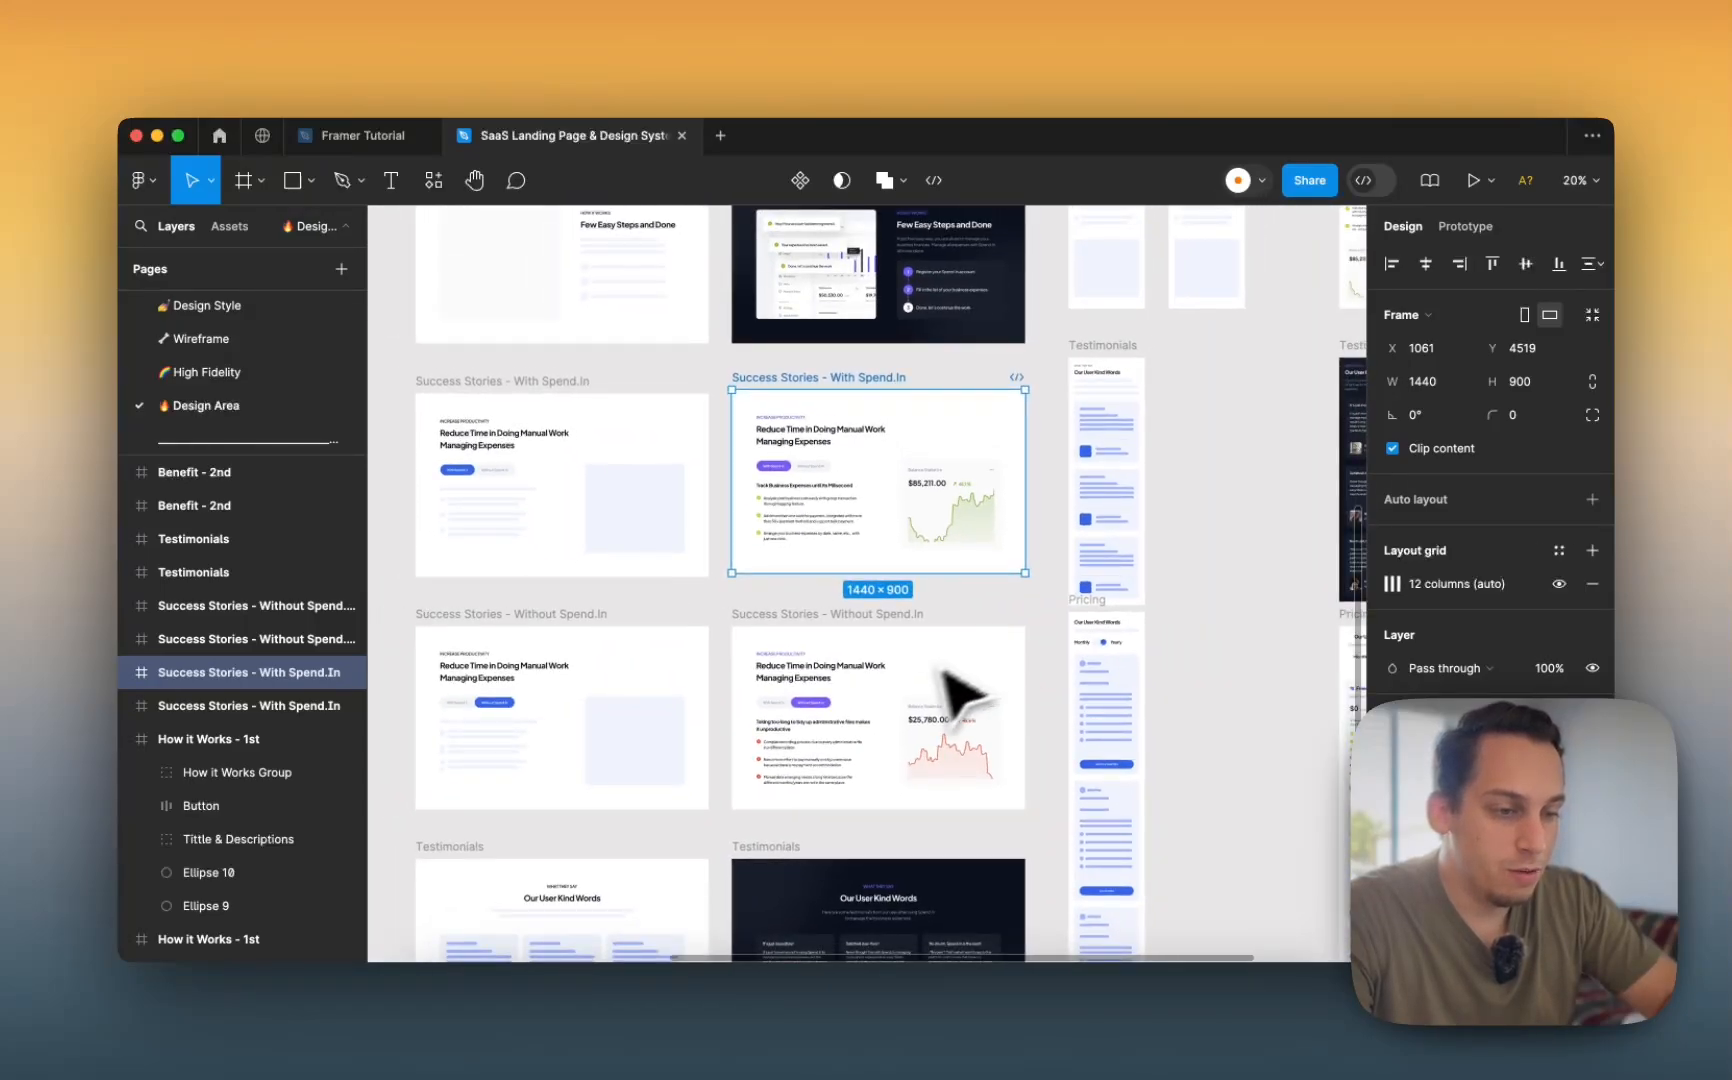
{"action": "scroll", "coordinate": [960, 695], "scroll_direction": "up", "scroll_amount": 5}
{"action": "scroll", "coordinate": [800, 570], "scroll_direction": "down", "scroll_amount": 8}
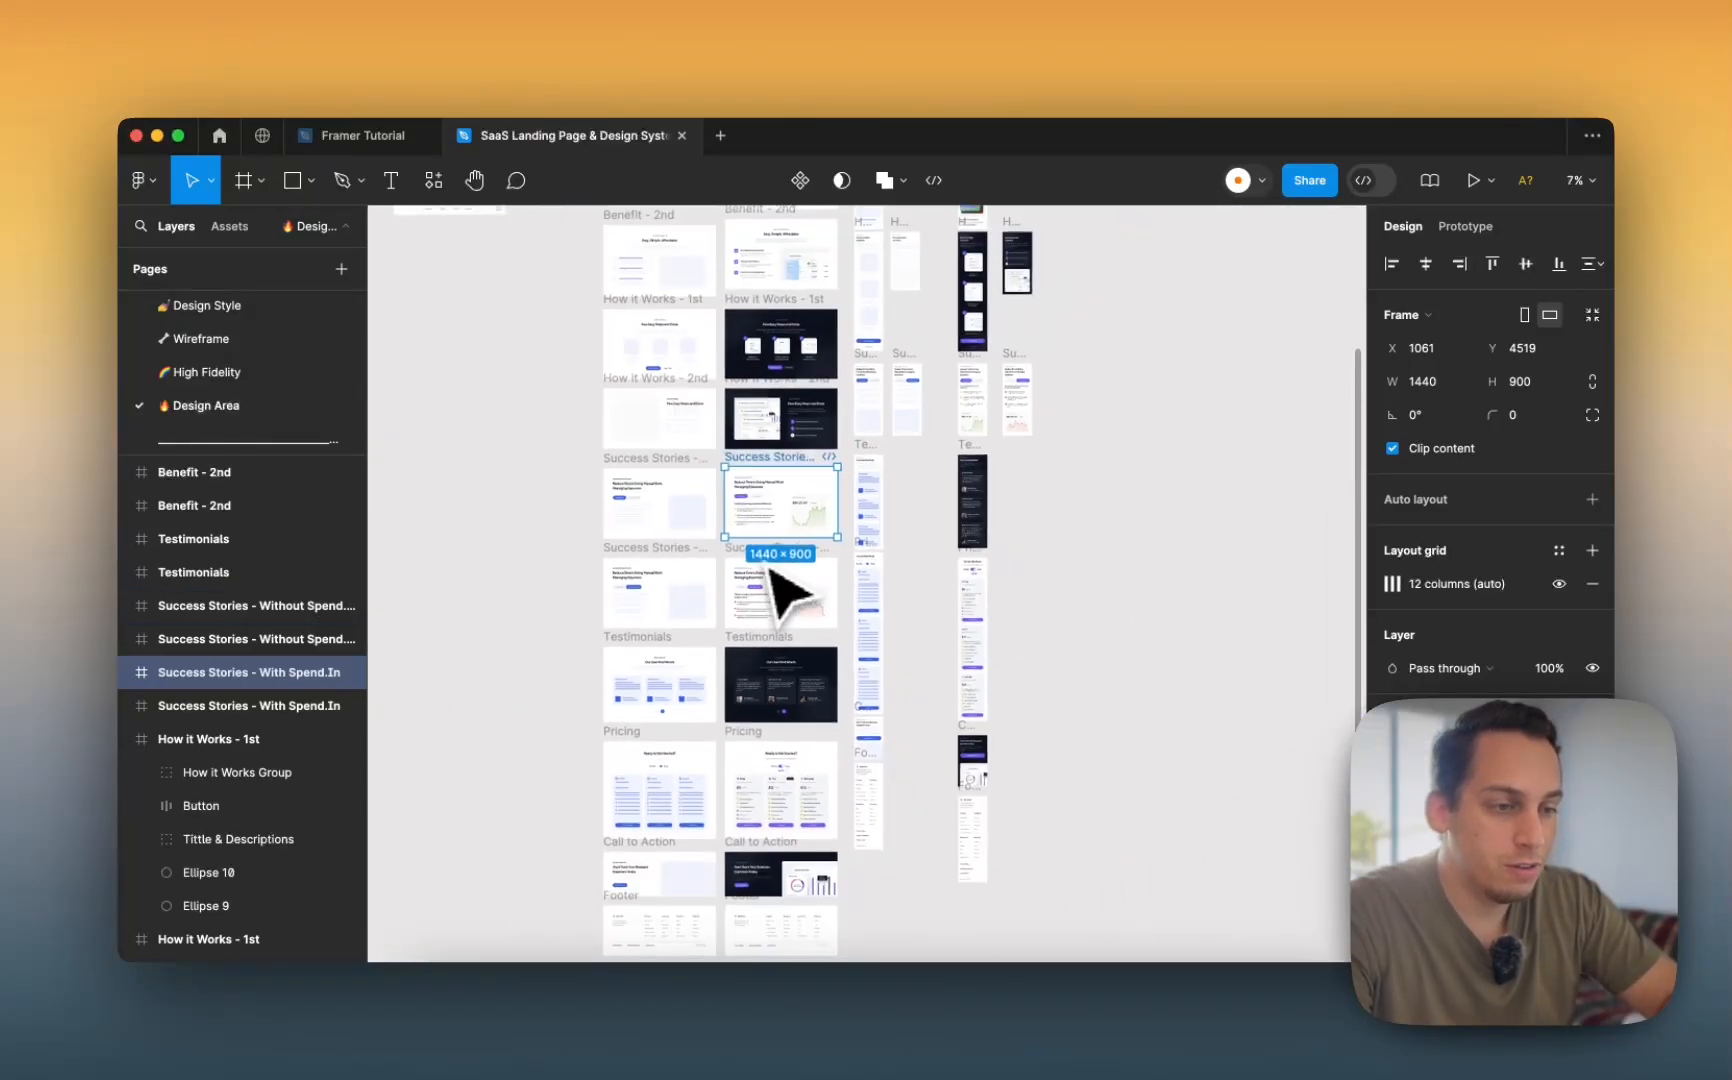
{"action": "scroll", "coordinate": [806, 562], "scroll_direction": "down", "scroll_amount": 3}
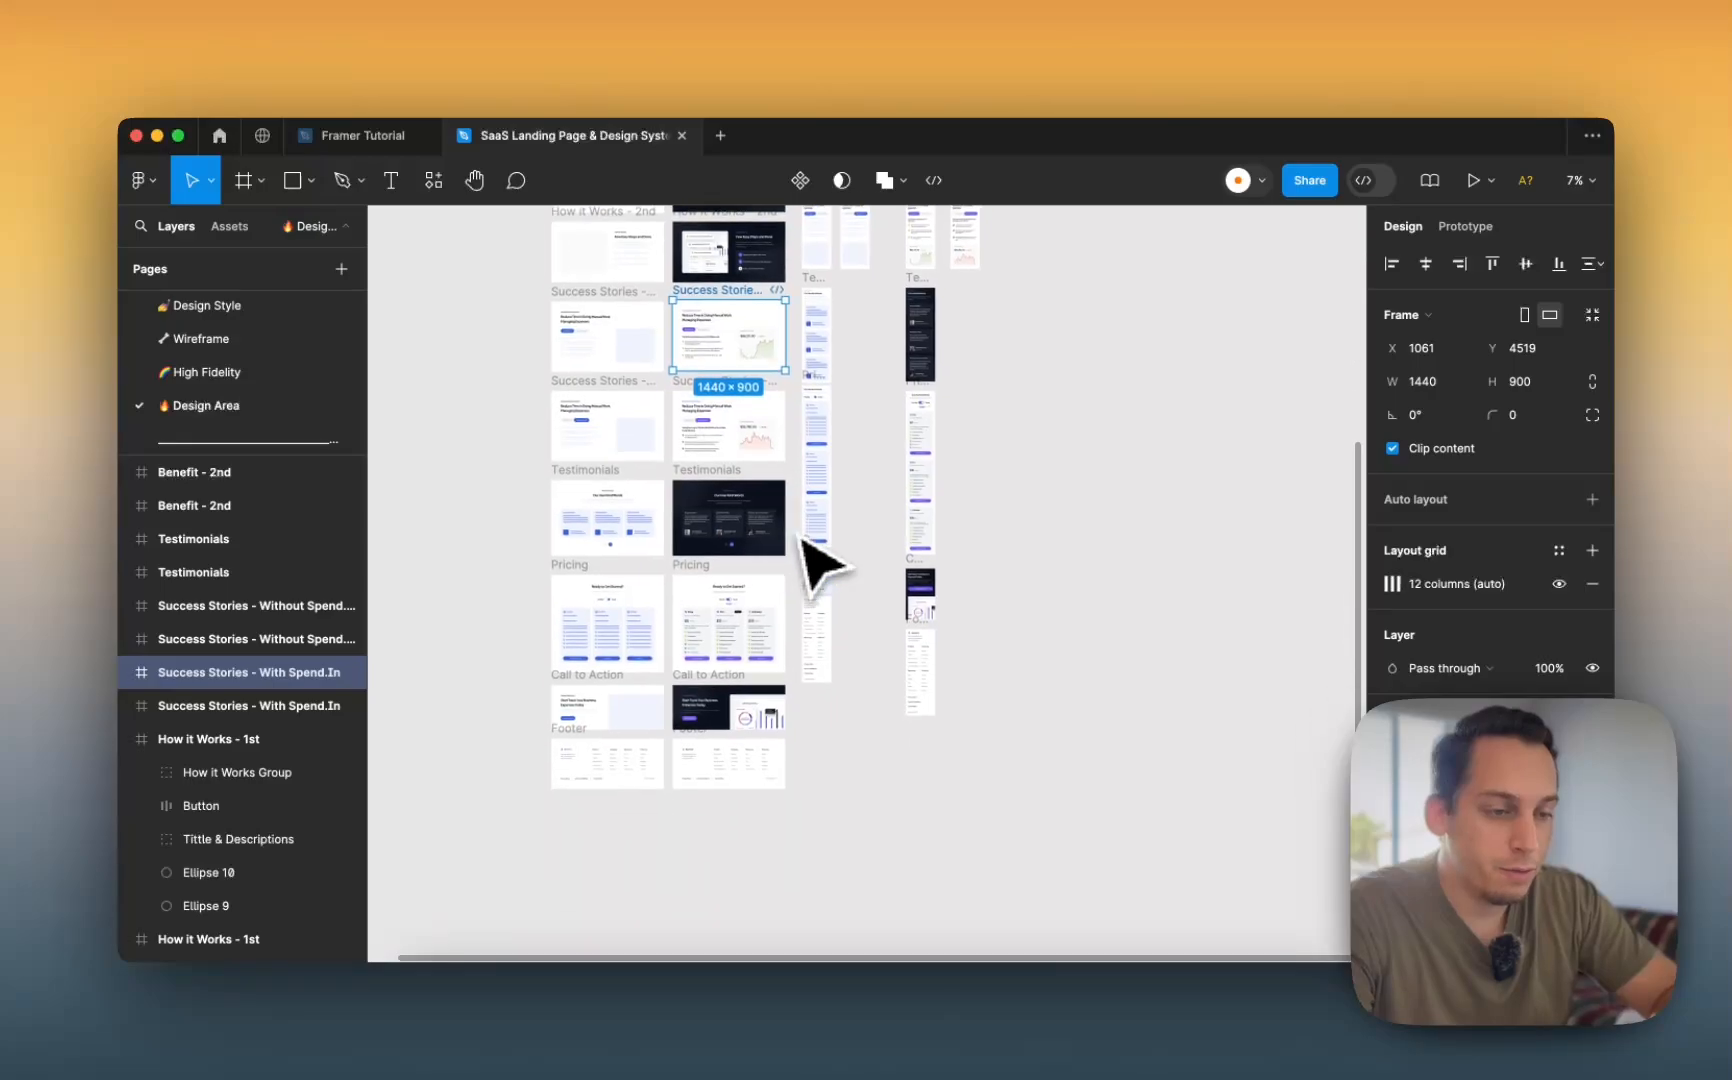
- Duplicate the dark desktop Hero Section frame onto the empty canvas beside the mobile frames, at about X 7368, Y -198
{"action": "scroll", "coordinate": [806, 560], "scroll_direction": "up", "scroll_amount": 10}
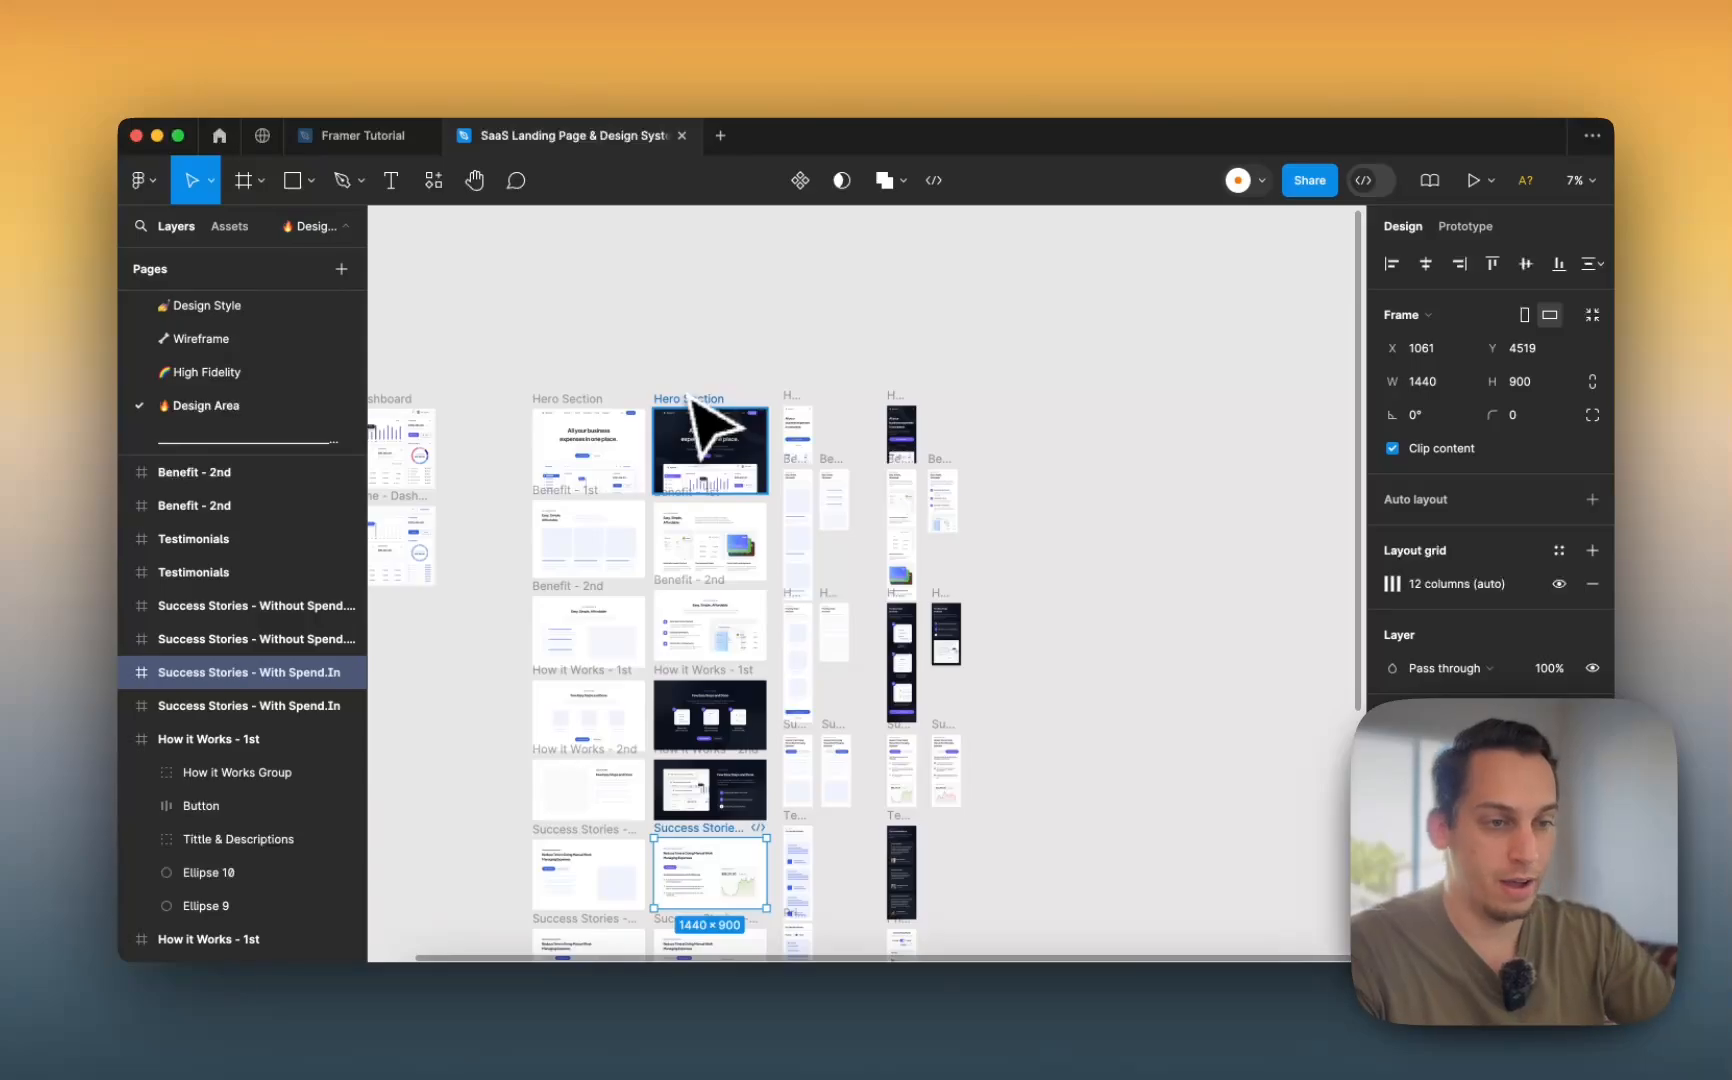
{"action": "left_click_drag", "start_coordinate": [690, 400], "coordinate": [1172, 461]}
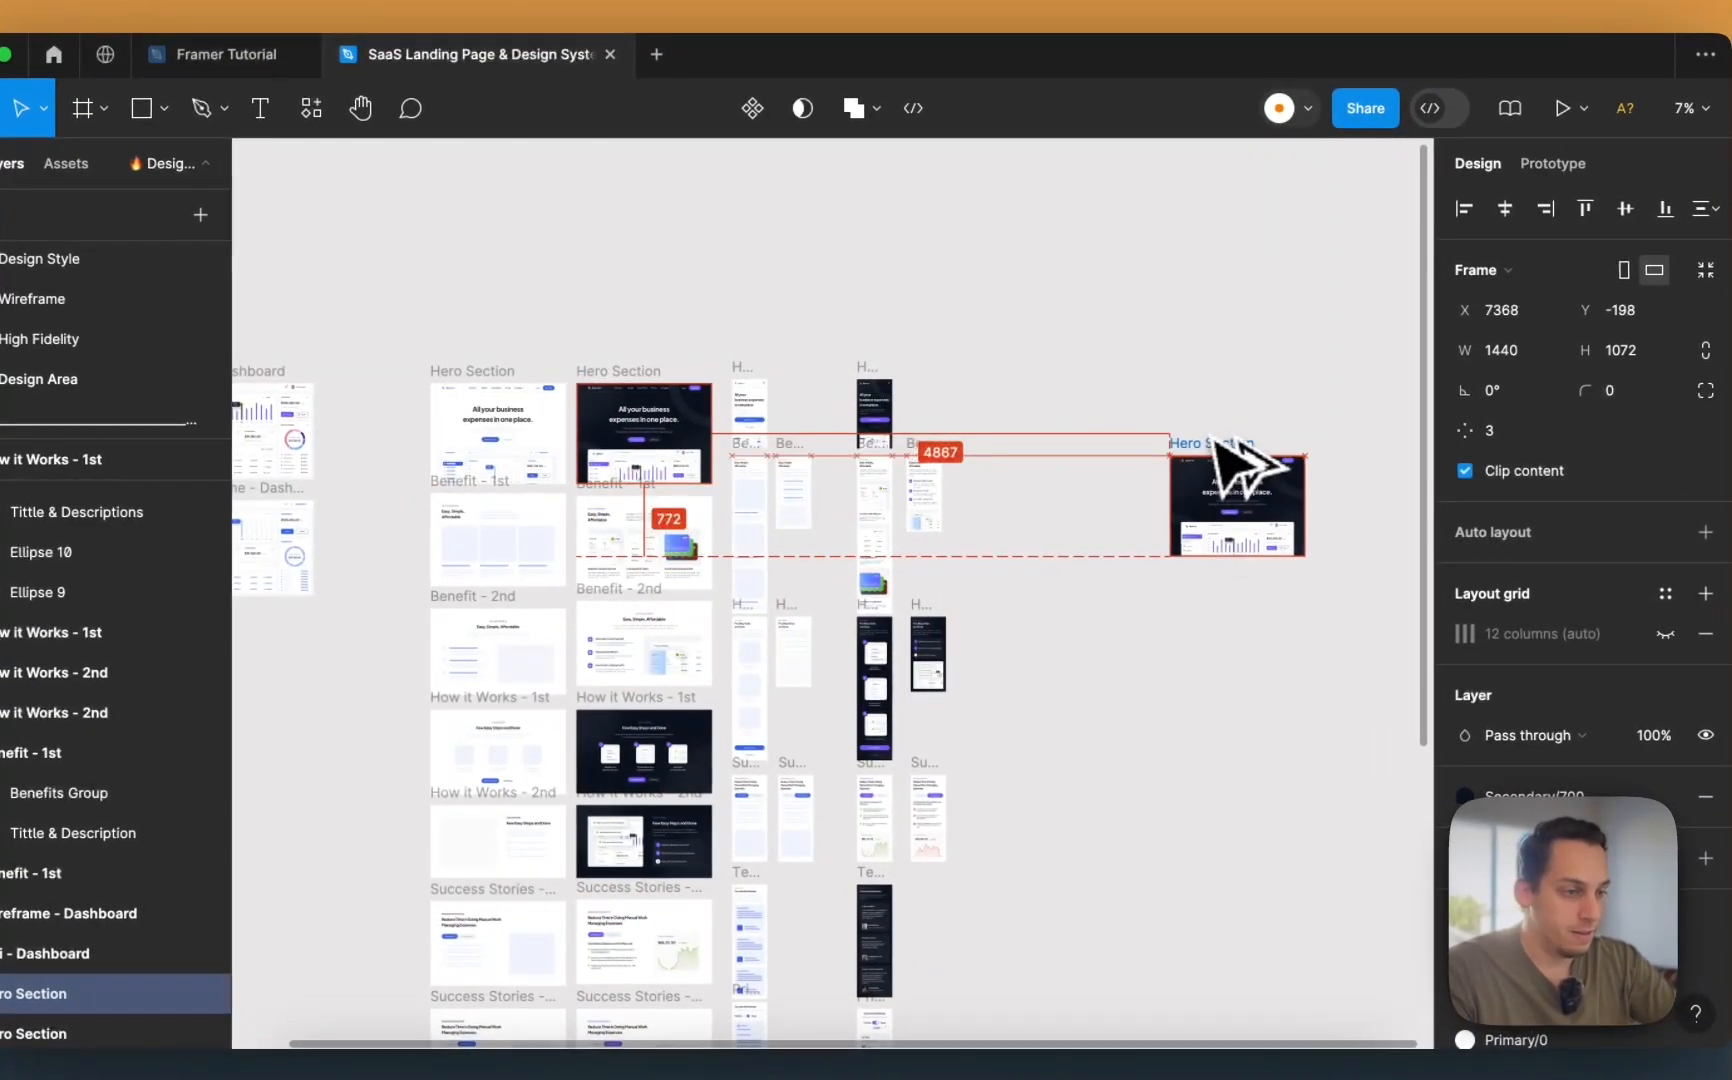
{"action": "left_click", "coordinate": [986, 464]}
- Examine the high-fidelity desktop Hero Section and Benefit - 1st frames beside their wireframe versions
{"action": "scroll", "coordinate": [650, 530], "scroll_direction": "up", "scroll_amount": 3}
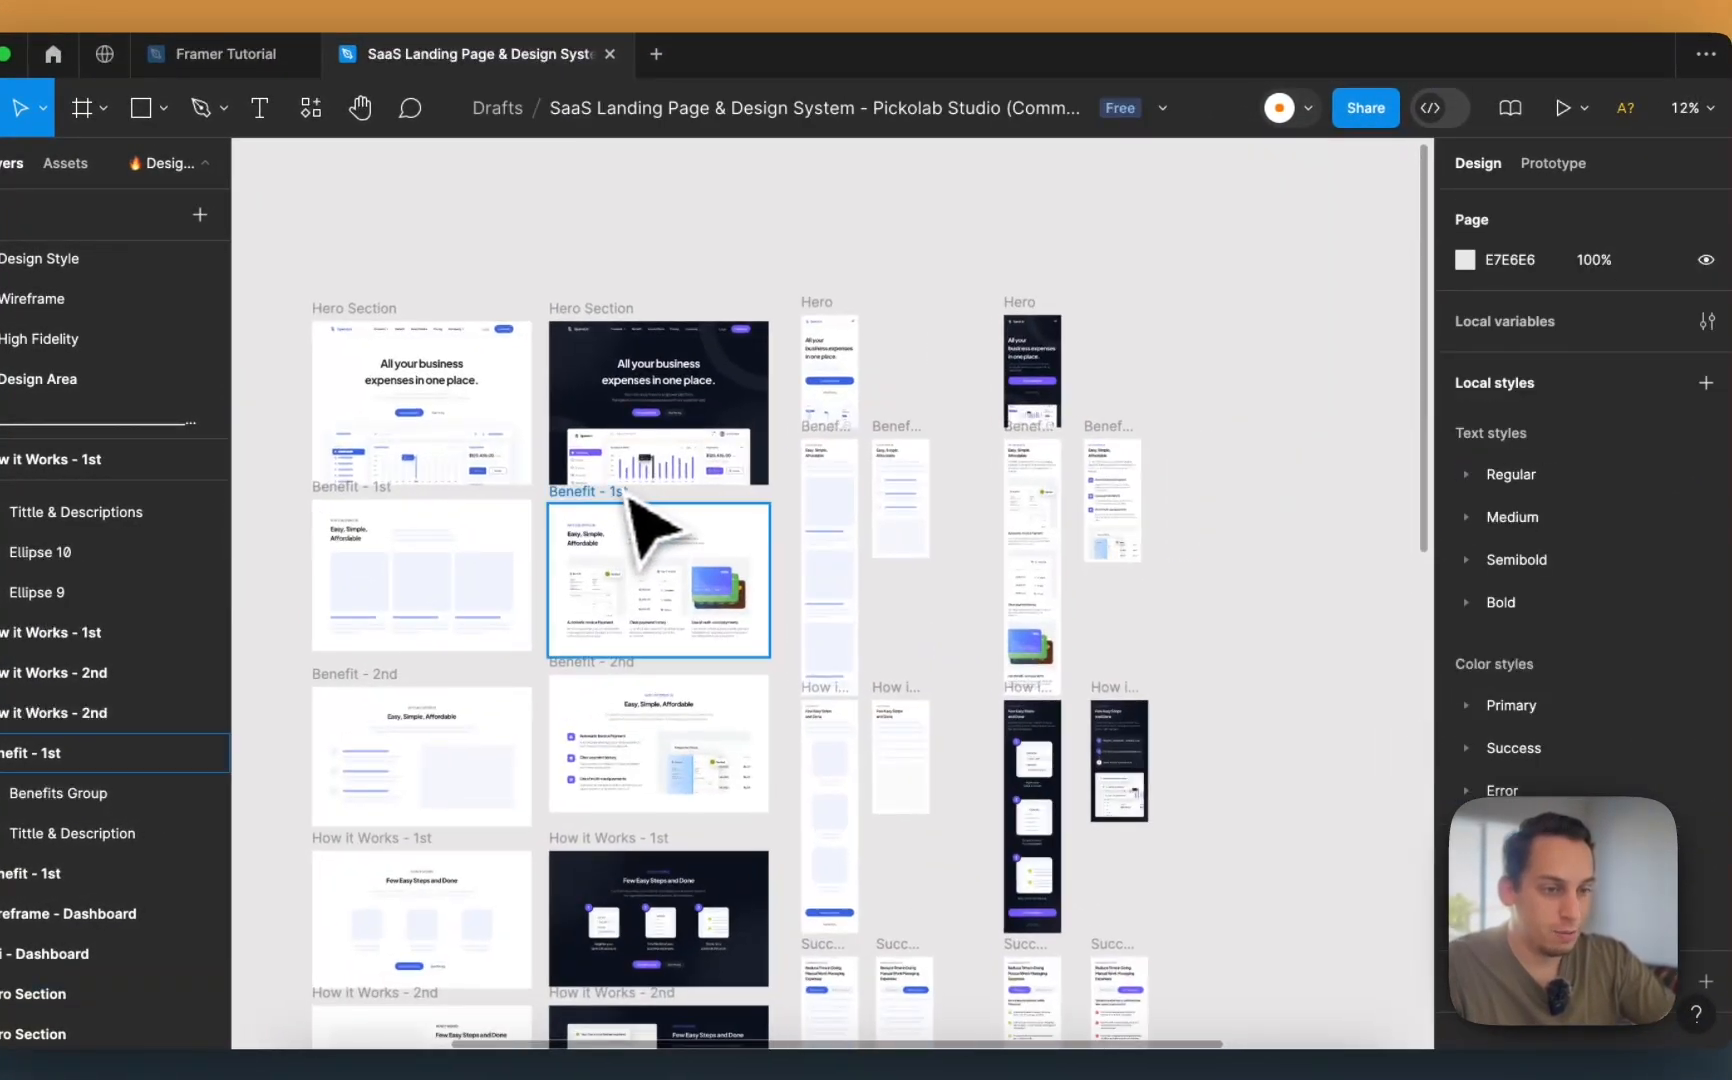
{"action": "scroll", "coordinate": [600, 500], "scroll_direction": "up", "scroll_amount": 5}
{"action": "scroll", "coordinate": [600, 560], "scroll_direction": "down", "scroll_amount": 3}
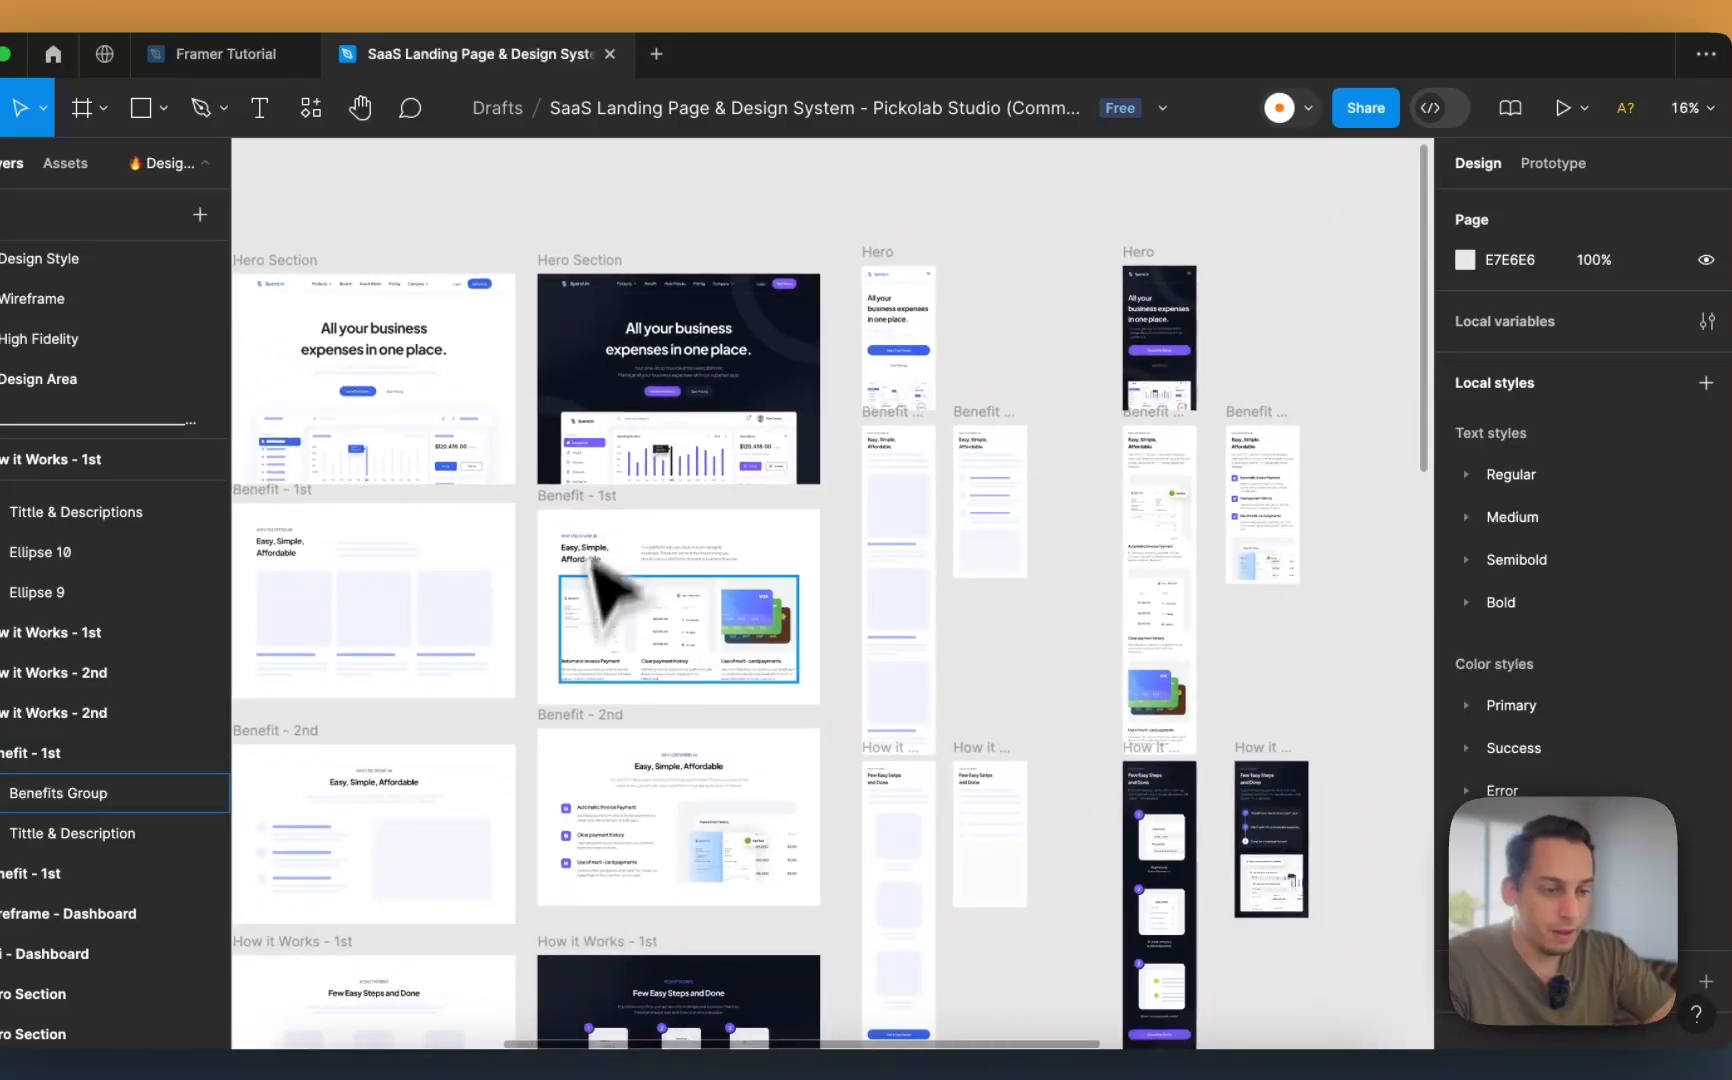
- Duplicate the high-fidelity Benefit - 2nd frame and place it directly beneath the Hero Section copy, at X 7381, Y 949
{"action": "left_click_drag", "start_coordinate": [580, 745], "coordinate": [1317, 711]}
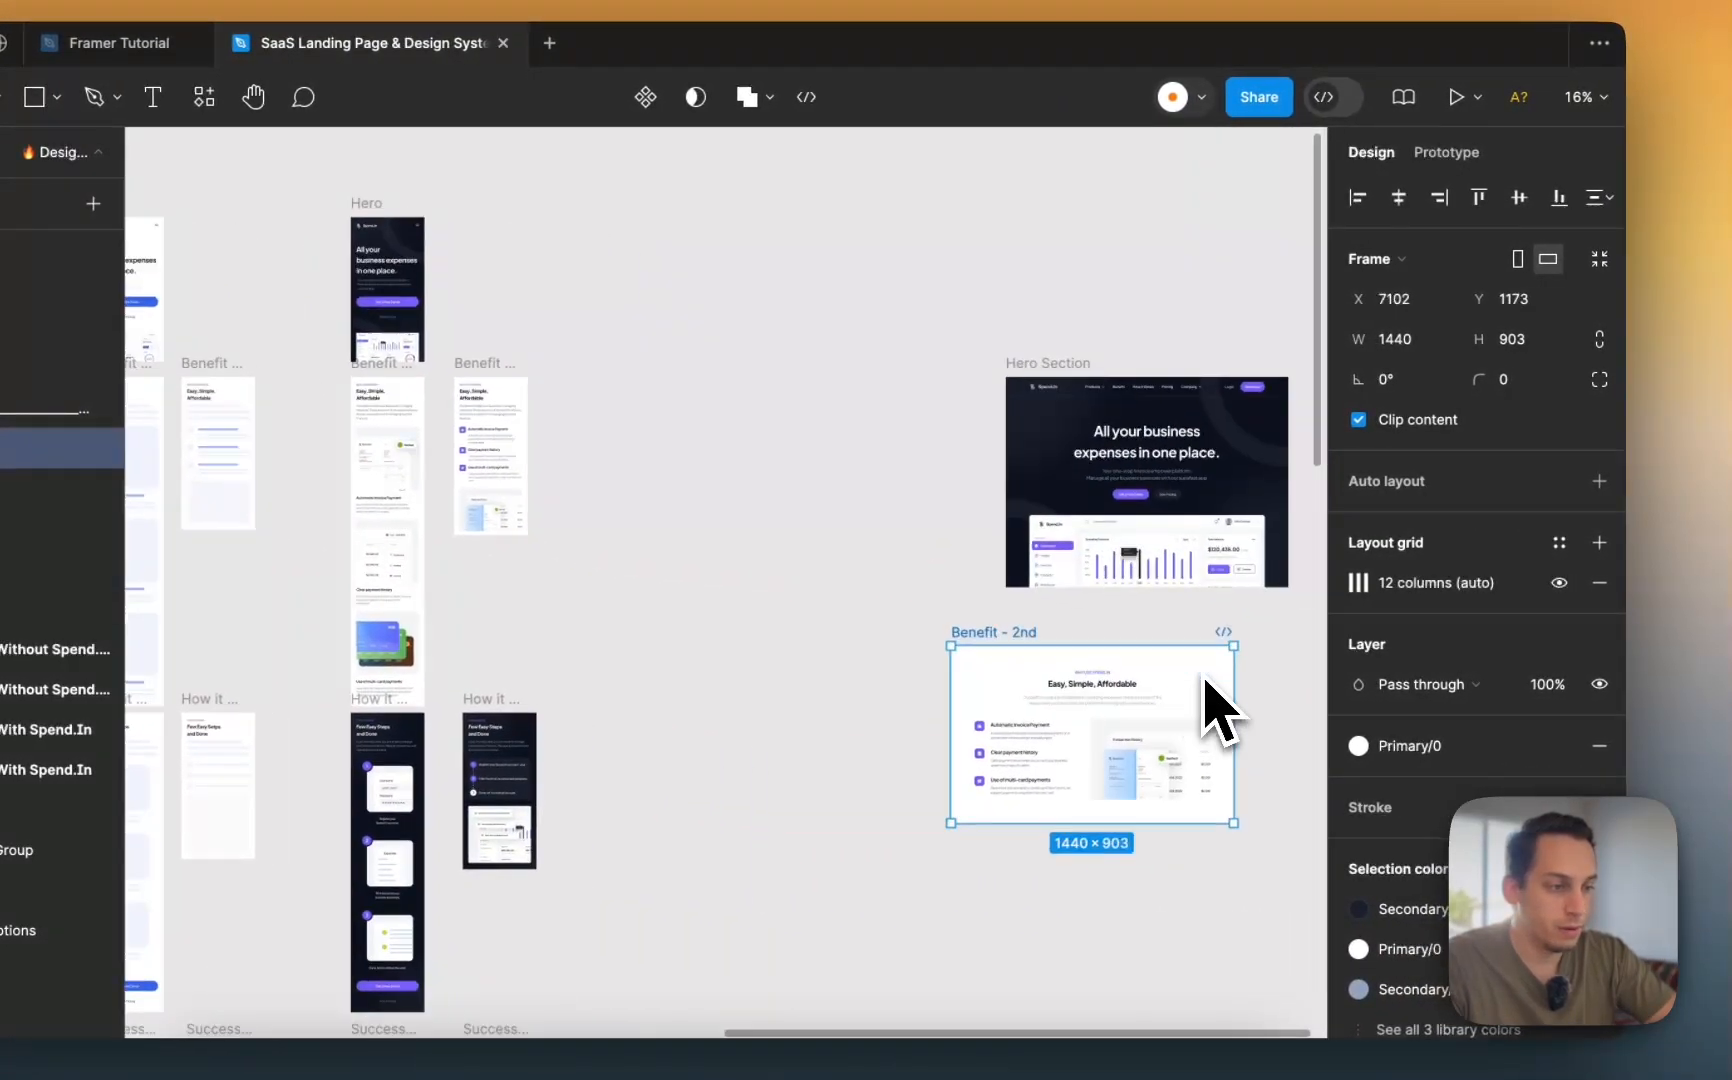
{"action": "scroll", "coordinate": [1205, 682], "scroll_direction": "right", "scroll_amount": 2}
{"action": "left_click", "coordinate": [797, 621]}
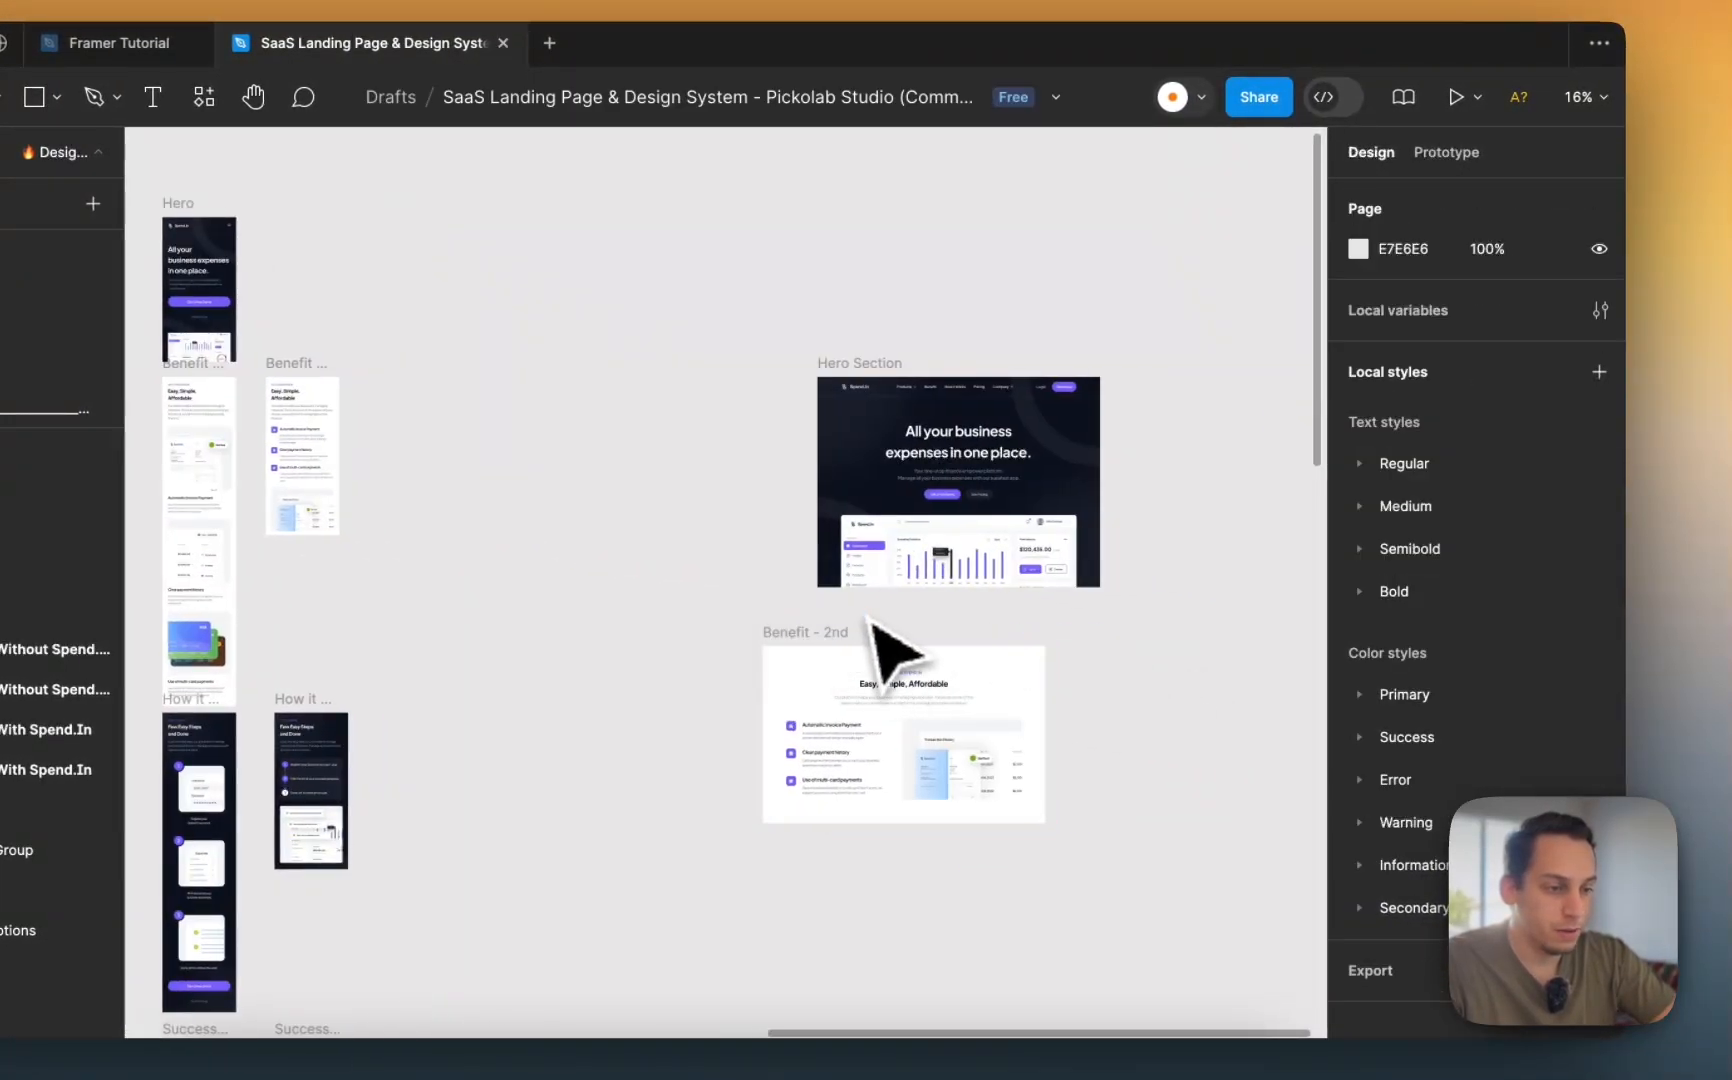
{"action": "left_click", "coordinate": [815, 637]}
{"action": "left_click_drag", "start_coordinate": [835, 668], "coordinate": [890, 624]}
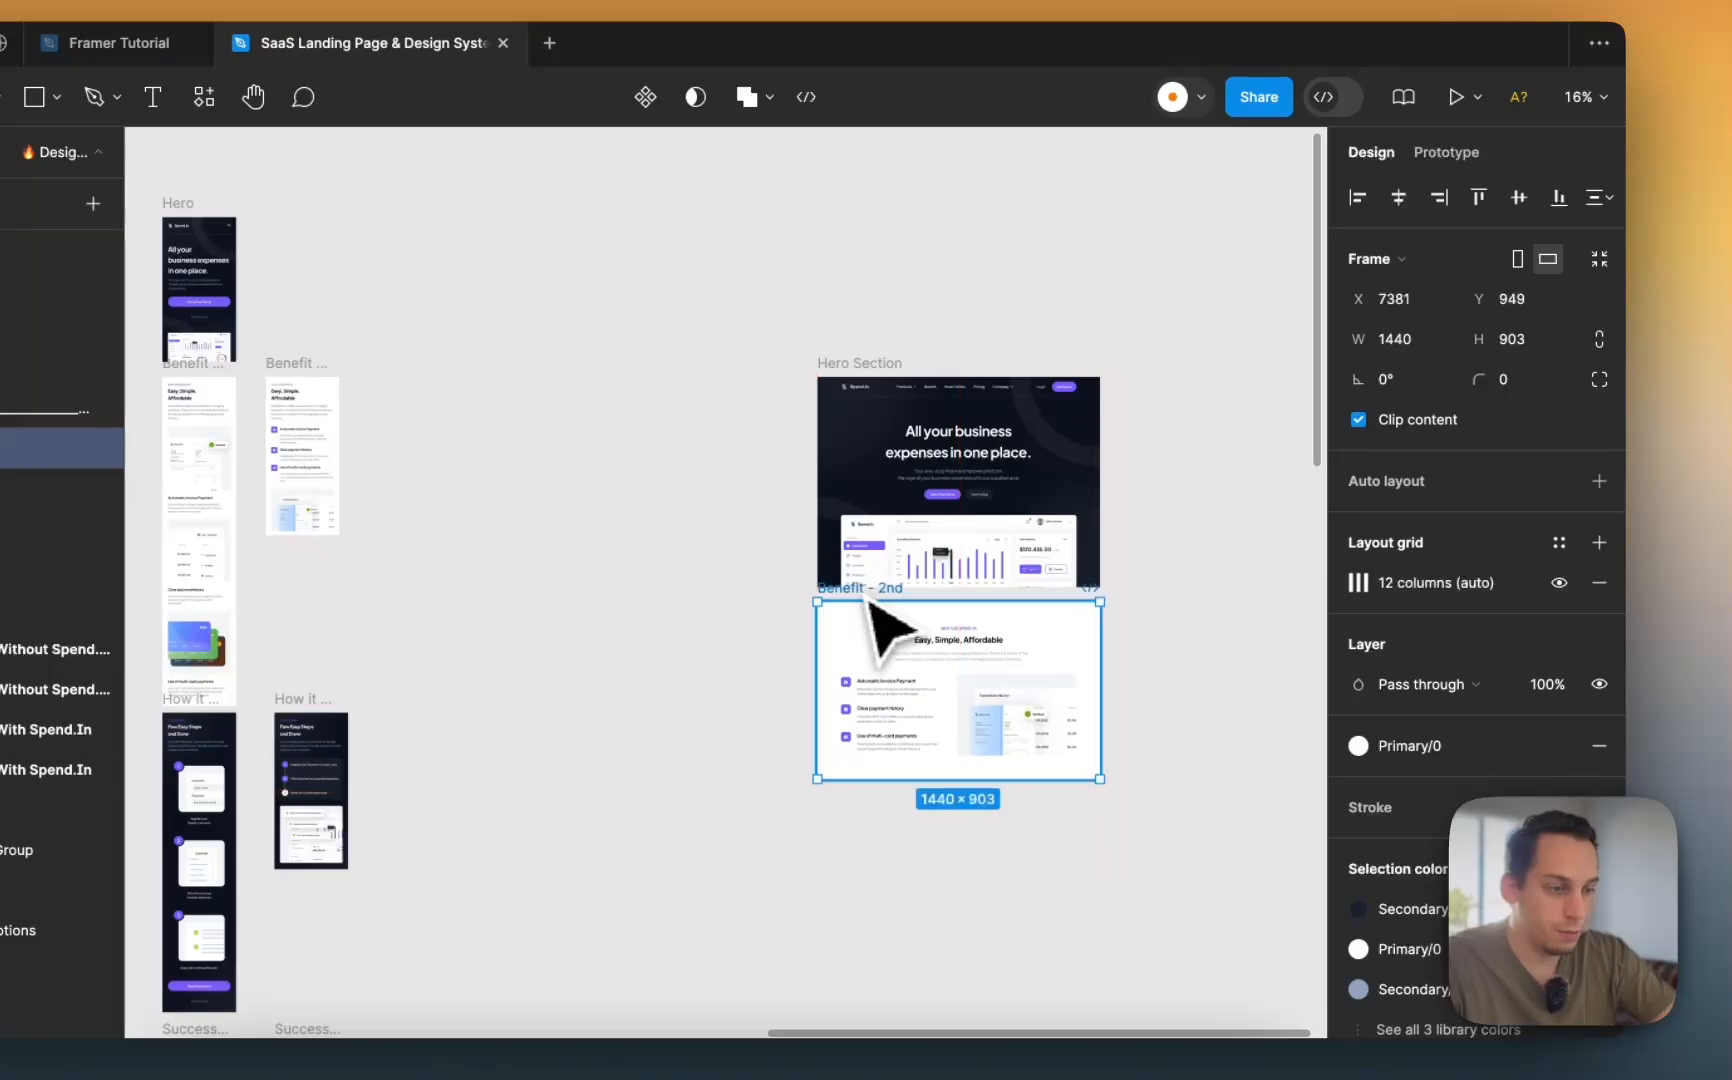
- Duplicate the high-fidelity desktop Benefit - 1st frame onto the empty canvas beside the mobile frames, at about X 5943, Y 2005
{"action": "scroll", "coordinate": [722, 661], "scroll_direction": "down", "scroll_amount": 4}
{"action": "scroll", "coordinate": [722, 661], "scroll_direction": "left", "scroll_amount": 5}
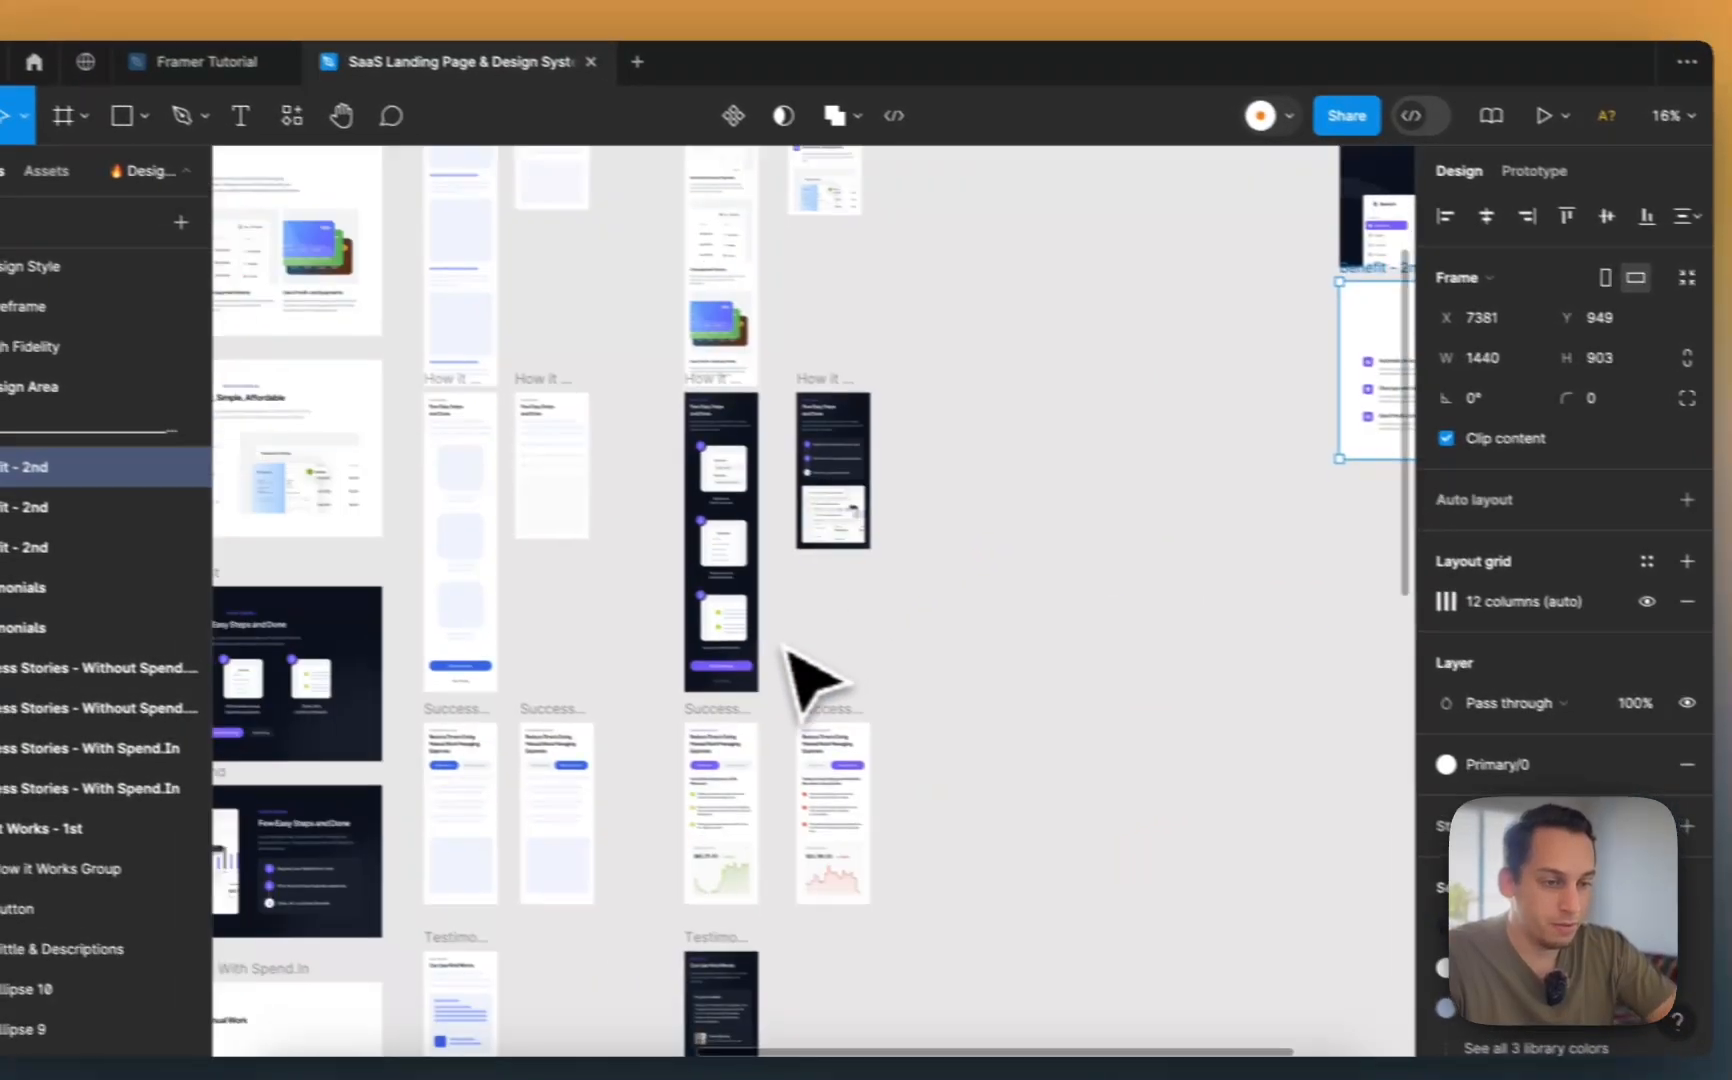
{"action": "scroll", "coordinate": [812, 650], "scroll_direction": "left", "scroll_amount": 5}
{"action": "scroll", "coordinate": [812, 650], "scroll_direction": "up", "scroll_amount": 3}
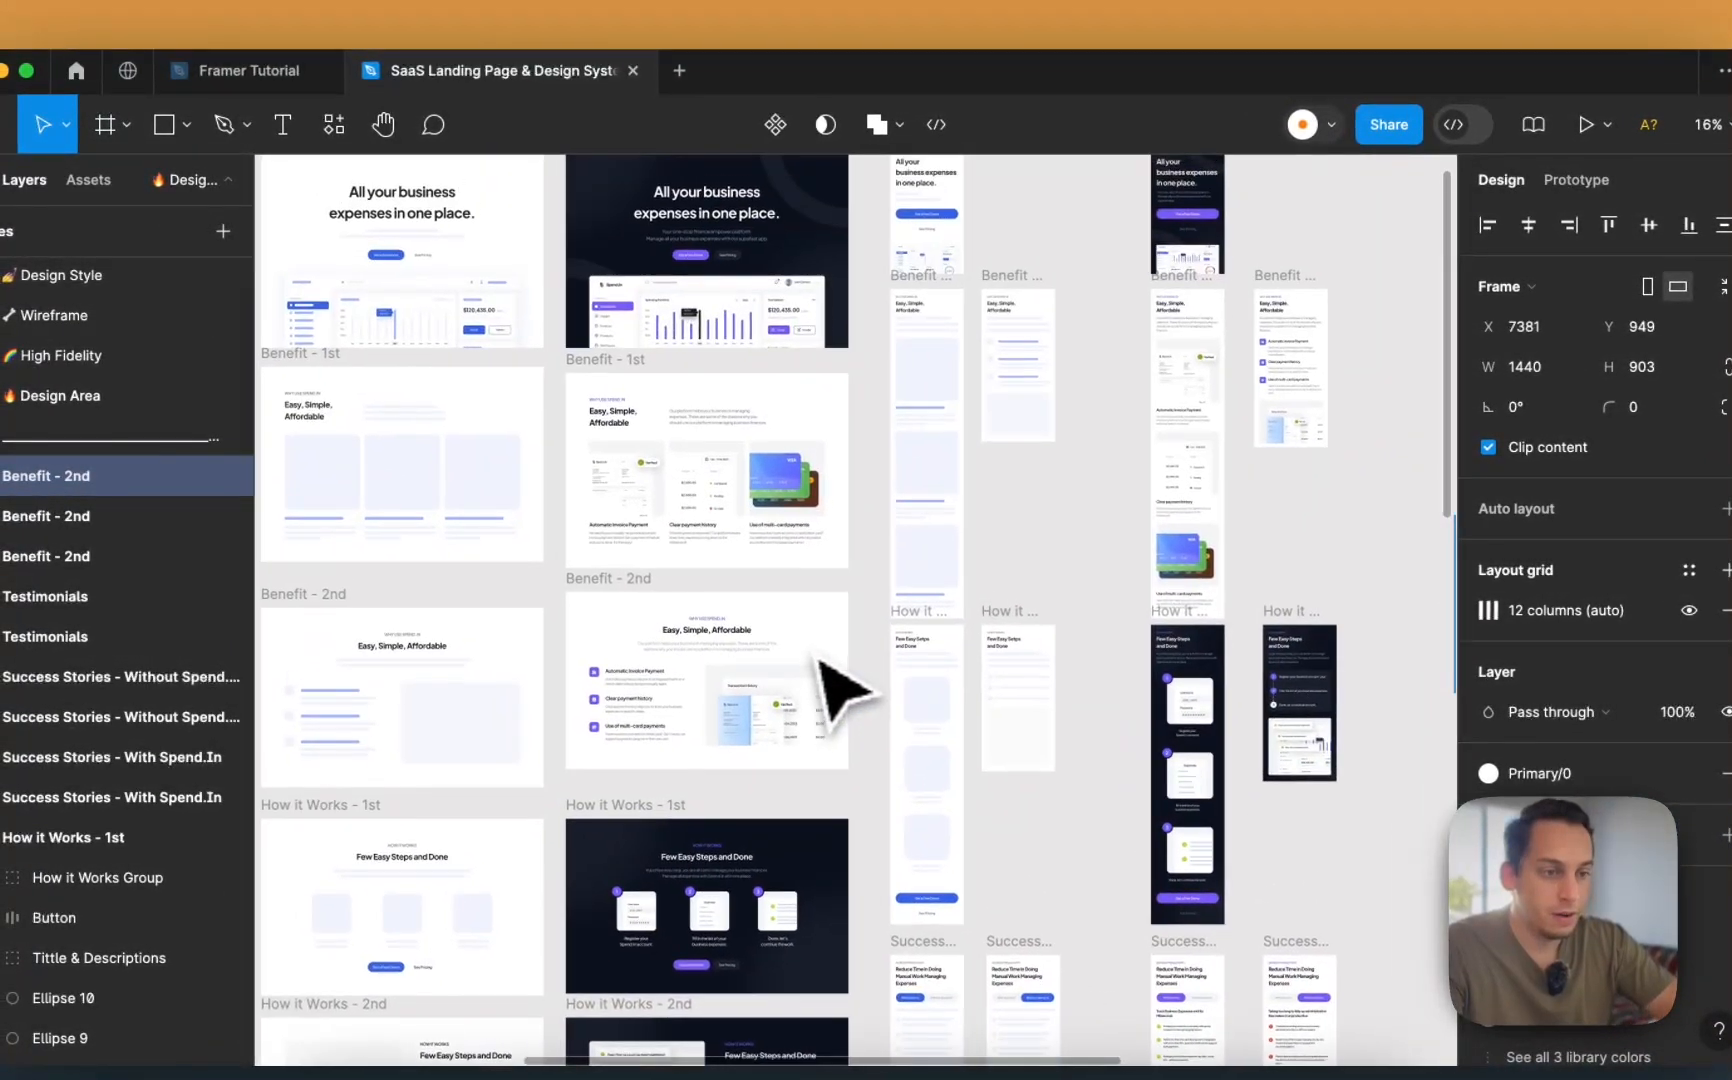
{"action": "scroll", "coordinate": [823, 665], "scroll_direction": "down", "scroll_amount": 1}
{"action": "scroll", "coordinate": [655, 438], "scroll_direction": "down", "scroll_amount": 1}
{"action": "scroll", "coordinate": [655, 438], "scroll_direction": "right", "scroll_amount": 1}
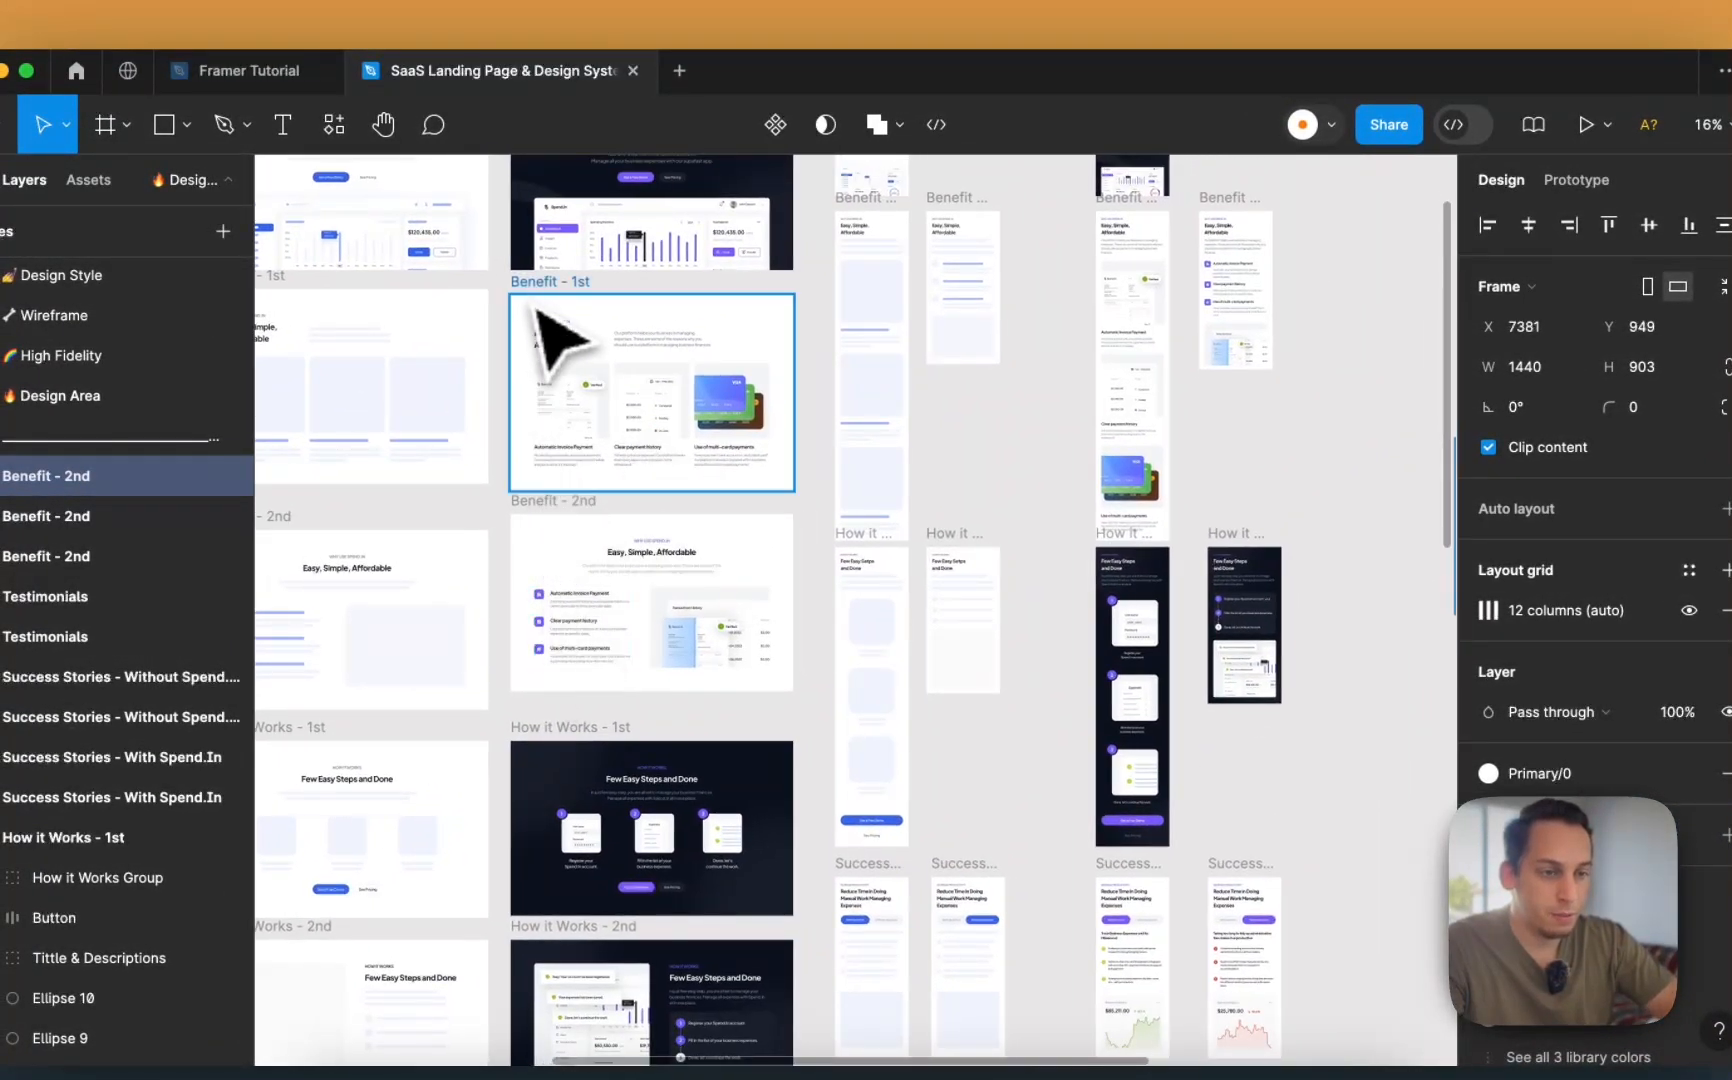
{"action": "scroll", "coordinate": [534, 287], "scroll_direction": "down", "scroll_amount": 1}
{"action": "scroll", "coordinate": [545, 300], "scroll_direction": "down", "scroll_amount": 2}
{"action": "left_click_drag", "start_coordinate": [560, 309], "coordinate": [1256, 580]}
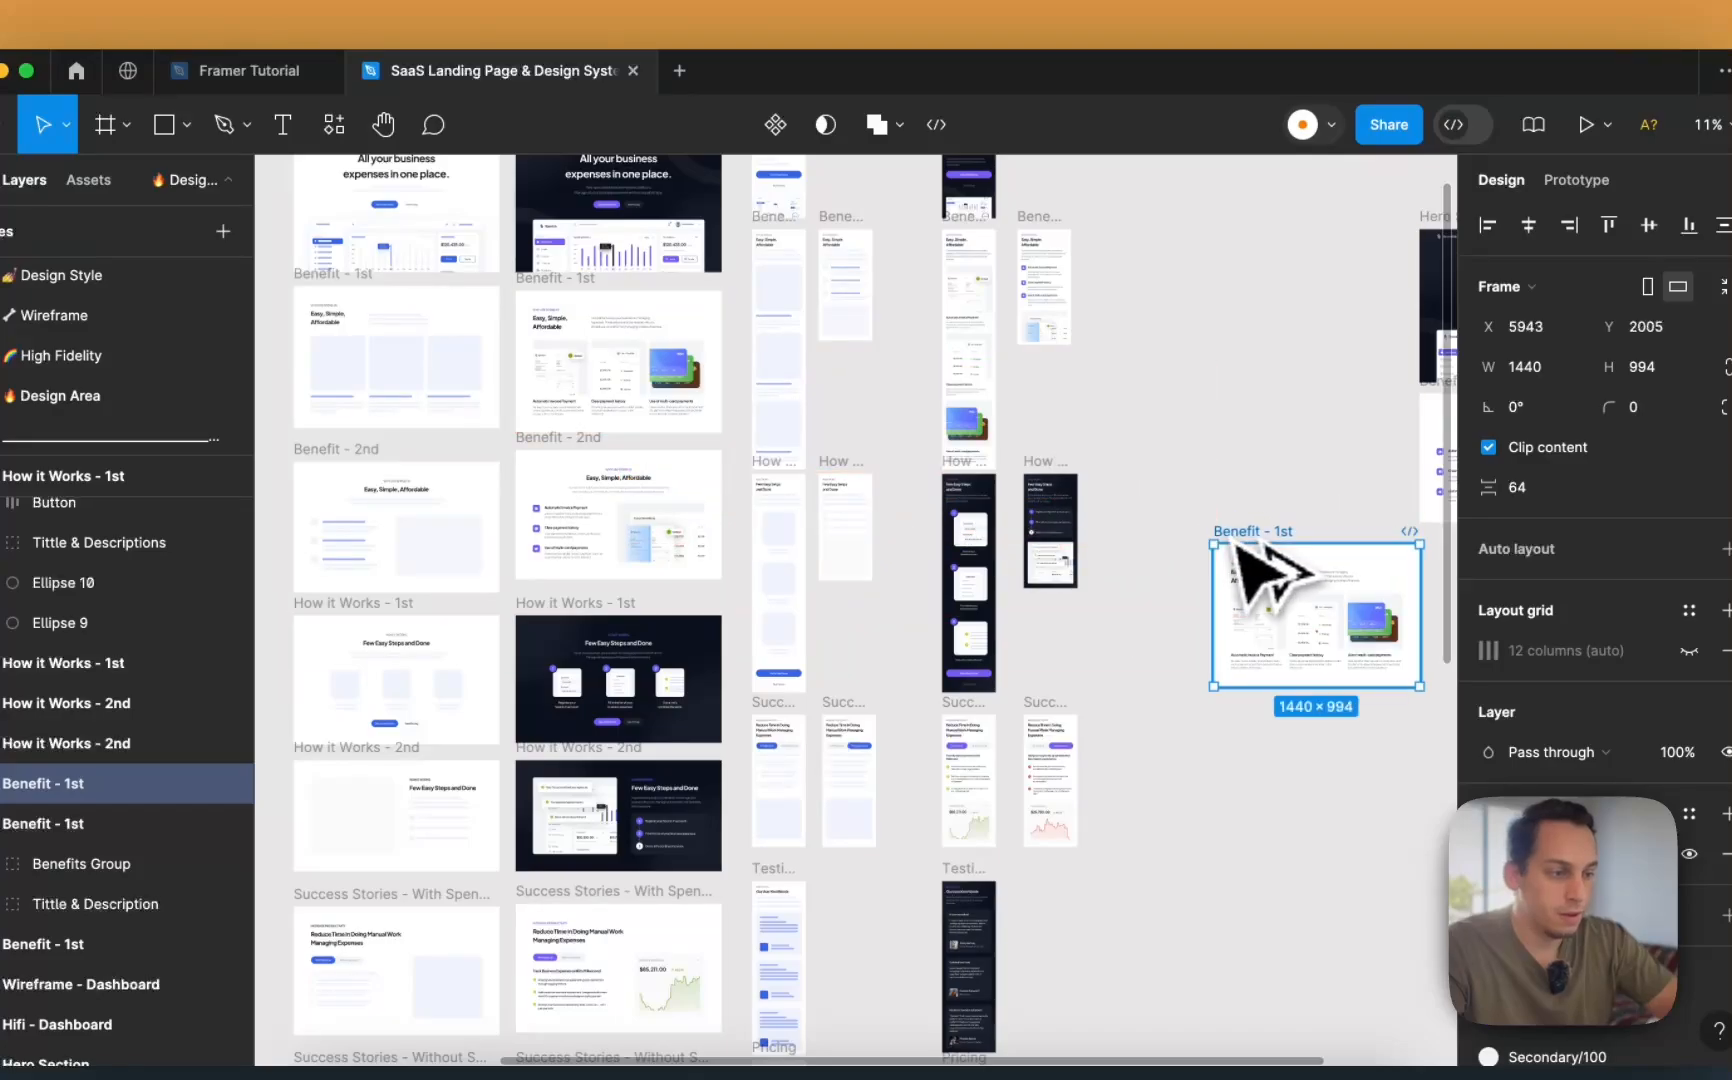
- Align the Benefit - 1st copy directly beneath the Benefit - 2nd copy, at X 7381, Y 1927
{"action": "scroll", "coordinate": [1205, 575], "scroll_direction": "right", "scroll_amount": 5}
{"action": "left_click_drag", "start_coordinate": [604, 515], "coordinate": [805, 515]}
{"action": "scroll", "coordinate": [793, 490], "scroll_direction": "up", "scroll_amount": 4}
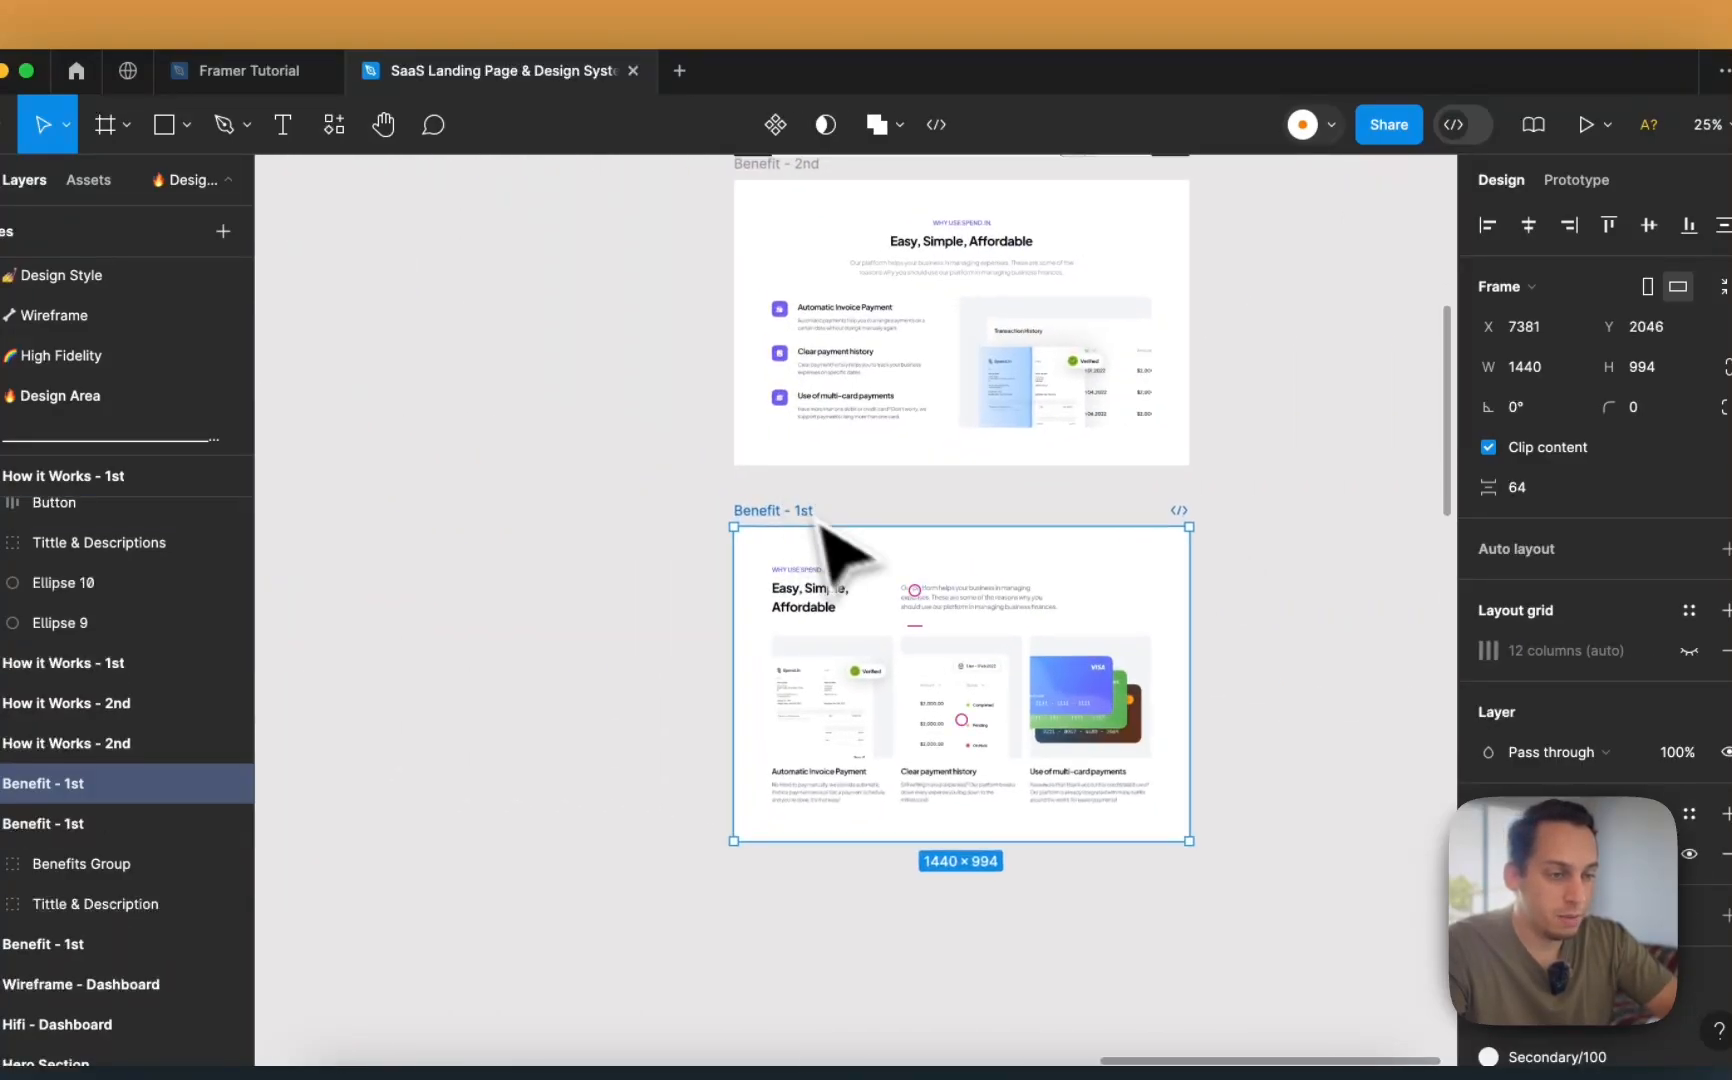
{"action": "left_click_drag", "start_coordinate": [857, 573], "coordinate": [858, 534]}
{"action": "scroll", "coordinate": [858, 538], "scroll_direction": "down", "scroll_amount": 5}
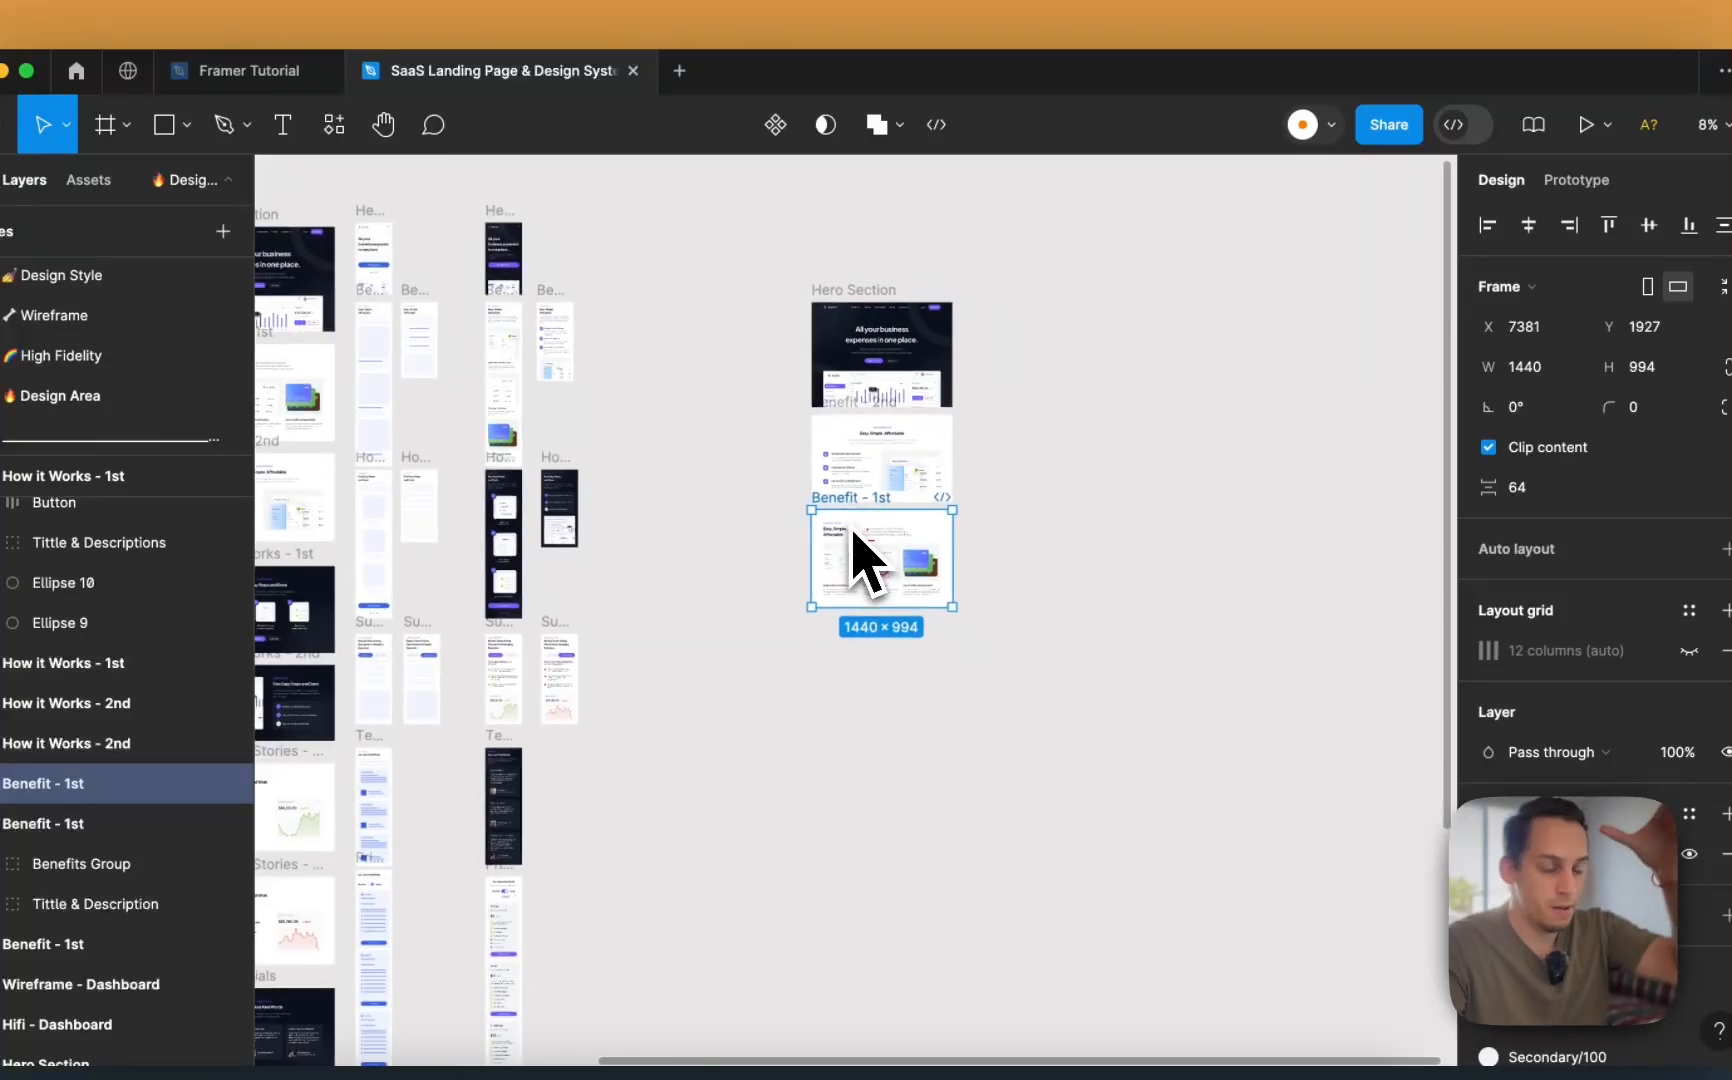
- Move the high-fidelity Success Stories With and Without Spend.In frames together beneath the Benefit - 1st copy, at X 7381
{"action": "scroll", "coordinate": [855, 560], "scroll_direction": "left", "scroll_amount": 5}
{"action": "scroll", "coordinate": [855, 560], "scroll_direction": "down", "scroll_amount": 2}
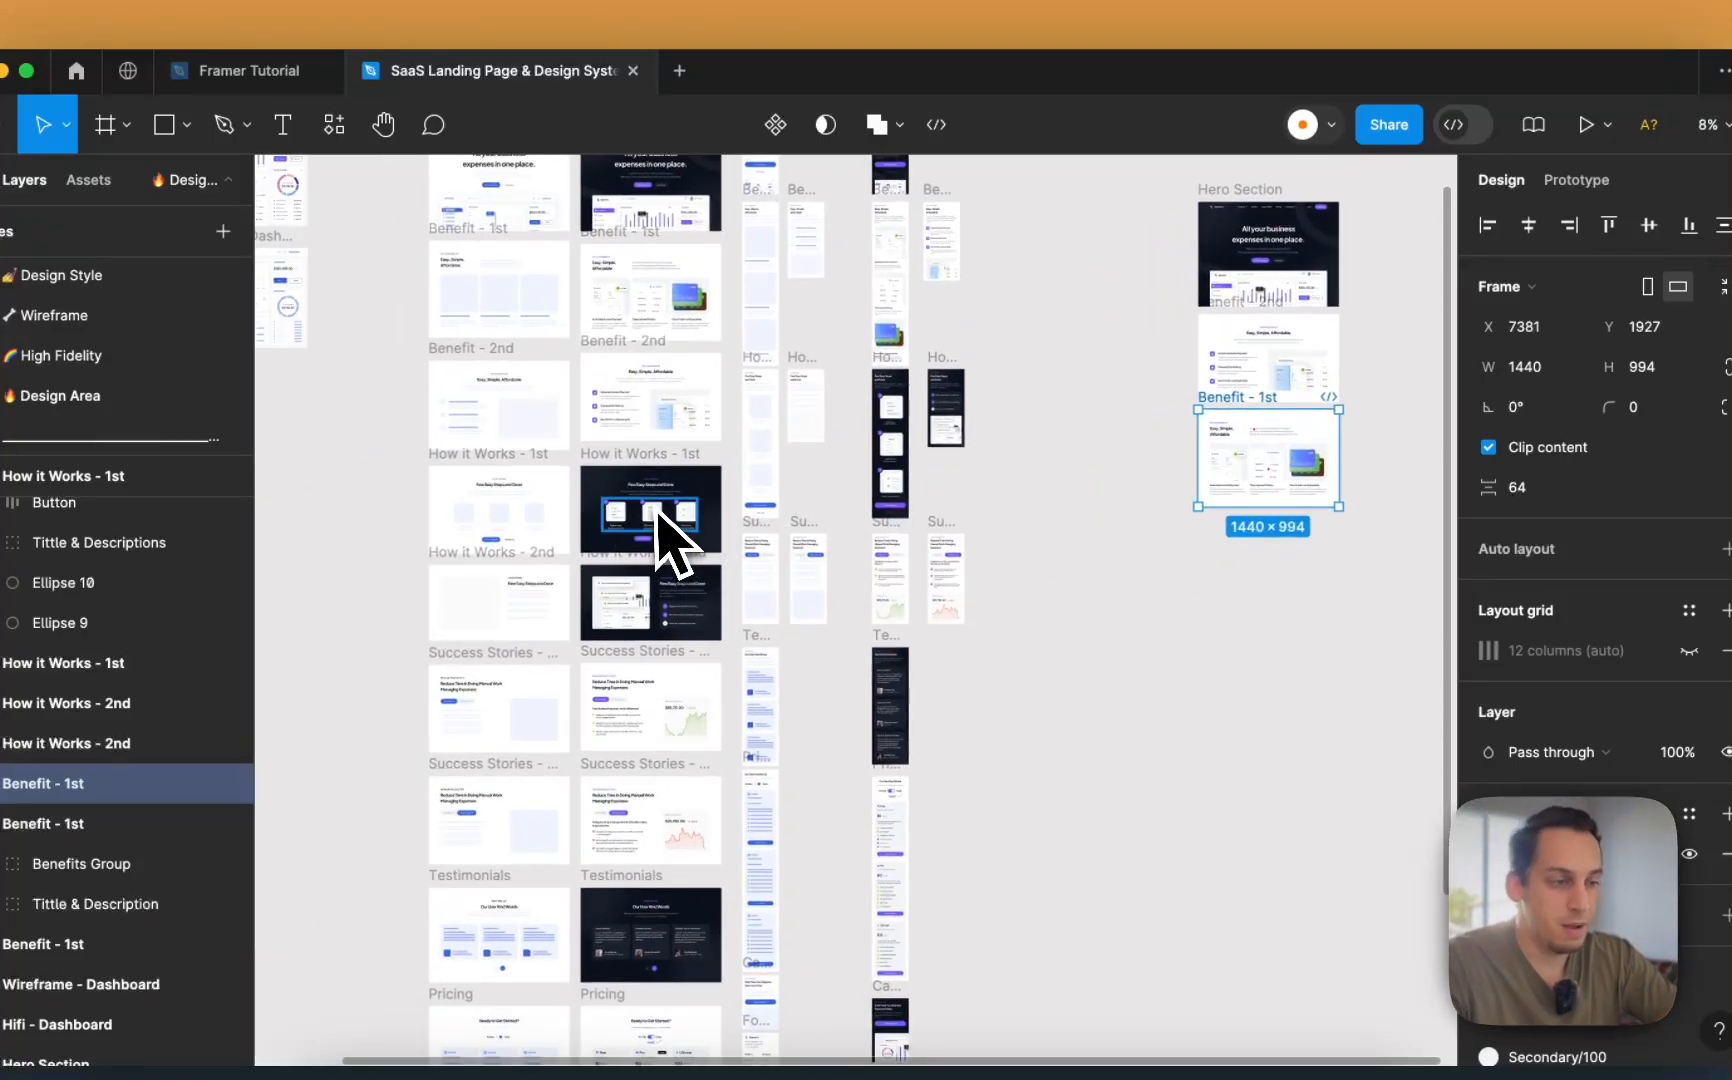
{"action": "left_click", "coordinate": [1137, 507]}
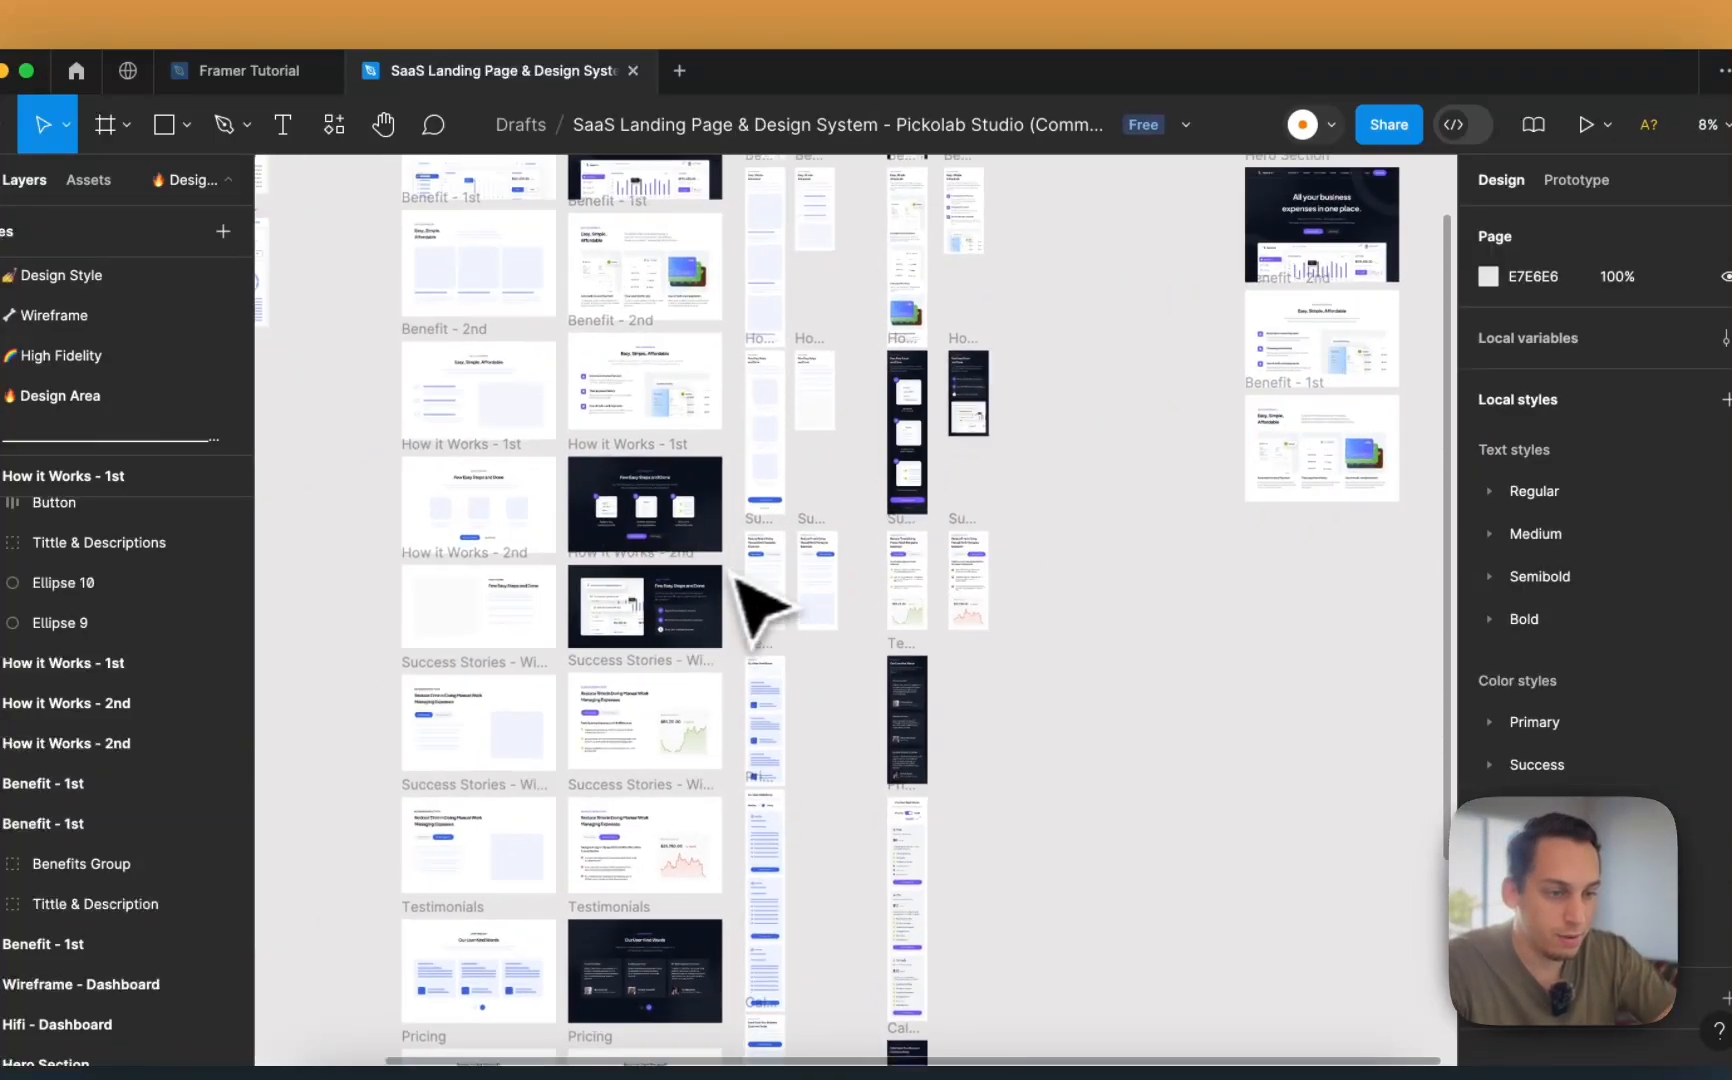
{"action": "scroll", "coordinate": [735, 600], "scroll_direction": "up", "scroll_amount": 5}
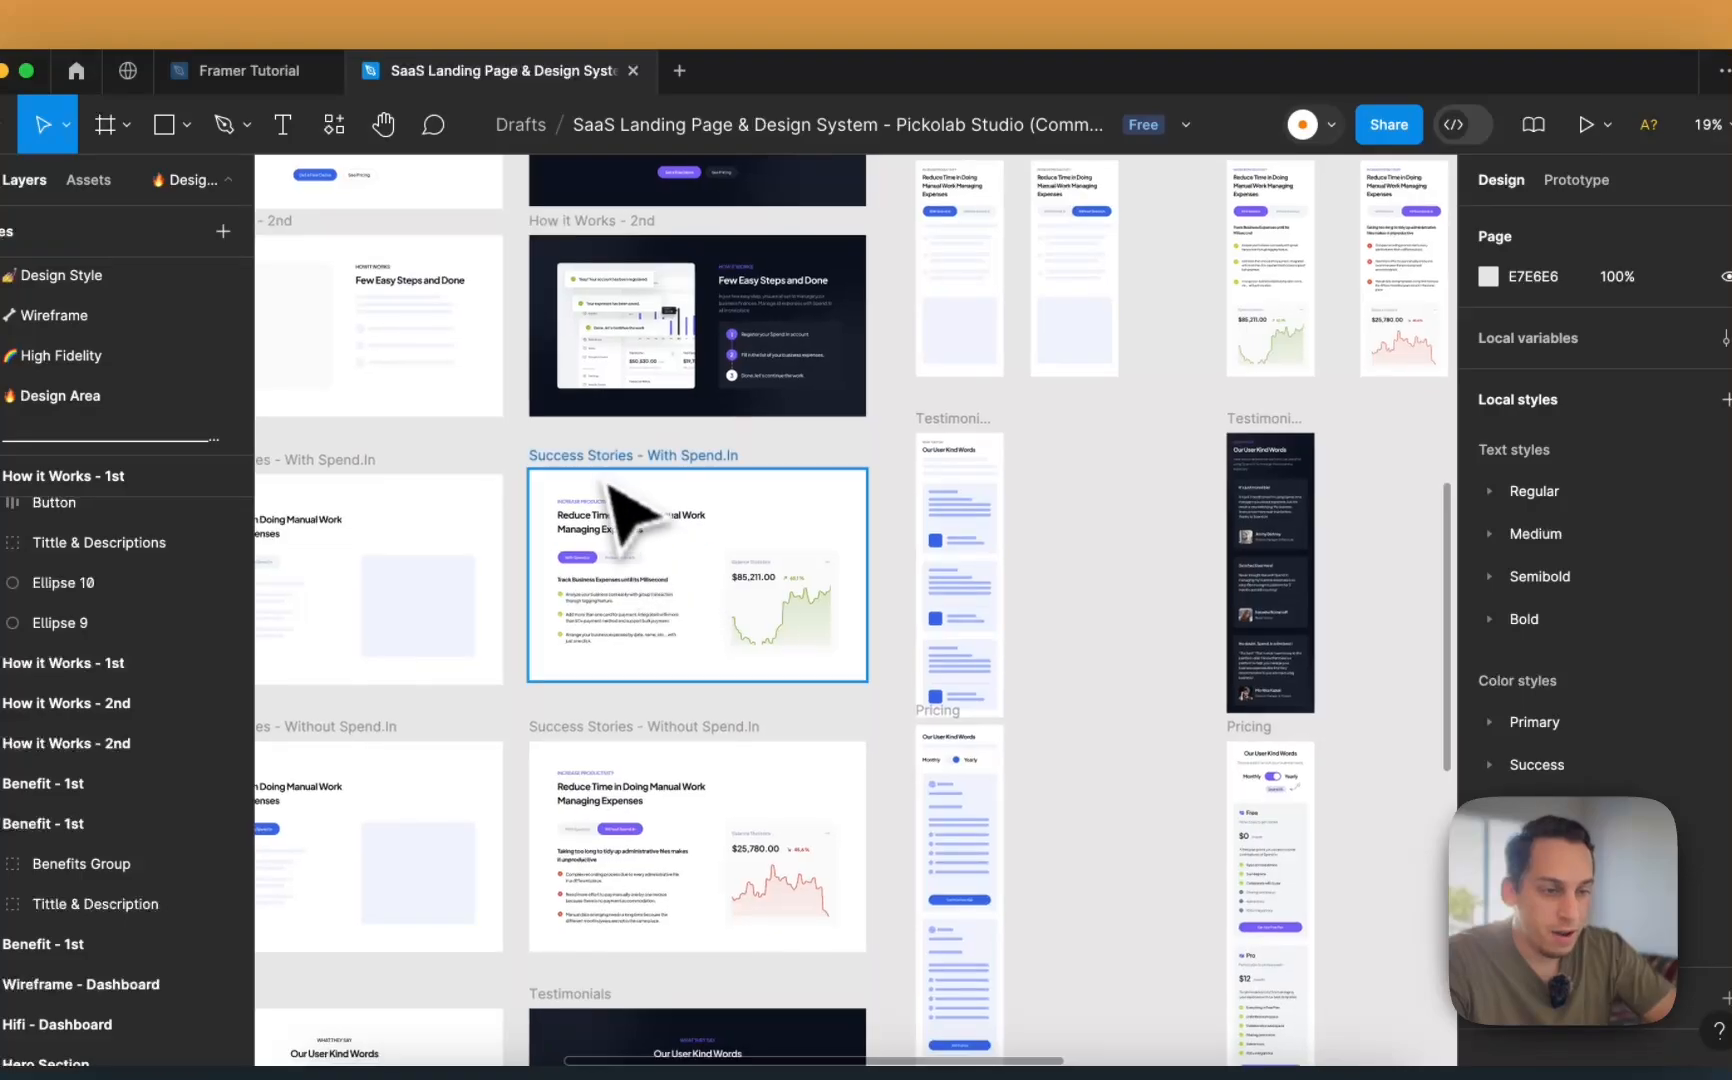
{"action": "left_click", "coordinate": [601, 500]}
{"action": "left_click", "coordinate": [588, 766], "text": "shift"}
{"action": "scroll", "coordinate": [597, 755], "scroll_direction": "down", "scroll_amount": 5}
{"action": "left_click_drag", "start_coordinate": [597, 755], "coordinate": [1292, 553]}
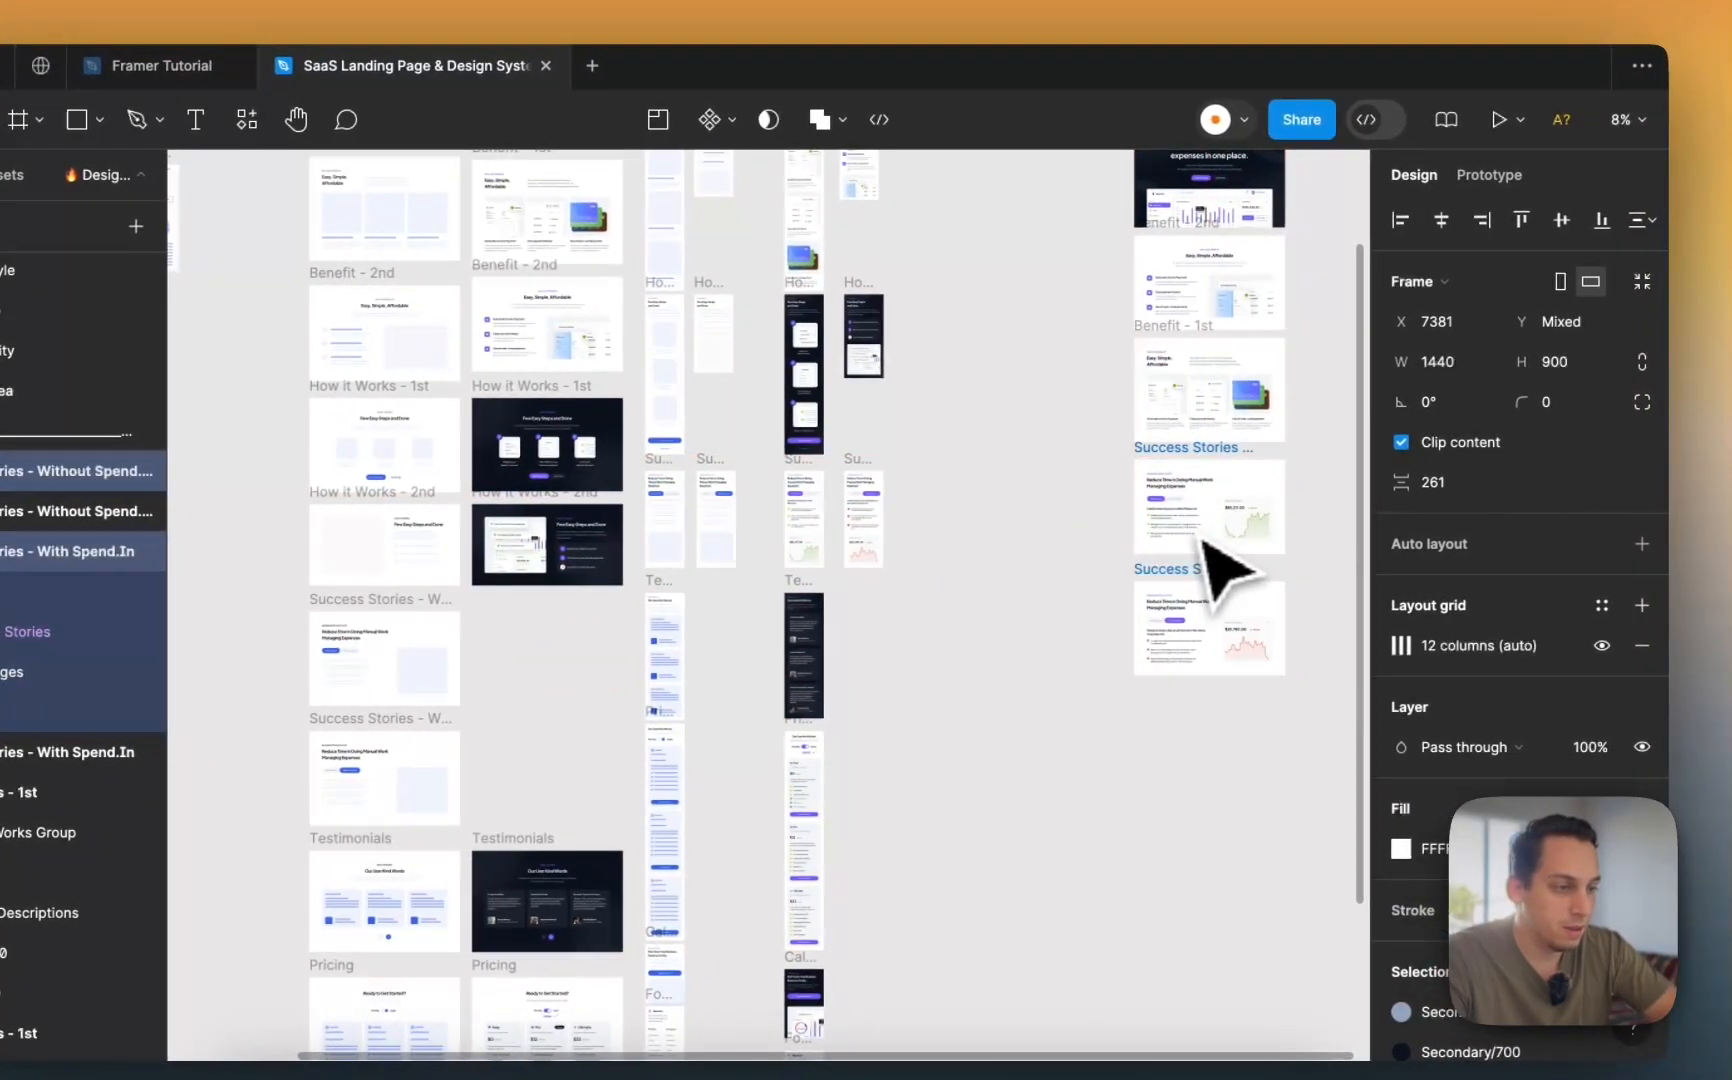
{"action": "left_click", "coordinate": [1083, 553]}
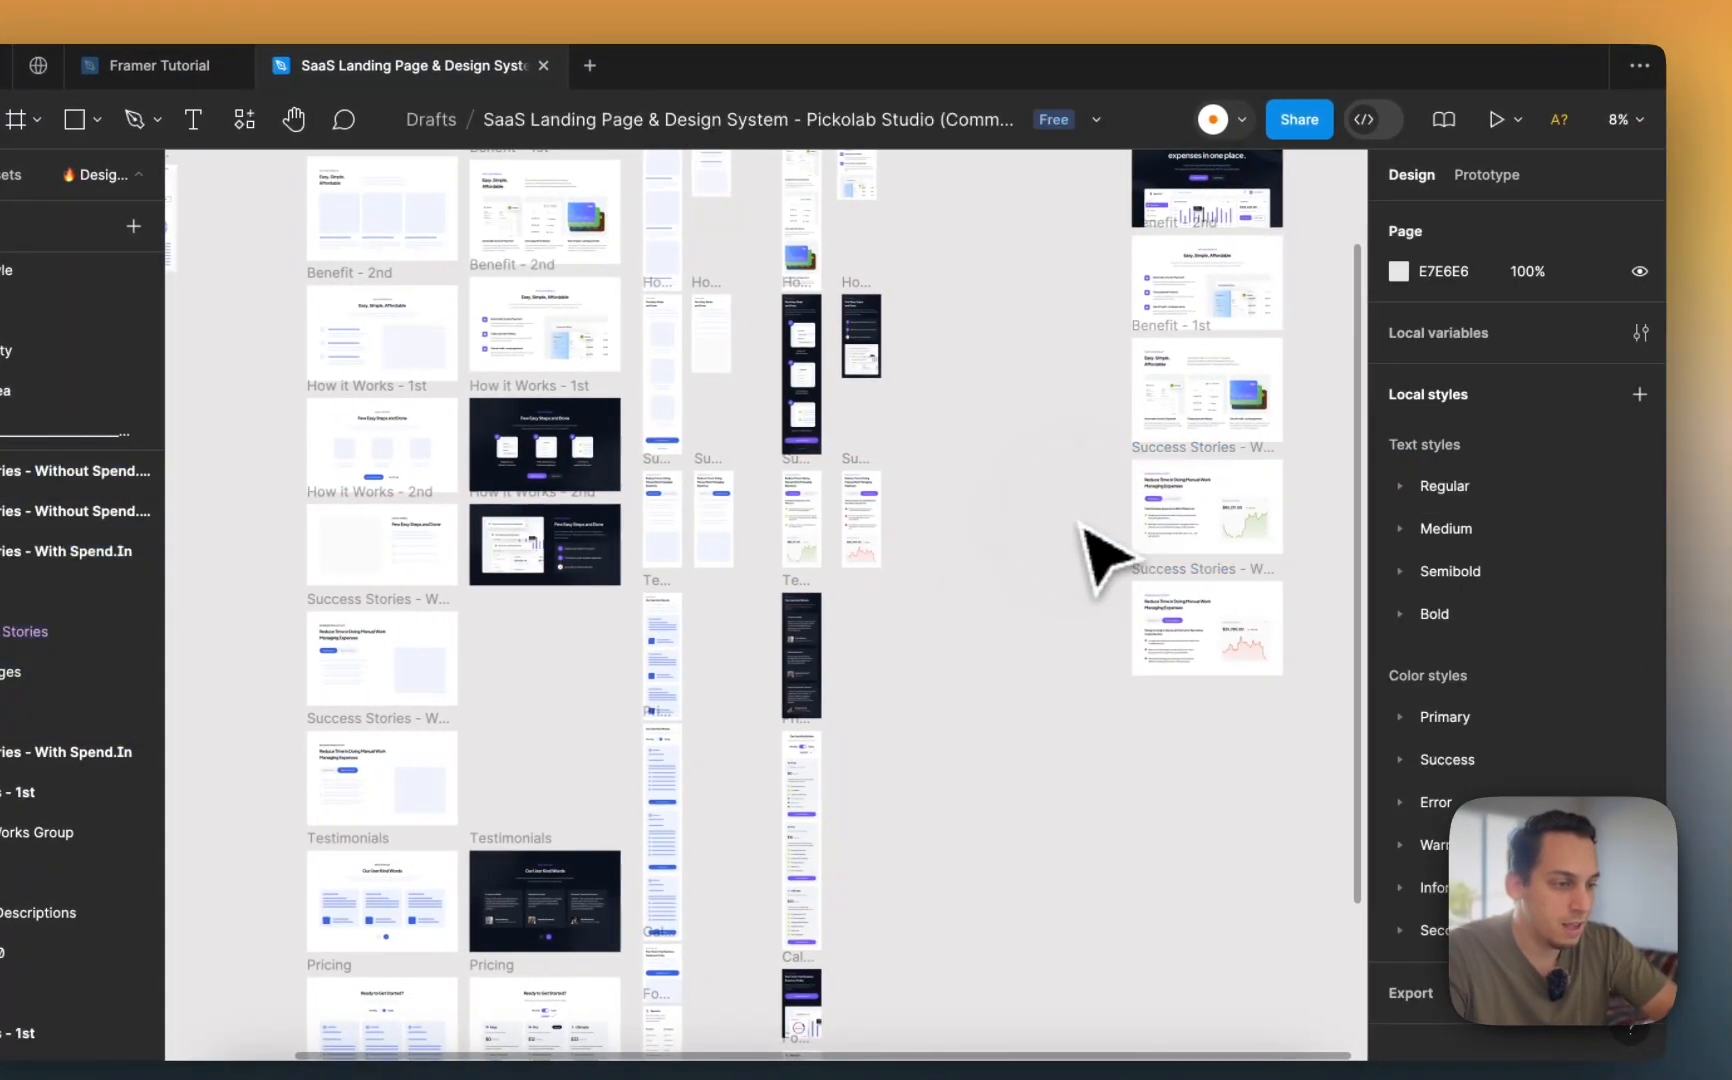
- Place the Success Stories - Without Spend.In frame beside the With Spend.In frame, at X 8934, Y 3089
{"action": "left_click_drag", "start_coordinate": [1160, 607], "coordinate": [1171, 468]}
{"action": "scroll", "coordinate": [1171, 468], "scroll_direction": "up", "scroll_amount": 5}
{"action": "scroll", "coordinate": [945, 572], "scroll_direction": "right", "scroll_amount": 1}
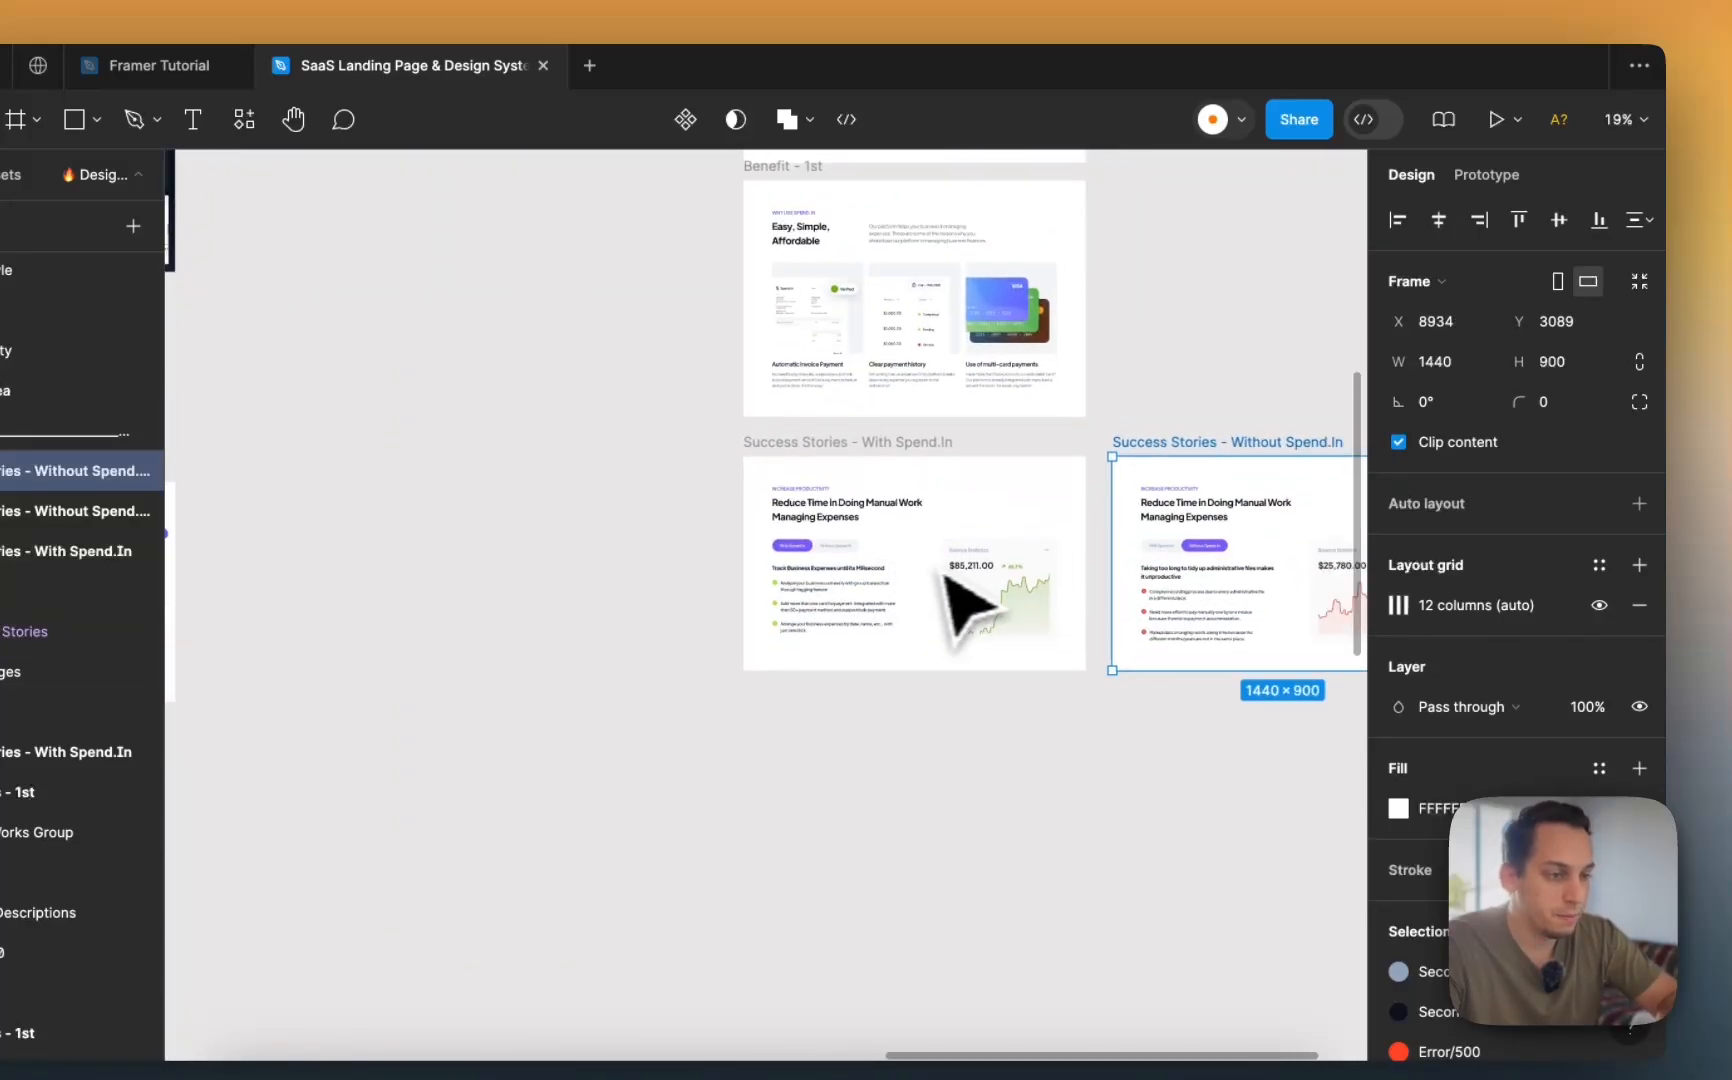
- Examine the desktop Testimonials, Pricing, Call to Action and Footer frames in the source layout
{"action": "scroll", "coordinate": [950, 570], "scroll_direction": "down", "scroll_amount": 6}
{"action": "scroll", "coordinate": [953, 575], "scroll_direction": "left", "scroll_amount": 4}
{"action": "scroll", "coordinate": [953, 577], "scroll_direction": "down", "scroll_amount": 2}
{"action": "scroll", "coordinate": [900, 590], "scroll_direction": "up", "scroll_amount": 5}
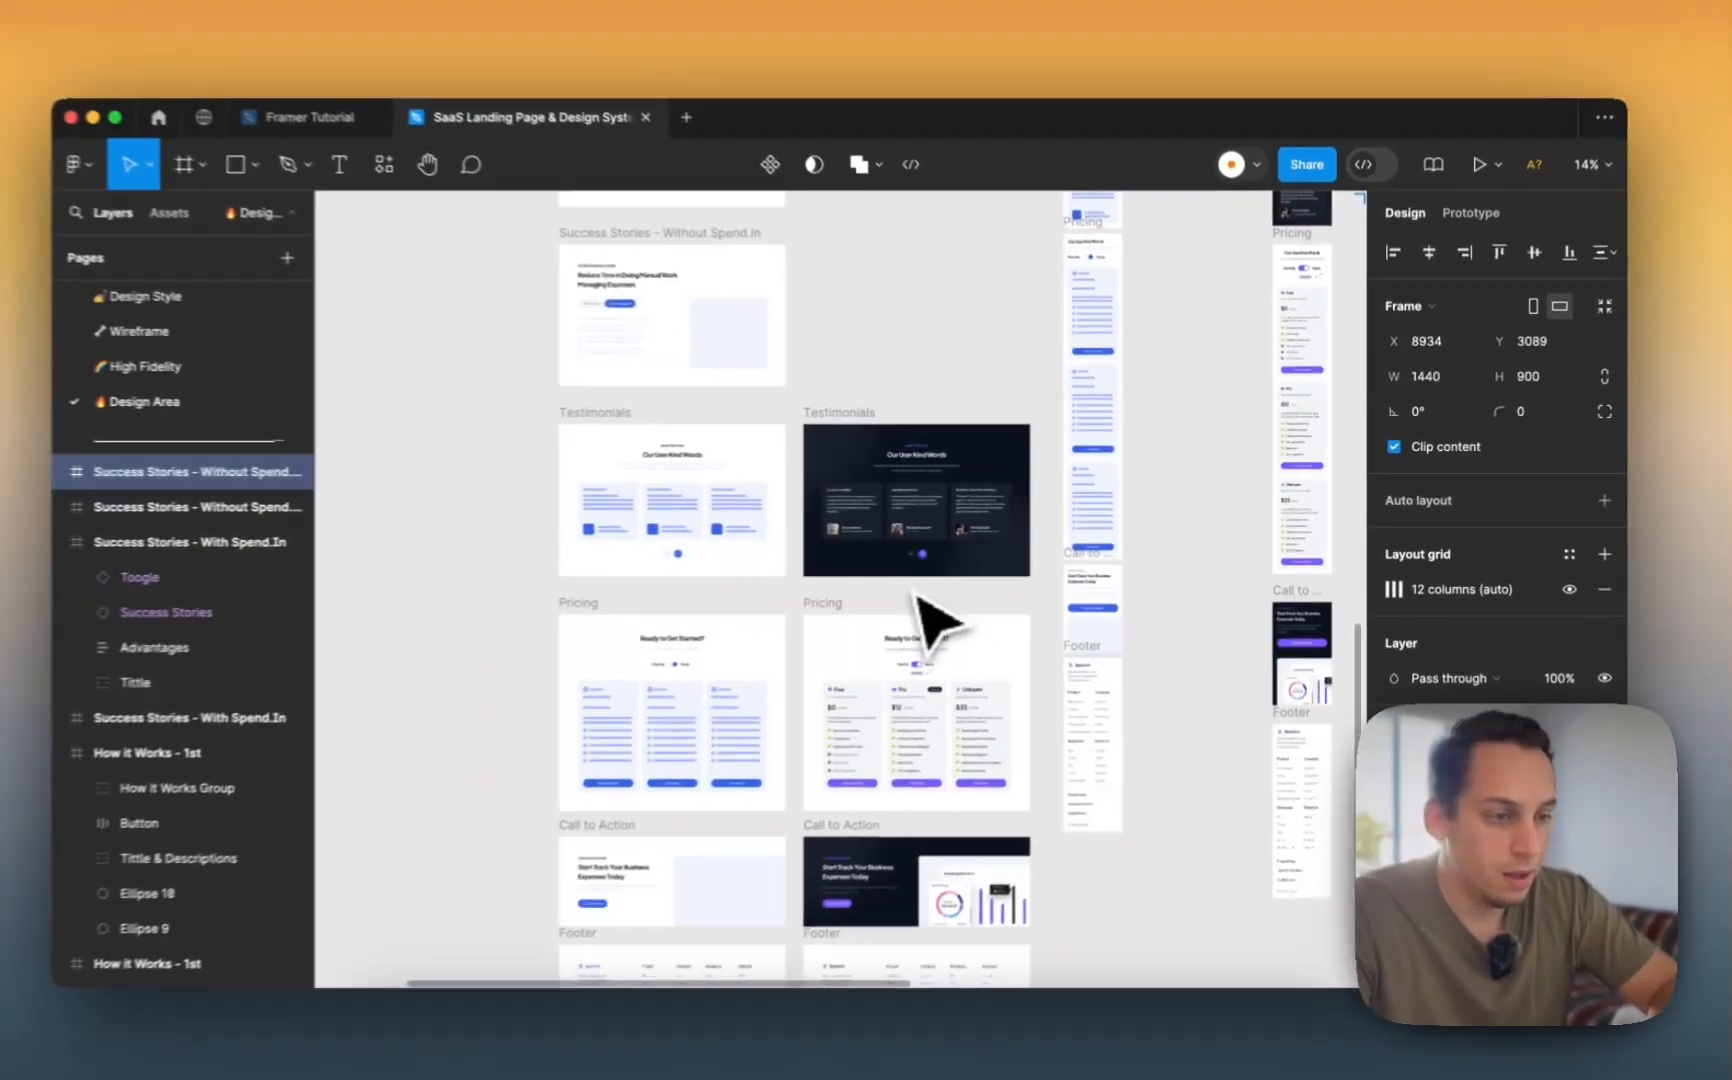
{"action": "scroll", "coordinate": [920, 597], "scroll_direction": "up", "scroll_amount": 4}
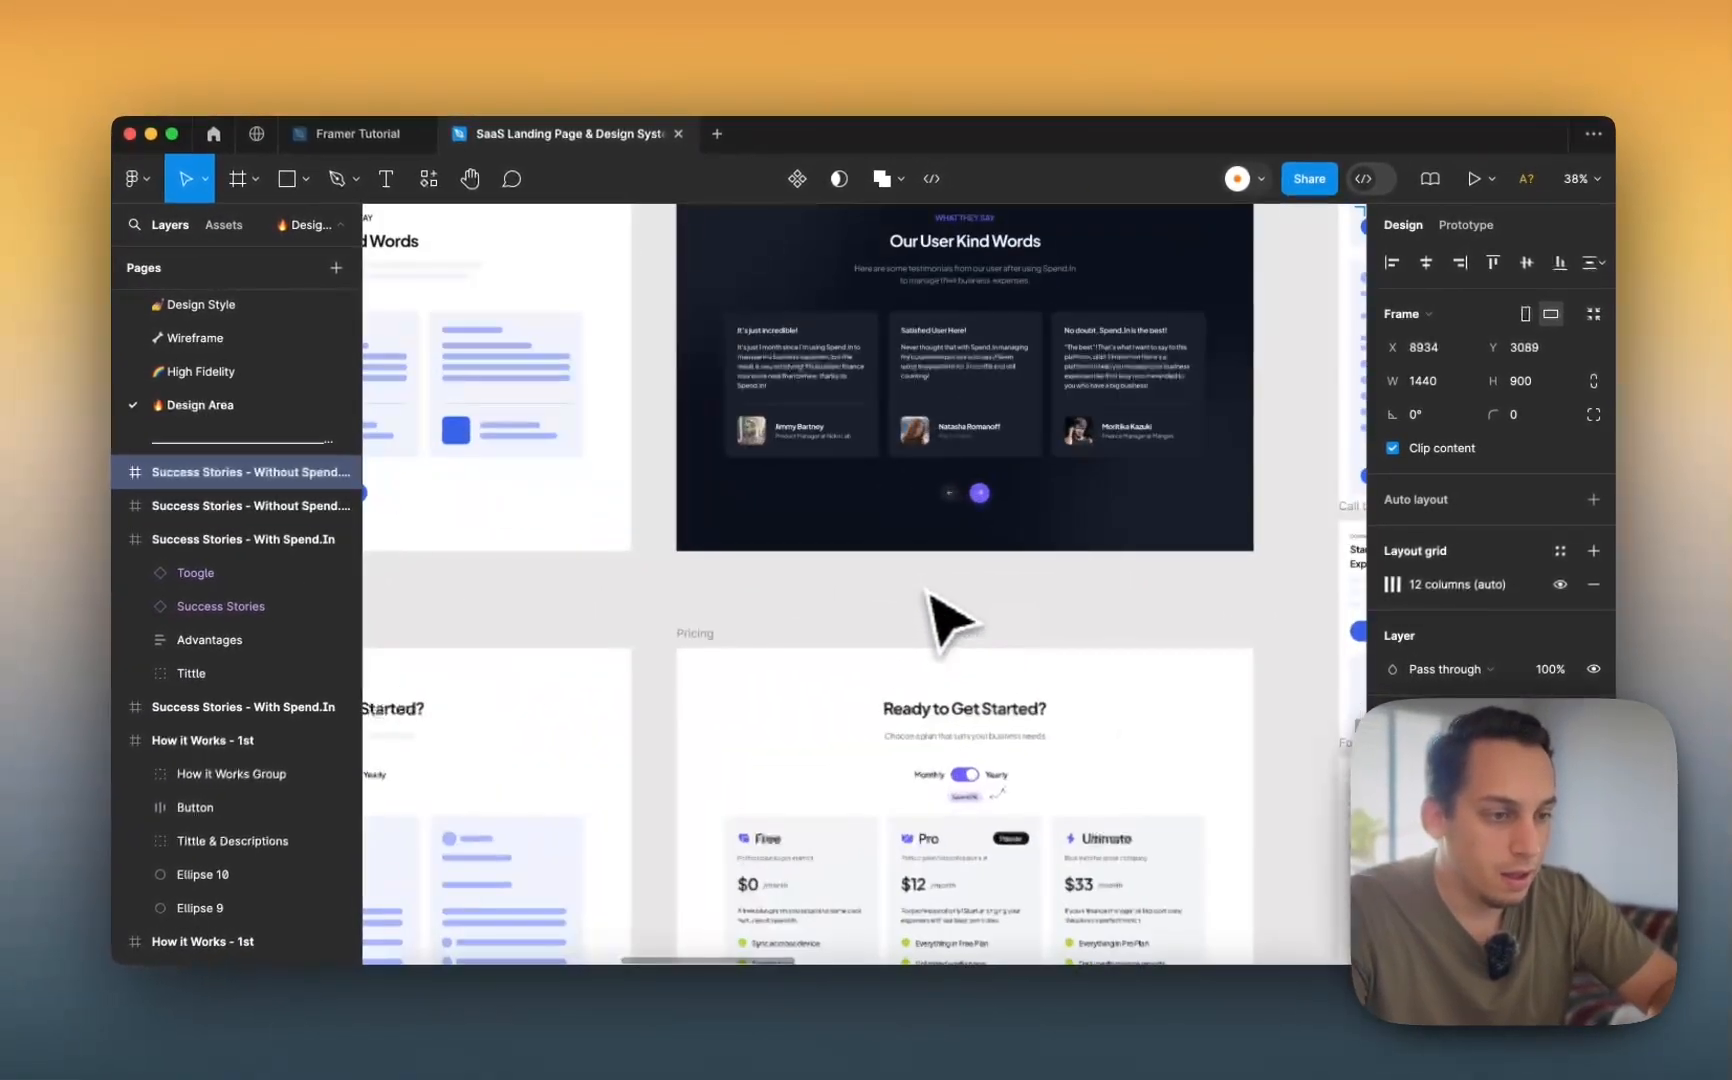
{"action": "scroll", "coordinate": [928, 598], "scroll_direction": "down", "scroll_amount": 4}
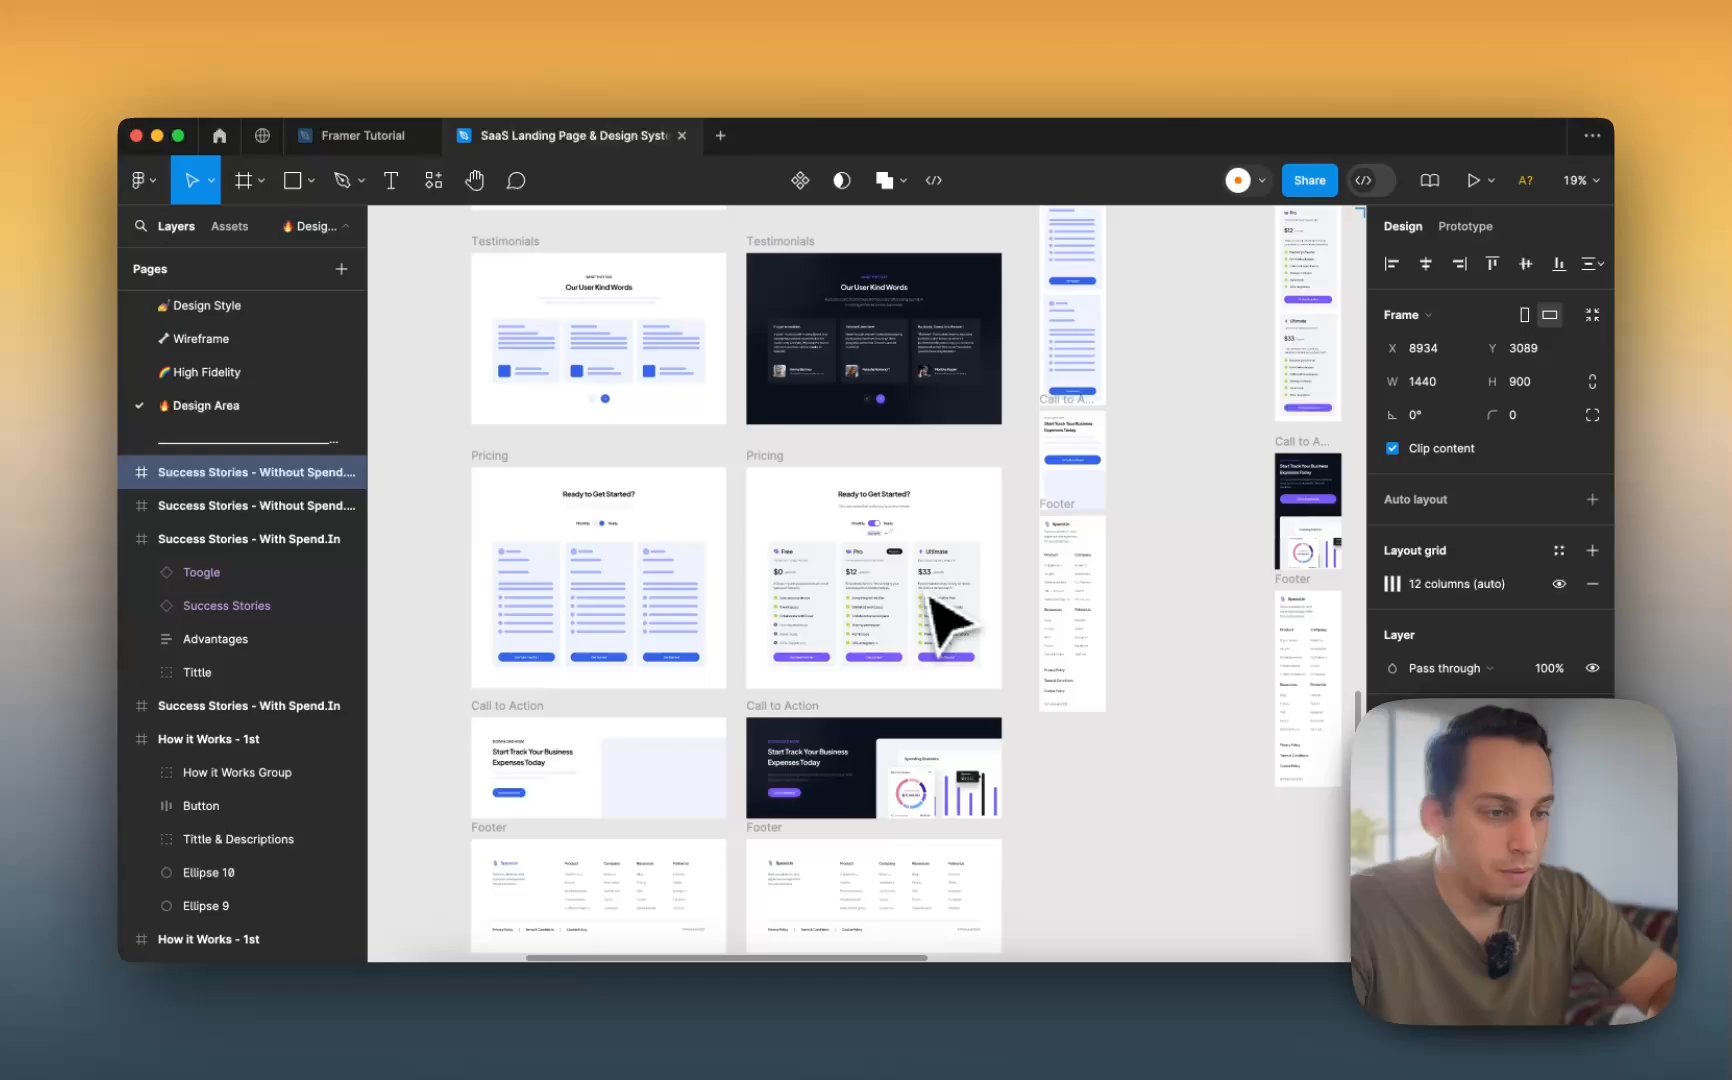
{"action": "scroll", "coordinate": [930, 597], "scroll_direction": "down", "scroll_amount": 2}
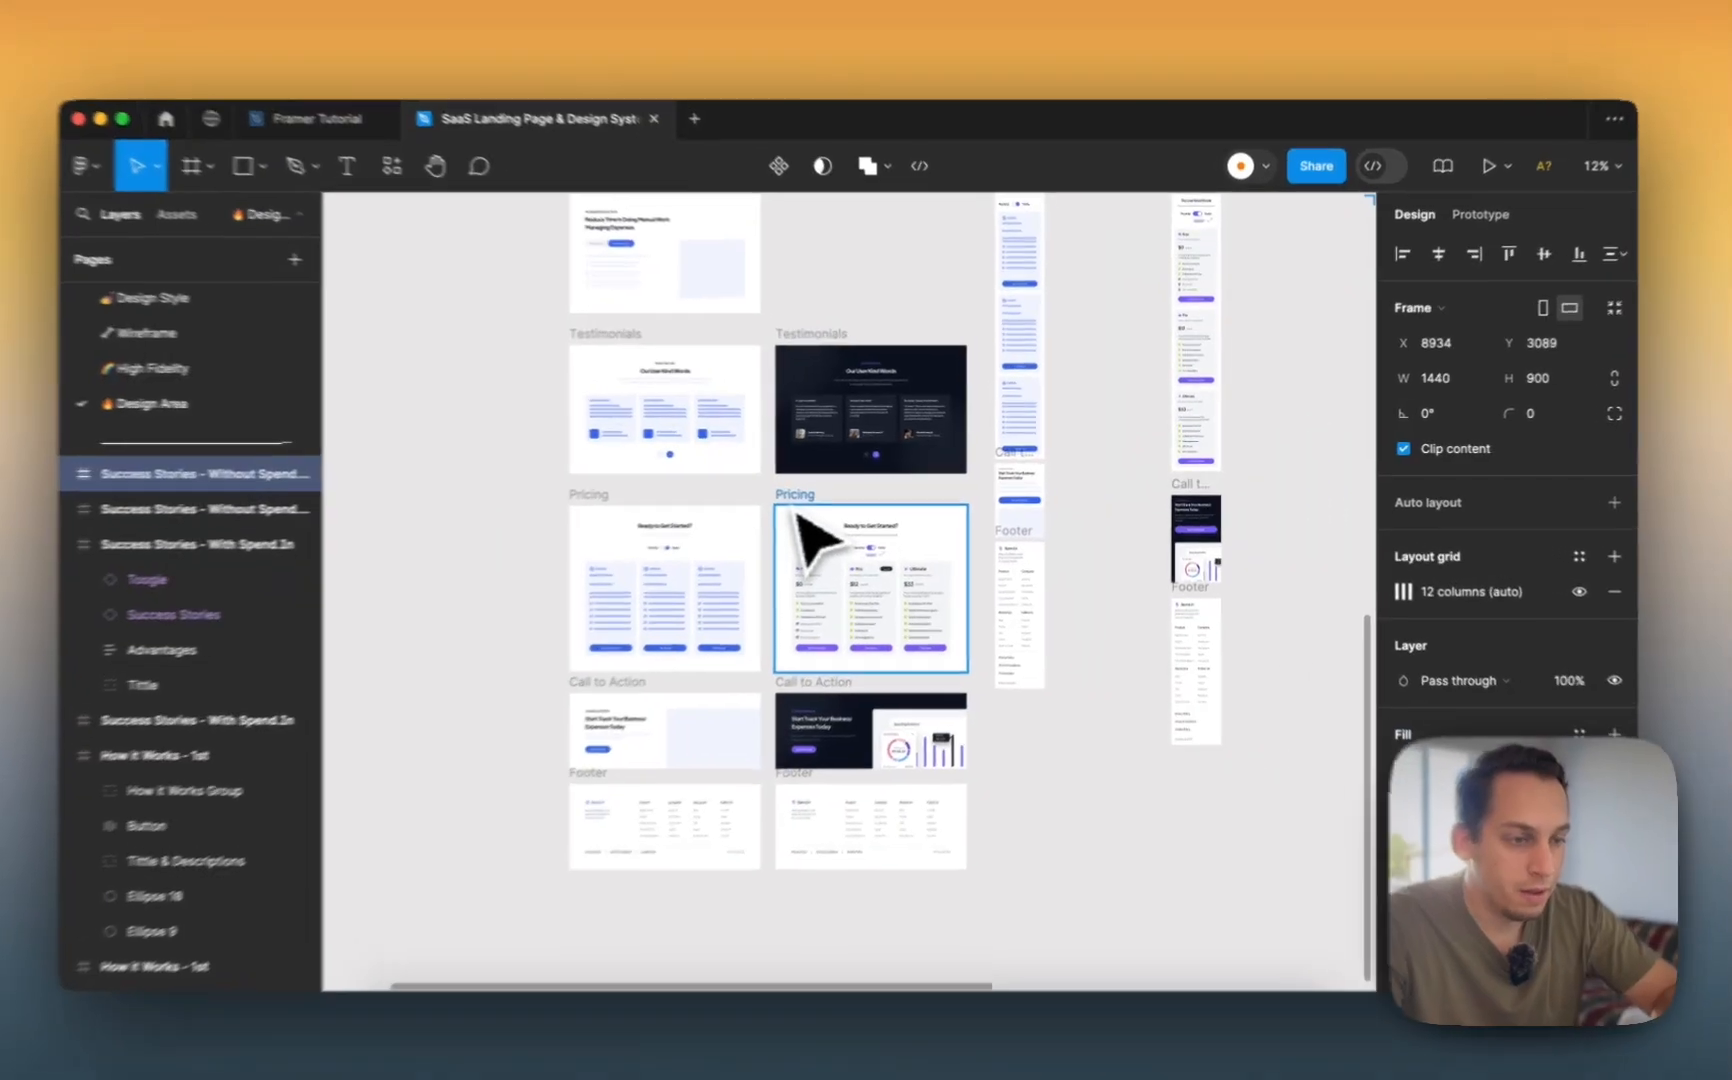
- Duplicate the high-fidelity desktop Pricing frame and place it beneath the Success Stories - With Spend.In frame, at X 7381, Y 4120
{"action": "left_click", "coordinate": [822, 518]}
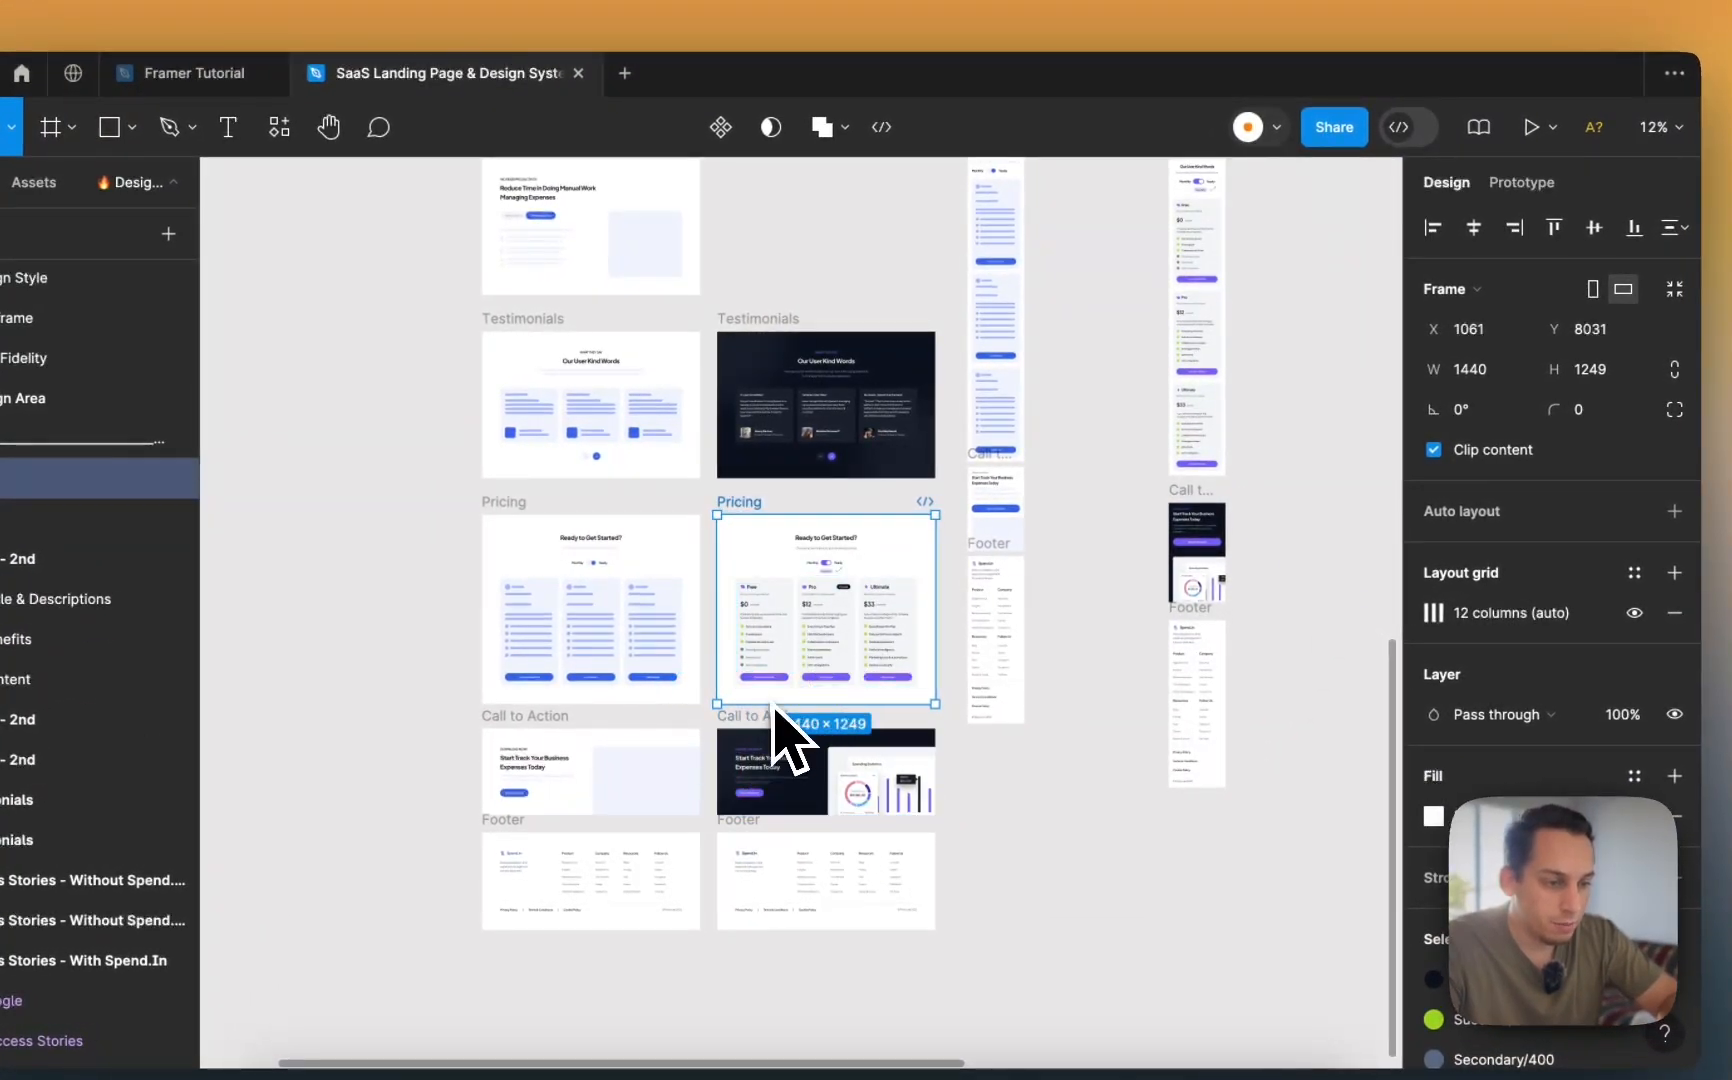
{"action": "scroll", "coordinate": [770, 735], "scroll_direction": "up", "scroll_amount": 3}
{"action": "left_click", "coordinate": [748, 740]}
{"action": "scroll", "coordinate": [748, 740], "scroll_direction": "down", "scroll_amount": 3}
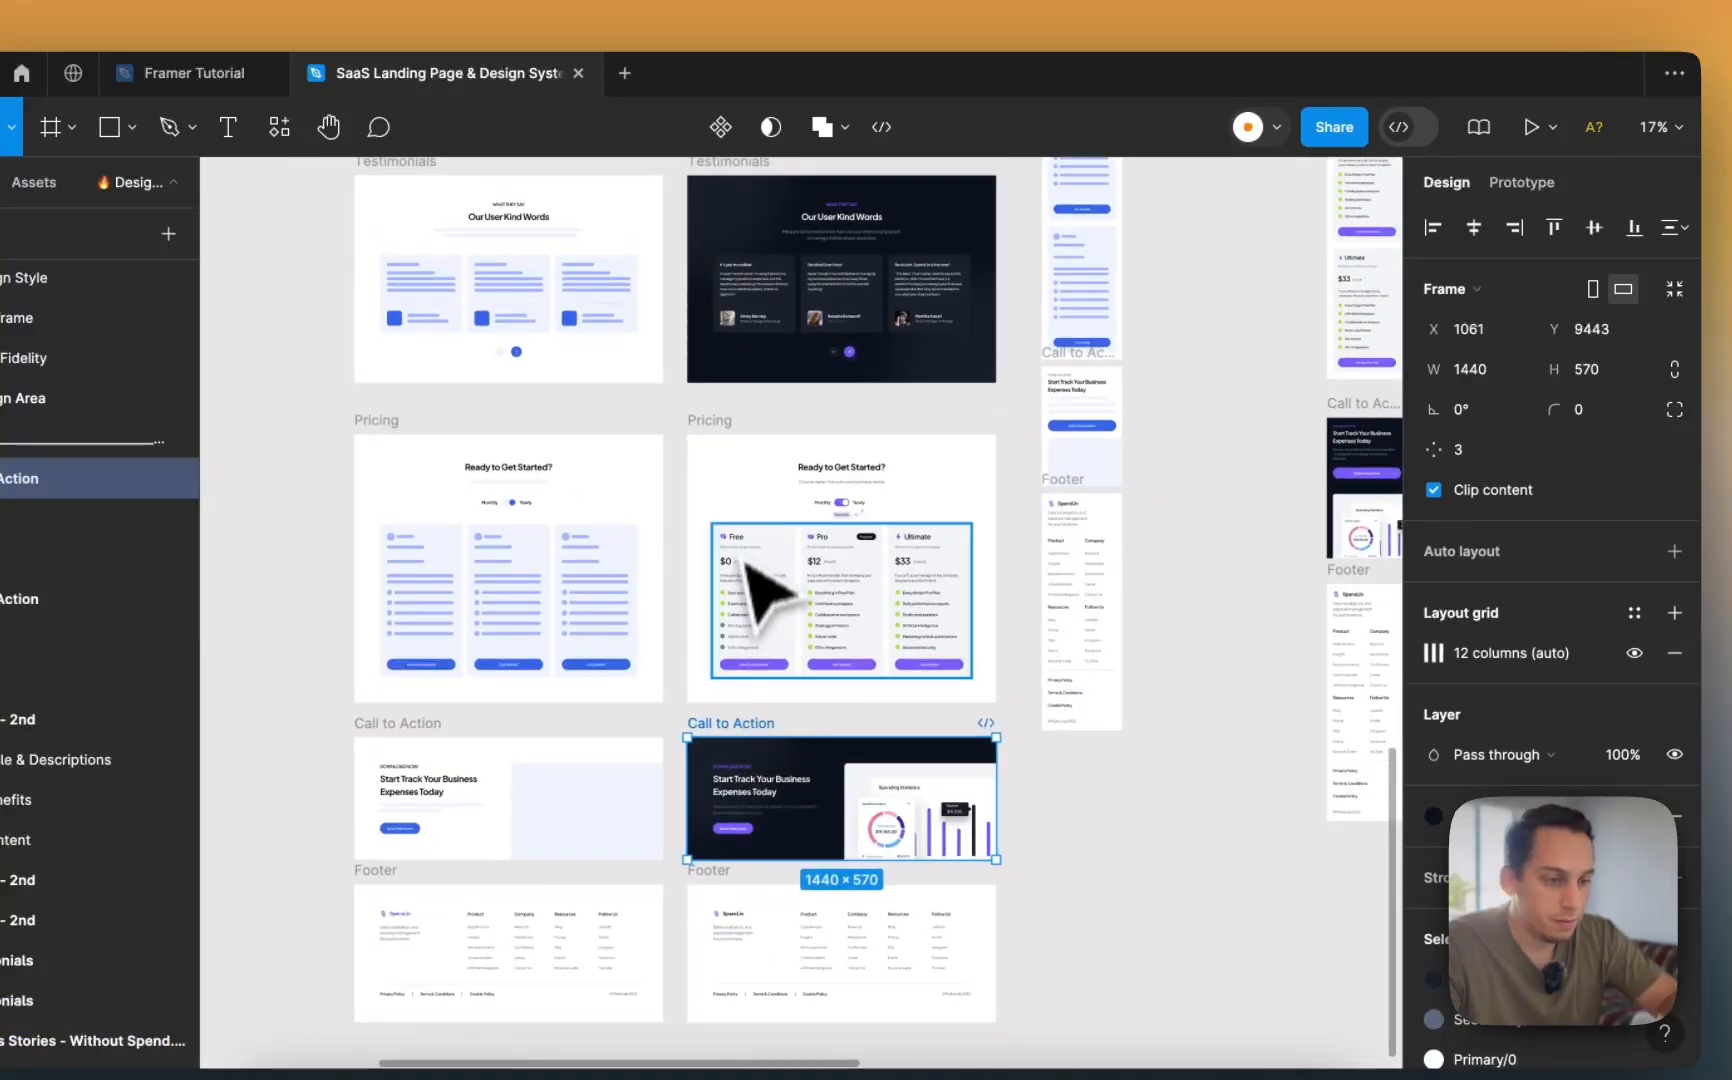
{"action": "scroll", "coordinate": [720, 440], "scroll_direction": "down", "scroll_amount": 2}
{"action": "left_click", "coordinate": [712, 436]}
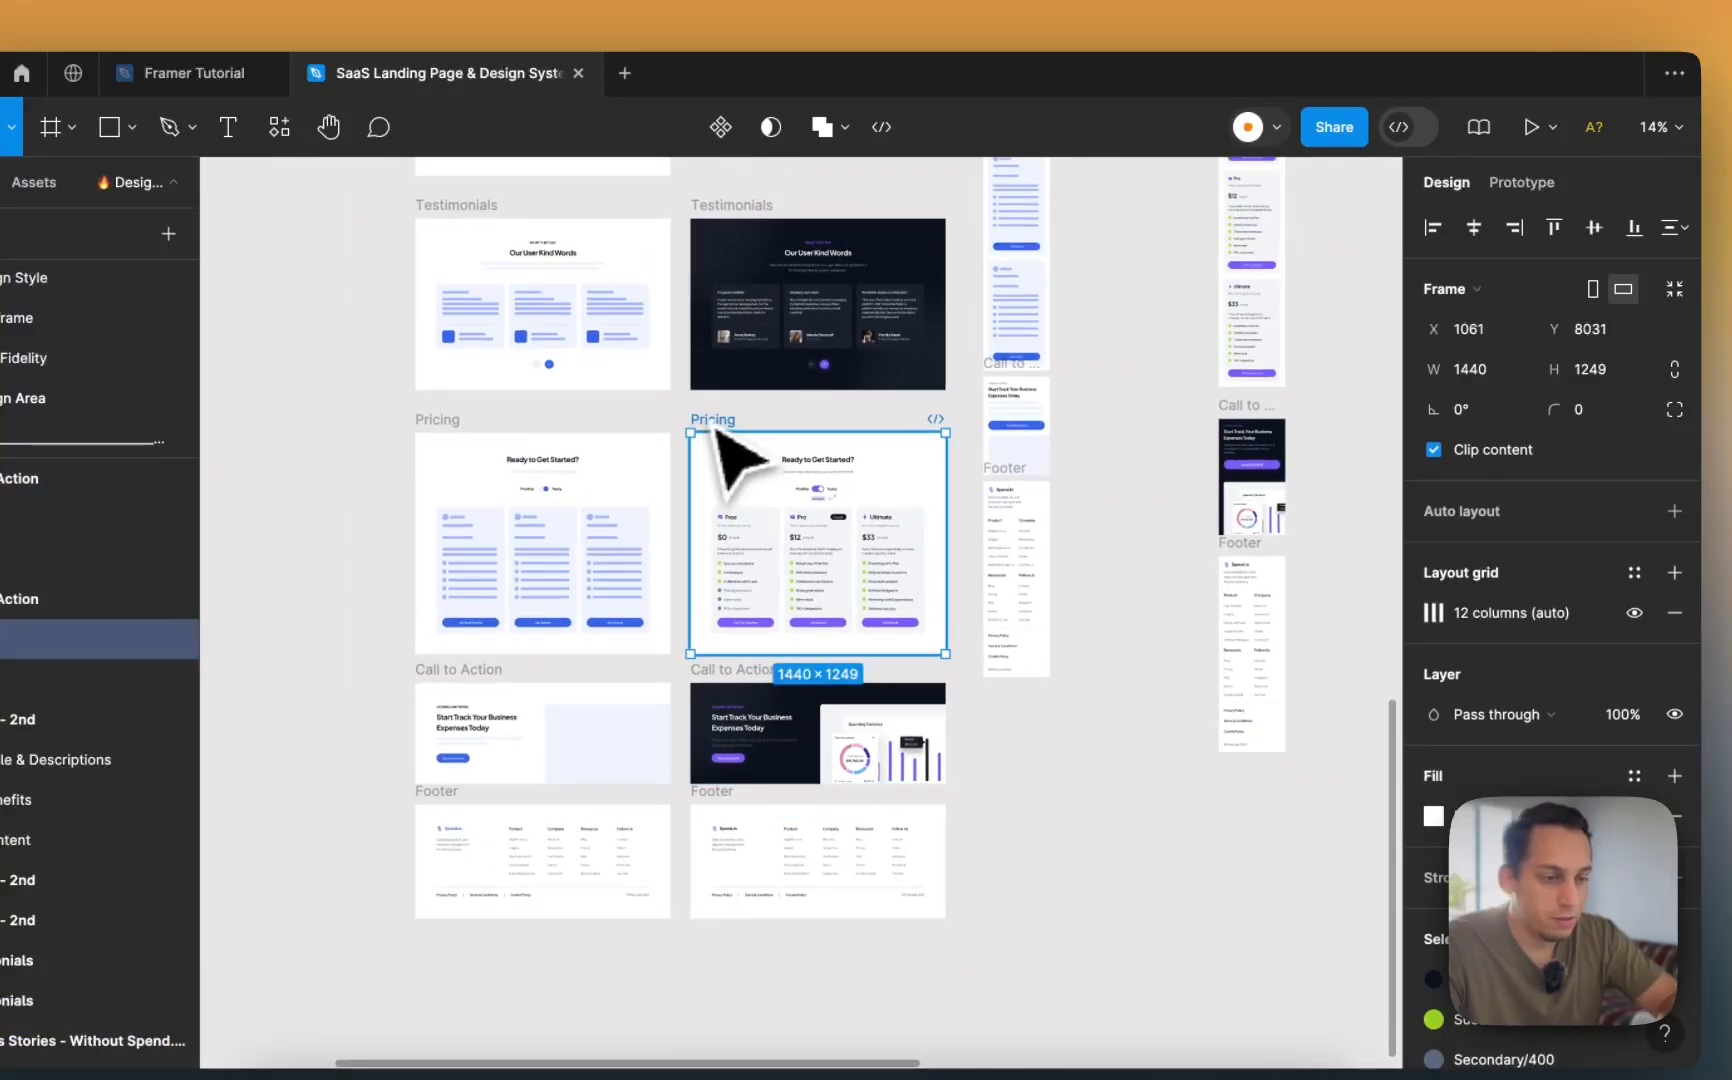
{"action": "left_click_drag", "start_coordinate": [760, 435], "coordinate": [841, 452]}
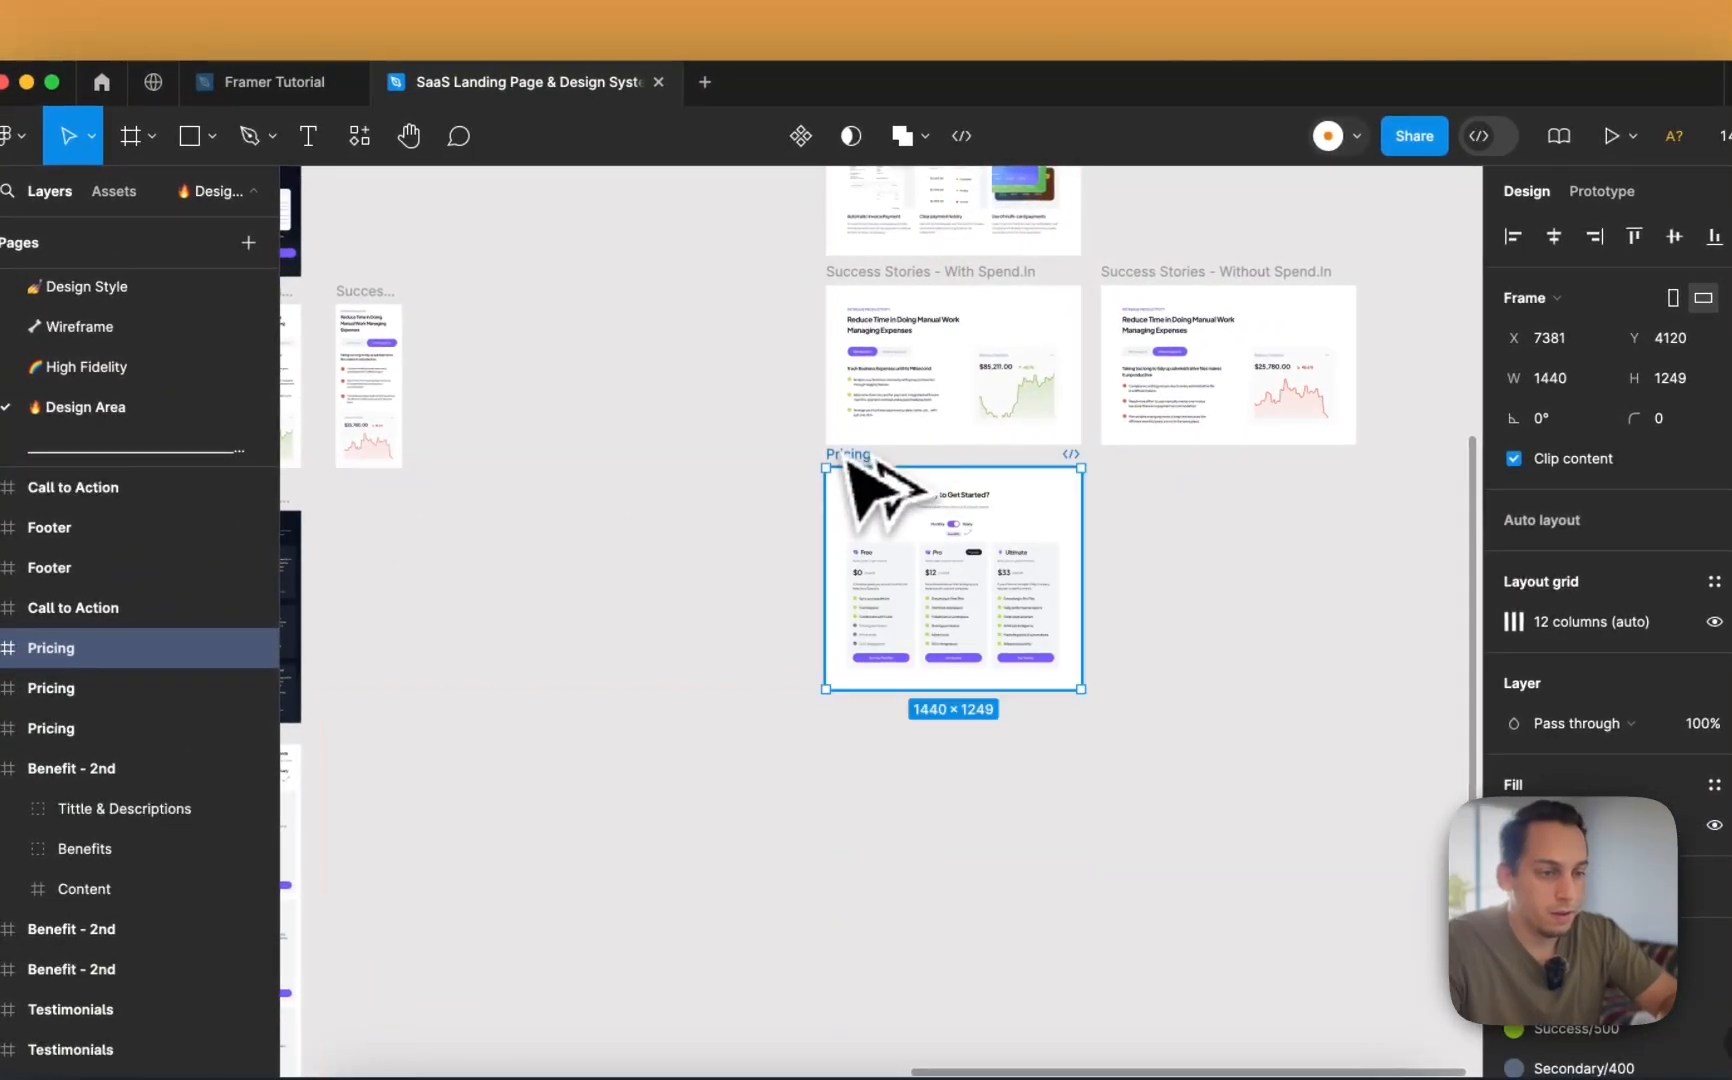
- Move the high-fidelity desktop Footer frame directly beneath the Pricing copy, at X 7381, Y 5487
{"action": "scroll", "coordinate": [840, 452], "scroll_direction": "down", "scroll_amount": 5}
{"action": "scroll", "coordinate": [840, 452], "scroll_direction": "left", "scroll_amount": 4}
{"action": "scroll", "coordinate": [842, 458], "scroll_direction": "down", "scroll_amount": 3}
{"action": "left_click_drag", "start_coordinate": [561, 575], "coordinate": [1087, 201]}
{"action": "scroll", "coordinate": [1088, 202], "scroll_direction": "up", "scroll_amount": 5}
{"action": "scroll", "coordinate": [1088, 202], "scroll_direction": "right", "scroll_amount": 2}
{"action": "left_click", "coordinate": [1046, 272]}
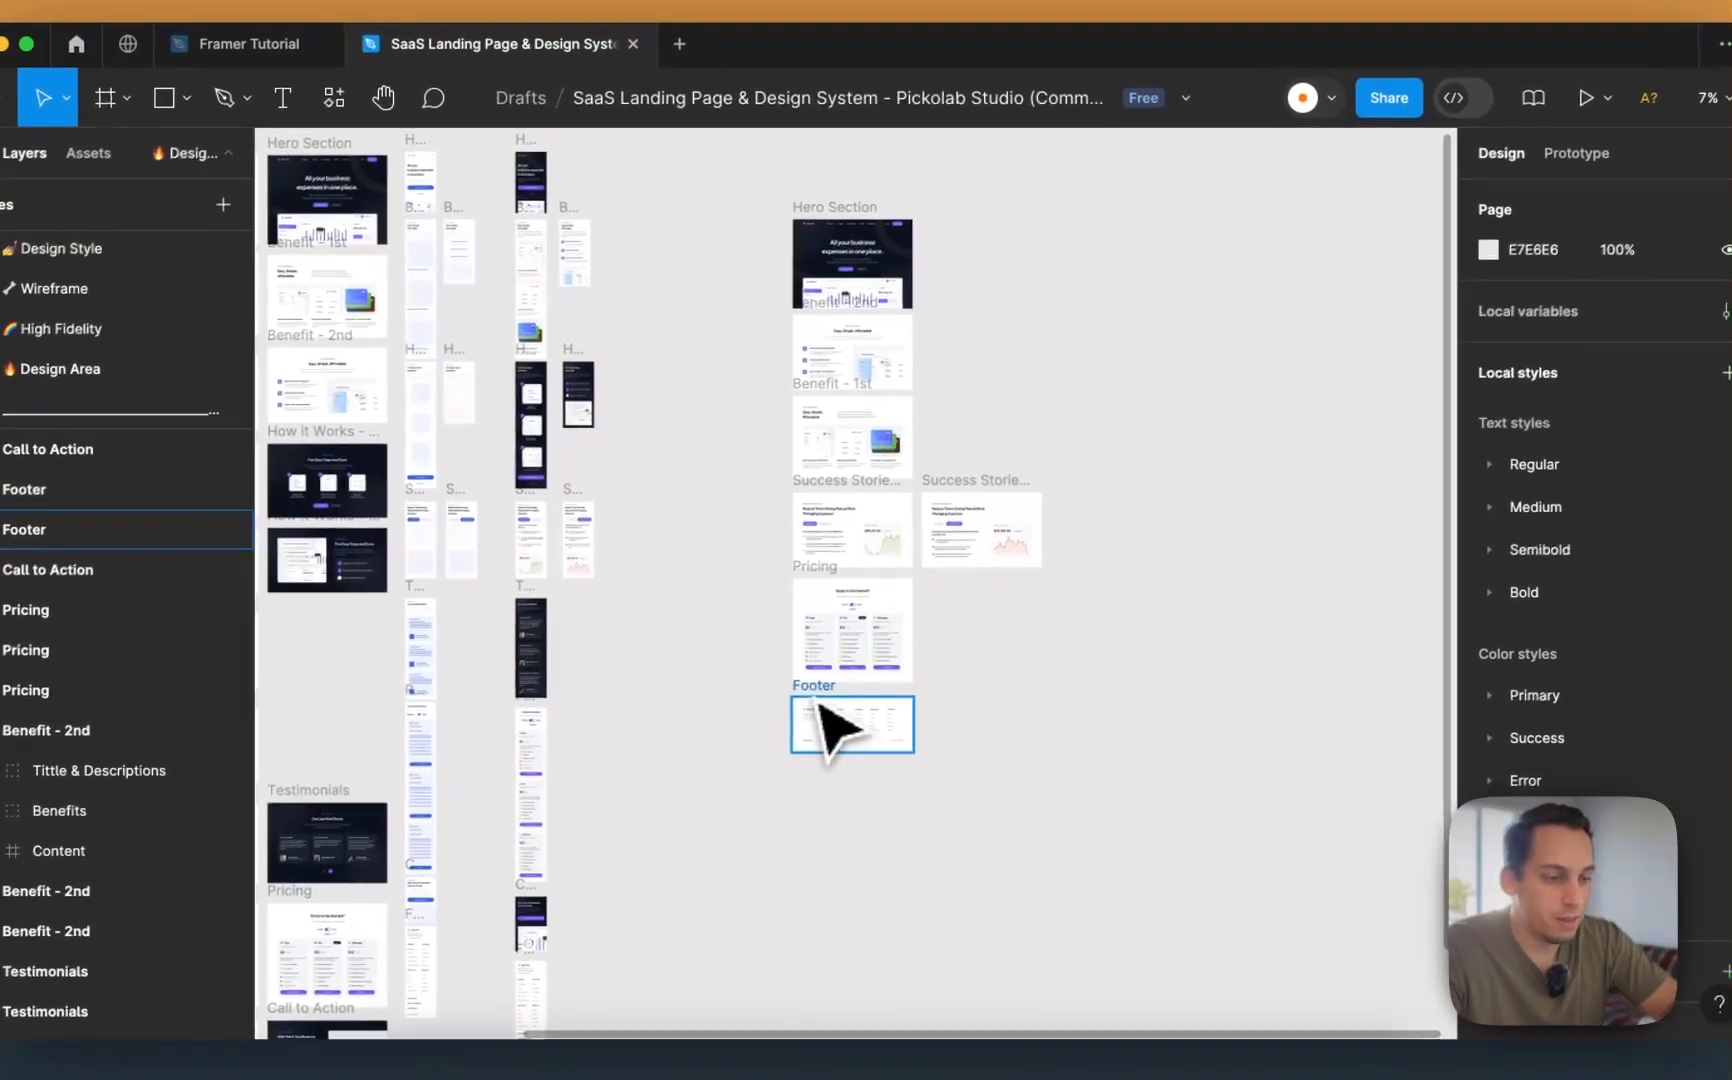
{"action": "left_click", "coordinate": [818, 703]}
{"action": "left_click_drag", "start_coordinate": [818, 703], "coordinate": [824, 693]}
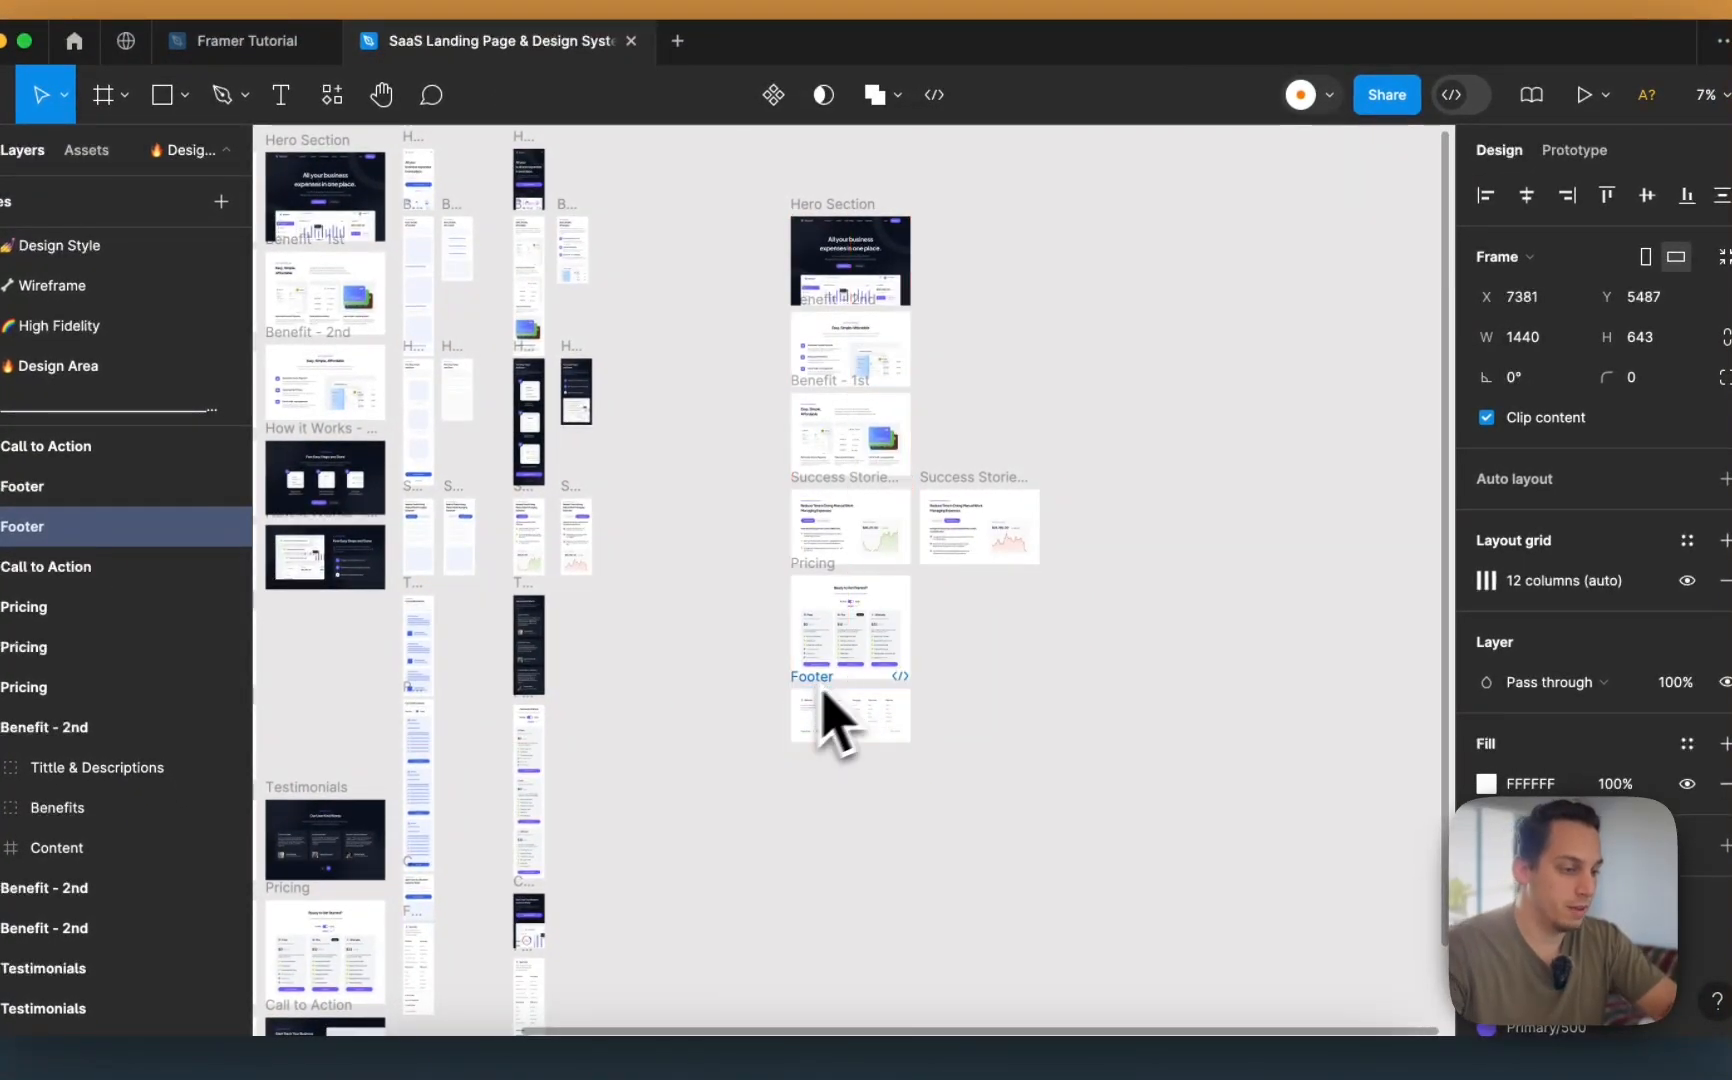
{"action": "left_click", "coordinate": [1040, 602]}
- Review the assembled landing page column from the Success Stories frames up to the Hero Section
{"action": "scroll", "coordinate": [930, 550], "scroll_direction": "up", "scroll_amount": 5}
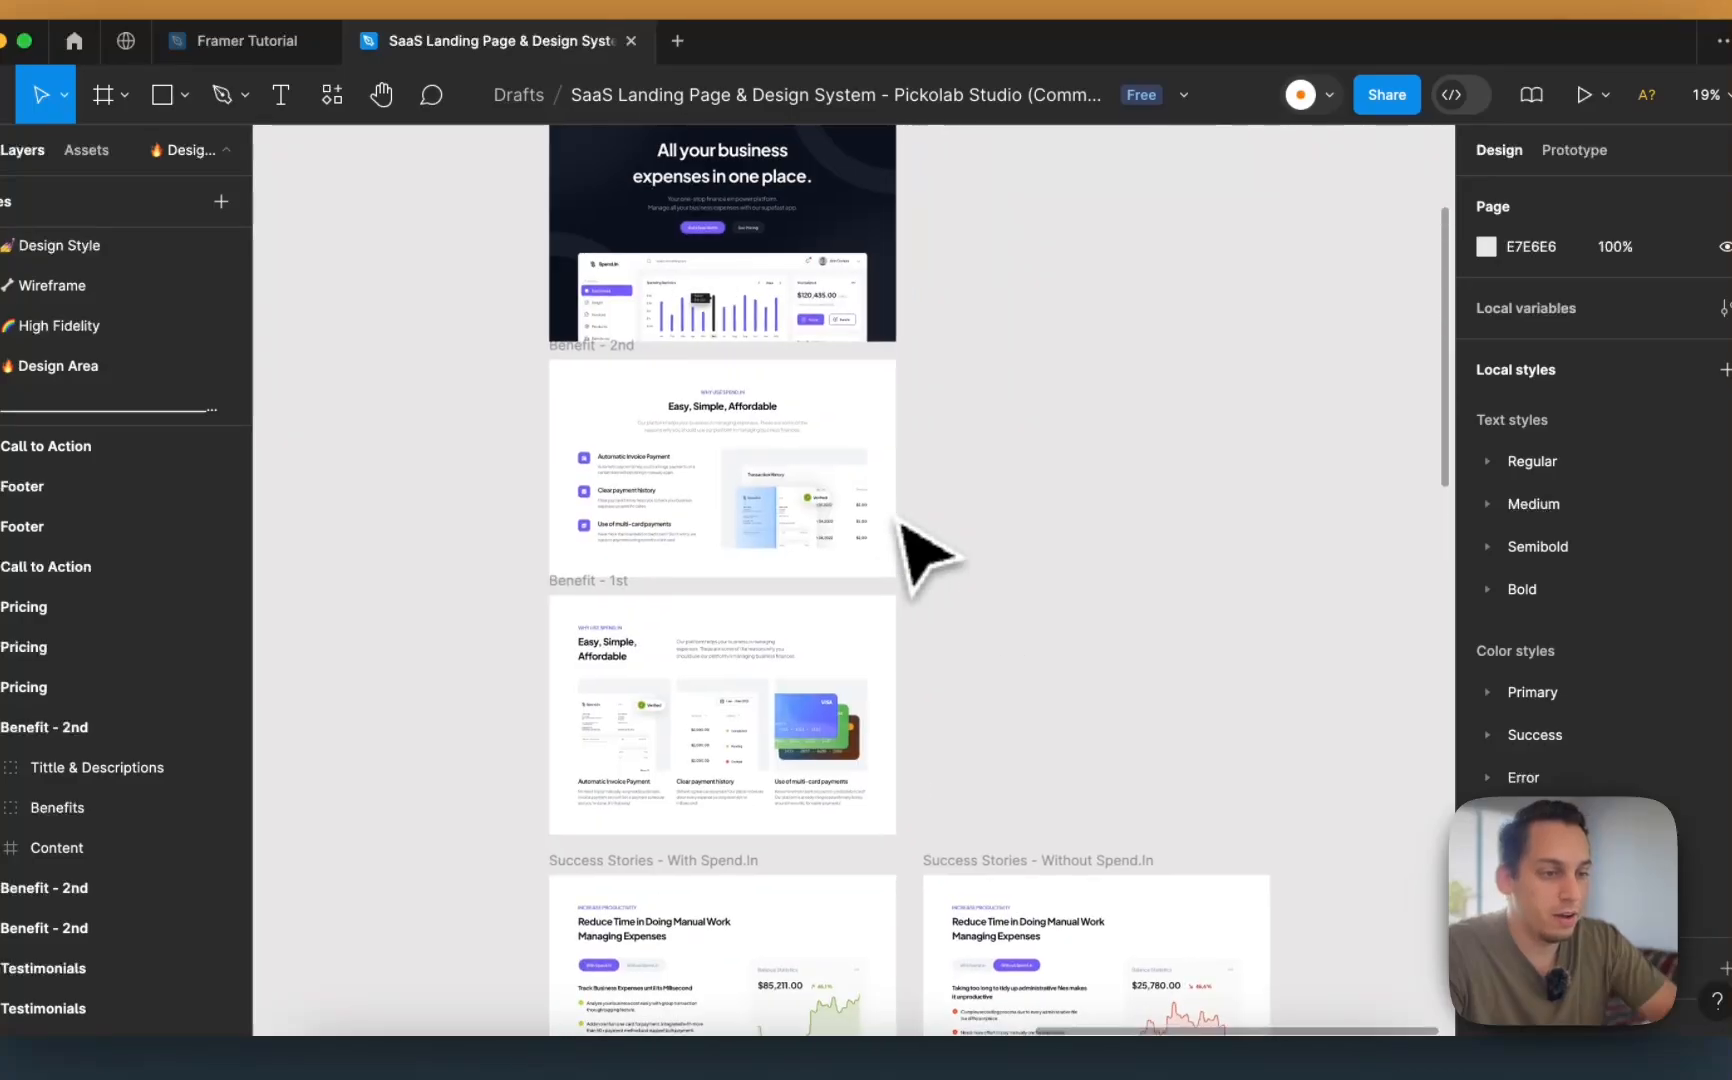
{"action": "scroll", "coordinate": [897, 521], "scroll_direction": "down", "scroll_amount": 3}
{"action": "scroll", "coordinate": [895, 520], "scroll_direction": "up", "scroll_amount": 1}
{"action": "scroll", "coordinate": [743, 375], "scroll_direction": "up", "scroll_amount": 5}
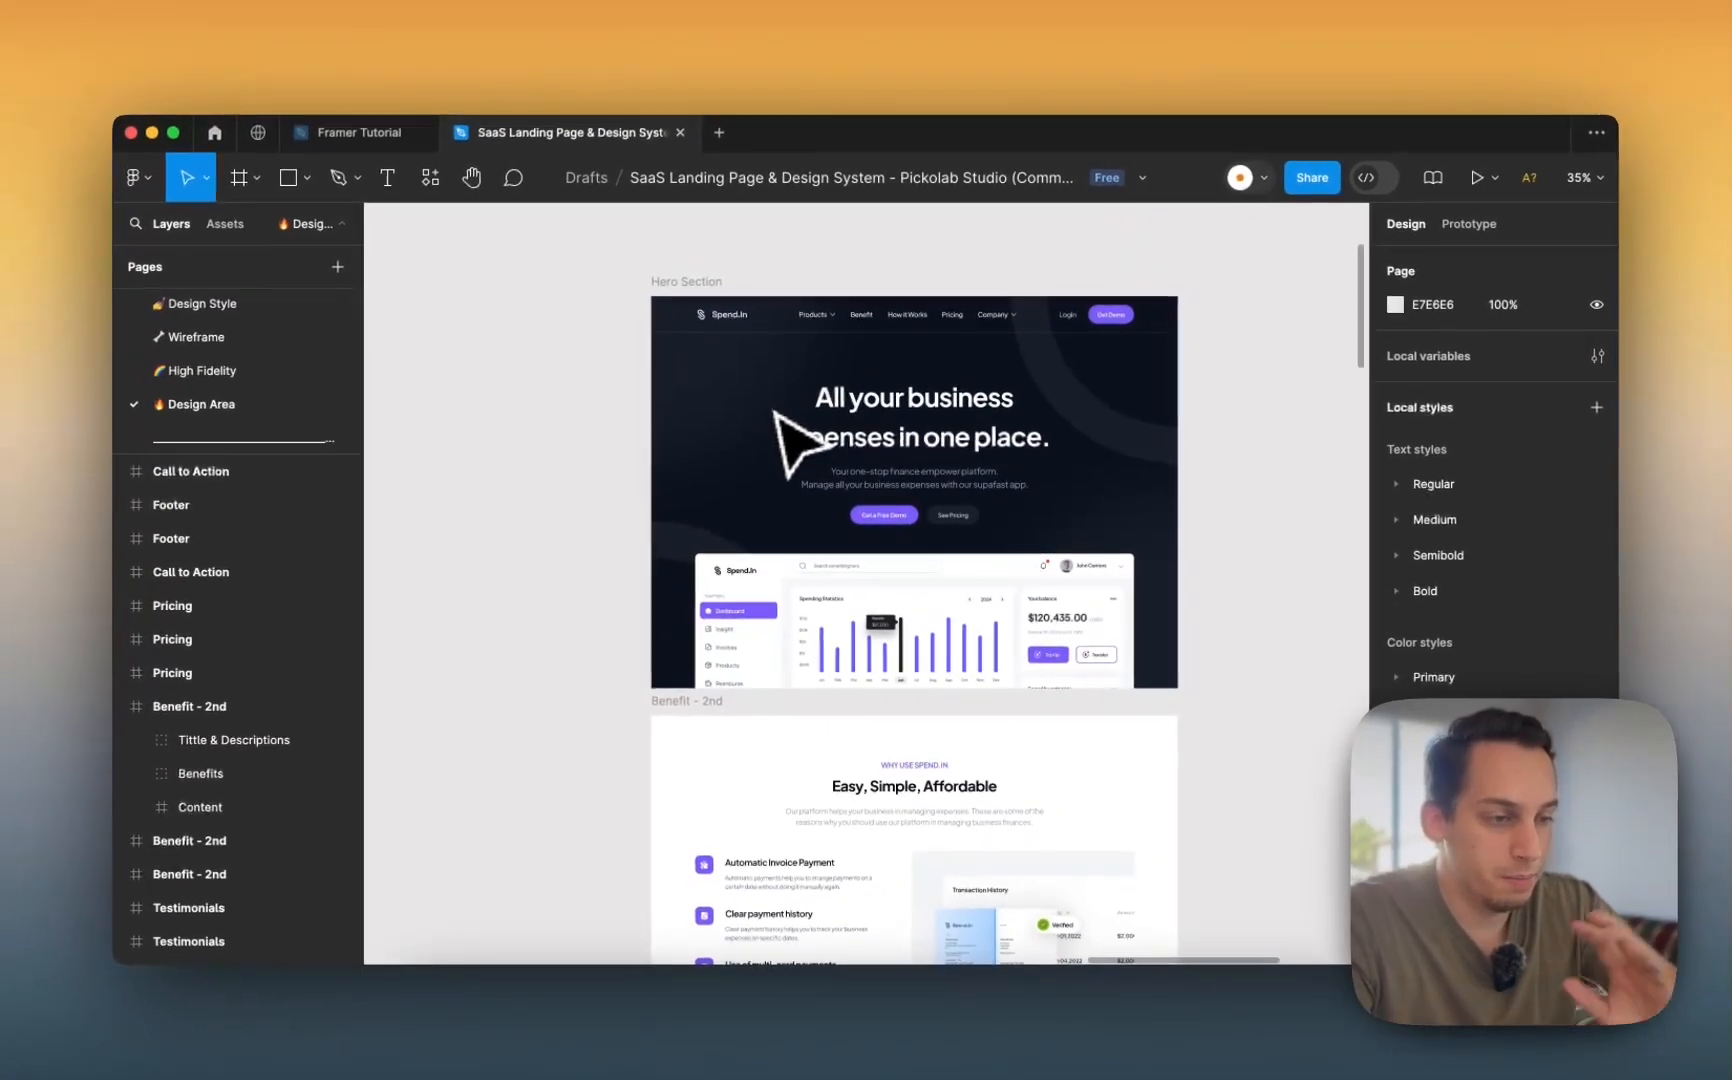
{"action": "scroll", "coordinate": [760, 420], "scroll_direction": "up", "scroll_amount": 3}
{"action": "scroll", "coordinate": [760, 420], "scroll_direction": "right", "scroll_amount": 3}
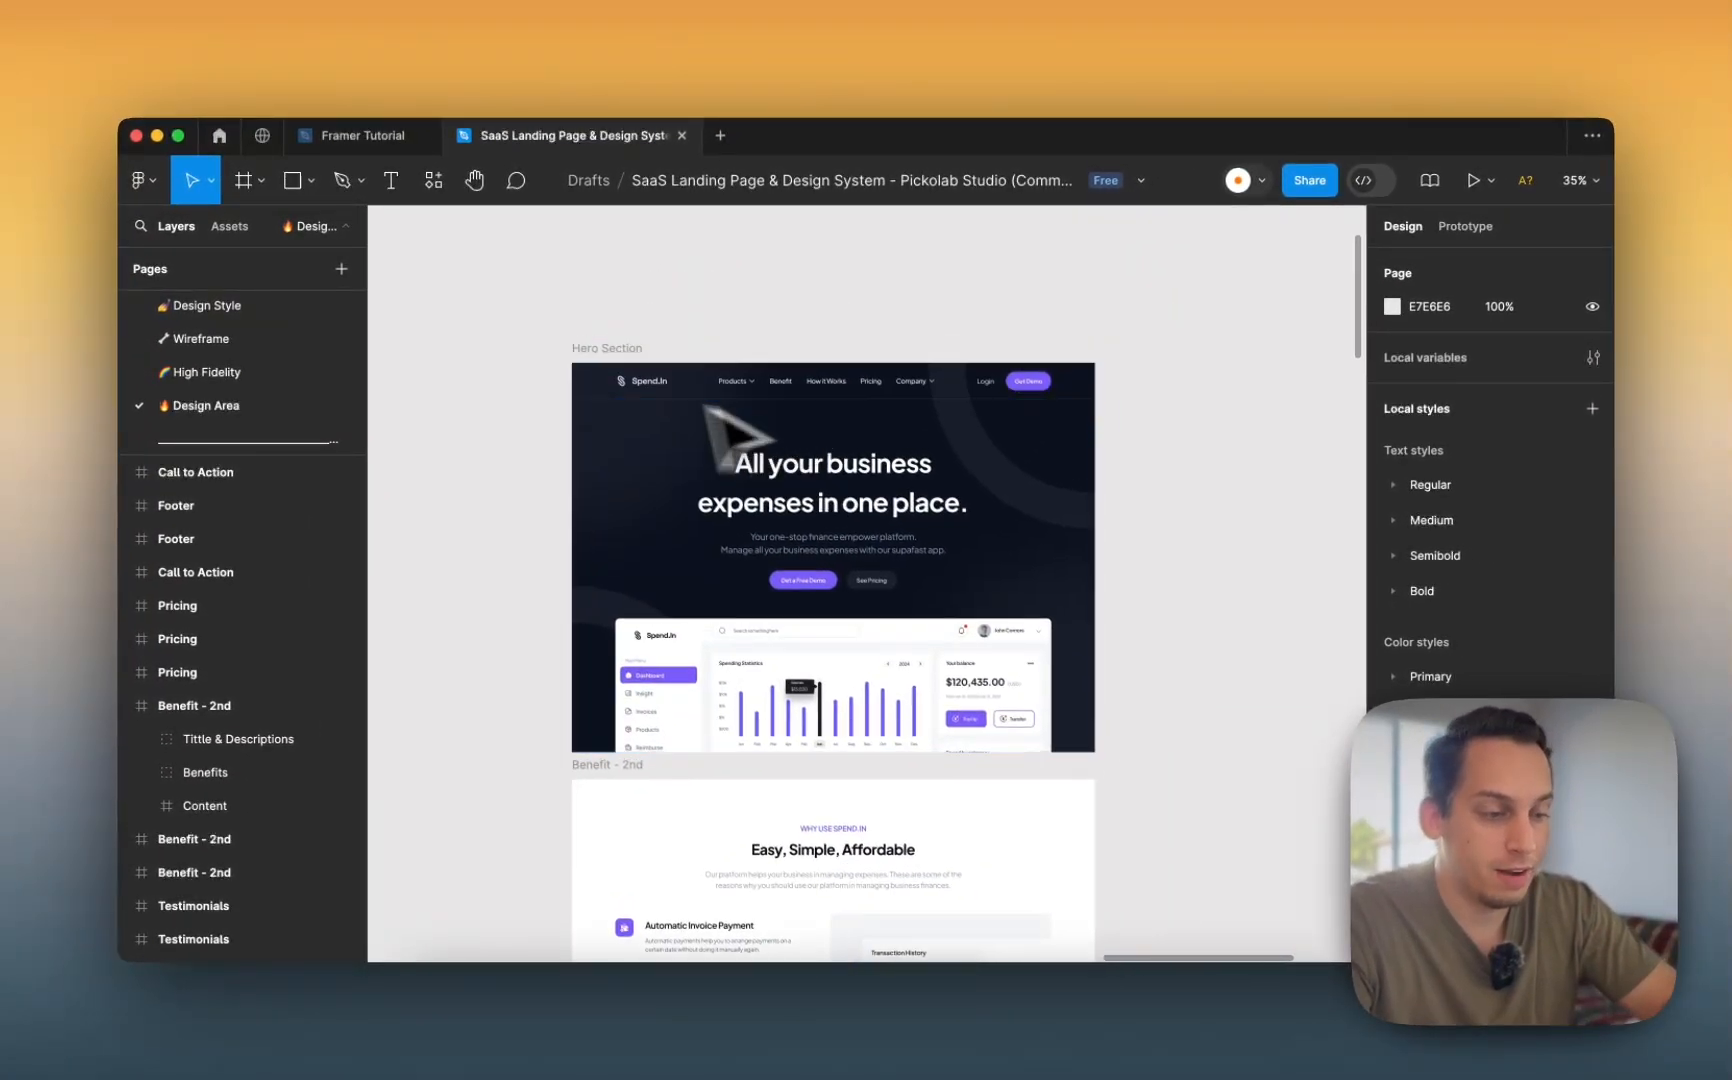
- Switch to the Framer projects dashboard in the browser and look through the available workspaces
{"action": "key", "text": "super+Tab"}
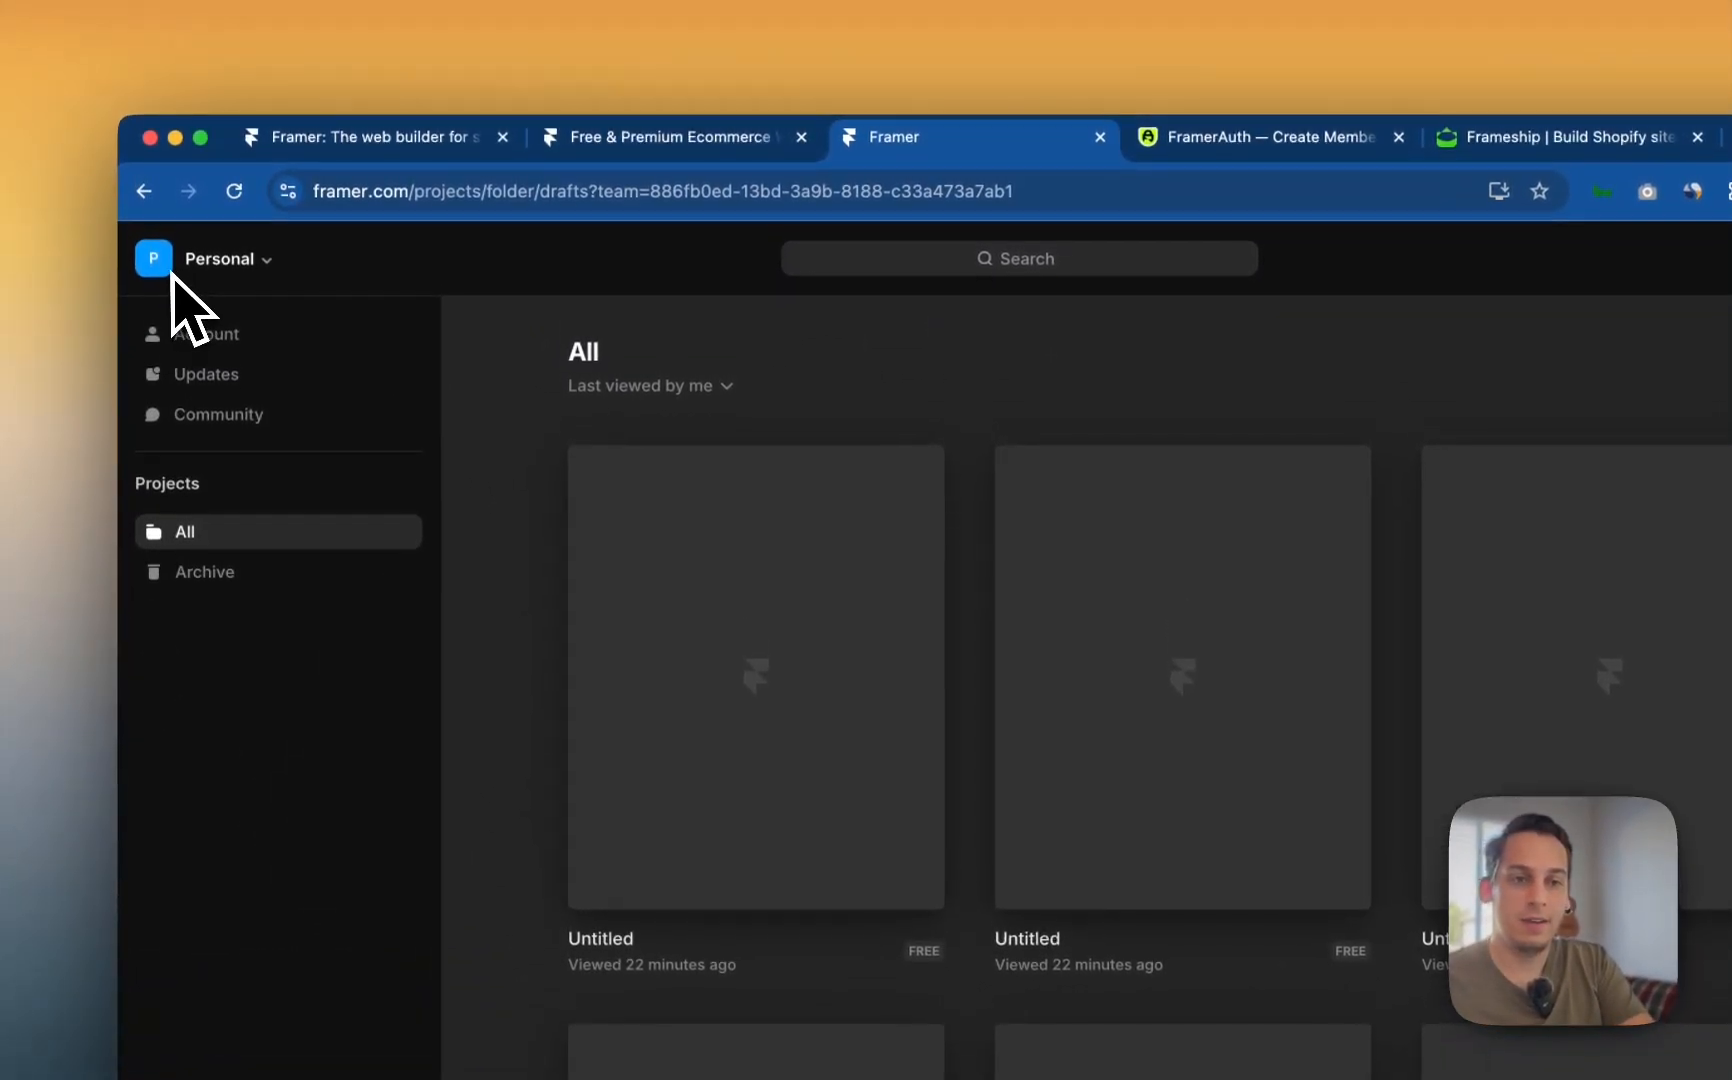
{"action": "left_click", "coordinate": [270, 270]}
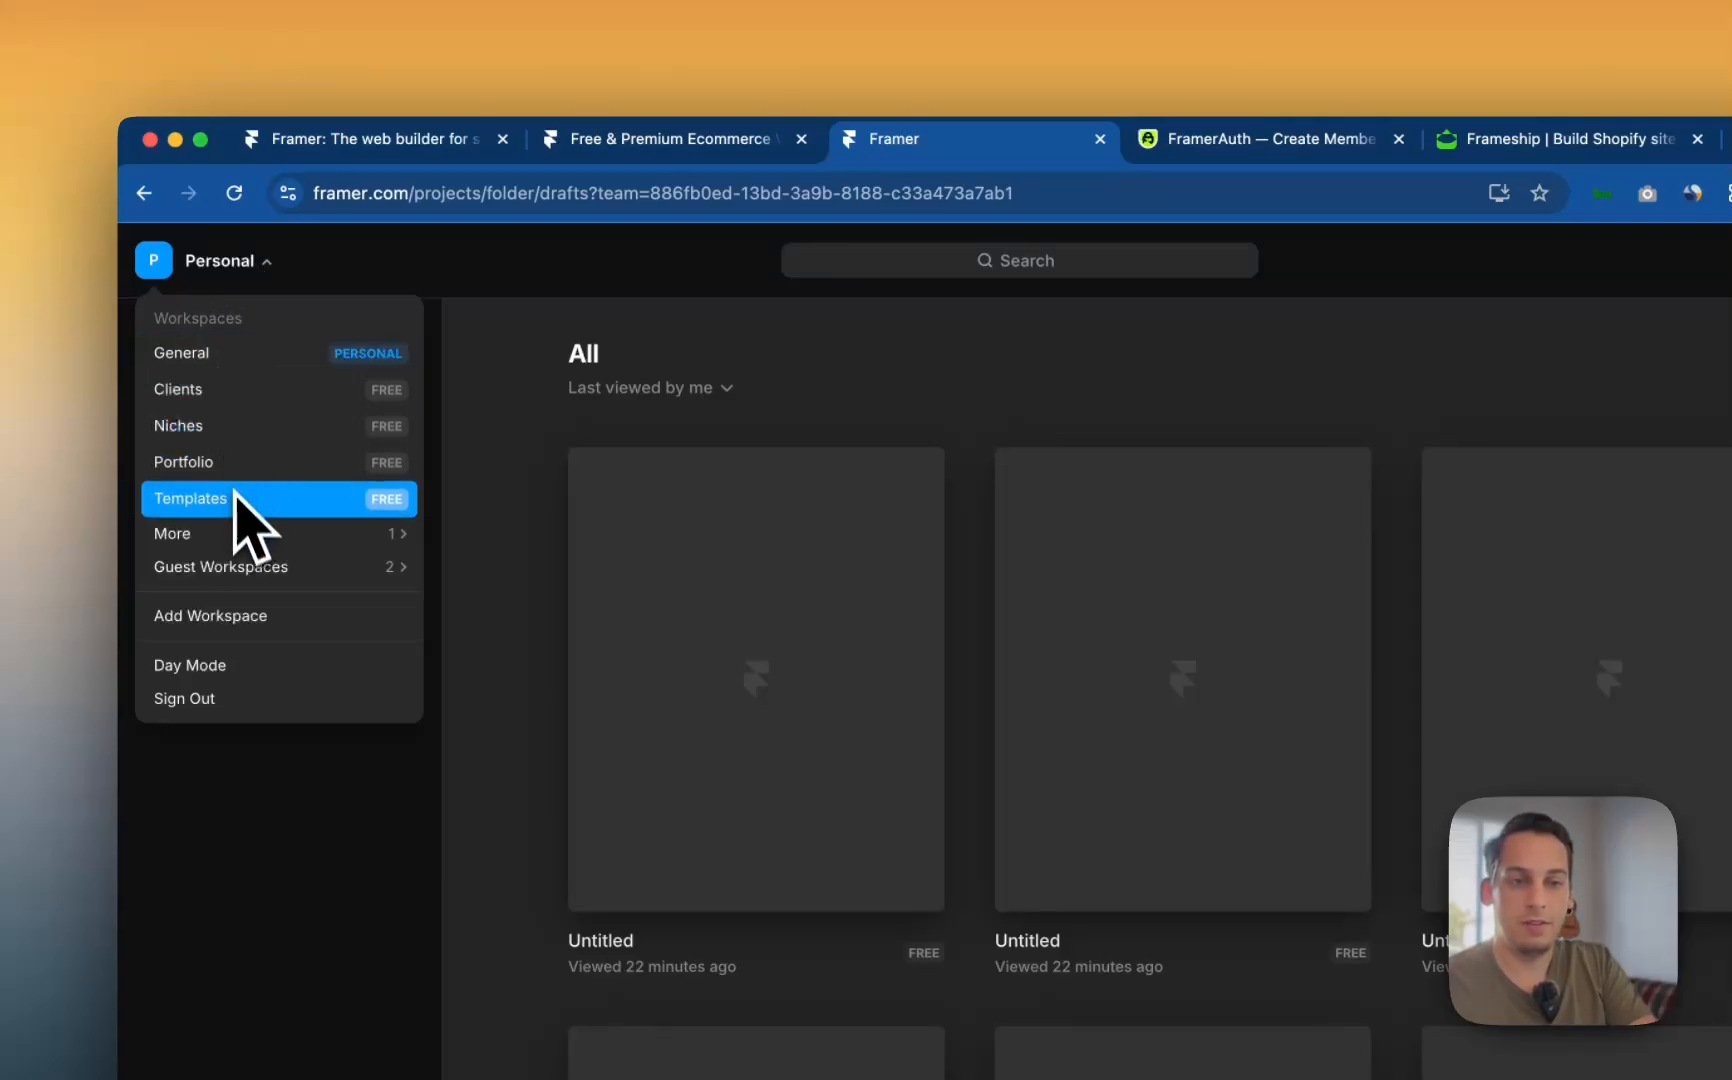
{"action": "left_click", "coordinate": [524, 263]}
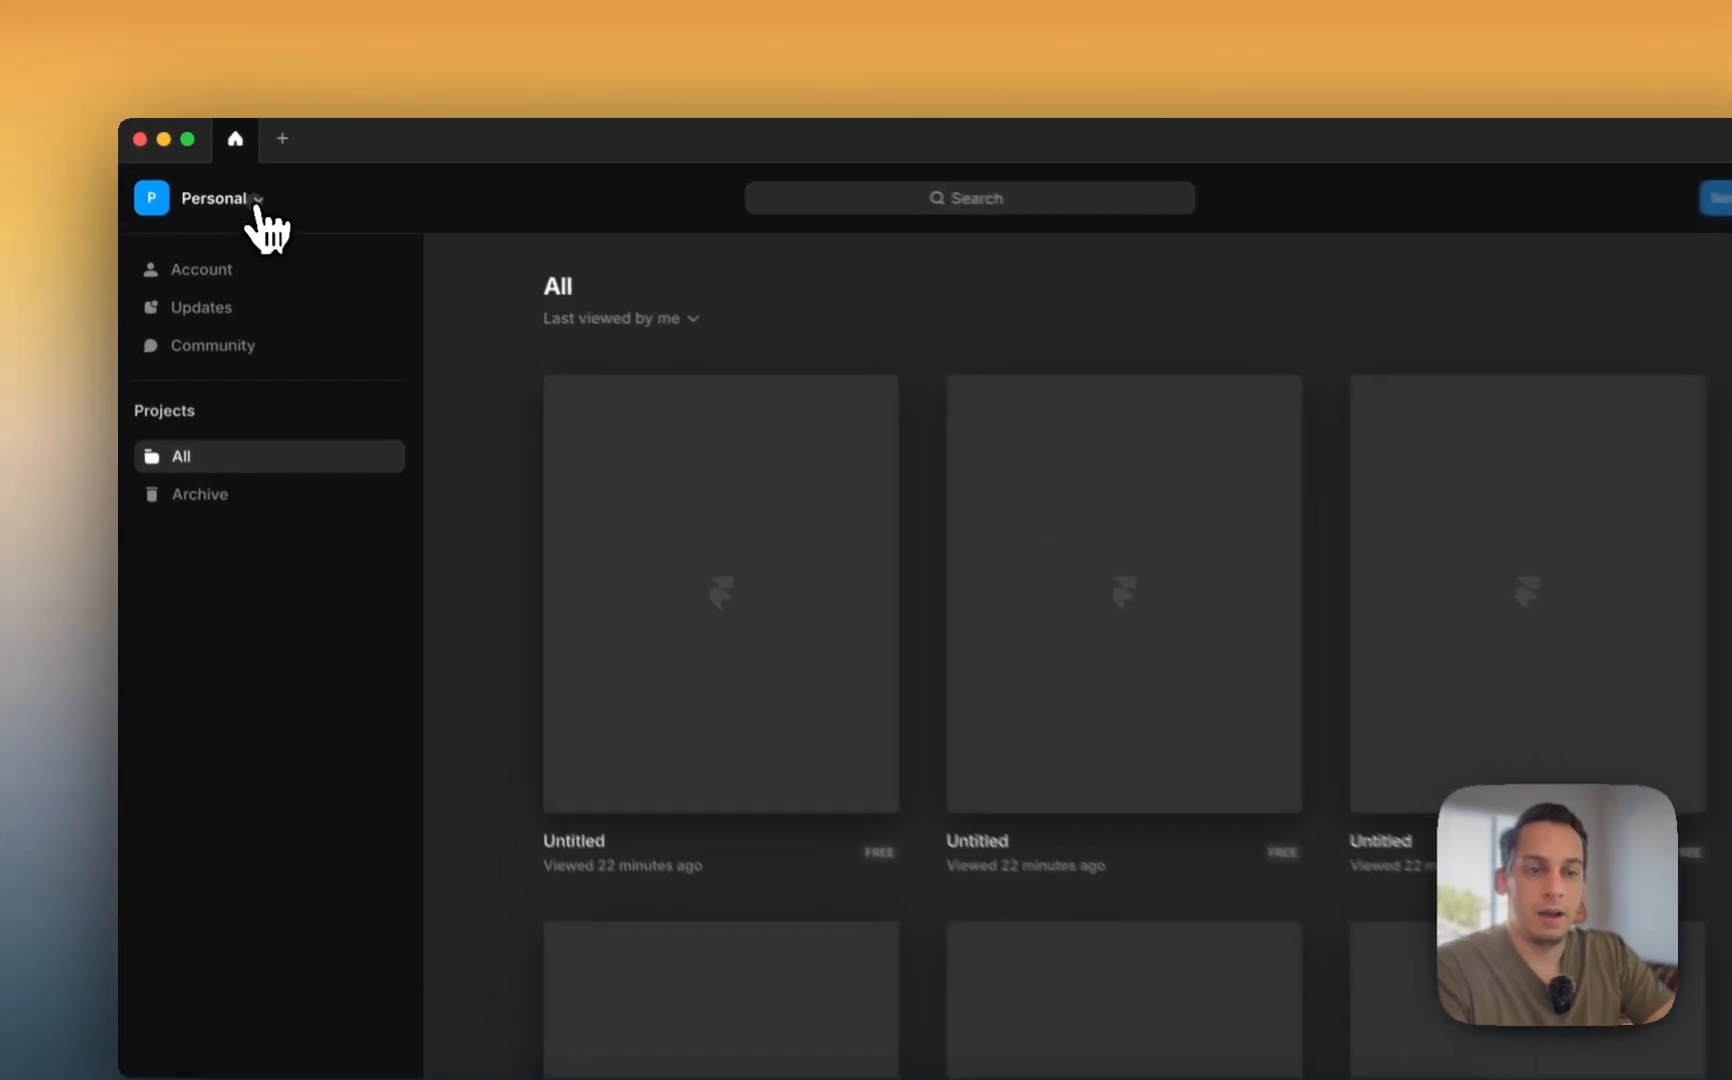
- Switch the Framer desktop app from the Personal workspace to the General workspace
{"action": "left_click", "coordinate": [256, 207]}
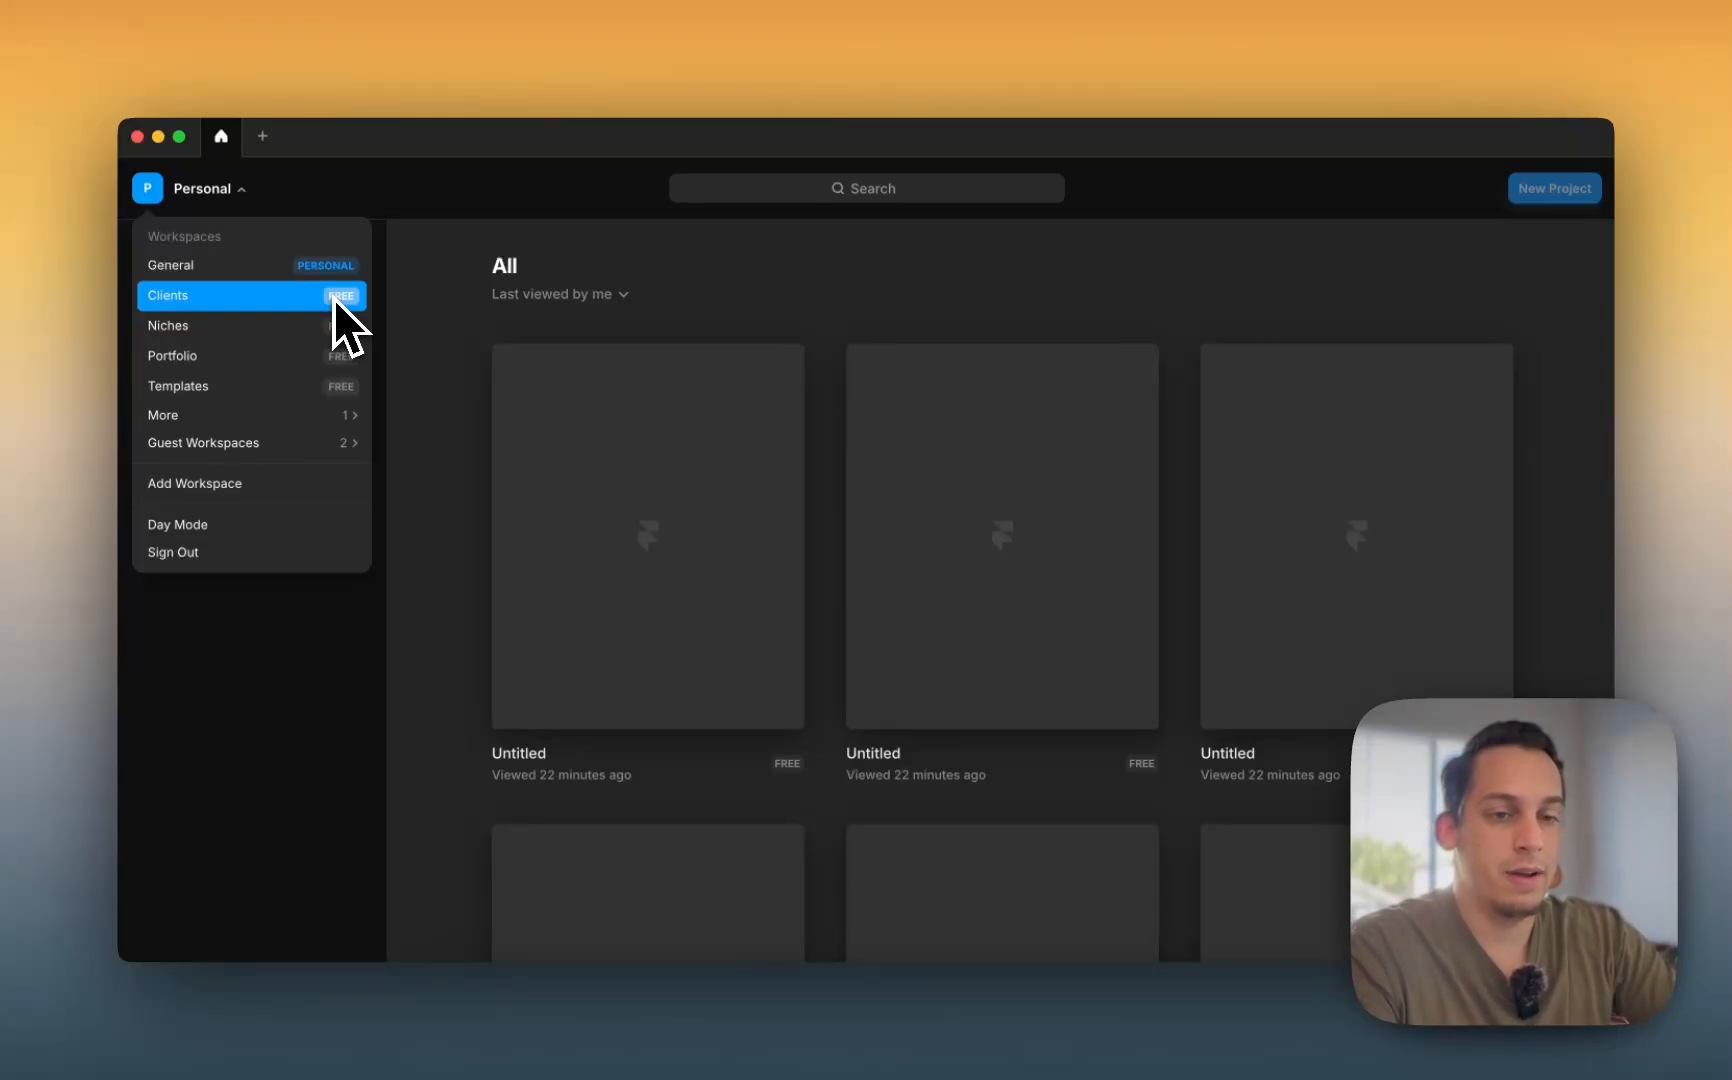
{"action": "mouse_move", "coordinate": [329, 428]}
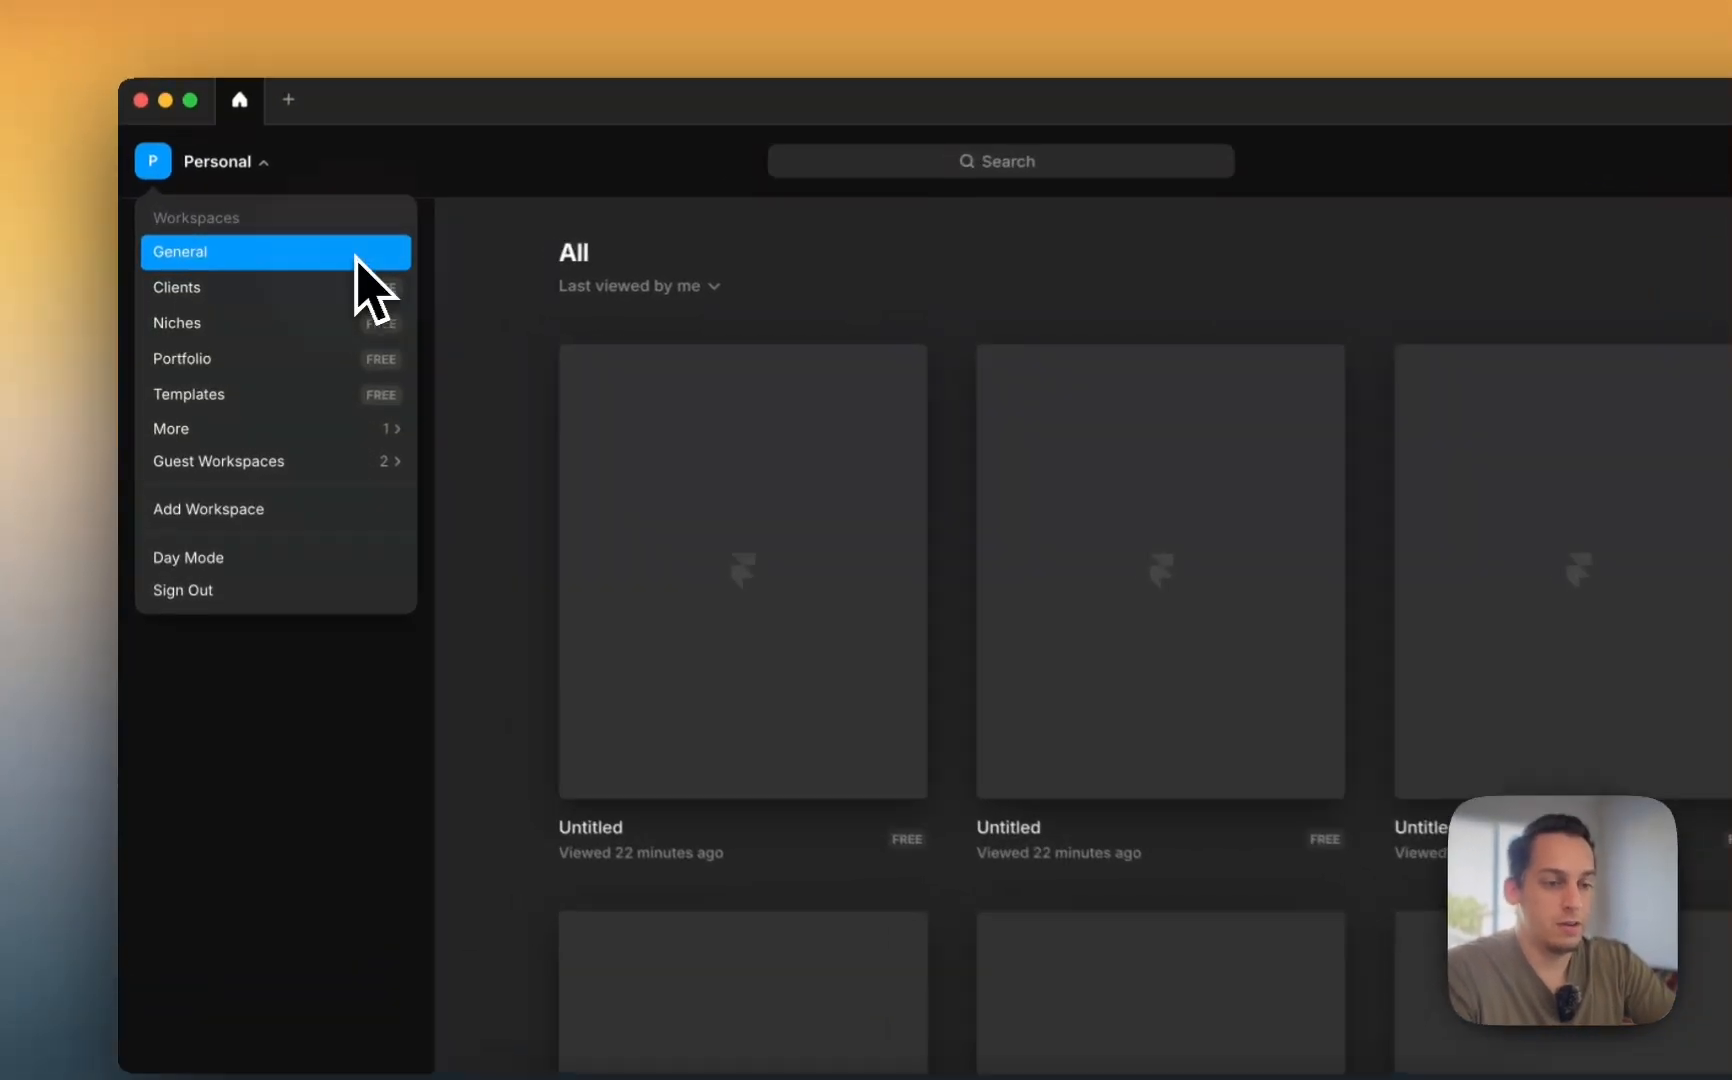
{"action": "left_click", "coordinate": [319, 268]}
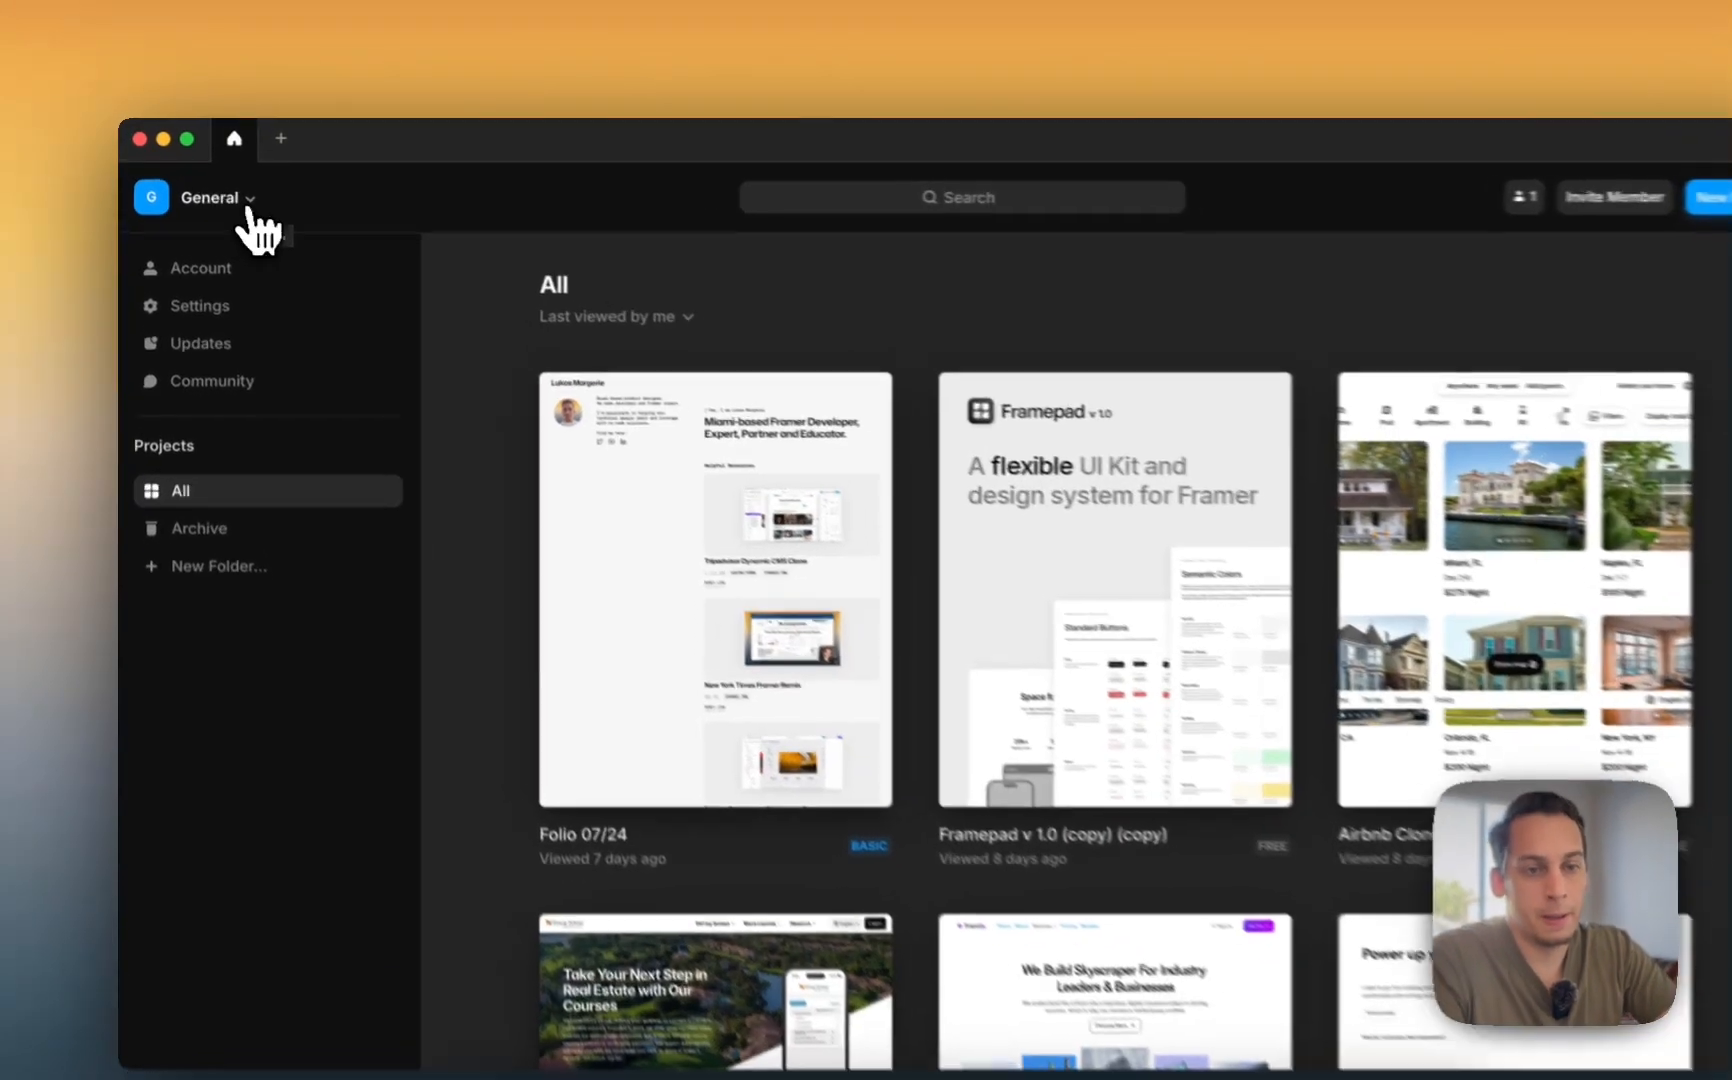
- Switch the Framer dashboard to the Personal workspace
{"action": "left_click", "coordinate": [230, 195]}
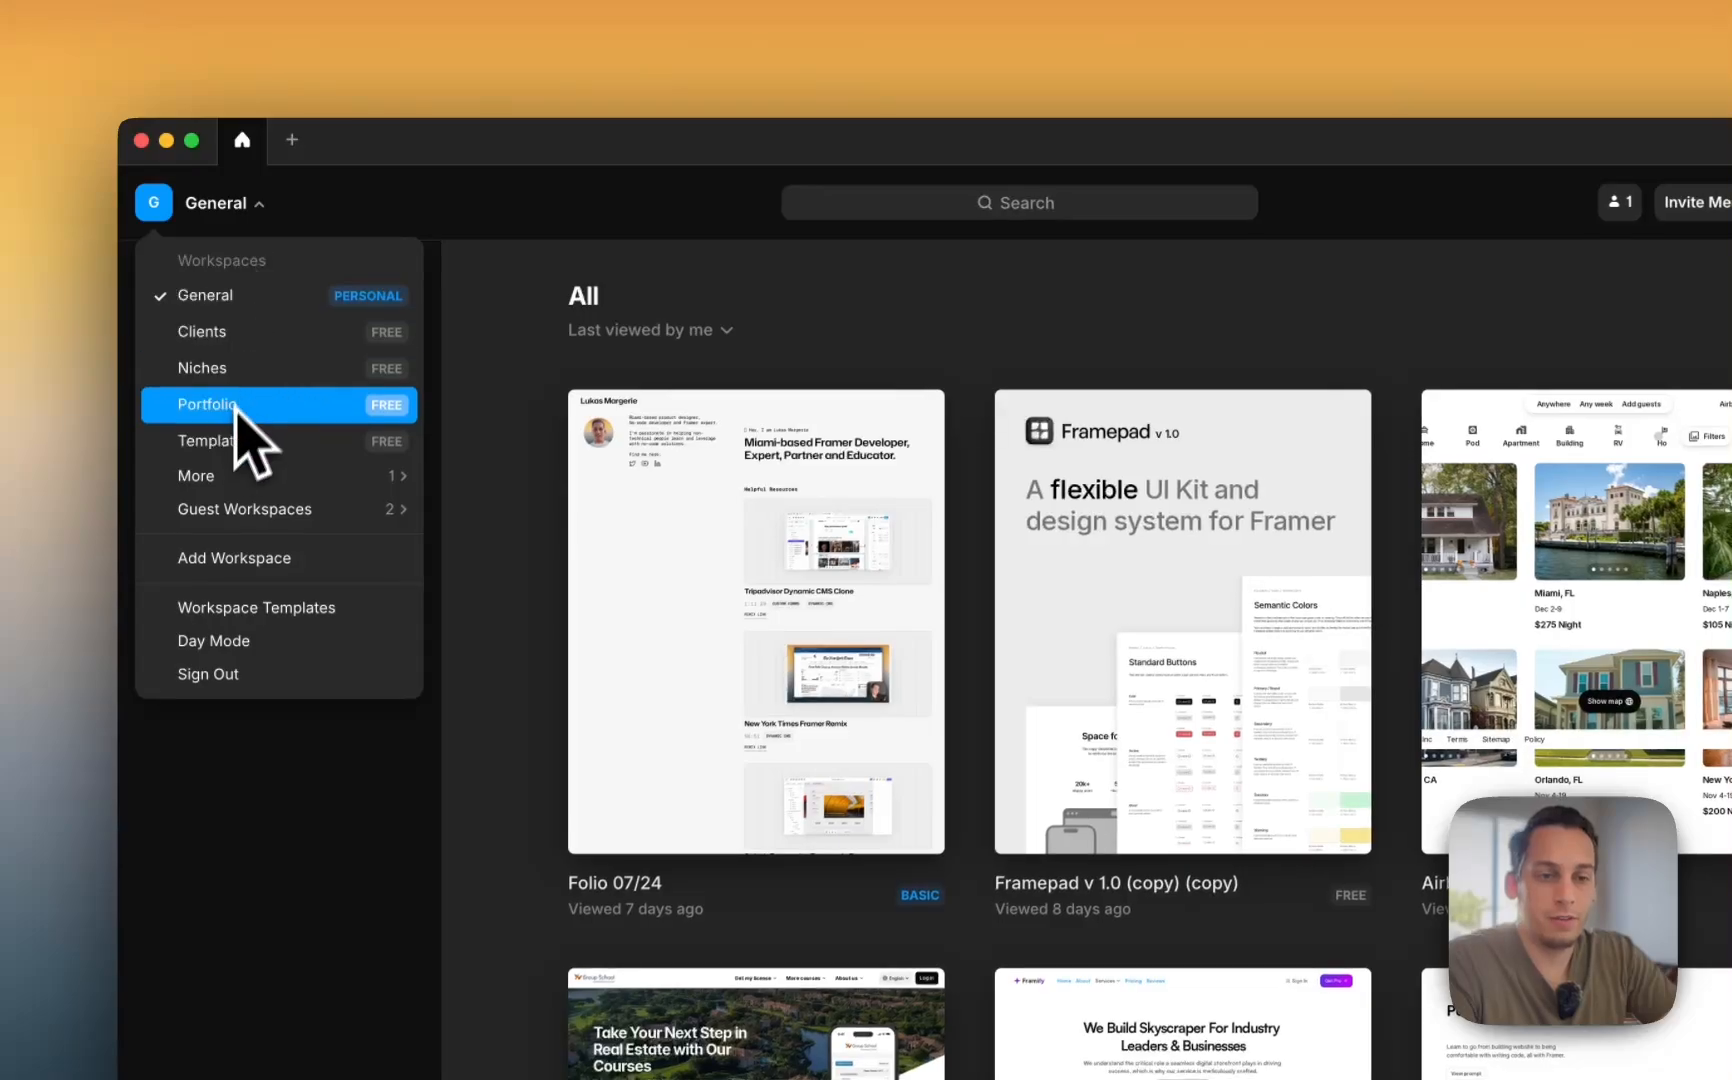
{"action": "mouse_move", "coordinate": [228, 478]}
{"action": "left_click", "coordinate": [462, 480]}
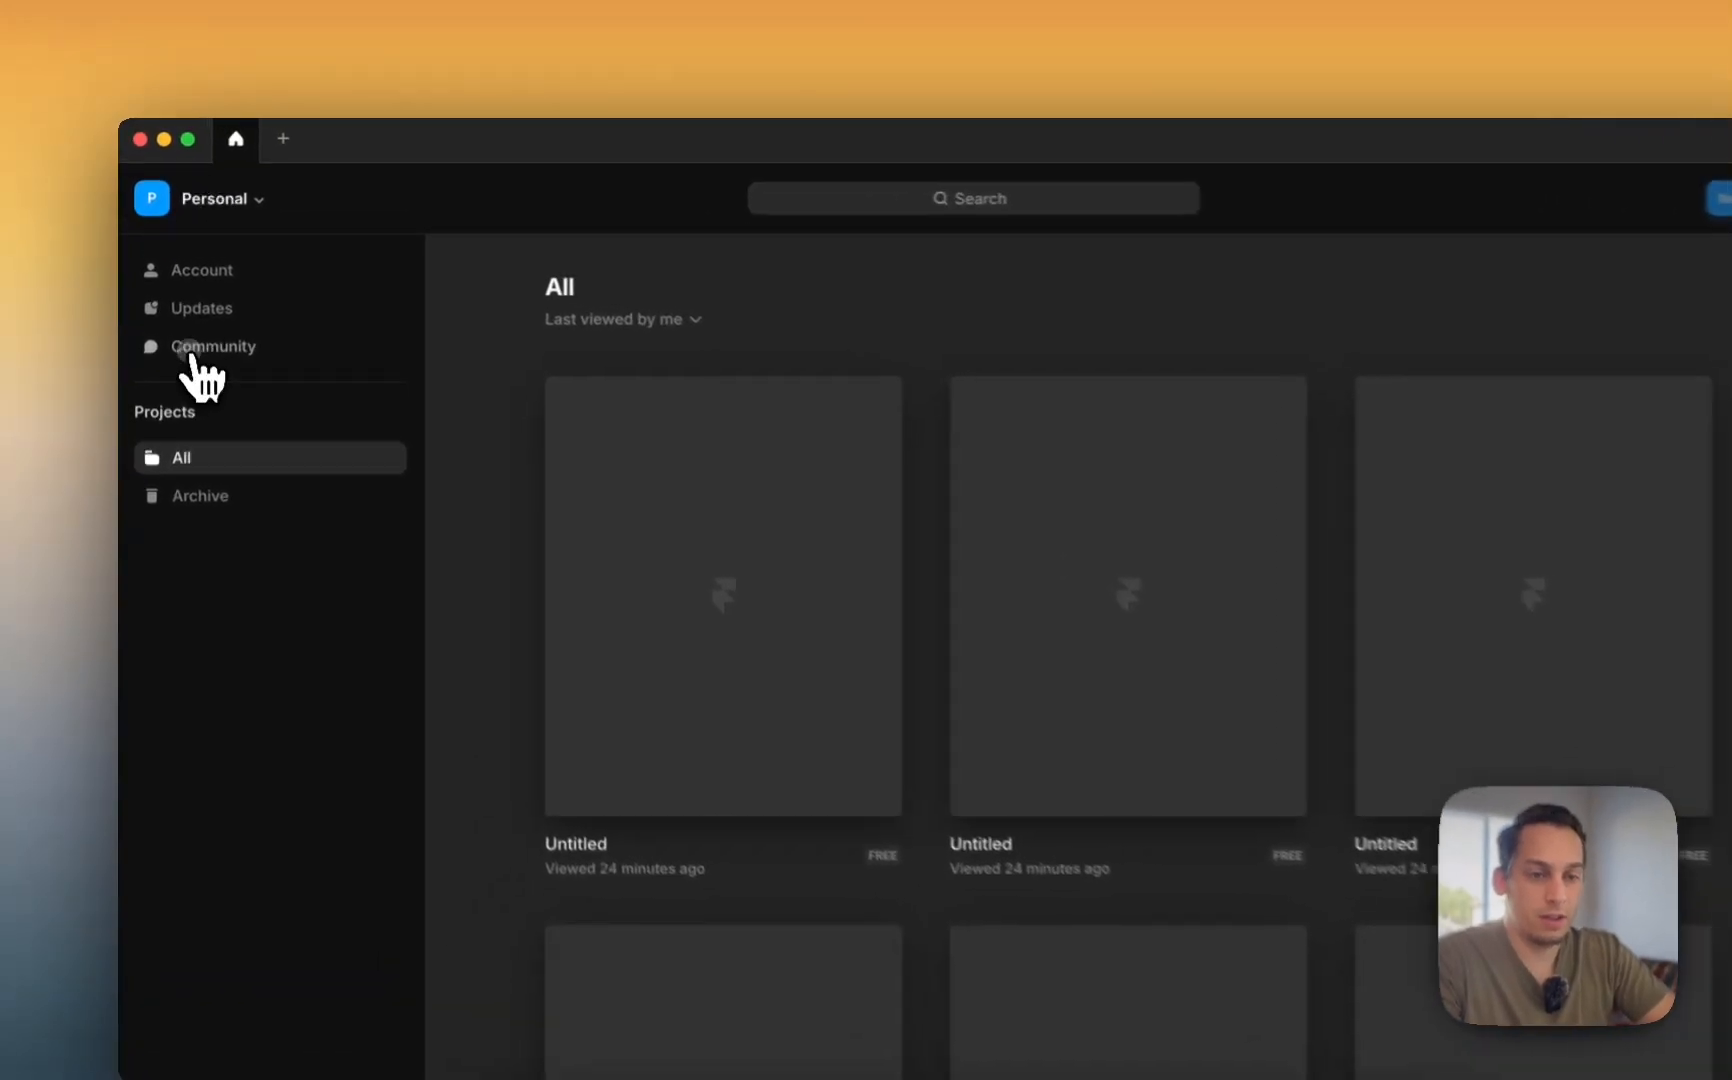
- Open the Framer Community site in the browser and look through its list of spaces and the Feed posts
{"action": "left_click", "coordinate": [182, 318]}
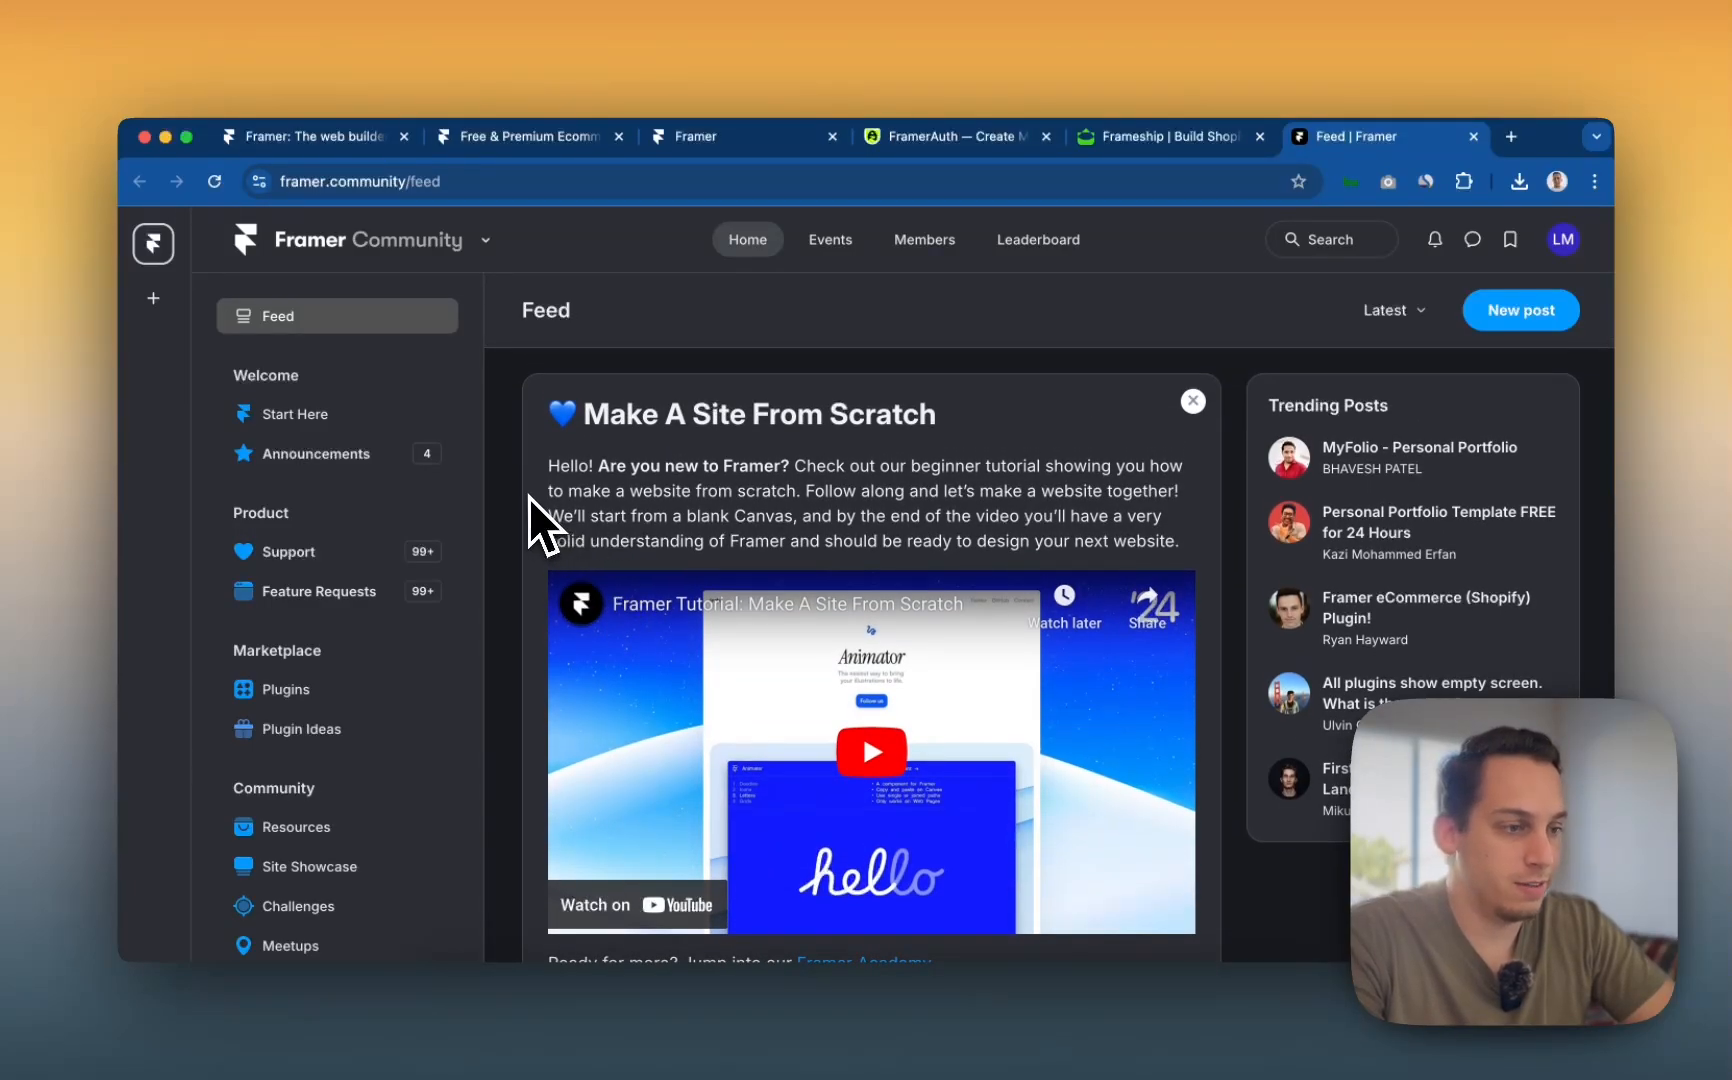
{"action": "scroll", "coordinate": [536, 494], "scroll_direction": "down", "scroll_amount": 1}
{"action": "scroll", "coordinate": [543, 491], "scroll_direction": "down", "scroll_amount": 5}
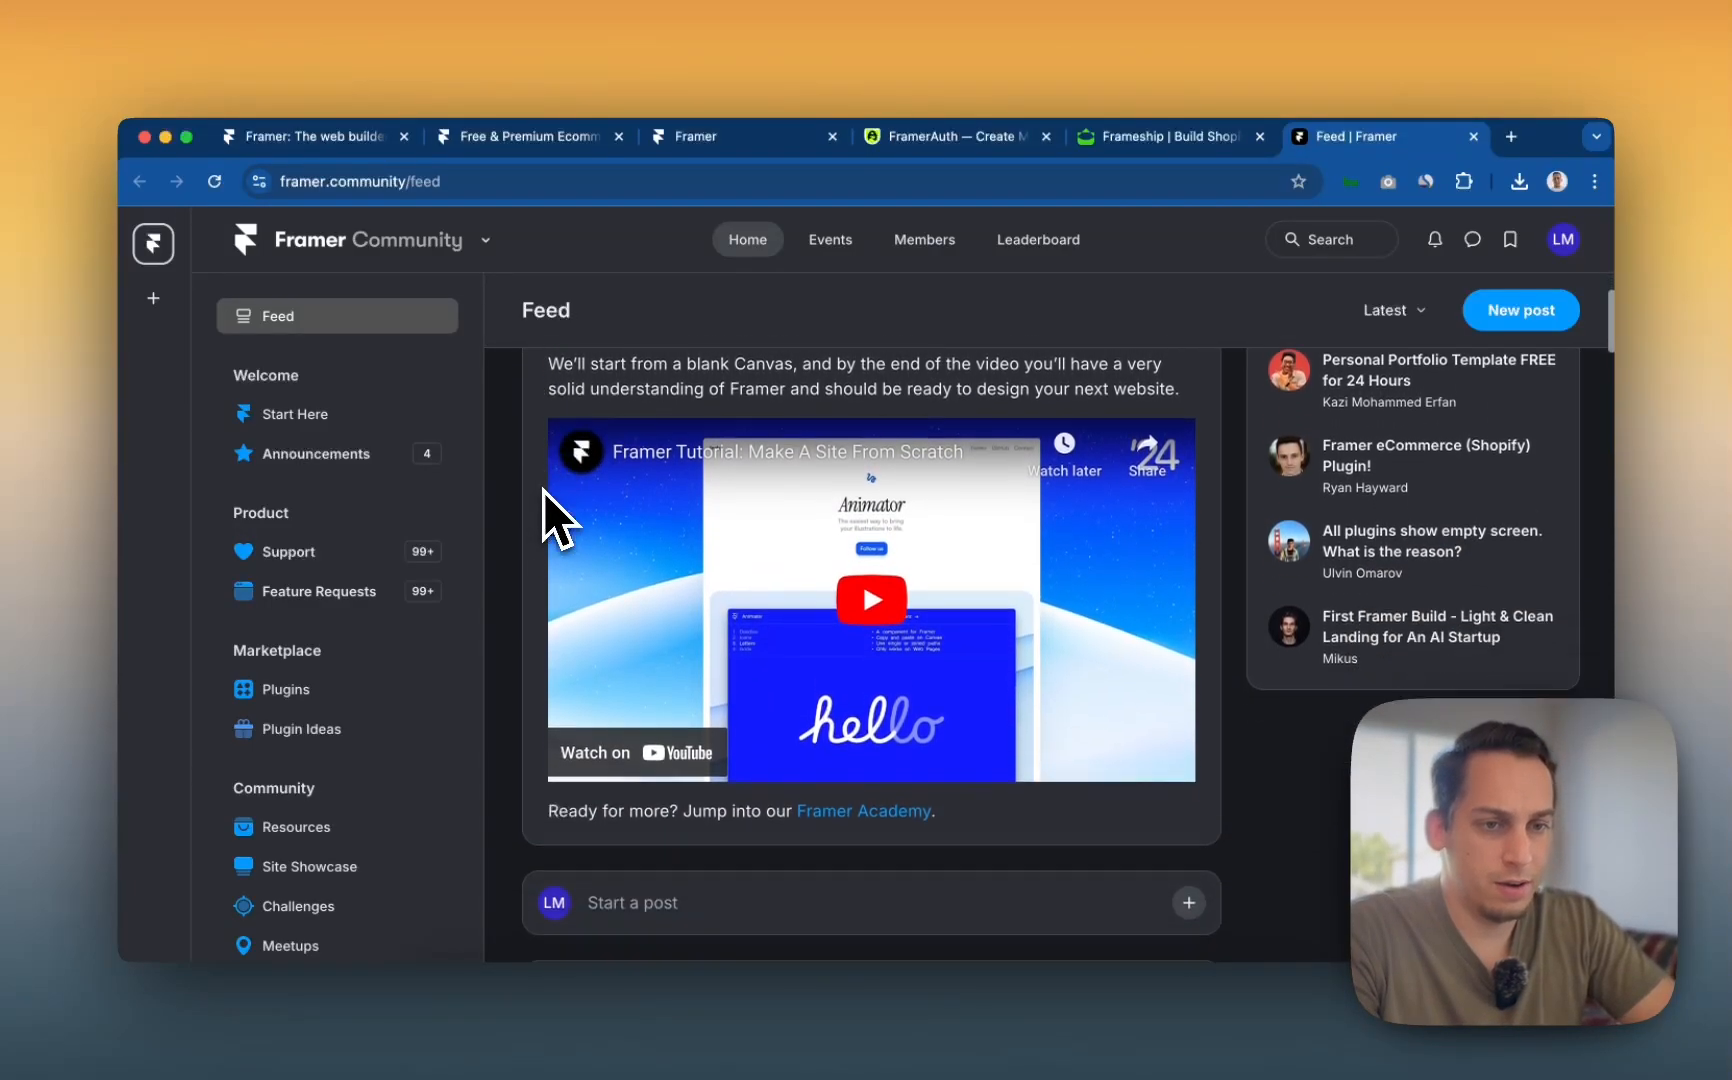
{"action": "scroll", "coordinate": [333, 525], "scroll_direction": "down", "scroll_amount": 2}
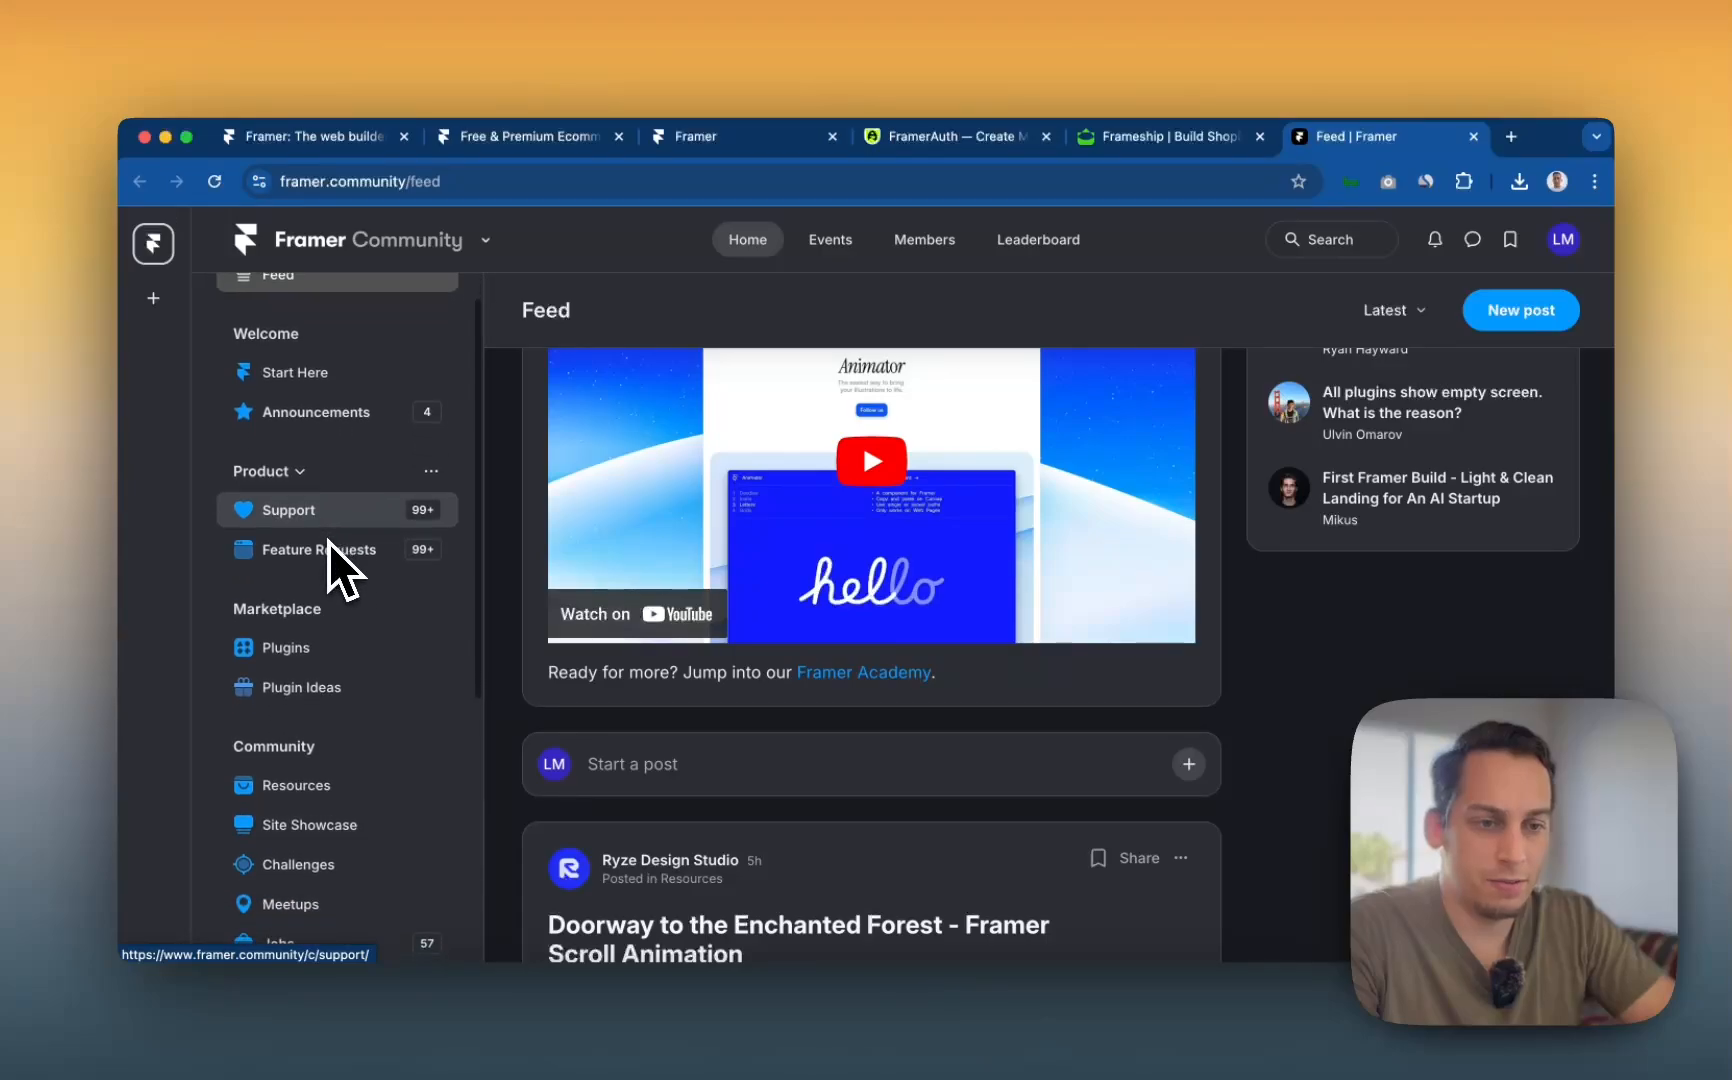
{"action": "scroll", "coordinate": [332, 549], "scroll_direction": "down", "scroll_amount": 3}
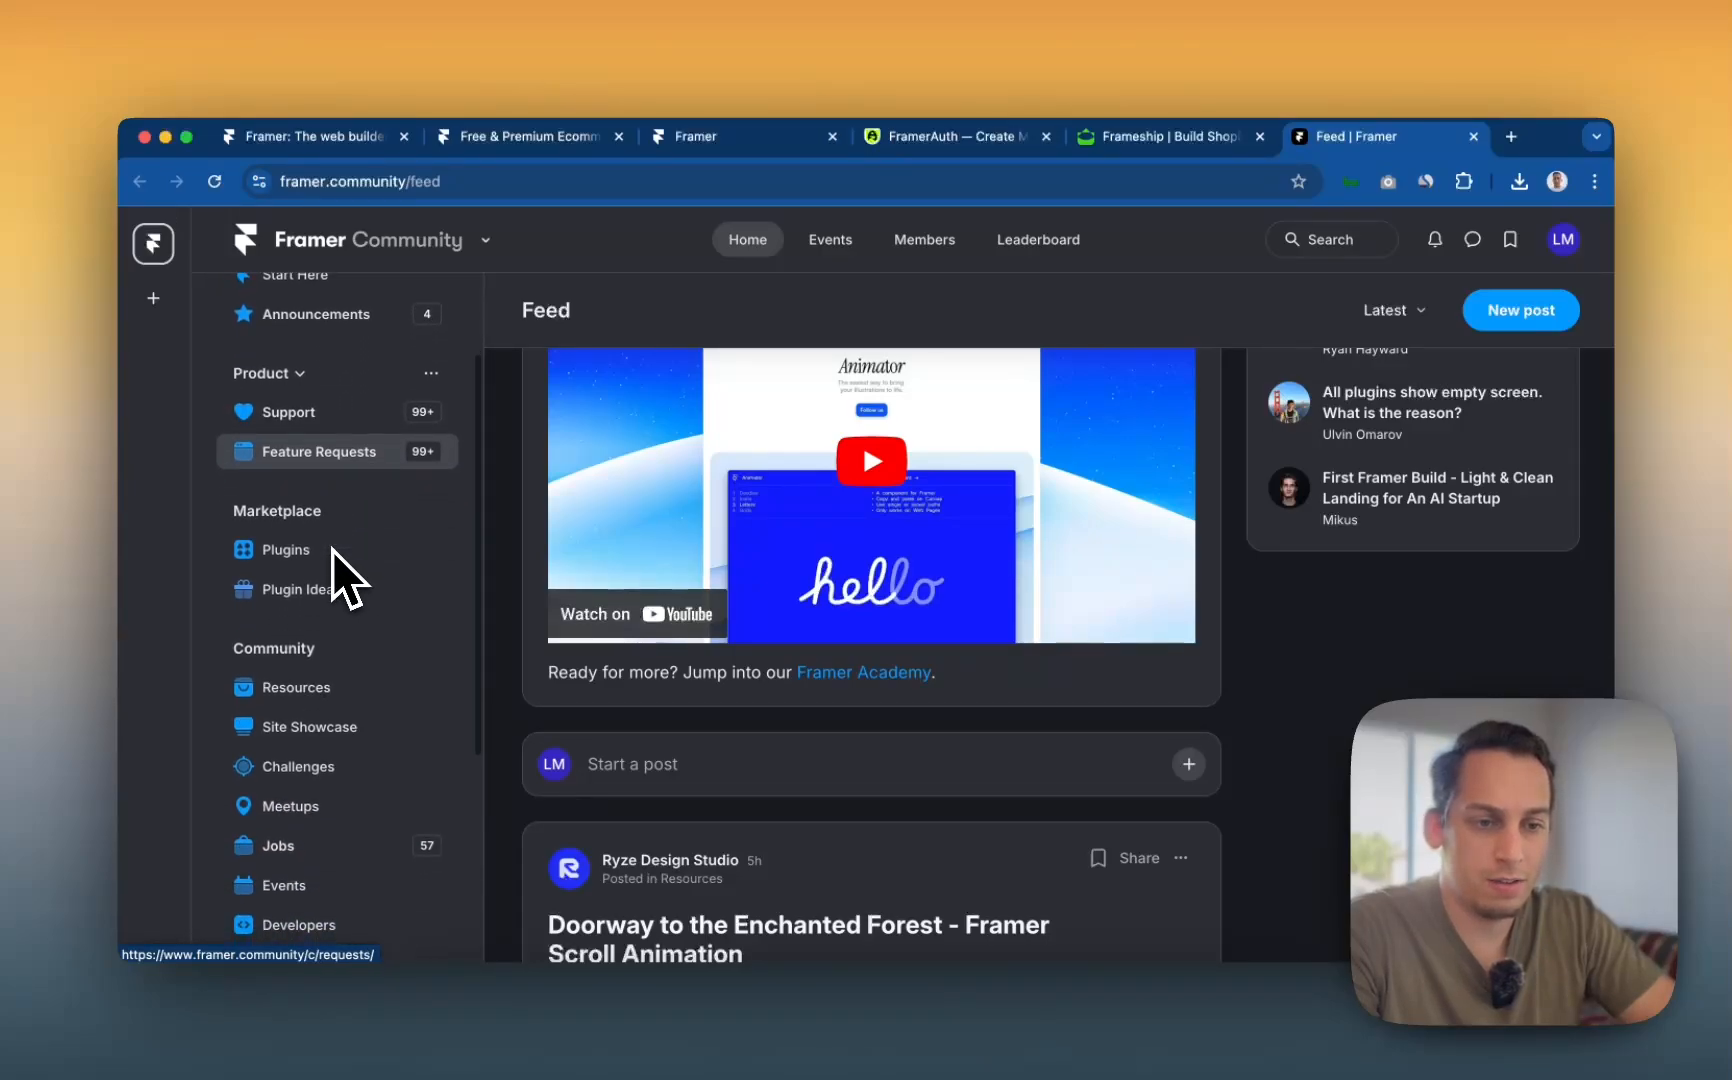
{"action": "scroll", "coordinate": [370, 625], "scroll_direction": "down", "scroll_amount": 5}
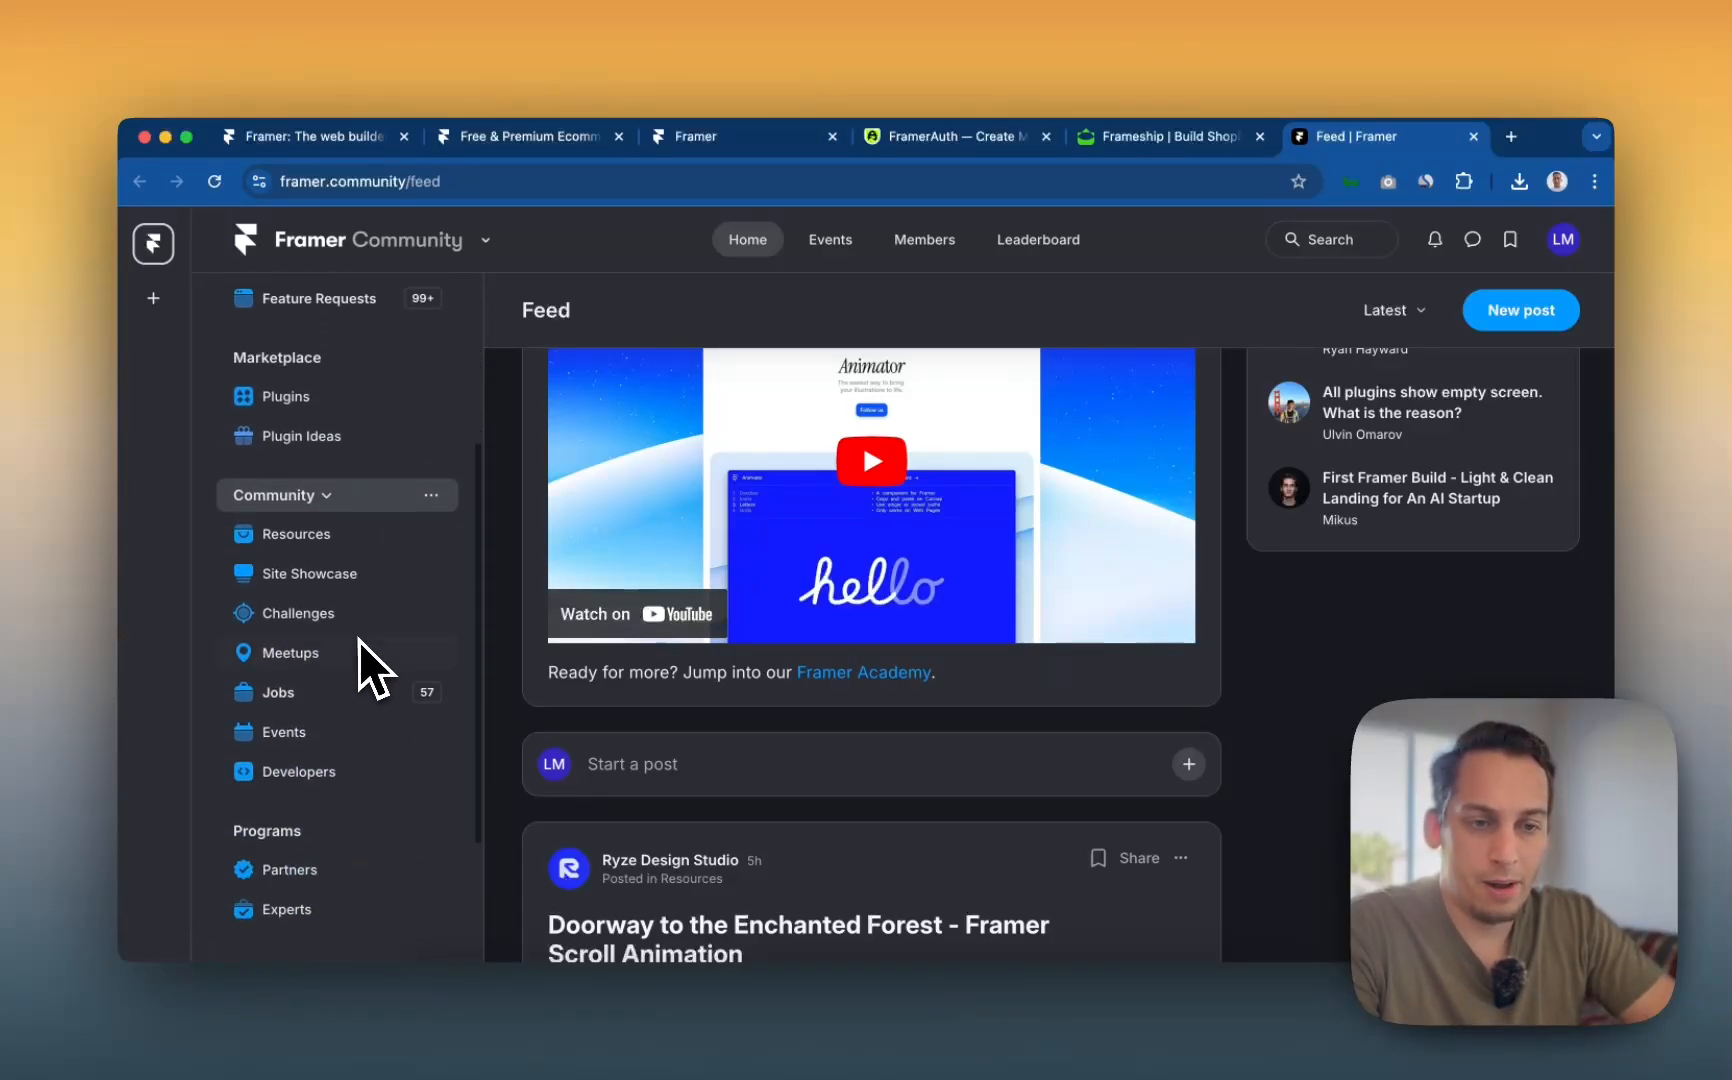
{"action": "scroll", "coordinate": [290, 830], "scroll_direction": "down", "scroll_amount": 7}
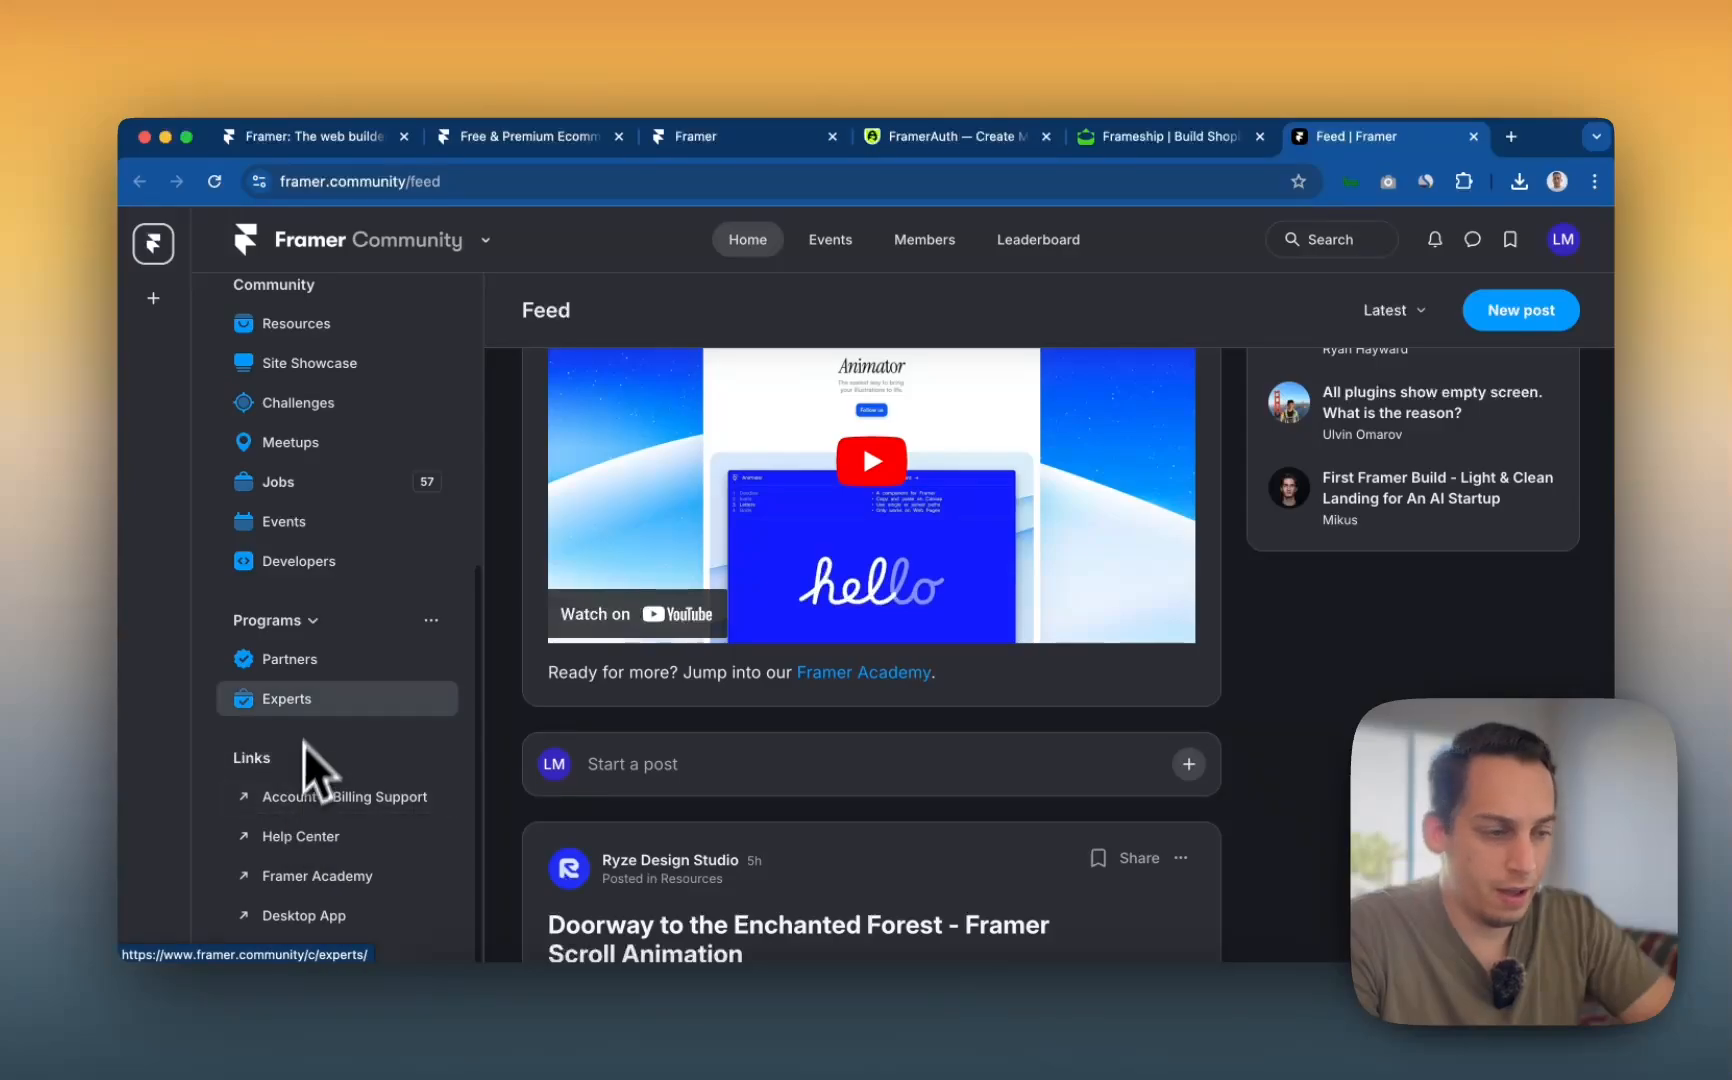
{"action": "scroll", "coordinate": [303, 743], "scroll_direction": "up", "scroll_amount": 15}
{"action": "scroll", "coordinate": [503, 617], "scroll_direction": "up", "scroll_amount": 3}
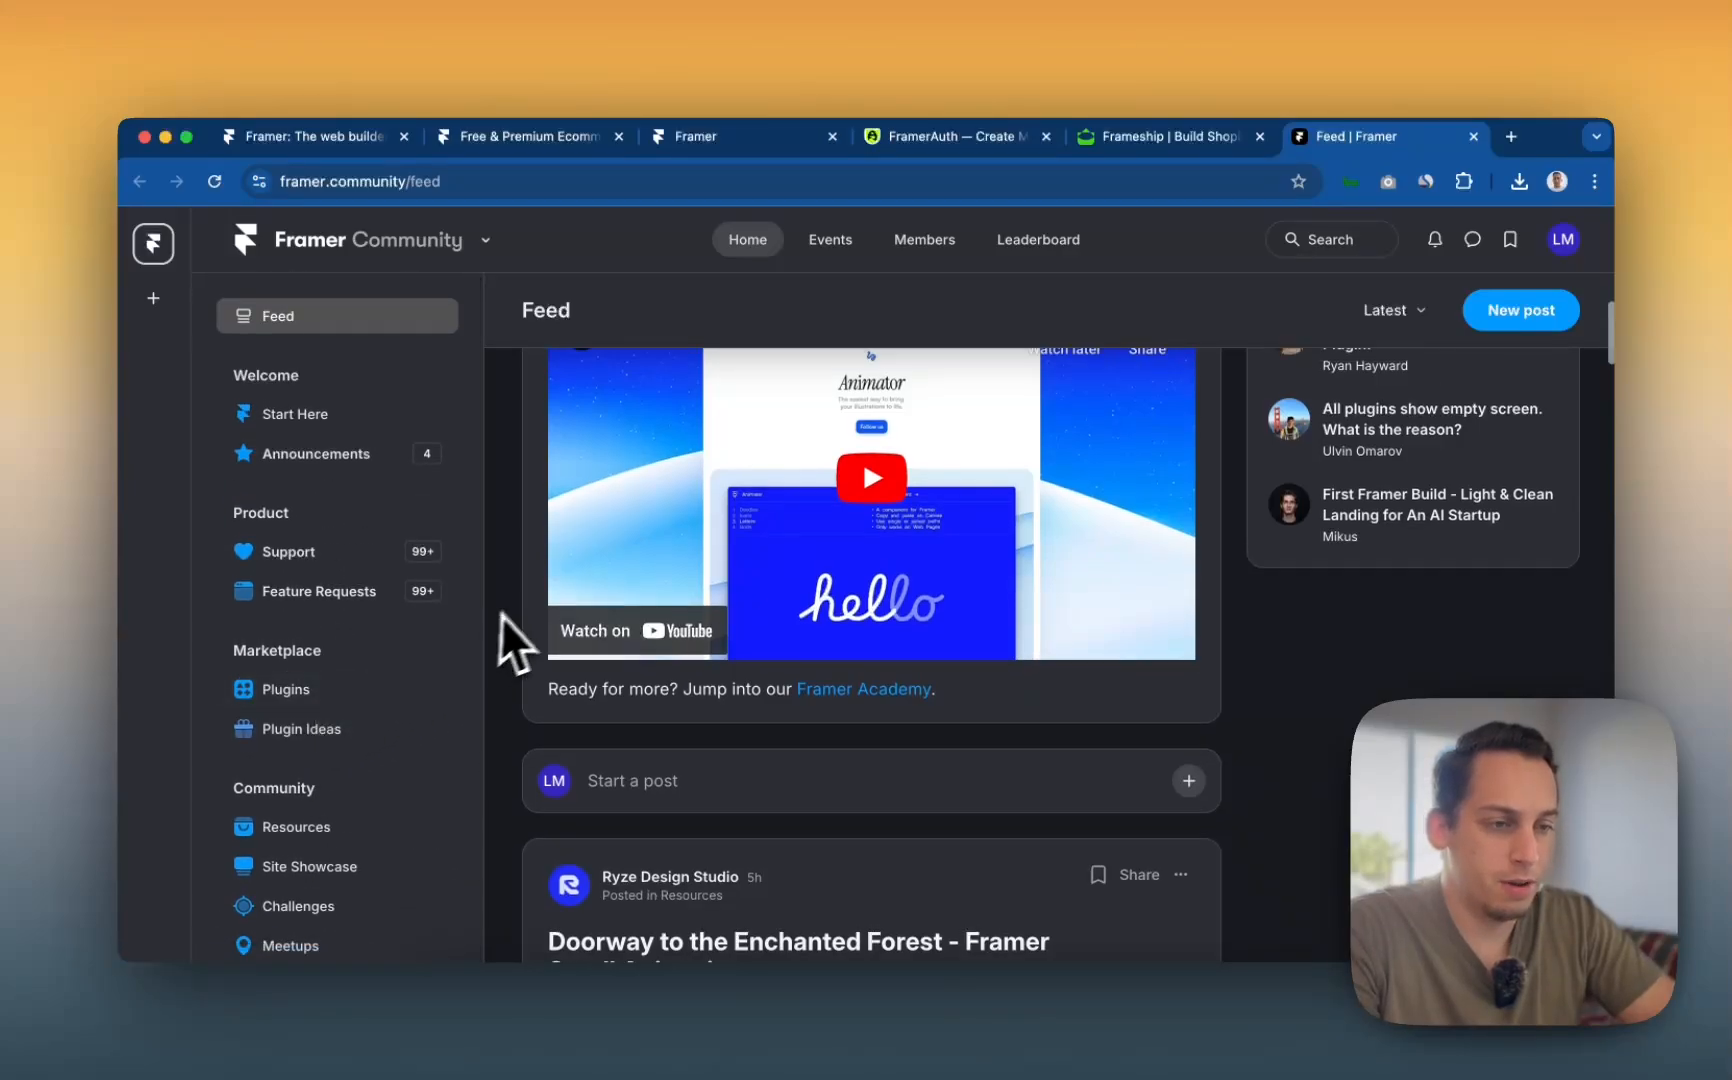
{"action": "scroll", "coordinate": [521, 603], "scroll_direction": "down", "scroll_amount": 6}
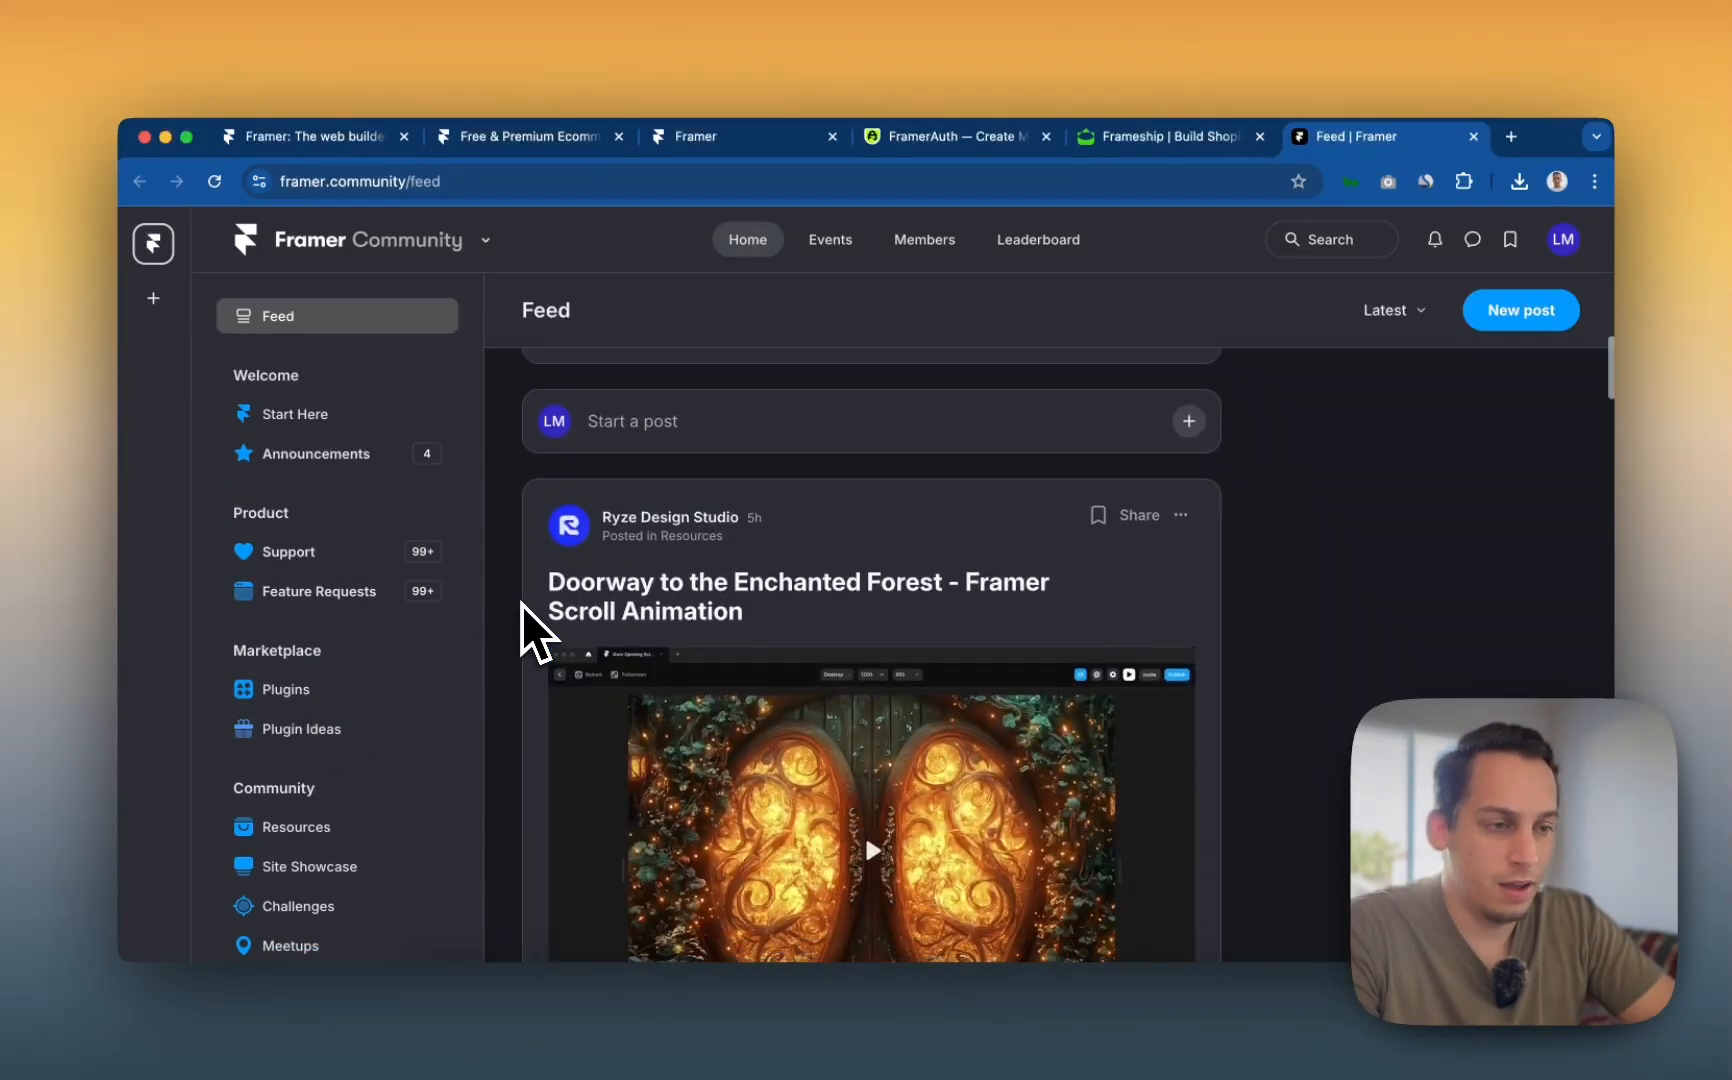
{"action": "scroll", "coordinate": [769, 545], "scroll_direction": "down", "scroll_amount": 10}
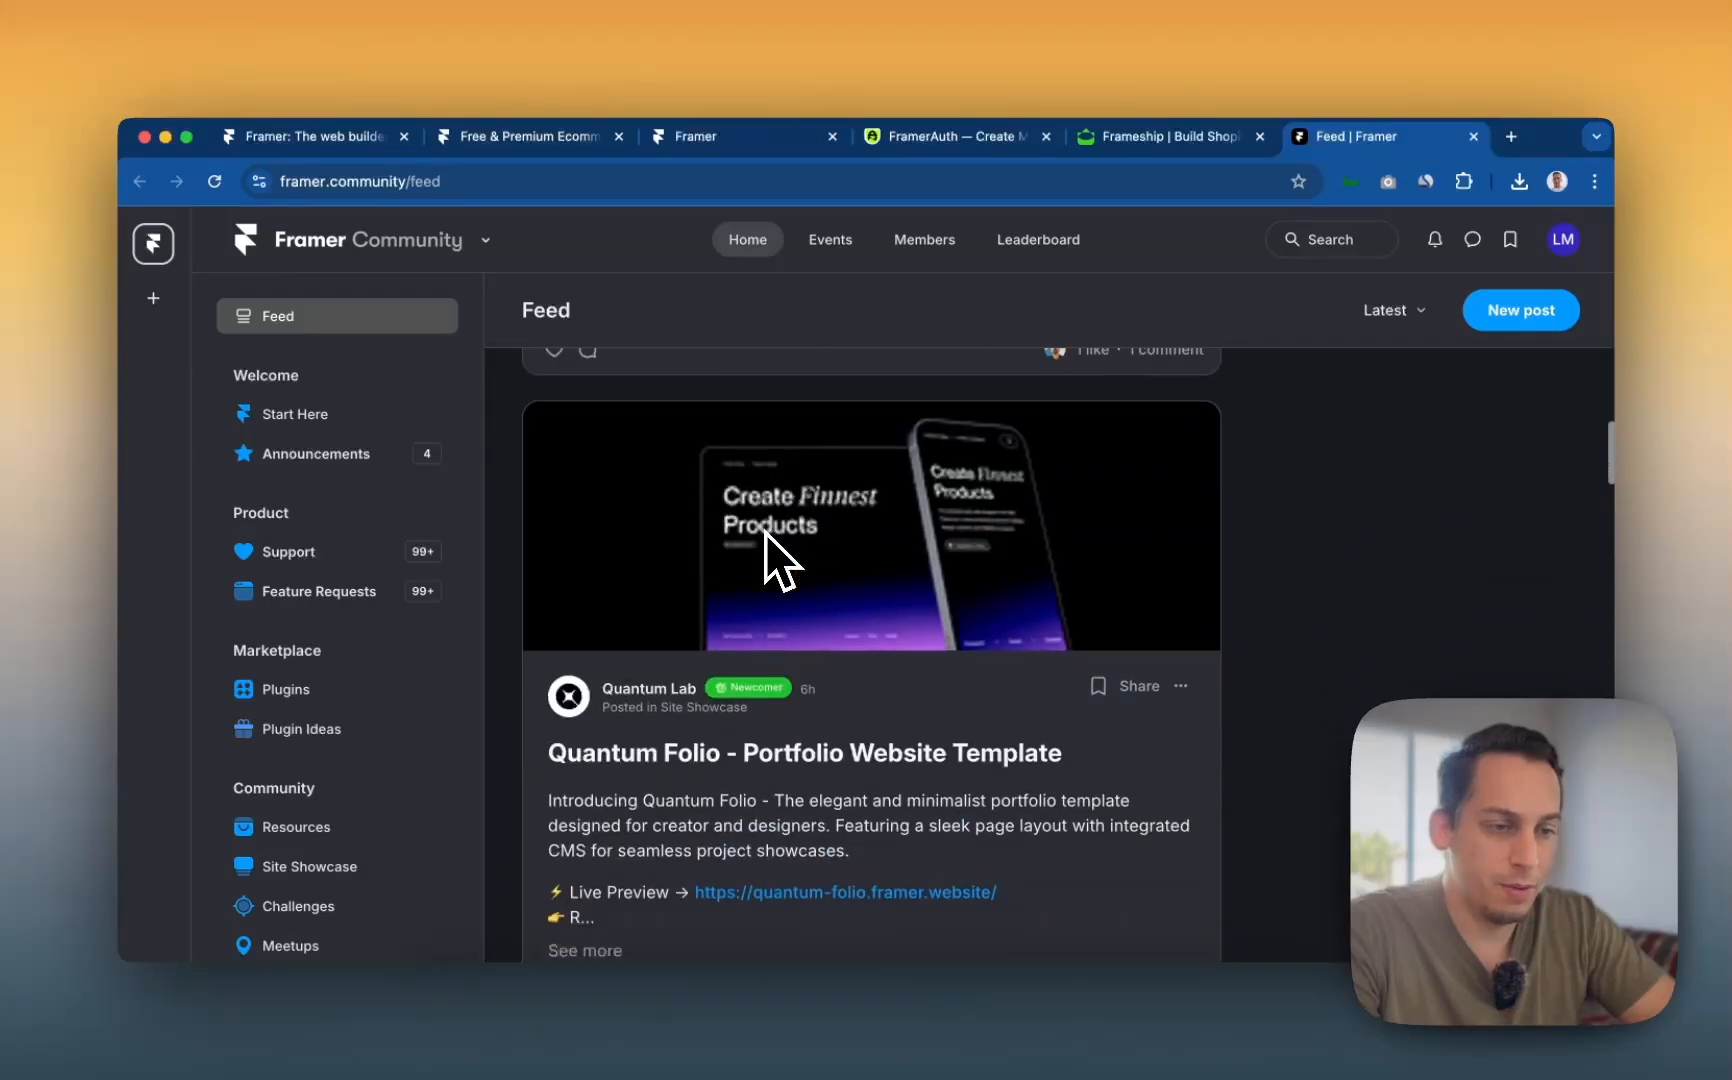
{"action": "scroll", "coordinate": [765, 532], "scroll_direction": "down", "scroll_amount": 5}
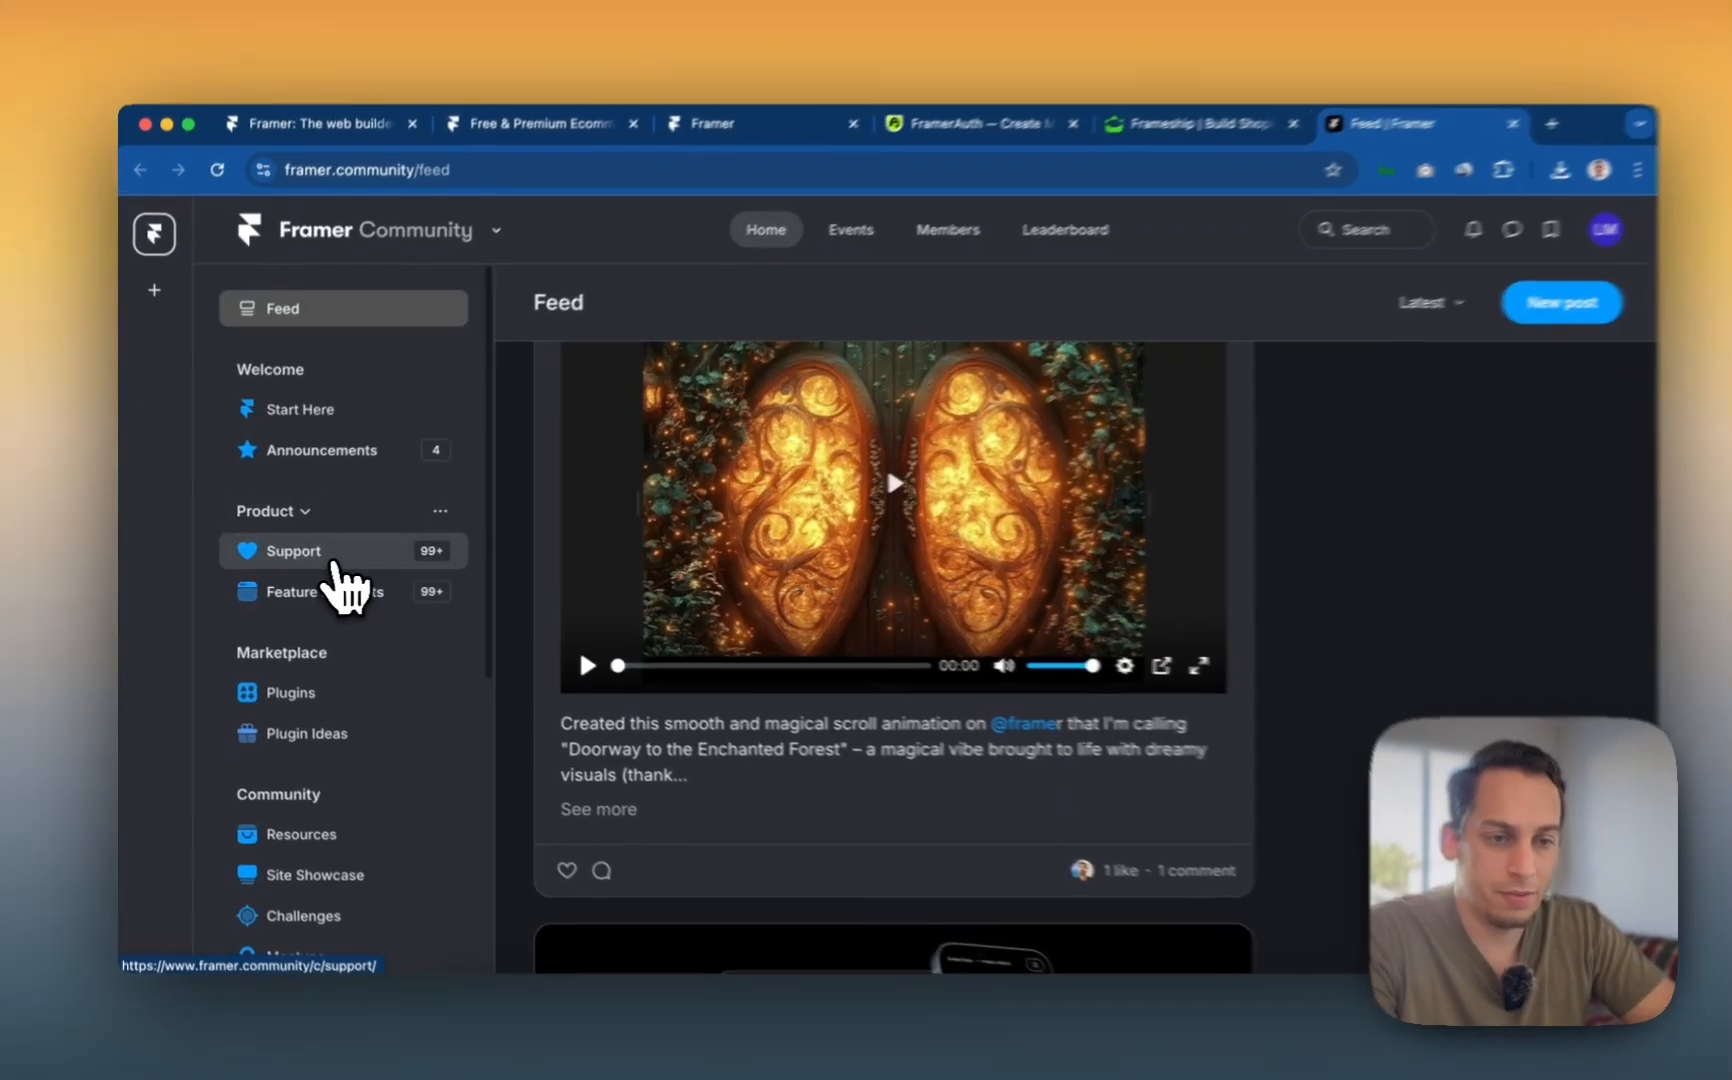
- Open the community's Support space and look through its guidelines and recent question threads
{"action": "left_click", "coordinate": [326, 558]}
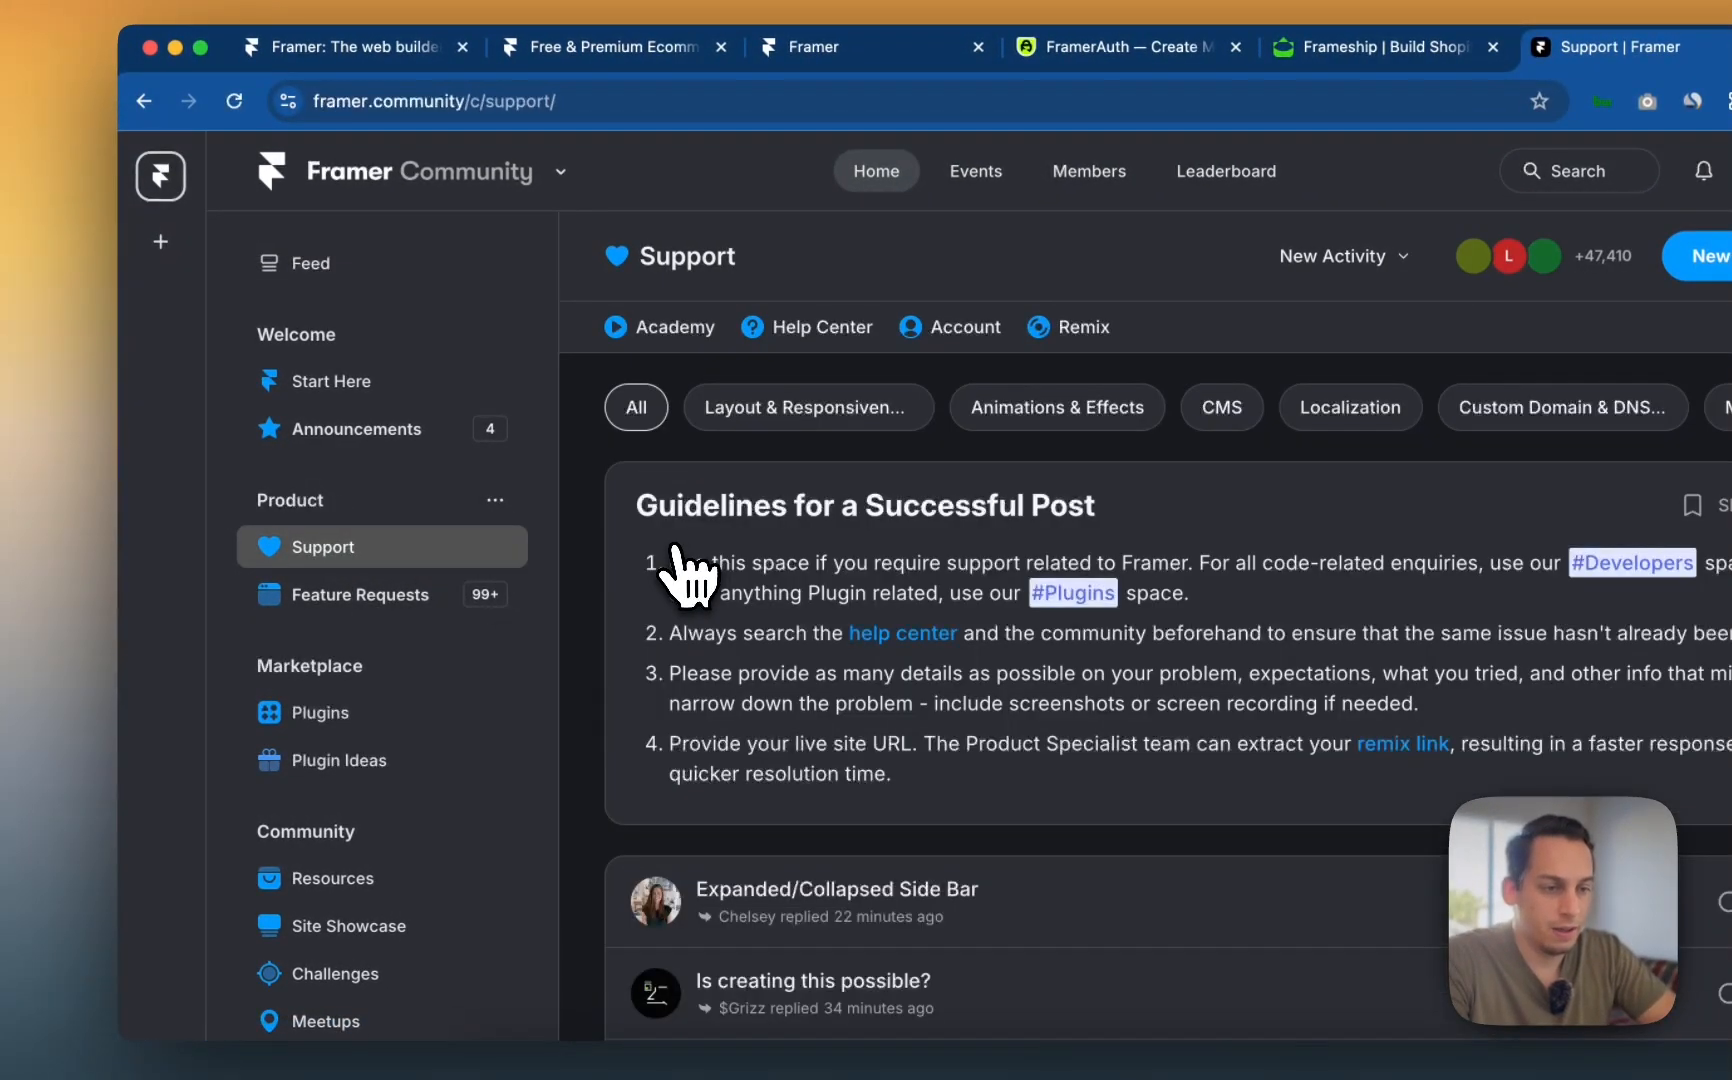
{"action": "scroll", "coordinate": [685, 570], "scroll_direction": "down", "scroll_amount": 3}
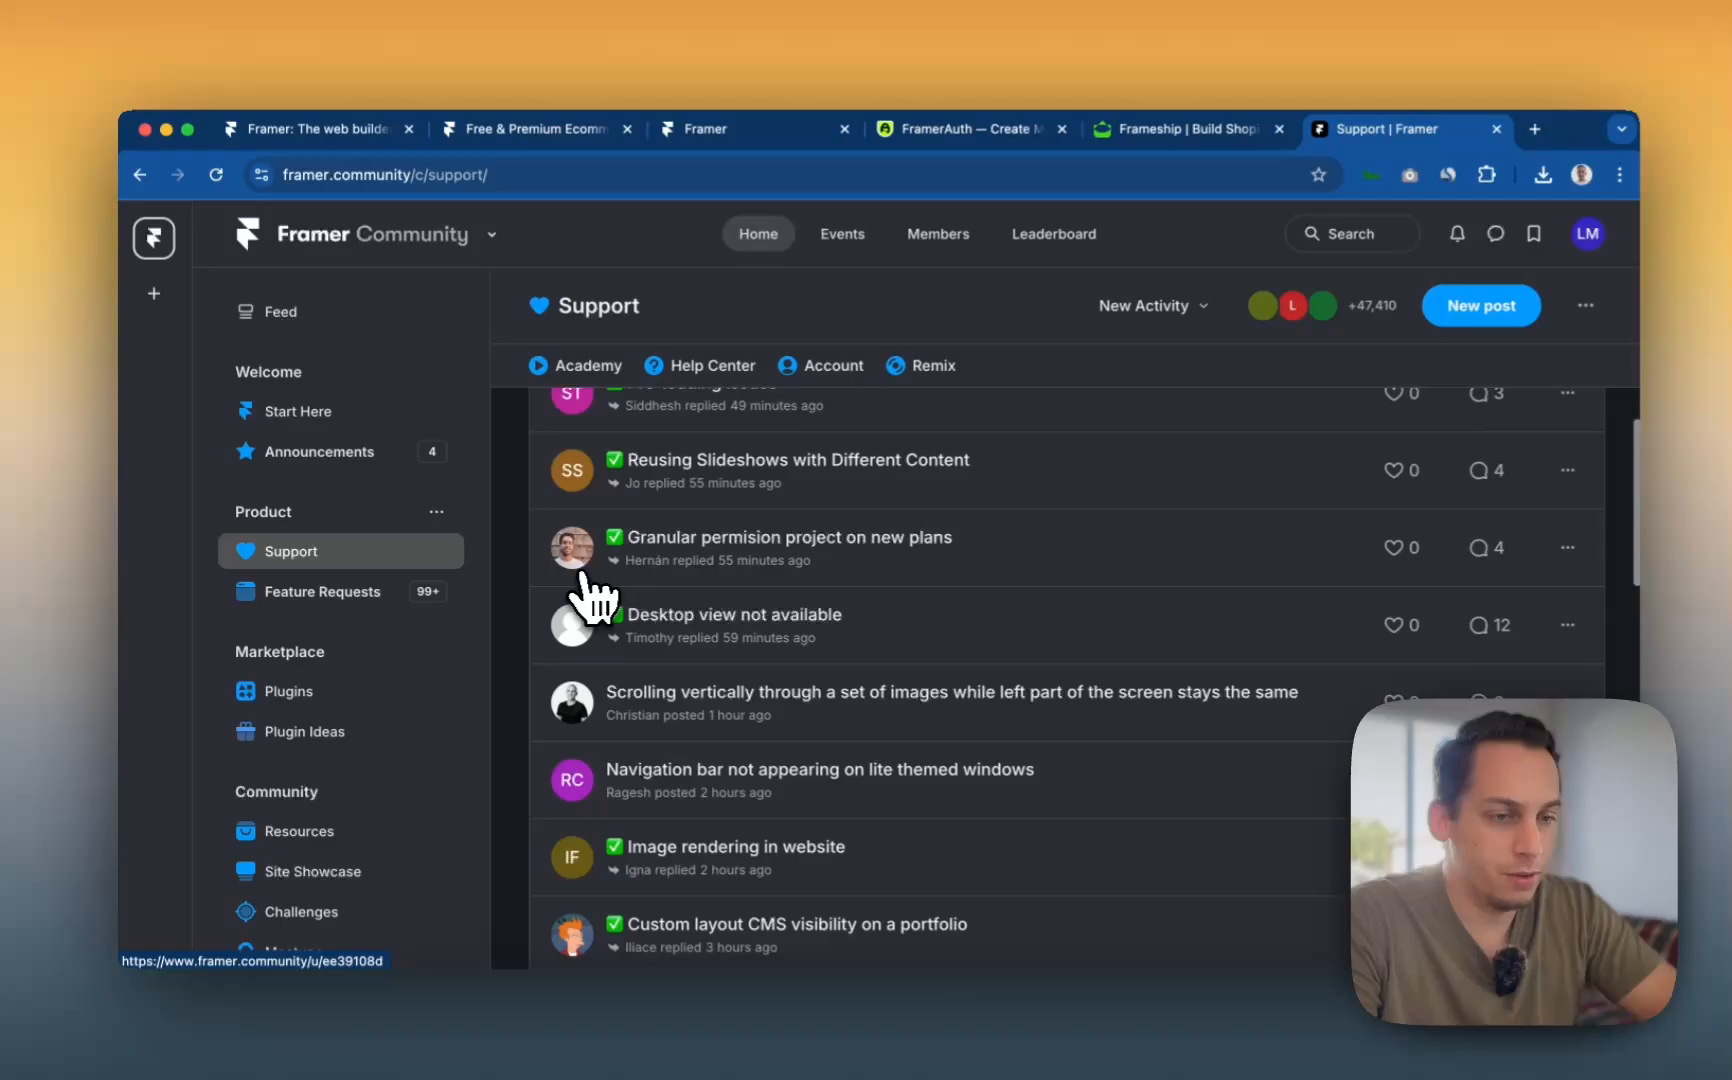
{"action": "scroll", "coordinate": [580, 590], "scroll_direction": "up", "scroll_amount": 8}
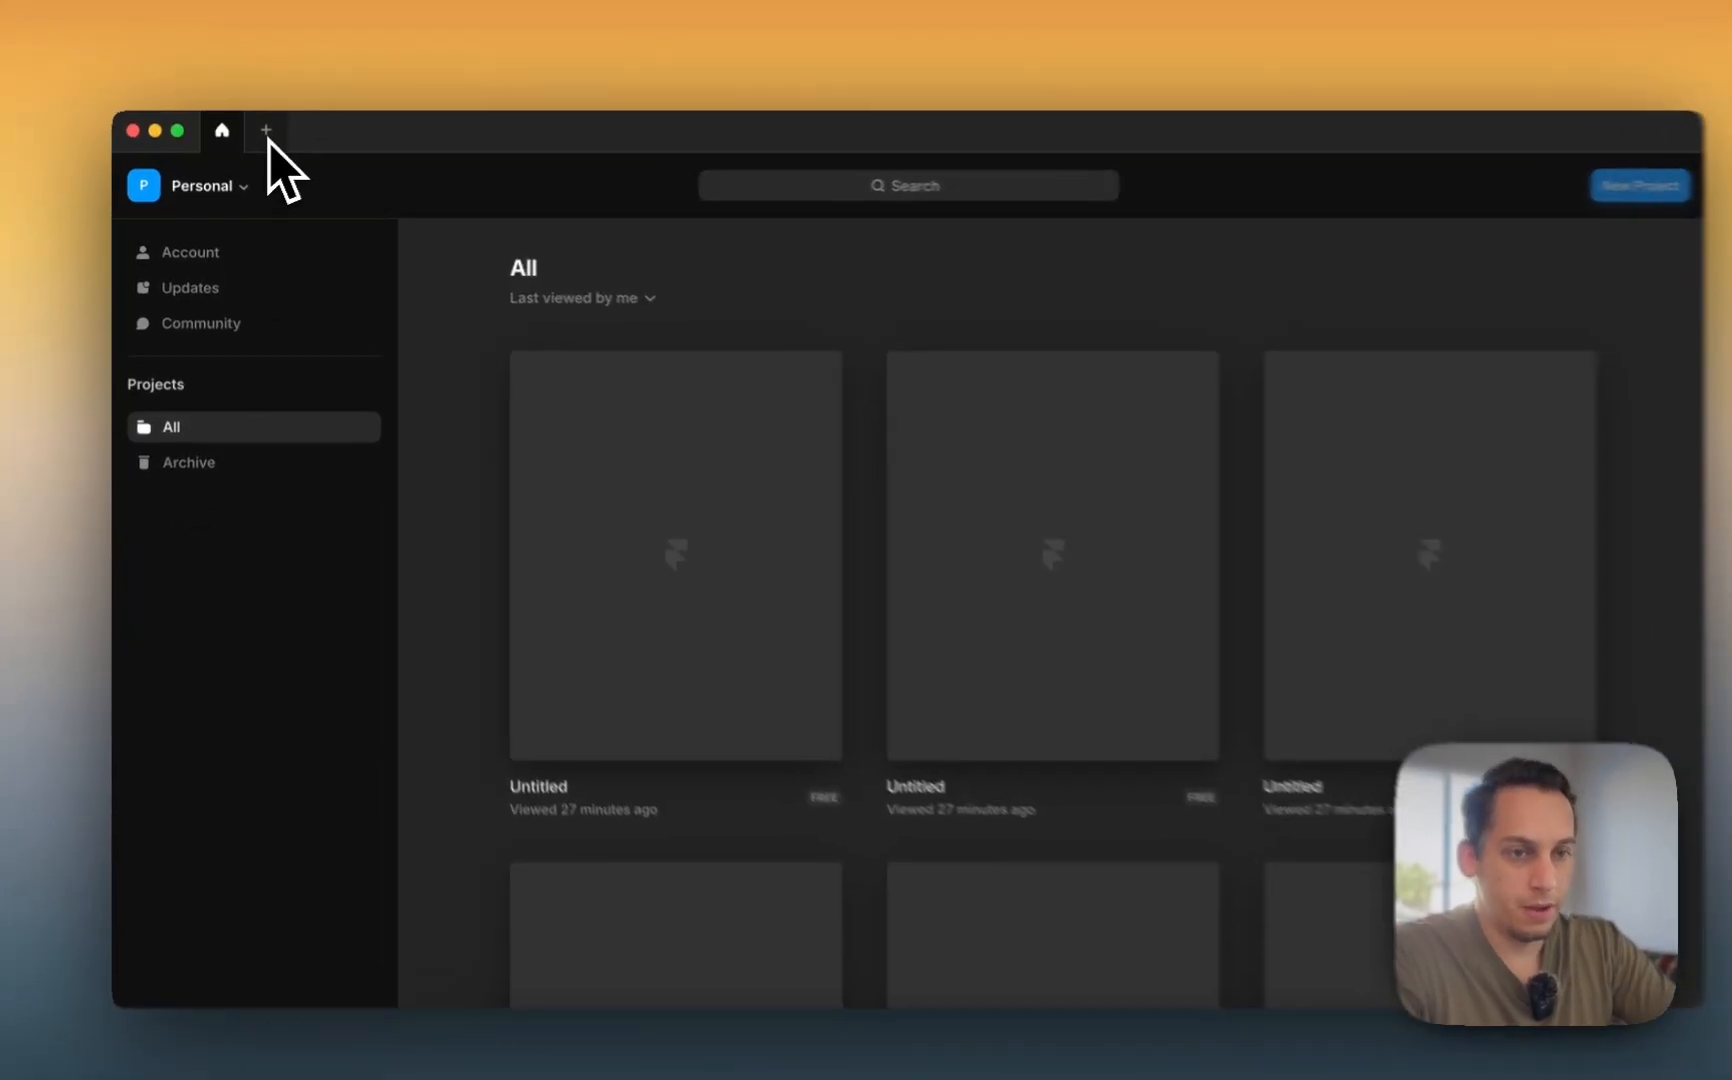
- Switch back to the Framer desktop app and create a new project in the Templates / All workspace
{"action": "left_click", "coordinate": [264, 142]}
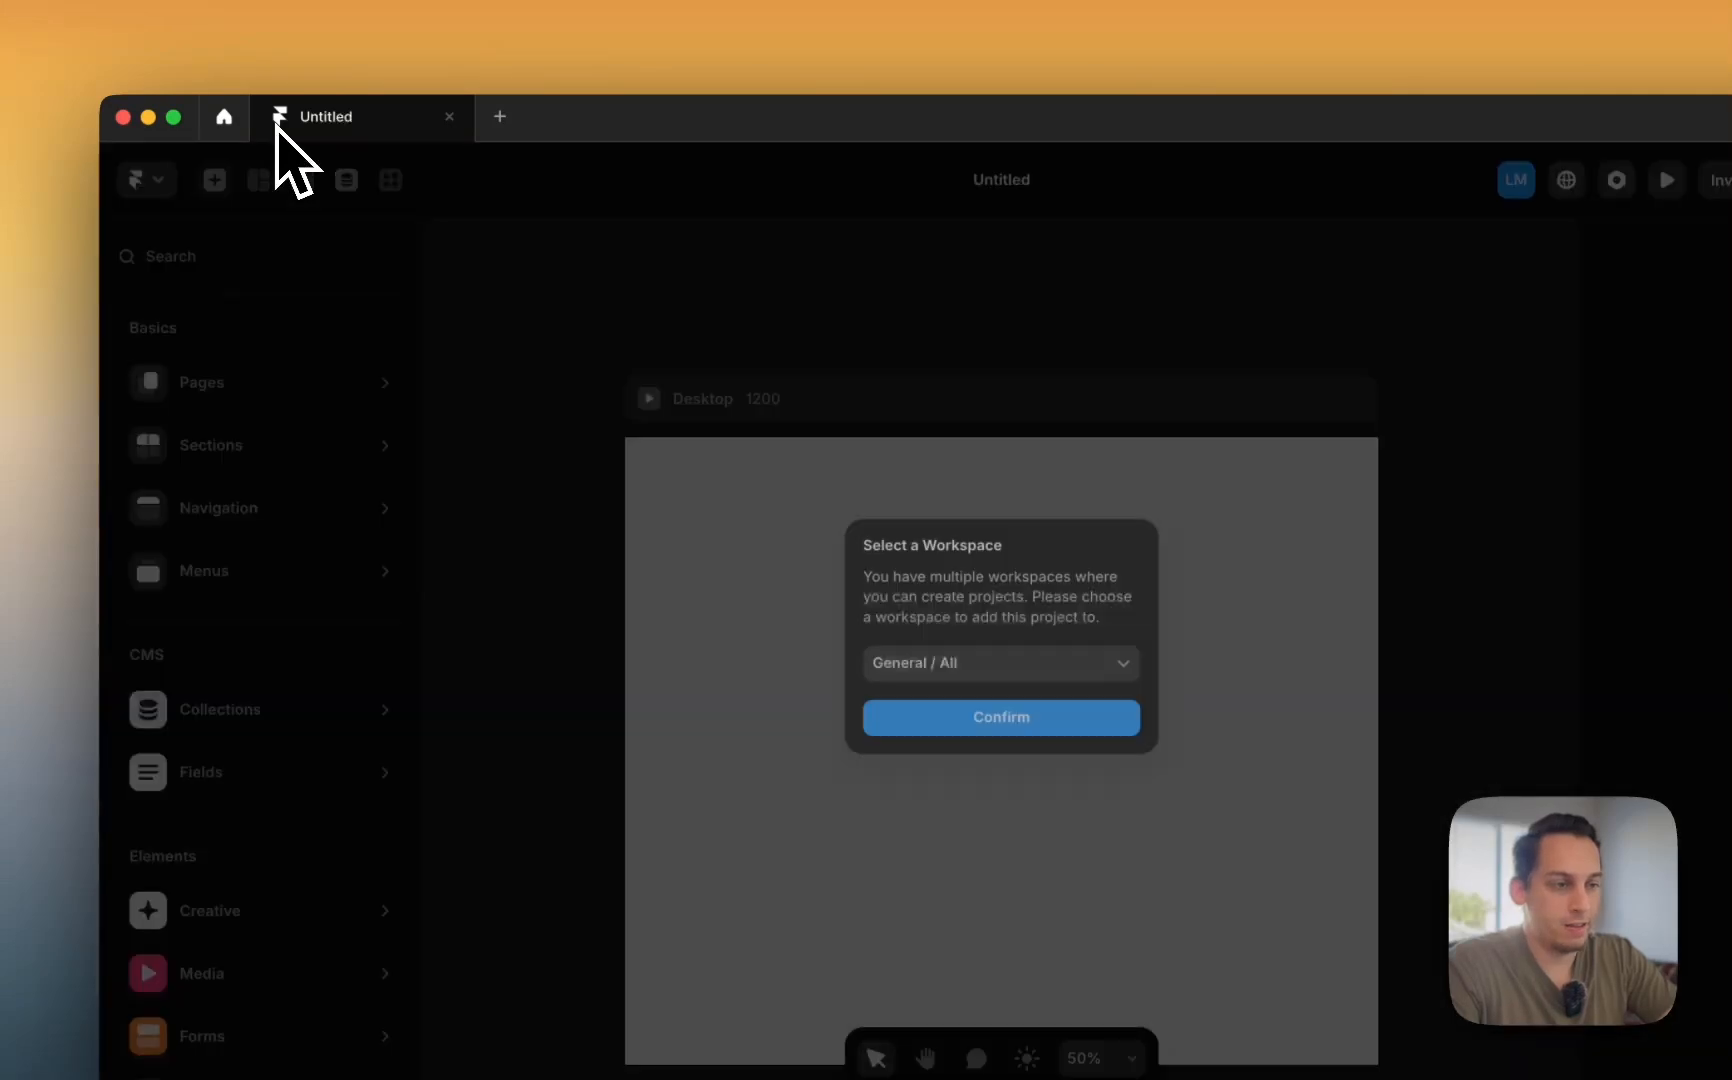
{"action": "left_click", "coordinate": [930, 658]}
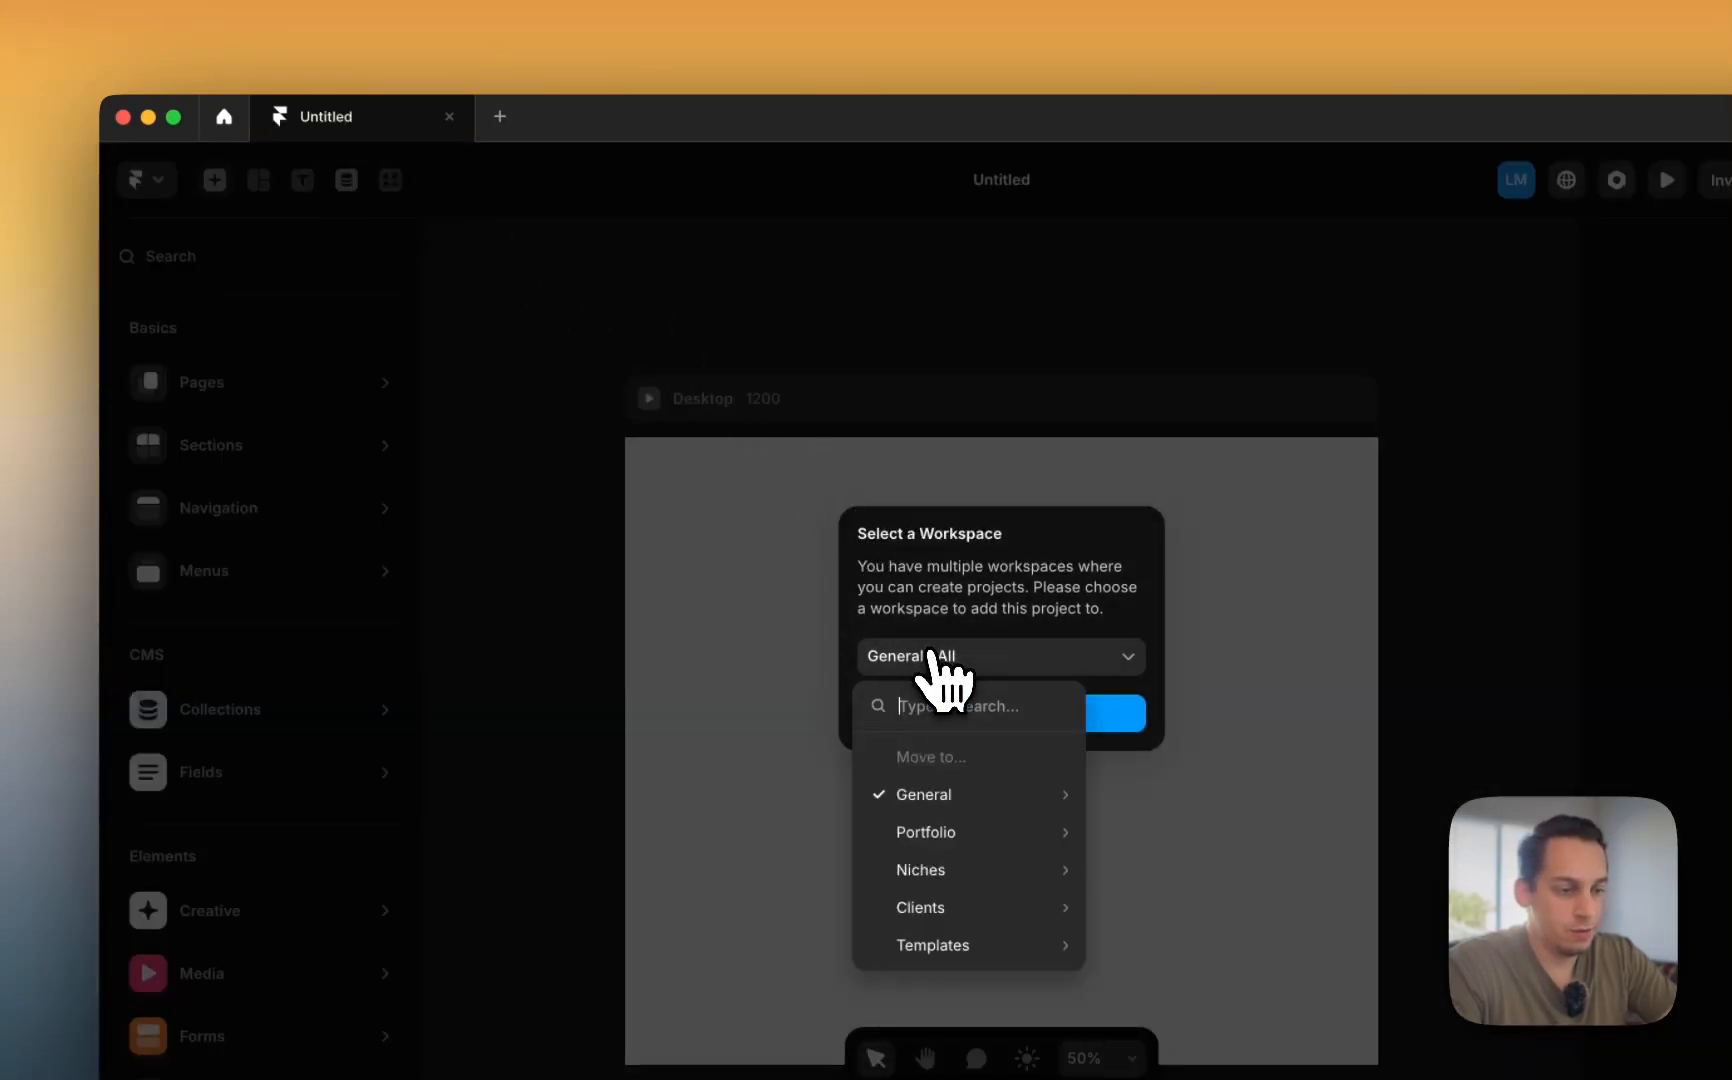
{"action": "mouse_move", "coordinate": [950, 930]}
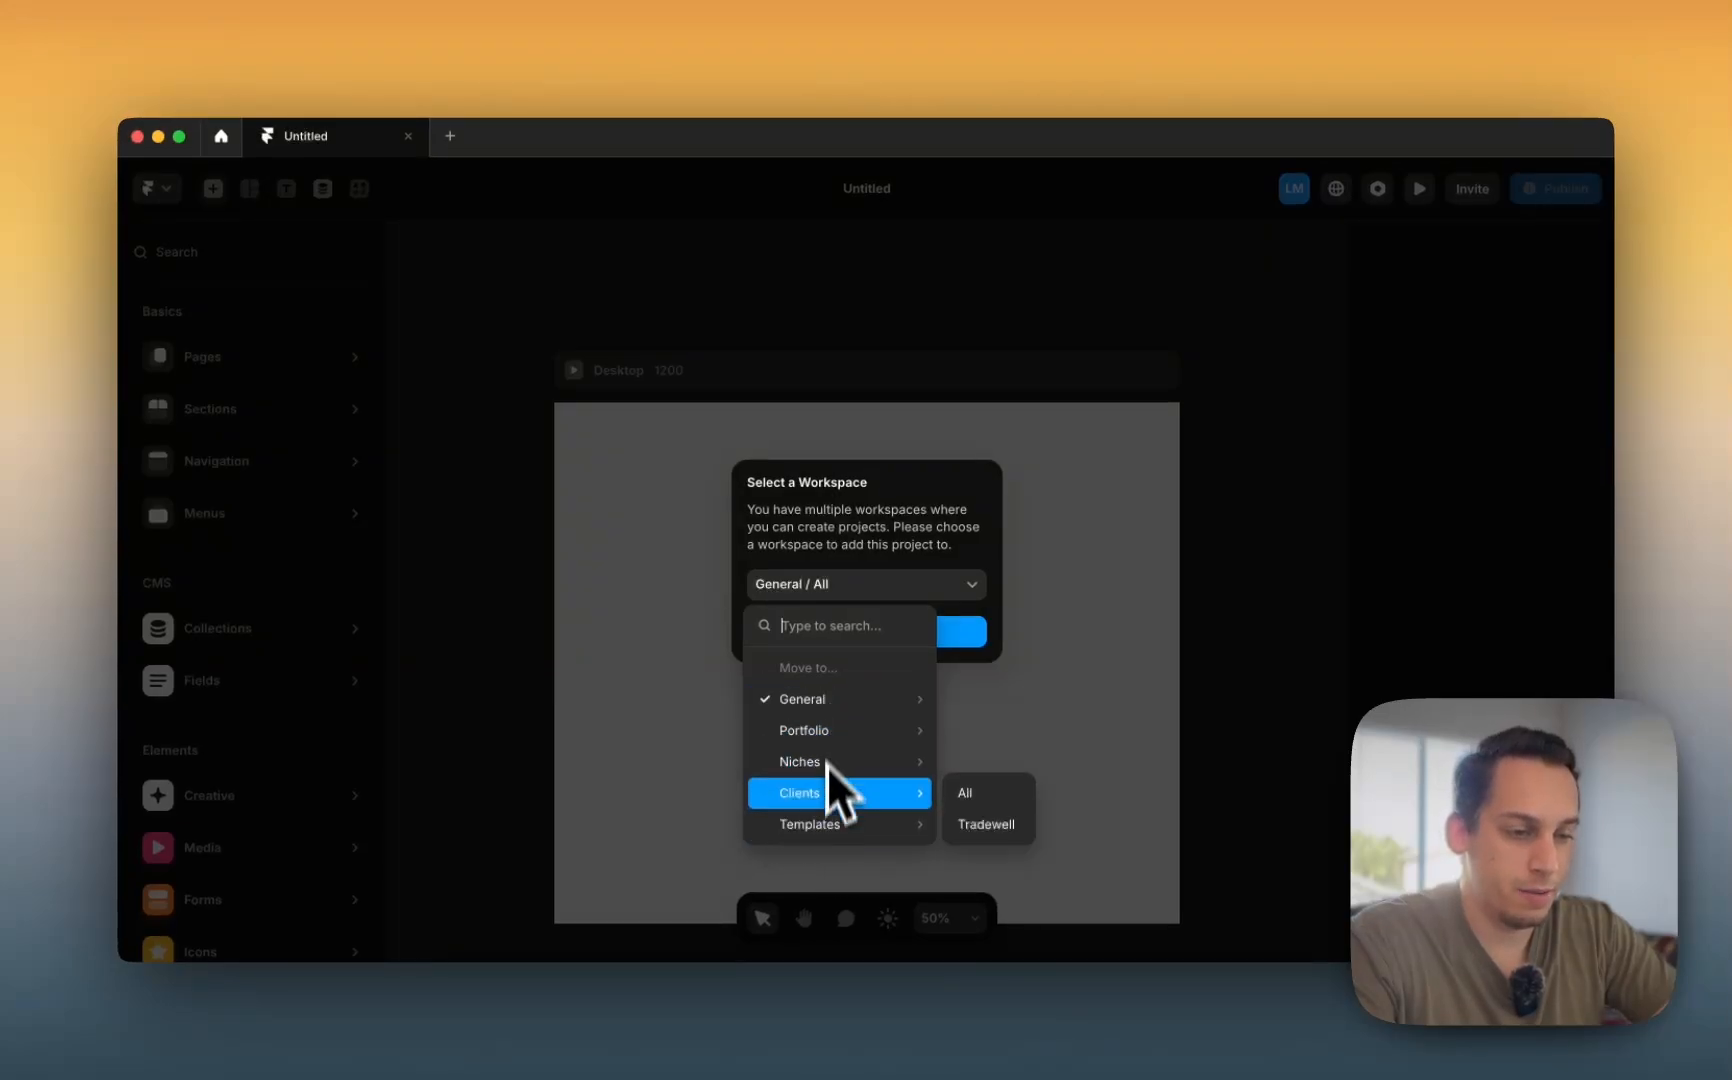
{"action": "mouse_move", "coordinate": [820, 823]}
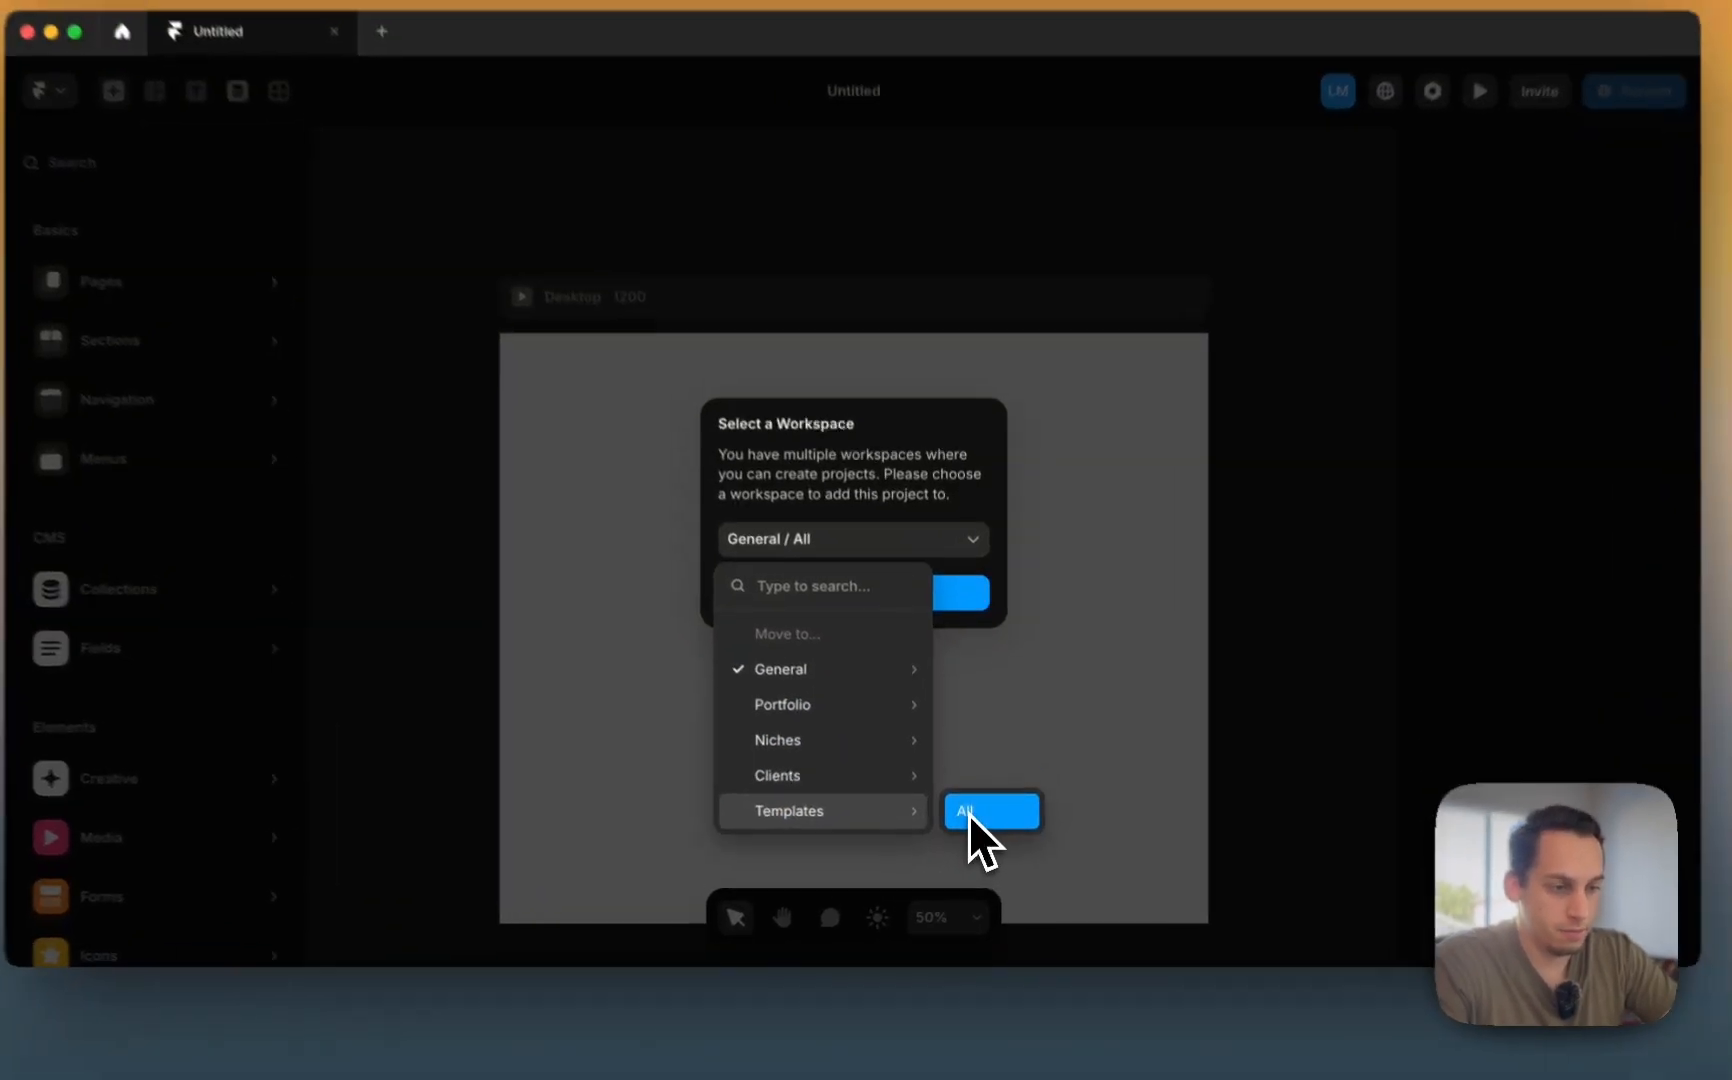
{"action": "left_click", "coordinate": [967, 828]}
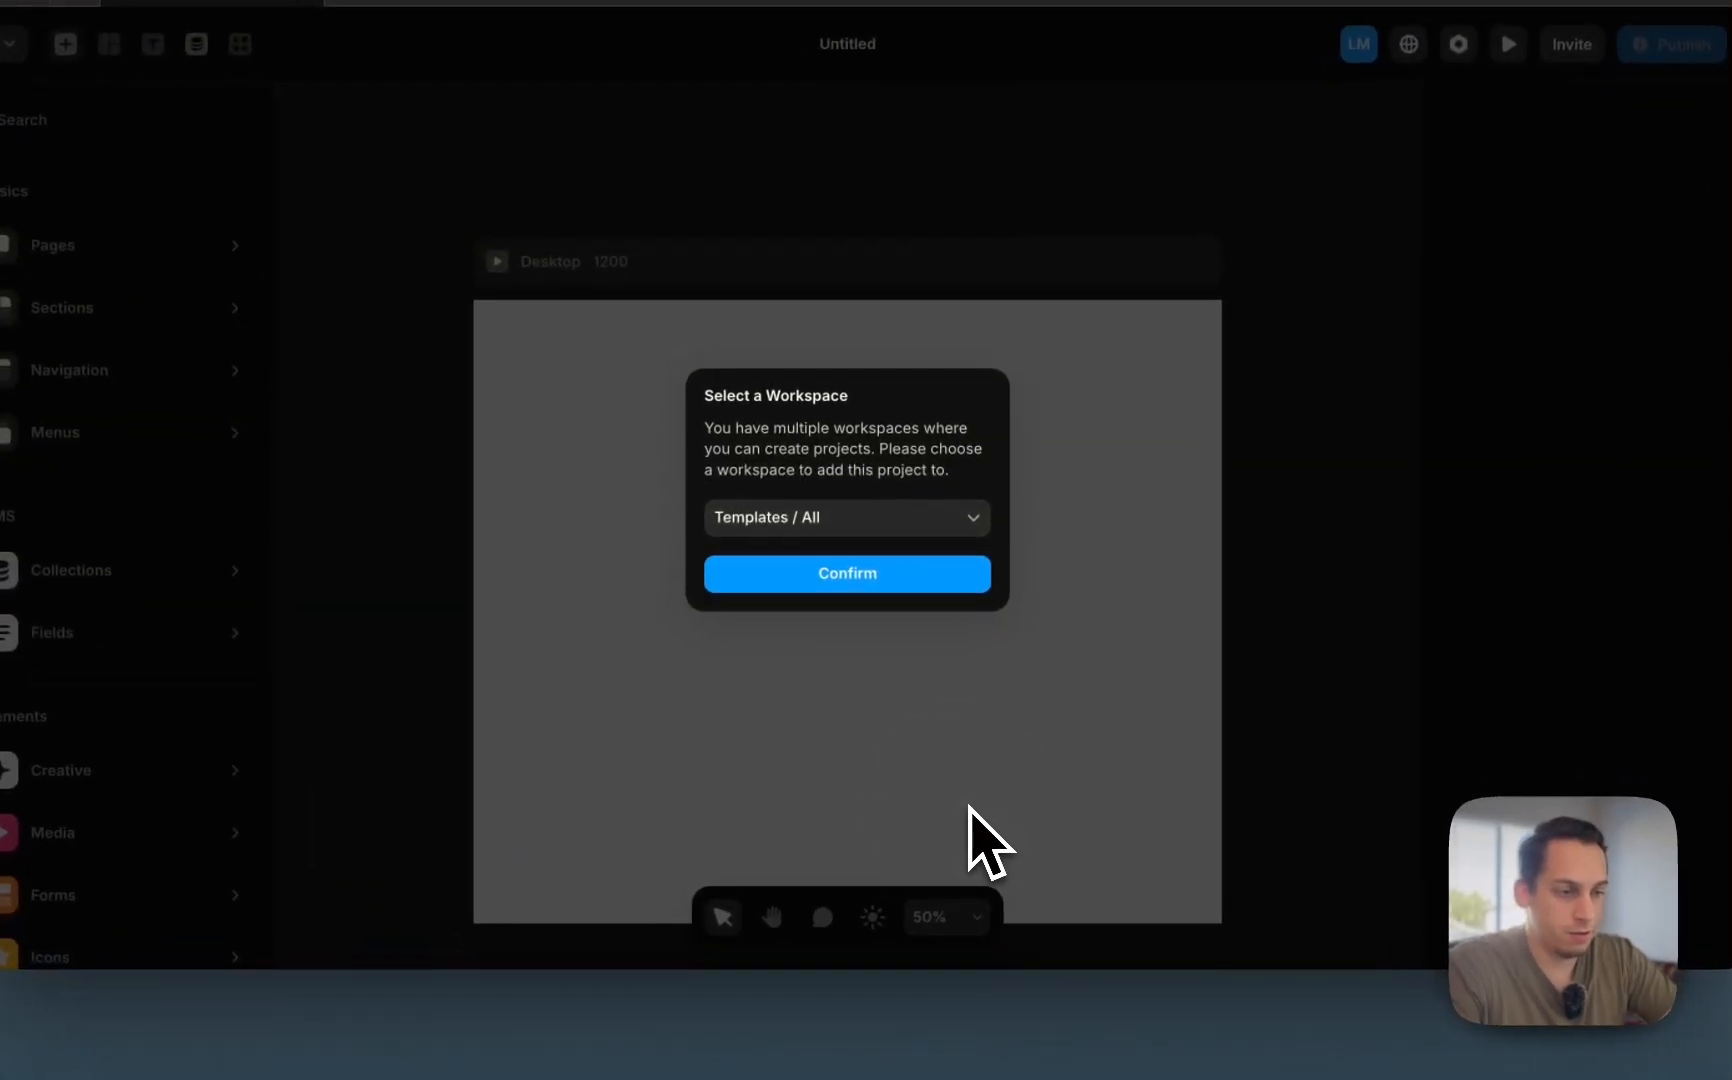
{"action": "left_click", "coordinate": [847, 585]}
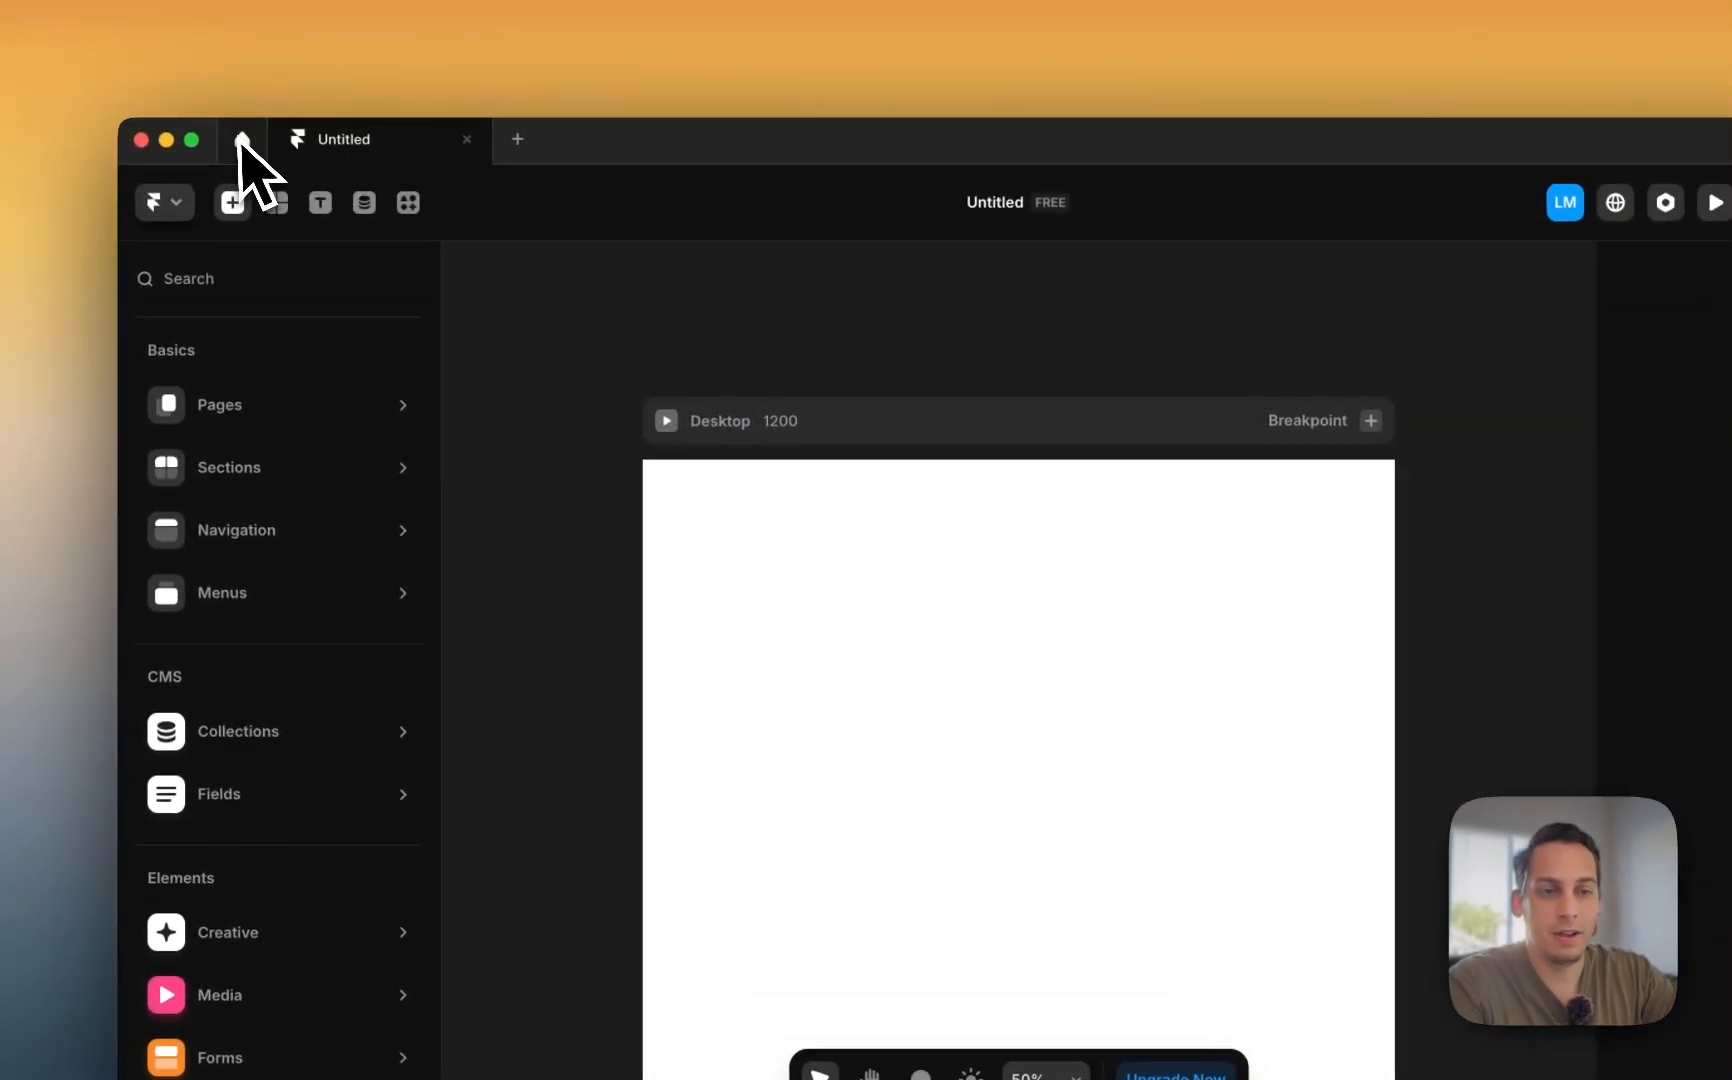
{"action": "left_click", "coordinate": [242, 140]}
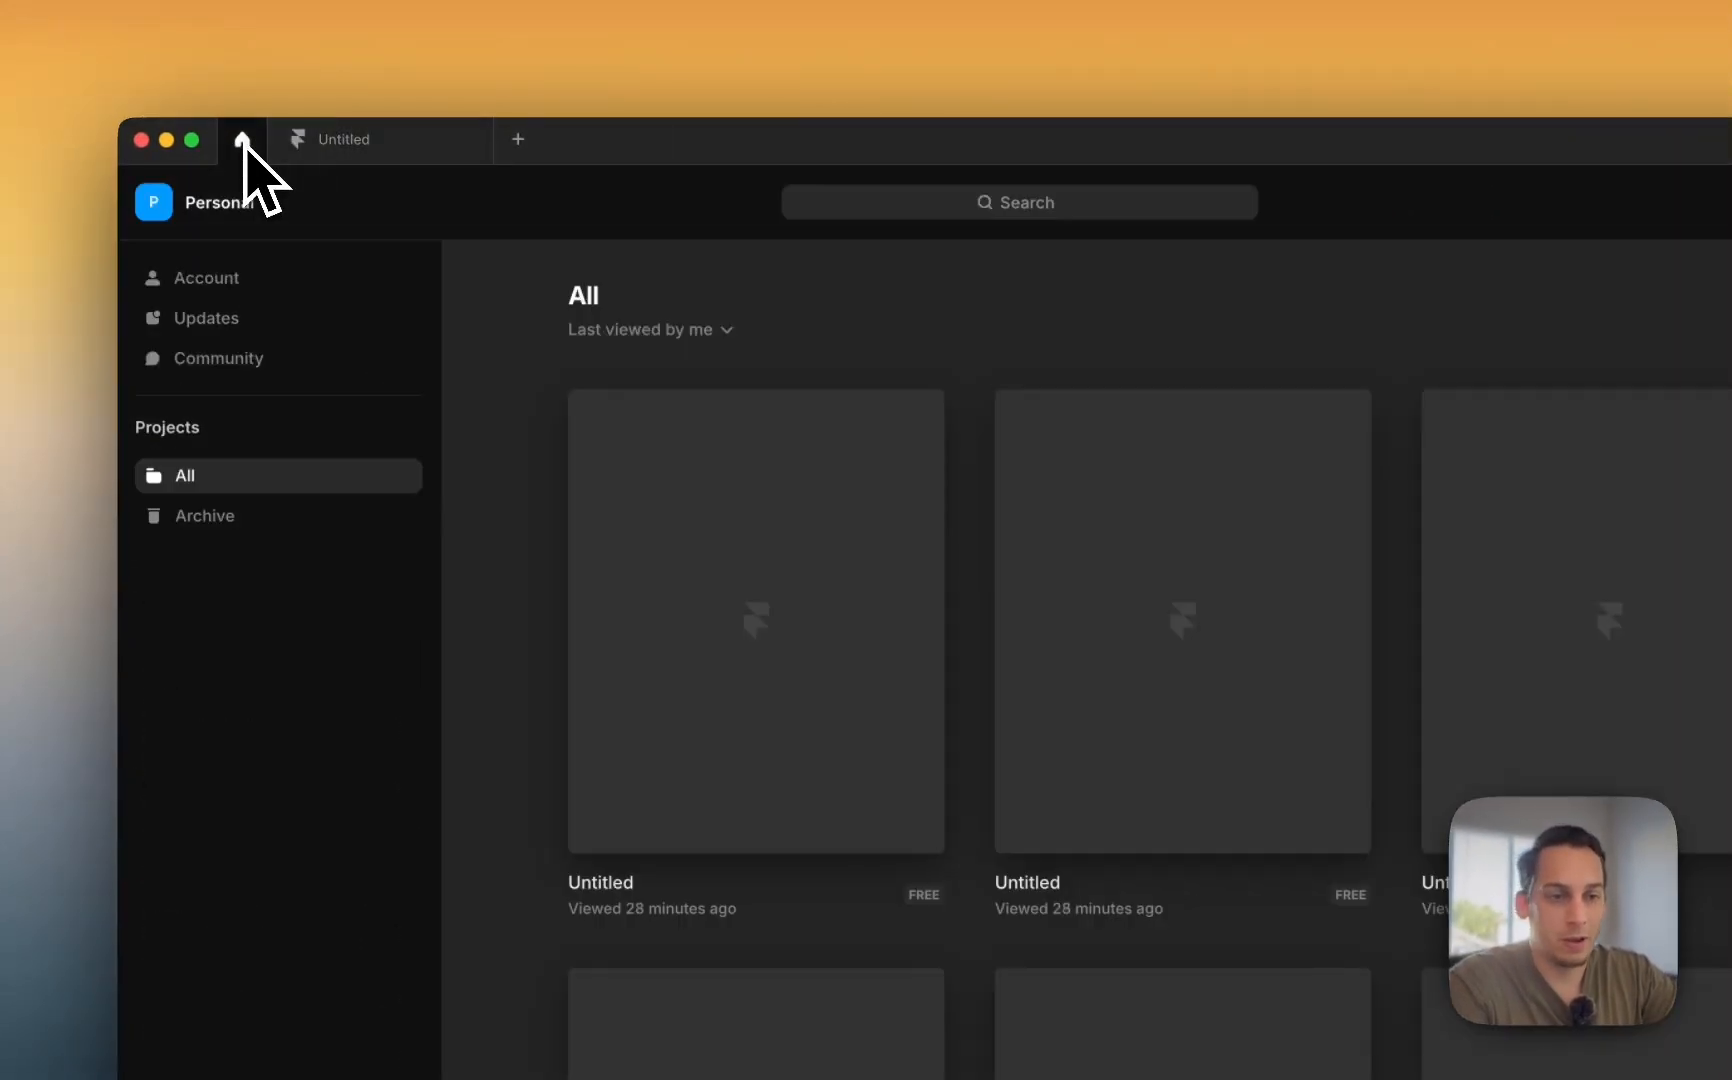
{"action": "left_click", "coordinate": [333, 139]}
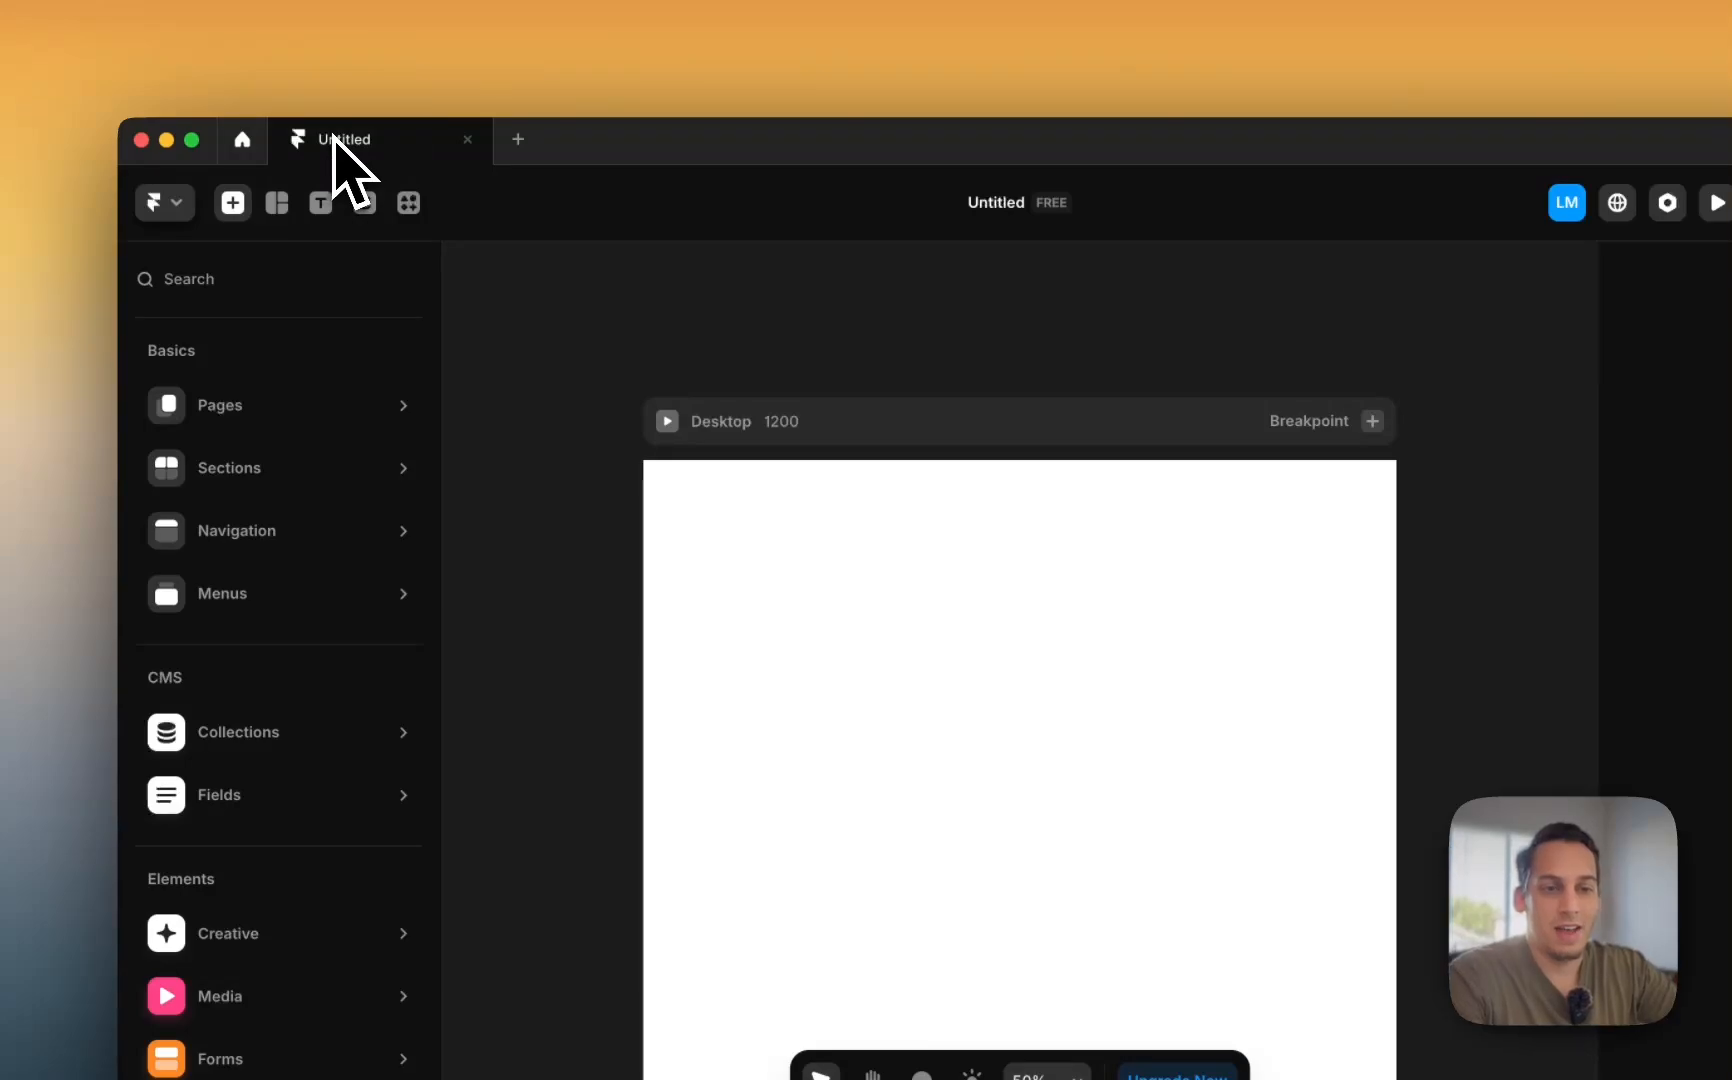
{"action": "left_click", "coordinate": [182, 210]}
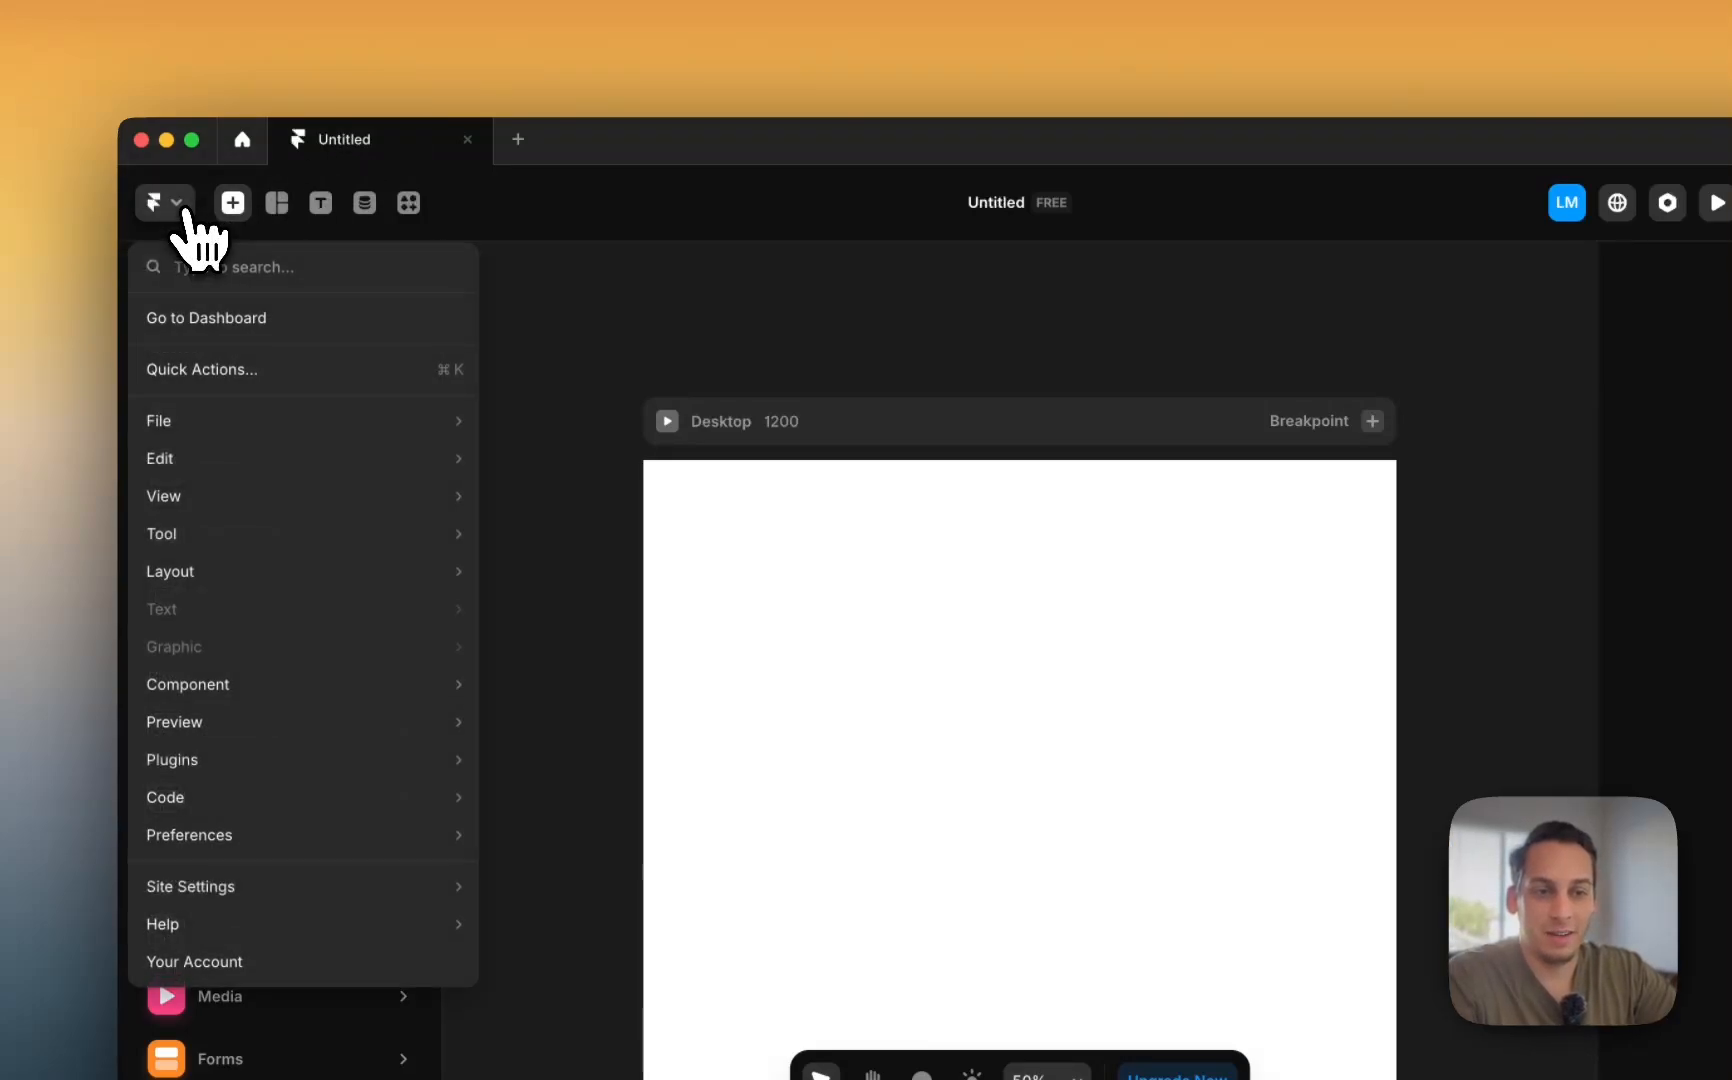
{"action": "left_click", "coordinate": [178, 205]}
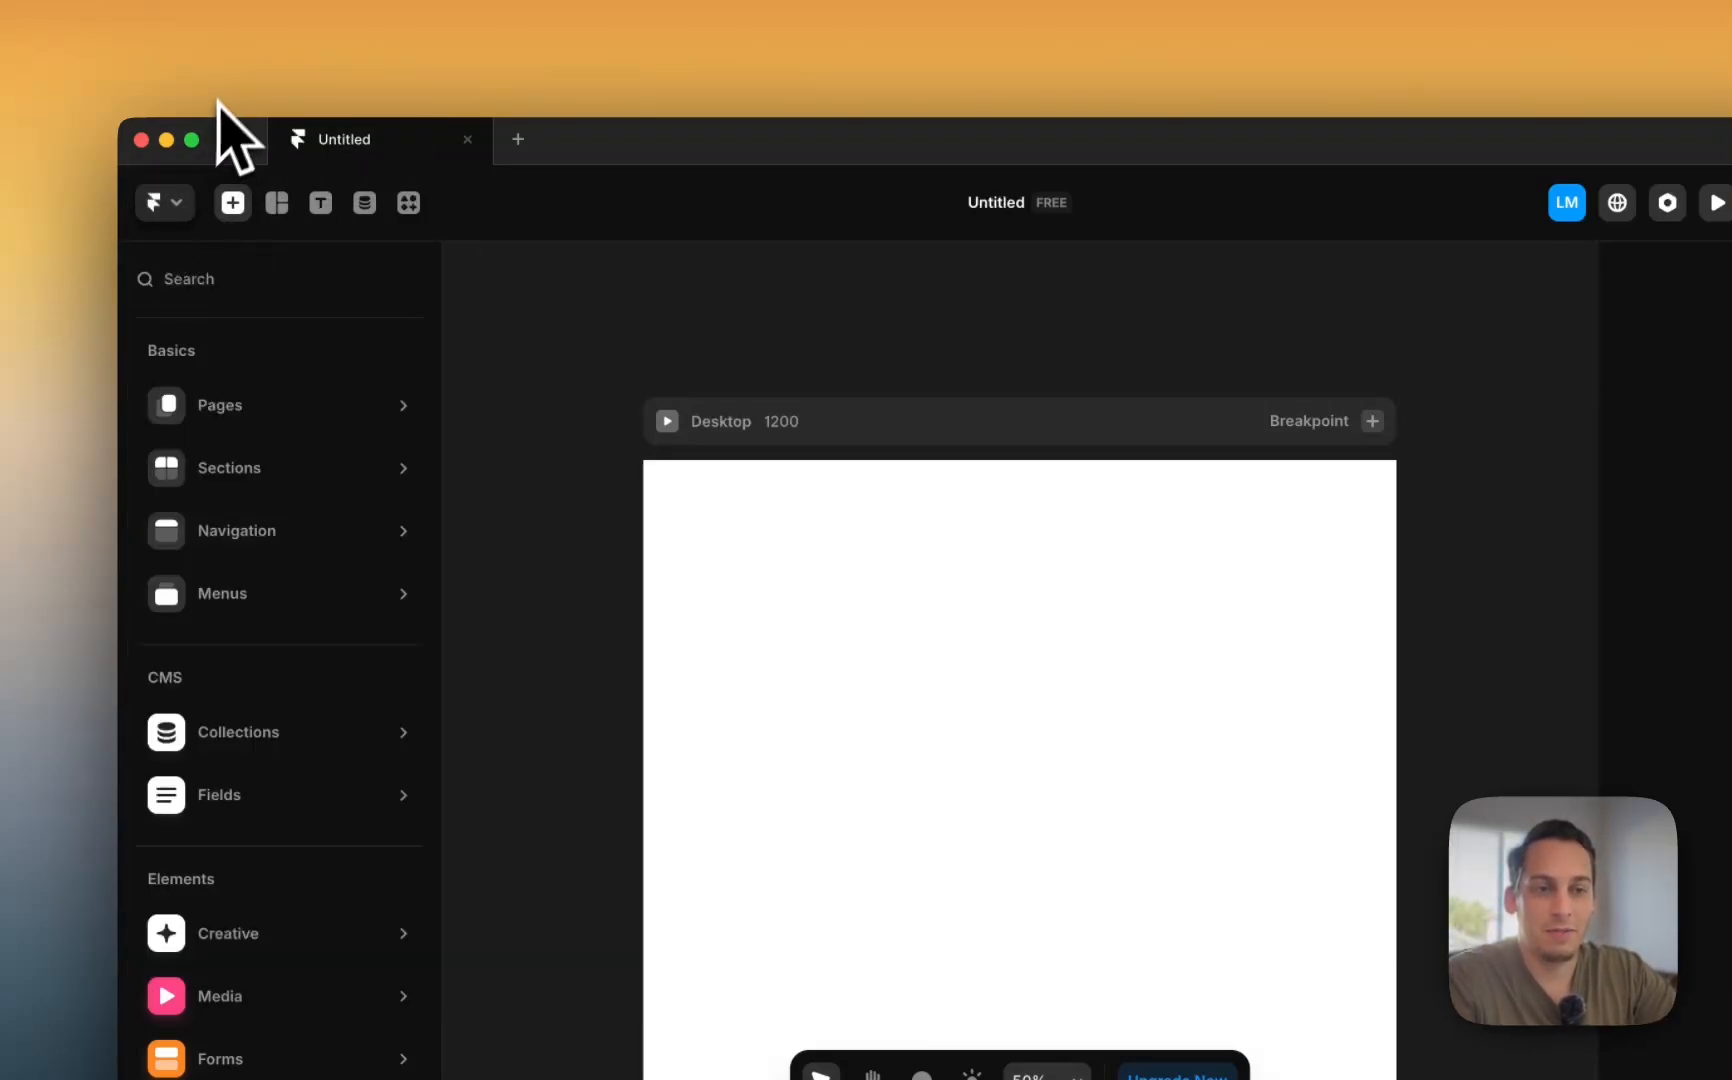
{"action": "left_click", "coordinate": [200, 93]}
{"action": "left_click", "coordinate": [203, 88]}
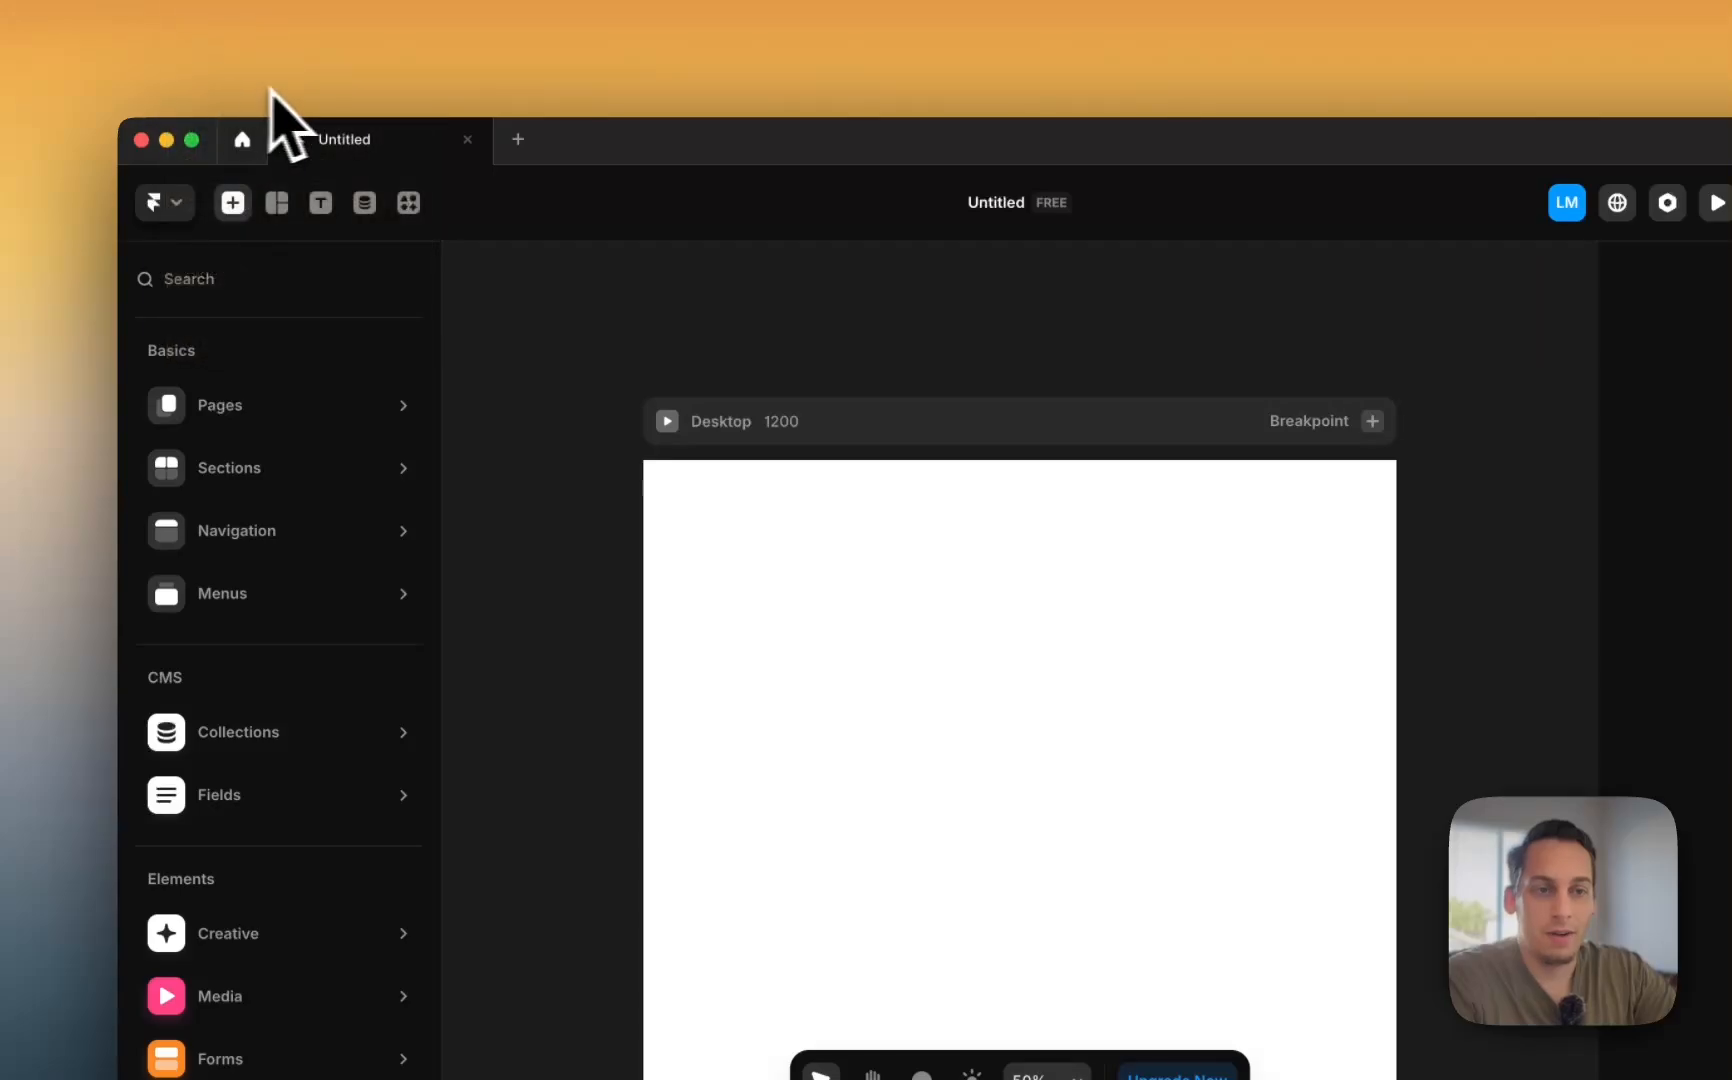
{"action": "left_click", "coordinate": [281, 90]}
{"action": "left_click", "coordinate": [289, 92]}
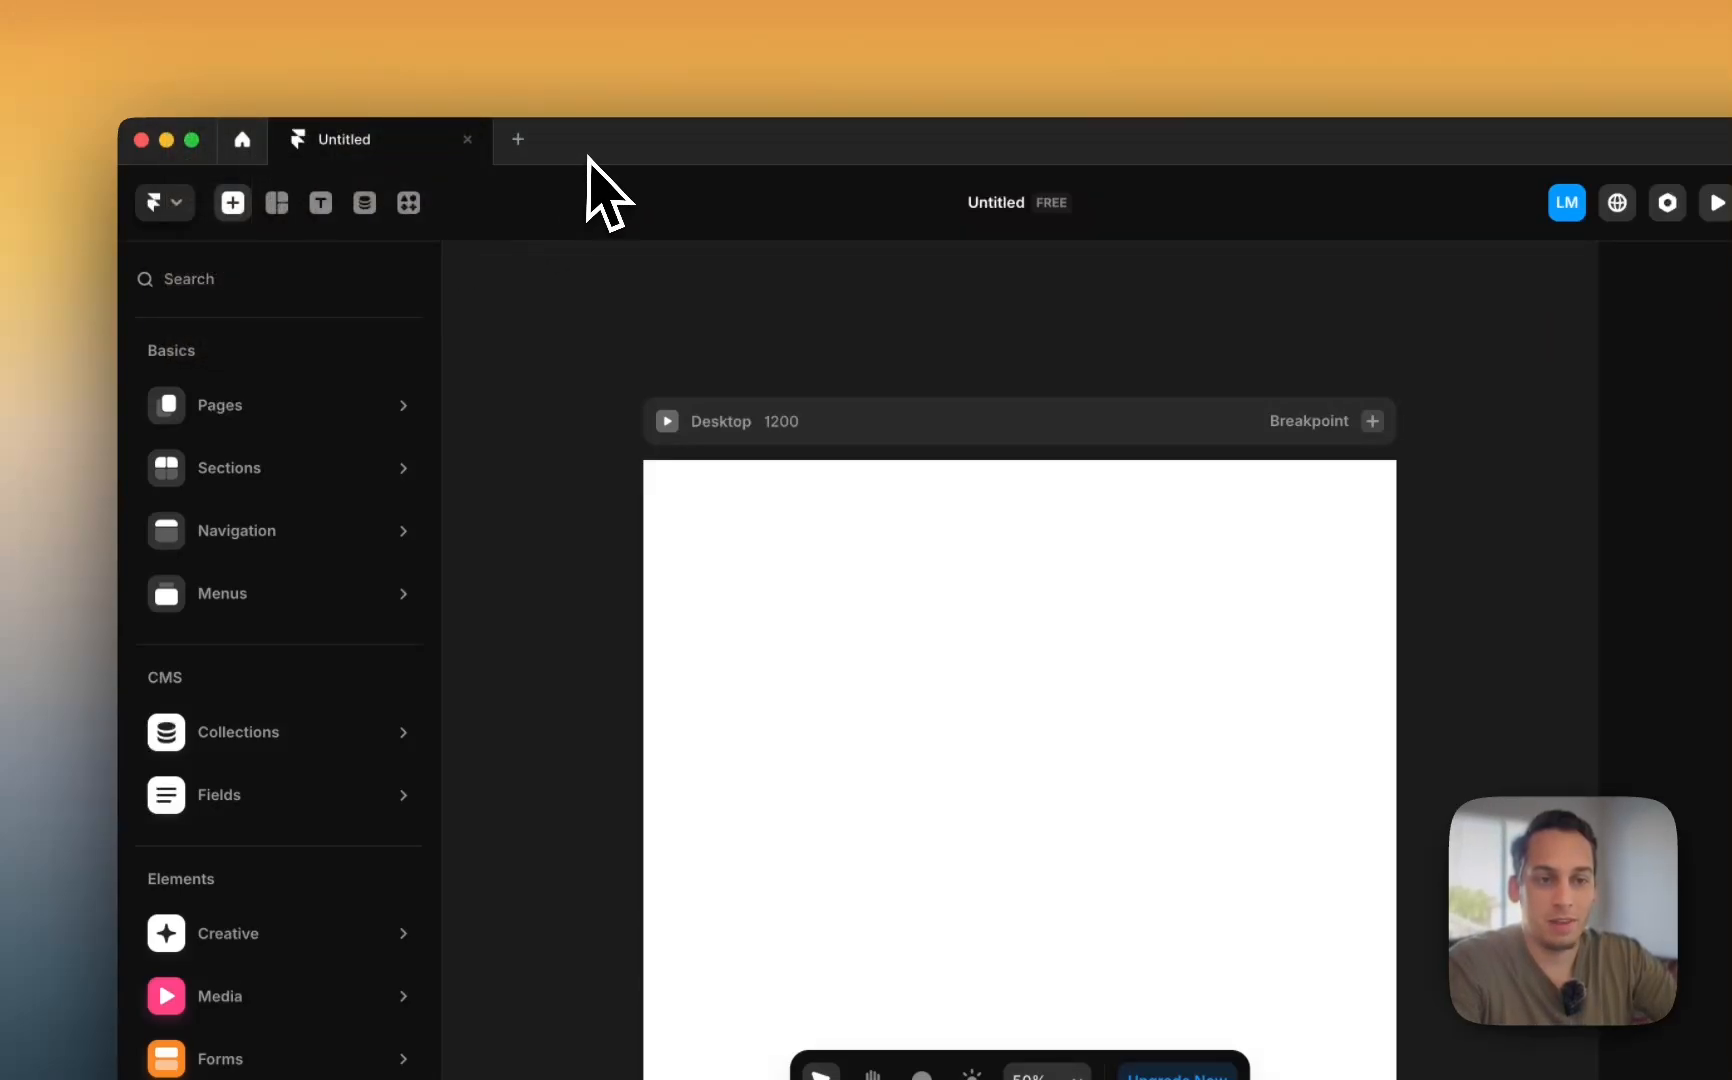
- Bring up Quick Actions for the project, look over the command list, and dismiss it
{"action": "left_click", "coordinate": [180, 205]}
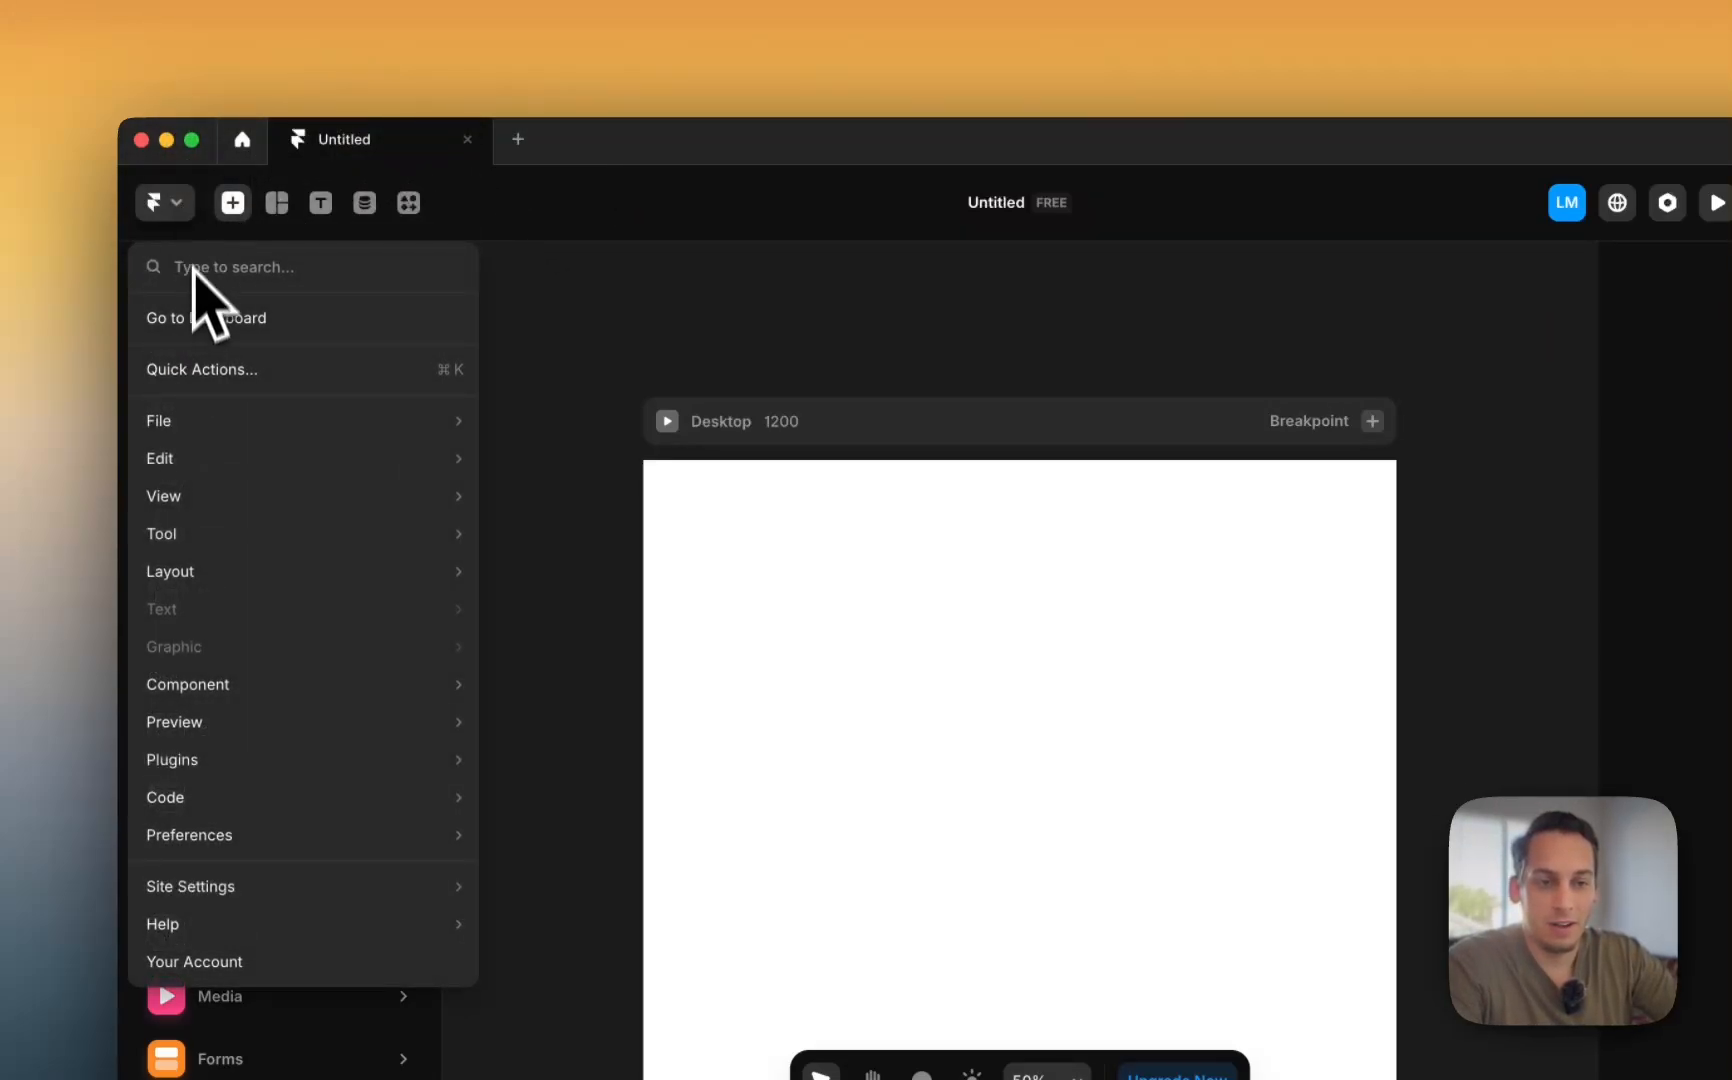
{"action": "left_click", "coordinate": [206, 370]}
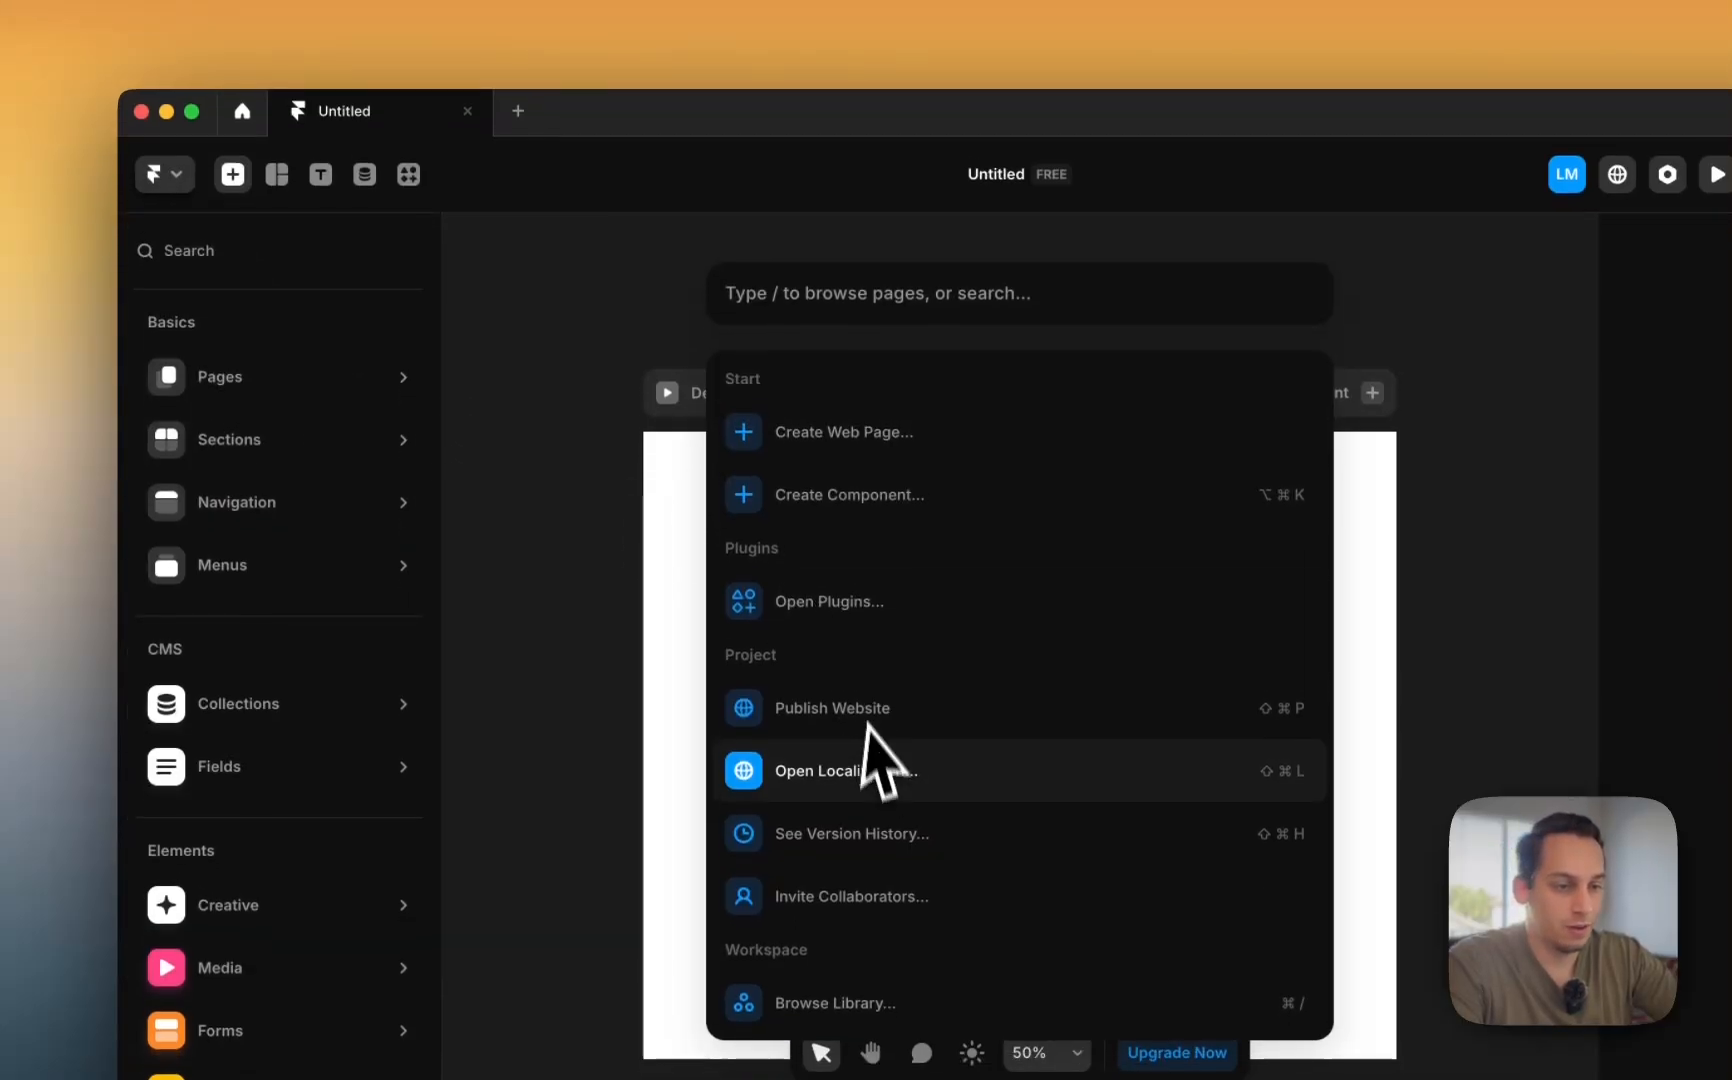
{"action": "left_click", "coordinate": [510, 452]}
{"action": "left_click", "coordinate": [178, 165]}
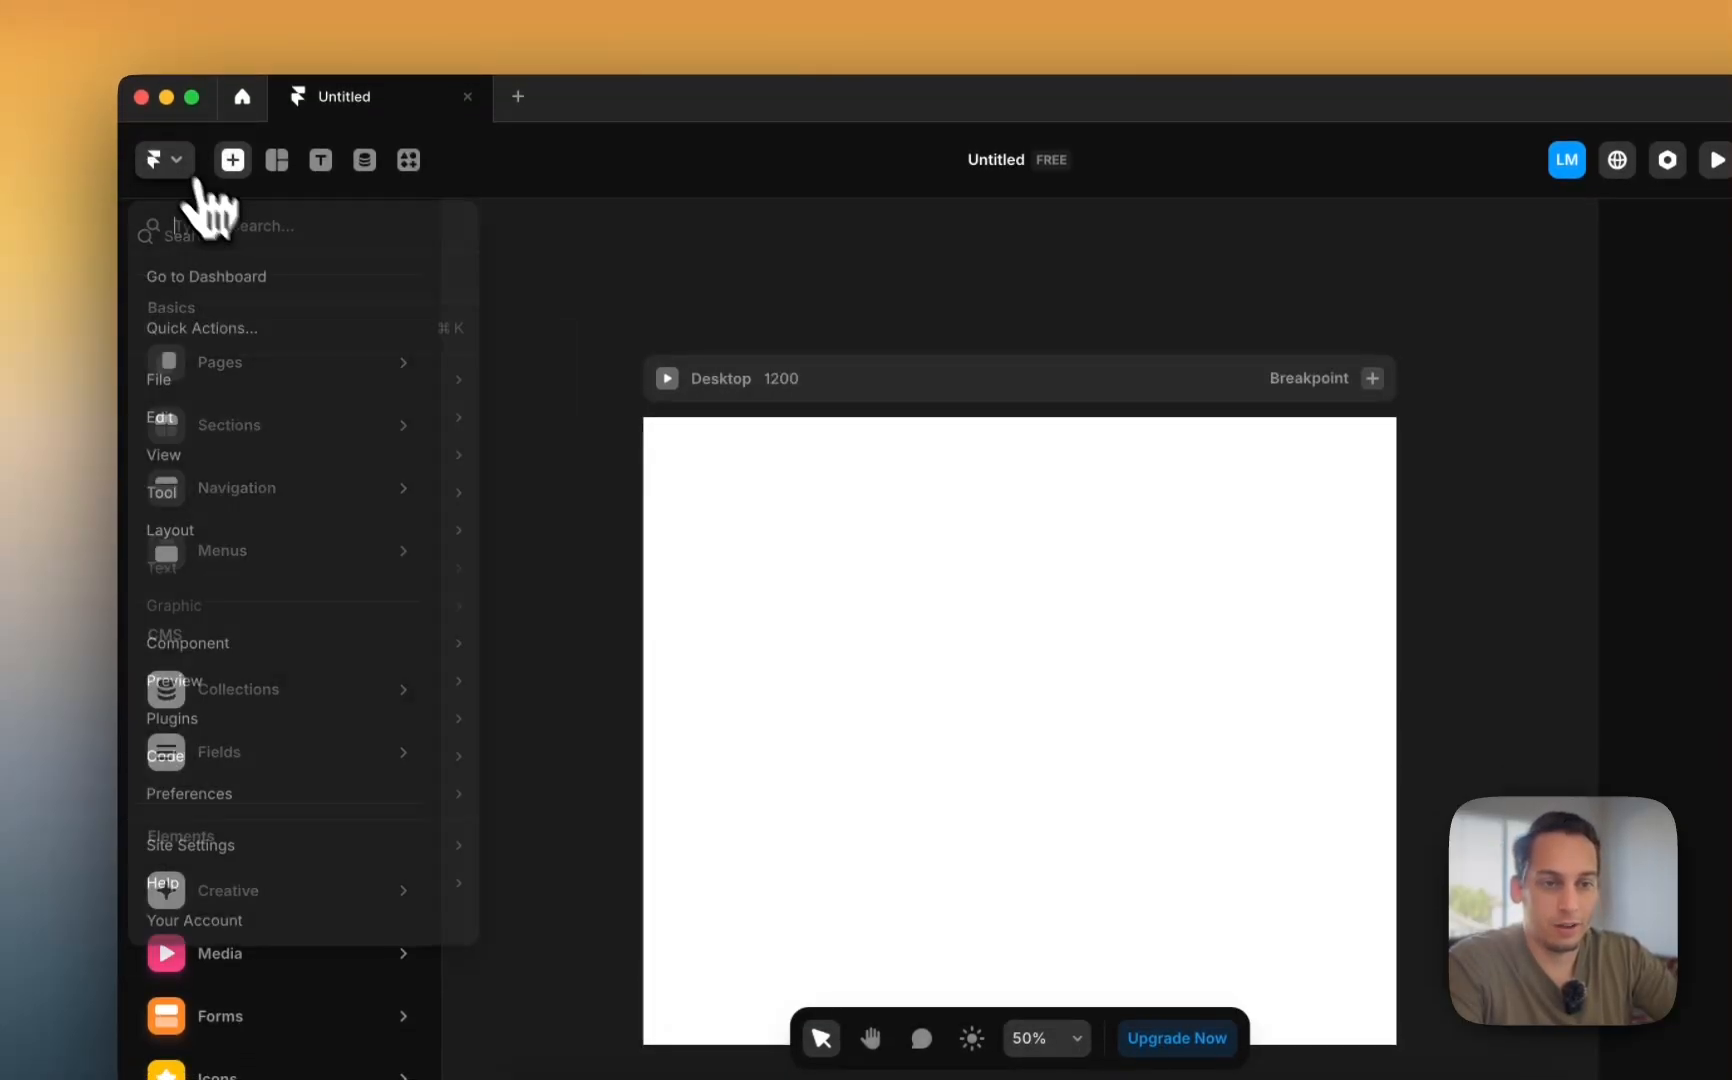
{"action": "left_click", "coordinate": [578, 268]}
- Search Quick Actions for "butt" and for "se", and look through the matching commands
{"action": "key", "text": "super+k"}
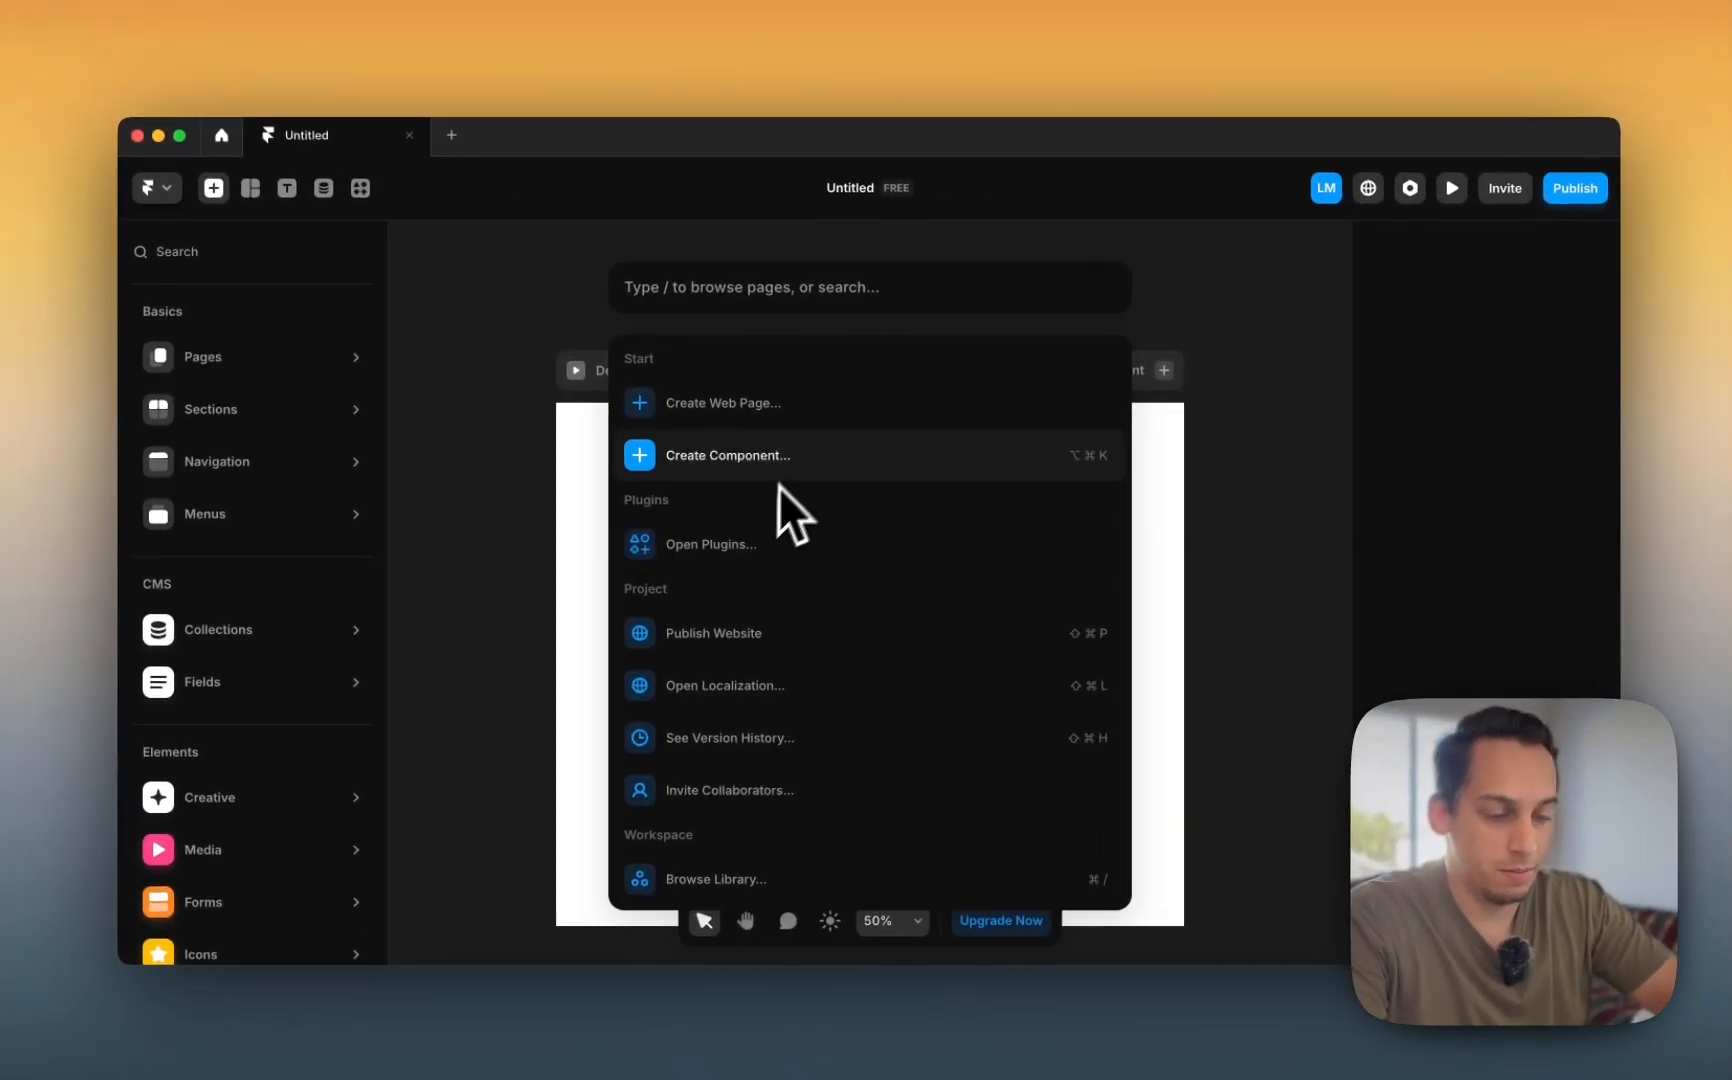
{"action": "type", "text": "butt"}
{"action": "key", "text": "BackSpace"}
{"action": "key", "text": "BackSpace"}
{"action": "key", "text": "BackSpace"}
{"action": "key", "text": "BackSpace"}
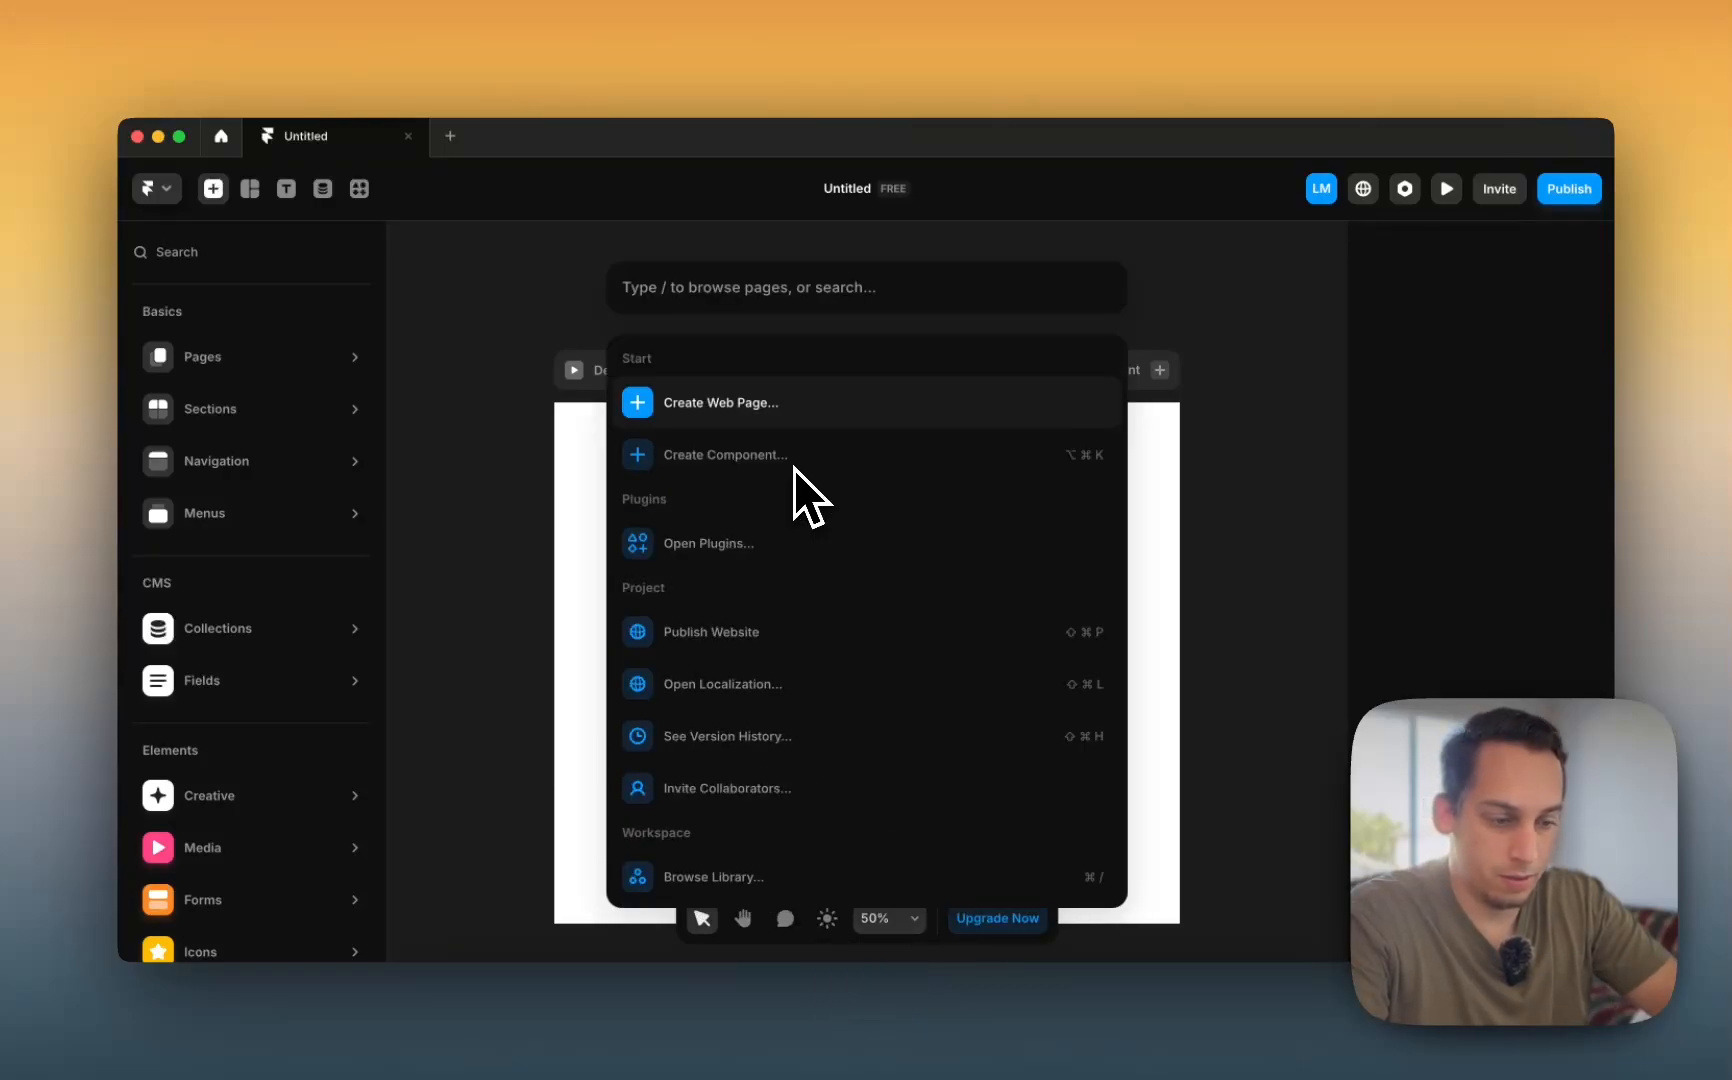
{"action": "type", "text": "se"}
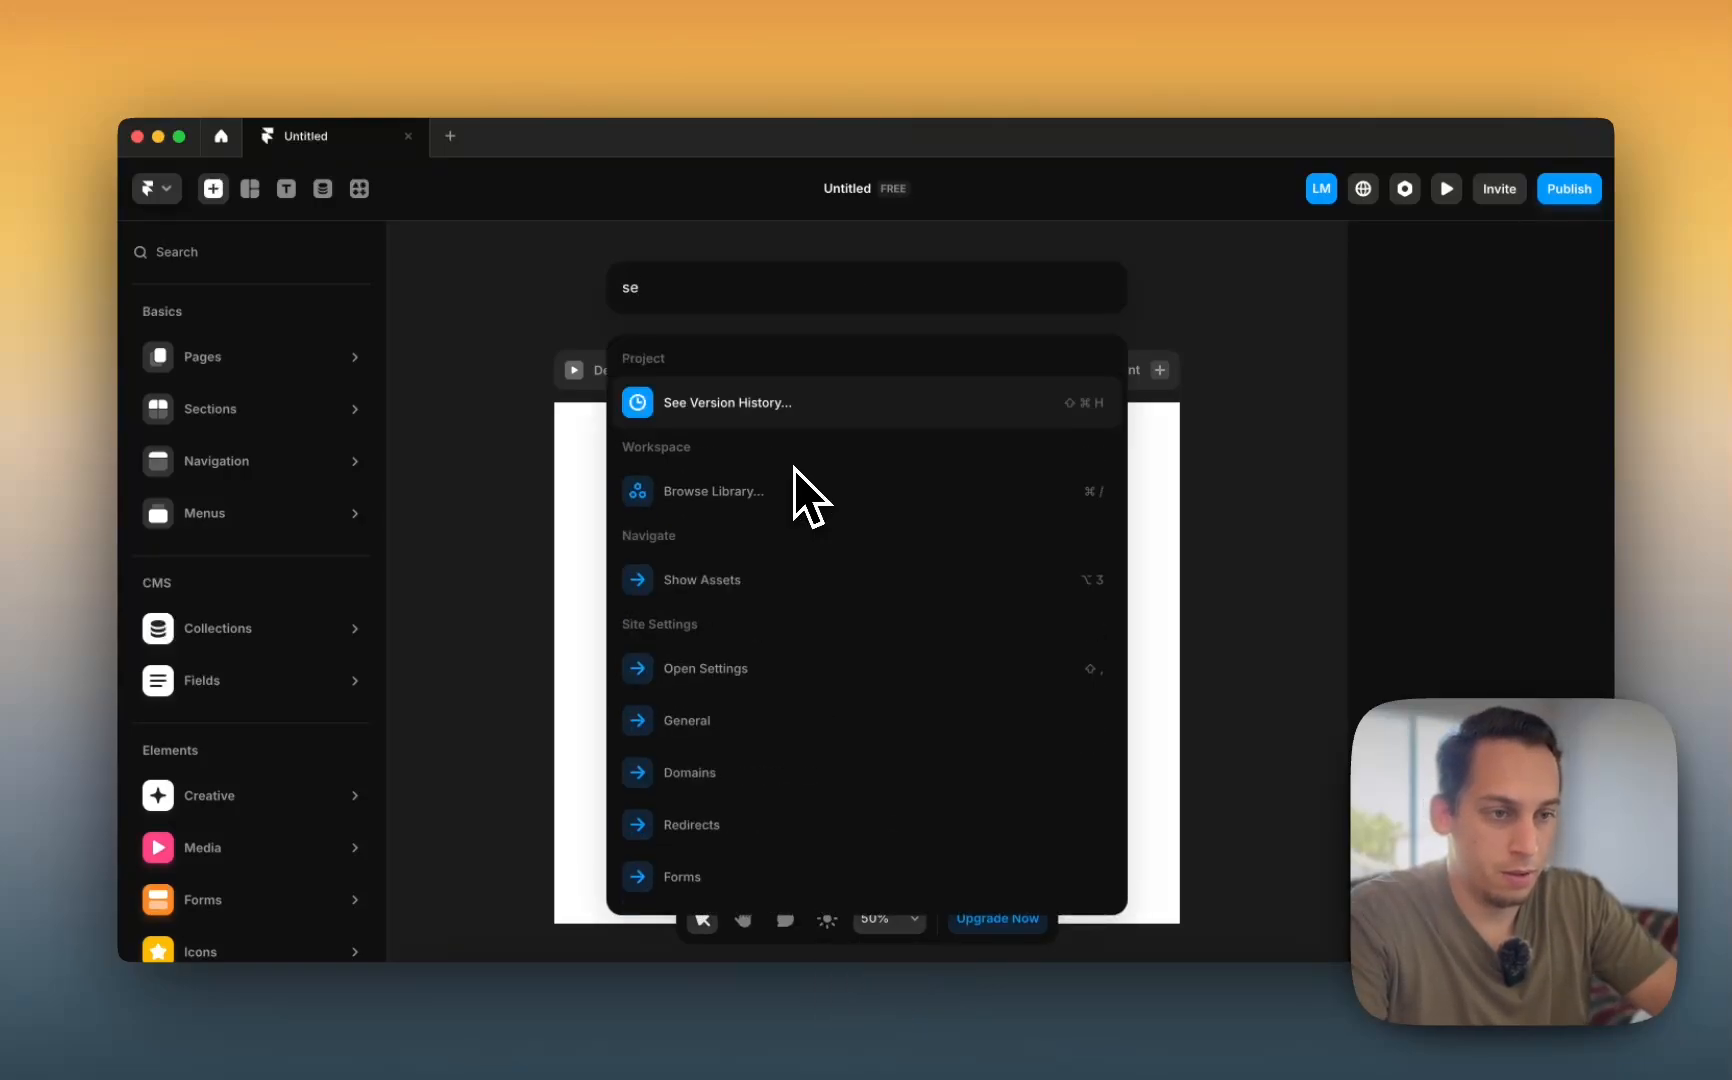
{"action": "scroll", "coordinate": [748, 840], "scroll_direction": "down", "scroll_amount": 2}
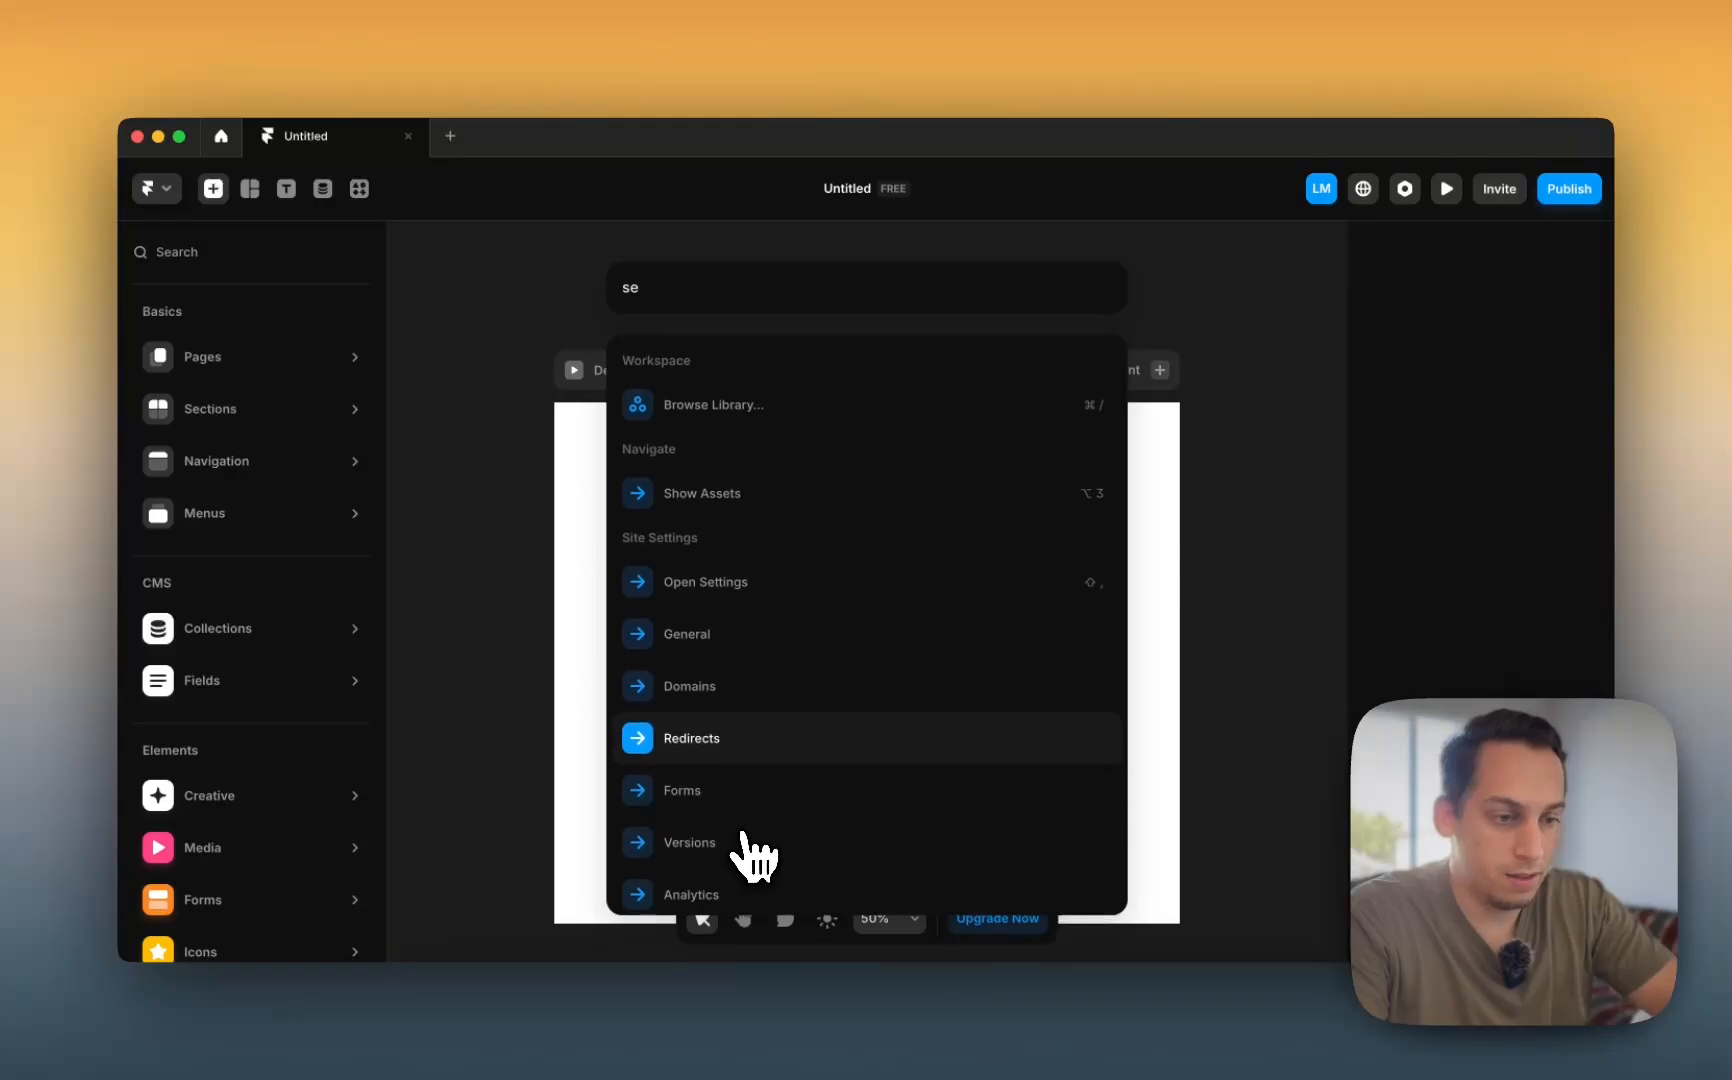
{"action": "scroll", "coordinate": [752, 850], "scroll_direction": "down", "scroll_amount": 2}
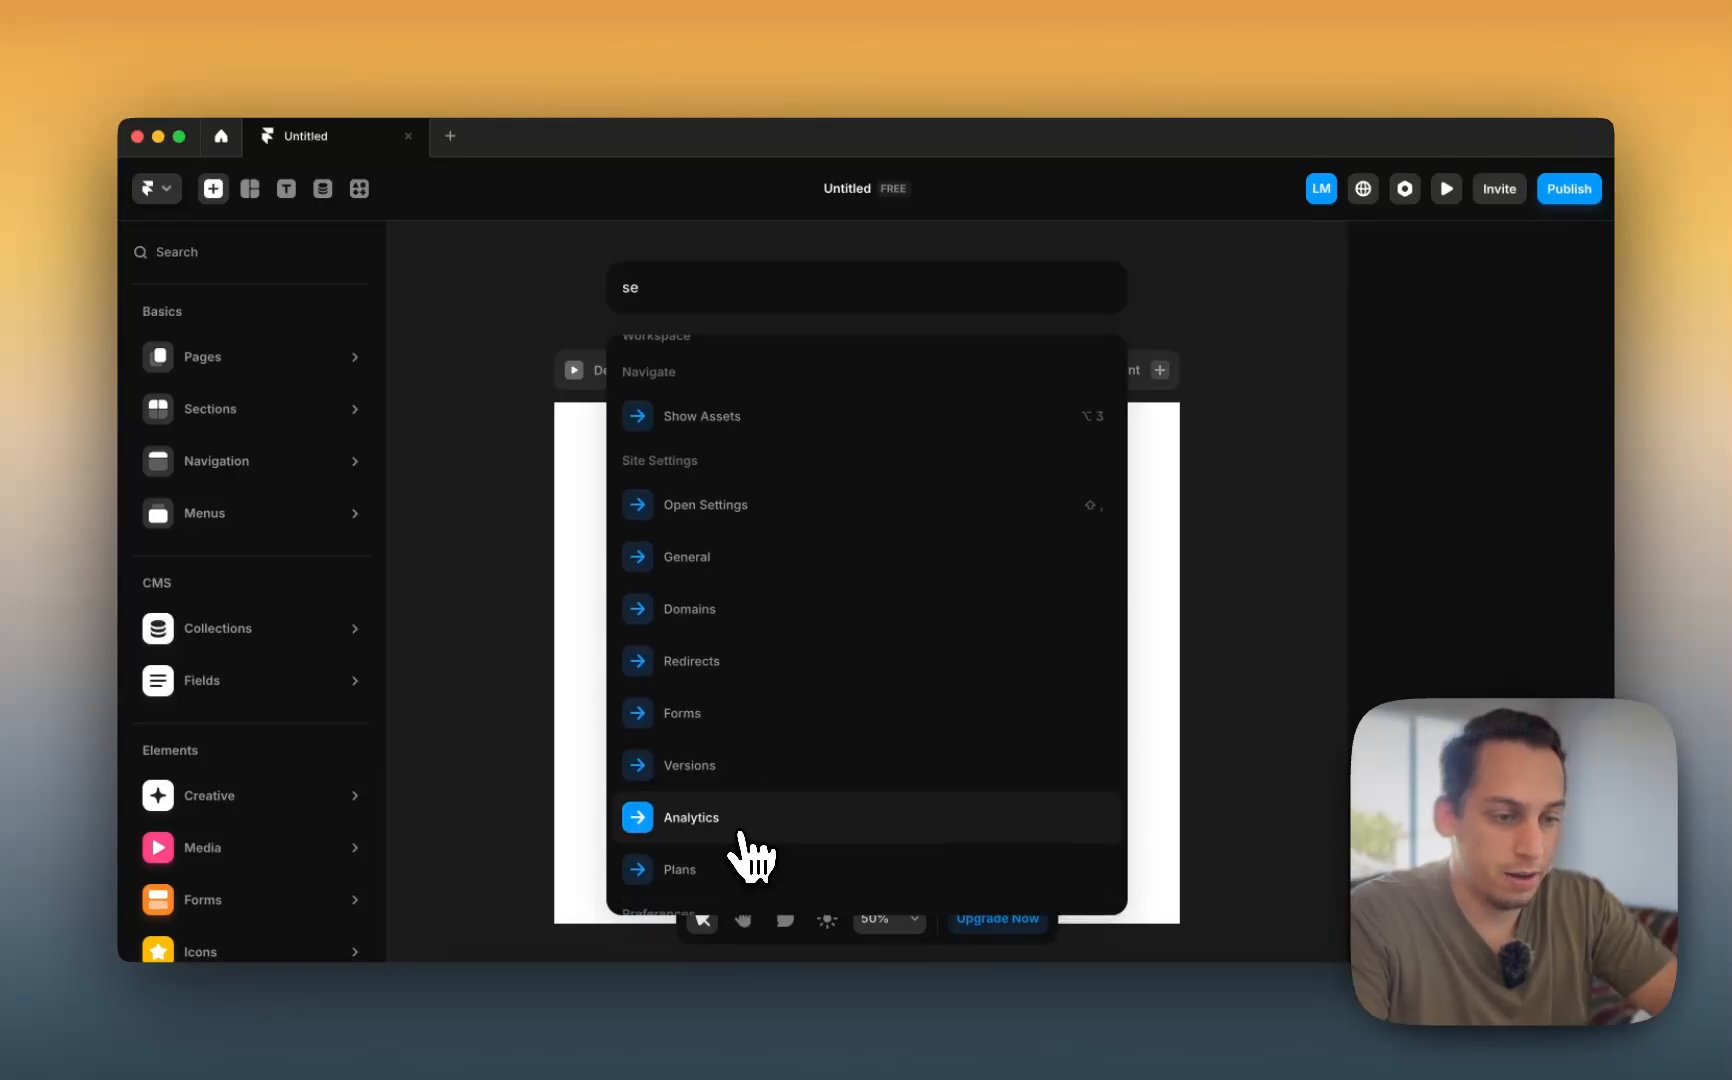
- View the site's Analytics settings and return to the canvas
{"action": "left_click", "coordinate": [745, 840]}
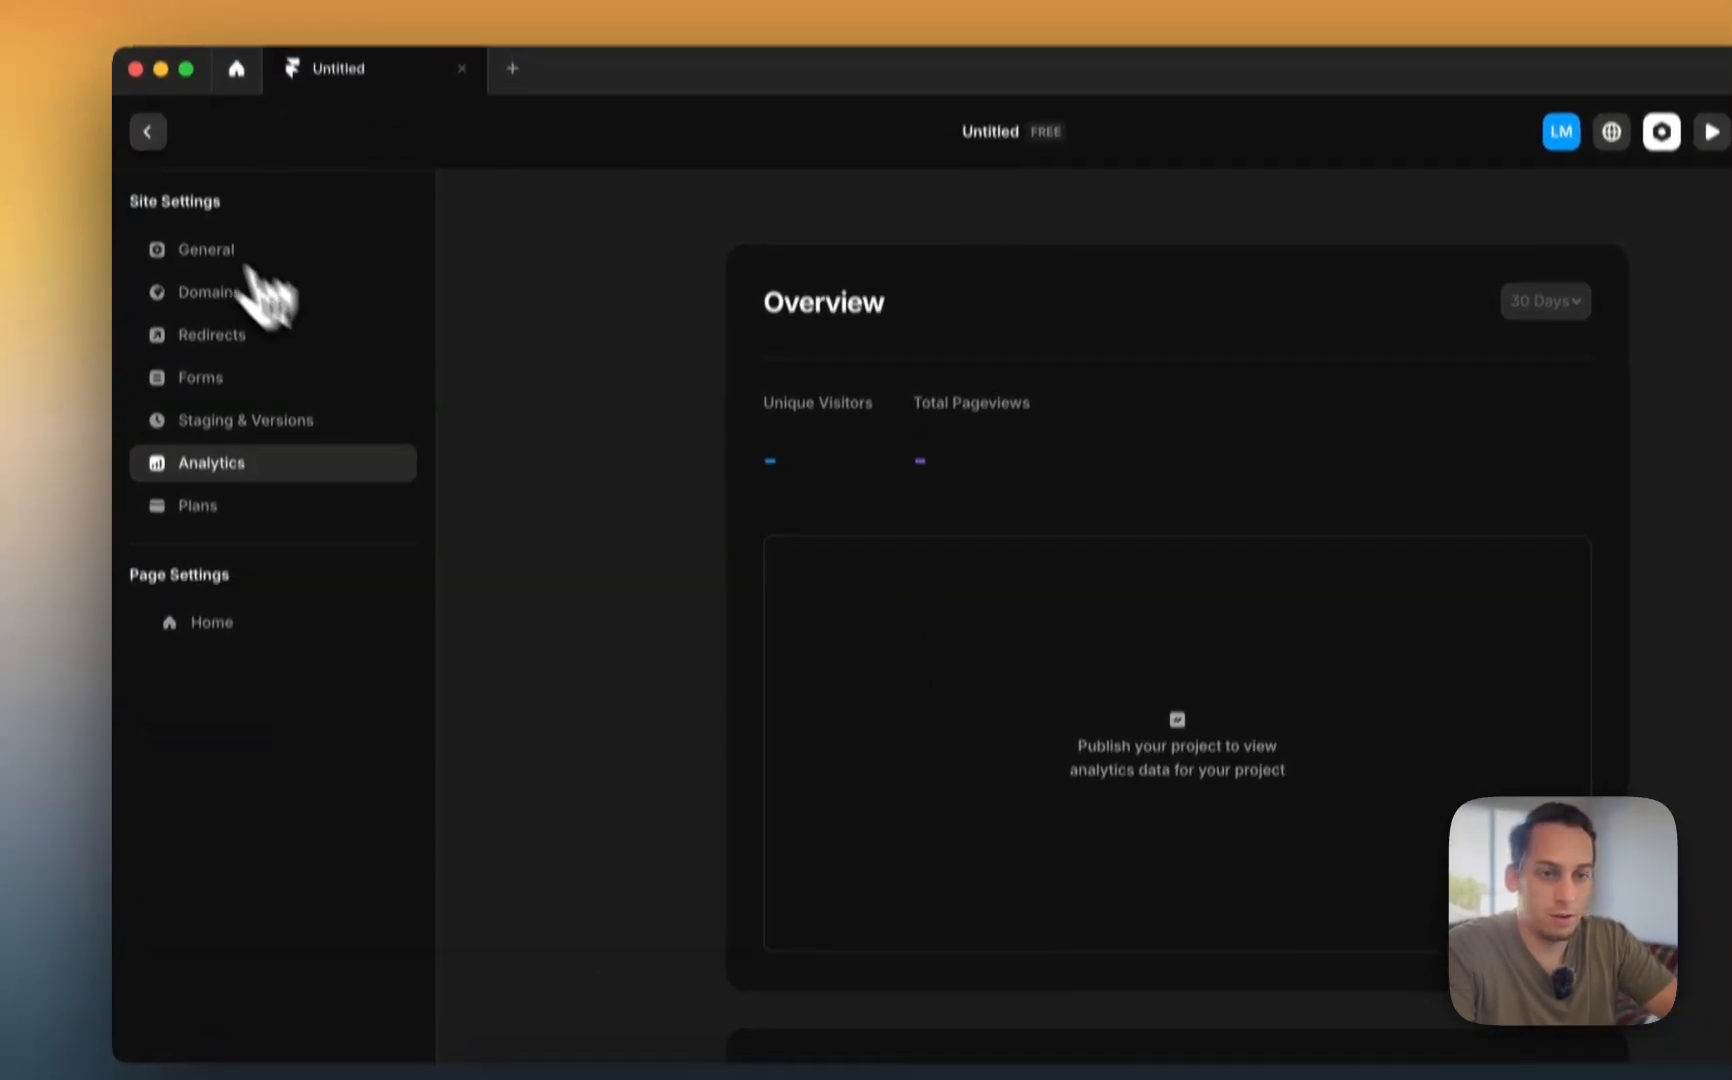
{"action": "left_click", "coordinate": [147, 131]}
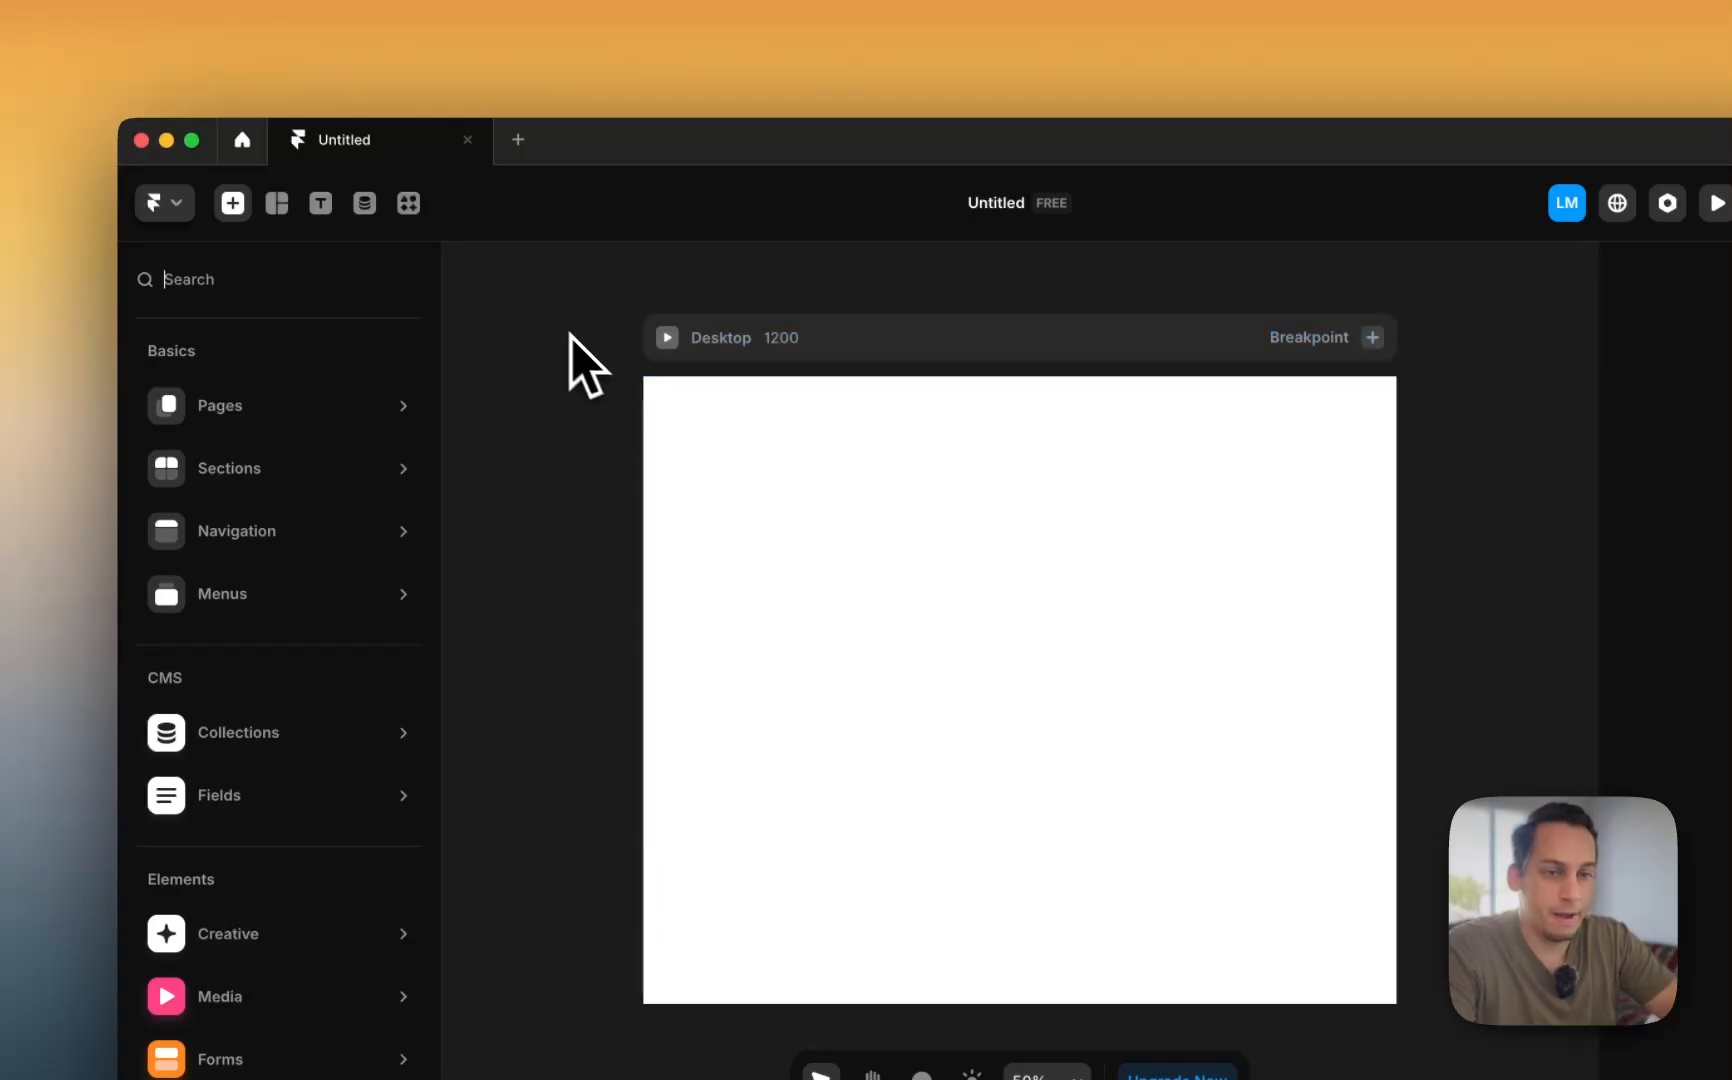
{"action": "left_click", "coordinate": [585, 365]}
- Look through the main menu's command groups, including Tool, Component, Plugins and Site Settings, and dismiss it without choosing anything
{"action": "left_click", "coordinate": [185, 215]}
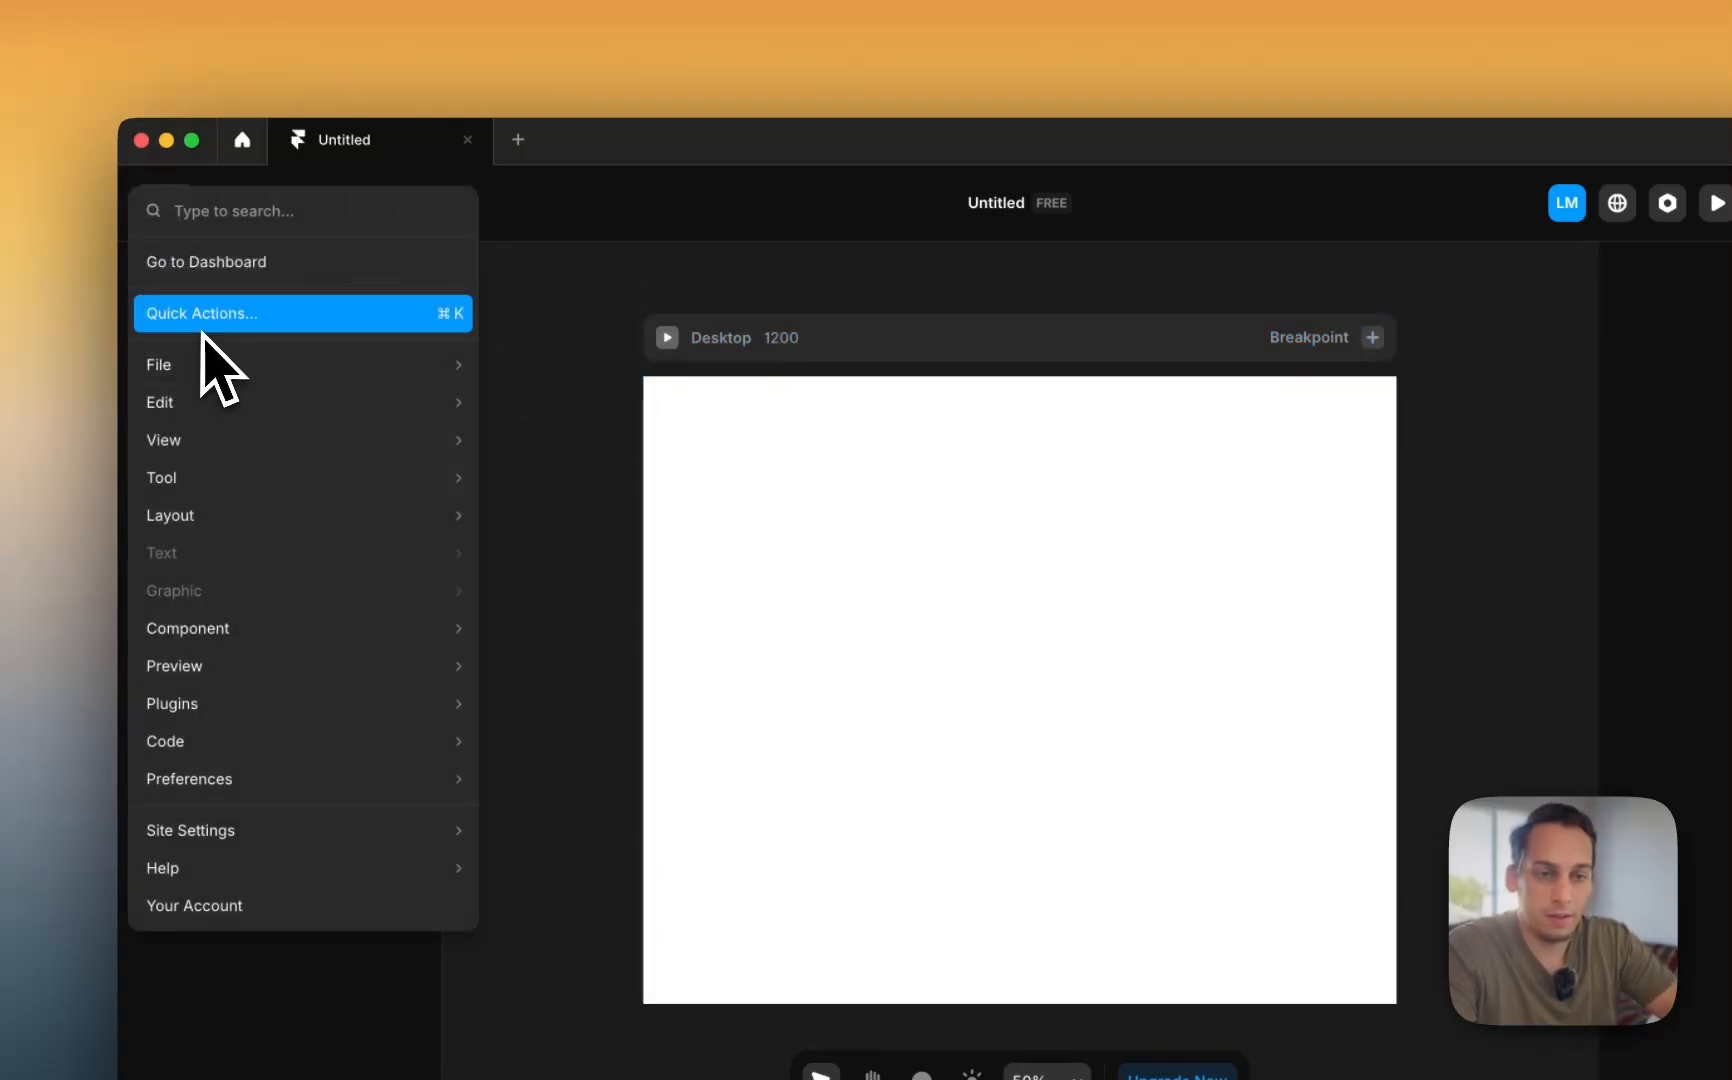
{"action": "mouse_move", "coordinate": [200, 377]}
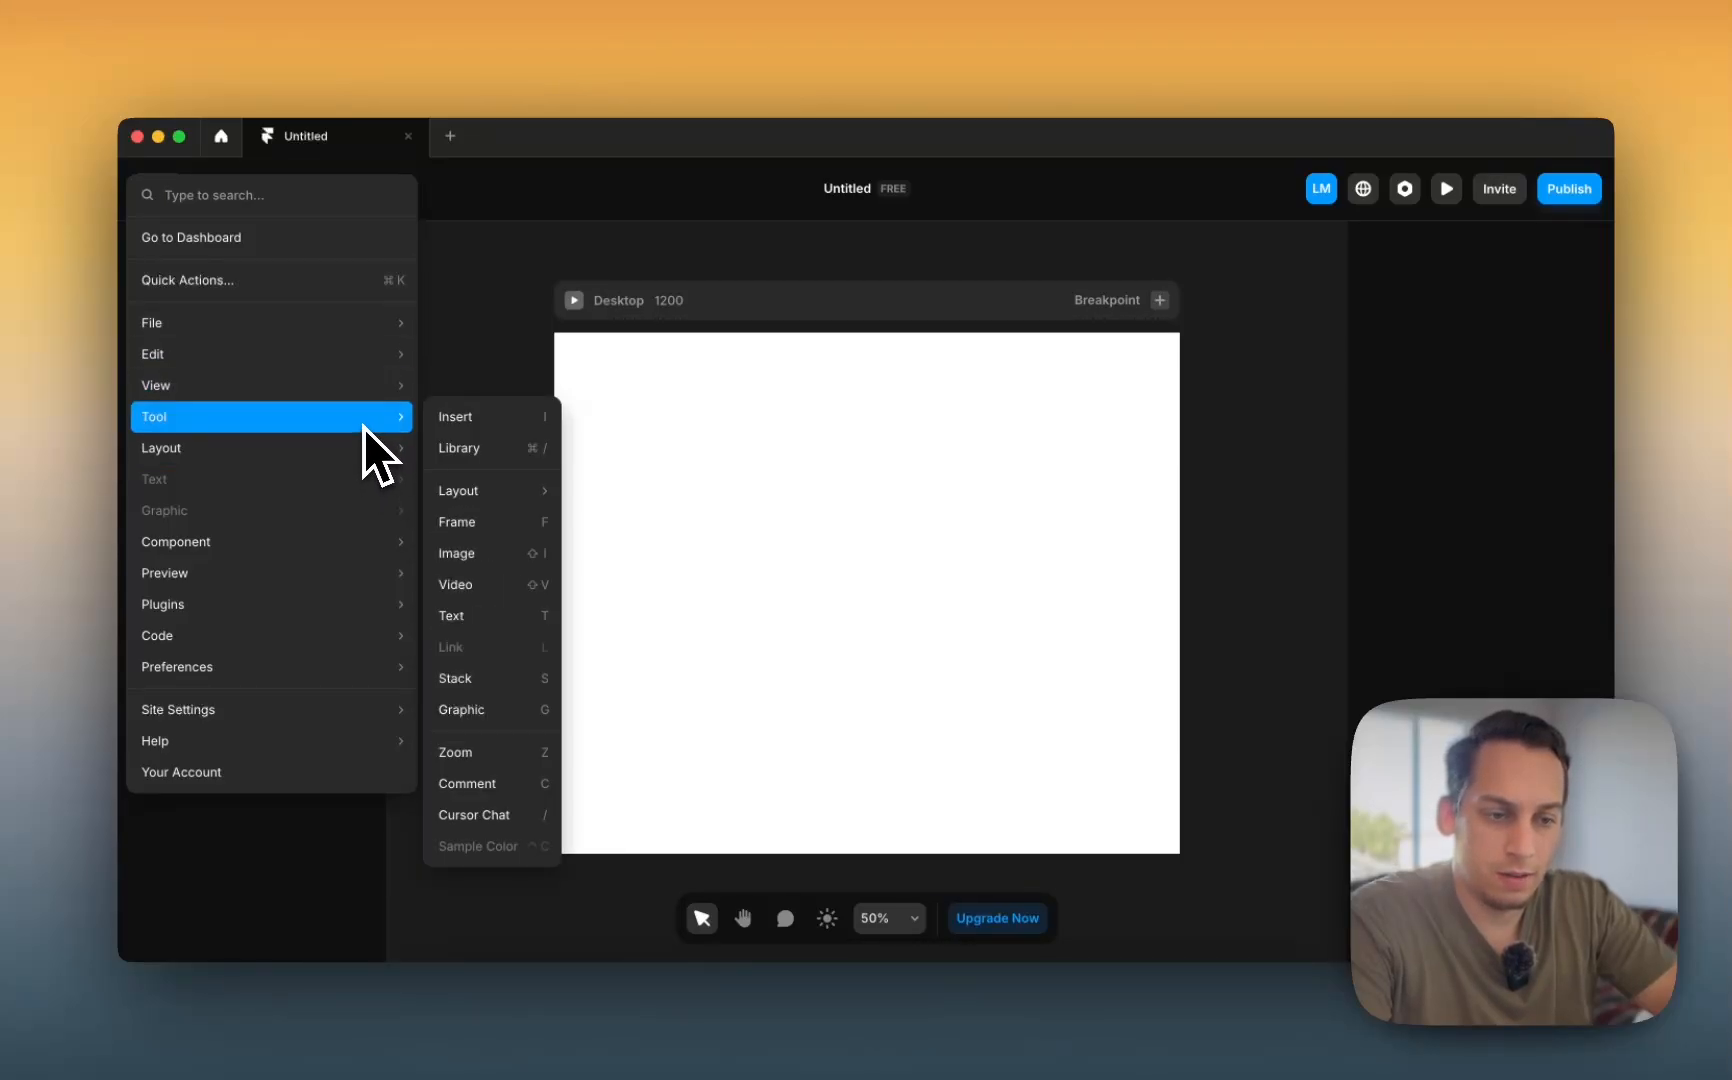
{"action": "mouse_move", "coordinate": [362, 455]}
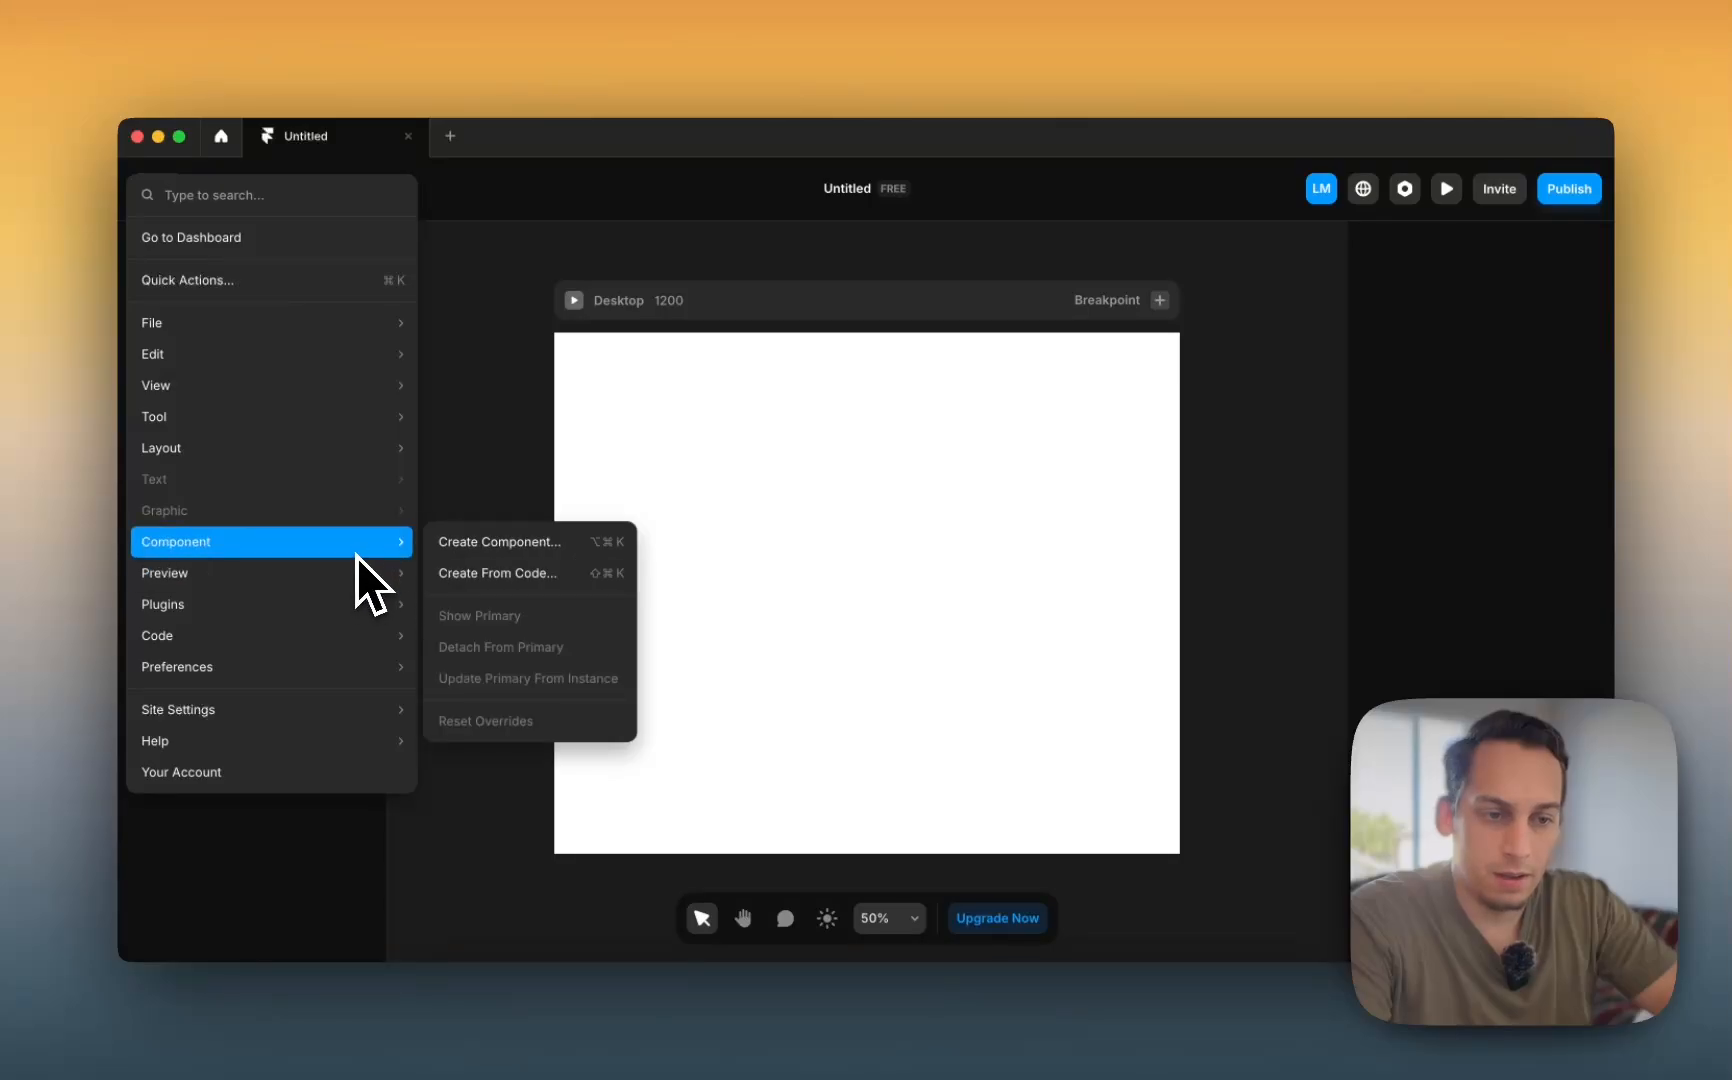
{"action": "mouse_move", "coordinate": [357, 574]}
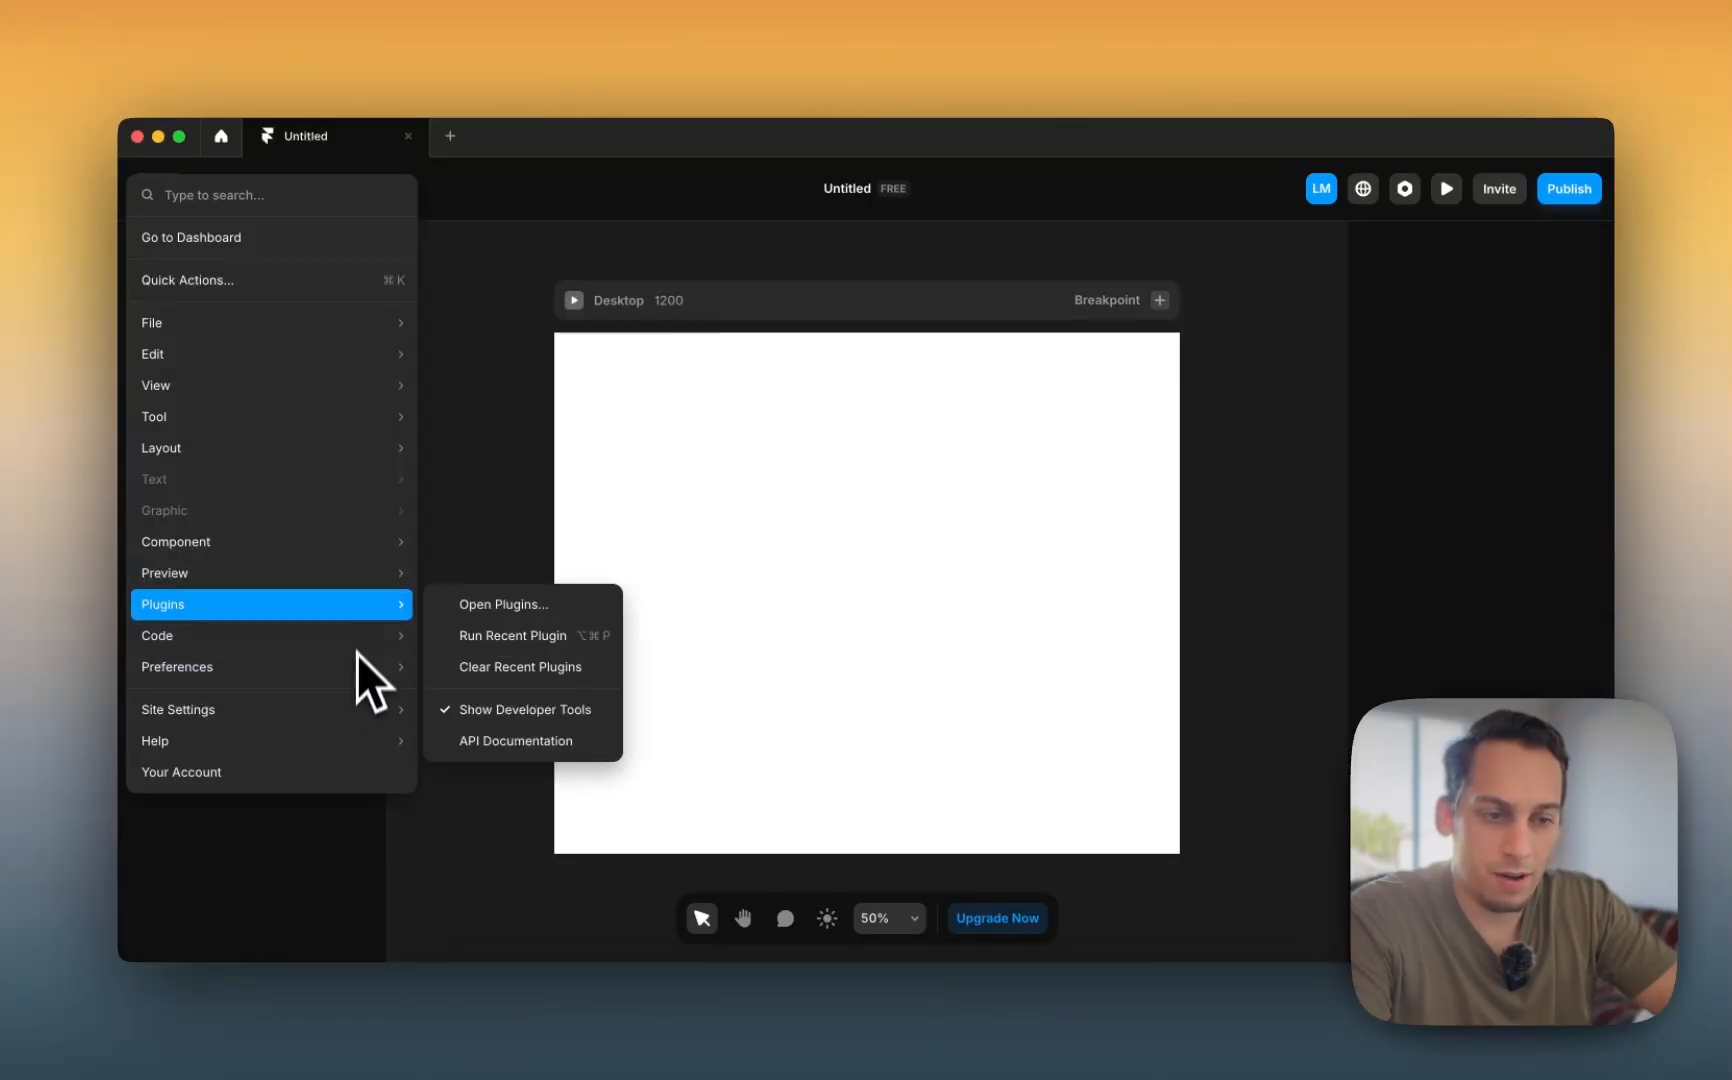
{"action": "mouse_move", "coordinate": [356, 632]}
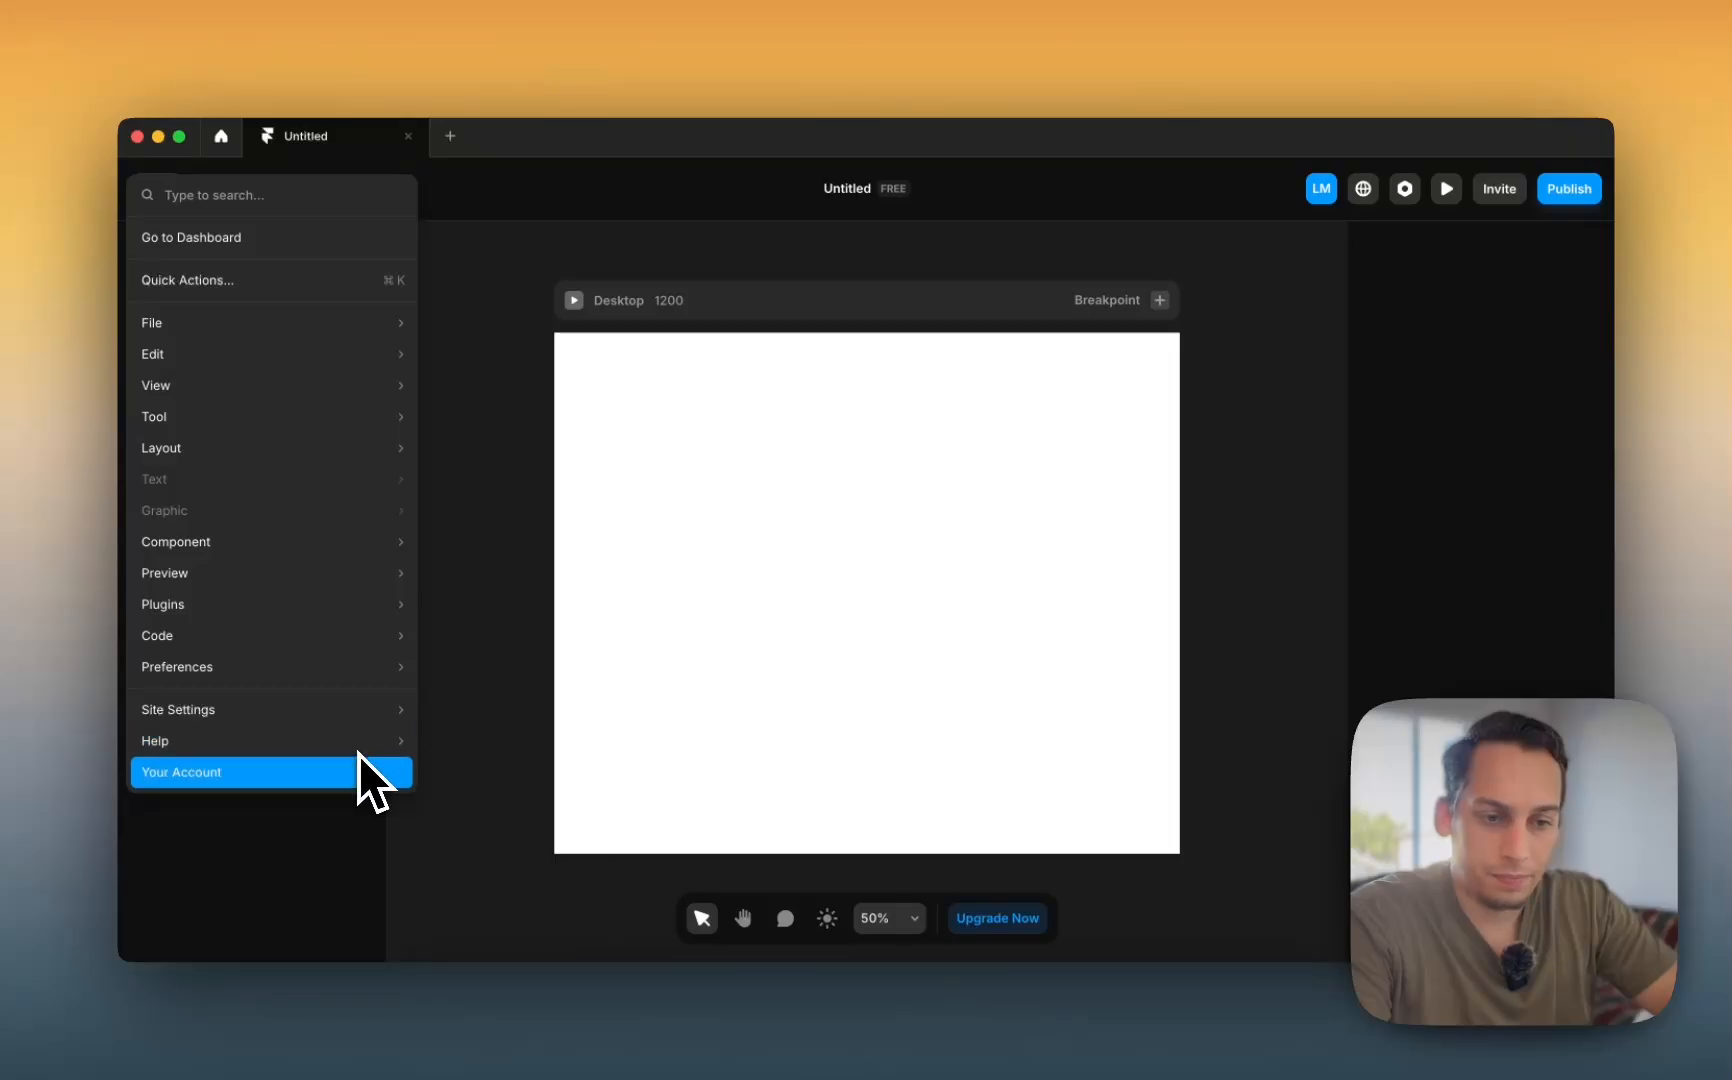
{"action": "mouse_move", "coordinate": [357, 756]}
{"action": "mouse_move", "coordinate": [372, 715]}
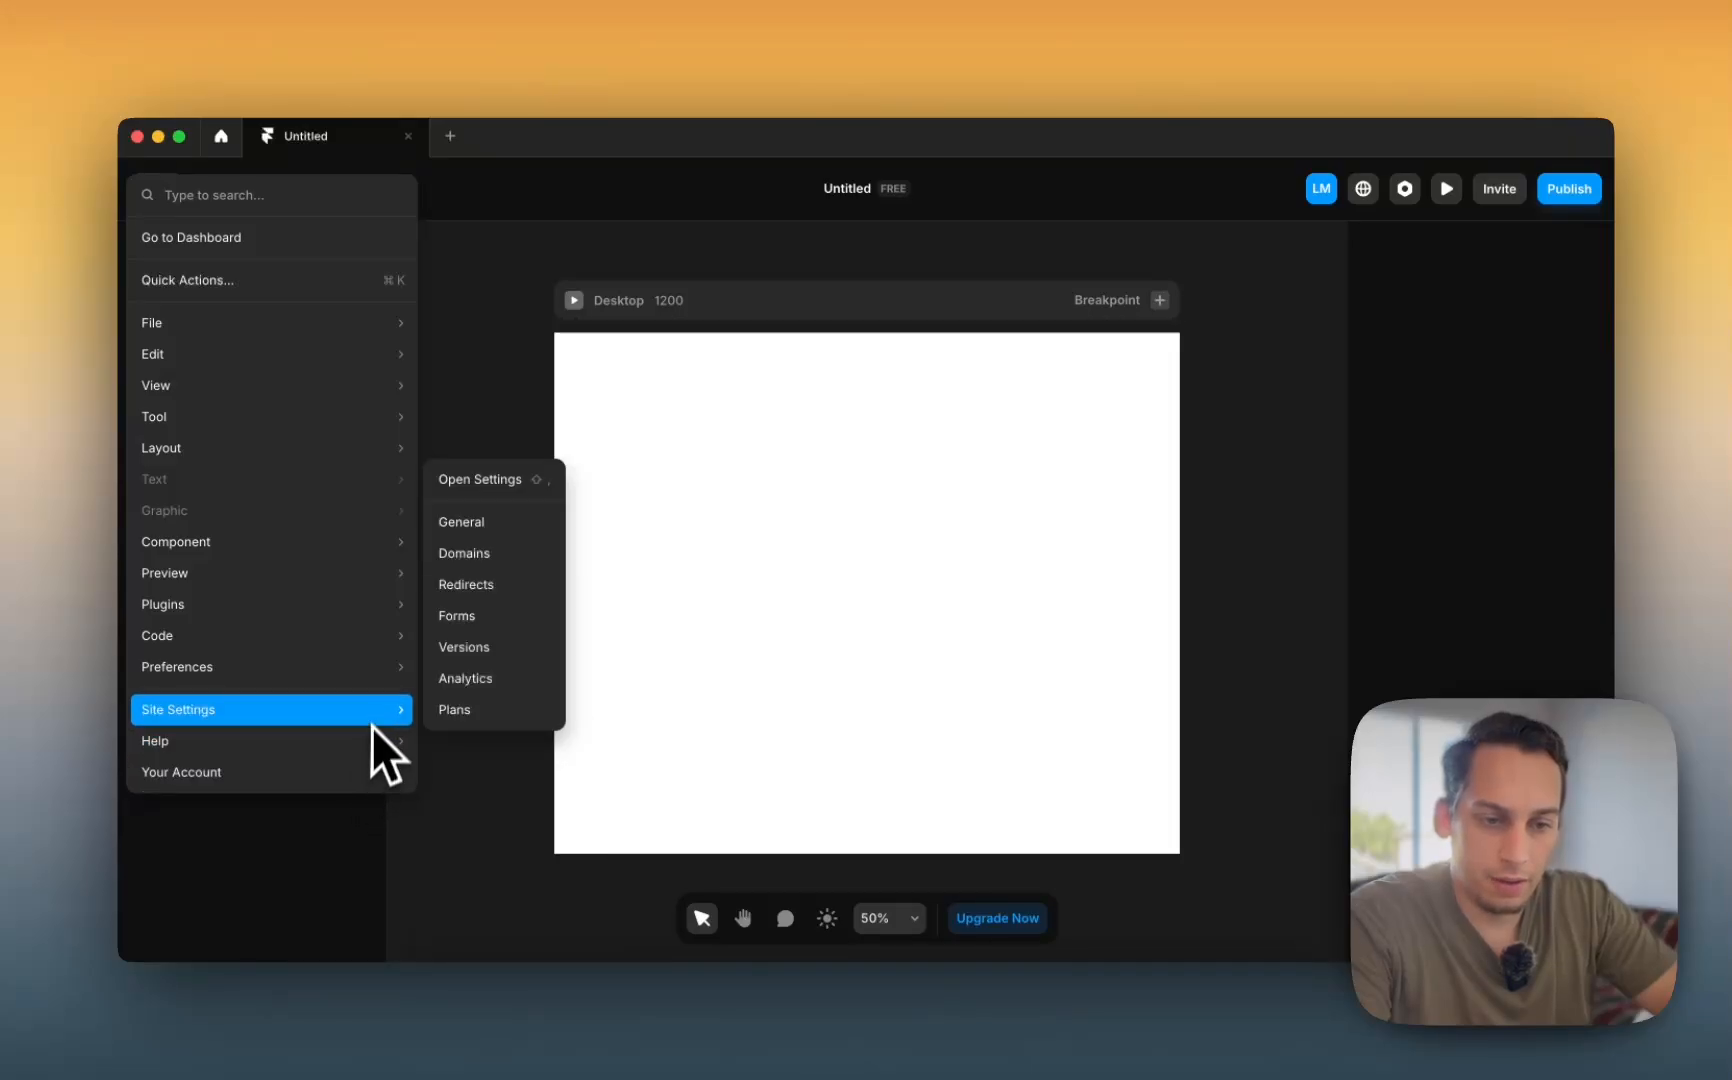
{"action": "left_click", "coordinate": [495, 385]}
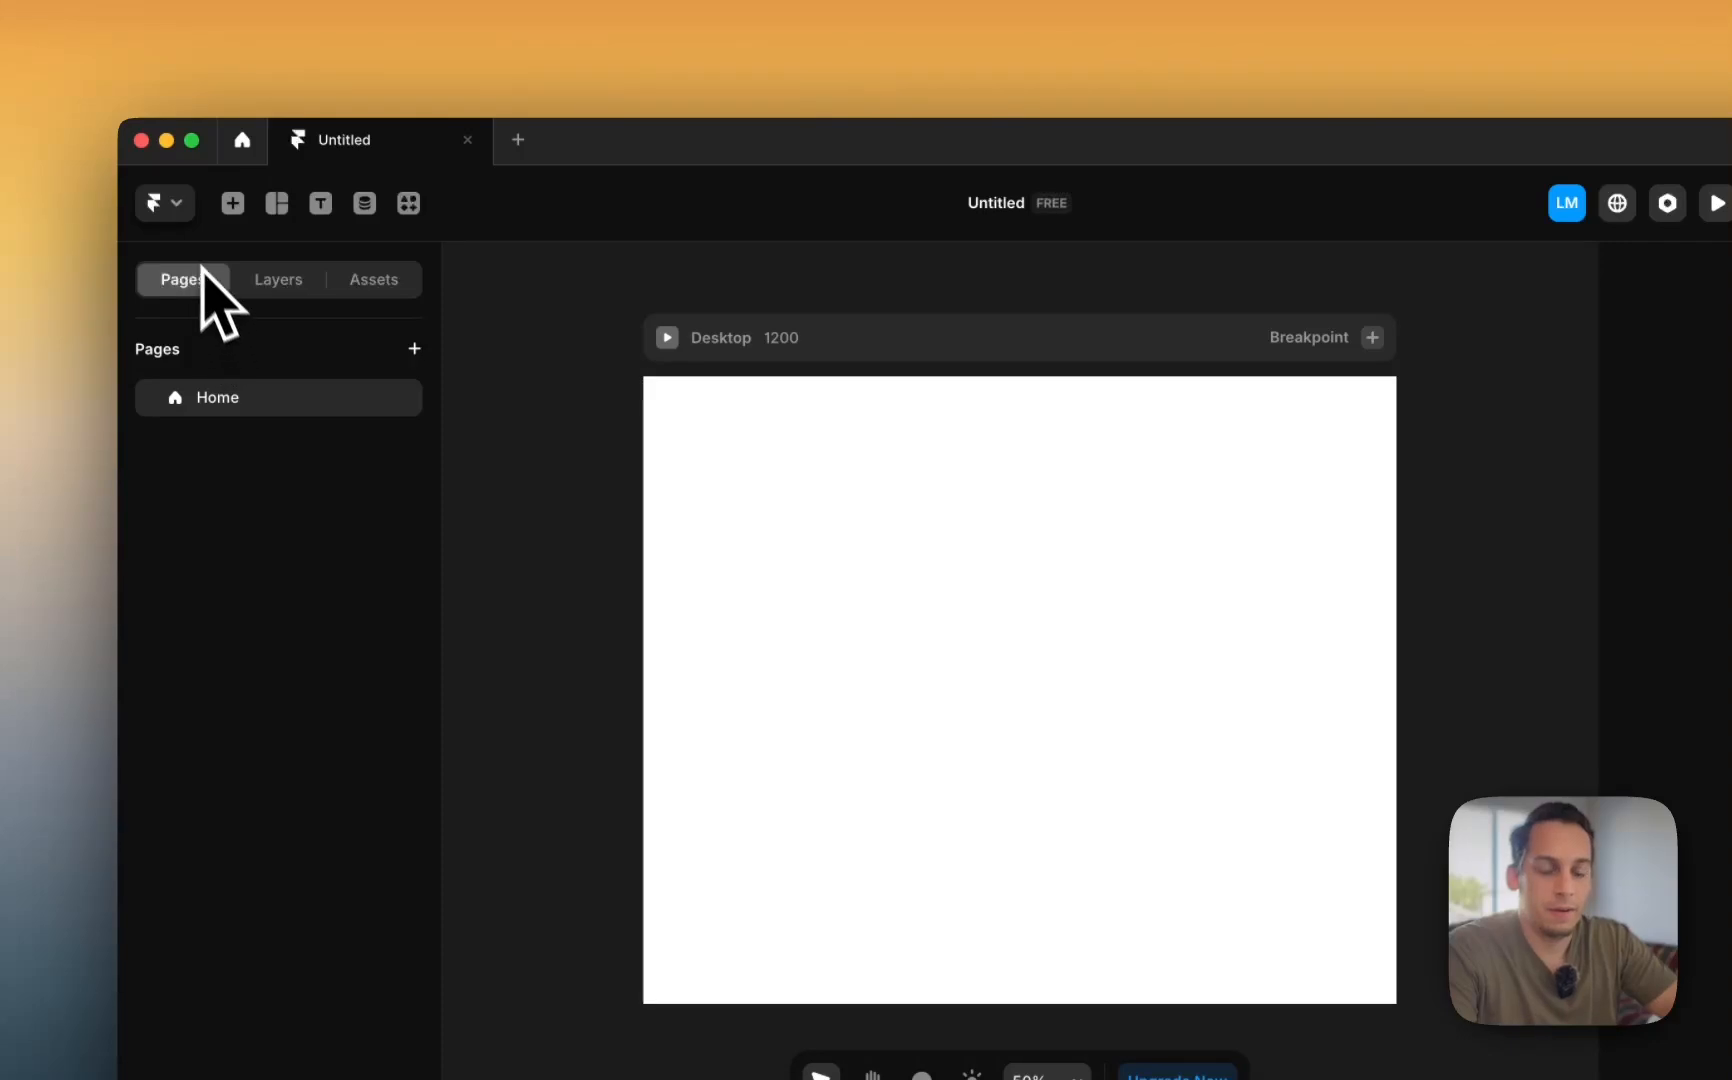
- View the Home page's layer list, select the primary Desktop layer, and clear the selection
{"action": "left_click", "coordinate": [750, 435]}
{"action": "left_click", "coordinate": [570, 342]}
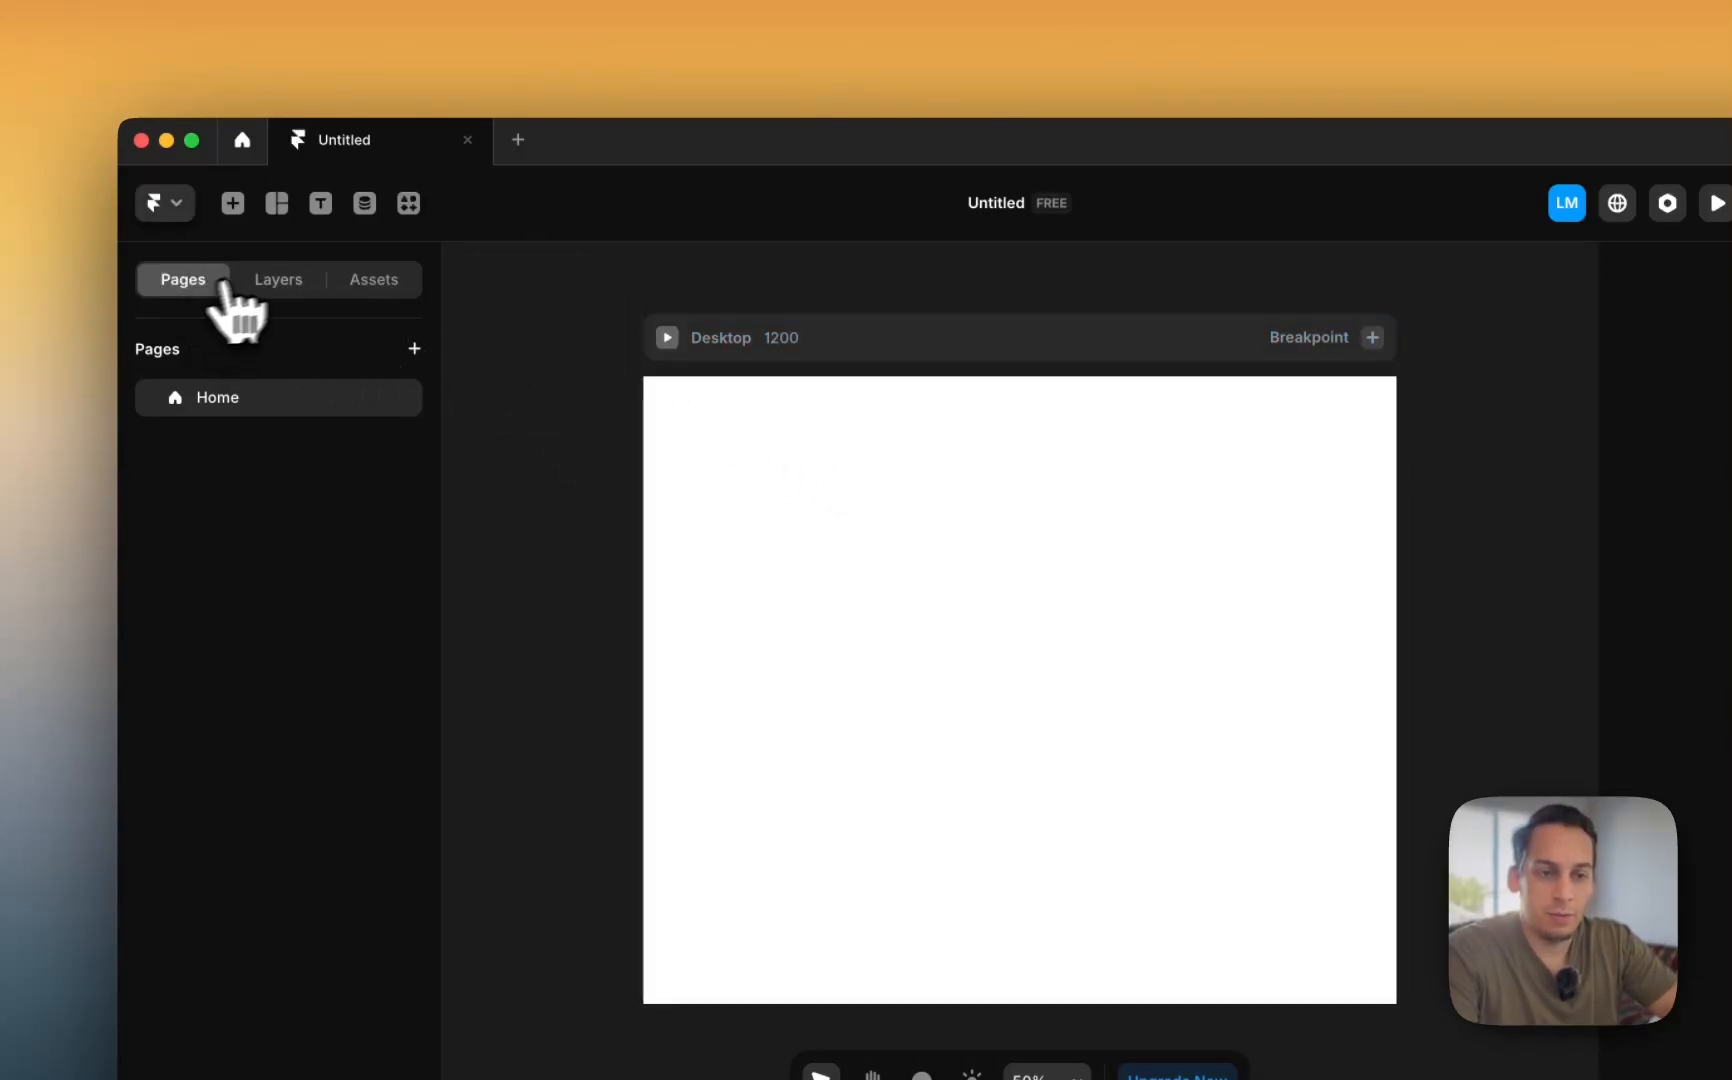
{"action": "left_click", "coordinate": [285, 280]}
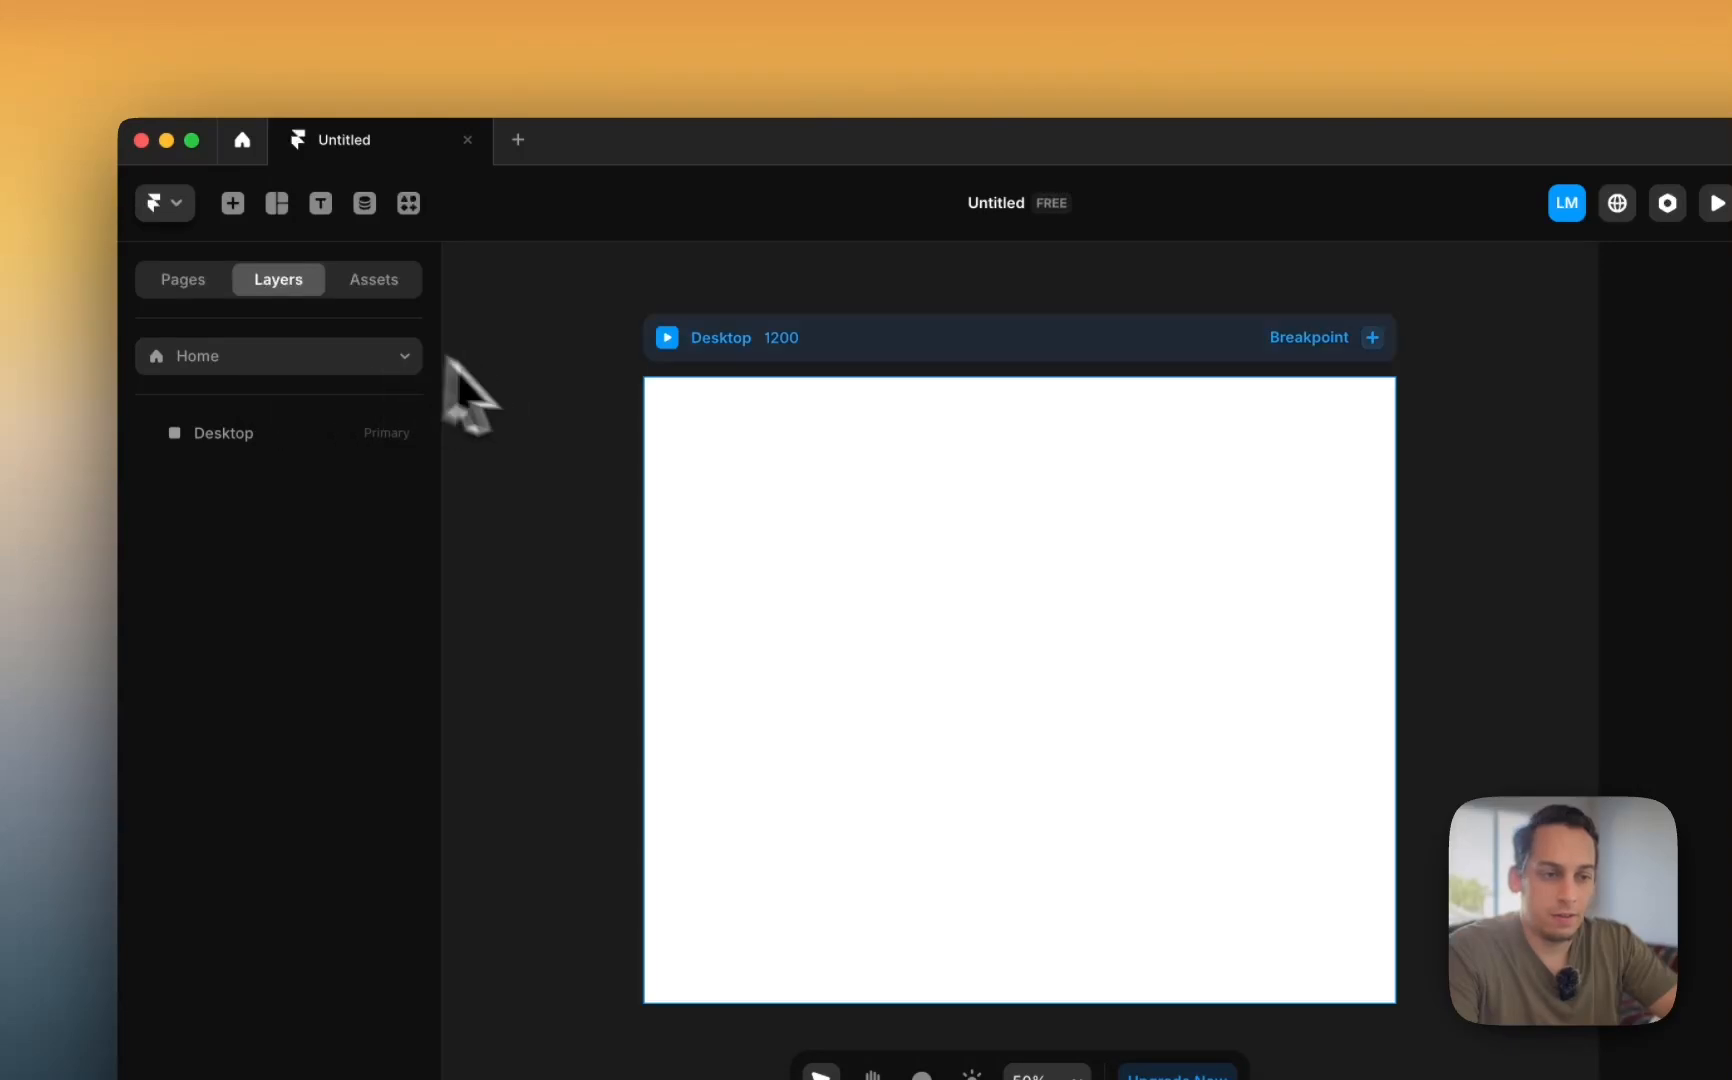
{"action": "left_click", "coordinate": [292, 435]}
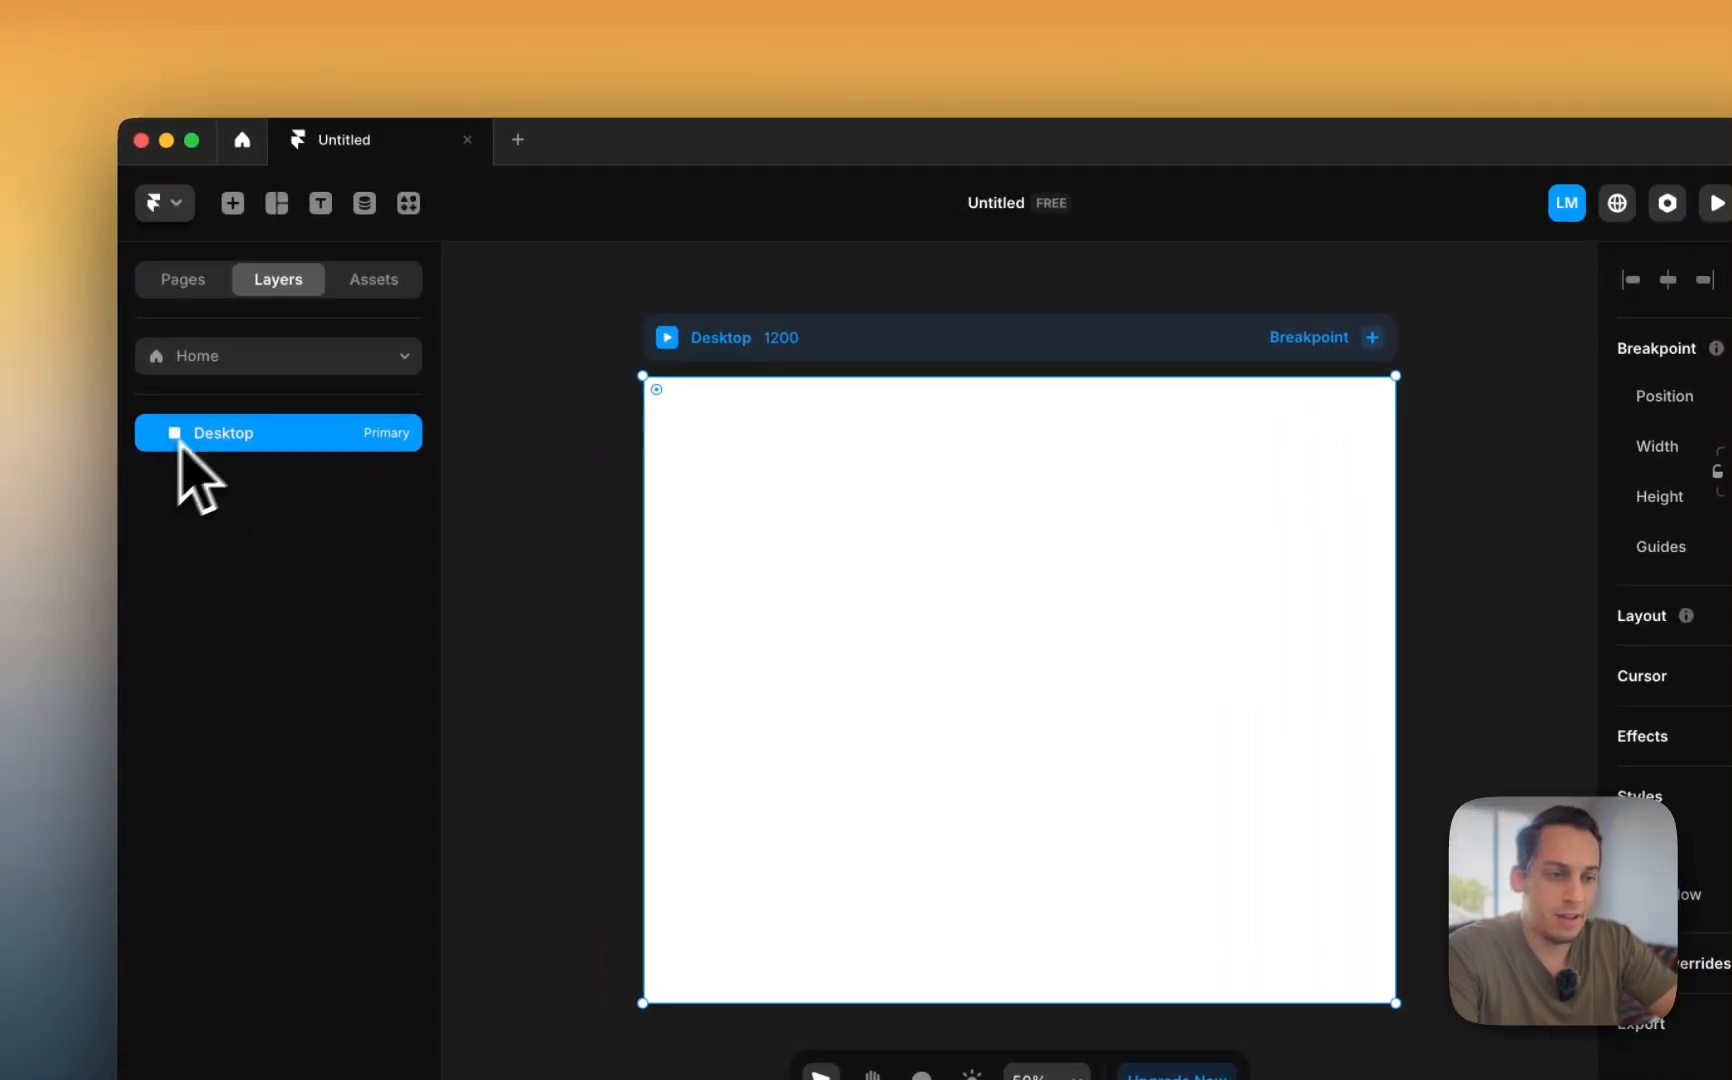
{"action": "left_click", "coordinate": [455, 323]}
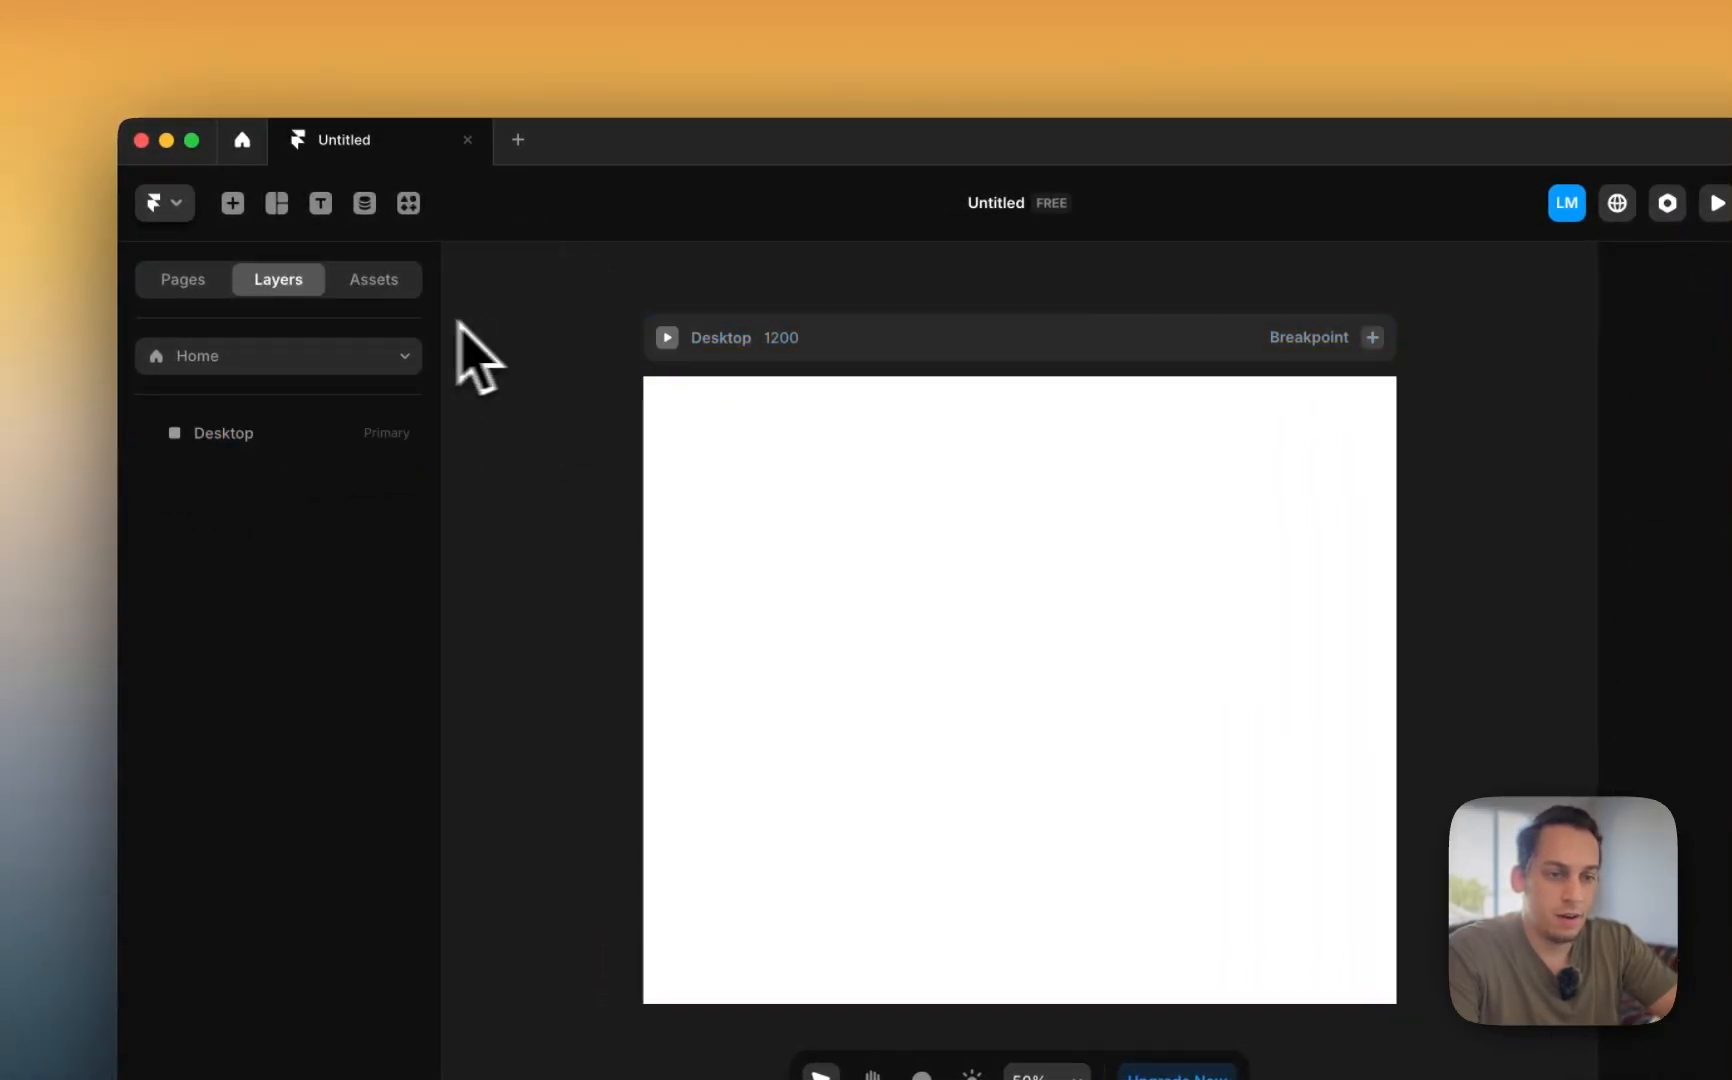
{"action": "left_click", "coordinate": [792, 345]}
{"action": "left_click", "coordinate": [600, 350]}
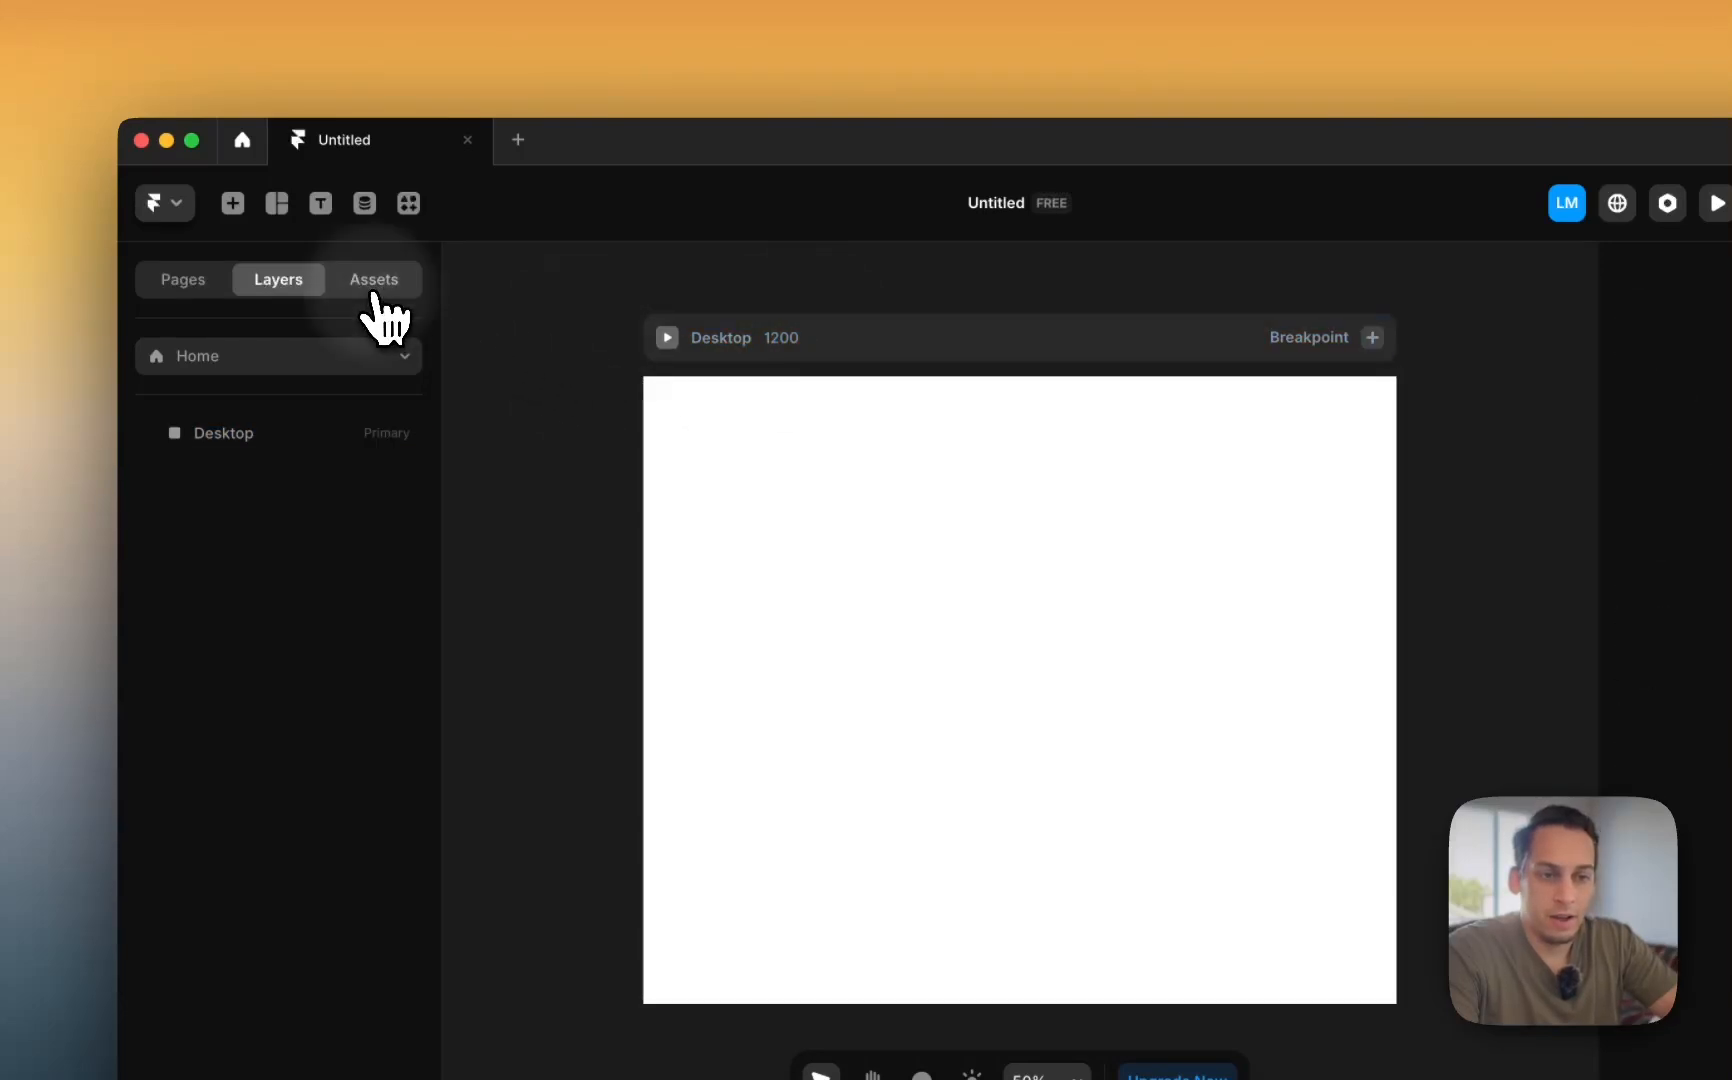
- View the project's assets (Components, Styles and Code) and return to the page list by way of the layers
{"action": "left_click", "coordinate": [360, 288]}
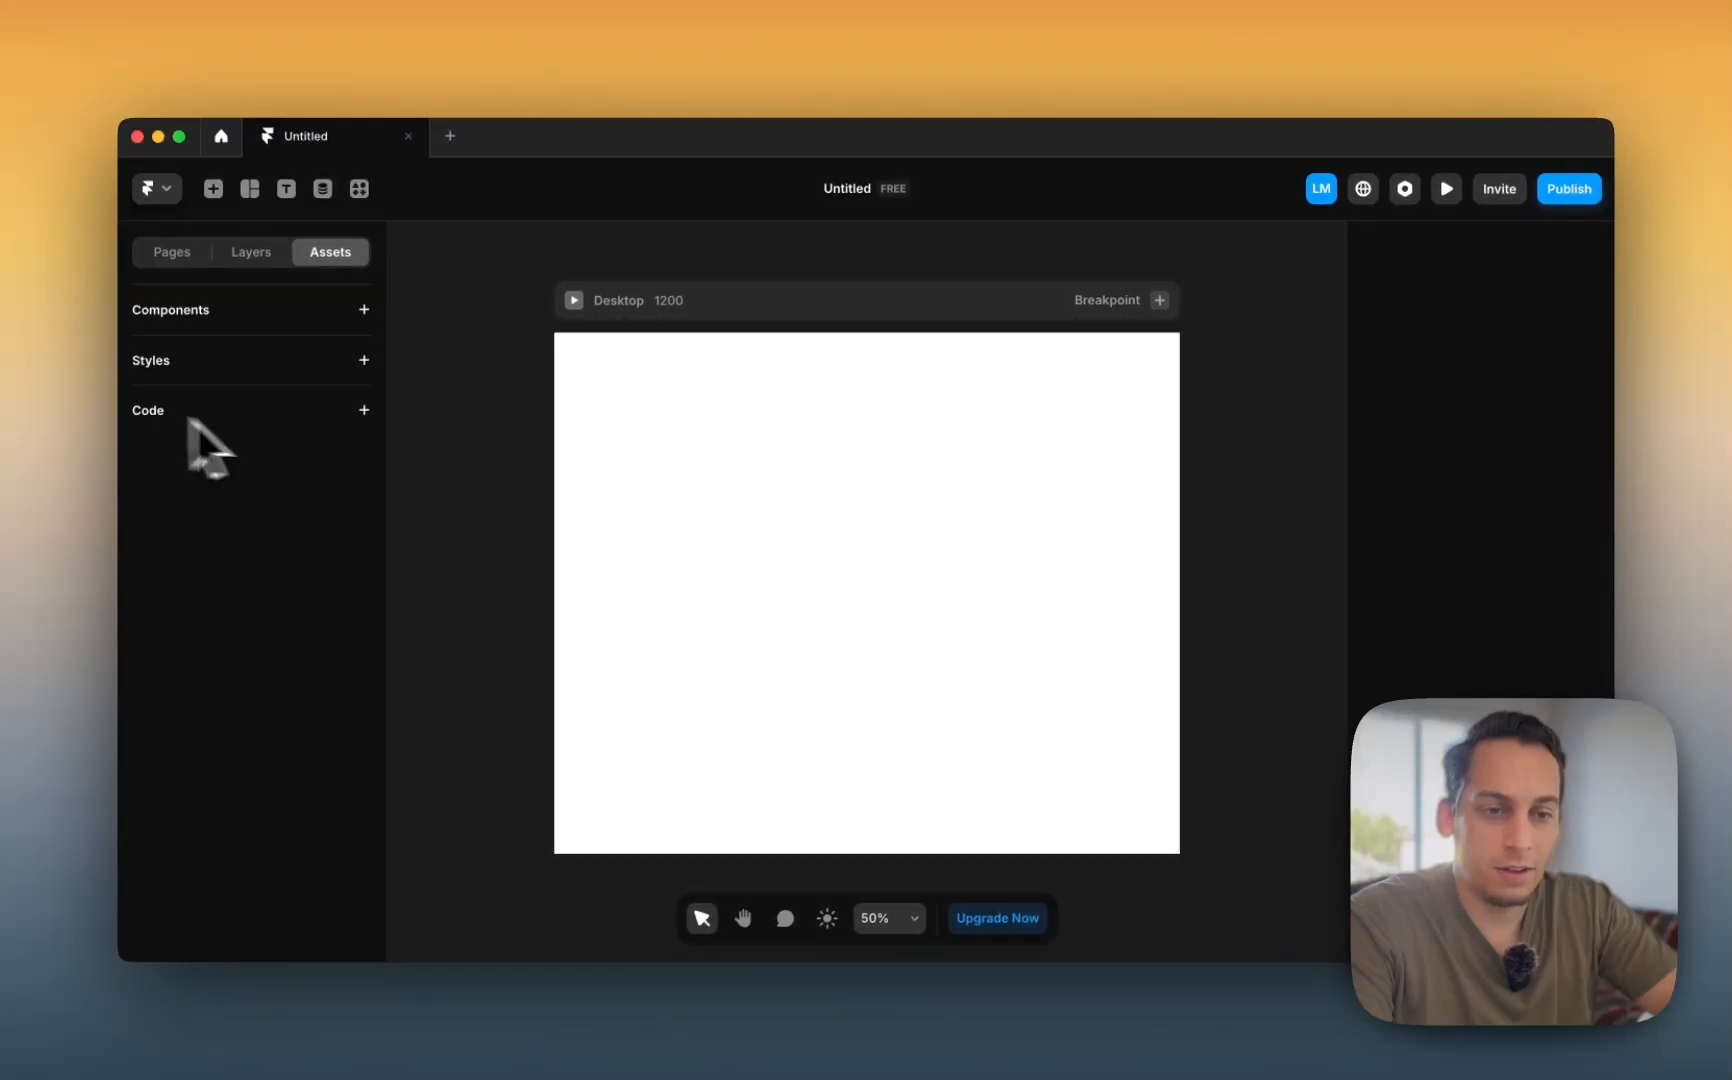
{"action": "left_click", "coordinate": [418, 291]}
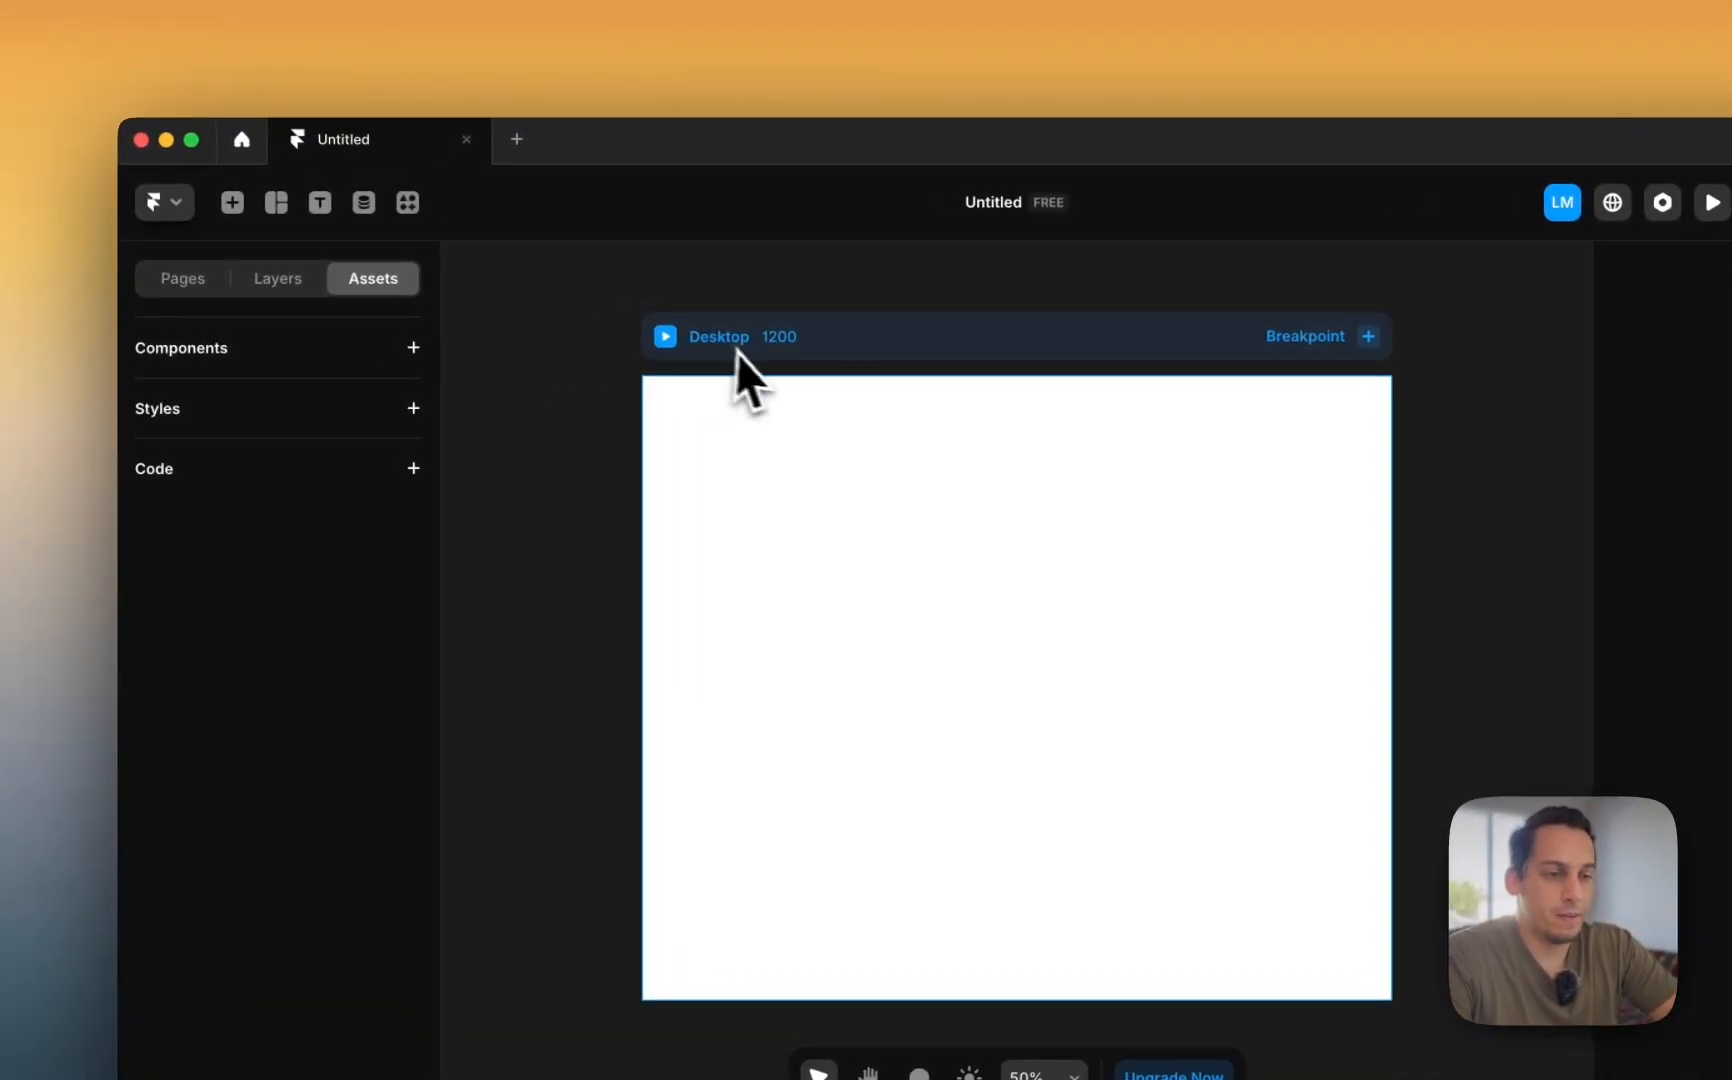
{"action": "left_click", "coordinate": [632, 308]}
{"action": "left_click", "coordinate": [454, 277]}
{"action": "left_click", "coordinate": [295, 285]}
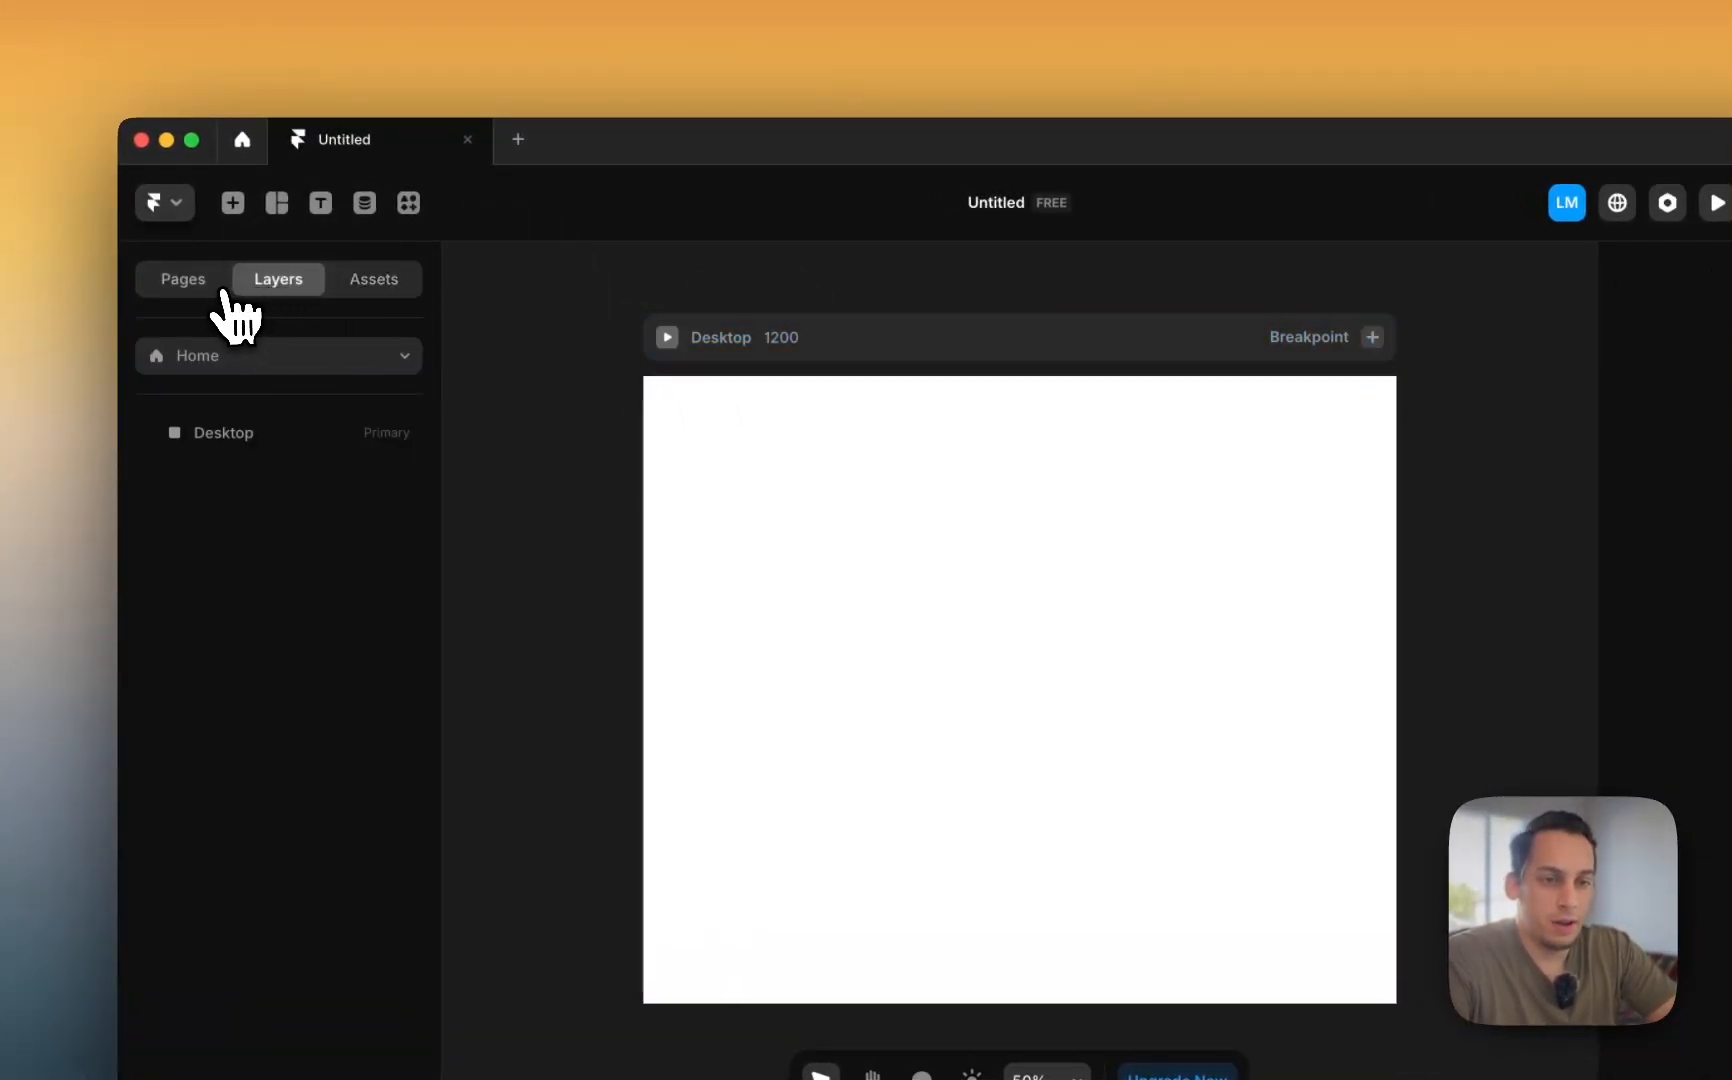
{"action": "left_click", "coordinate": [215, 285]}
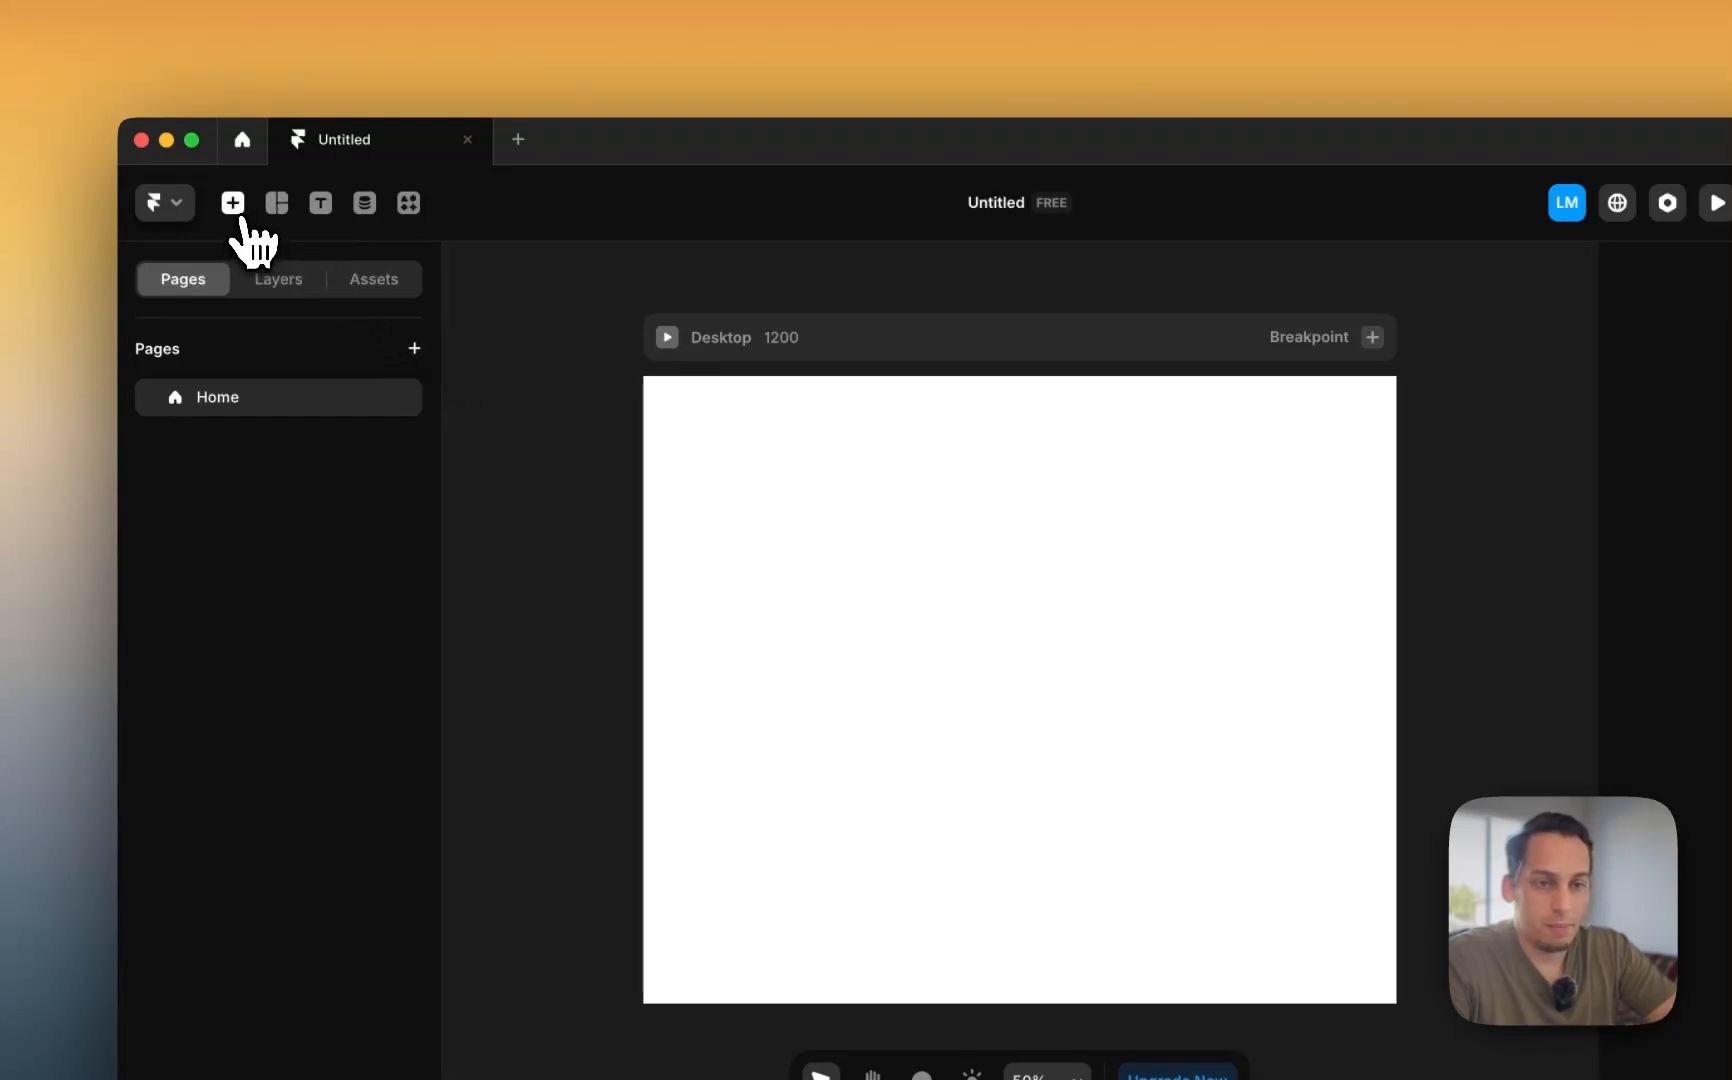
- Add the ready-made "The Landing Page." layout, look over its desktop, tablet and phone versions, and undo the insertion
{"action": "left_click", "coordinate": [233, 203]}
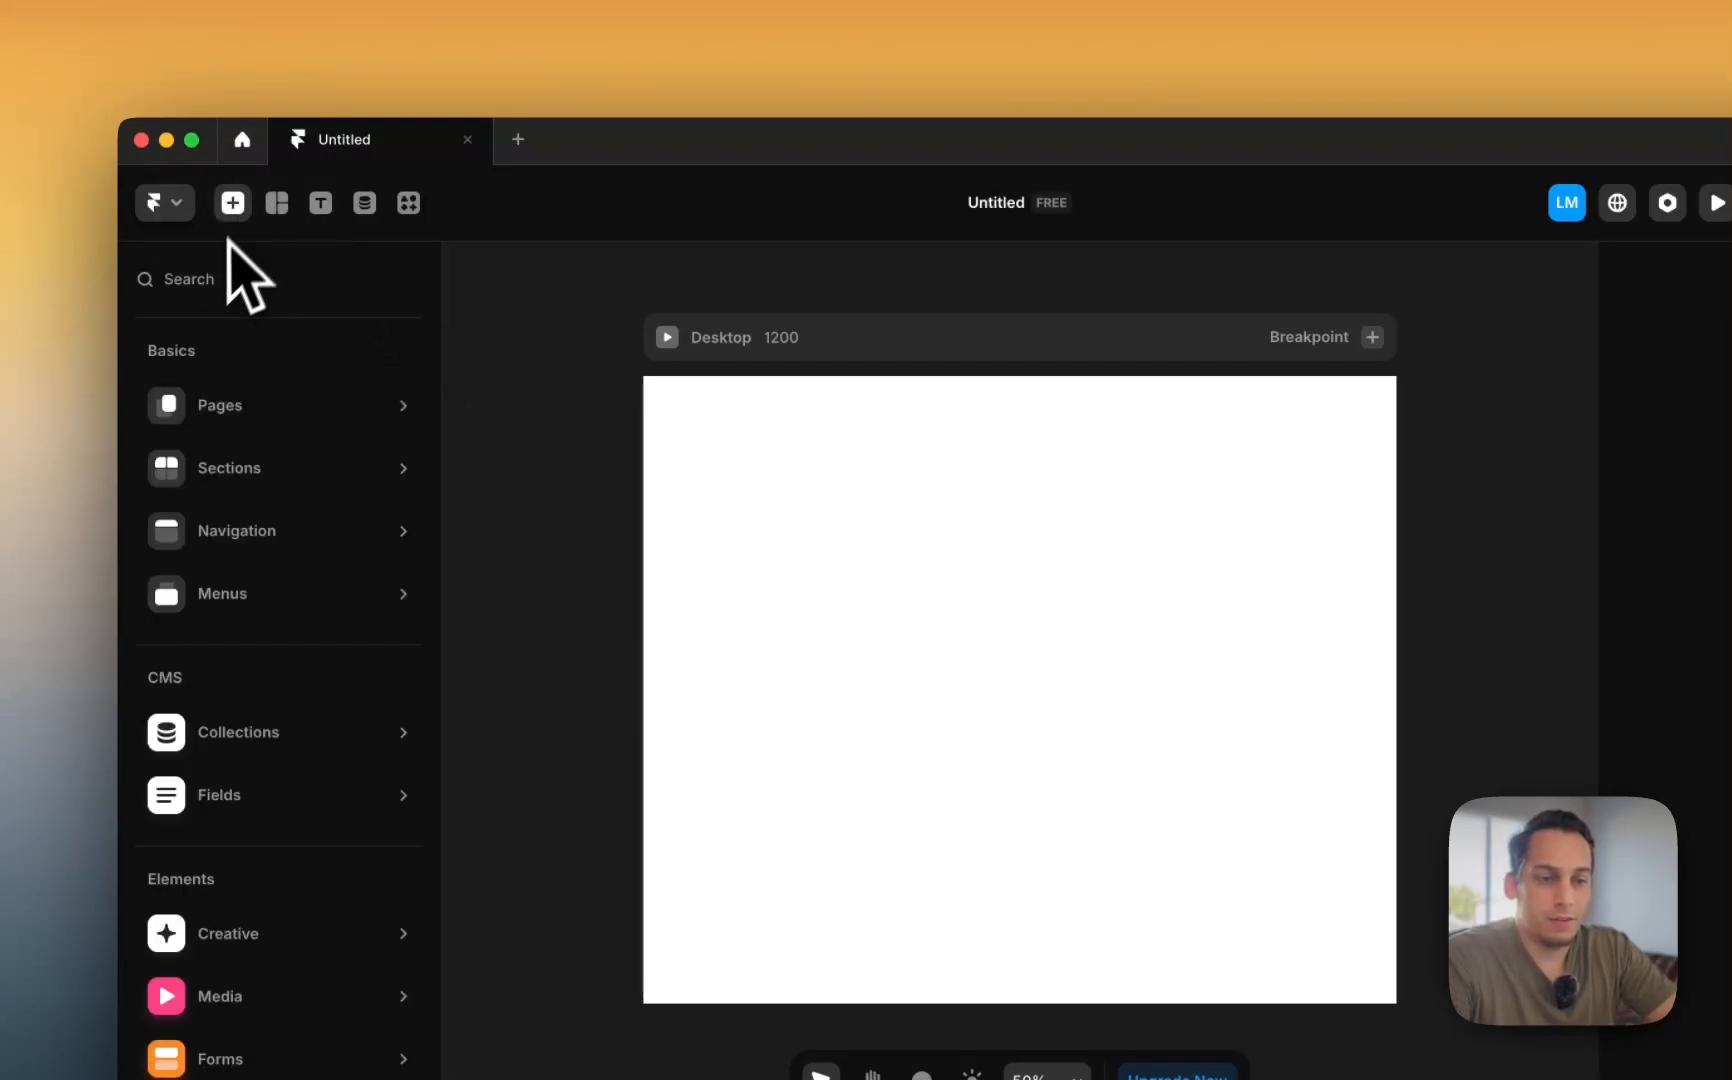
{"action": "mouse_move", "coordinate": [213, 389]}
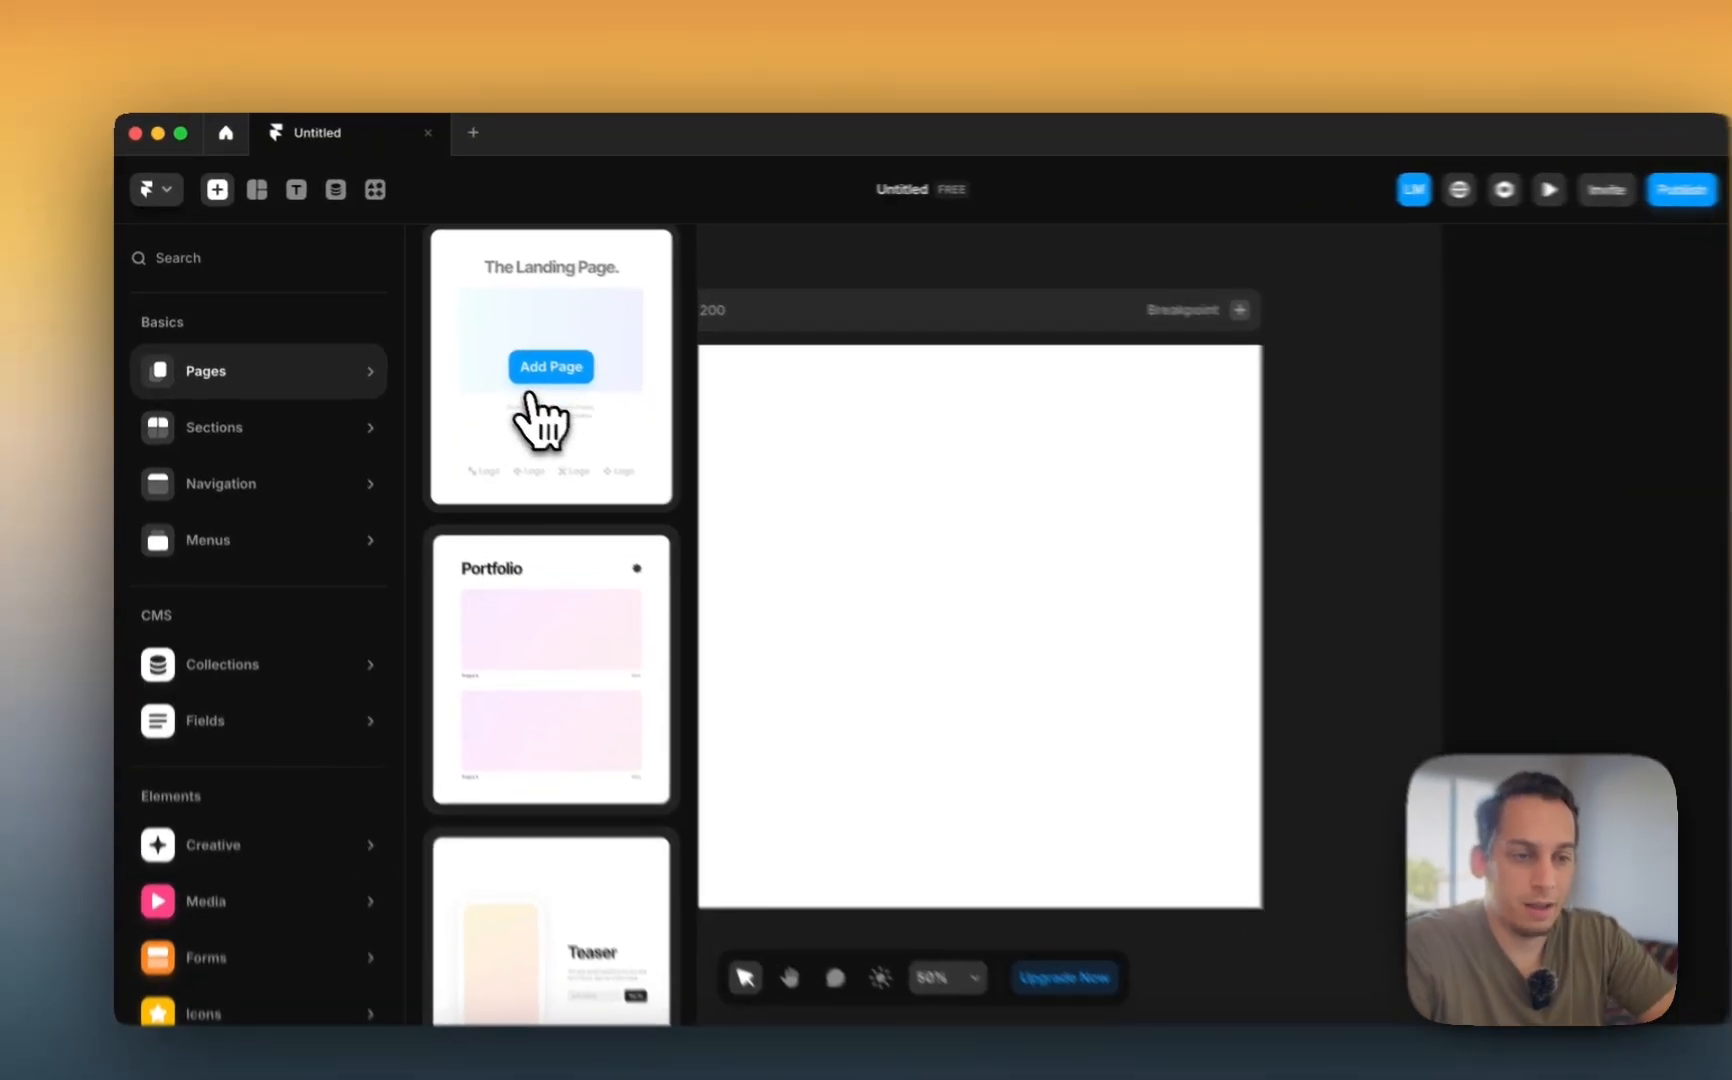
{"action": "left_click", "coordinate": [522, 371]}
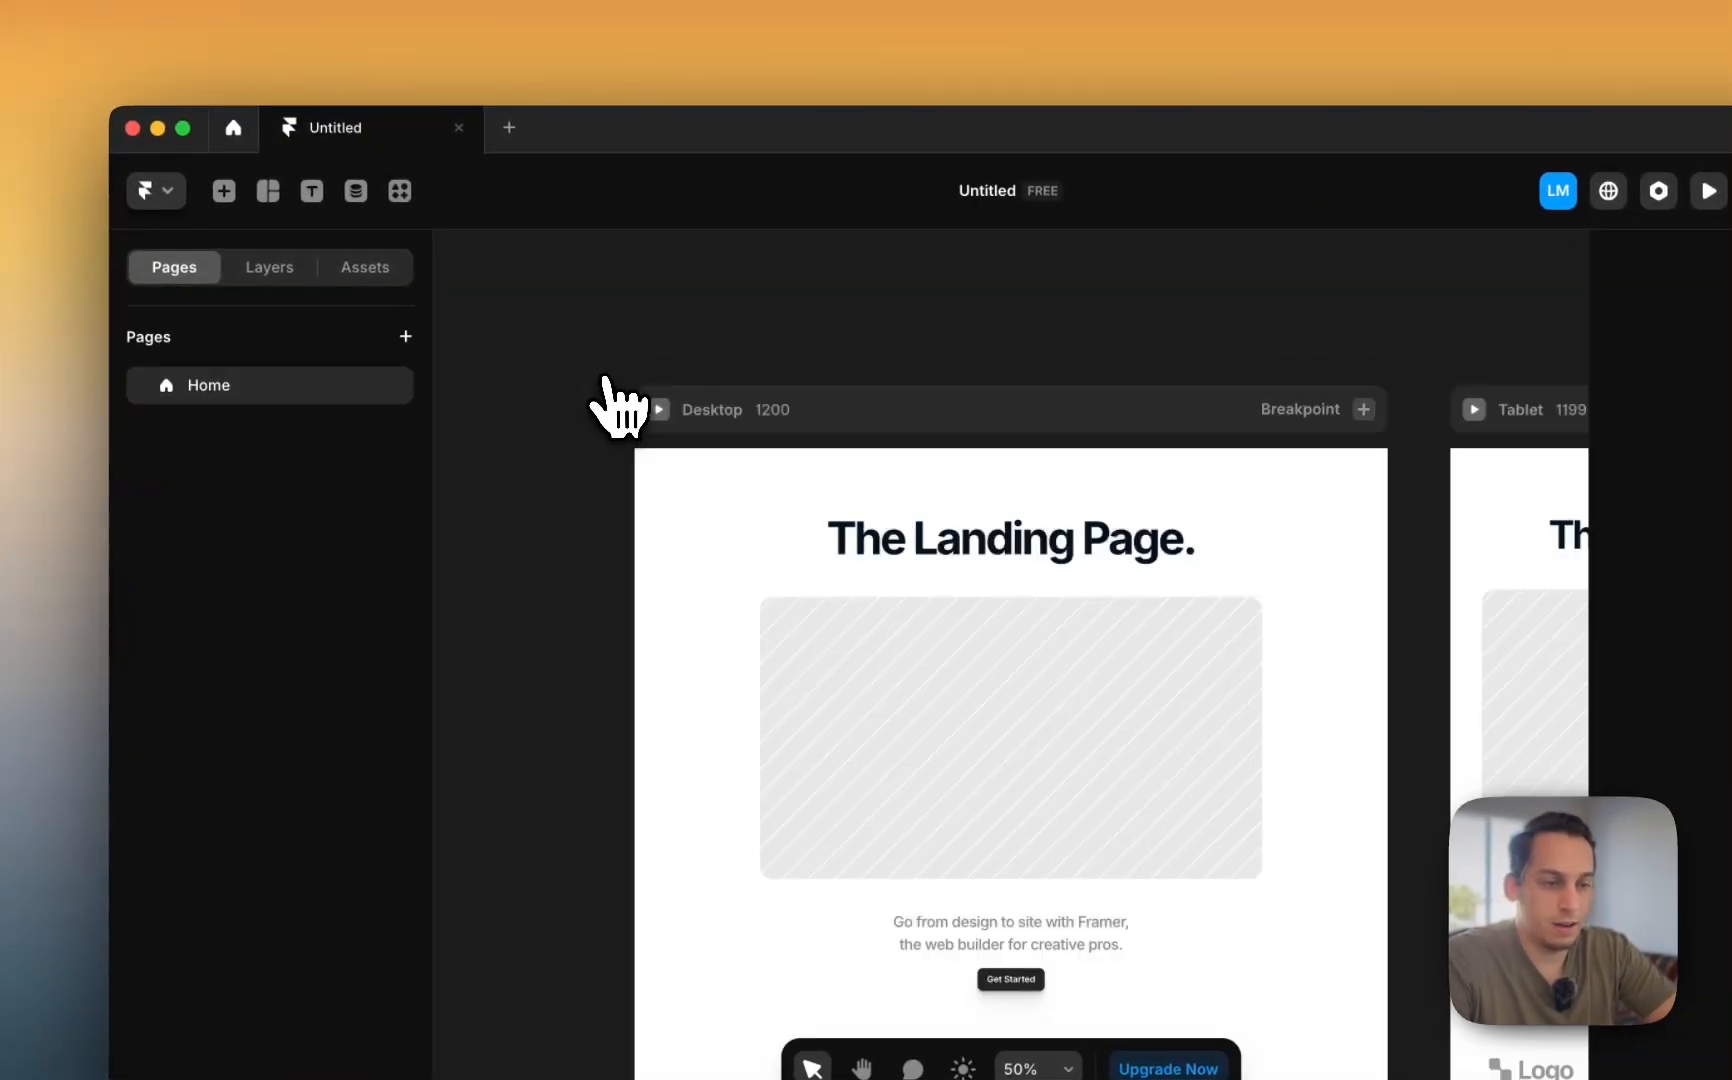
{"action": "scroll", "coordinate": [493, 493], "scroll_direction": "down", "scroll_amount": 3}
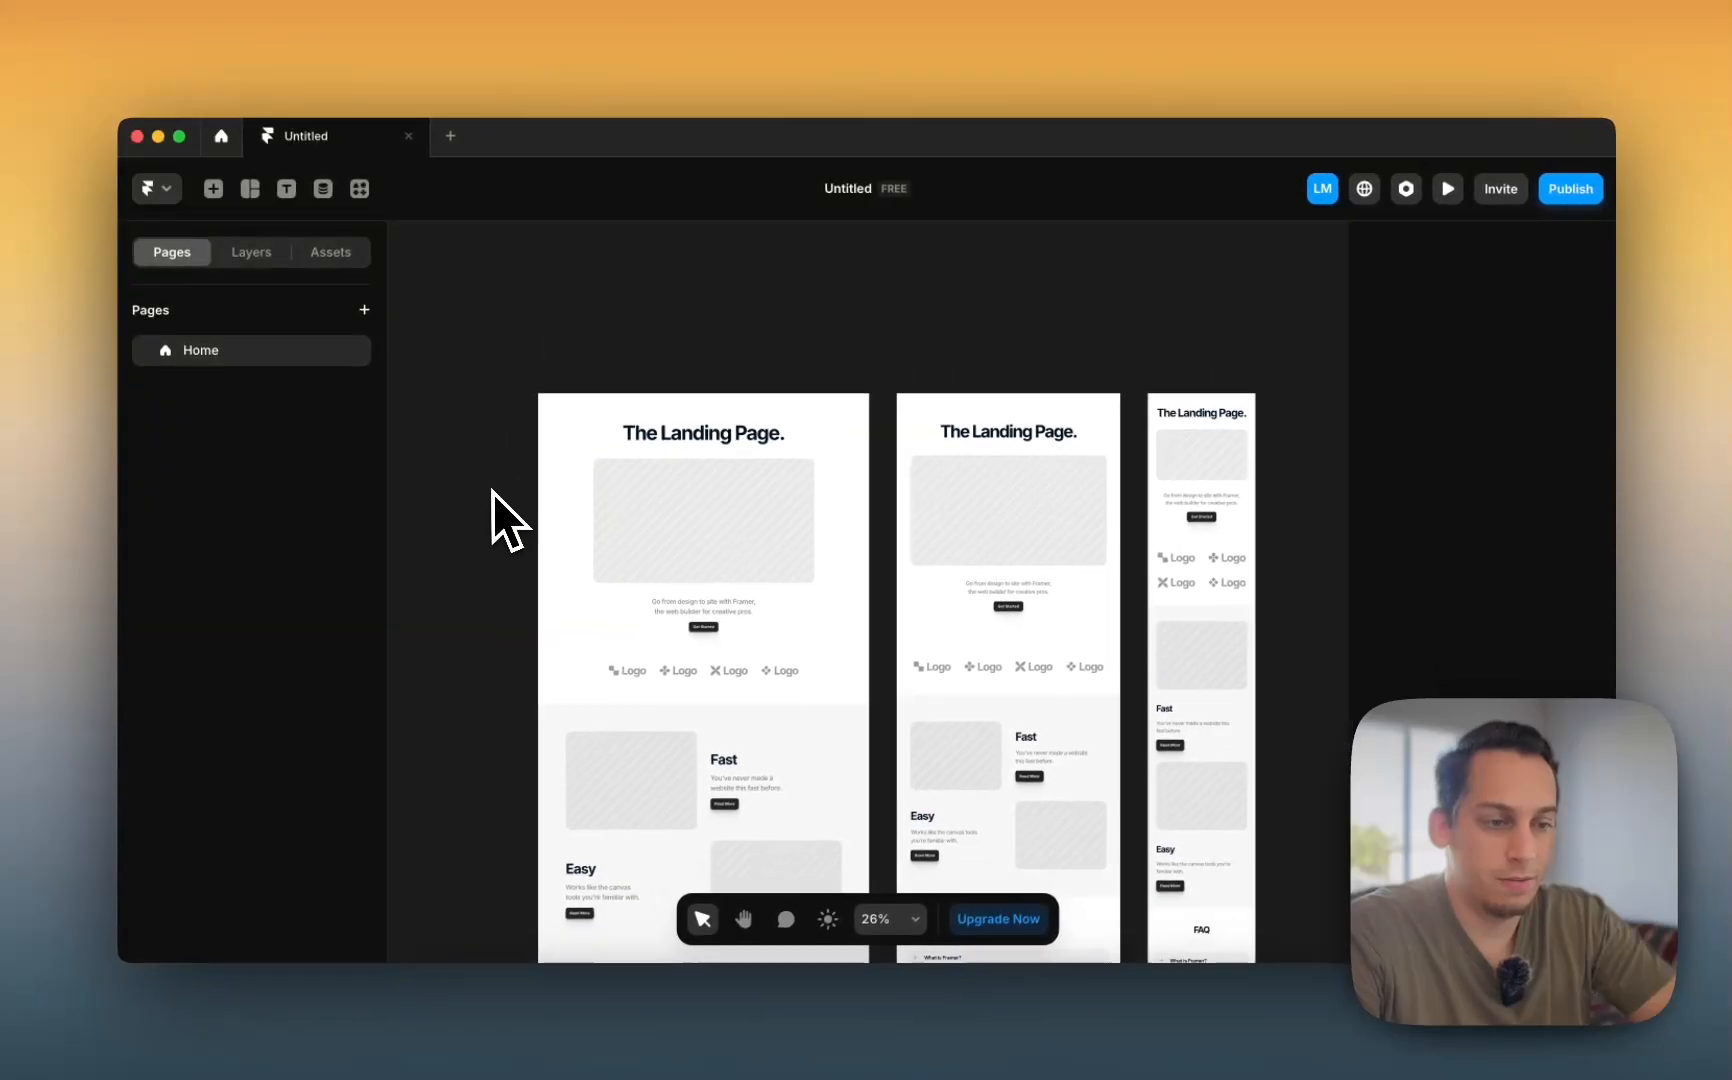
{"action": "scroll", "coordinate": [484, 525], "scroll_direction": "down", "scroll_amount": 7}
{"action": "scroll", "coordinate": [482, 530], "scroll_direction": "up", "scroll_amount": 3}
{"action": "scroll", "coordinate": [478, 550], "scroll_direction": "up", "scroll_amount": 3}
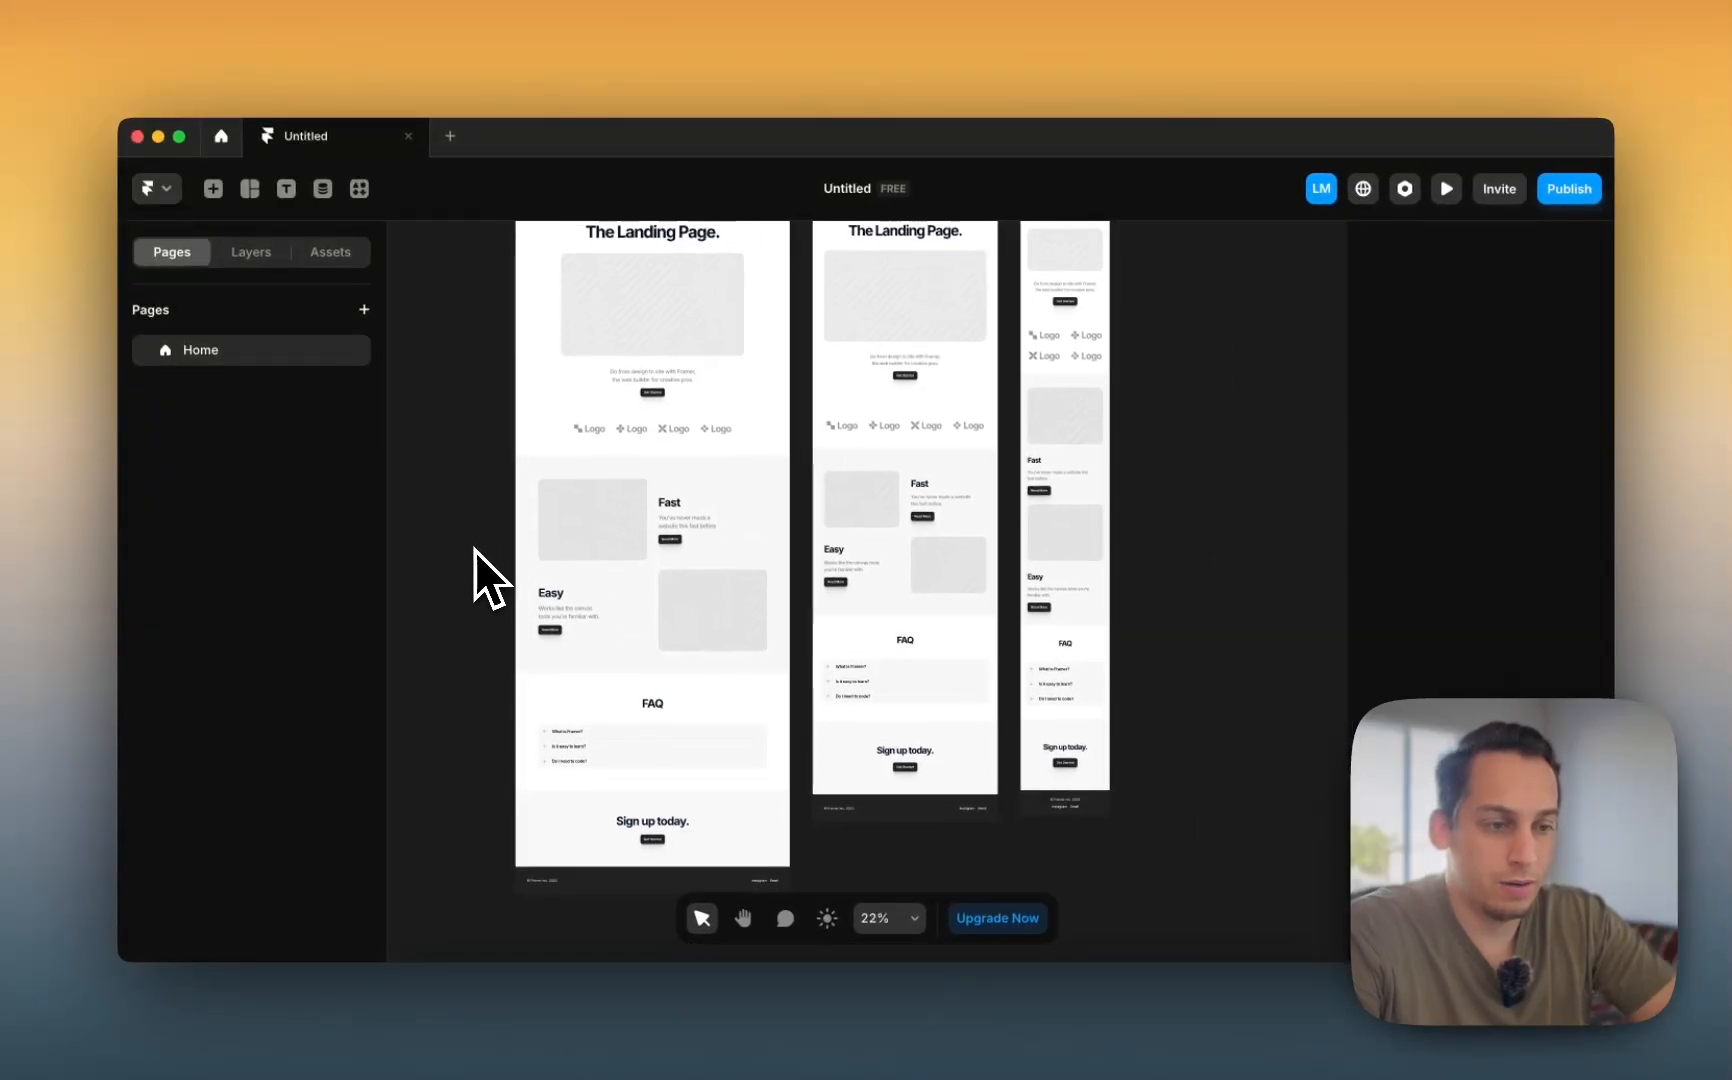
{"action": "scroll", "coordinate": [522, 445], "scroll_direction": "up", "scroll_amount": 2}
{"action": "key", "text": "super+z"}
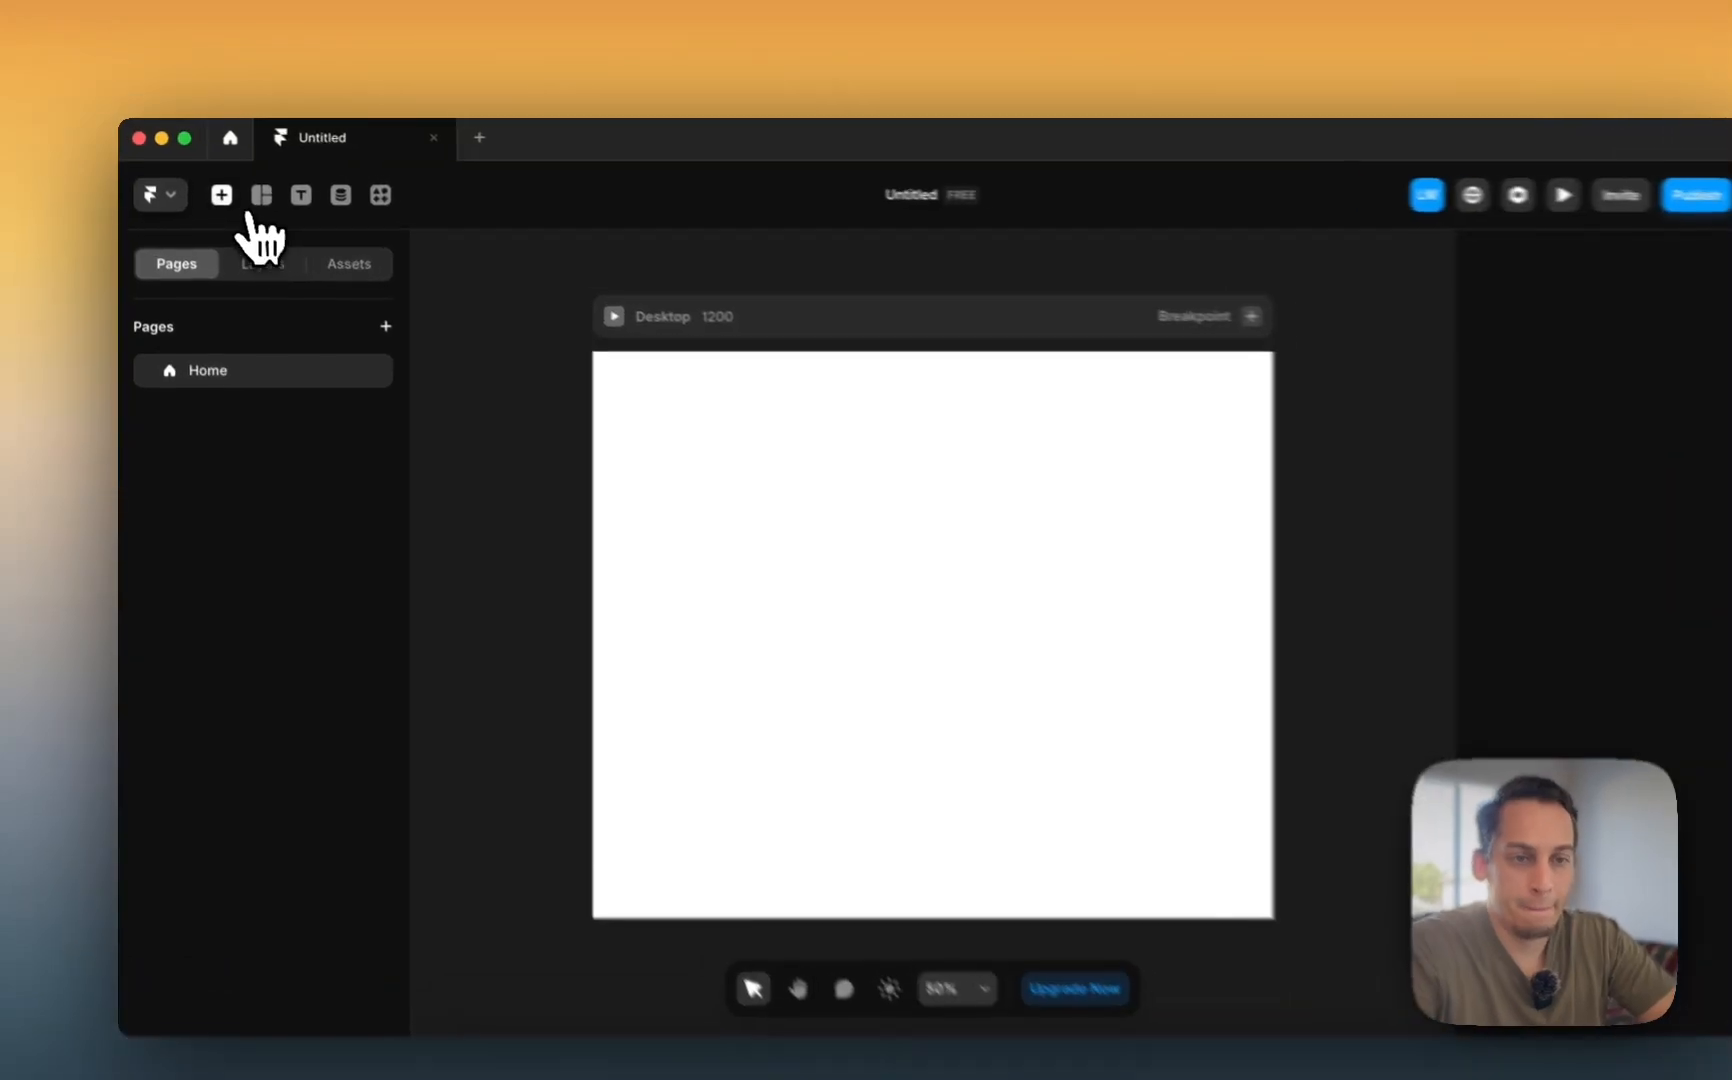
- Browse the ready-made sections and add the six-card grid with Layout, Effects, Plugins, CMS, Navigation and SEO to the Desktop page
{"action": "left_click", "coordinate": [213, 188]}
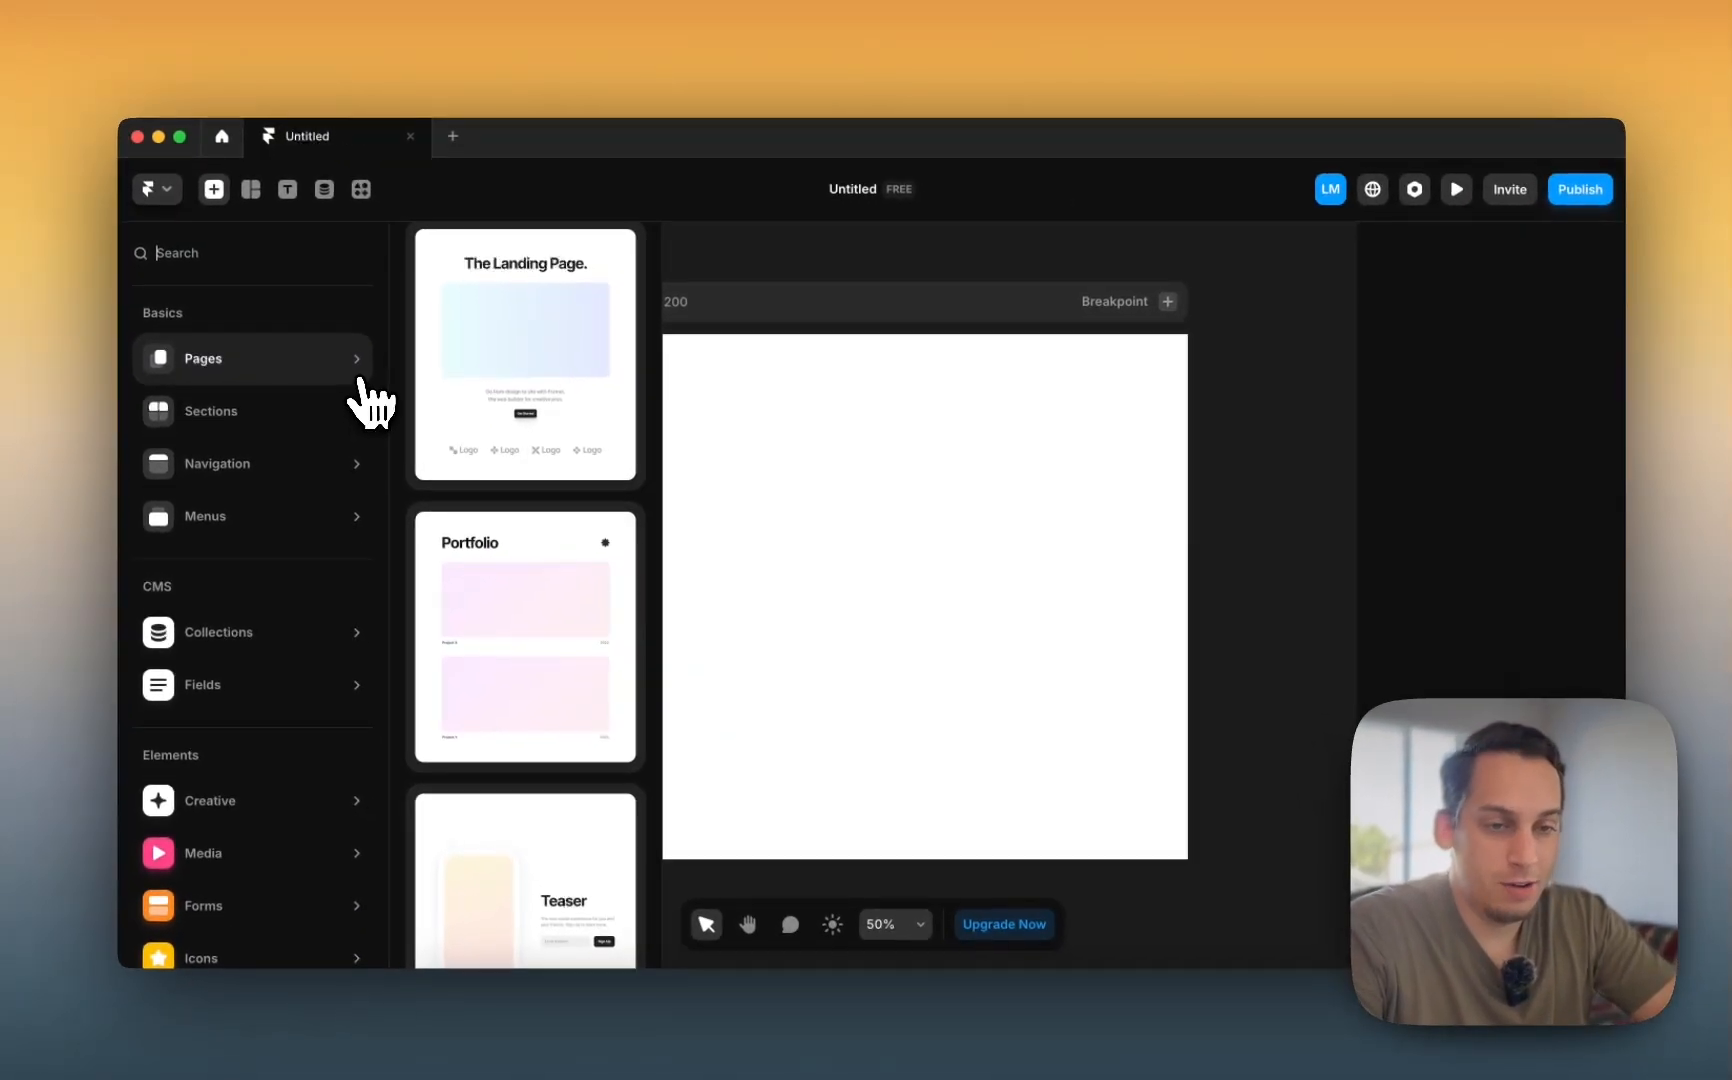
{"action": "mouse_move", "coordinate": [364, 466]}
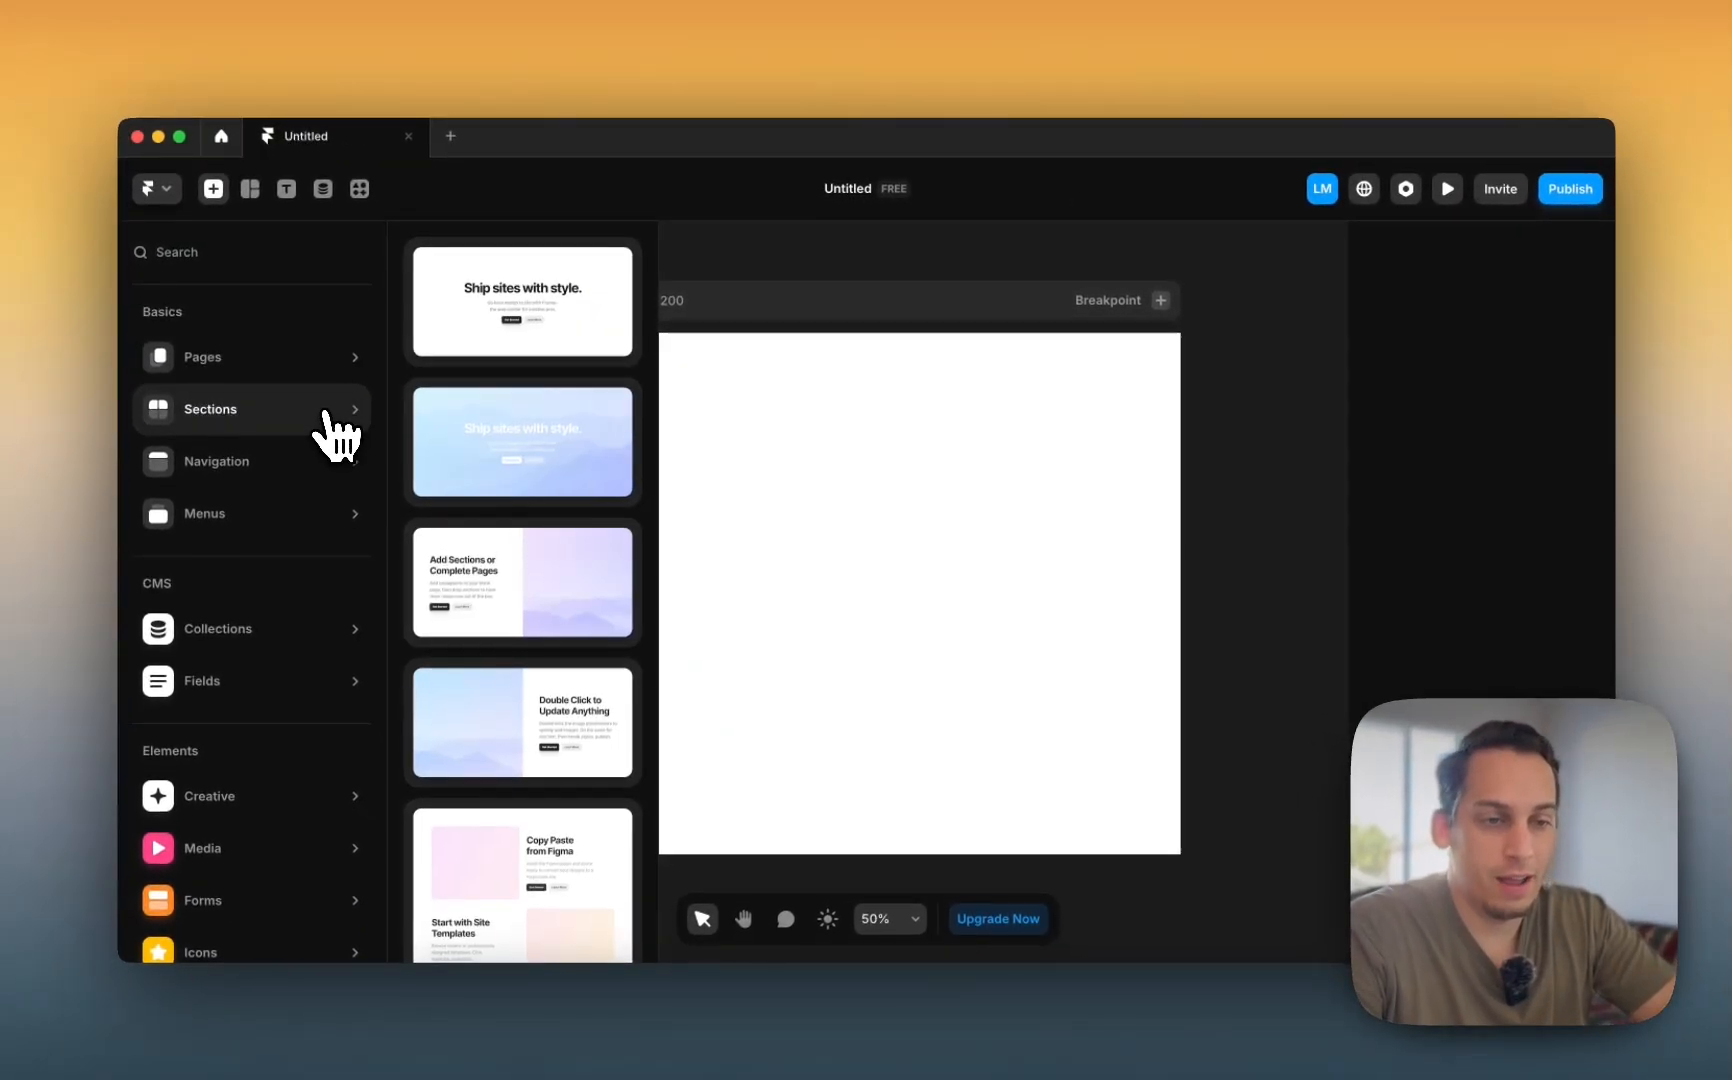
{"action": "scroll", "coordinate": [500, 580], "scroll_direction": "down", "scroll_amount": 6}
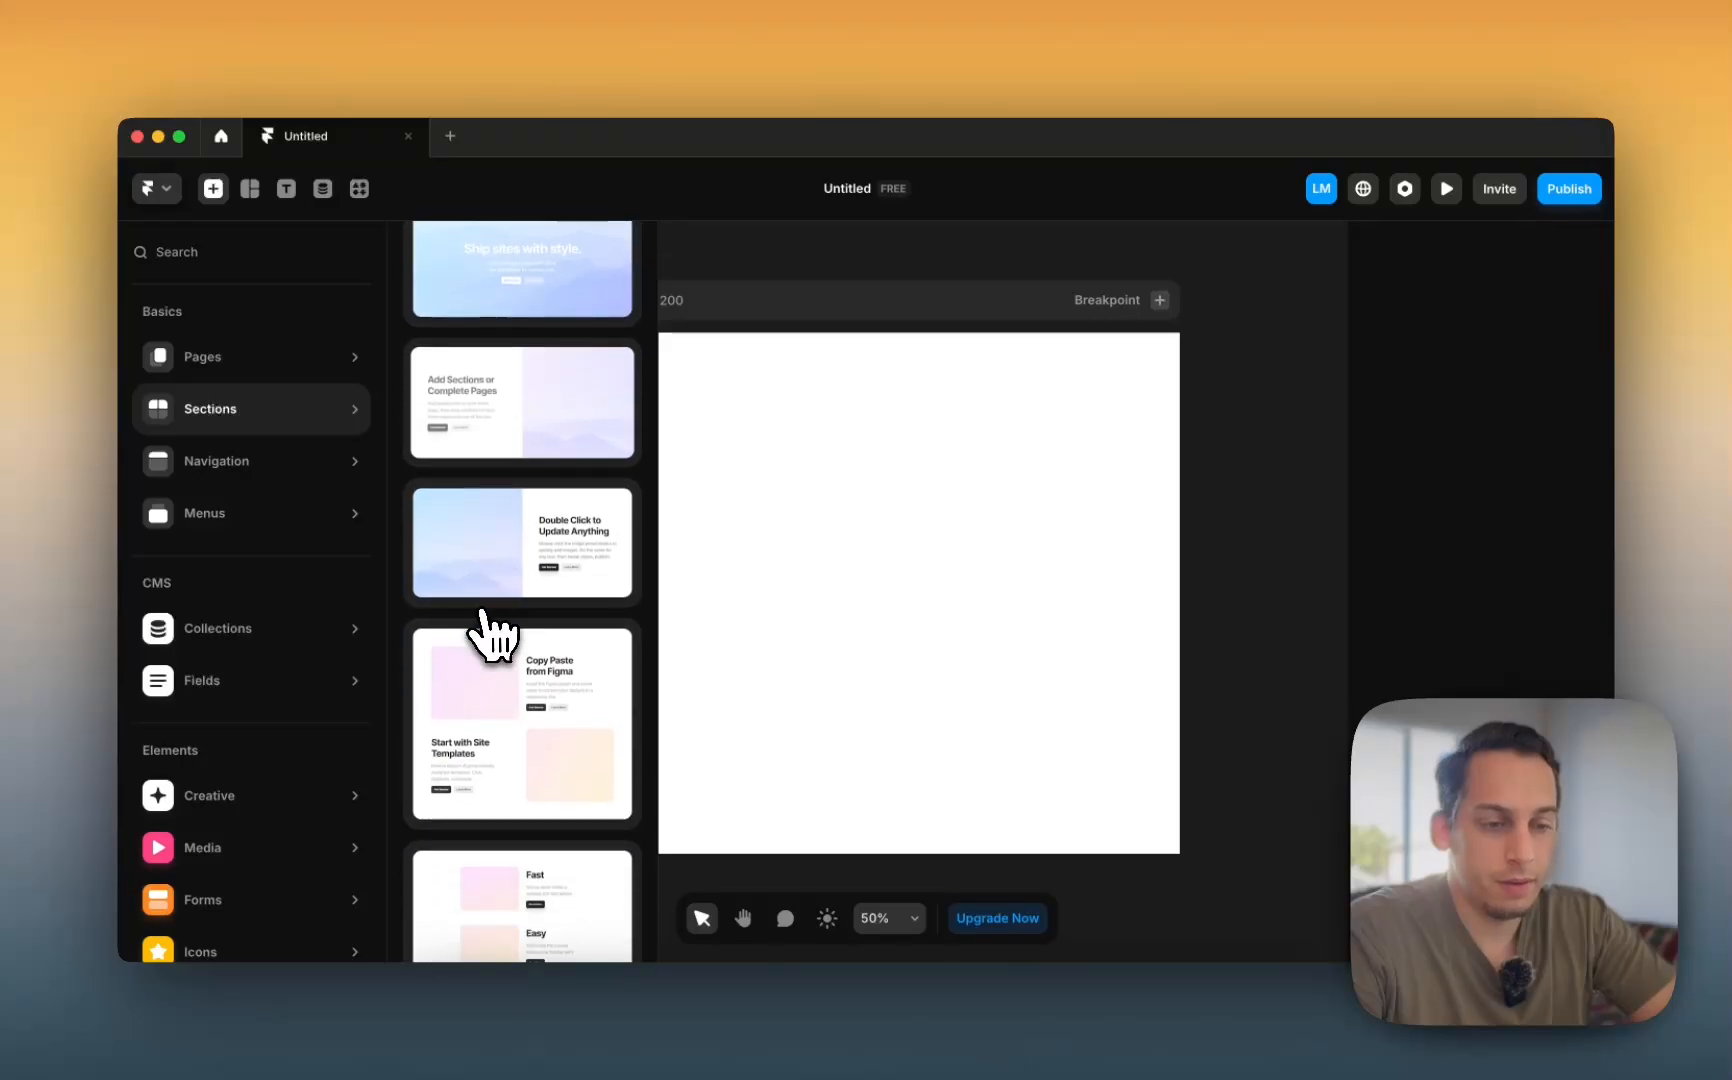
{"action": "scroll", "coordinate": [490, 637], "scroll_direction": "down", "scroll_amount": 2}
{"action": "scroll", "coordinate": [486, 597], "scroll_direction": "up", "scroll_amount": 3}
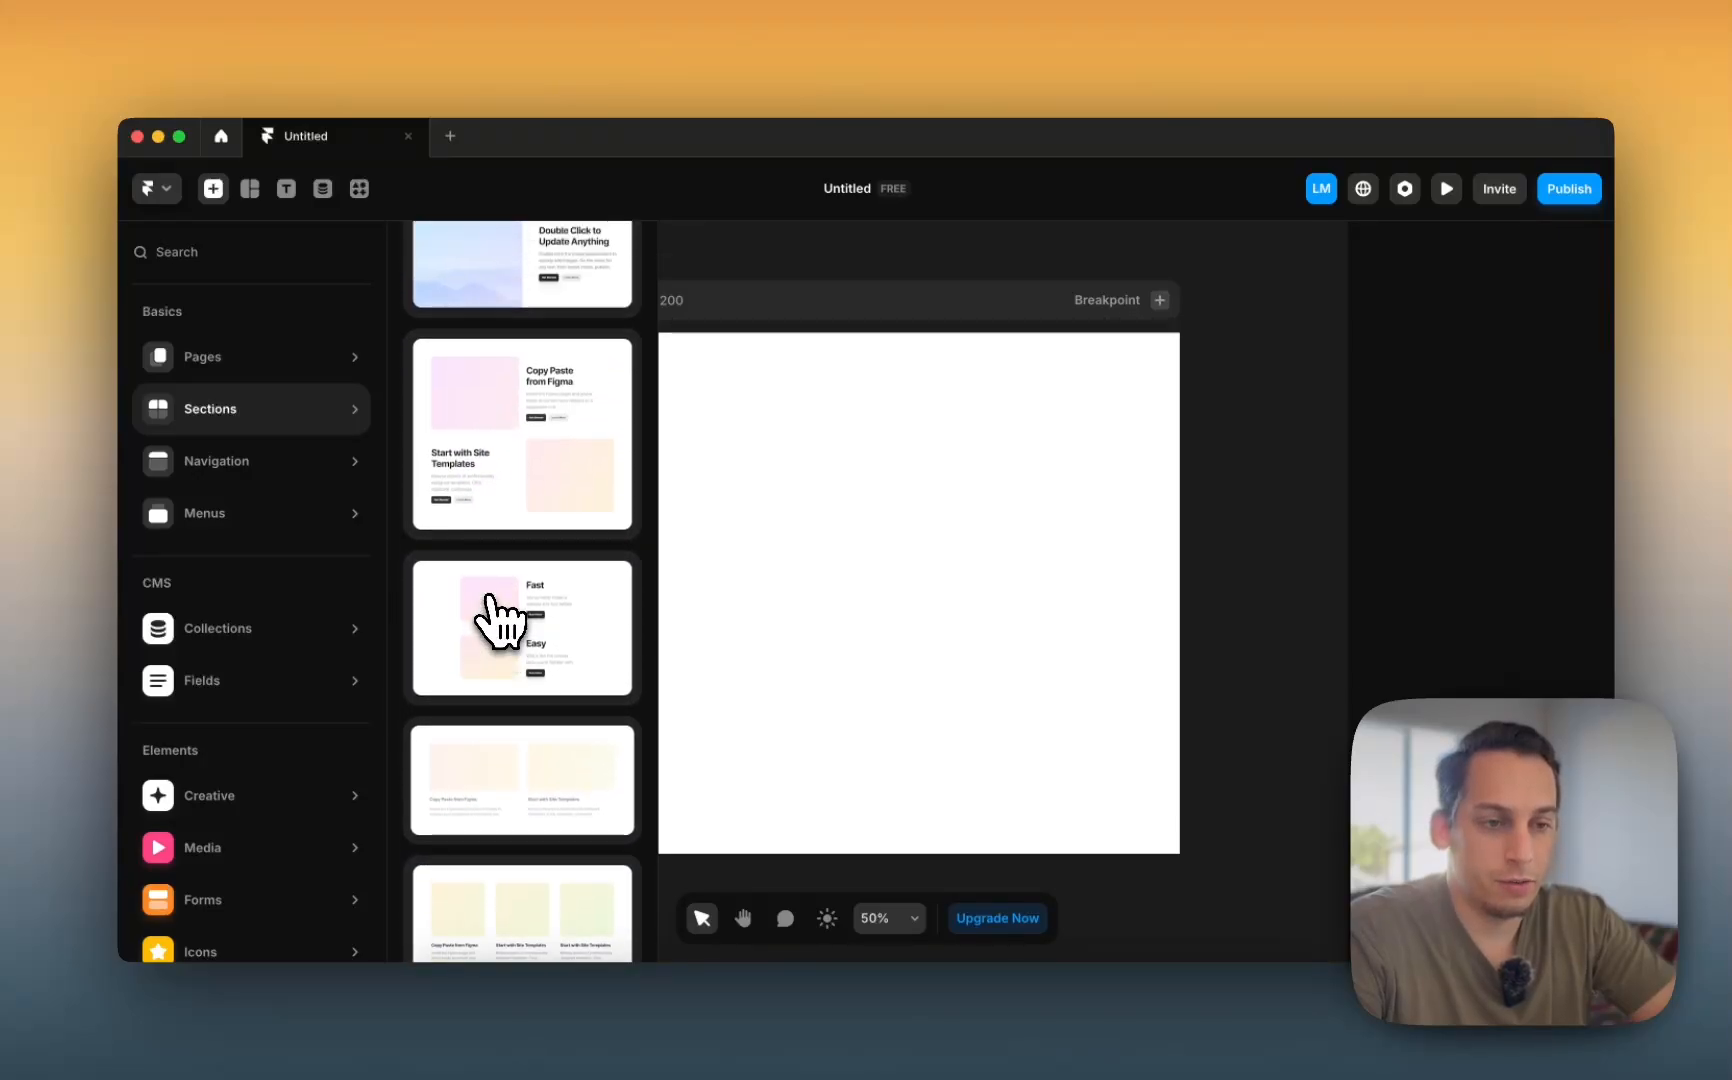
{"action": "scroll", "coordinate": [498, 620], "scroll_direction": "down", "scroll_amount": 3}
{"action": "left_click_drag", "start_coordinate": [494, 724], "coordinate": [938, 524]}
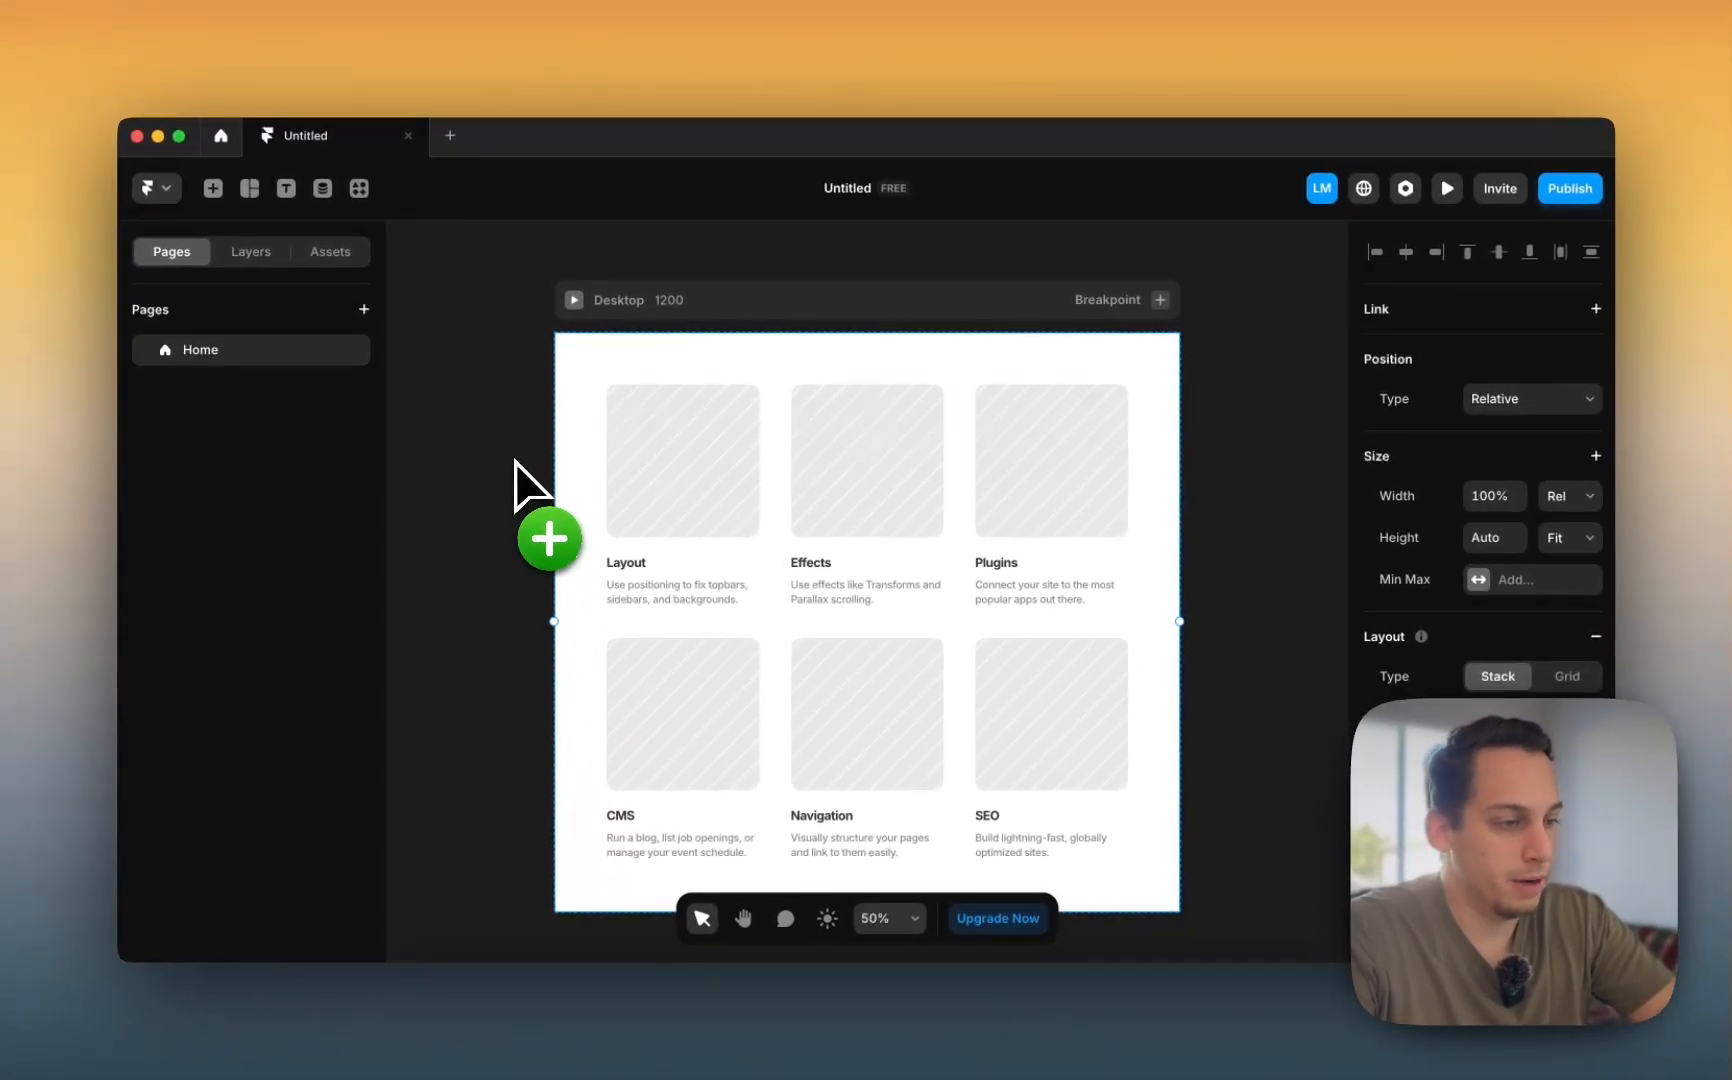
- Replace the six-card section with a ready-made dark navigation bar on the Desktop page, then undo both changes
{"action": "key", "text": "BackSpace"}
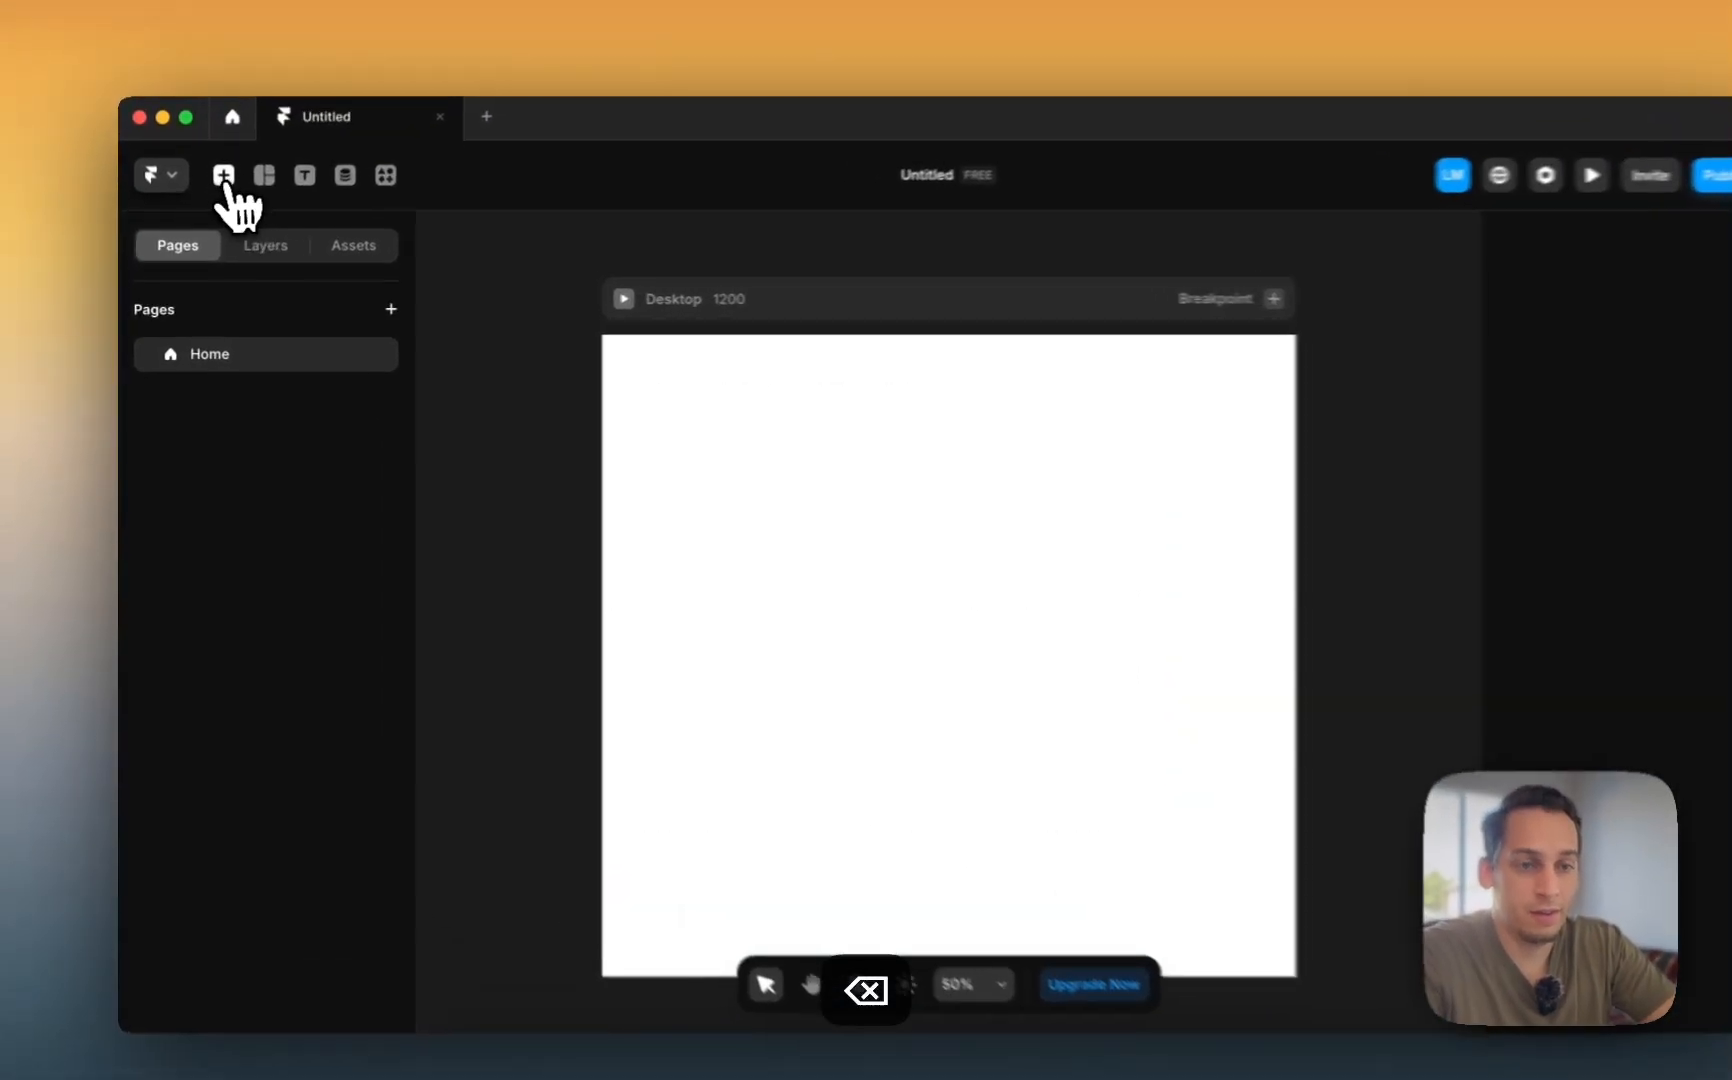
{"action": "left_click", "coordinate": [212, 188]}
{"action": "mouse_move", "coordinate": [245, 490]}
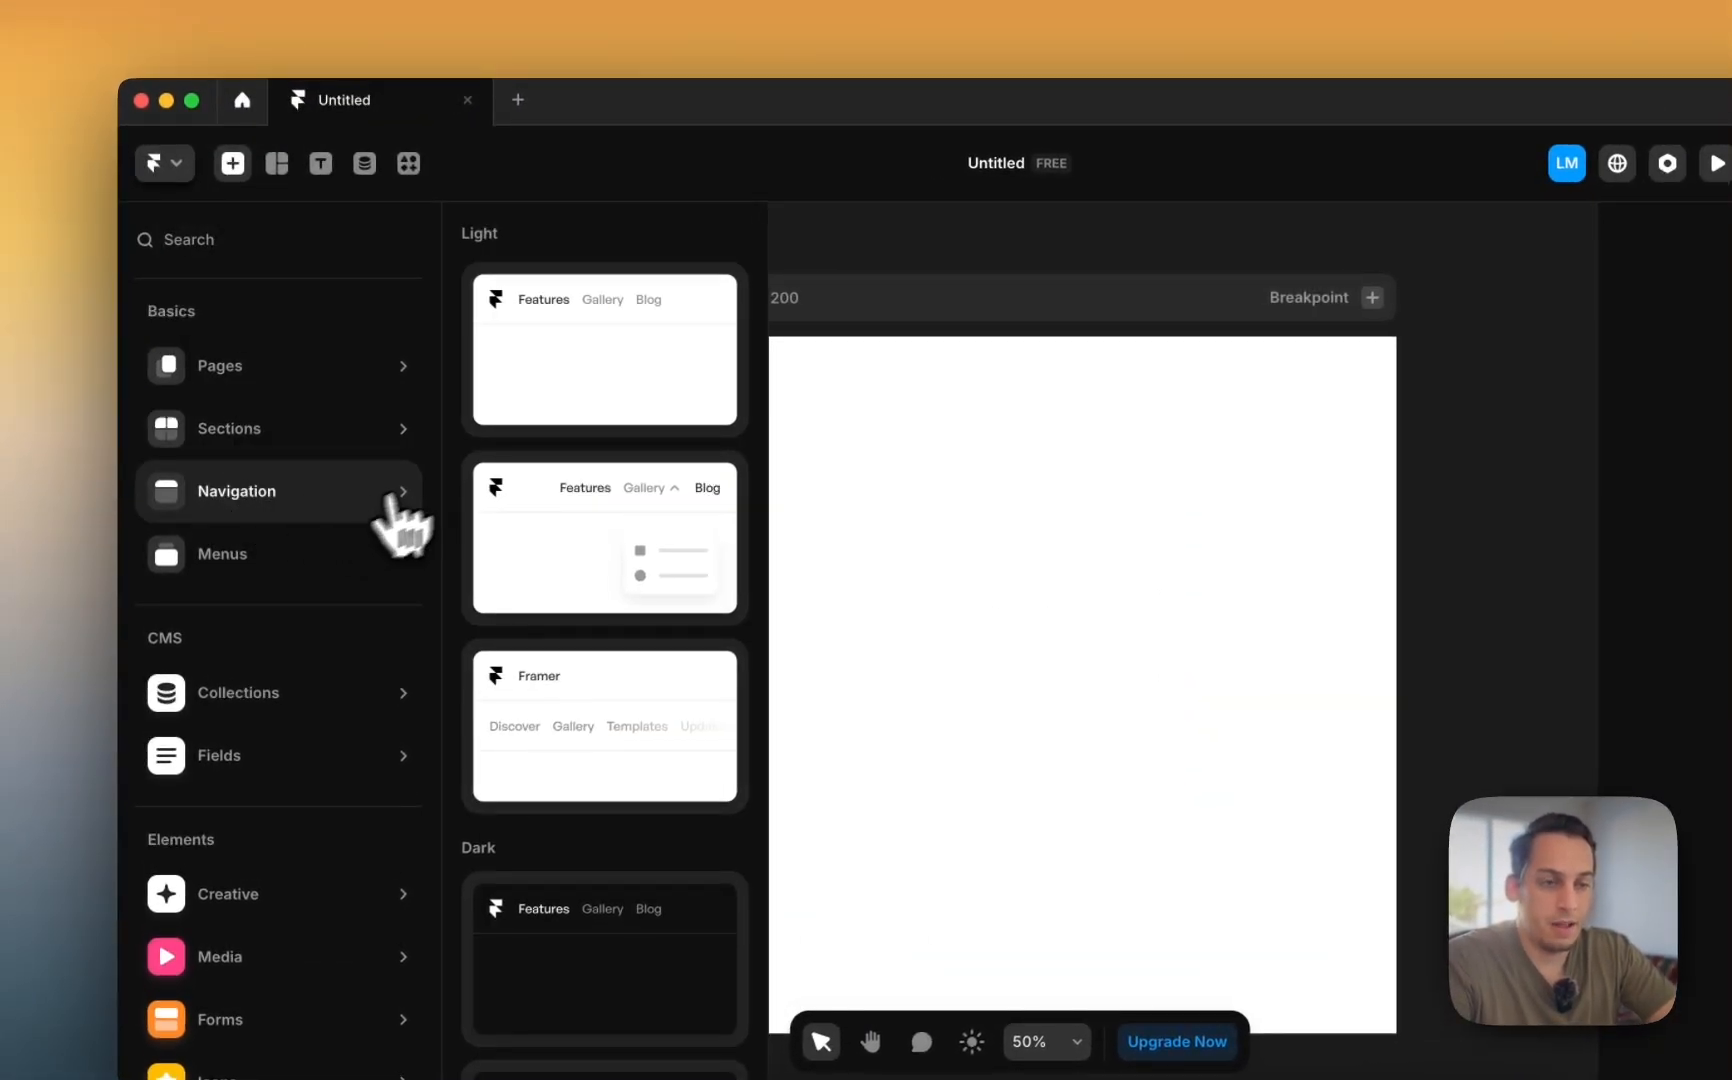
{"action": "scroll", "coordinate": [545, 580], "scroll_direction": "down", "scroll_amount": 4}
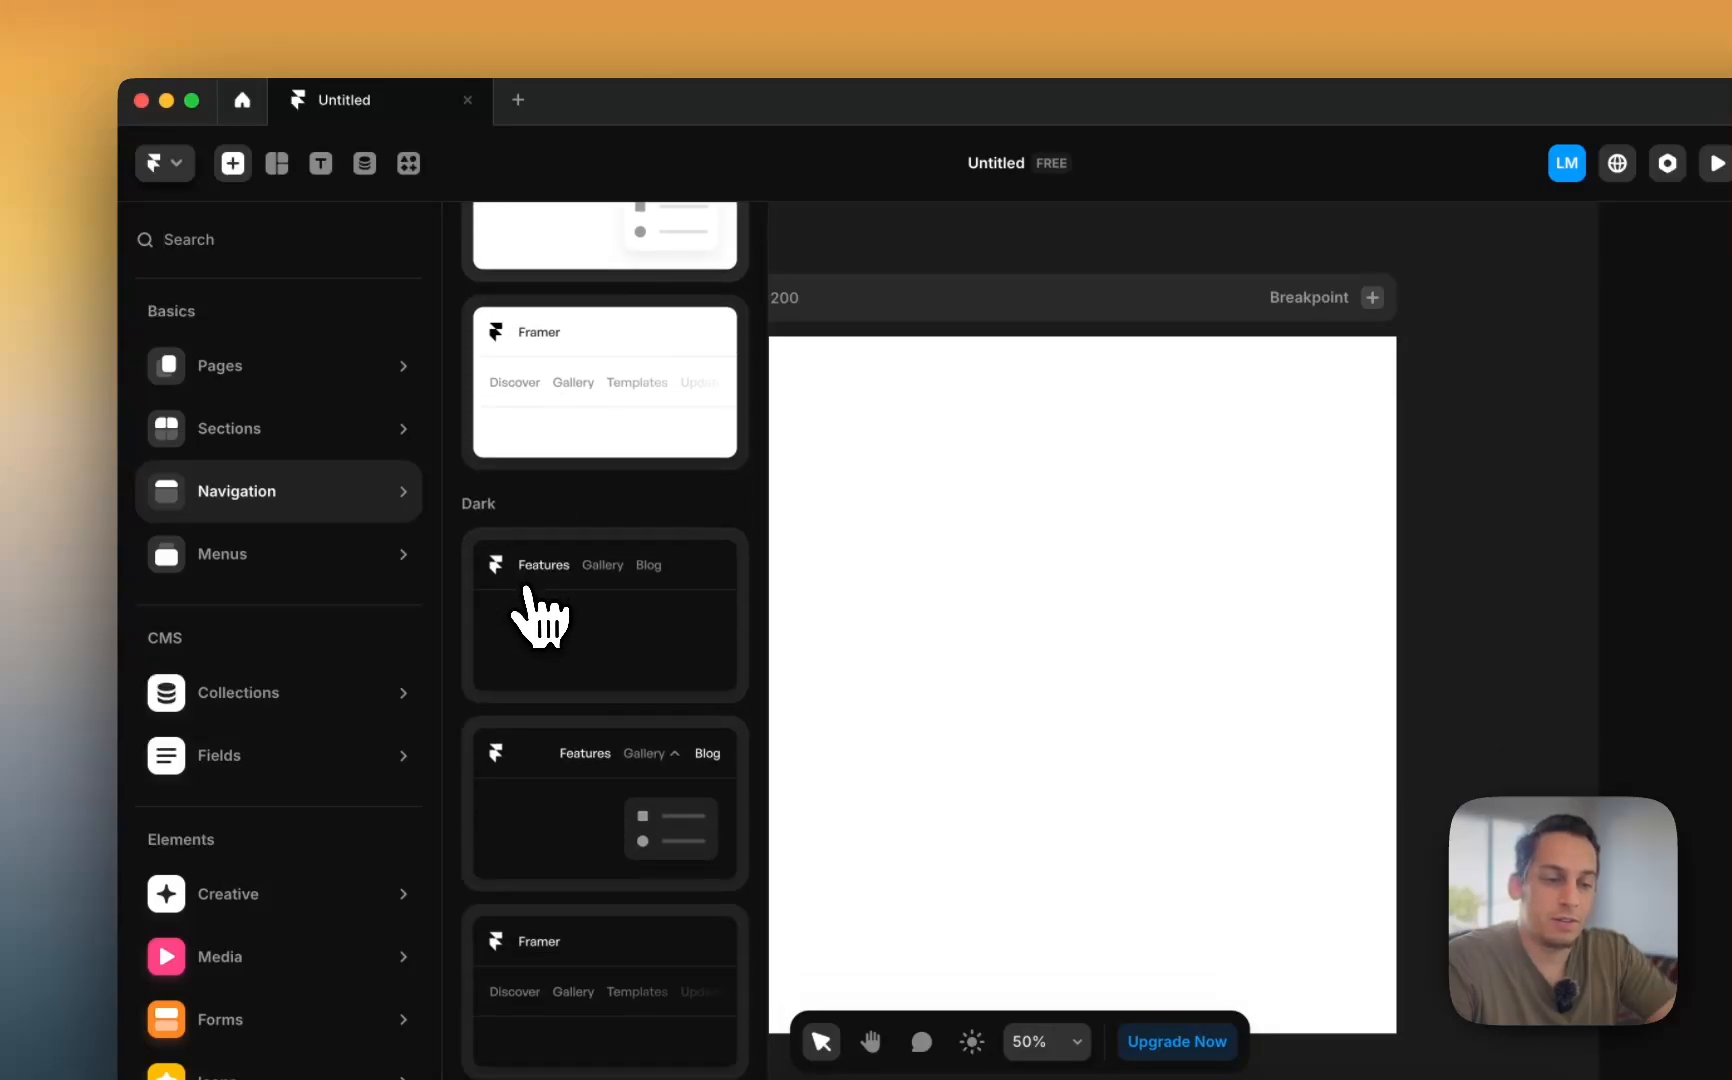
{"action": "left_click_drag", "start_coordinate": [530, 740], "coordinate": [908, 375]}
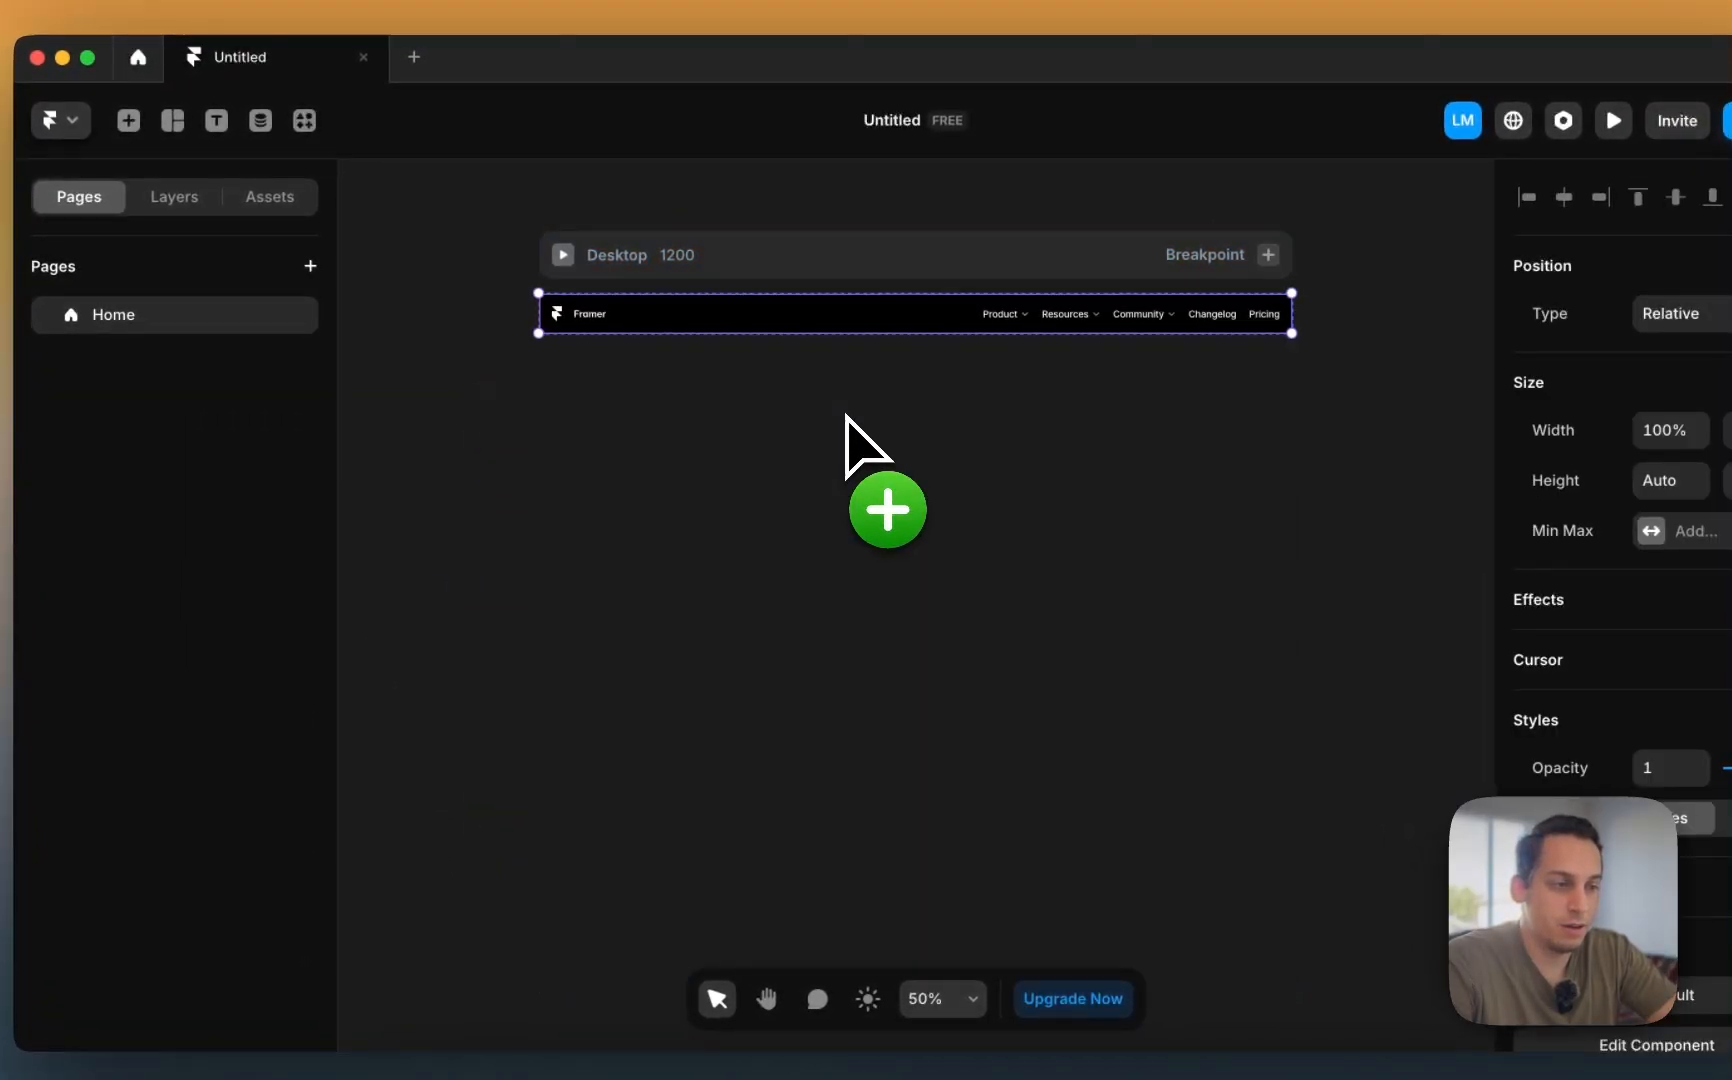
{"action": "left_click", "coordinate": [908, 375]}
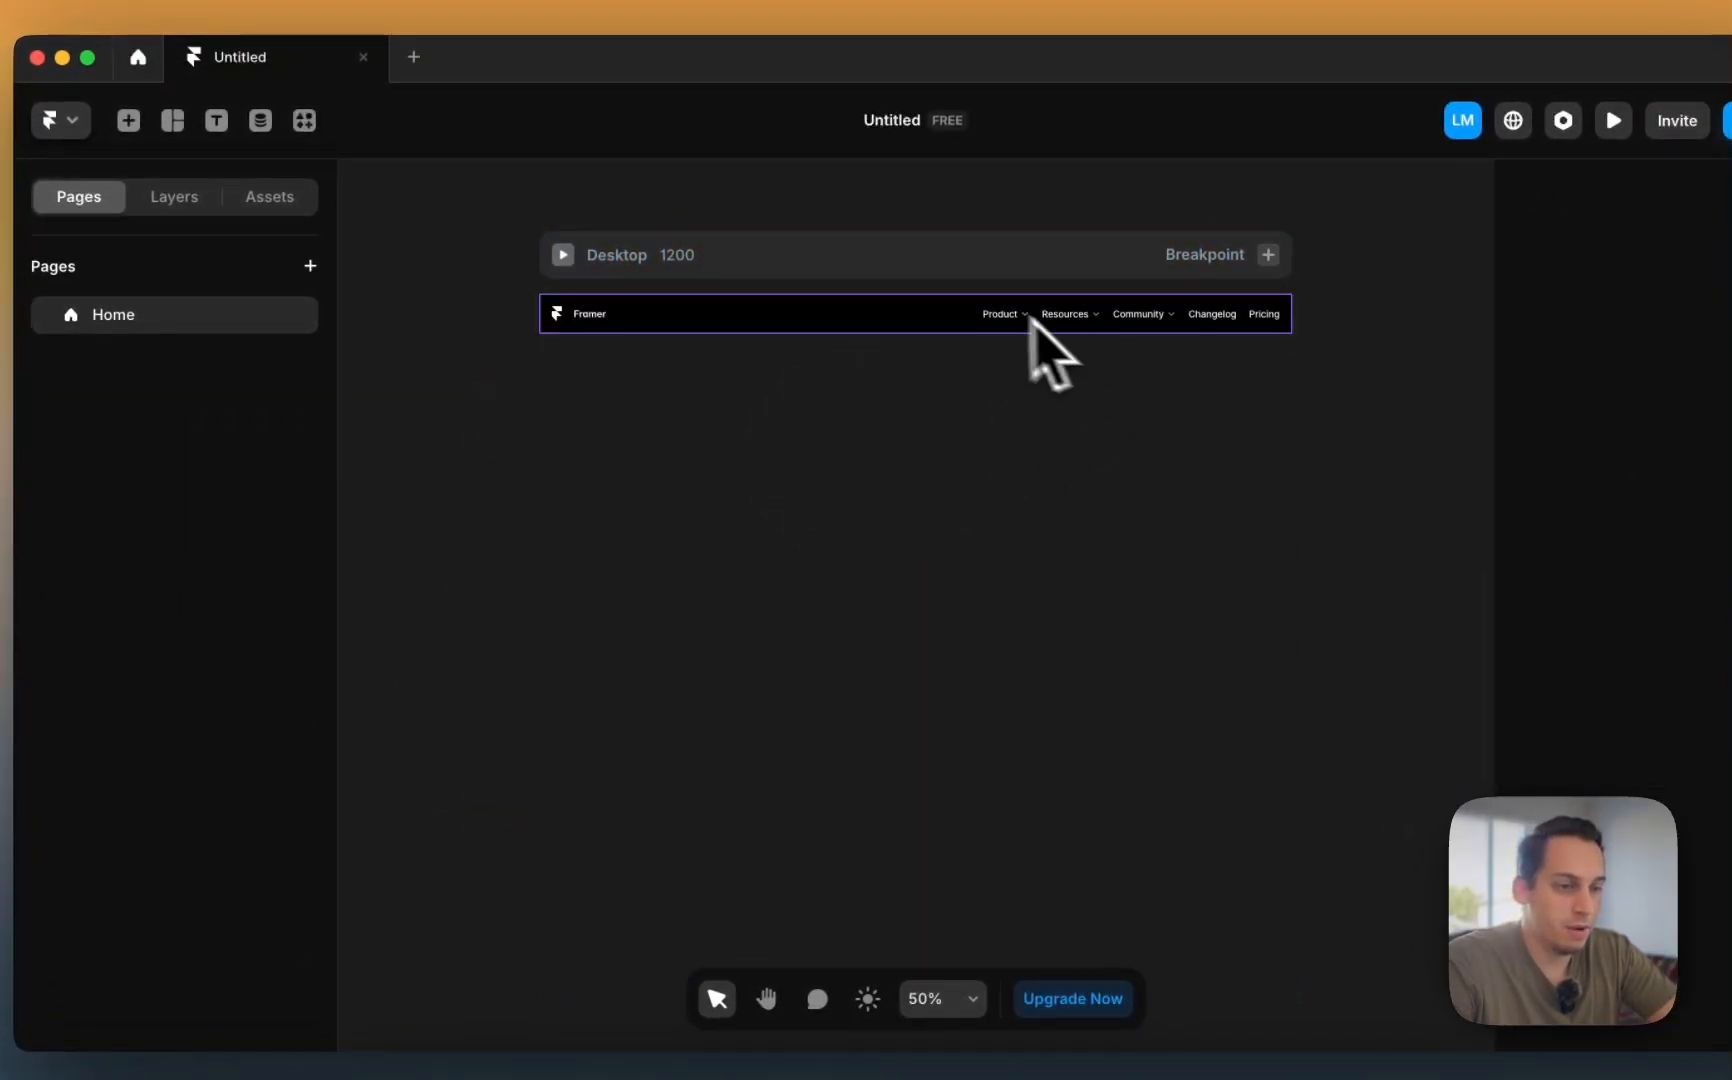
{"action": "key", "text": "super+z"}
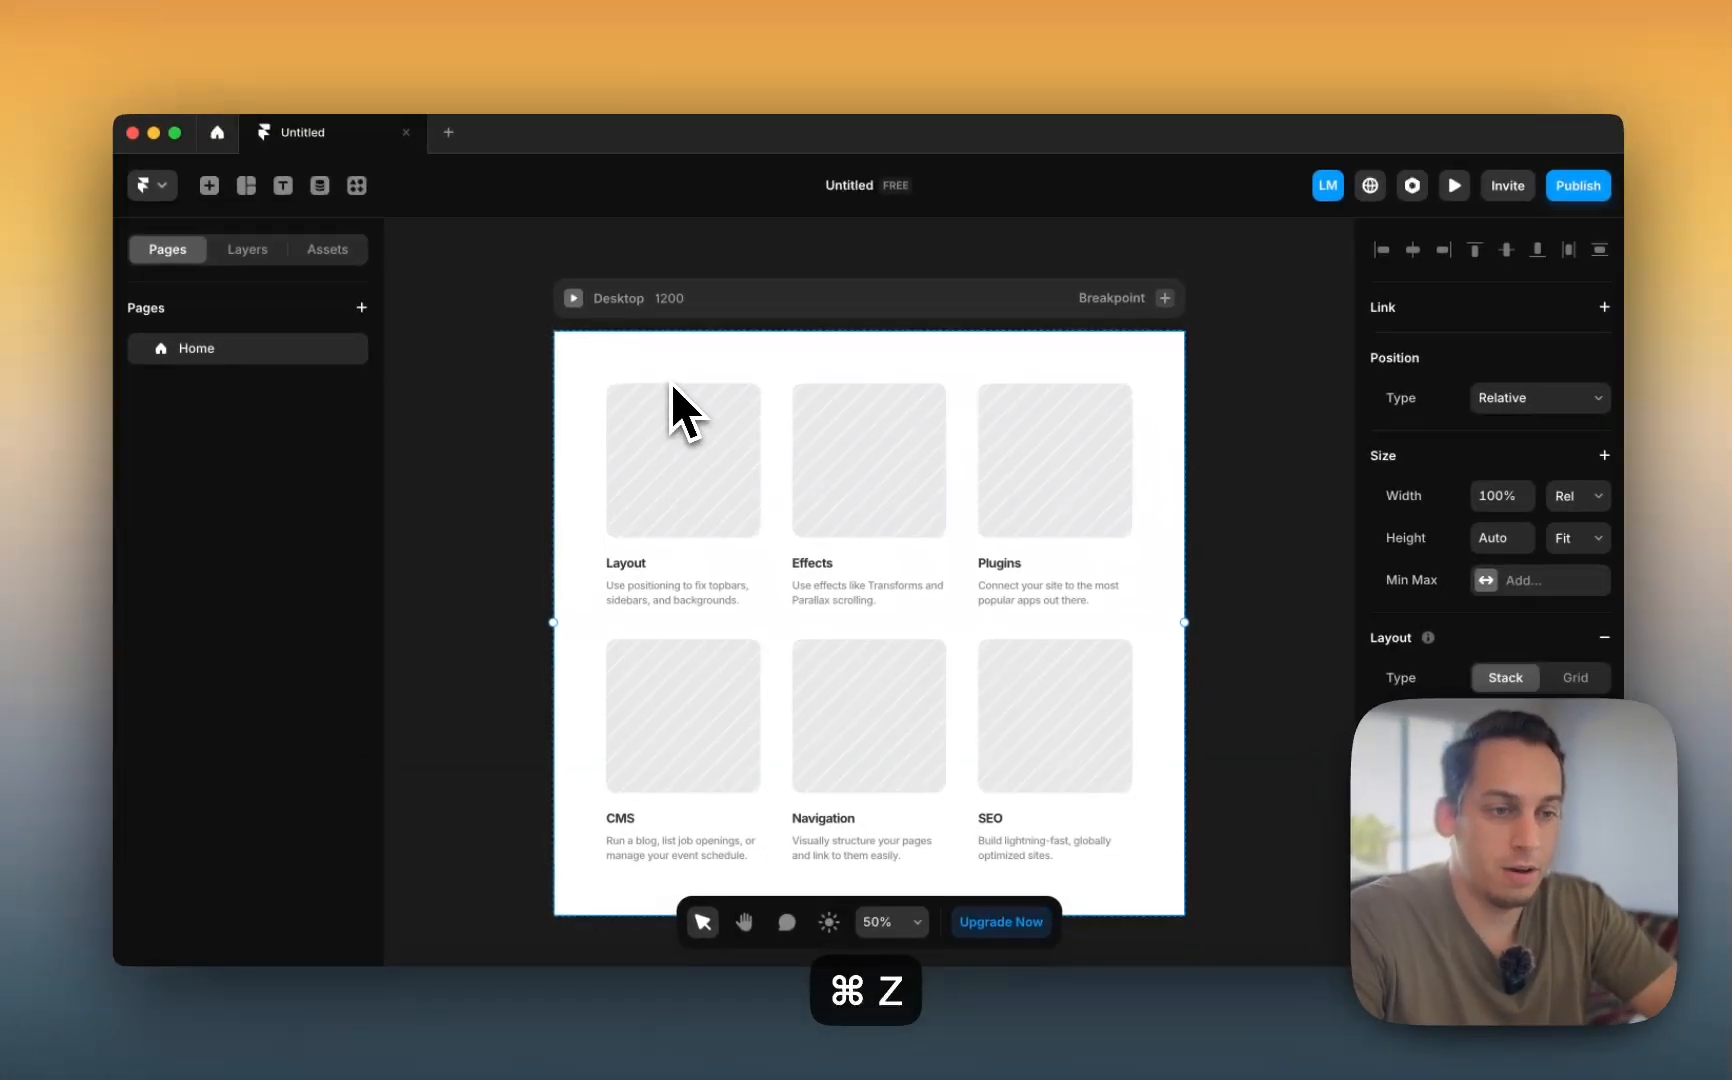
- Undo the six-card section and place the light ready-made Menu Split in the upper part of the empty Desktop page
{"action": "key", "text": "super+z"}
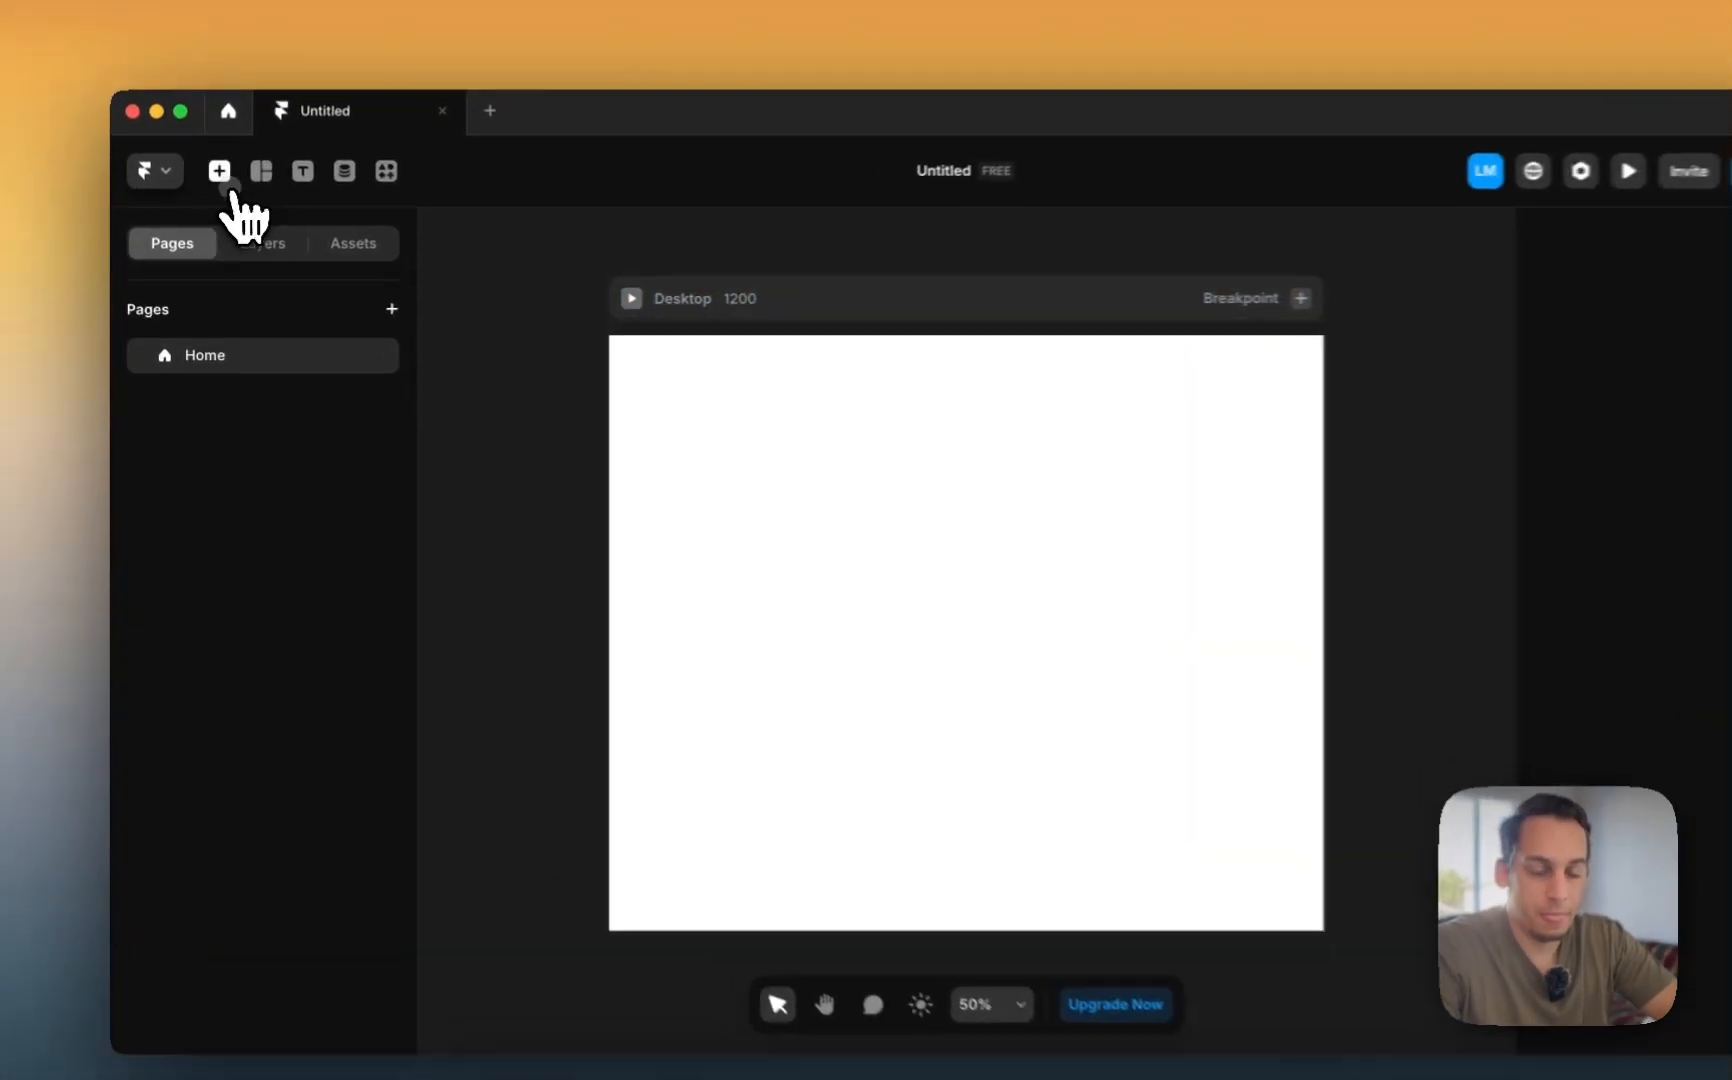
{"action": "left_click", "coordinate": [213, 188]}
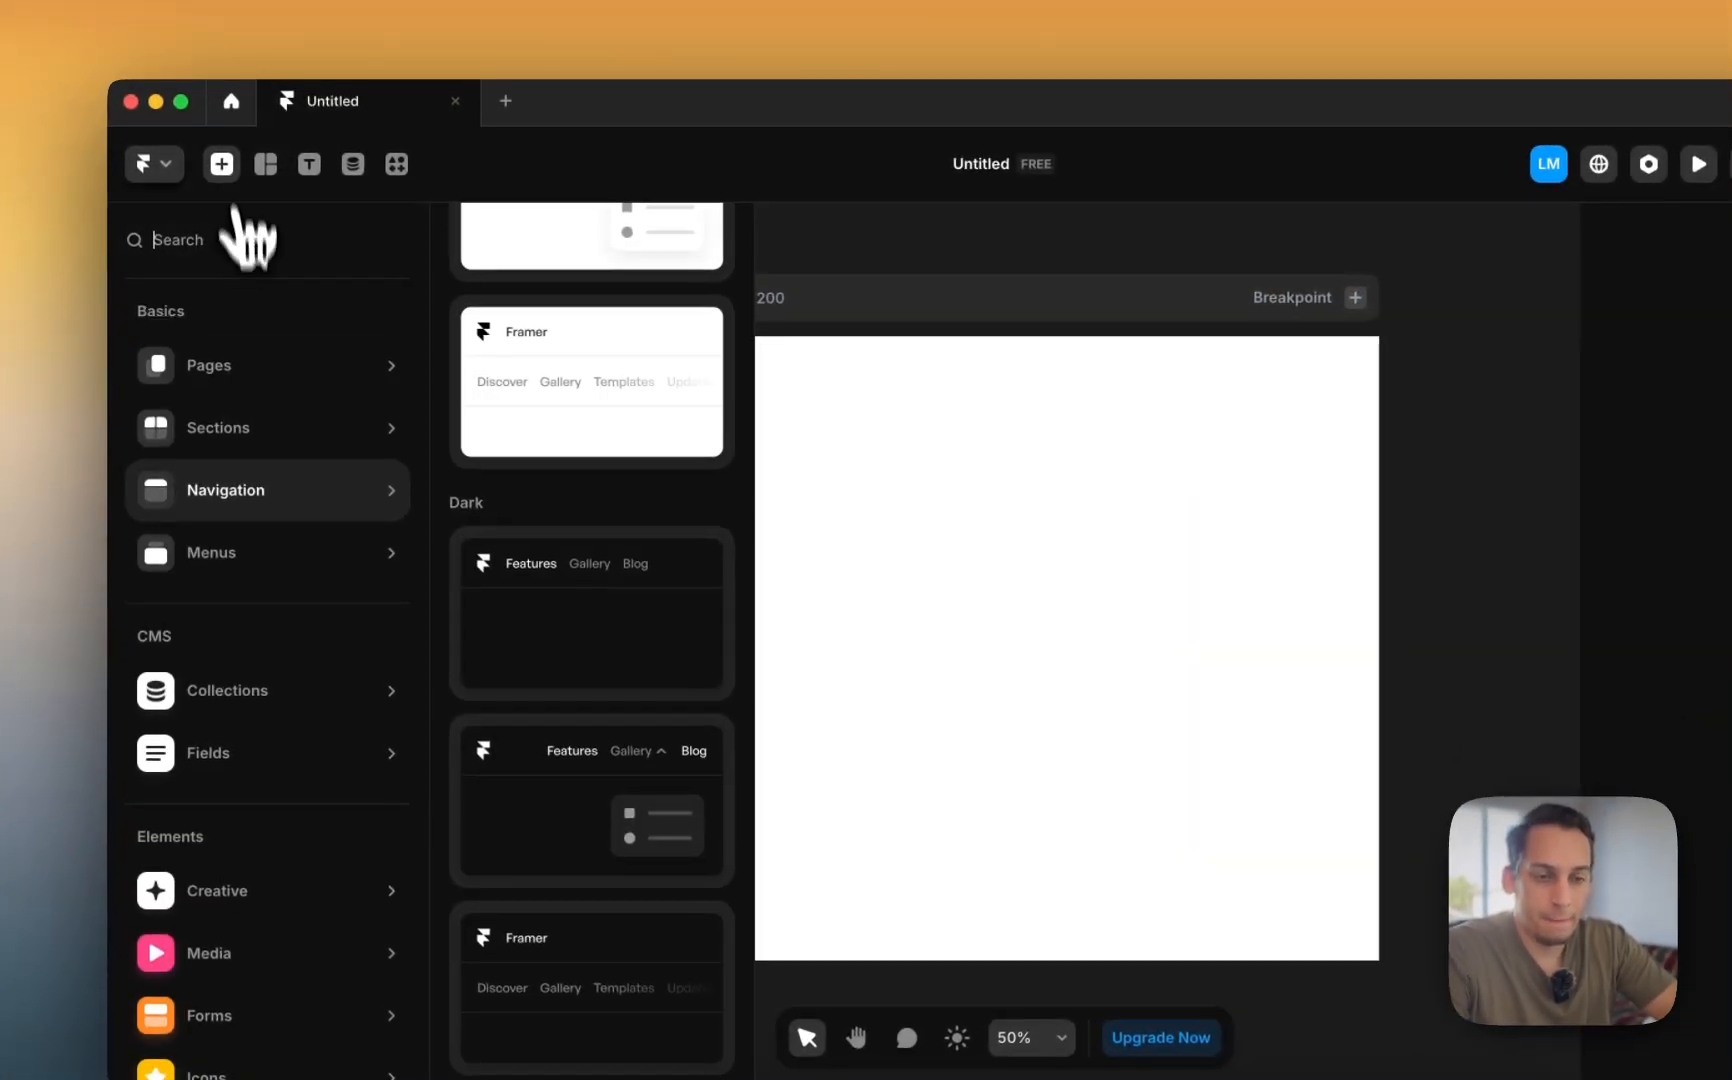
{"action": "mouse_move", "coordinate": [285, 553]}
{"action": "scroll", "coordinate": [500, 630], "scroll_direction": "down", "scroll_amount": 5}
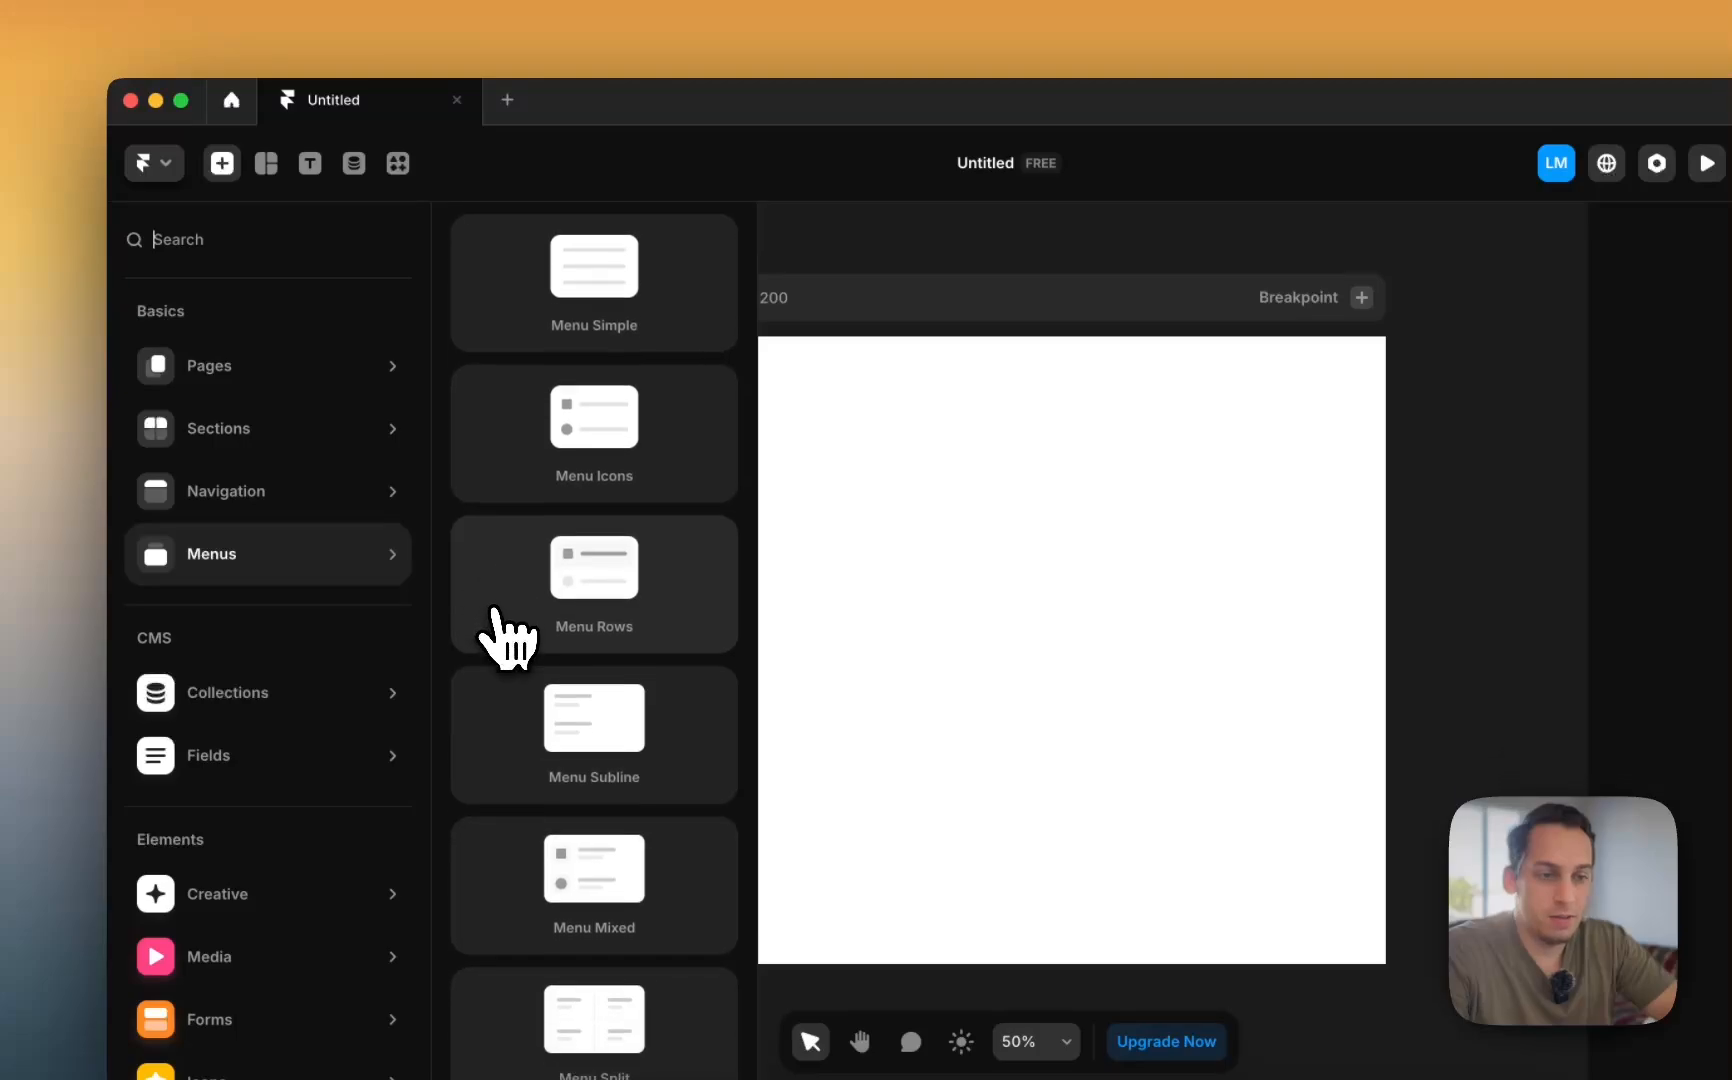
{"action": "scroll", "coordinate": [503, 635], "scroll_direction": "up", "scroll_amount": 2}
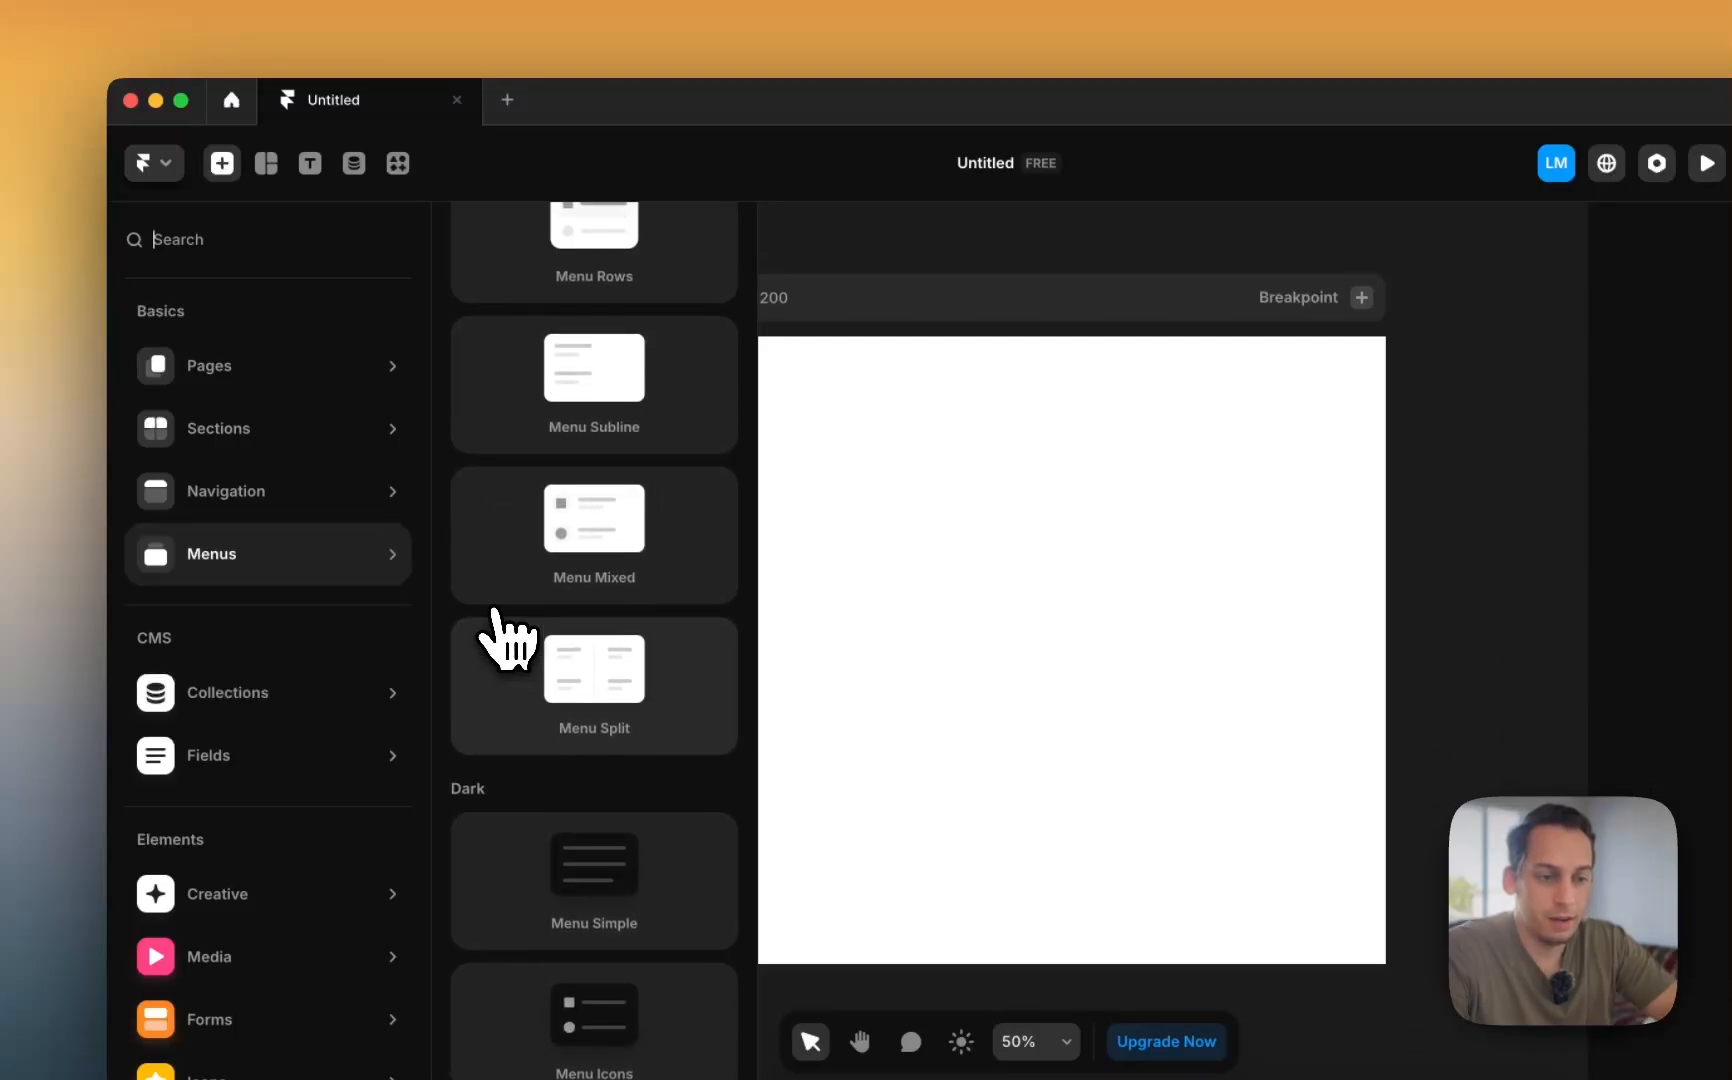
{"action": "left_click_drag", "start_coordinate": [541, 677], "coordinate": [958, 556]}
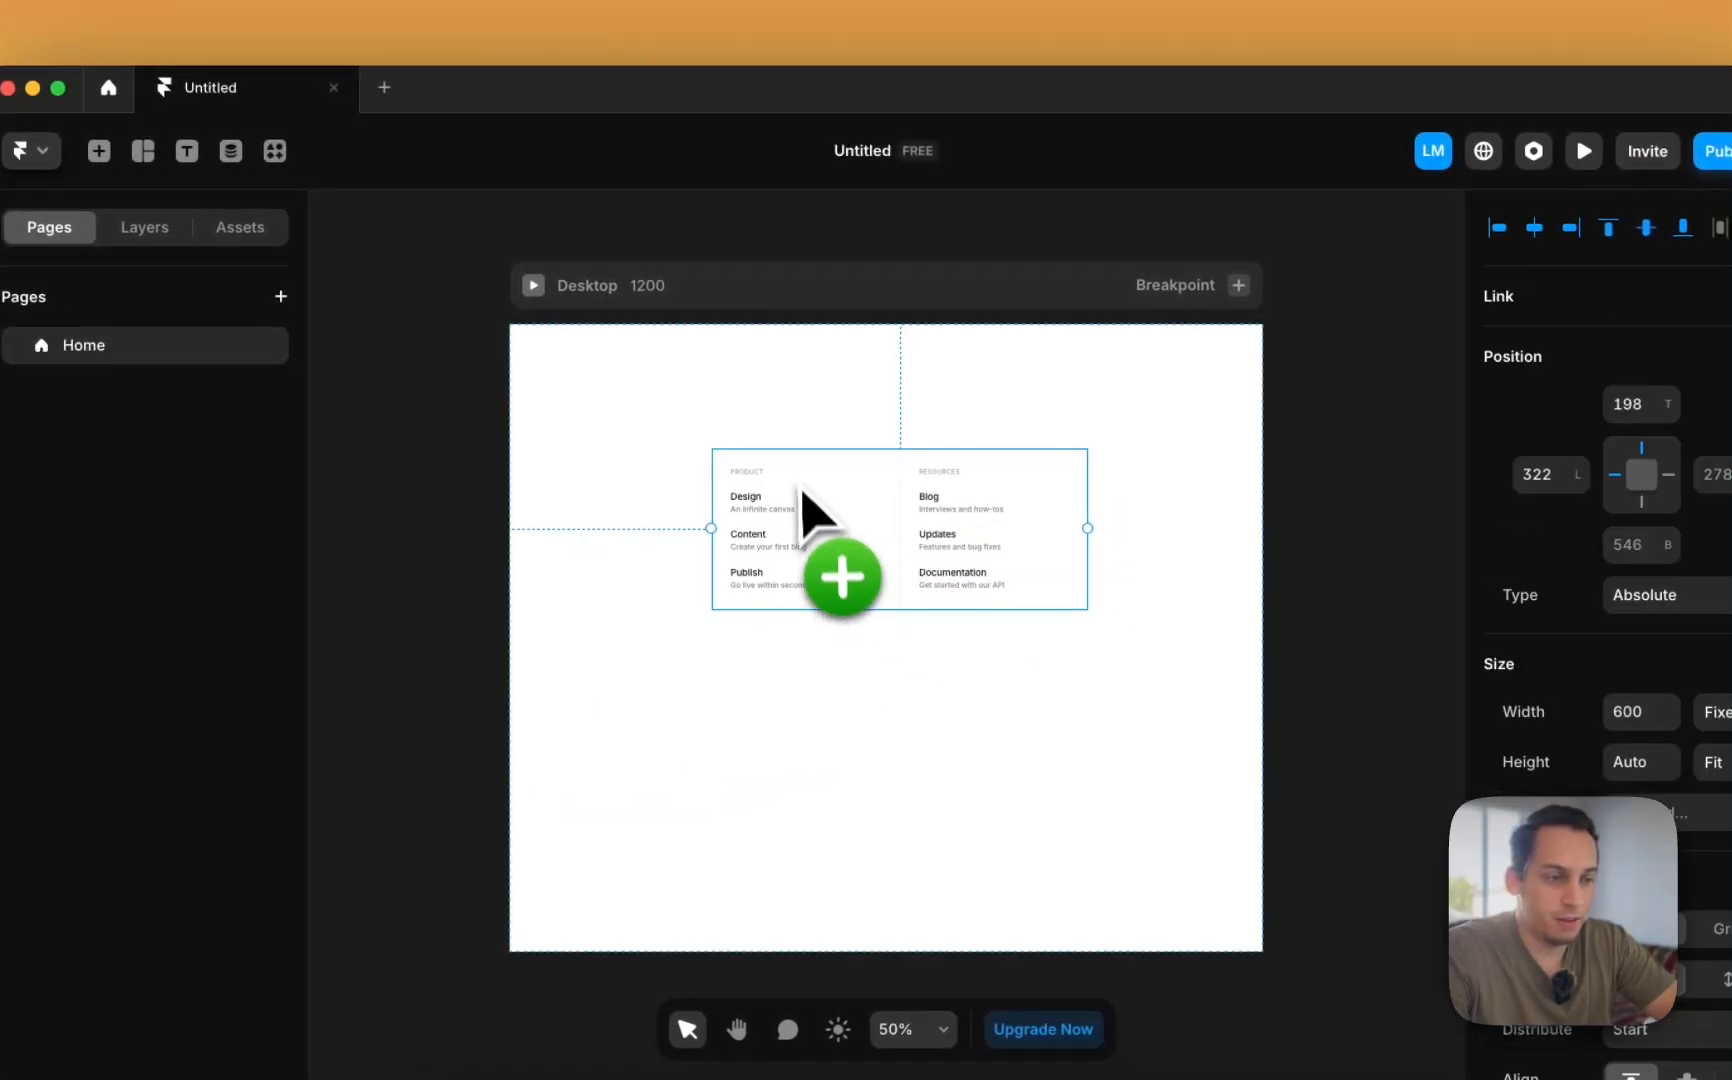
- Inspect the two-column Product and Resources menu up close and delete it from the Desktop page
{"action": "scroll", "coordinate": [830, 480], "scroll_direction": "up", "scroll_amount": 3}
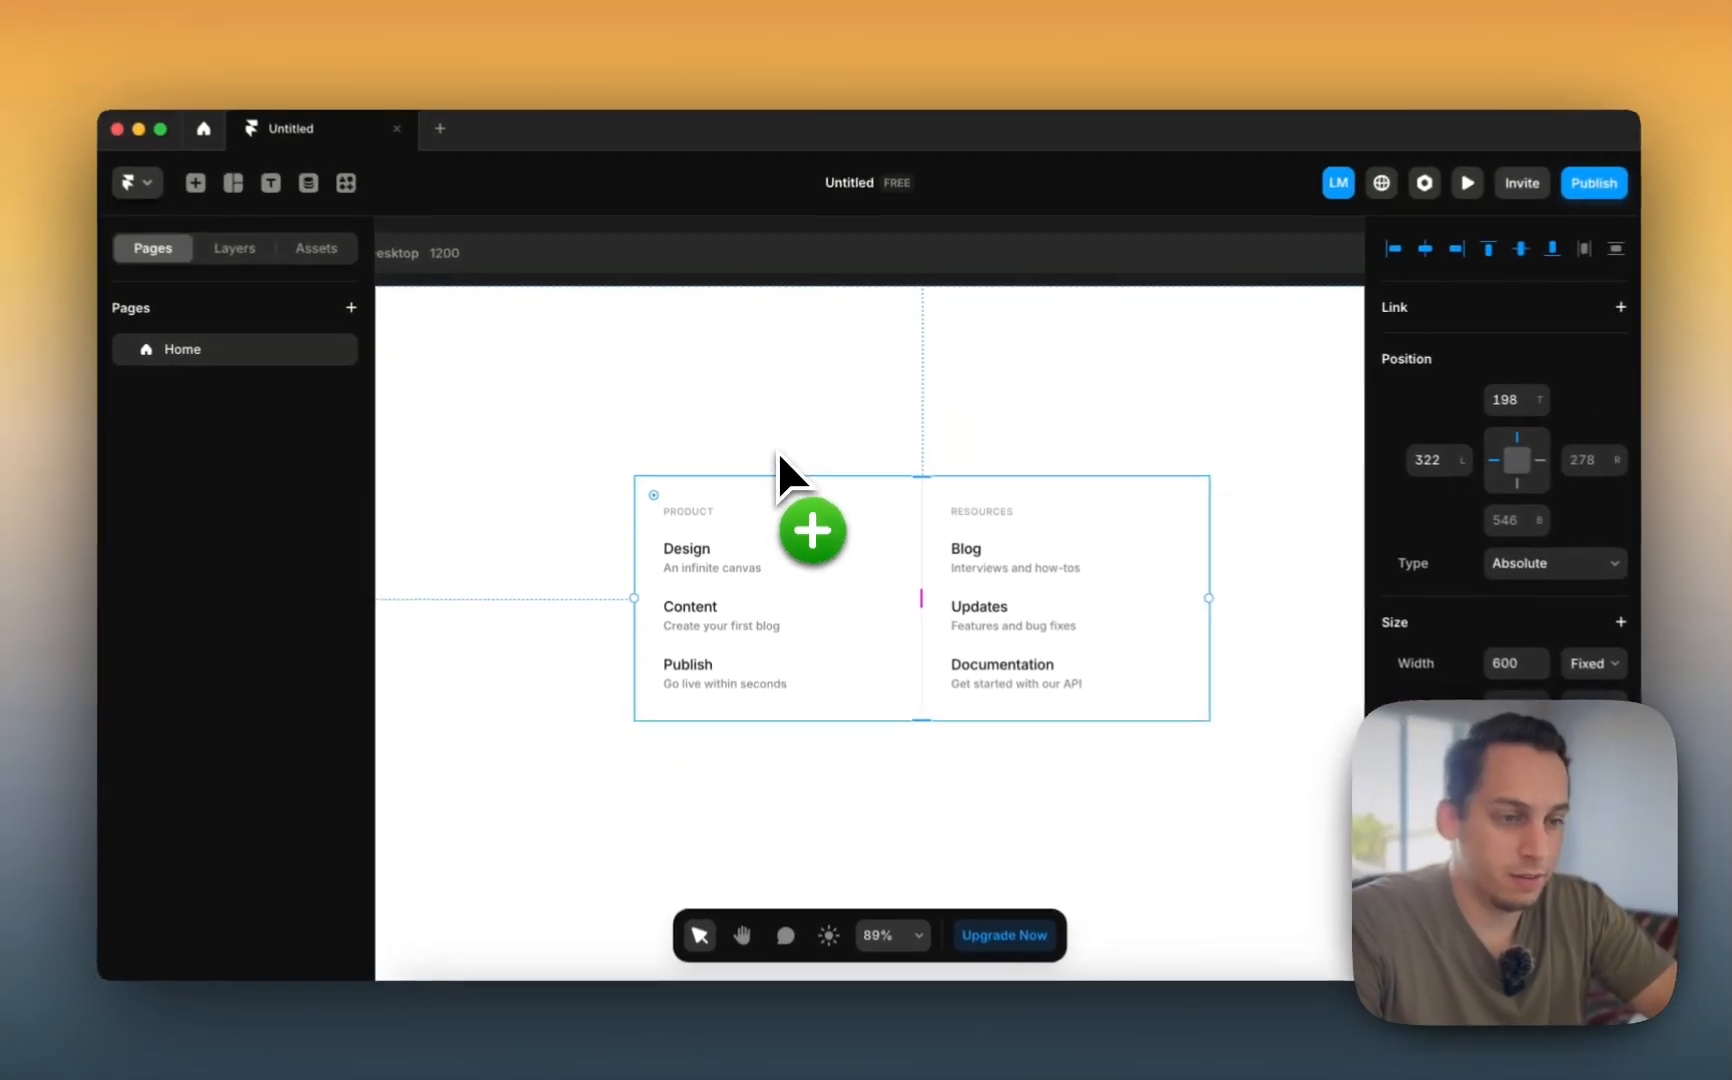
{"action": "scroll", "coordinate": [785, 468], "scroll_direction": "down", "scroll_amount": 2}
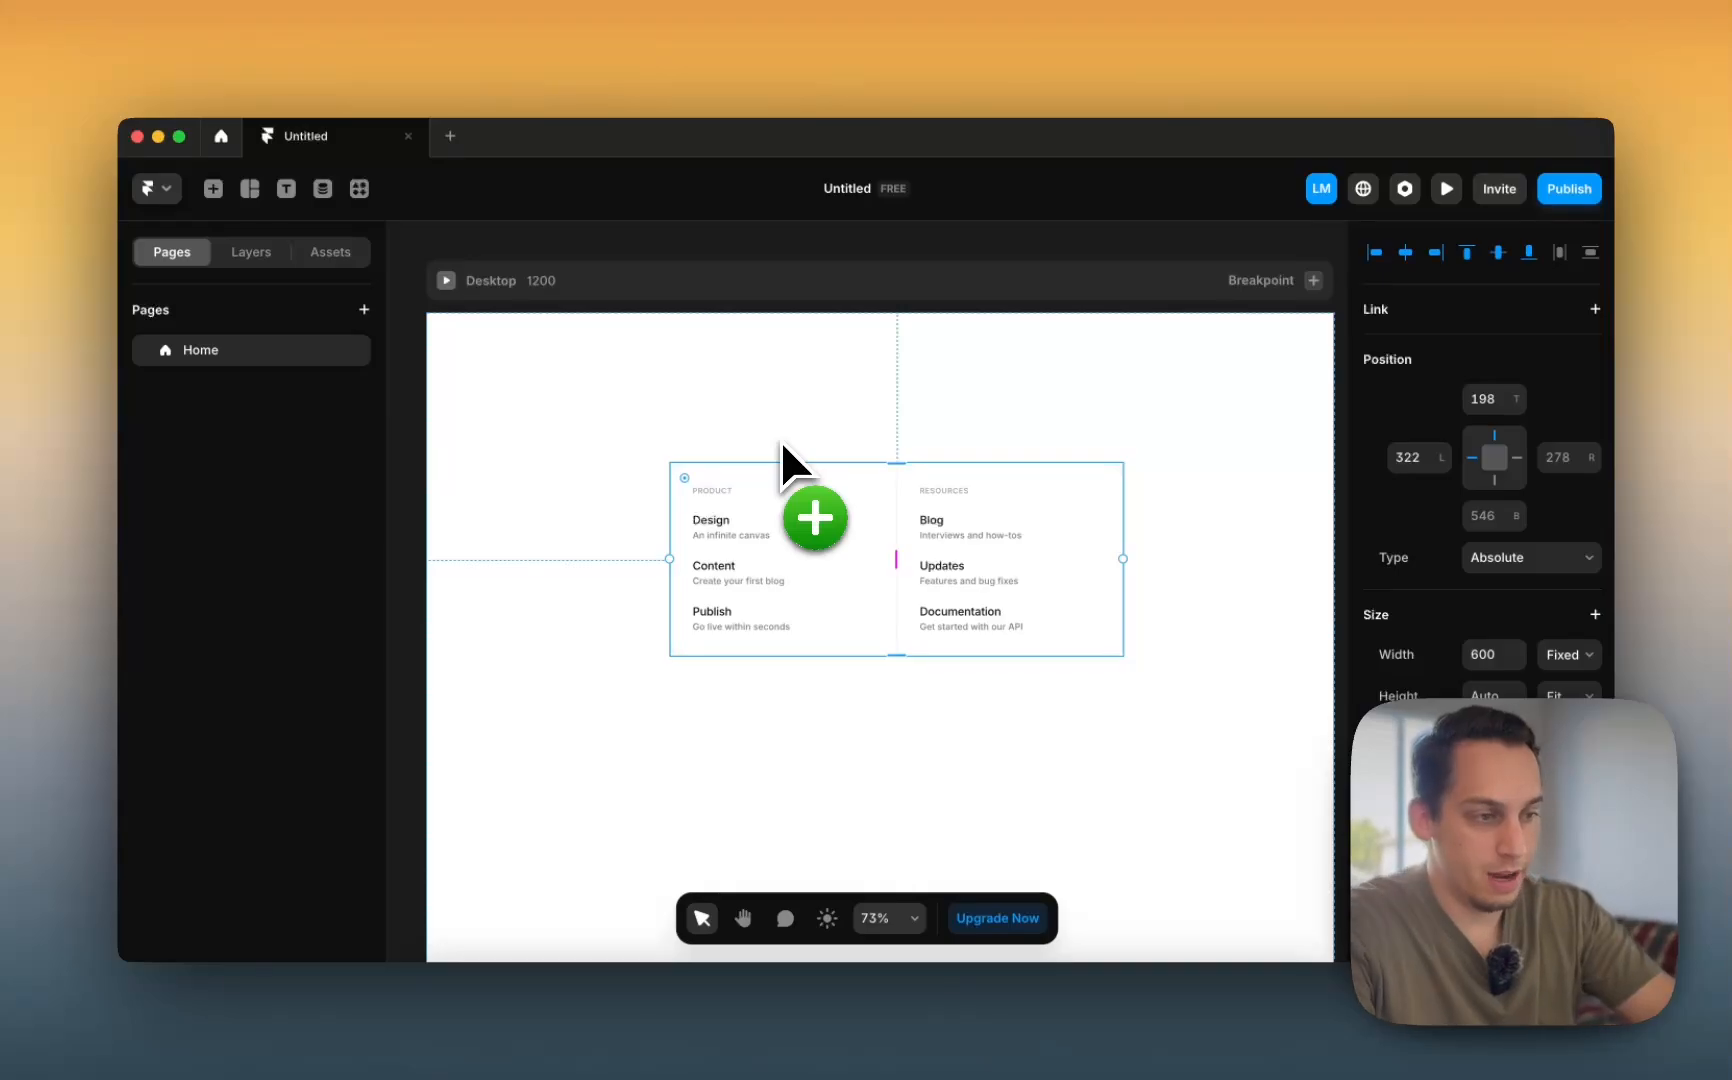
{"action": "key", "text": "BackSpace"}
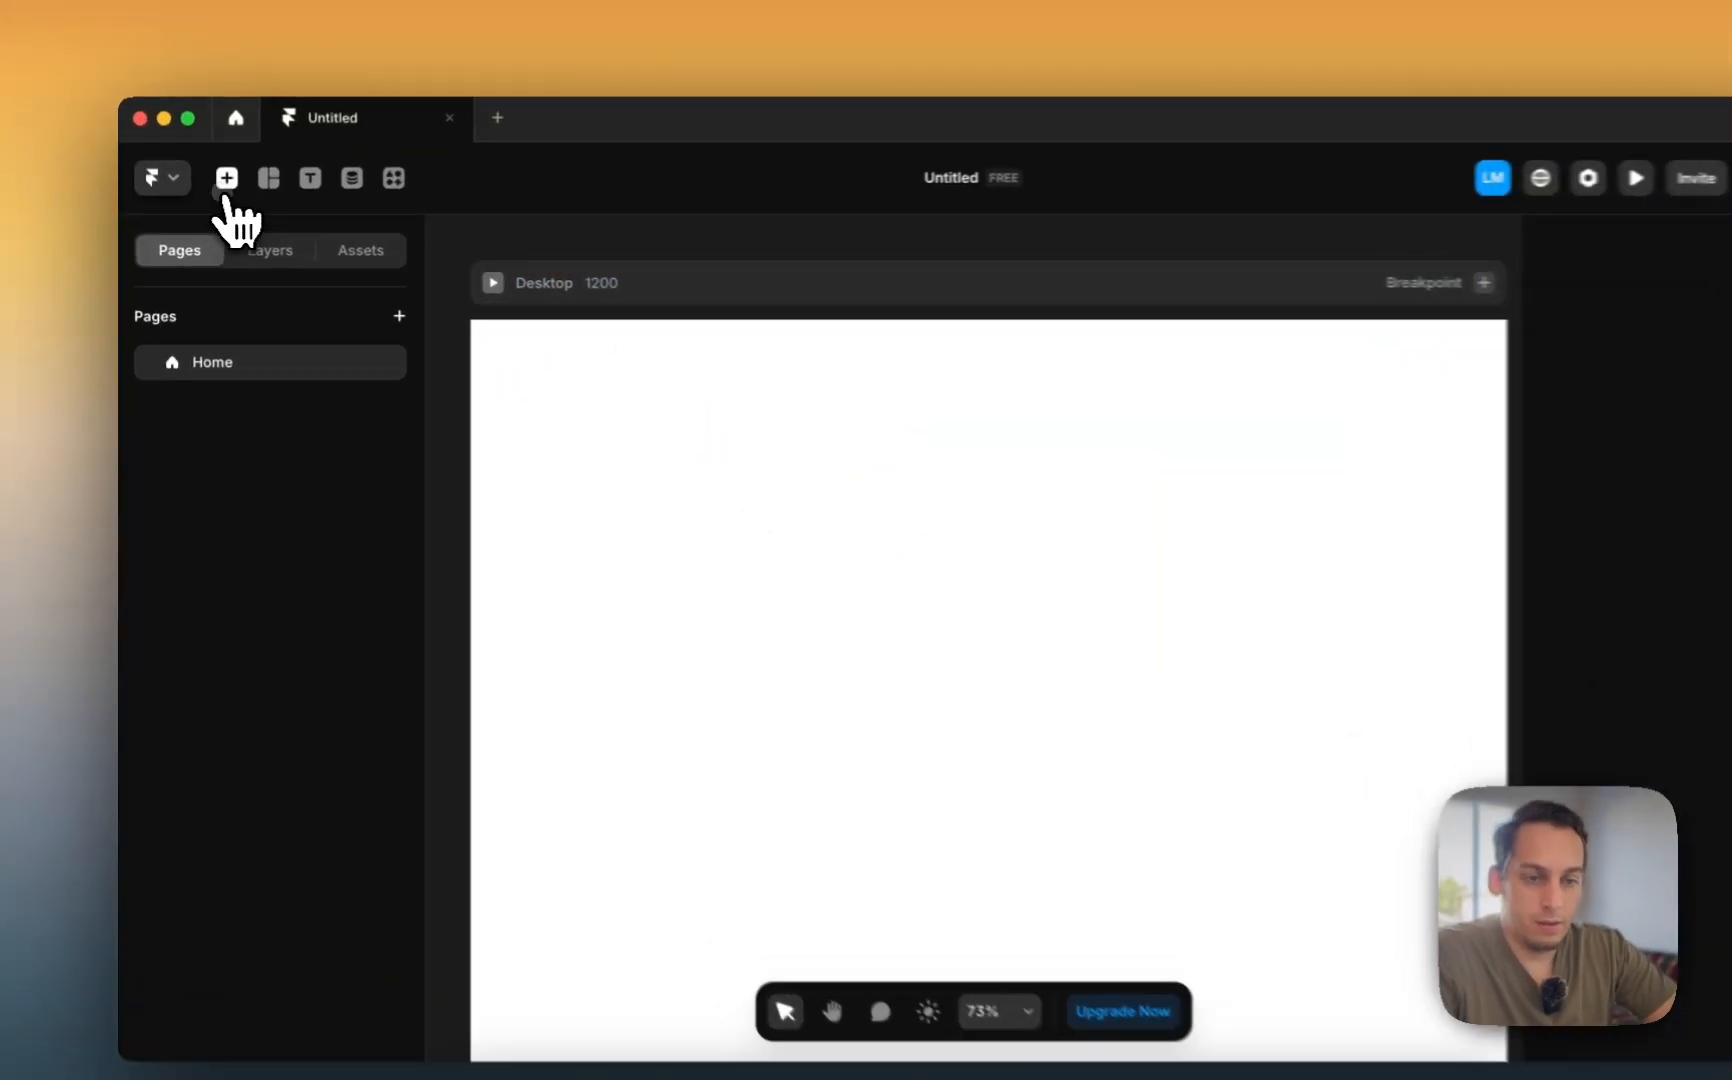
- View the CMS Collections and Fields inserts, and place a Grid Pattern from the Creative elements on the Desktop page
{"action": "left_click", "coordinate": [213, 188]}
{"action": "mouse_move", "coordinate": [250, 698]}
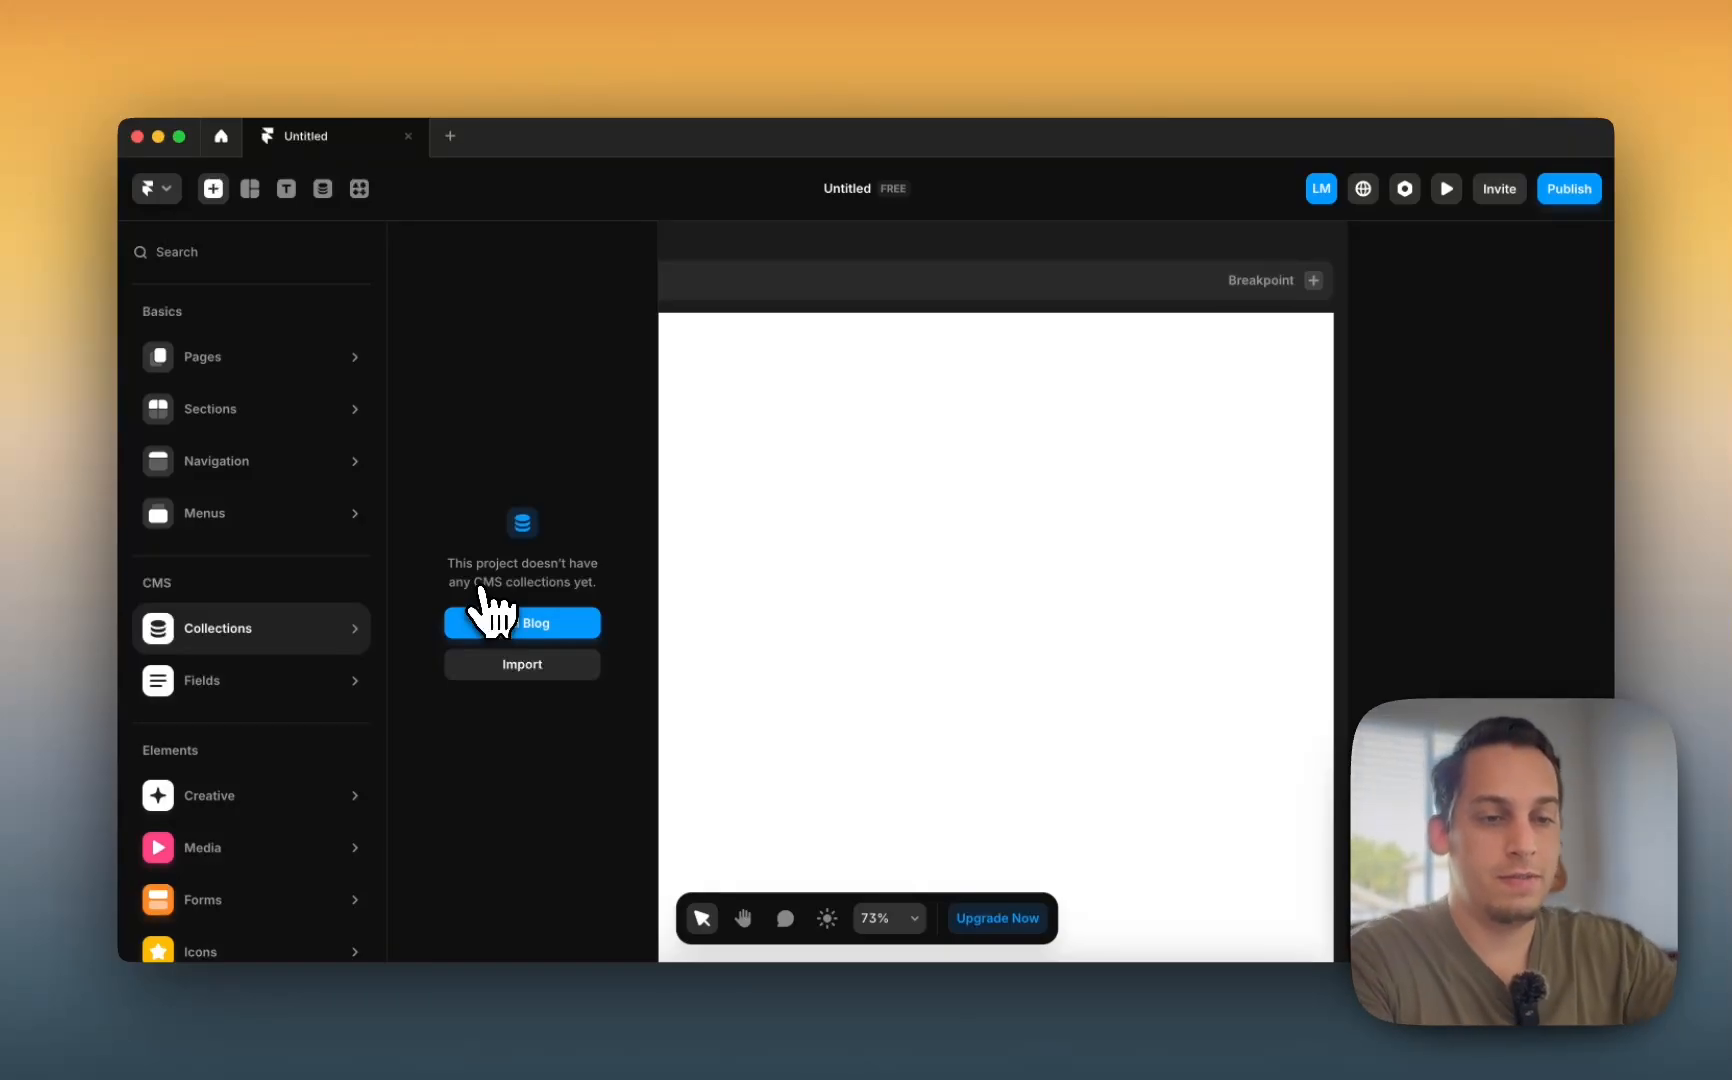
{"action": "mouse_move", "coordinate": [333, 682]}
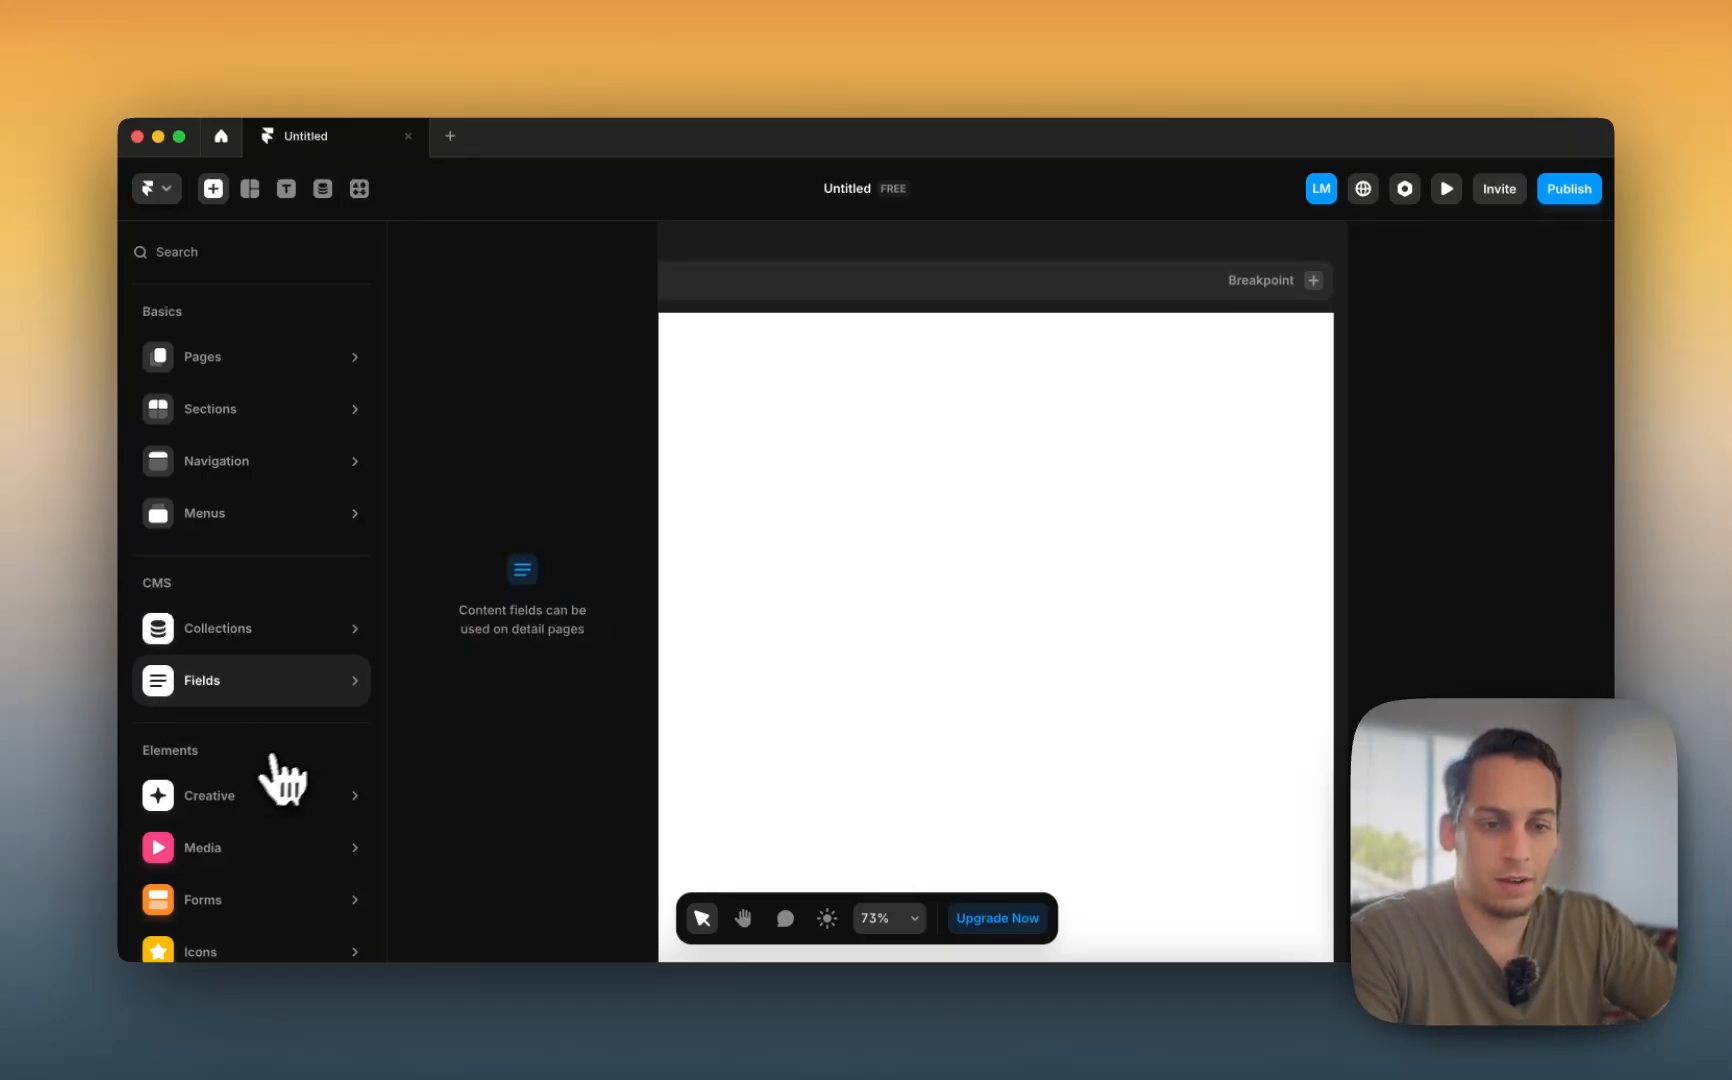
{"action": "mouse_move", "coordinate": [325, 750]}
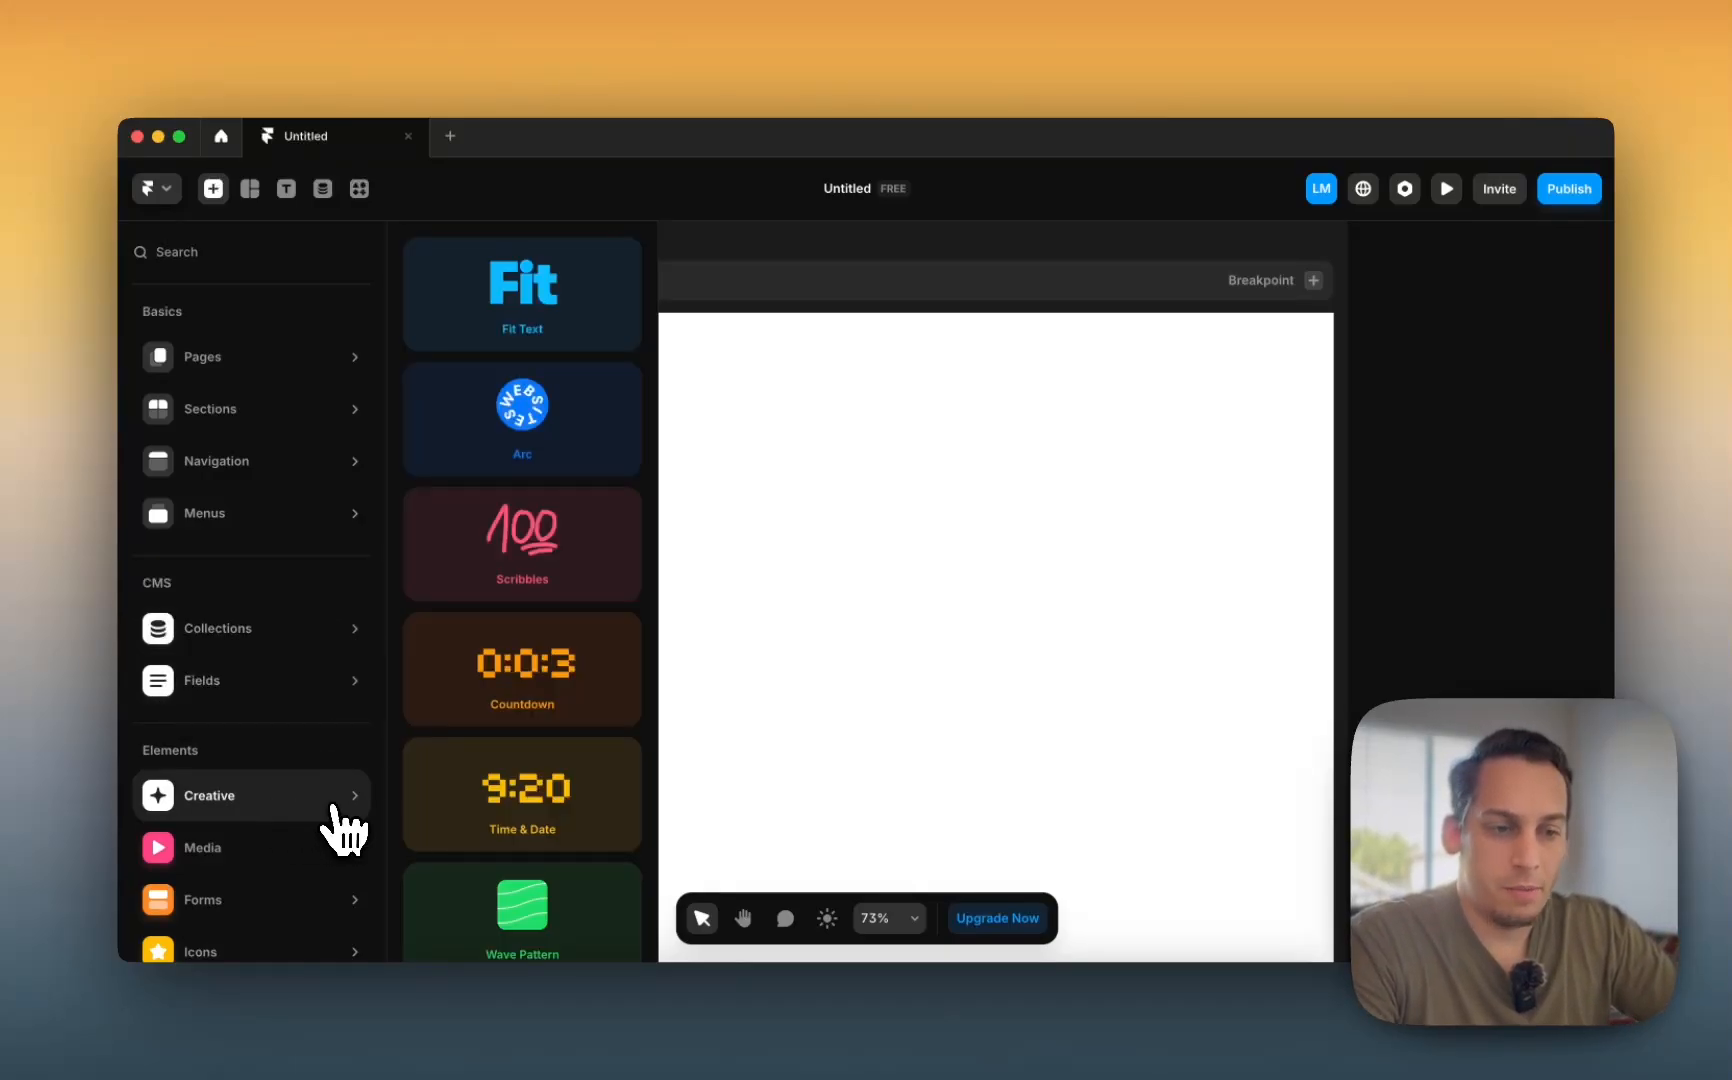
{"action": "scroll", "coordinate": [533, 755], "scroll_direction": "down", "scroll_amount": 5}
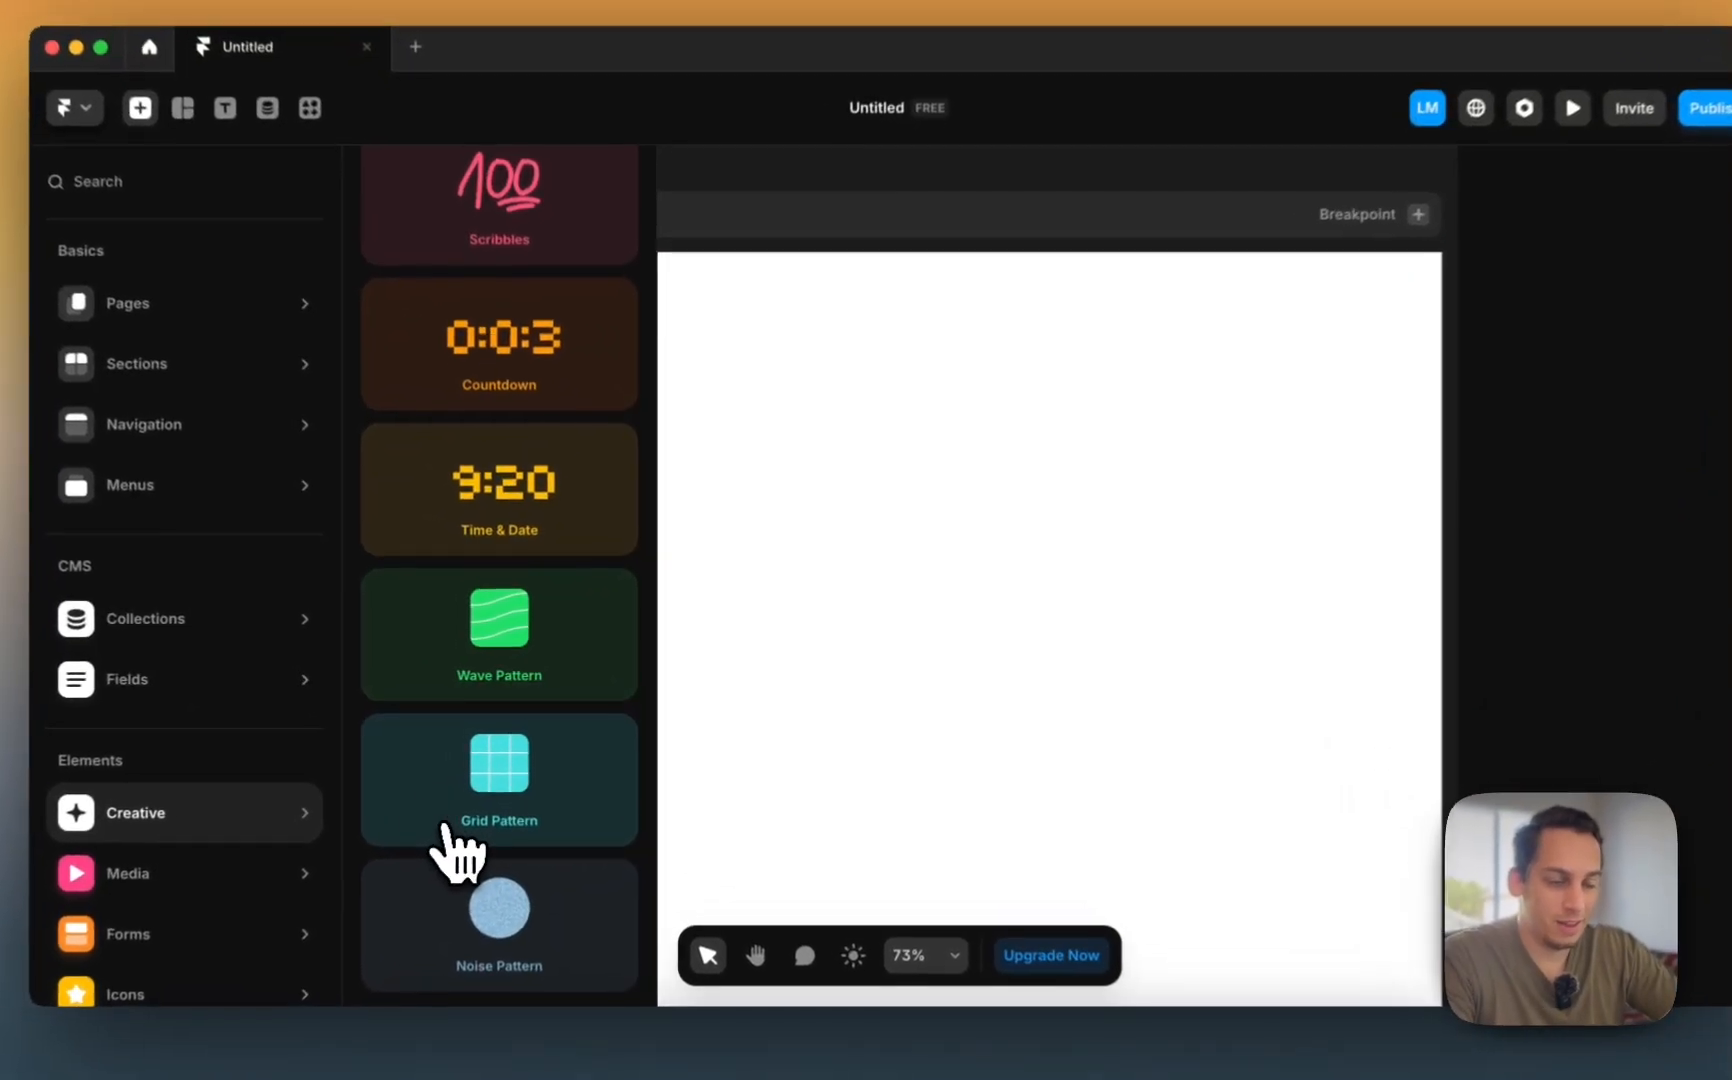
{"action": "left_click_drag", "start_coordinate": [487, 825], "coordinate": [886, 505]}
{"action": "scroll", "coordinate": [998, 443], "scroll_direction": "right", "scroll_amount": 2}
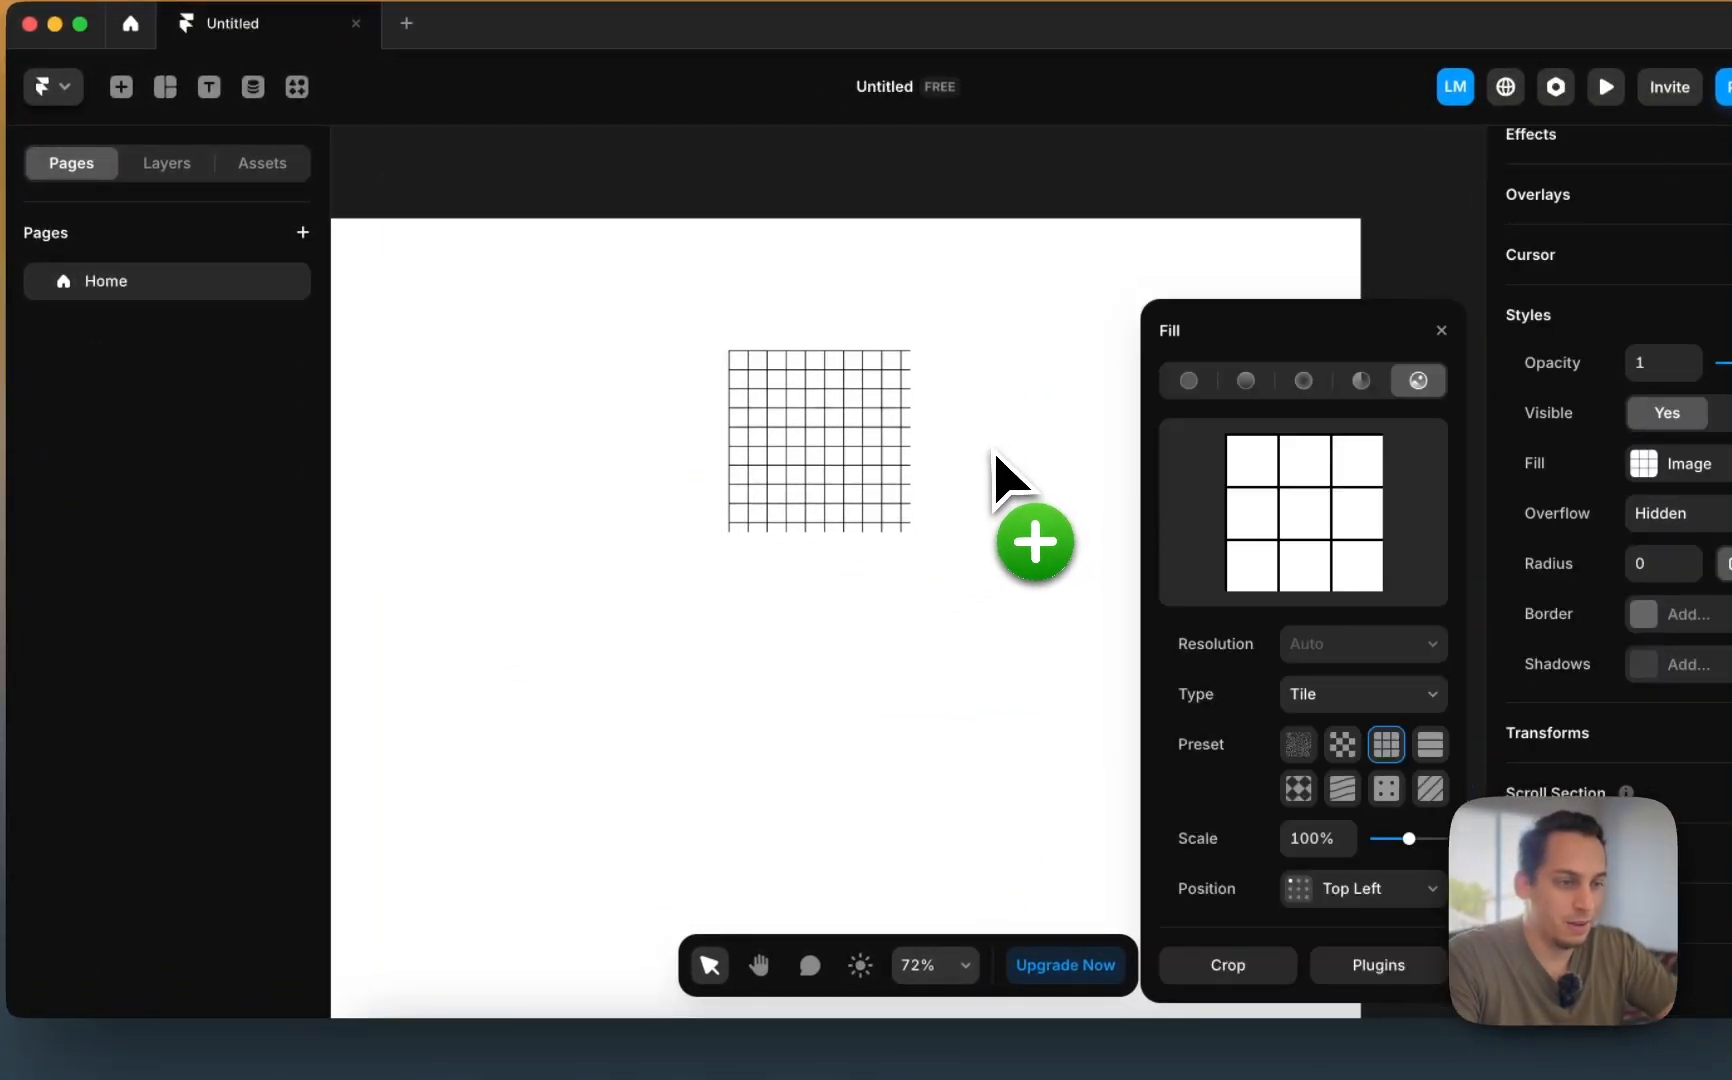
- Try the diamond and horizontal-line presets on the pattern's tiled fill, widen the pattern and delete it
{"action": "scroll", "coordinate": [925, 465], "scroll_direction": "down", "scroll_amount": 3}
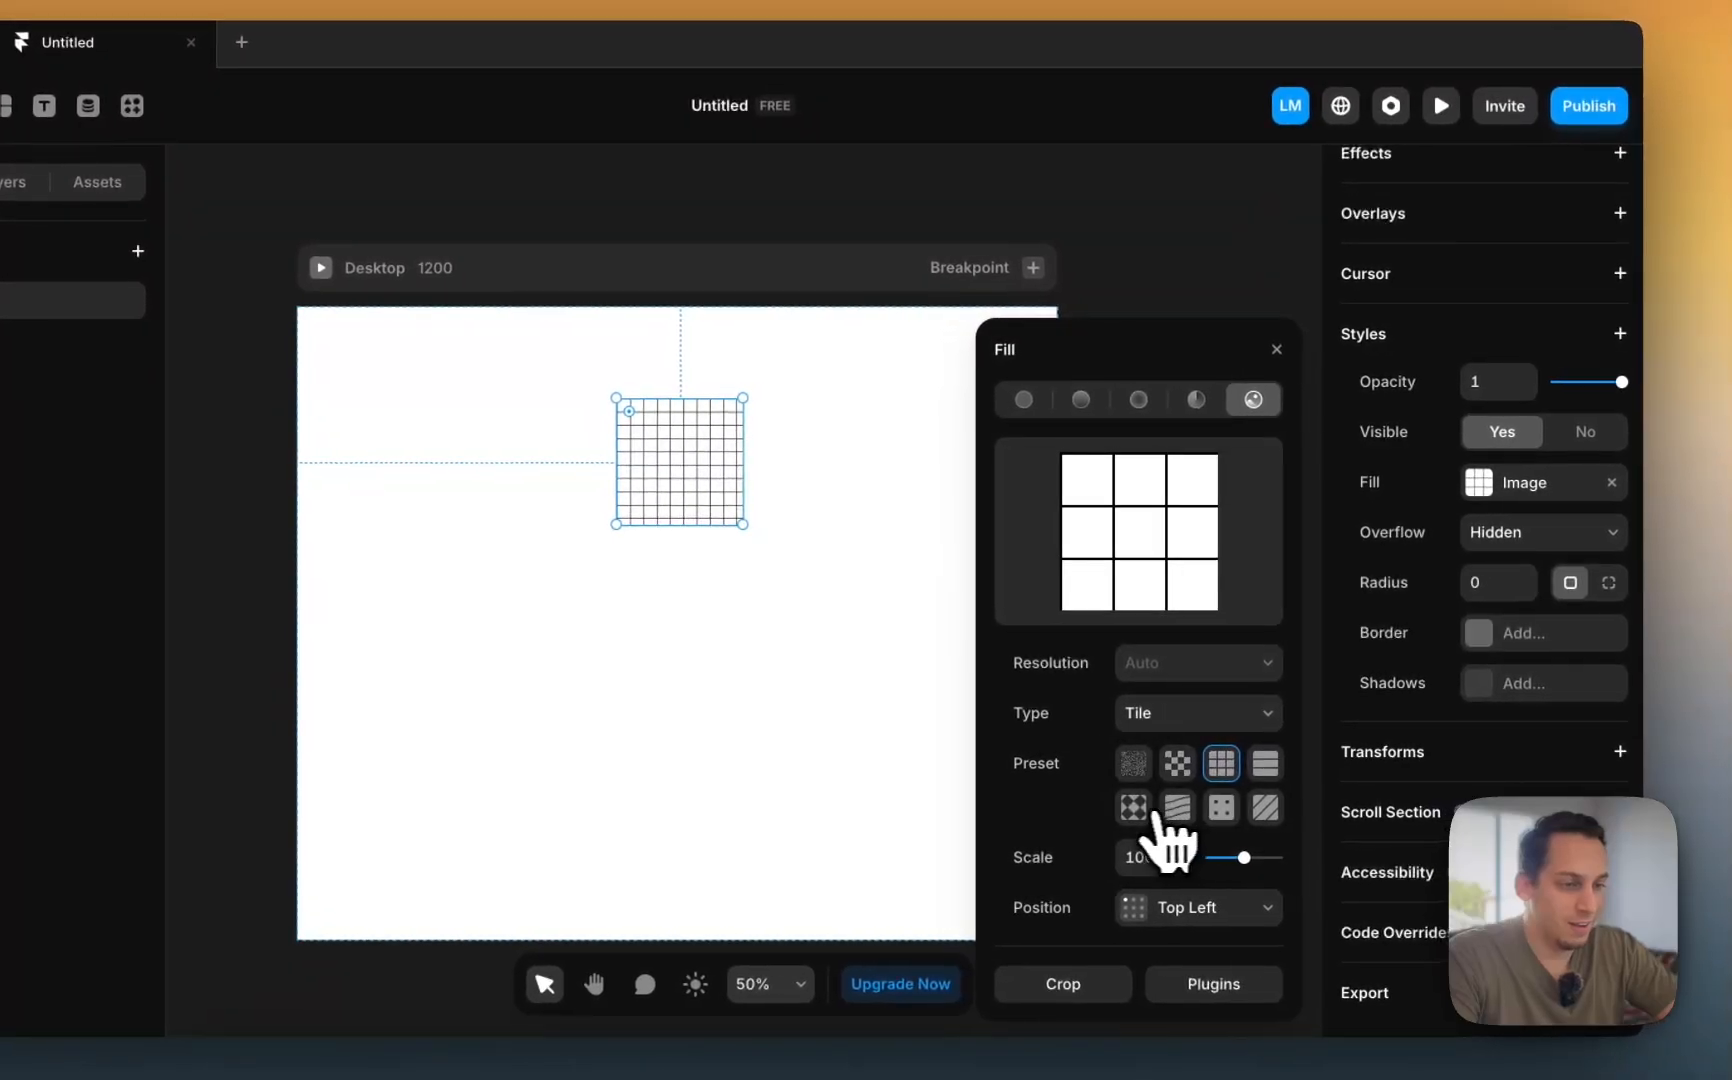
{"action": "left_click", "coordinate": [1203, 806]}
{"action": "left_click", "coordinate": [1127, 803]}
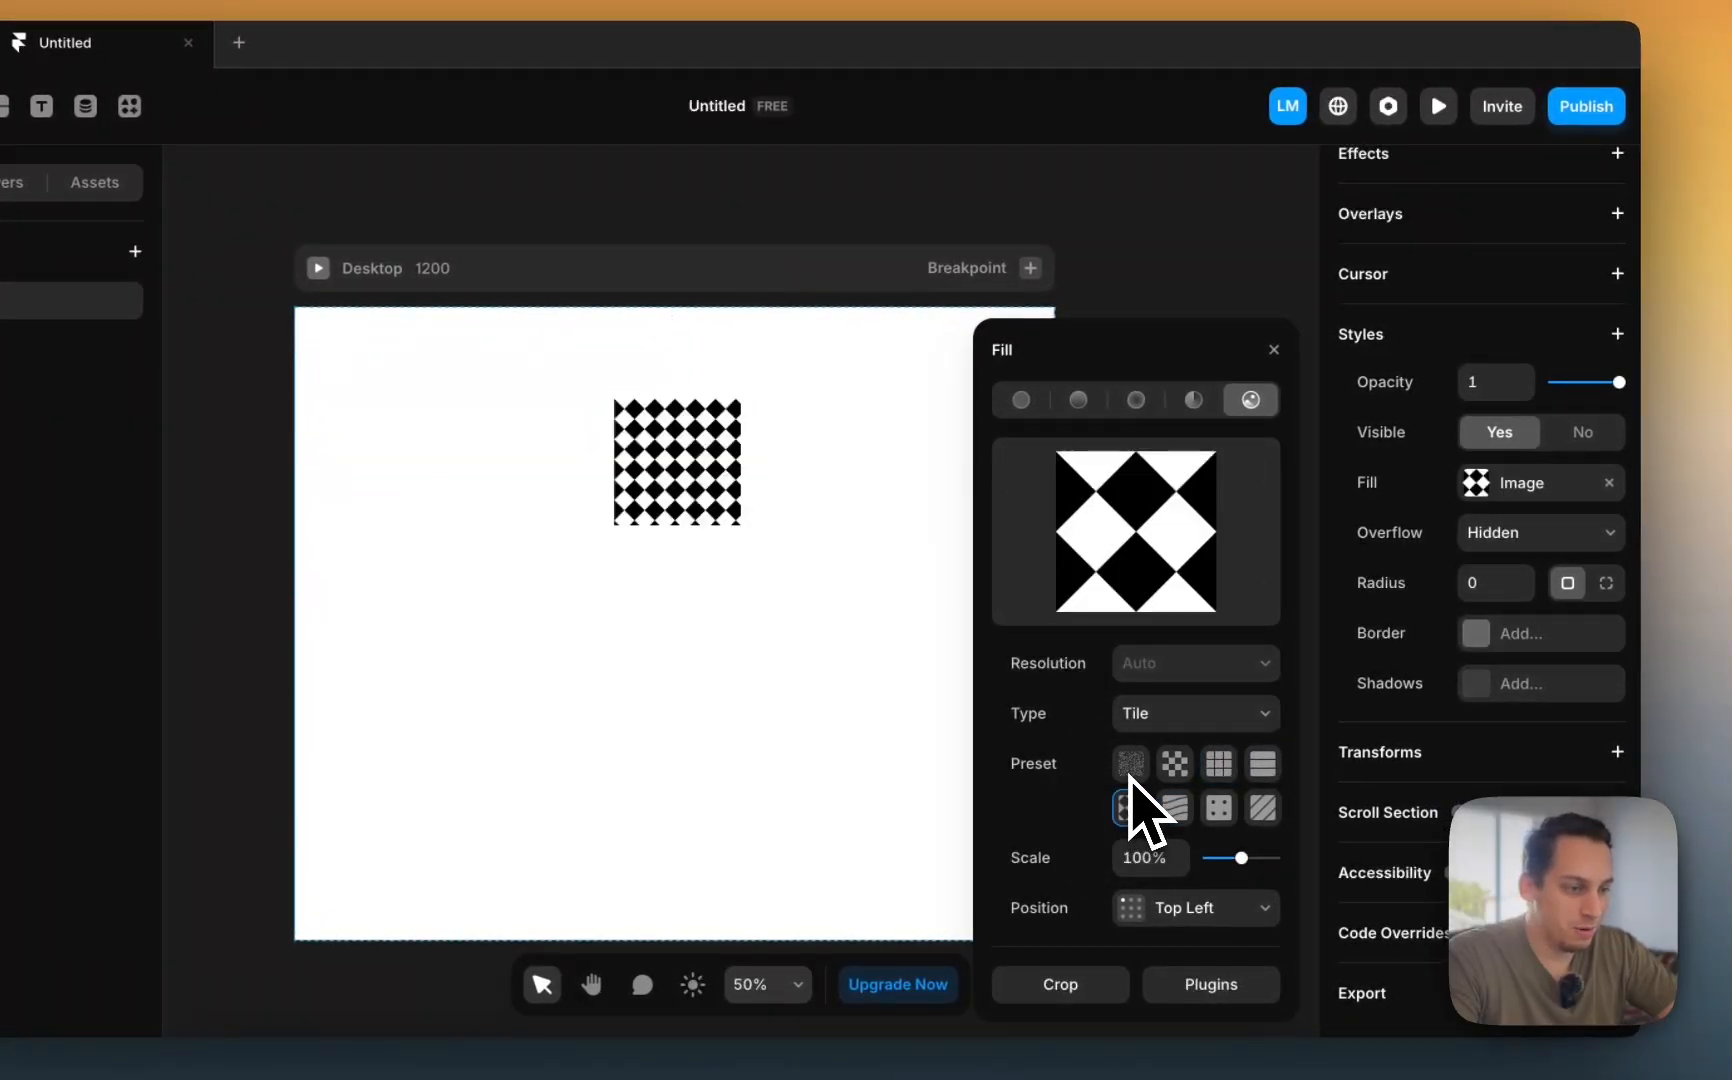
{"action": "left_click", "coordinate": [1262, 763]}
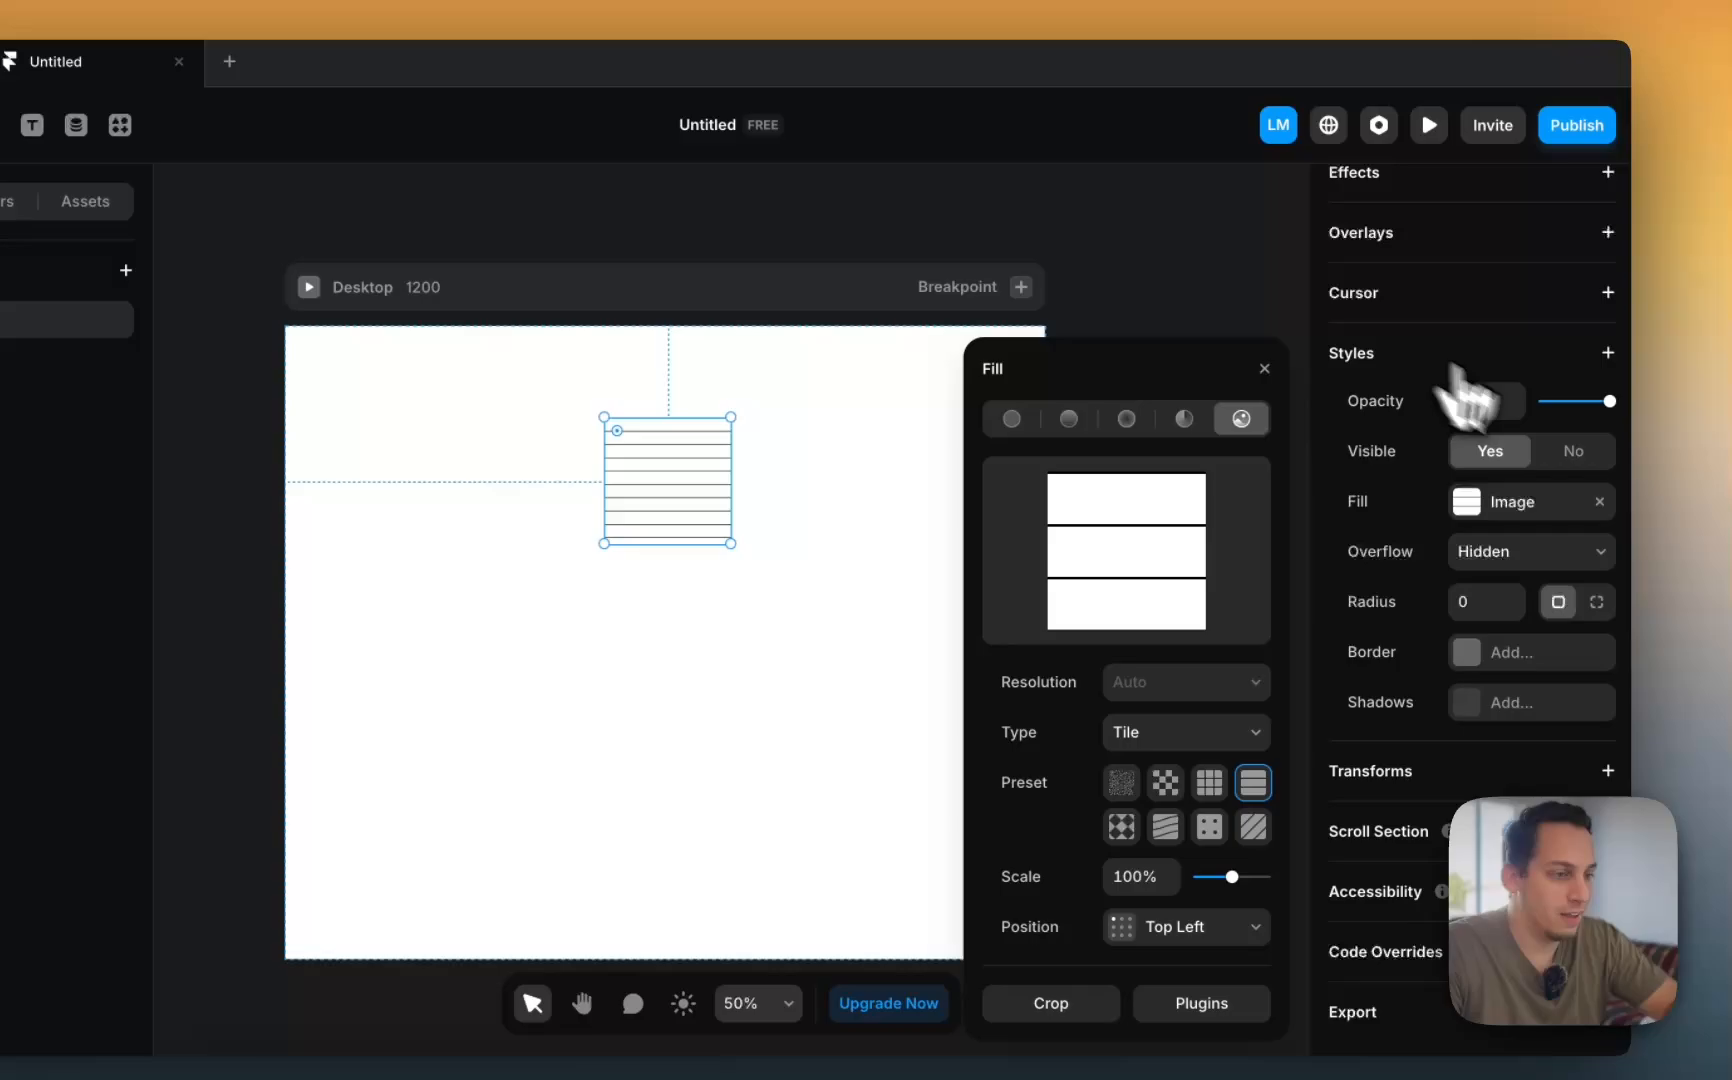
{"action": "left_click_drag", "start_coordinate": [731, 480], "coordinate": [886, 472]}
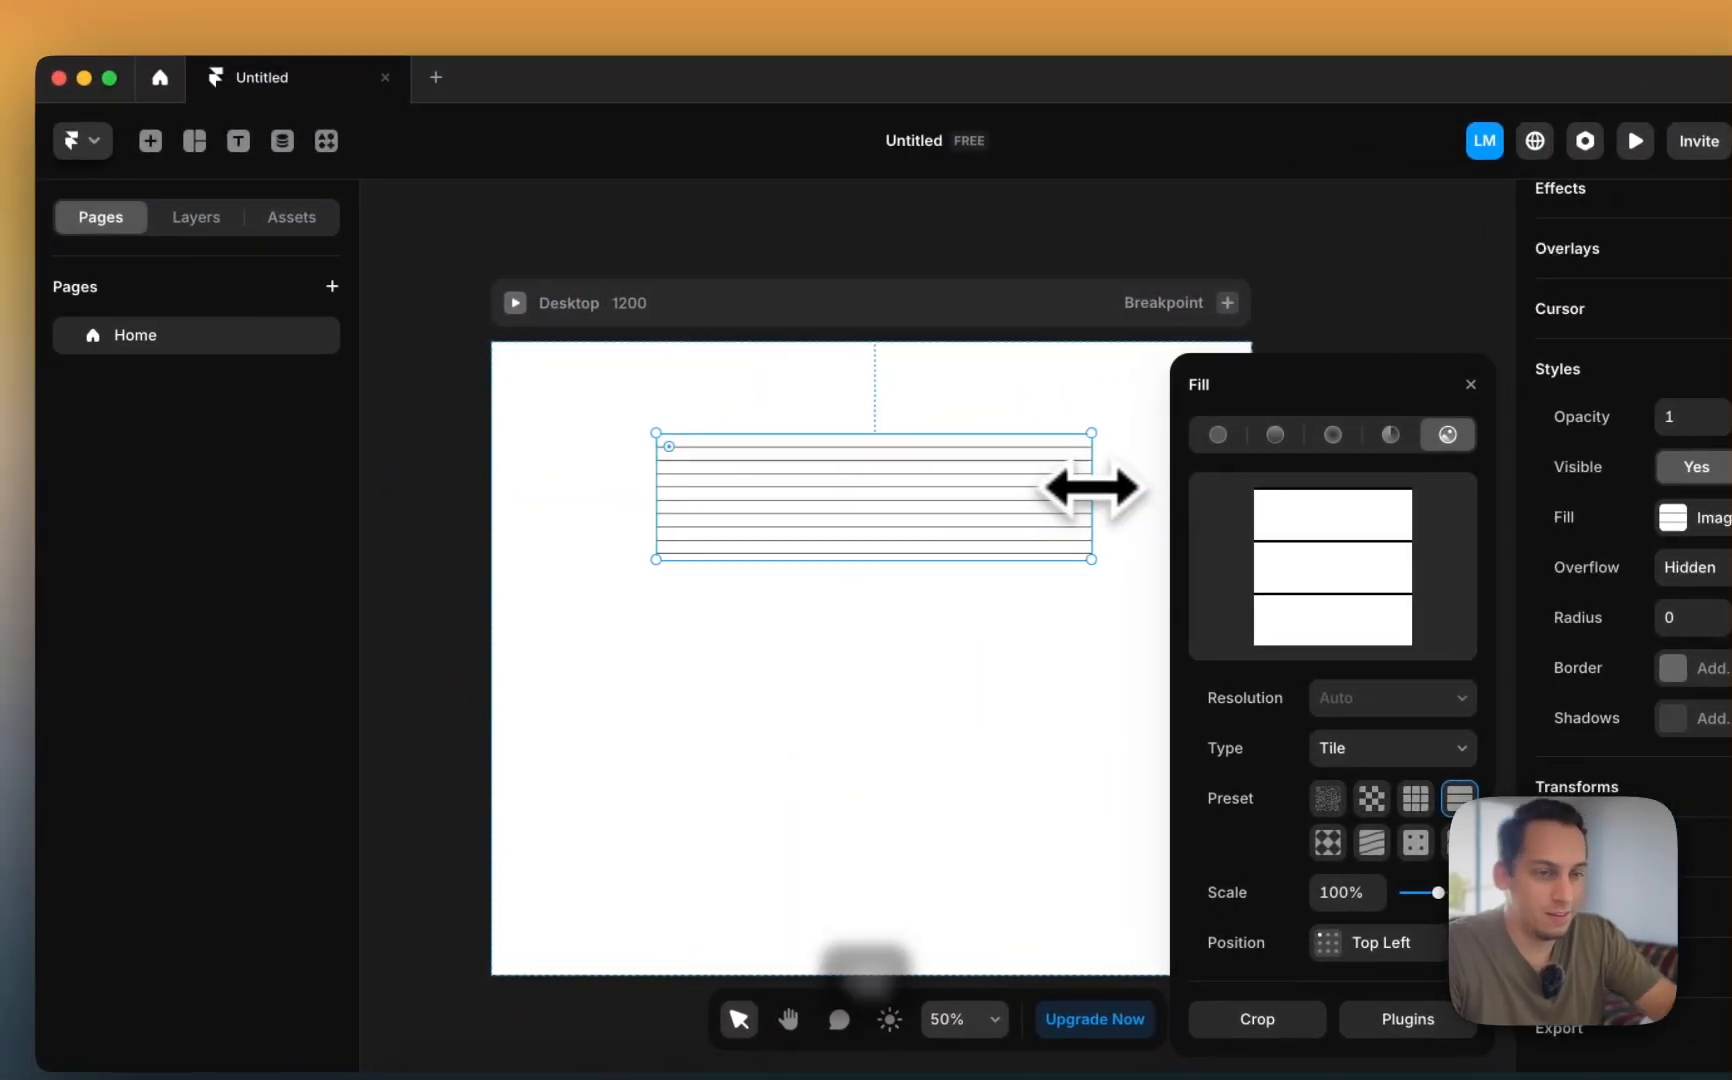
{"action": "key", "text": "BackSpace"}
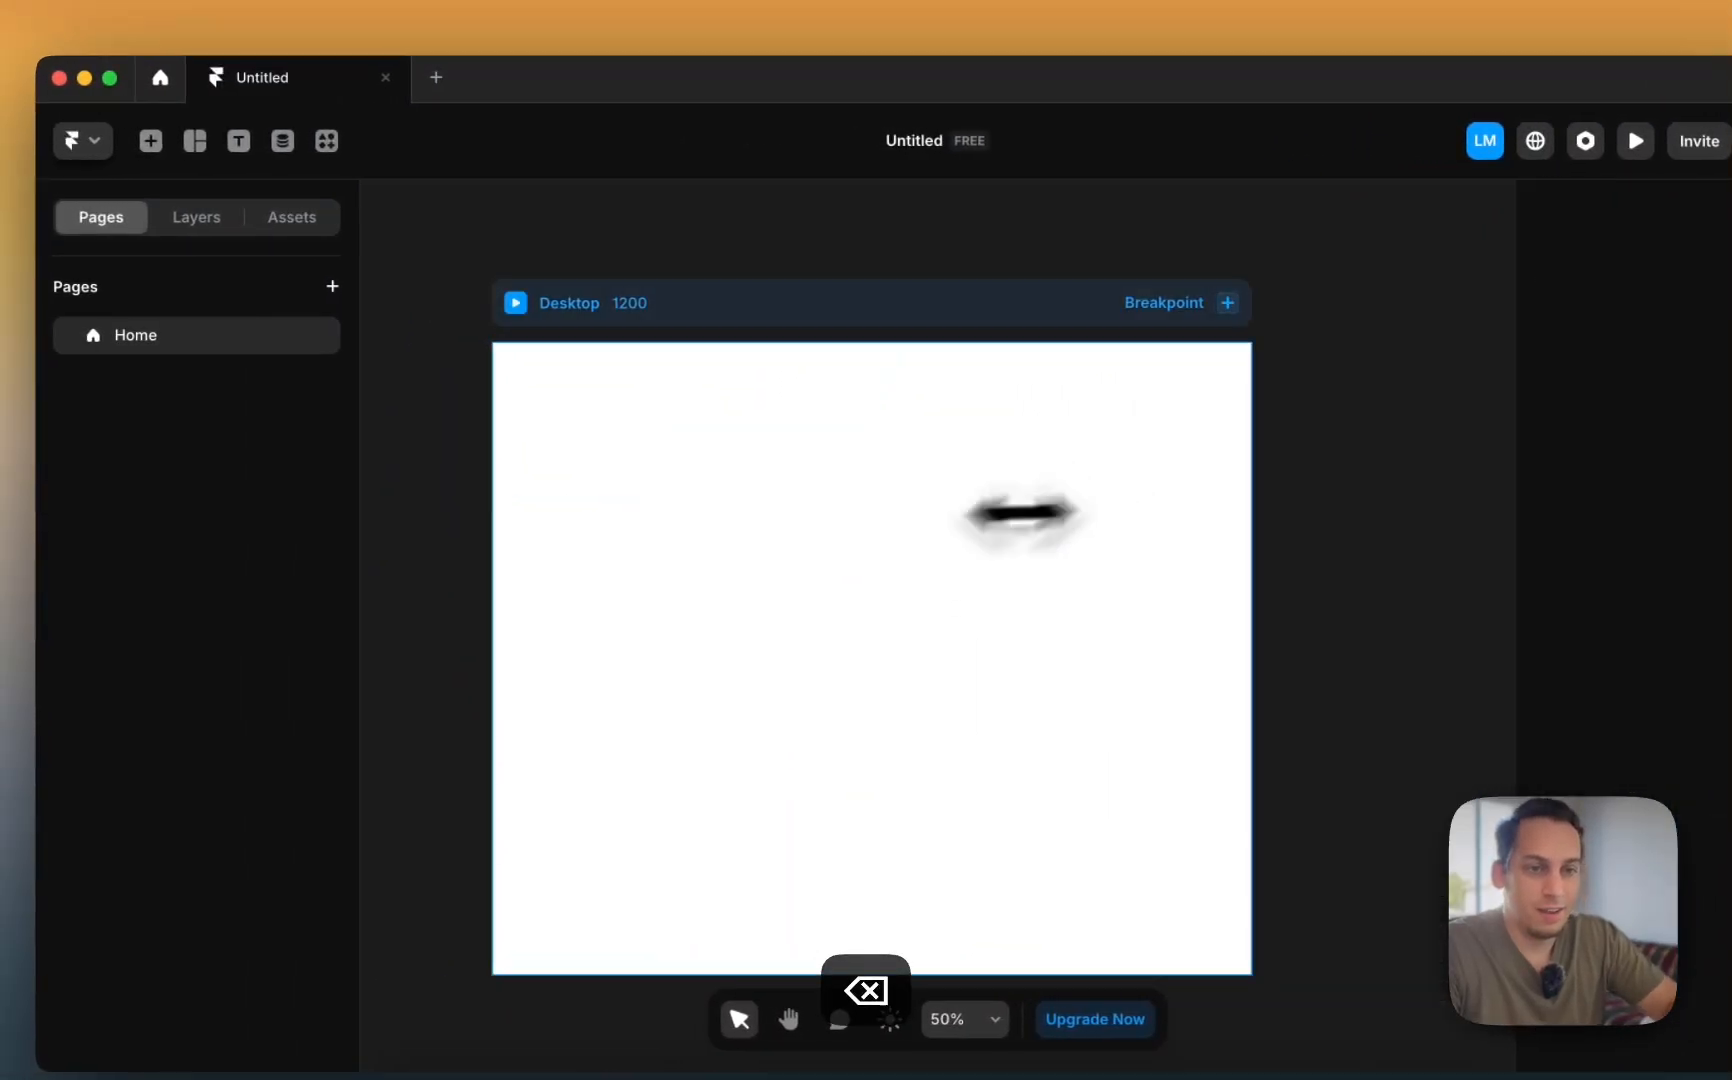
- Place a Wave Pattern from the Creative elements on the Desktop page and switch its tiled fill to the noise preset
{"action": "left_click", "coordinate": [150, 140]}
{"action": "mouse_move", "coordinate": [300, 845]}
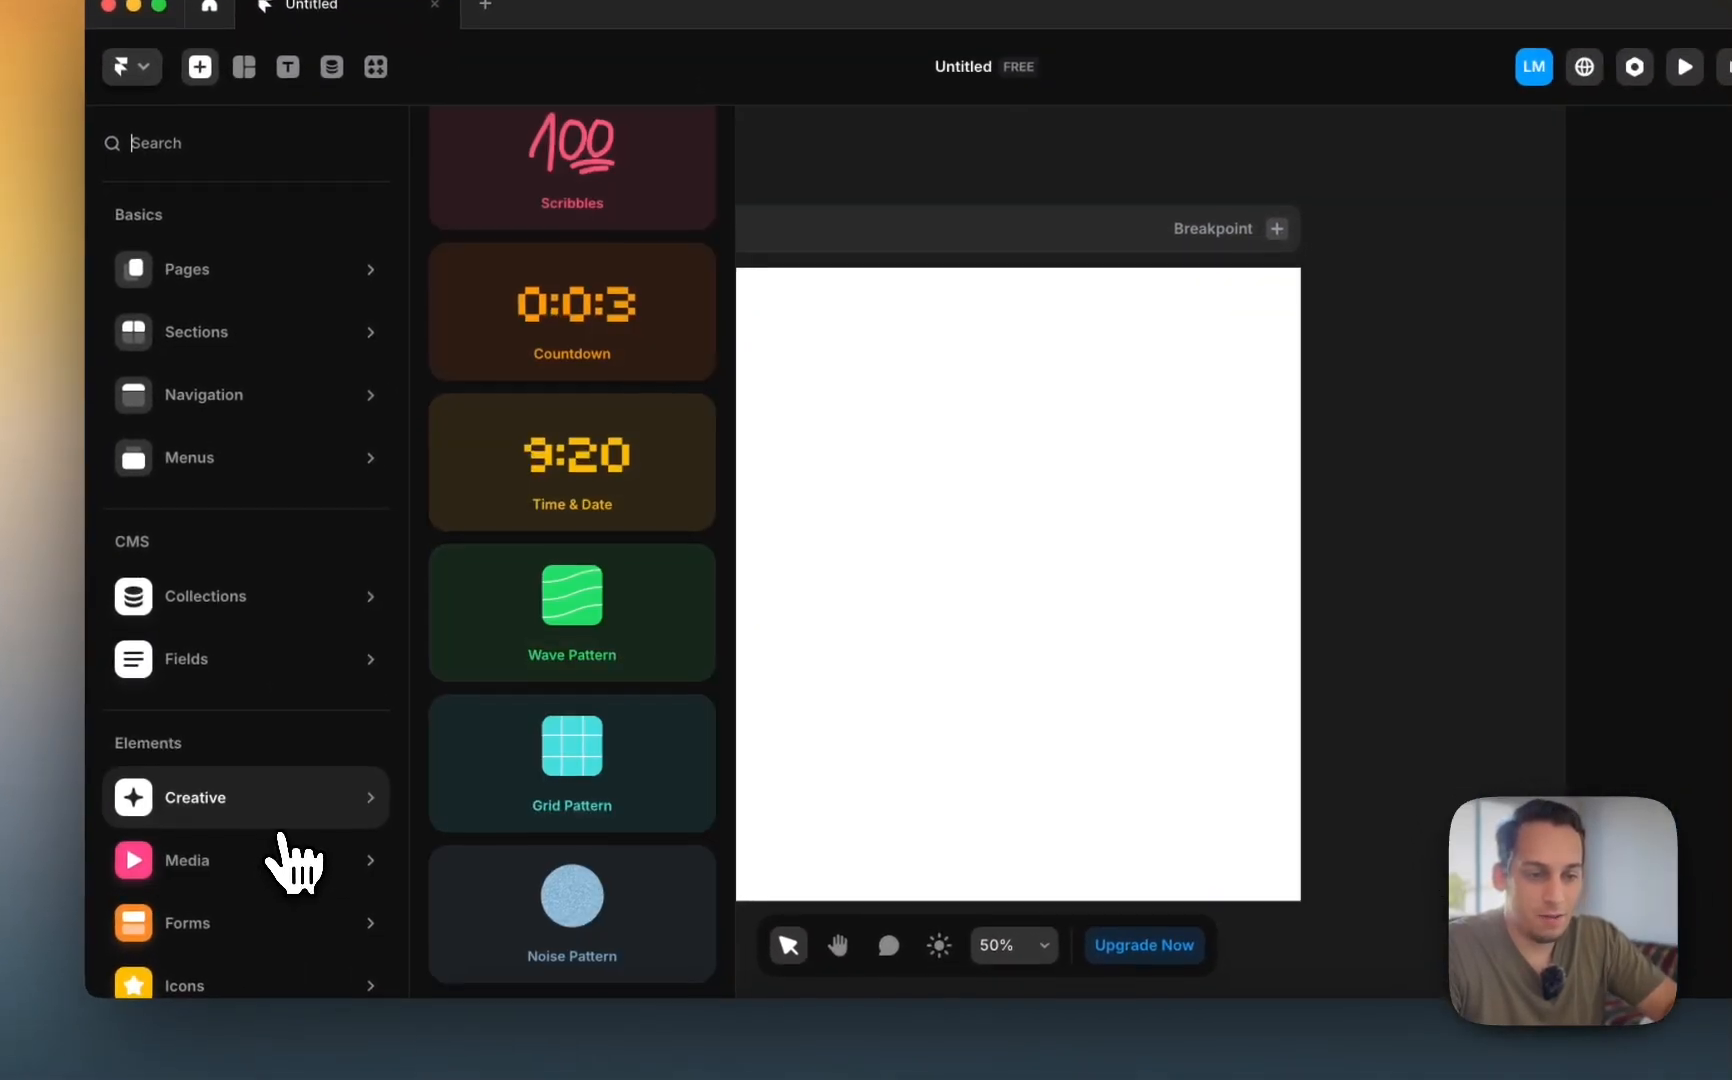
{"action": "left_click_drag", "start_coordinate": [614, 682], "coordinate": [847, 669]}
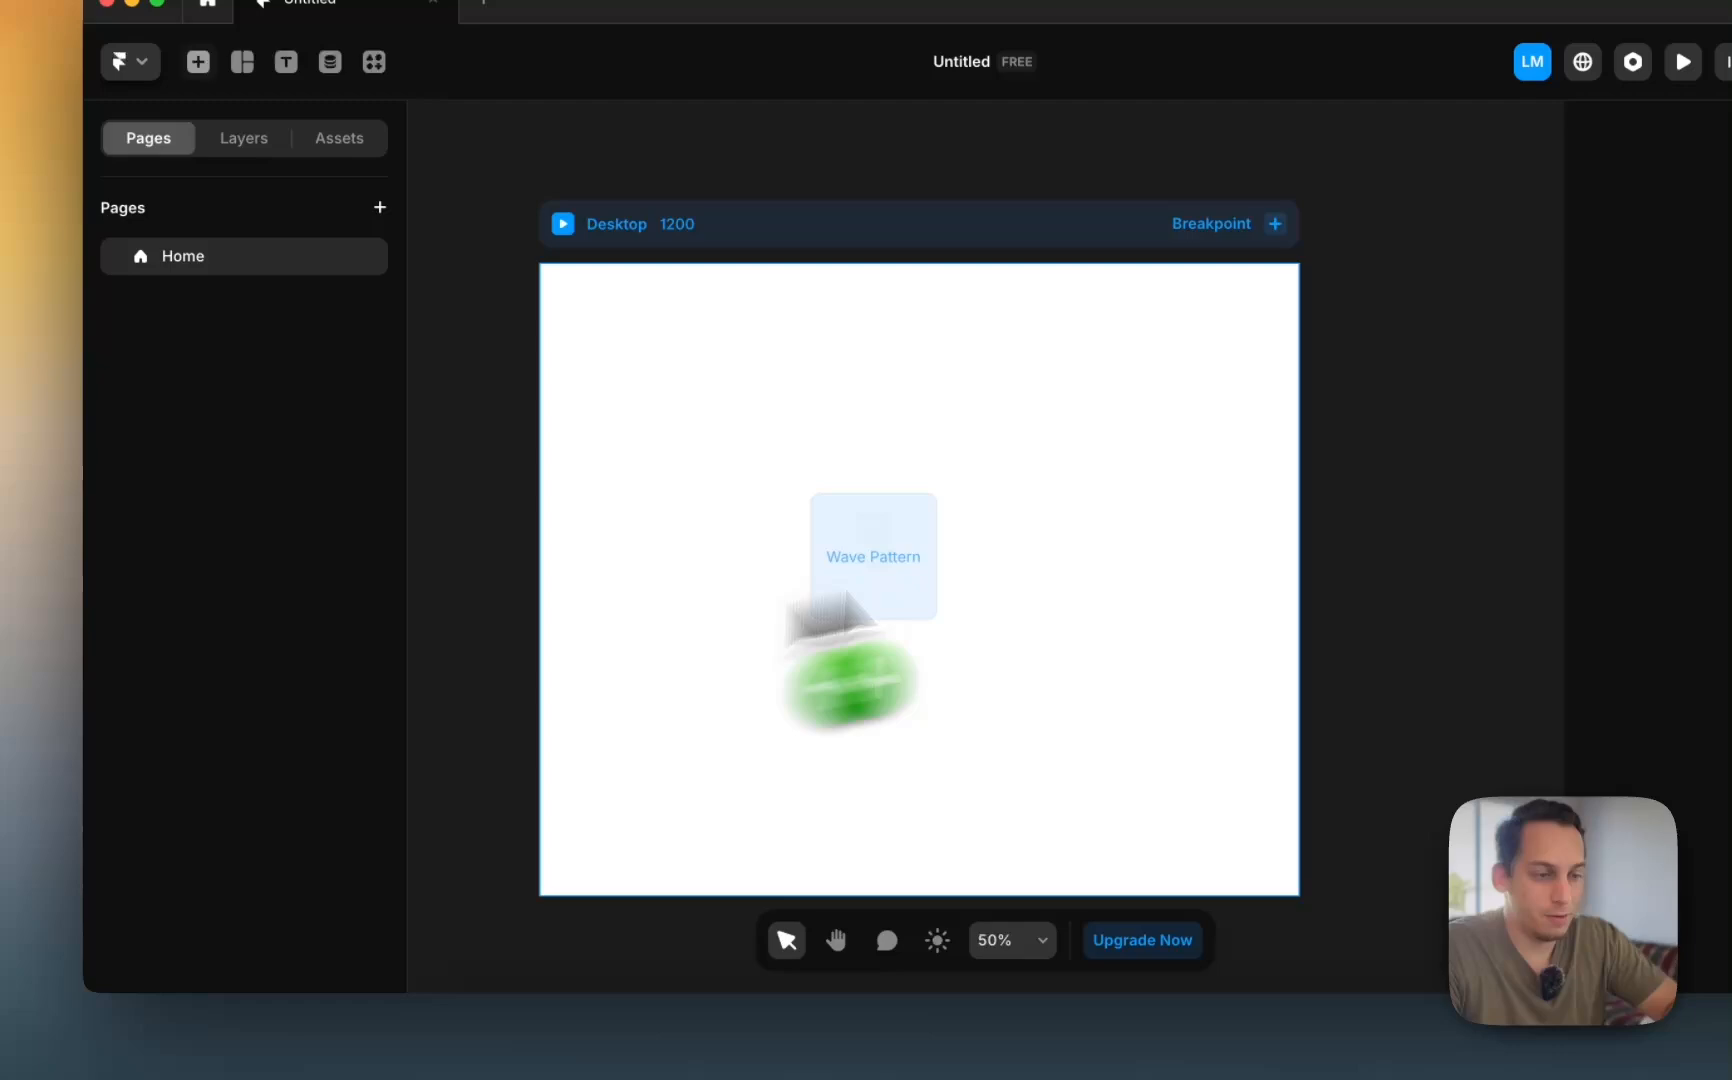
{"action": "left_click_drag", "start_coordinate": [830, 600], "coordinate": [943, 462]}
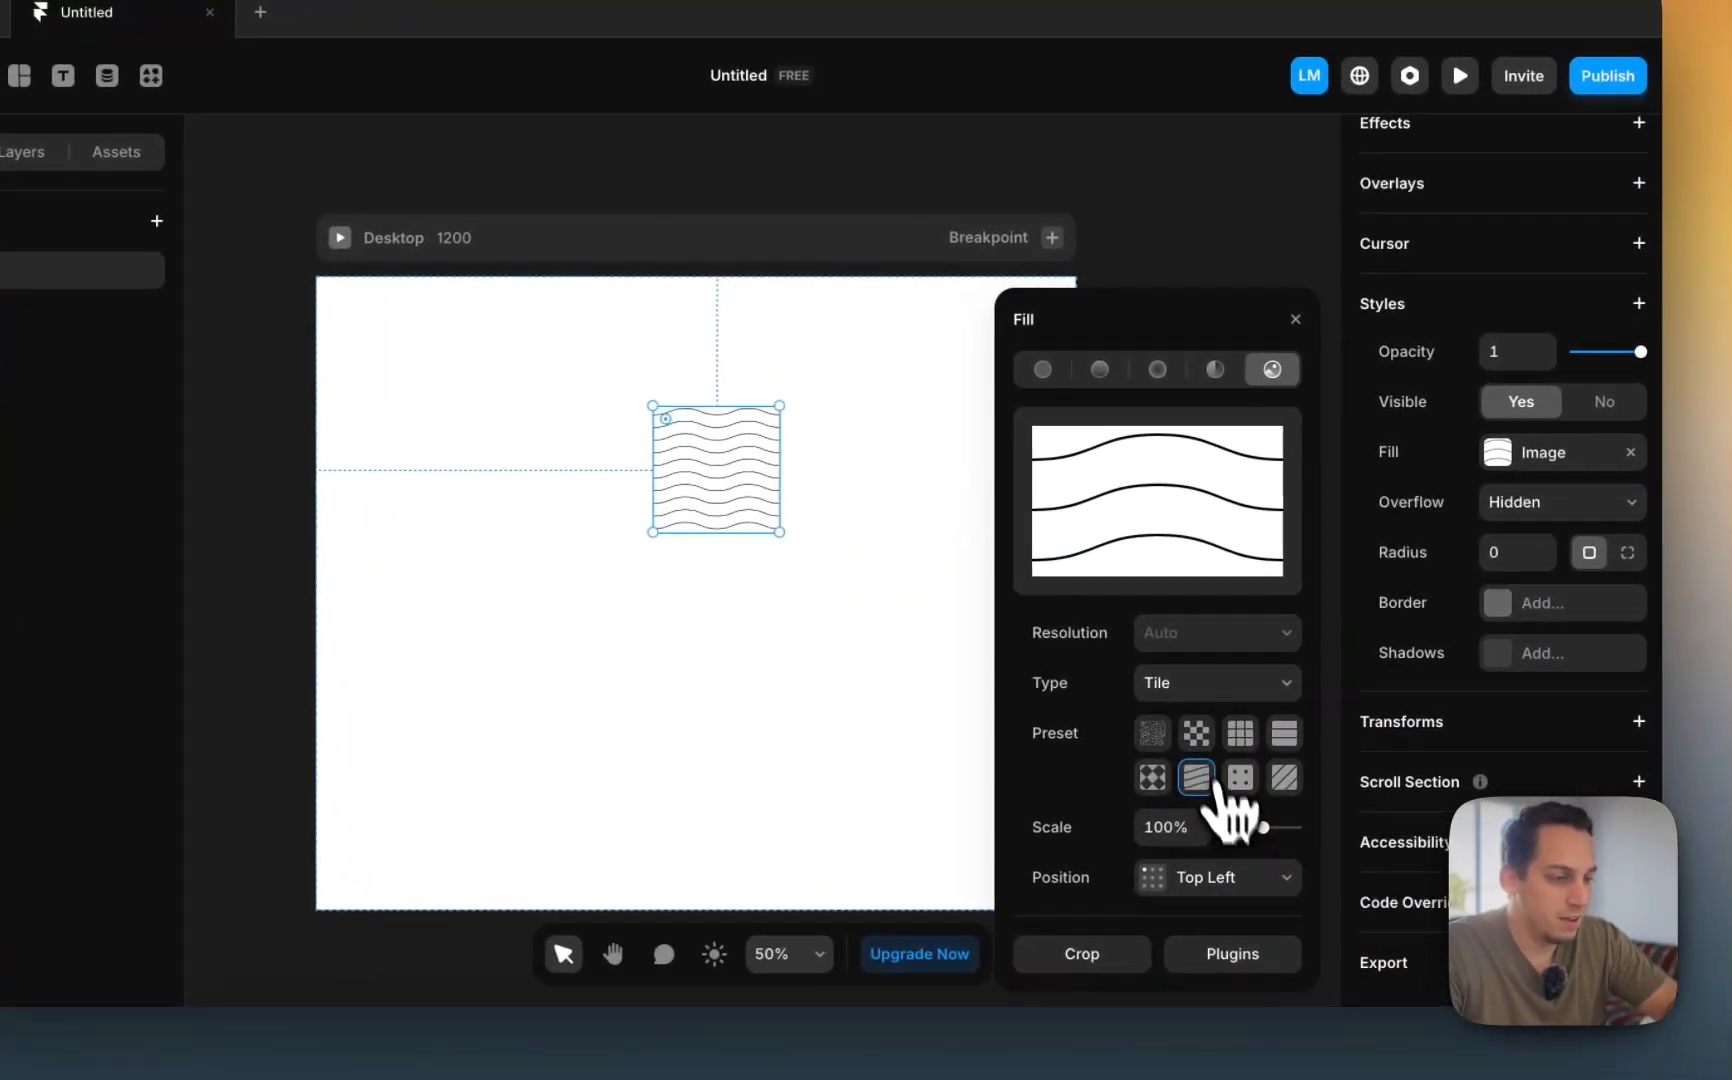
{"action": "left_click", "coordinate": [1150, 740]}
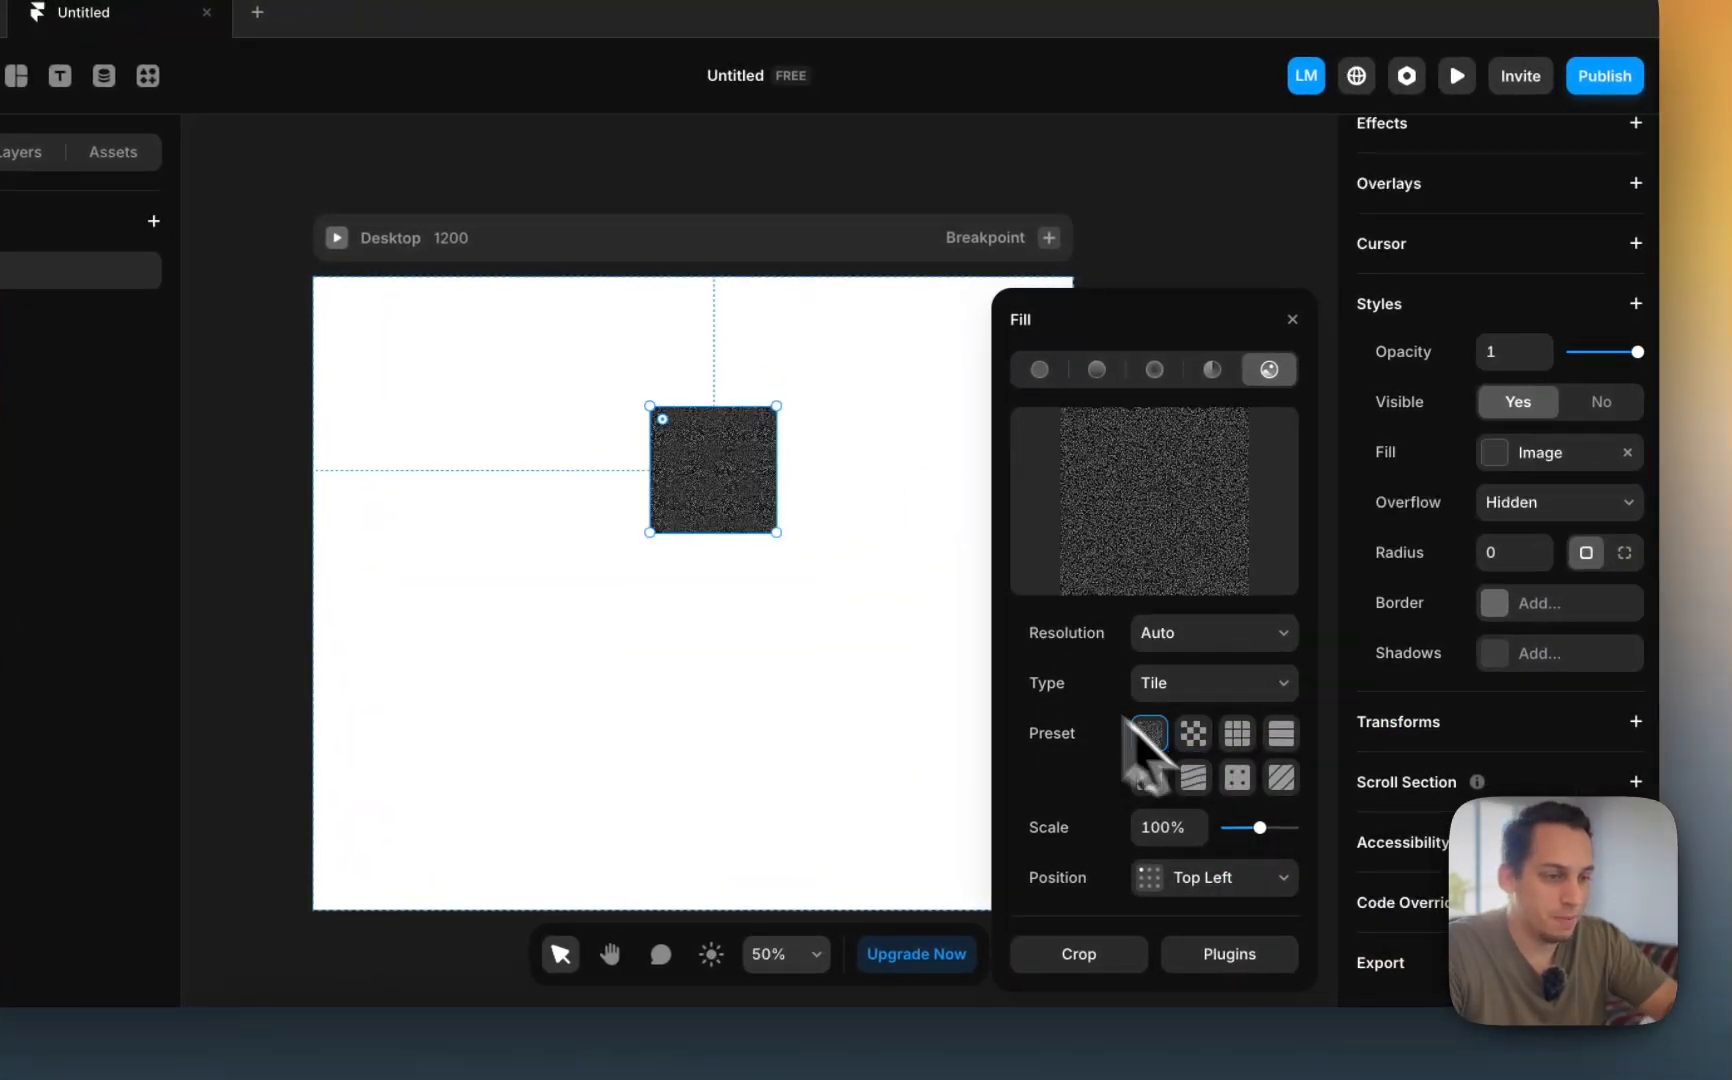
- Enlarge the noise square to cover much of the page, lower its opacity to 0.31, and delete it
{"action": "scroll", "coordinate": [740, 430], "scroll_direction": "up", "scroll_amount": 3}
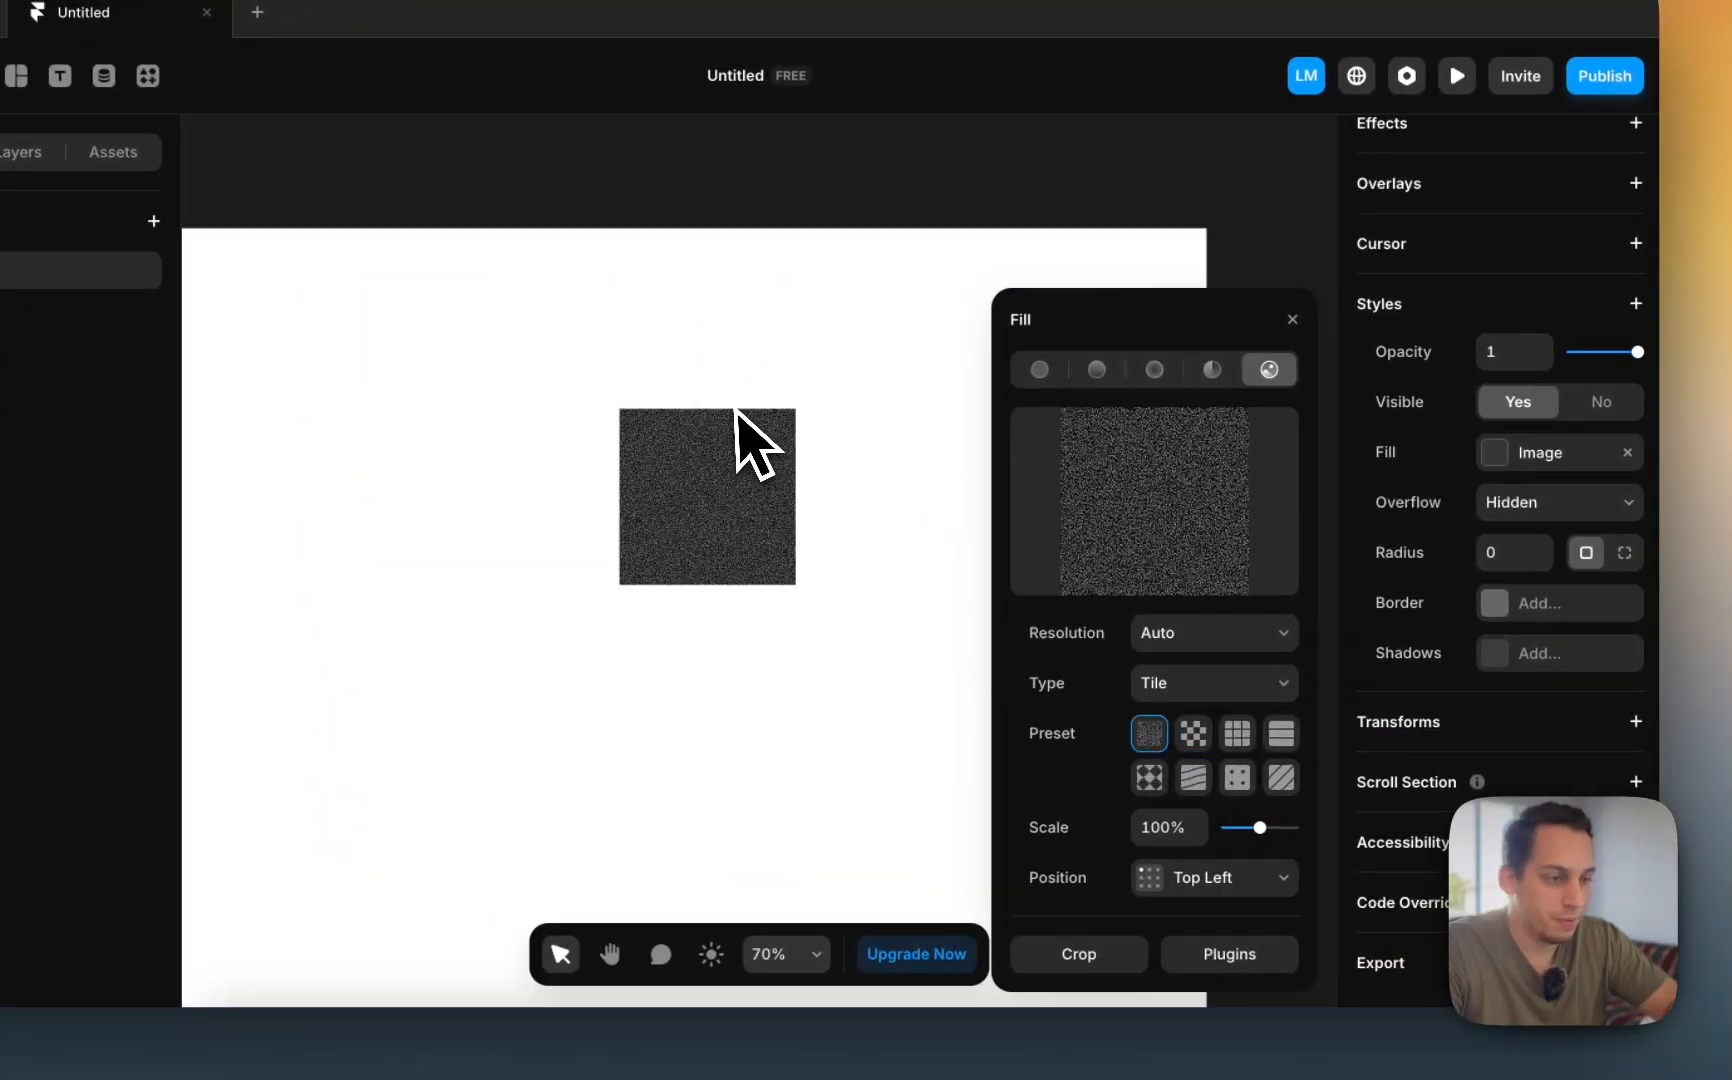
{"action": "left_click_drag", "start_coordinate": [793, 445], "coordinate": [965, 437]}
{"action": "scroll", "coordinate": [735, 452], "scroll_direction": "up", "scroll_amount": 5}
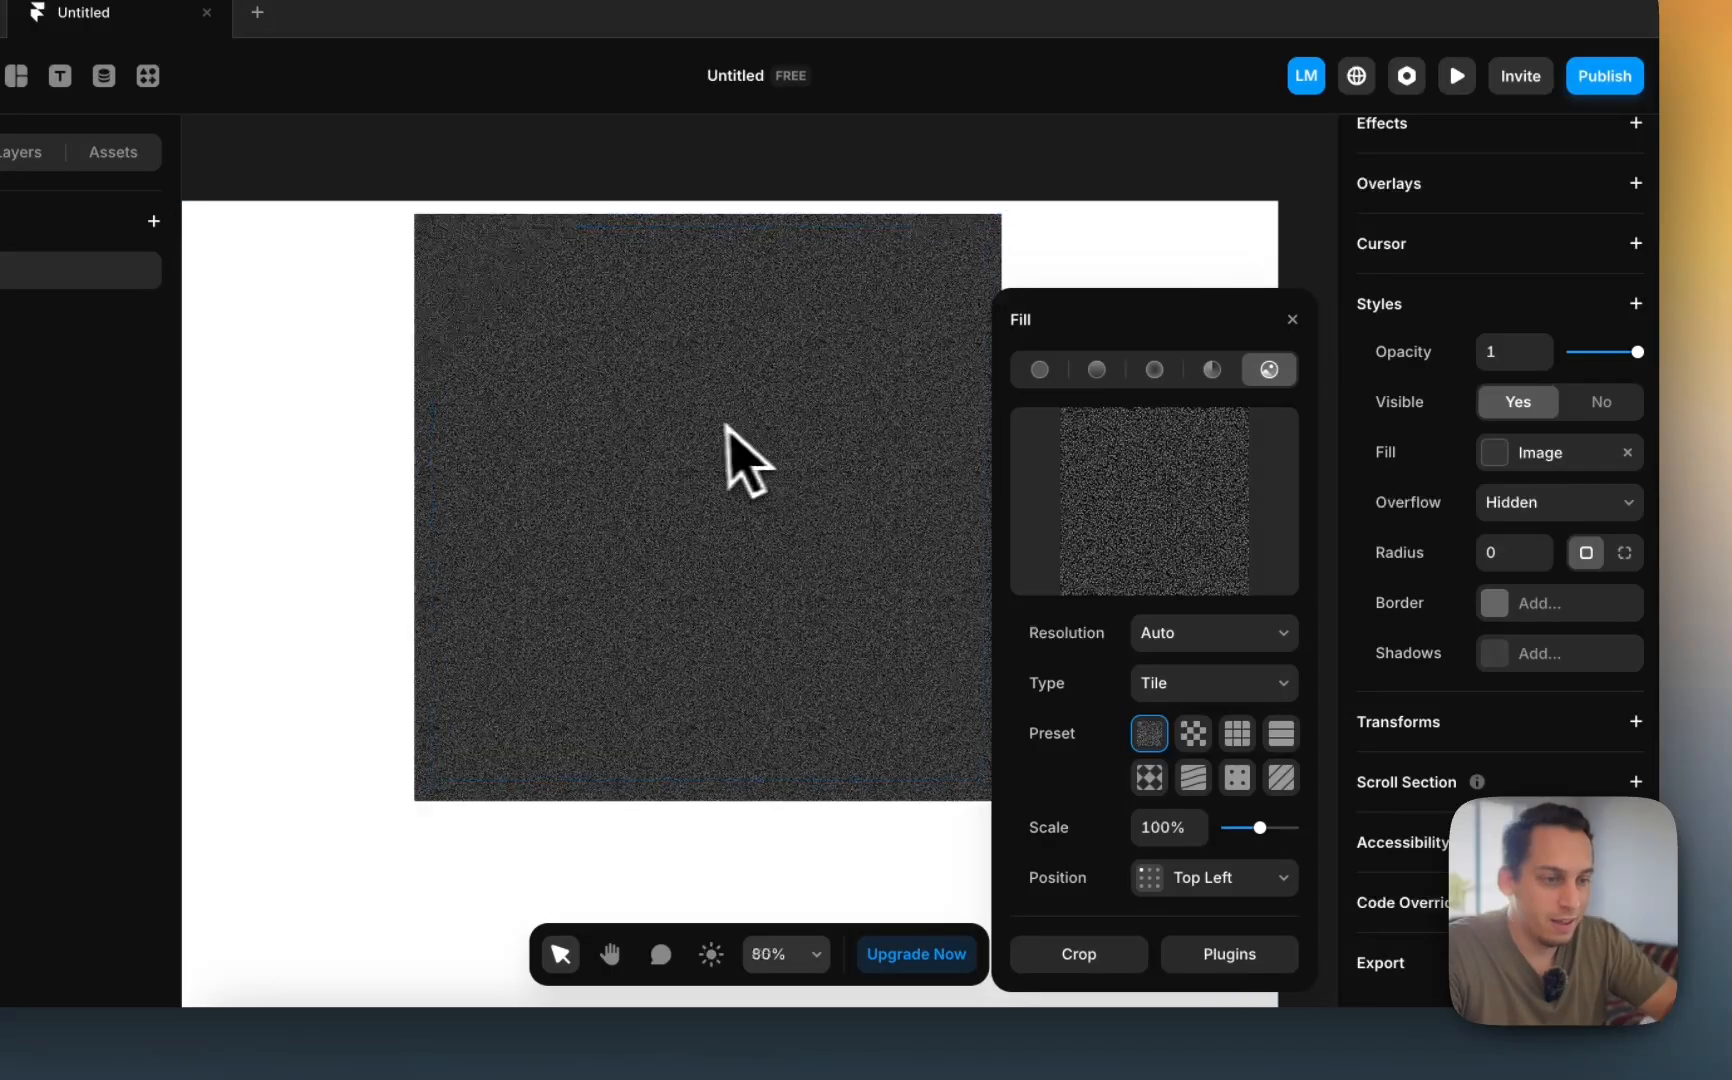
{"action": "scroll", "coordinate": [785, 700], "scroll_direction": "down", "scroll_amount": 4}
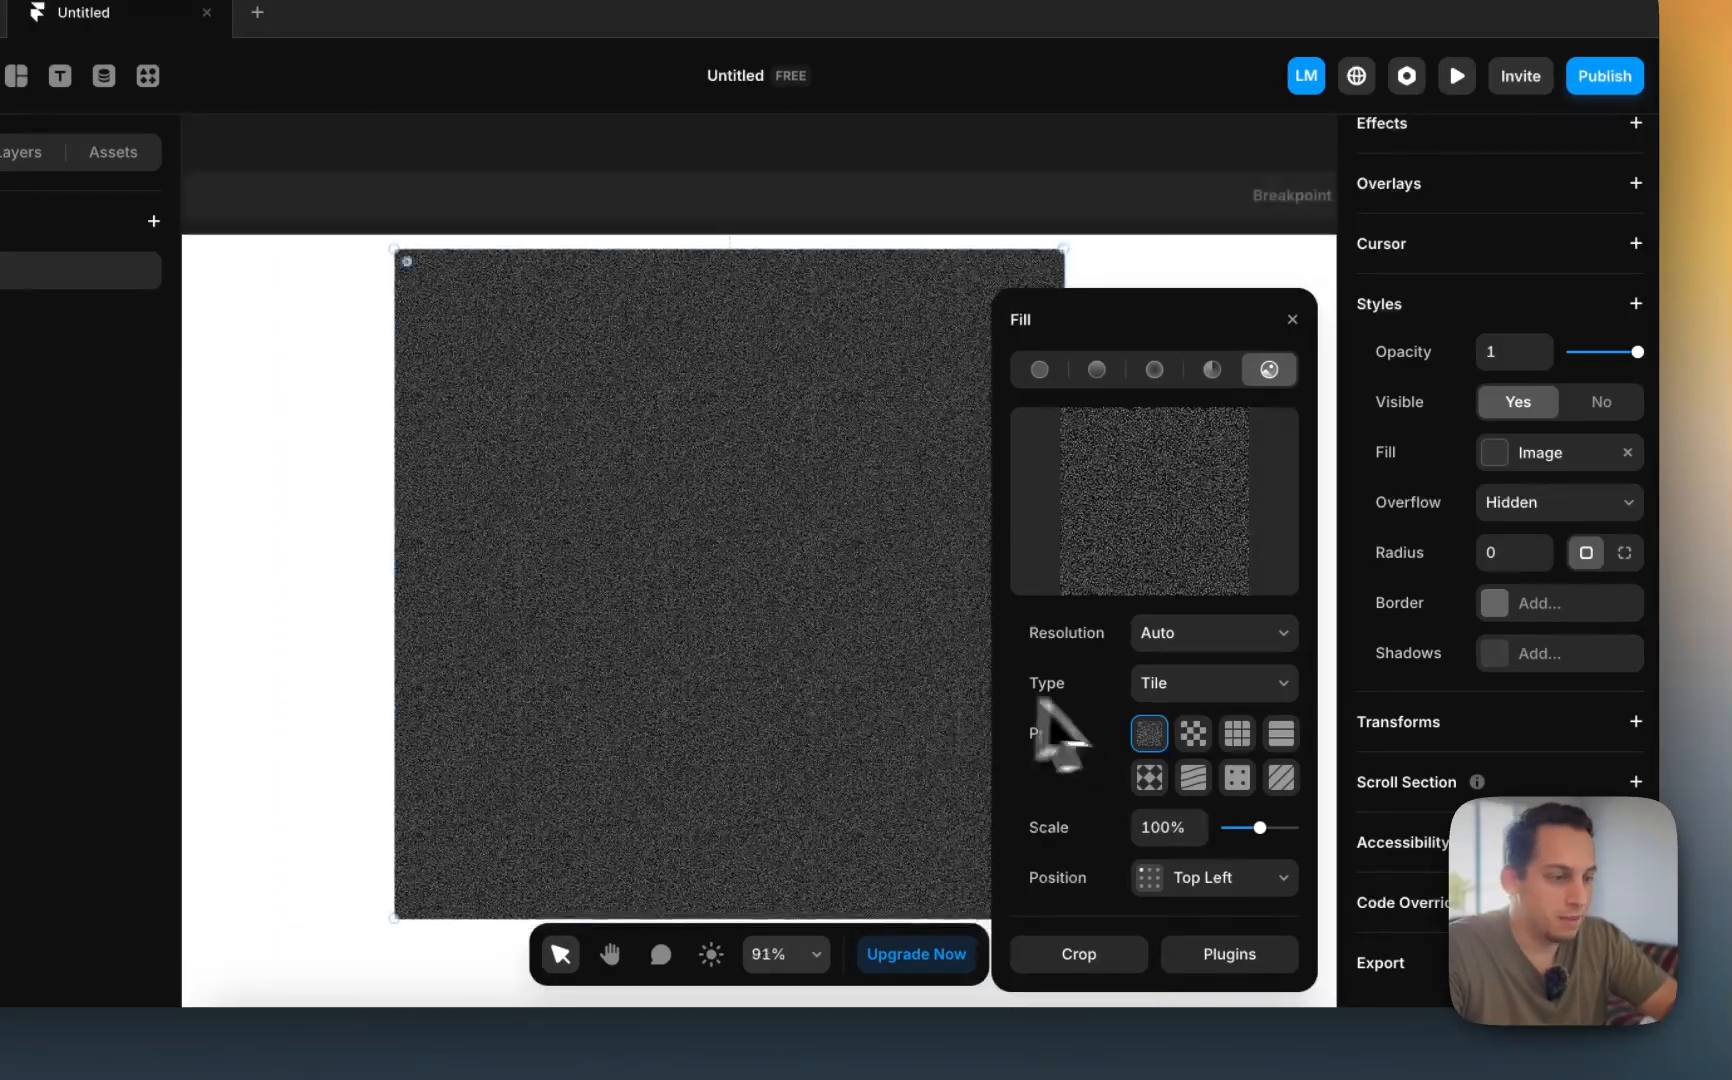
{"action": "left_click", "coordinate": [1195, 640]}
{"action": "left_click", "coordinate": [1072, 656]}
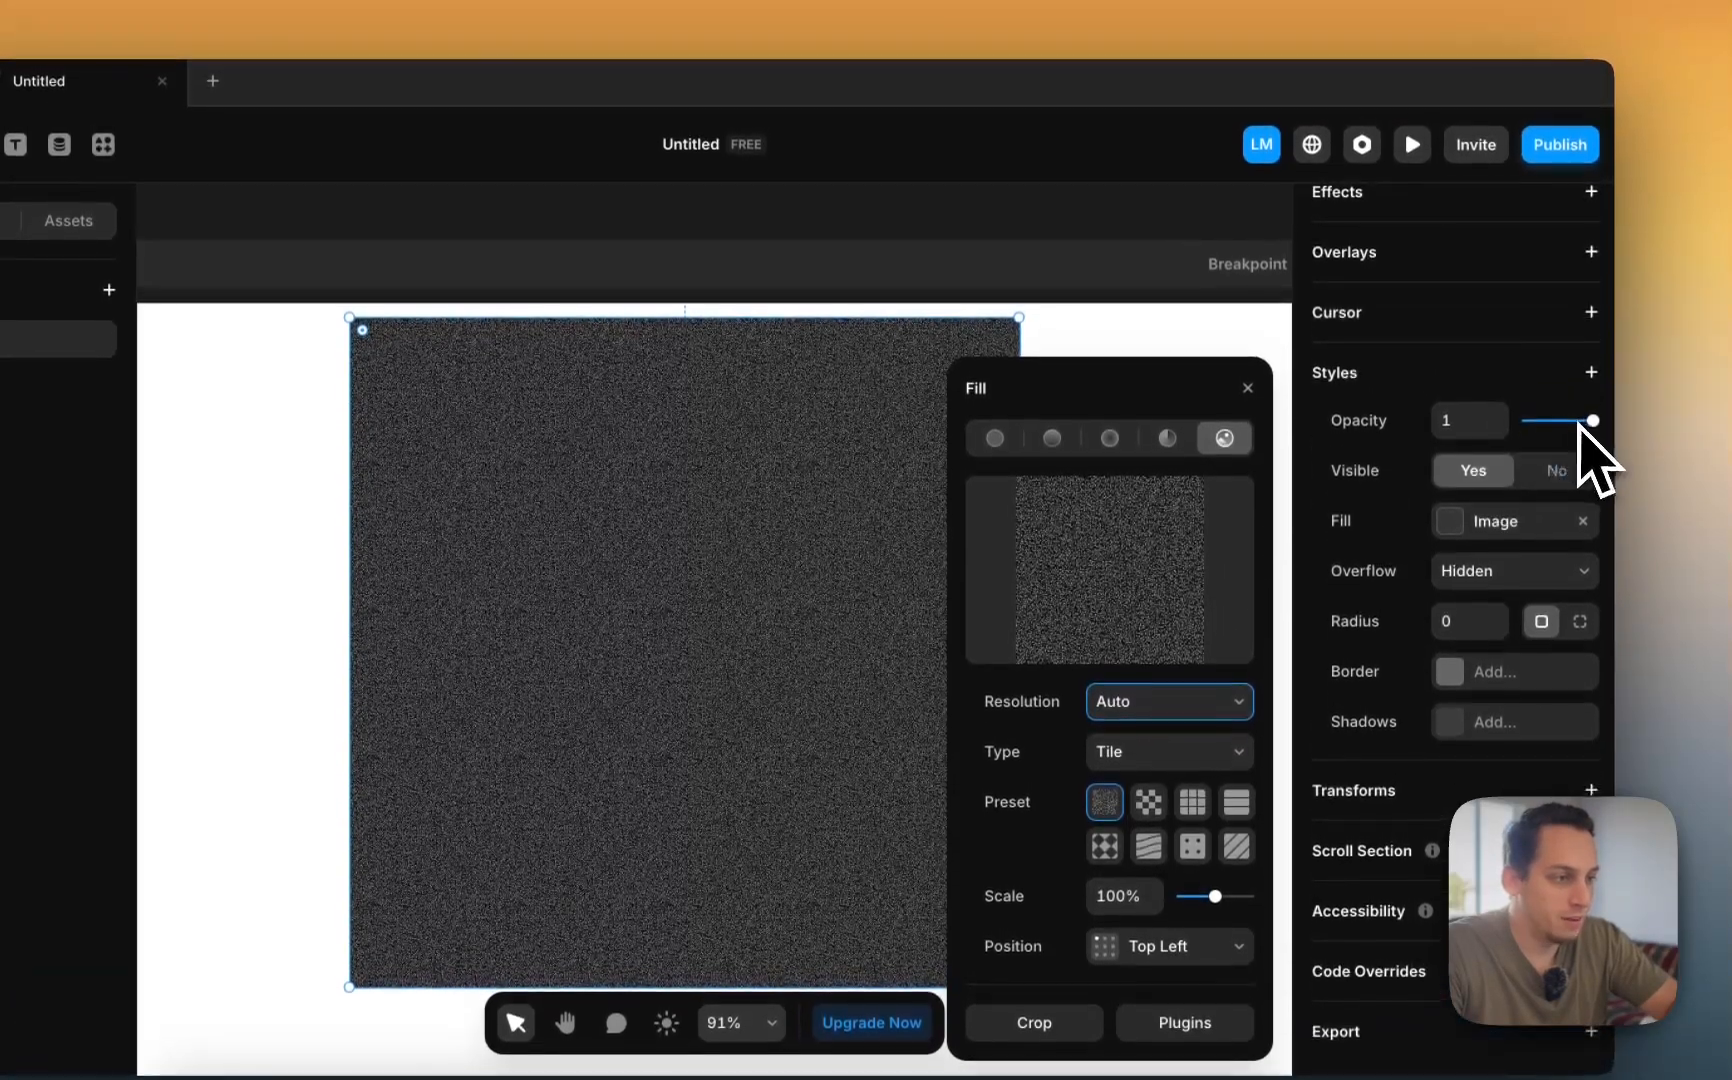
{"action": "left_click_drag", "start_coordinate": [1592, 373], "coordinate": [1547, 414]}
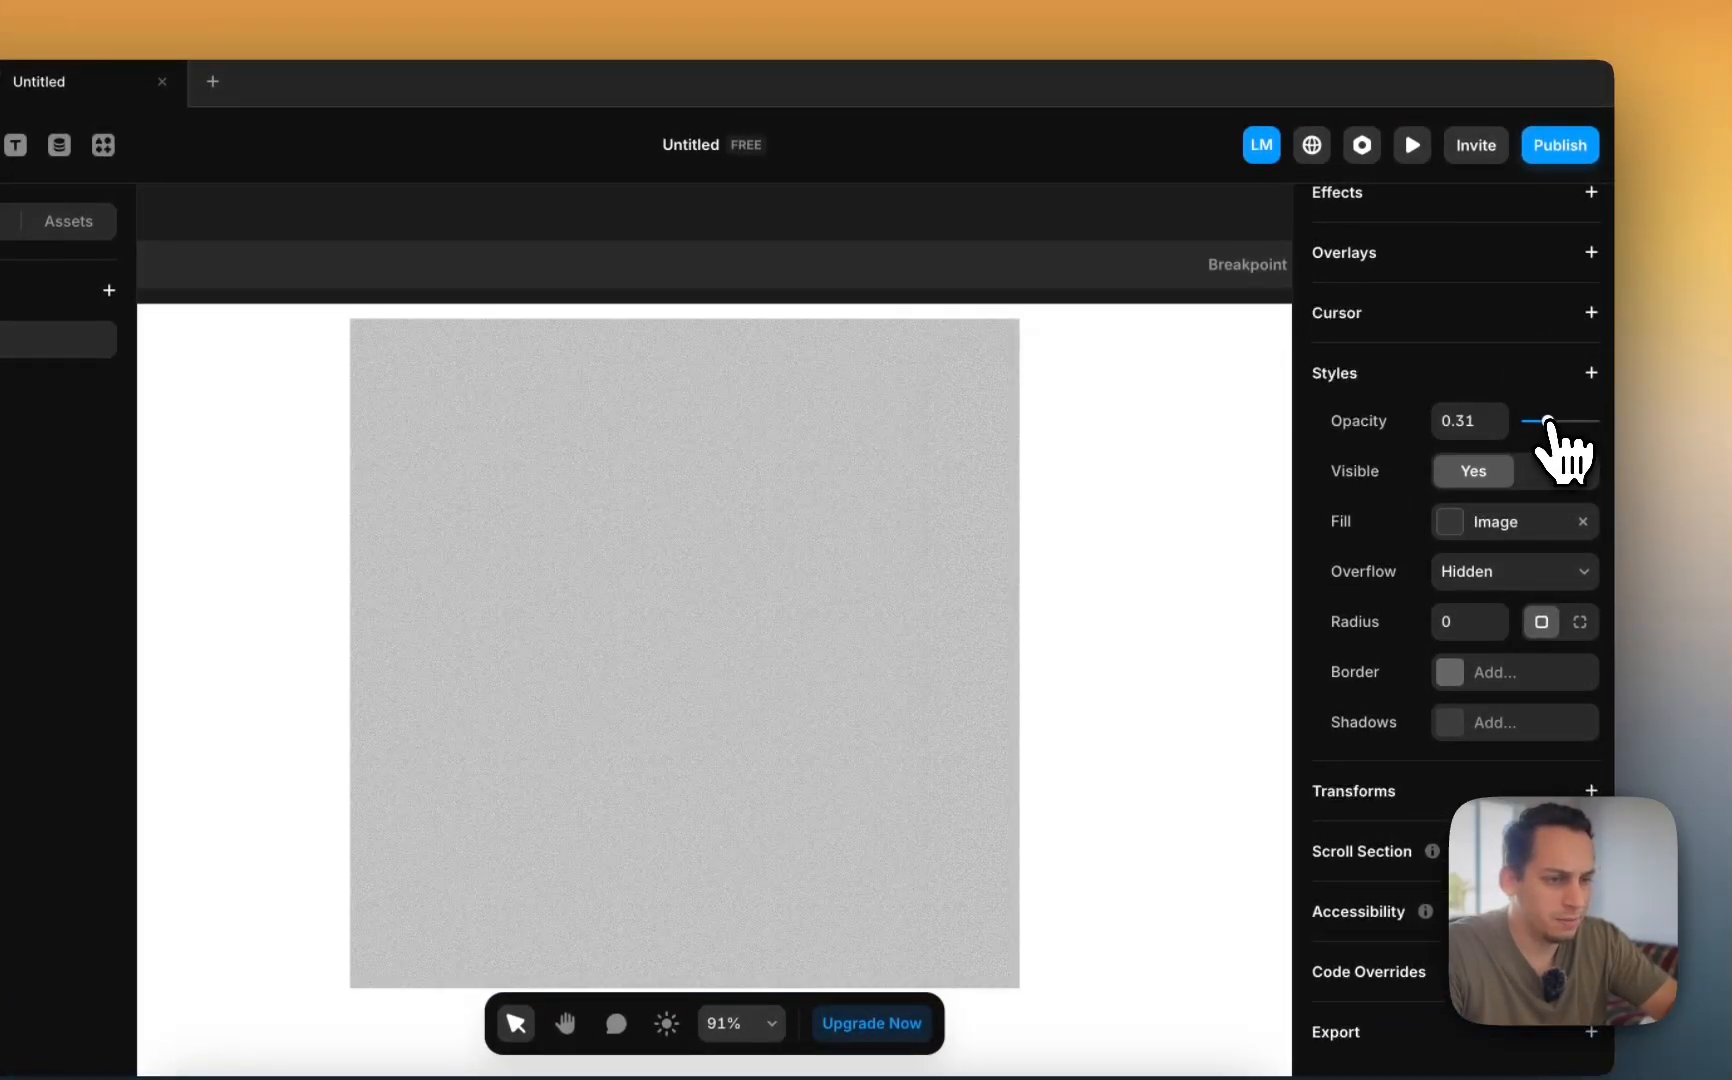
{"action": "key", "text": "BackSpace"}
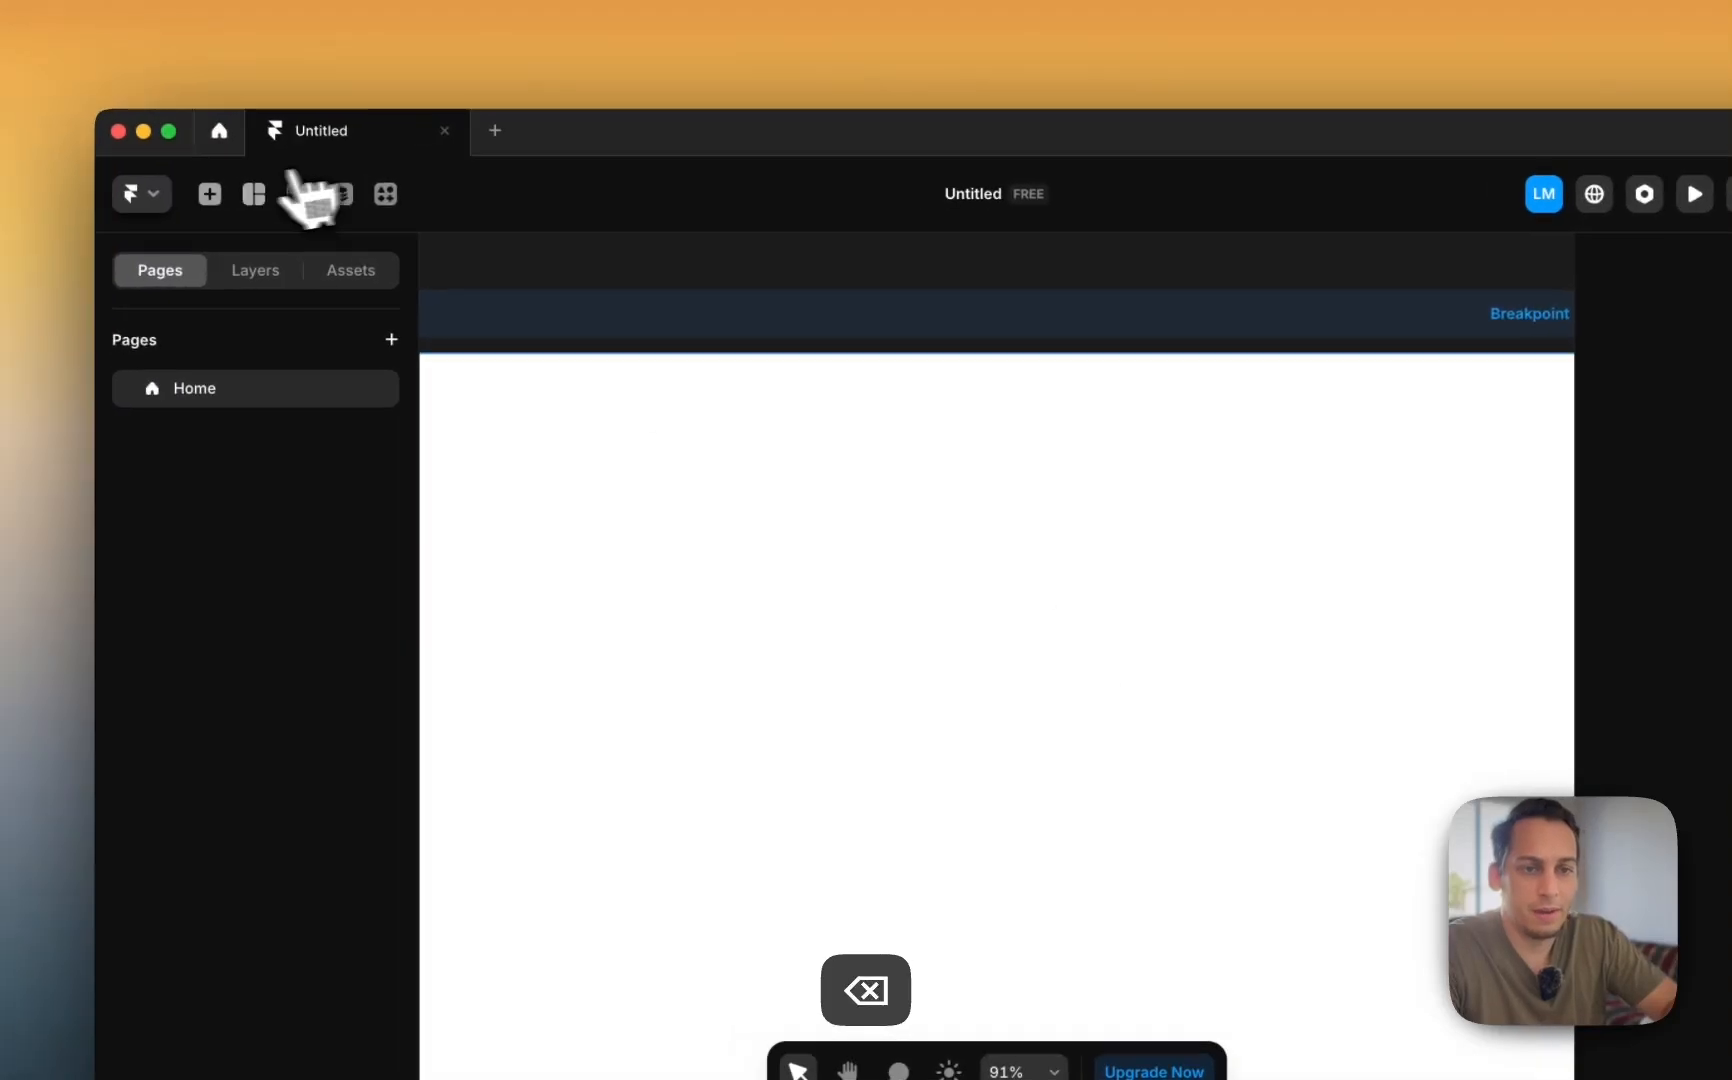
- Place a Video from the Media elements in the upper part of the Desktop page, look it over, and delete it
{"action": "left_click", "coordinate": [156, 190]}
{"action": "scroll", "coordinate": [241, 900], "scroll_direction": "down", "scroll_amount": 3}
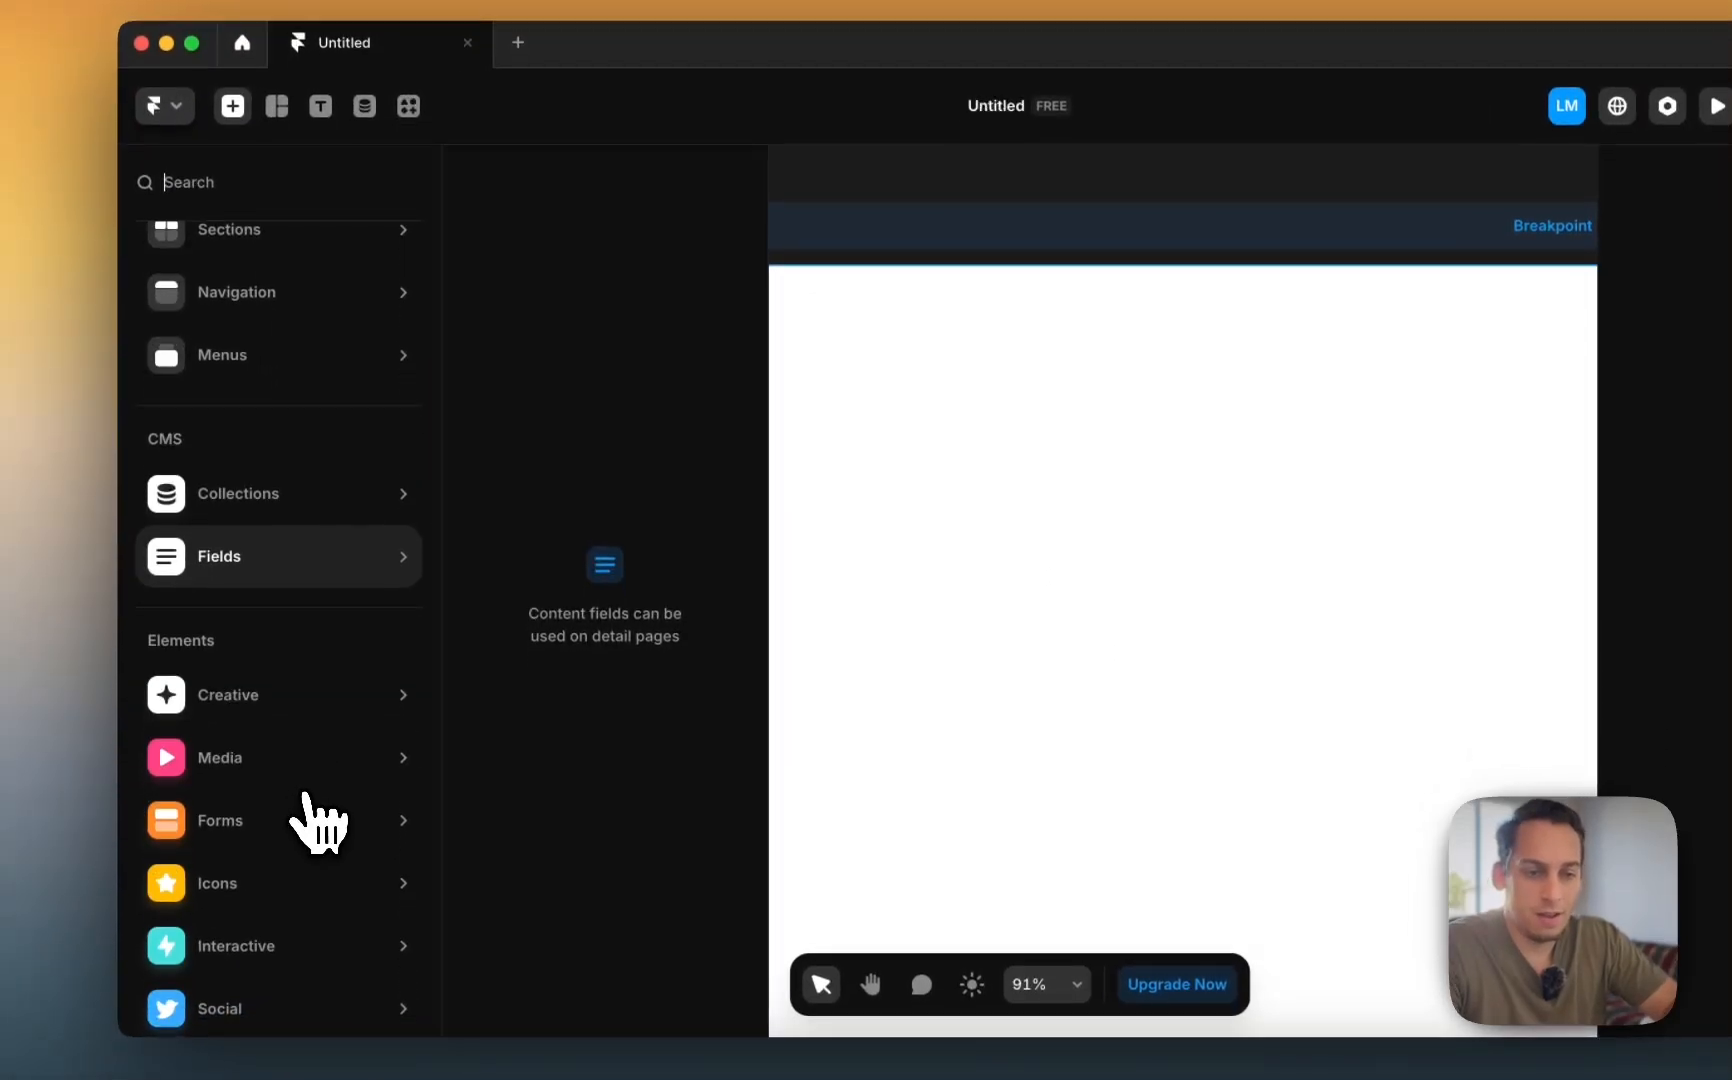
{"action": "mouse_move", "coordinate": [305, 765]}
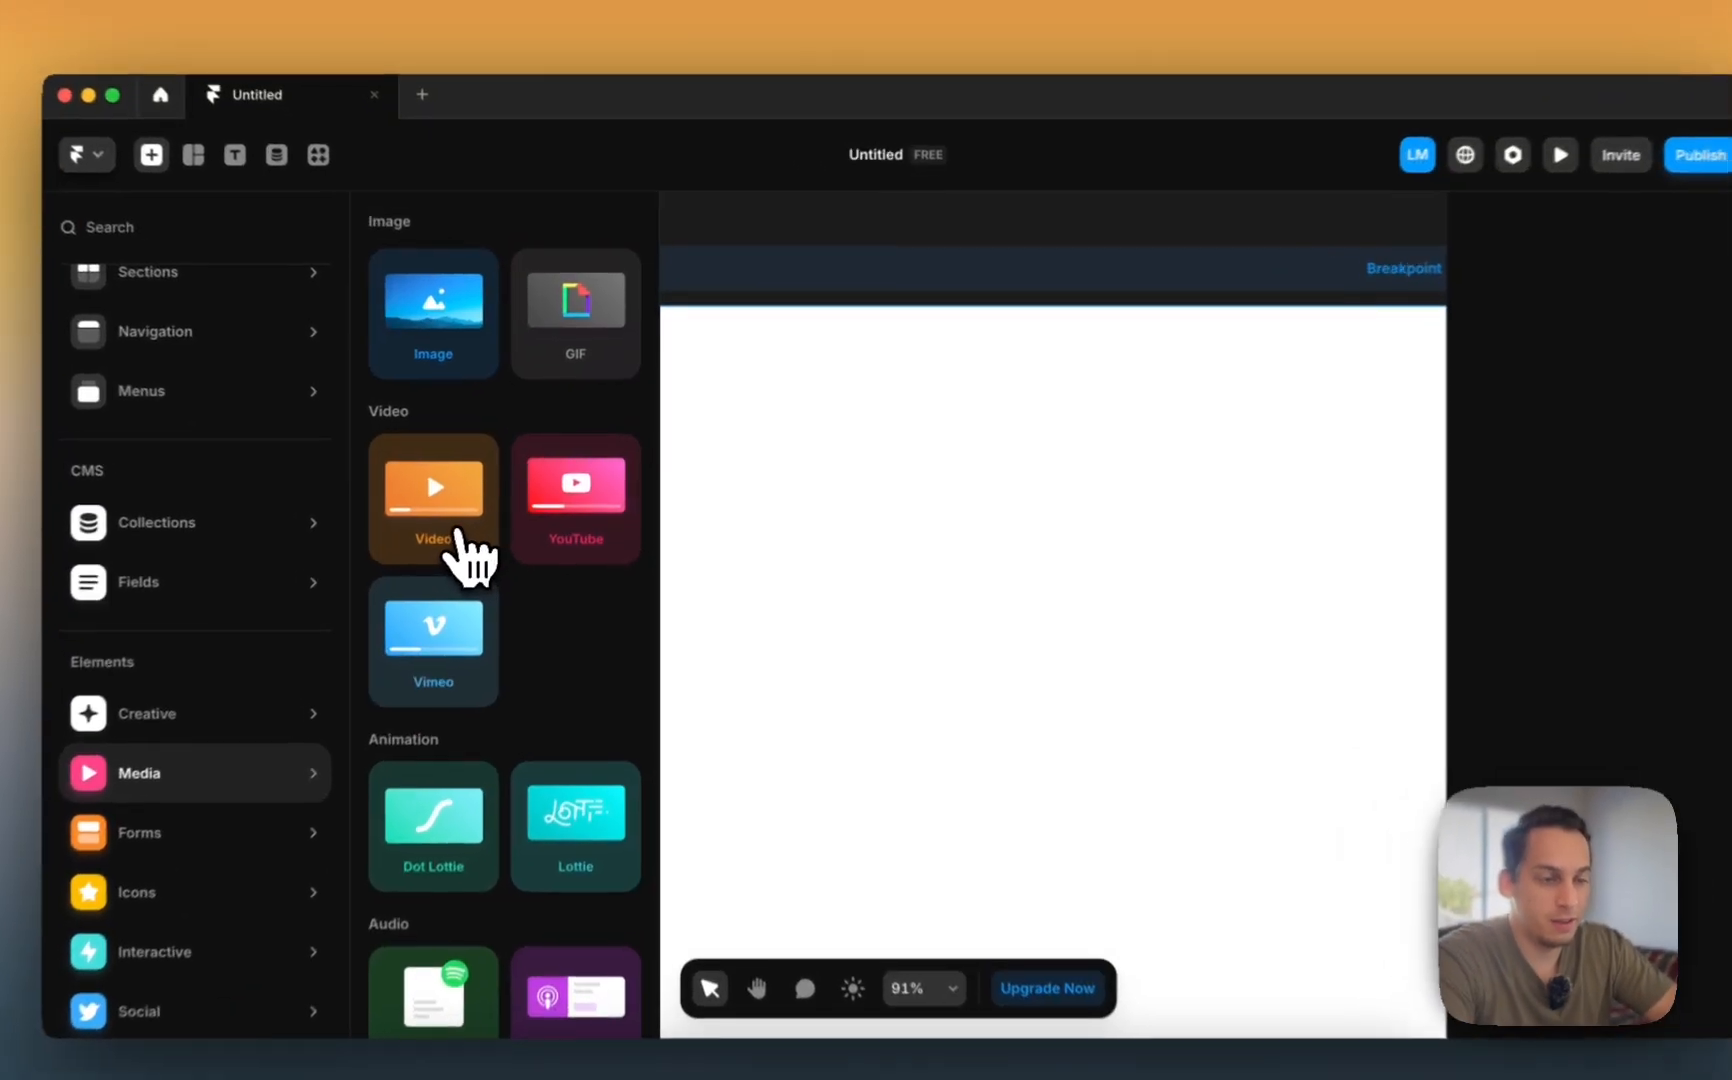
{"action": "left_click_drag", "start_coordinate": [474, 521], "coordinate": [1001, 463]}
{"action": "scroll", "coordinate": [1560, 700], "scroll_direction": "down", "scroll_amount": 8}
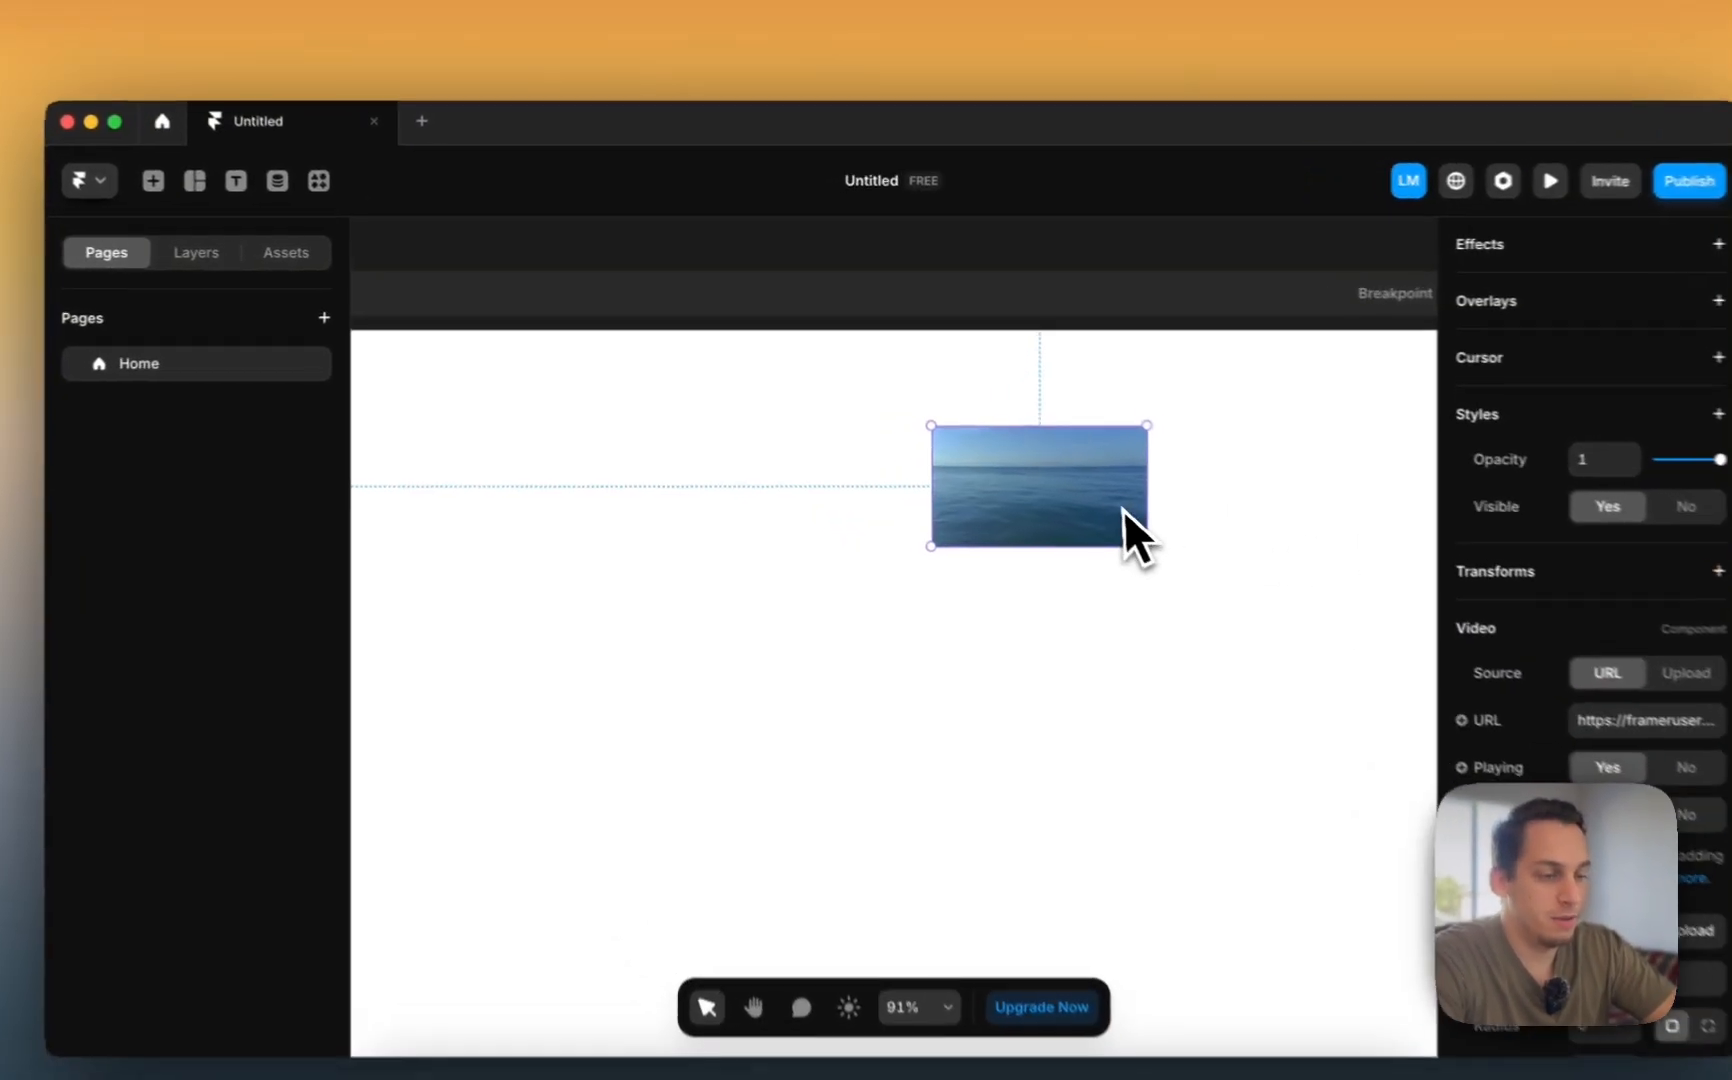
{"action": "left_click_drag", "start_coordinate": [1059, 480], "coordinate": [972, 532]}
{"action": "left_click_drag", "start_coordinate": [1027, 590], "coordinate": [1017, 638]}
{"action": "scroll", "coordinate": [1018, 636], "scroll_direction": "down", "scroll_amount": 5}
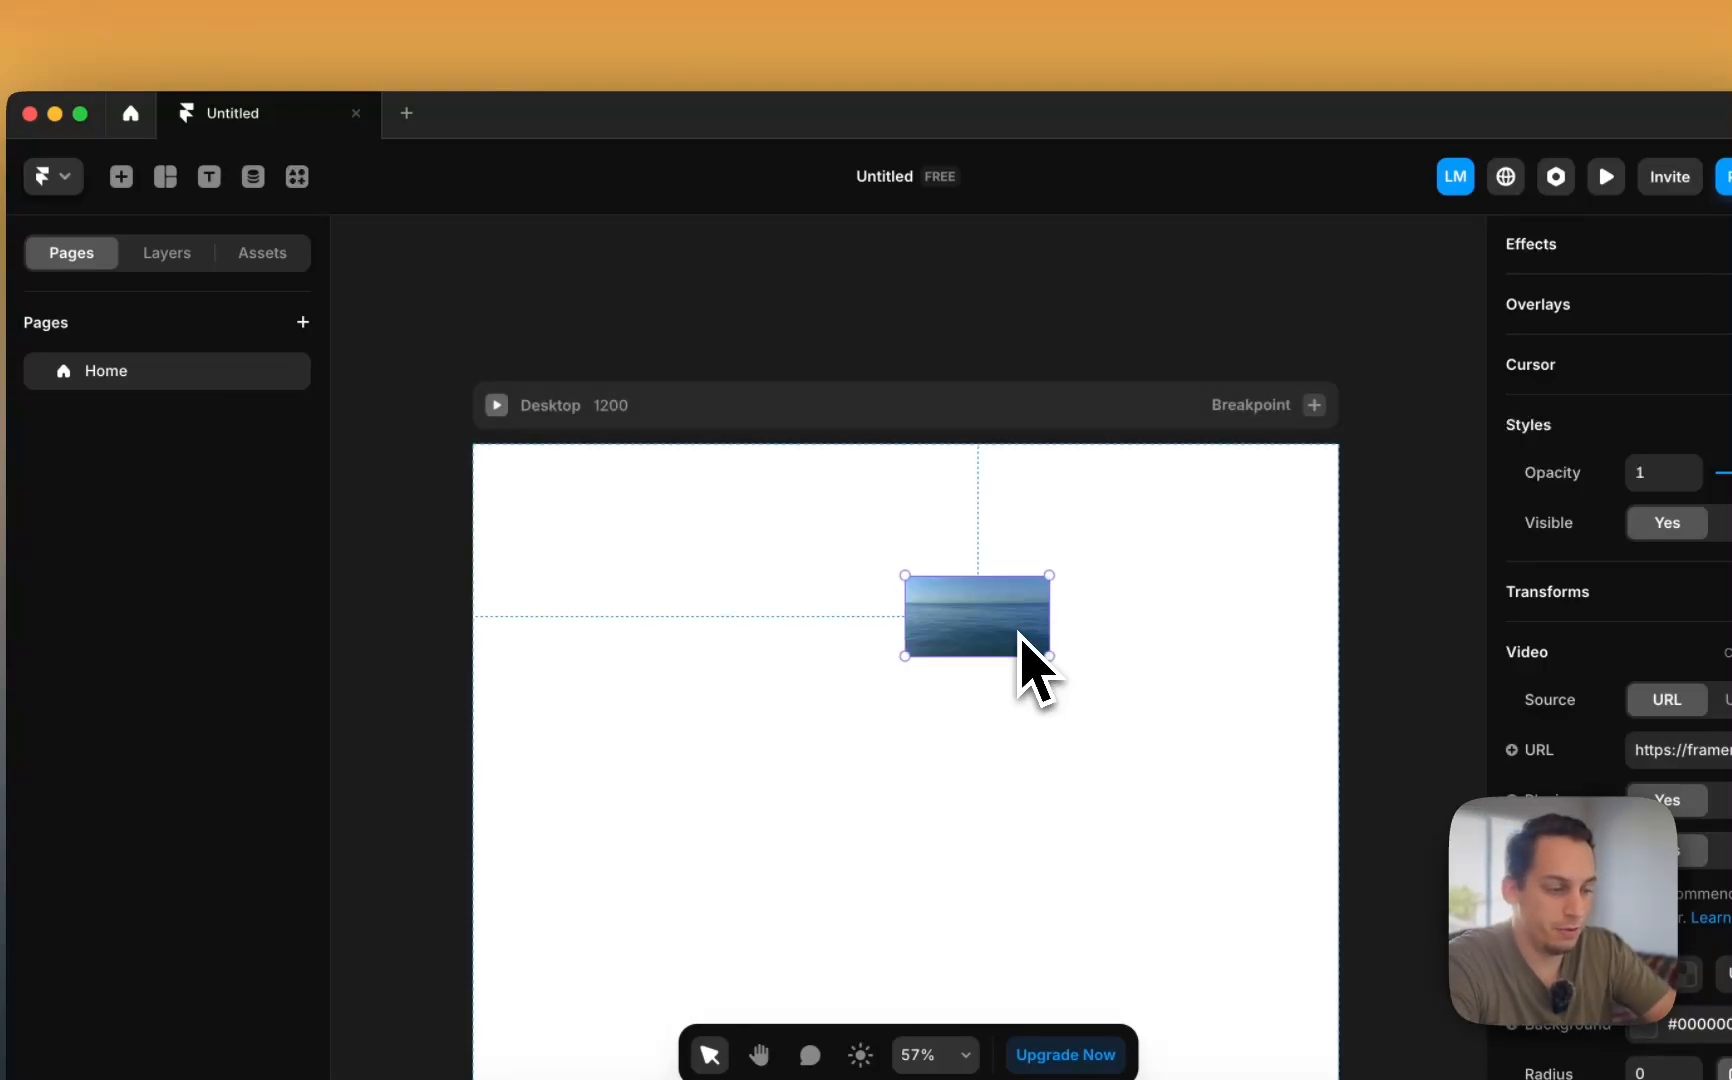
{"action": "key", "text": "BackSpace"}
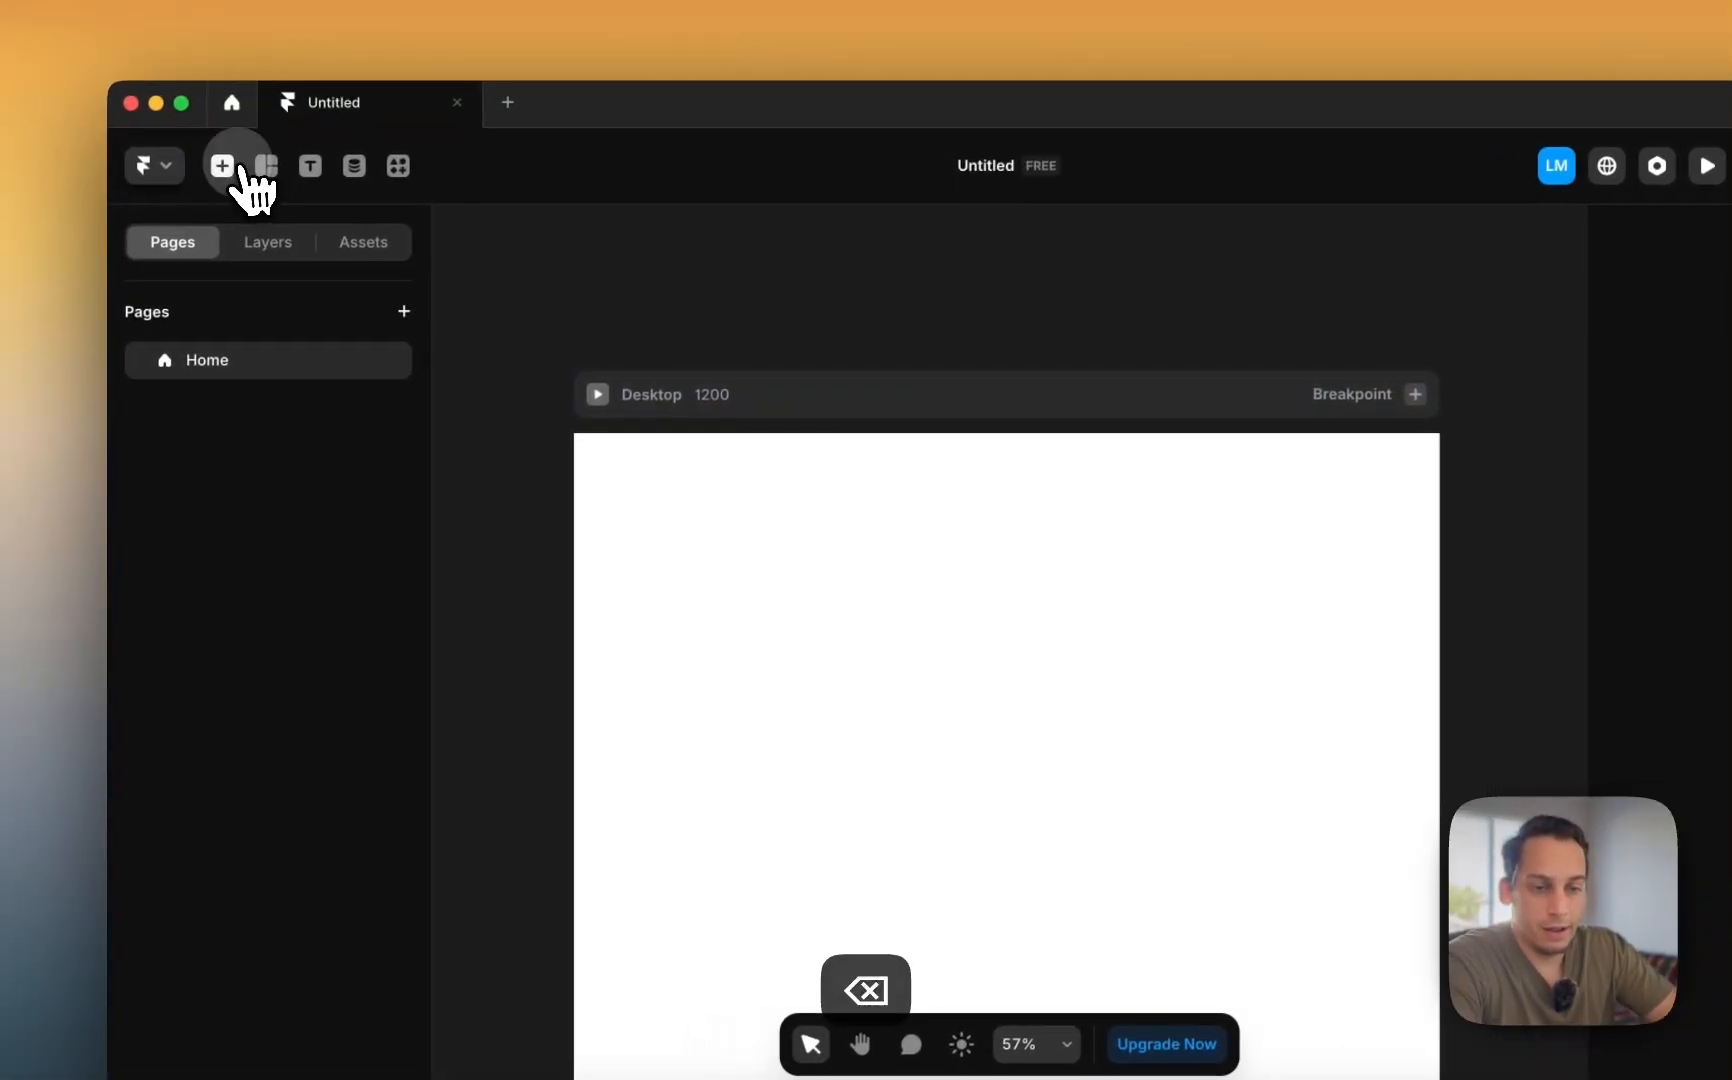
- Browse the ready-made Media and Forms elements, including the audio players, email signups and embeds
{"action": "left_click", "coordinate": [121, 176]}
{"action": "mouse_move", "coordinate": [290, 816]}
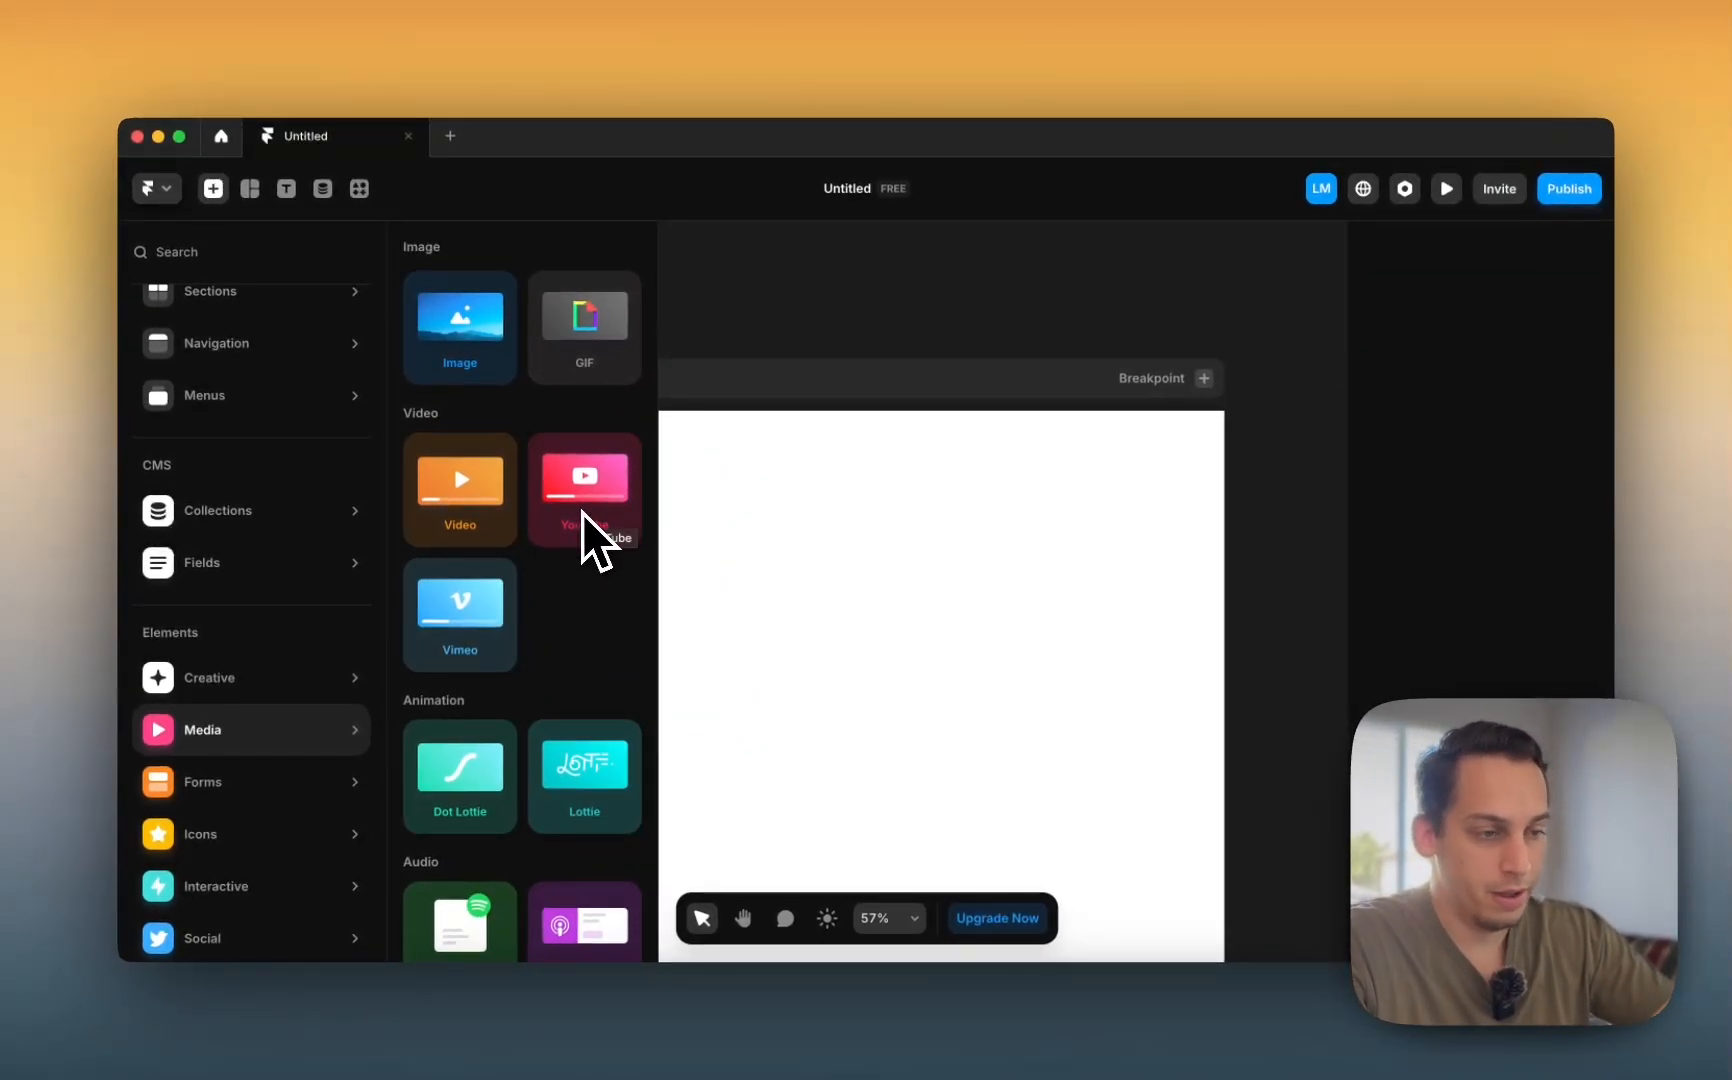
{"action": "scroll", "coordinate": [535, 645], "scroll_direction": "down", "scroll_amount": 5}
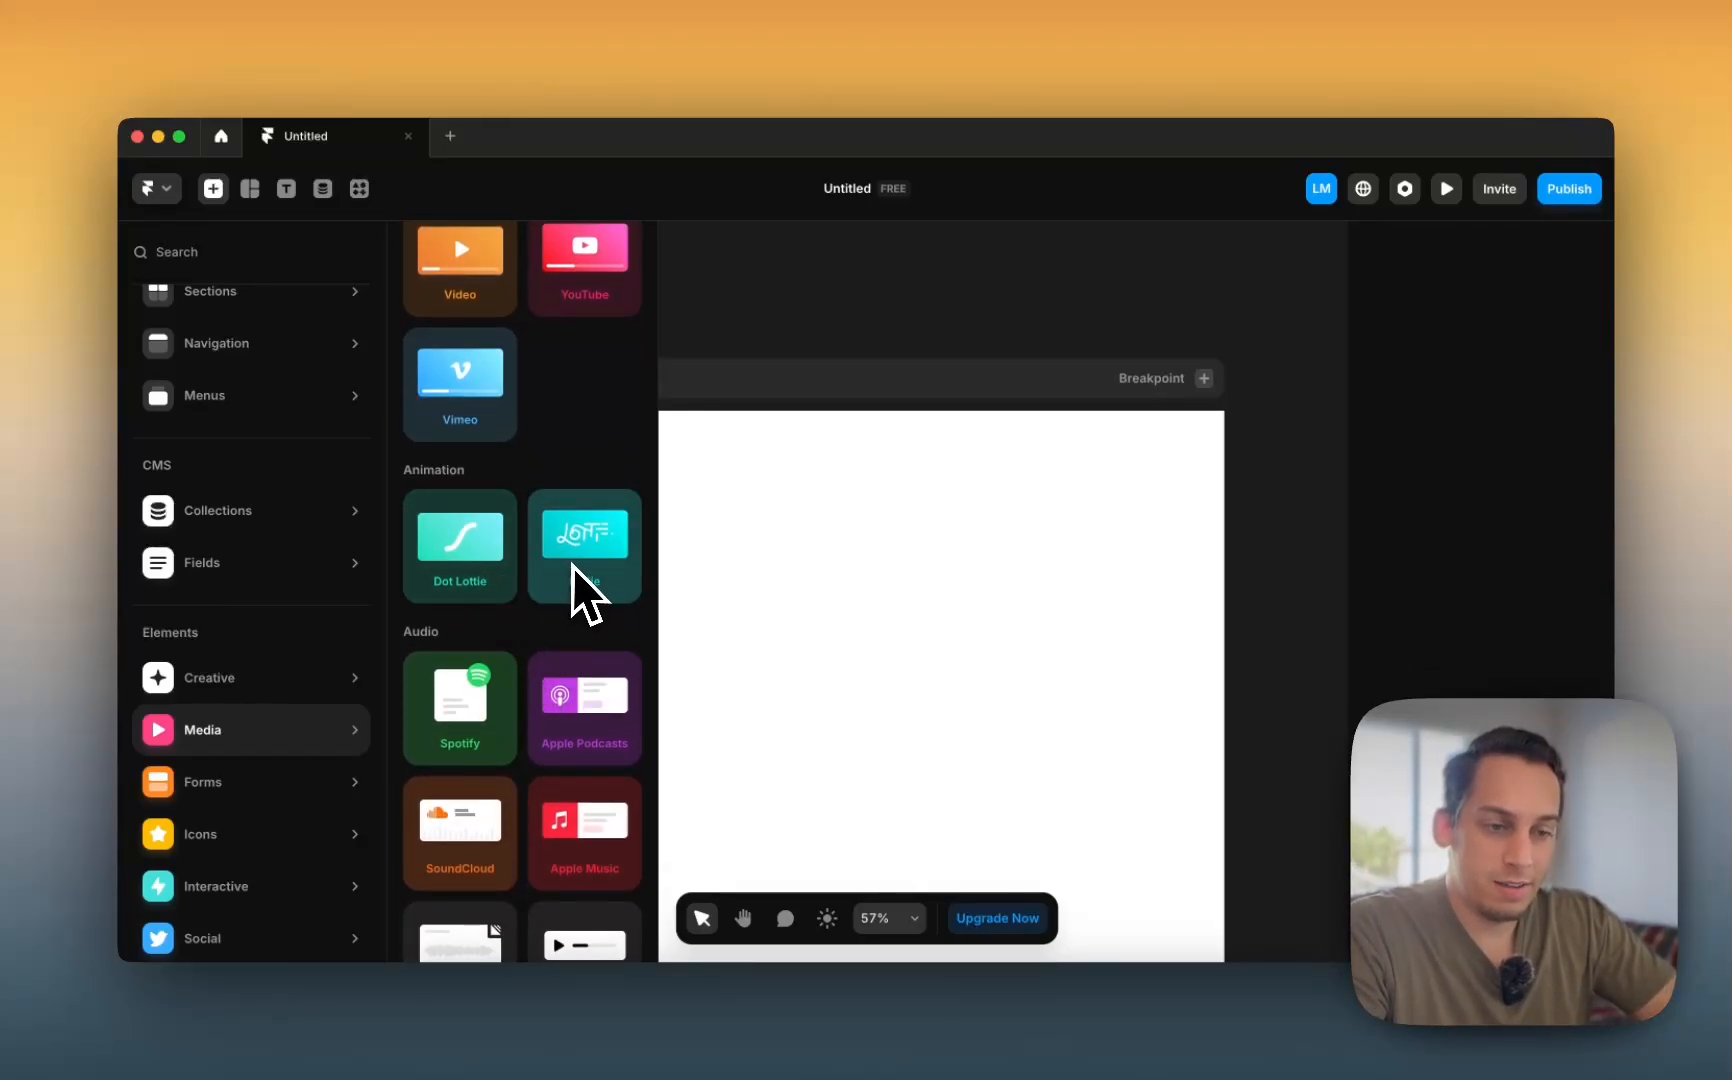
{"action": "scroll", "coordinate": [530, 605], "scroll_direction": "down", "scroll_amount": 1}
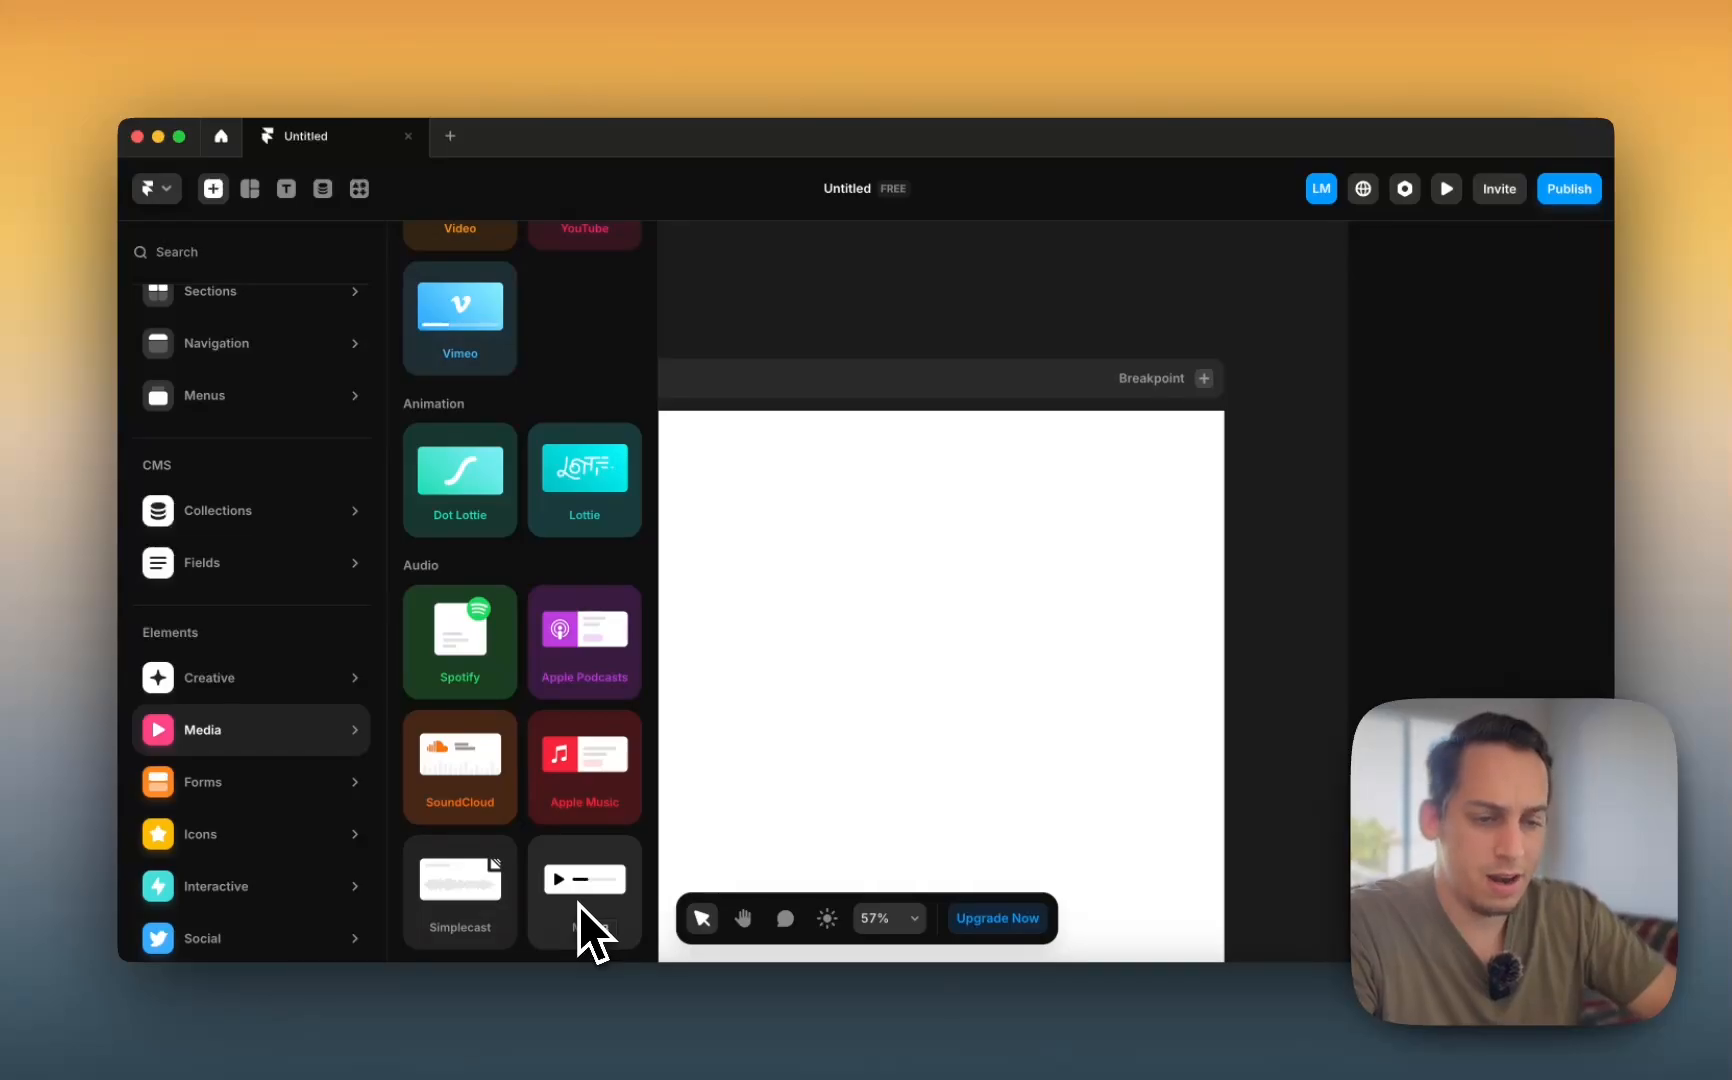
{"action": "mouse_move", "coordinate": [330, 795]}
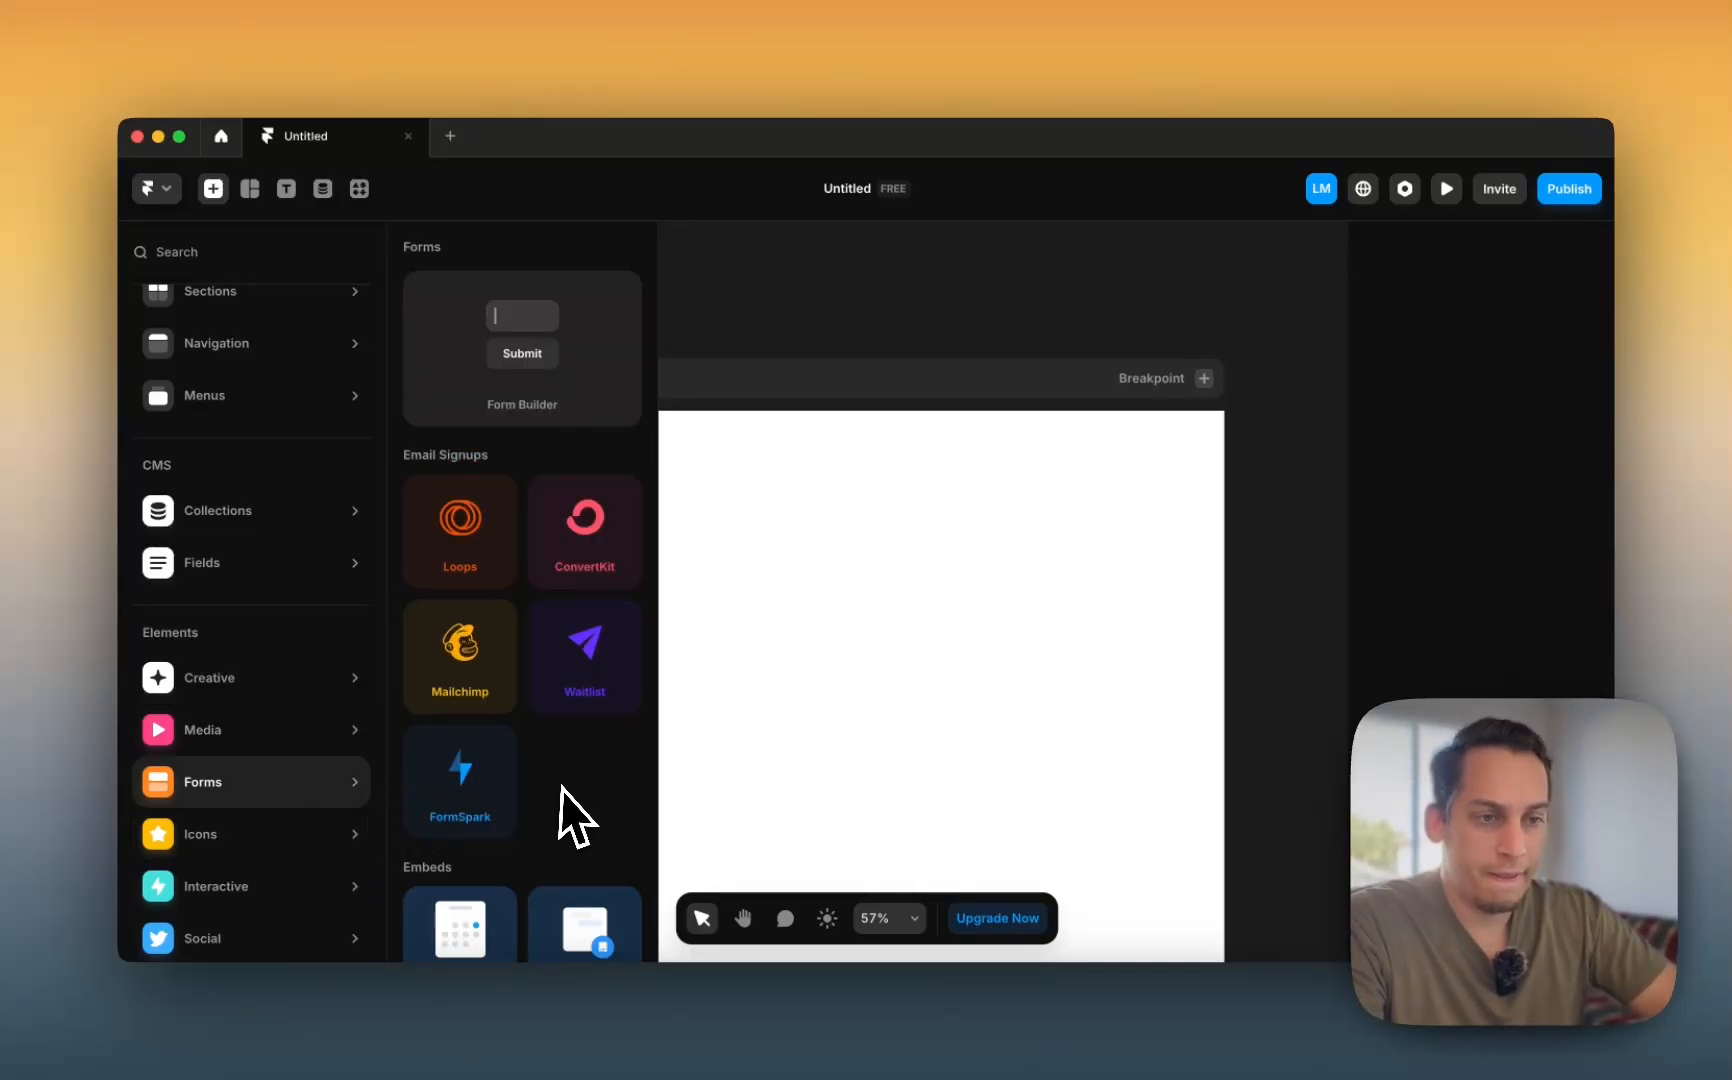
{"action": "scroll", "coordinate": [537, 752], "scroll_direction": "down", "scroll_amount": 3}
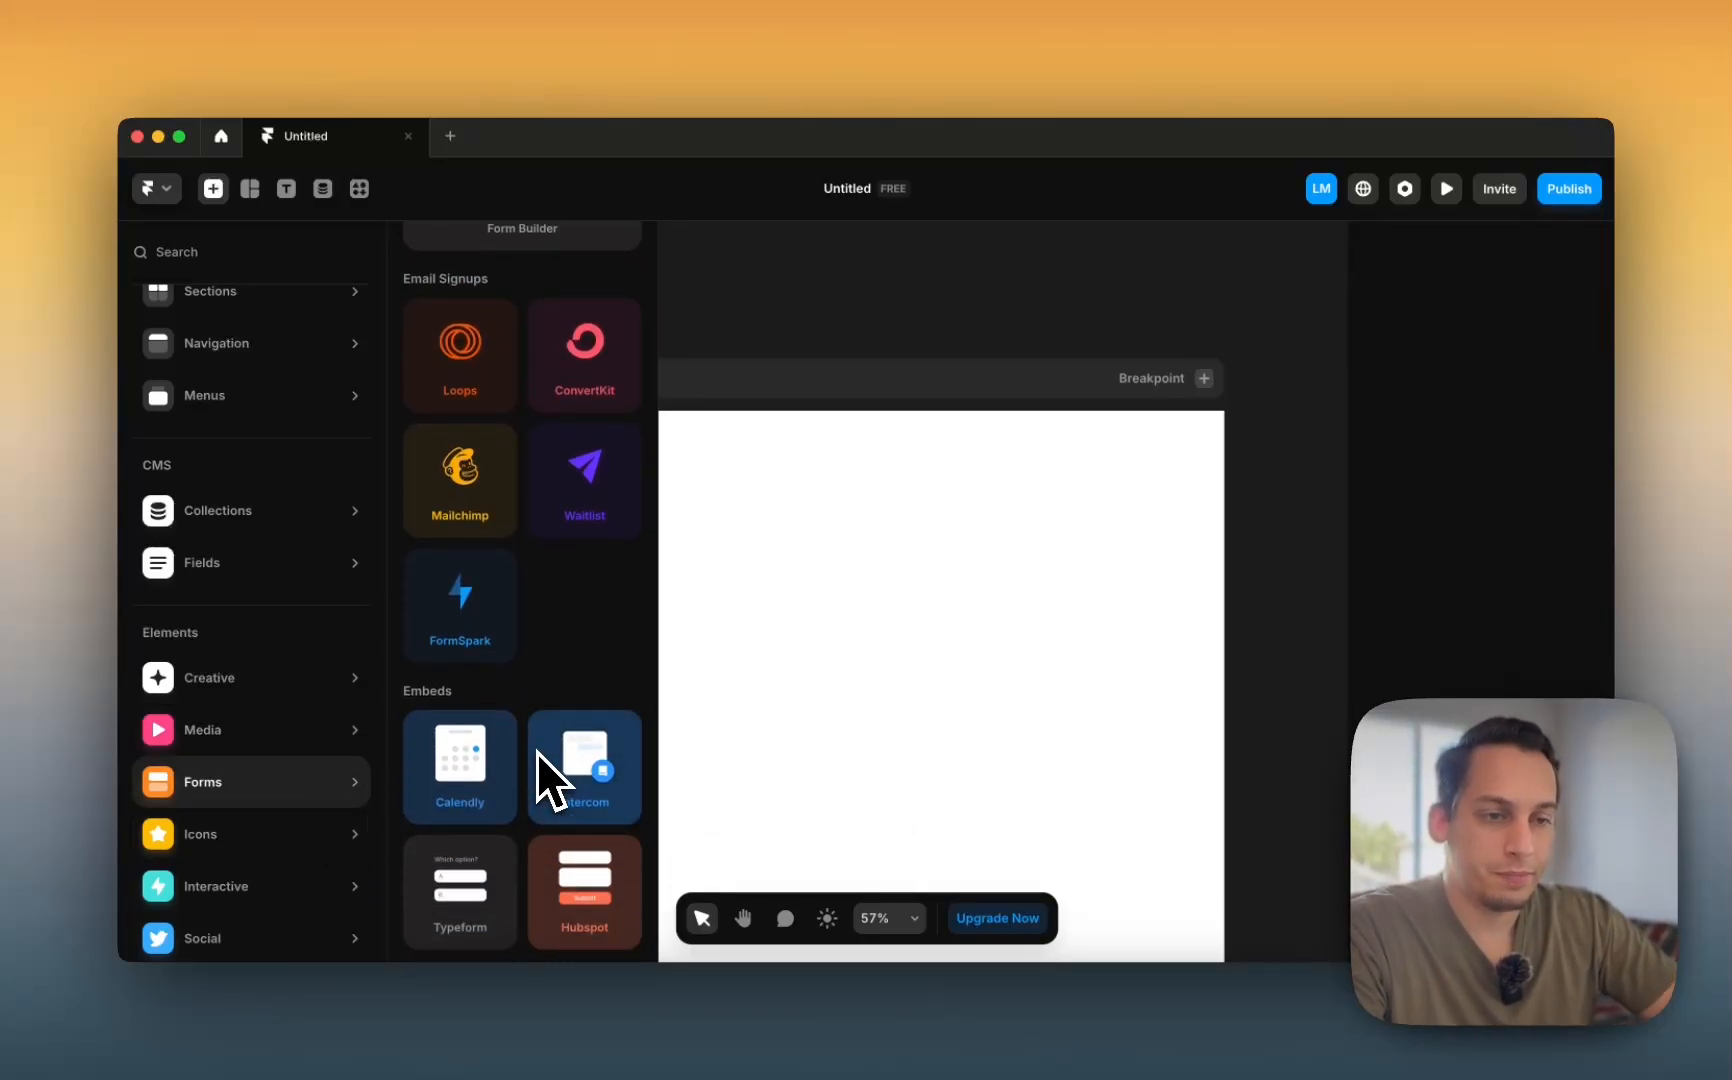
{"action": "scroll", "coordinate": [538, 700], "scroll_direction": "up", "scroll_amount": 3}
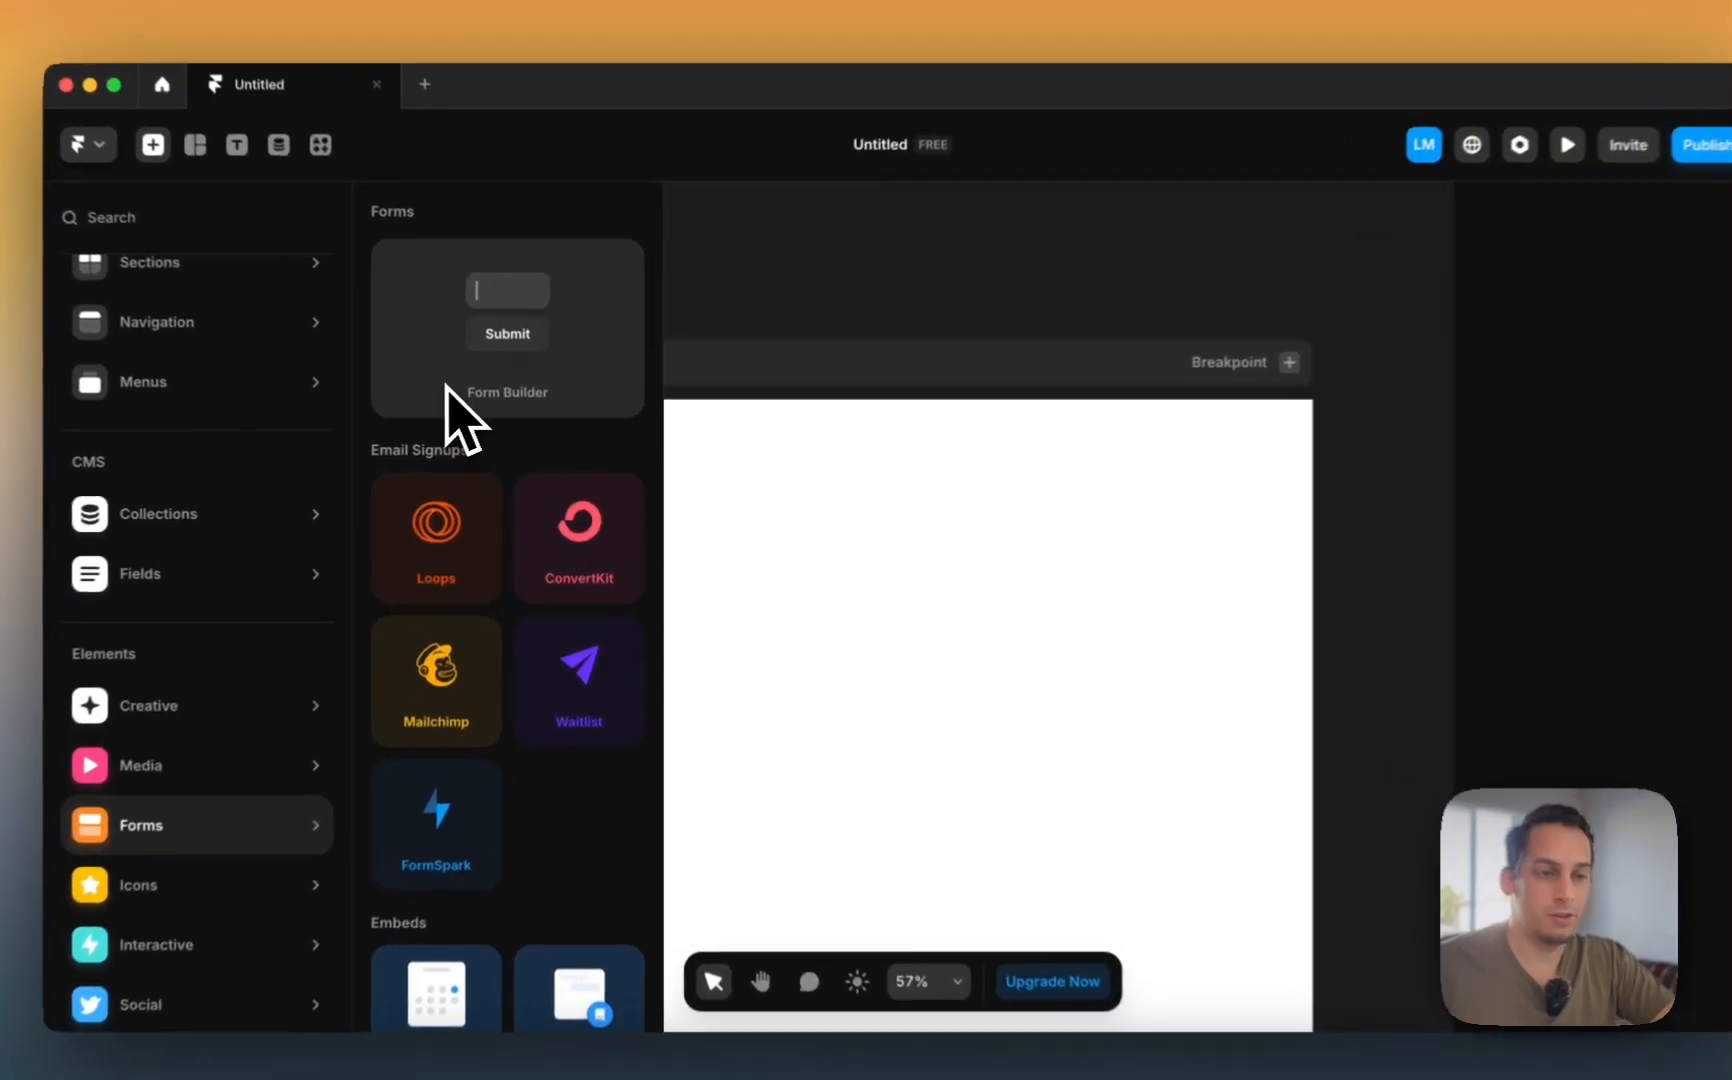
- Place a Form Builder form in the middle of the Desktop page and review its layout, form and style settings
{"action": "left_click_drag", "start_coordinate": [478, 425], "coordinate": [887, 671]}
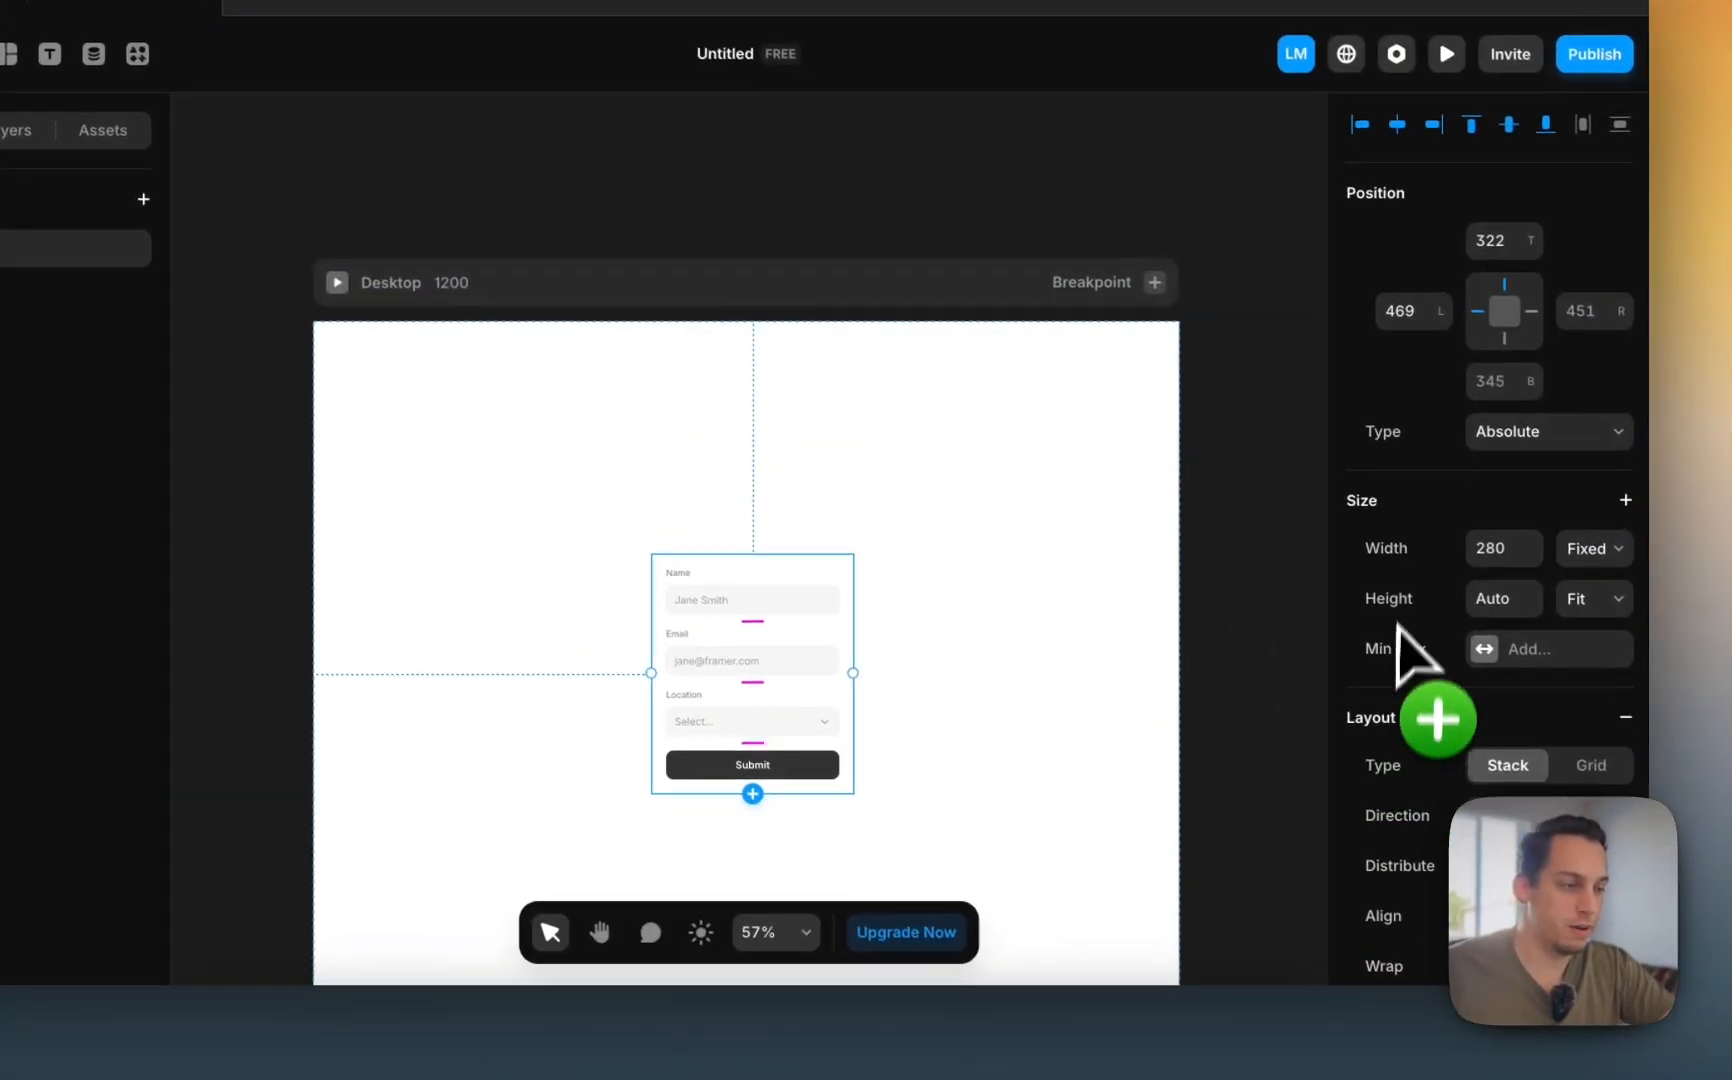
{"action": "scroll", "coordinate": [1490, 650], "scroll_direction": "down", "scroll_amount": 5}
{"action": "scroll", "coordinate": [1517, 599], "scroll_direction": "up", "scroll_amount": 2}
{"action": "scroll", "coordinate": [1430, 555], "scroll_direction": "up", "scroll_amount": 2}
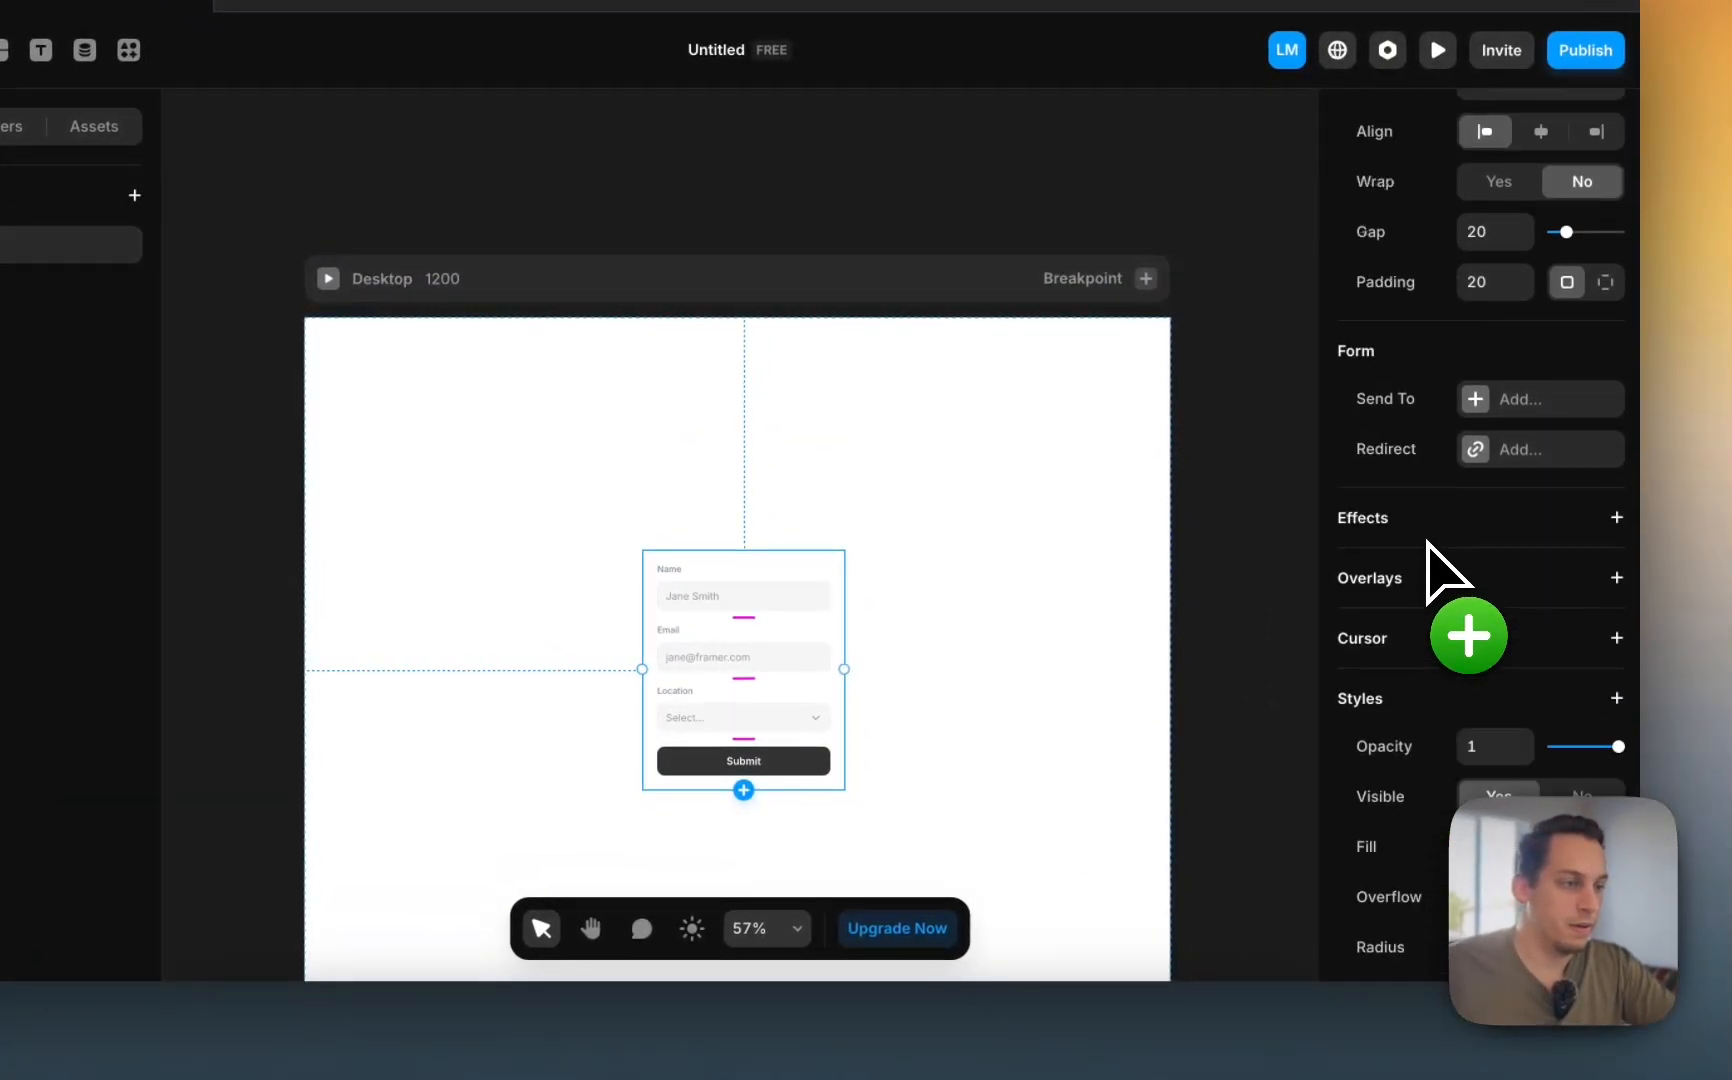
{"action": "scroll", "coordinate": [1440, 565], "scroll_direction": "down", "scroll_amount": 5}
- Inspect the form's name field, Submit button and layer structure, and delete the form
{"action": "left_click", "coordinate": [765, 598]}
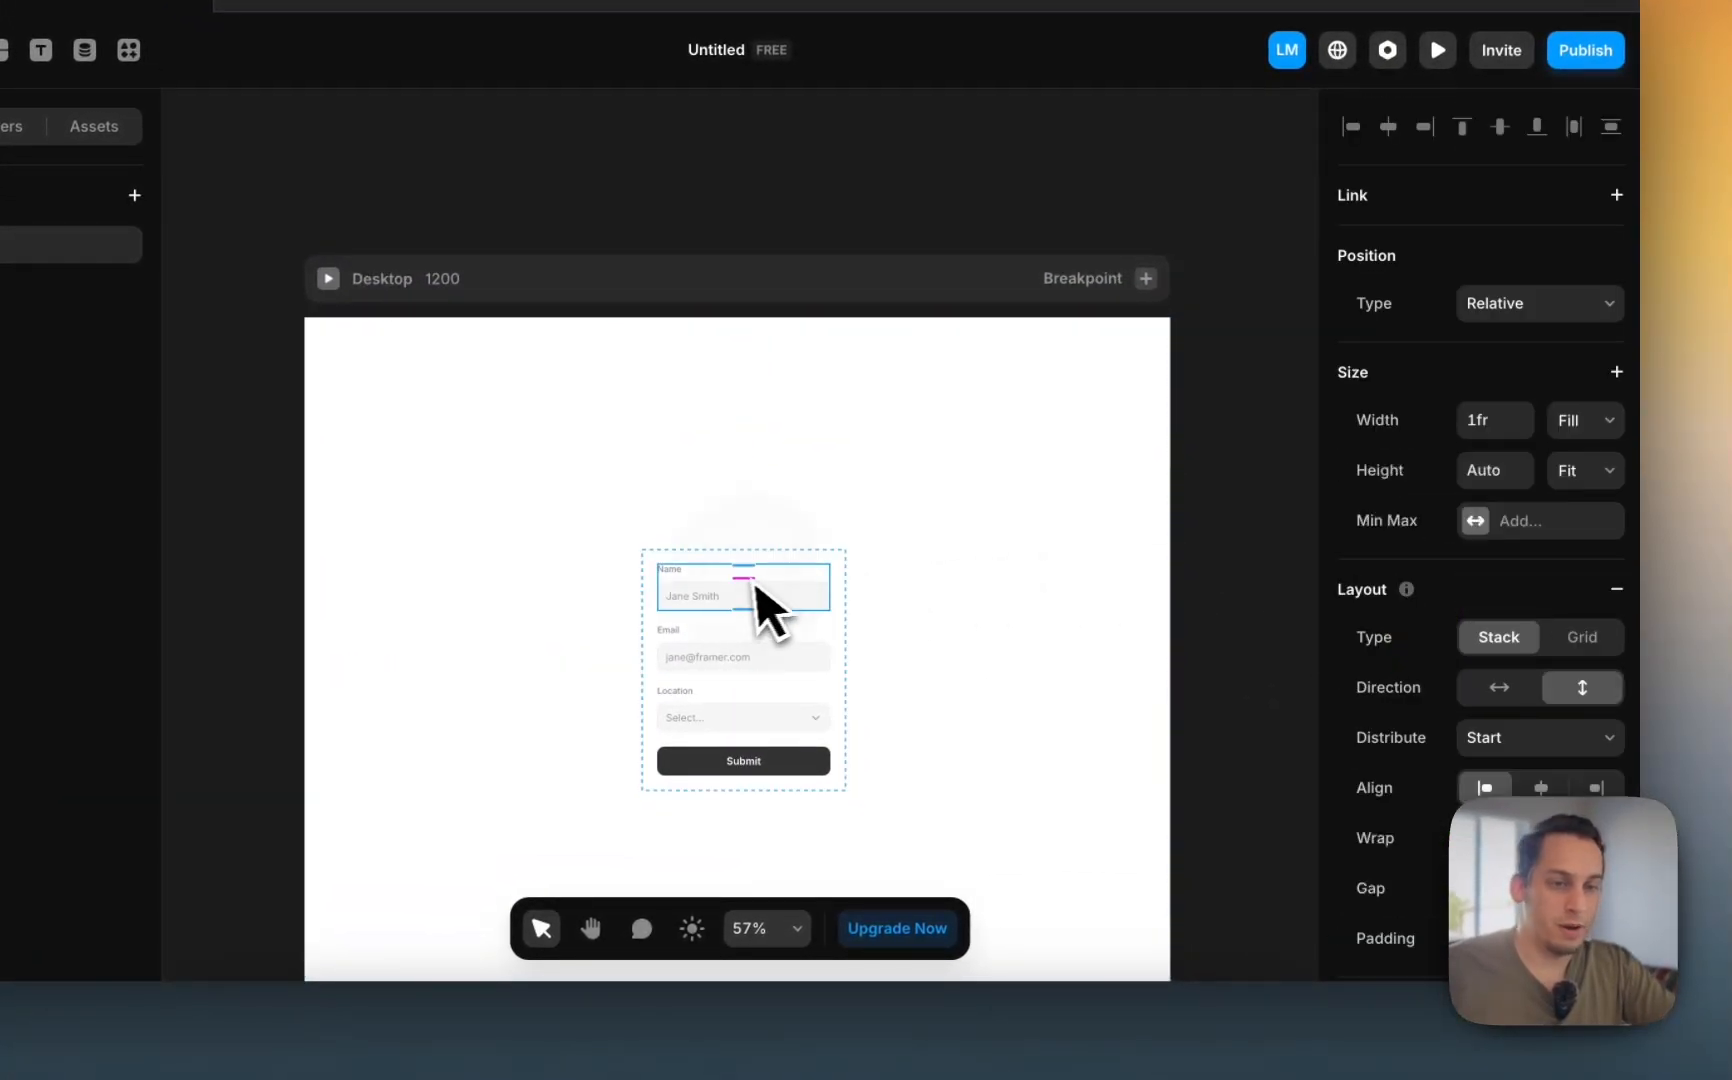
{"action": "left_click", "coordinate": [746, 765]}
{"action": "scroll", "coordinate": [1495, 700], "scroll_direction": "down", "scroll_amount": 5}
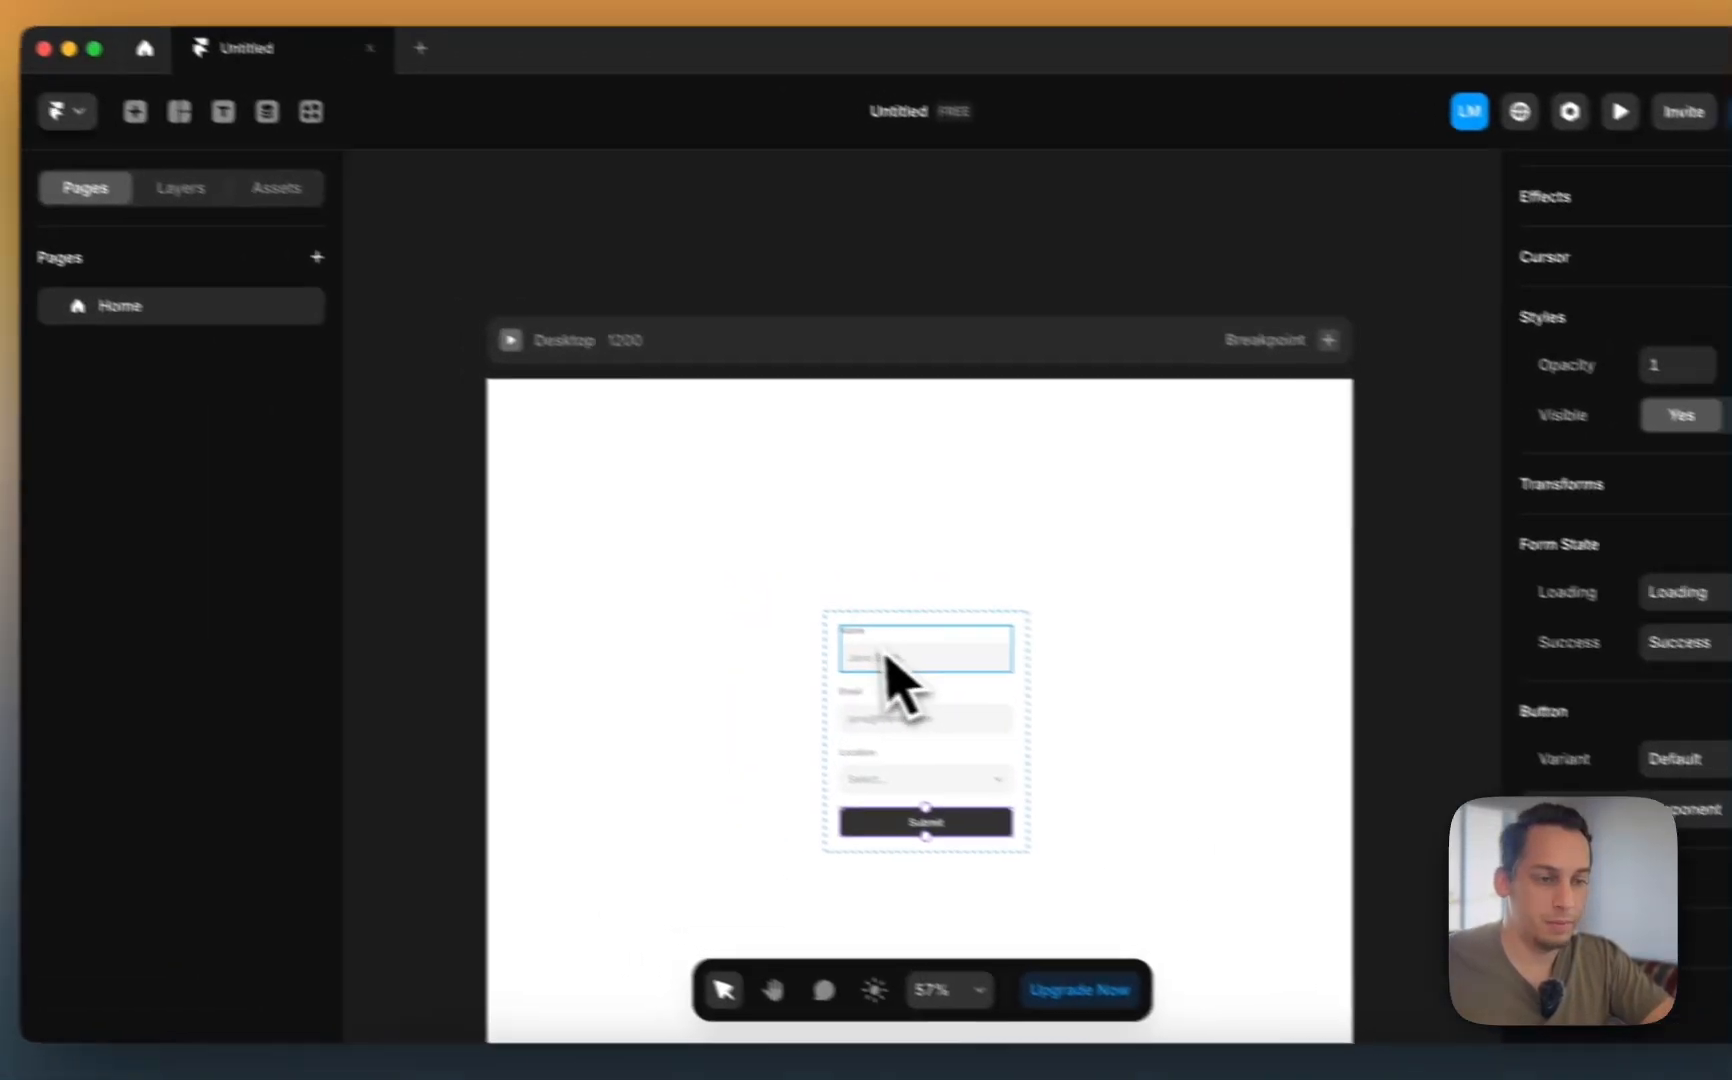
{"action": "left_click", "coordinate": [679, 575]}
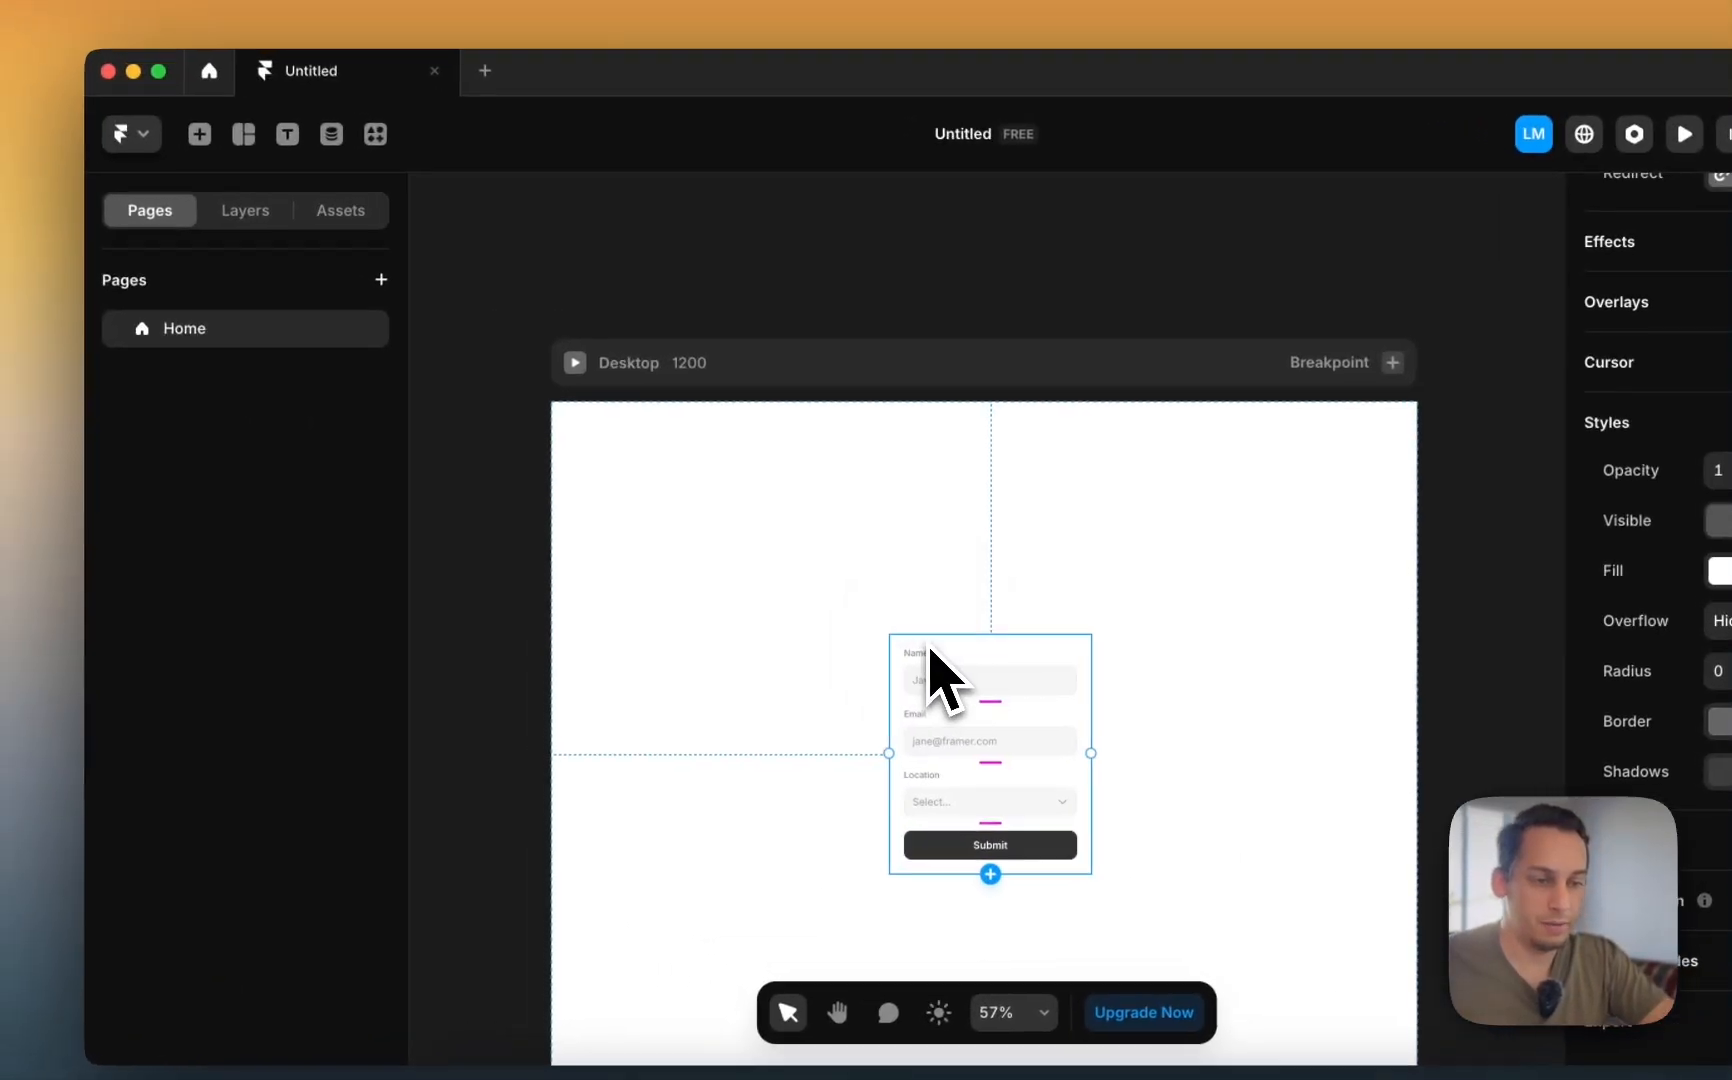
{"action": "left_click", "coordinate": [252, 212]}
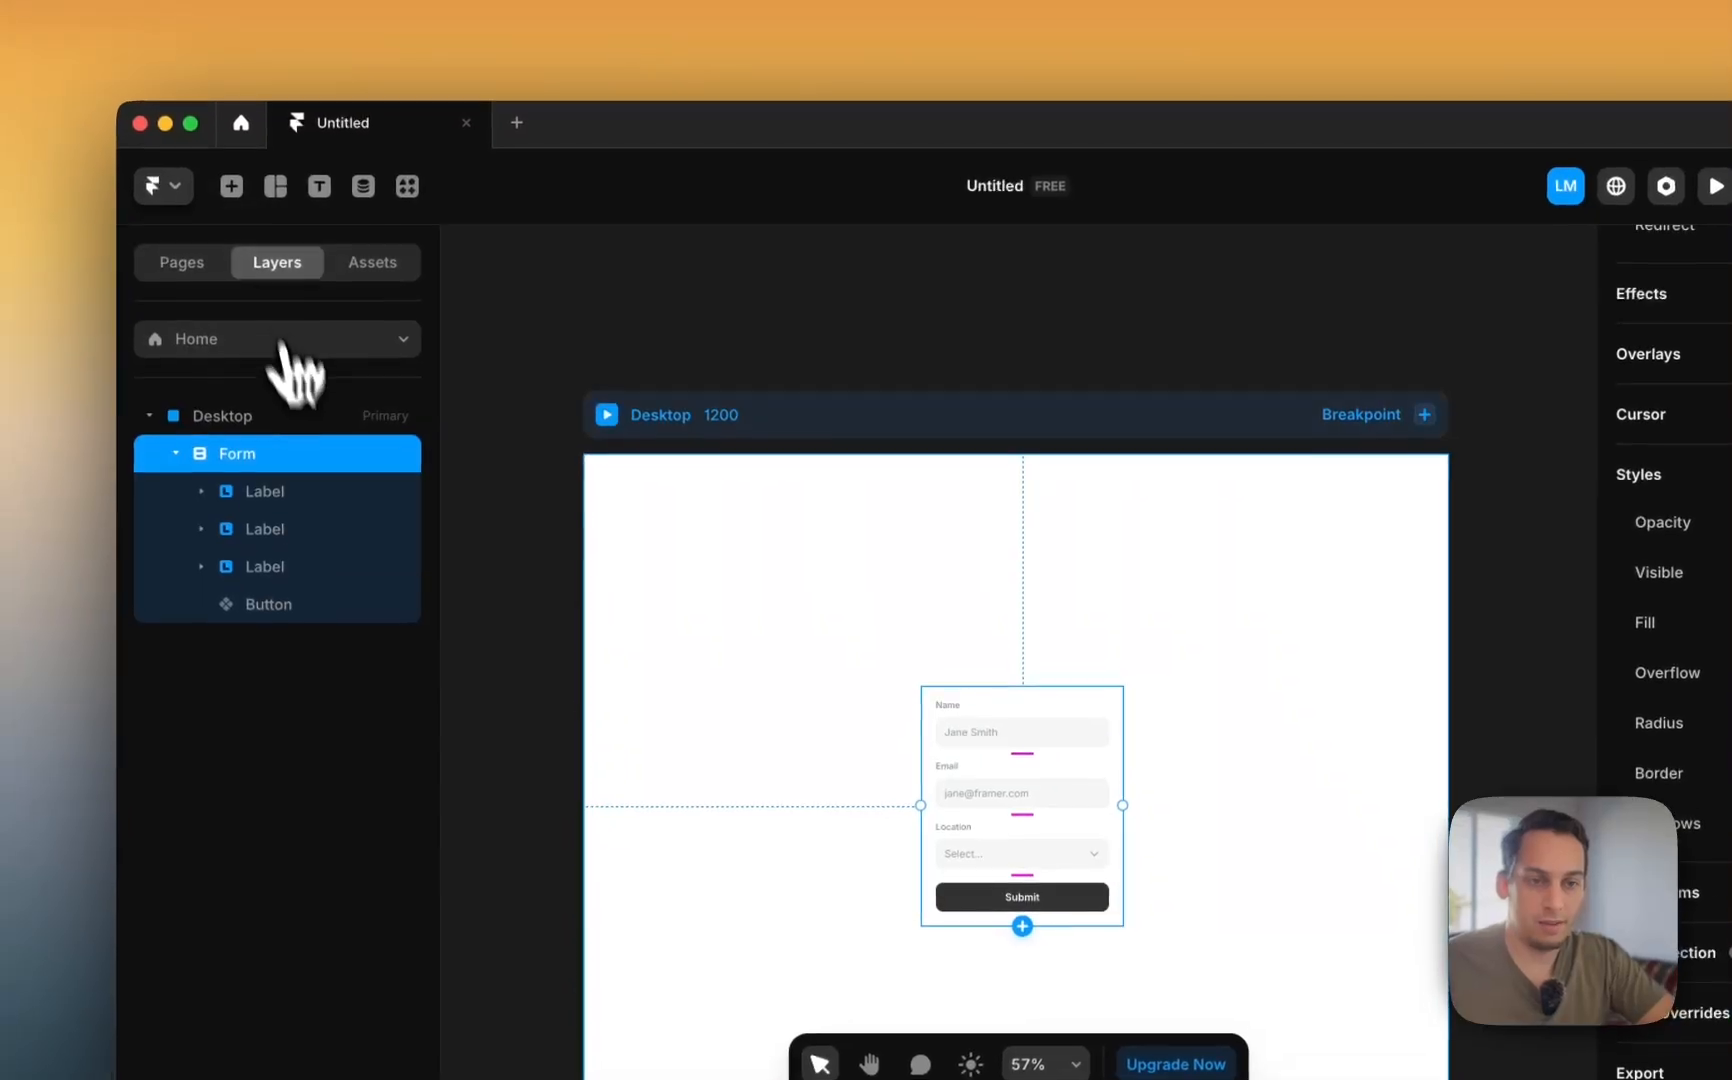
{"action": "key", "text": "BackSpace"}
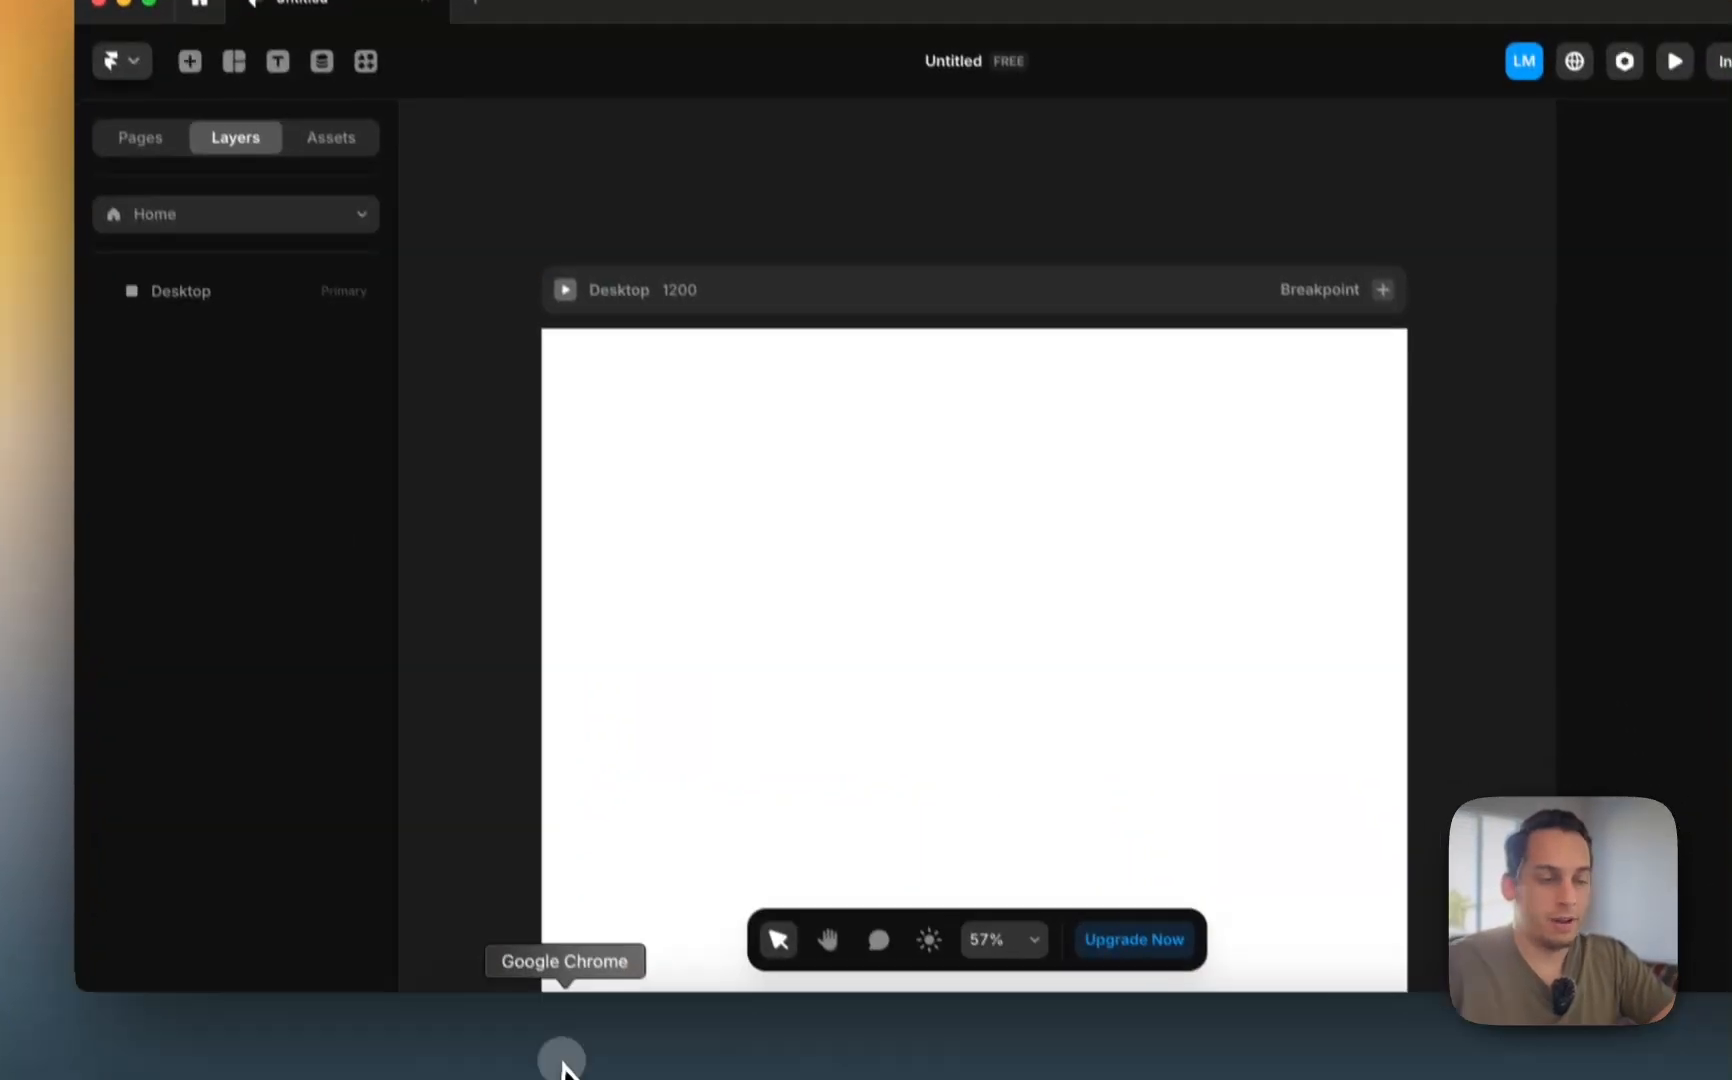
- Switch to Google Chrome, open insertframe.io in a new tab and skim its home page
{"action": "left_click", "coordinate": [565, 1068]}
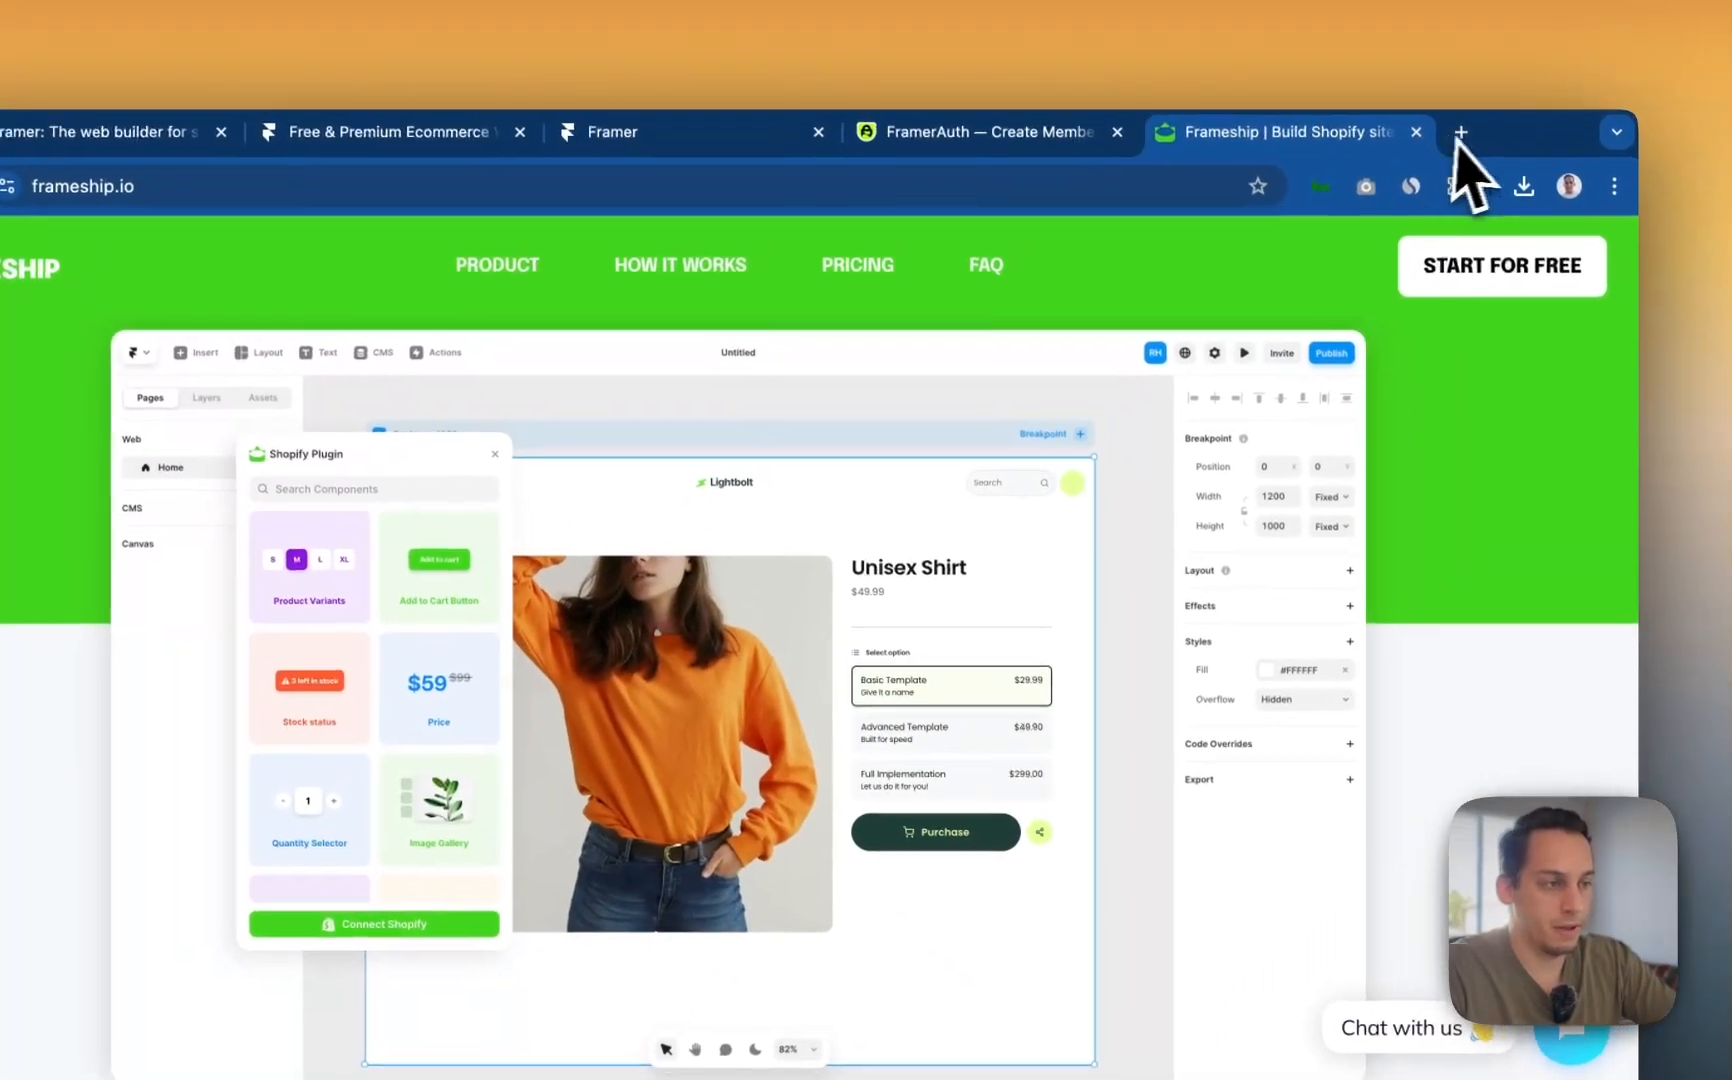
{"action": "left_click", "coordinate": [1460, 132]}
{"action": "type", "text": "insertfra"}
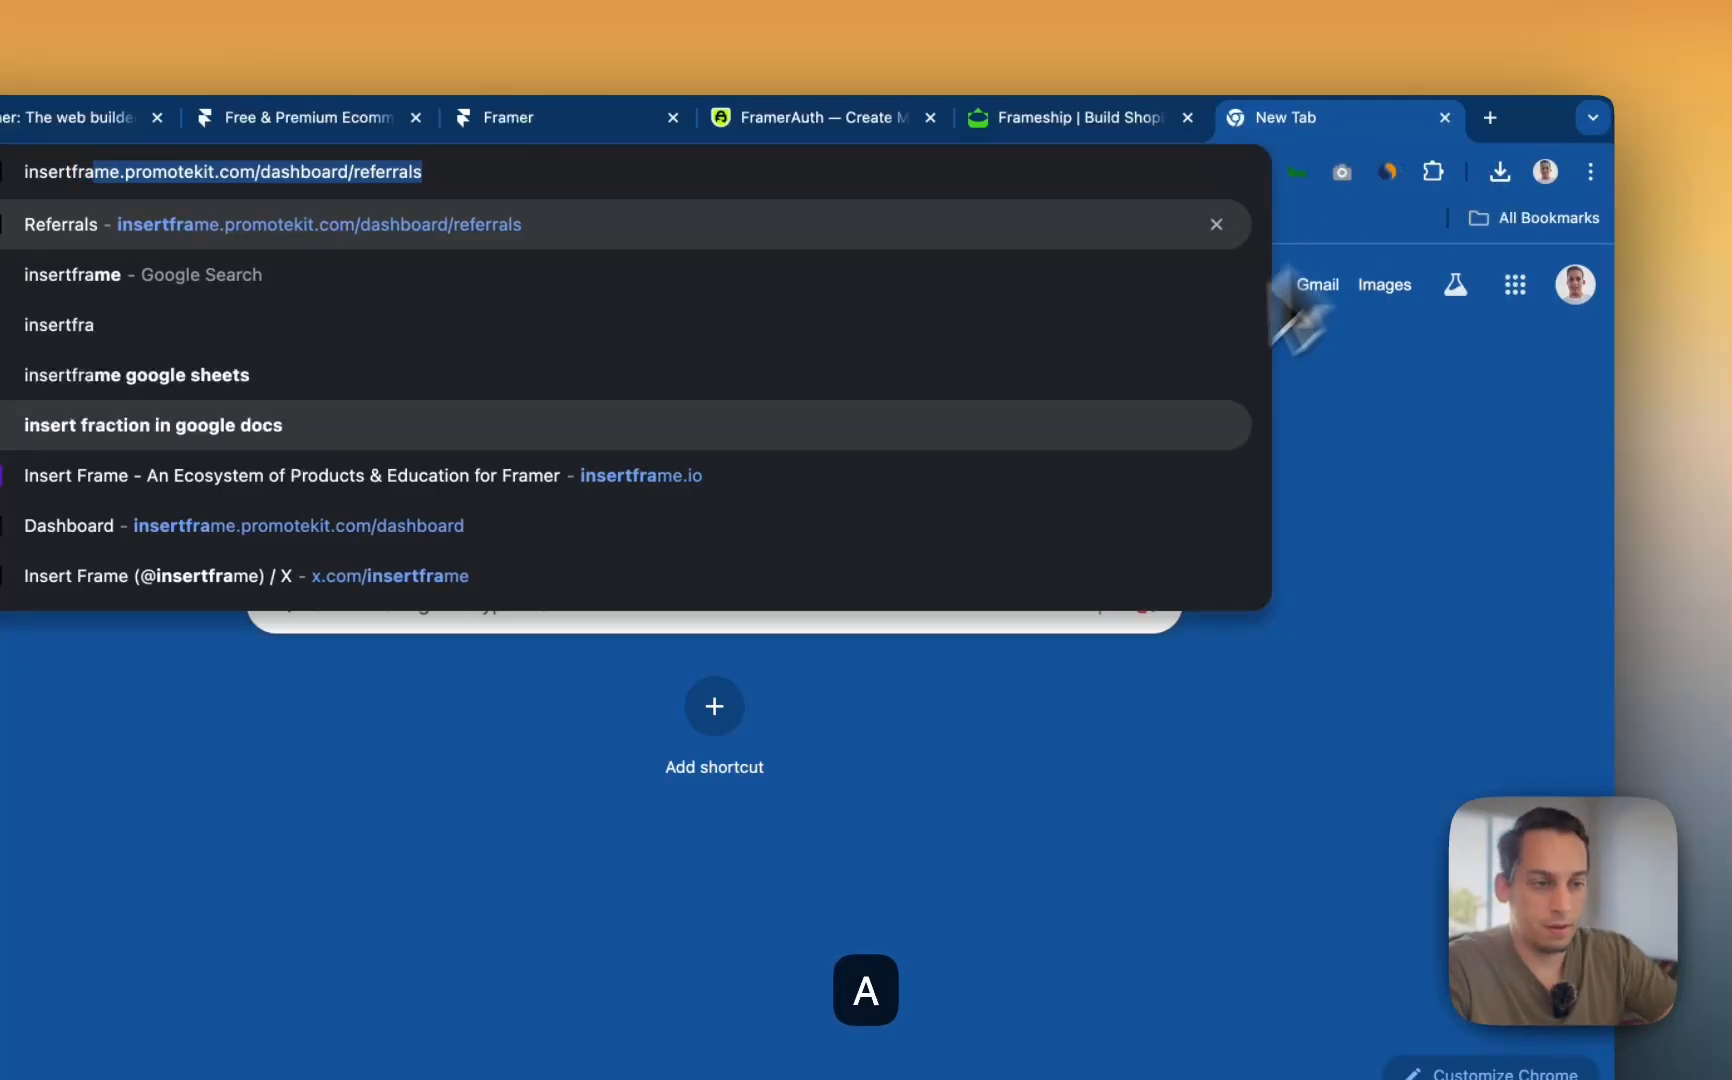
{"action": "left_click", "coordinate": [1075, 507]}
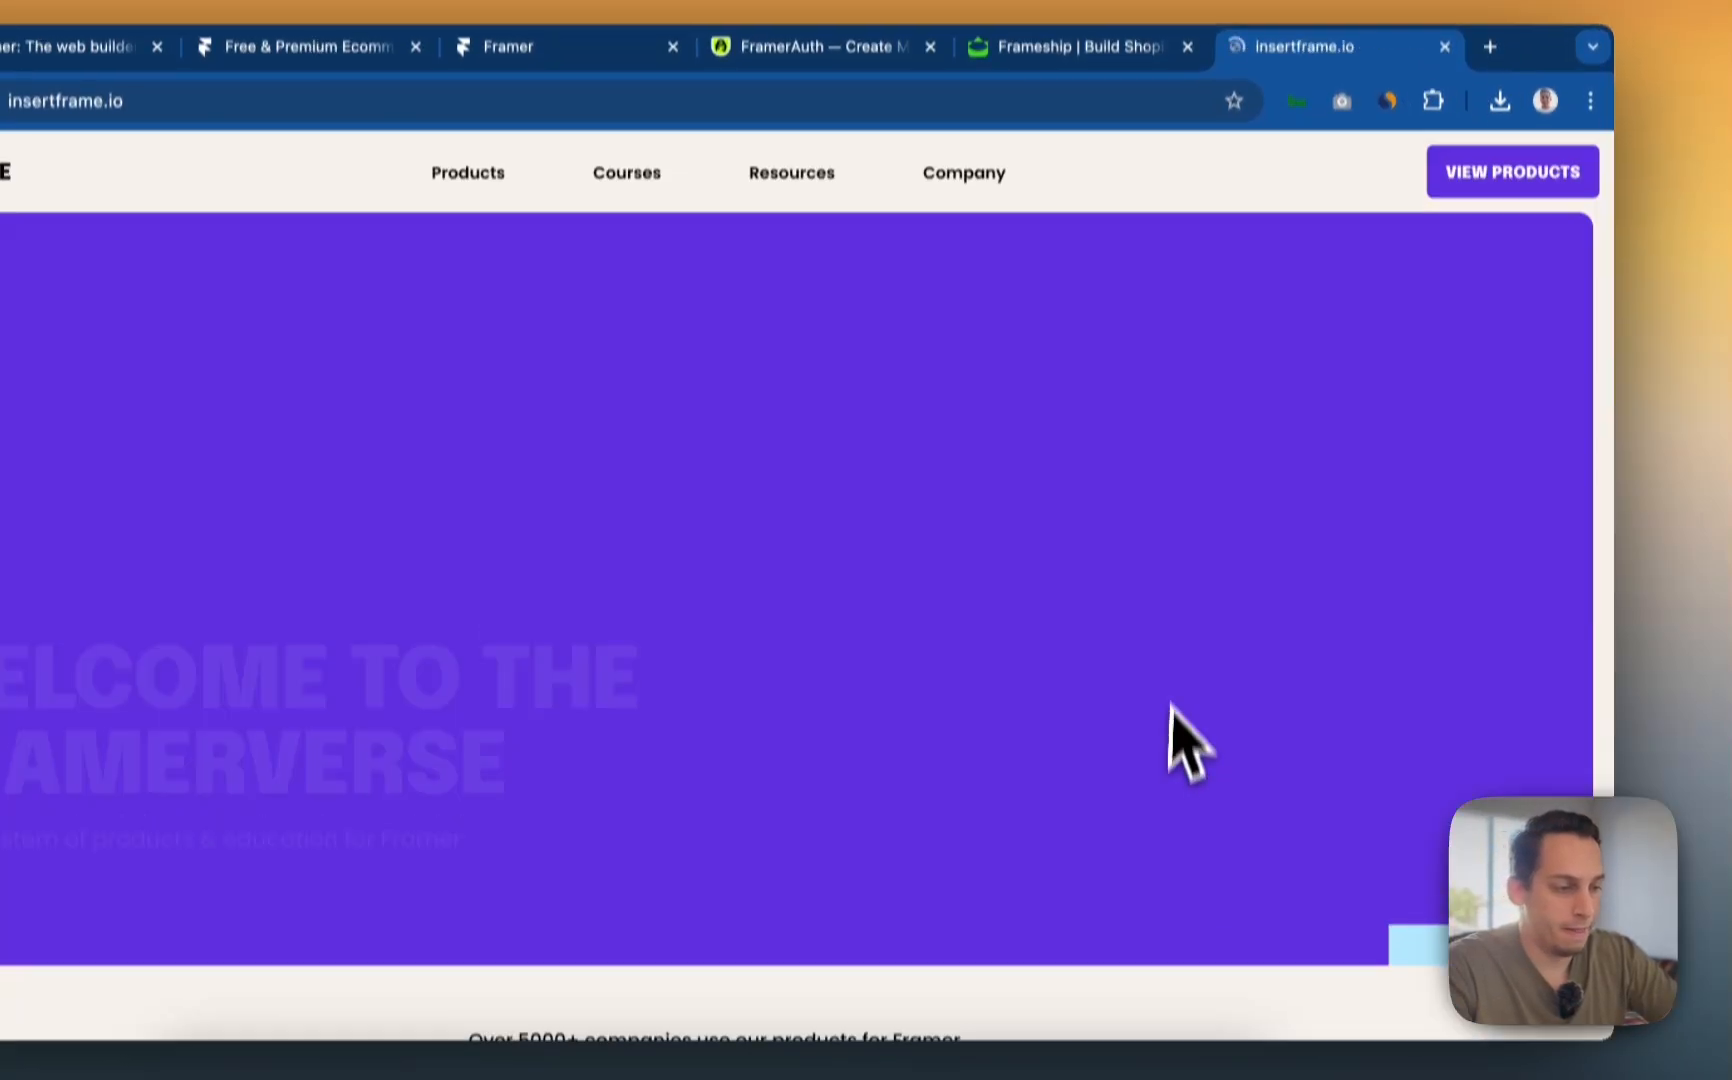
{"action": "scroll", "coordinate": [1430, 840], "scroll_direction": "down", "scroll_amount": 5}
{"action": "scroll", "coordinate": [1500, 800], "scroll_direction": "up", "scroll_amount": 5}
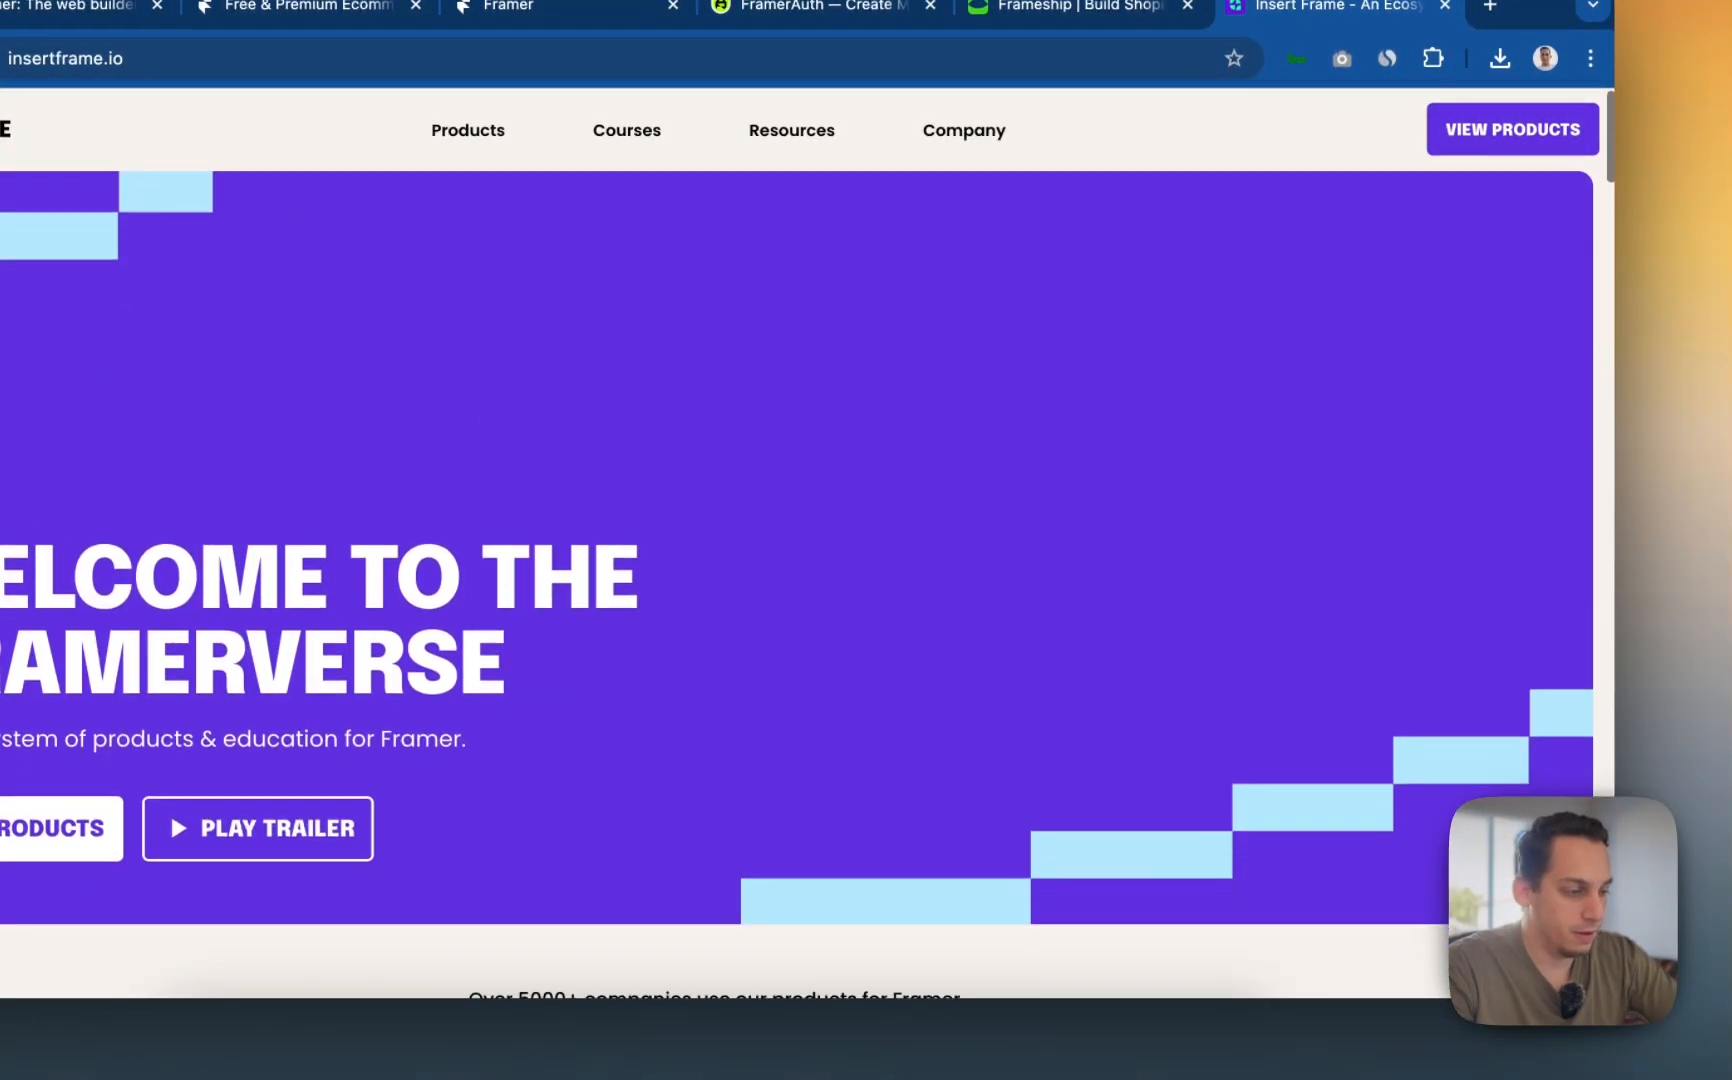
- Open FramerForms.com from the site's support widget and look through its form features and input types
{"action": "left_click", "coordinate": [1352, 720]}
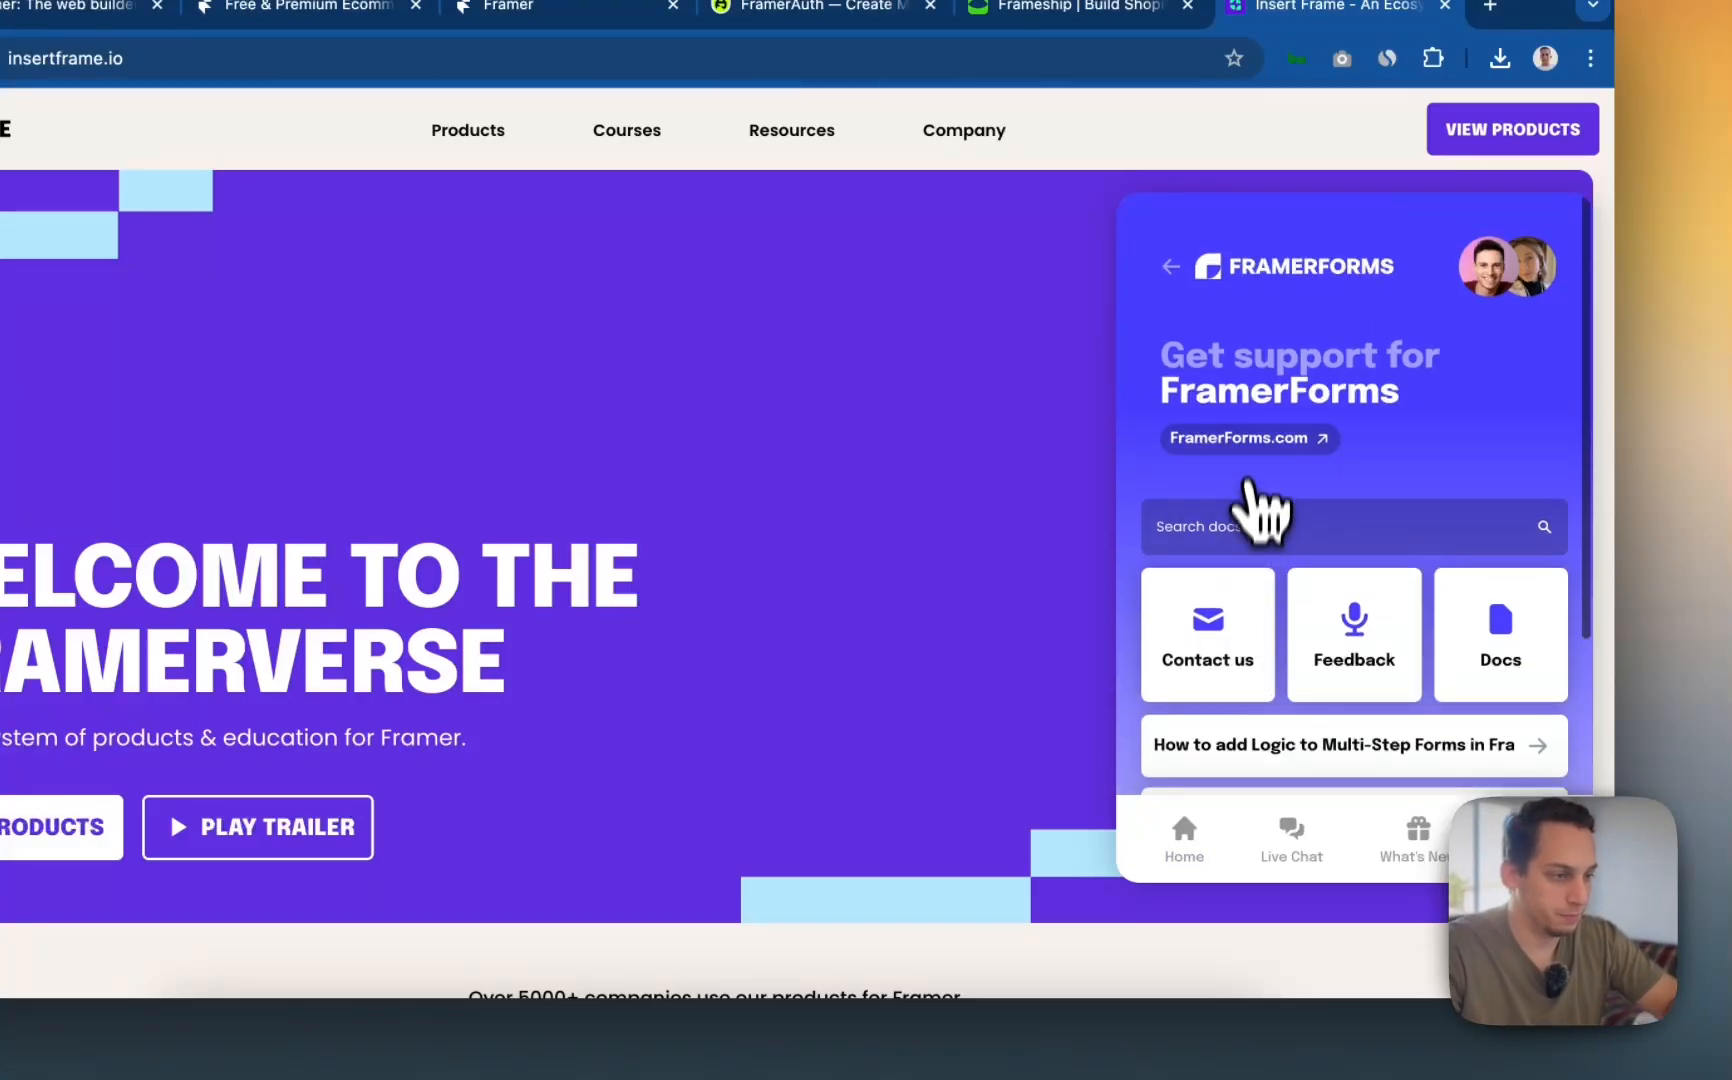
{"action": "left_click", "coordinate": [1243, 440]}
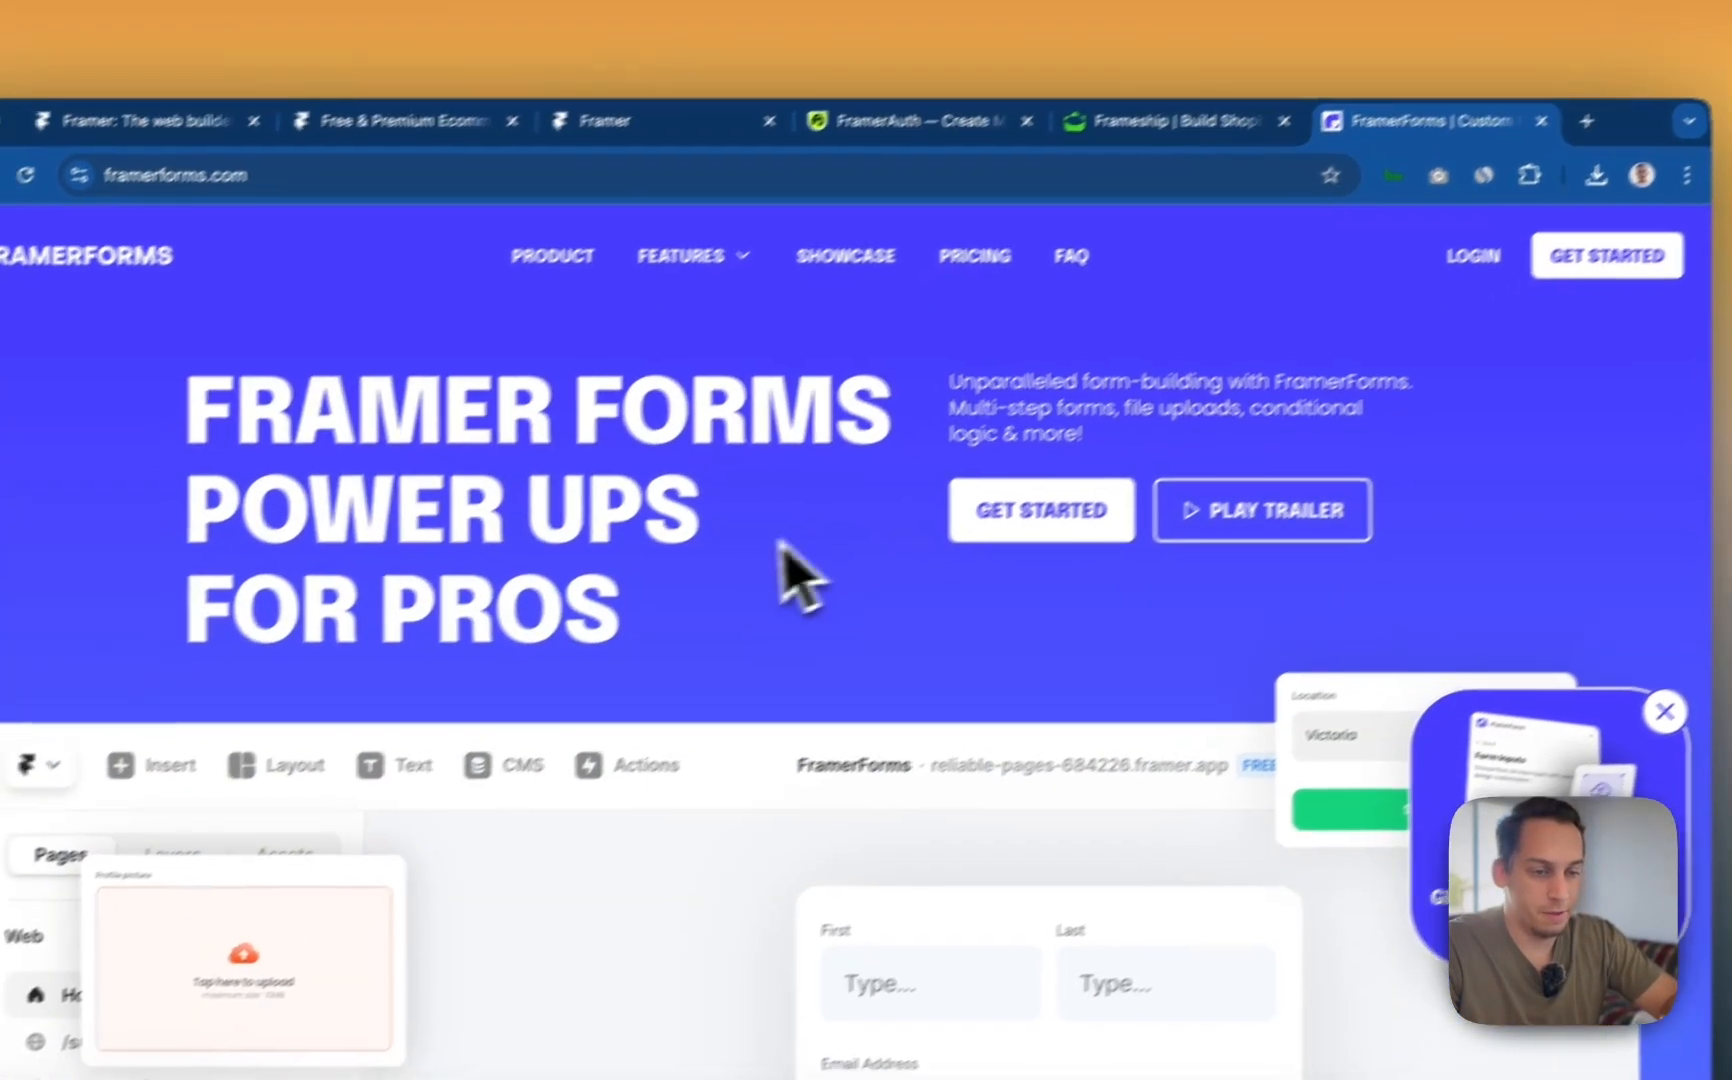
{"action": "scroll", "coordinate": [681, 620], "scroll_direction": "down", "scroll_amount": 4}
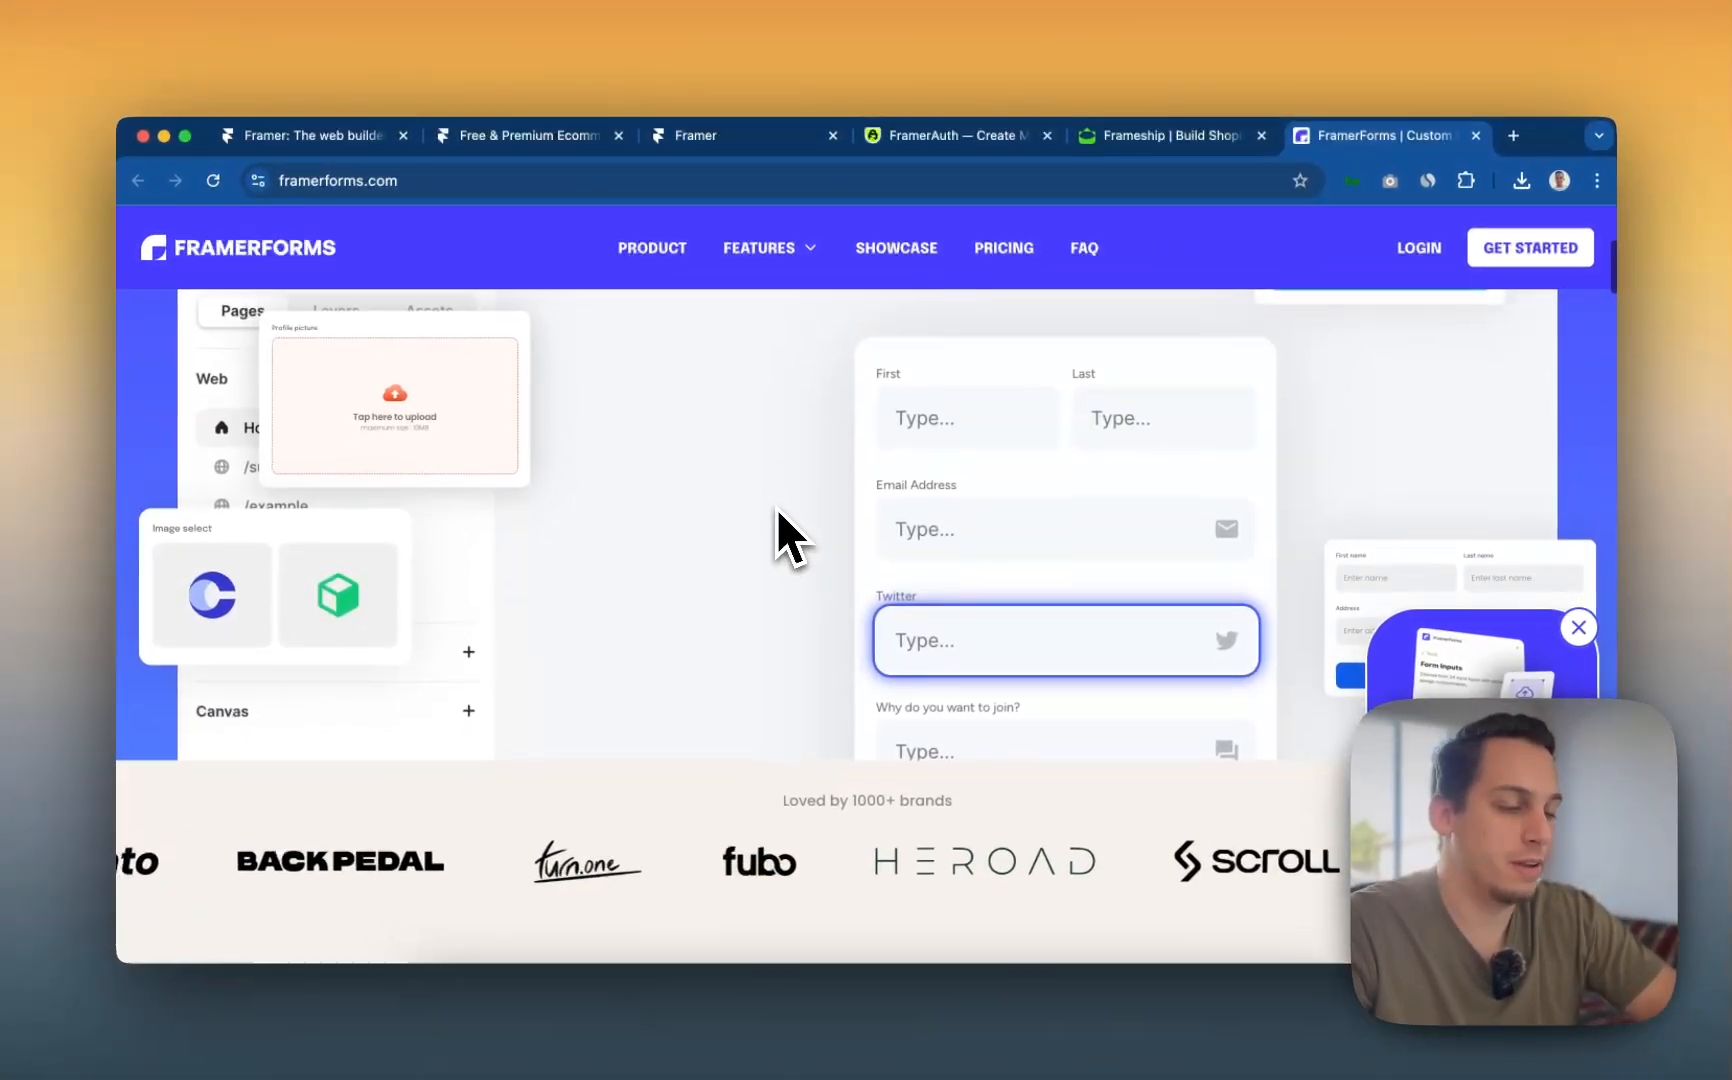
{"action": "scroll", "coordinate": [777, 507], "scroll_direction": "up", "scroll_amount": 5}
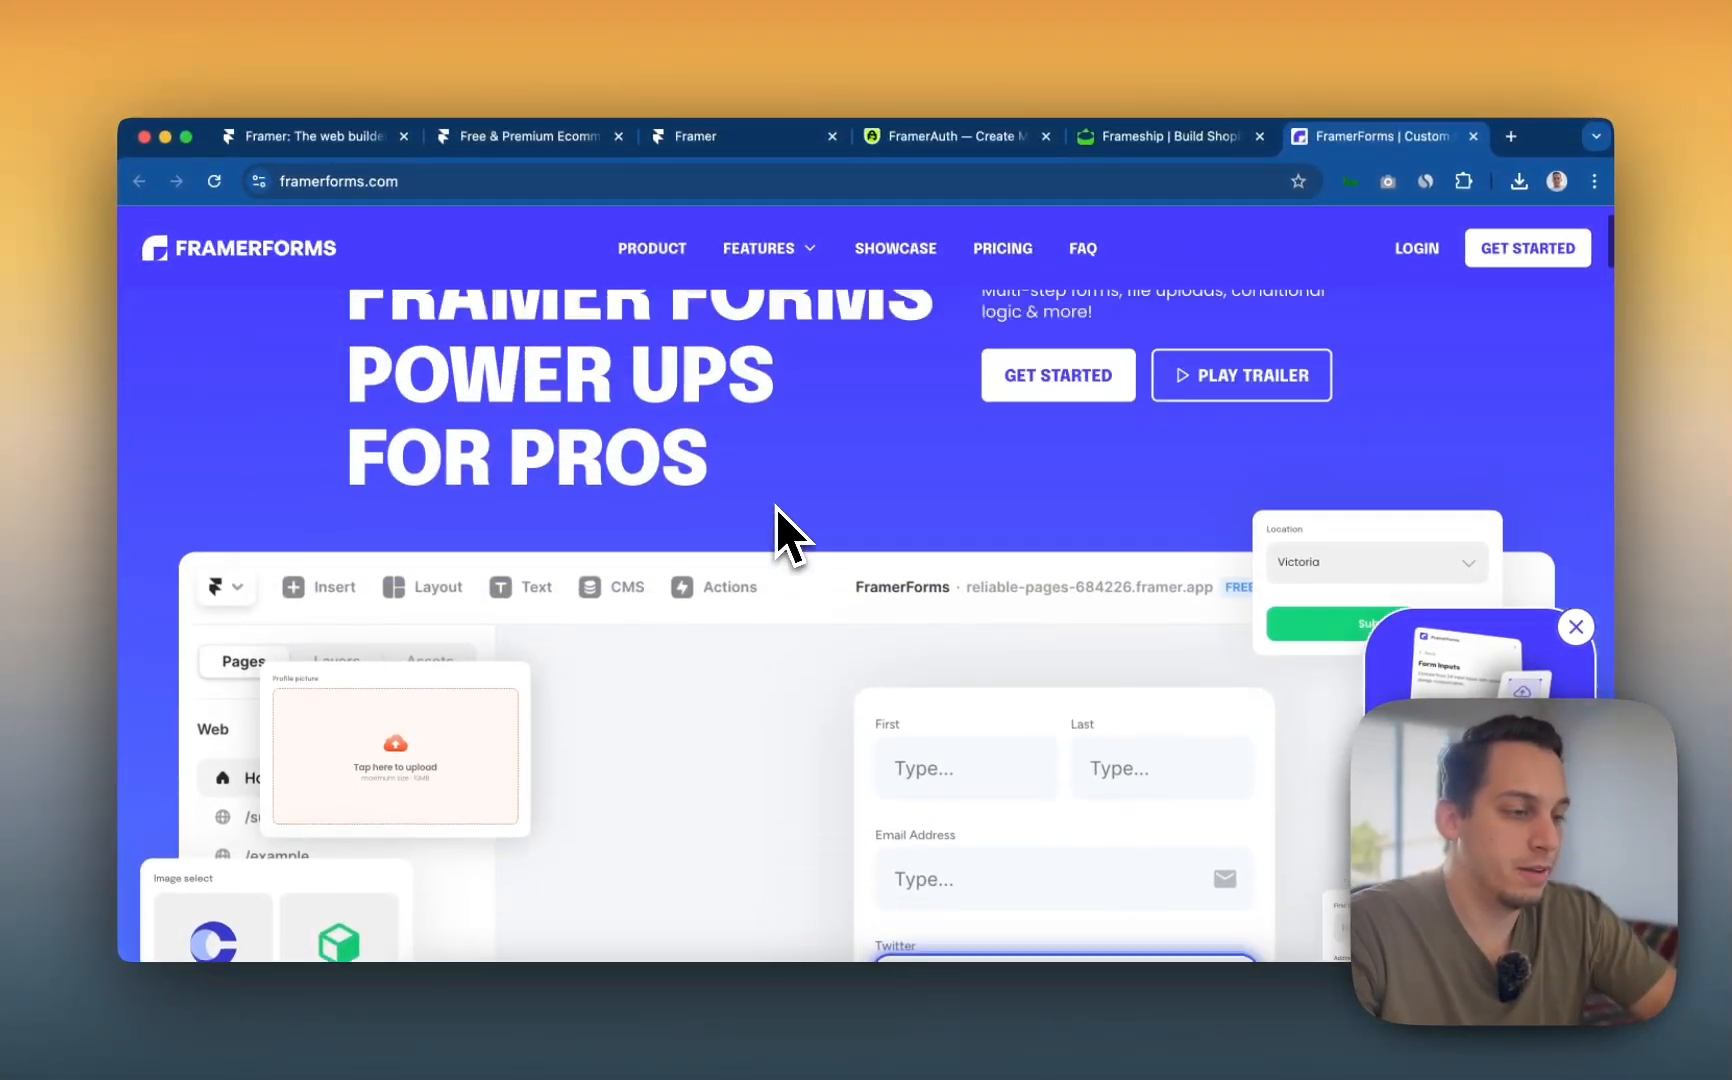
{"action": "scroll", "coordinate": [777, 507], "scroll_direction": "down", "scroll_amount": 10}
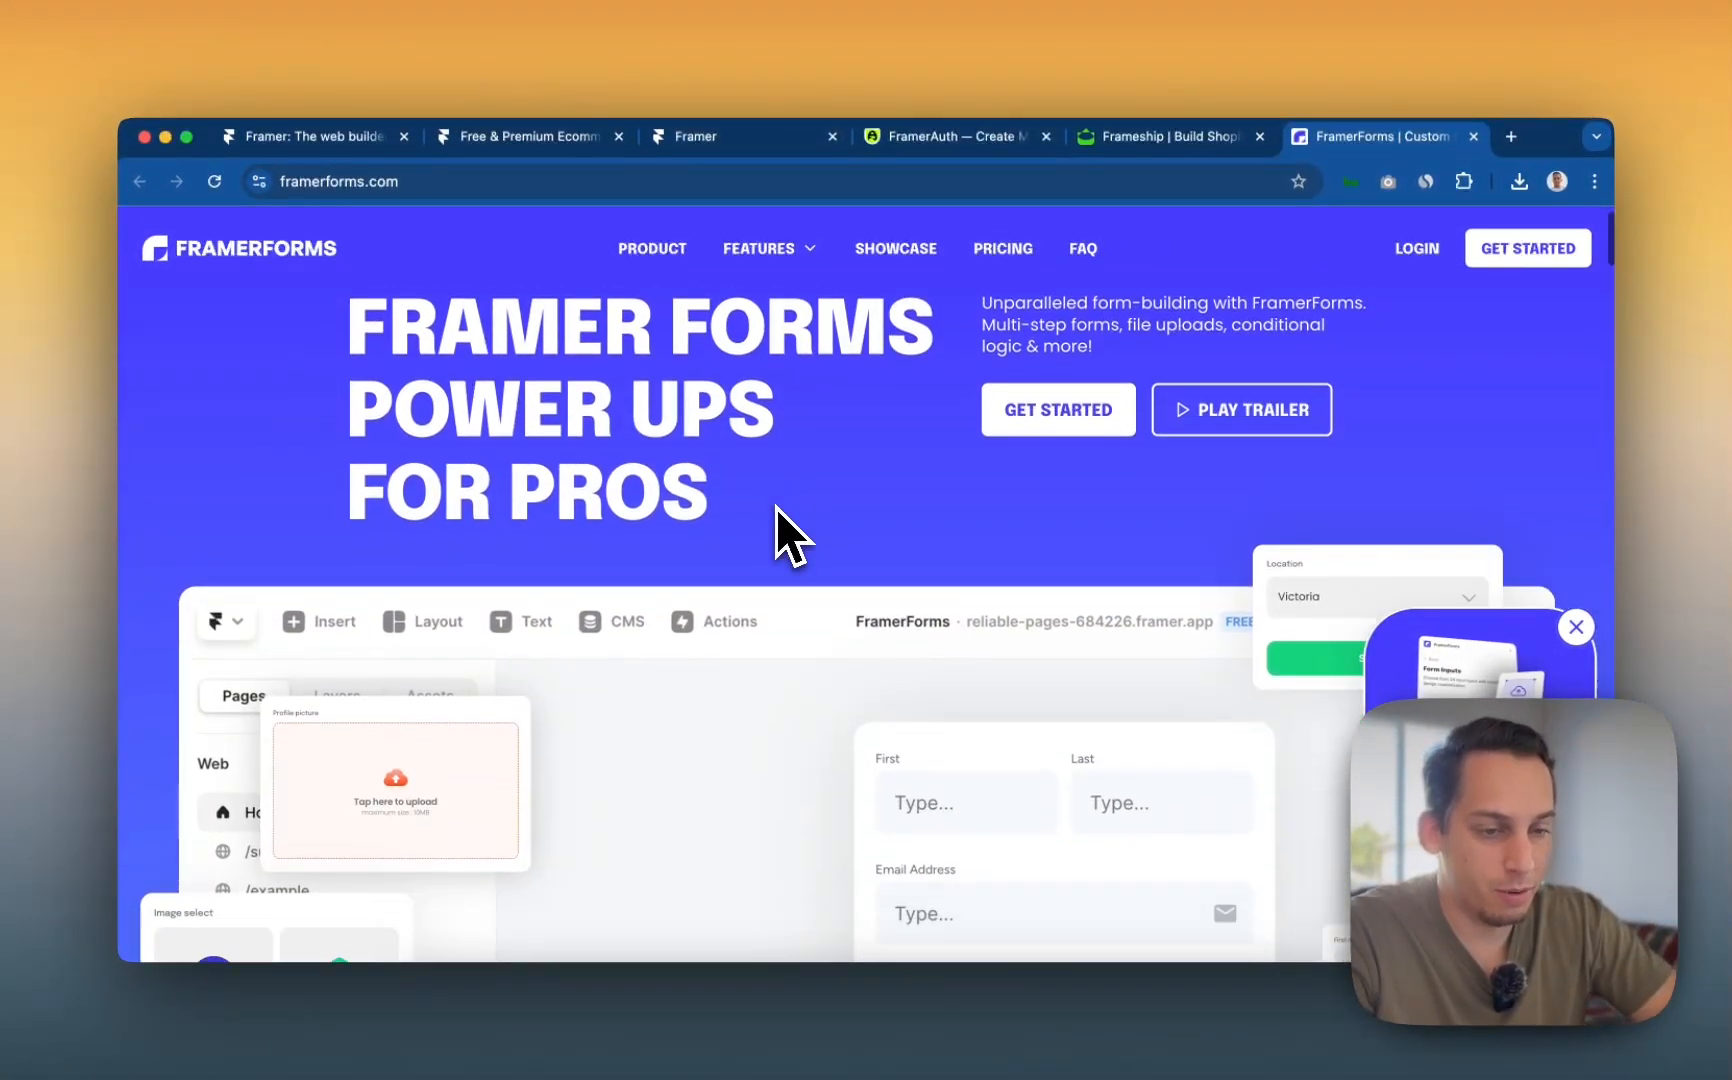
{"action": "scroll", "coordinate": [777, 510], "scroll_direction": "down", "scroll_amount": 5}
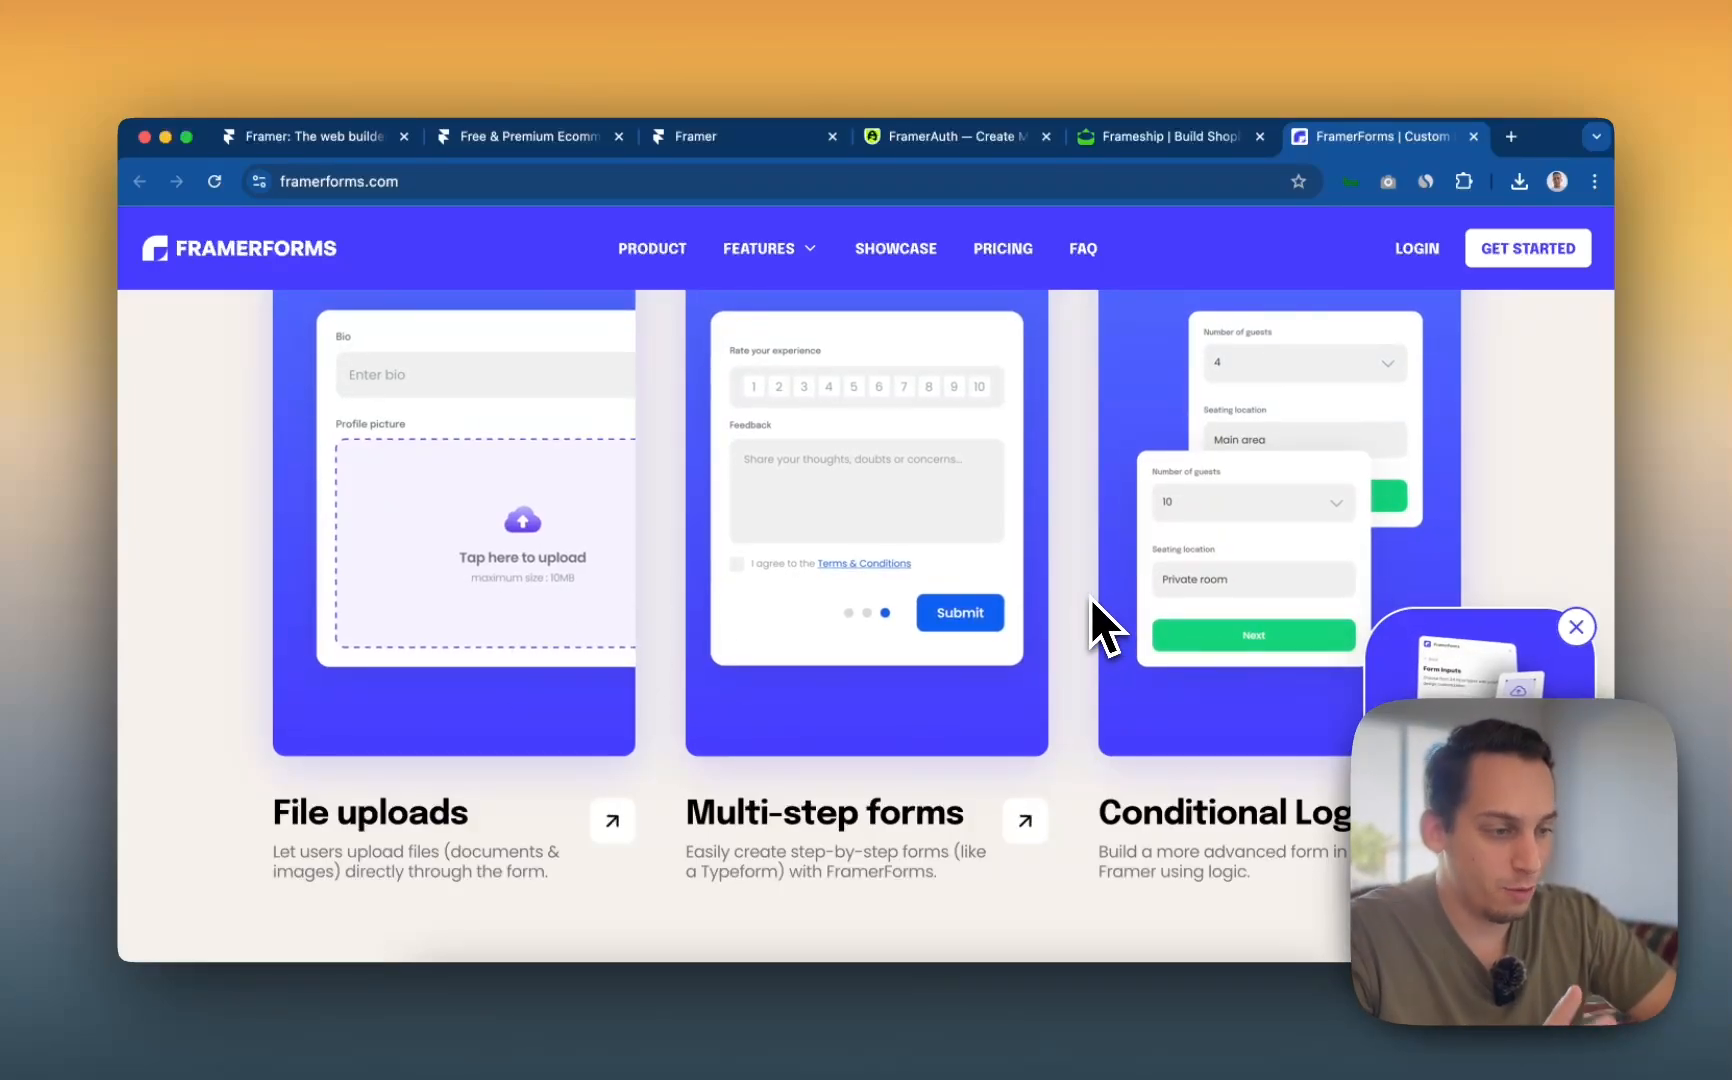
{"action": "scroll", "coordinate": [1063, 610], "scroll_direction": "down", "scroll_amount": 10}
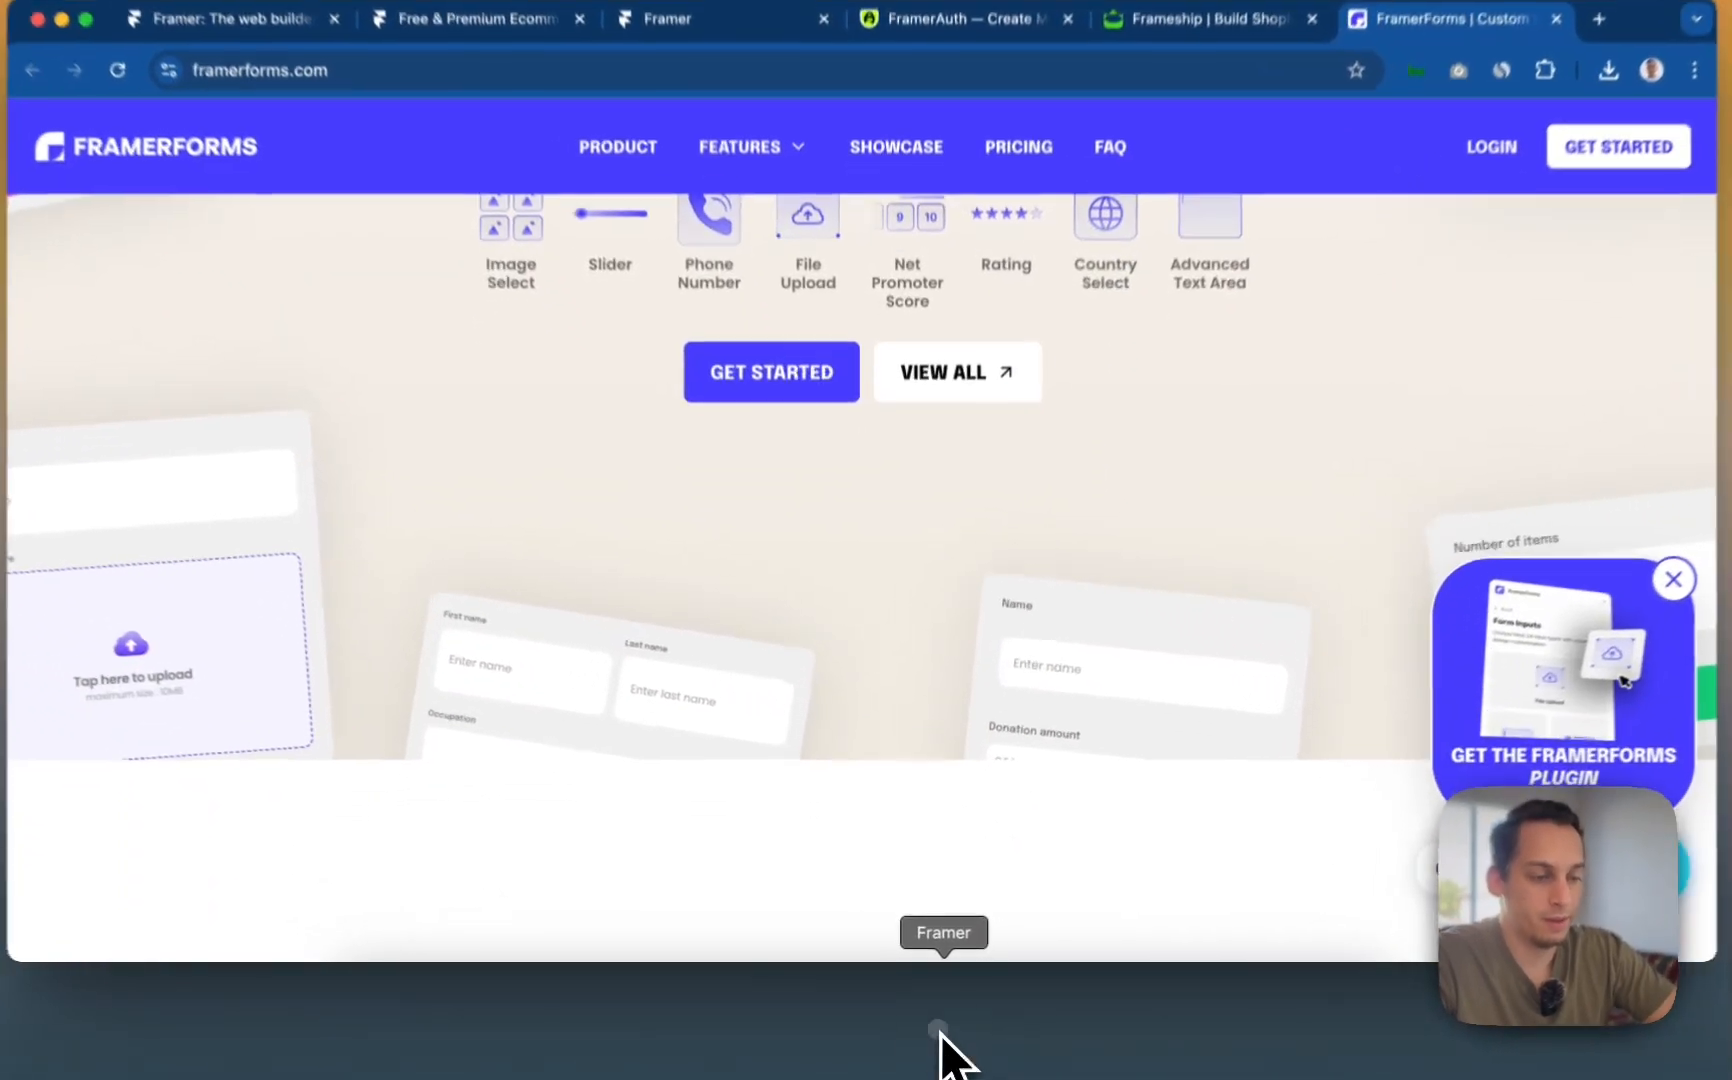
- Switch back to Framer and browse the ready-made Forms, Icons and Interactive elements
{"action": "left_click", "coordinate": [944, 1055]}
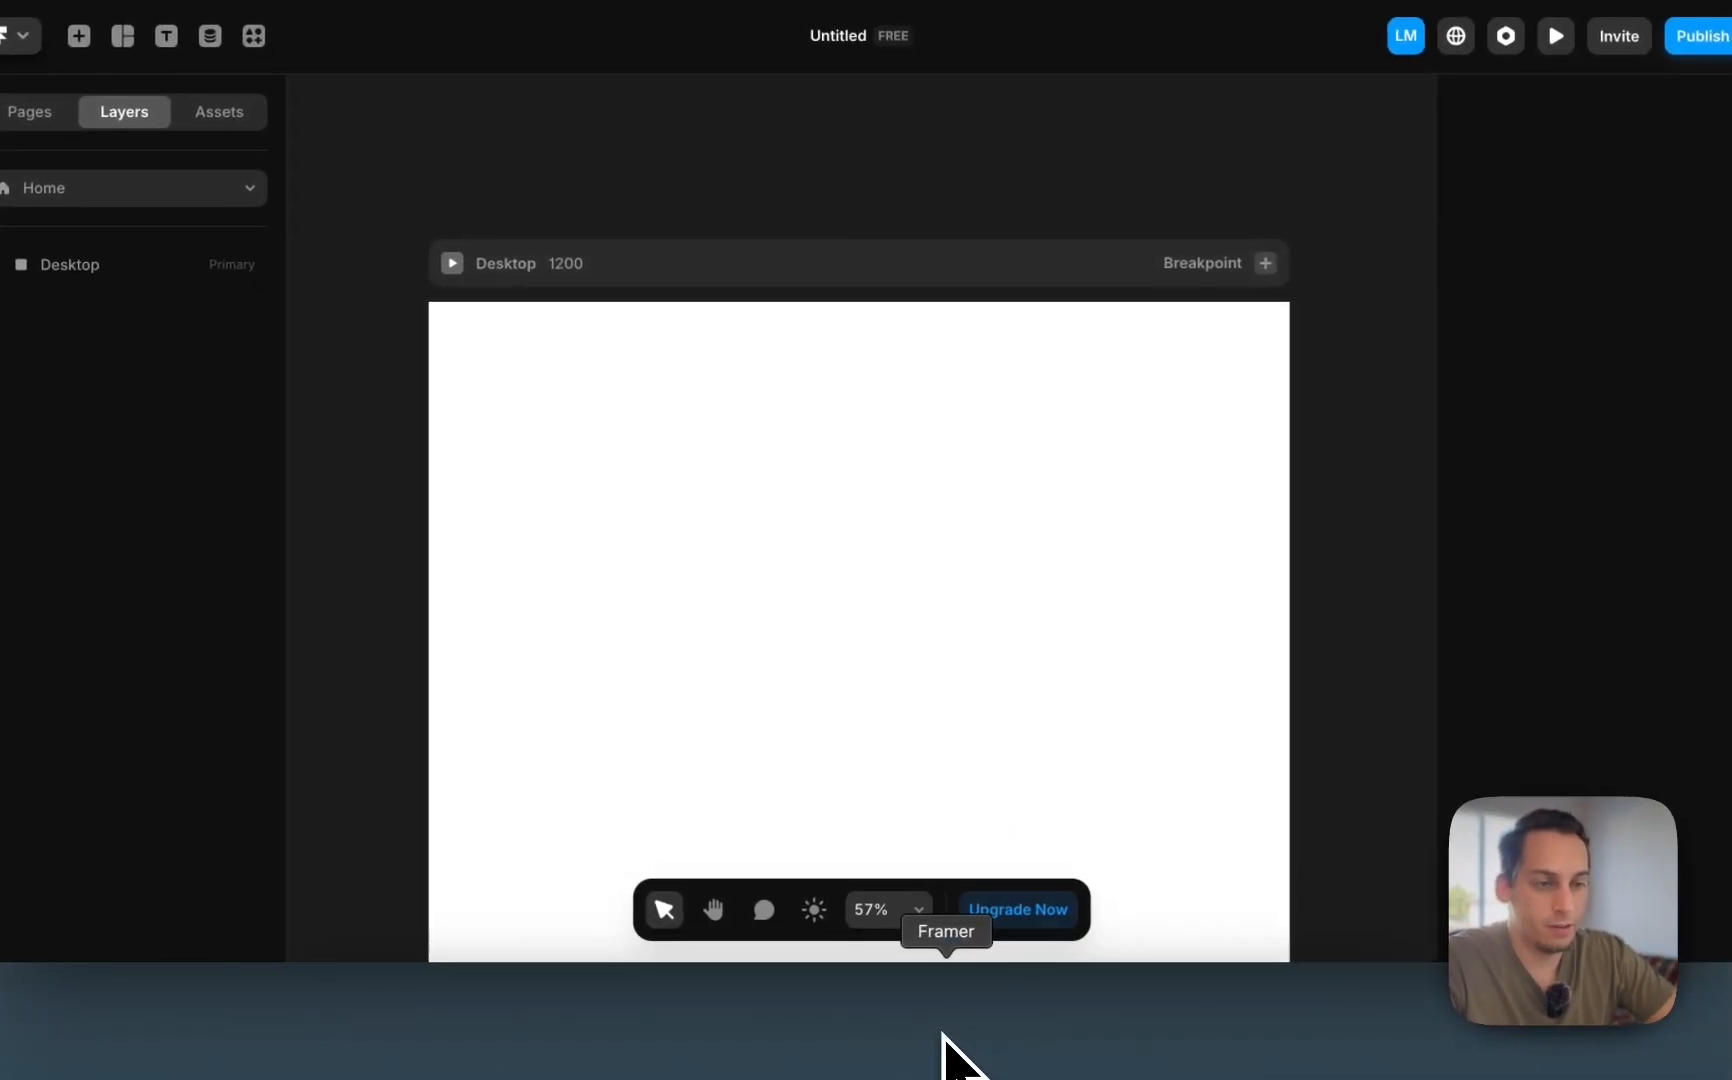
{"action": "left_click", "coordinate": [188, 128]}
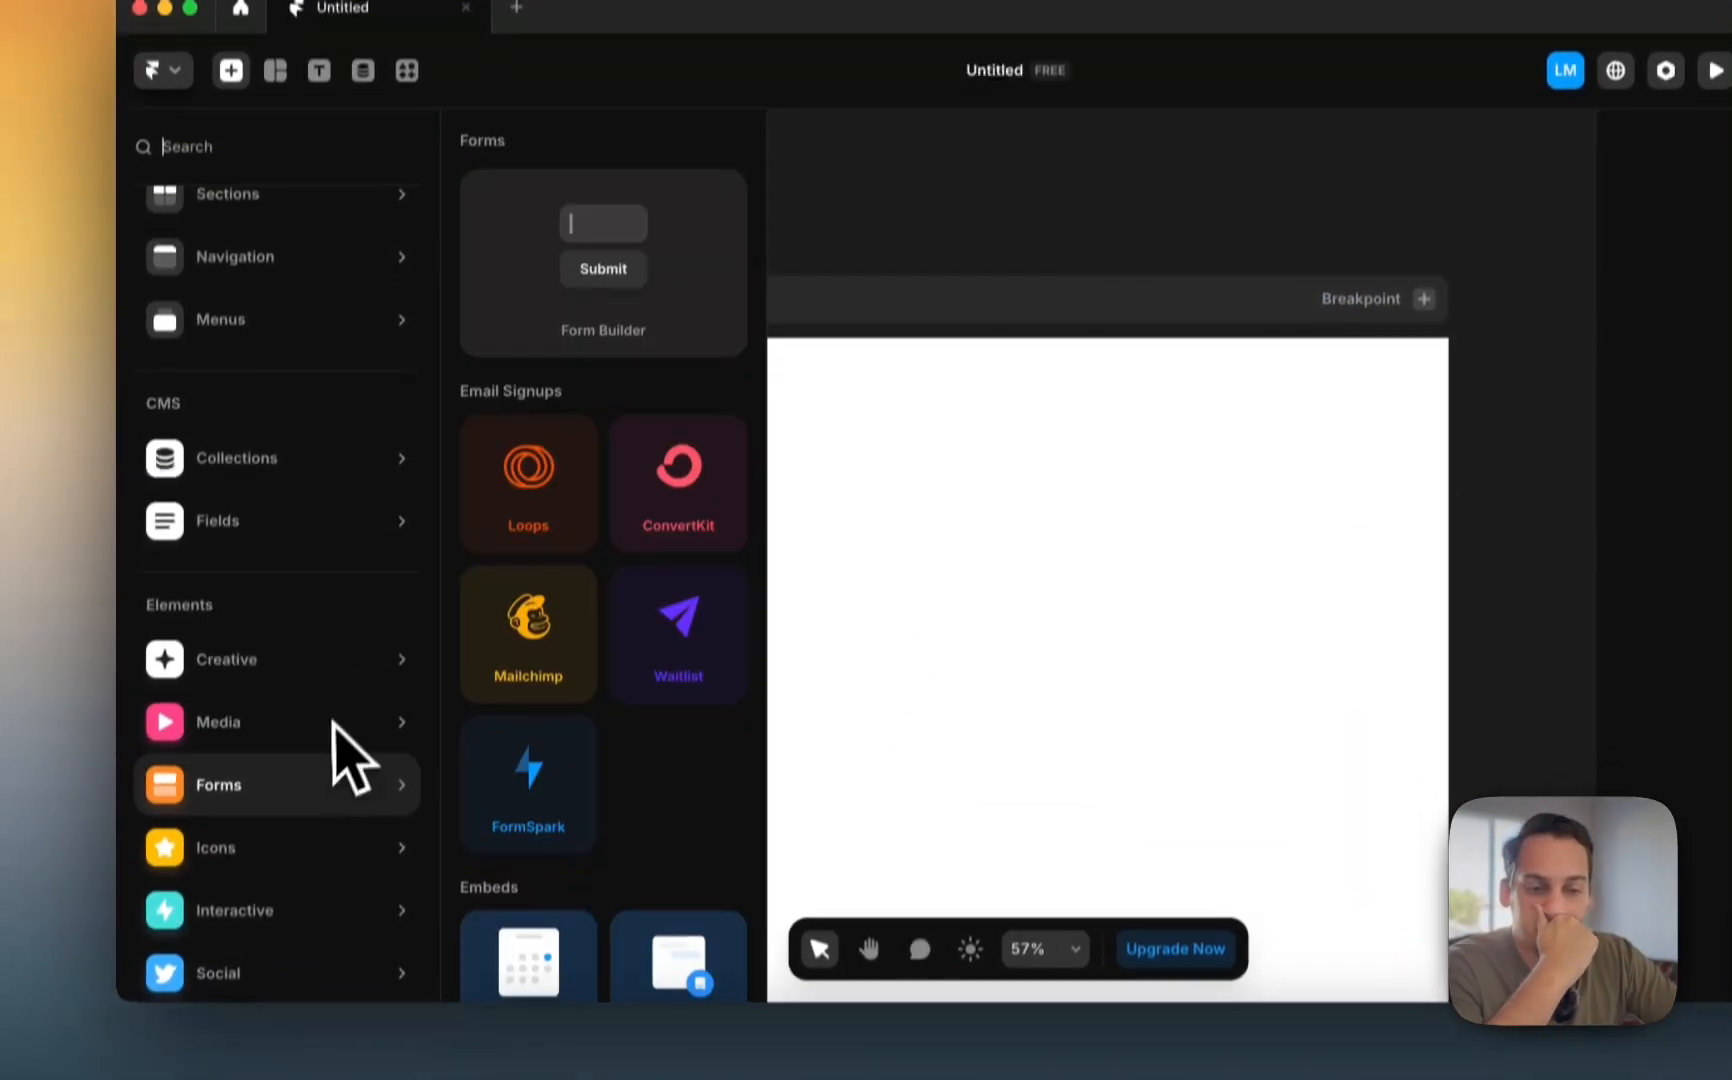
{"action": "scroll", "coordinate": [530, 810], "scroll_direction": "down", "scroll_amount": 5}
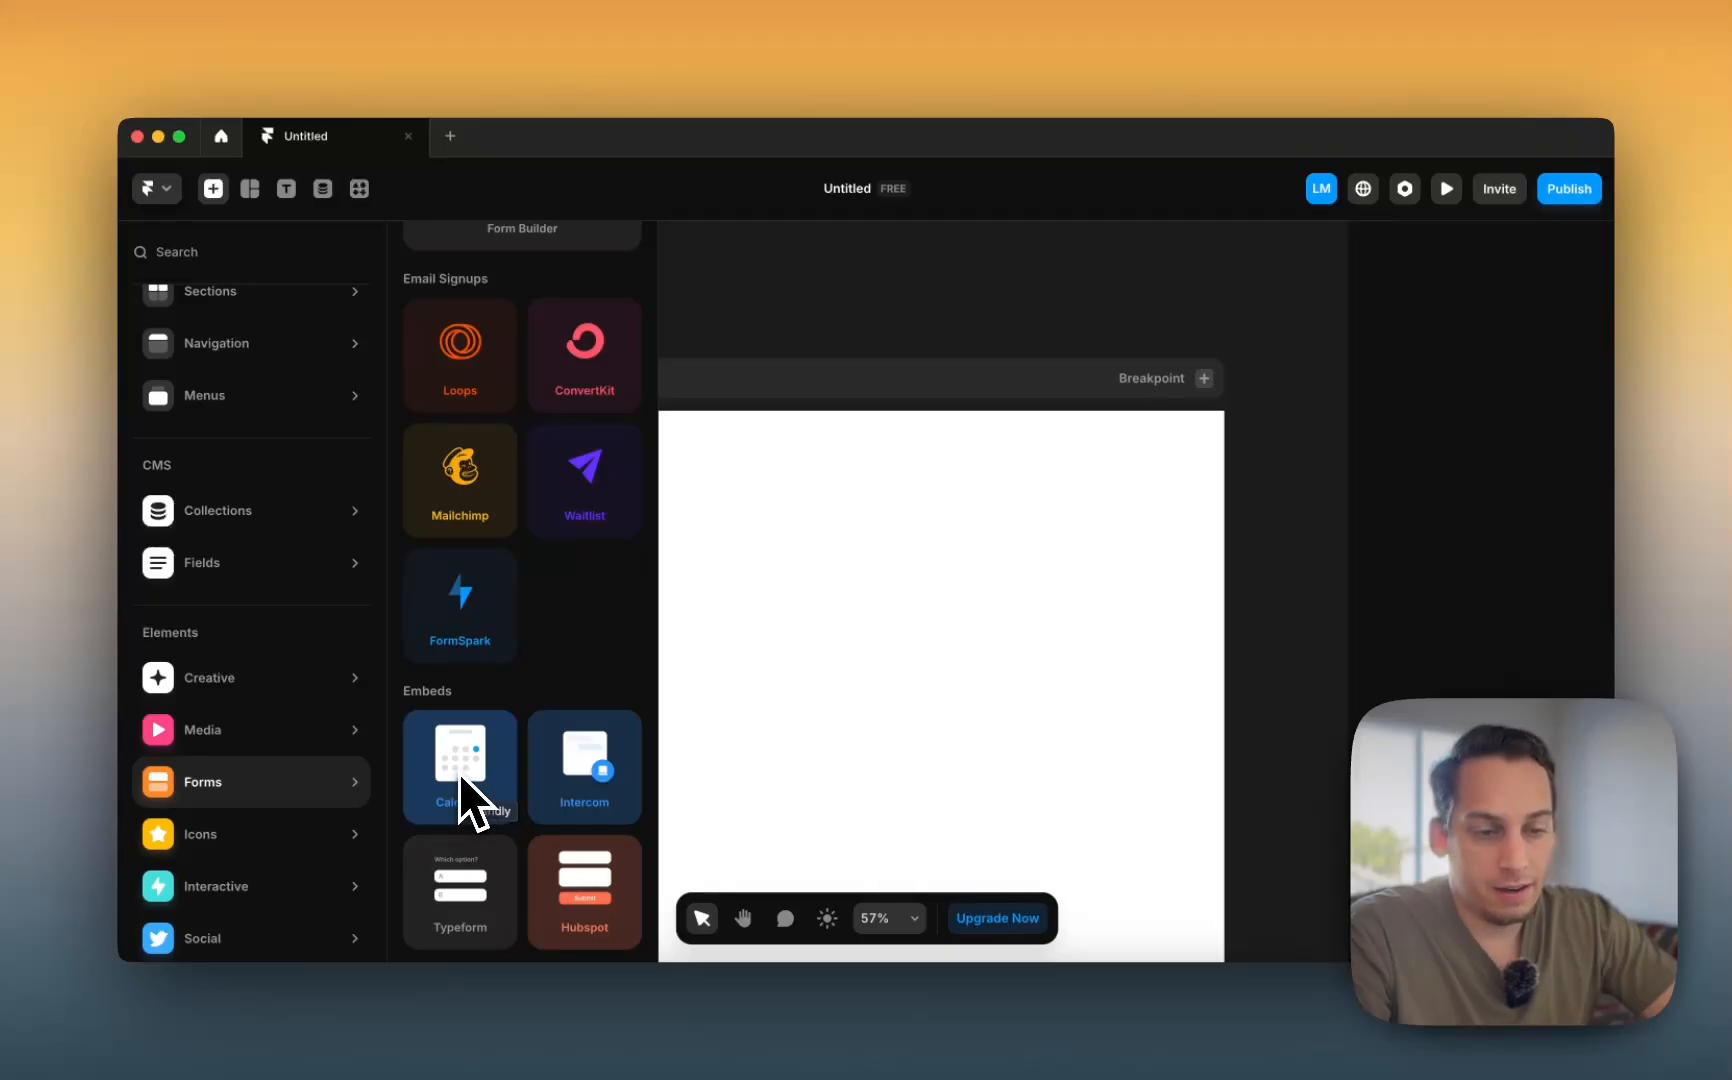
{"action": "mouse_move", "coordinate": [350, 838]}
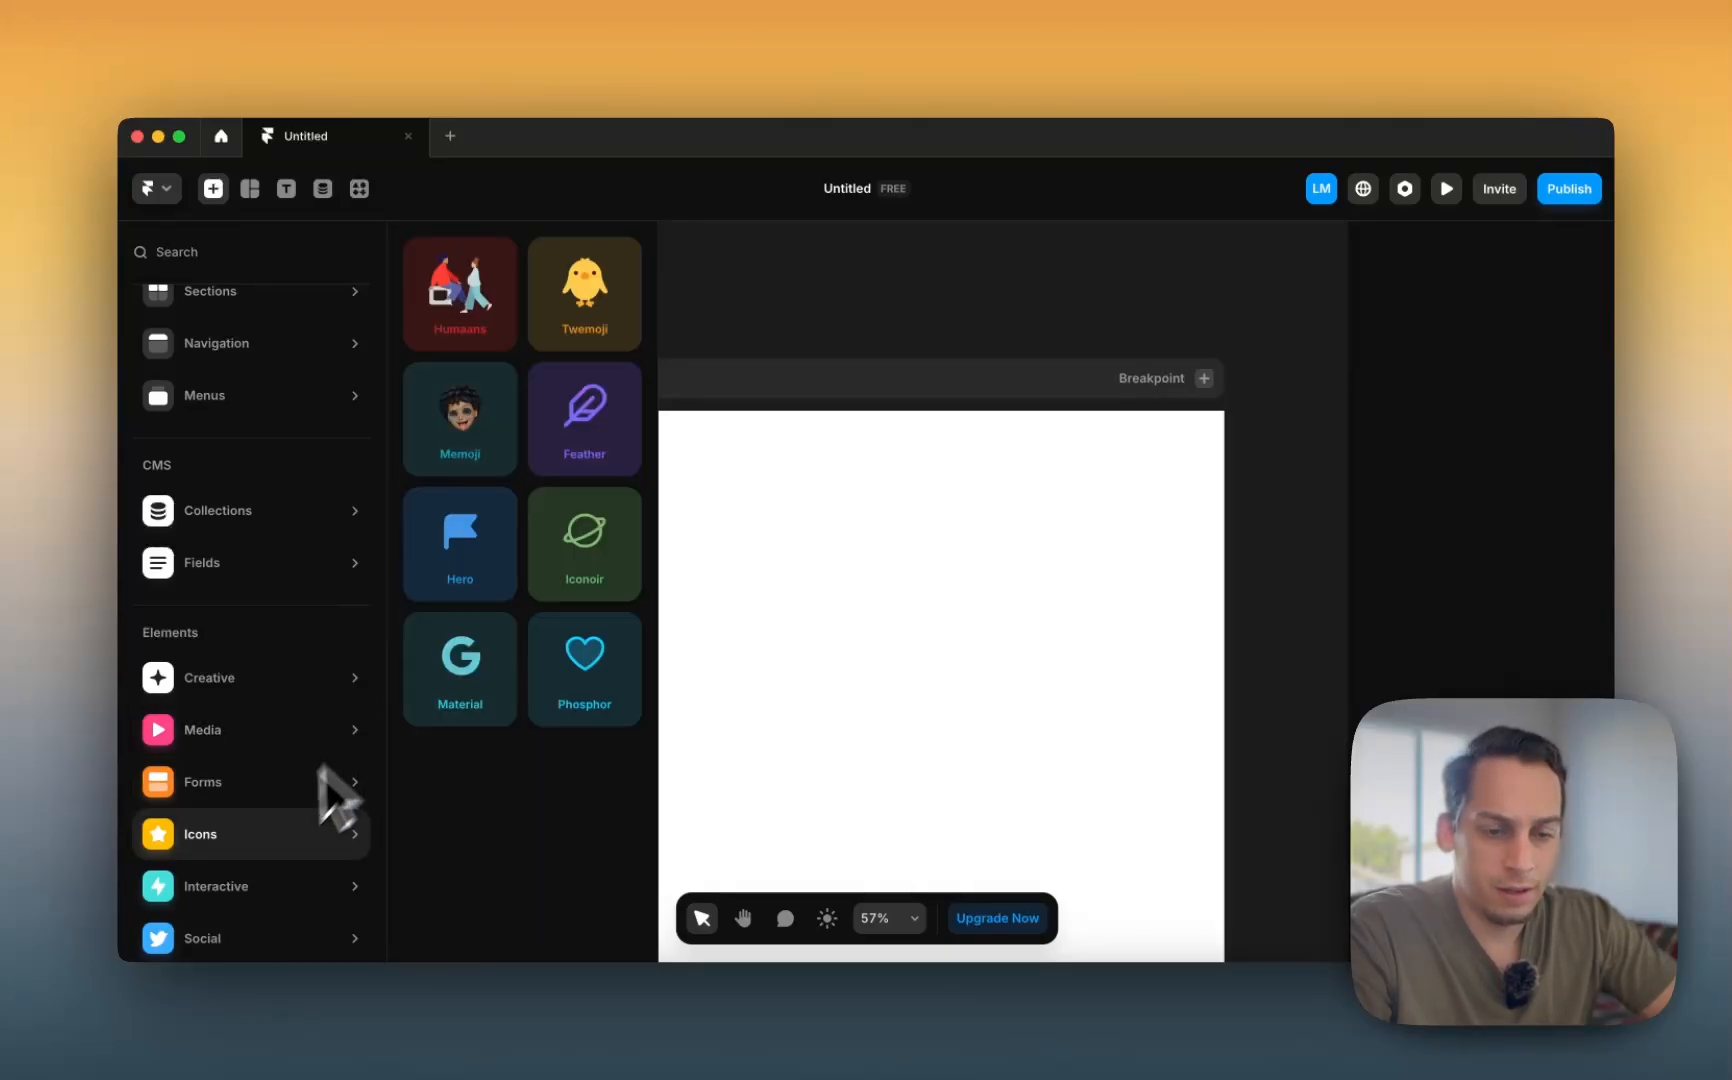
{"action": "scroll", "coordinate": [267, 848], "scroll_direction": "down", "scroll_amount": 2}
{"action": "mouse_move", "coordinate": [245, 821]}
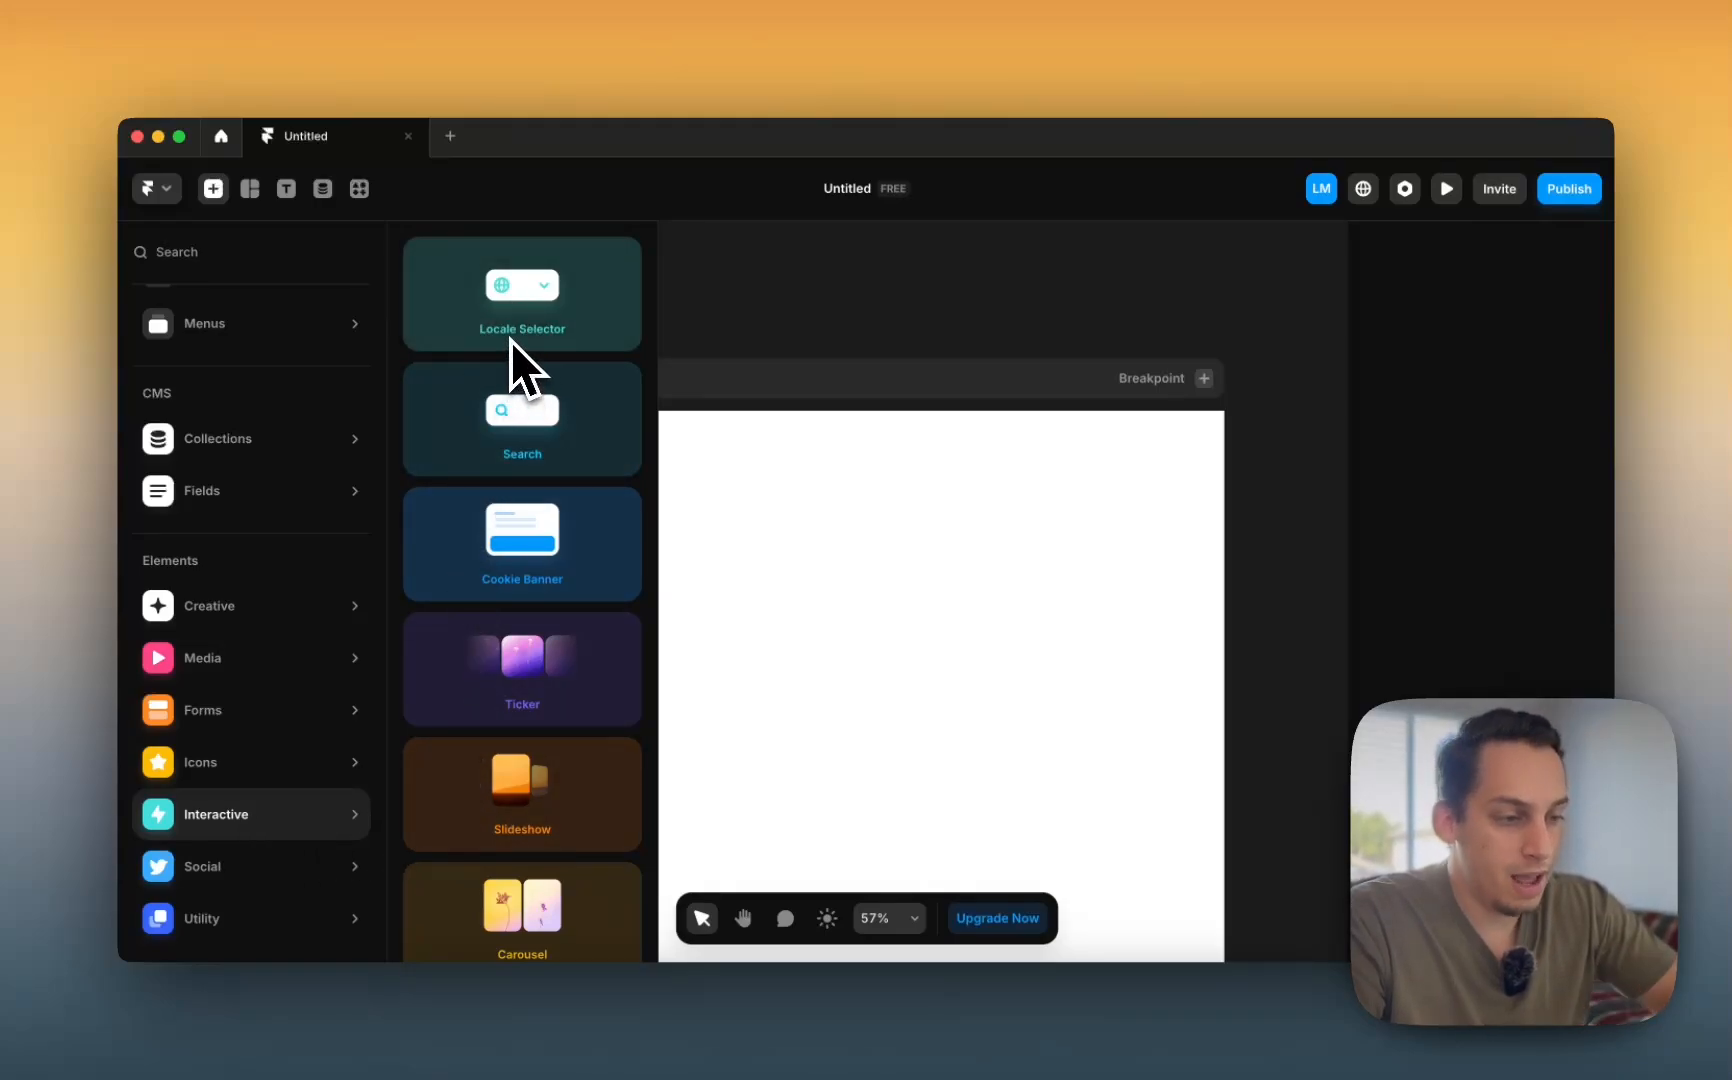
- Place a Locale Selector from the Interactive elements in the upper part of the Desktop page and review its settings
{"action": "left_click_drag", "start_coordinate": [510, 340], "coordinate": [1032, 482]}
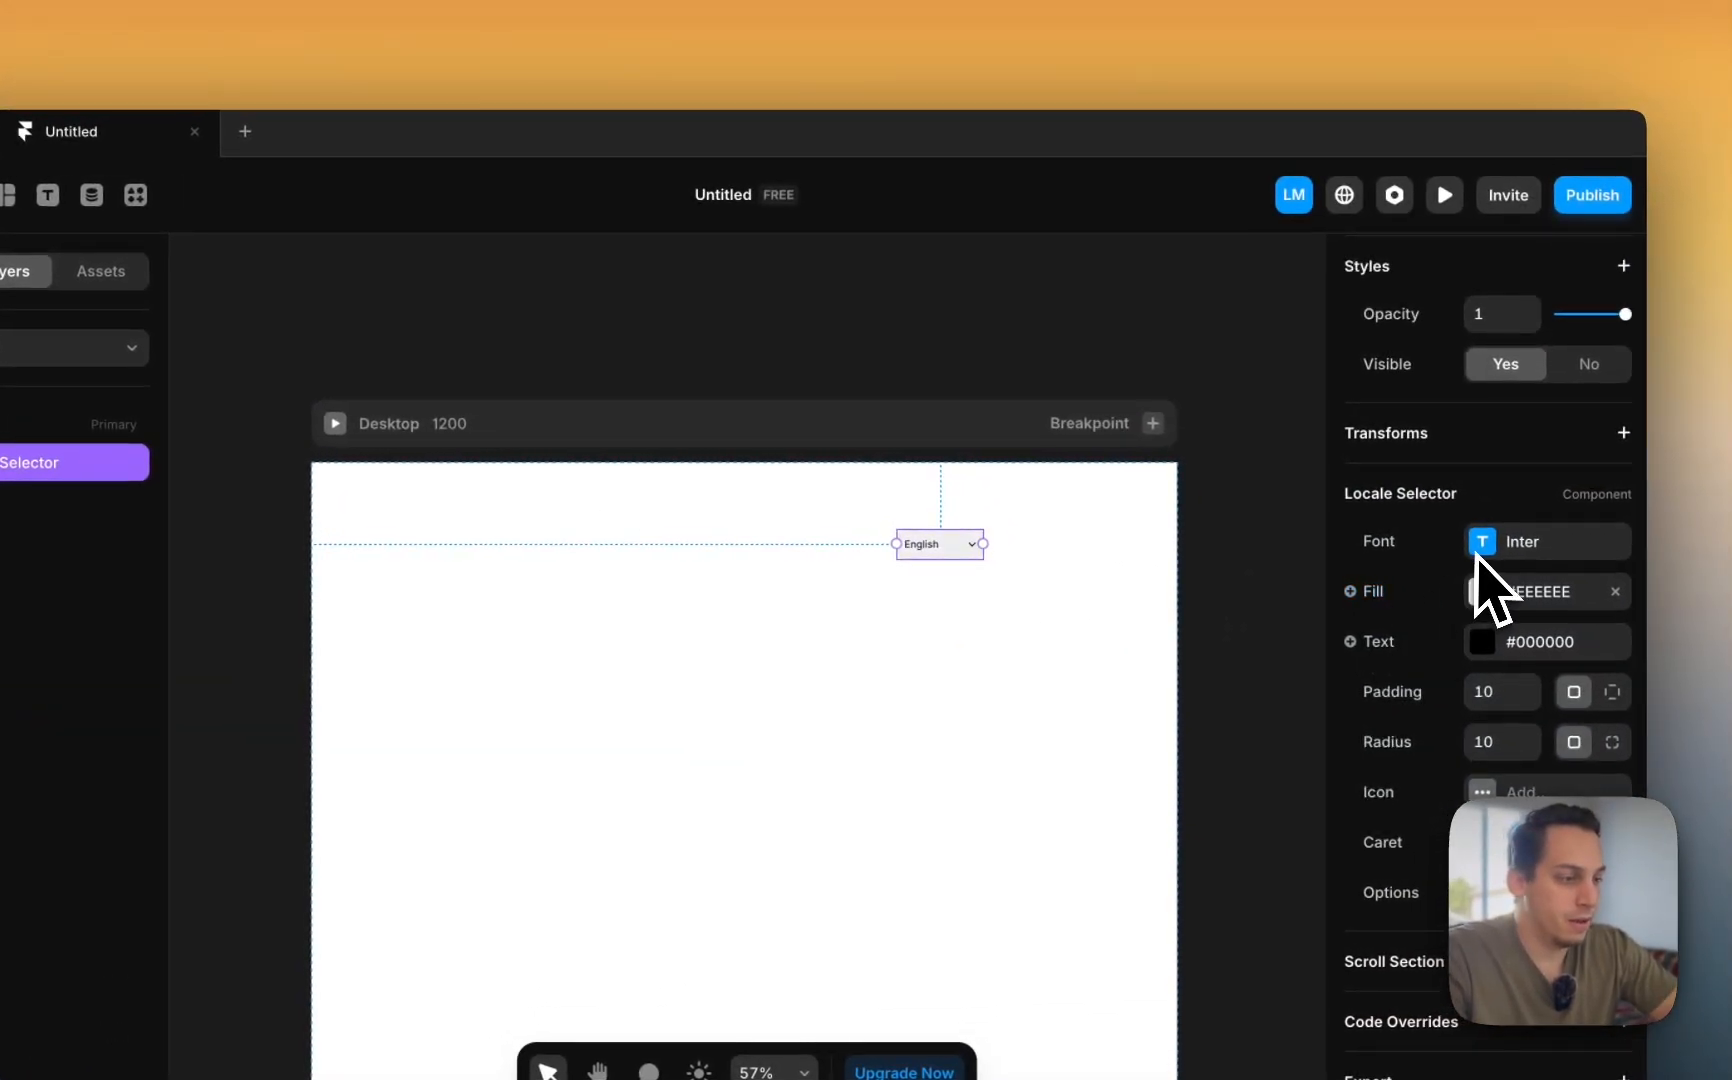
{"action": "left_click", "coordinate": [1149, 328]}
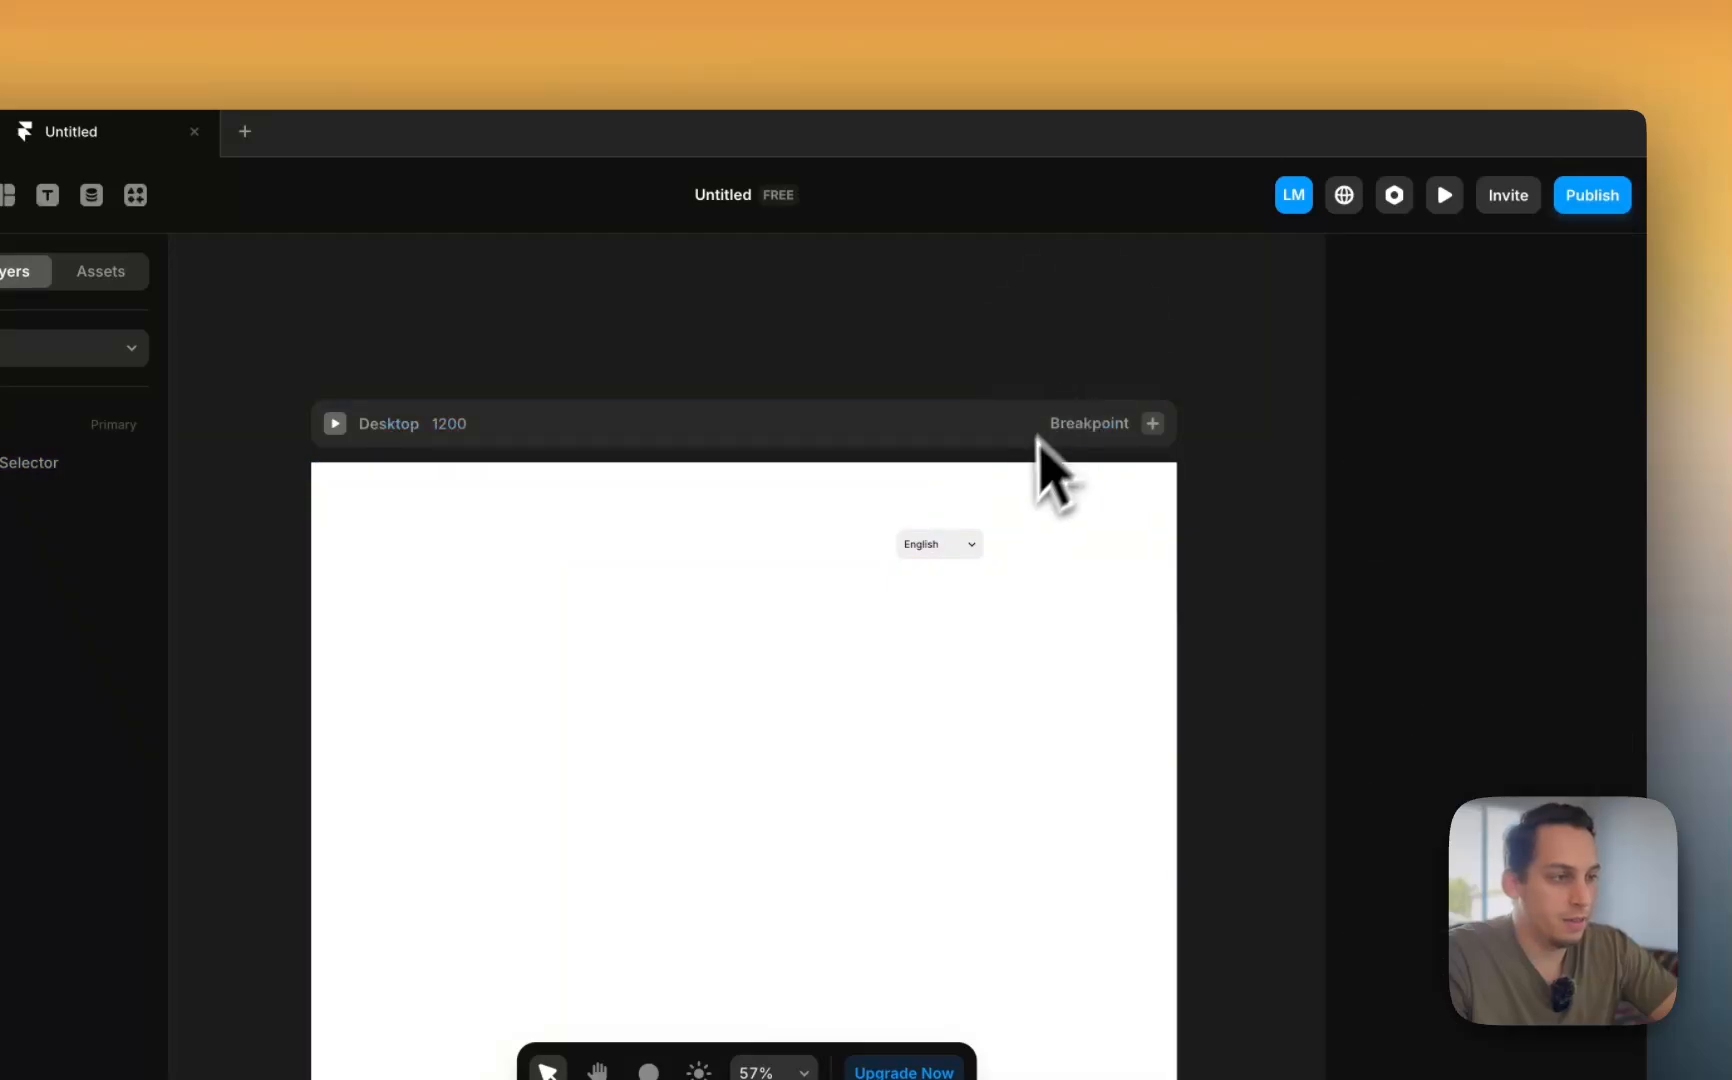
{"action": "left_click", "coordinate": [966, 545]}
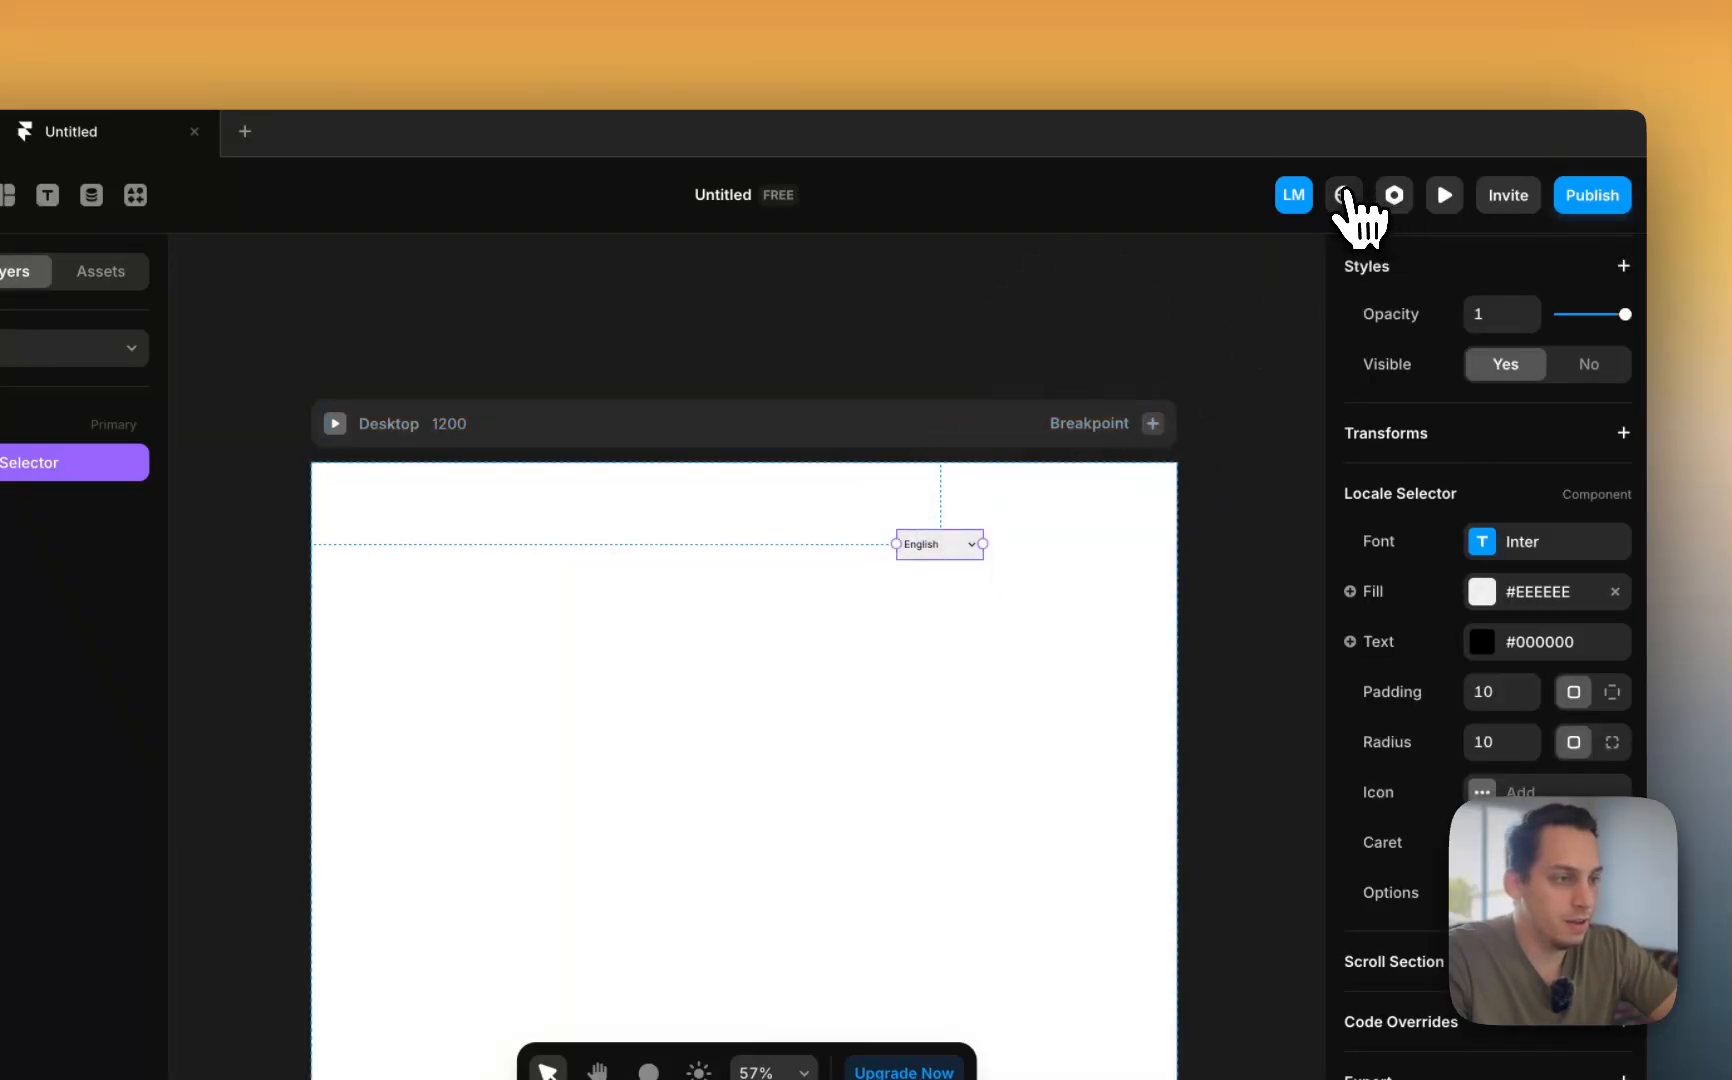
- Open the localization setup, cancel the default language choice, and delete the Locale Selector
{"action": "left_click", "coordinate": [1344, 195]}
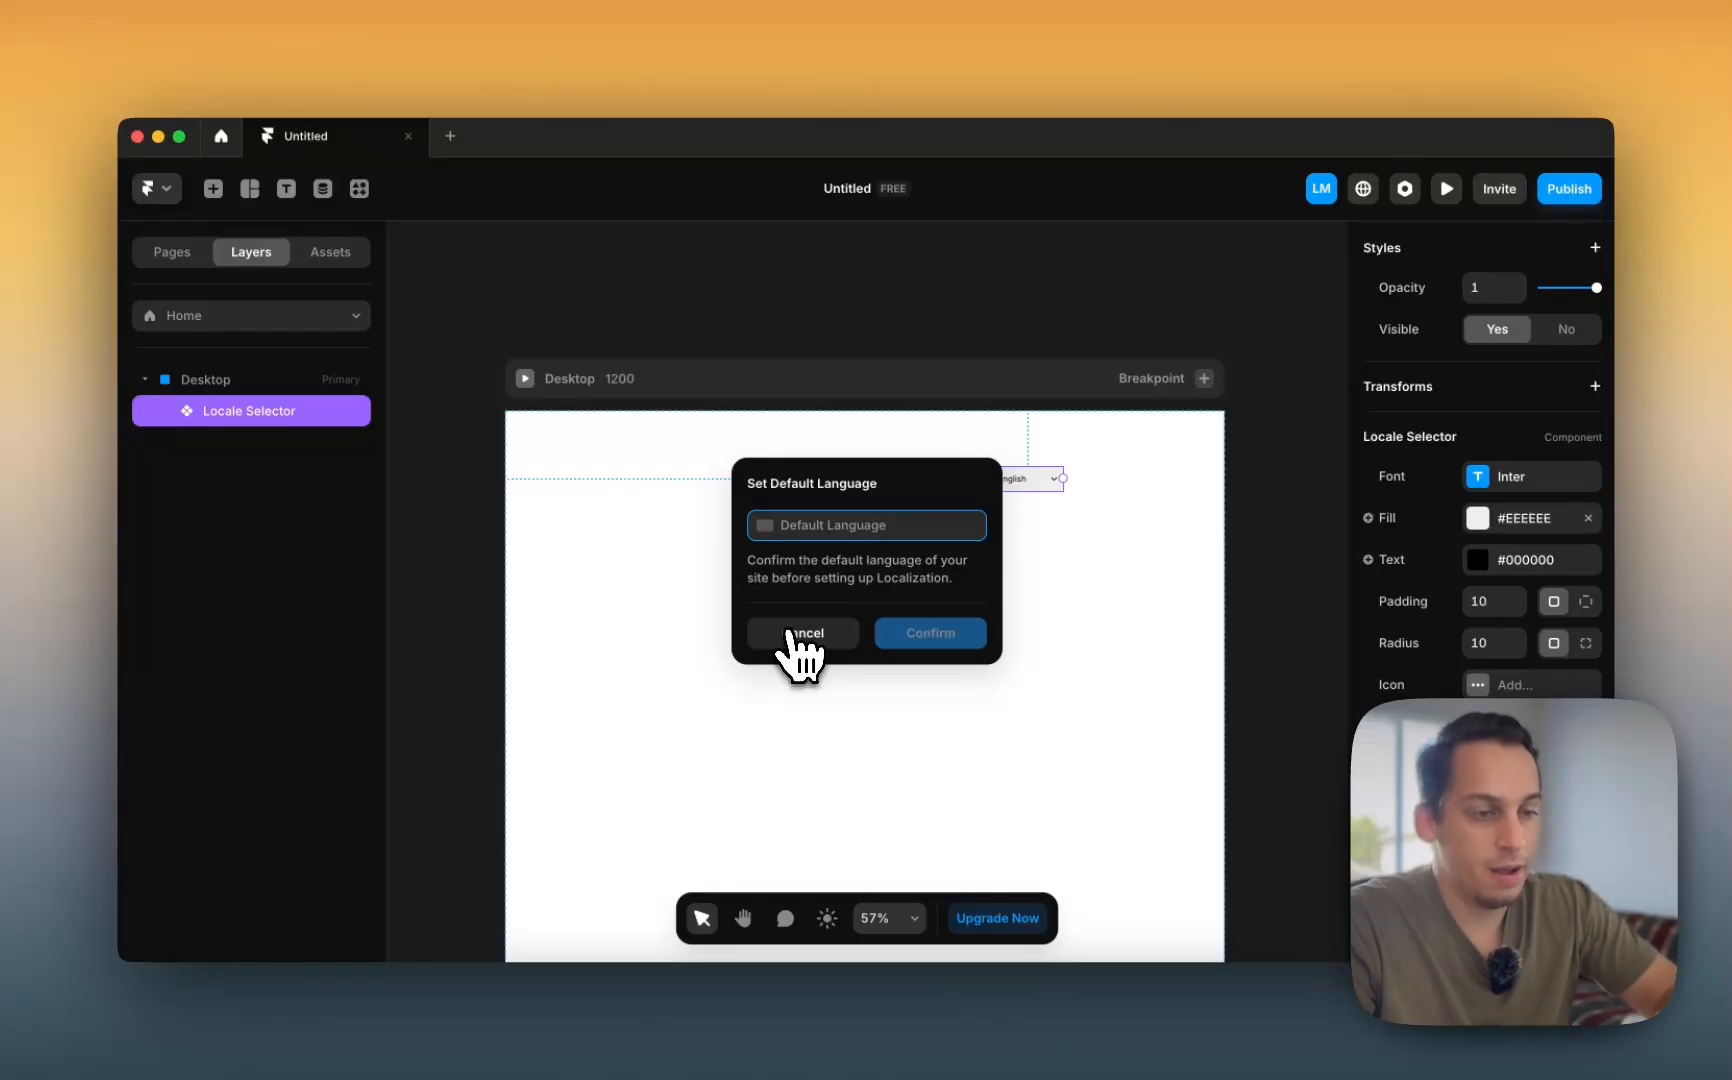
{"action": "left_click", "coordinate": [800, 633]}
{"action": "key", "text": "BackSpace"}
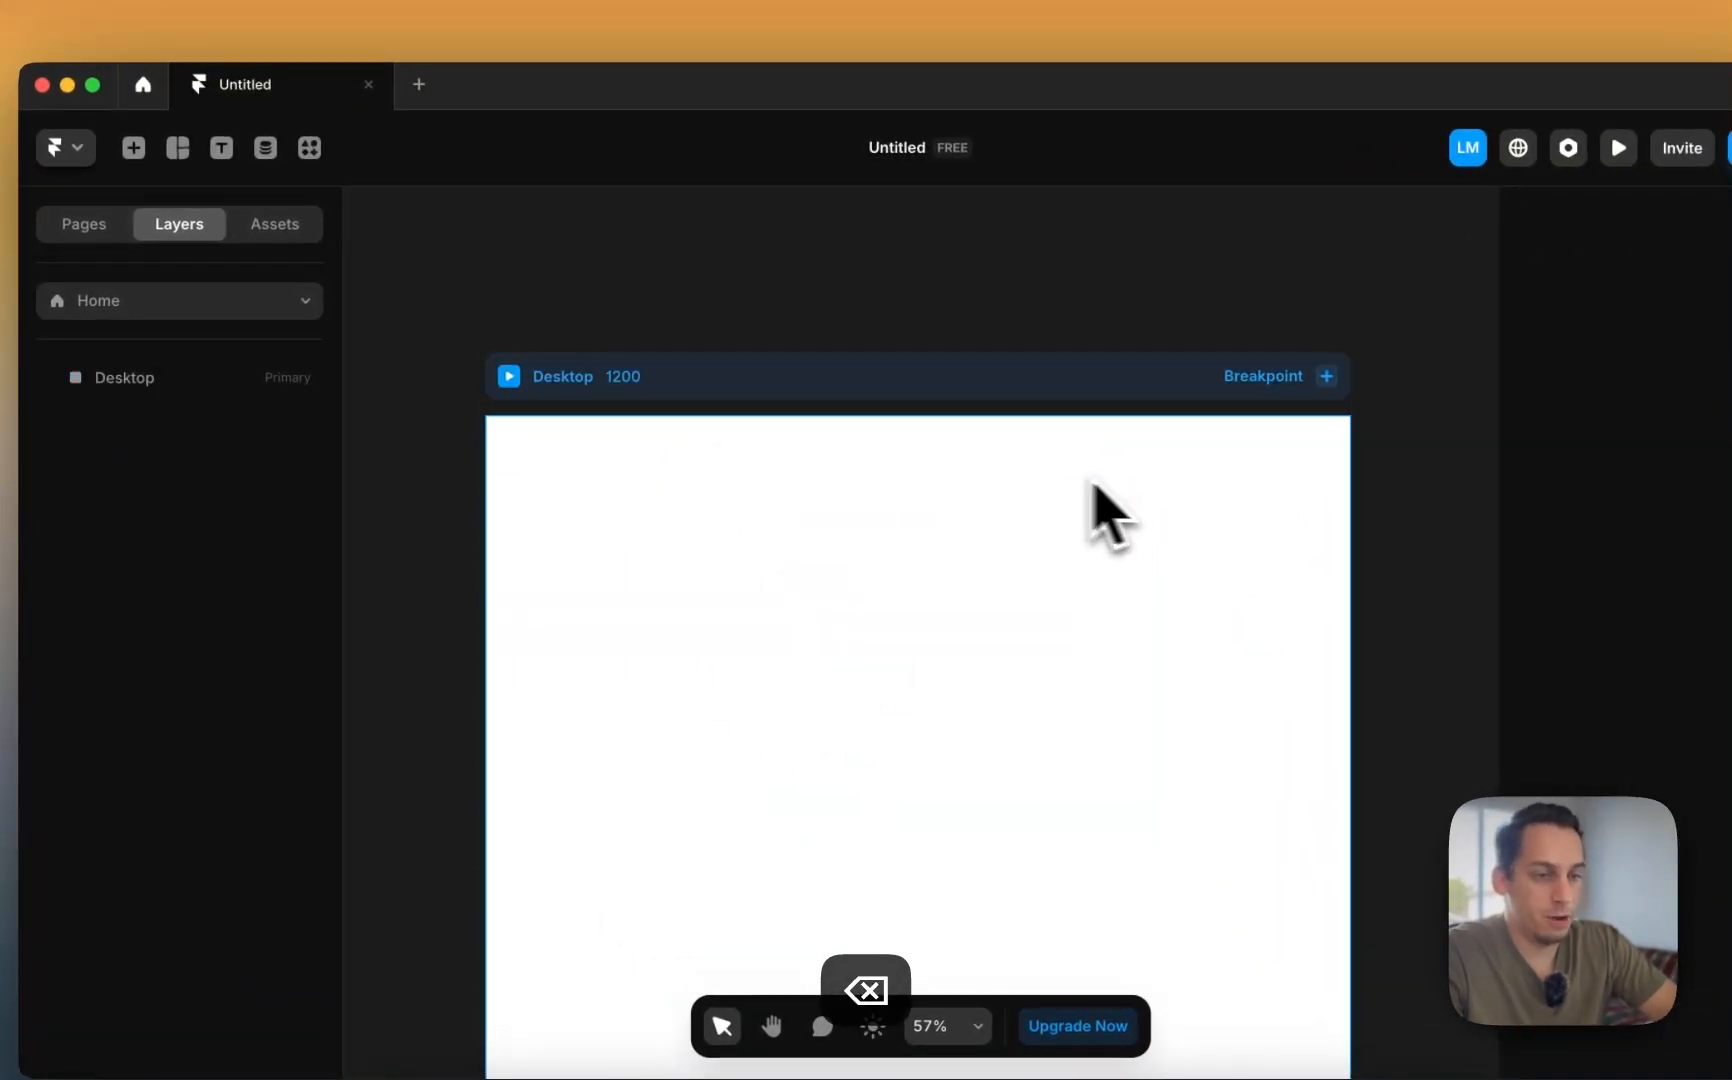
{"action": "left_click", "coordinate": [874, 414]}
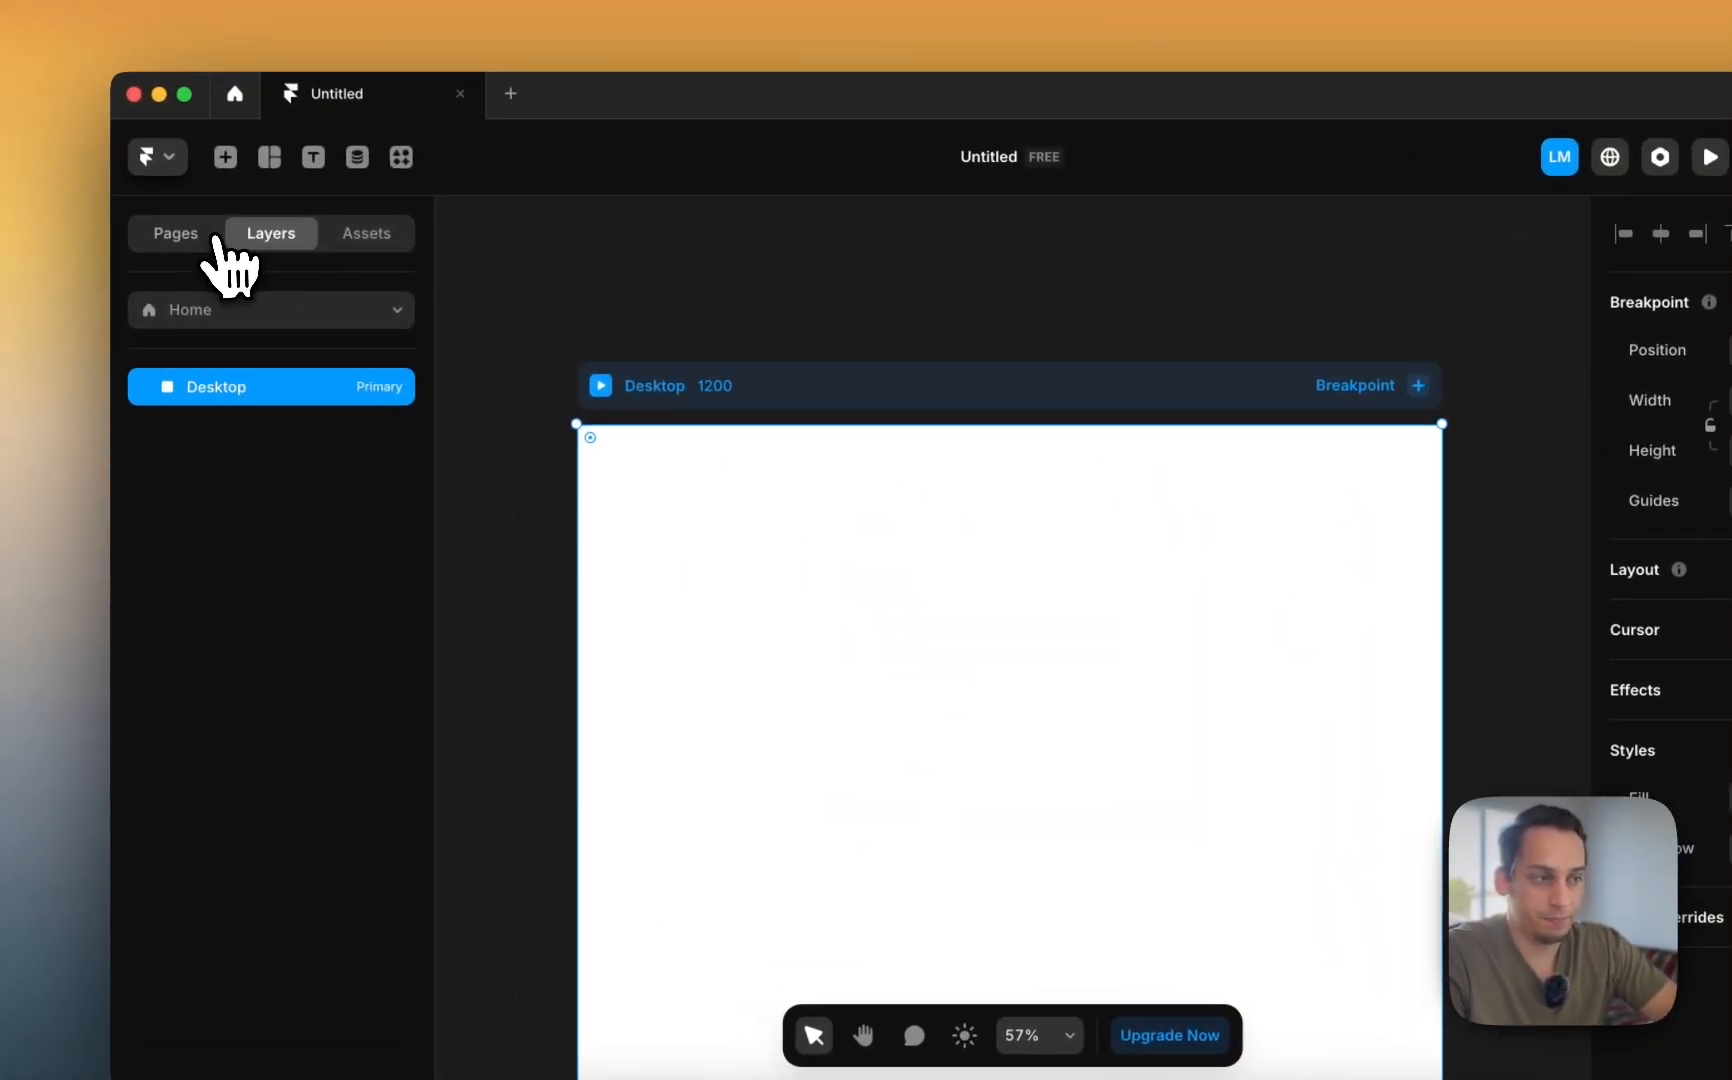
- Place a Ticker from the Interactive elements in the upper part of the Desktop page
{"action": "left_click", "coordinate": [212, 236]}
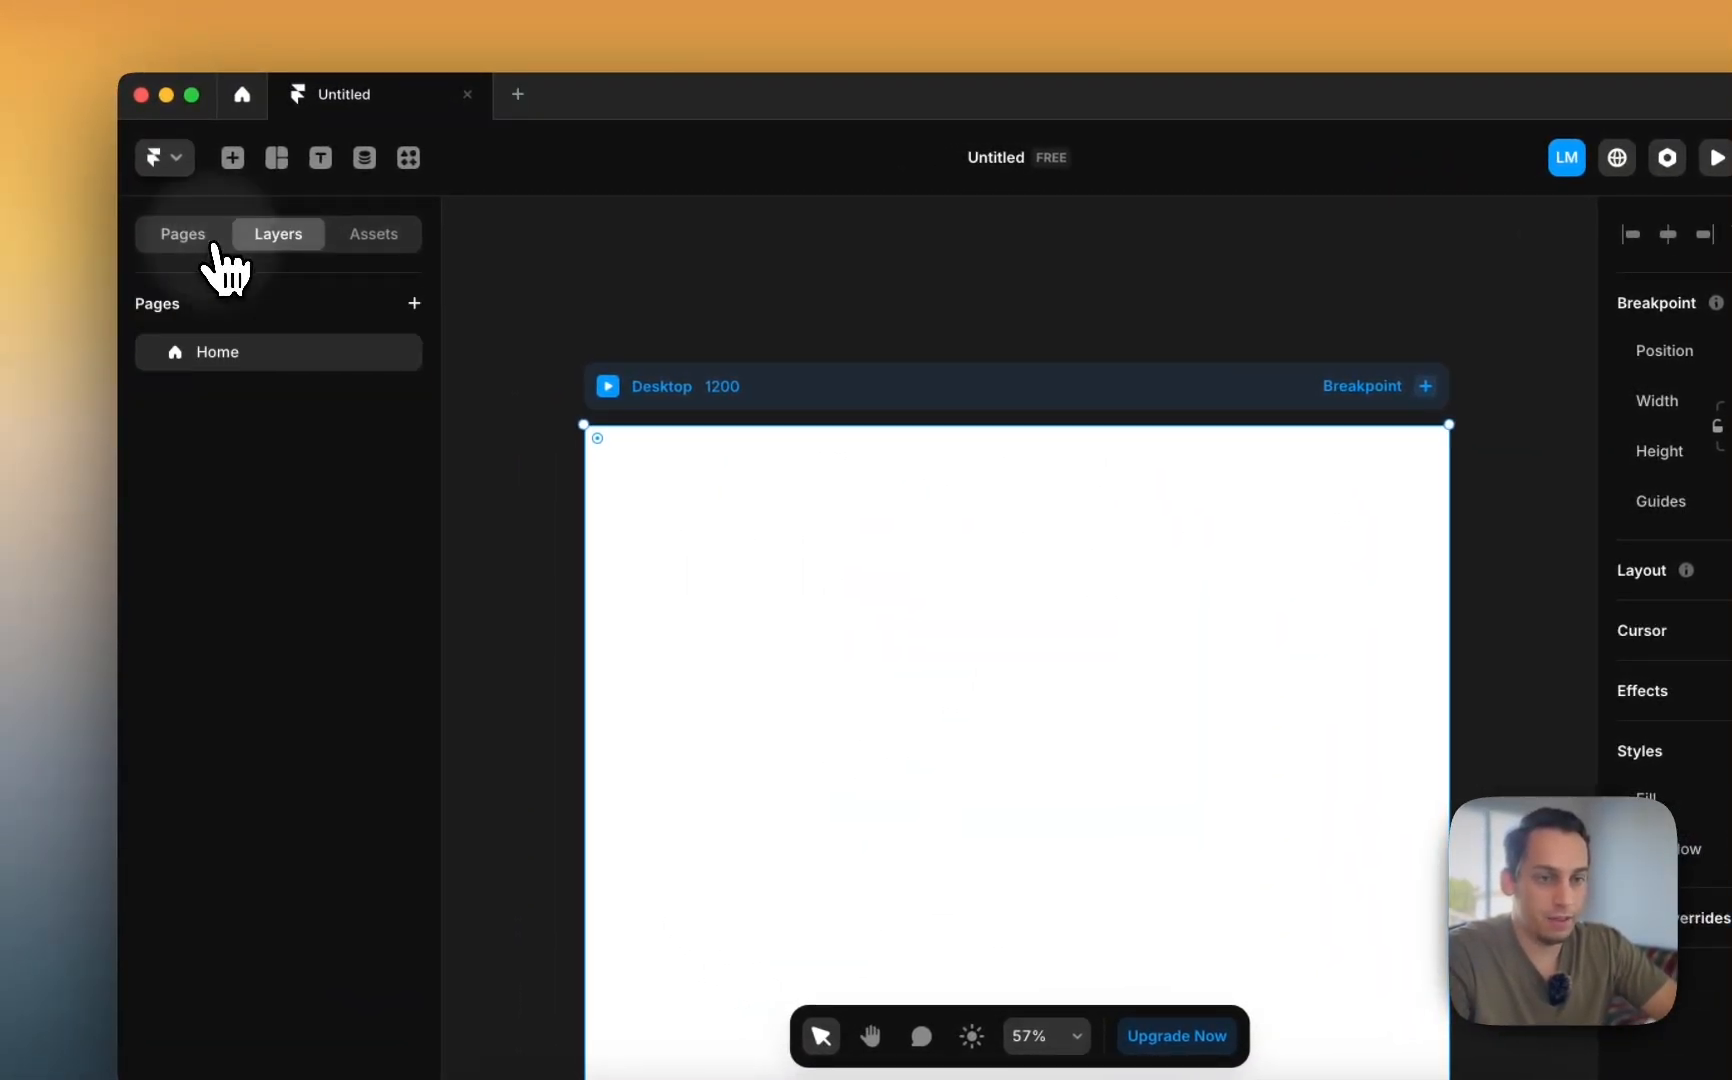
{"action": "left_click", "coordinate": [275, 245]}
{"action": "left_click", "coordinate": [232, 158]}
{"action": "mouse_move", "coordinate": [305, 836]}
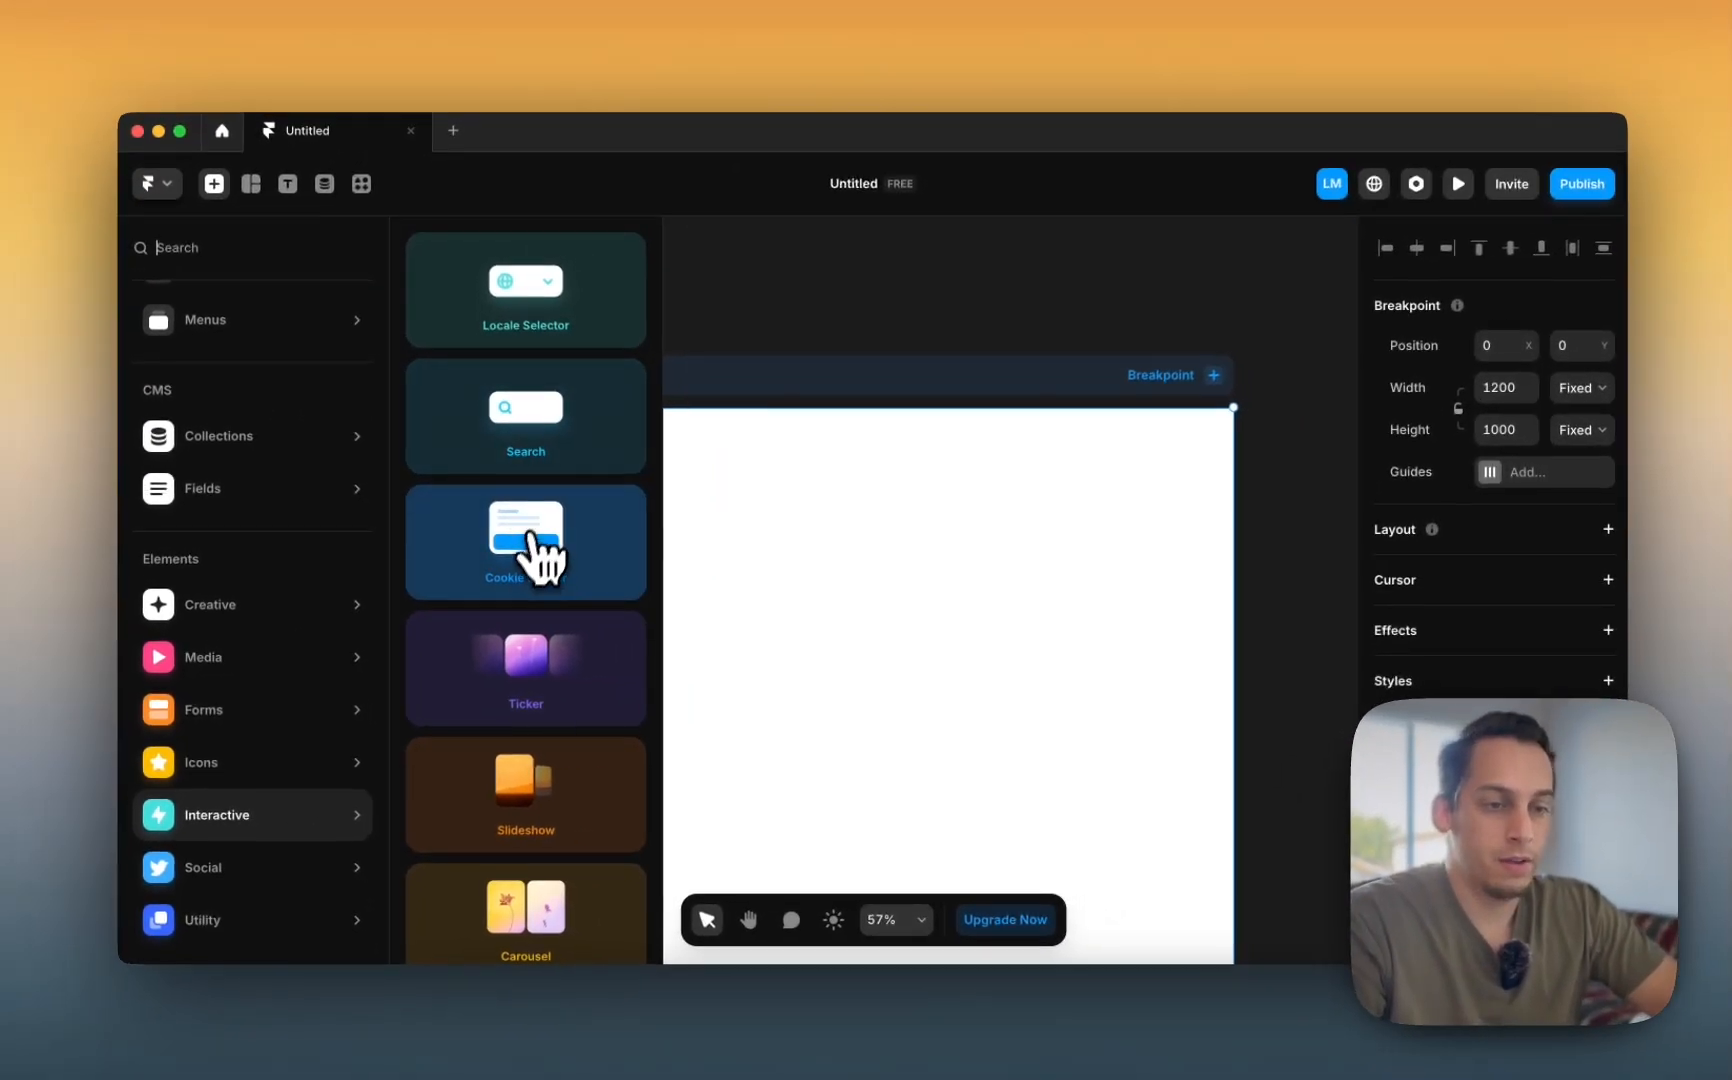
{"action": "scroll", "coordinate": [530, 540], "scroll_direction": "down", "scroll_amount": 1}
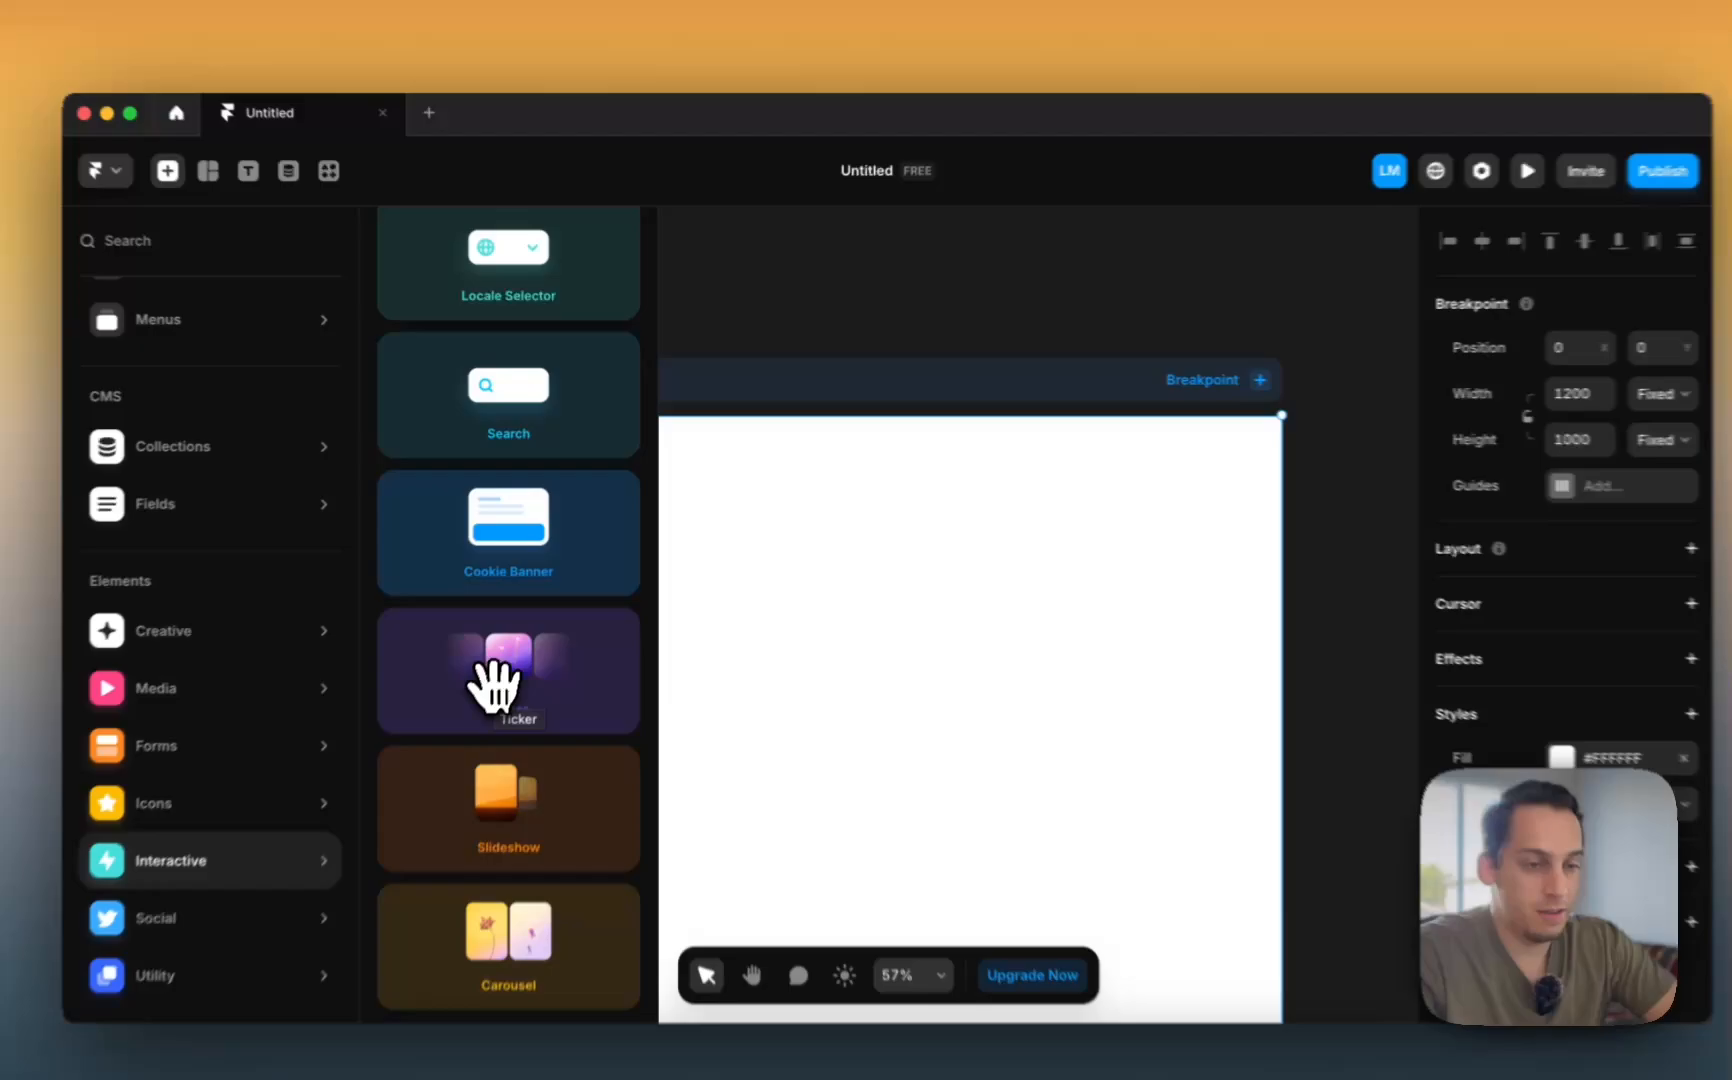
{"action": "left_click_drag", "start_coordinate": [511, 655], "coordinate": [851, 621]}
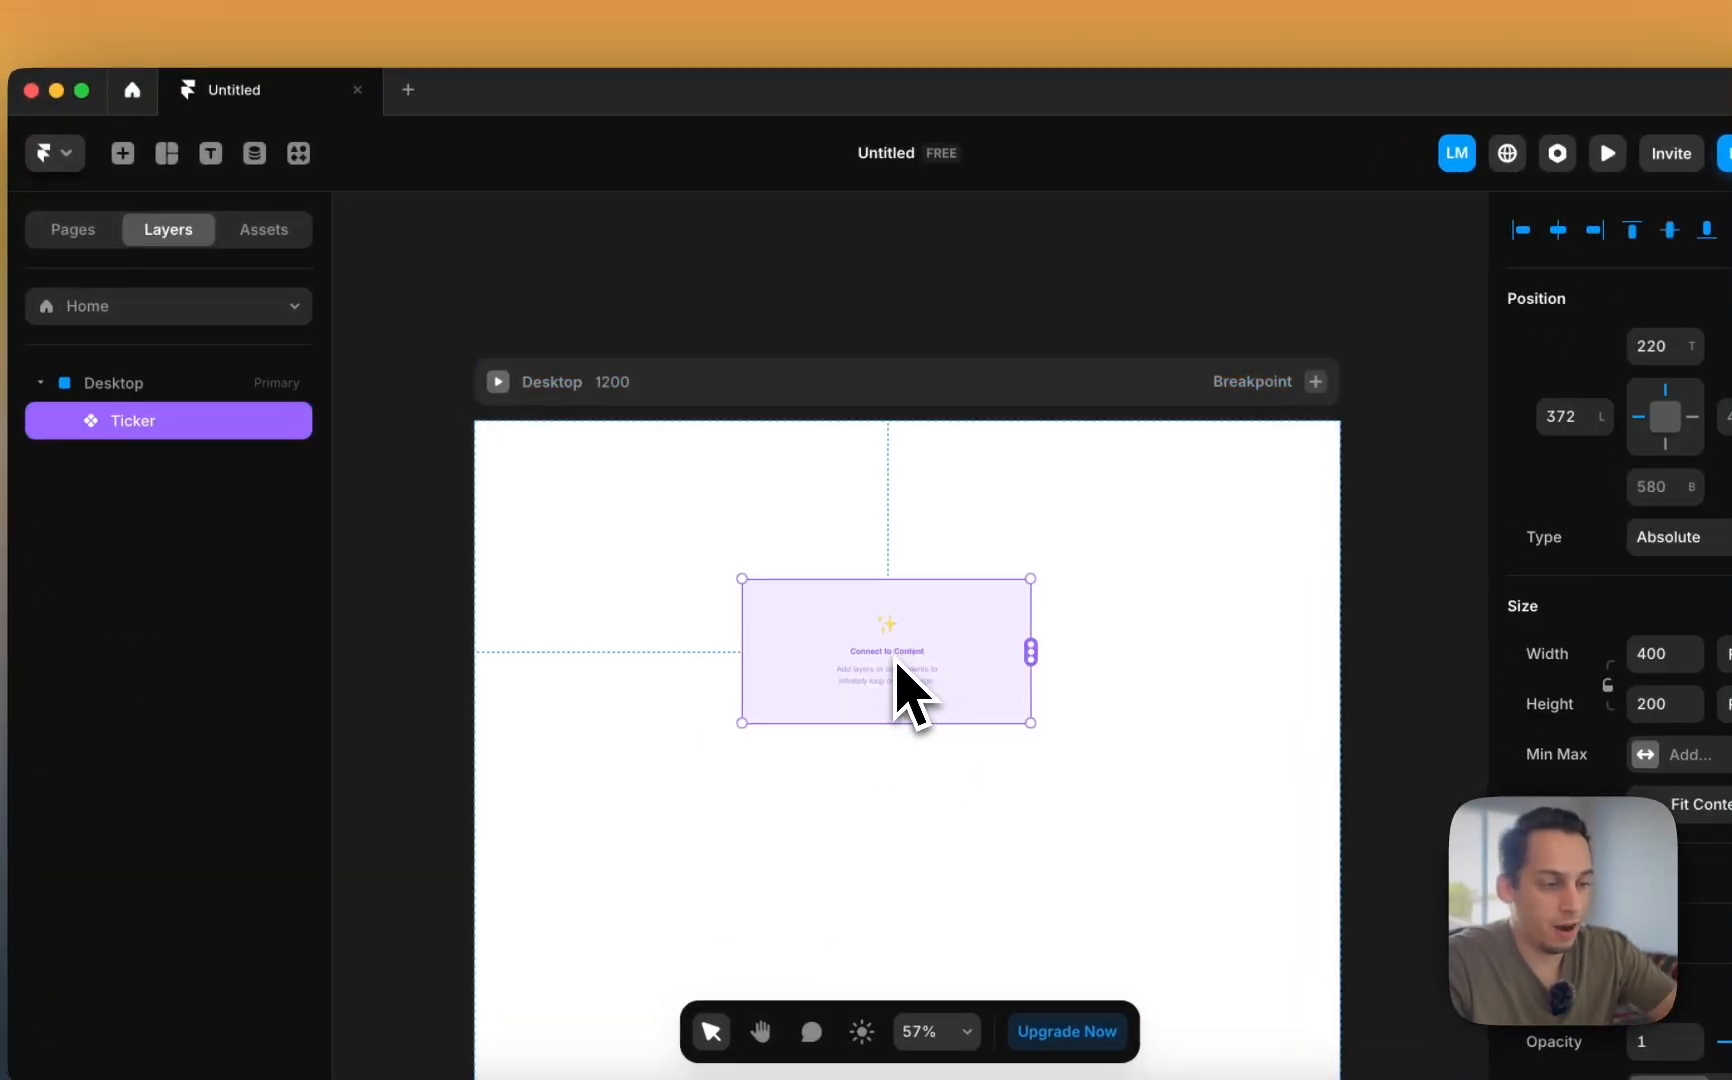
- Create a row of three frames about 110 × 111 above the Desktop page and fill them all with red
{"action": "scroll", "coordinate": [703, 576], "scroll_direction": "left", "scroll_amount": 1}
{"action": "key", "text": "f"}
{"action": "mouse_move", "coordinate": [568, 259]}
{"action": "left_mouse_down"}
{"action": "mouse_move", "coordinate": [647, 339]}
{"action": "mouse_move", "coordinate": [631, 318]}
{"action": "mouse_move", "coordinate": [822, 313]}
{"action": "left_mouse_up"}
{"action": "left_click_drag", "start_coordinate": [514, 223], "coordinate": [1094, 425]}
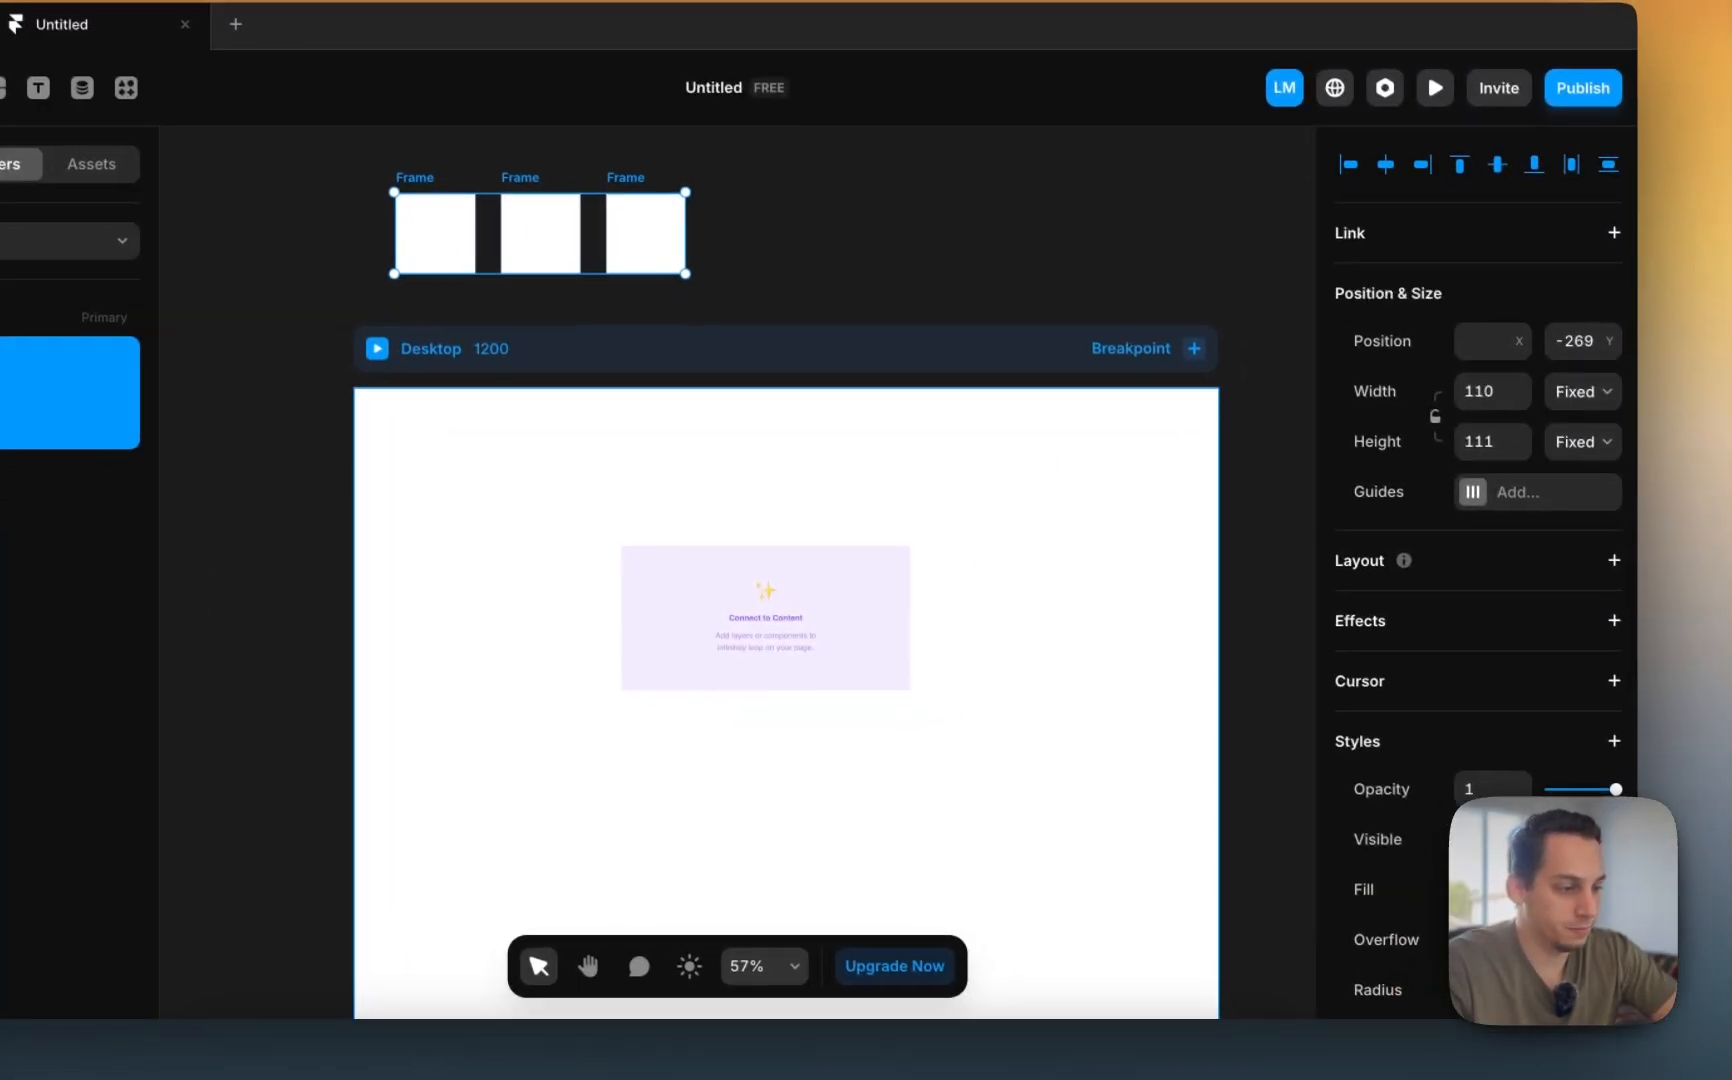
{"action": "left_click", "coordinate": [1635, 954]}
{"action": "left_click", "coordinate": [1332, 742]}
{"action": "left_click_drag", "start_coordinate": [1137, 668], "coordinate": [1229, 573]}
- Connect the three red frames to the Ticker as its content and preview the Desktop page
{"action": "left_click", "coordinate": [734, 584]}
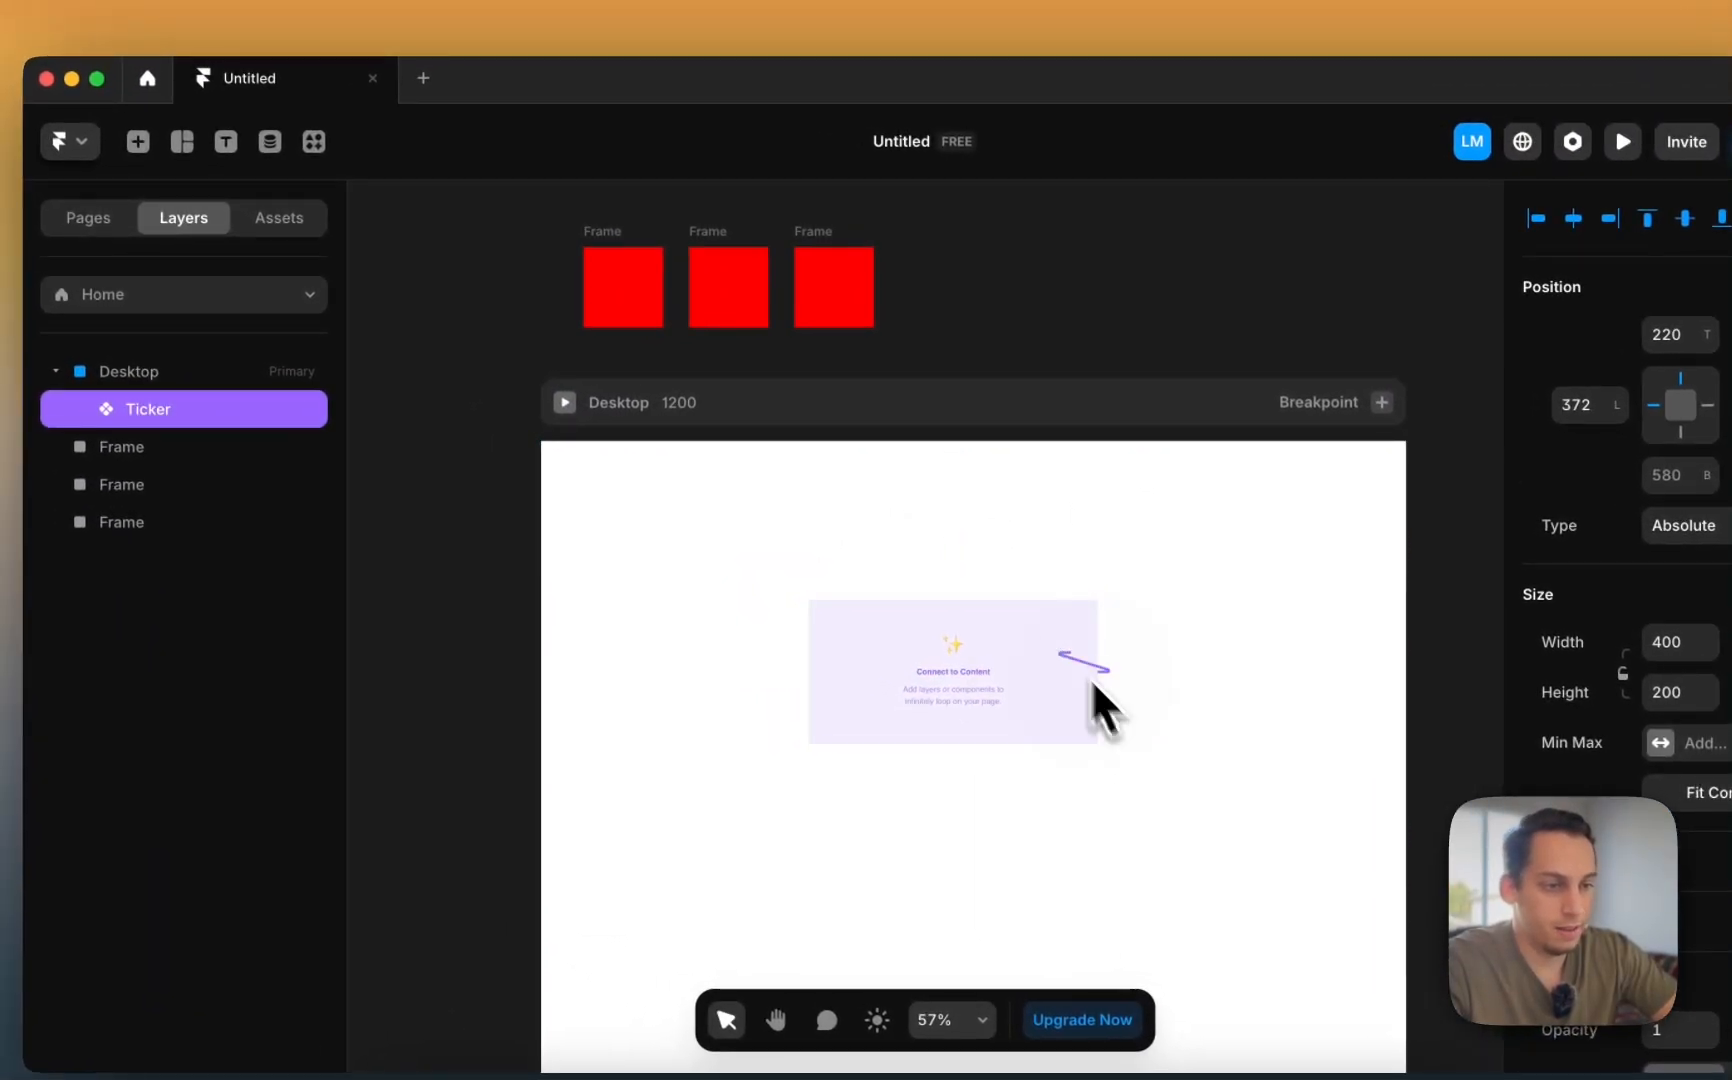
{"action": "left_click_drag", "start_coordinate": [1091, 680], "coordinate": [619, 292]}
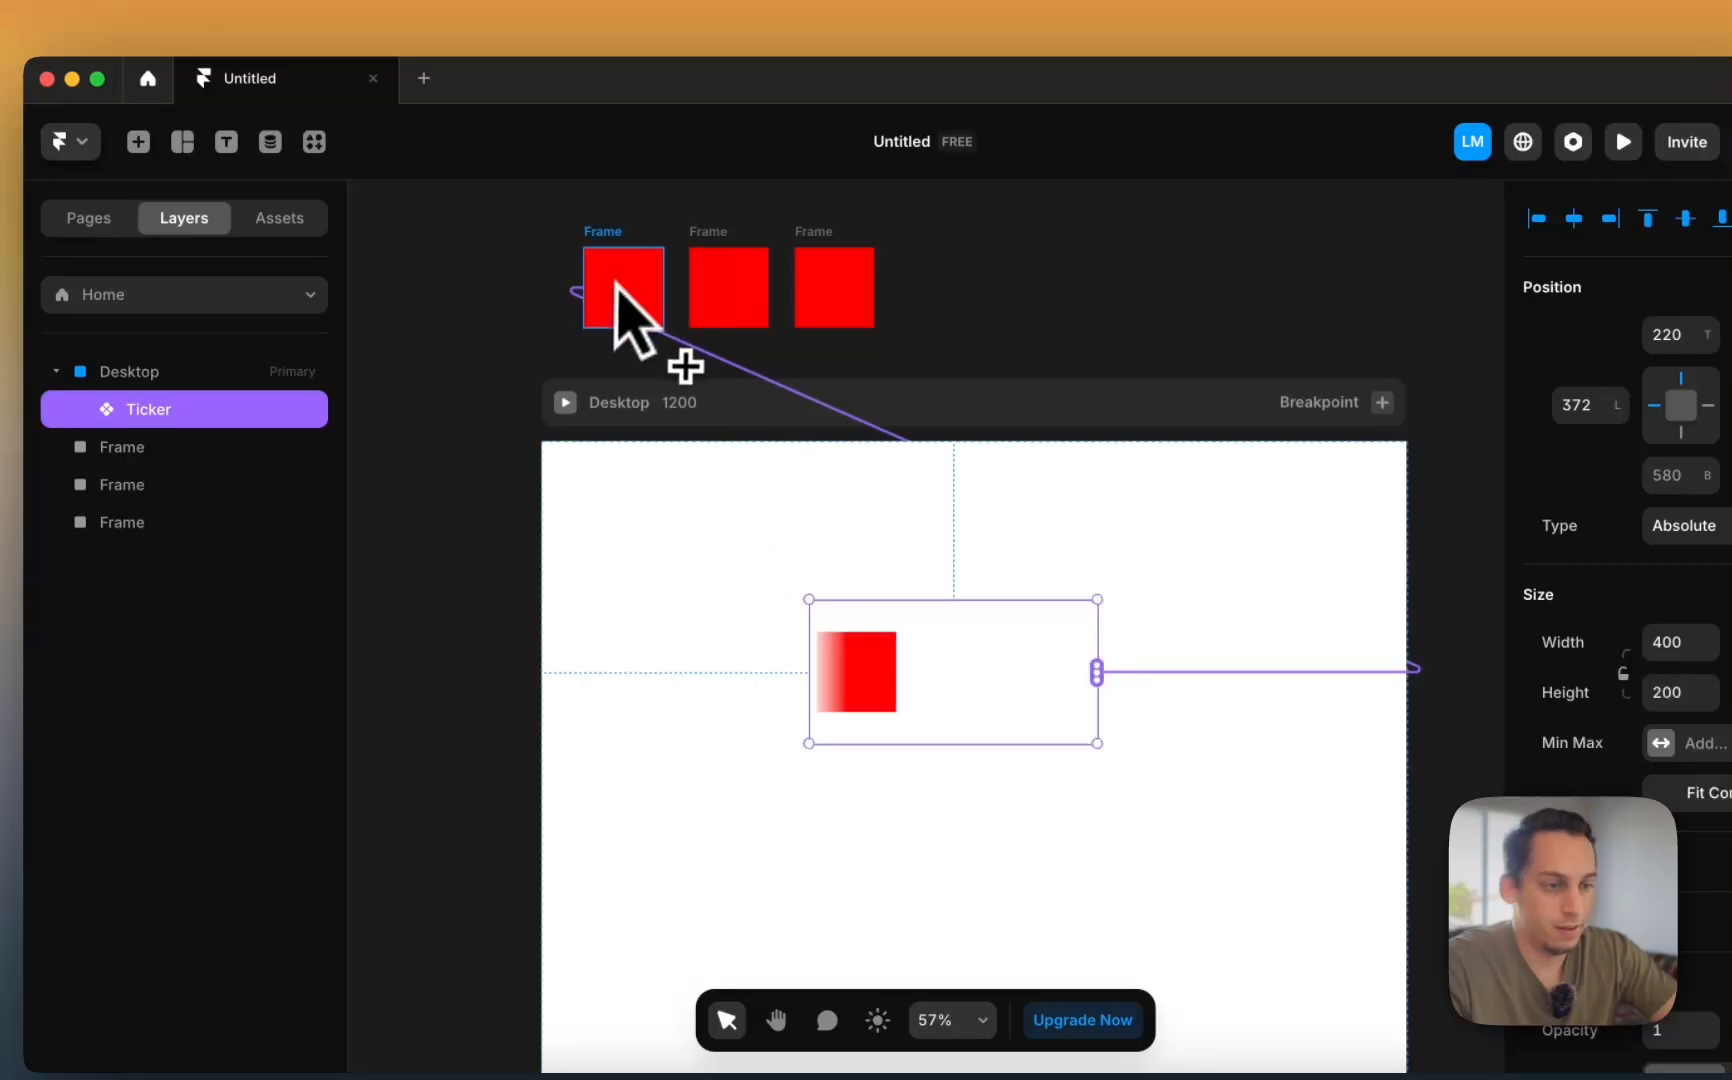
{"action": "left_click_drag", "start_coordinate": [1097, 670], "coordinate": [738, 300]}
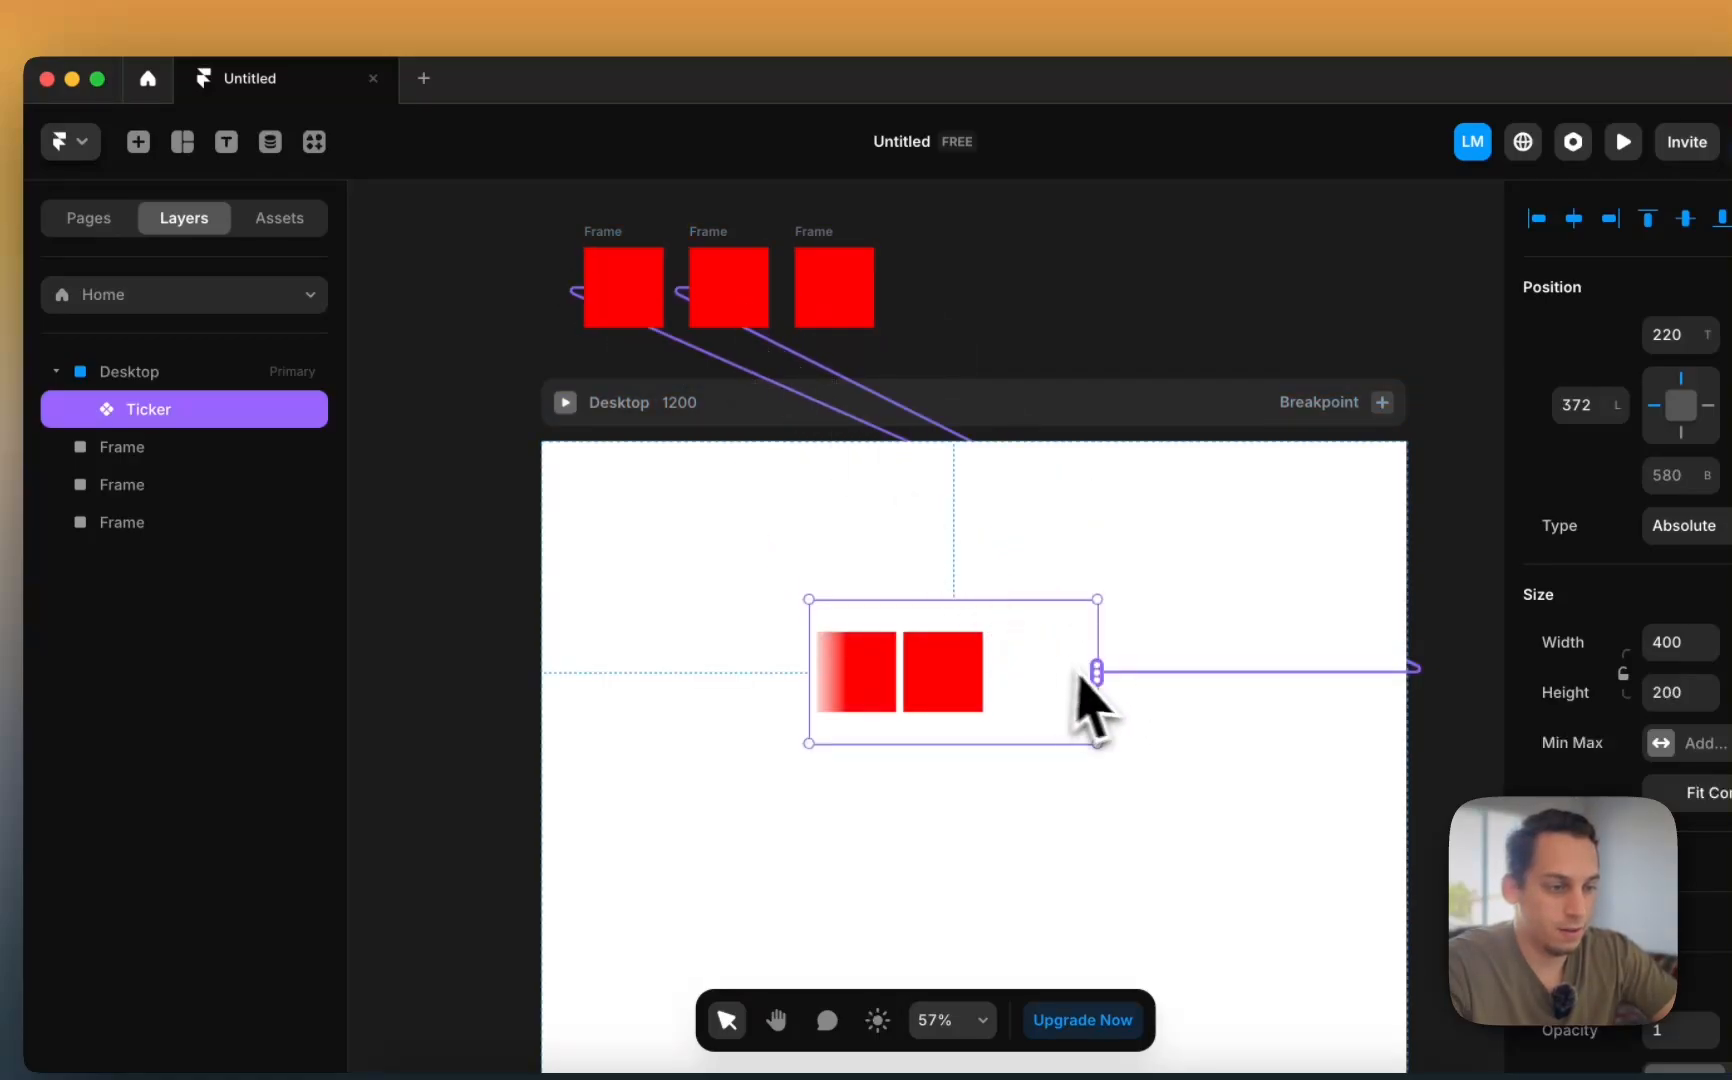
{"action": "left_click_drag", "start_coordinate": [1097, 672], "coordinate": [834, 300]}
{"action": "left_click", "coordinate": [566, 403]}
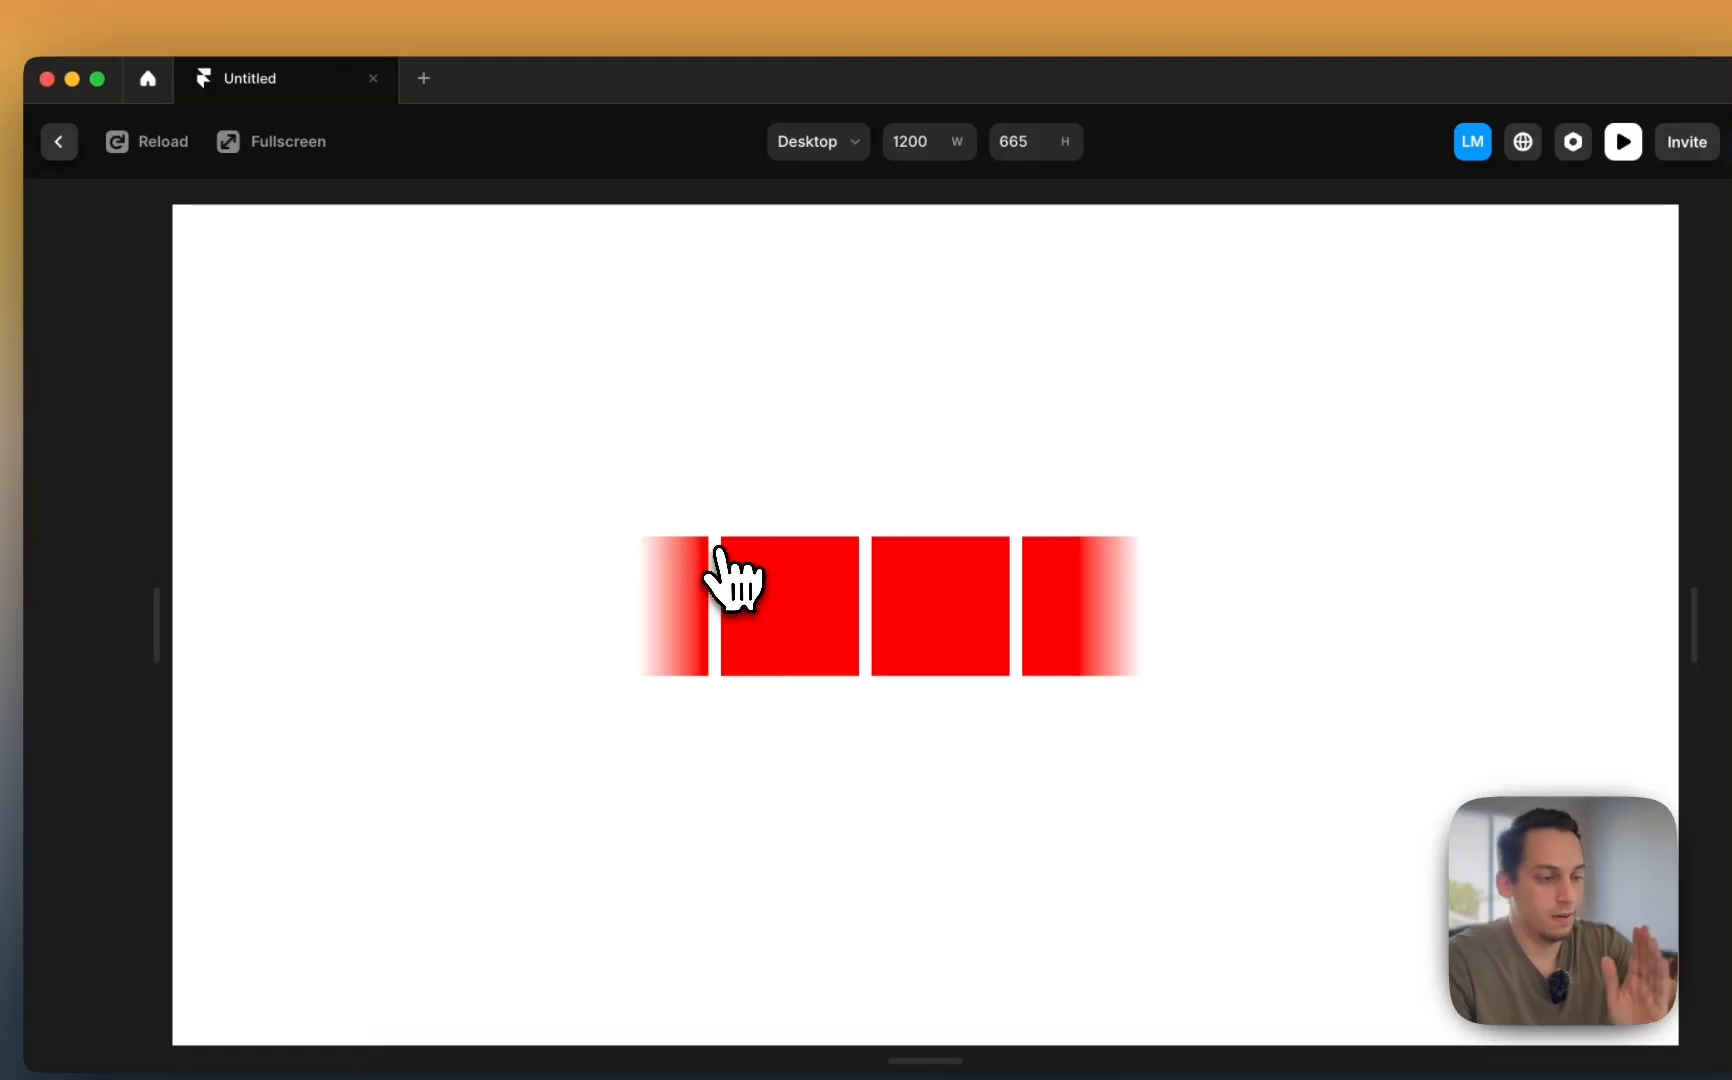
{"action": "left_click", "coordinate": [128, 175]}
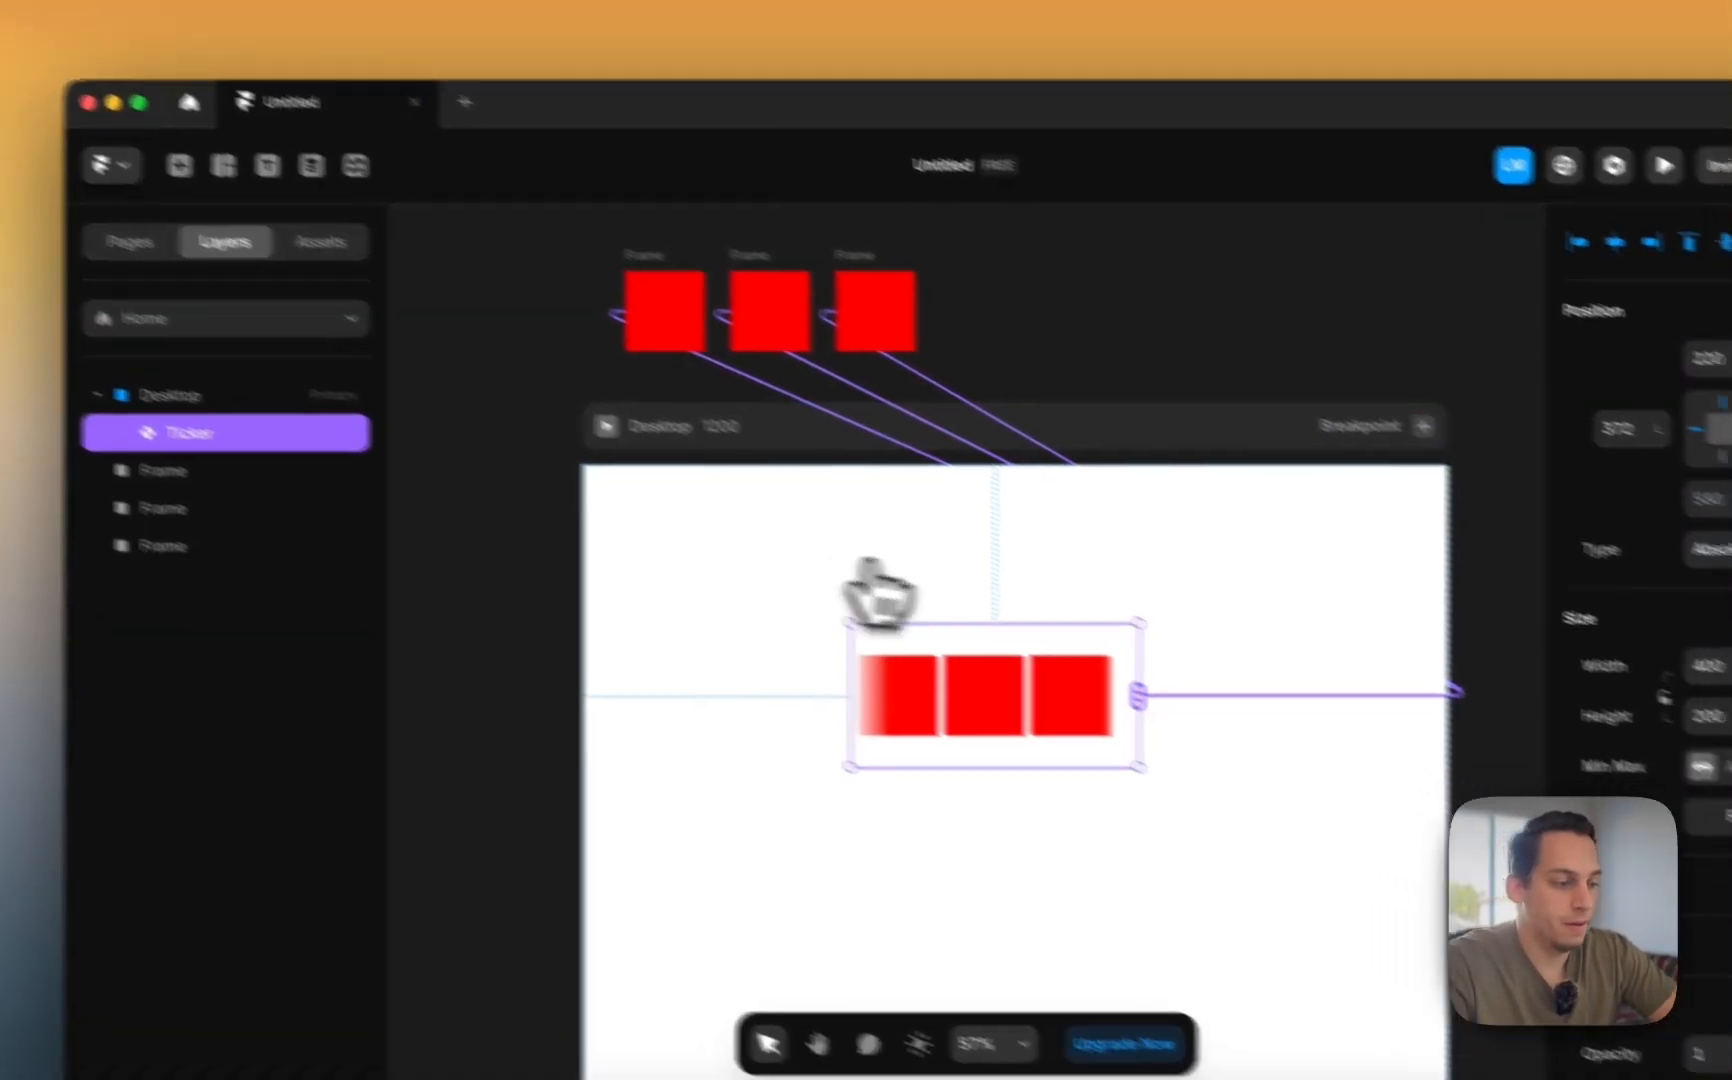
- Set the Ticker's speed to 40% and preview the Desktop page's scrolling animation
{"action": "scroll", "coordinate": [1560, 560], "scroll_direction": "down", "scroll_amount": 8}
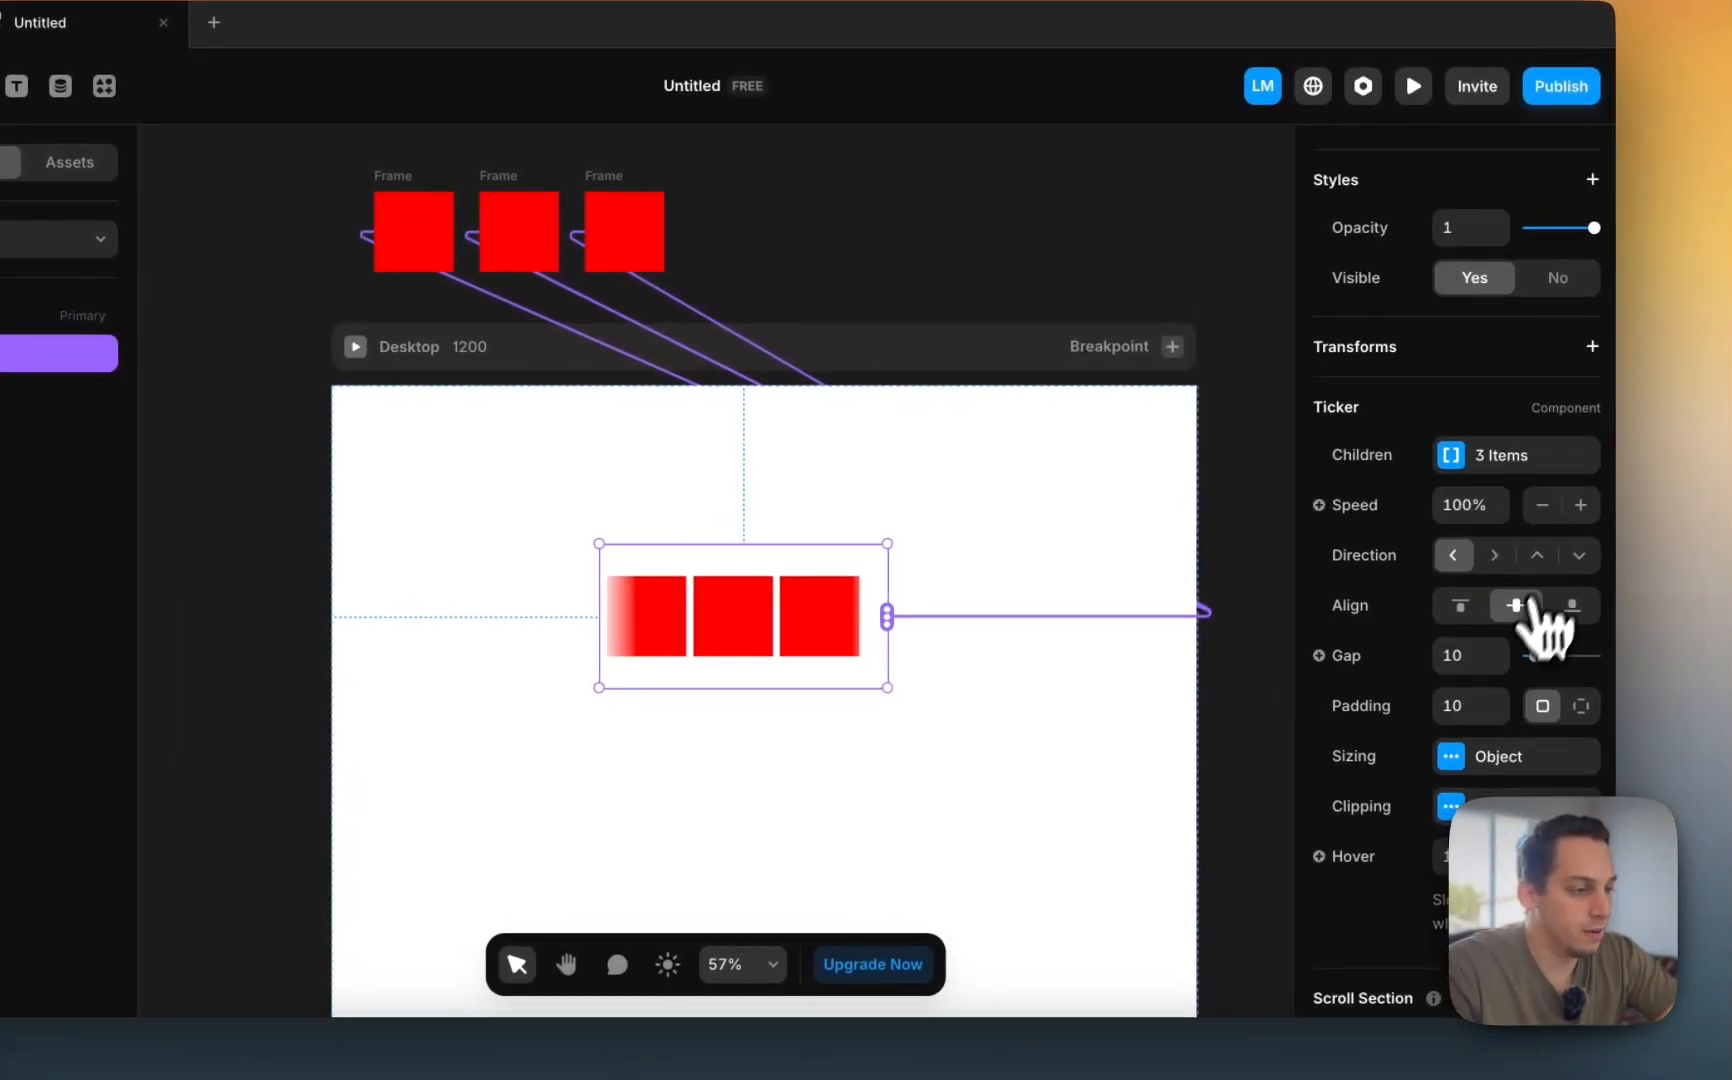
{"action": "left_click", "coordinate": [1456, 500]}
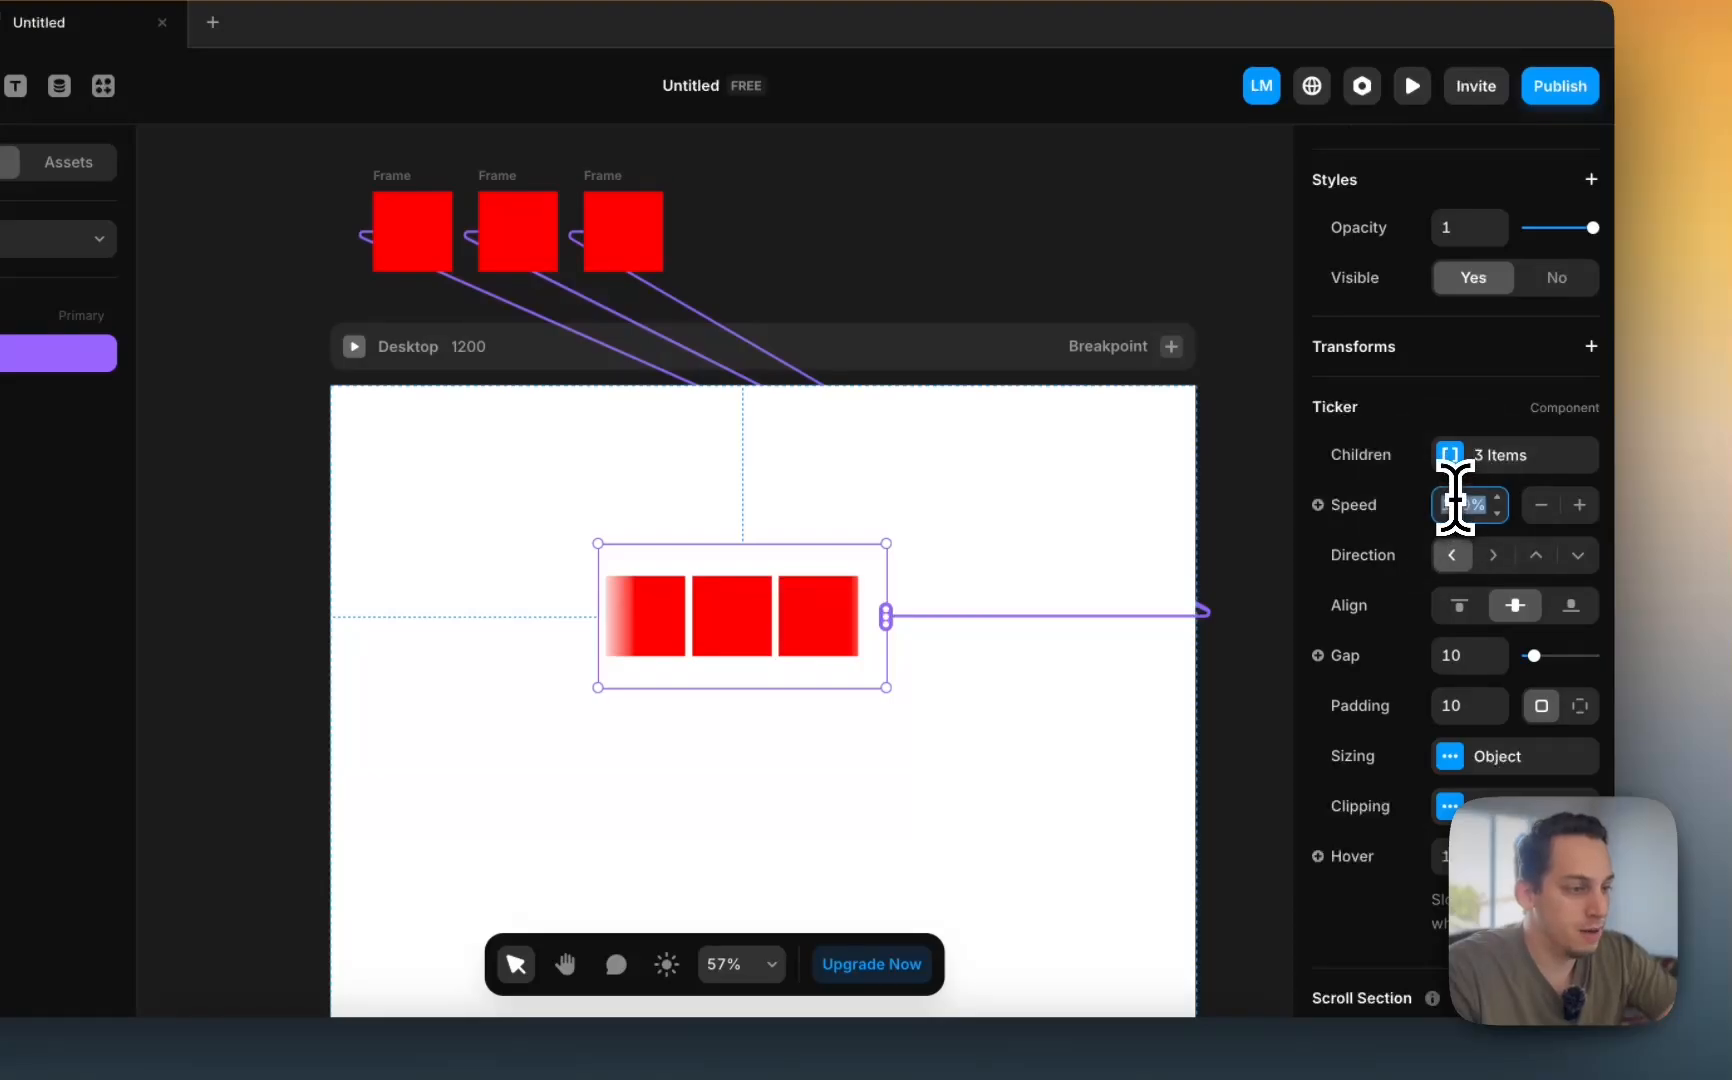
{"action": "key", "text": "shift+Down"}
{"action": "key", "text": "shift+Down"}
{"action": "key", "text": "shift+Down"}
{"action": "key", "text": "shift+Down"}
{"action": "key", "text": "shift+Down"}
{"action": "key", "text": "shift+Down"}
{"action": "key", "text": "shift+Up"}
{"action": "key", "text": "Down"}
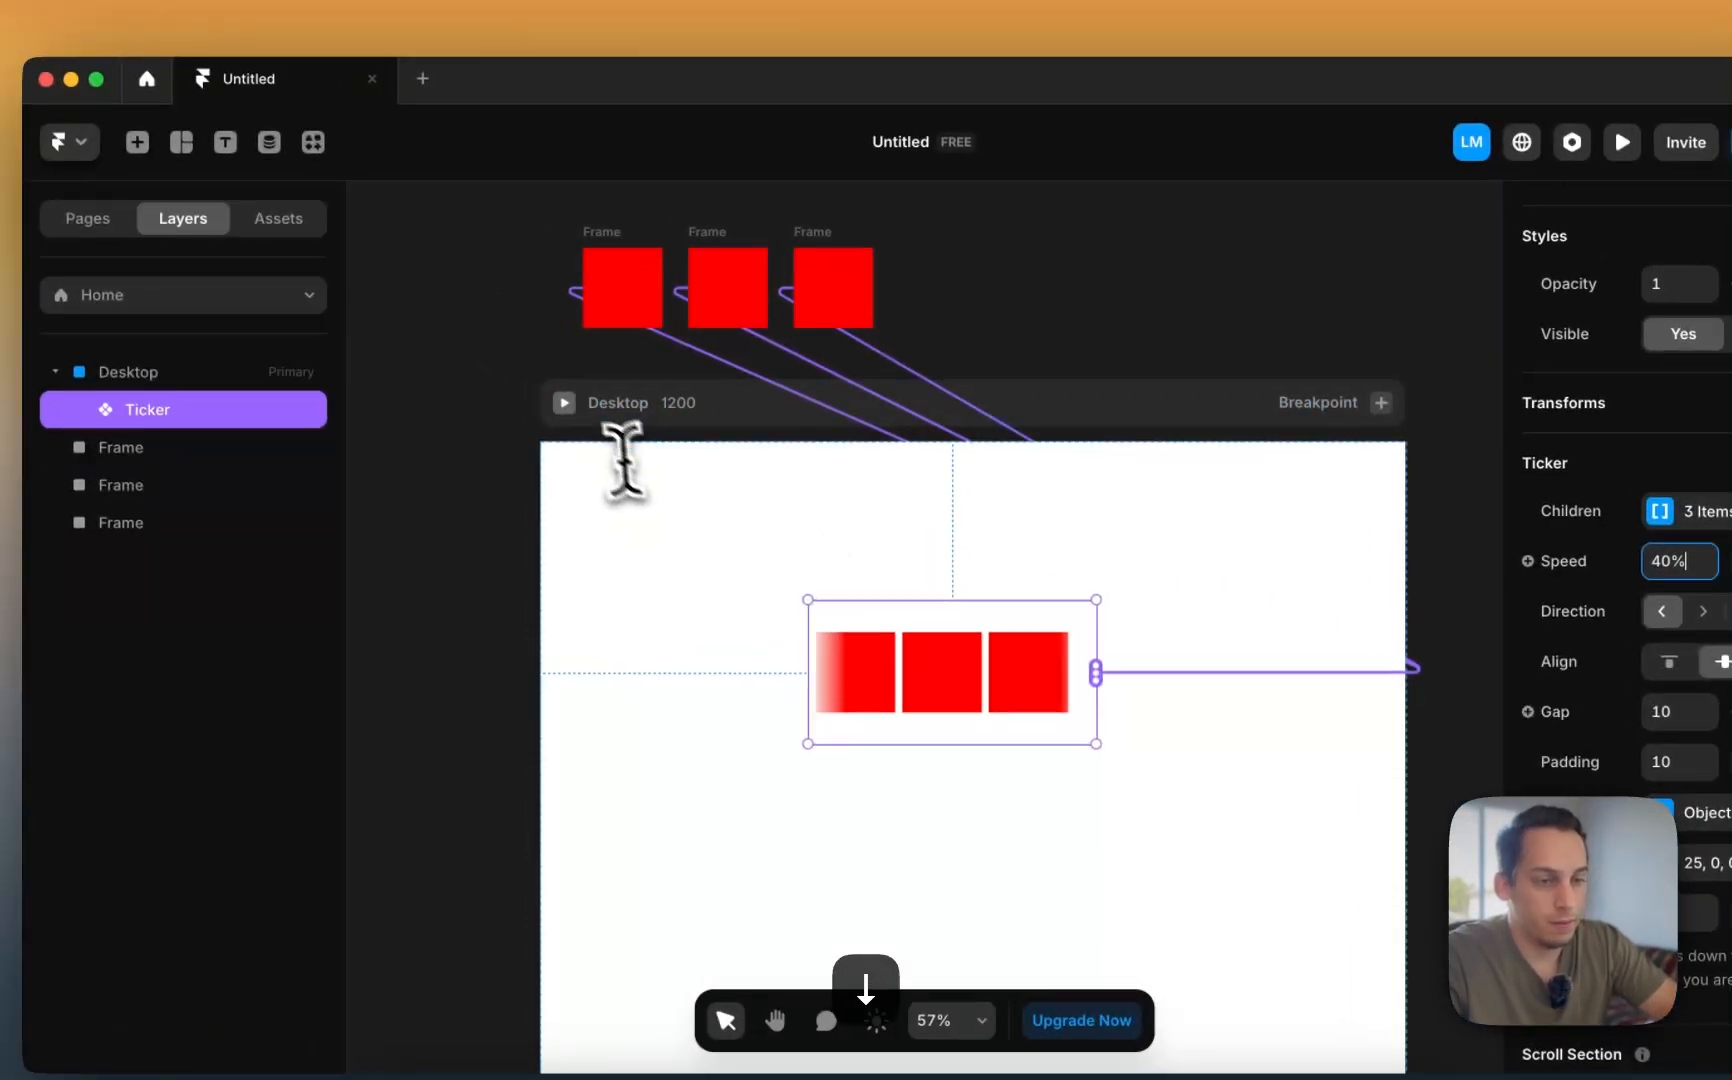
{"action": "left_click", "coordinate": [354, 346]}
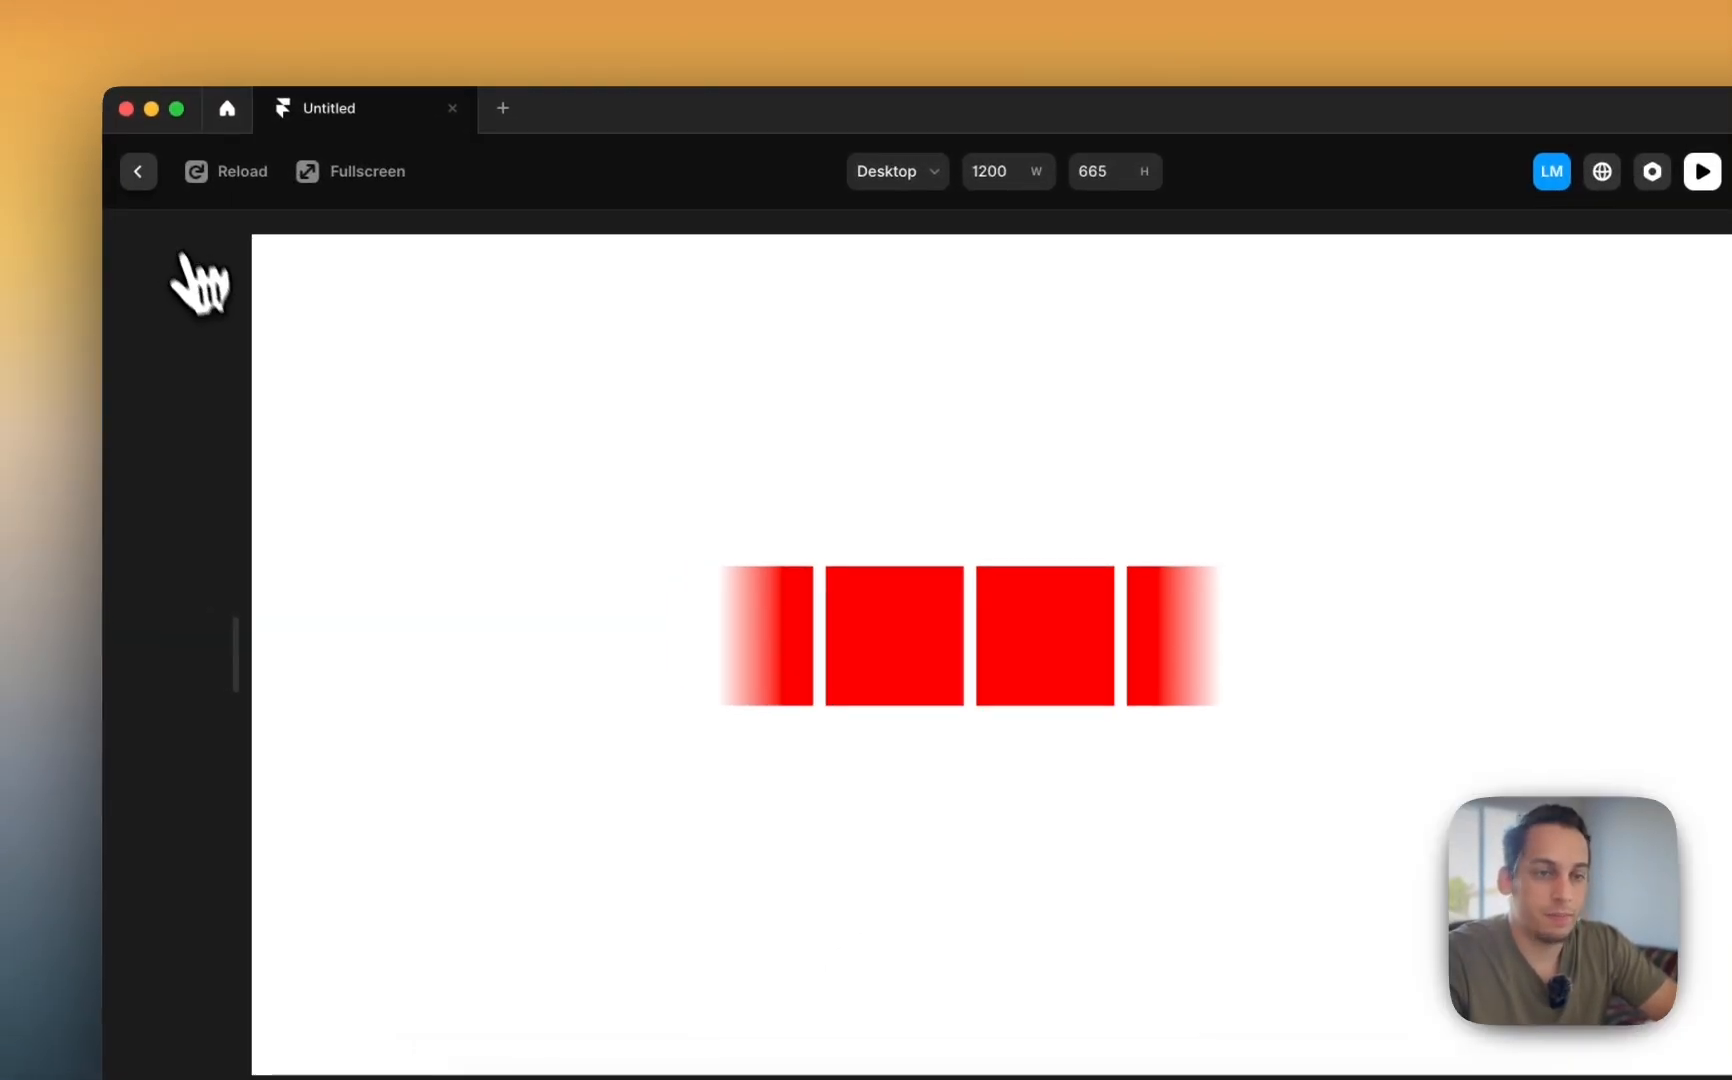
{"action": "left_click", "coordinate": [77, 147]}
- Delete the Ticker and the three red frames above the Desktop page
{"action": "key", "text": "BackSpace"}
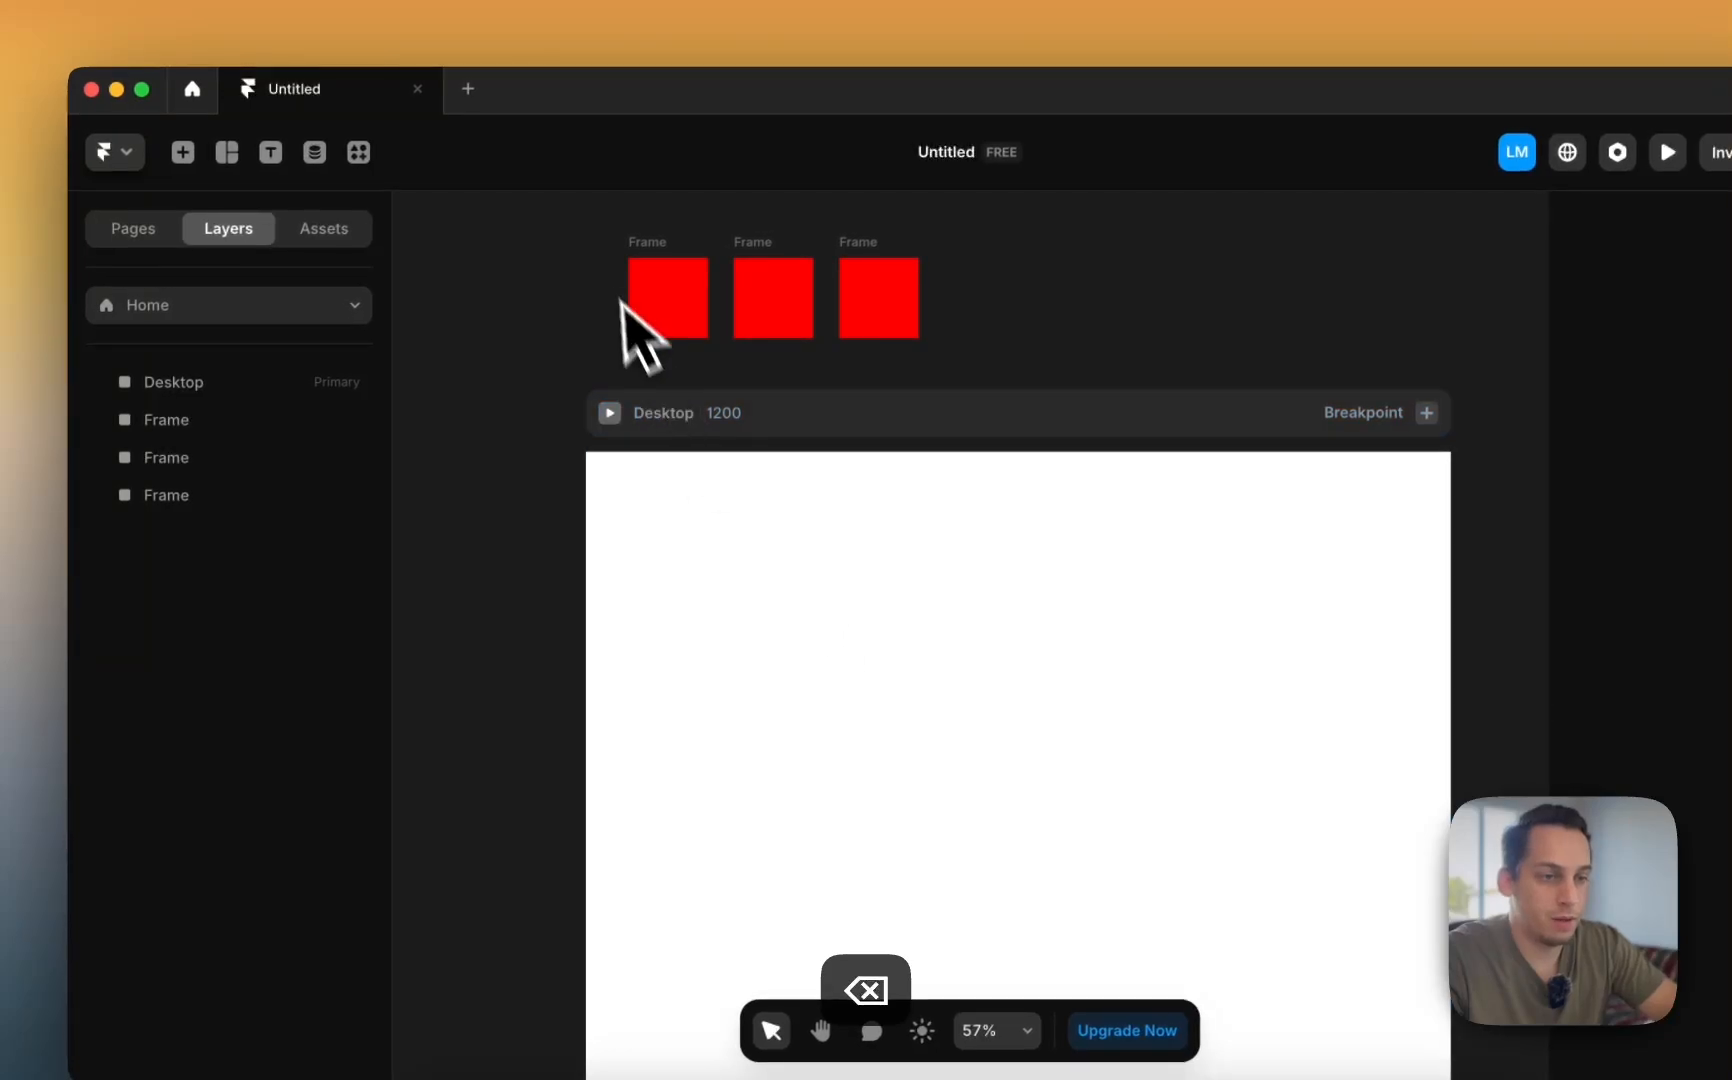
{"action": "left_click_drag", "start_coordinate": [545, 195], "coordinate": [1028, 372]}
{"action": "key", "text": "BackSpace"}
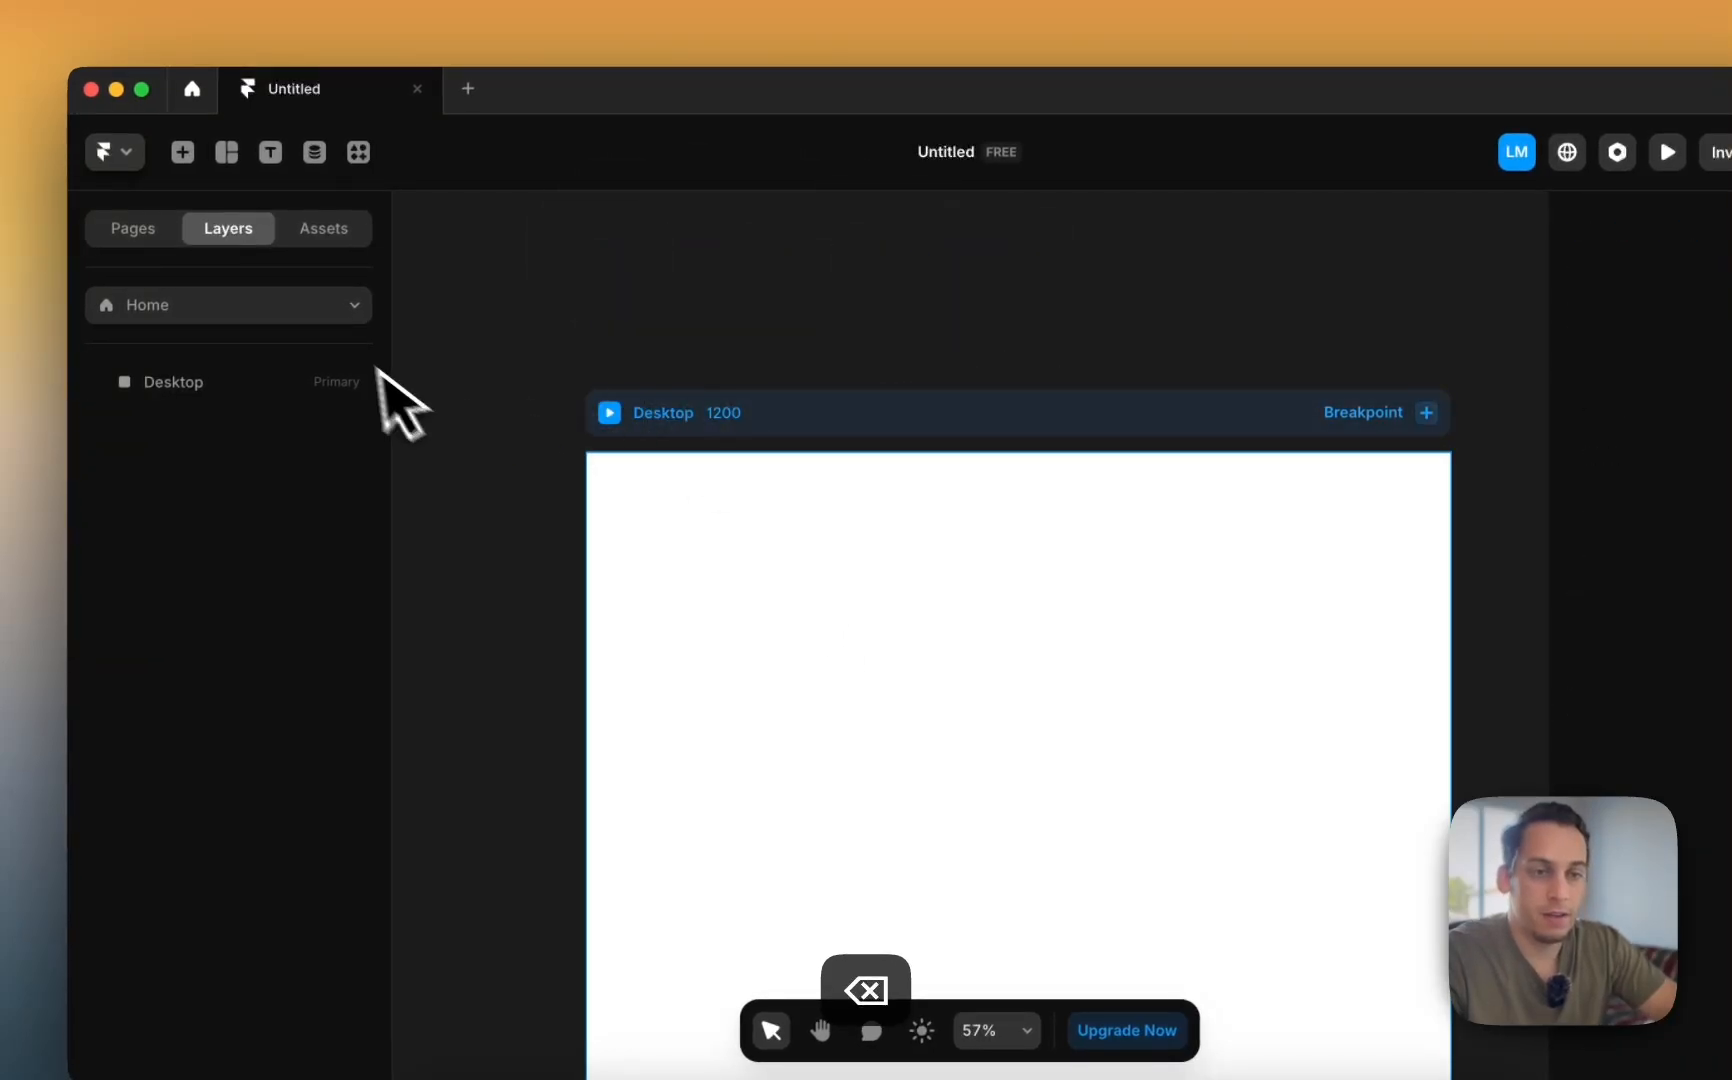
- Browse the ready-made Interactive, Social and Utility elements and the CMS Collections inserts
{"action": "left_click", "coordinate": [182, 152]}
{"action": "mouse_move", "coordinate": [365, 851]}
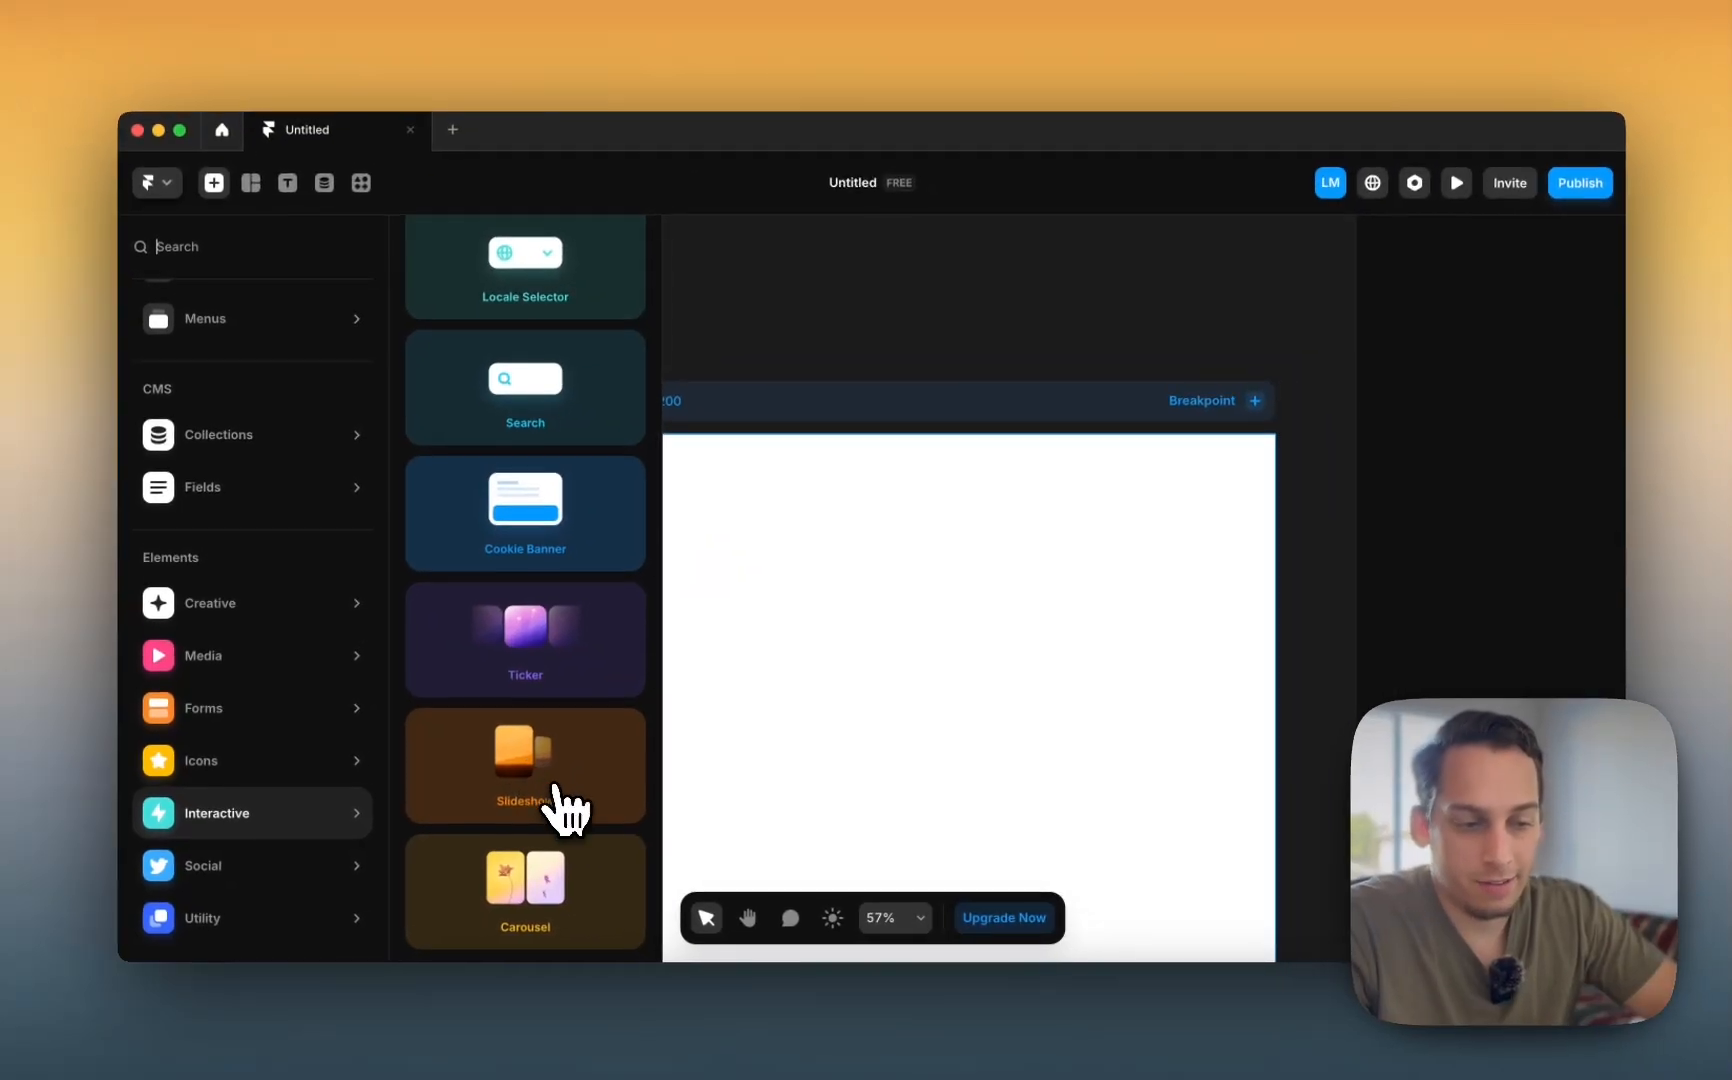
{"action": "mouse_move", "coordinate": [366, 869]}
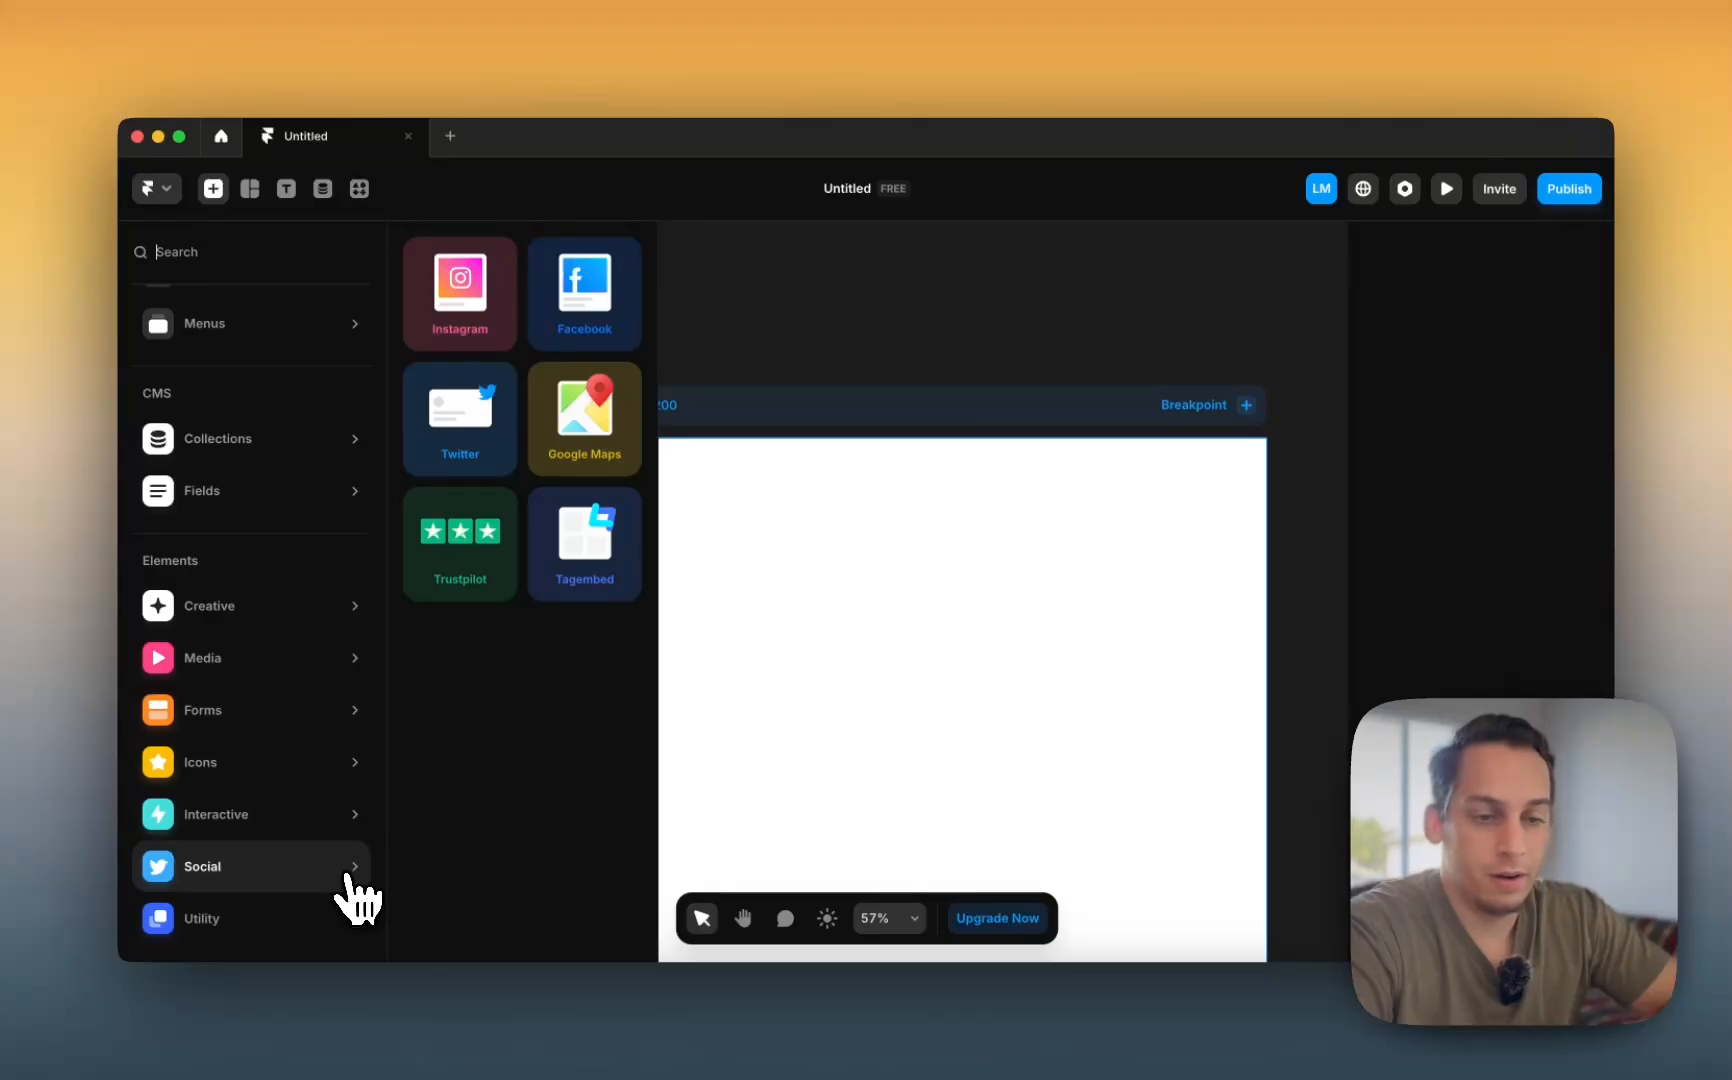
{"action": "mouse_move", "coordinate": [348, 922]}
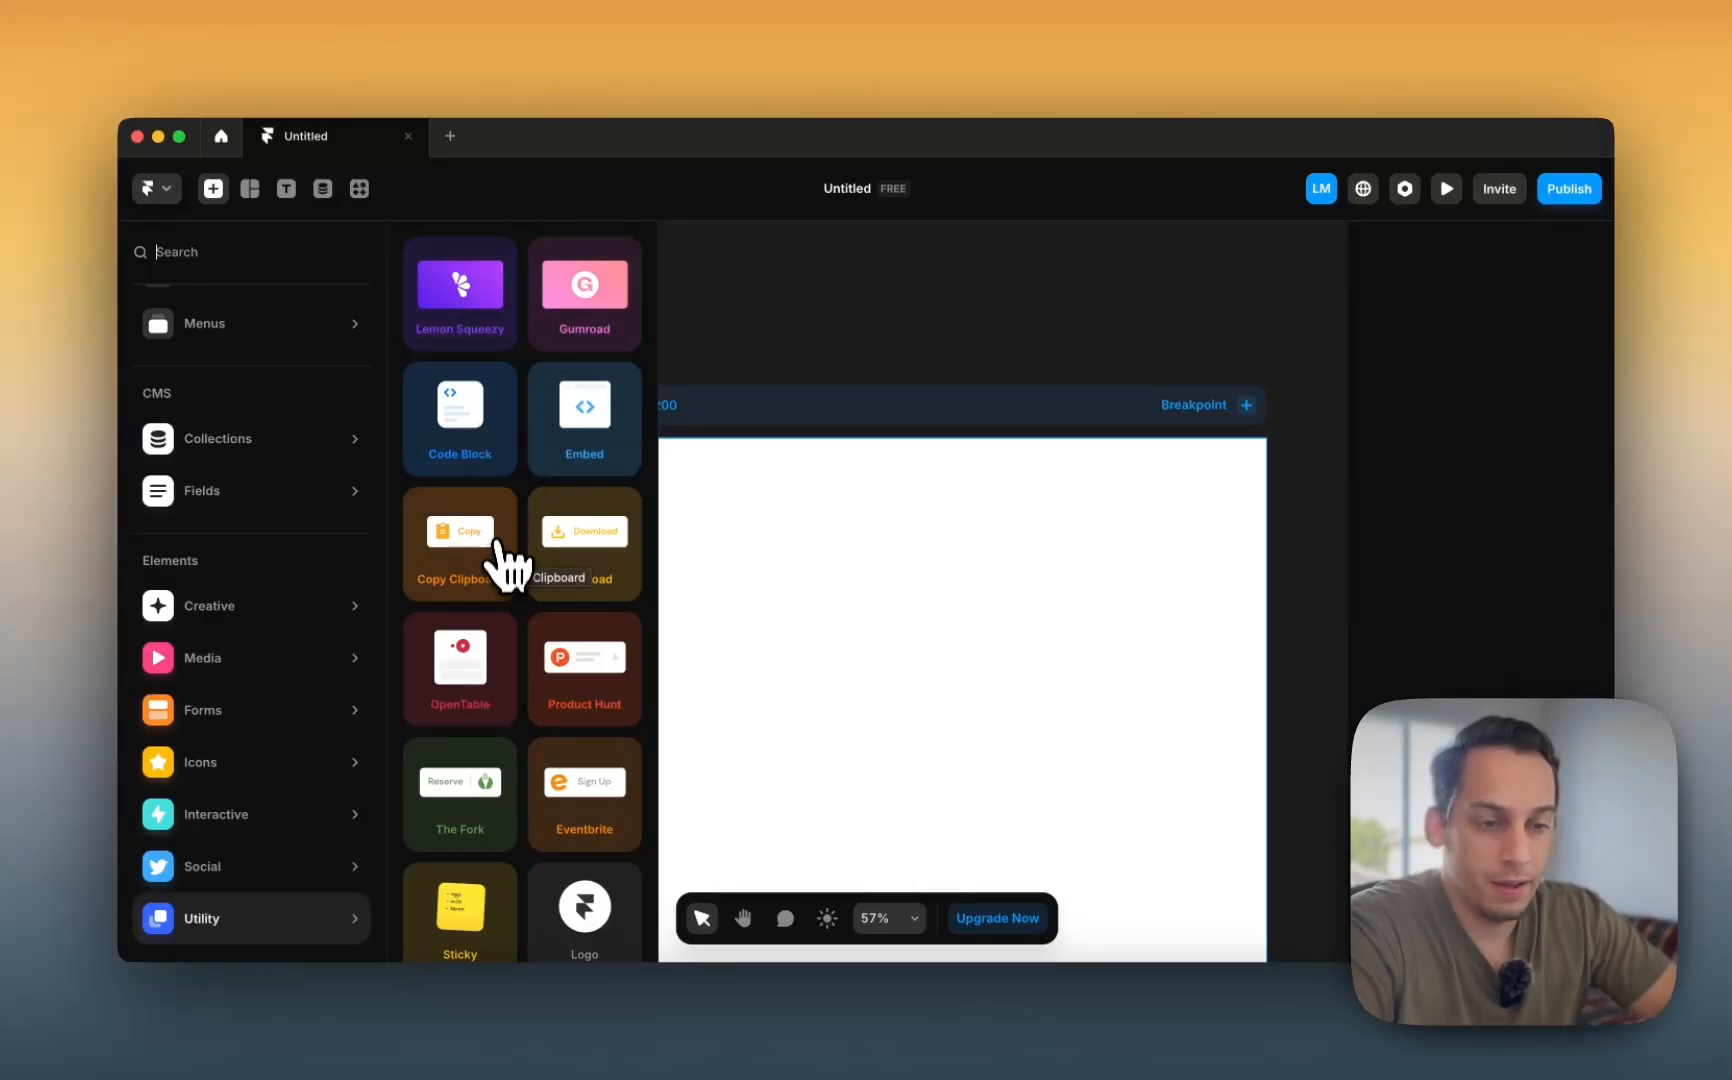
{"action": "scroll", "coordinate": [497, 545], "scroll_direction": "down", "scroll_amount": 3}
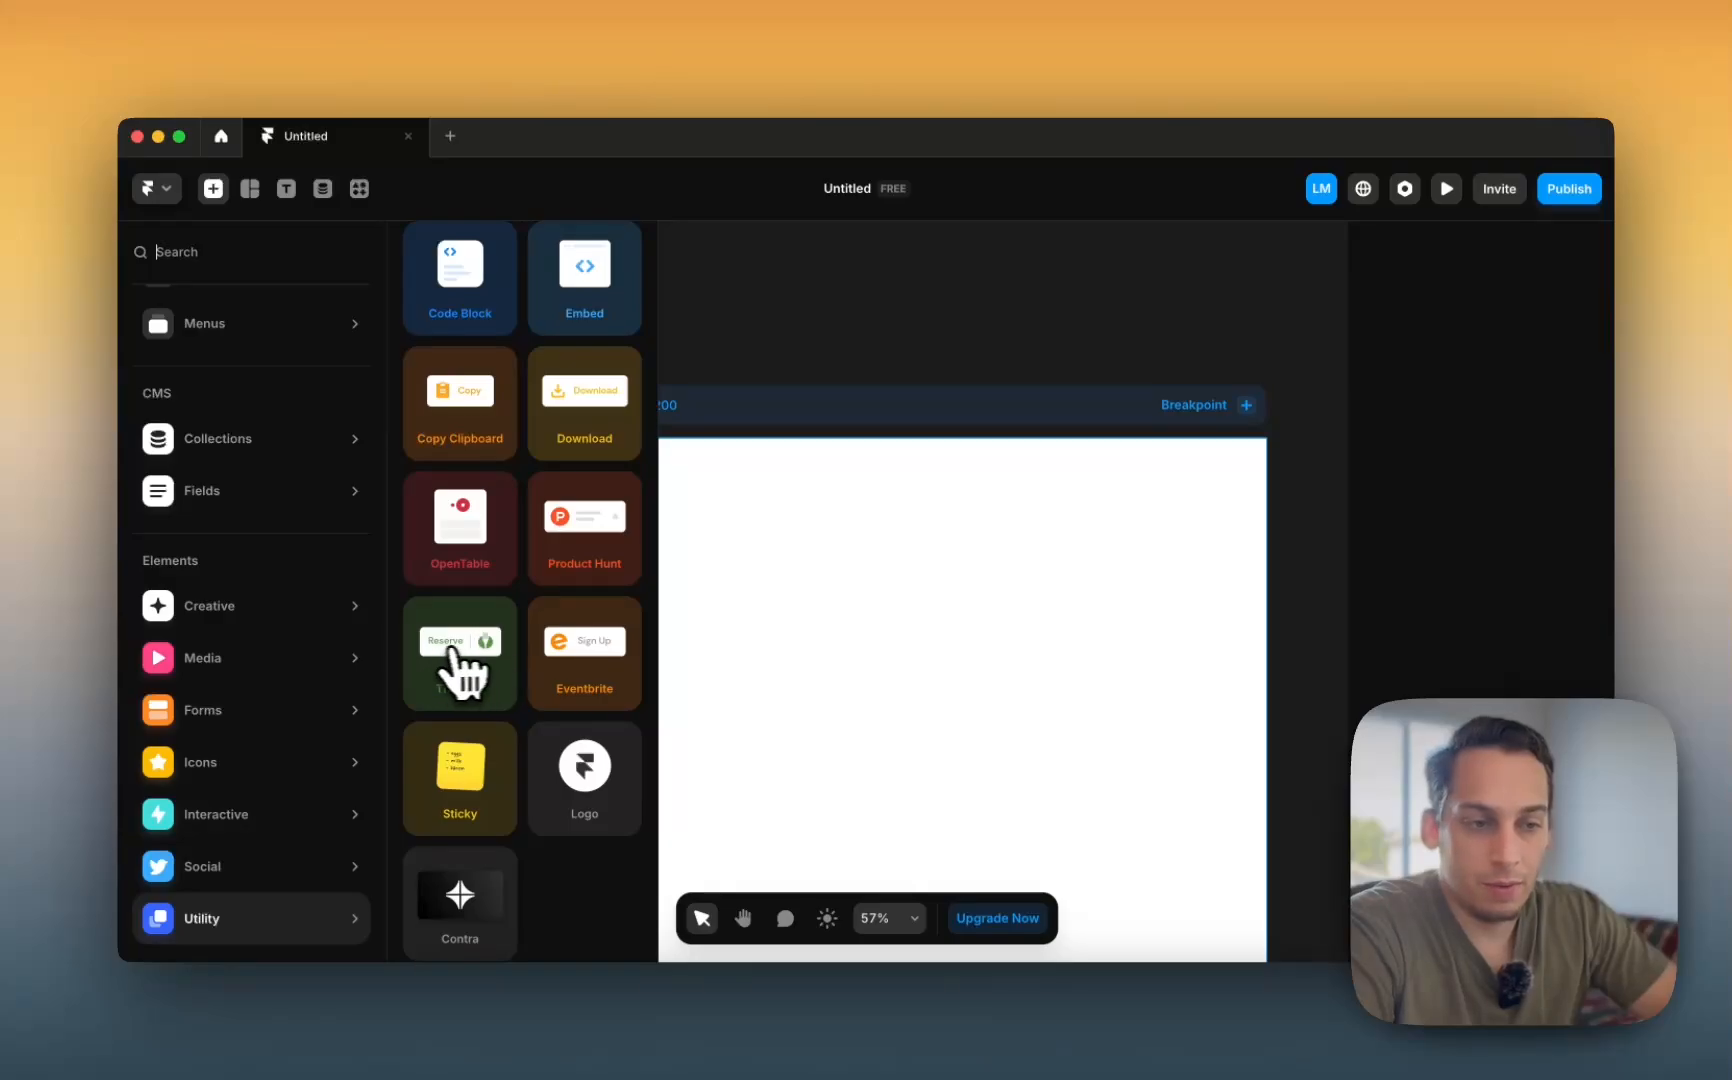
{"action": "scroll", "coordinate": [460, 690], "scroll_direction": "down", "scroll_amount": 1}
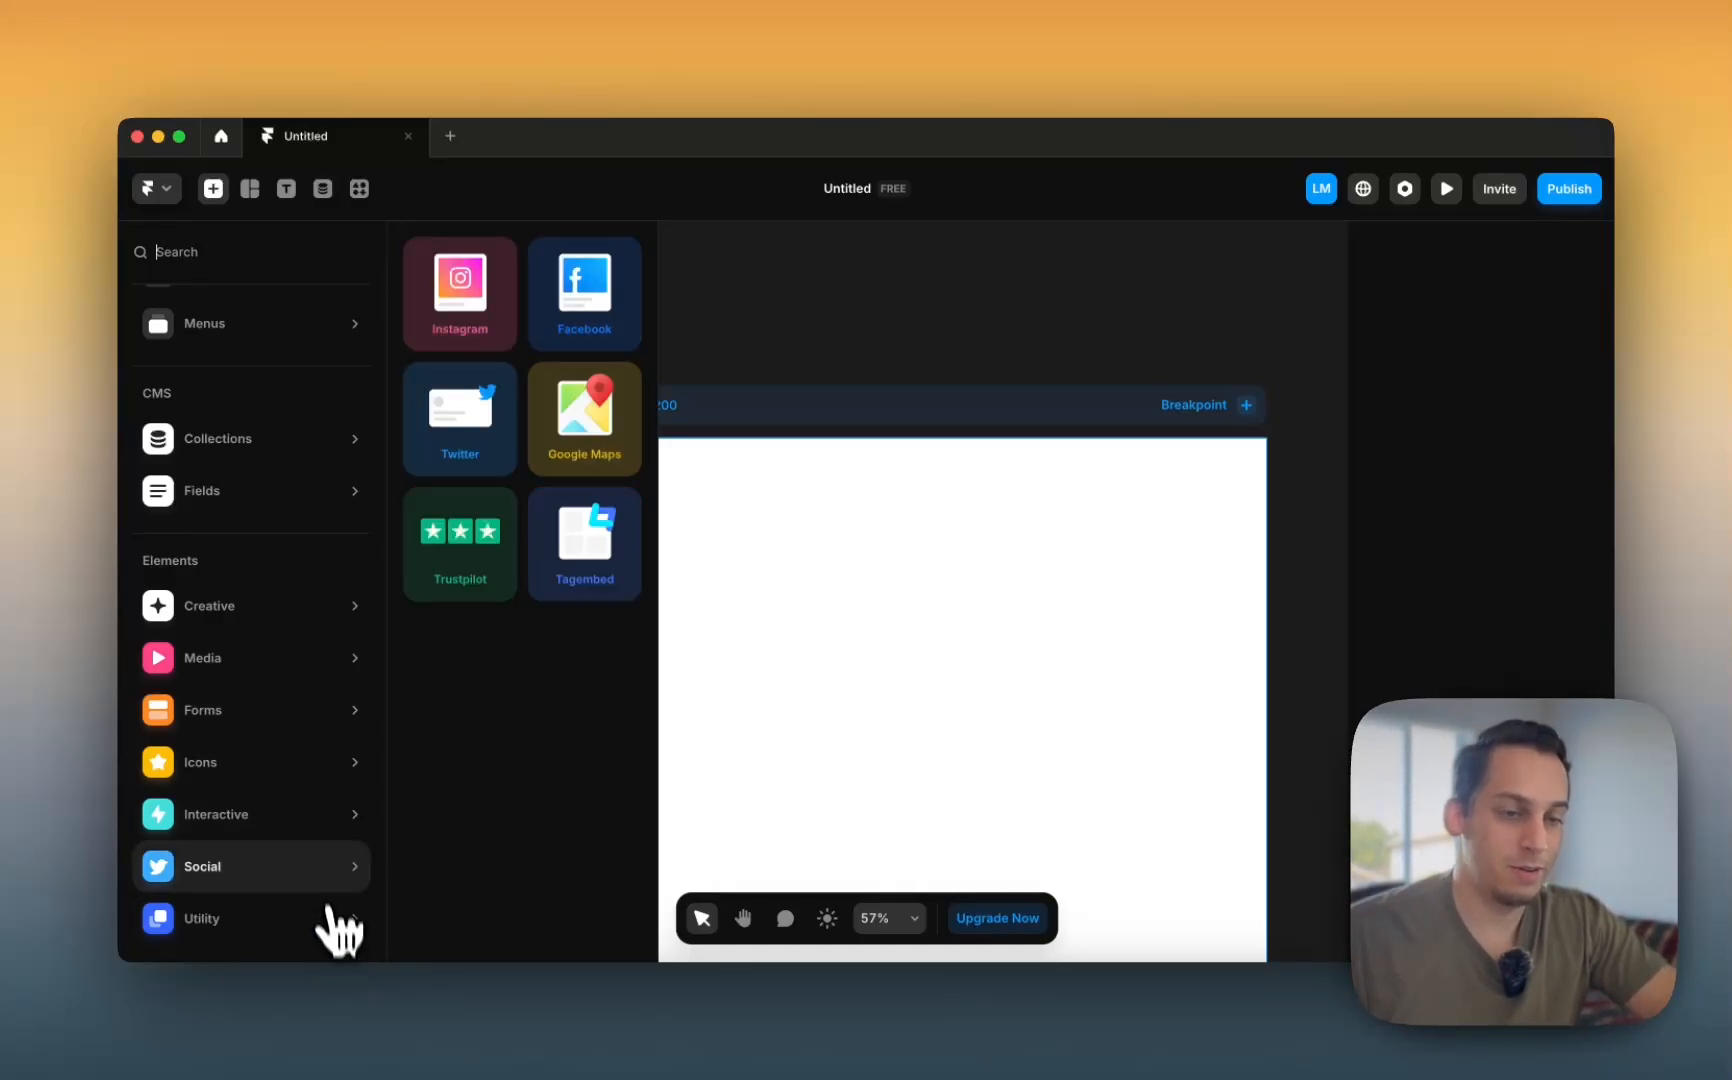
{"action": "scroll", "coordinate": [335, 800], "scroll_direction": "up", "scroll_amount": 3}
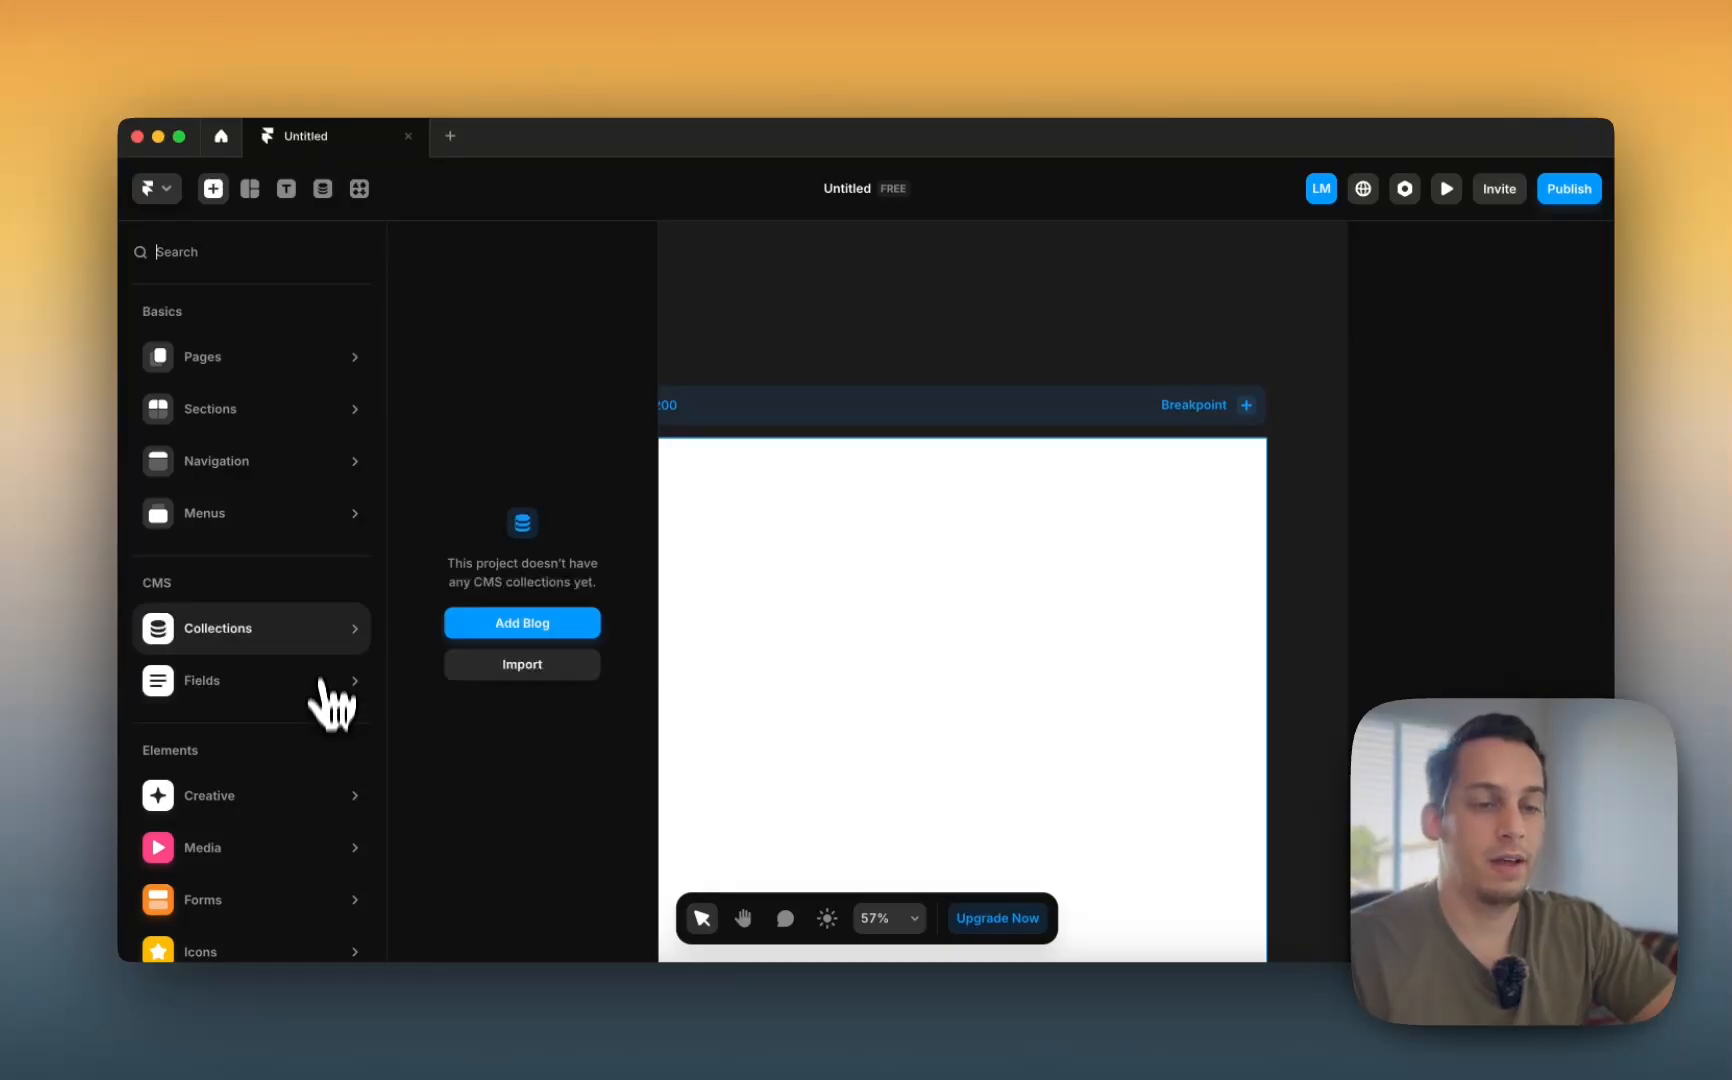
{"action": "left_click", "coordinate": [686, 300]}
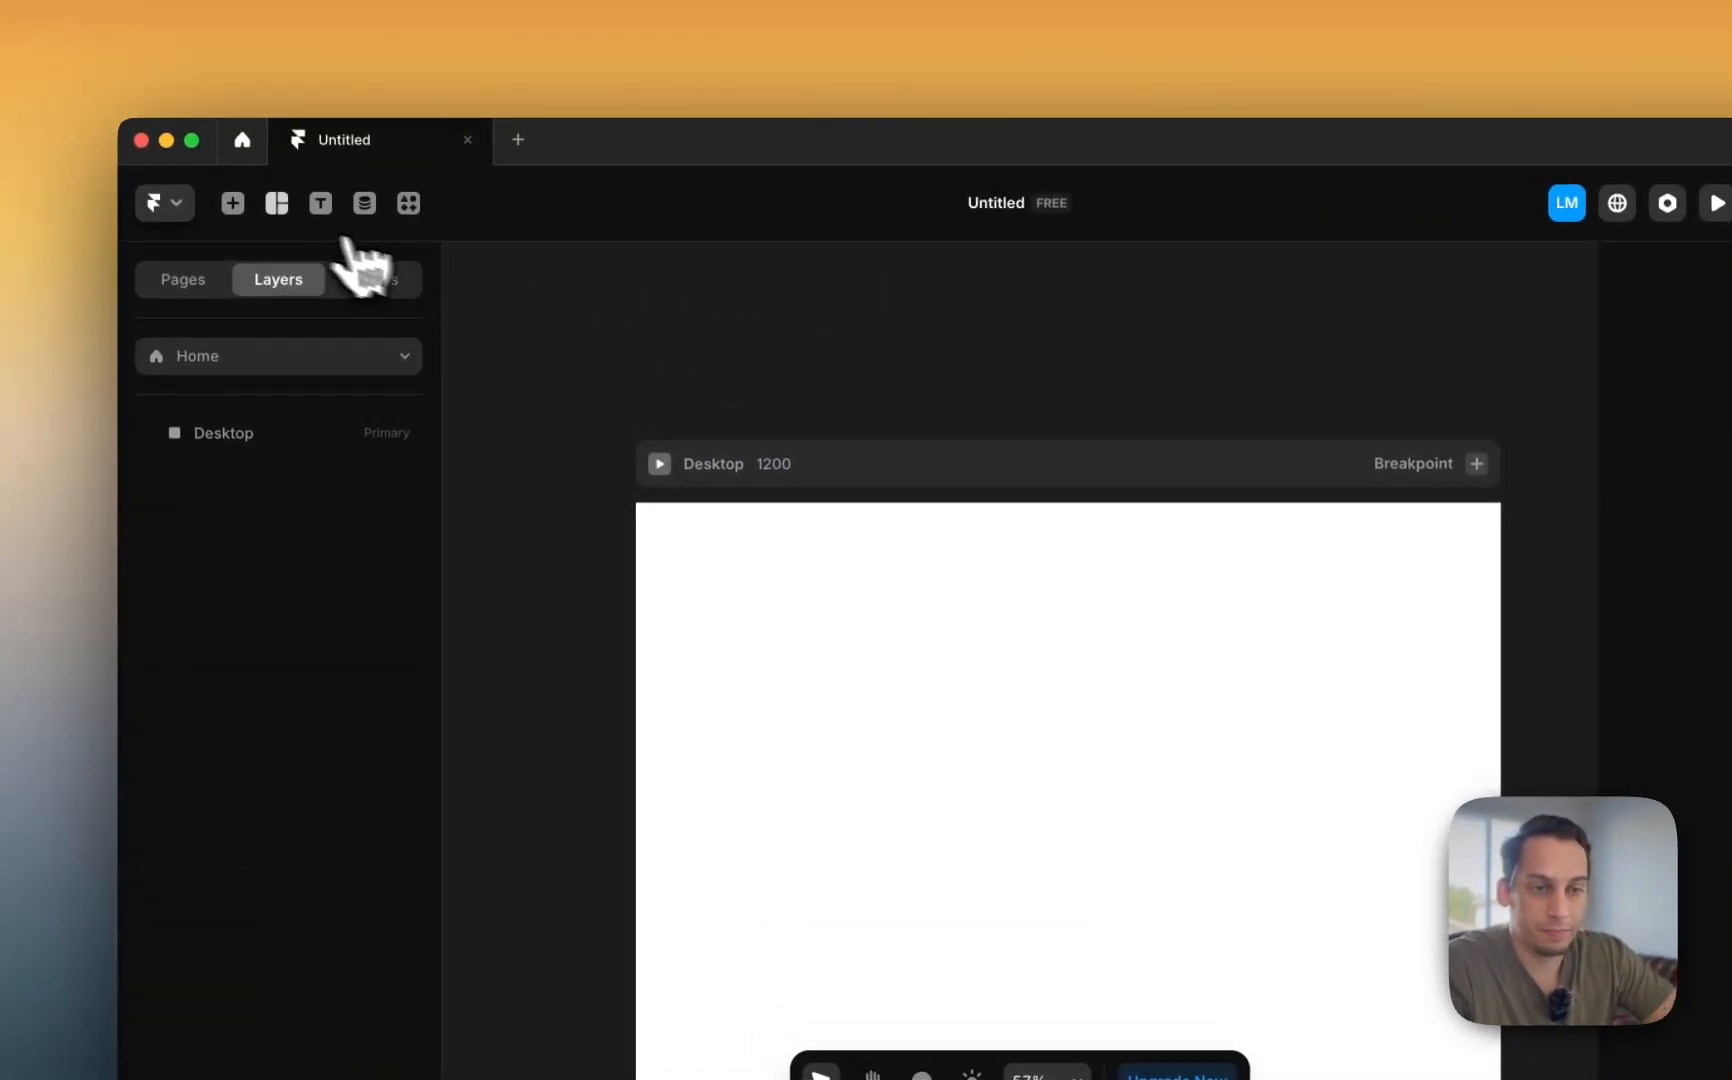
- Review the layout insert options Frame, Rows, Columns, Grid, Image and Video, and try activating the Frame tool
{"action": "left_click", "coordinate": [277, 205]}
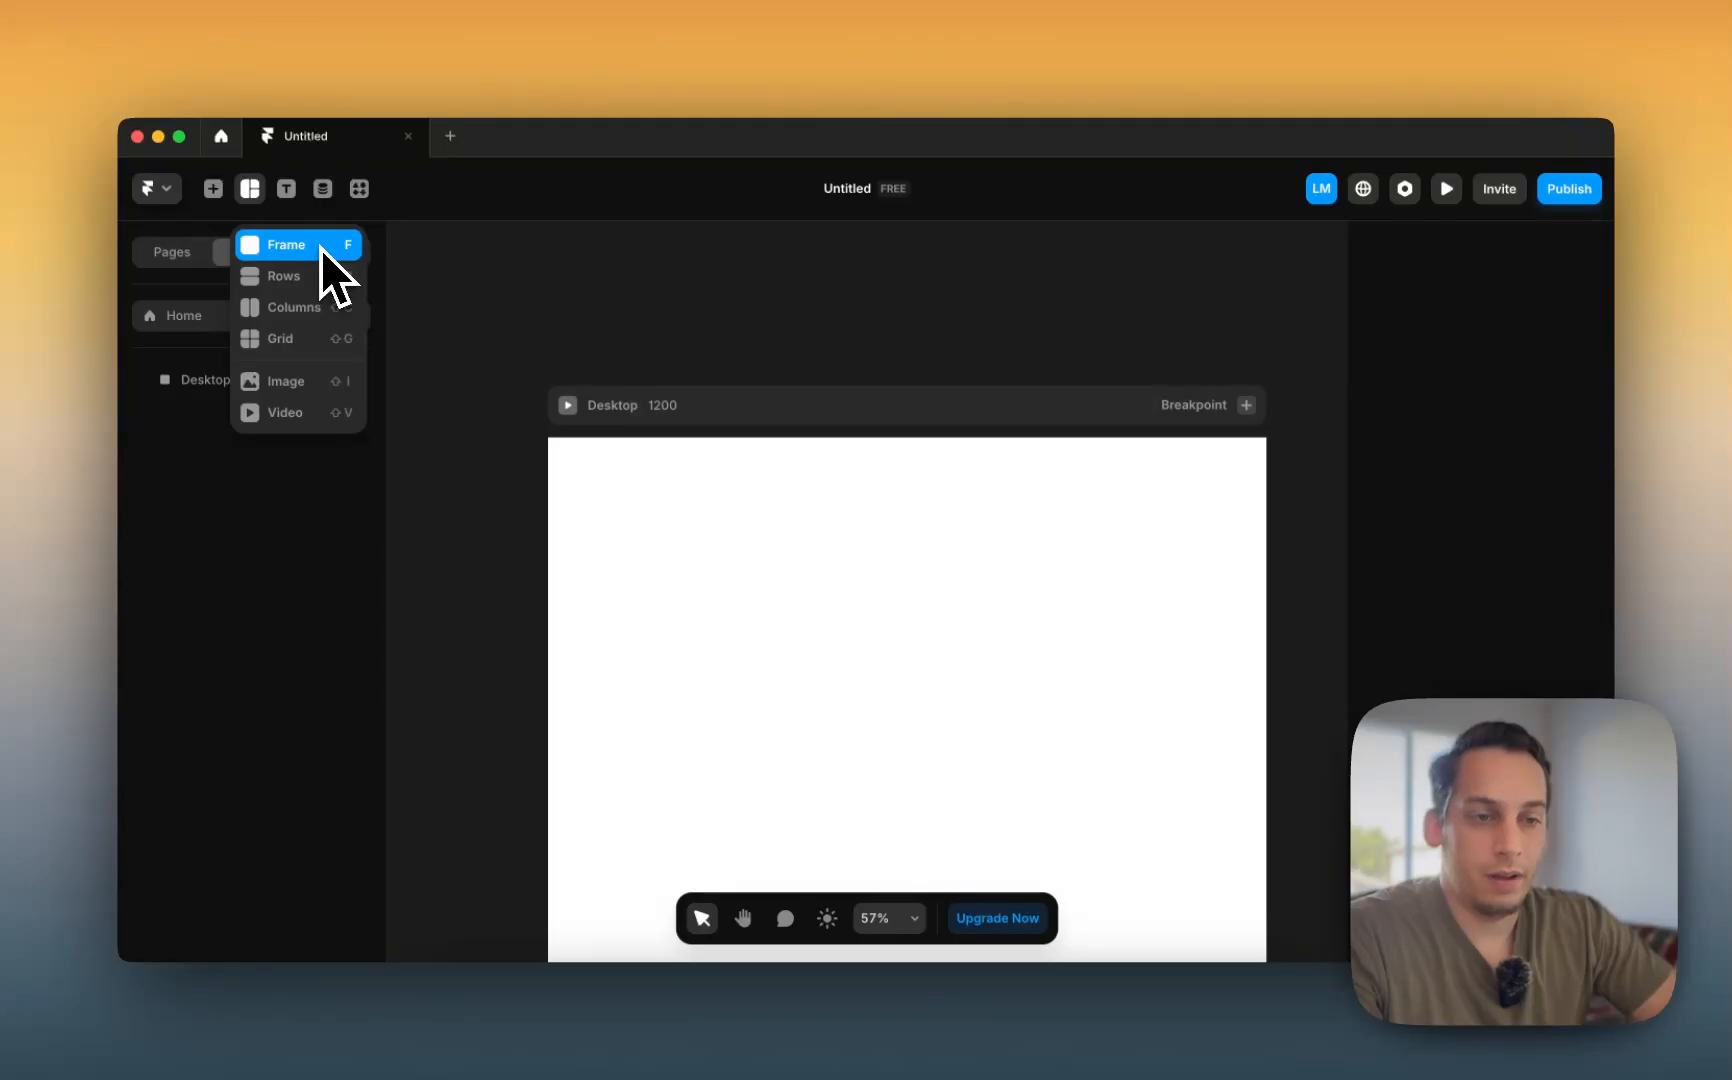
{"action": "left_click", "coordinate": [489, 263]}
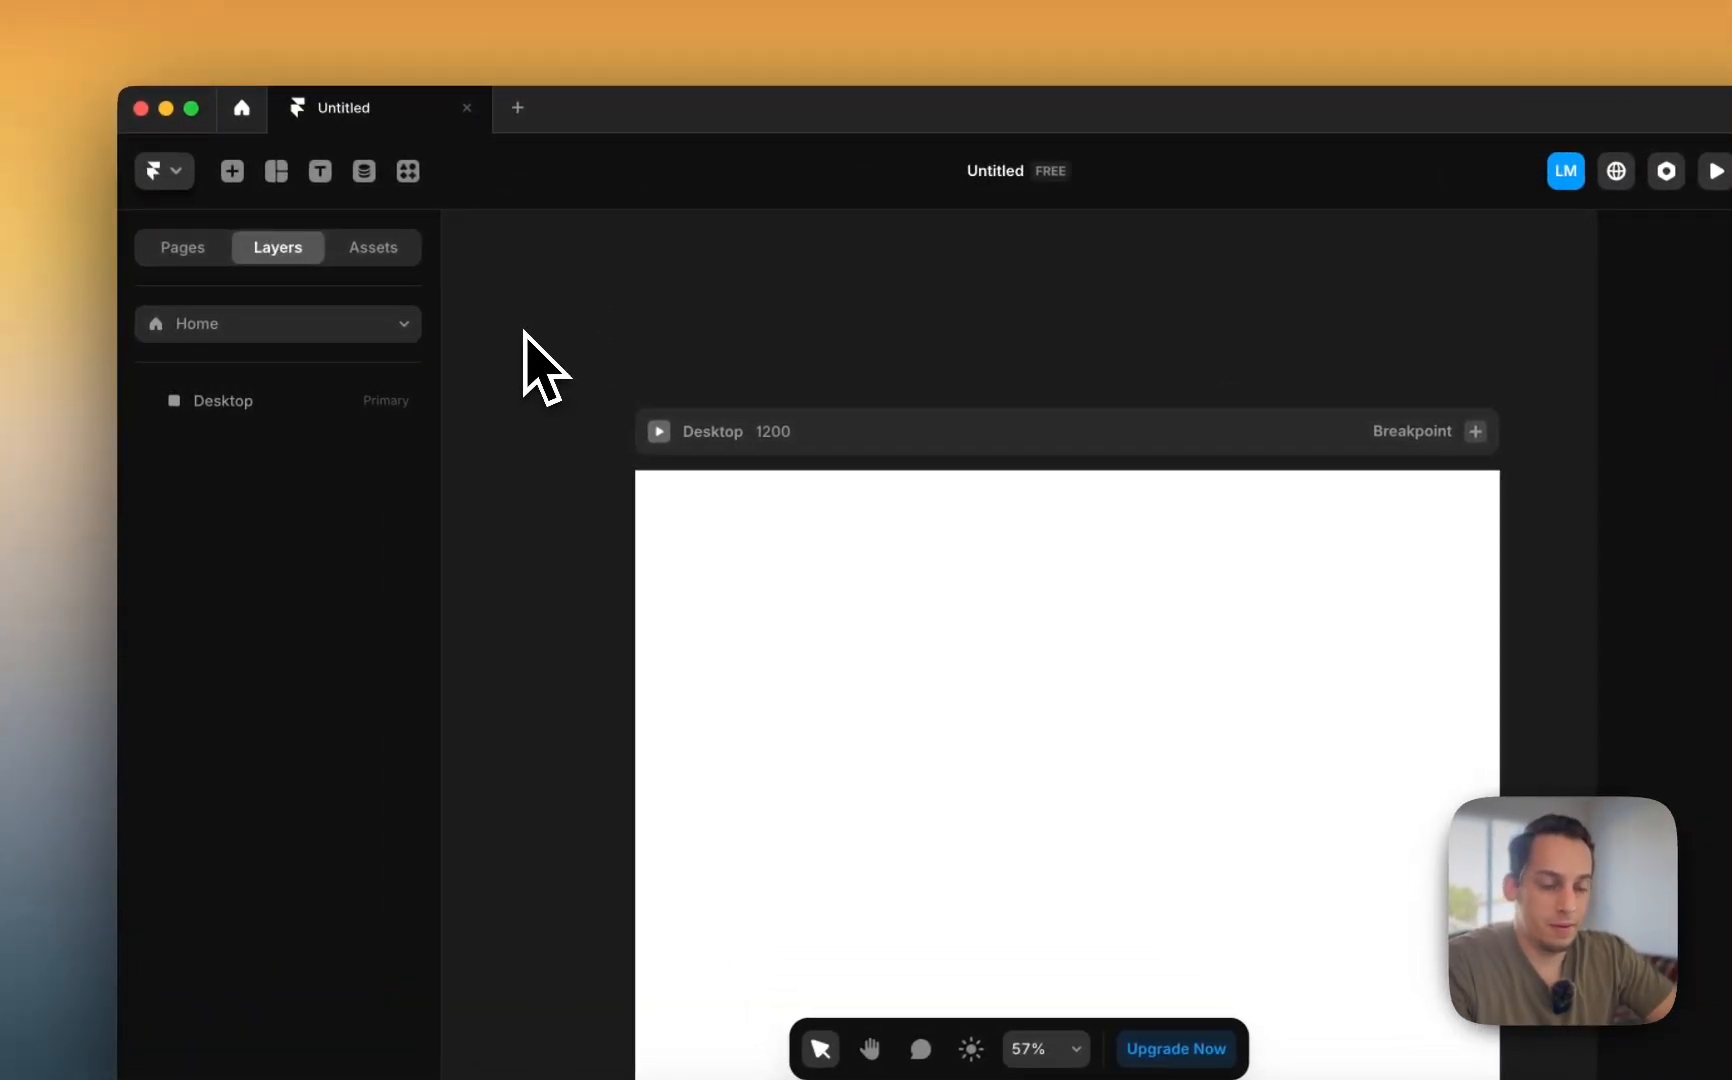
{"action": "key", "text": "f"}
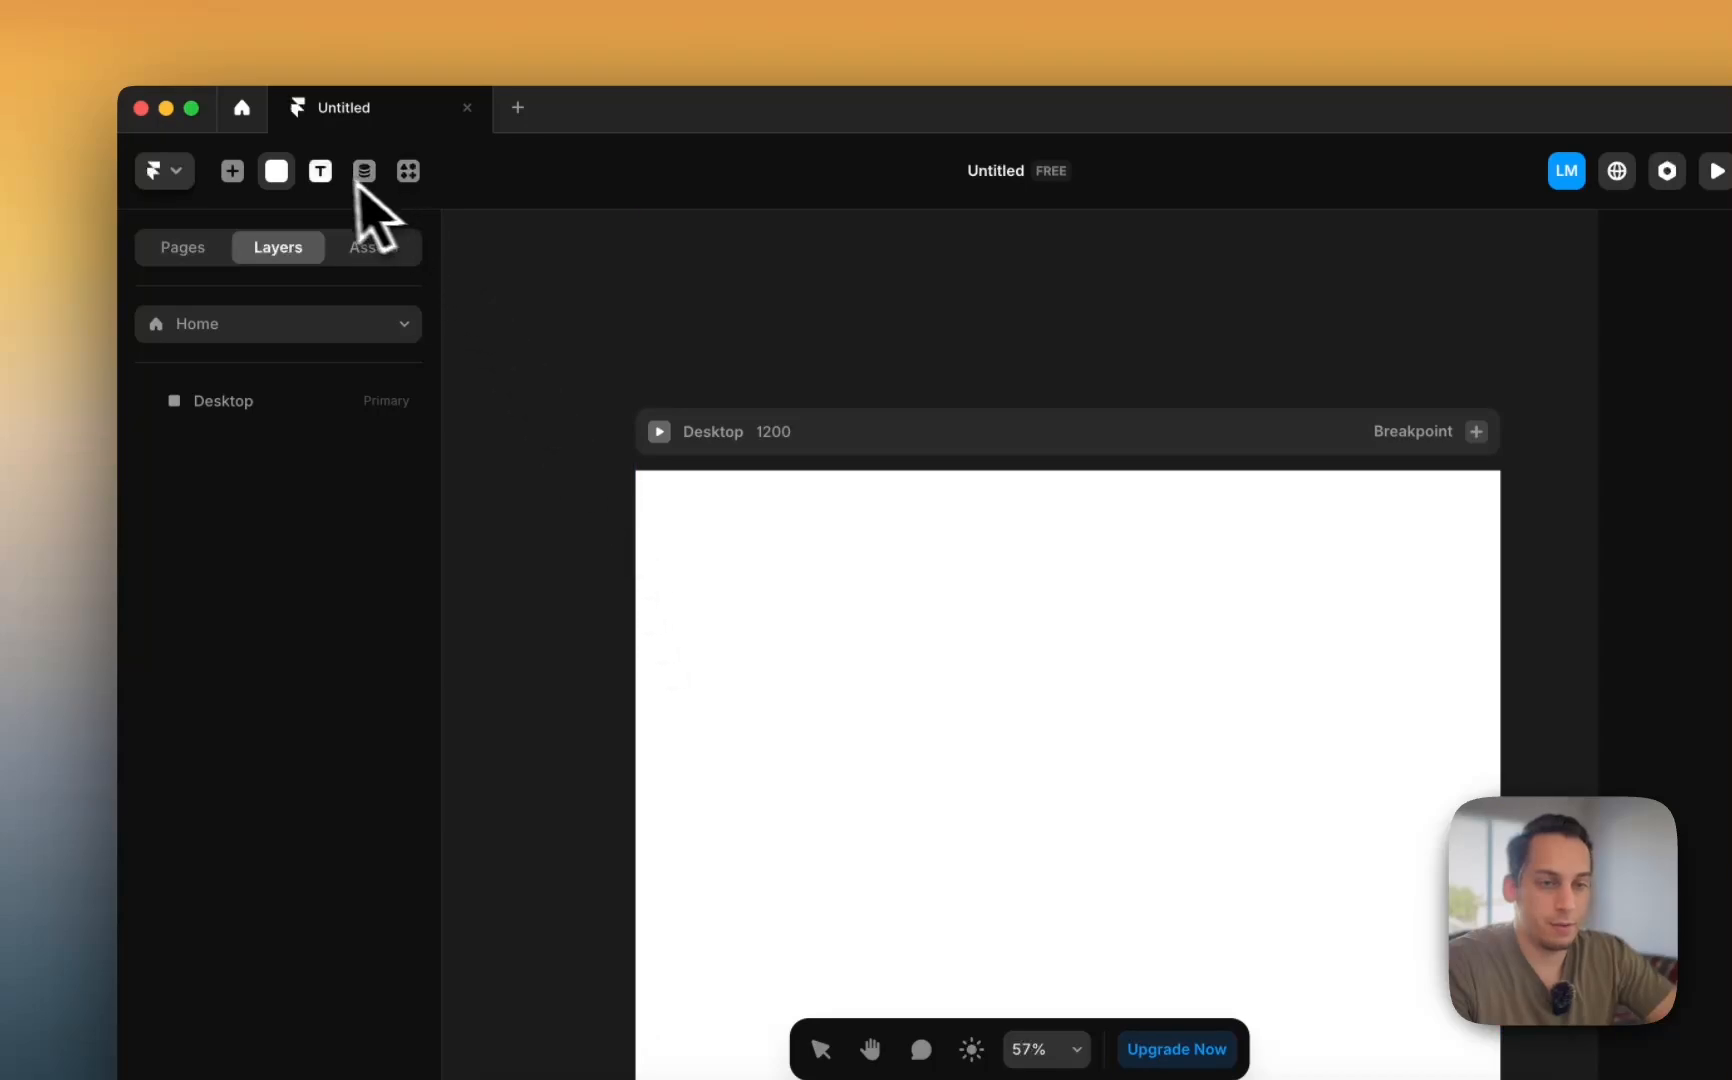
{"action": "left_click", "coordinate": [277, 171]}
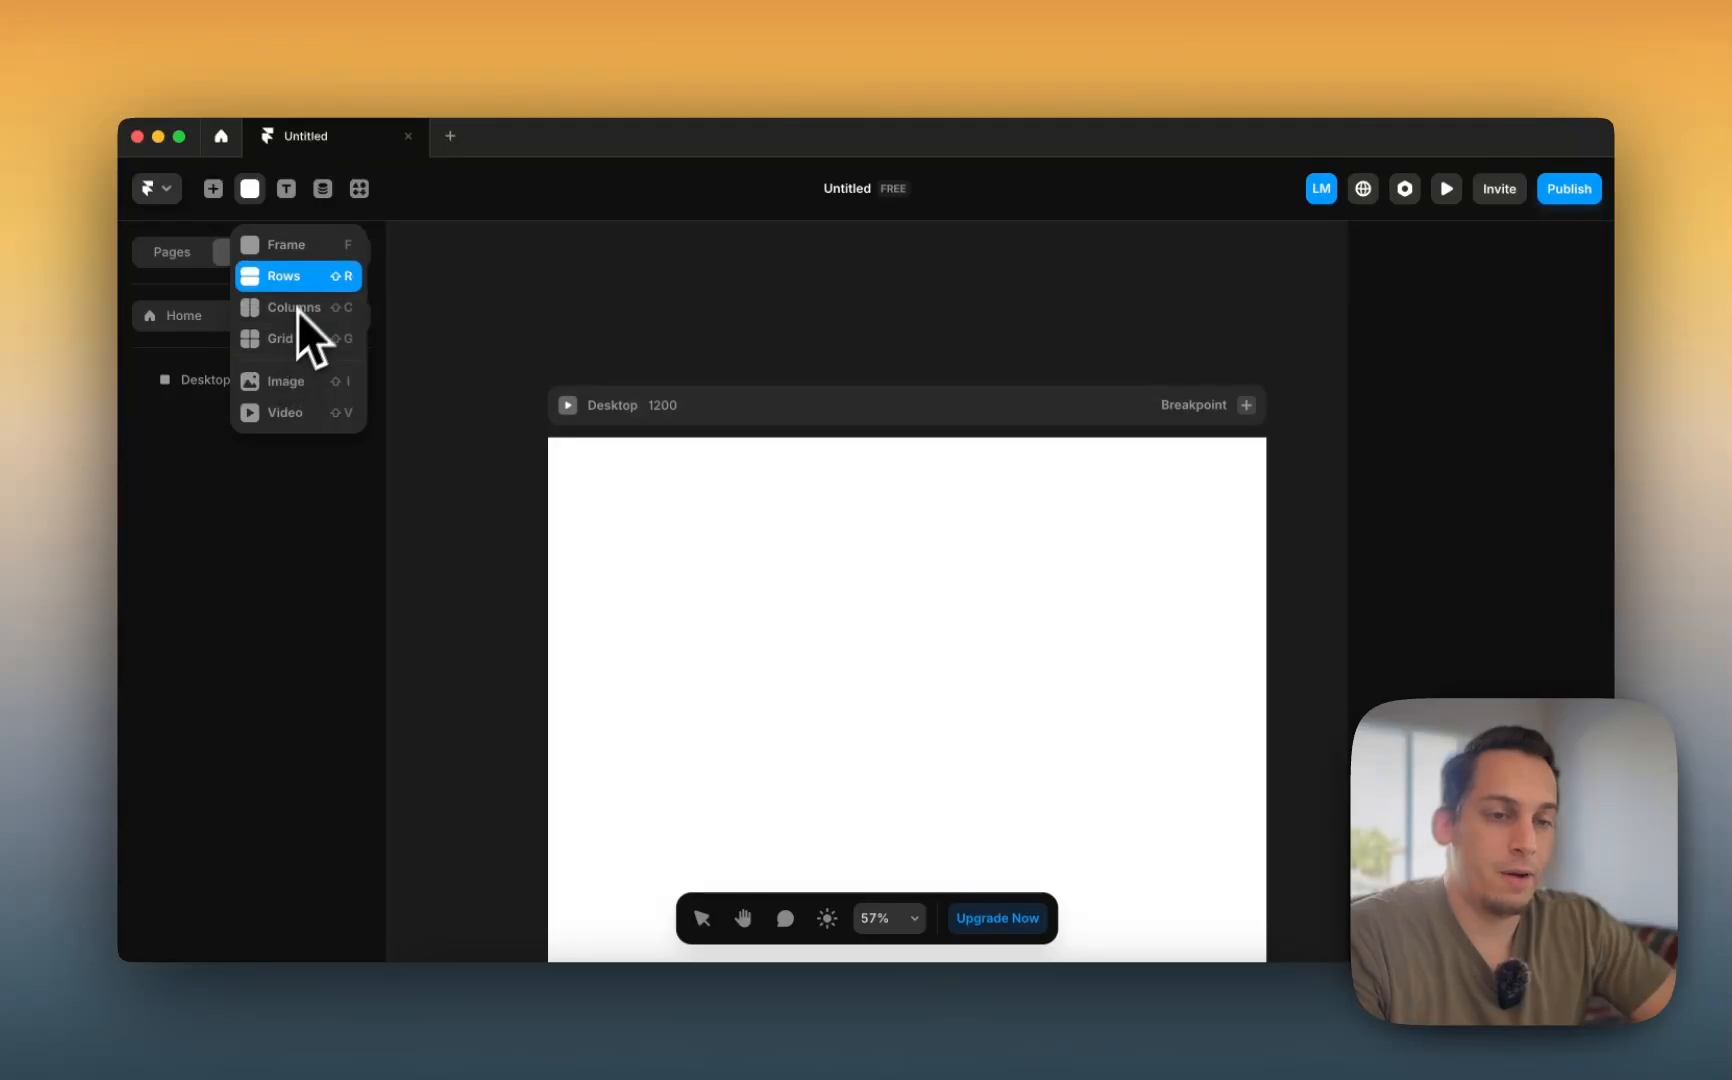
{"action": "key", "text": "Escape"}
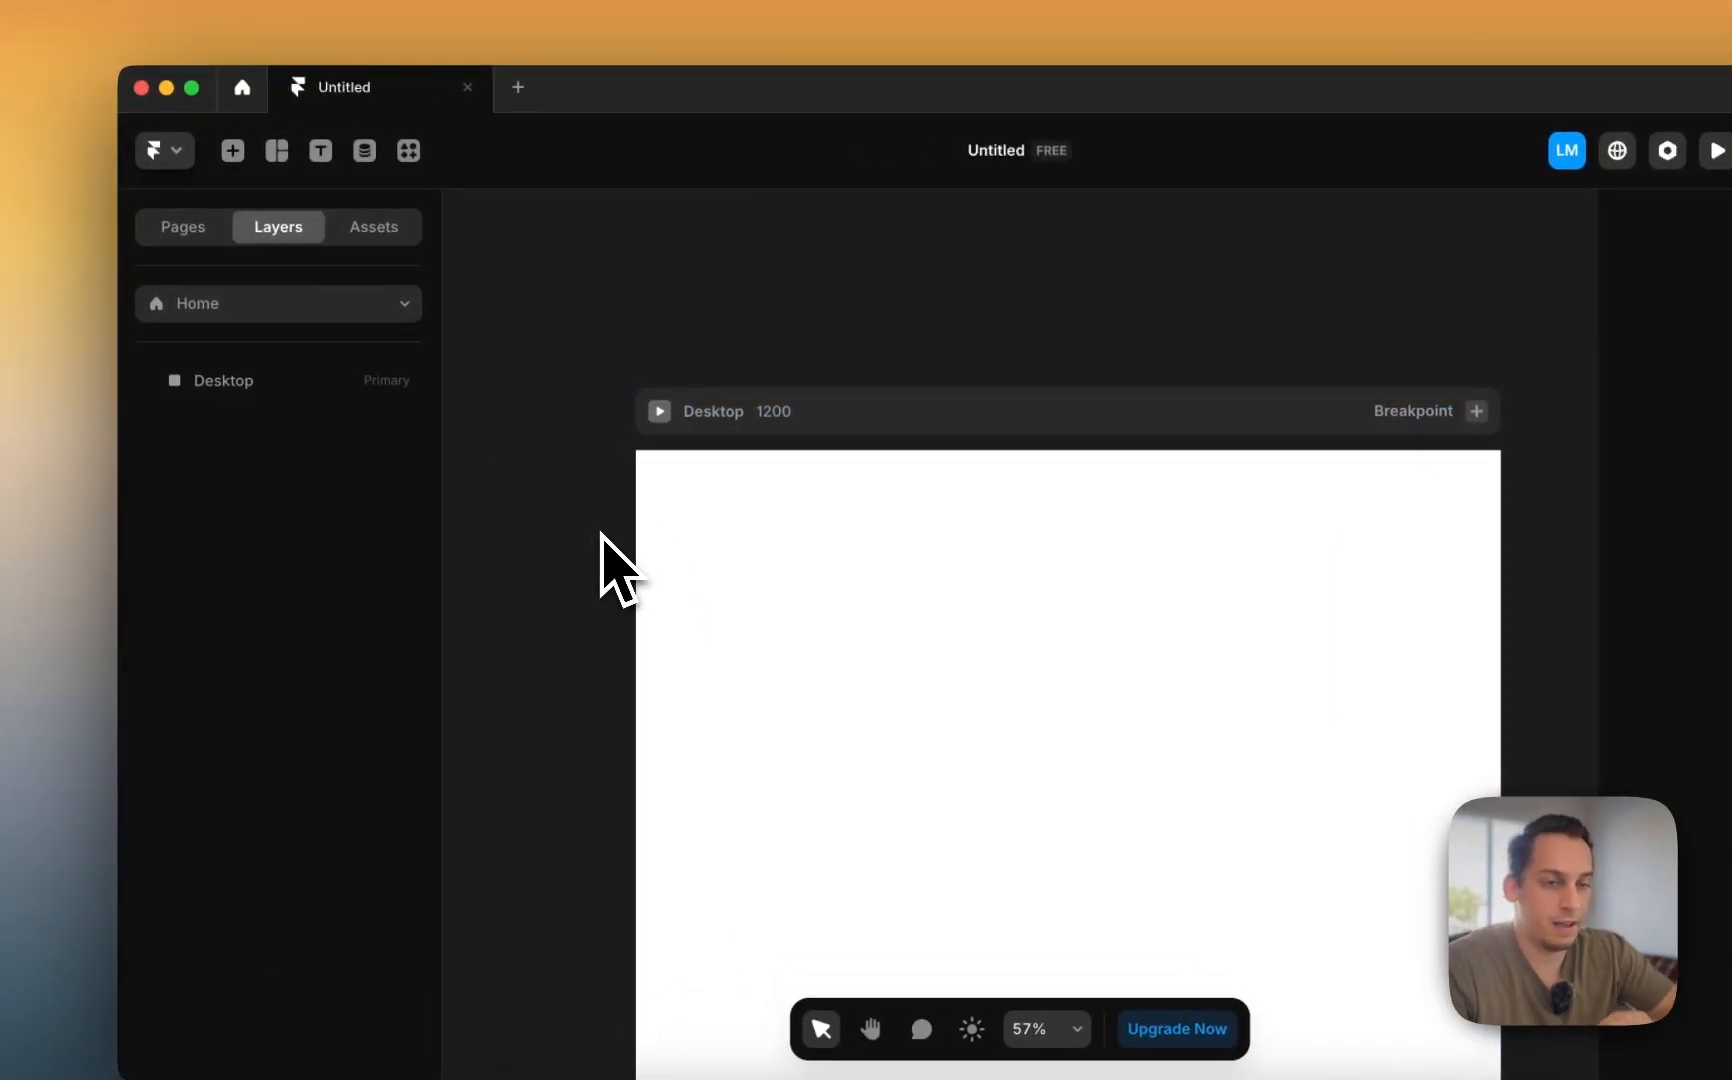
- Try the Text tool, then look over the CMS collections area and the list of available plugins
{"action": "left_click", "coordinate": [320, 150]}
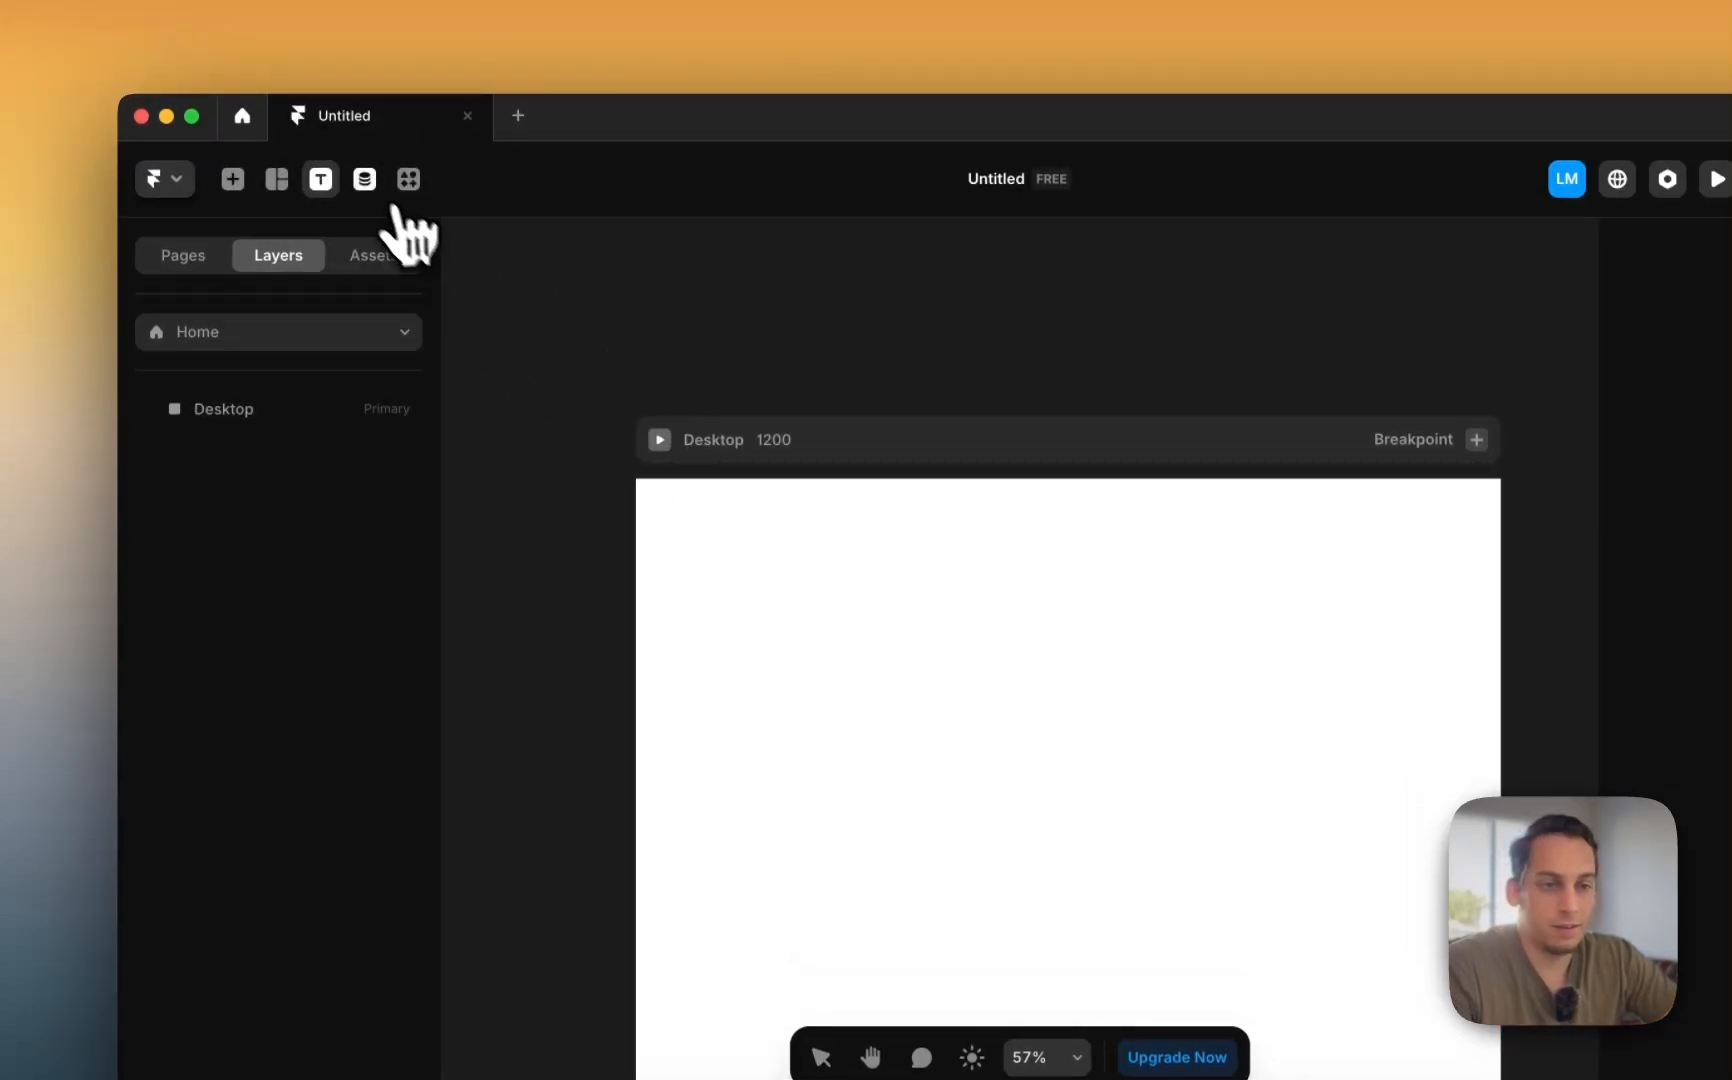
{"action": "left_click", "coordinate": [364, 180]}
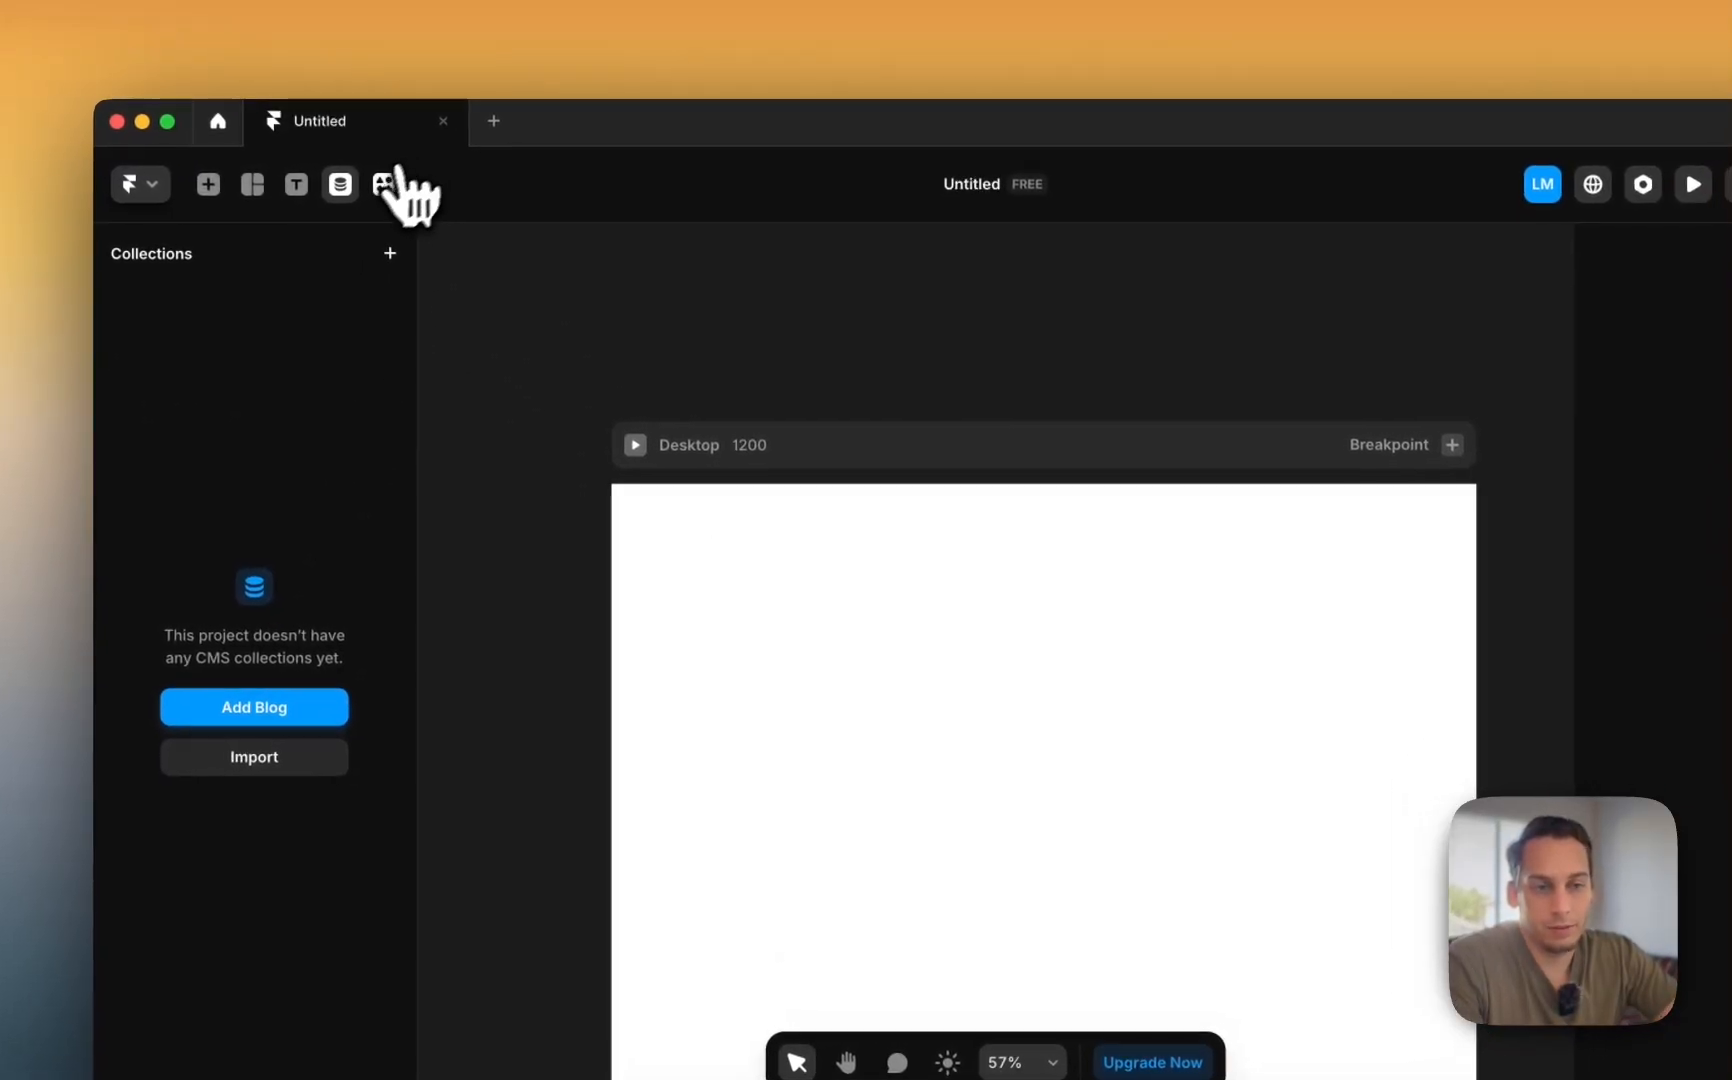
{"action": "left_click", "coordinate": [375, 187]}
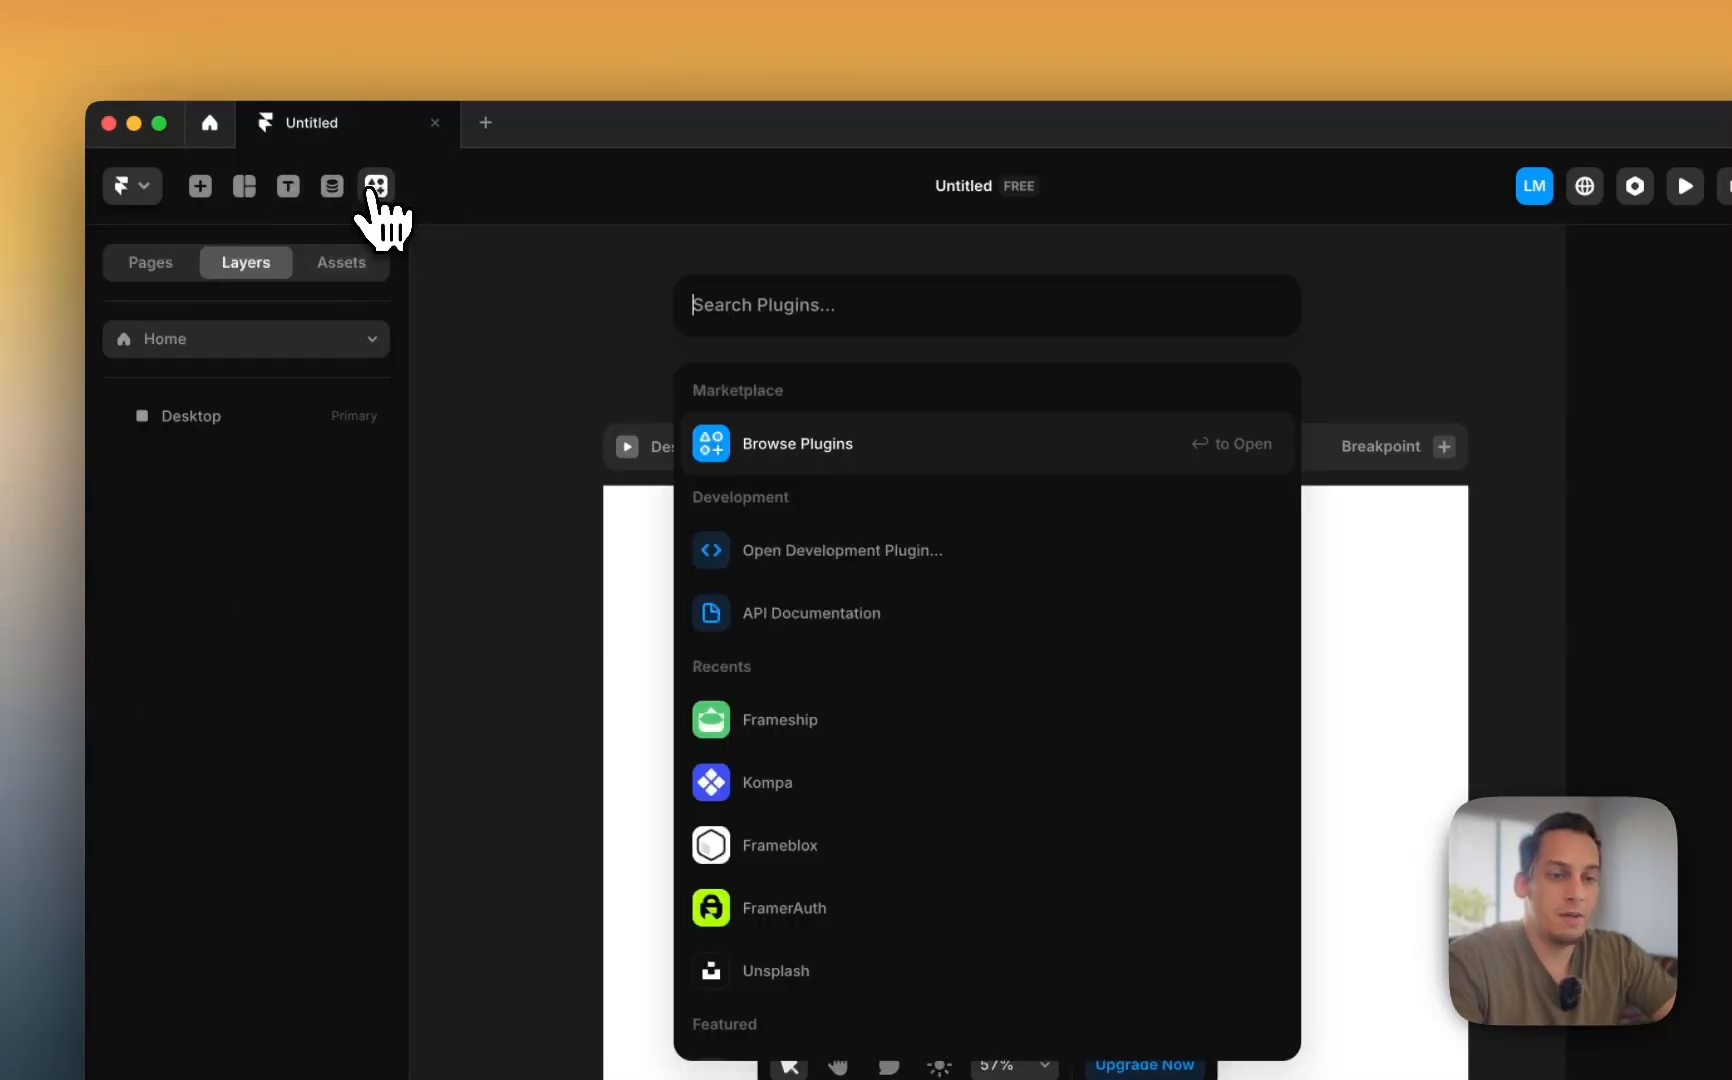
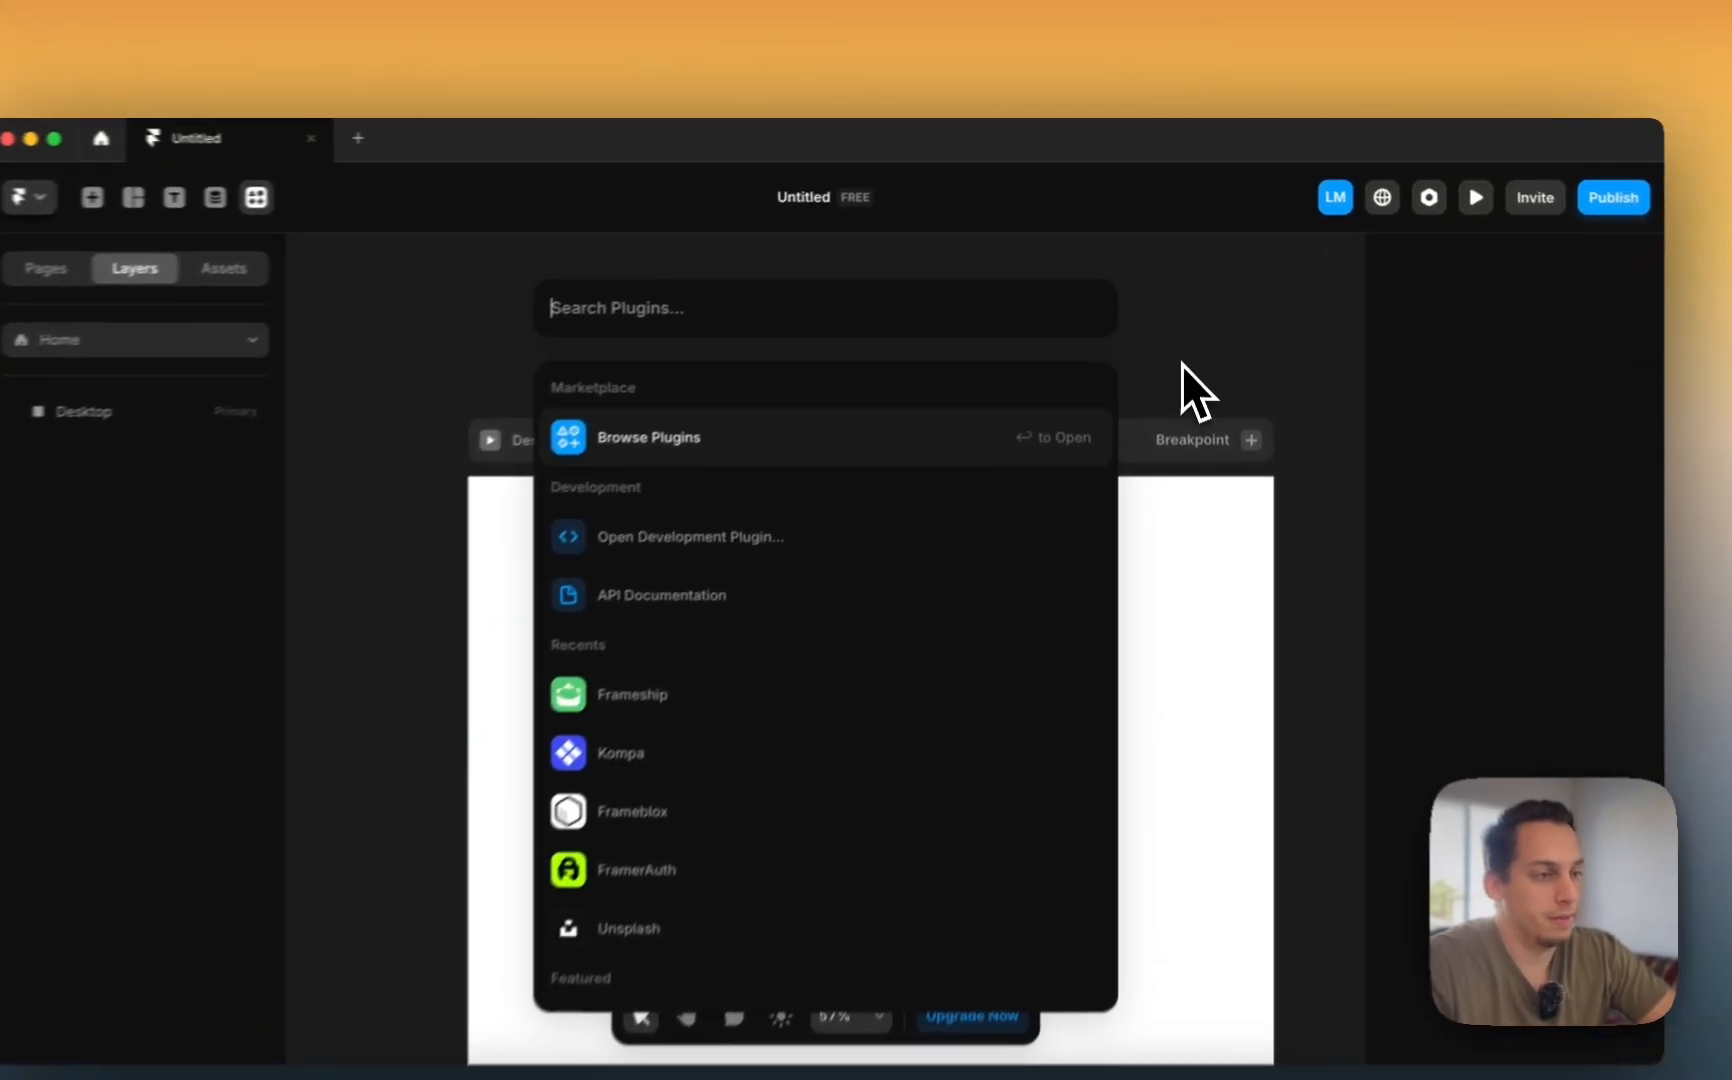
{"action": "left_click", "coordinate": [1181, 364]}
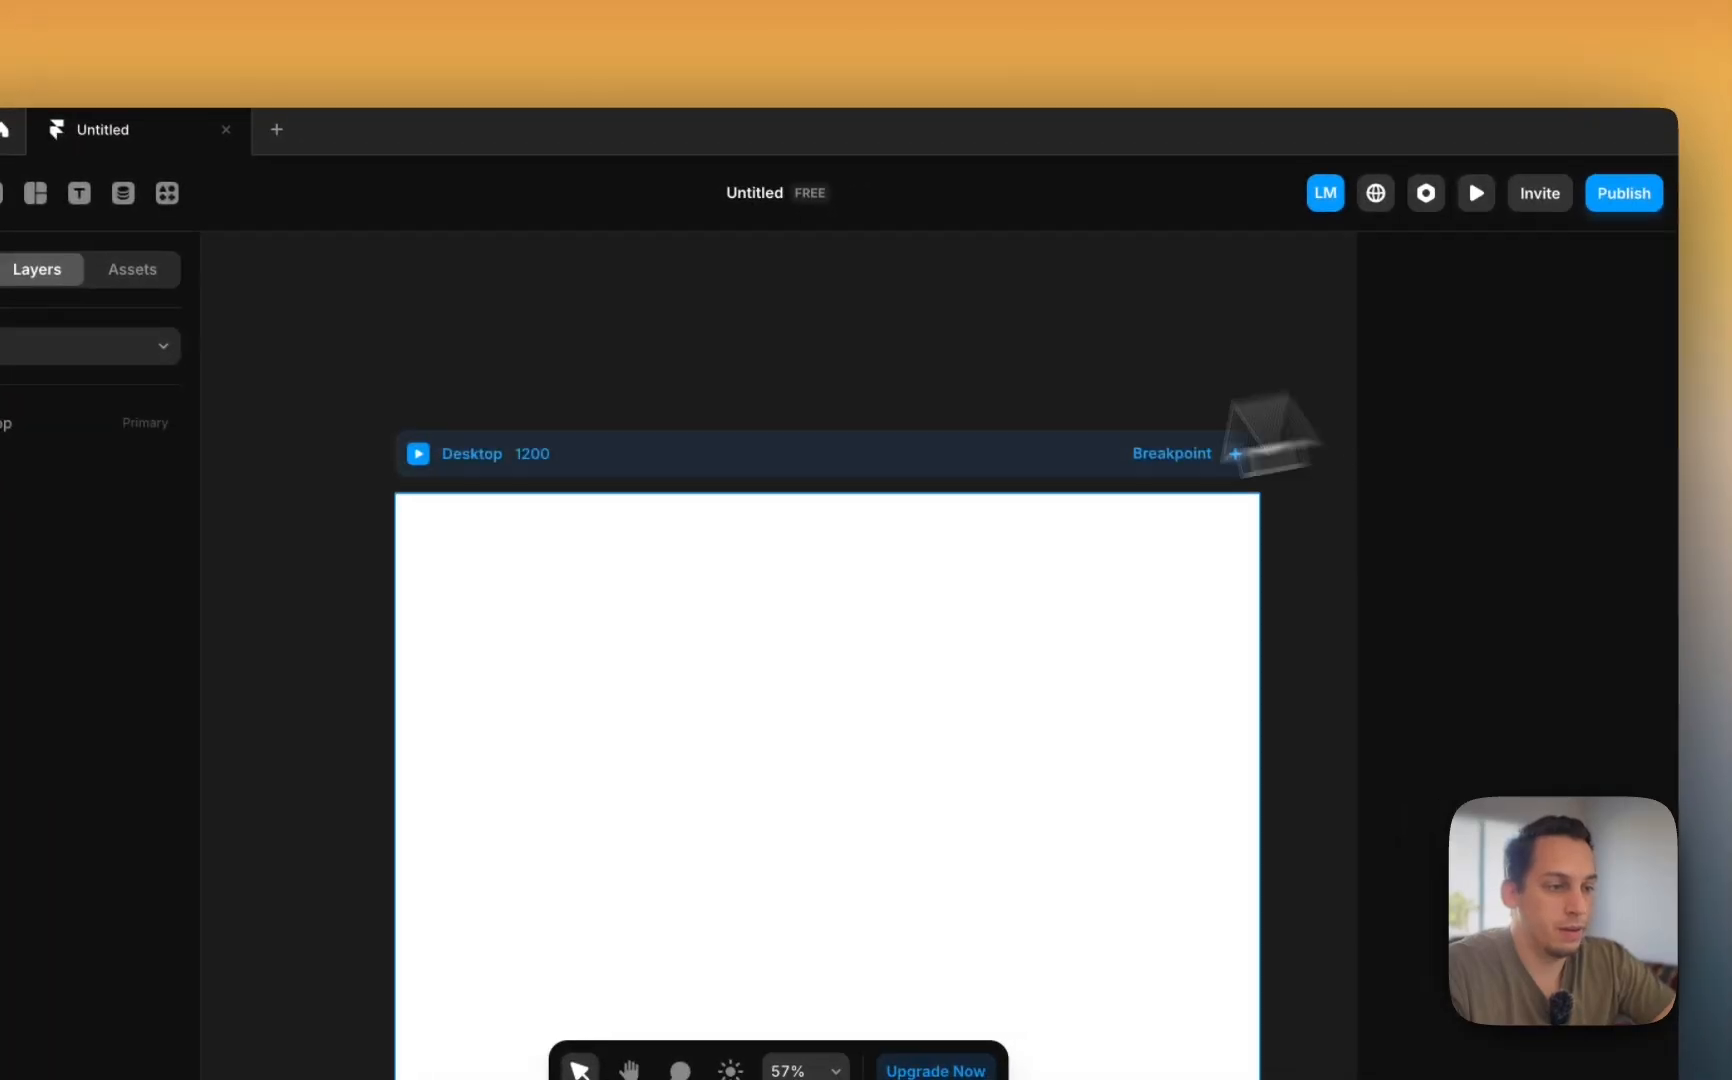
- Select the Desktop page and look over its breakpoint position, size, layout and style properties
{"action": "left_click", "coordinate": [605, 505]}
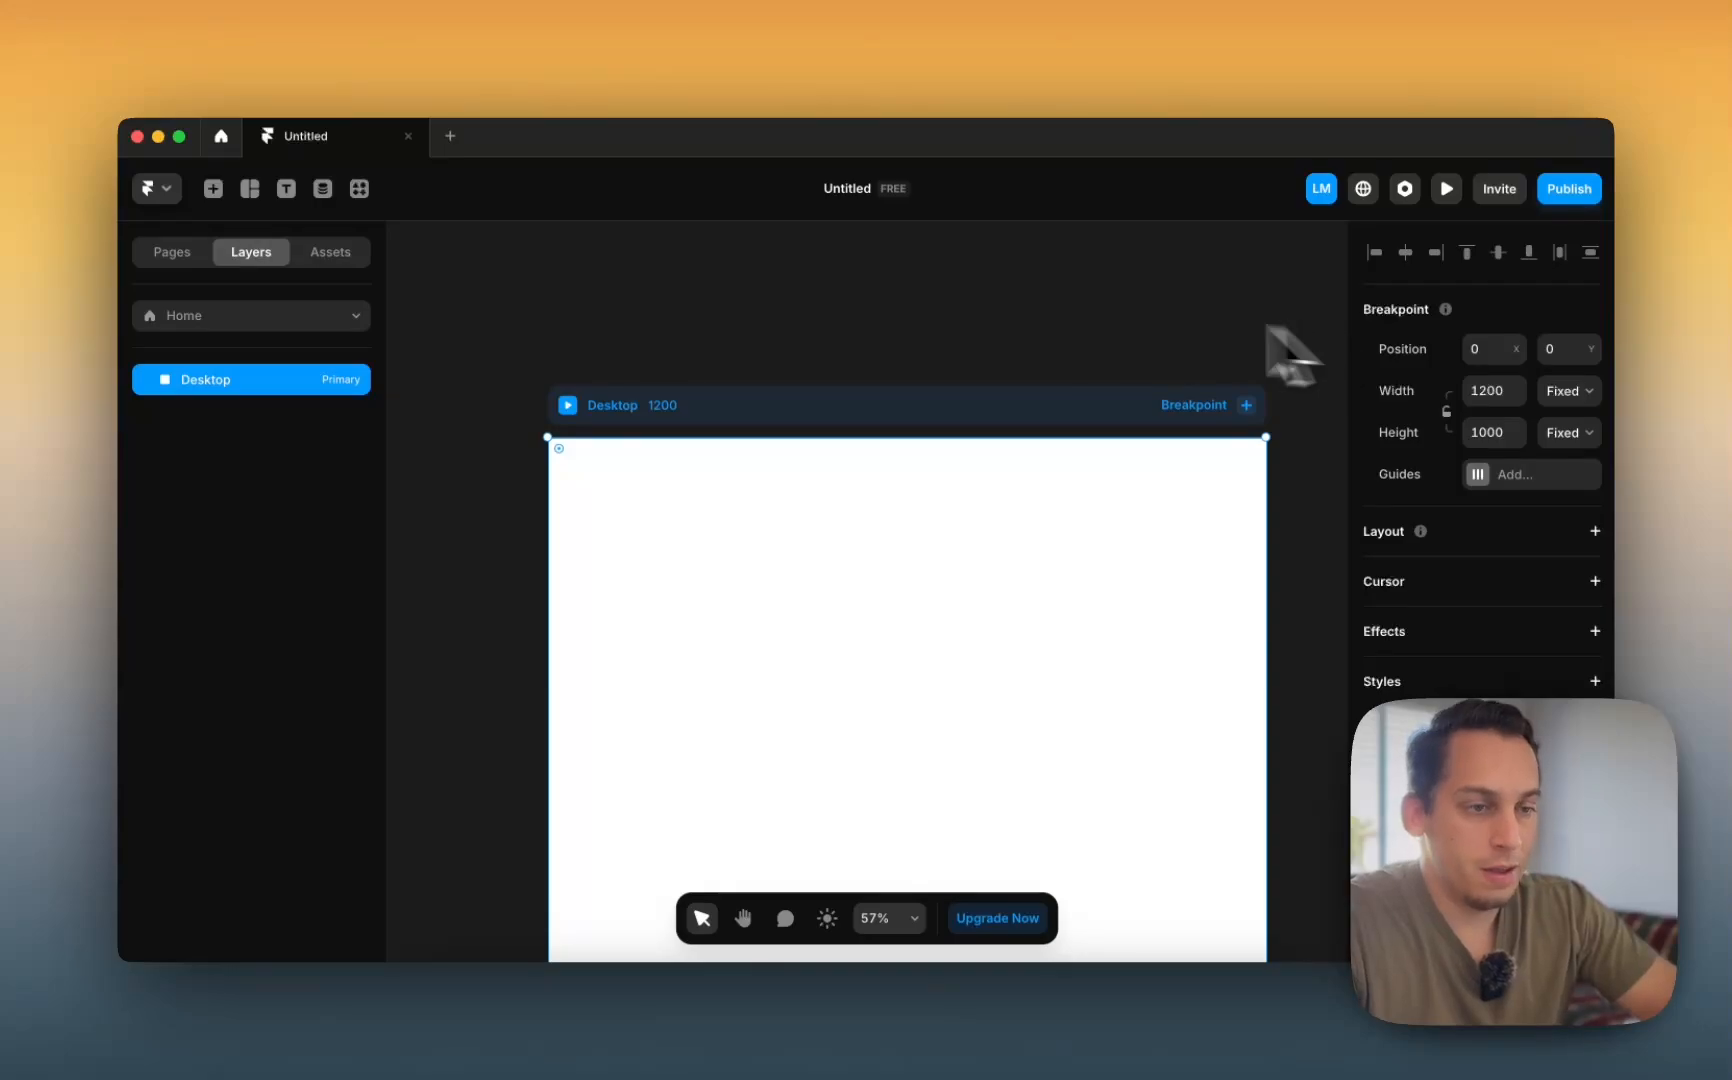
{"action": "scroll", "coordinate": [951, 292], "scroll_direction": "right", "scroll_amount": 2}
{"action": "scroll", "coordinate": [951, 292], "scroll_direction": "down", "scroll_amount": 2}
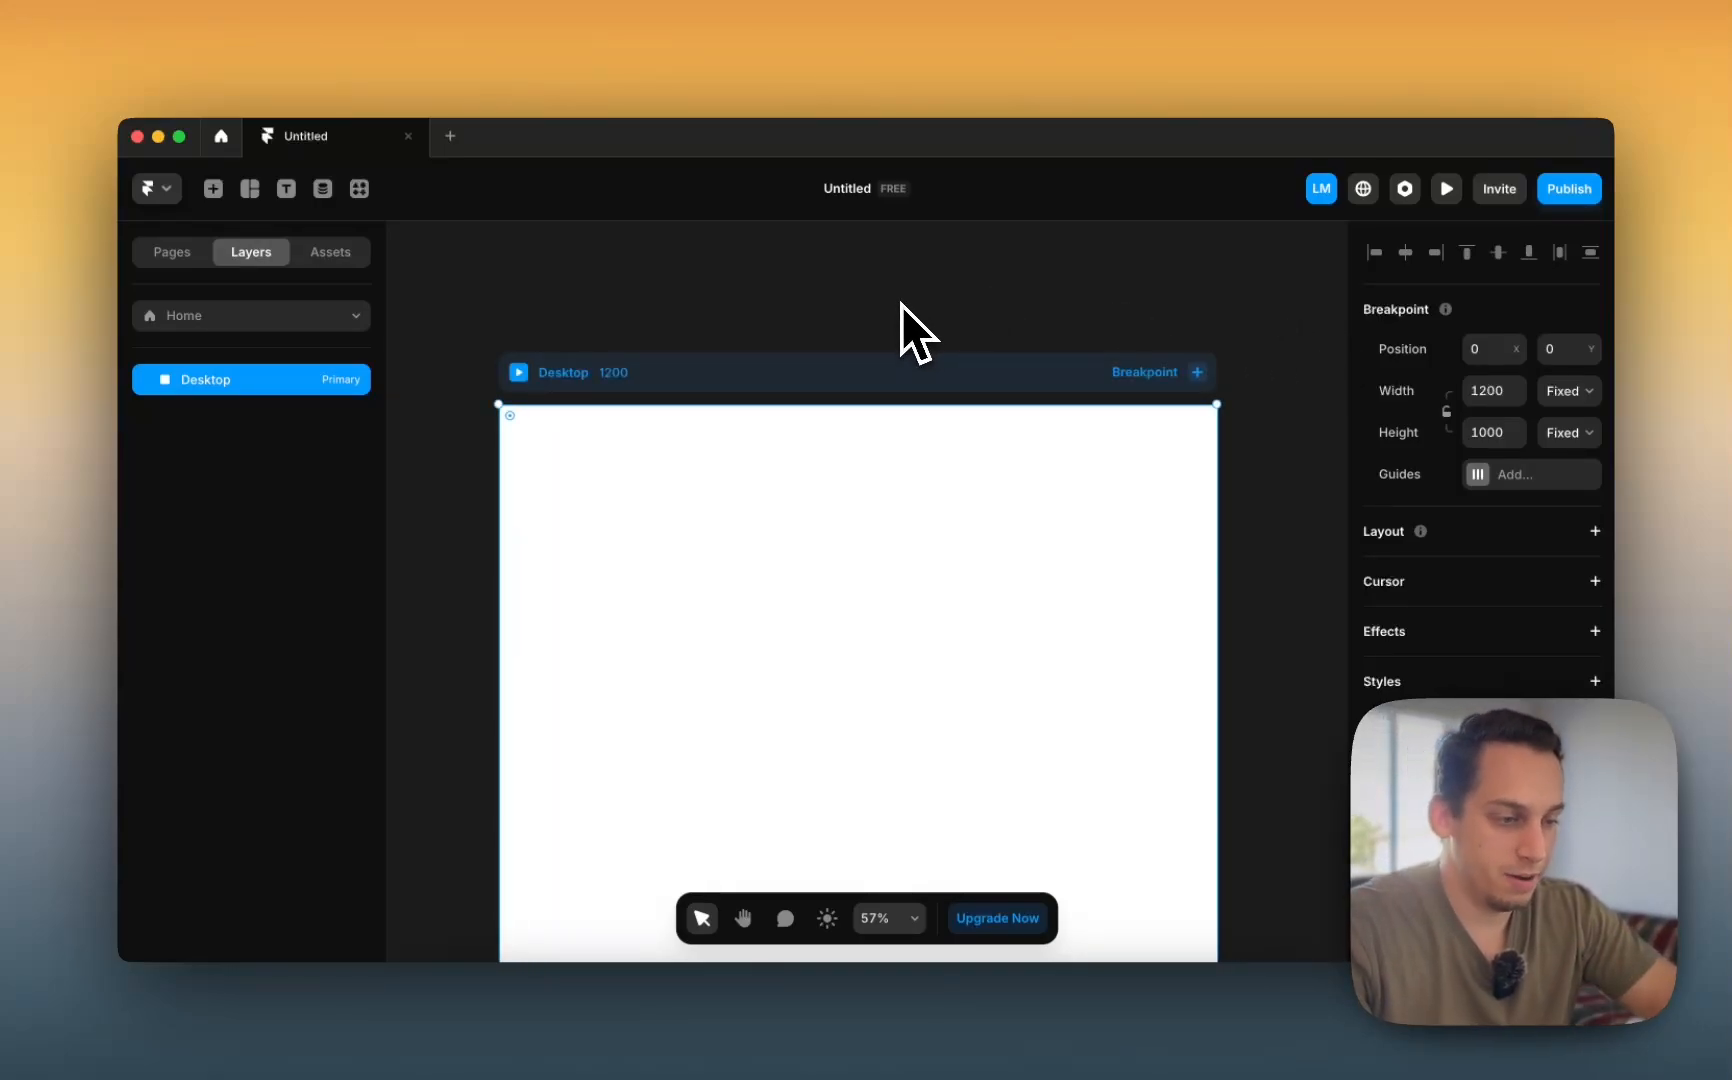
- Switch to Figma and capture a region screenshot of the Hero Section frame
{"action": "scroll", "coordinate": [758, 541], "scroll_direction": "down", "scroll_amount": 3}
{"action": "scroll", "coordinate": [758, 541], "scroll_direction": "left", "scroll_amount": 3}
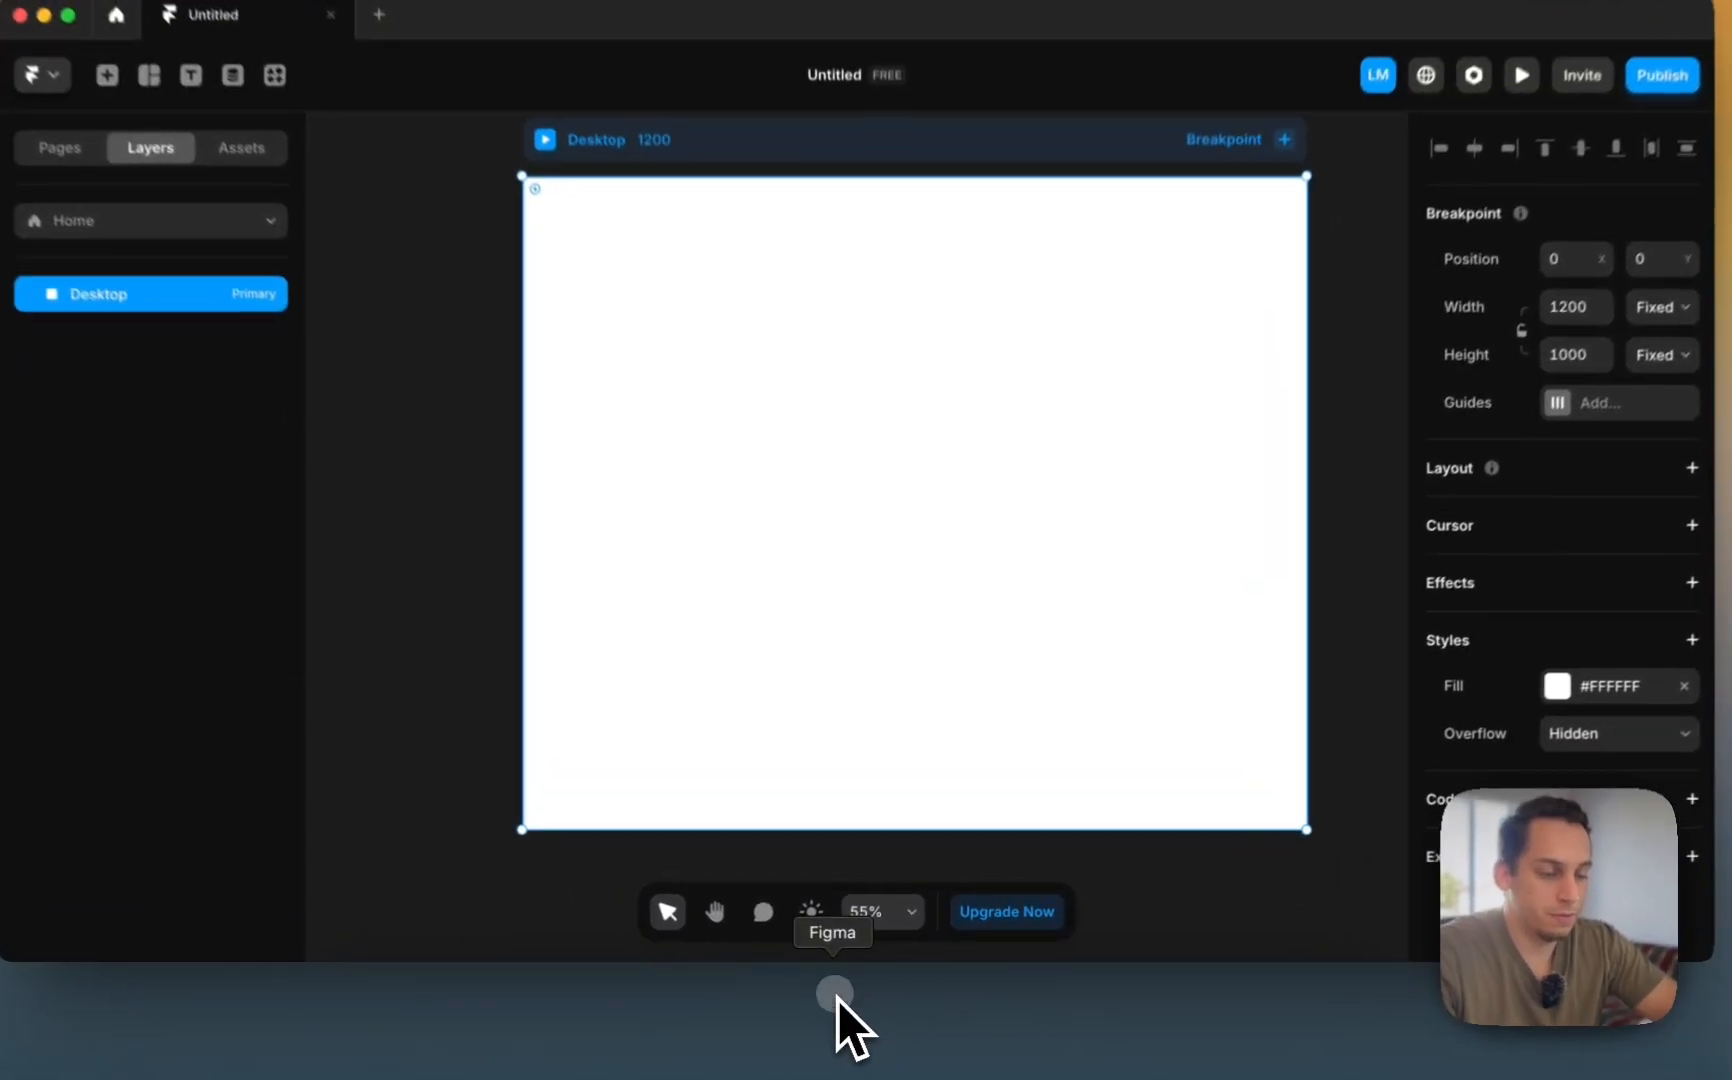
{"action": "left_click", "coordinate": [852, 1000]}
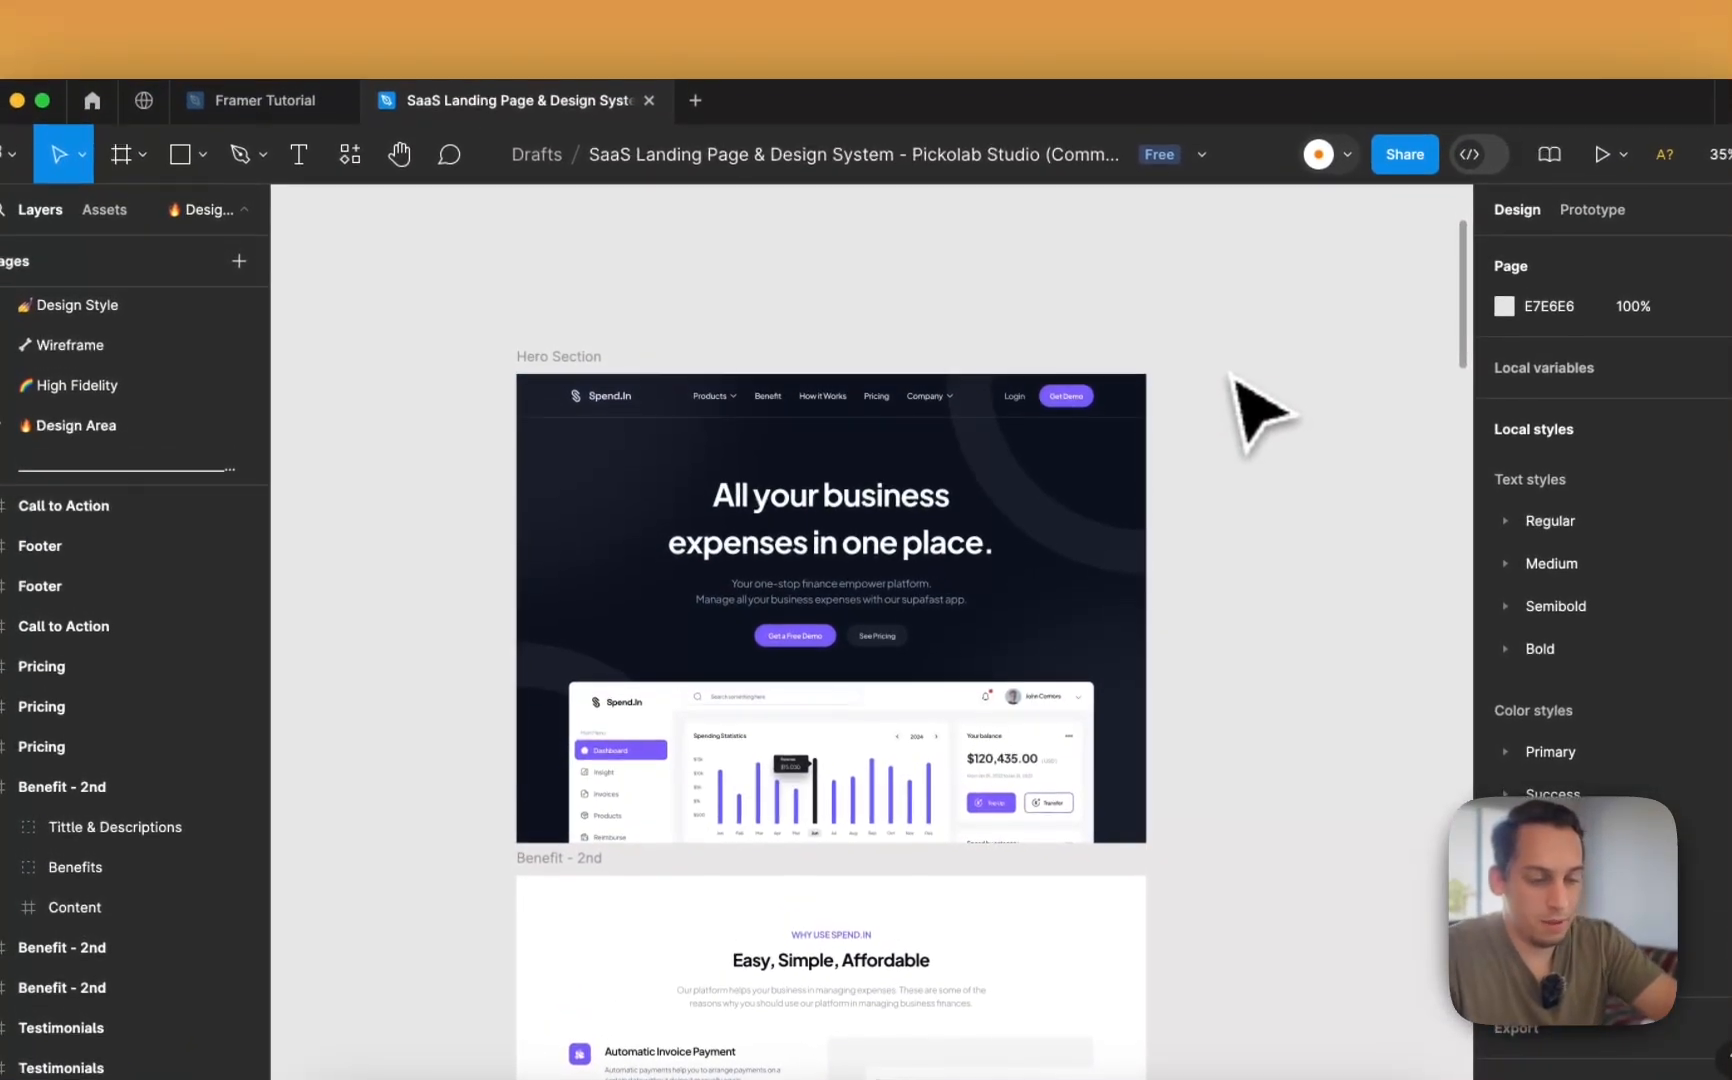
{"action": "key", "text": "super+shift+4"}
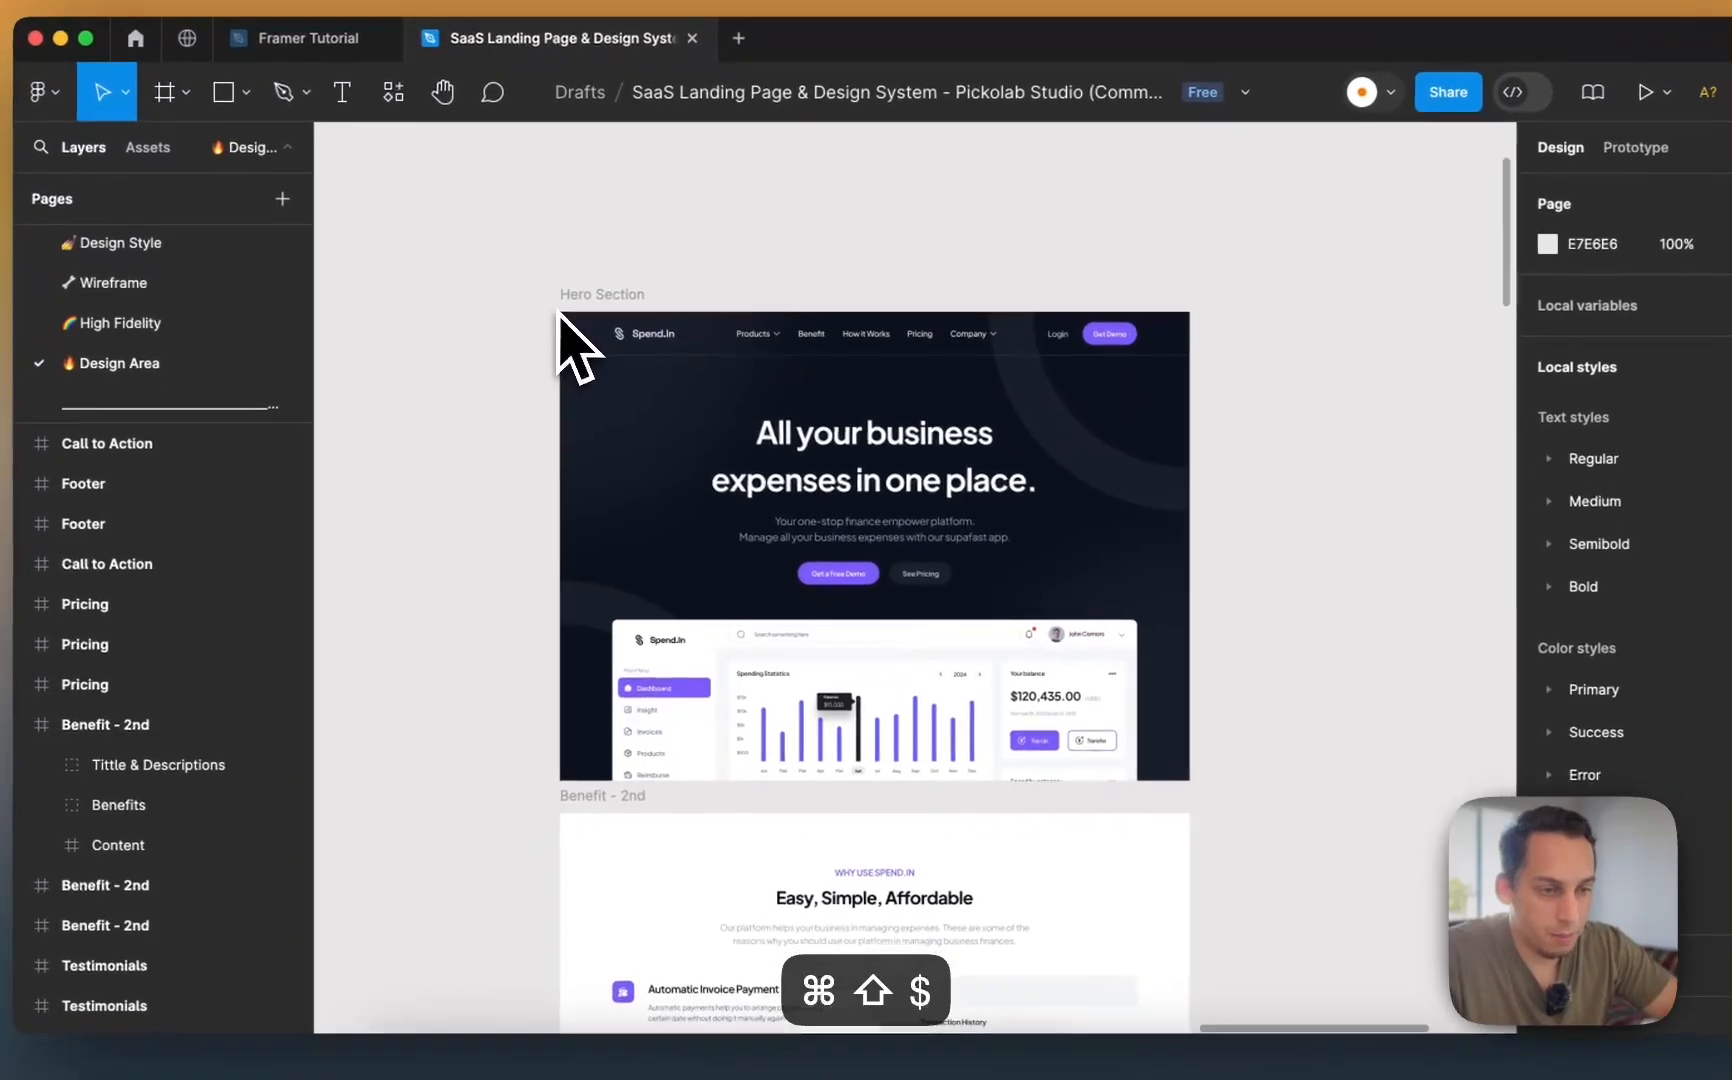
{"action": "left_click_drag", "start_coordinate": [566, 311], "coordinate": [1192, 775]}
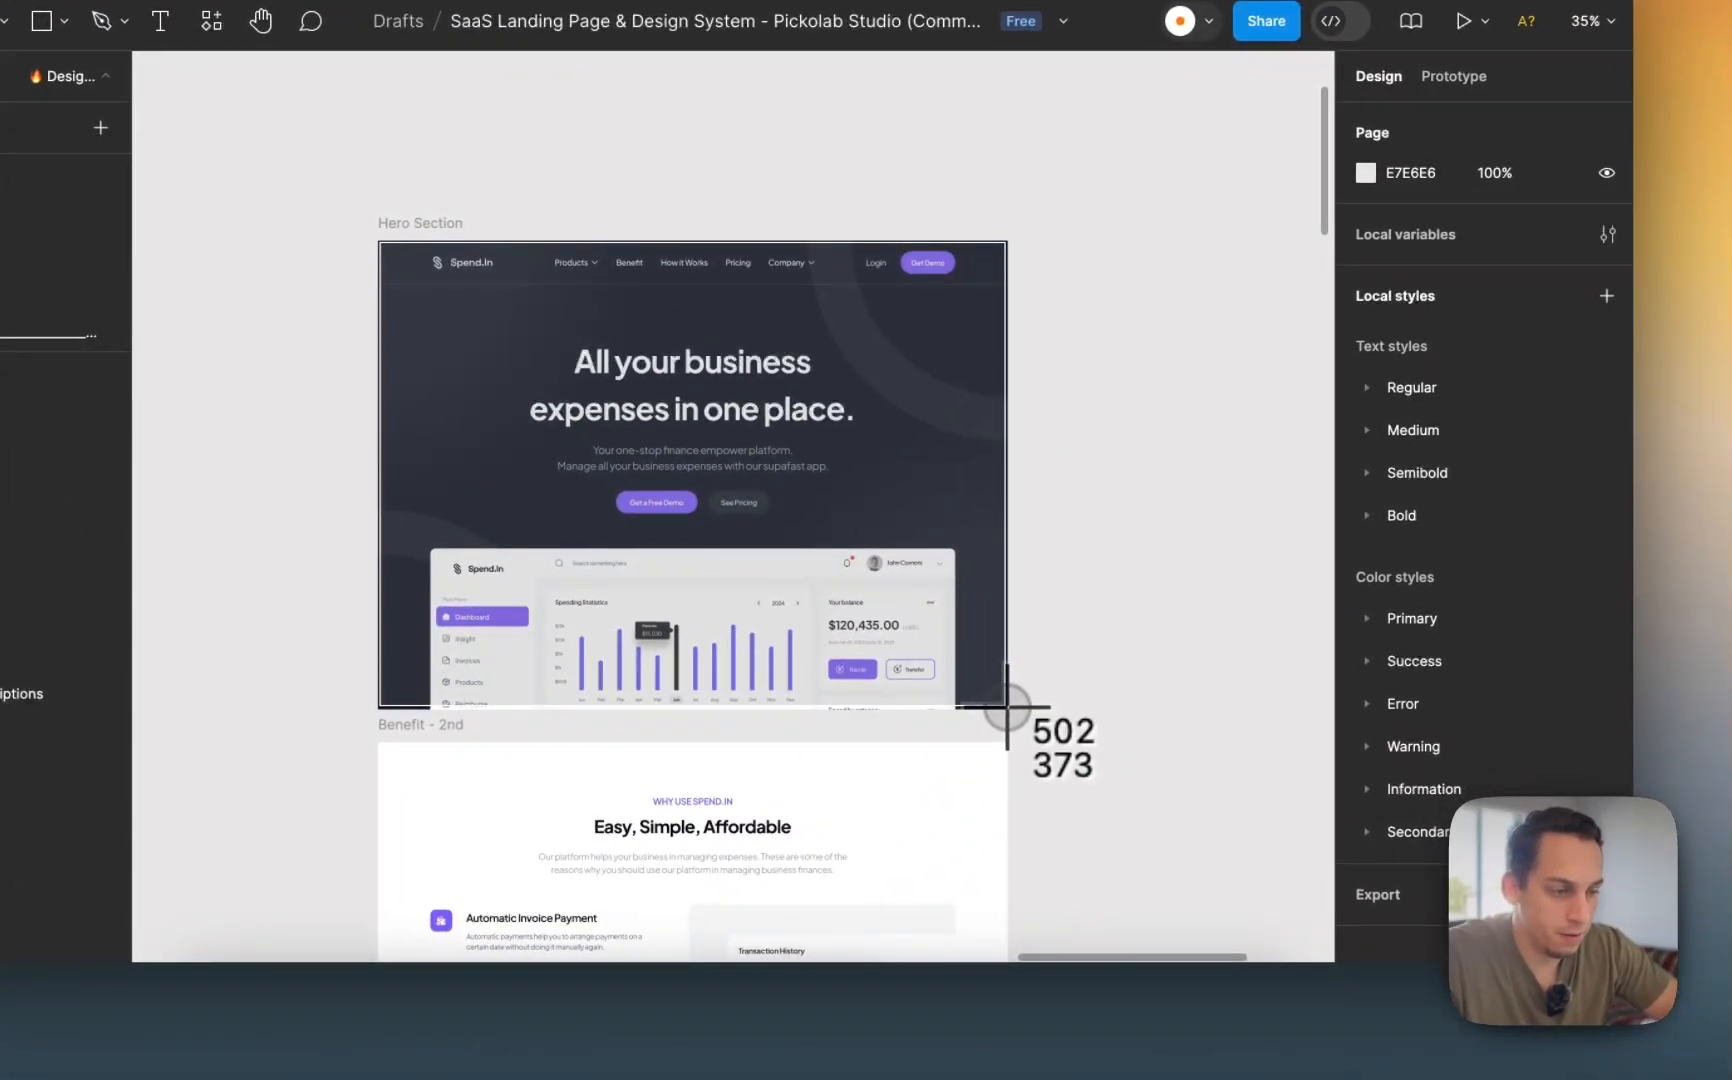
{"action": "left_click_drag", "start_coordinate": [1007, 707], "coordinate": [1007, 707]}
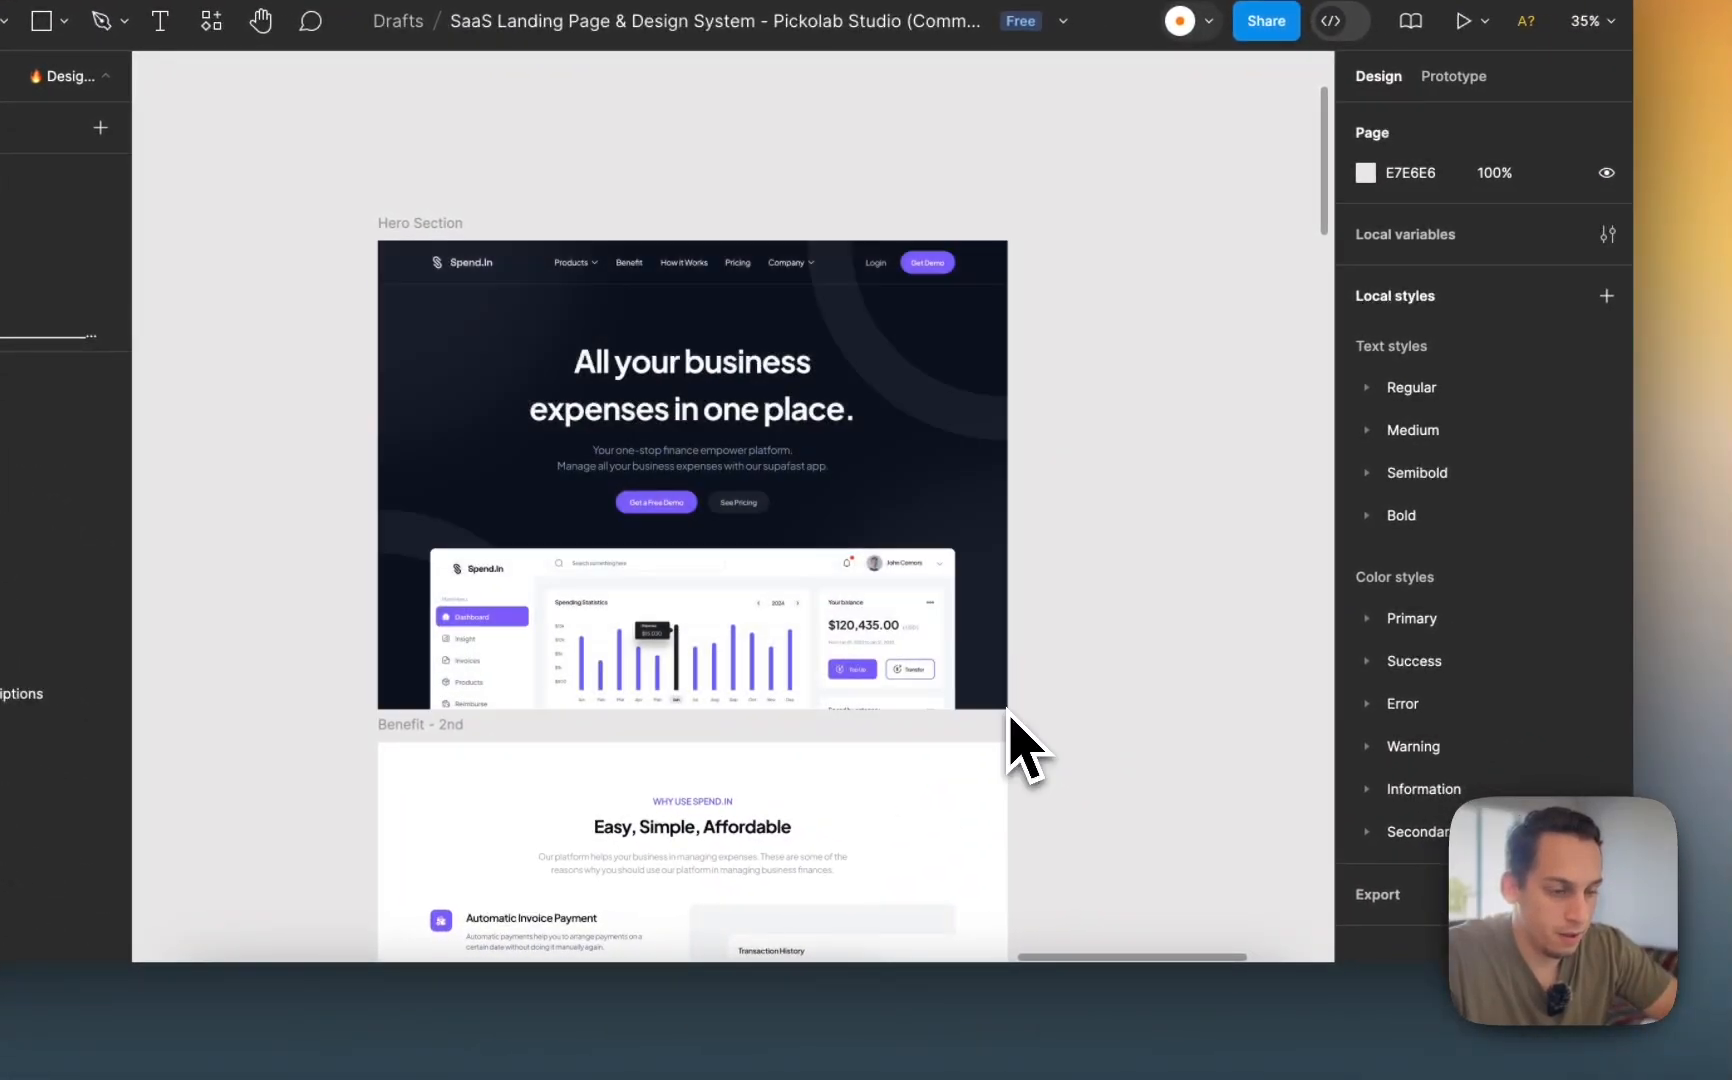
- Switch back to Framer and paste the hero screenshot onto the canvas beside the Desktop page
{"action": "left_click", "coordinate": [826, 1012]}
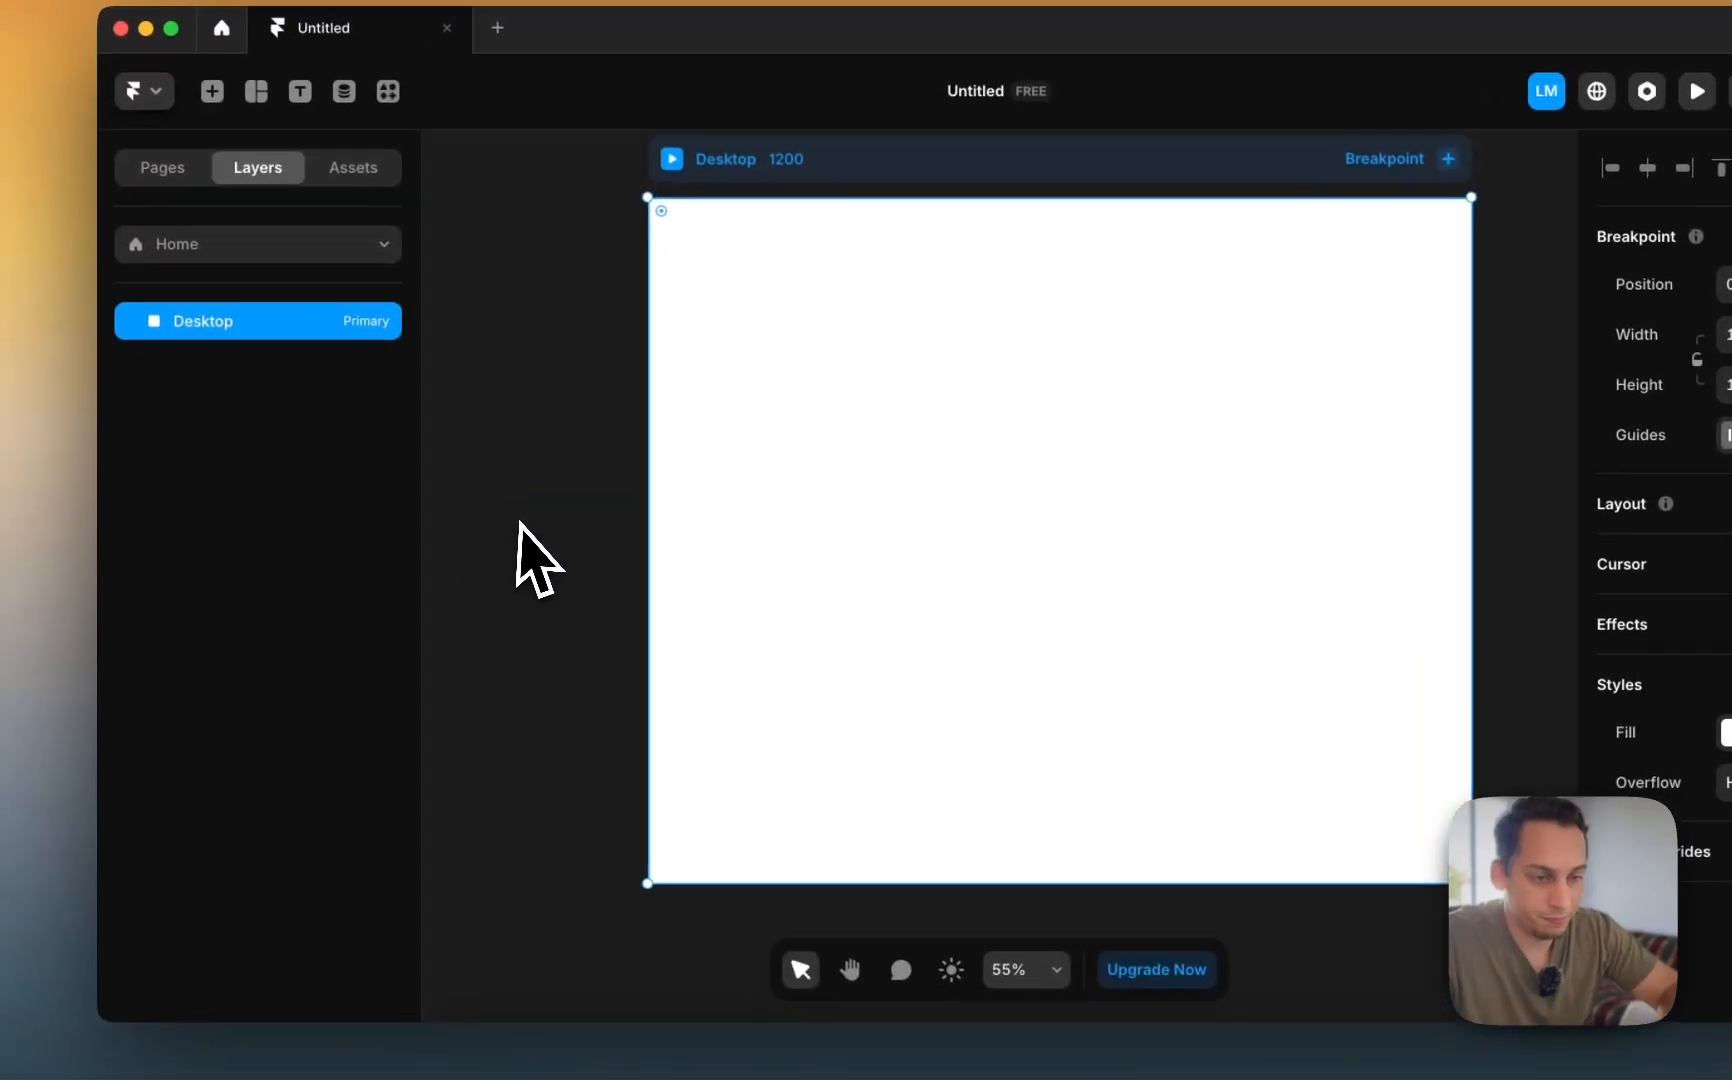
{"action": "scroll", "coordinate": [520, 523], "scroll_direction": "left", "scroll_amount": 2}
{"action": "scroll", "coordinate": [520, 523], "scroll_direction": "down", "scroll_amount": 4}
{"action": "scroll", "coordinate": [521, 523], "scroll_direction": "left", "scroll_amount": 2}
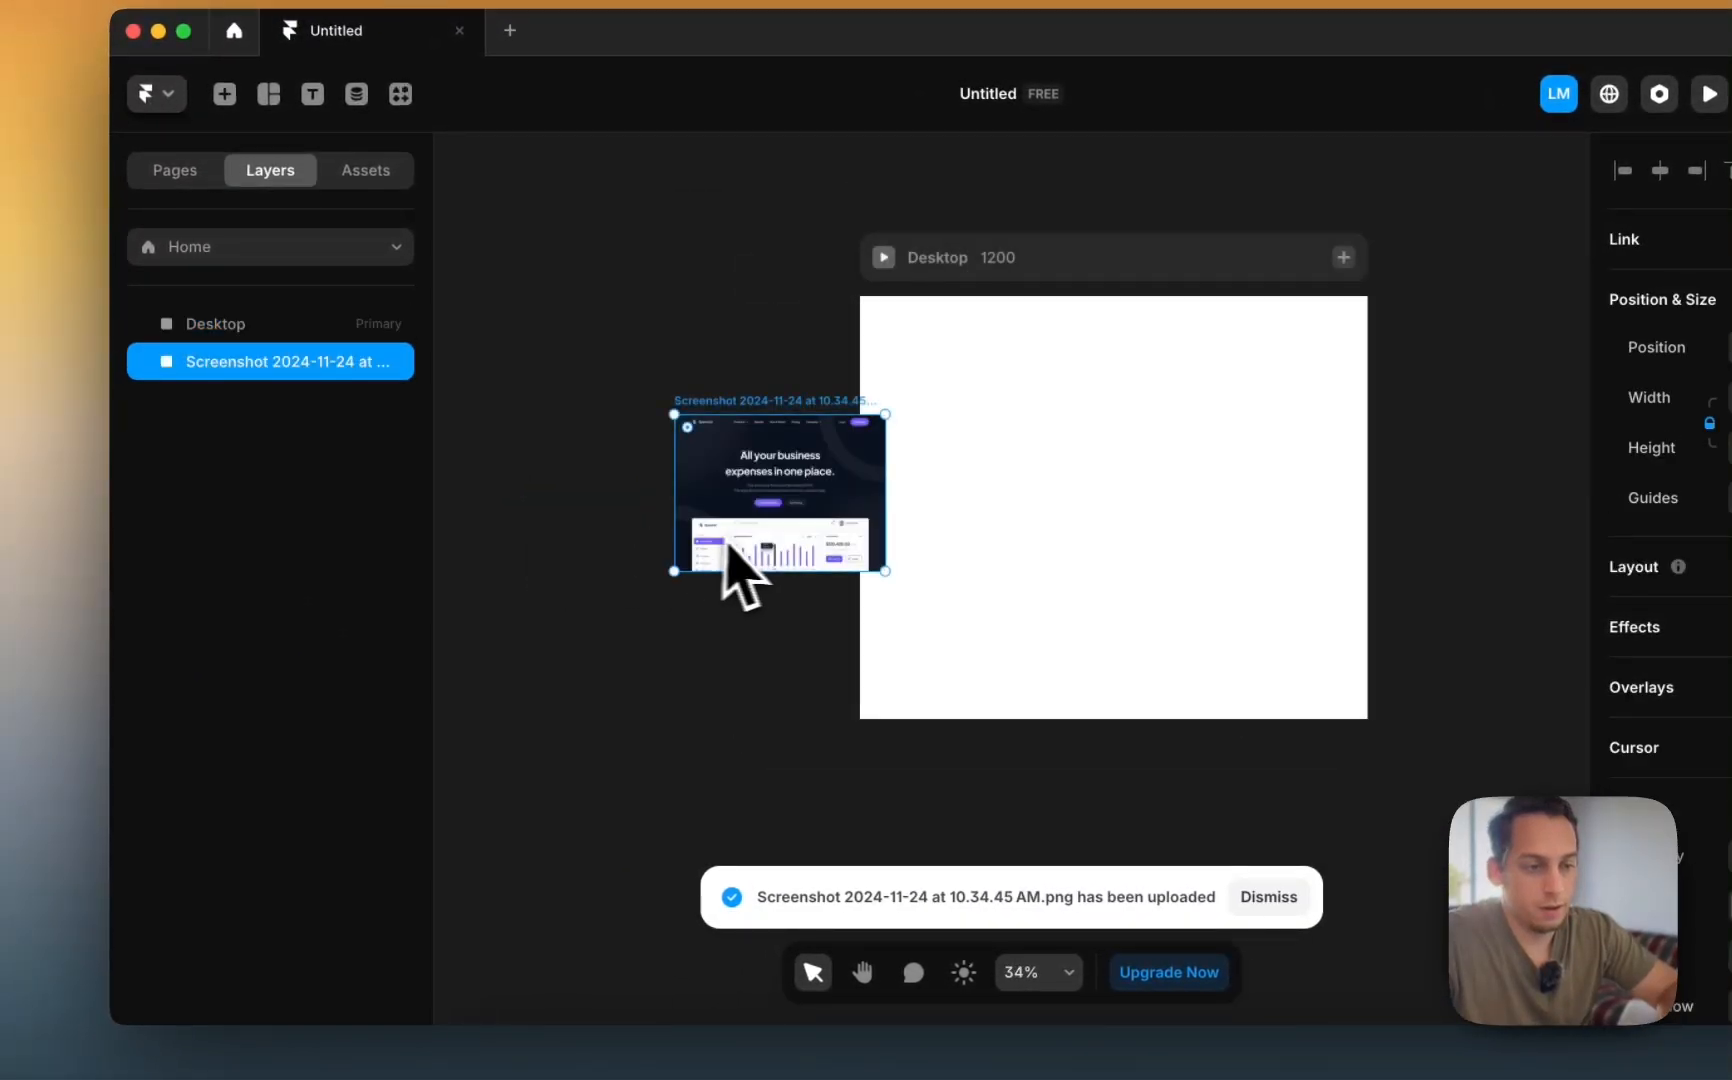
- Enlarge the pasted hero screenshot proportionally to about 1080 × 803 and place it beside the Desktop page
{"action": "left_click_drag", "start_coordinate": [638, 414], "coordinate": [638, 322]}
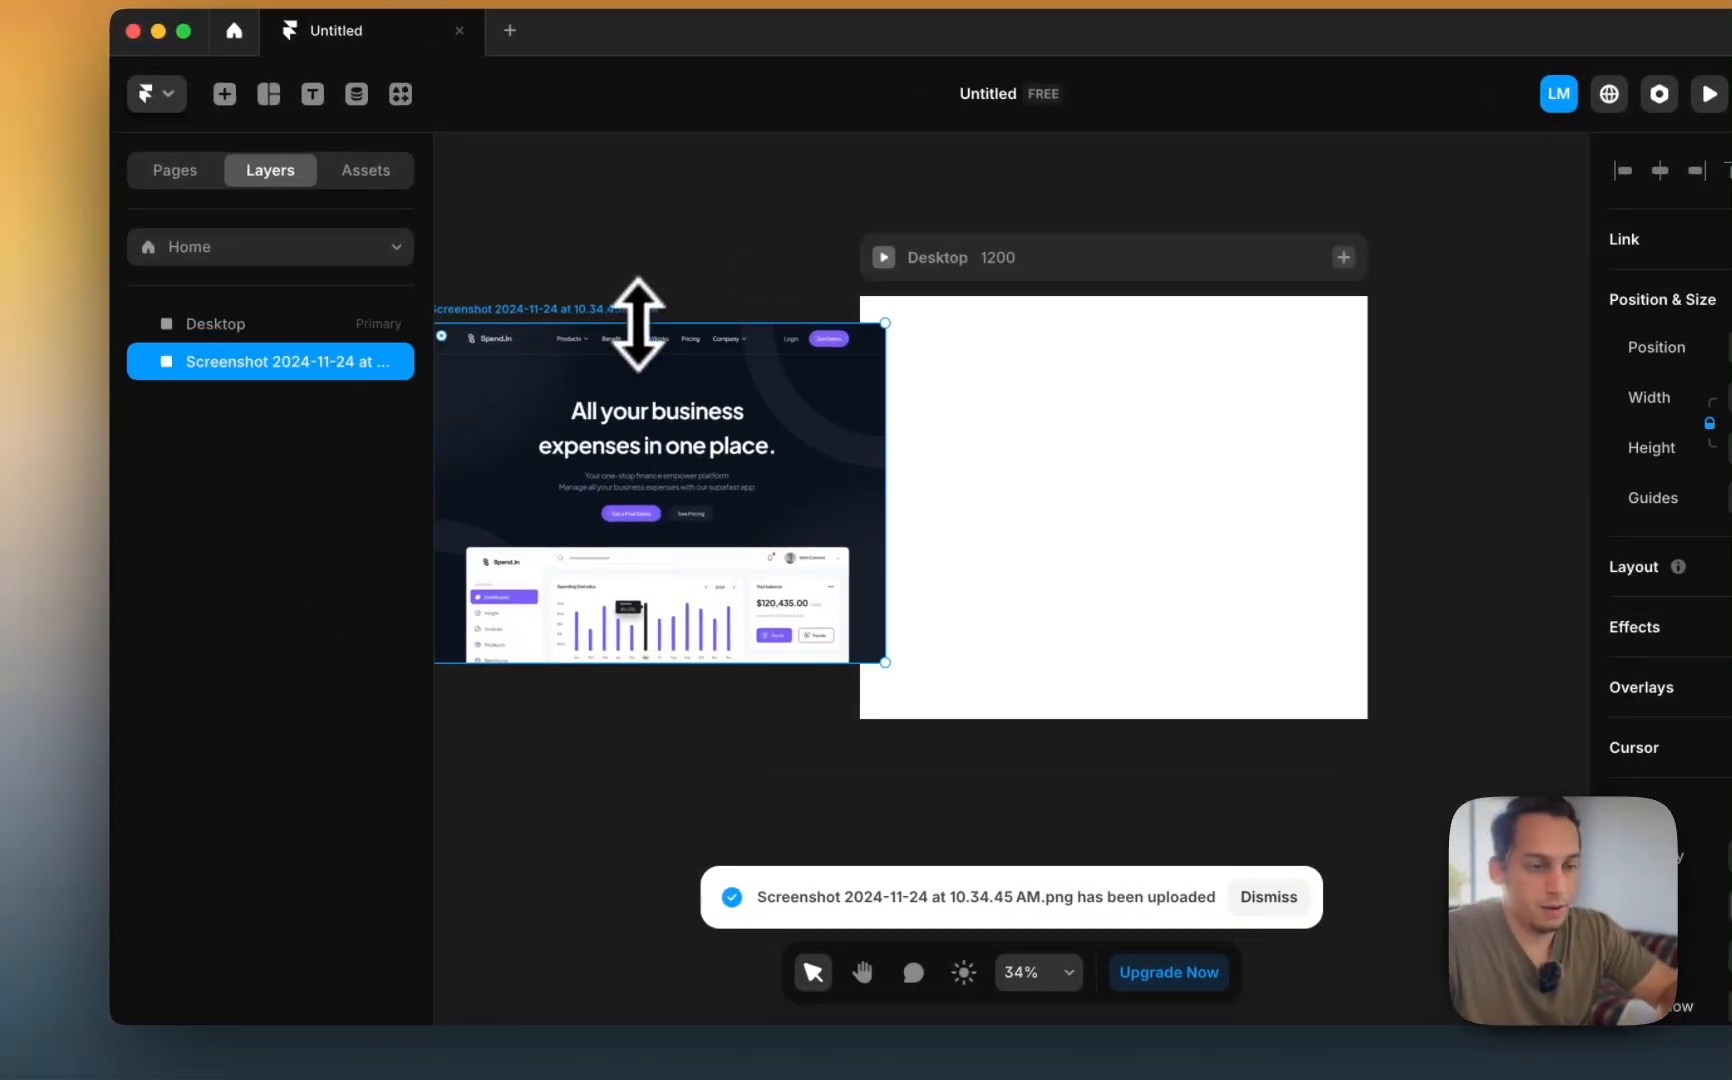
{"action": "scroll", "coordinate": [638, 323], "scroll_direction": "left", "scroll_amount": 2}
{"action": "left_click_drag", "start_coordinate": [949, 393], "coordinate": [885, 391]}
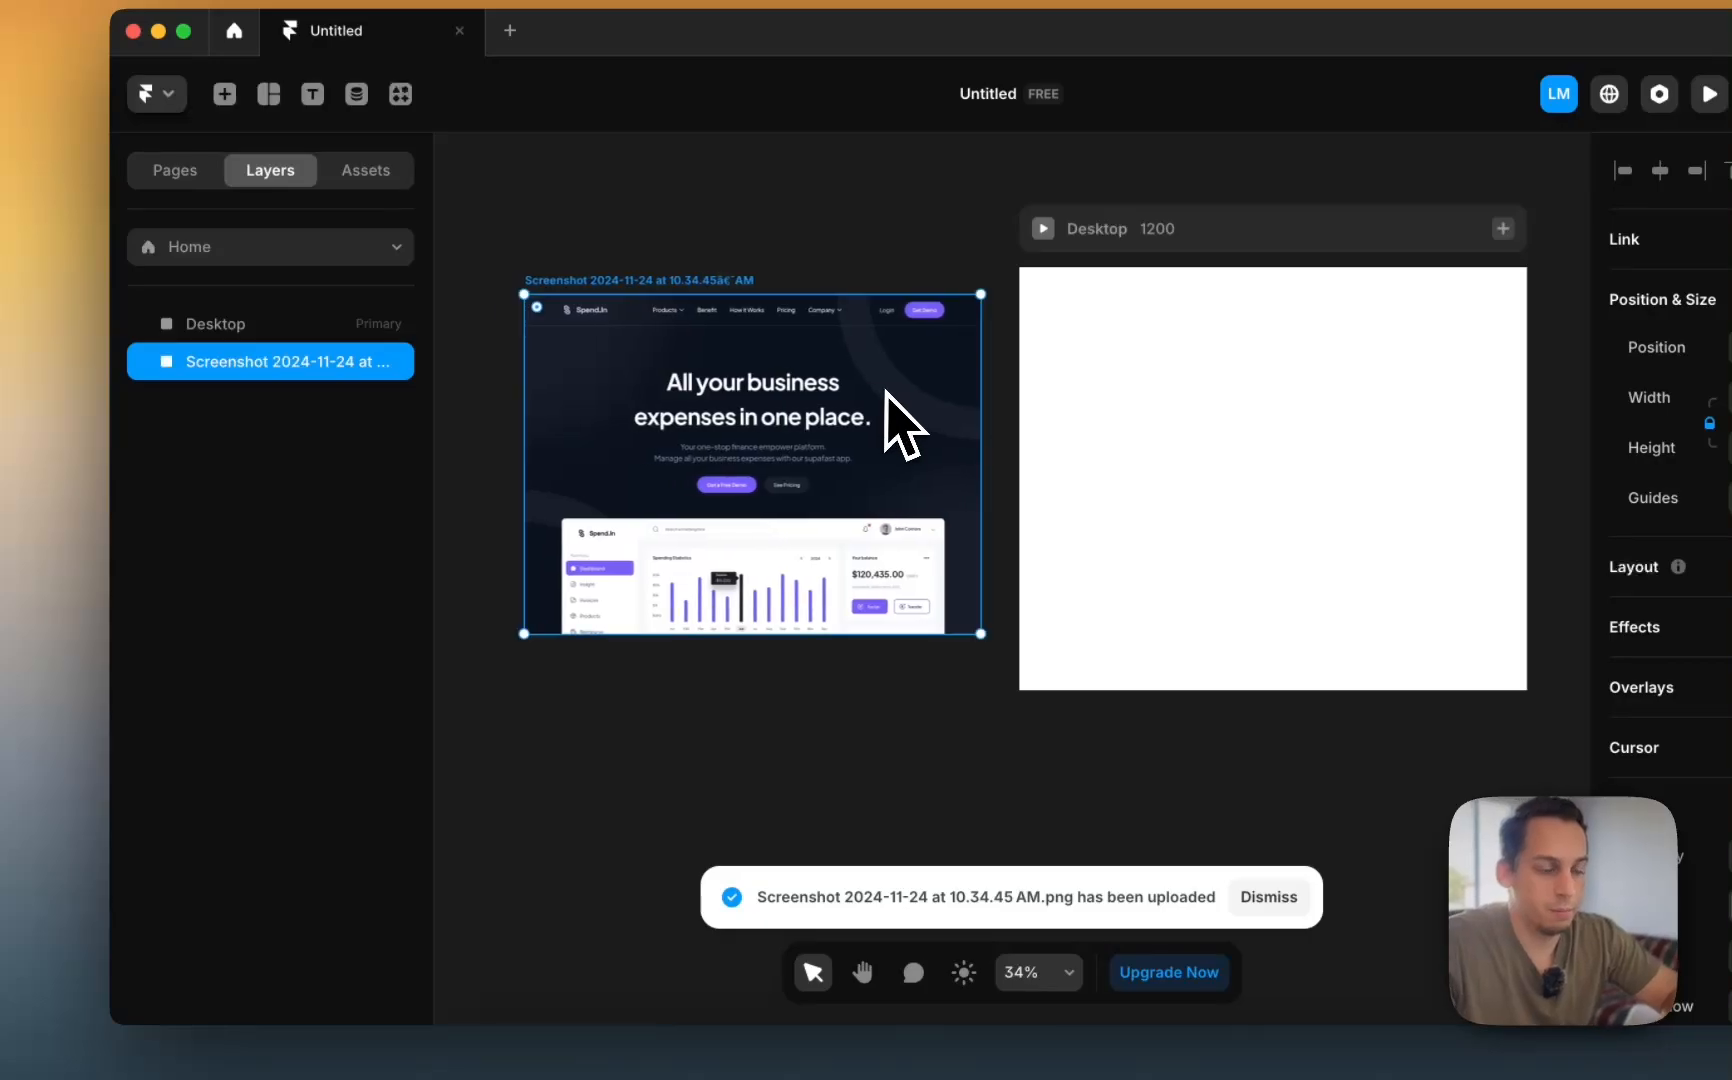
{"action": "left_click", "coordinate": [838, 246]}
{"action": "scroll", "coordinate": [837, 248], "scroll_direction": "right", "scroll_amount": 1}
{"action": "scroll", "coordinate": [837, 248], "scroll_direction": "up", "scroll_amount": 1}
{"action": "scroll", "coordinate": [788, 291], "scroll_direction": "up", "scroll_amount": 4}
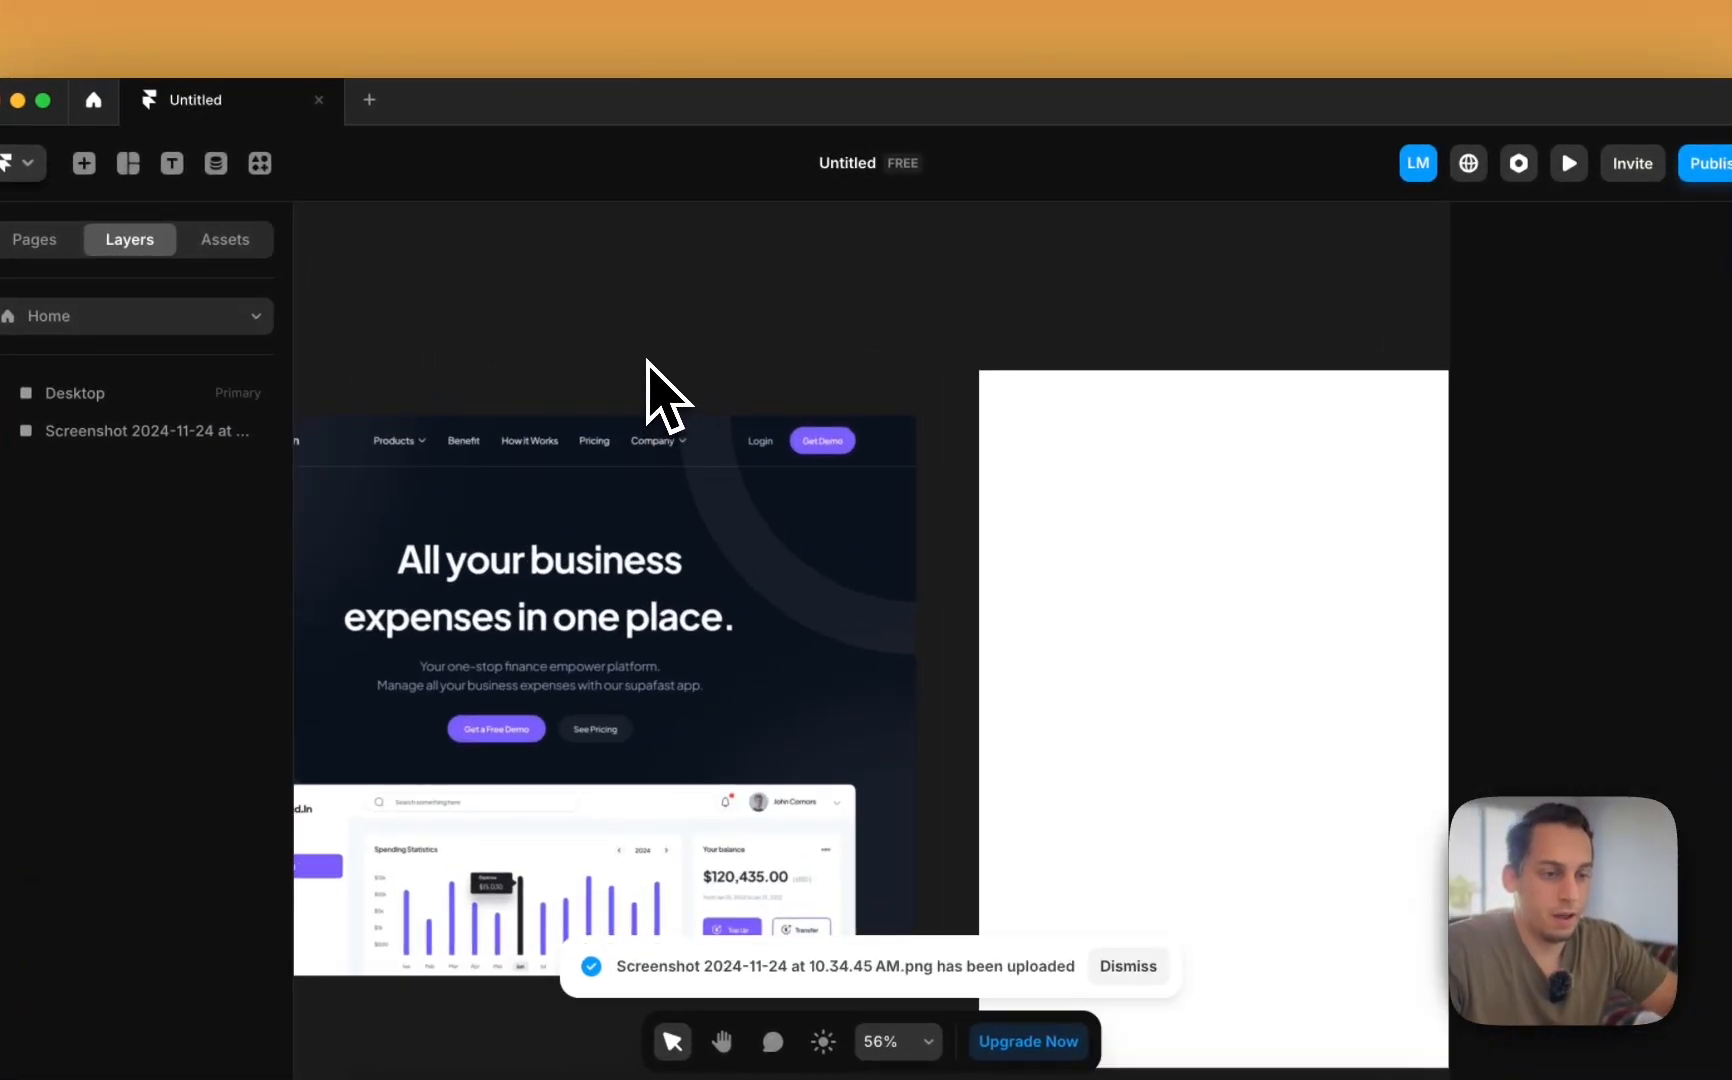
{"action": "scroll", "coordinate": [648, 370], "scroll_direction": "down", "scroll_amount": 1}
{"action": "scroll", "coordinate": [648, 370], "scroll_direction": "left", "scroll_amount": 1}
{"action": "scroll", "coordinate": [649, 375], "scroll_direction": "down", "scroll_amount": 5}
- Enlarge the hero screenshot to about 1317 × 979 and move it to about X -1403, Y 0, level with the Desktop page
{"action": "left_click", "coordinate": [606, 440]}
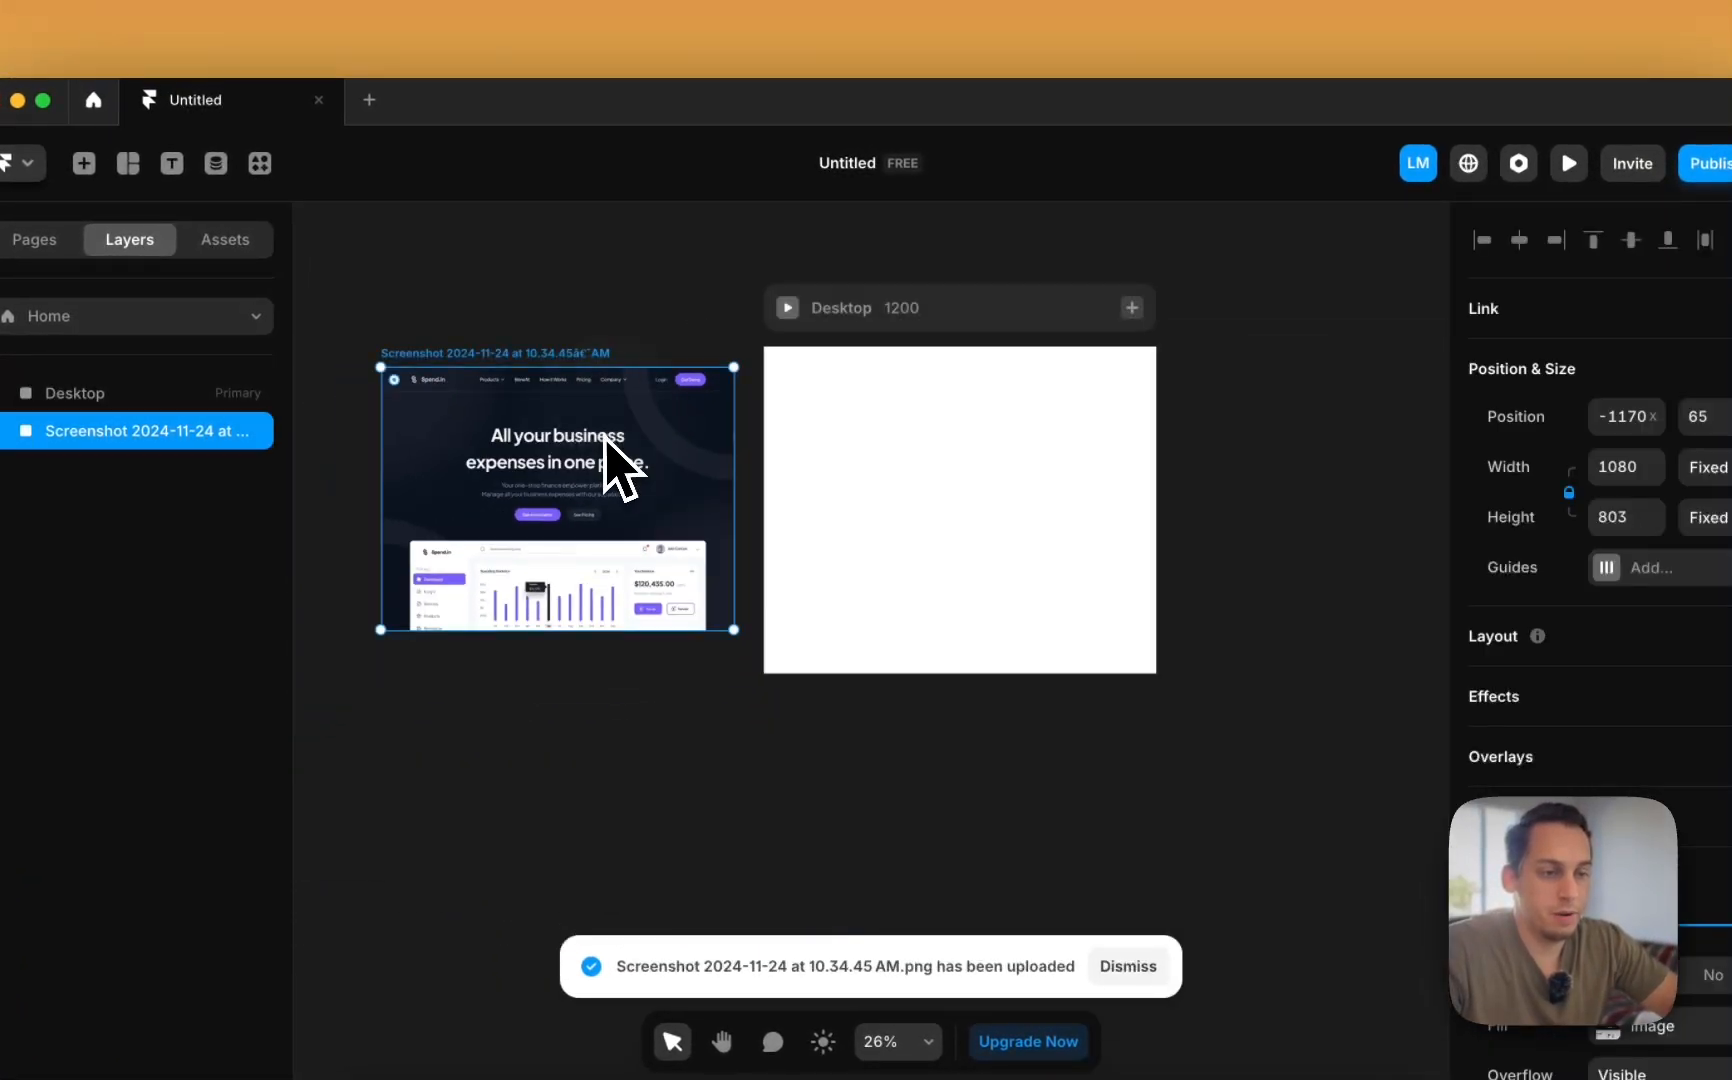
{"action": "left_click_drag", "start_coordinate": [561, 366], "coordinate": [561, 330]}
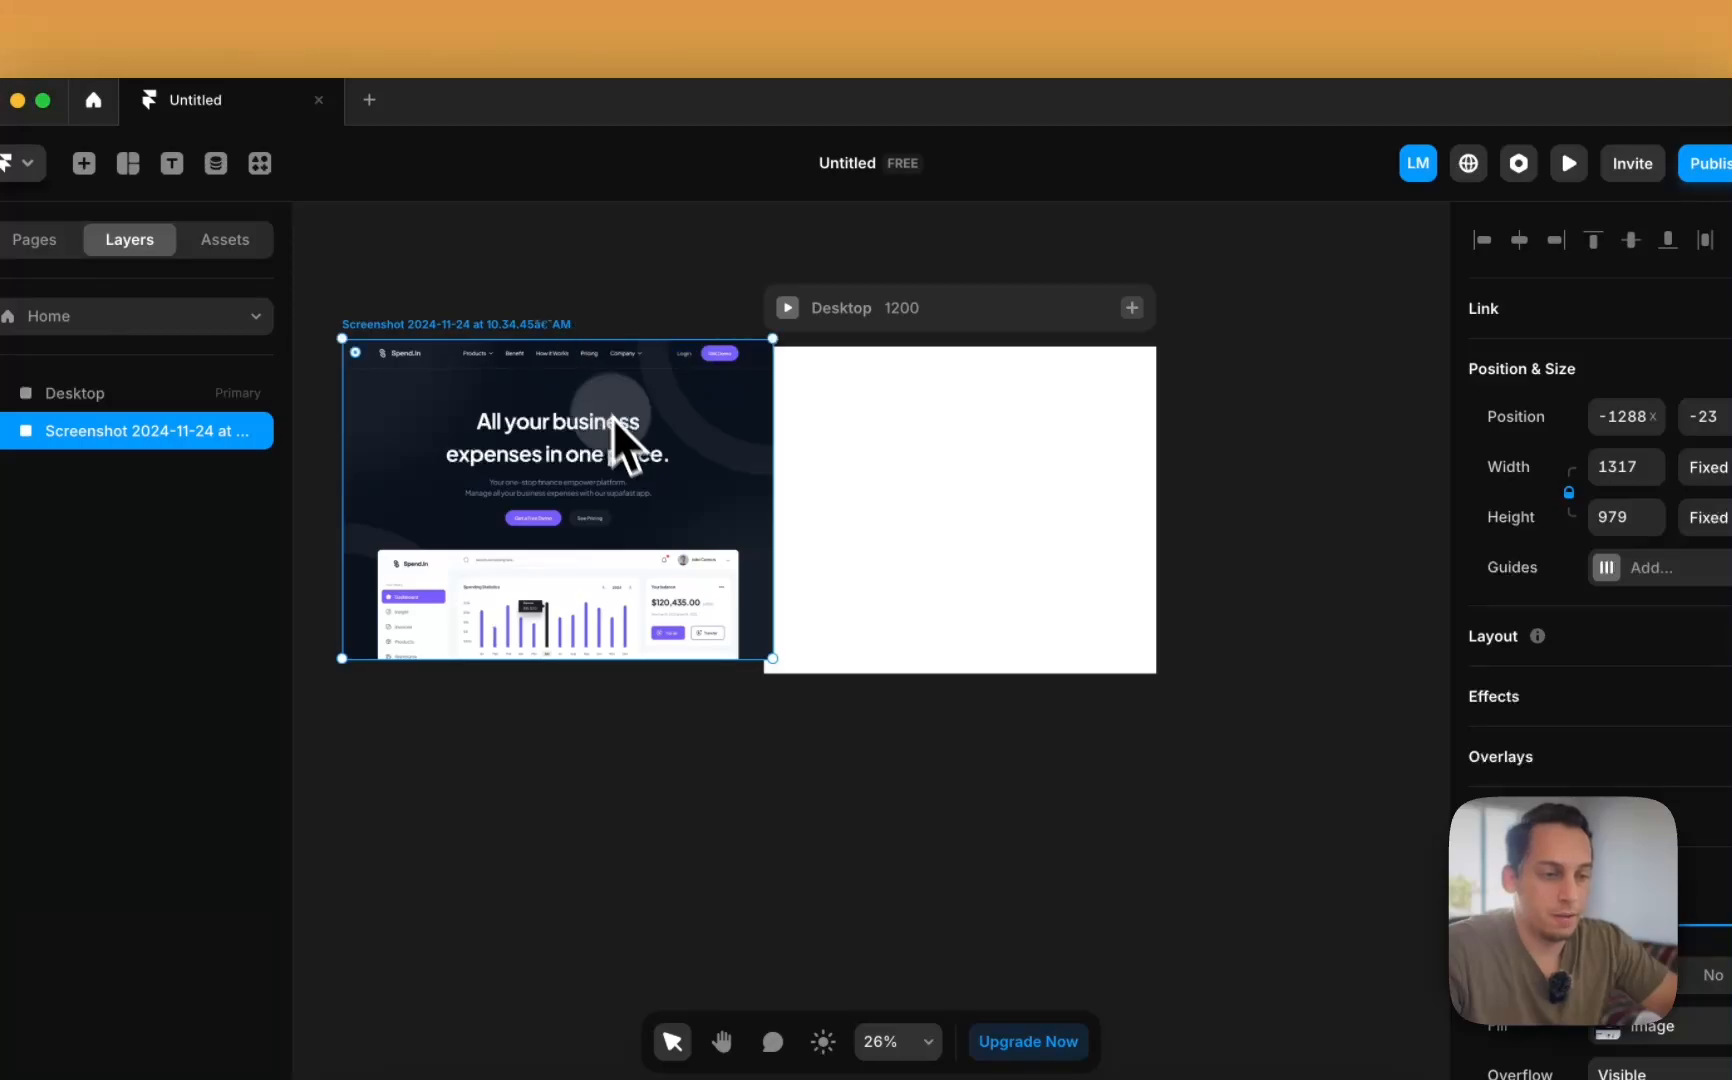
{"action": "left_click_drag", "start_coordinate": [612, 417], "coordinate": [575, 428]}
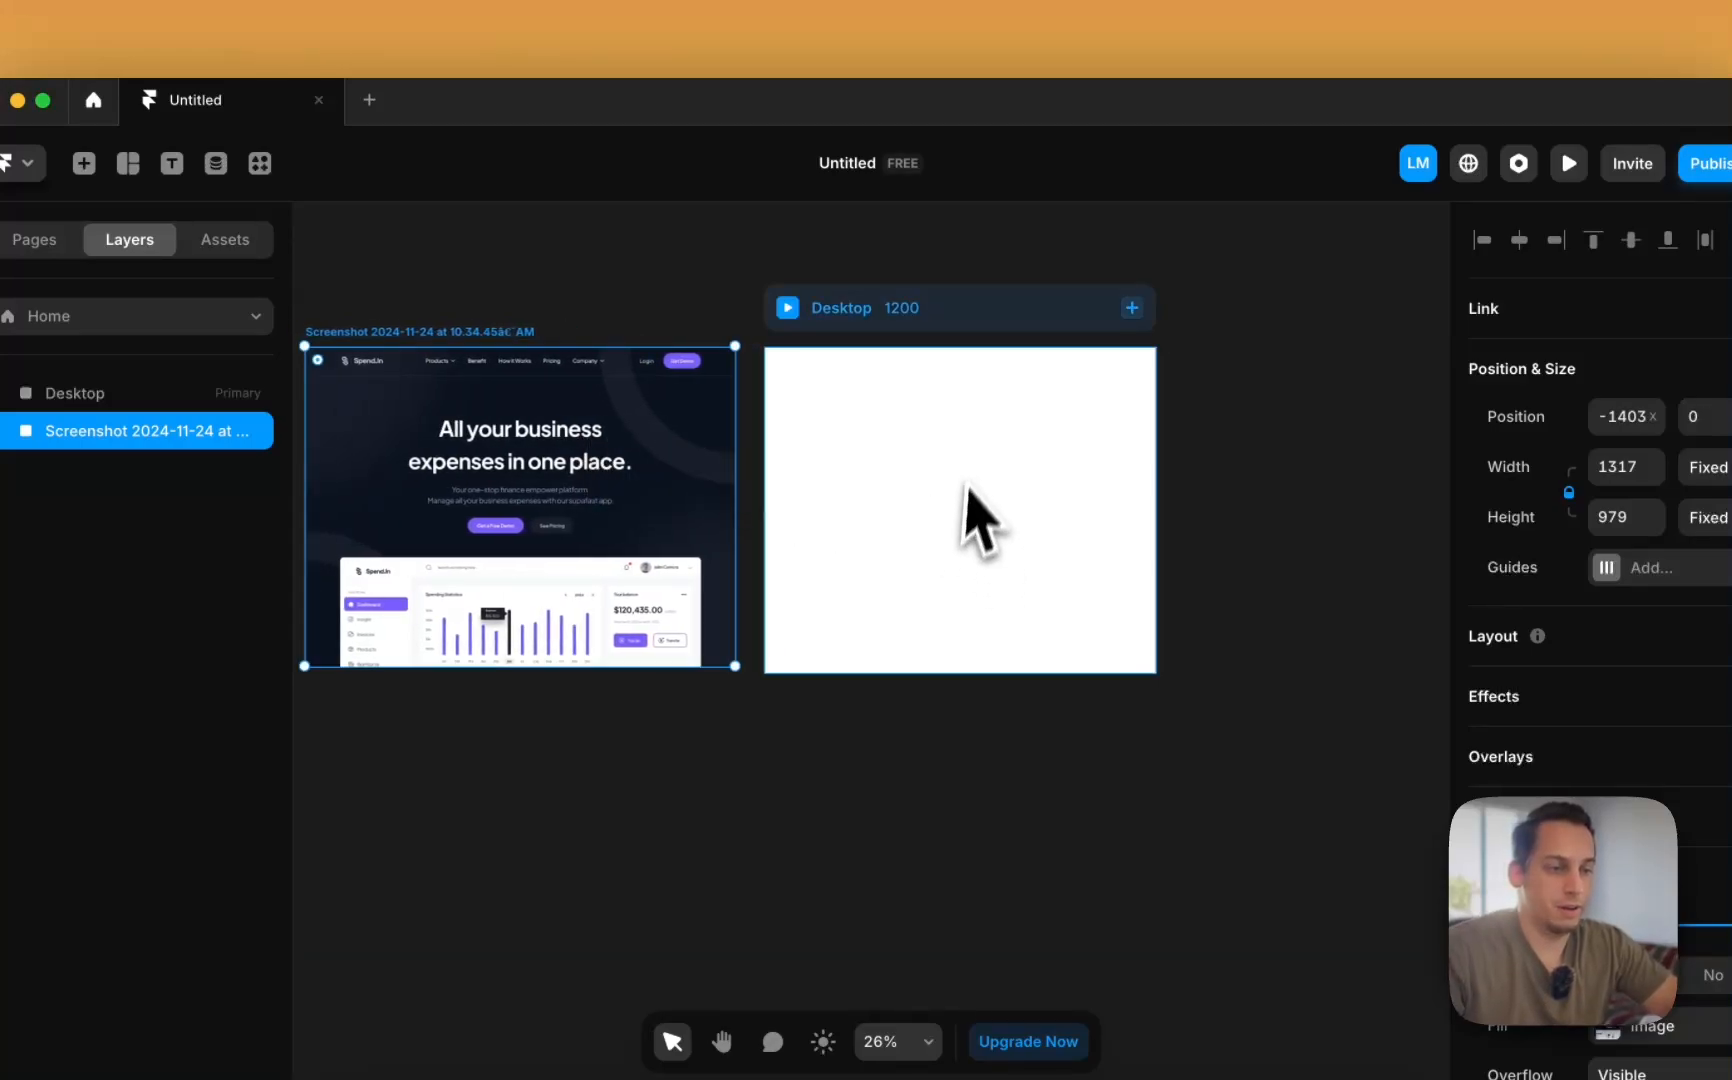
- Move the hero screenshot closer to the Desktop page, to about X -1357, and deselect it
{"action": "scroll", "coordinate": [968, 487], "scroll_direction": "right", "scroll_amount": 2}
{"action": "left_click", "coordinate": [1125, 443]}
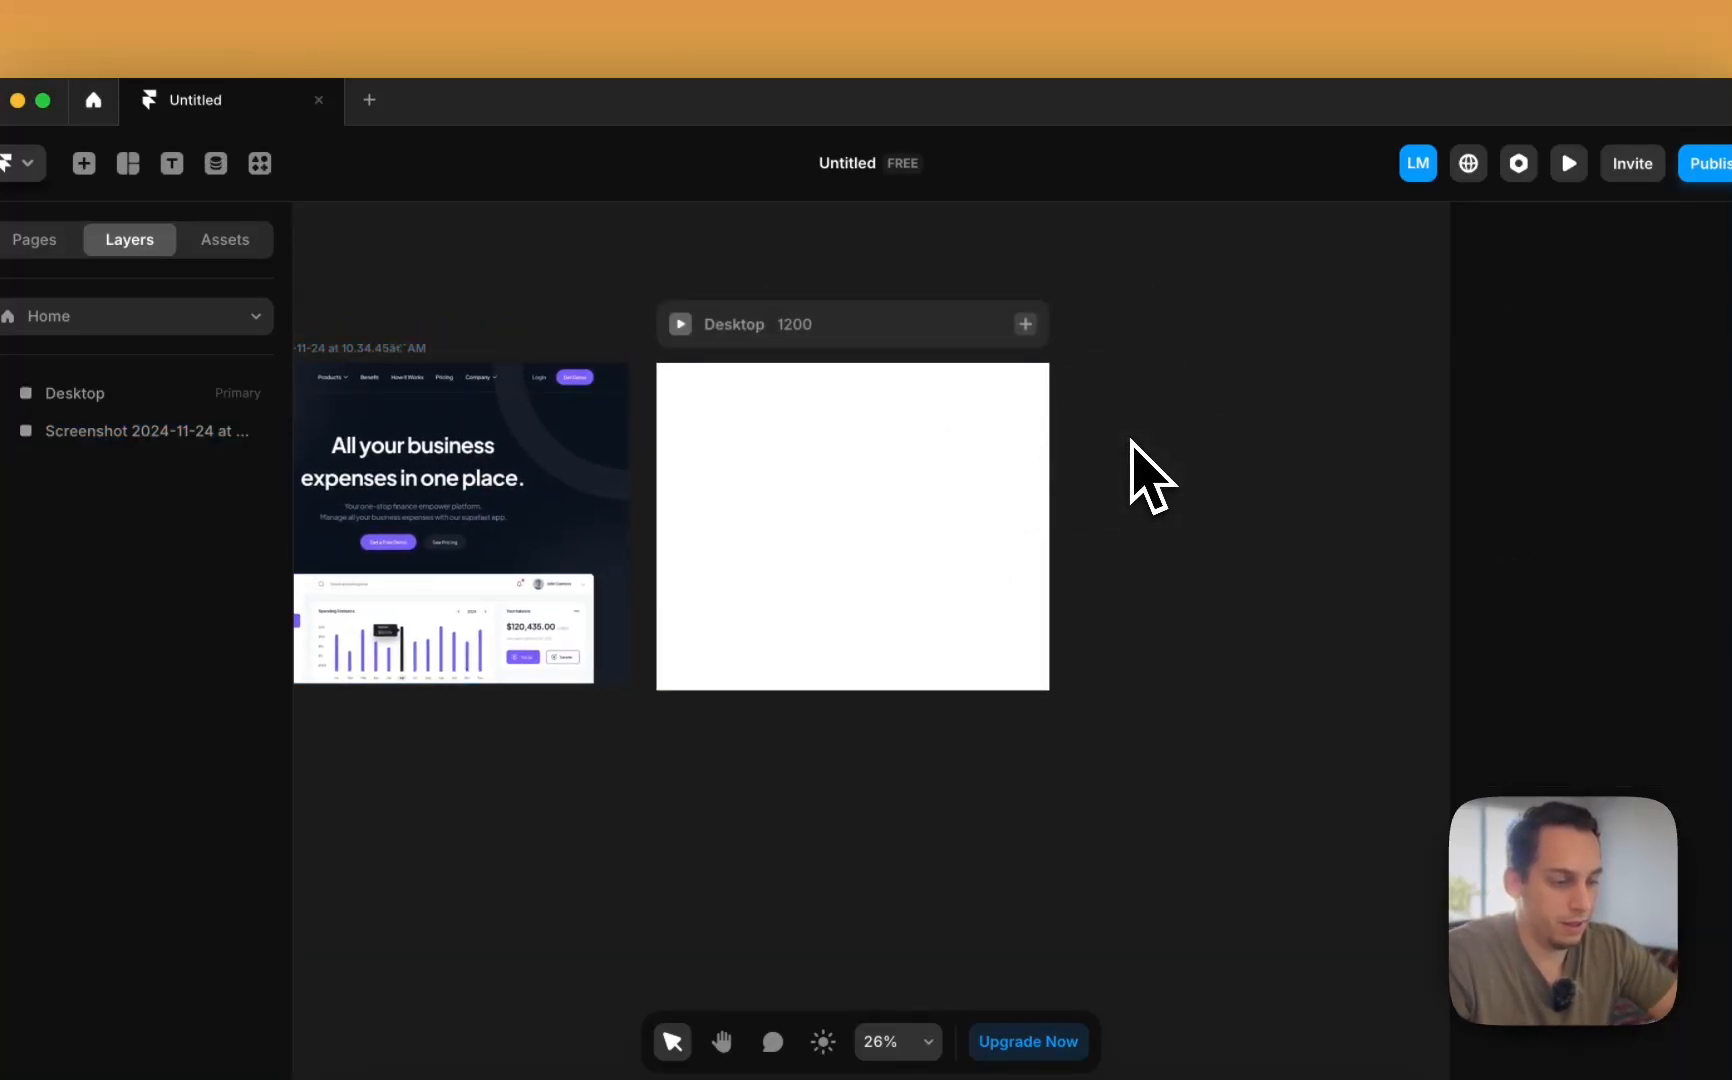
{"action": "scroll", "coordinate": [1128, 442], "scroll_direction": "left", "scroll_amount": 2}
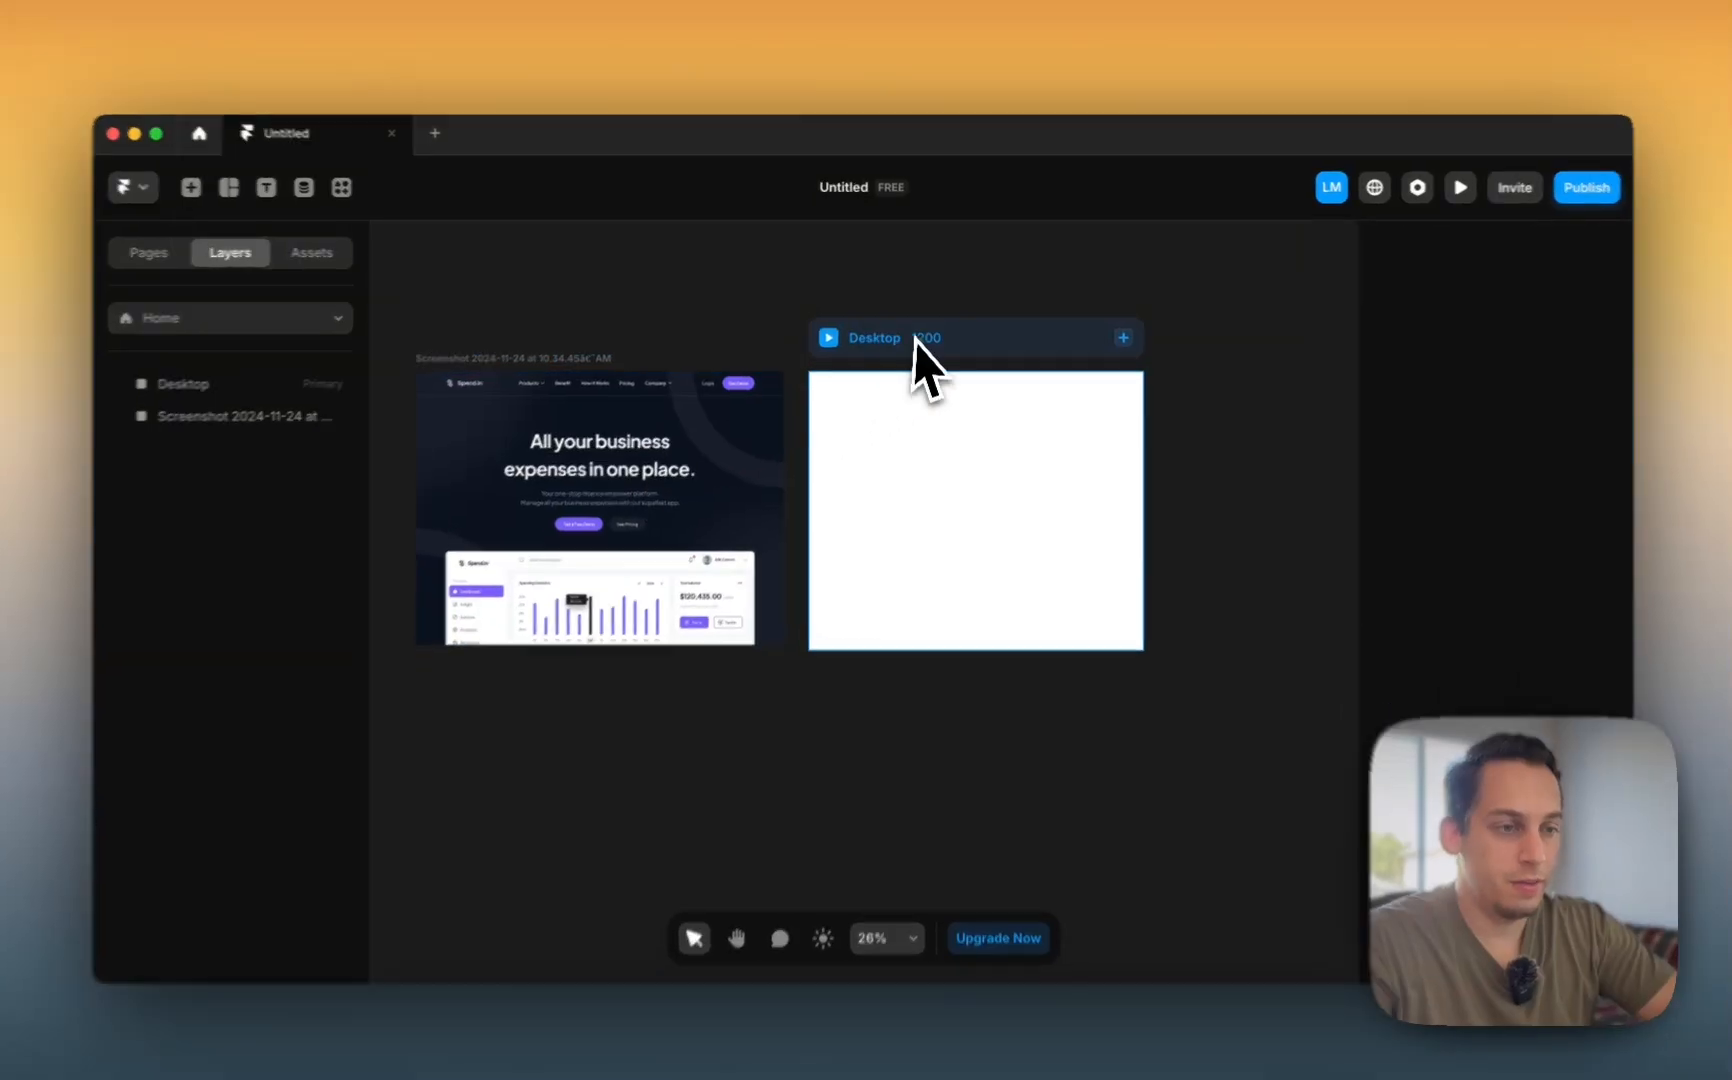
{"action": "left_click", "coordinate": [916, 340]}
{"action": "scroll", "coordinate": [920, 362], "scroll_direction": "right", "scroll_amount": 2}
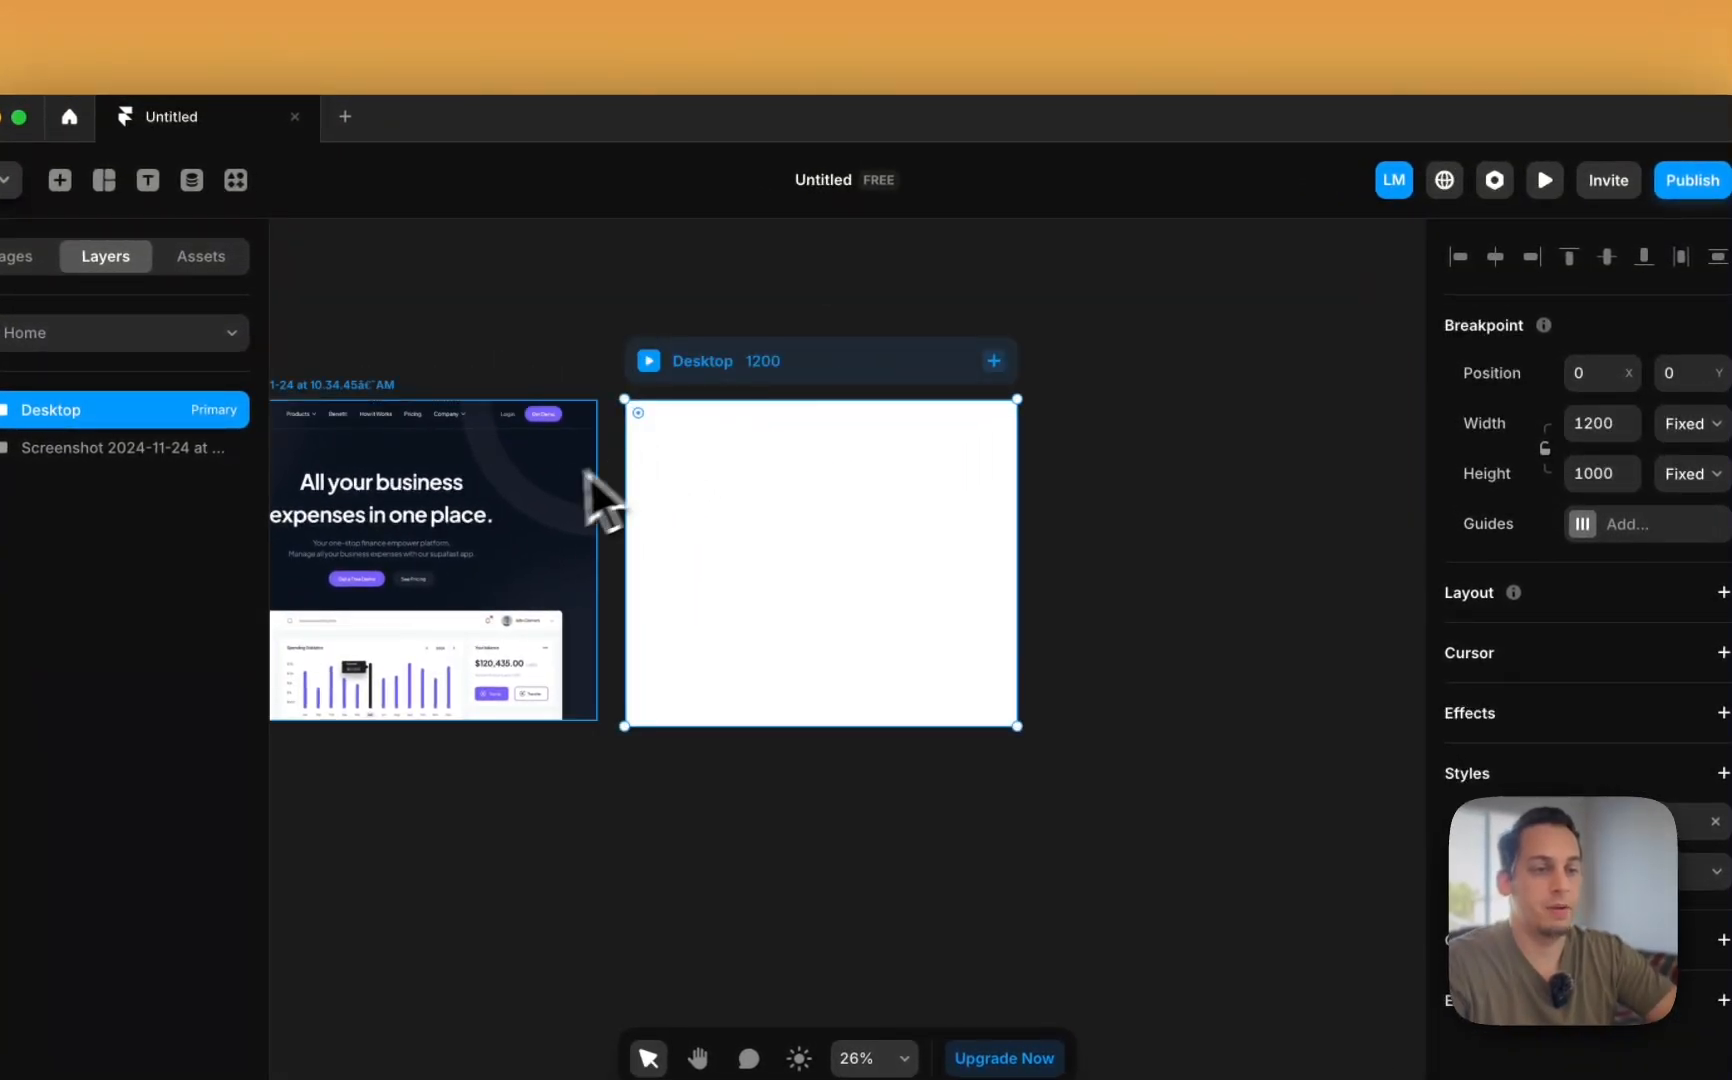
{"action": "left_click", "coordinate": [552, 494]}
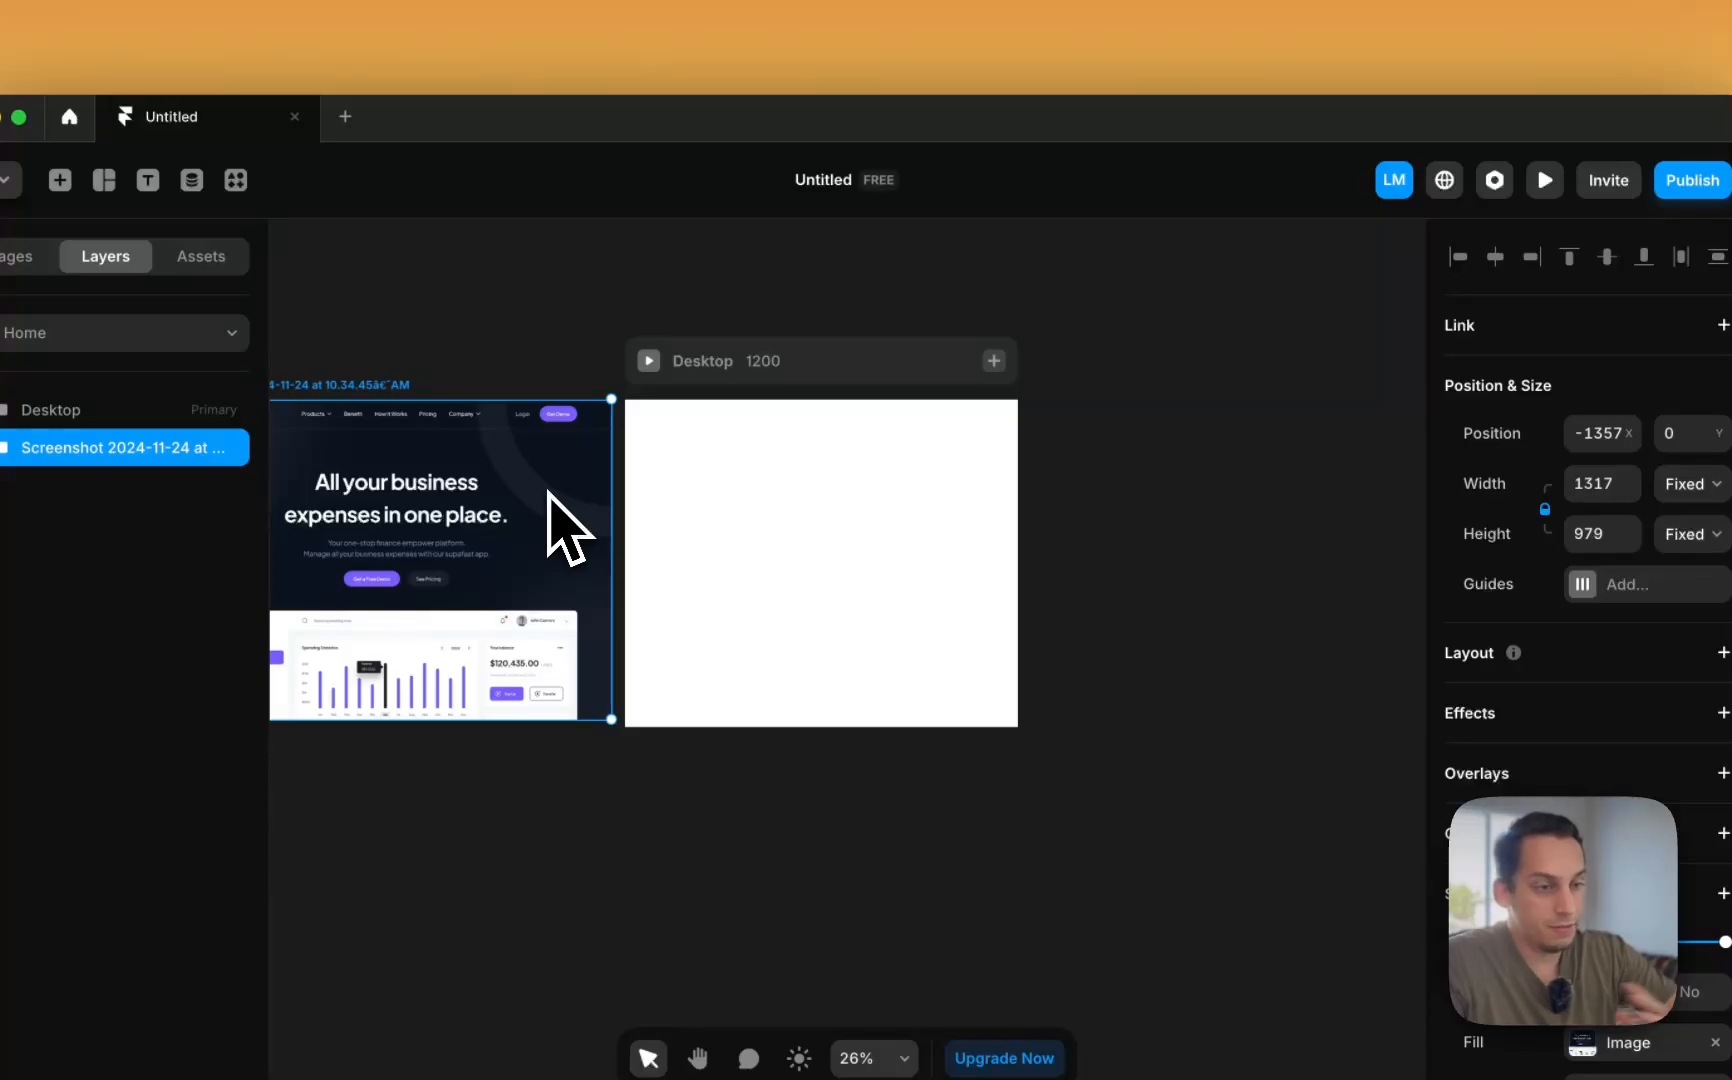
{"action": "key", "text": "Escape"}
- Add the Tablet and Phone breakpoints to the Desktop page
{"action": "left_click", "coordinate": [735, 361]}
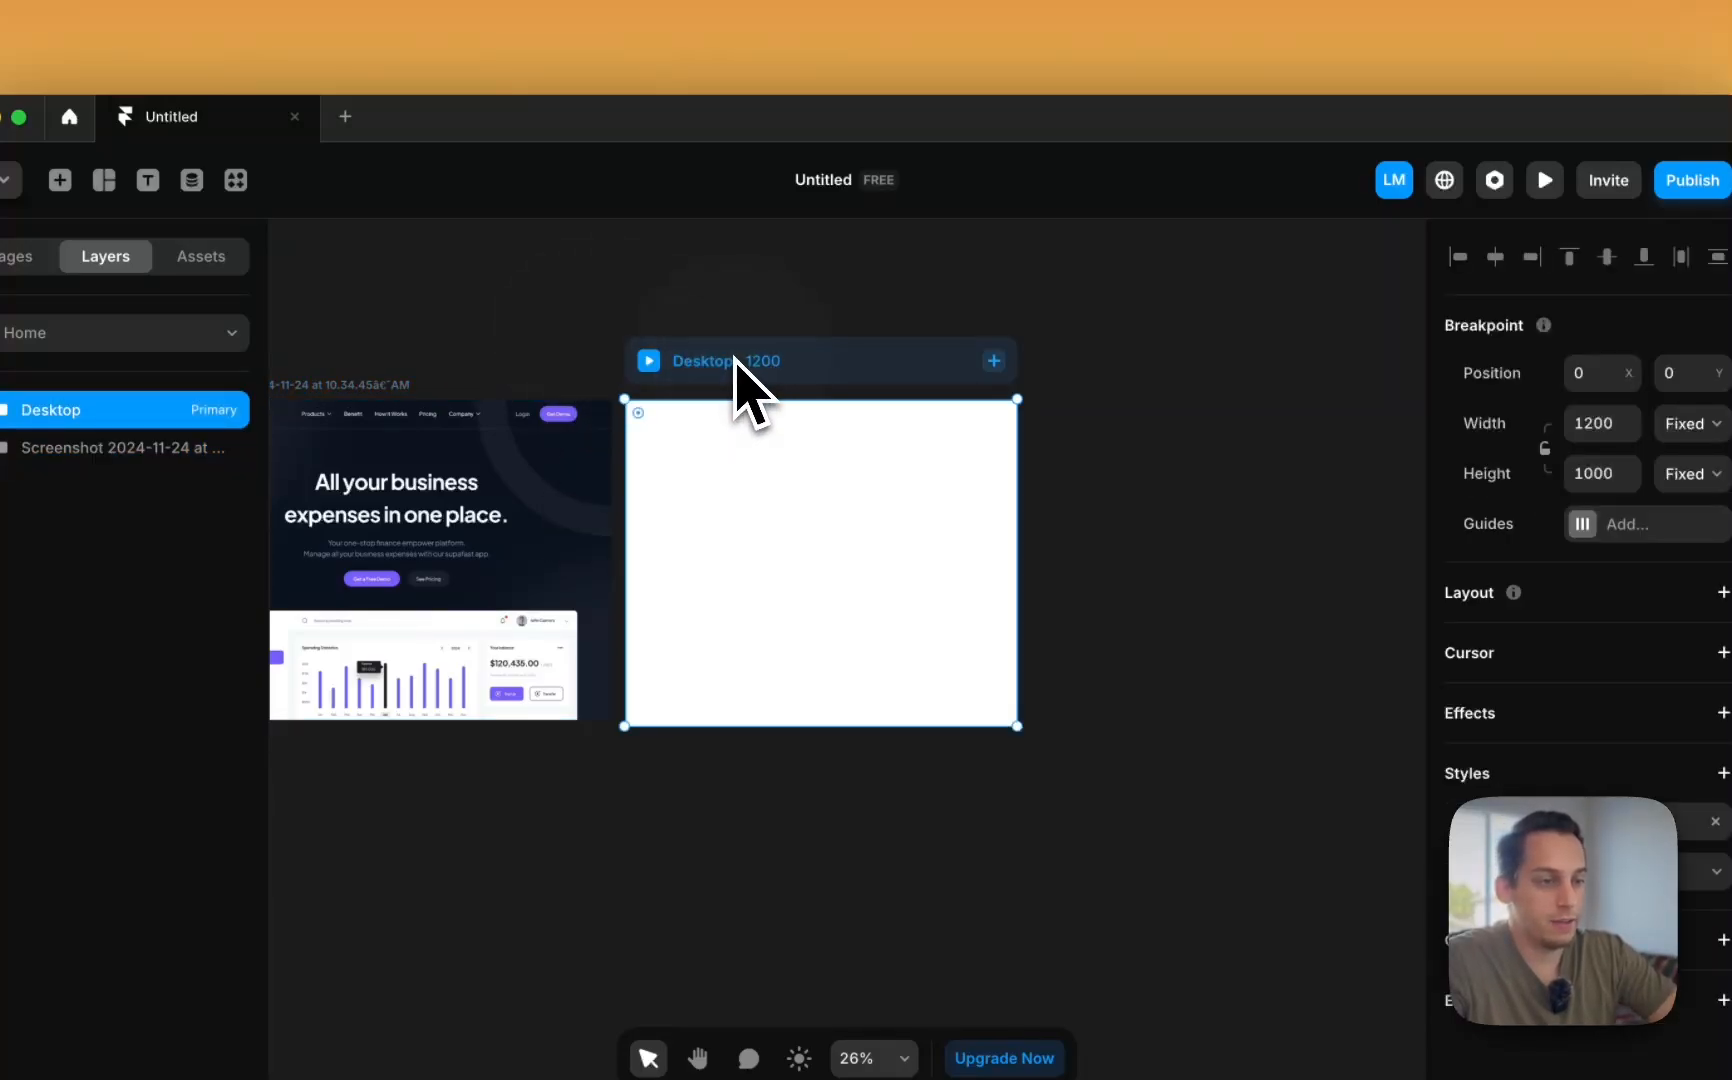
{"action": "left_click", "coordinate": [993, 360]}
{"action": "left_click", "coordinate": [1011, 407]}
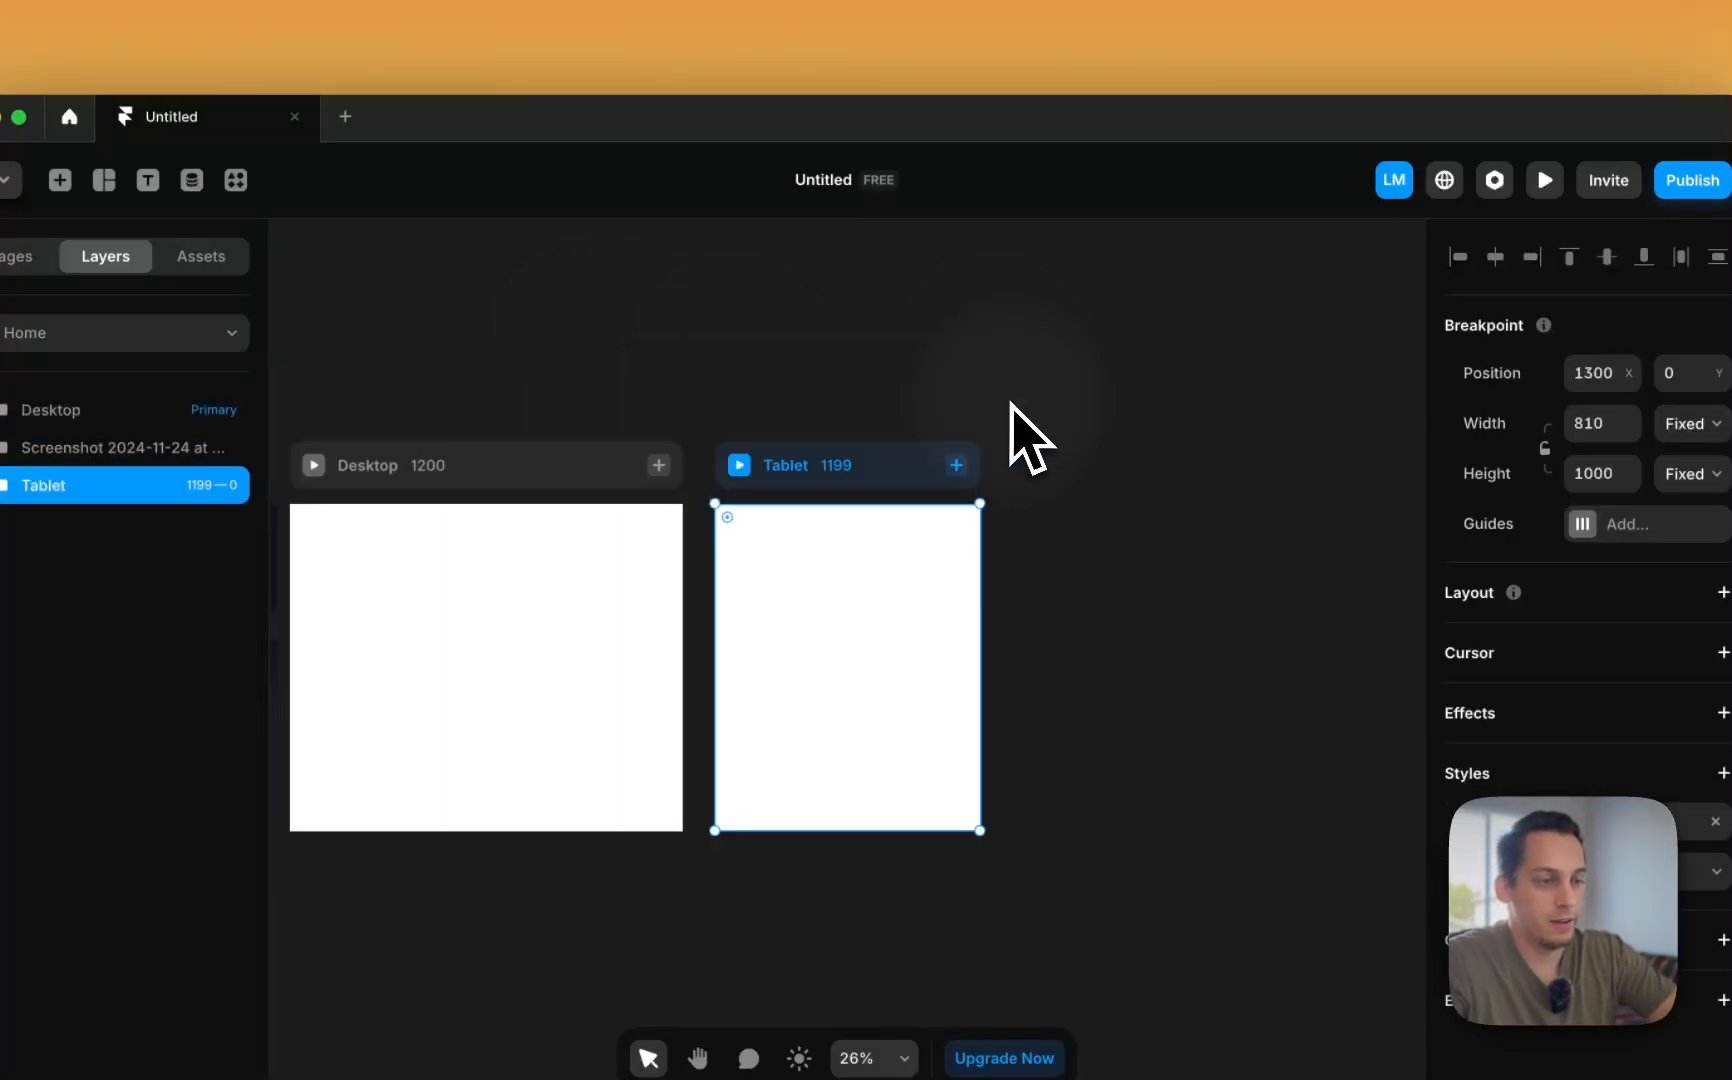
{"action": "left_click", "coordinate": [955, 465]}
{"action": "left_click", "coordinate": [978, 512]}
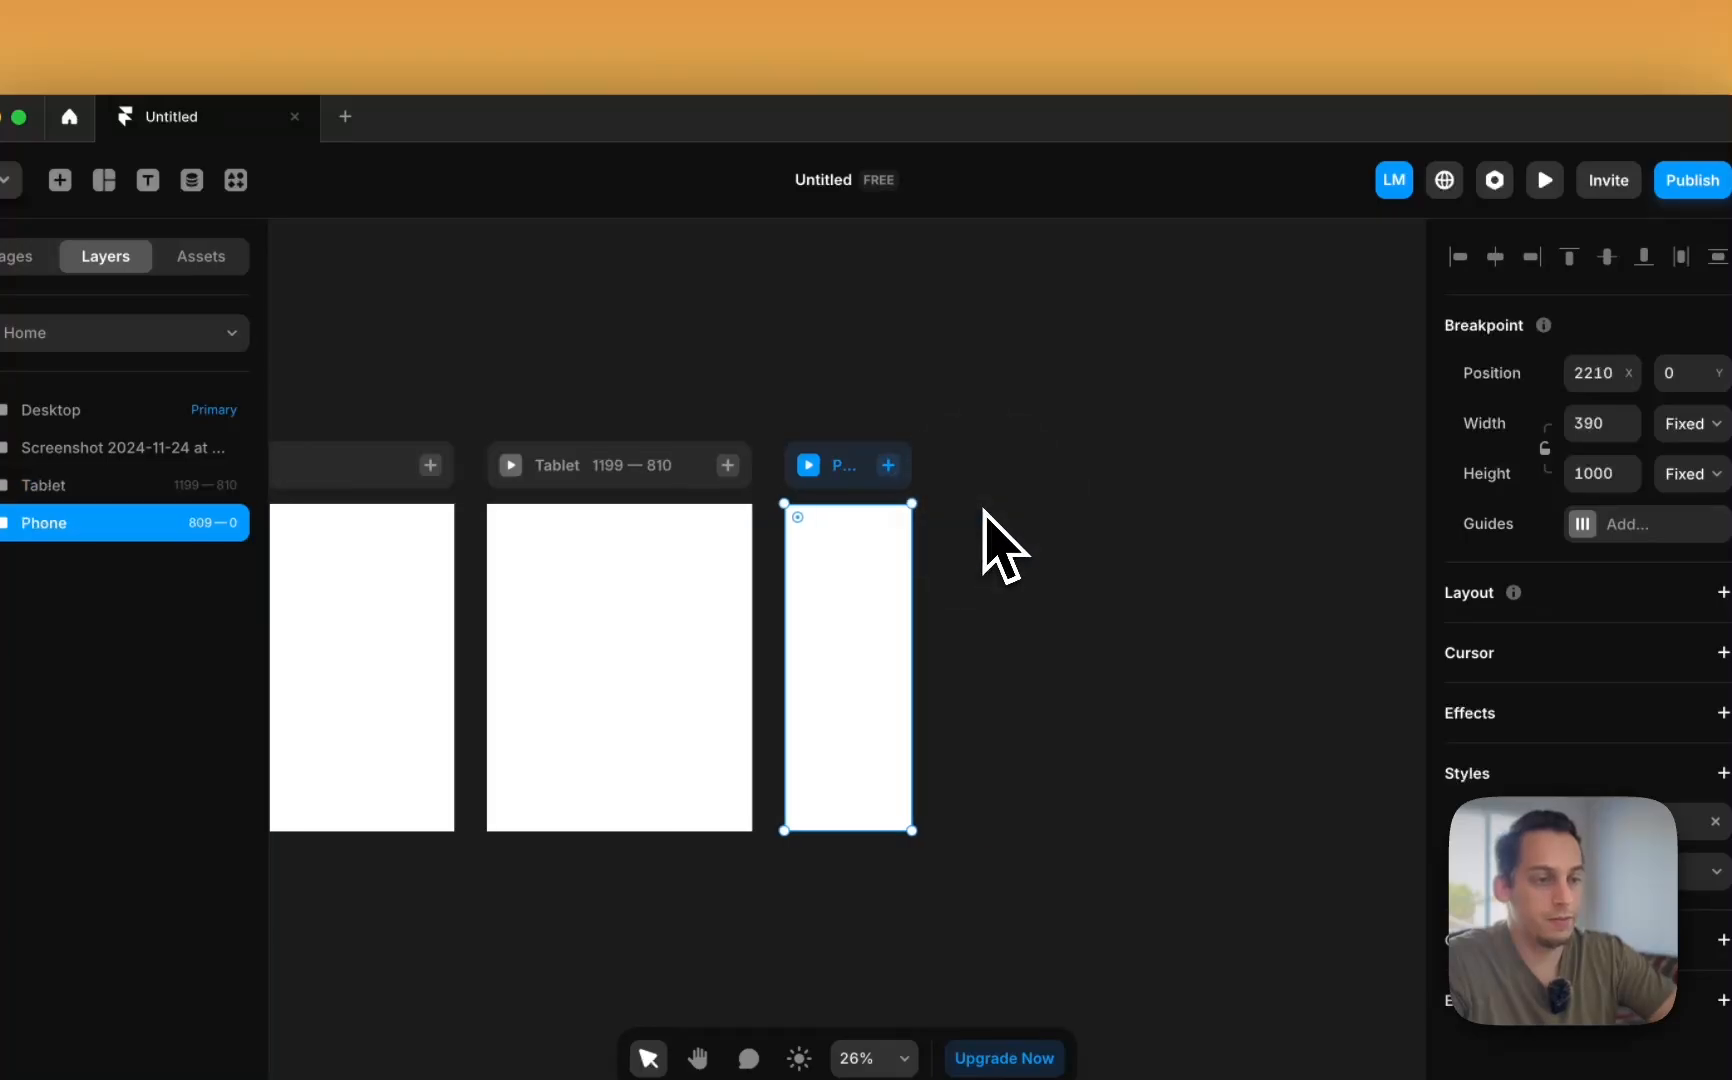
{"action": "left_click", "coordinate": [984, 512]}
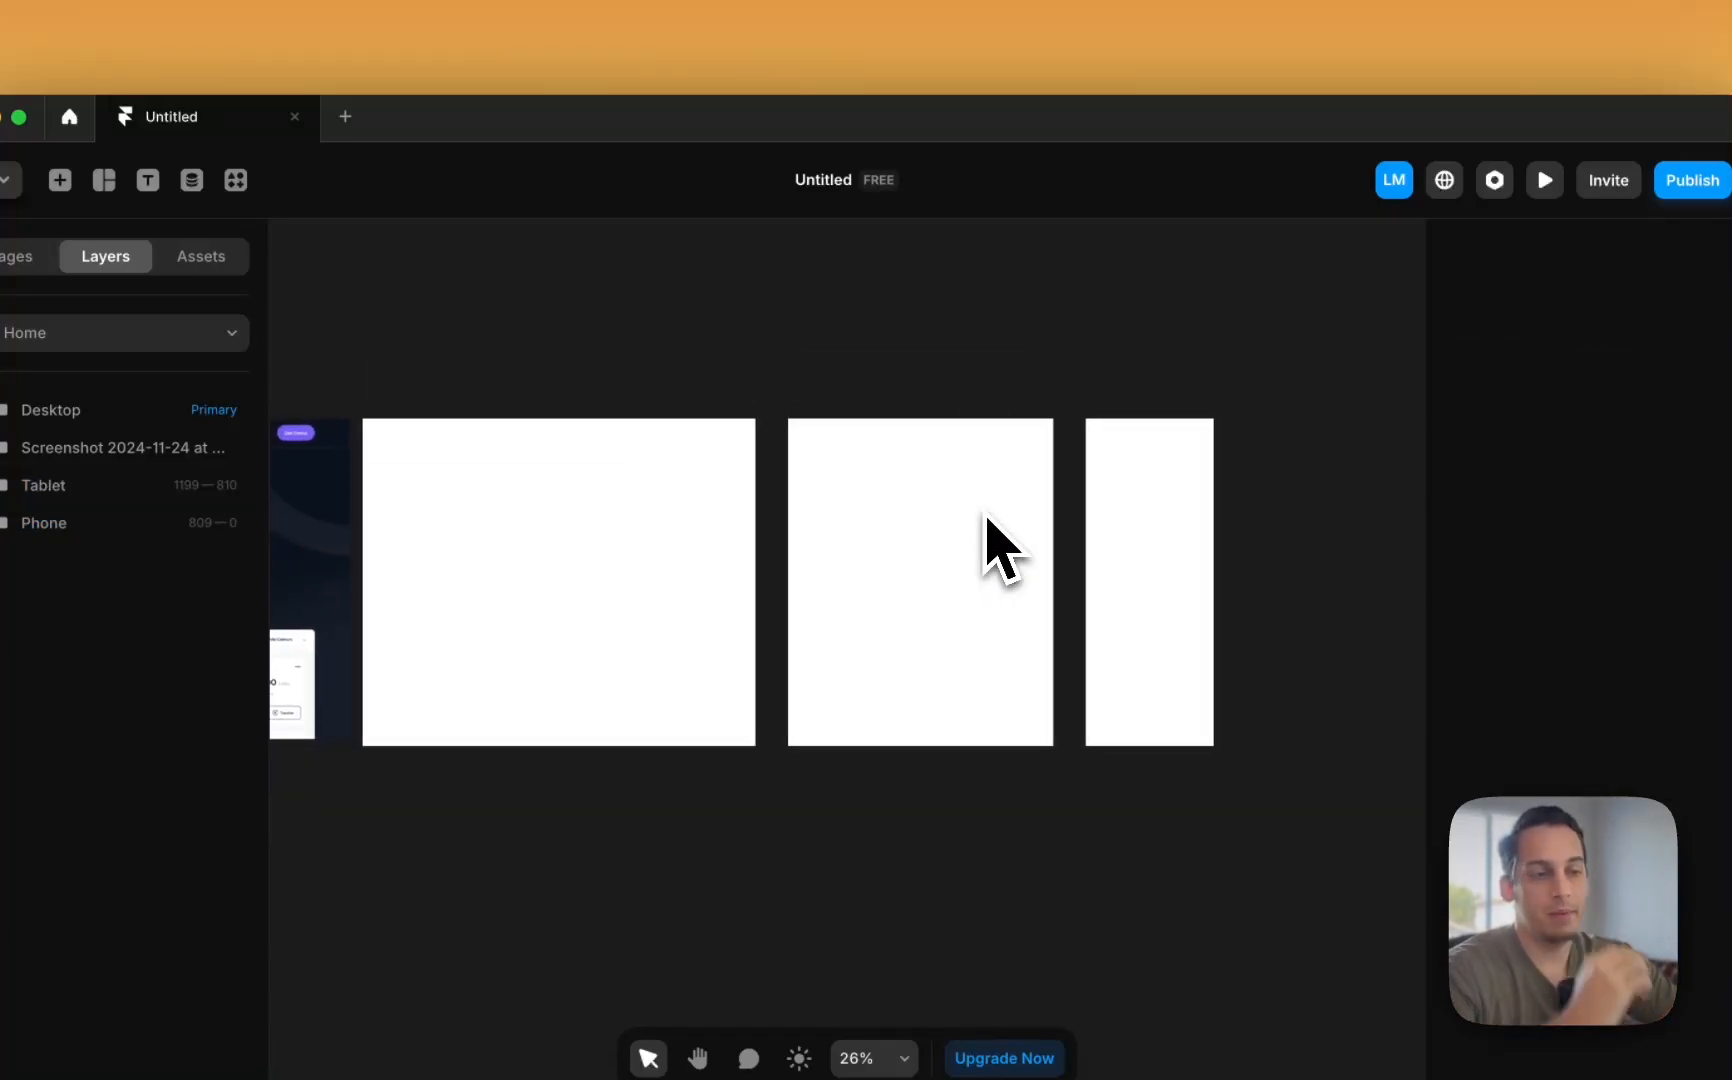
- Compare the Desktop, Tablet and Phone breakpoints by selecting each page in turn
{"action": "left_click", "coordinate": [710, 436]}
{"action": "left_click", "coordinate": [812, 424]}
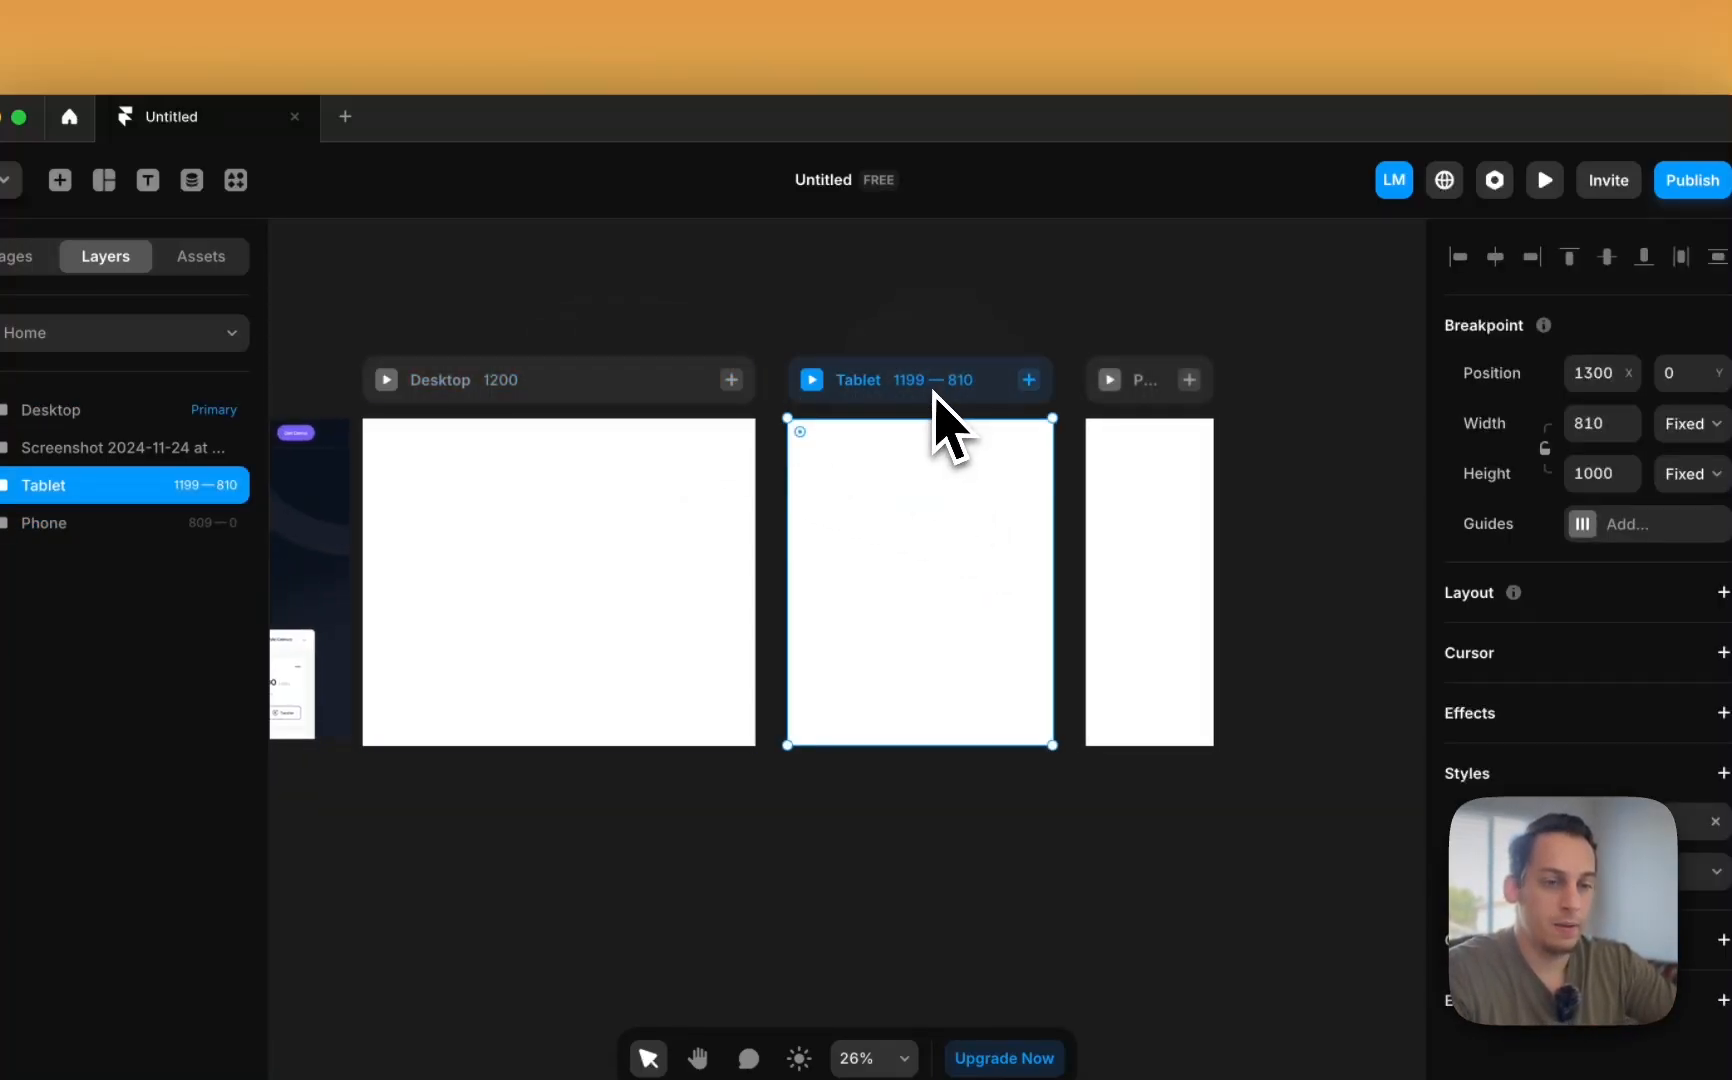
{"action": "left_click", "coordinate": [1118, 412]}
{"action": "left_click", "coordinate": [696, 376]}
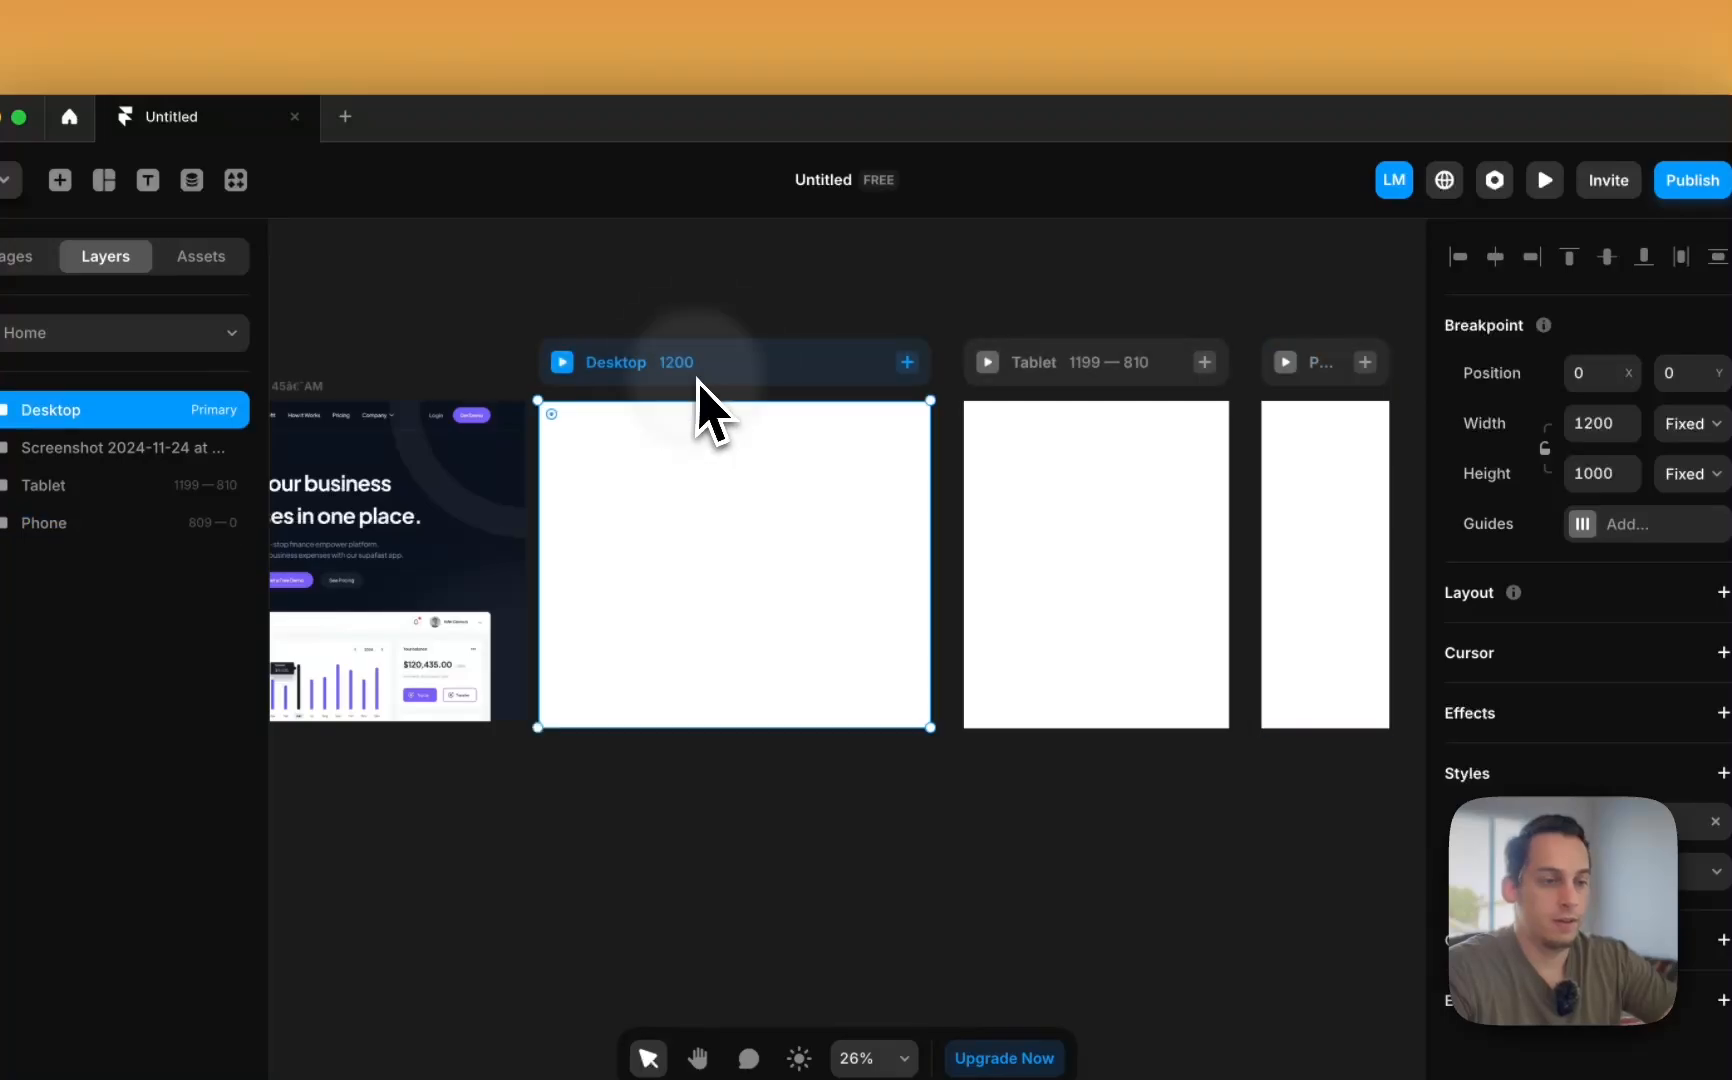
{"action": "left_click", "coordinate": [1067, 370]}
{"action": "left_click", "coordinate": [1290, 385]}
{"action": "left_click", "coordinate": [745, 390]}
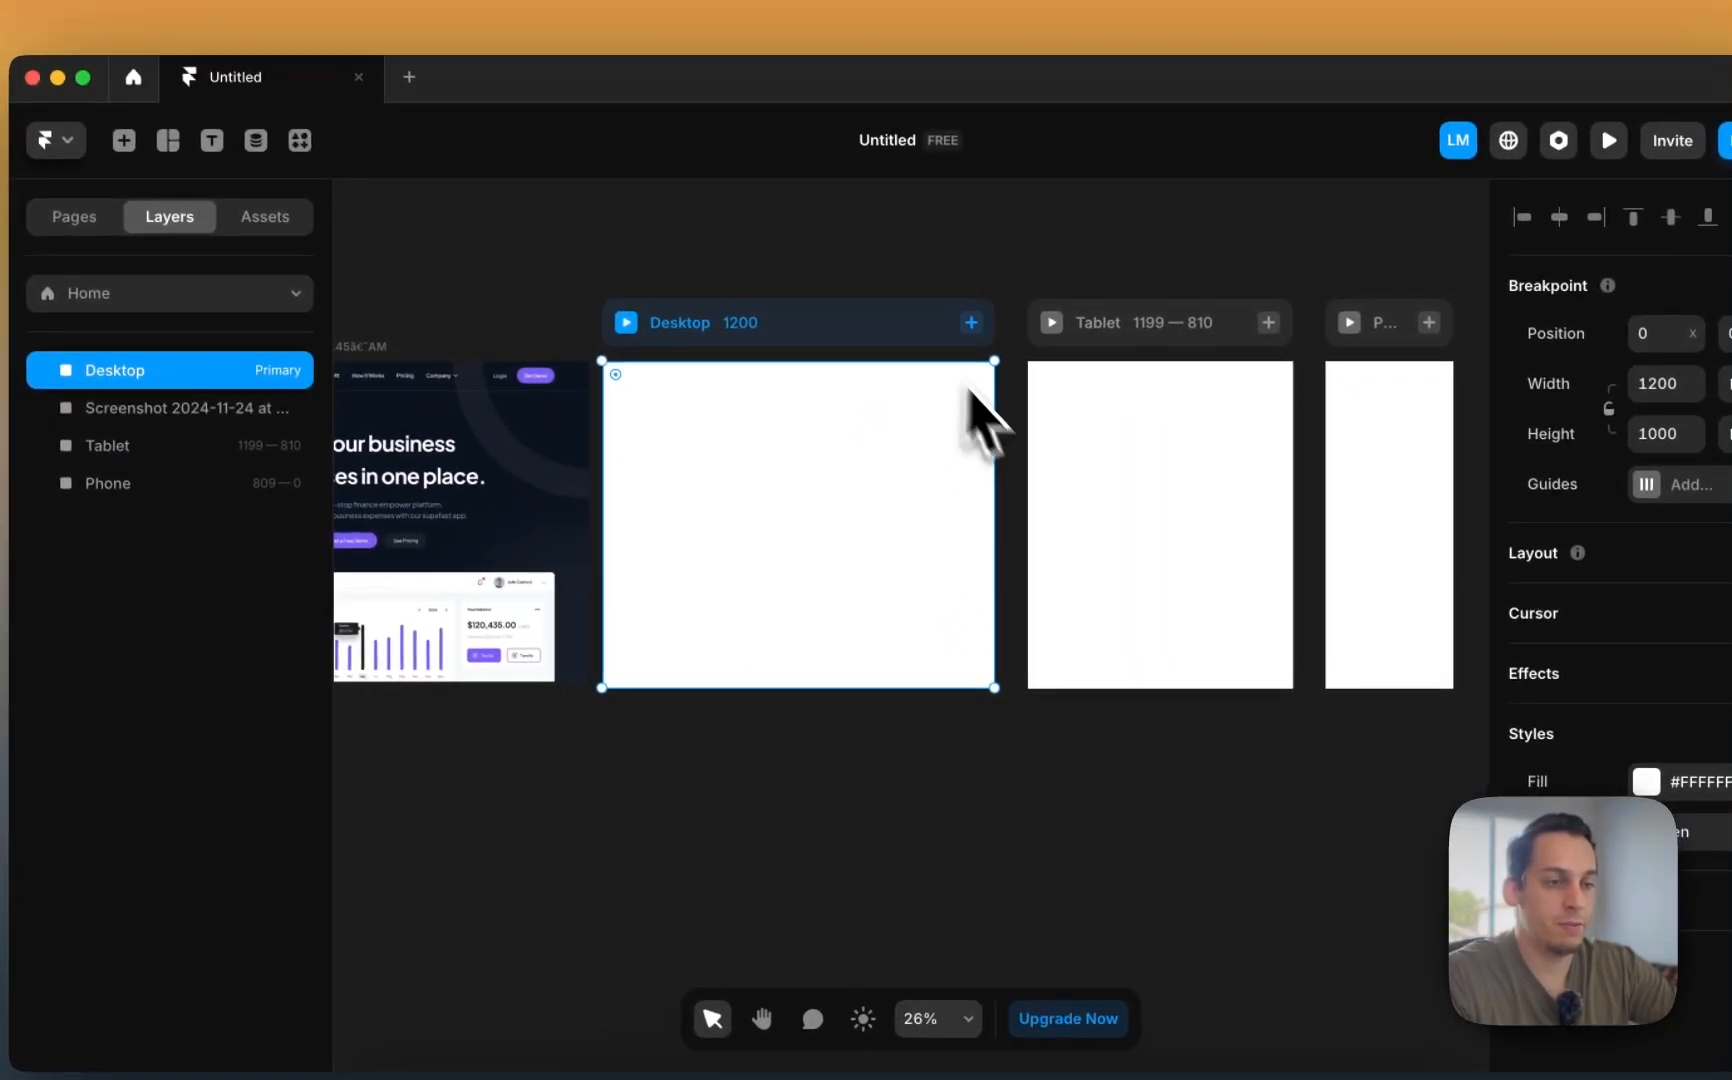
- Move the hero screenshot farther from the Desktop page, to about X -1453, and select the three breakpoint pages again
{"action": "mouse_move", "coordinate": [463, 507]}
{"action": "left_mouse_down"}
{"action": "mouse_move", "coordinate": [418, 518]}
{"action": "mouse_move", "coordinate": [432, 512]}
{"action": "left_mouse_up"}
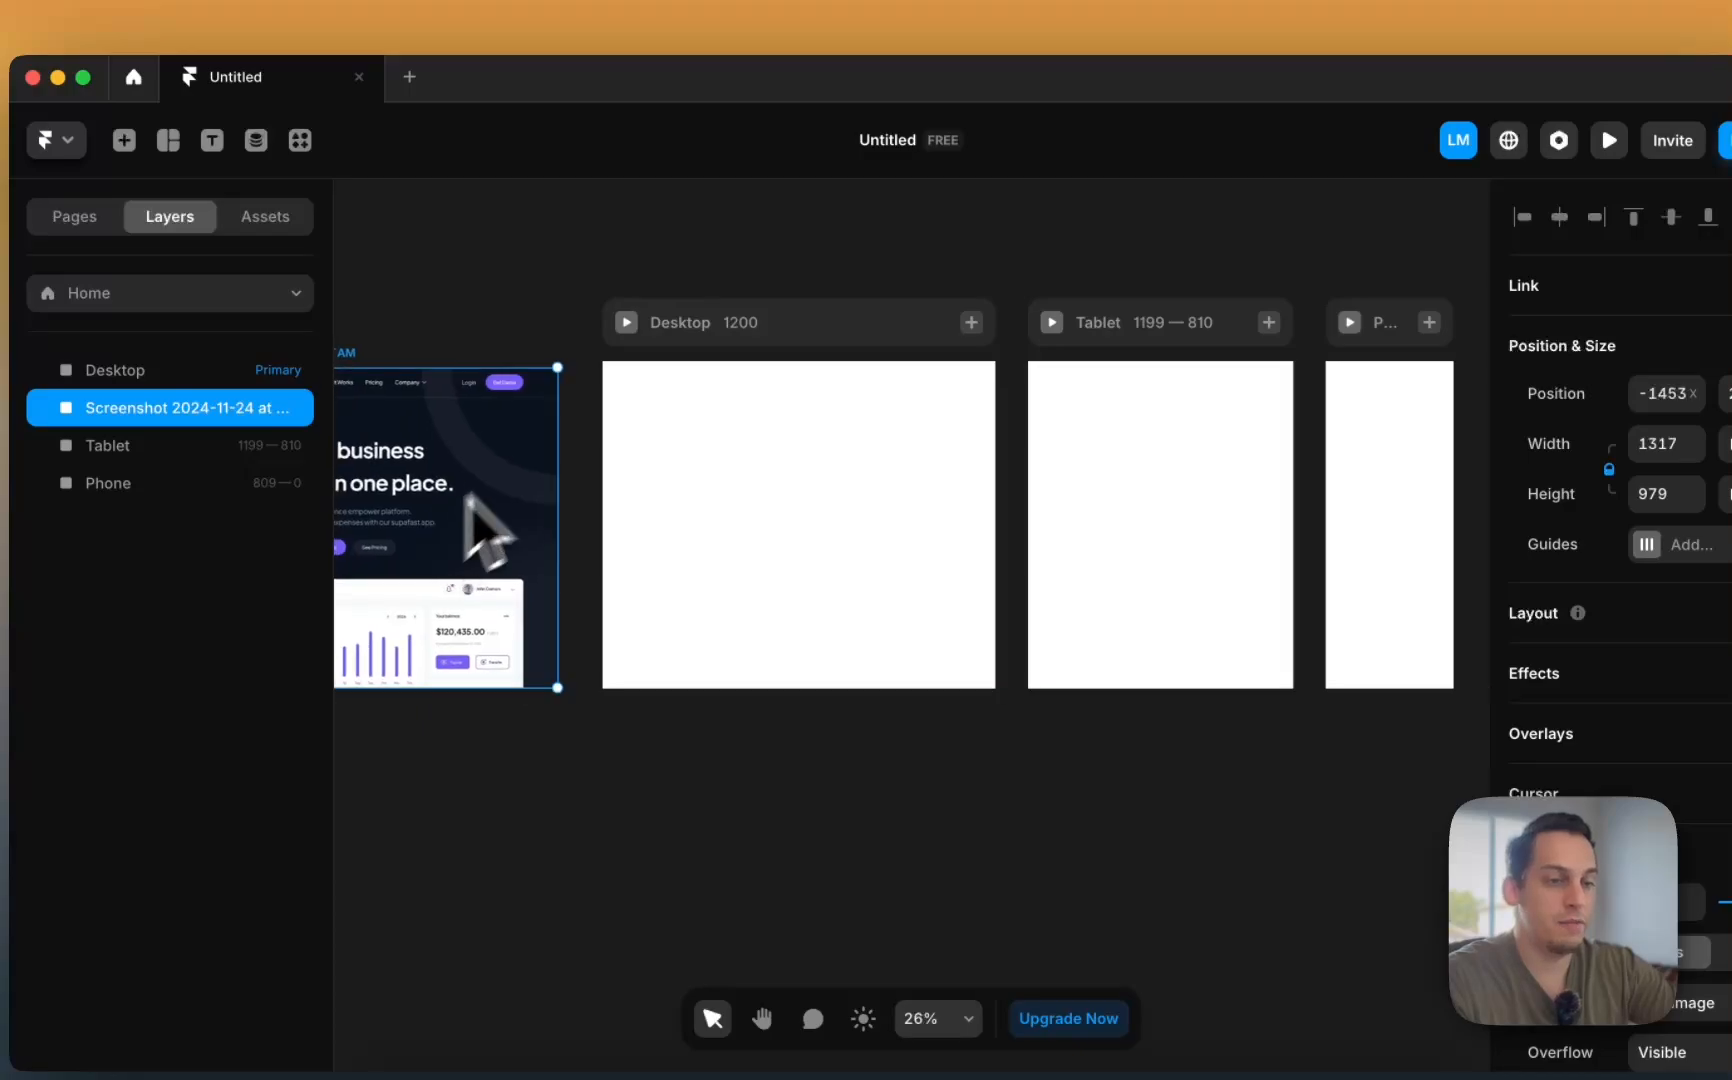
{"action": "left_click", "coordinate": [580, 352]}
{"action": "left_click", "coordinate": [663, 386]}
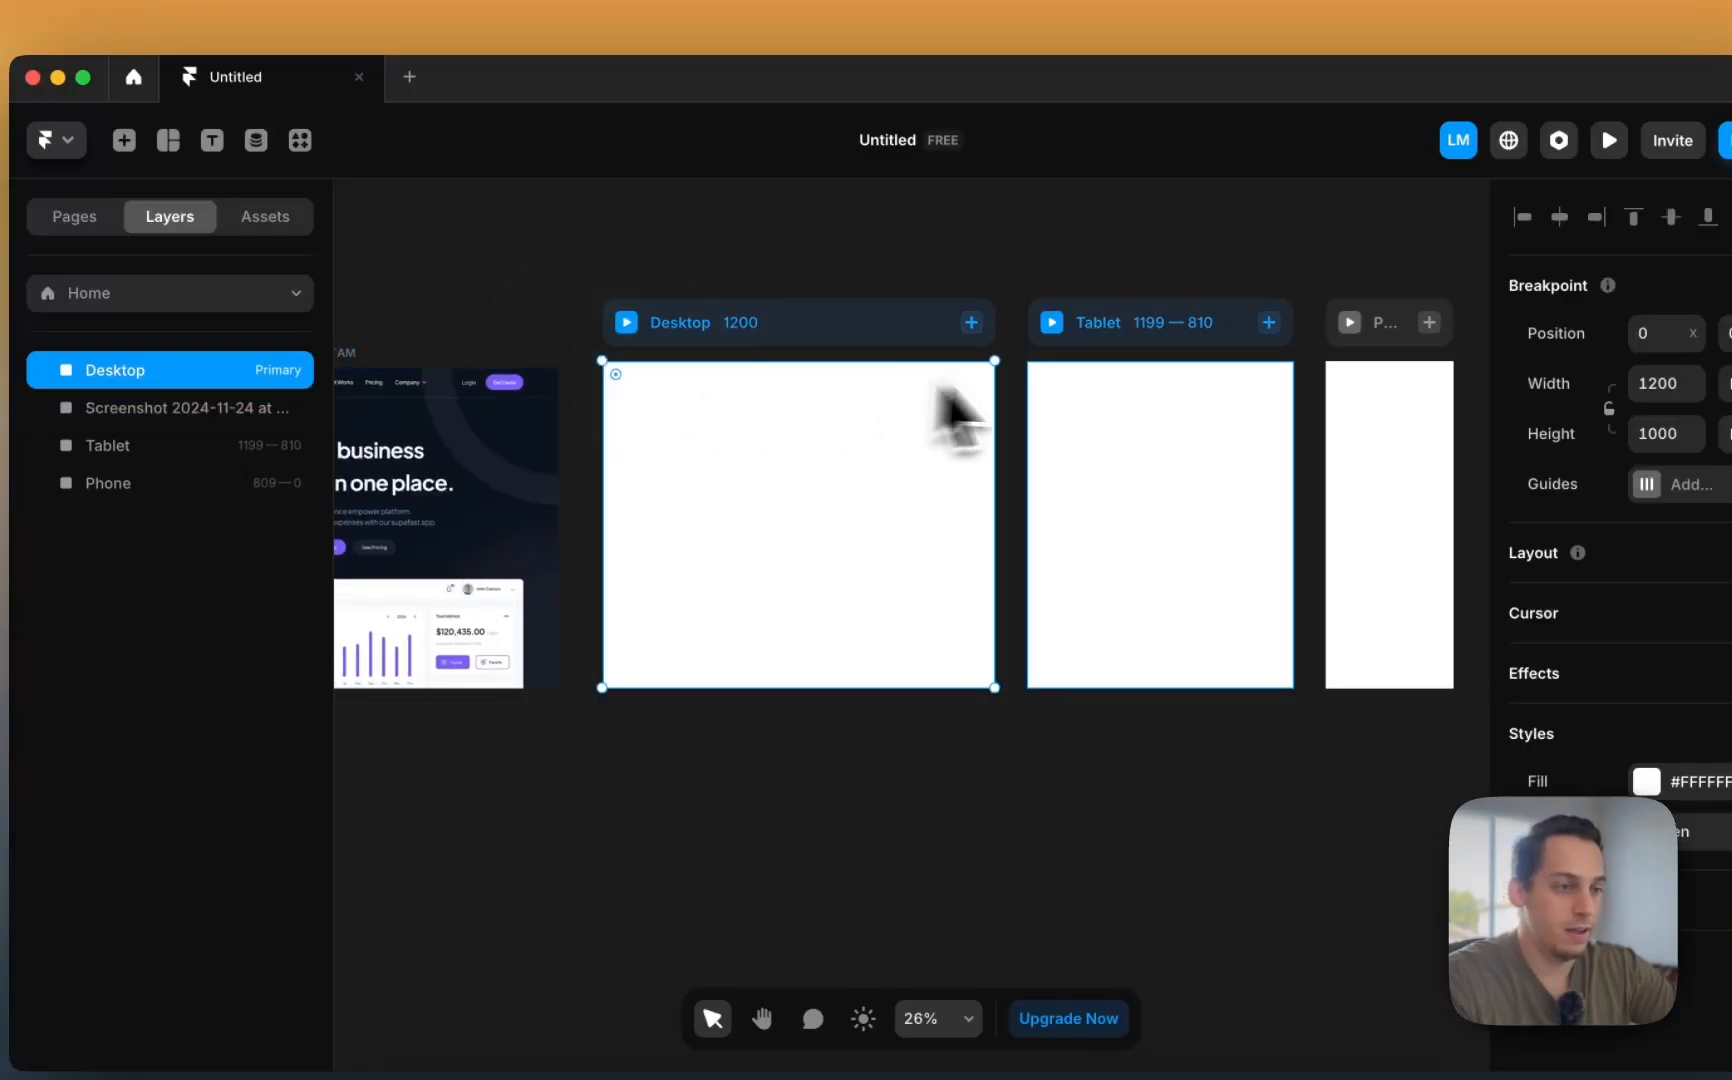
{"action": "left_click", "coordinate": [1082, 406]}
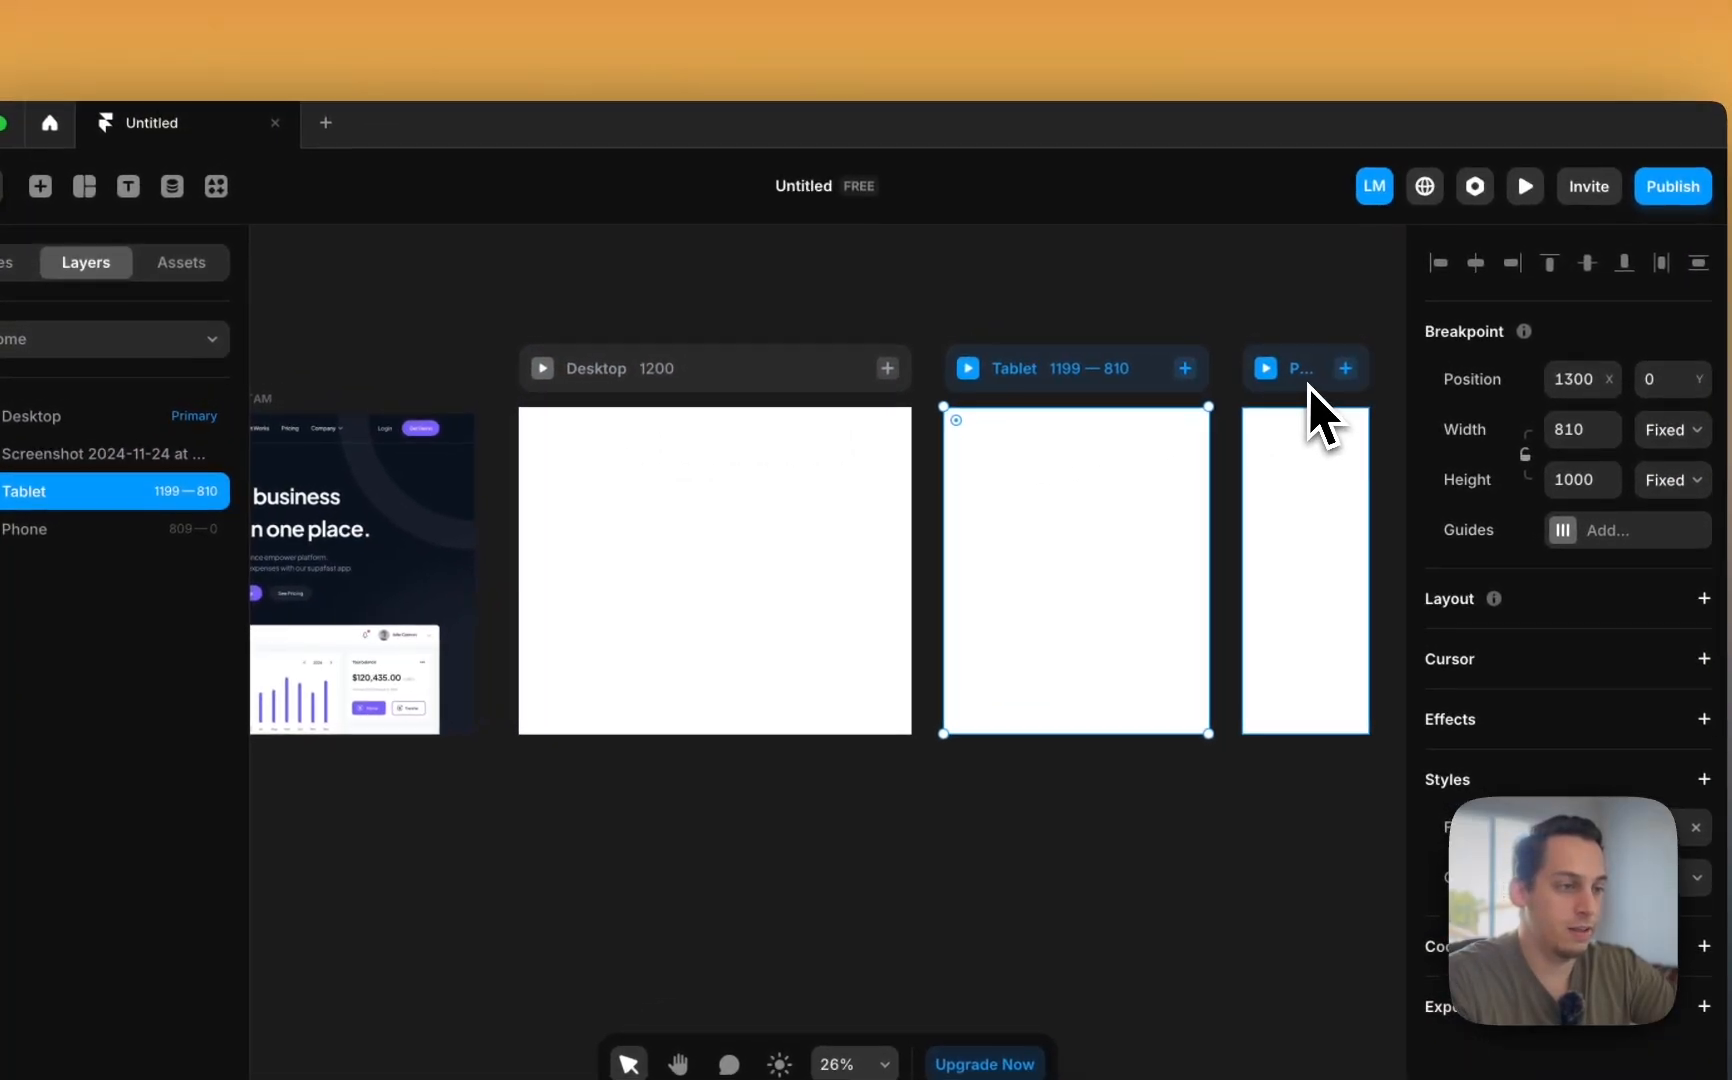
{"action": "left_click", "coordinate": [1345, 400]}
{"action": "left_click", "coordinate": [1075, 417]}
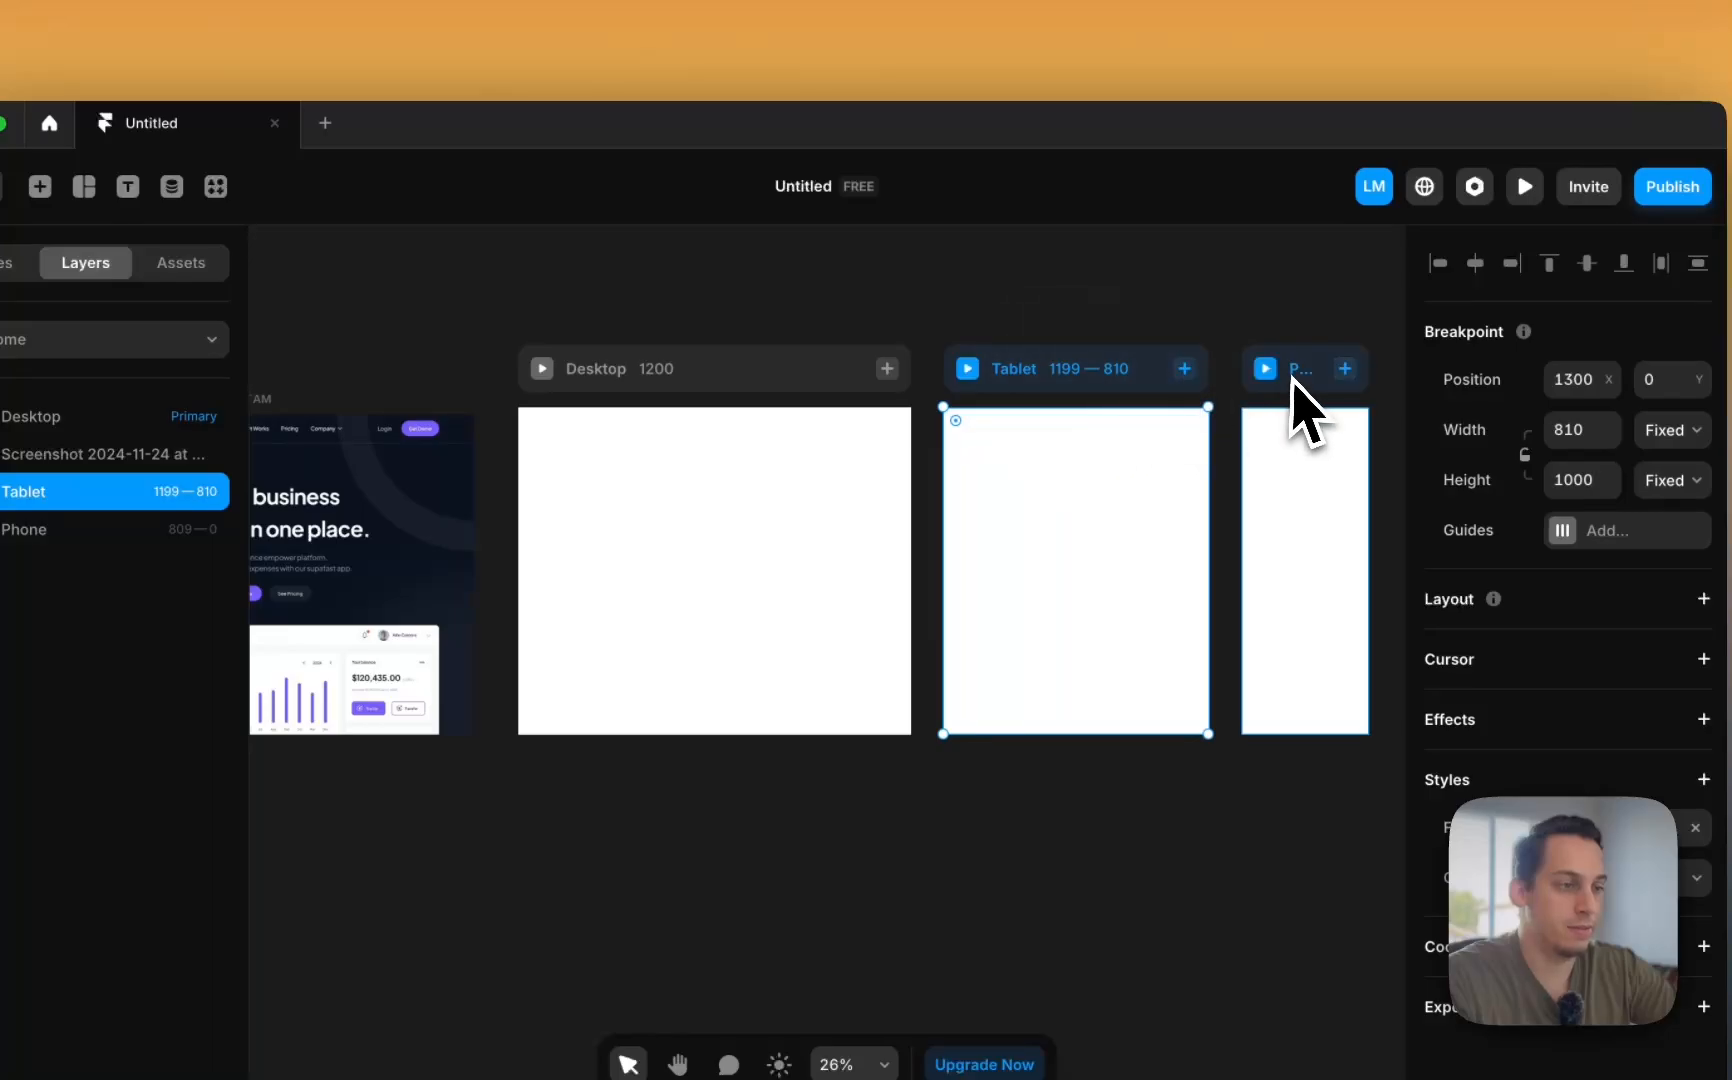
{"action": "left_click", "coordinate": [1299, 410]}
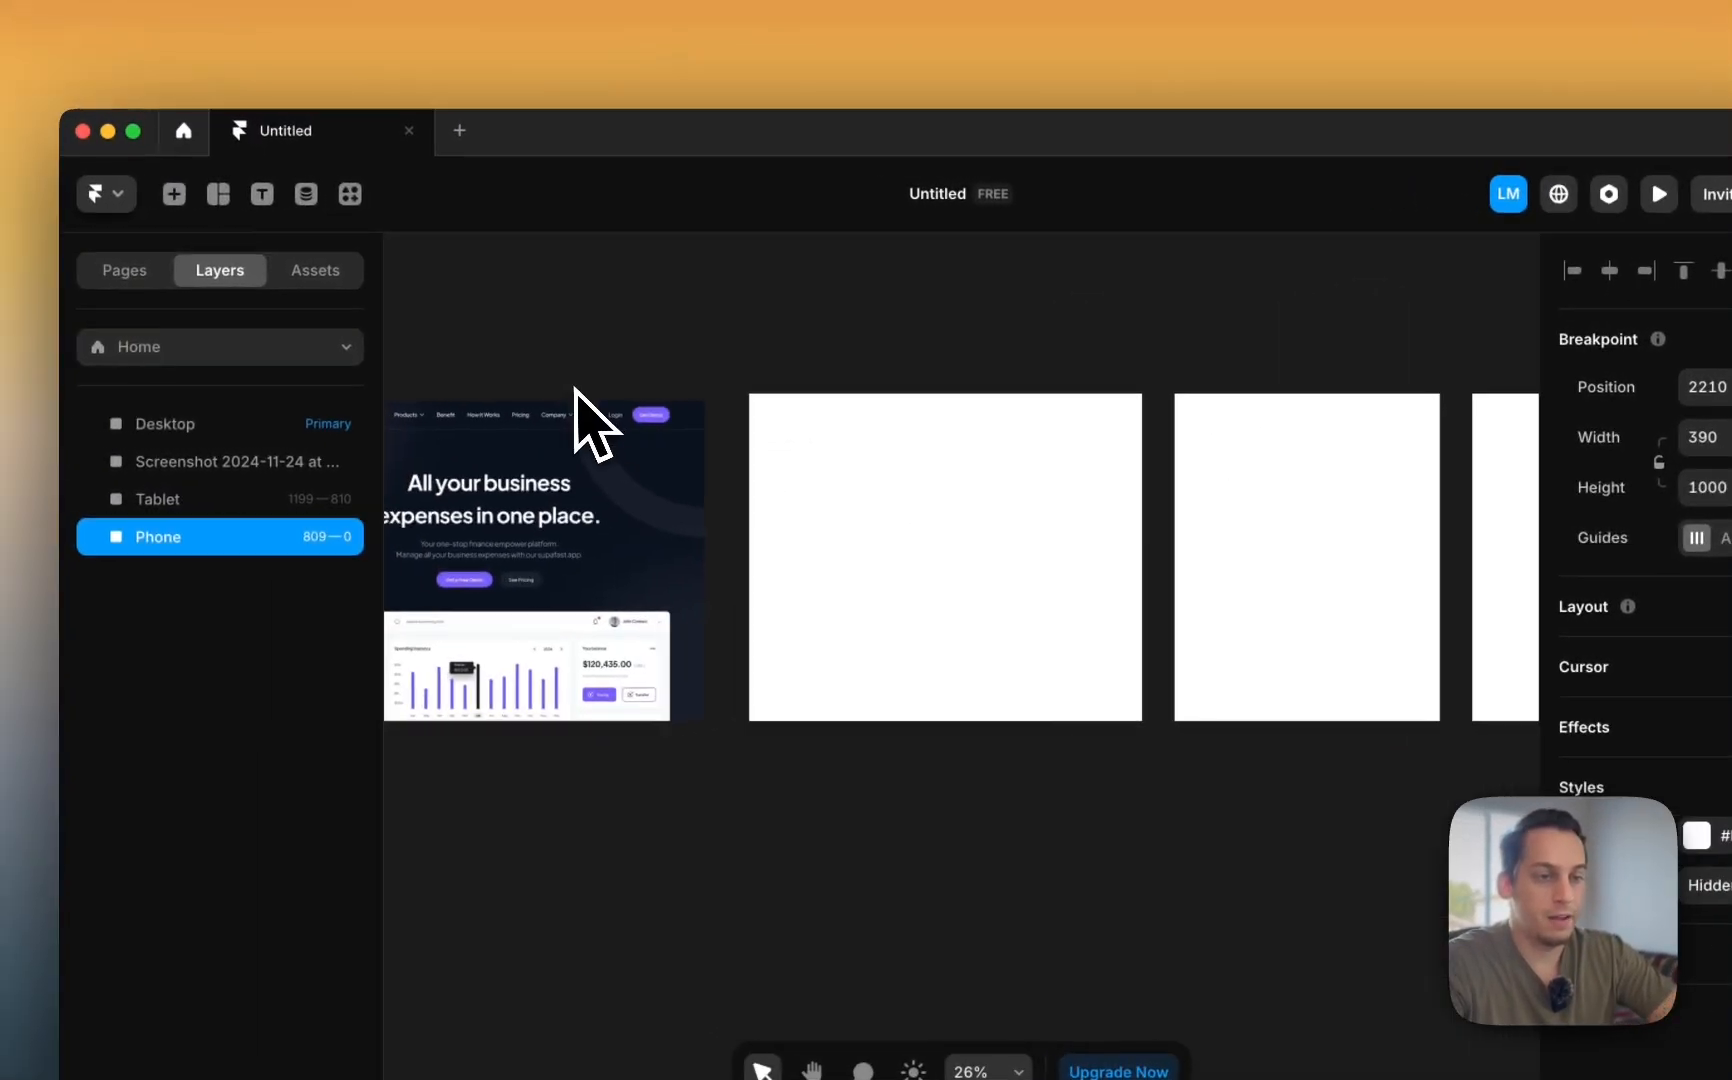
- Move the hero screenshot back beside the Desktop page, to about X -1357, Y 10, and examine its navigation bar
{"action": "left_click", "coordinate": [333, 424]}
{"action": "left_click_drag", "start_coordinate": [605, 411], "coordinate": [606, 415]}
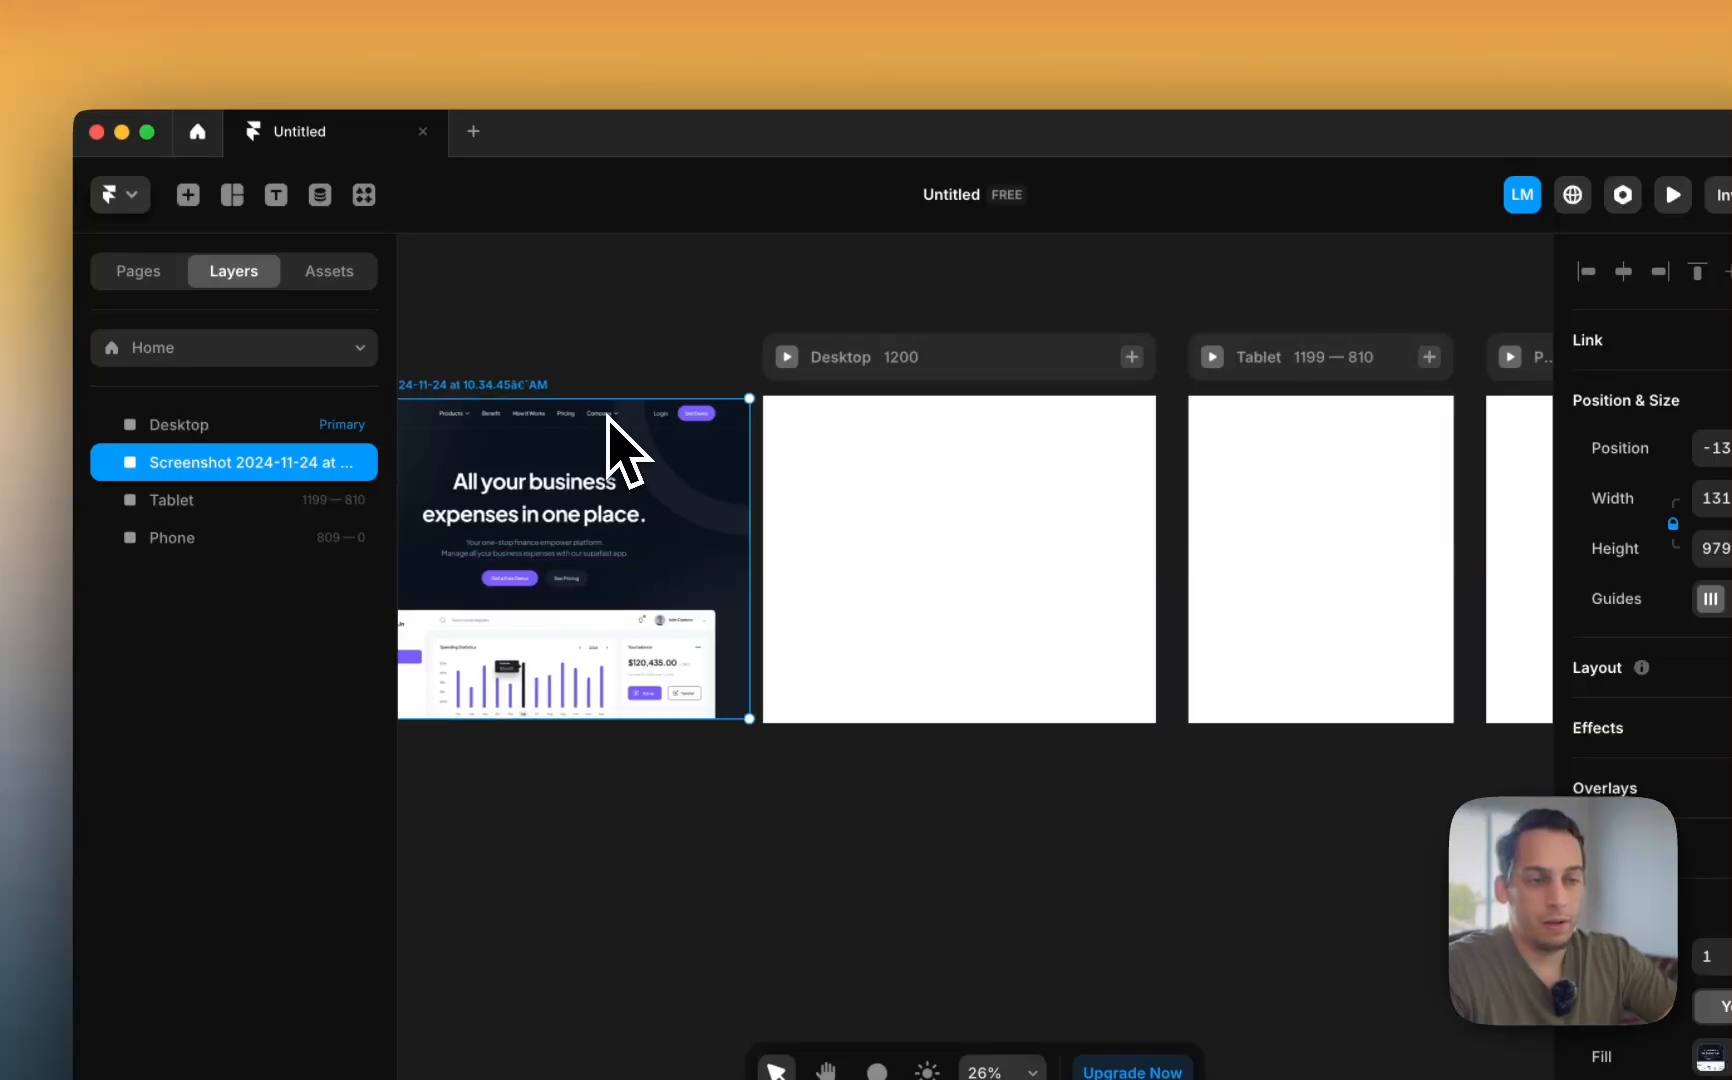
{"action": "scroll", "coordinate": [688, 375], "scroll_direction": "down", "scroll_amount": 1}
{"action": "scroll", "coordinate": [680, 400], "scroll_direction": "right", "scroll_amount": 2}
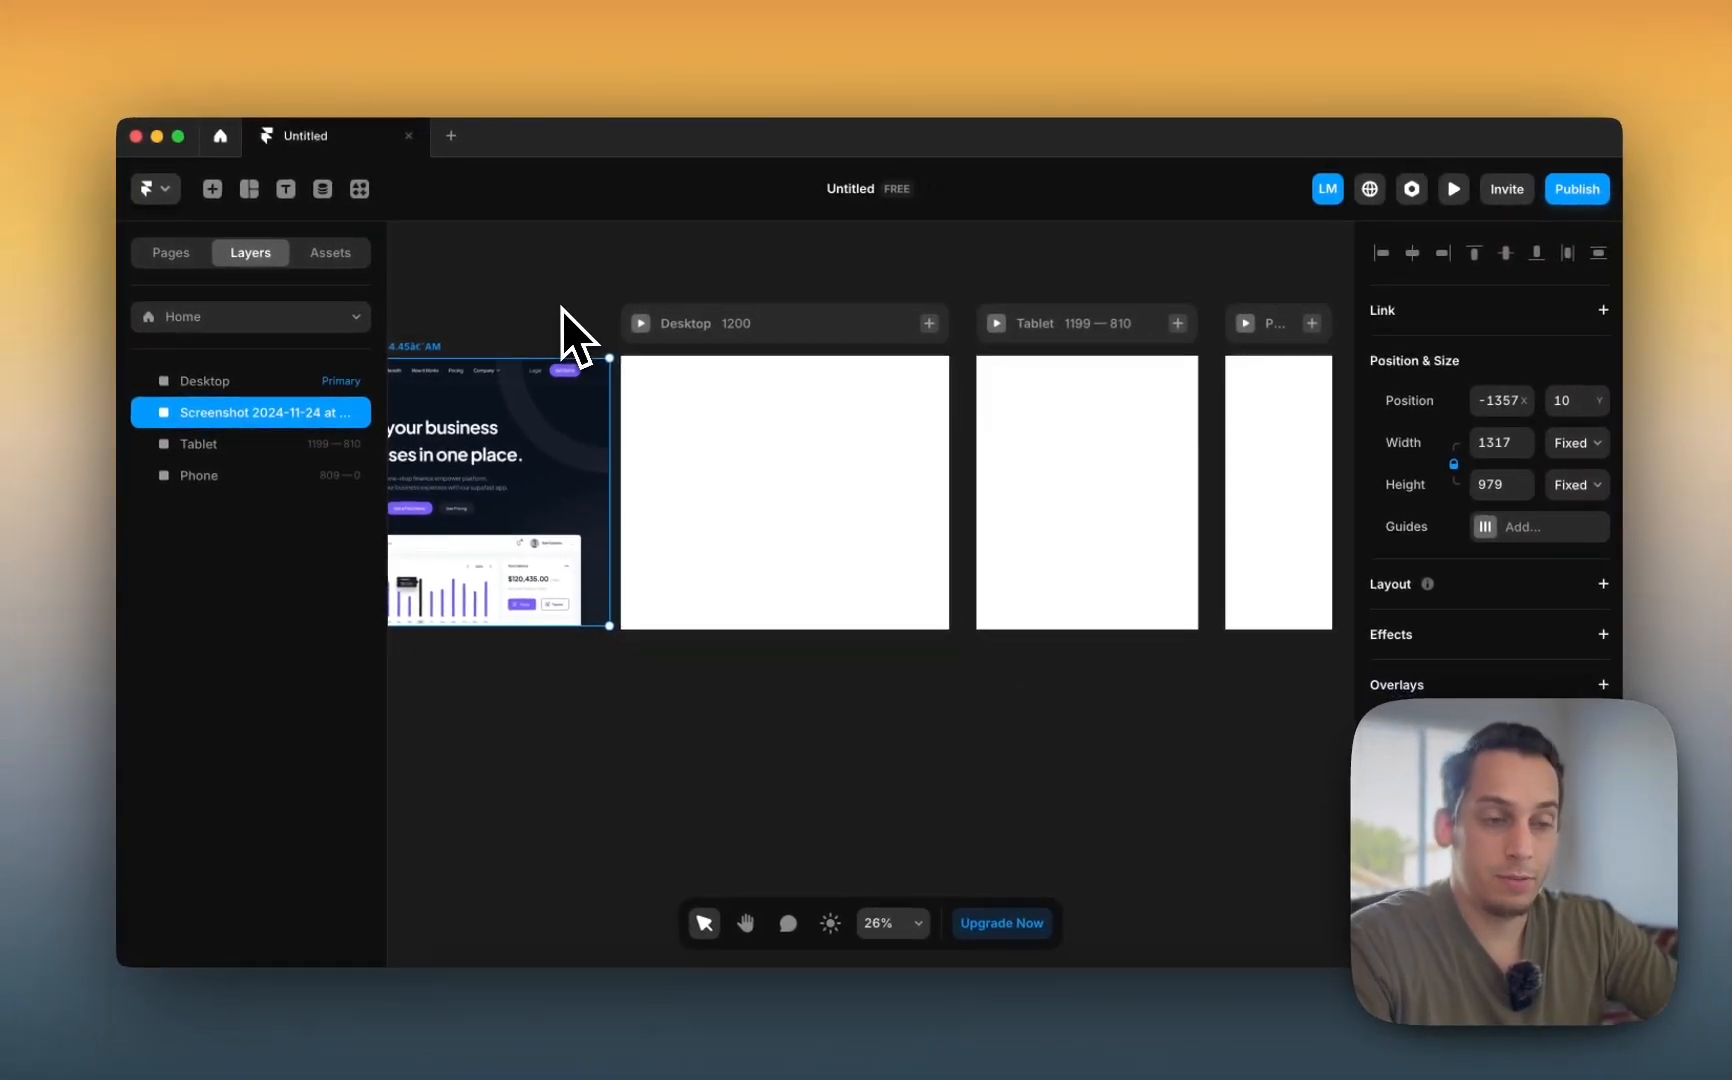
{"action": "scroll", "coordinate": [479, 360], "scroll_direction": "left", "scroll_amount": 3}
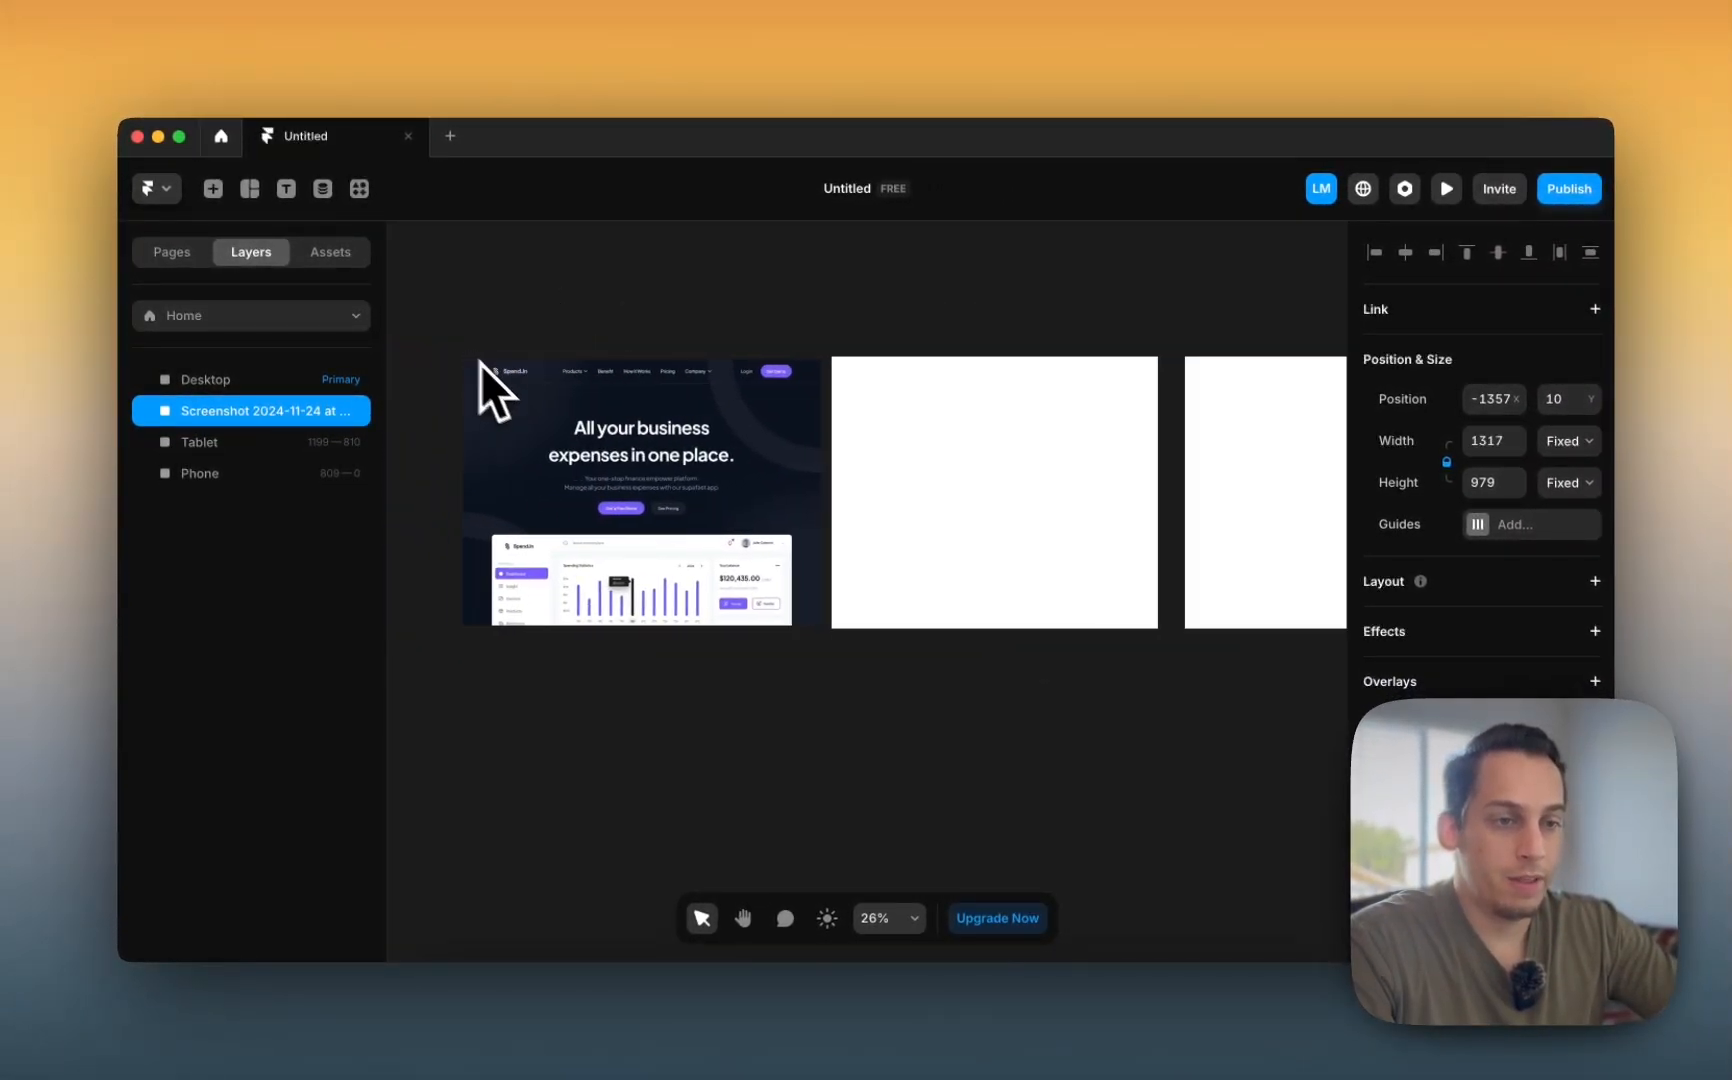
{"action": "scroll", "coordinate": [480, 363], "scroll_direction": "up", "scroll_amount": 5}
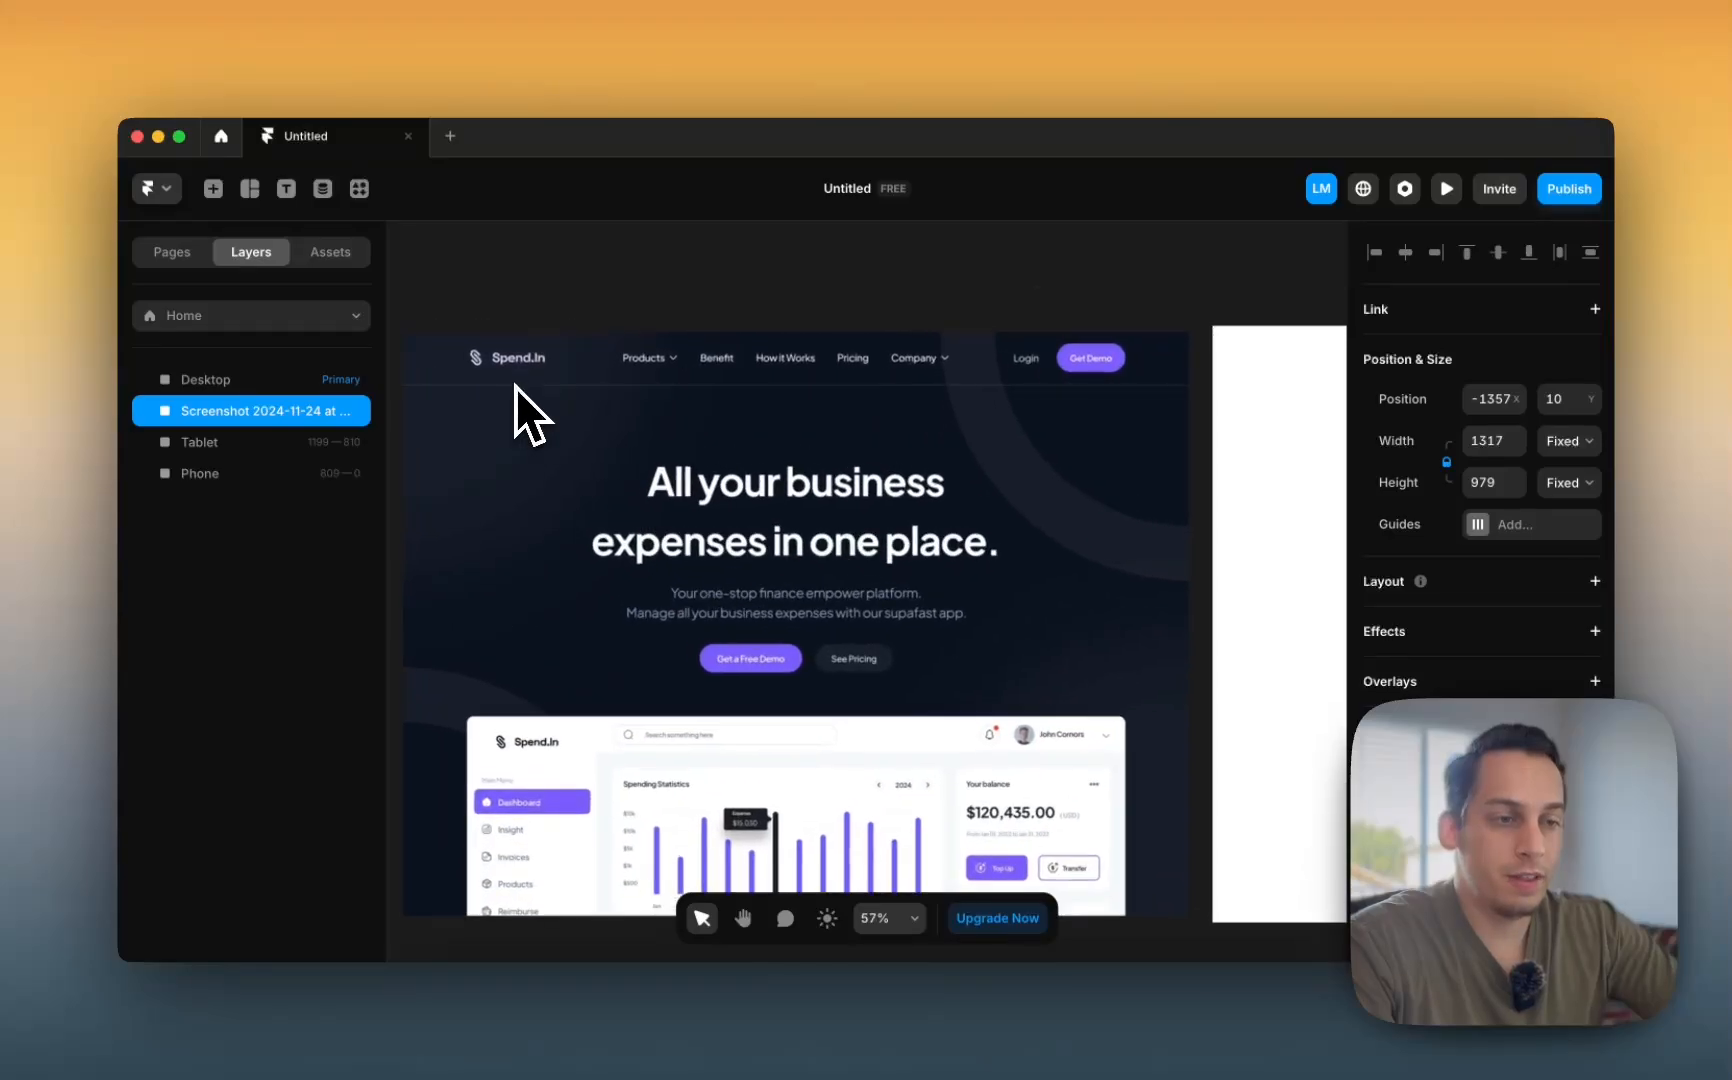
{"action": "scroll", "coordinate": [1005, 400], "scroll_direction": "down", "scroll_amount": 4}
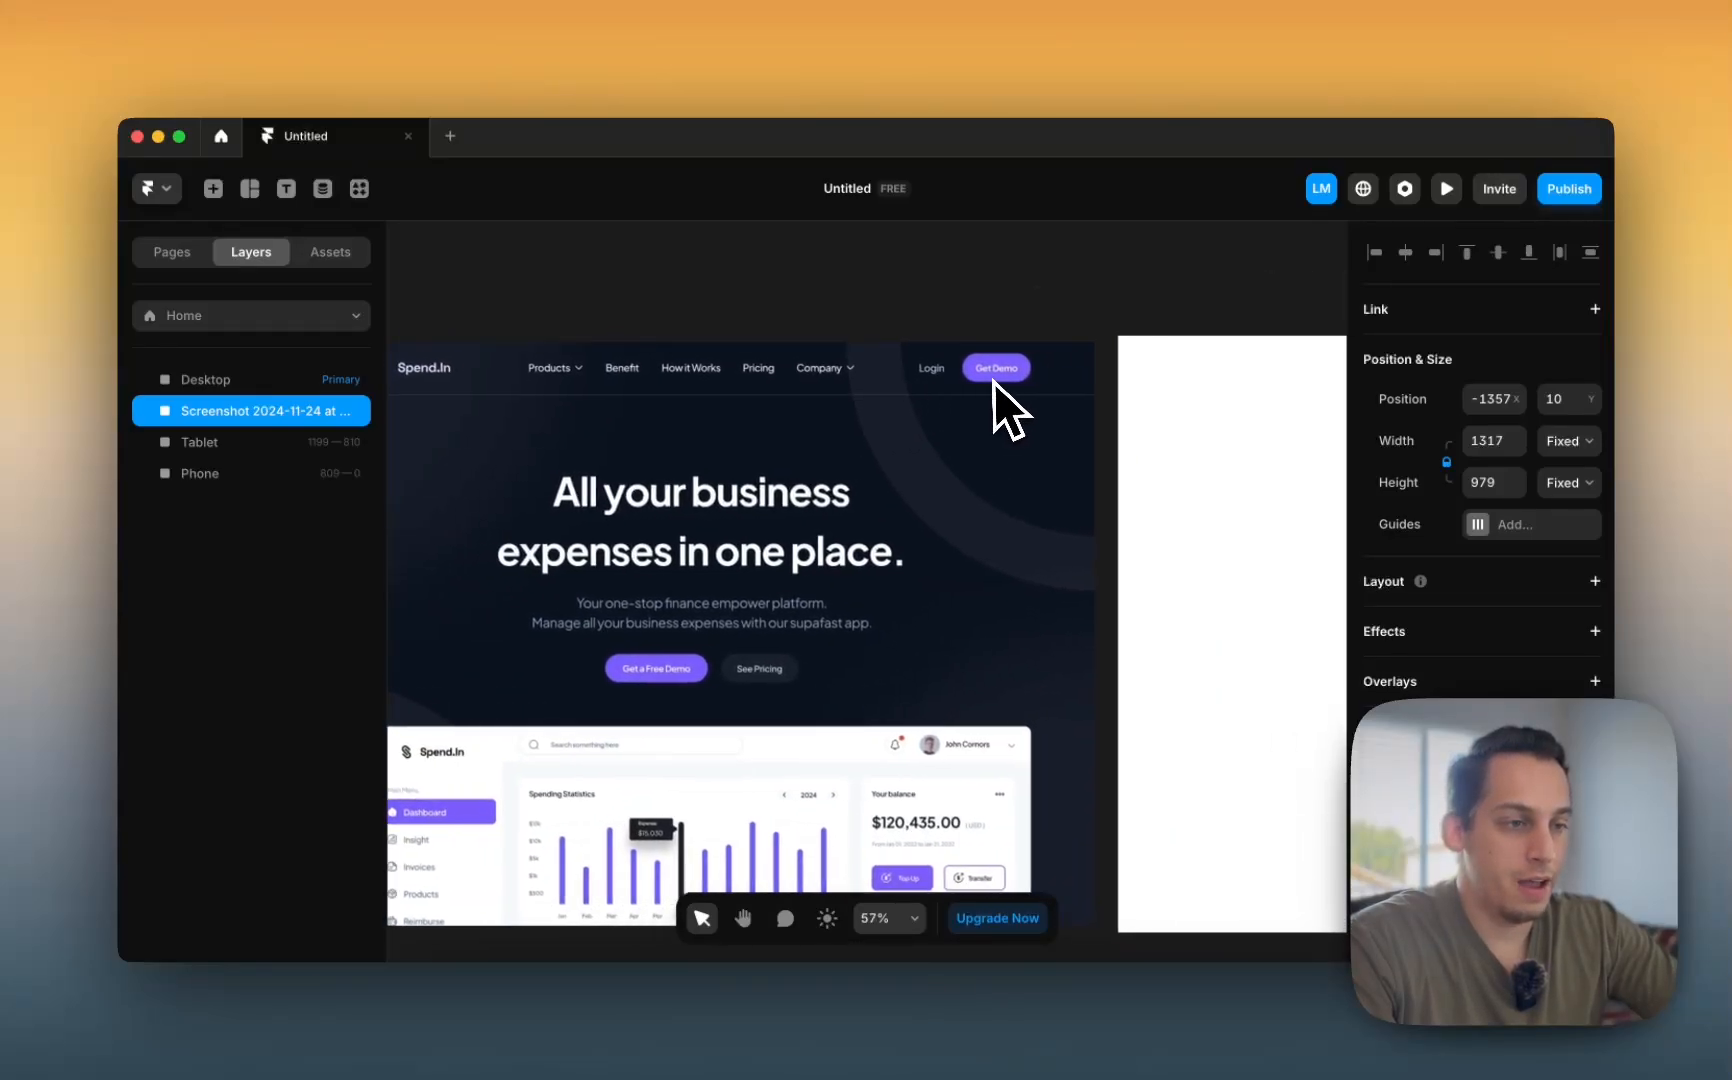
{"action": "scroll", "coordinate": [992, 382], "scroll_direction": "right", "scroll_amount": 2}
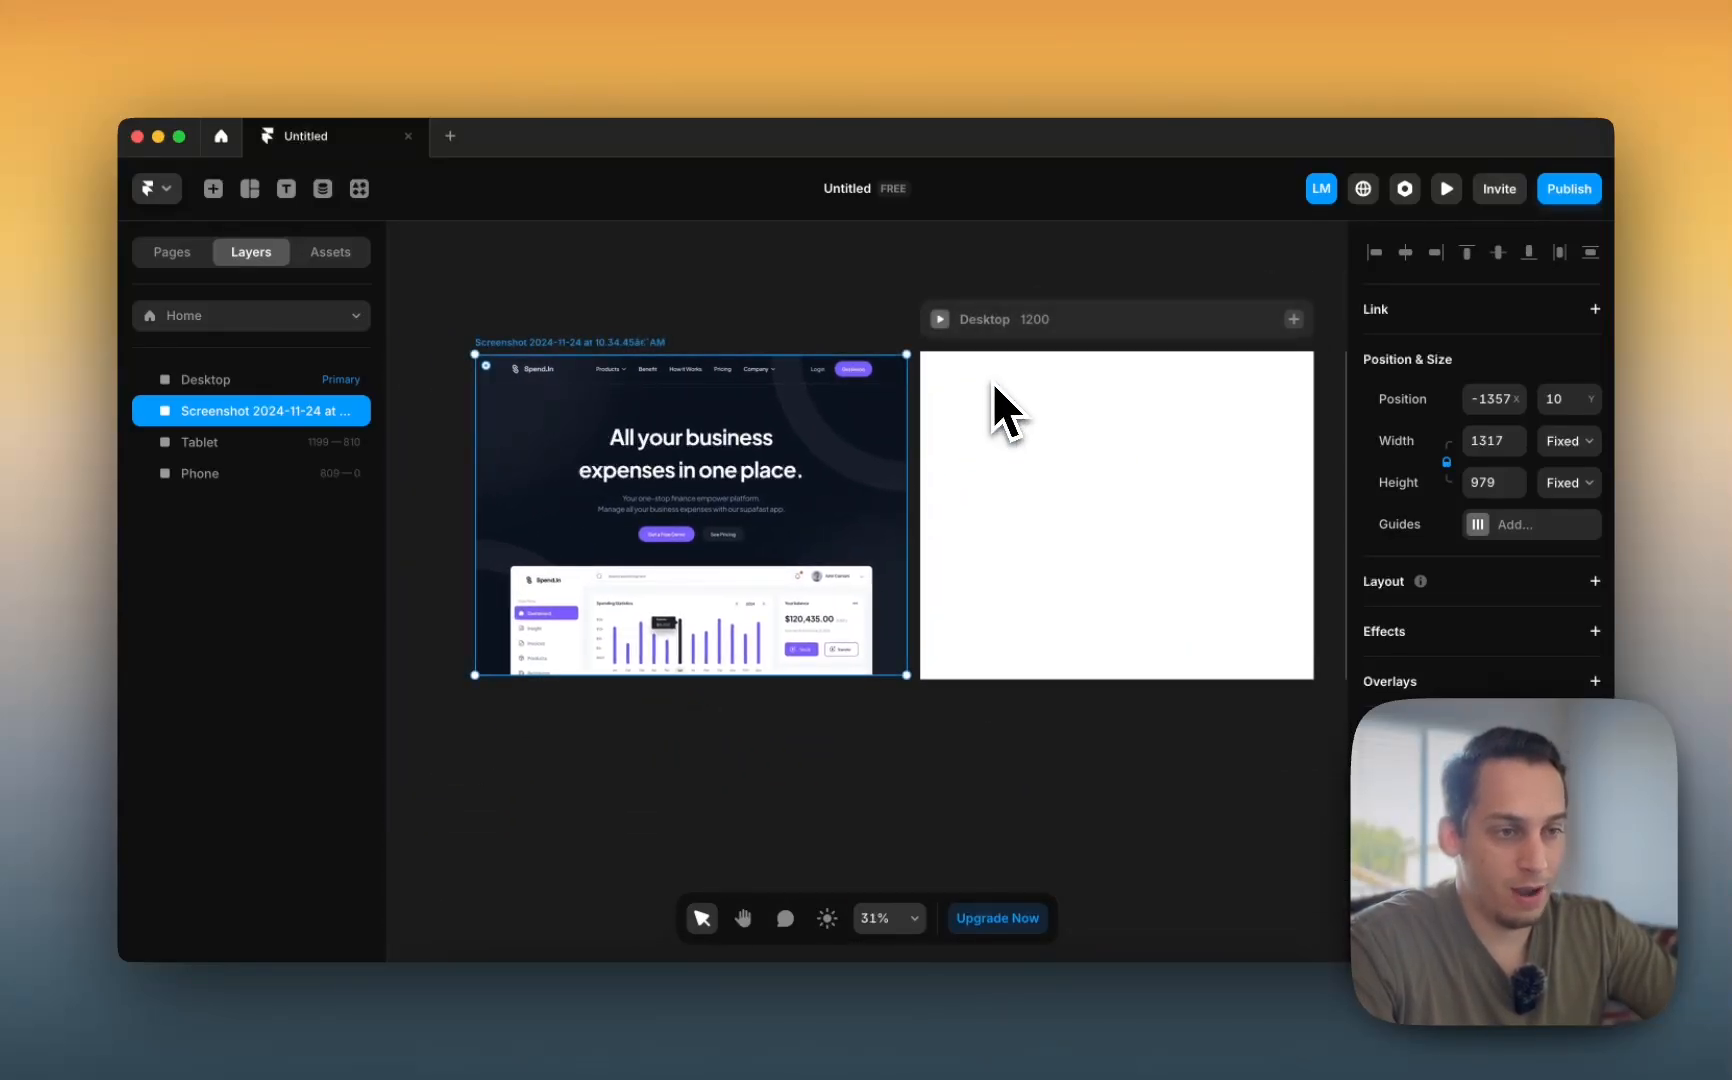
- Launch the Kompa plugin and look through its Bits component categories
{"action": "scroll", "coordinate": [992, 382], "scroll_direction": "right", "scroll_amount": 4}
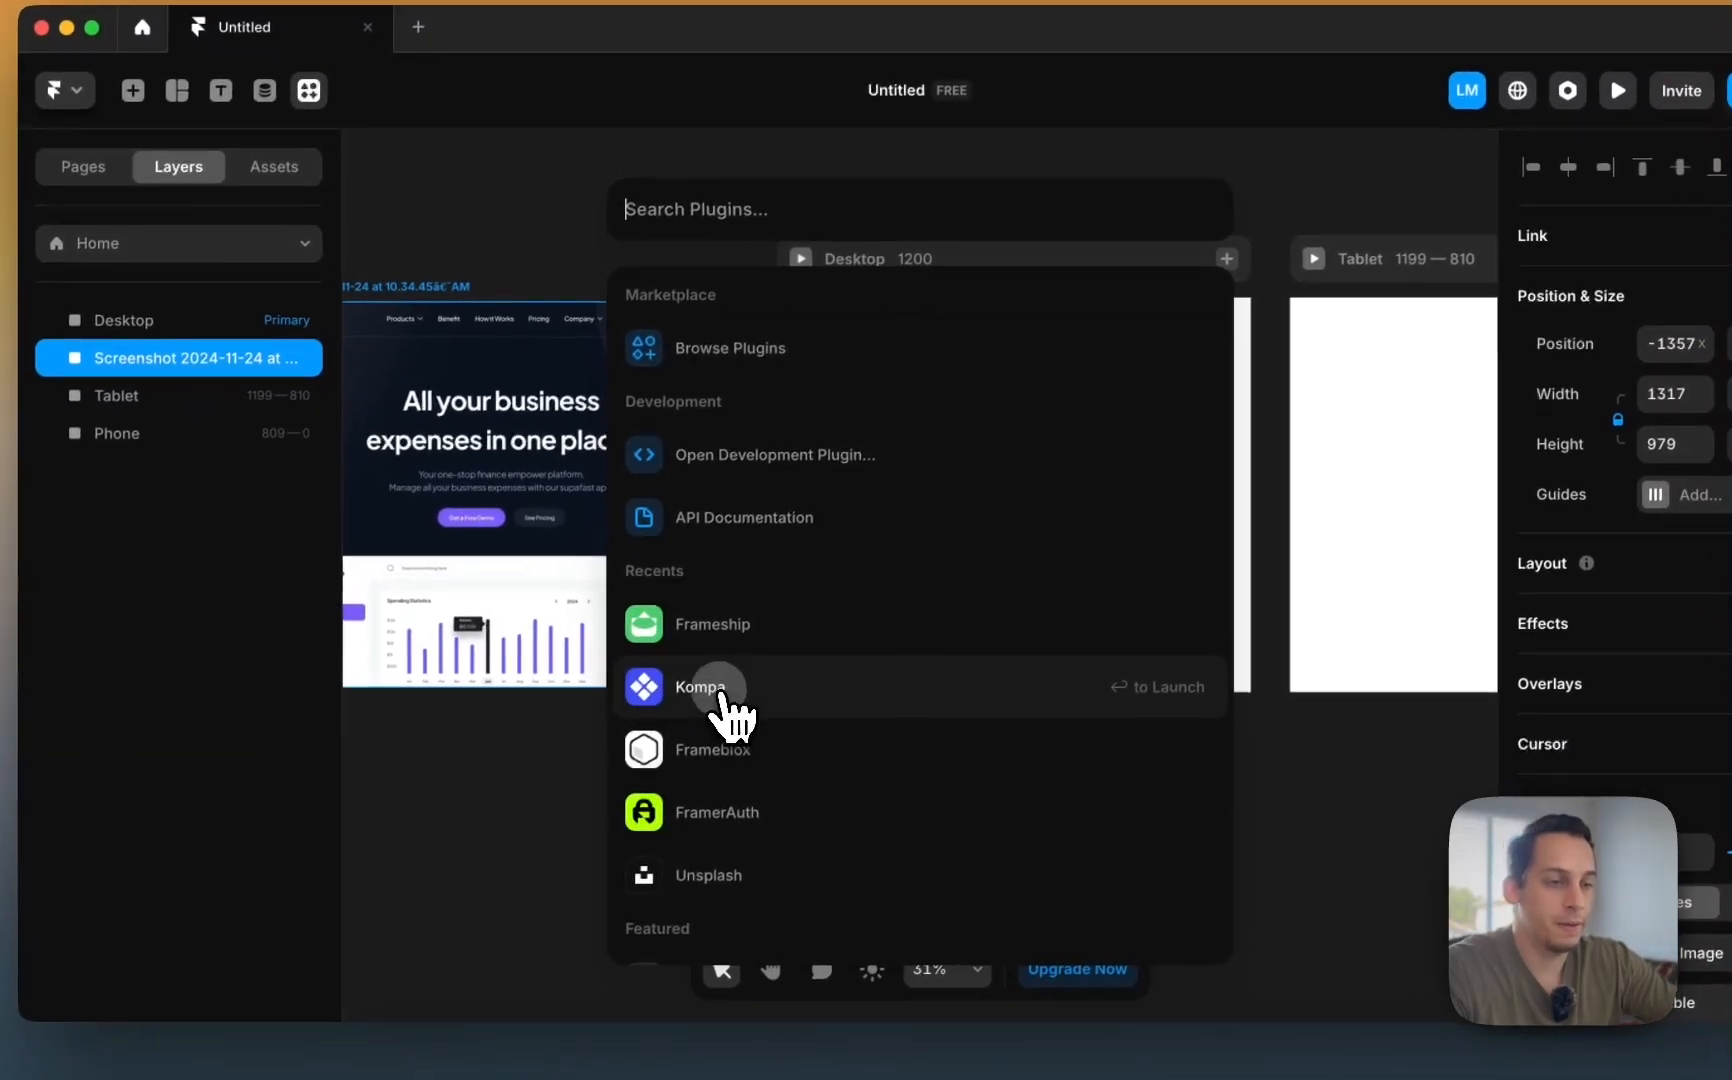
{"action": "left_click", "coordinate": [785, 753]}
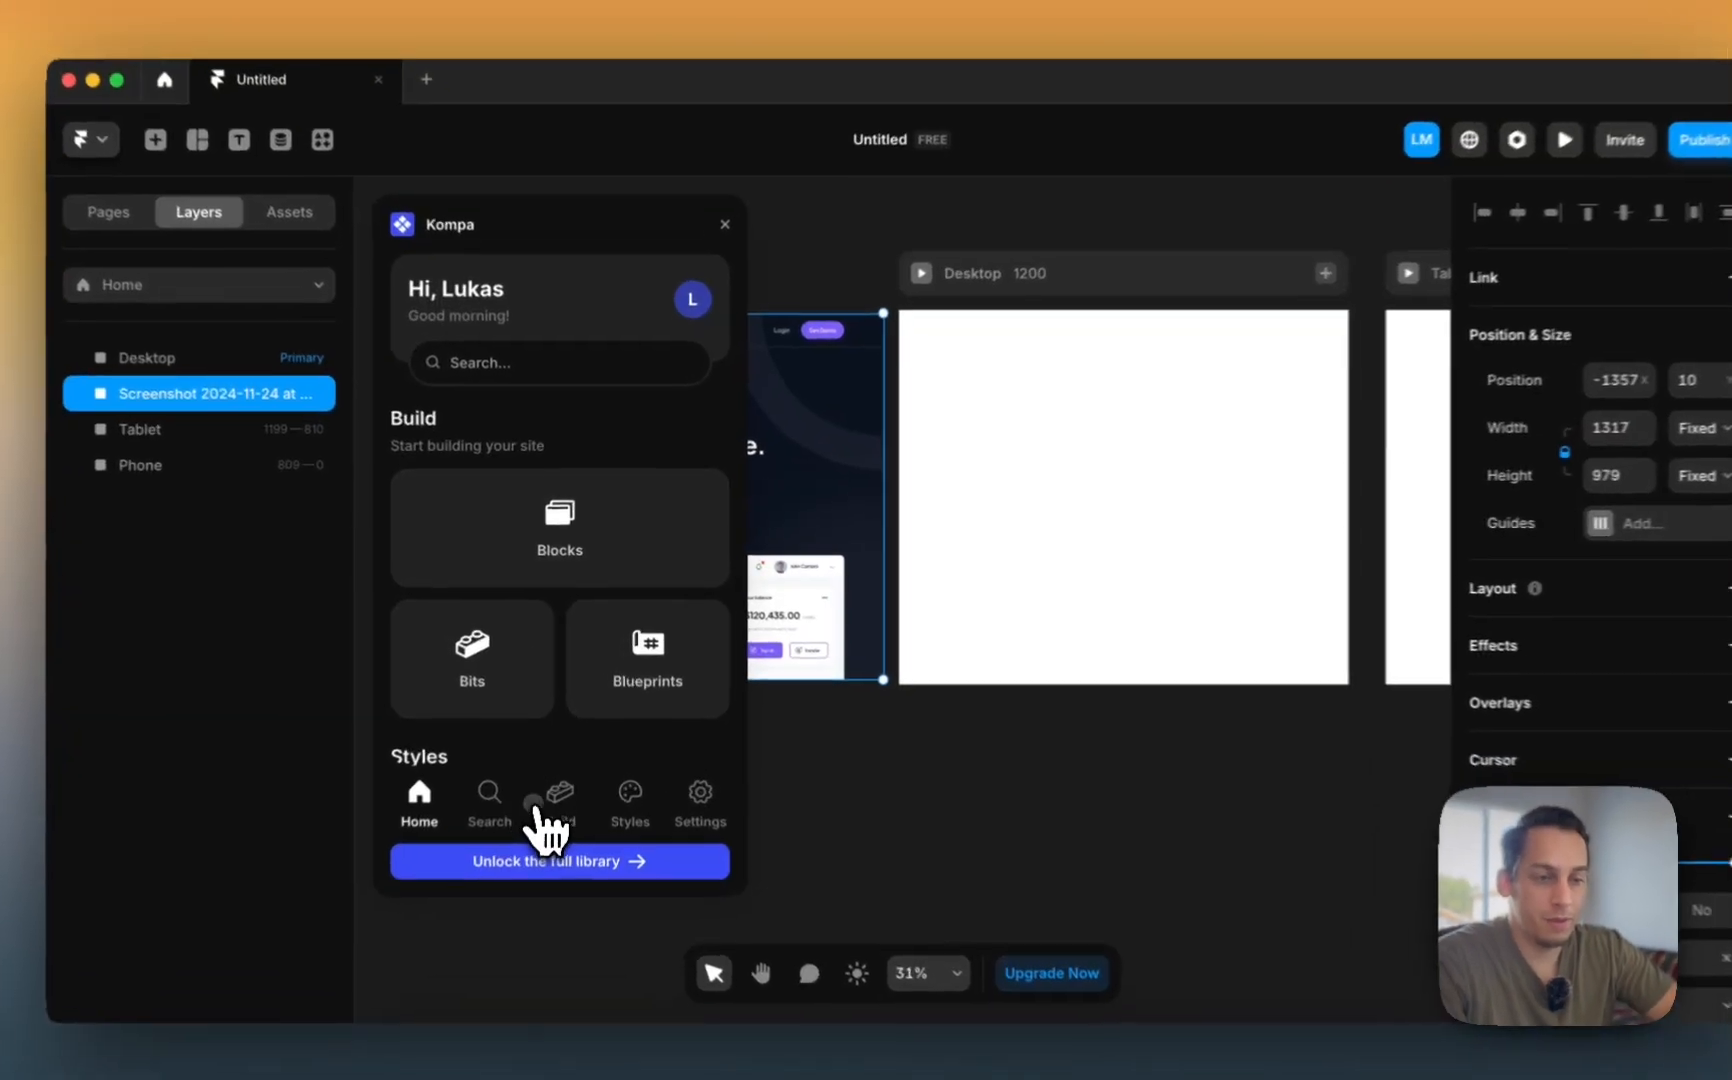
{"action": "left_click", "coordinate": [567, 768]}
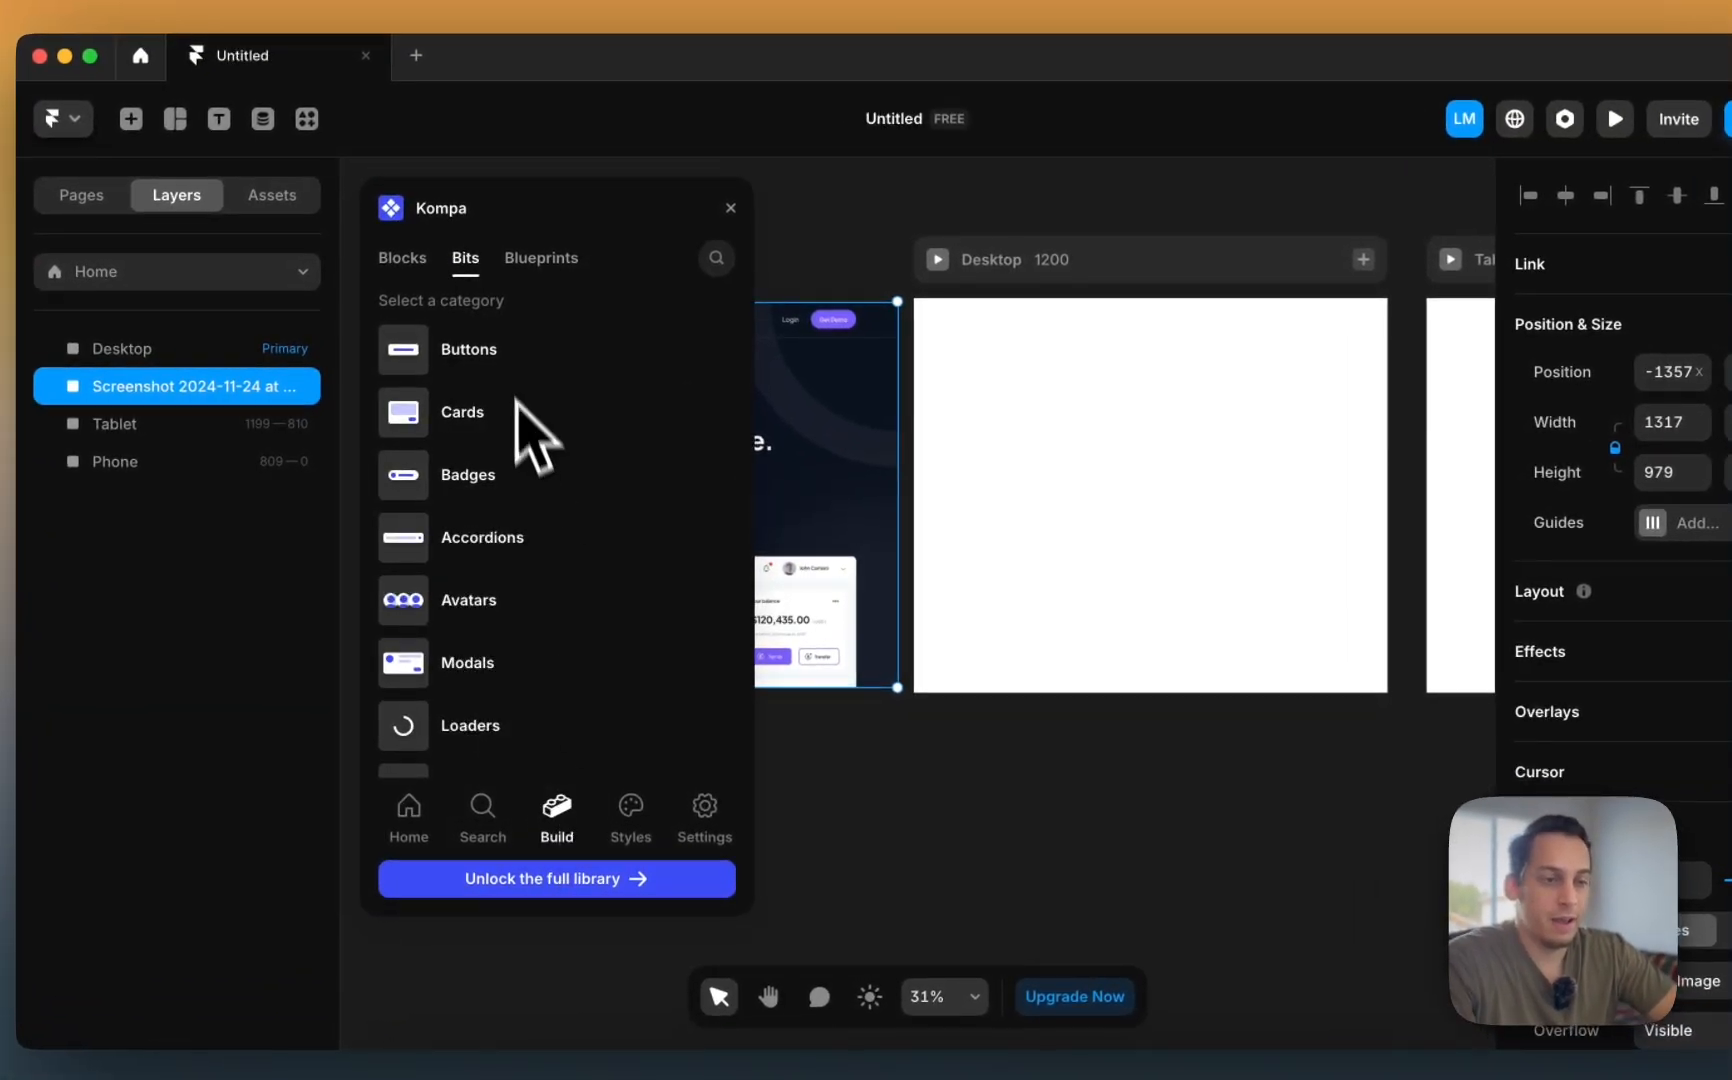
{"action": "scroll", "coordinate": [490, 488], "scroll_direction": "down", "scroll_amount": 1}
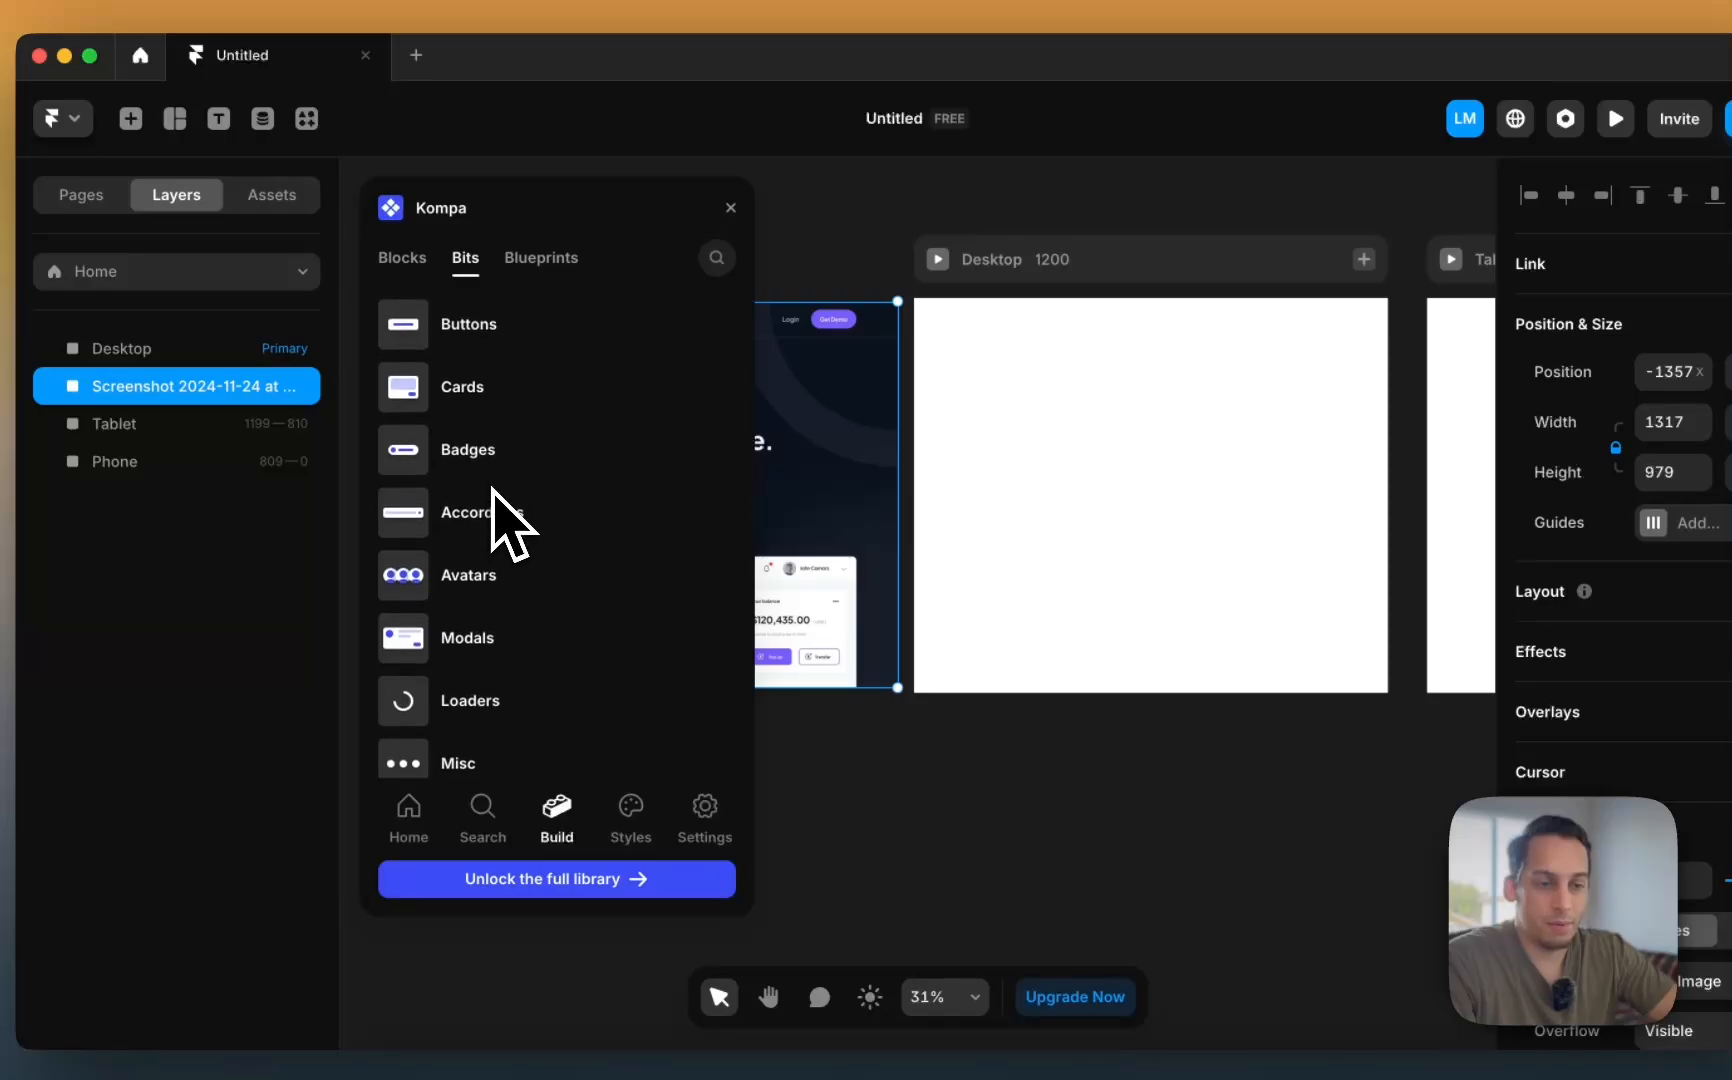
{"action": "scroll", "coordinate": [491, 500], "scroll_direction": "up", "scroll_amount": 1}
{"action": "left_click", "coordinate": [417, 806]}
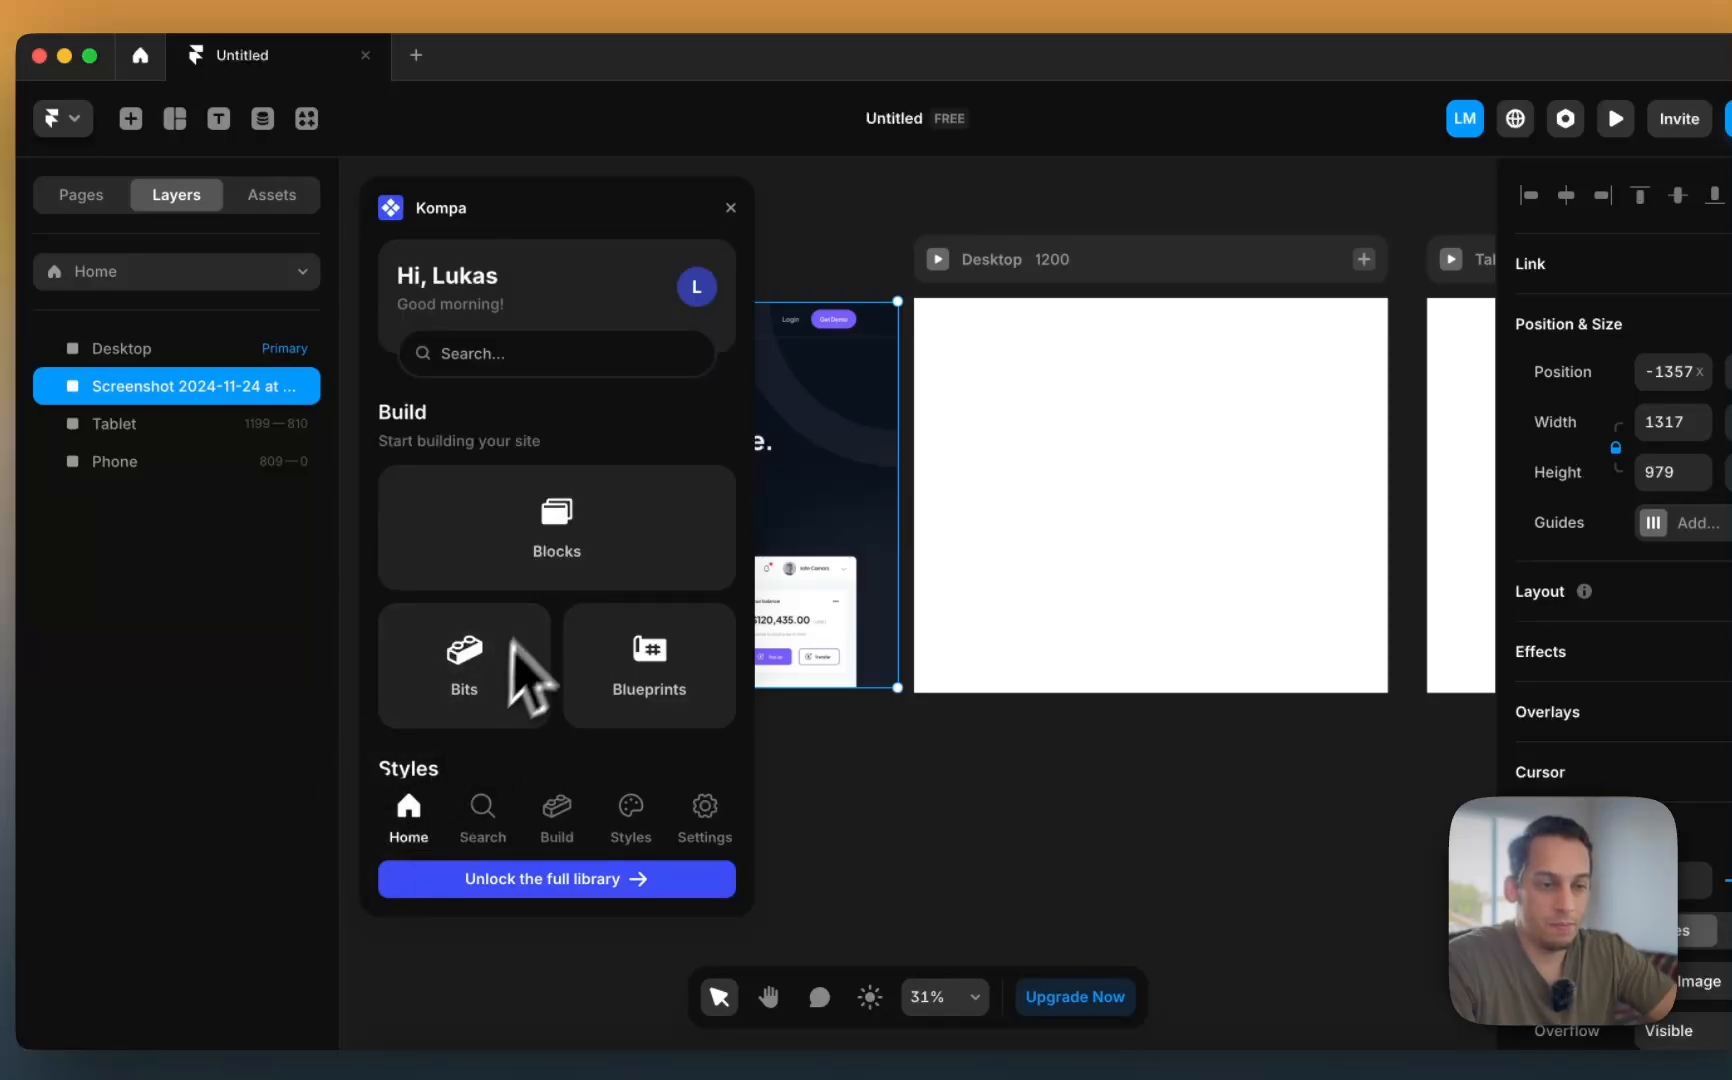
- Insert the Navbar 1 block from Kompa's Navbar blocks at the top of the Desktop page and close the plugin
{"action": "left_click", "coordinate": [572, 535]}
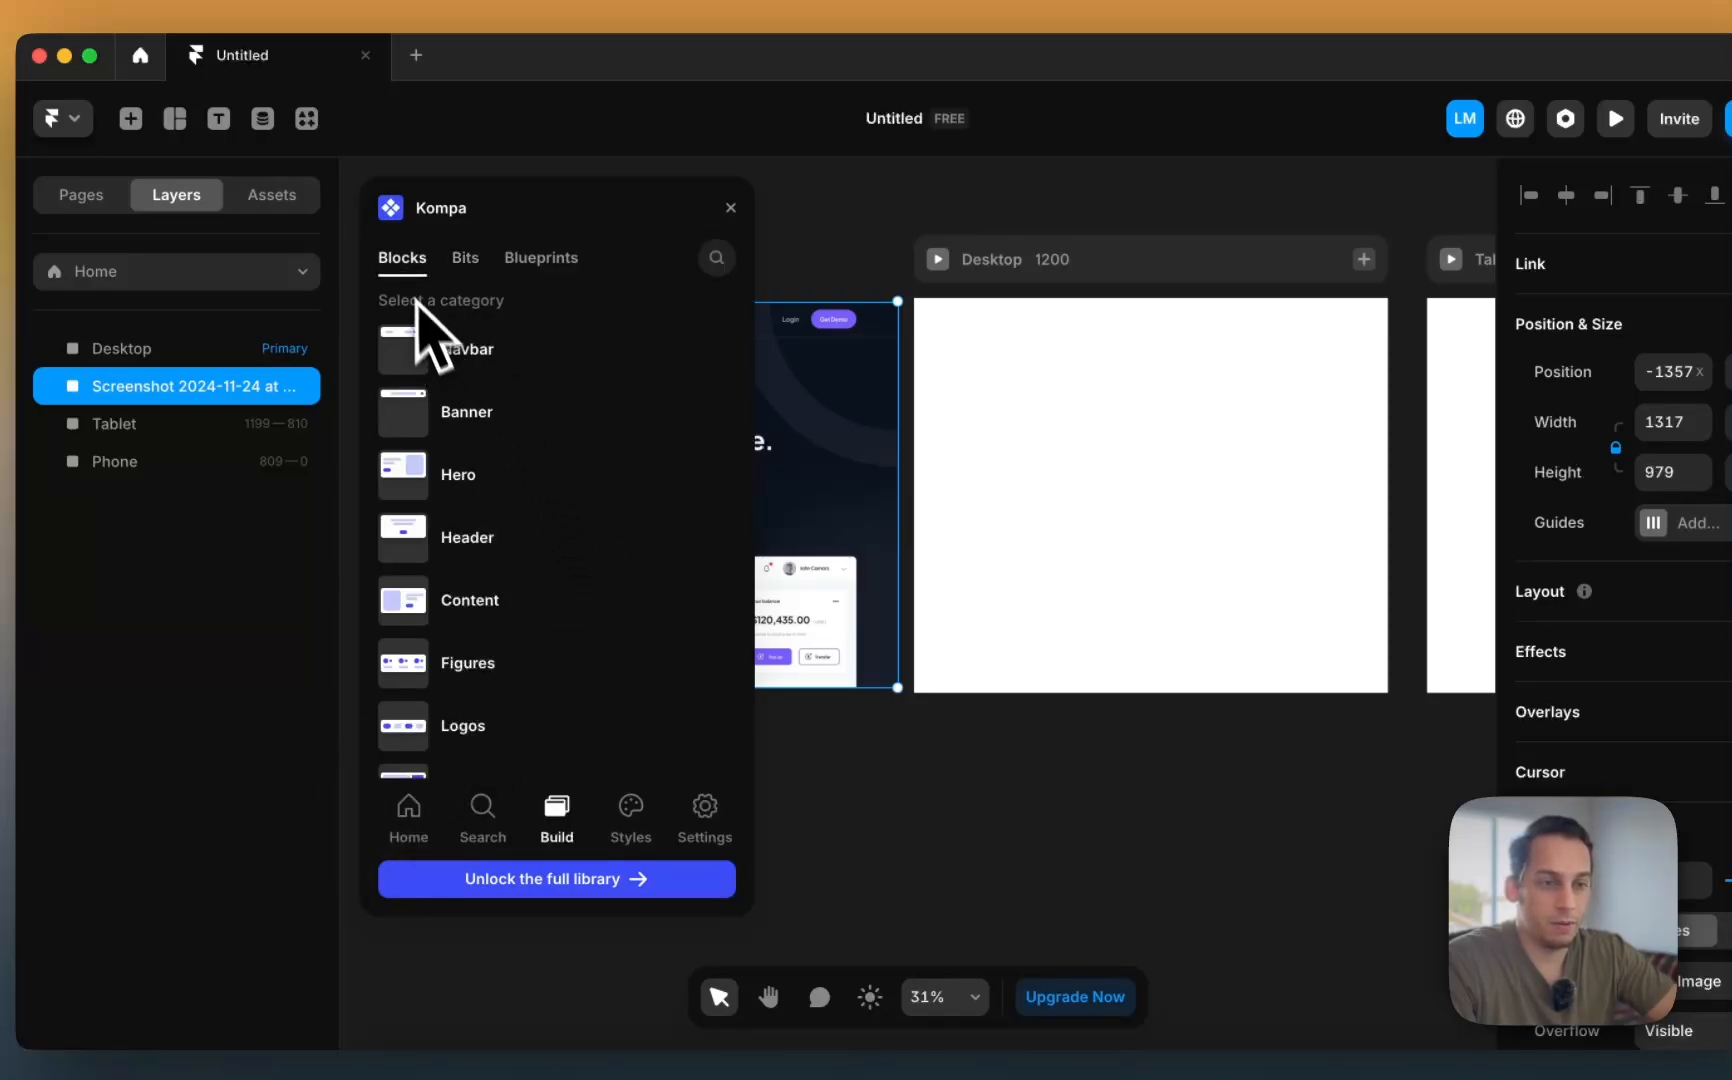
{"action": "left_click", "coordinate": [481, 370]}
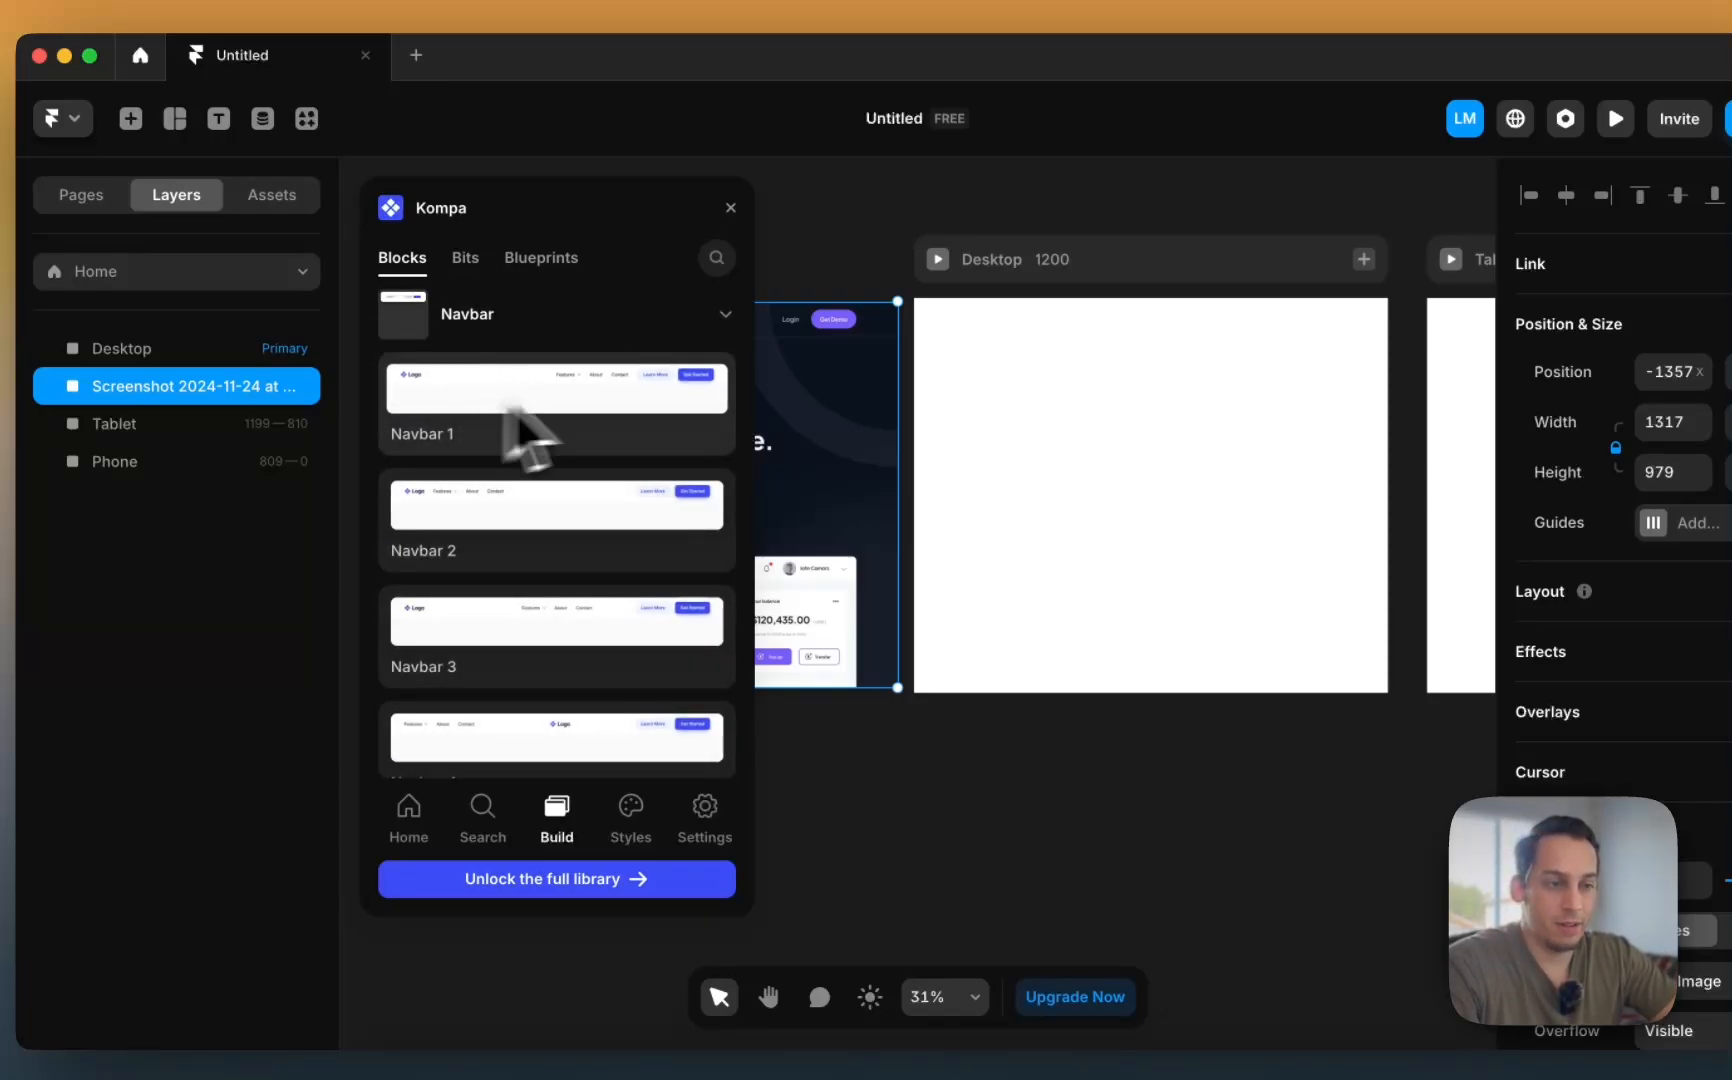
{"action": "scroll", "coordinate": [947, 400], "scroll_direction": "left", "scroll_amount": 6}
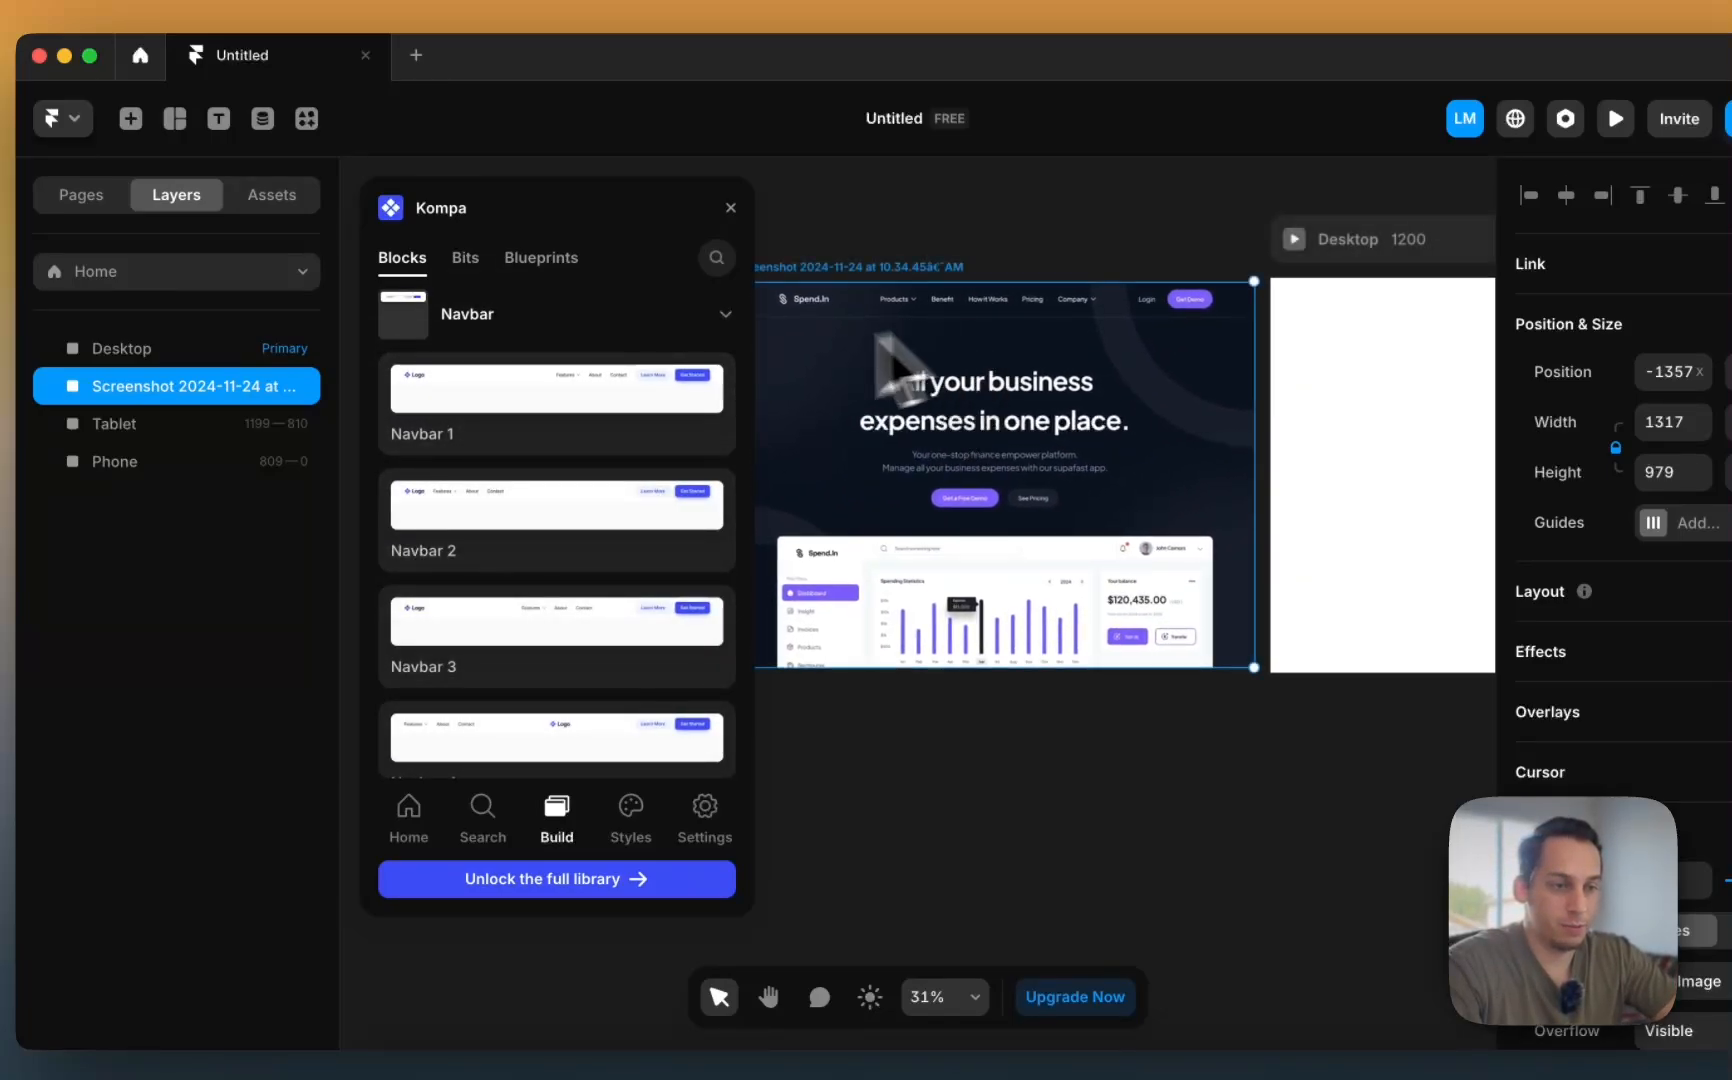
{"action": "scroll", "coordinate": [900, 420], "scroll_direction": "right", "scroll_amount": 3}
{"action": "left_click_drag", "start_coordinate": [572, 414], "coordinate": [1210, 424]}
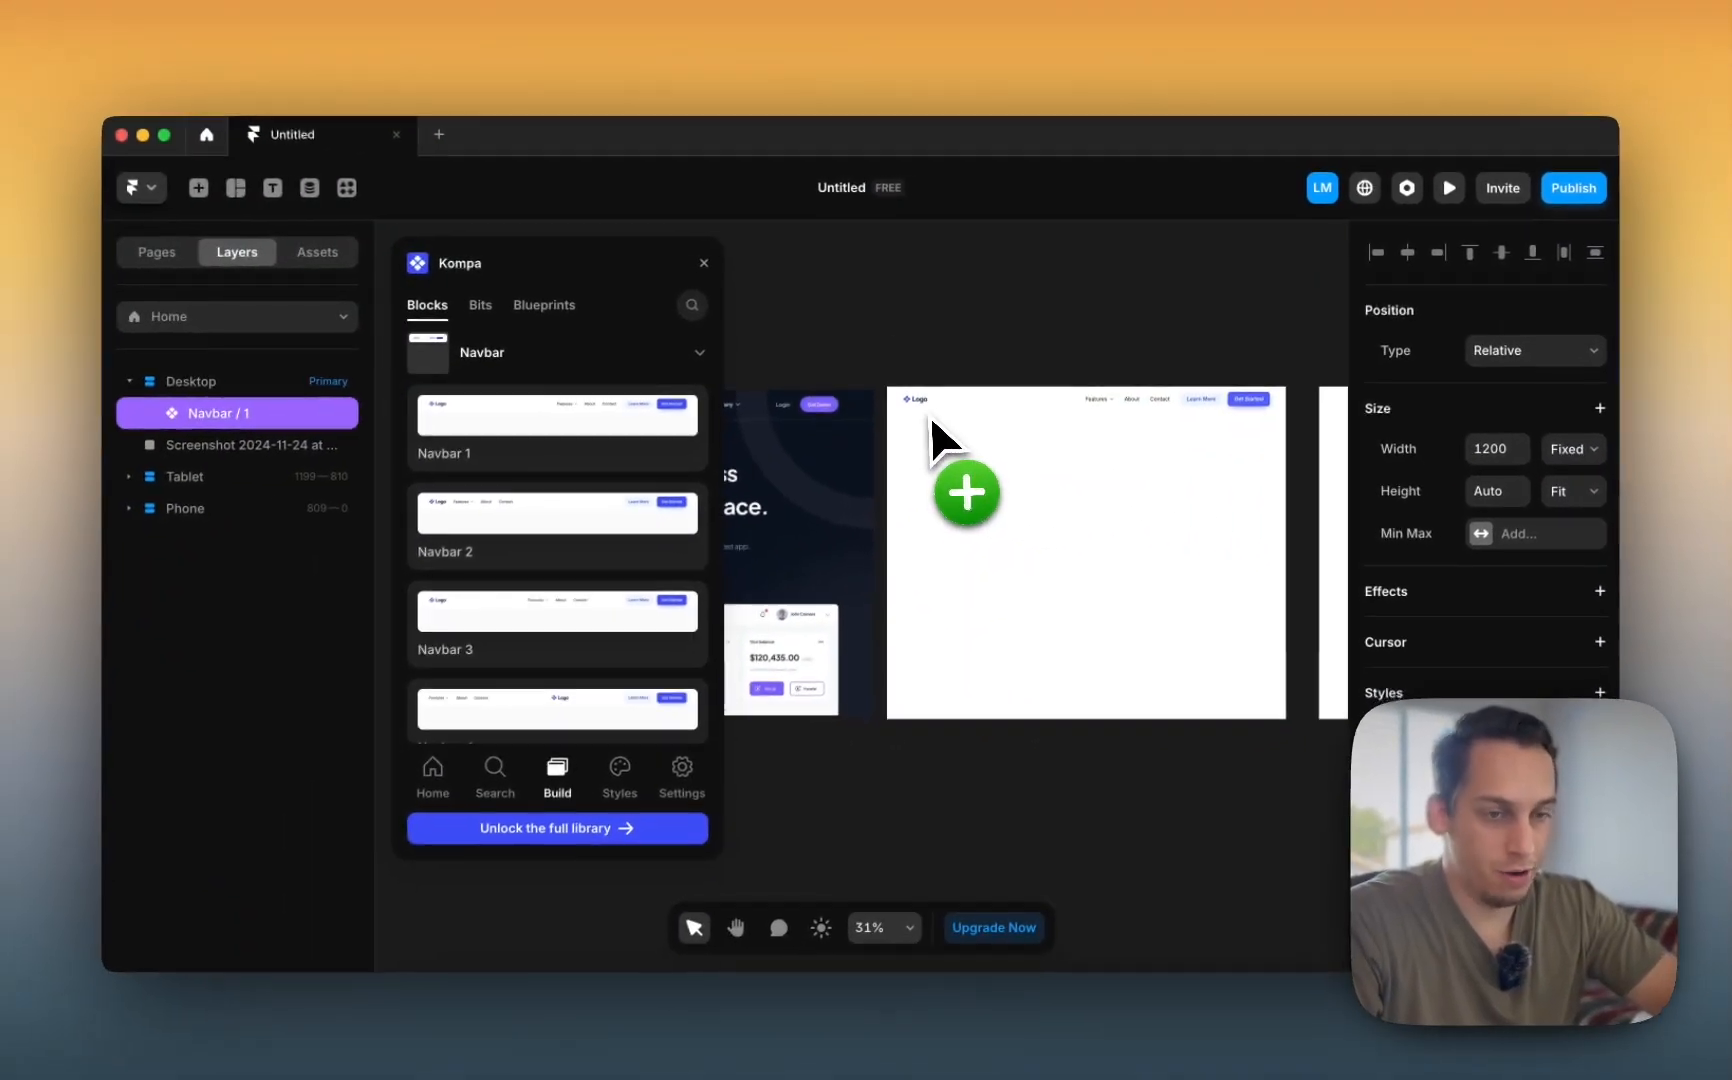
{"action": "scroll", "coordinate": [930, 415], "scroll_direction": "right", "scroll_amount": 5}
{"action": "scroll", "coordinate": [930, 415], "scroll_direction": "left", "scroll_amount": 3}
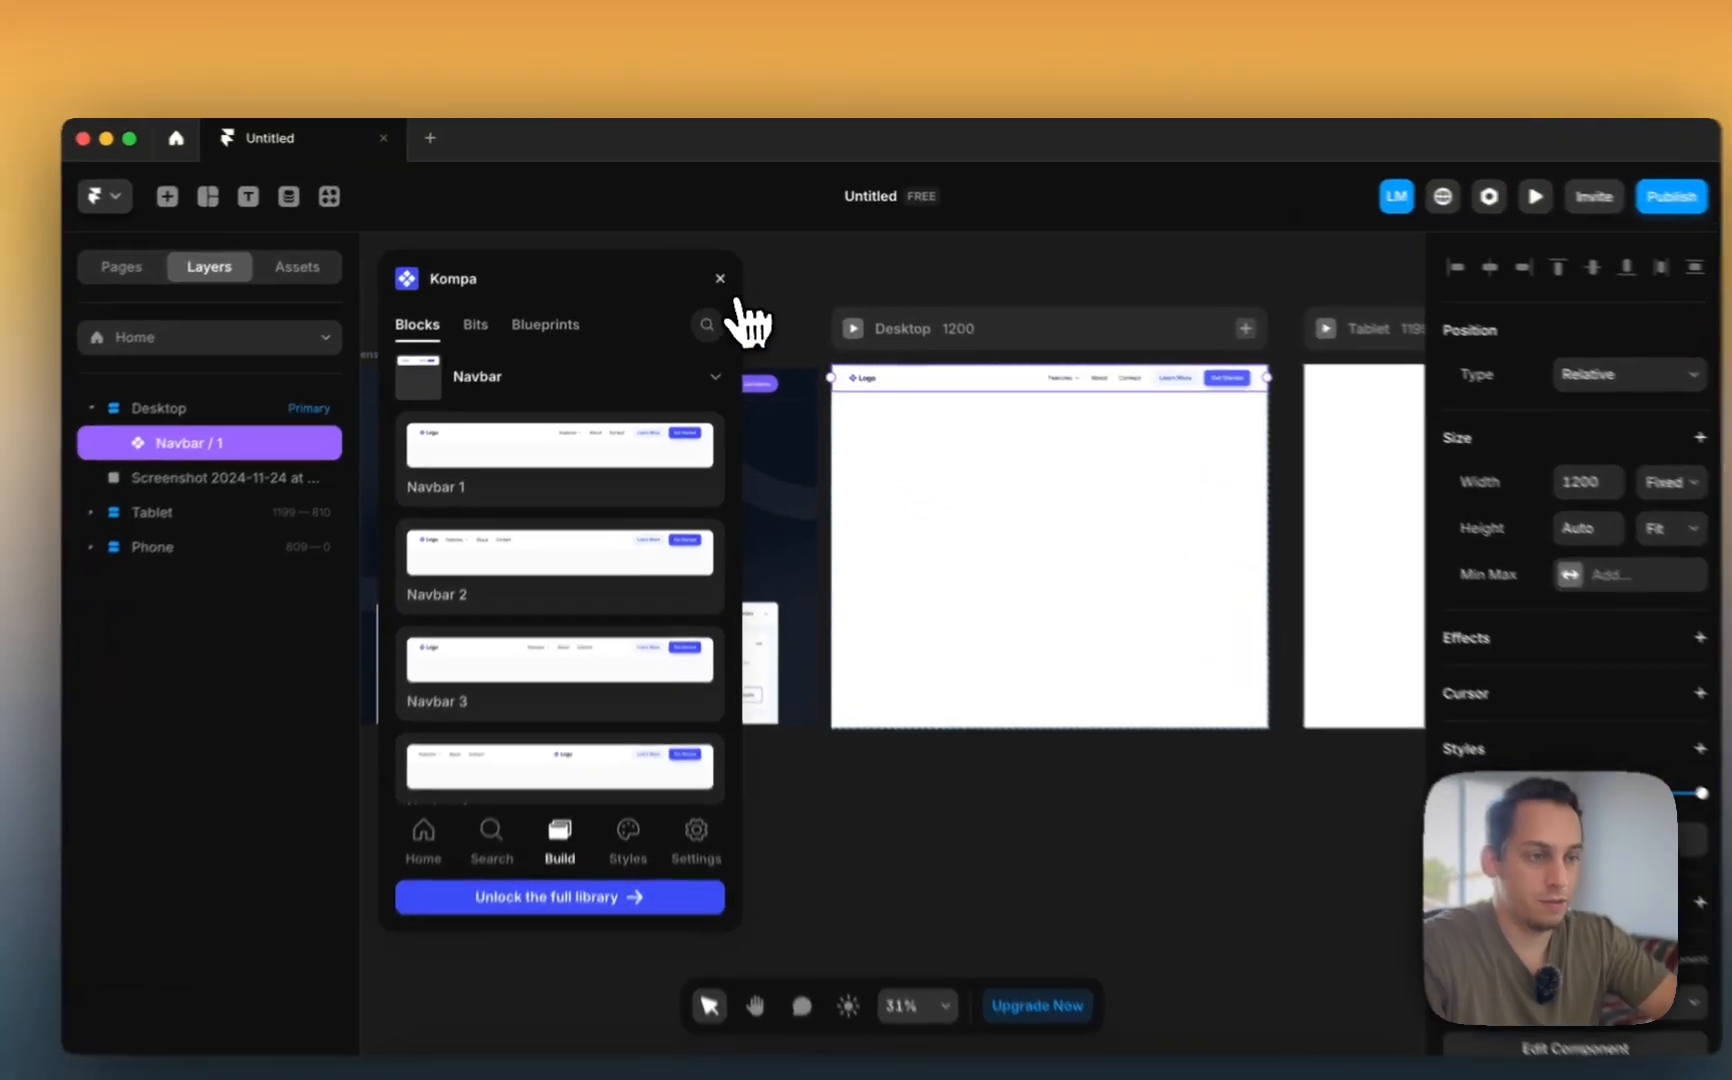
{"action": "left_click", "coordinate": [711, 262]}
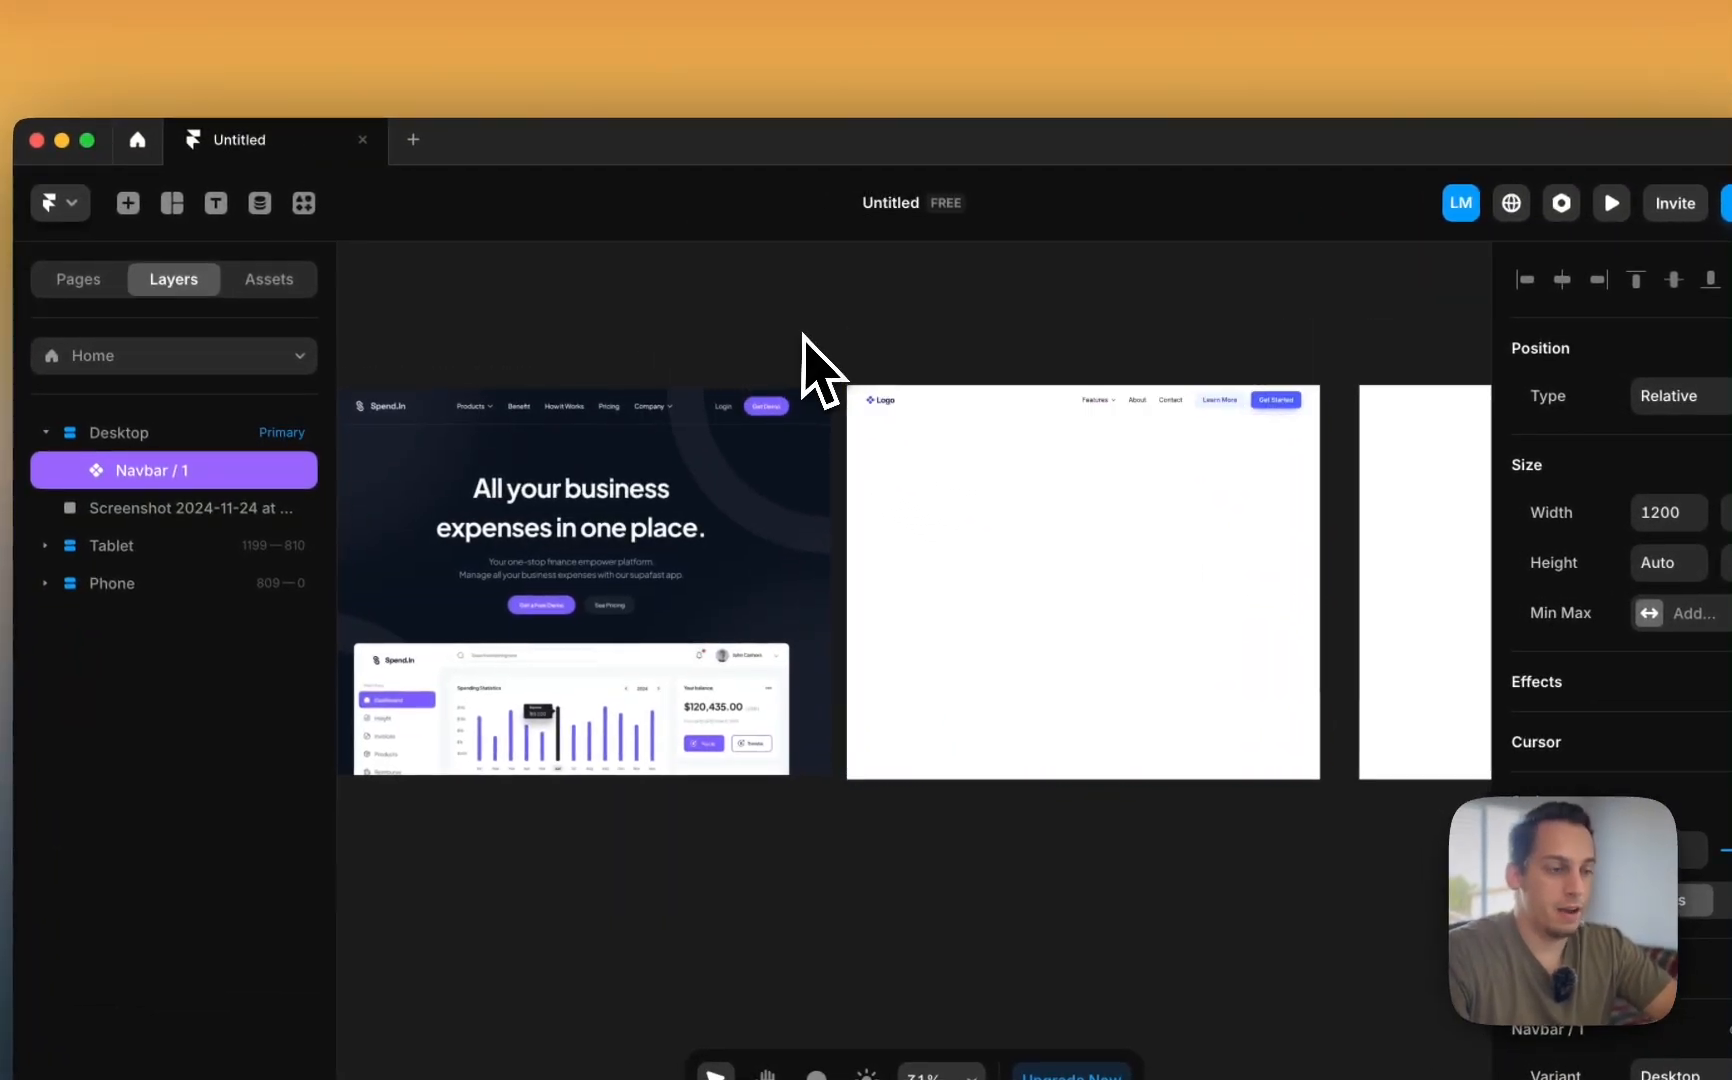
- Examine the inserted navbar, preview the Desktop page widened to about 1294 px, and return to the canvas
{"action": "scroll", "coordinate": [803, 333], "scroll_direction": "right", "scroll_amount": 3}
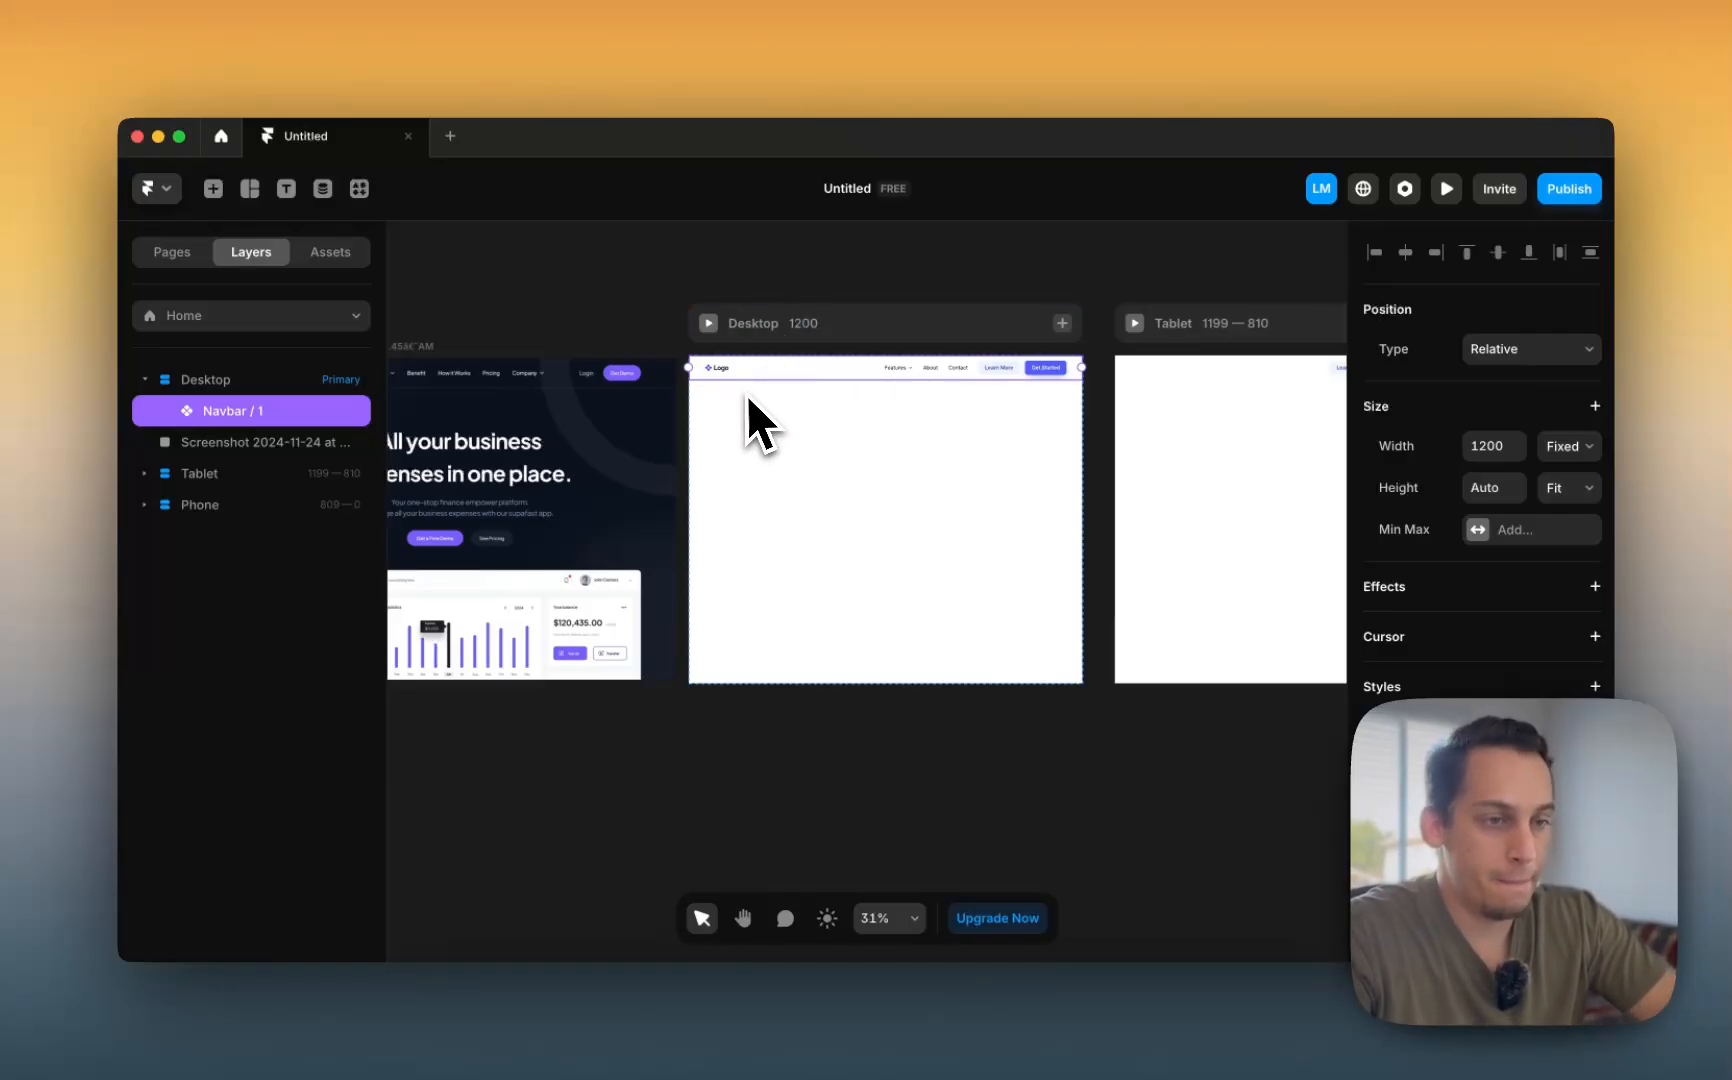
{"action": "scroll", "coordinate": [804, 425], "scroll_direction": "up", "scroll_amount": 5}
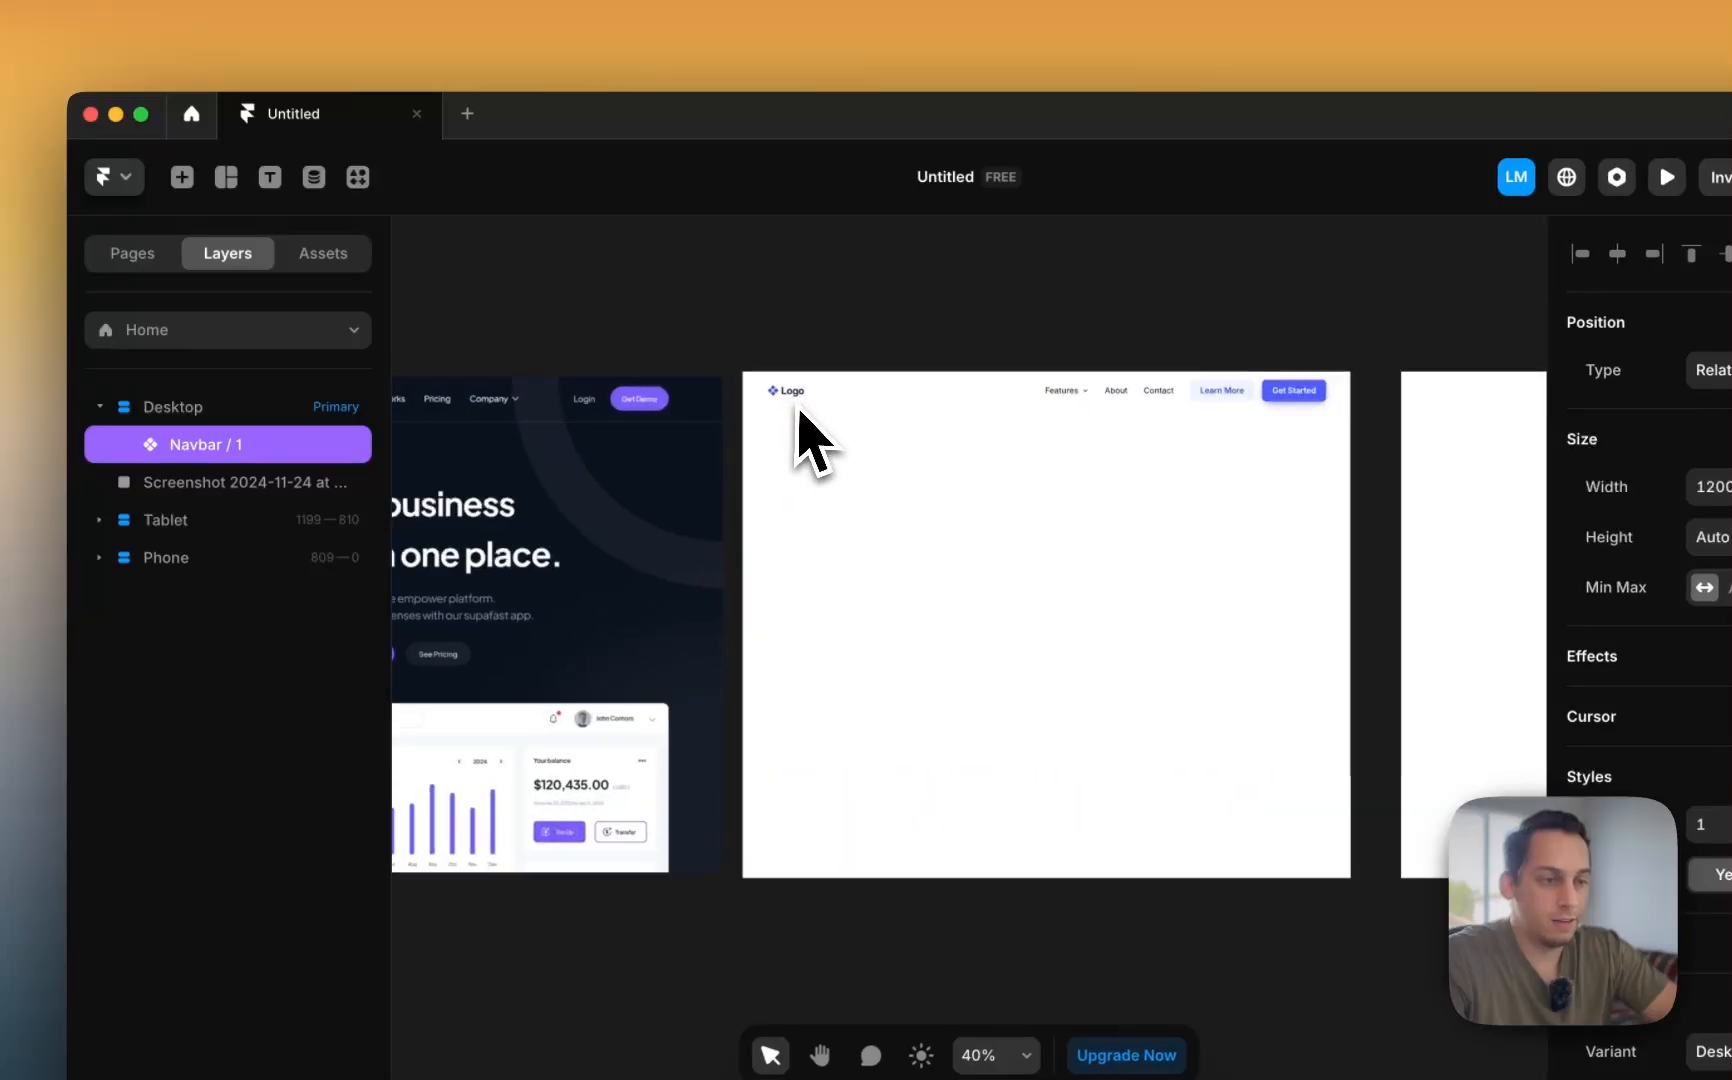
{"action": "scroll", "coordinate": [720, 399], "scroll_direction": "down", "scroll_amount": 5}
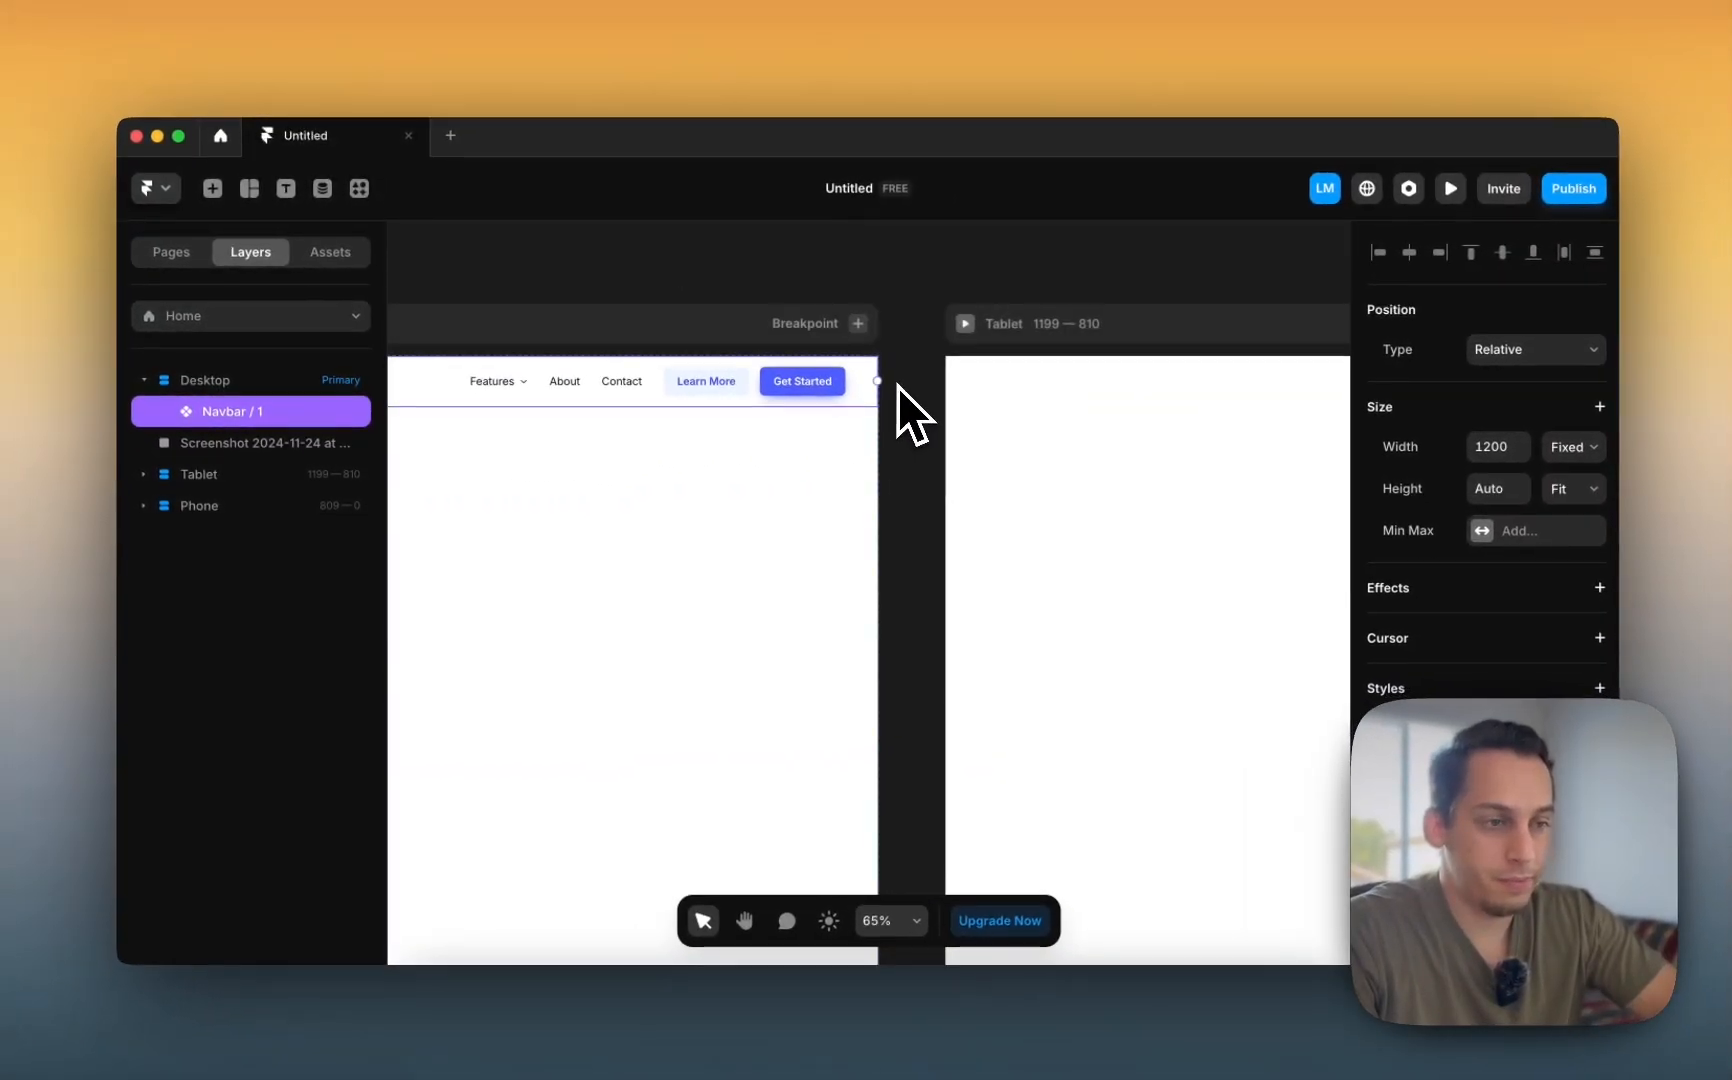
{"action": "scroll", "coordinate": [878, 388], "scroll_direction": "left", "scroll_amount": 3}
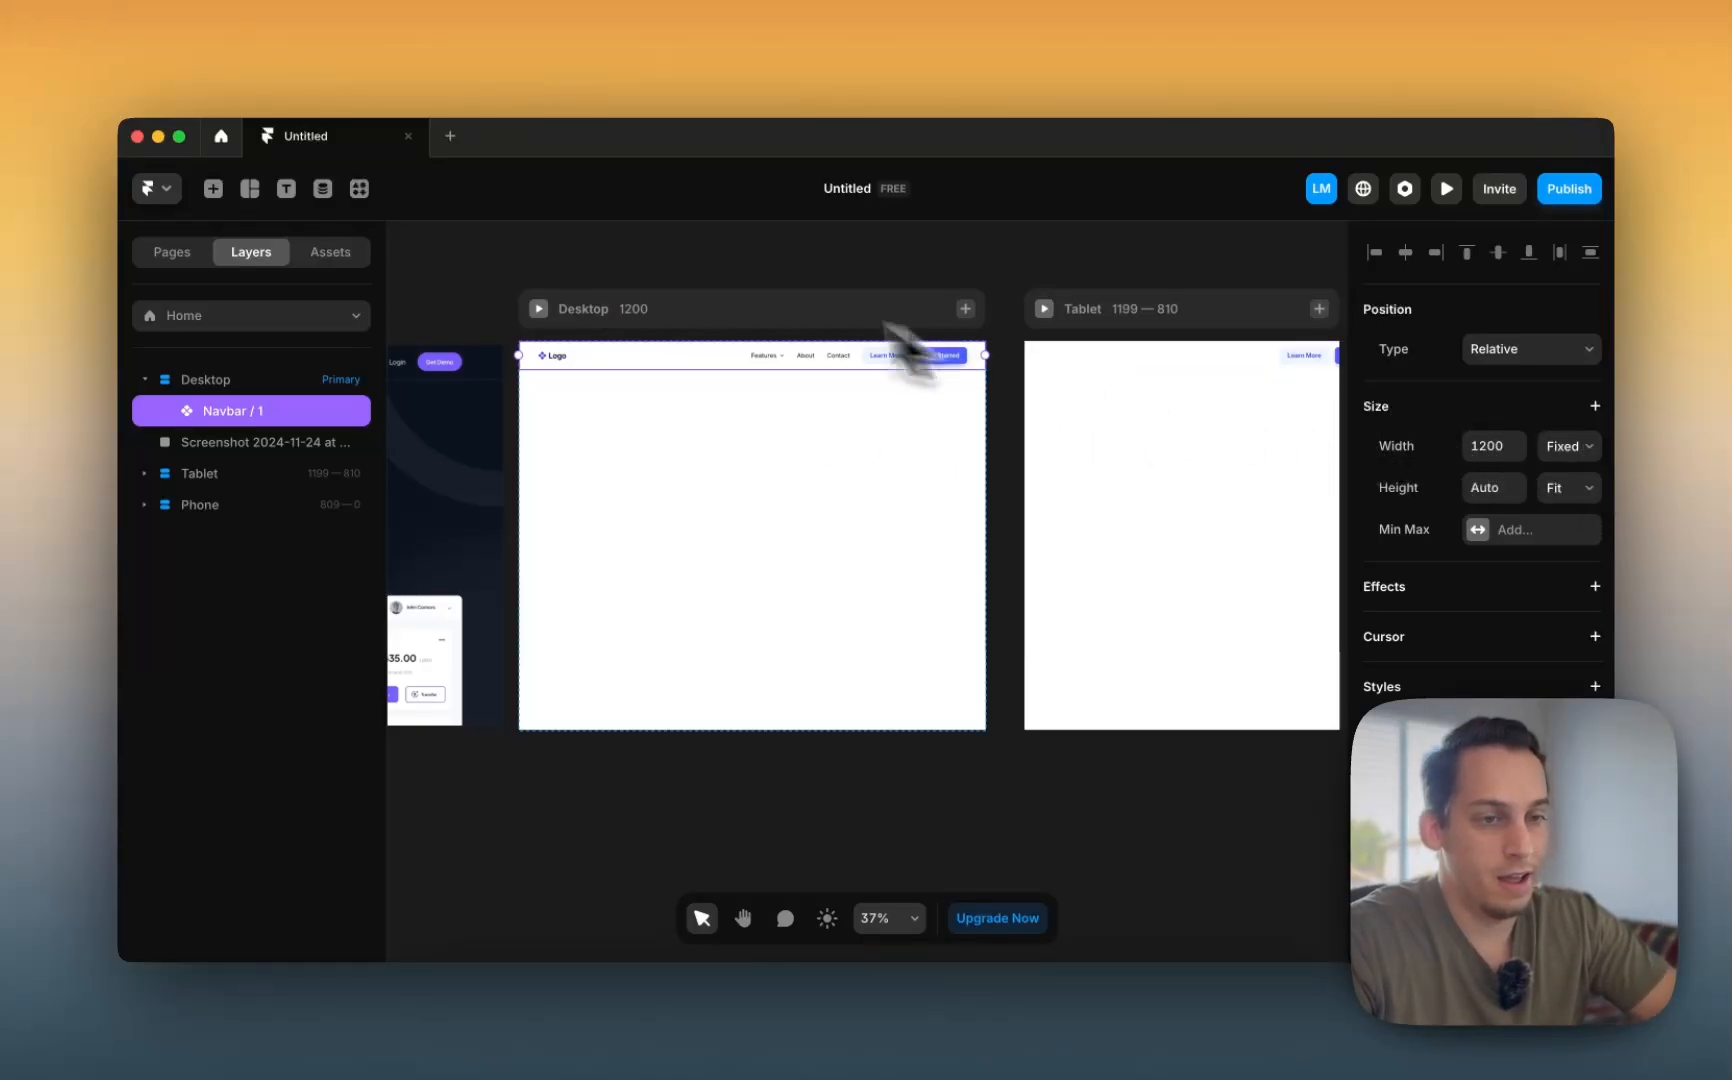
{"action": "left_click", "coordinate": [538, 308]}
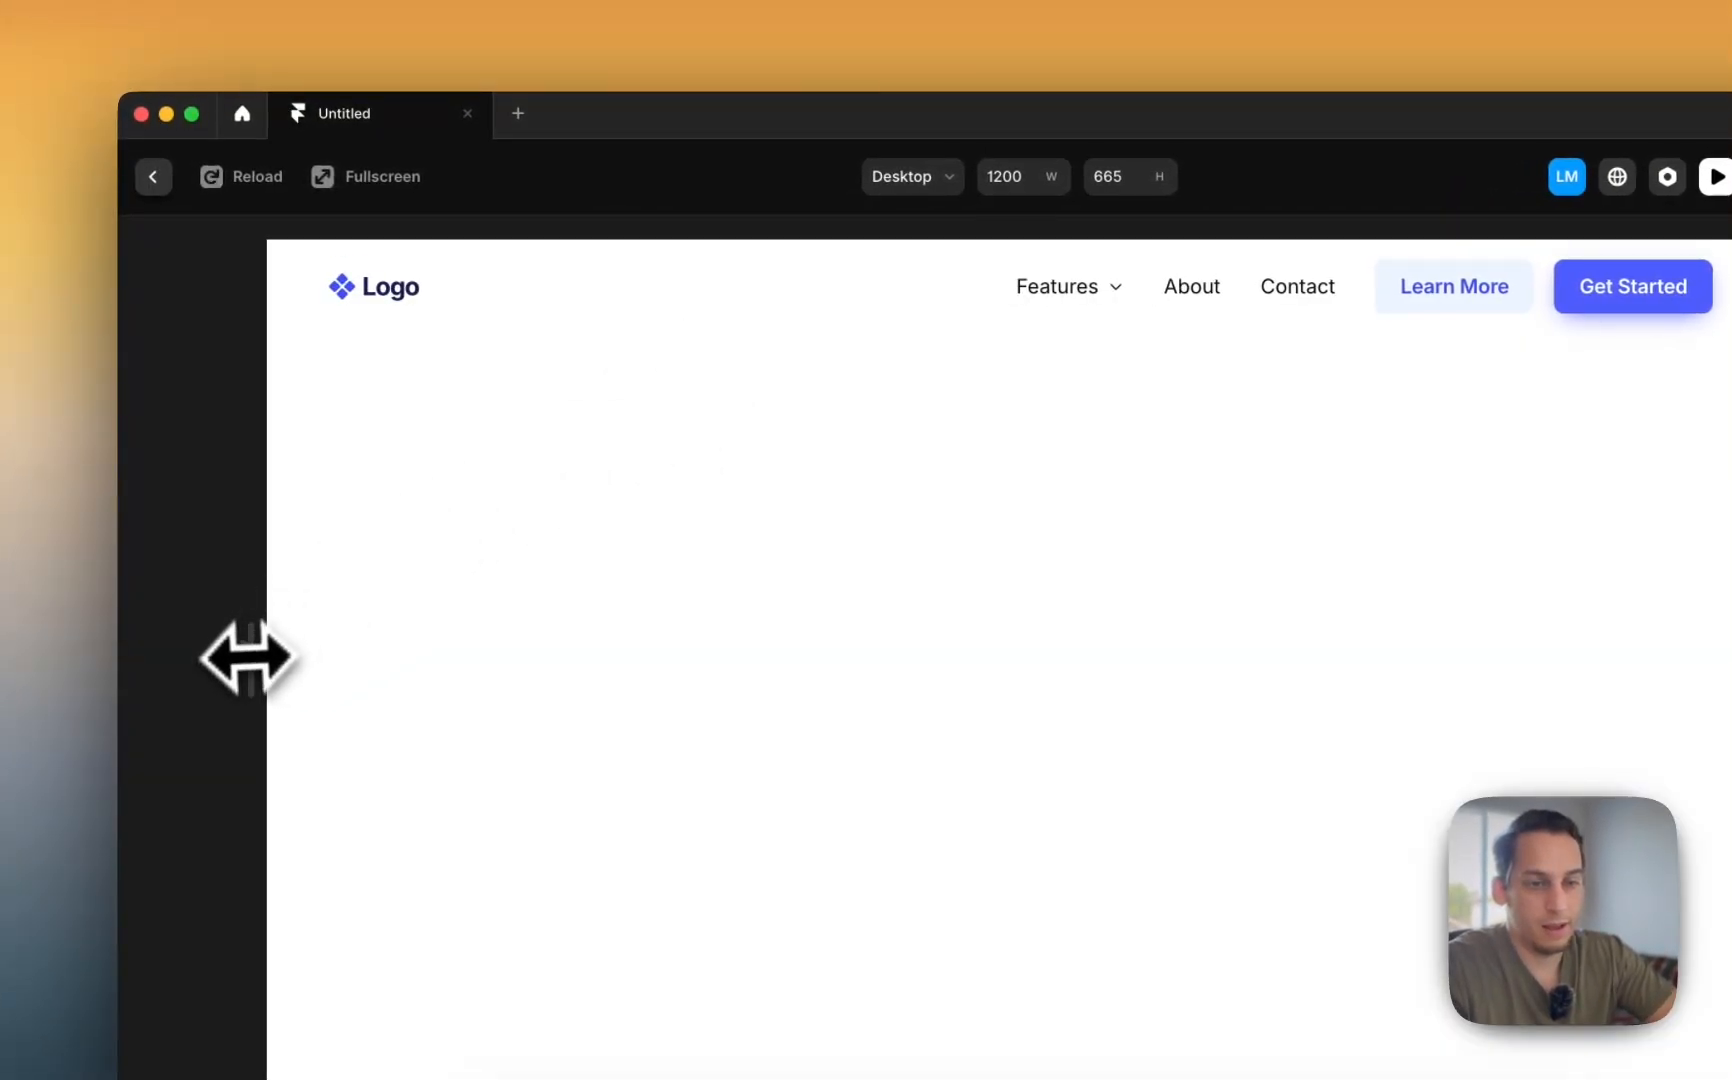
{"action": "left_click_drag", "start_coordinate": [244, 657], "coordinate": [186, 568]}
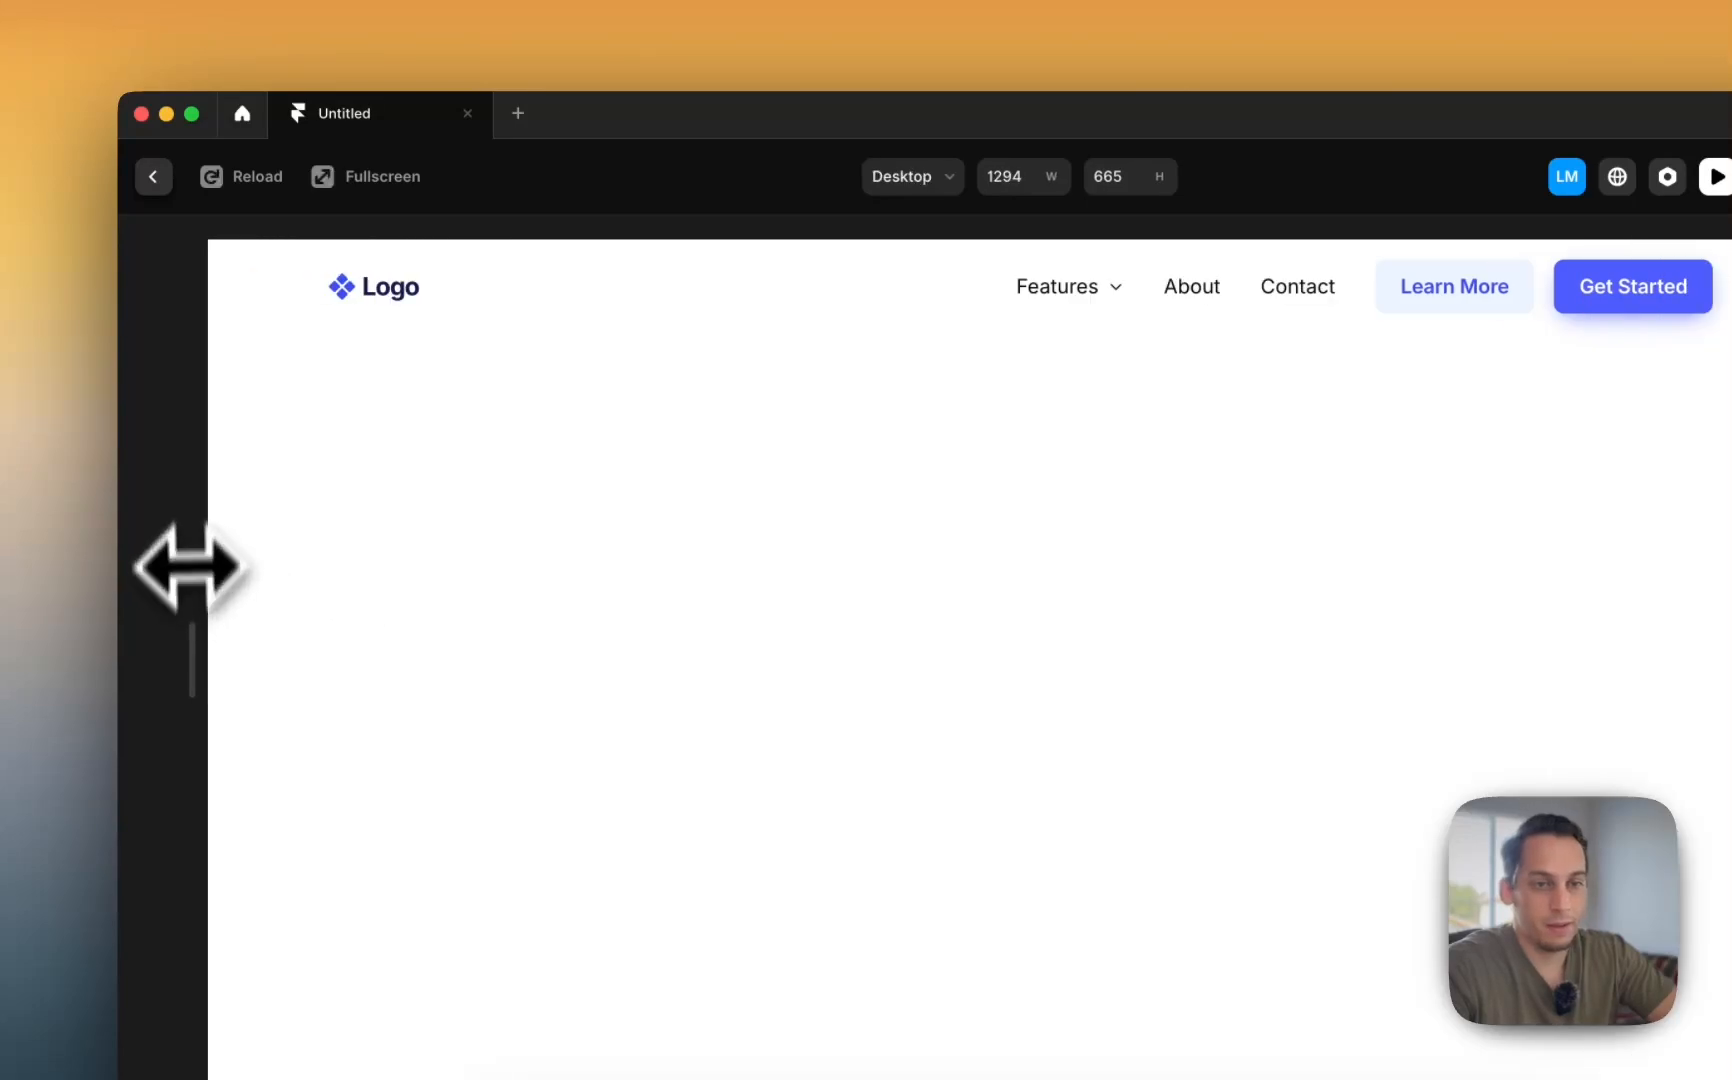
{"action": "left_click", "coordinate": [153, 176]}
- Set the Desktop page's fill to light grey #E3E3E3
{"action": "left_click", "coordinate": [752, 385]}
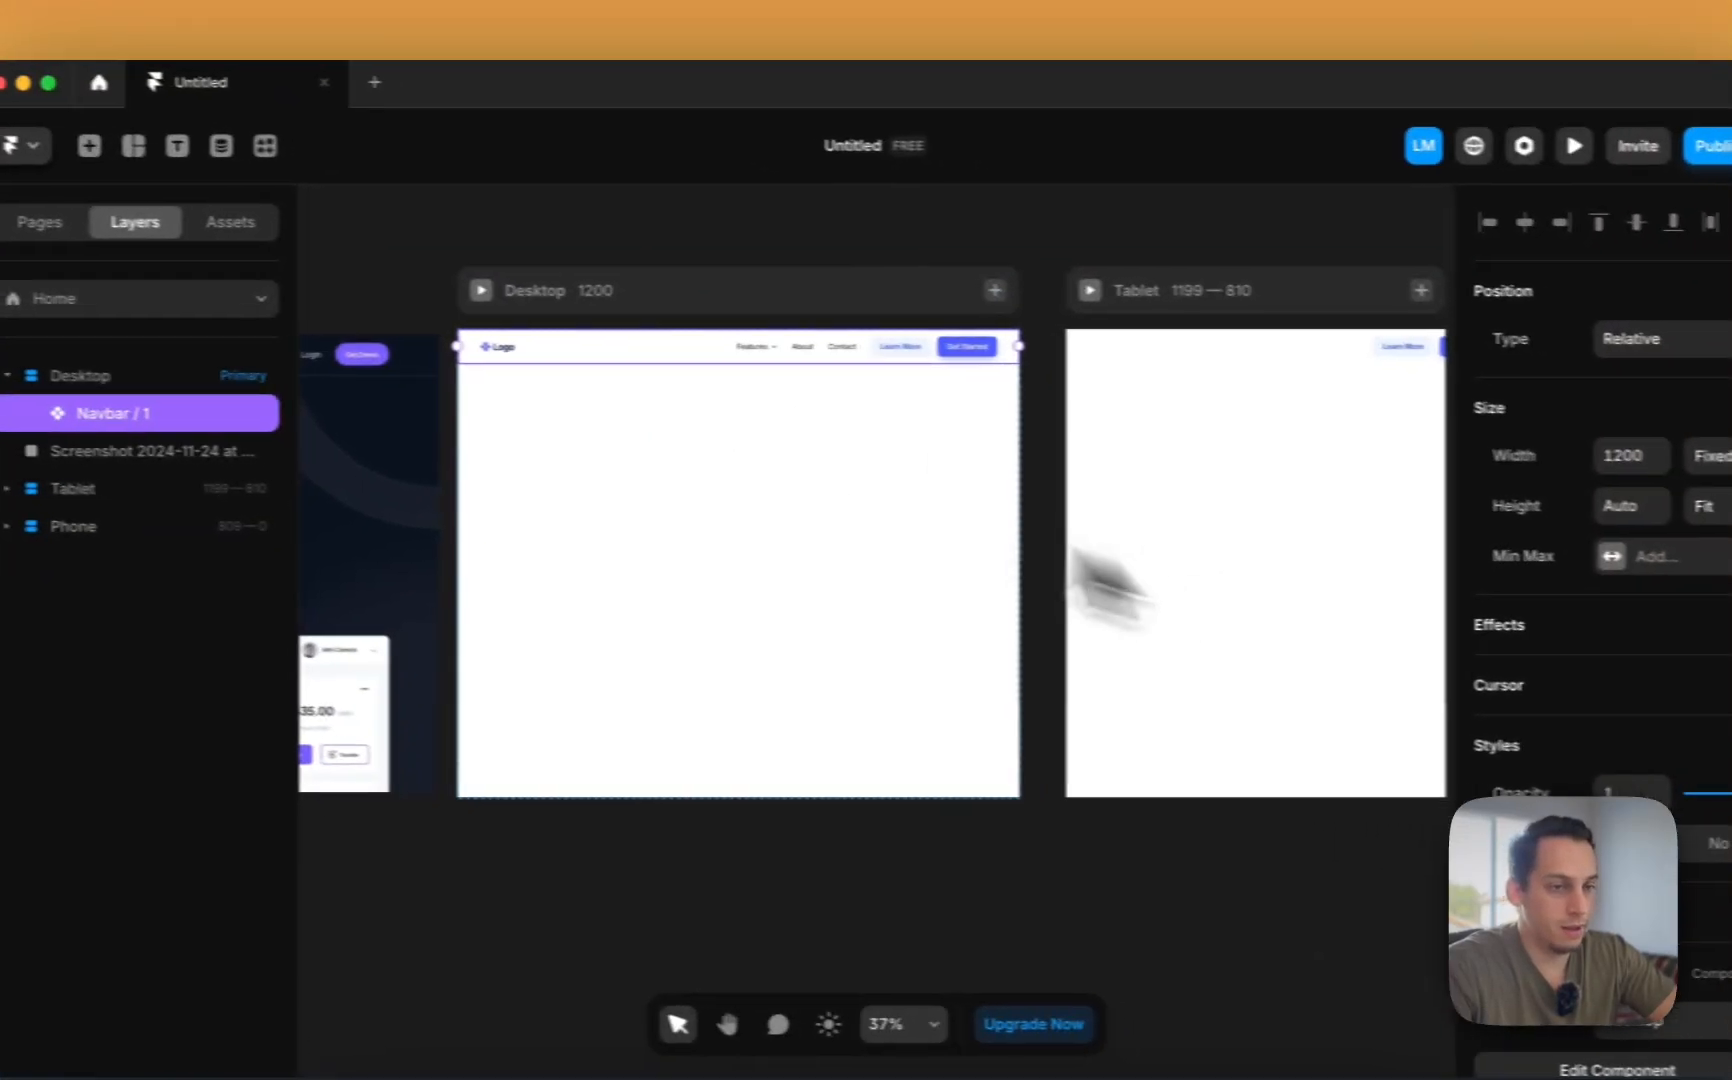
{"action": "left_click", "coordinate": [726, 330]}
{"action": "scroll", "coordinate": [1410, 660], "scroll_direction": "down", "scroll_amount": 2}
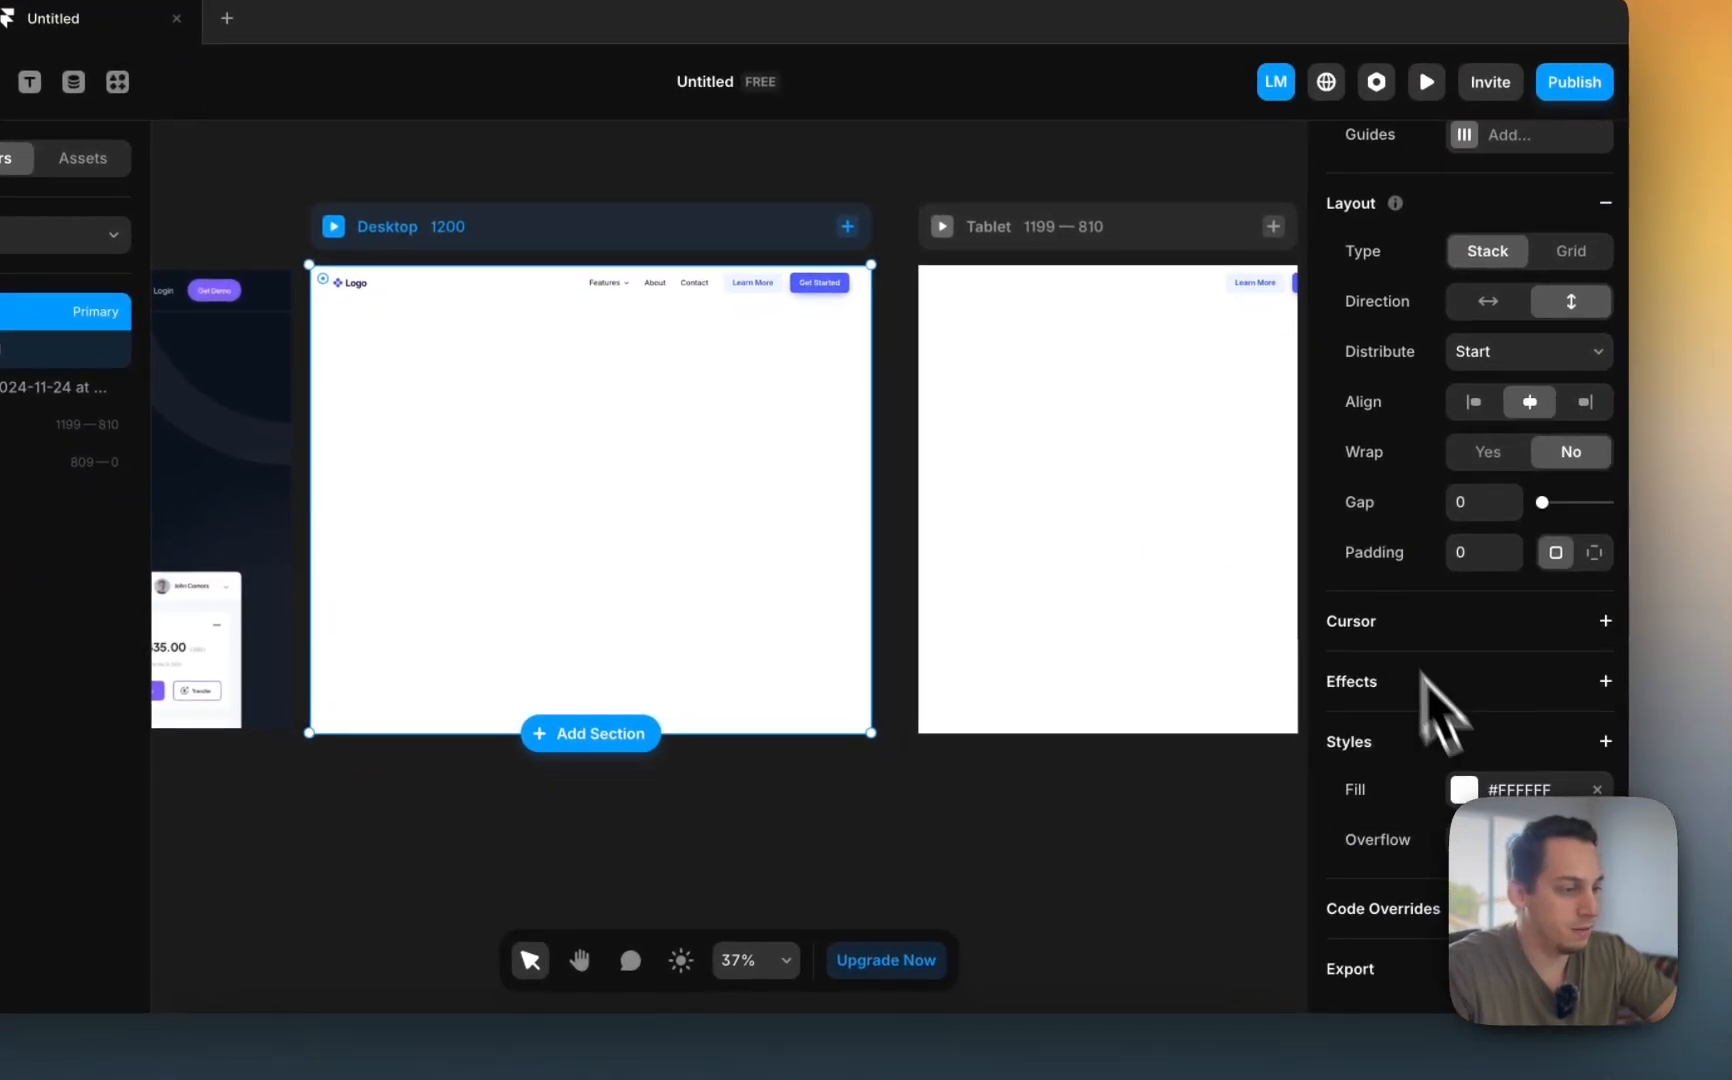
{"action": "left_click", "coordinate": [1470, 795]}
{"action": "left_click_drag", "start_coordinate": [1270, 694], "coordinate": [947, 603]}
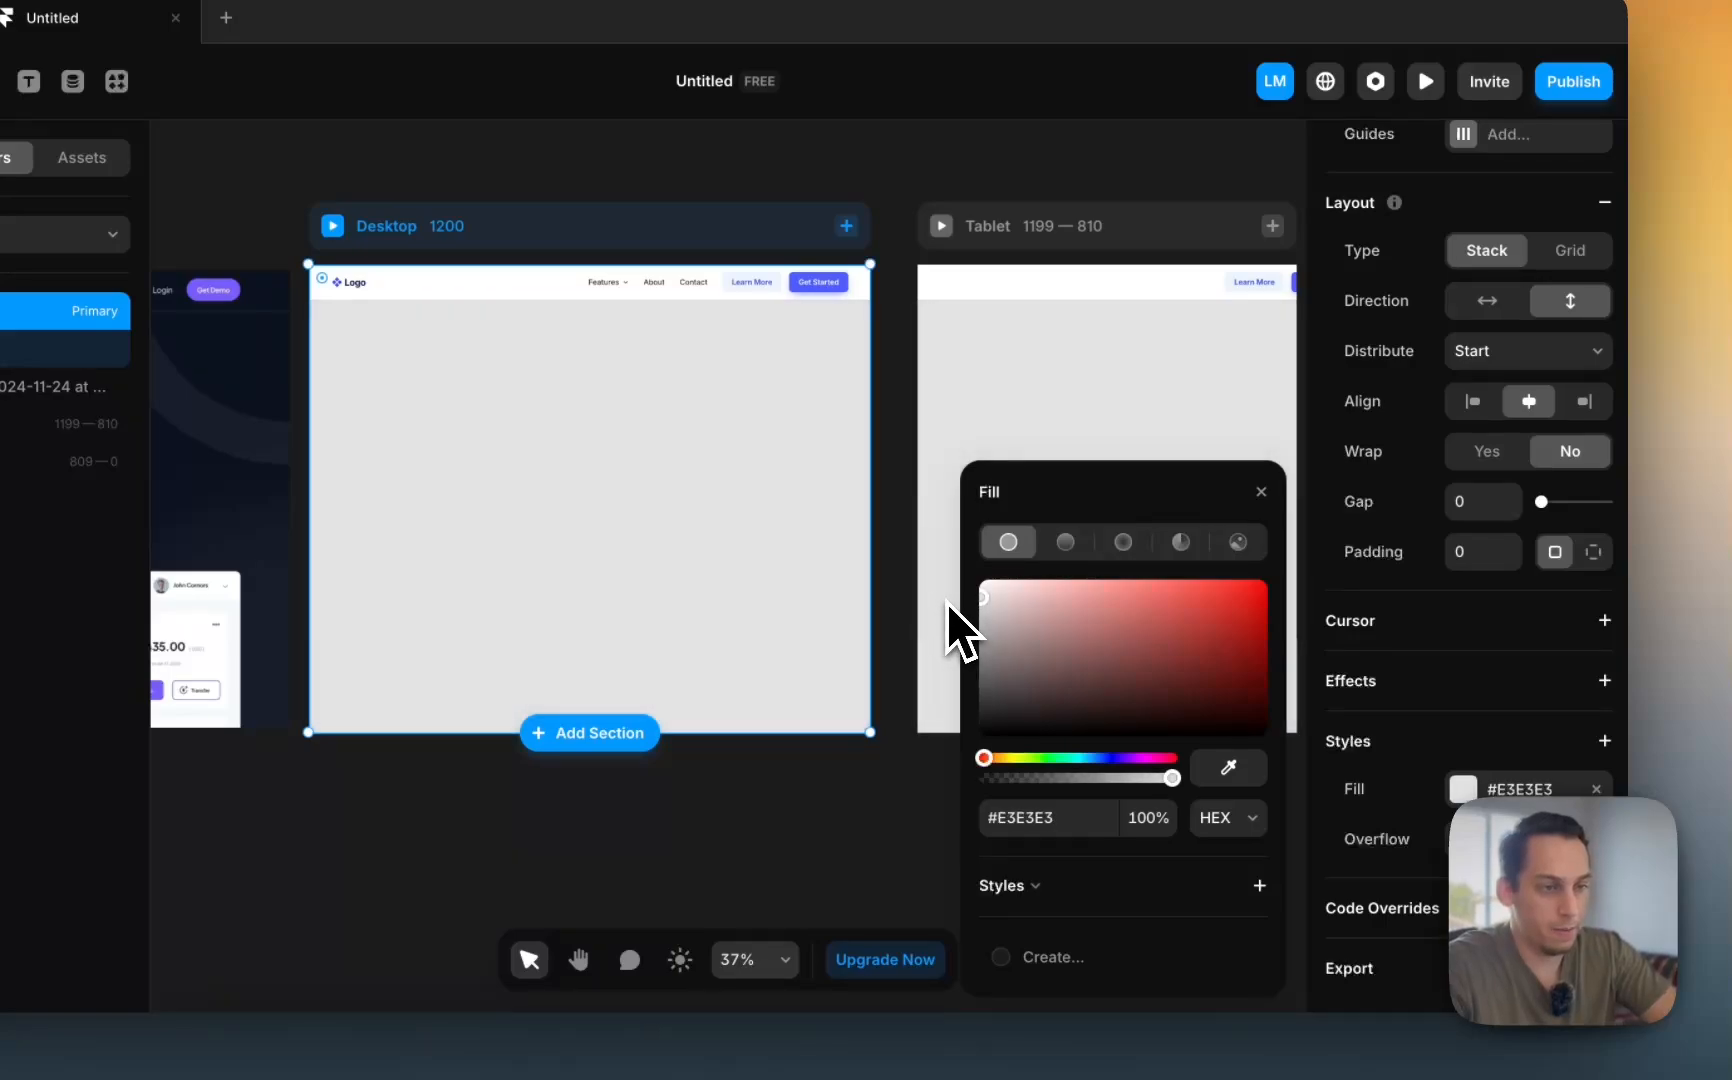
- Preview the desktop page and widen the preview to about 1390 px to check how the navbar stretches
{"action": "left_click", "coordinate": [893, 472]}
{"action": "left_click", "coordinate": [568, 297]}
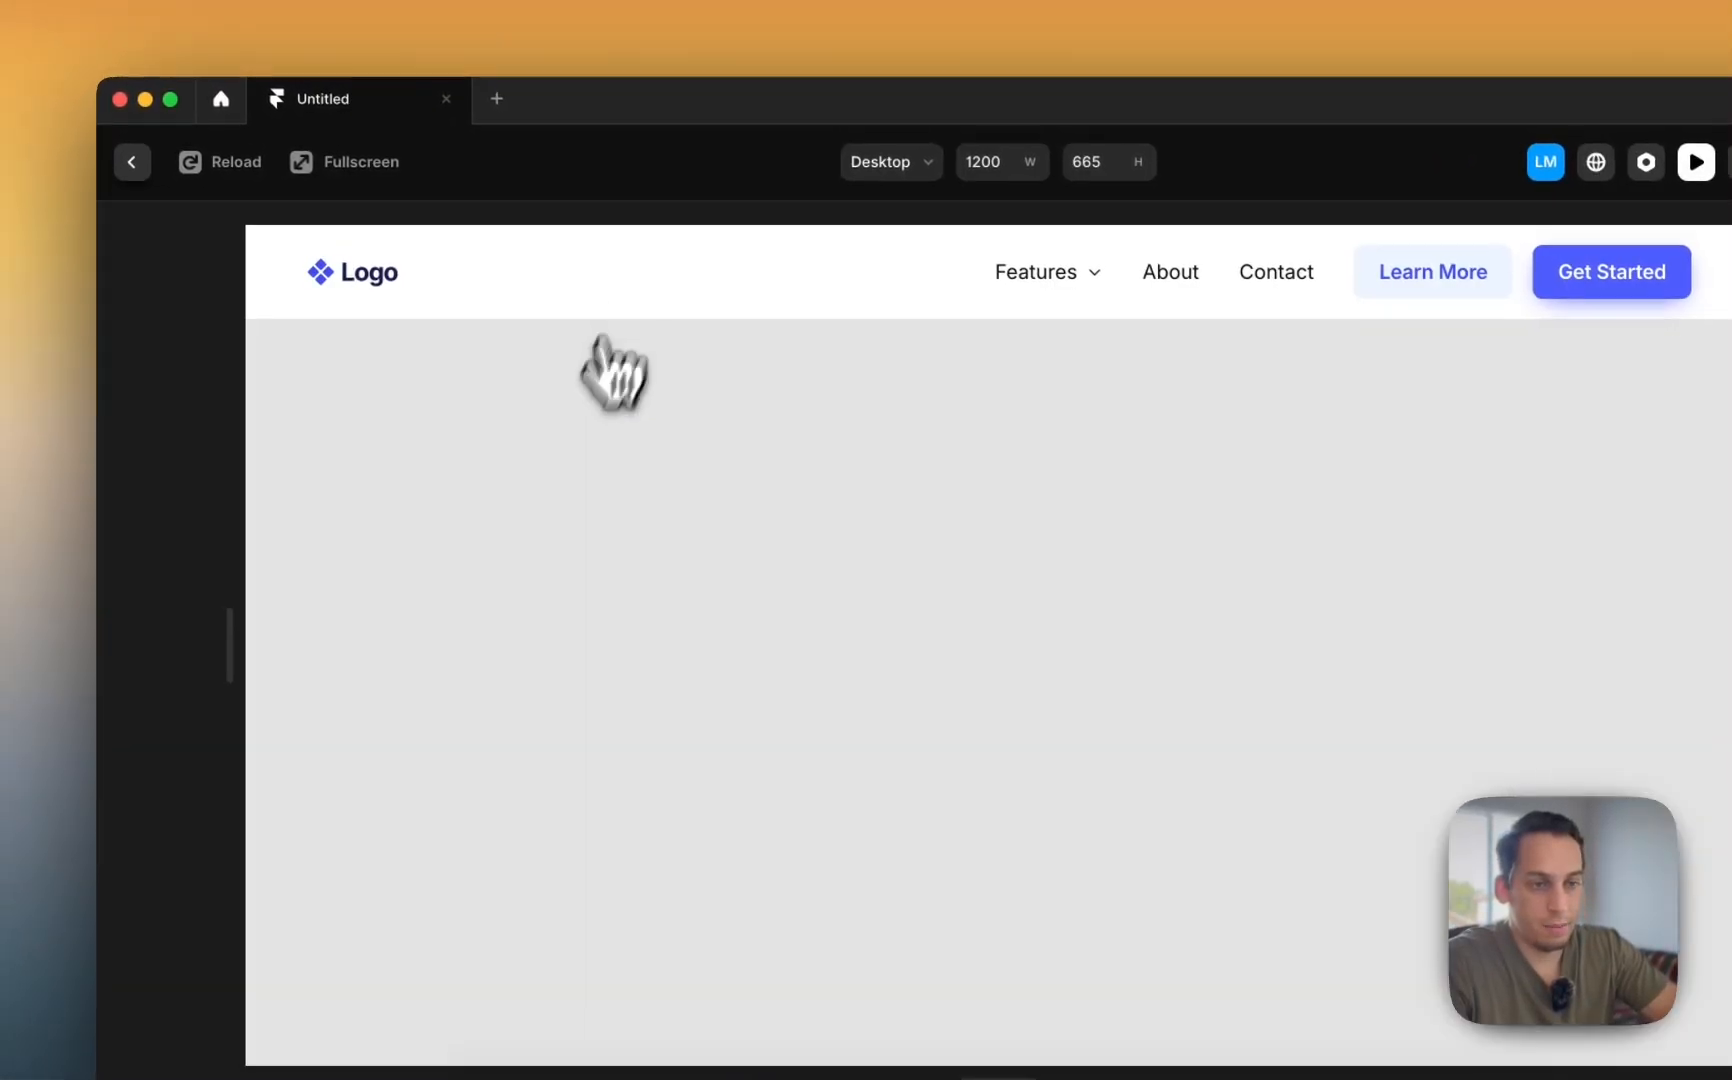
{"action": "left_click_drag", "start_coordinate": [194, 612], "coordinate": [144, 664]}
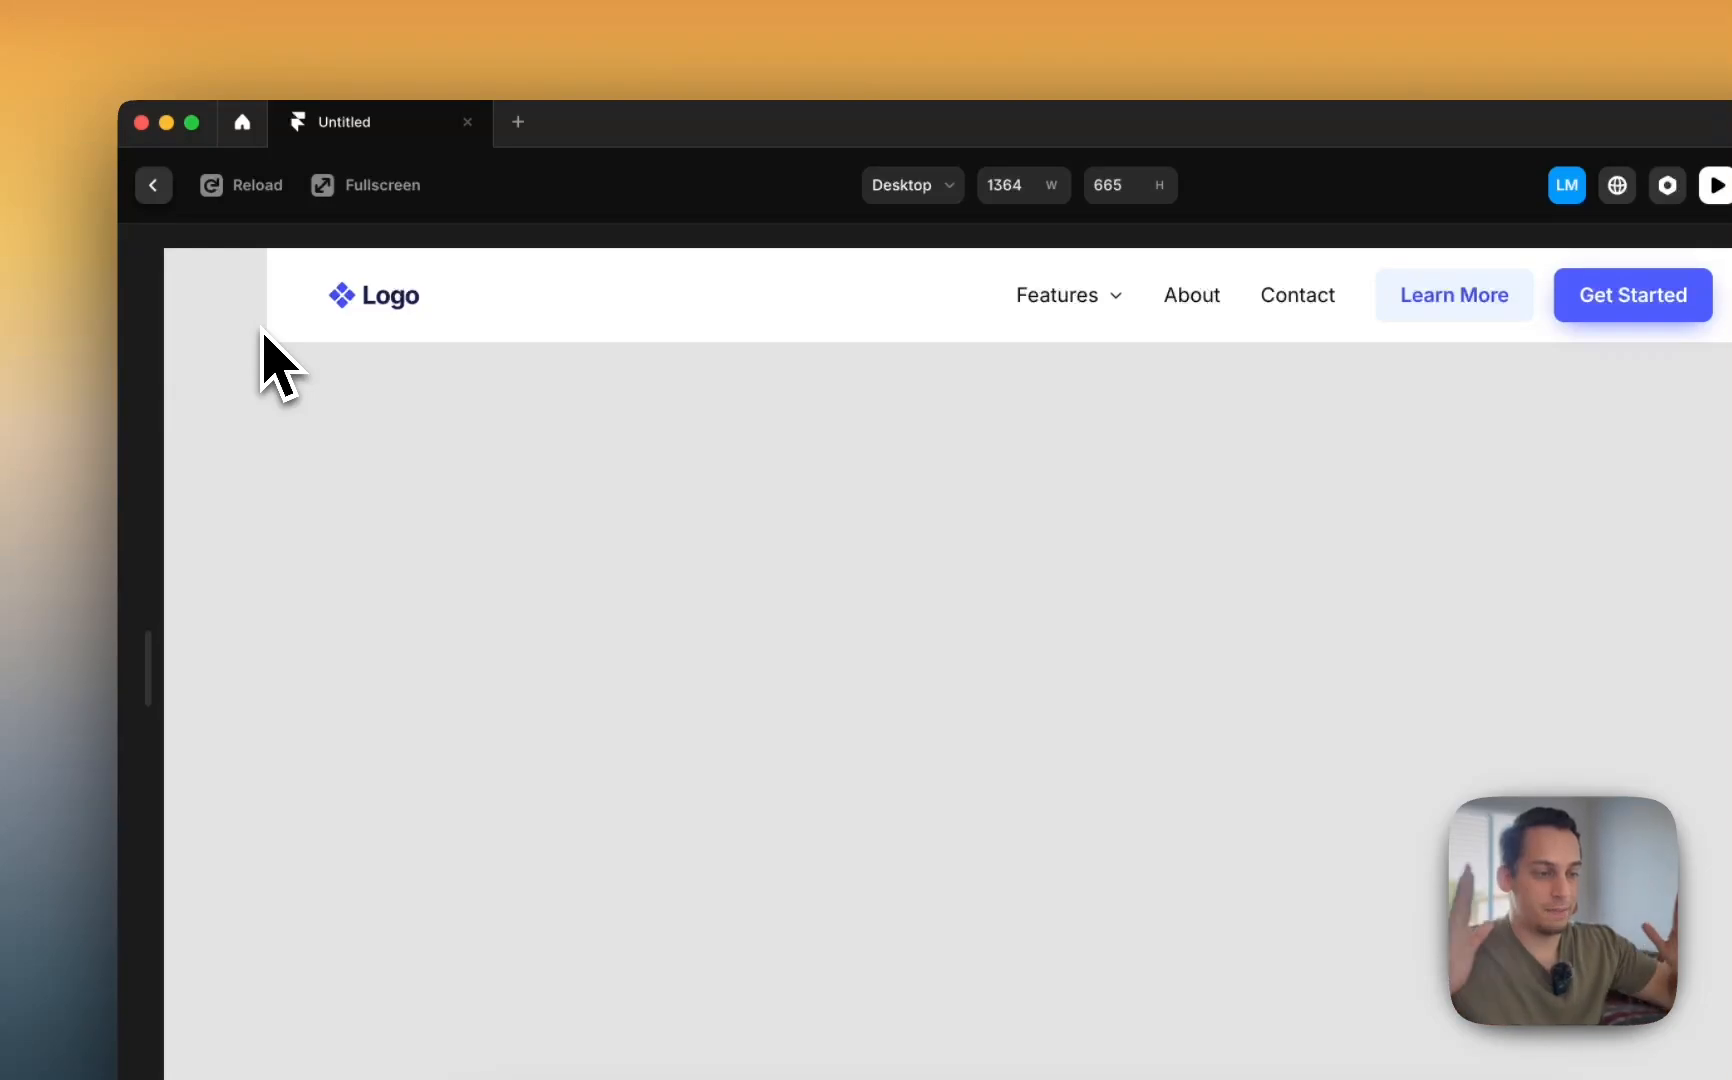
{"action": "left_click_drag", "start_coordinate": [186, 514], "coordinate": [124, 657]}
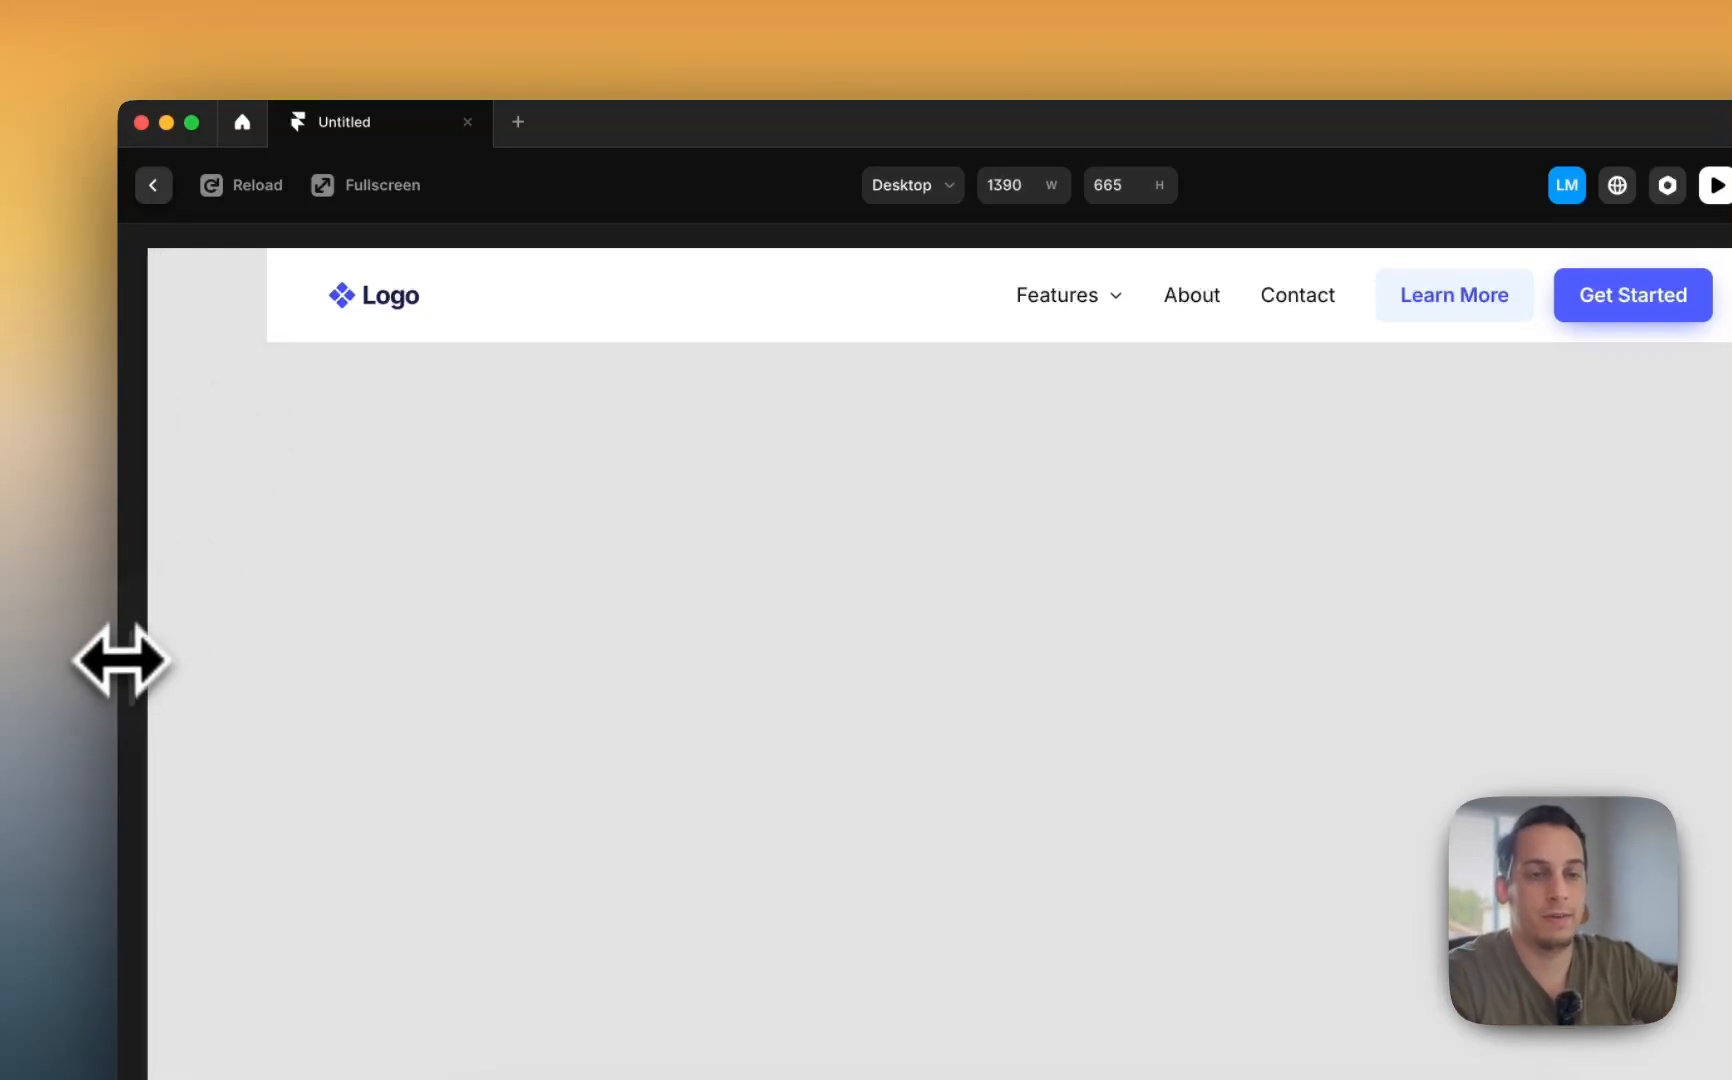
{"action": "left_click", "coordinate": [154, 186]}
- Set the width sizing of the navbar on the Desktop breakpoint to Fill
{"action": "left_click", "coordinate": [777, 398]}
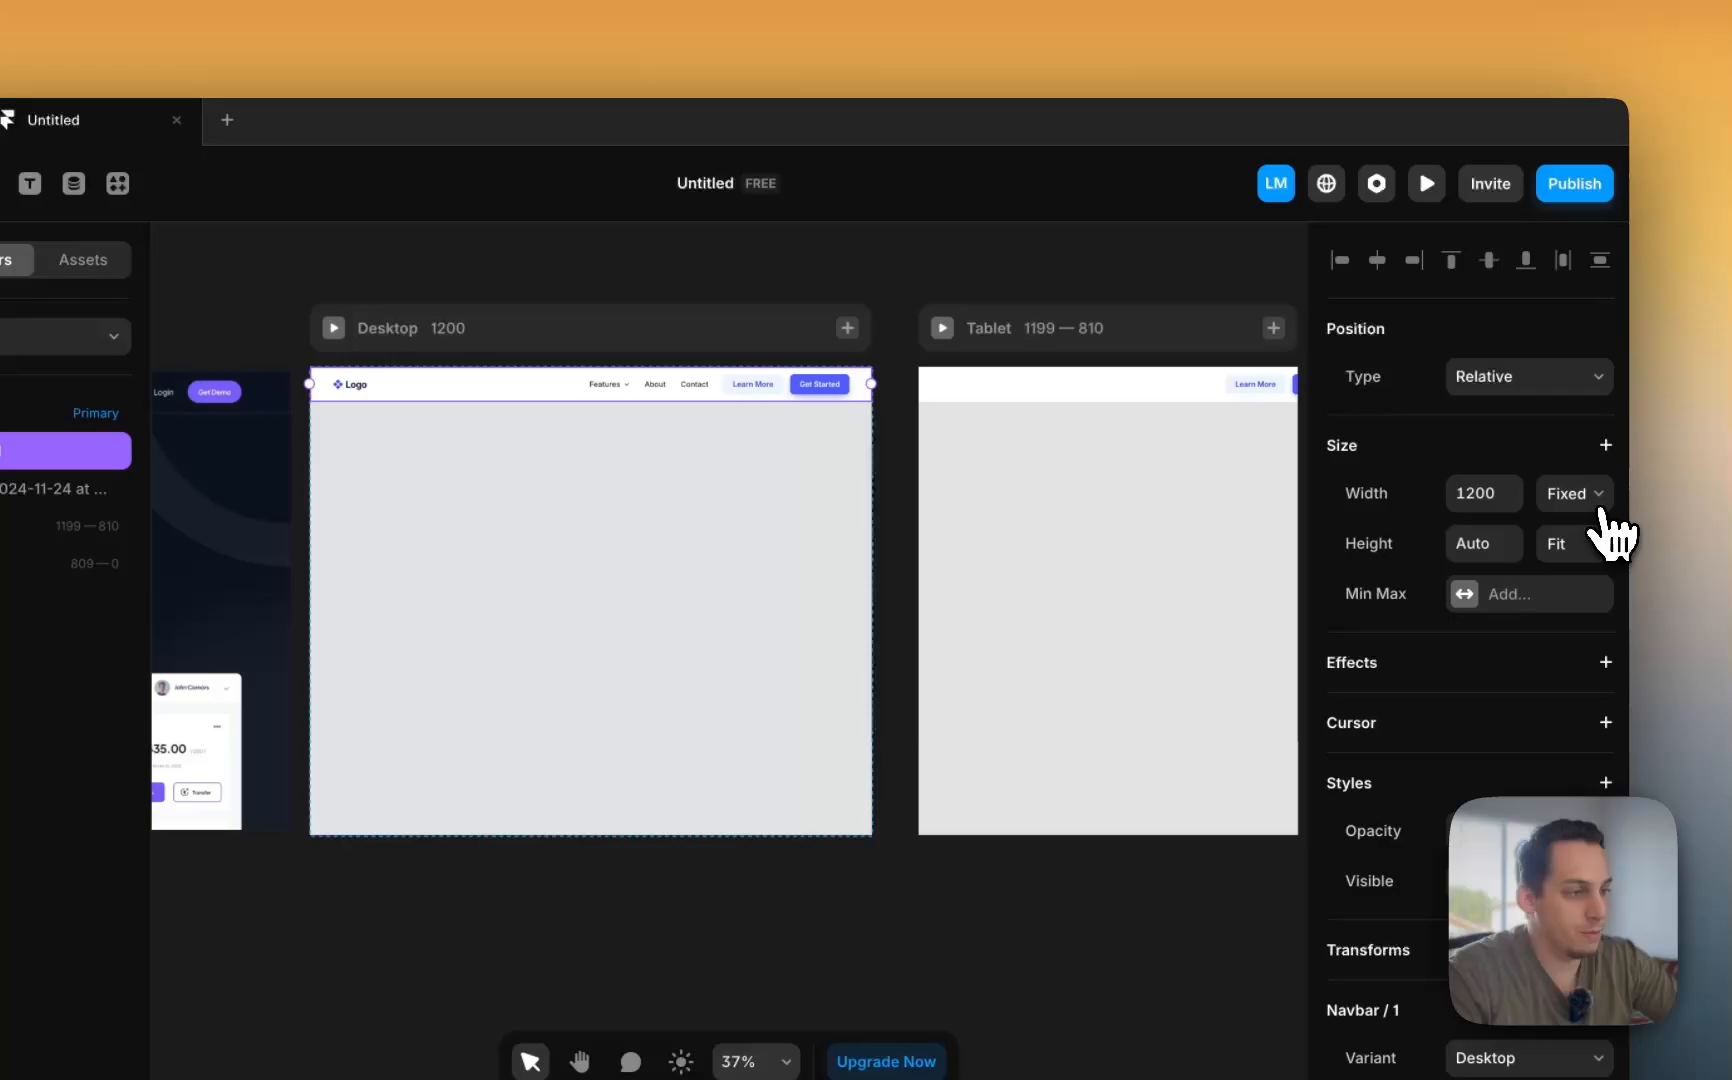
{"action": "left_click", "coordinate": [1580, 495]}
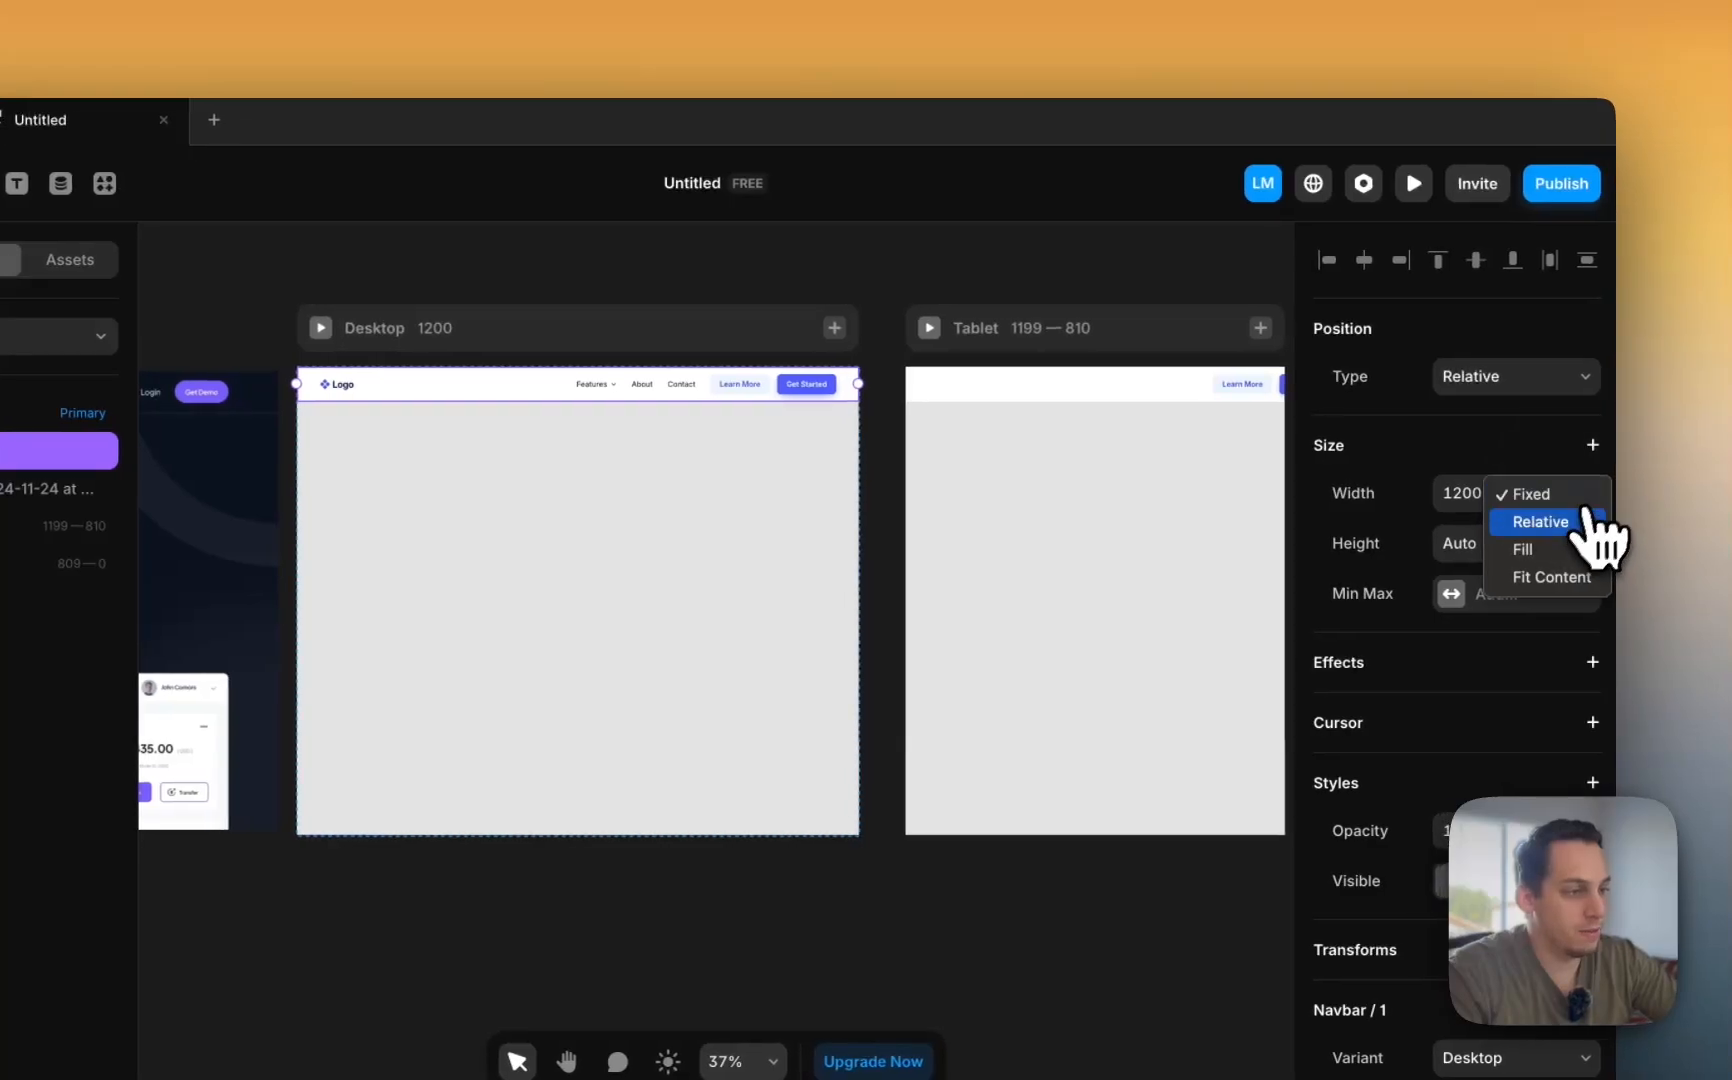
{"action": "left_click", "coordinate": [1540, 560]}
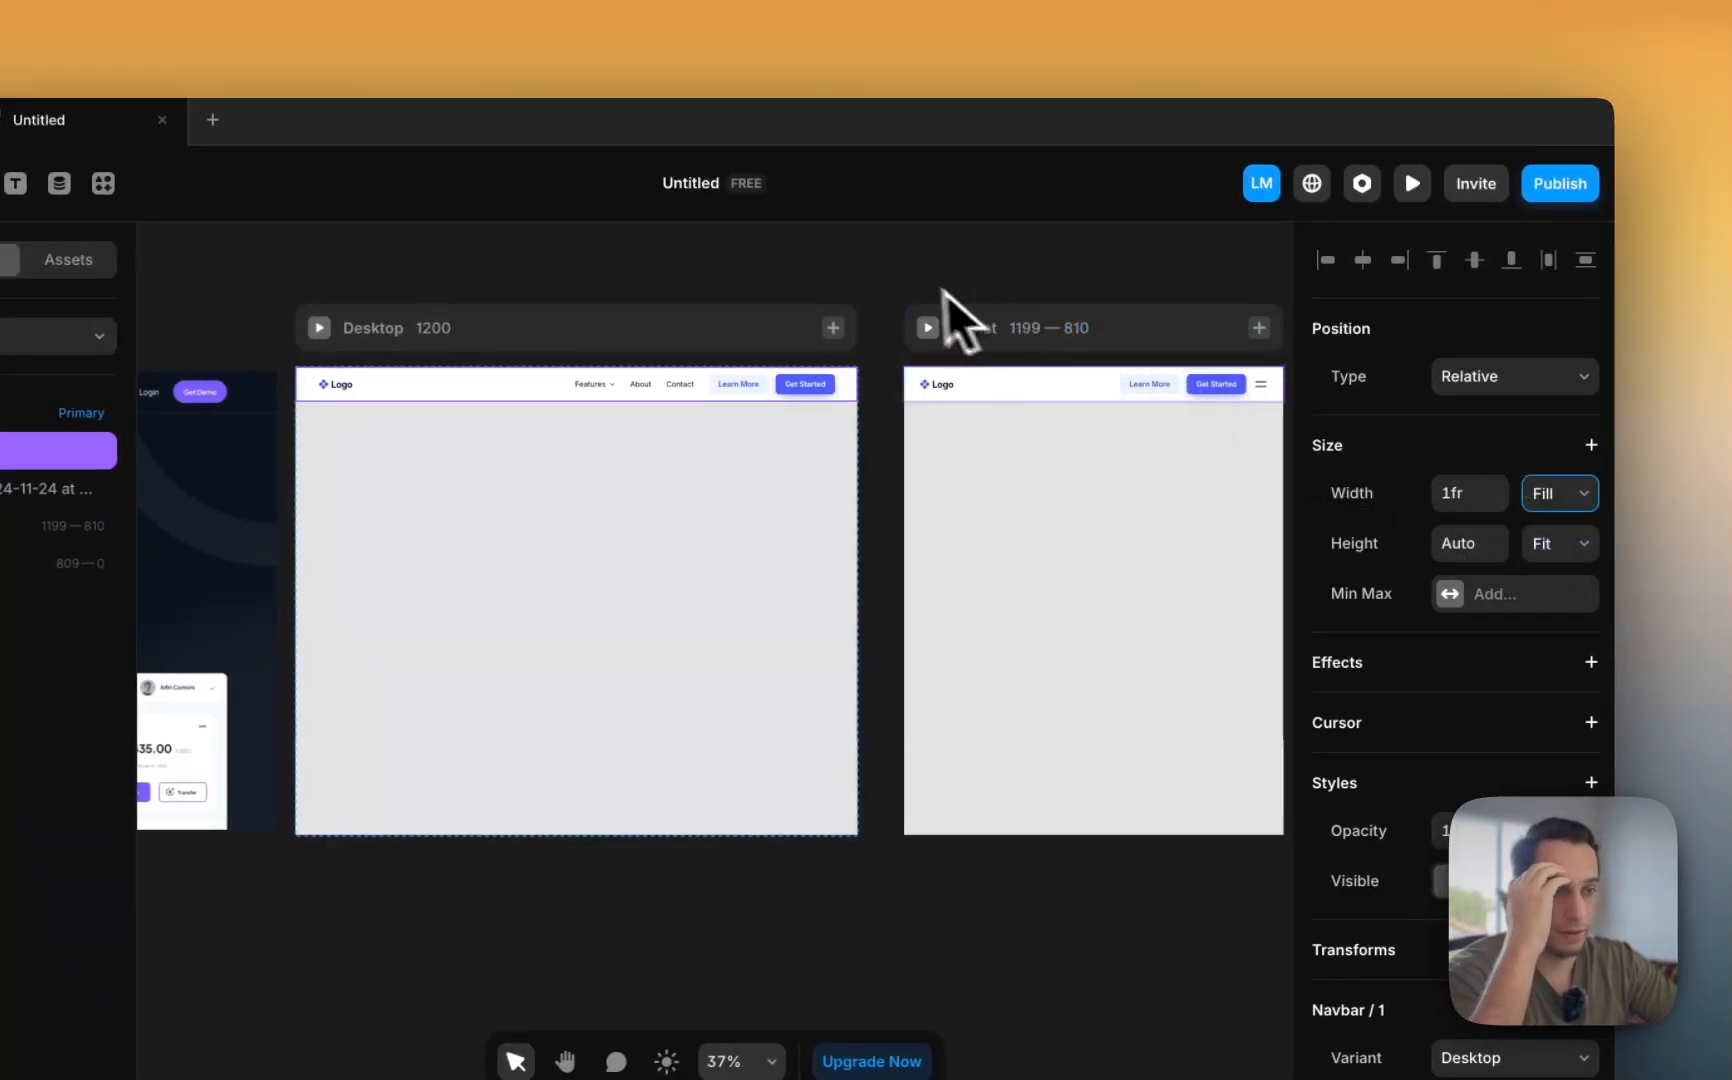
- Preview the desktop page again at about 1390 px wide to check the fill-width navbar, and return to the canvas
{"action": "left_click", "coordinate": [390, 320]}
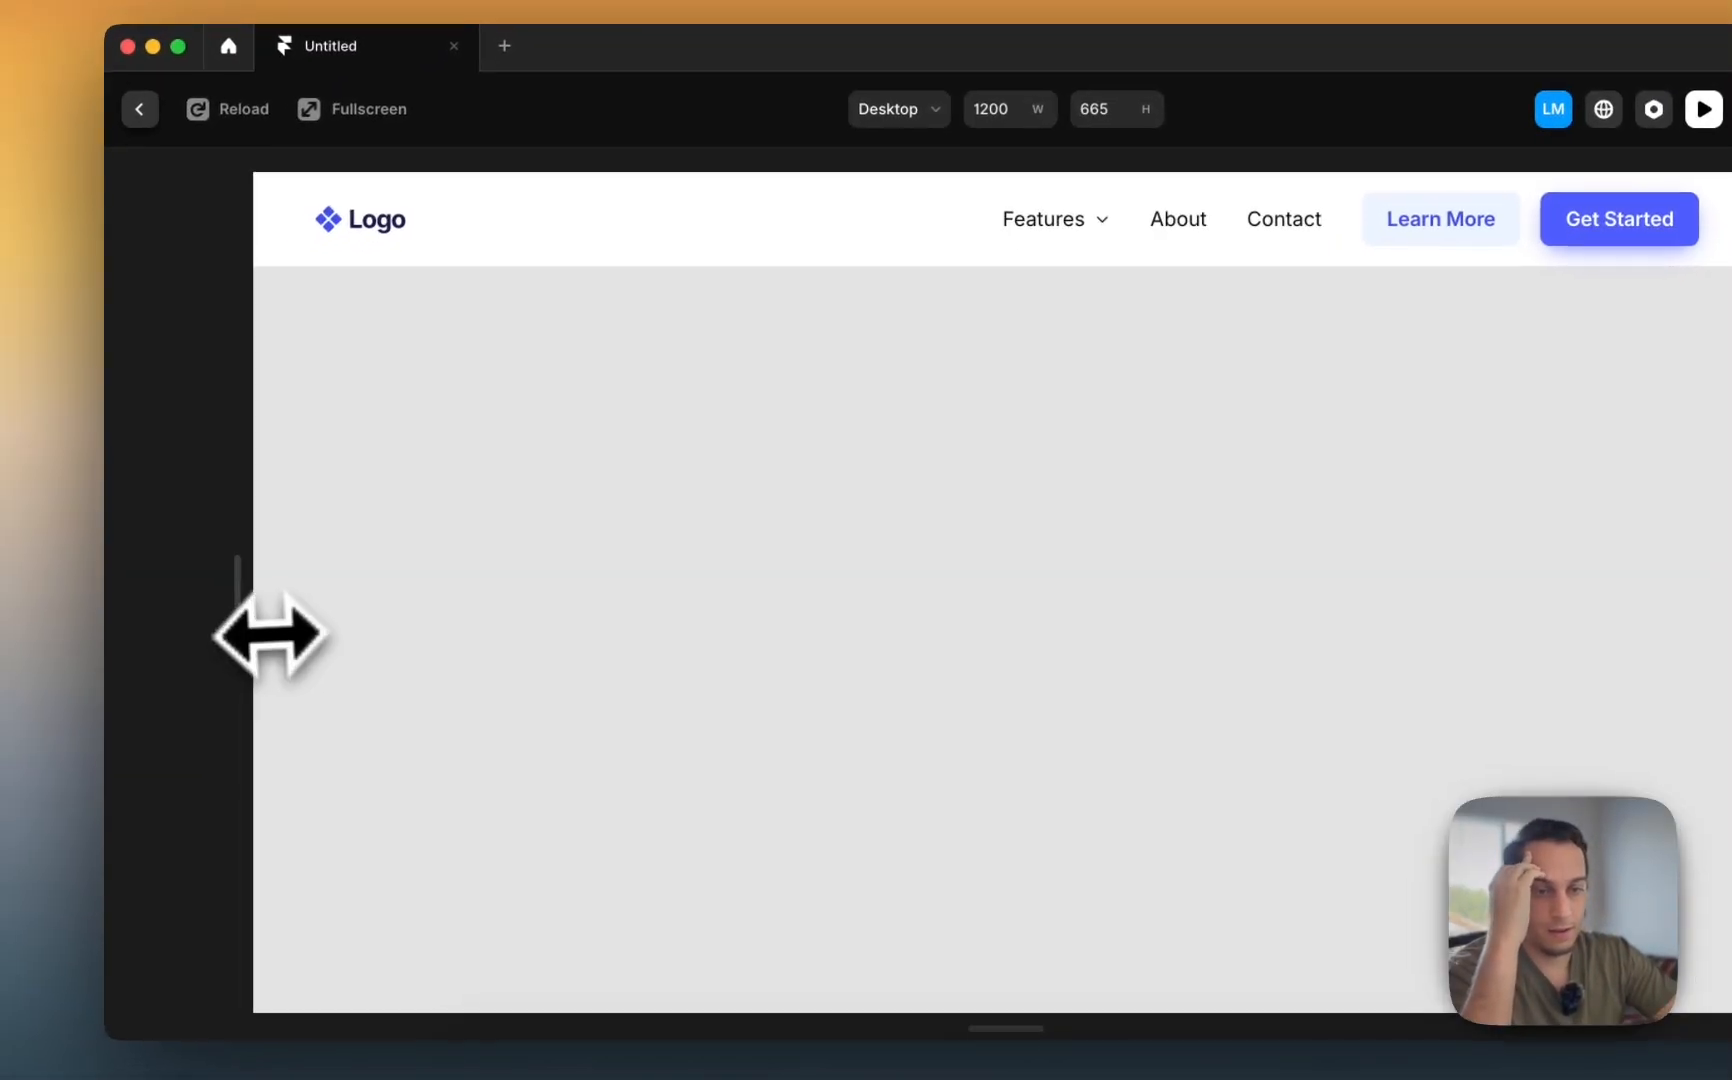
{"action": "left_click_drag", "start_coordinate": [220, 612], "coordinate": [135, 546]}
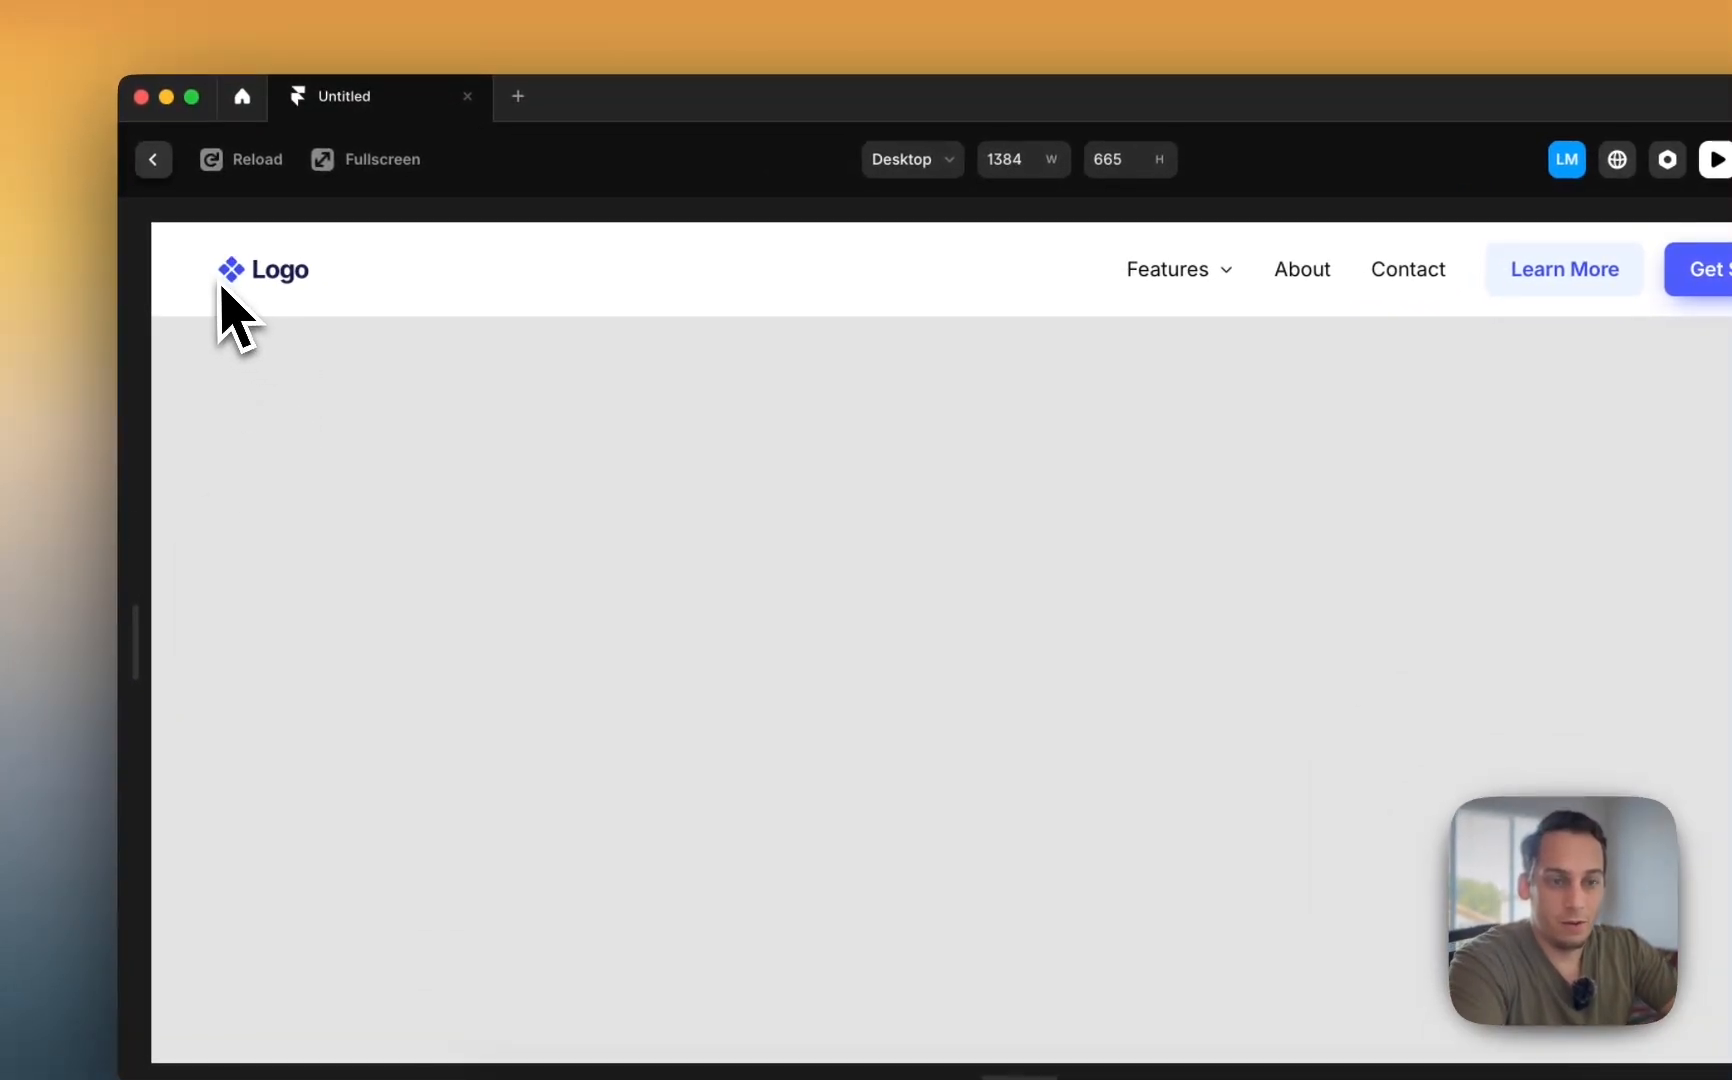
{"action": "left_click_drag", "start_coordinate": [143, 642], "coordinate": [135, 648]}
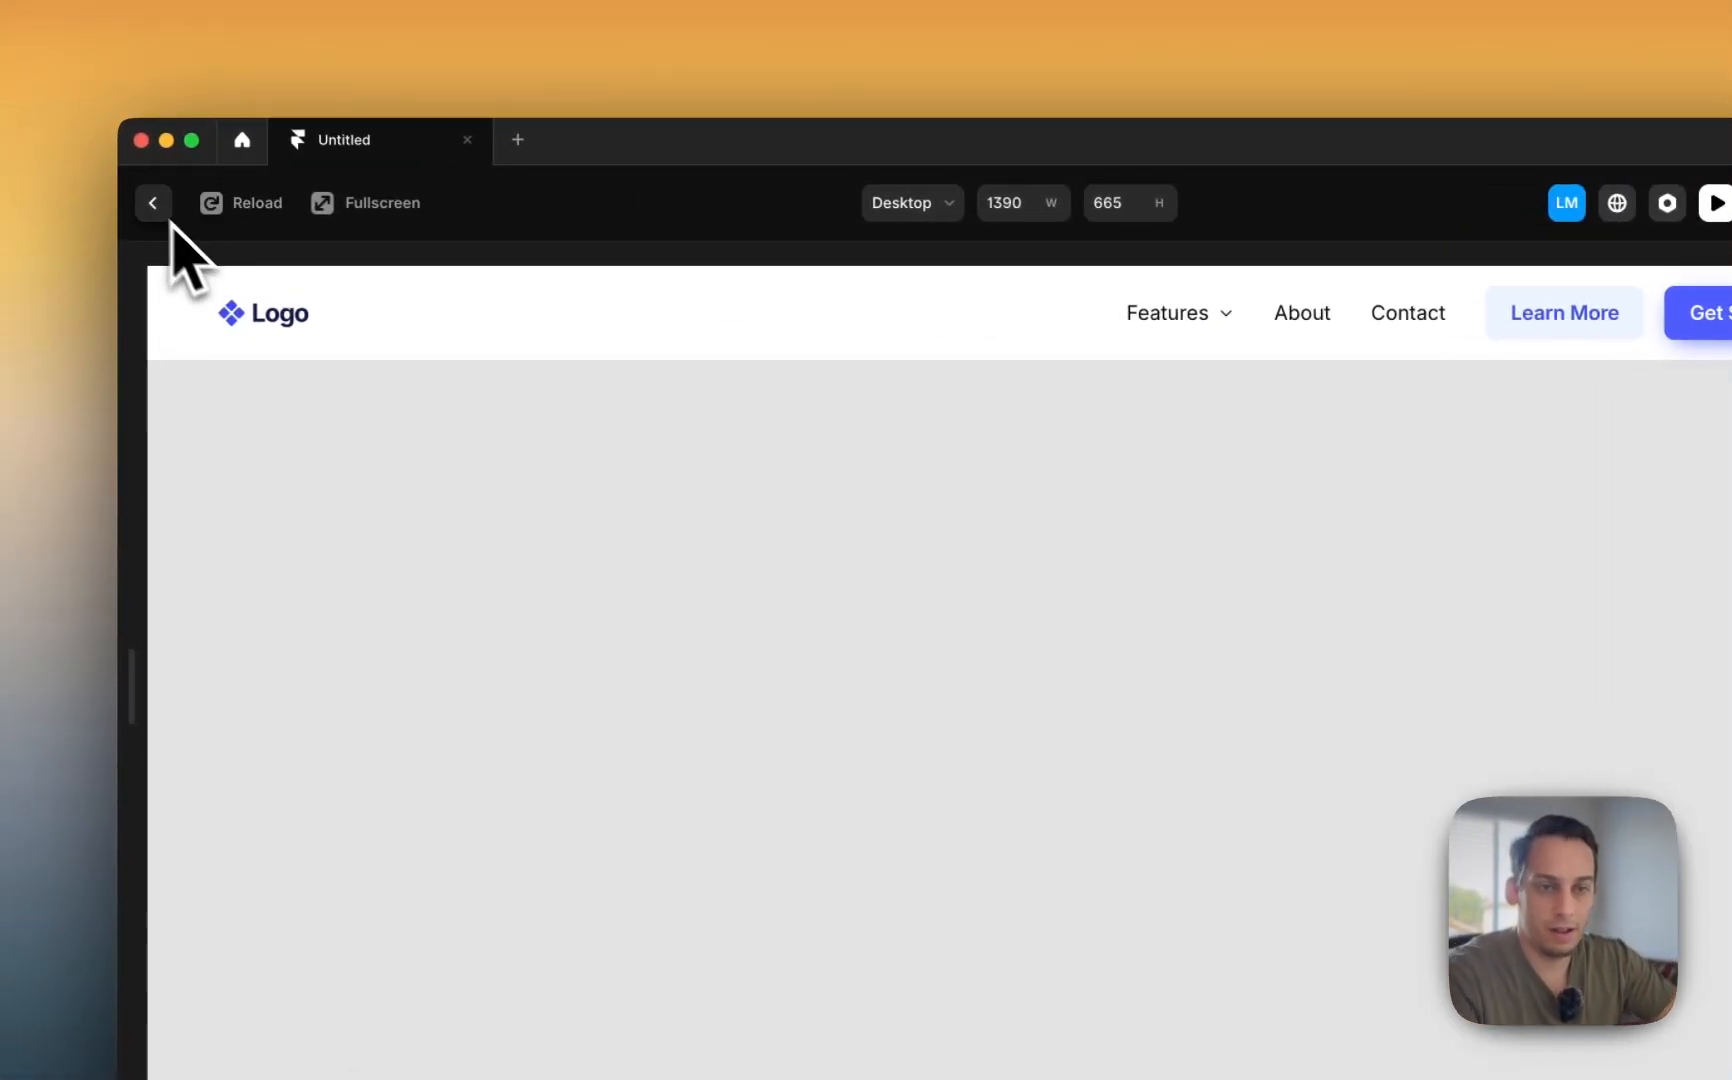
{"action": "left_click", "coordinate": [153, 203]}
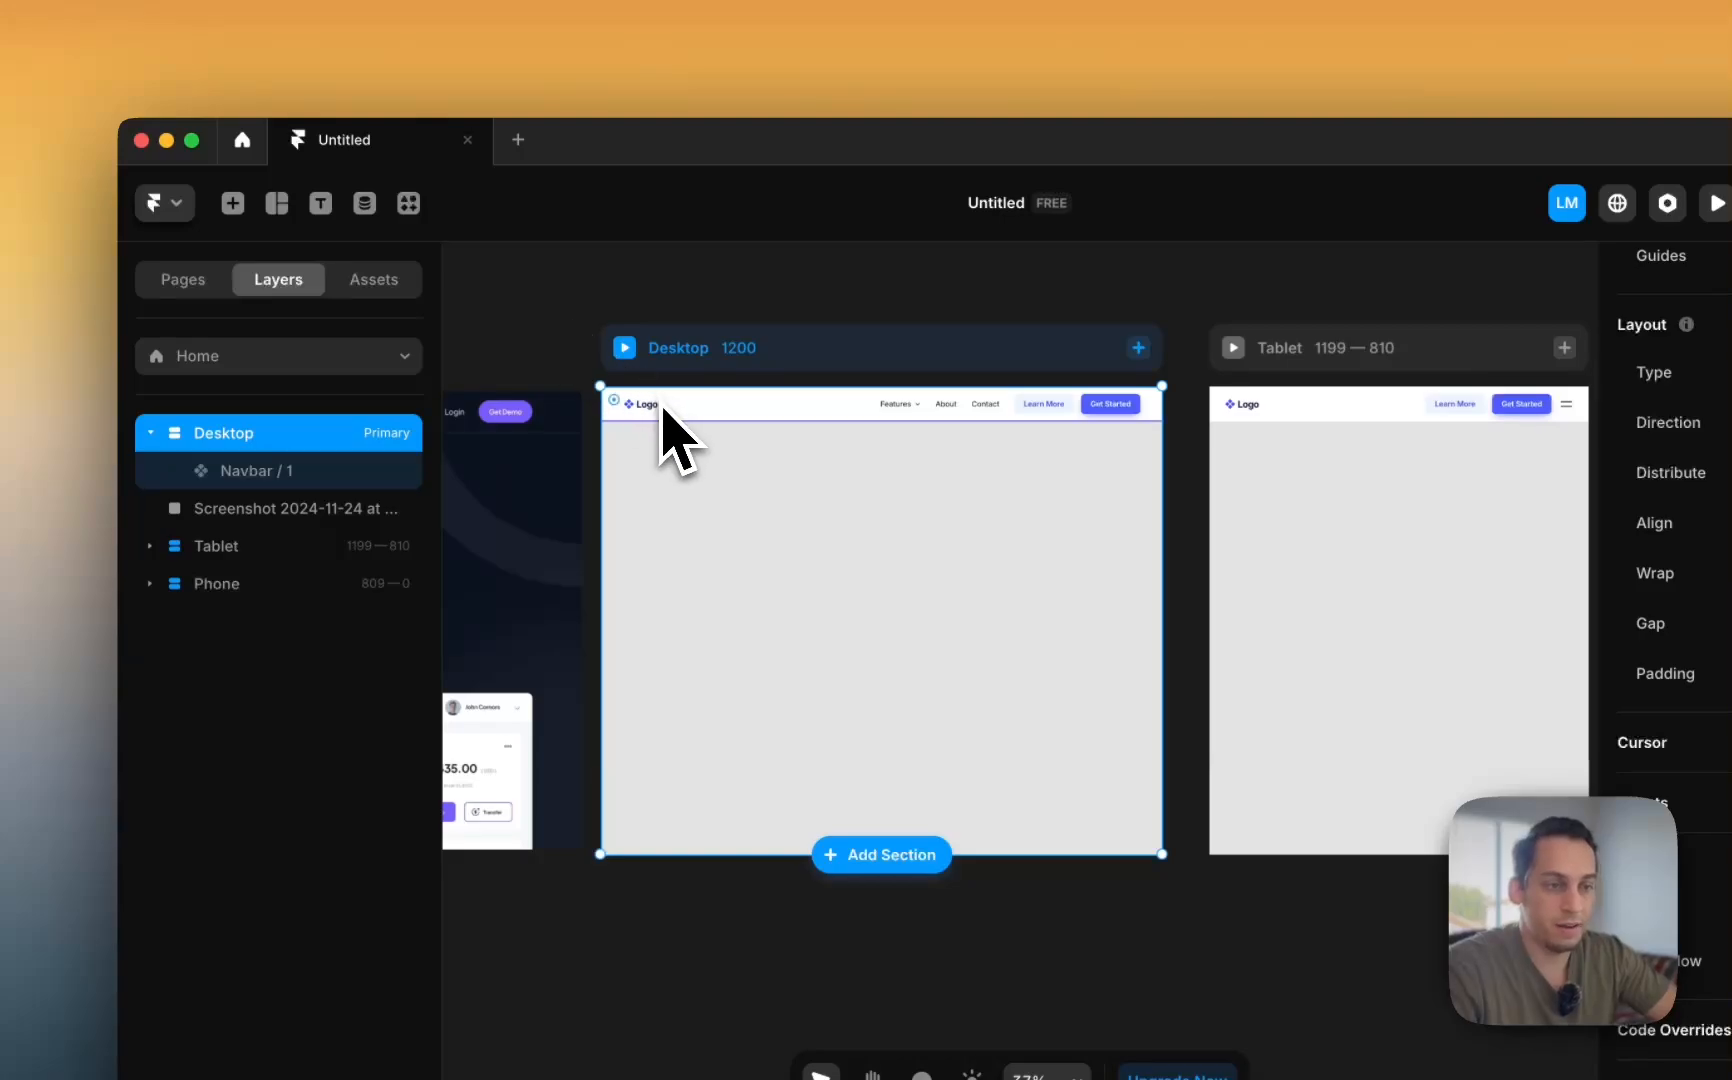
- Open the navbar component for editing by unlinking and replacing all its instances
{"action": "key", "text": "Escape"}
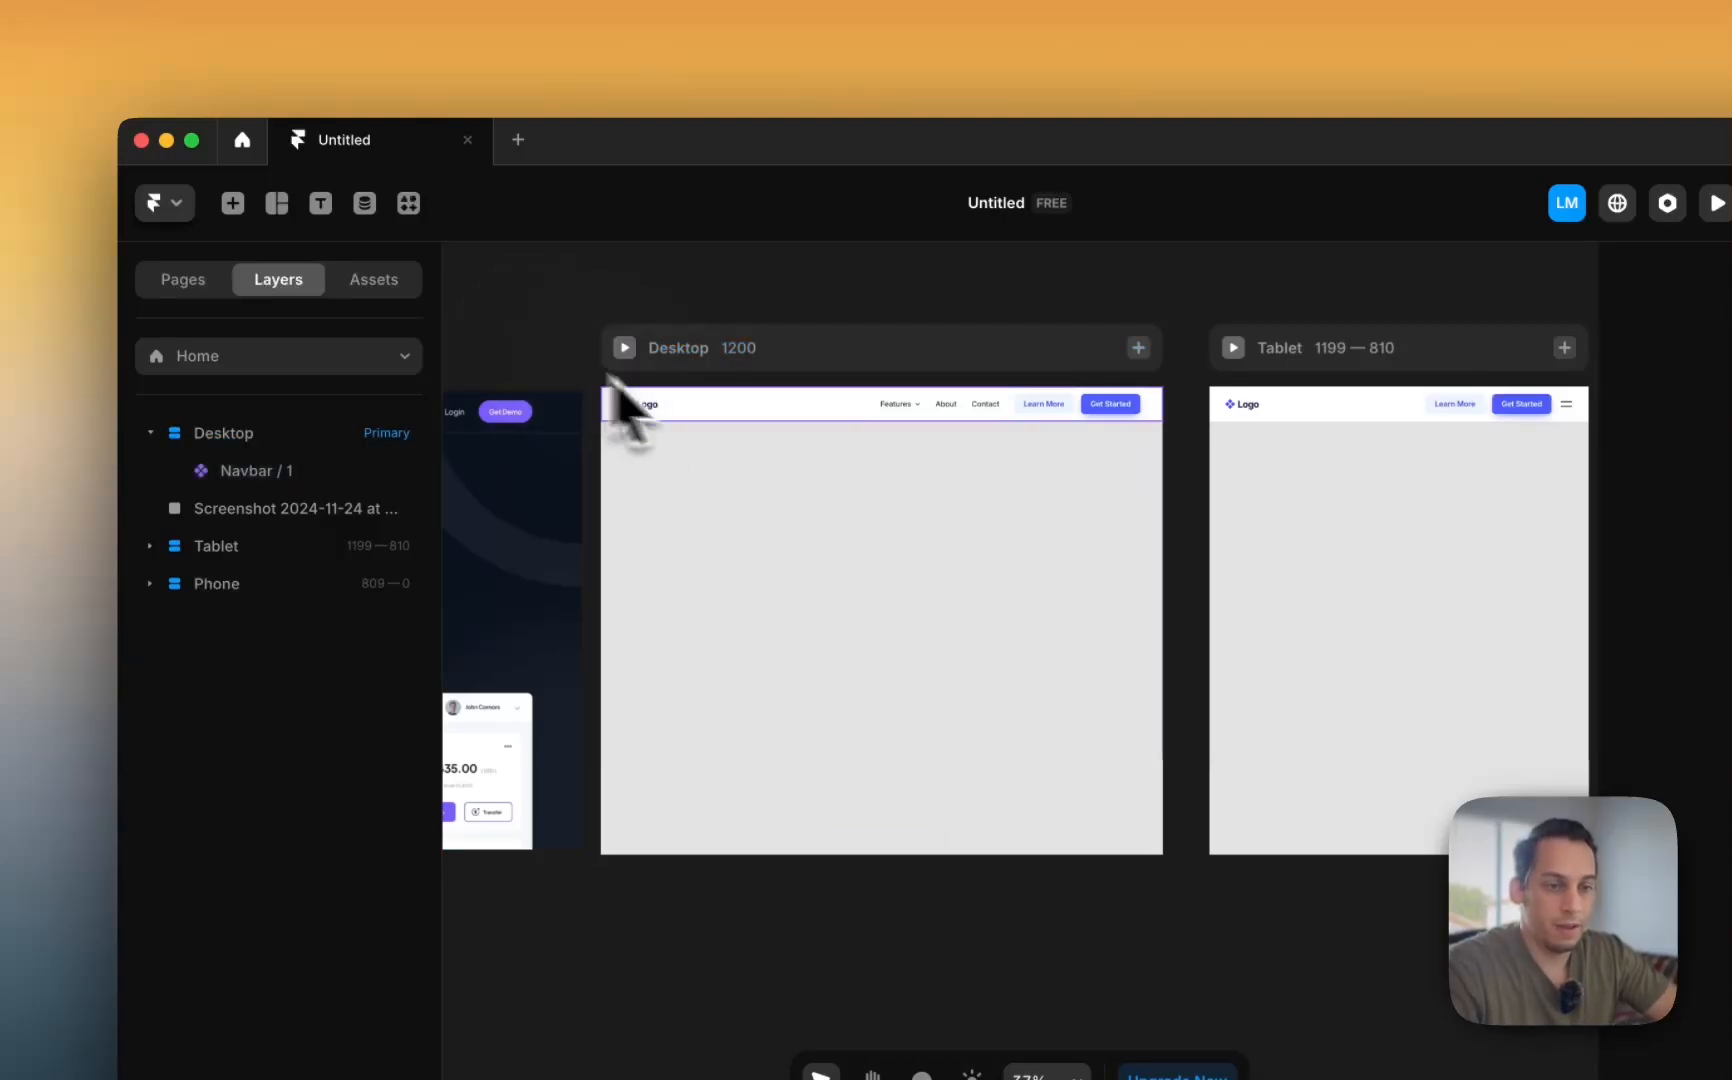
{"action": "double_click", "coordinate": [720, 422]}
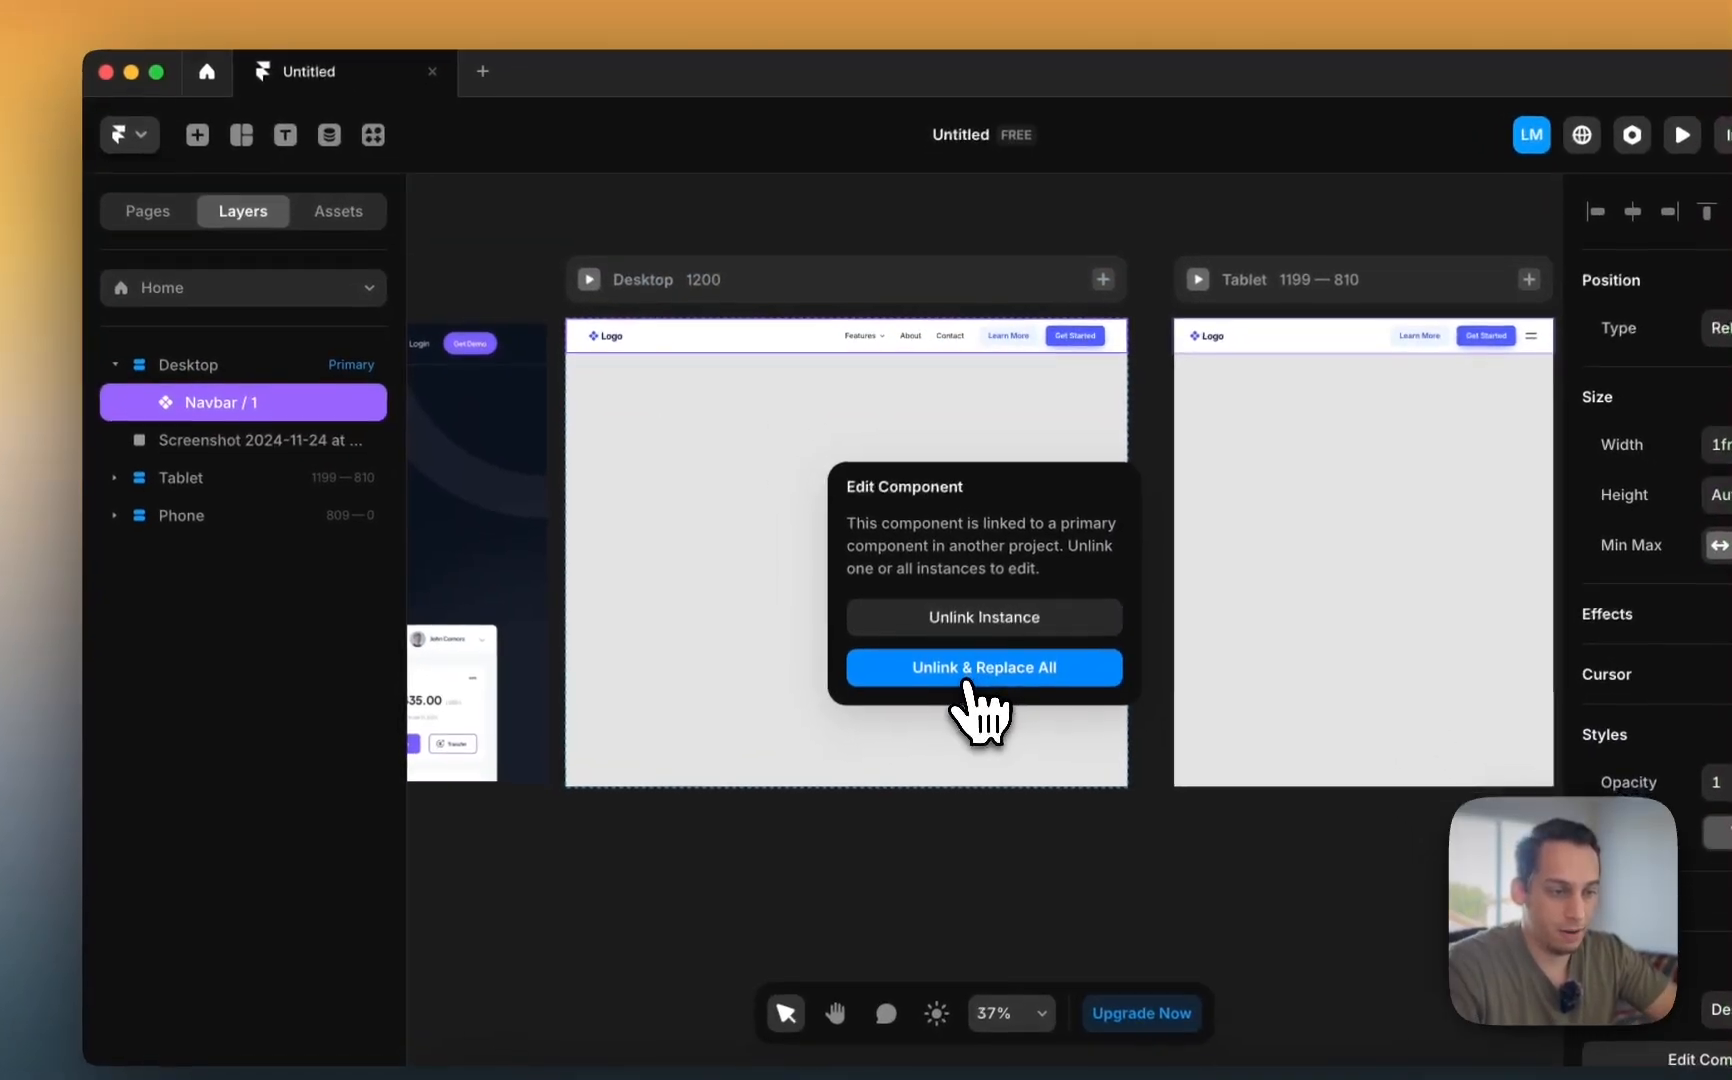
{"action": "left_click", "coordinate": [966, 682]}
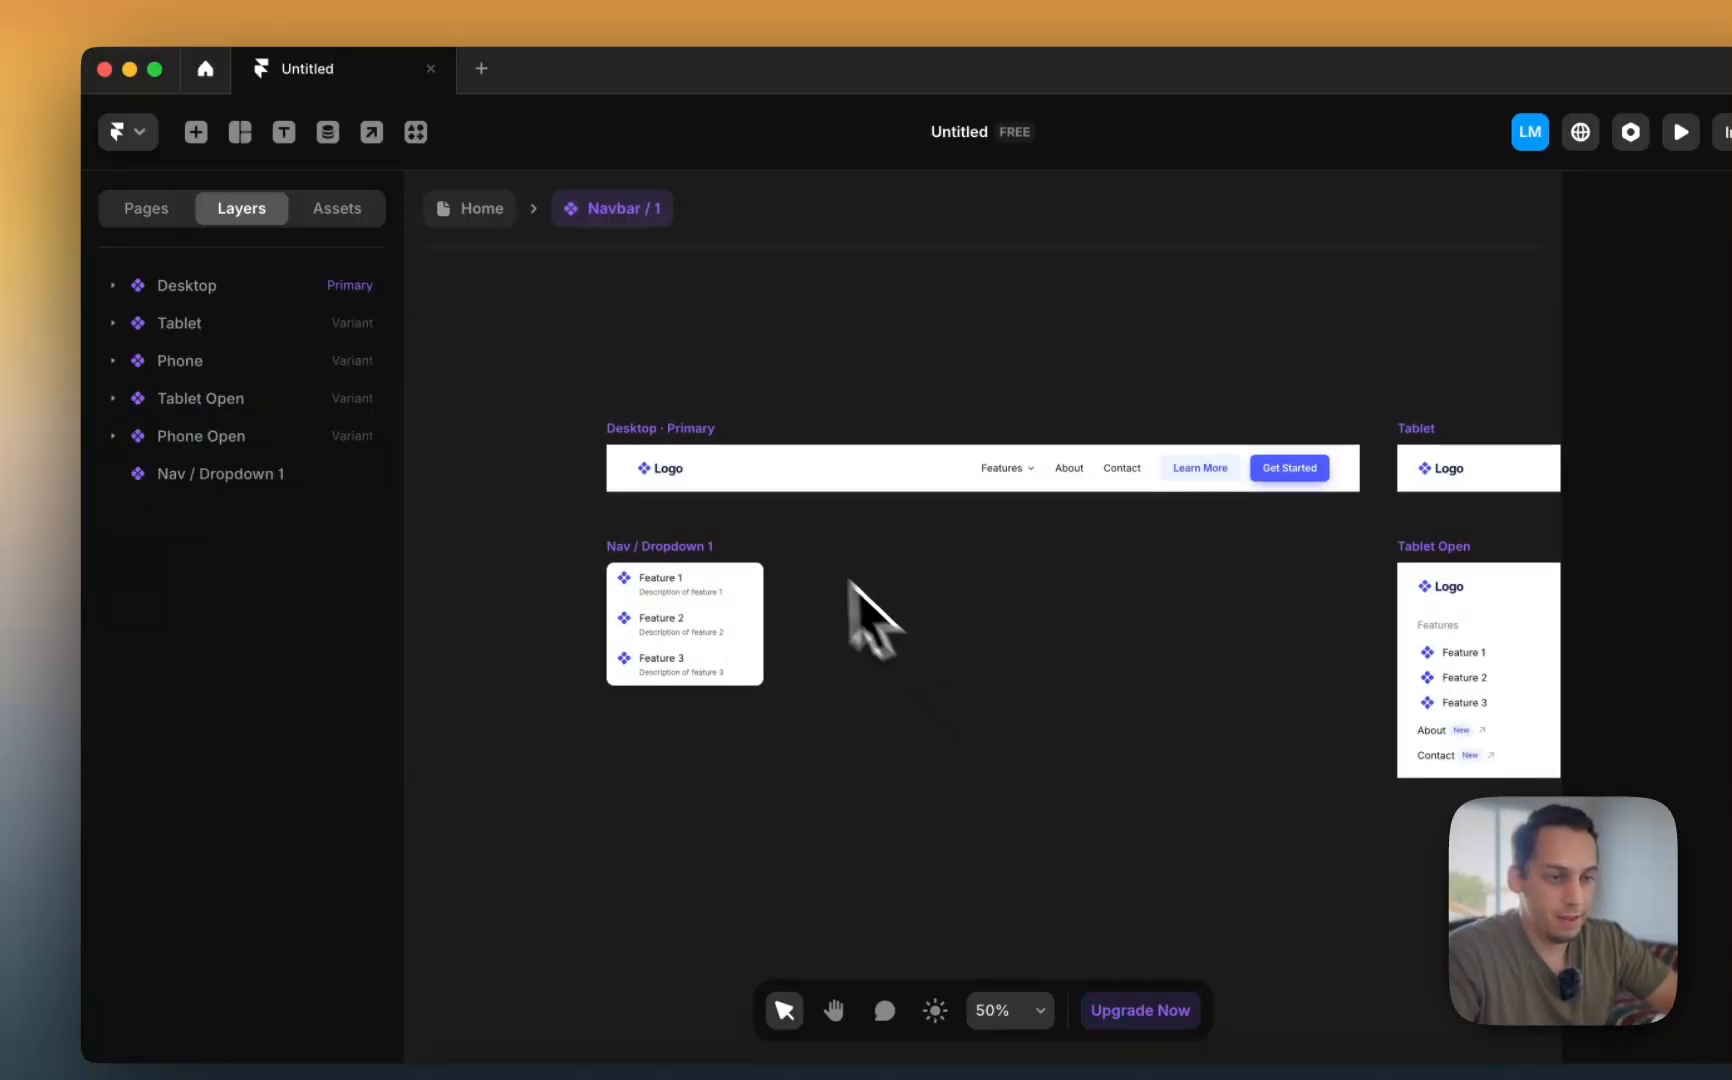
- Examine the Desktop variant's layer hierarchy, from Container and Content down to the Stack with its Logo and Links
{"action": "left_click", "coordinate": [718, 474]}
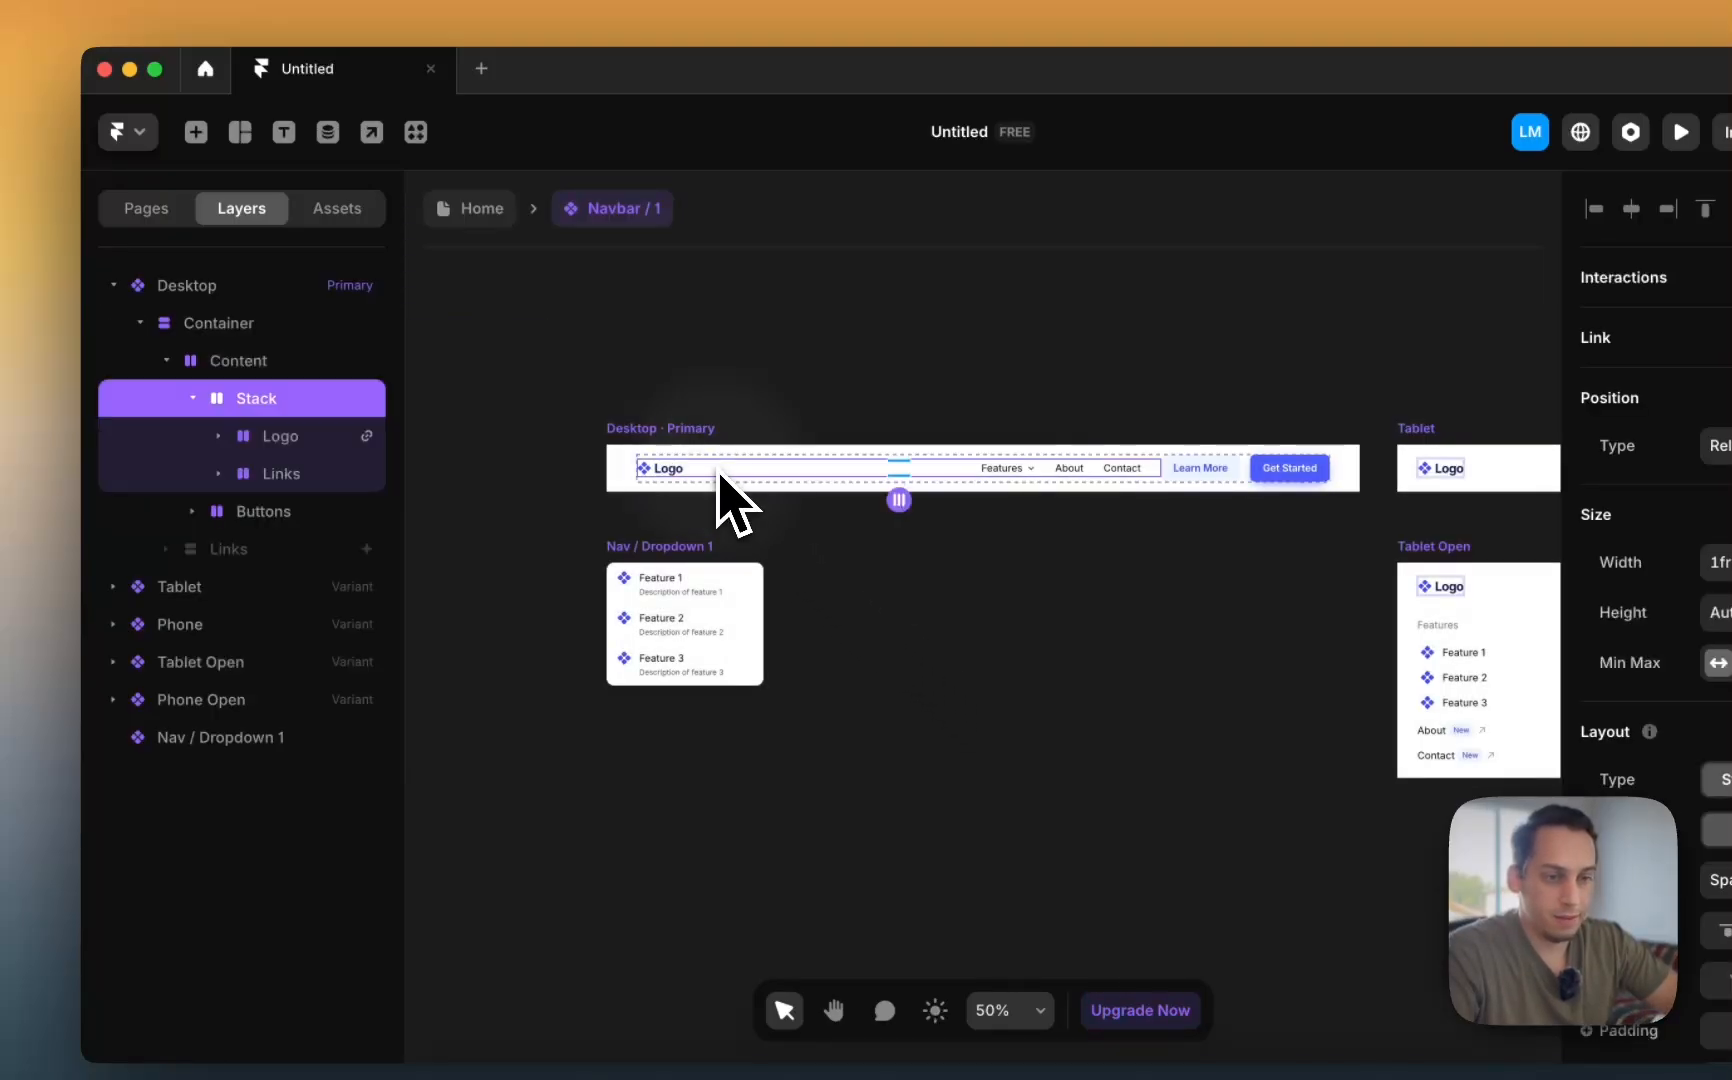
{"action": "left_click", "coordinate": [255, 330]}
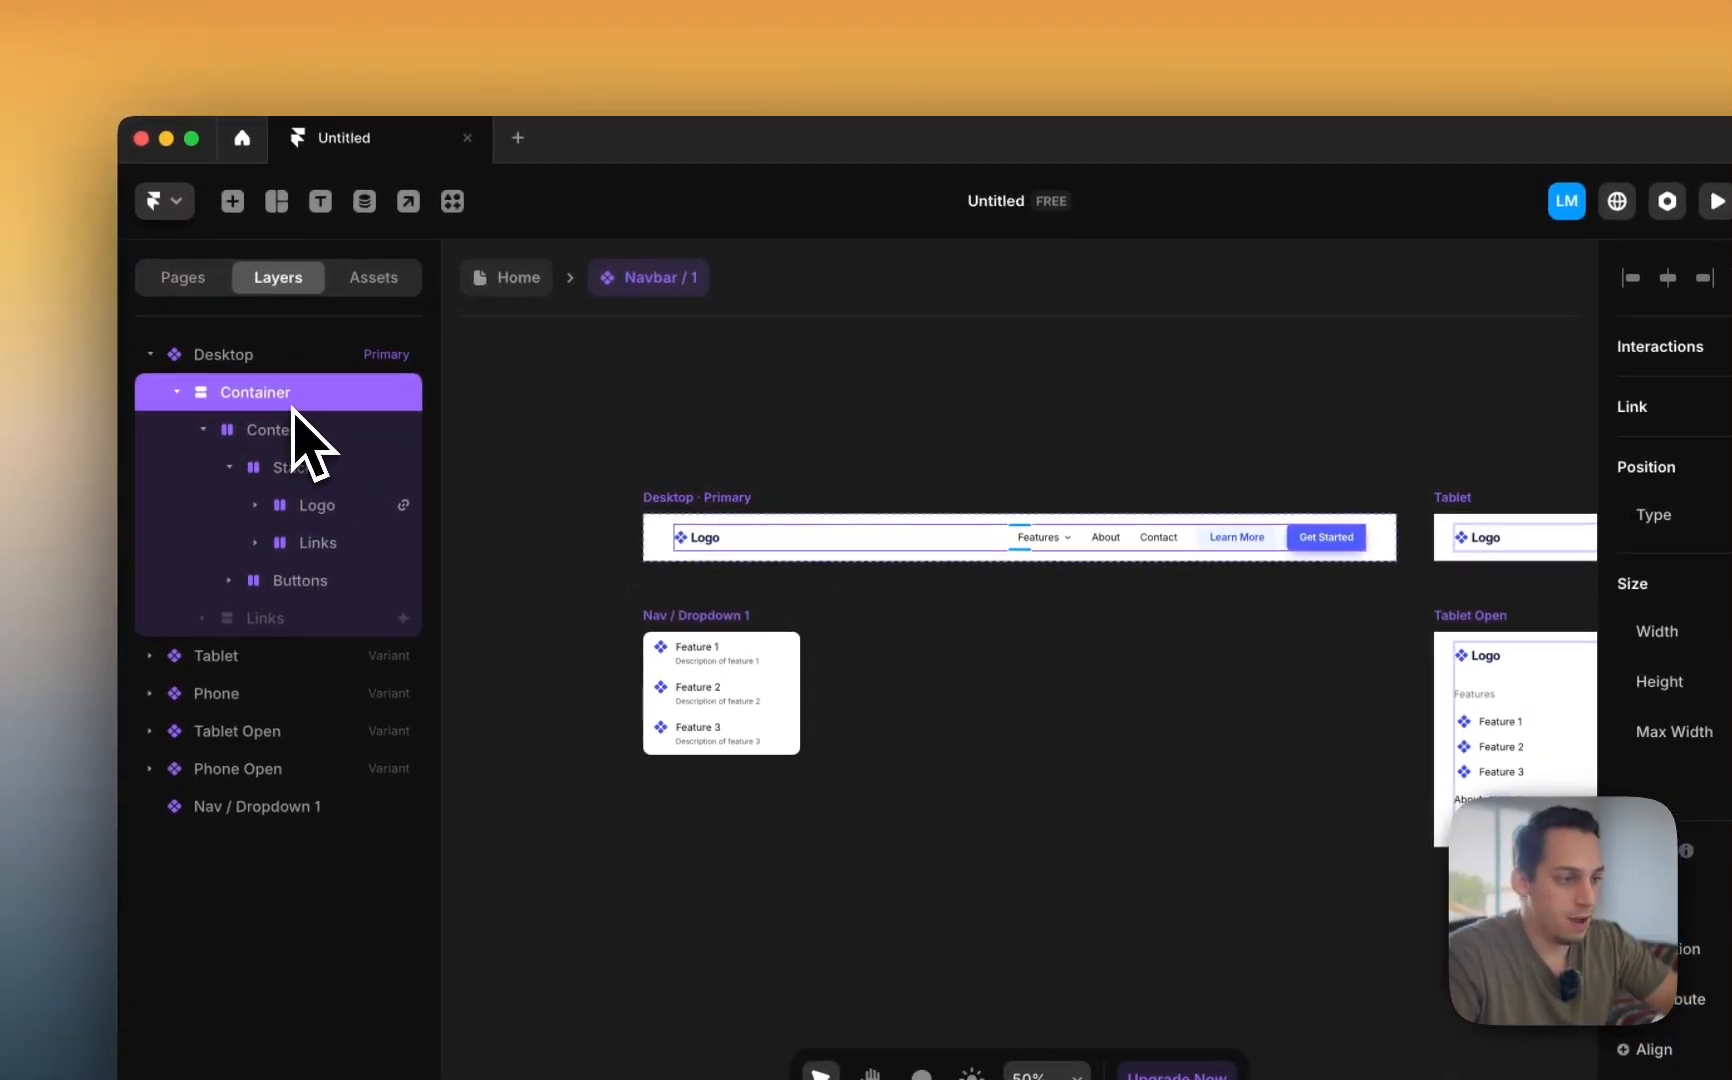
{"action": "left_click", "coordinate": [178, 392]}
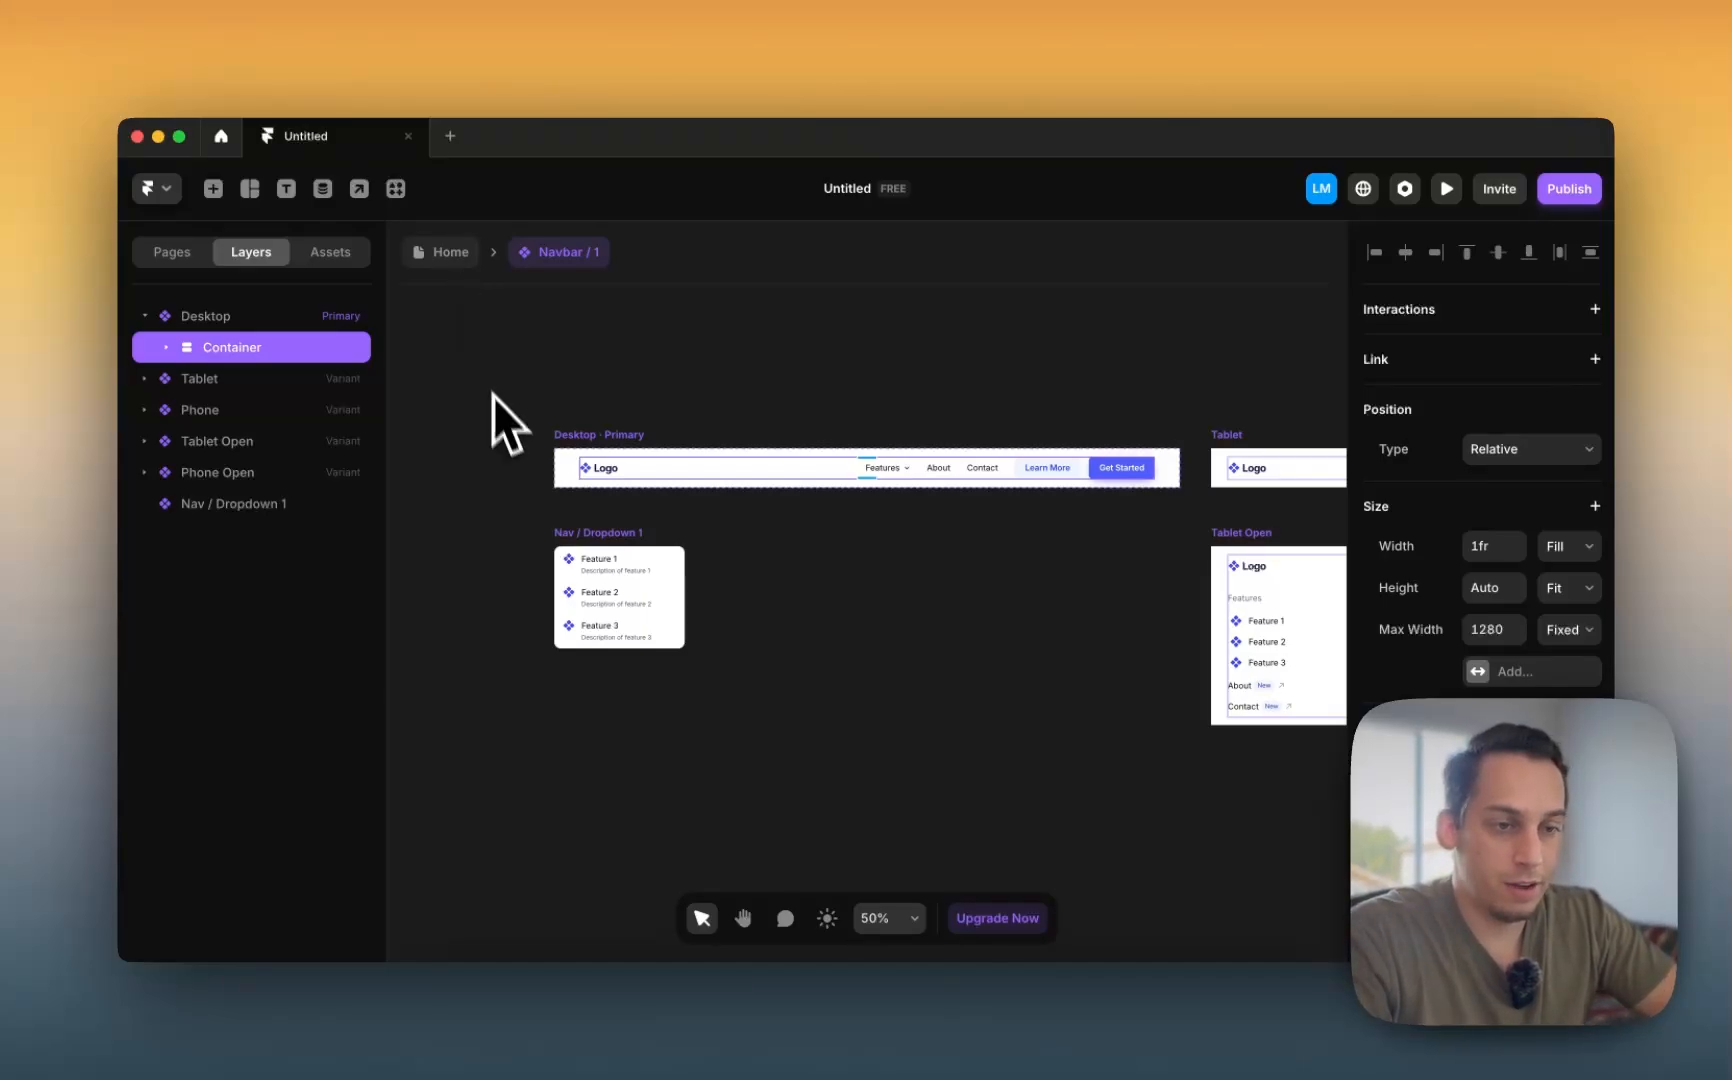
{"action": "left_click", "coordinate": [166, 347]}
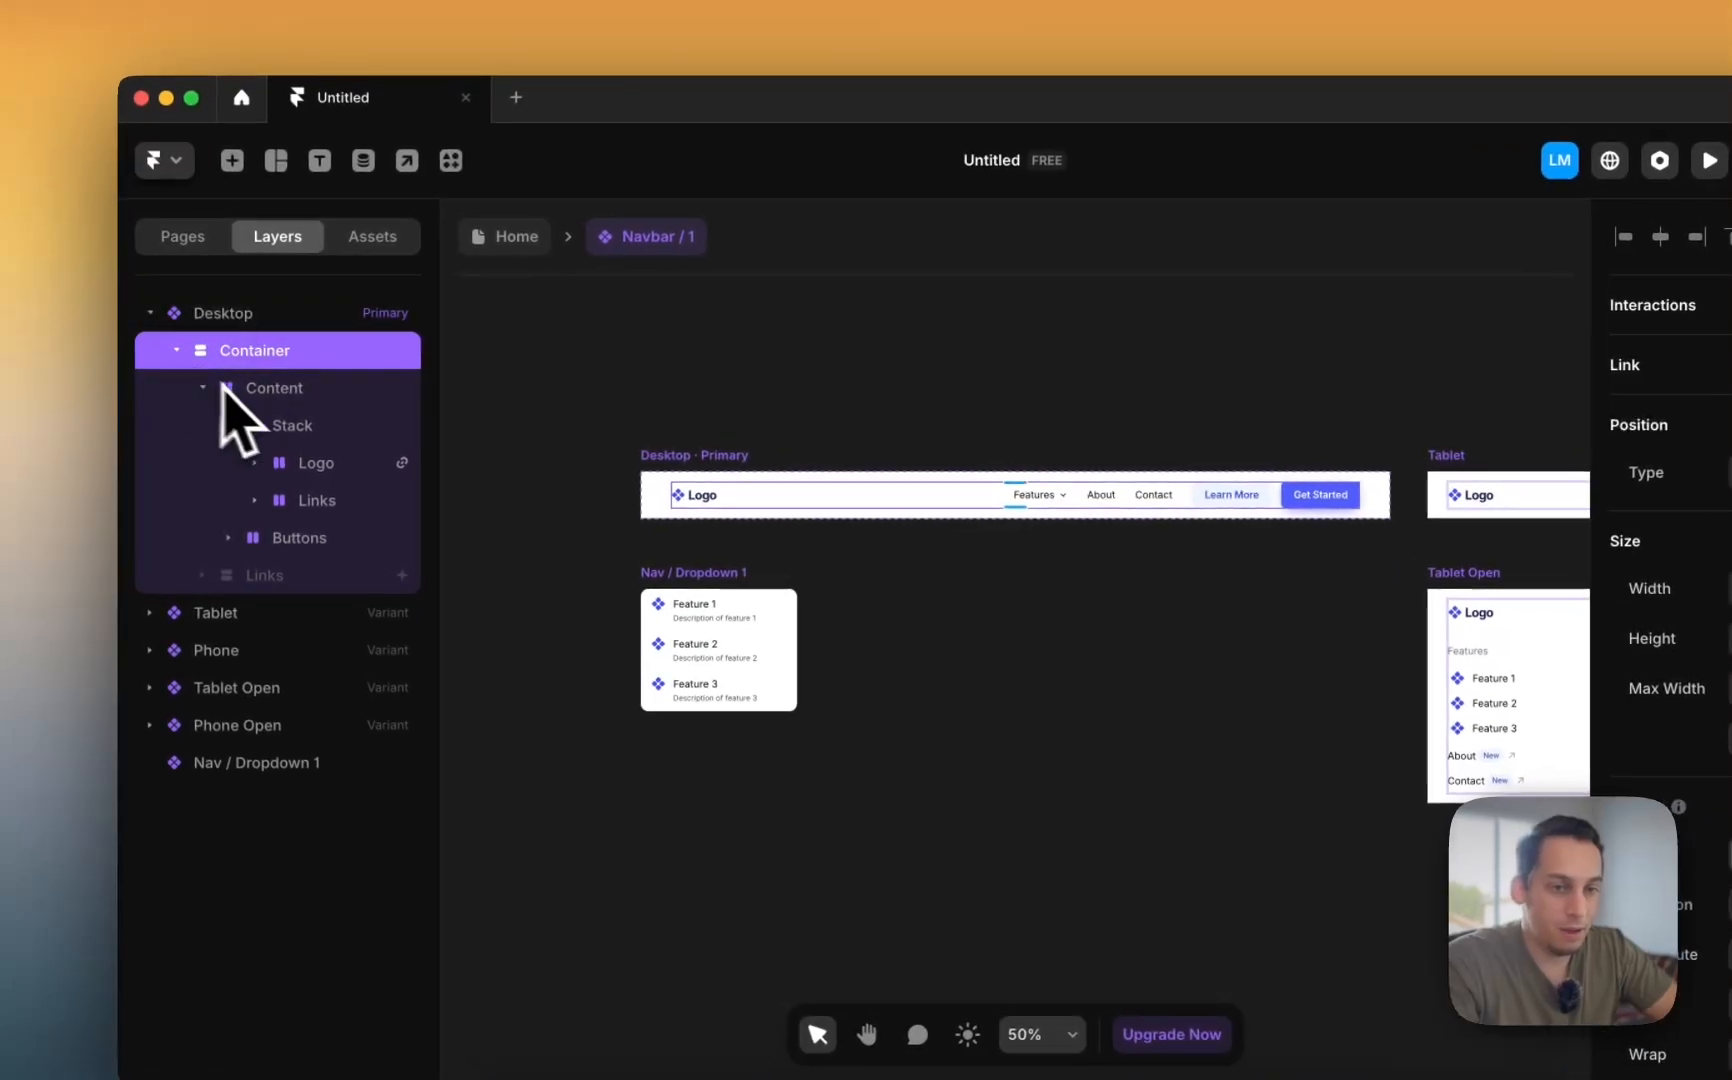
{"action": "left_click", "coordinate": [188, 378]}
{"action": "left_click", "coordinate": [226, 381]}
{"action": "left_click", "coordinate": [204, 389]}
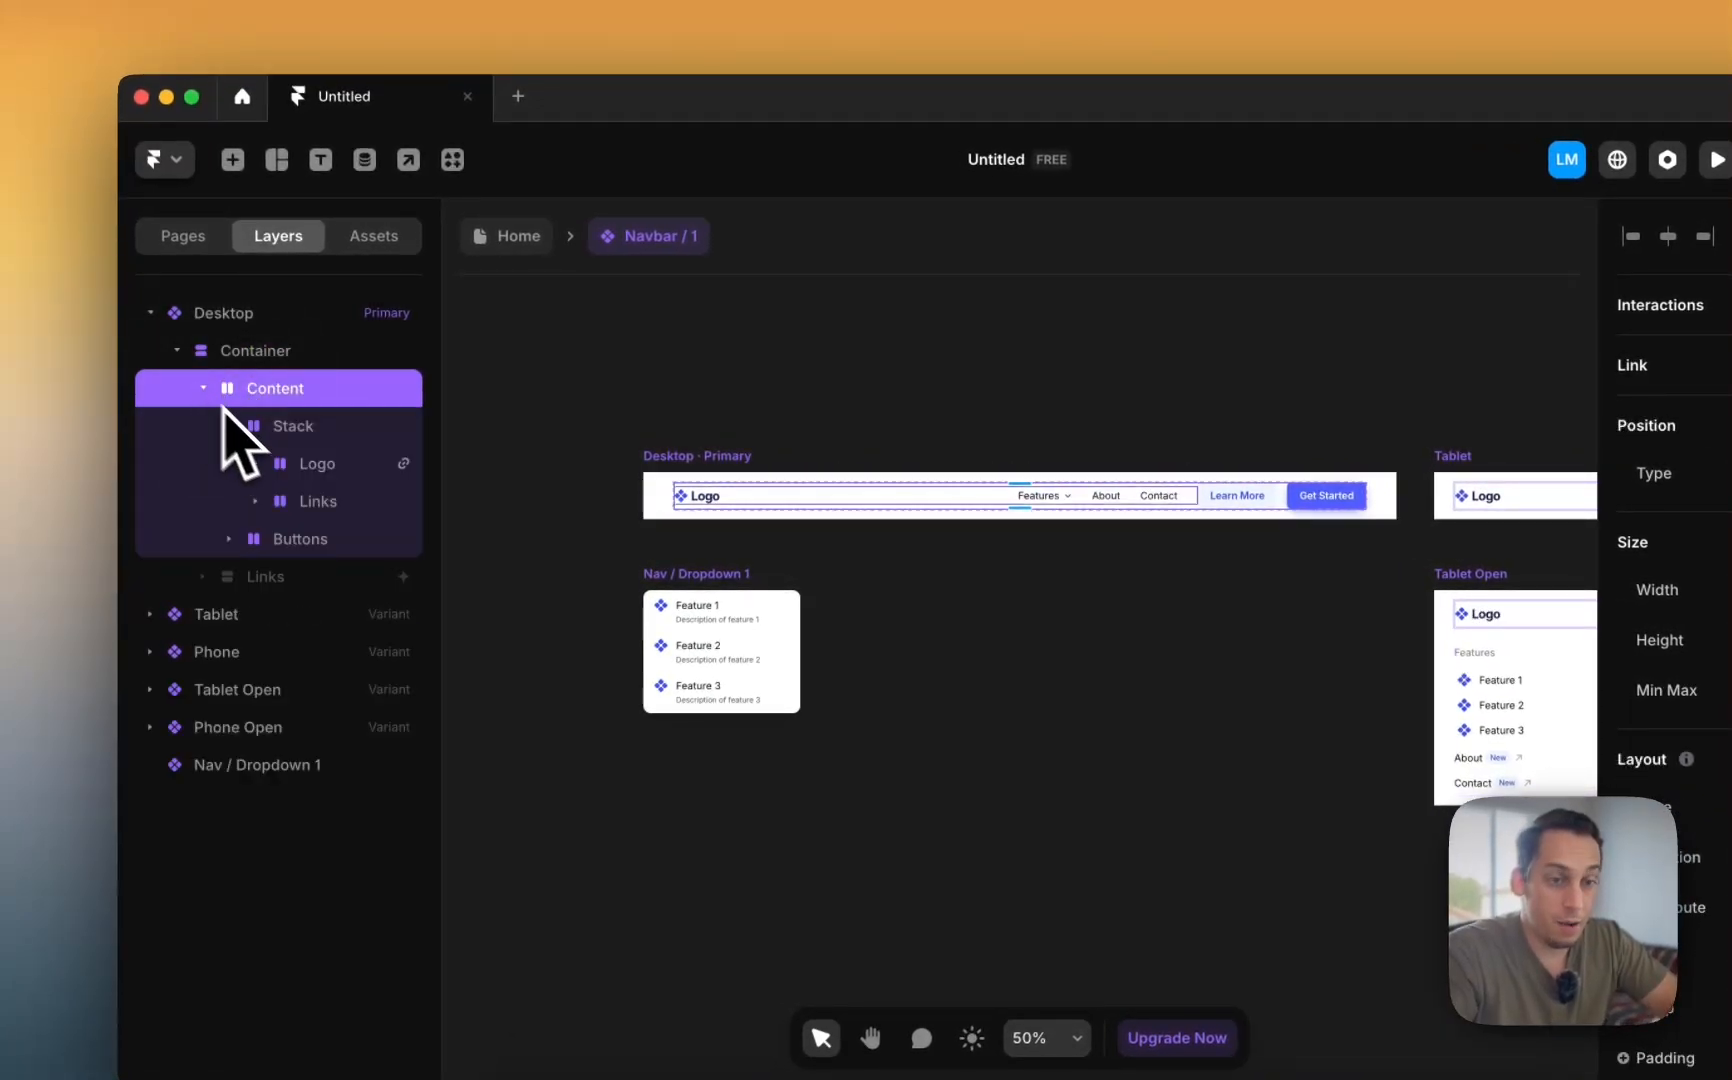
{"action": "left_click", "coordinate": [229, 427]}
{"action": "left_click", "coordinate": [232, 428]}
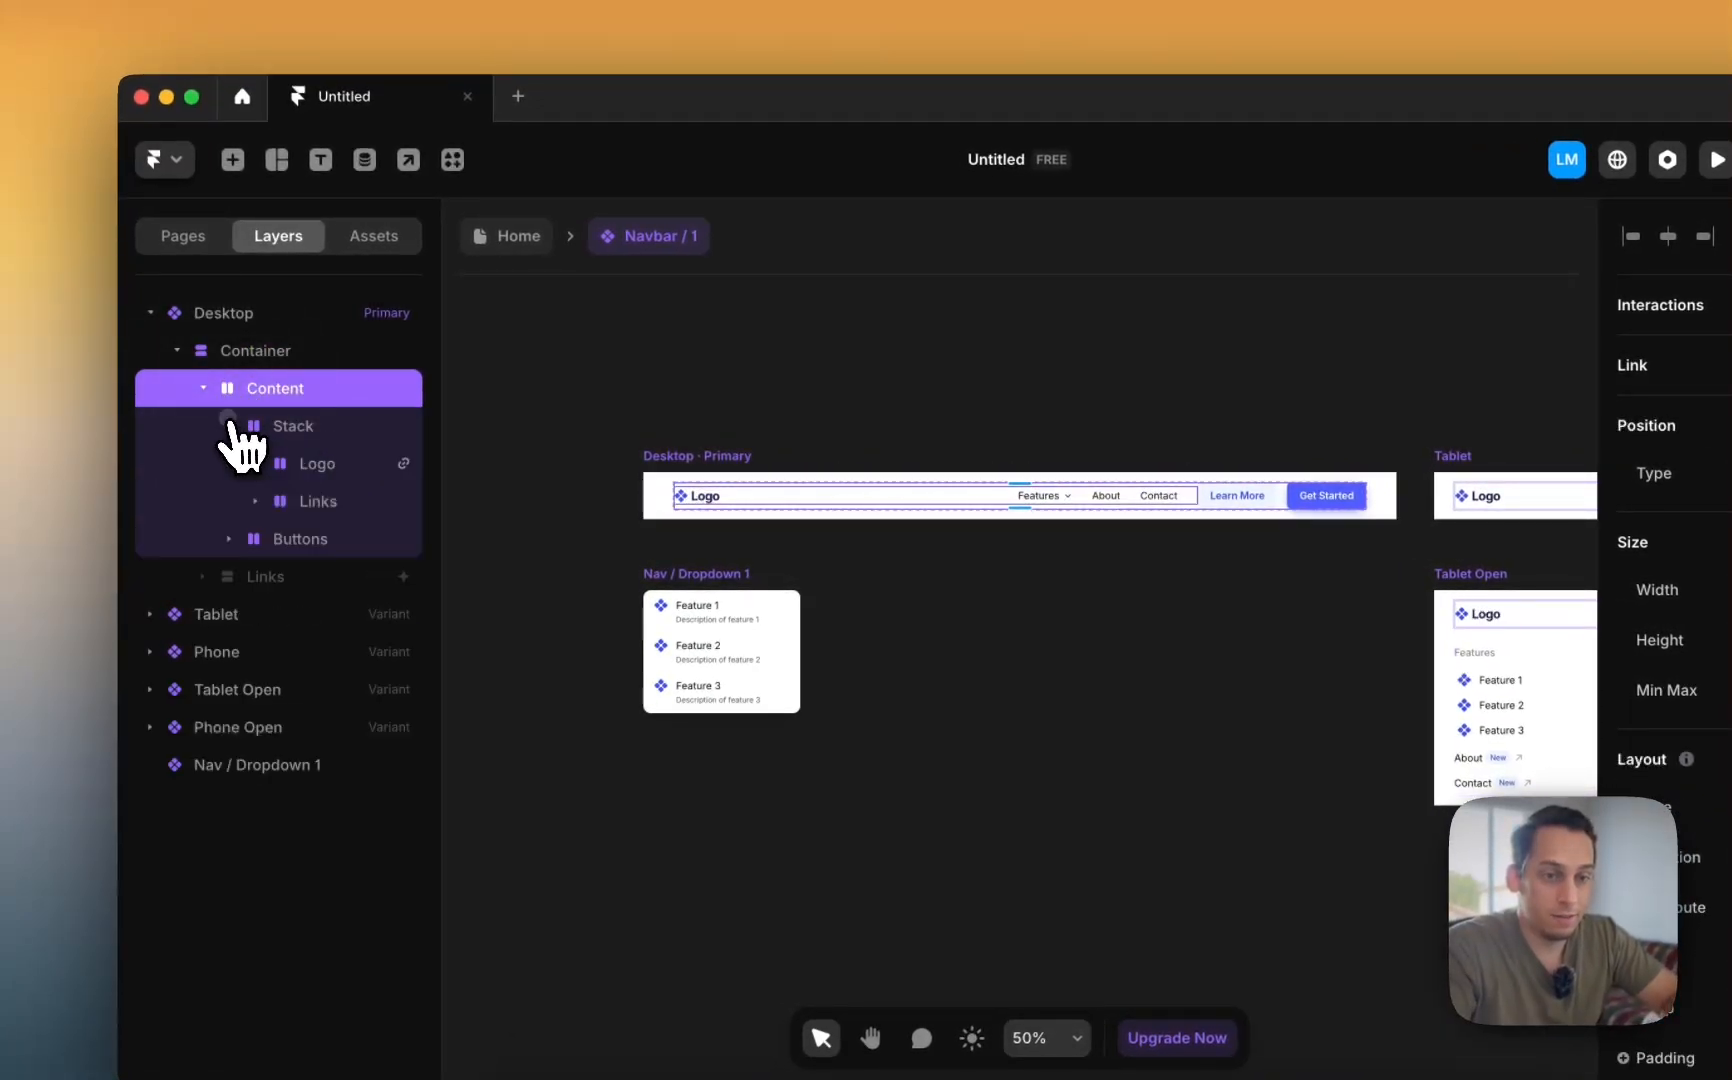
{"action": "left_click", "coordinate": [305, 495]}
{"action": "left_click", "coordinate": [290, 472]}
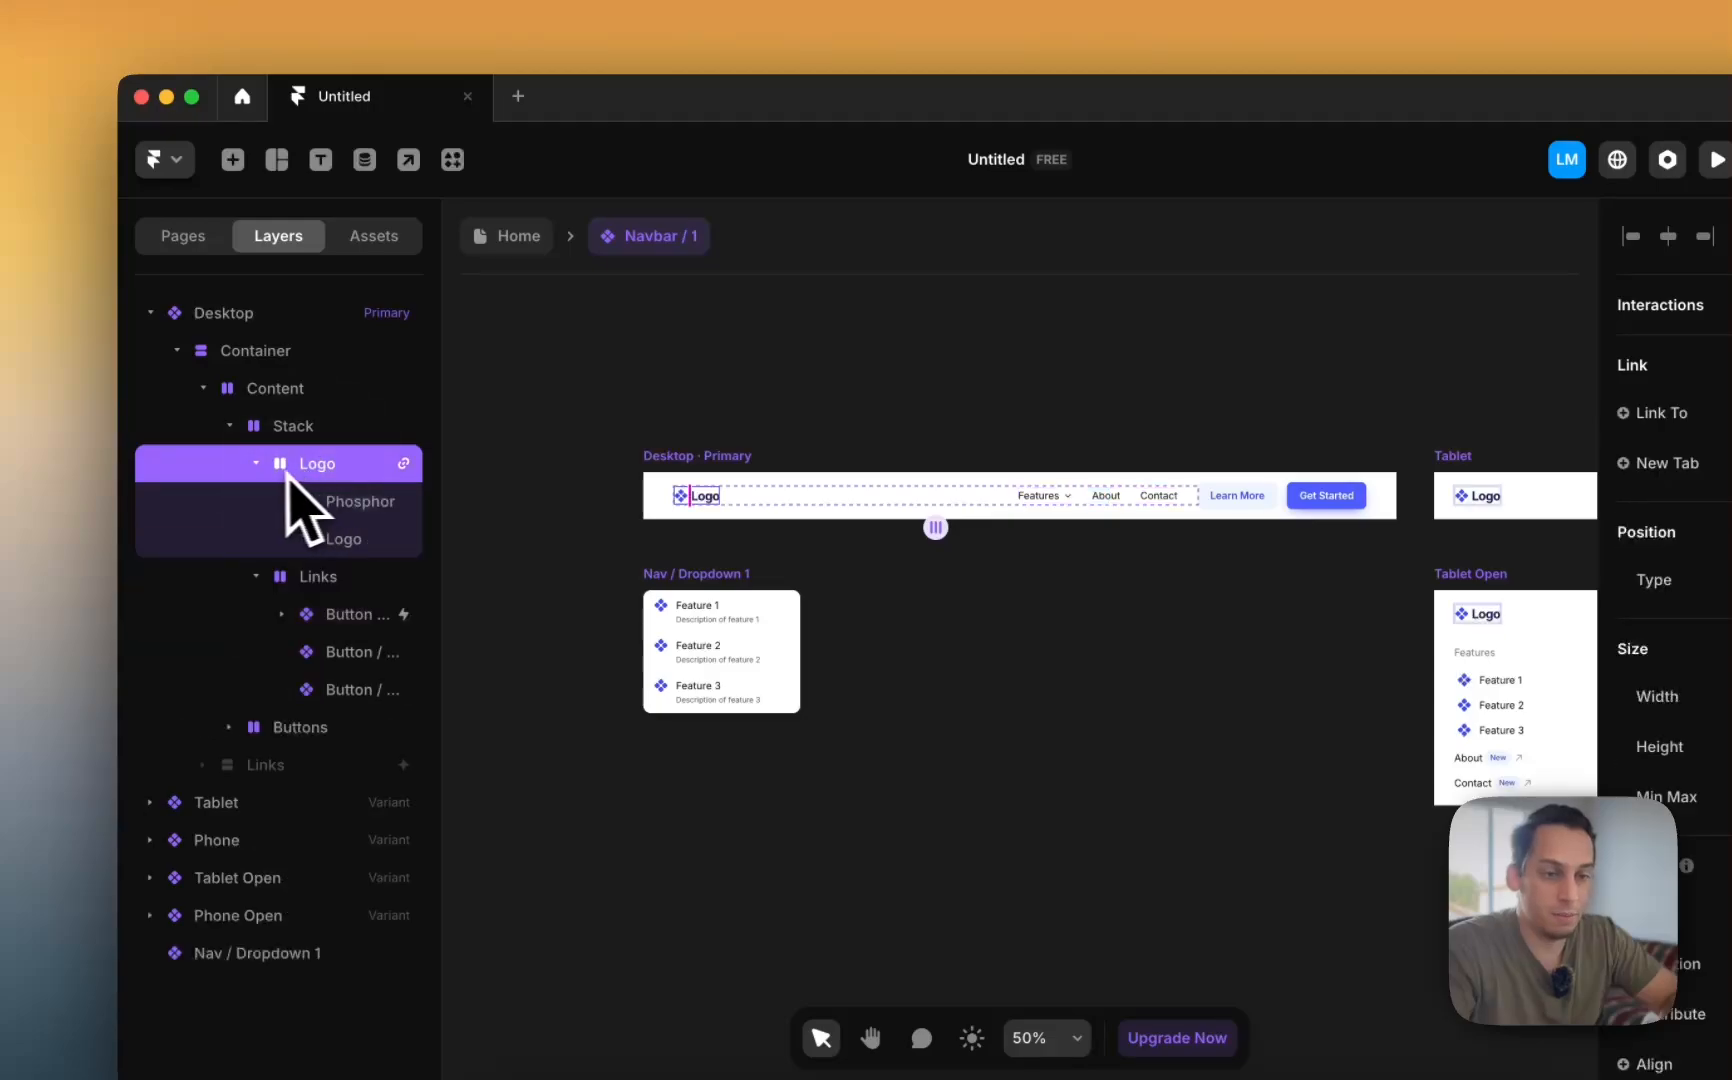
{"action": "left_click", "coordinate": [258, 576]}
{"action": "left_click", "coordinate": [256, 464]}
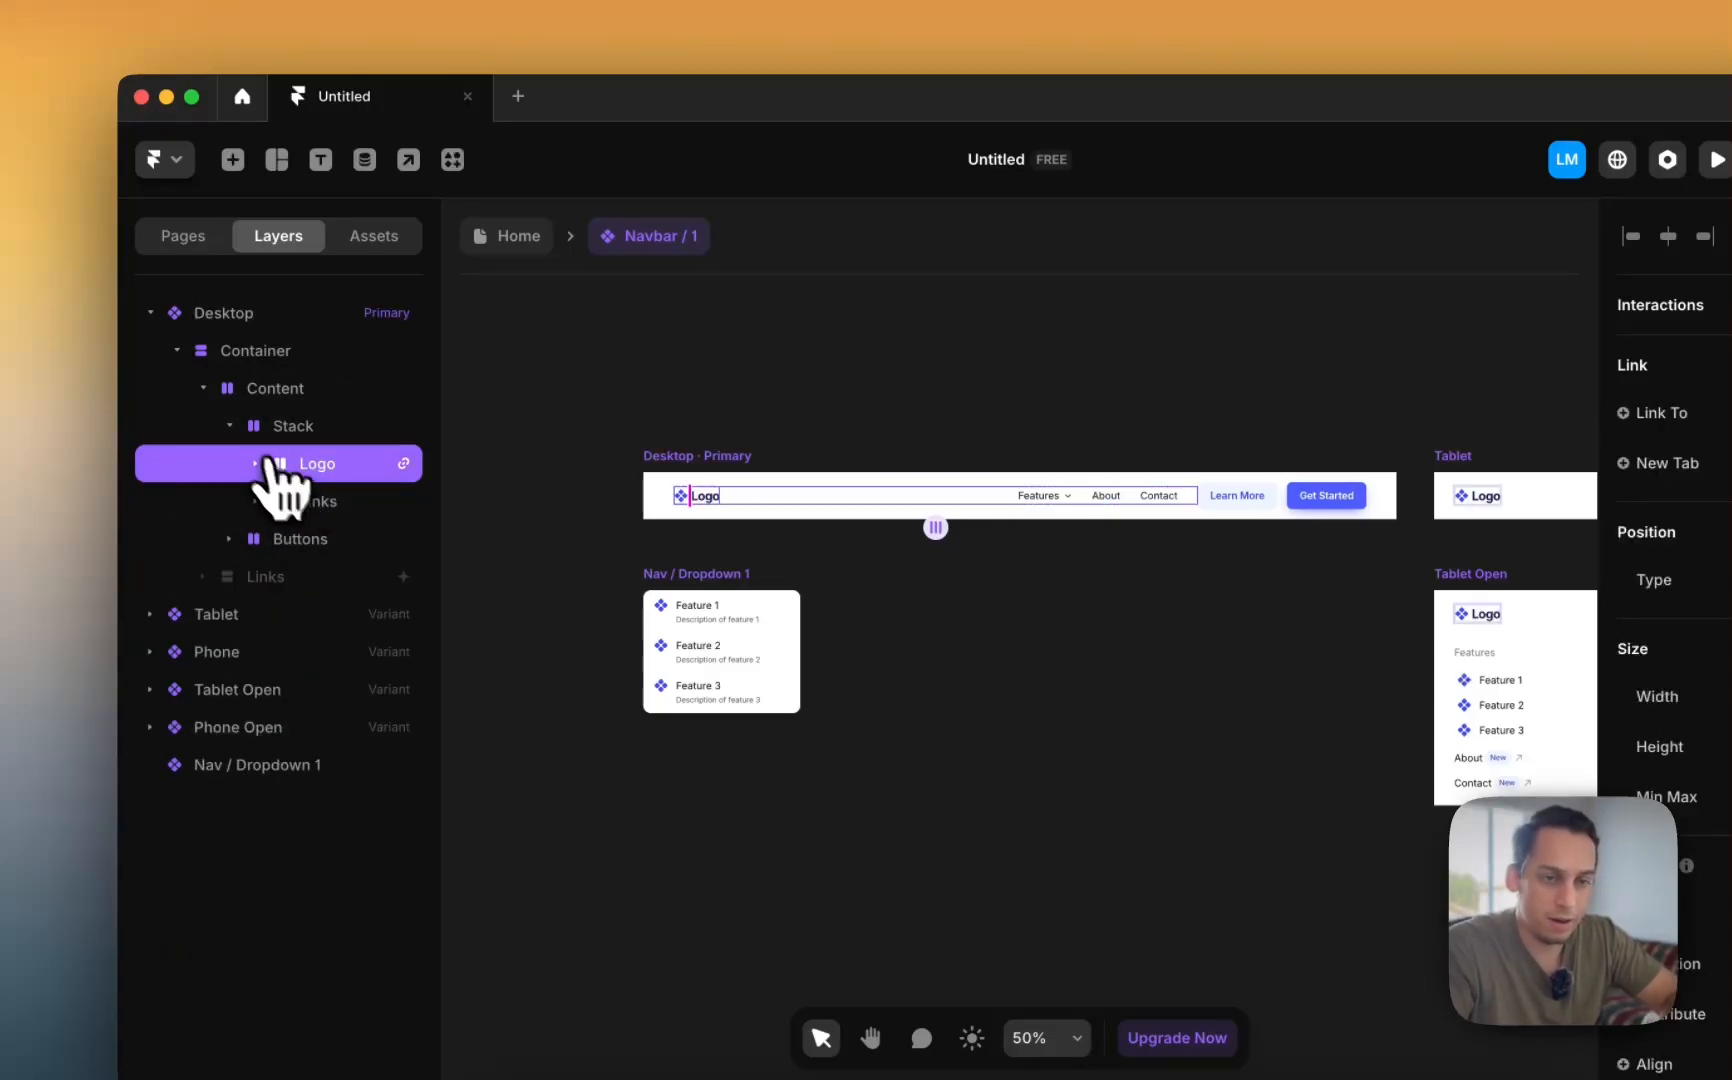
{"action": "left_click", "coordinate": [228, 426]}
{"action": "left_click", "coordinate": [312, 422]}
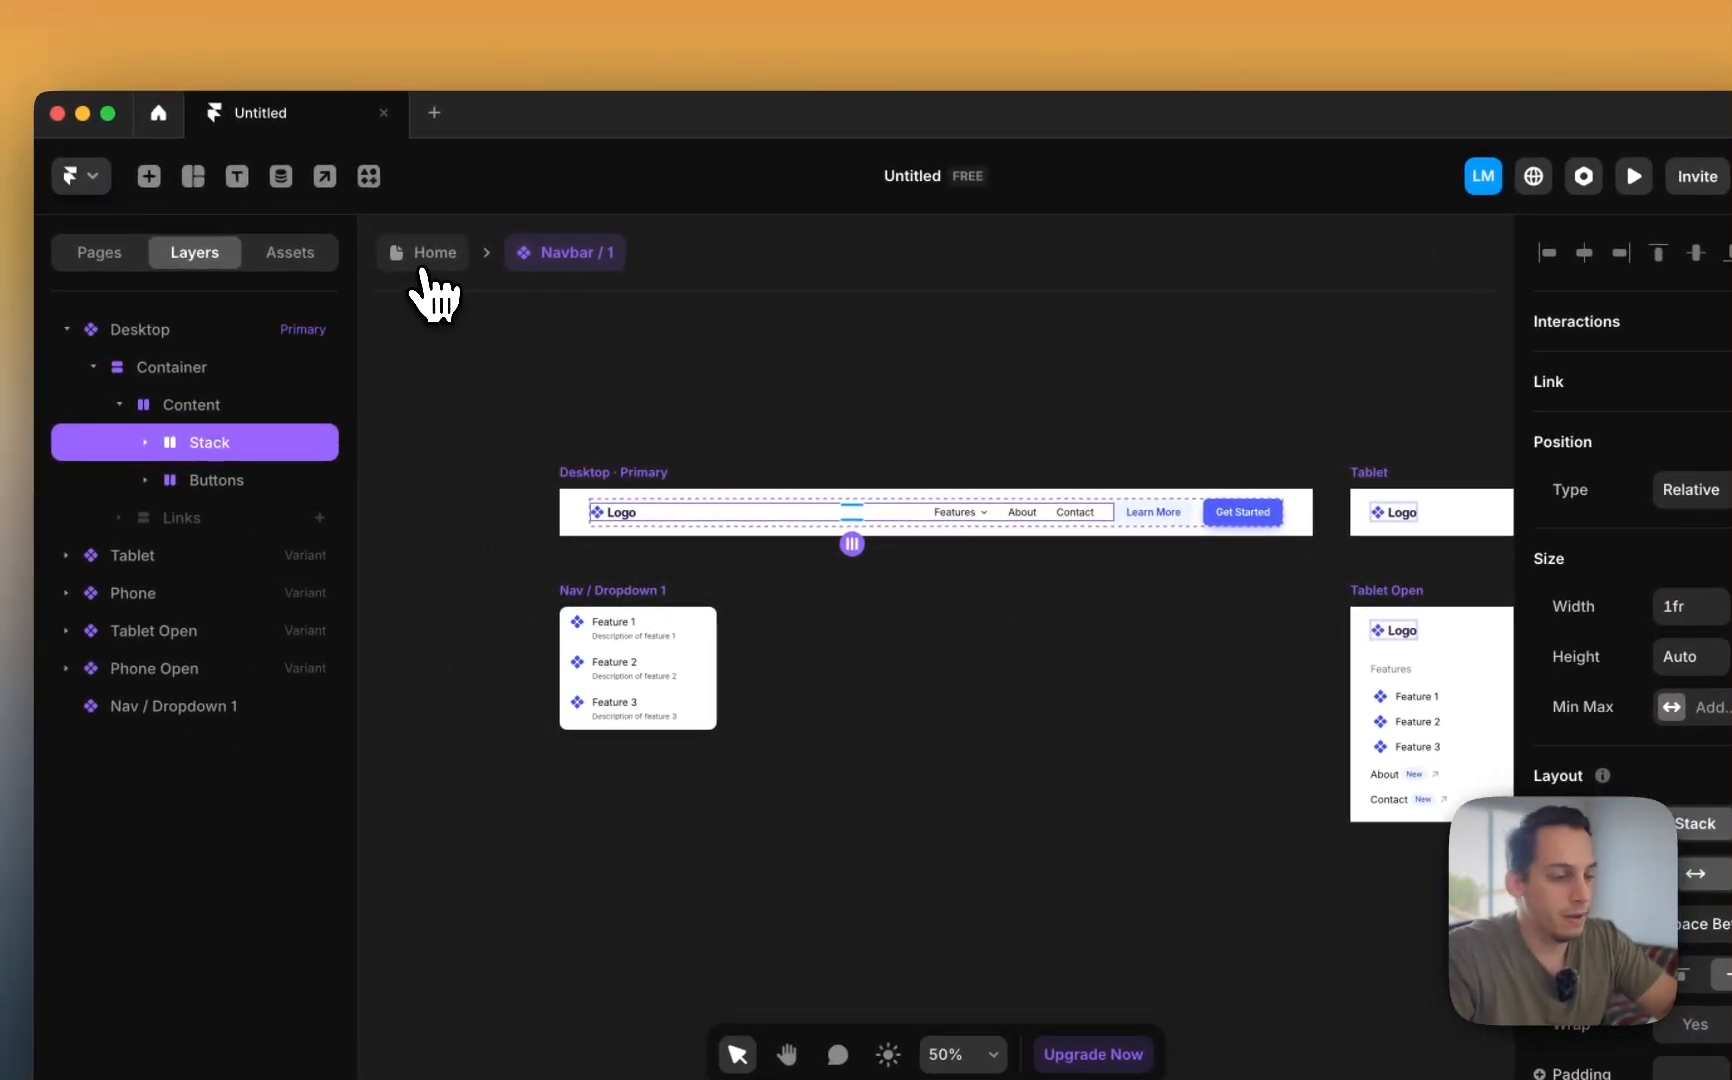
- Return to the Home page and compare the navbar across the Desktop, Tablet and Phone breakpoints and with the reference screenshot
{"action": "left_click", "coordinate": [368, 215]}
{"action": "left_click", "coordinate": [481, 338]}
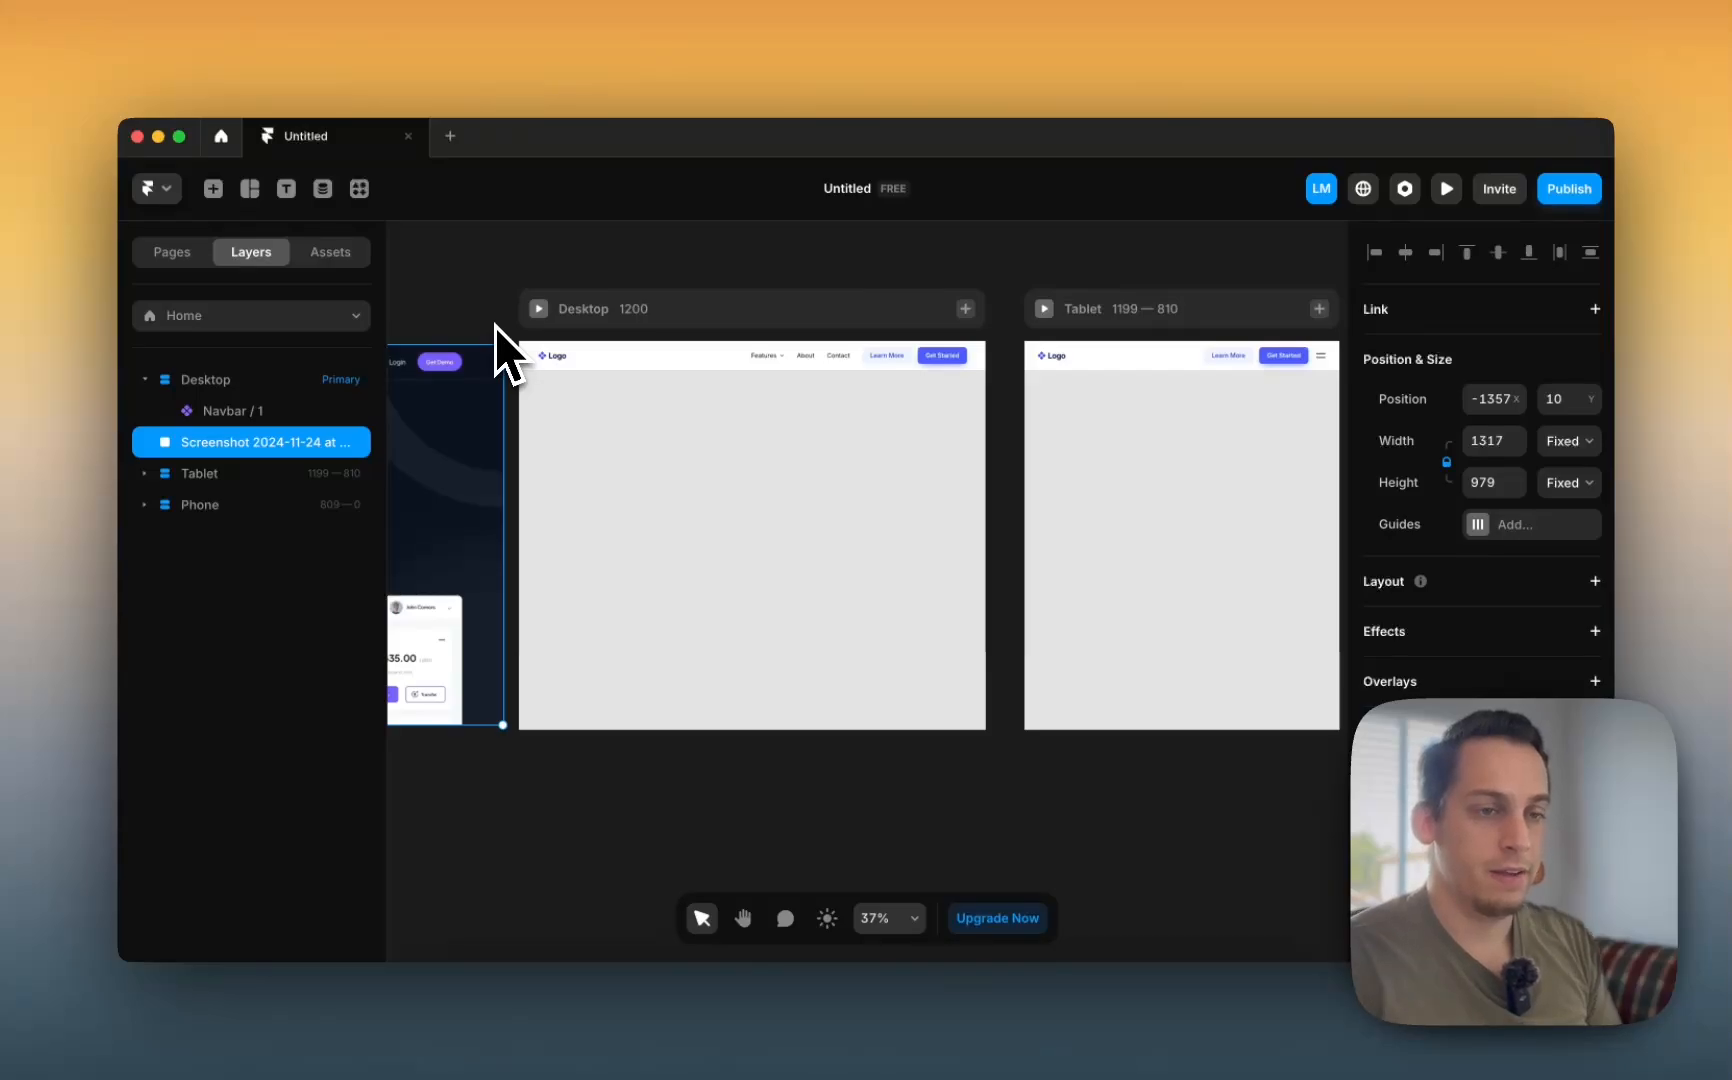
{"action": "scroll", "coordinate": [727, 360], "scroll_direction": "right", "scroll_amount": 5}
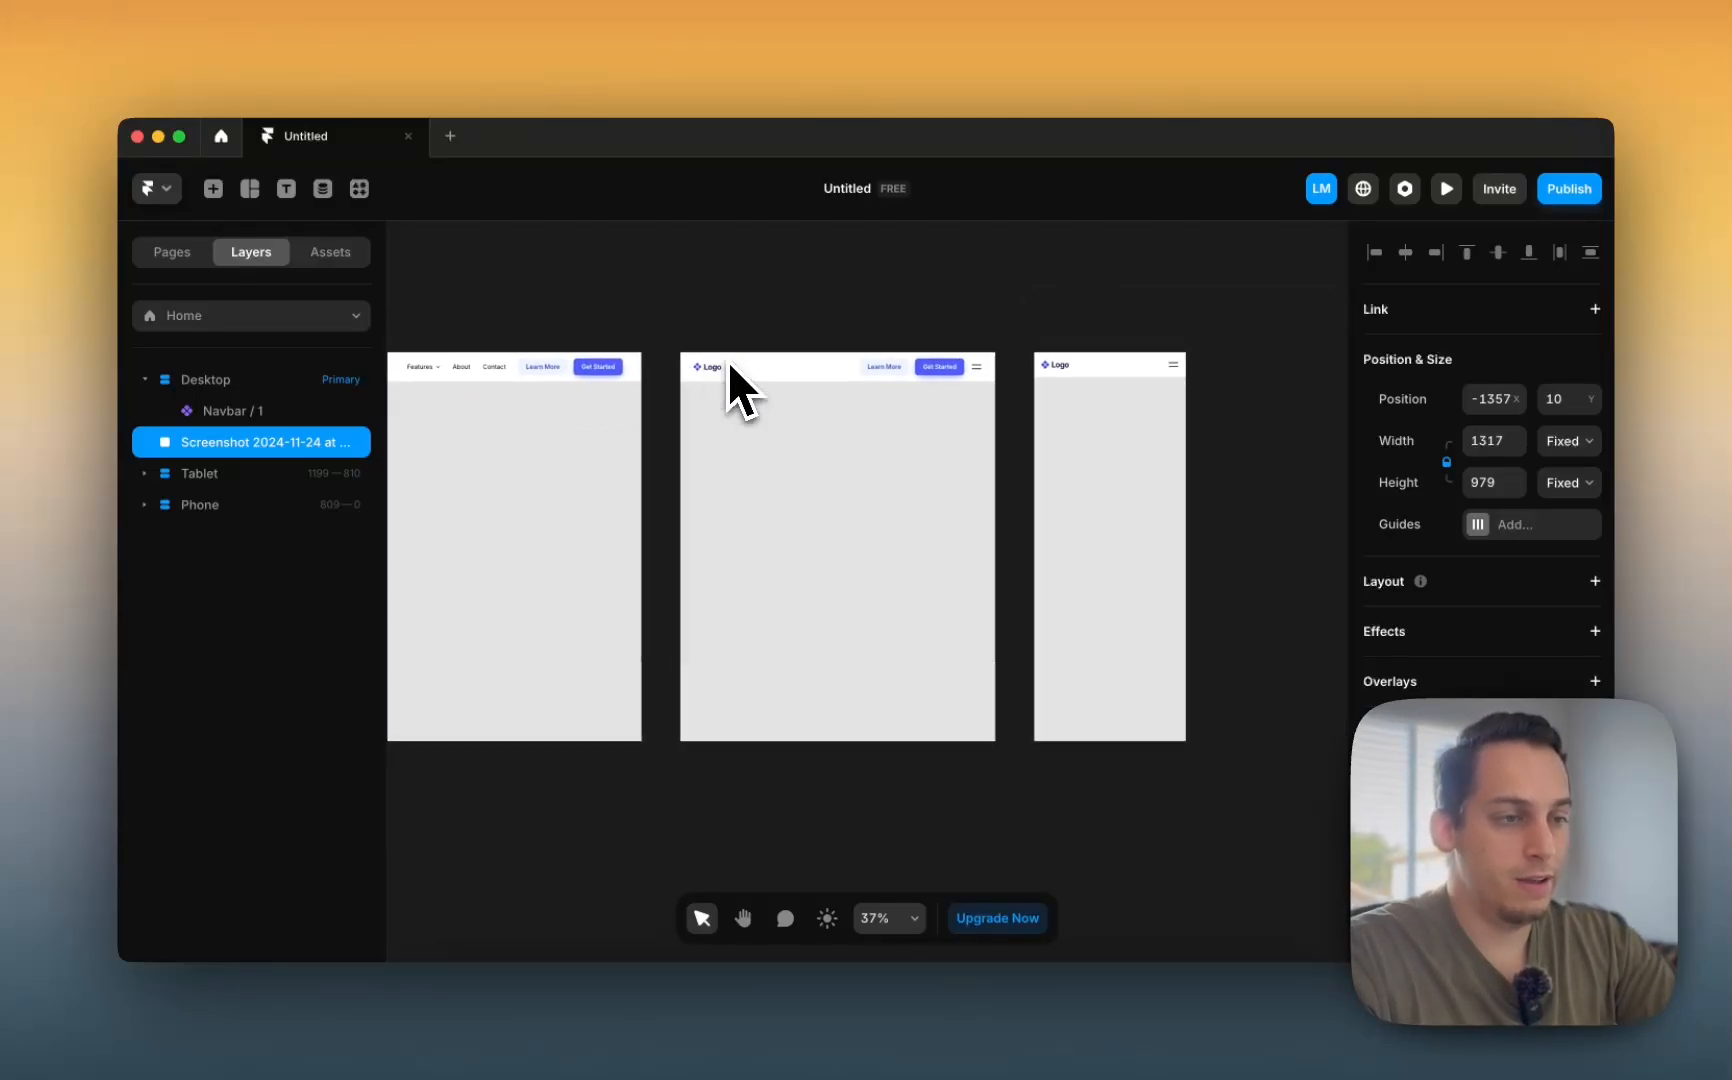
{"action": "scroll", "coordinate": [700, 362], "scroll_direction": "left", "scroll_amount": 3}
{"action": "left_click", "coordinate": [620, 356]}
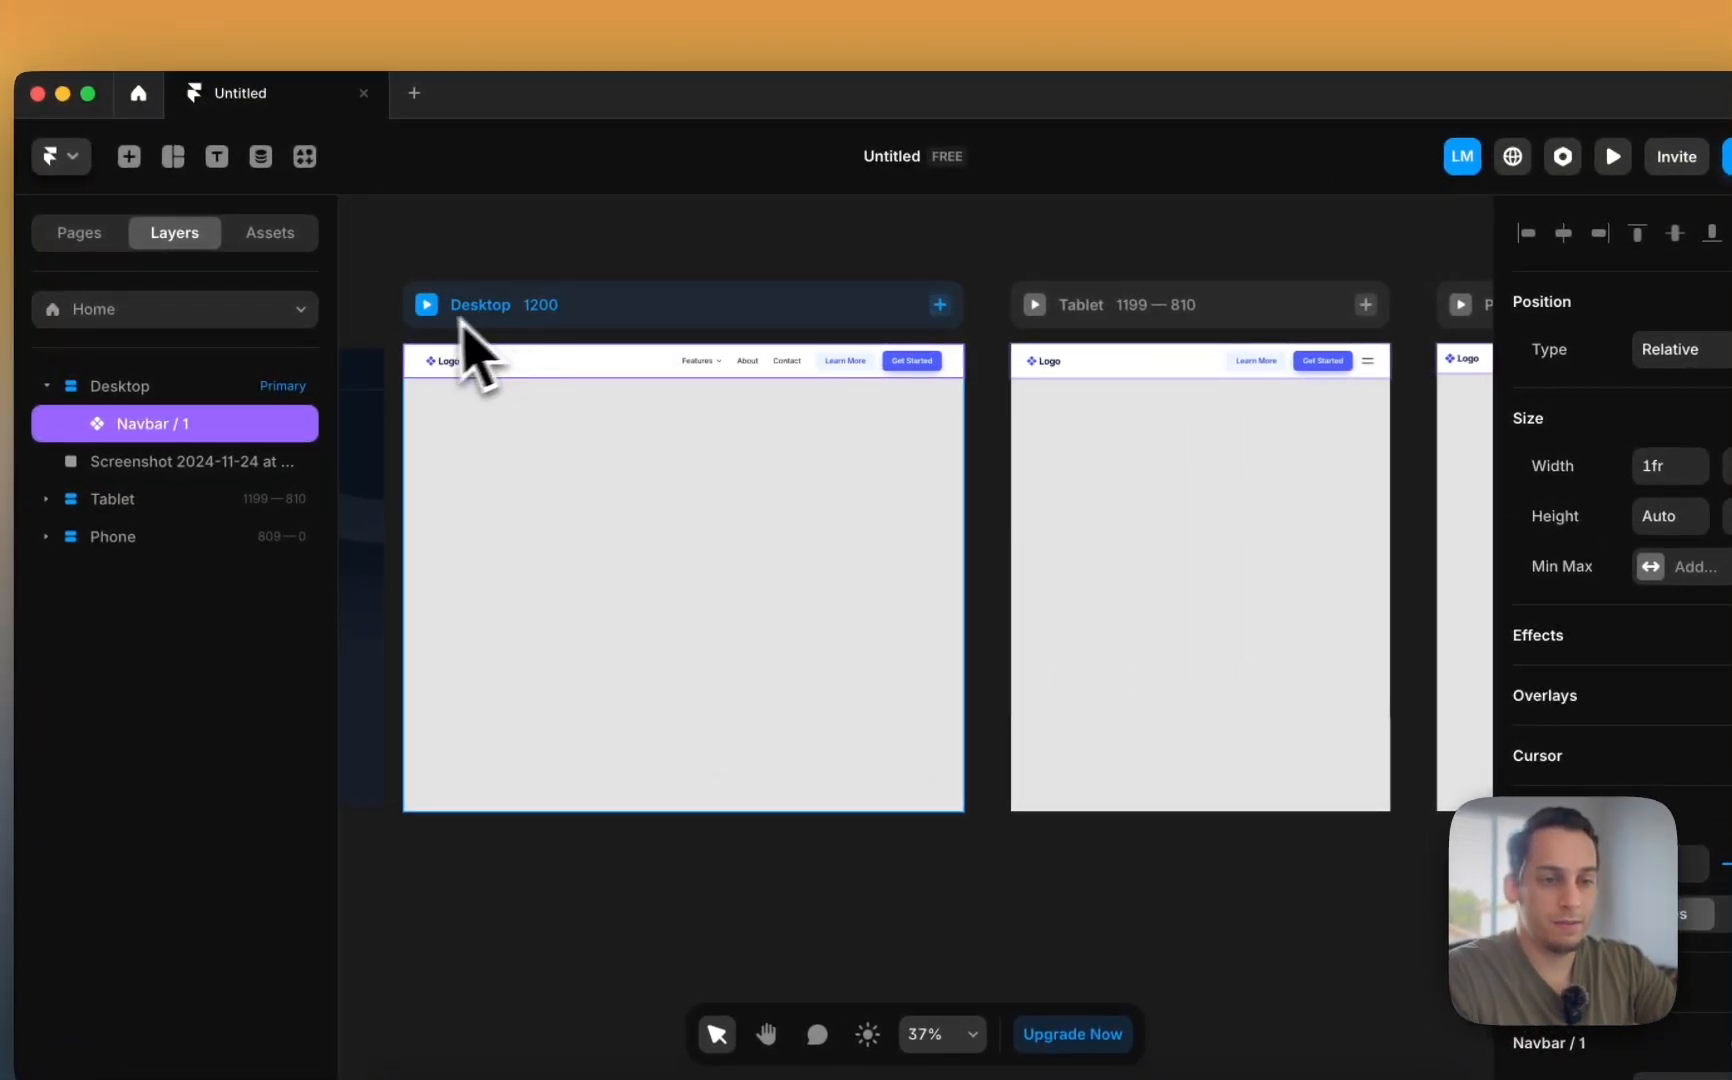
{"action": "scroll", "coordinate": [480, 338], "scroll_direction": "left", "scroll_amount": 3}
{"action": "scroll", "coordinate": [407, 330], "scroll_direction": "left", "scroll_amount": 4}
{"action": "scroll", "coordinate": [407, 330], "scroll_direction": "right", "scroll_amount": 3}
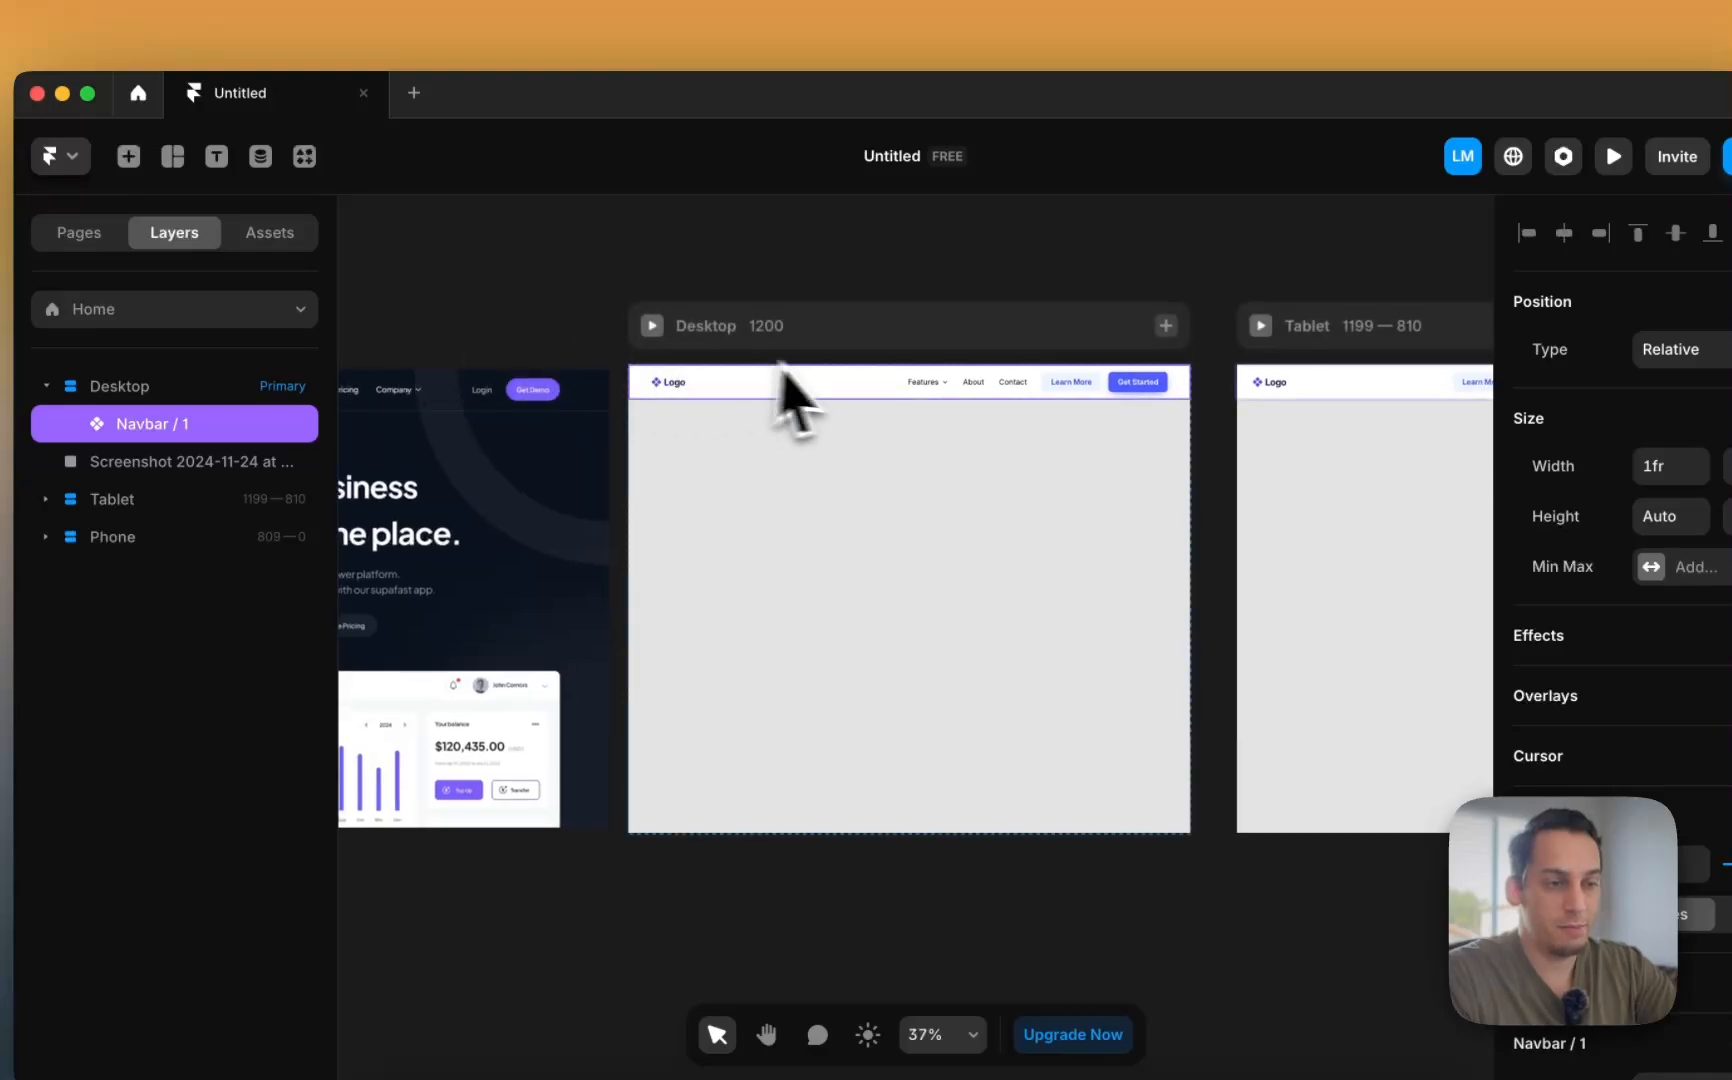
- Reopen the Navbar / 1 component and look over its Desktop, Tablet and Phone variants and the dropdown
{"action": "double_click", "coordinate": [808, 376]}
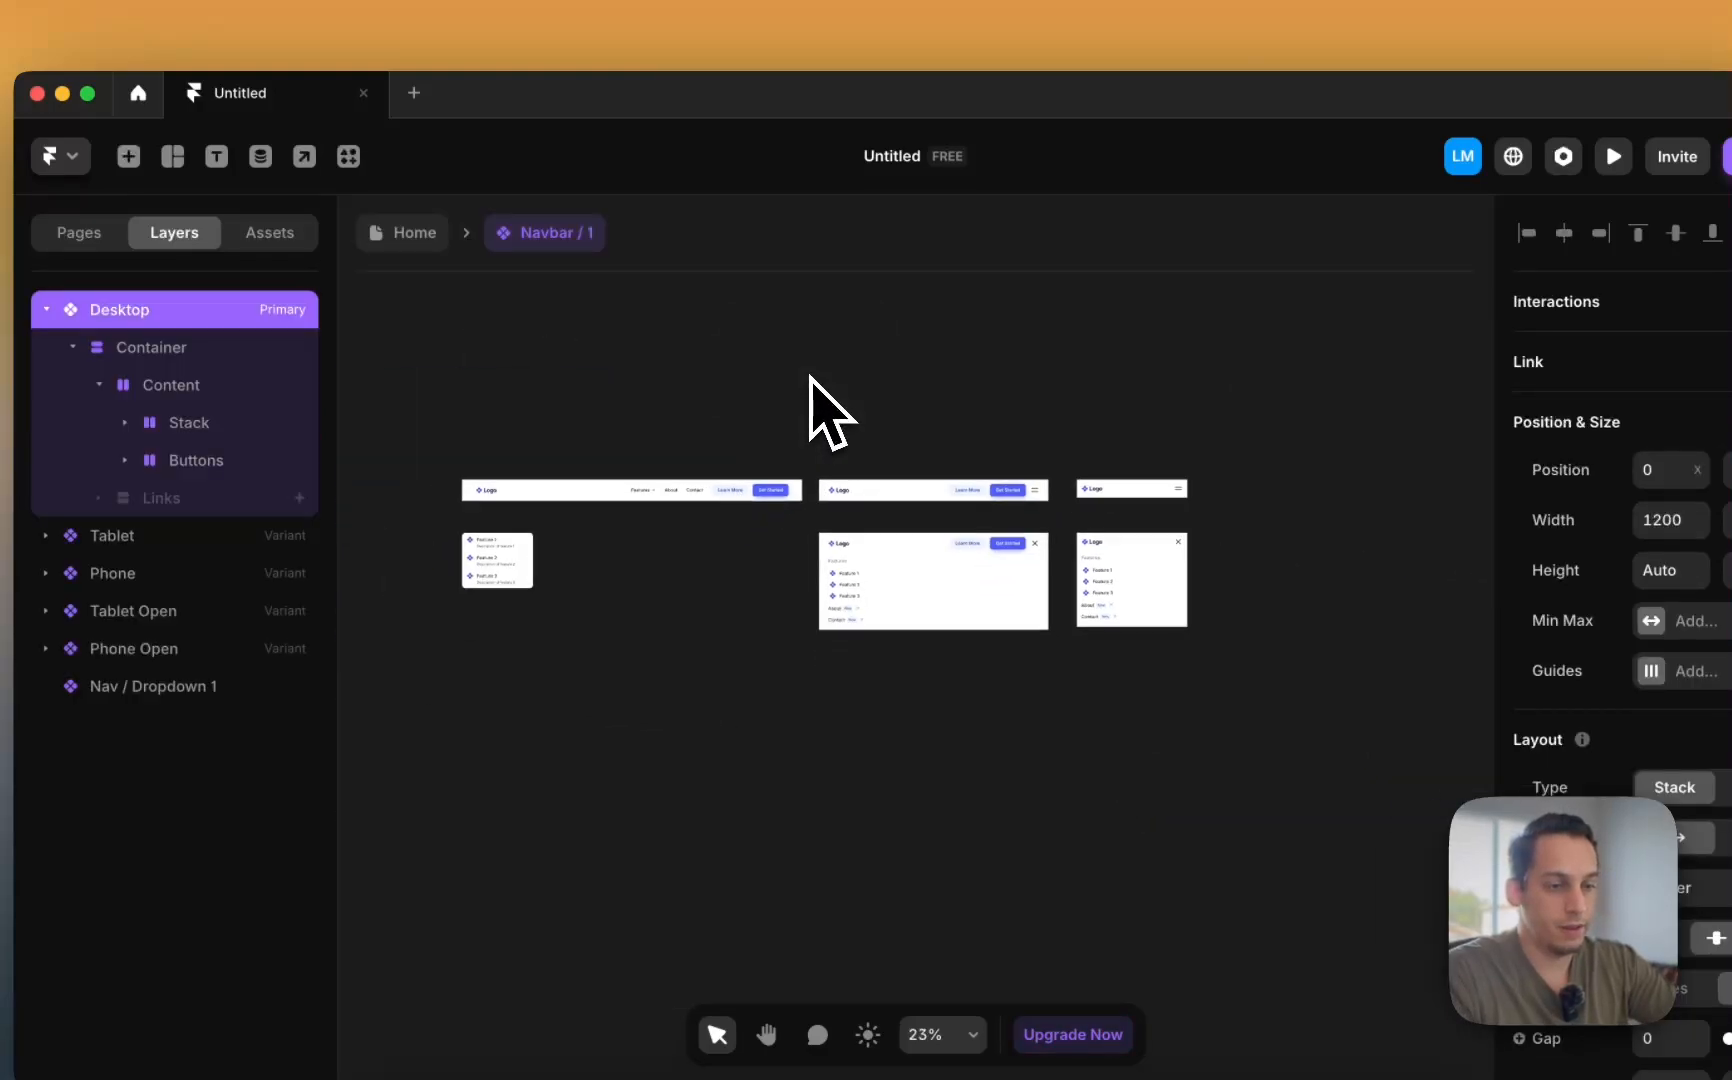
{"action": "left_click_drag", "start_coordinate": [410, 433], "coordinate": [770, 650]}
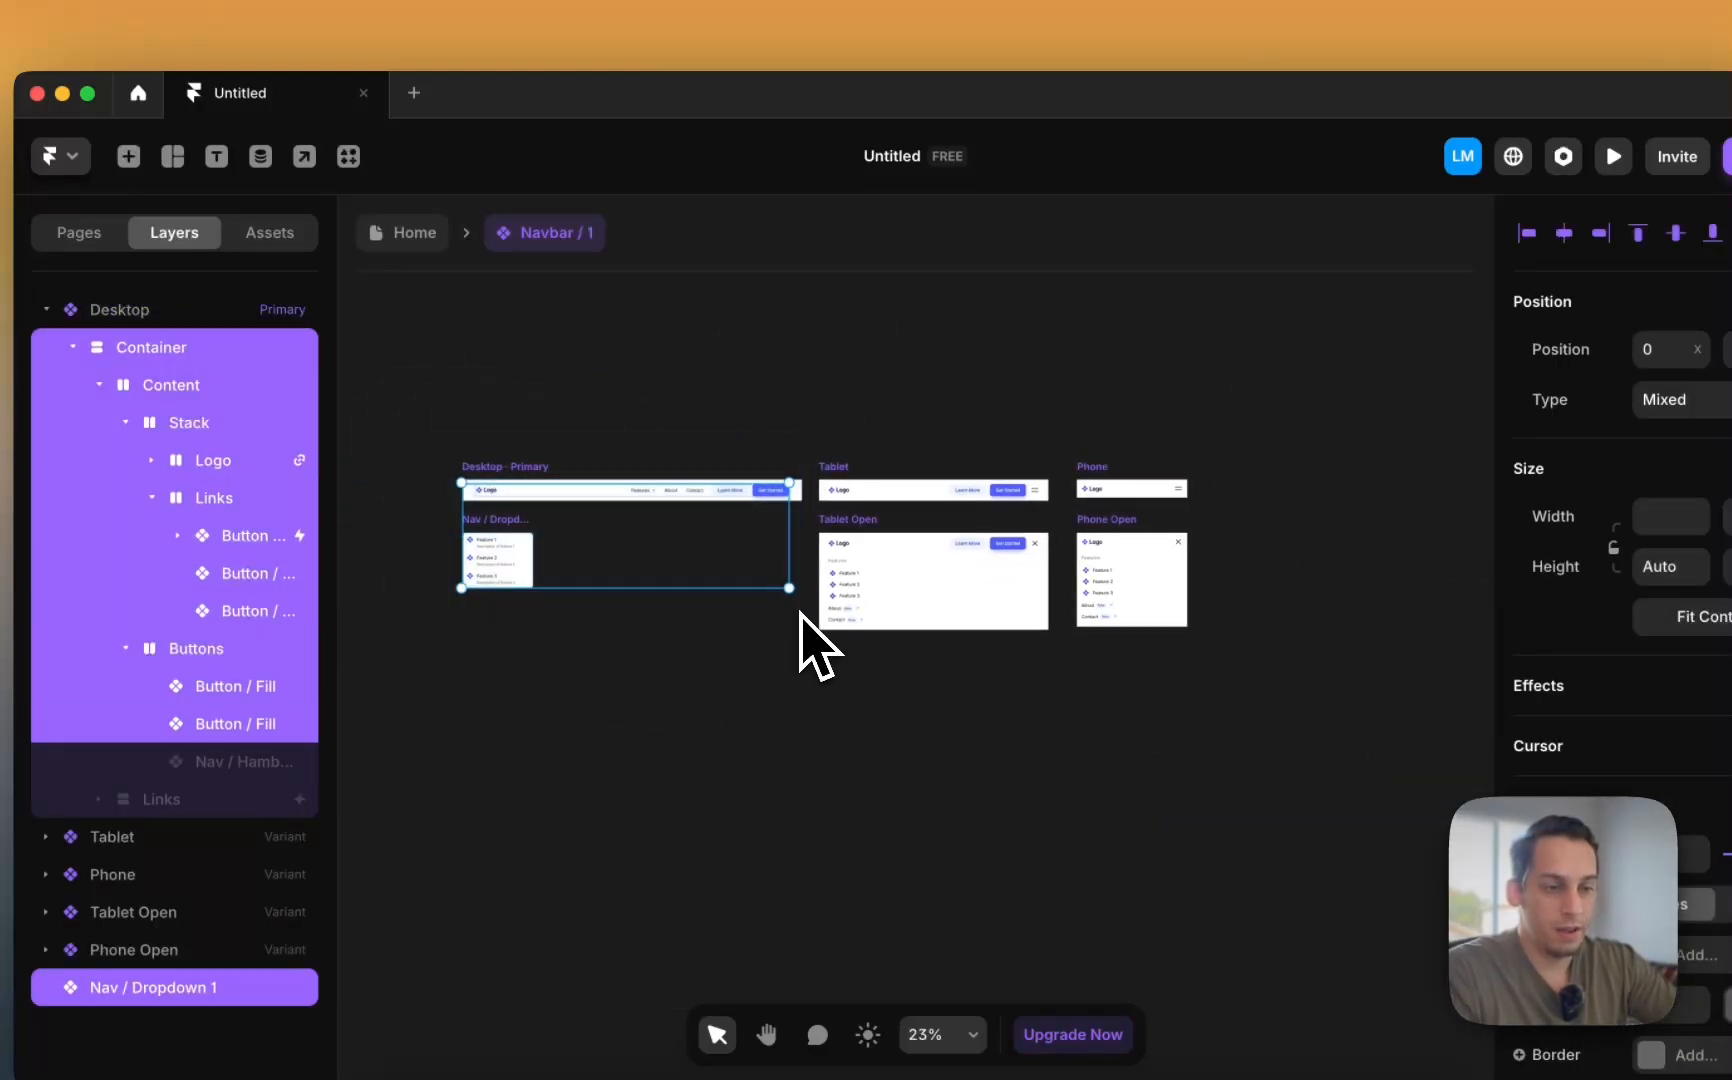
{"action": "scroll", "coordinate": [805, 625], "scroll_direction": "up", "scroll_amount": 3}
{"action": "scroll", "coordinate": [800, 625], "scroll_direction": "left", "scroll_amount": 5}
{"action": "left_click", "coordinate": [677, 492]}
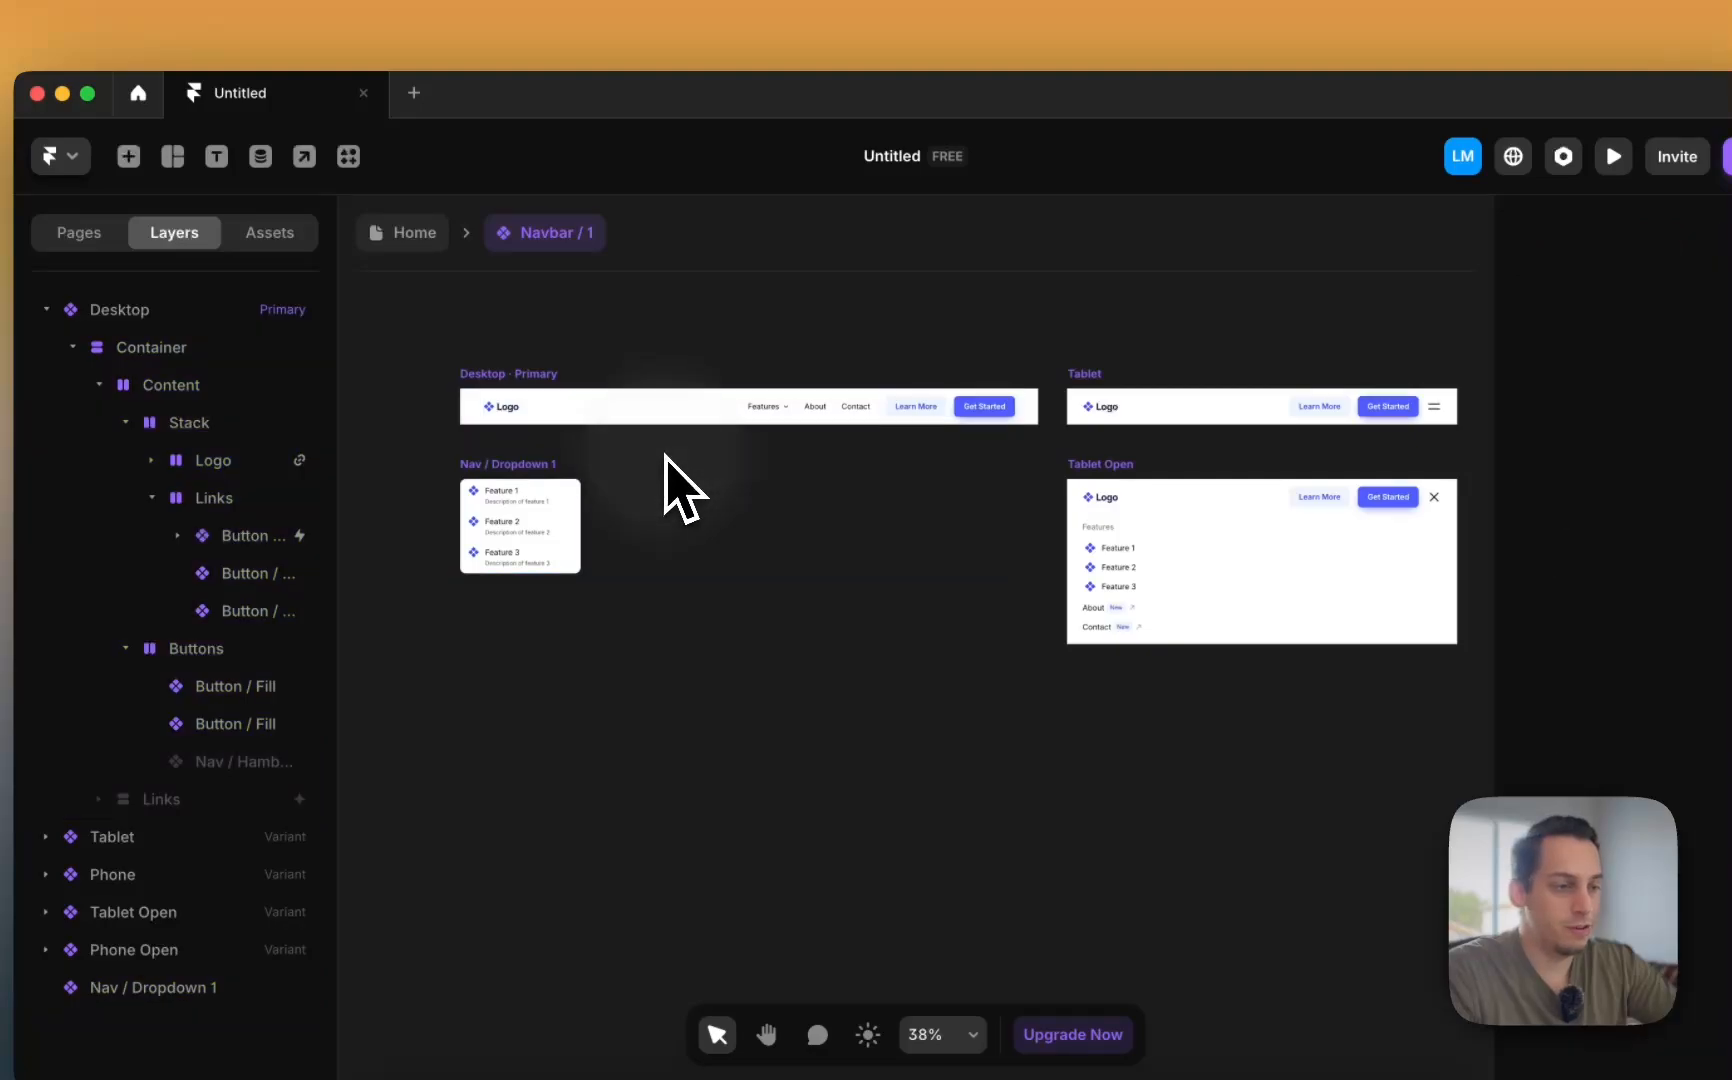
{"action": "scroll", "coordinate": [670, 470], "scroll_direction": "right", "scroll_amount": 10}
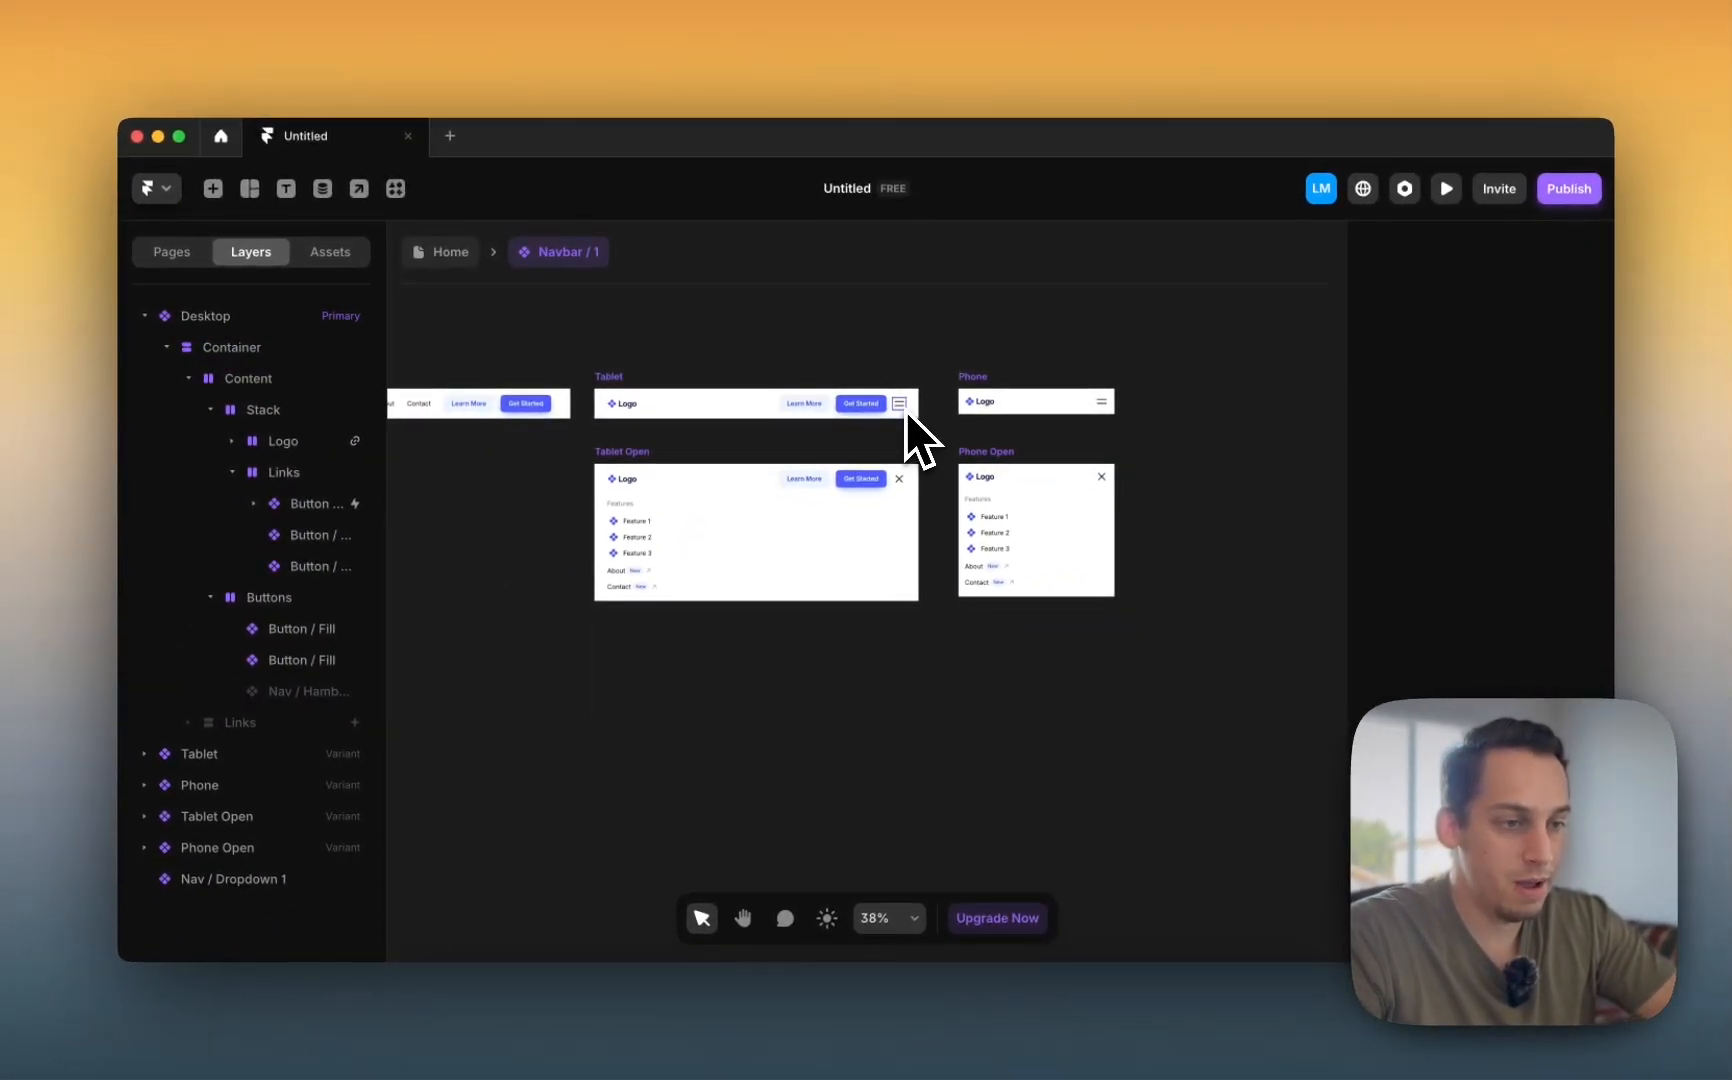
- Examine the Tablet and Tablet Open variants and how the menu's open and closed states are linked
{"action": "left_click", "coordinate": [780, 482]}
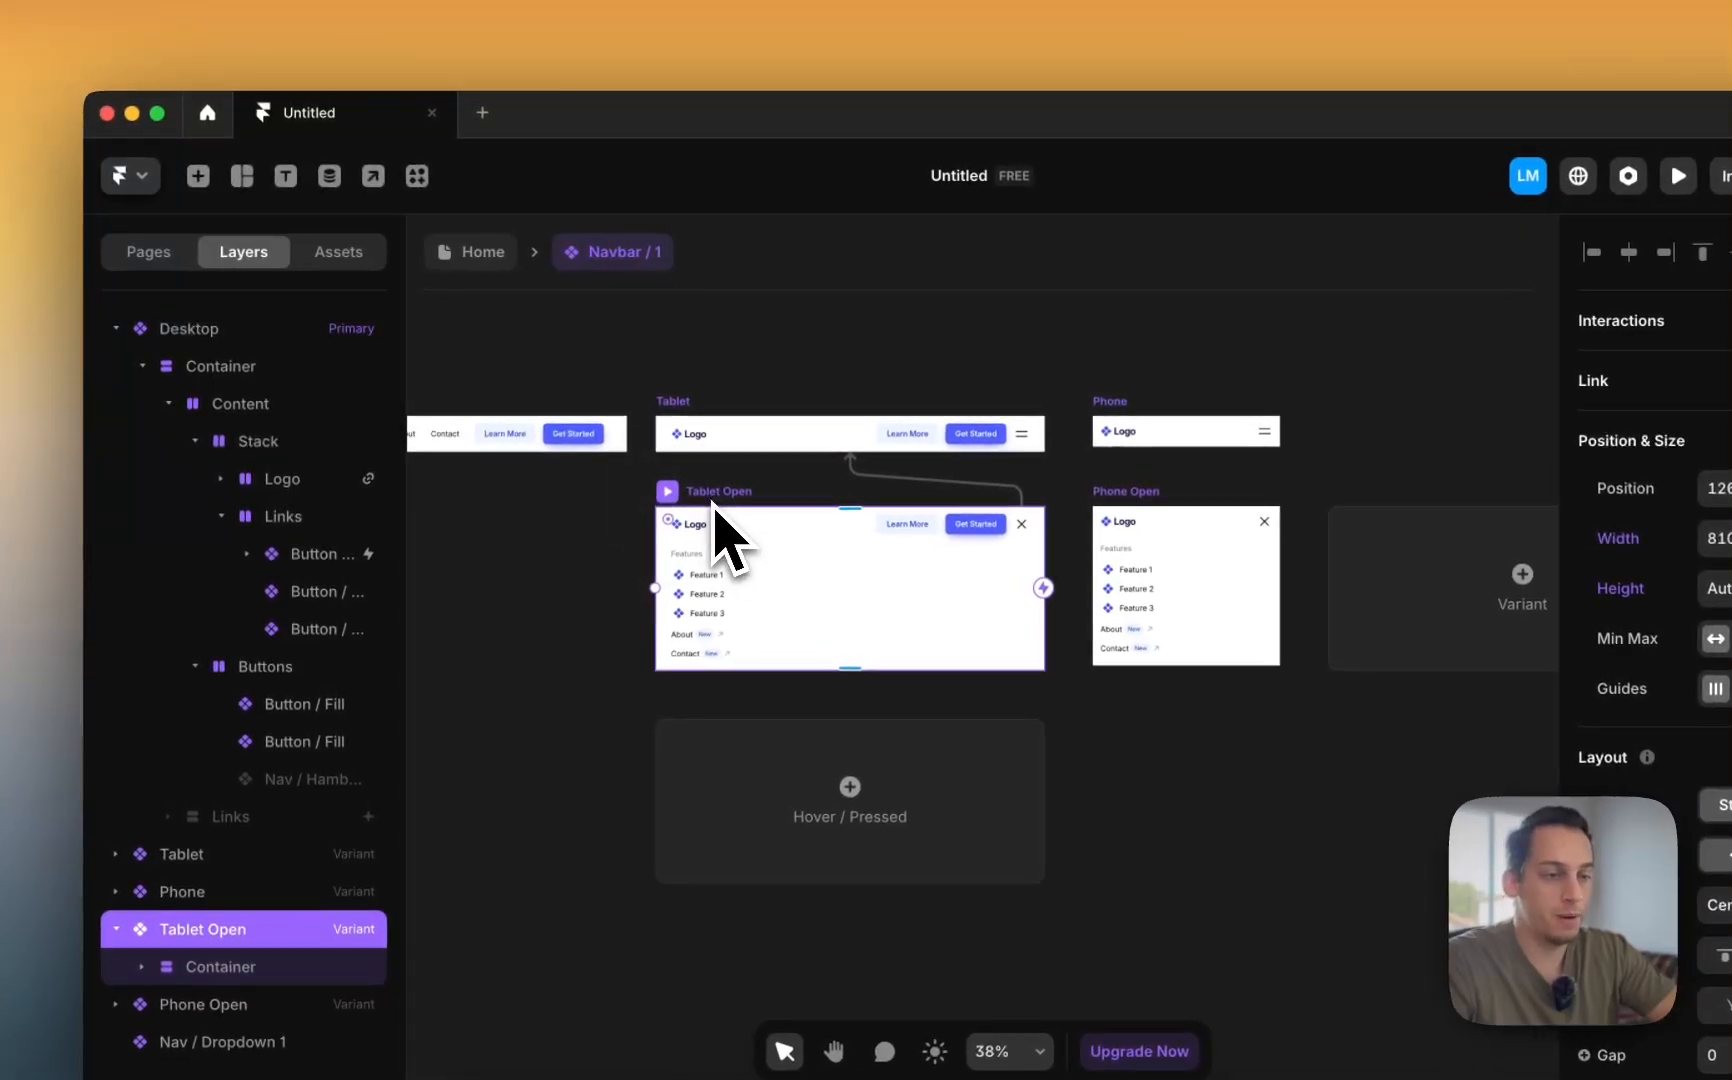
{"action": "left_click", "coordinate": [735, 438]}
{"action": "left_click", "coordinate": [707, 513]}
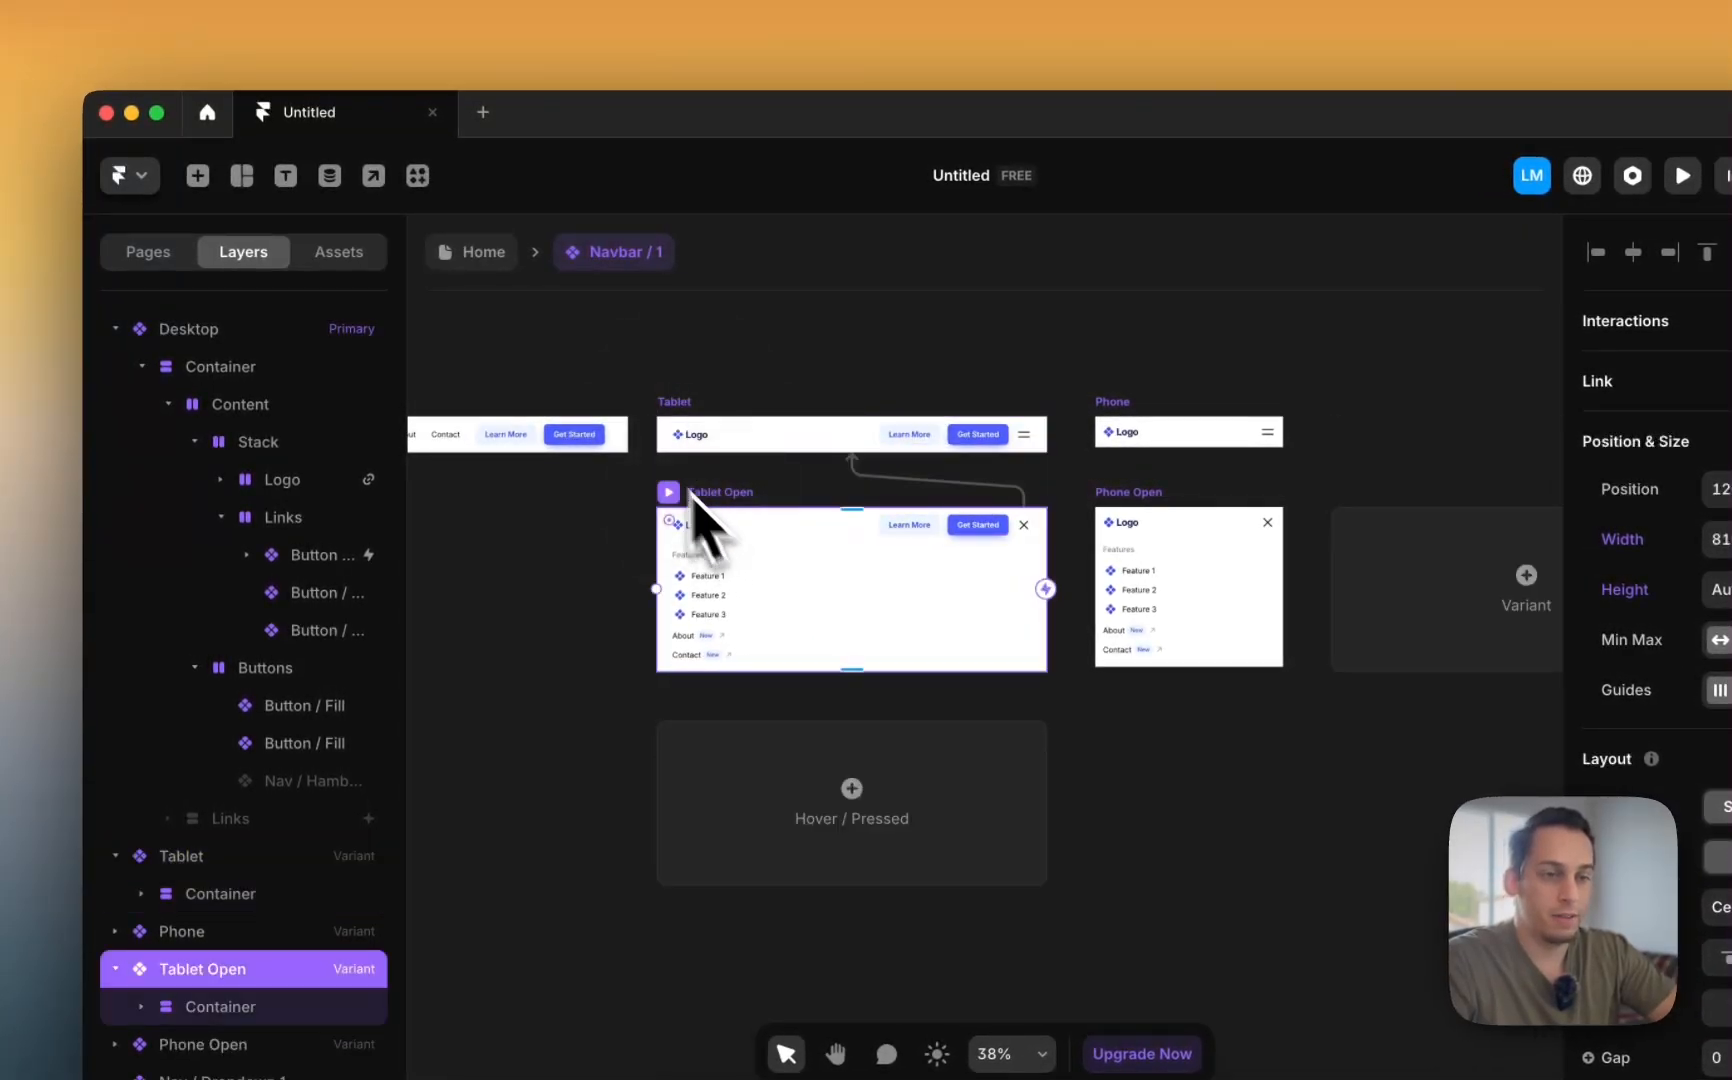
{"action": "left_click", "coordinate": [544, 323]}
{"action": "left_click", "coordinate": [706, 495]}
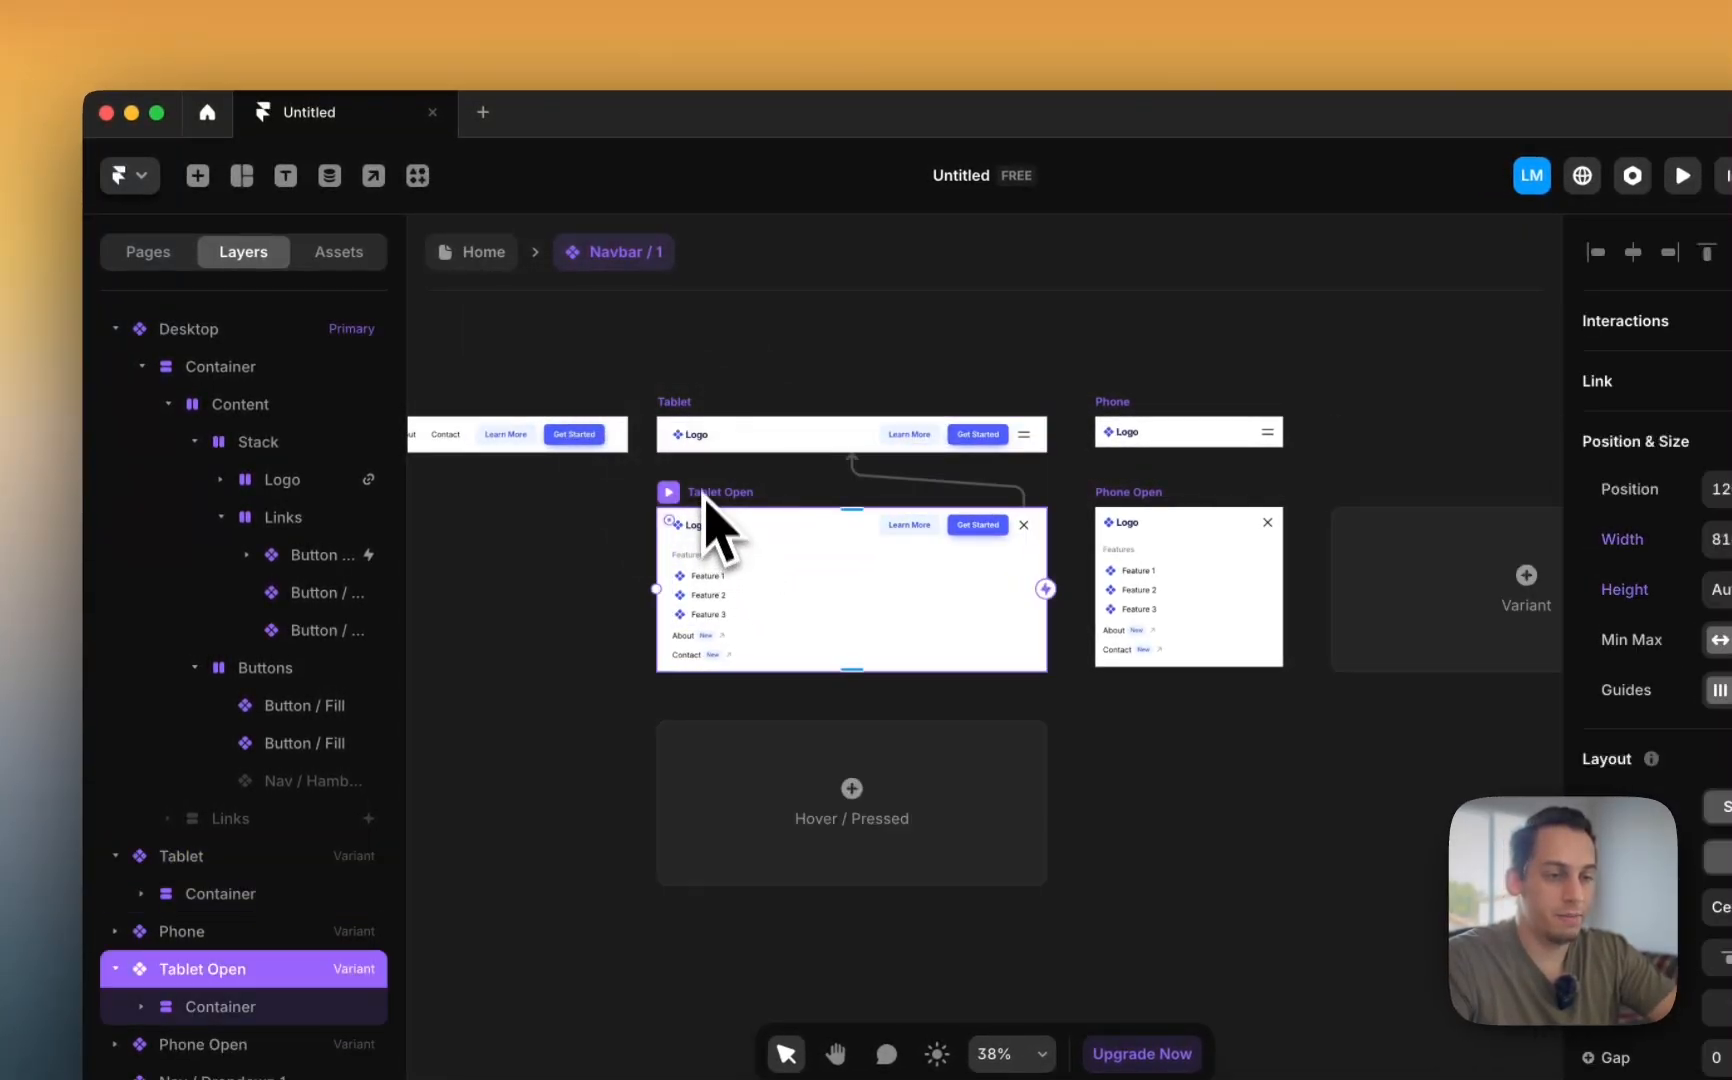
{"action": "left_click", "coordinate": [688, 412]}
{"action": "left_click", "coordinate": [642, 378]}
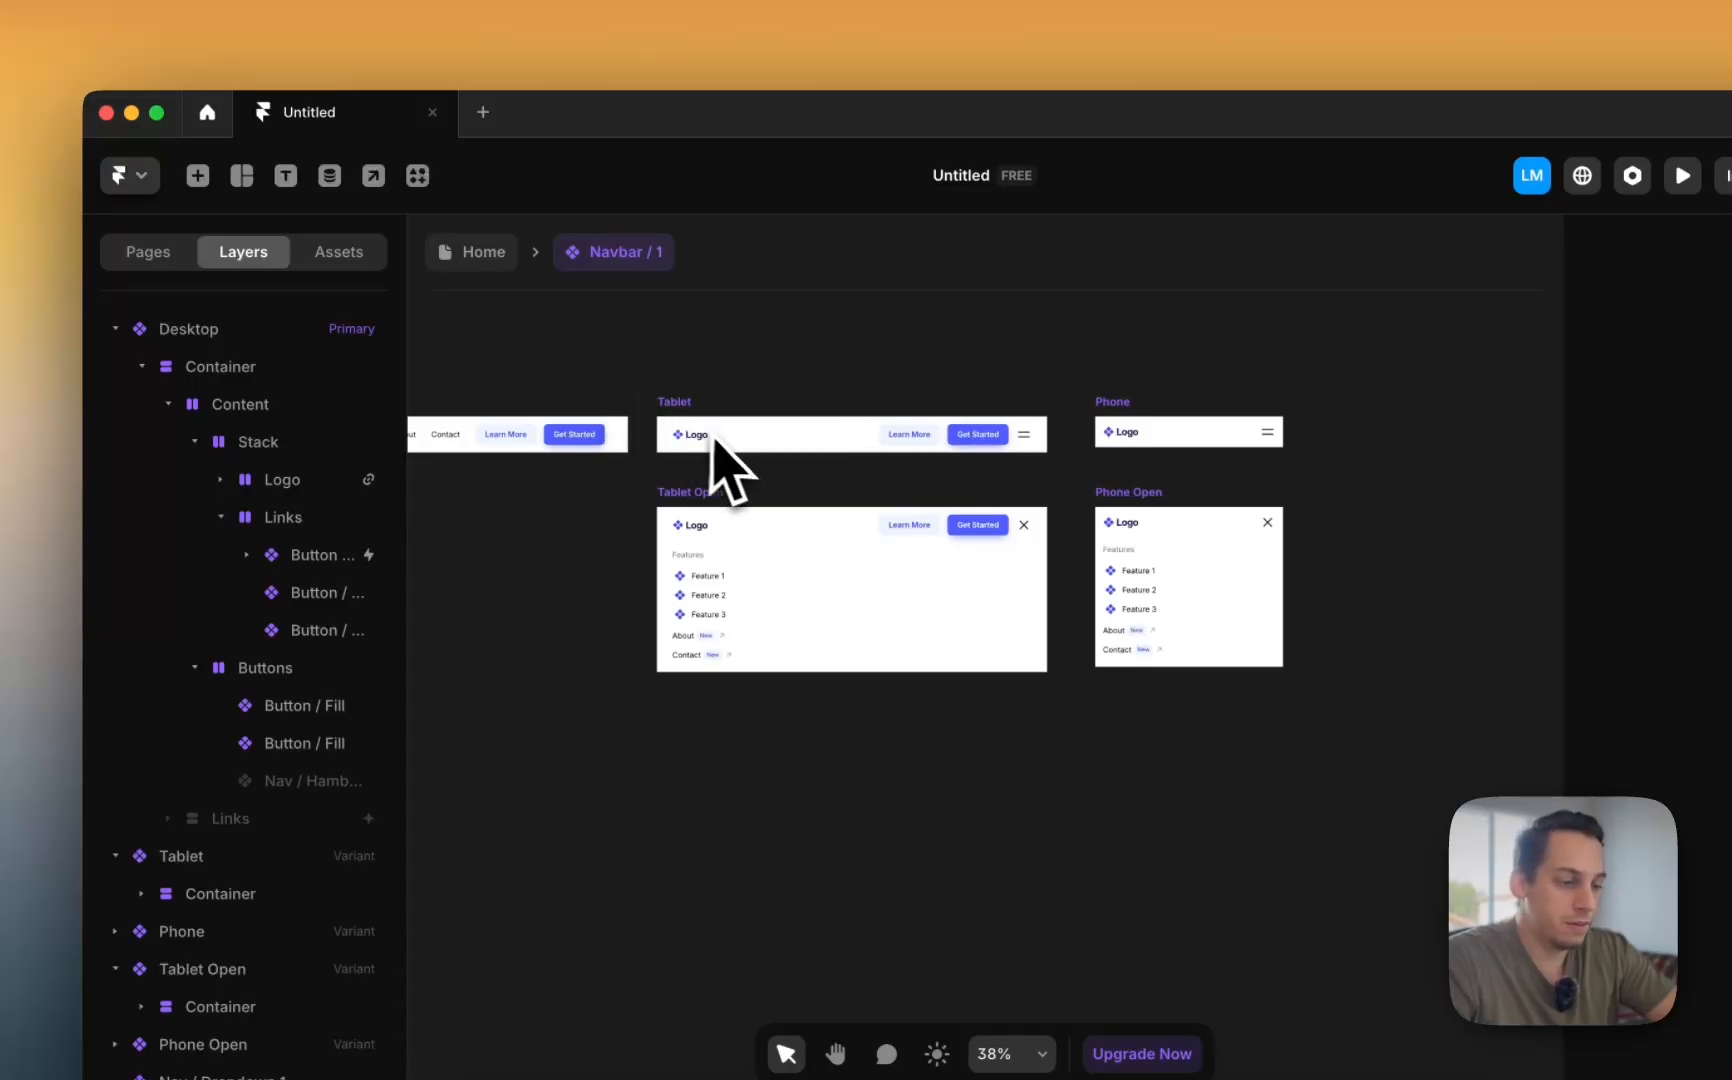
{"action": "scroll", "coordinate": [530, 322], "scroll_direction": "left", "scroll_amount": 3}
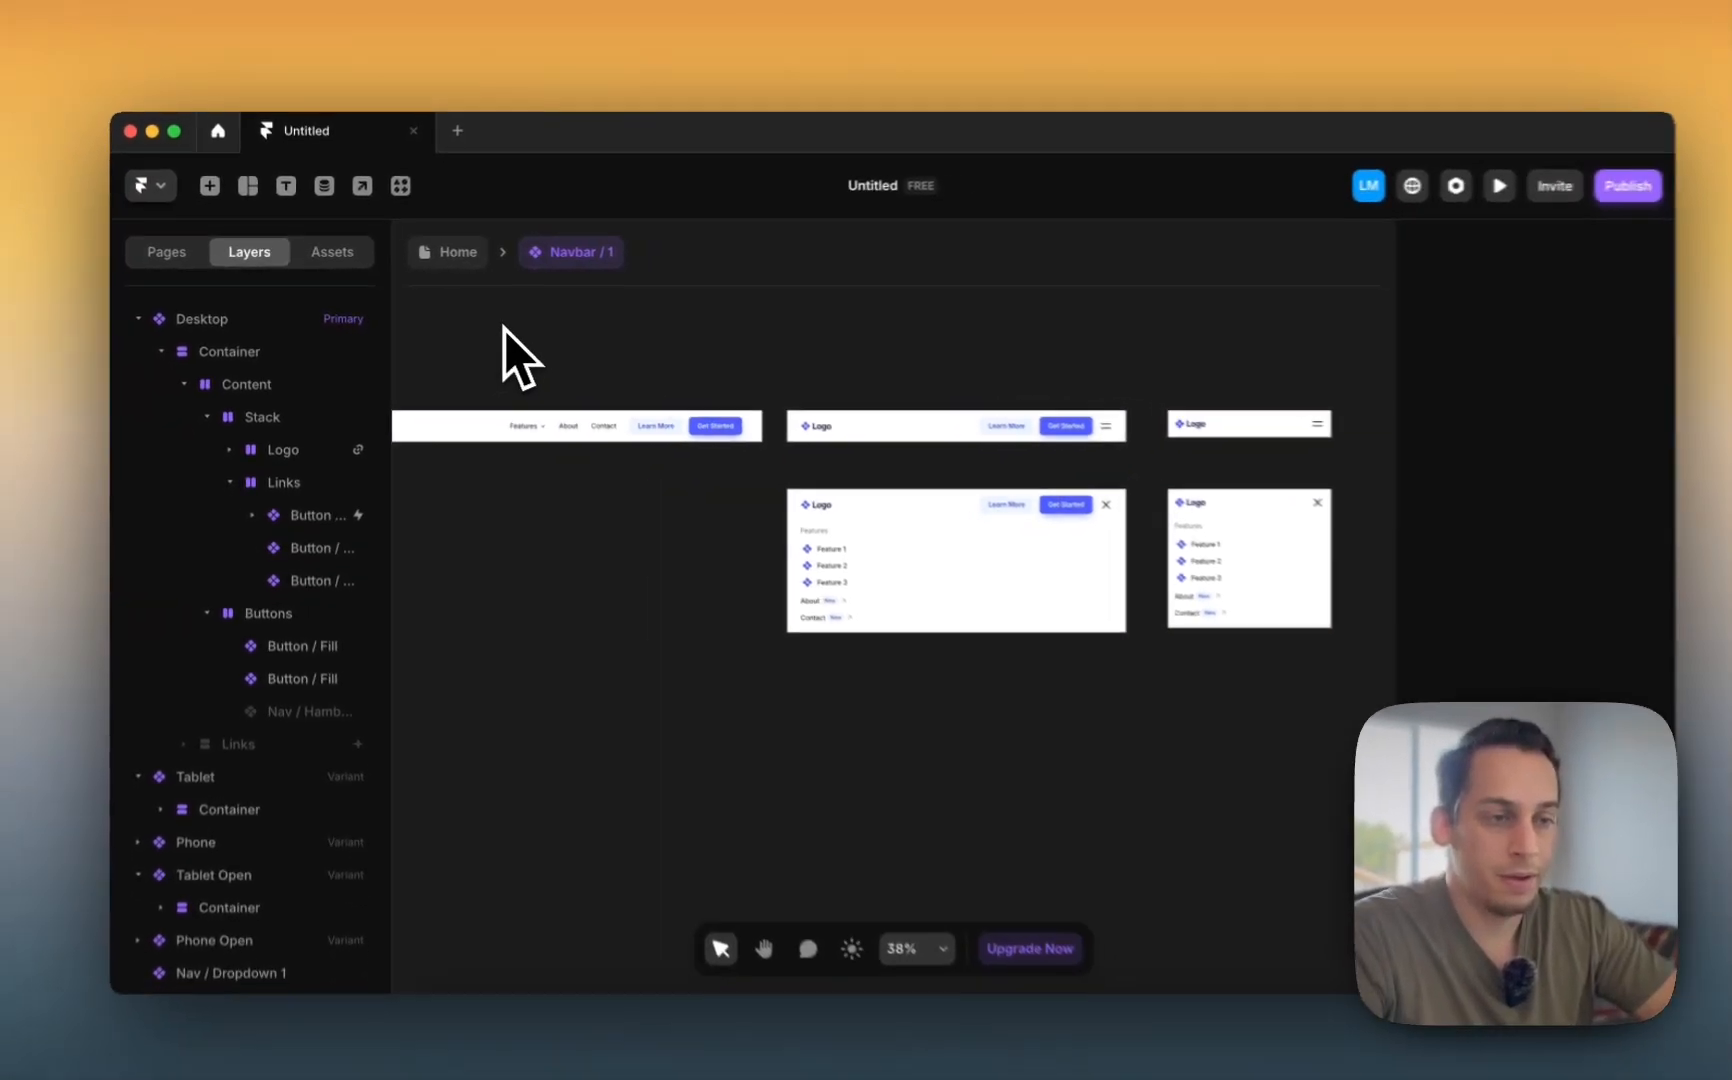
- Return to the Home page and copy the reference screenshot beside the Desktop breakpoint
{"action": "scroll", "coordinate": [536, 338], "scroll_direction": "right", "scroll_amount": 1}
{"action": "scroll", "coordinate": [536, 338], "scroll_direction": "down", "scroll_amount": 3}
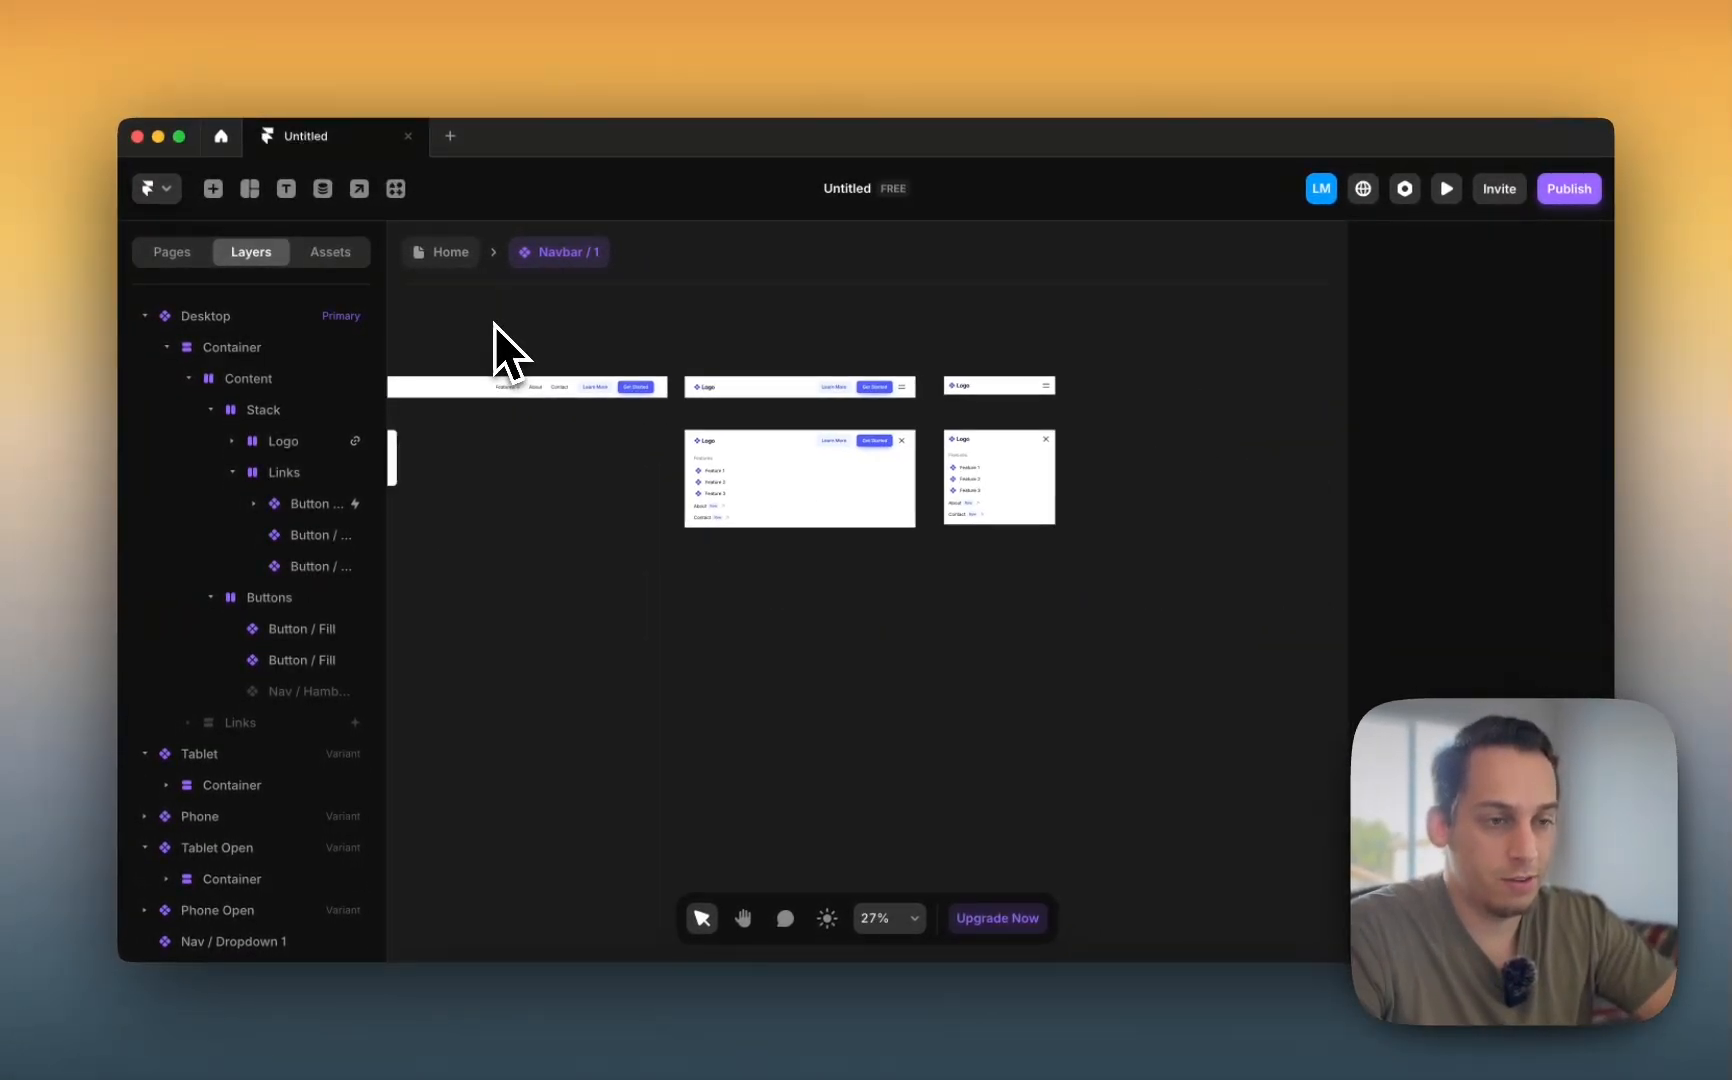
{"action": "scroll", "coordinate": [494, 325], "scroll_direction": "left", "scroll_amount": 3}
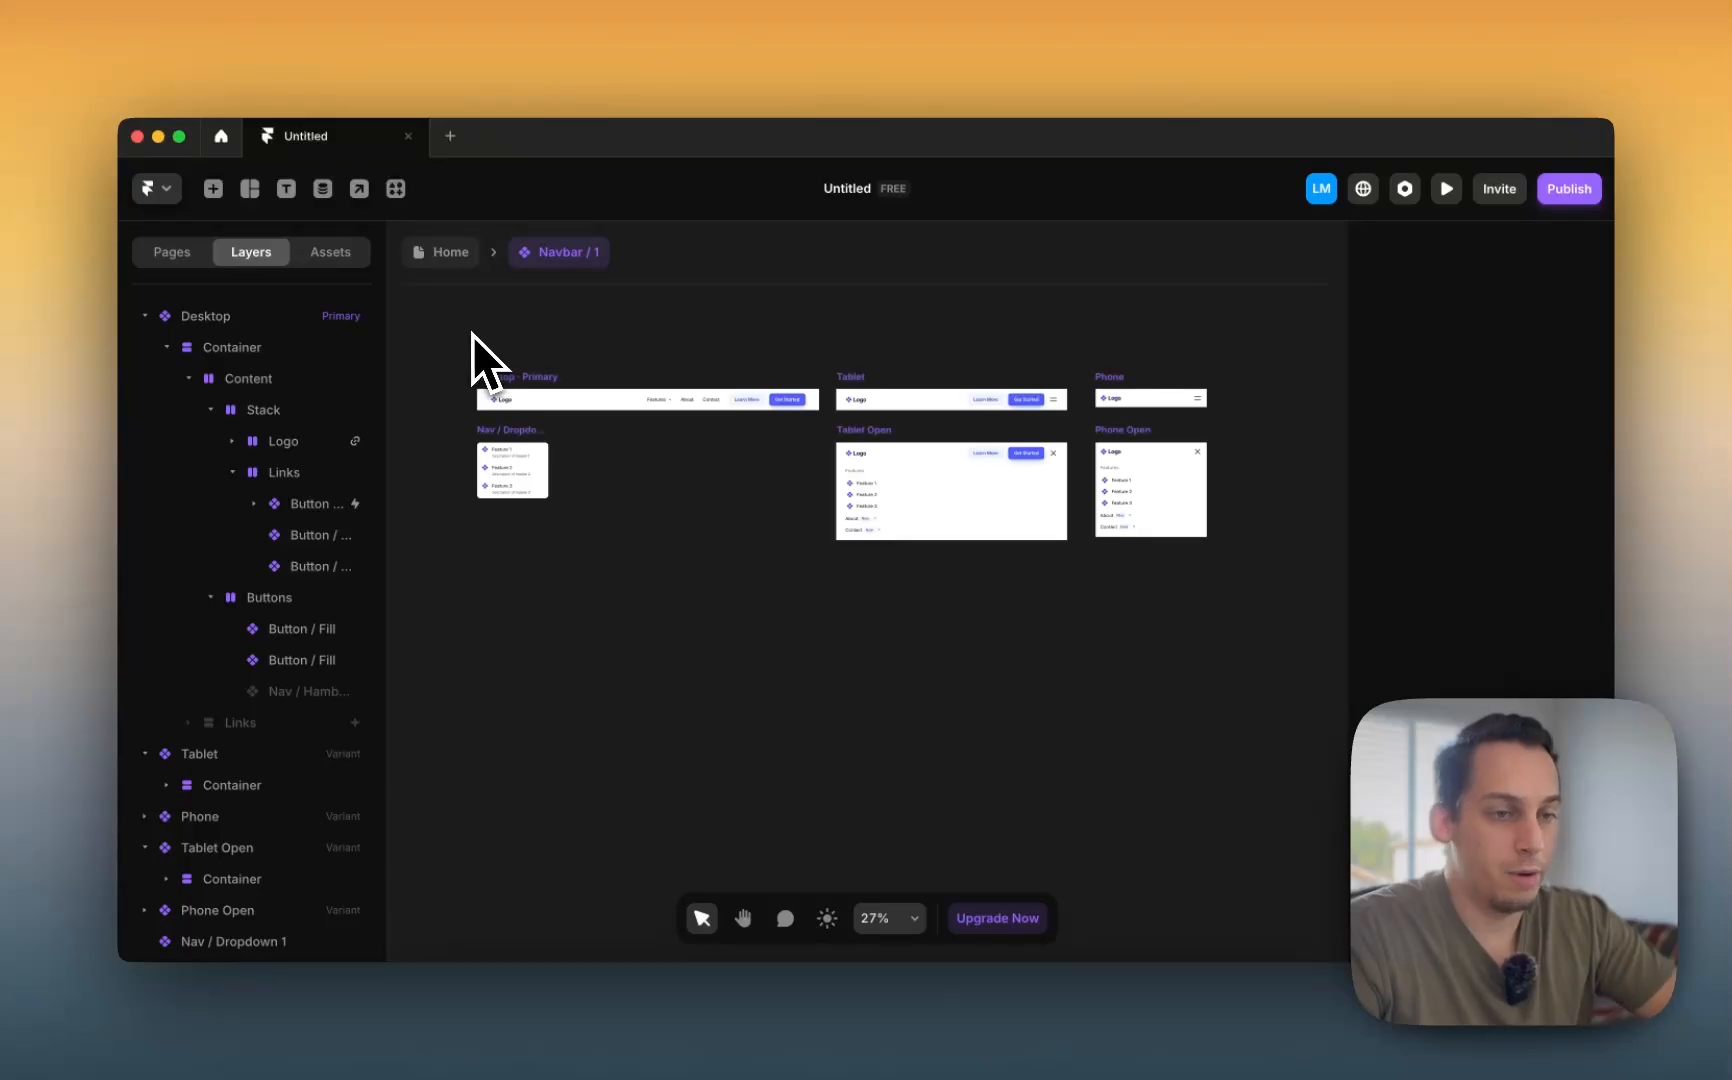
{"action": "key", "text": "Escape"}
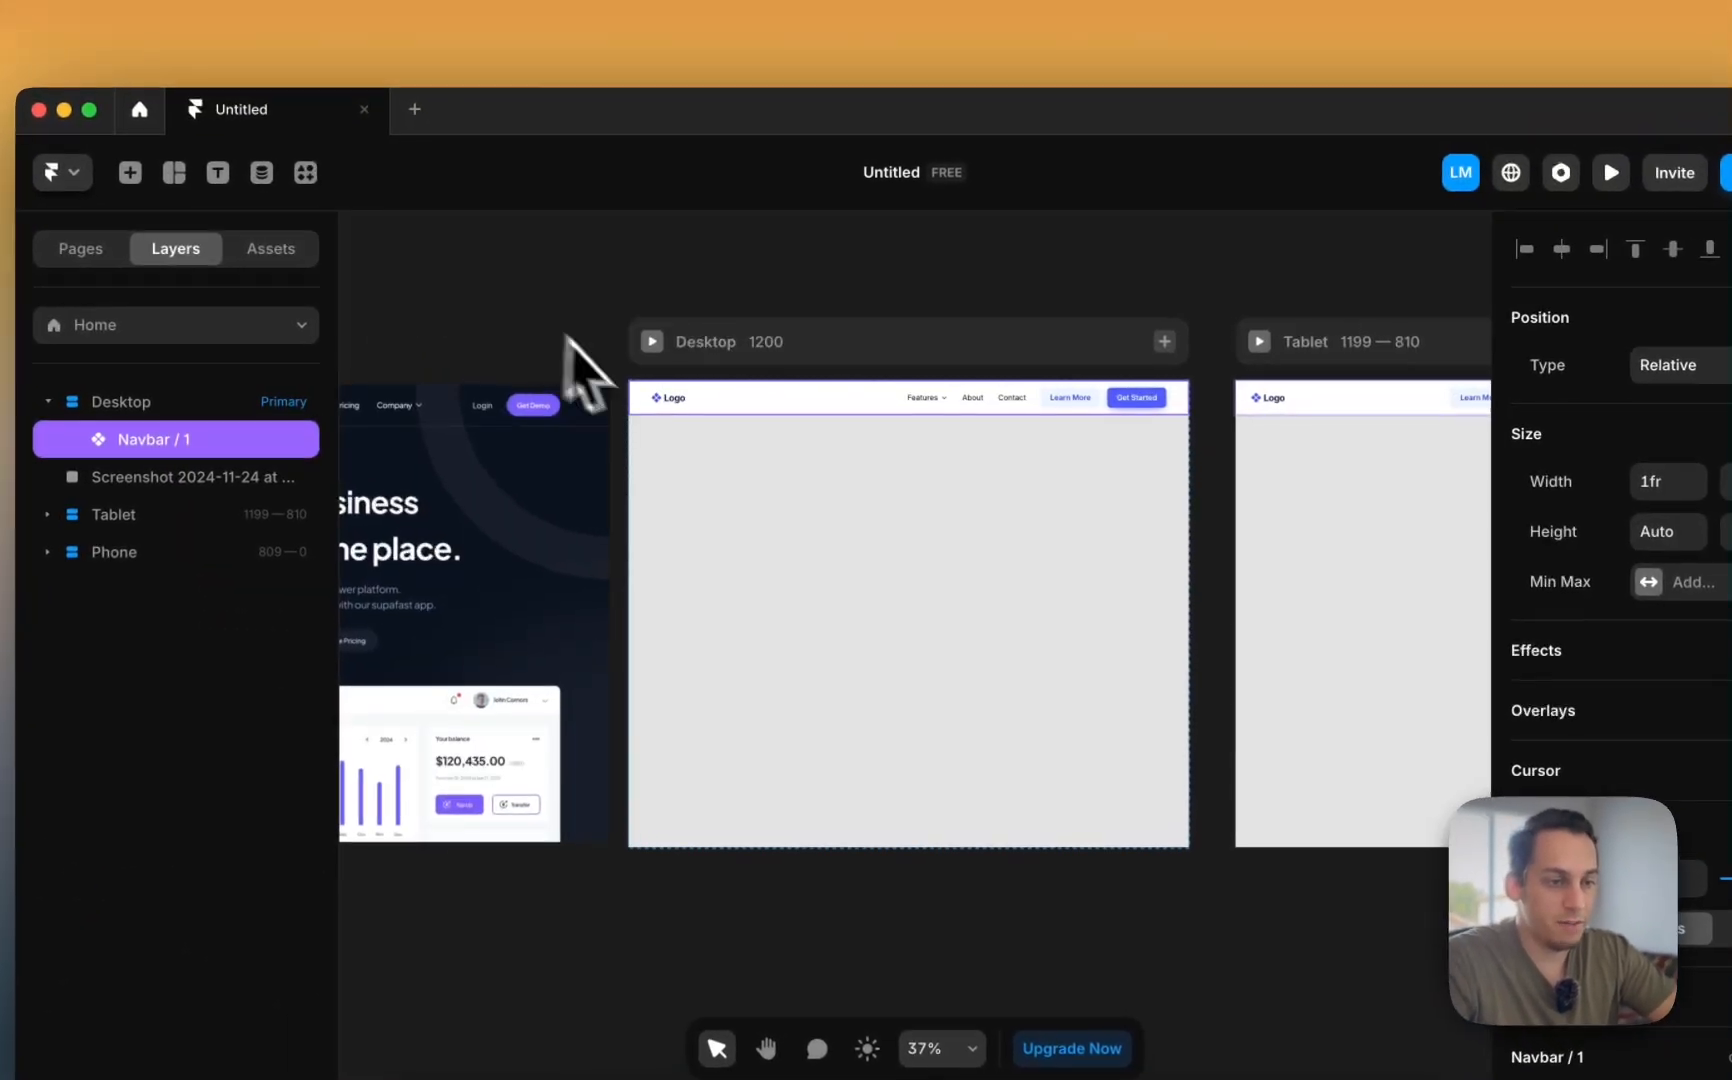
{"action": "left_click", "coordinate": [566, 392]}
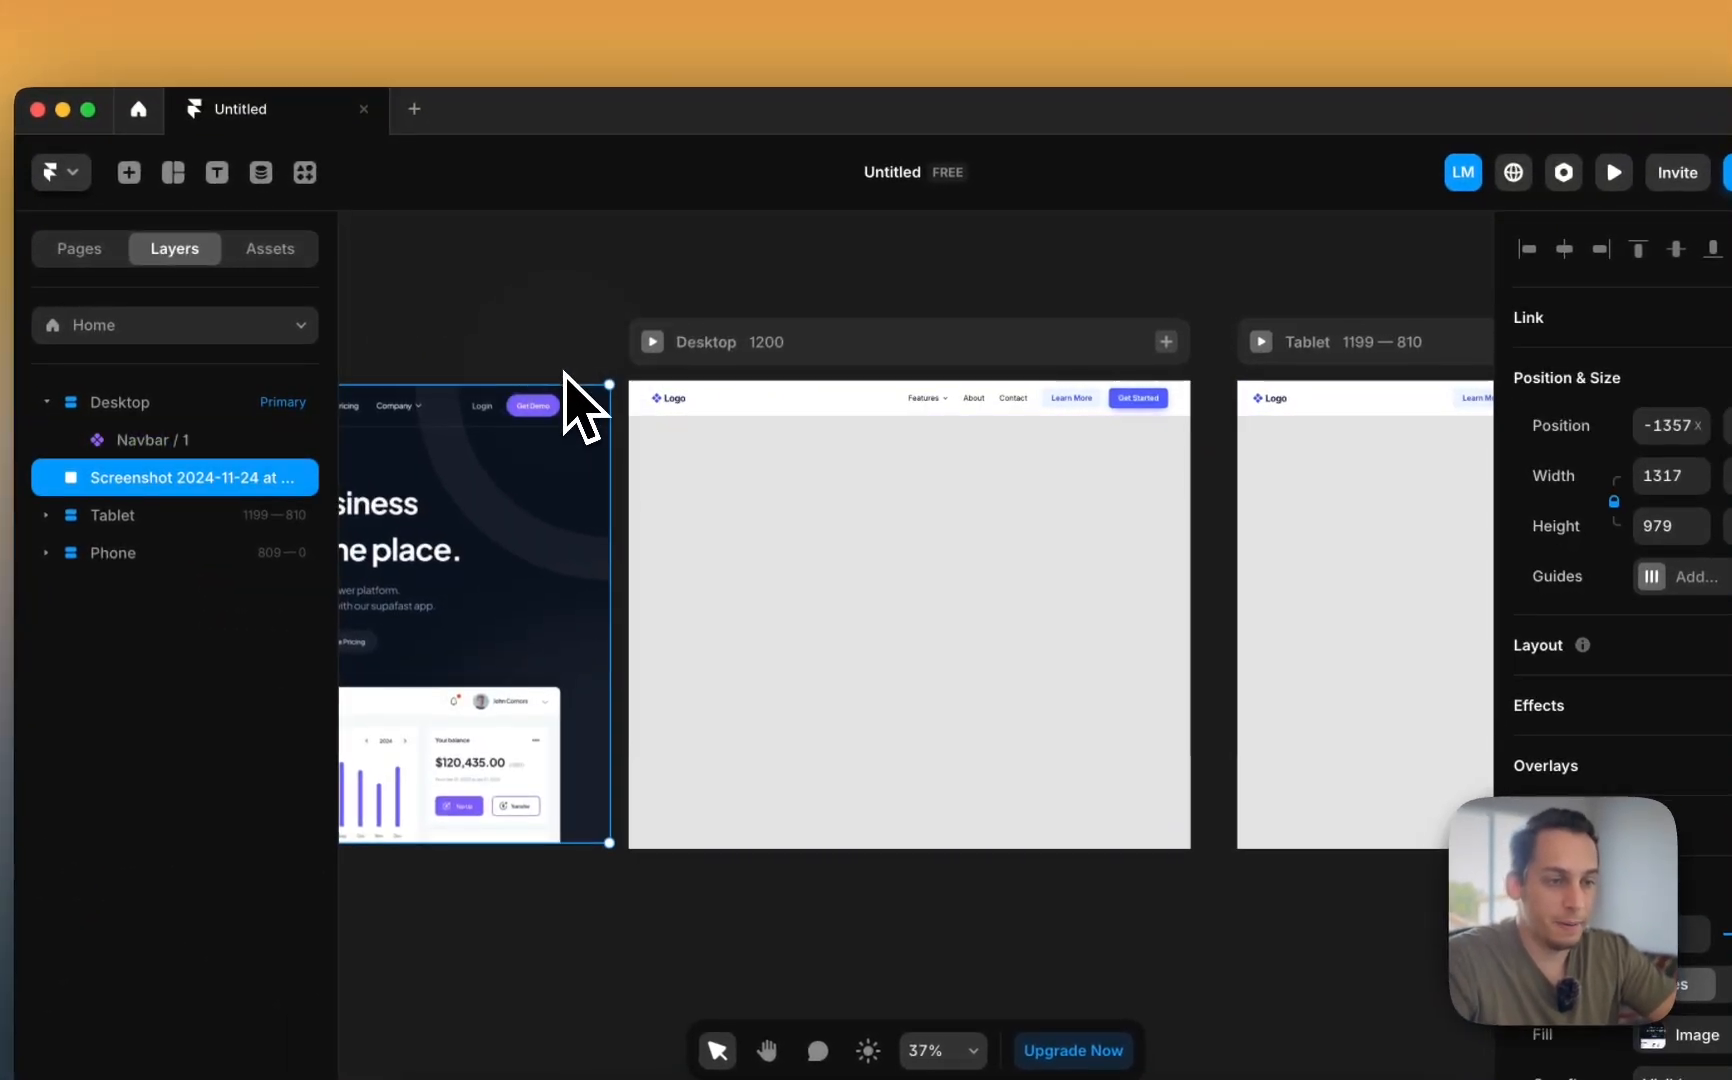
{"action": "scroll", "coordinate": [566, 380], "scroll_direction": "left", "scroll_amount": 5}
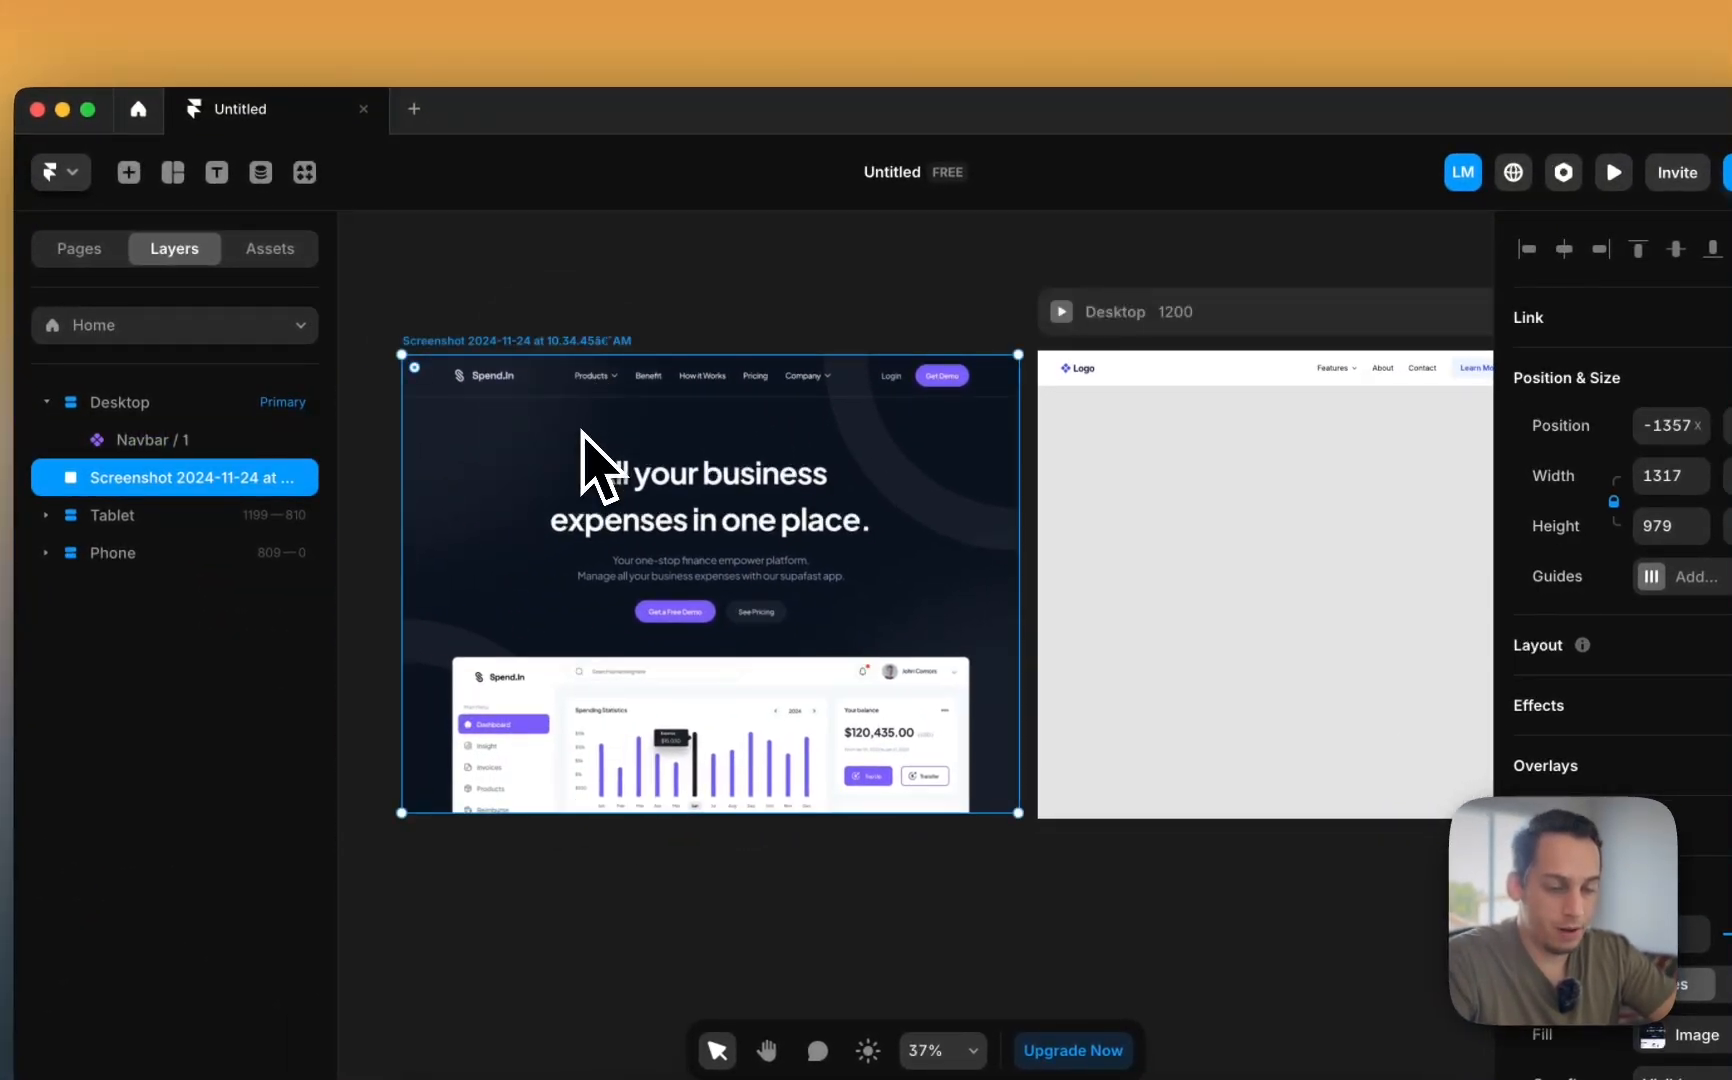
- Paste the reference screenshot into the Navbar / 1 component and place it beside the Desktop variant
{"action": "double_click", "coordinate": [1138, 378]}
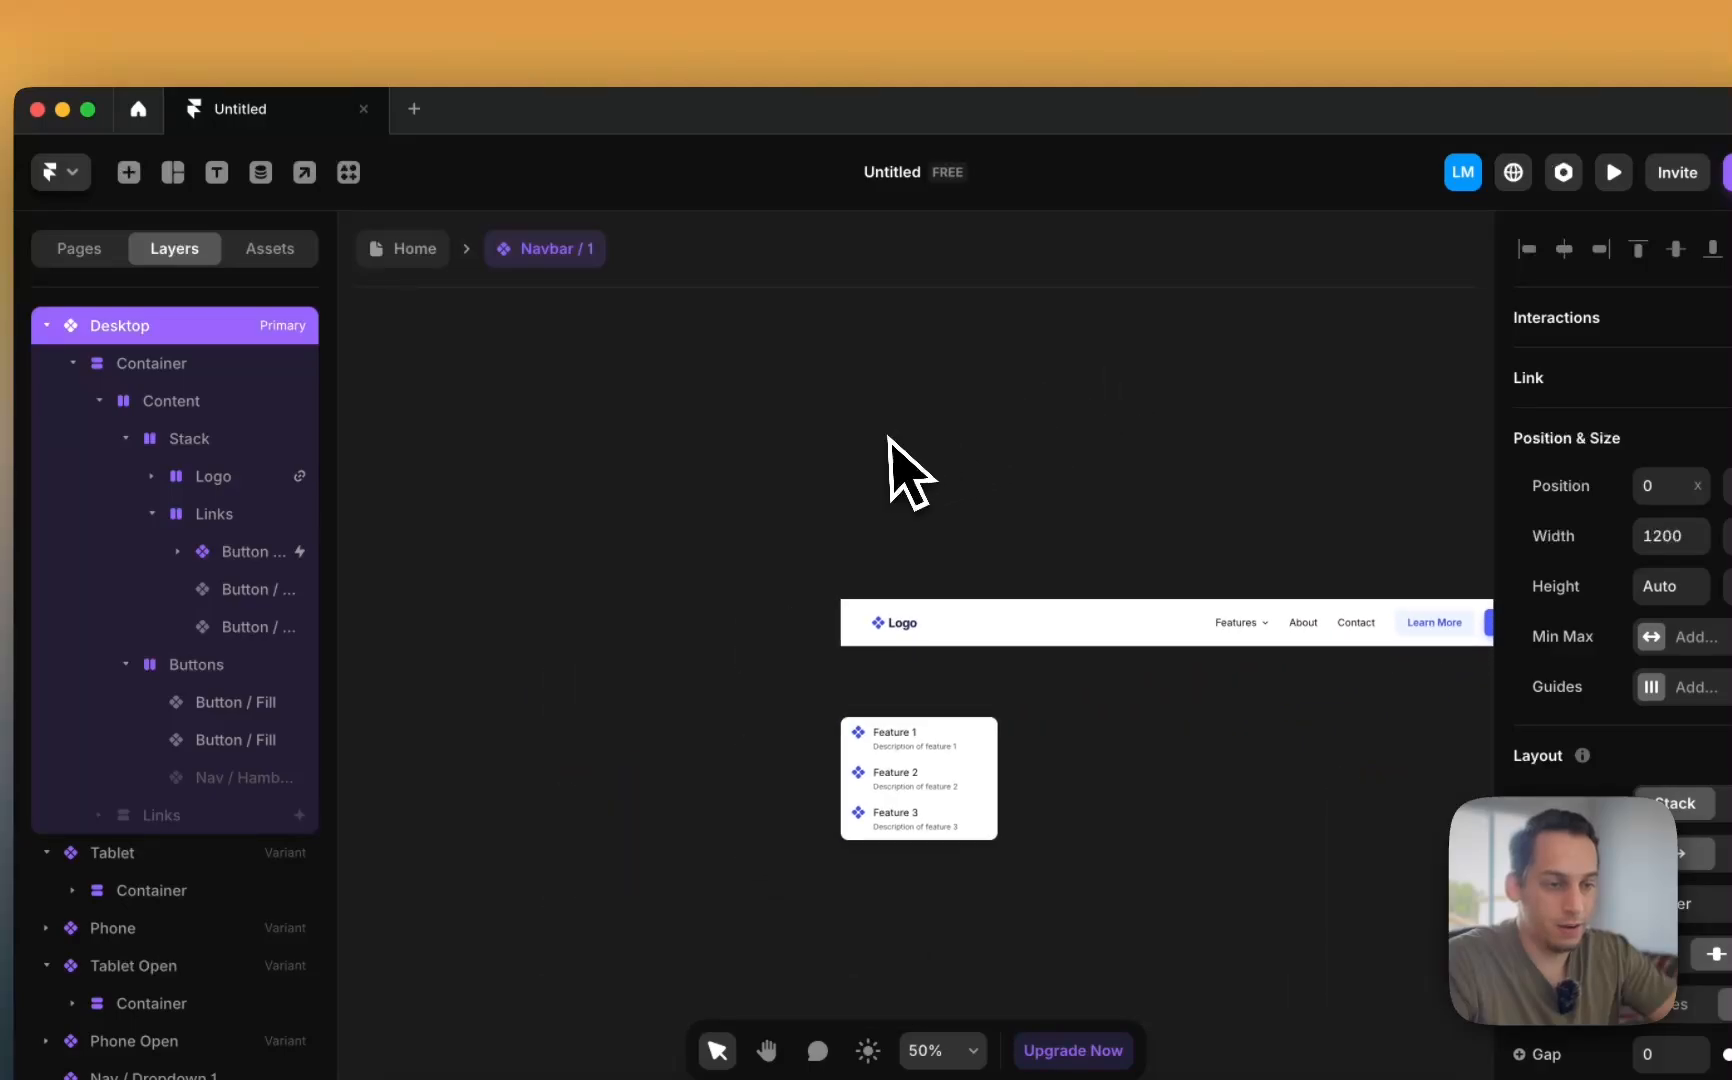
{"action": "key", "text": "super+v"}
{"action": "left_click_drag", "start_coordinate": [716, 542], "coordinate": [370, 718]}
{"action": "scroll", "coordinate": [404, 641], "scroll_direction": "left", "scroll_amount": 4}
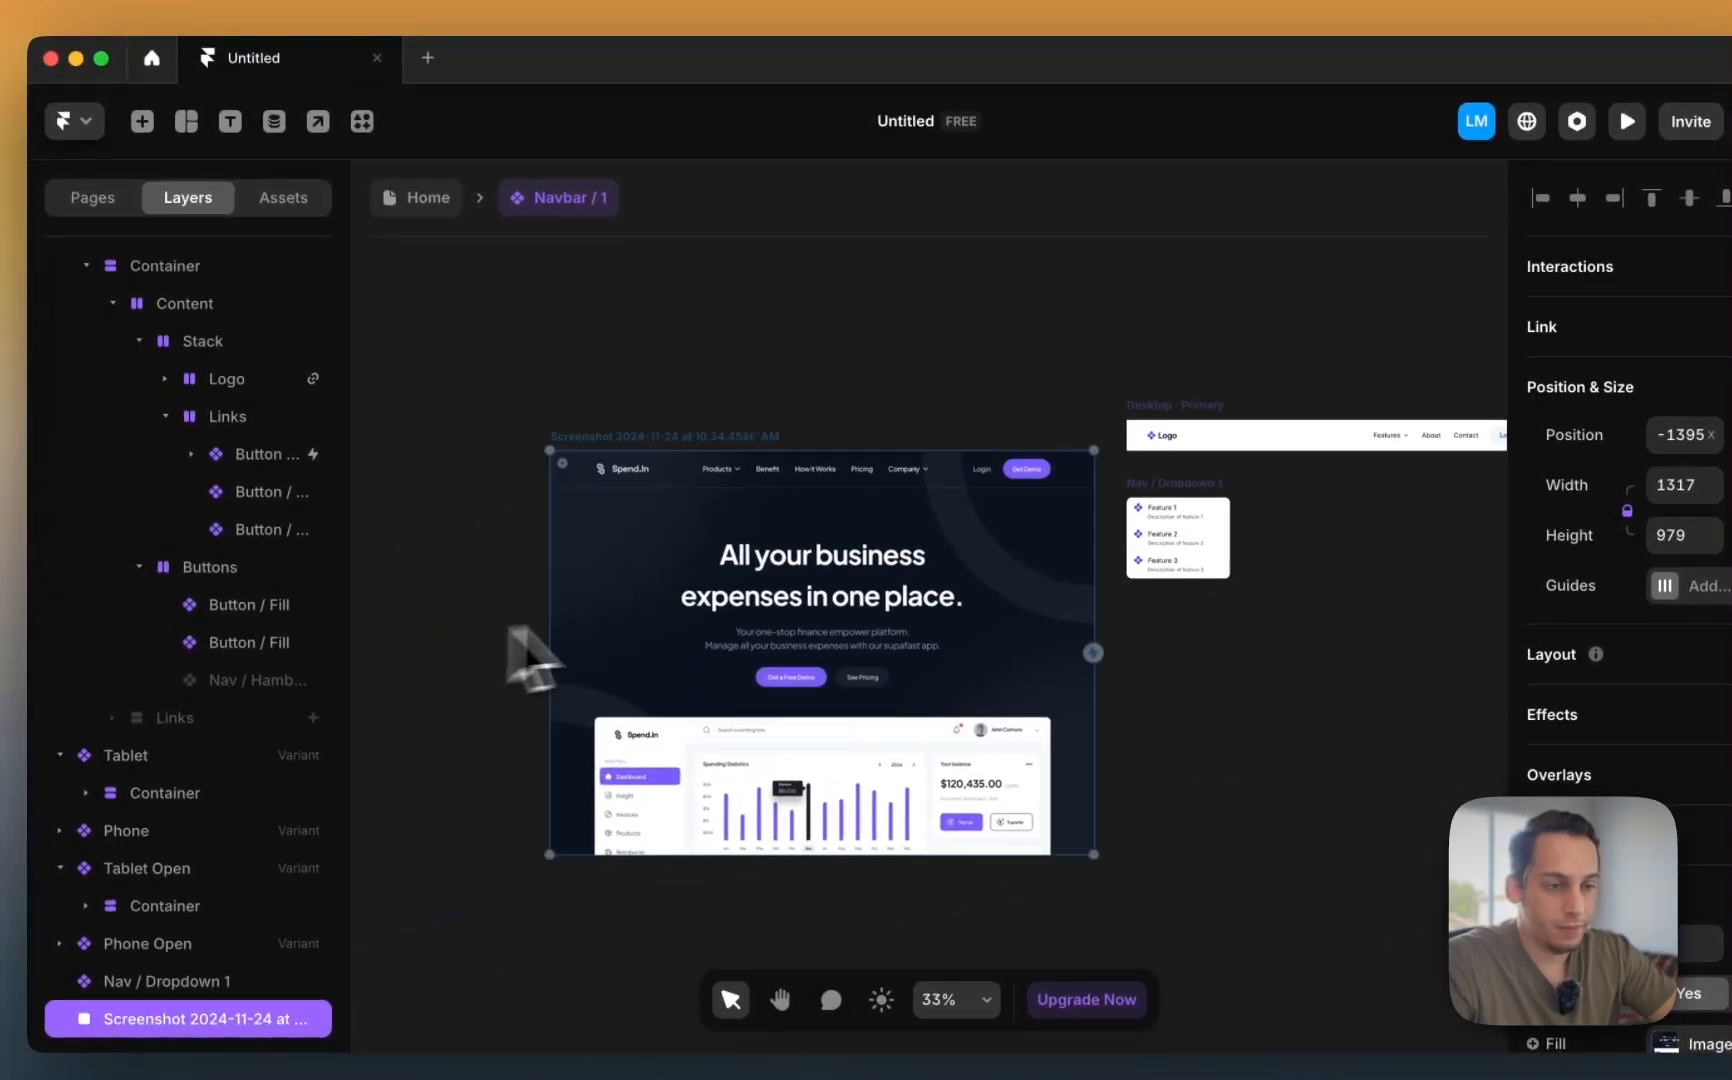
{"action": "left_click_drag", "start_coordinate": [675, 604], "coordinate": [679, 570]}
{"action": "scroll", "coordinate": [688, 433], "scroll_direction": "up", "scroll_amount": 5}
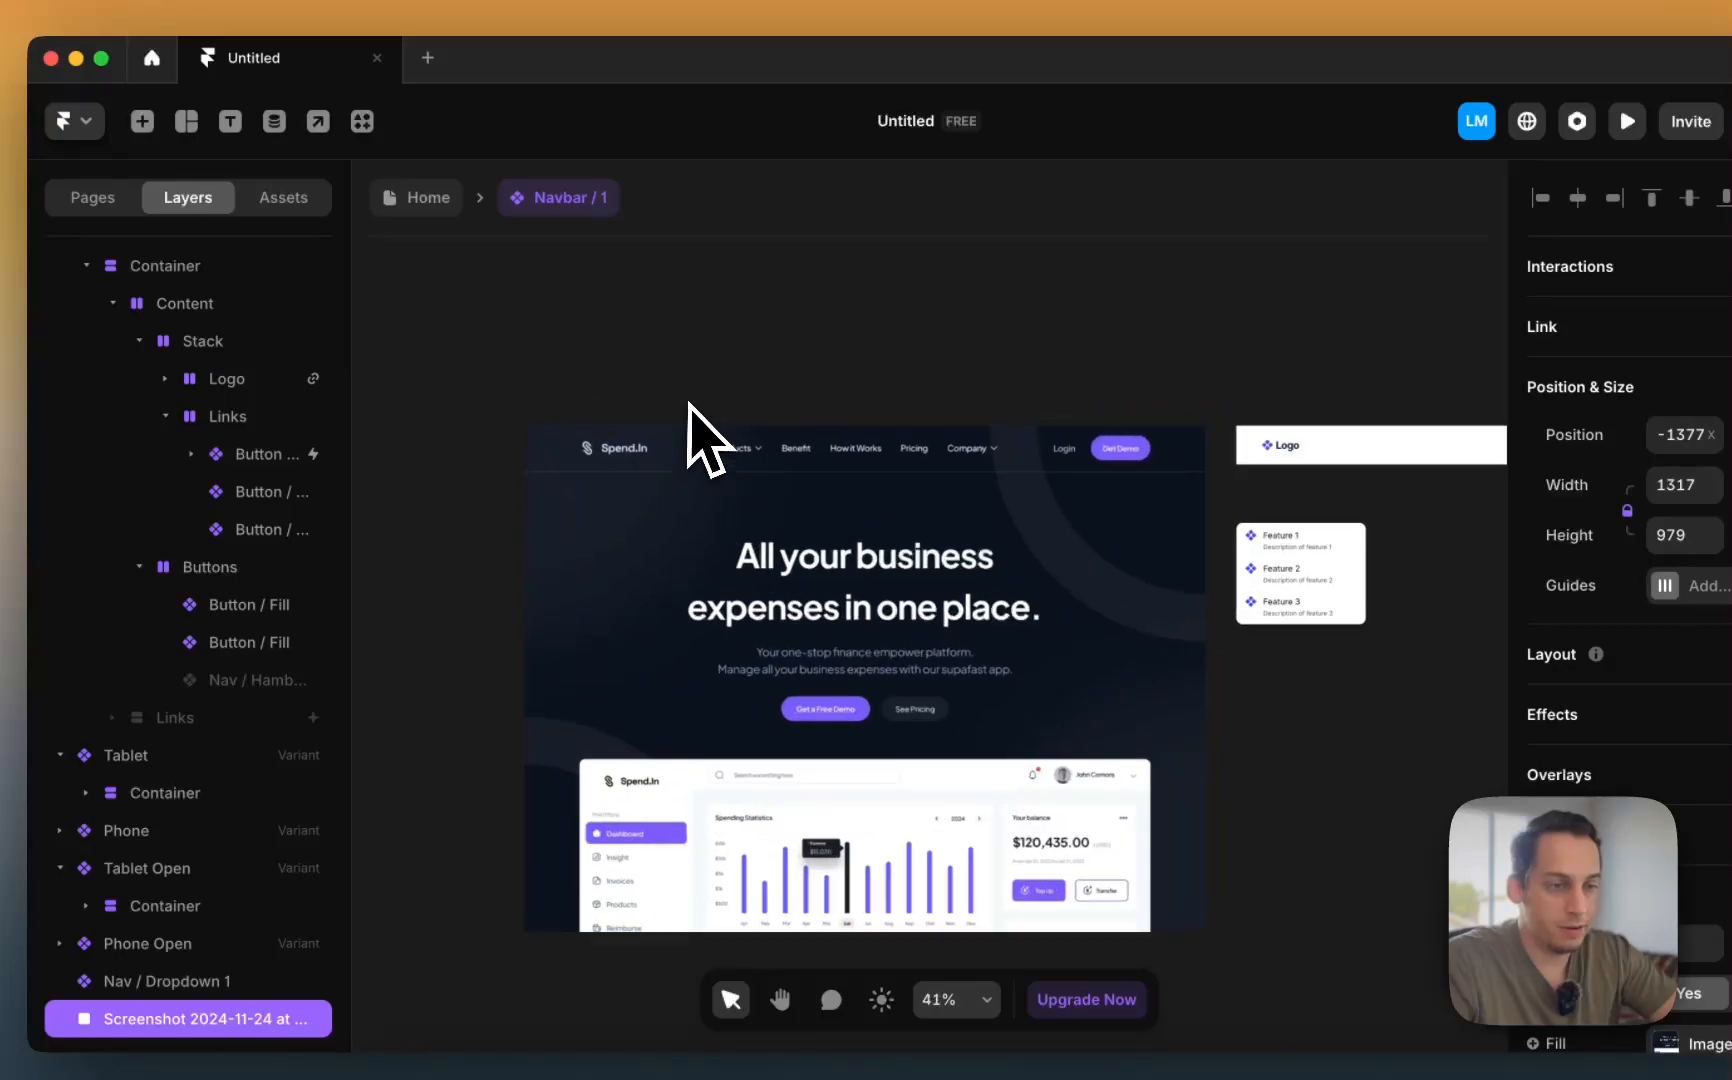
- Change the logo text in the Desktop variant to Spend.In, matching the reference screenshot
{"action": "scroll", "coordinate": [760, 450], "scroll_direction": "right", "scroll_amount": 2}
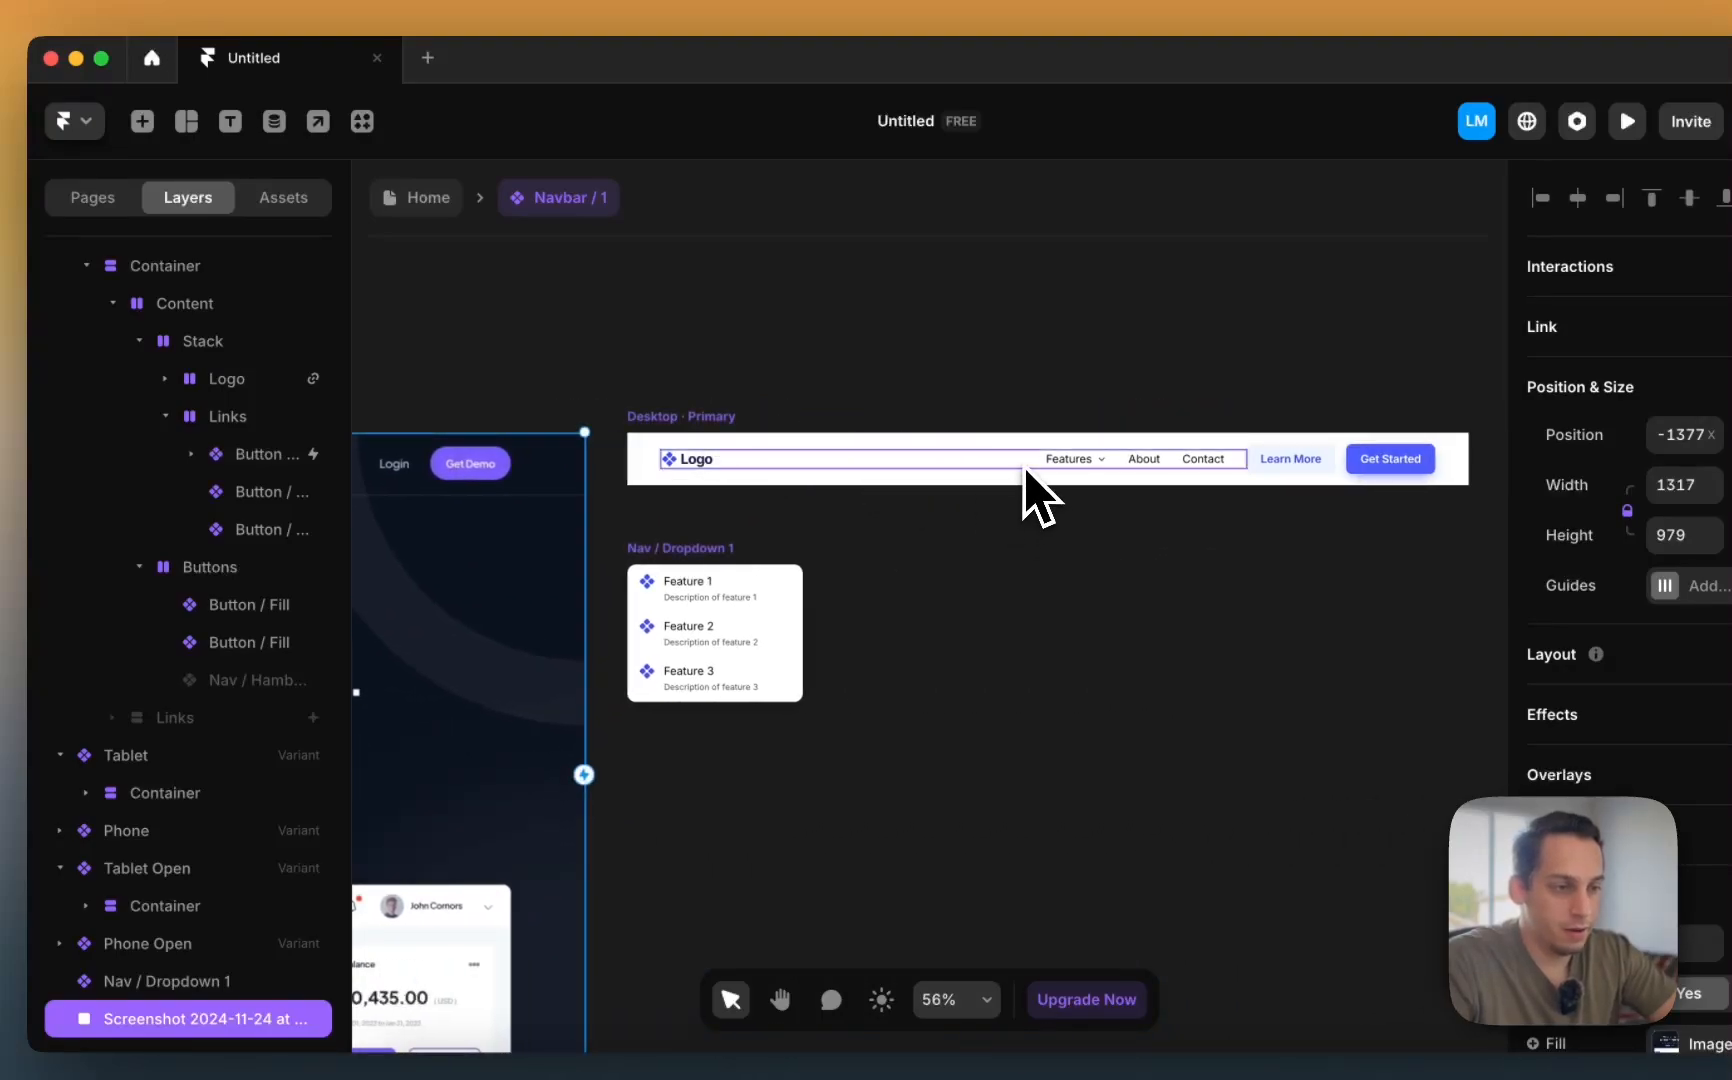
{"action": "left_click", "coordinate": [1030, 470]}
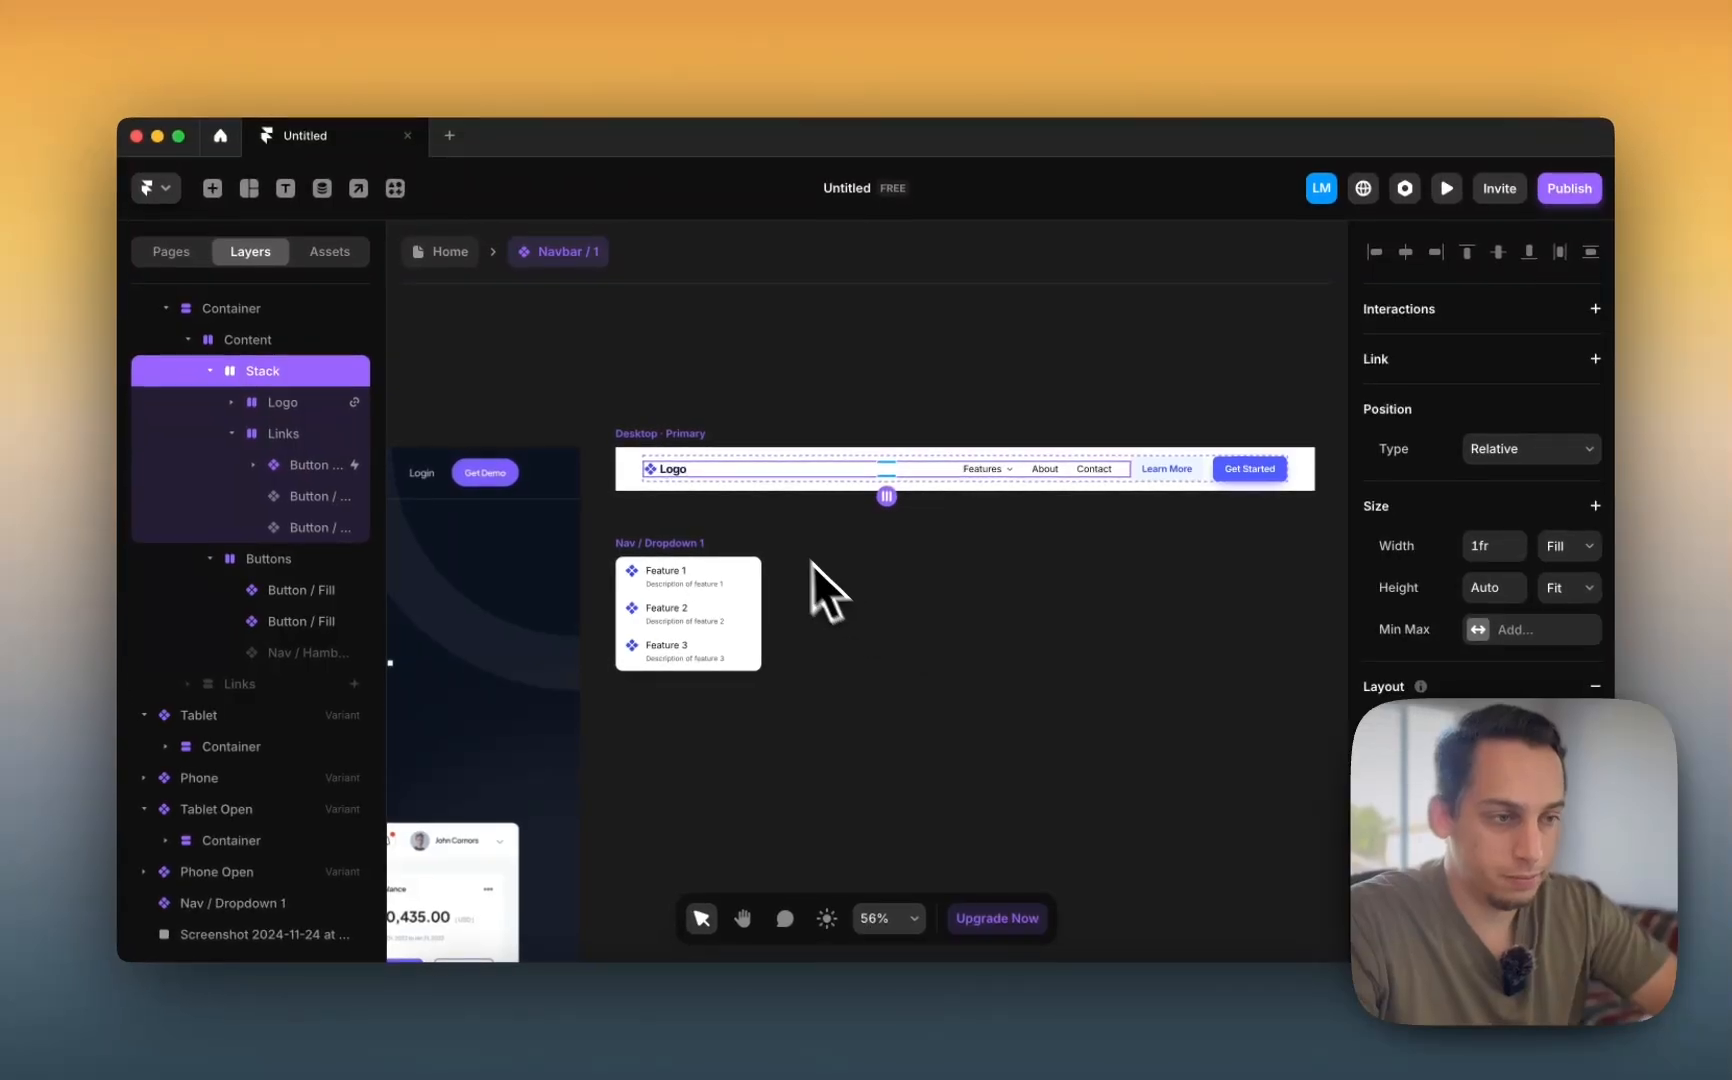
{"action": "scroll", "coordinate": [763, 488], "scroll_direction": "left", "scroll_amount": 15}
{"action": "scroll", "coordinate": [763, 488], "scroll_direction": "down", "scroll_amount": 5}
{"action": "scroll", "coordinate": [706, 474], "scroll_direction": "up", "scroll_amount": 5}
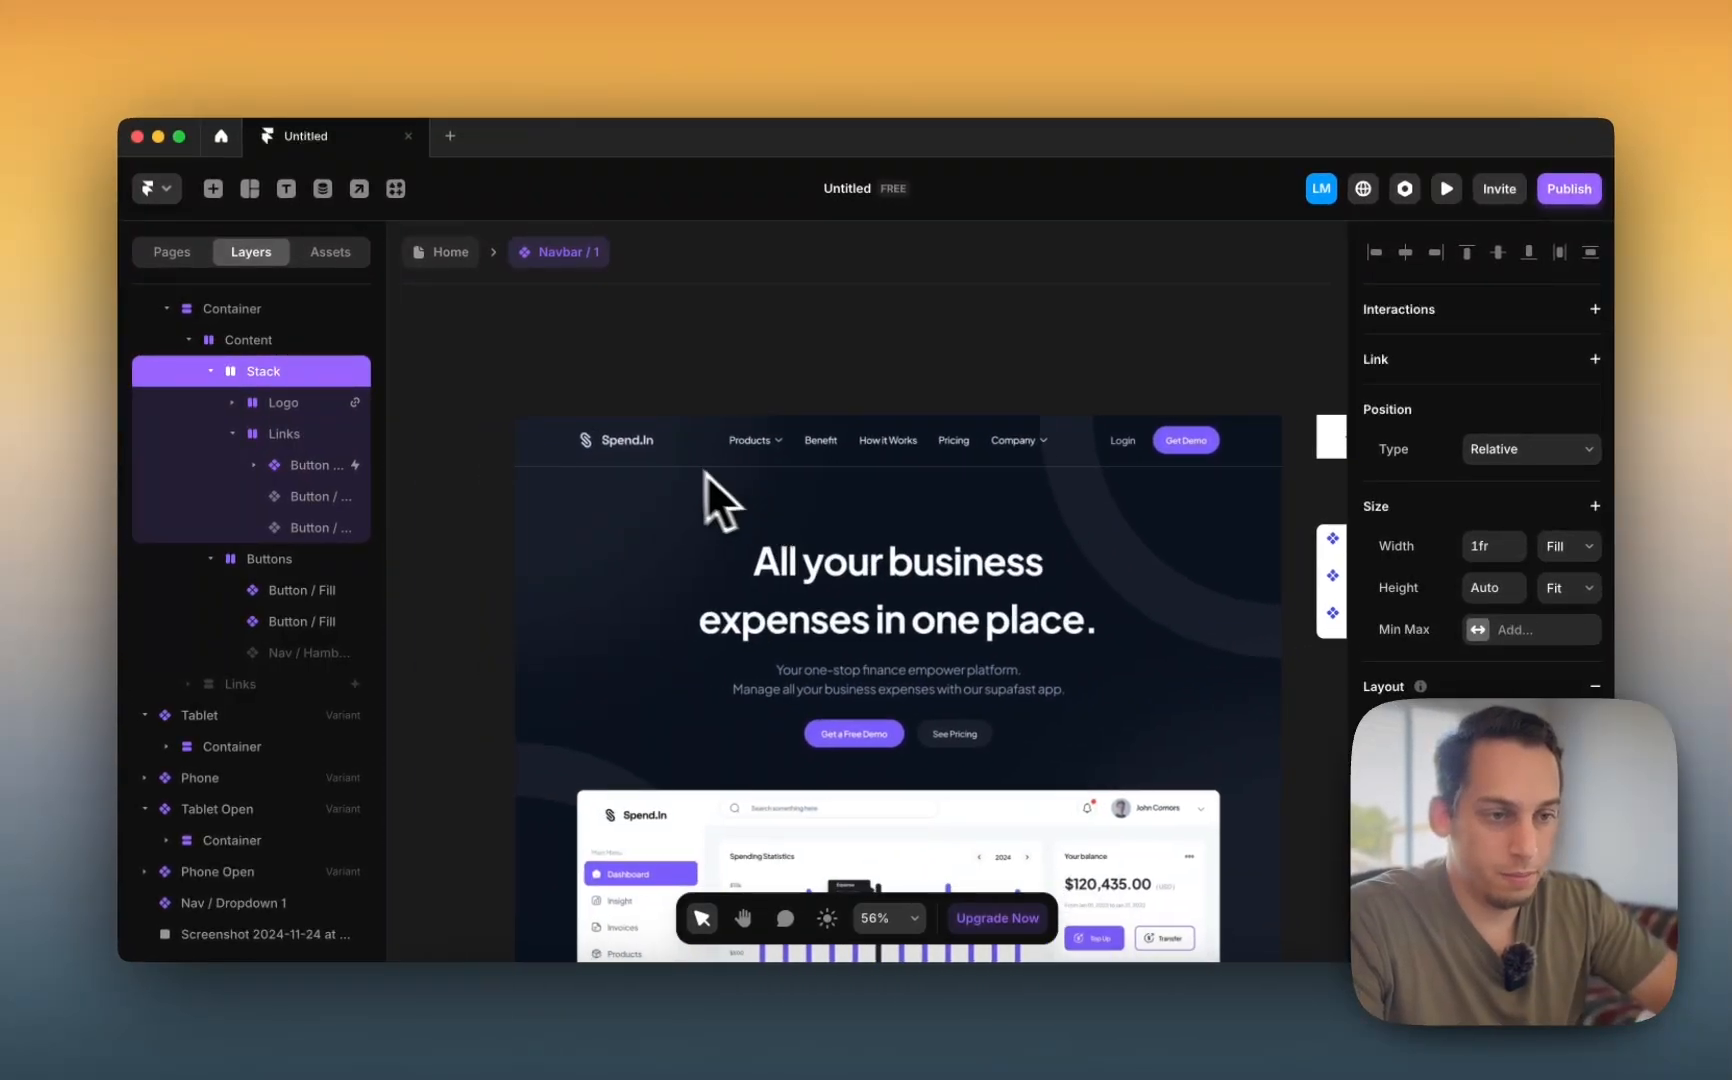
{"action": "scroll", "coordinate": [706, 474], "scroll_direction": "right", "scroll_amount": 5}
{"action": "left_click", "coordinate": [1094, 441]}
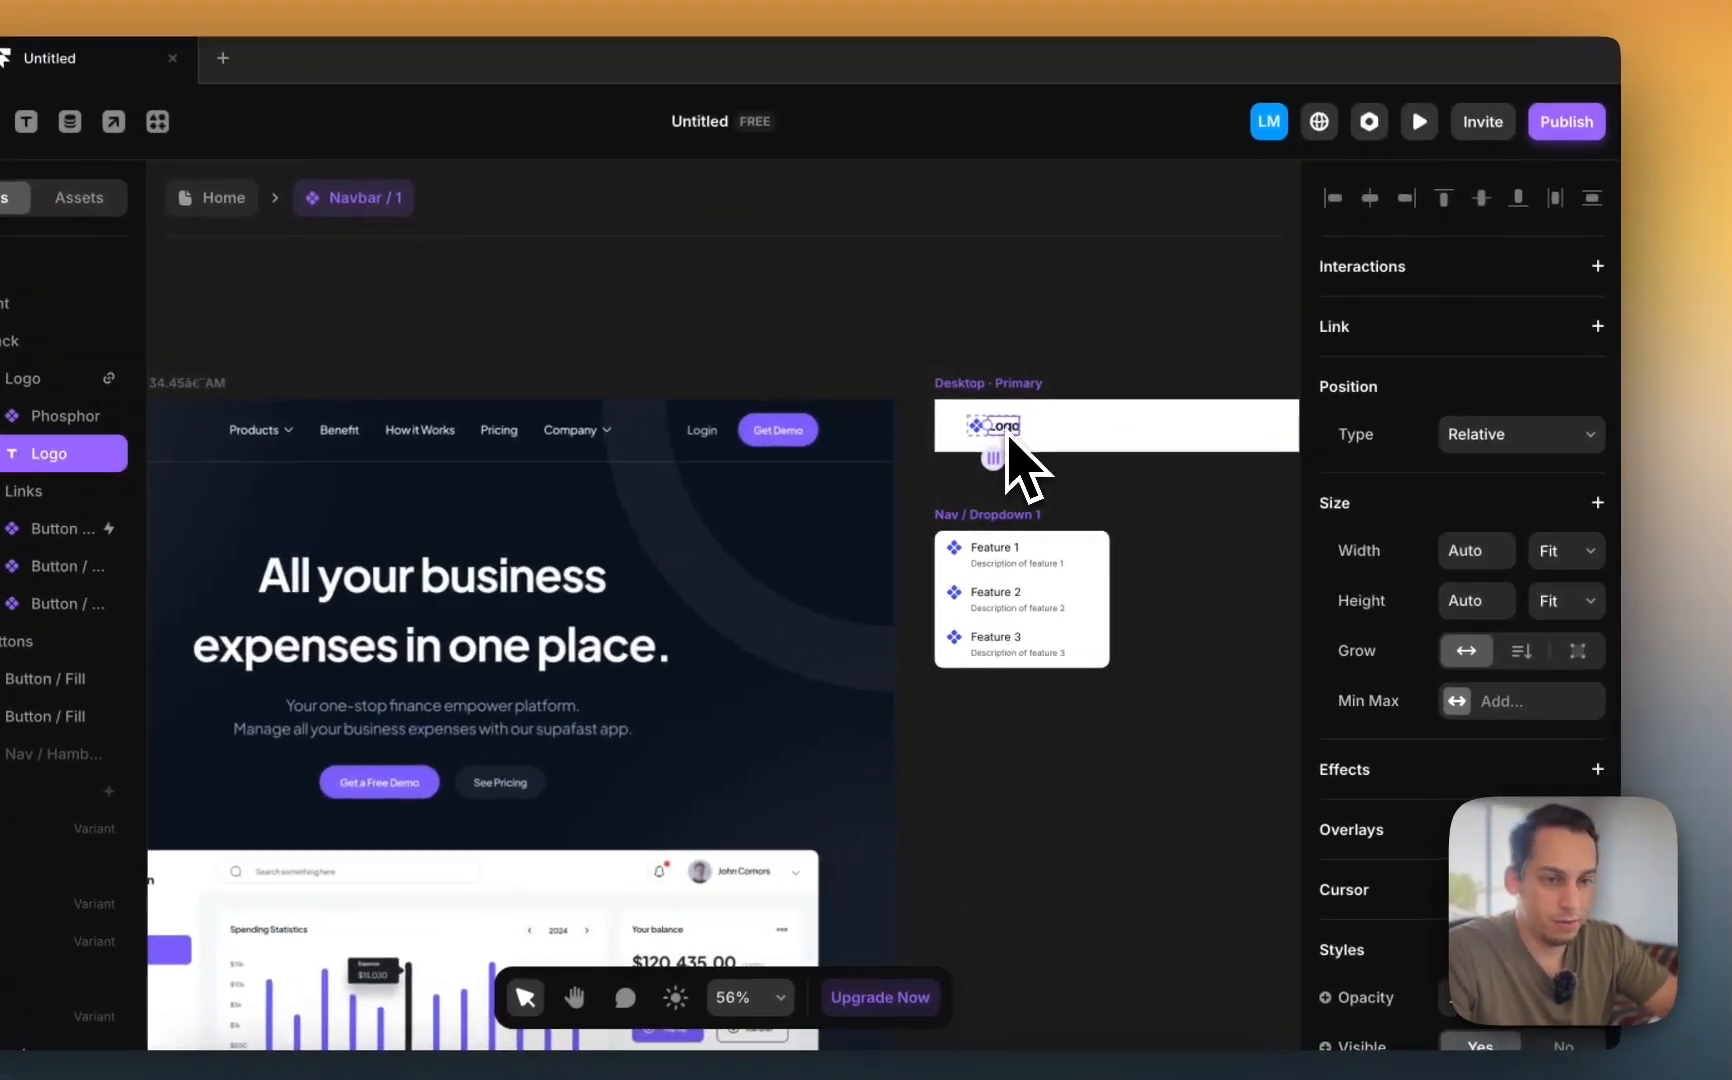
{"action": "double_click", "coordinate": [1004, 429]}
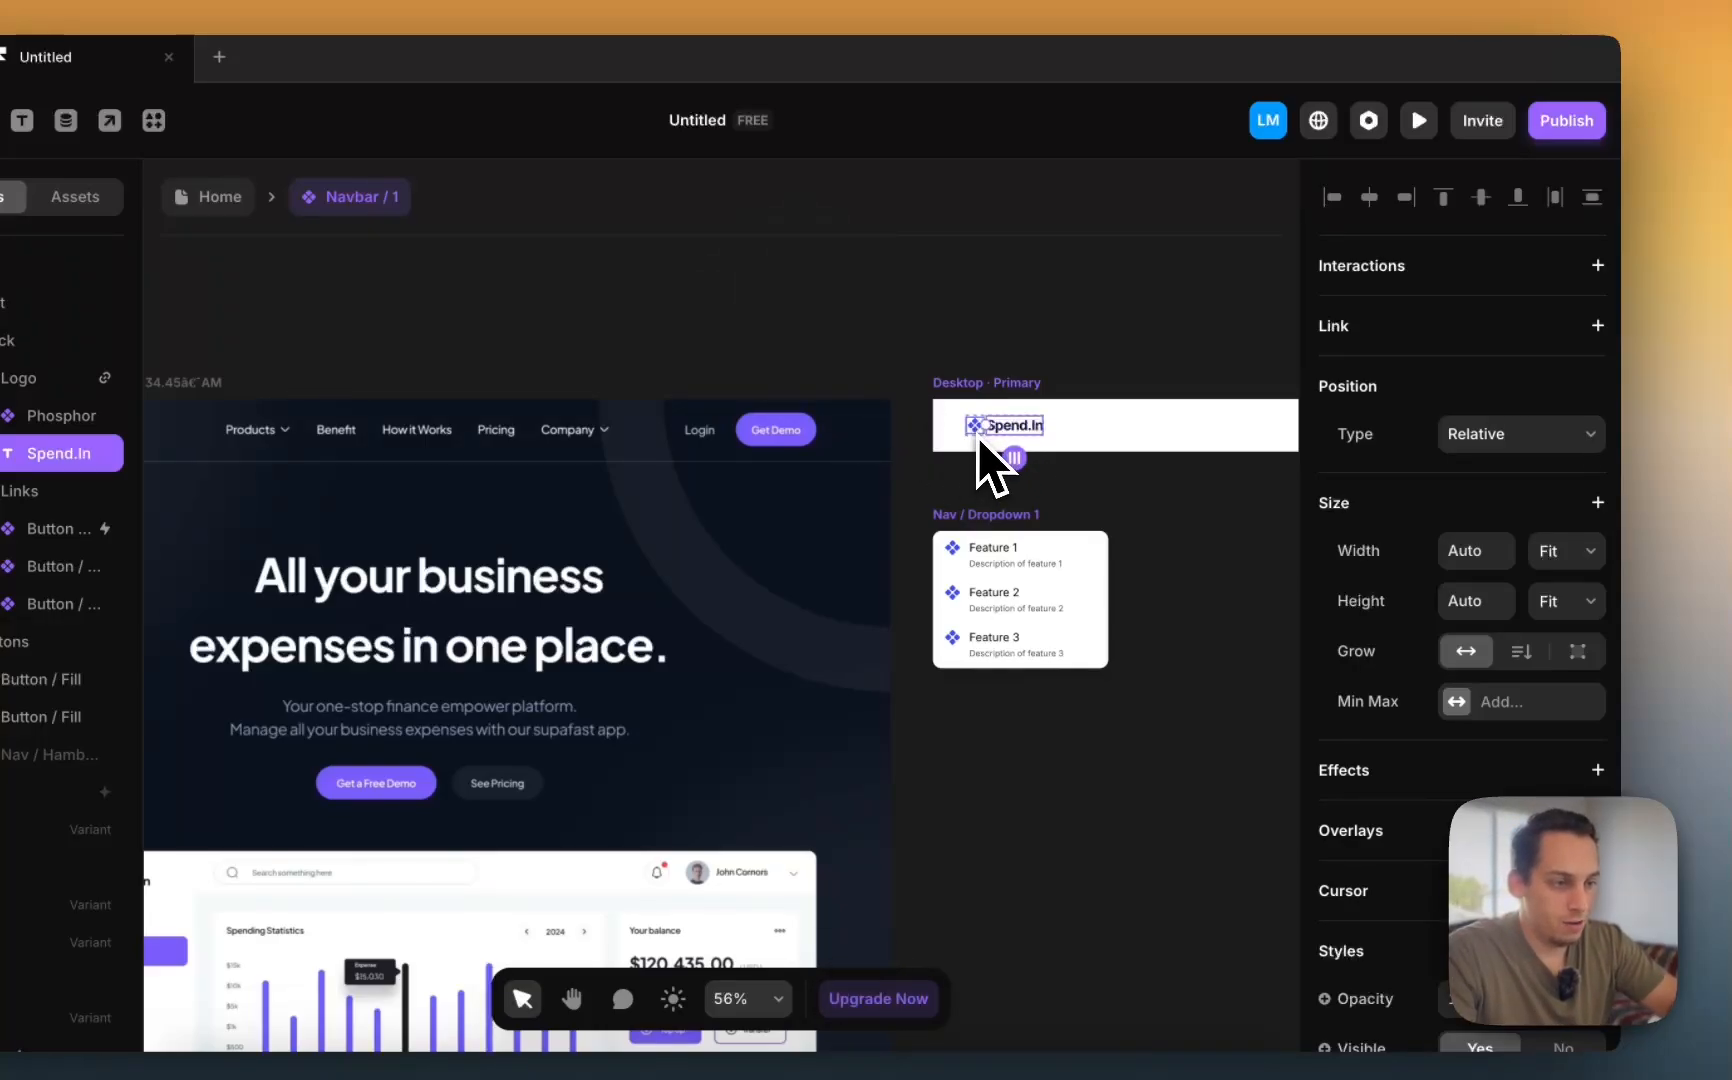
- Change the Phosphor icon next to the Spend.In logo text to Scan
{"action": "left_click", "coordinate": [976, 430]}
{"action": "scroll", "coordinate": [1550, 765], "scroll_direction": "down", "scroll_amount": 6}
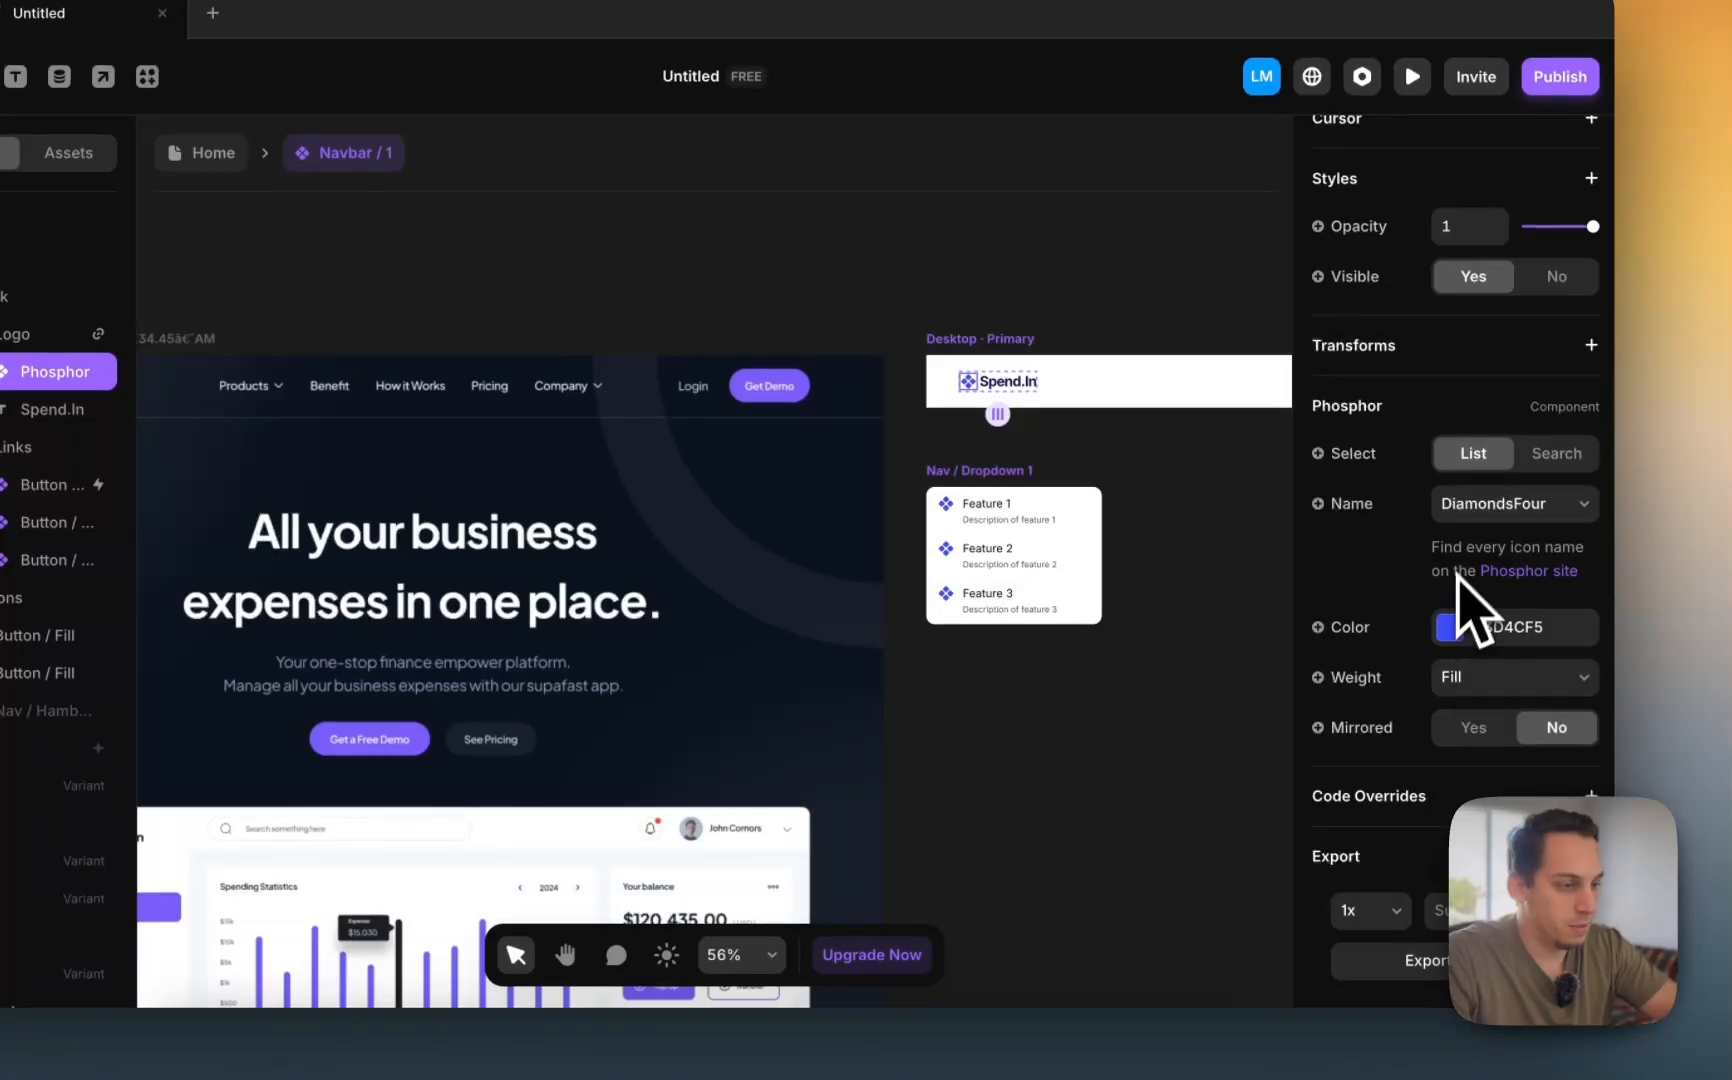
{"action": "left_click", "coordinate": [1500, 505]}
{"action": "key", "text": "shift+s"}
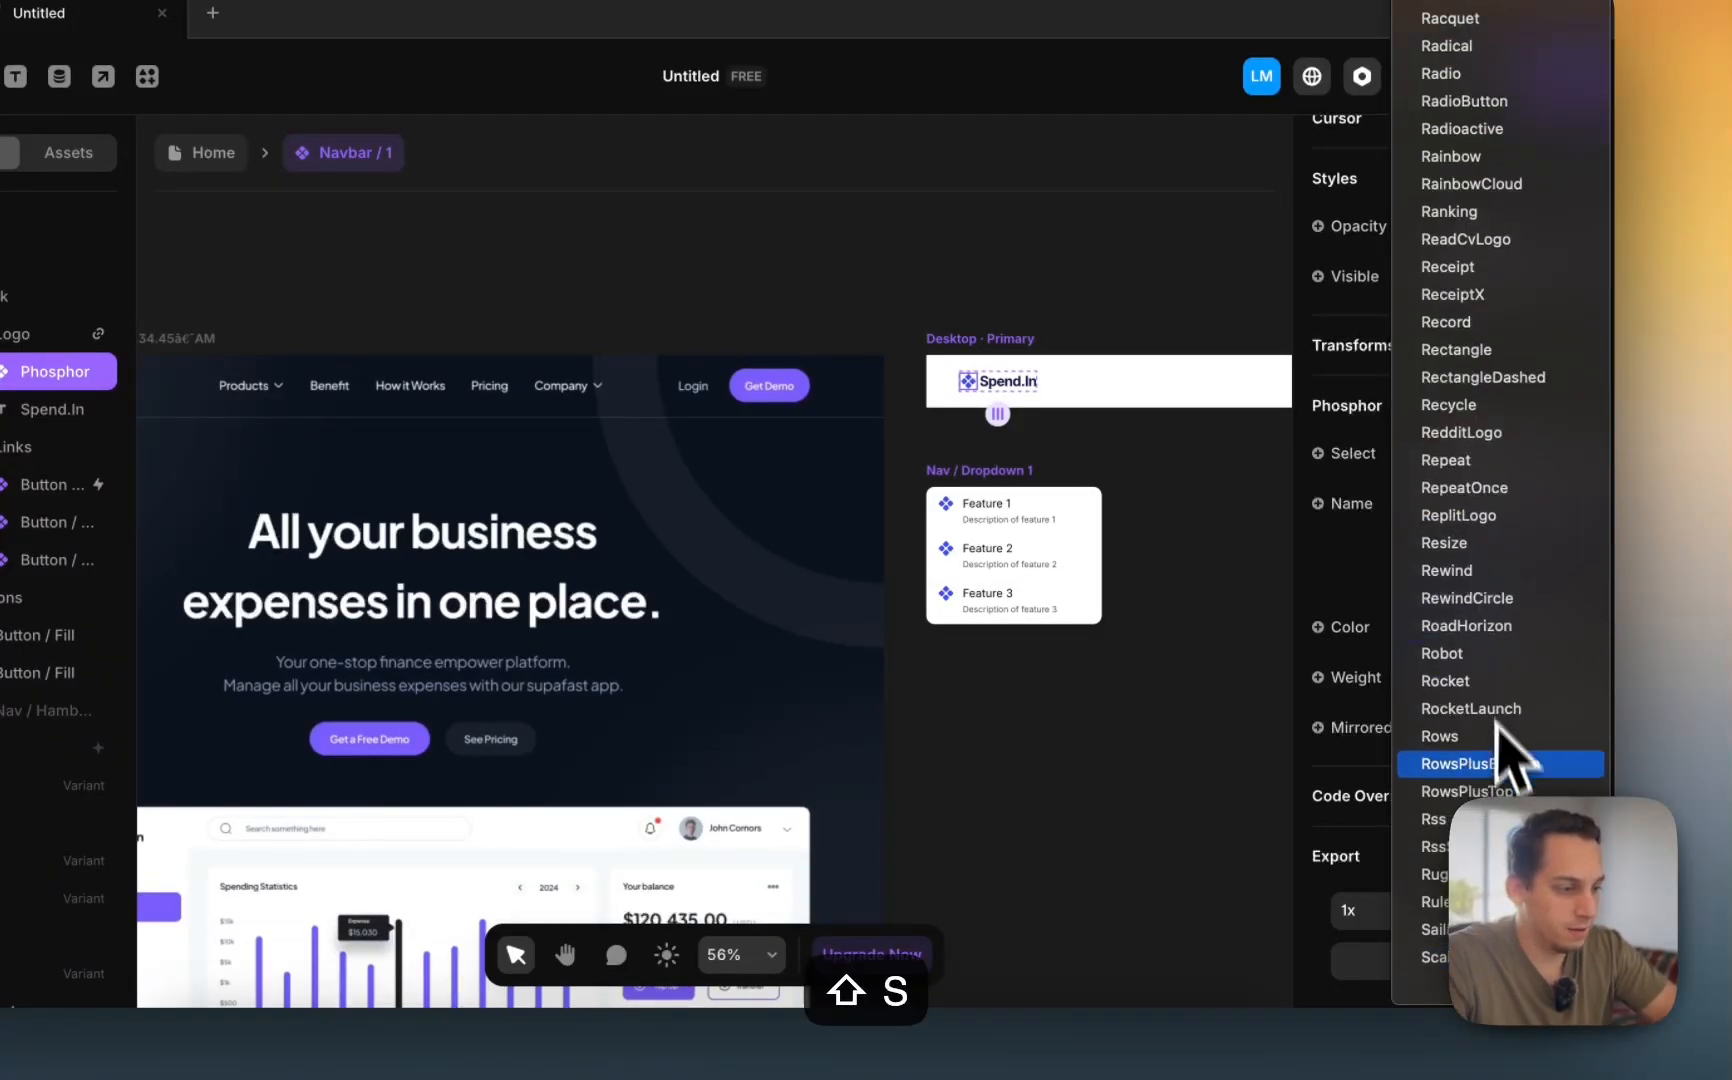
{"action": "left_click", "coordinate": [1430, 874]}
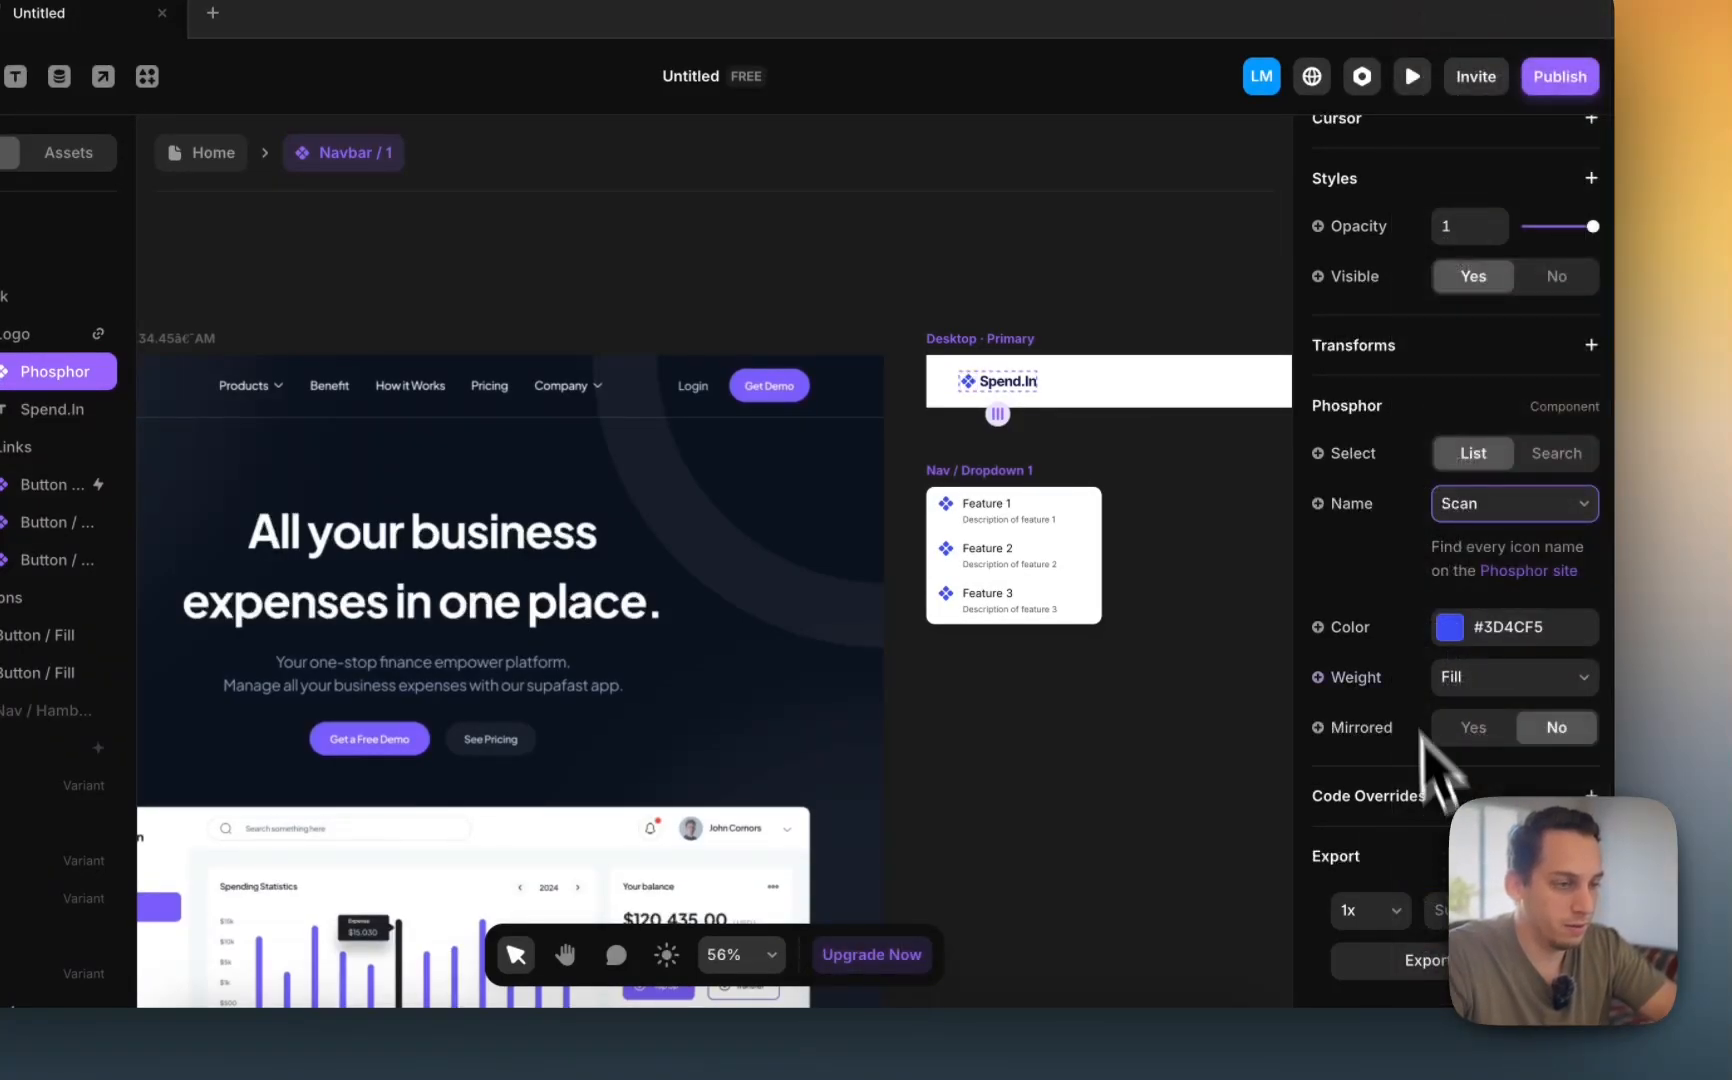
- Set the logo icon's color to #0D1320 by sampling the dark background of the reference screenshot
{"action": "left_click", "coordinate": [1450, 628]}
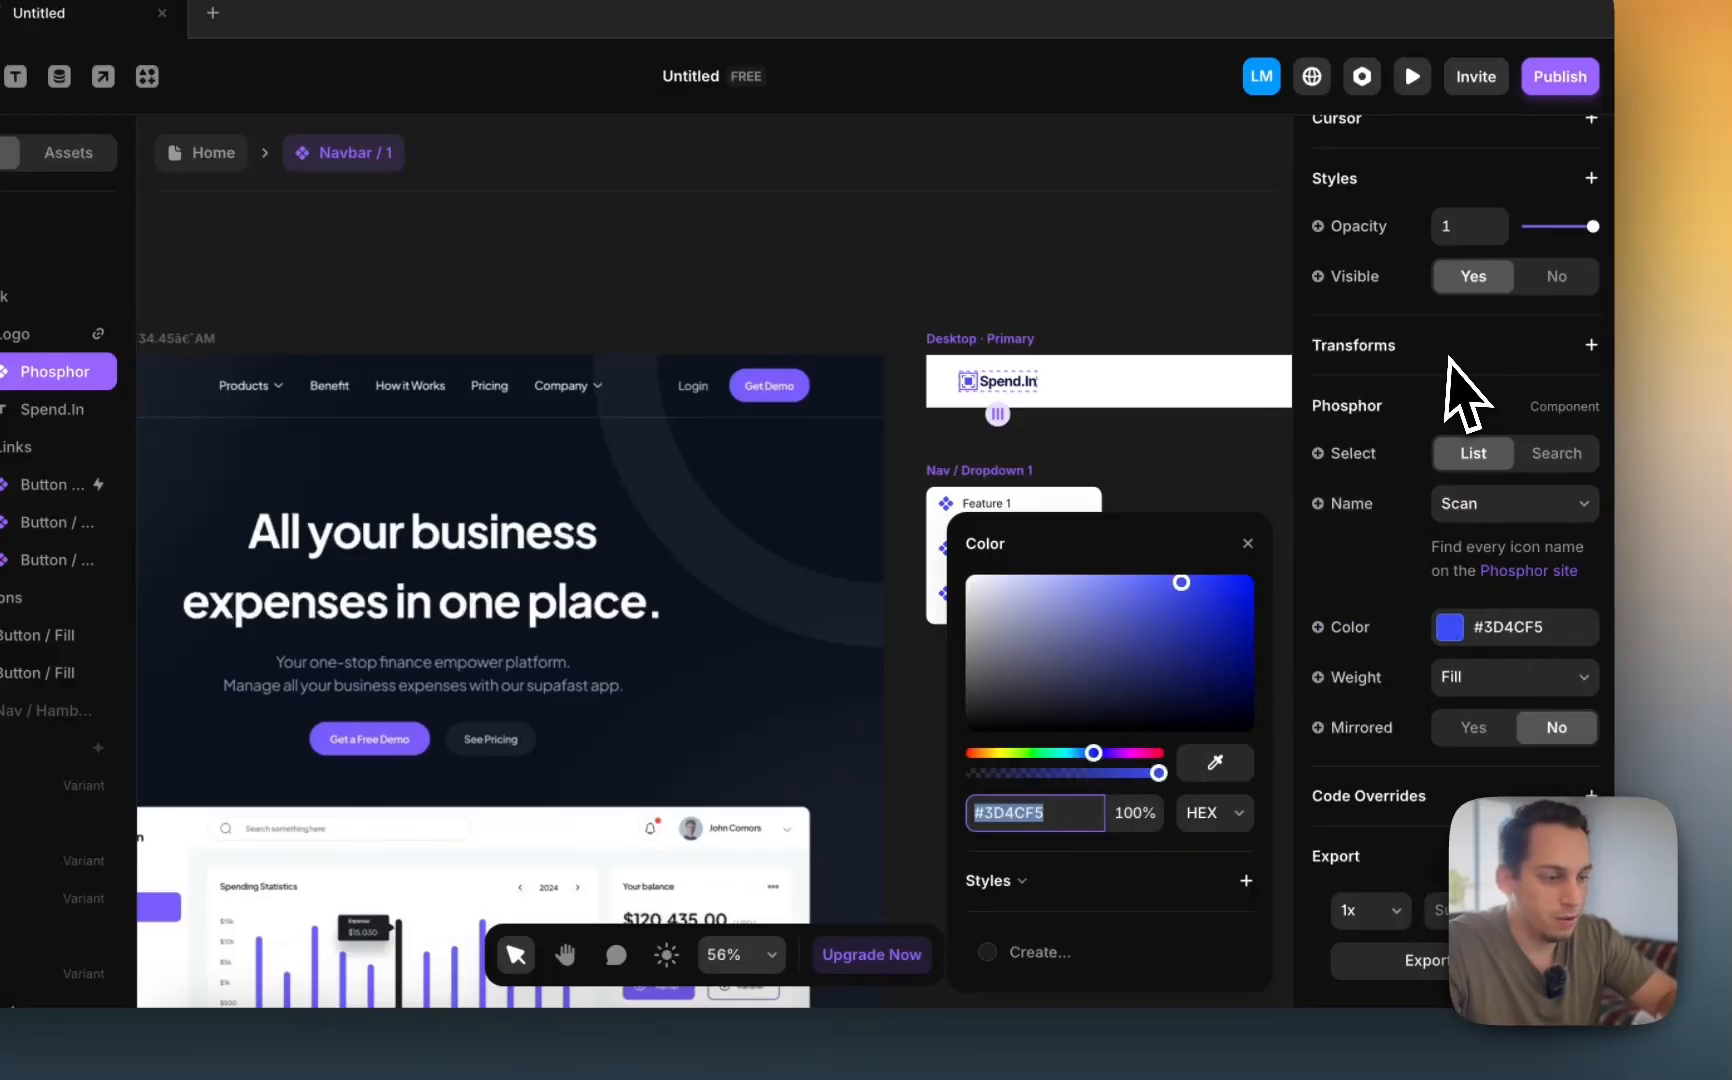
{"action": "left_click", "coordinate": [1213, 762]}
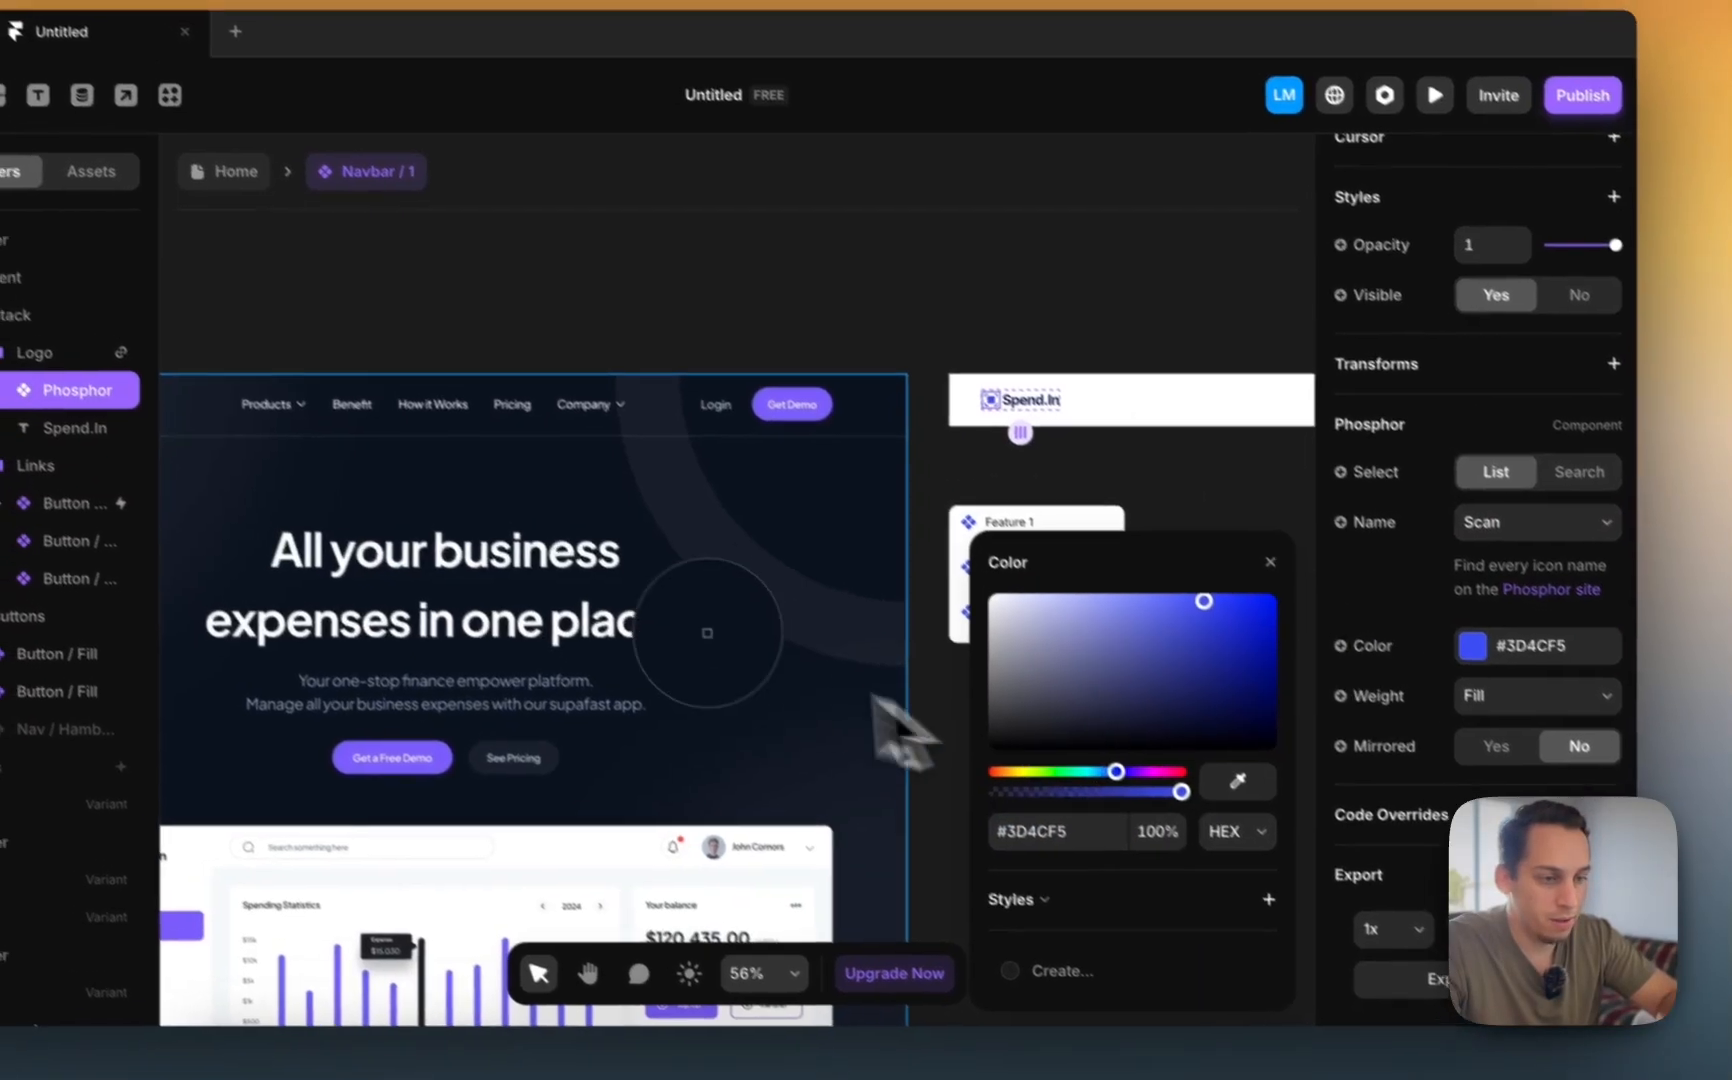
{"action": "left_click", "coordinate": [632, 579]}
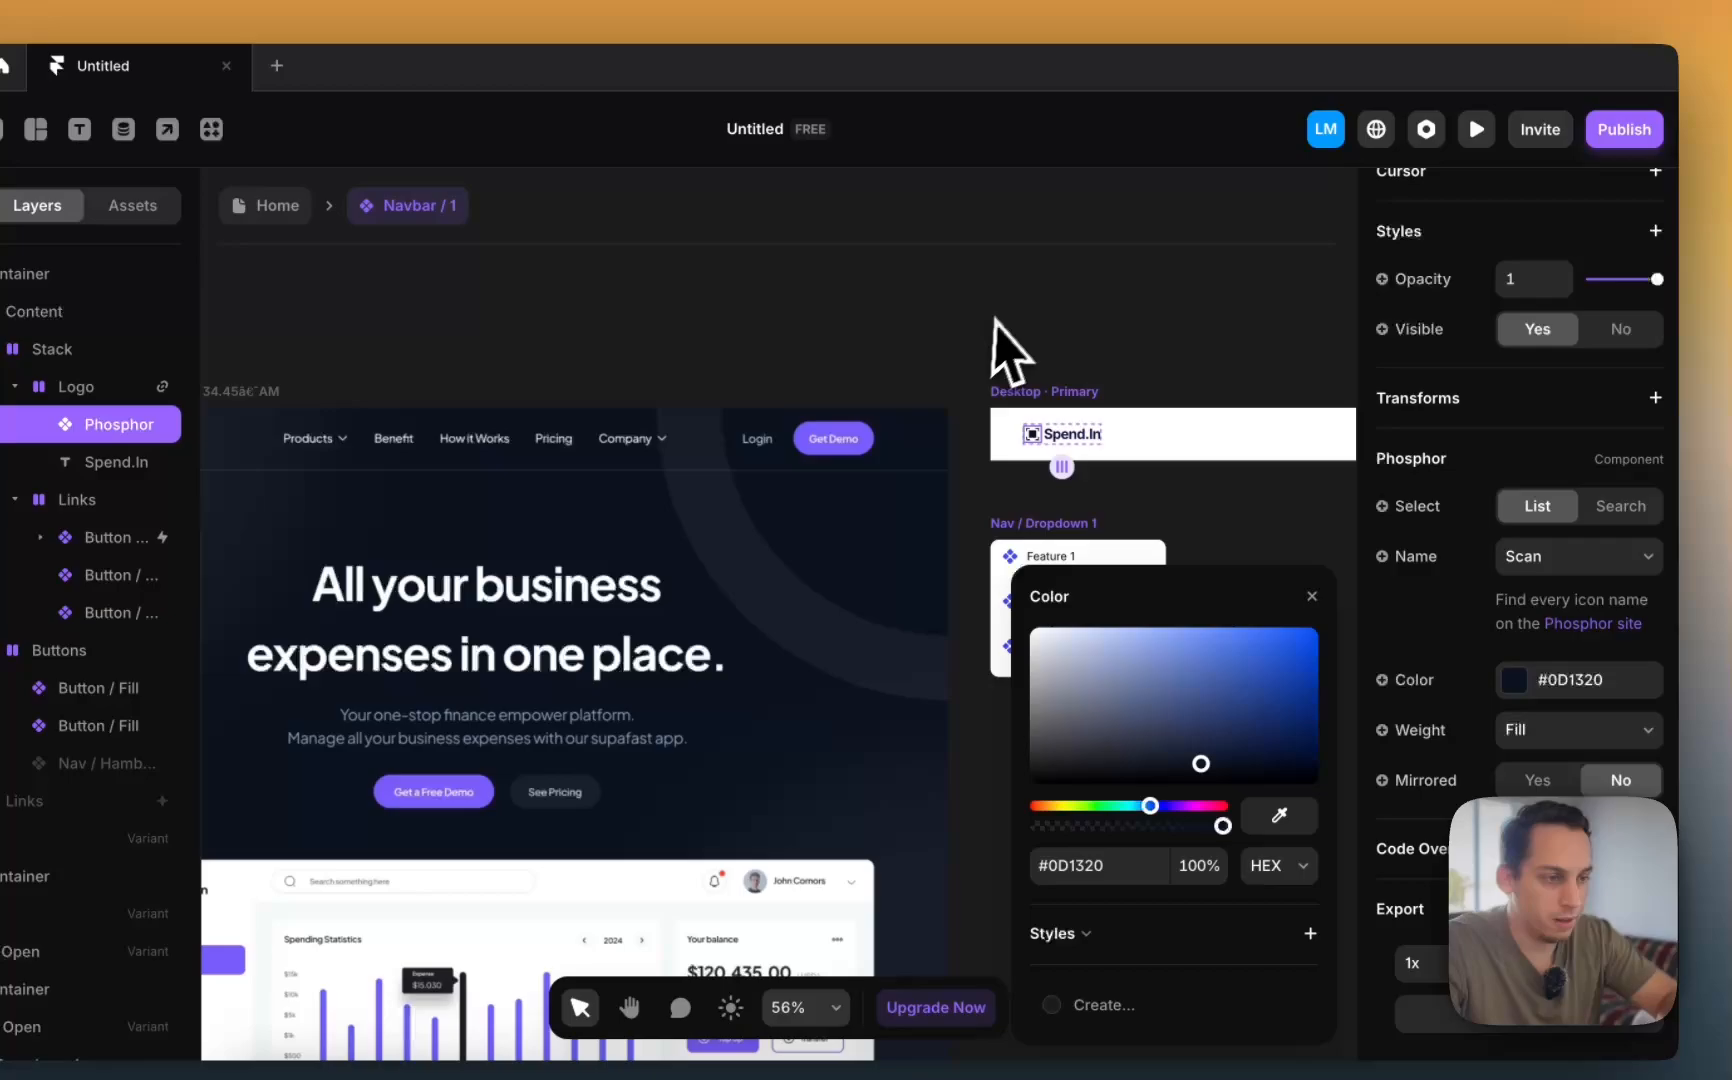
{"action": "left_click", "coordinate": [995, 320]}
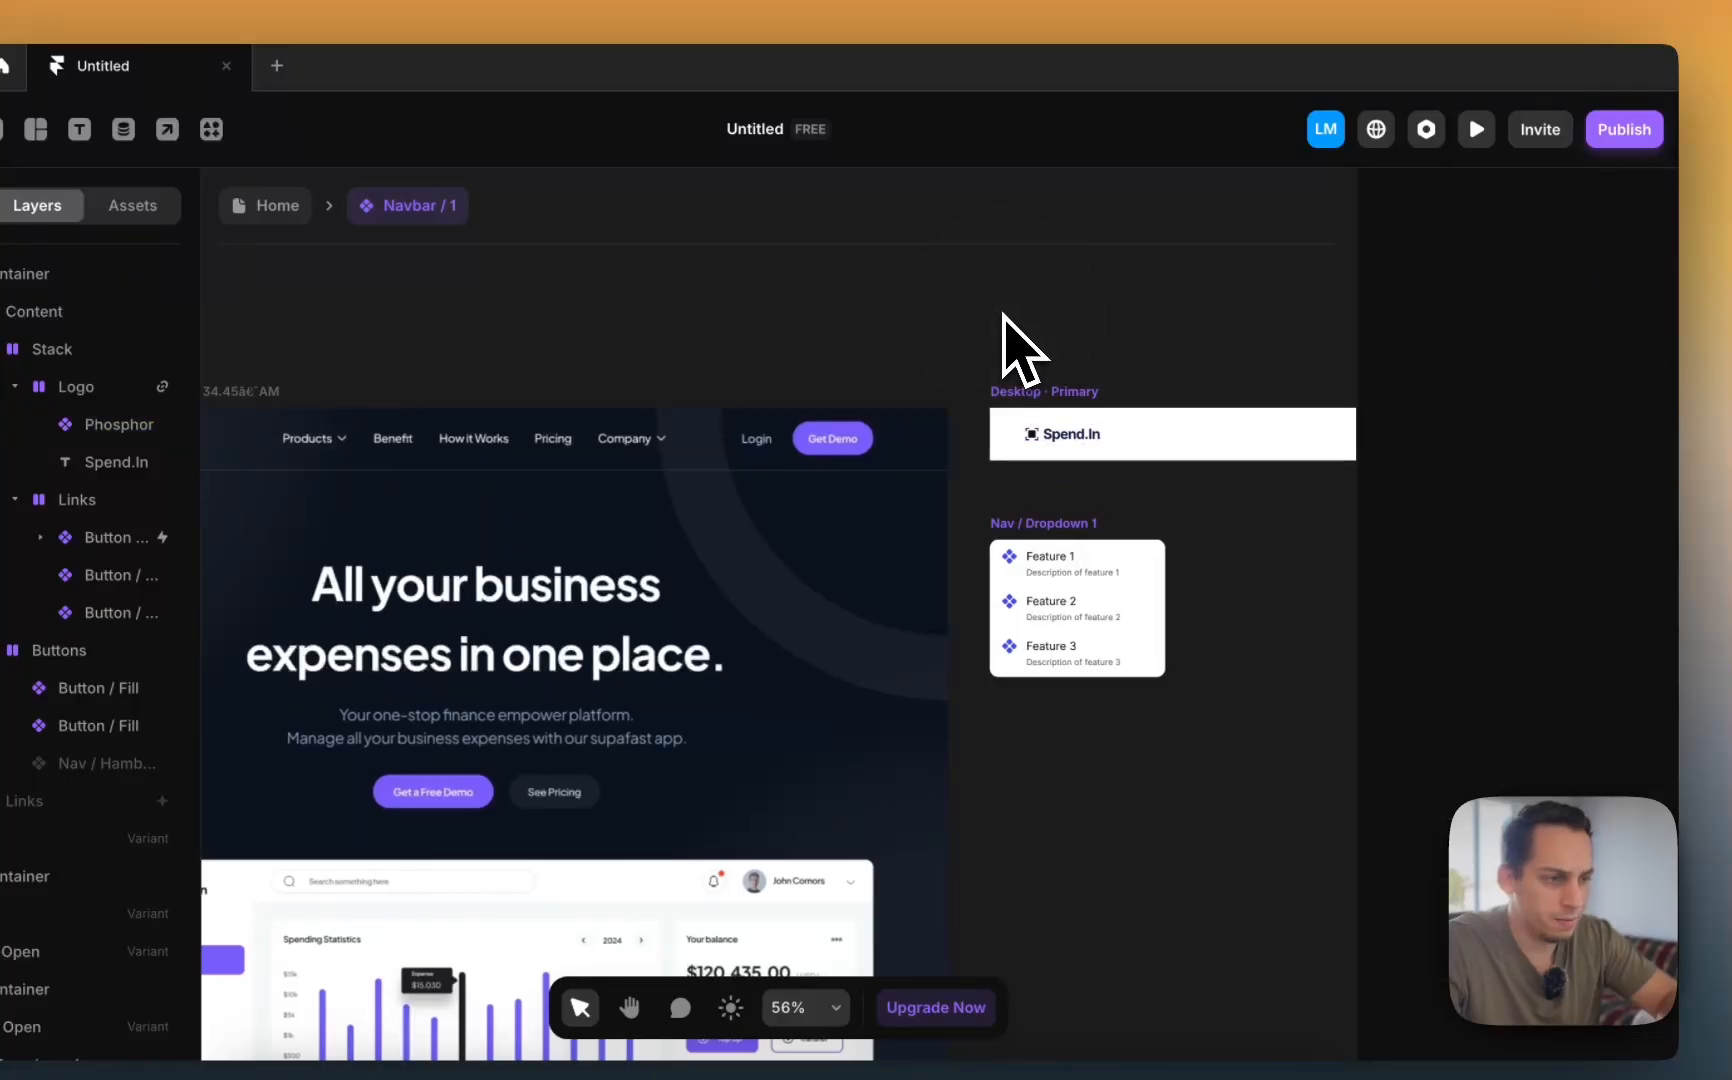
- Change the Get Started button's text to Get Demo and delete the Learn More button in the Desktop variant
{"action": "scroll", "coordinate": [1001, 318], "scroll_direction": "down", "scroll_amount": 3}
{"action": "scroll", "coordinate": [1003, 318], "scroll_direction": "right", "scroll_amount": 5}
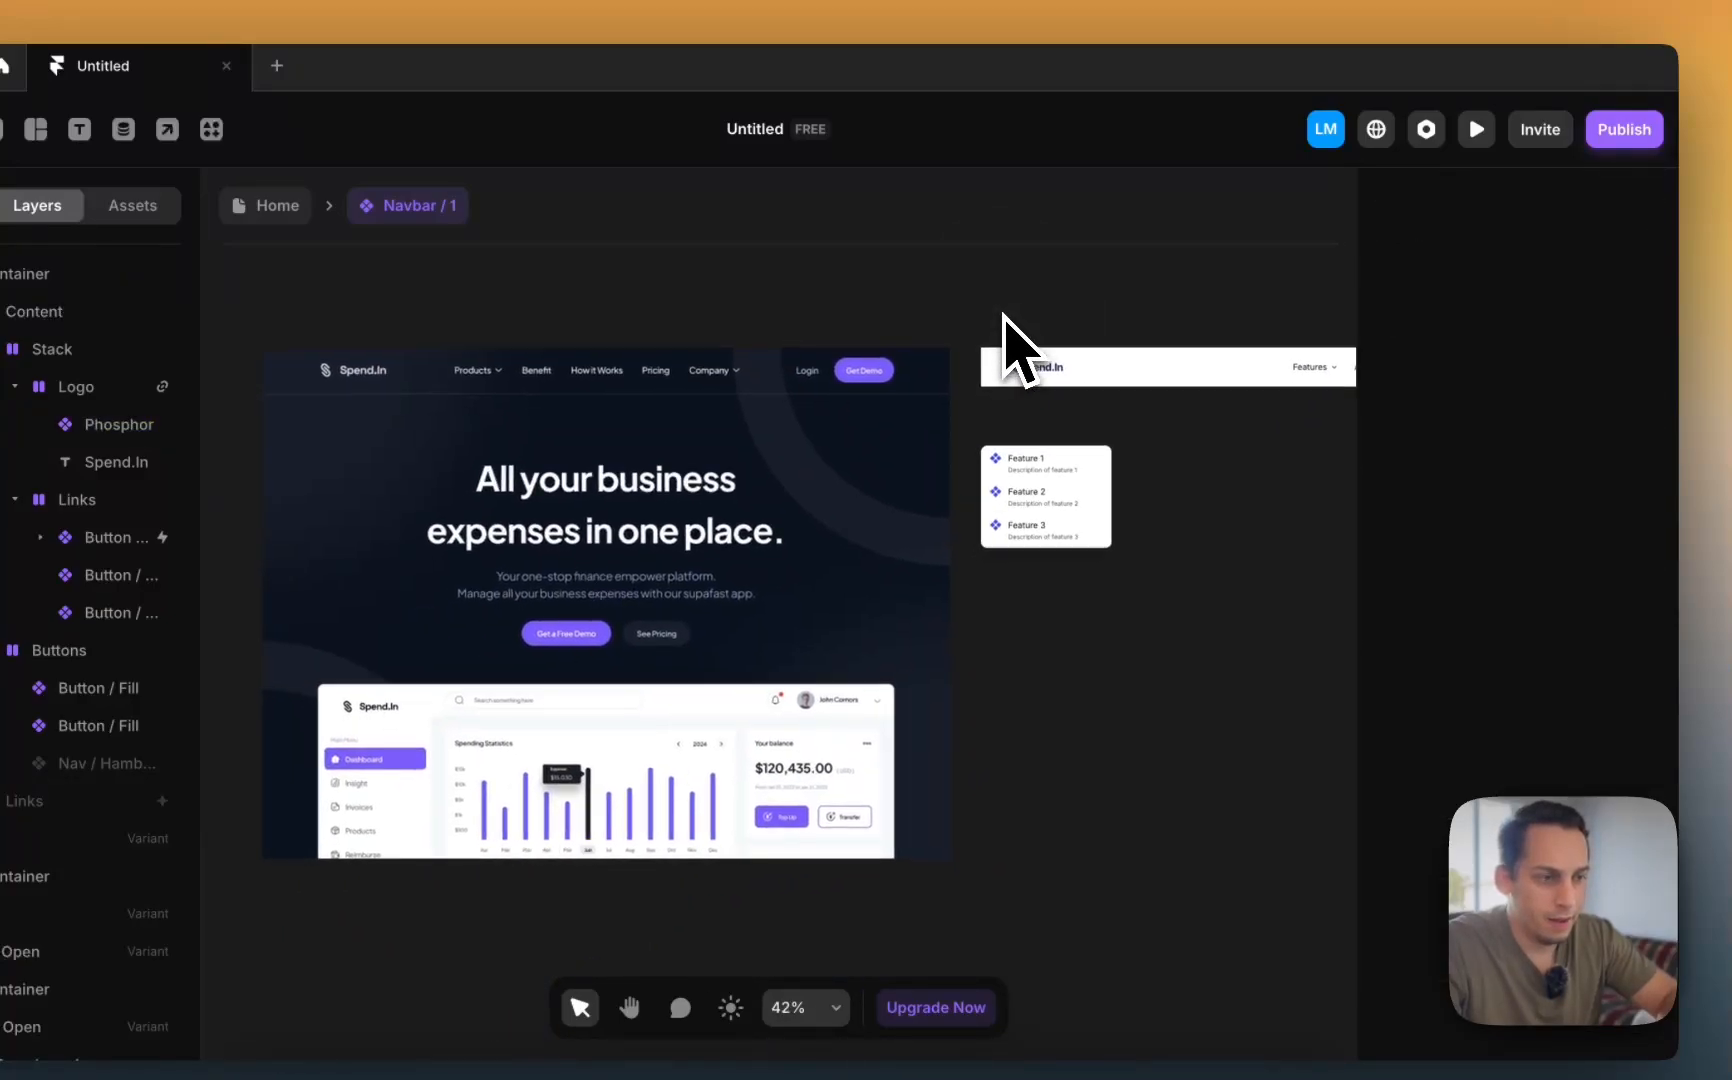
{"action": "scroll", "coordinate": [1003, 318], "scroll_direction": "right", "scroll_amount": 2}
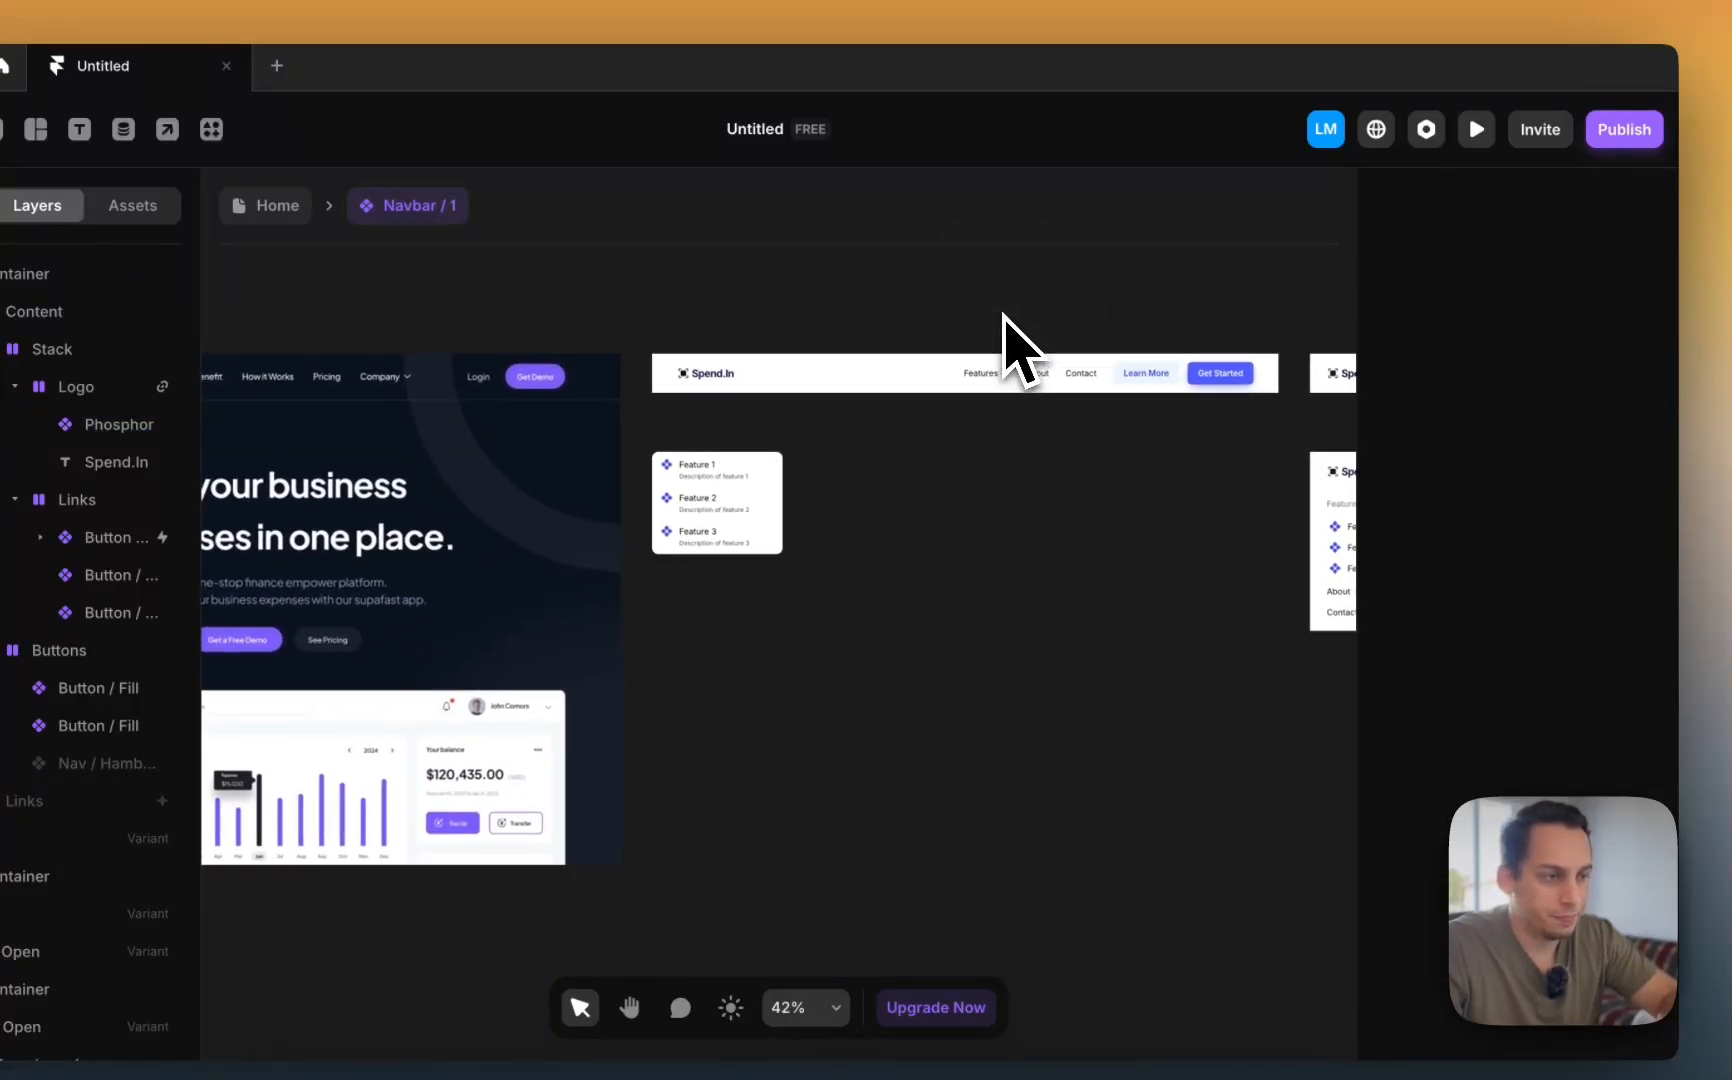
{"action": "left_click", "coordinate": [1218, 376]}
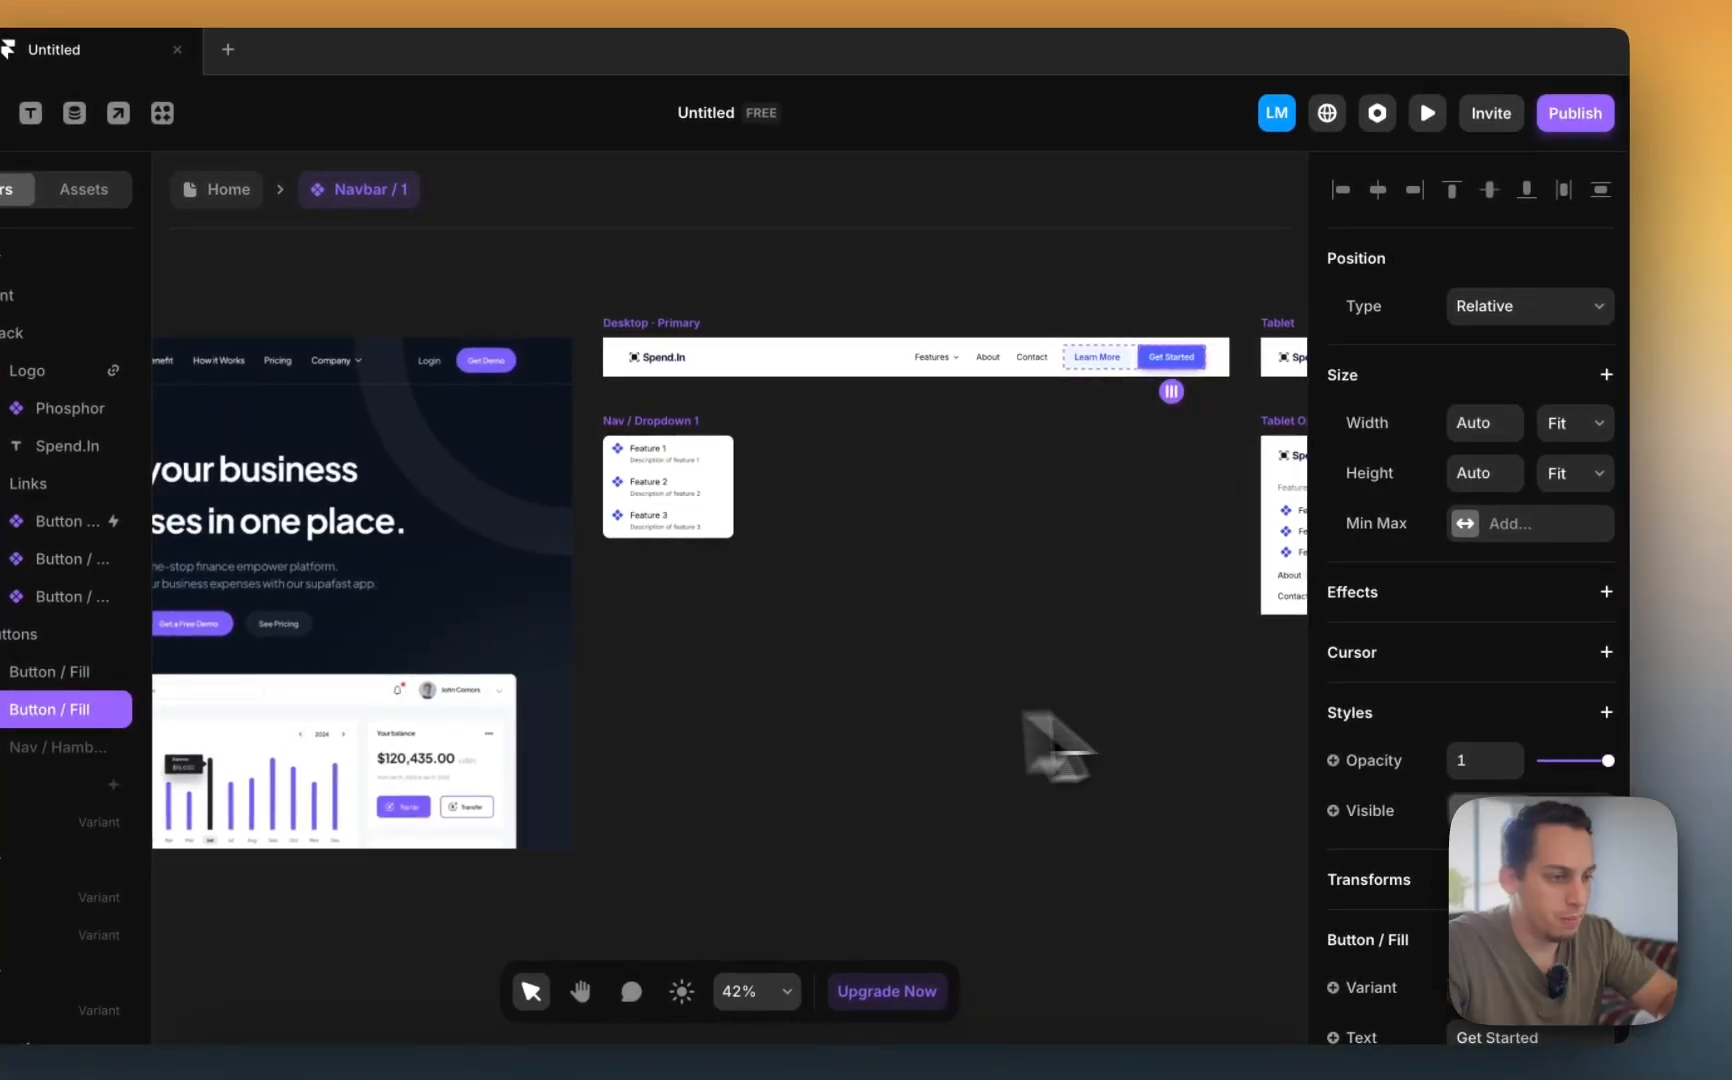
{"action": "scroll", "coordinate": [1352, 720], "scroll_direction": "down", "scroll_amount": 3}
{"action": "scroll", "coordinate": [1400, 745], "scroll_direction": "down", "scroll_amount": 1}
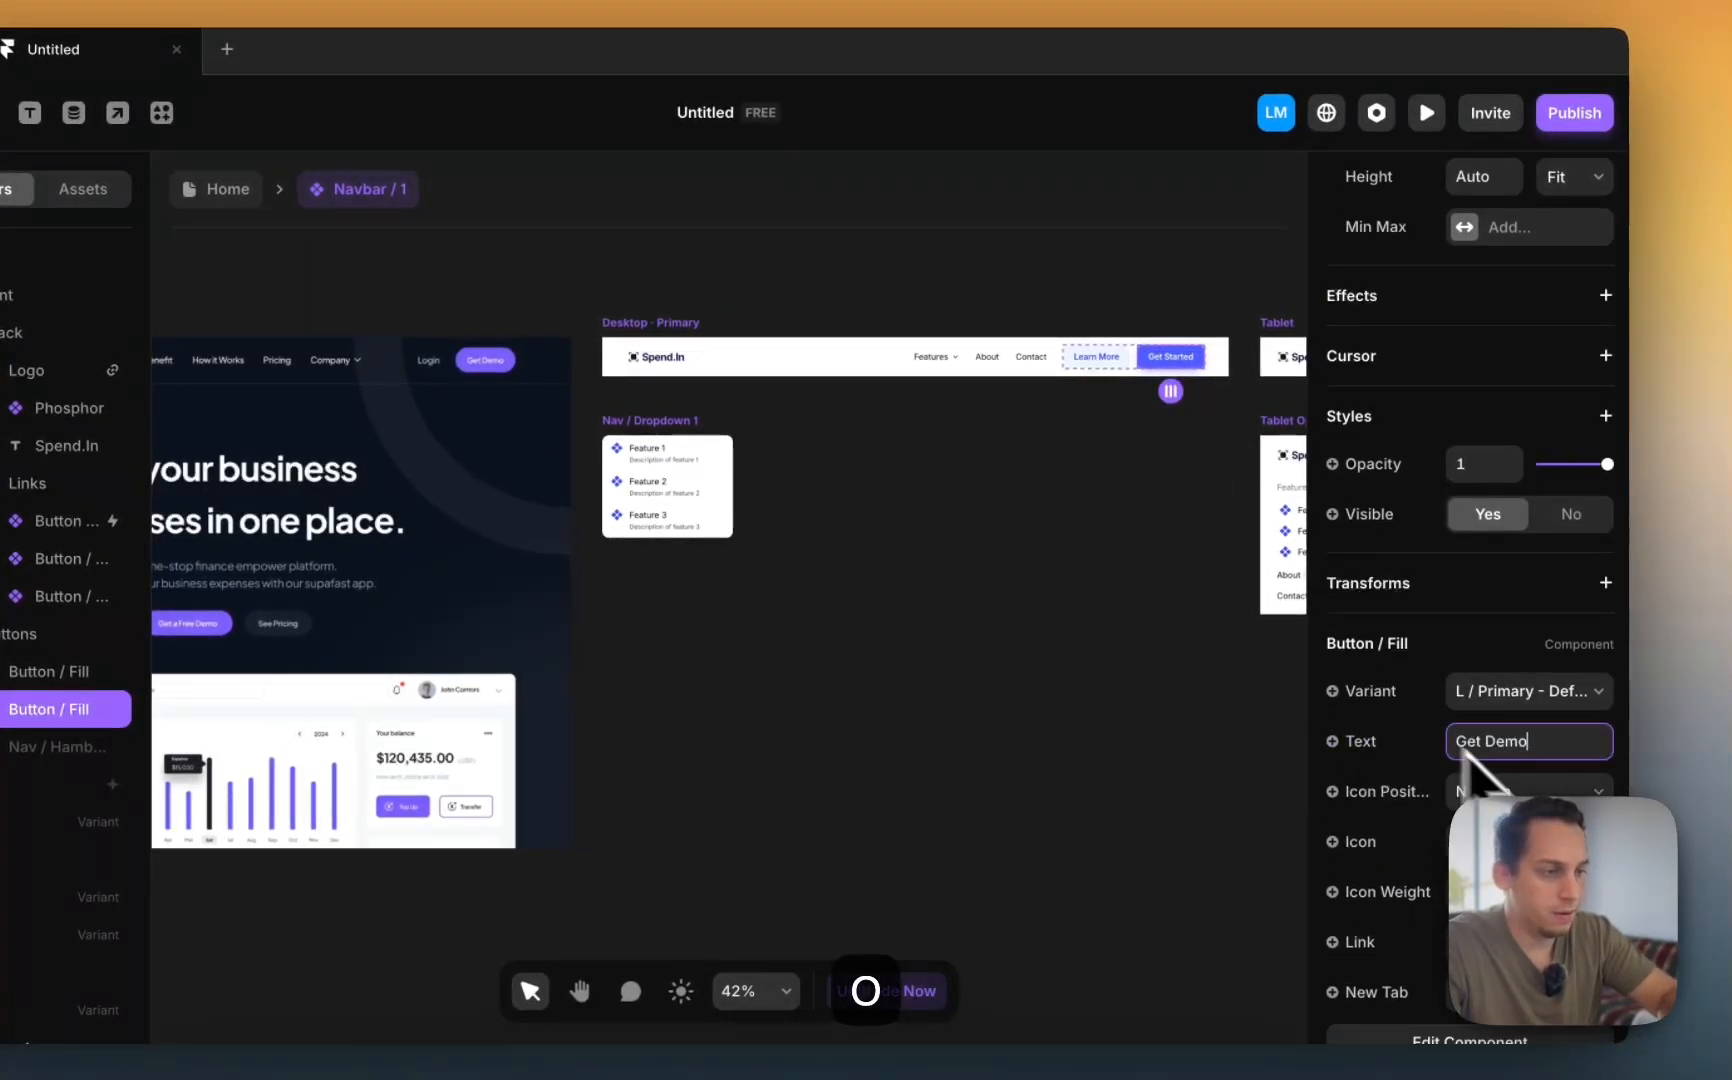
{"action": "left_click", "coordinate": [1215, 592]}
{"action": "left_click", "coordinate": [1104, 366]}
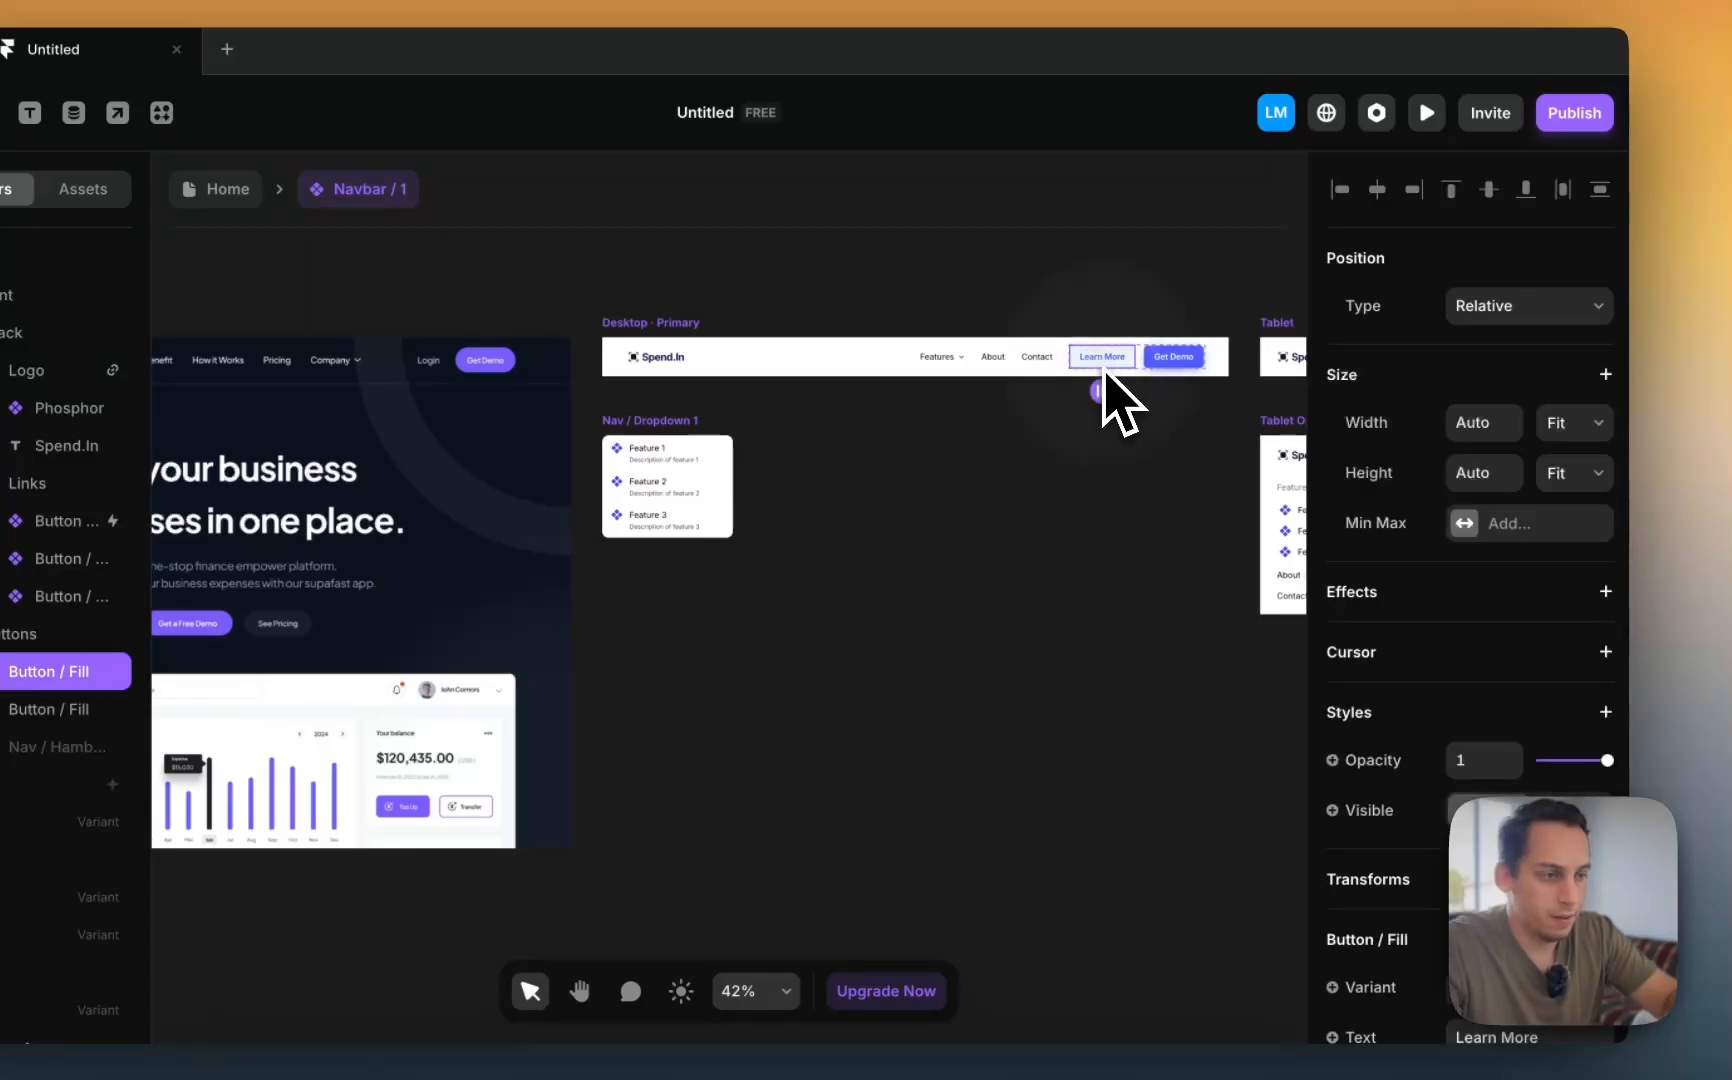
{"action": "key", "text": "BackSpace"}
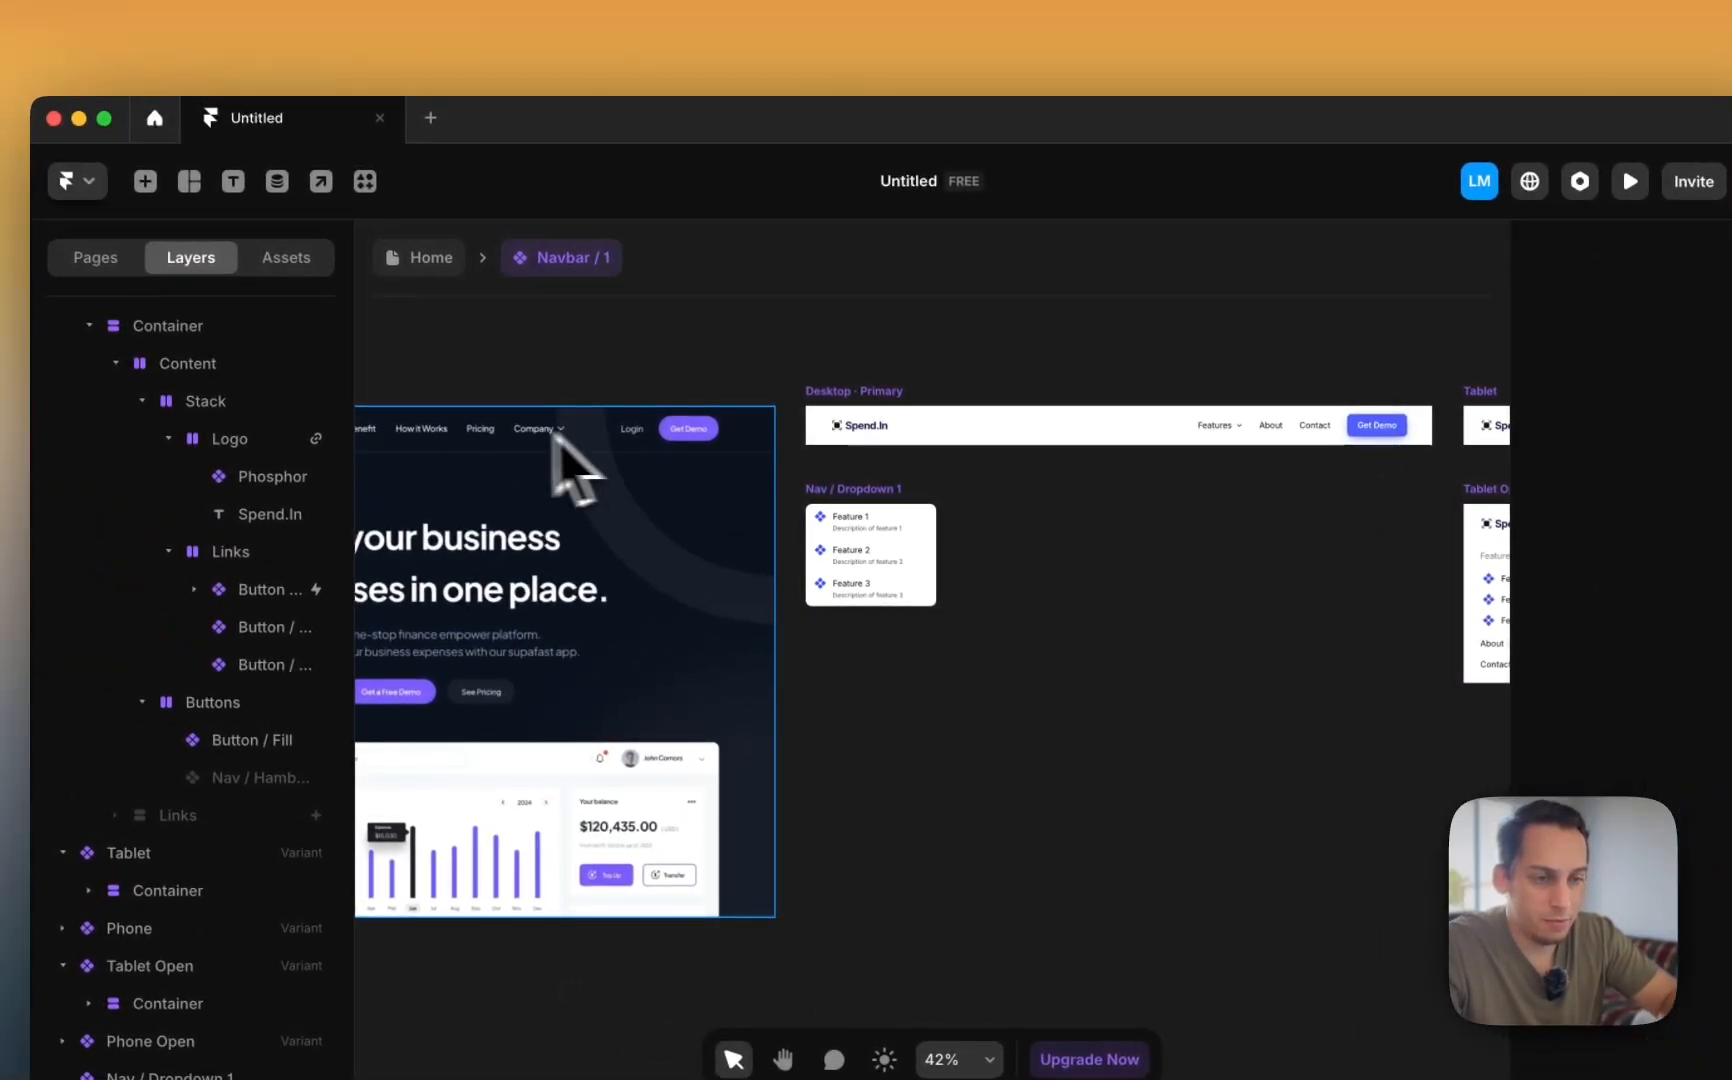
- Duplicate the About link and move the copy into the Buttons stack, before the Get Demo button
{"action": "left_click", "coordinate": [1271, 426]}
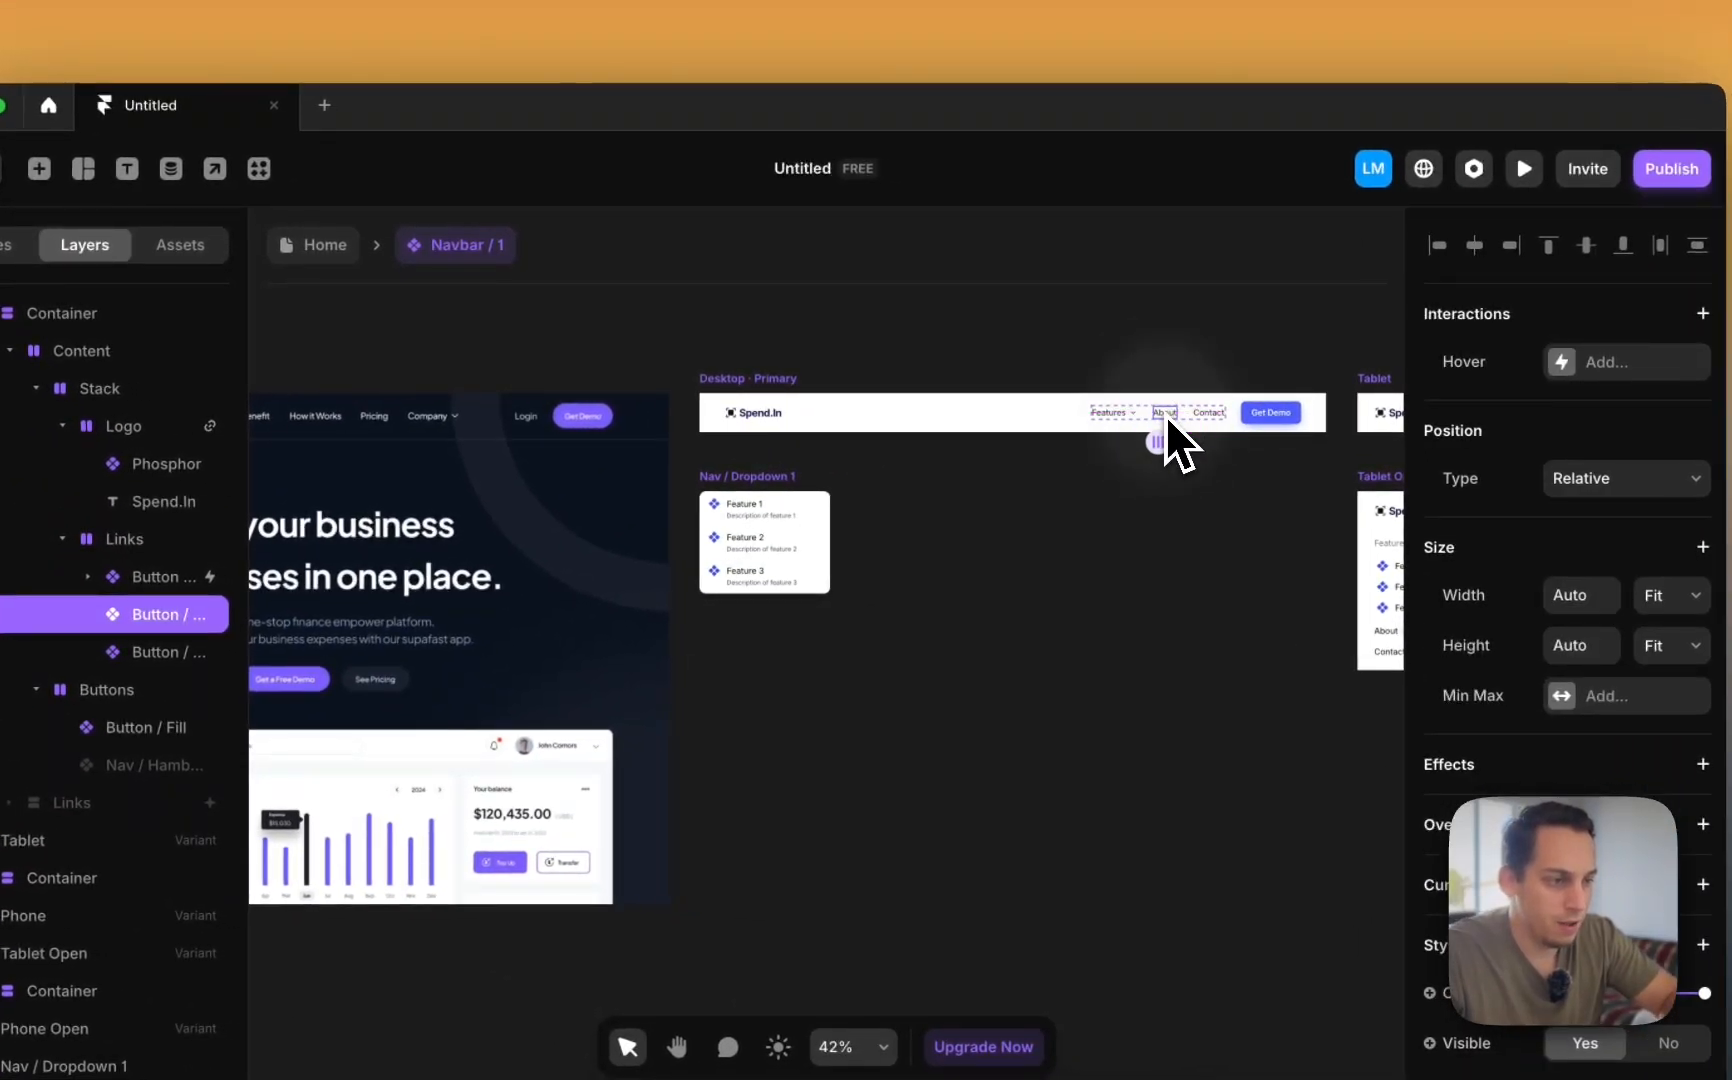
{"action": "left_click_drag", "start_coordinate": [1167, 418], "coordinate": [1244, 426]}
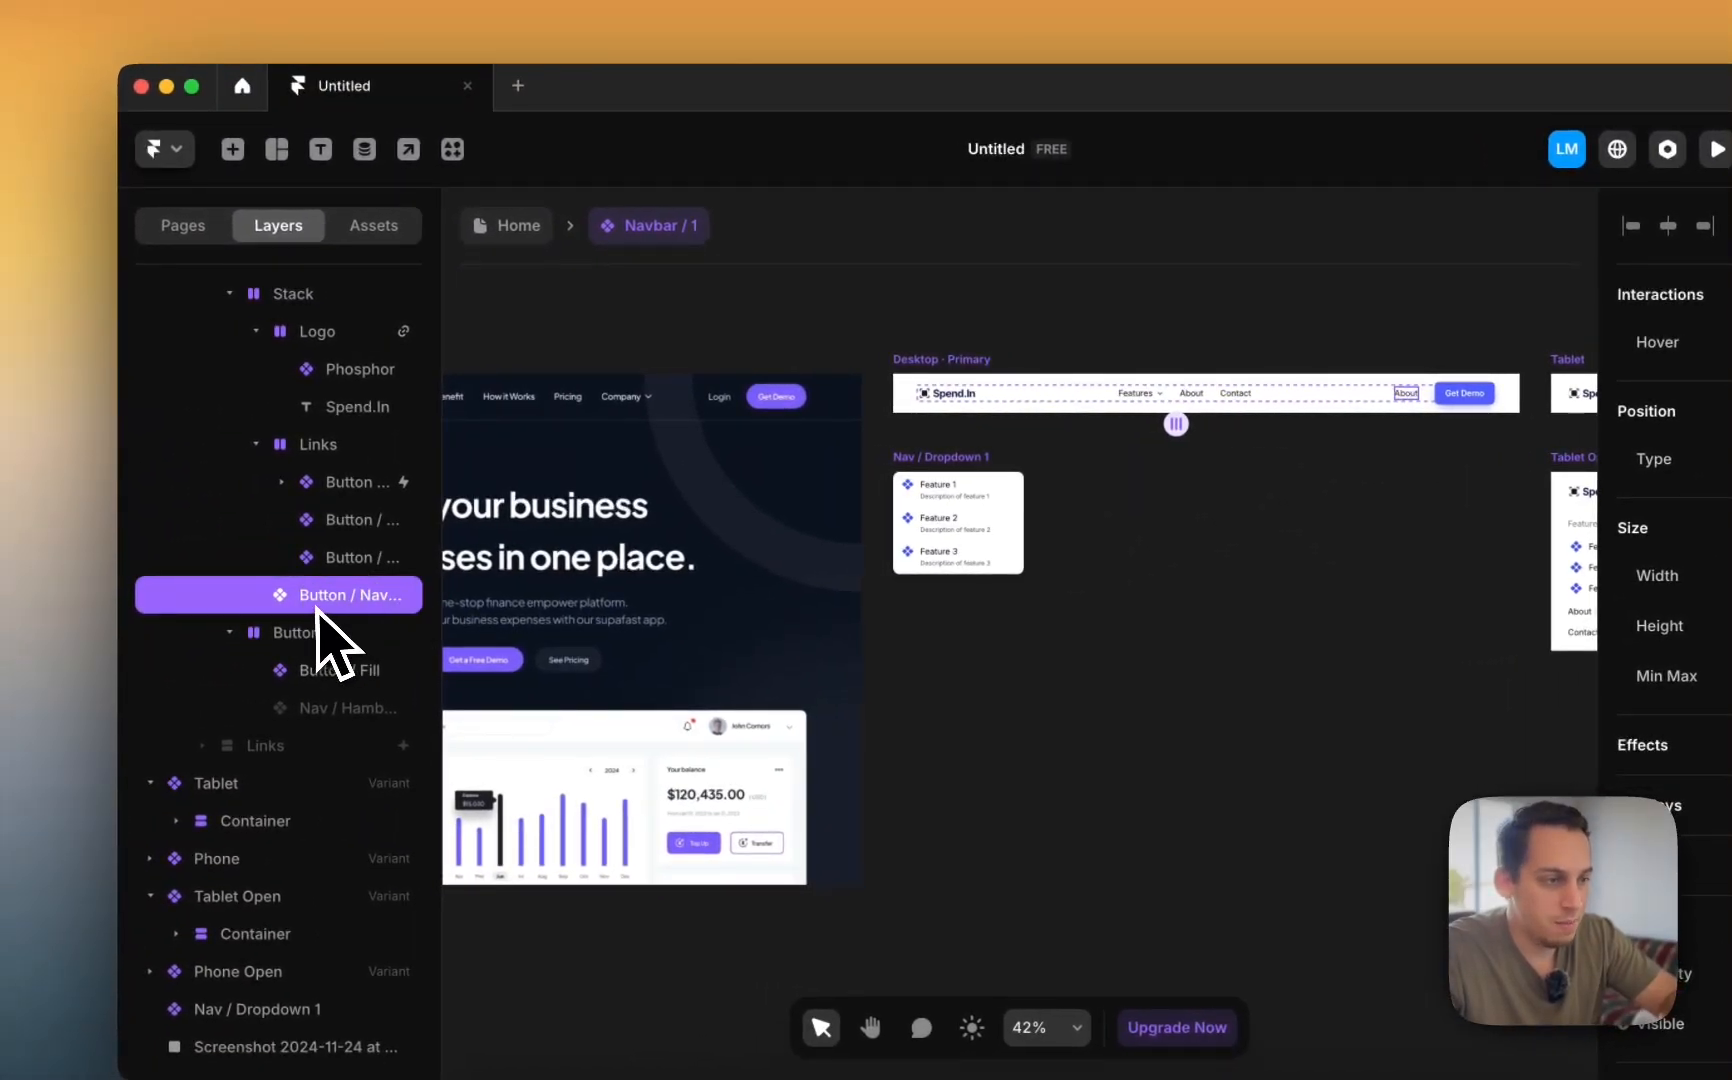
{"action": "right_click", "coordinate": [318, 631]}
{"action": "left_click", "coordinate": [284, 601]}
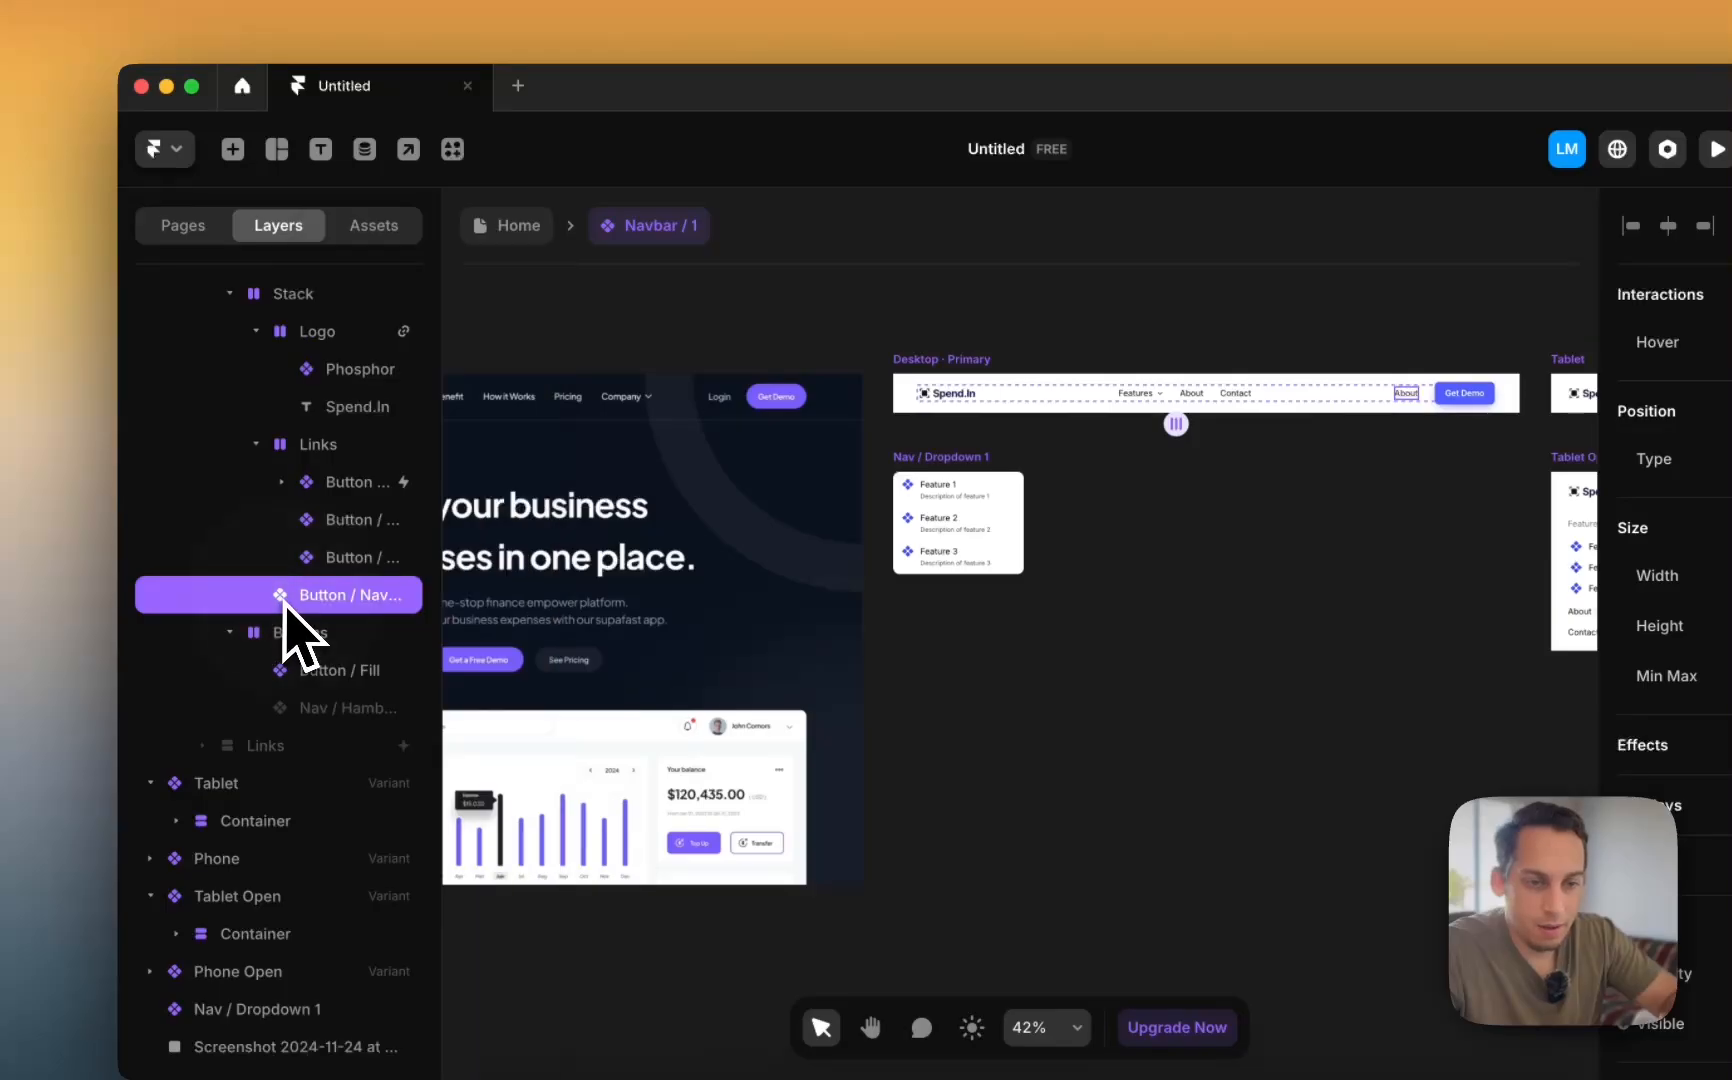
{"action": "left_click_drag", "start_coordinate": [299, 655], "coordinate": [300, 655]}
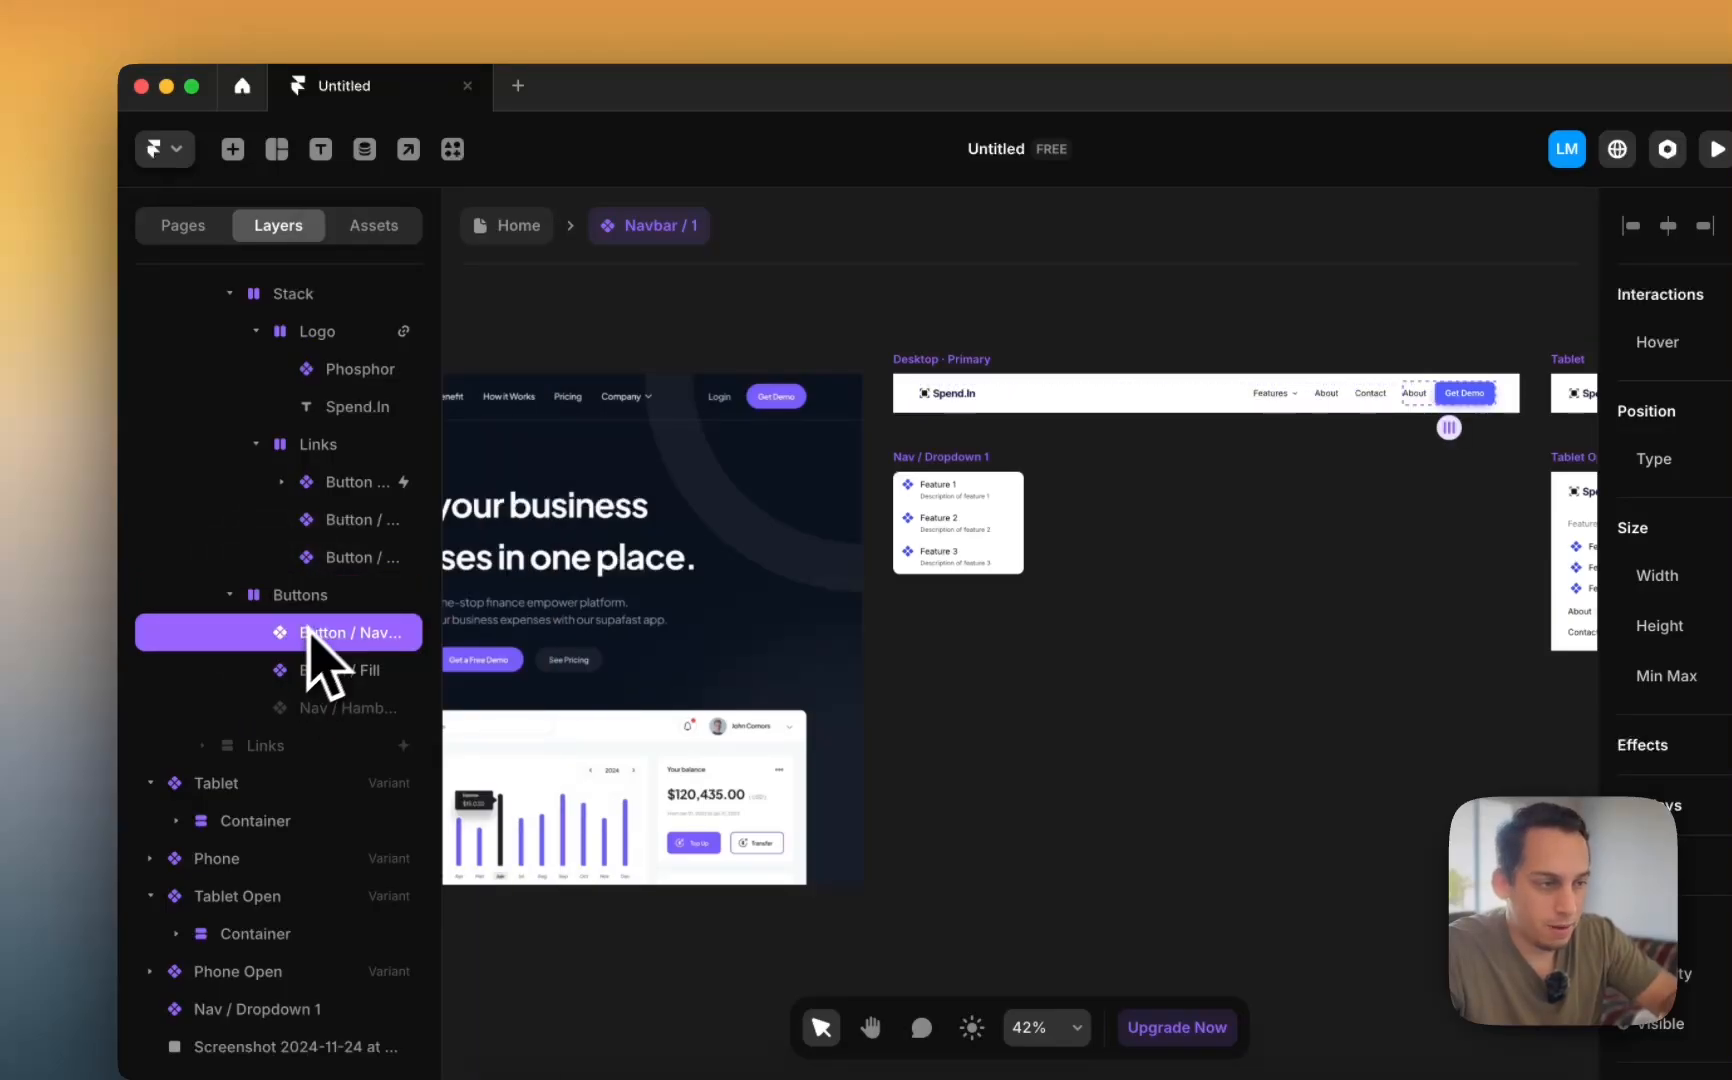
- Rename the Desktop variant's Buttons stack to Right Button
{"action": "double_click", "coordinate": [290, 606]}
{"action": "type", "text": "R"}
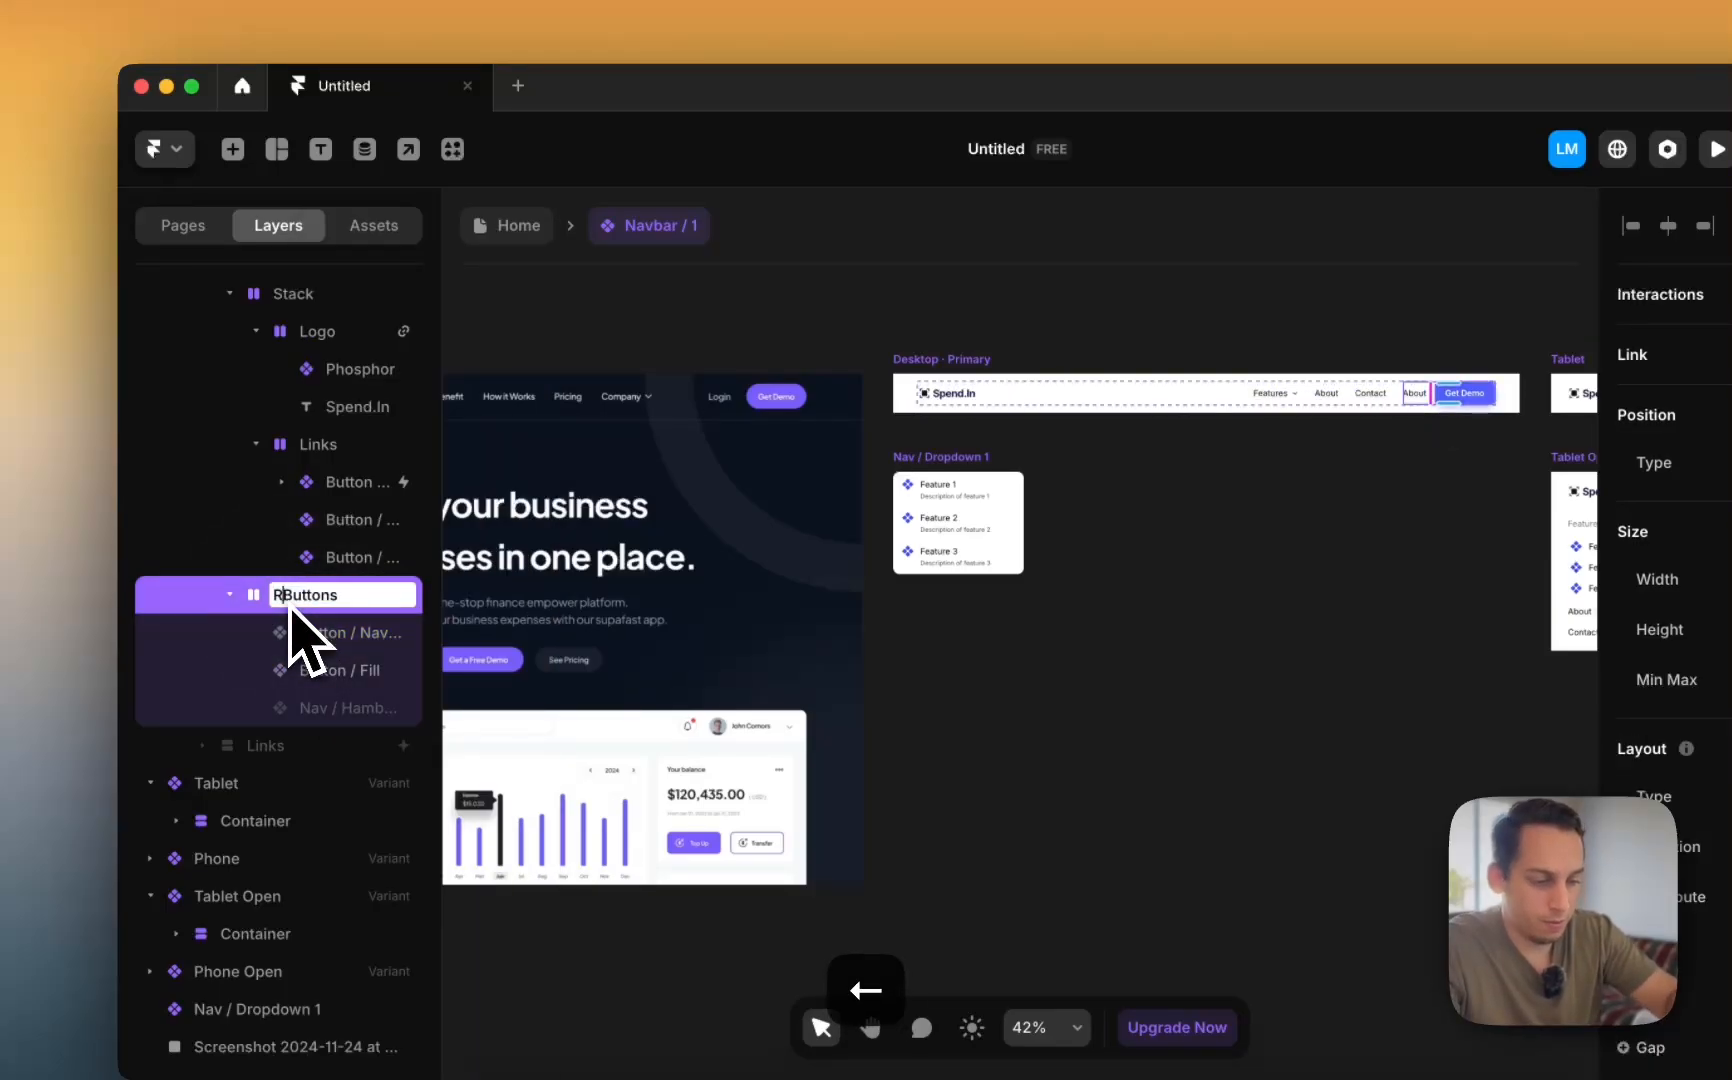
{"action": "type", "text": "ight"}
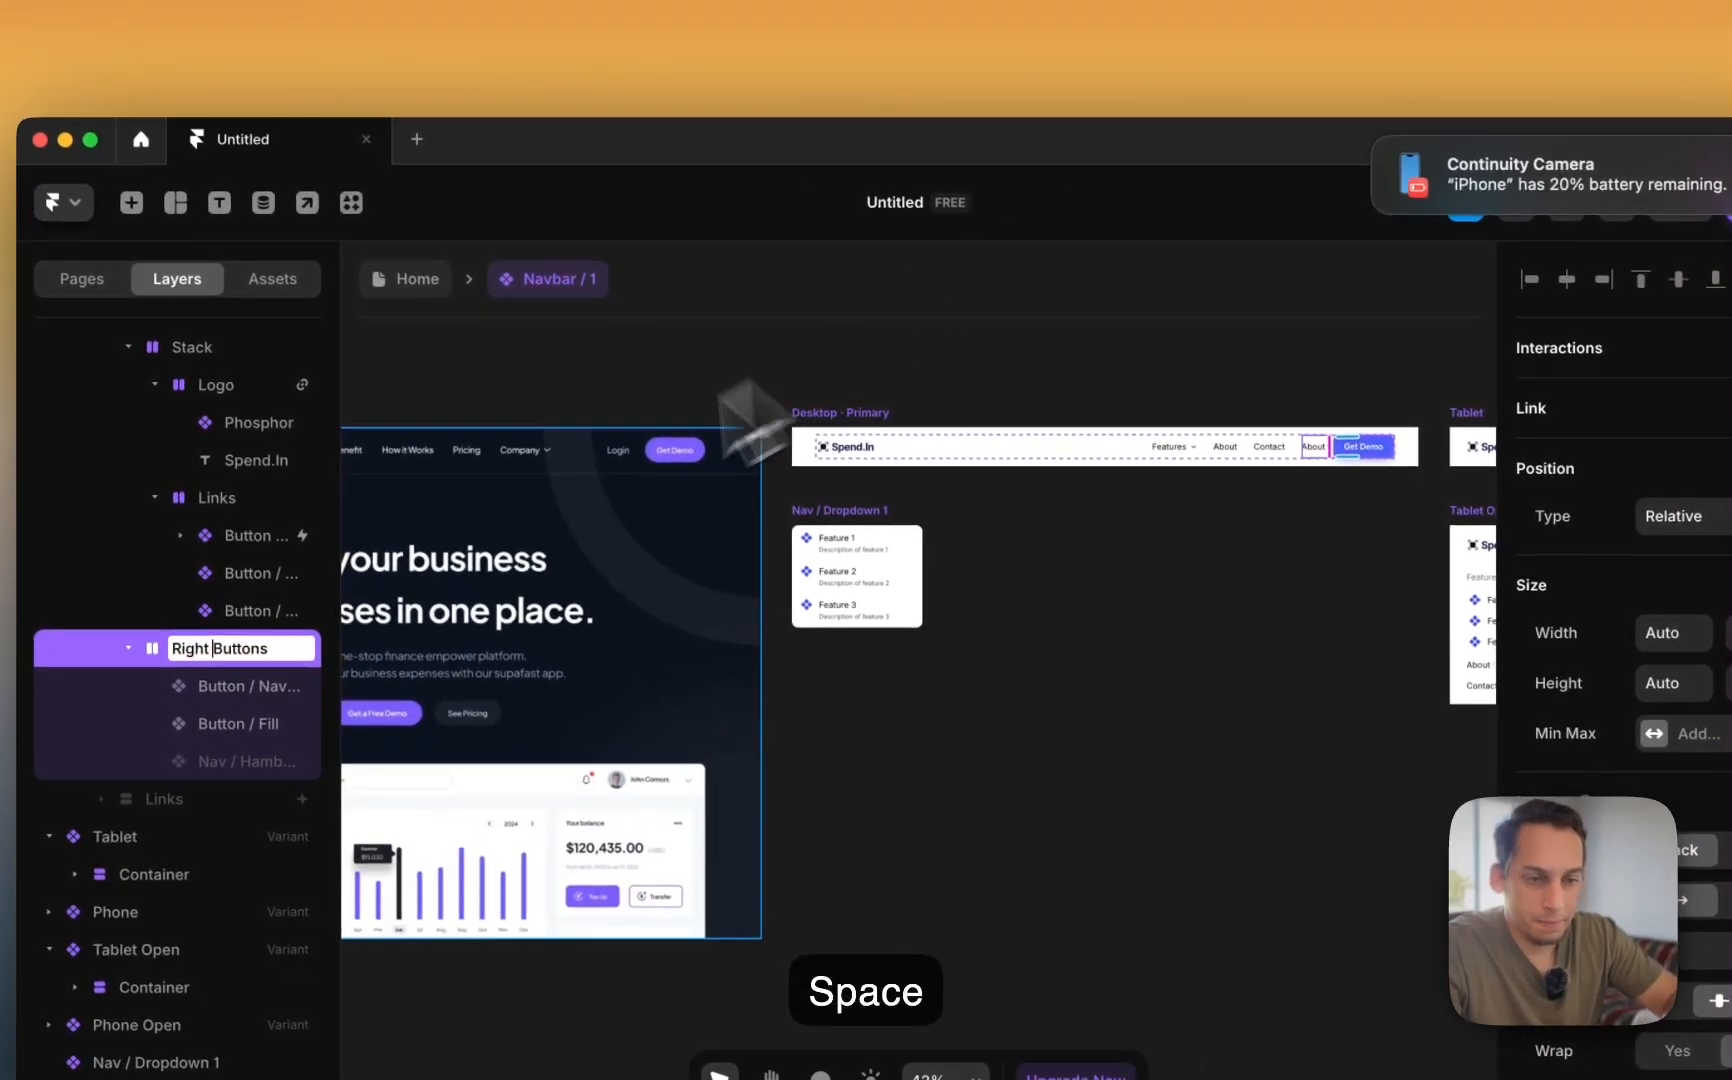
{"action": "left_click", "coordinate": [288, 642]}
{"action": "key", "text": "BackSpace"}
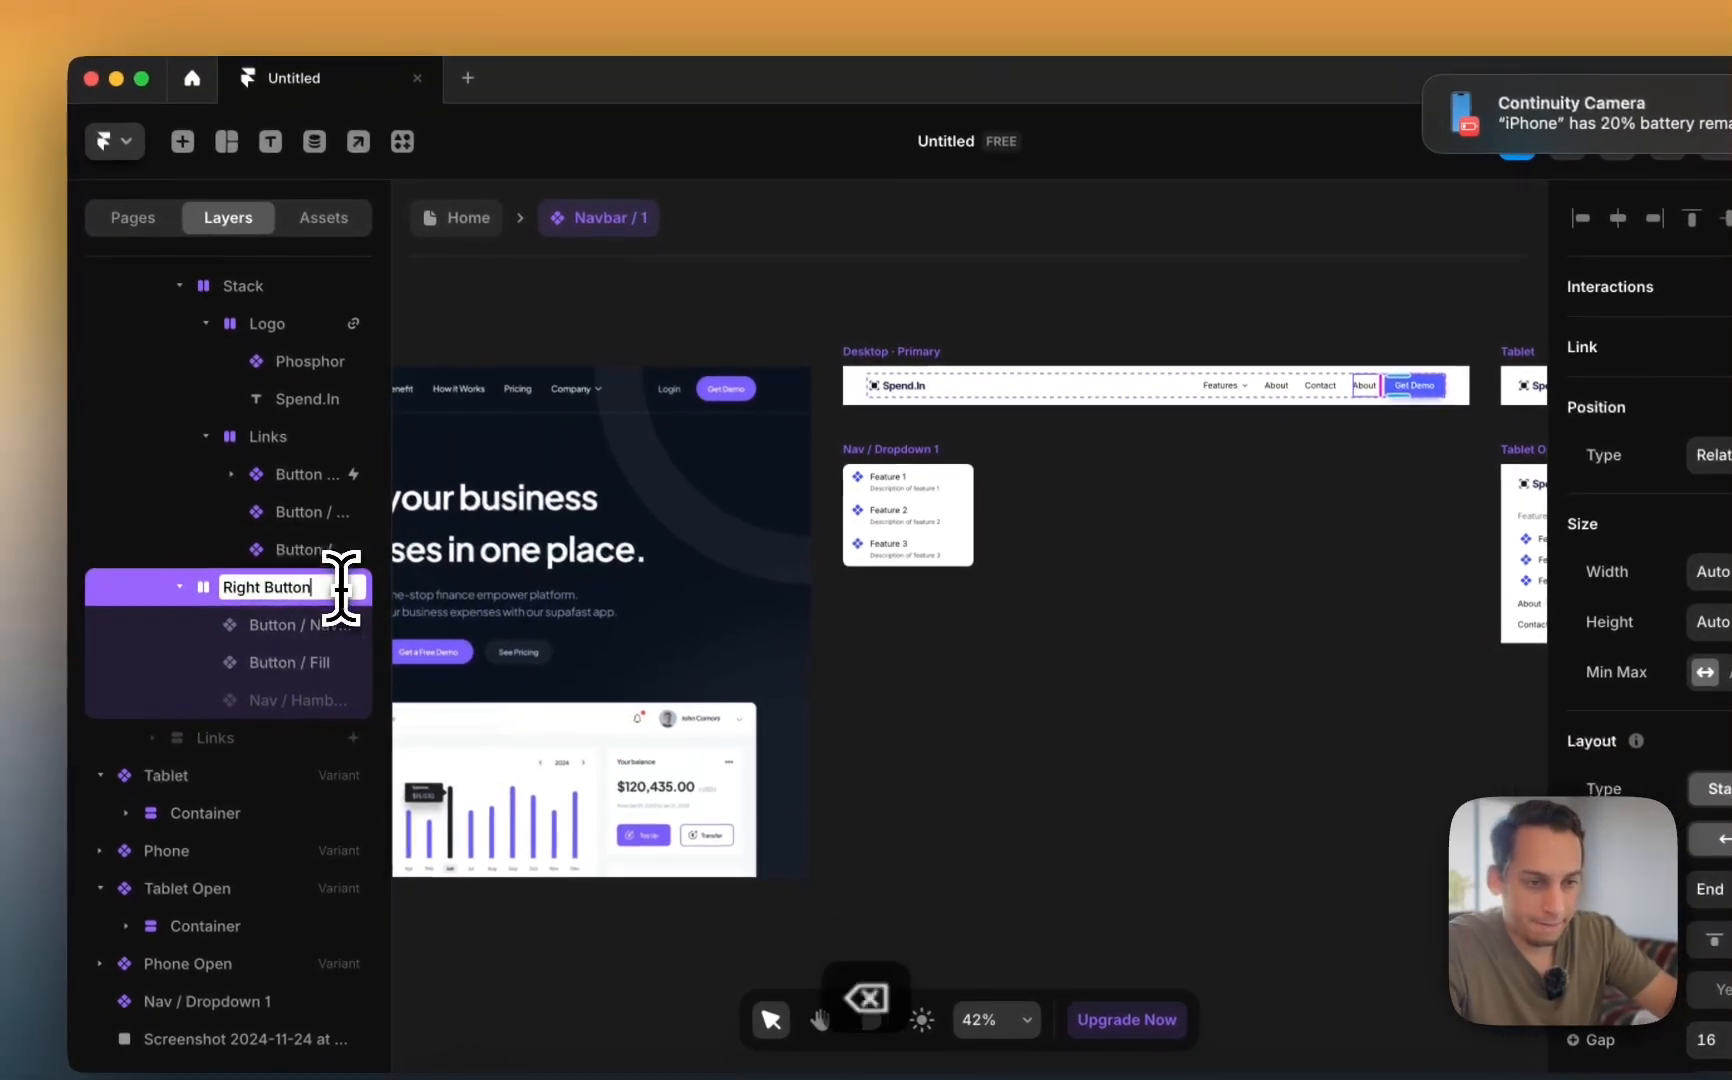
{"action": "key", "text": "Return"}
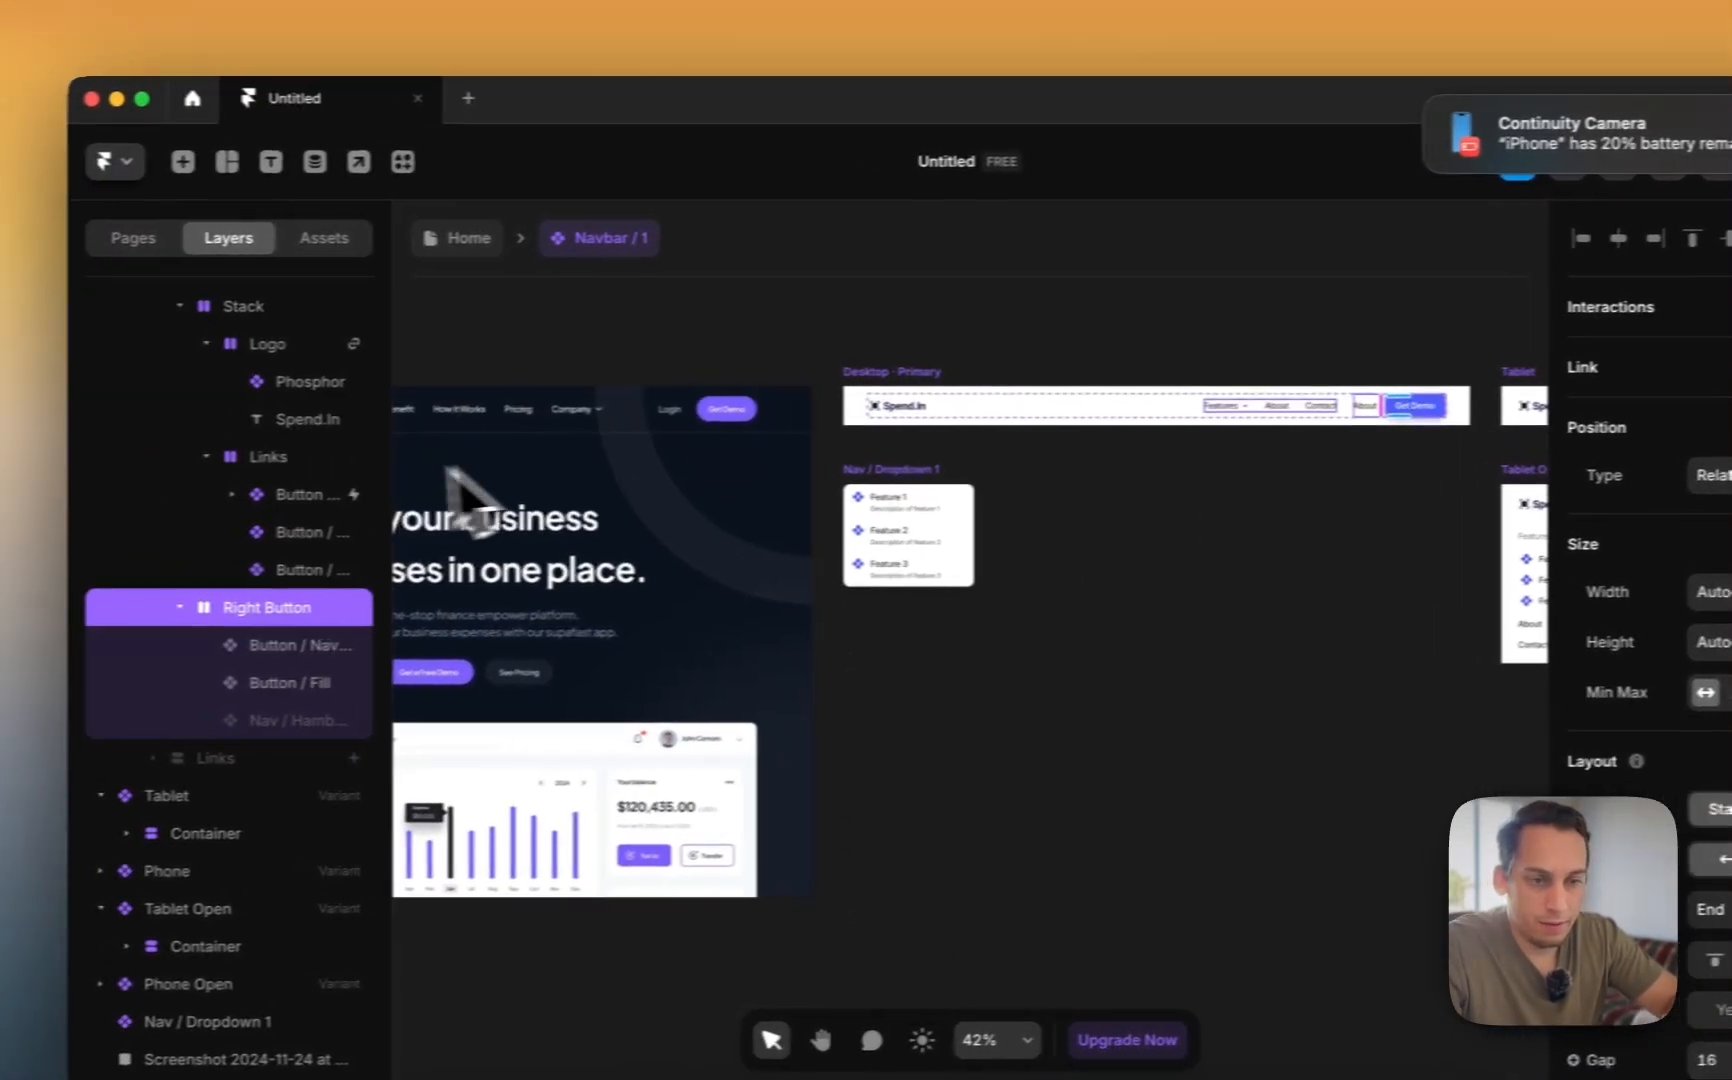
{"action": "left_click", "coordinate": [285, 442]}
{"action": "left_click", "coordinate": [1435, 527]}
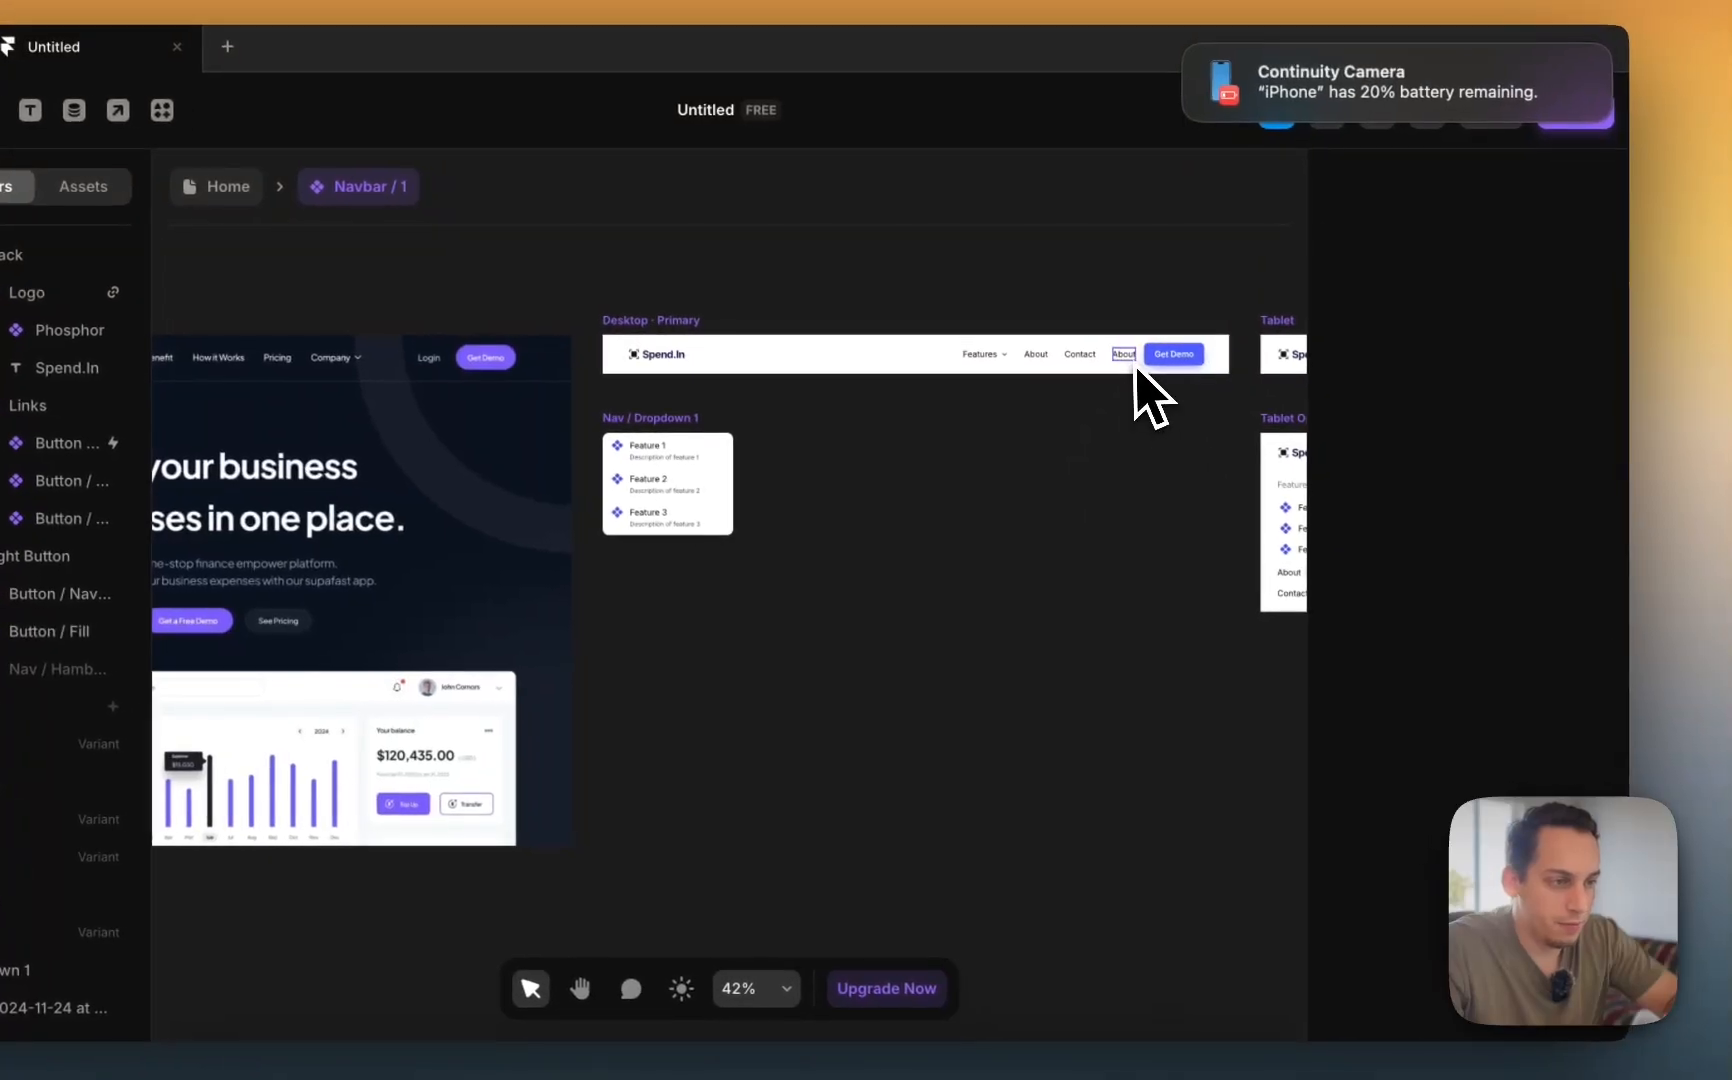
- Change the text of the copied About link in the Desktop variant's Right Button stack to Login
{"action": "double_click", "coordinate": [1369, 401]}
{"action": "left_click", "coordinate": [1369, 401]}
{"action": "scroll", "coordinate": [1410, 630], "scroll_direction": "down", "scroll_amount": 8}
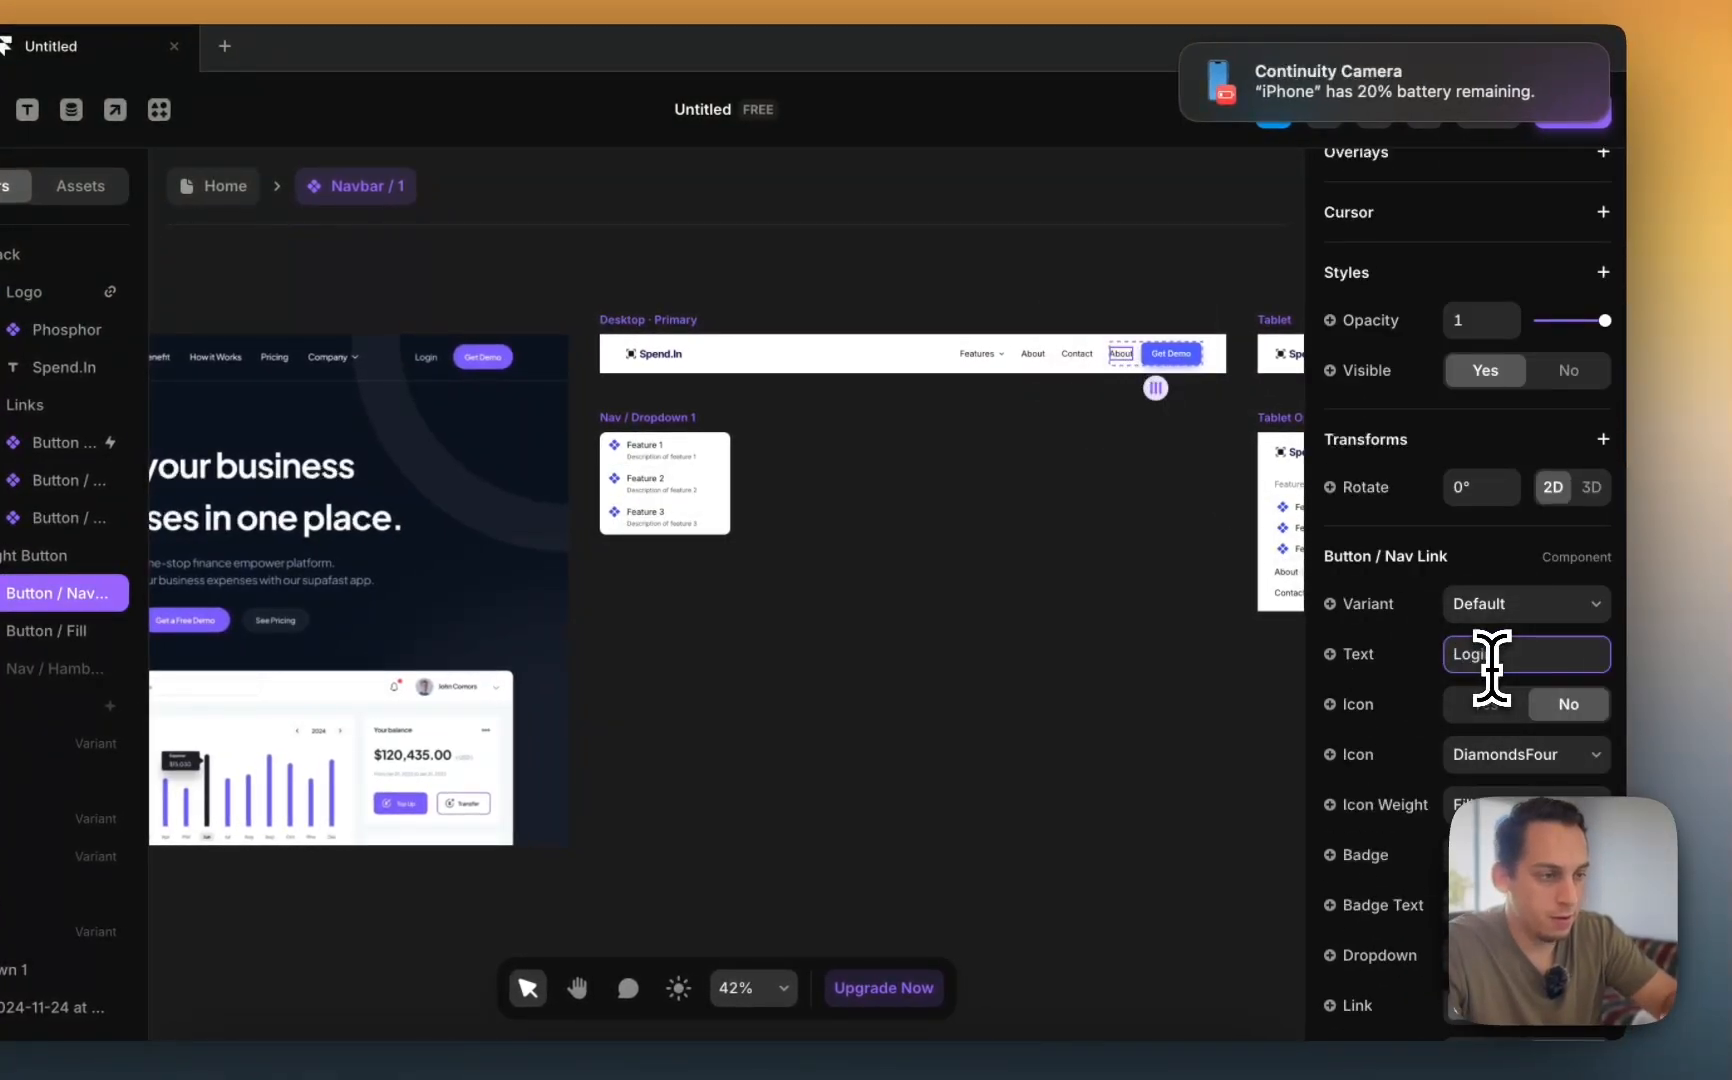
- Compare the Get Demo button with the one in the reference screenshot, and copy the reference screenshot image
{"action": "left_click", "coordinate": [1162, 356]}
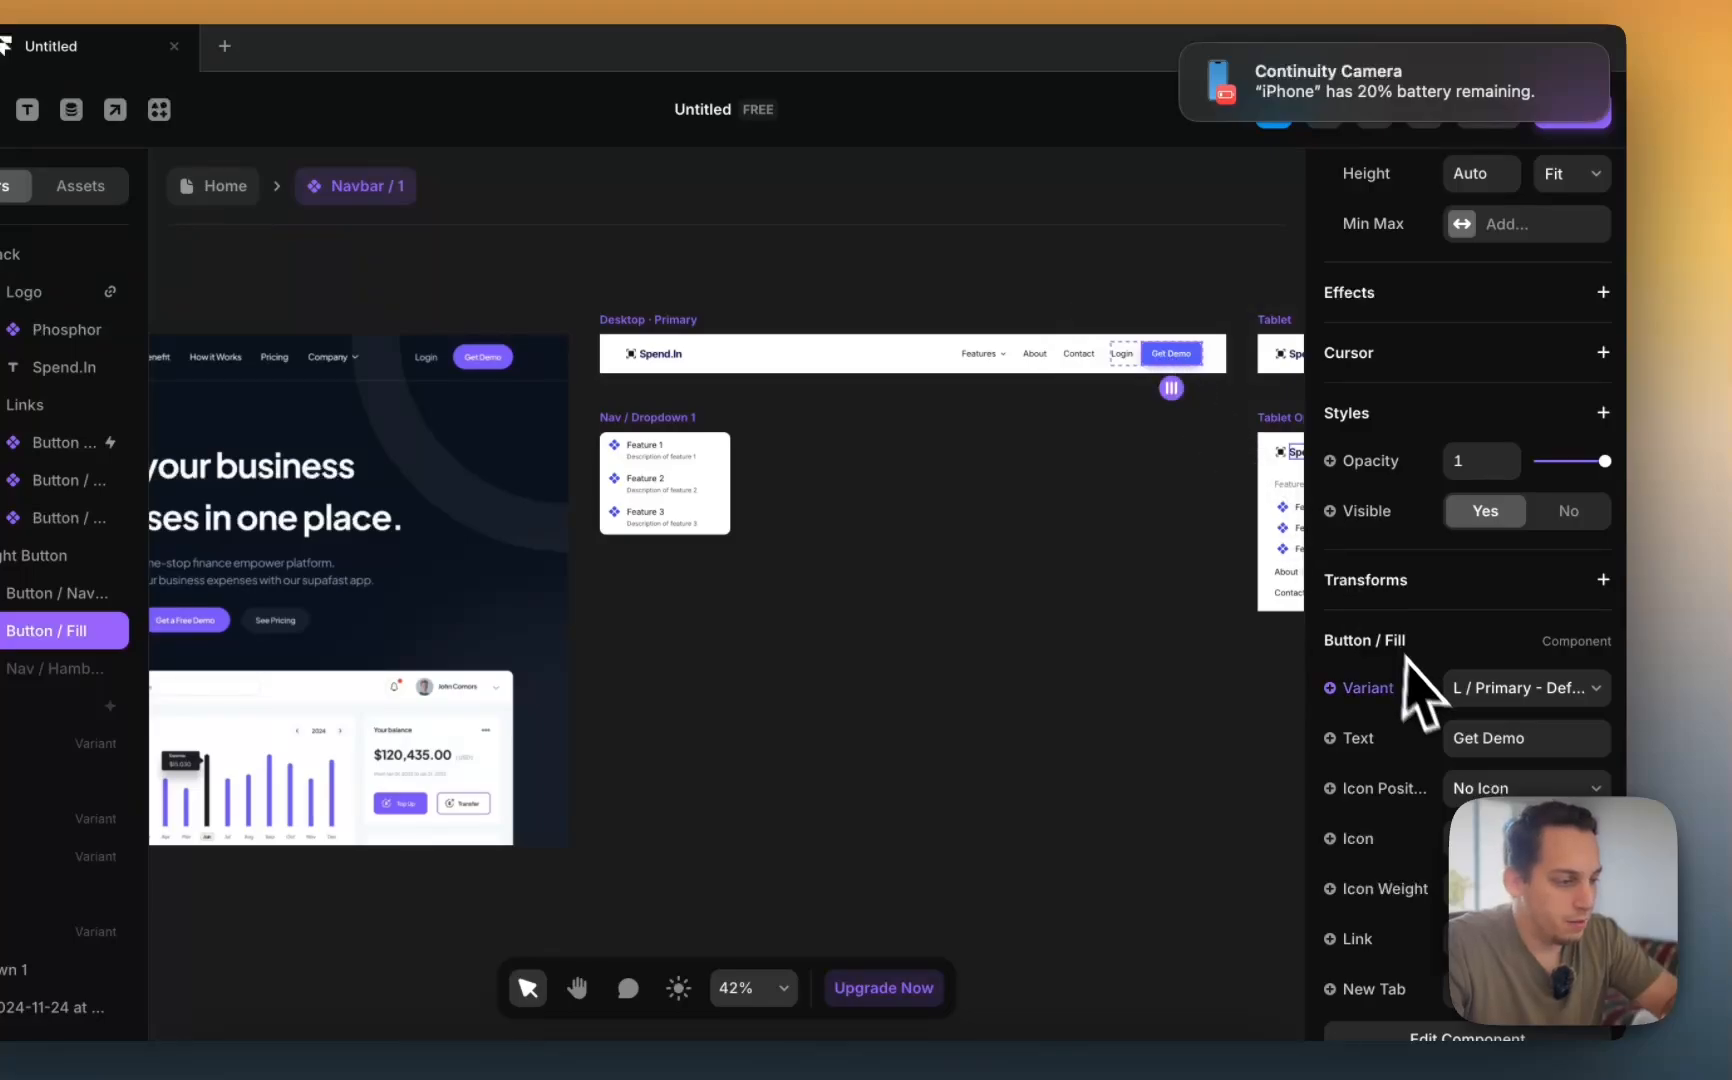
{"action": "scroll", "coordinate": [1405, 657], "scroll_direction": "down", "scroll_amount": 2}
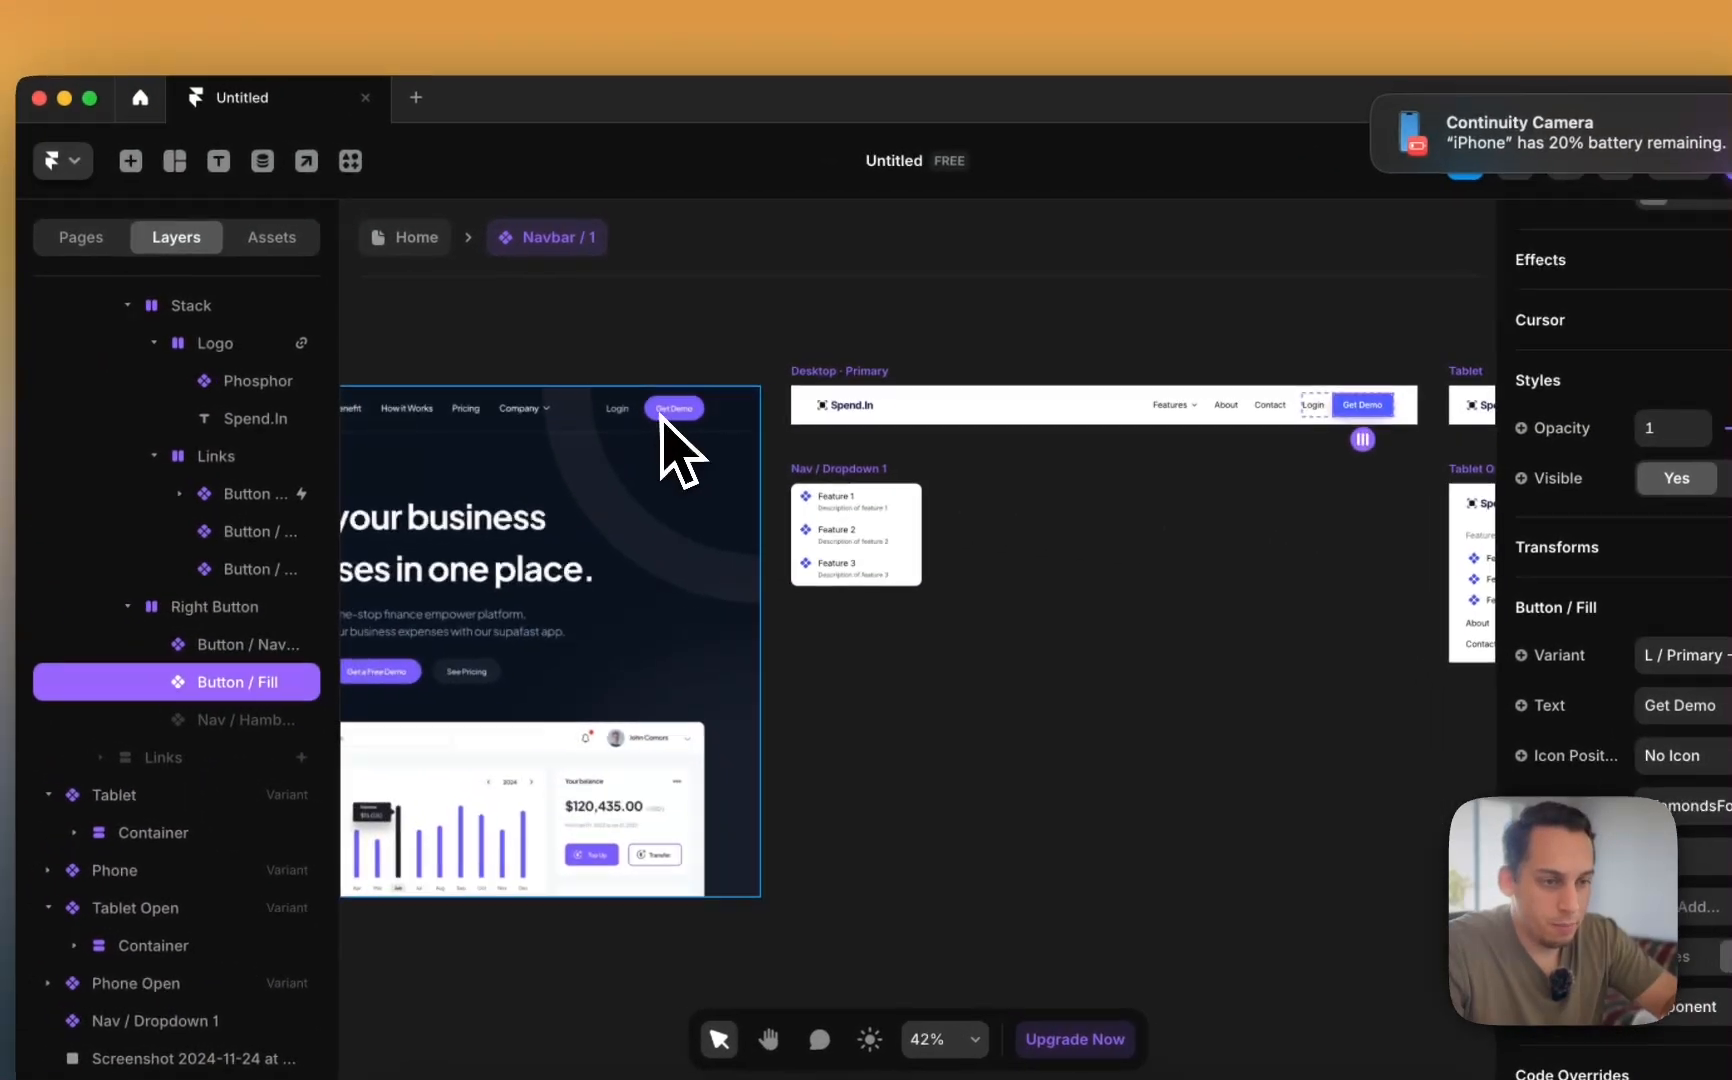
{"action": "scroll", "coordinate": [472, 366], "scroll_direction": "up", "scroll_amount": 5}
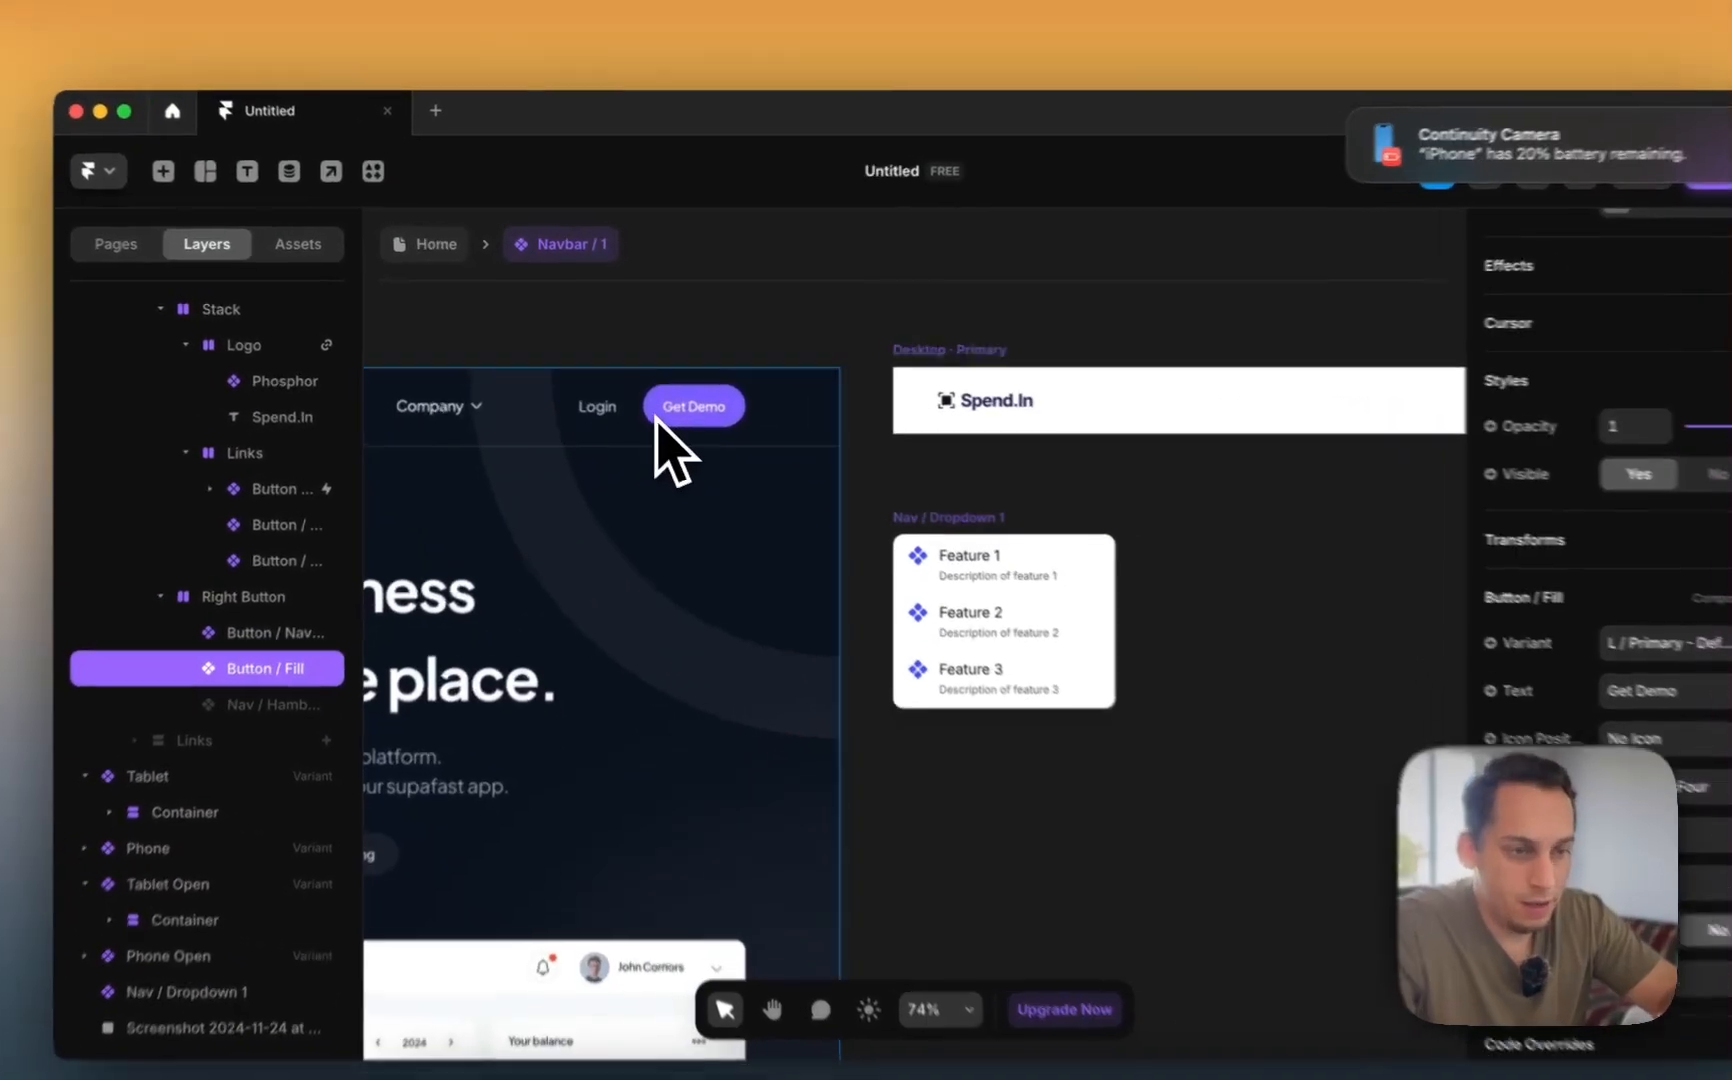
{"action": "scroll", "coordinate": [760, 420], "scroll_direction": "right", "scroll_amount": 8}
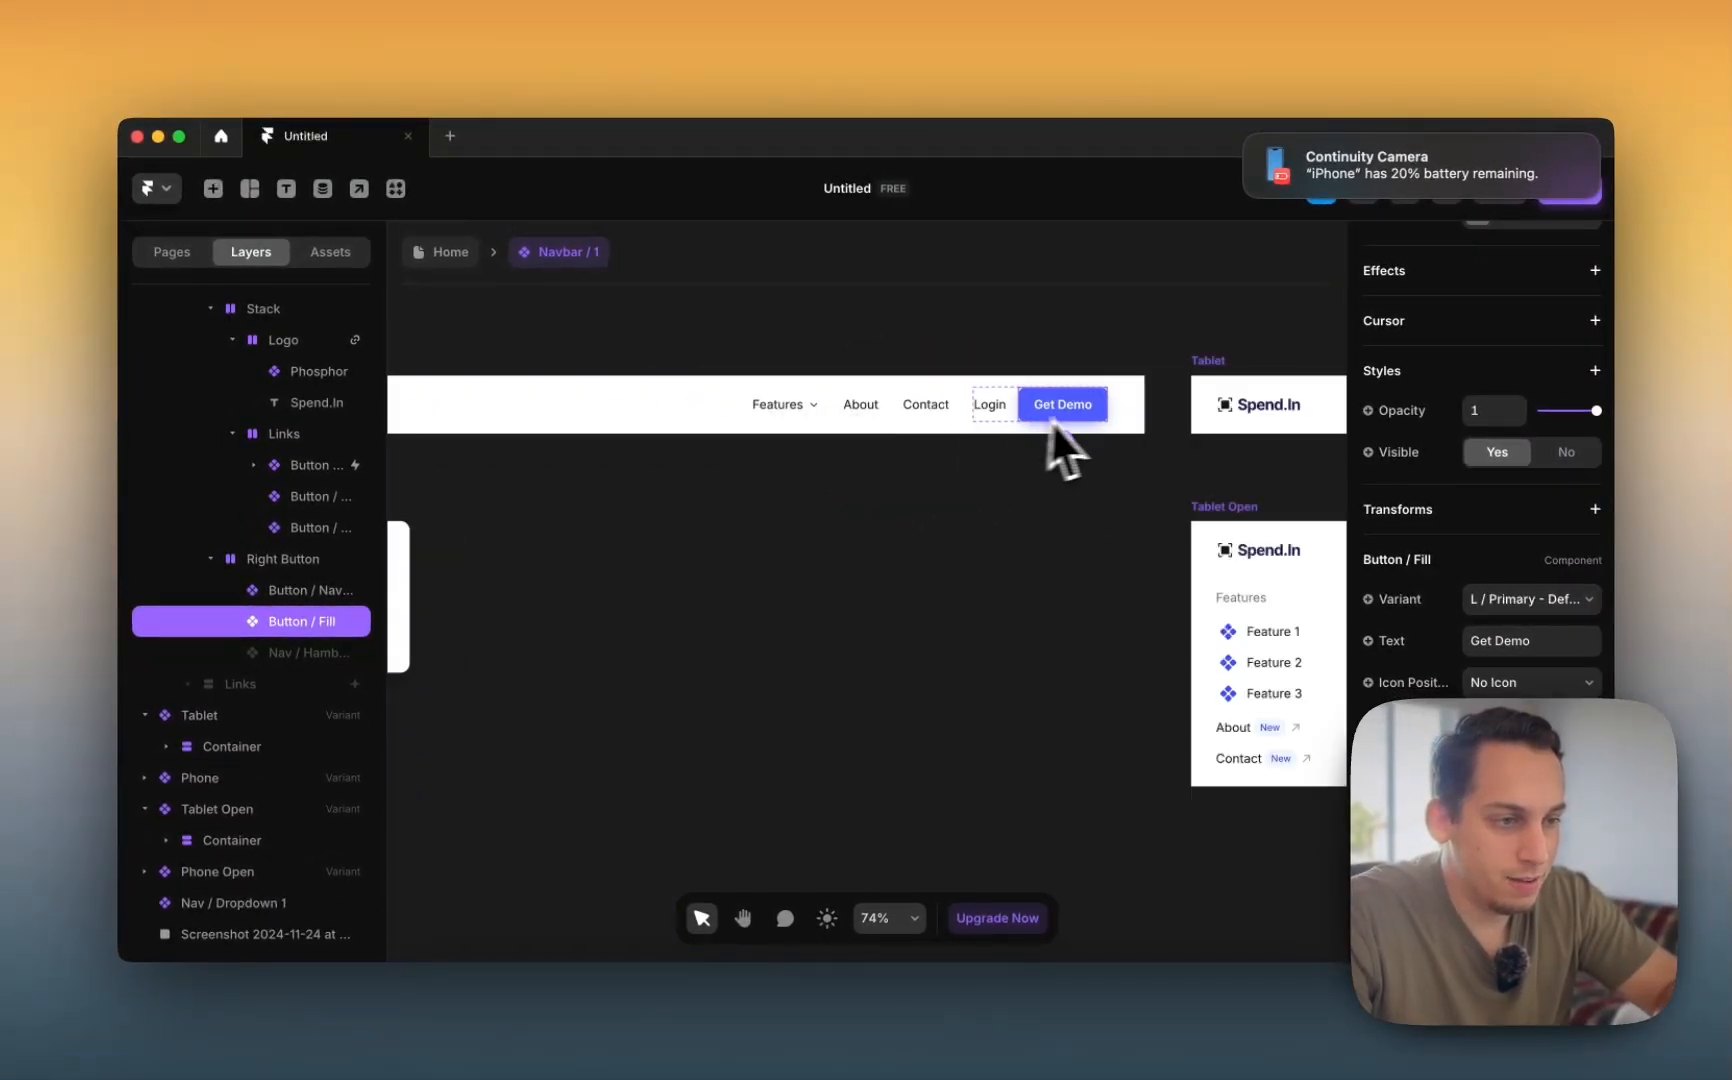
{"action": "scroll", "coordinate": [440, 390], "scroll_direction": "down", "scroll_amount": 2}
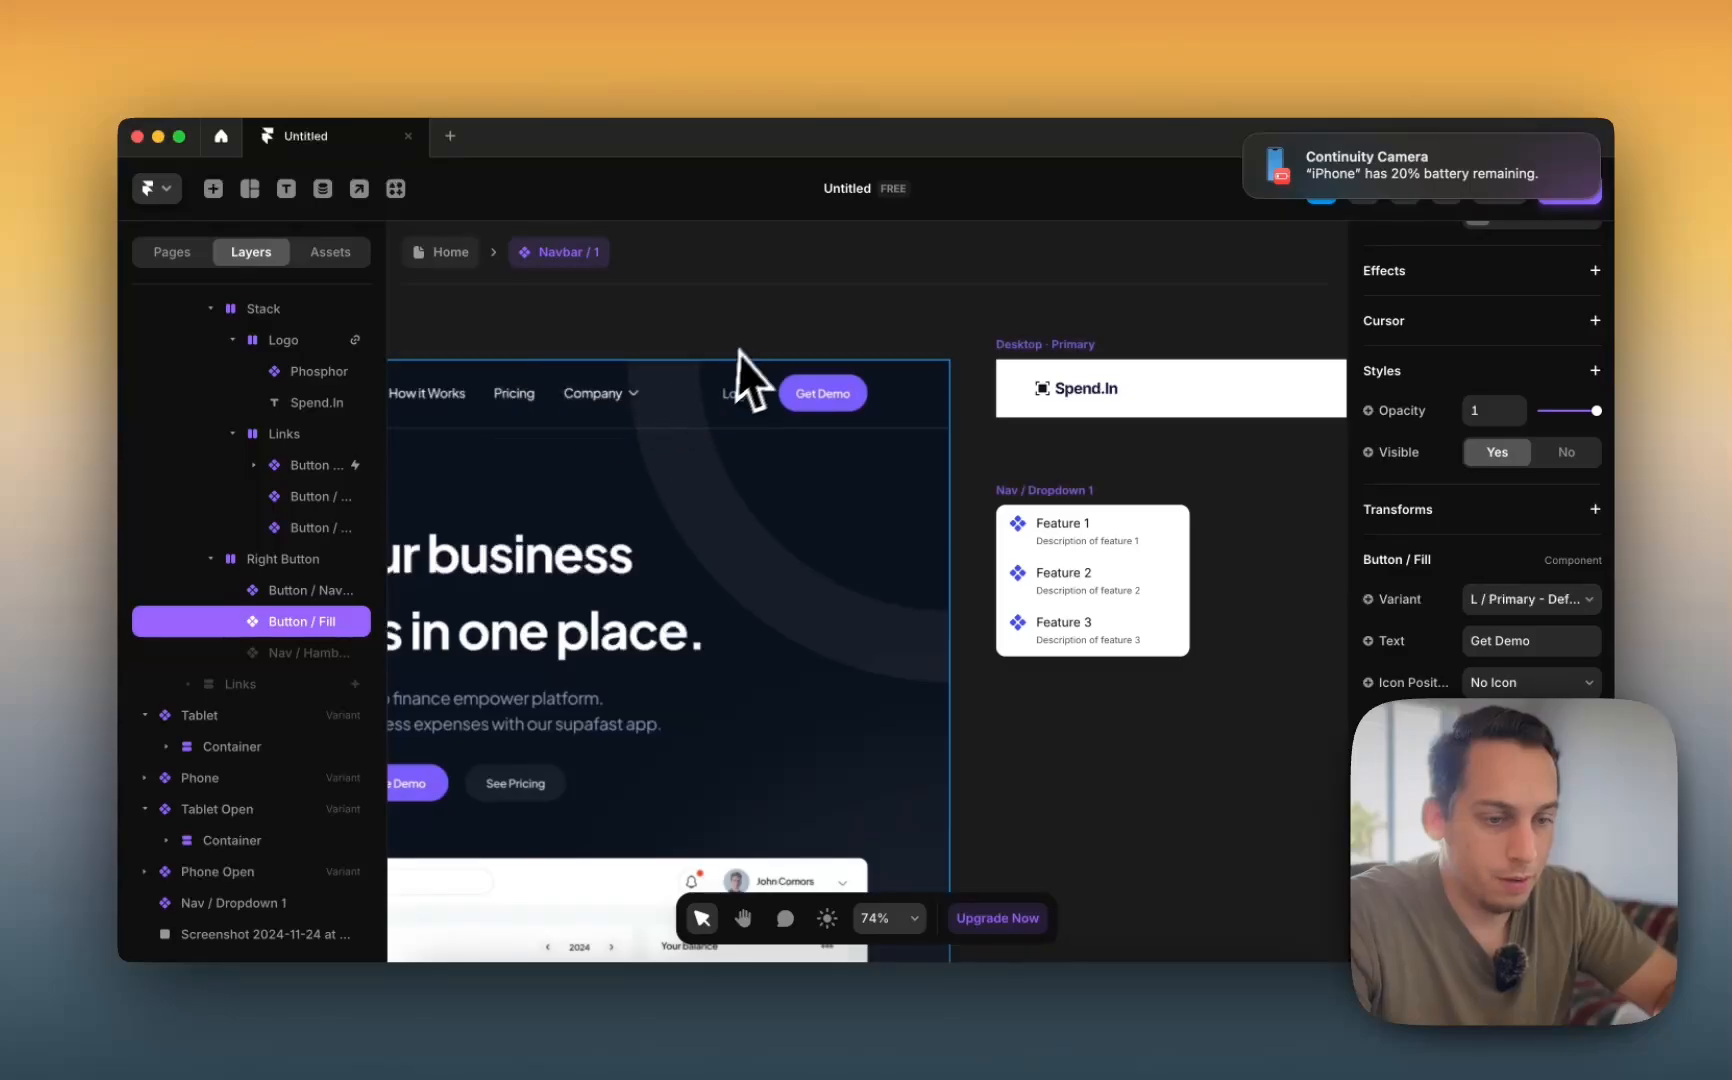
{"action": "scroll", "coordinate": [732, 402], "scroll_direction": "left", "scroll_amount": 5}
{"action": "left_click", "coordinate": [523, 412]}
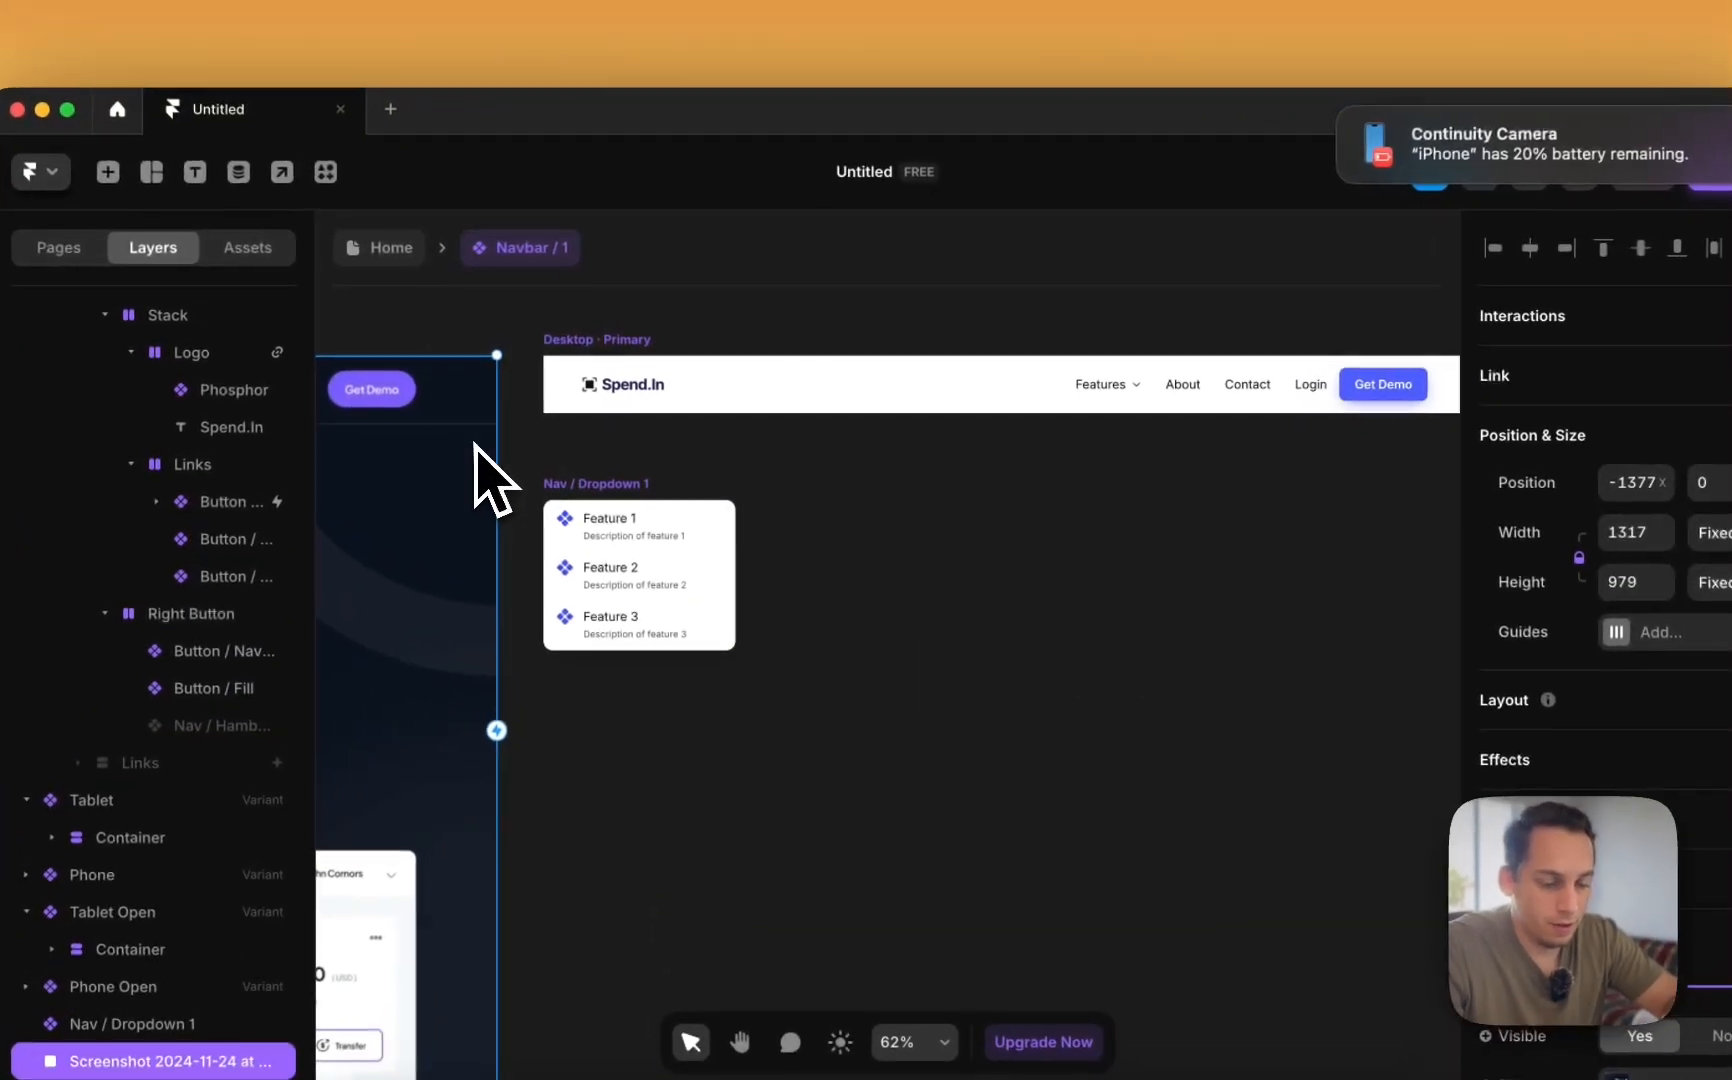
{"action": "key", "text": "super+c"}
- Open the Get Demo button's component for editing with Unlink & Replace All, and paste the reference screenshot beside its variants
{"action": "left_click", "coordinate": [1254, 375]}
{"action": "double_click", "coordinate": [1304, 350]}
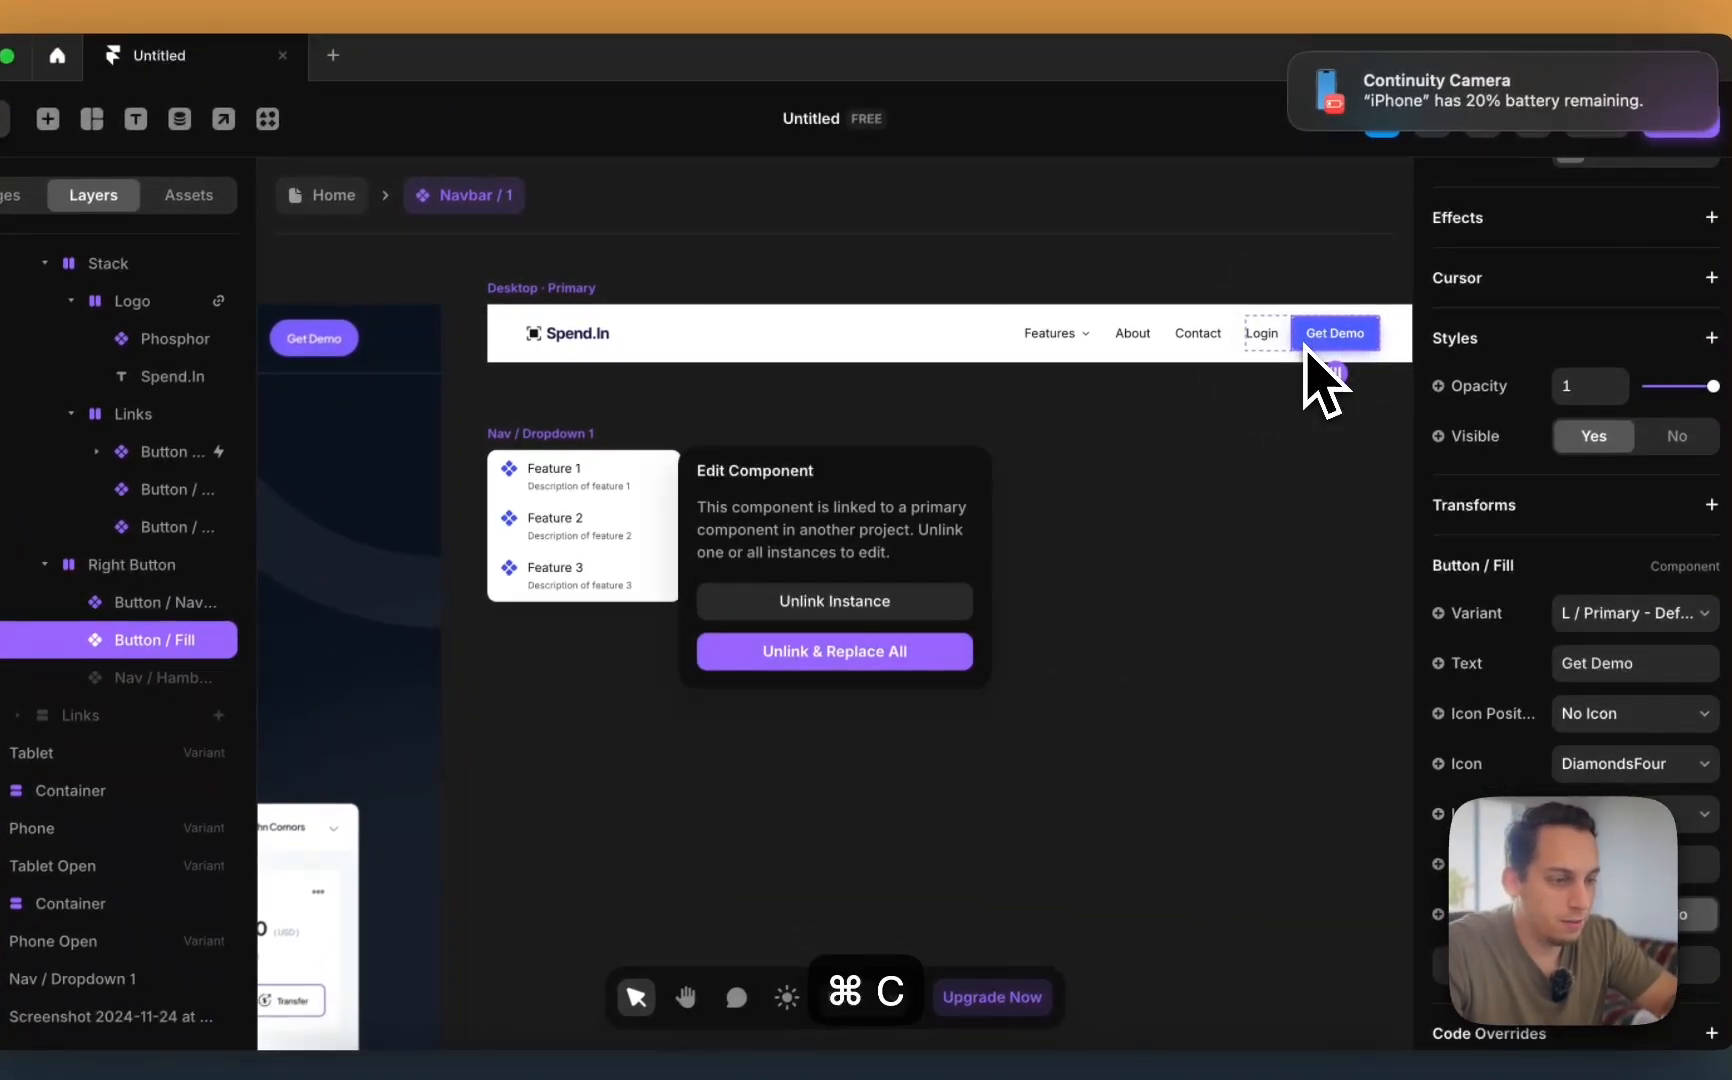
{"action": "left_click", "coordinate": [852, 660]}
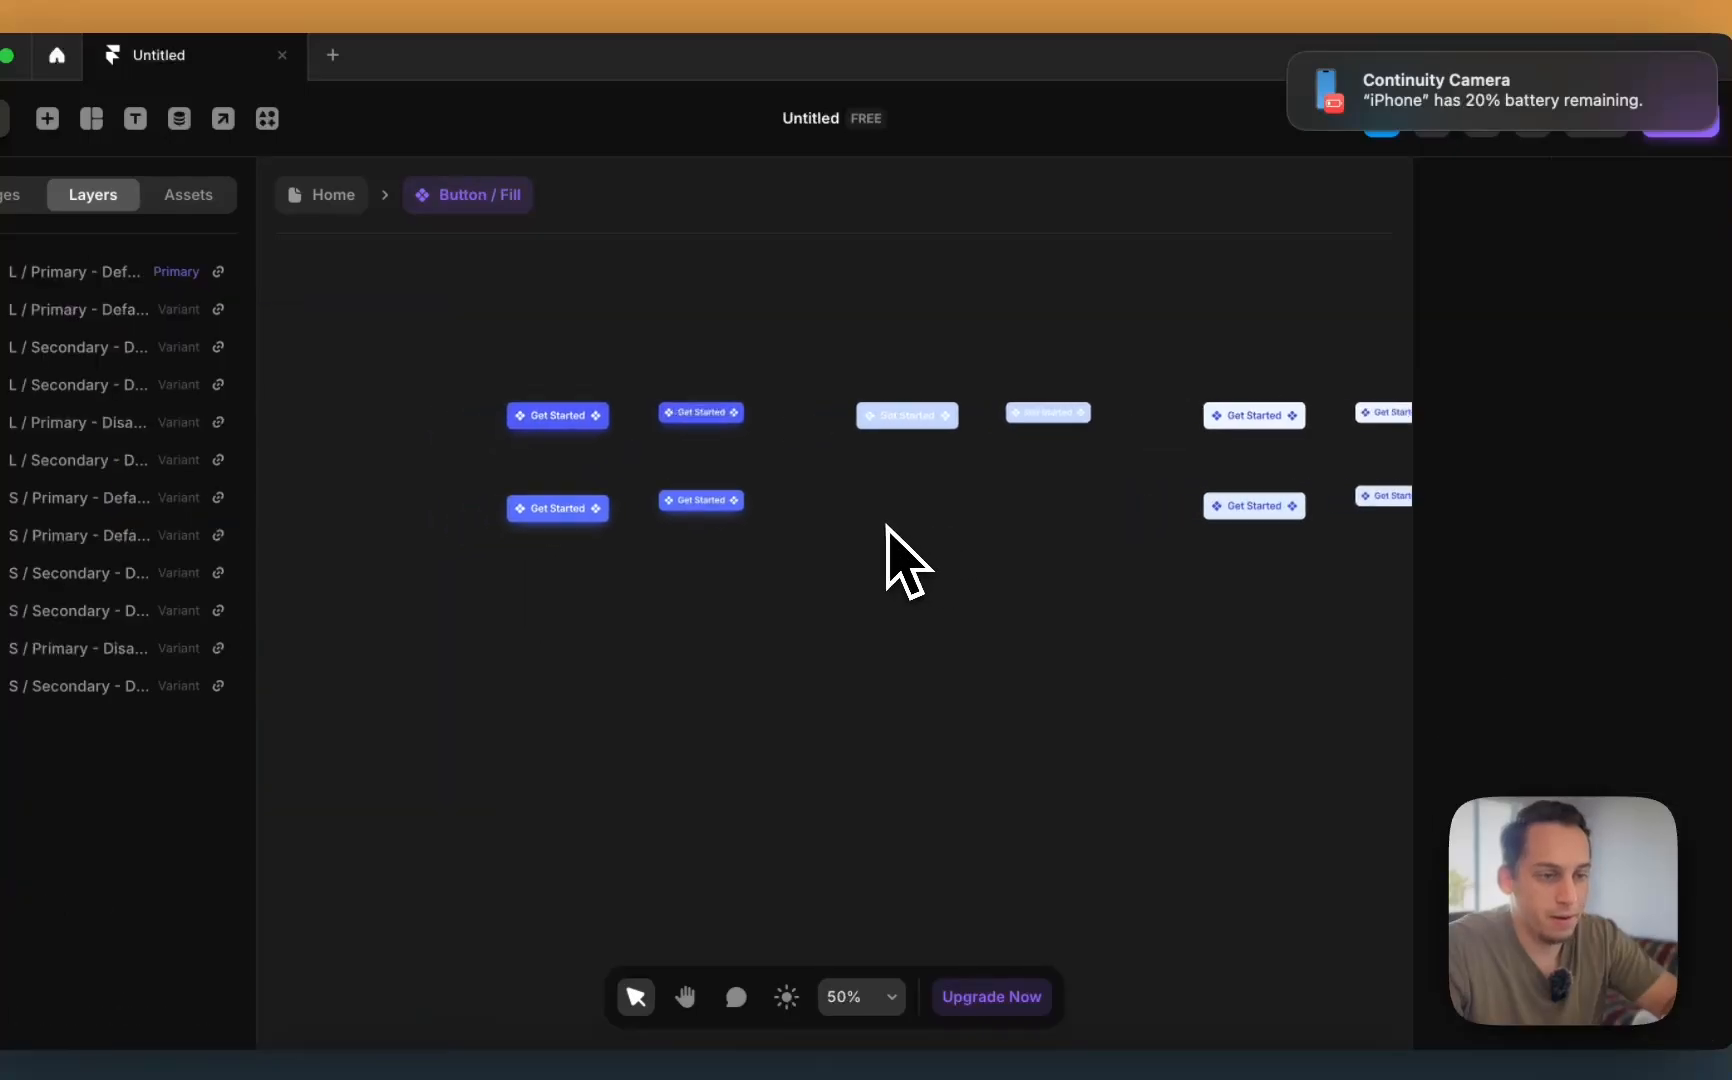
{"action": "key", "text": "super+v"}
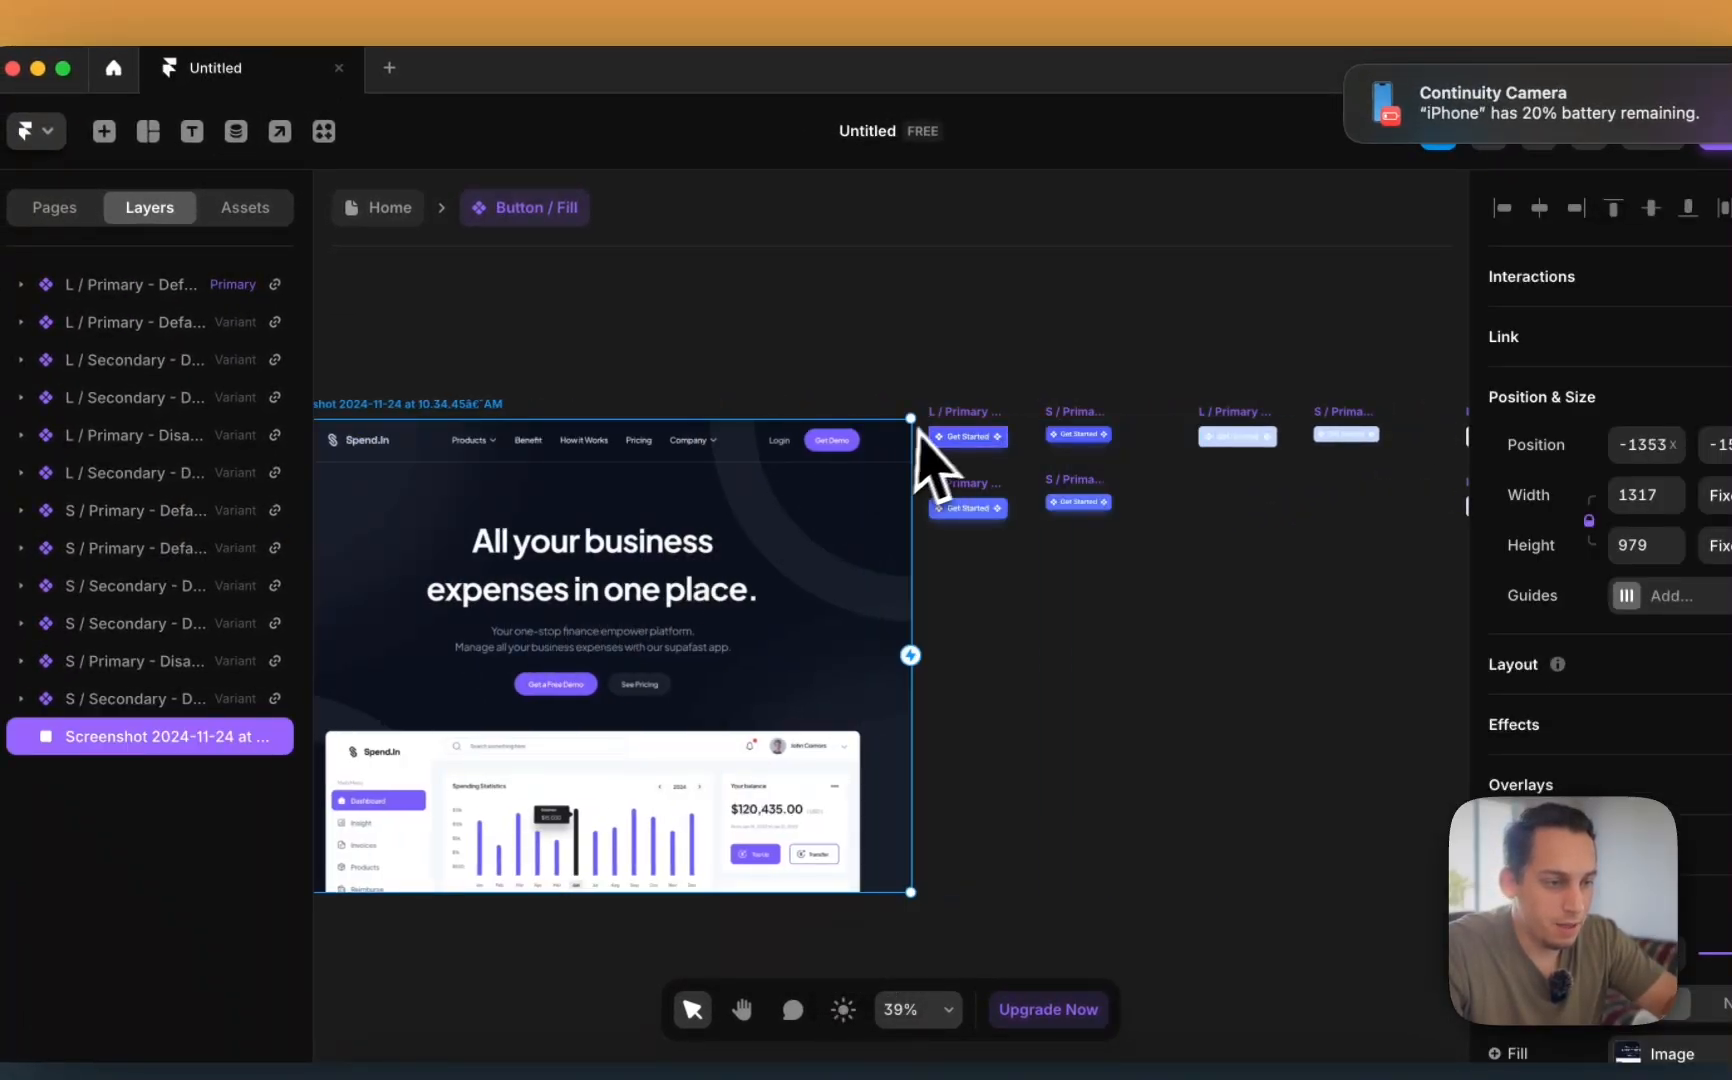
- Set the primary L / Primary button variant's fill to #7C5EFD by sampling the Get Demo button in the reference screenshot
{"action": "left_click", "coordinate": [945, 410]}
{"action": "scroll", "coordinate": [1657, 591], "scroll_direction": "down", "scroll_amount": 4}
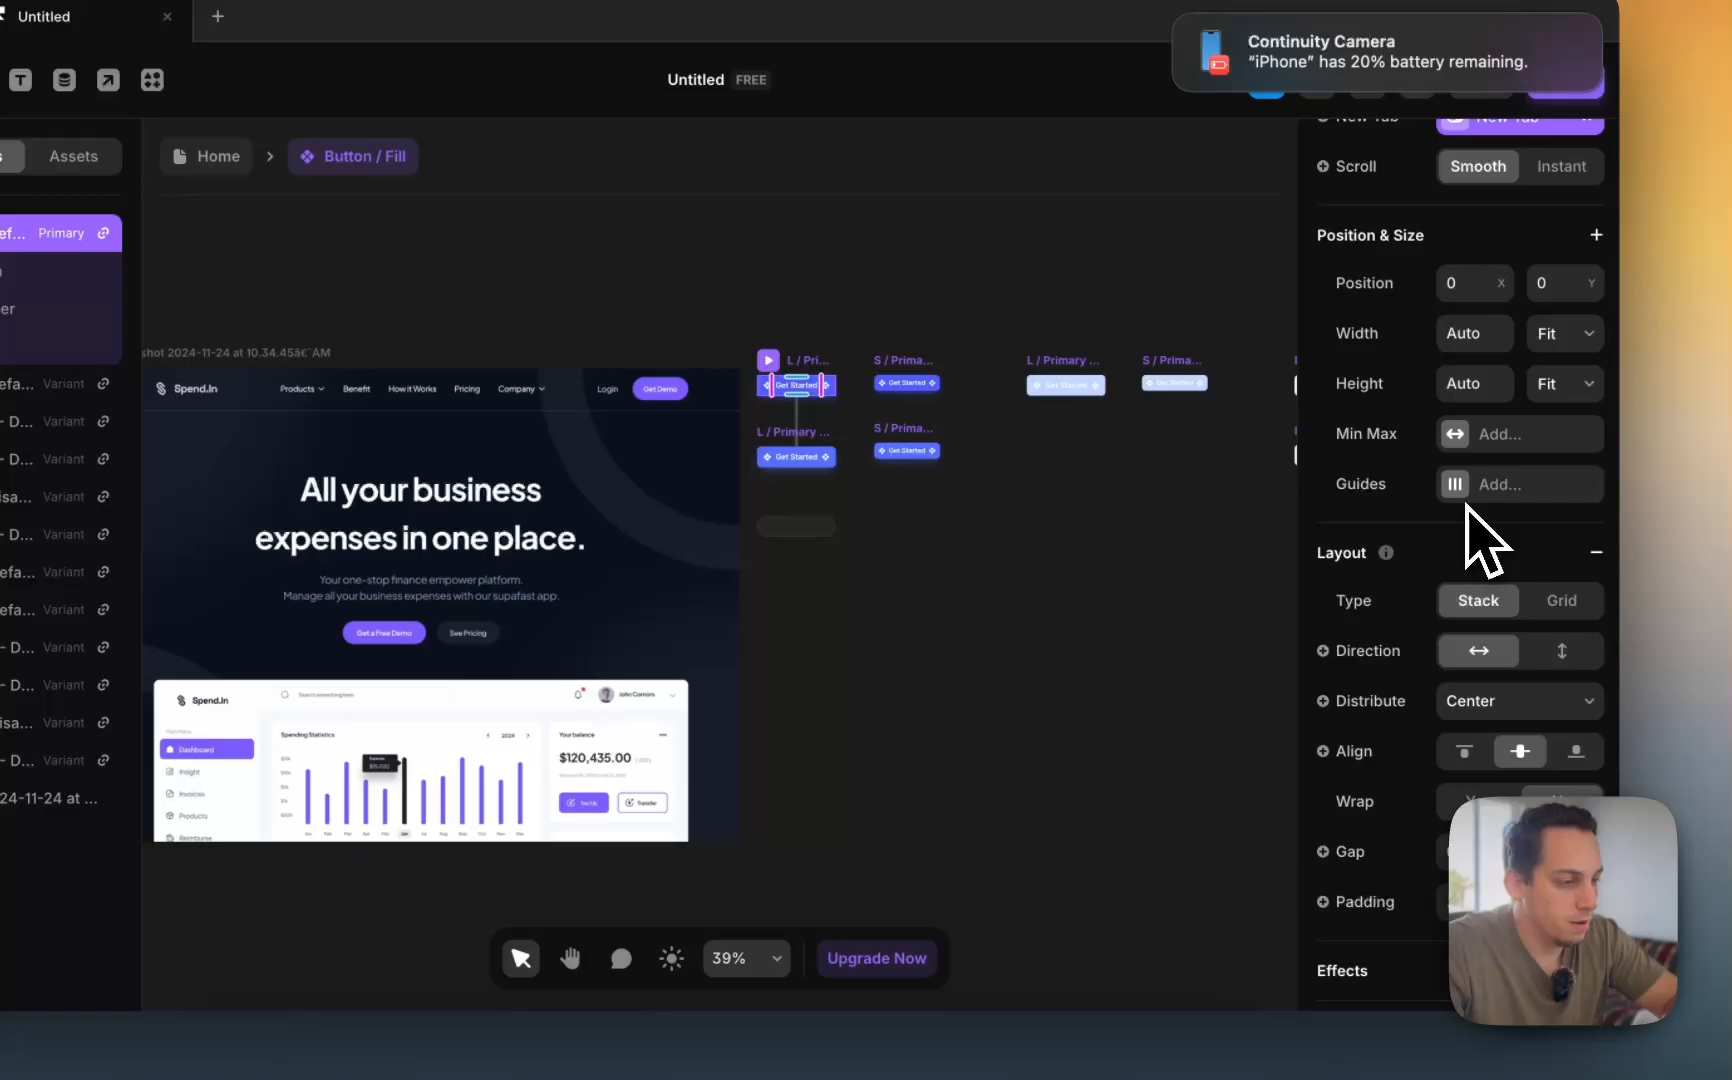
{"action": "scroll", "coordinate": [1487, 540], "scroll_direction": "down", "scroll_amount": 10}
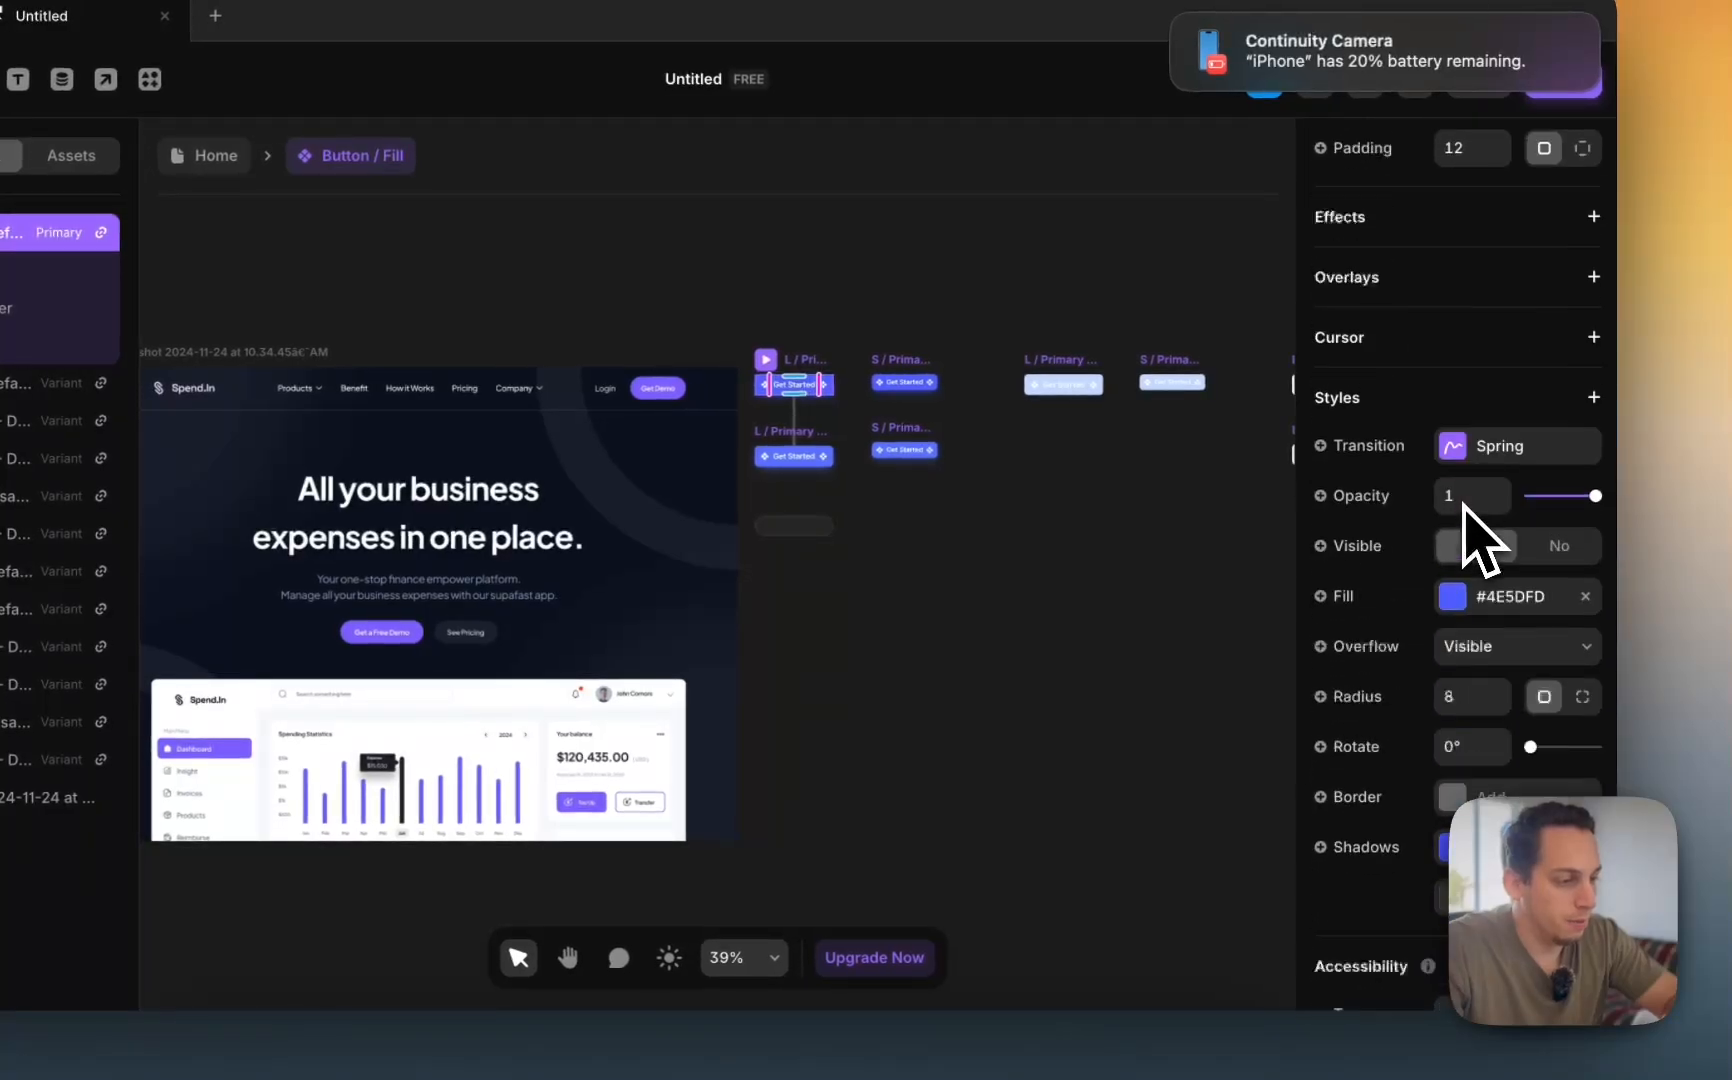
{"action": "left_click", "coordinate": [1460, 421]}
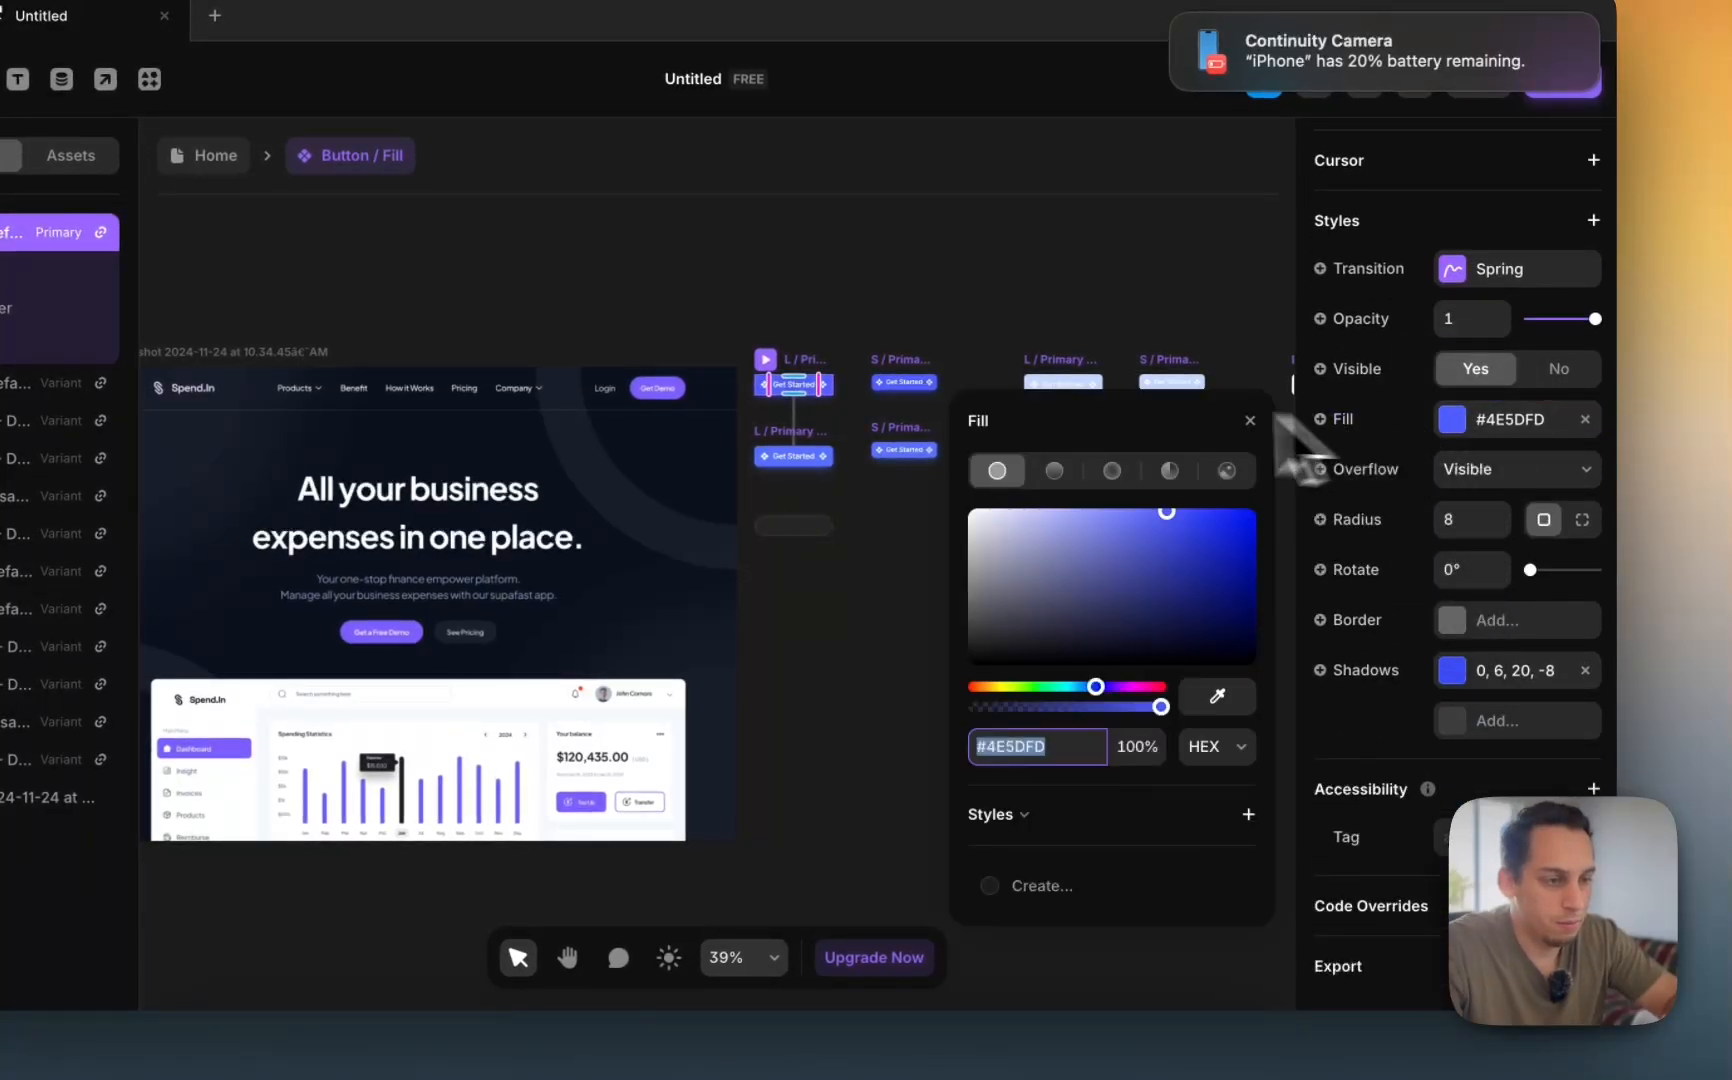
{"action": "left_click", "coordinate": [1218, 697]}
{"action": "left_click", "coordinate": [668, 388]}
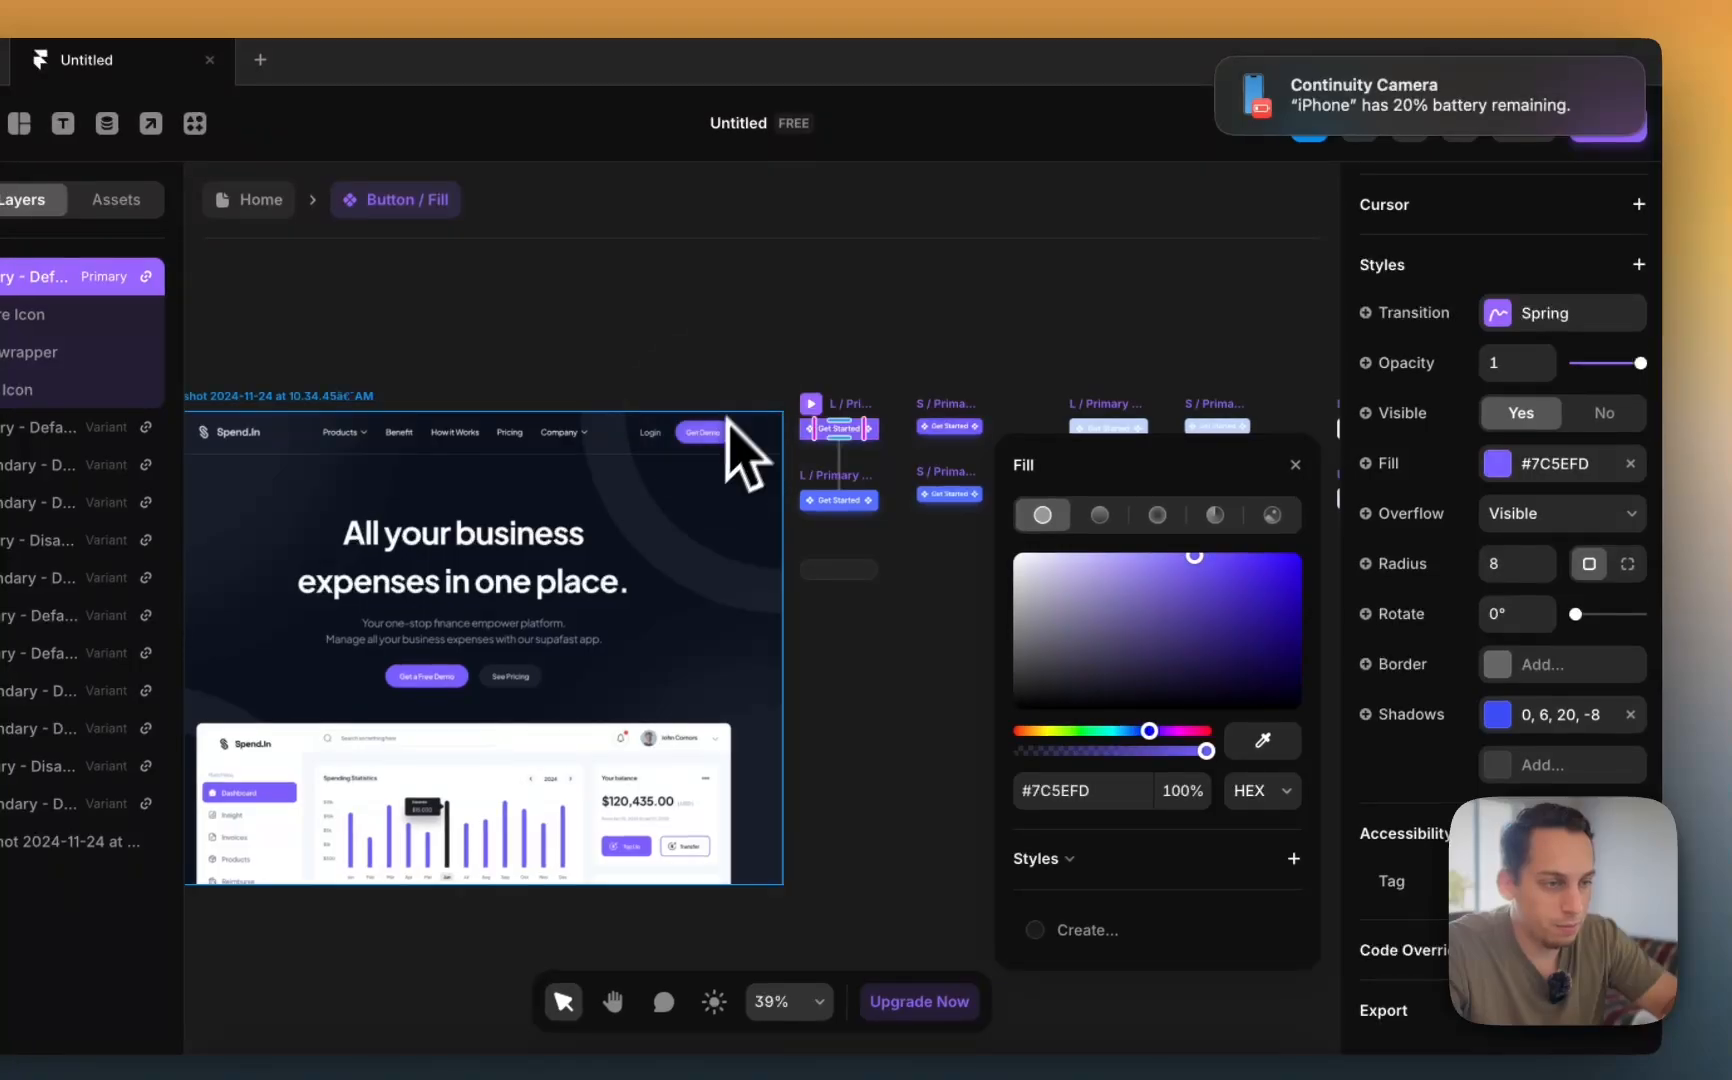
{"action": "left_click", "coordinate": [768, 372]}
- Recolor the primary L / Primary variant's shadow by sampling the purple of the reference Get Demo button
{"action": "scroll", "coordinate": [768, 368], "scroll_direction": "up", "scroll_amount": 3}
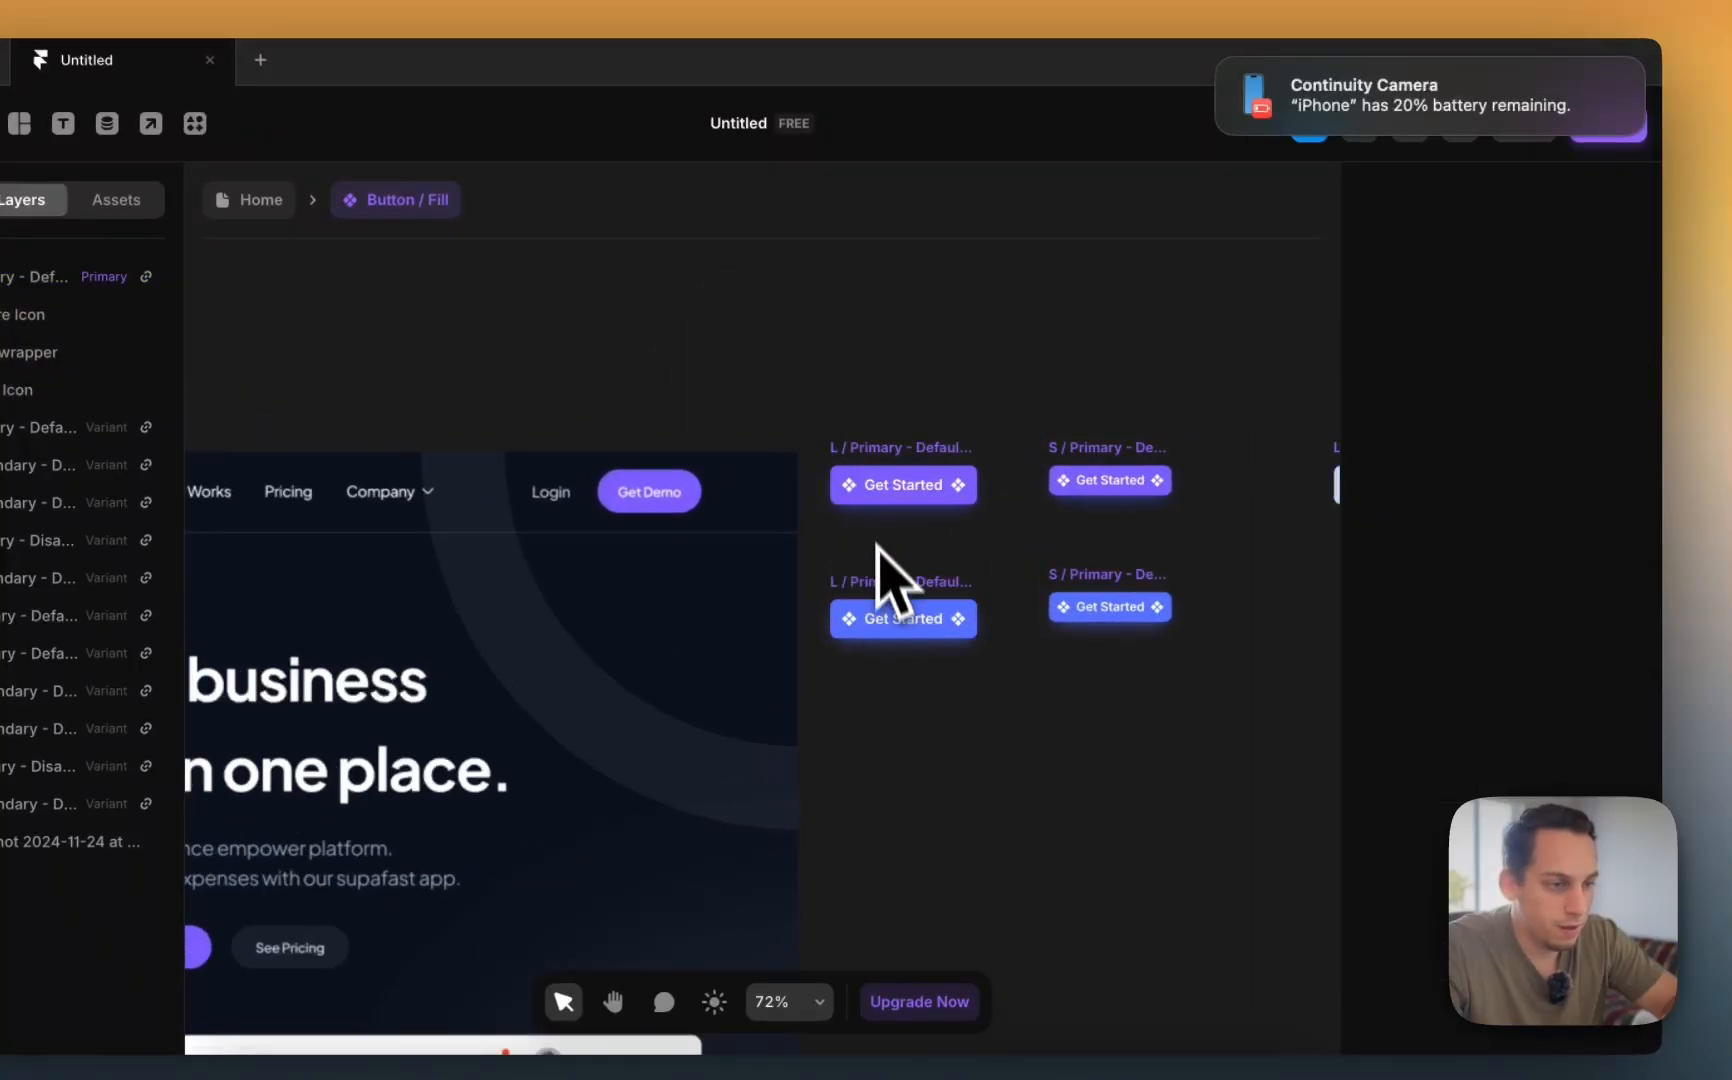
{"action": "left_click", "coordinate": [868, 482]}
{"action": "left_click", "coordinate": [1497, 714]}
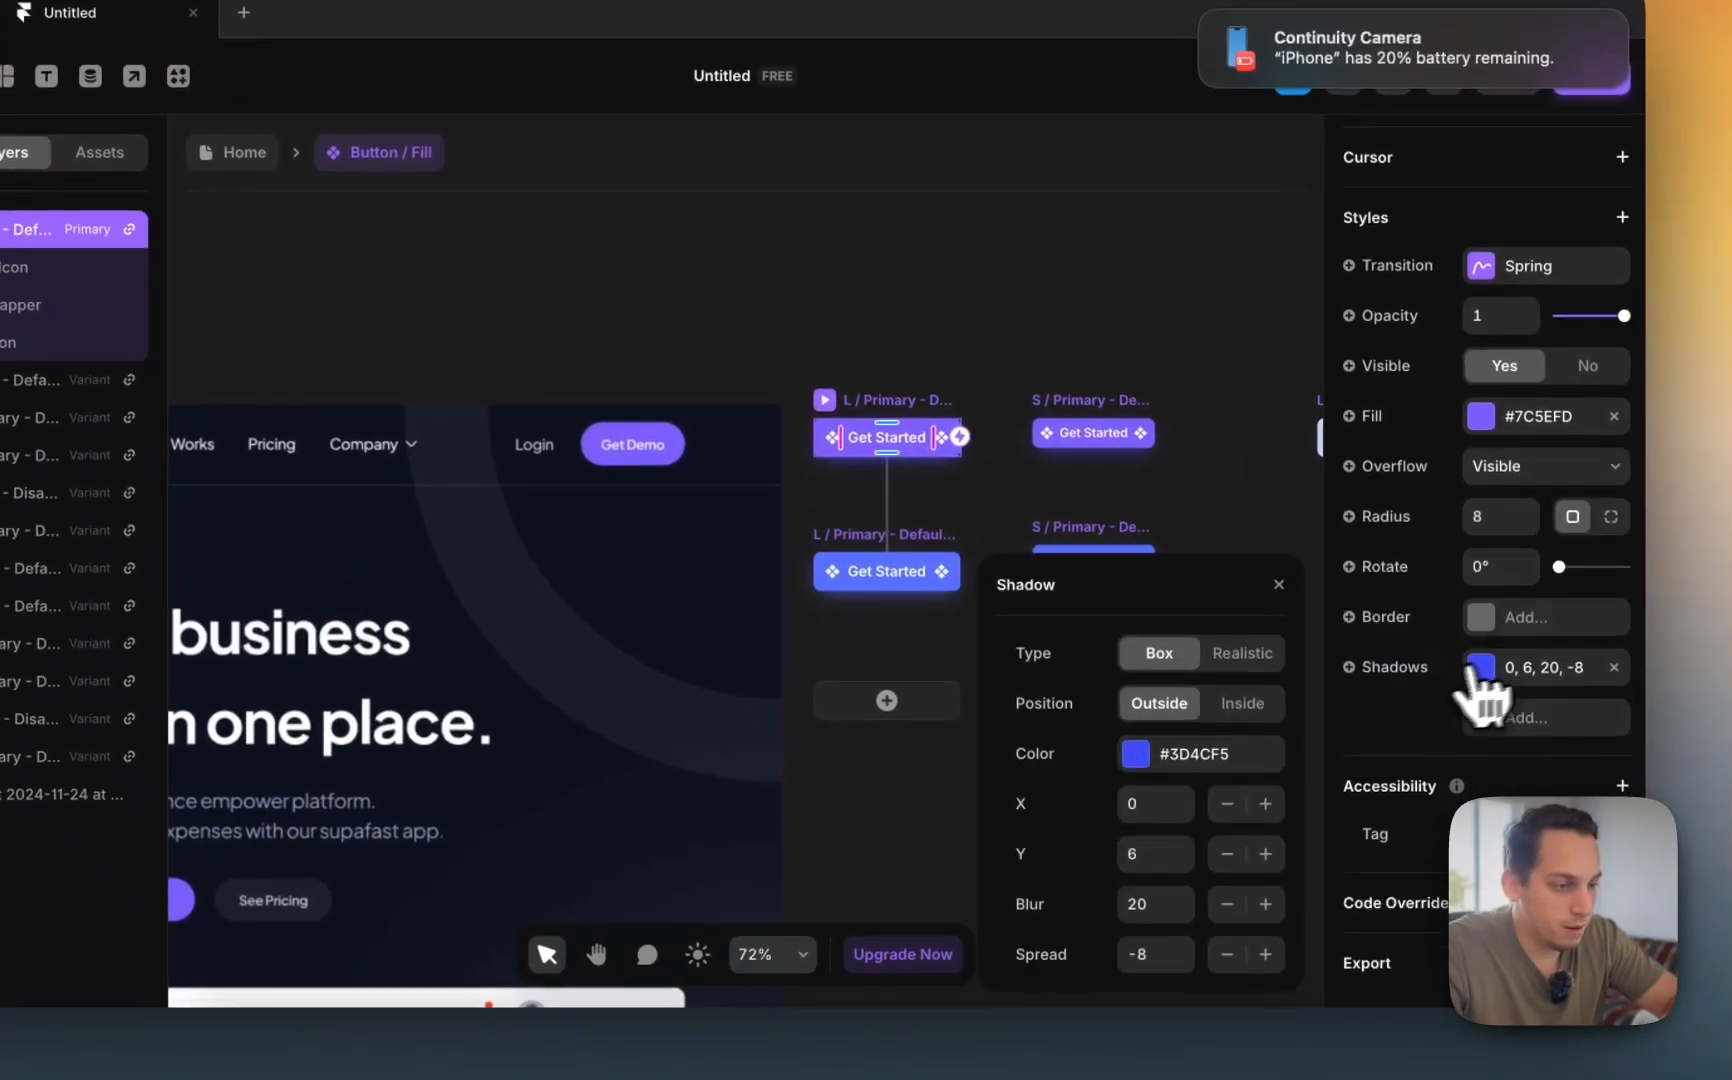
{"action": "left_click", "coordinate": [1148, 766]}
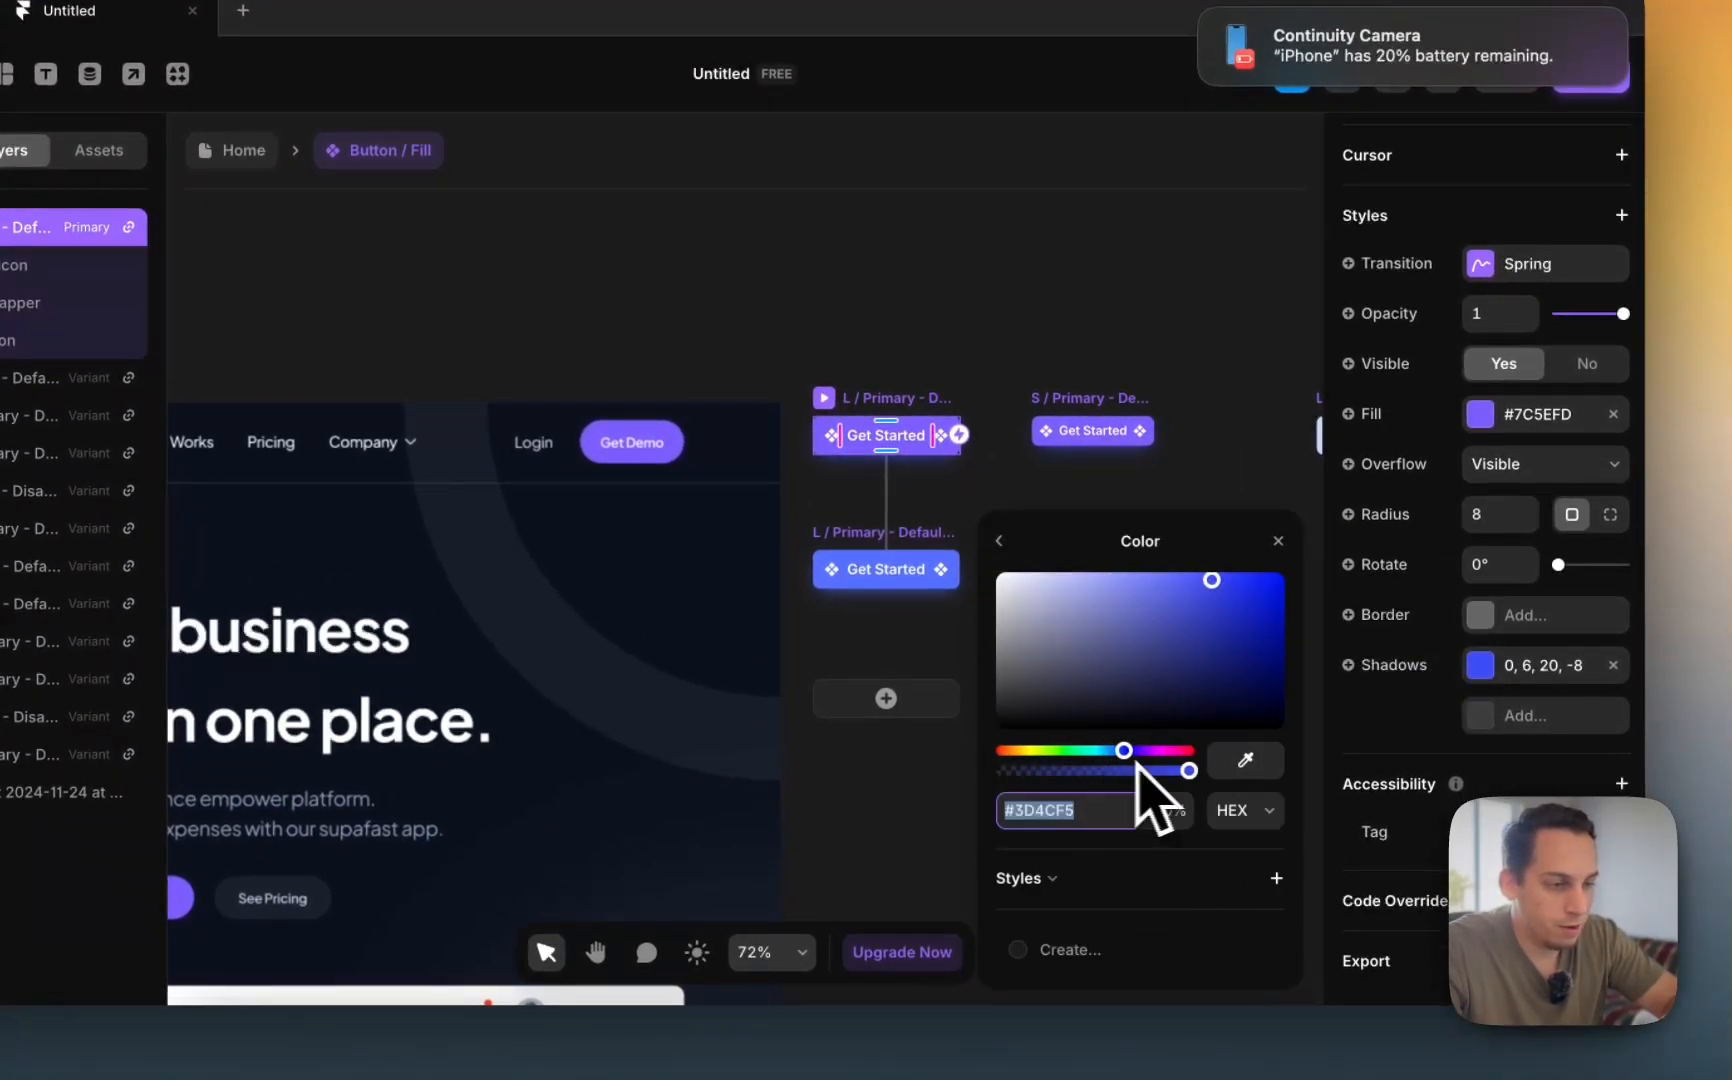
{"action": "left_click", "coordinate": [1232, 770]}
{"action": "left_click", "coordinate": [670, 442]}
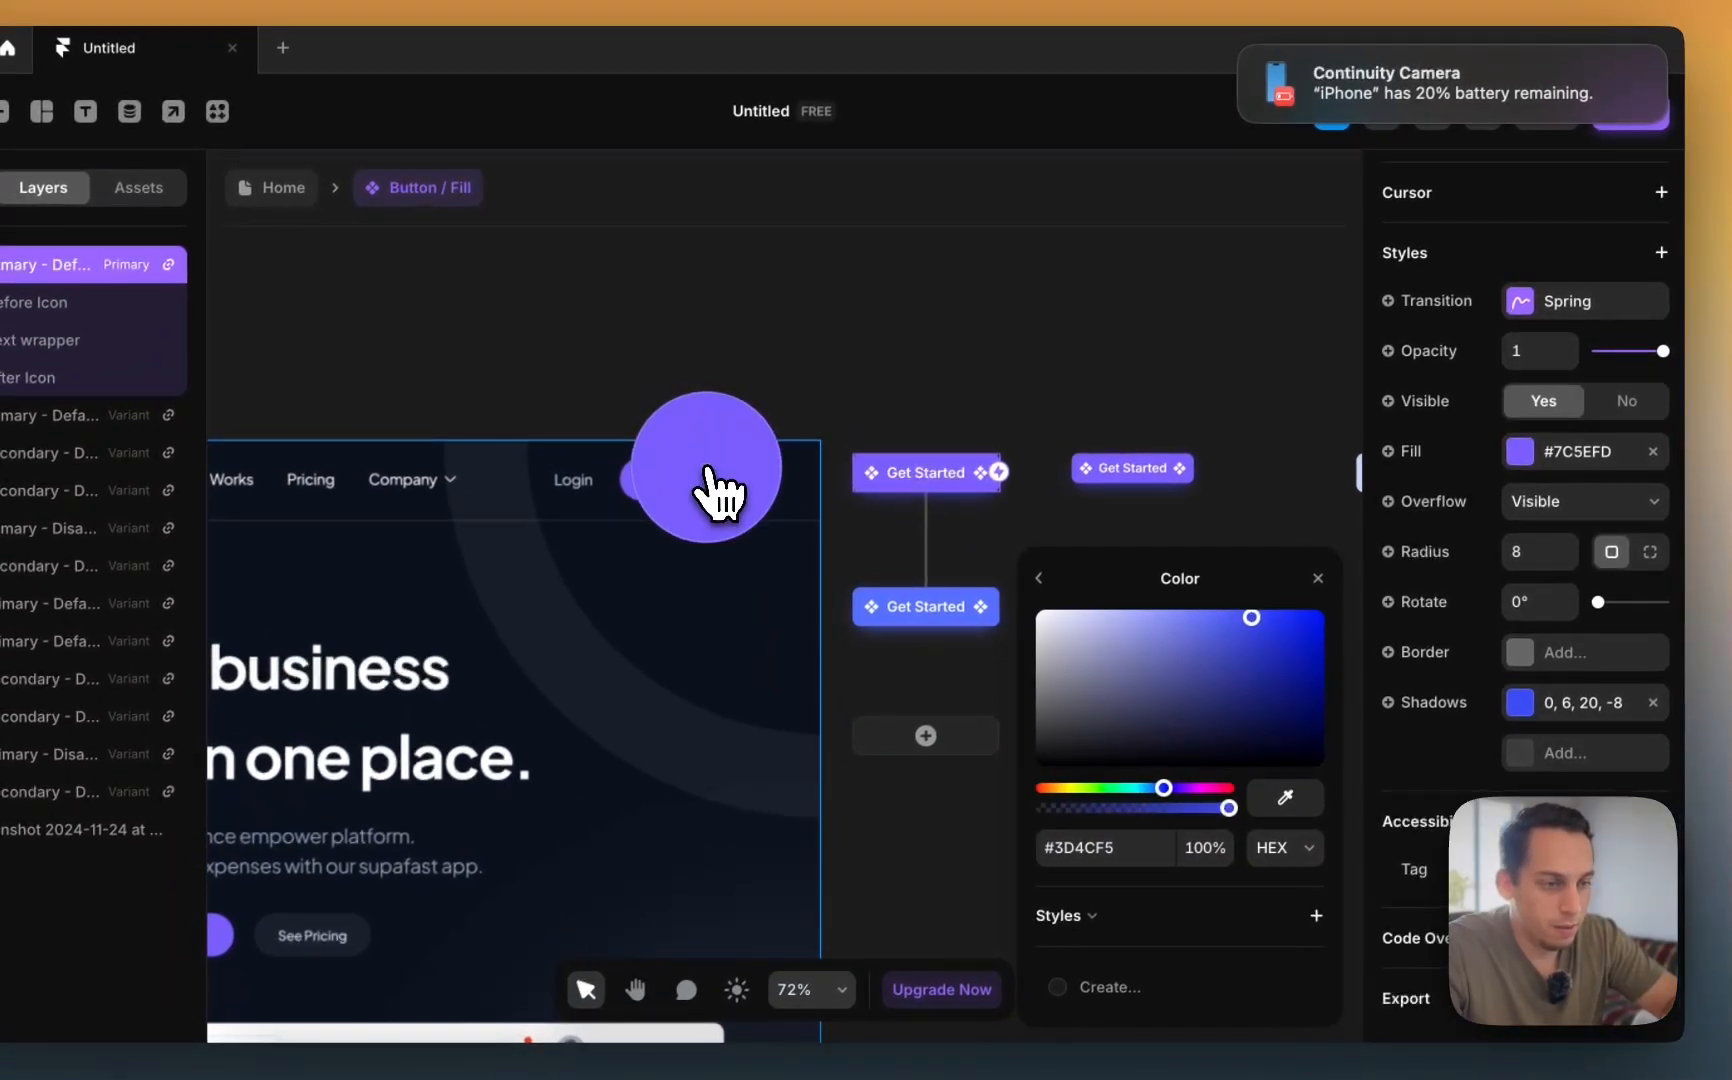
{"action": "left_click", "coordinate": [785, 422]}
{"action": "left_click", "coordinate": [909, 572]}
{"action": "scroll", "coordinate": [1540, 780], "scroll_direction": "down", "scroll_amount": 5}
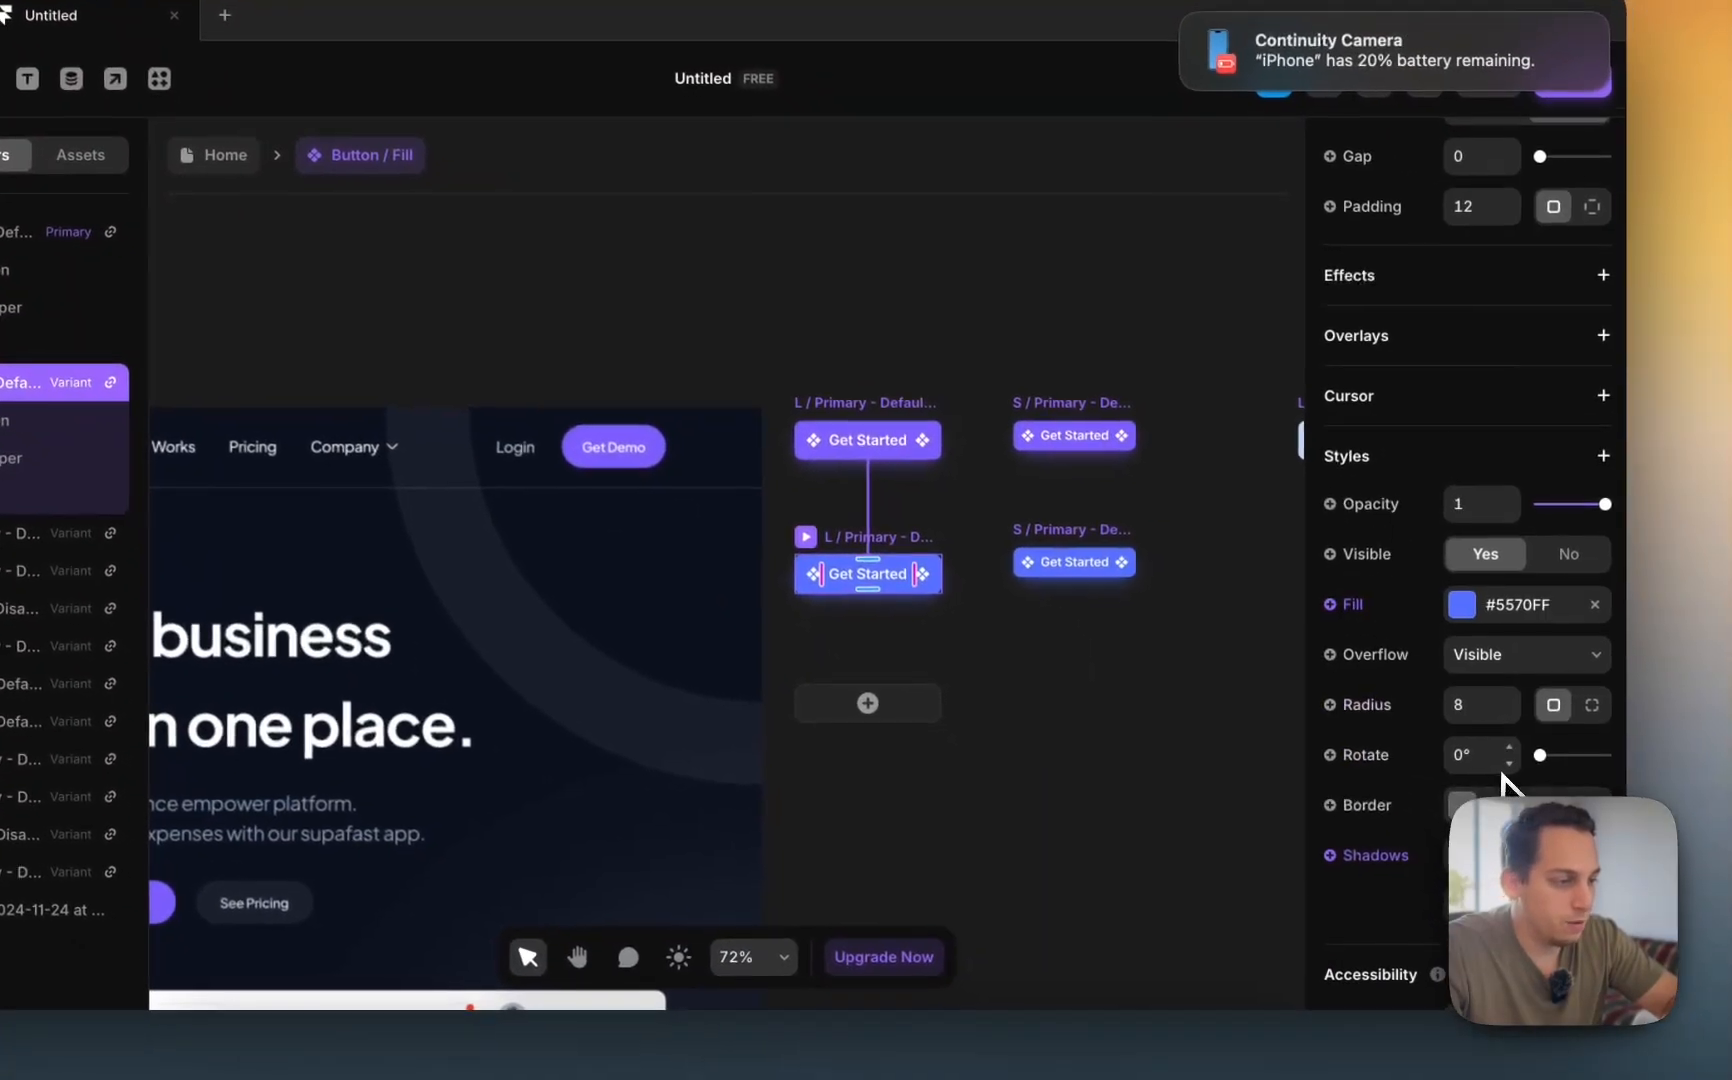
{"action": "left_click", "coordinate": [1521, 637]}
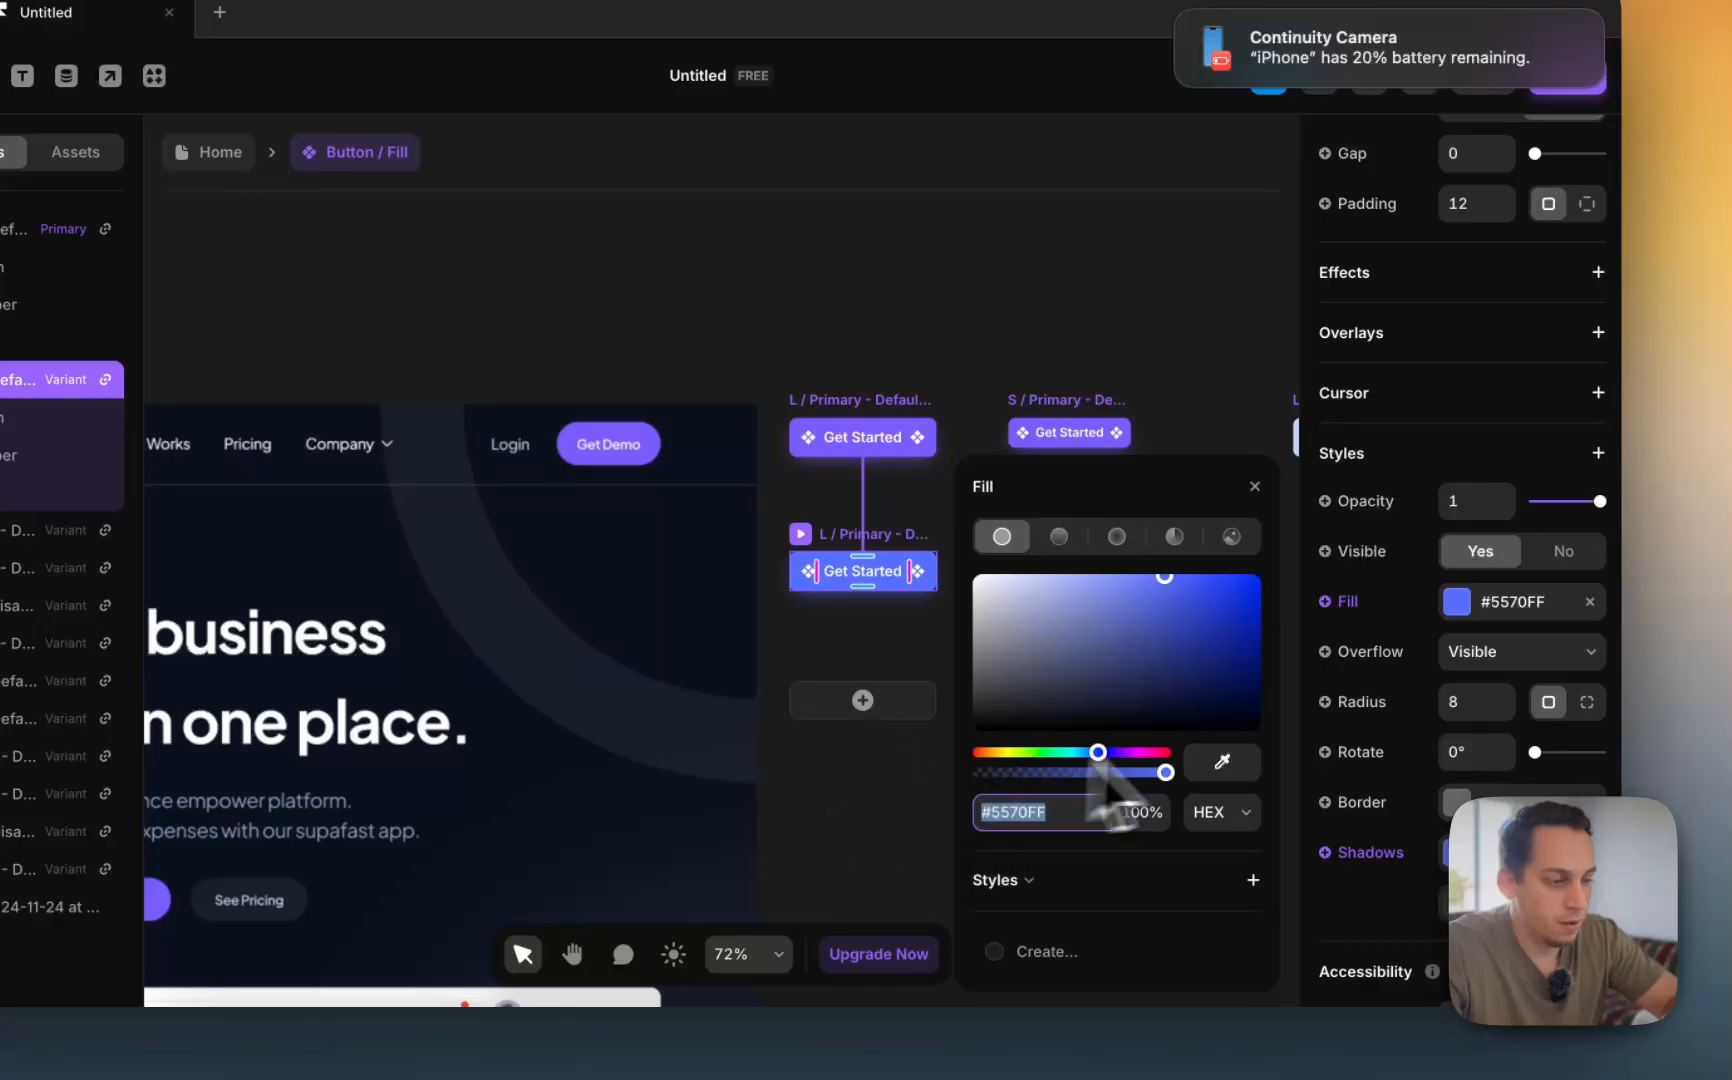
{"action": "left_click", "coordinate": [1226, 458]}
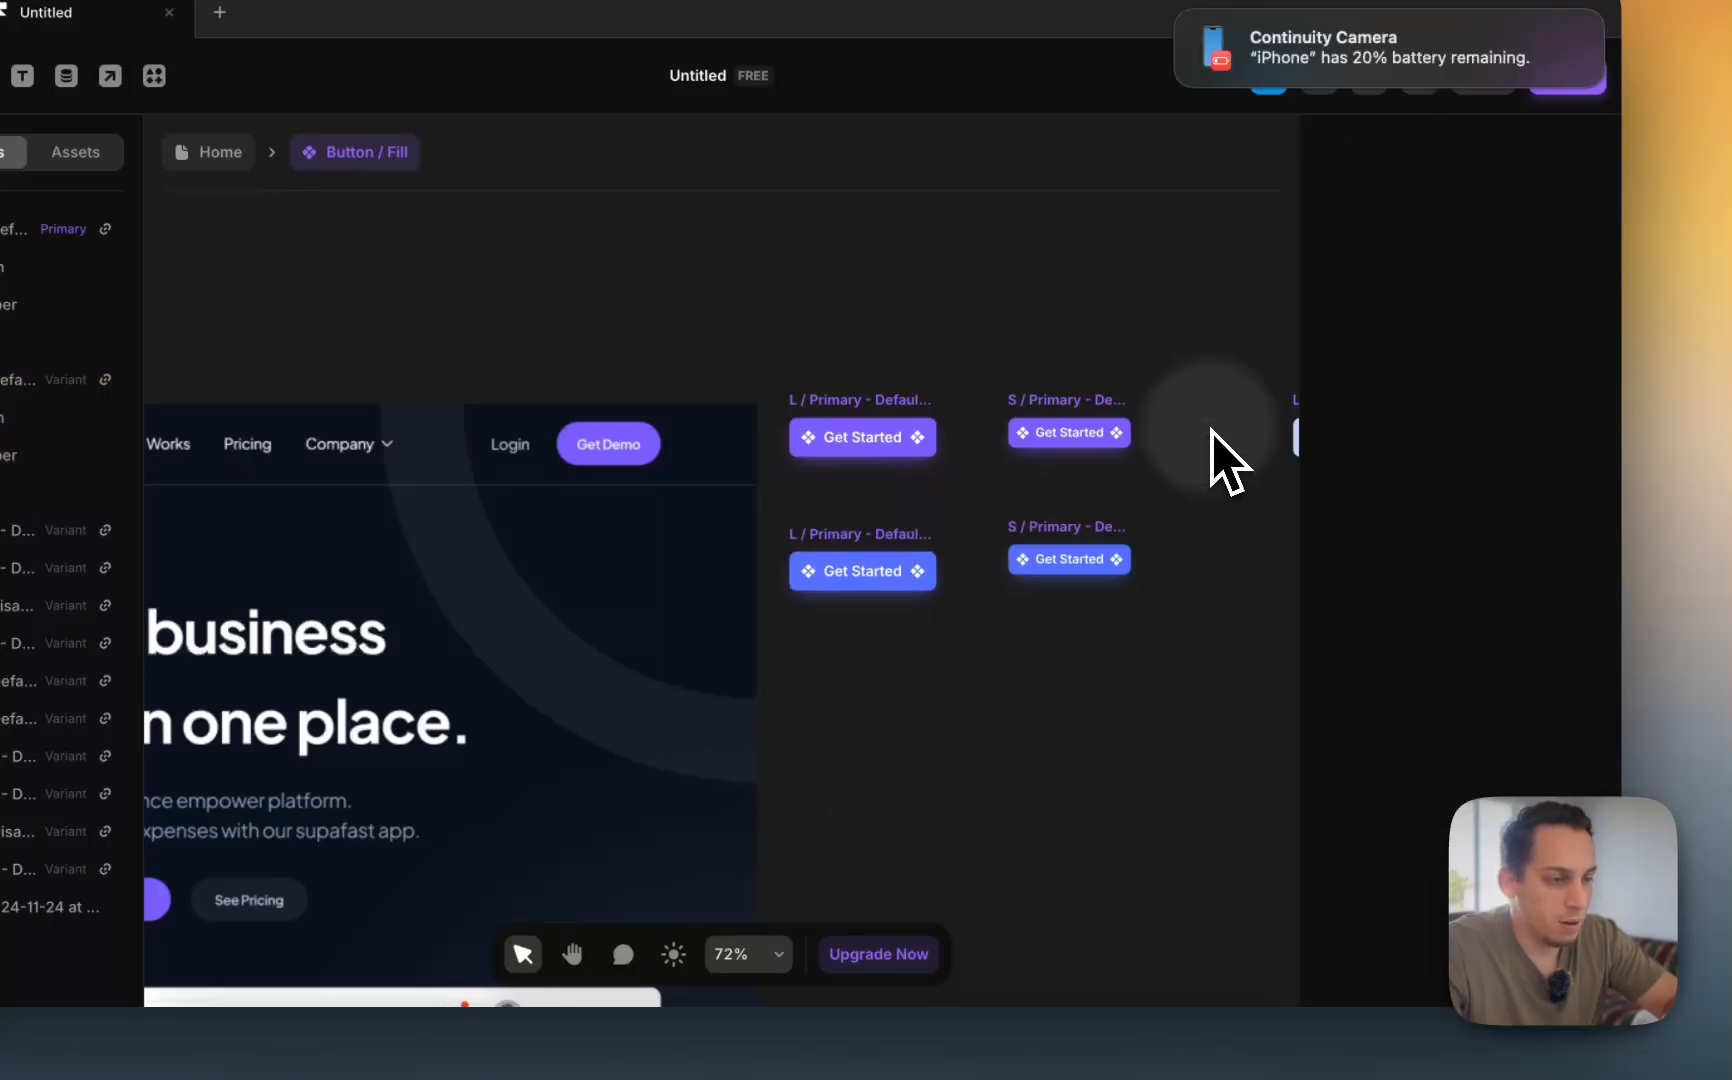
- Save the primary L / Primary variant's fill color as a new color style named Purple
{"action": "left_click", "coordinate": [848, 440]}
{"action": "left_click", "coordinate": [1460, 416]}
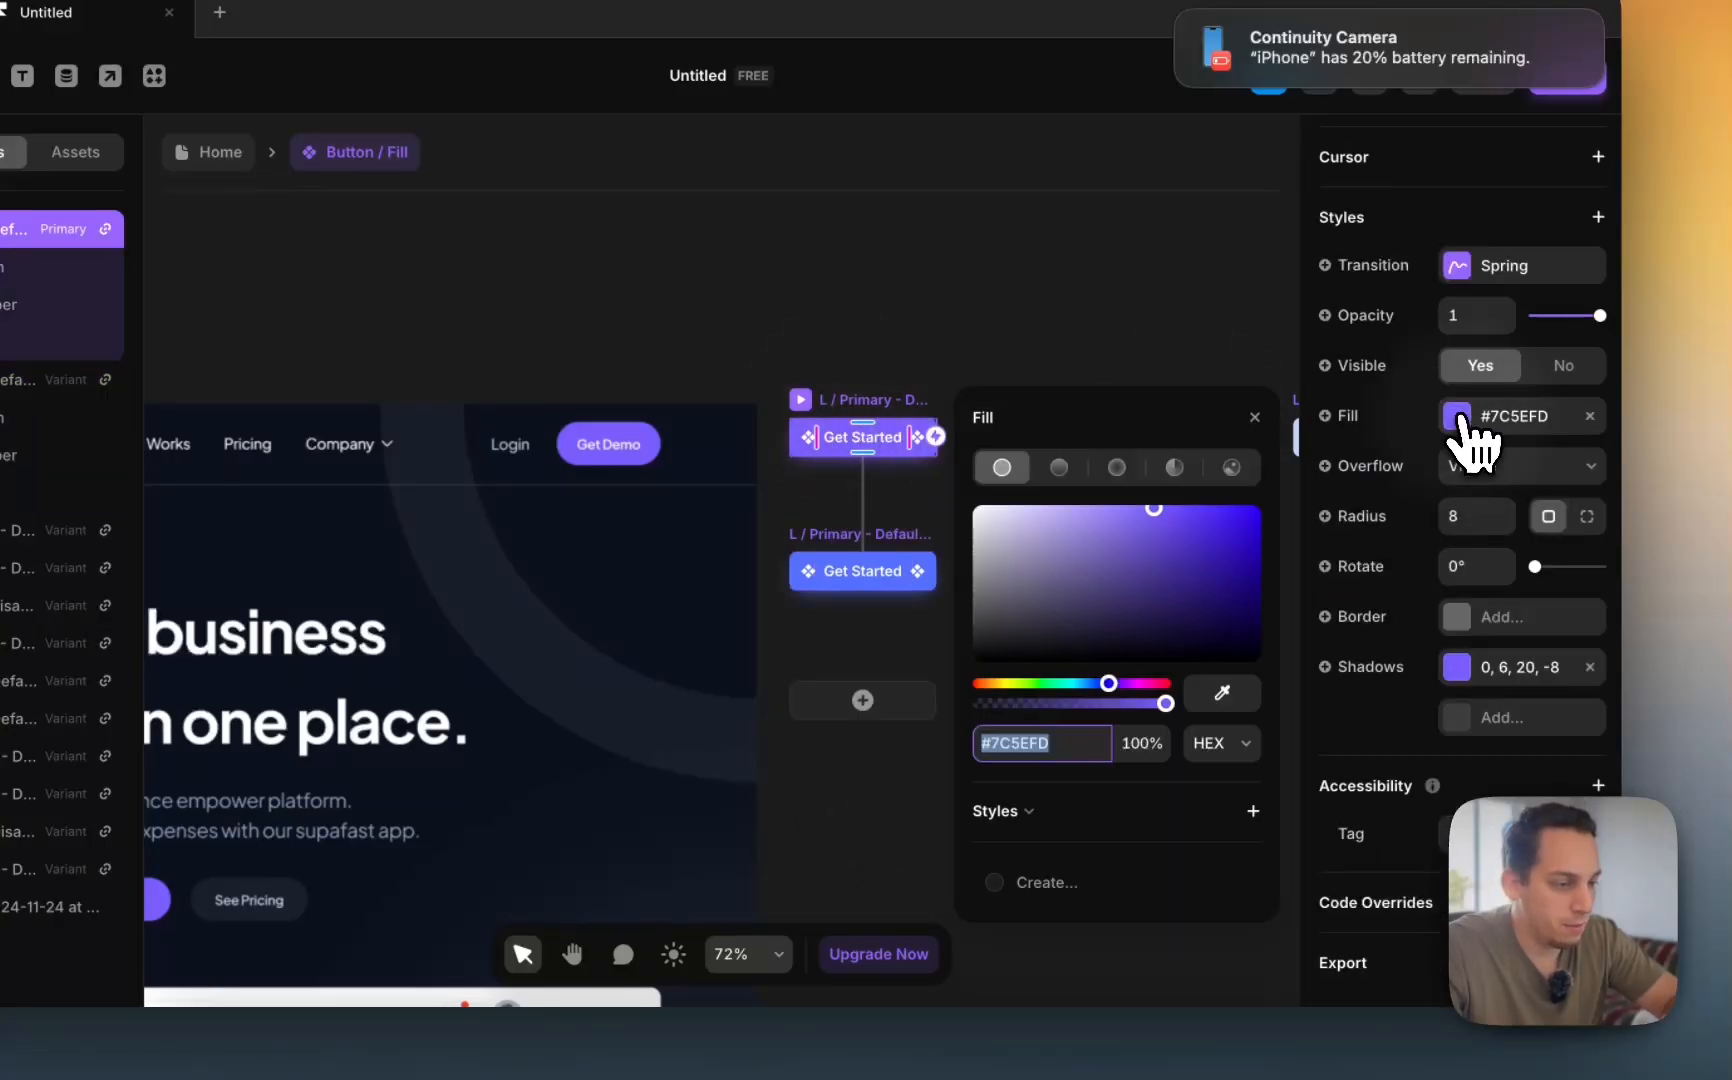
{"action": "left_click", "coordinate": [1253, 810]}
{"action": "type", "text": "Pur"}
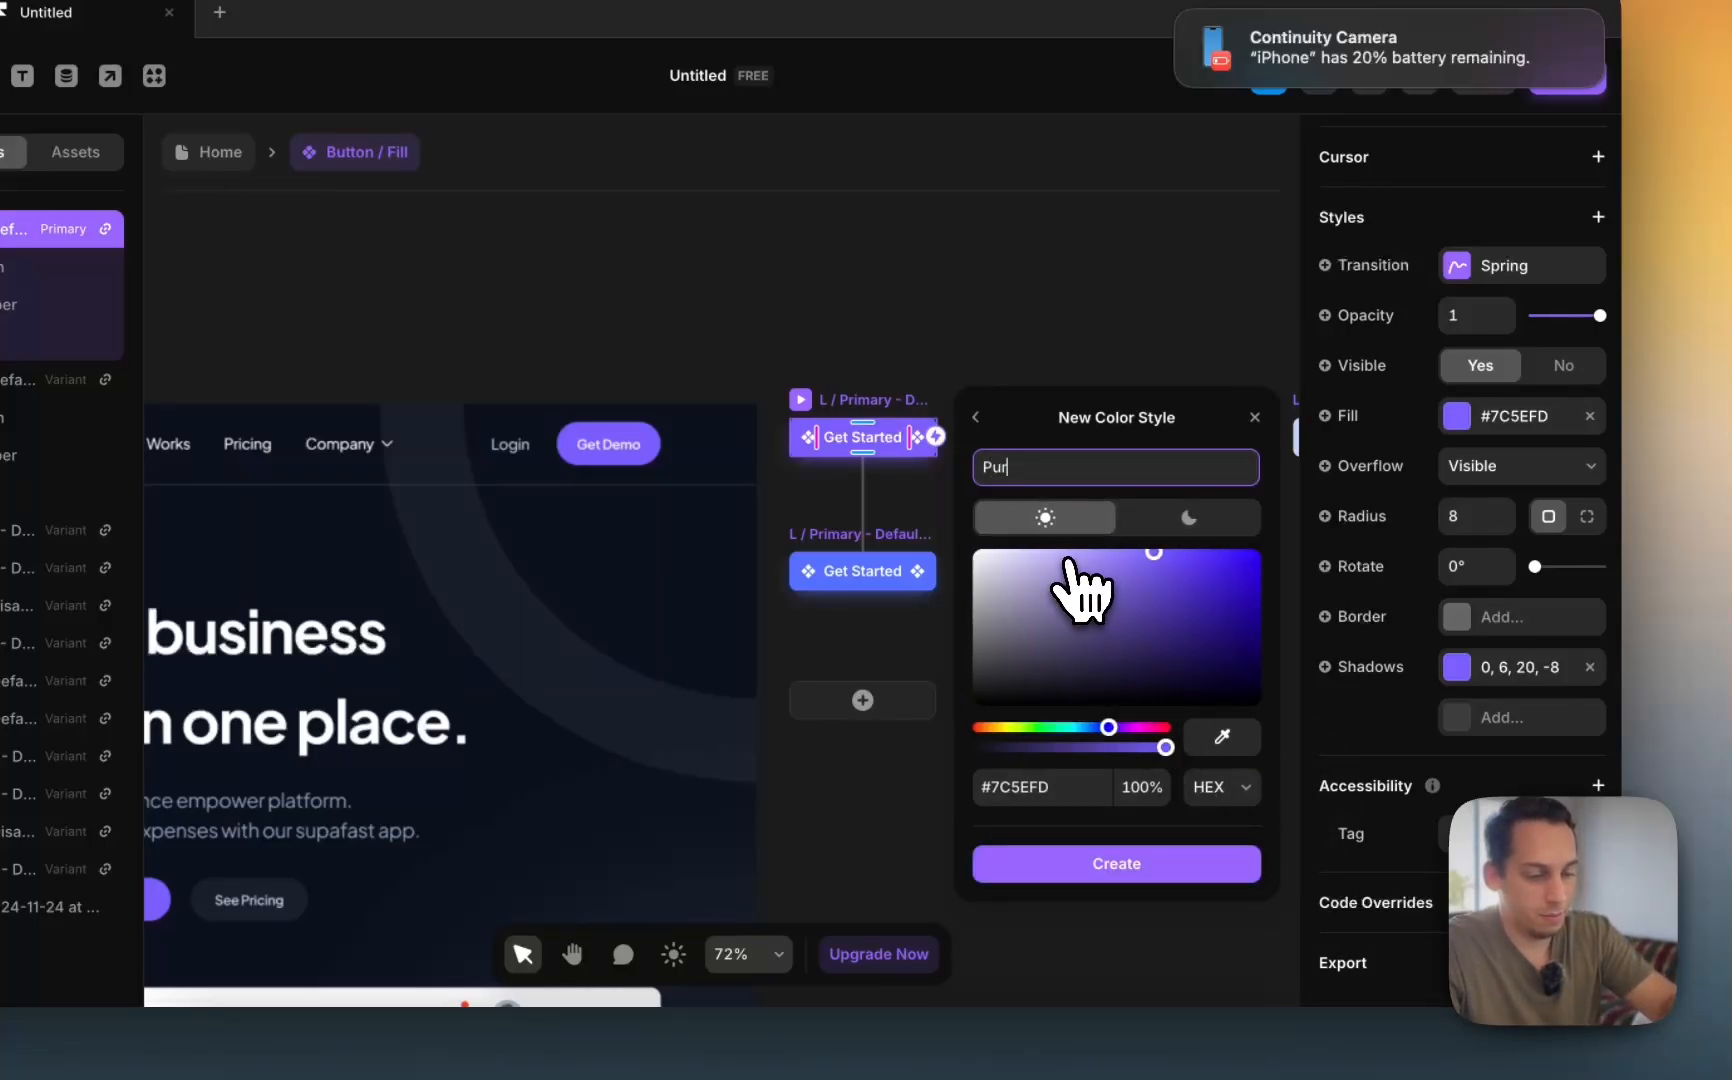
{"action": "type", "text": "ple"}
{"action": "key", "text": "Return"}
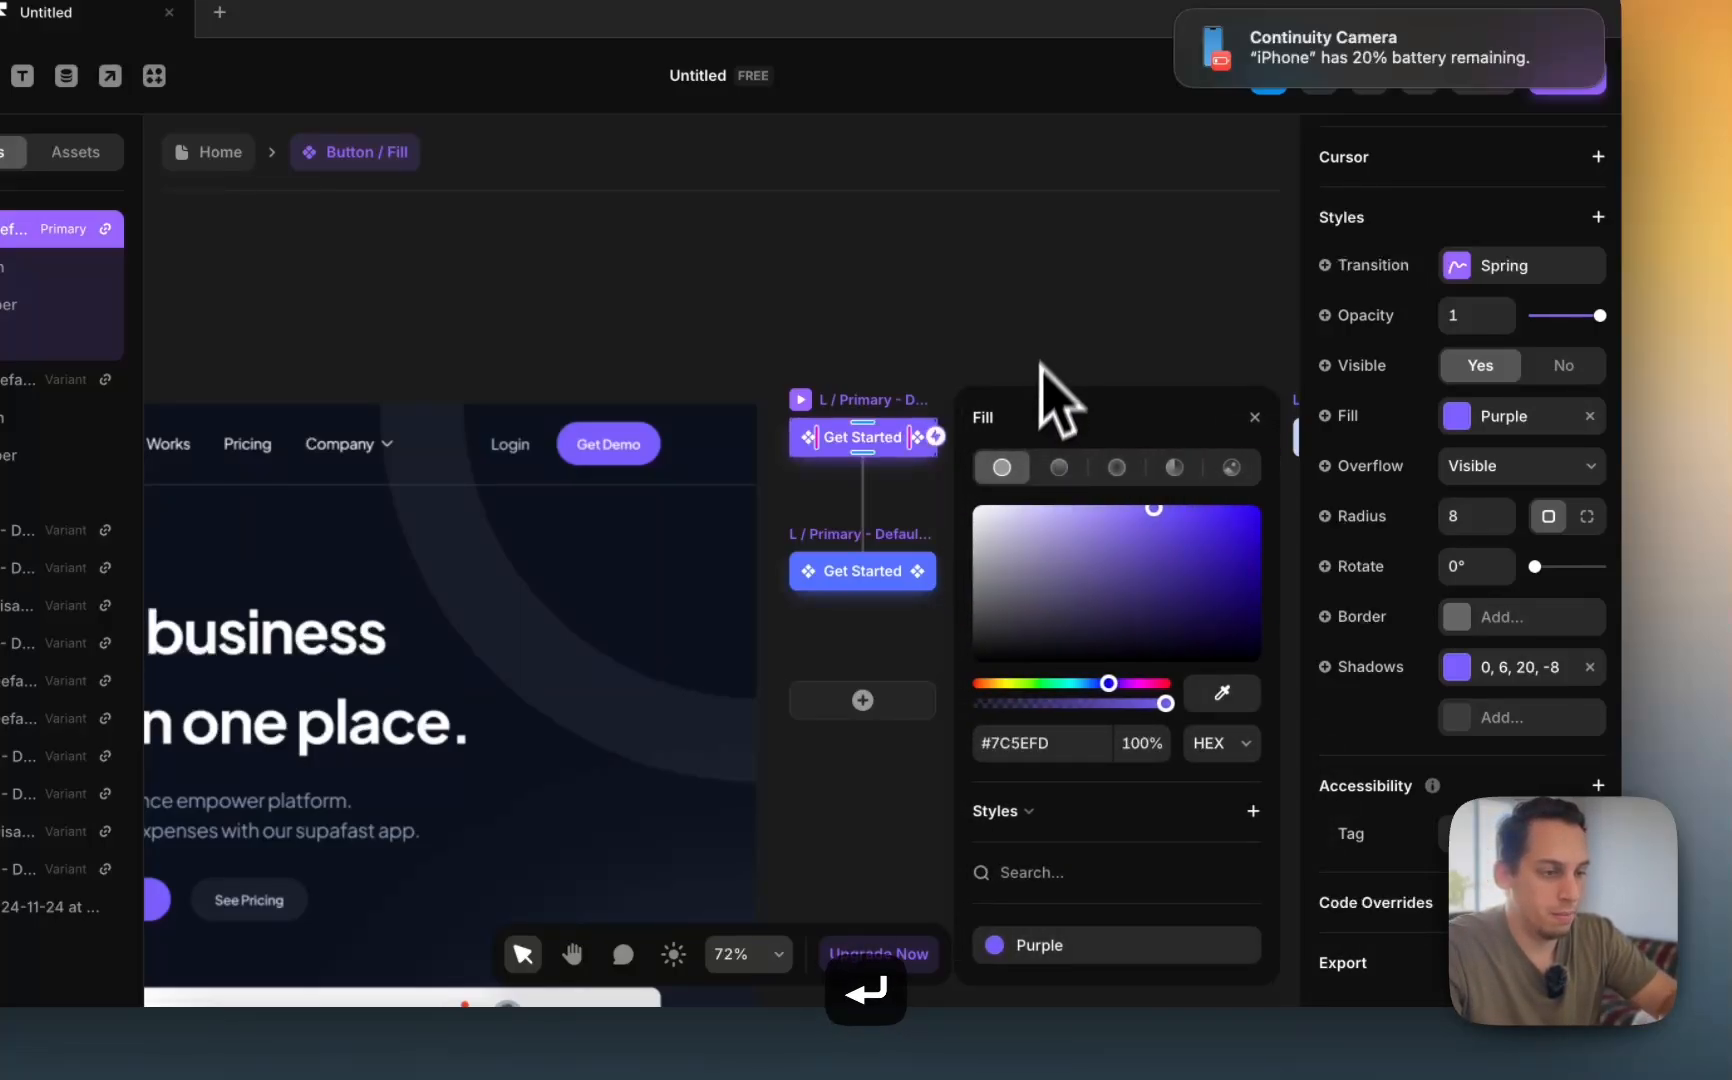
{"action": "left_click", "coordinate": [1043, 335]}
- Apply the Purple color style to both the fill and the shadow of the second L / Primary variant below
{"action": "left_click", "coordinate": [818, 533]}
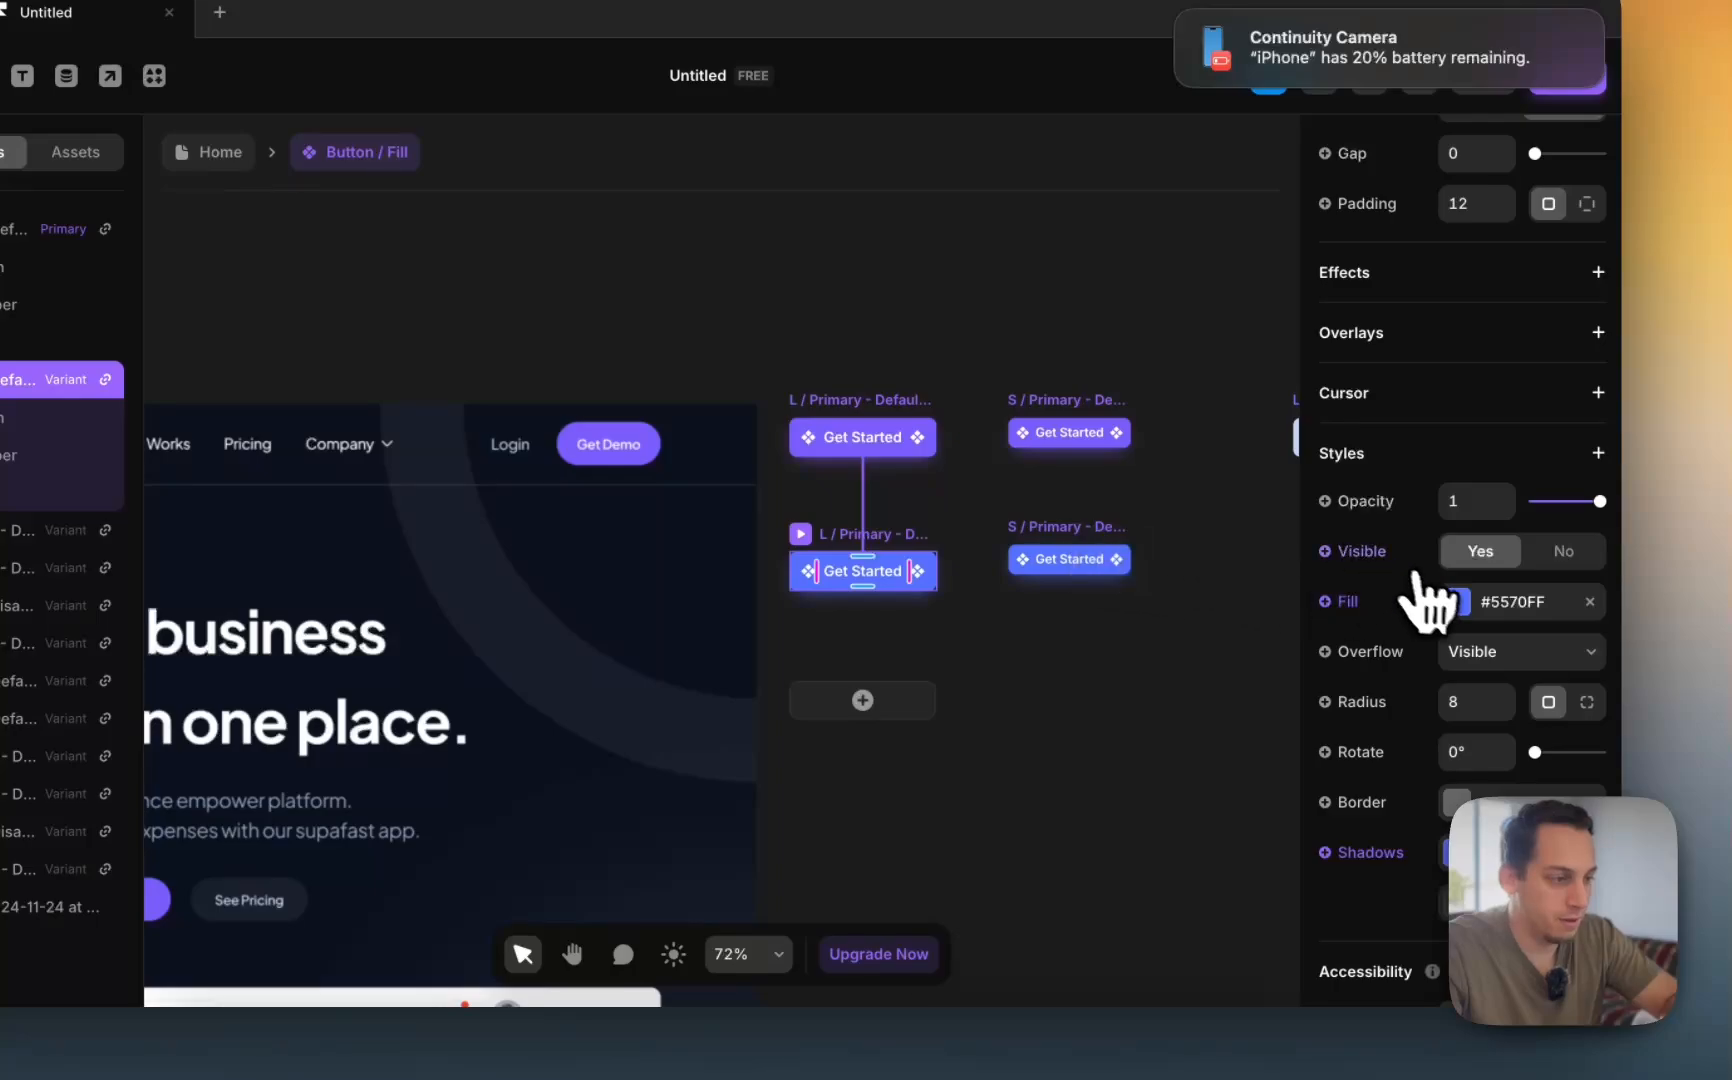
{"action": "left_click", "coordinate": [1456, 603]}
{"action": "left_click", "coordinate": [1055, 946]}
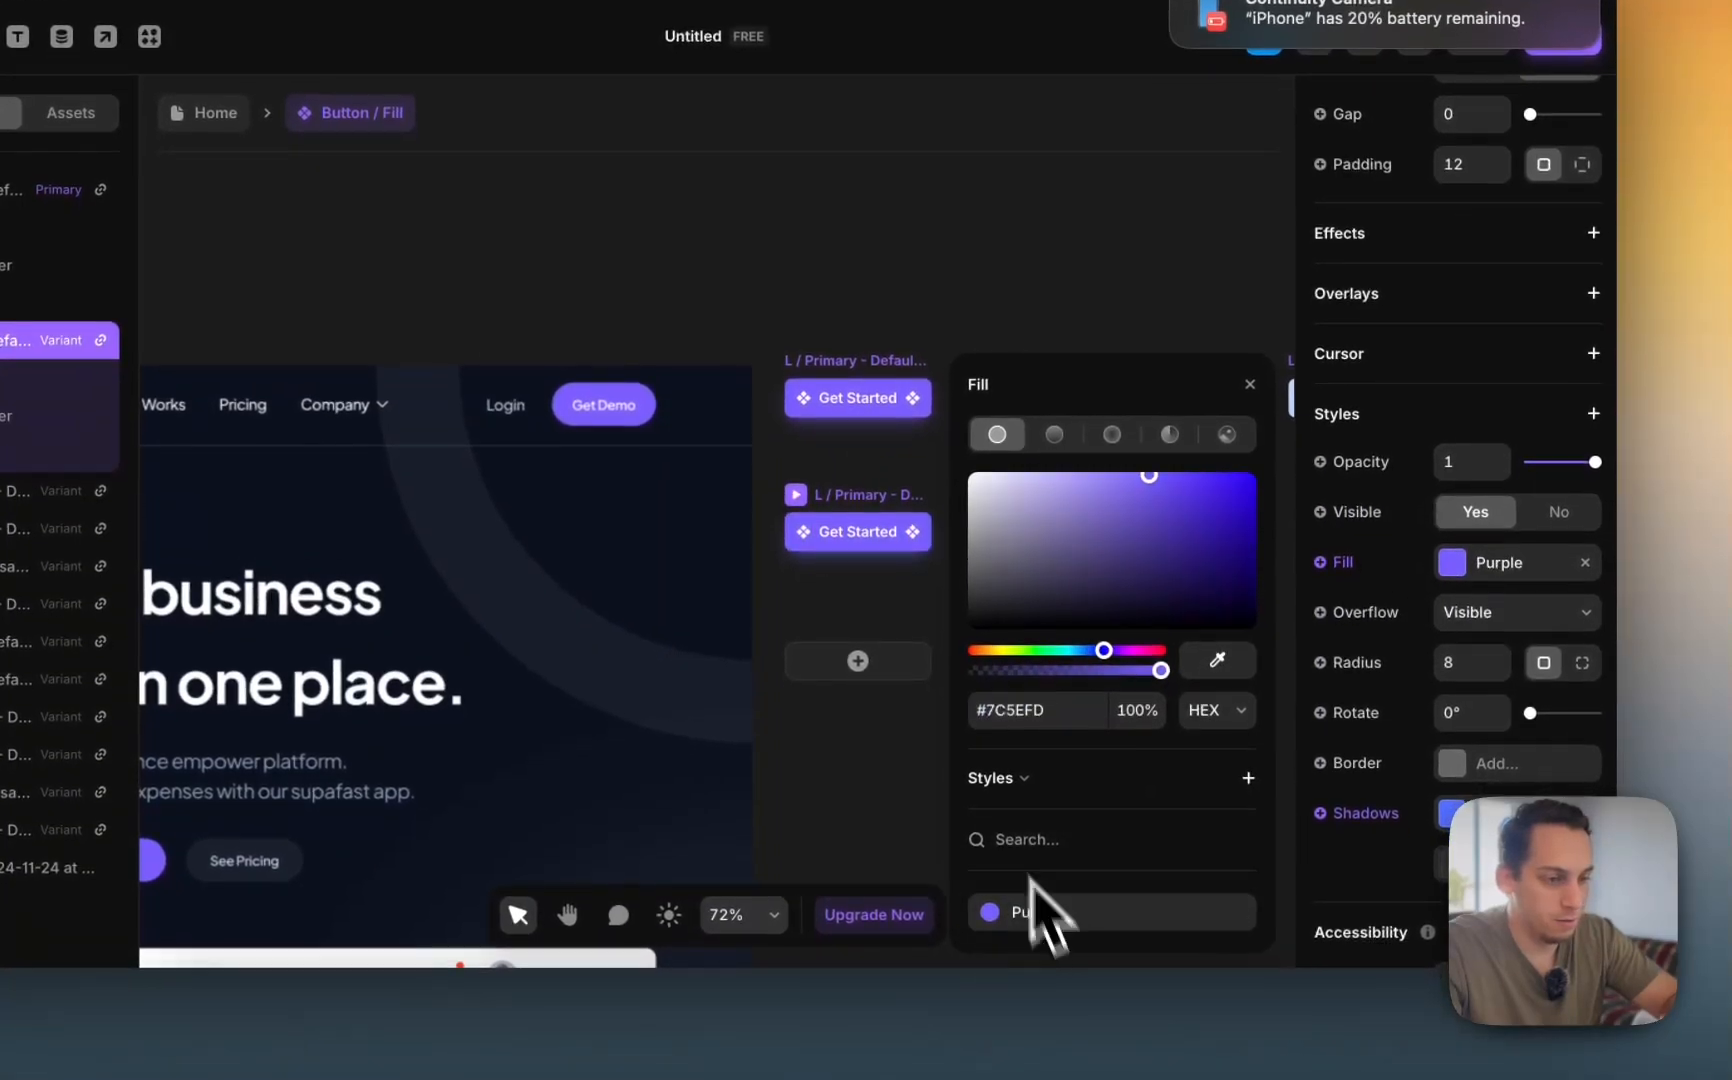
{"action": "left_click", "coordinate": [1345, 812]}
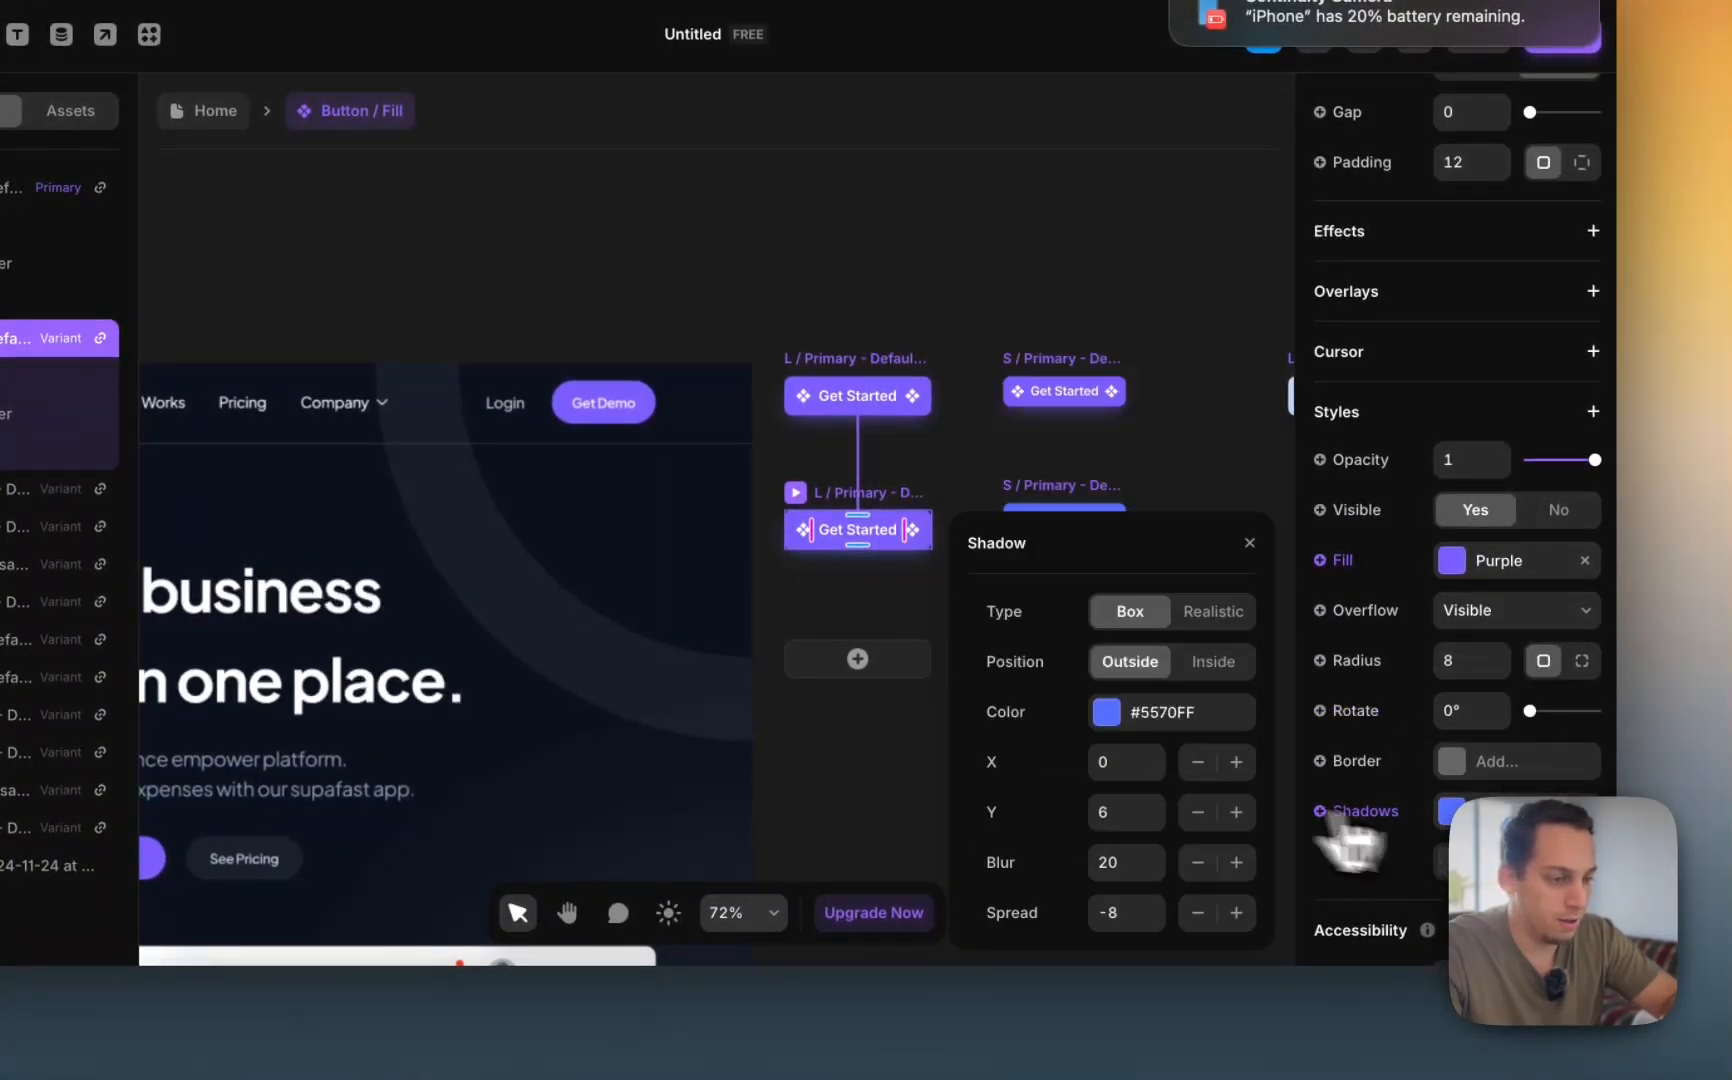
{"action": "left_click", "coordinate": [1110, 716]}
{"action": "left_click", "coordinate": [1011, 904]}
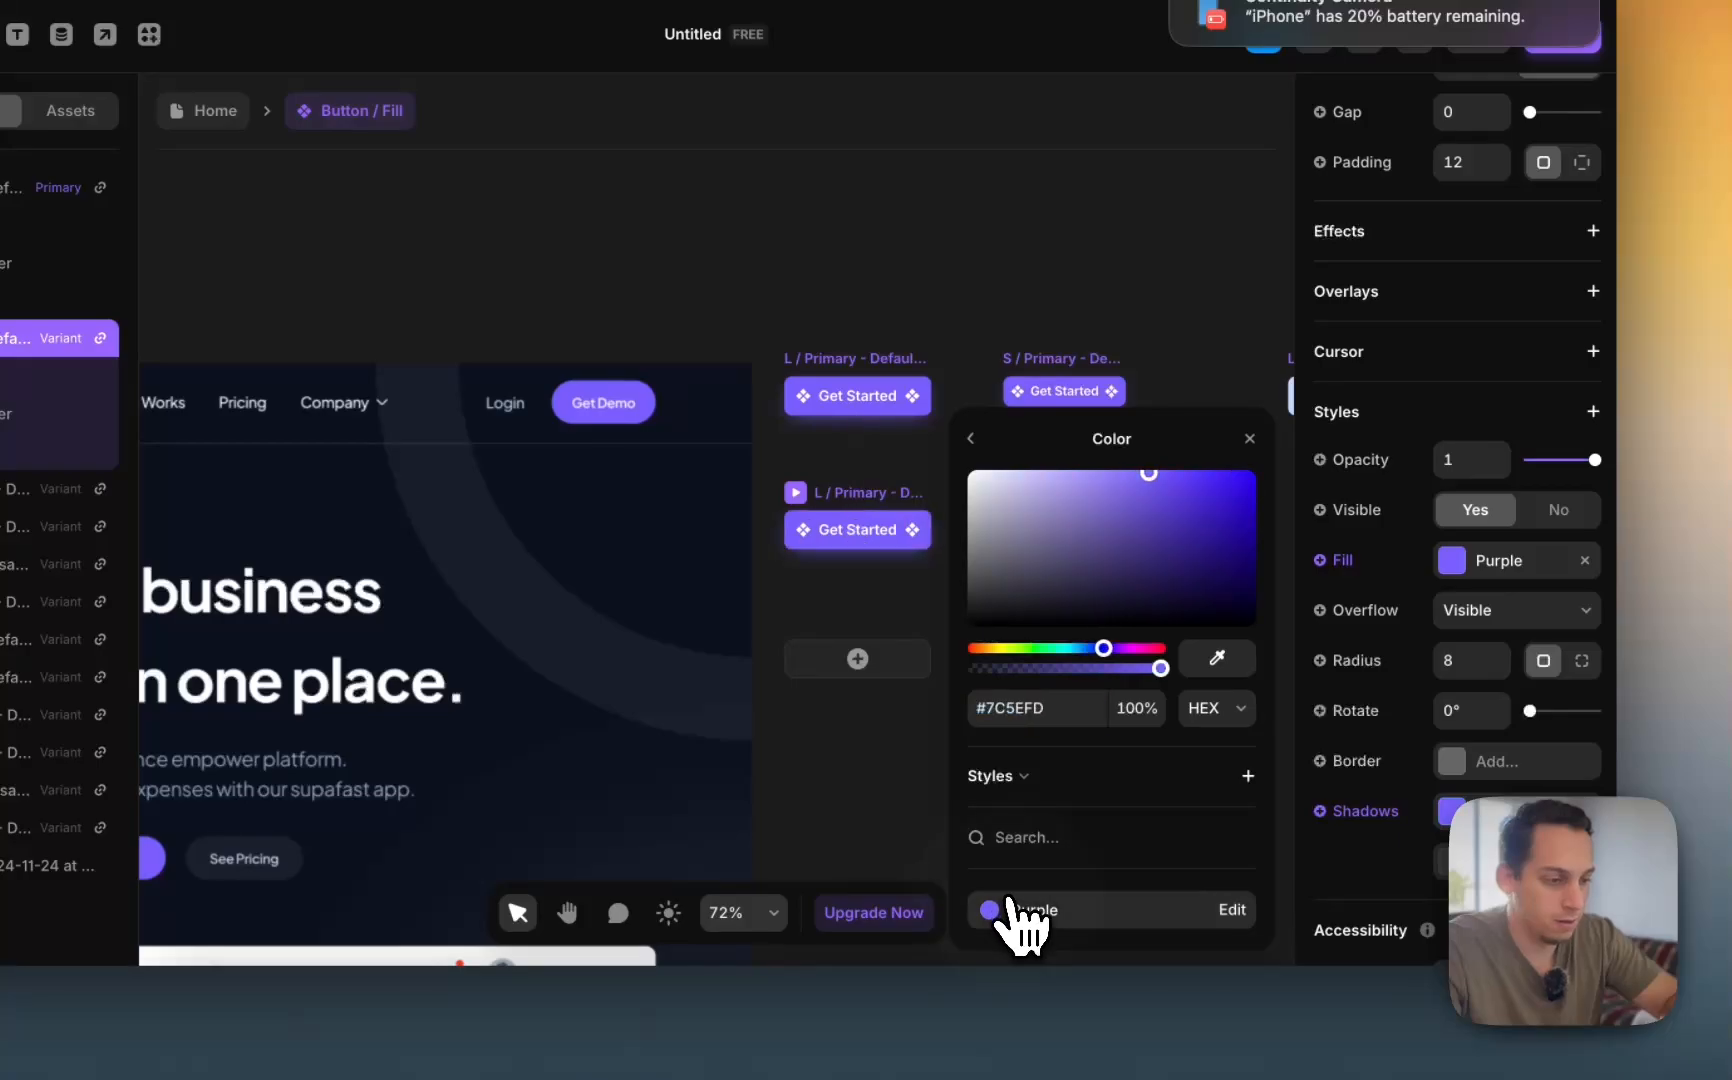
{"action": "left_click", "coordinate": [946, 580]}
- Increase the primary L / Primary variant's corner radius until the button is fully rounded like the reference Get Demo button
{"action": "left_click", "coordinate": [857, 359]}
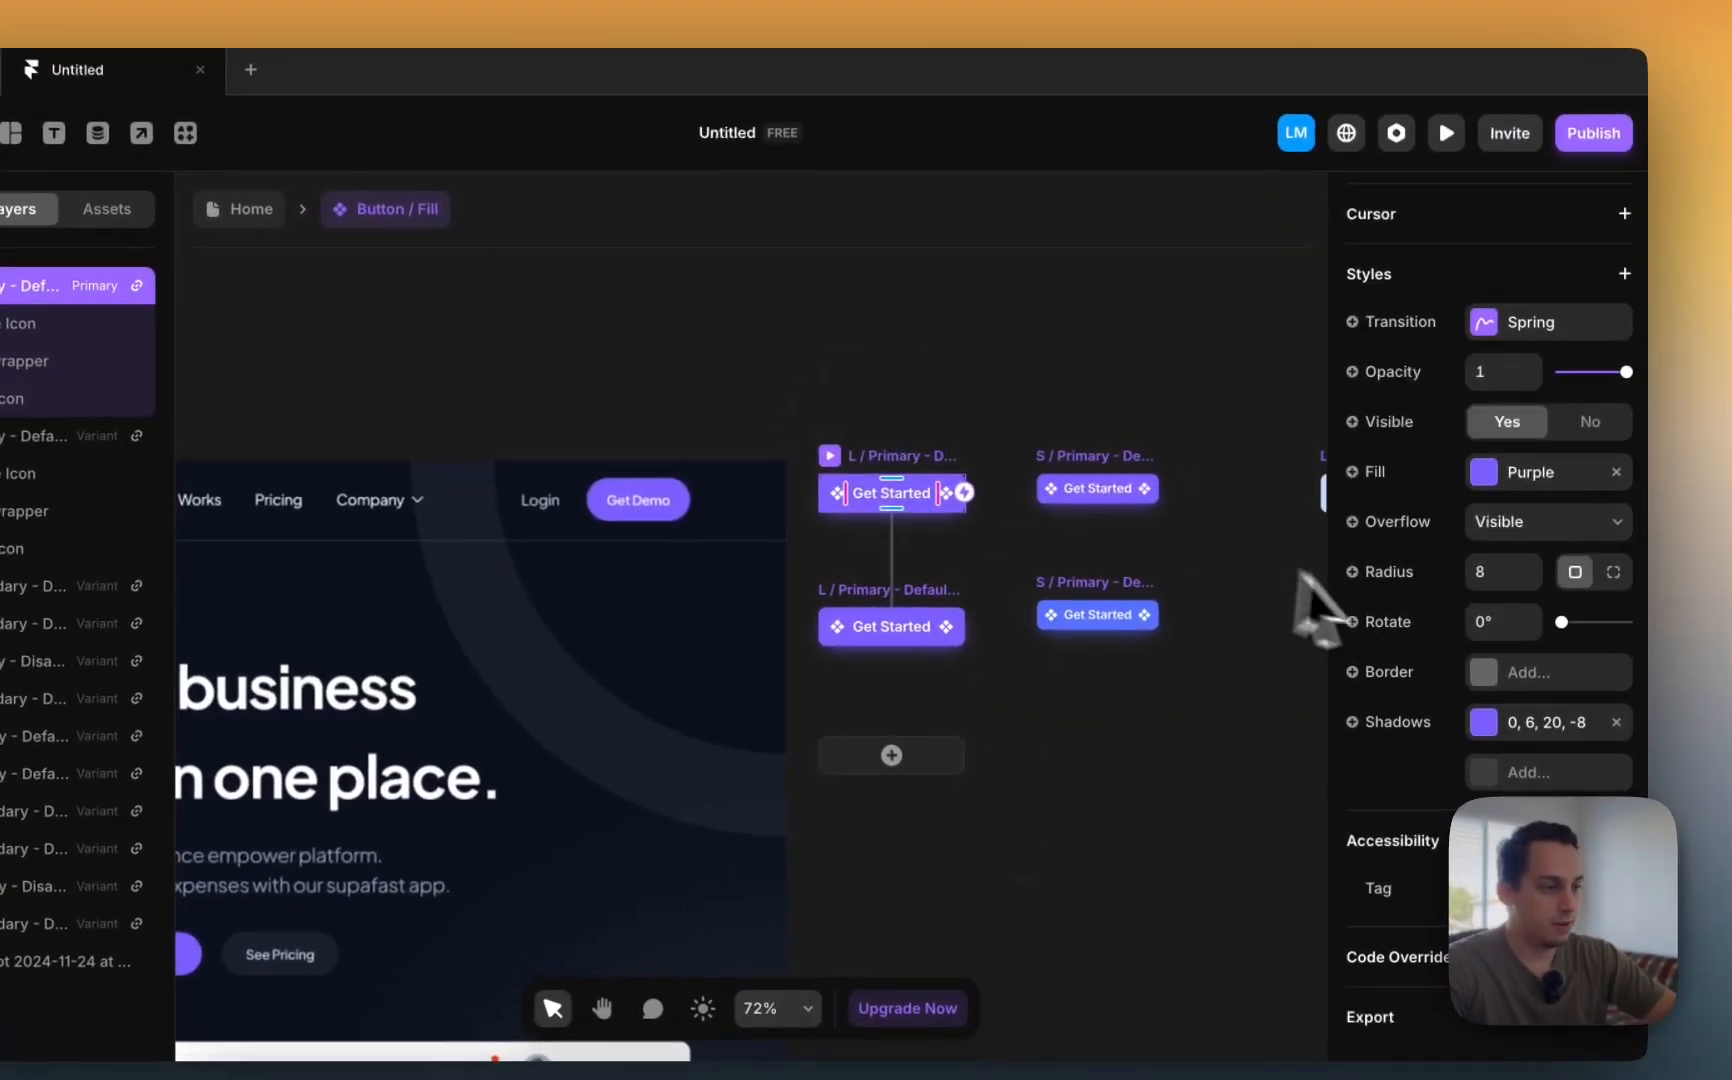
{"action": "scroll", "coordinate": [897, 460], "scroll_direction": "down", "scroll_amount": 5}
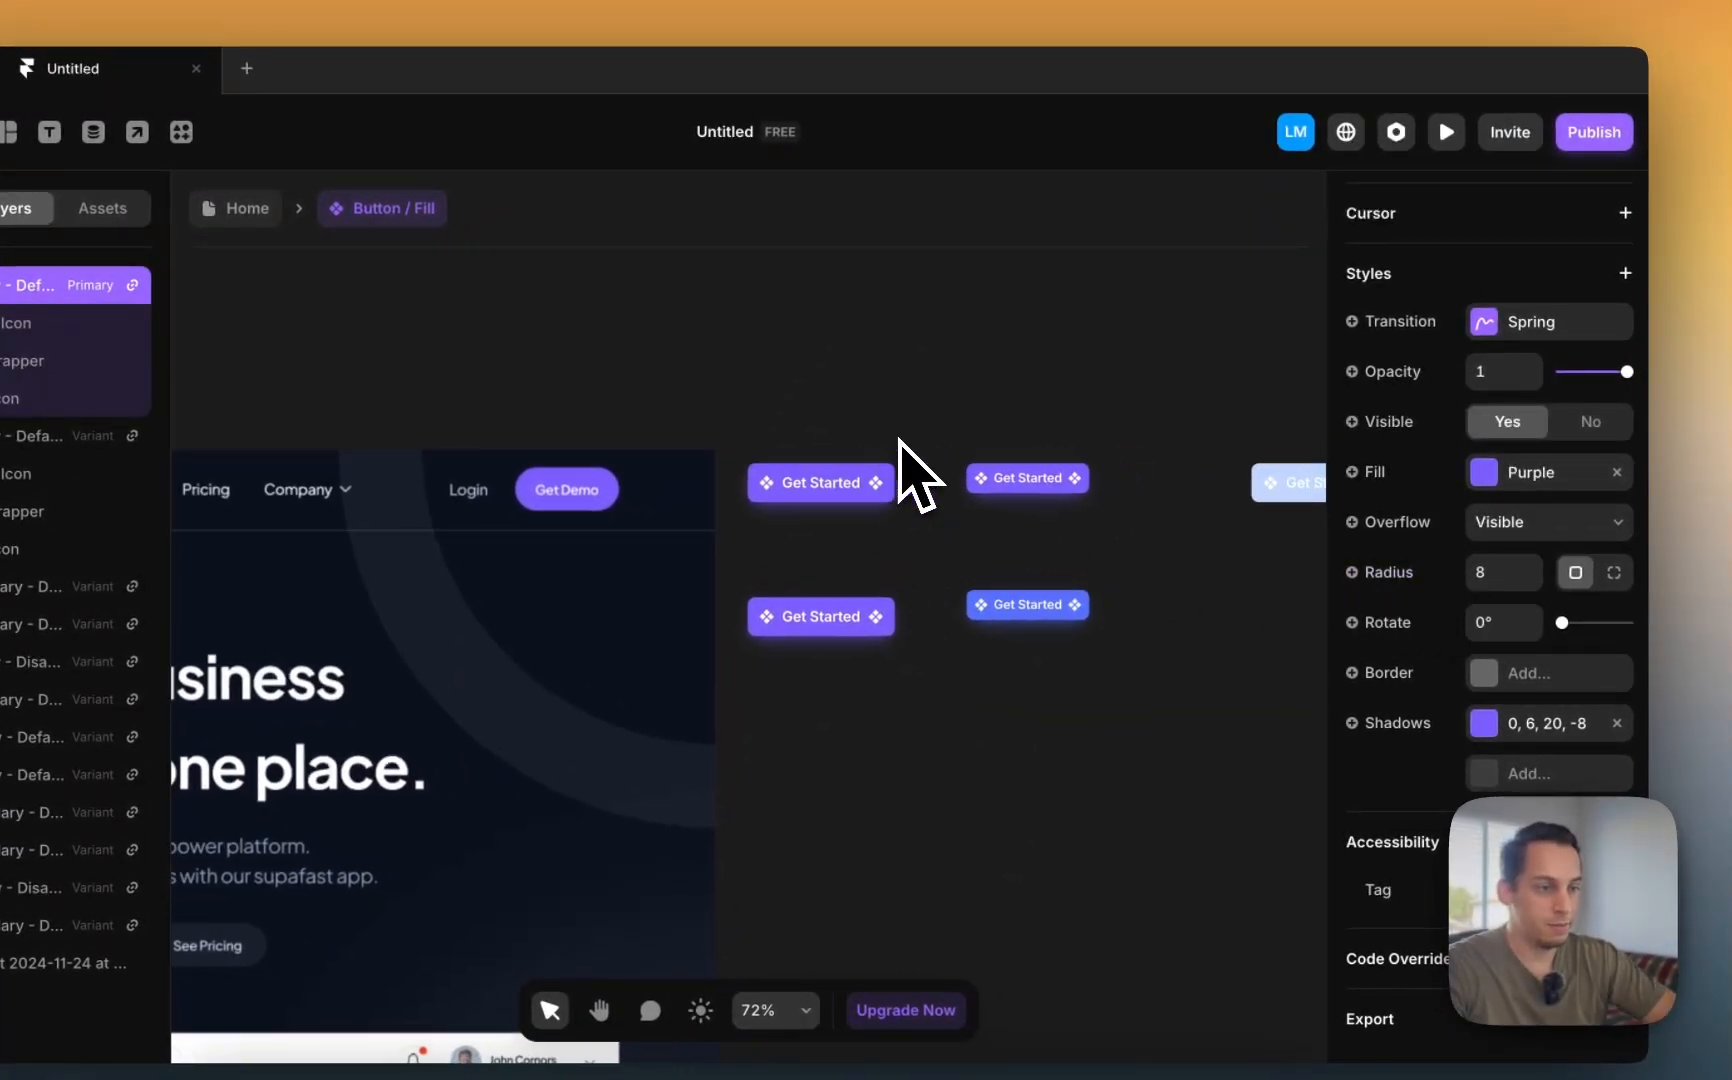
{"action": "scroll", "coordinate": [737, 490], "scroll_direction": "down", "scroll_amount": 3}
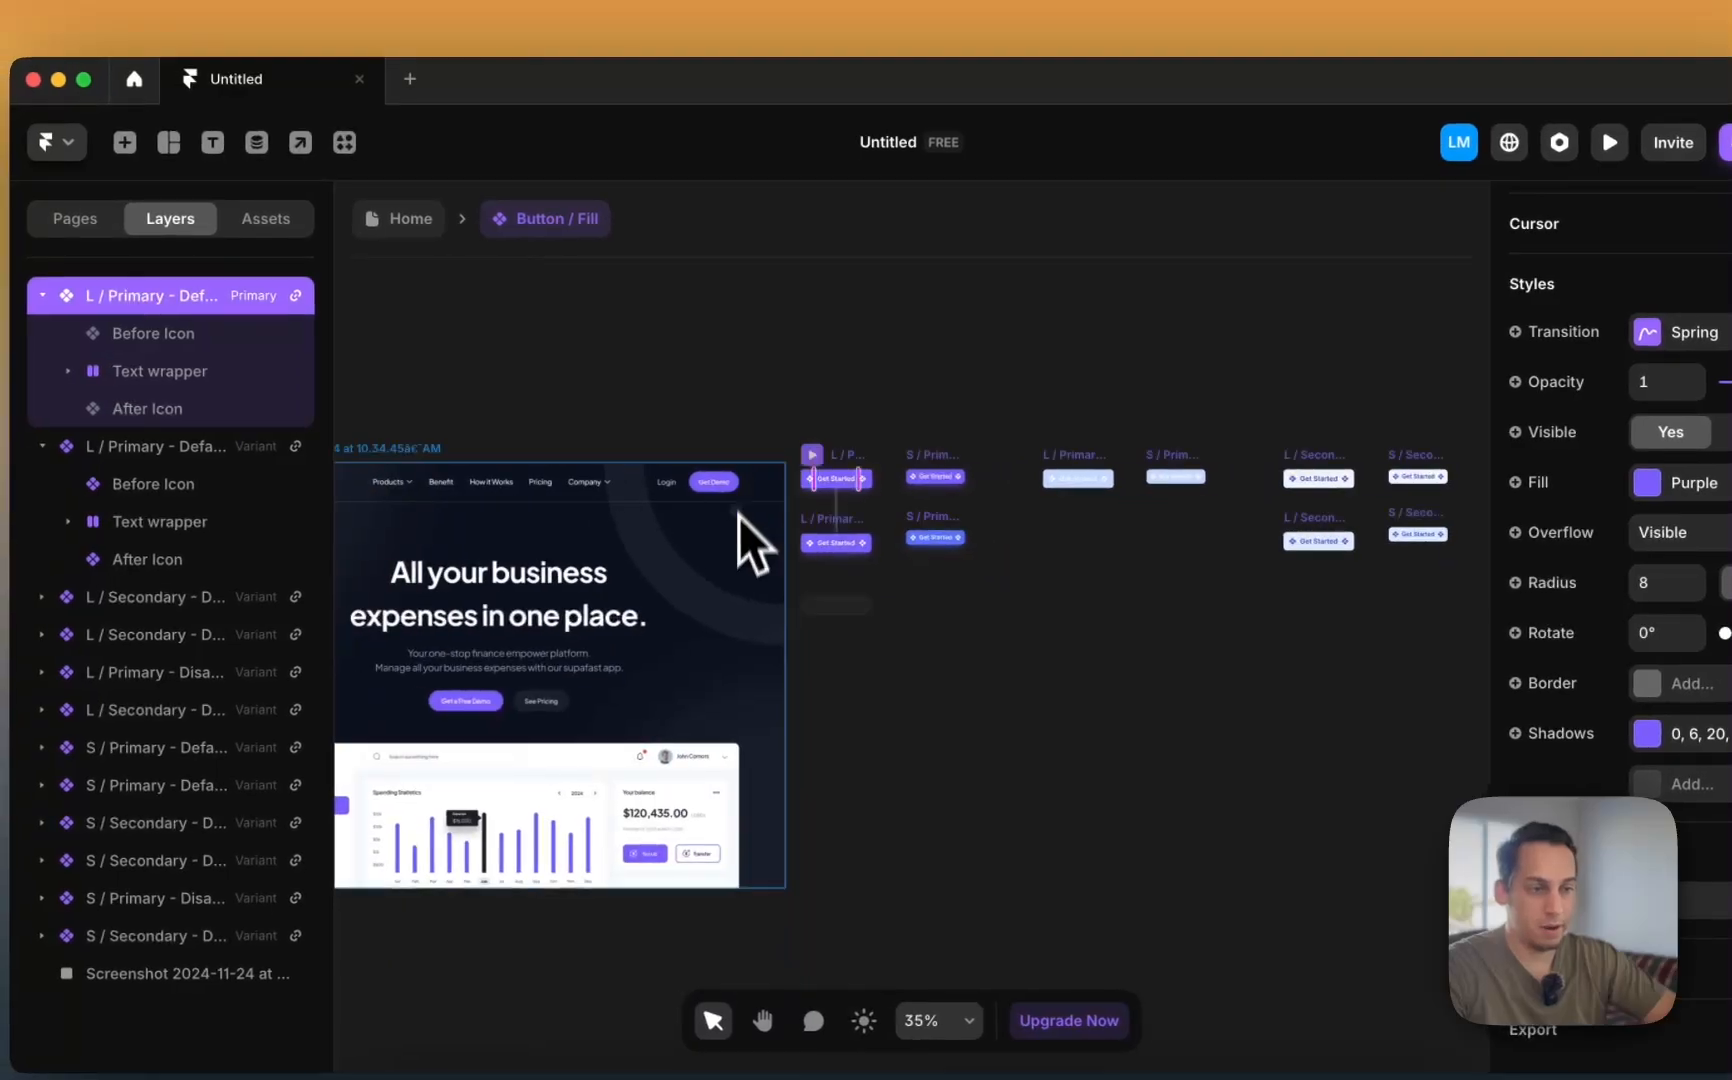
{"action": "left_click", "coordinate": [645, 553]}
{"action": "left_click", "coordinate": [828, 458]}
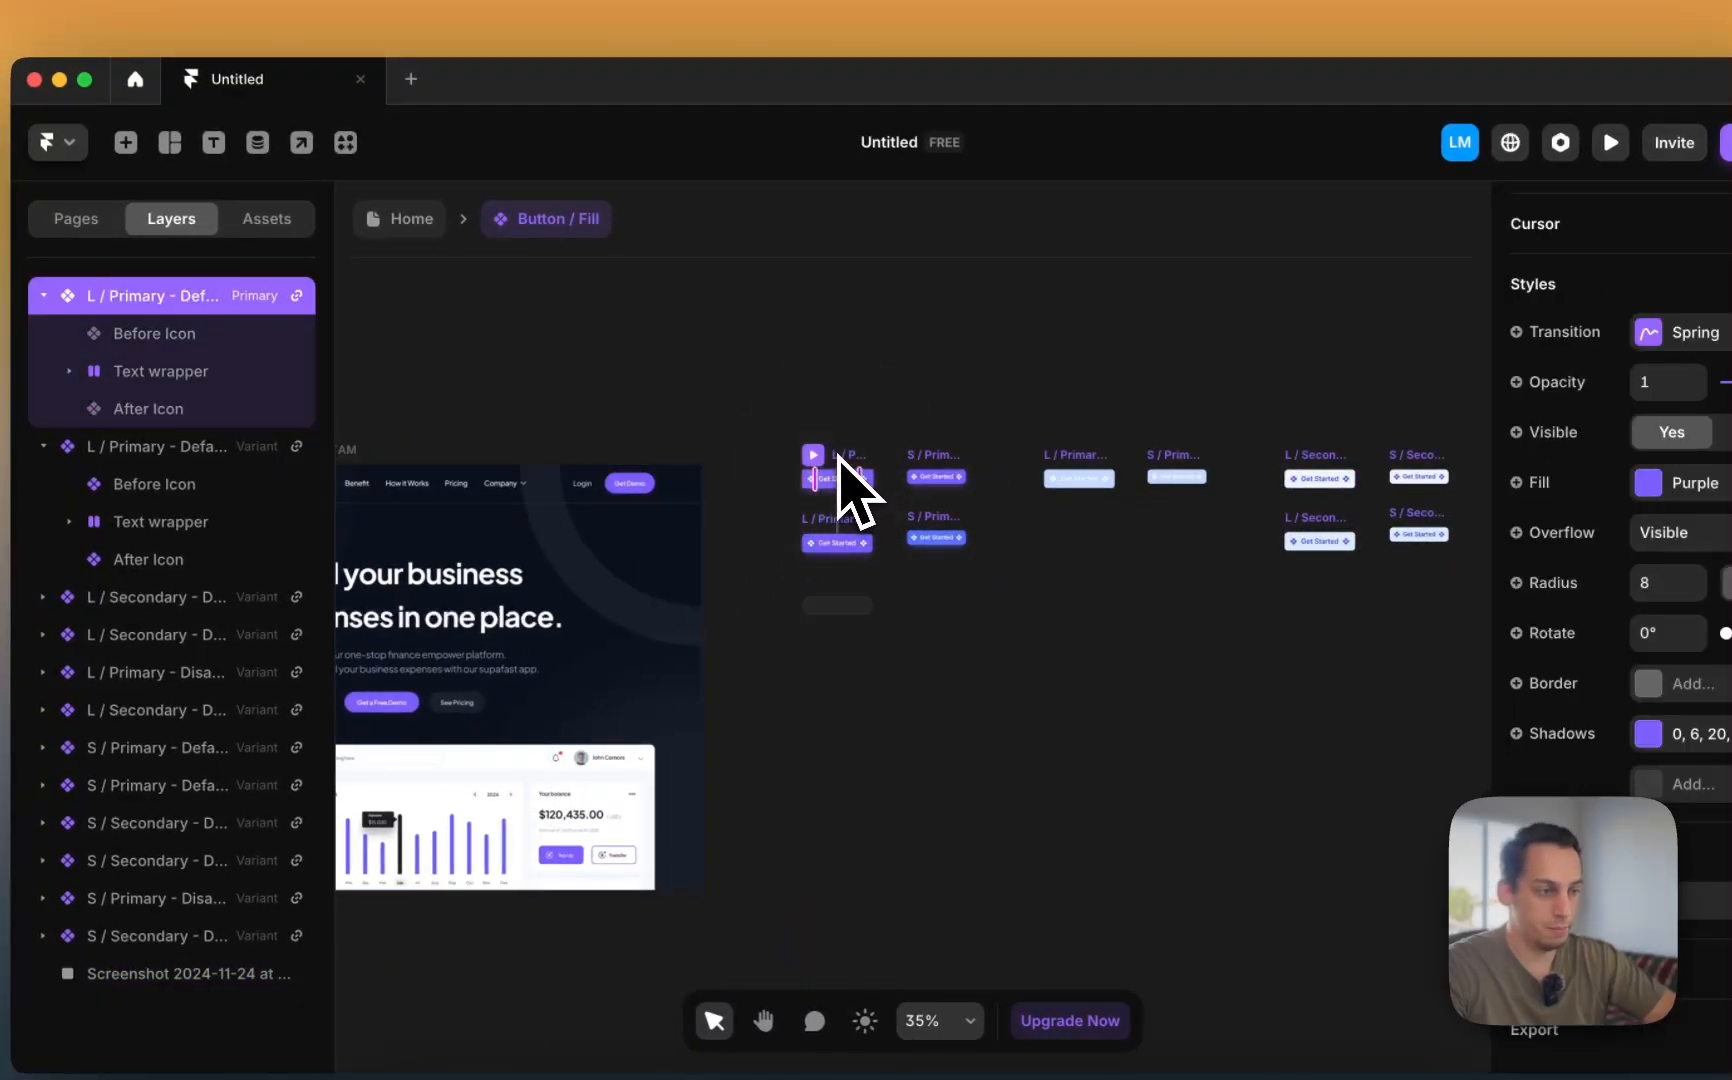
{"action": "scroll", "coordinate": [852, 455], "scroll_direction": "up", "scroll_amount": 3}
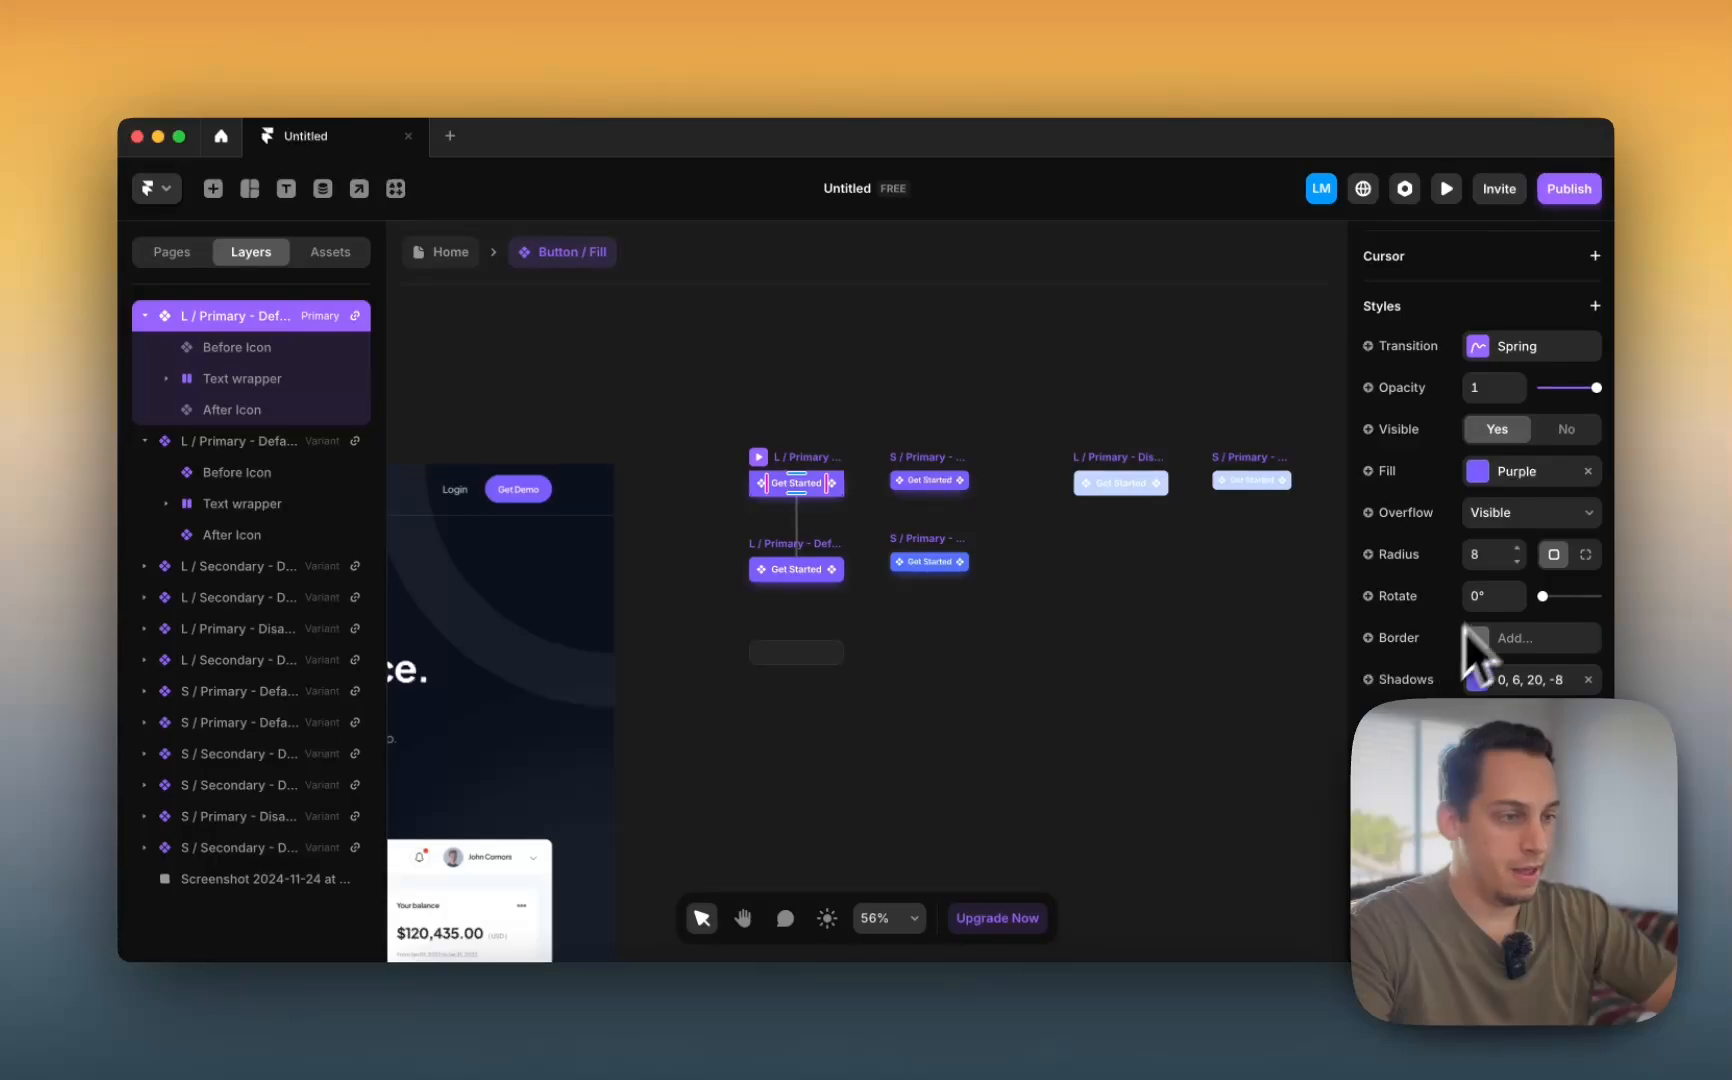
{"action": "scroll", "coordinate": [651, 522], "scroll_direction": "left", "scroll_amount": 3}
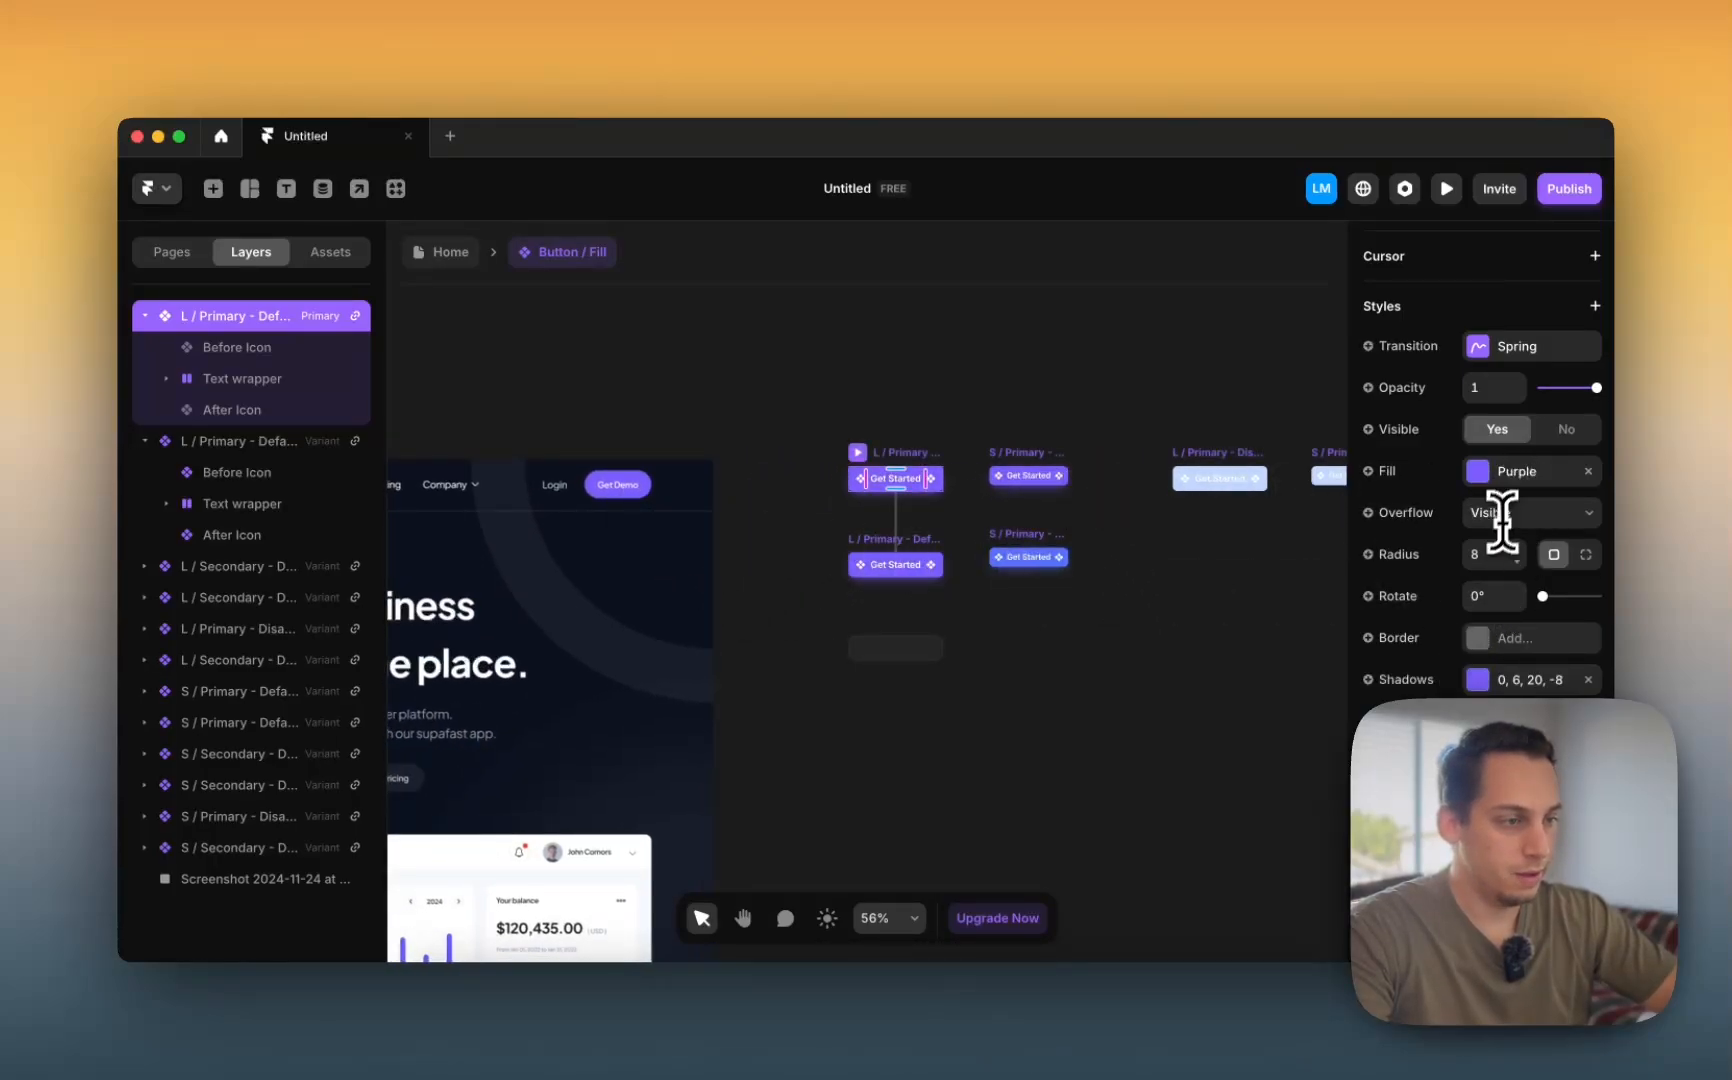
{"action": "left_click", "coordinate": [1490, 554]}
{"action": "key", "text": "shift+Up"}
{"action": "key", "text": "shift+Up"}
{"action": "key", "text": "shift+Up"}
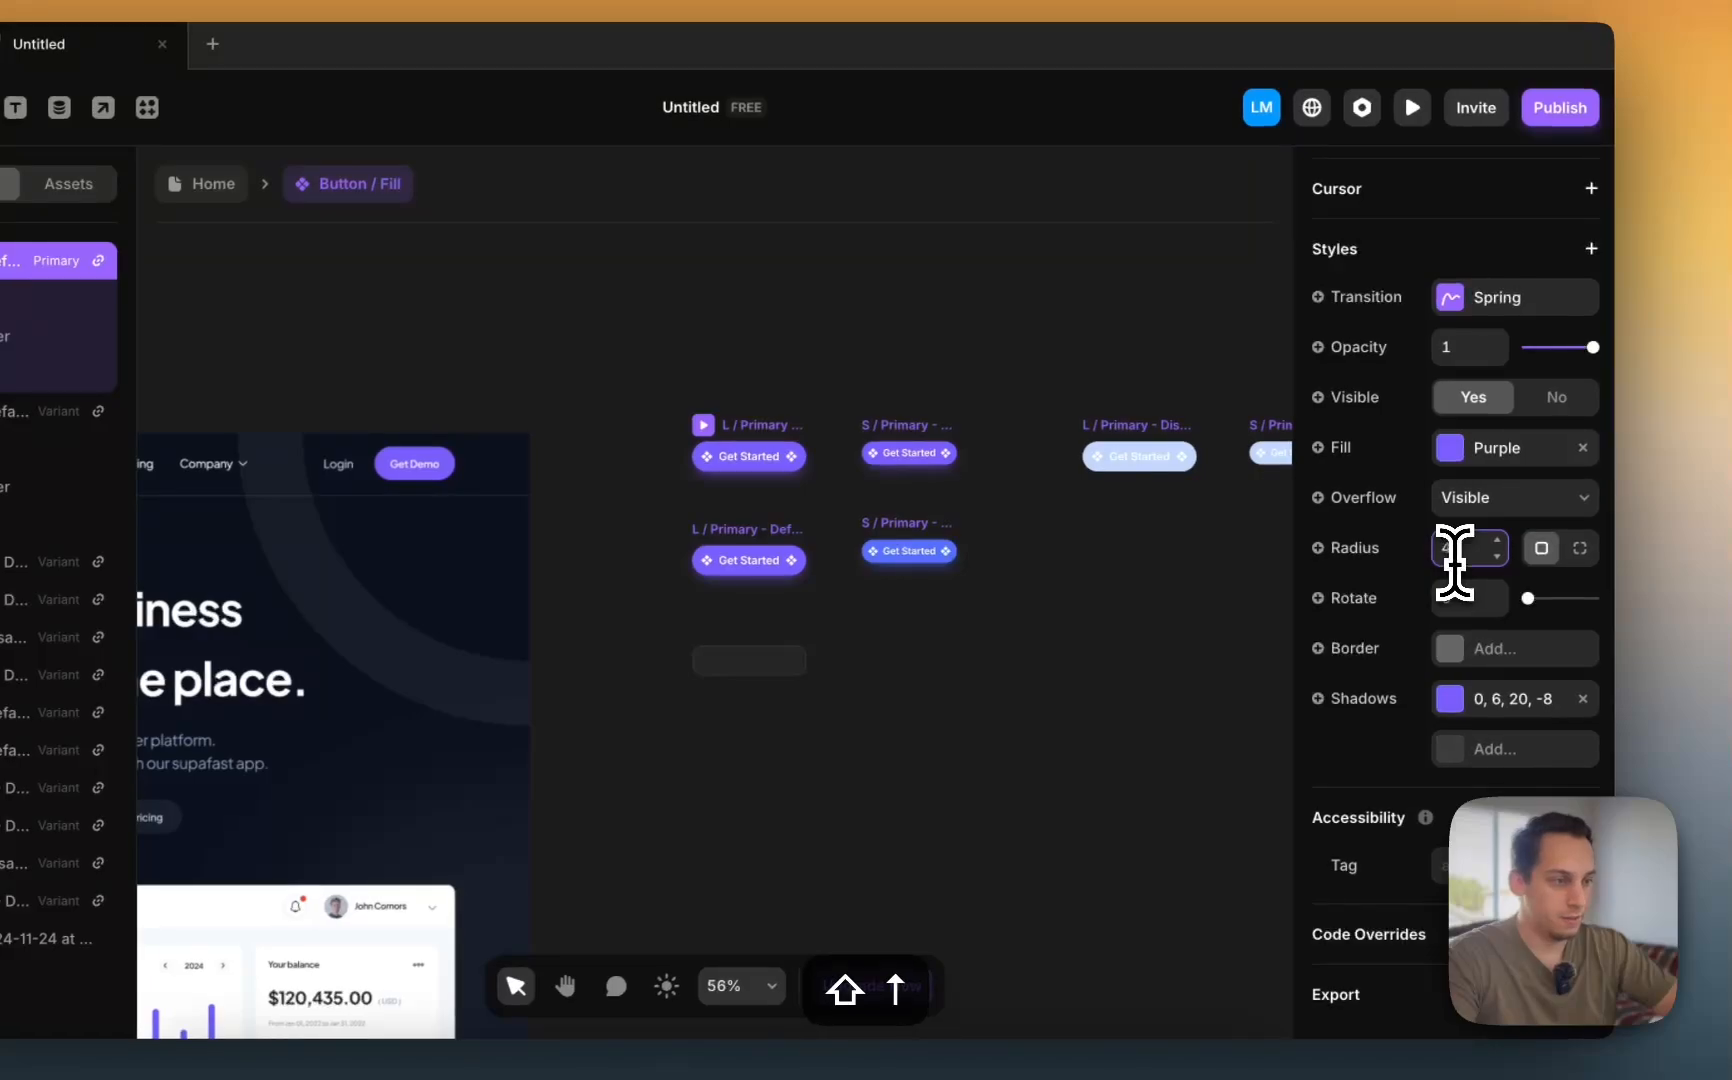
- Raise the primary L / Primary variant's corner radius slightly further
{"action": "key", "text": "shift+Up"}
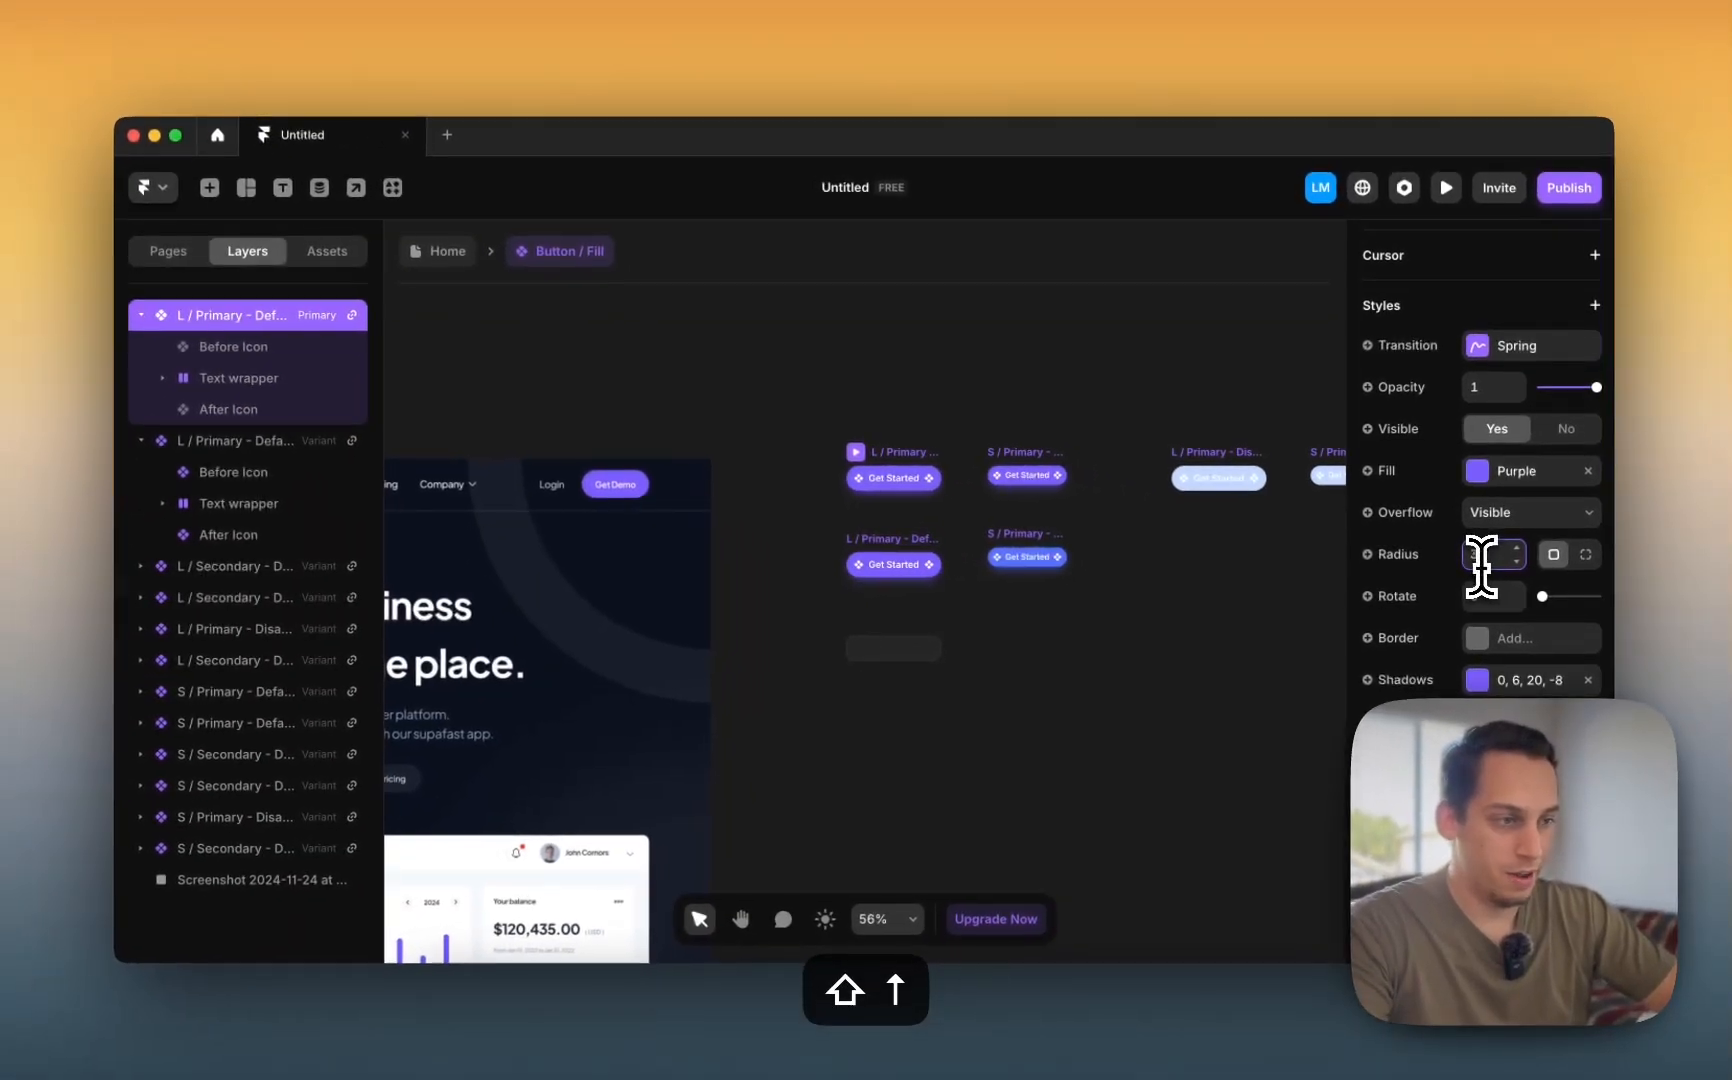
{"action": "key", "text": "Up"}
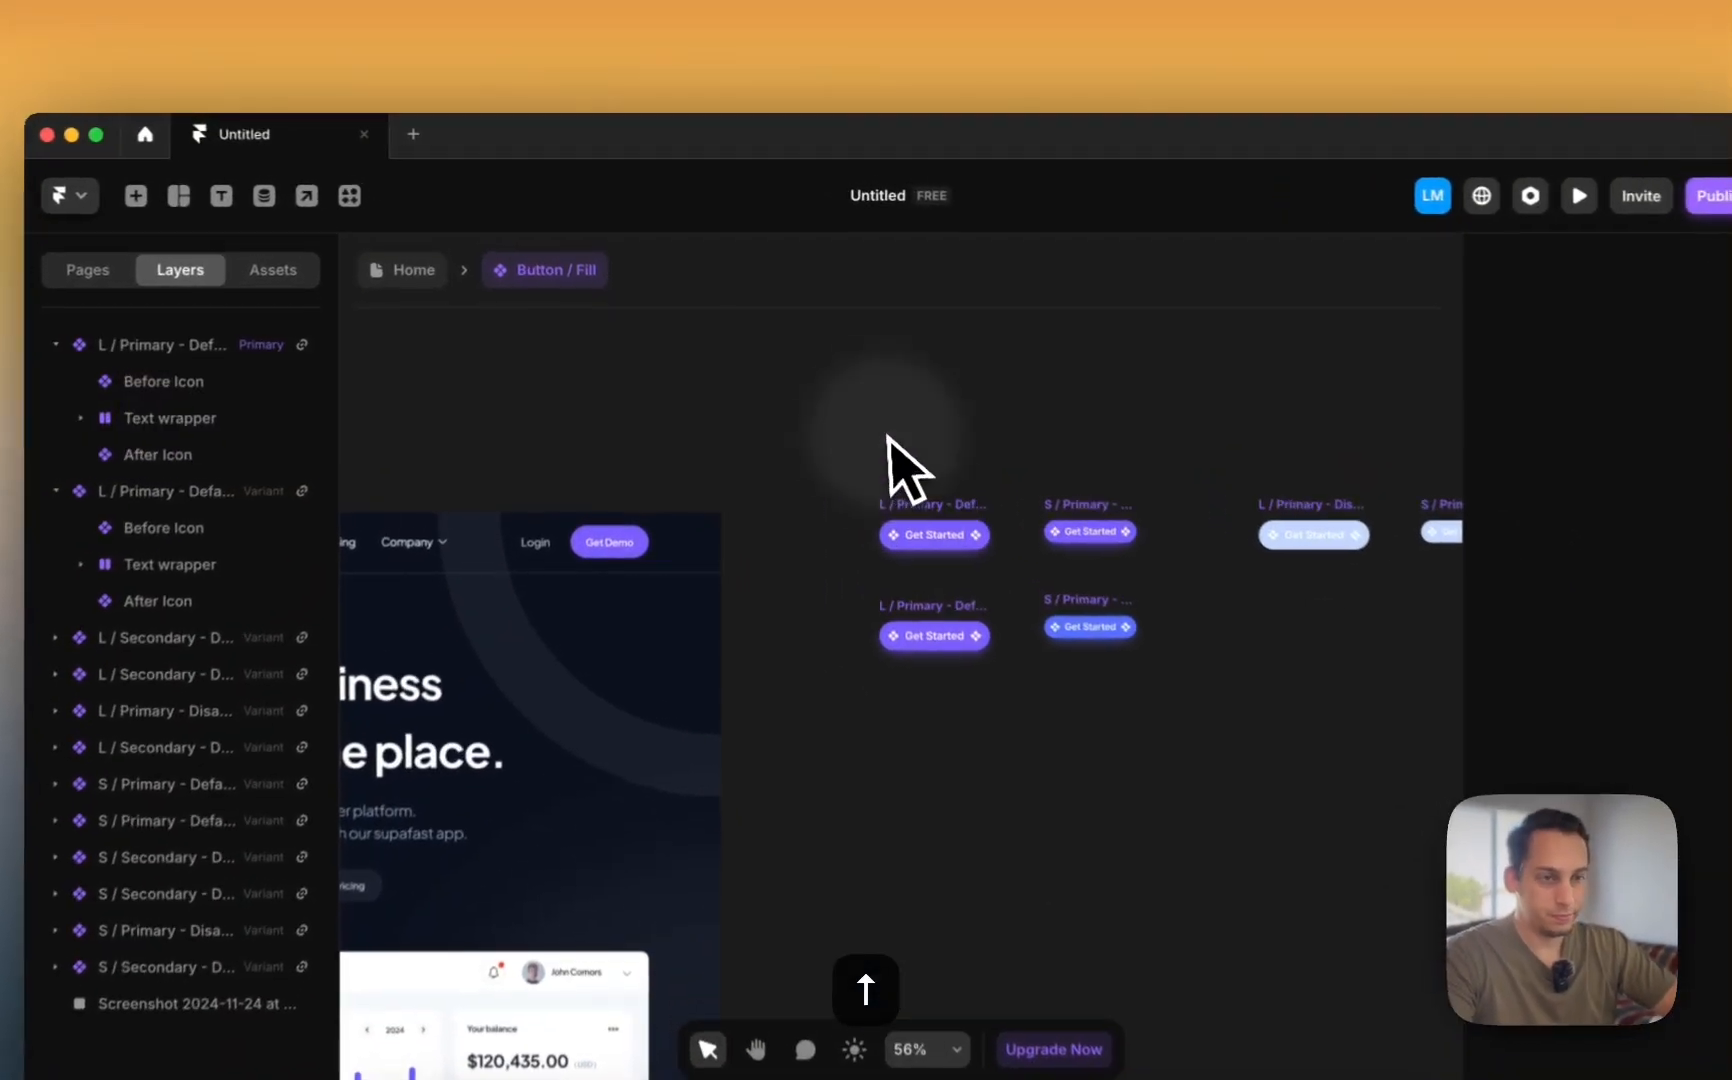
- Return to the Home page and open the Navbar / 1 component for editing
{"action": "left_click", "coordinate": [450, 252]}
{"action": "scroll", "coordinate": [1090, 480], "scroll_direction": "right", "scroll_amount": 5}
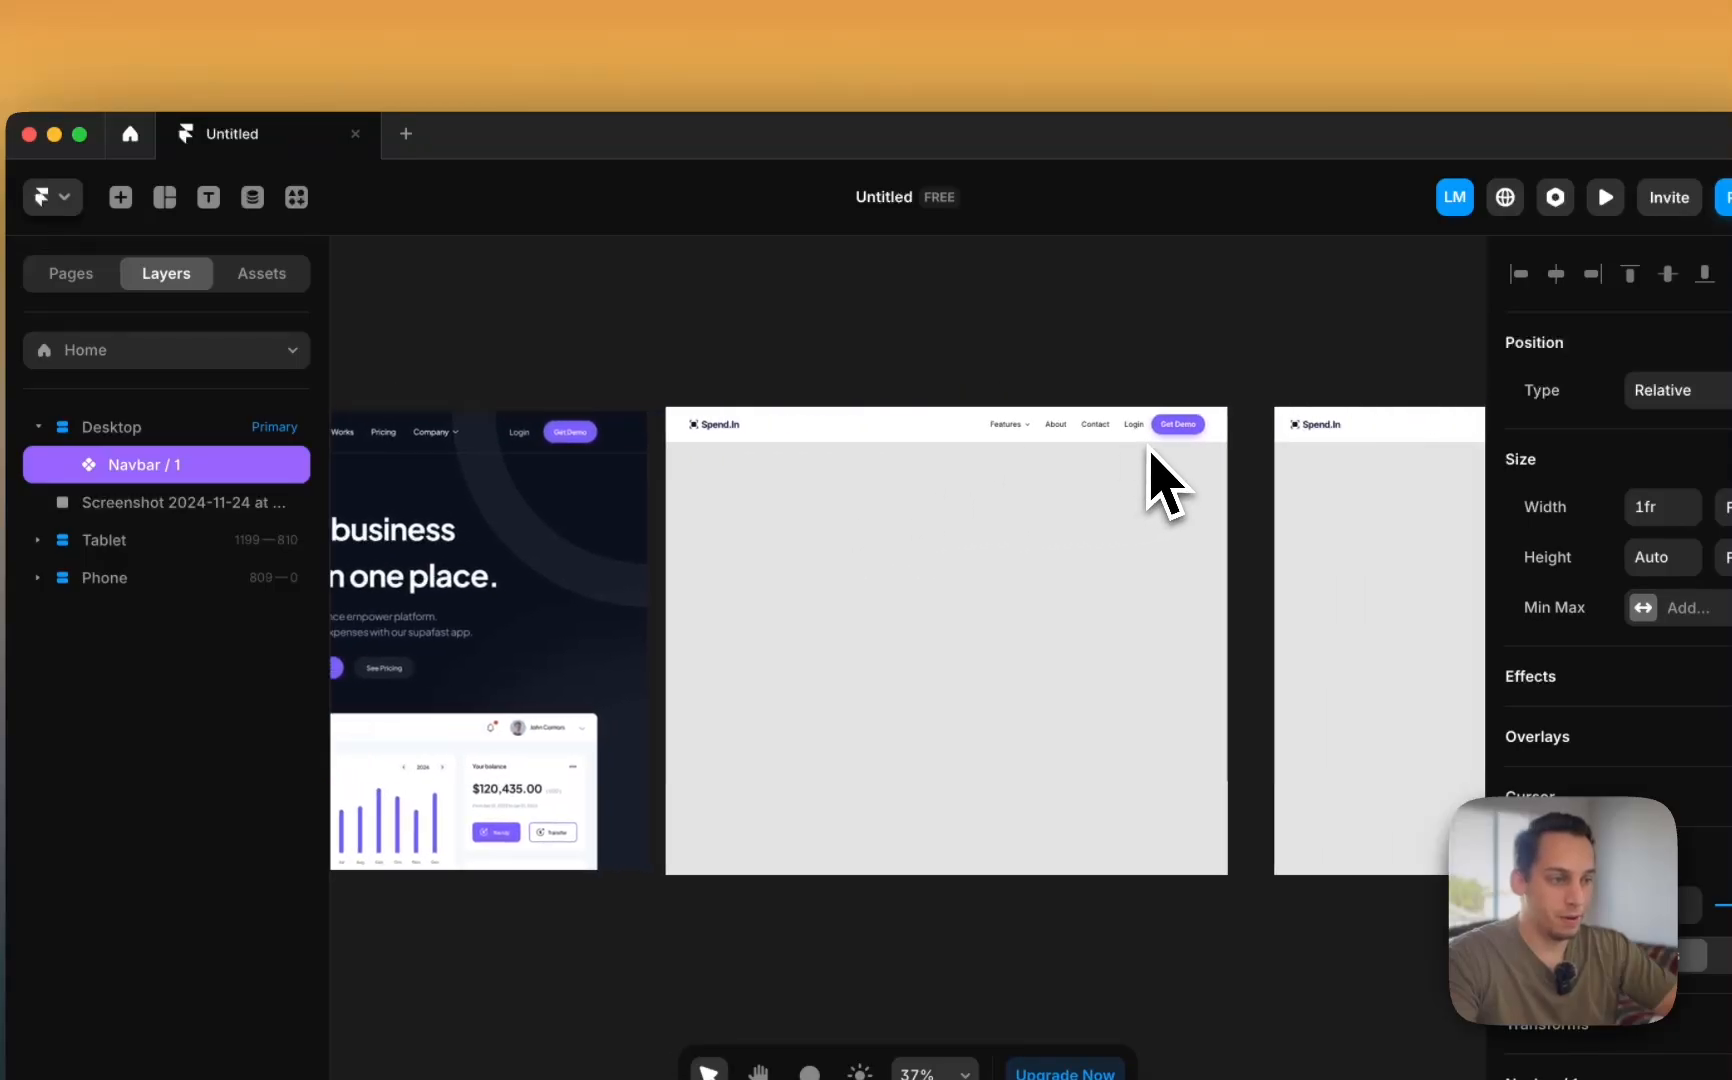
{"action": "scroll", "coordinate": [1150, 470], "scroll_direction": "up", "scroll_amount": 5}
{"action": "double_click", "coordinate": [962, 385]}
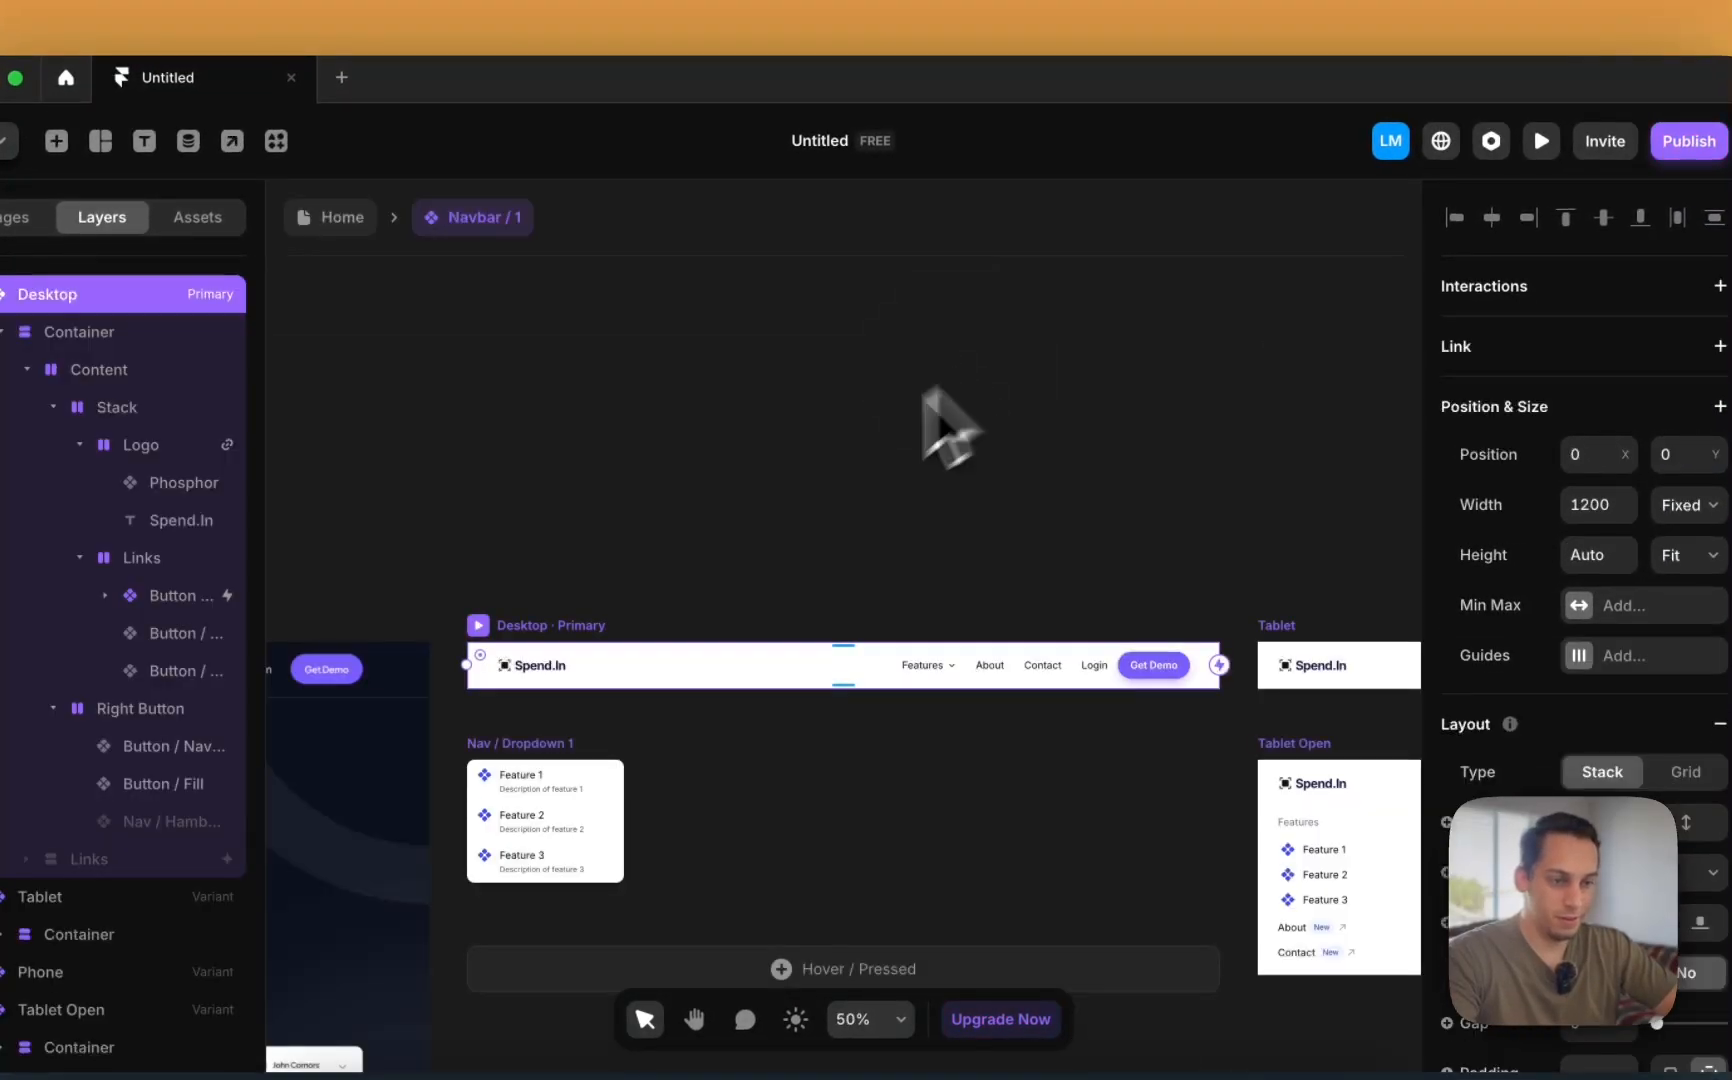
- Move the reference screenshot beside the Desktop navbar variant, top-aligned with it and 60 px away, at X -1377 and Y 0
{"action": "scroll", "coordinate": [599, 619], "scroll_direction": "left", "scroll_amount": 5}
{"action": "scroll", "coordinate": [599, 619], "scroll_direction": "down", "scroll_amount": 5}
{"action": "left_click", "coordinate": [543, 609]}
{"action": "left_click_drag", "start_coordinate": [543, 609], "coordinate": [547, 626]}
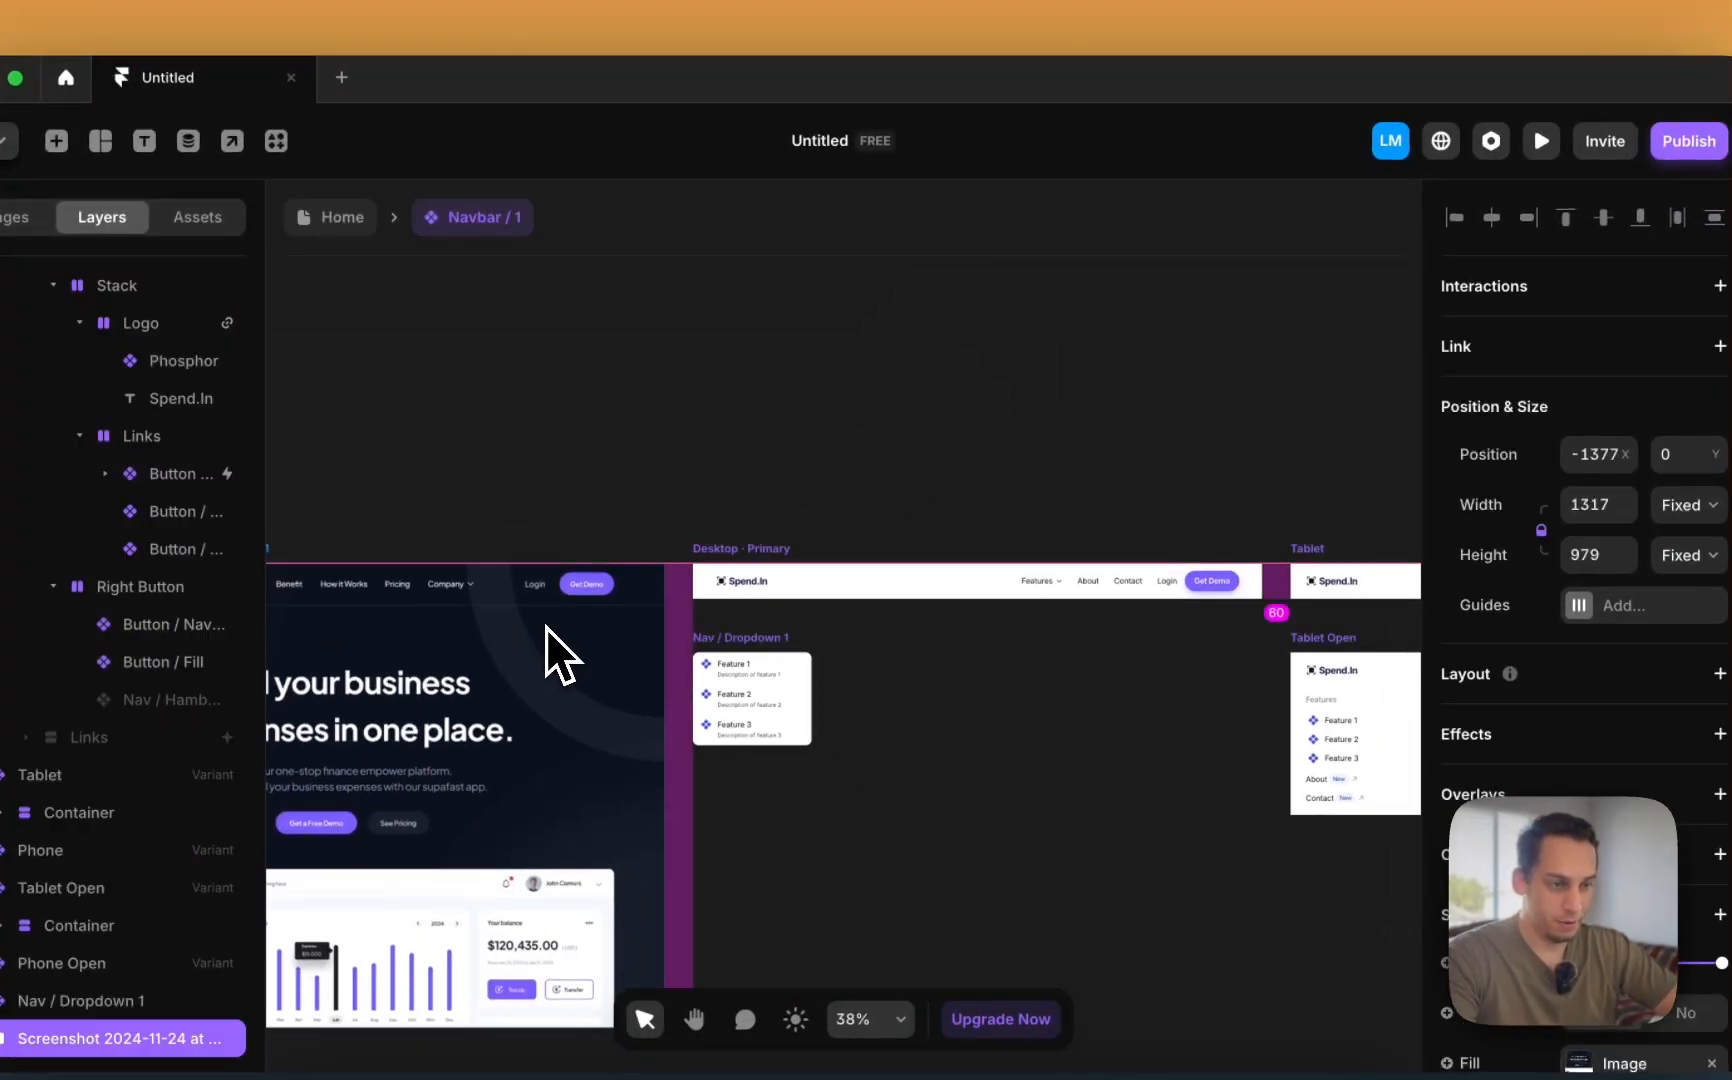
{"action": "scroll", "coordinate": [560, 657], "scroll_direction": "left", "scroll_amount": 5}
{"action": "scroll", "coordinate": [560, 657], "scroll_direction": "right", "scroll_amount": 3}
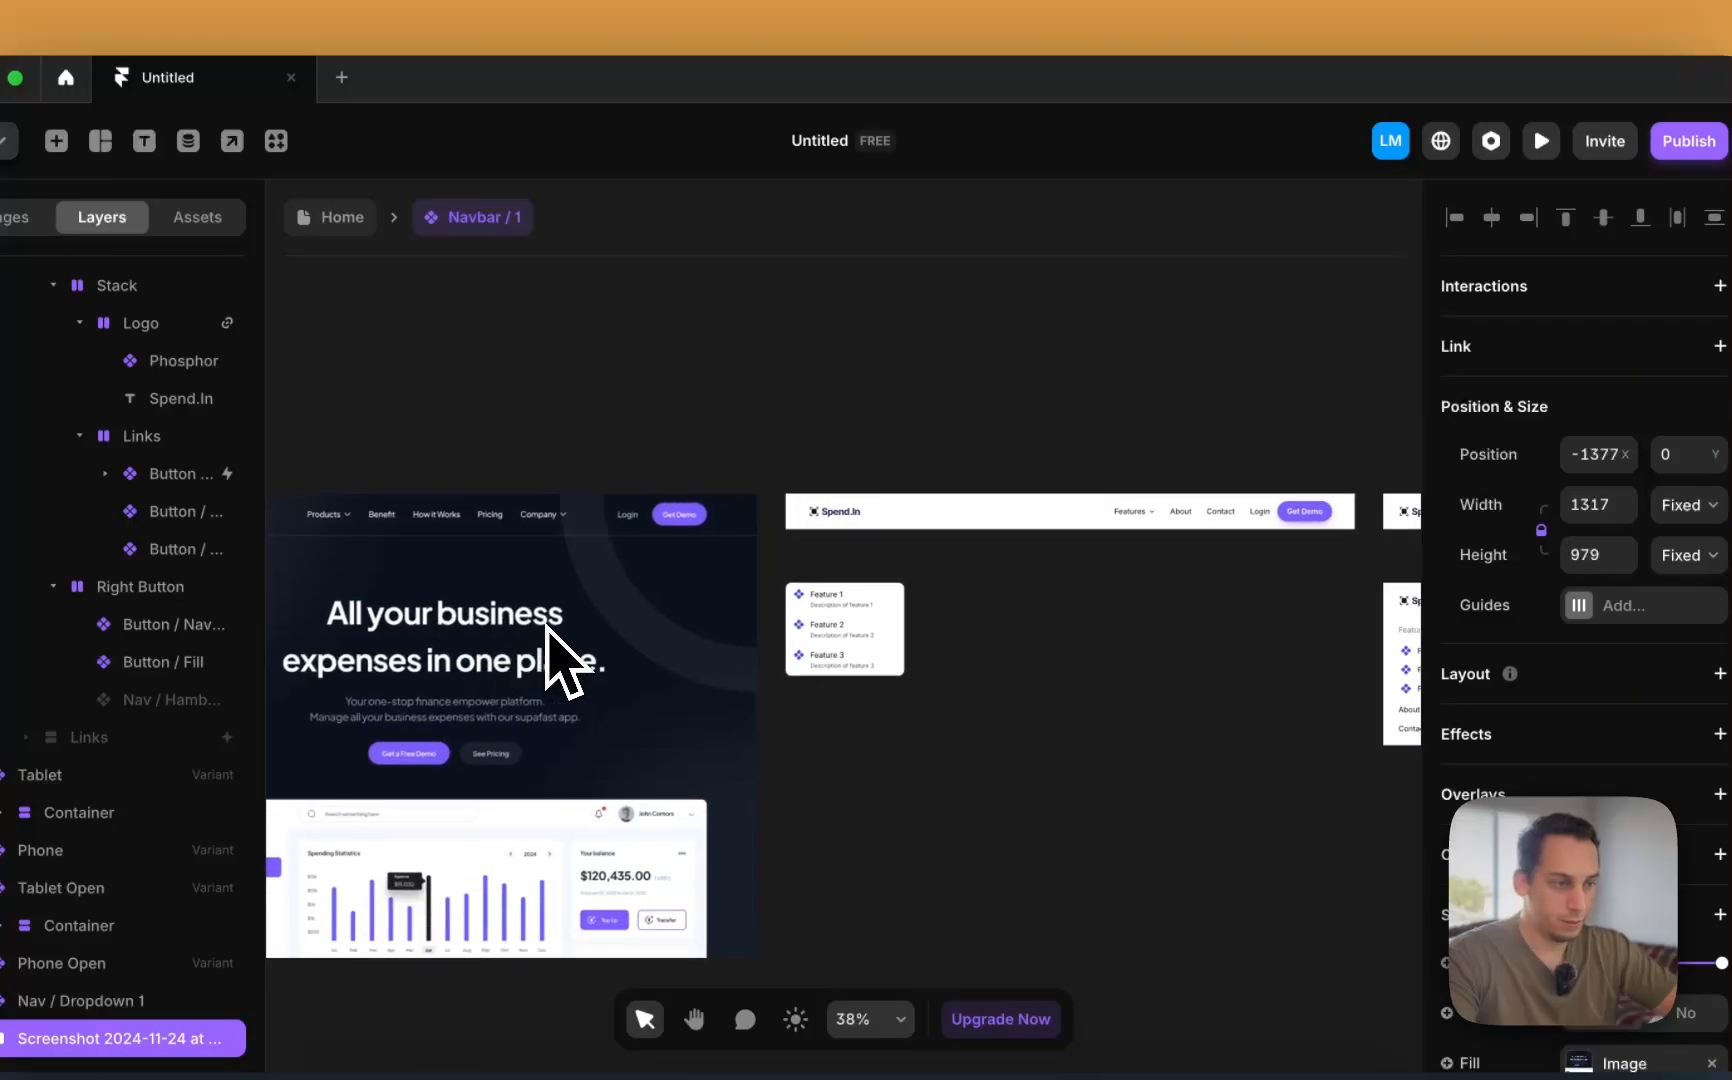
- Rename the Desktop variant's Stack layer to Left and its Right Button layer to Right
{"action": "left_click", "coordinate": [1061, 525]}
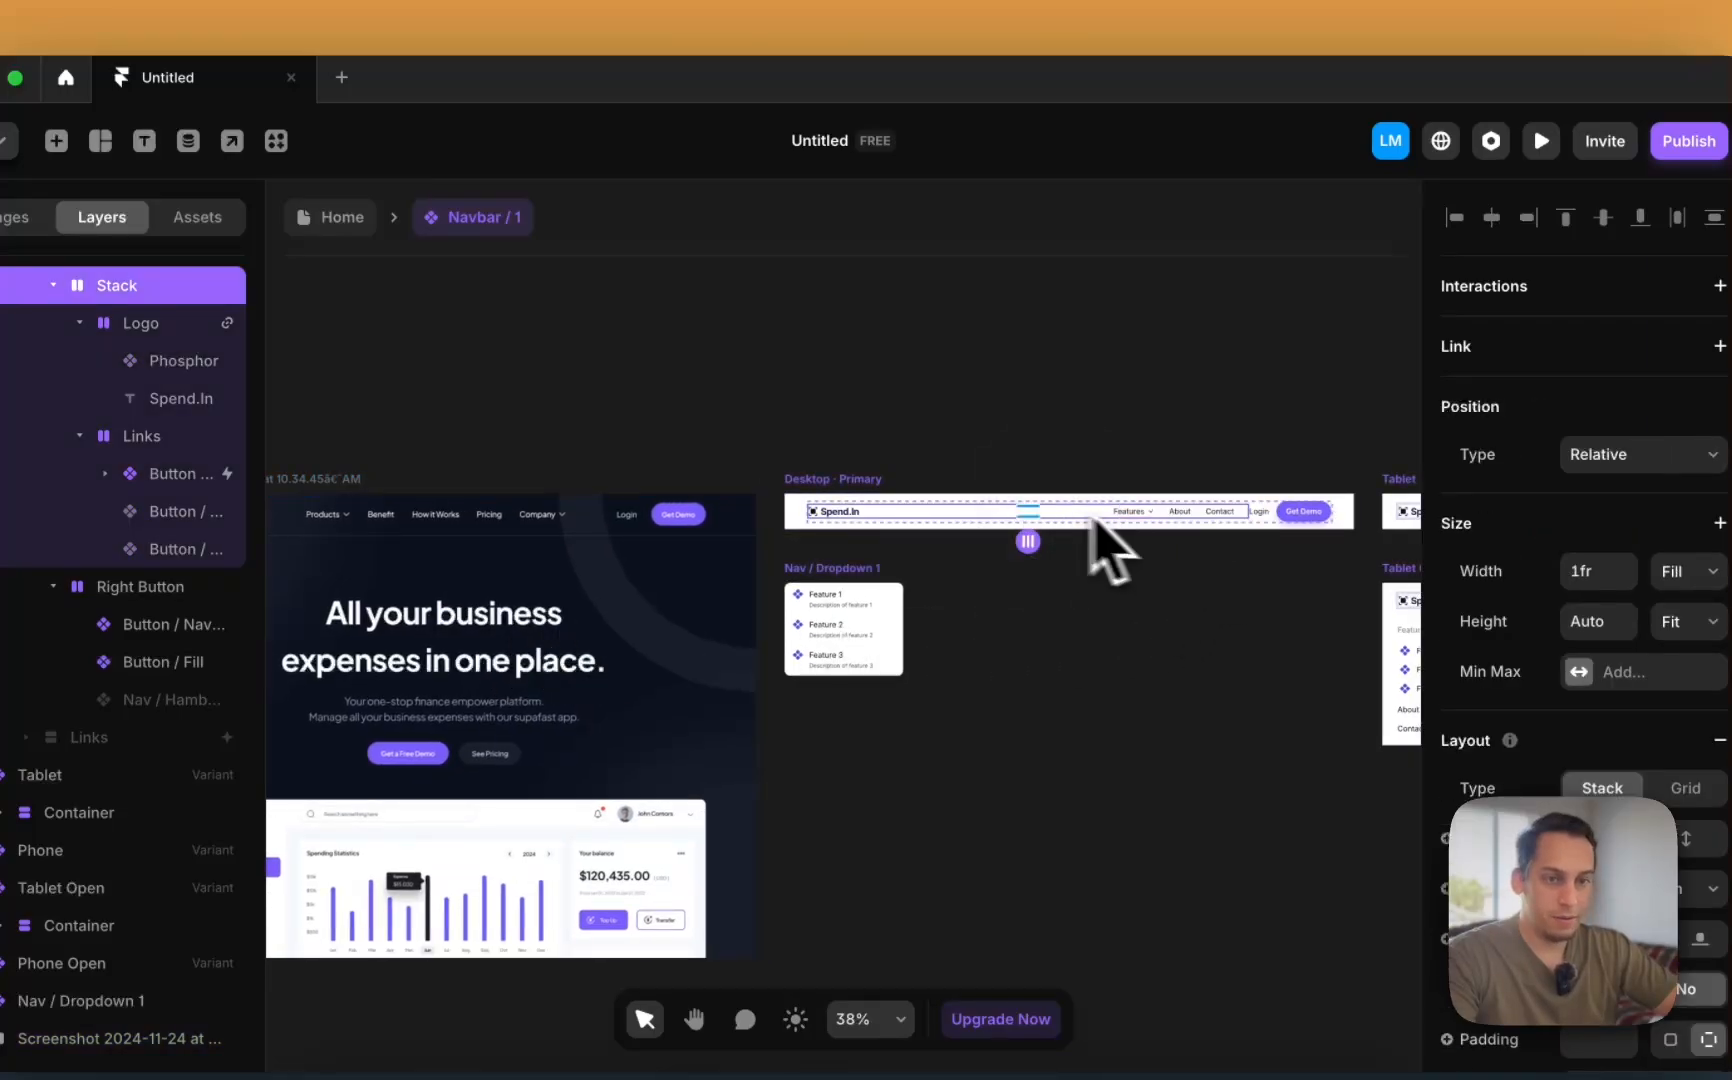
{"action": "scroll", "coordinate": [327, 541], "scroll_direction": "left", "scroll_amount": 5}
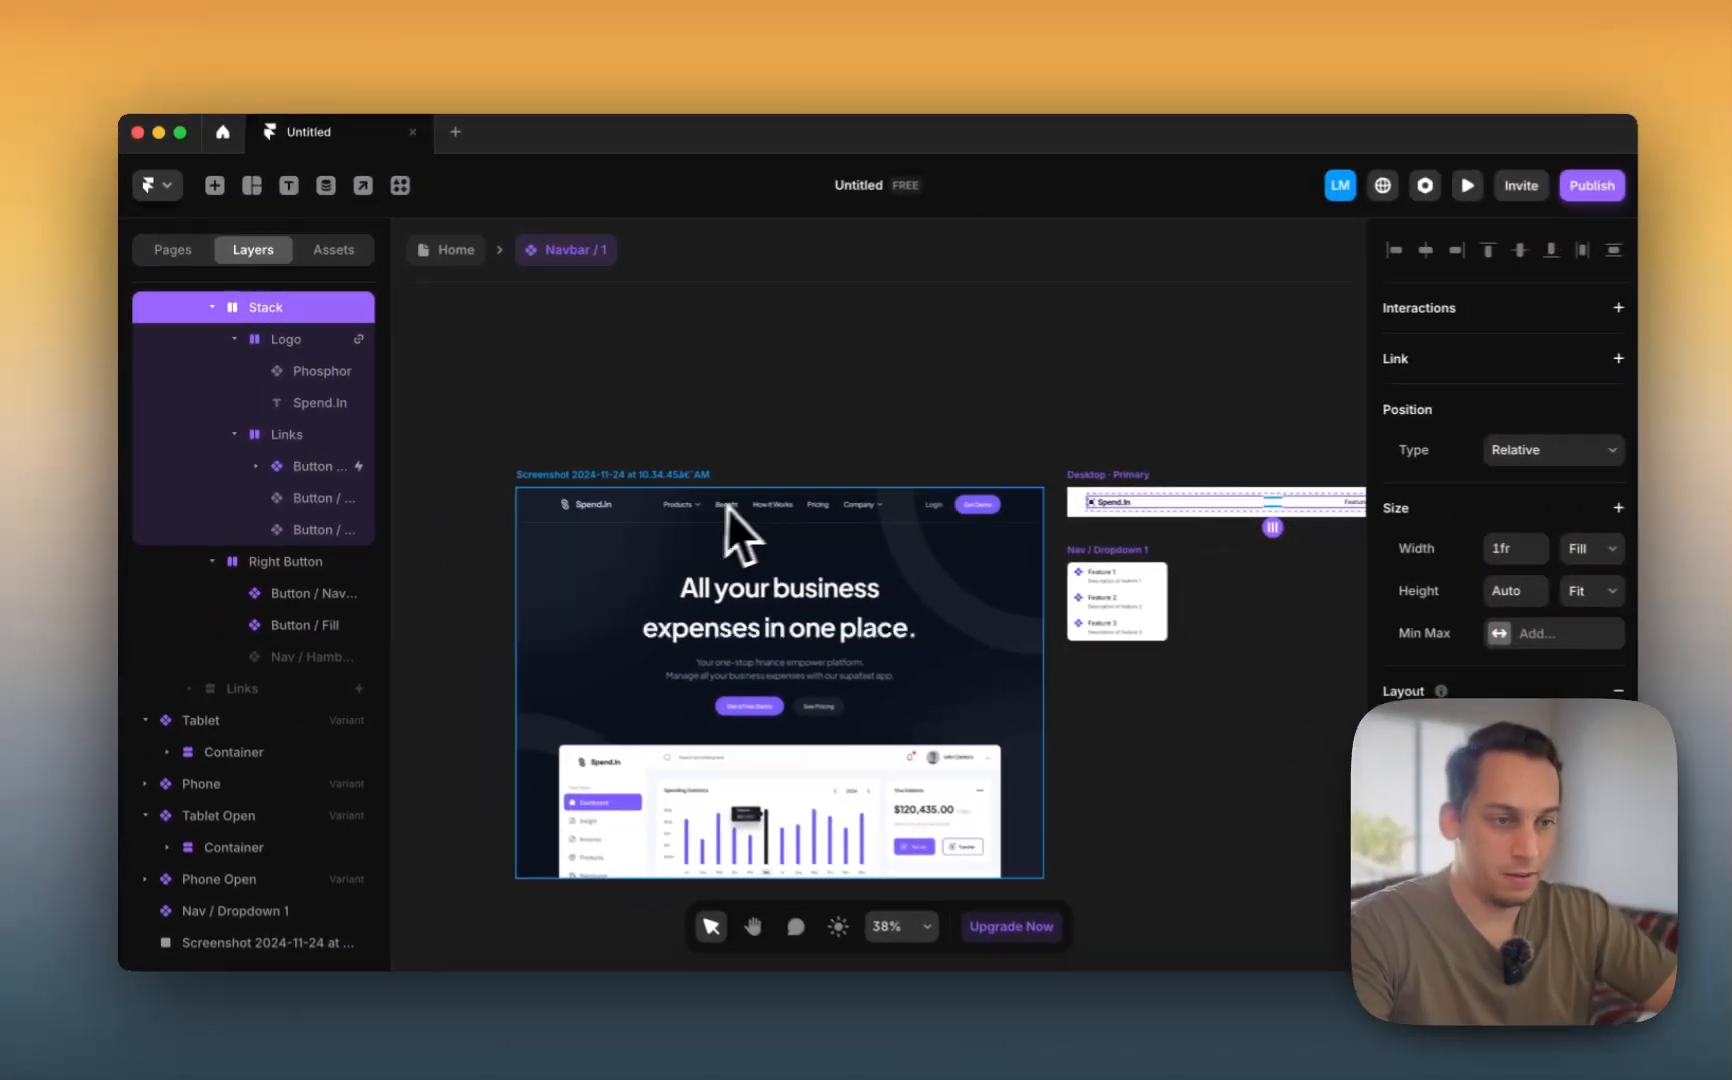
{"action": "scroll", "coordinate": [750, 540], "scroll_direction": "right", "scroll_amount": 5}
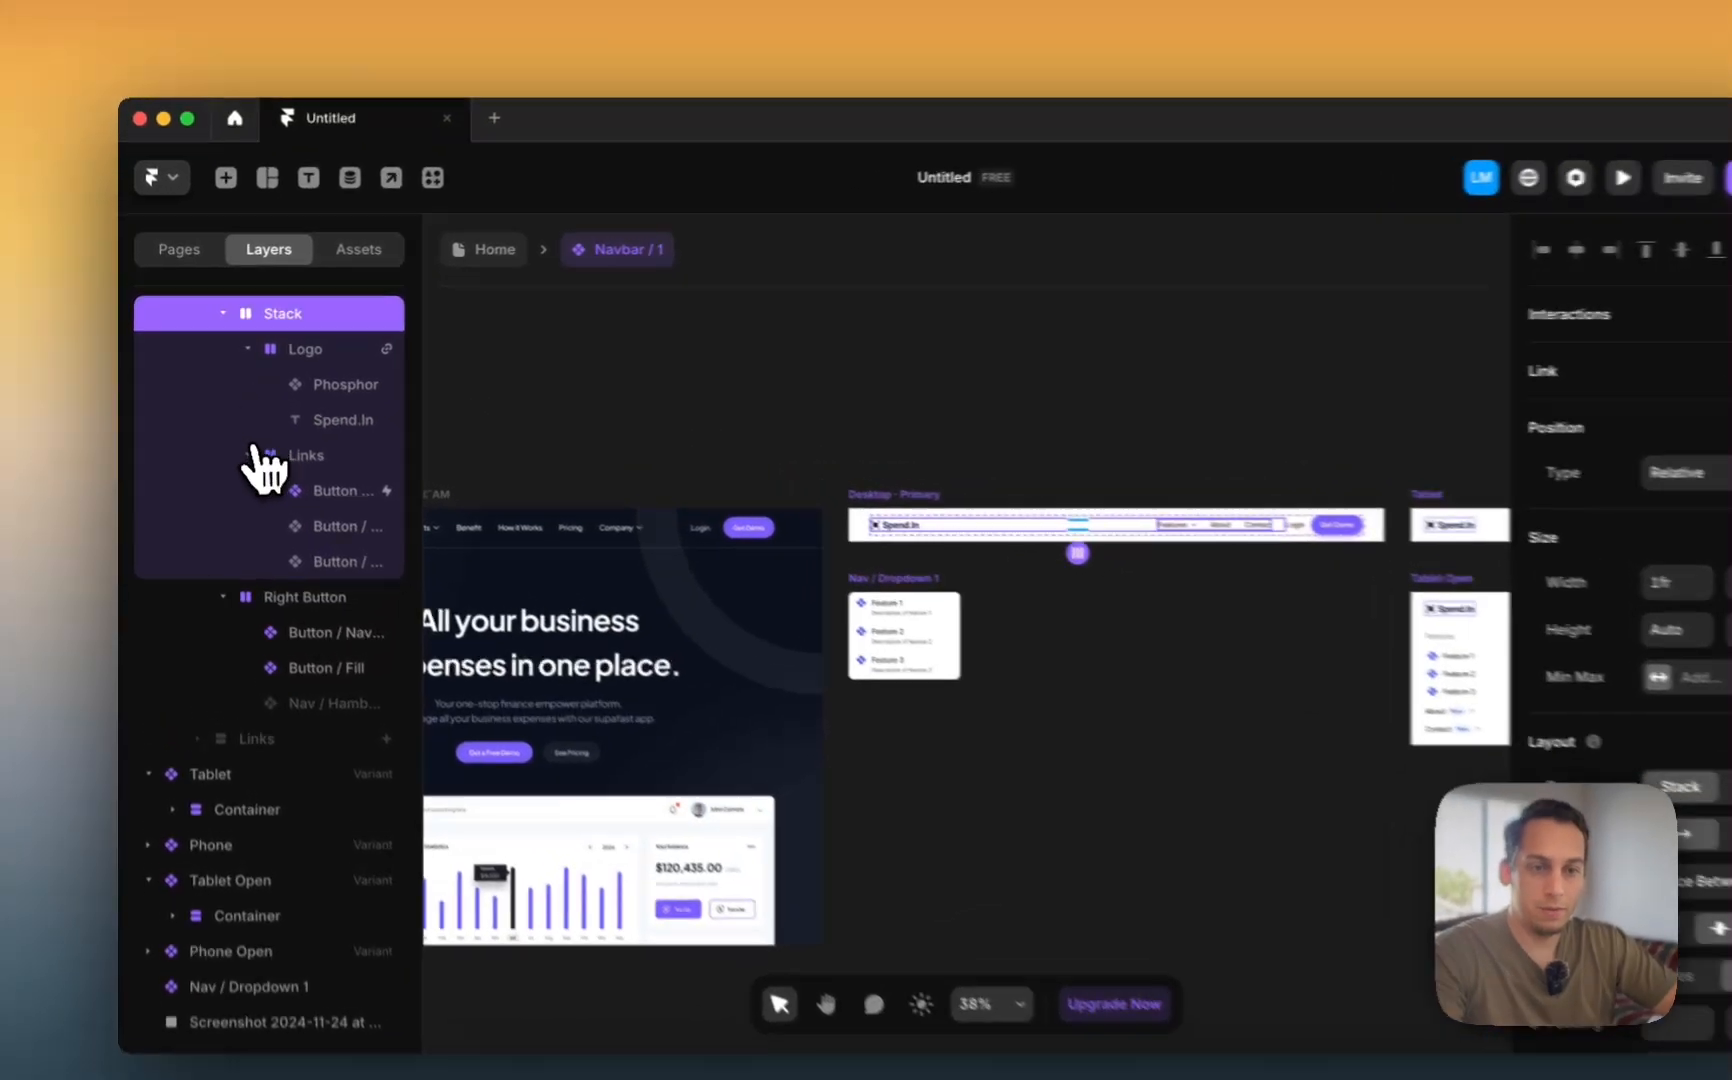
{"action": "left_click", "coordinate": [232, 433]}
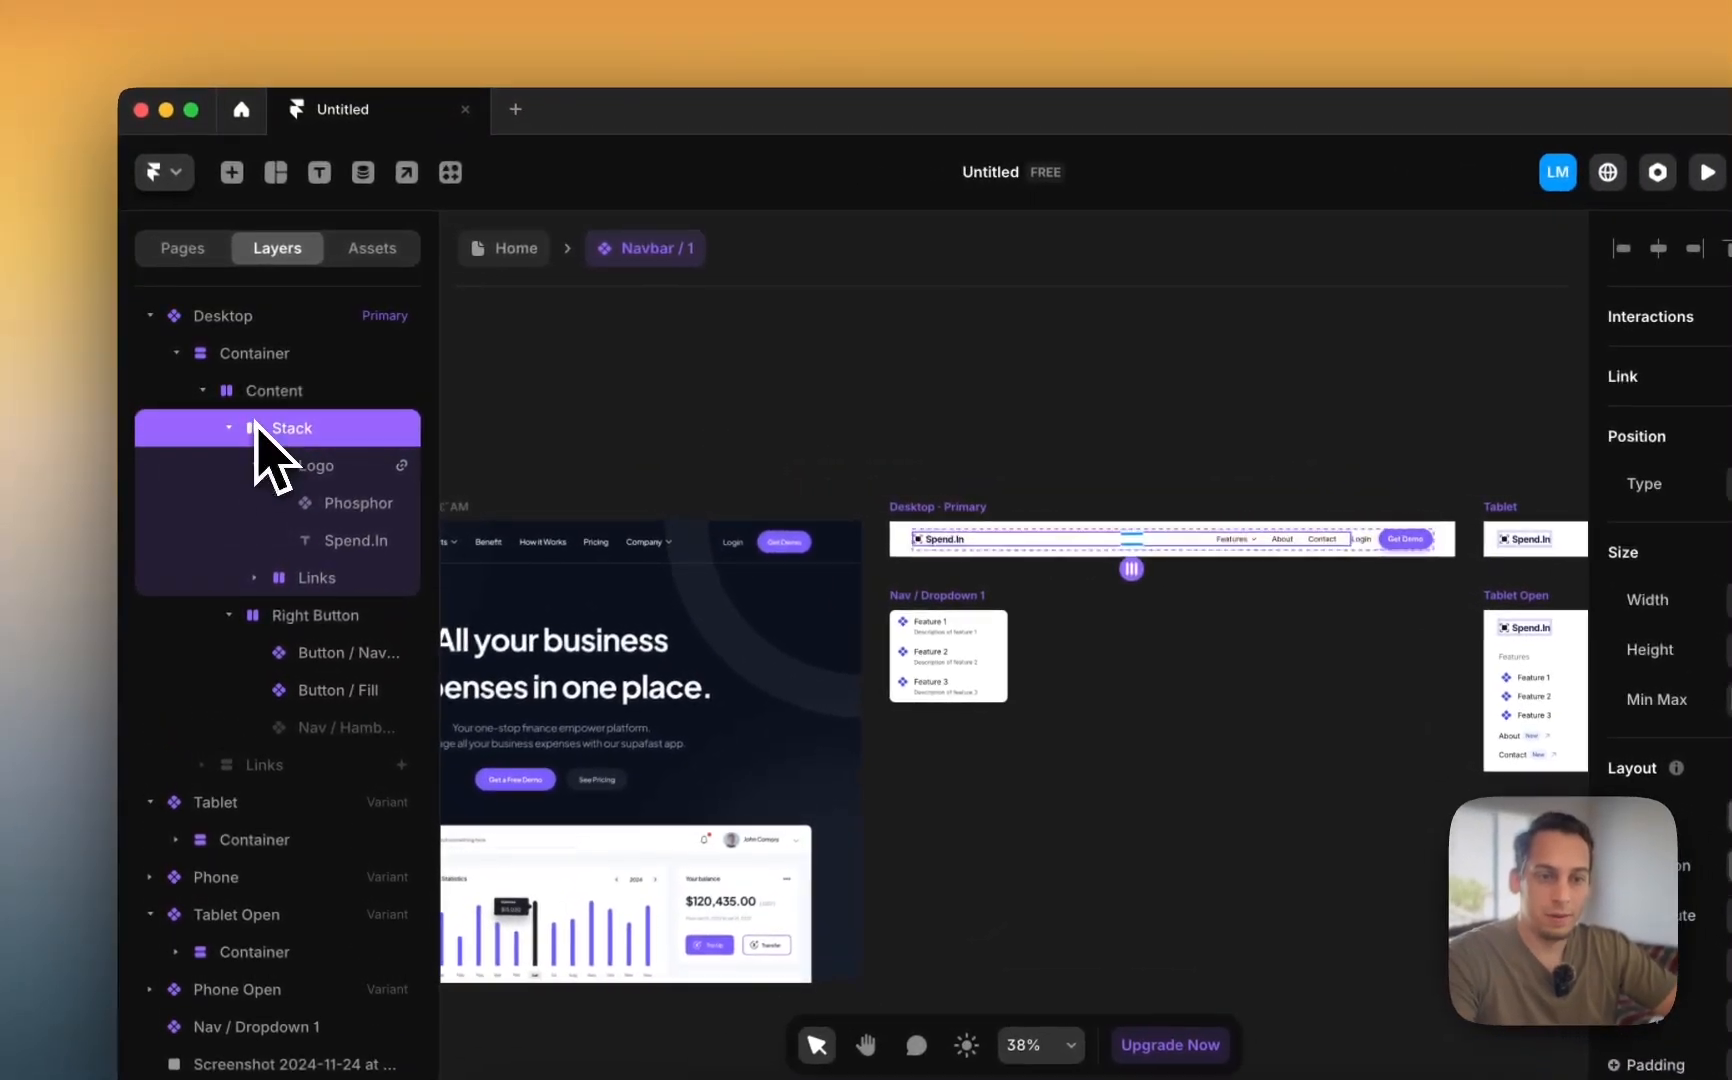
{"action": "left_click", "coordinate": [255, 466]}
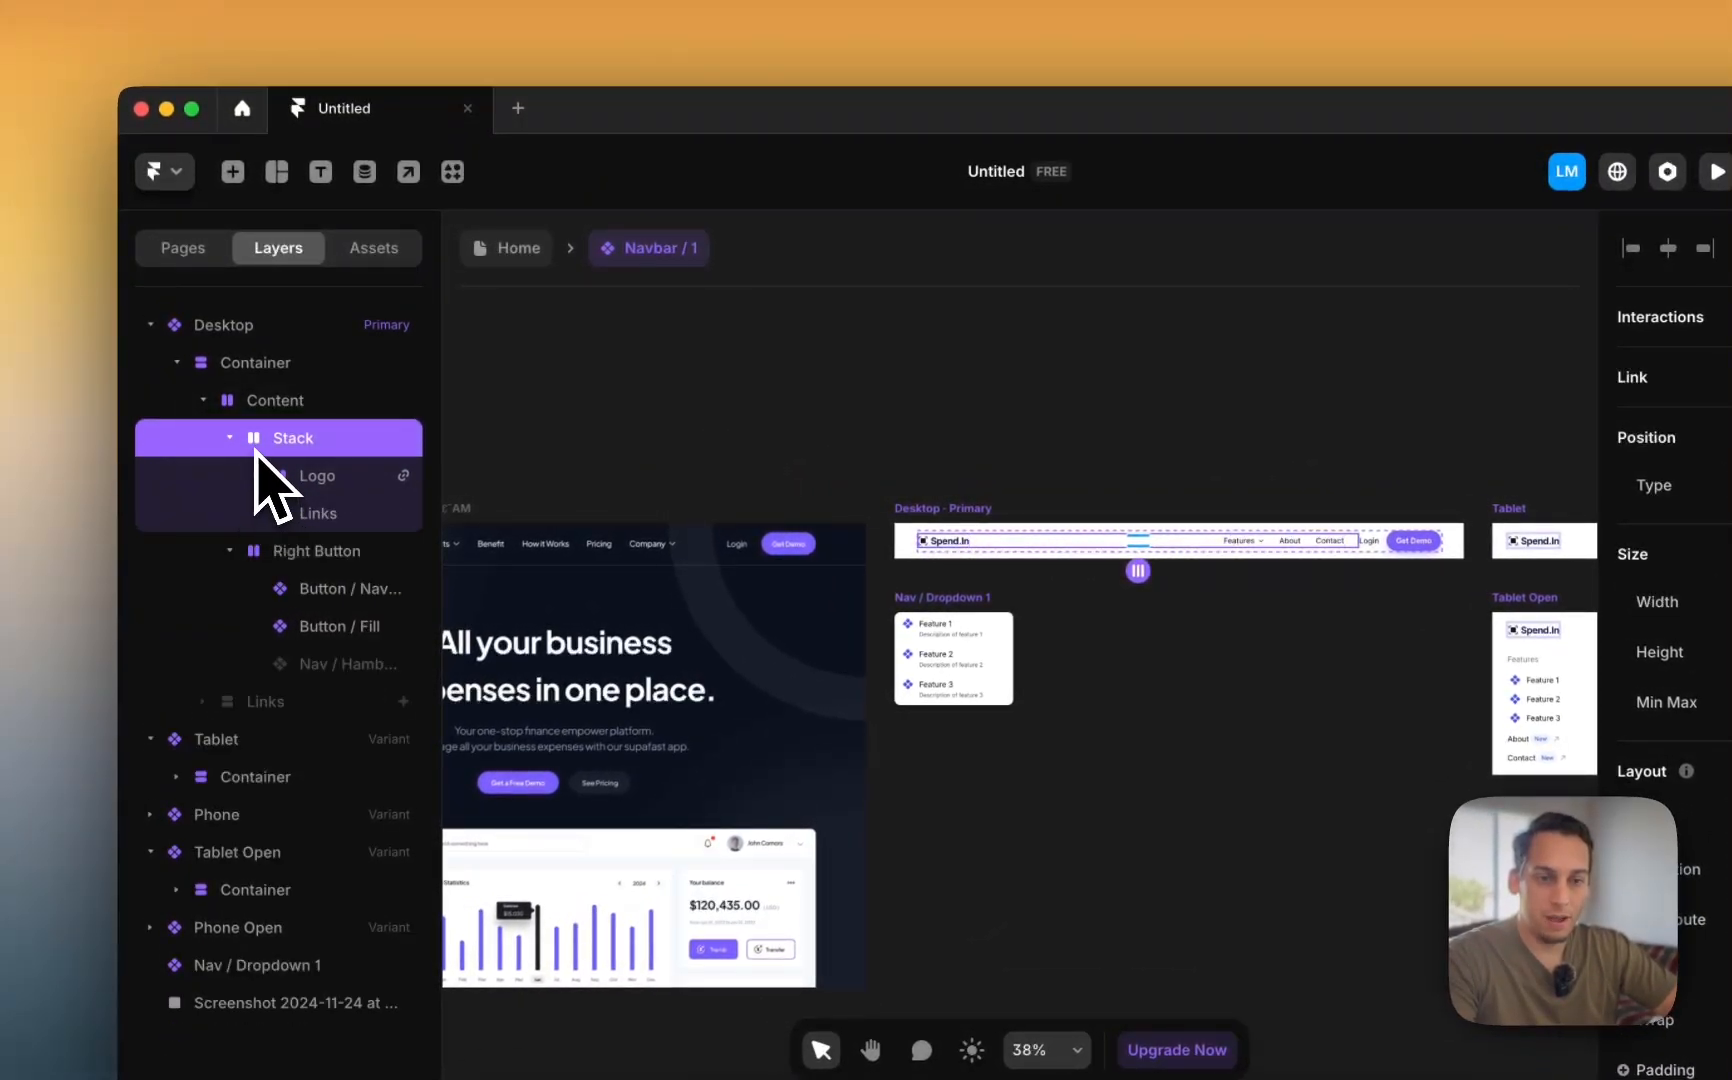
{"action": "left_click", "coordinate": [230, 439]}
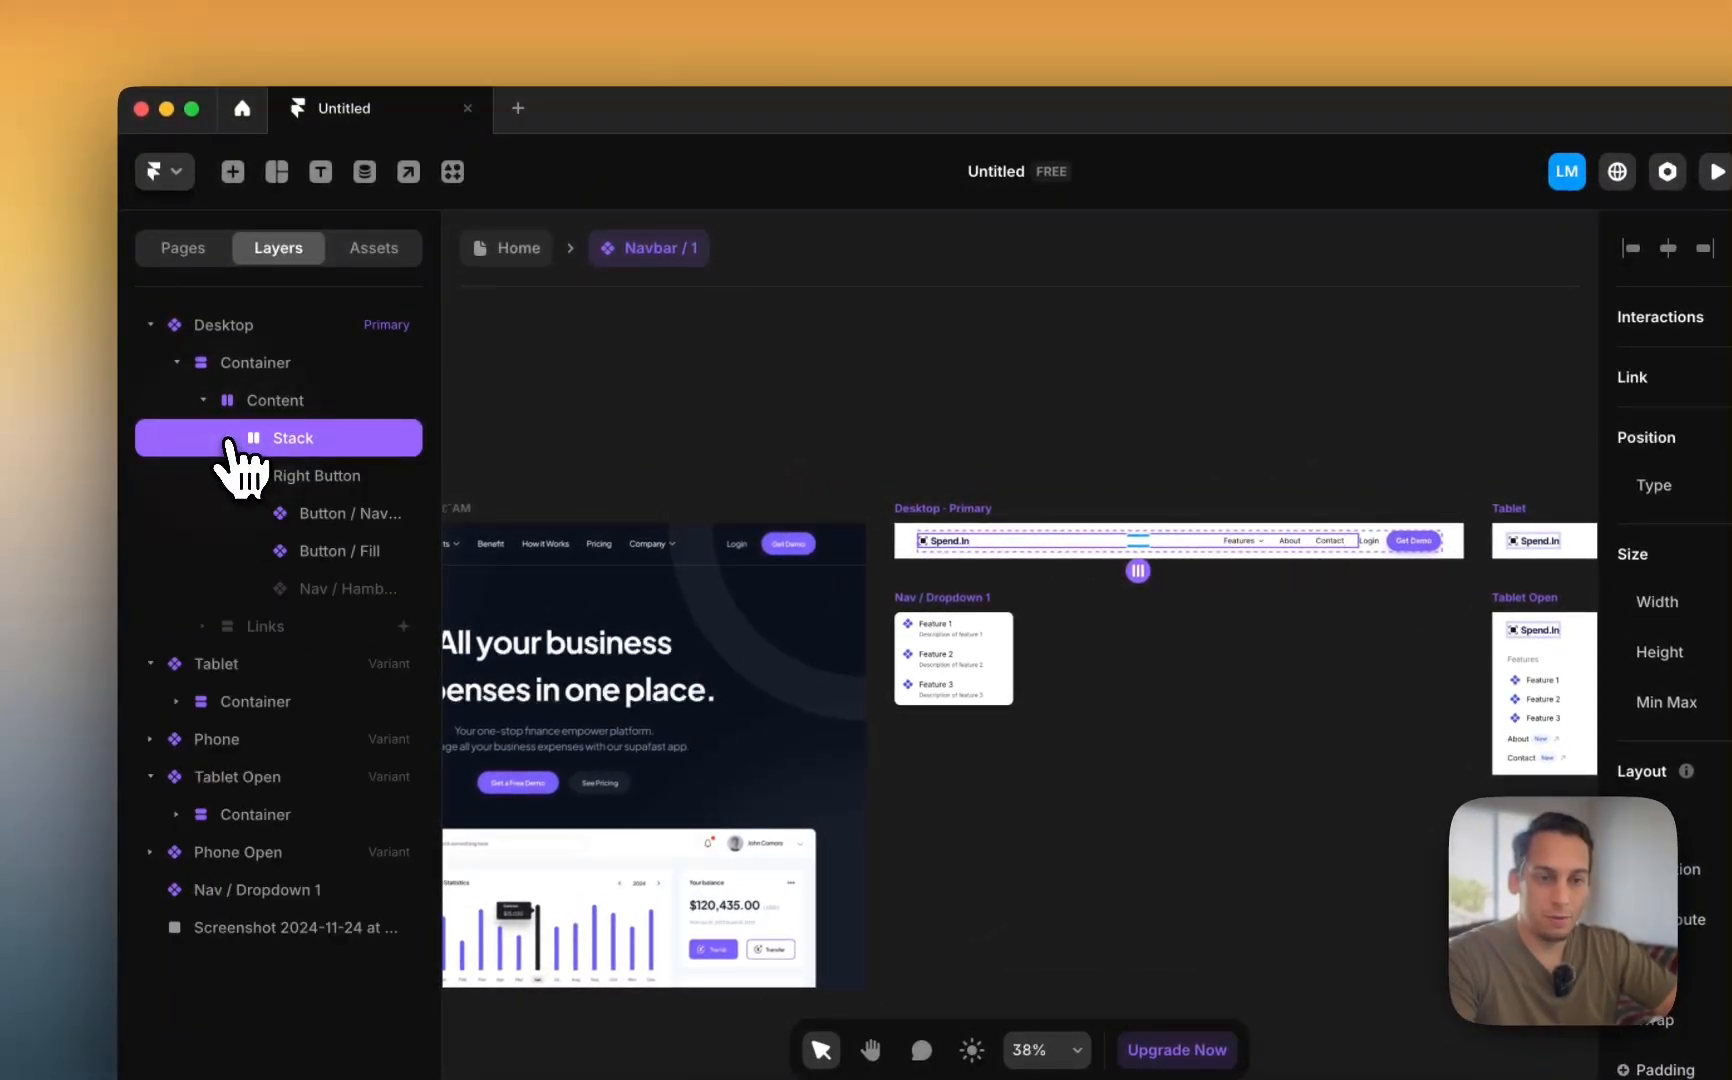
{"action": "double_click", "coordinate": [292, 478]}
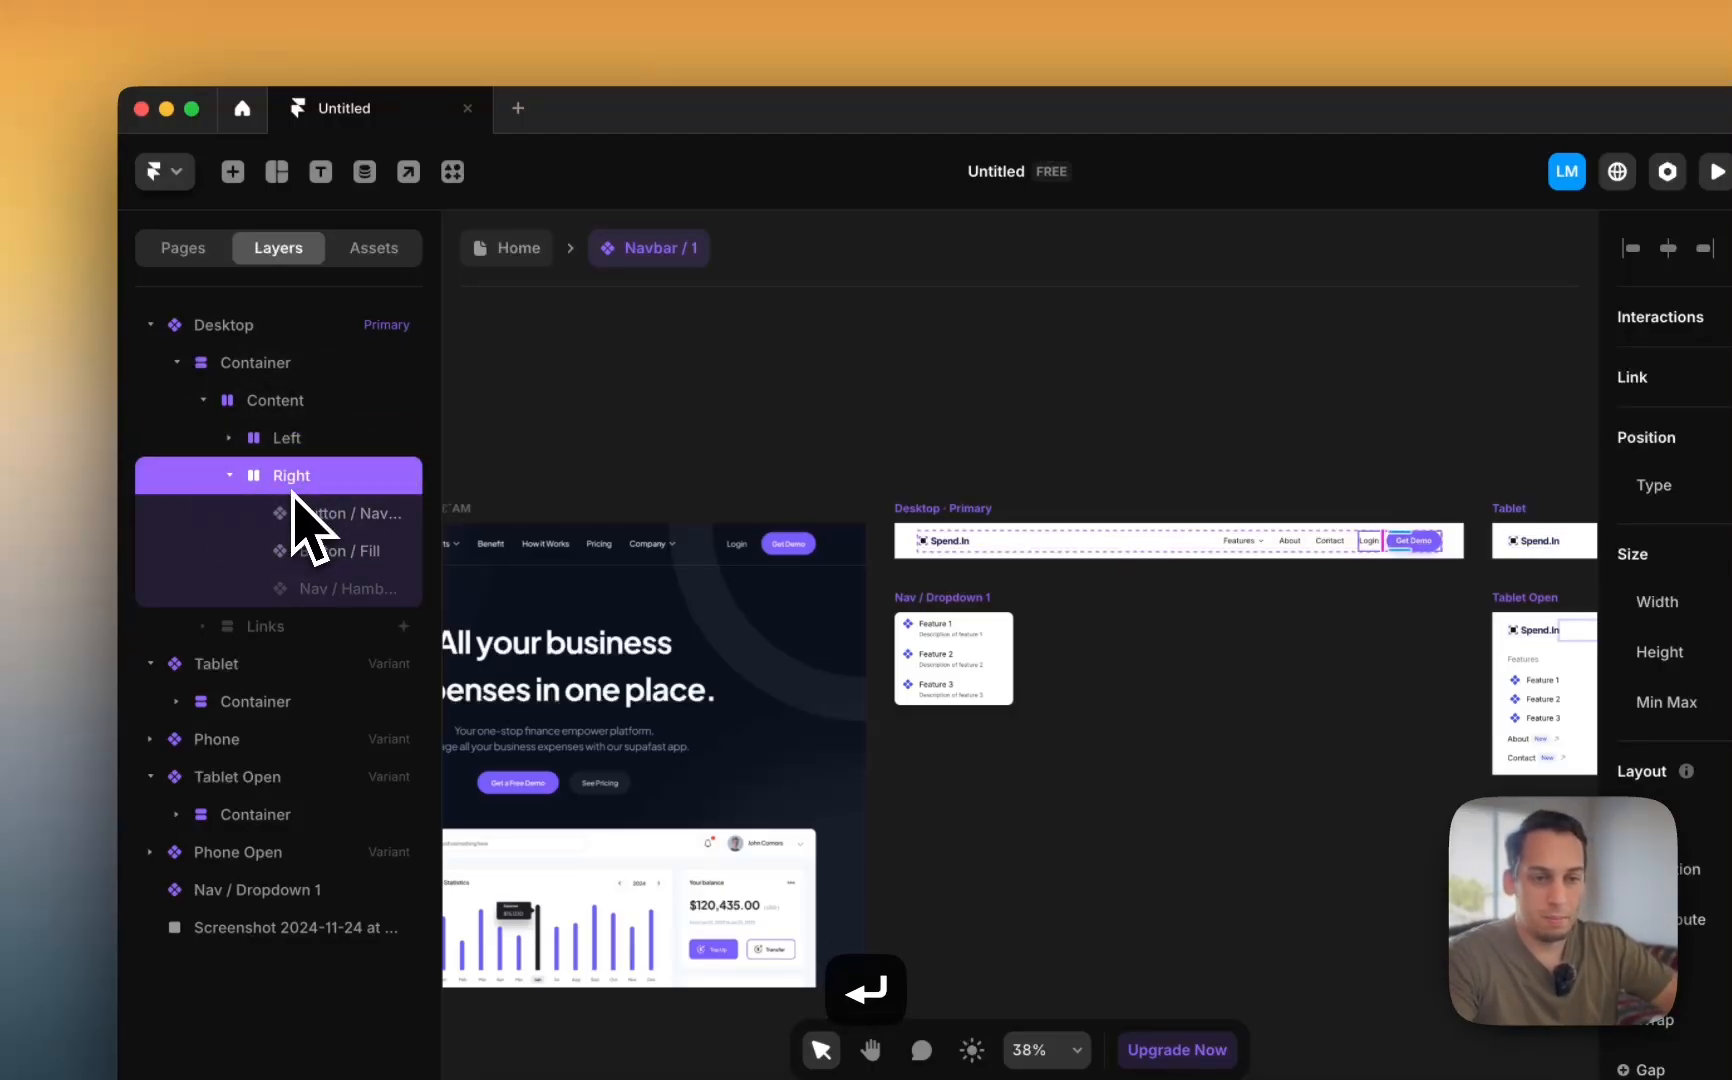
- Move the Links stack out of Left and place it between Left and Right inside the Desktop variant's Content stack
{"action": "left_click", "coordinate": [290, 438]}
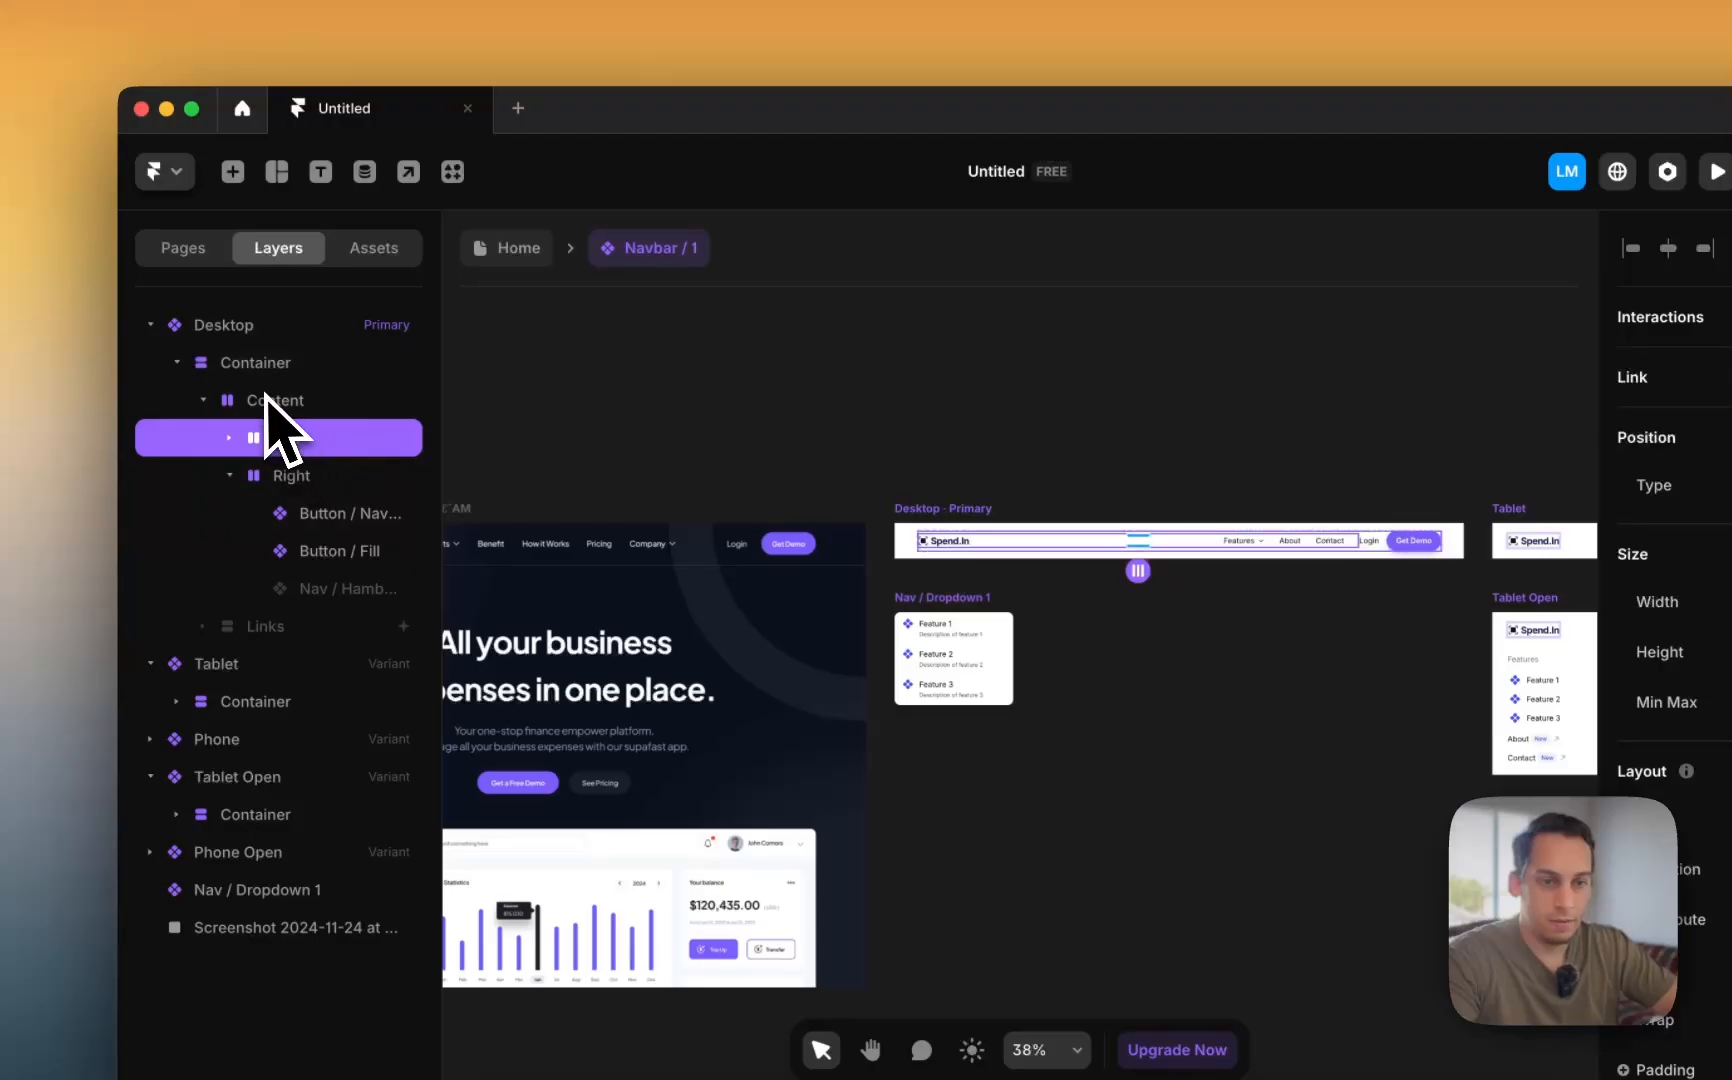
{"action": "left_click", "coordinate": [290, 476]}
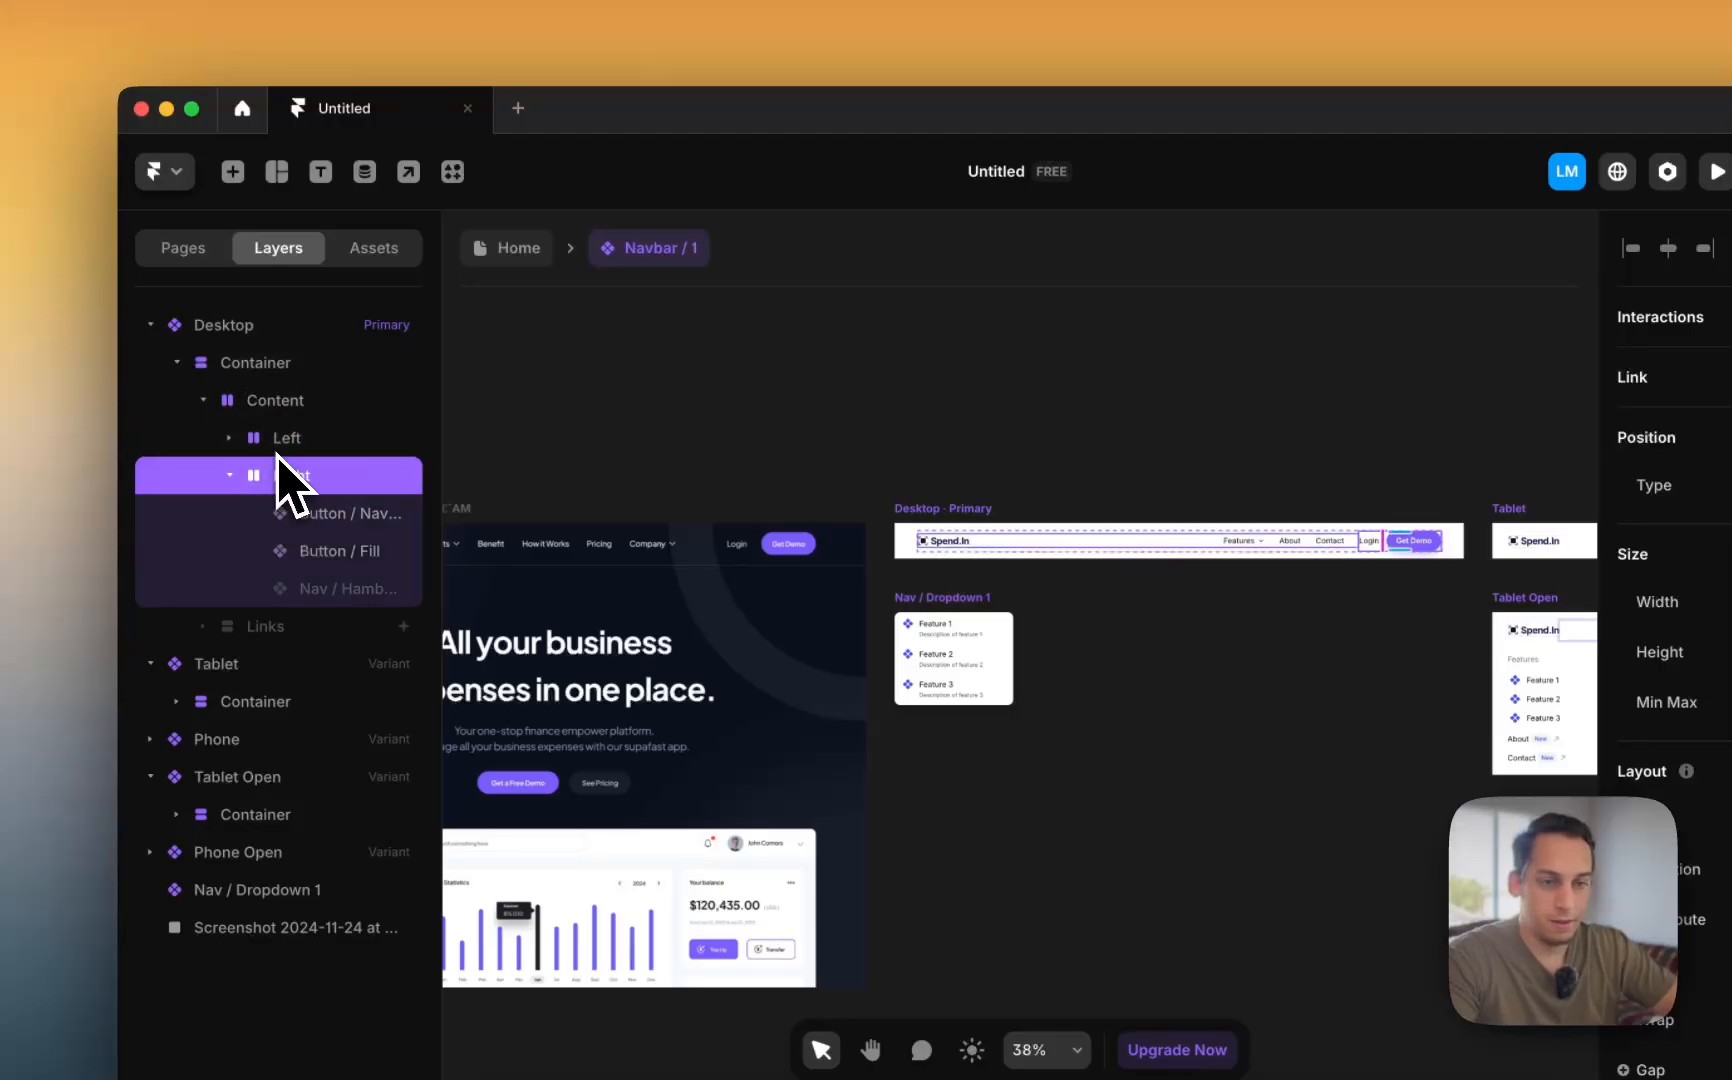
{"action": "left_click", "coordinate": [284, 440]}
{"action": "left_click", "coordinate": [224, 470]}
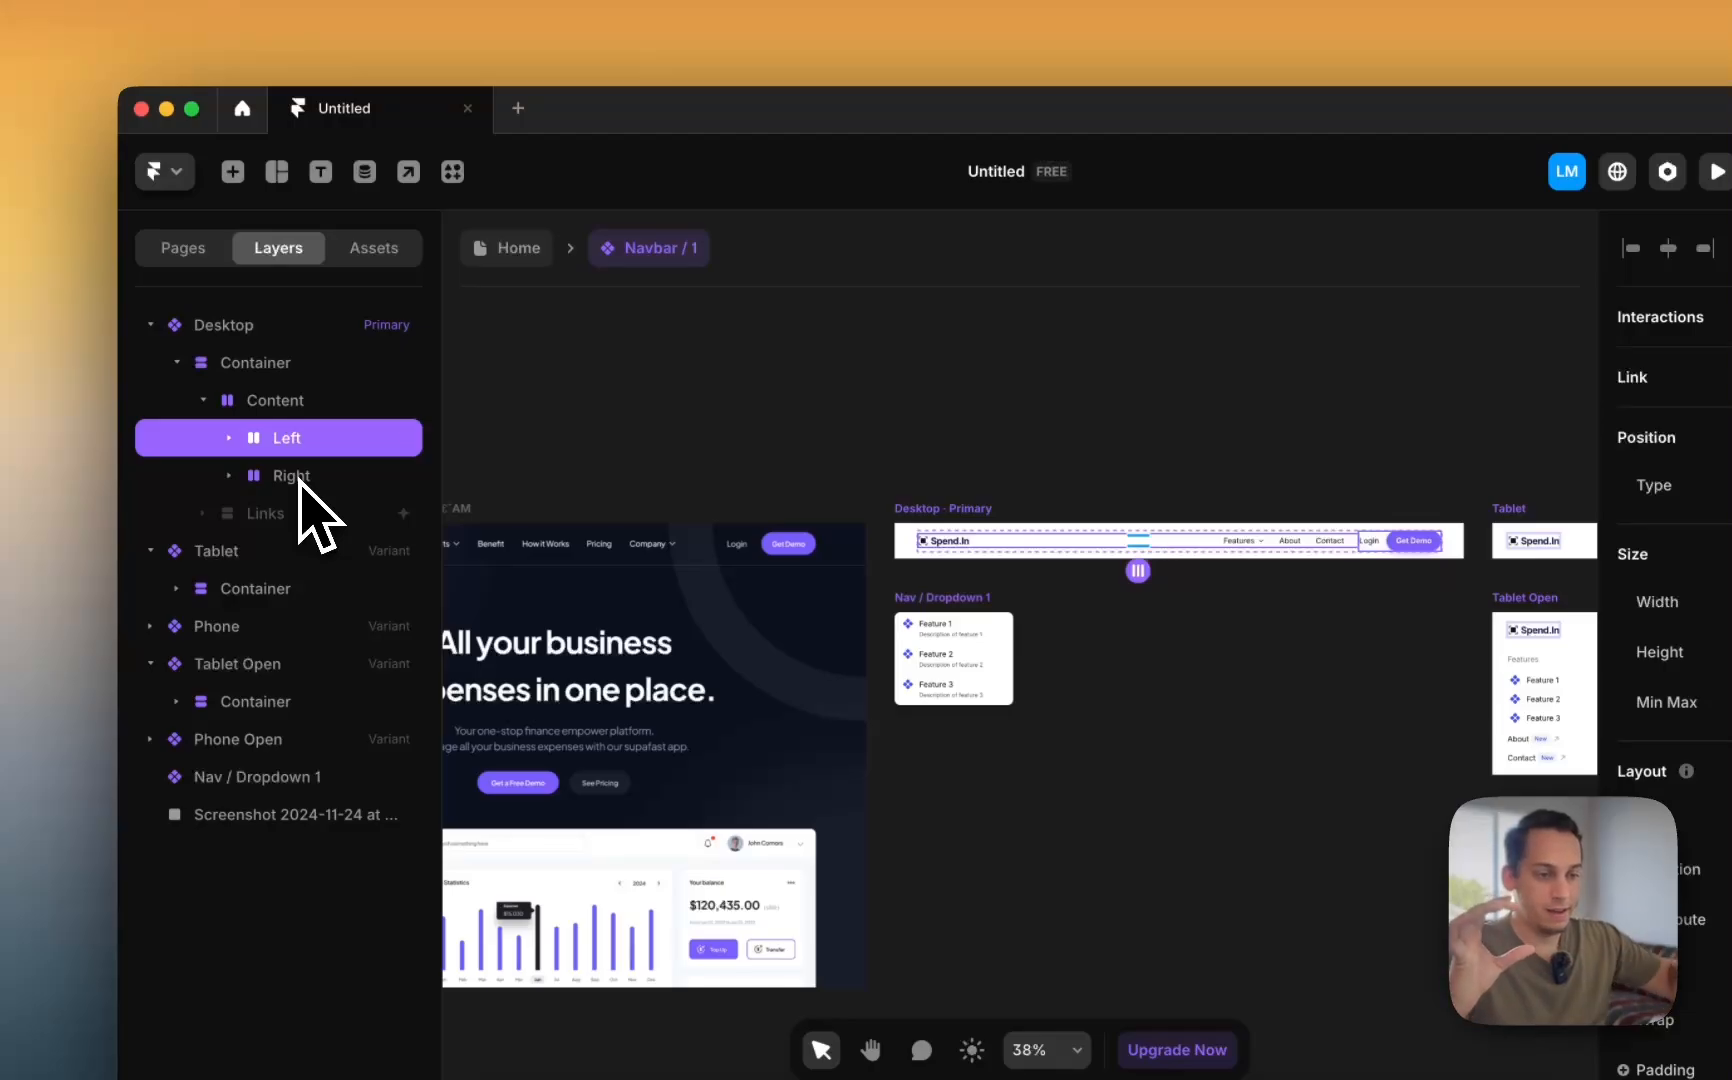
{"action": "left_click", "coordinate": [229, 440]}
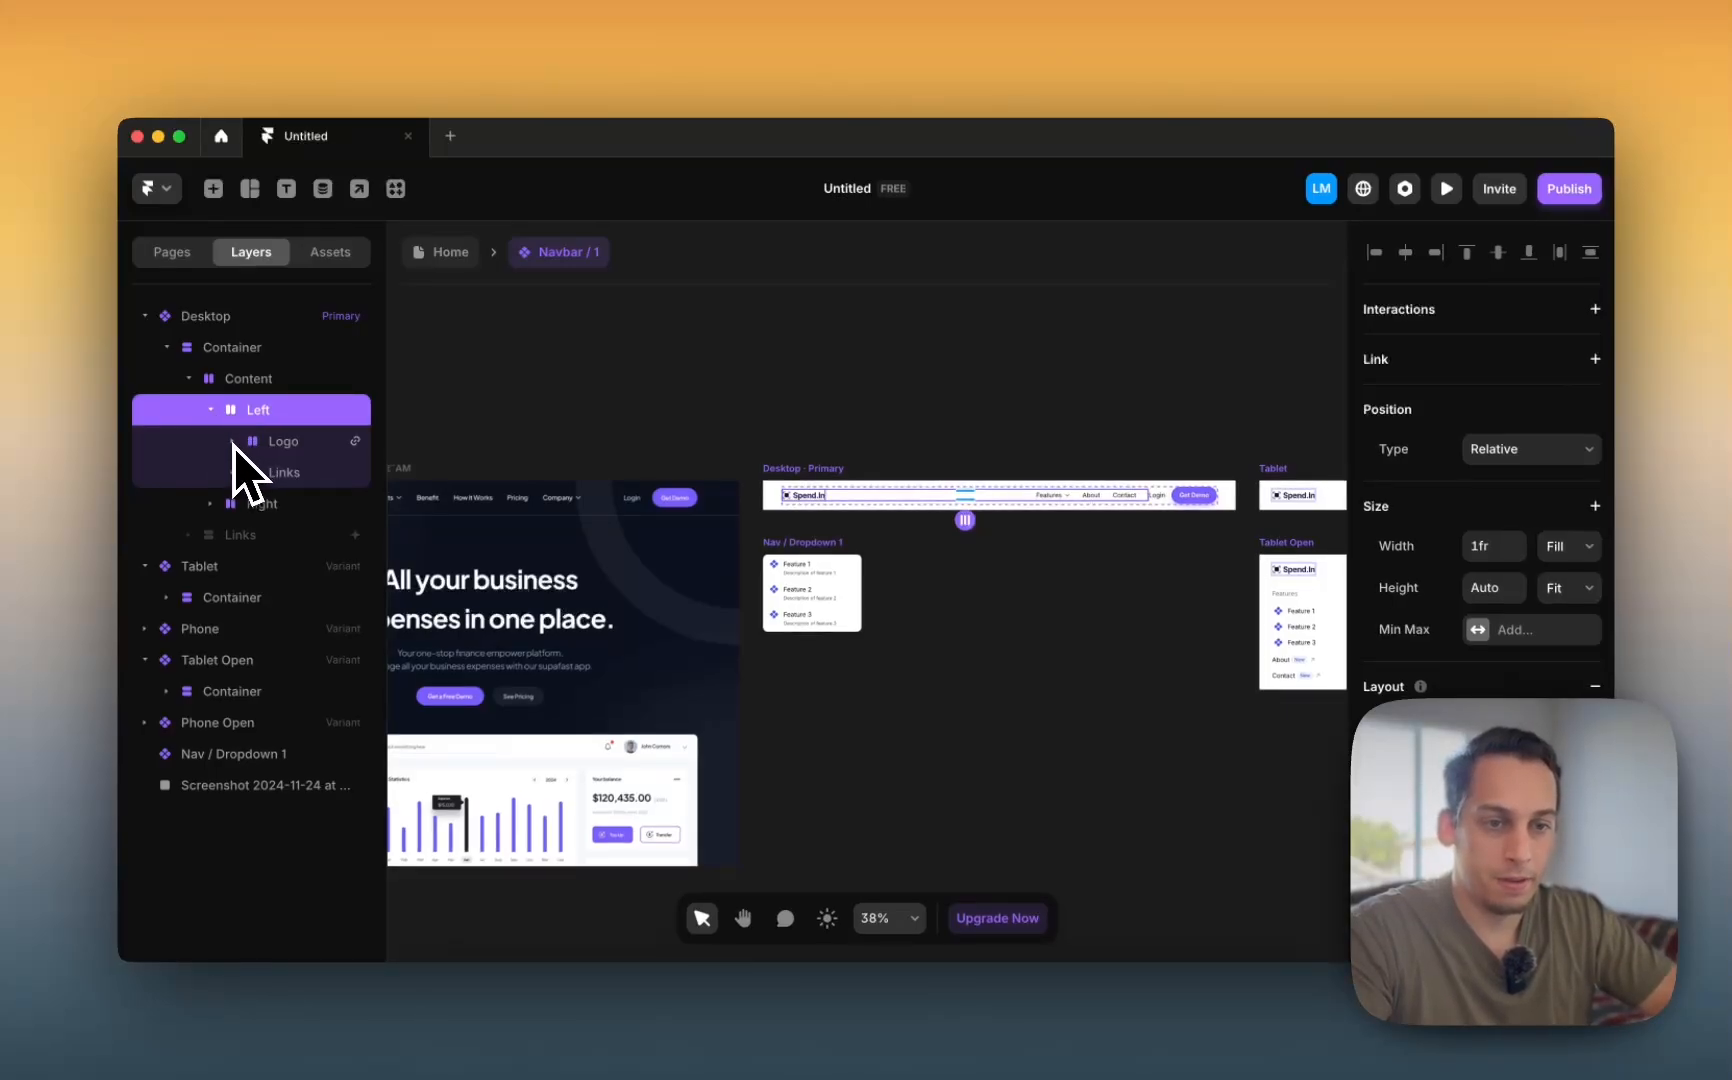
{"action": "left_click", "coordinate": [234, 445]}
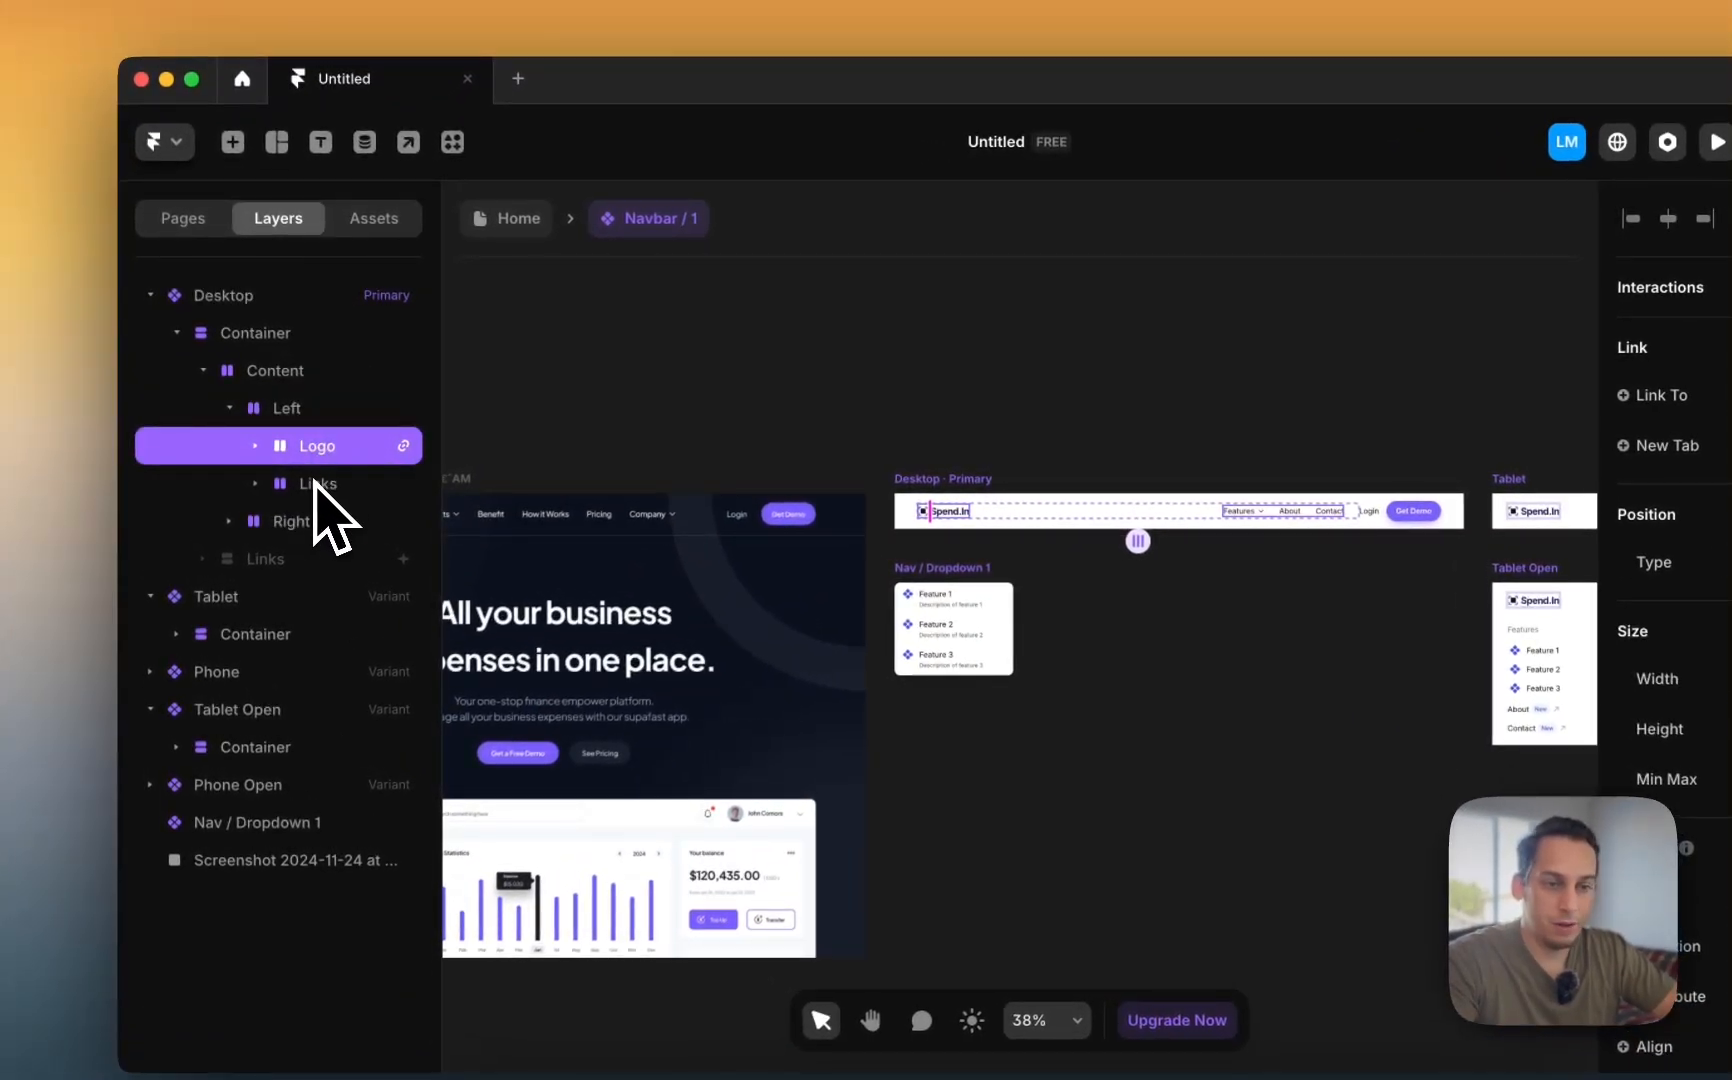
{"action": "left_click", "coordinate": [316, 484]}
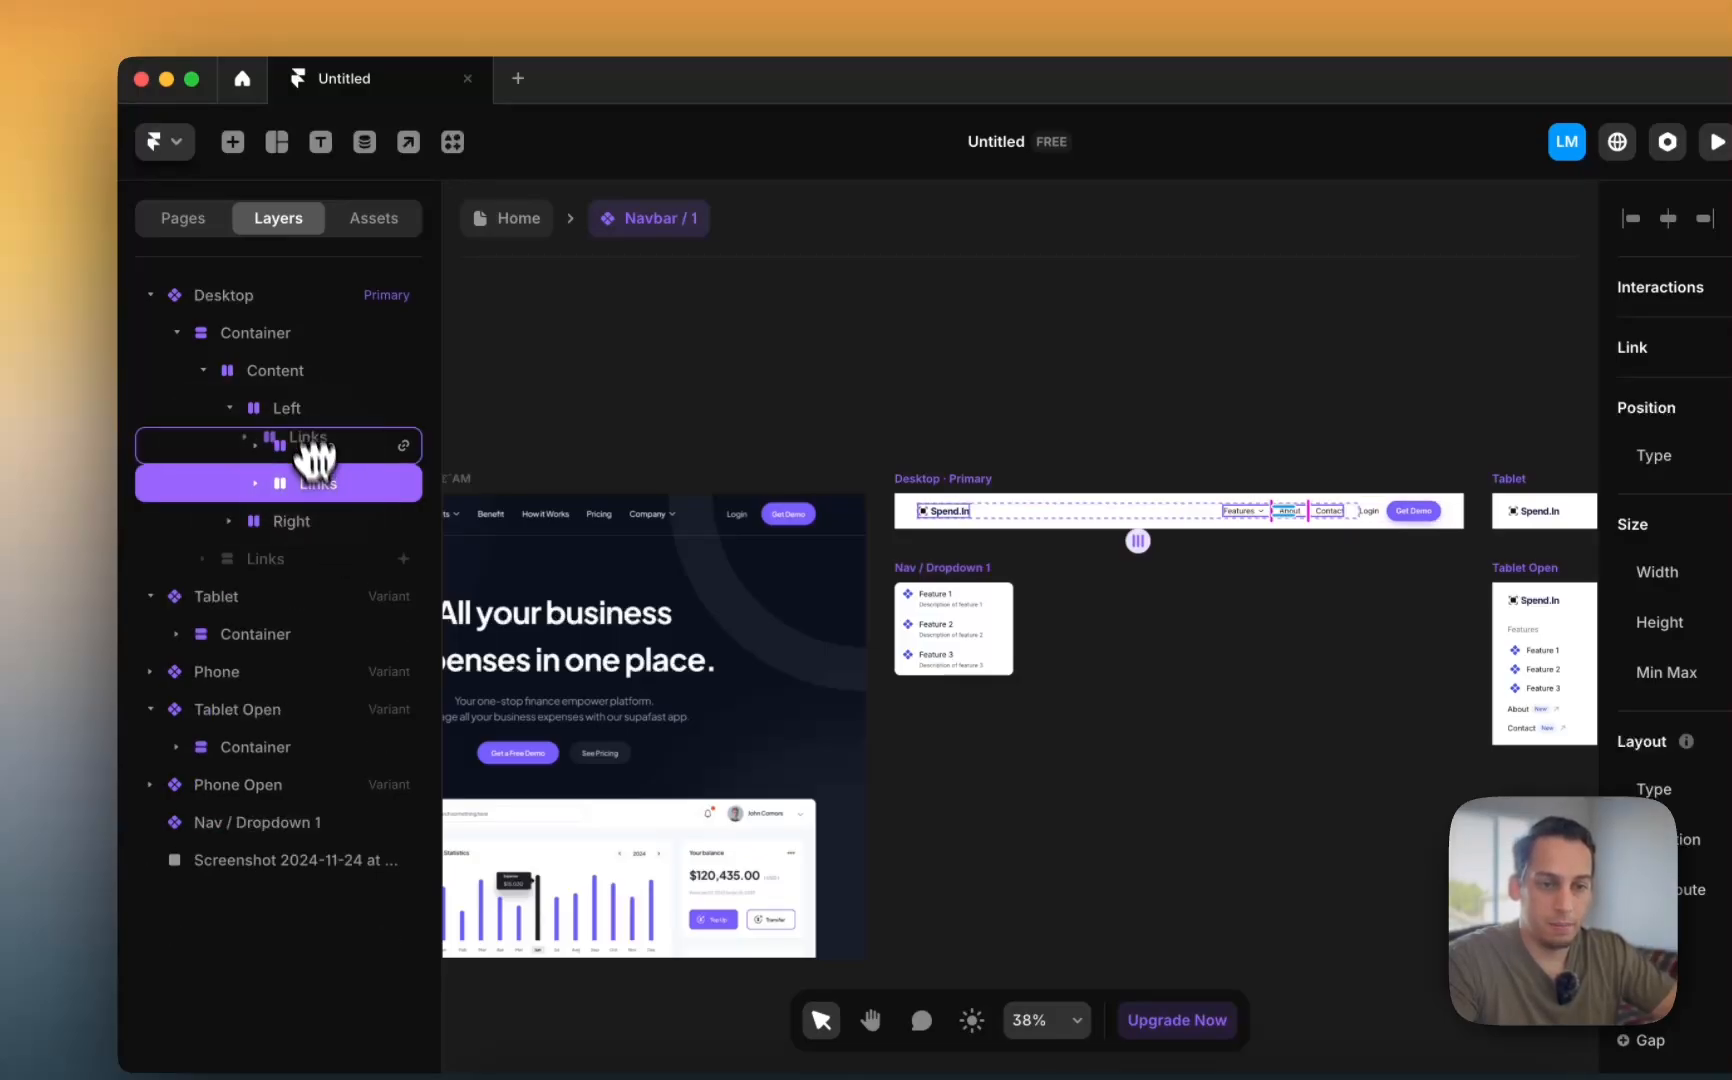
{"action": "left_click_drag", "start_coordinate": [296, 398], "coordinate": [289, 462]}
{"action": "left_click", "coordinate": [231, 445]}
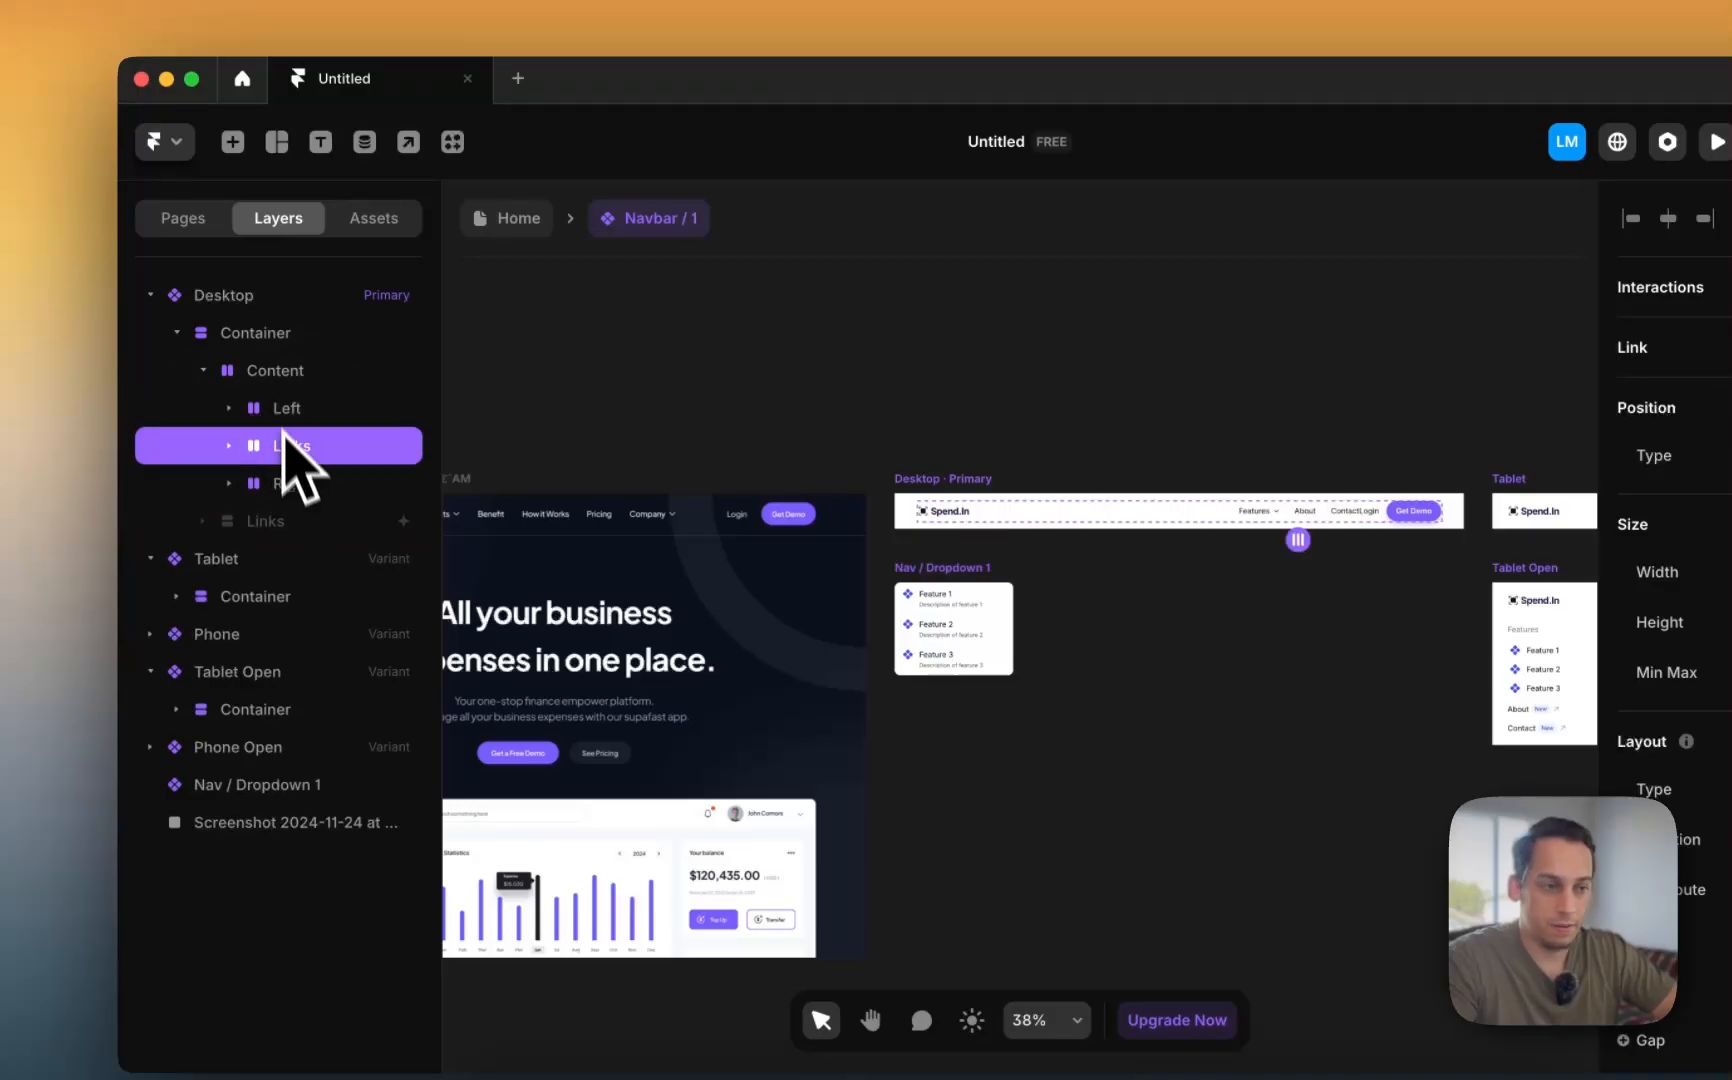
- Set the Left stack's width to Fit Content so the Desktop navbar's links spread between the logo and the buttons
{"action": "left_click", "coordinate": [286, 371]}
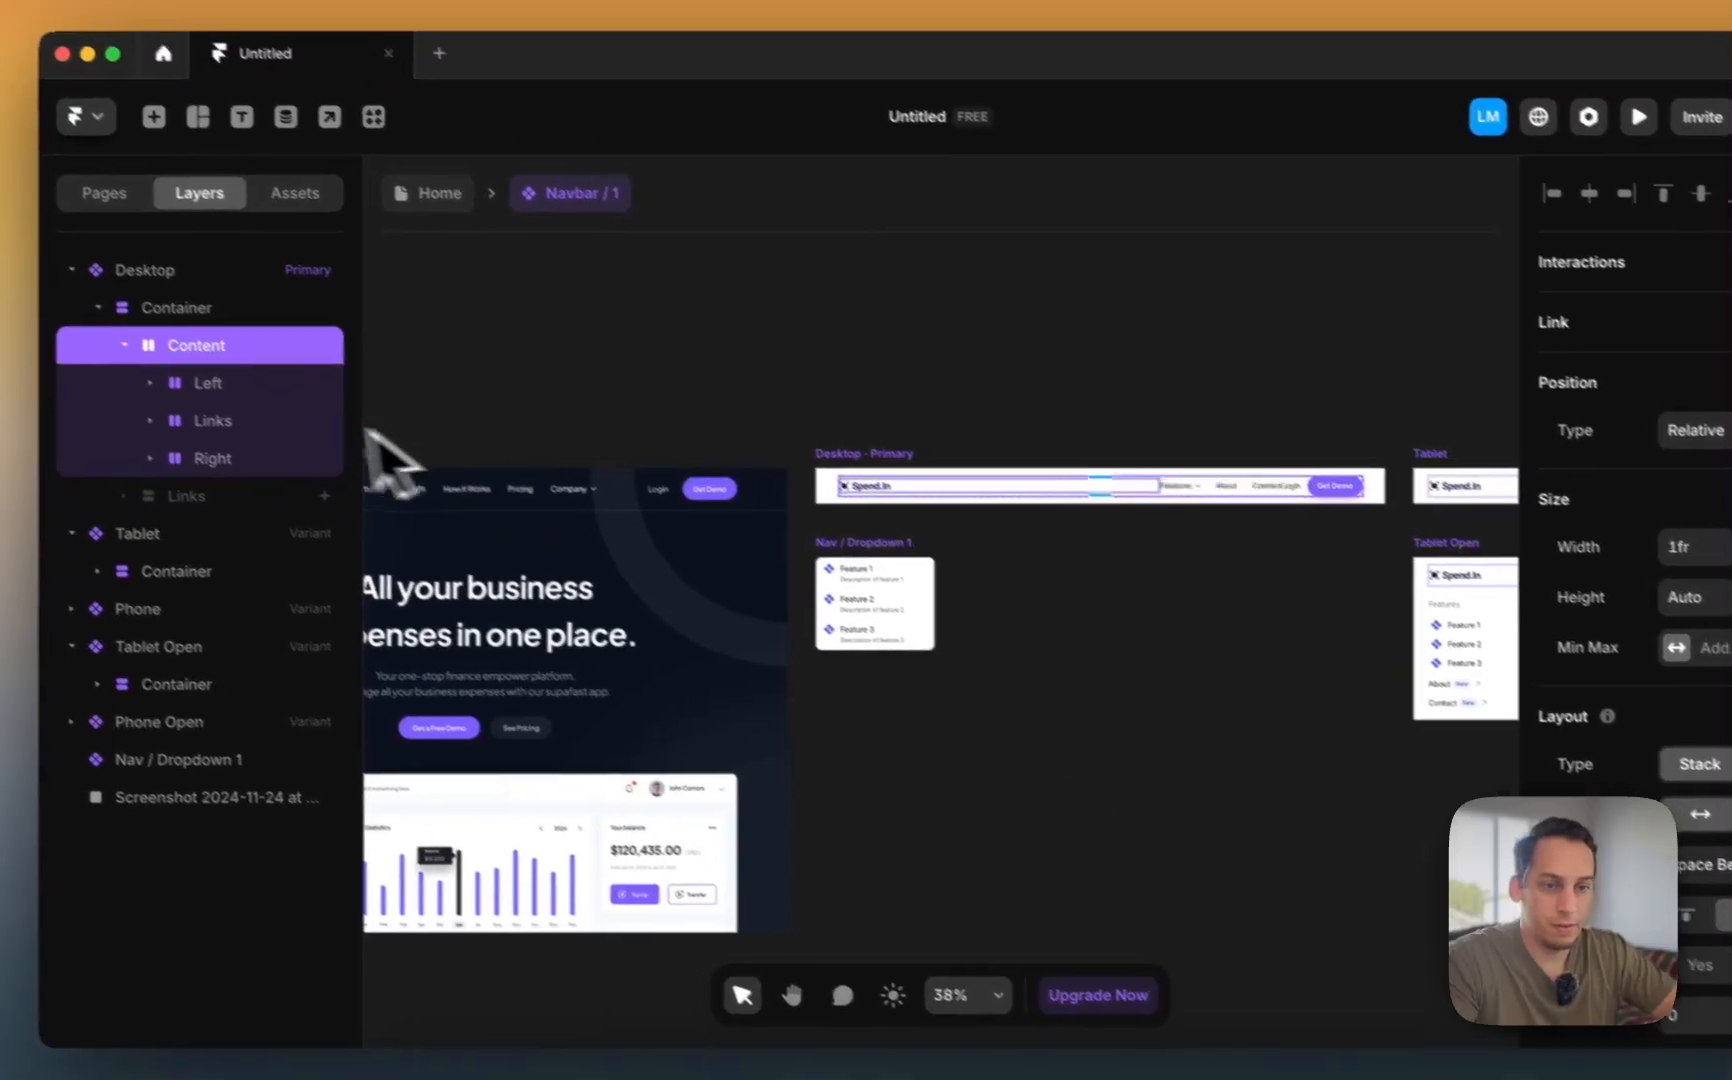
{"action": "left_click", "coordinate": [287, 408]}
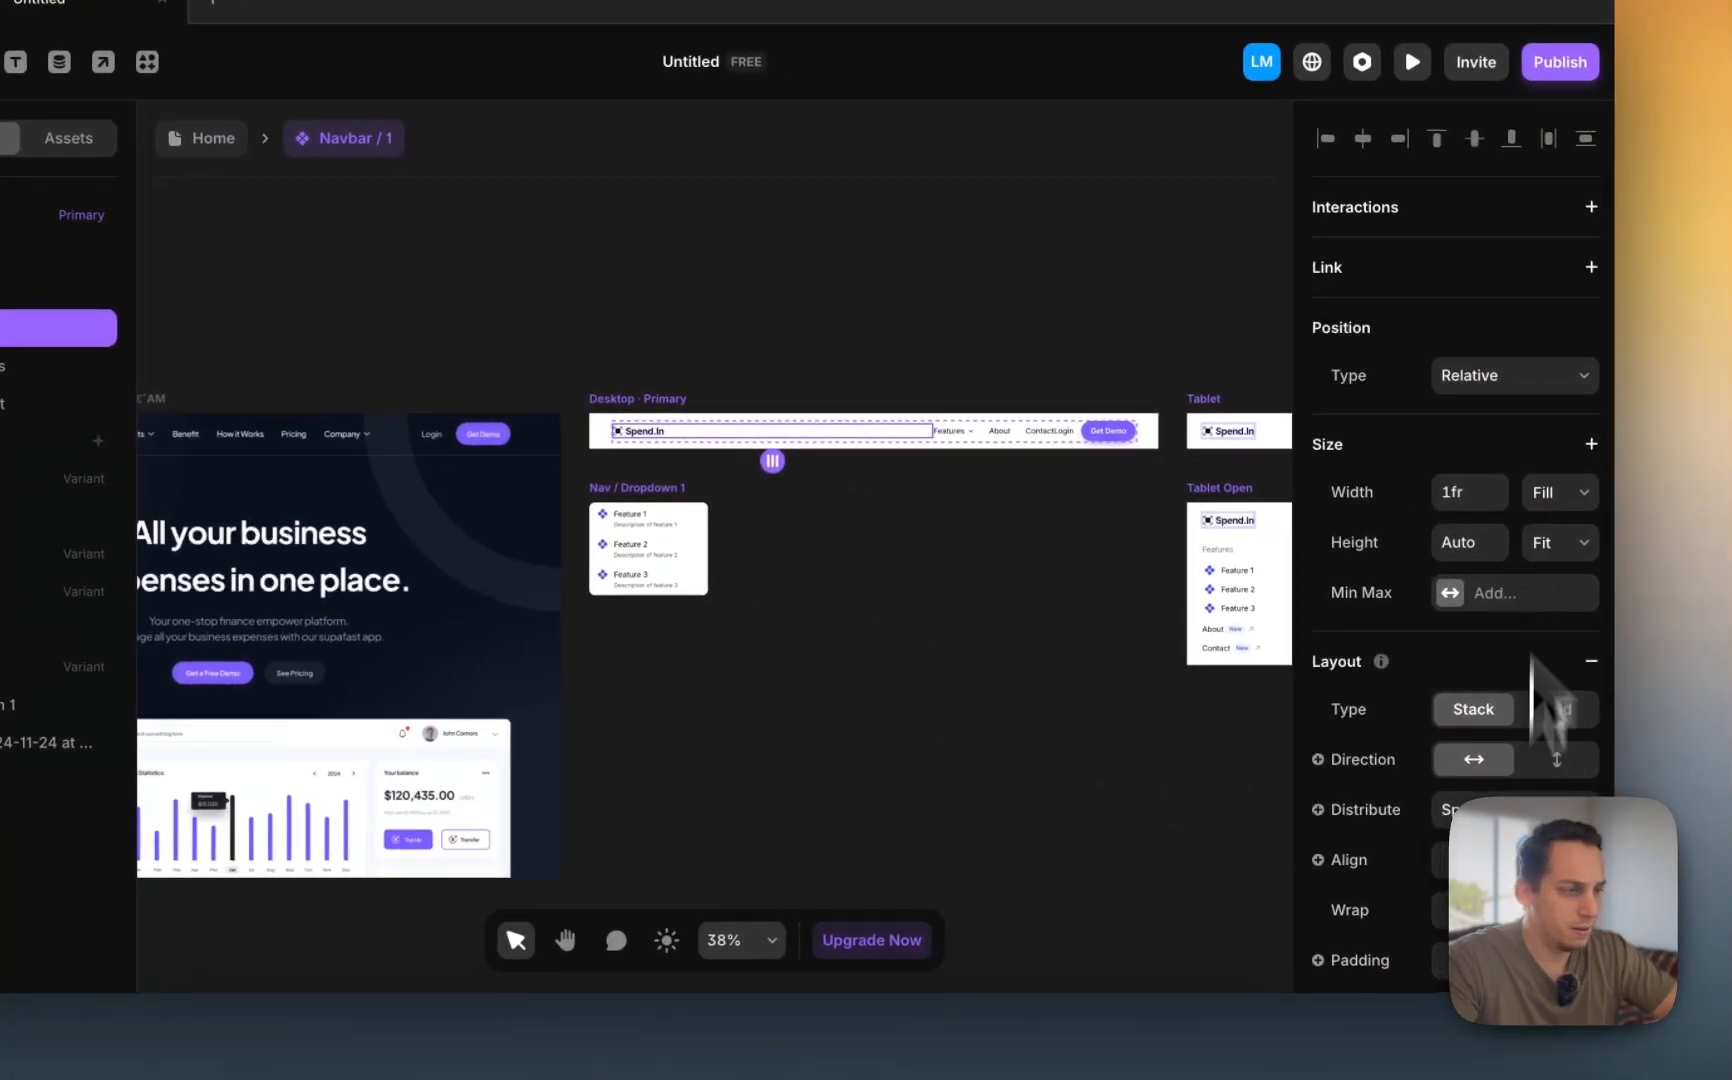
{"action": "left_click", "coordinate": [1560, 492]}
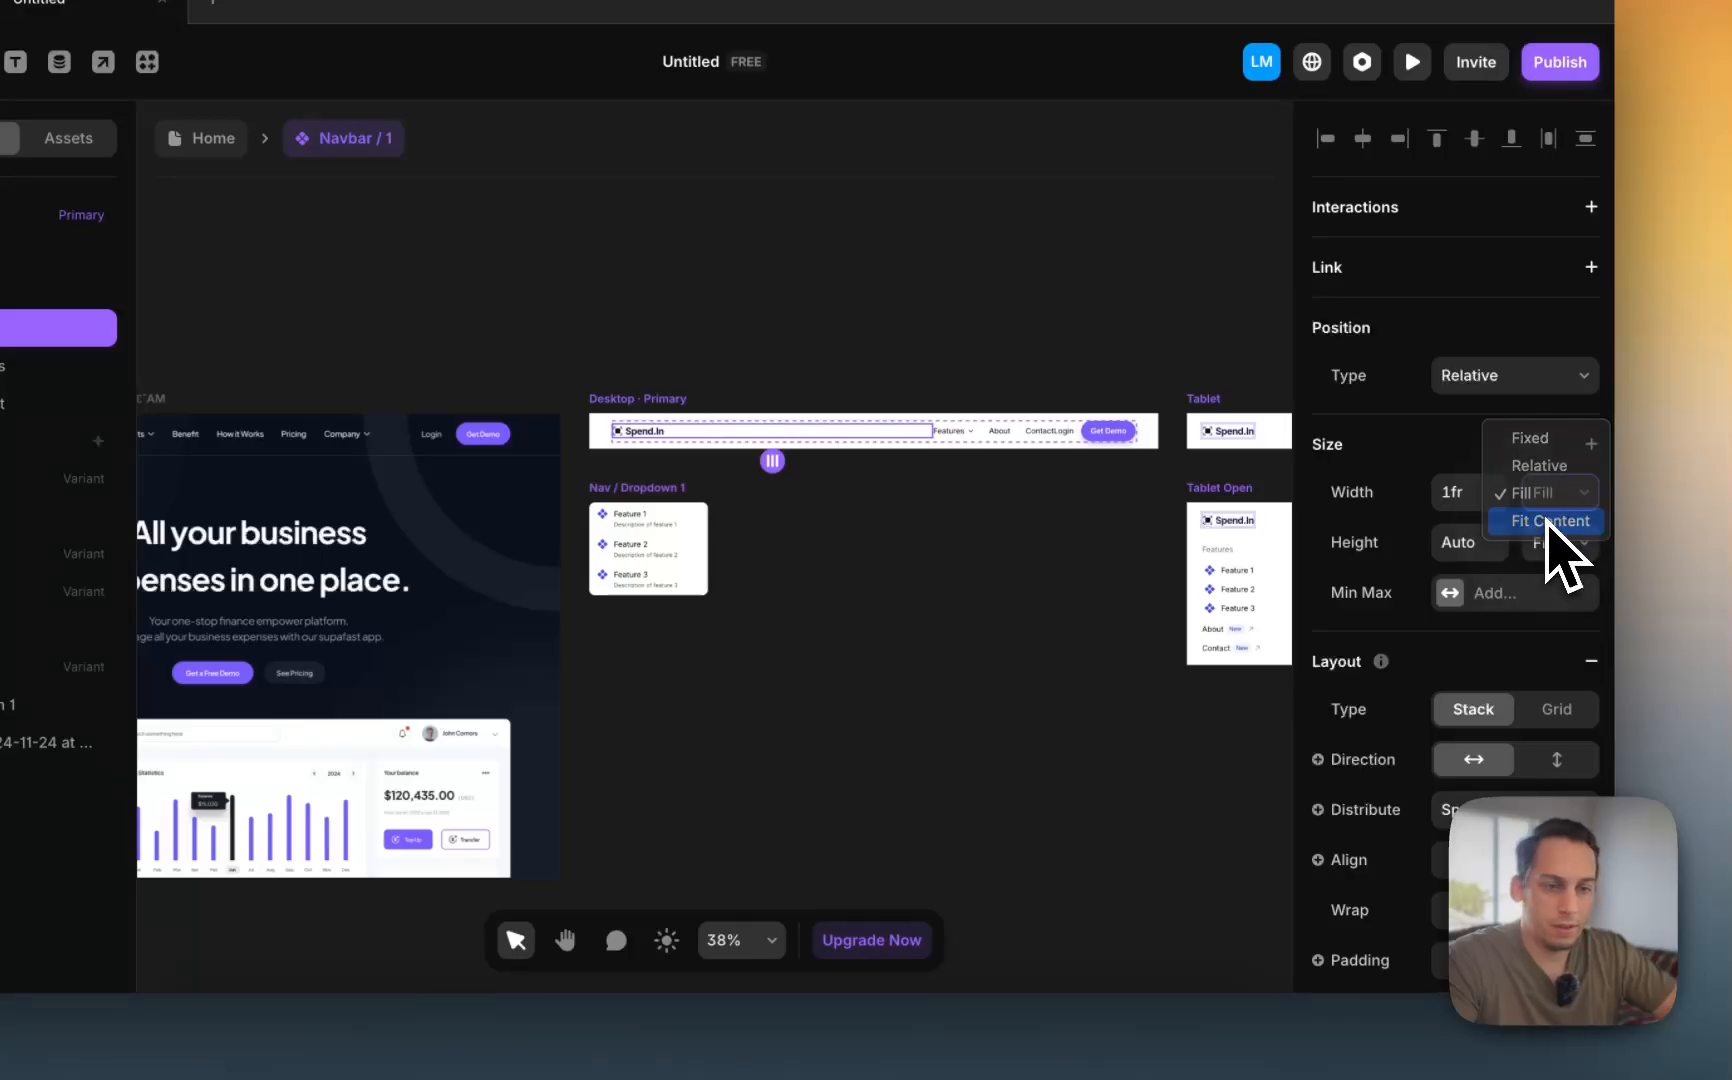
{"action": "left_click", "coordinate": [1548, 521]}
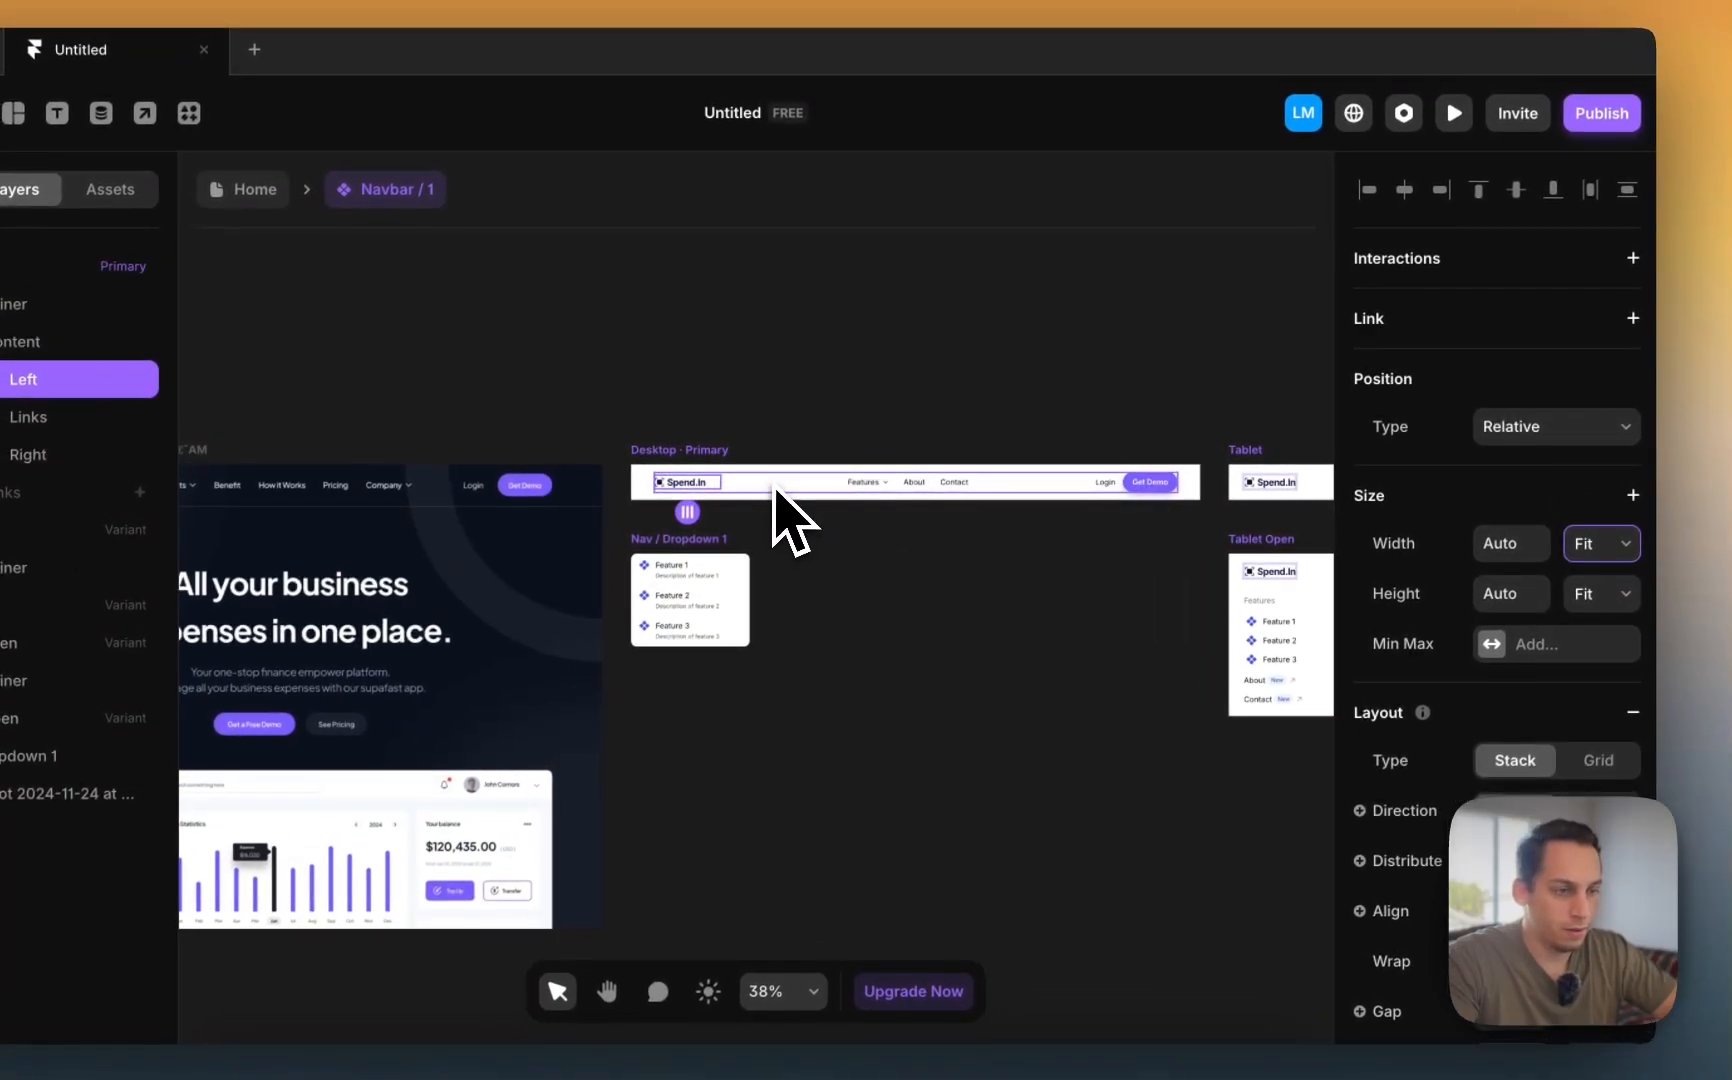
{"action": "left_click", "coordinate": [904, 492]}
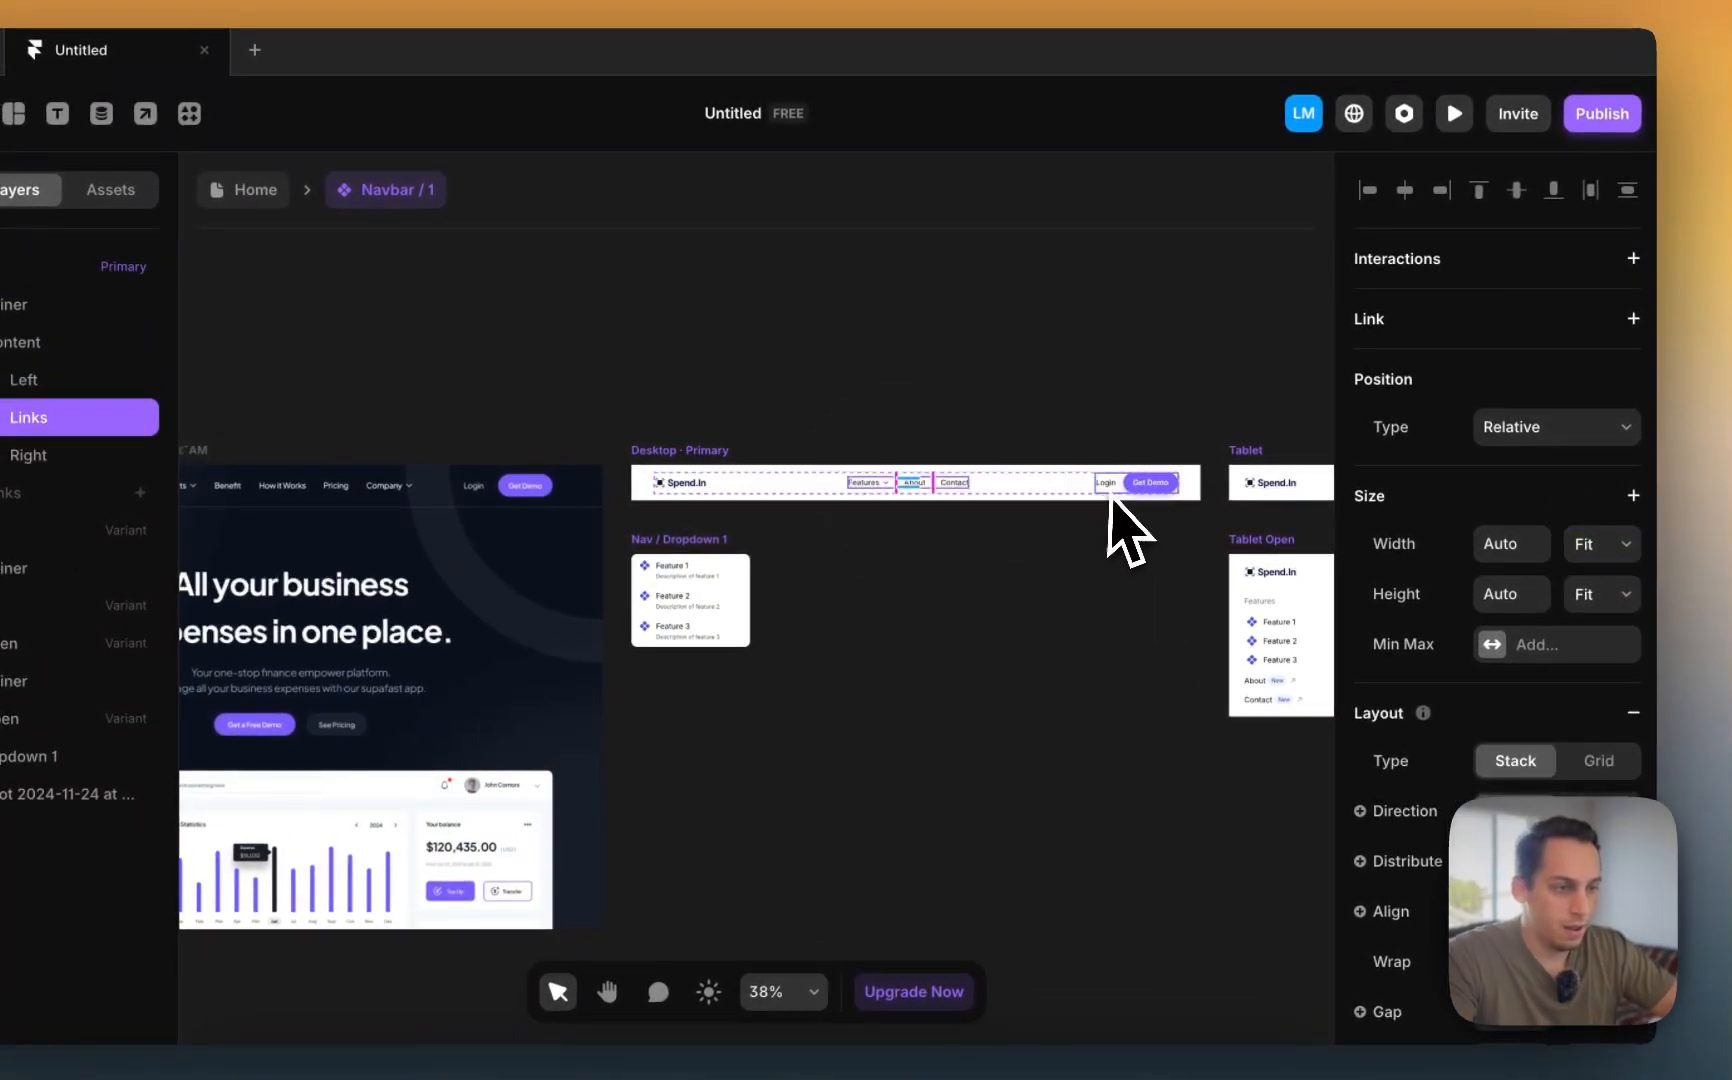
{"action": "left_click", "coordinate": [1123, 490]}
{"action": "left_click", "coordinate": [899, 490]}
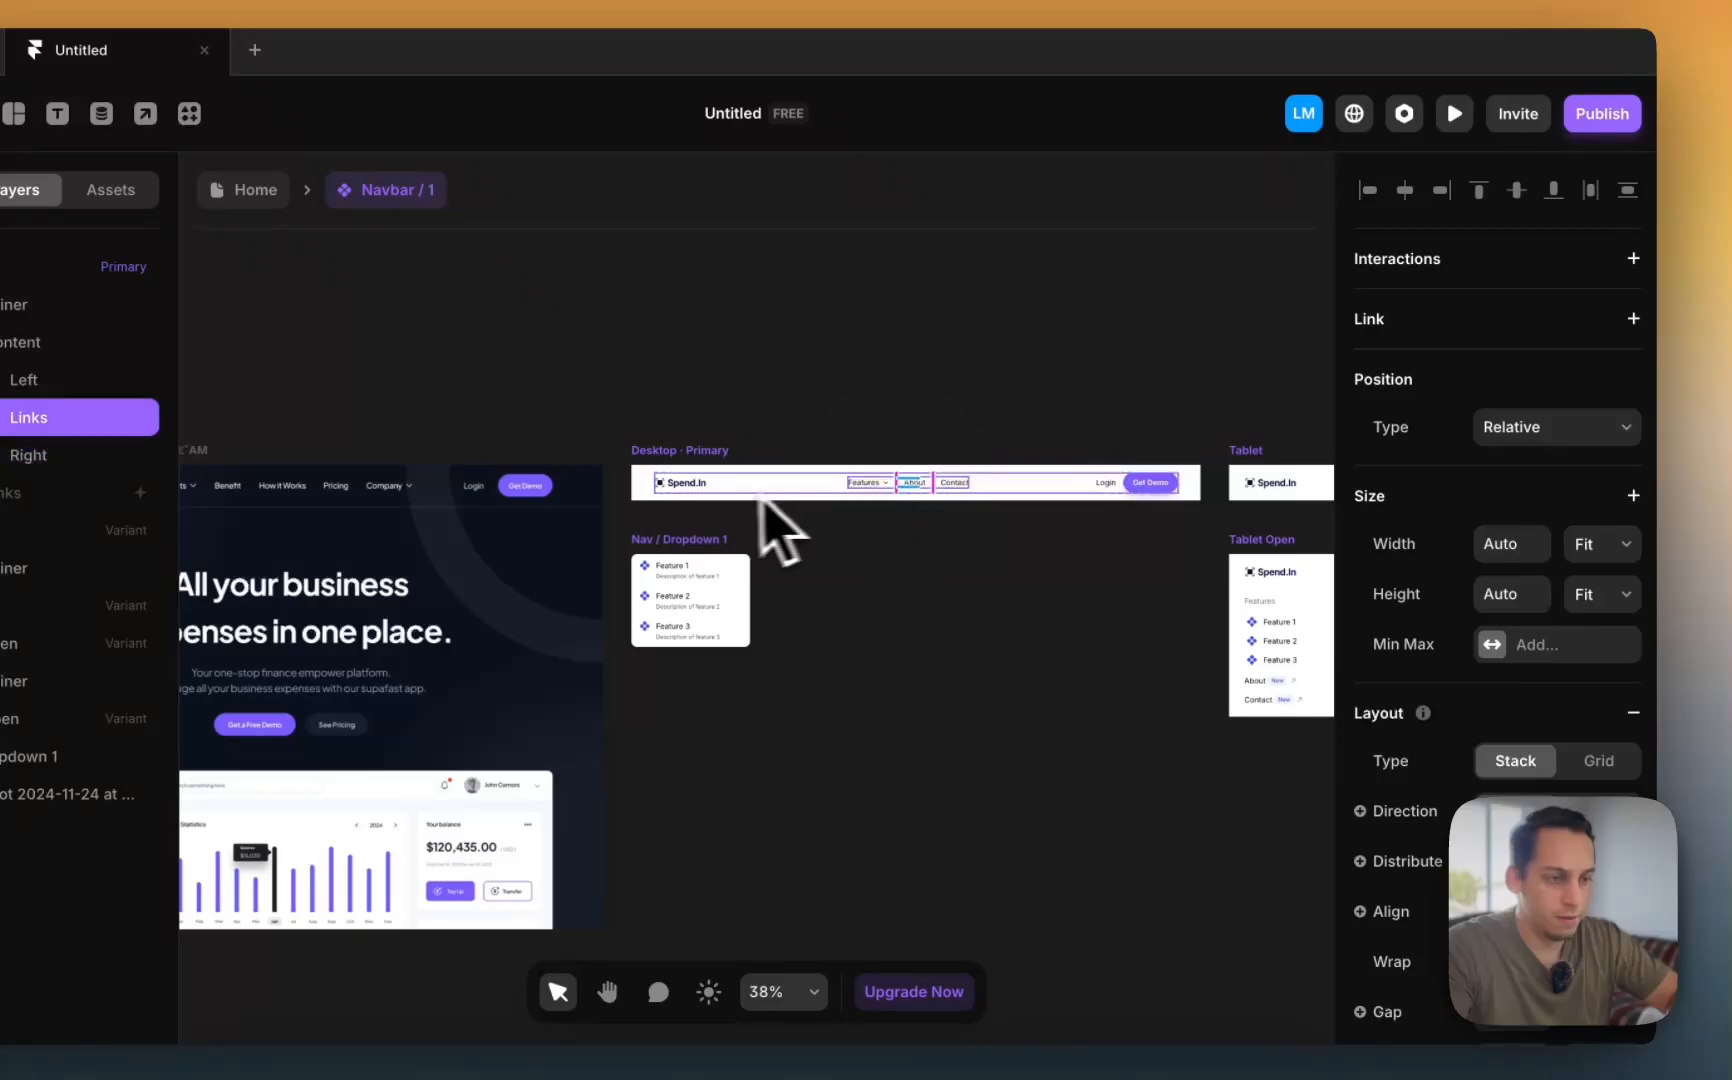
{"action": "left_click", "coordinate": [721, 487]}
{"action": "left_click", "coordinate": [840, 410]}
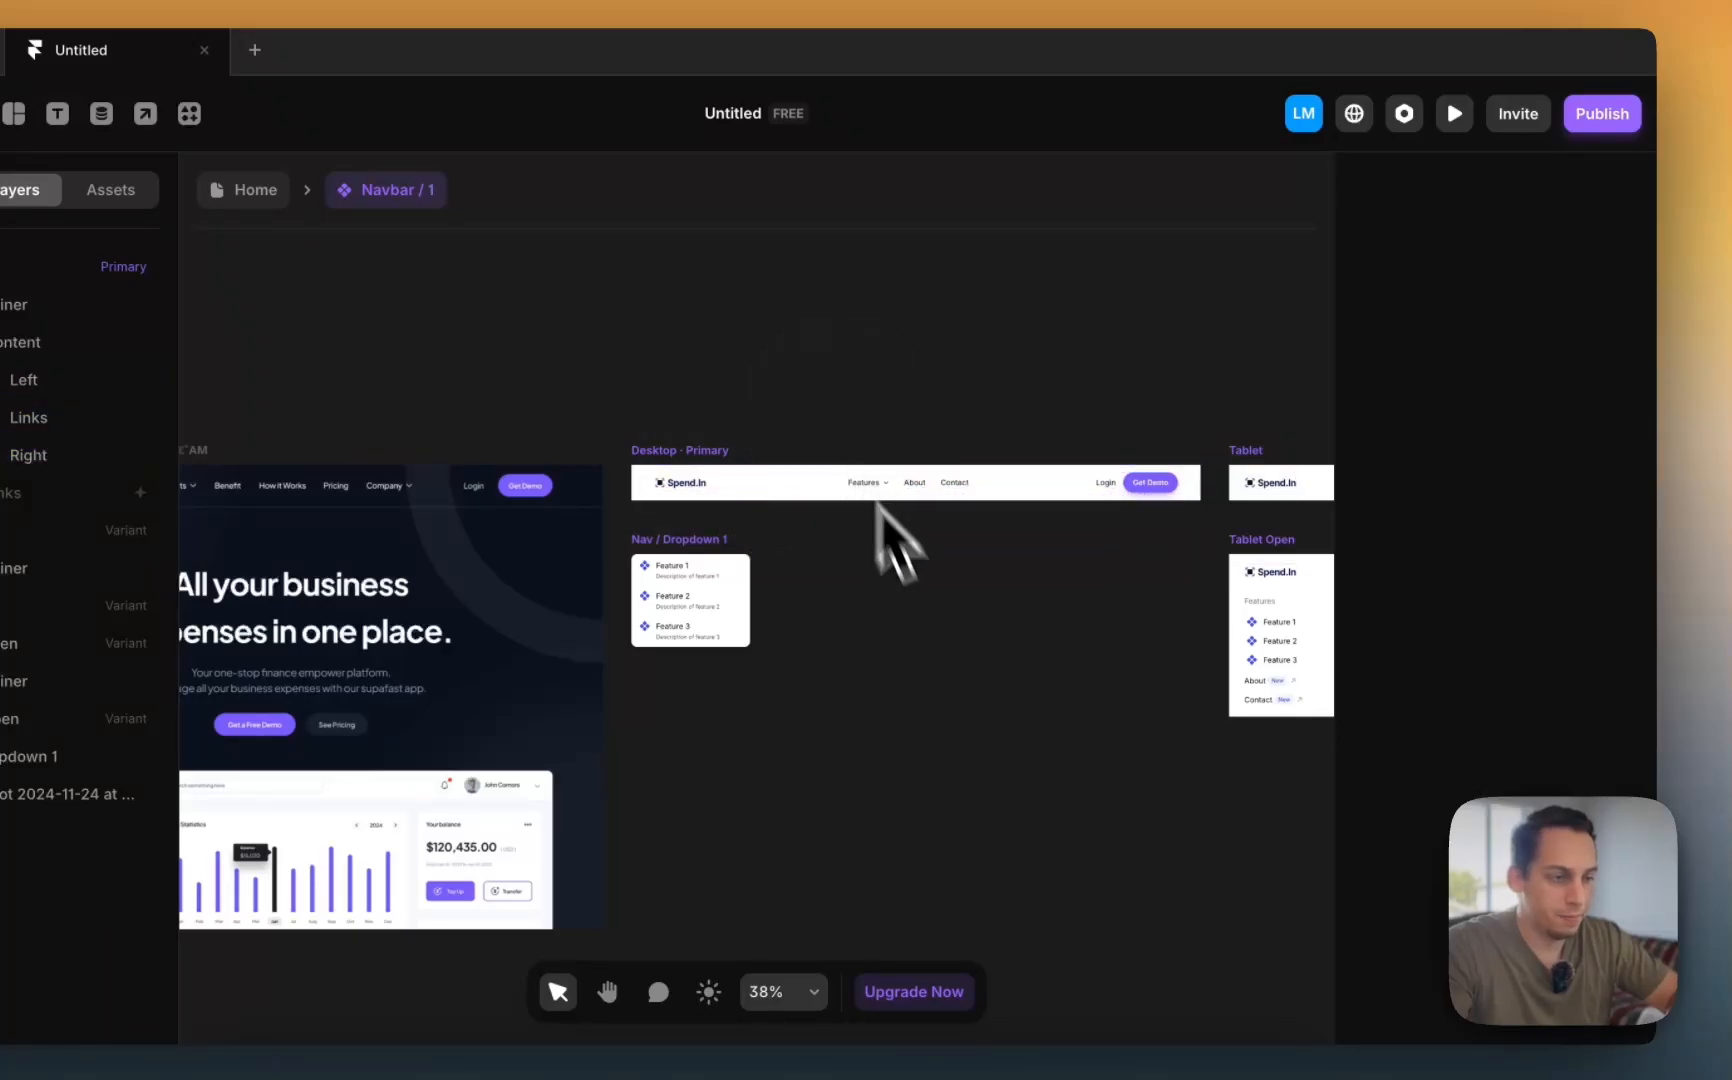
- Change the text of the Desktop navbar's Features link to Products
{"action": "scroll", "coordinate": [940, 657], "scroll_direction": "up", "scroll_amount": 3}
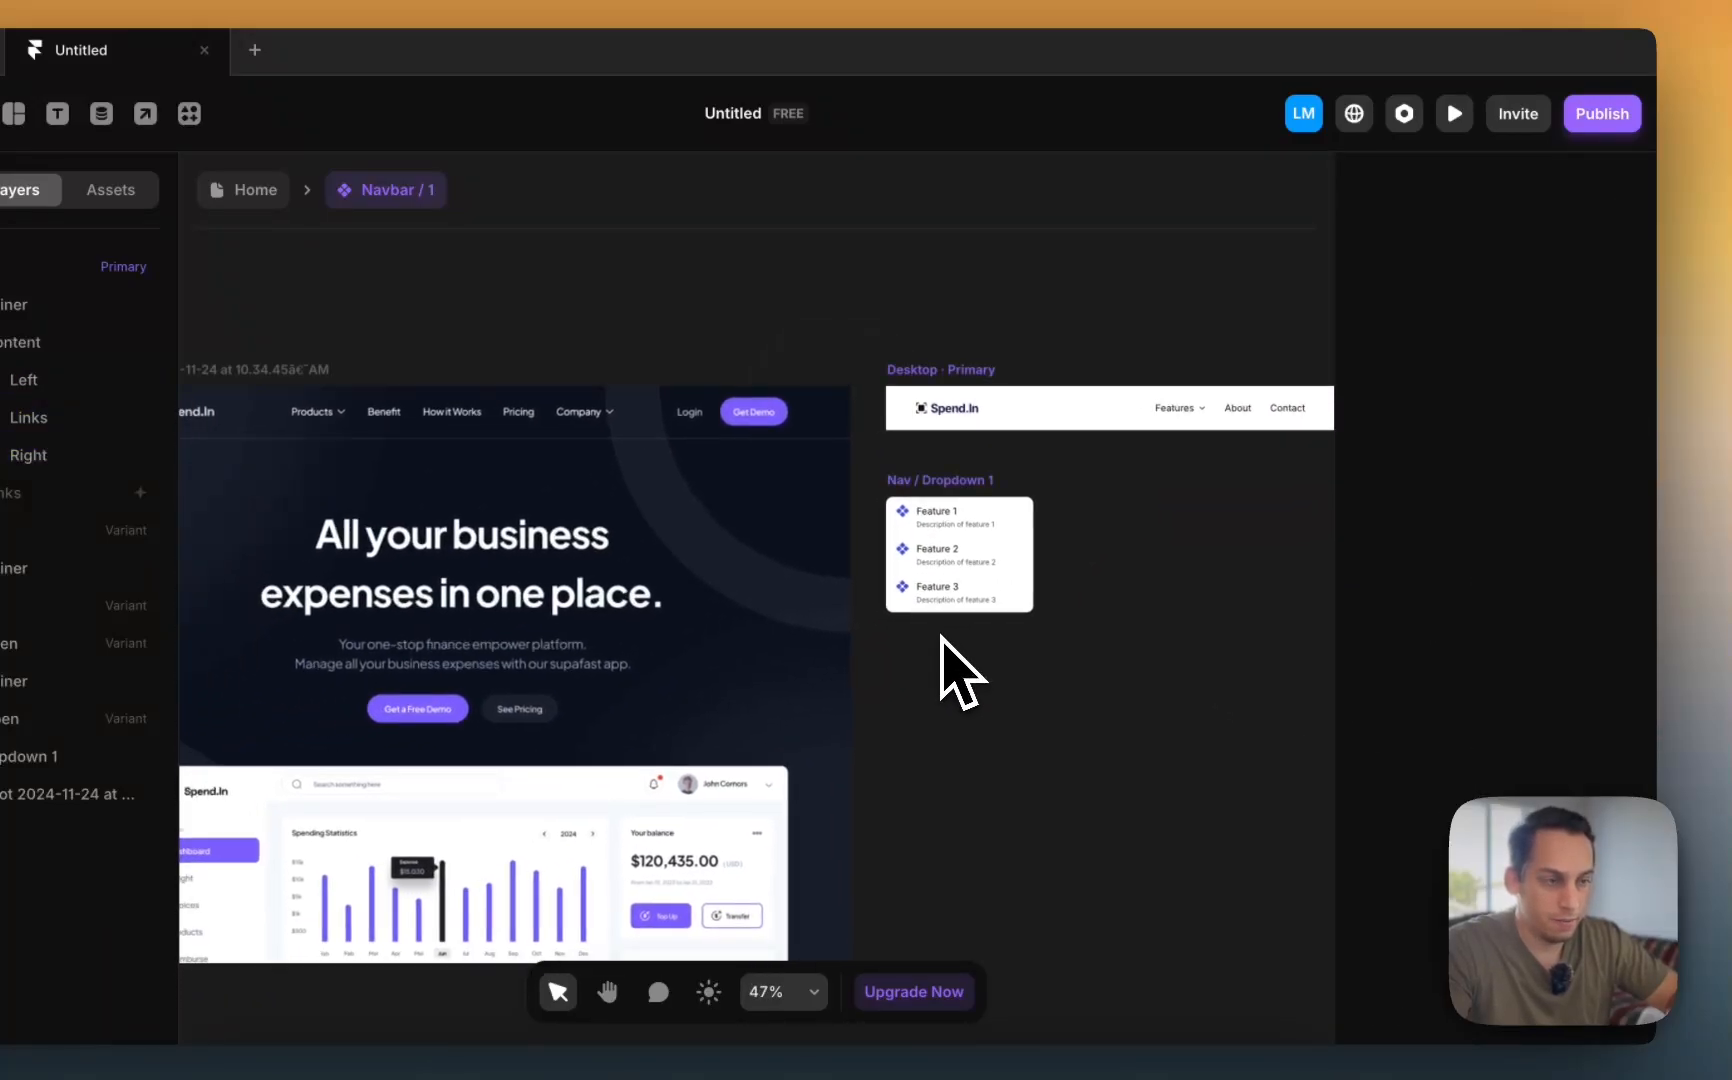
{"action": "scroll", "coordinate": [959, 650], "scroll_direction": "right", "scroll_amount": 5}
{"action": "left_click", "coordinate": [961, 458]}
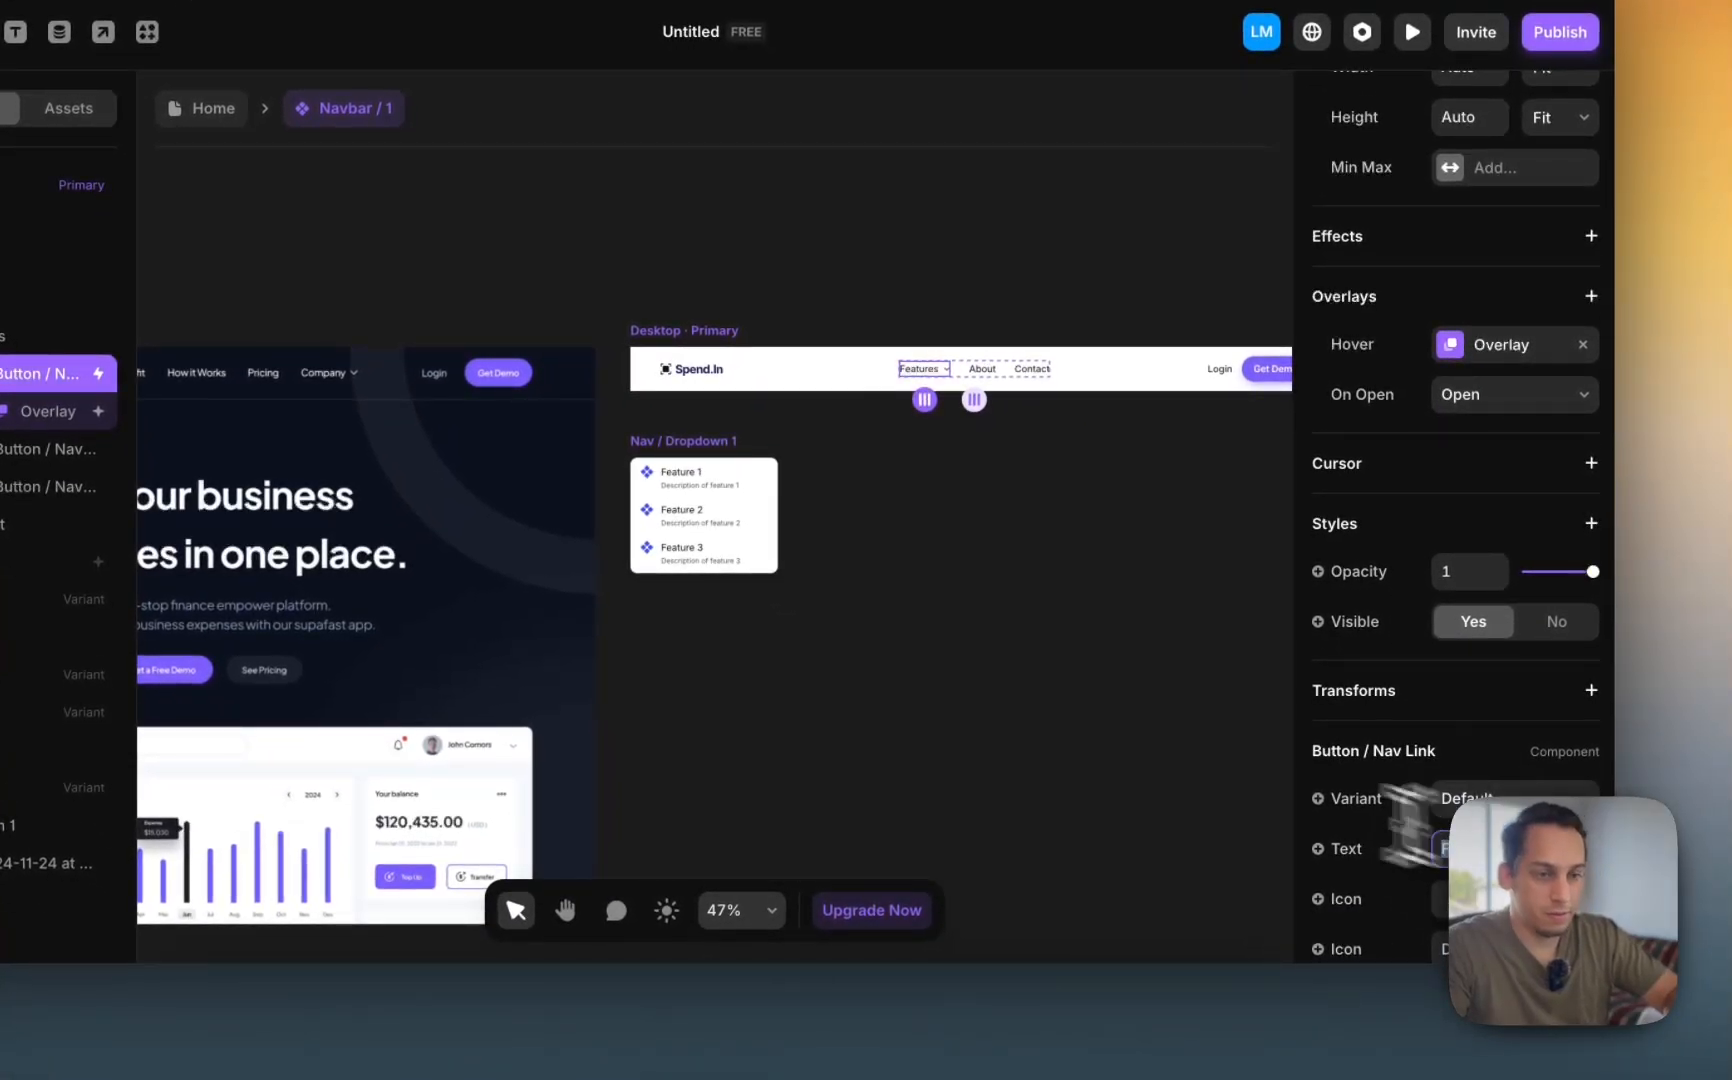
{"action": "scroll", "coordinate": [947, 657], "scroll_direction": "left", "scroll_amount": 4}
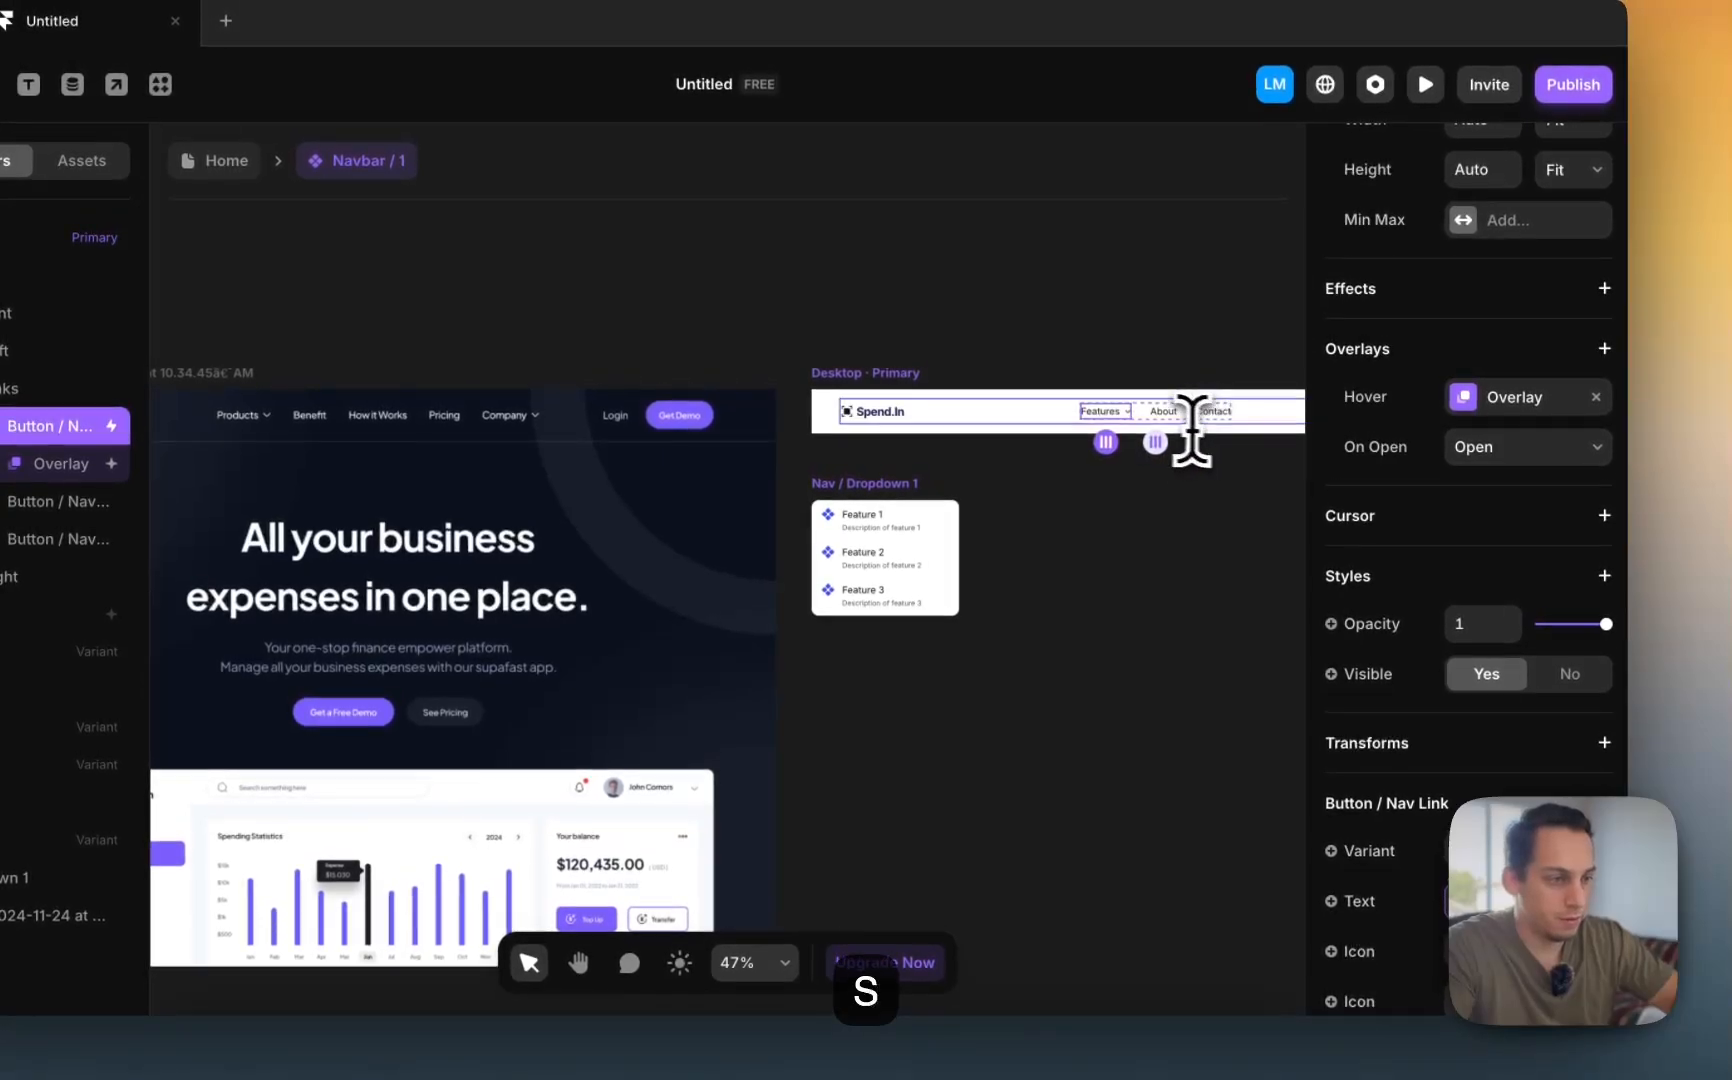
- Change the text of the Desktop navbar's About link to Benefits
{"action": "left_click", "coordinate": [1165, 435]}
{"action": "scroll", "coordinate": [1480, 640], "scroll_direction": "down", "scroll_amount": 5}
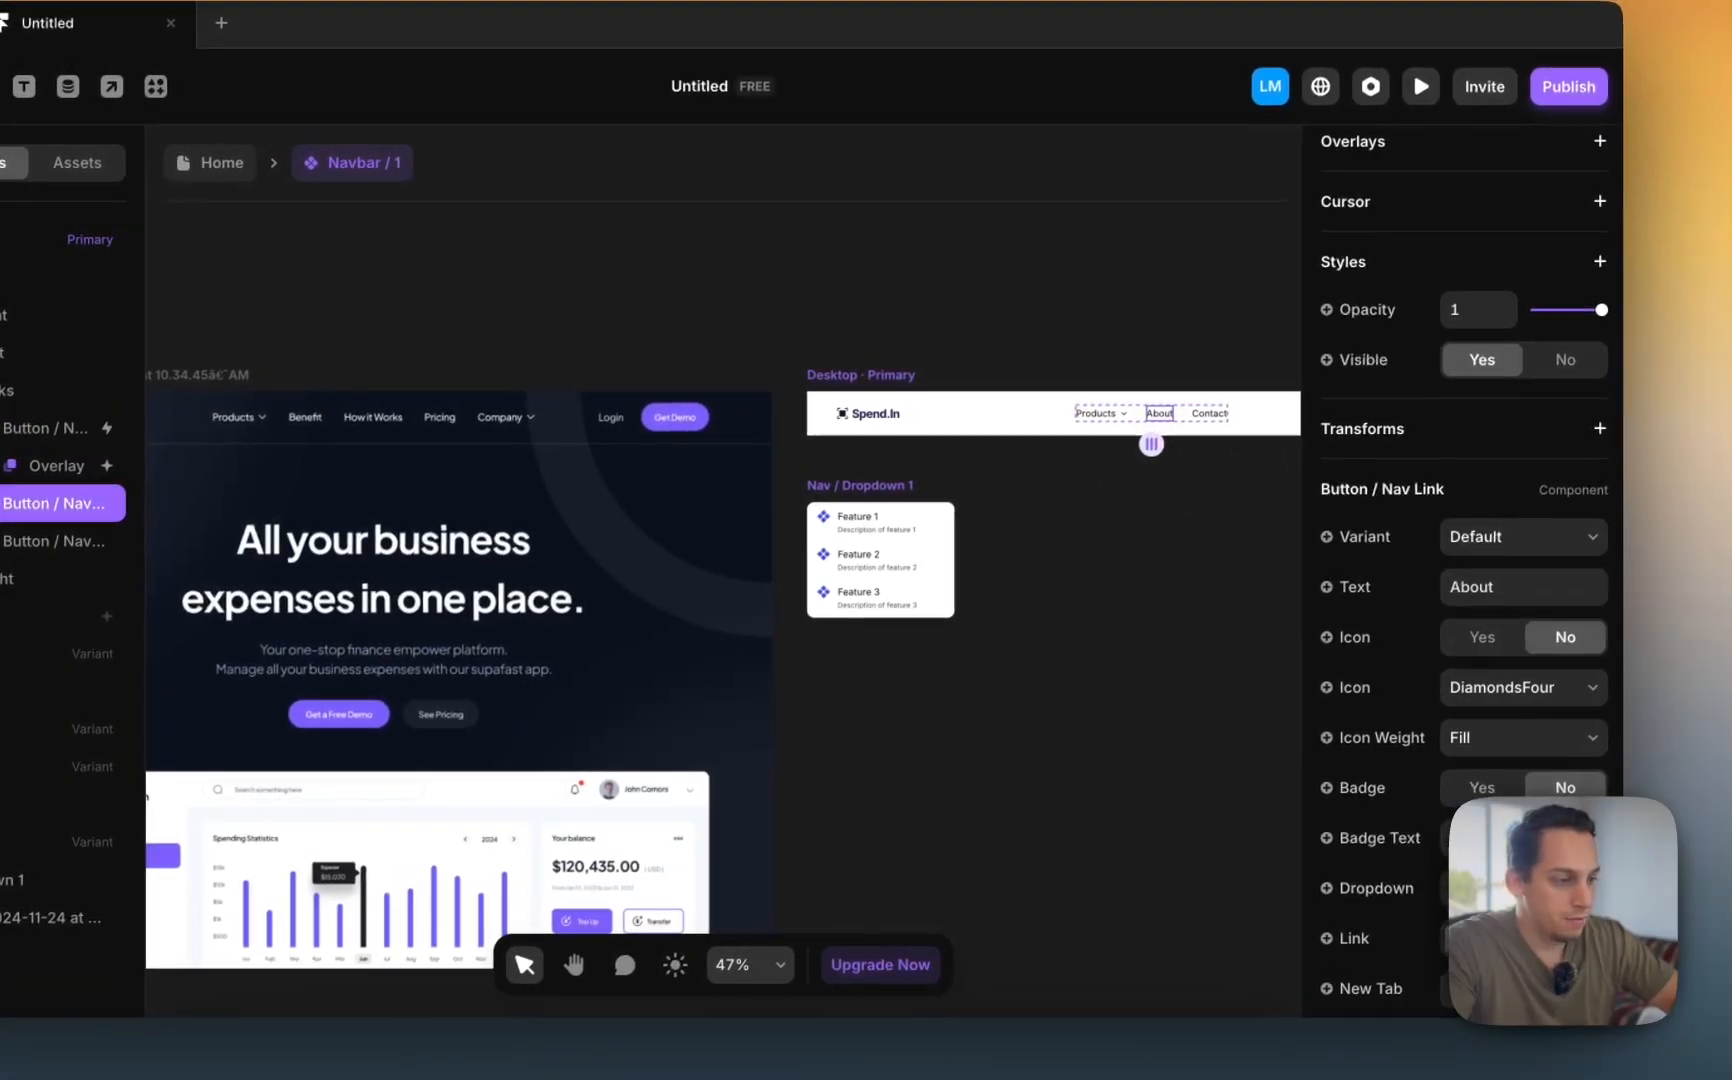
{"action": "left_click", "coordinate": [1473, 590]}
{"action": "type", "text": "Benefits"}
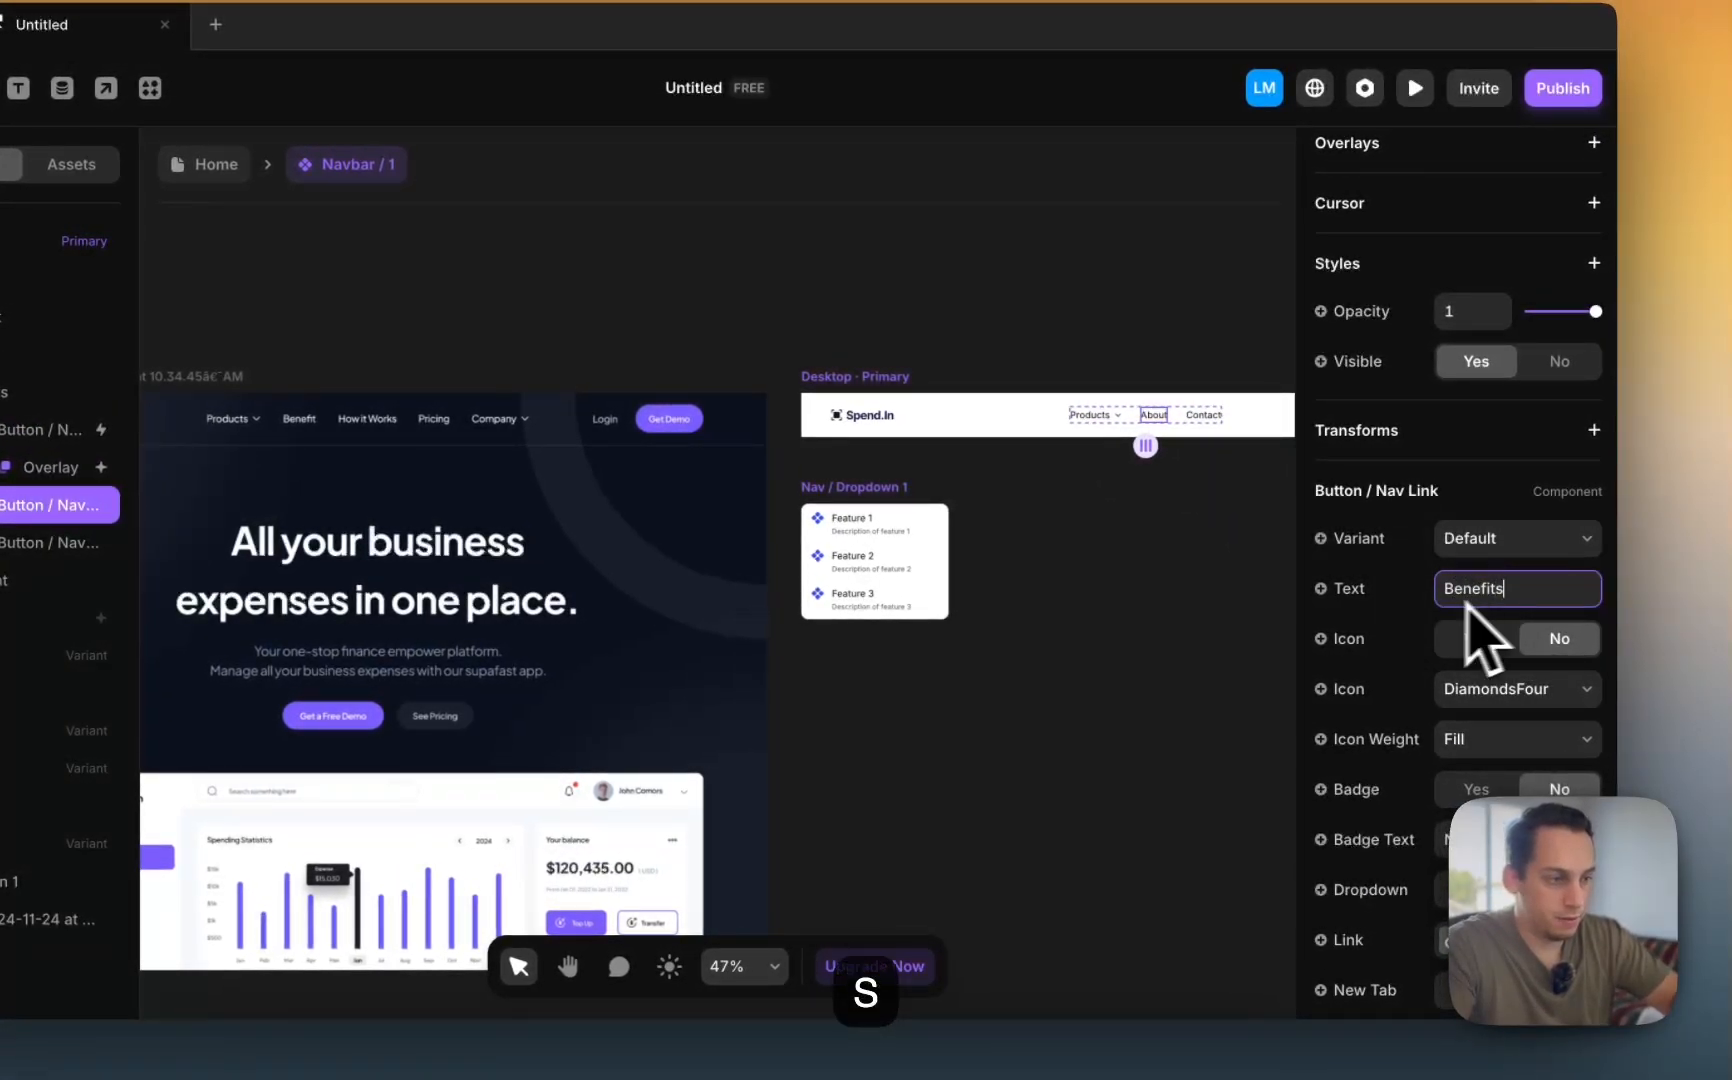
{"action": "left_click", "coordinate": [1212, 603]}
- Change the text of the Desktop navbar's Contact link to "How it works"
{"action": "left_click", "coordinate": [1206, 416]}
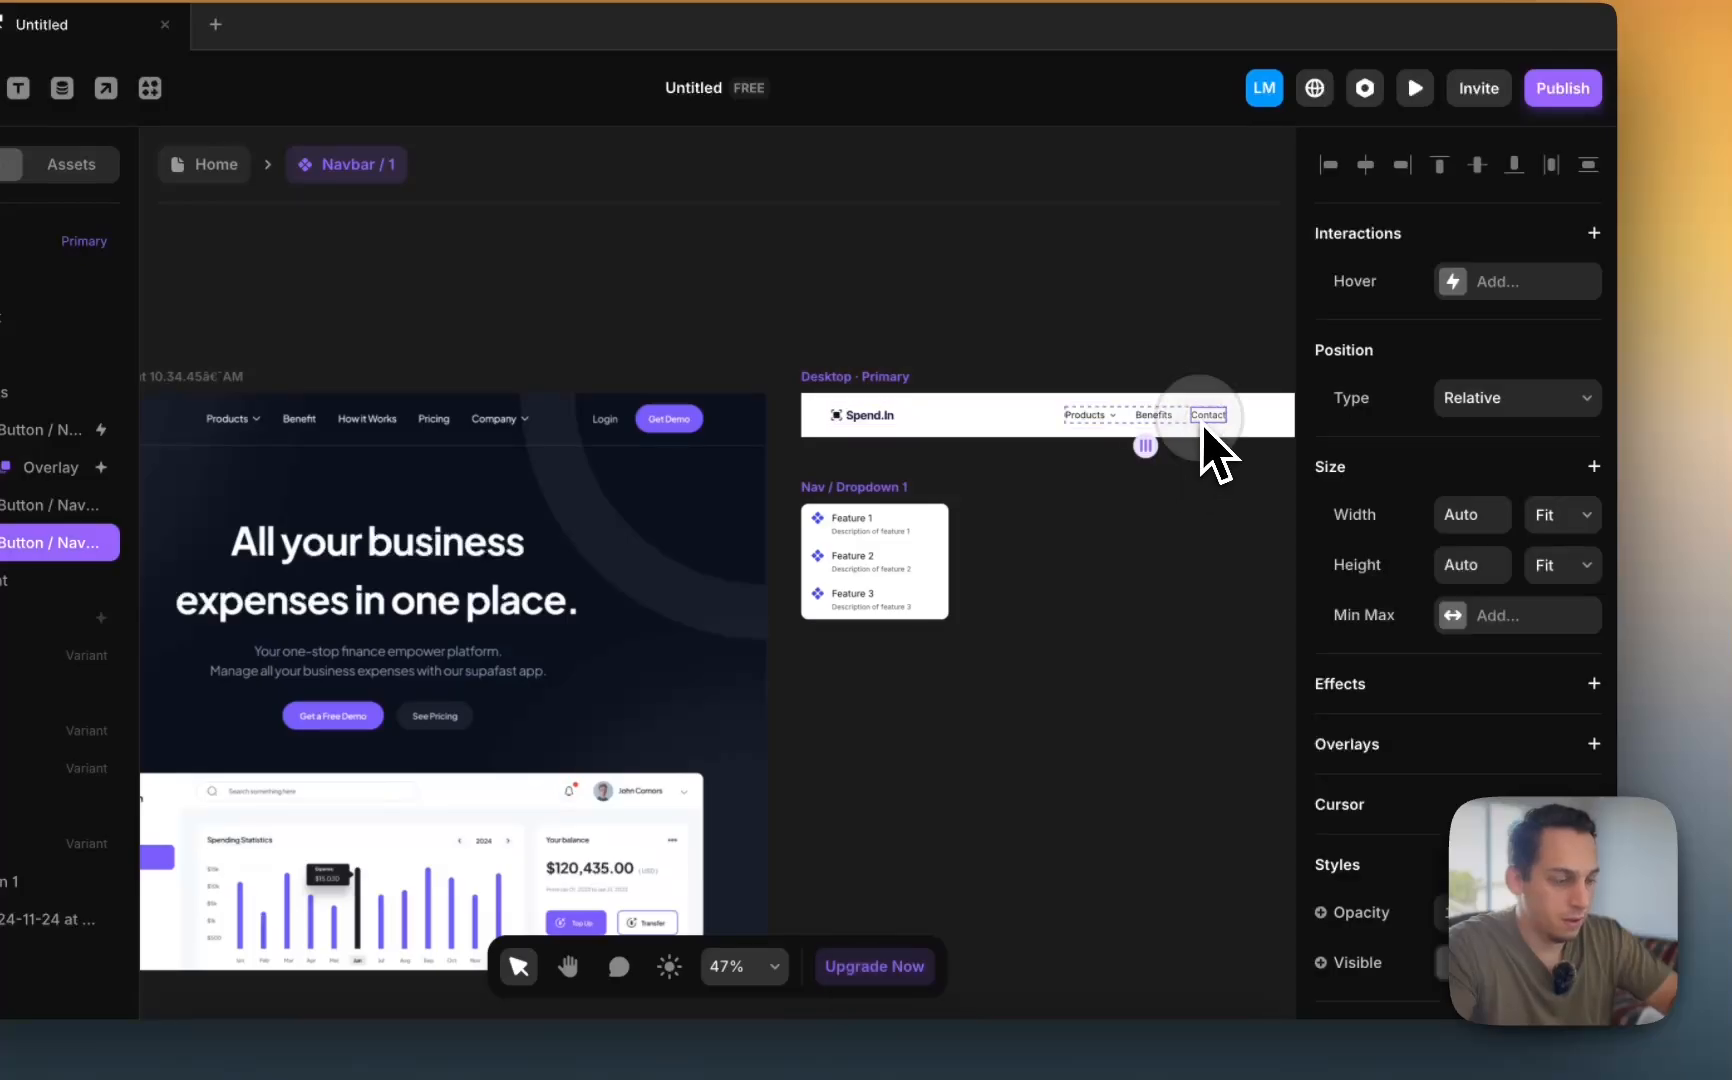
{"action": "scroll", "coordinate": [1430, 655], "scroll_direction": "down", "scroll_amount": 5}
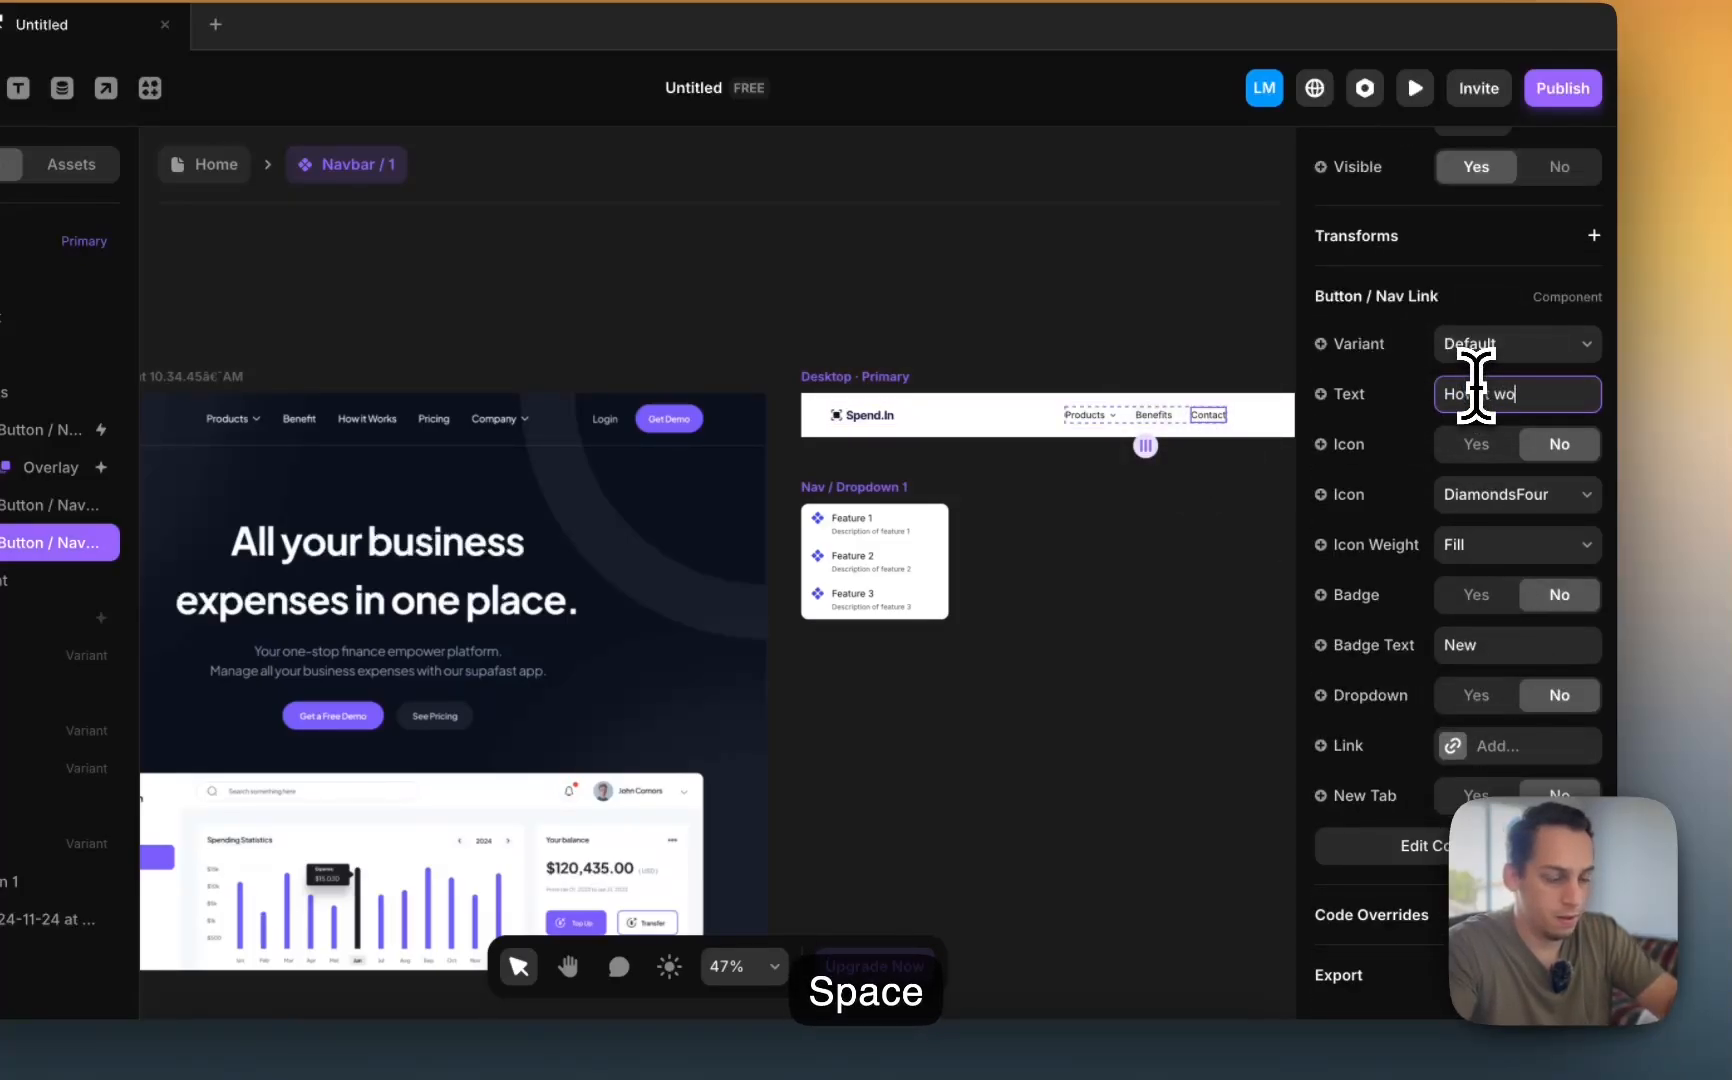
{"action": "left_click", "coordinate": [997, 696]}
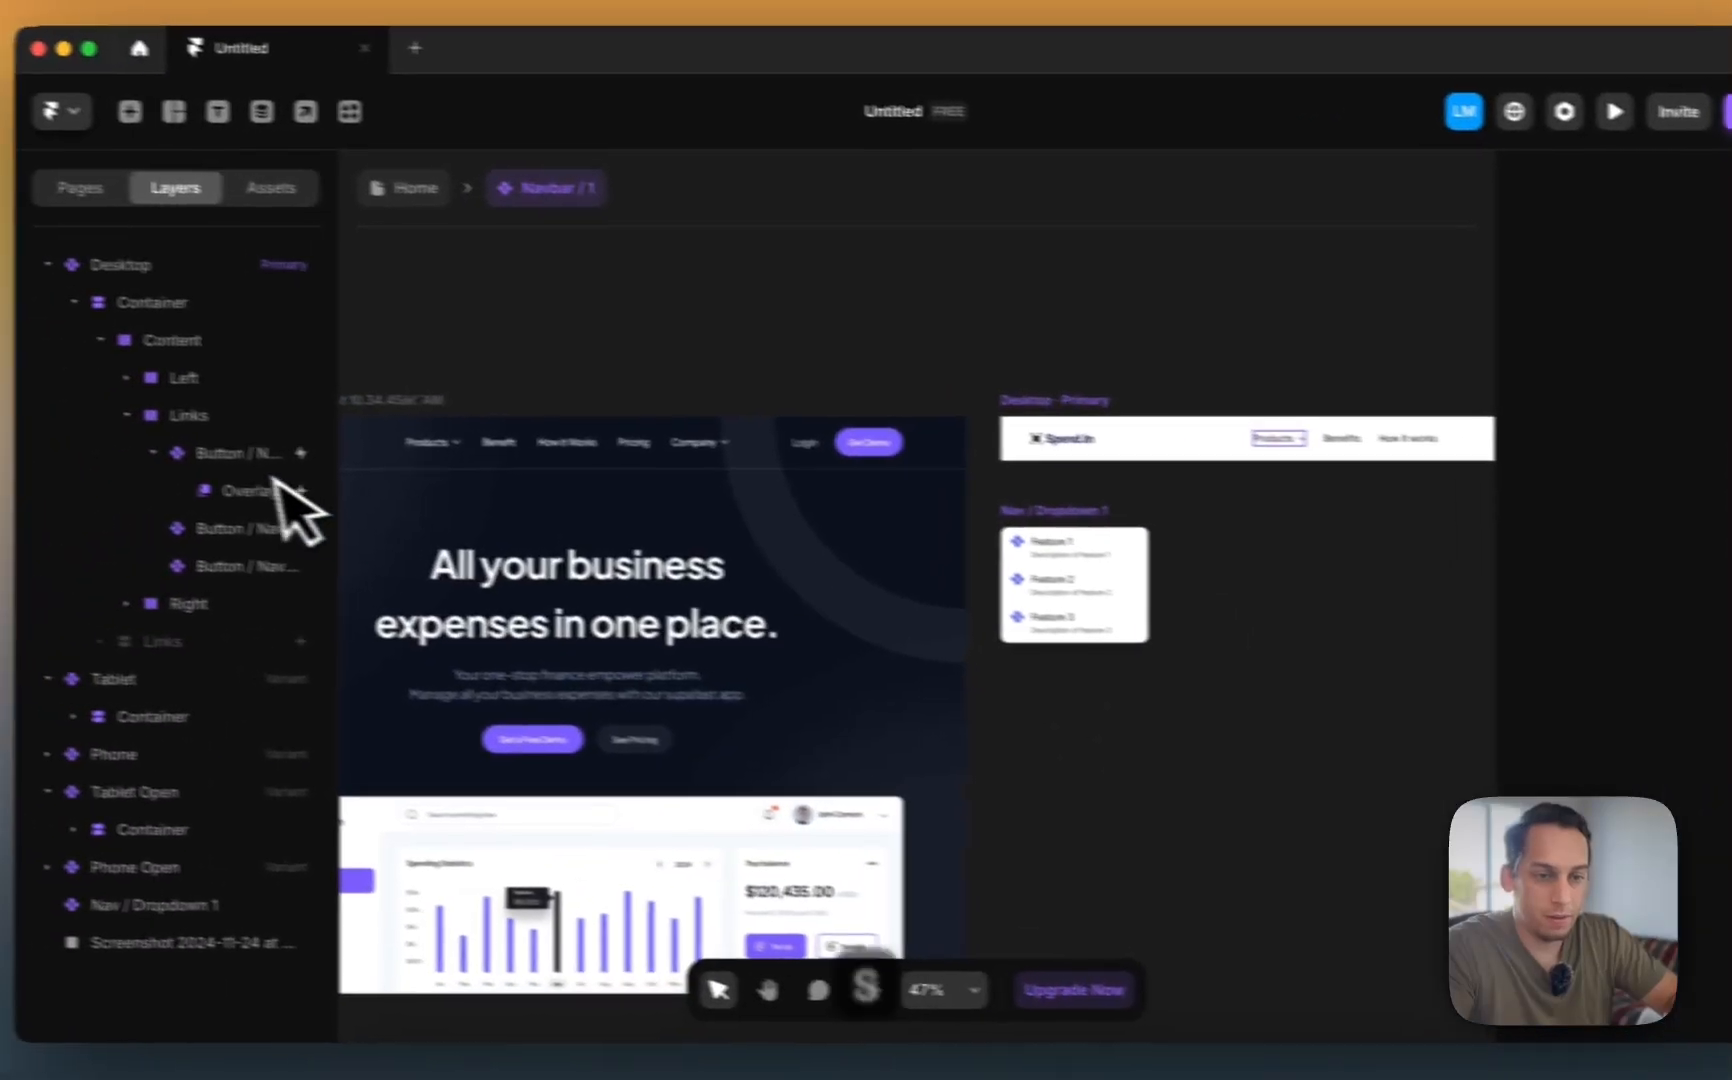
- Duplicate the Desktop navbar's "How it works" link and set the copy's text to Pricing
{"action": "left_click", "coordinate": [315, 545]}
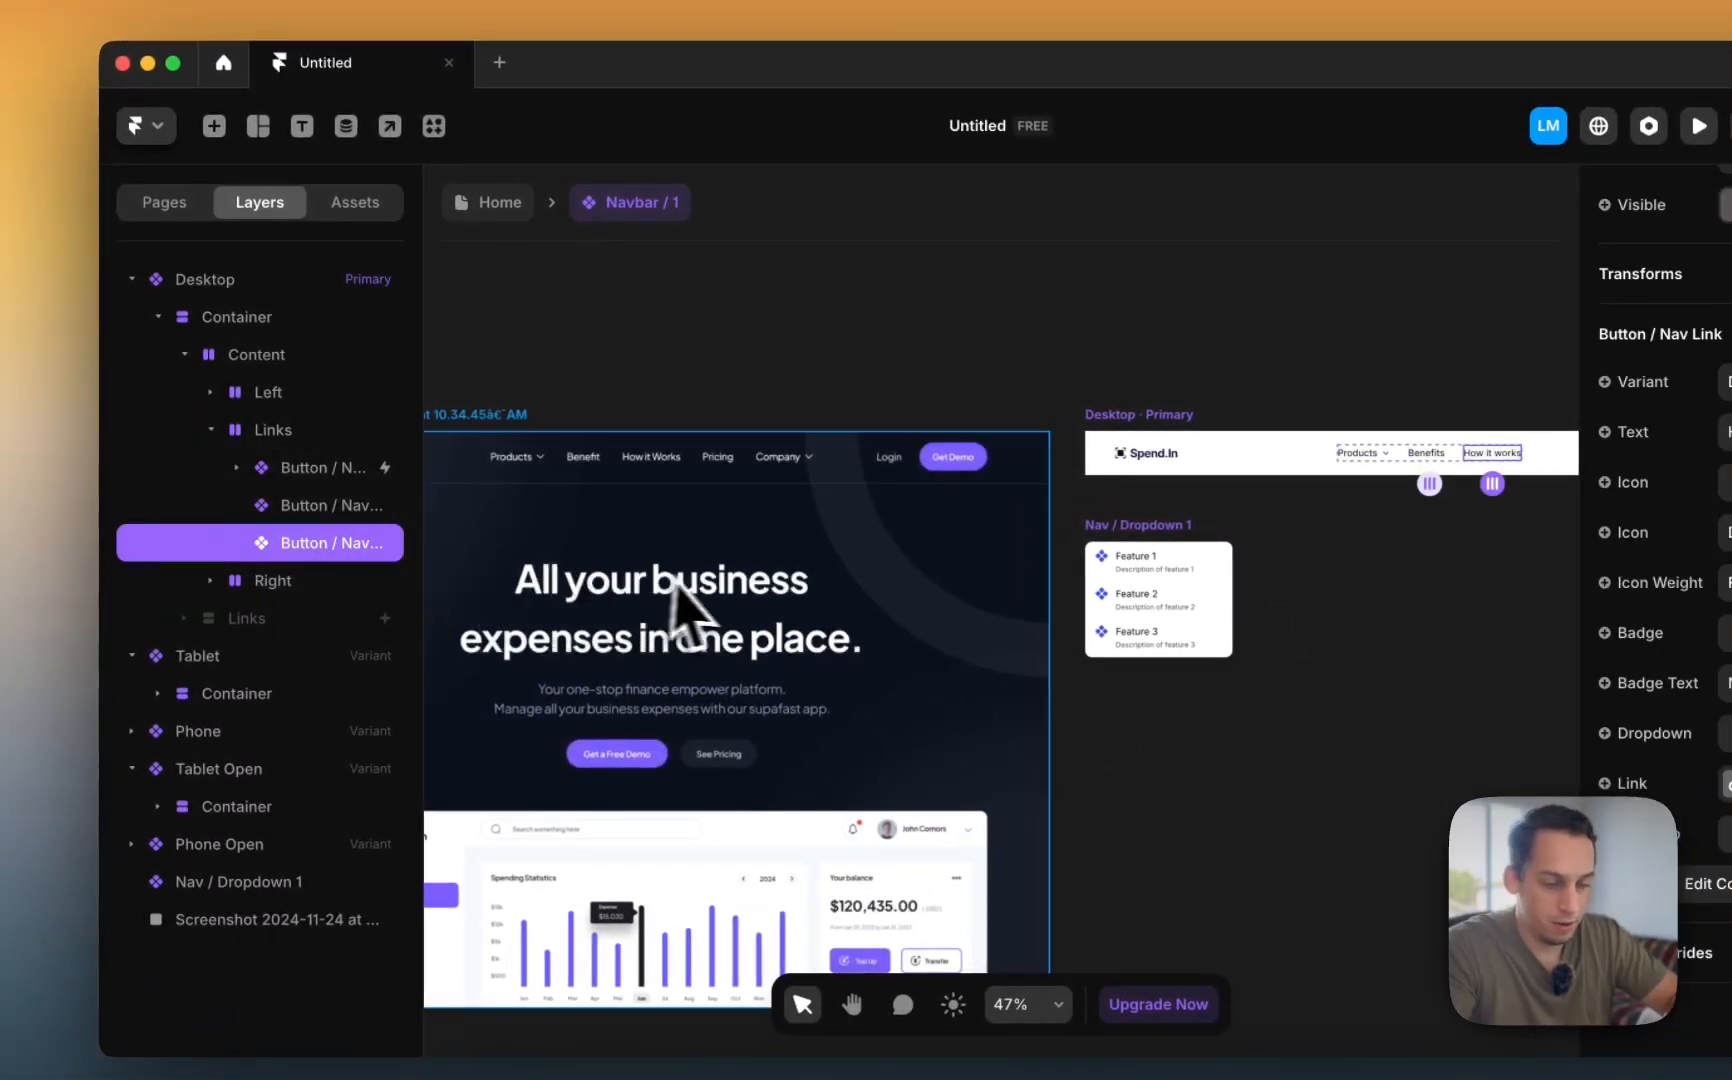
{"action": "key", "text": "super+d"}
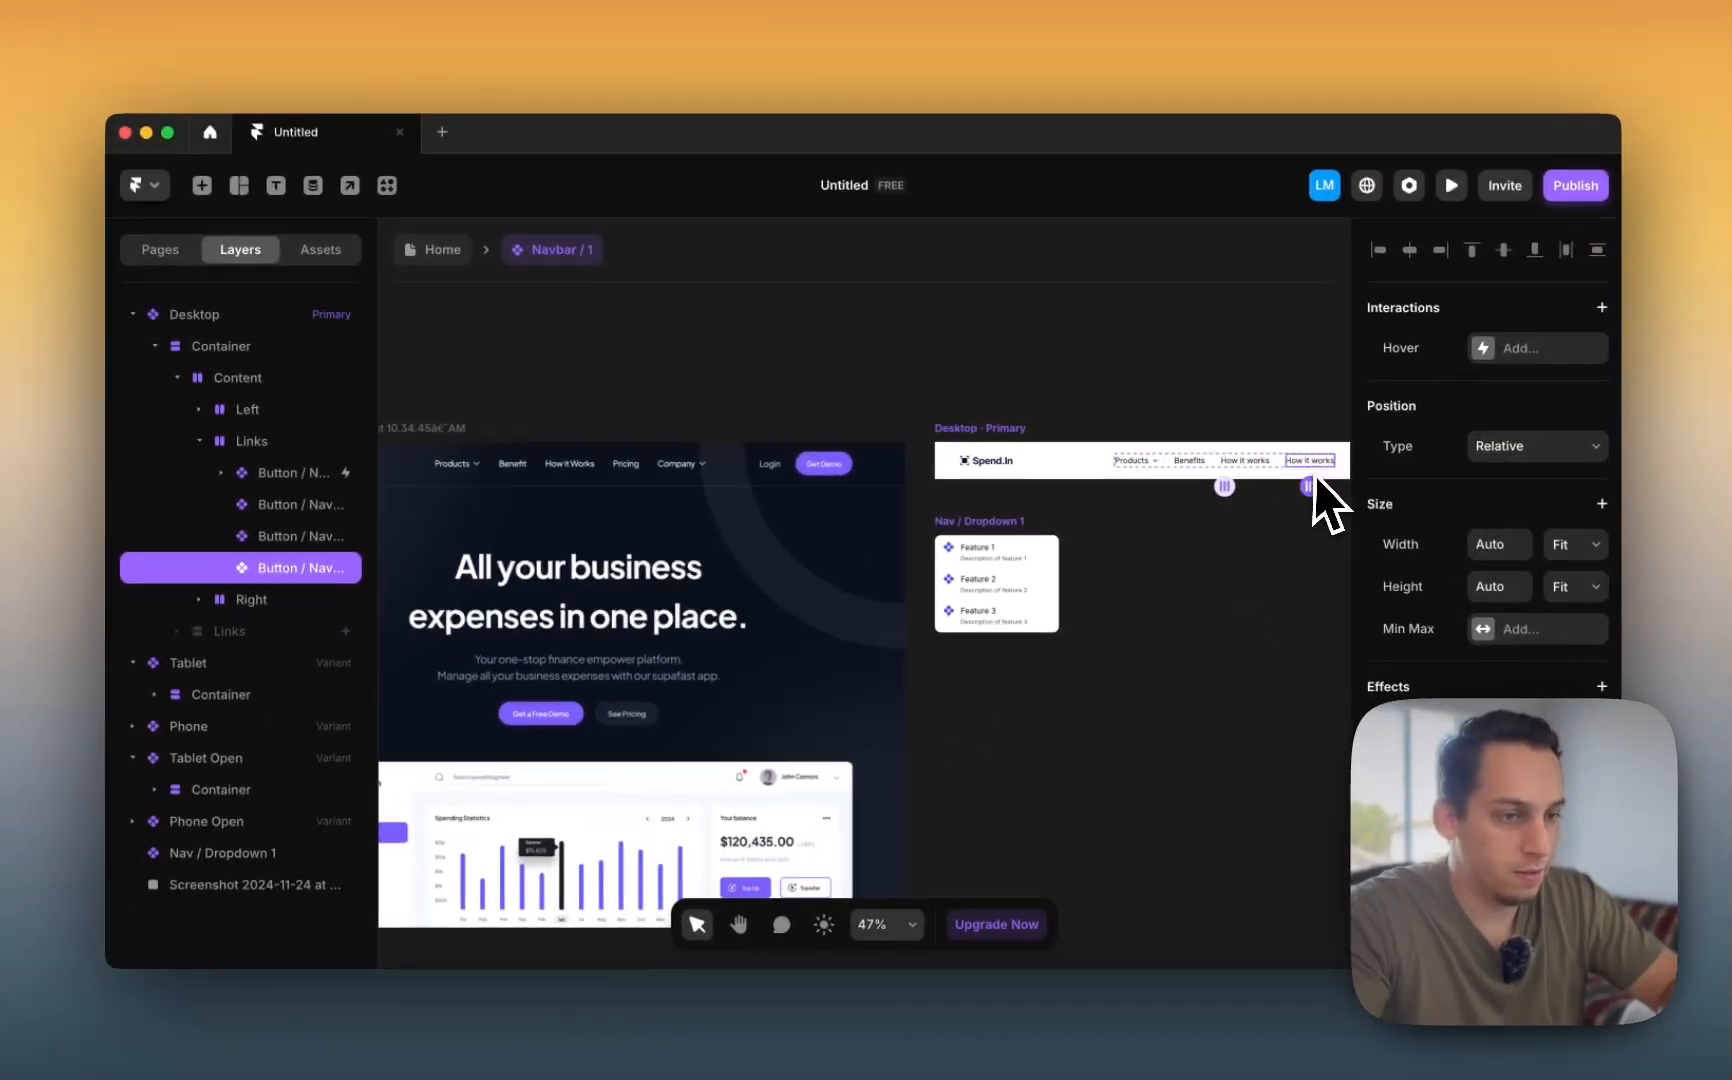
{"action": "scroll", "coordinate": [1421, 534], "scroll_direction": "down", "scroll_amount": 10}
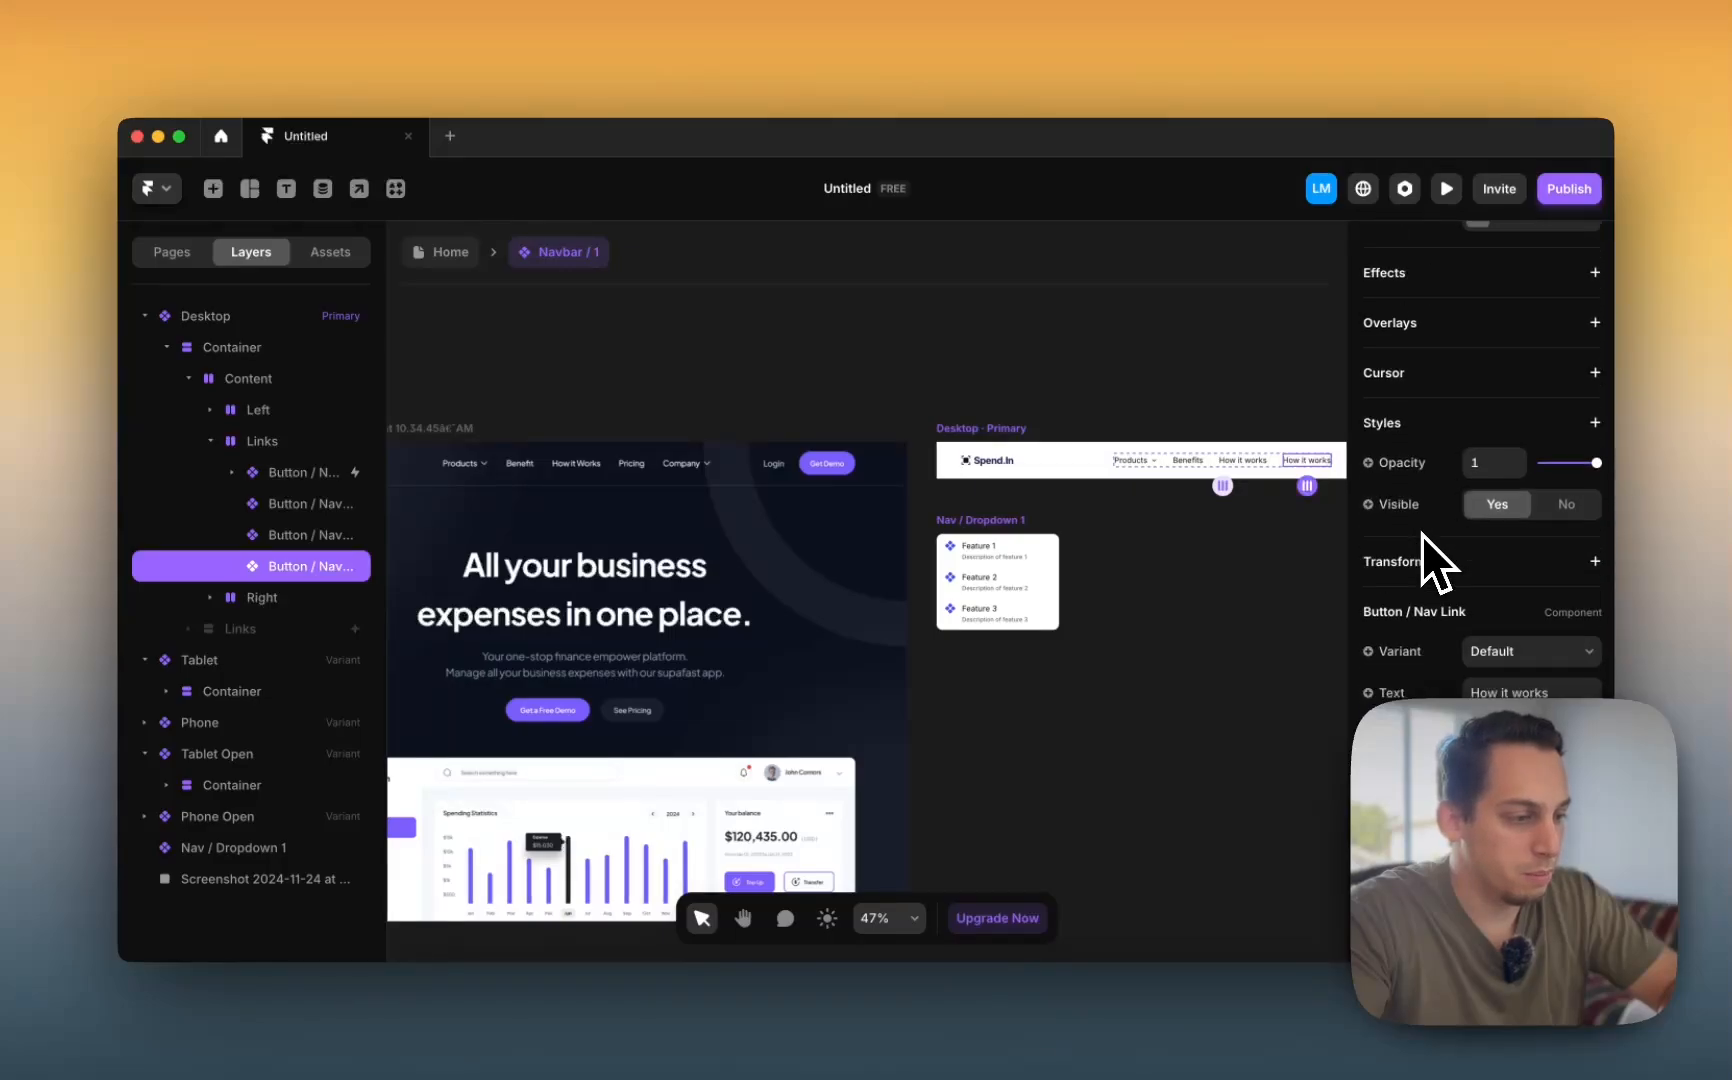
{"action": "left_click", "coordinate": [1490, 570]}
{"action": "type", "text": "Pricing"}
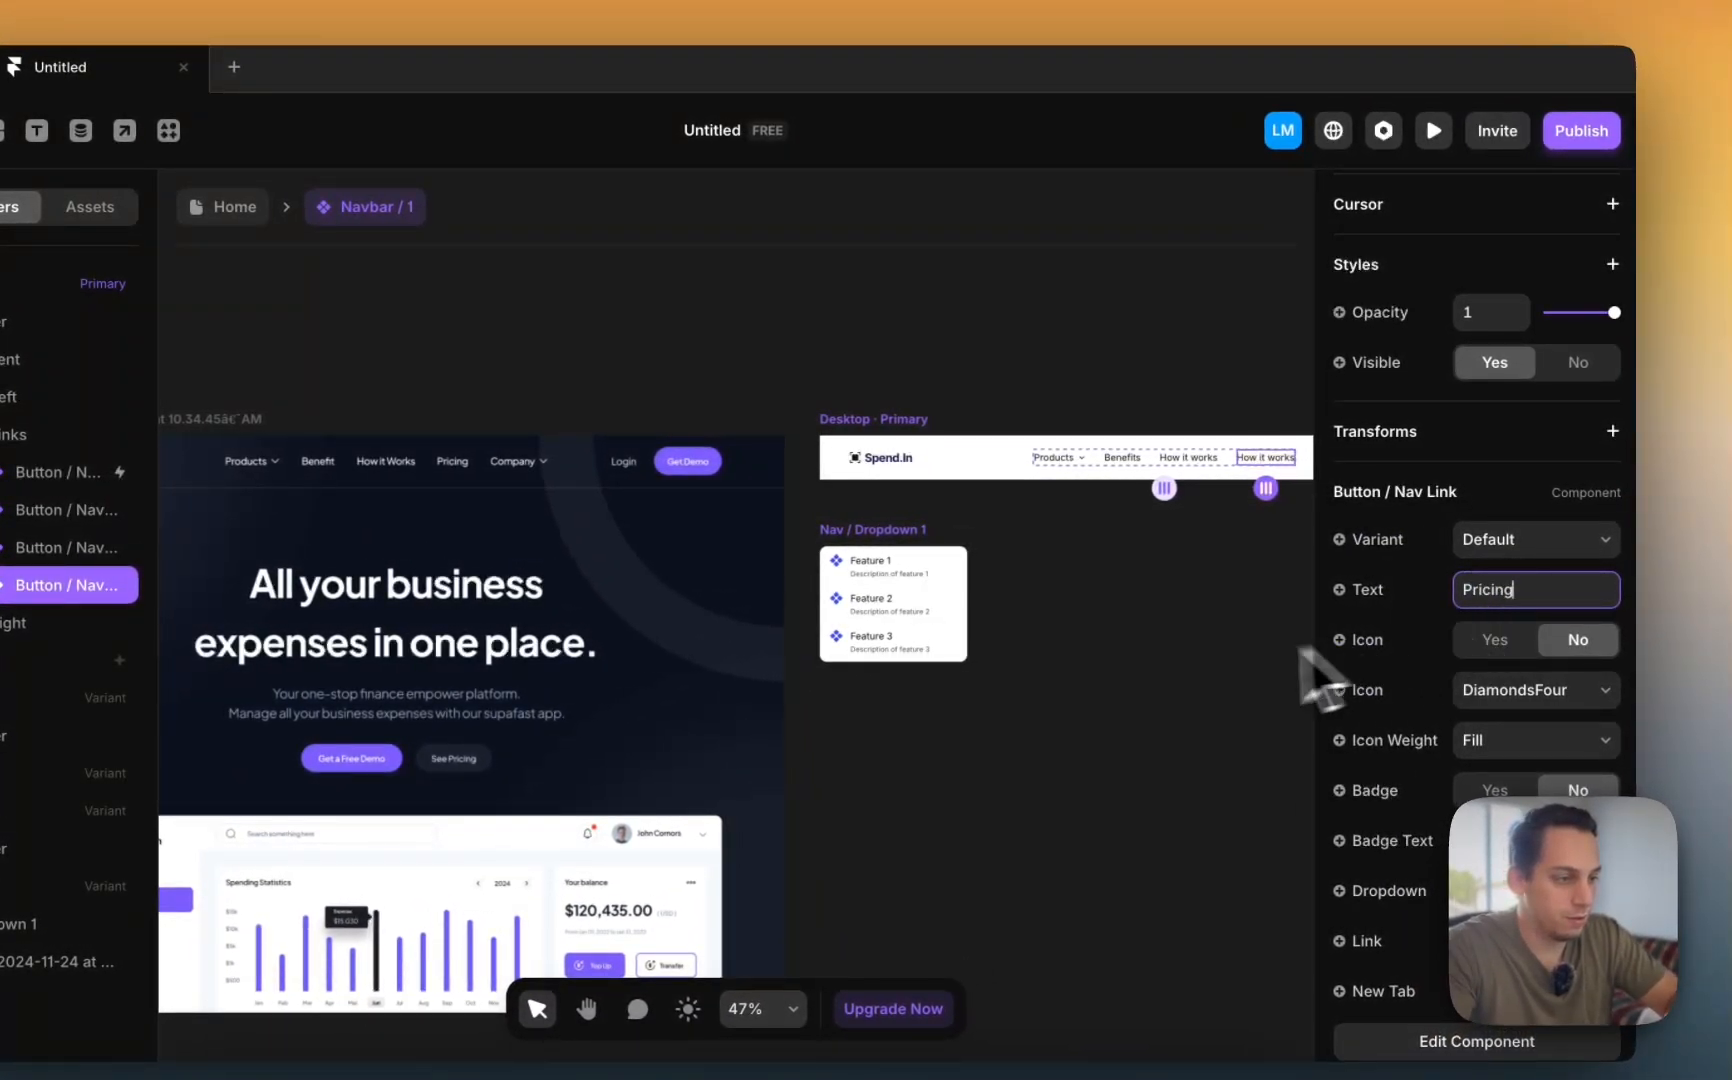
{"action": "left_click", "coordinate": [1210, 696]}
- Shift the Nav / Dropdown 1 component to the right beneath the Desktop navbar, to X 119 and Y 188
{"action": "scroll", "coordinate": [1198, 665], "scroll_direction": "down", "scroll_amount": 3}
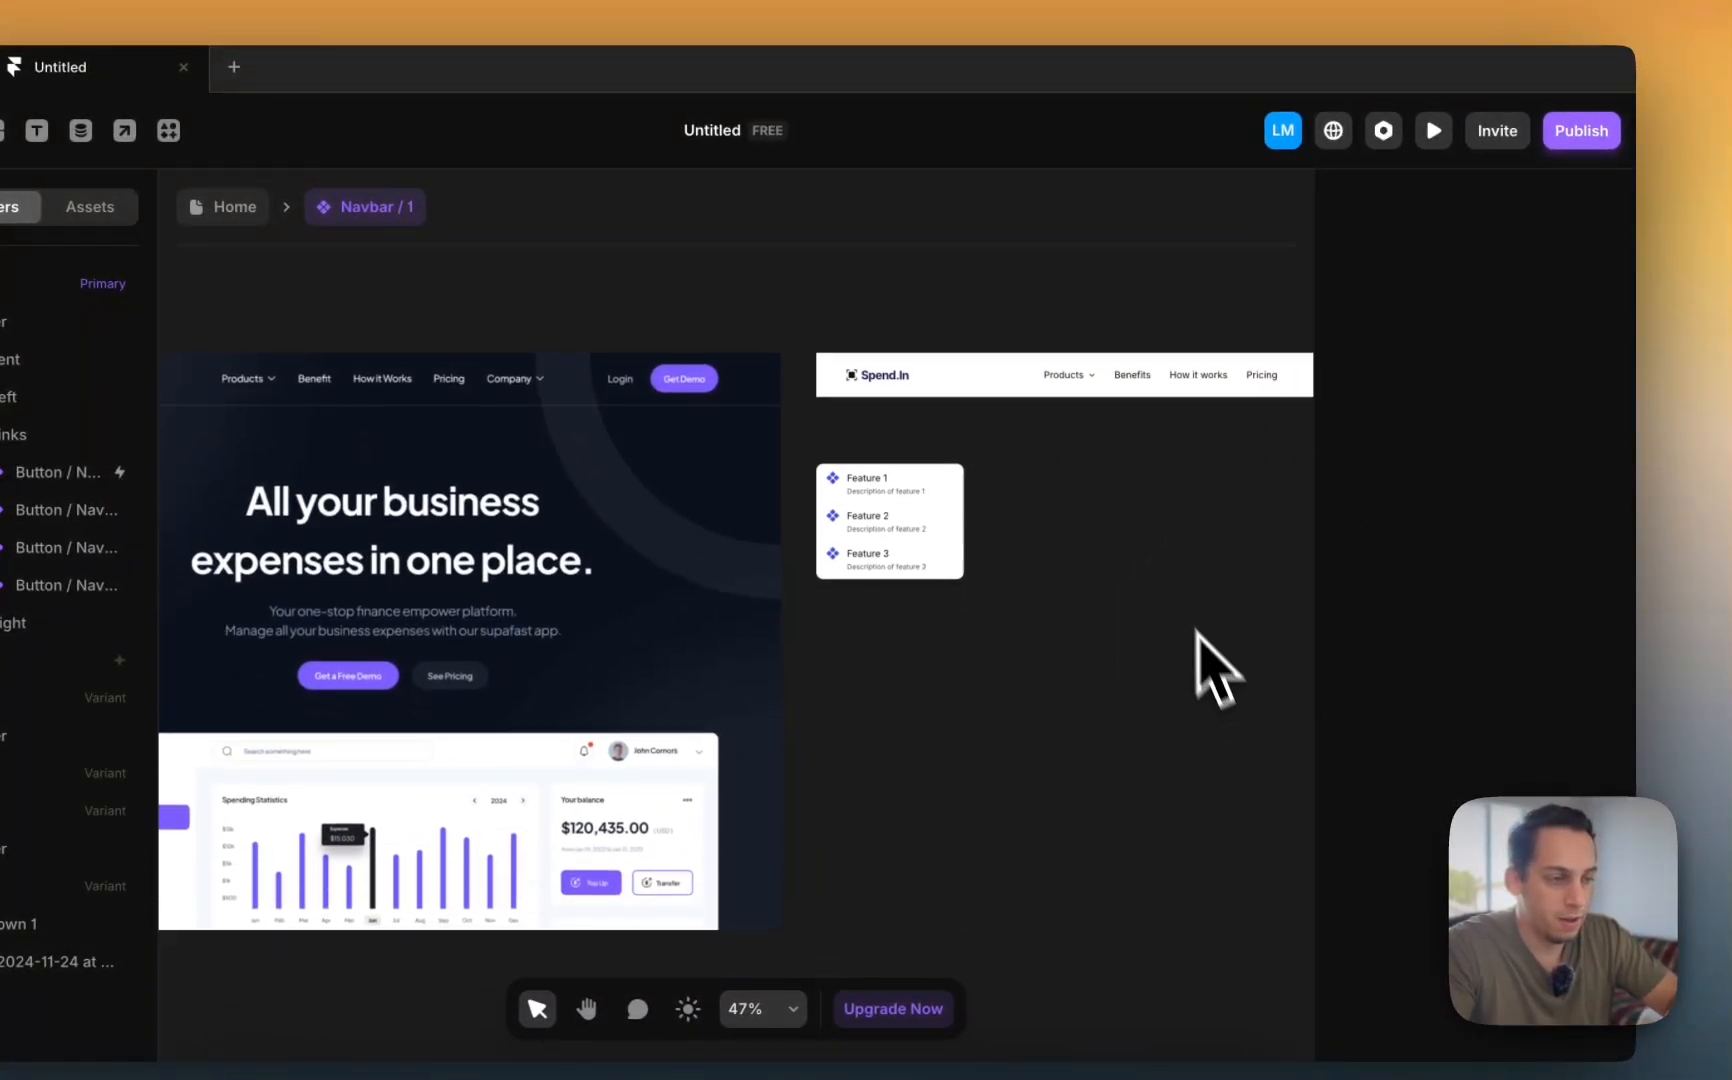
{"action": "scroll", "coordinate": [1024, 437], "scroll_direction": "right", "scroll_amount": 3}
{"action": "left_click", "coordinate": [932, 386]}
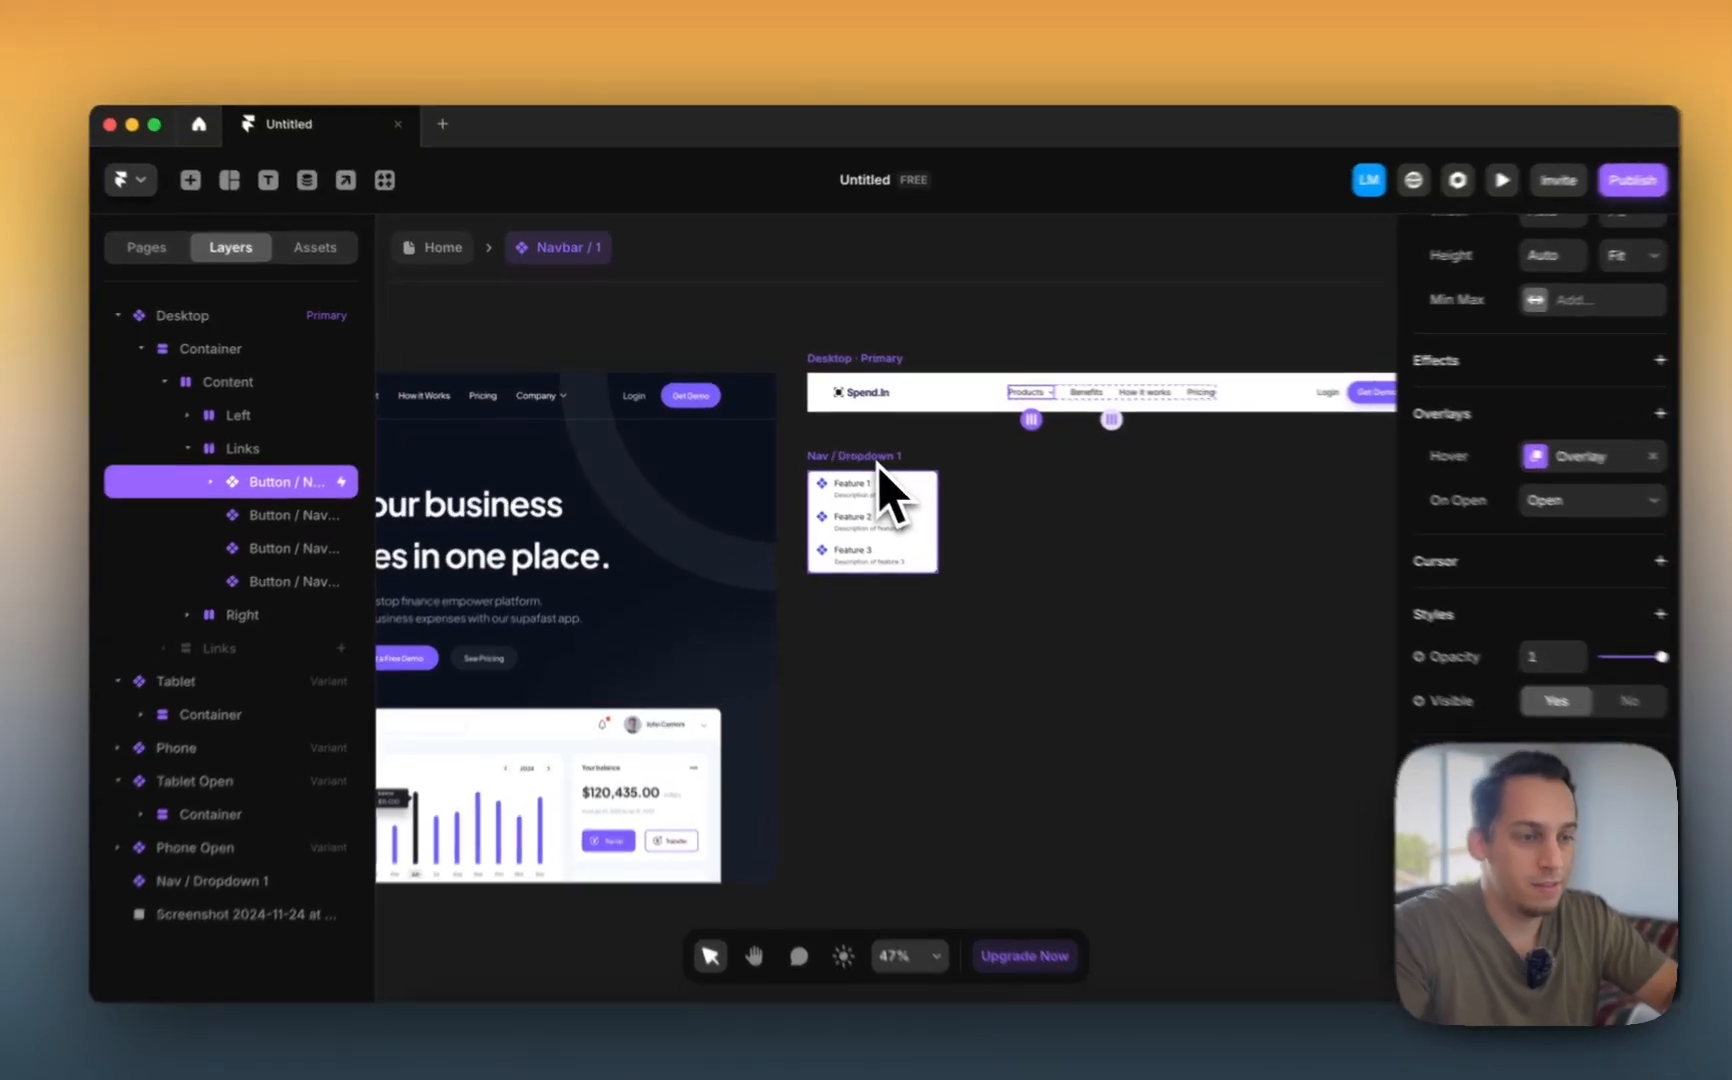
{"action": "left_click", "coordinate": [885, 465]}
- Examine the hover overlay attached to the Products link and the dropdown nested inside it
{"action": "left_click", "coordinate": [1095, 401]}
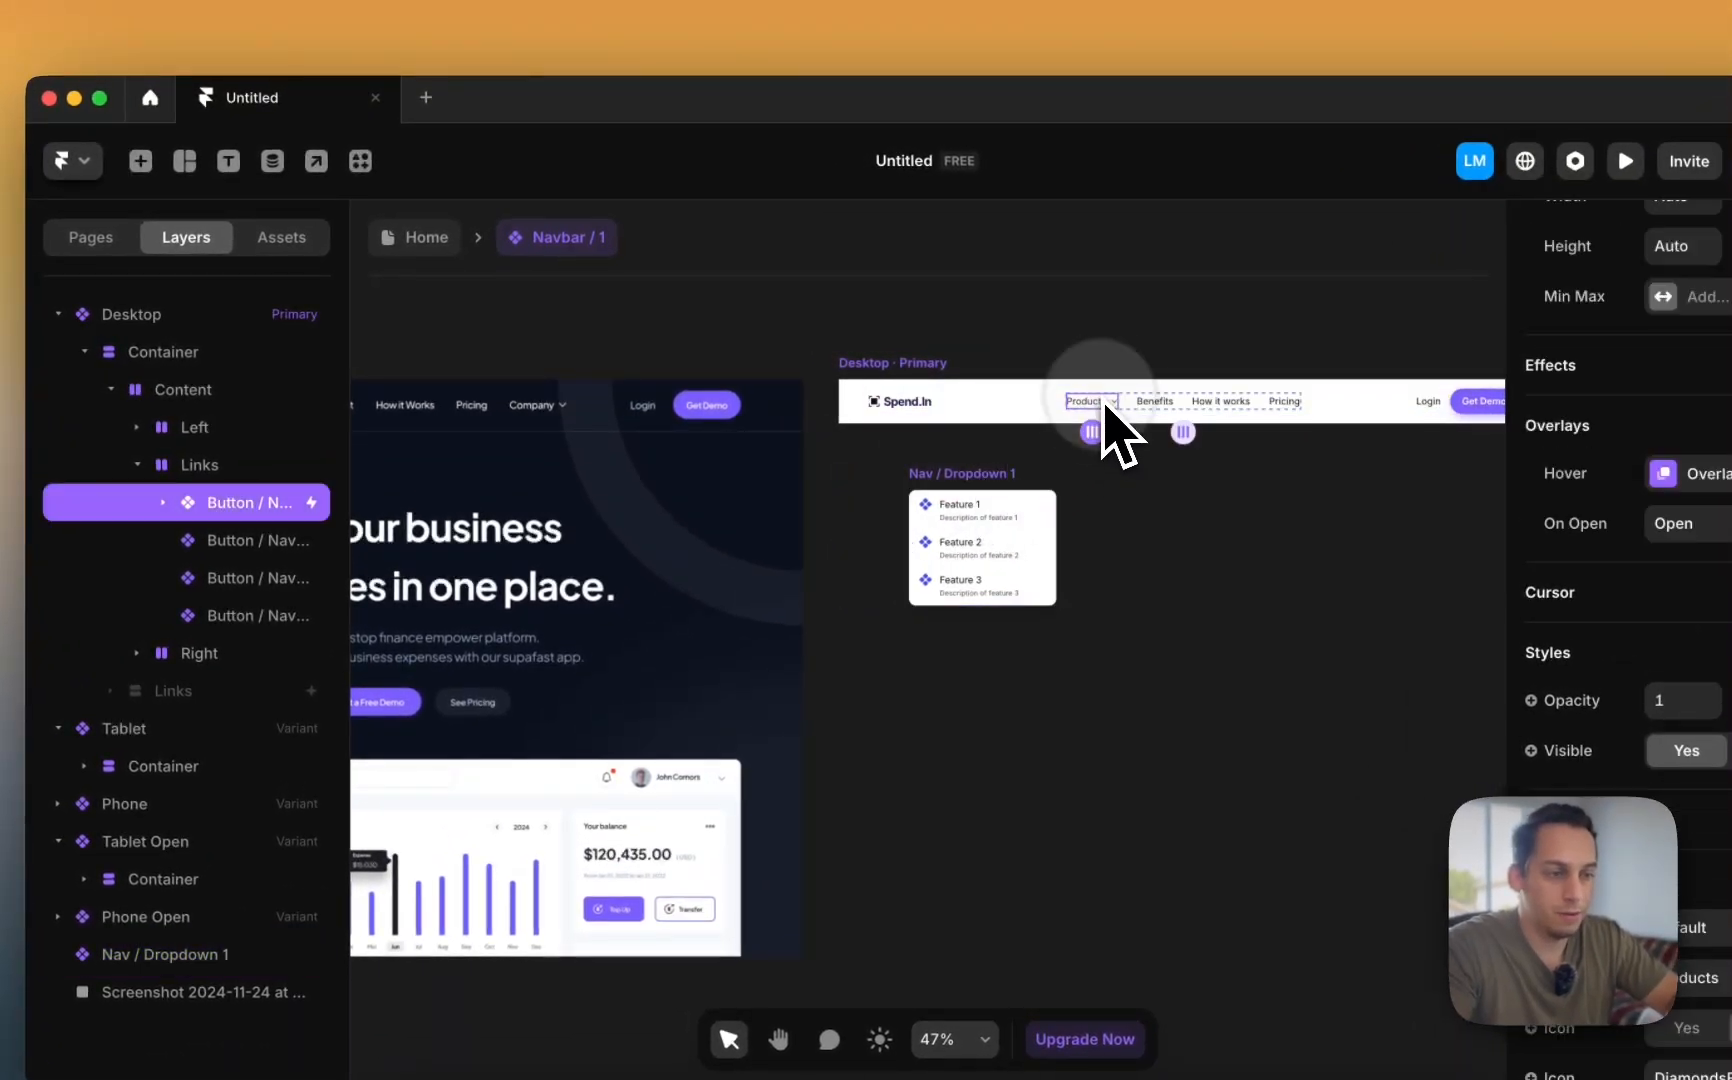
{"action": "left_click", "coordinate": [164, 502]}
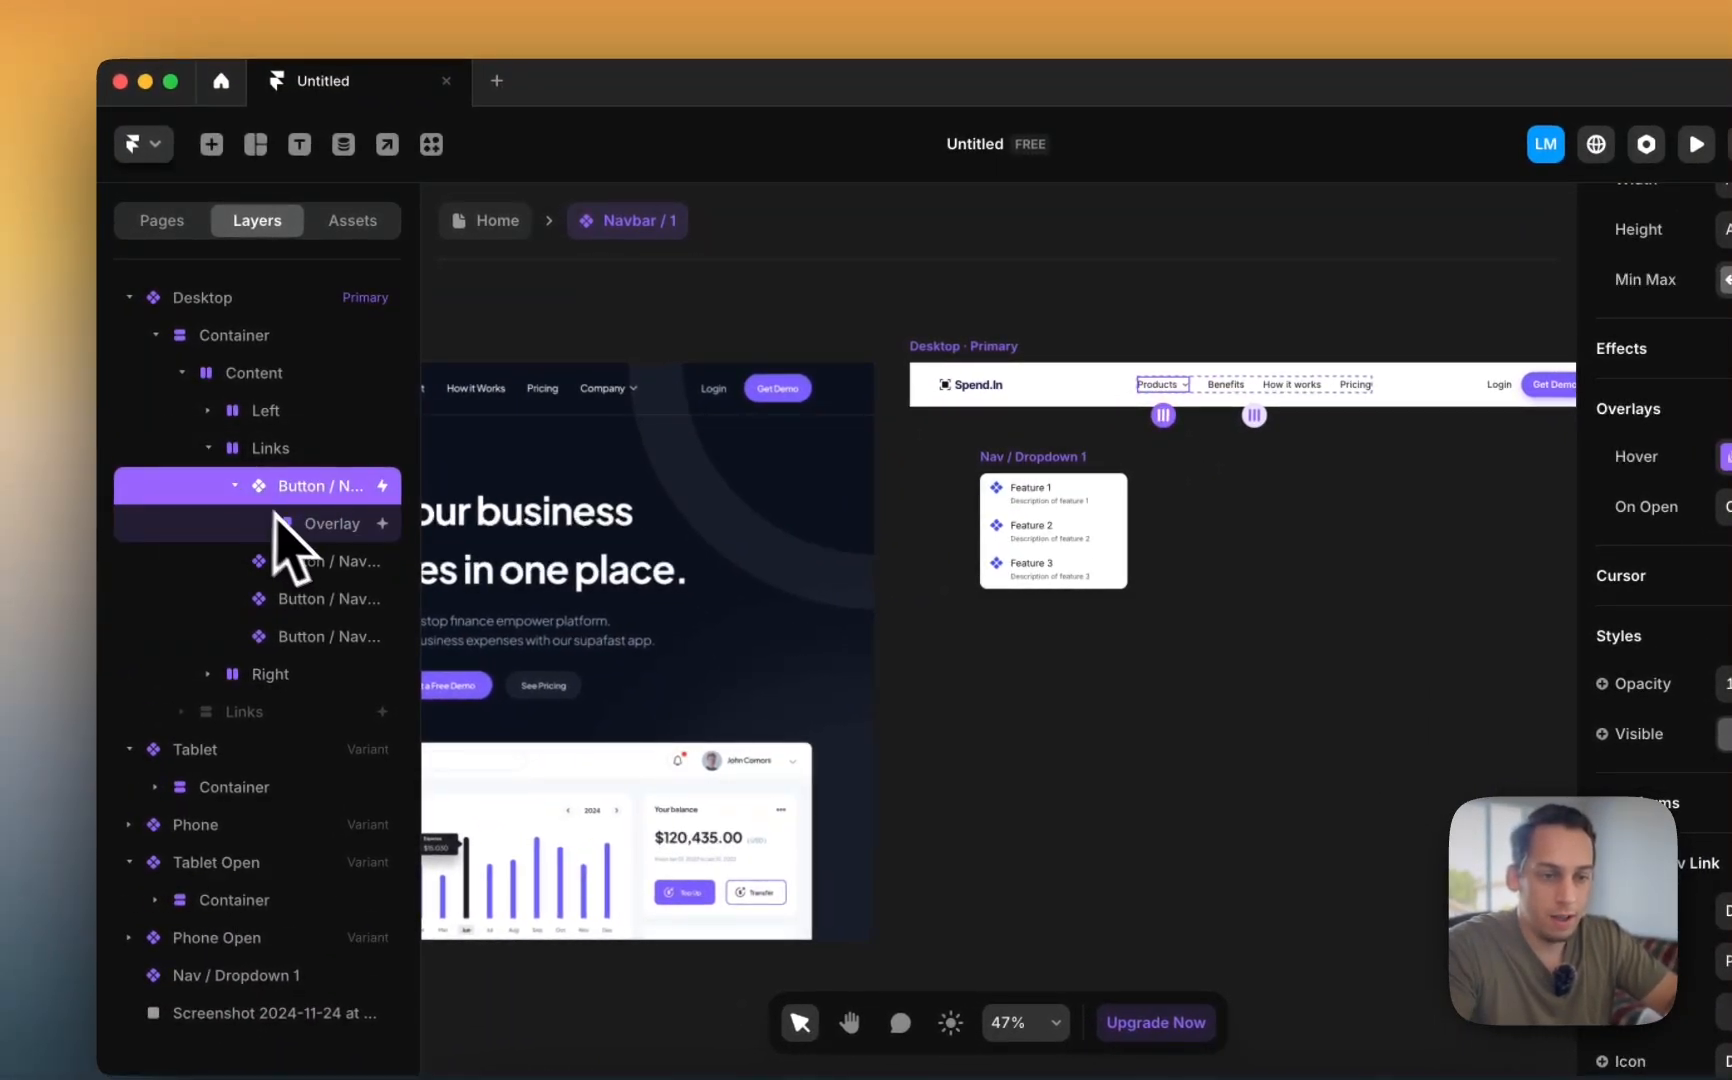
{"action": "left_click", "coordinate": [312, 528]}
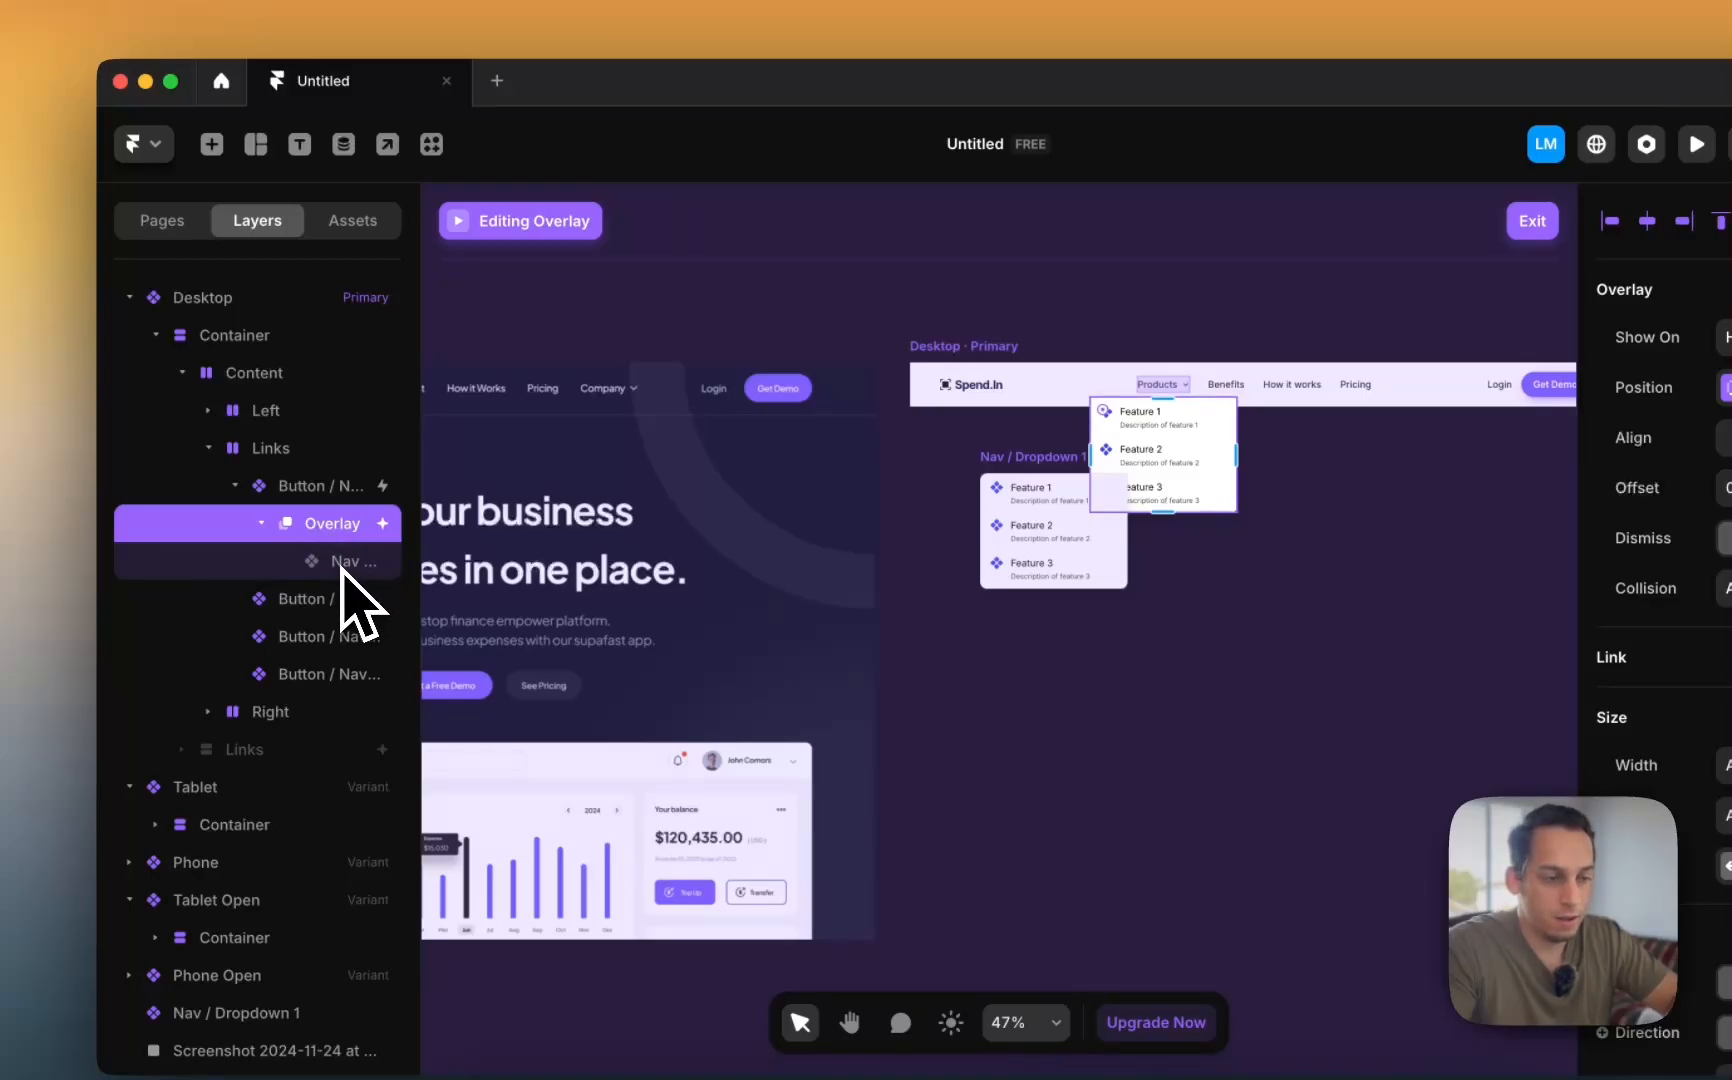
{"action": "left_click", "coordinate": [343, 563]}
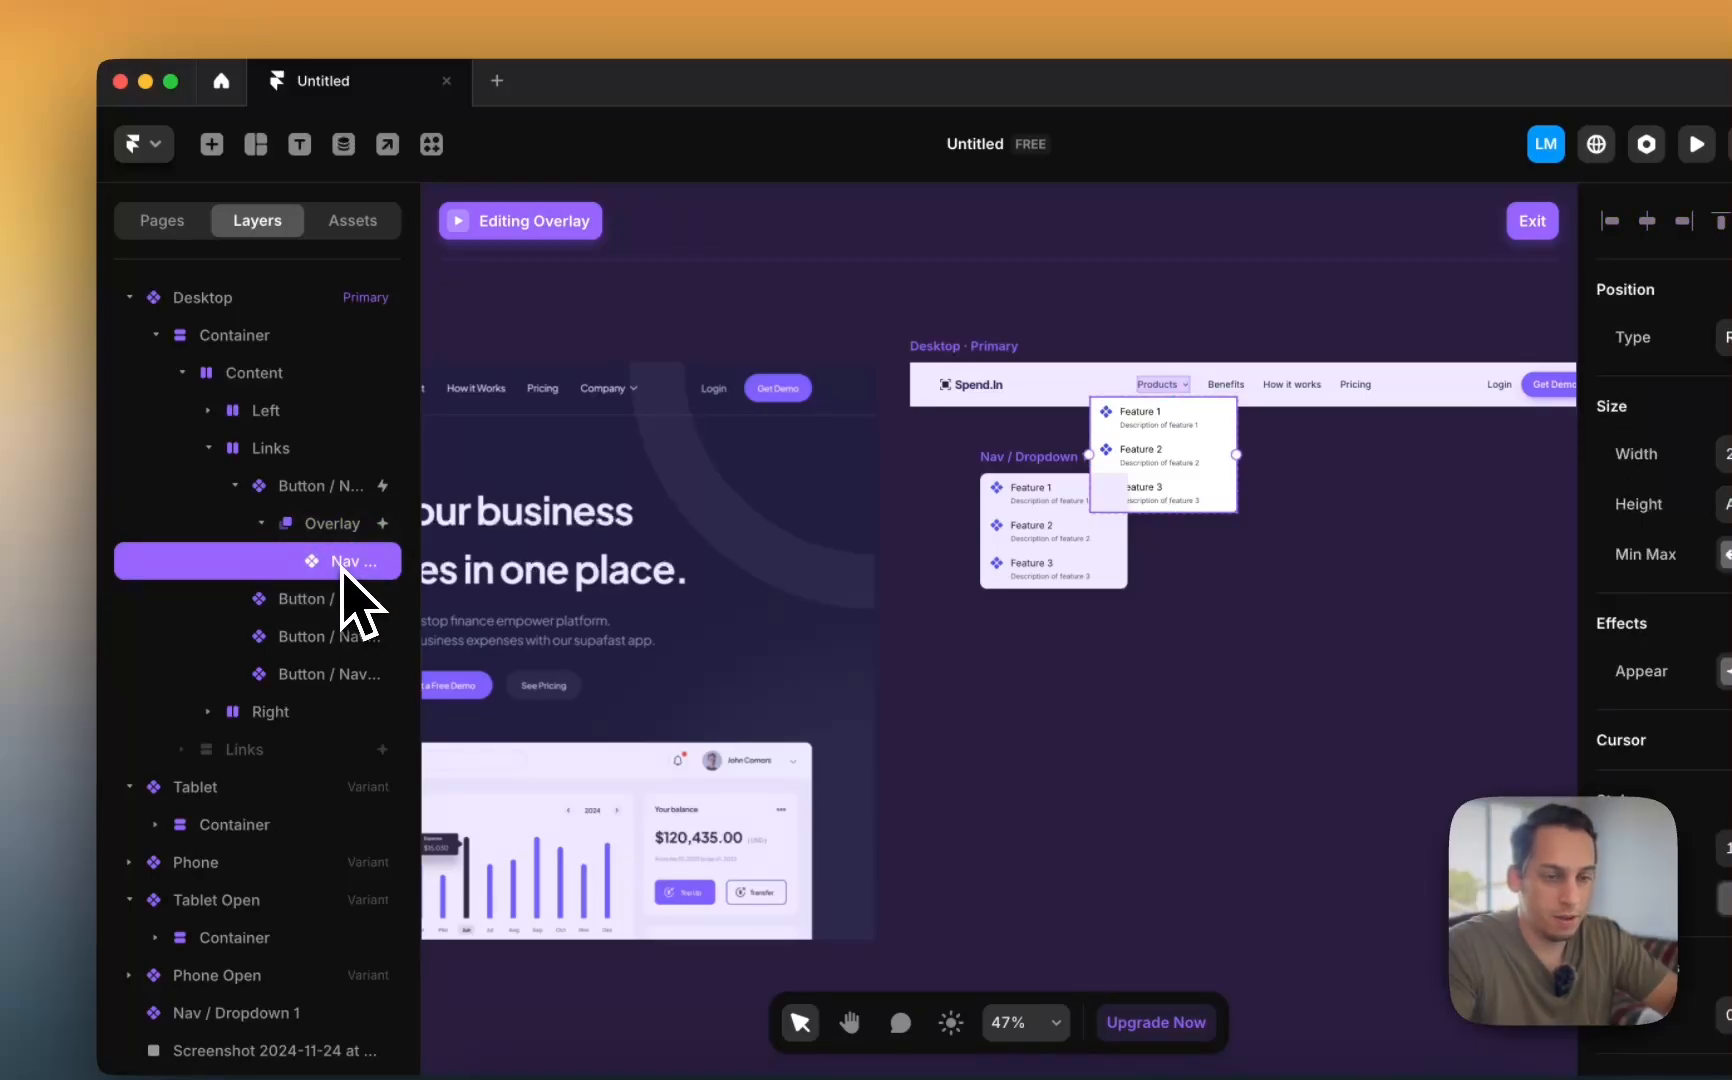
{"action": "left_click", "coordinate": [334, 522]}
{"action": "left_click", "coordinate": [333, 492]}
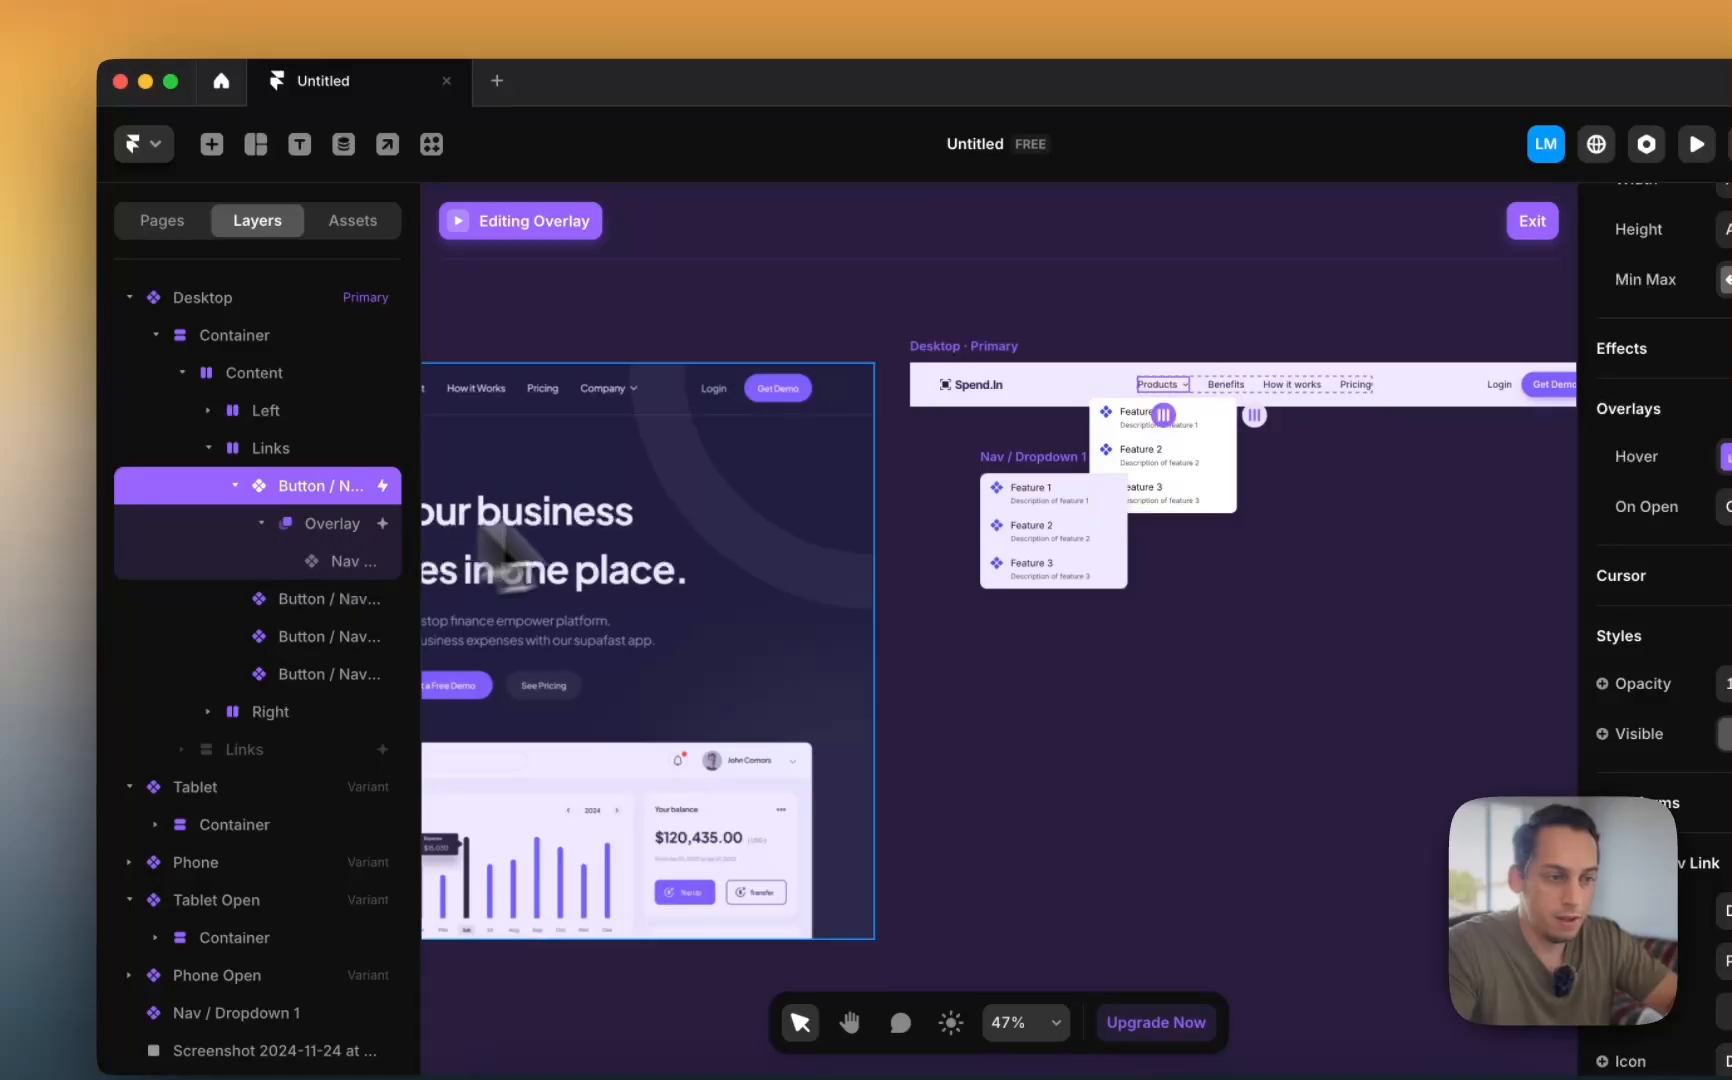
{"action": "left_click", "coordinate": [978, 494]}
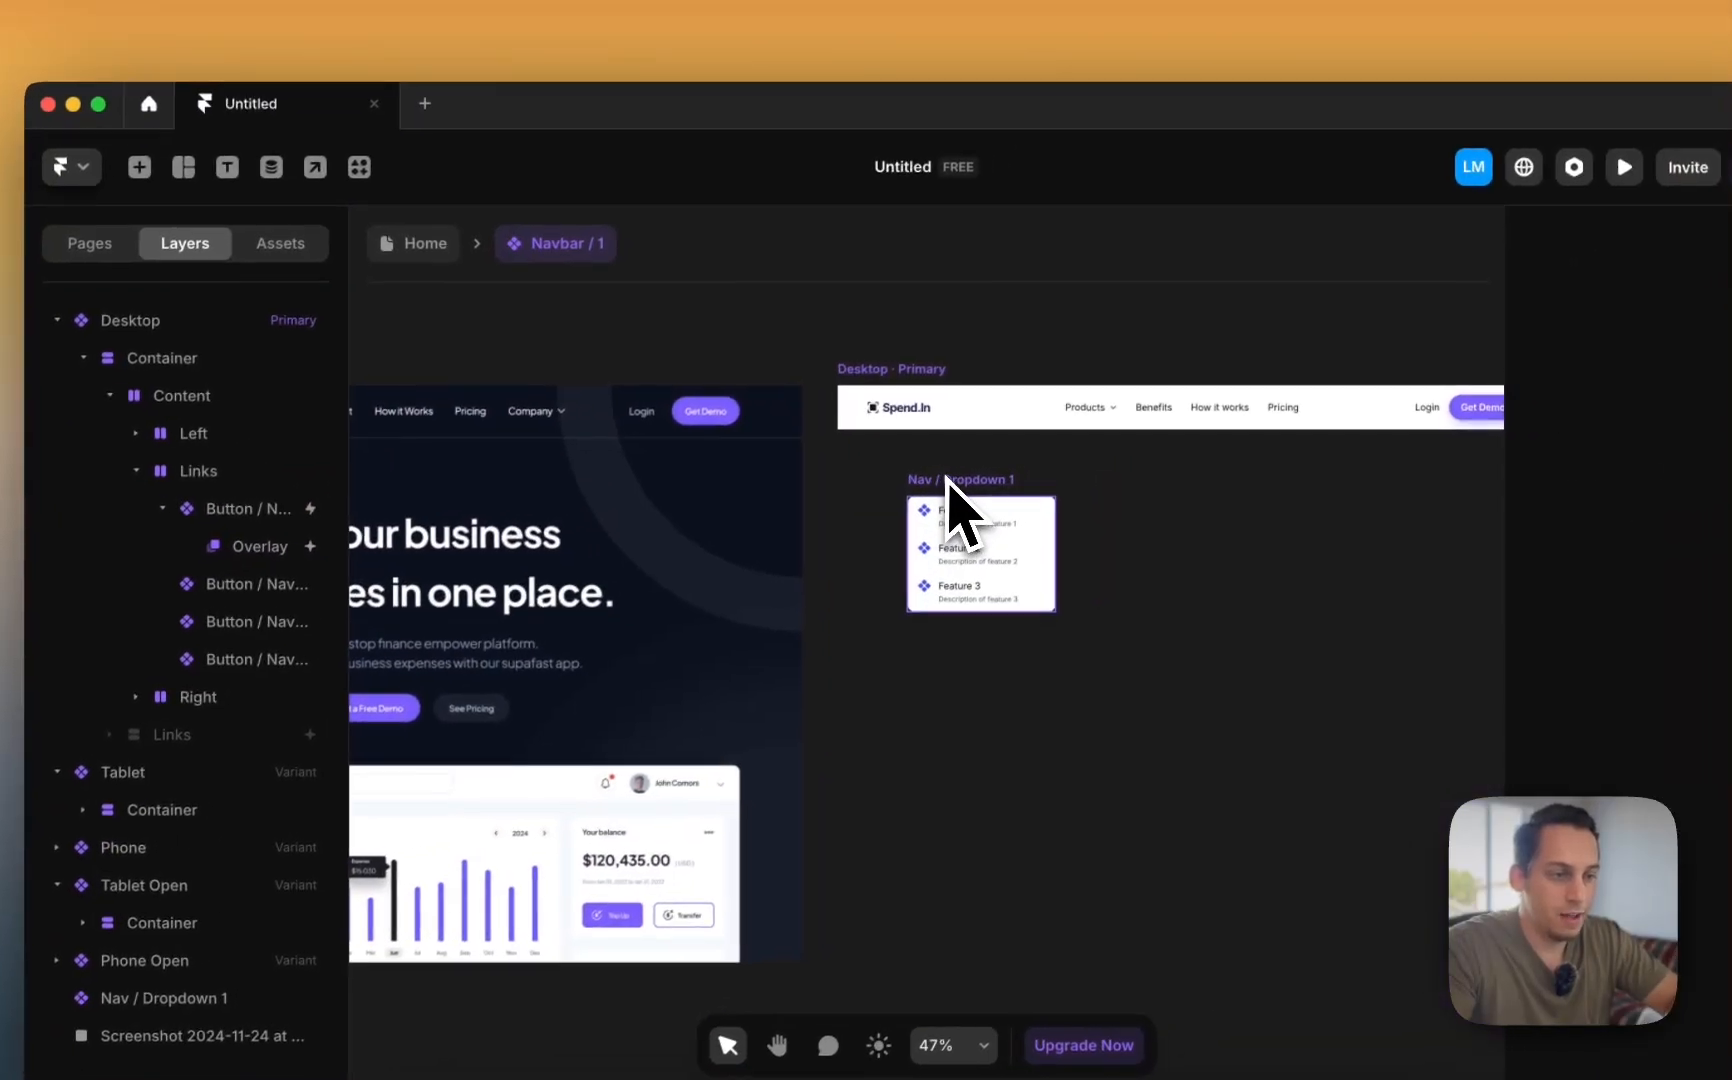
{"action": "left_click", "coordinate": [948, 511]}
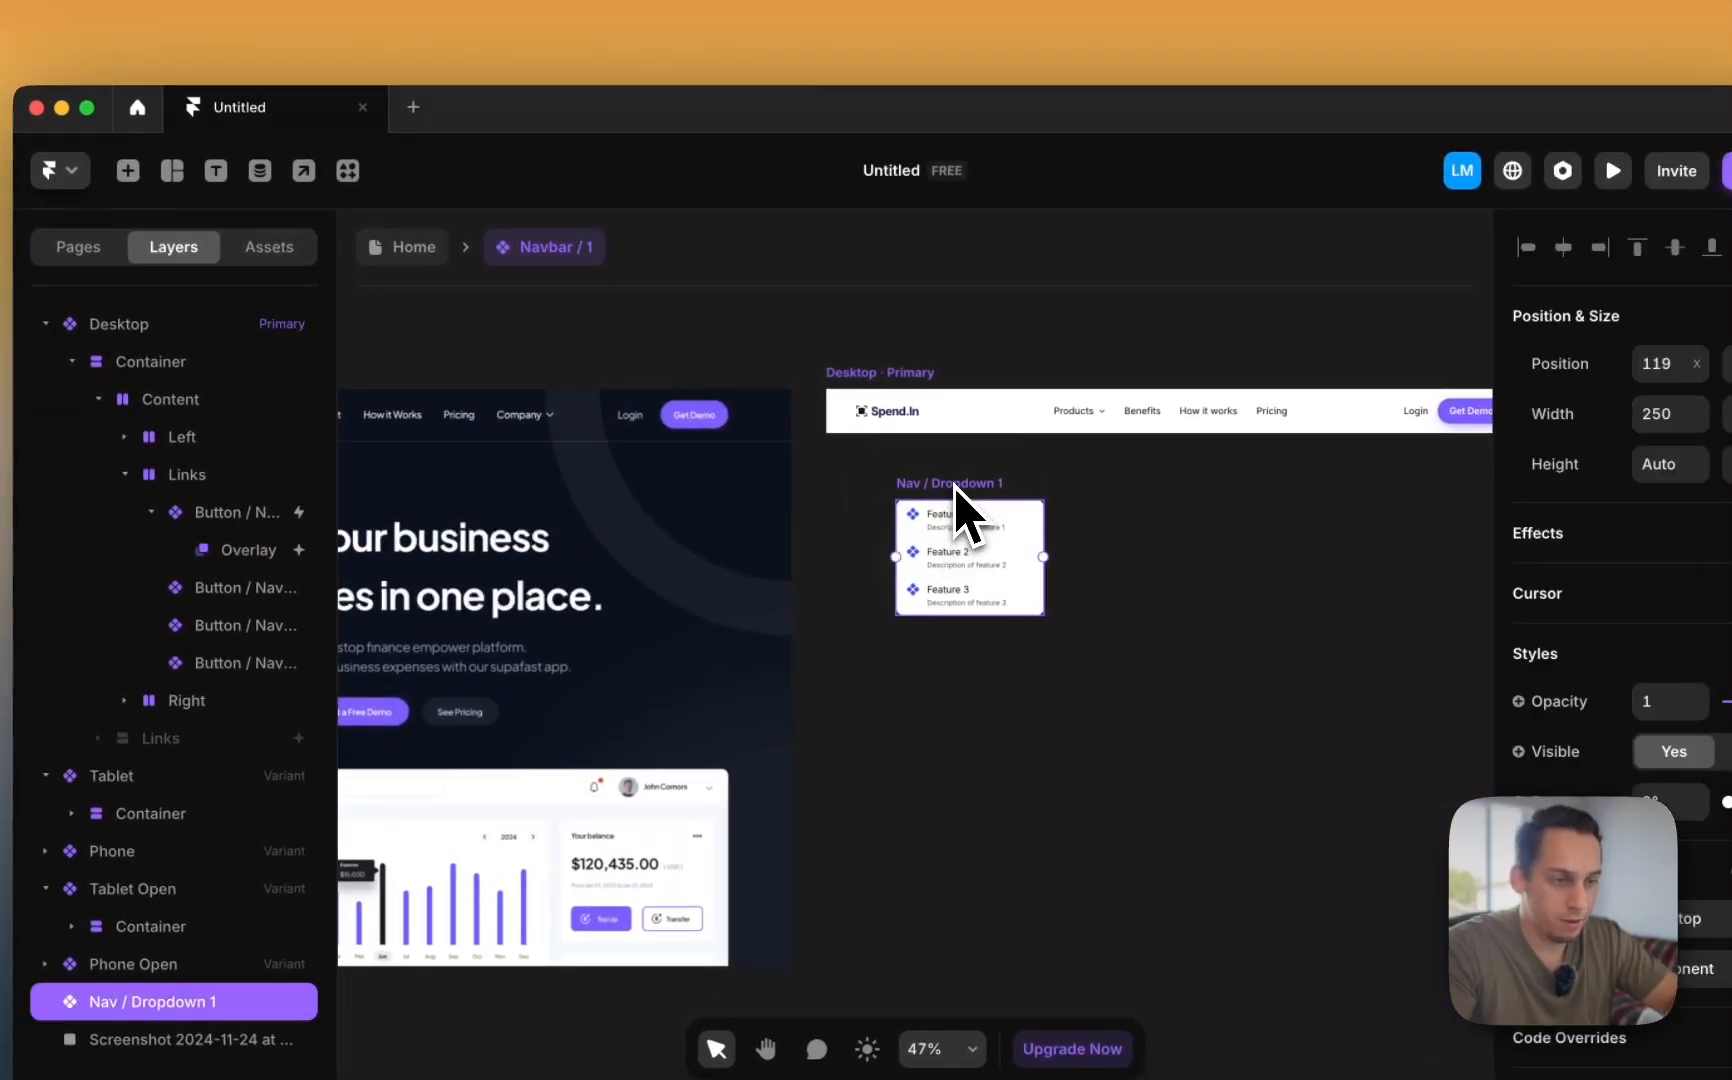
{"action": "double_click", "coordinate": [976, 578]}
{"action": "left_click", "coordinate": [937, 706]}
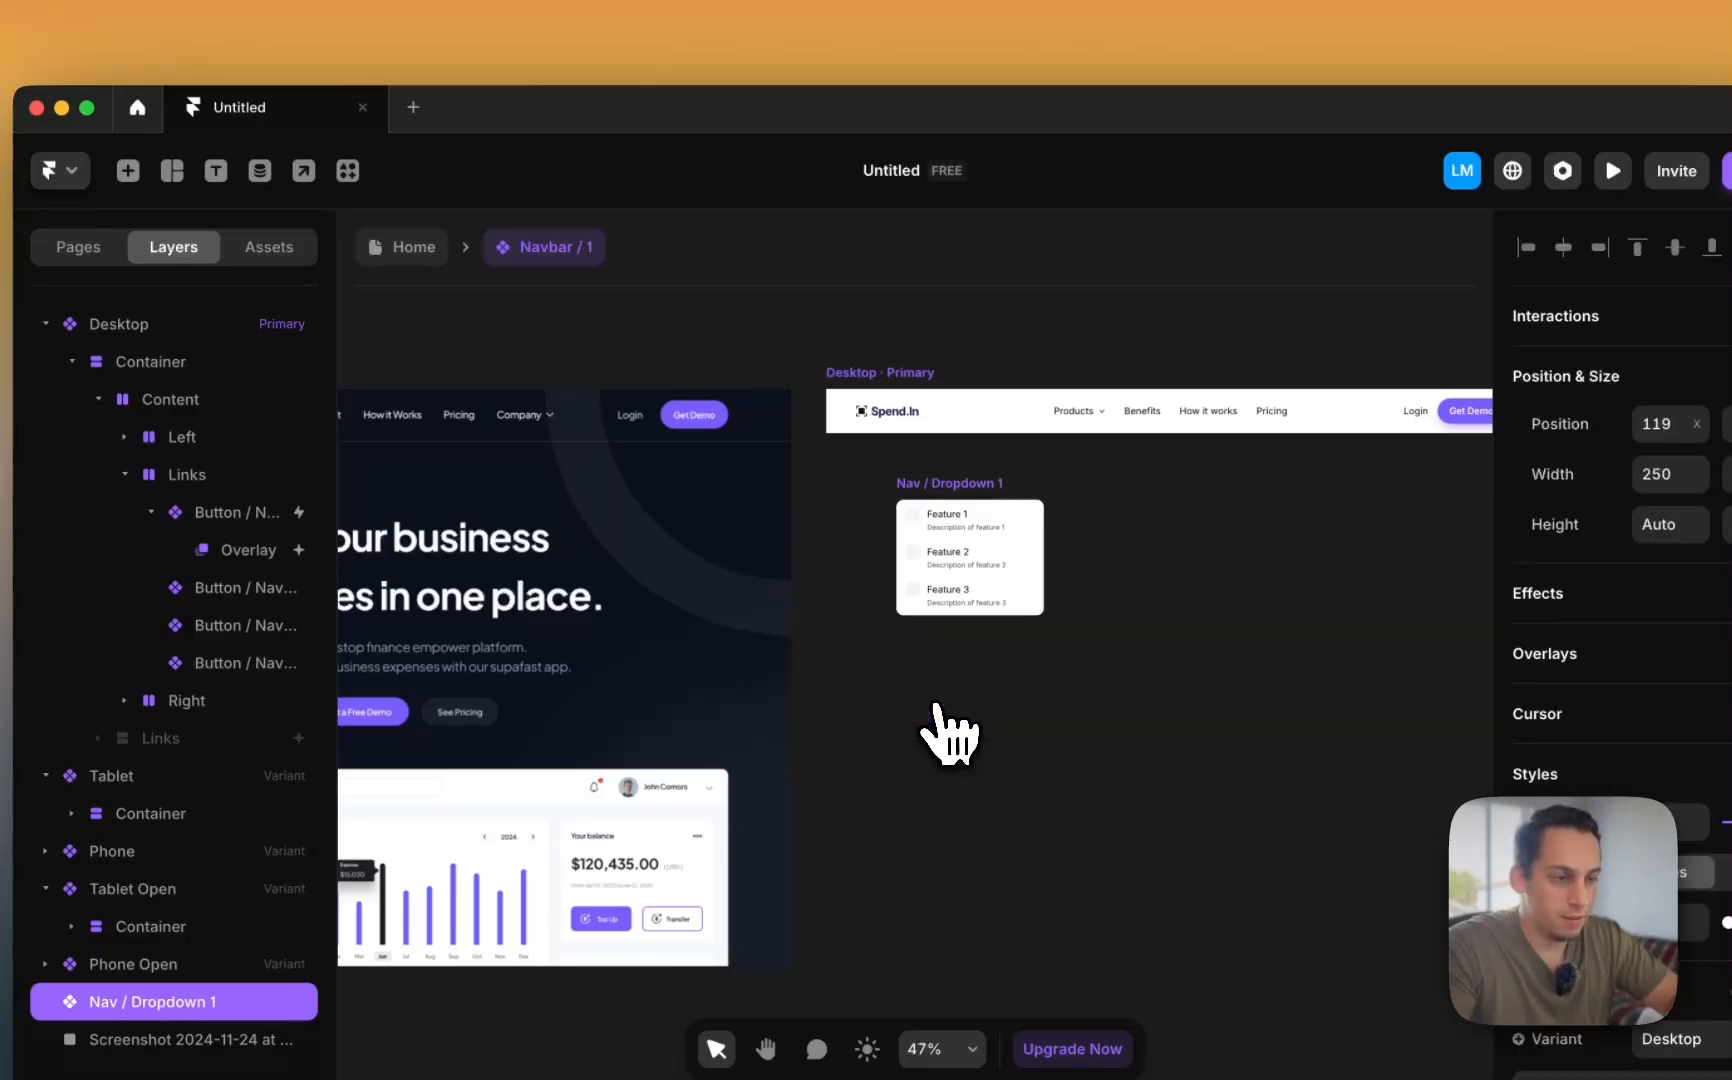
{"action": "left_click", "coordinate": [408, 247]}
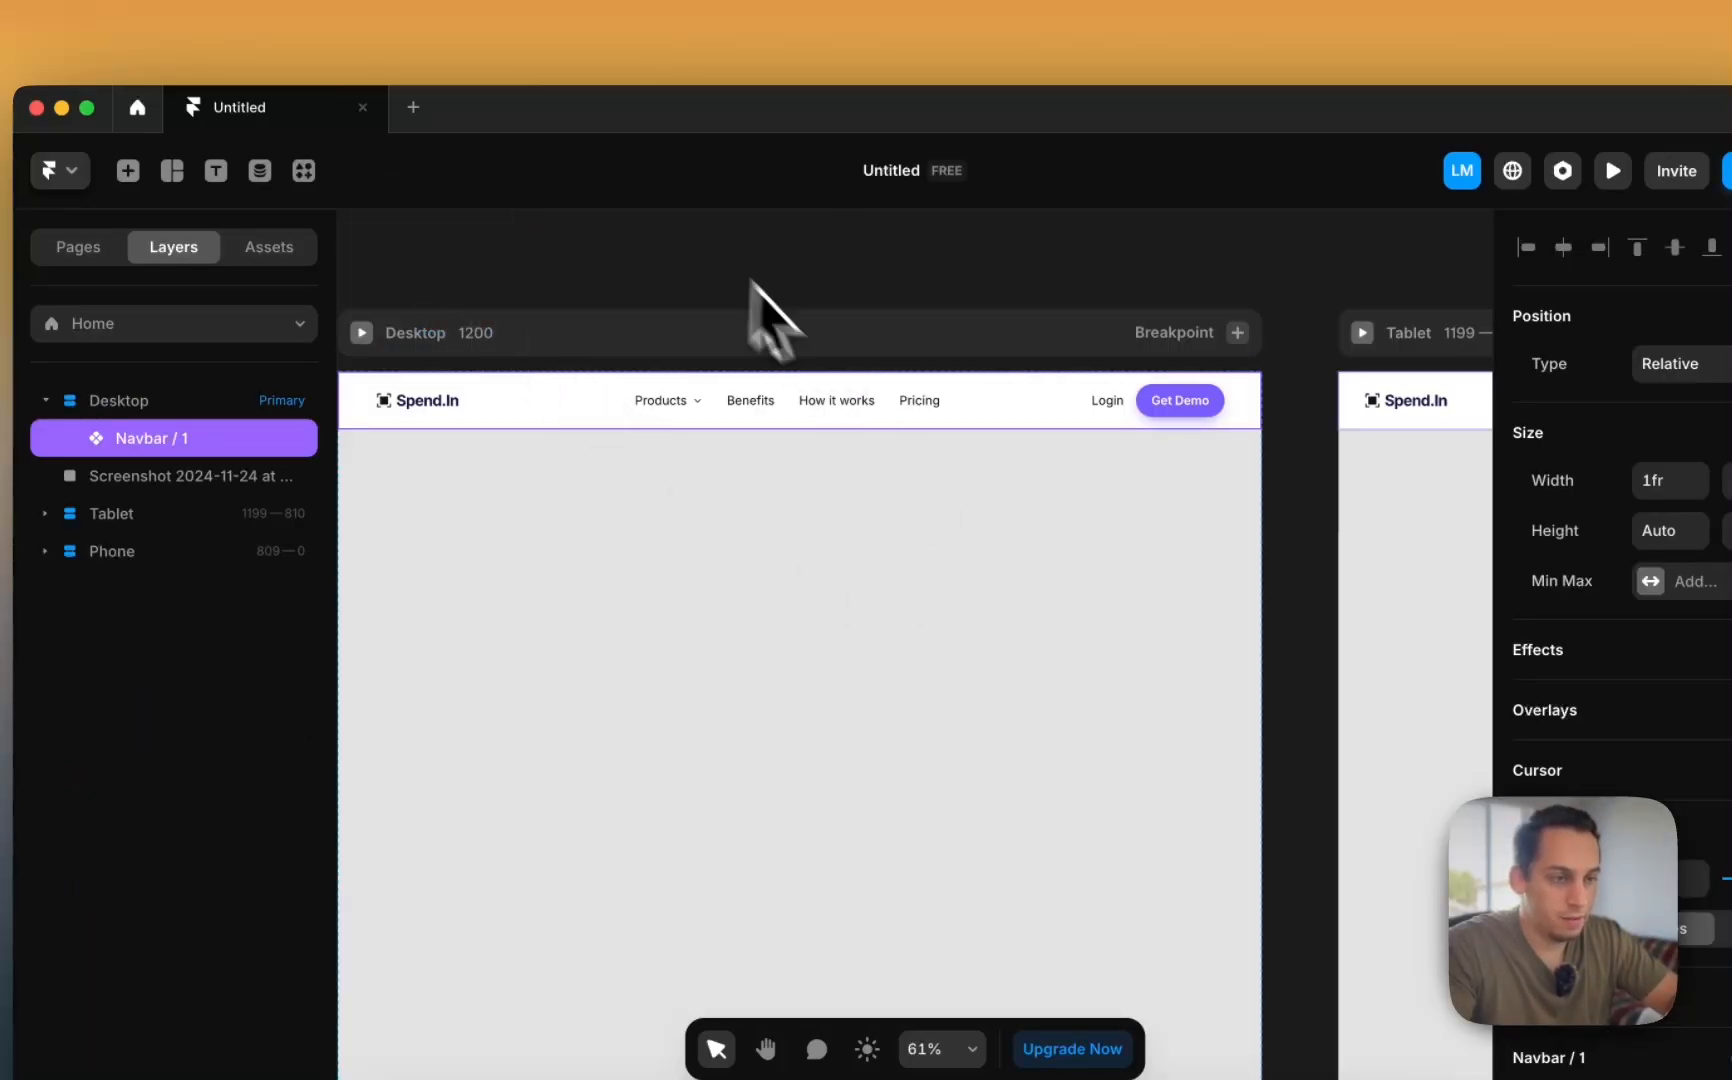
{"action": "double_click", "coordinate": [937, 420]}
{"action": "left_click", "coordinate": [696, 657]}
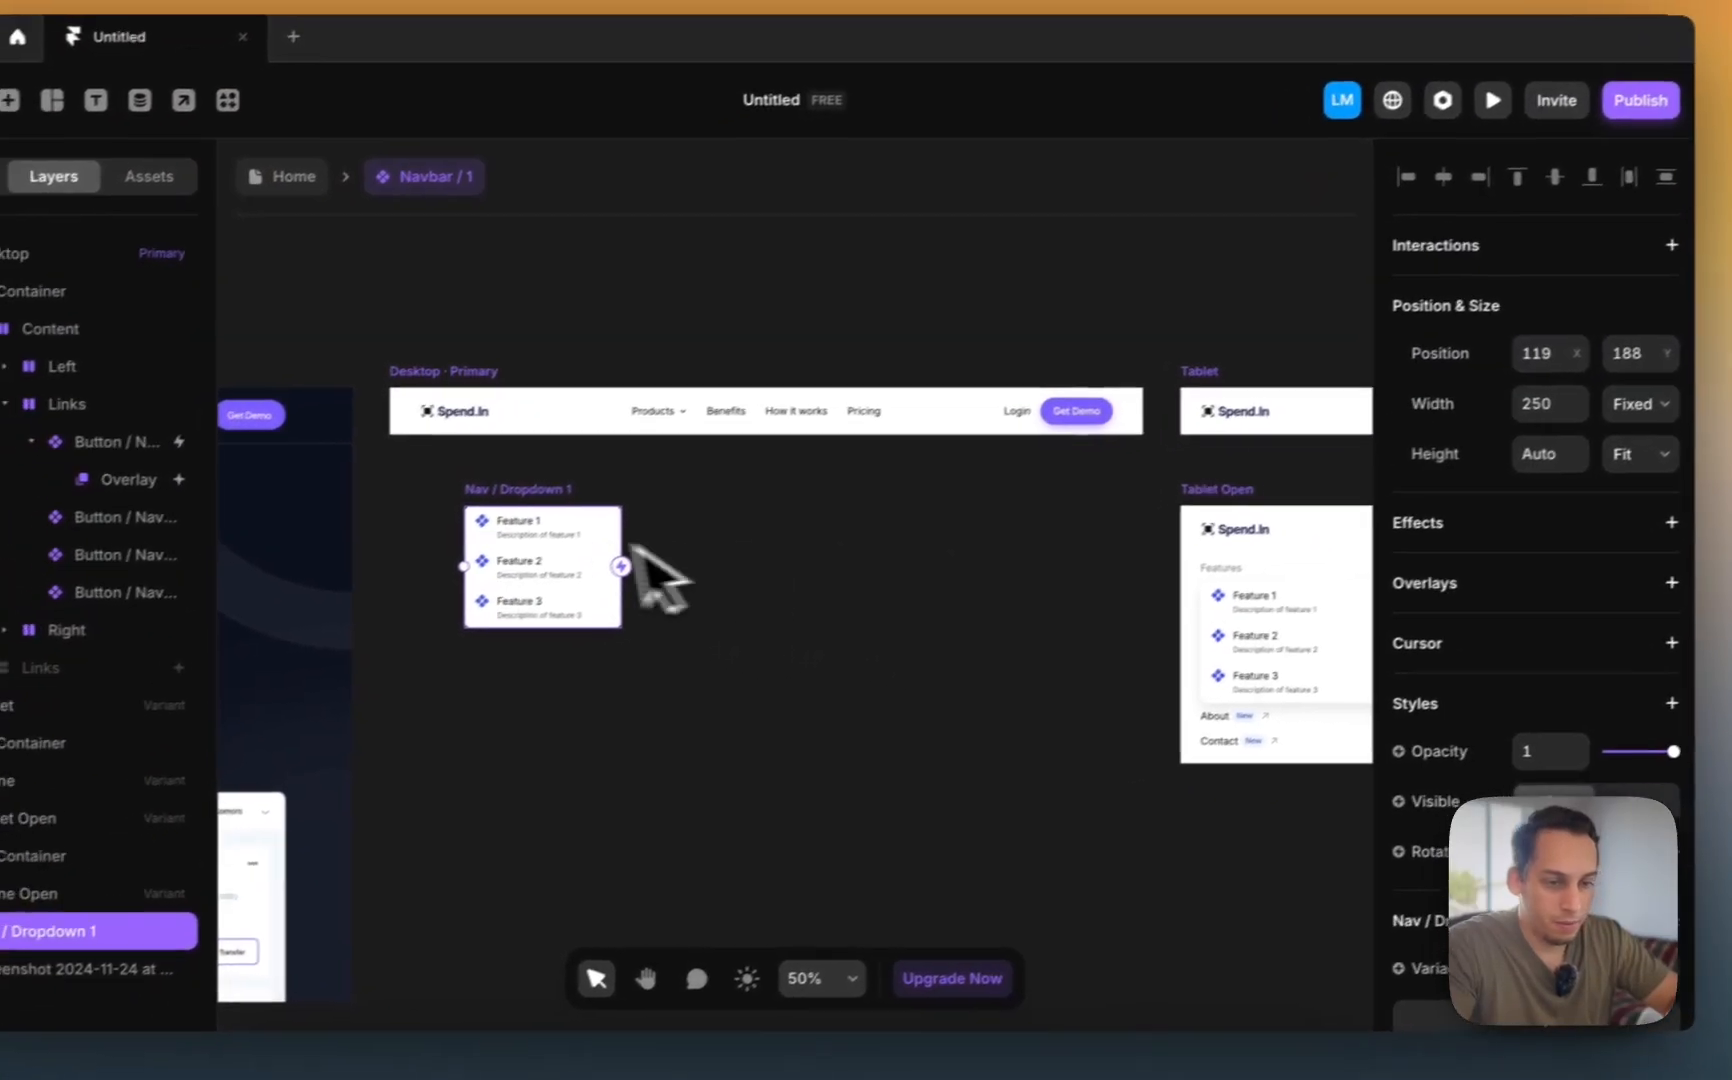
{"action": "double_click", "coordinate": [593, 535]}
{"action": "left_click", "coordinate": [870, 543]}
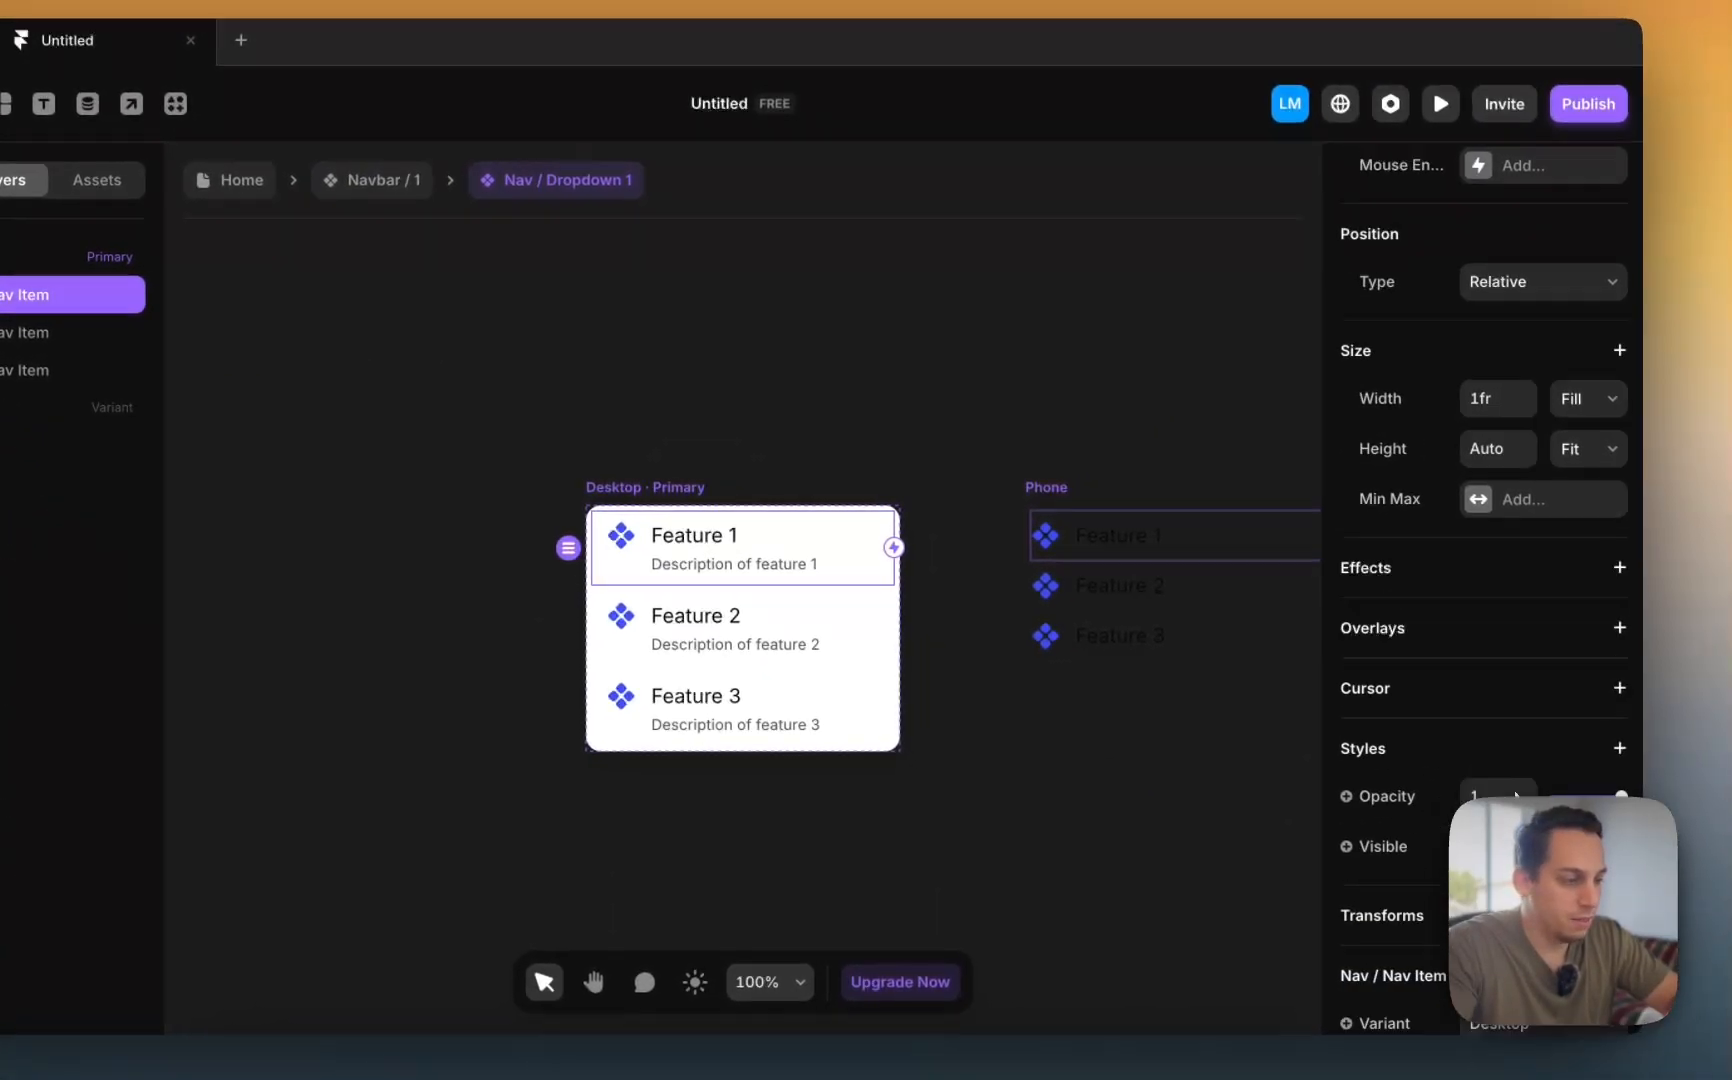
{"action": "scroll", "coordinate": [1515, 755], "scroll_direction": "down", "scroll_amount": 5}
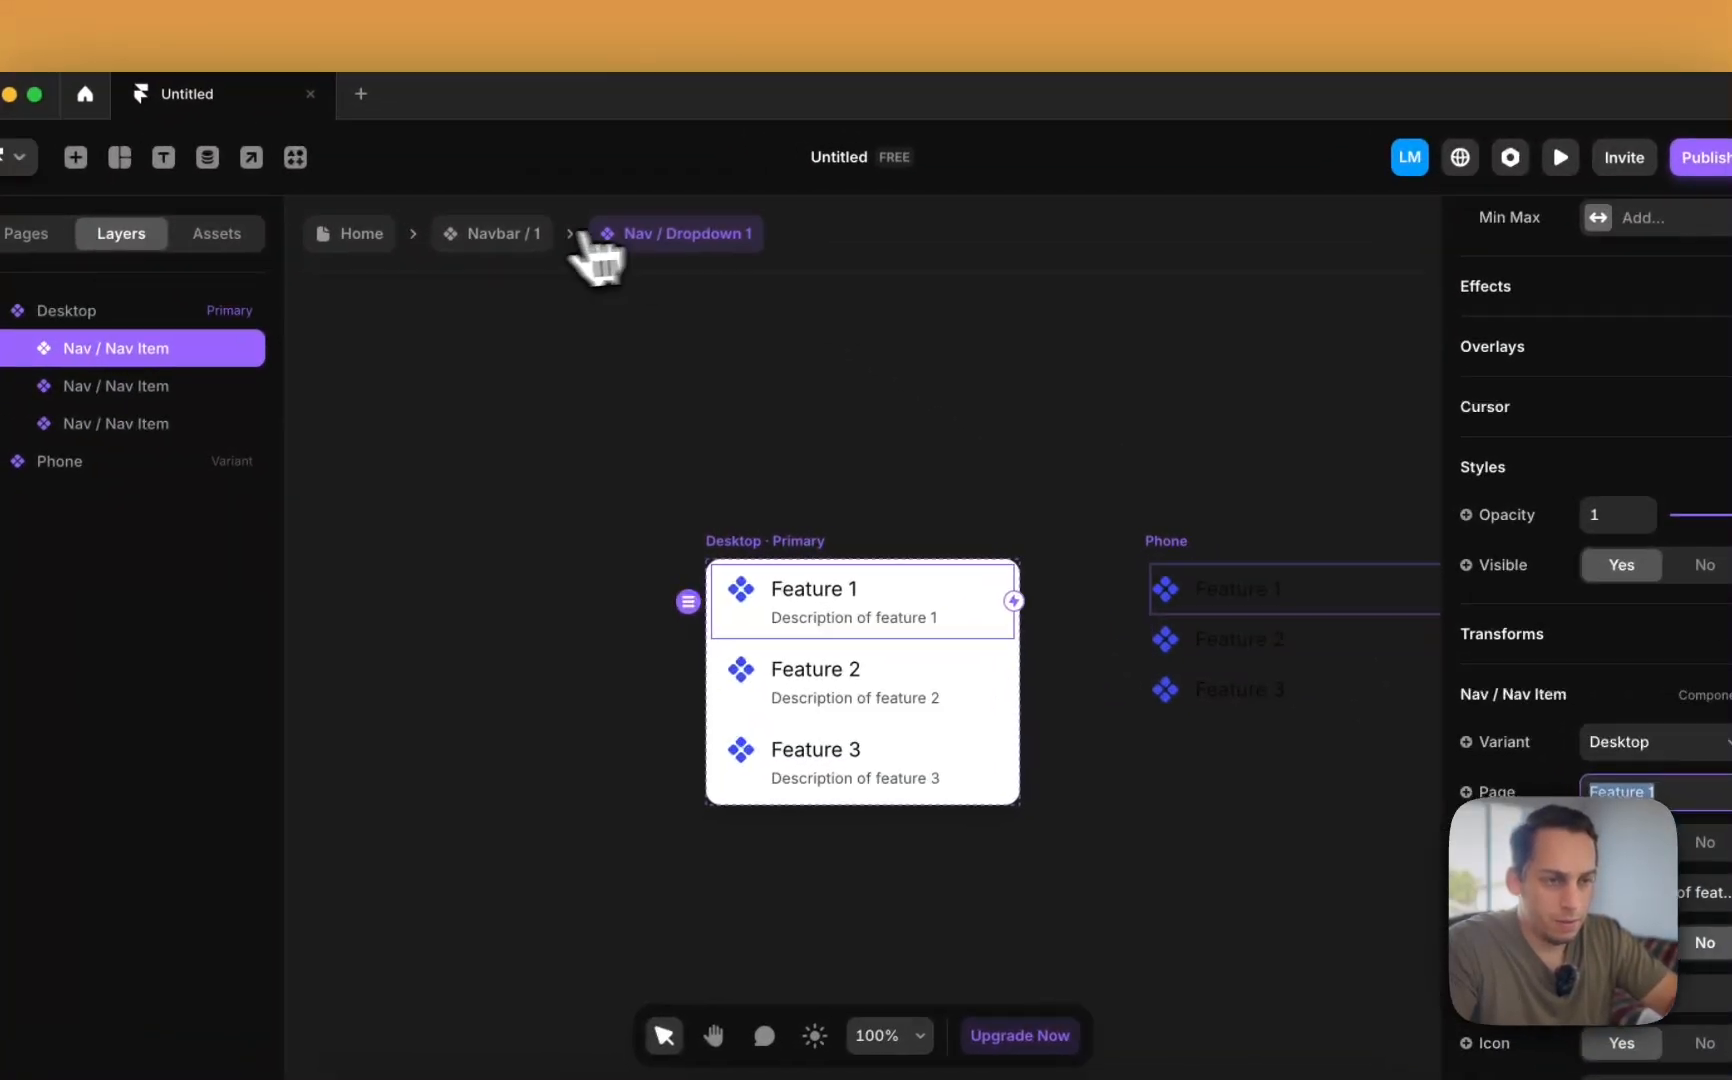
{"action": "left_click", "coordinate": [368, 182]}
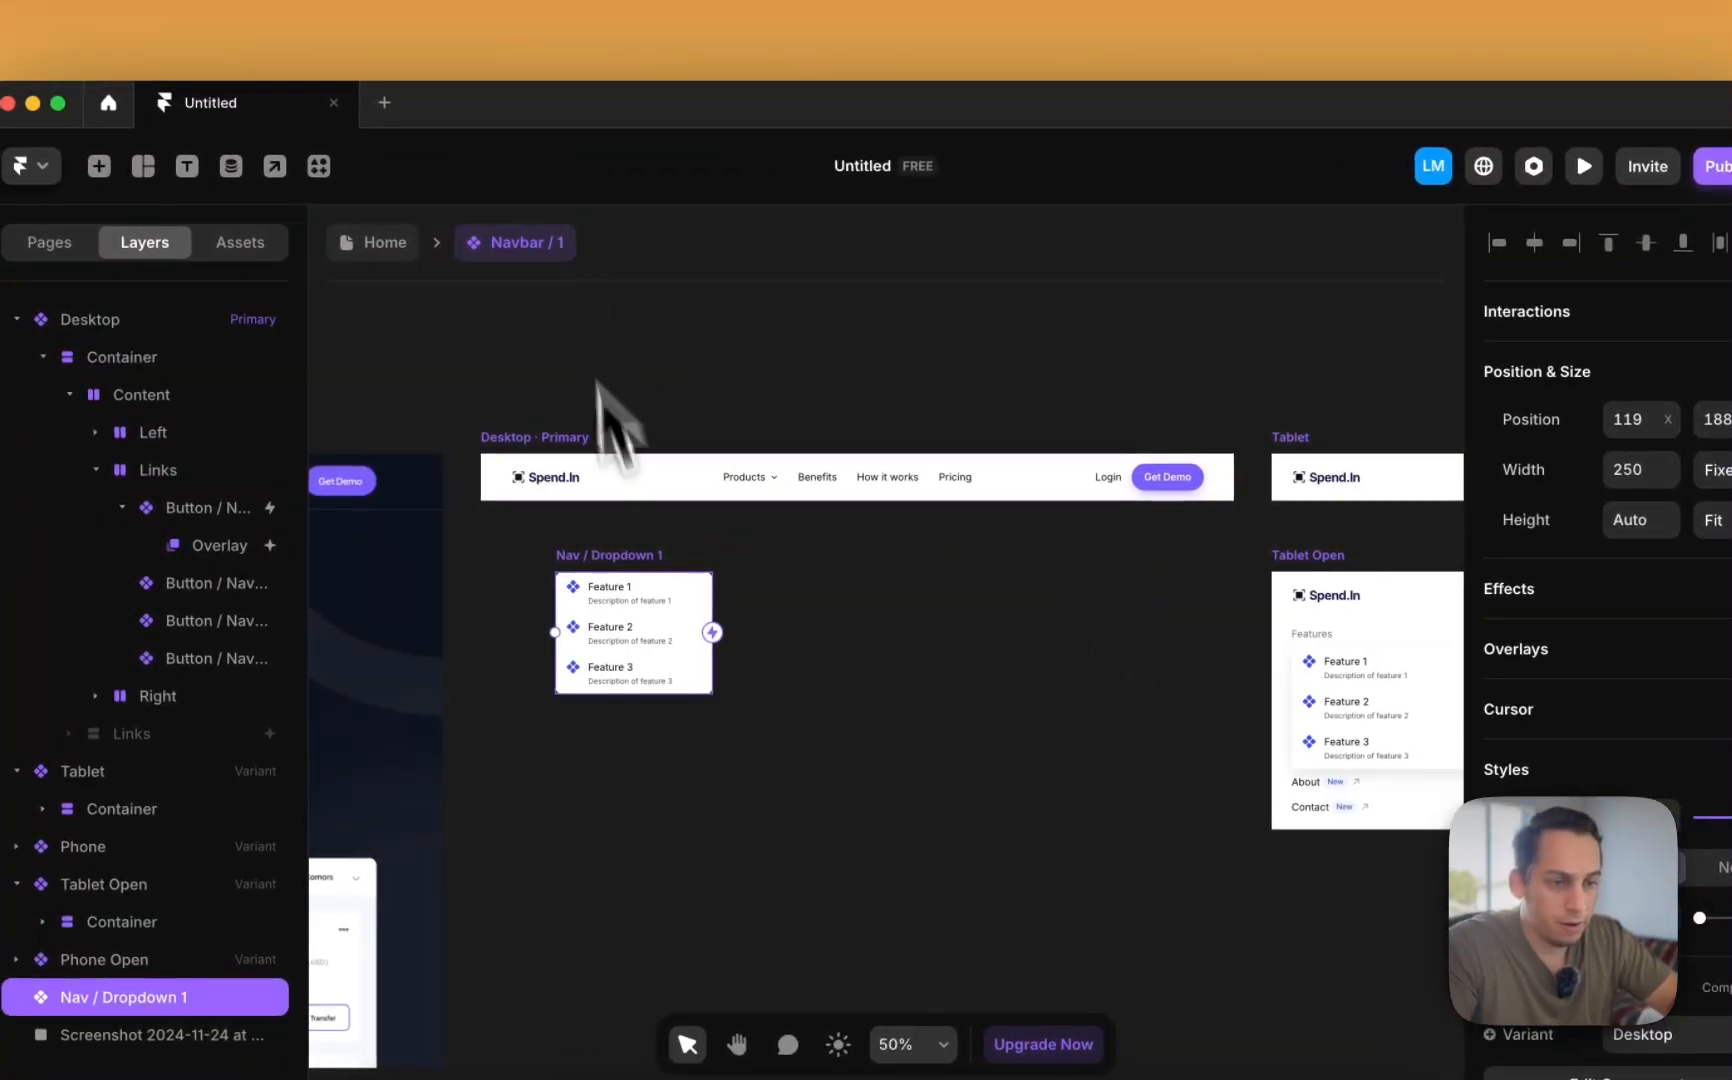
- Open the Nav / Dropdown 1 component and set the first nav item's Page text to Computer
{"action": "double_click", "coordinate": [619, 619]}
{"action": "left_click", "coordinate": [843, 619]}
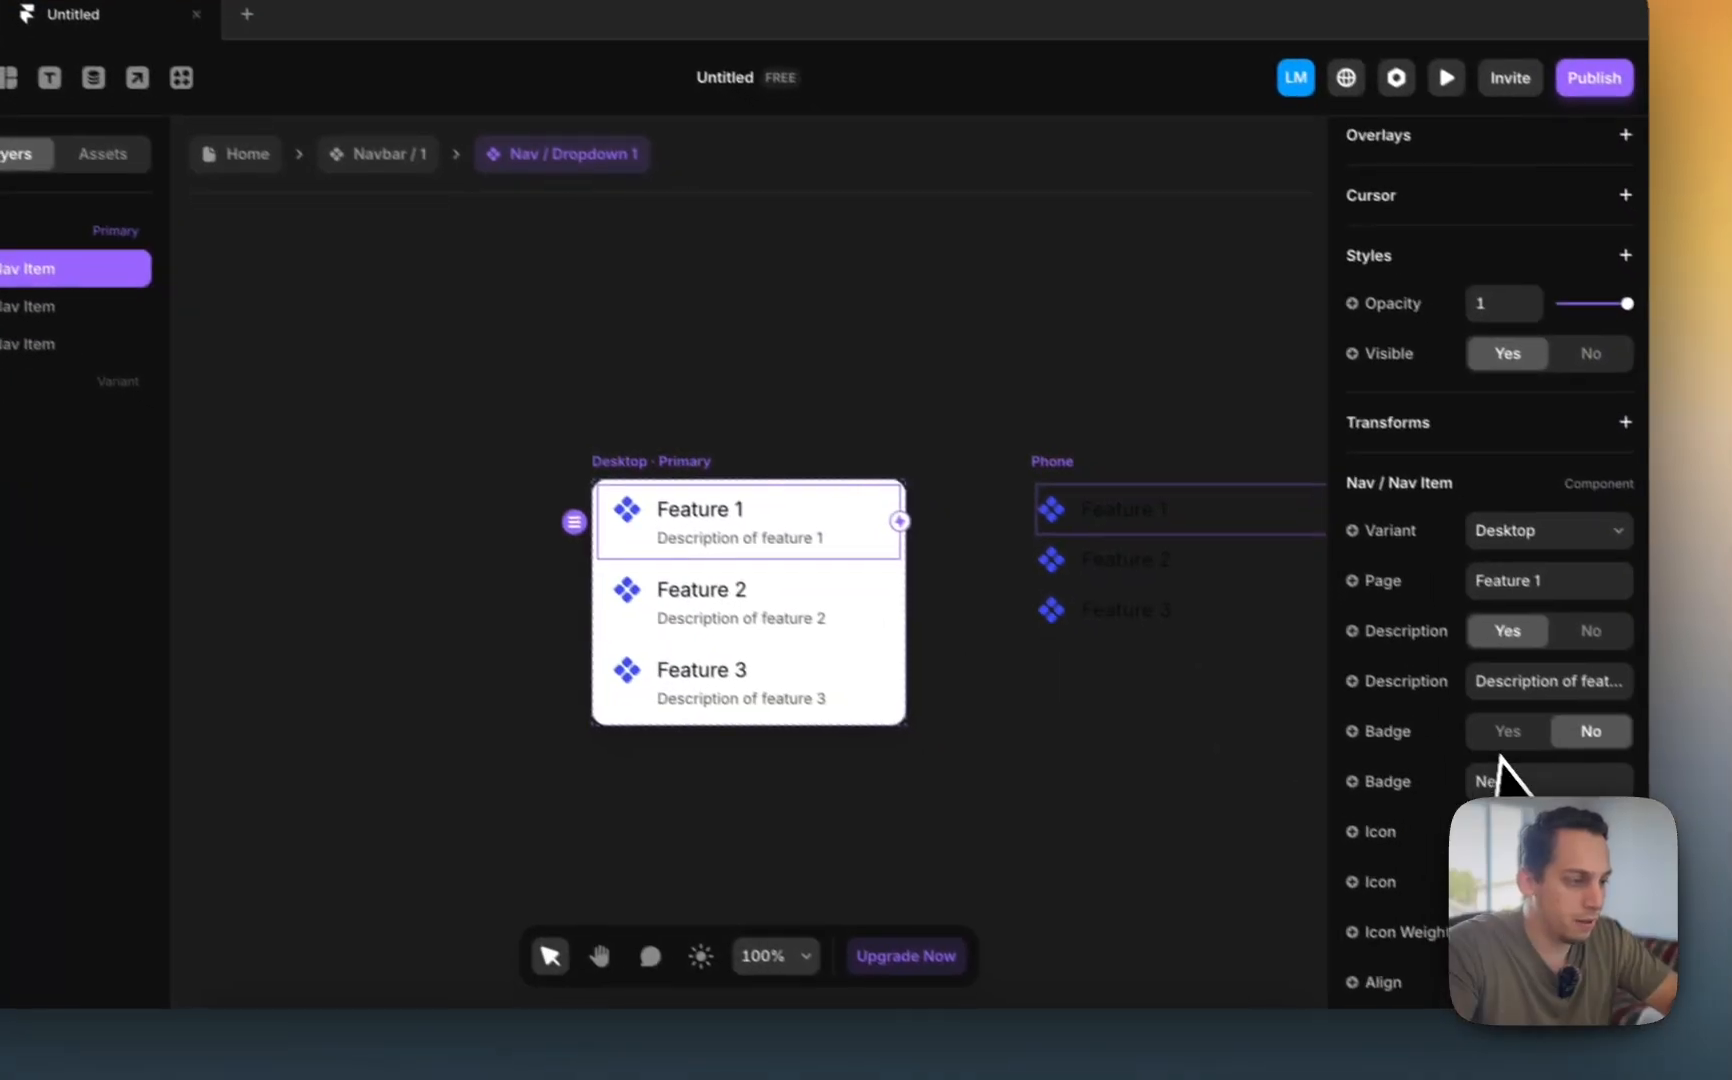
{"action": "left_click", "coordinate": [1549, 580]}
{"action": "type", "text": "Compute"}
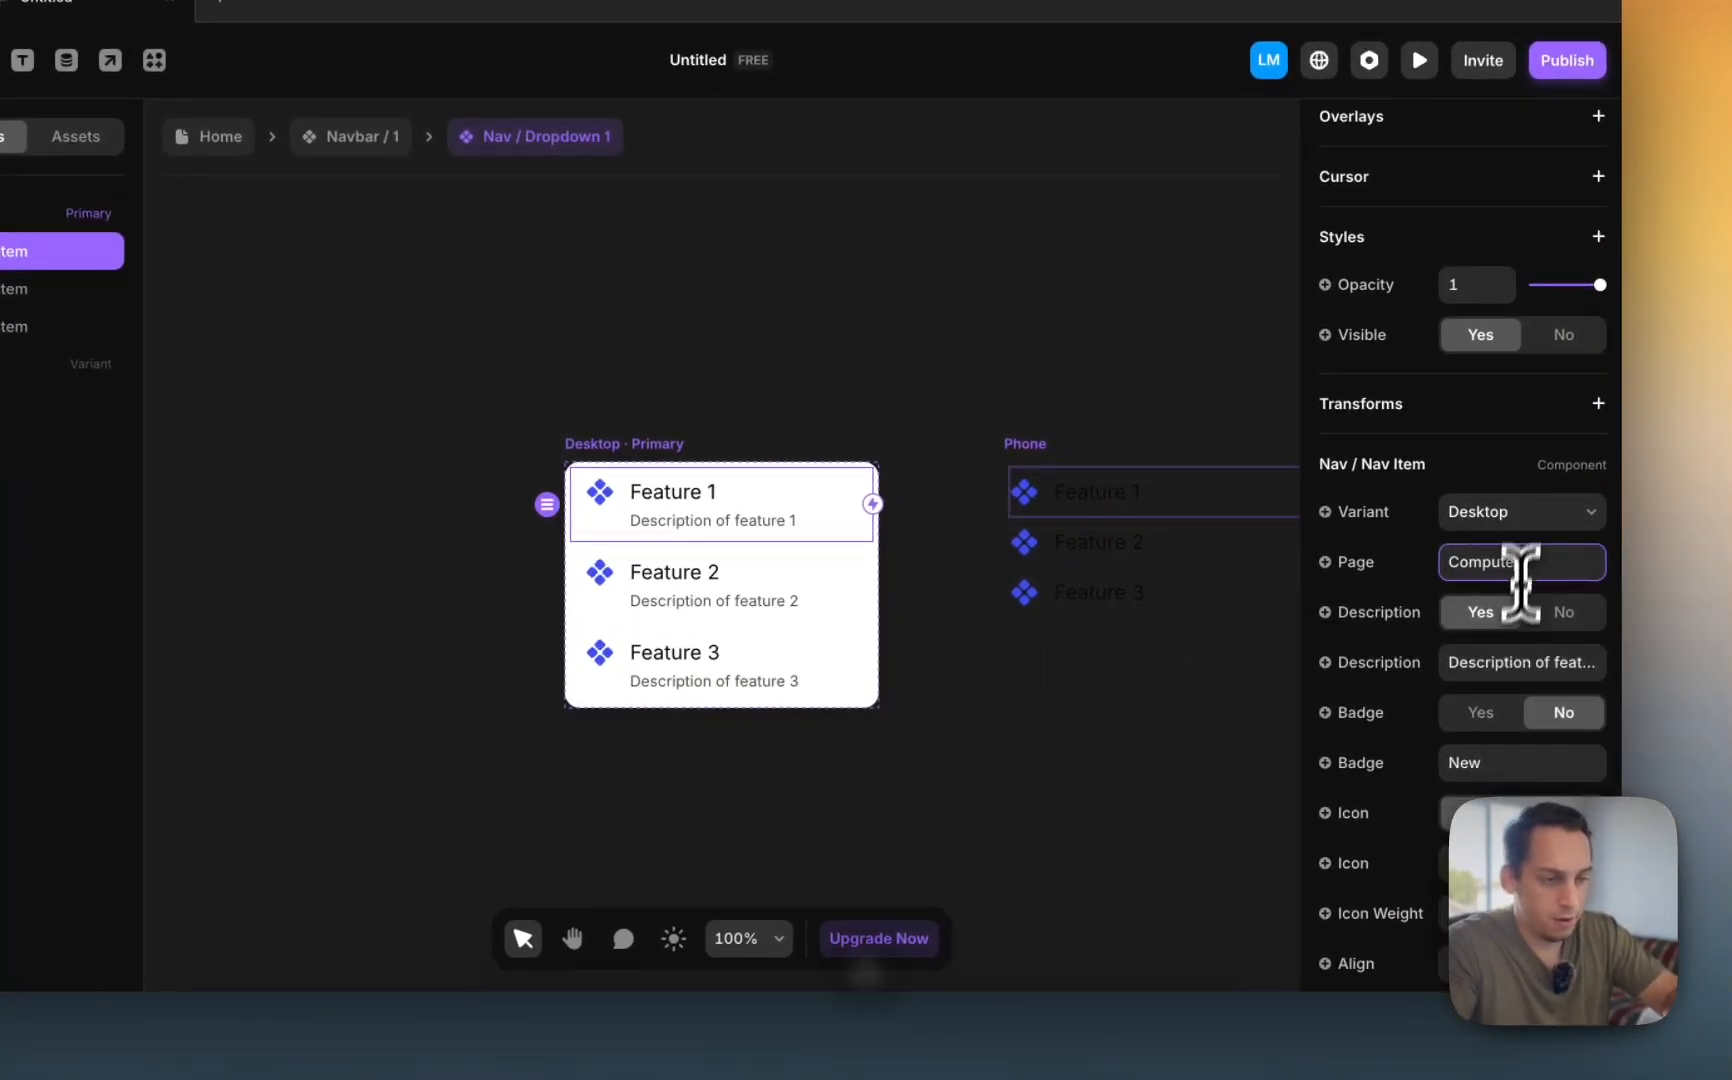
{"action": "type", "text": "r"}
- Set the Page text of the dropdown's second nav item to Tablet
{"action": "left_click", "coordinate": [800, 605]}
{"action": "scroll", "coordinate": [1460, 600], "scroll_direction": "down", "scroll_amount": 5}
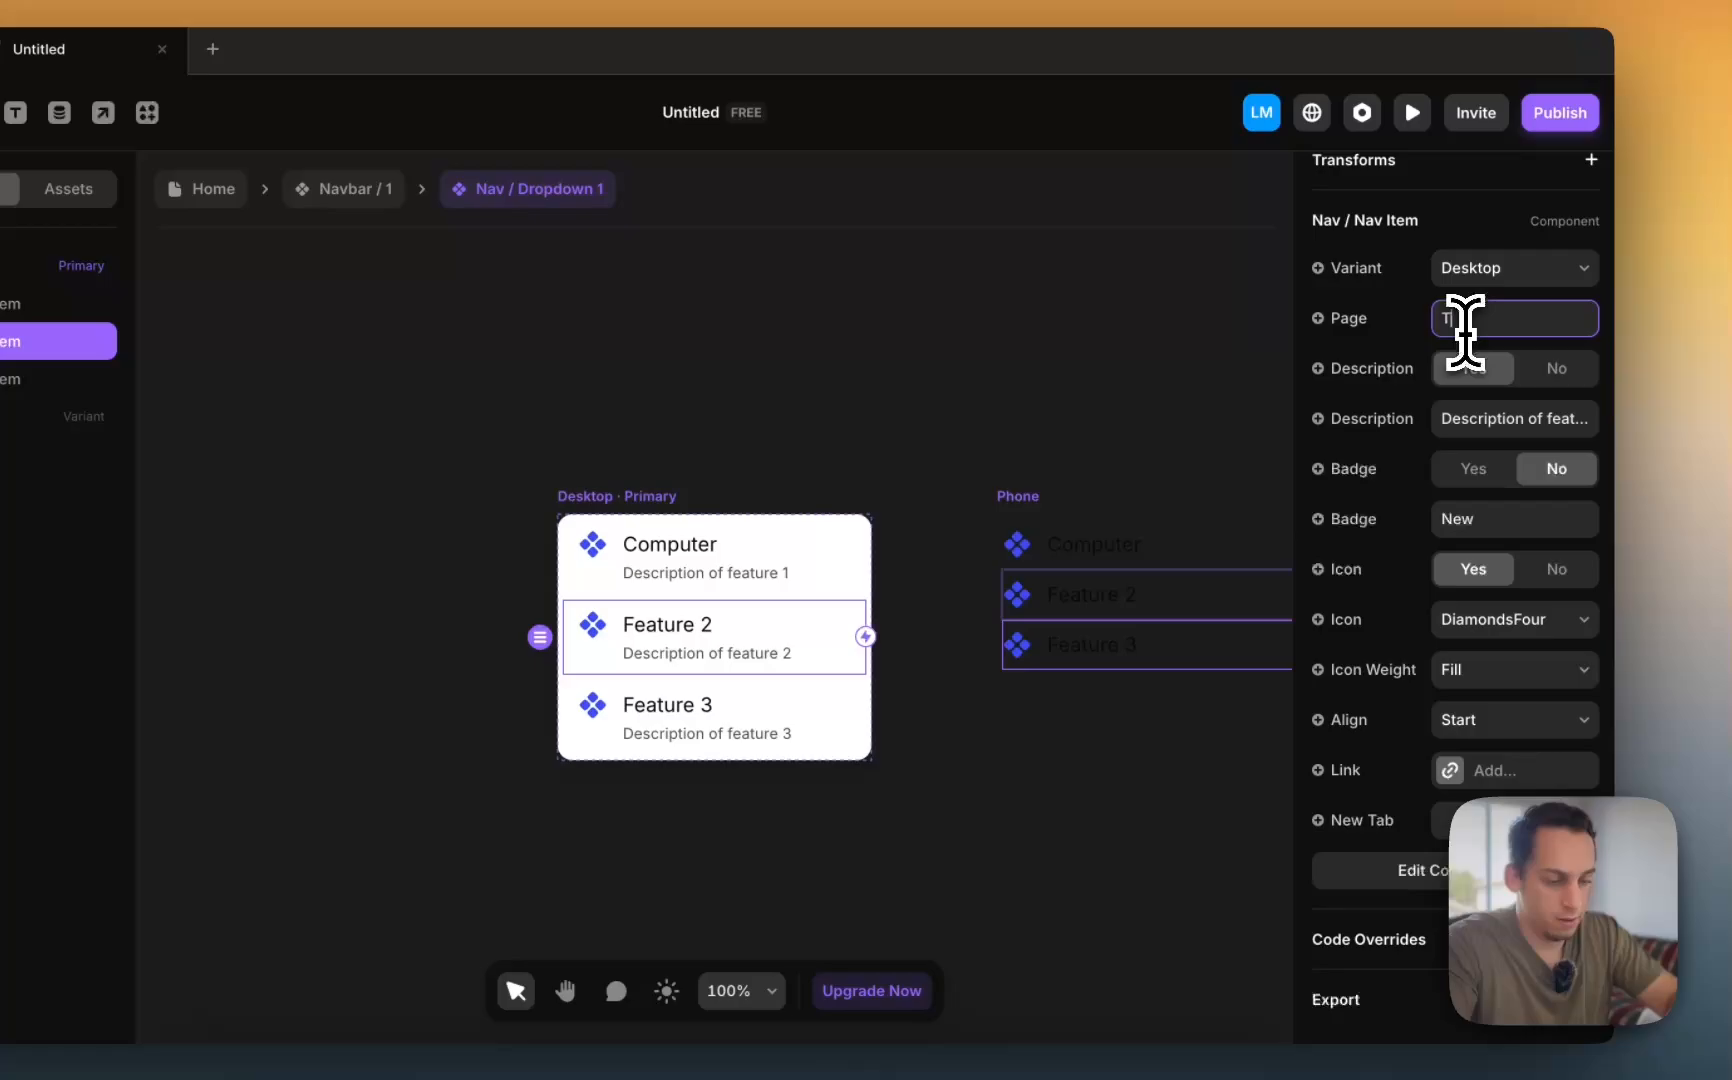
{"action": "left_click", "coordinate": [1465, 333]}
{"action": "type", "text": "Tablet"}
- Set the Page text of the dropdown's third nav item to Phone and return to the Navbar / 1 component
{"action": "left_click", "coordinate": [628, 704]}
{"action": "scroll", "coordinate": [1240, 625], "scroll_direction": "down", "scroll_amount": 2}
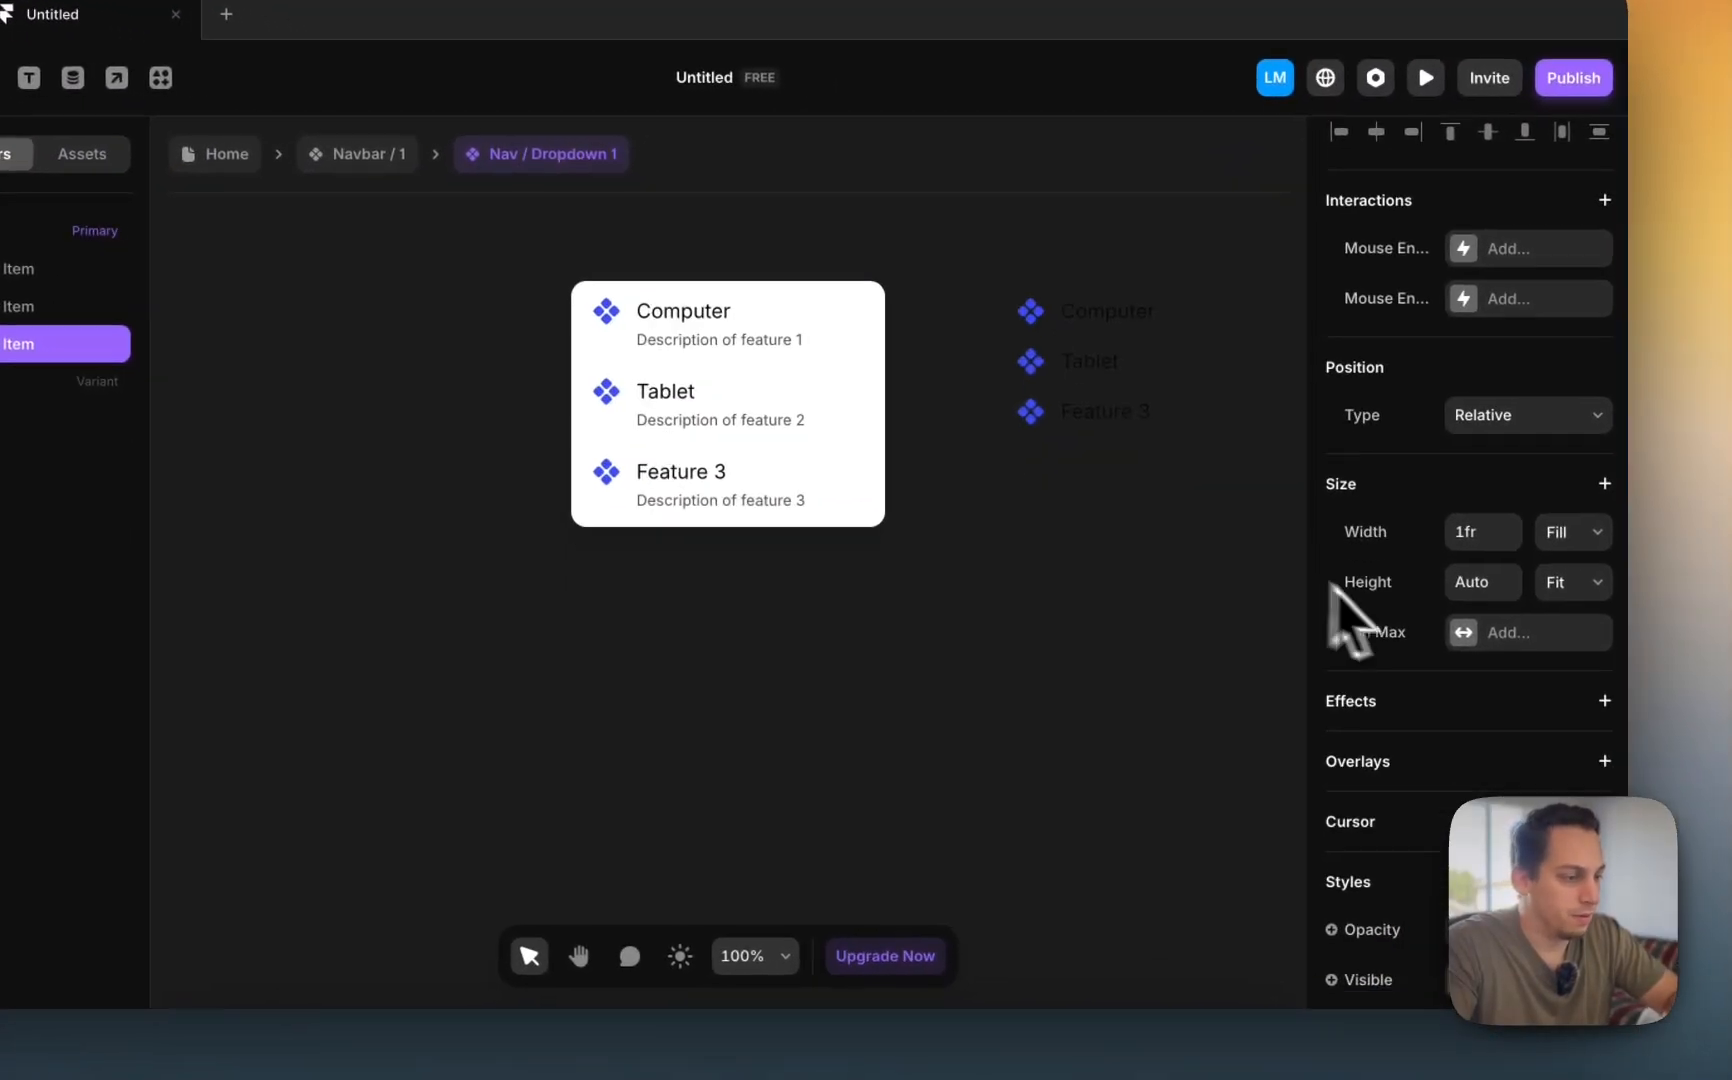
{"action": "scroll", "coordinate": [1335, 600], "scroll_direction": "down", "scroll_amount": 5}
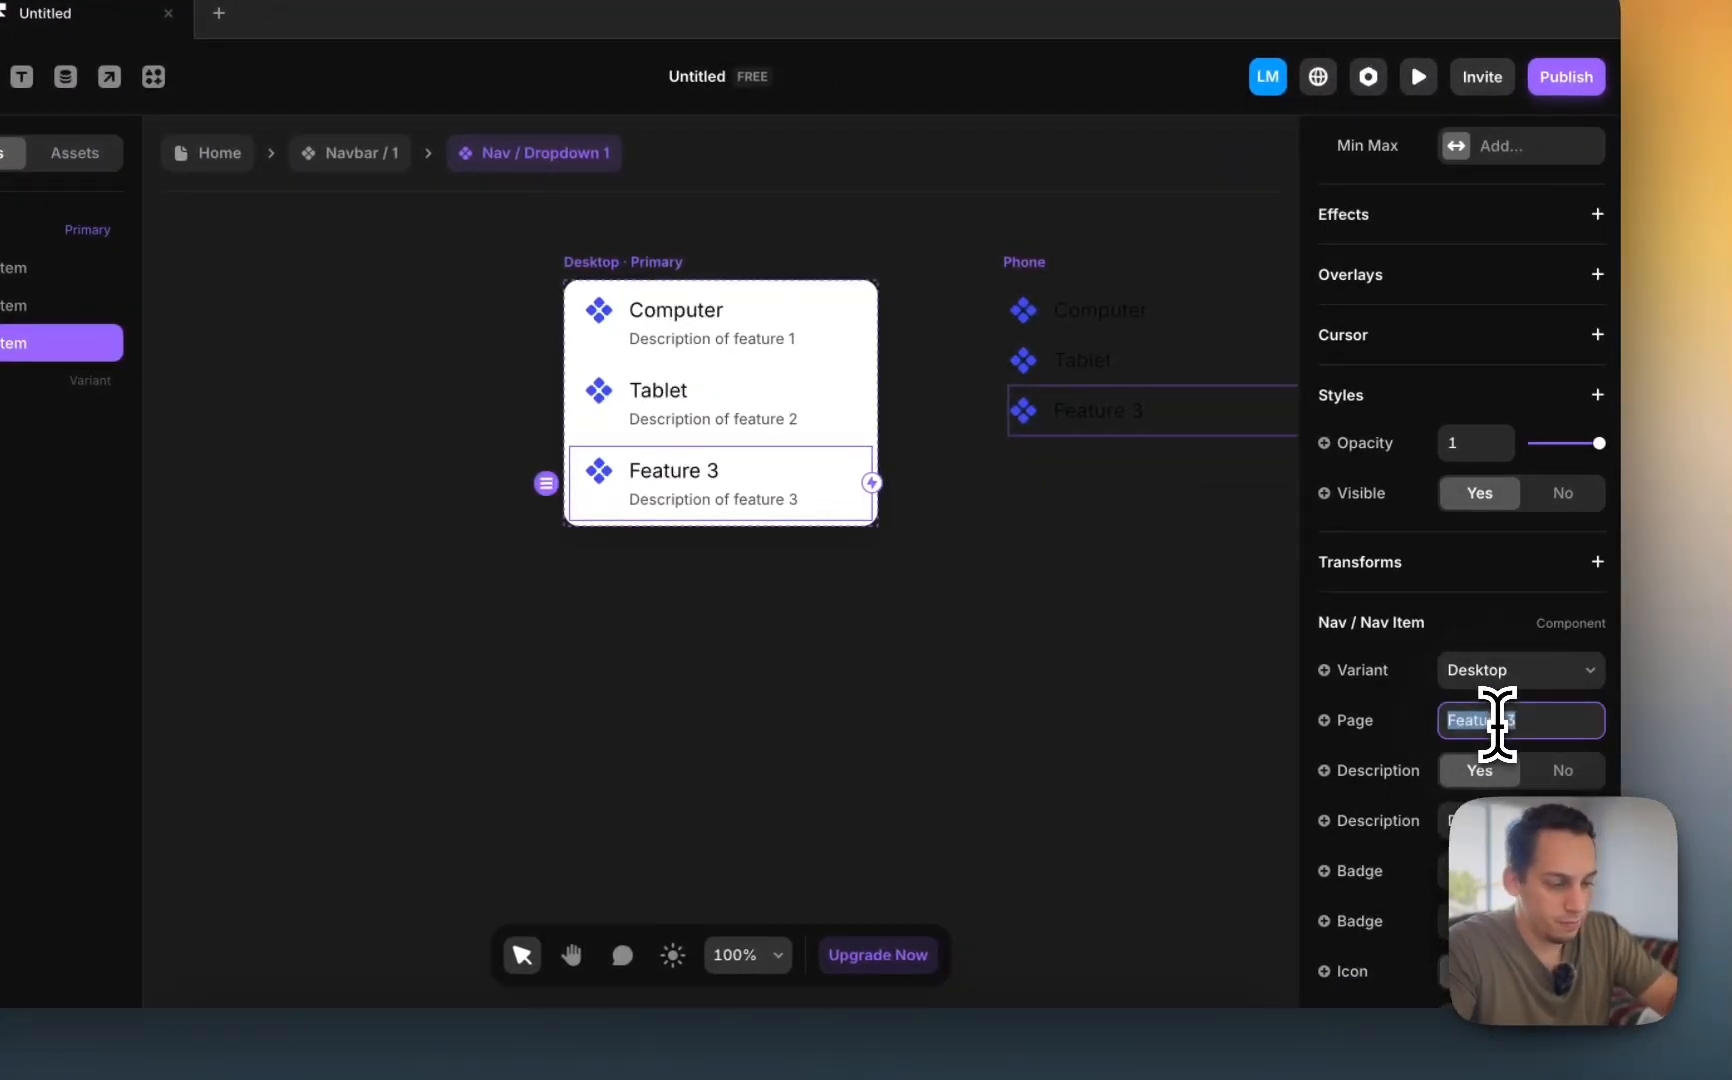
{"action": "left_click", "coordinate": [995, 505]}
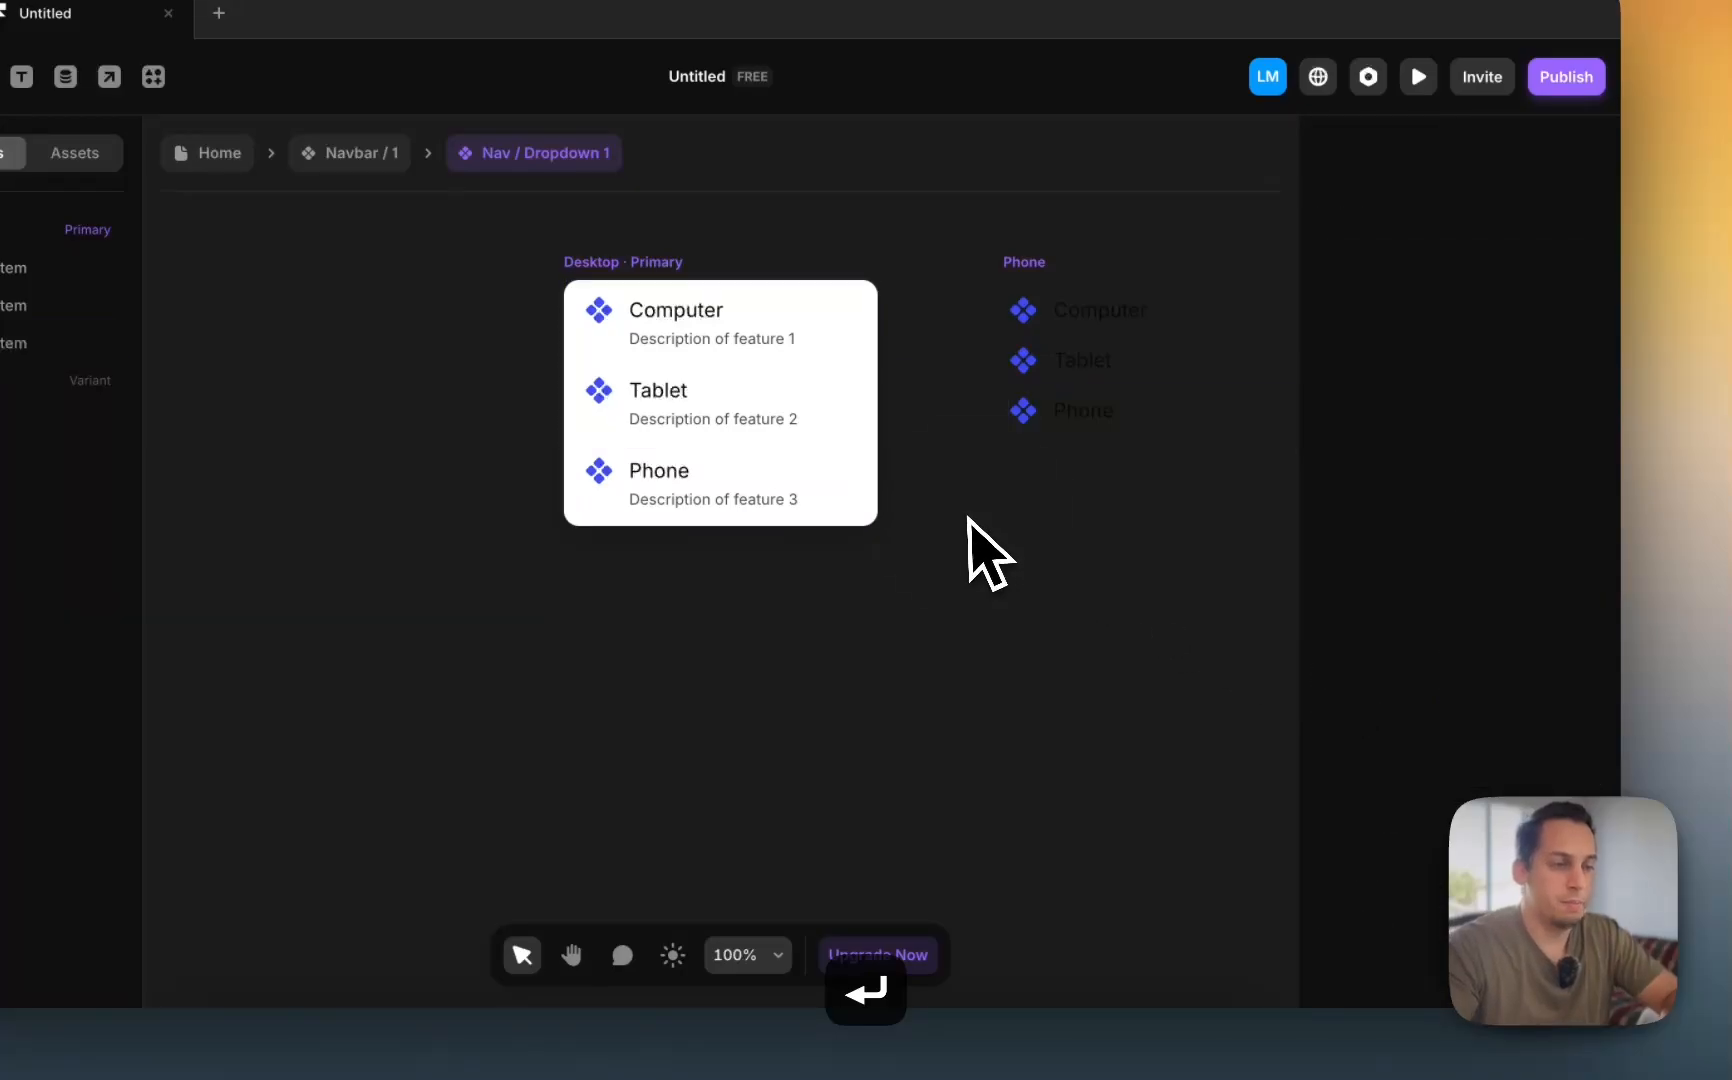
{"action": "scroll", "coordinate": [870, 534], "scroll_direction": "right", "scroll_amount": 1}
{"action": "scroll", "coordinate": [870, 534], "scroll_direction": "up", "scroll_amount": 1}
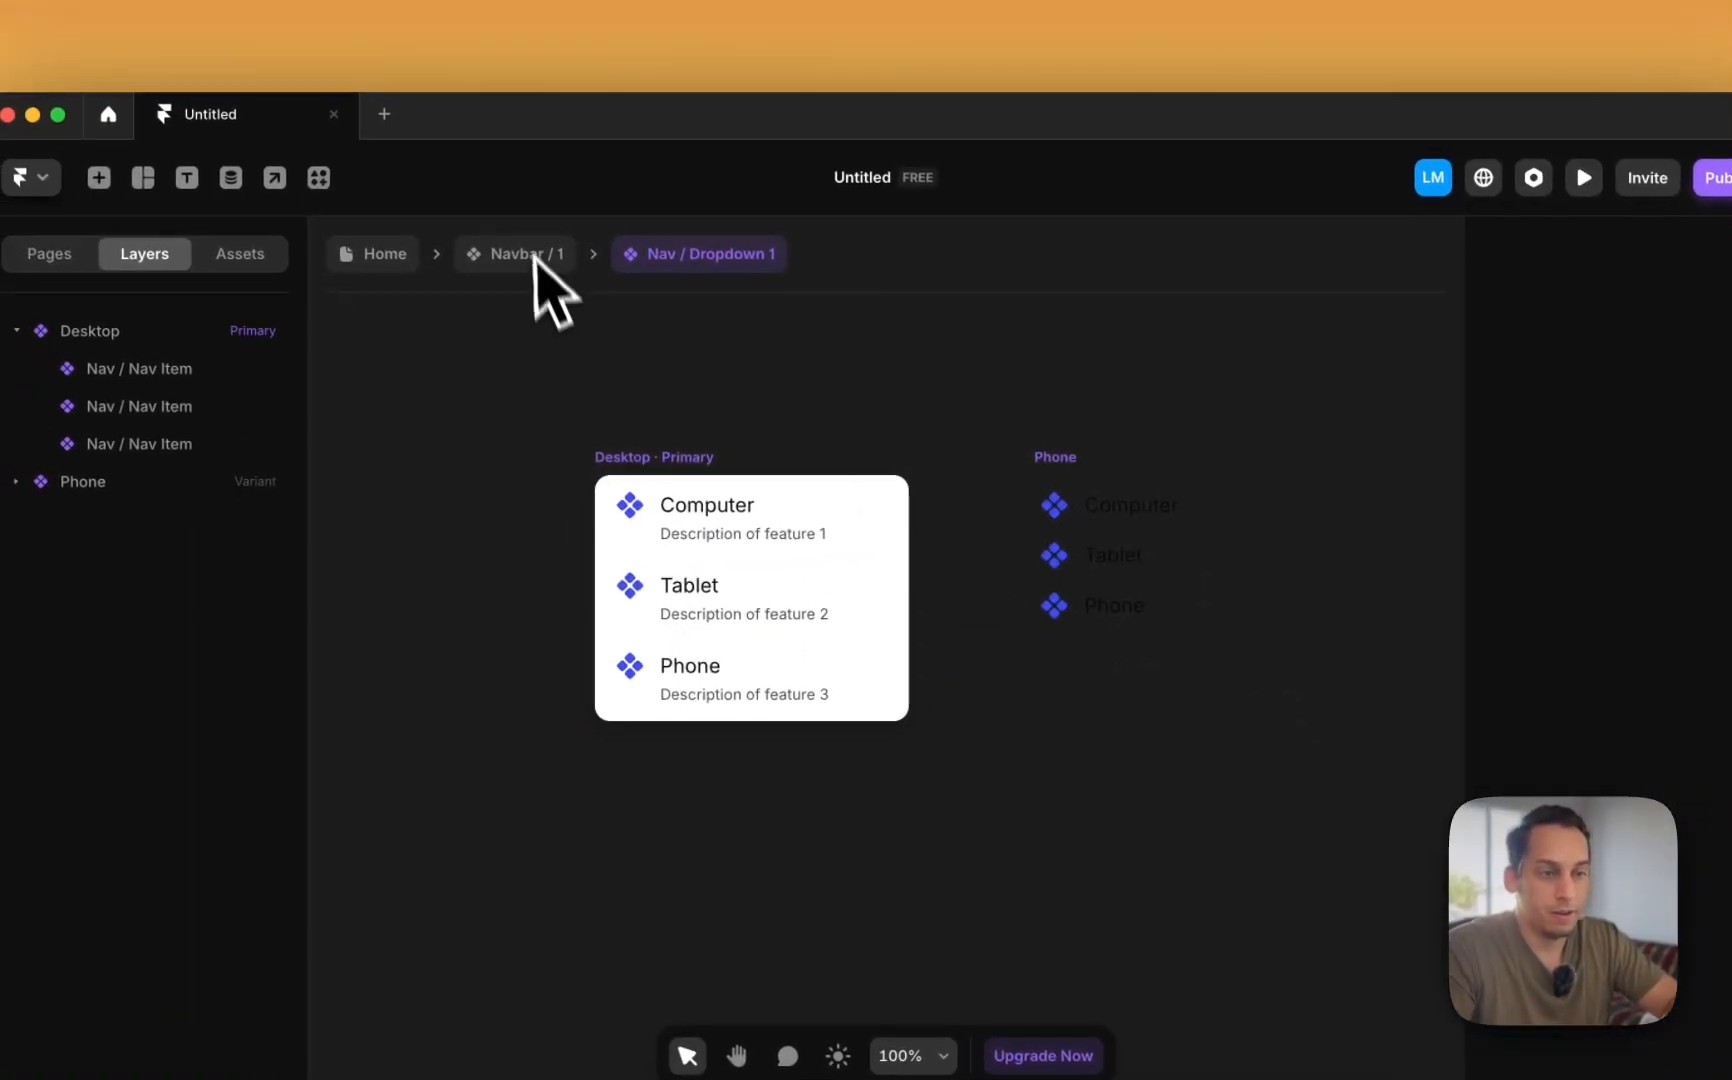
{"action": "left_click", "coordinate": [360, 154]}
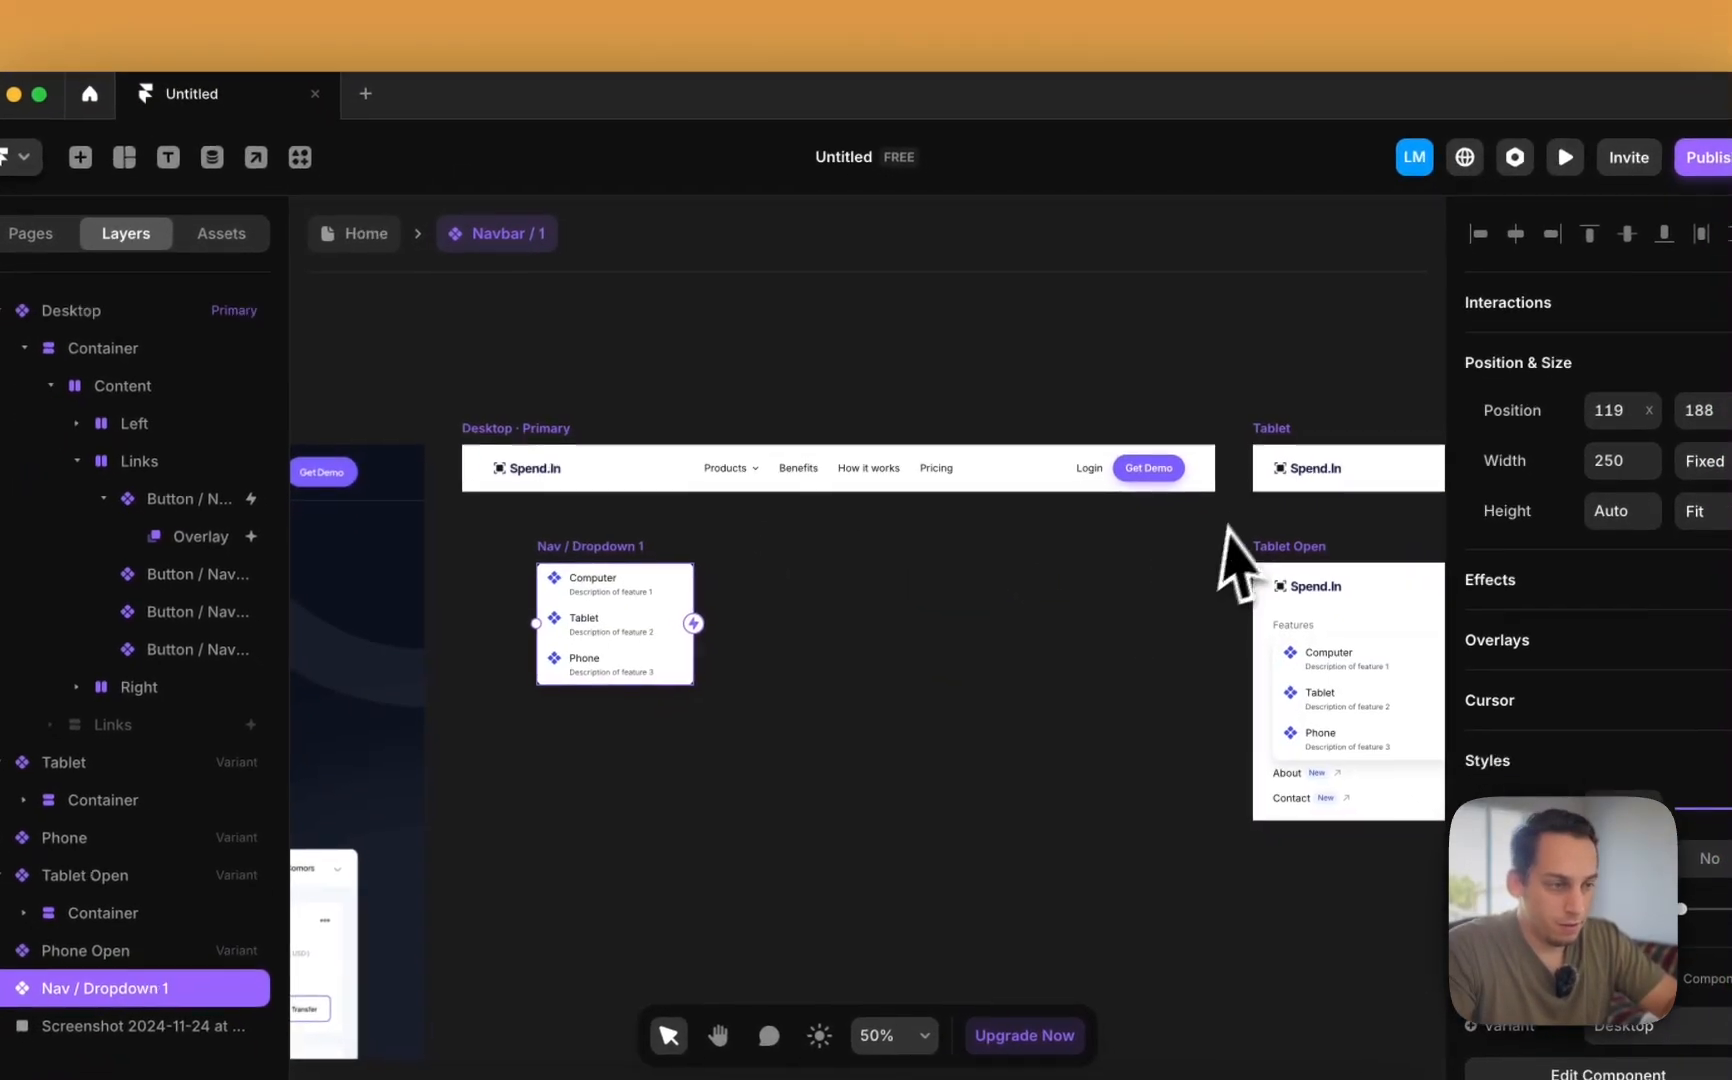
- Try placing the Phosphor icon after the Page and description stack in the Nav / Nav Item component's Desktop variant
{"action": "double_click", "coordinate": [659, 612]}
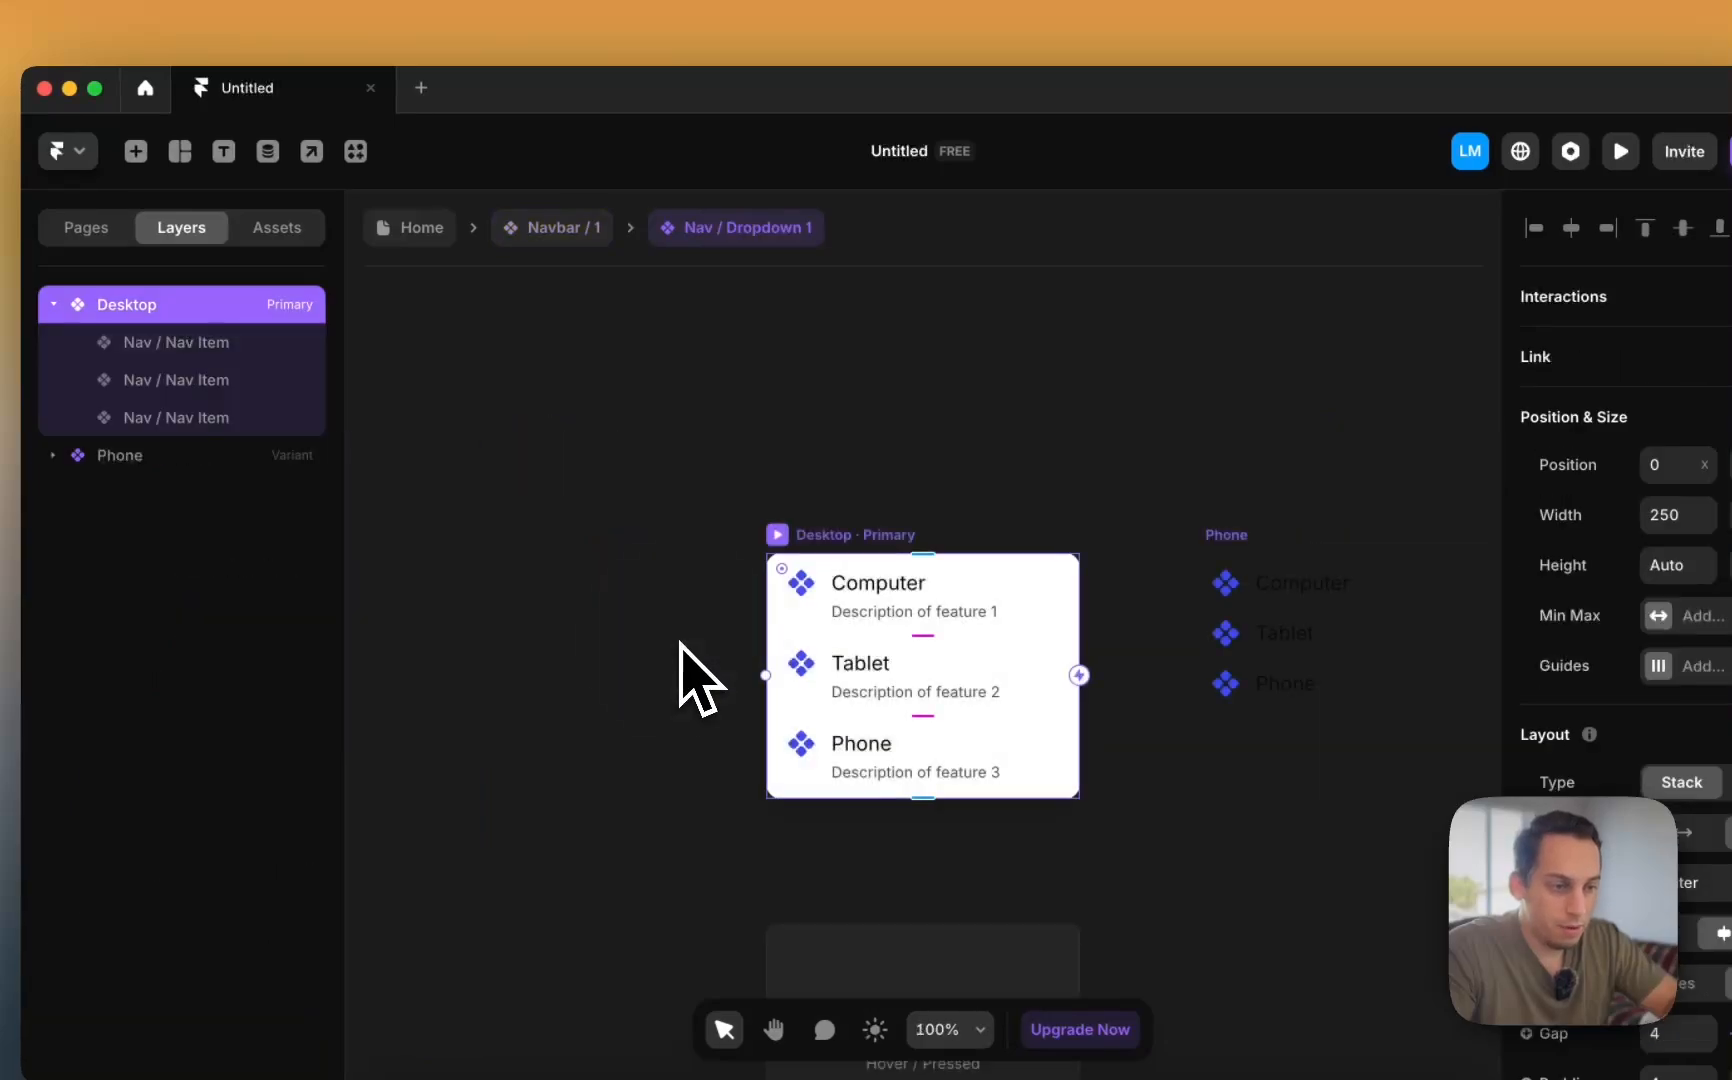
{"action": "double_click", "coordinate": [823, 618]}
{"action": "left_click", "coordinate": [871, 690]}
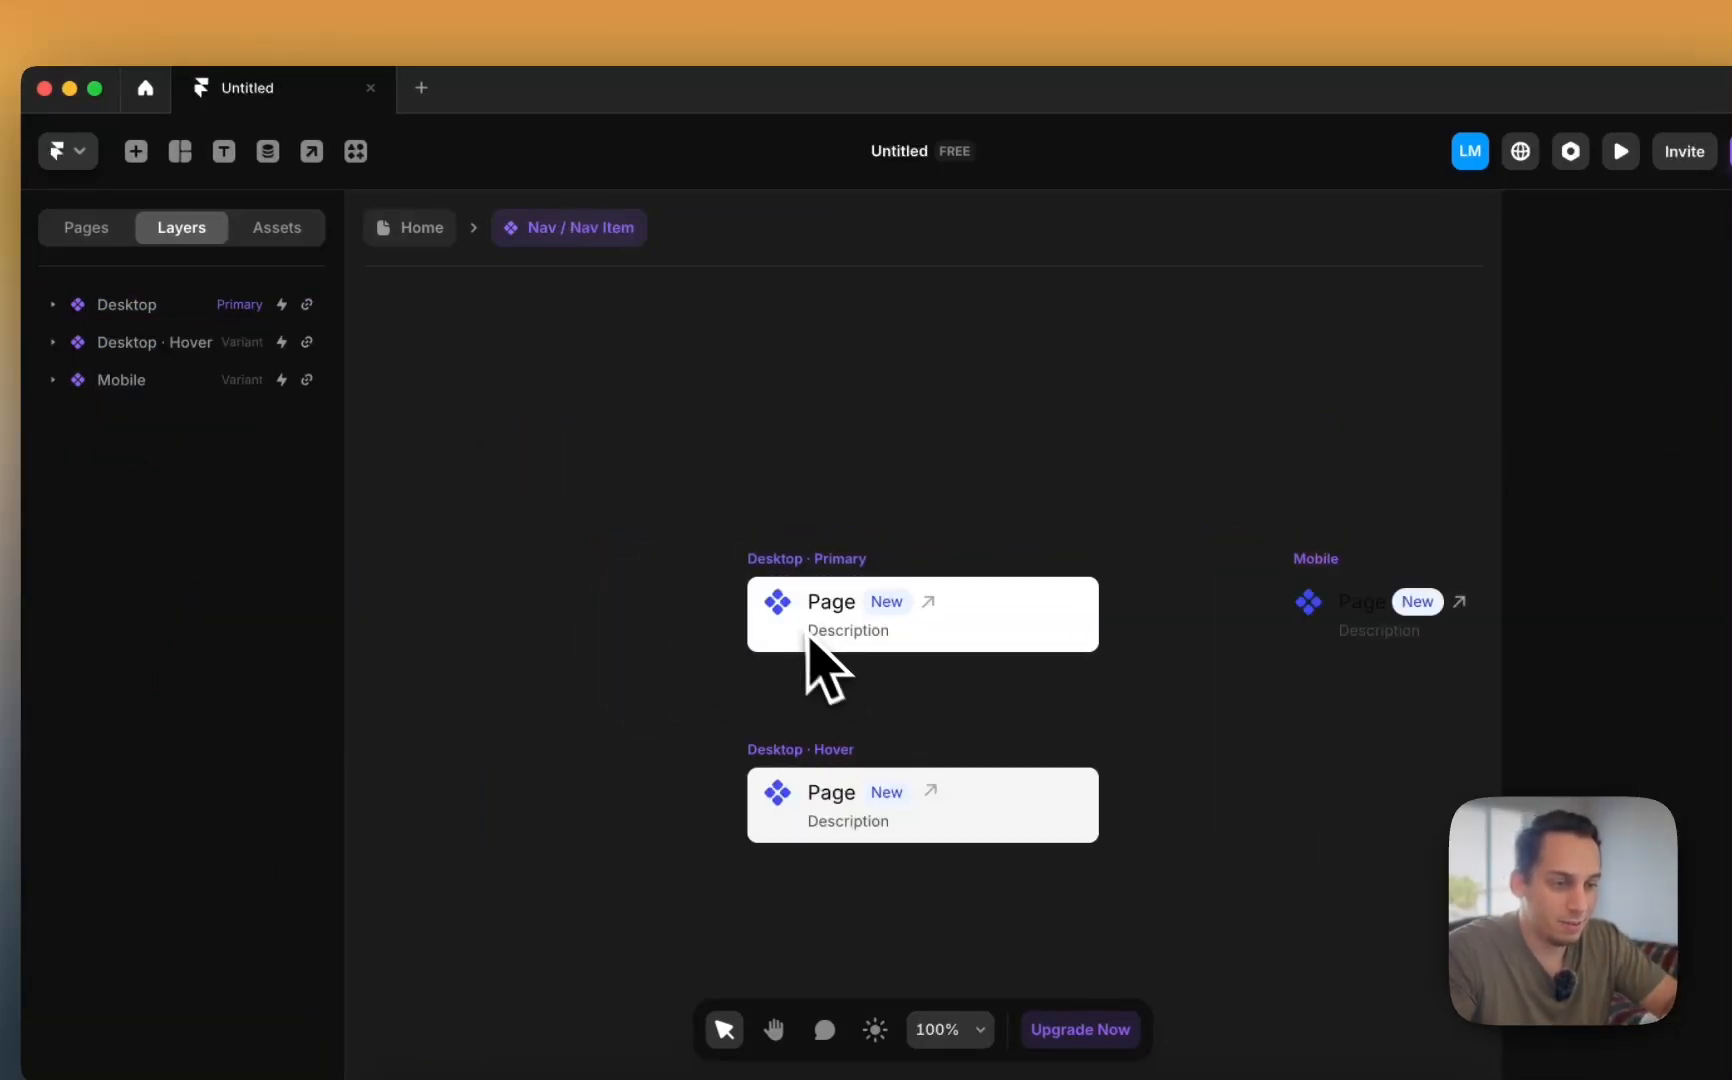
{"action": "left_click", "coordinate": [800, 622]}
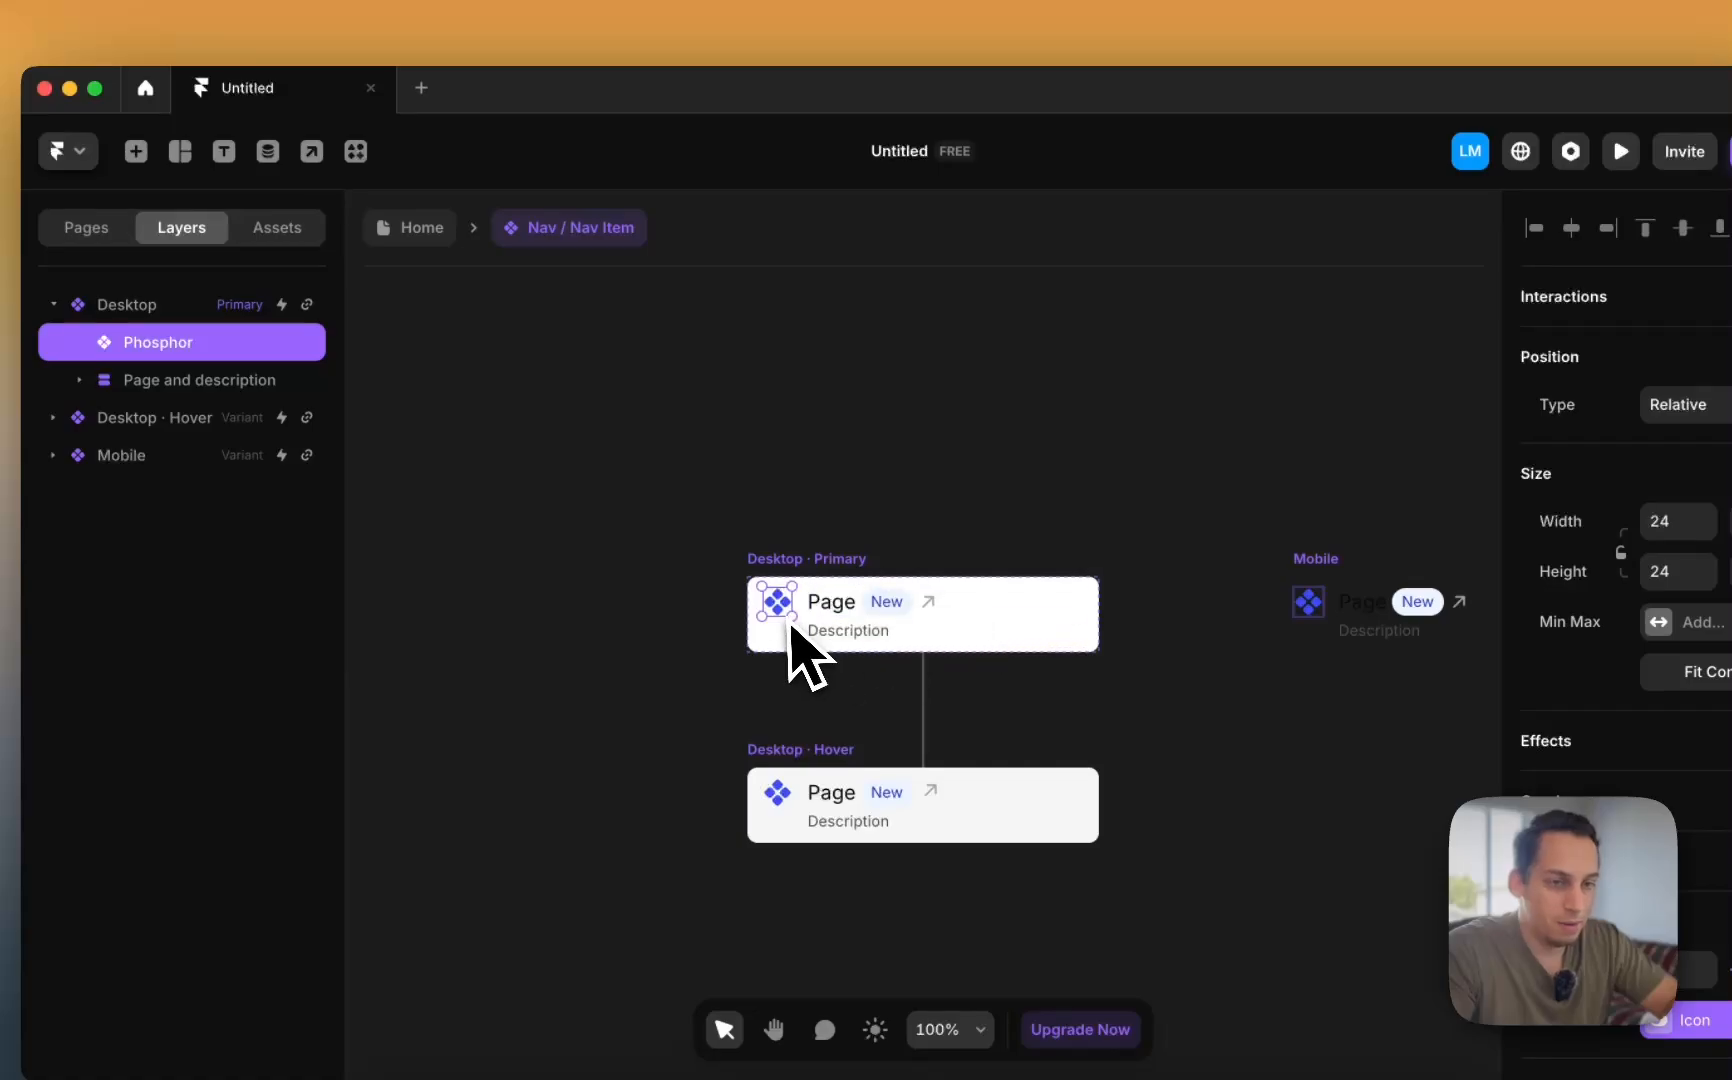
{"action": "left_click_drag", "start_coordinate": [791, 627], "coordinate": [1007, 613]}
{"action": "left_click", "coordinate": [437, 232]}
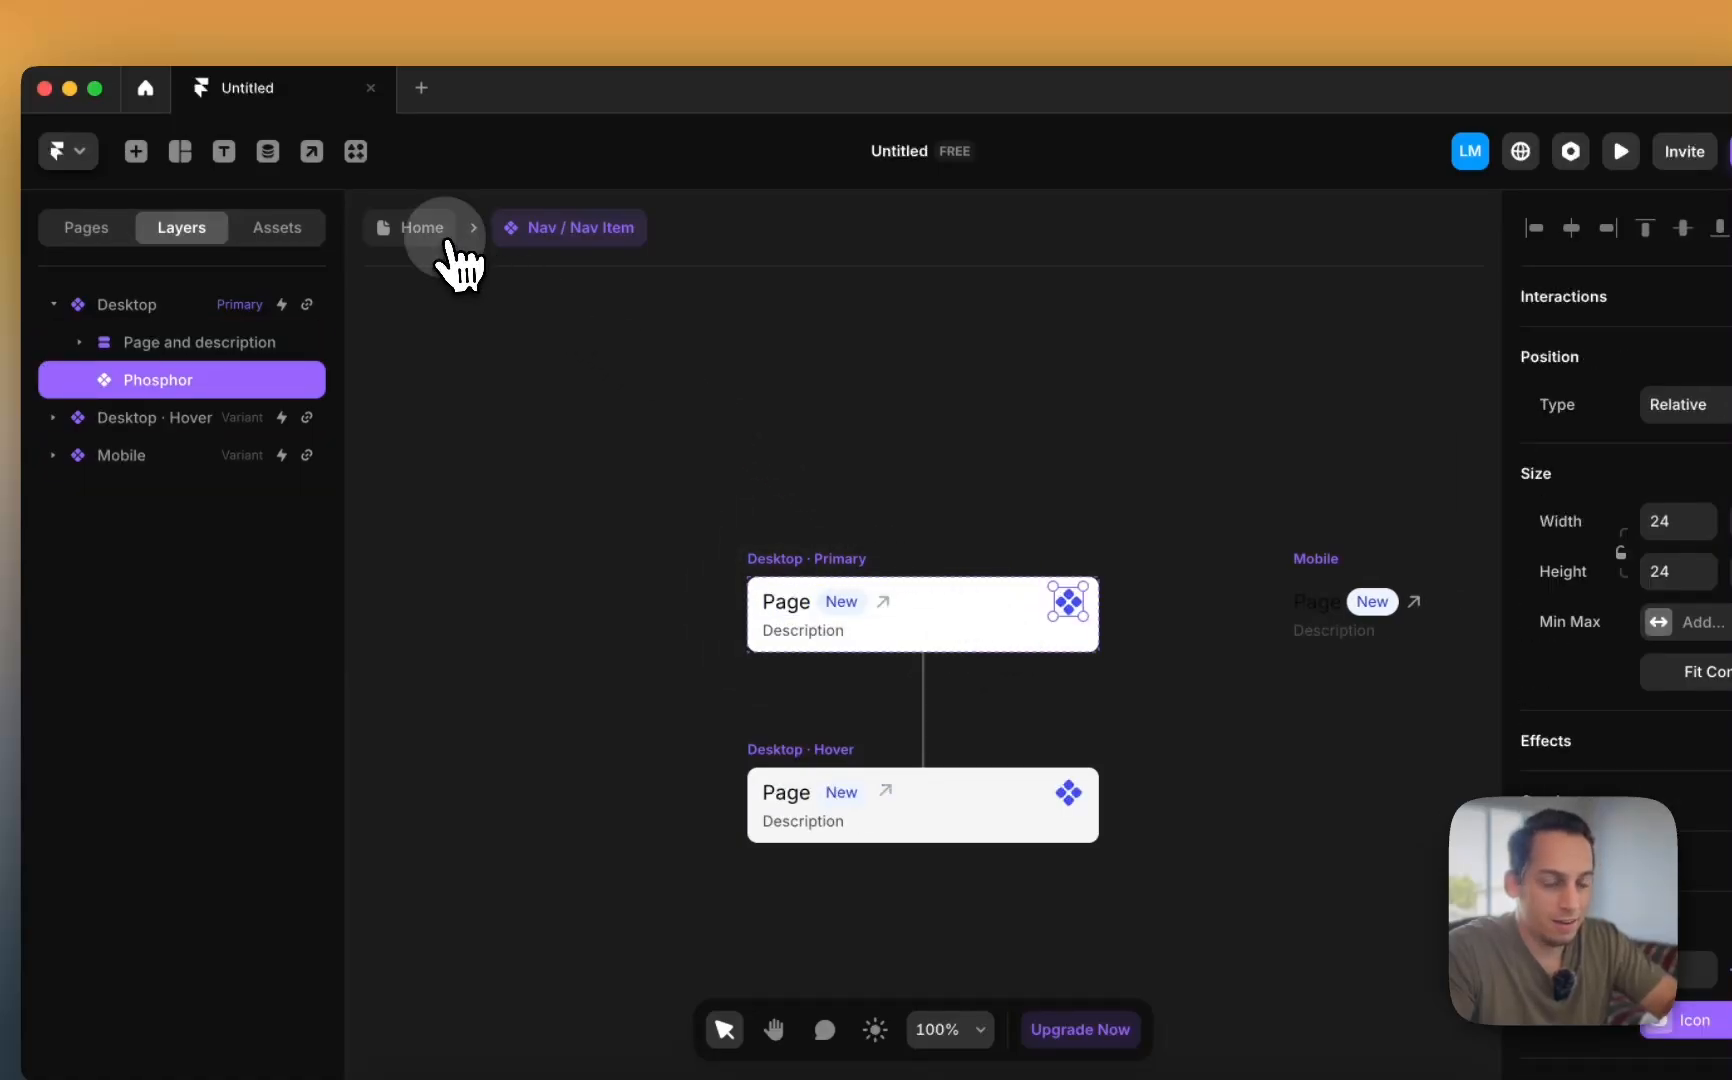
{"action": "double_click", "coordinate": [668, 378]}
{"action": "scroll", "coordinate": [760, 580], "scroll_direction": "down", "scroll_amount": 3}
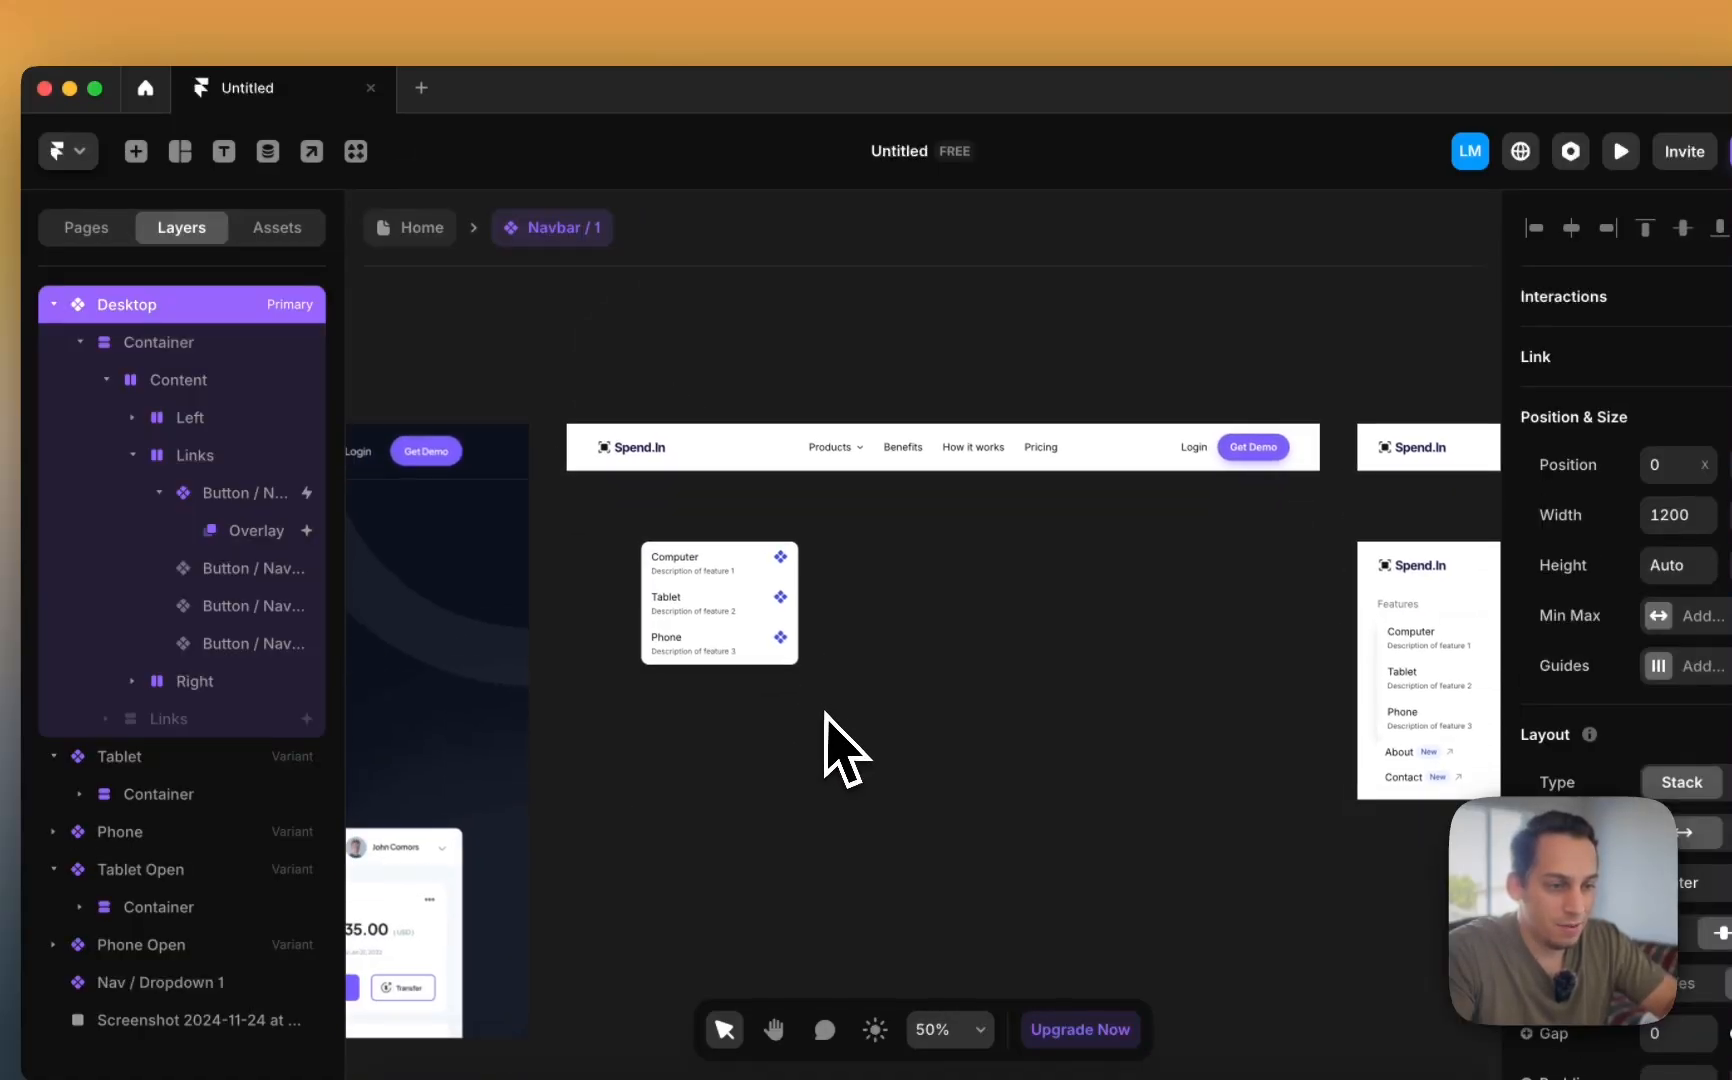
- Move the Phosphor icon back in front of the Page and description stack in Nav / Nav Item and return to Navbar / 1
{"action": "double_click", "coordinate": [790, 647]}
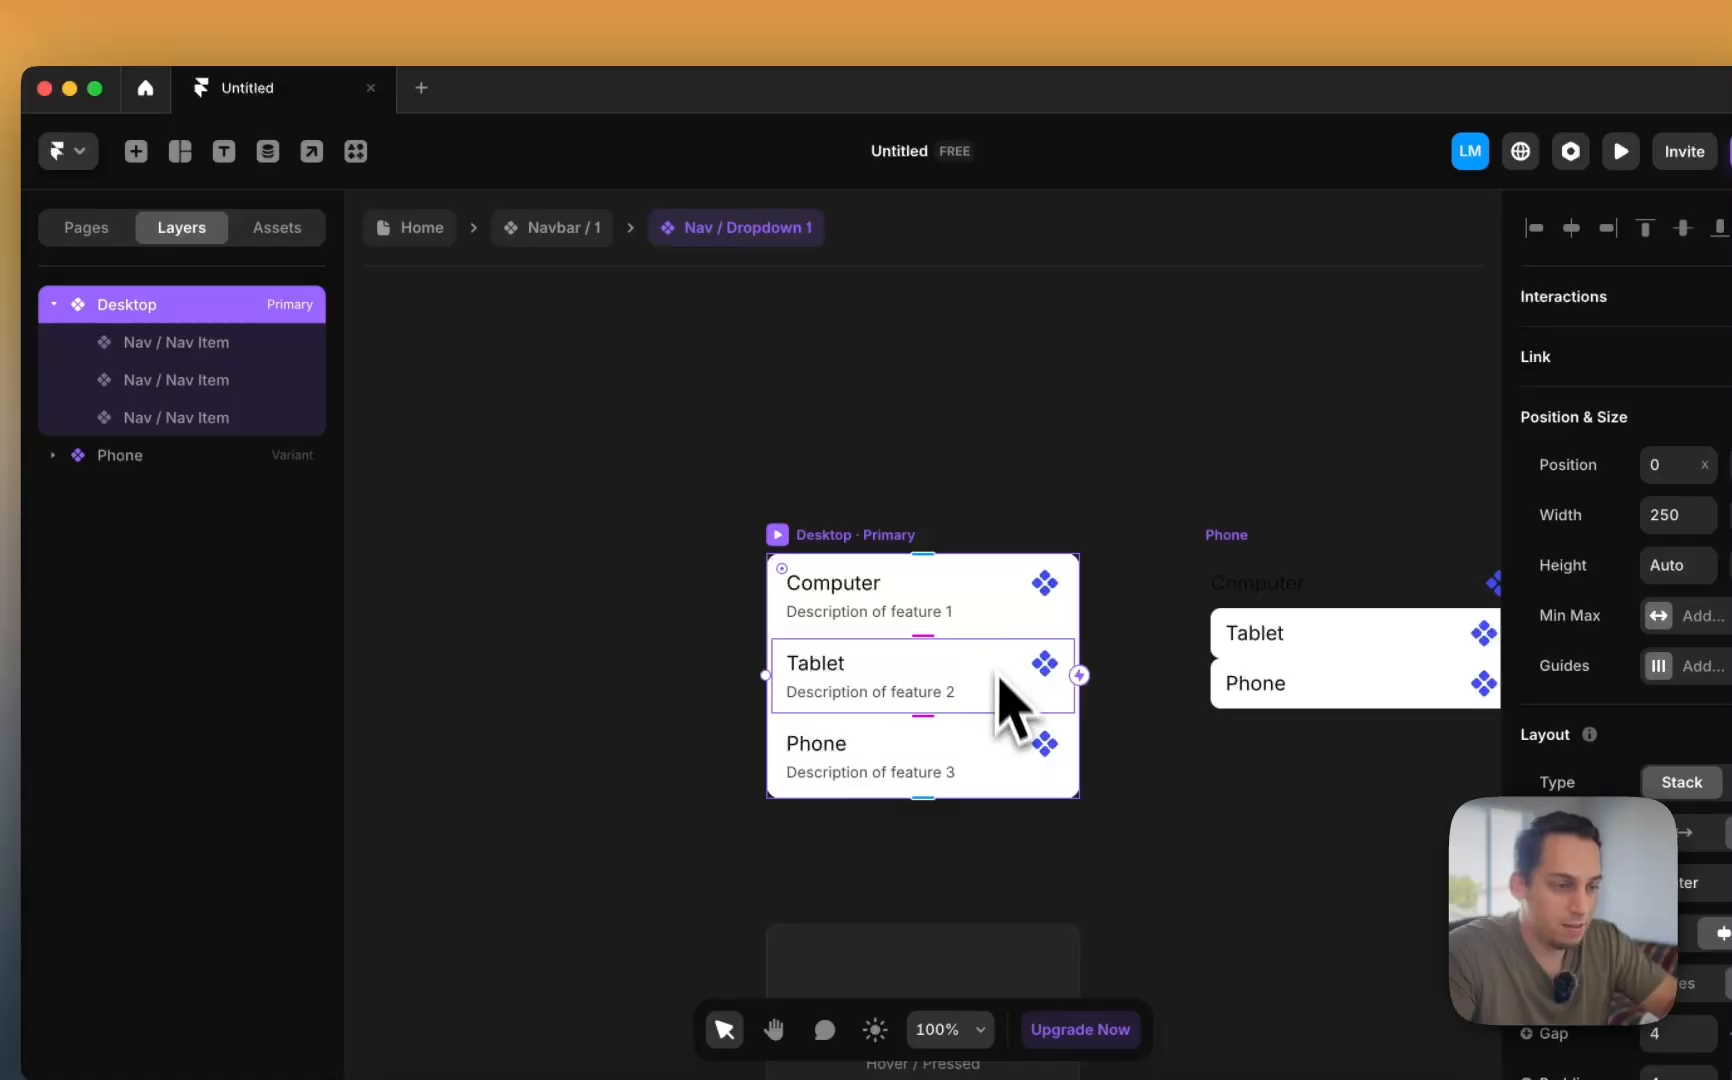
{"action": "double_click", "coordinate": [1000, 657]}
{"action": "left_click_drag", "start_coordinate": [1068, 663], "coordinate": [822, 670]}
{"action": "left_click", "coordinate": [765, 515]}
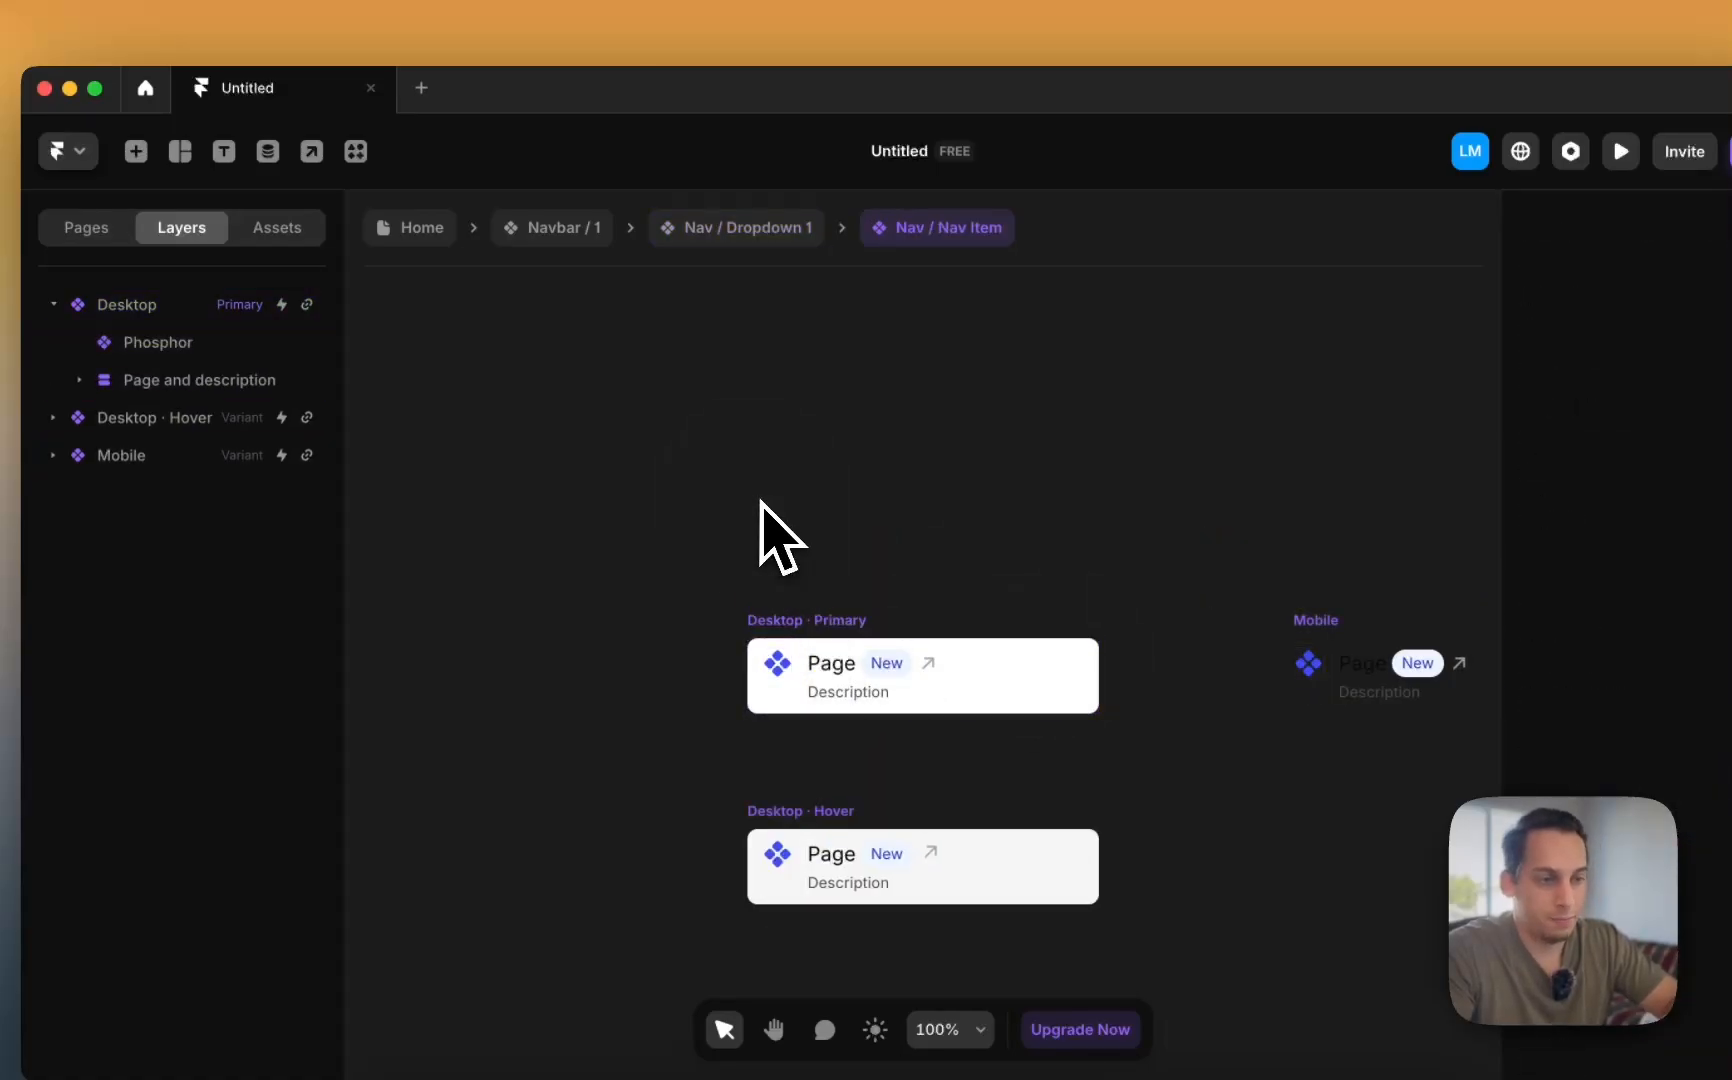
{"action": "left_click", "coordinate": [737, 230]}
{"action": "left_click", "coordinate": [548, 228]}
{"action": "left_click", "coordinate": [626, 336]}
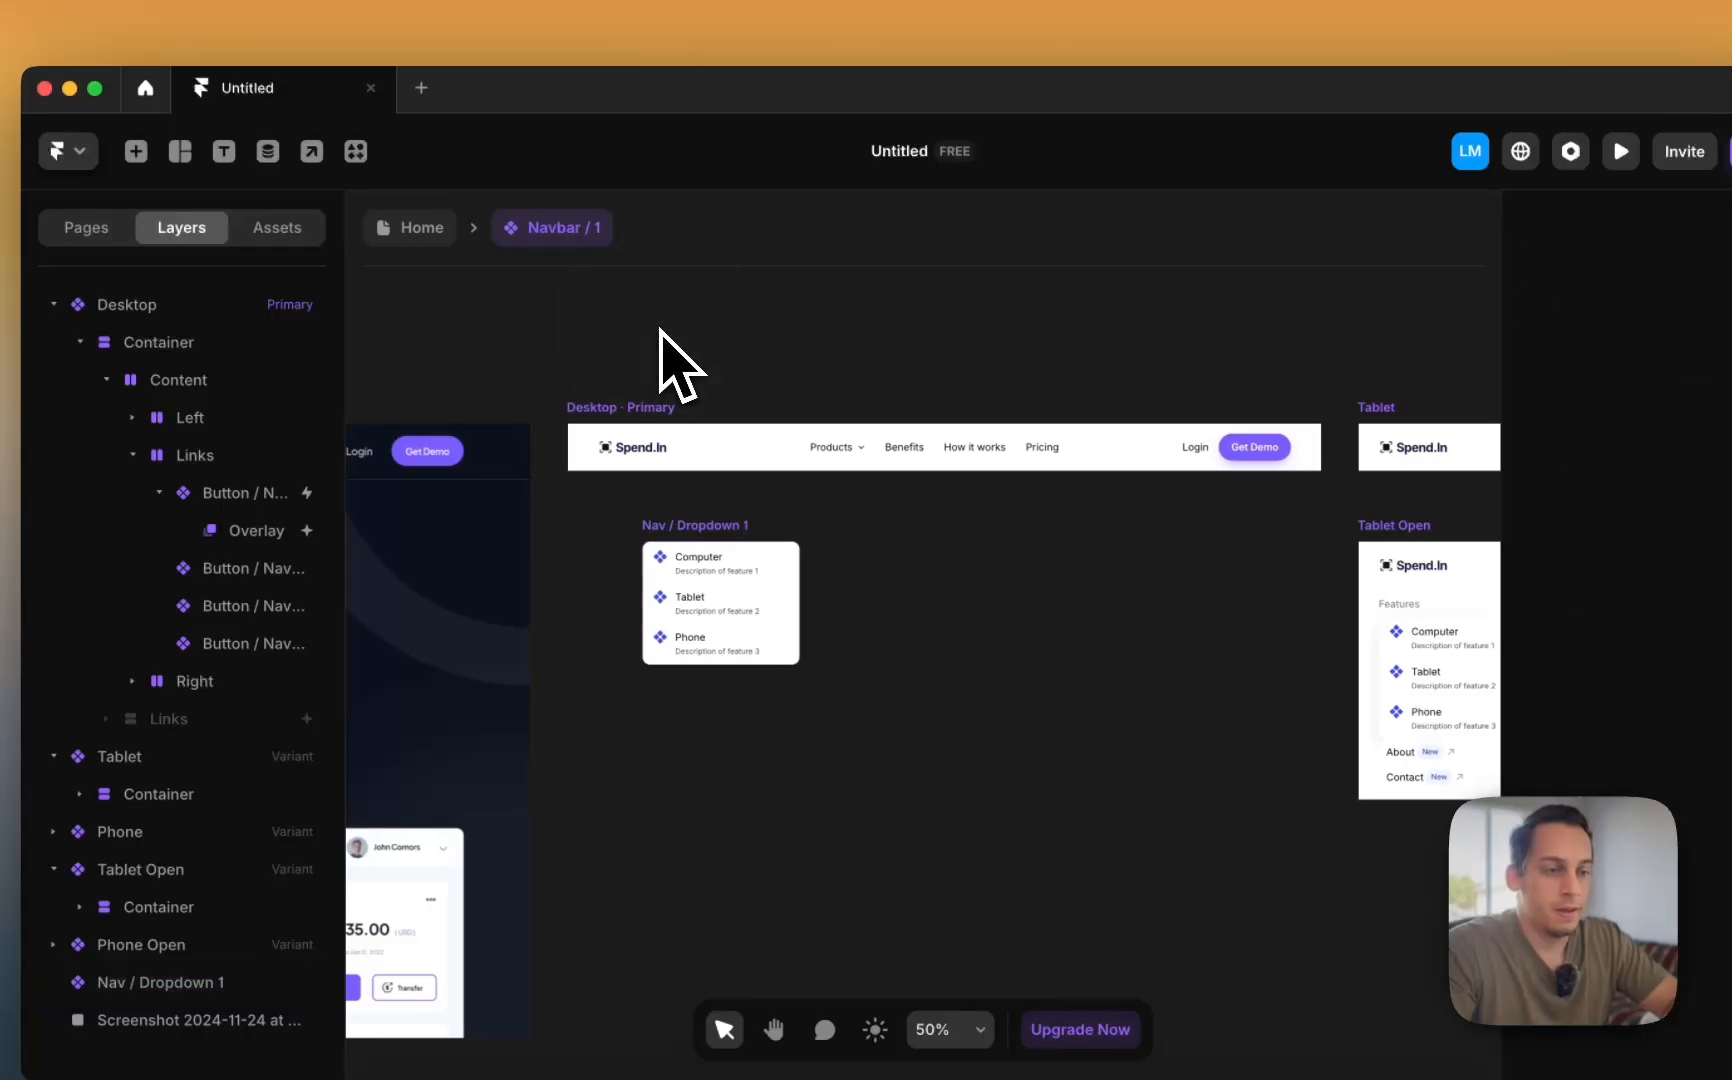
- Return to the Home page and compare the finished navbar with the Spend.In reference screenshot
{"action": "scroll", "coordinate": [660, 330], "scroll_direction": "left", "scroll_amount": 3}
{"action": "scroll", "coordinate": [720, 370], "scroll_direction": "right", "scroll_amount": 2}
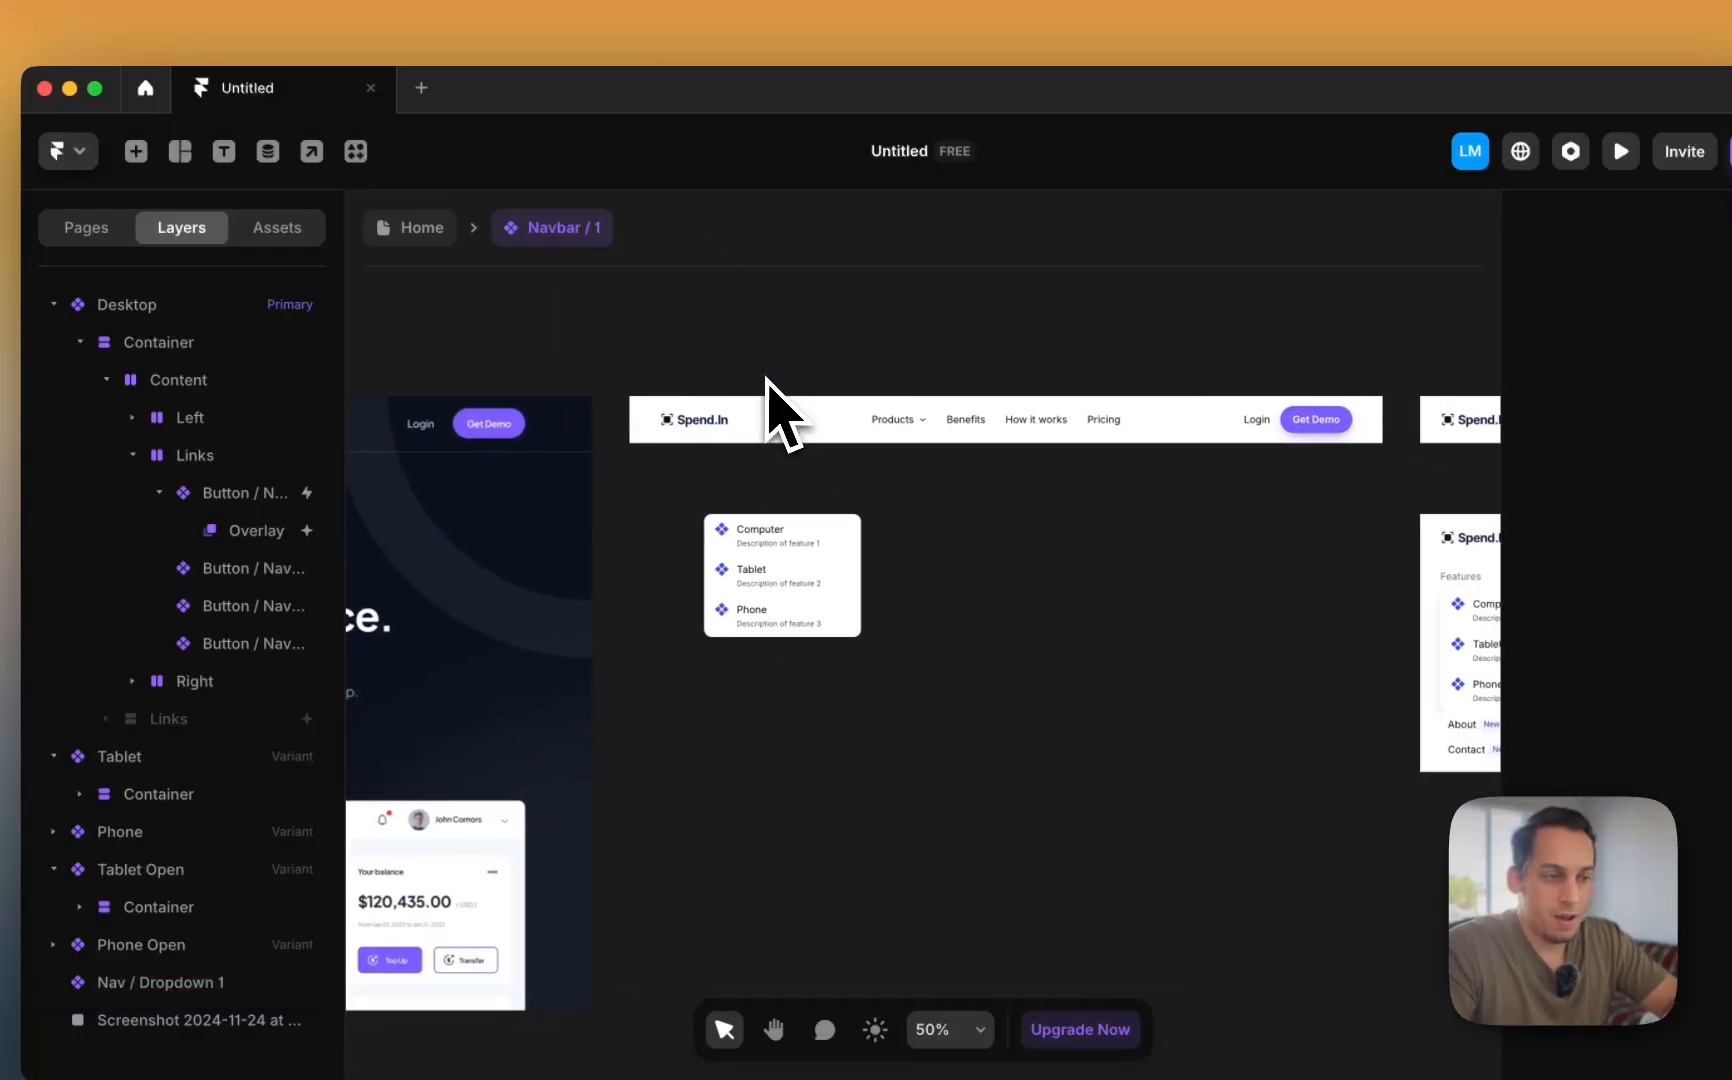
{"action": "scroll", "coordinate": [650, 369], "scroll_direction": "left", "scroll_amount": 5}
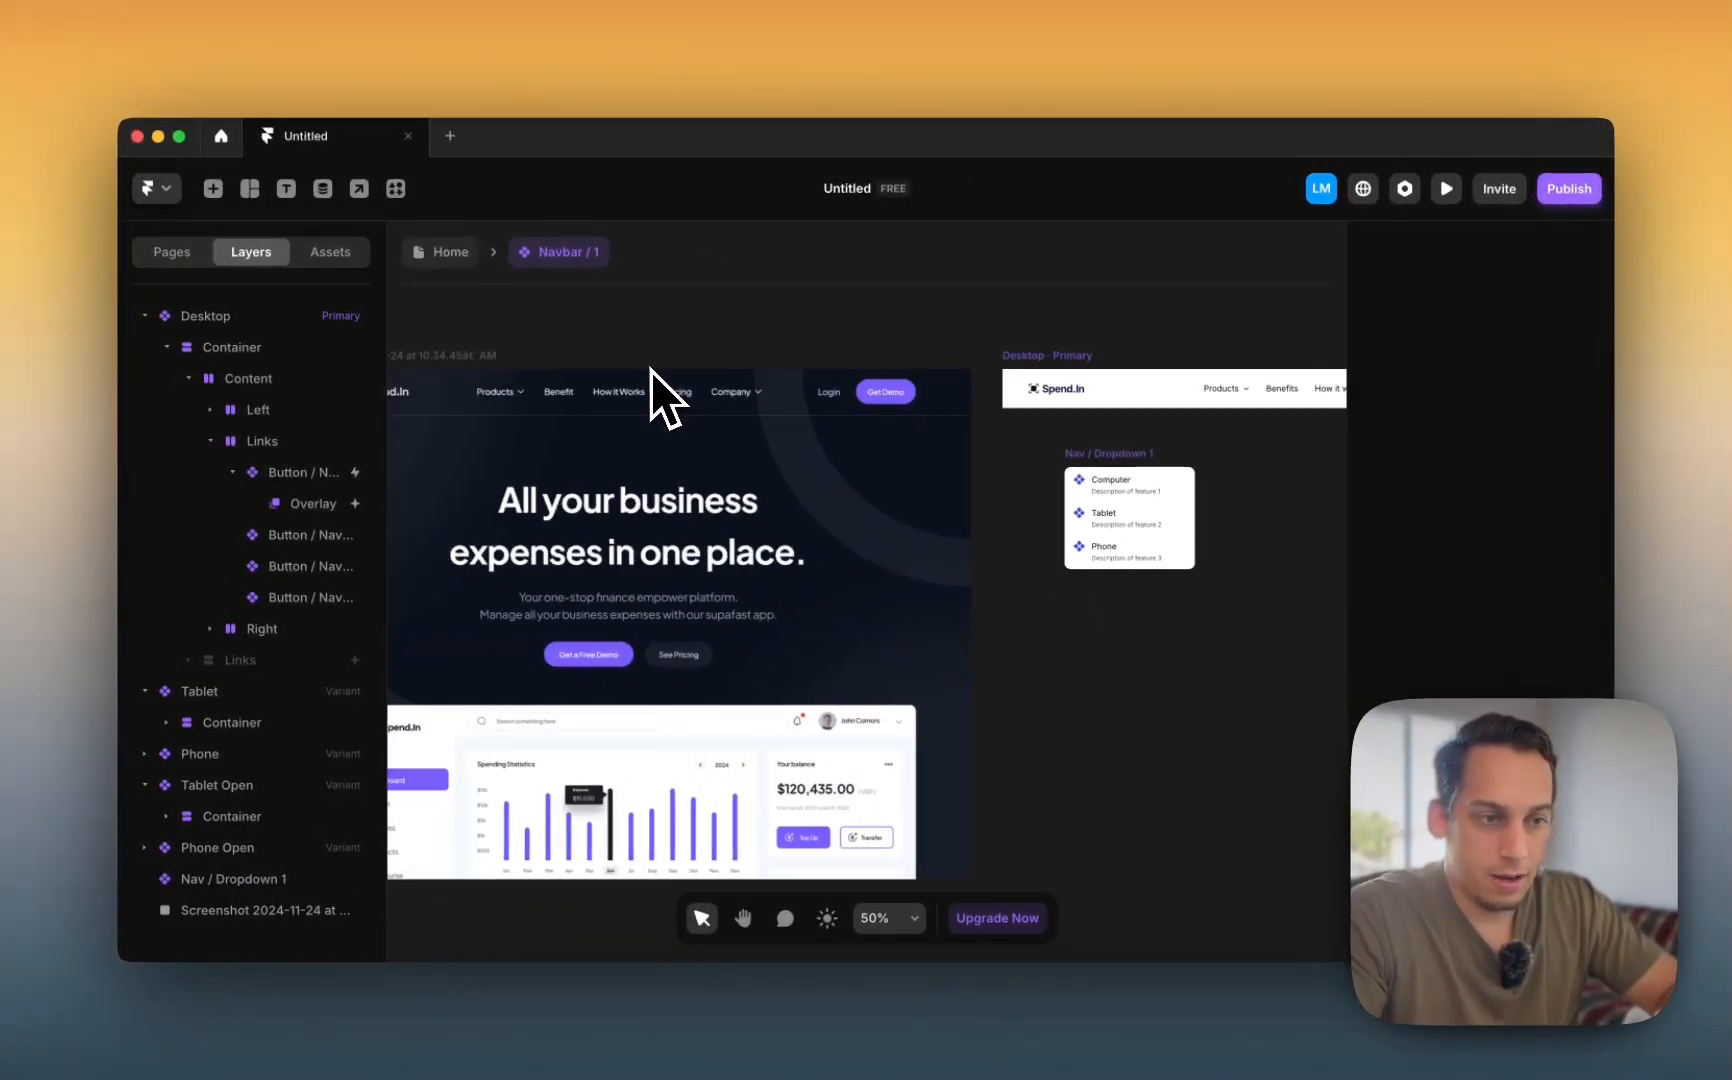
{"action": "scroll", "coordinate": [650, 369], "scroll_direction": "right", "scroll_amount": 4}
{"action": "scroll", "coordinate": [650, 369], "scroll_direction": "left", "scroll_amount": 2}
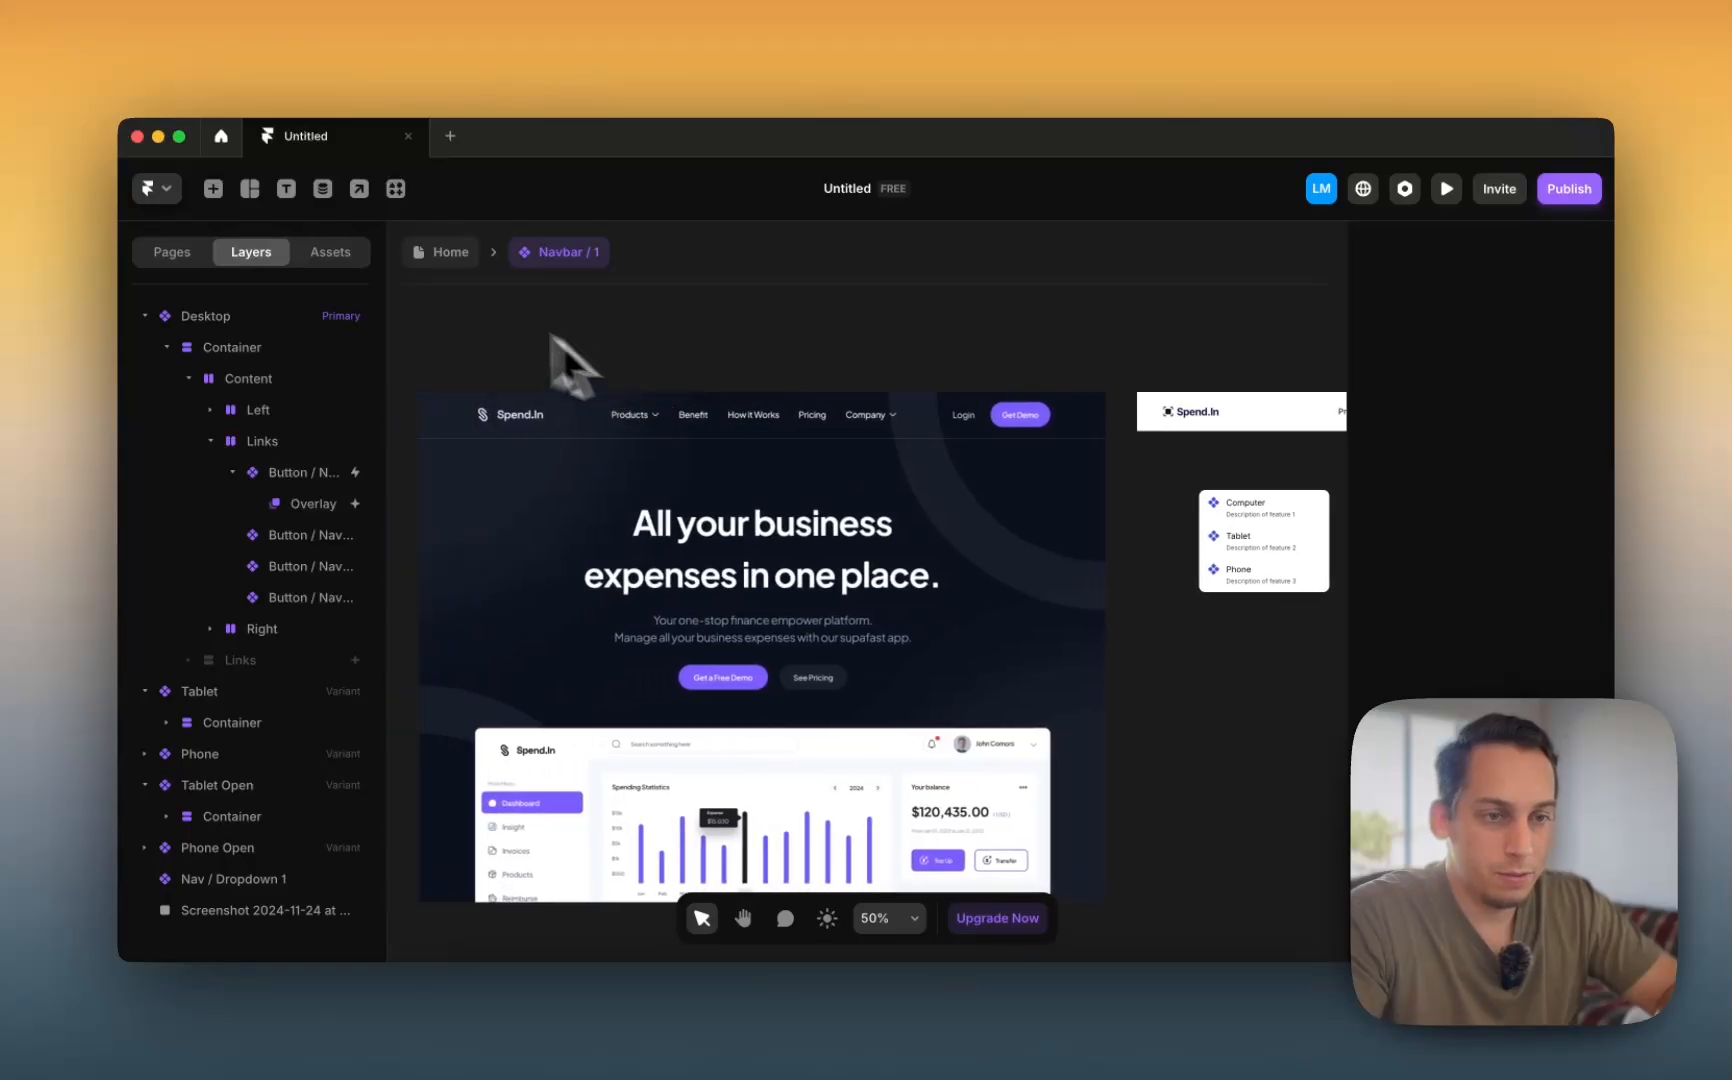
{"action": "left_click", "coordinate": [447, 252]}
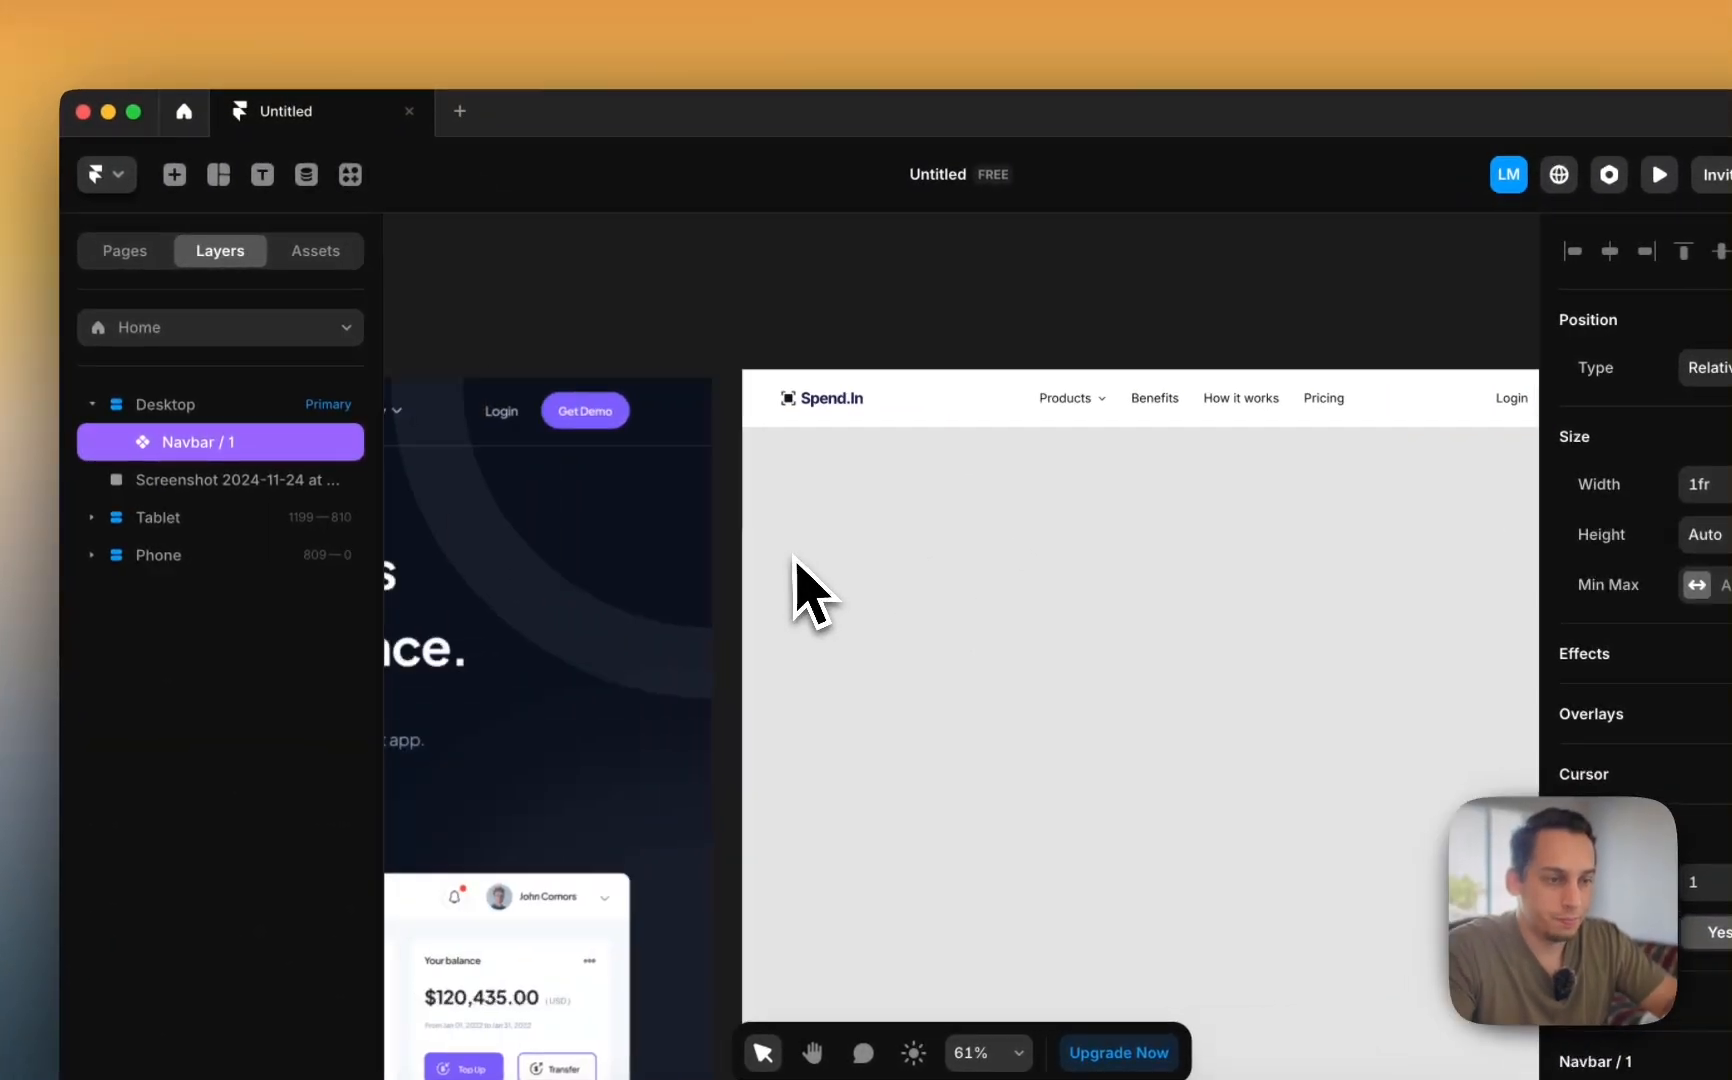
{"action": "scroll", "coordinate": [795, 565], "scroll_direction": "left", "scroll_amount": 5}
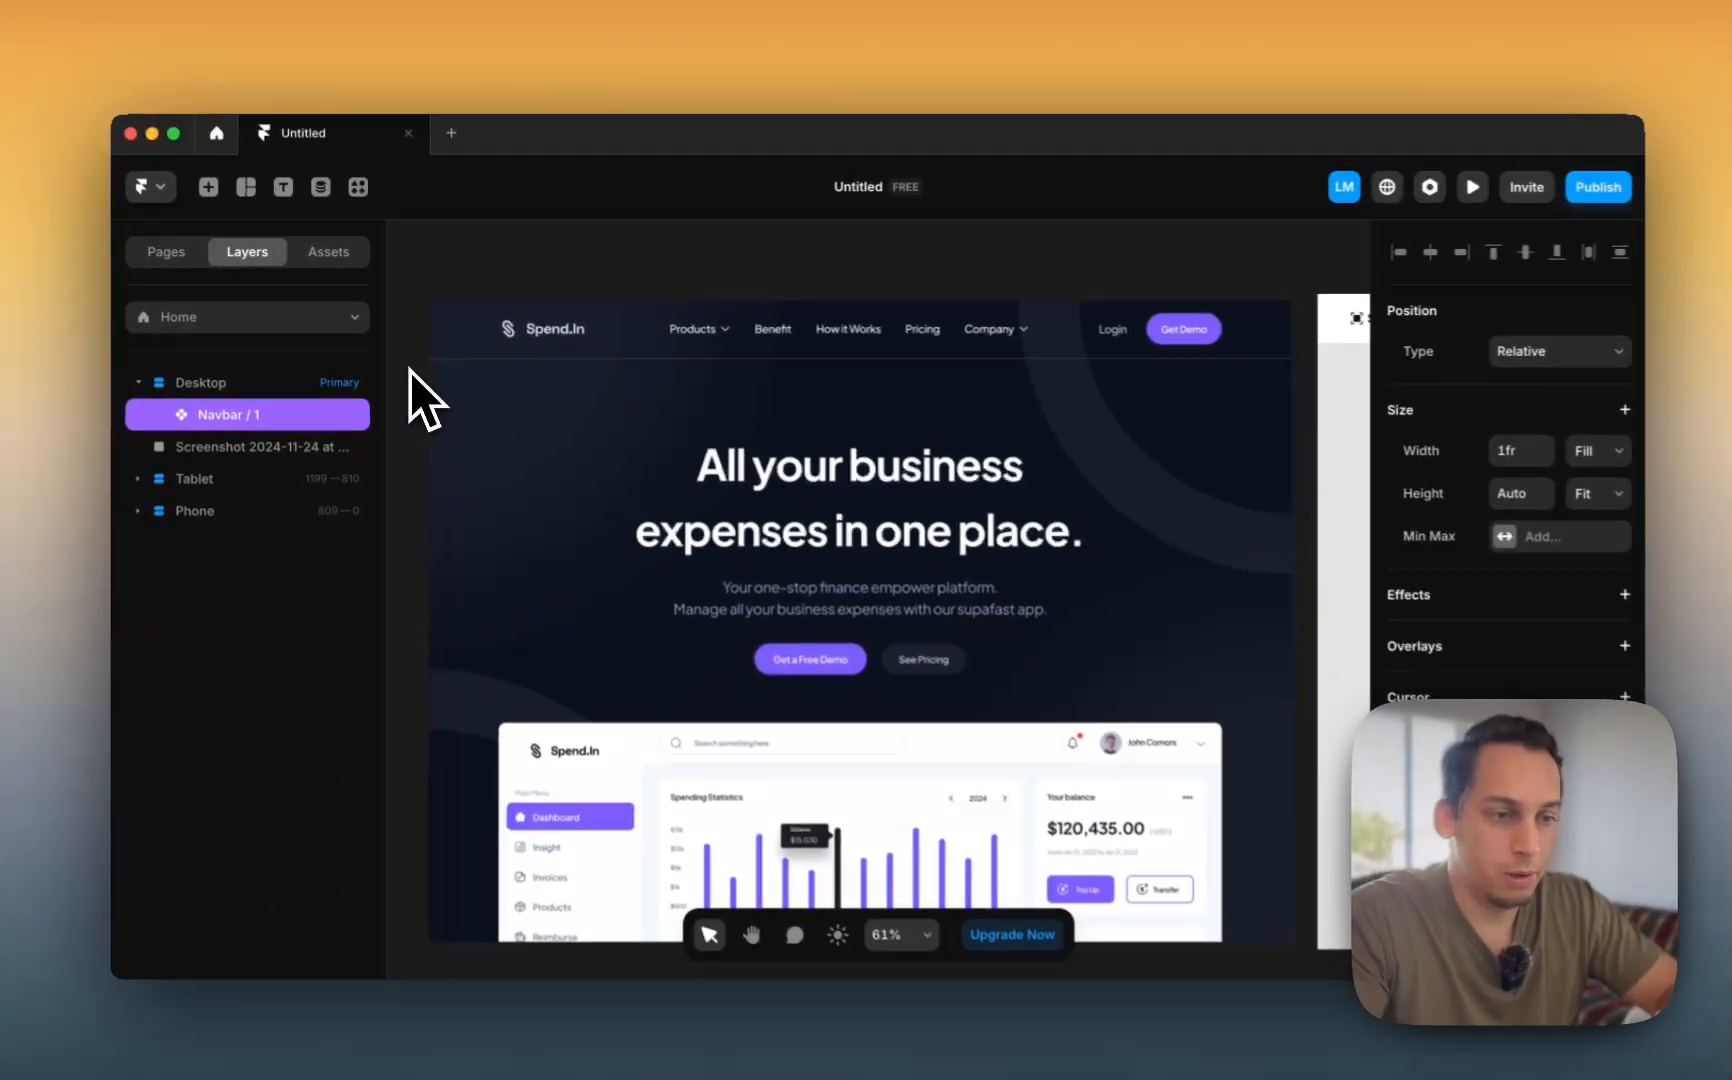
{"action": "scroll", "coordinate": [410, 371], "scroll_direction": "down", "scroll_amount": 3}
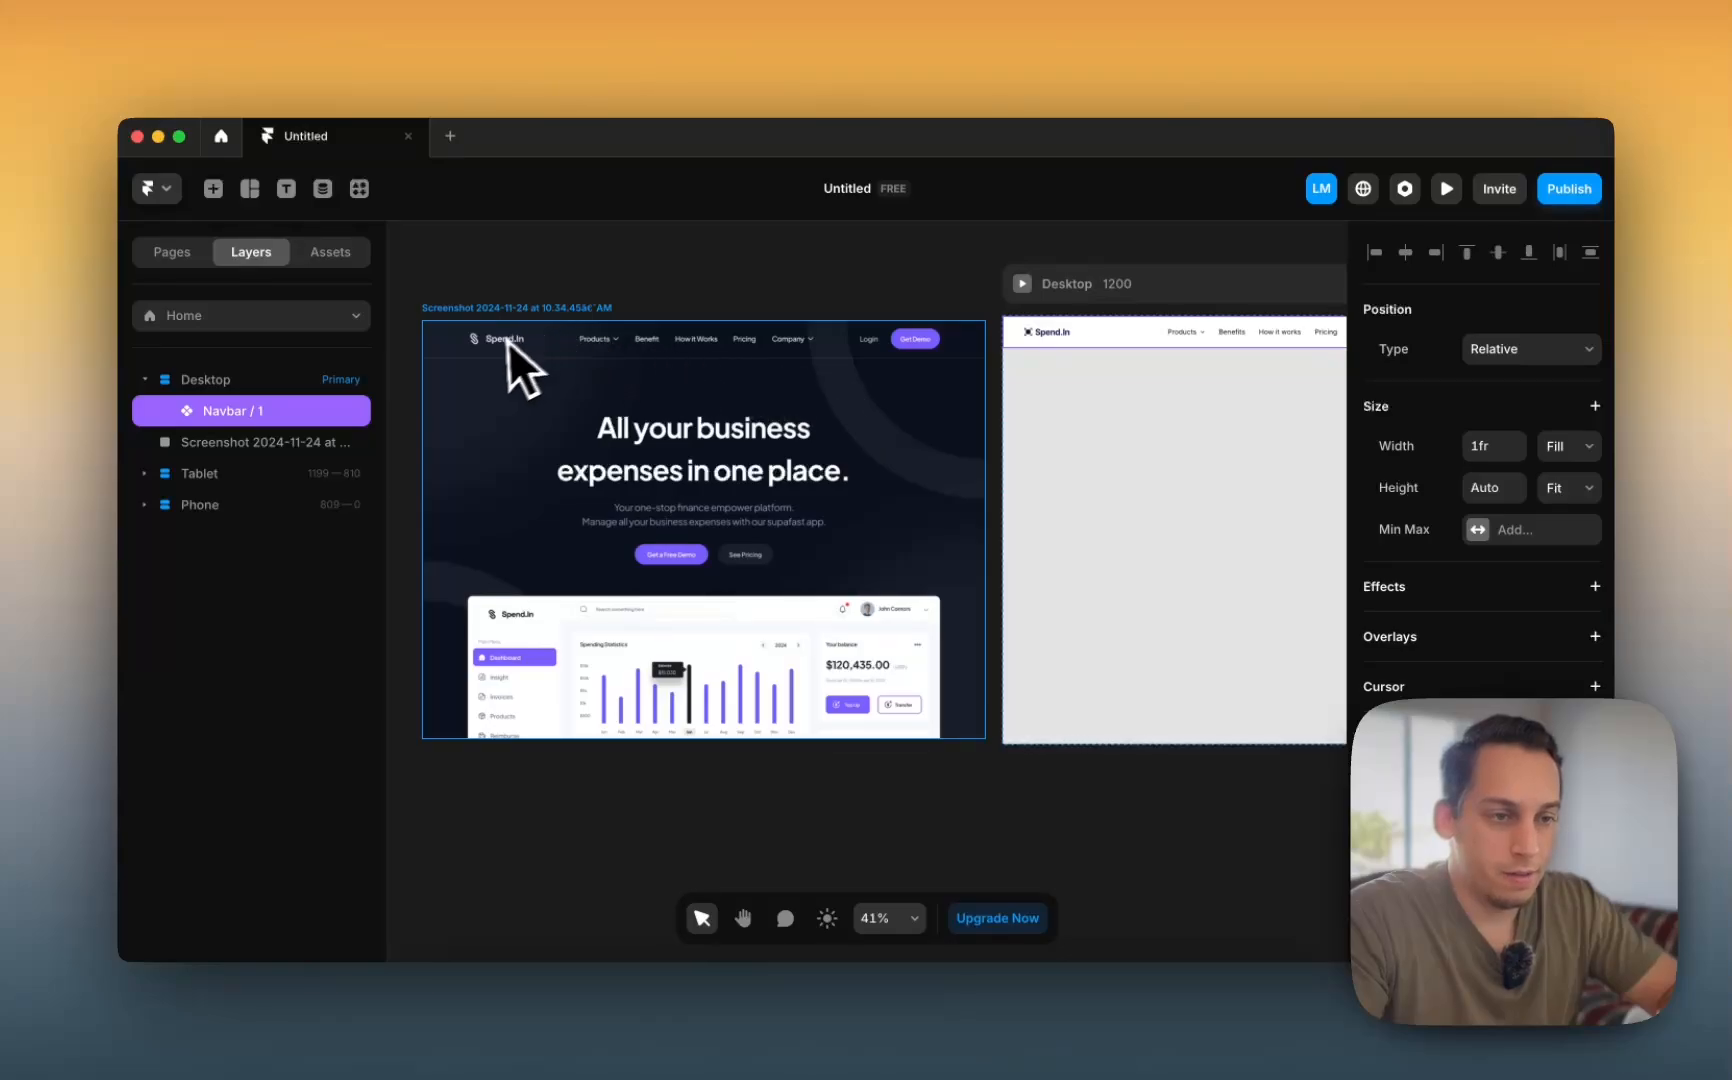
{"action": "scroll", "coordinate": [497, 358], "scroll_direction": "right", "scroll_amount": 1}
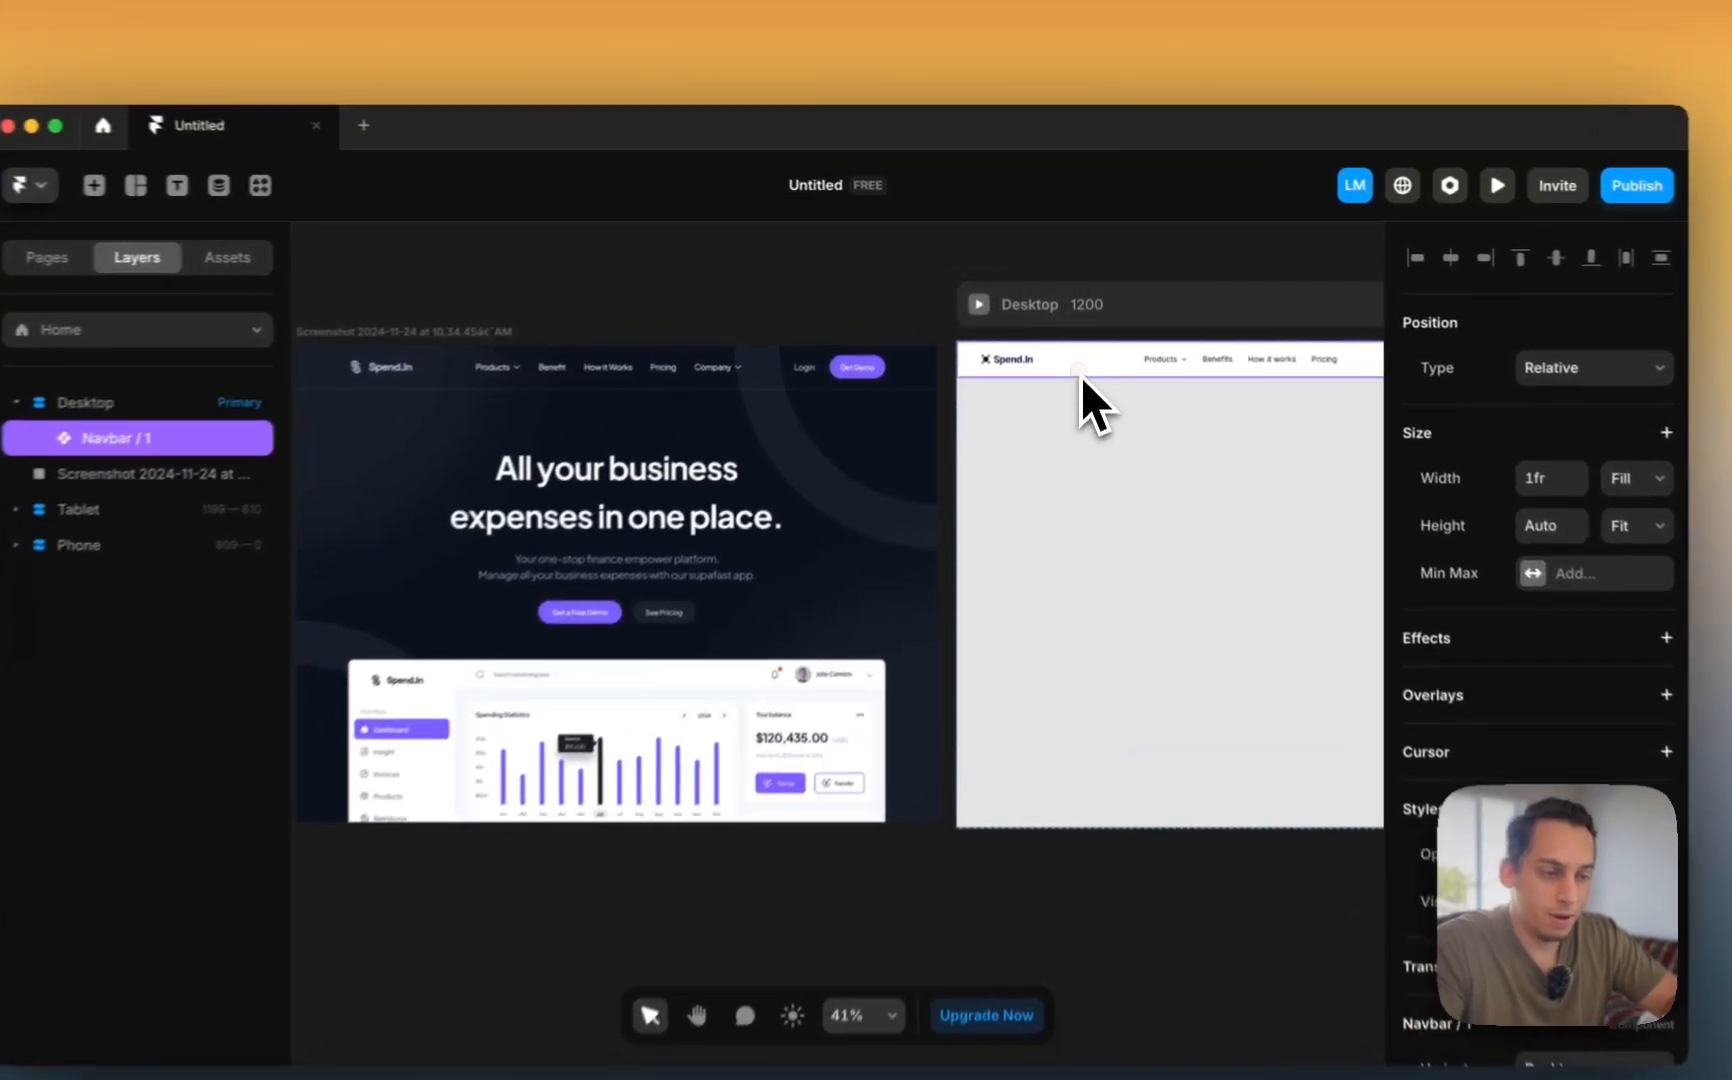
{"action": "scroll", "coordinate": [870, 452], "scroll_direction": "right", "scroll_amount": 2}
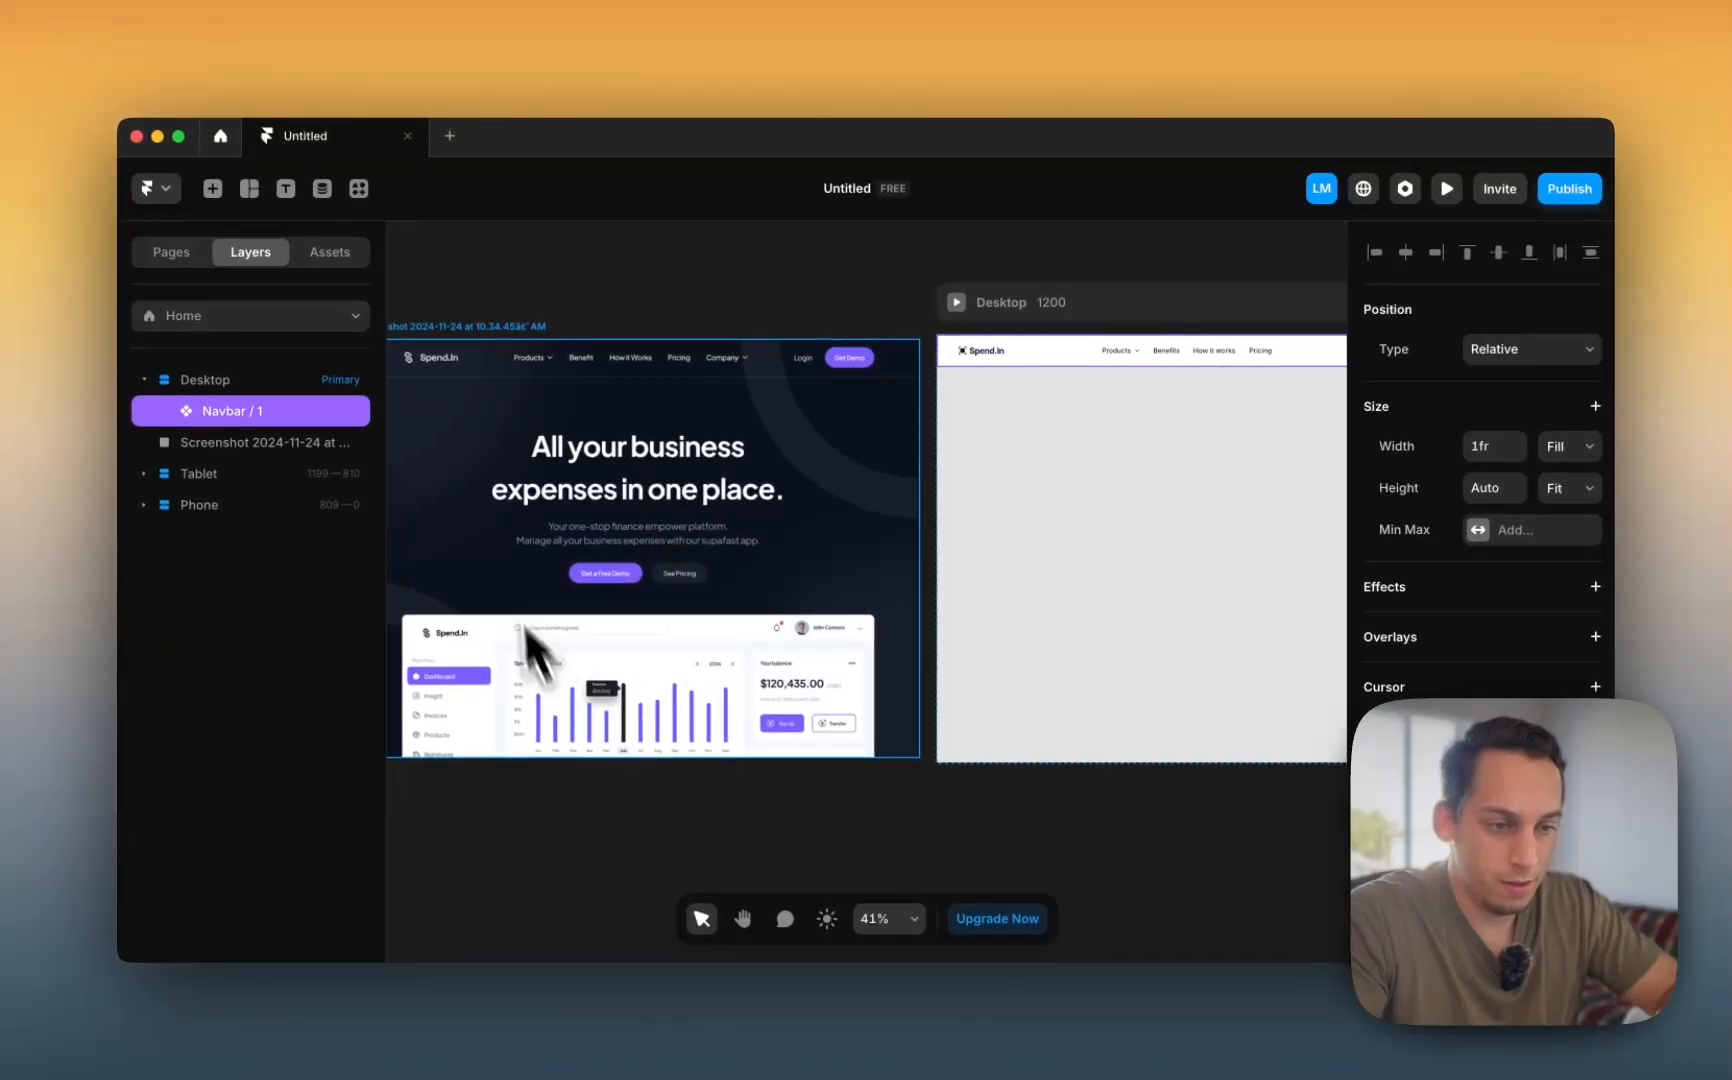
{"action": "scroll", "coordinate": [576, 543], "scroll_direction": "down", "scroll_amount": 5}
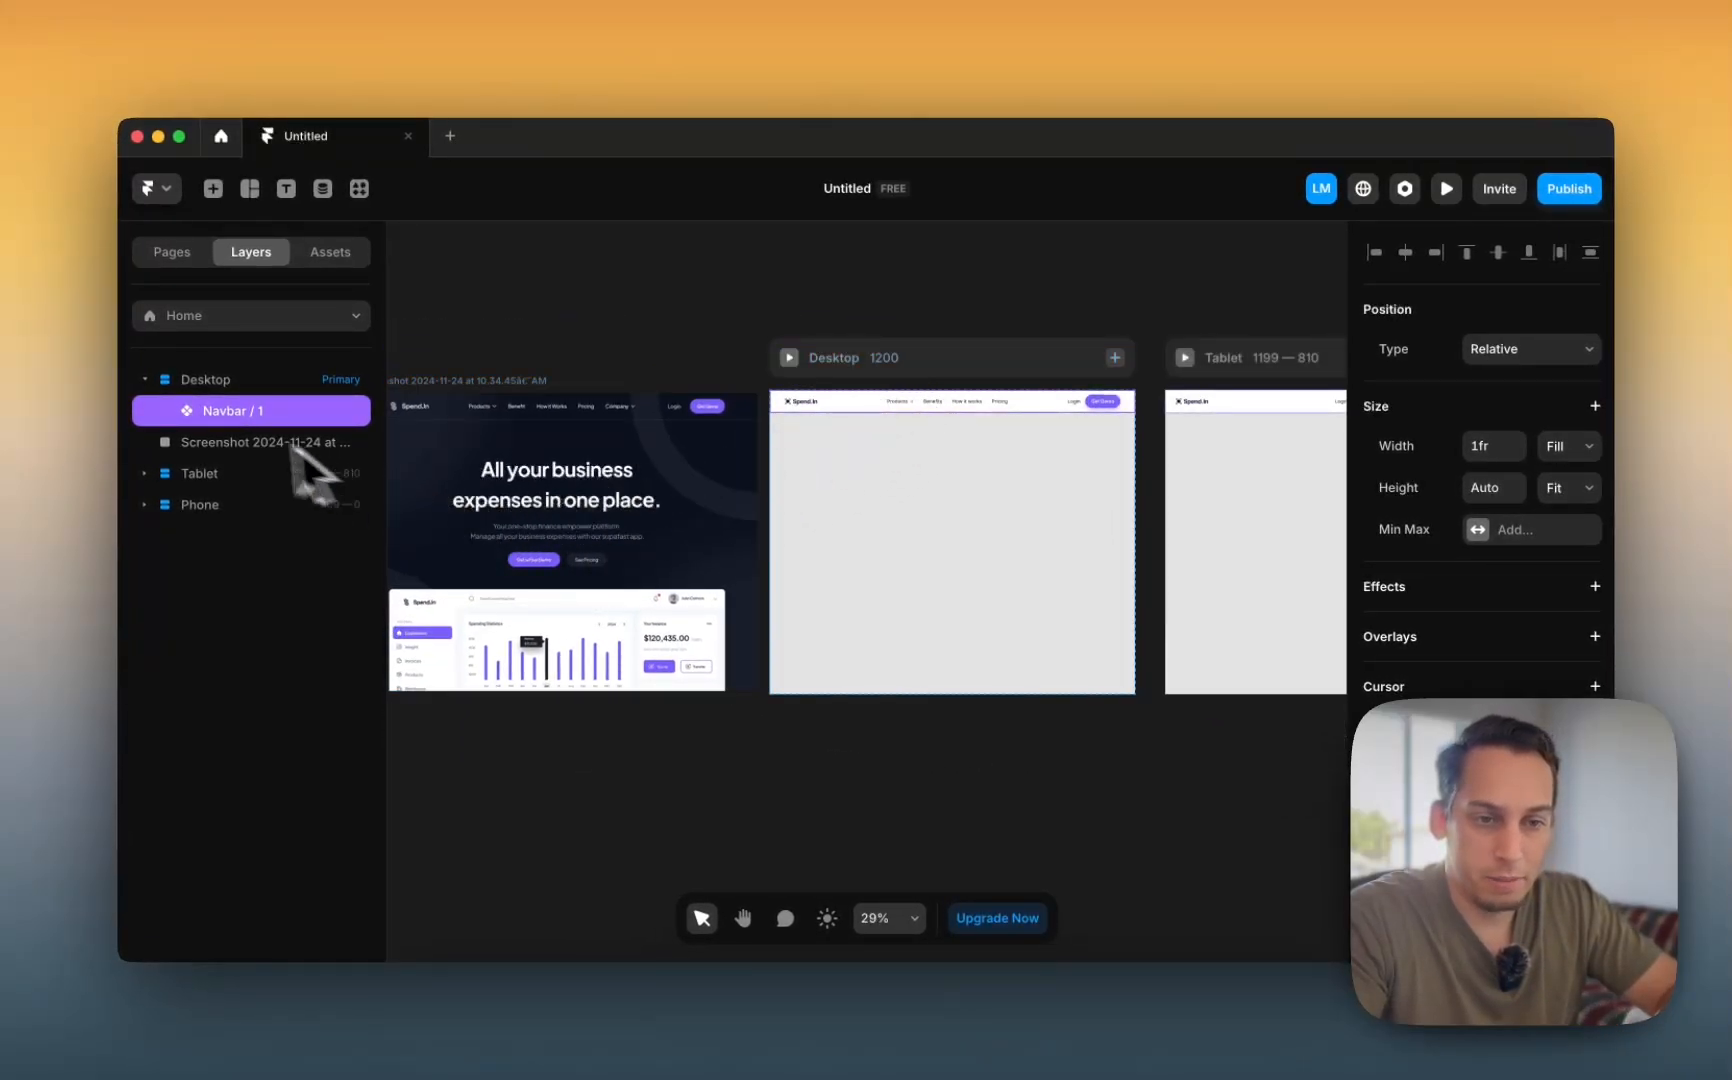
- Move the reference screenshot layer above the Desktop breakpoint in the layer order and deselect it
{"action": "left_click", "coordinate": [265, 442]}
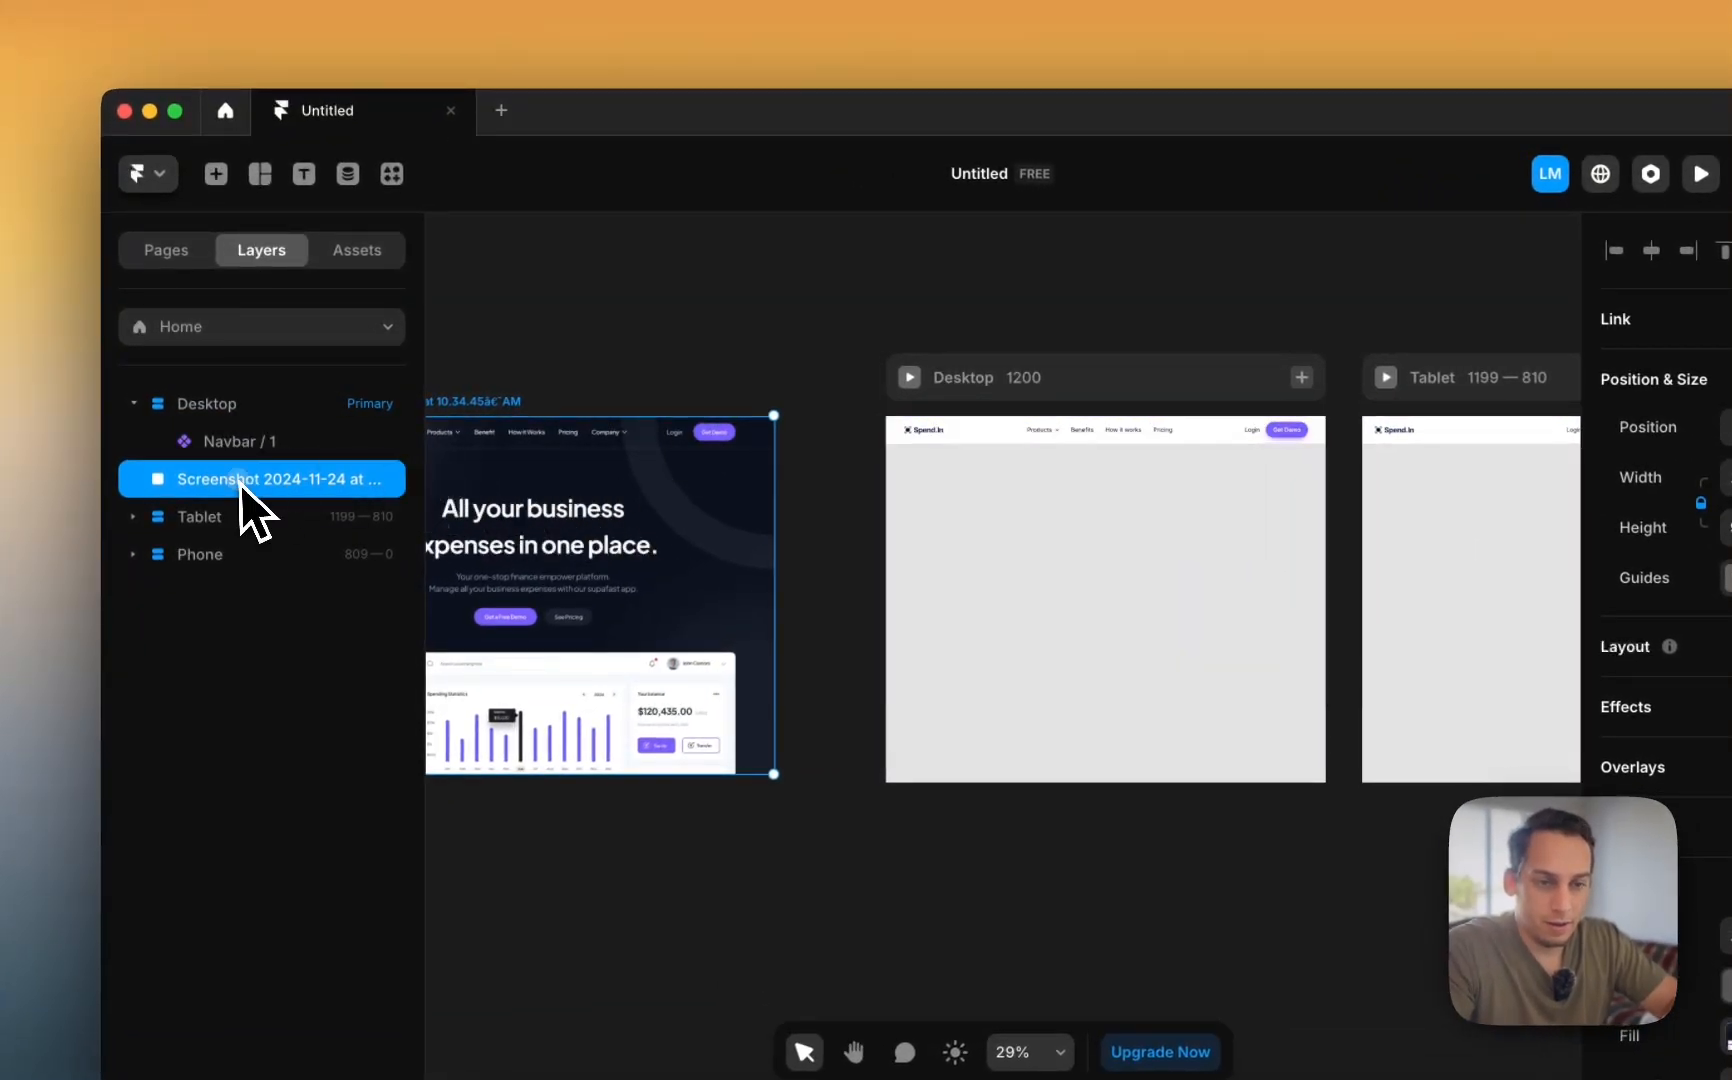
{"action": "left_click_drag", "start_coordinate": [230, 400], "coordinate": [224, 387]}
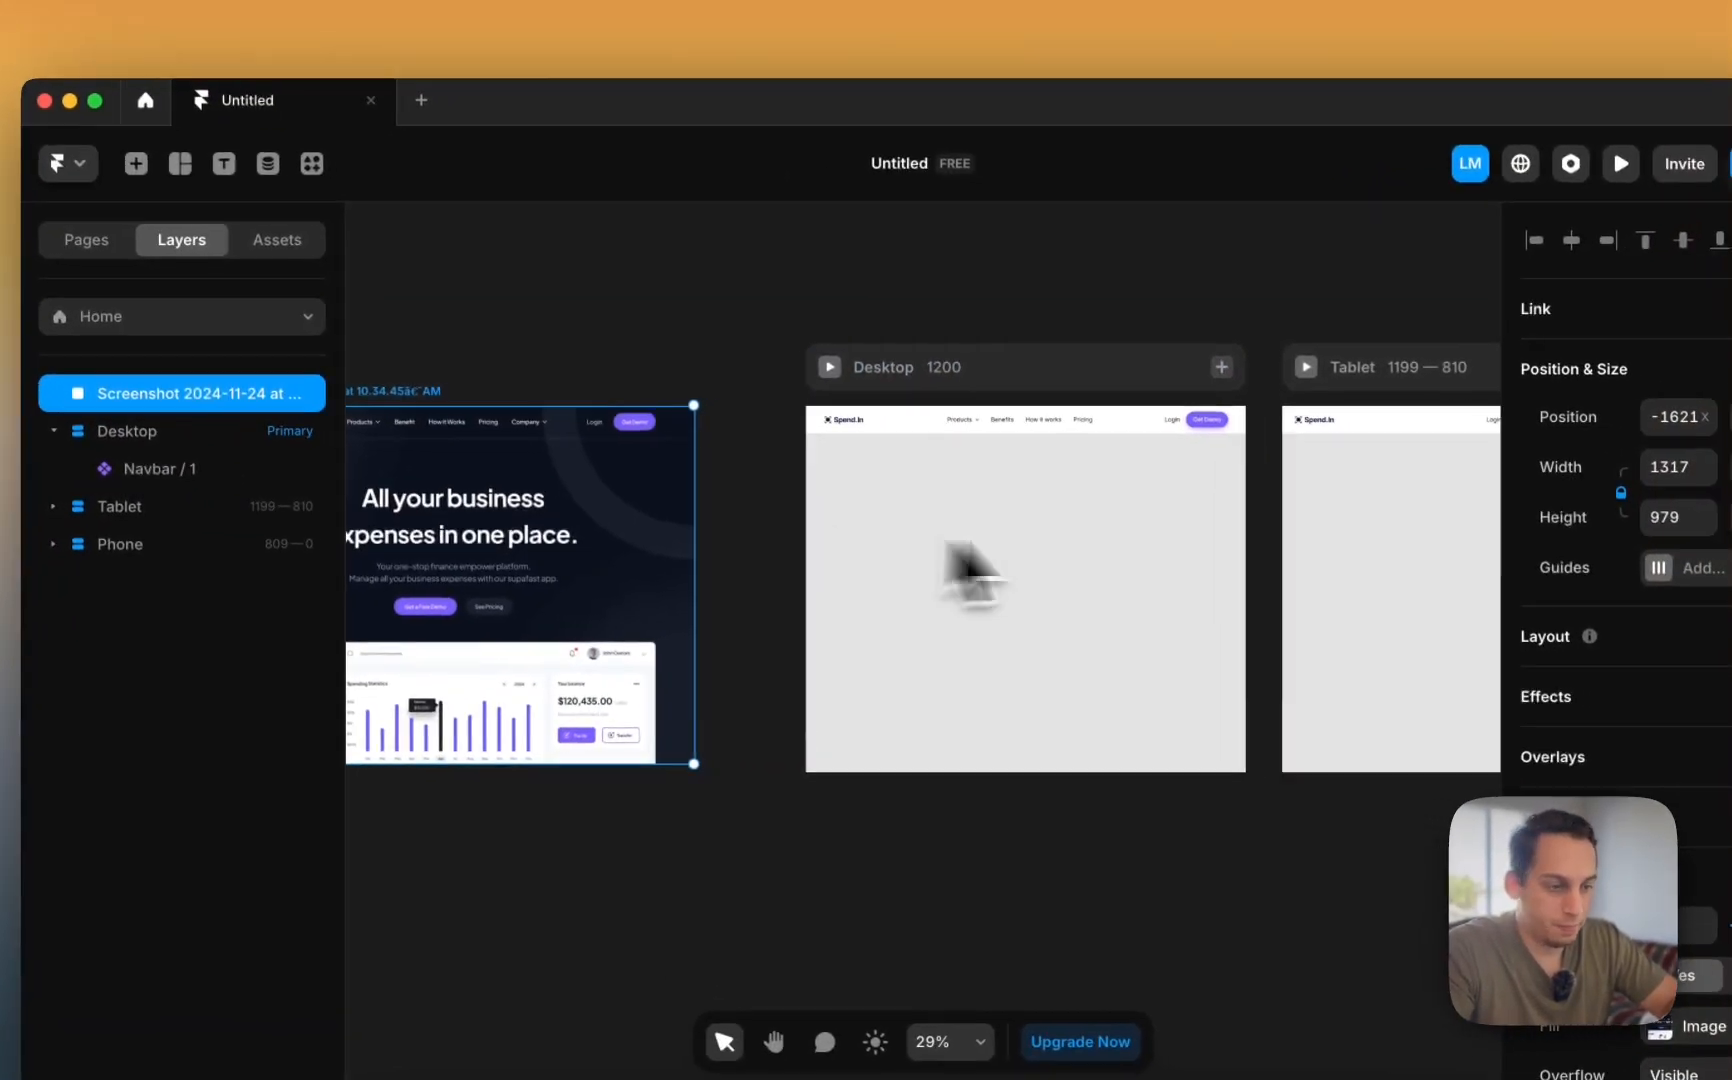
{"action": "scroll", "coordinate": [1050, 590], "scroll_direction": "right", "scroll_amount": 3}
{"action": "scroll", "coordinate": [1000, 500], "scroll_direction": "right", "scroll_amount": 2}
{"action": "left_click", "coordinate": [530, 314]}
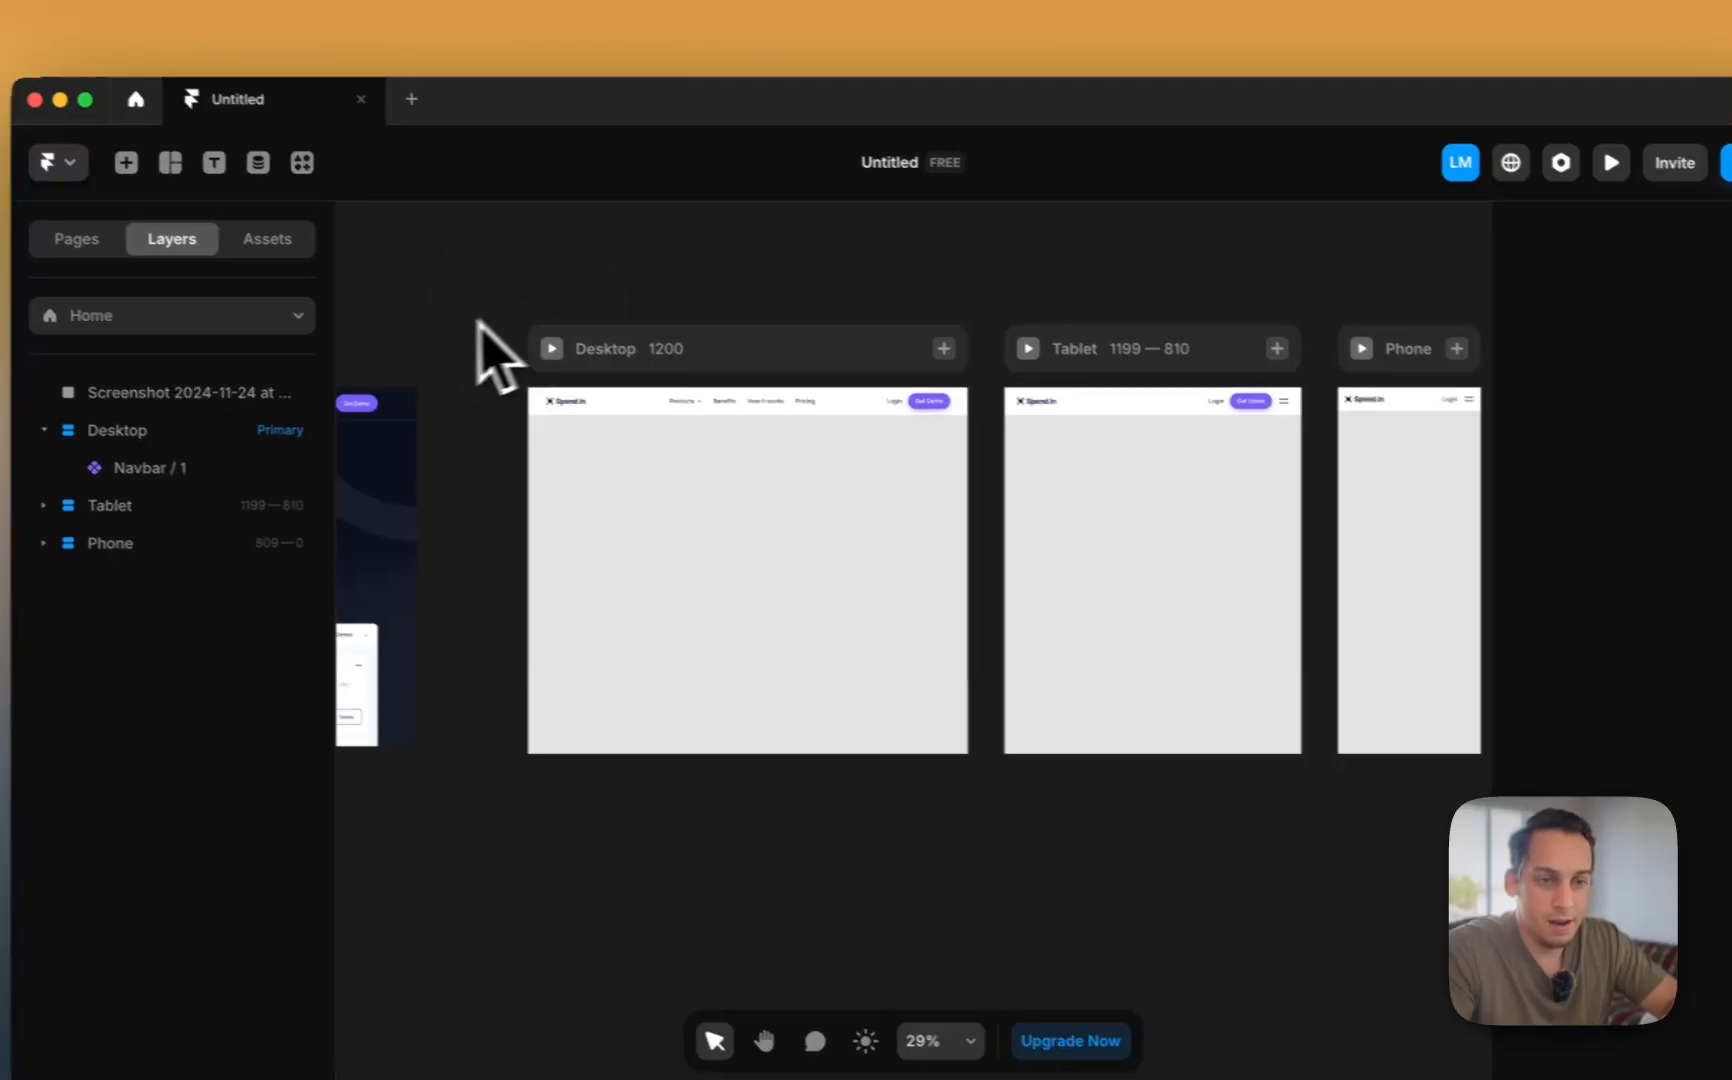
- Examine the Desktop, Tablet and Phone breakpoints alongside the reference screenshot
{"action": "left_click", "coordinate": [350, 434]}
{"action": "left_click_drag", "start_coordinate": [438, 451], "coordinate": [491, 464]}
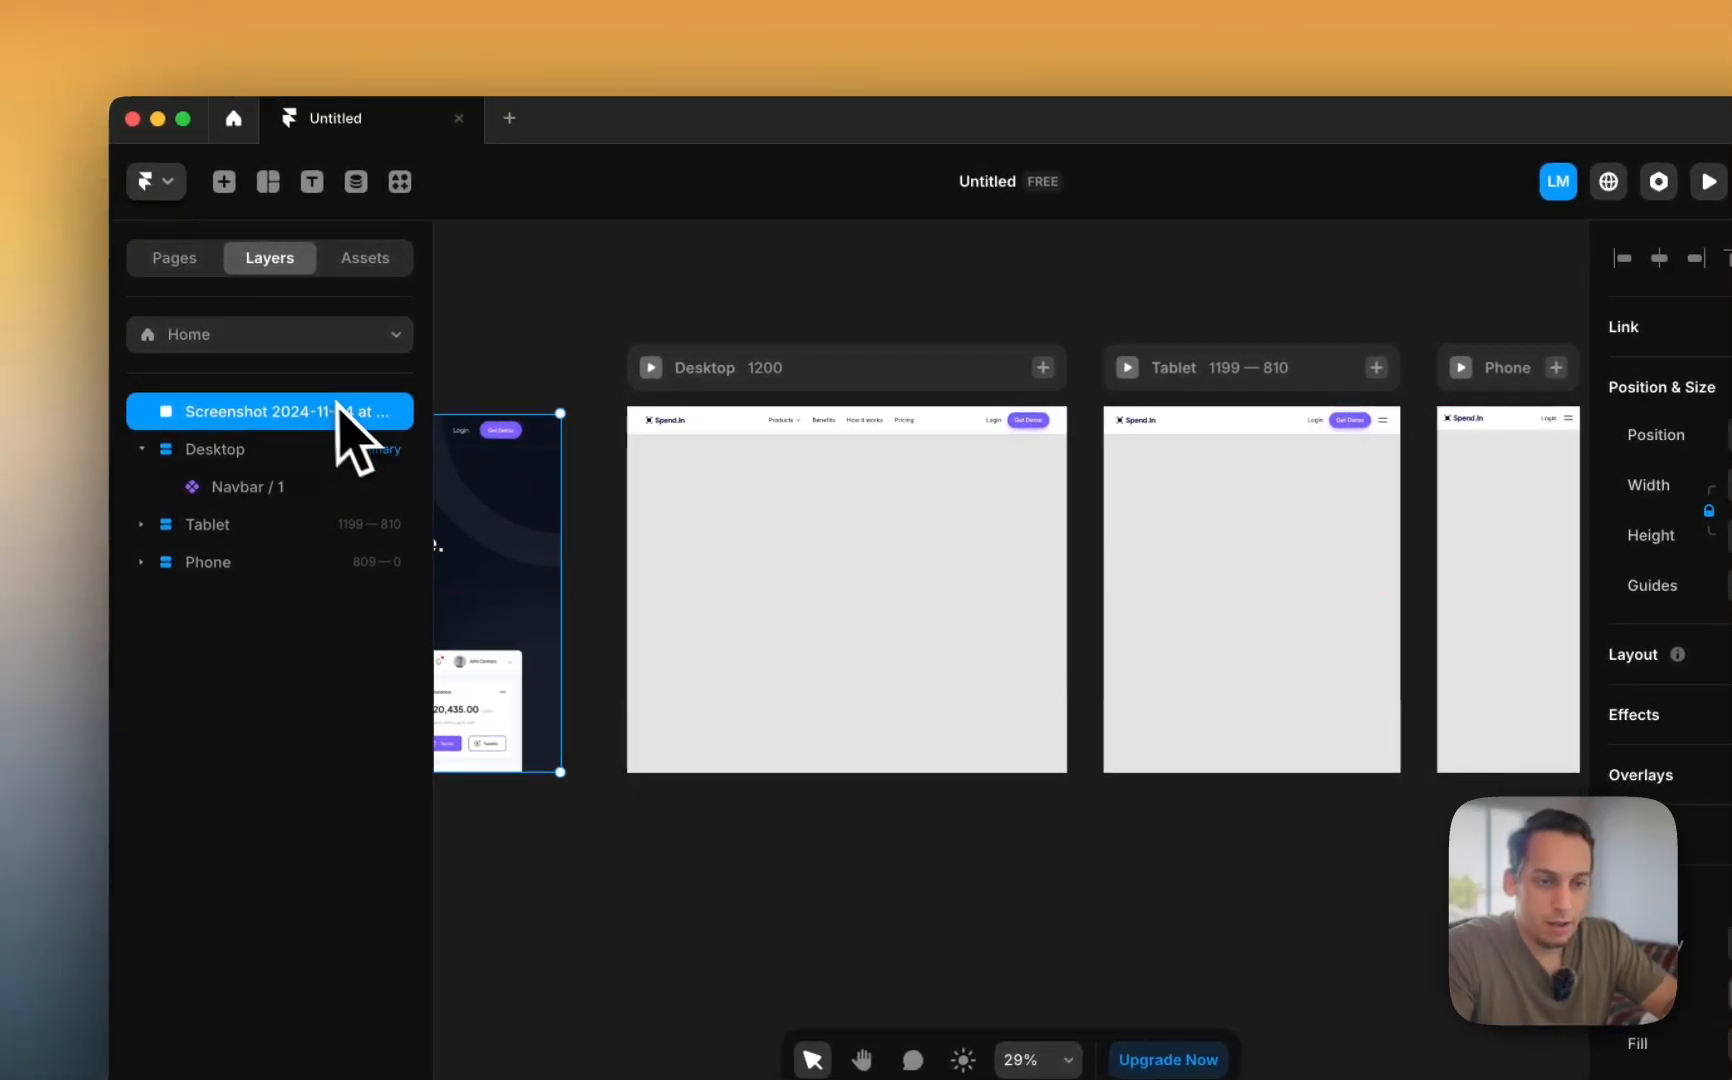
{"action": "left_click", "coordinate": [229, 455]}
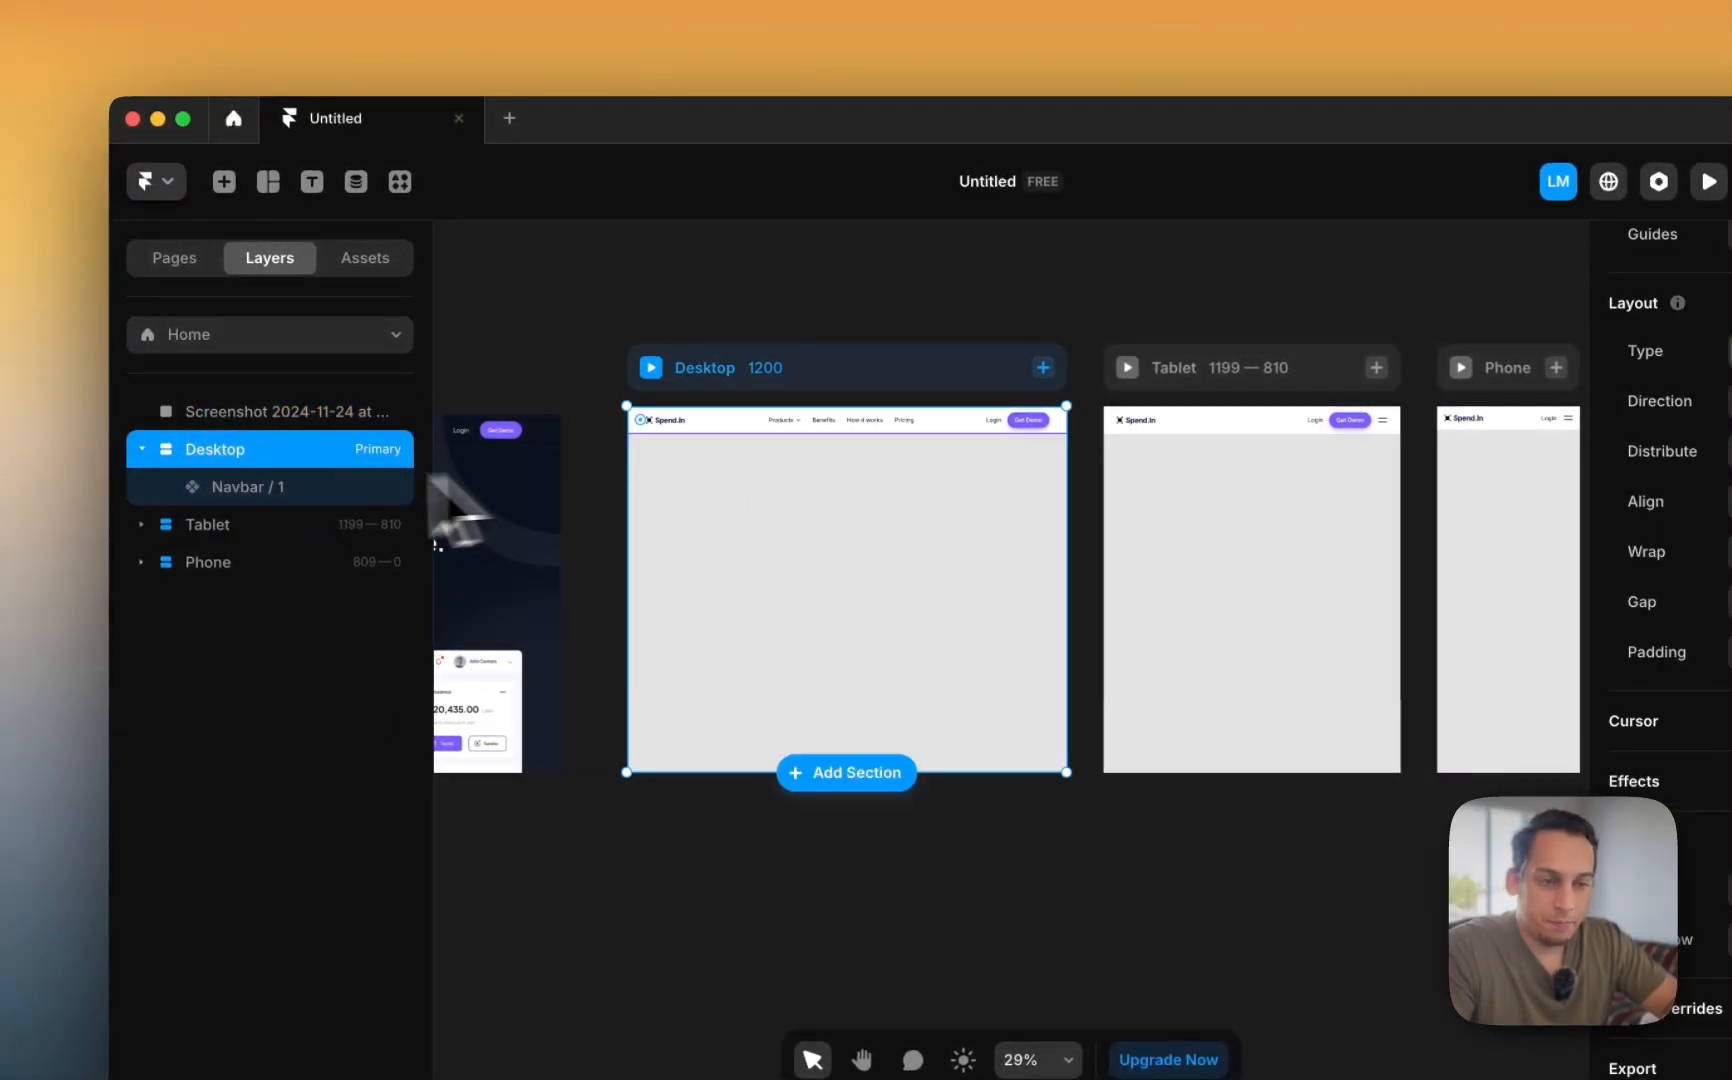
{"action": "scroll", "coordinate": [900, 490], "scroll_direction": "right", "scroll_amount": 3}
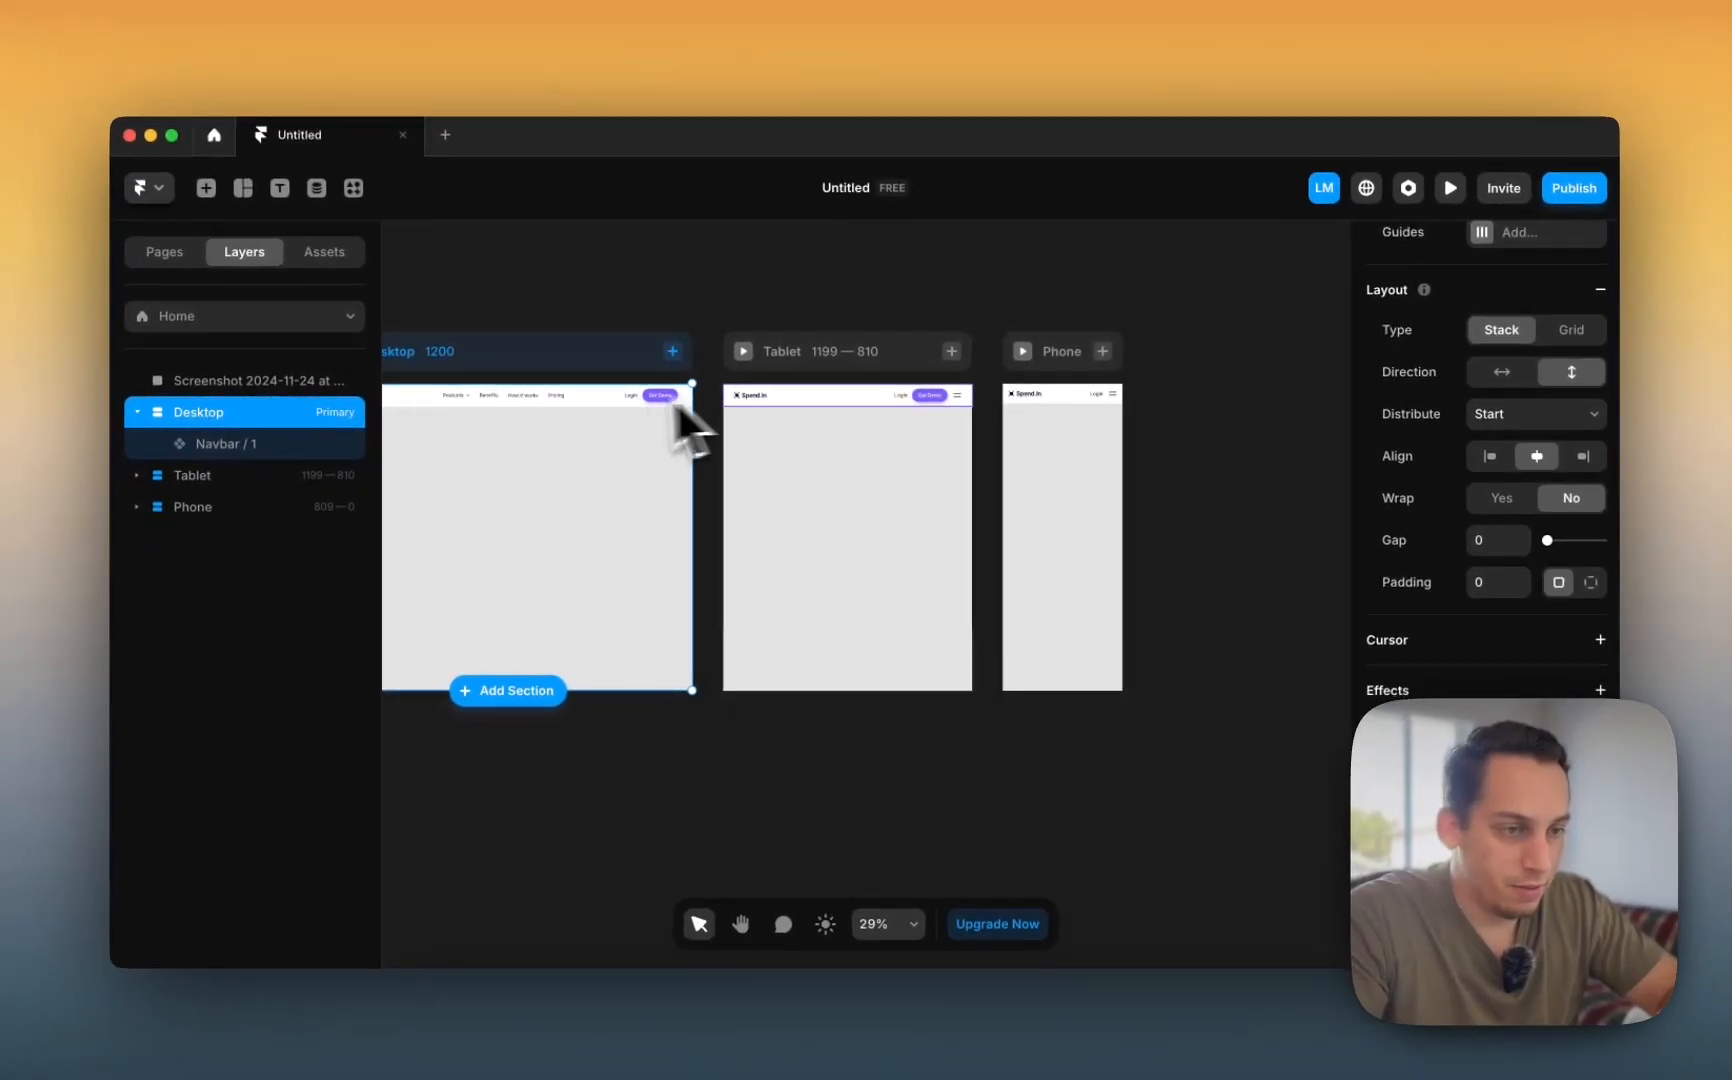
{"action": "scroll", "coordinate": [674, 396], "scroll_direction": "left", "scroll_amount": 3}
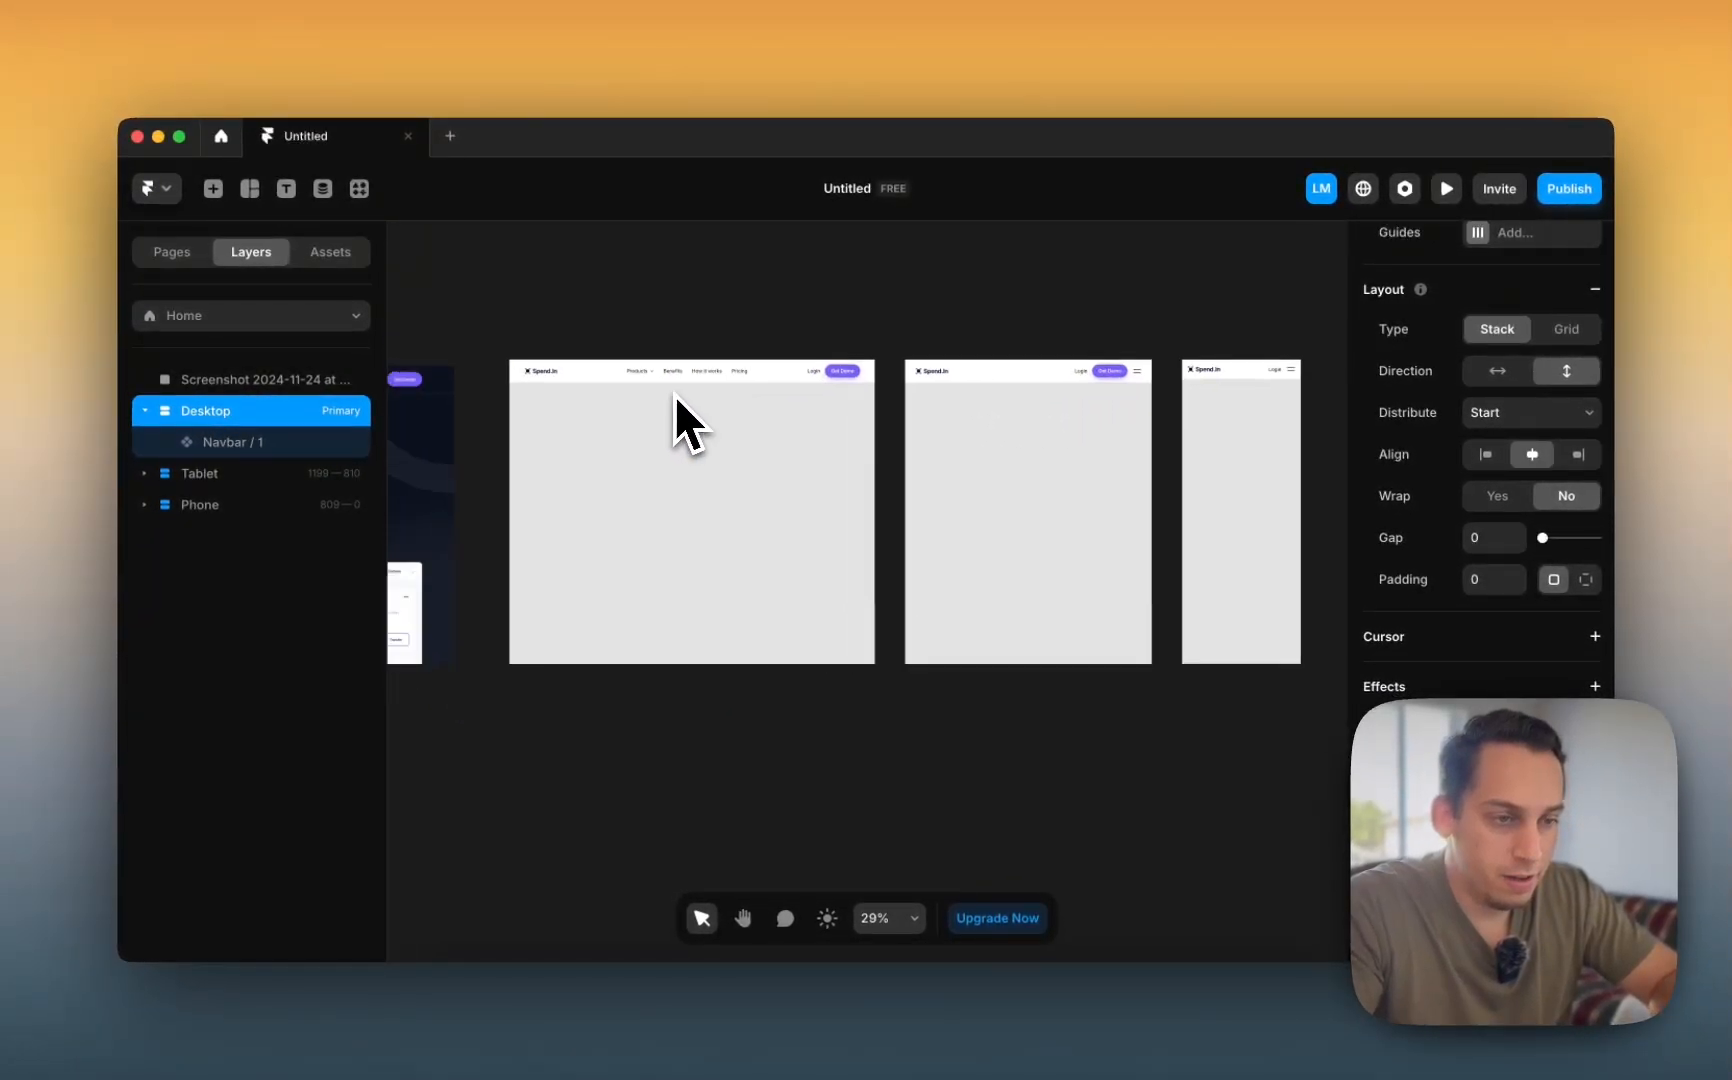
{"action": "scroll", "coordinate": [672, 393], "scroll_direction": "left", "scroll_amount": 1}
{"action": "scroll", "coordinate": [521, 447], "scroll_direction": "left", "scroll_amount": 4}
{"action": "scroll", "coordinate": [521, 448], "scroll_direction": "right", "scroll_amount": 3}
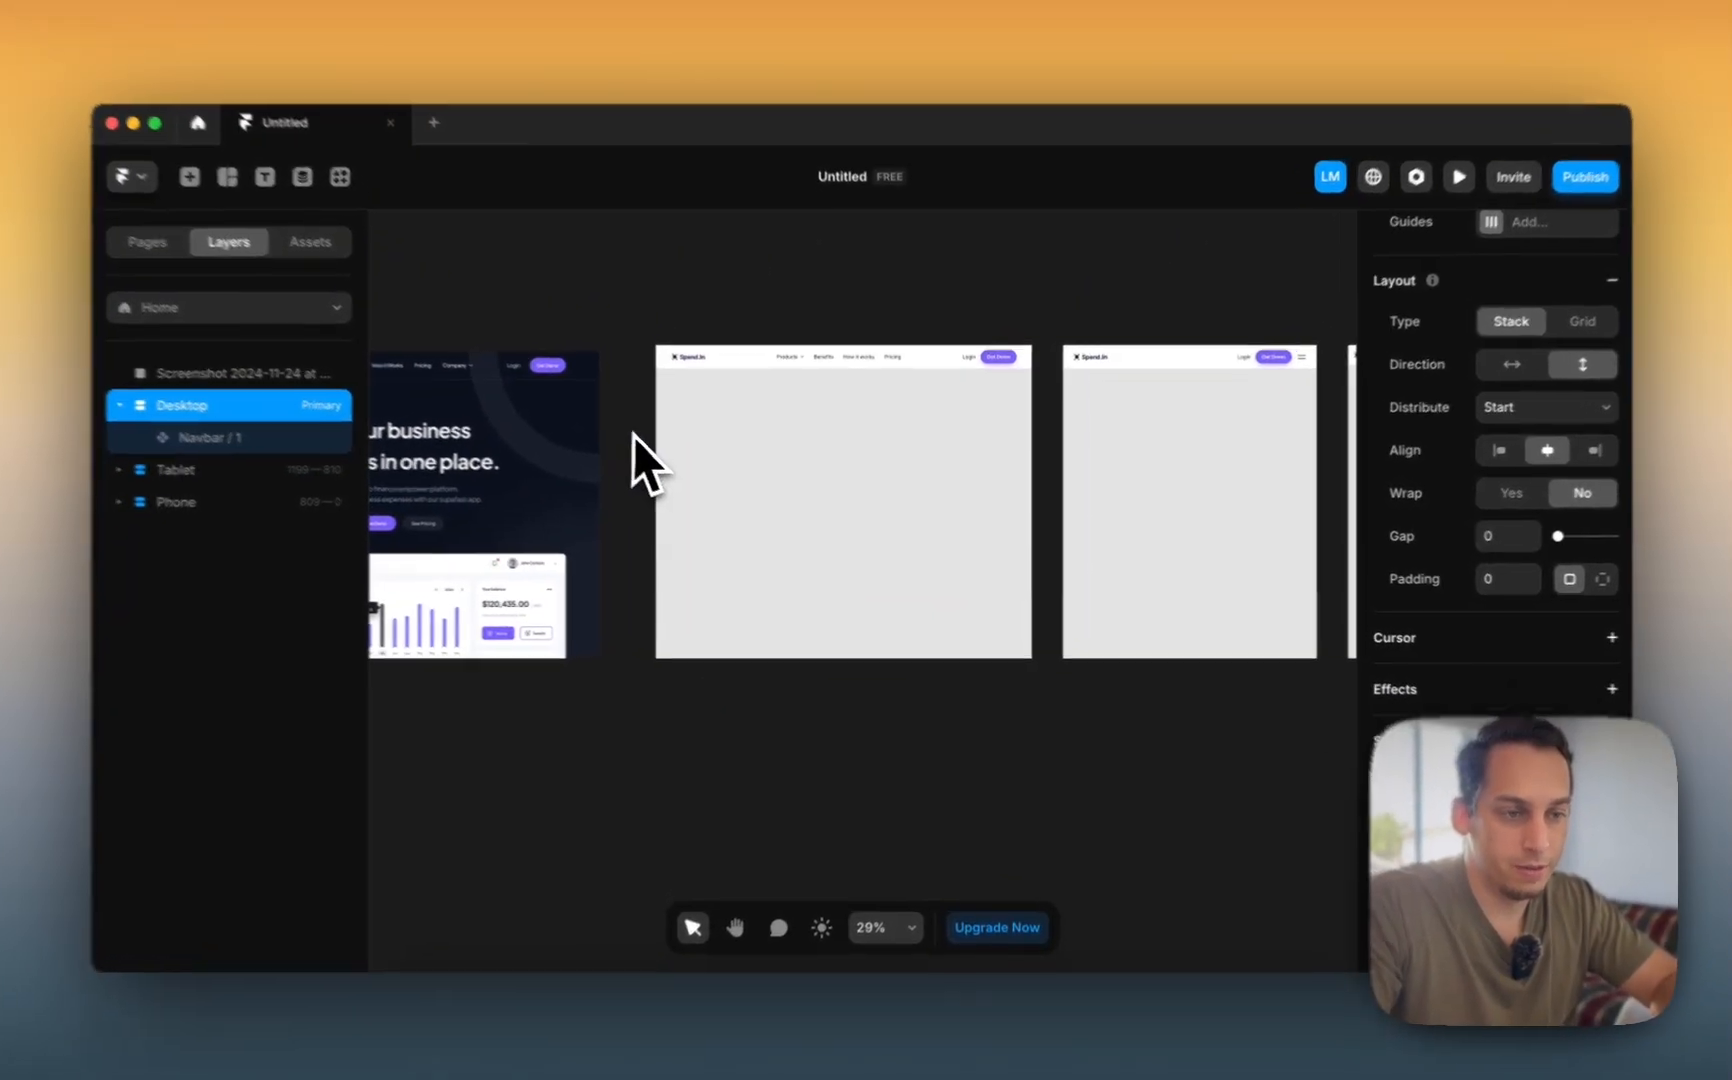
- Draw a full-width frame about 644 px tall directly below the navbar in the Desktop breakpoint
{"action": "left_click", "coordinate": [632, 432]}
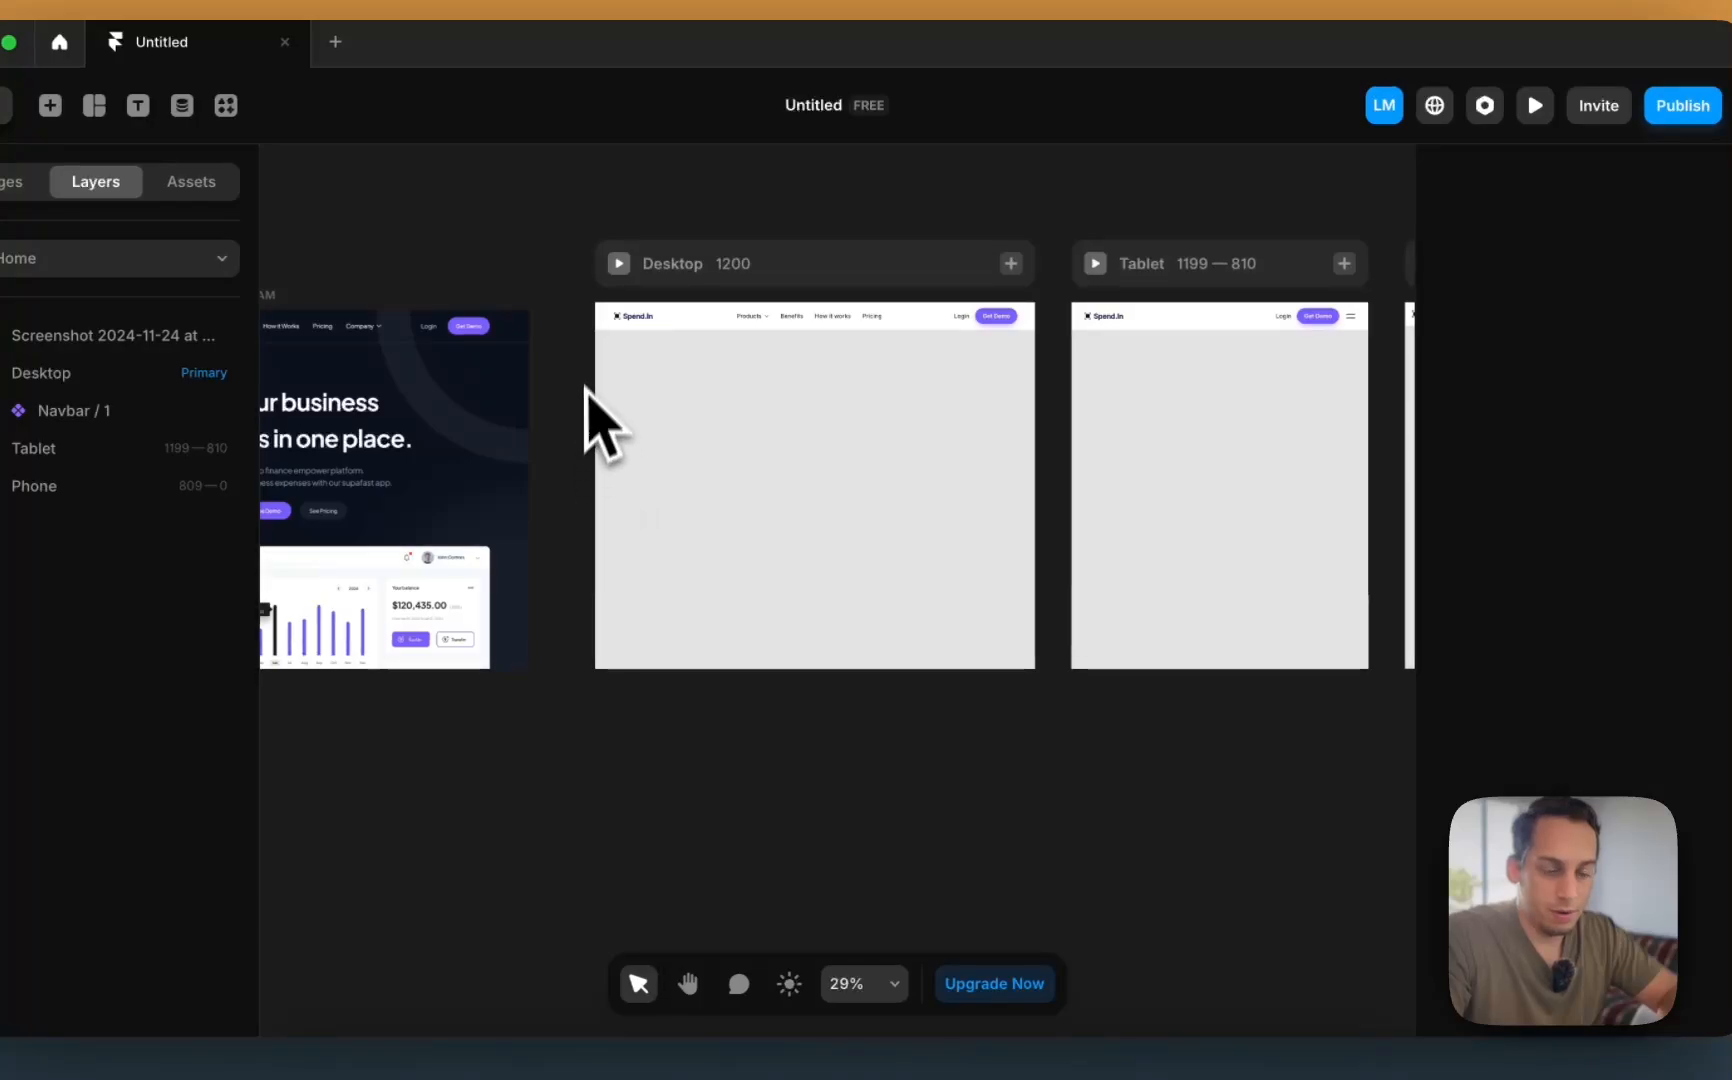
{"action": "key", "text": "f"}
{"action": "scroll", "coordinate": [605, 345], "scroll_direction": "left", "scroll_amount": 2}
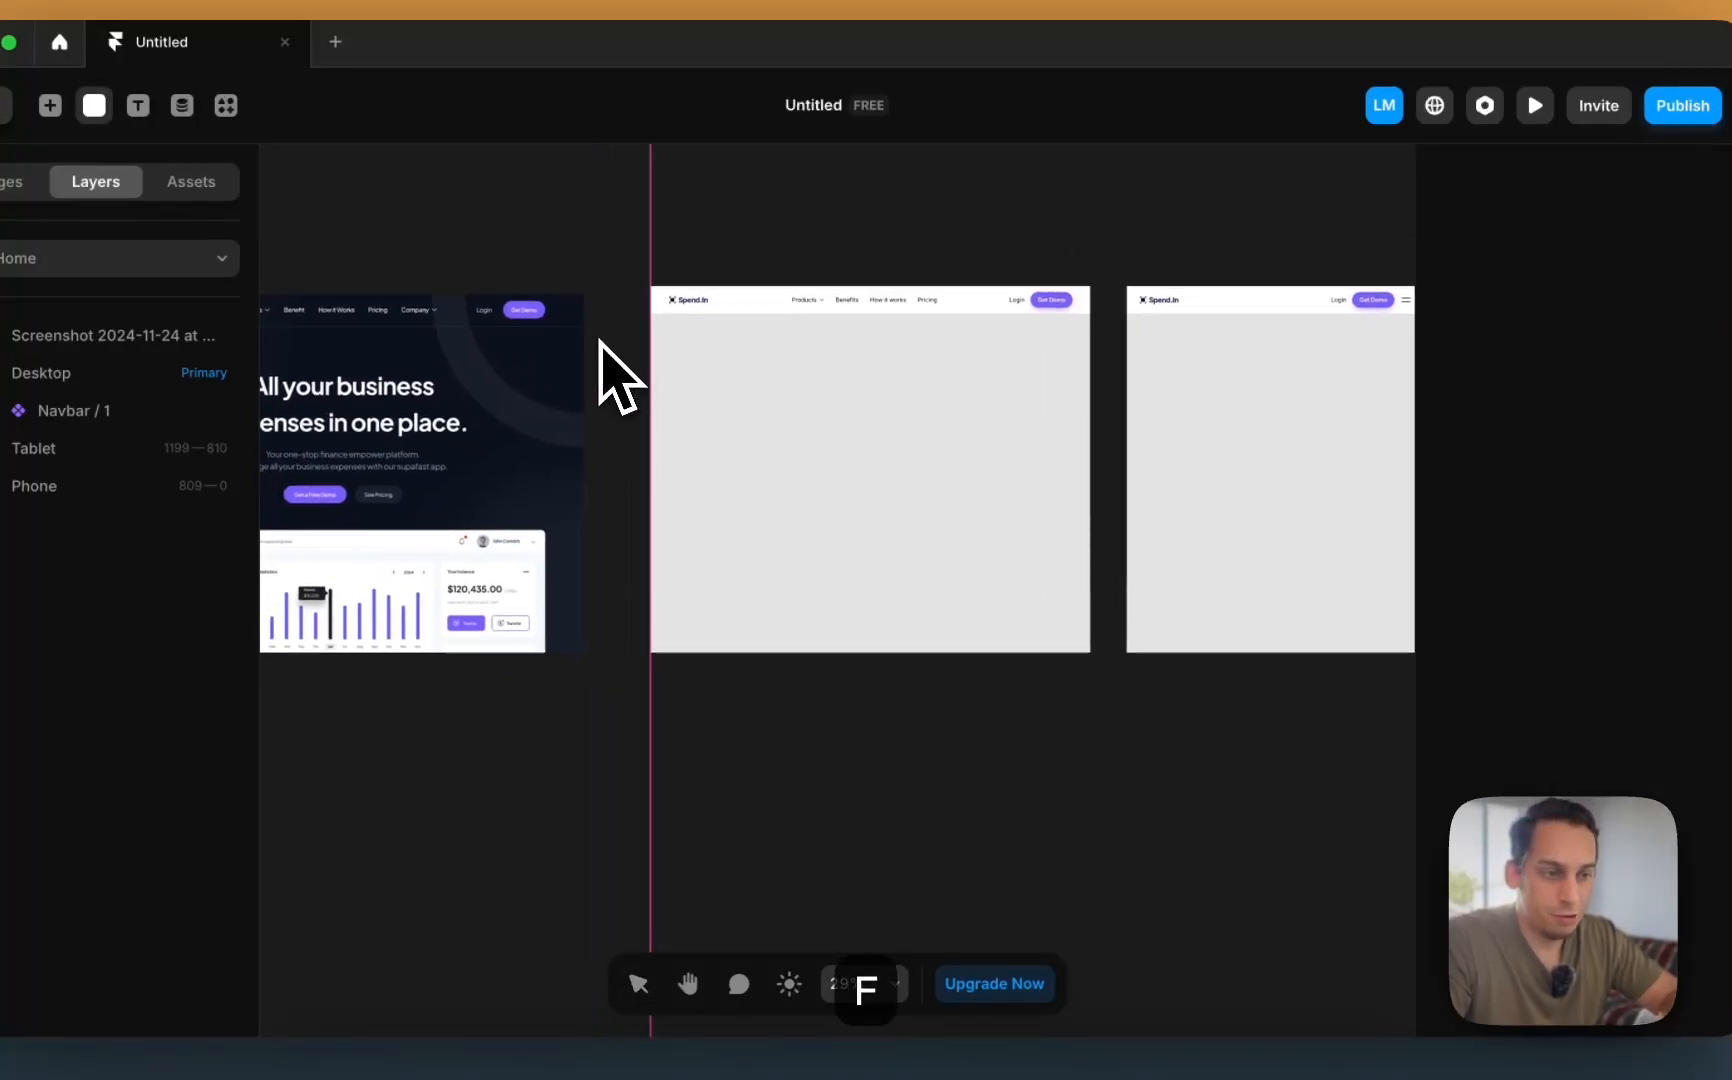
{"action": "left_click_drag", "start_coordinate": [656, 326], "coordinate": [1065, 552]}
{"action": "left_click_drag", "start_coordinate": [1083, 551], "coordinate": [1092, 551]}
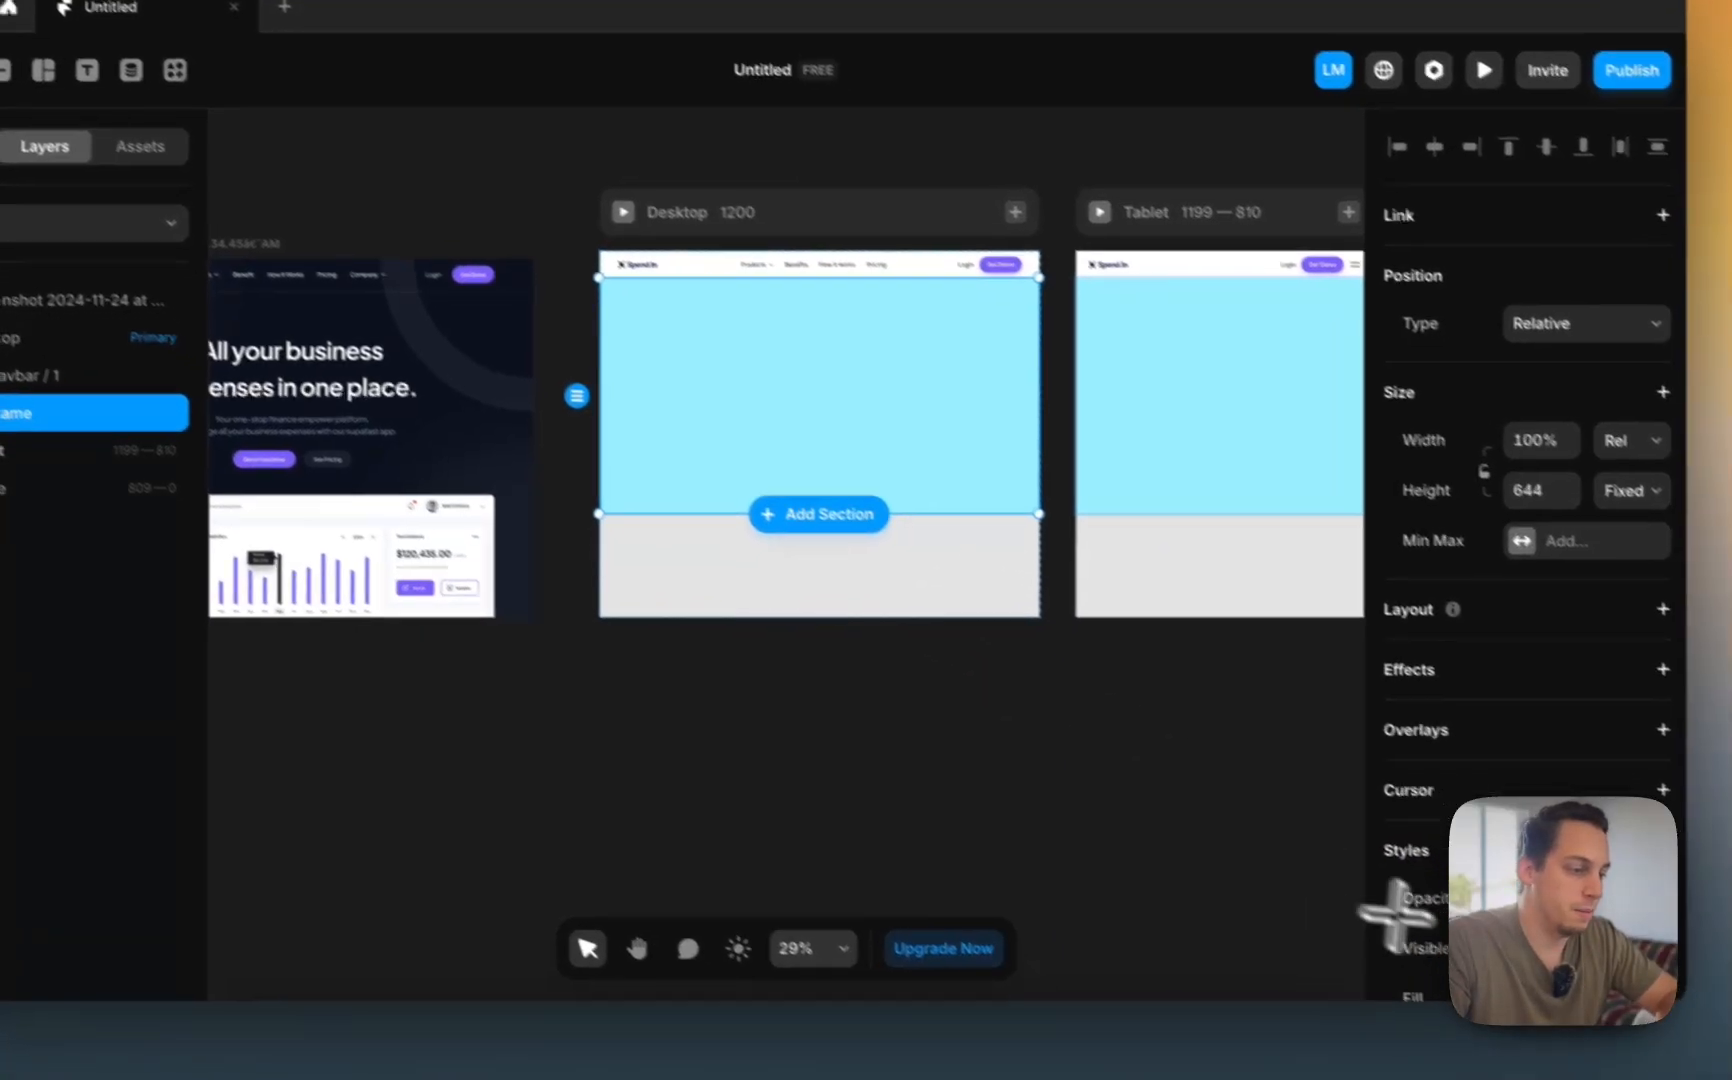
- Fill the new frame with the dark navy #0D121F sampled from the reference screenshot's hero background
{"action": "scroll", "coordinate": [1450, 880], "scroll_direction": "down", "scroll_amount": 3}
{"action": "left_click", "coordinate": [1463, 886]}
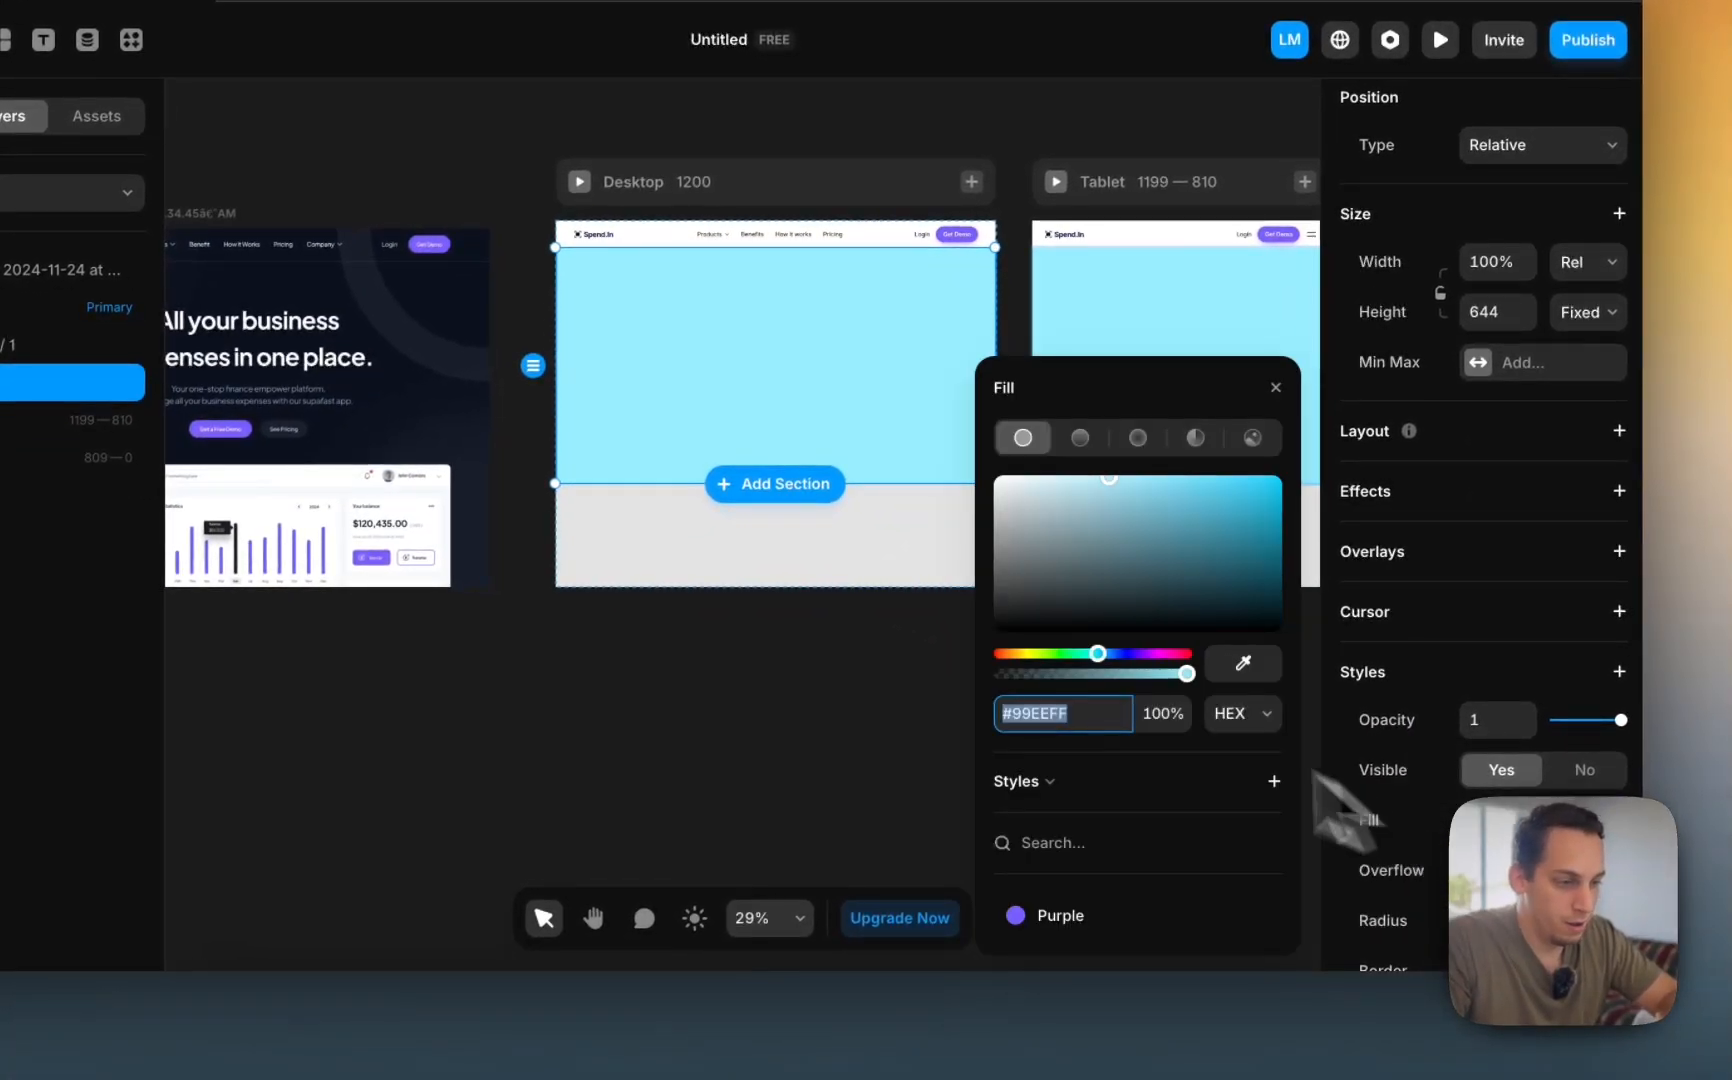
{"action": "left_click", "coordinate": [1243, 662]}
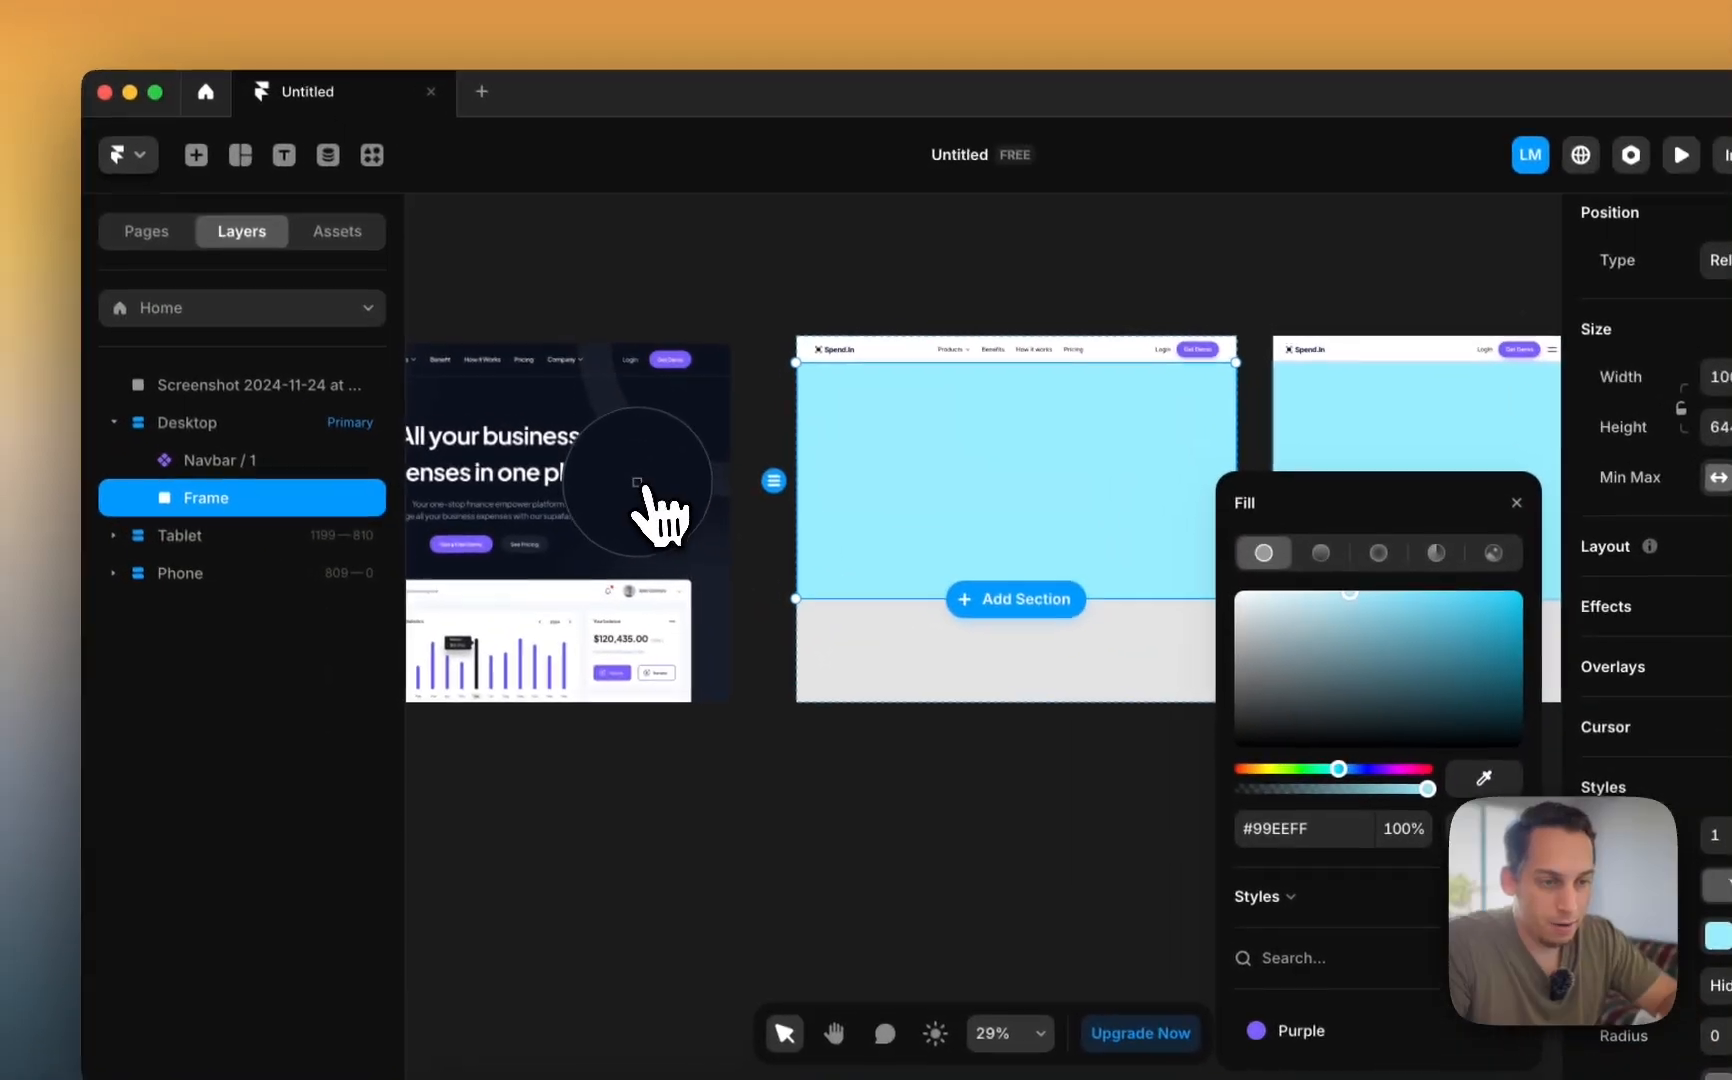
{"action": "left_click", "coordinate": [410, 404]}
{"action": "left_click", "coordinate": [742, 560]}
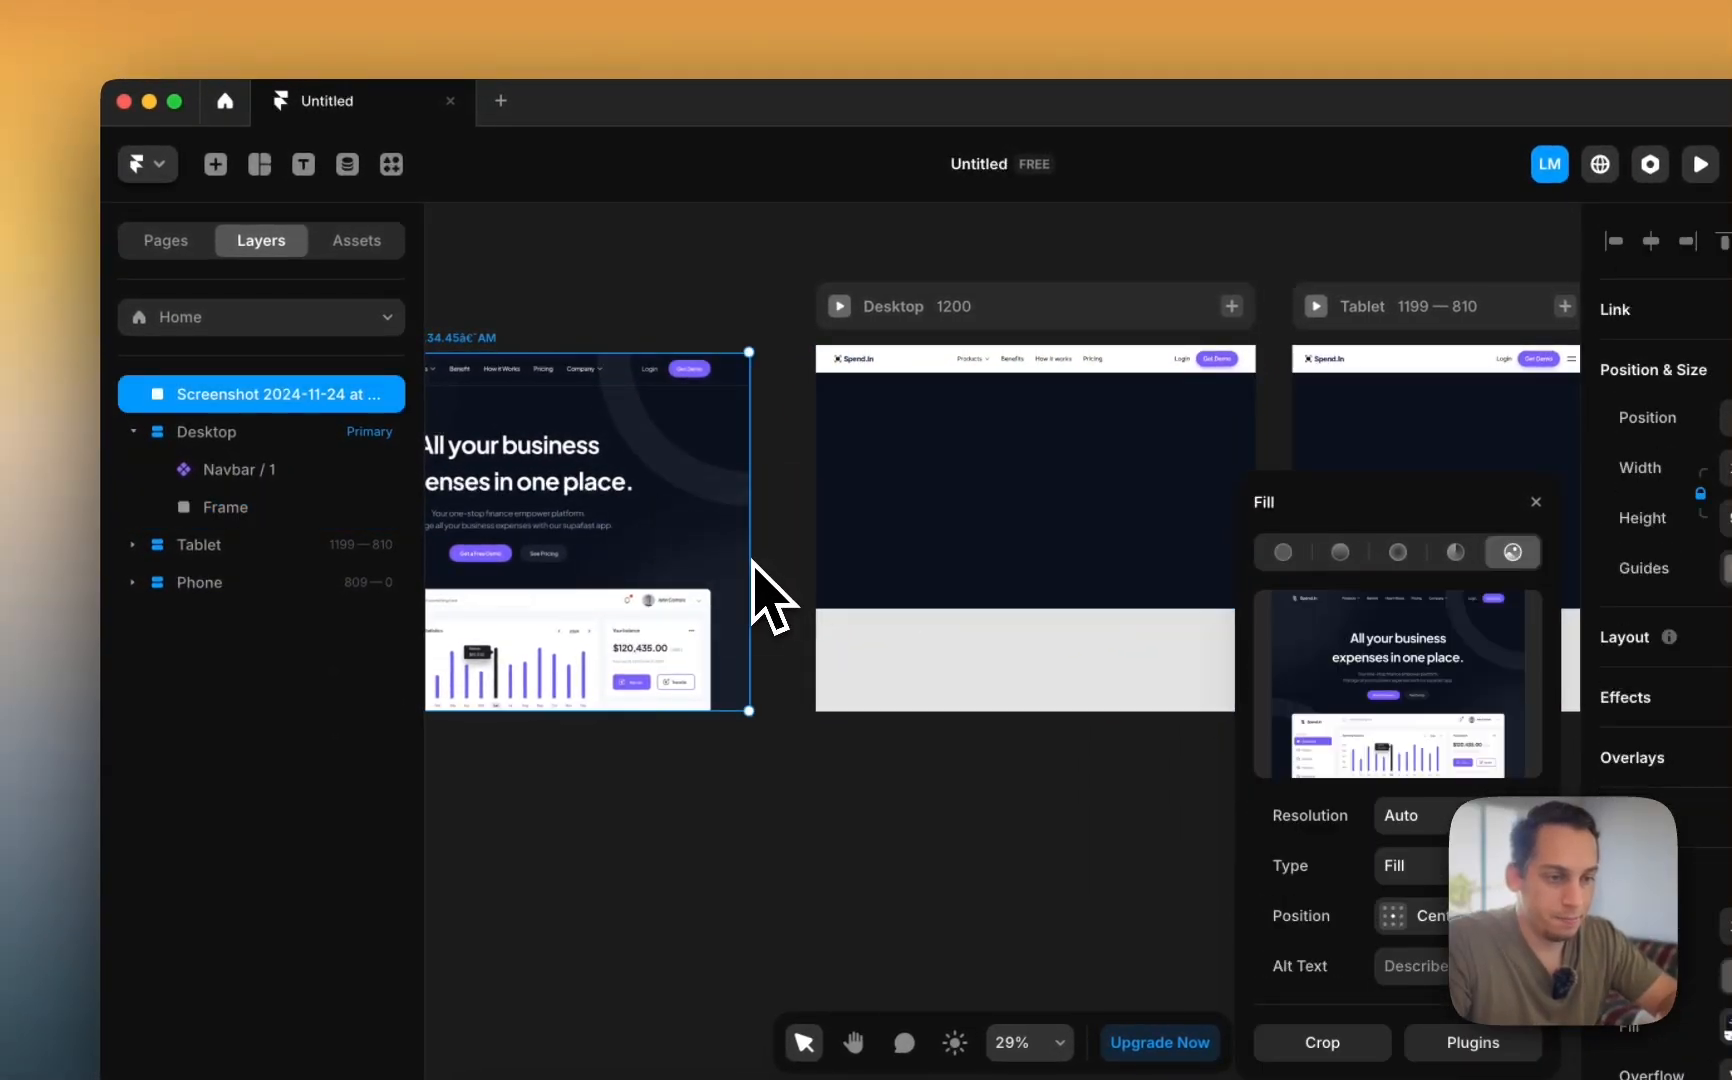
{"action": "left_click", "coordinate": [915, 550]}
{"action": "scroll", "coordinate": [907, 516], "scroll_direction": "left", "scroll_amount": 3}
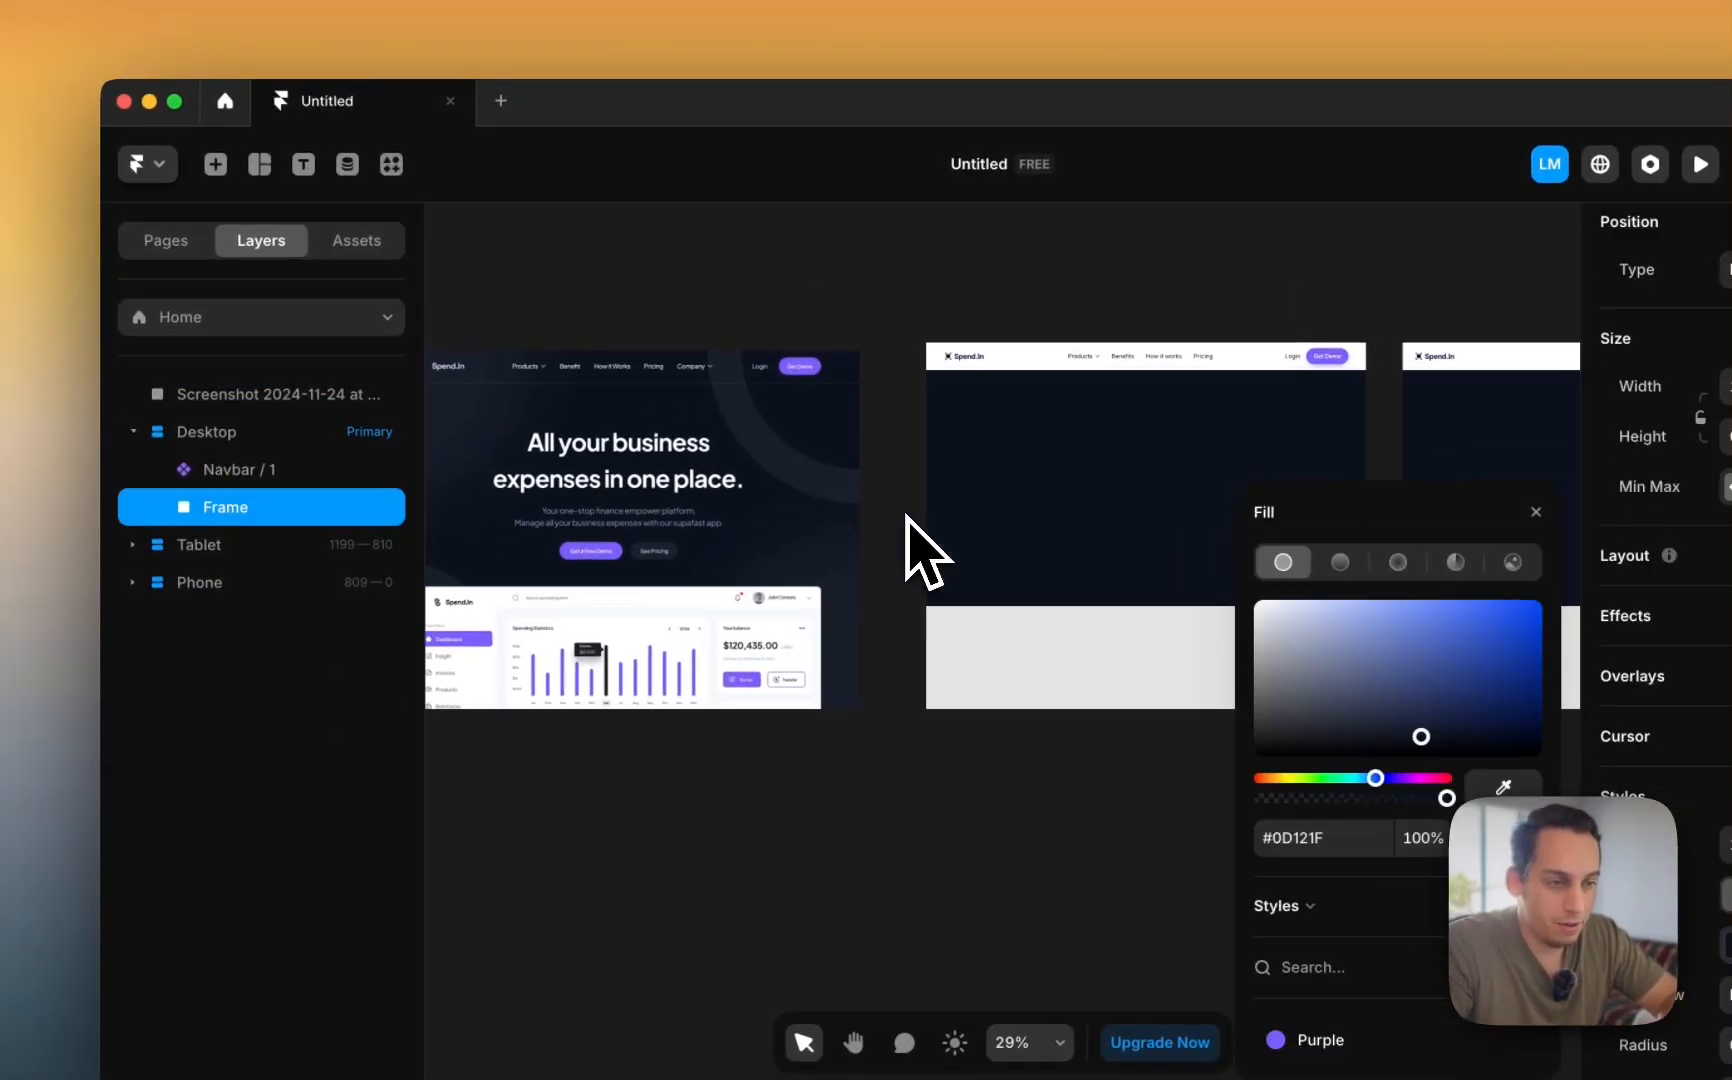
- Add a text layer below the Desktop breakpoint reading "All your business expenses in one place."
{"action": "left_click", "coordinate": [874, 580]}
{"action": "key", "text": "t"}
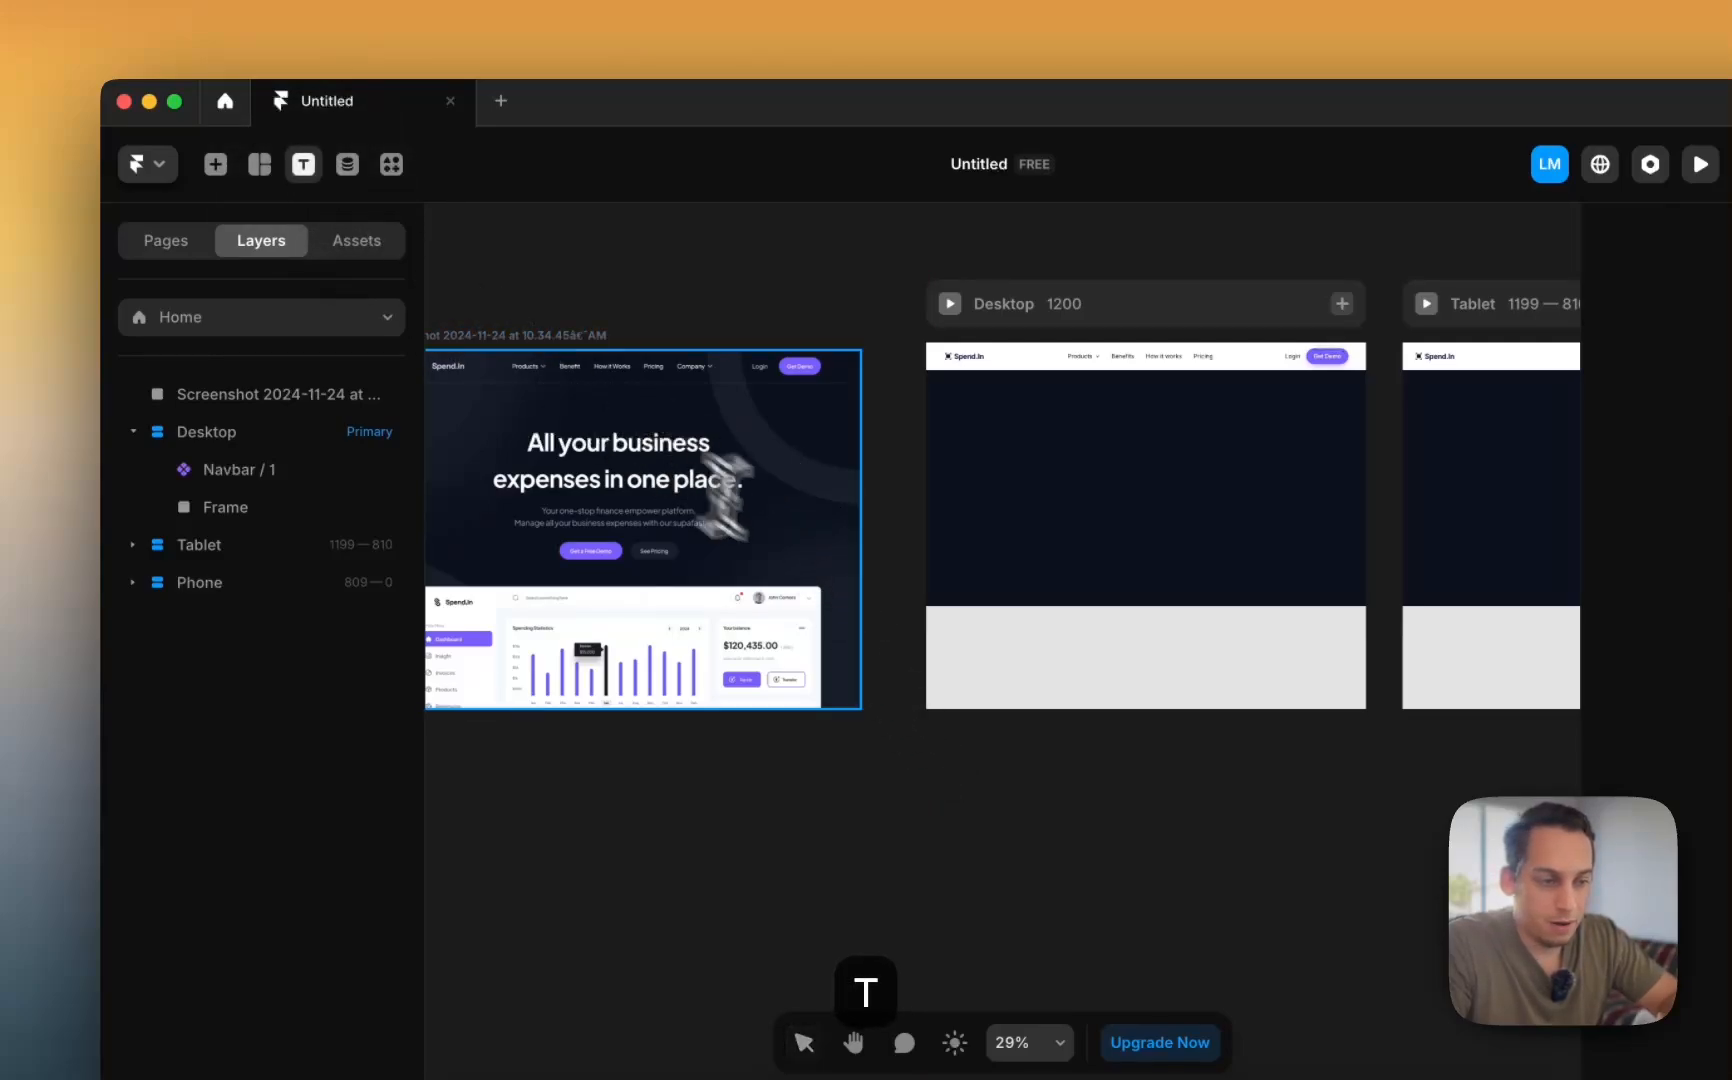
{"action": "scroll", "coordinate": [889, 690], "scroll_direction": "down", "scroll_amount": 2}
{"action": "scroll", "coordinate": [889, 690], "scroll_direction": "right", "scroll_amount": 3}
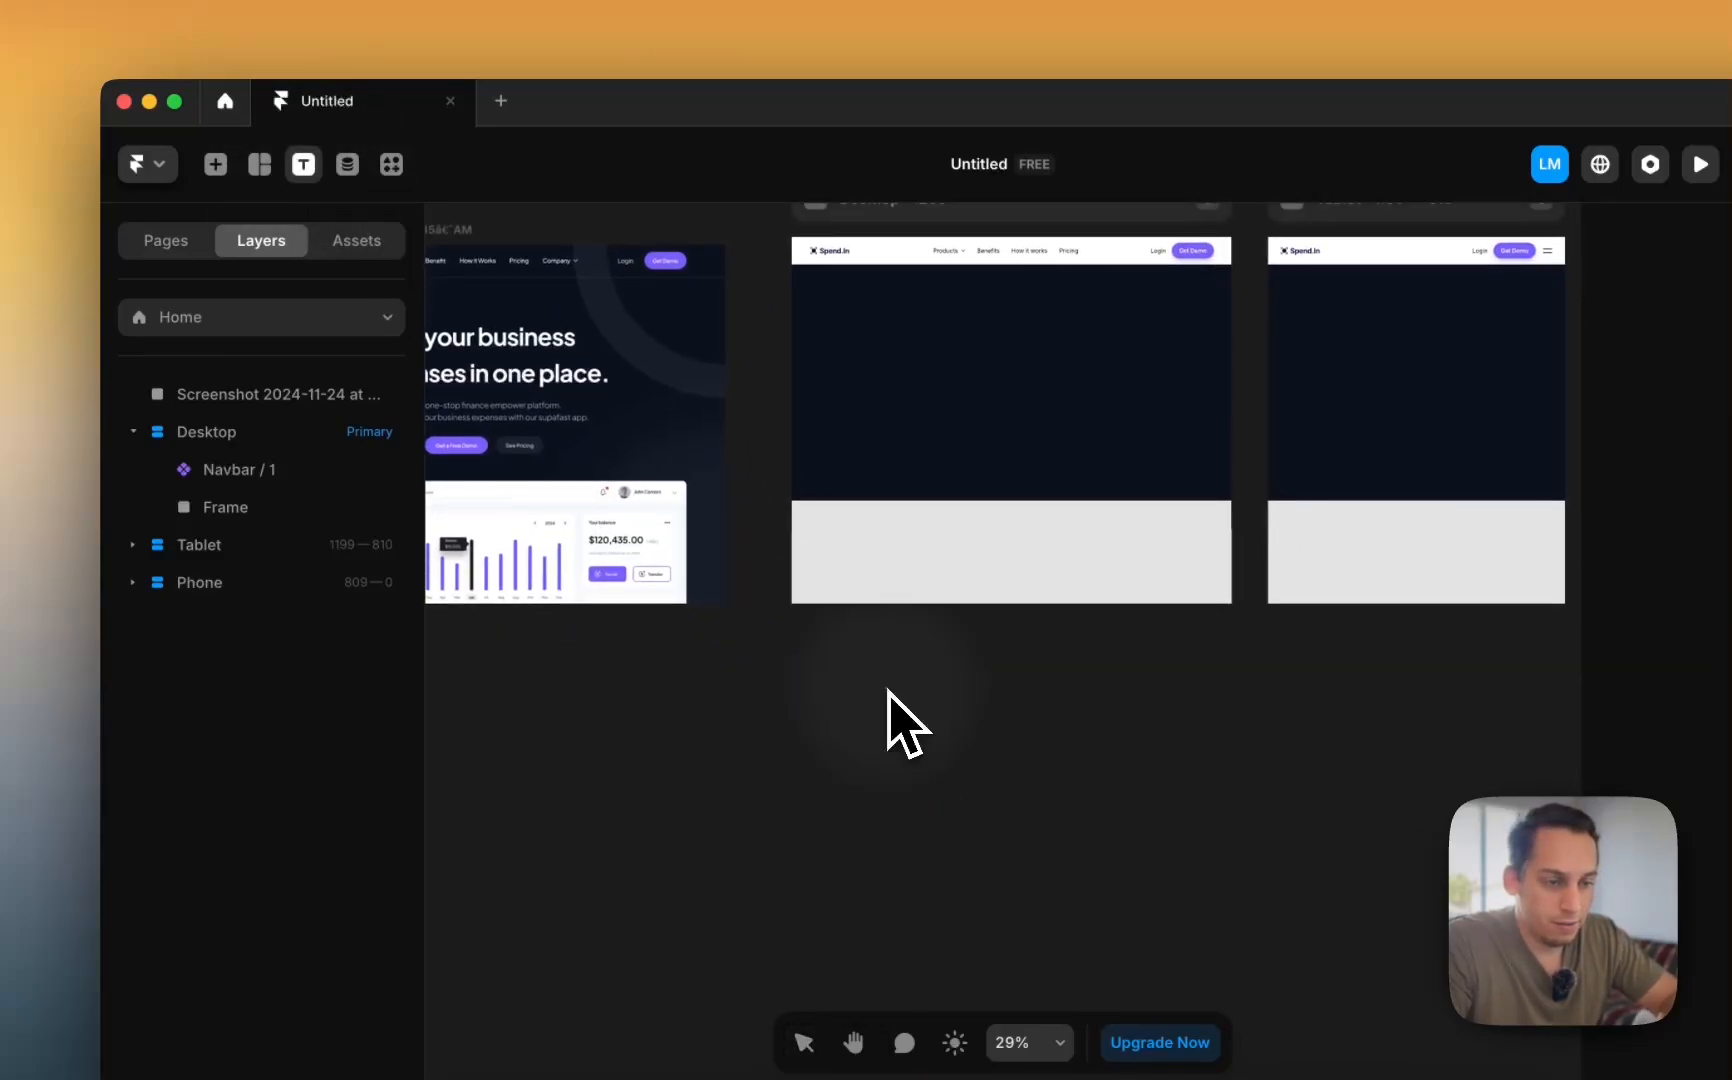
{"action": "left_click", "coordinate": [888, 690]}
{"action": "type", "text": "All your busi"}
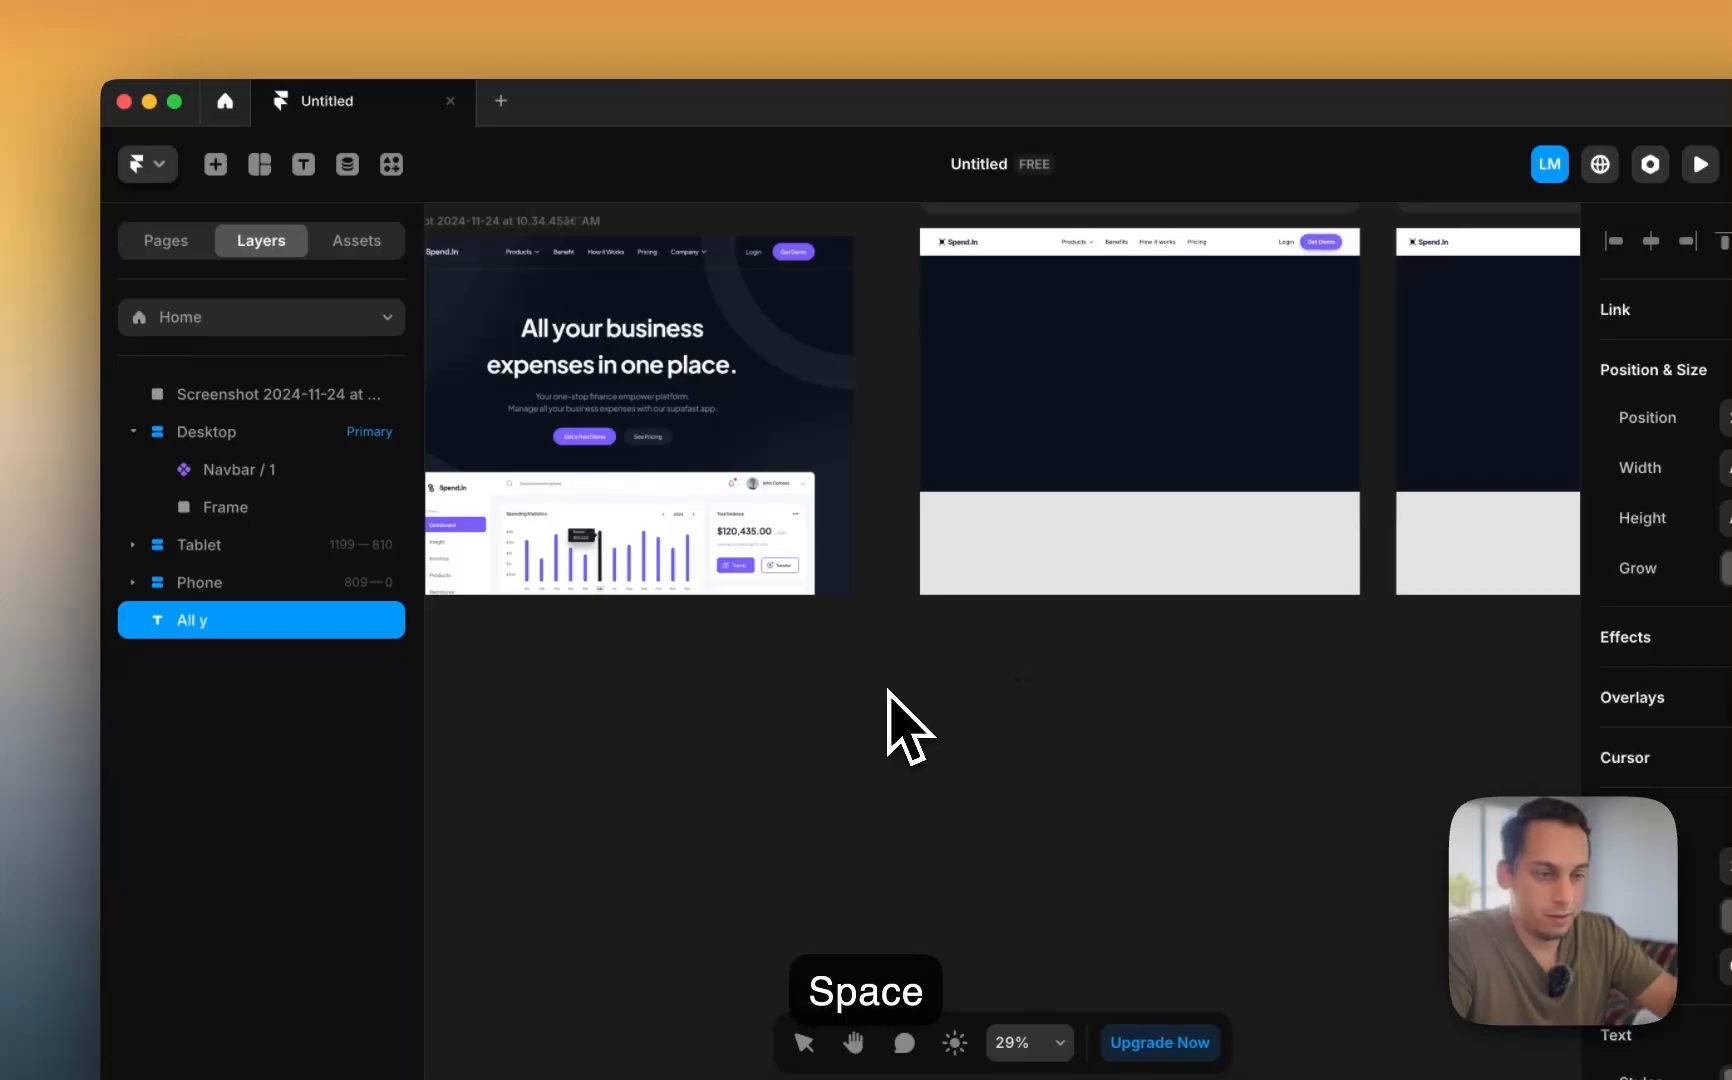
{"action": "type", "text": "nes"}
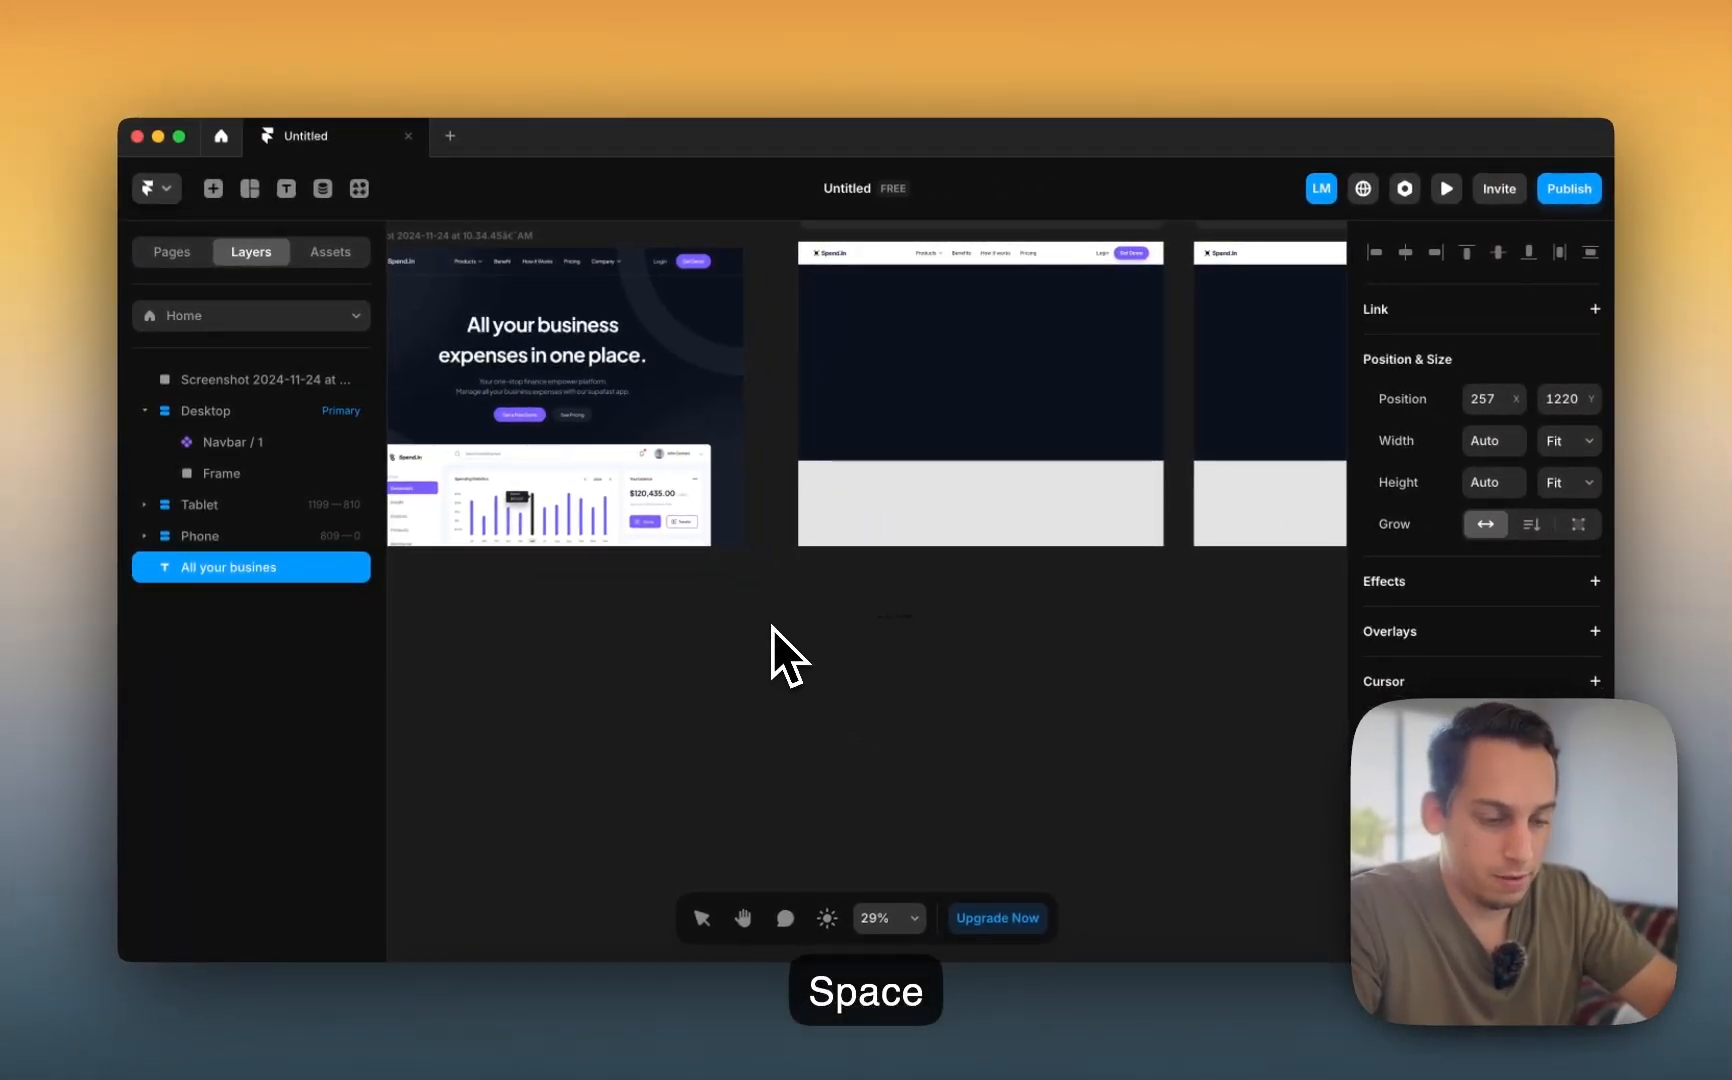
{"action": "type", "text": "s expense"}
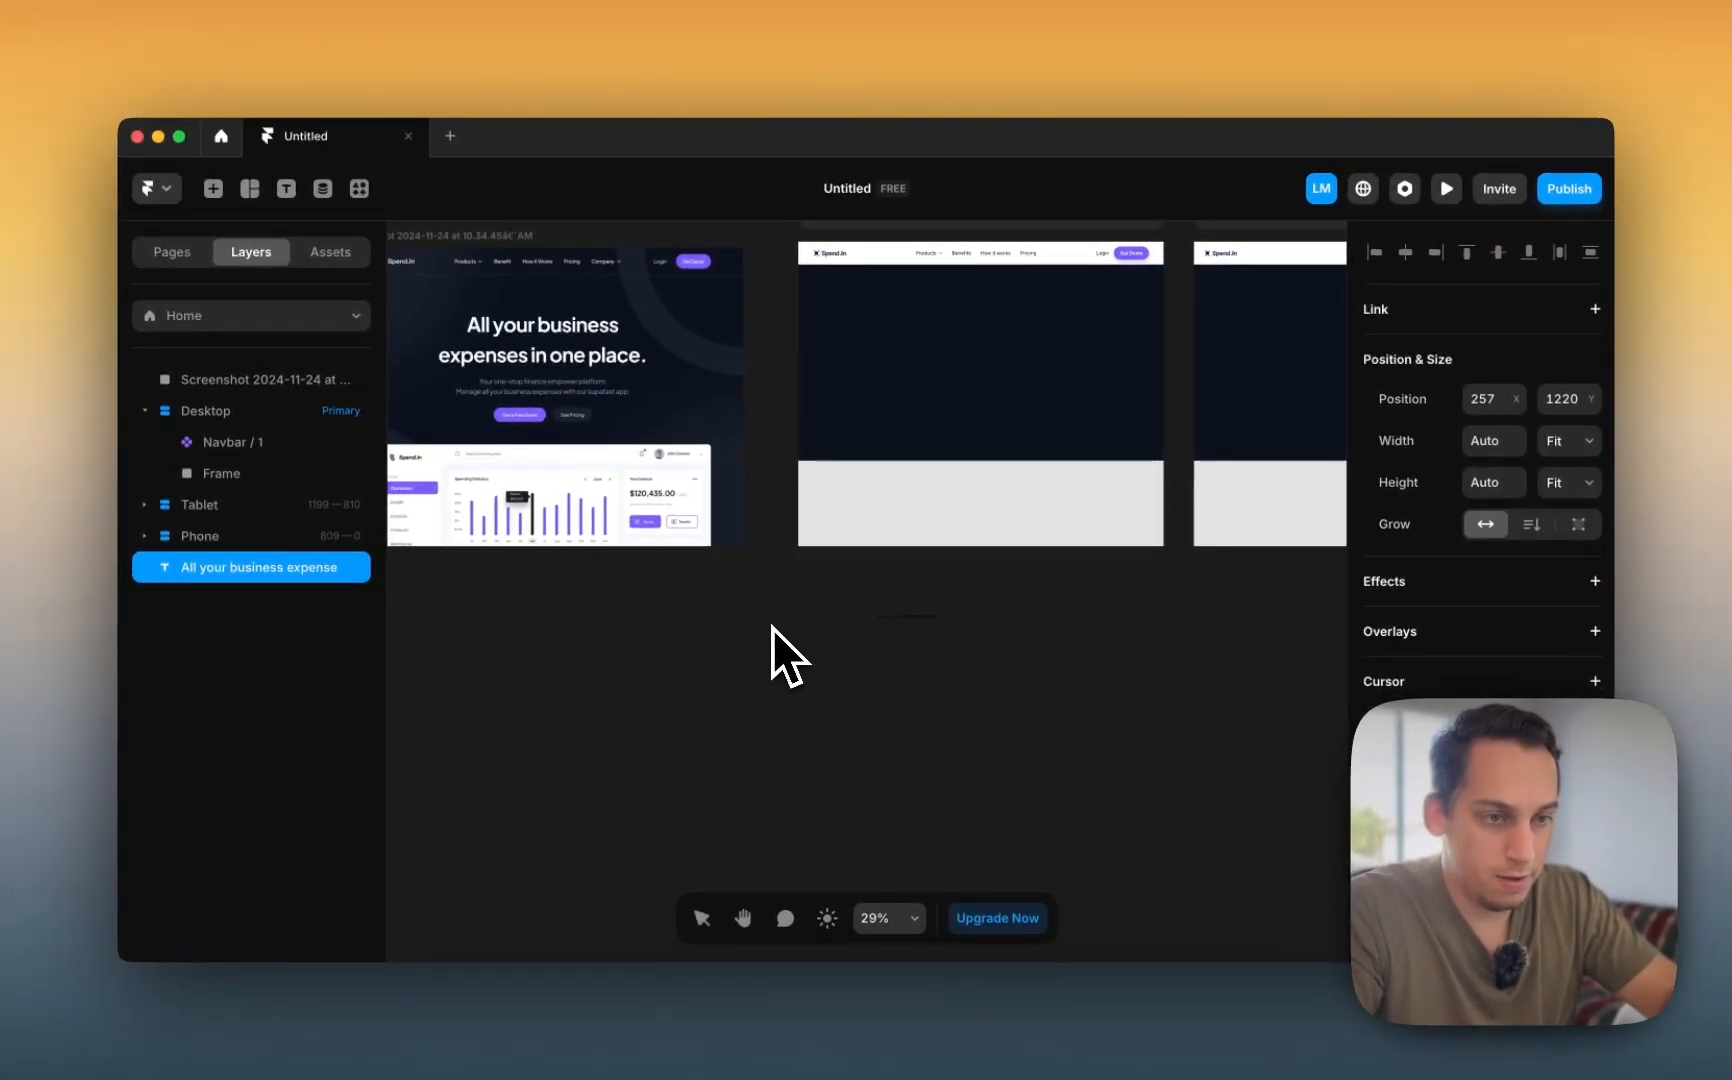
{"action": "type", "text": "s in one pla"}
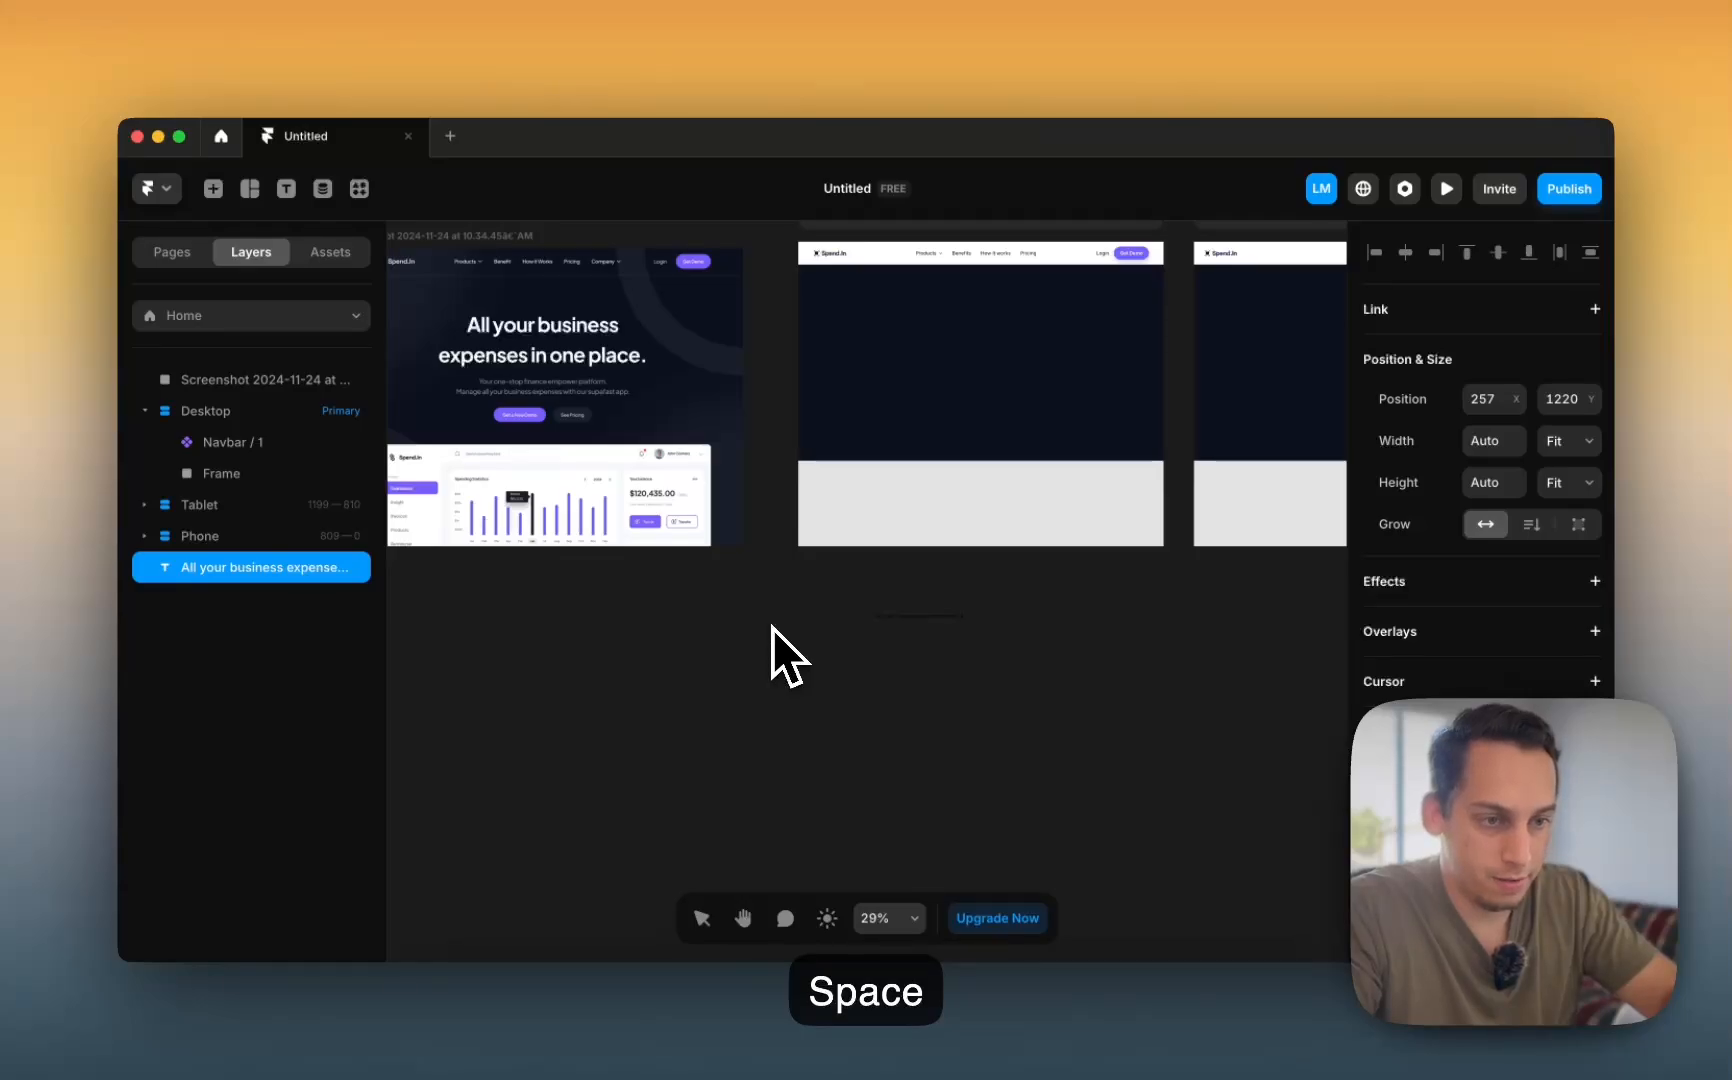
{"action": "type", "text": "ce."}
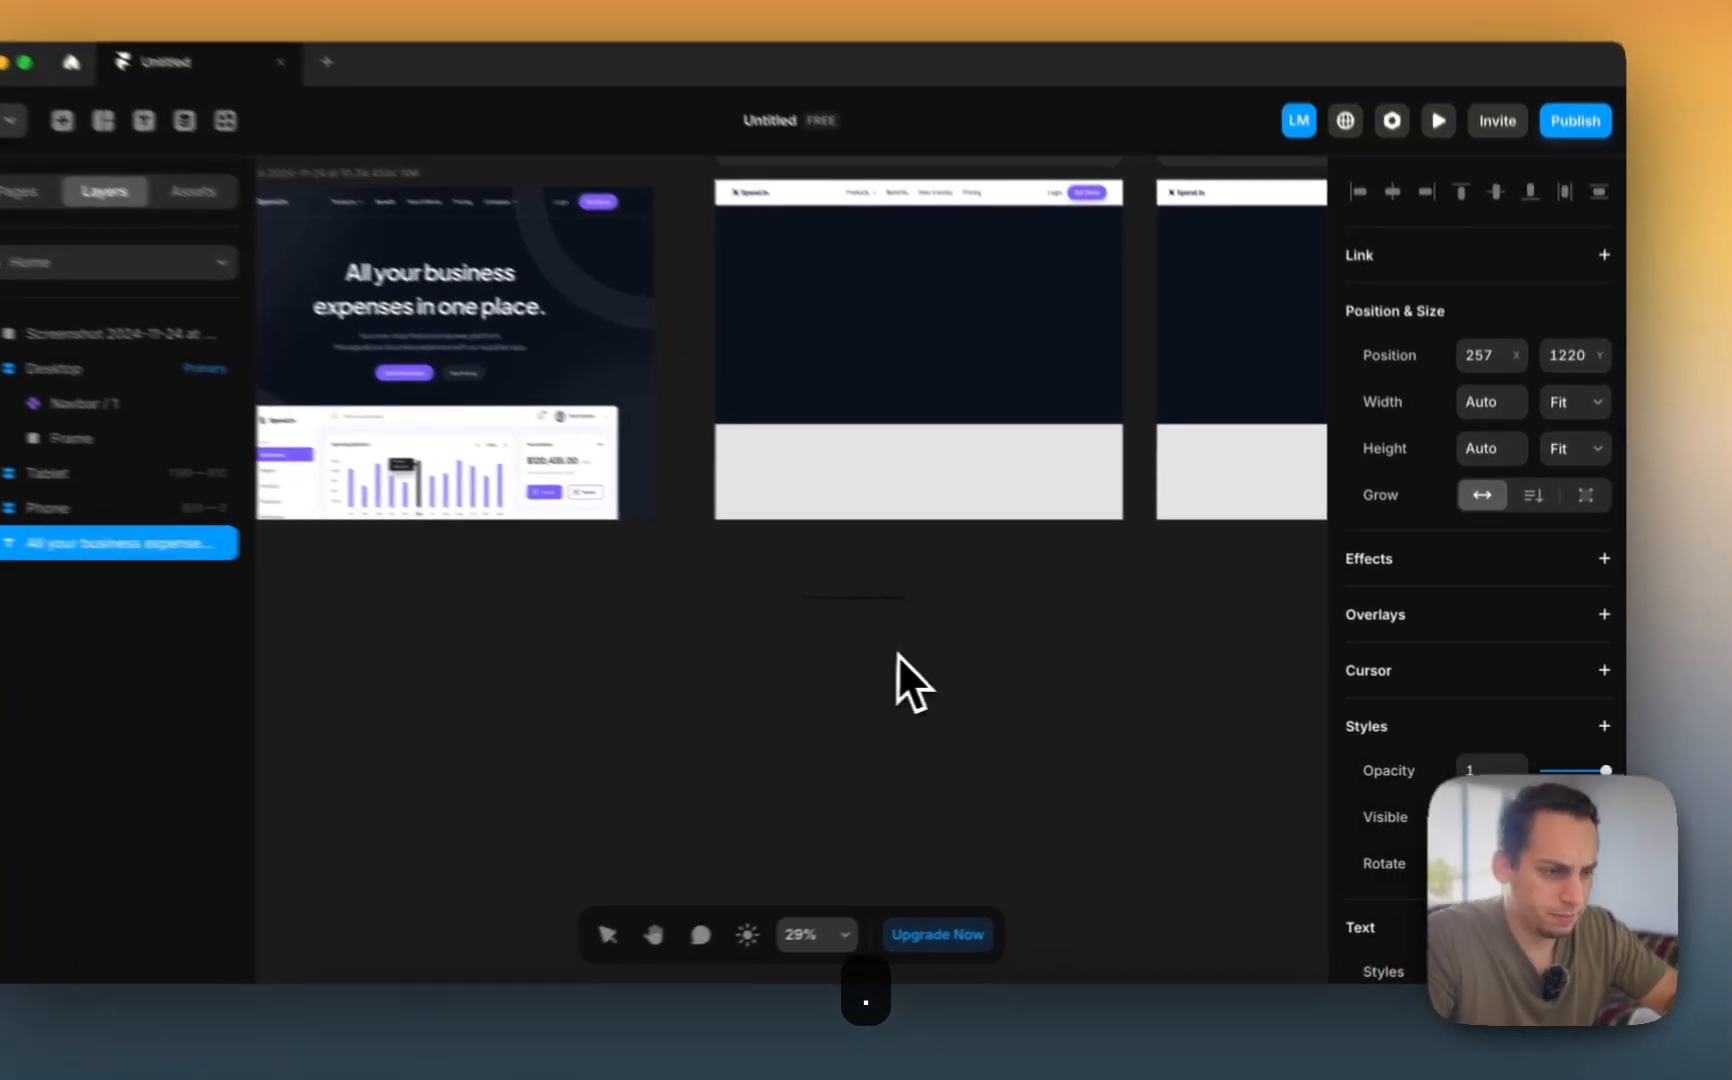
{"action": "key", "text": "Escape"}
- Switch to Figma and detach the hero headline's text style to reveal its font, weight and size
{"action": "scroll", "coordinate": [885, 605], "scroll_direction": "up", "scroll_amount": 5}
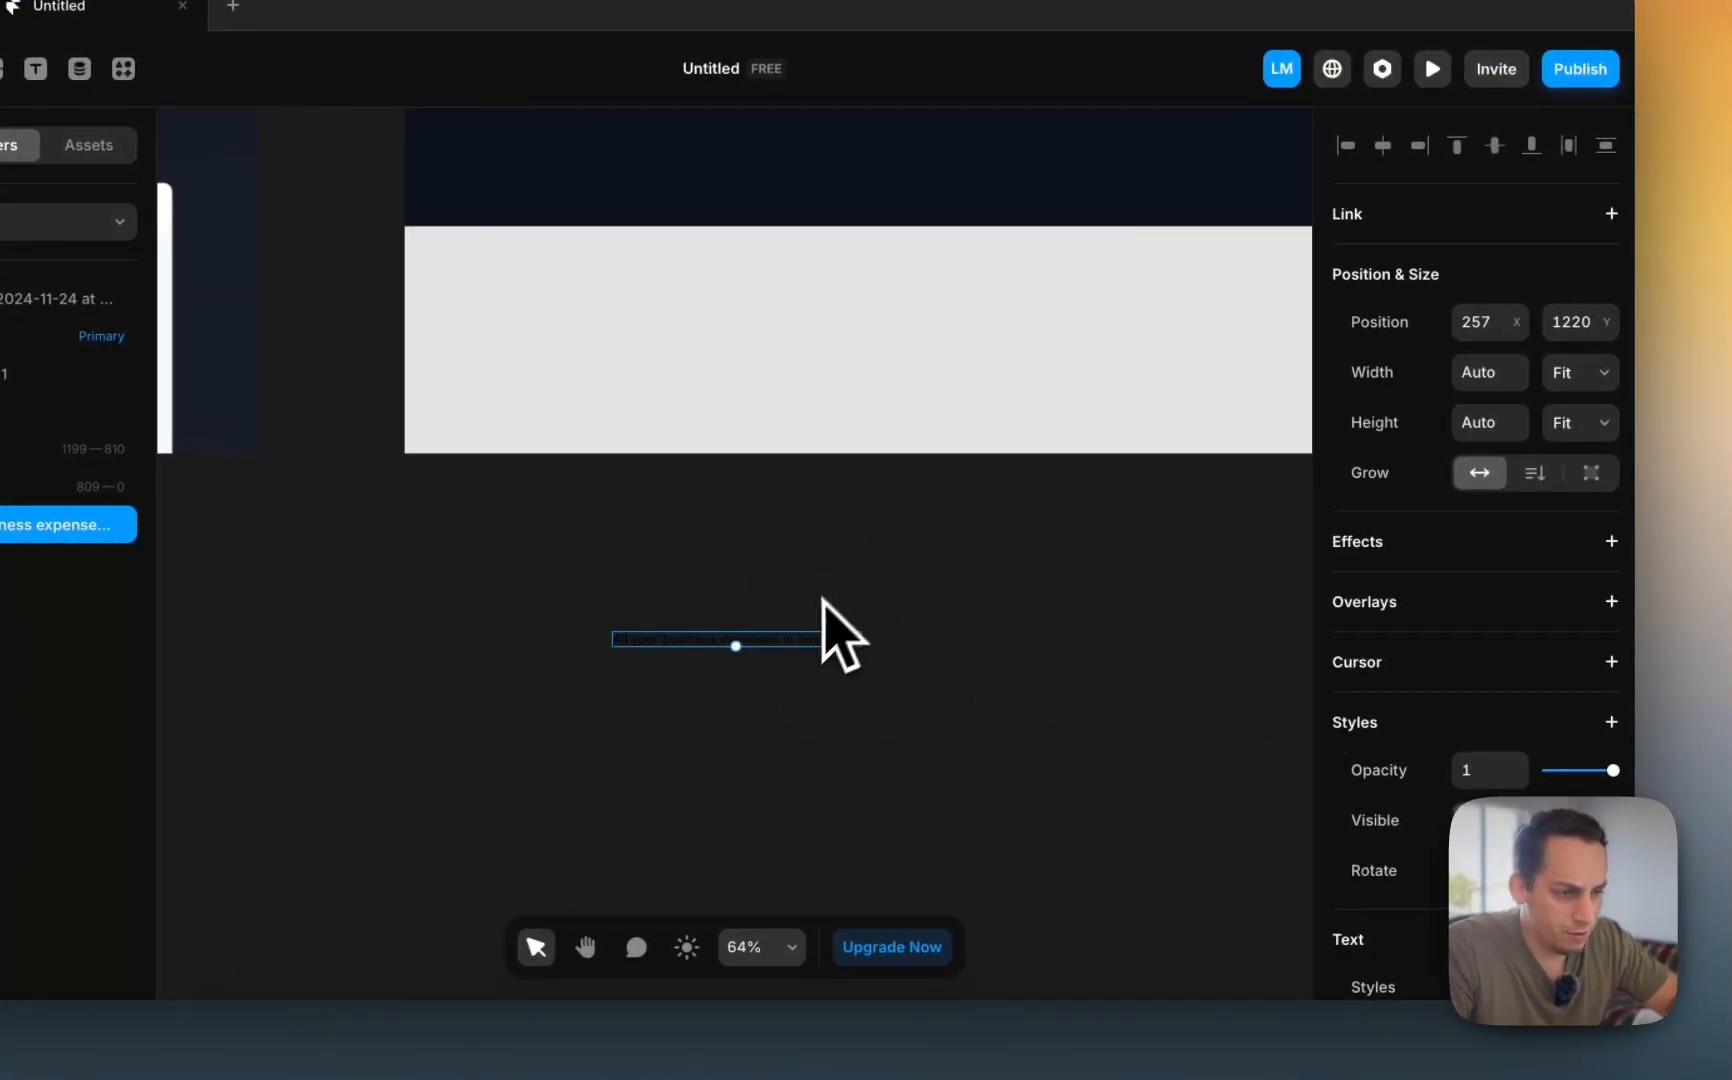
{"action": "scroll", "coordinate": [840, 635], "scroll_direction": "up", "scroll_amount": 3}
{"action": "scroll", "coordinate": [1576, 623], "scroll_direction": "down", "scroll_amount": 5}
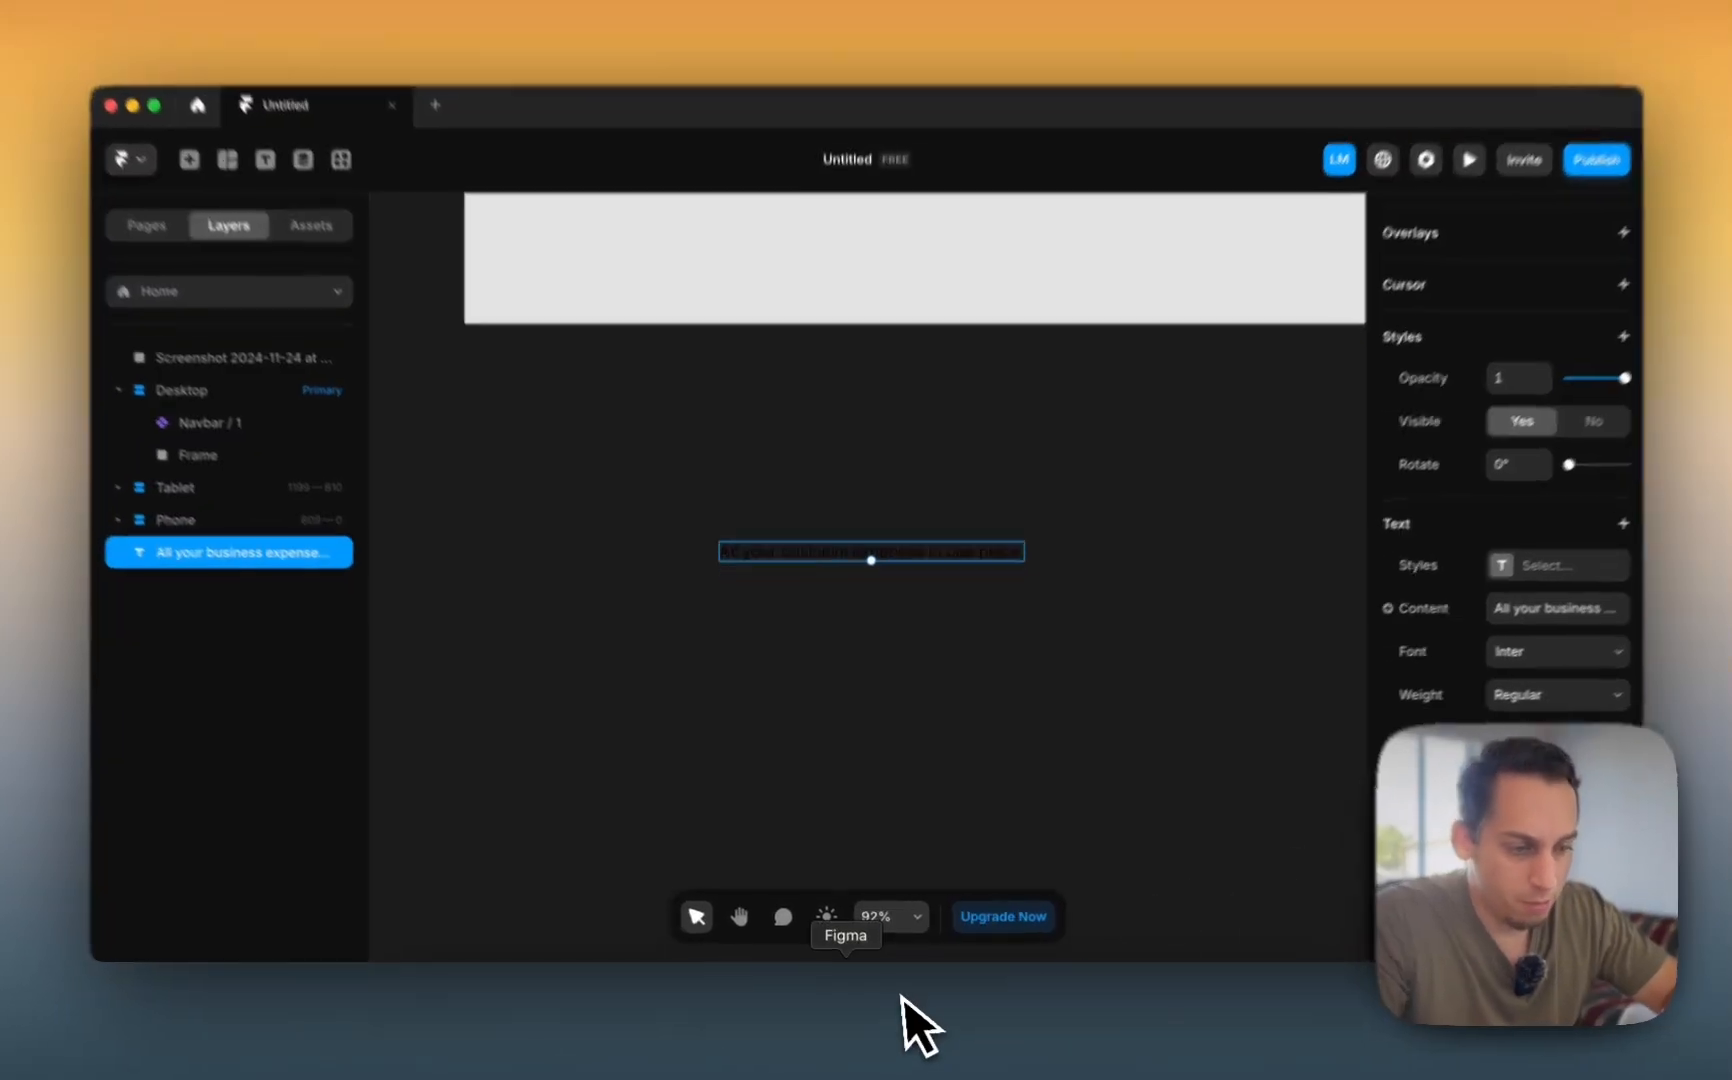
{"action": "left_click", "coordinate": [901, 1025]}
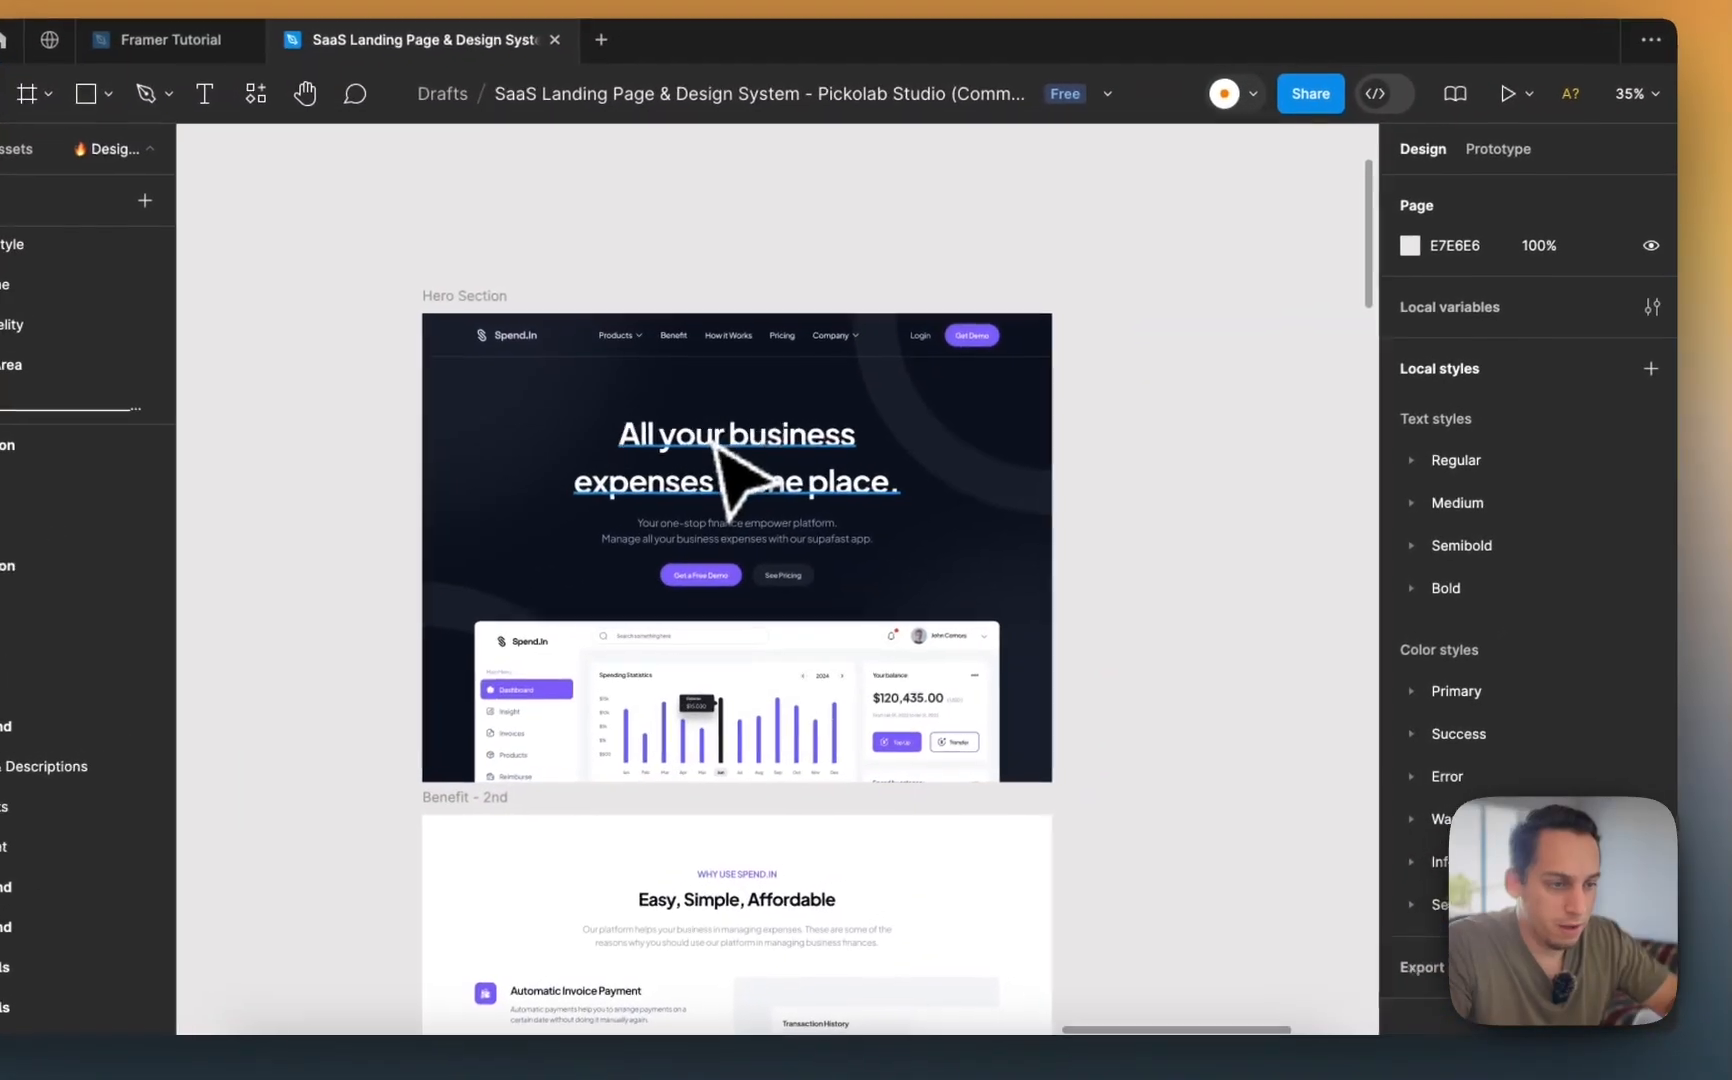
{"action": "left_click", "coordinate": [715, 441]}
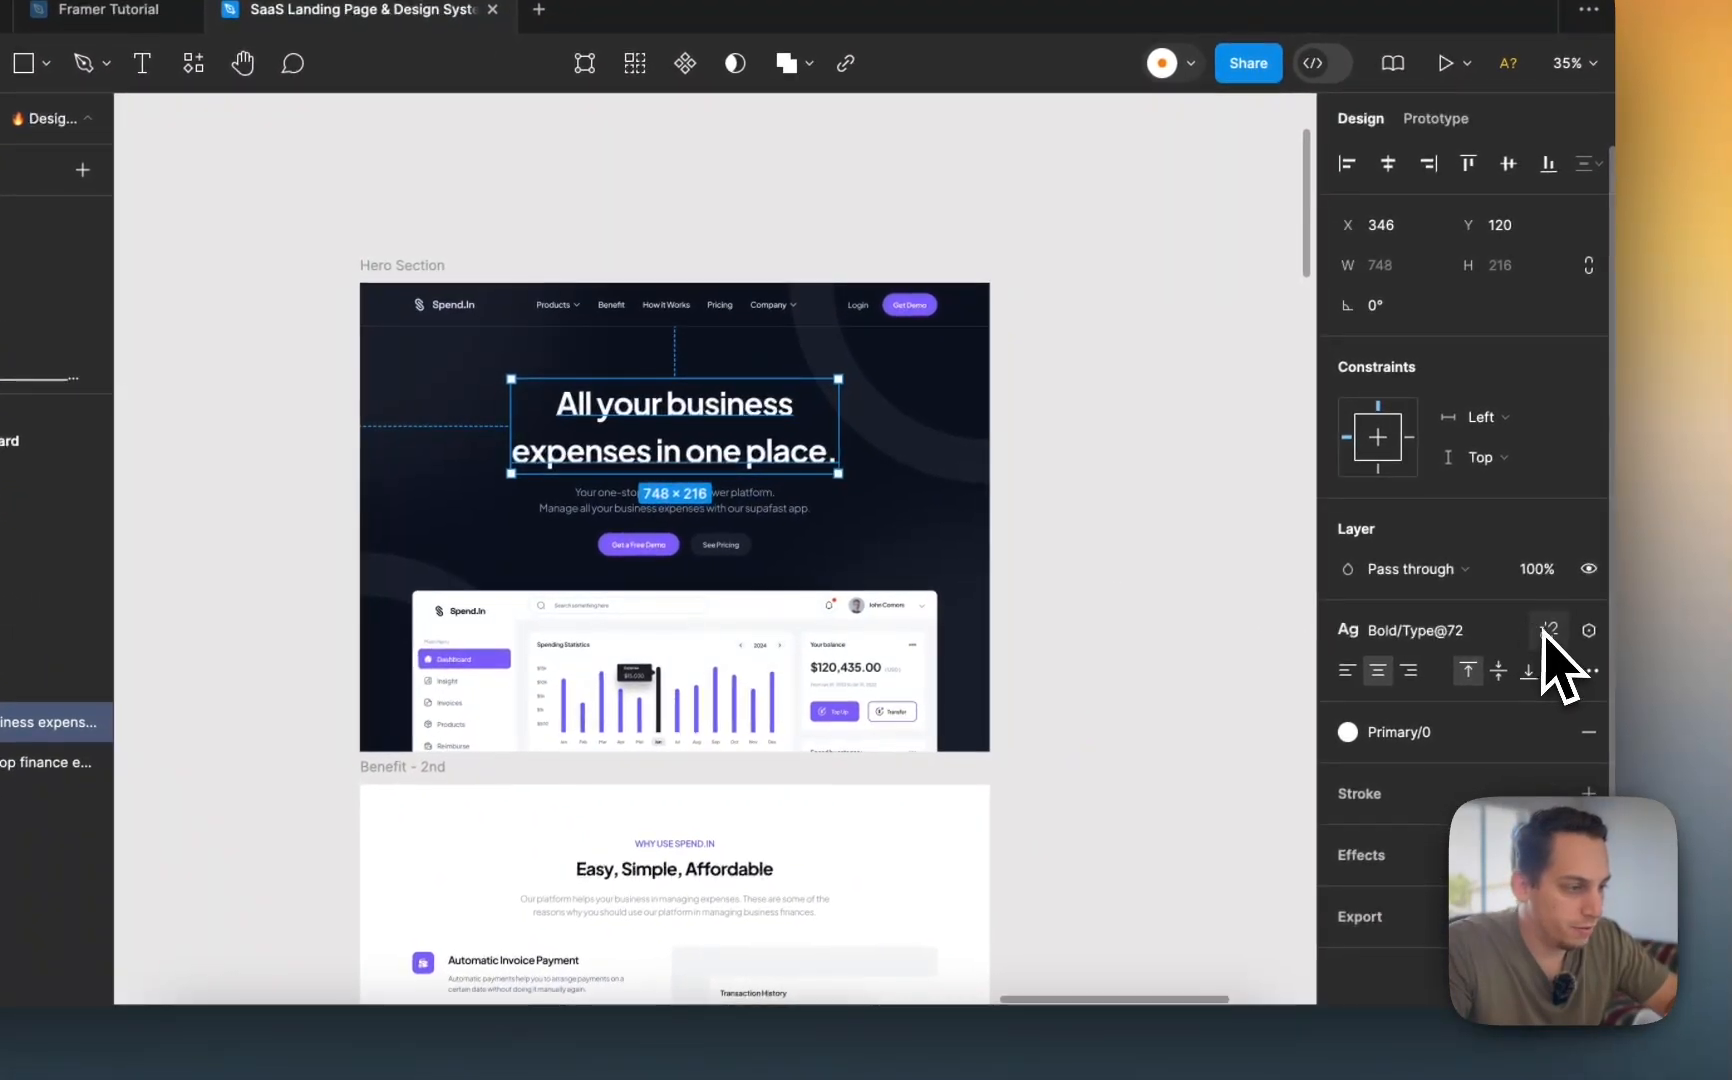
{"action": "left_click", "coordinate": [1548, 630]}
{"action": "scroll", "coordinate": [1500, 665], "scroll_direction": "down", "scroll_amount": 1}
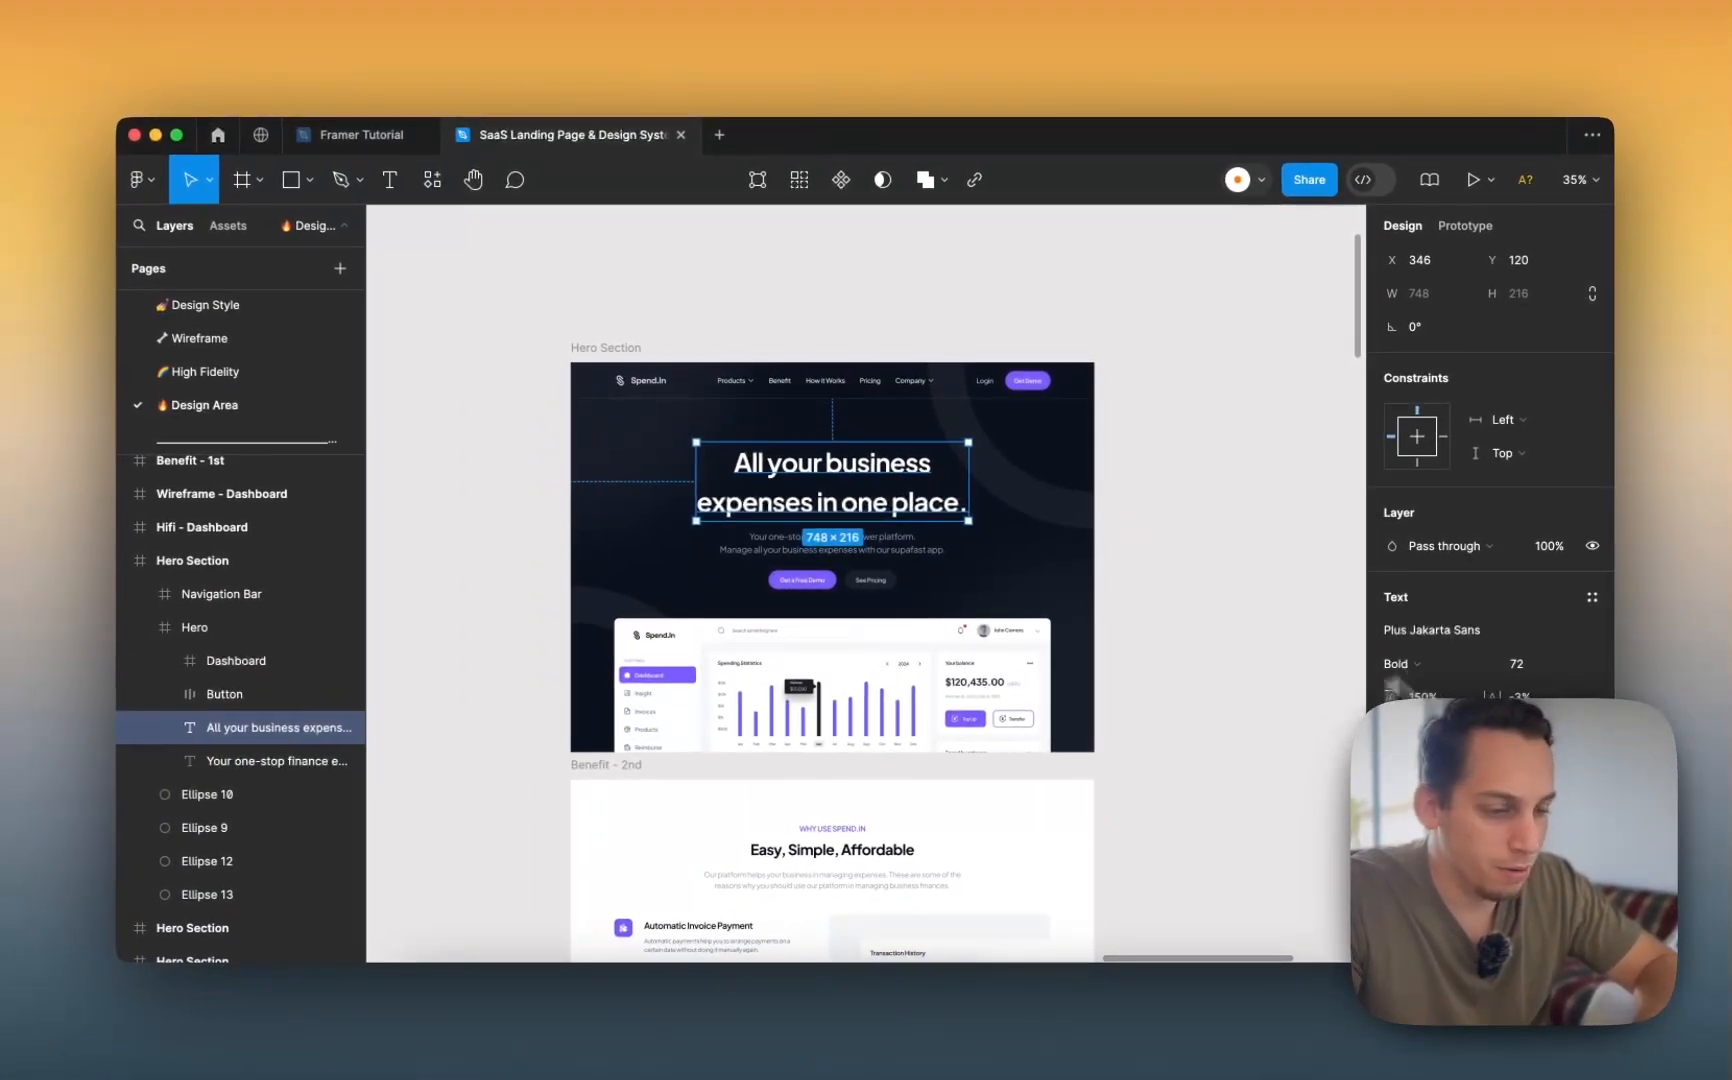
- Switch back to Framer and set the headline's font to Plus Jakarta Sans
{"action": "left_click", "coordinate": [900, 1025]}
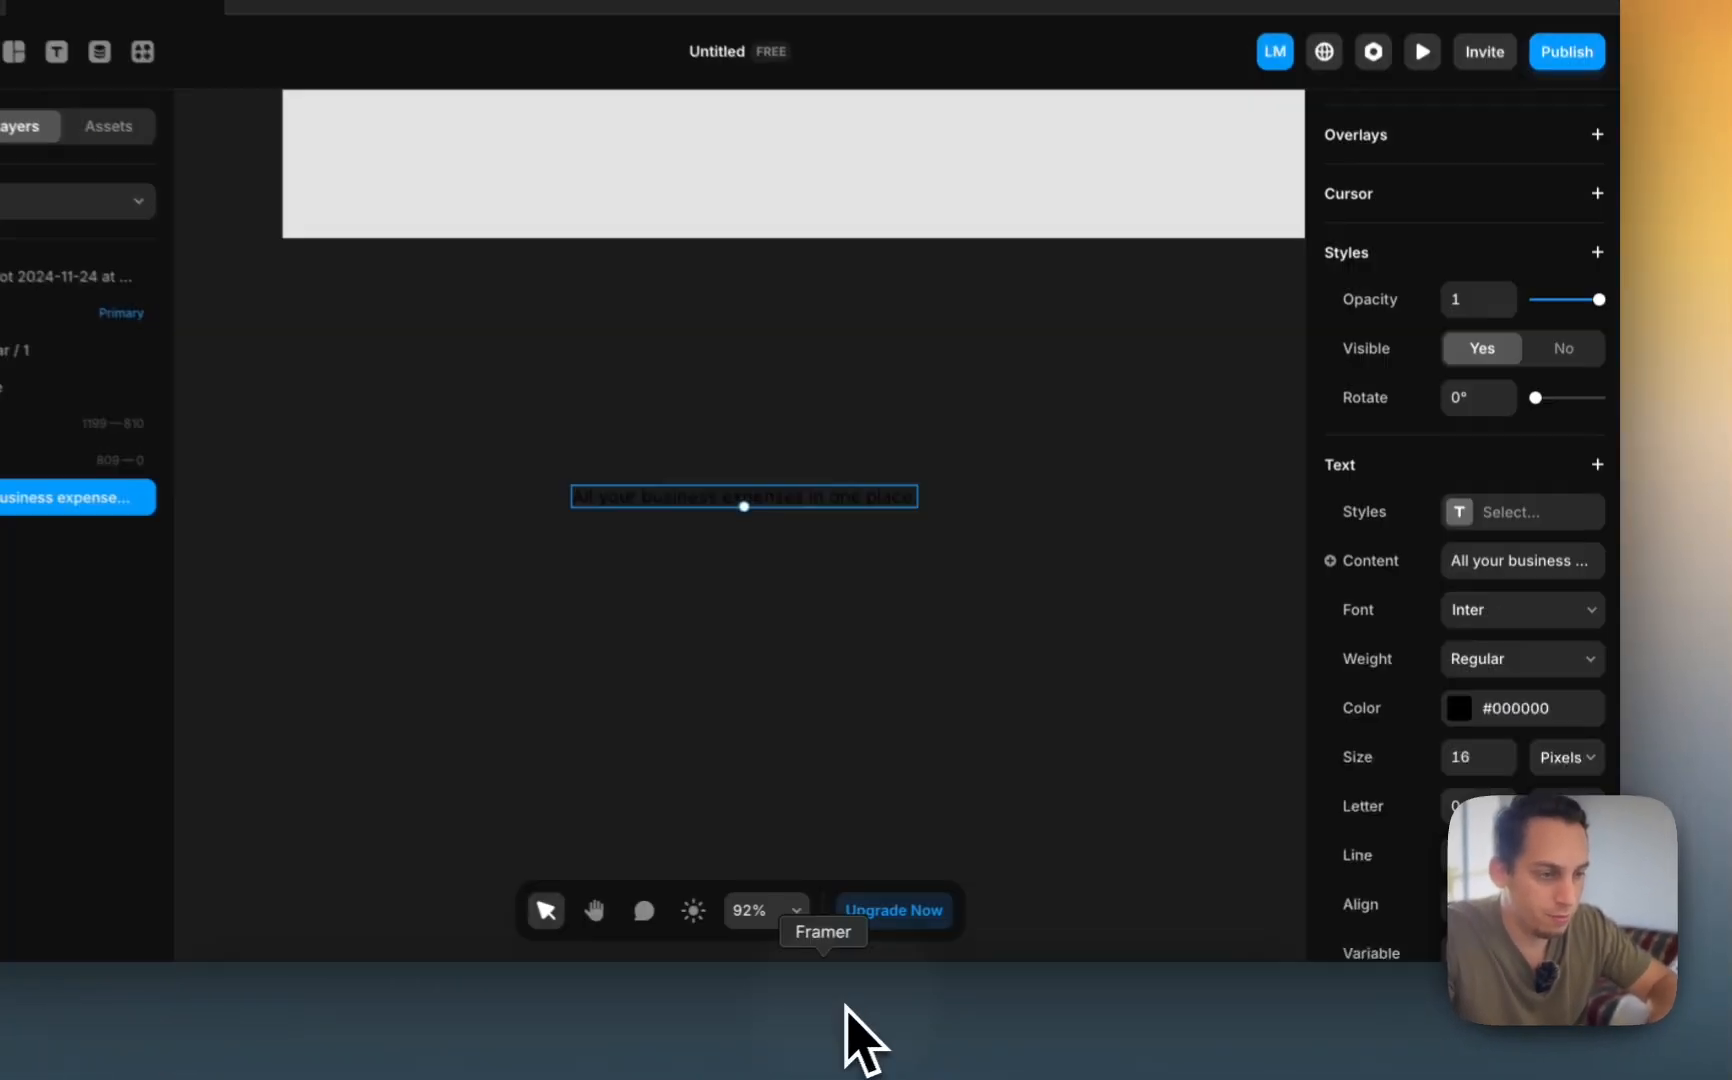
{"action": "left_click", "coordinate": [1476, 518]}
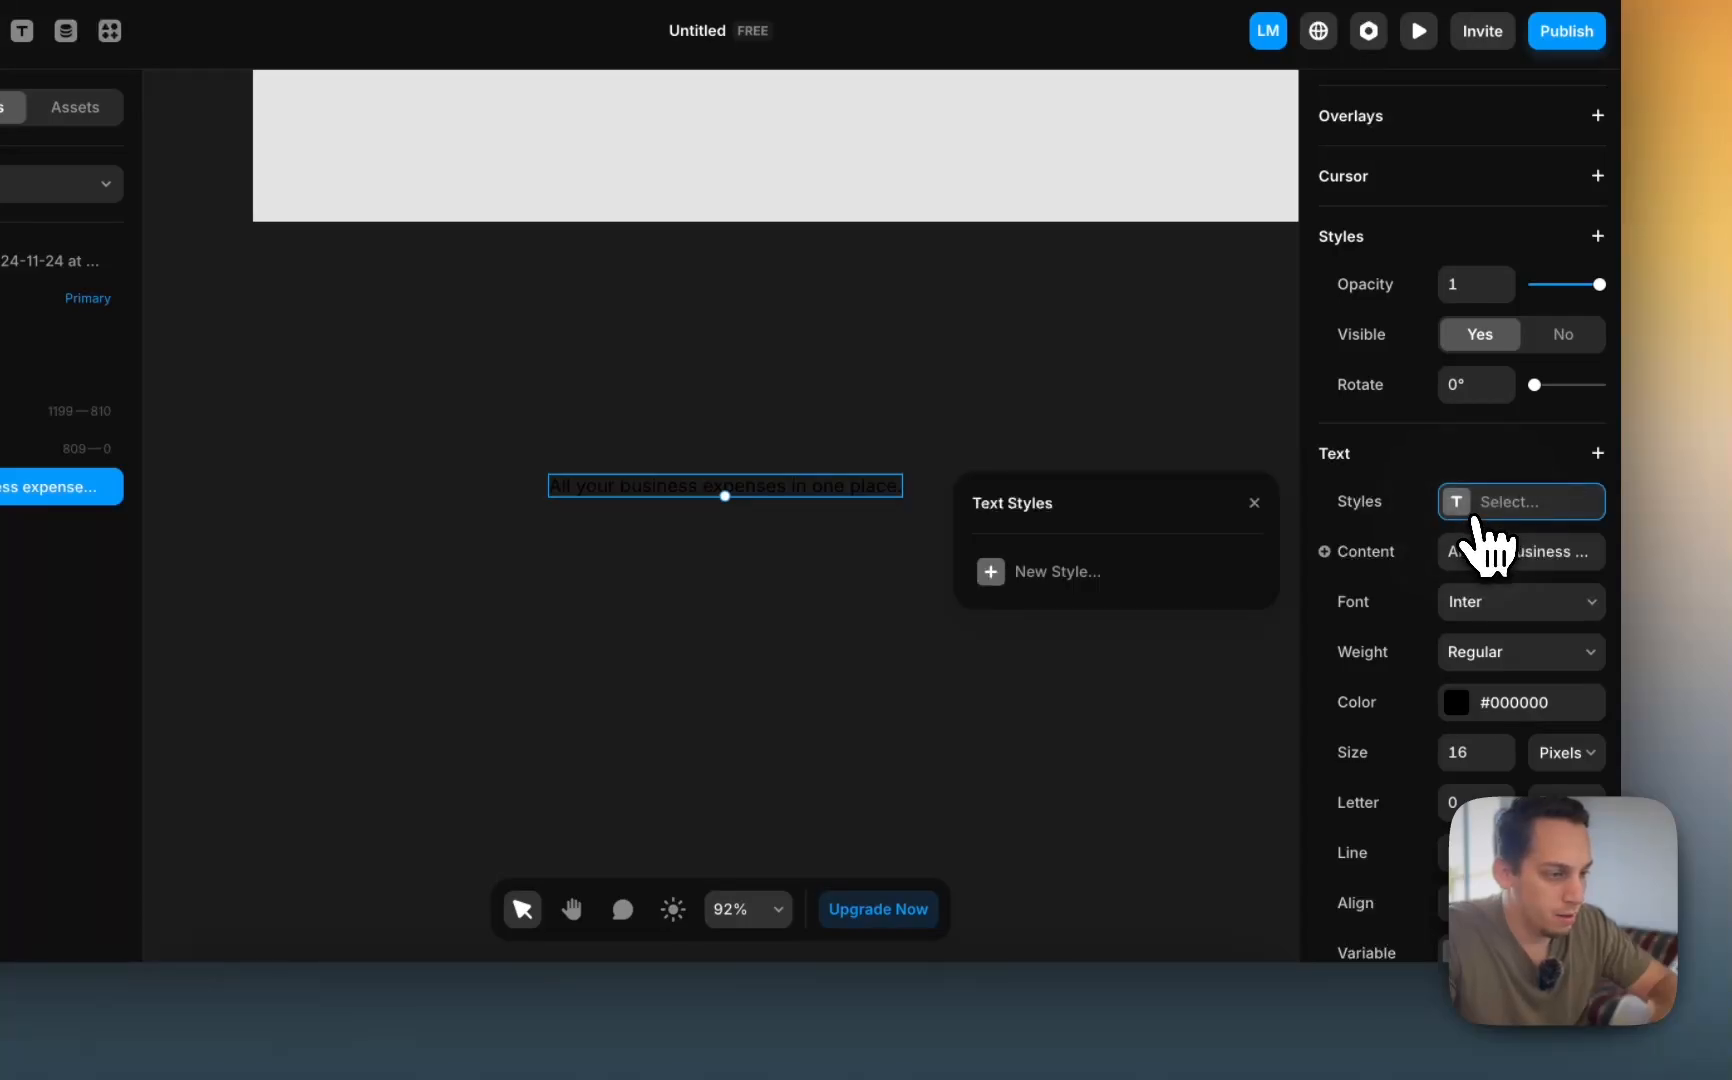
{"action": "left_click", "coordinate": [1164, 573]}
{"action": "left_click", "coordinate": [1083, 568]}
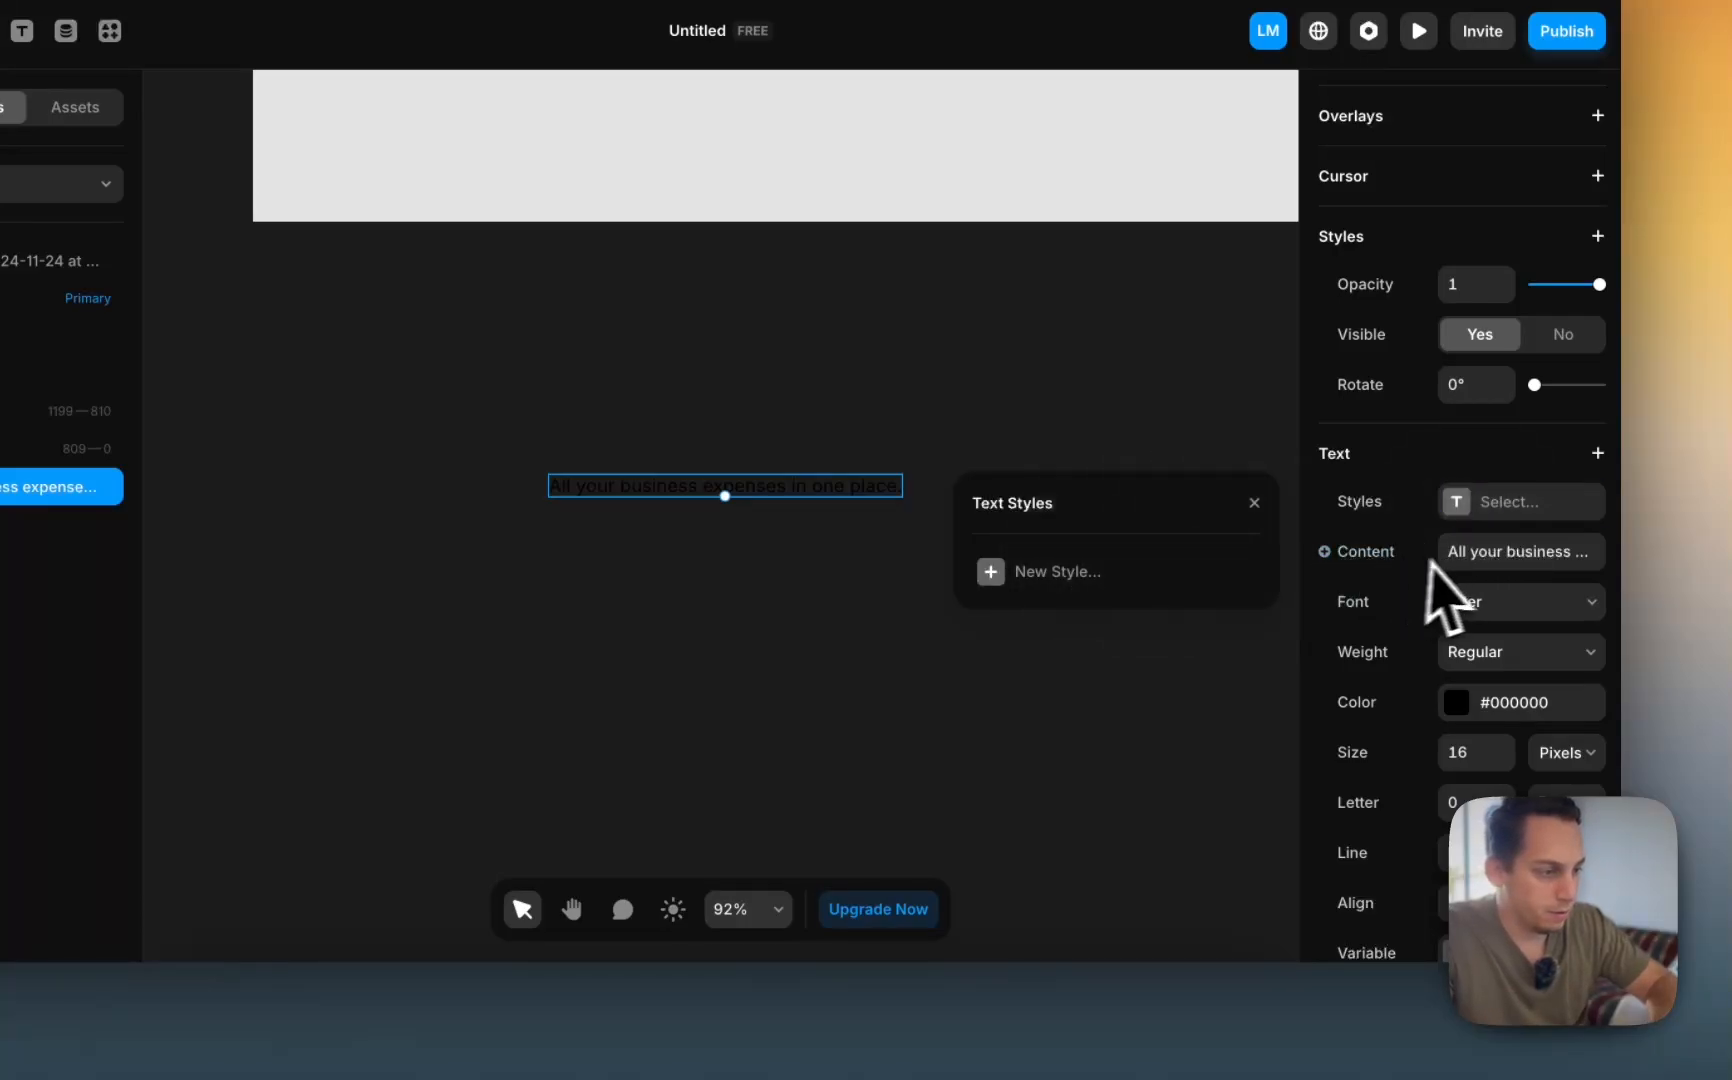
{"action": "left_click", "coordinate": [1484, 600]}
{"action": "type", "text": "p"}
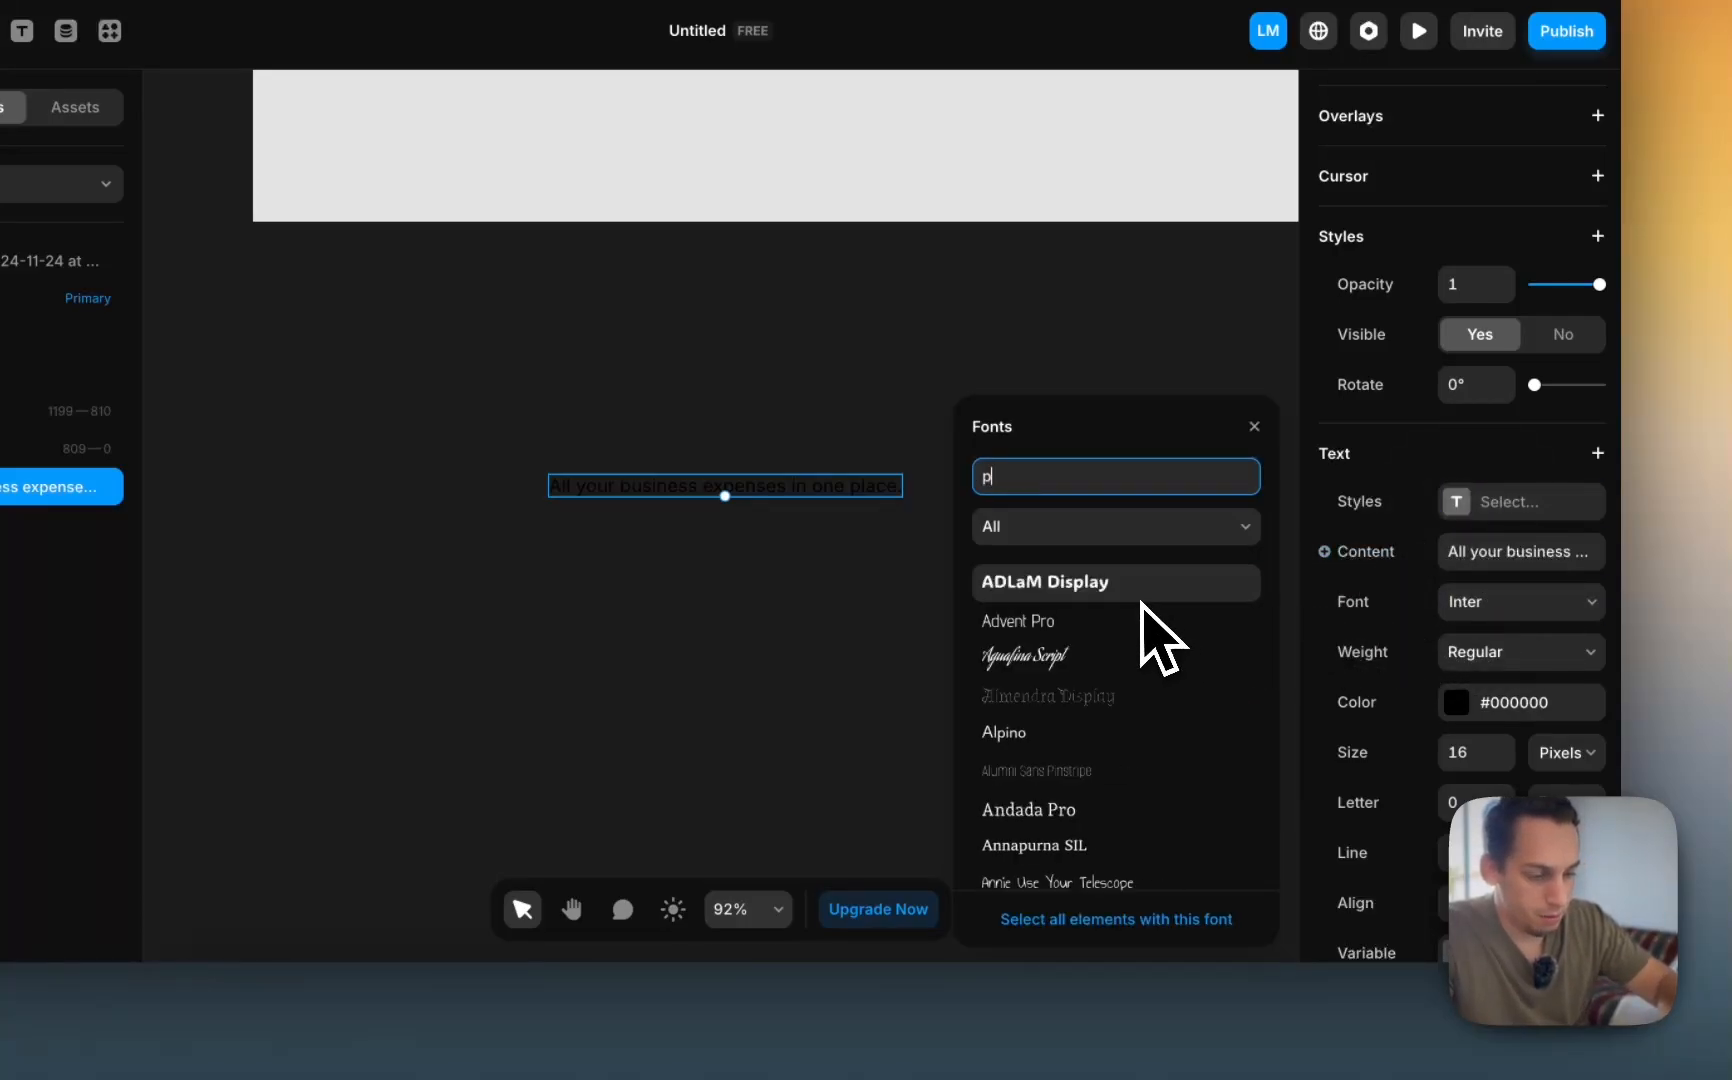
{"action": "type", "text": "lus jaka"}
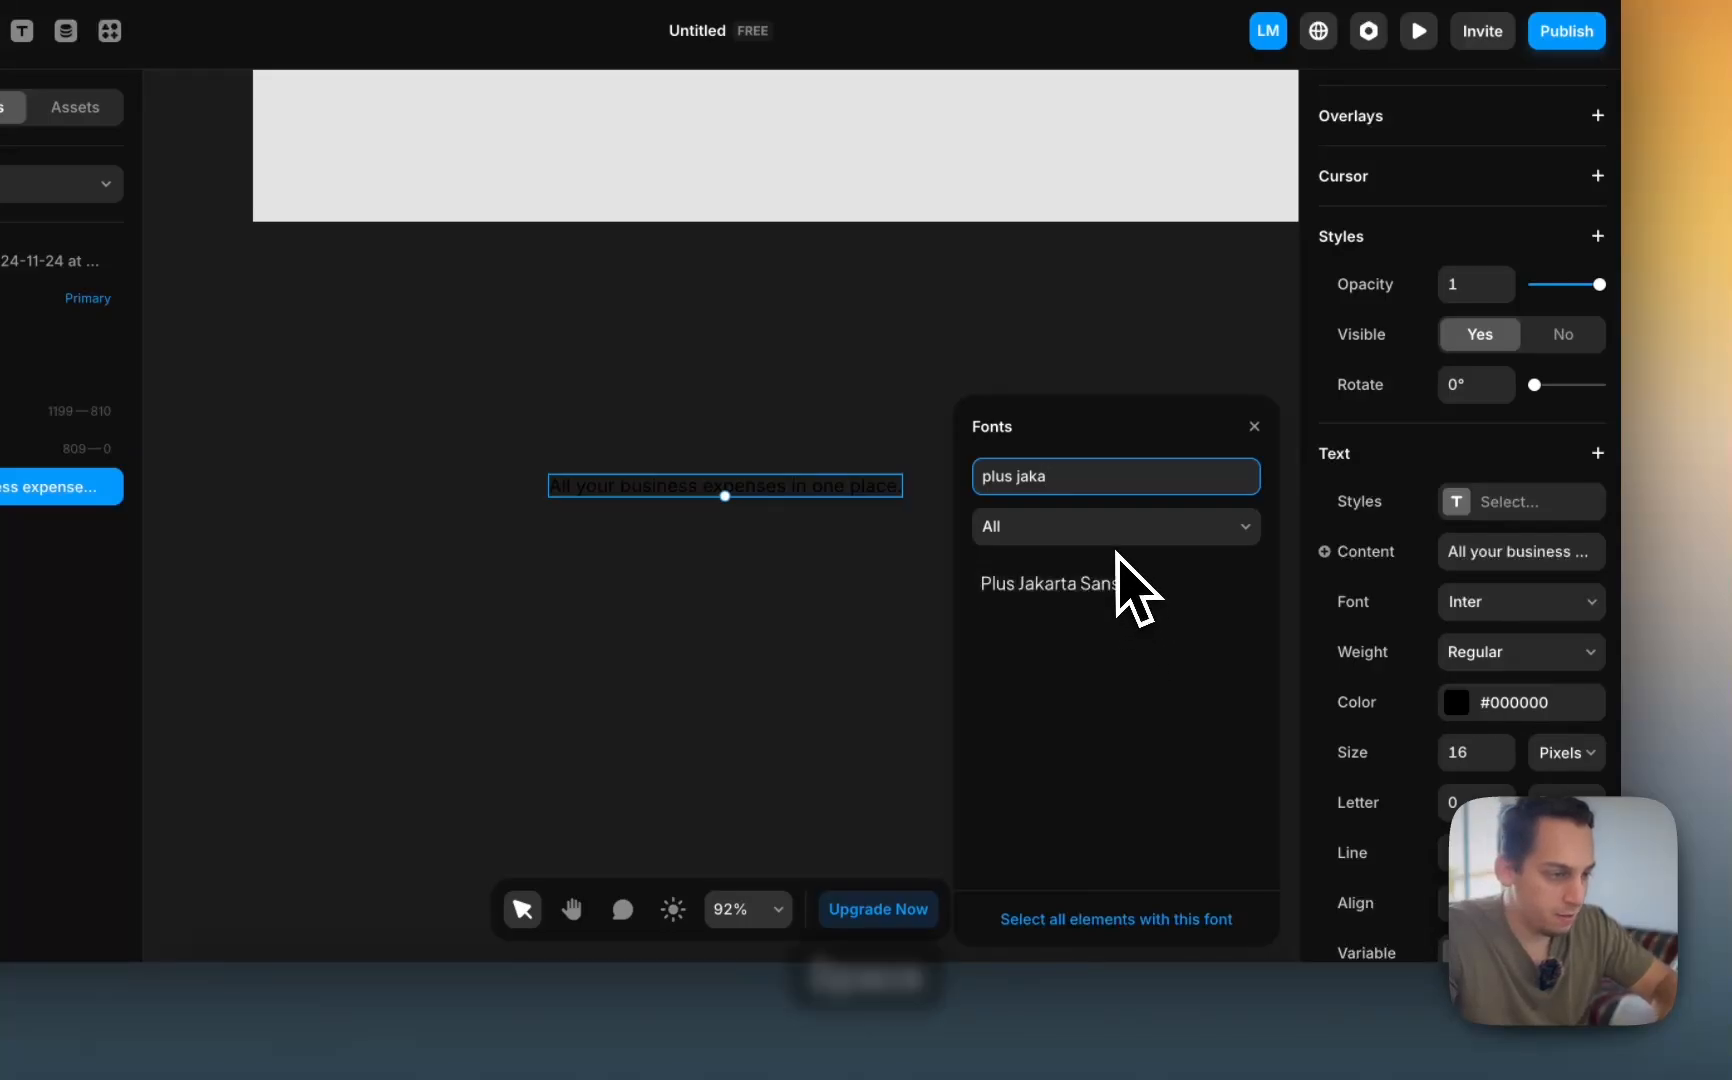
{"action": "left_click", "coordinate": [1127, 590]}
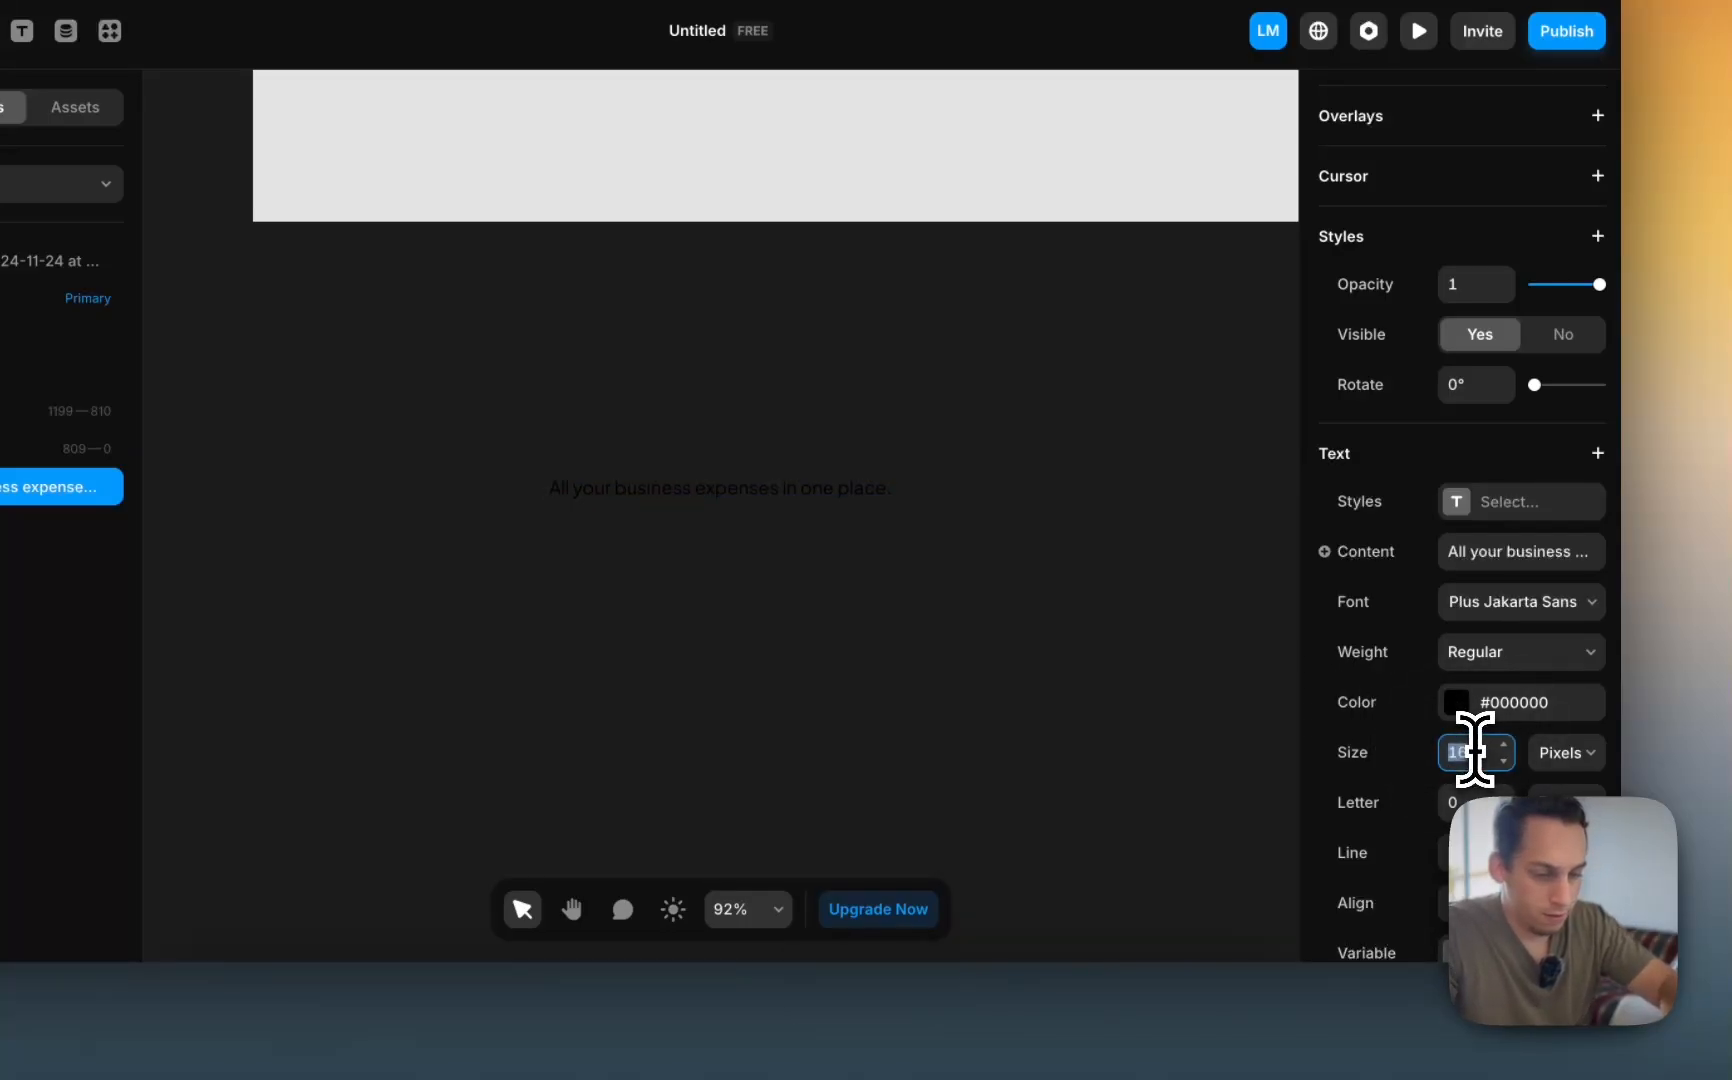
- Set the headline's size to 72 pixels and its weight to Bold
{"action": "left_click", "coordinate": [1474, 750]}
{"action": "type", "text": "72"}
{"action": "key", "text": "Return"}
{"action": "left_click", "coordinate": [1495, 652]}
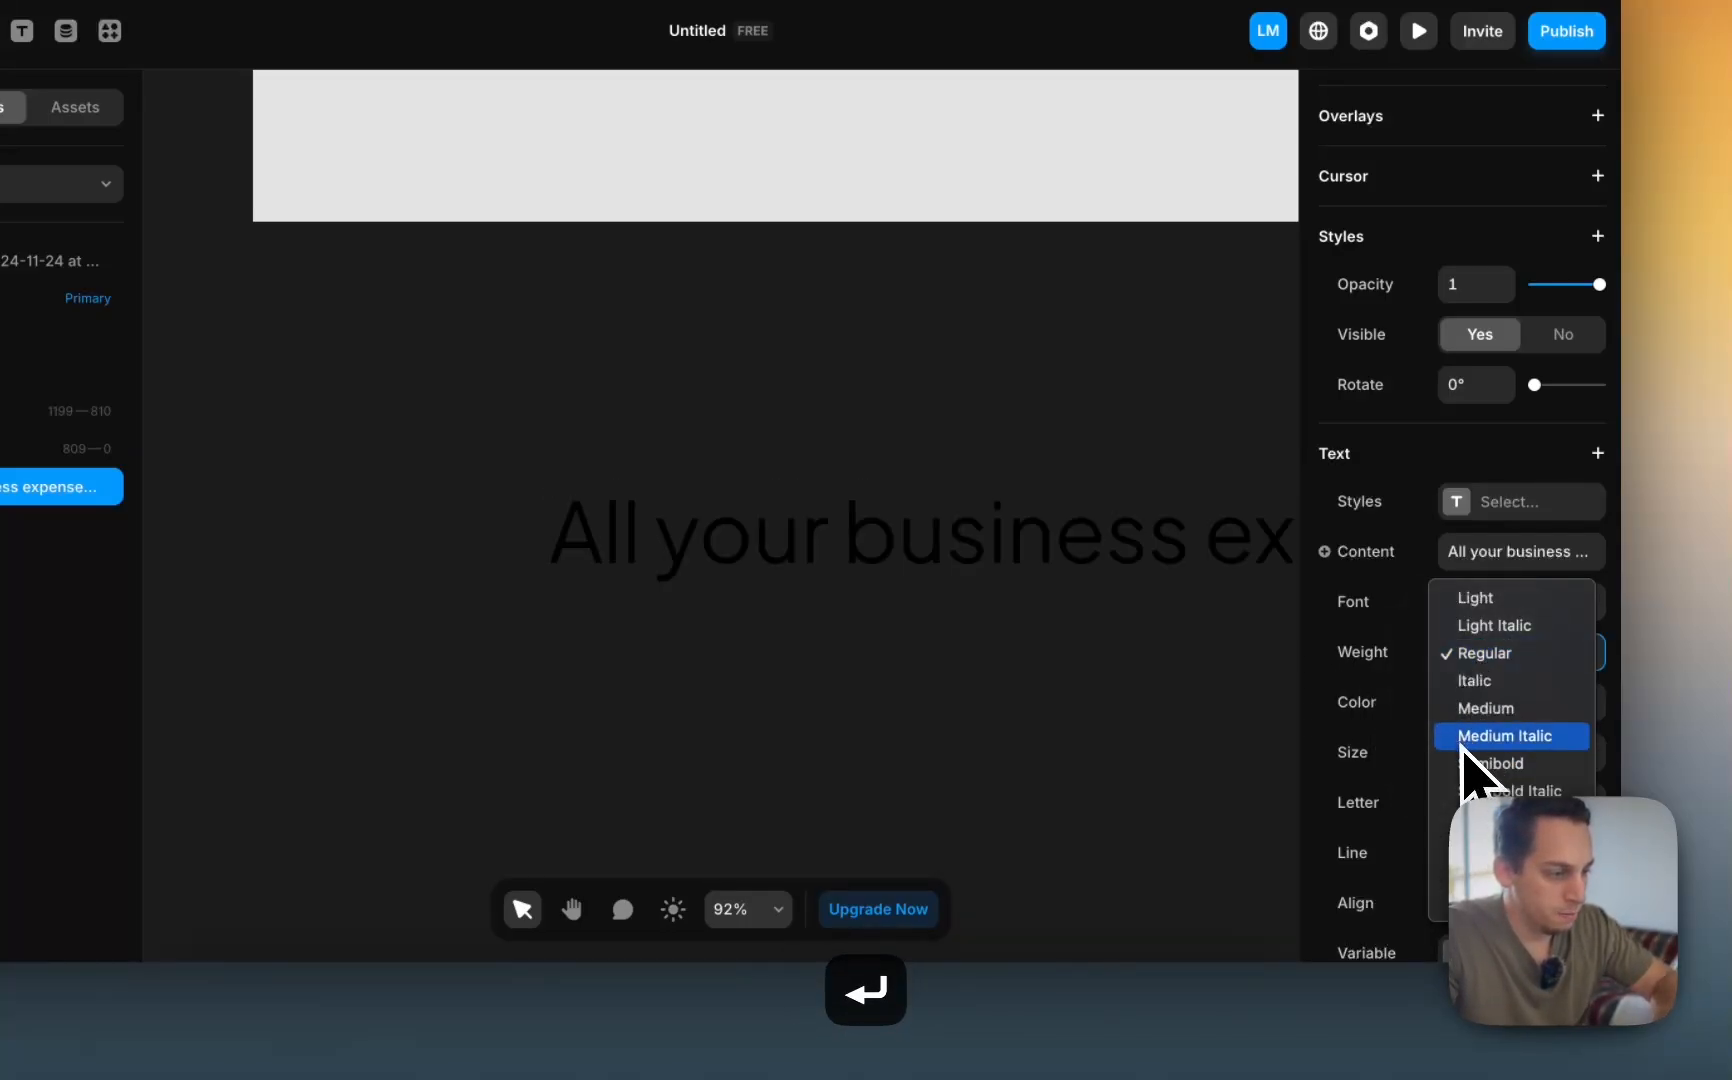
{"action": "left_click", "coordinate": [1480, 818]}
- Change the headline's text color to white #FFFFFF
{"action": "left_click", "coordinate": [1462, 712]}
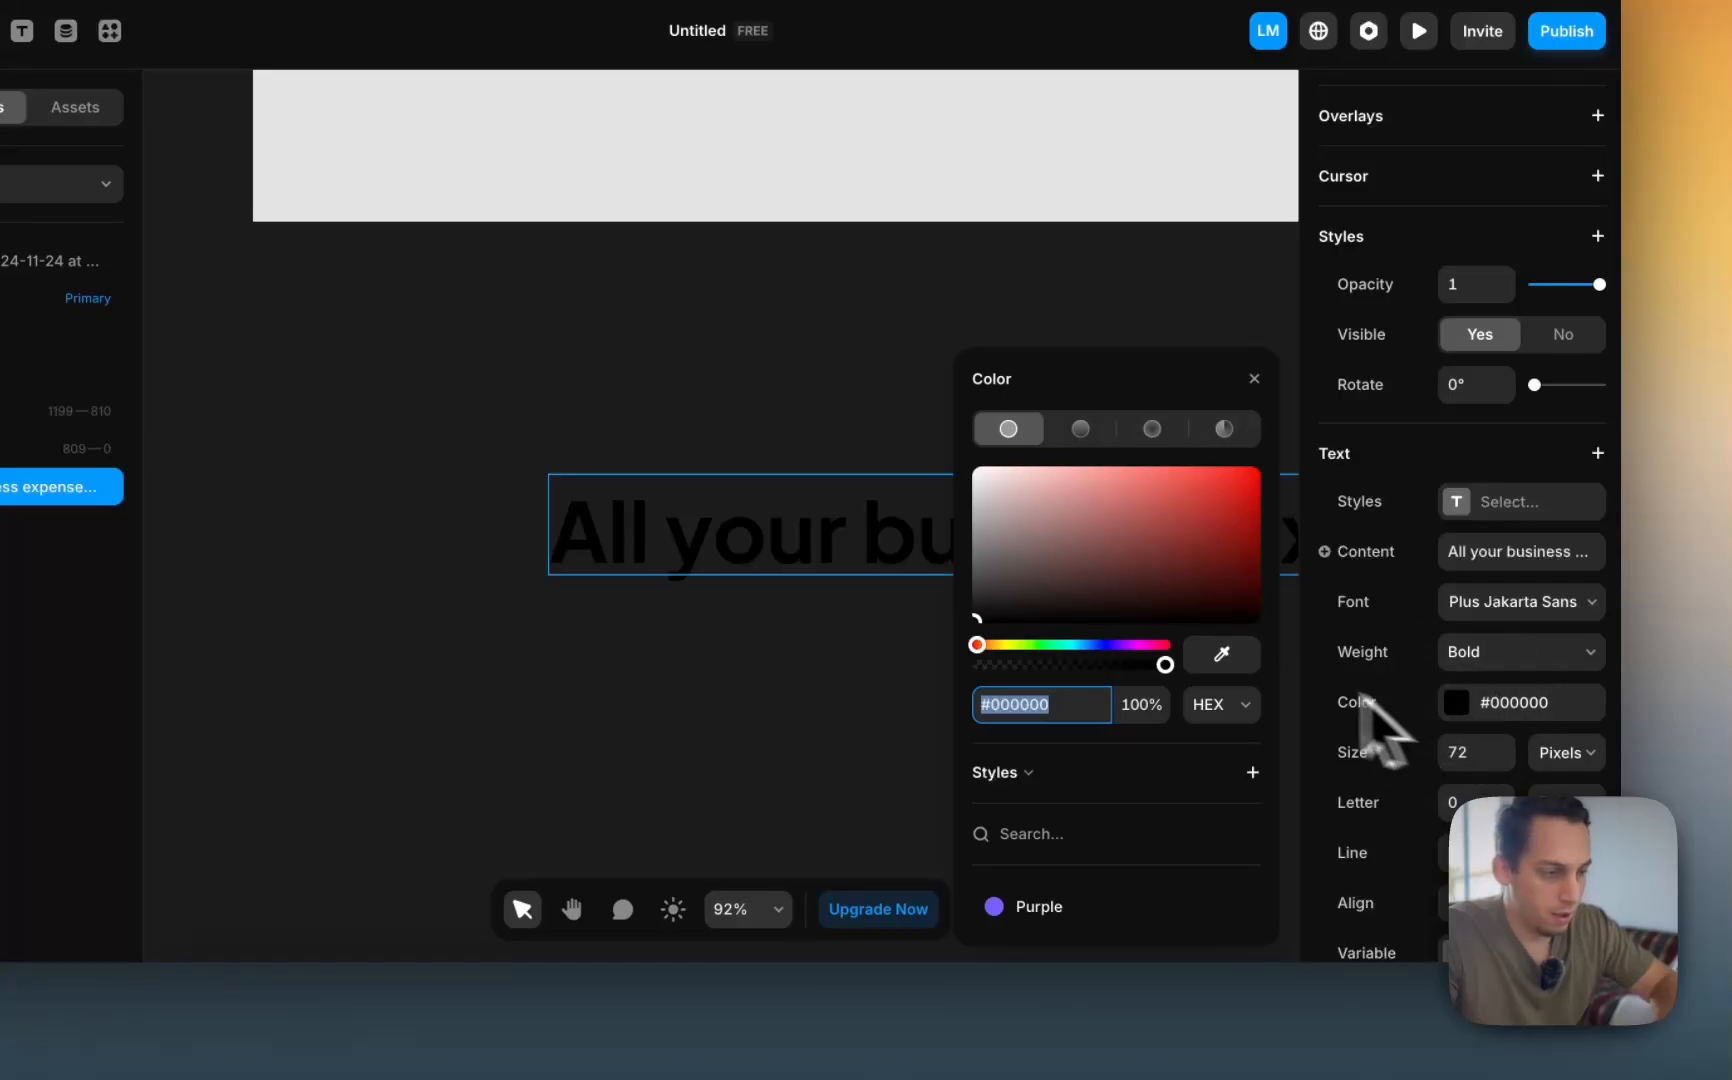
{"action": "left_click_drag", "start_coordinate": [1160, 630], "coordinate": [920, 483]}
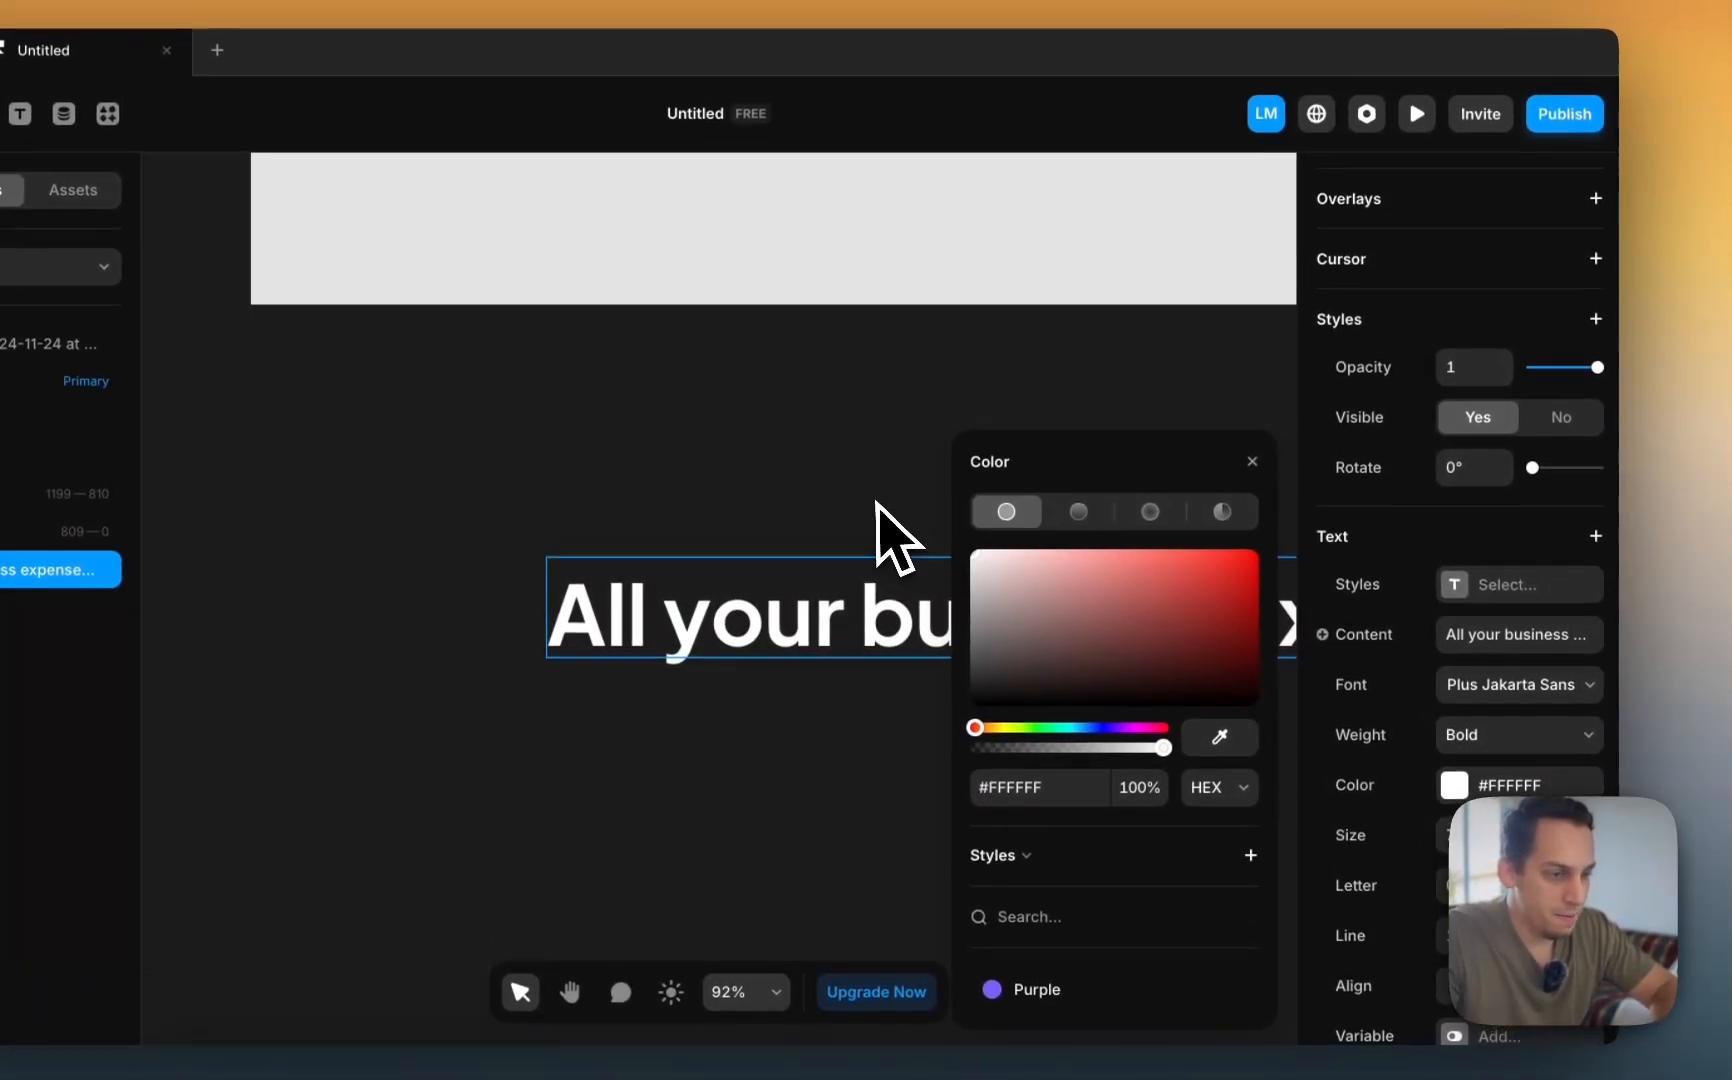
{"action": "scroll", "coordinate": [874, 502], "scroll_direction": "down", "scroll_amount": 5}
{"action": "left_click", "coordinate": [871, 501]}
{"action": "scroll", "coordinate": [871, 501], "scroll_direction": "down", "scroll_amount": 4}
{"action": "scroll", "coordinate": [871, 501], "scroll_direction": "right", "scroll_amount": 2}
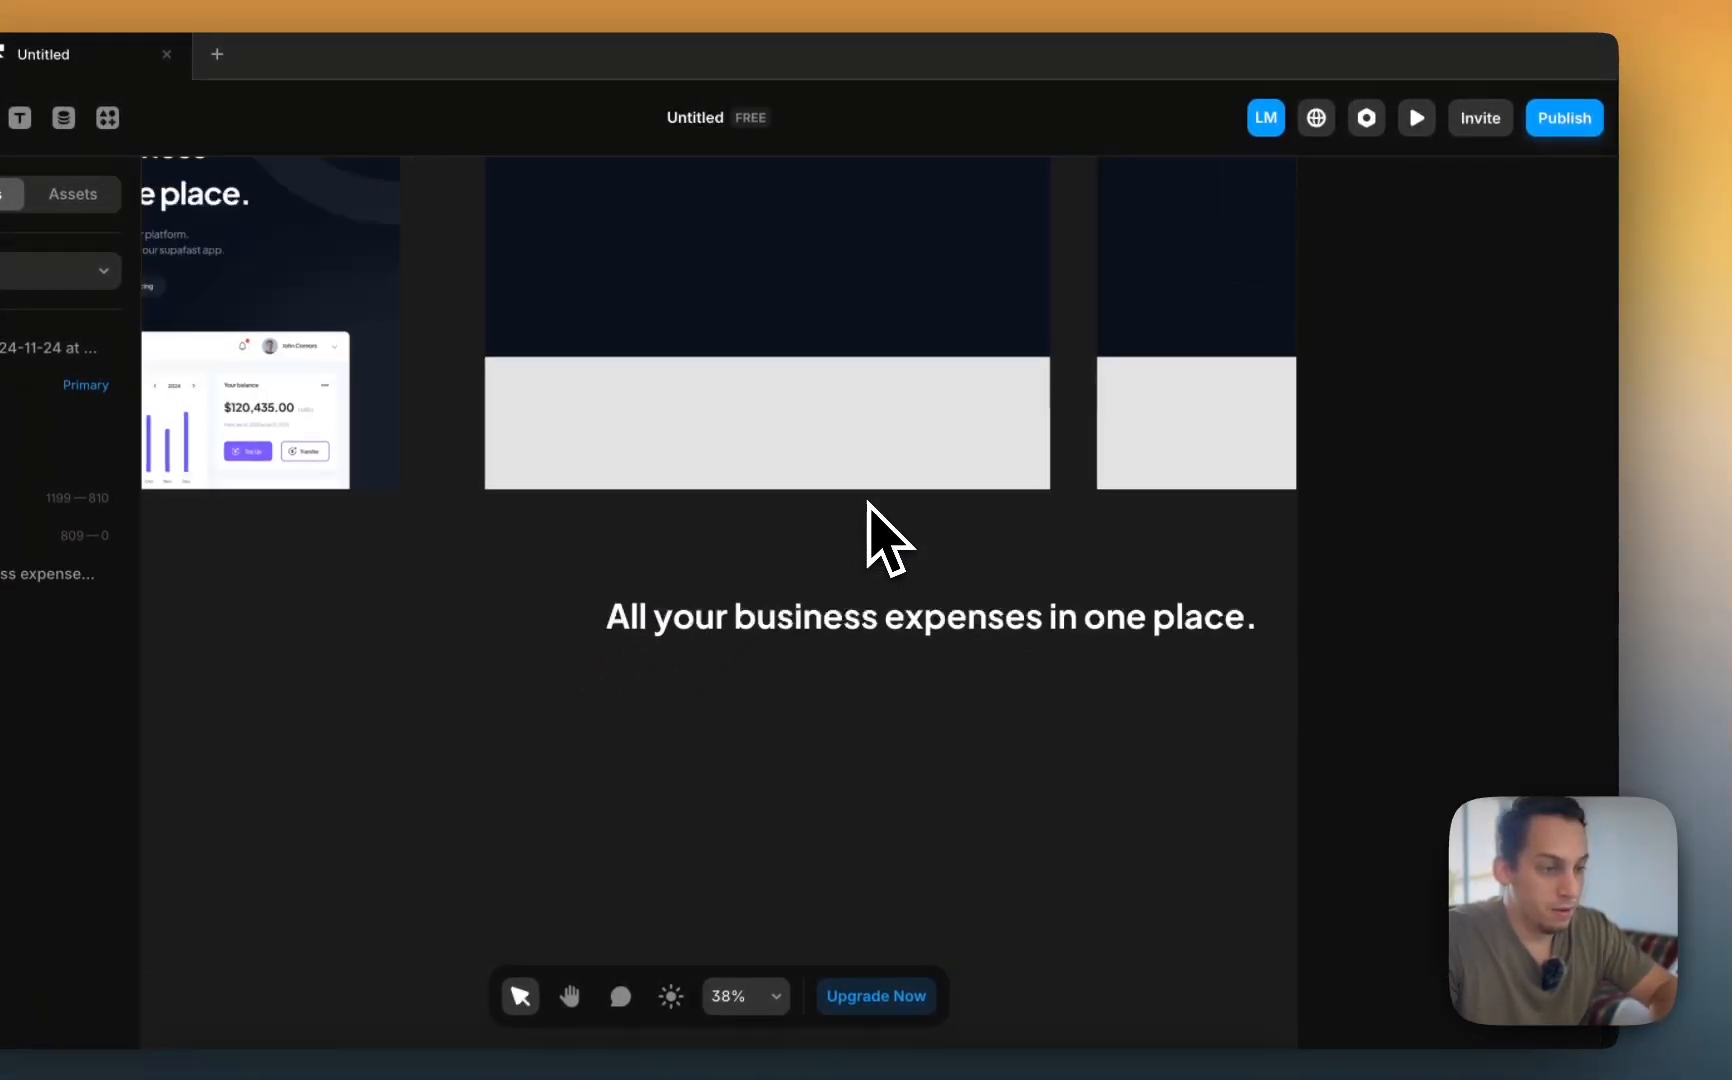
- Save the headline's formatting as a new Heading 1 text style
{"action": "left_click", "coordinate": [915, 600]}
{"action": "left_click", "coordinate": [1454, 598]}
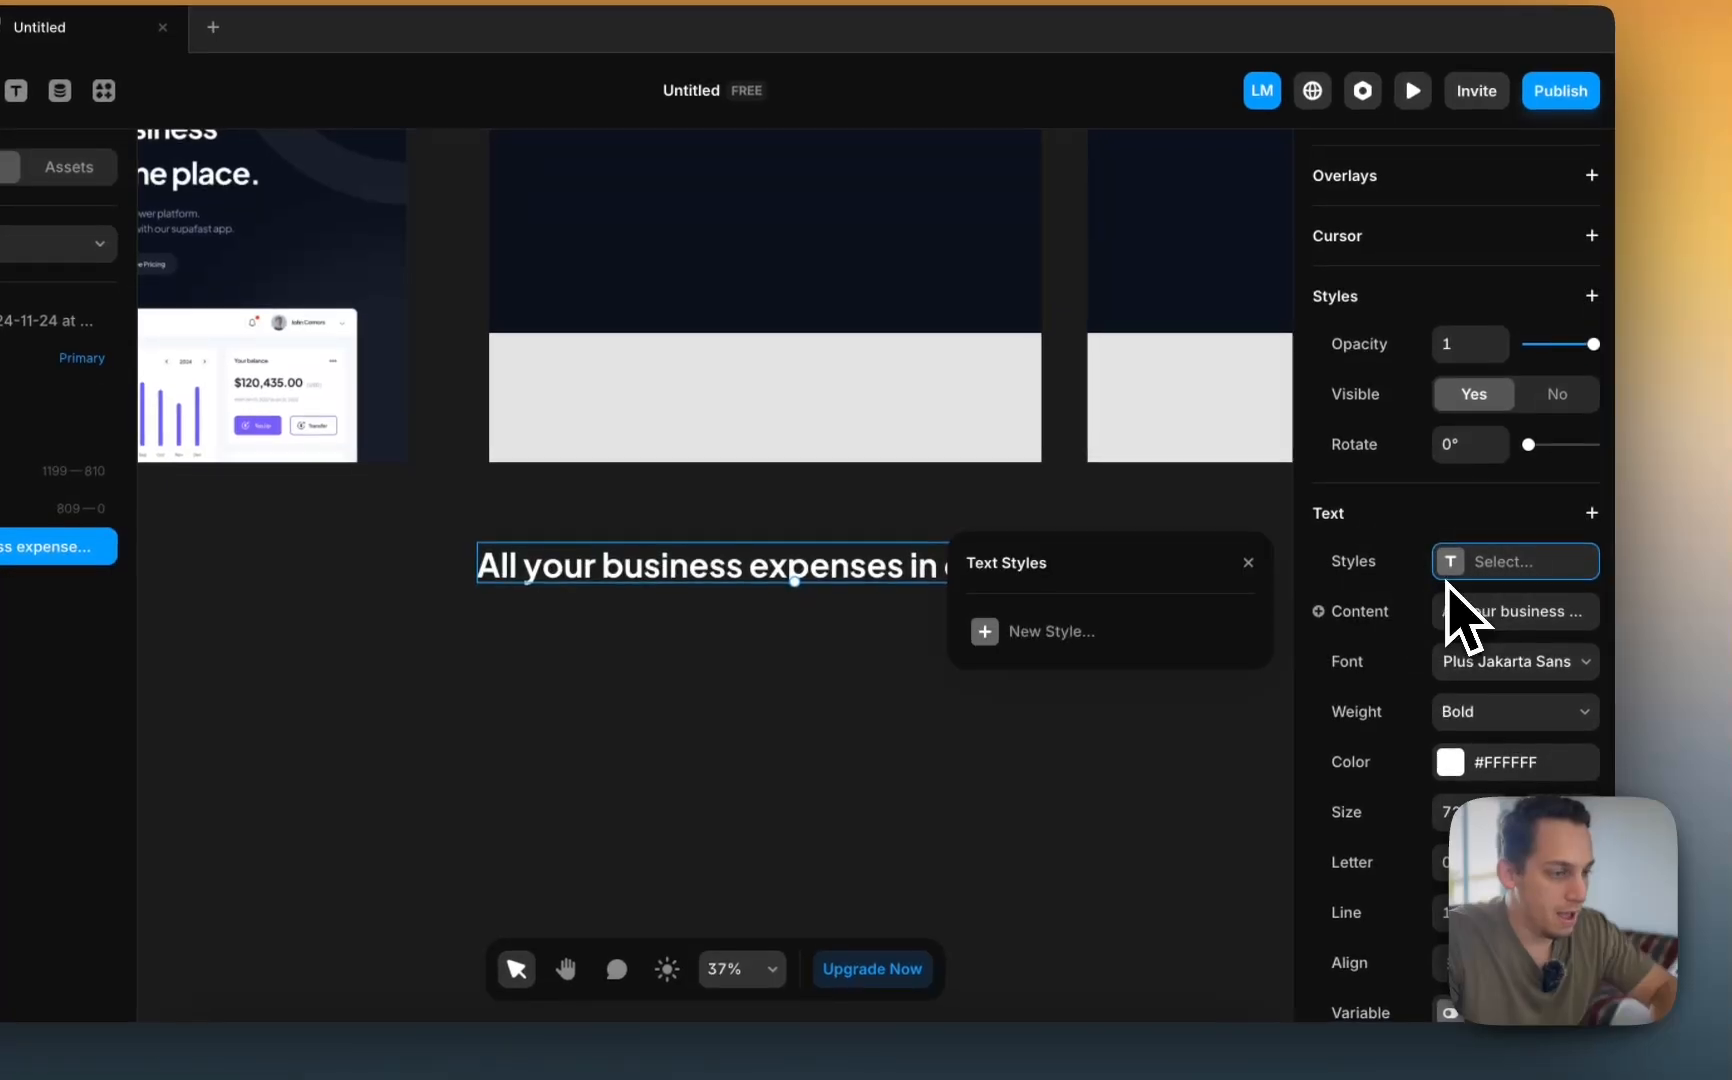
{"action": "left_click", "coordinate": [1175, 631]}
{"action": "left_click", "coordinate": [1192, 692]}
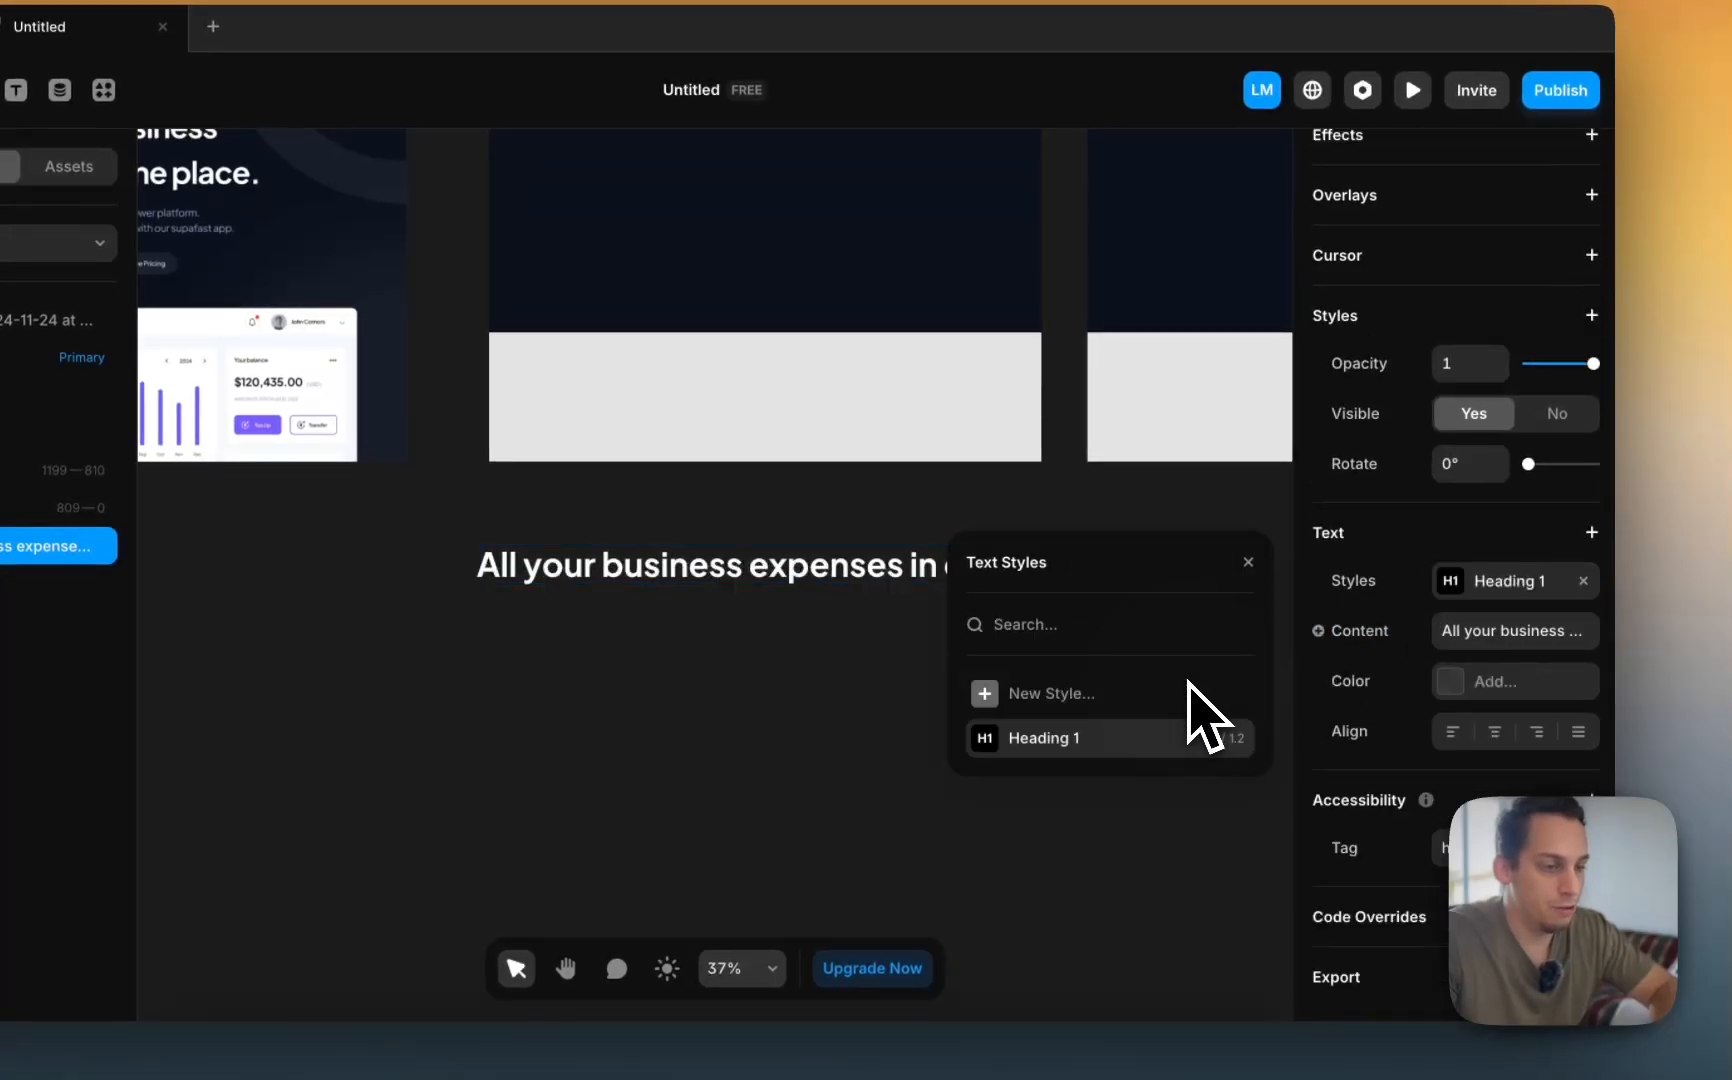
{"action": "scroll", "coordinate": [850, 541], "scroll_direction": "down", "scroll_amount": 4}
{"action": "left_click", "coordinate": [808, 534]}
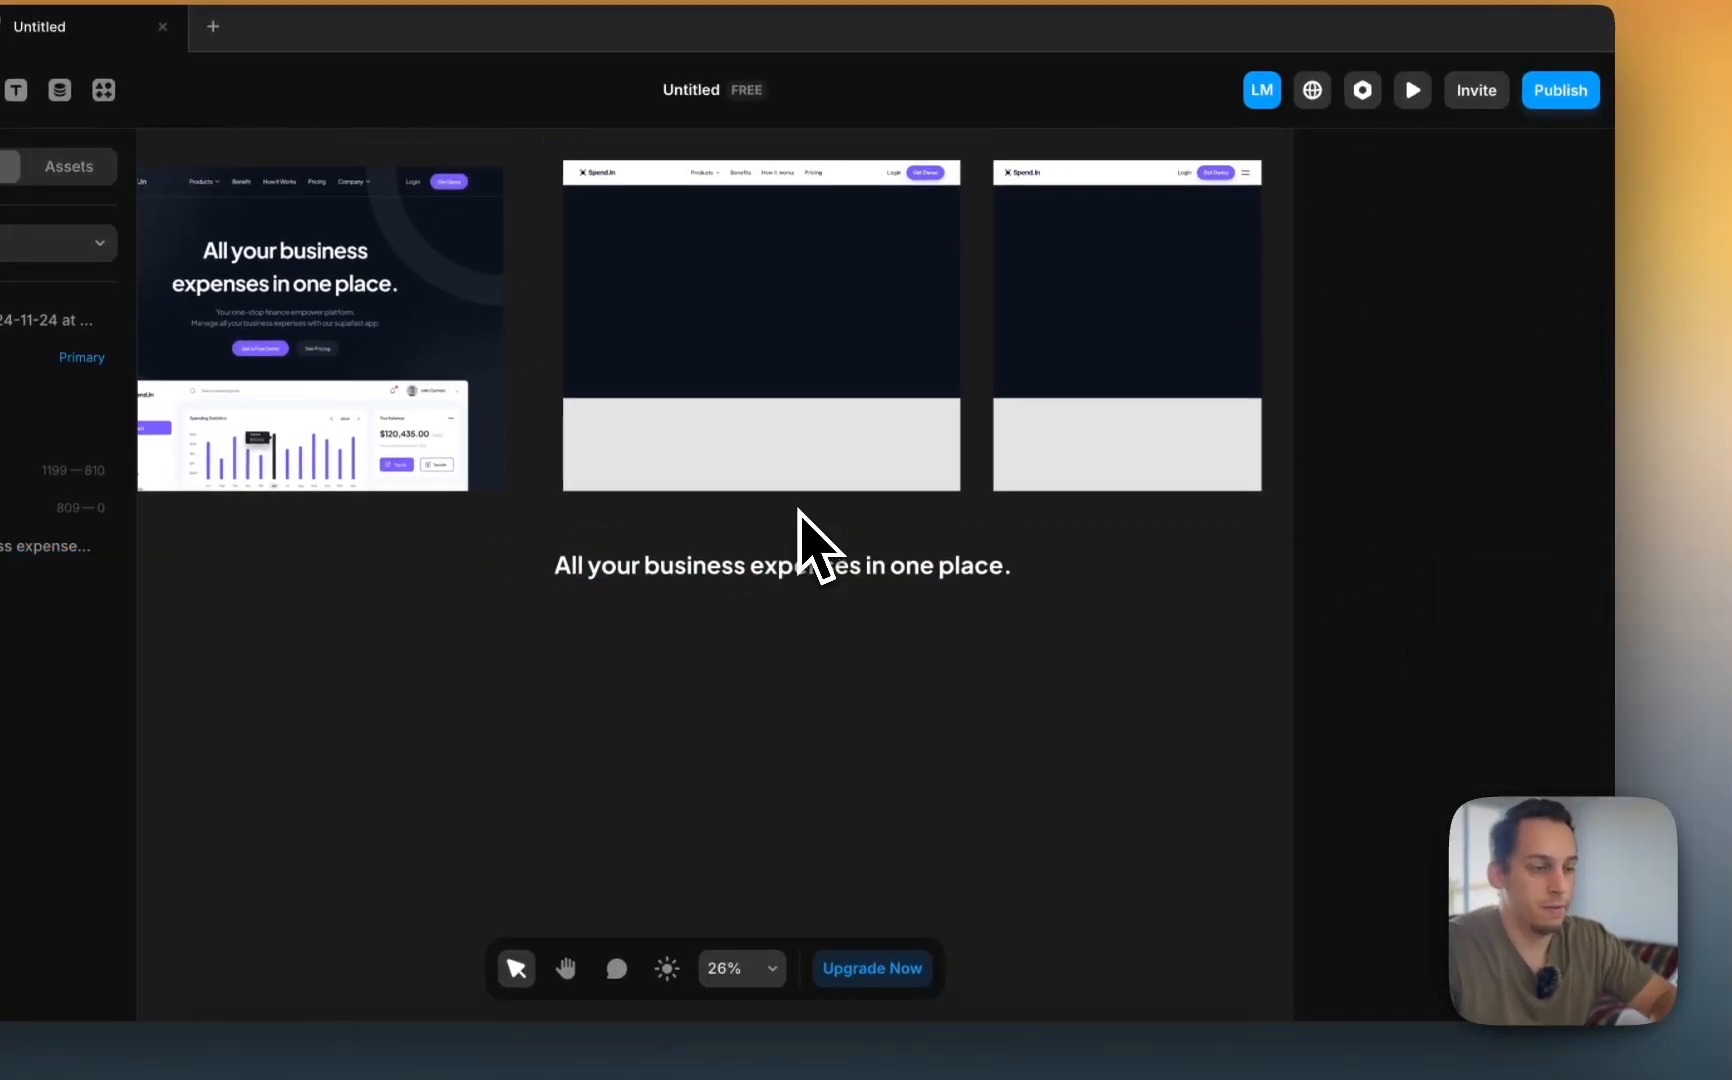
- Detach the Heading 1 text style from the headline below the Desktop breakpoint
{"action": "left_click", "coordinate": [780, 566]}
{"action": "right_click", "coordinate": [780, 566]}
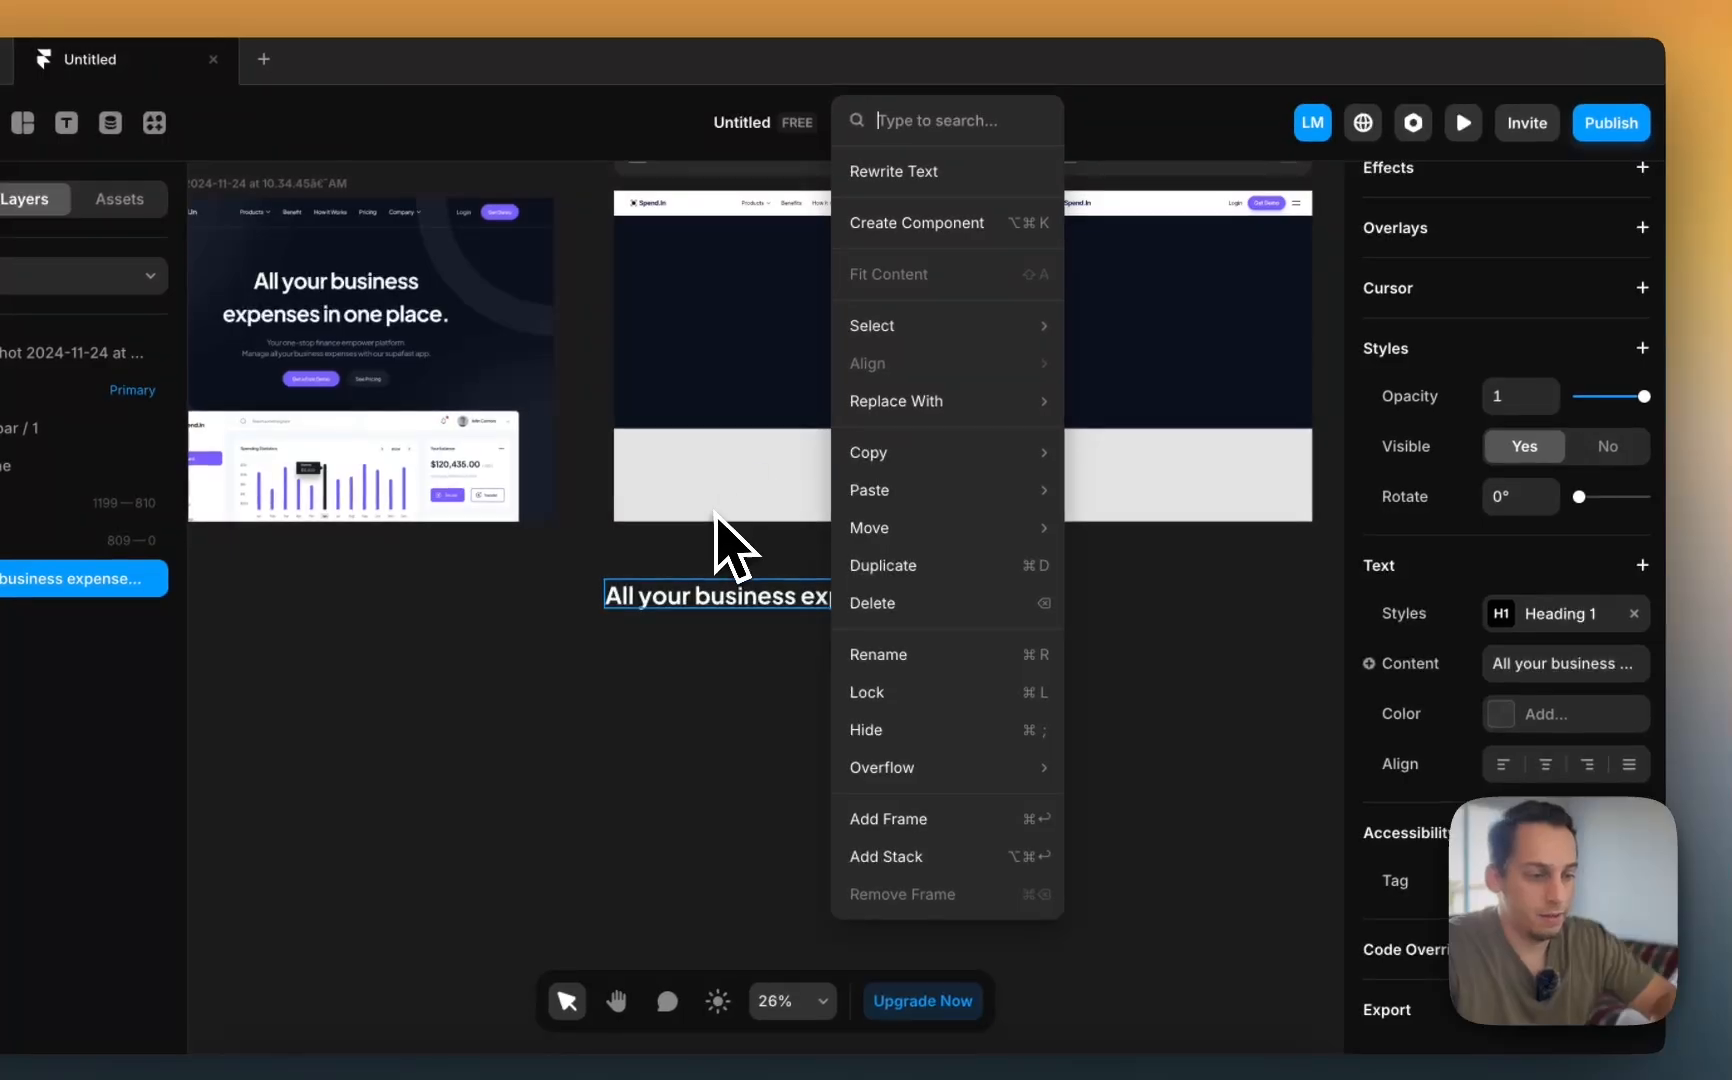
{"action": "left_click", "coordinate": [694, 558]}
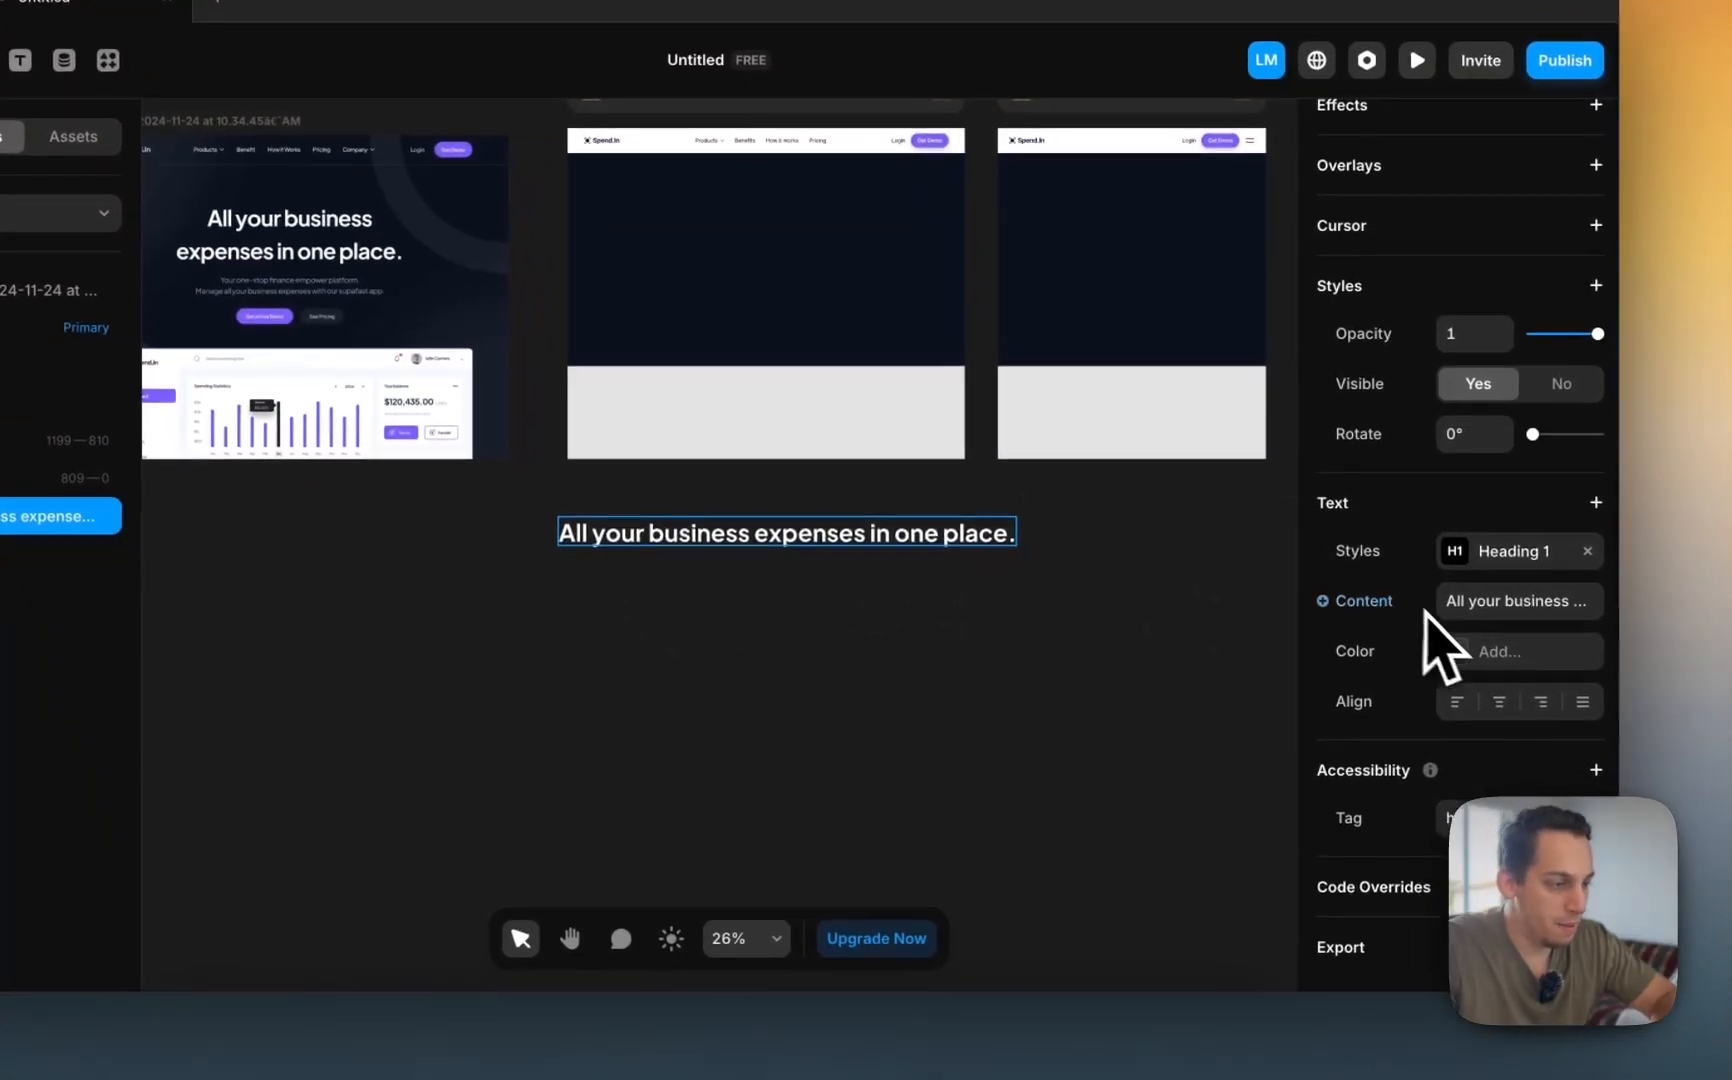
{"action": "left_click", "coordinate": [1583, 544]}
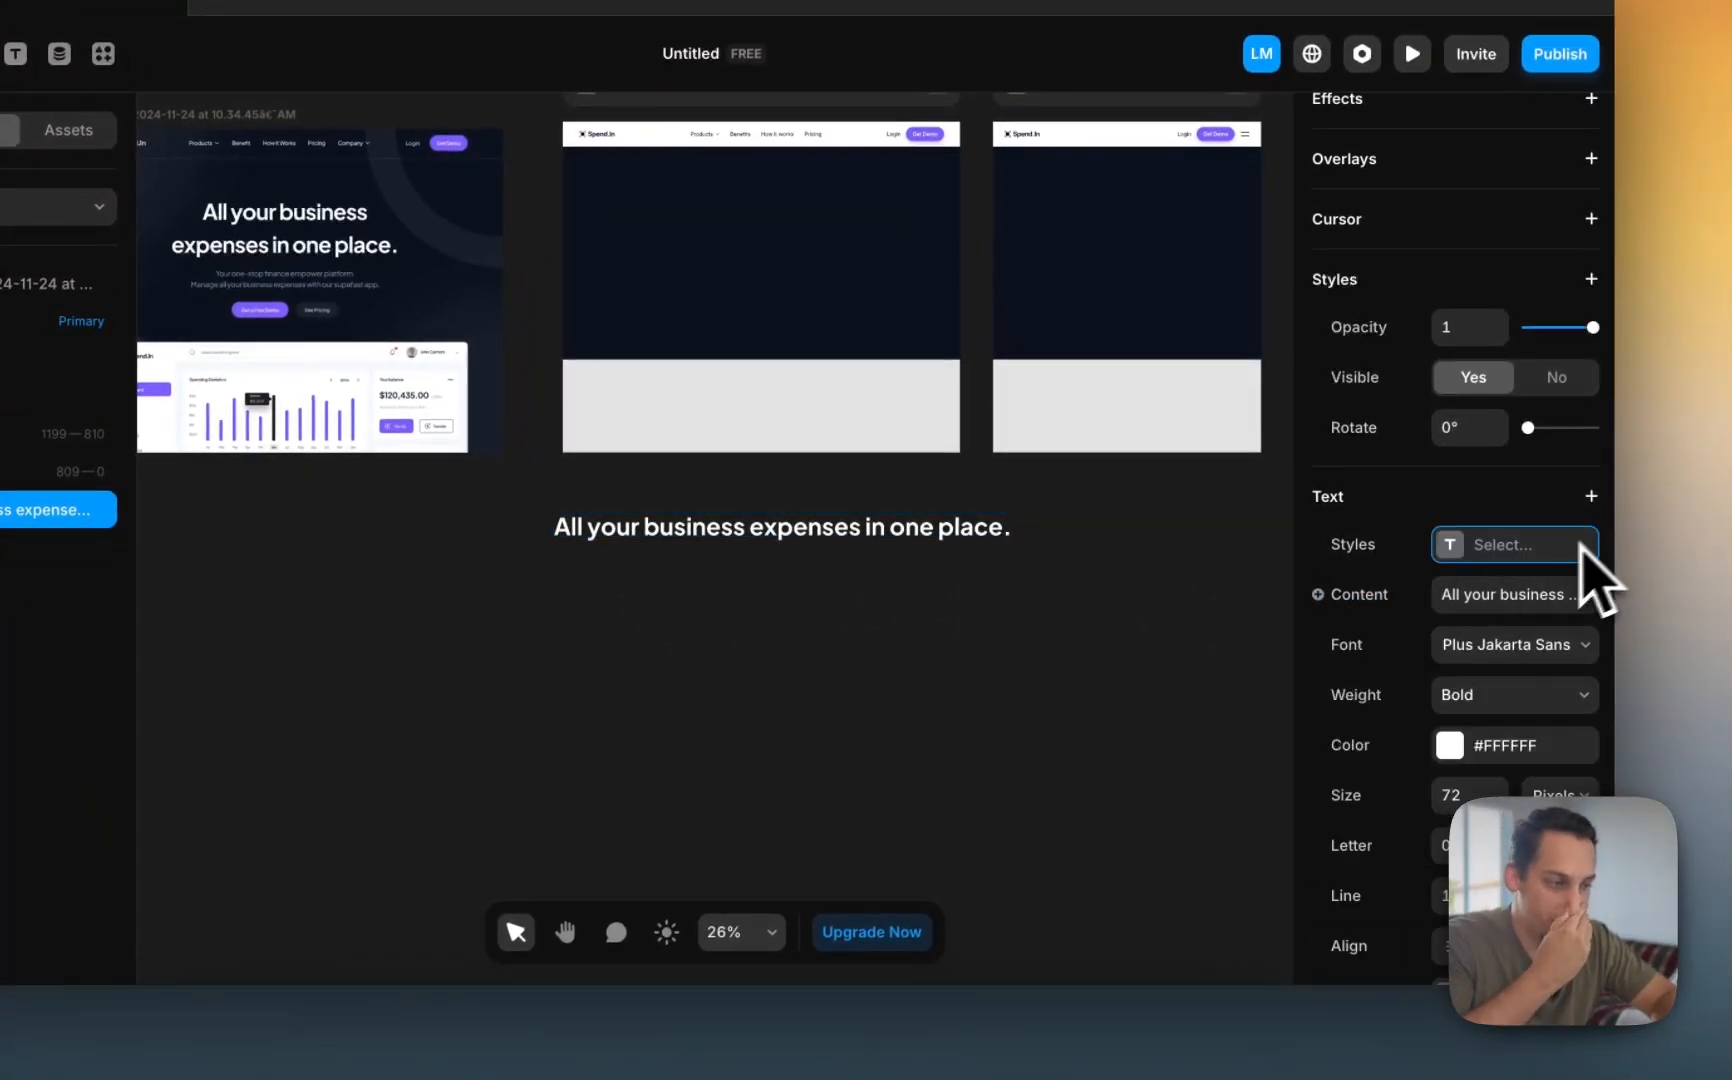
- Create a color style named Neutral from the headline's color, with #FFFFFF for light mode and #1A1A1A for dark mode
{"action": "left_click", "coordinate": [1483, 748]}
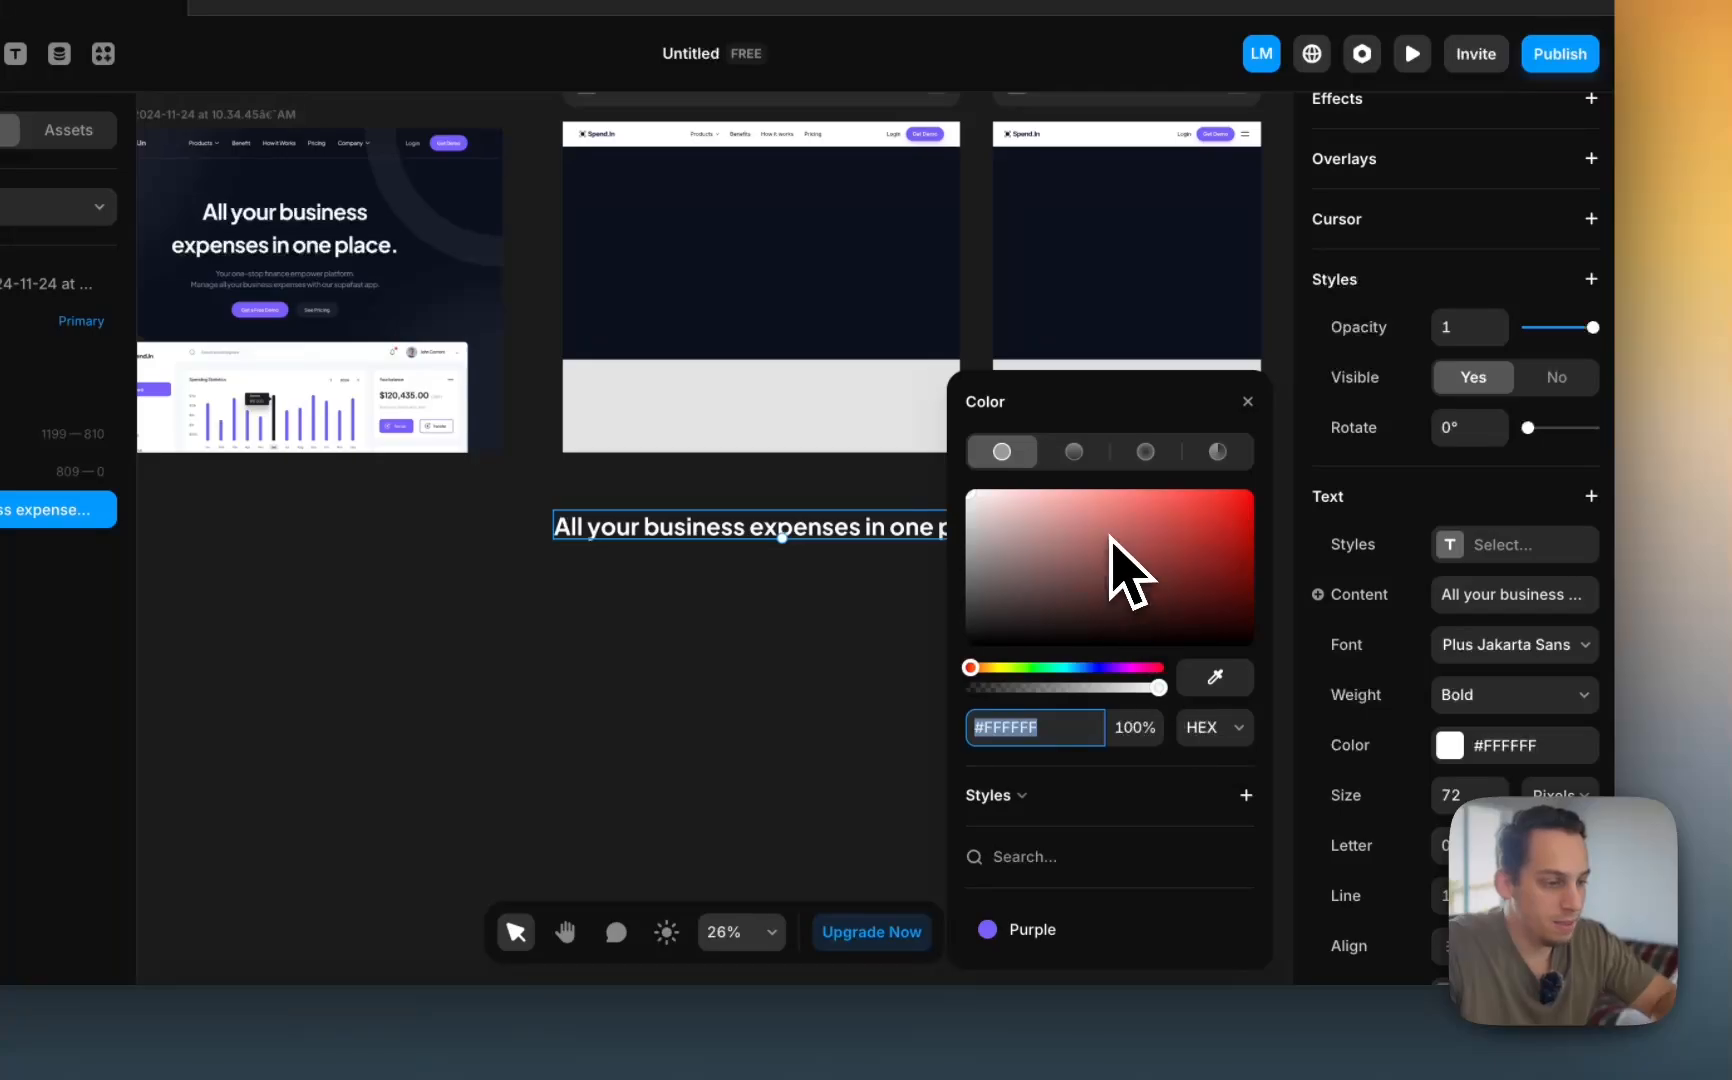
{"action": "left_click", "coordinate": [1246, 796]}
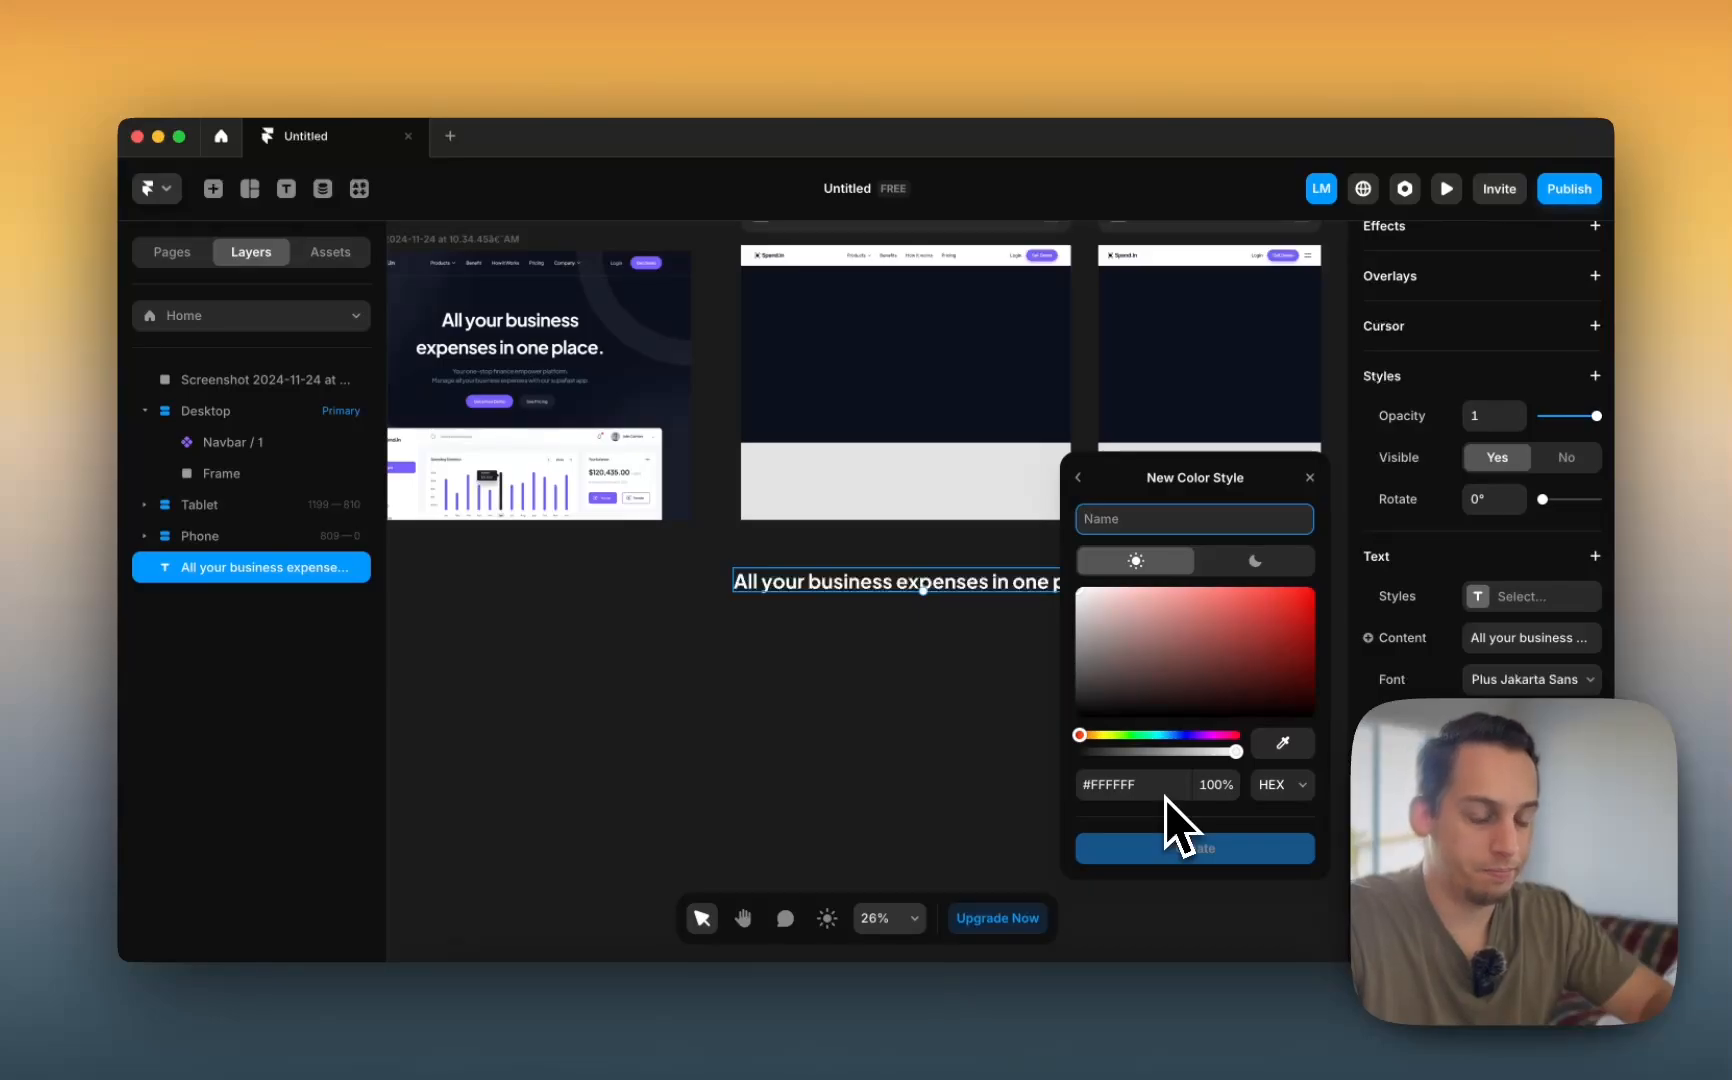
{"action": "type", "text": "Neutral"}
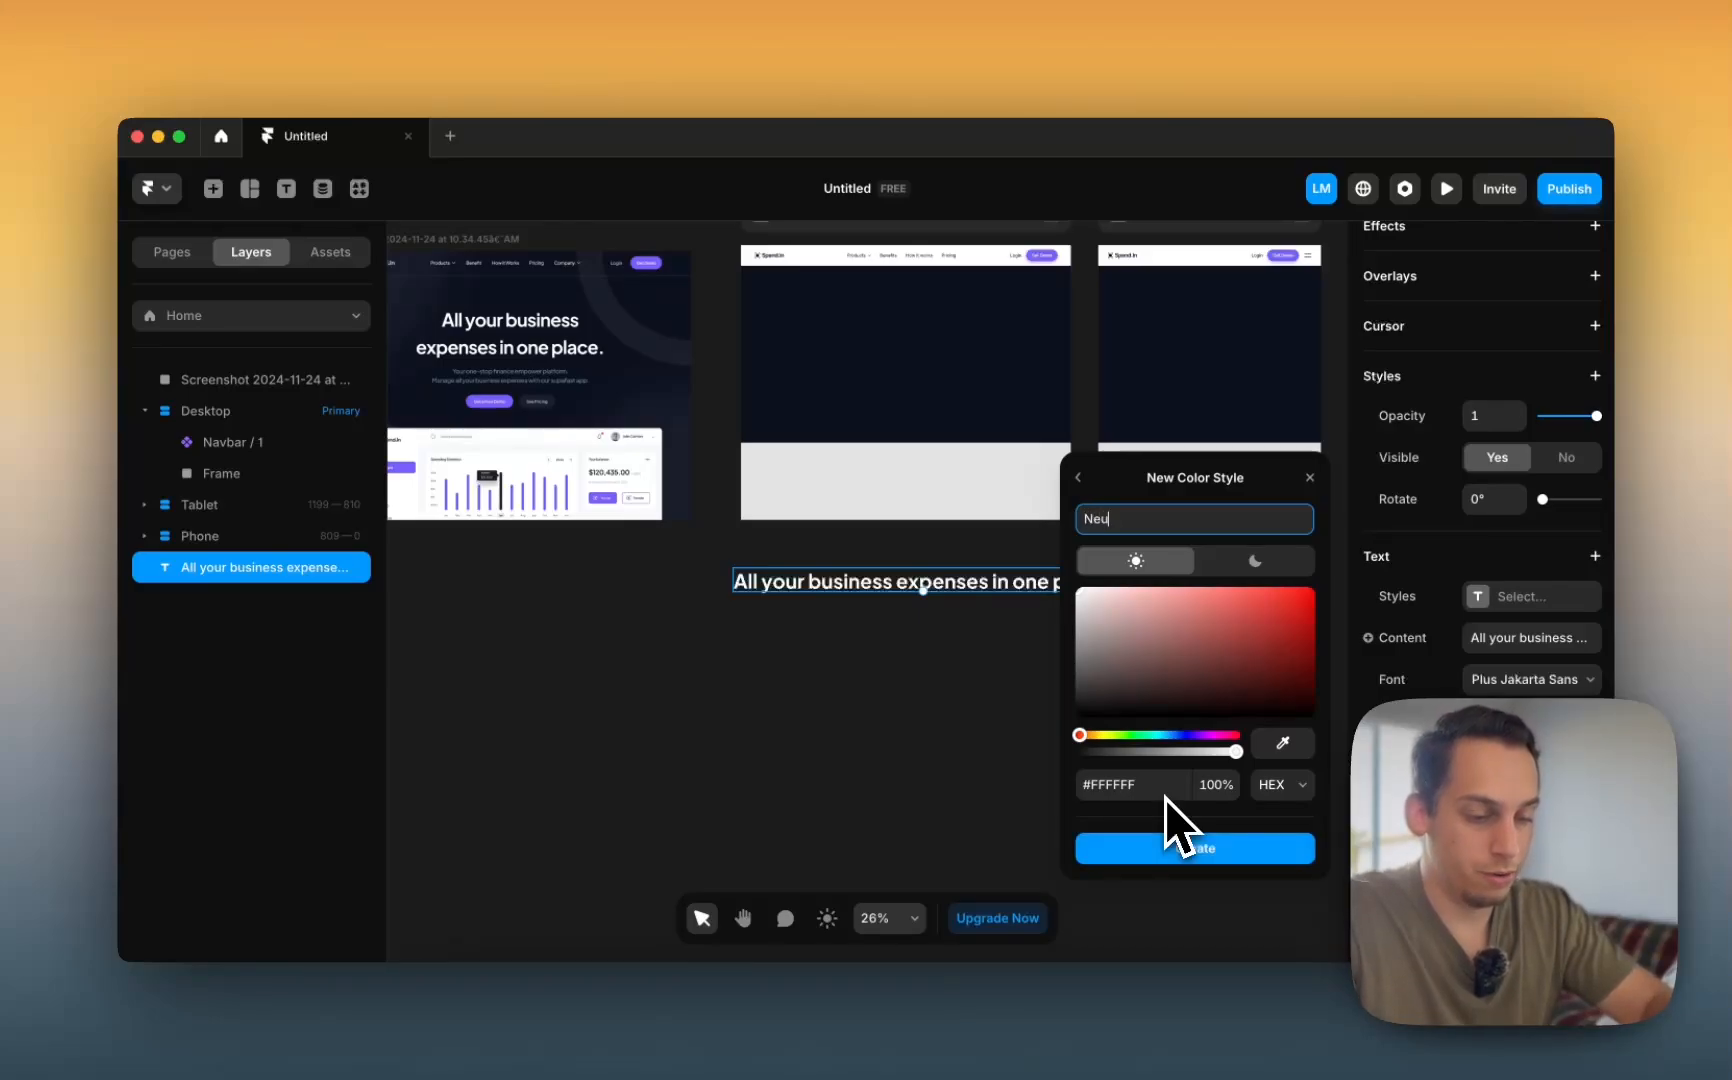
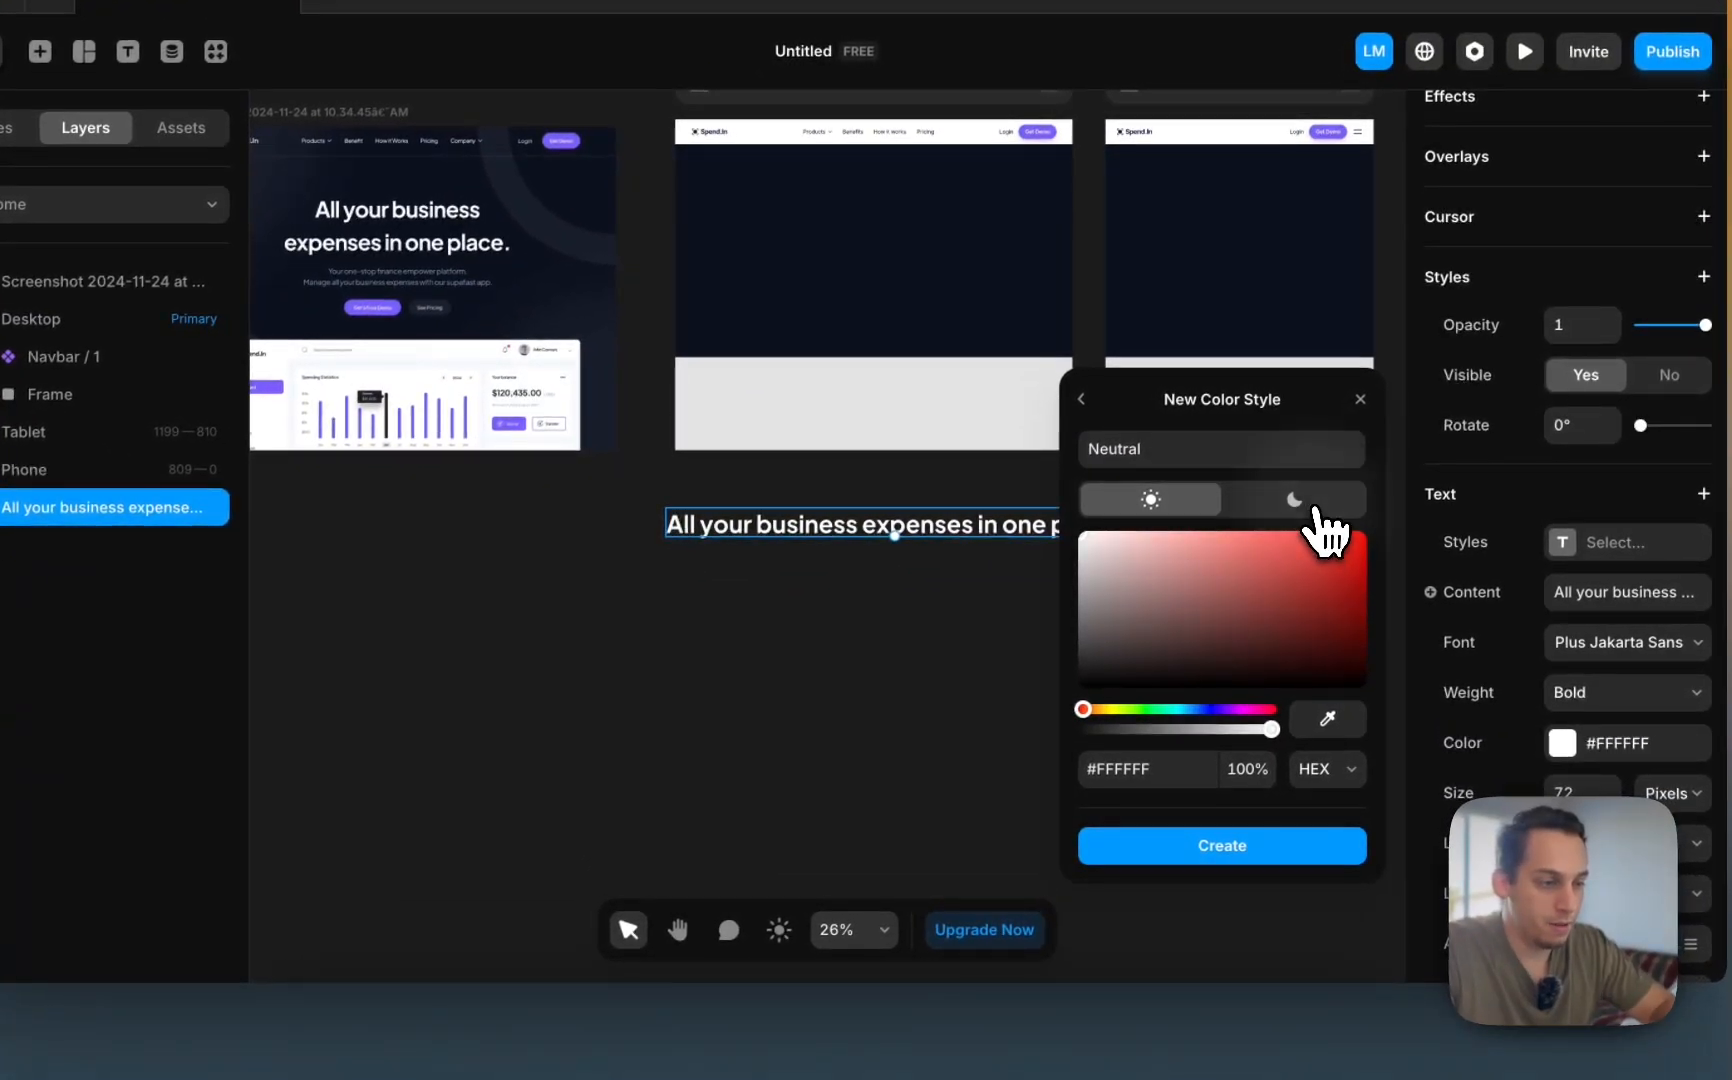
{"action": "left_click", "coordinate": [1325, 530]}
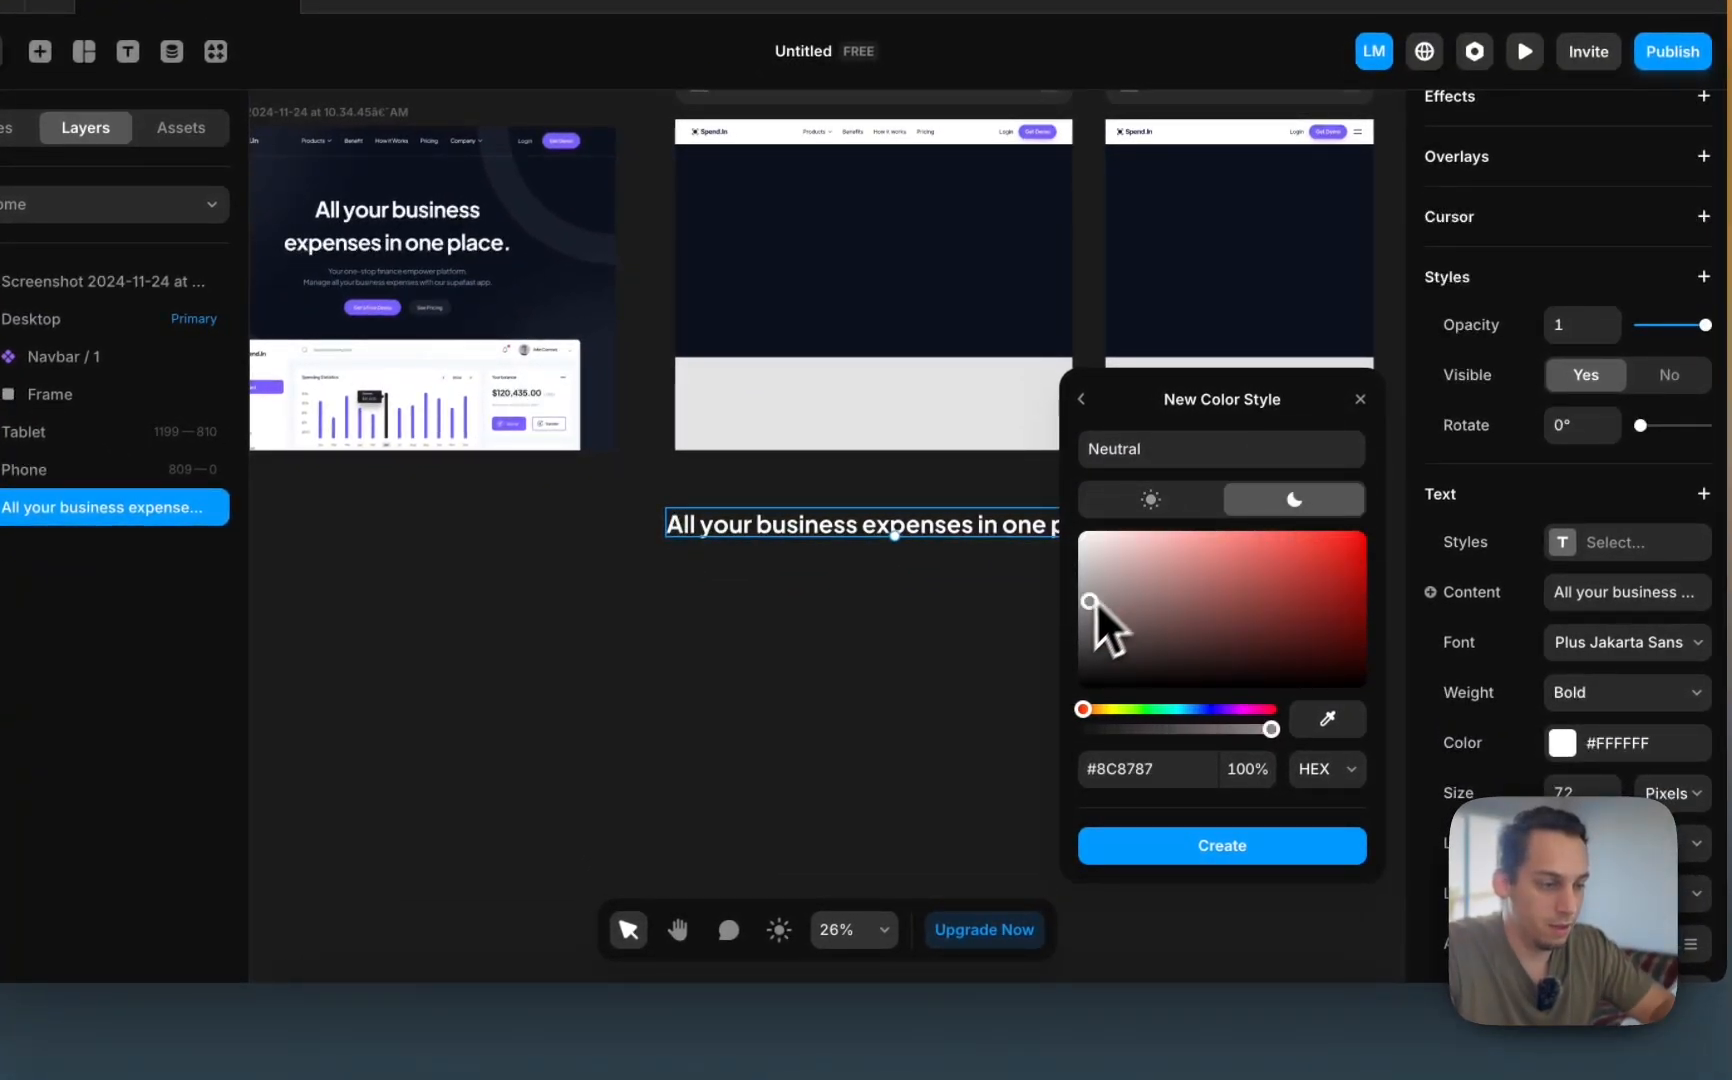
{"action": "left_click_drag", "start_coordinate": [1043, 660], "coordinate": [1035, 675]}
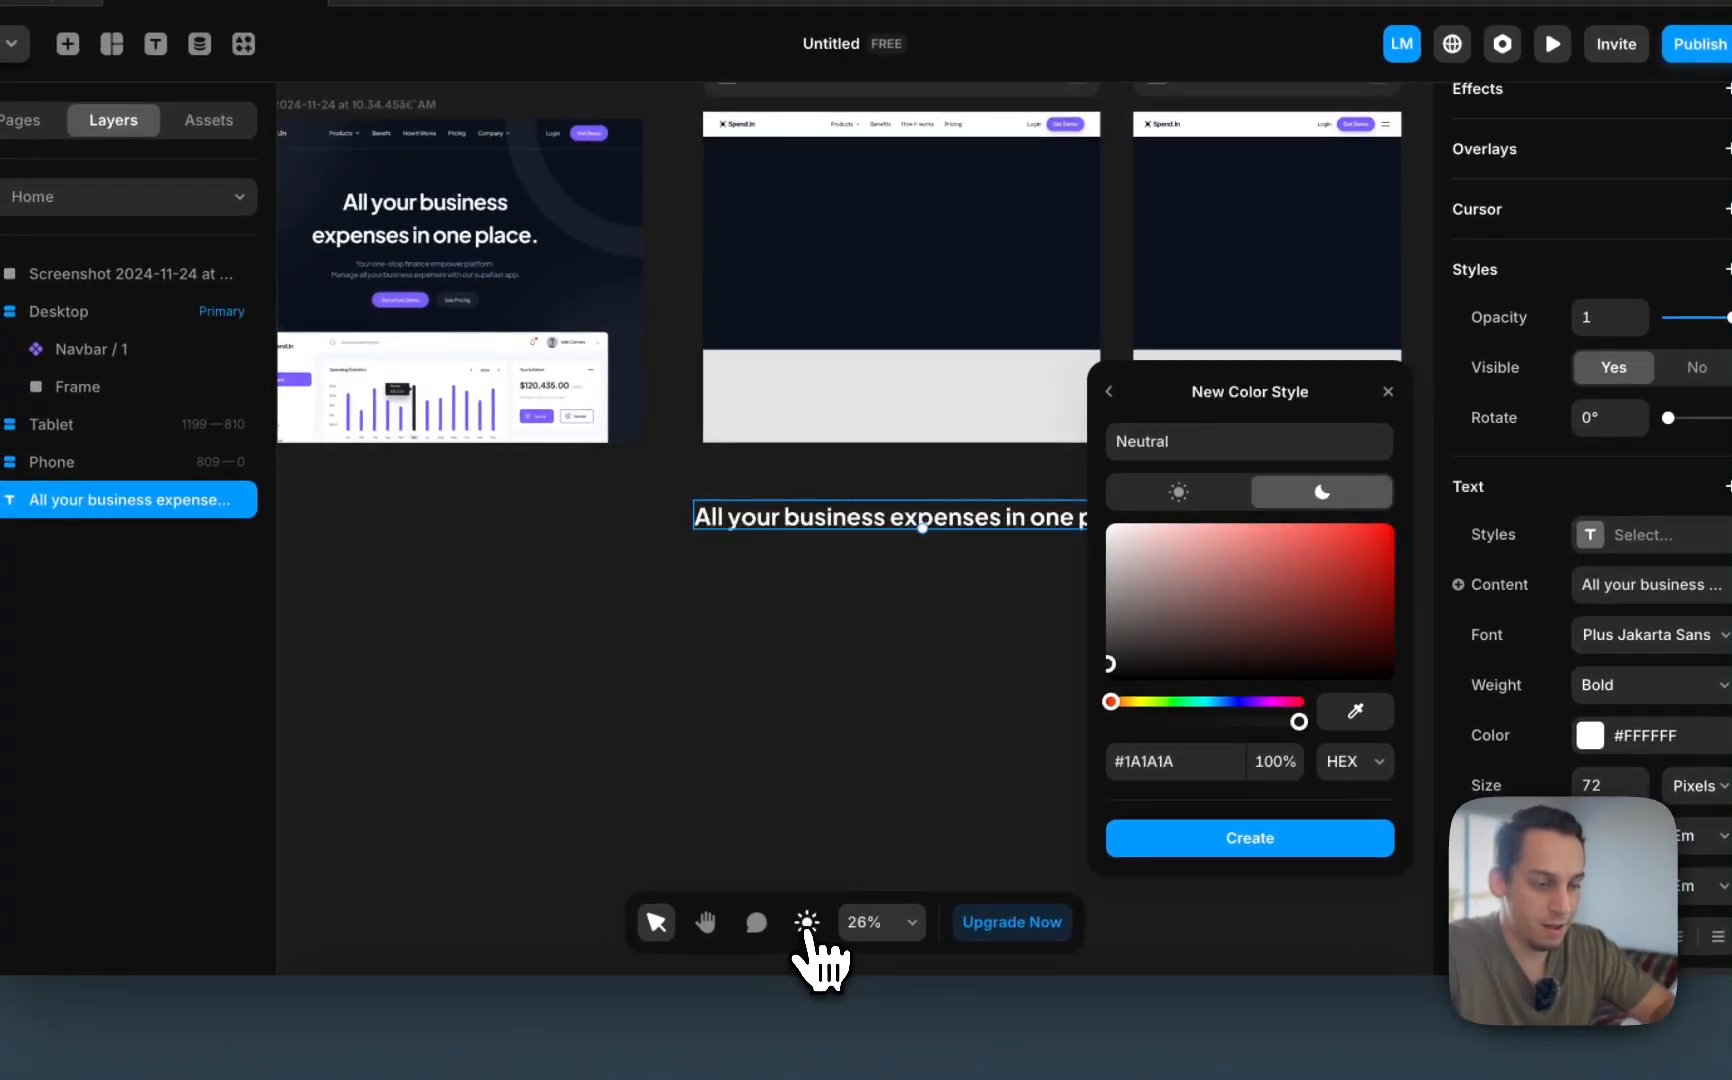
{"action": "left_click", "coordinate": [806, 925]}
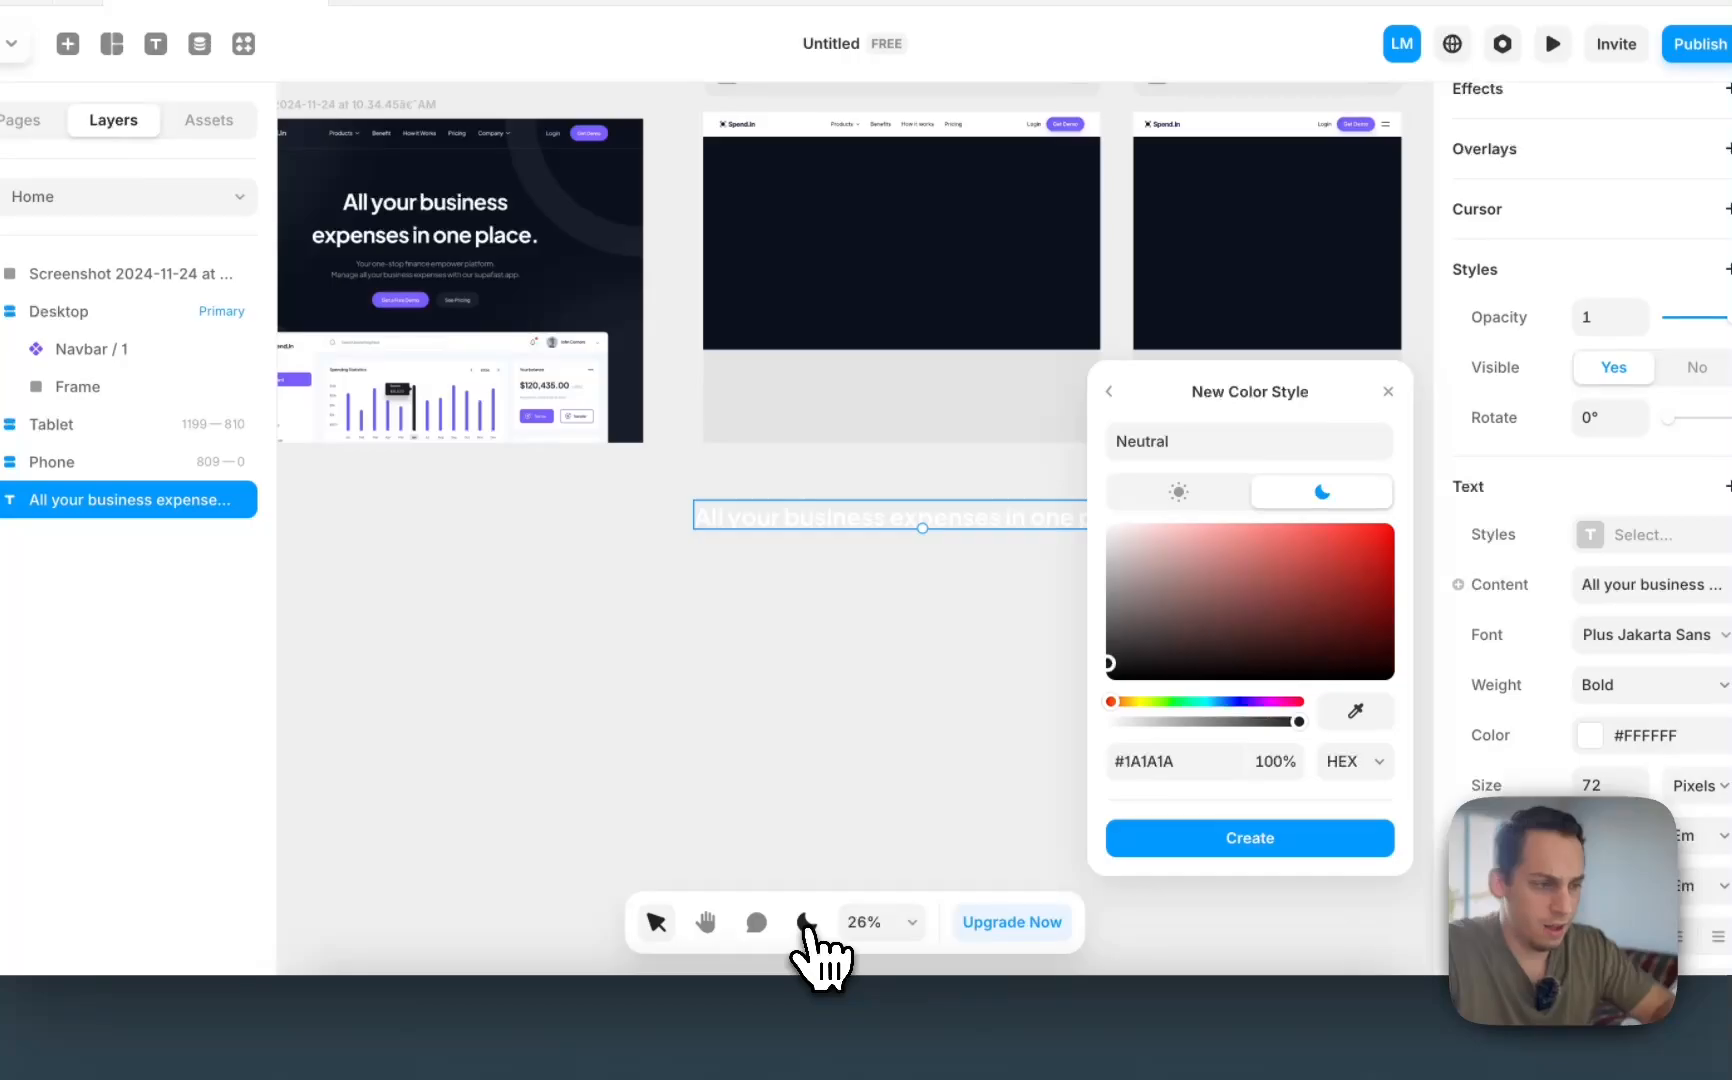
{"action": "left_click", "coordinate": [1178, 840]}
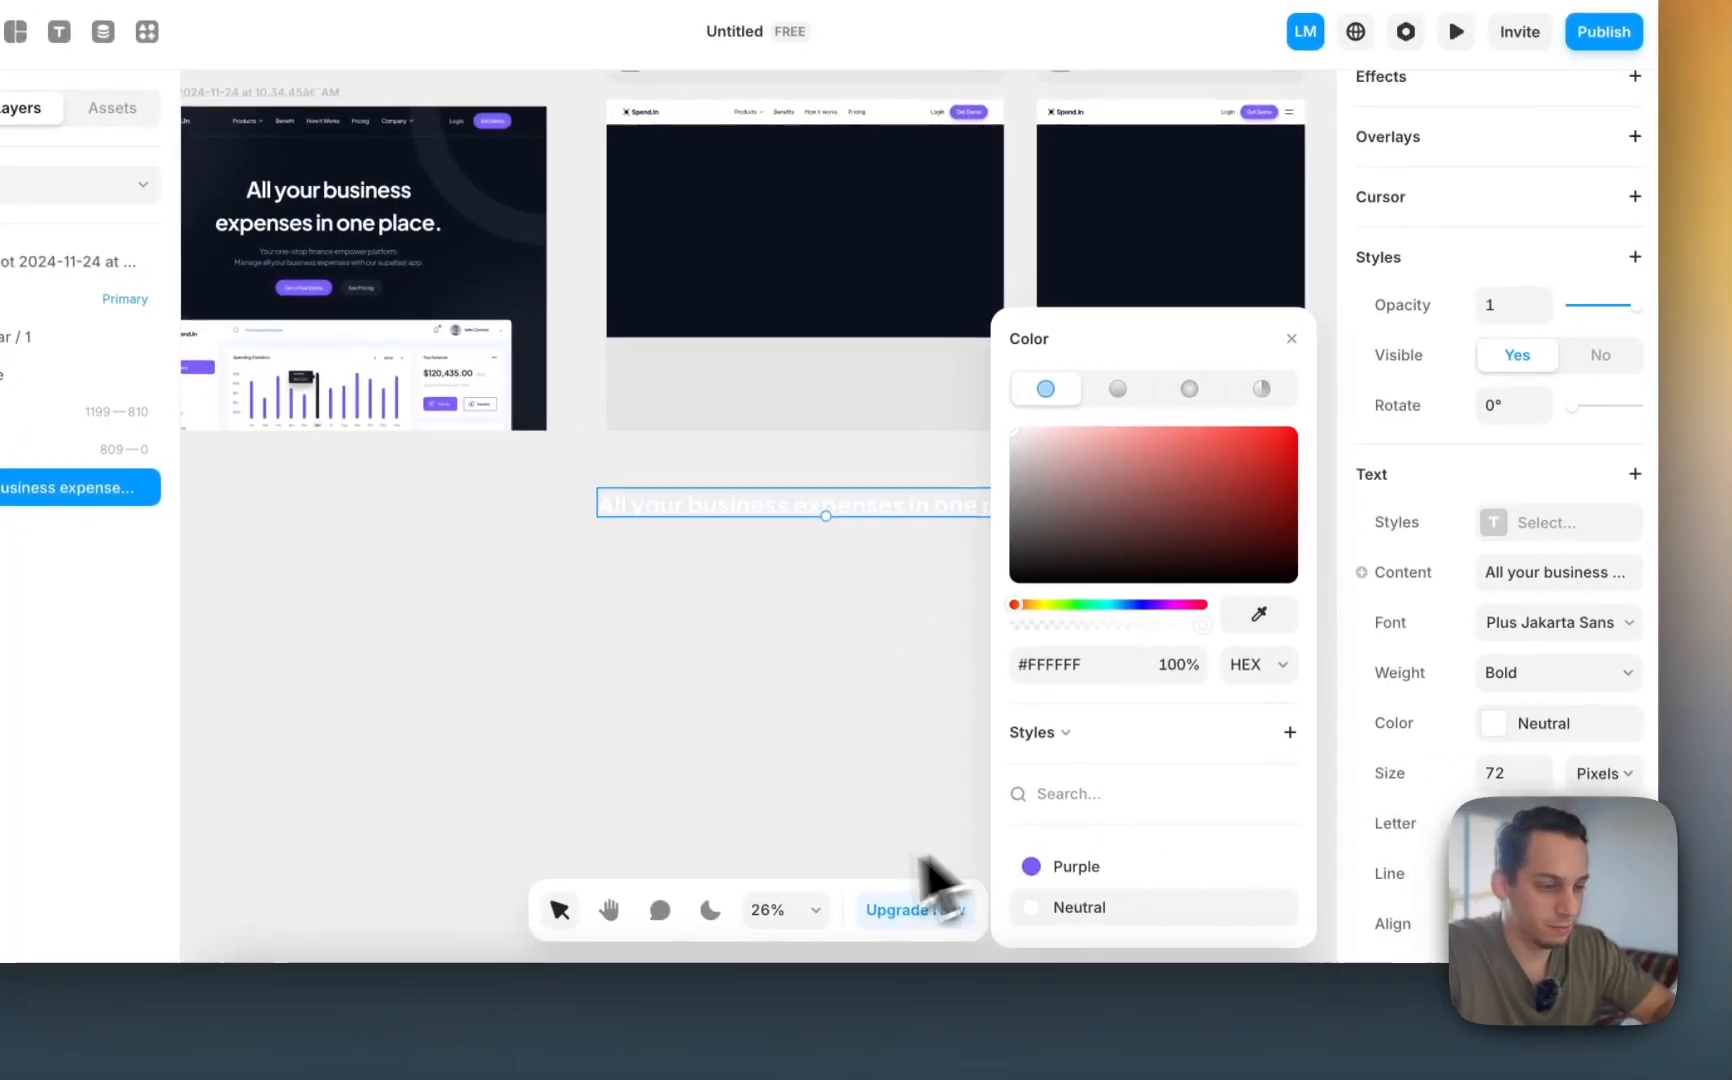
- Edit the Neutral color style to use #FFFFFF in dark mode and #121212 in light mode
{"action": "left_click", "coordinate": [806, 922]}
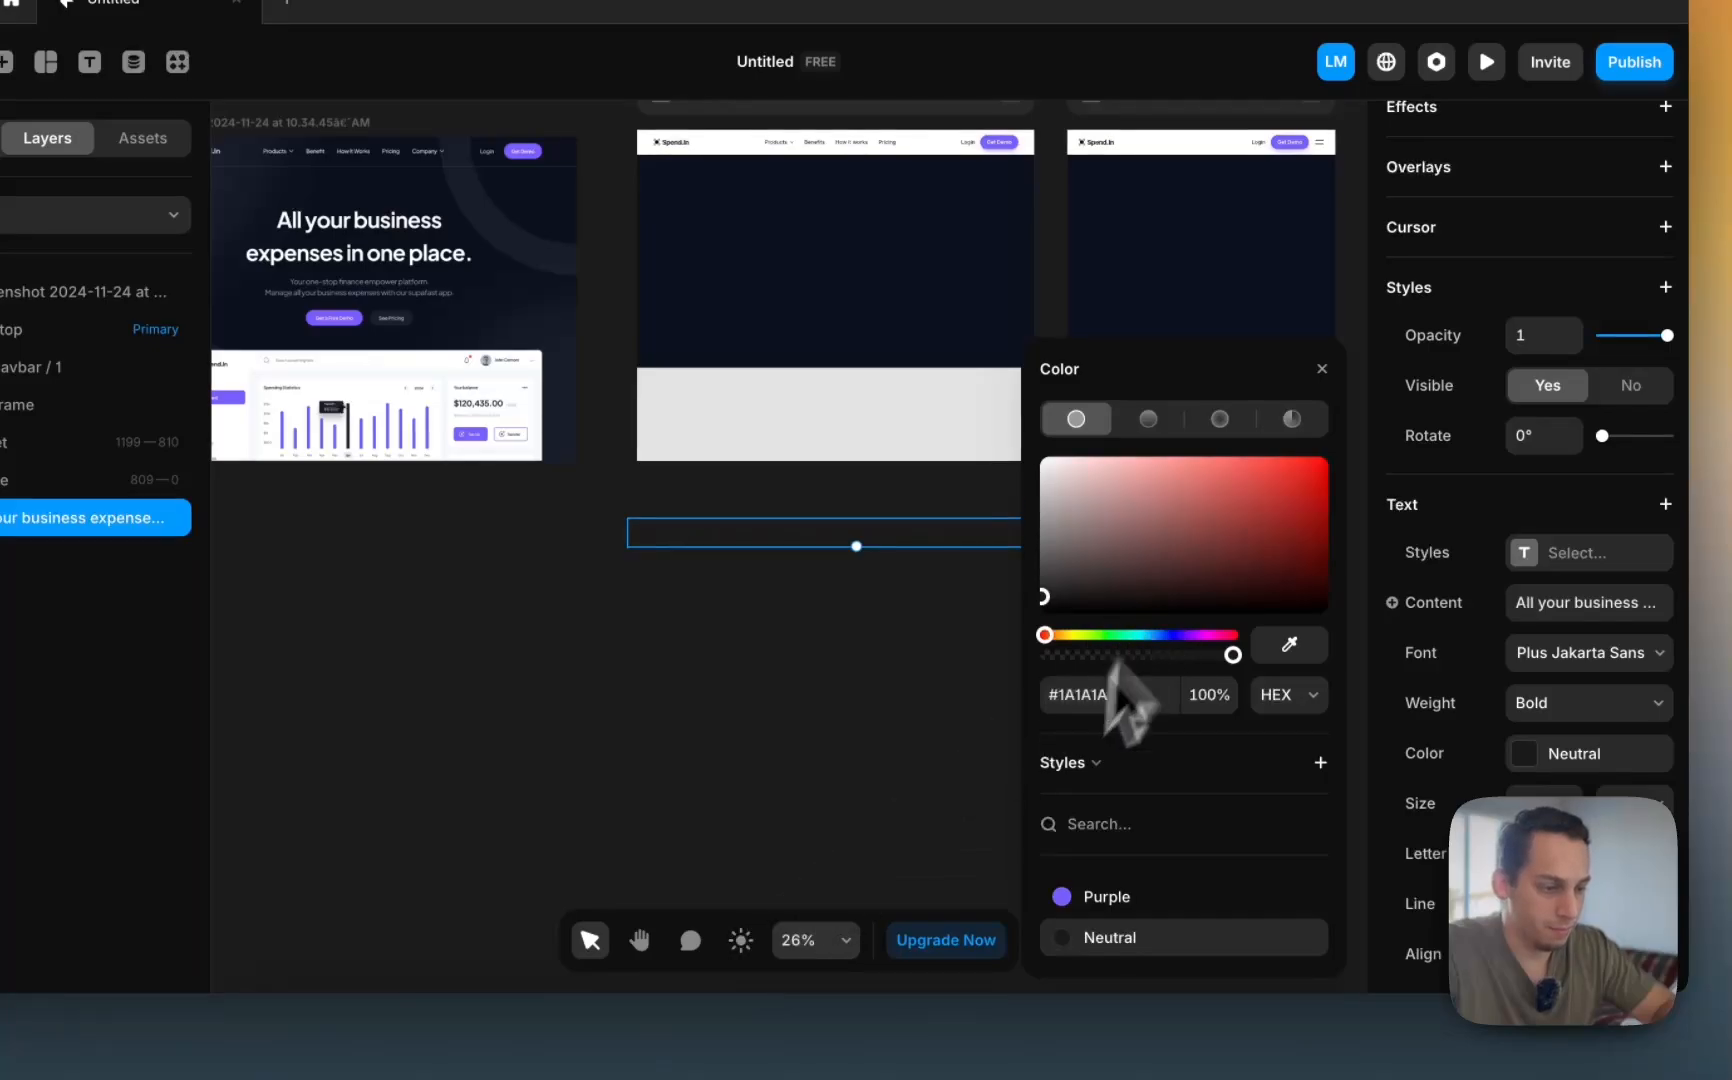
{"action": "left_click", "coordinate": [1305, 940]}
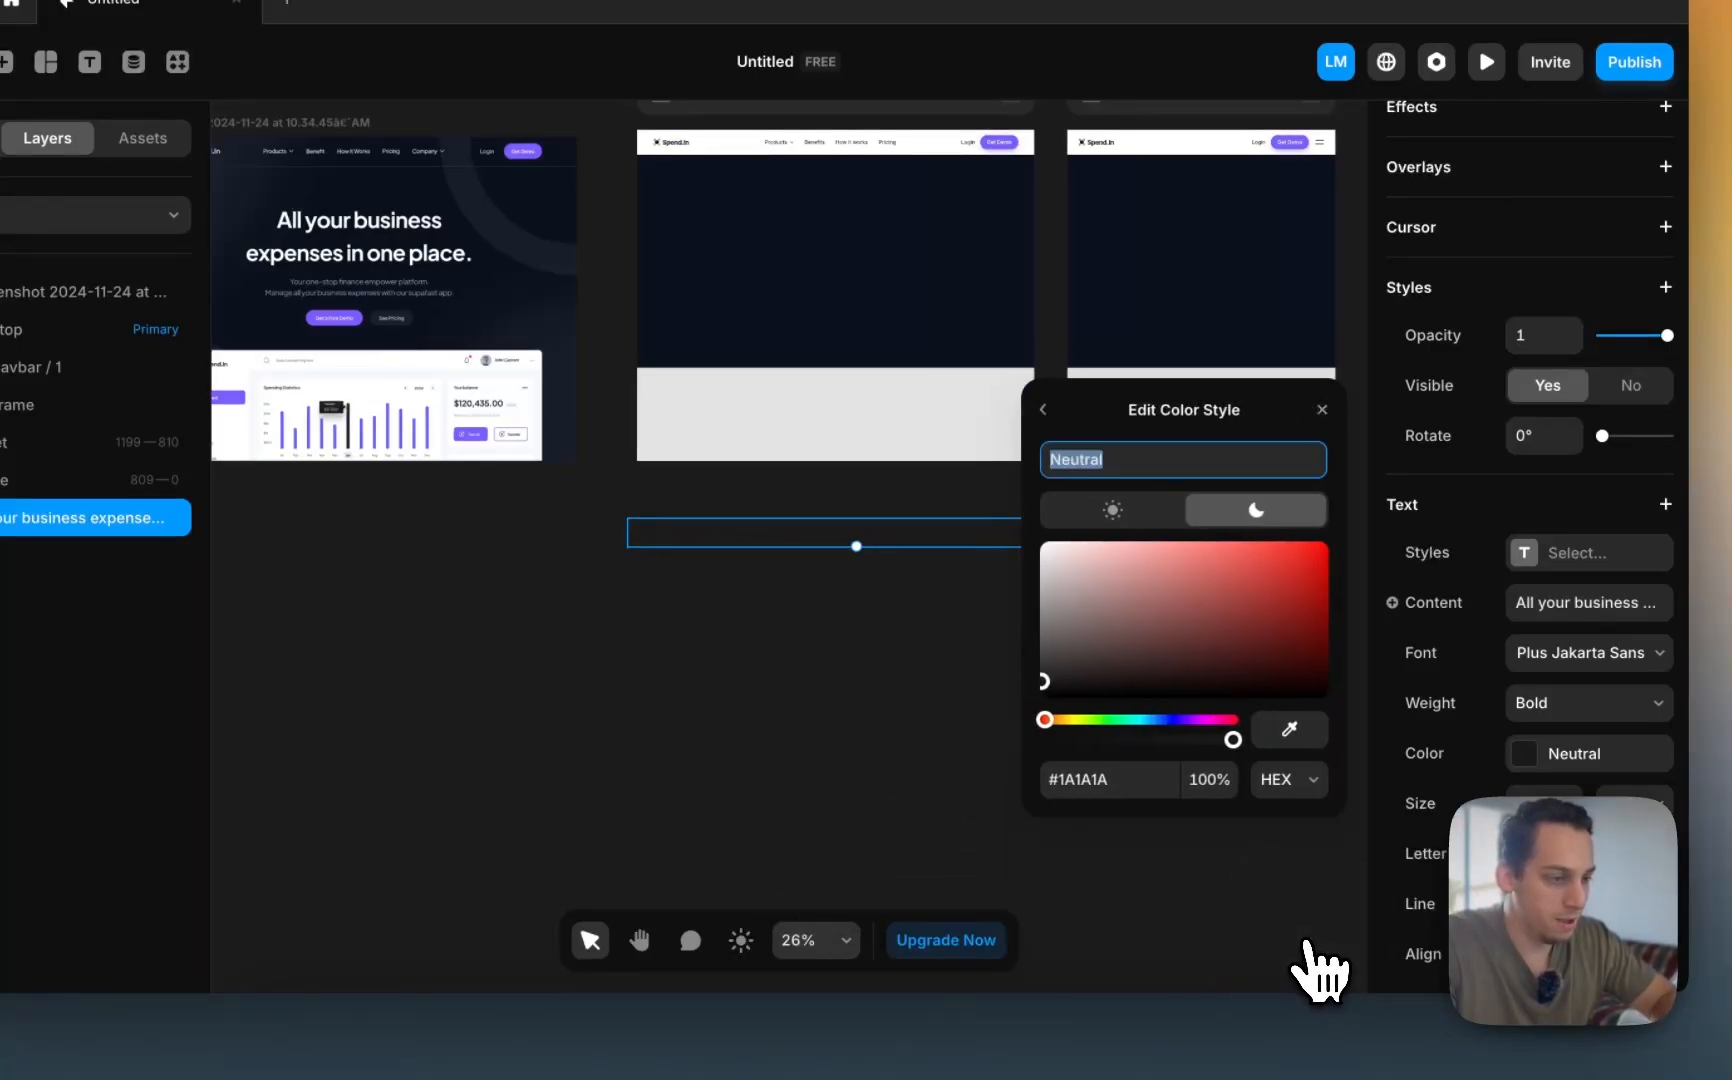
{"action": "left_click_drag", "start_coordinate": [1103, 613], "coordinate": [987, 537]}
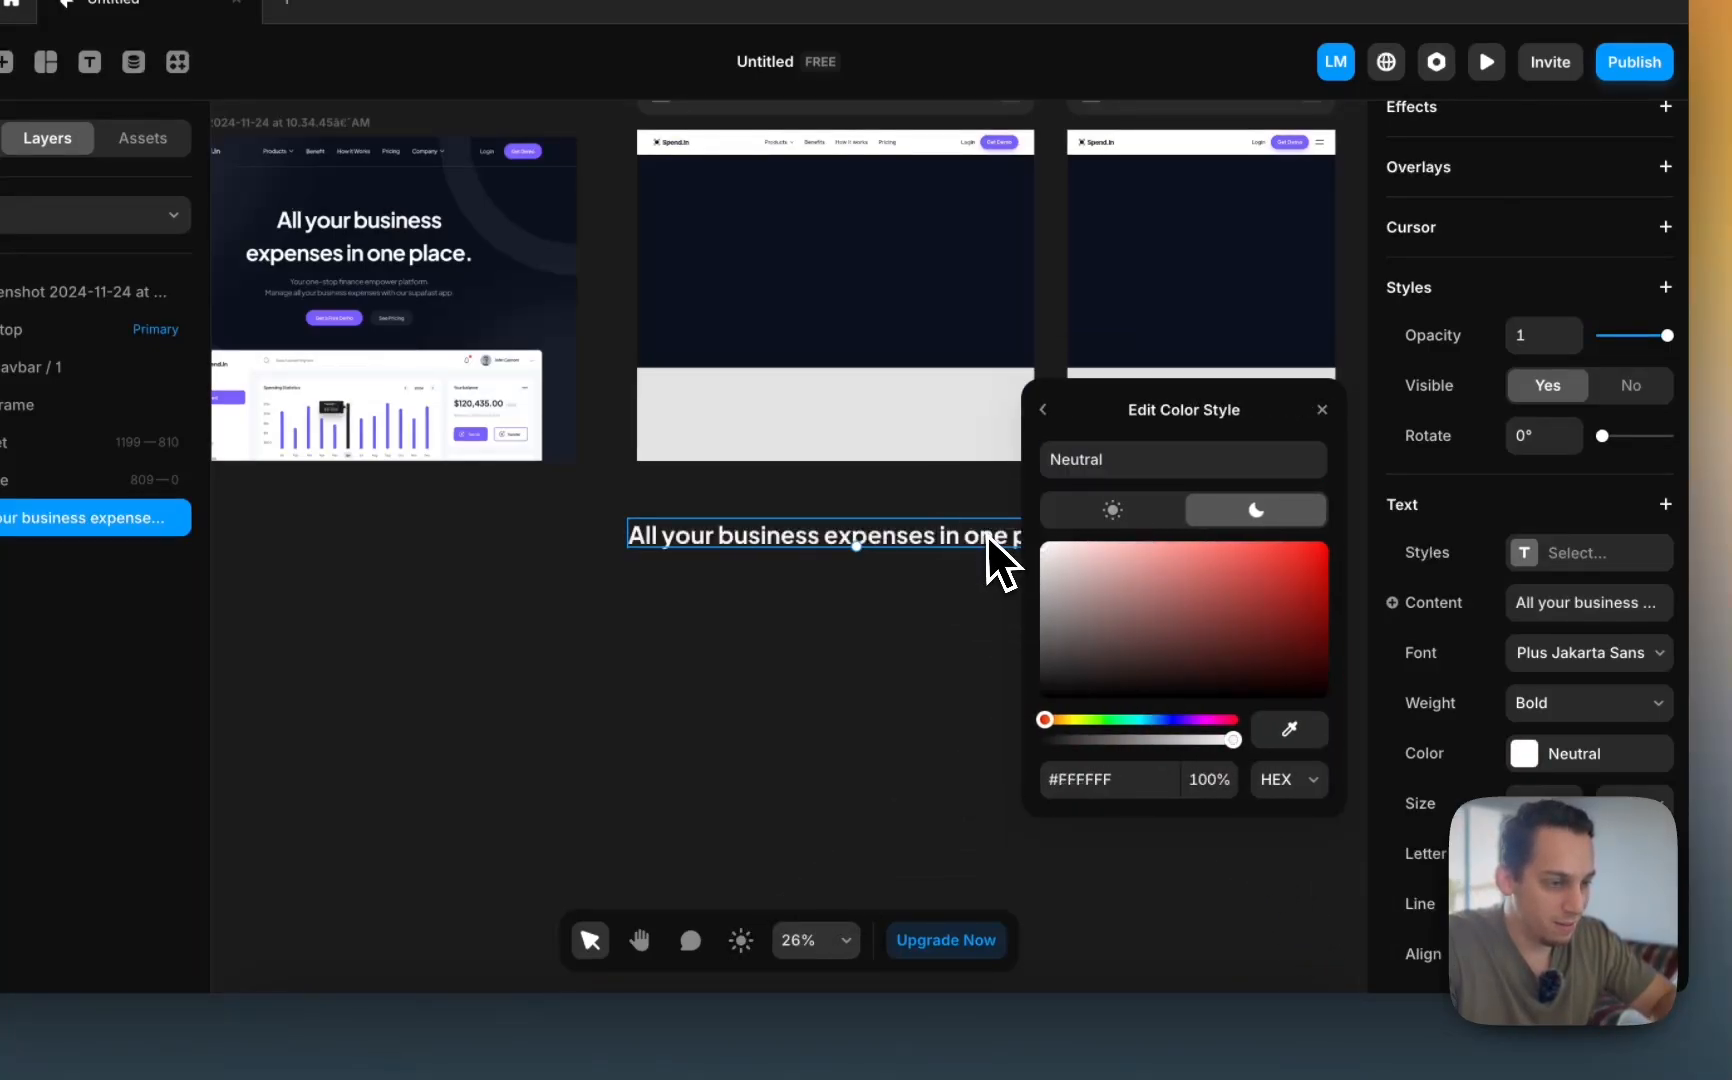
{"action": "left_click", "coordinate": [1108, 515]}
{"action": "left_click_drag", "start_coordinate": [1113, 588], "coordinate": [1013, 704]}
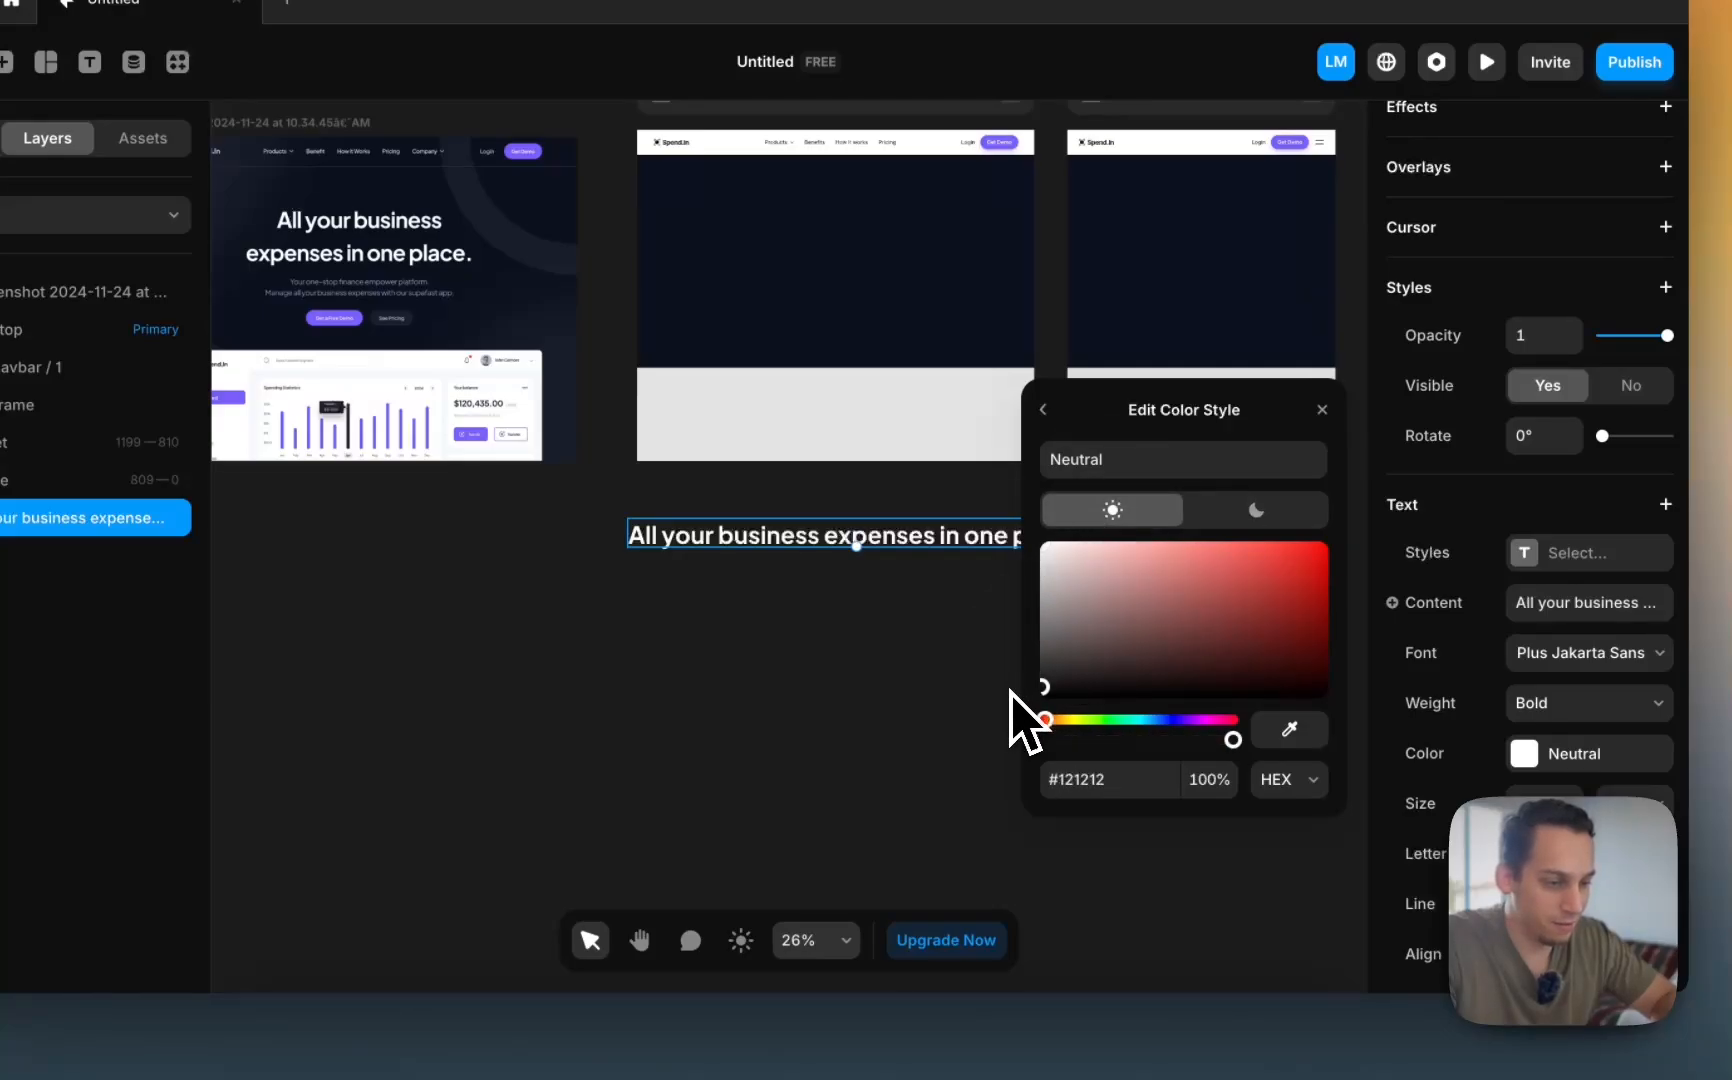
{"action": "left_click", "coordinate": [1045, 410]}
- Switch the canvas repeatedly between light and dark themes to check how the headline's color adapts
{"action": "left_click", "coordinate": [839, 836]}
{"action": "left_click", "coordinate": [743, 942]}
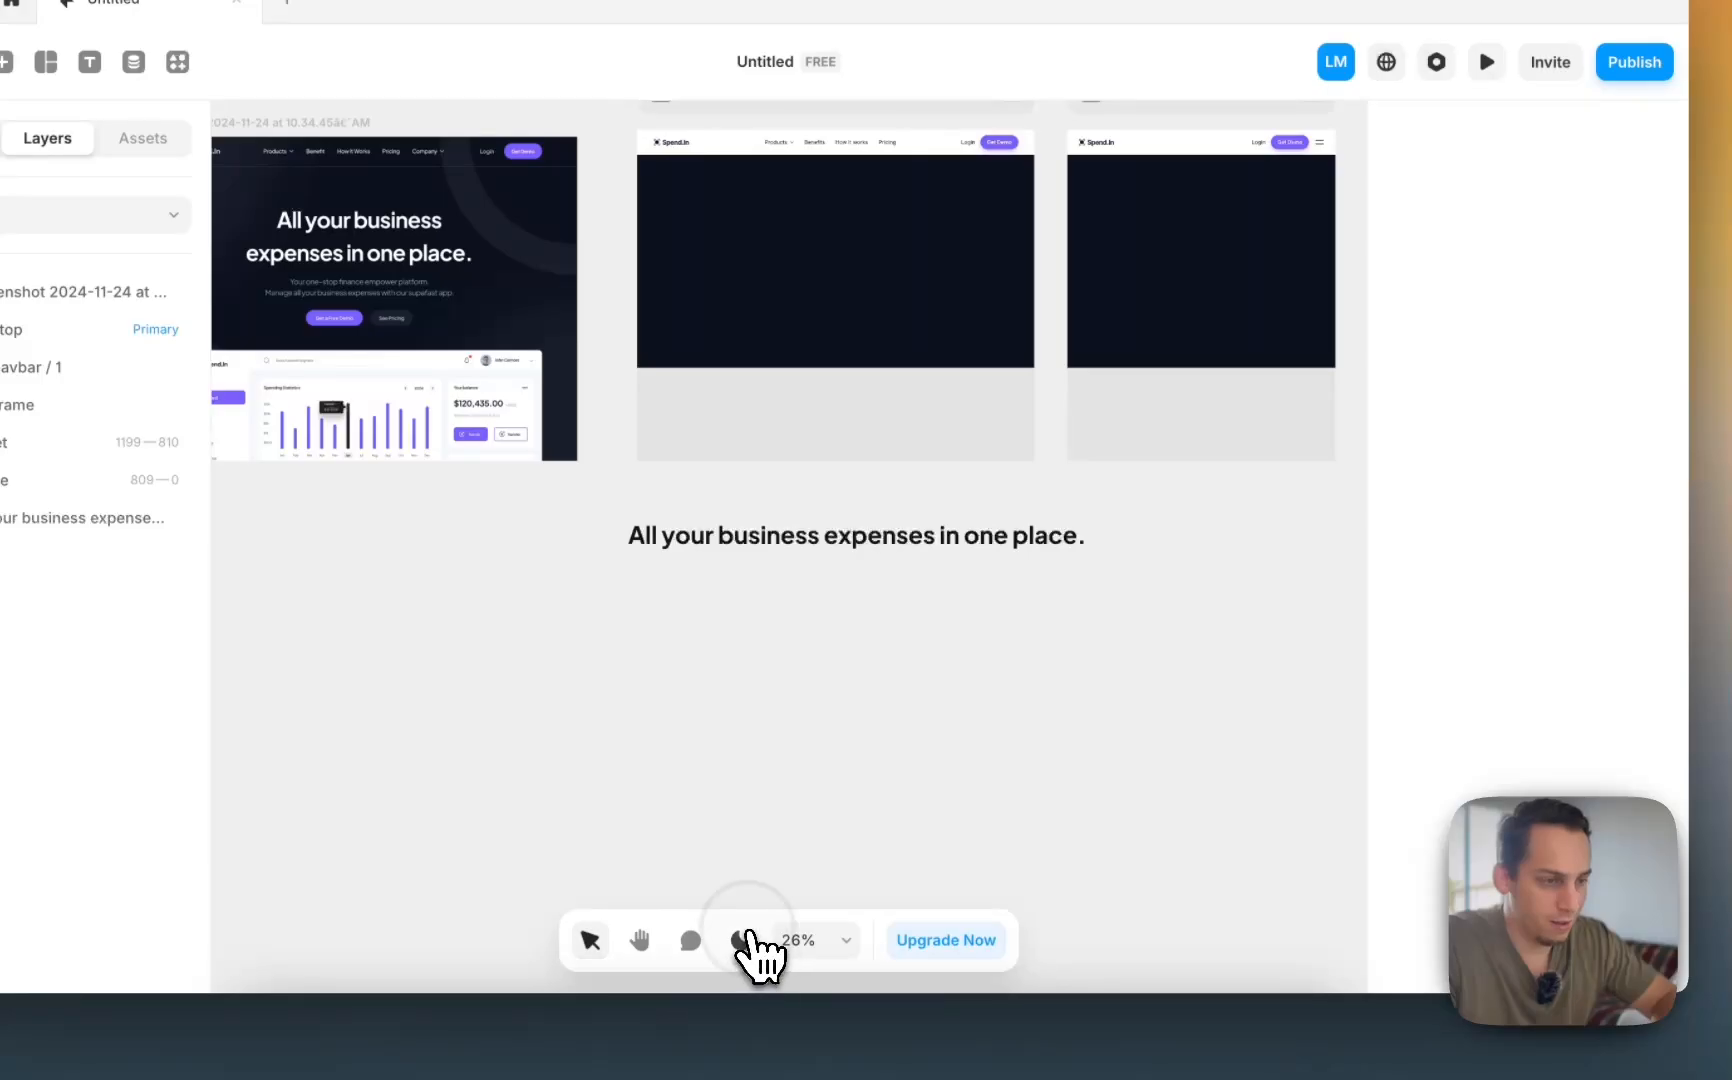
{"action": "left_click", "coordinate": [741, 940]}
{"action": "left_click", "coordinate": [741, 940]}
{"action": "left_click", "coordinate": [741, 940]}
{"action": "left_click", "coordinate": [741, 940]}
{"action": "left_click", "coordinate": [741, 940]}
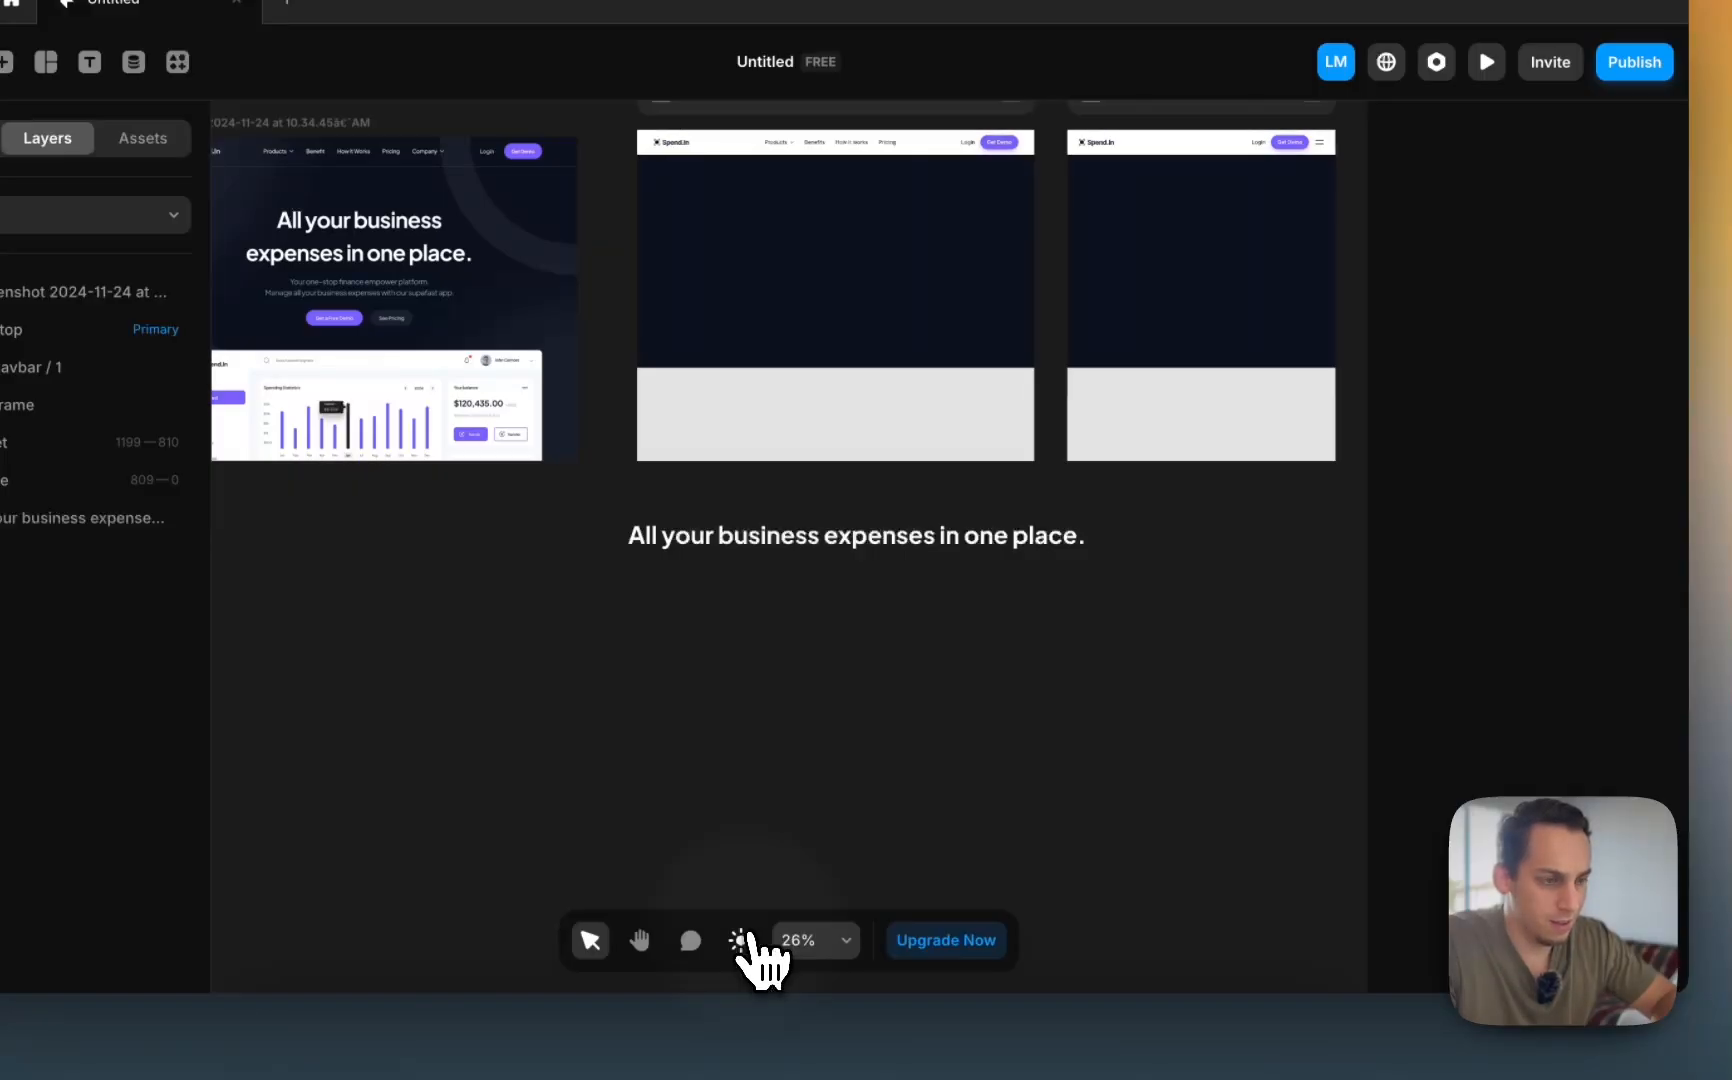
- Toggle the light and dark themes several more times to review the headline's Neutral color in both modes
{"action": "left_click", "coordinate": [741, 940]}
{"action": "left_click", "coordinate": [741, 940]}
{"action": "left_click", "coordinate": [741, 940]}
{"action": "left_click", "coordinate": [741, 940]}
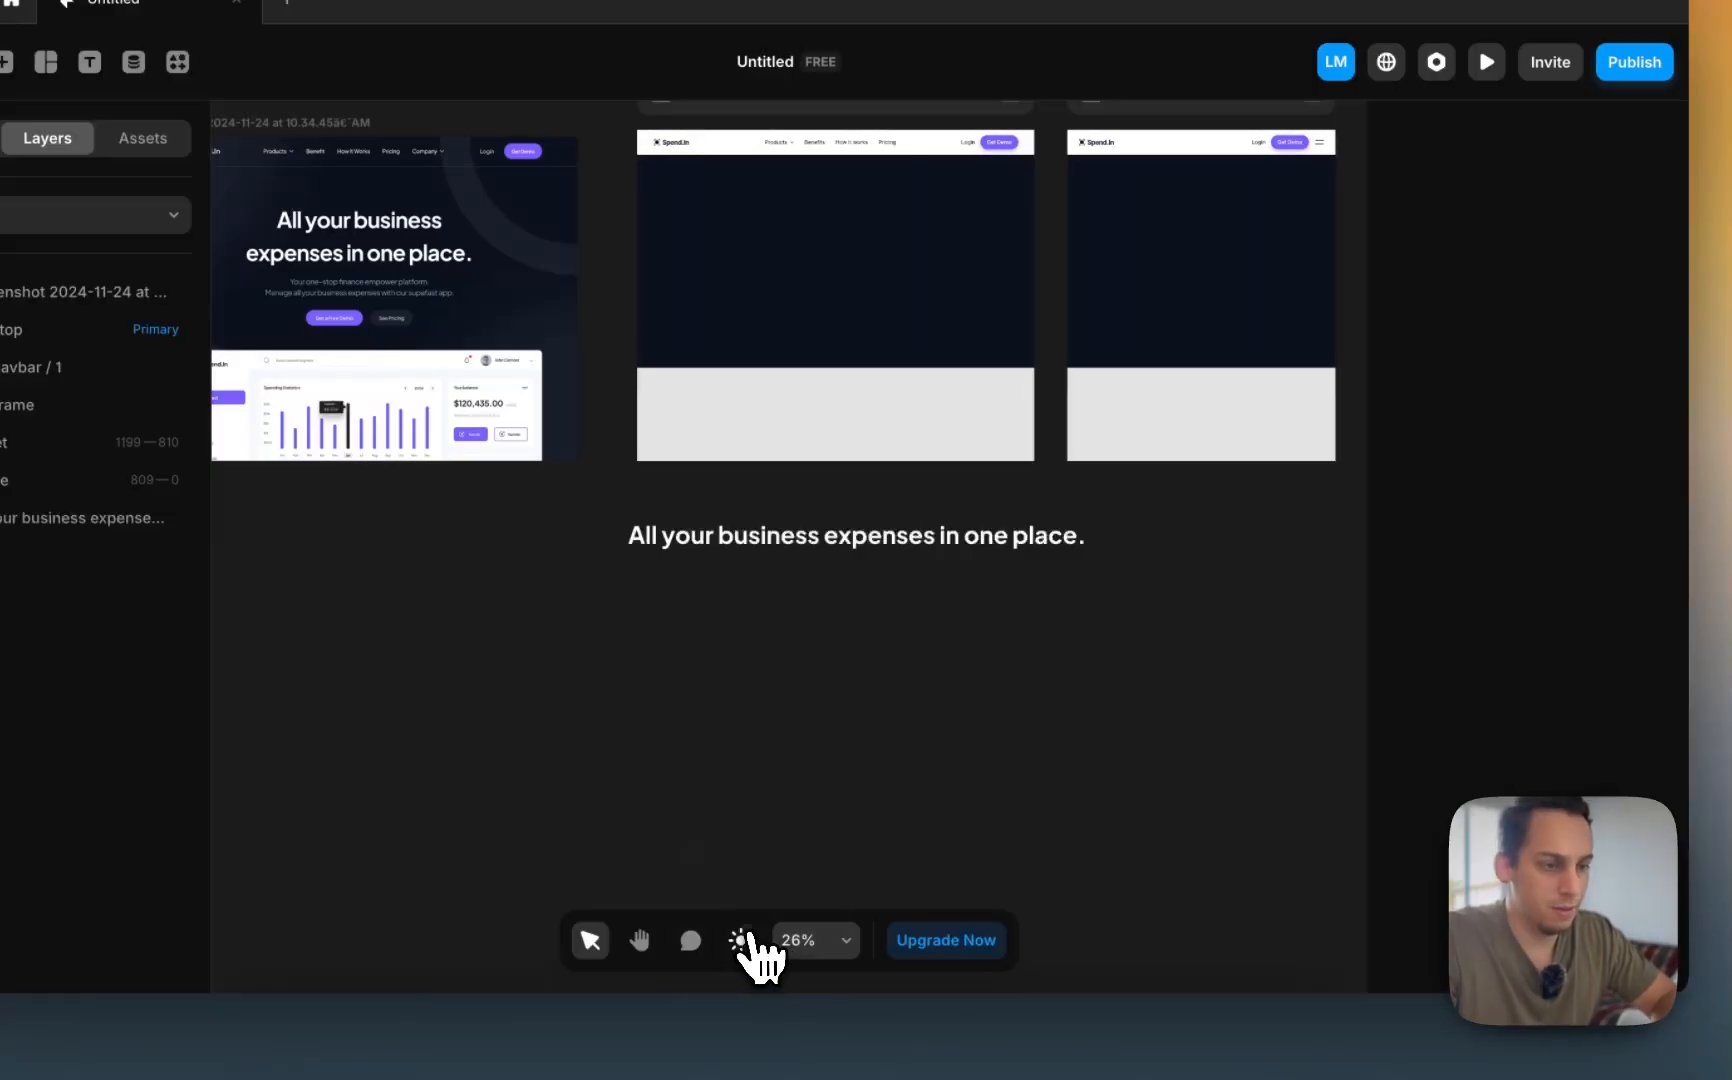
{"action": "left_click", "coordinate": [741, 940]}
{"action": "left_click", "coordinate": [741, 940]}
{"action": "left_click", "coordinate": [741, 940]}
{"action": "left_click", "coordinate": [741, 940]}
- Apply the Neutral color style as the fill of the Desktop breakpoint
{"action": "scroll", "coordinate": [797, 702], "scroll_direction": "up", "scroll_amount": 2}
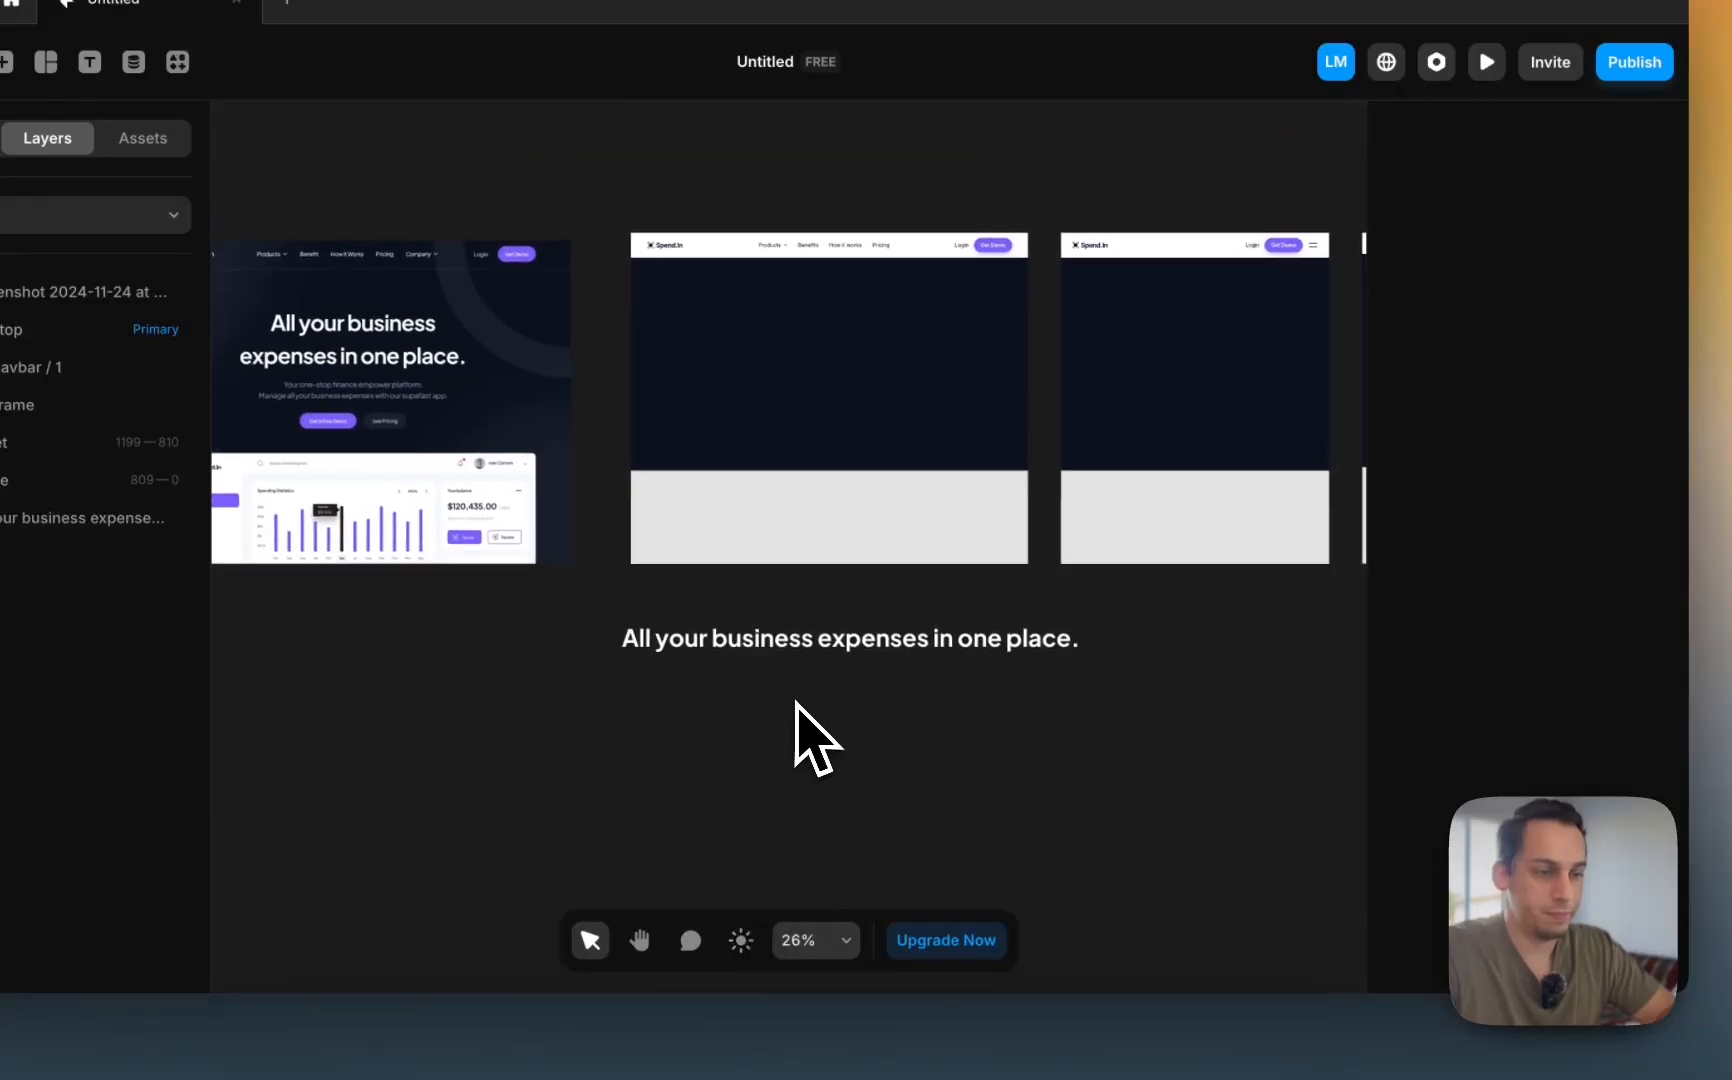
{"action": "left_click", "coordinate": [755, 240]}
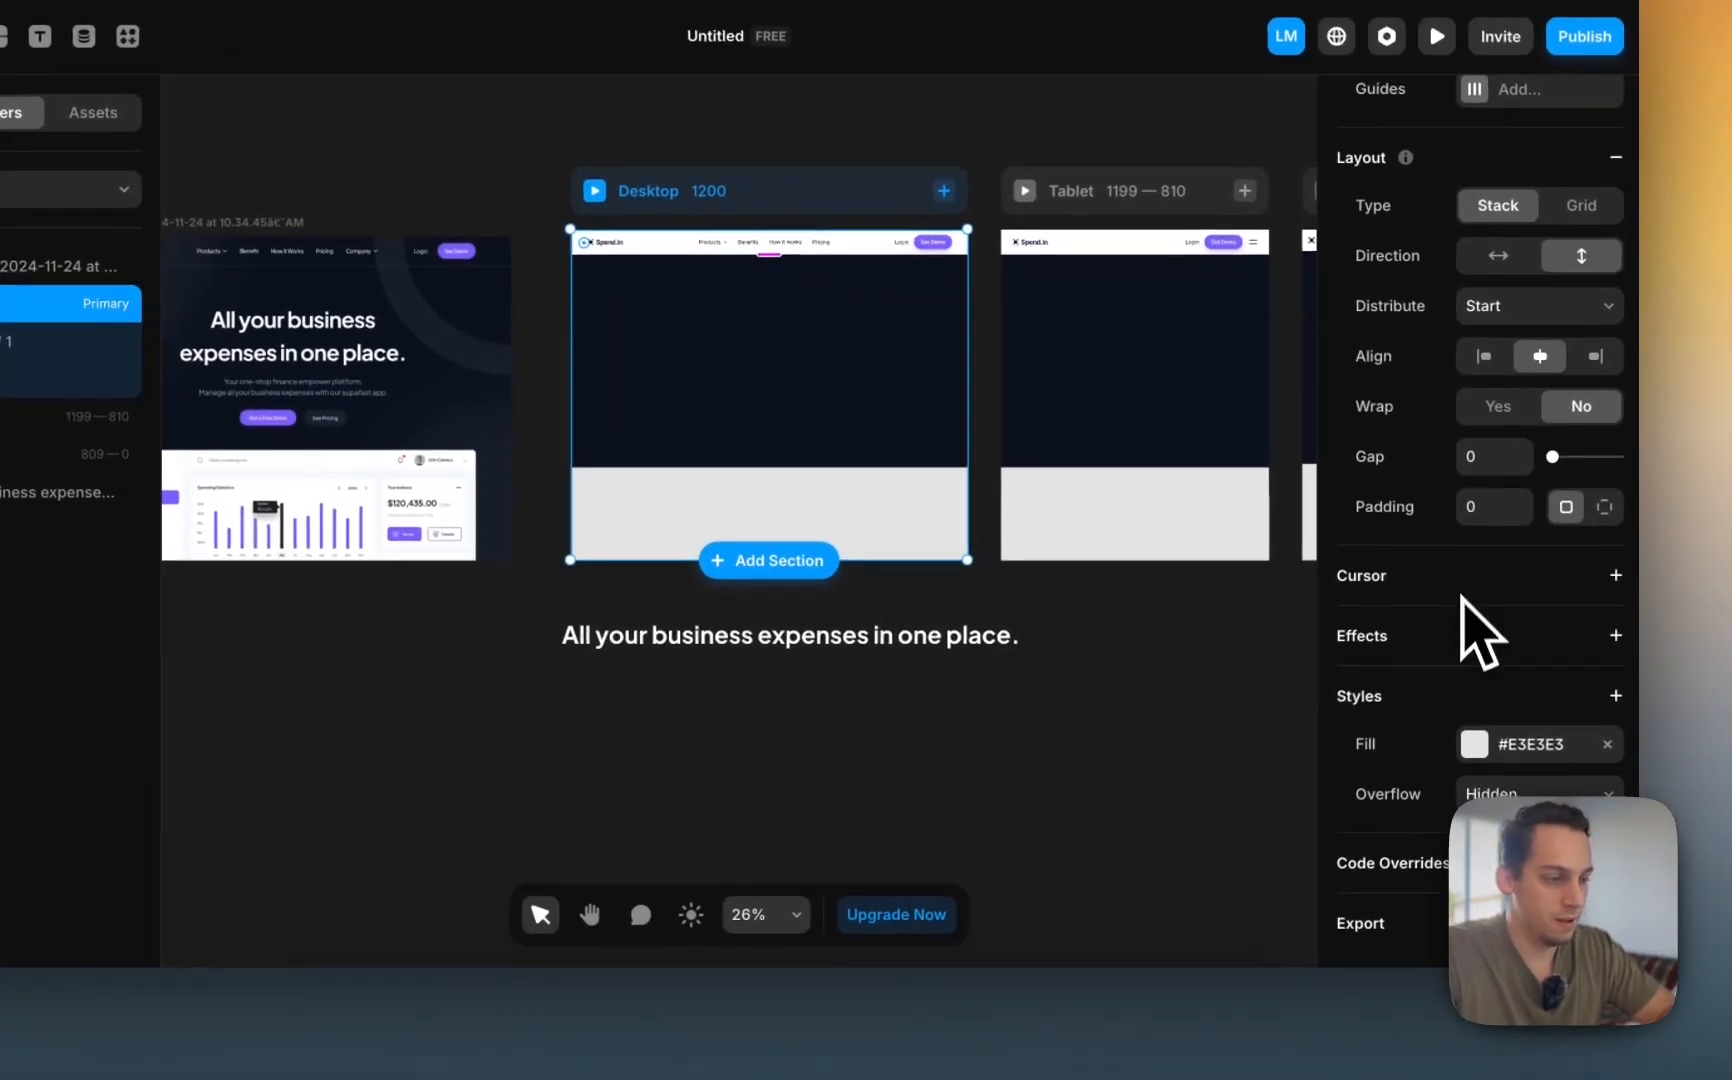
{"action": "left_click", "coordinate": [1474, 744]}
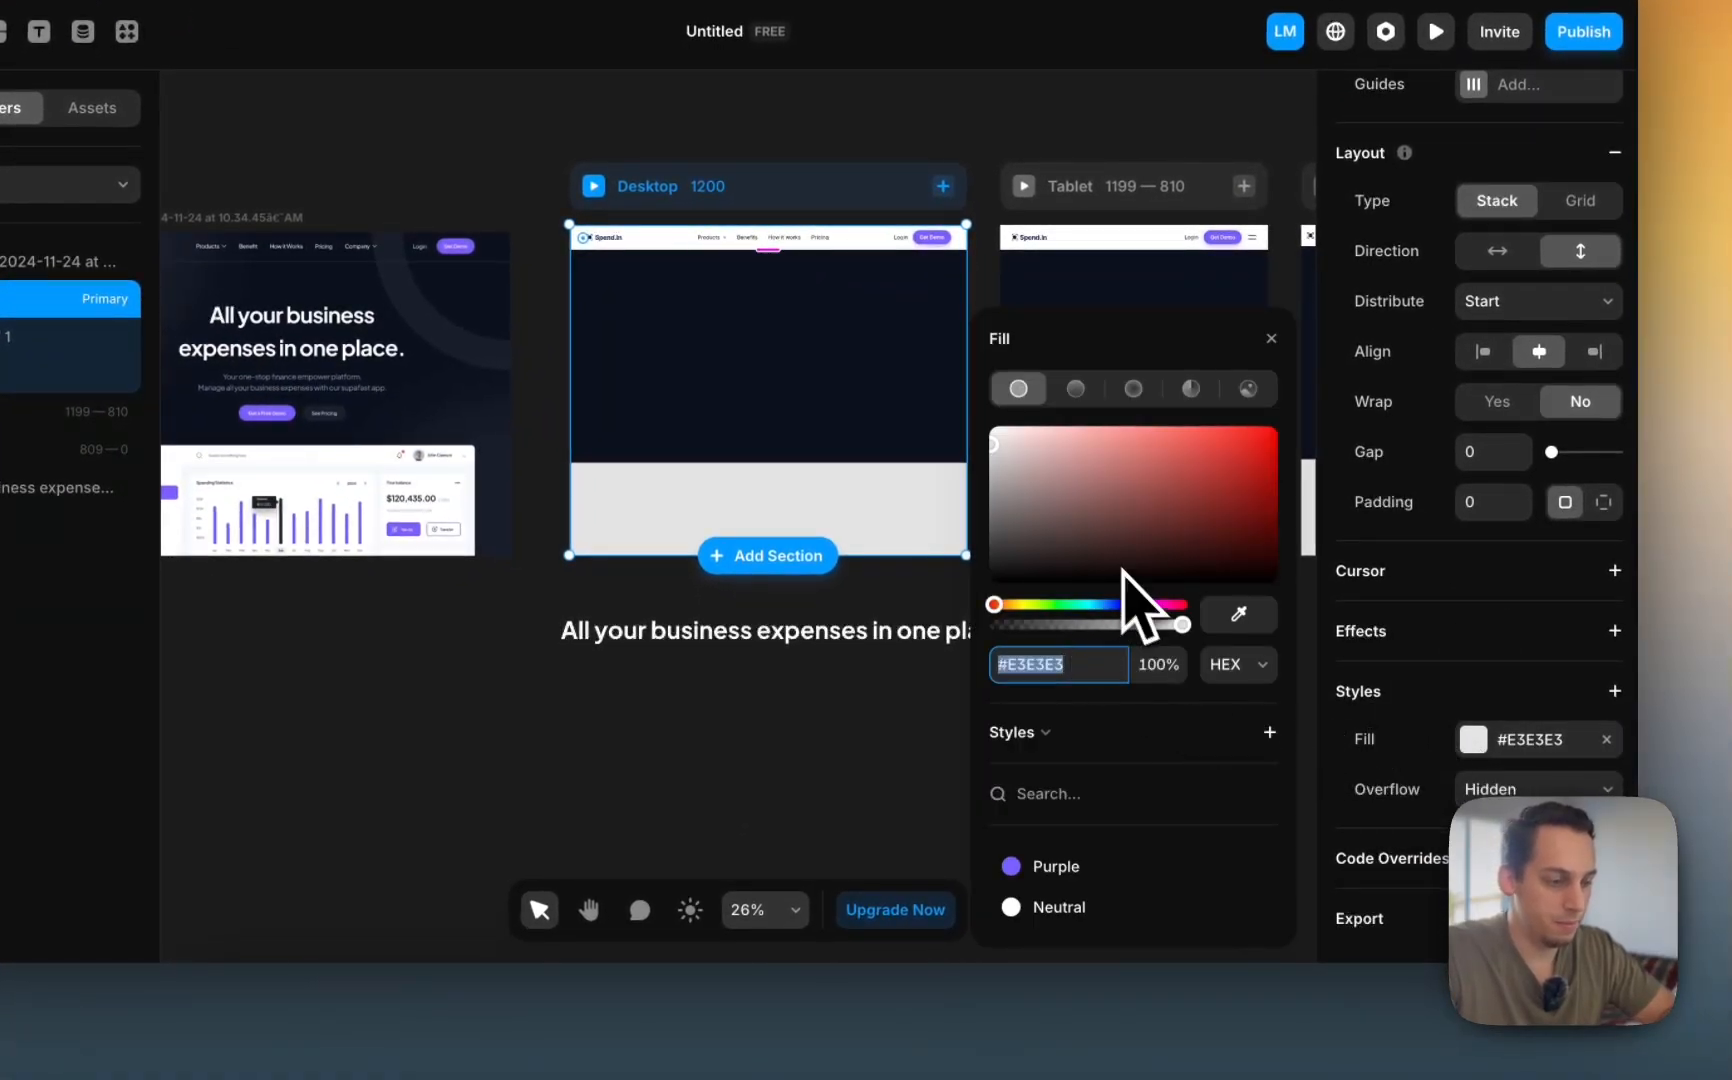
{"action": "left_click", "coordinate": [1100, 907]}
{"action": "left_click", "coordinate": [901, 843]}
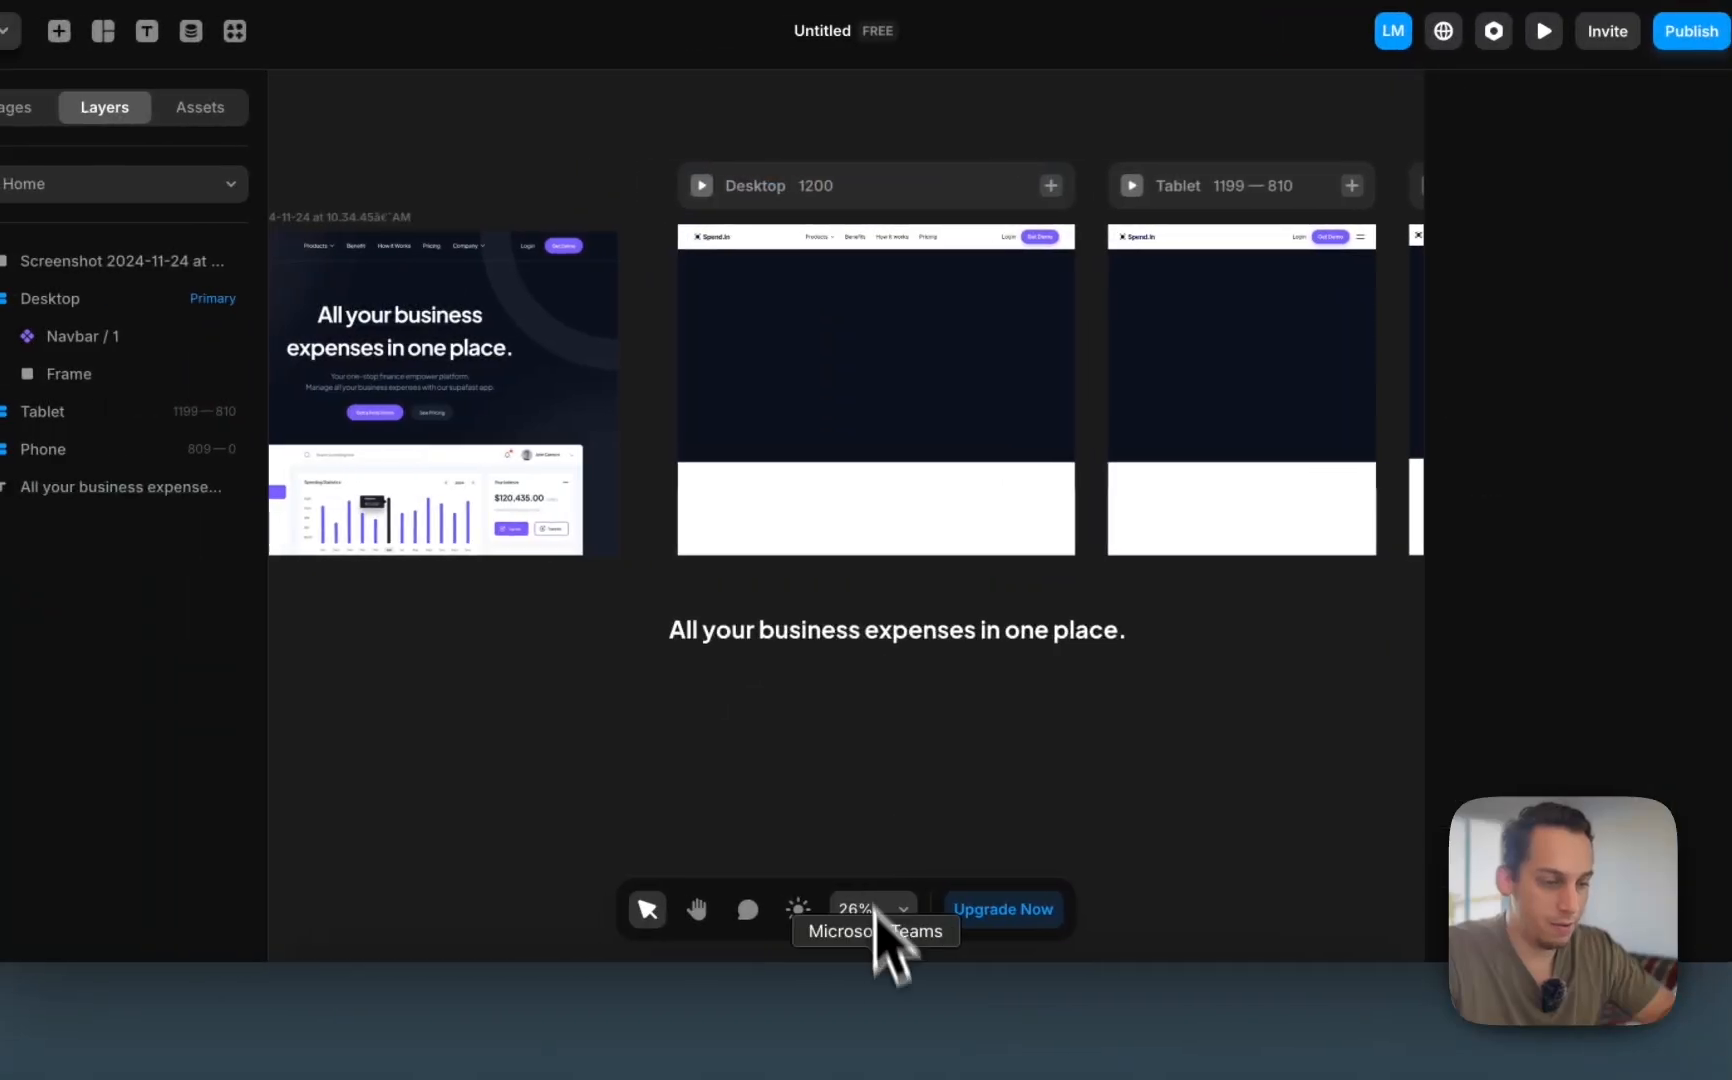
- Alternate between light and dark themes to check how the page background and headline adapt
{"action": "left_click", "coordinate": [798, 909]}
{"action": "left_click", "coordinate": [798, 909]}
{"action": "left_click", "coordinate": [798, 909]}
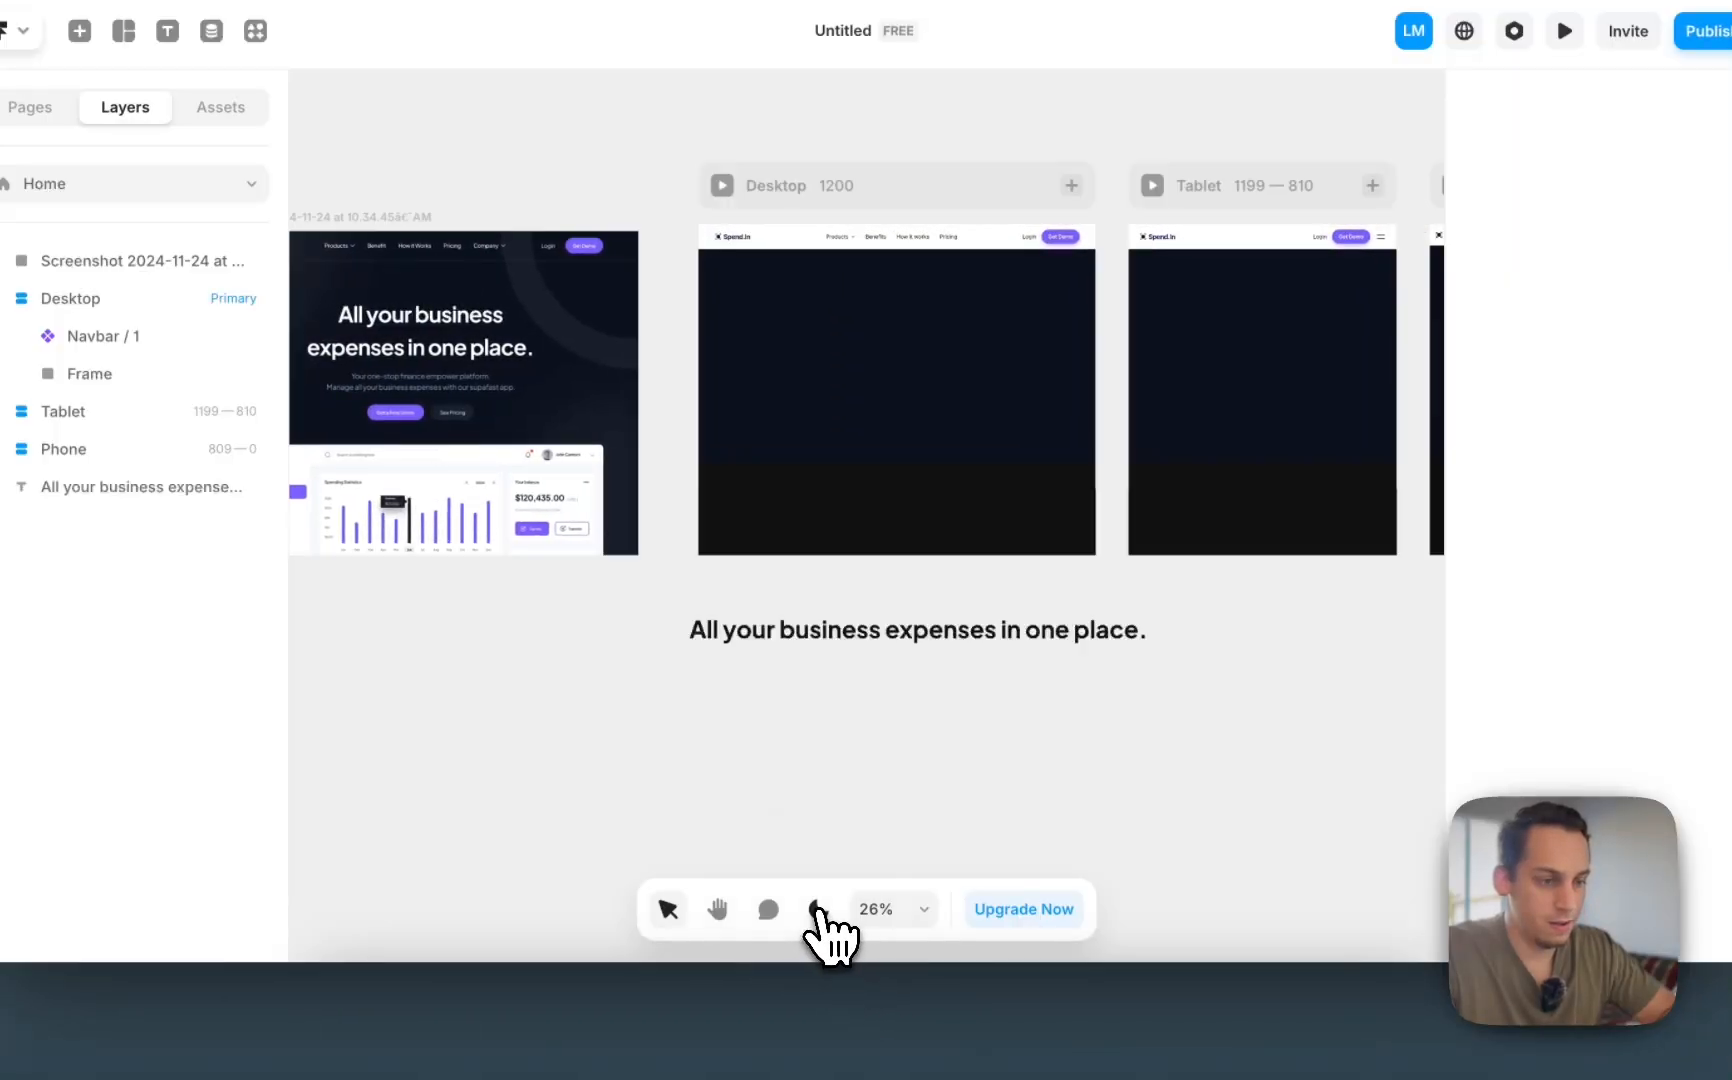
{"action": "left_click", "coordinate": [818, 909]}
{"action": "left_click", "coordinate": [818, 909]}
{"action": "left_click", "coordinate": [818, 909]}
{"action": "left_click", "coordinate": [818, 909]}
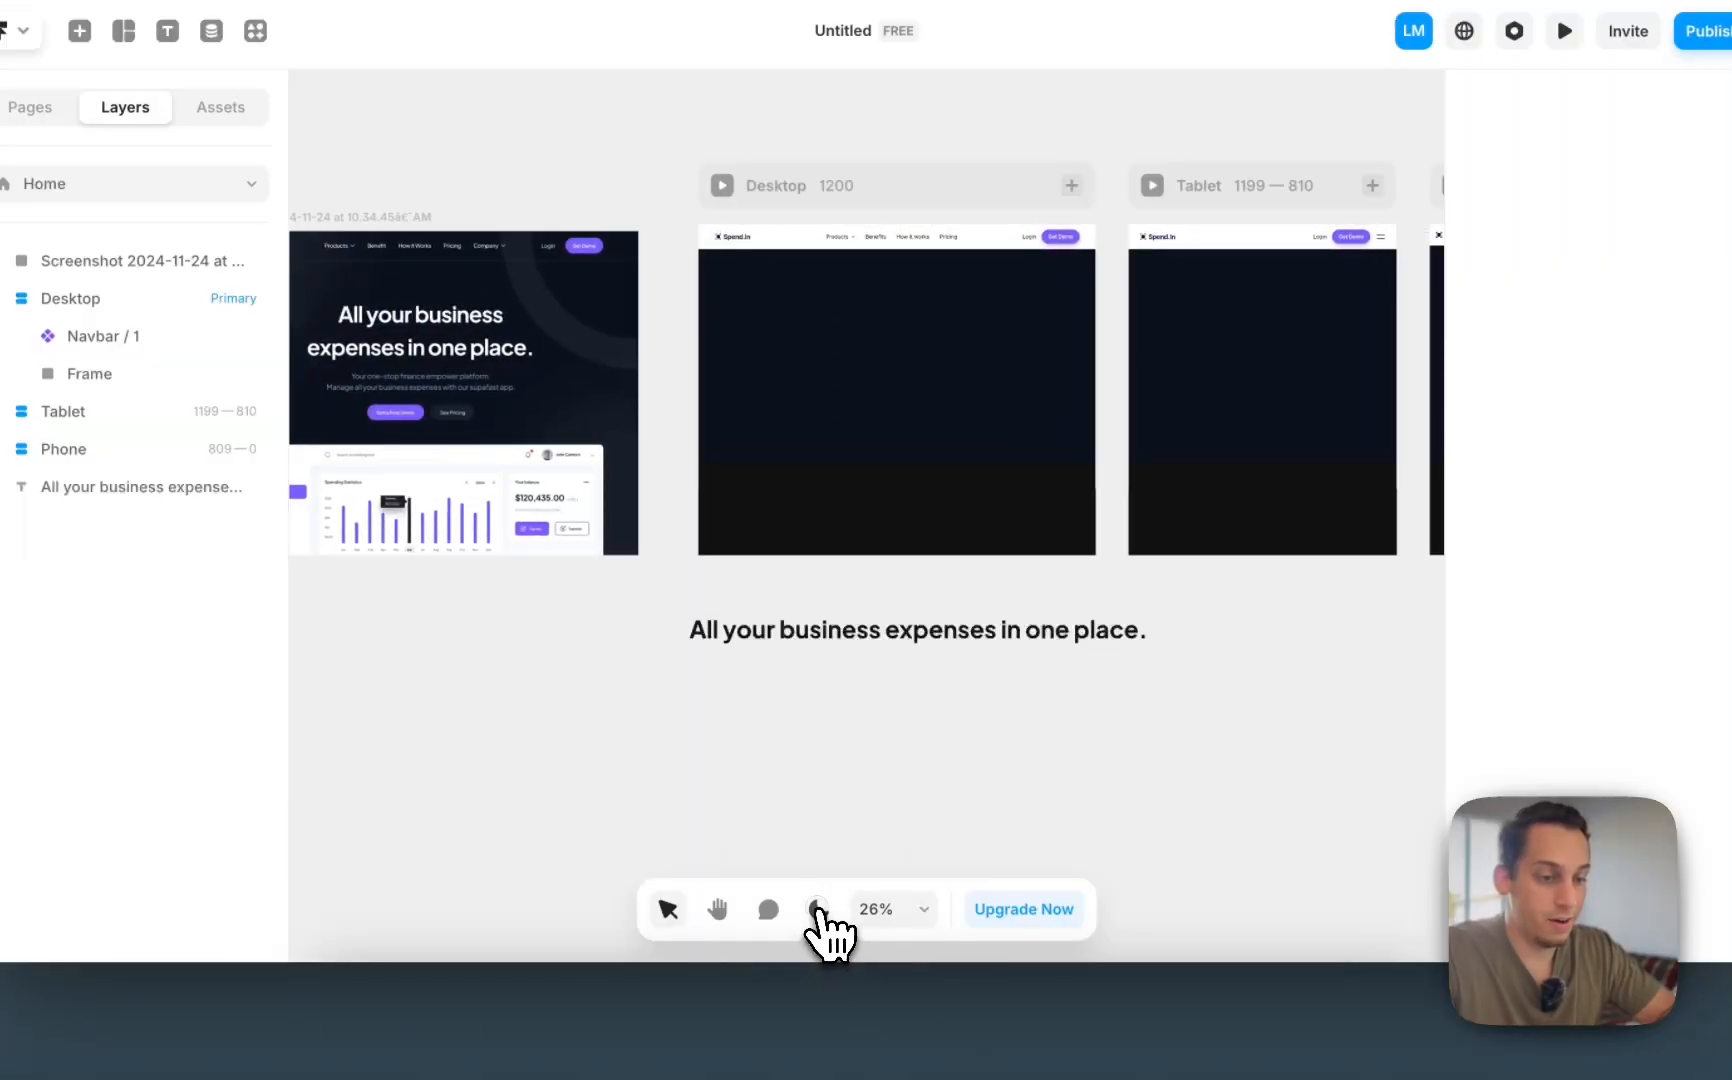
{"action": "left_click", "coordinate": [818, 909]}
{"action": "left_click", "coordinate": [818, 909]}
{"action": "left_click", "coordinate": [818, 909]}
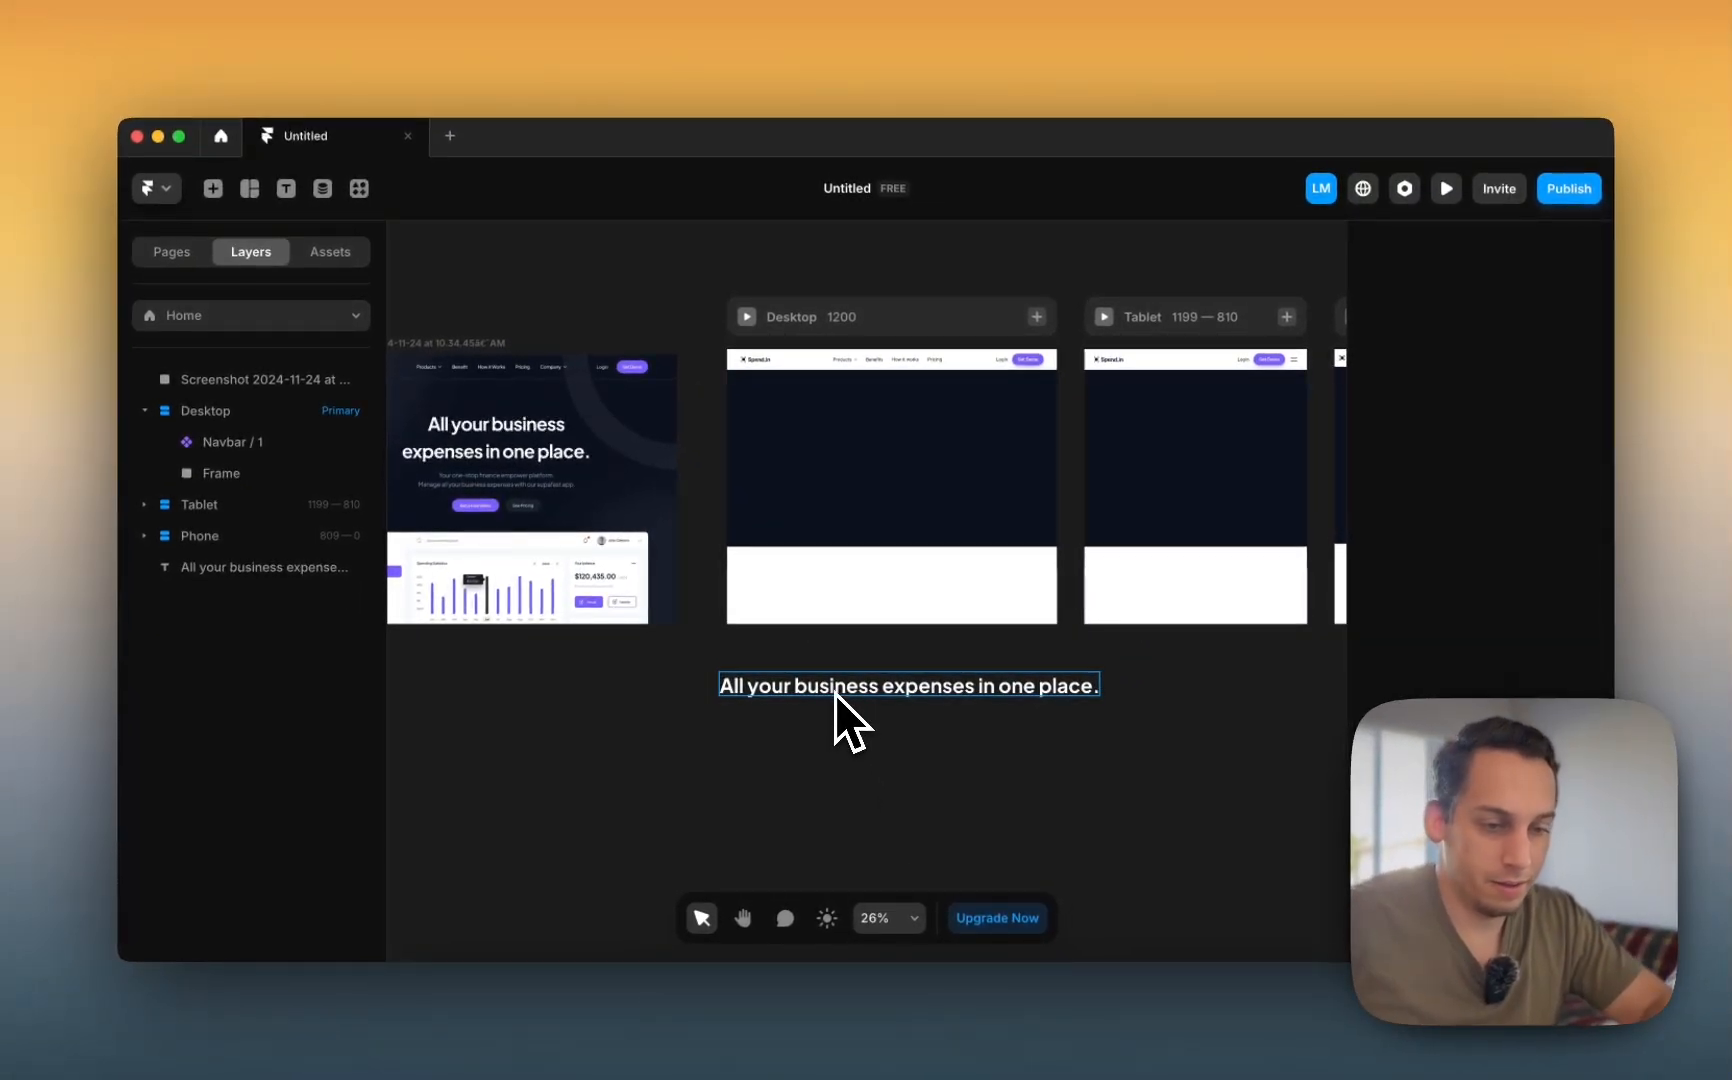
- Try to place the headline inside the dark hero frame of the Desktop breakpoint
{"action": "left_click_drag", "start_coordinate": [835, 694], "coordinate": [819, 547]}
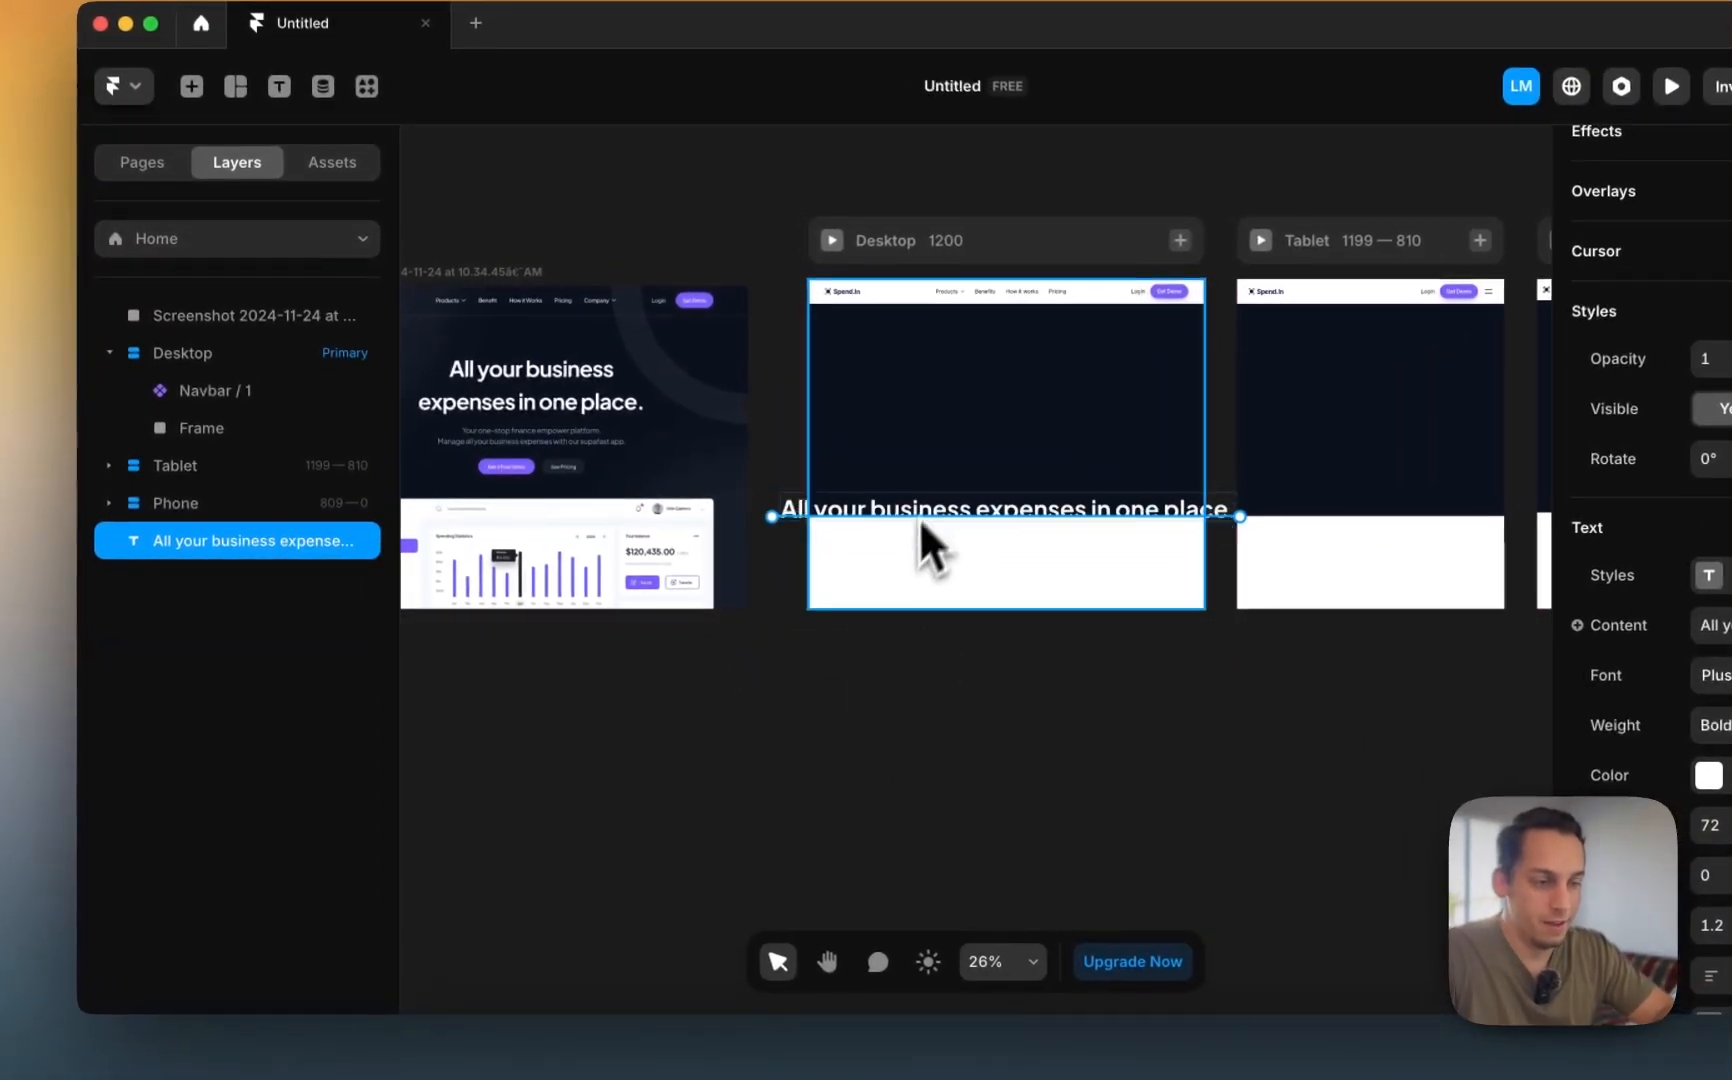
{"action": "left_click_drag", "start_coordinate": [919, 517], "coordinate": [998, 550]}
{"action": "left_click", "coordinate": [222, 427]}
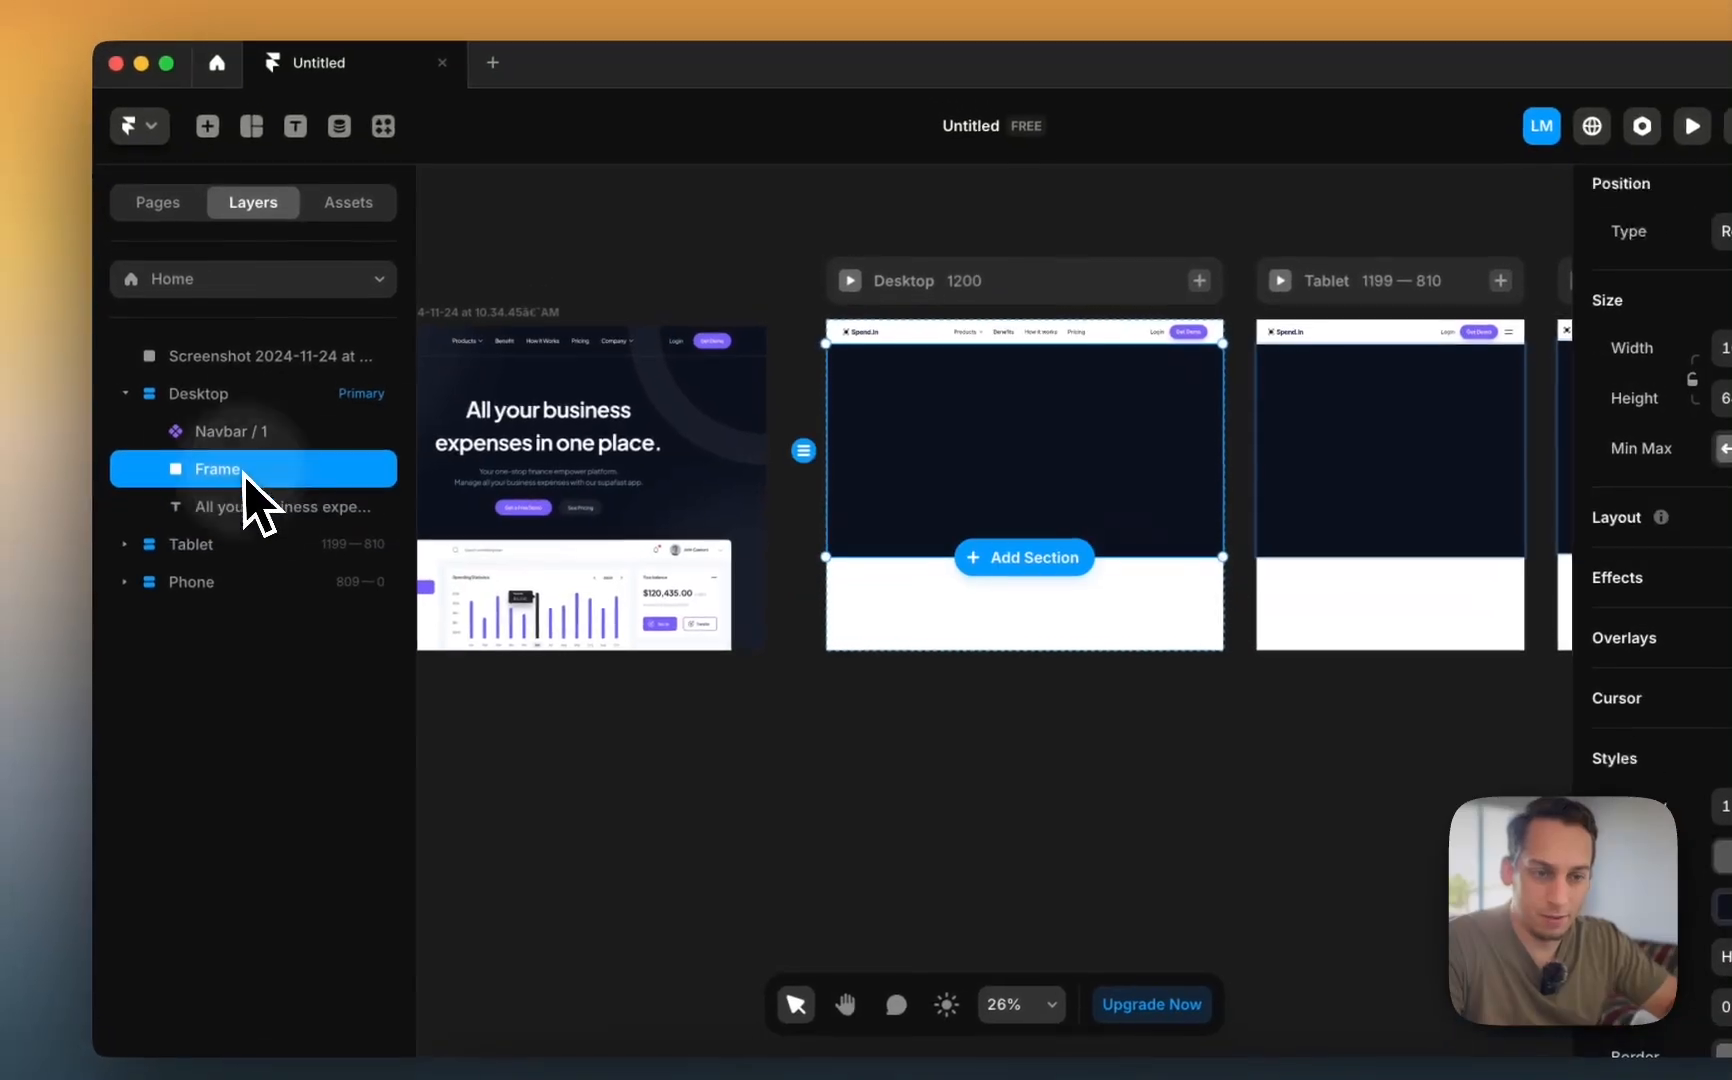
{"action": "left_click", "coordinate": [250, 466]}
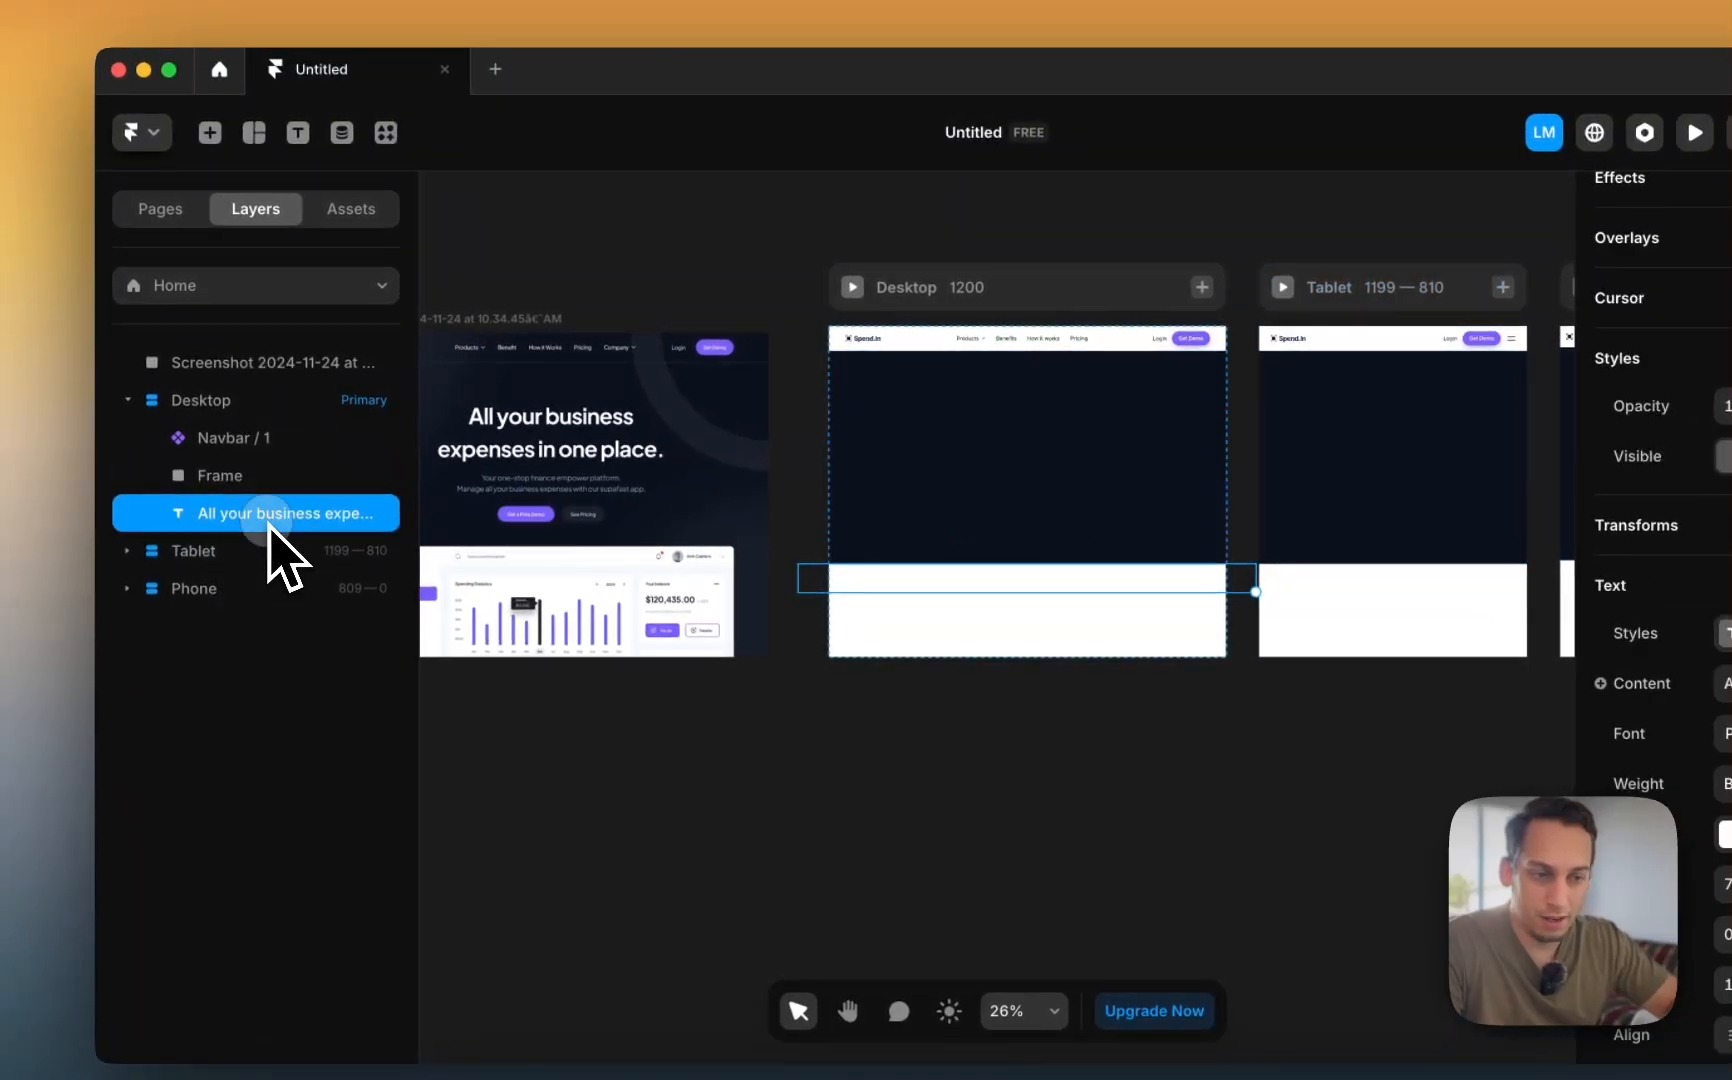
{"action": "left_click_drag", "start_coordinate": [268, 528], "coordinate": [256, 472]}
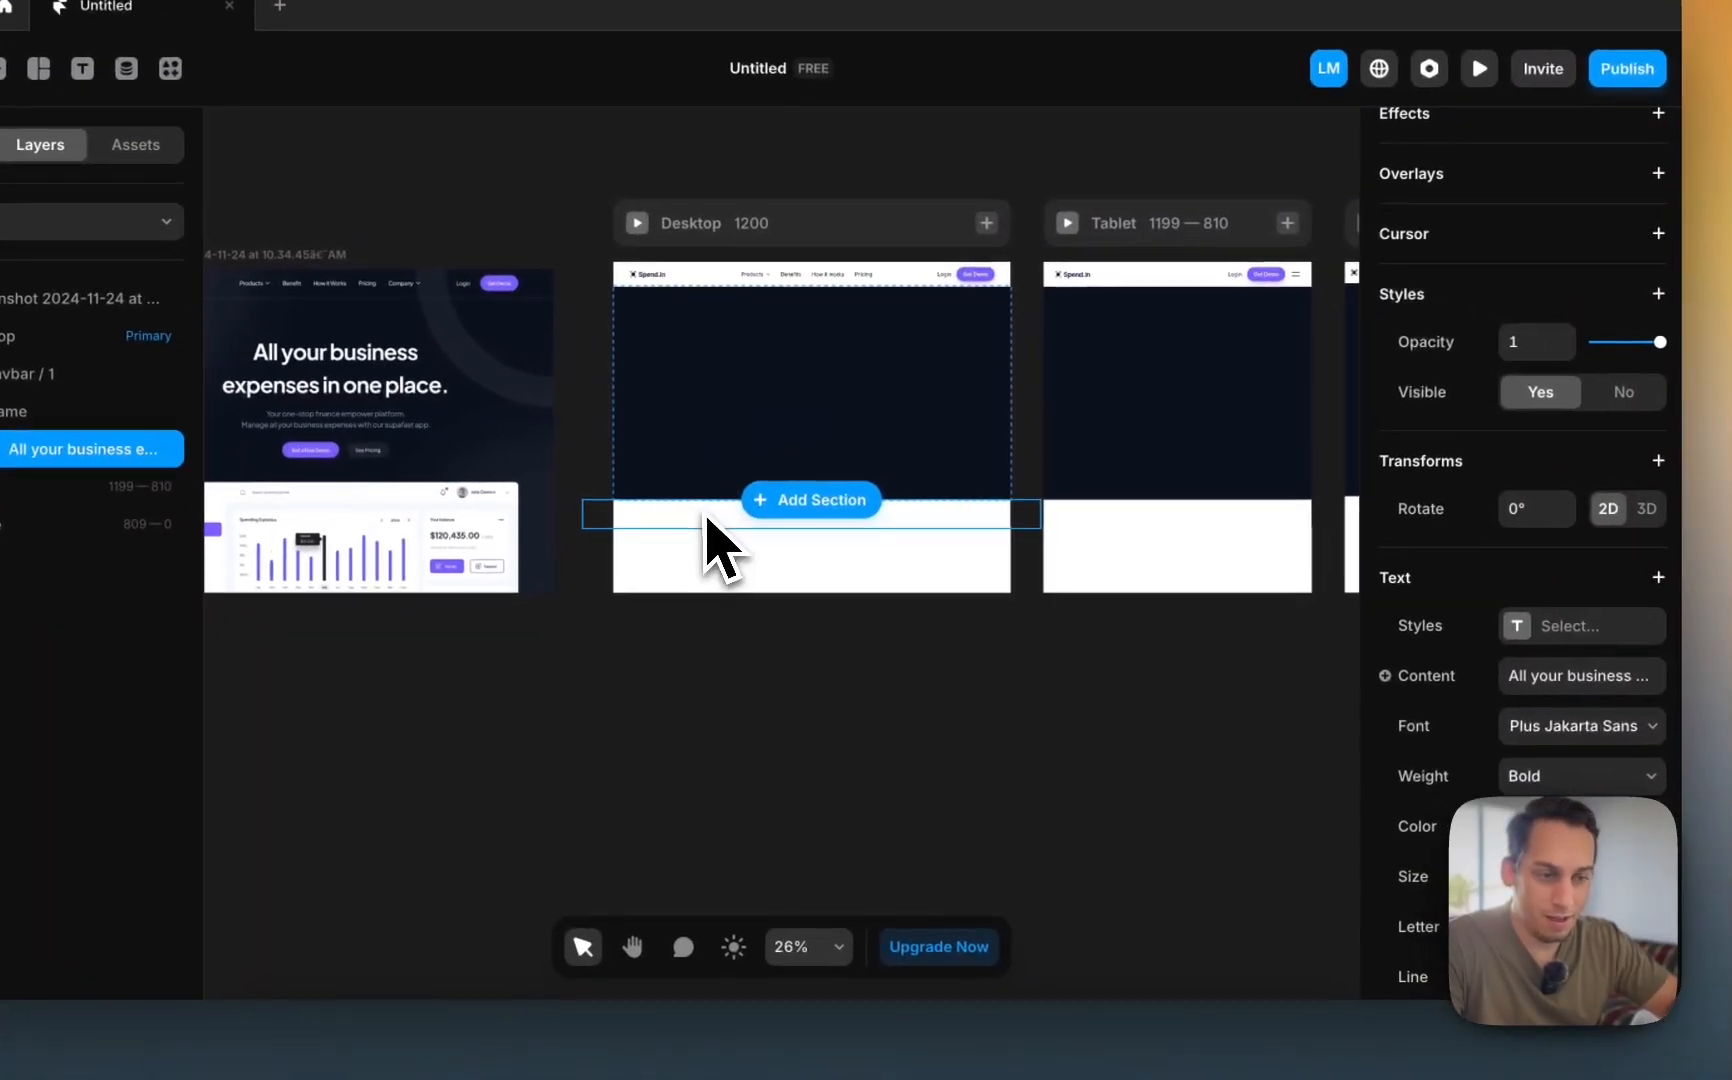
{"action": "left_click_drag", "start_coordinate": [917, 578], "coordinate": [907, 505]}
{"action": "left_click_drag", "start_coordinate": [690, 437], "coordinate": [668, 673]}
- Add a stack layout to the dark hero frame and move the headline into that stack
{"action": "left_click", "coordinate": [777, 470]}
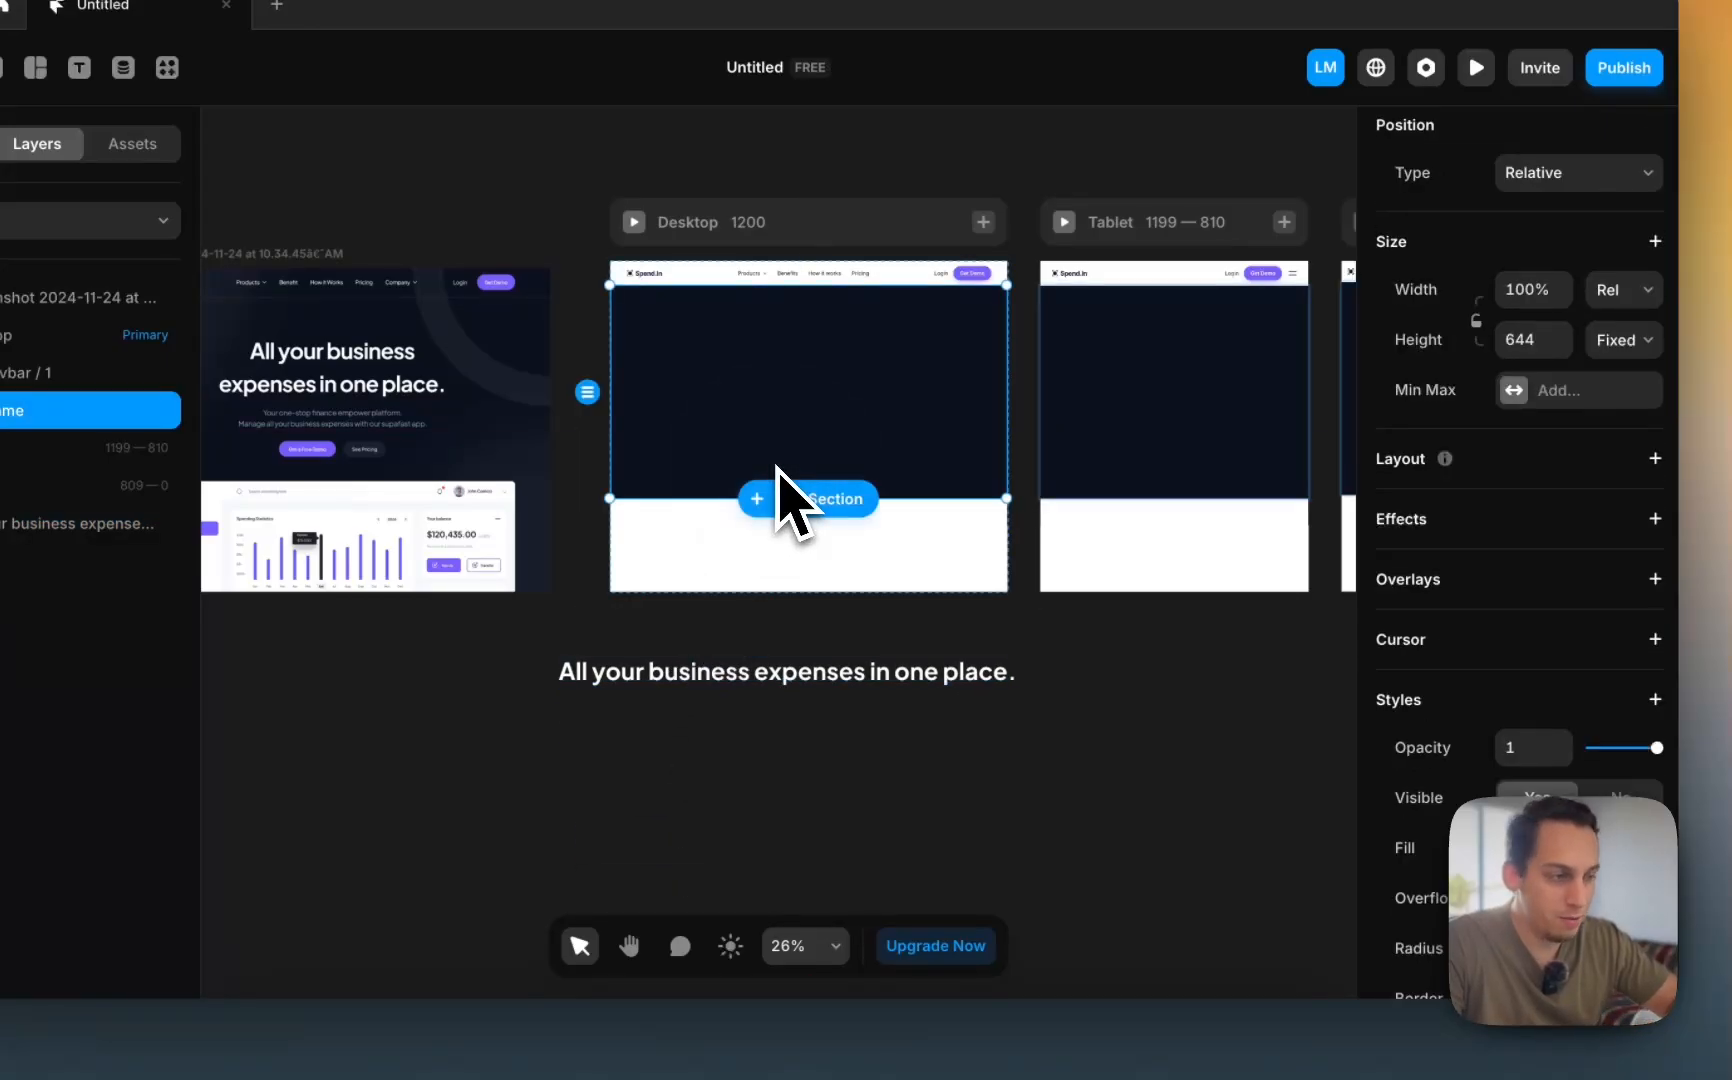
{"action": "left_click", "coordinate": [1655, 458]}
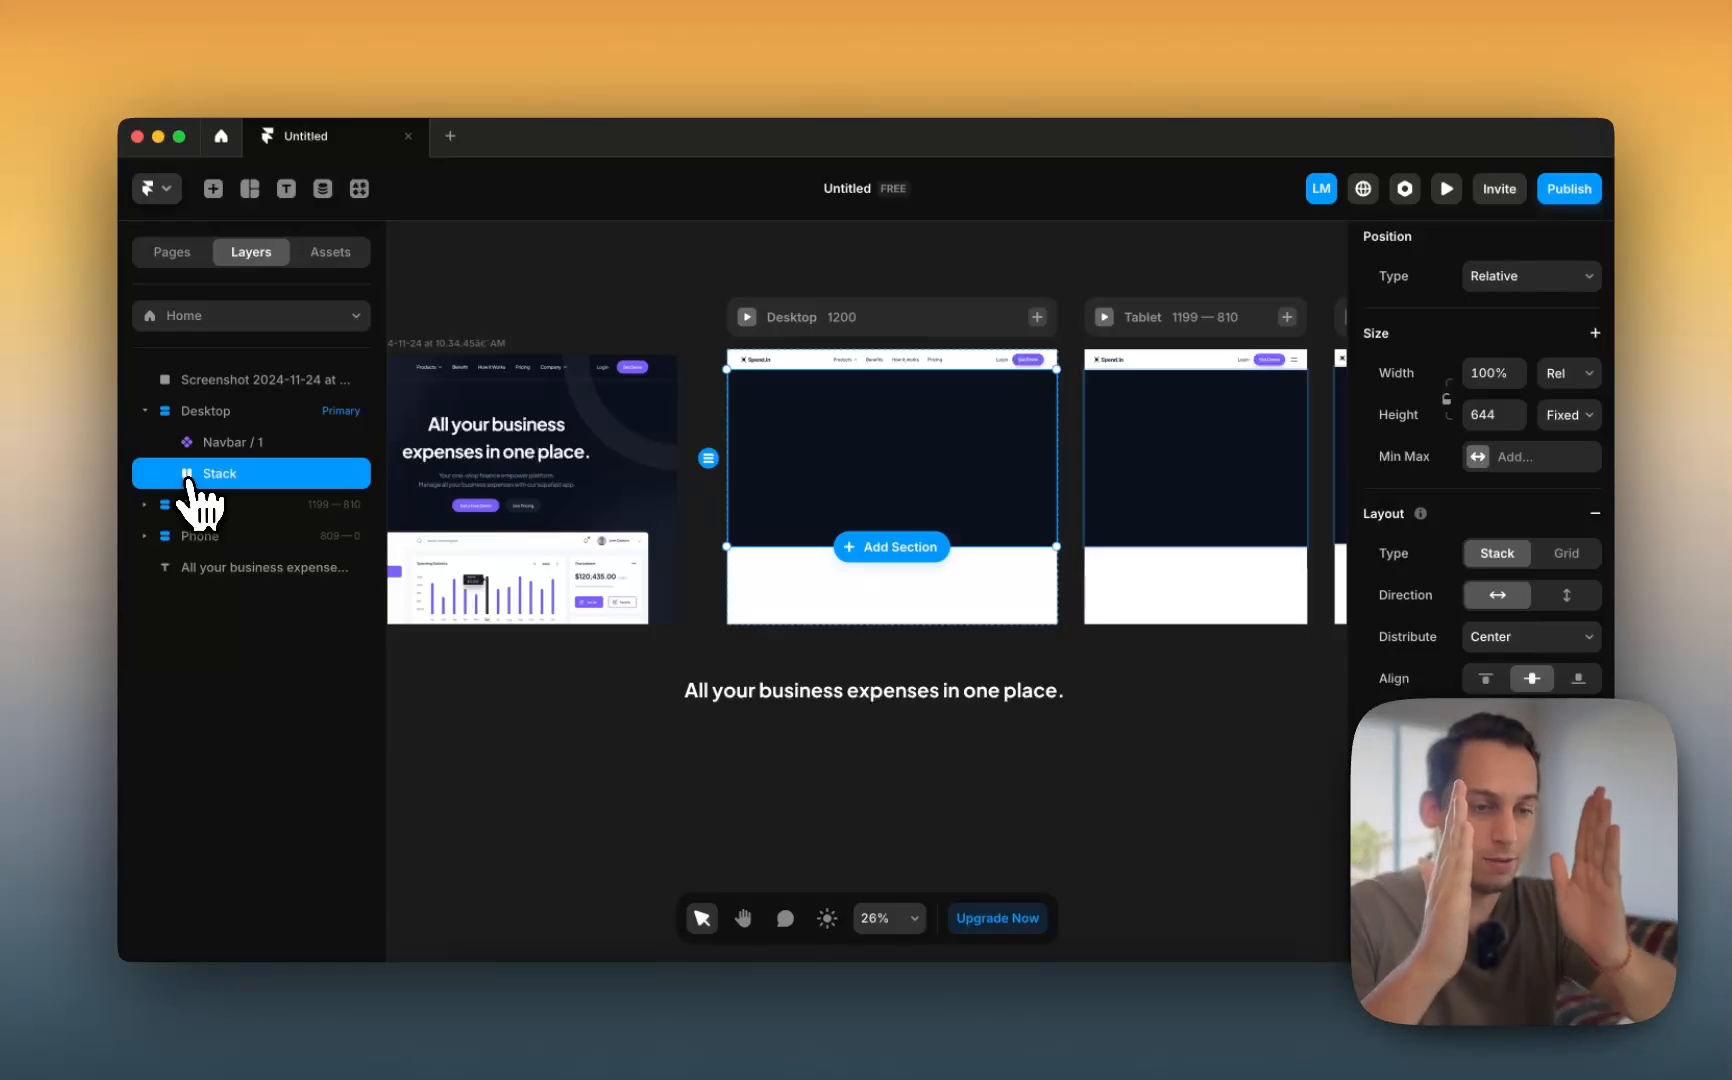
{"action": "scroll", "coordinate": [514, 503], "scroll_direction": "left", "scroll_amount": 5}
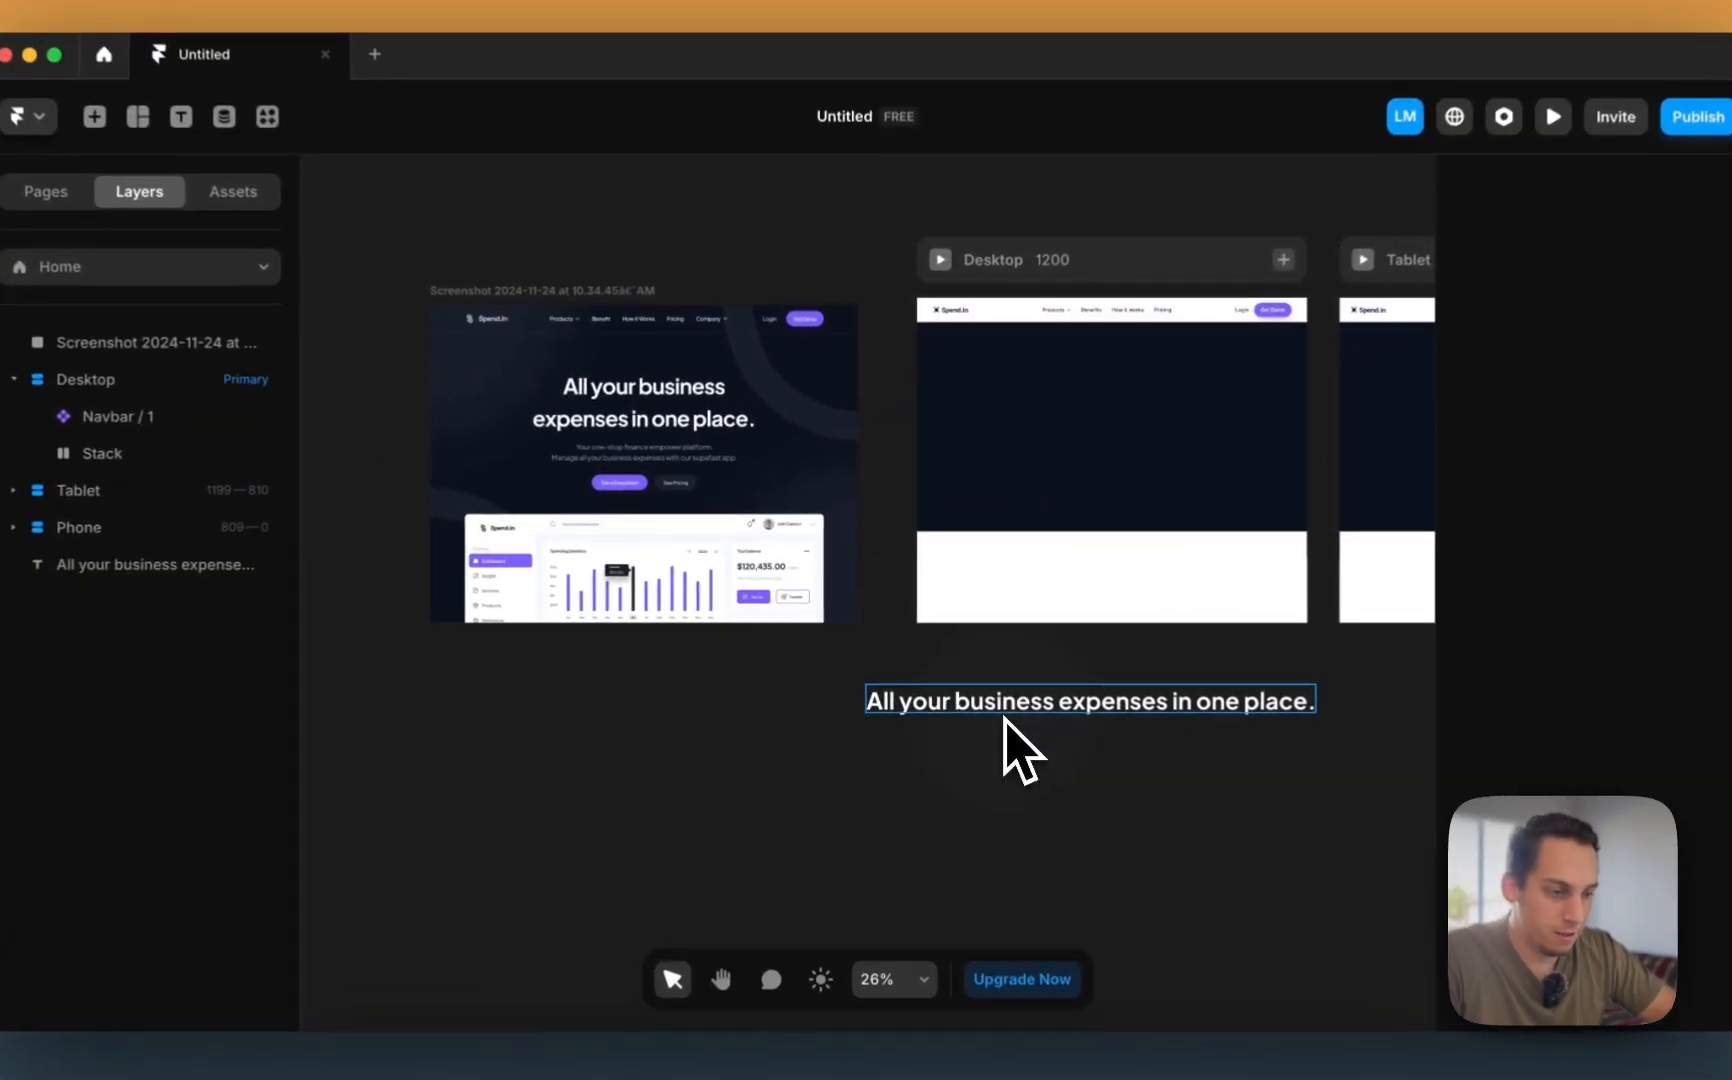
{"action": "left_click", "coordinate": [1016, 690]}
{"action": "left_click_drag", "start_coordinate": [1048, 712], "coordinate": [1065, 415]}
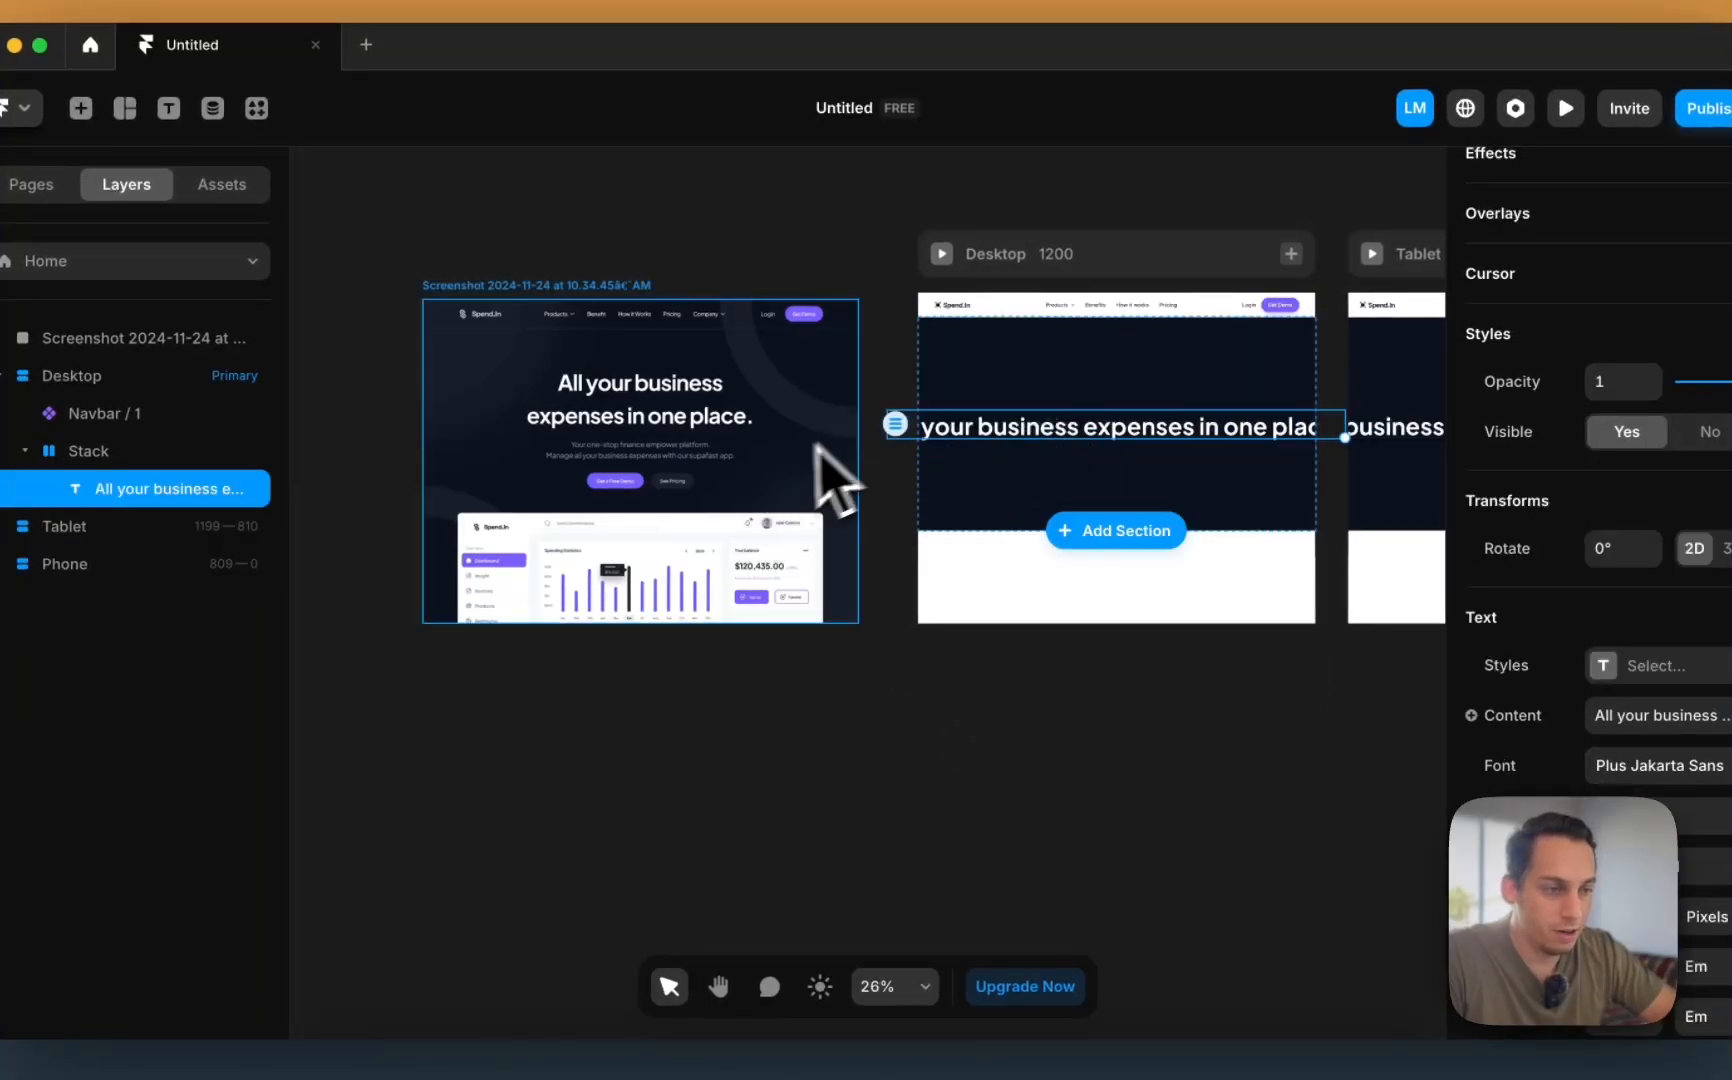
- Make the headline's width fill the hero stack, and wrap the headline in a nested stack
{"action": "scroll", "coordinate": [870, 505], "scroll_direction": "right", "scroll_amount": 2}
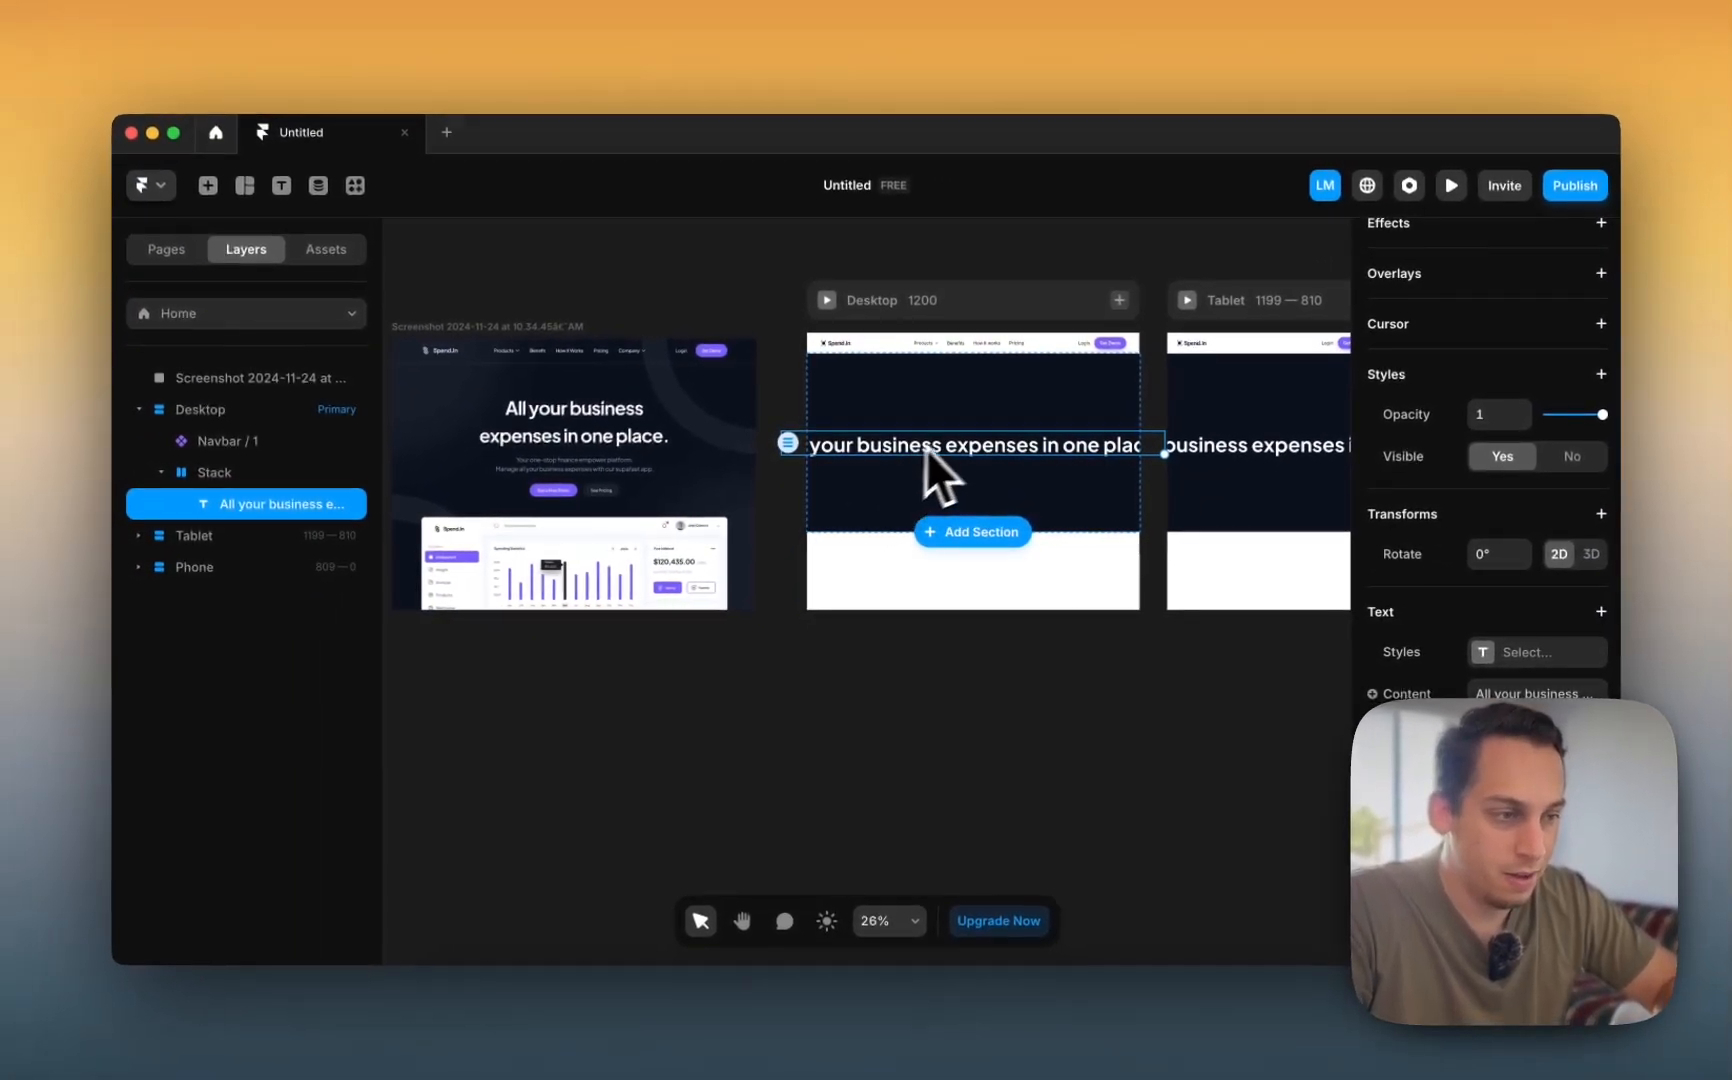
{"action": "scroll", "coordinate": [1545, 350], "scroll_direction": "up", "scroll_amount": 5}
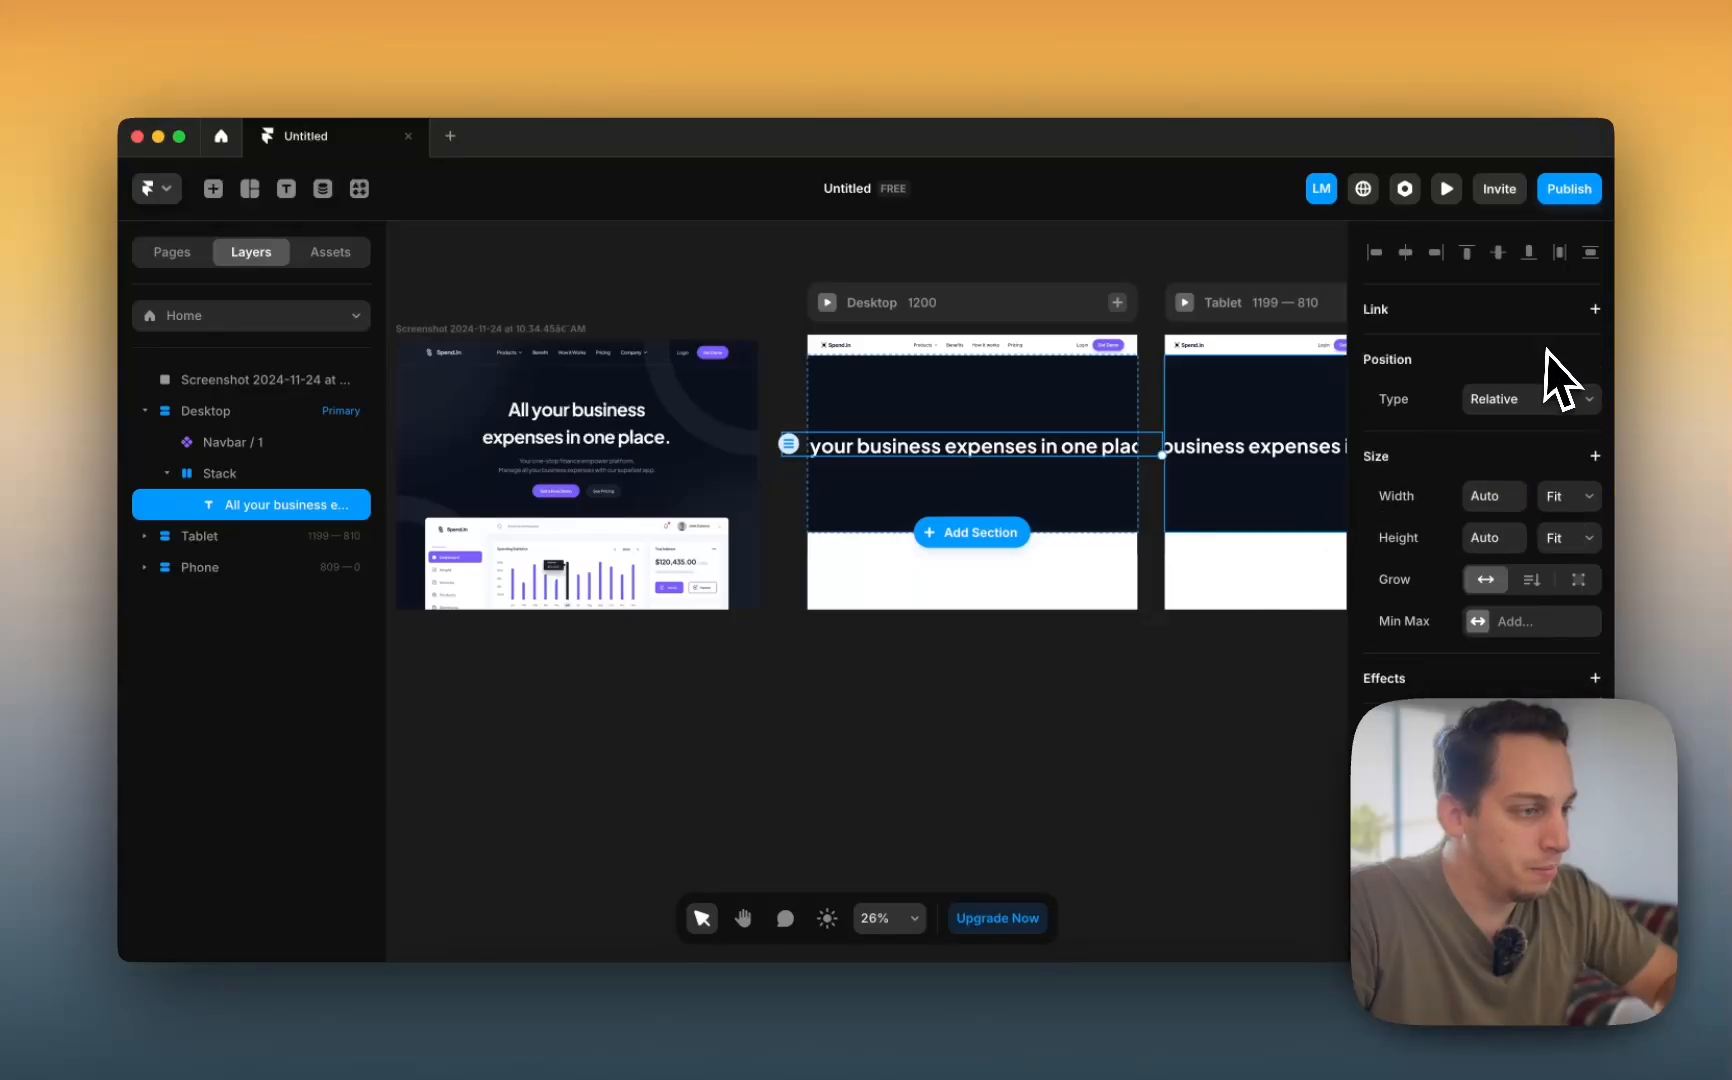
{"action": "left_click", "coordinate": [1590, 496]}
{"action": "left_click", "coordinate": [1574, 492]}
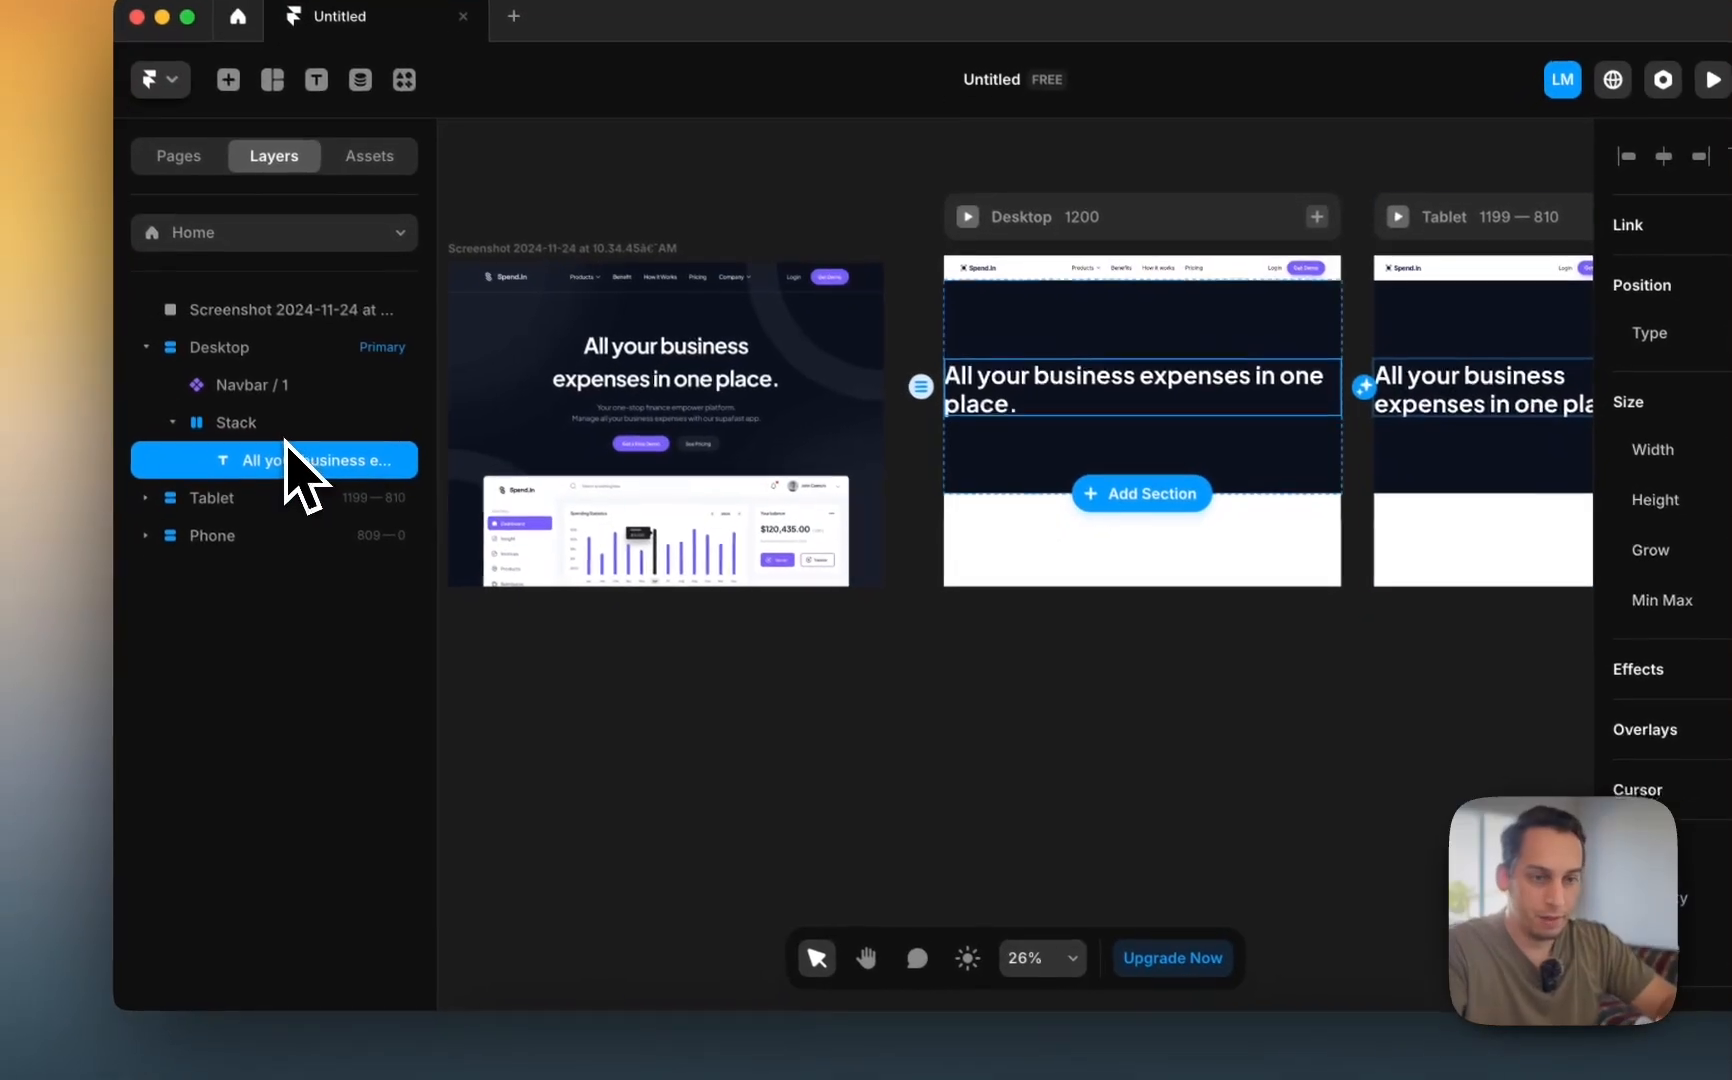
{"action": "right_click", "coordinate": [268, 457]}
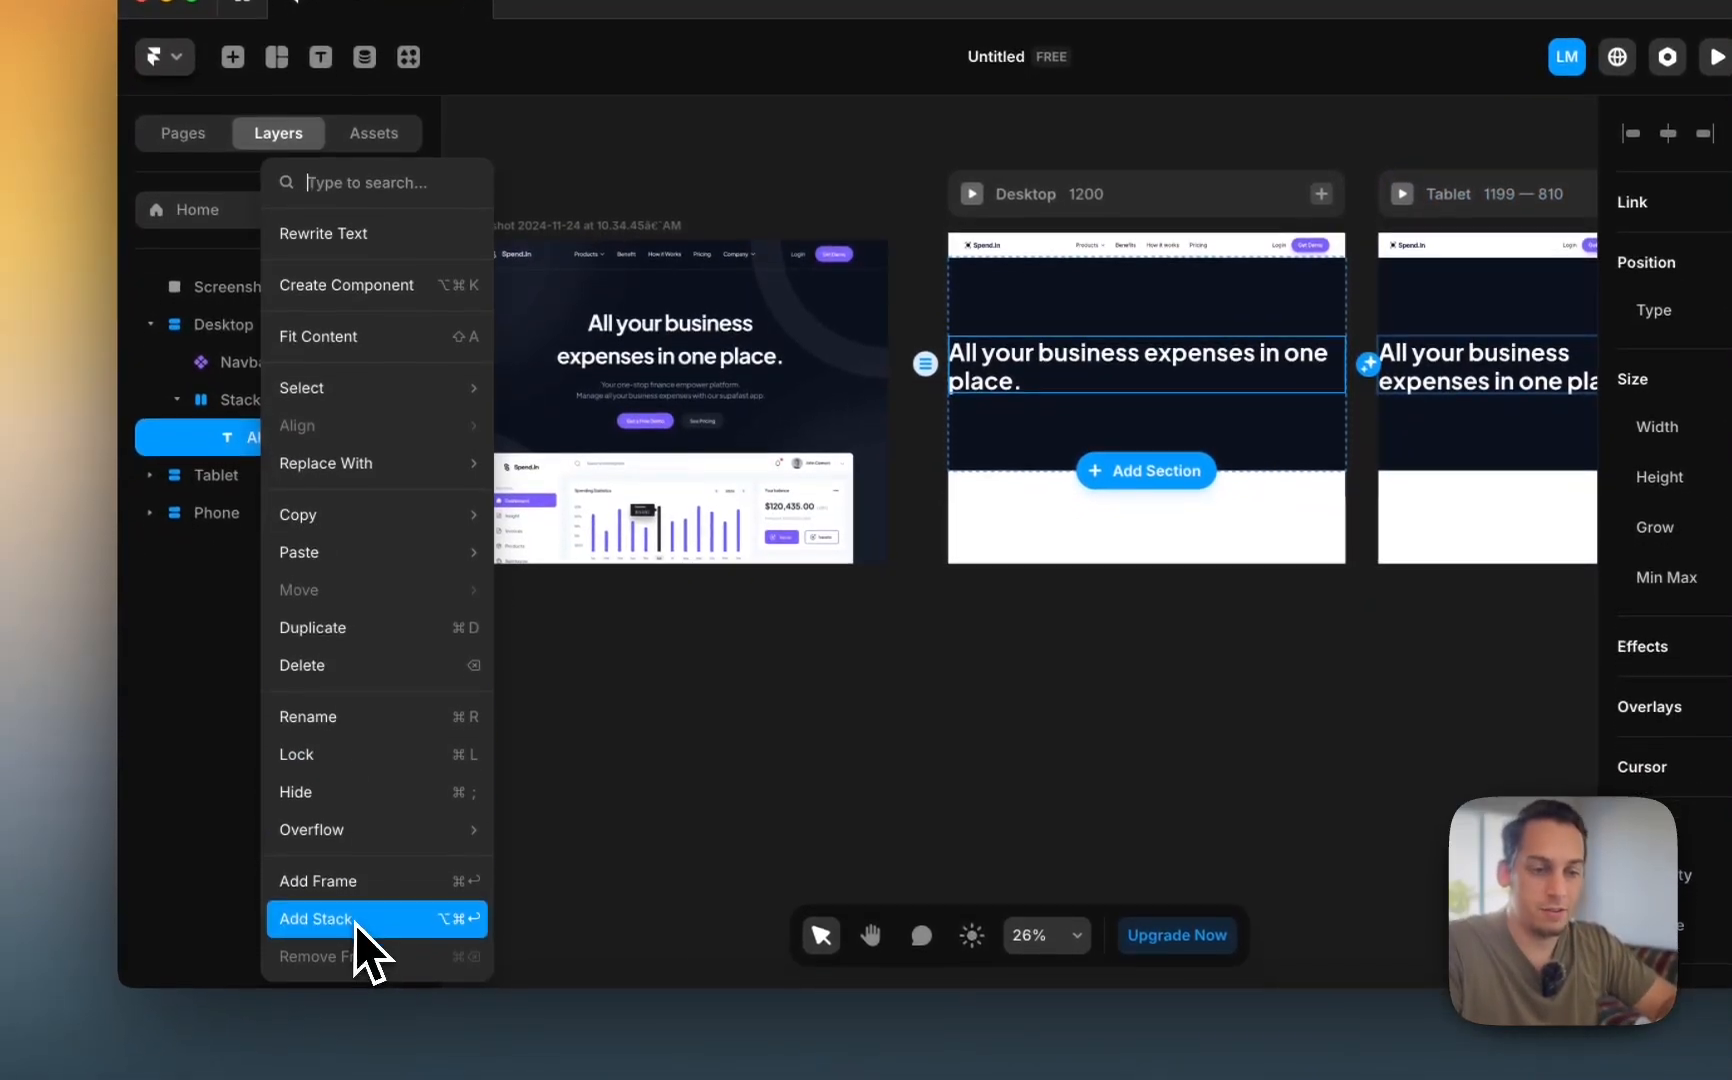
{"action": "left_click", "coordinate": [352, 937]}
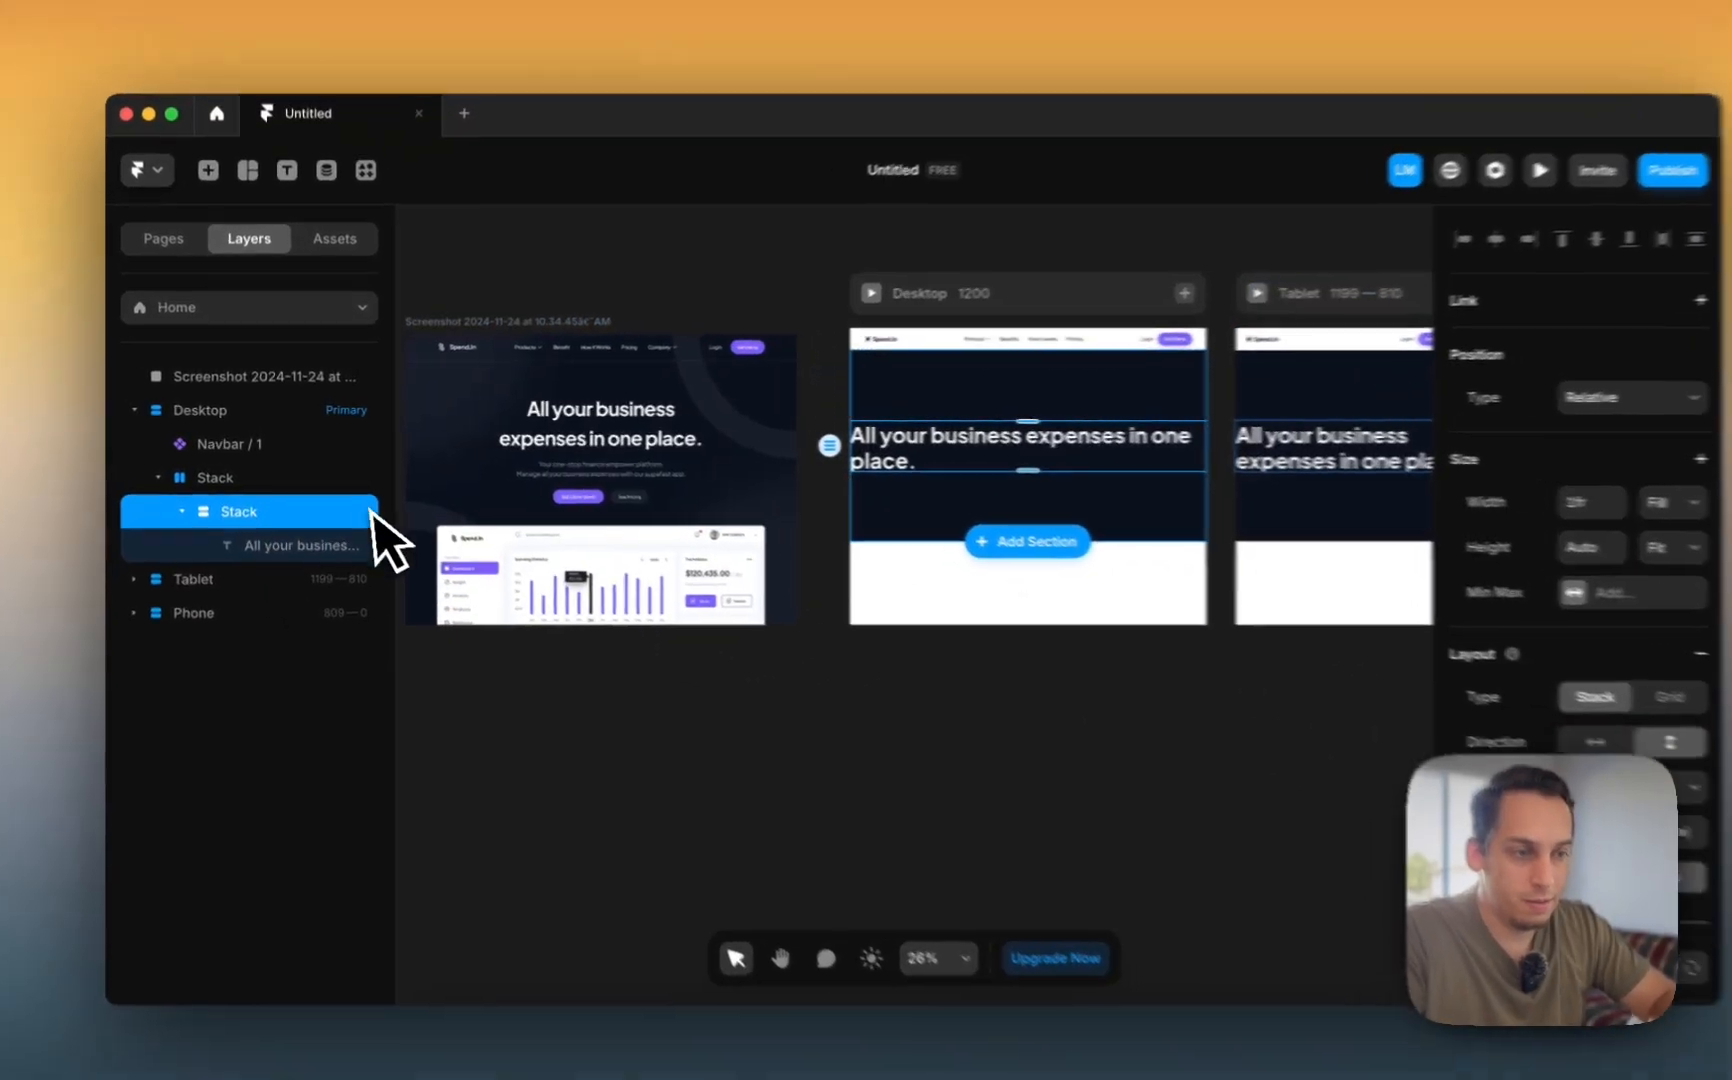
- Compare the hero section with the reference screenshot, and open the Desktop breakpoint's Navbar component for editing
{"action": "left_click", "coordinate": [290, 473]}
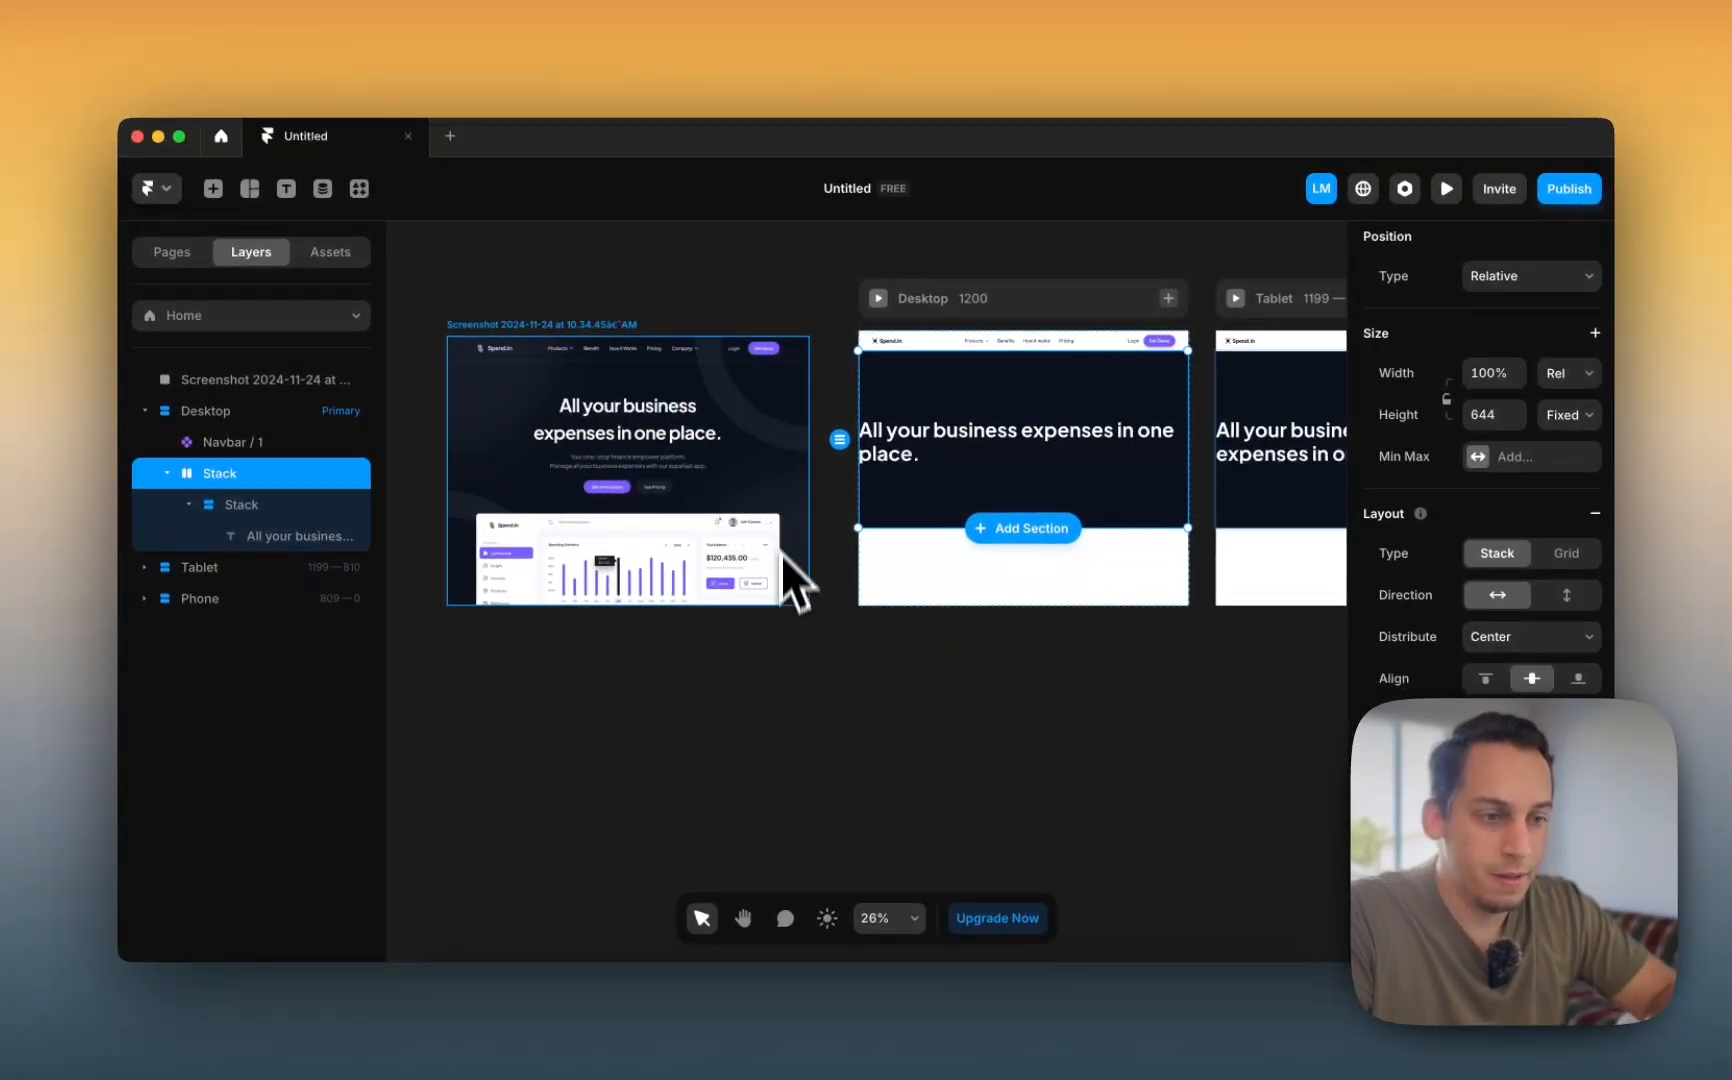
{"action": "scroll", "coordinate": [517, 475], "scroll_direction": "up", "scroll_amount": 5}
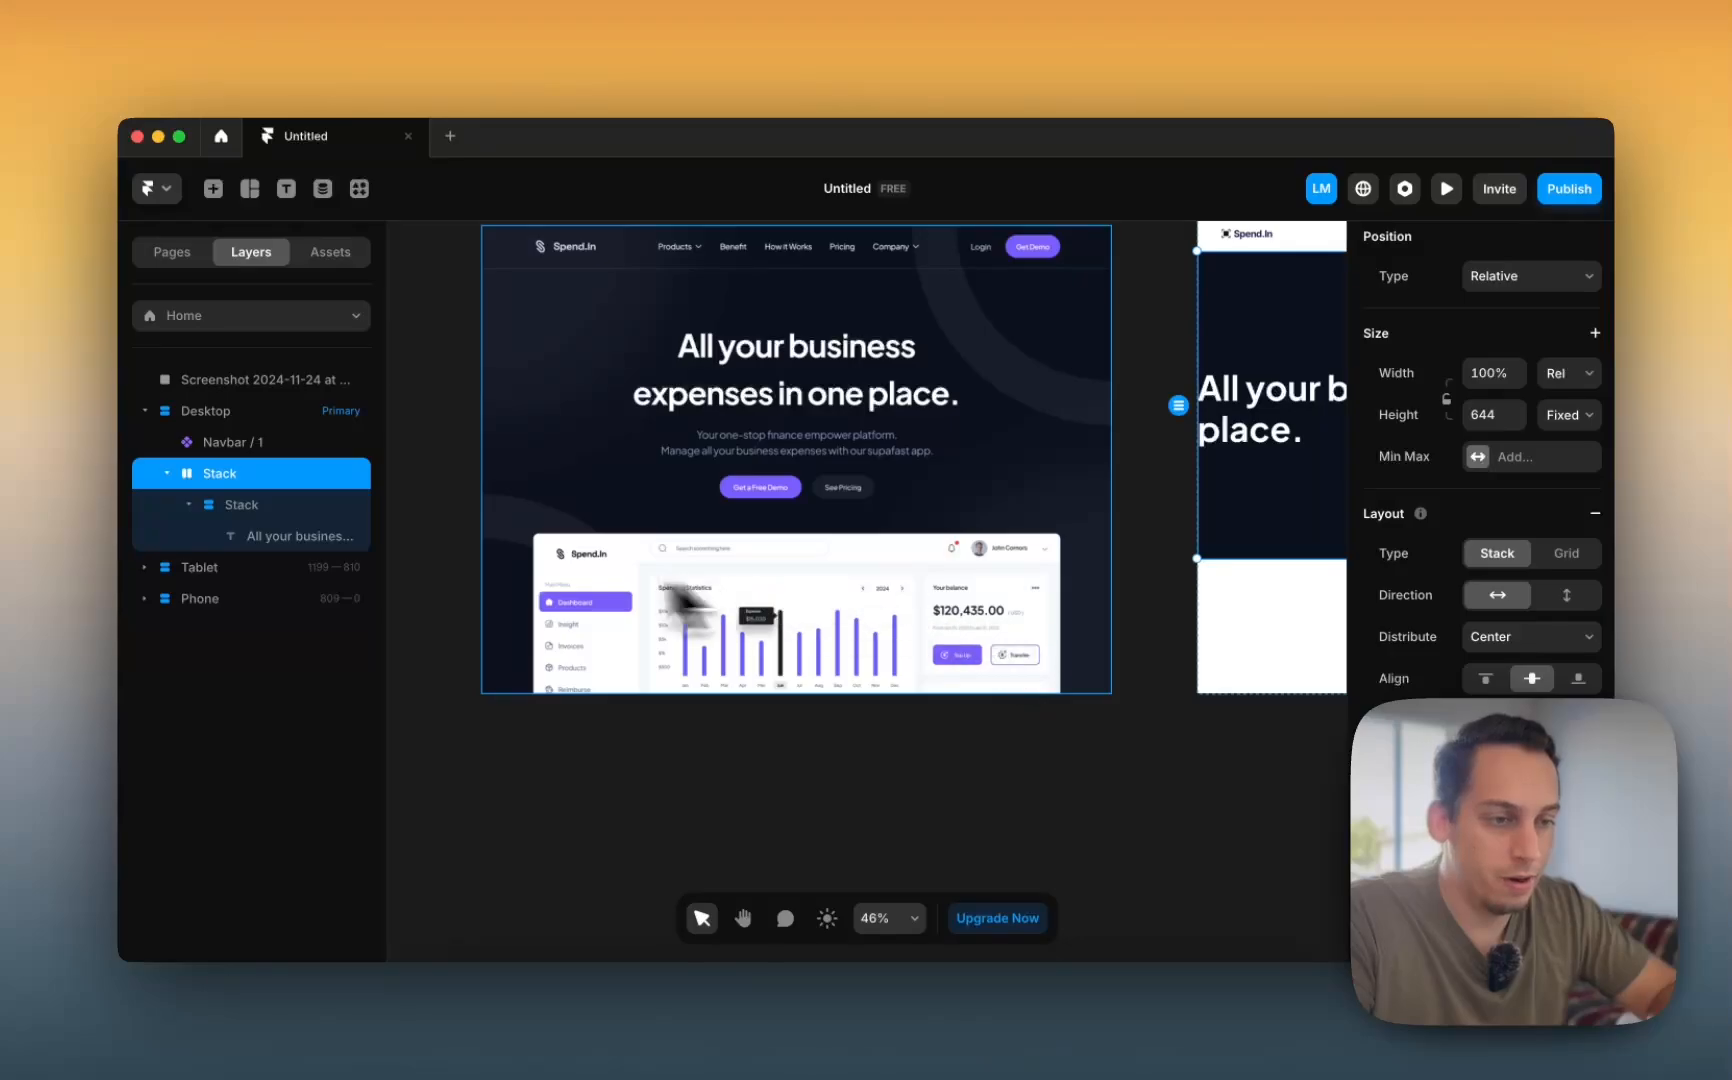
{"action": "scroll", "coordinate": [552, 645], "scroll_direction": "down", "scroll_amount": 2}
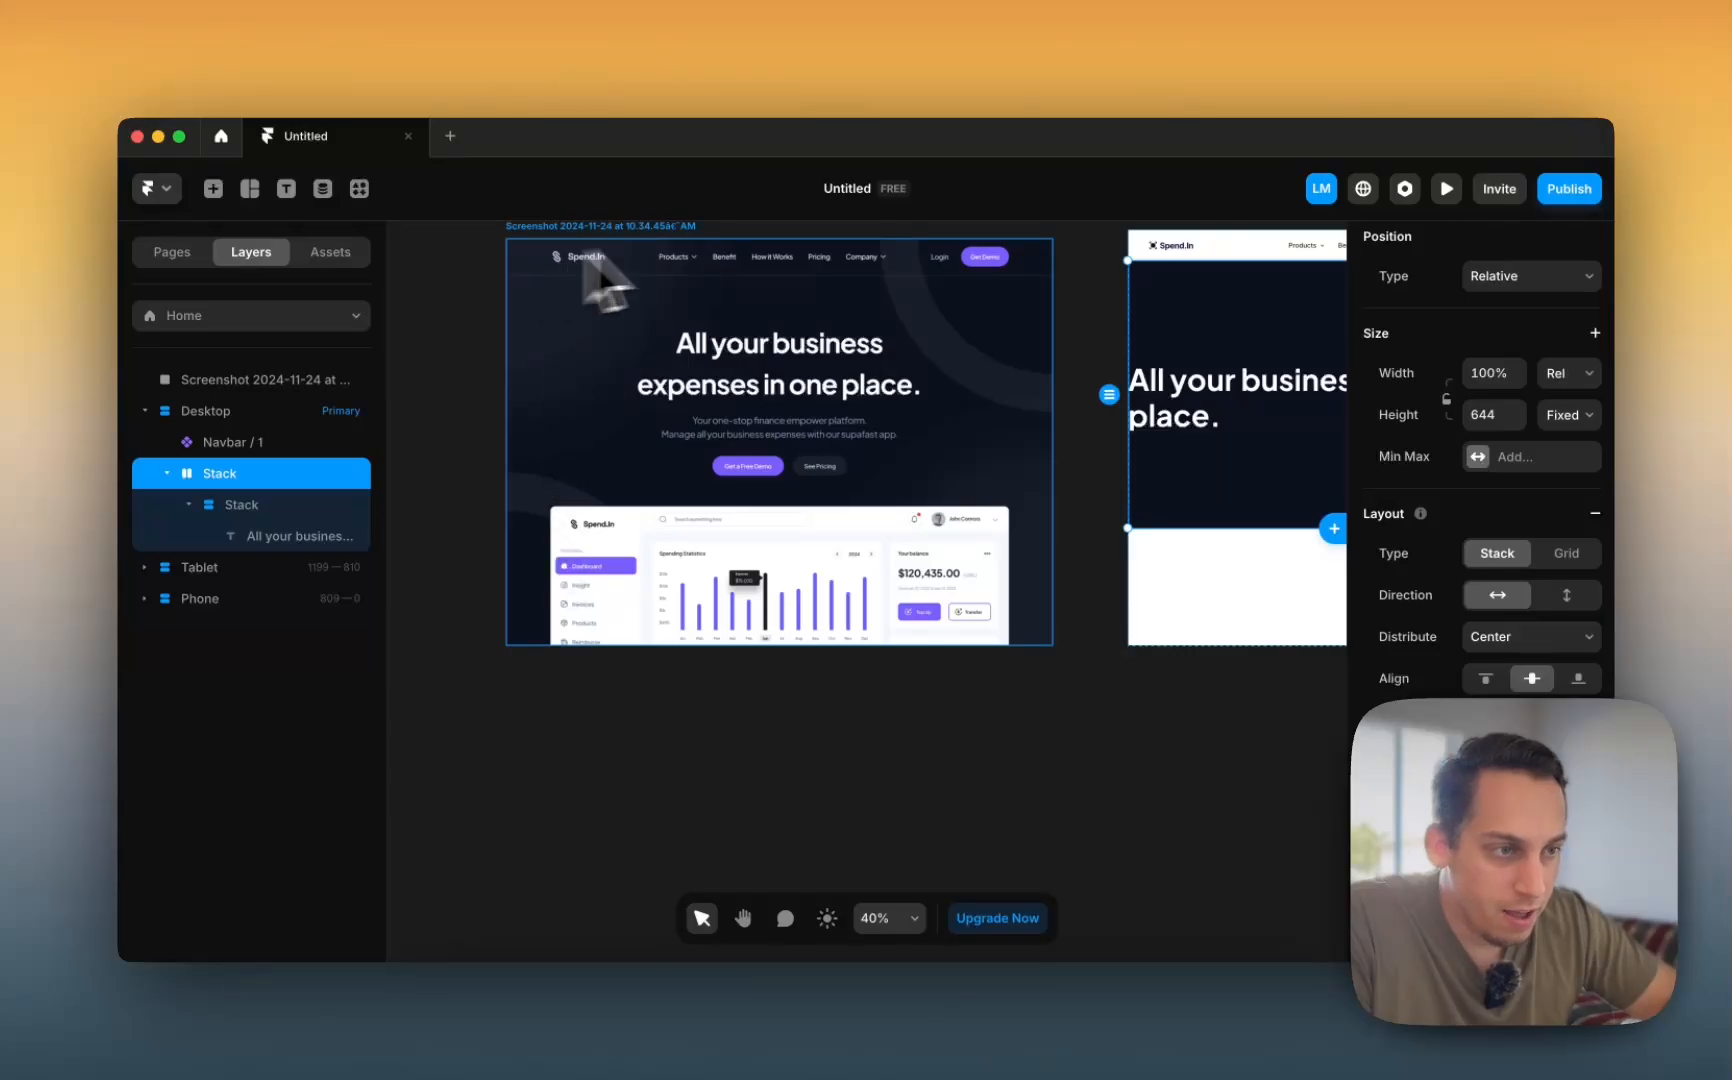
{"action": "scroll", "coordinate": [1010, 510], "scroll_direction": "right", "scroll_amount": 5}
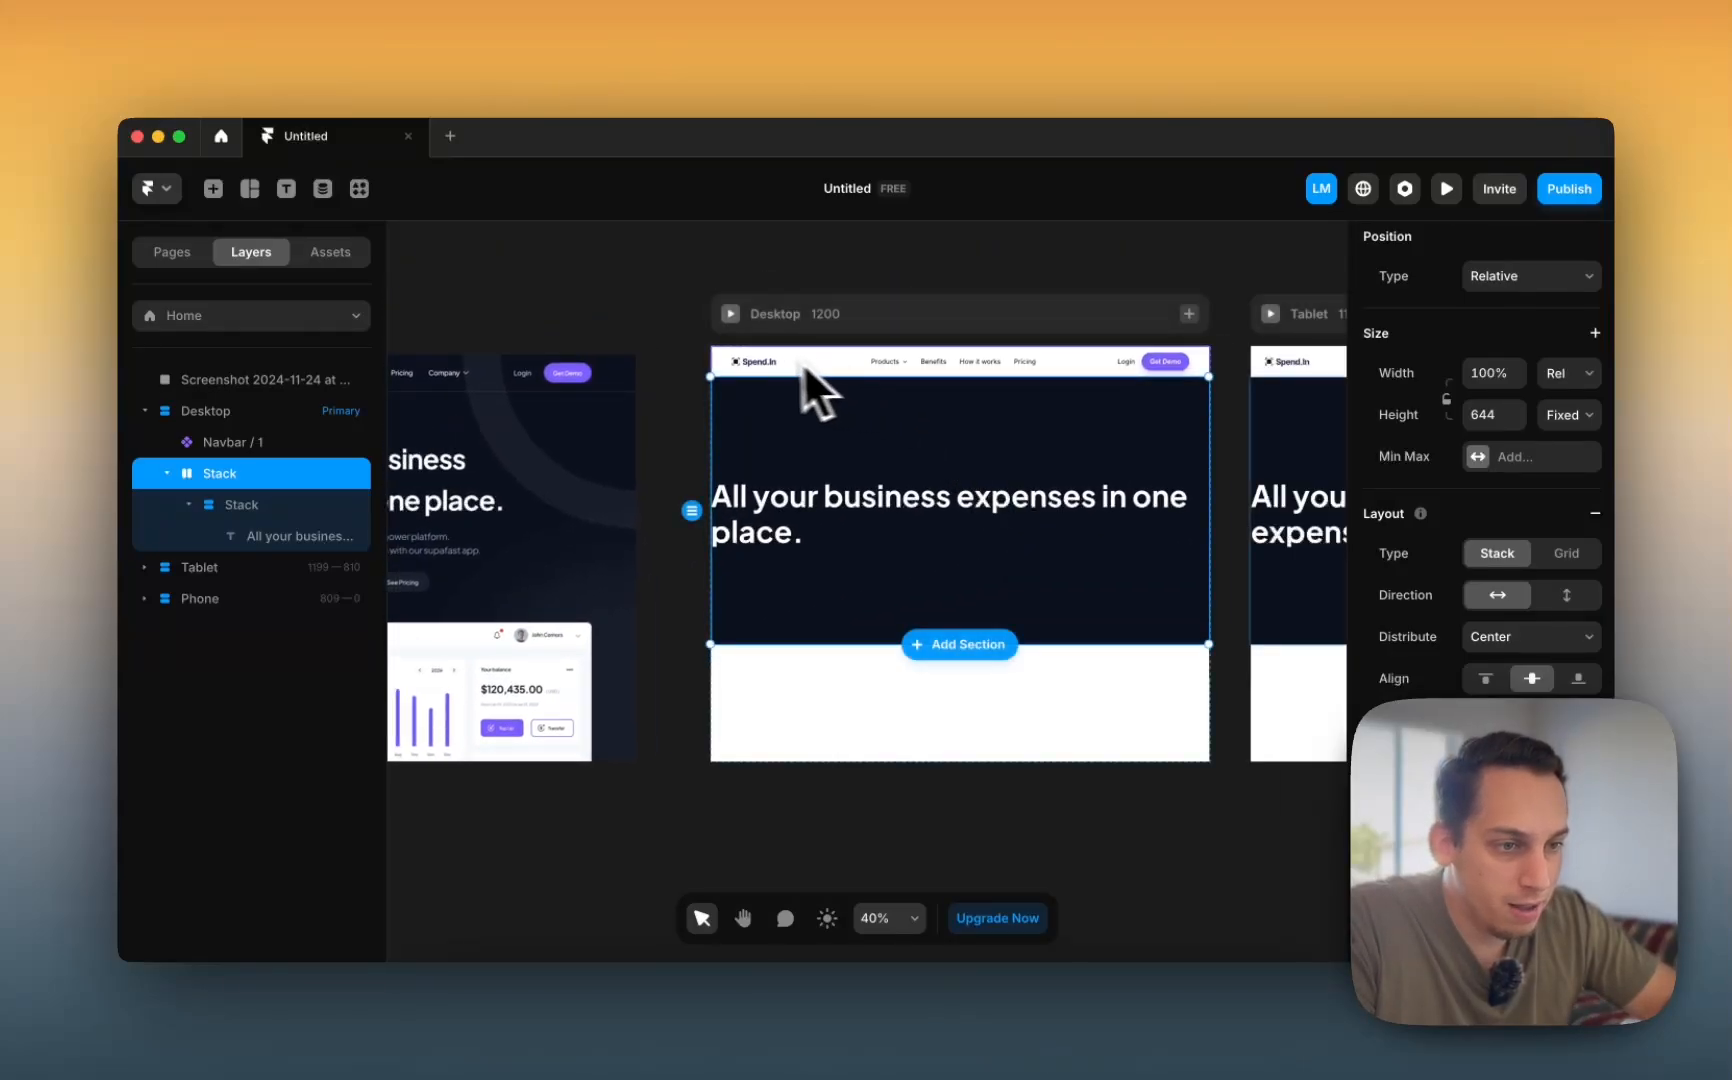
{"action": "left_click", "coordinate": [730, 360]}
{"action": "double_click", "coordinate": [825, 350]}
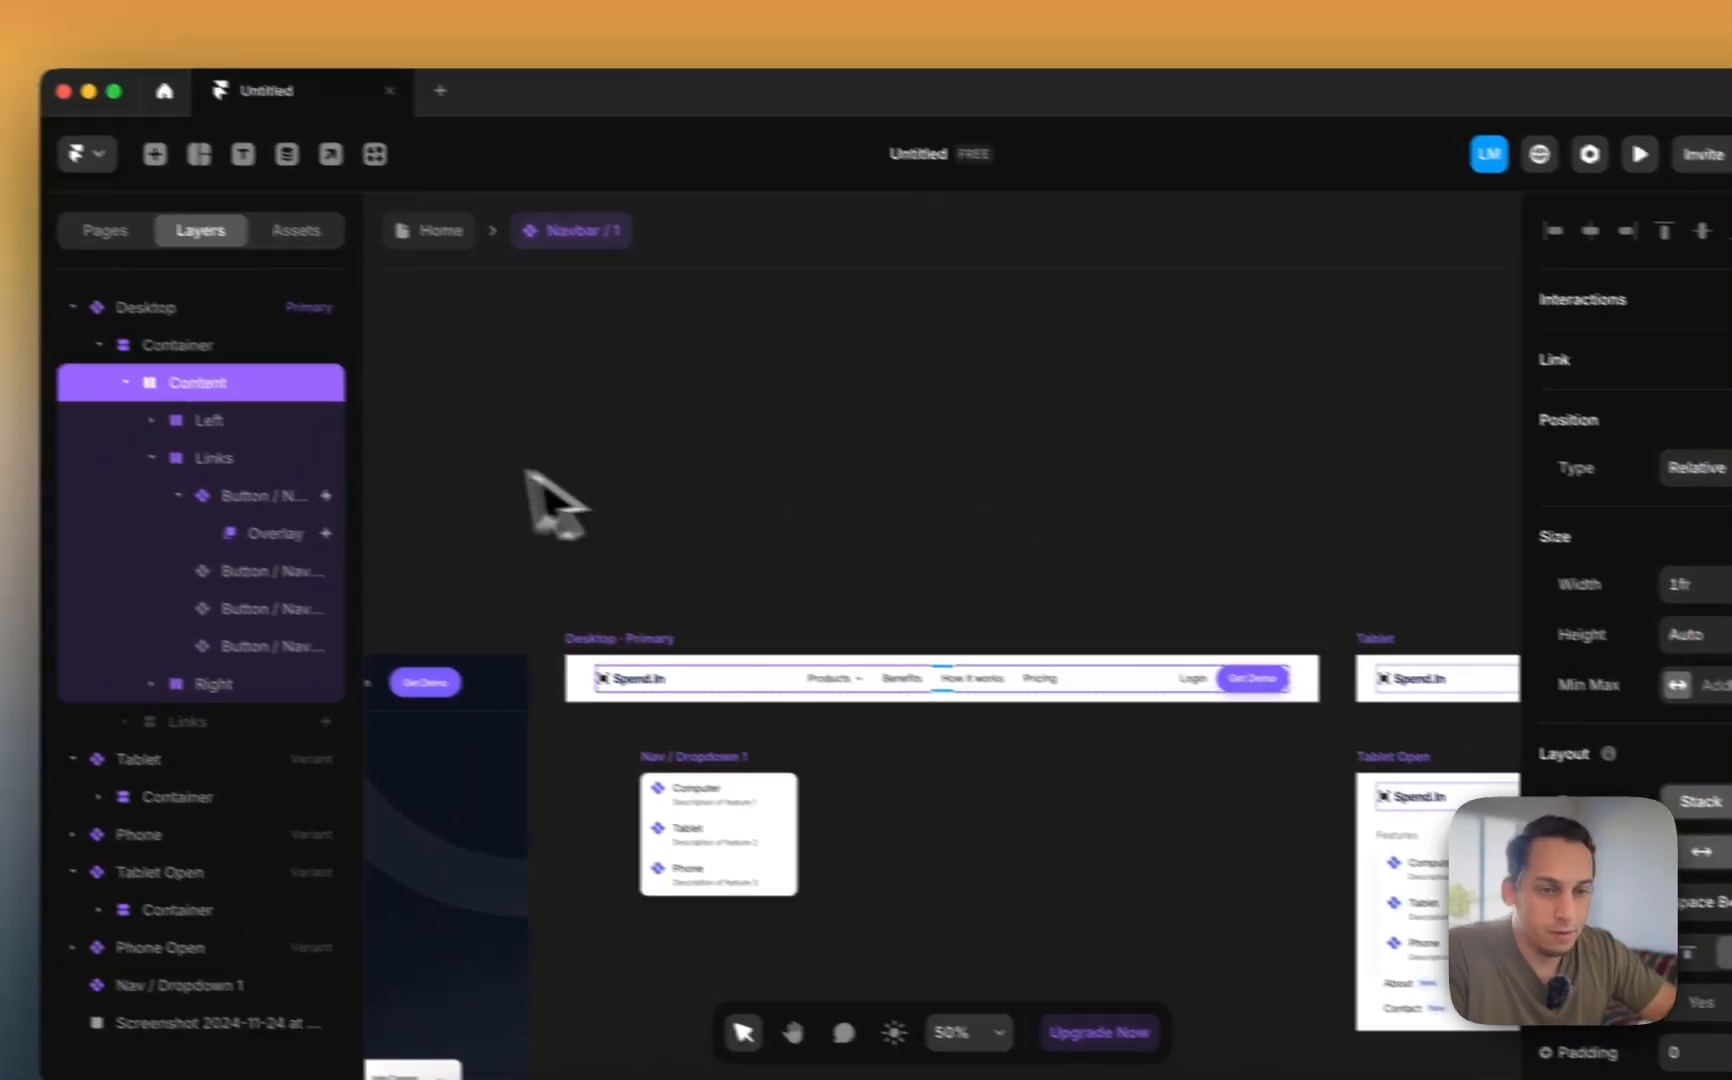
- Set the left and right padding of the Navbar's Desktop variant to 120 and return to the Home page
{"action": "left_click", "coordinate": [232, 328]}
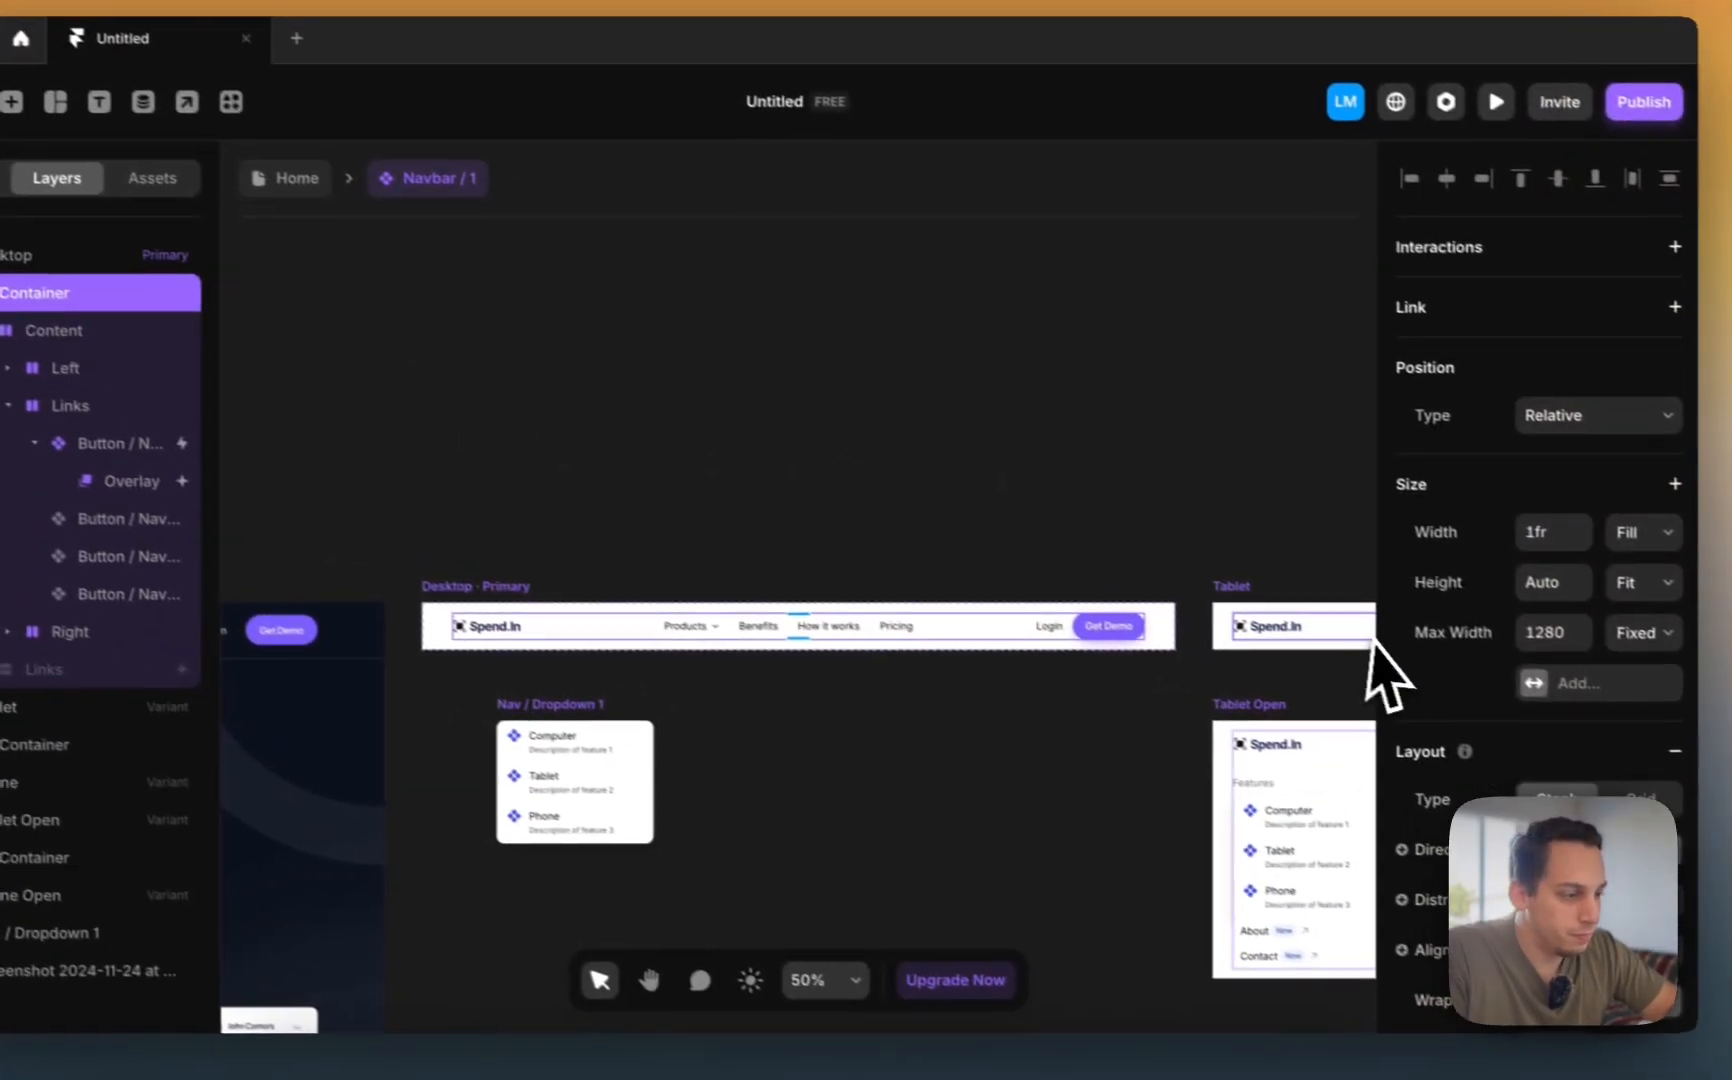
{"action": "scroll", "coordinate": [1590, 800], "scroll_direction": "down", "scroll_amount": 3}
{"action": "left_click", "coordinate": [657, 649]}
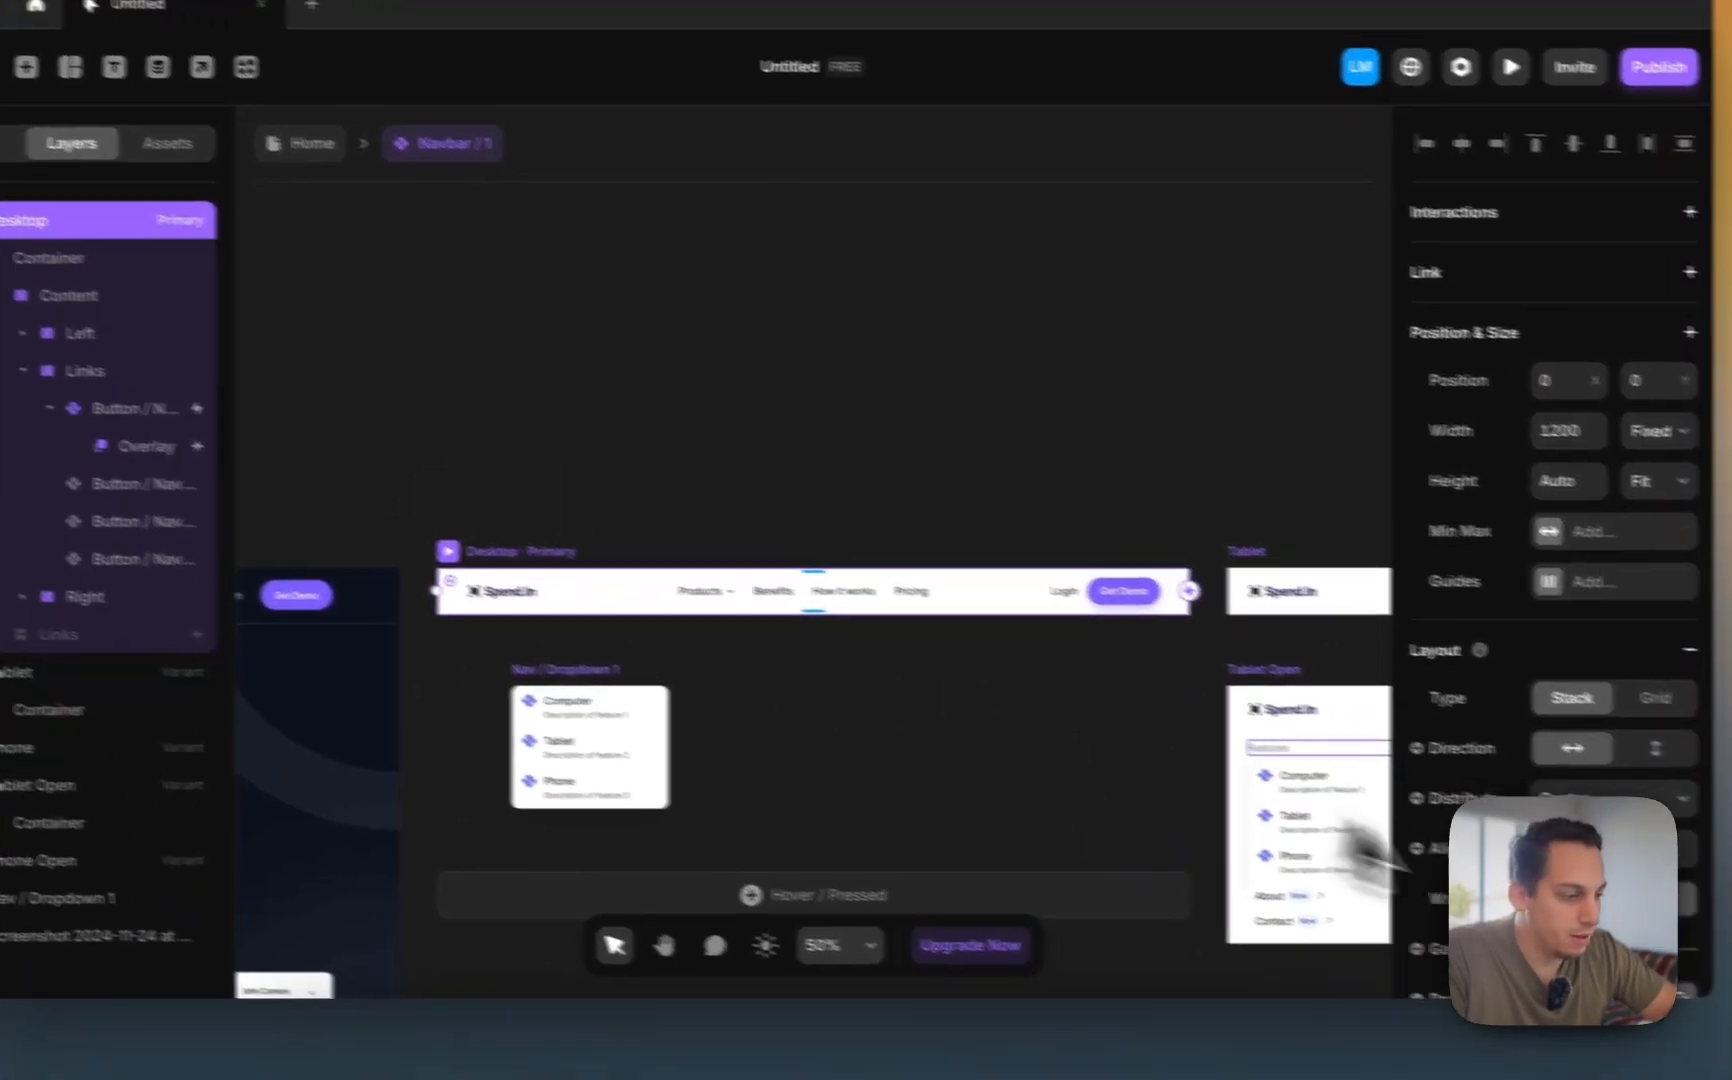
{"action": "scroll", "coordinate": [1620, 850], "scroll_direction": "down", "scroll_amount": 3}
{"action": "left_click", "coordinate": [1651, 801]}
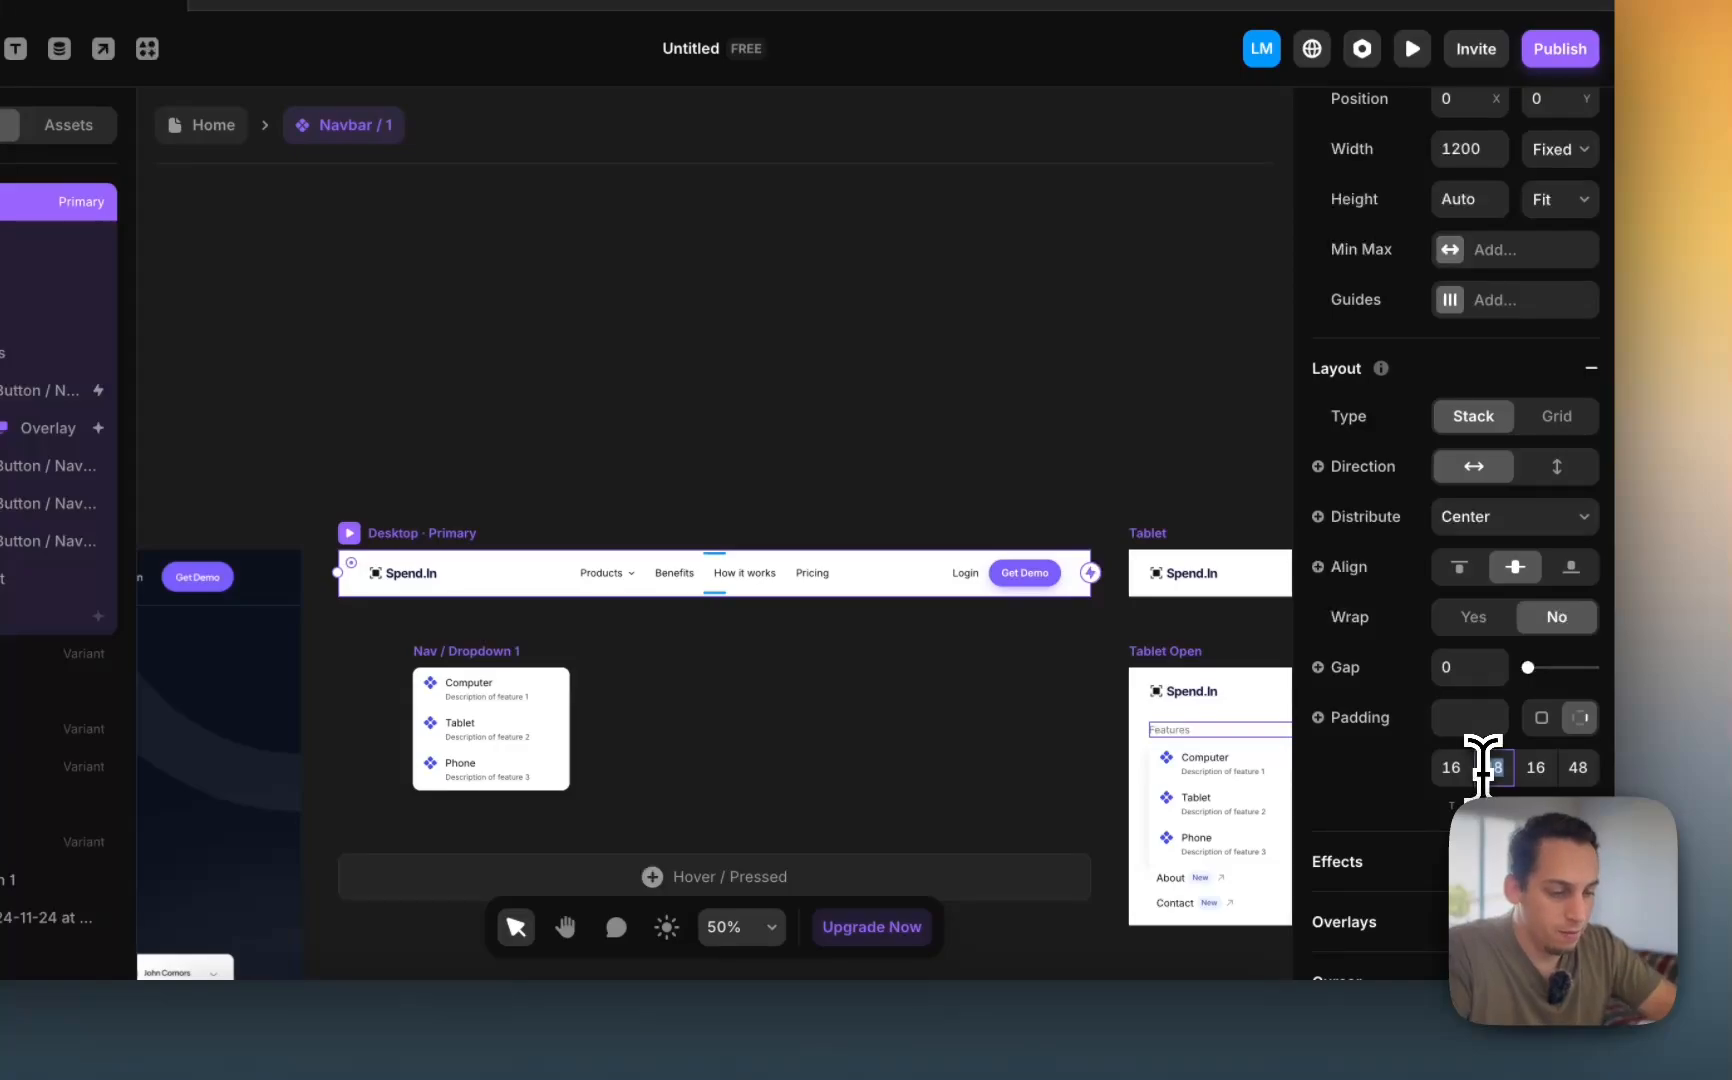
{"action": "type", "text": "20"}
{"action": "key", "text": "Return"}
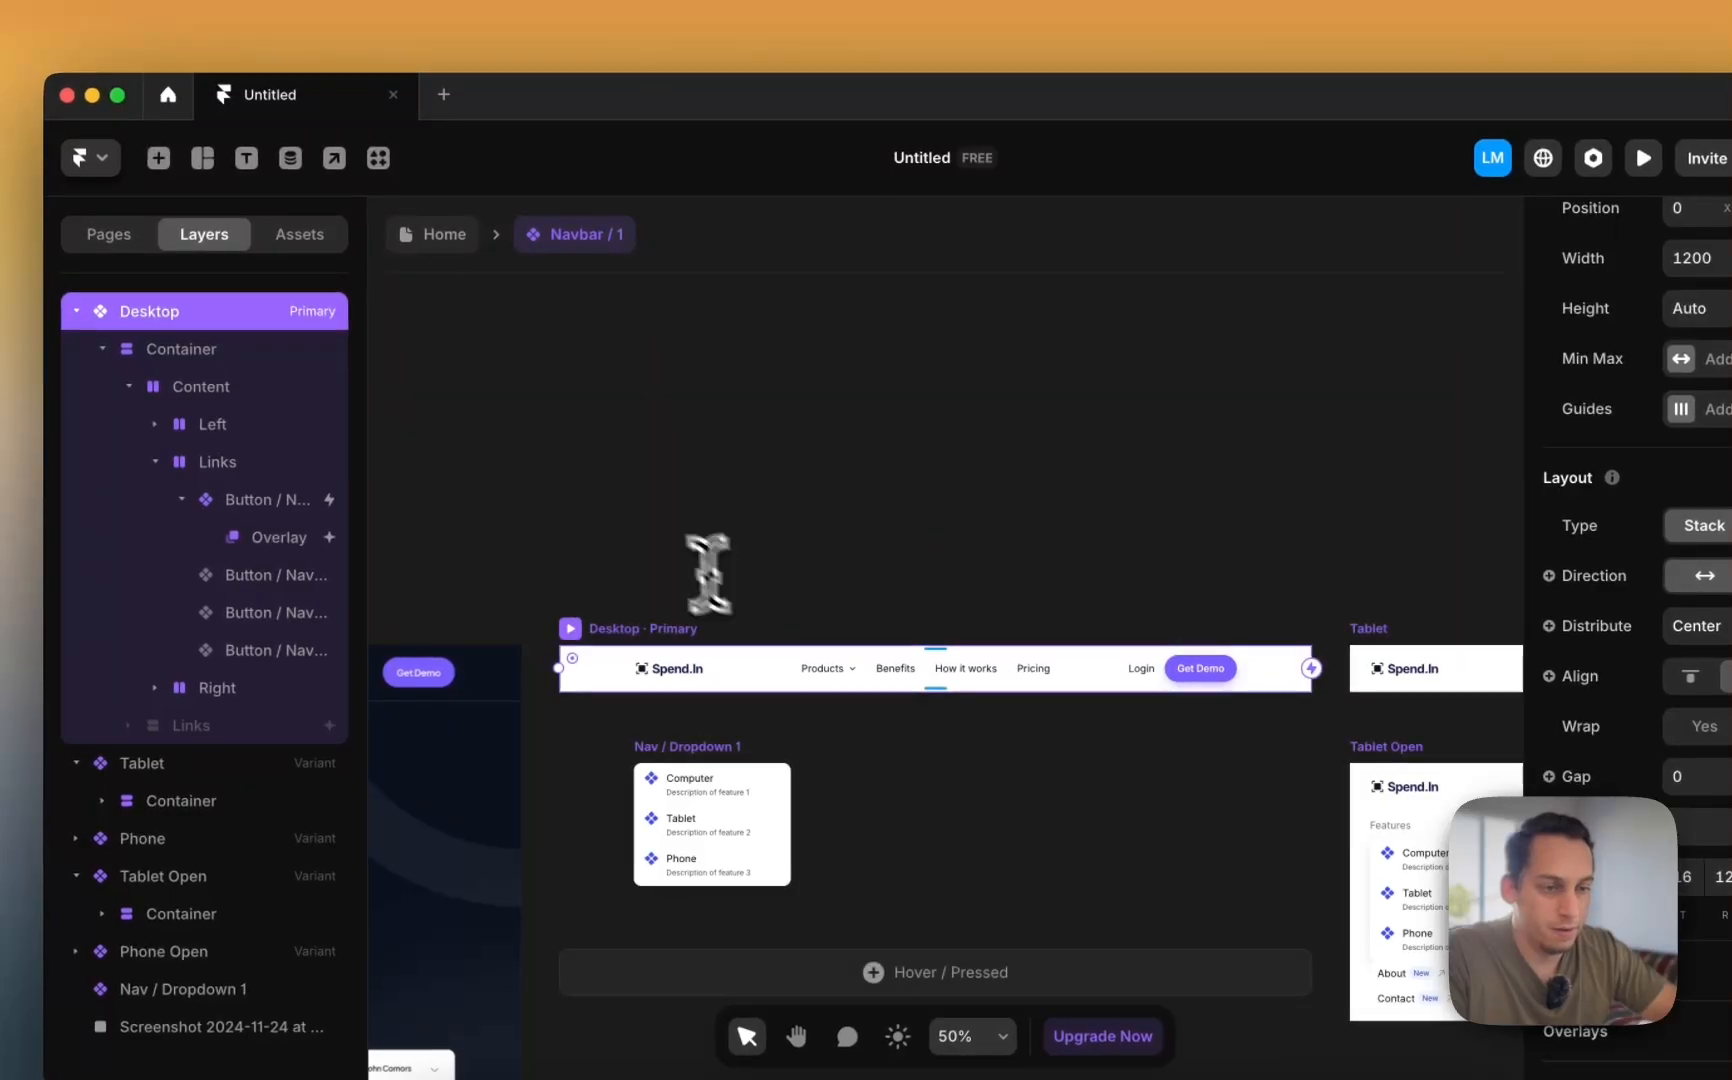
{"action": "left_click", "coordinate": [446, 244]}
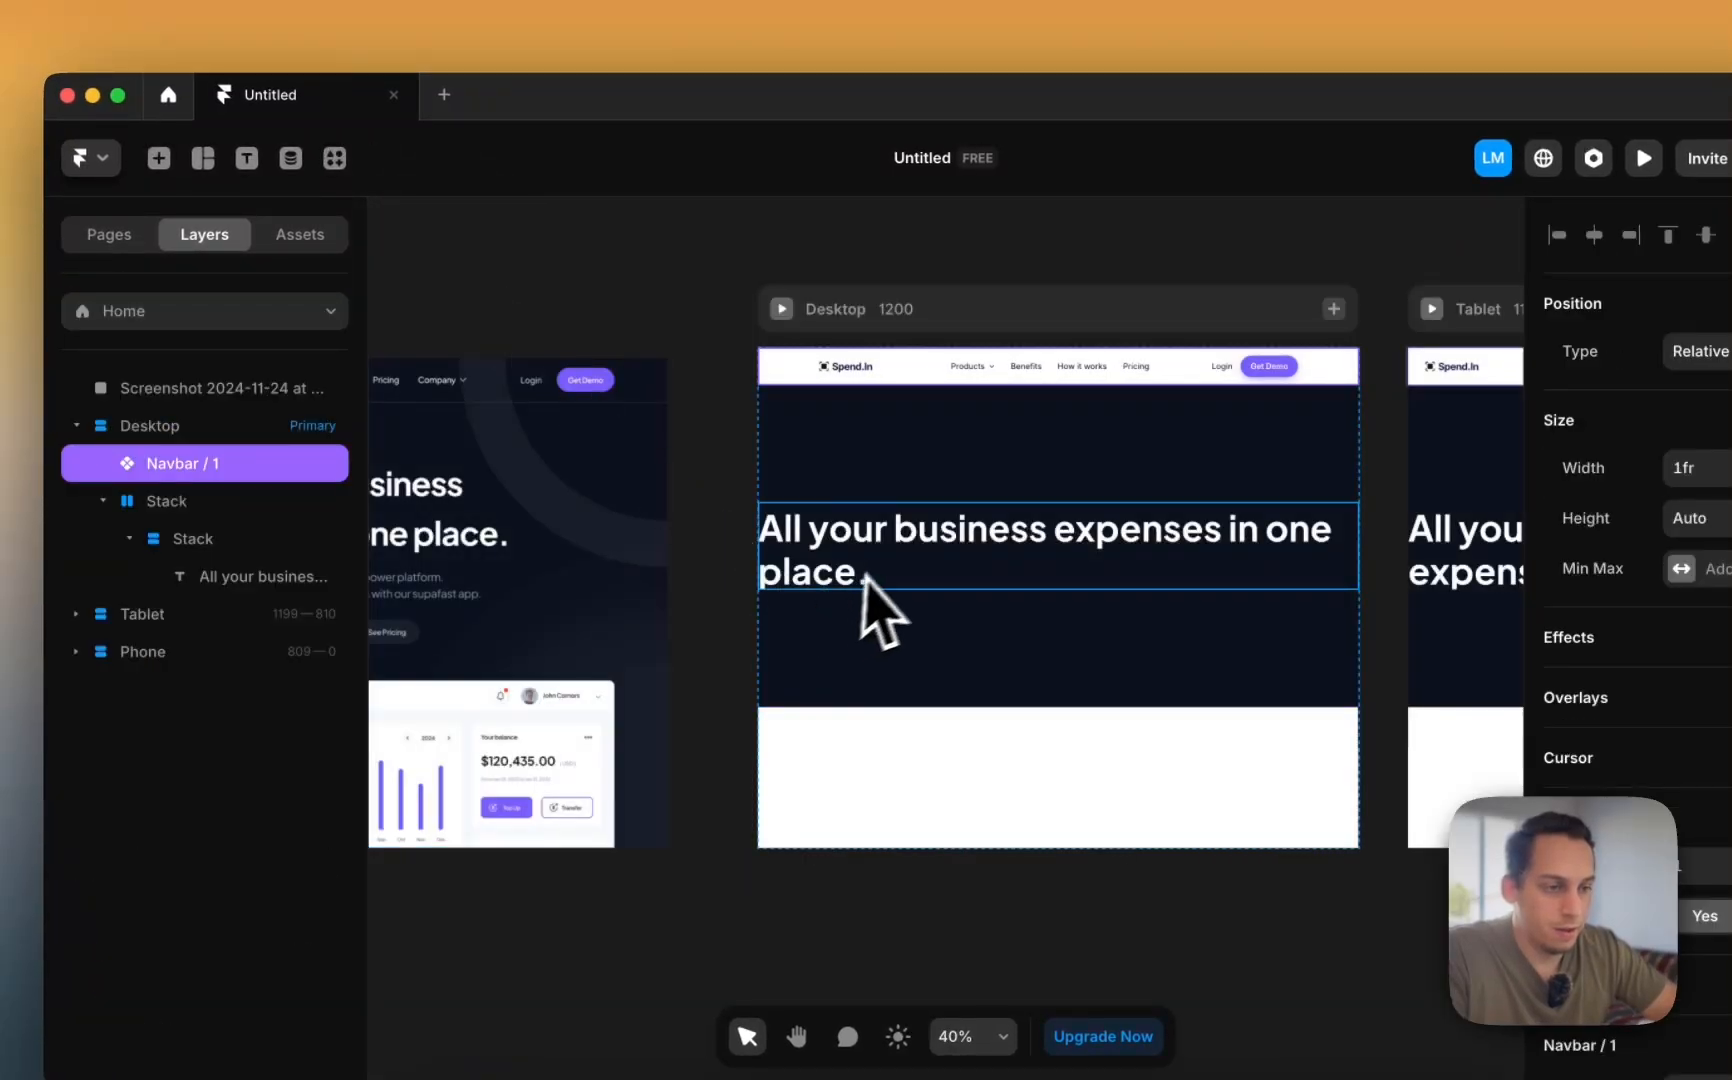
- Rename the outer stack that holds the headline as the hero section
{"action": "left_click", "coordinate": [922, 560]}
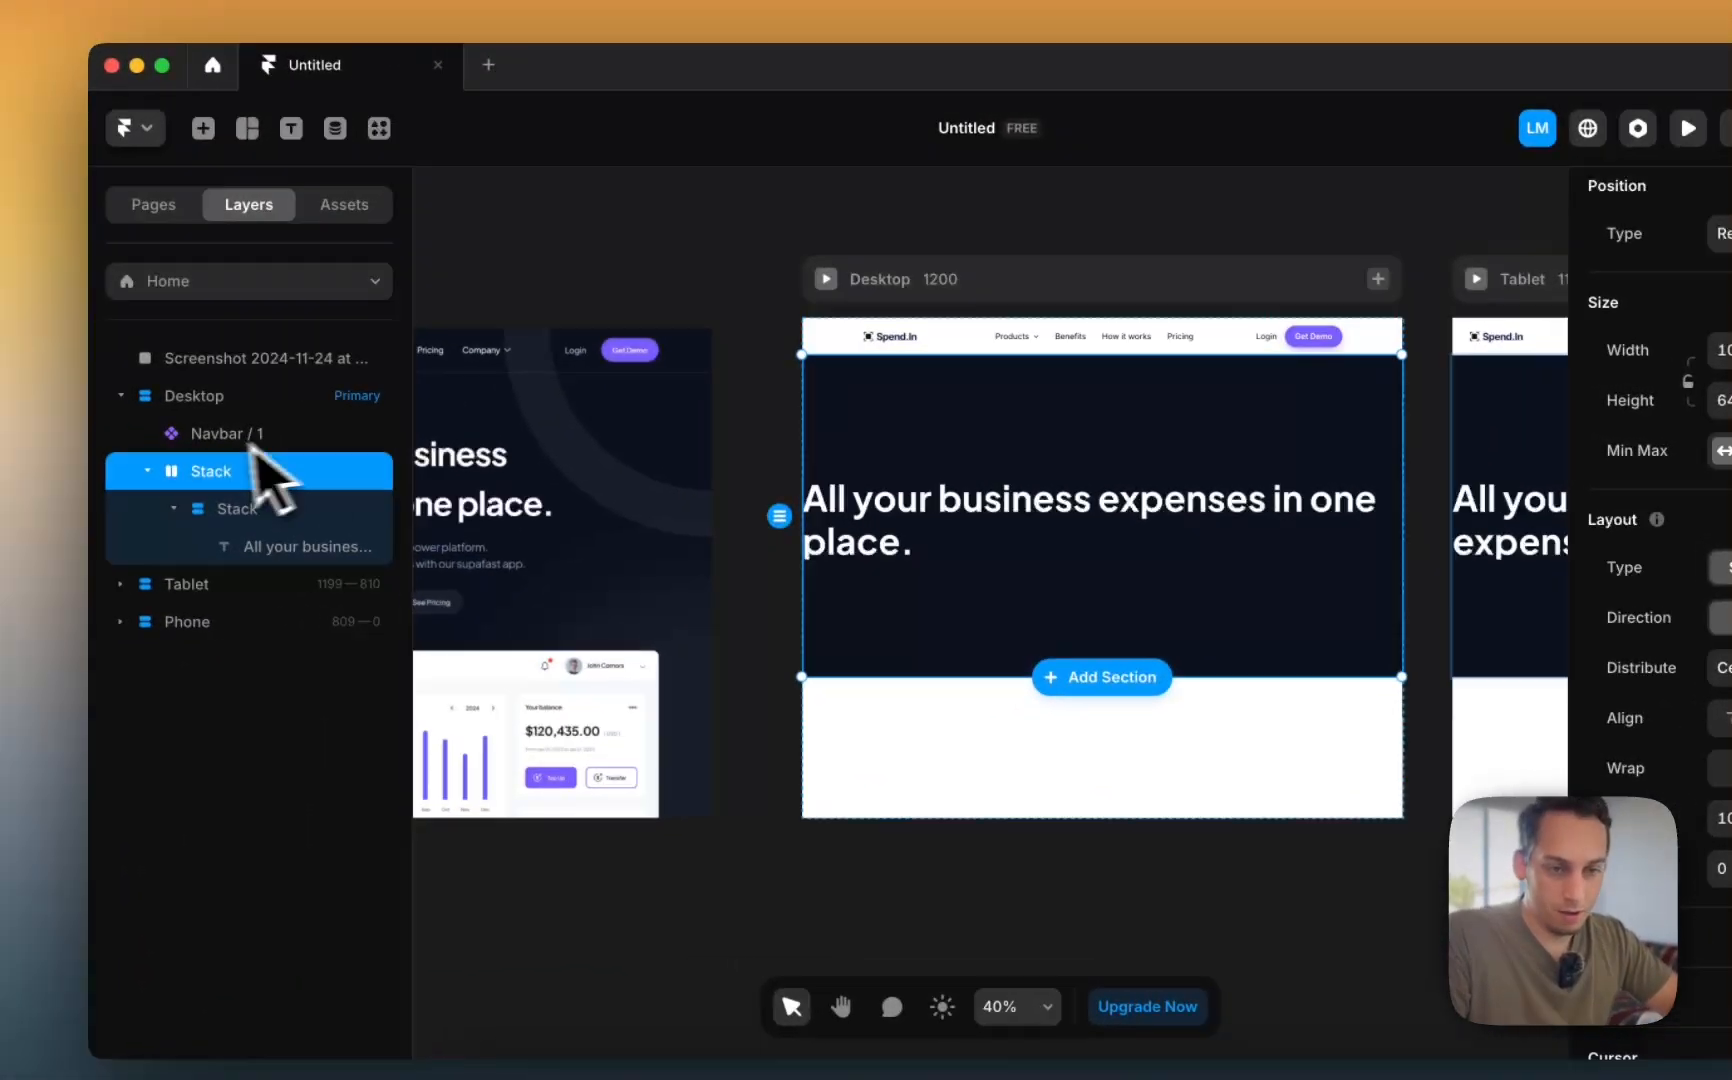
{"action": "double_click", "coordinate": [215, 482]}
{"action": "type", "text": "H"}
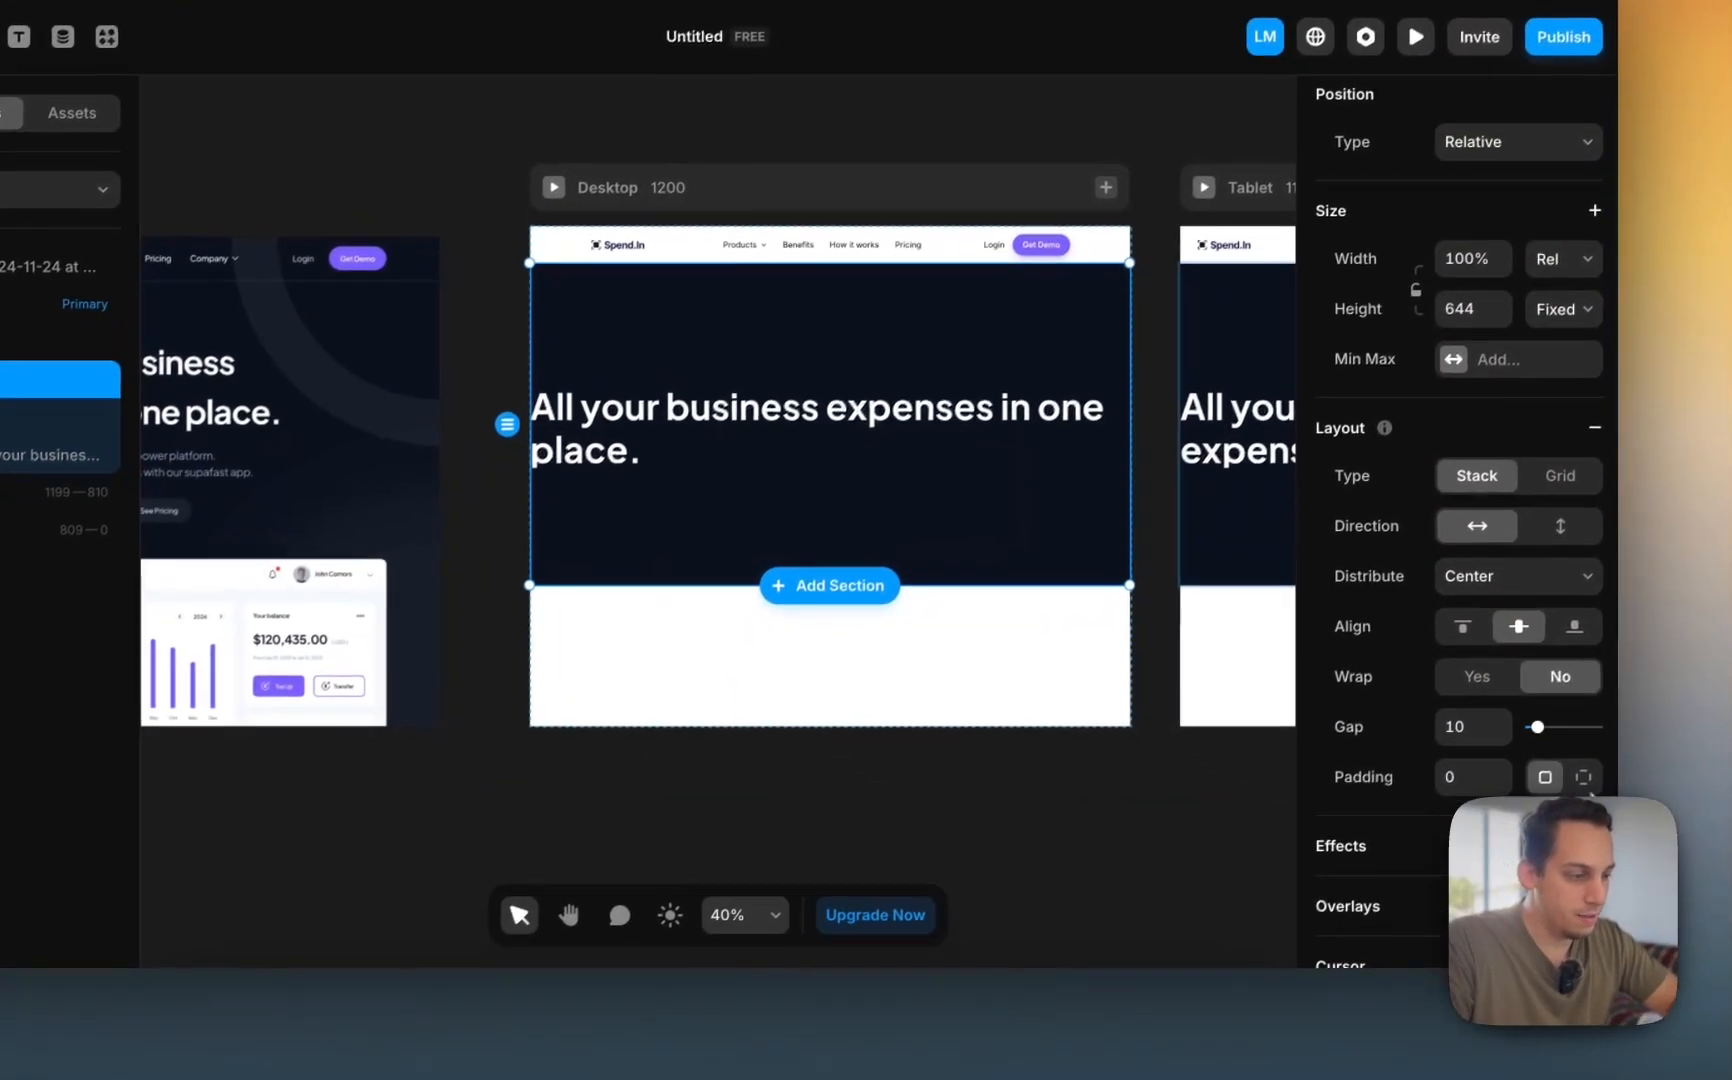
- Switch the hero section to individual side paddings and add equal left and right padding so its content lines up with the Navbar
{"action": "left_click", "coordinate": [1578, 775]}
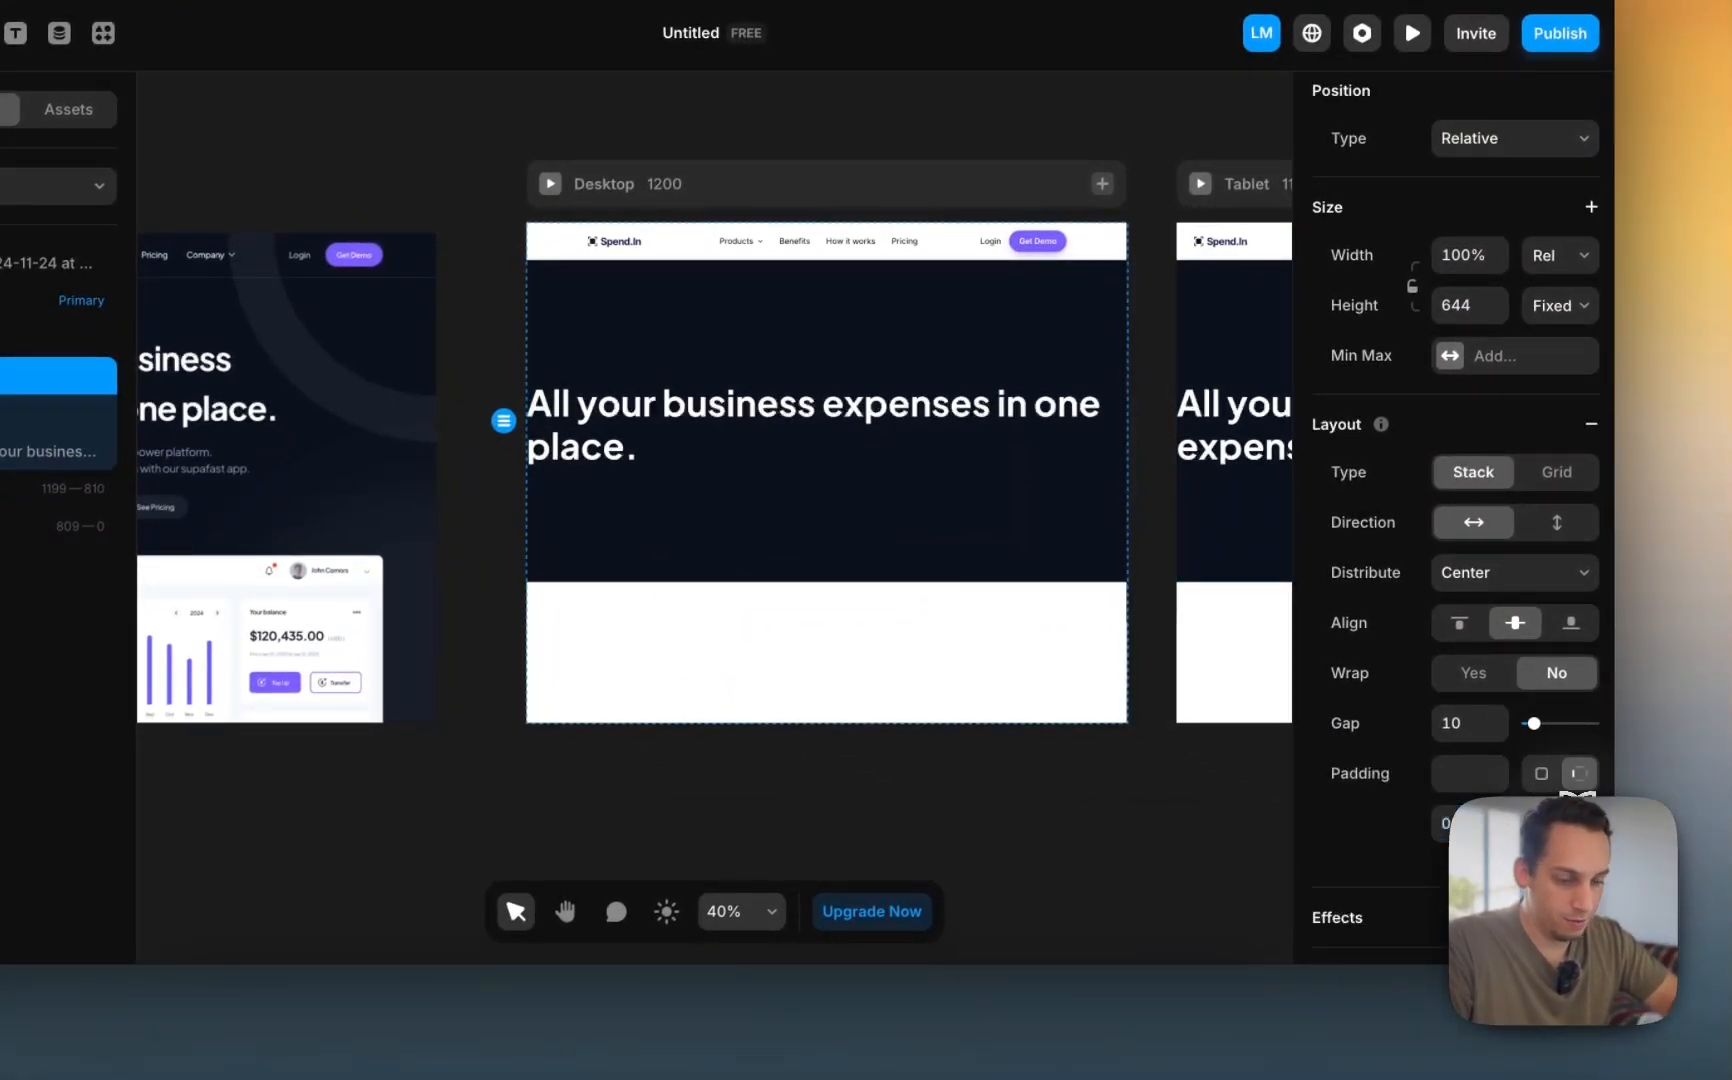
{"action": "key", "text": "Return"}
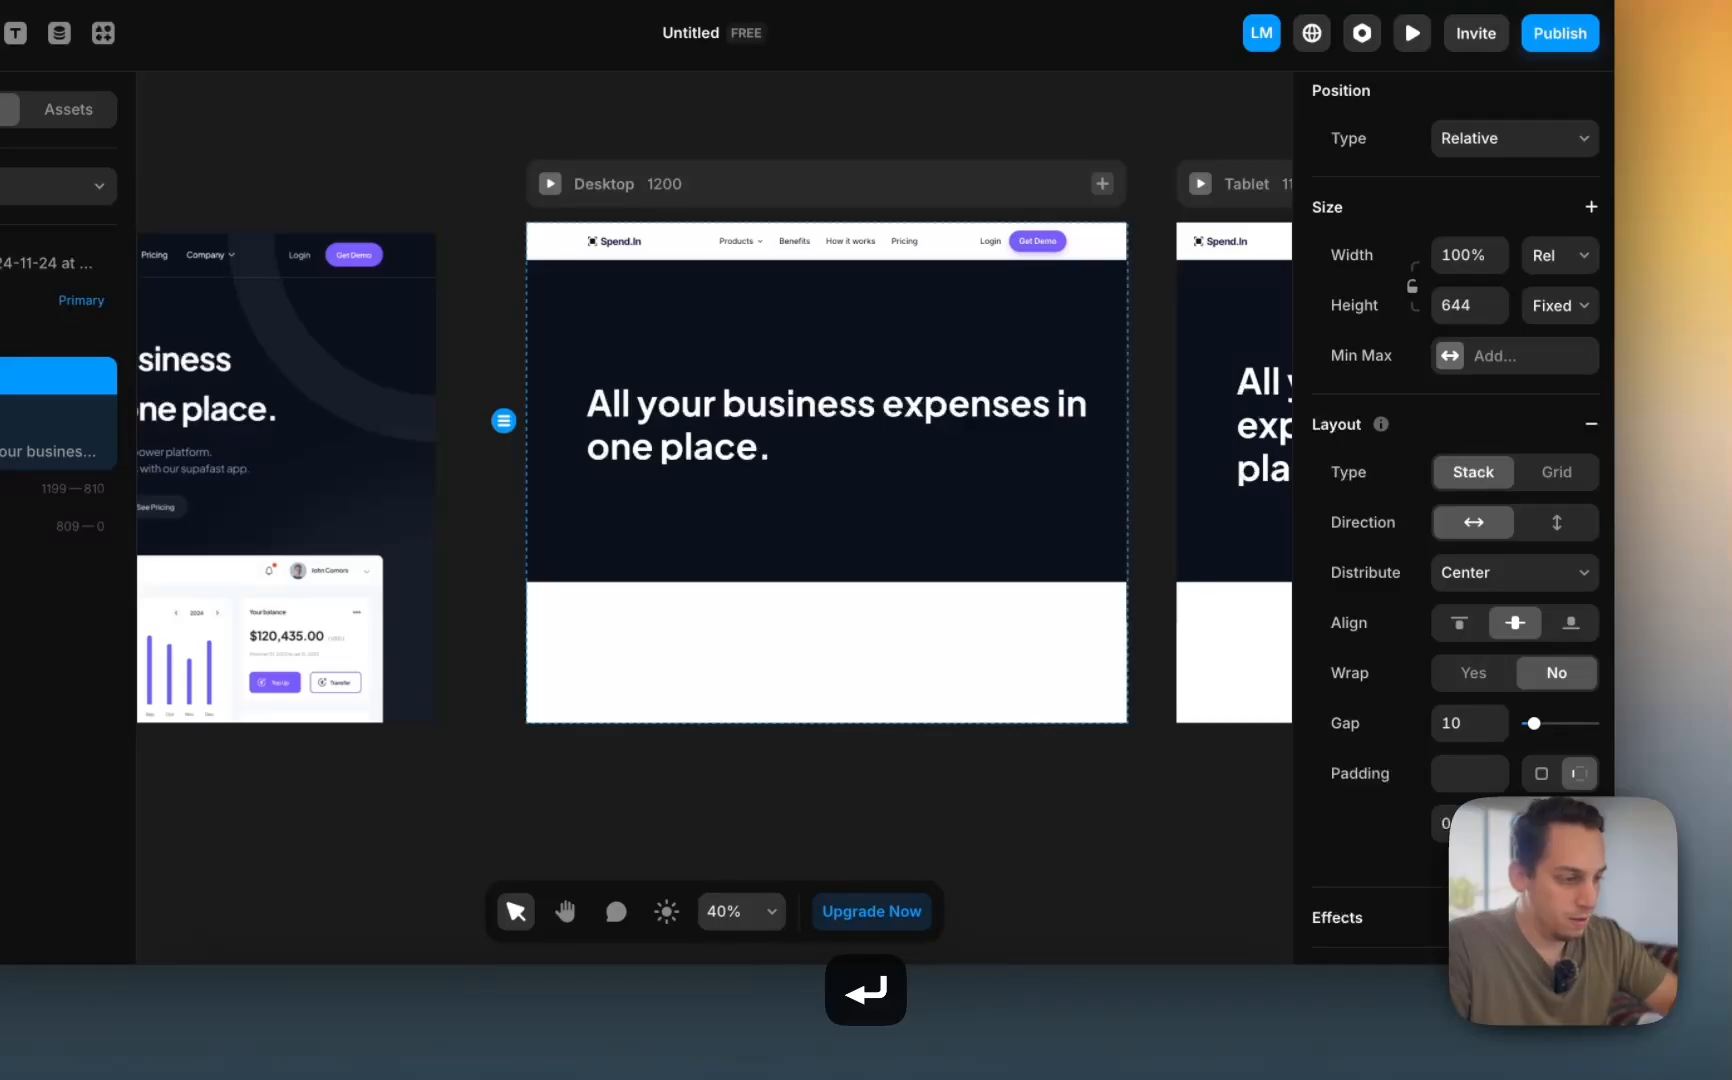
{"action": "key", "text": "Return"}
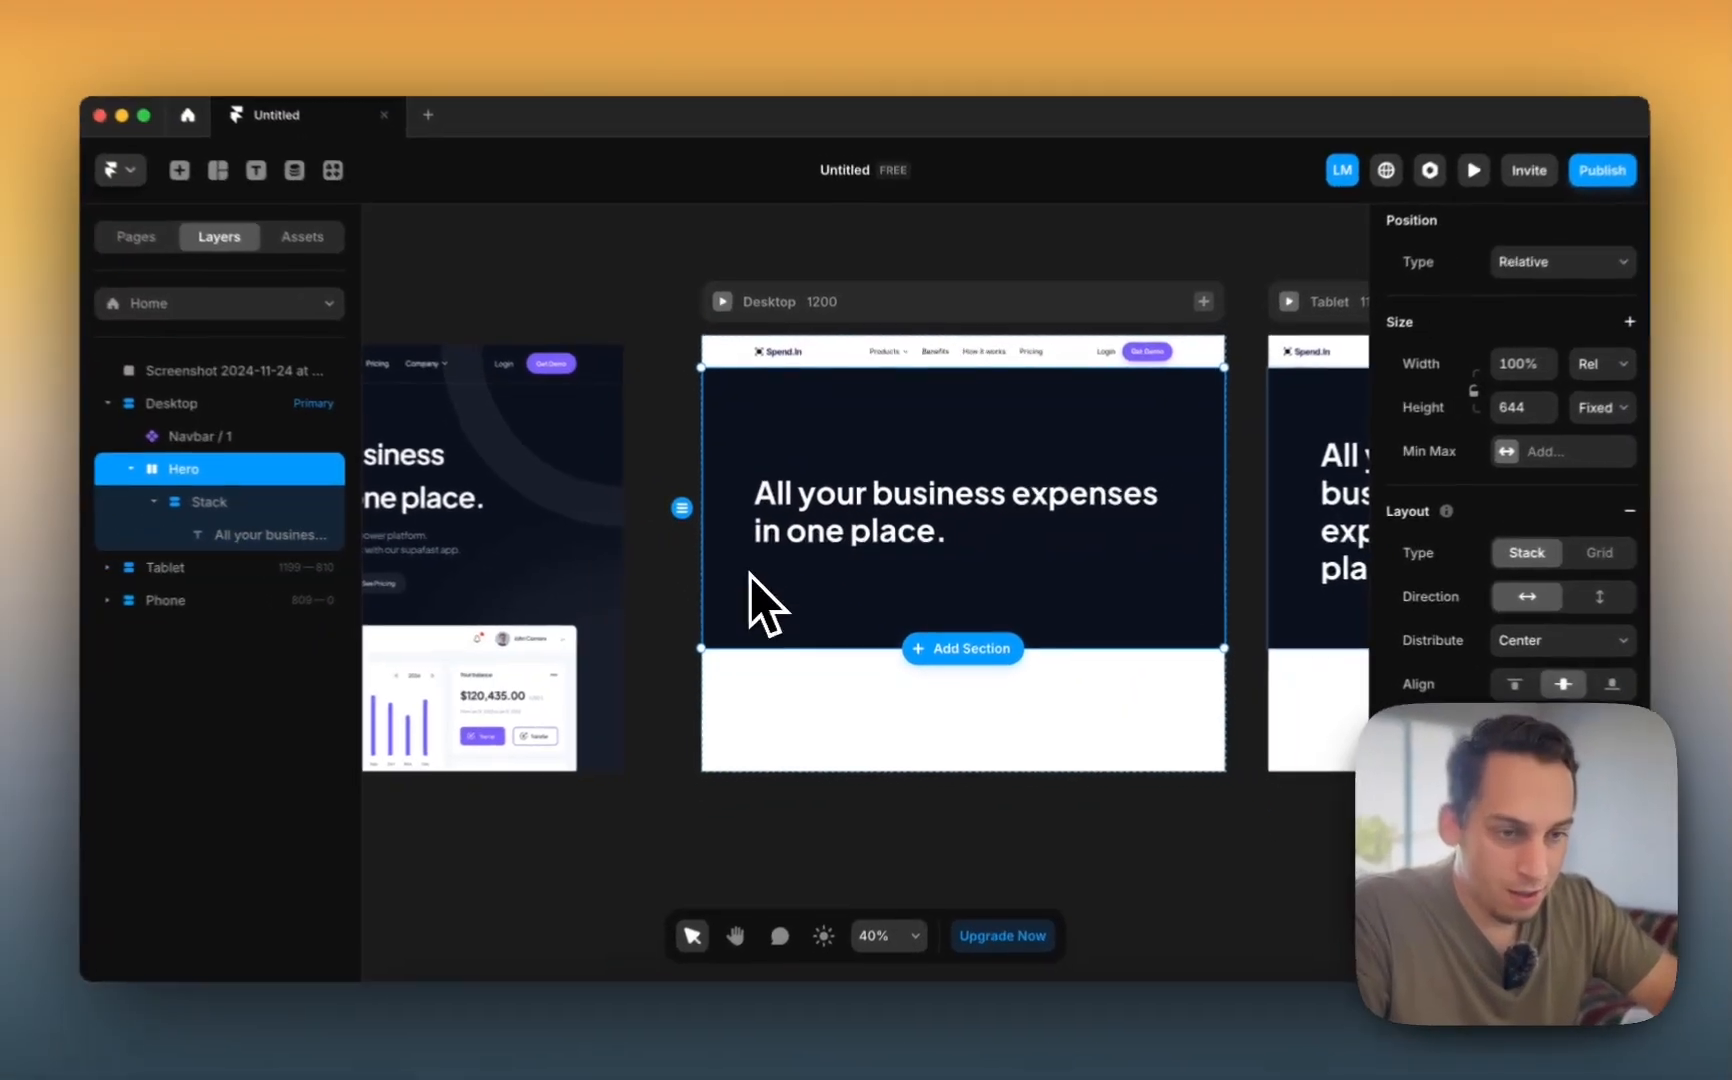
- Compare the hero with the reference screenshot and center-align the Desktop headline text
{"action": "scroll", "coordinate": [728, 520], "scroll_direction": "left", "scroll_amount": 2}
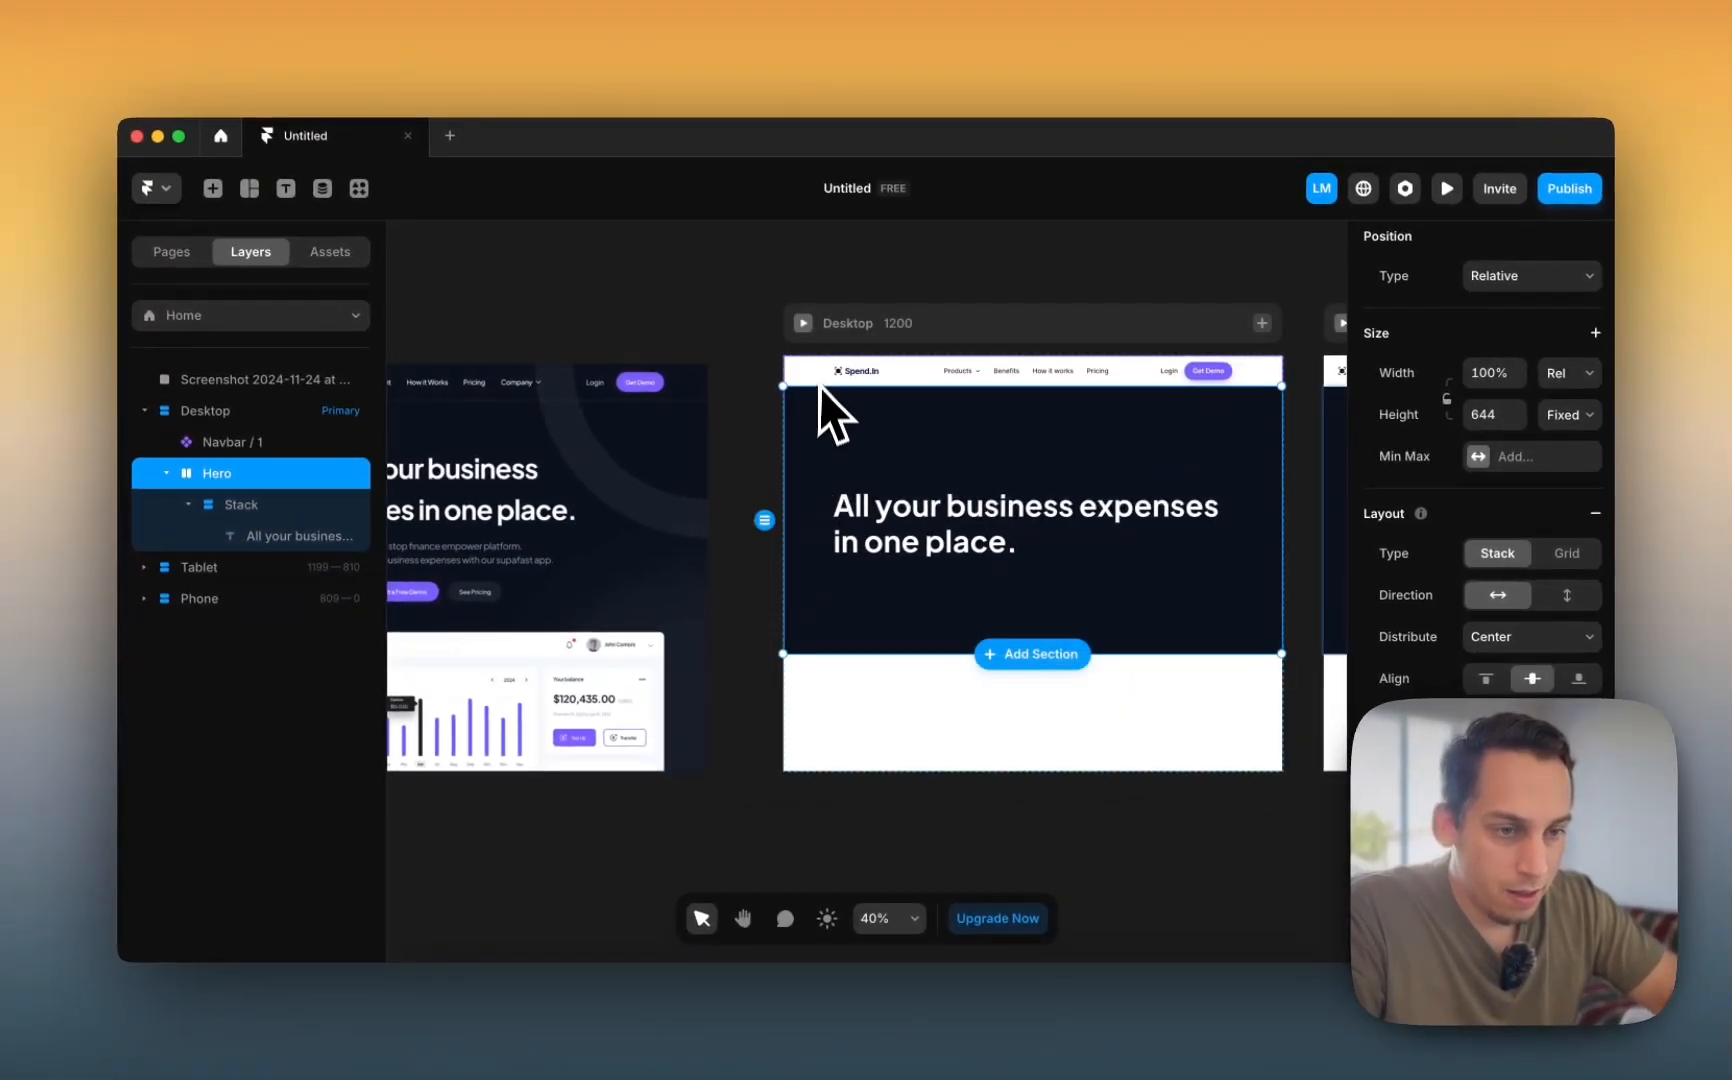
{"action": "scroll", "coordinate": [801, 438], "scroll_direction": "left", "scroll_amount": 3}
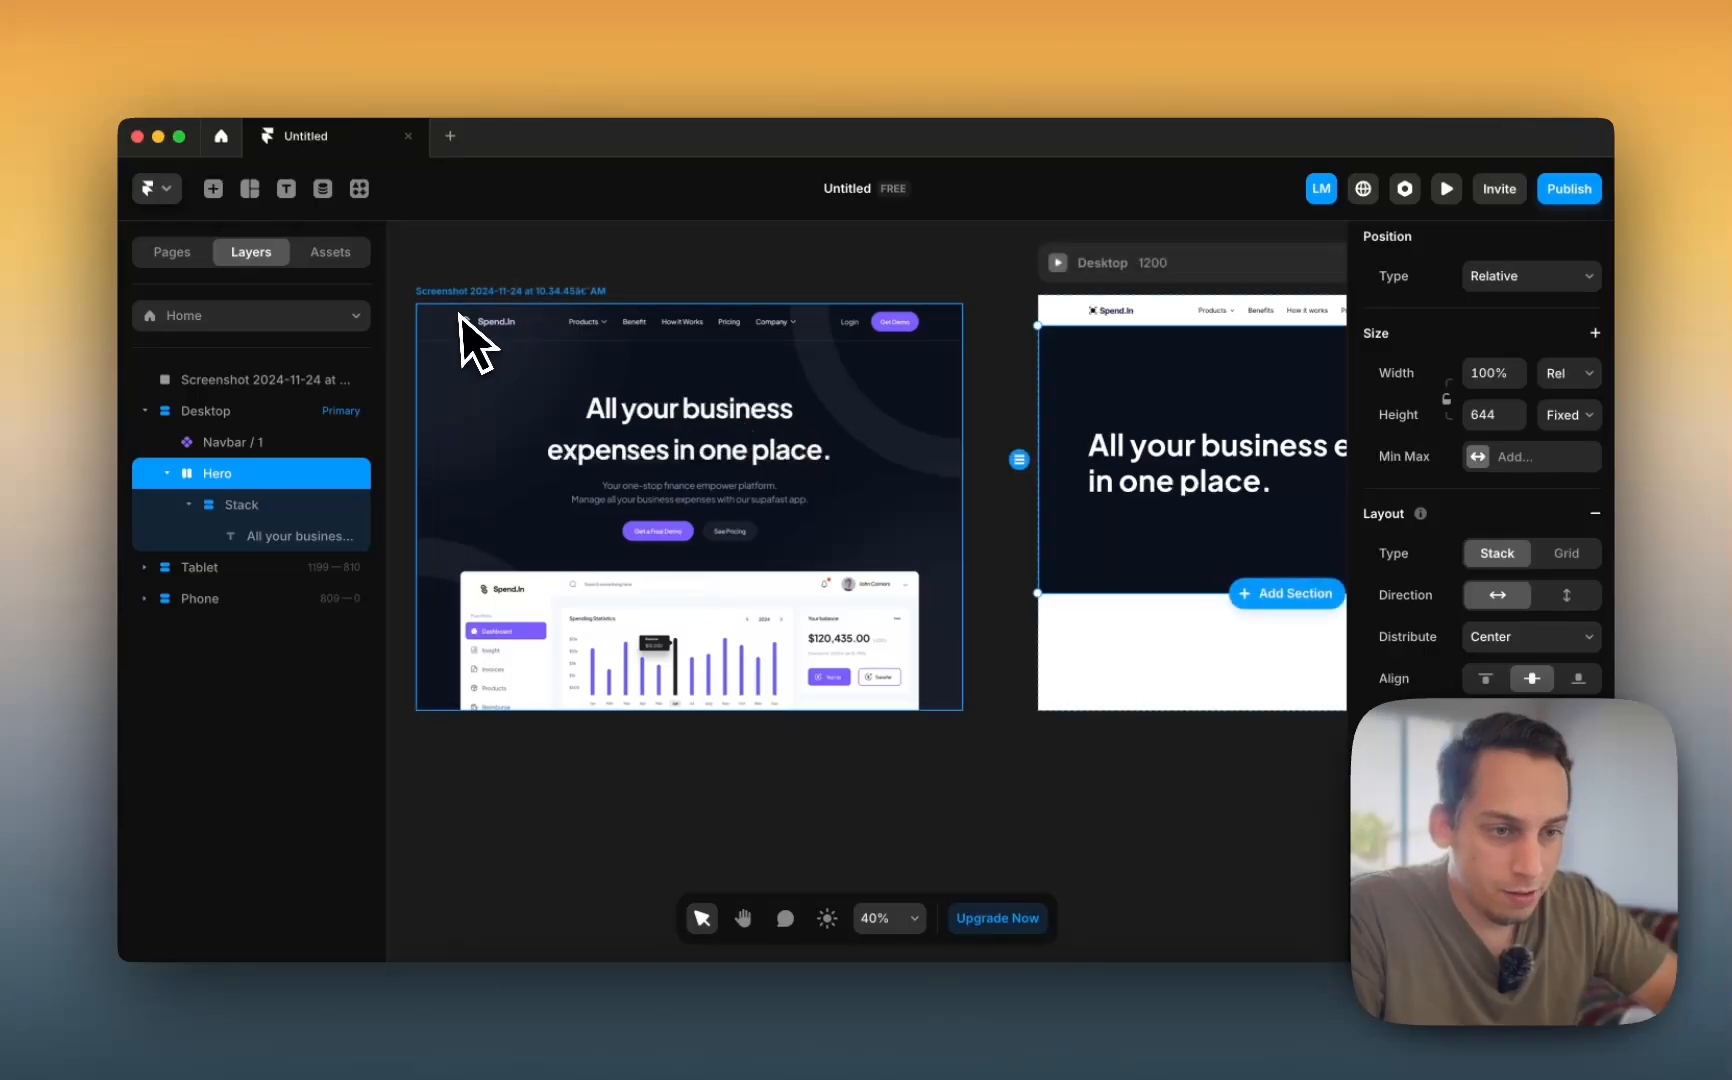
{"action": "scroll", "coordinate": [463, 612], "scroll_direction": "right", "scroll_amount": 5}
{"action": "scroll", "coordinate": [843, 503], "scroll_direction": "left", "scroll_amount": 3}
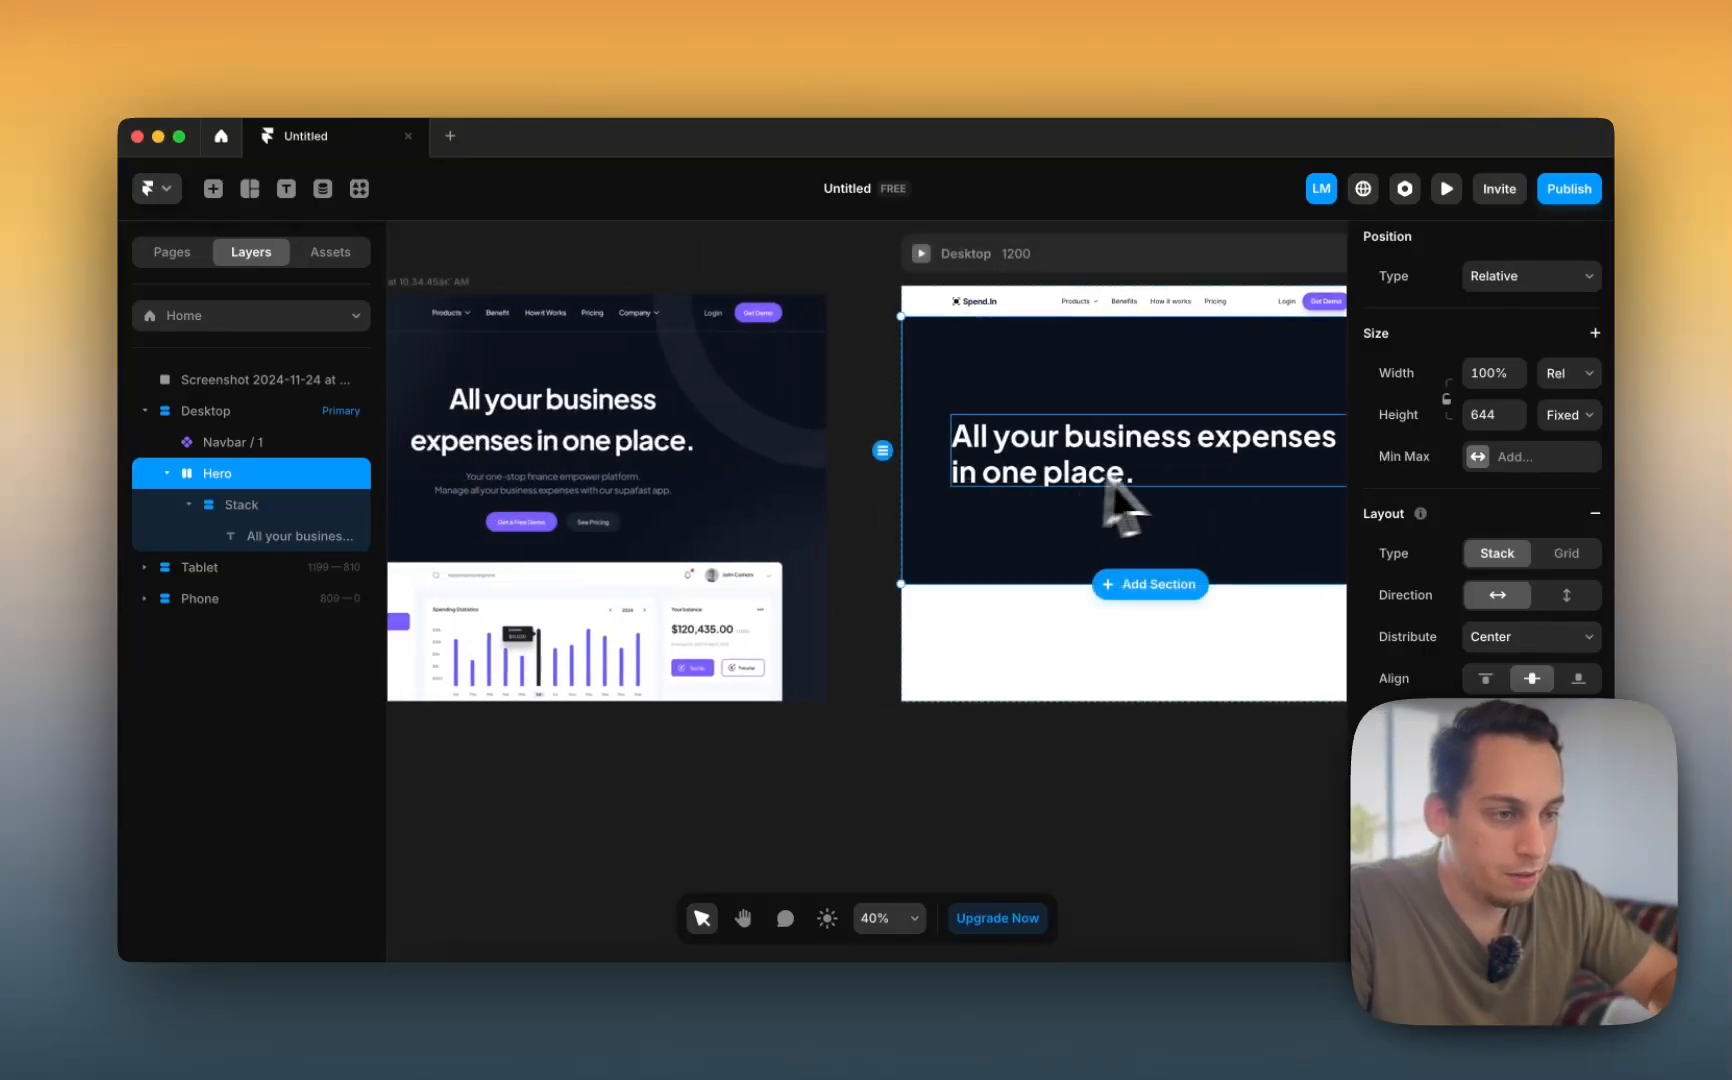
{"action": "scroll", "coordinate": [570, 444], "scroll_direction": "left", "scroll_amount": 2}
{"action": "scroll", "coordinate": [638, 452], "scroll_direction": "right", "scroll_amount": 3}
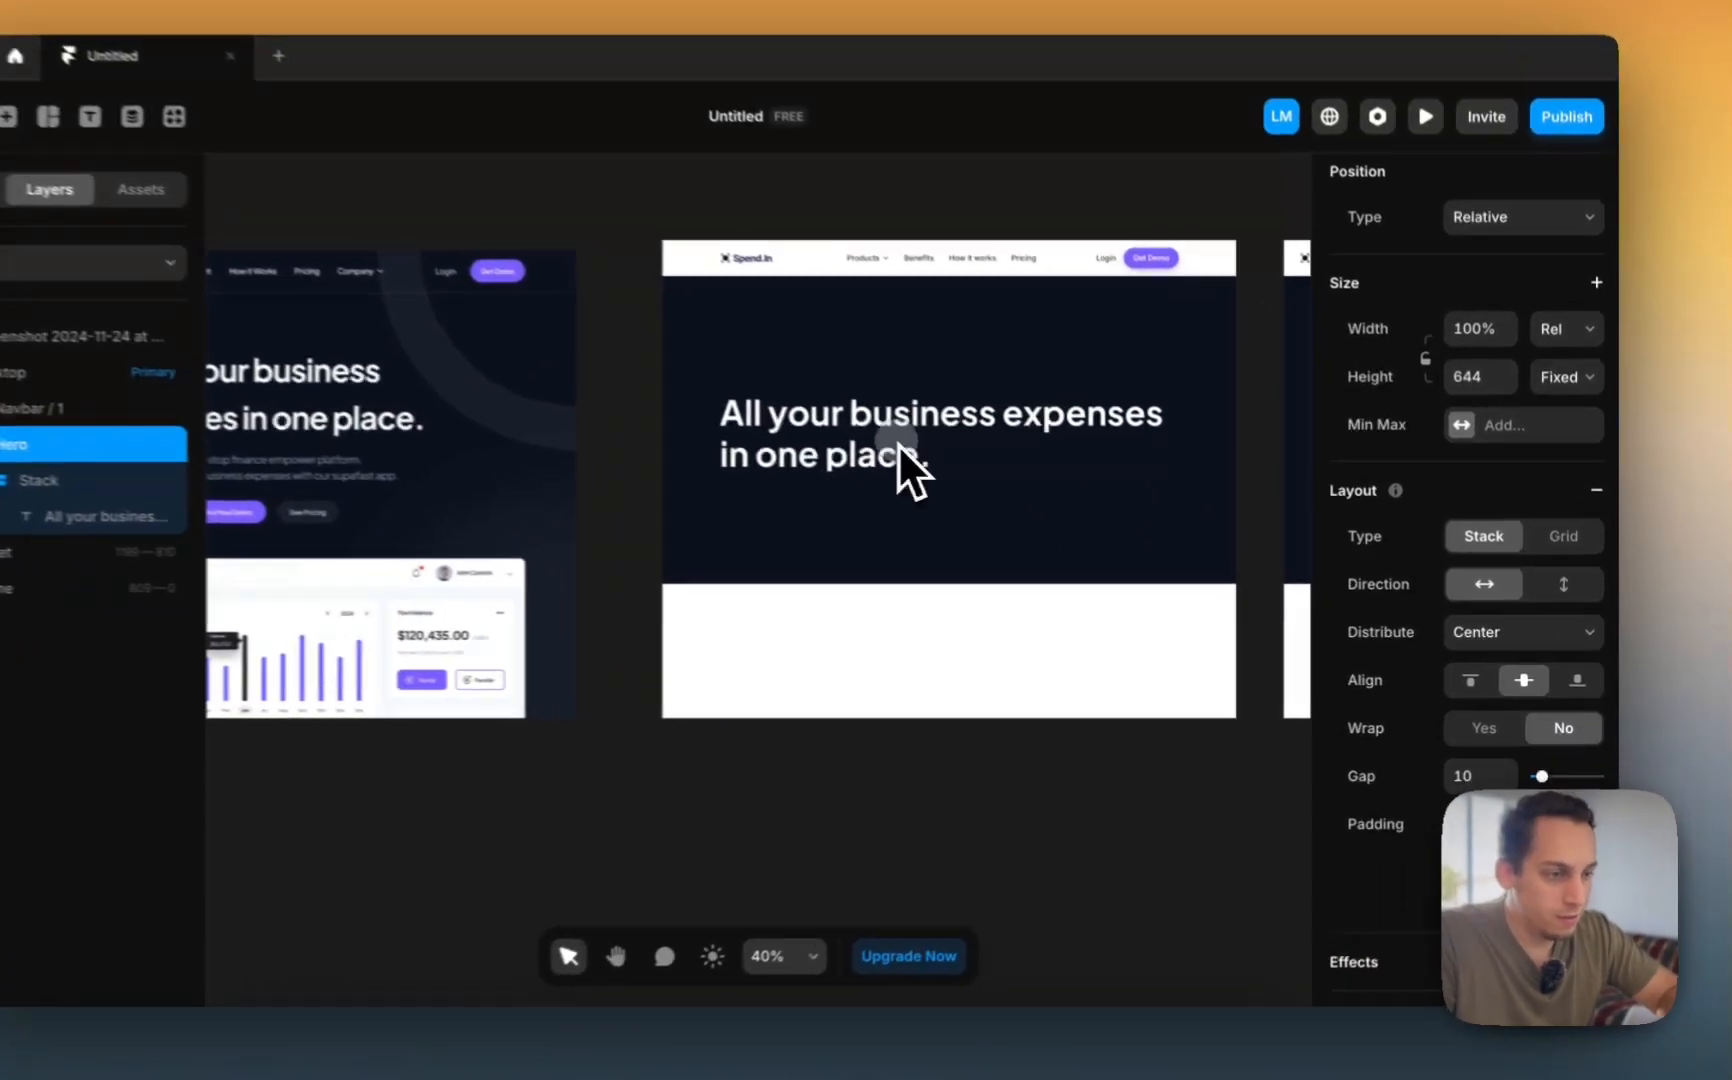
{"action": "left_click", "coordinate": [893, 450]}
{"action": "scroll", "coordinate": [1425, 745], "scroll_direction": "down", "scroll_amount": 5}
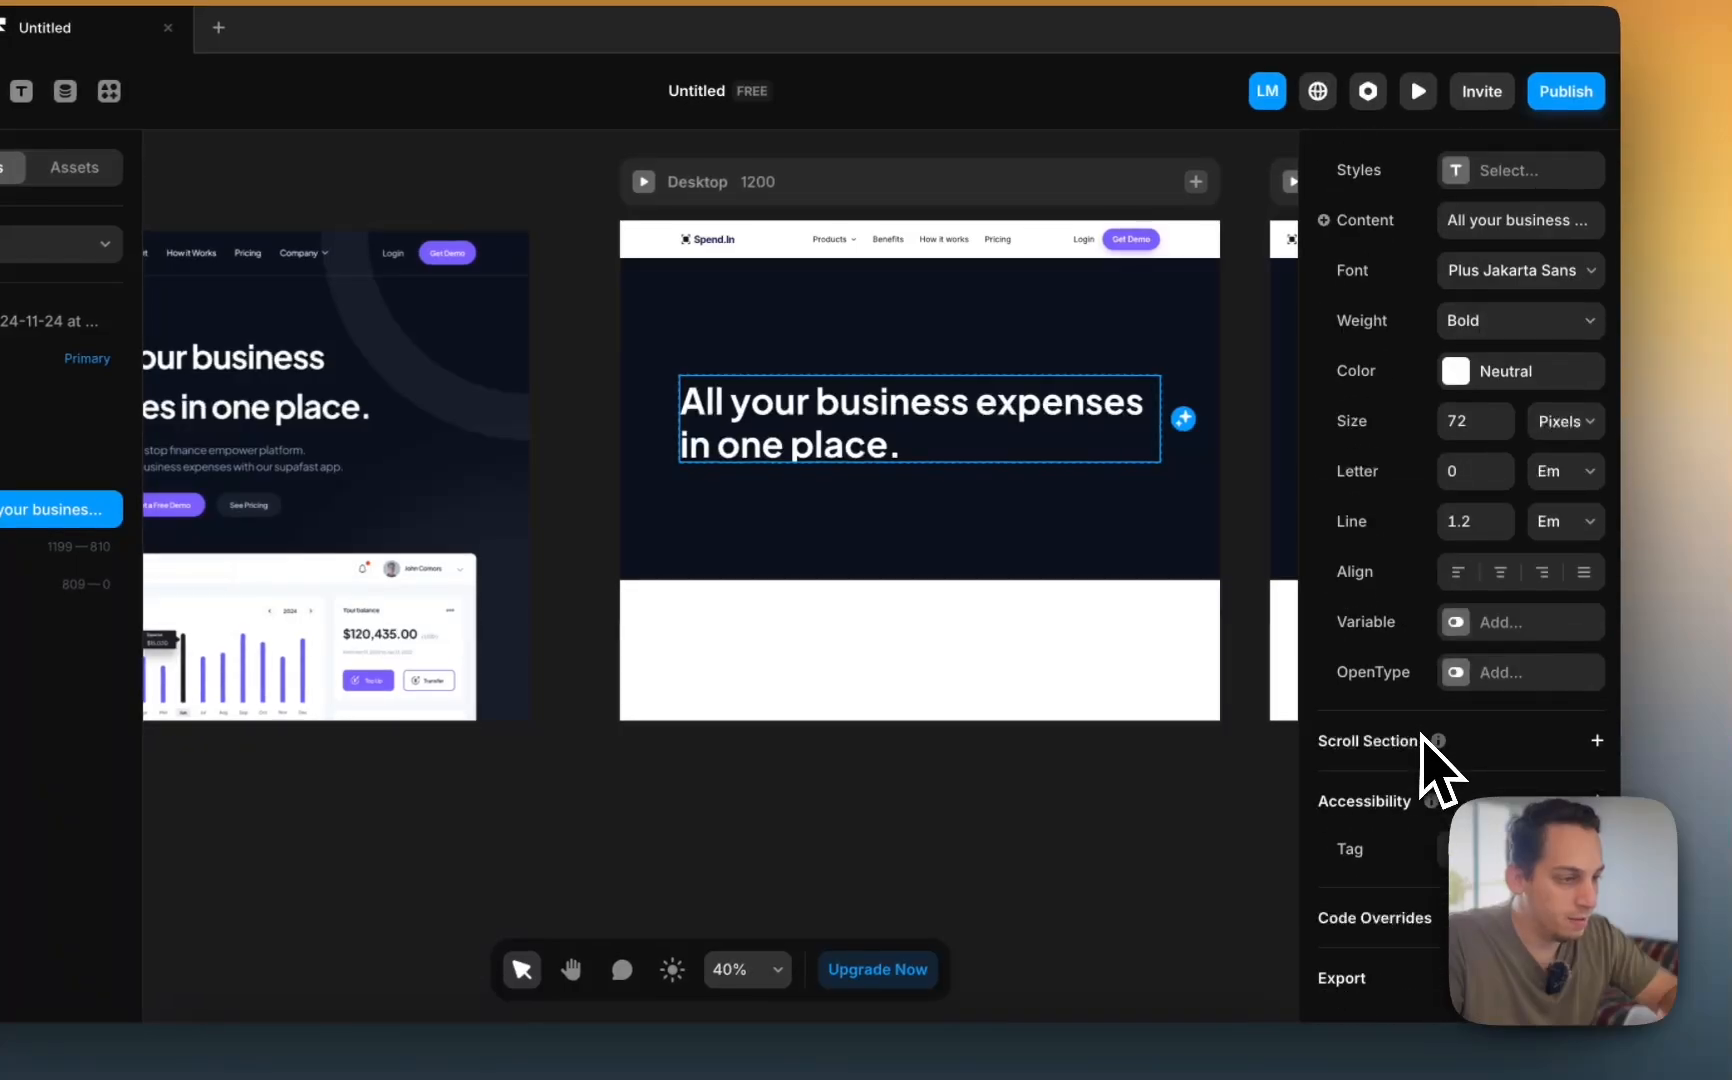
{"action": "left_click", "coordinate": [1502, 576]}
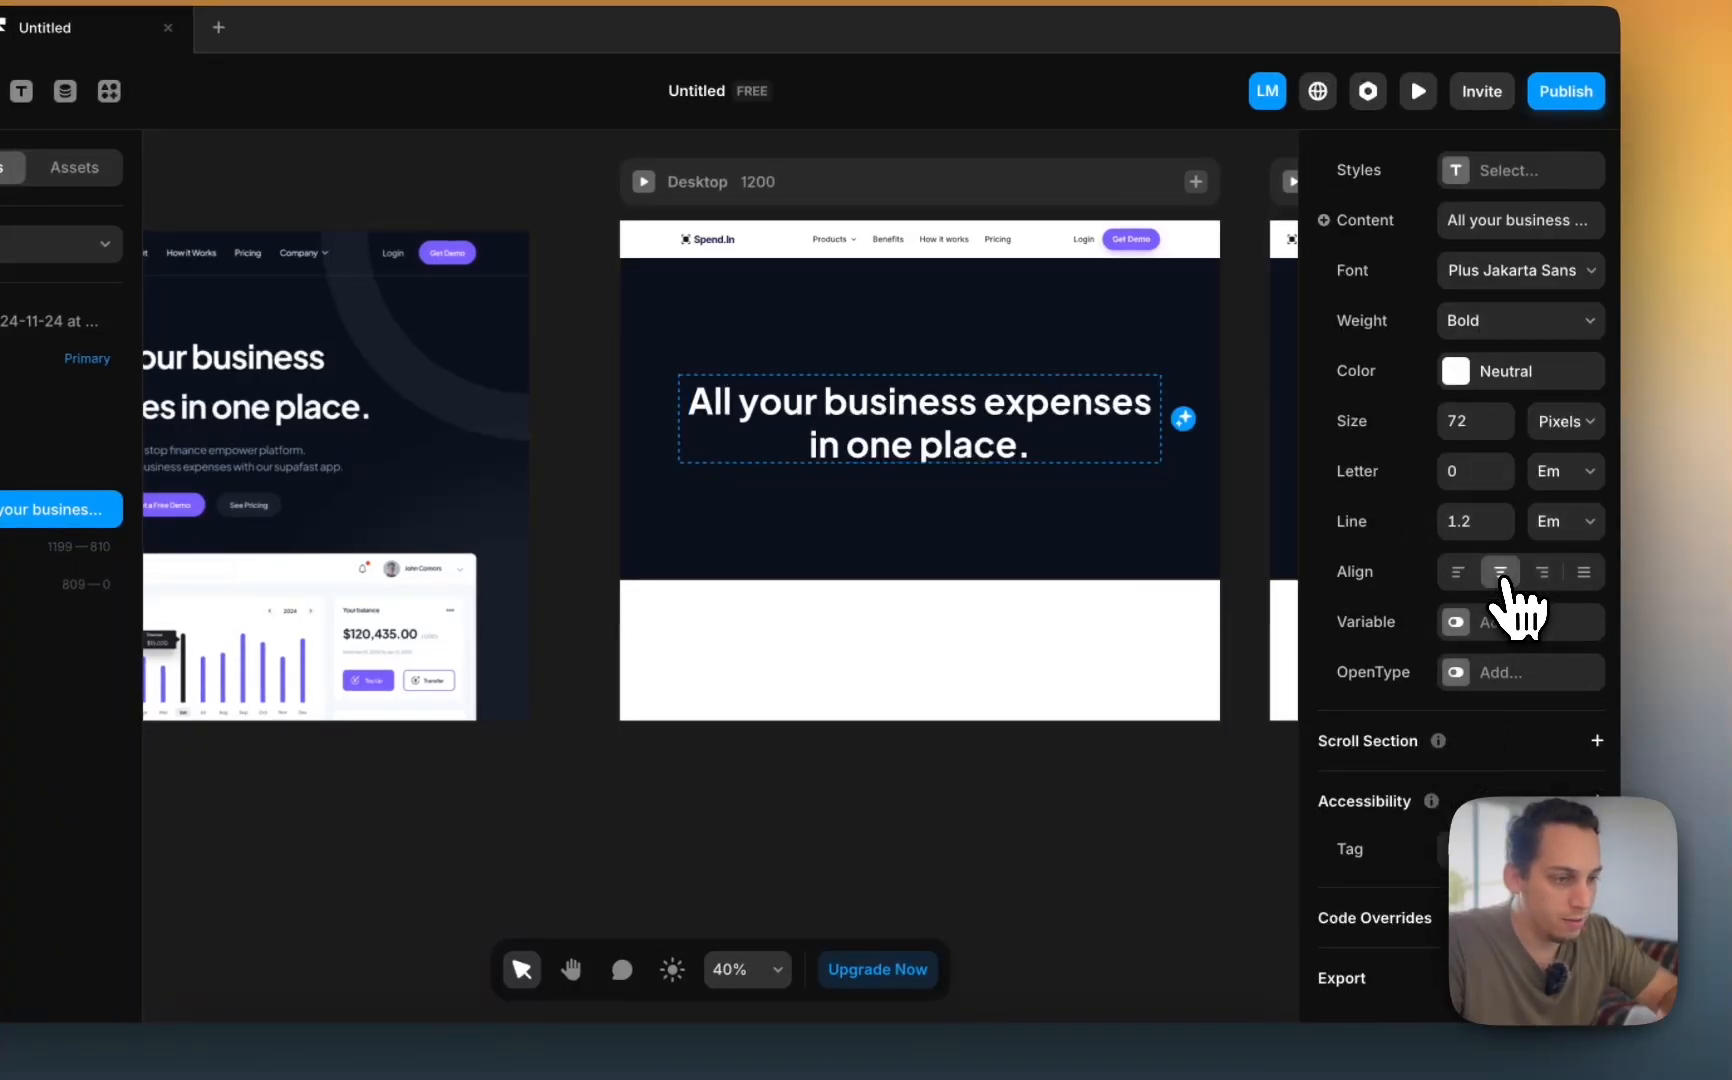
- Change the headline stack's width type to Fixed and narrow it to 816 so the text wraps like the reference
{"action": "scroll", "coordinate": [850, 638], "scroll_direction": "left", "scroll_amount": 3}
{"action": "scroll", "coordinate": [850, 642], "scroll_direction": "up", "scroll_amount": 1}
{"action": "scroll", "coordinate": [850, 640], "scroll_direction": "left", "scroll_amount": 3}
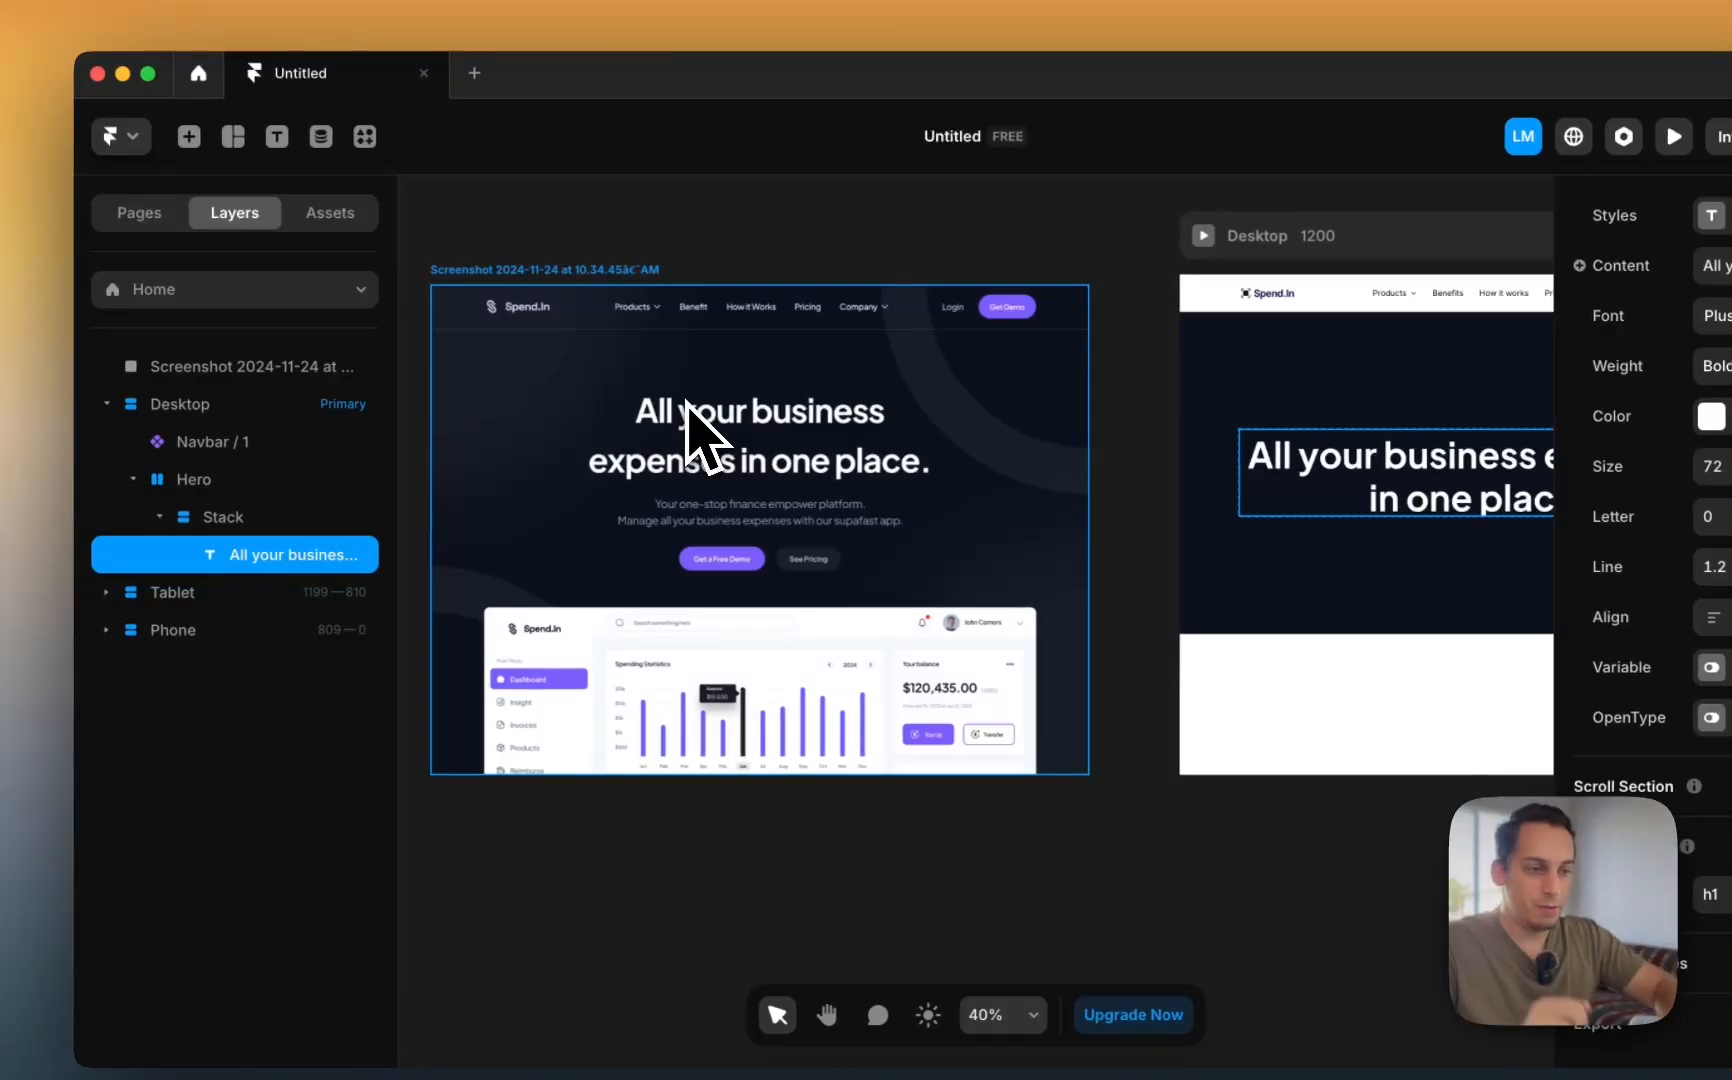
{"action": "left_click", "coordinate": [290, 520]}
{"action": "scroll", "coordinate": [1140, 590], "scroll_direction": "right", "scroll_amount": 7}
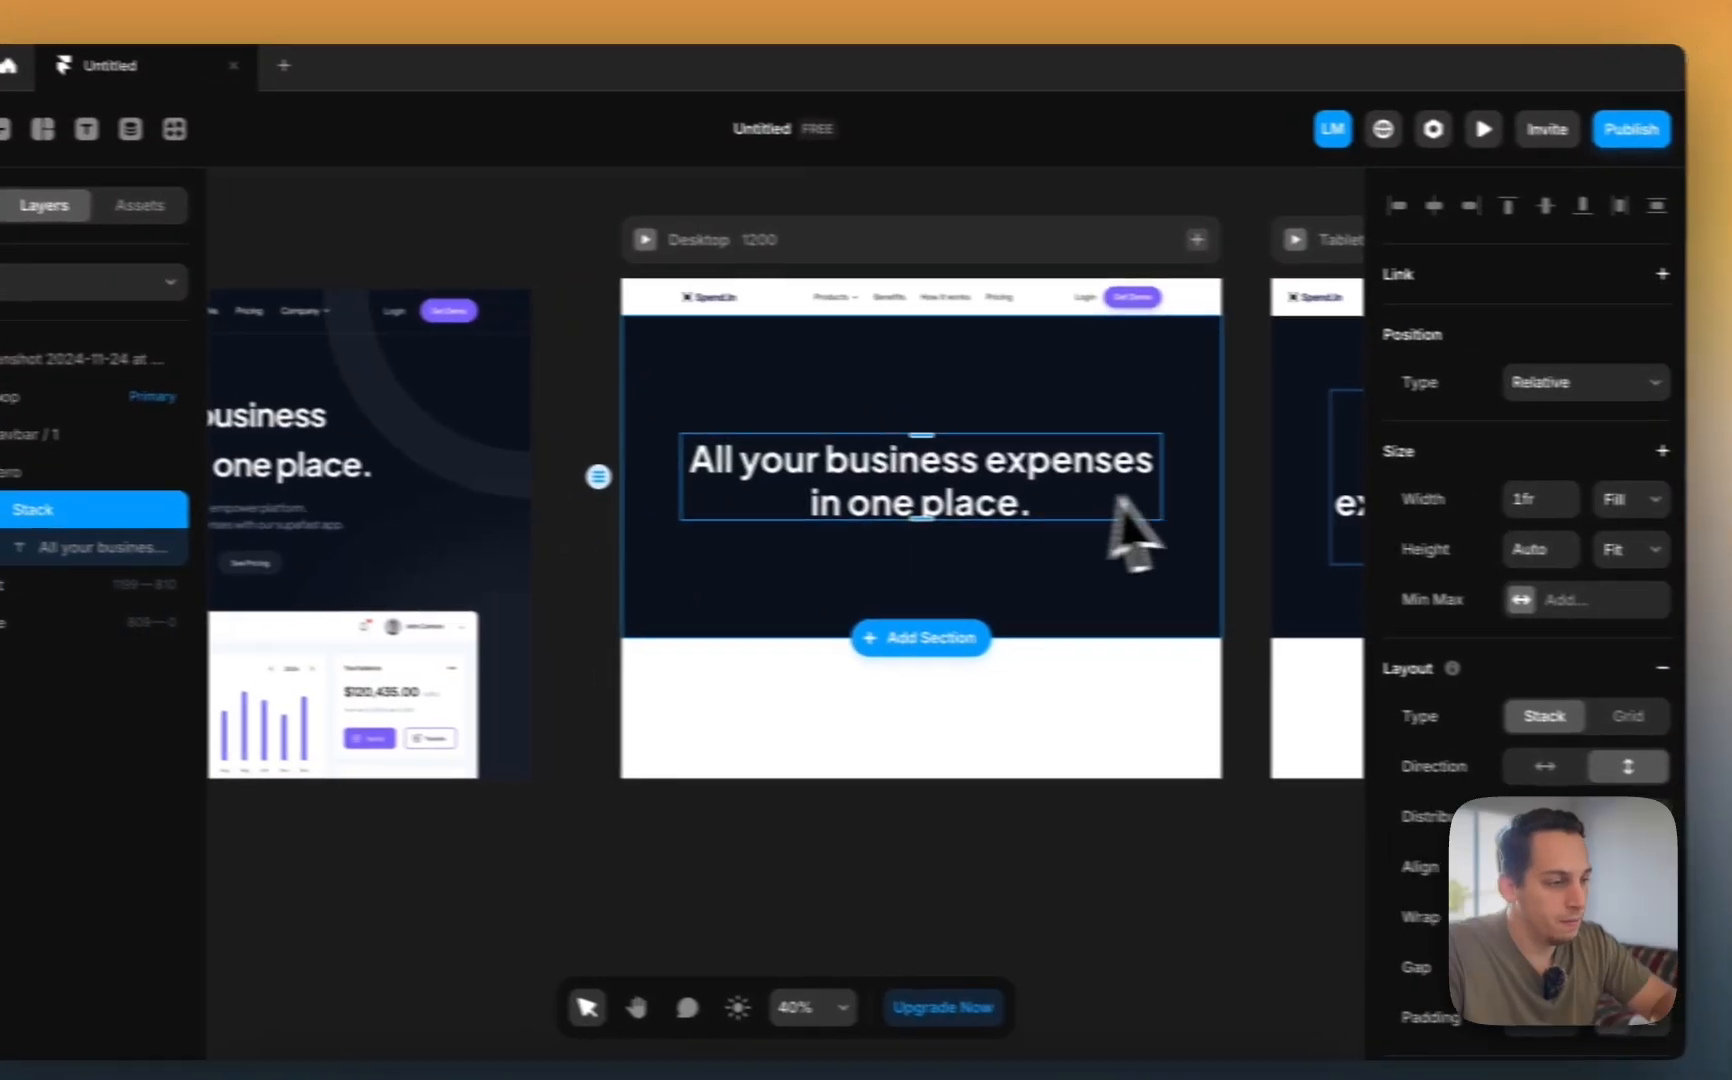
{"action": "left_click", "coordinate": [1640, 500]}
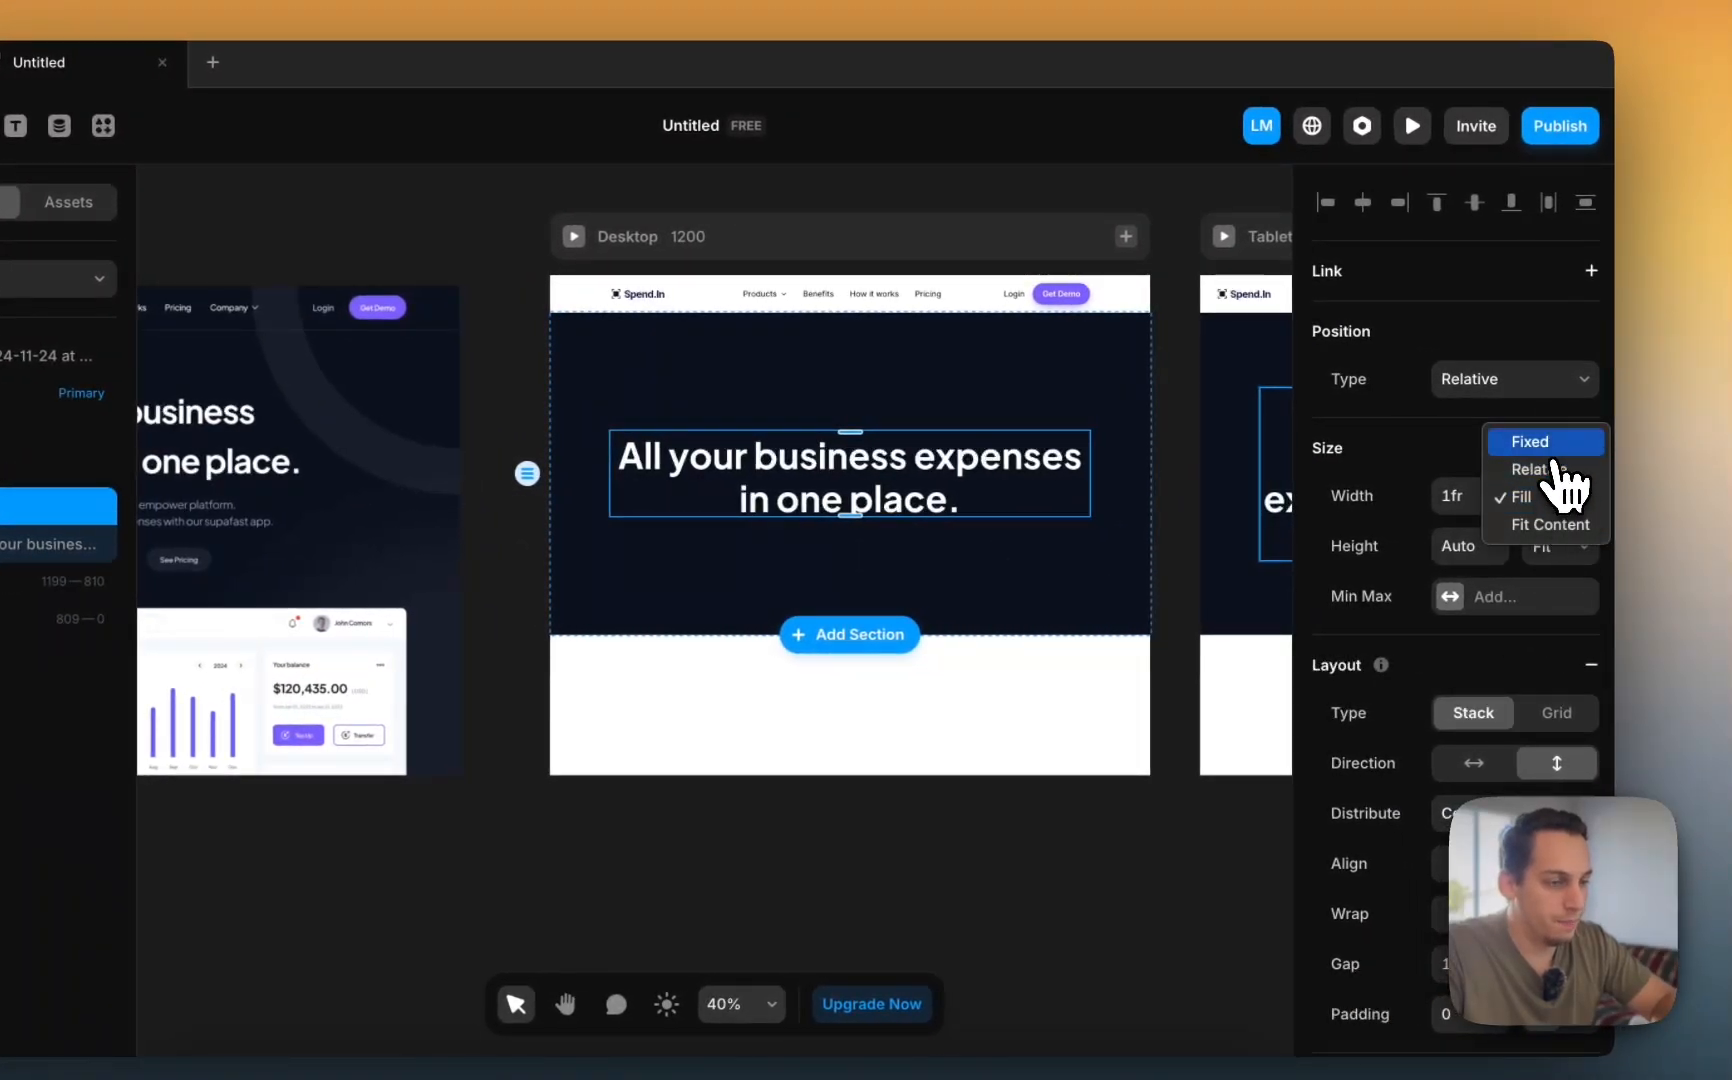
{"action": "left_click", "coordinate": [1545, 443]}
{"action": "left_click_drag", "start_coordinate": [1098, 468], "coordinate": [1035, 476]}
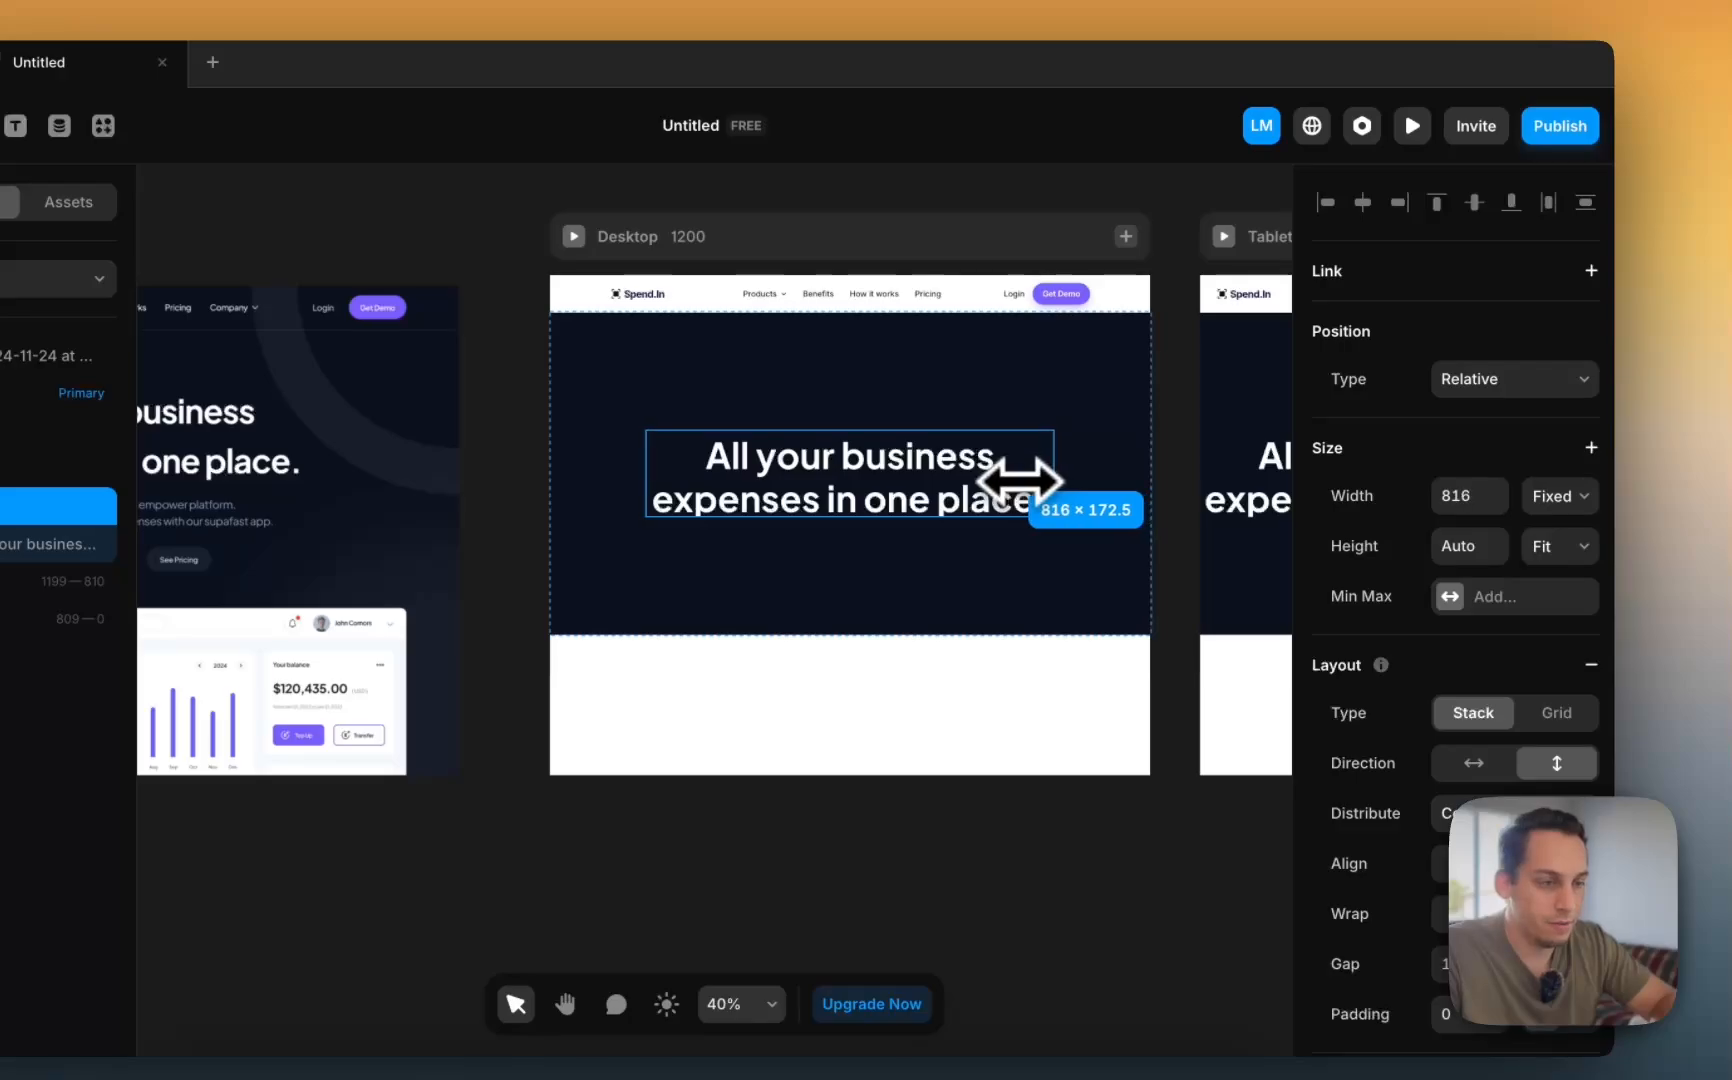
{"action": "left_click_drag", "start_coordinate": [1019, 481], "coordinate": [1020, 482]}
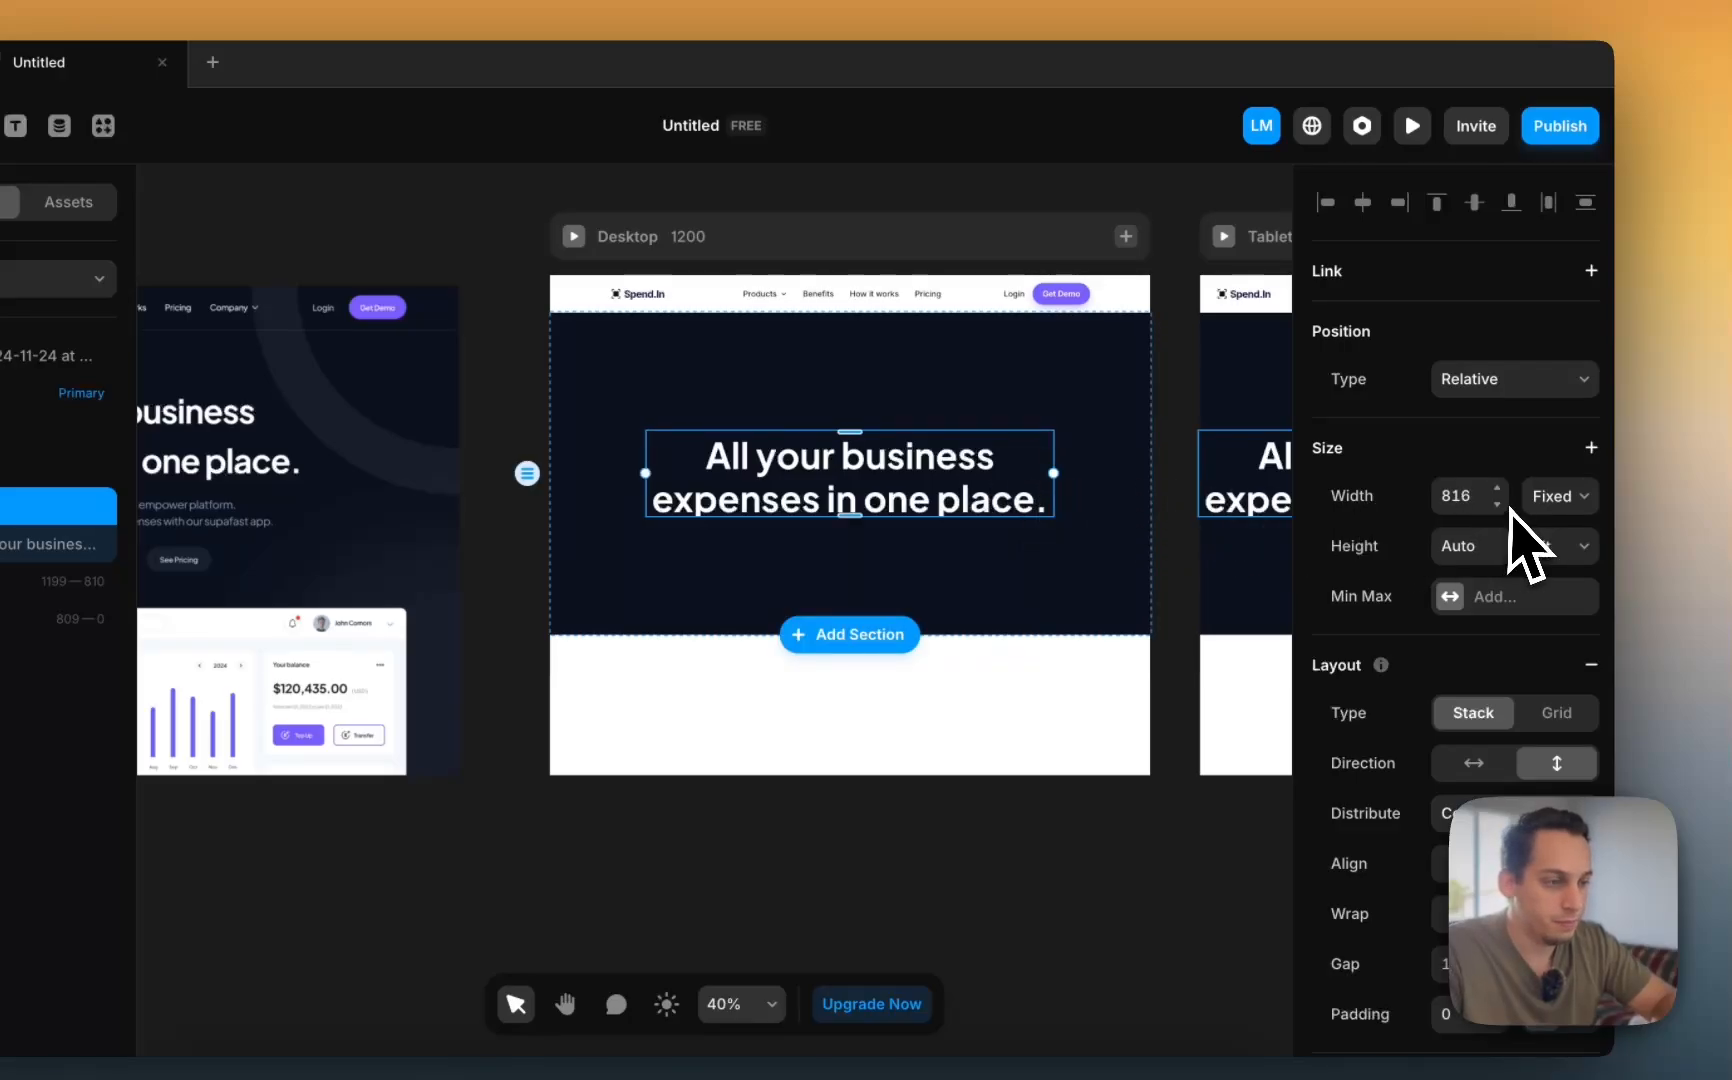
- Examine how the fixed-width headline stack fits in the Tablet and Phone breakpoints compared with Desktop
{"action": "scroll", "coordinate": [747, 510], "scroll_direction": "right", "scroll_amount": 7}
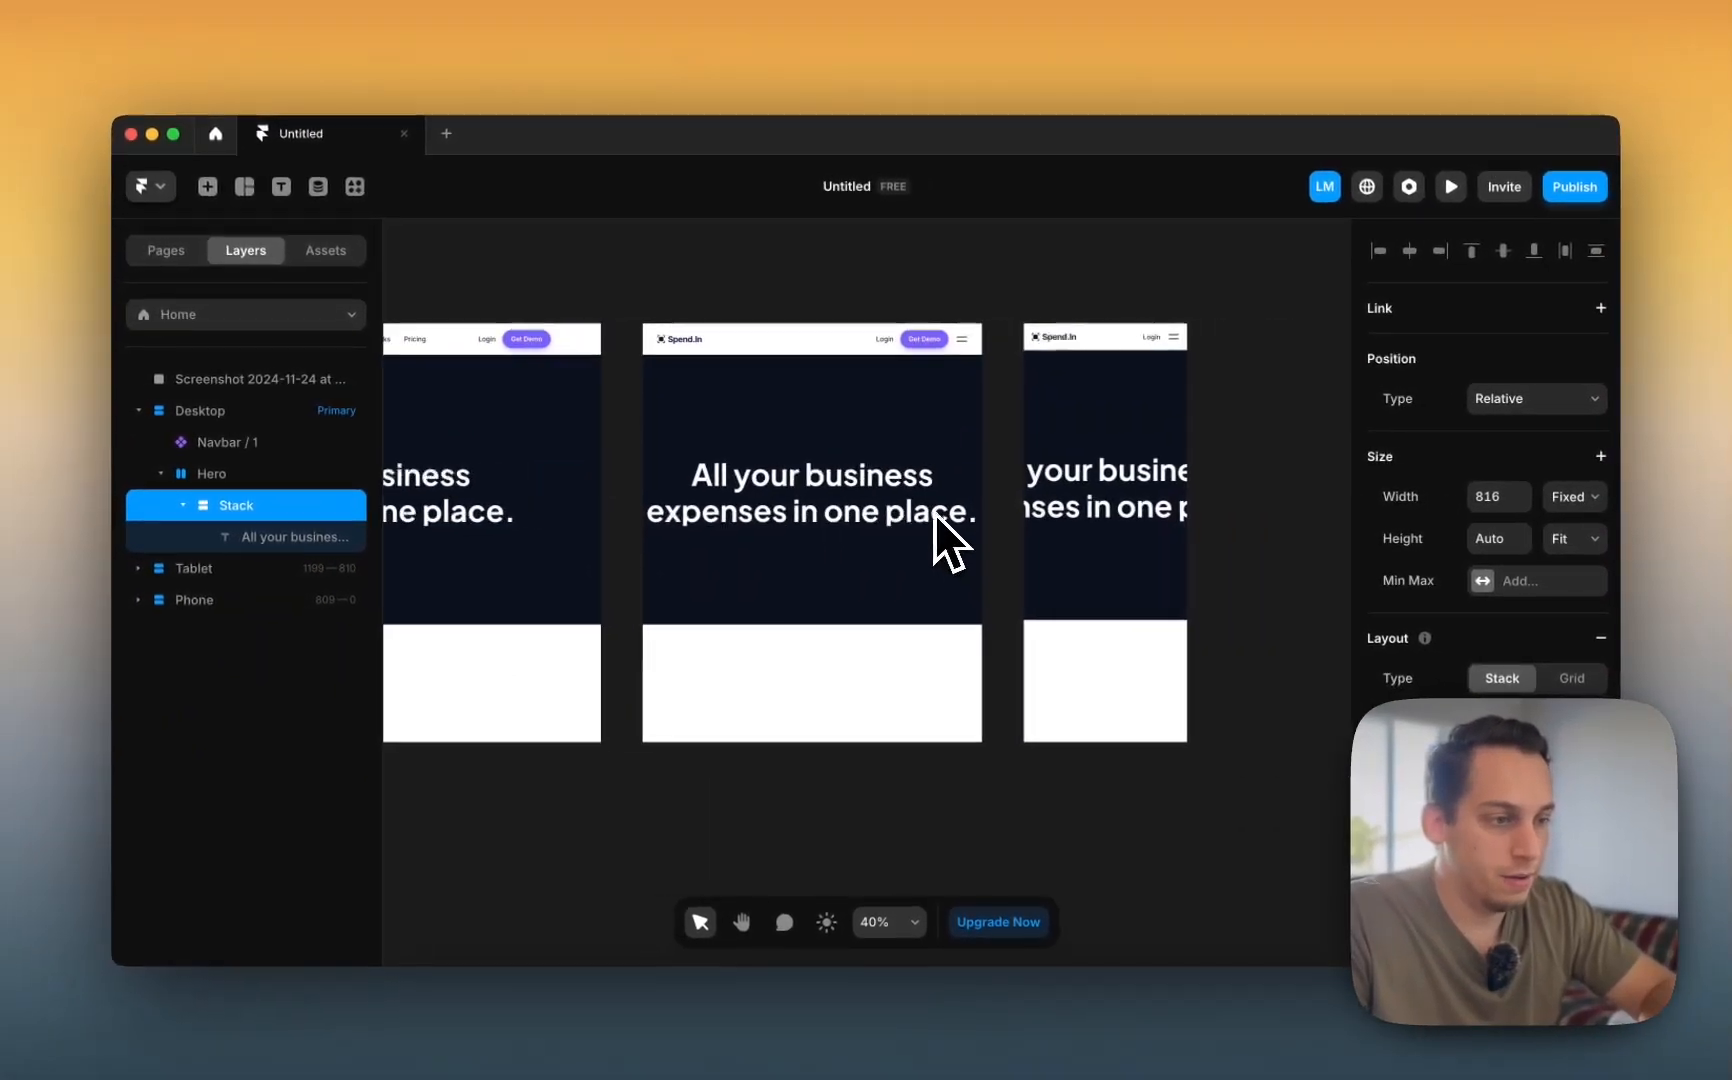
{"action": "scroll", "coordinate": [936, 512], "scroll_direction": "right", "scroll_amount": 1}
{"action": "scroll", "coordinate": [950, 510], "scroll_direction": "left", "scroll_amount": 6}
{"action": "scroll", "coordinate": [1055, 501], "scroll_direction": "right", "scroll_amount": 4}
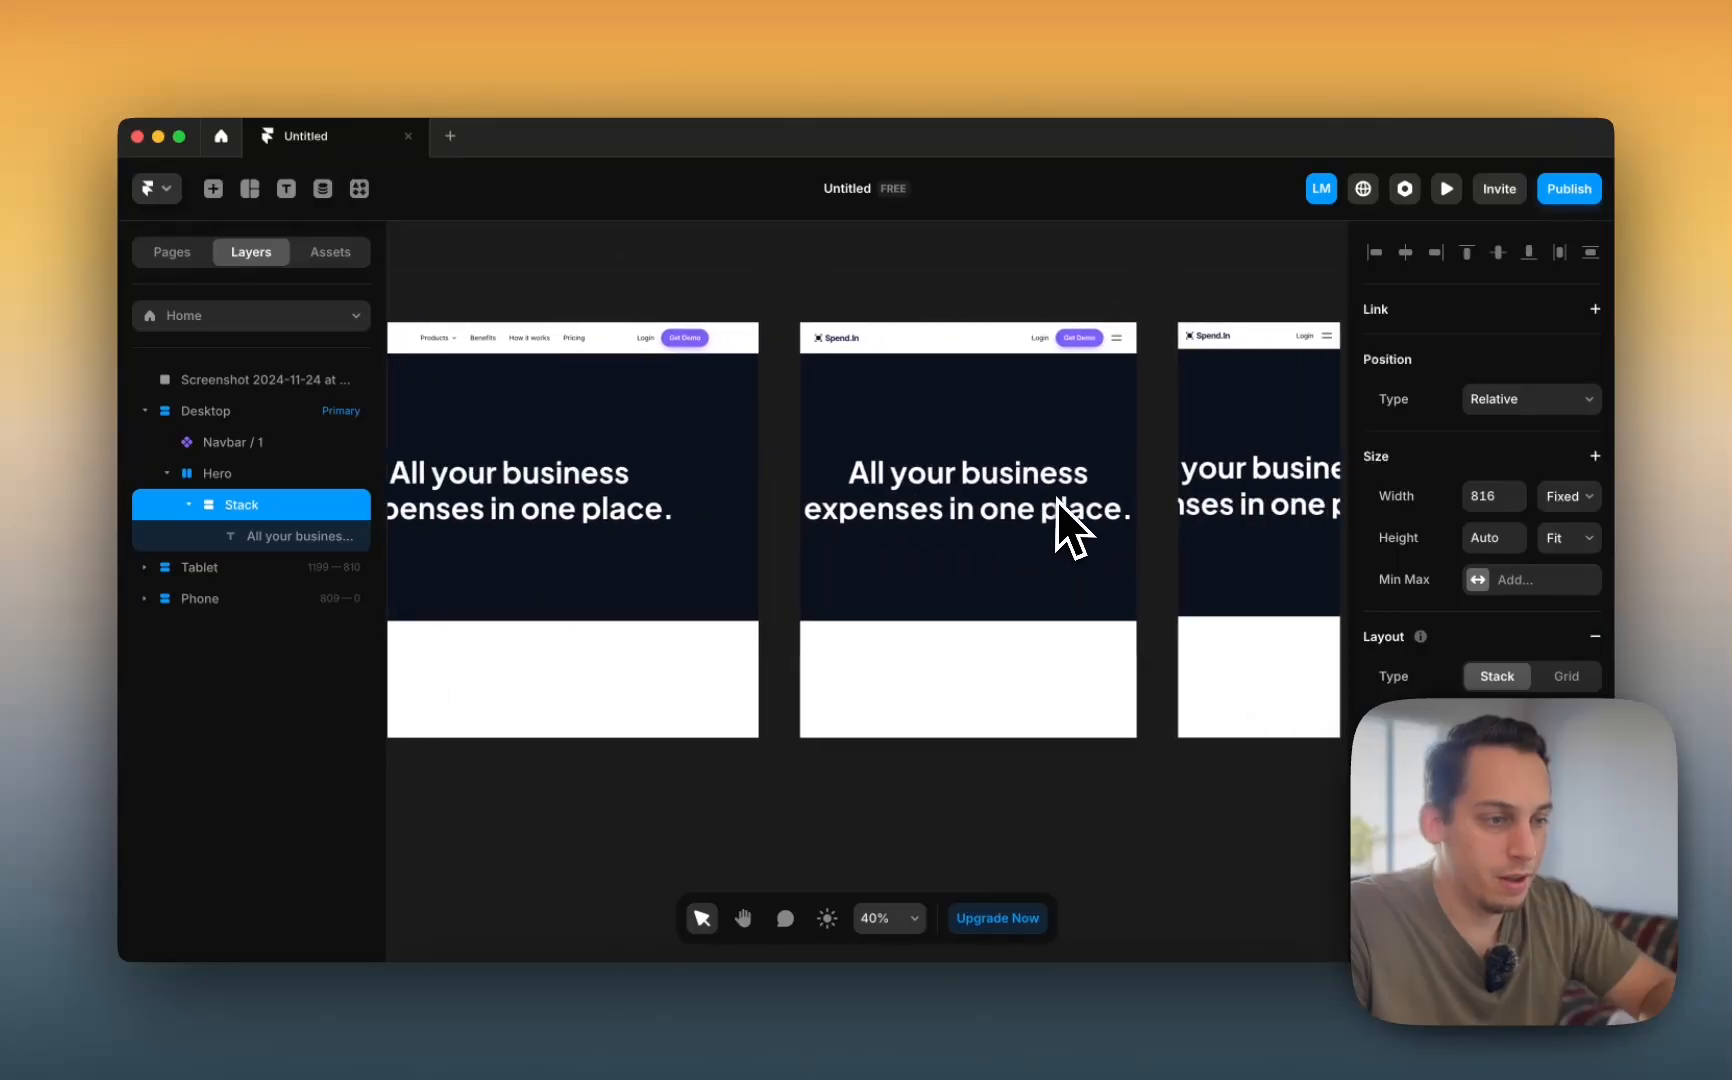
{"action": "scroll", "coordinate": [1055, 501], "scroll_direction": "right", "scroll_amount": 2}
{"action": "scroll", "coordinate": [1057, 501], "scroll_direction": "left", "scroll_amount": 2}
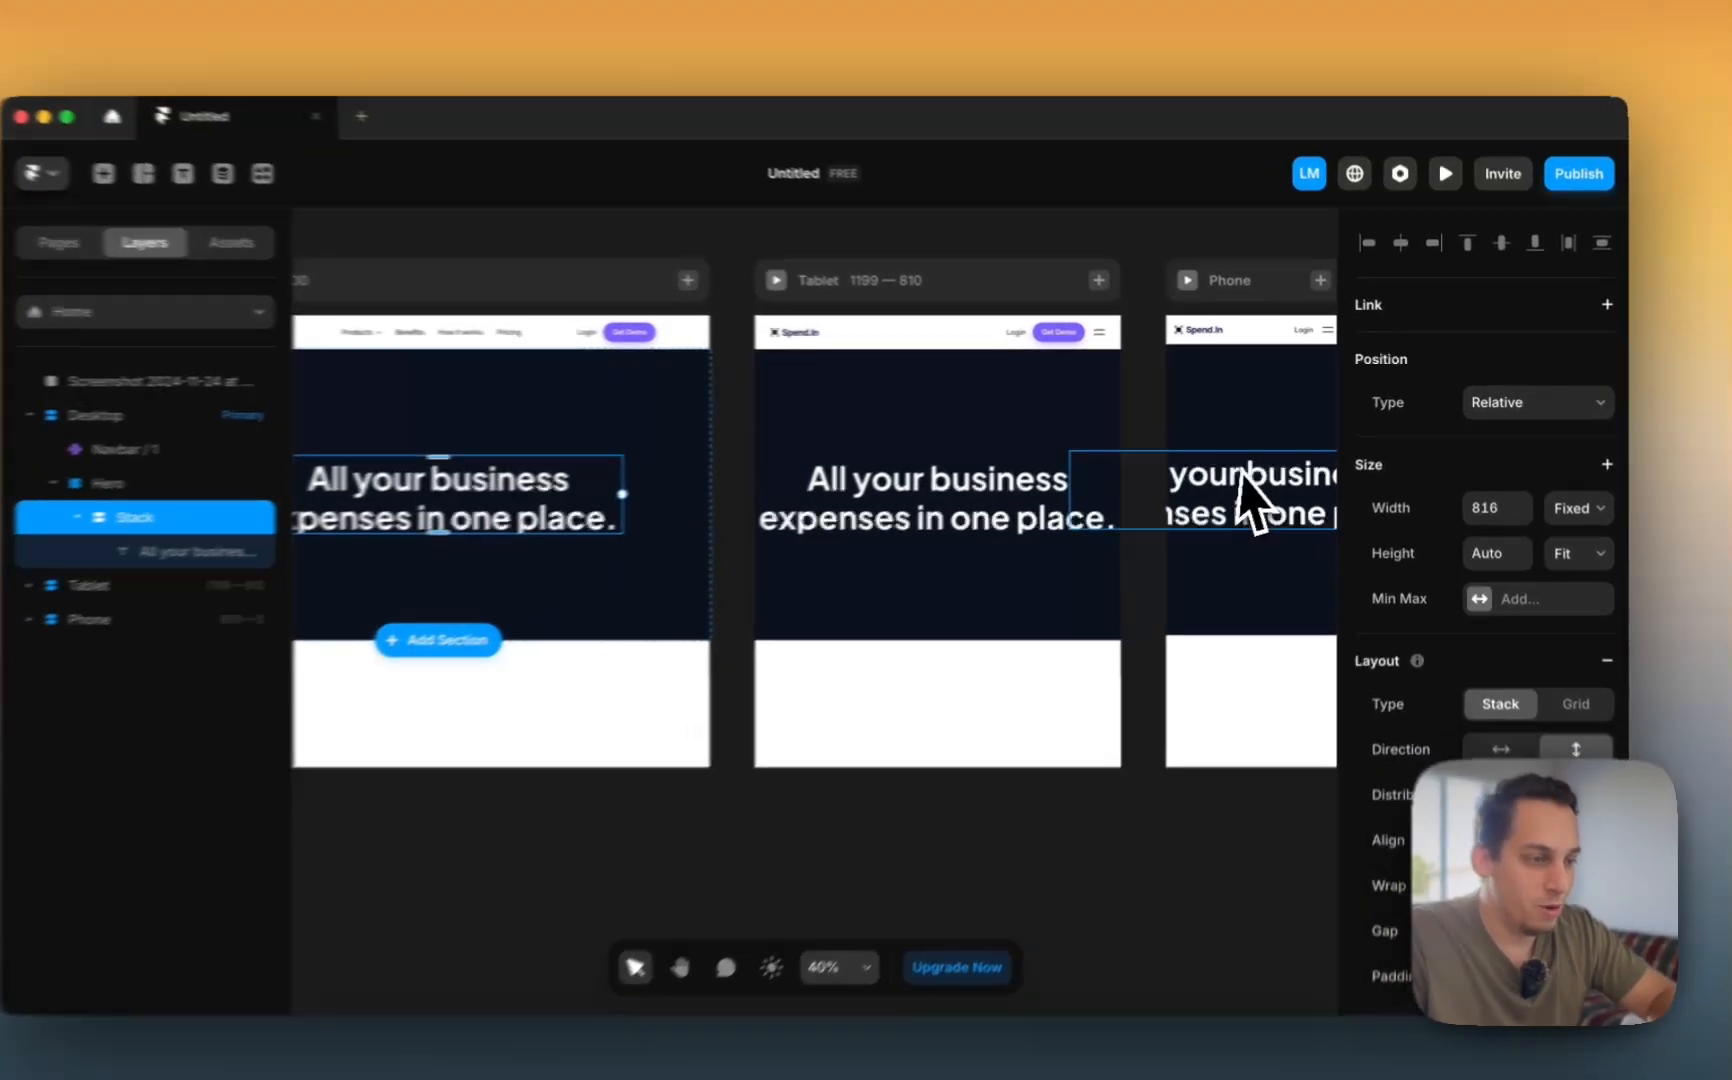
{"action": "left_click", "coordinate": [1275, 485]}
{"action": "scroll", "coordinate": [1049, 473], "scroll_direction": "right", "scroll_amount": 3}
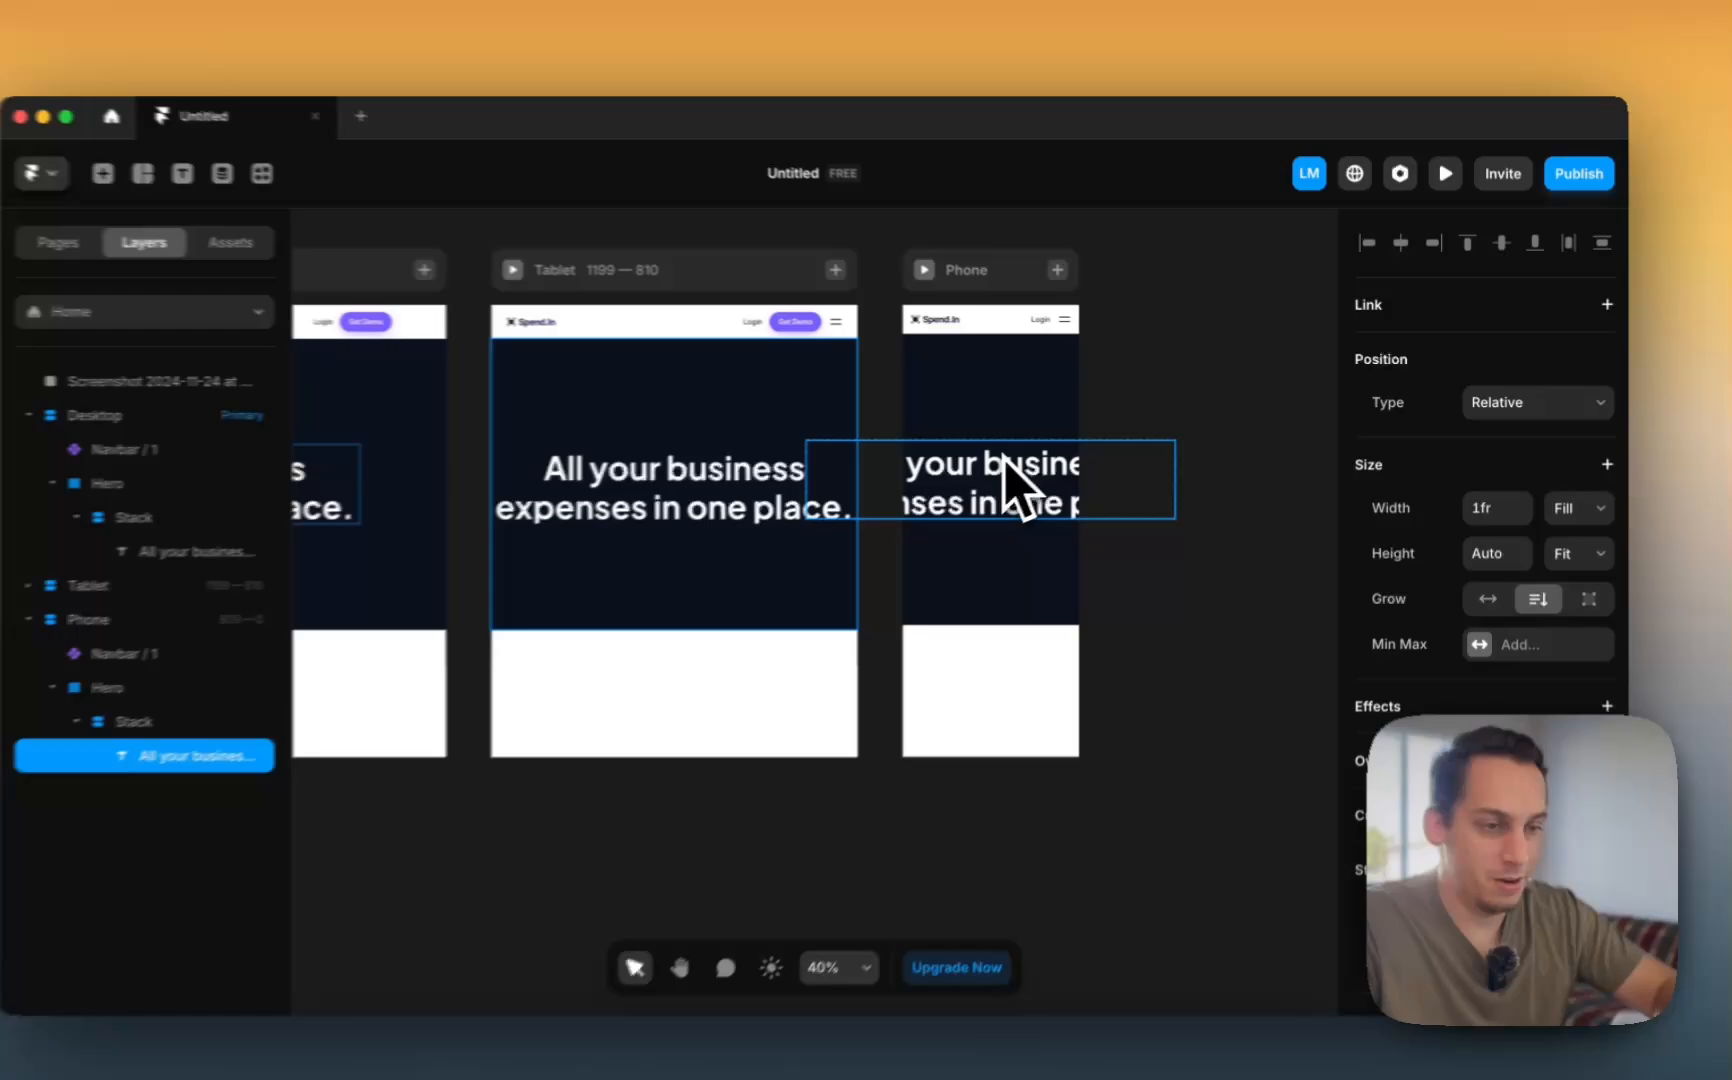
{"action": "scroll", "coordinate": [955, 467], "scroll_direction": "left", "scroll_amount": 1}
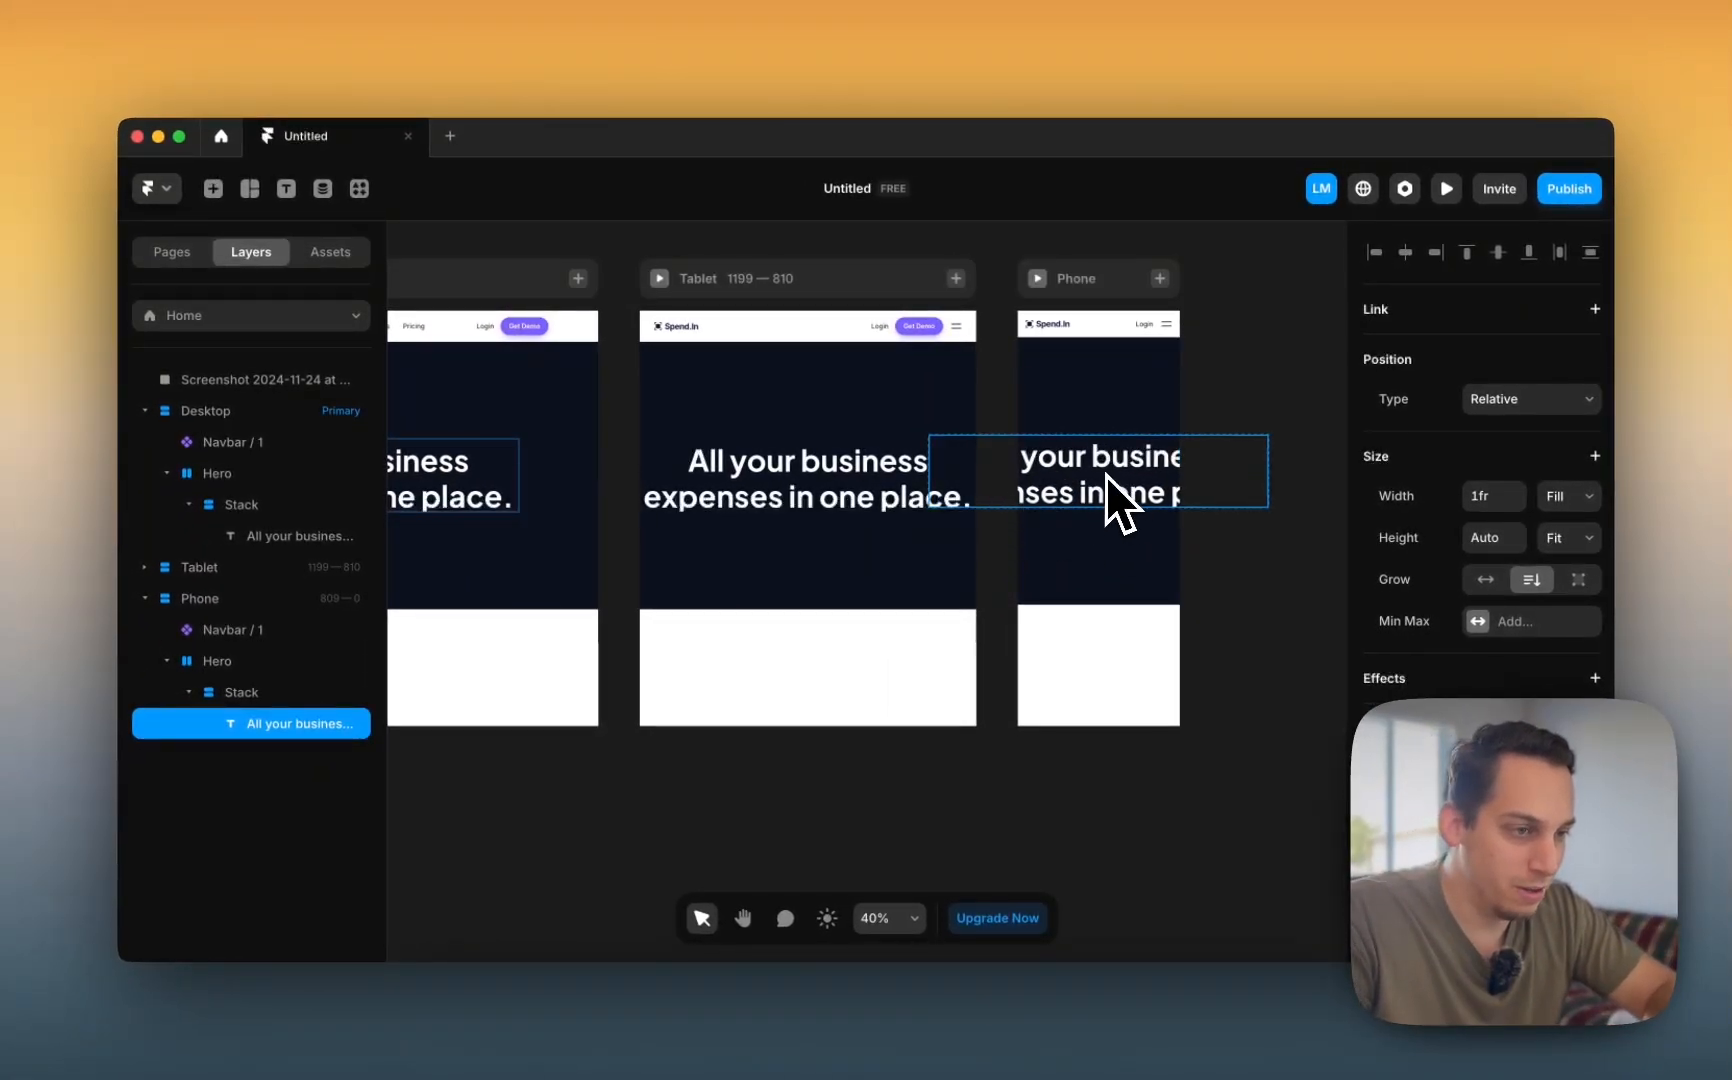
{"action": "scroll", "coordinate": [1110, 500], "scroll_direction": "left", "scroll_amount": 5}
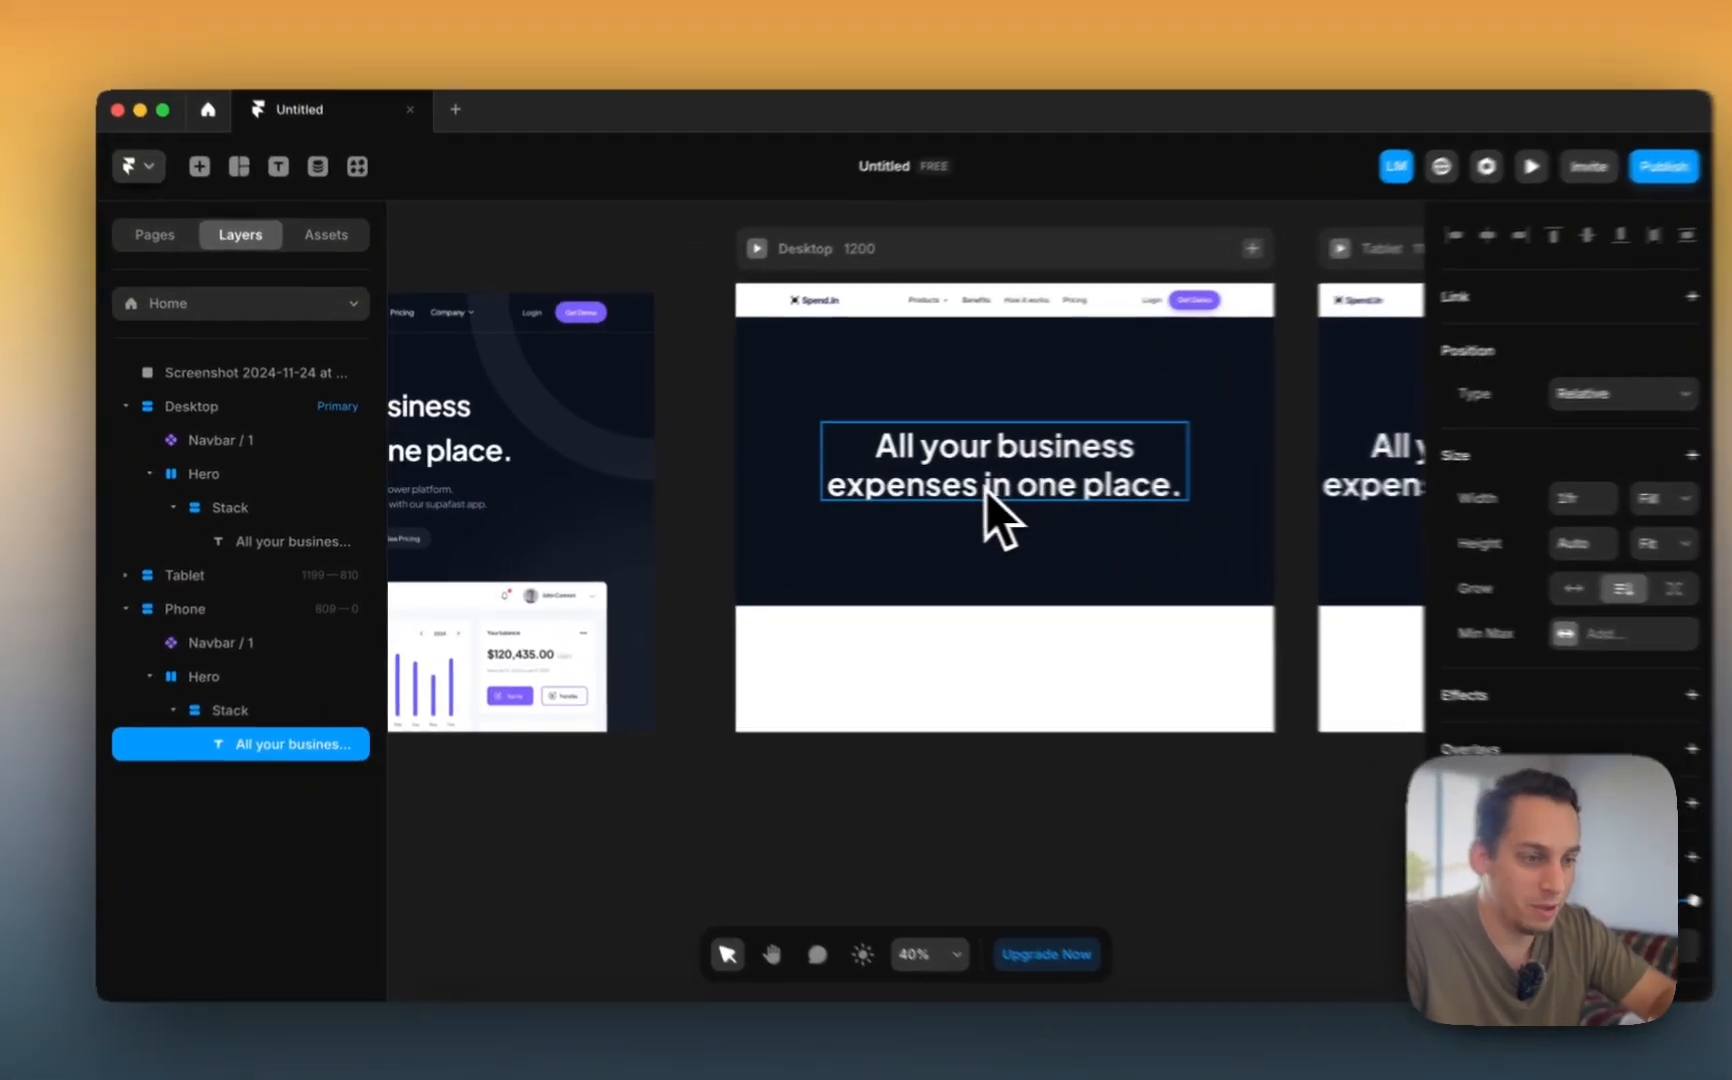
- Select the Desktop headline's parent stack and undo its fixed-width change
{"action": "left_click", "coordinate": [986, 490]}
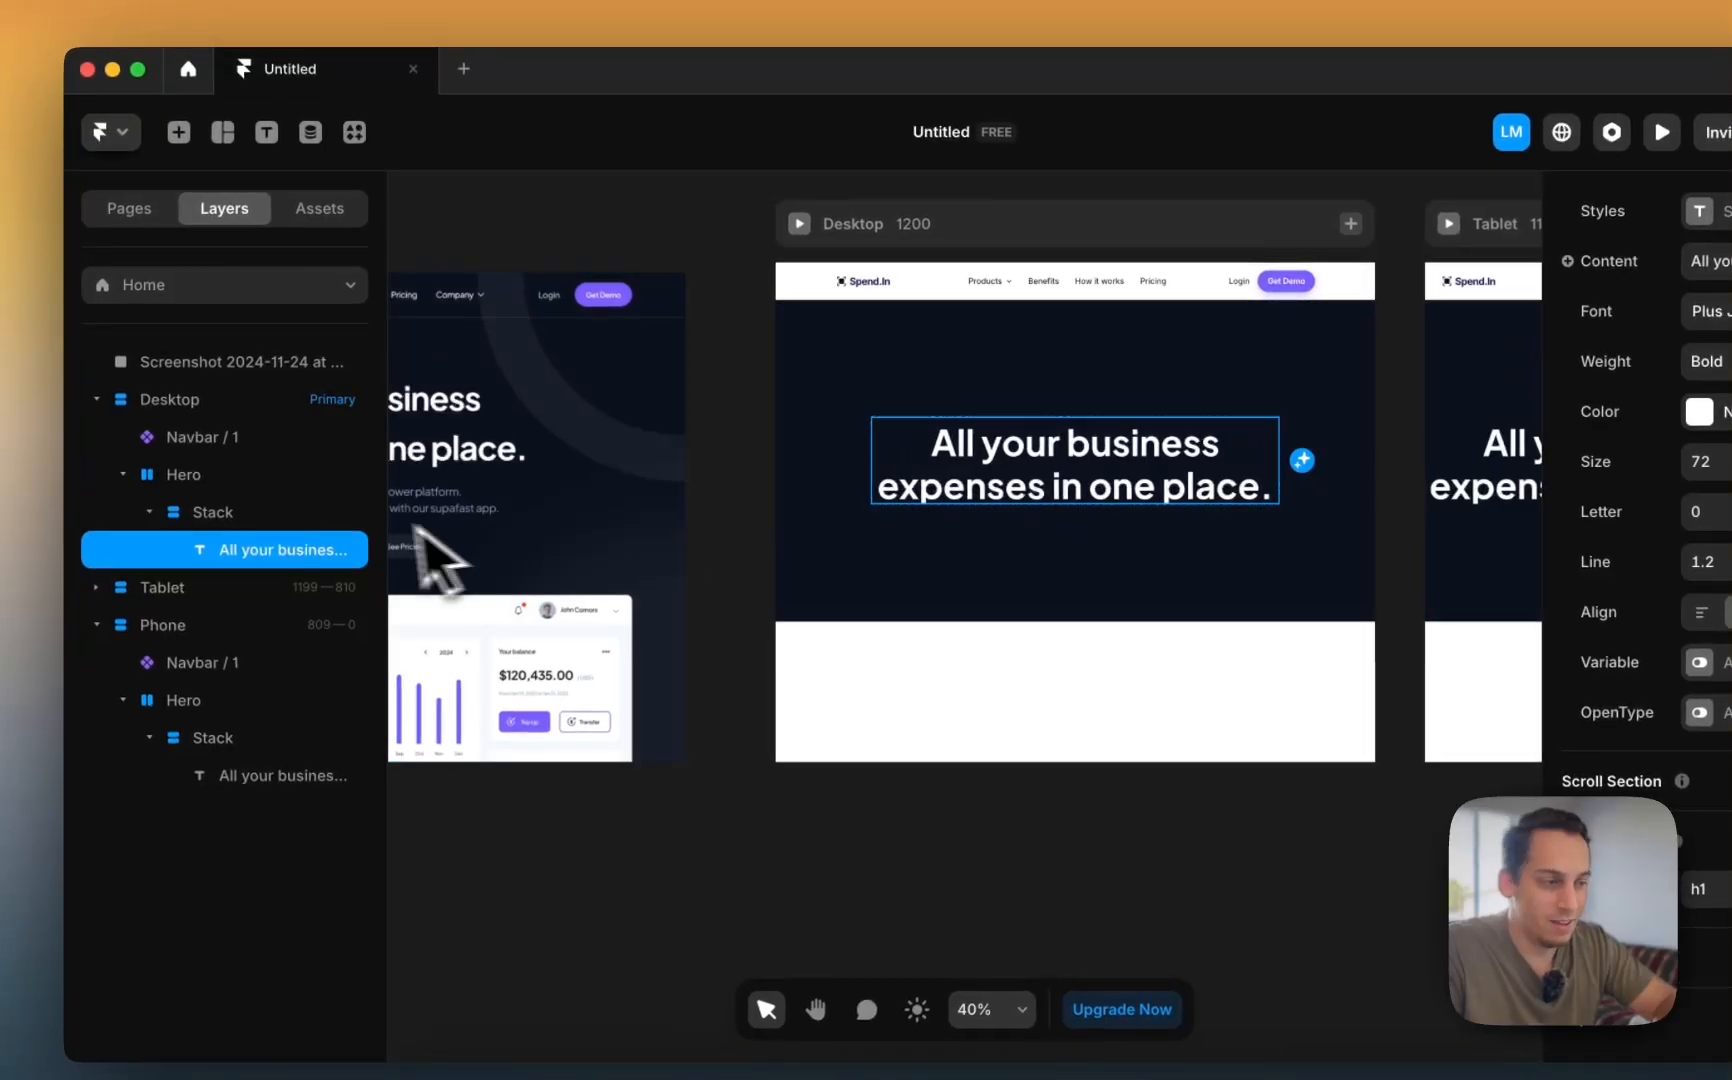
{"action": "left_click", "coordinate": [320, 507]}
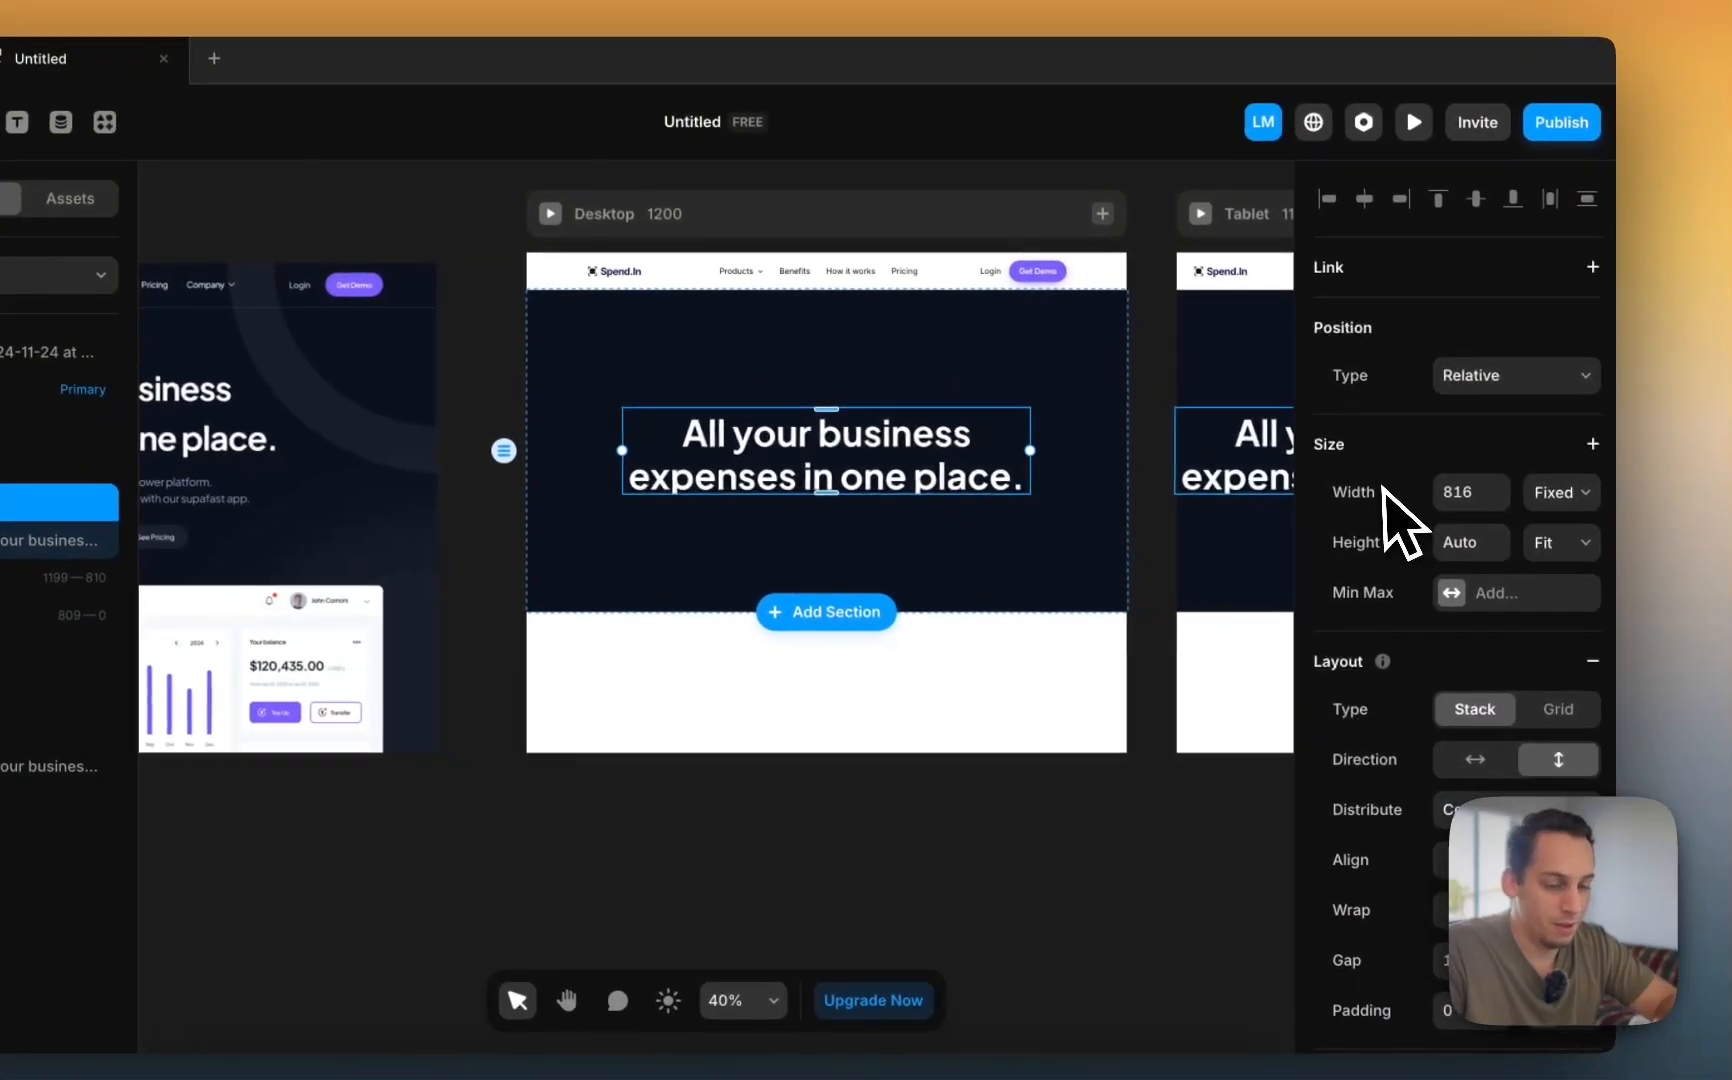
{"action": "key", "text": "super+z"}
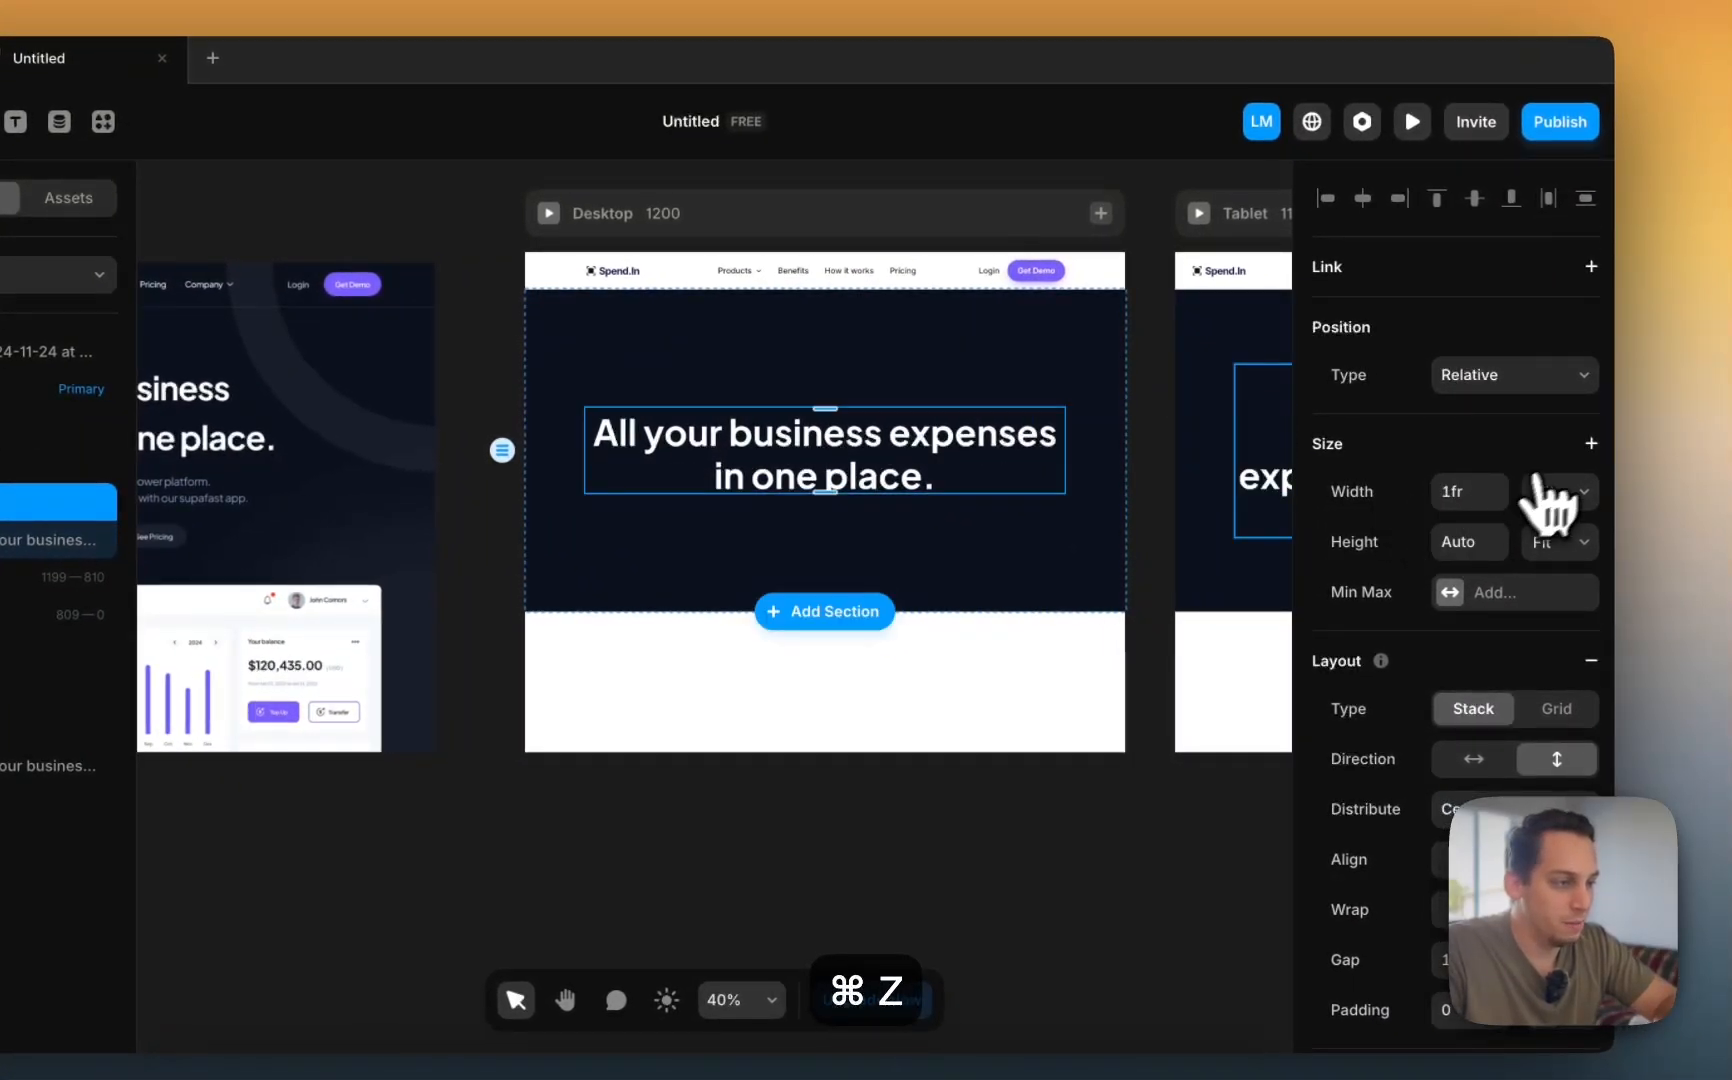
- Add a maximum width to the headline stack and set its unit to Fixed
{"action": "left_click", "coordinate": [1588, 445]}
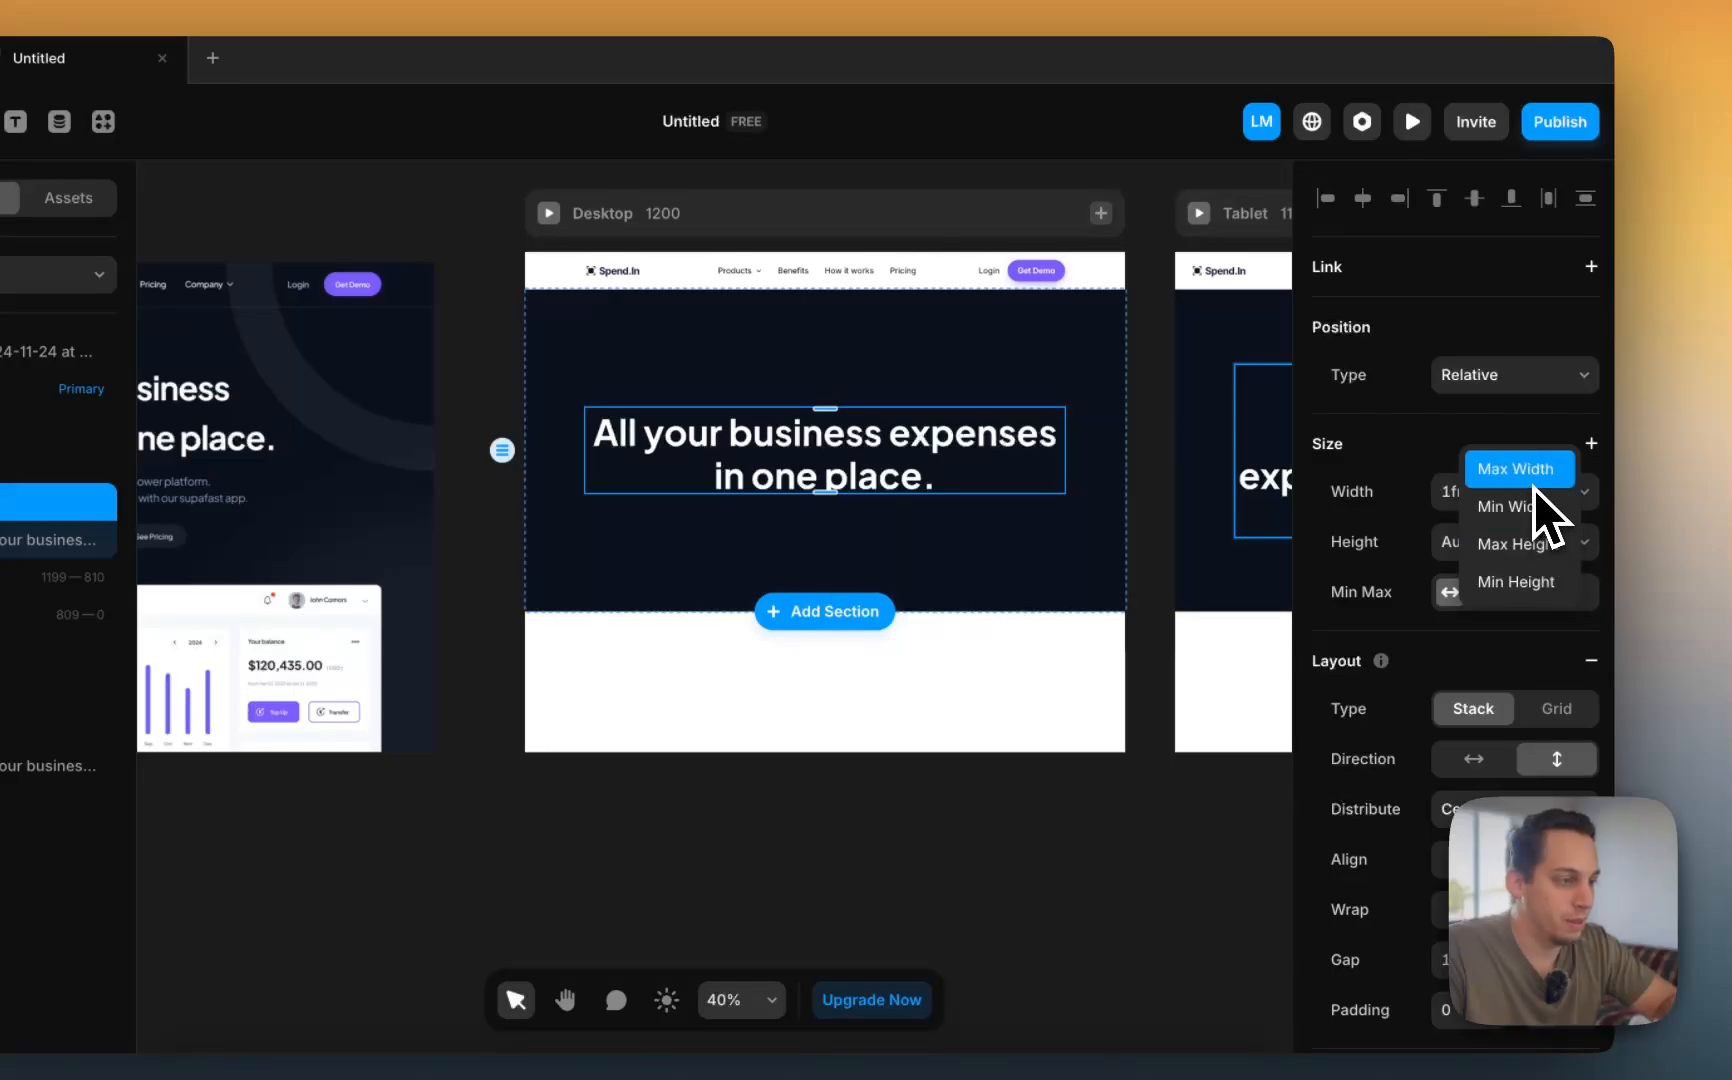
{"action": "left_click", "coordinate": [1515, 469]}
{"action": "scroll", "coordinate": [1237, 600], "scroll_direction": "right", "scroll_amount": 10}
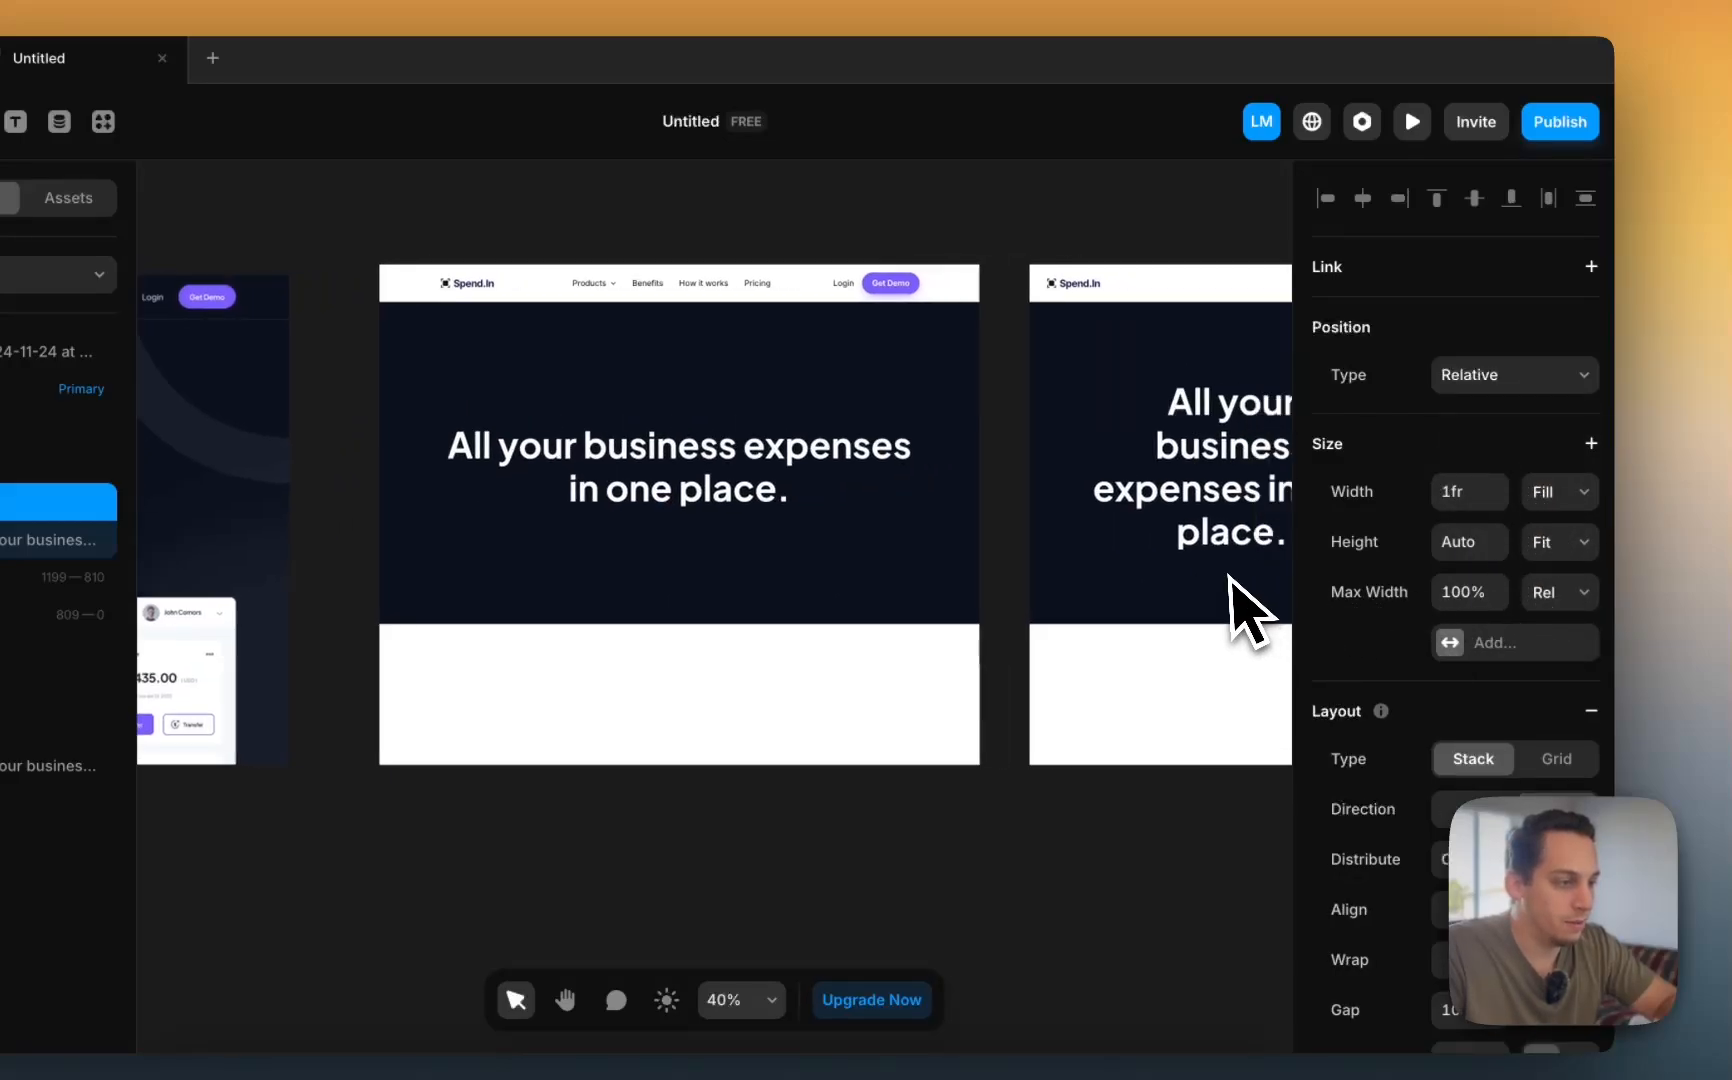
{"action": "left_click", "coordinate": [1578, 622]}
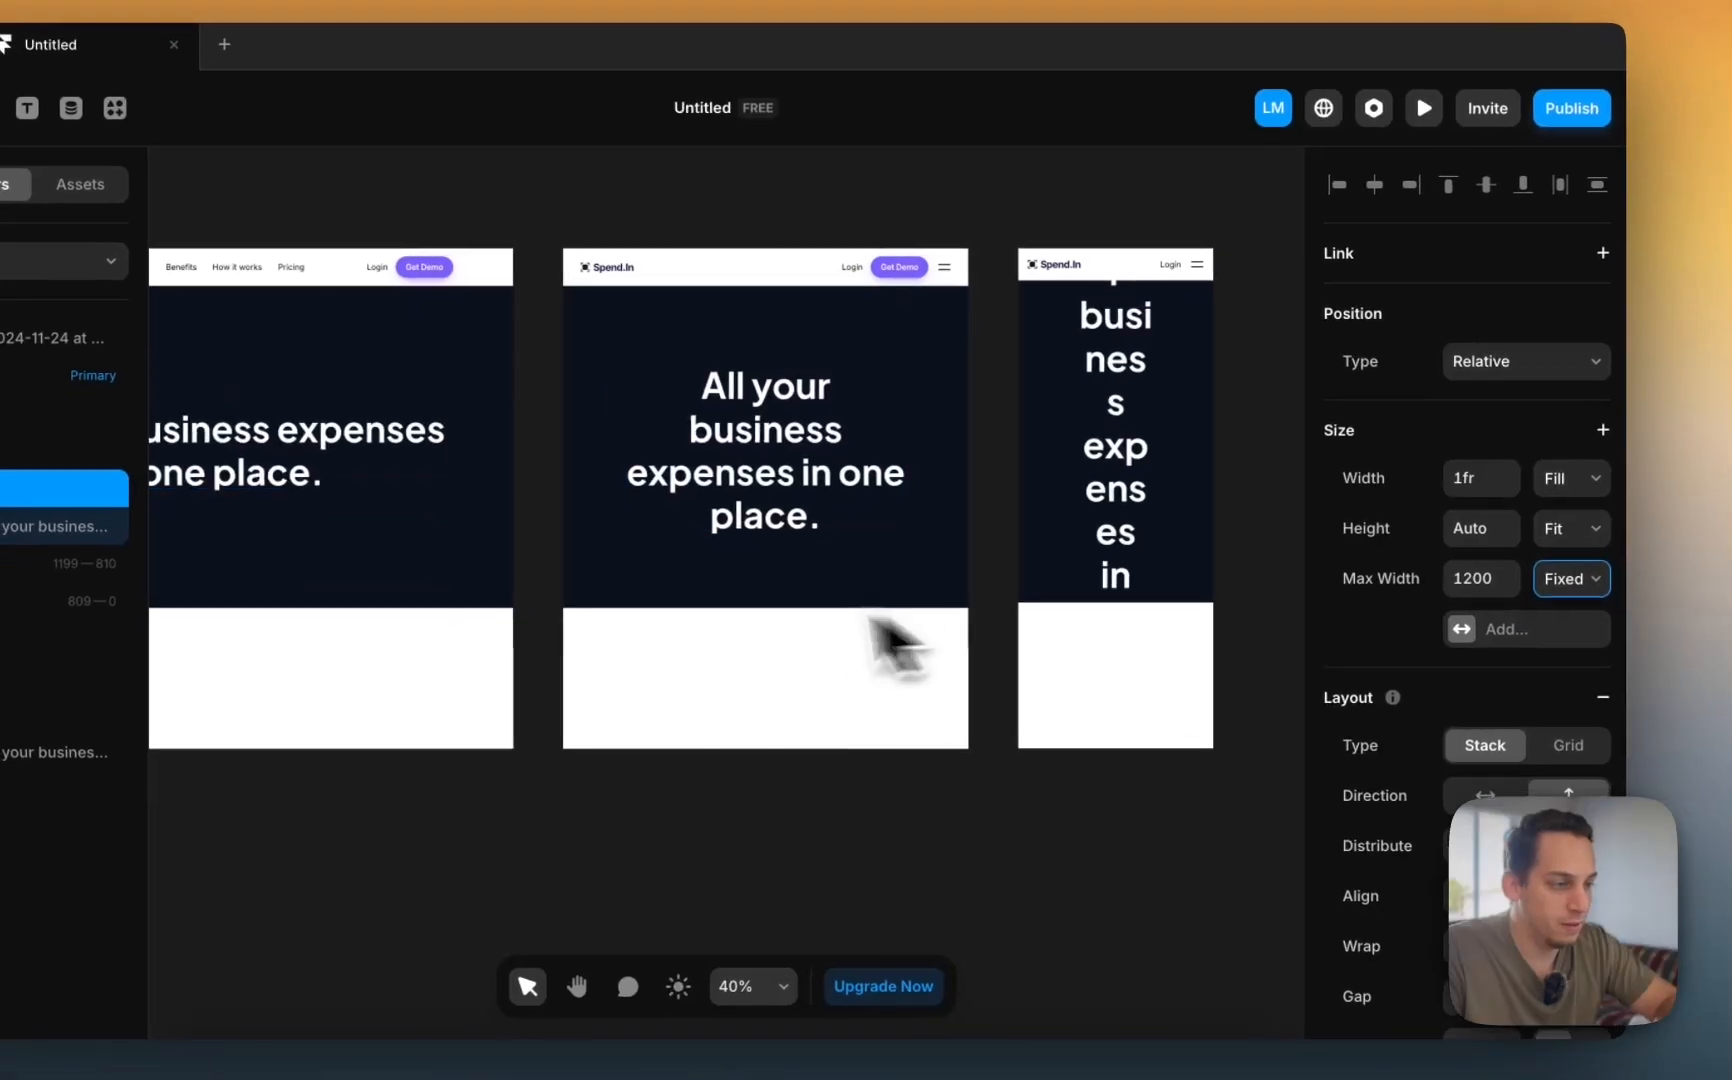
- Set the headline stack's maximum width to 810 so the Desktop headline wraps onto two lines
{"action": "scroll", "coordinate": [871, 663], "scroll_direction": "left", "scroll_amount": 10}
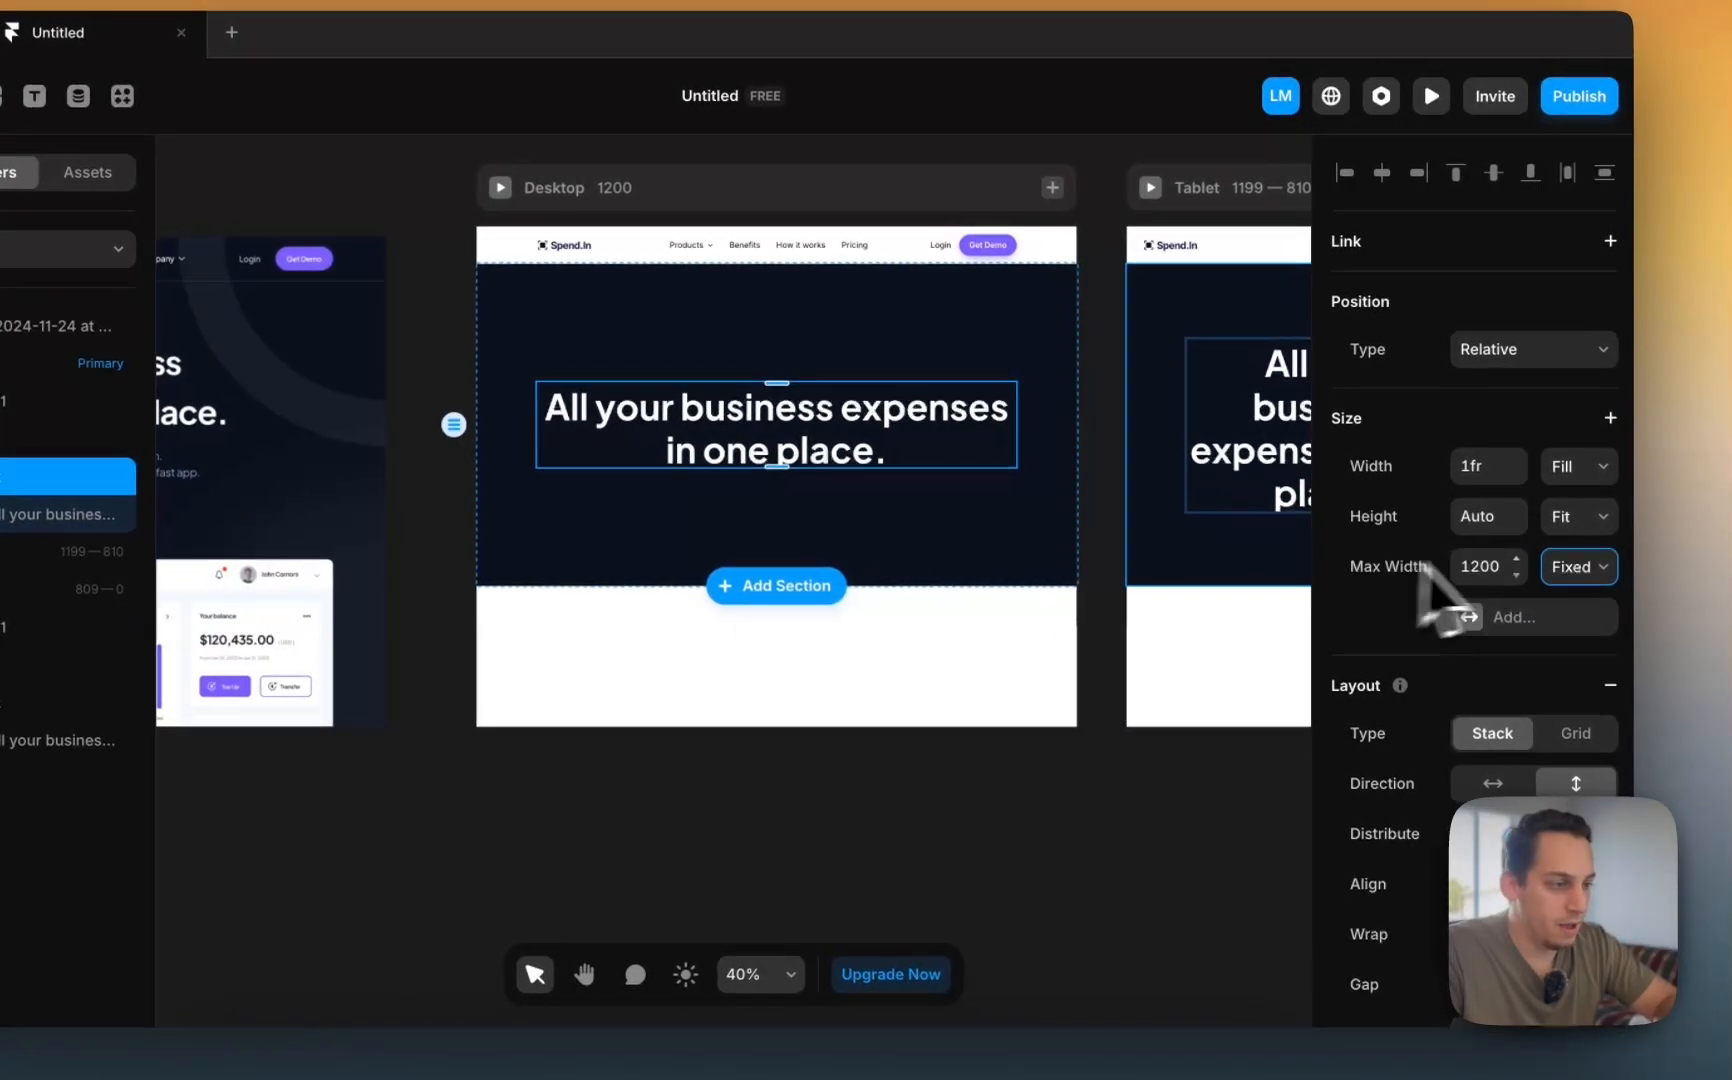
{"action": "left_click", "coordinate": [1488, 566]}
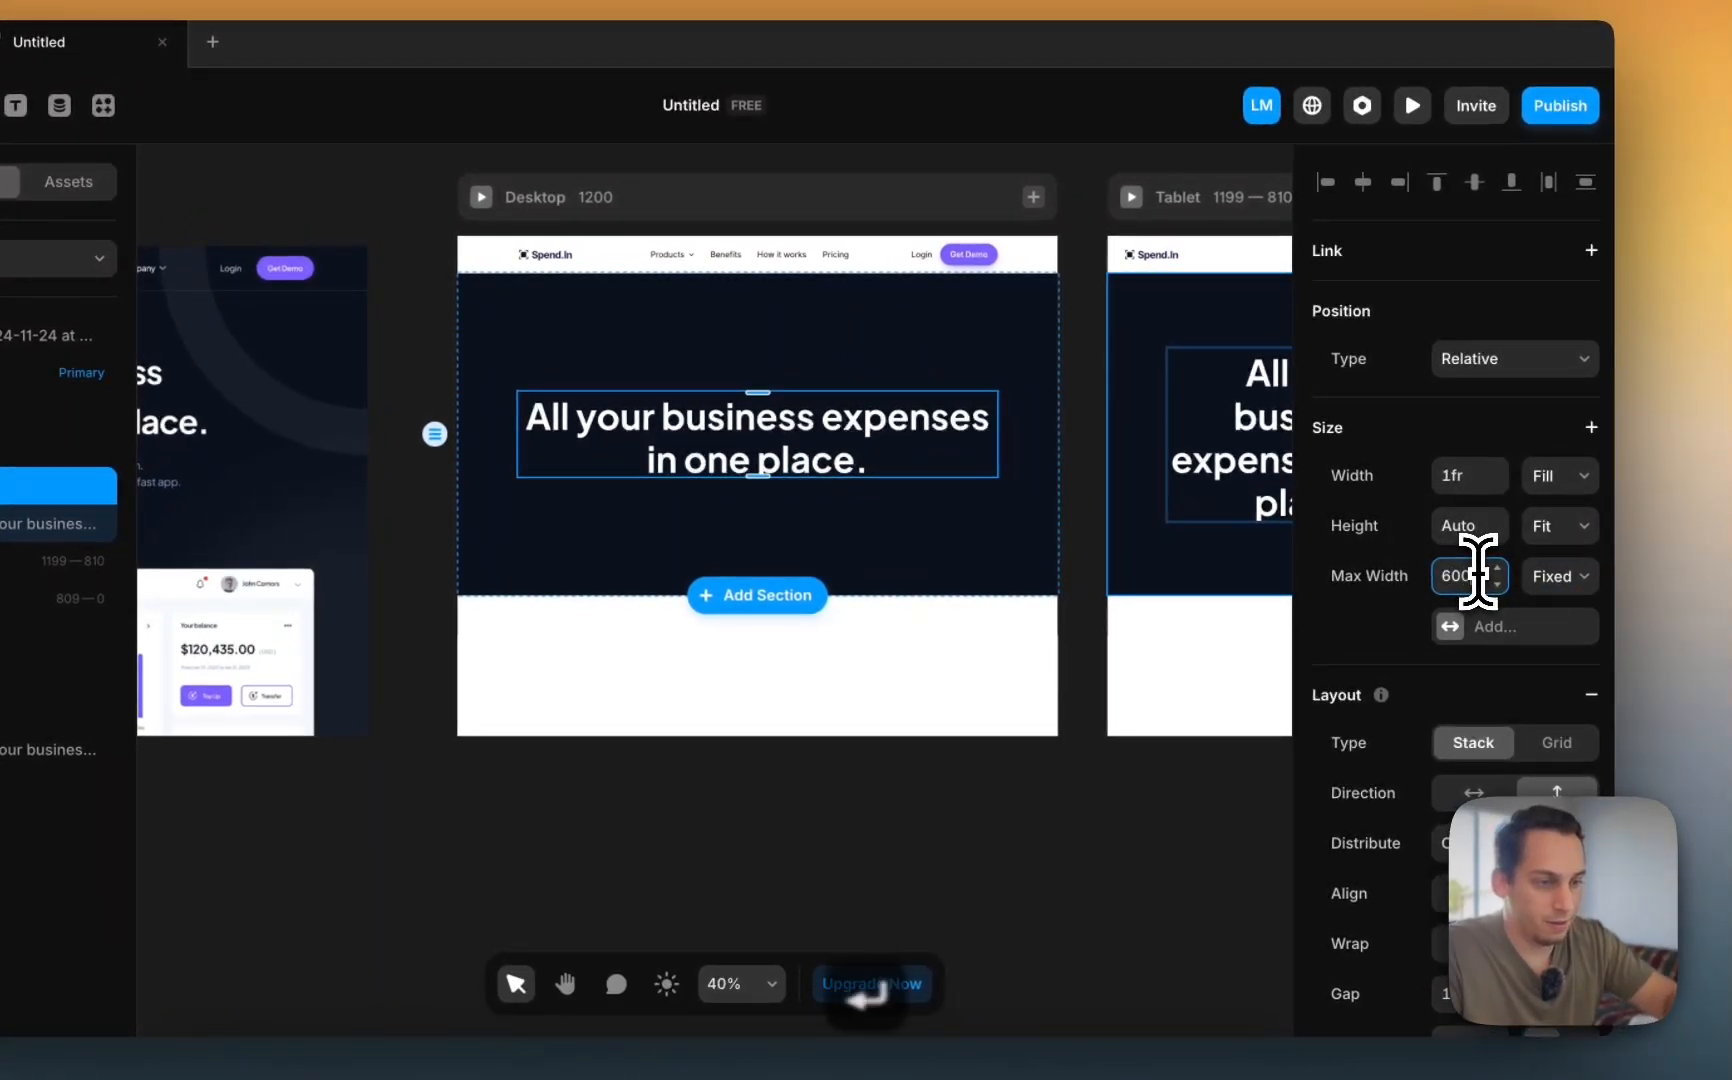
{"action": "key", "text": "Return"}
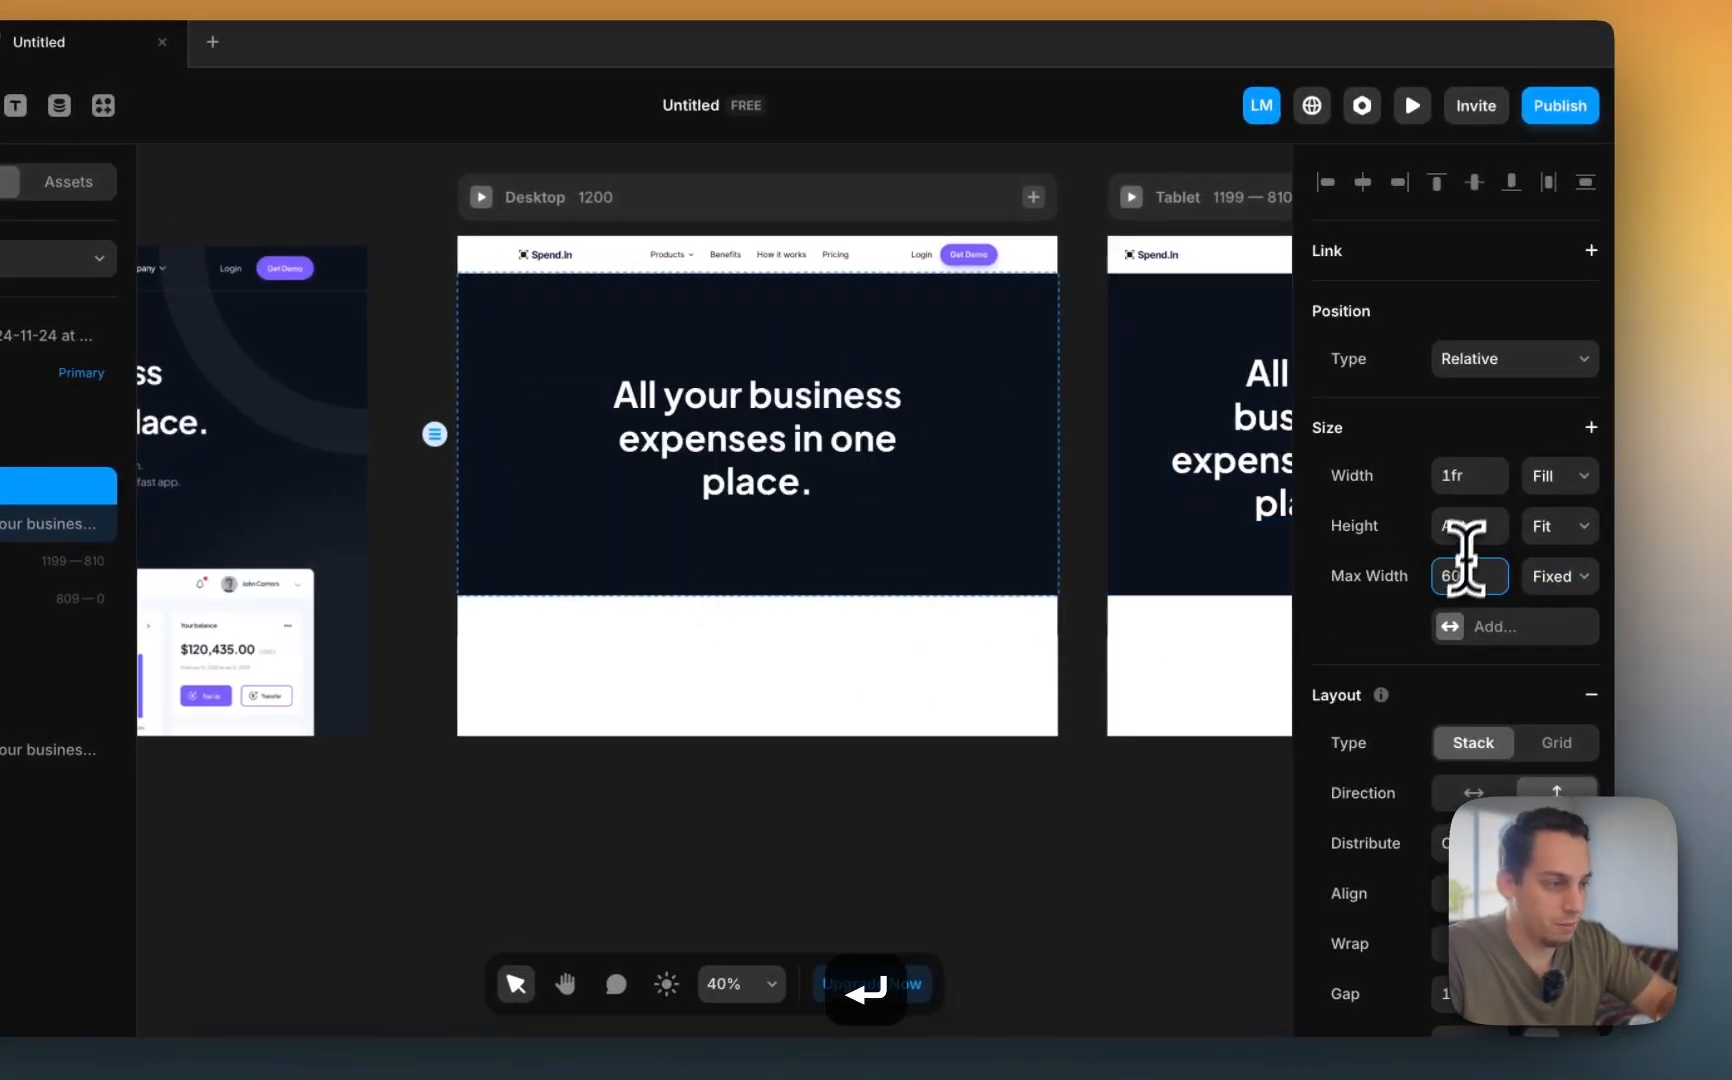
{"action": "key", "text": "shift+Up"}
{"action": "key", "text": "shift+Up"}
{"action": "key", "text": "shift+Up"}
{"action": "key", "text": "shift+Up"}
{"action": "key", "text": "shift+Up"}
{"action": "key", "text": "shift+Up"}
{"action": "key", "text": "shift+Up"}
{"action": "key", "text": "shift+Up"}
{"action": "key", "text": "shift+Up"}
{"action": "key", "text": "shift+Up"}
{"action": "key", "text": "shift+Up"}
{"action": "key", "text": "shift+Up"}
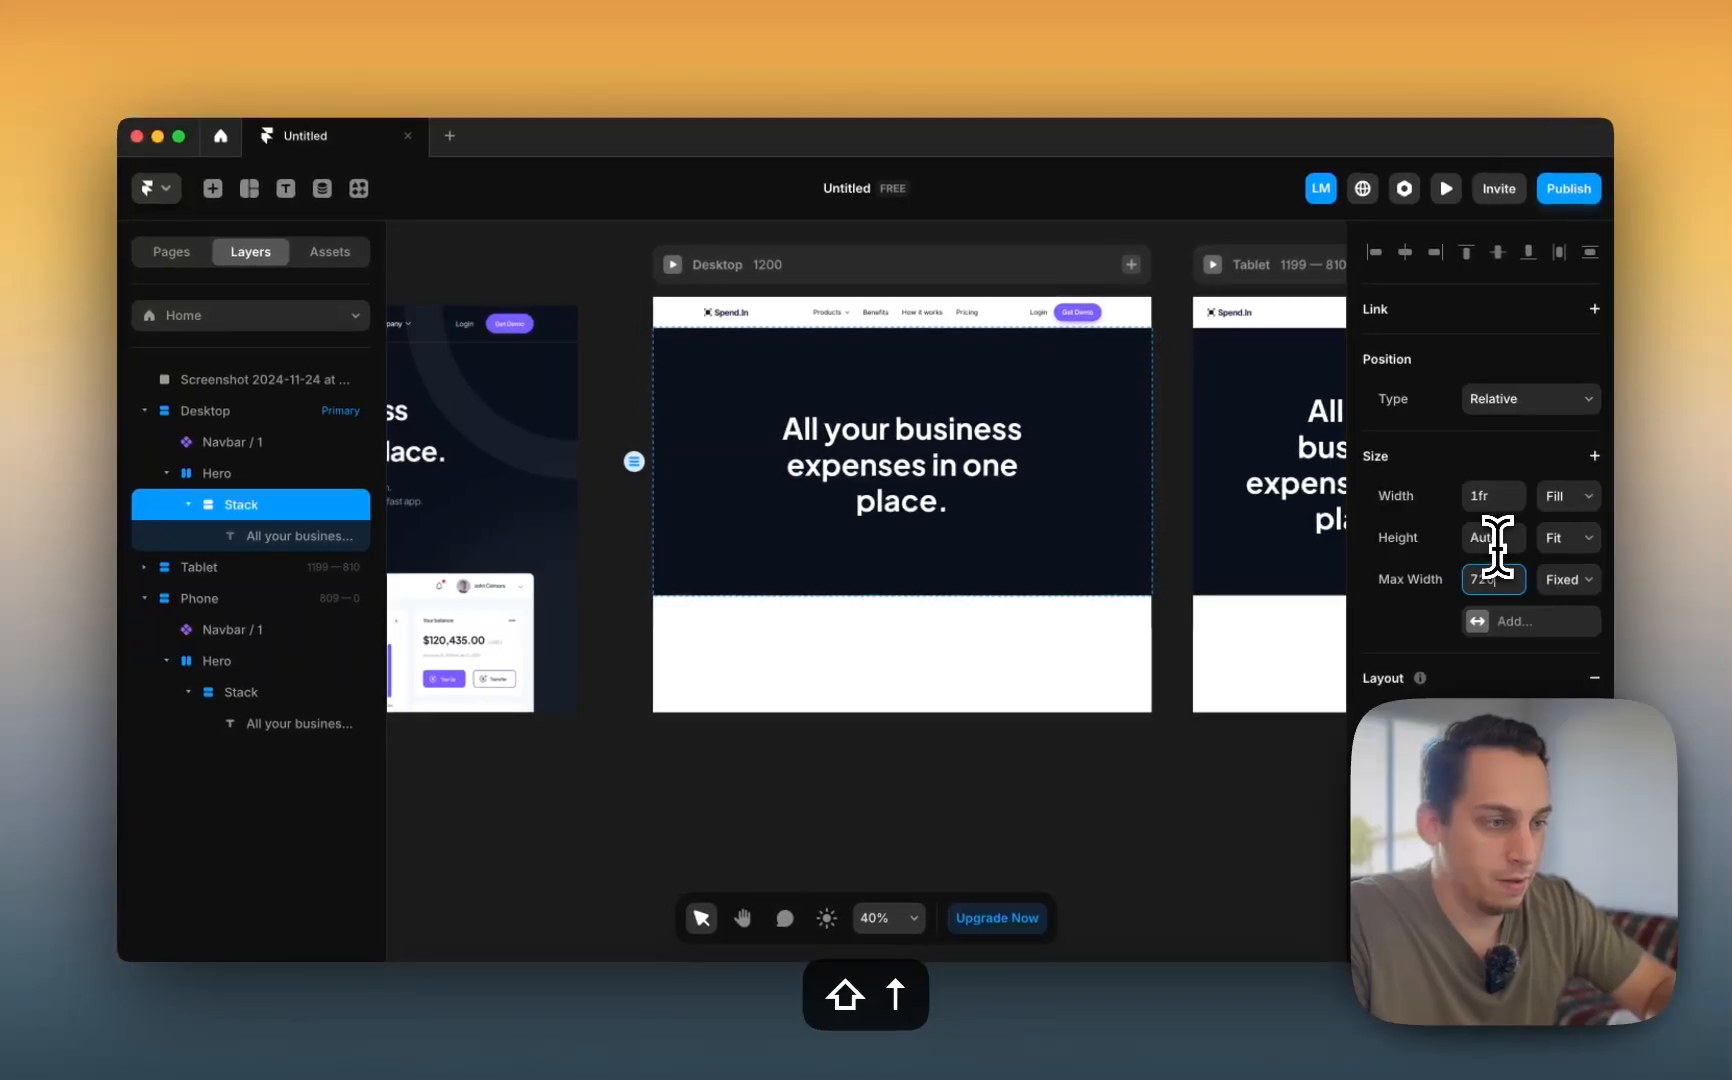
{"action": "key", "text": "shift+Up"}
{"action": "key", "text": "shift+Up"}
{"action": "key", "text": "shift+Up"}
{"action": "key", "text": "shift+Up"}
{"action": "key", "text": "shift+Up"}
{"action": "key", "text": "shift+Up"}
{"action": "key", "text": "shift+Up"}
{"action": "key", "text": "shift+Up"}
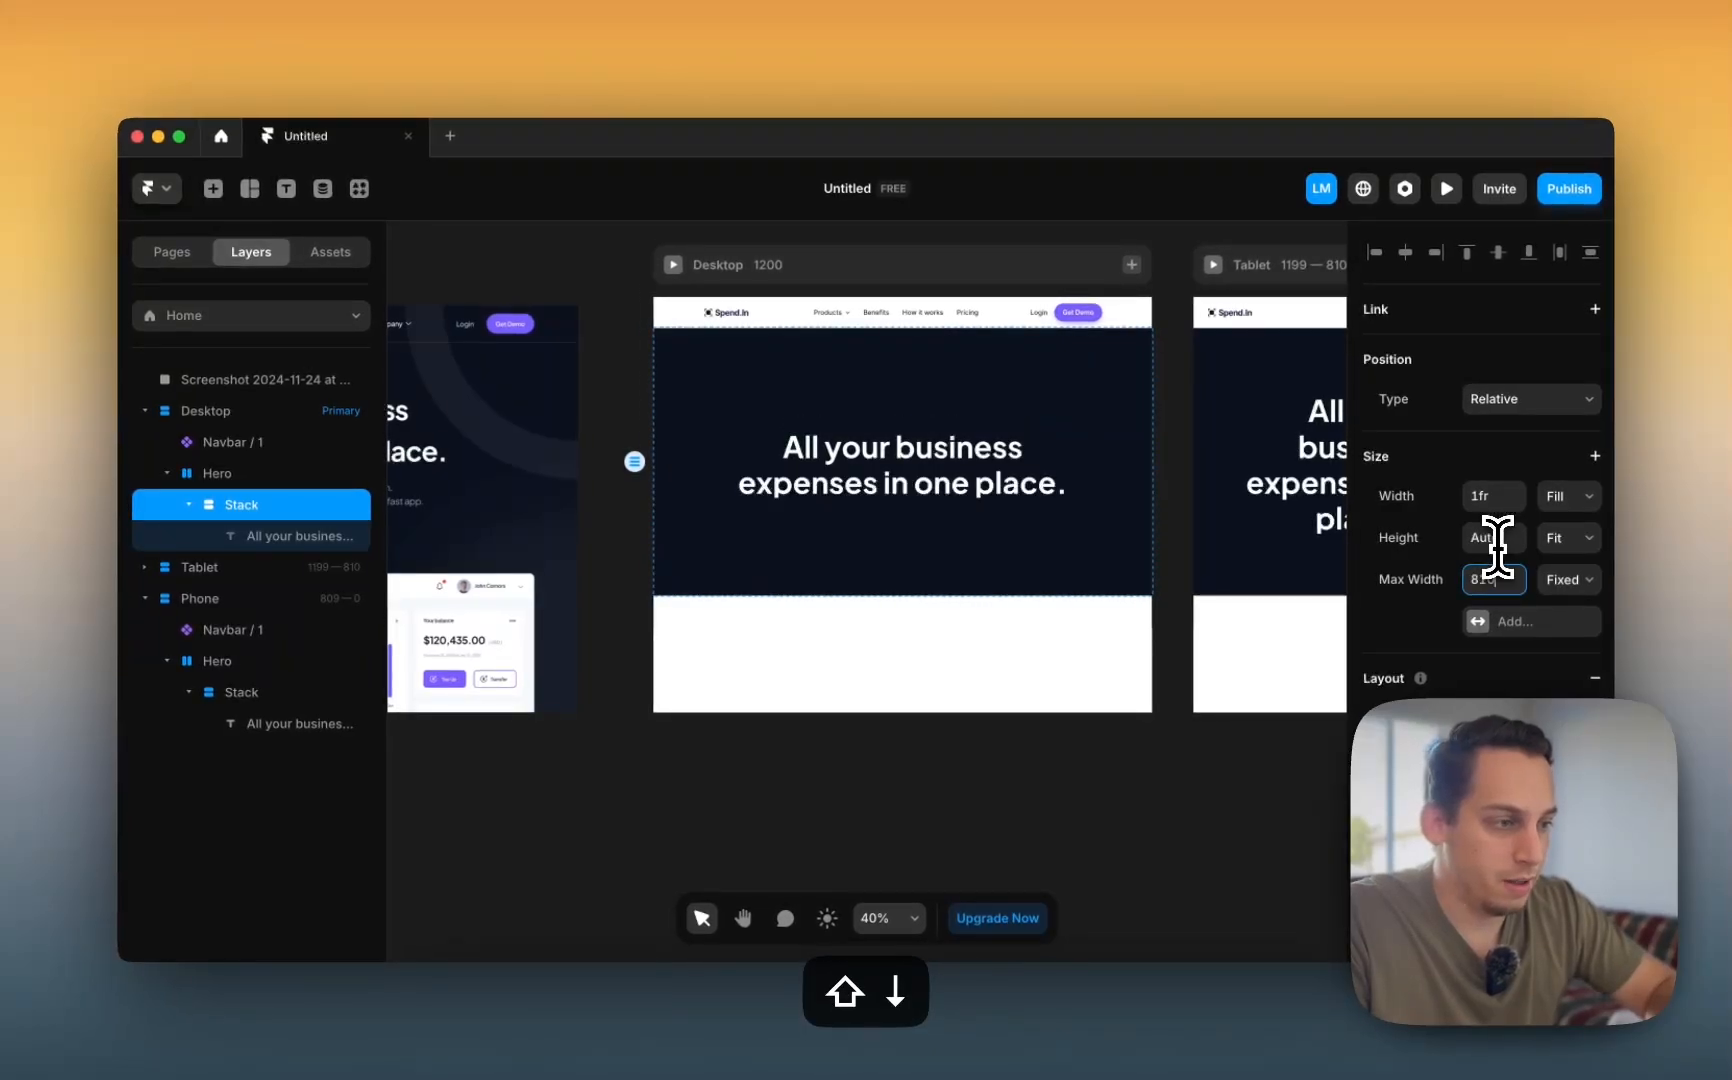
- Apply the Heading 1 text style to the Desktop headline and center-align its text
{"action": "scroll", "coordinate": [1139, 520], "scroll_direction": "right", "scroll_amount": 5}
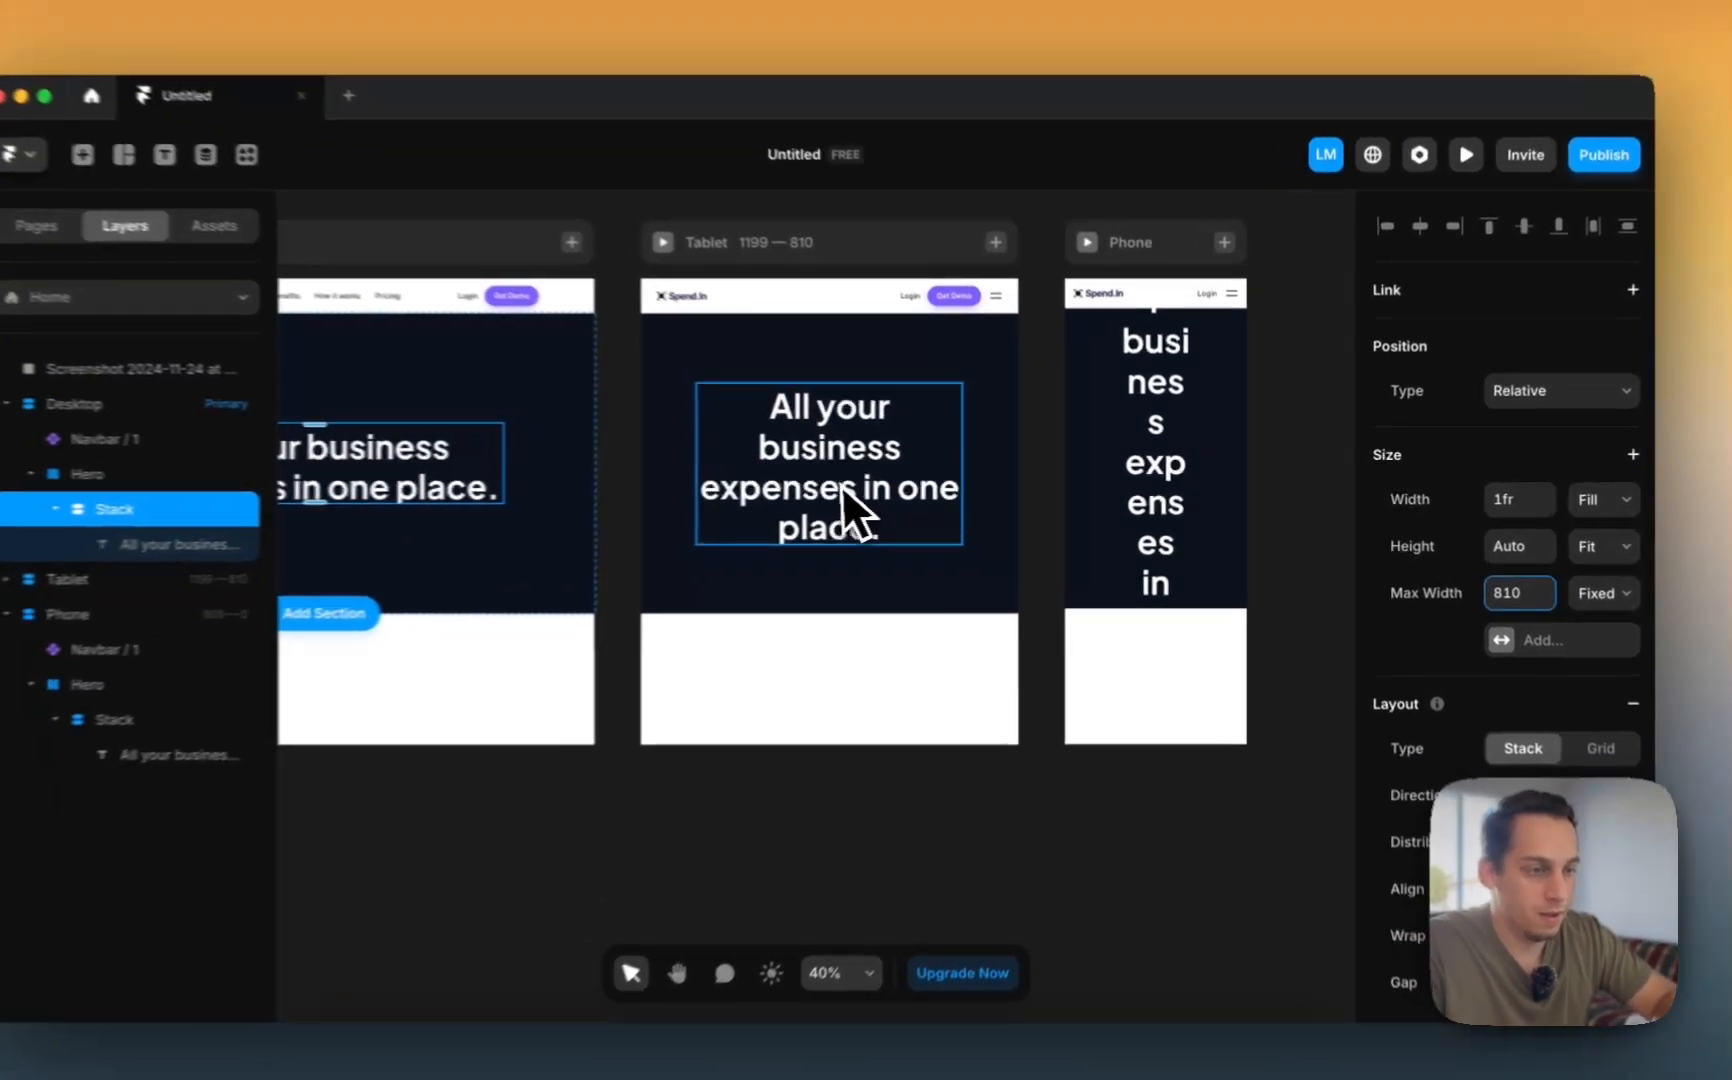
{"action": "left_click", "coordinate": [1152, 500]}
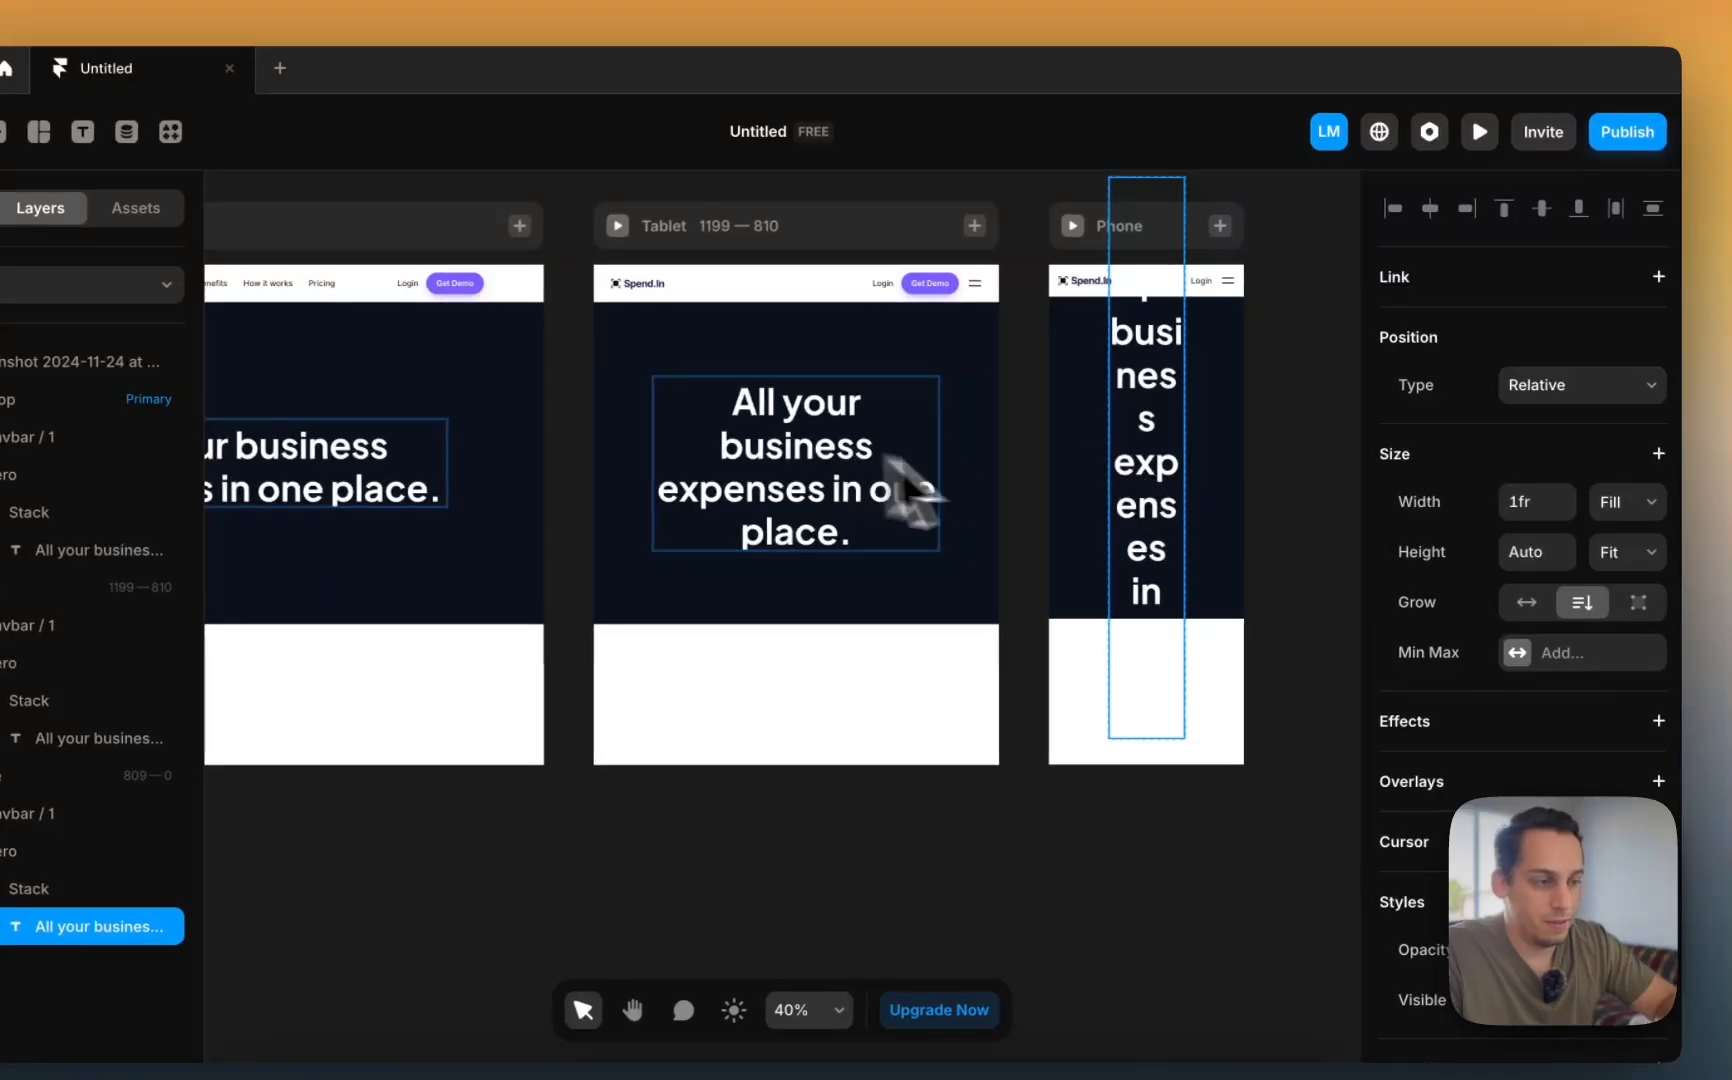
{"action": "scroll", "coordinate": [1213, 583], "scroll_direction": "left", "scroll_amount": 5}
{"action": "scroll", "coordinate": [1044, 599], "scroll_direction": "down", "scroll_amount": 3}
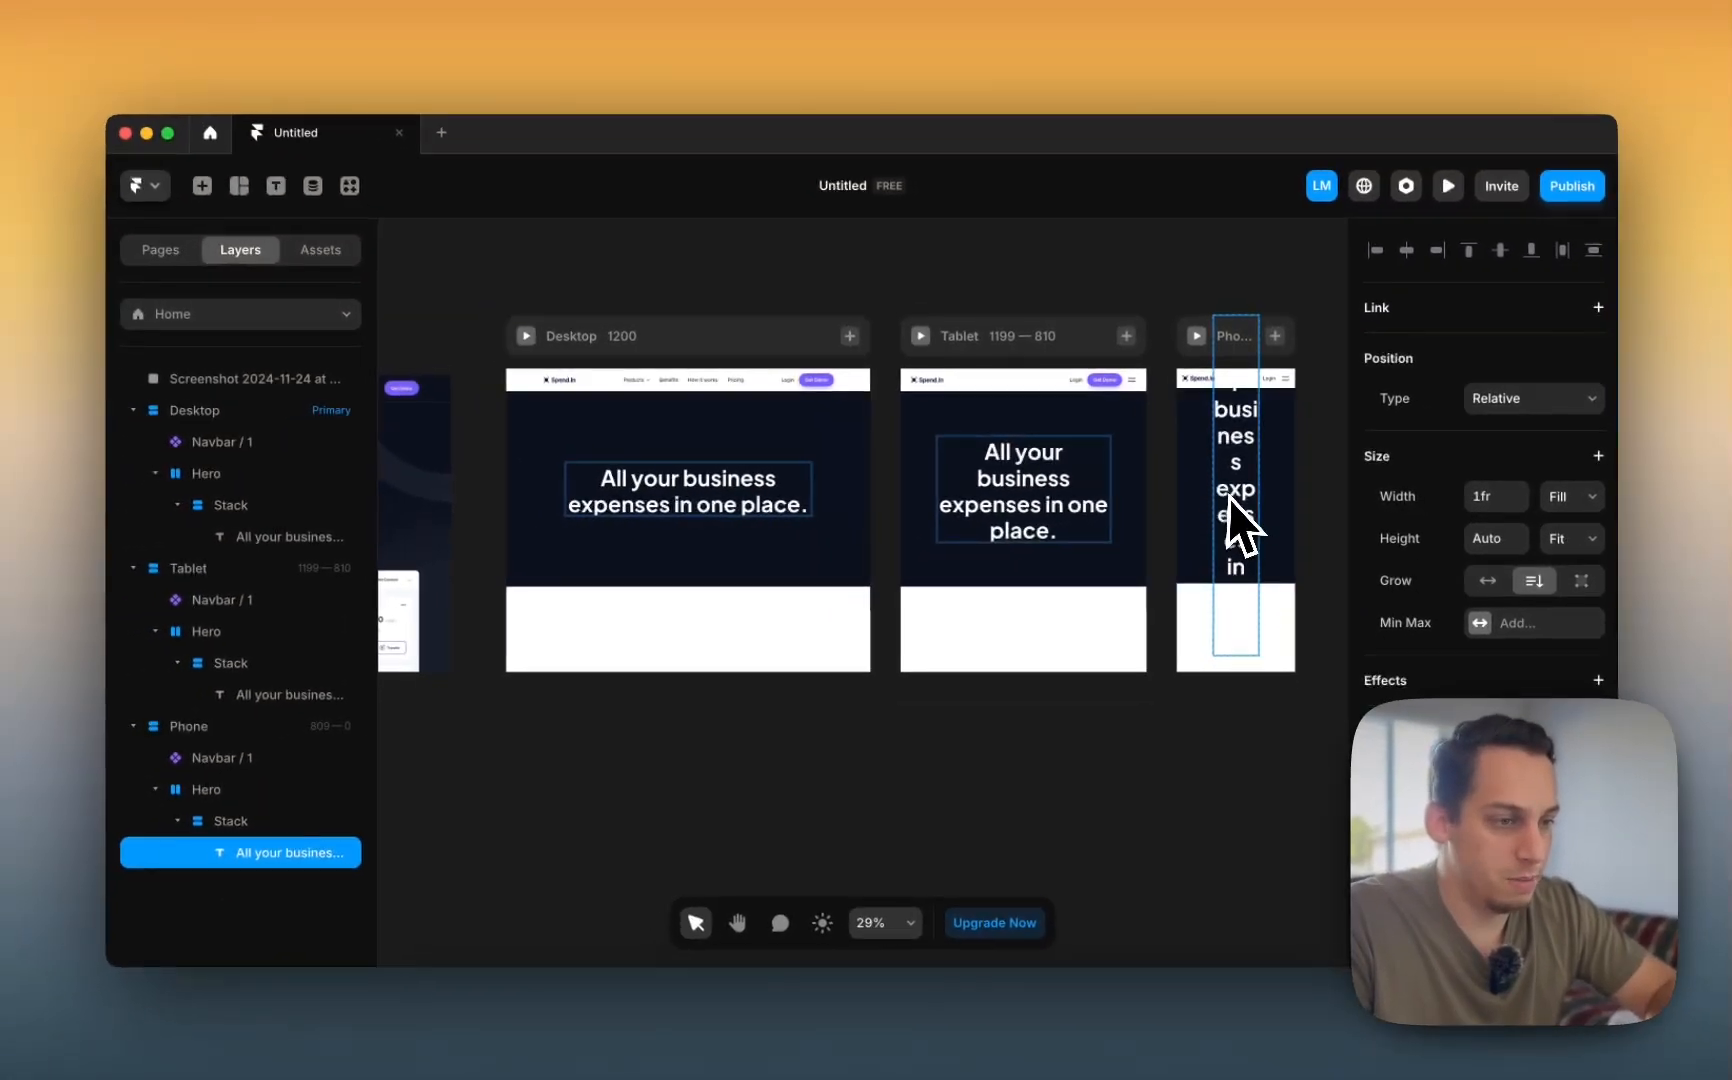
{"action": "scroll", "coordinate": [1459, 661], "scroll_direction": "down", "scroll_amount": 2}
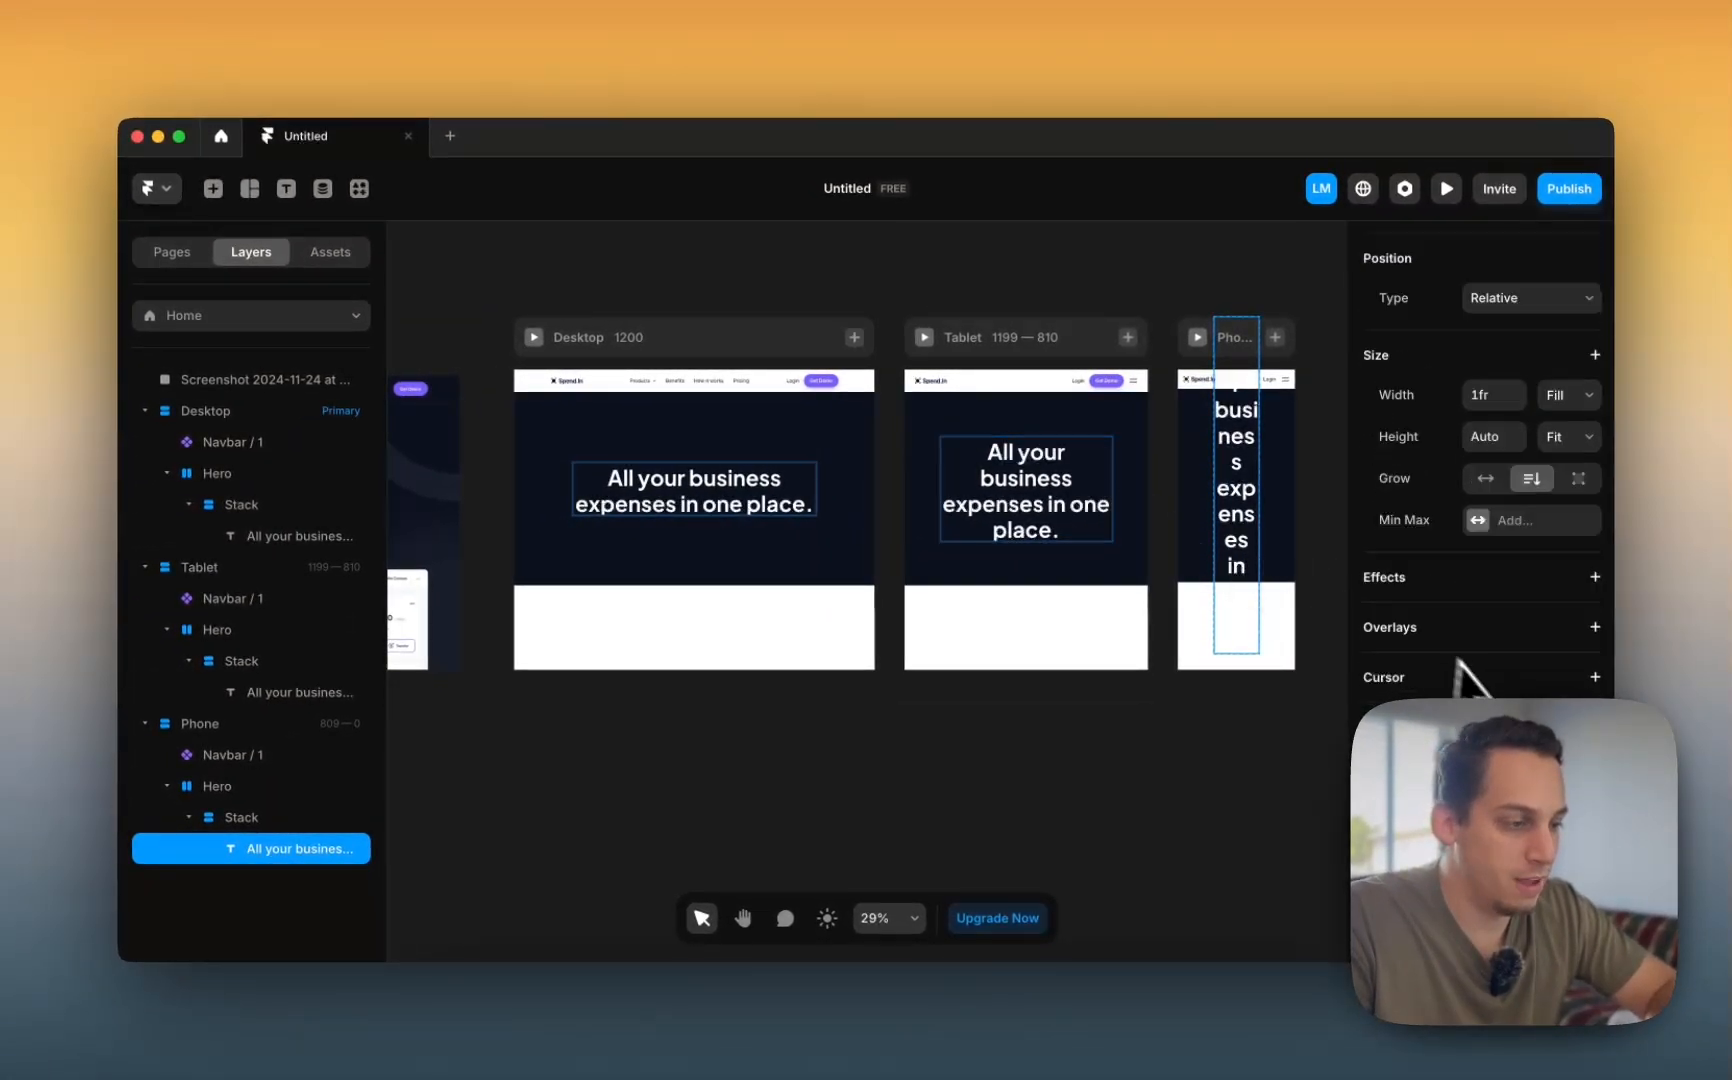
{"action": "scroll", "coordinate": [1462, 665], "scroll_direction": "down", "scroll_amount": 5}
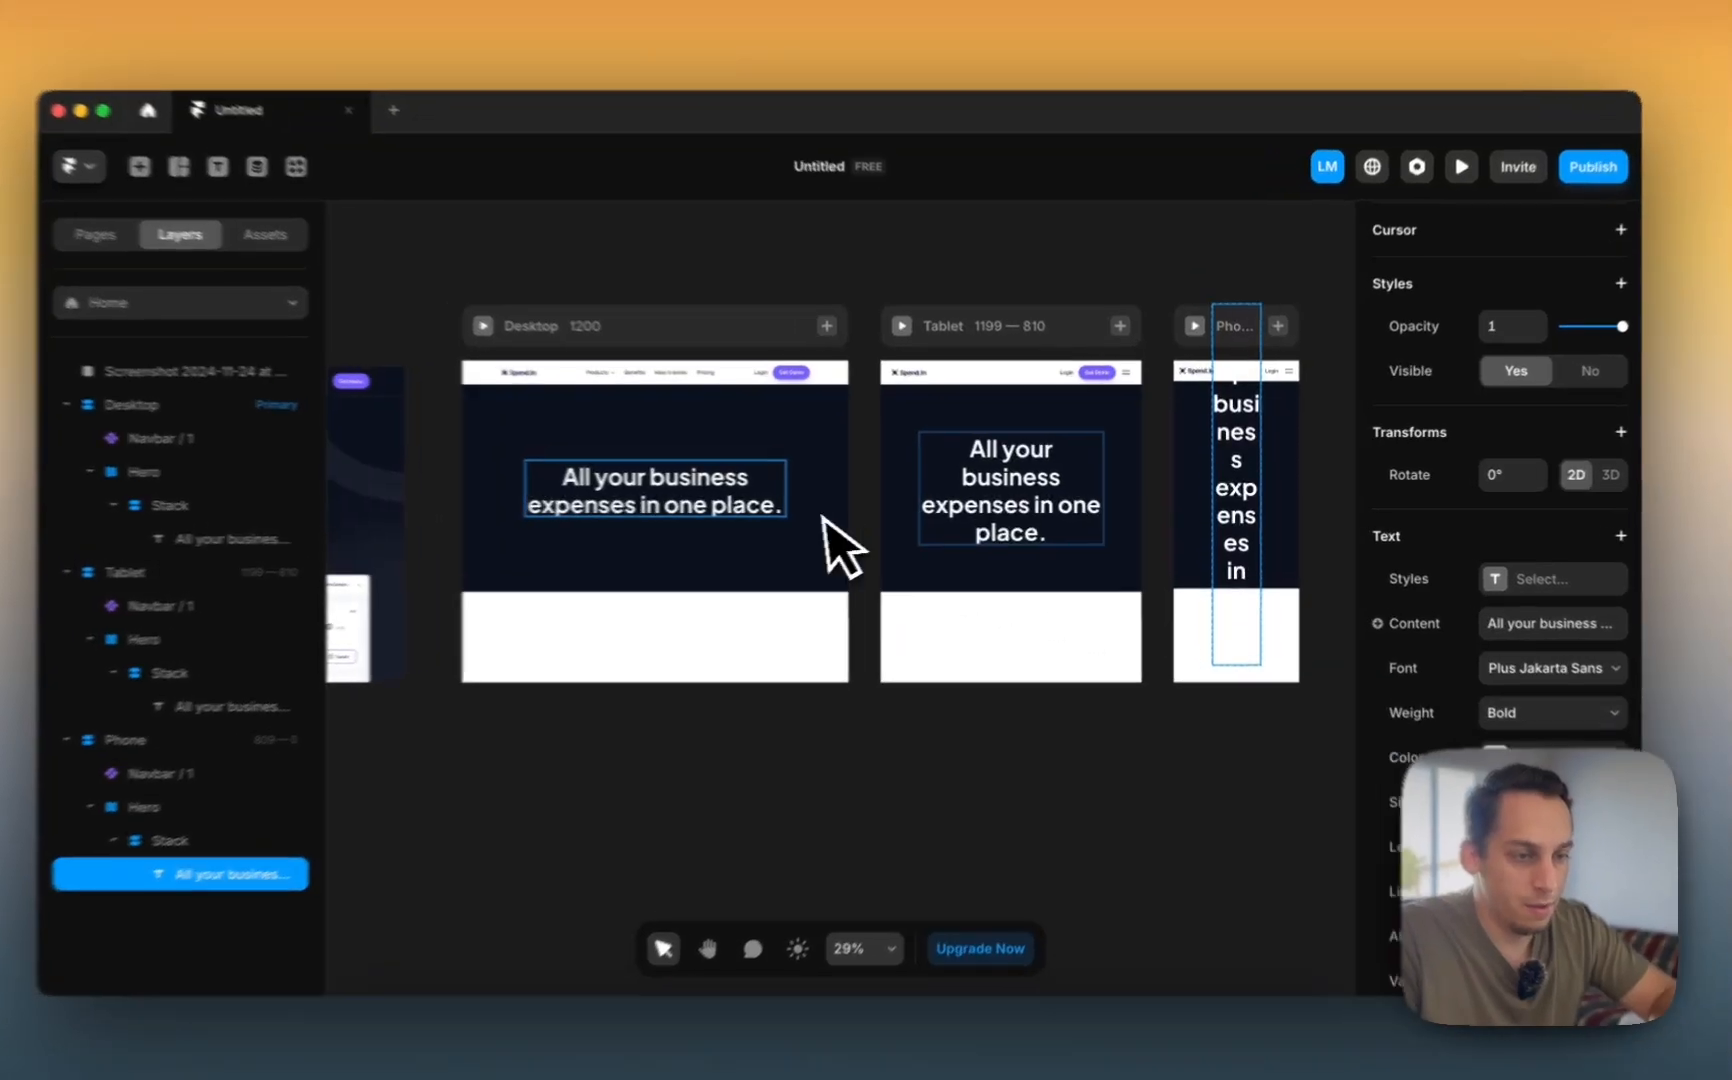
{"action": "left_click", "coordinate": [816, 492]}
{"action": "left_click", "coordinate": [1525, 392]}
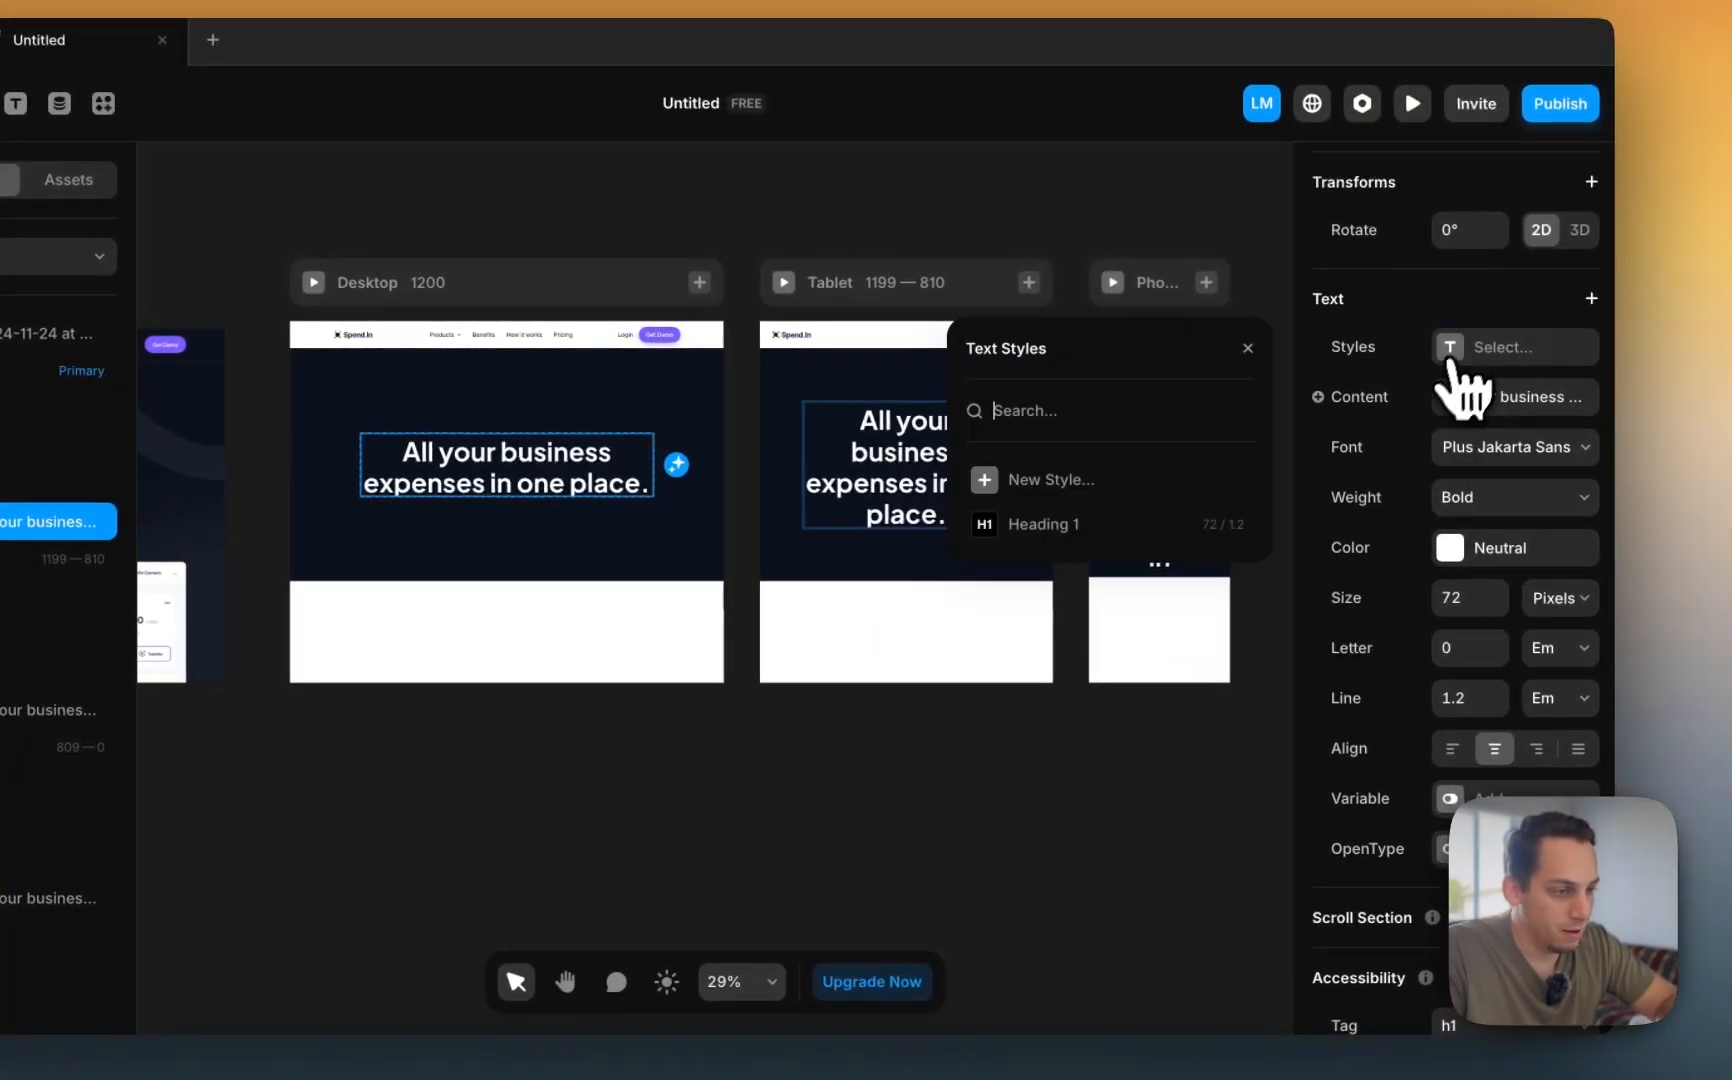
{"action": "left_click", "coordinate": [1116, 530]}
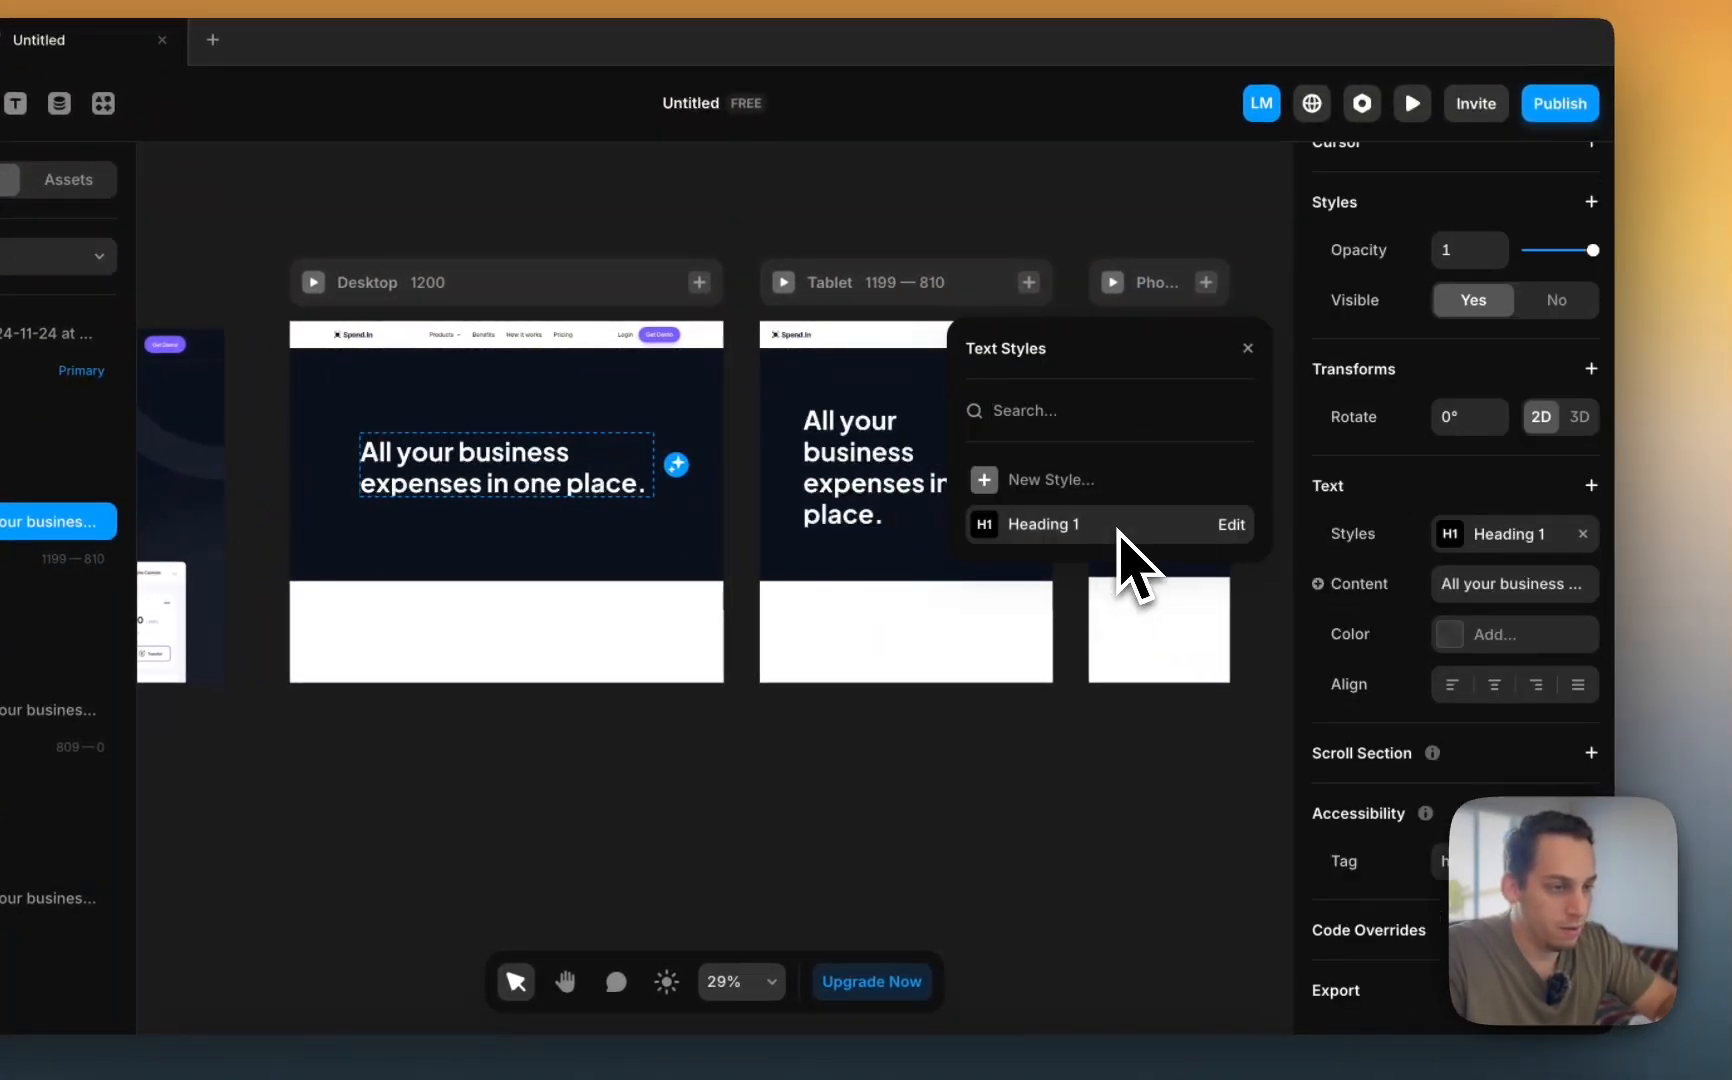
{"action": "left_click", "coordinate": [1494, 685]}
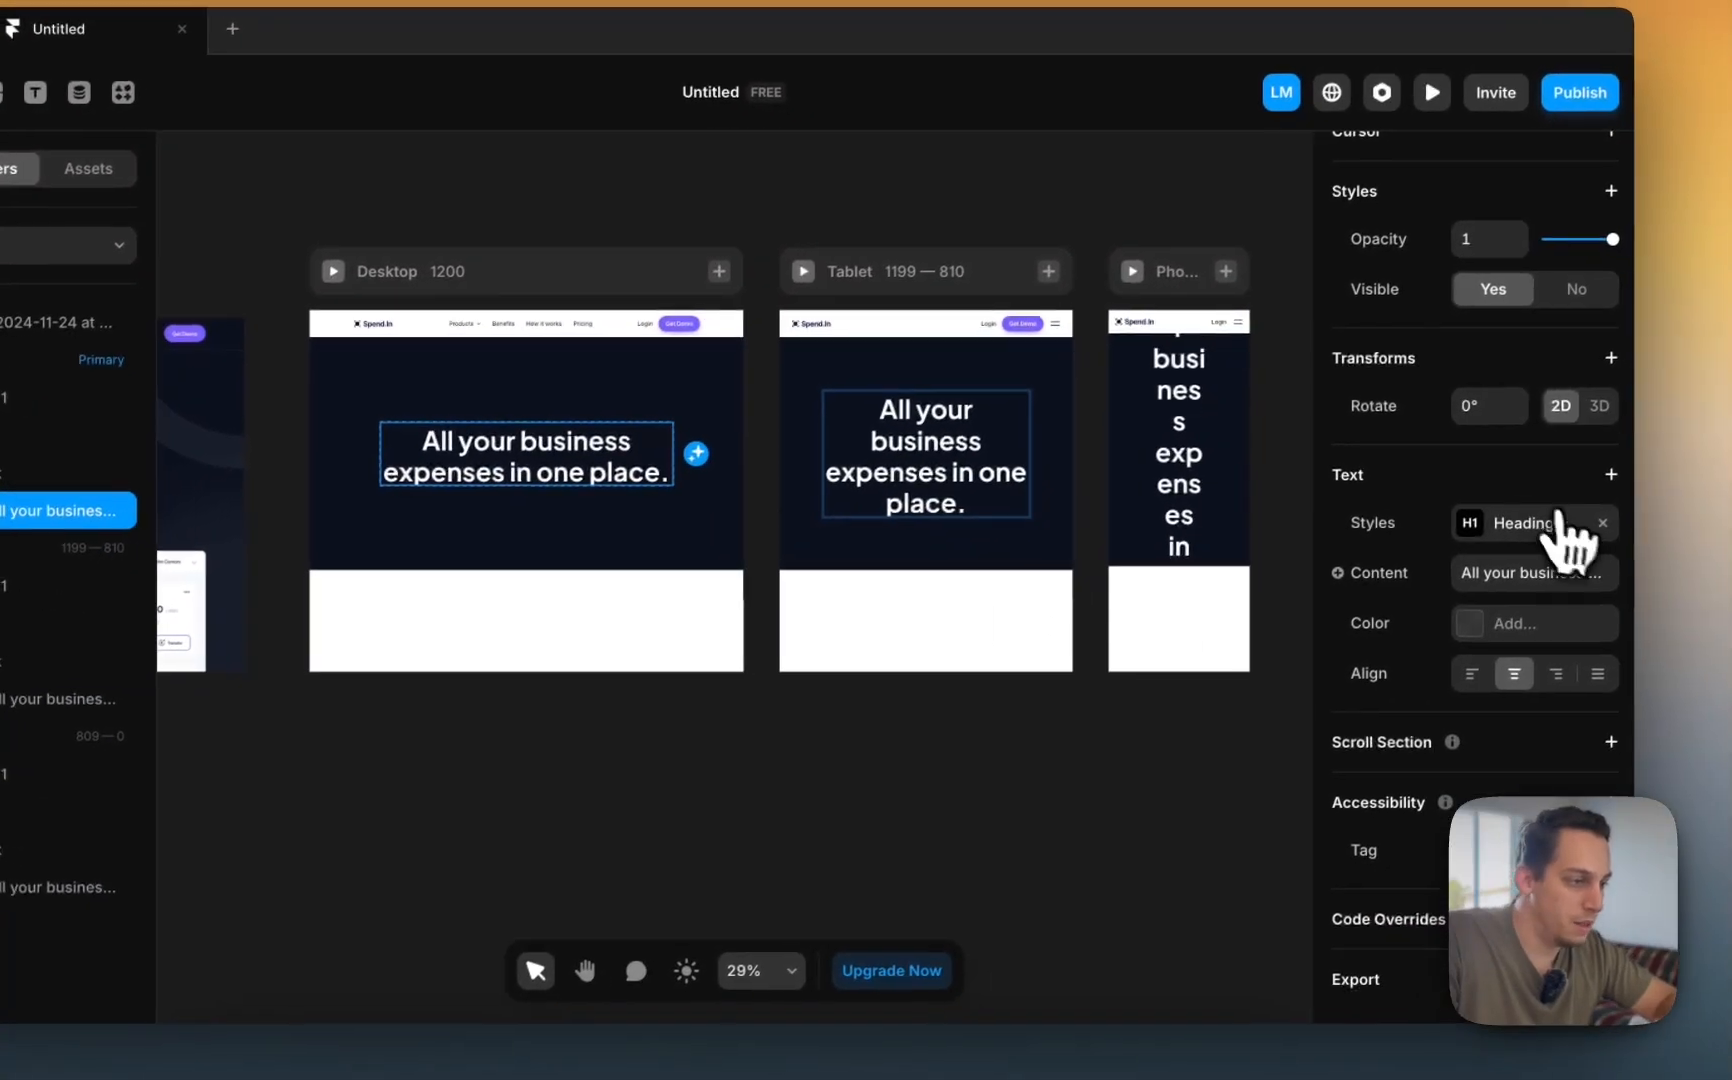
- Add breakpoints to the Heading 1 style, reduce its medium font size, and set its small font size to 46
{"action": "left_click", "coordinate": [1645, 544]}
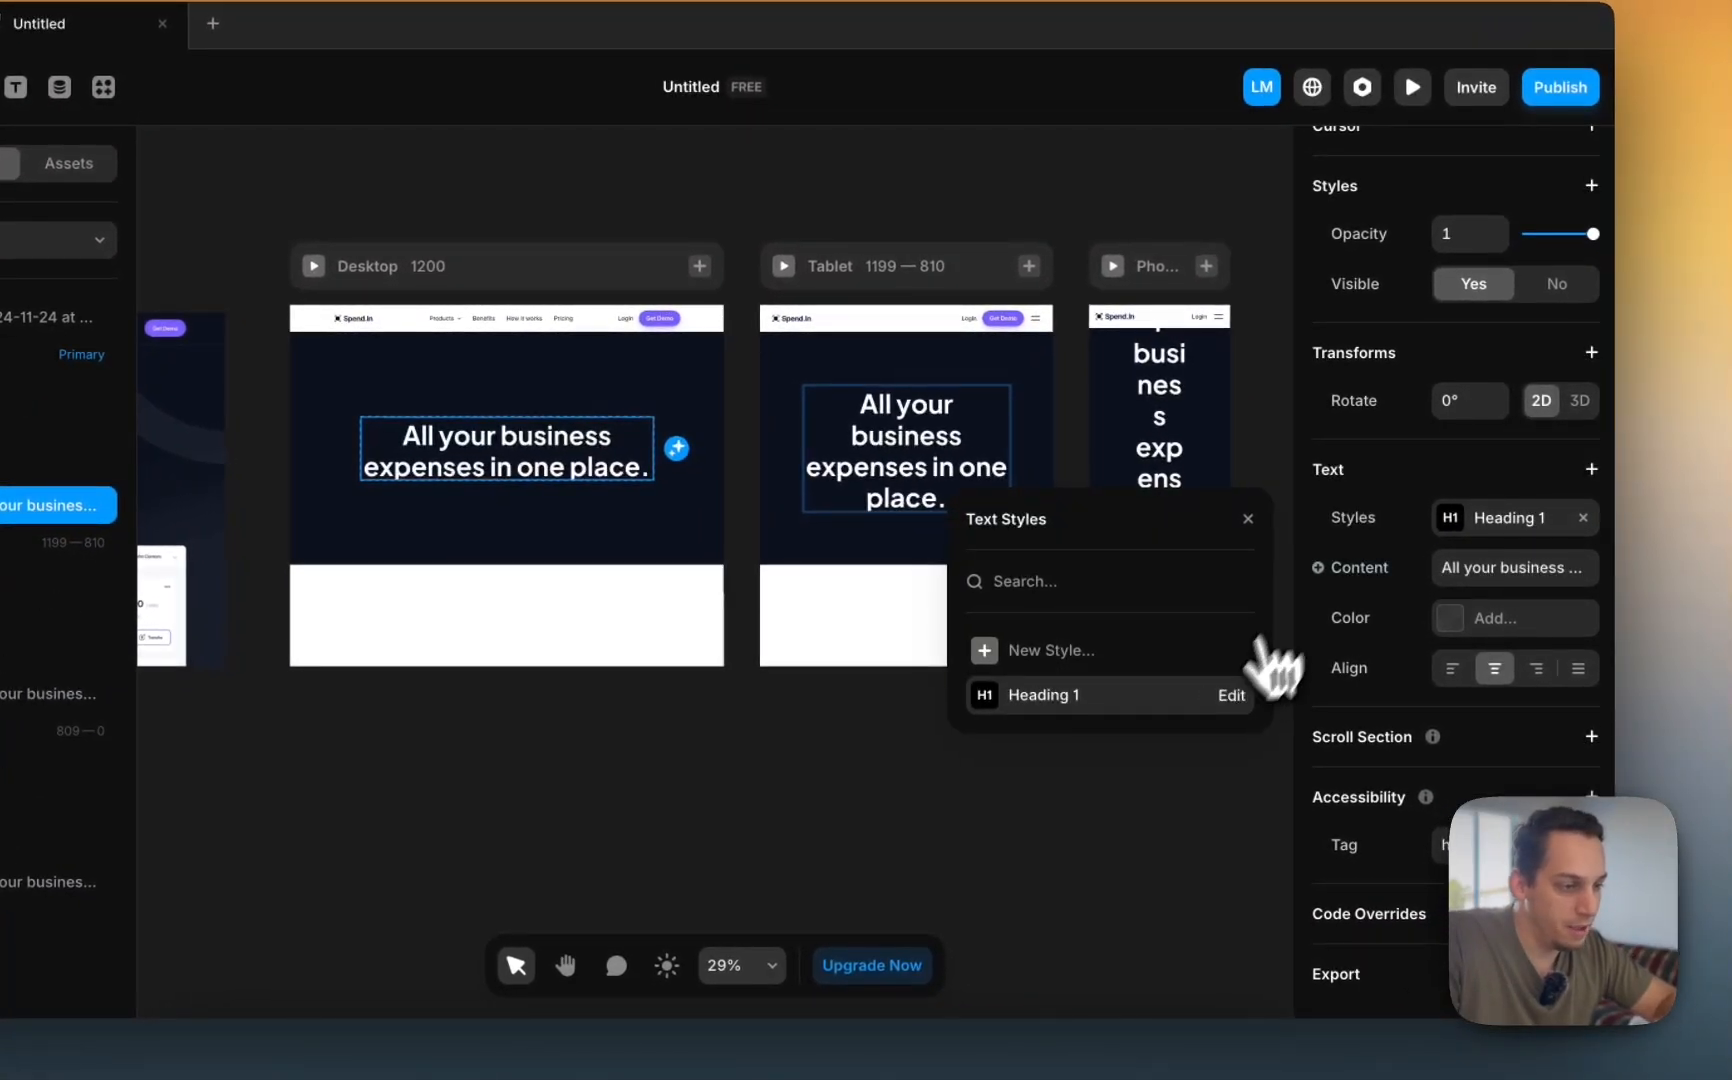
{"action": "left_click", "coordinate": [1326, 722]}
{"action": "scroll", "coordinate": [1190, 725], "scroll_direction": "down", "scroll_amount": 3}
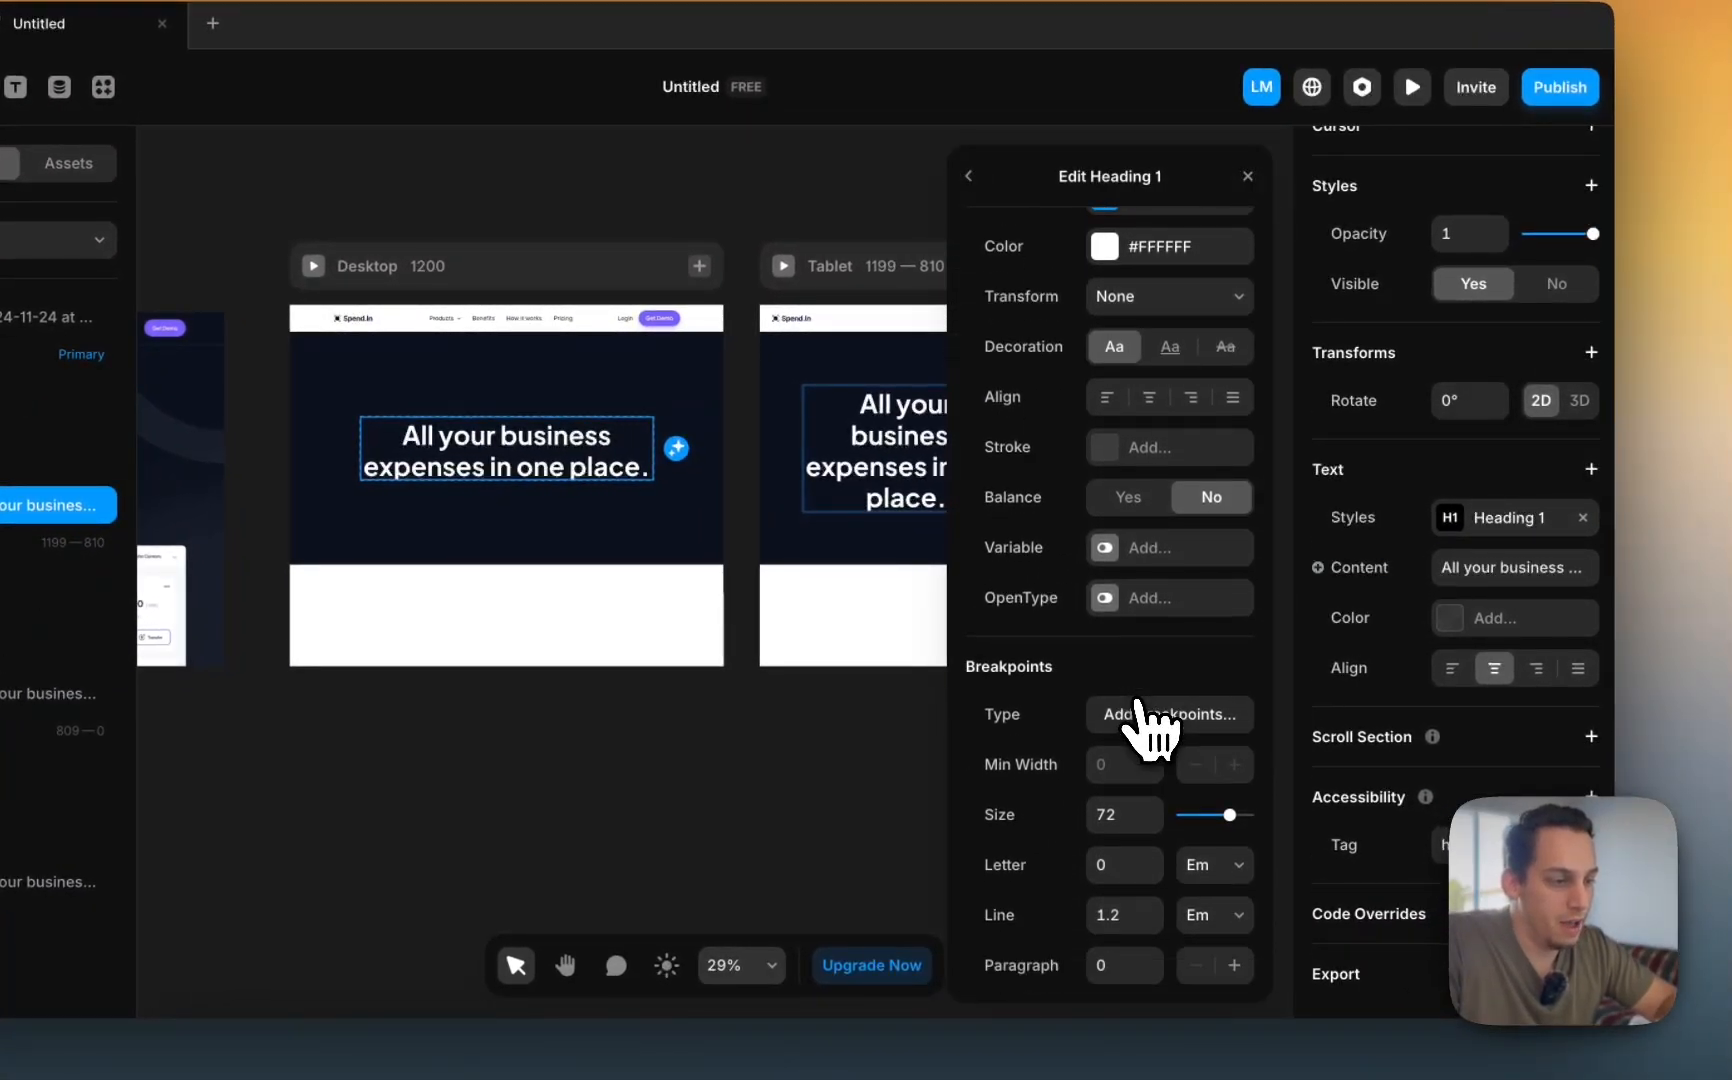
{"action": "left_click", "coordinate": [1135, 705]}
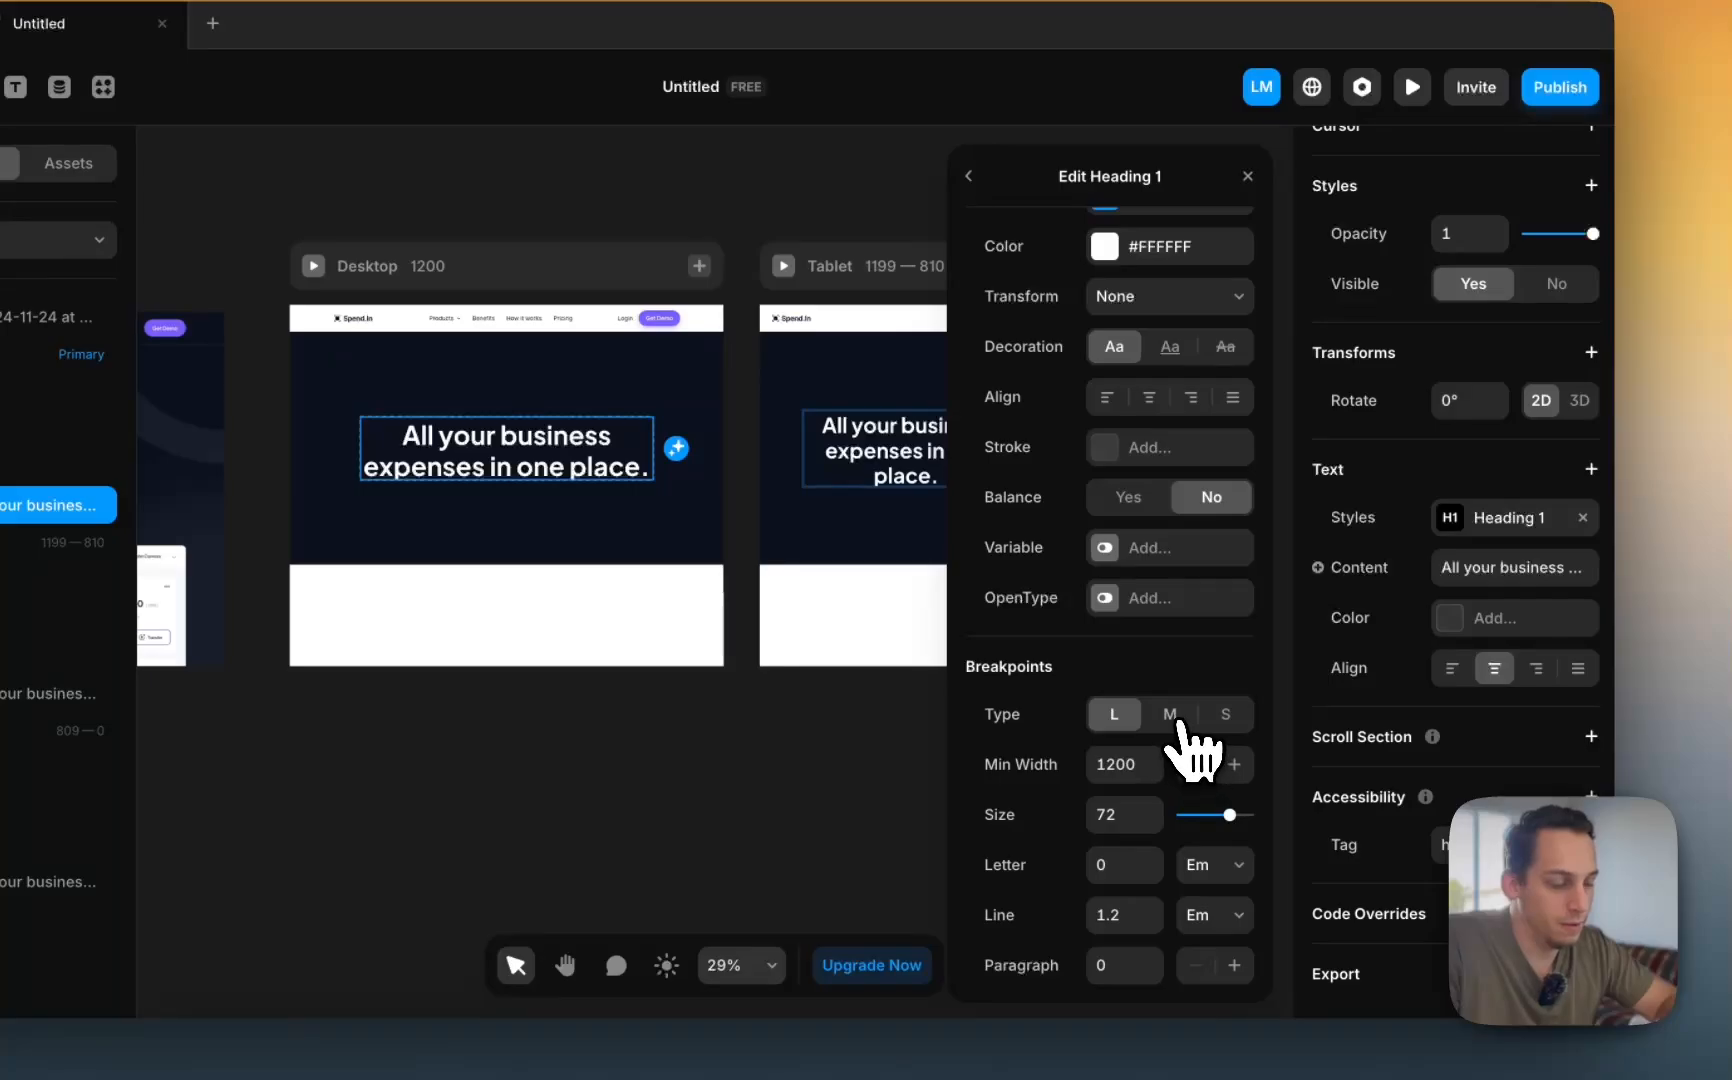
{"action": "left_click", "coordinate": [1170, 714]}
{"action": "scroll", "coordinate": [860, 650], "scroll_direction": "right", "scroll_amount": 5}
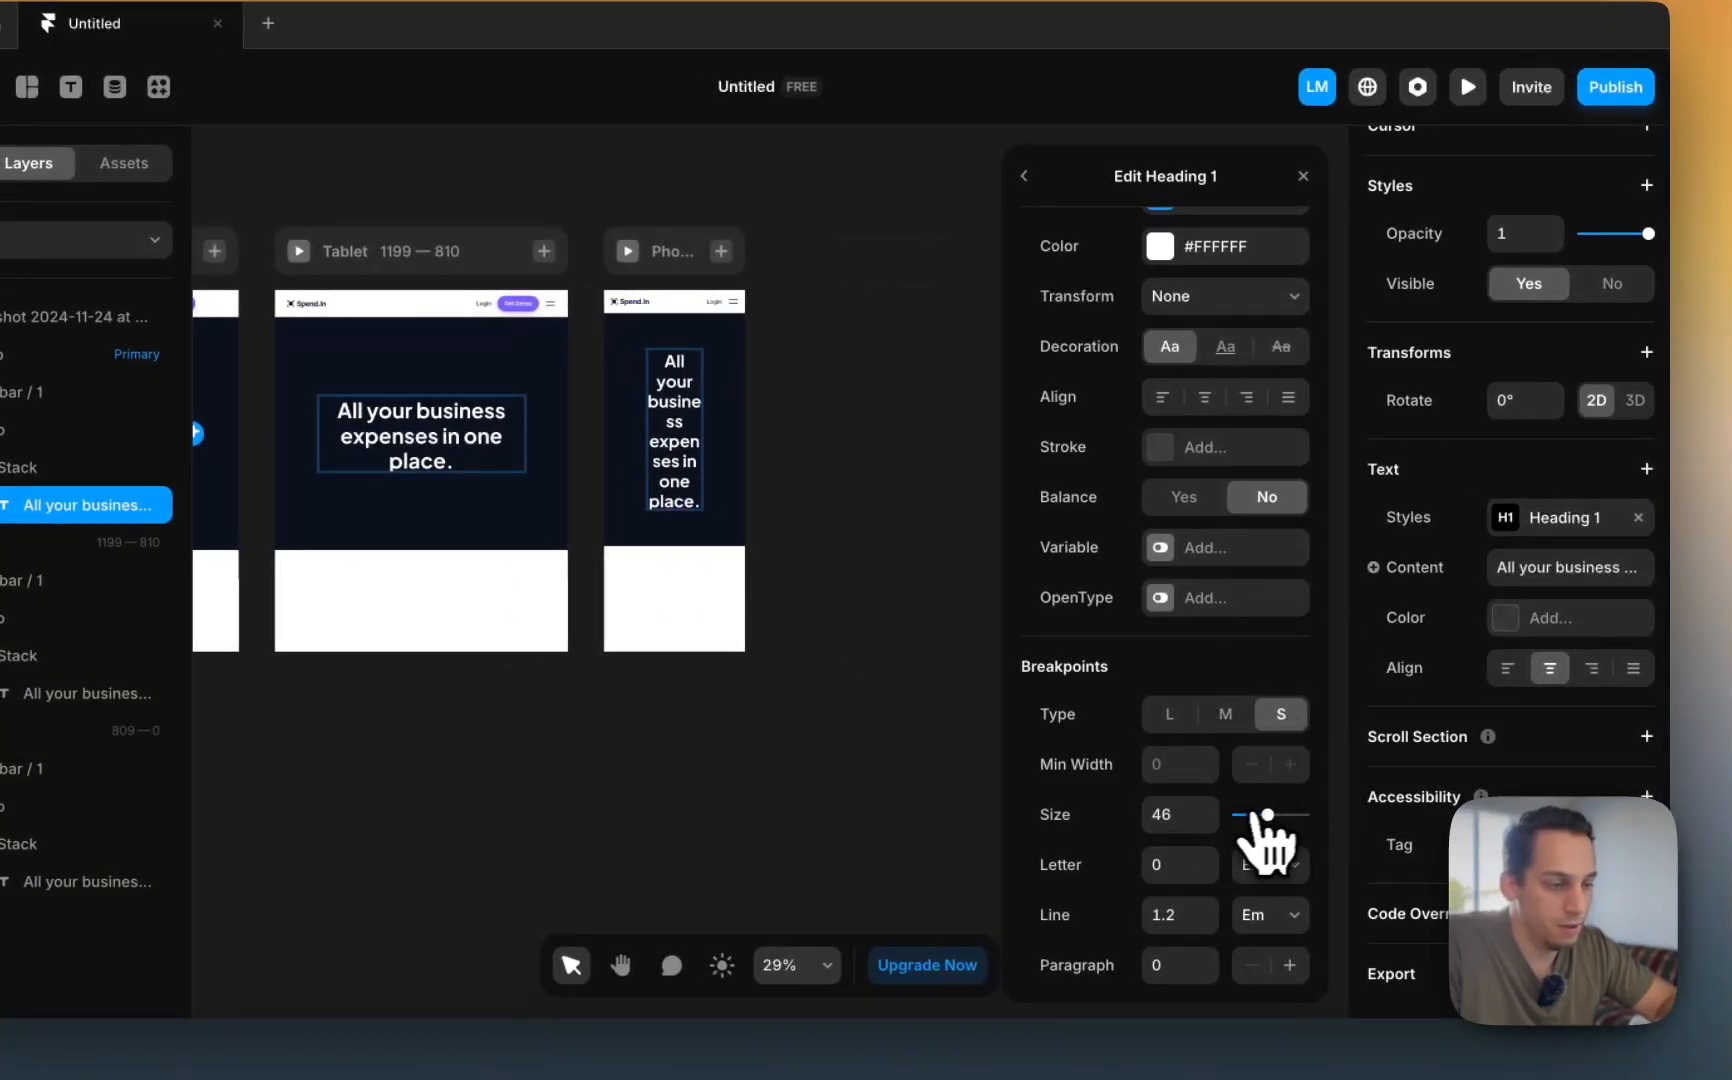
- Reduce the Phone hero section's right padding to 30 and its left padding to 20
{"action": "left_click", "coordinate": [728, 388]}
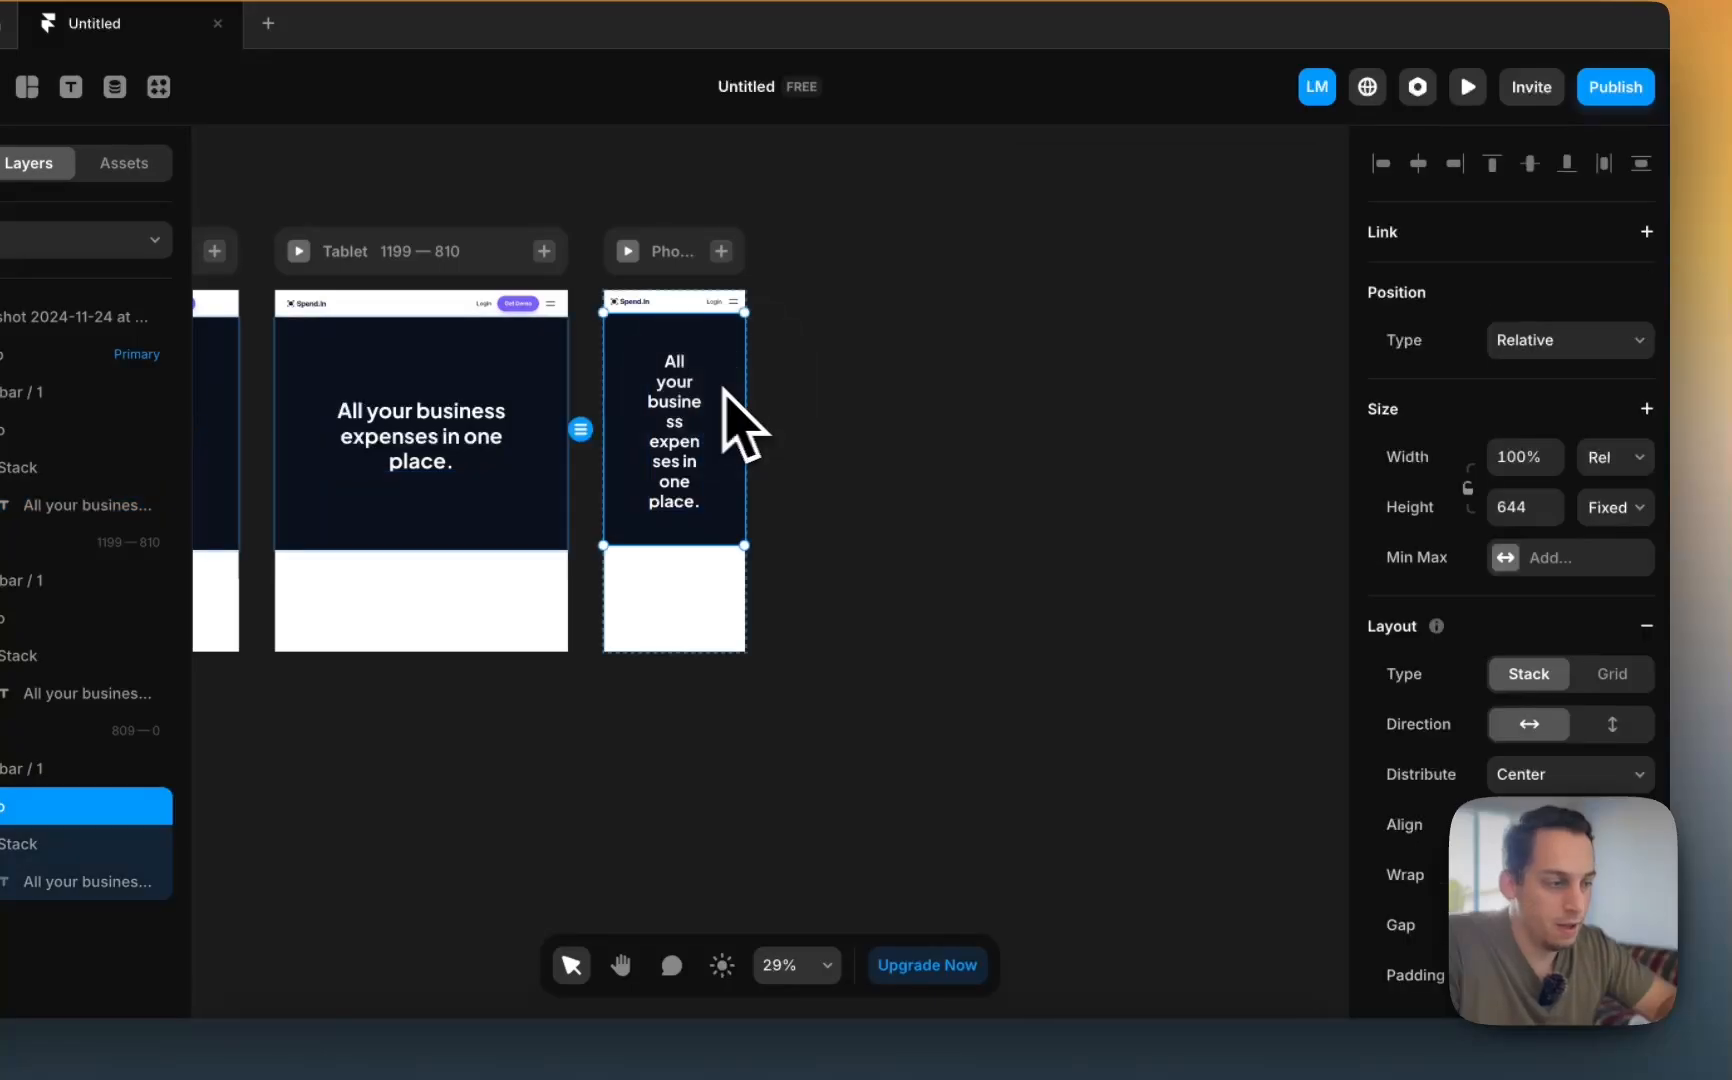
{"action": "scroll", "coordinate": [1540, 700], "scroll_direction": "down", "scroll_amount": 6}
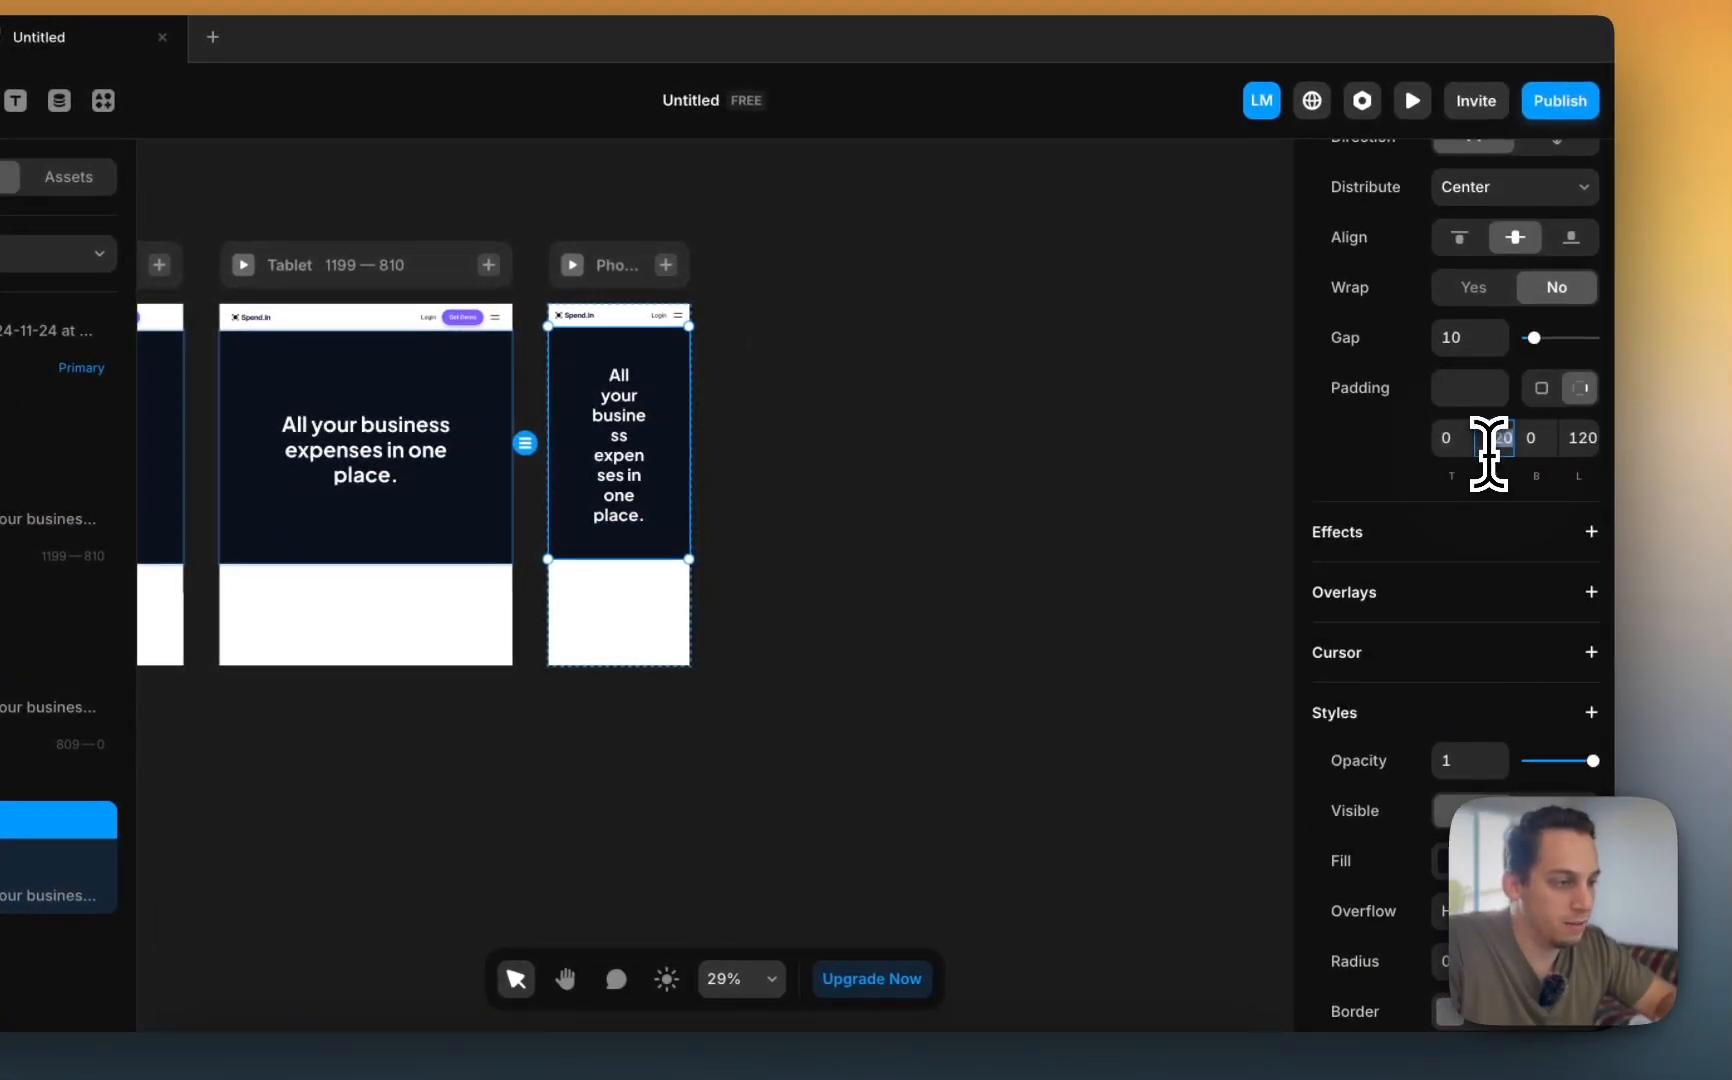
{"action": "key", "text": "shift+Down"}
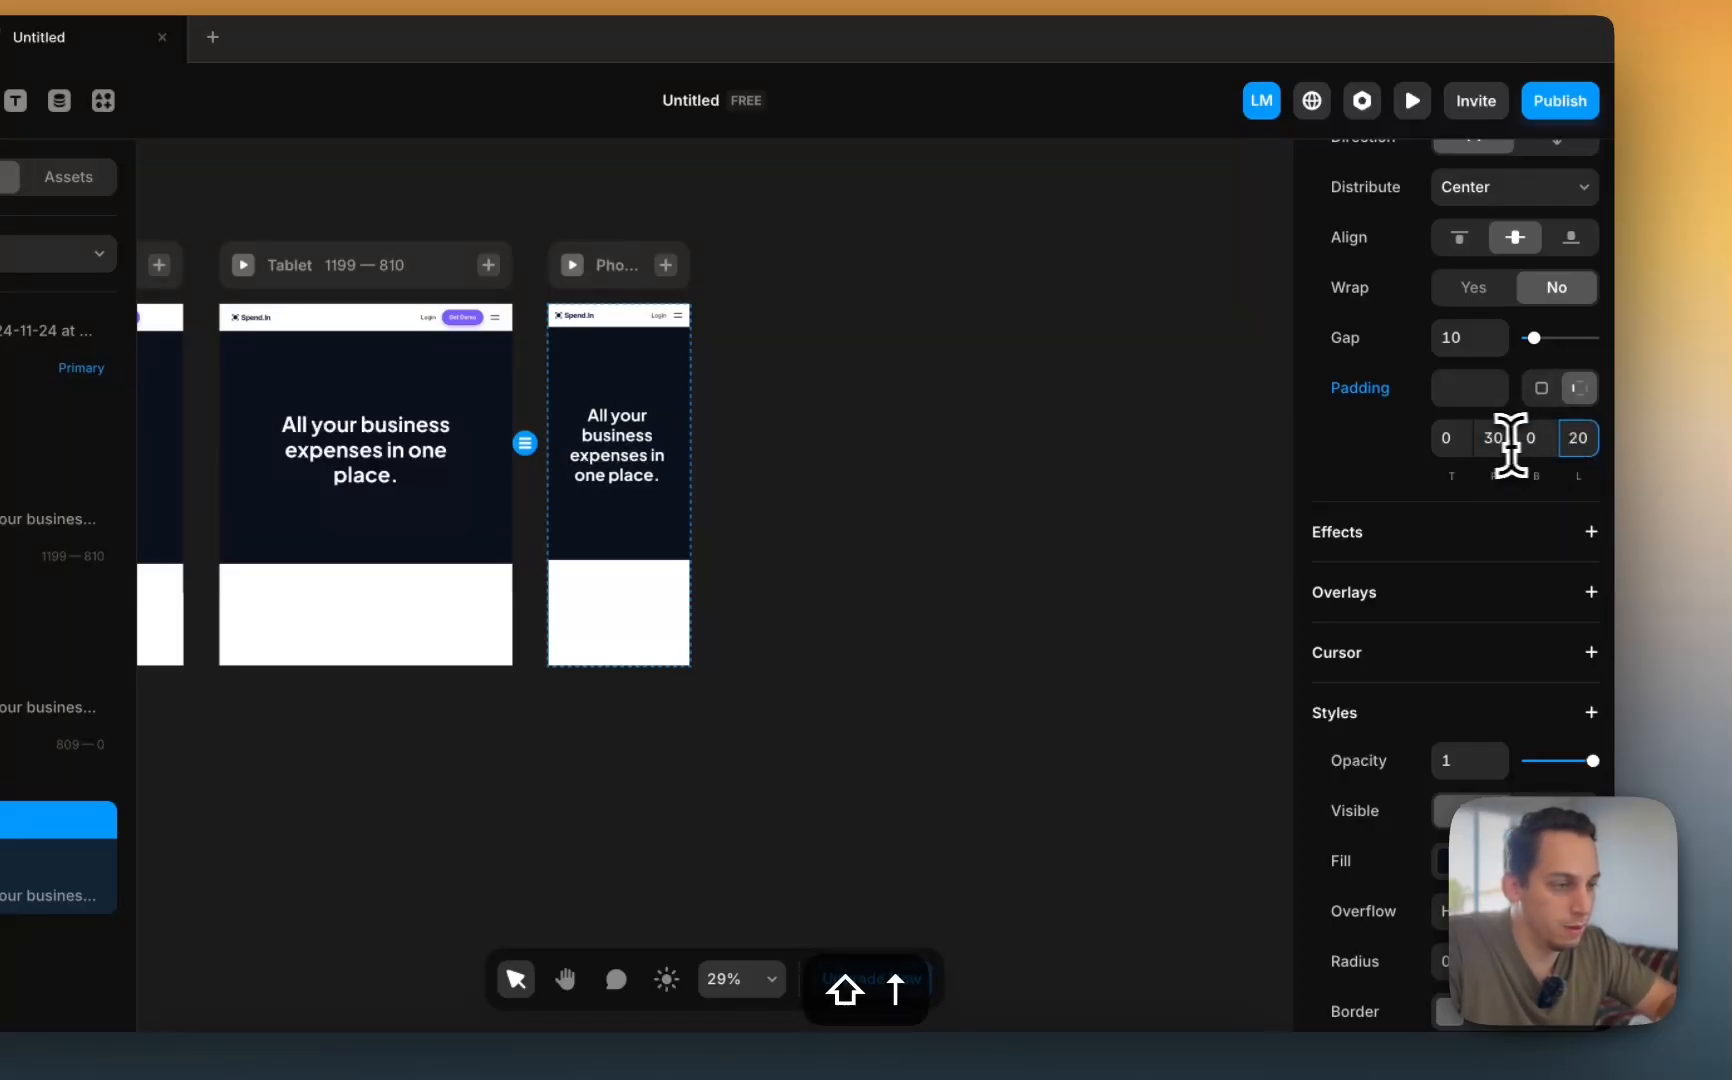
{"action": "left_click", "coordinate": [736, 371]}
- Duplicate the Desktop headline inside its hero stack as the base for the subtitle
{"action": "scroll", "coordinate": [716, 371], "scroll_direction": "left", "scroll_amount": 6}
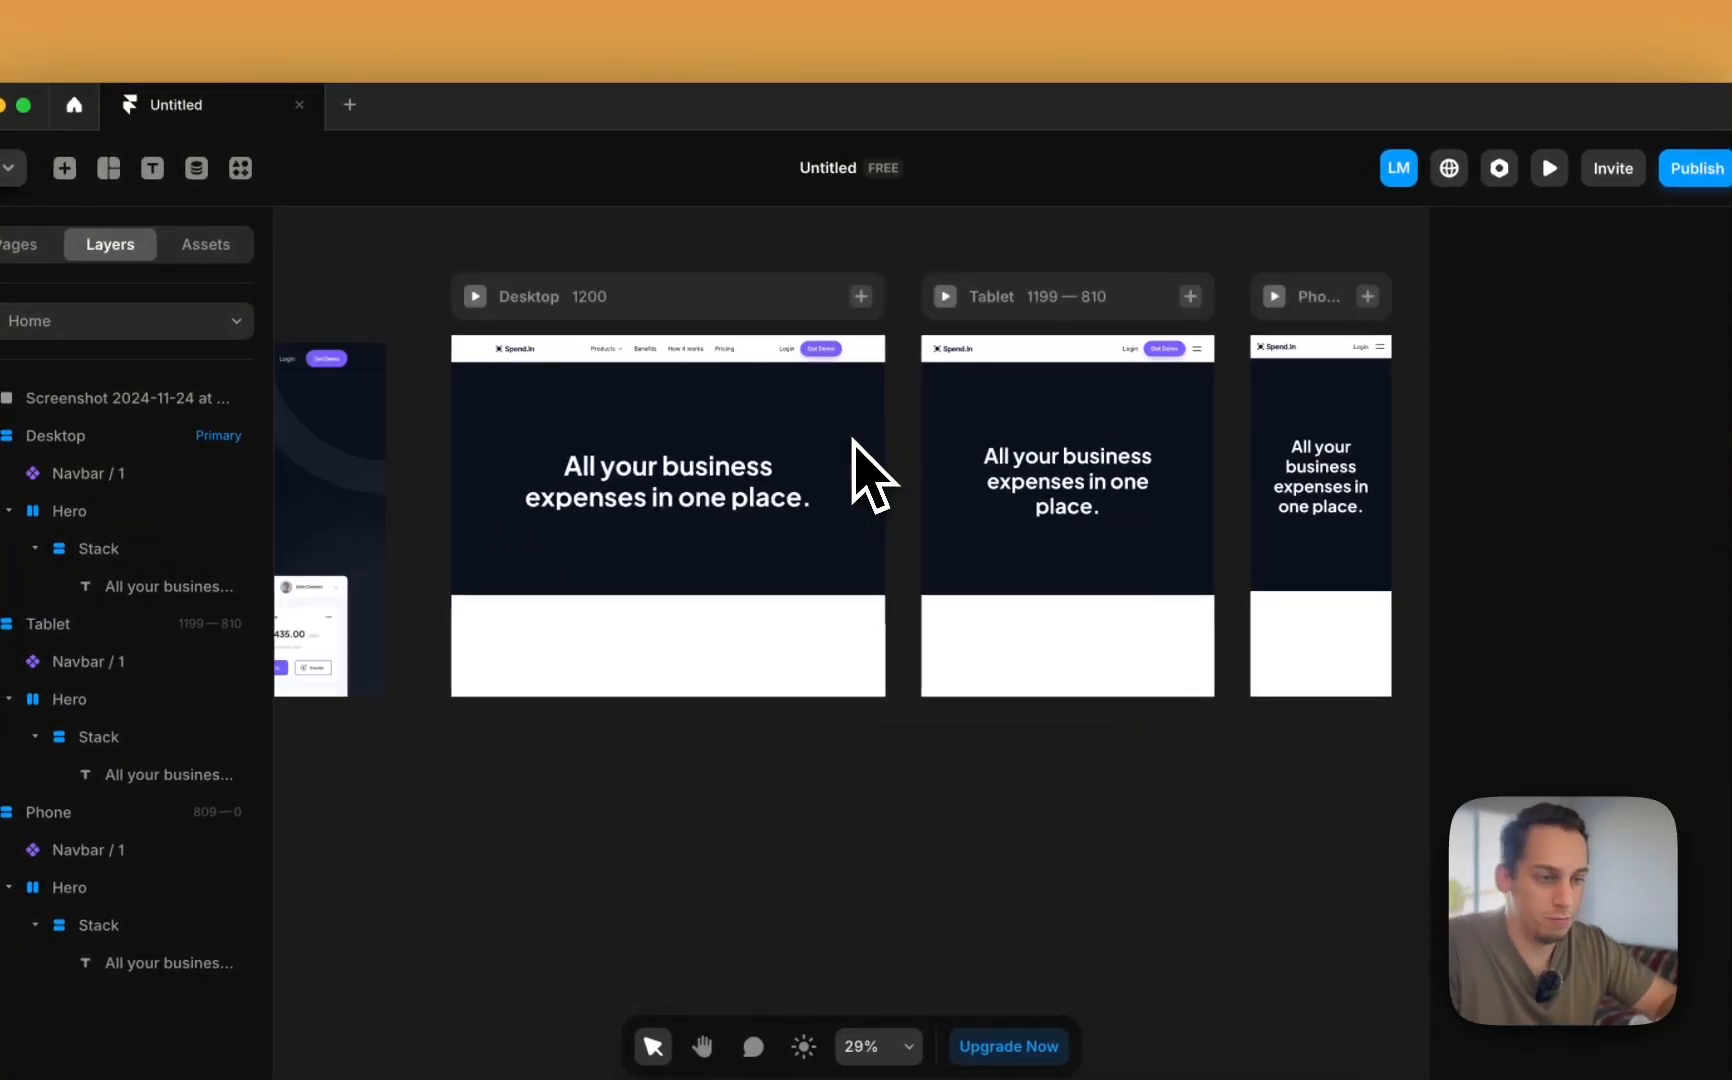
{"action": "scroll", "coordinate": [852, 440], "scroll_direction": "left", "scroll_amount": 4}
{"action": "scroll", "coordinate": [852, 440], "scroll_direction": "up", "scroll_amount": 1}
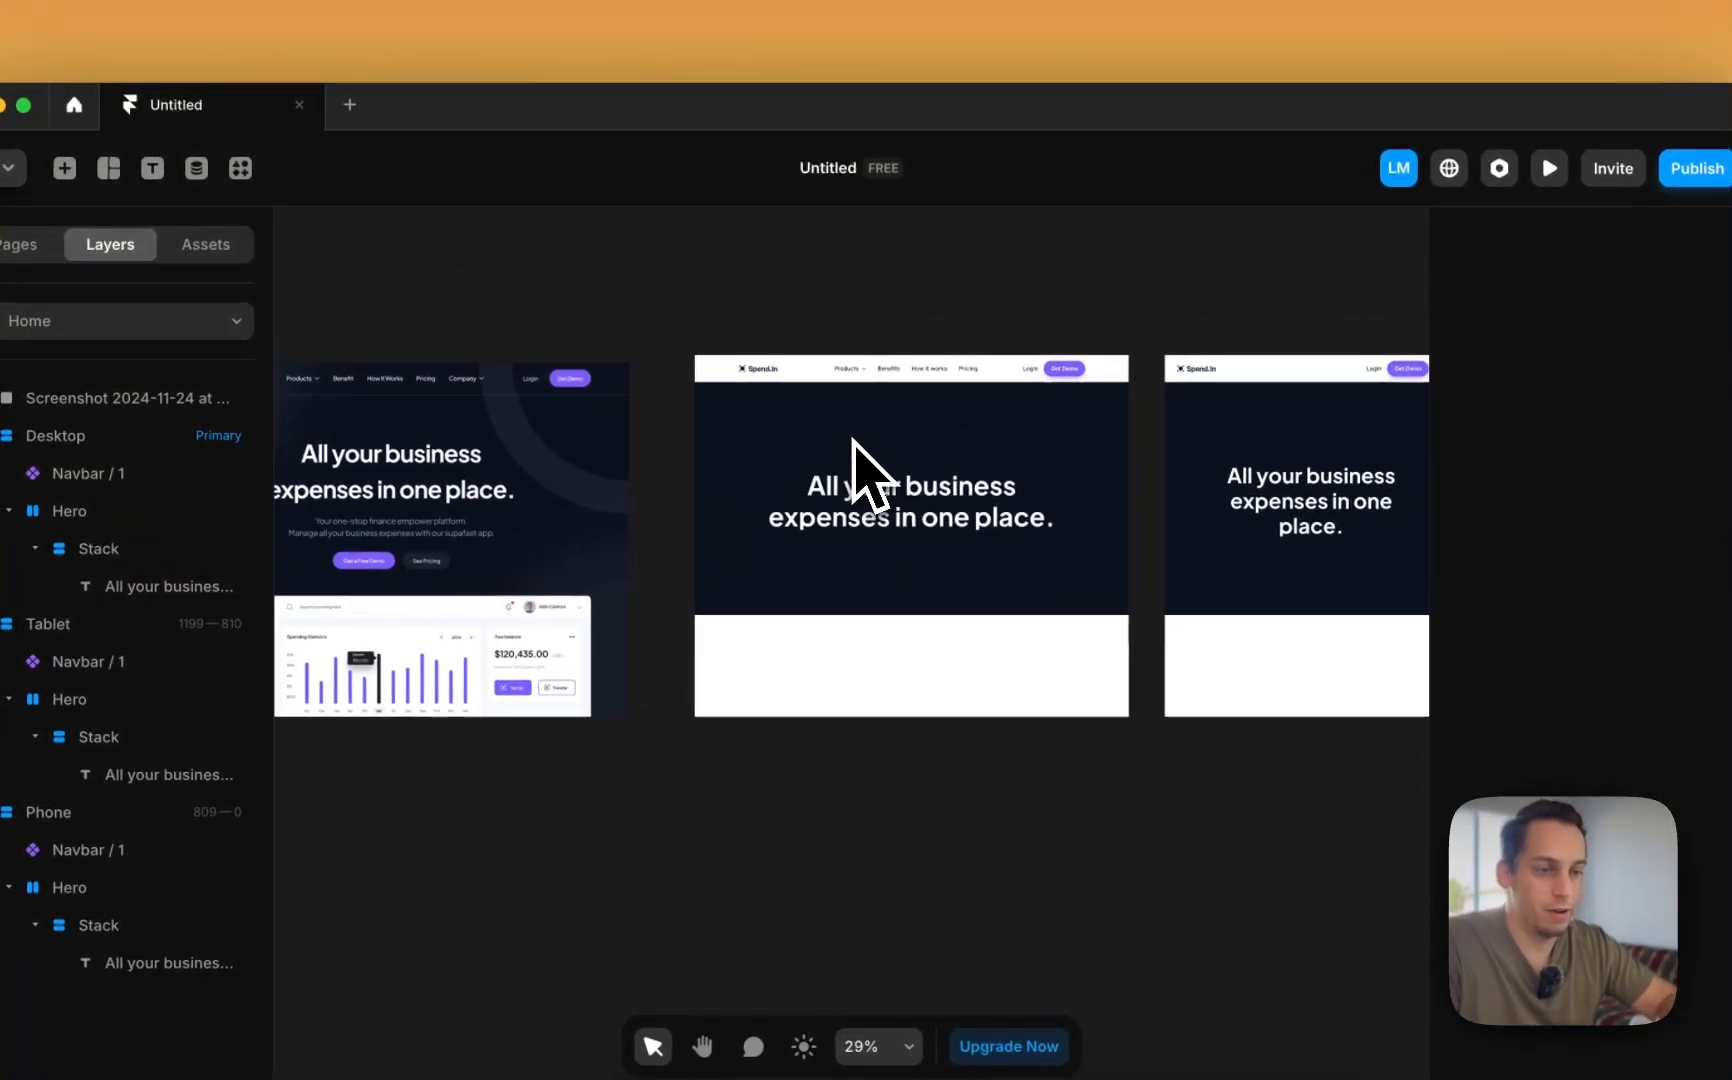
{"action": "scroll", "coordinate": [852, 440], "scroll_direction": "down", "scroll_amount": 2}
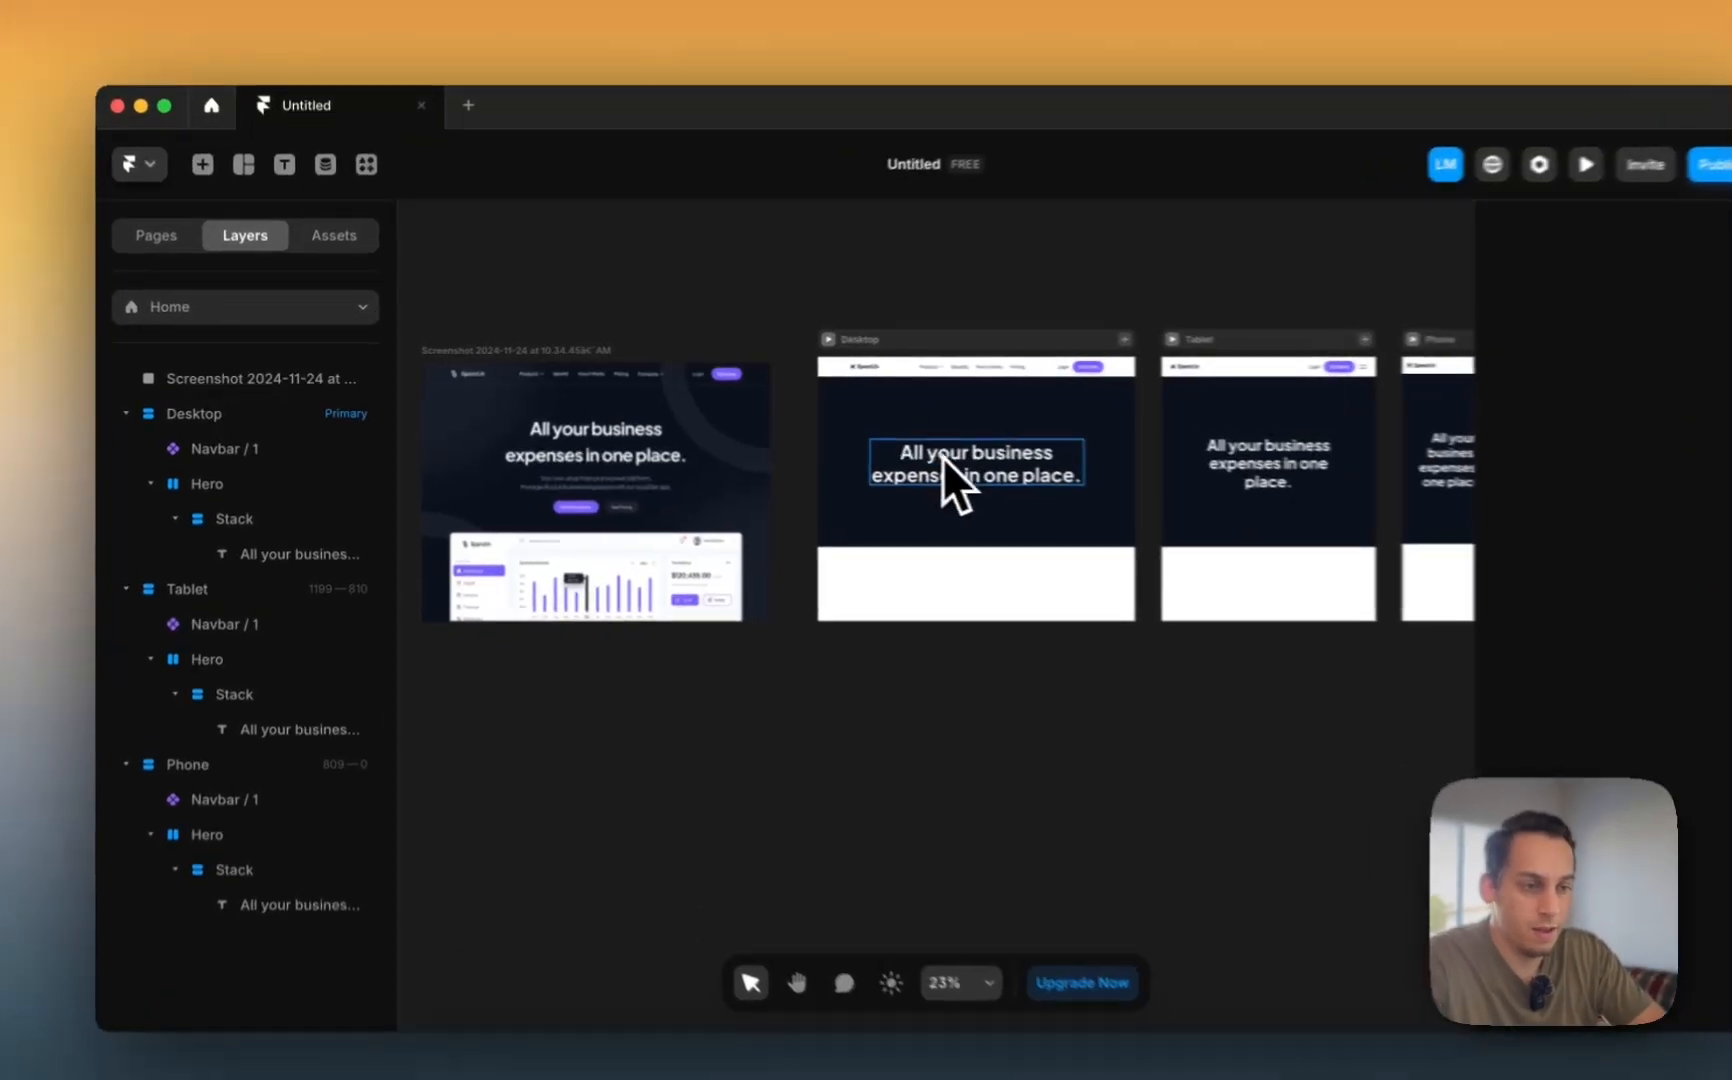
{"action": "left_click", "coordinate": [871, 458]}
{"action": "scroll", "coordinate": [871, 459], "scroll_direction": "up", "scroll_amount": 3}
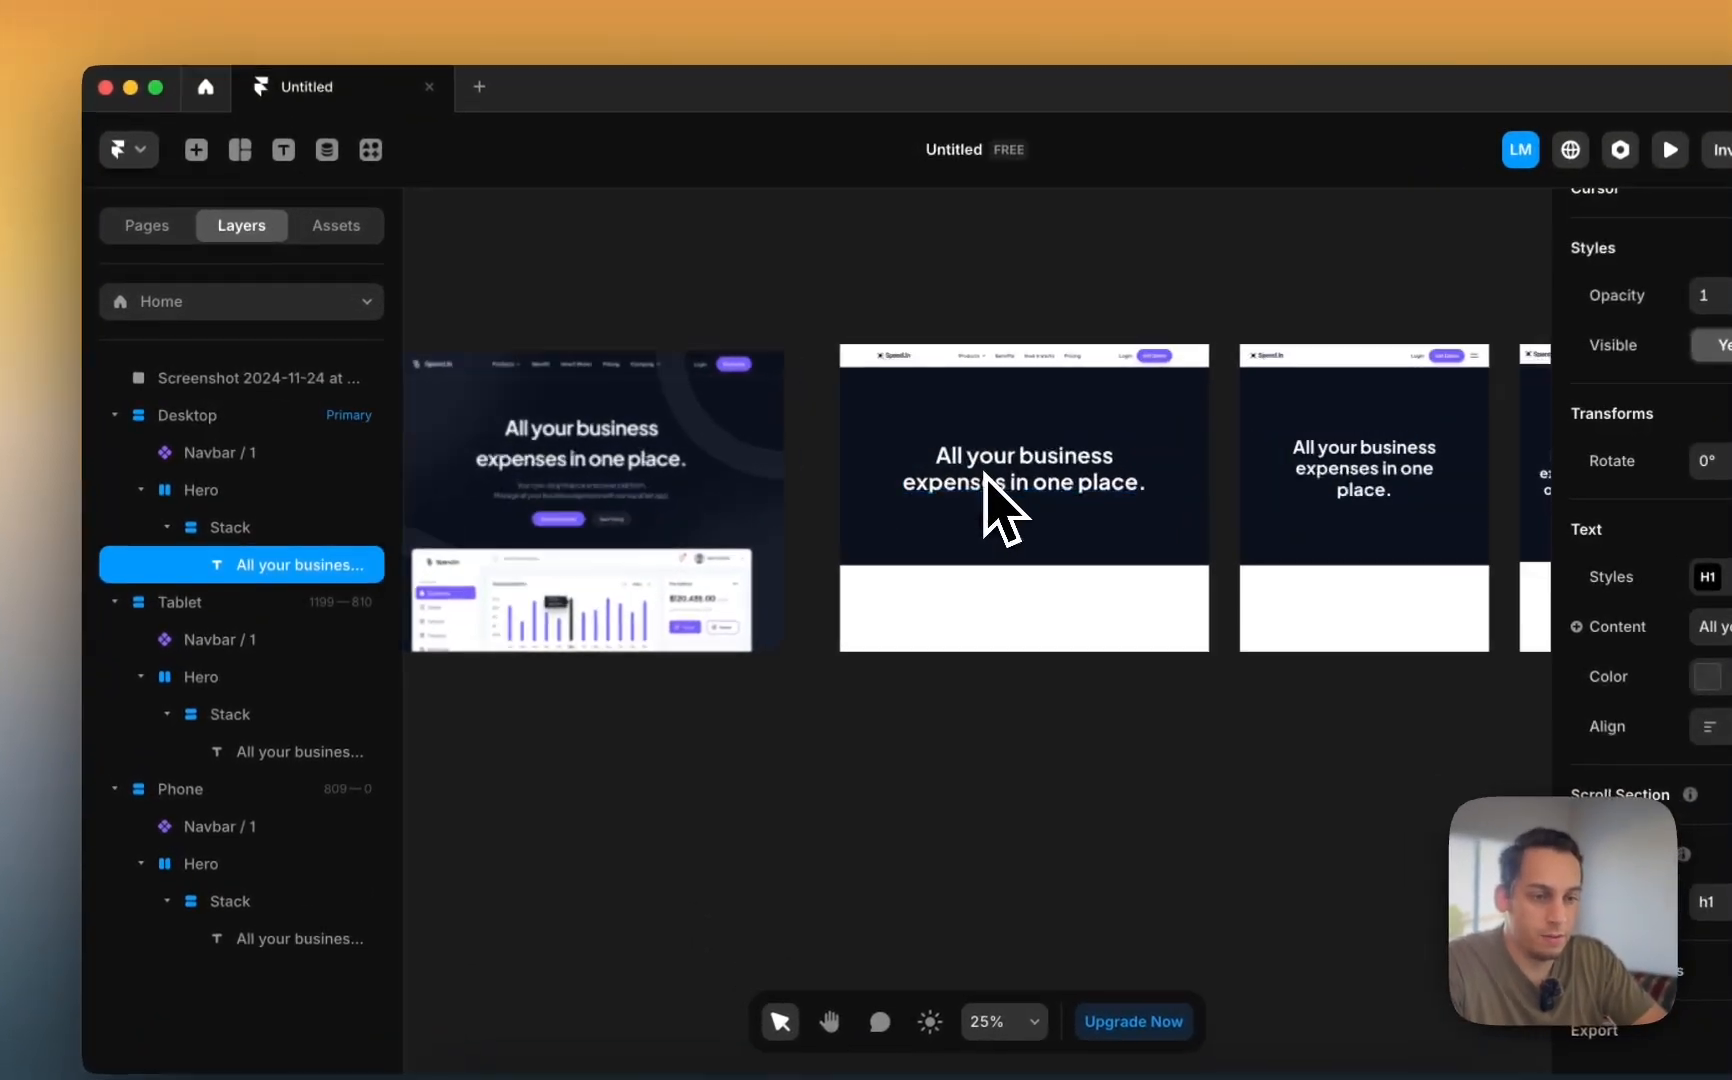
{"action": "scroll", "coordinate": [890, 464], "scroll_direction": "left", "scroll_amount": 3}
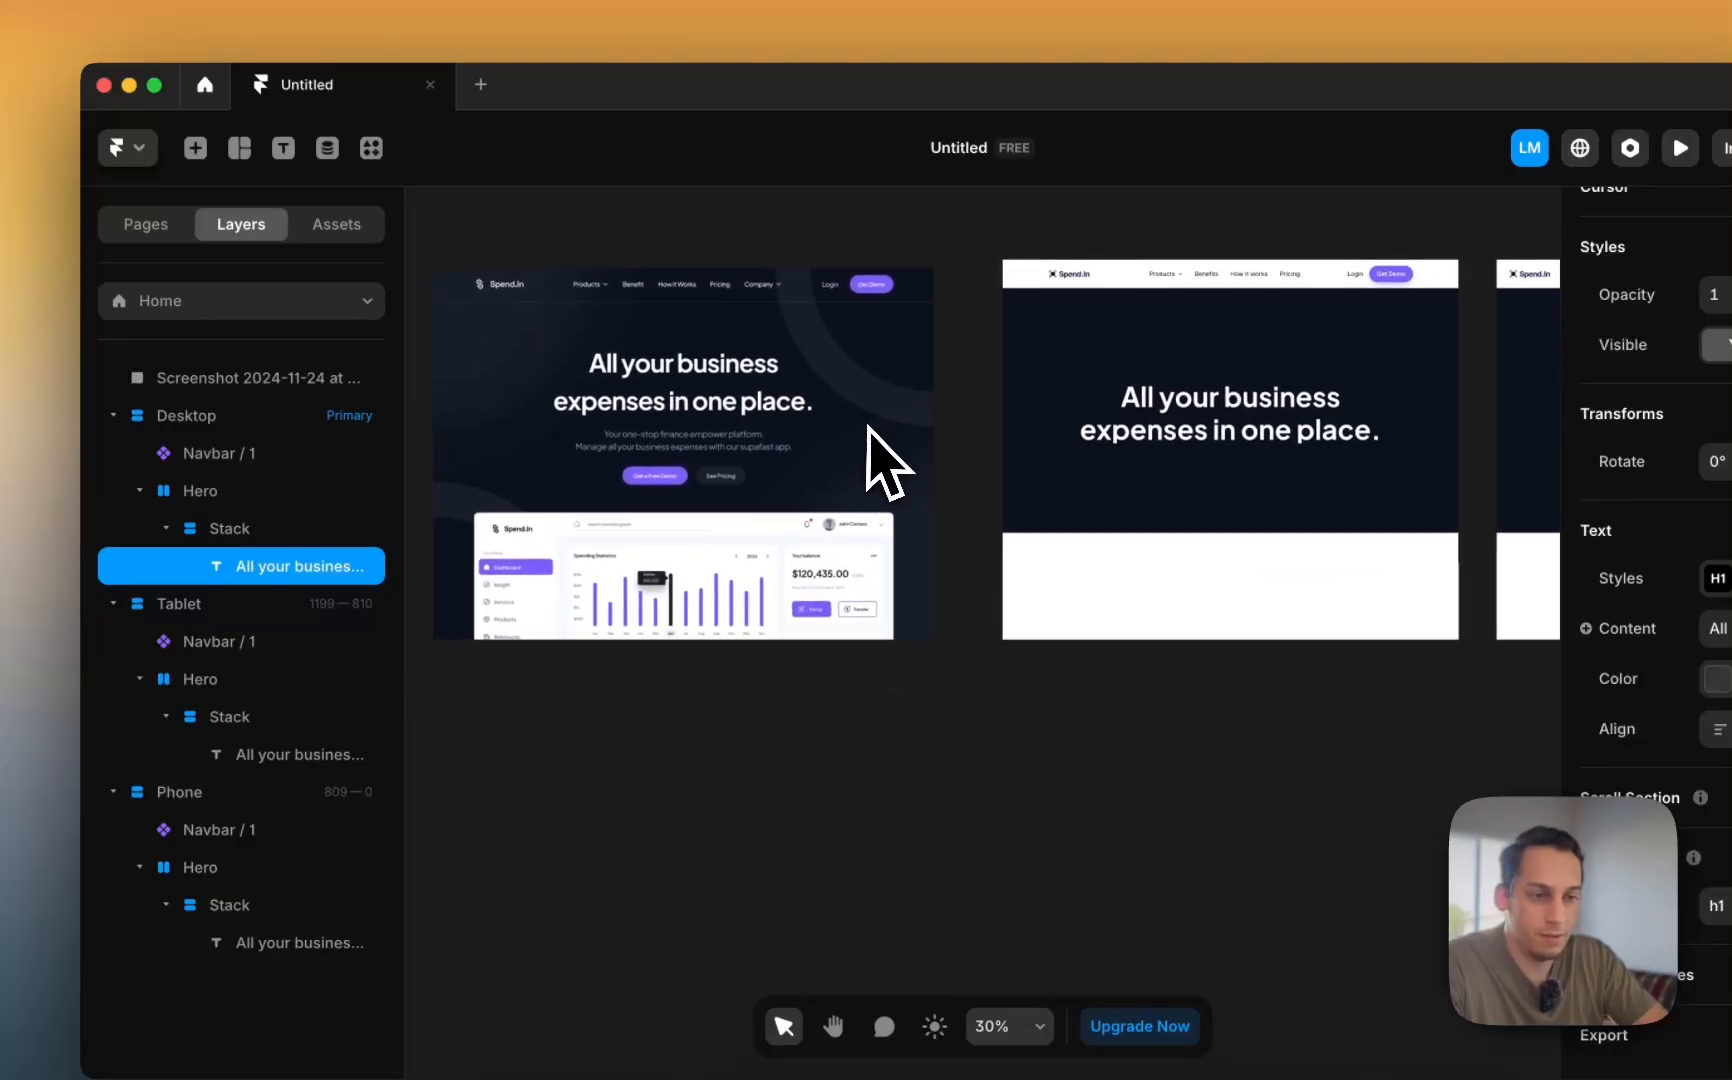
{"action": "key", "text": "super+d"}
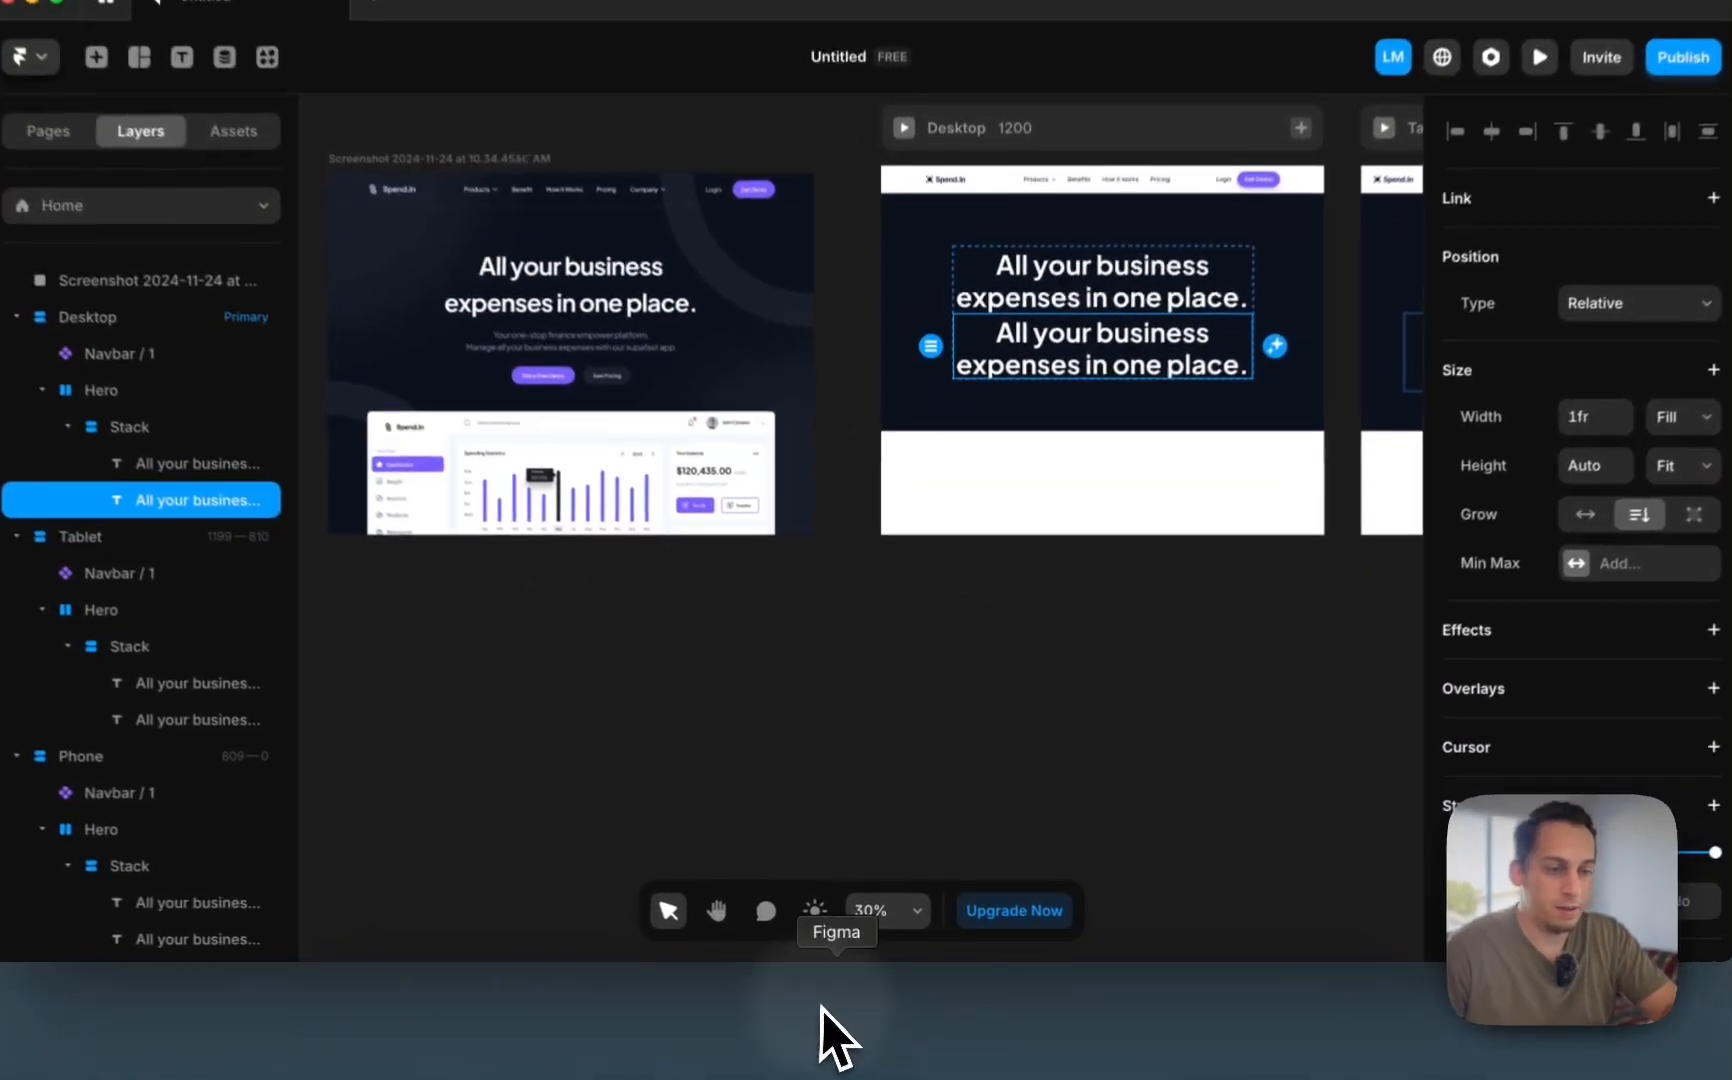
- Copy the hero subtitle from the Figma design and replace the duplicated Desktop headline's text with it in Framer
{"action": "left_click", "coordinate": [835, 1003]}
{"action": "double_click", "coordinate": [741, 470]}
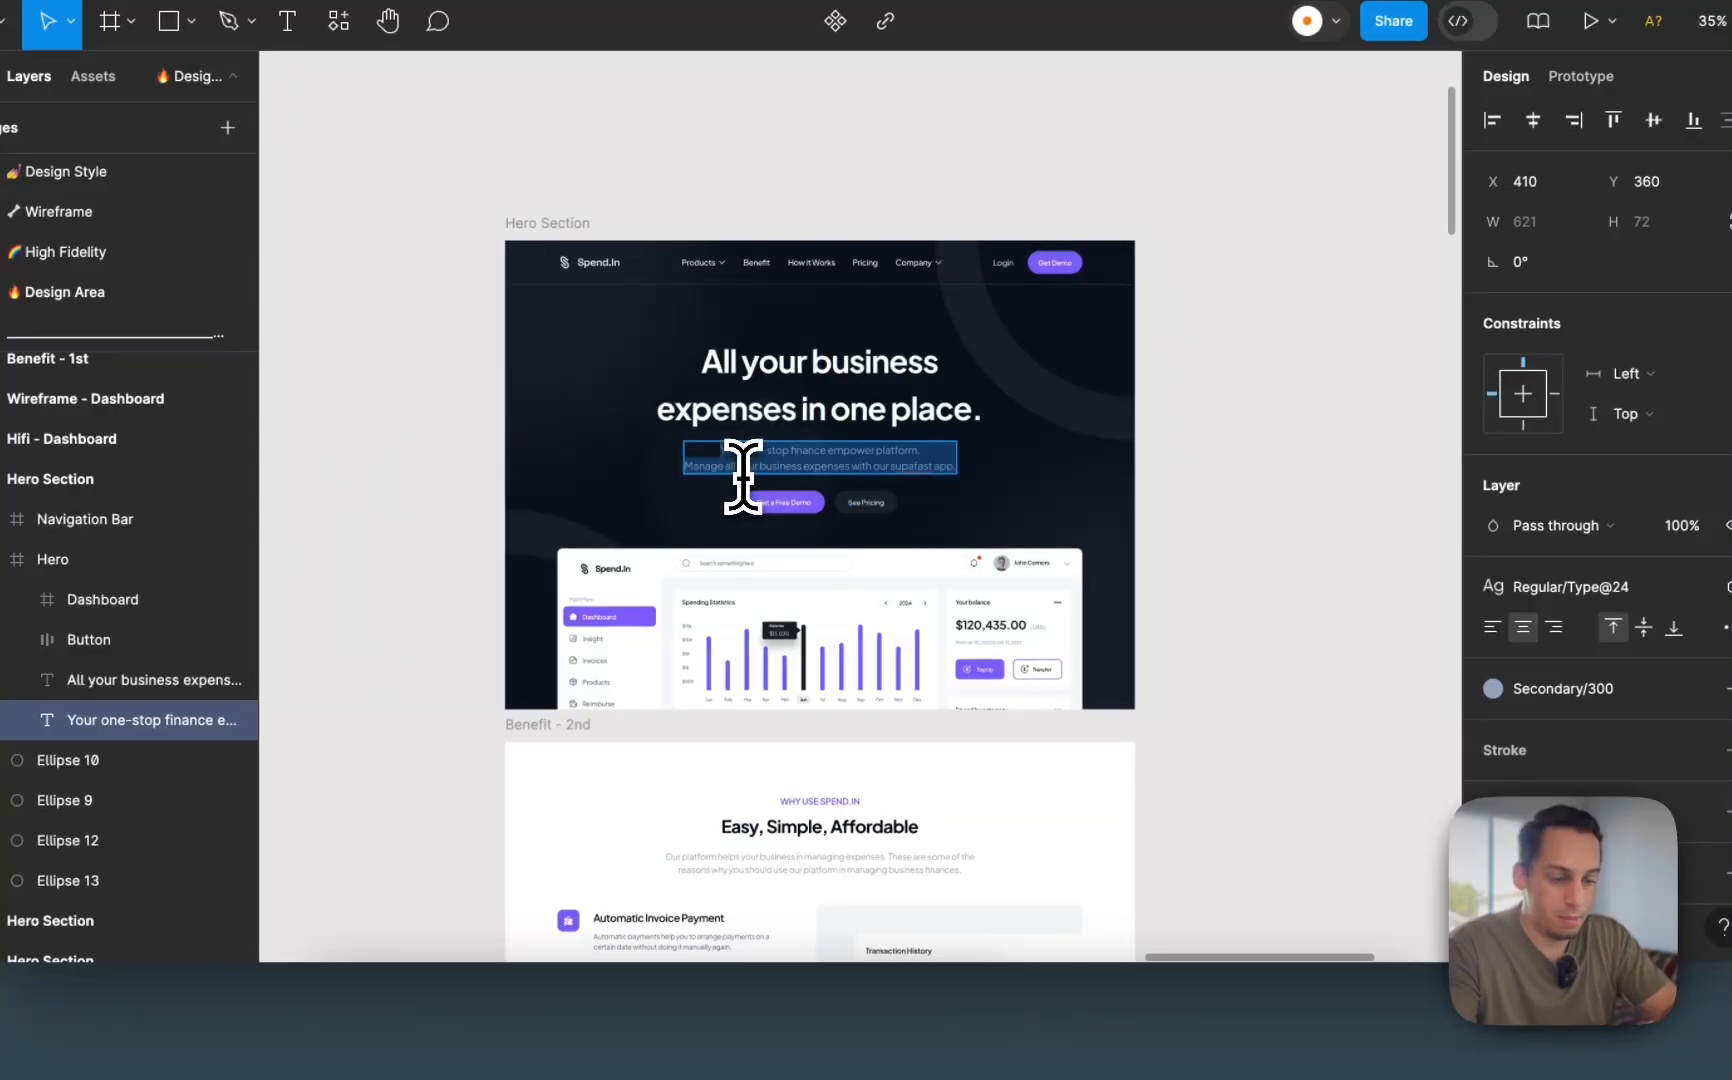
{"action": "left_click", "coordinate": [948, 1018]}
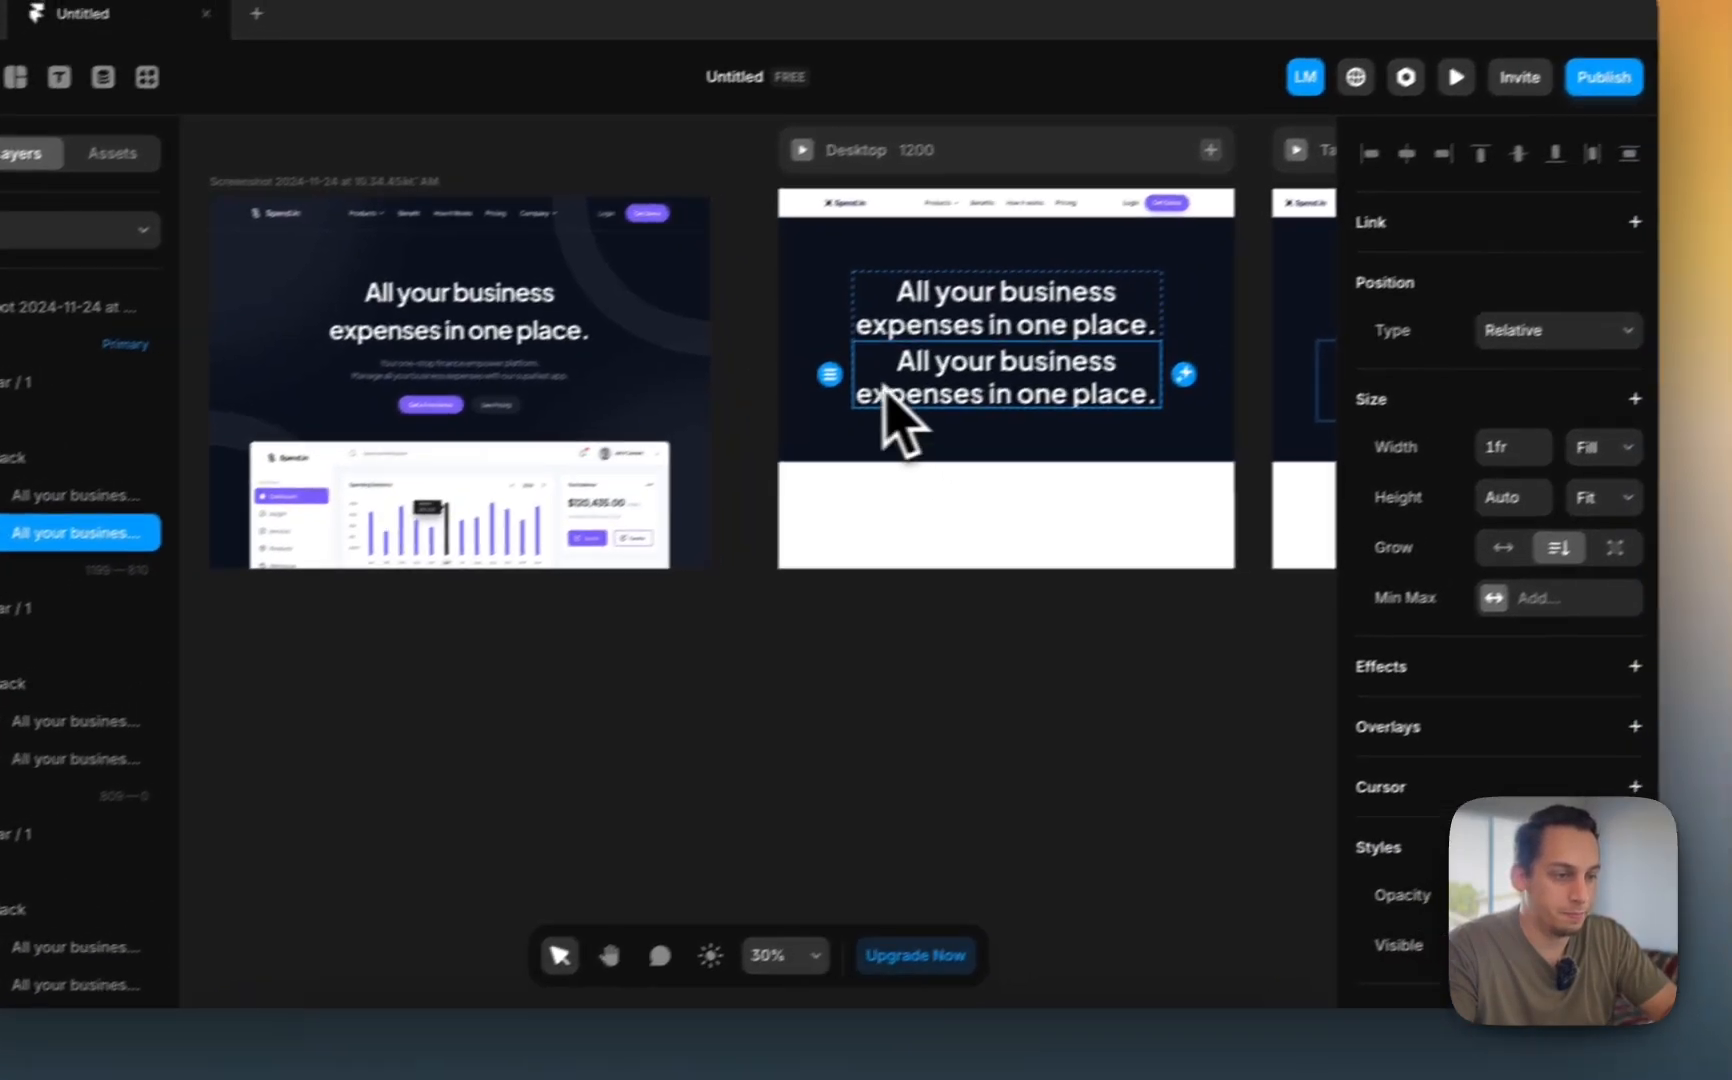
{"action": "triple_click", "coordinate": [988, 338]}
{"action": "key", "text": "super+v"}
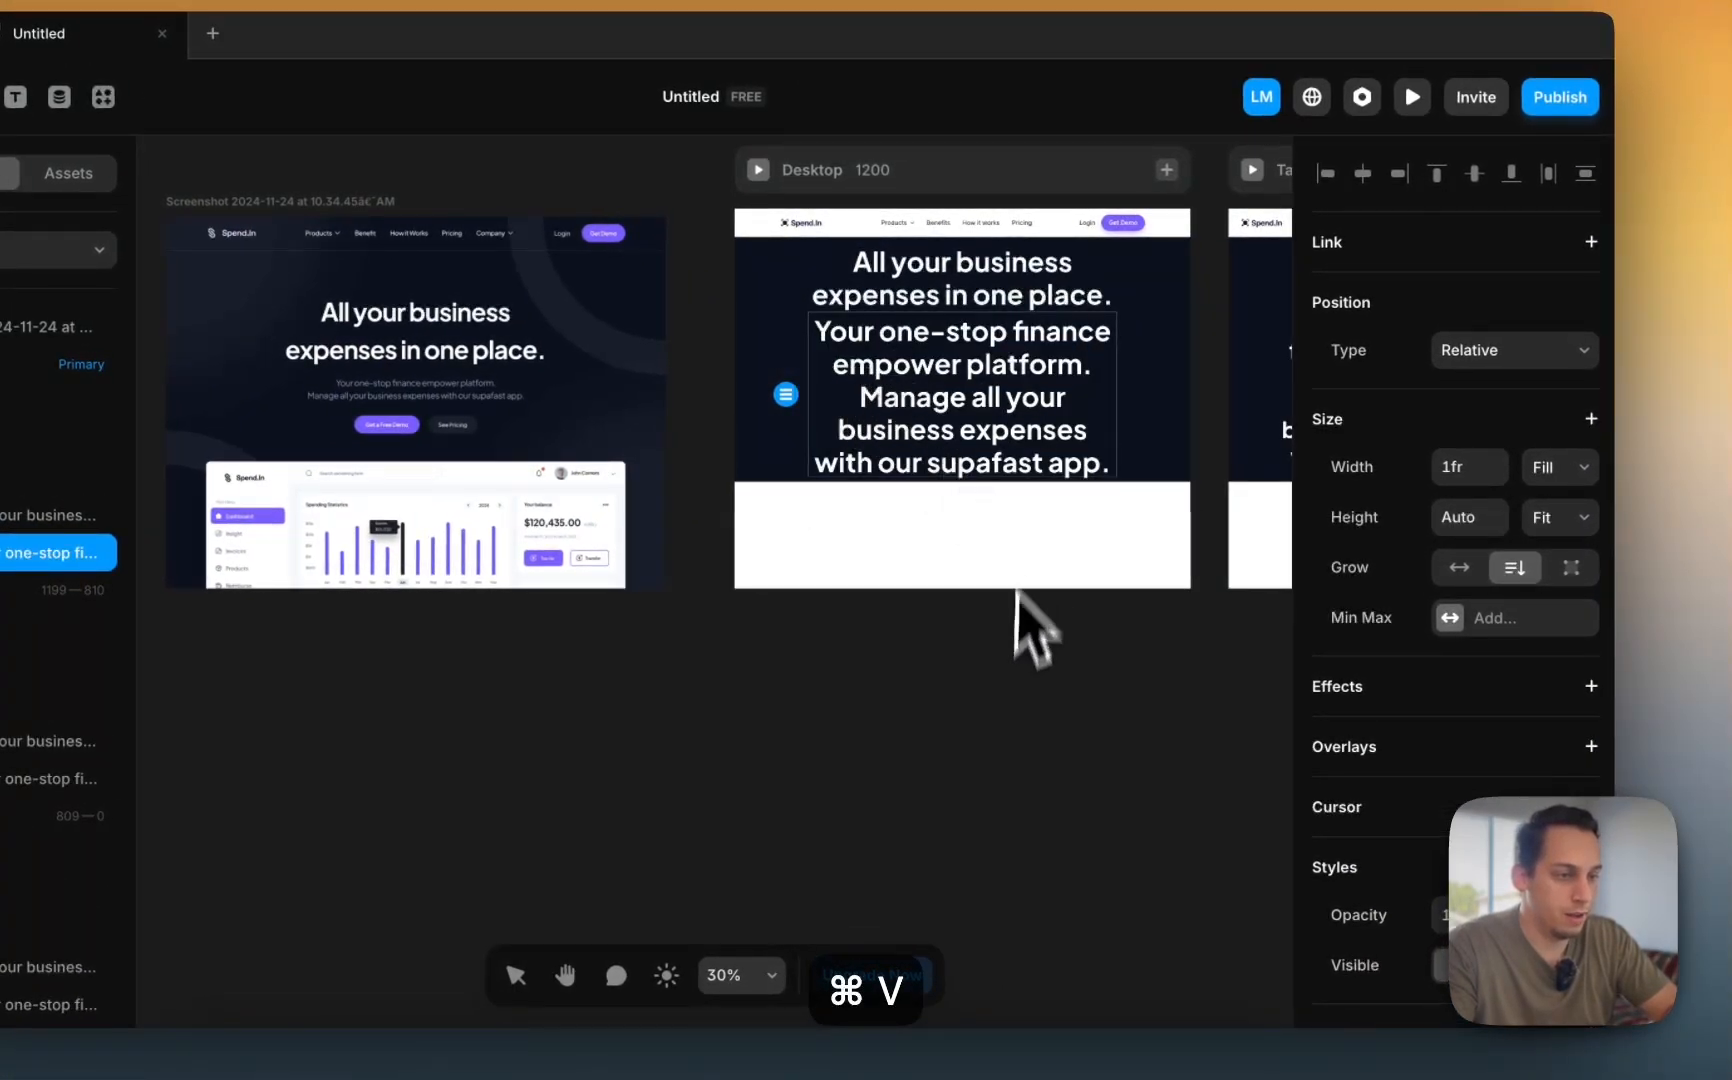
- Remove the Heading 1 text style from the Desktop hero subtitle
{"action": "scroll", "coordinate": [1455, 752], "scroll_direction": "down", "scroll_amount": 6}
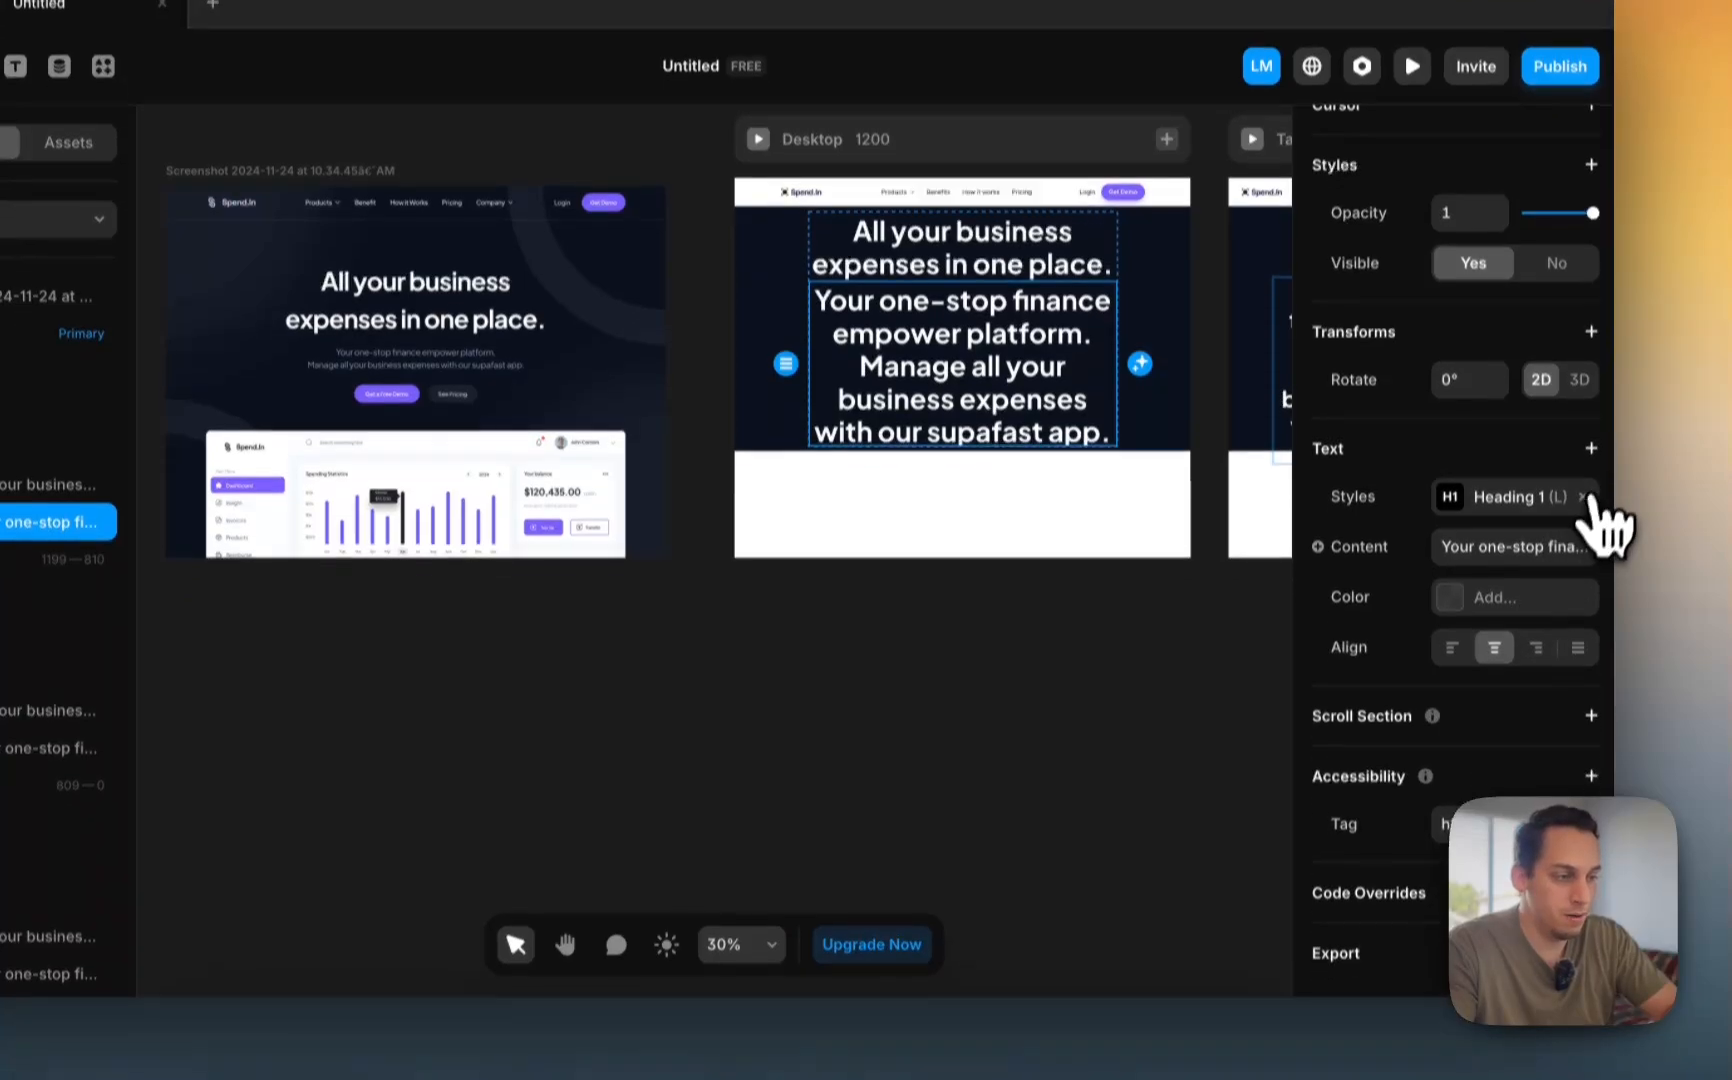
{"action": "left_click", "coordinate": [1582, 527]}
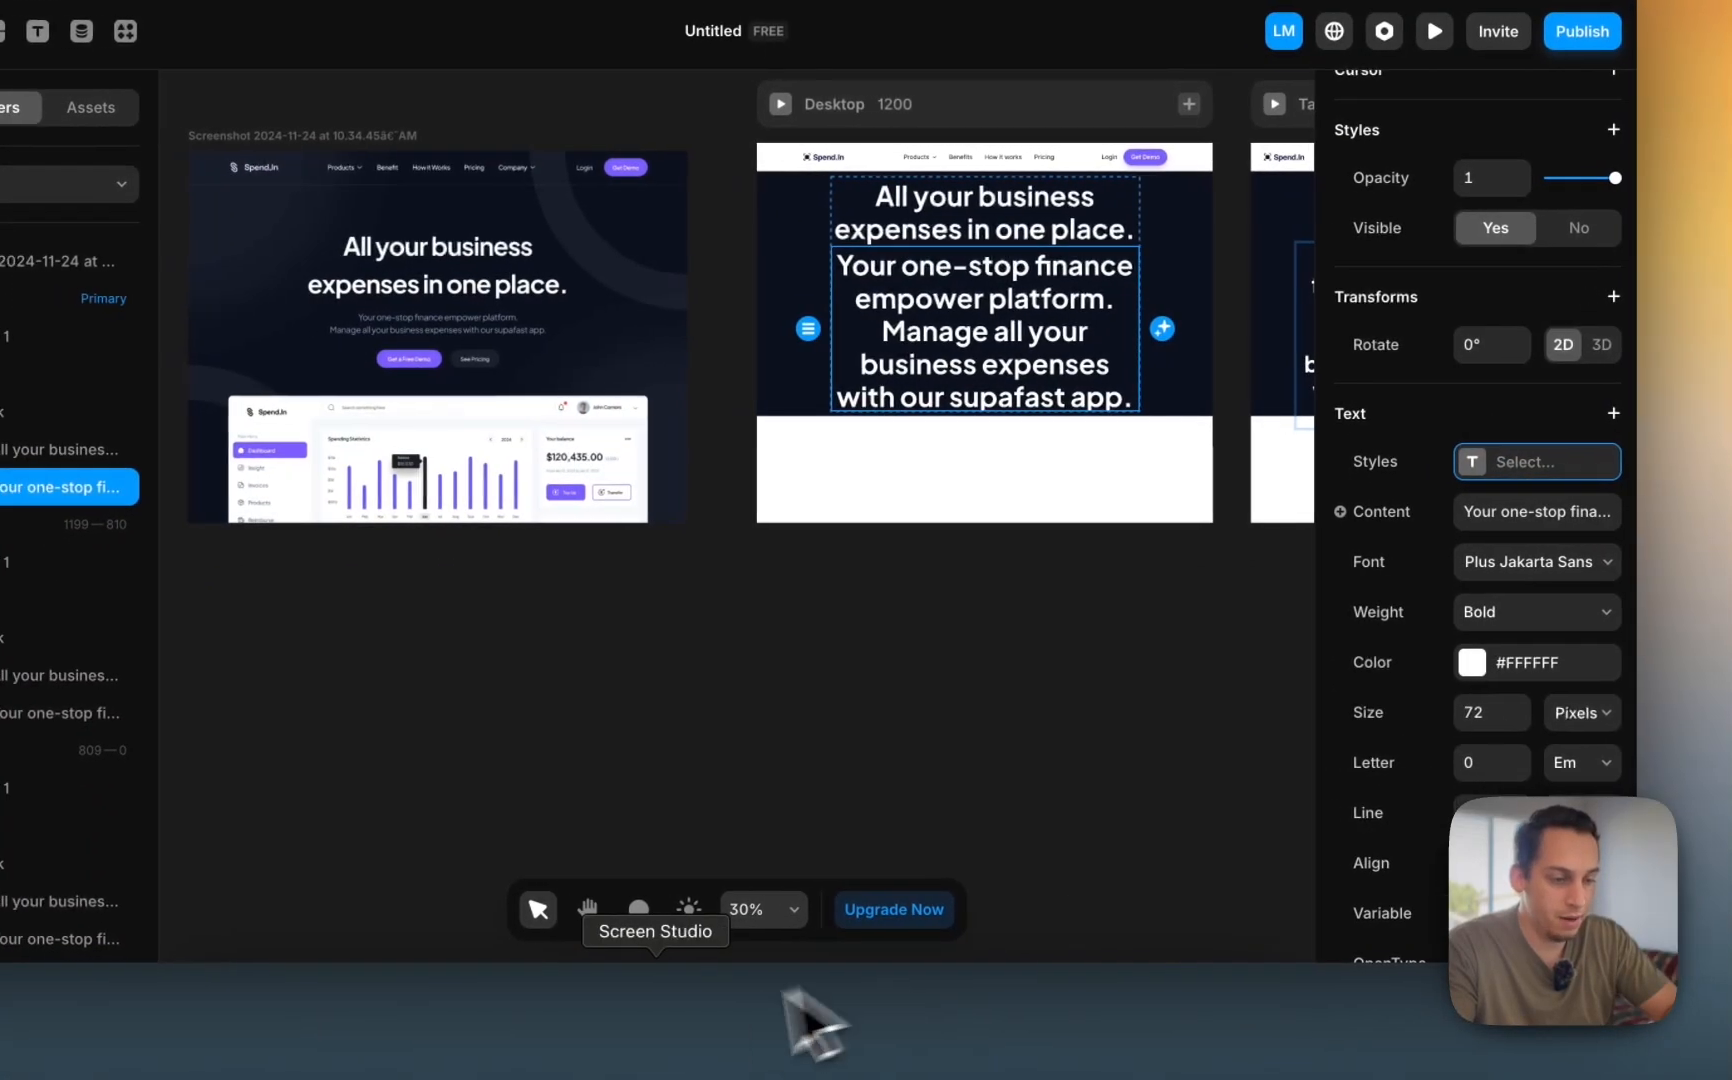
- Check the hero subtitle's text style in Figma, and in Framer set the subtitle to Regular weight at 24 pixels
{"action": "left_click", "coordinate": [728, 1015]}
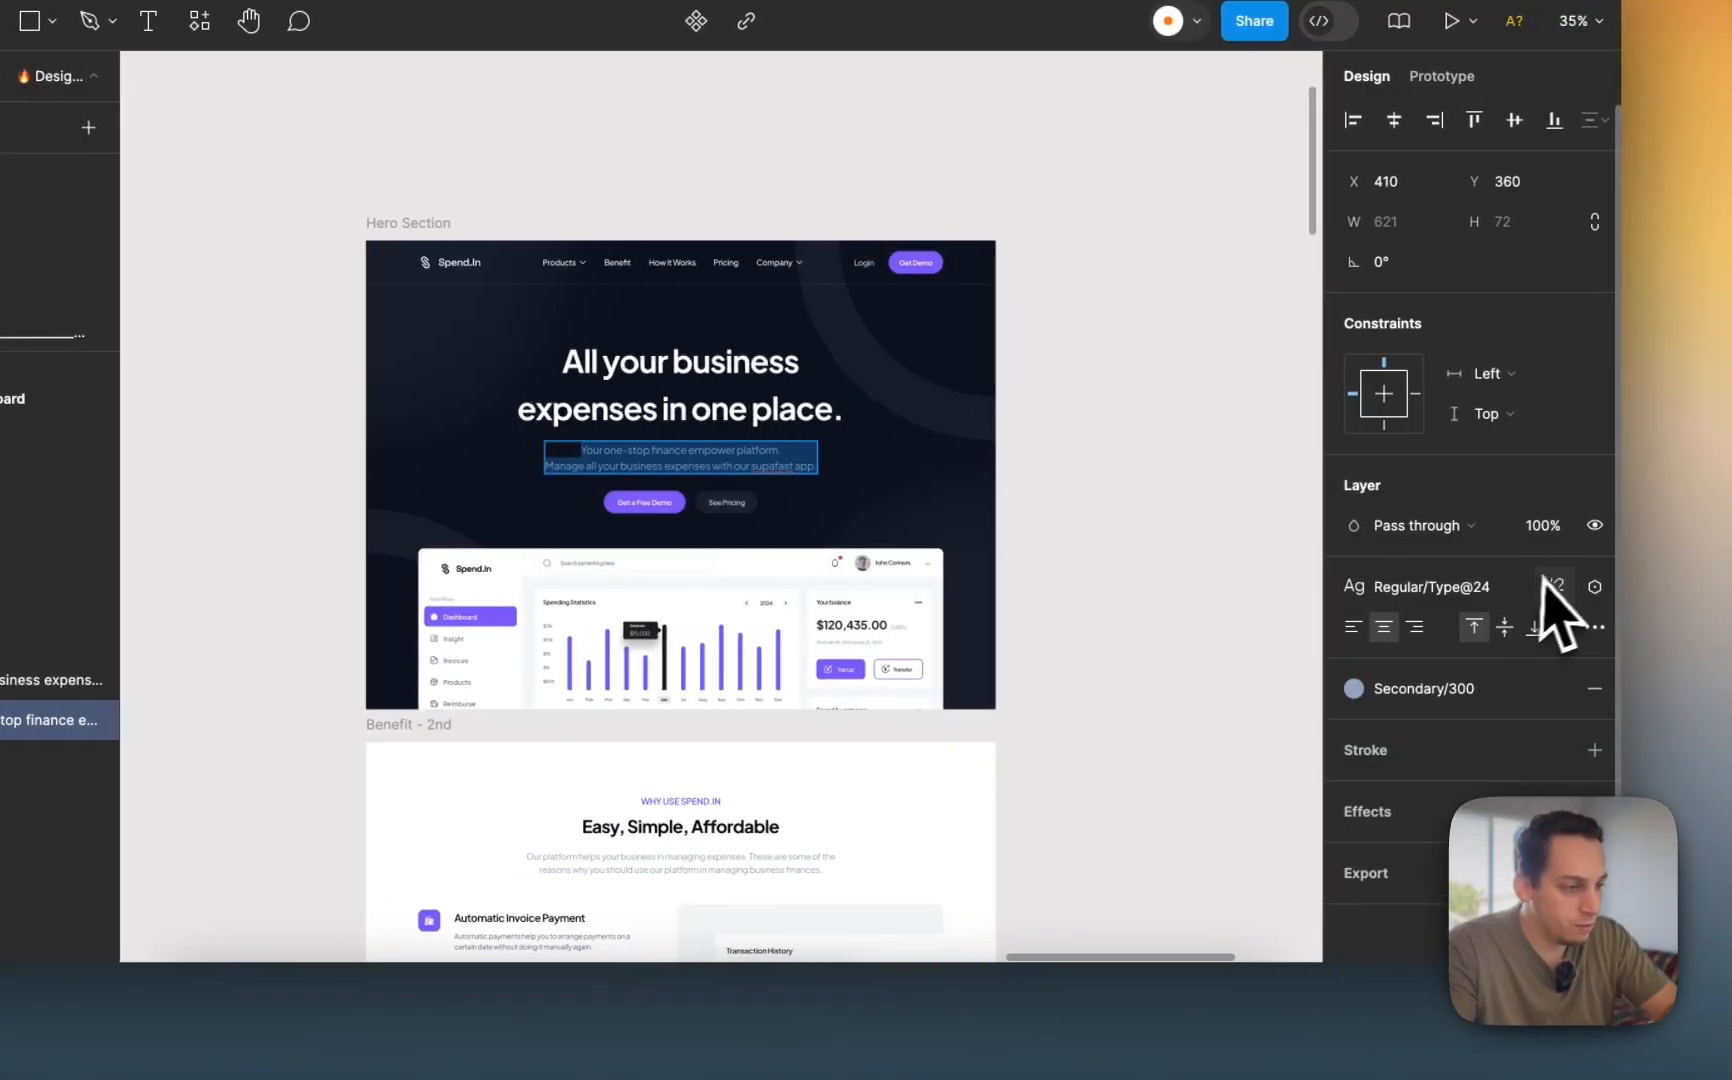
{"action": "left_click", "coordinate": [1550, 585]}
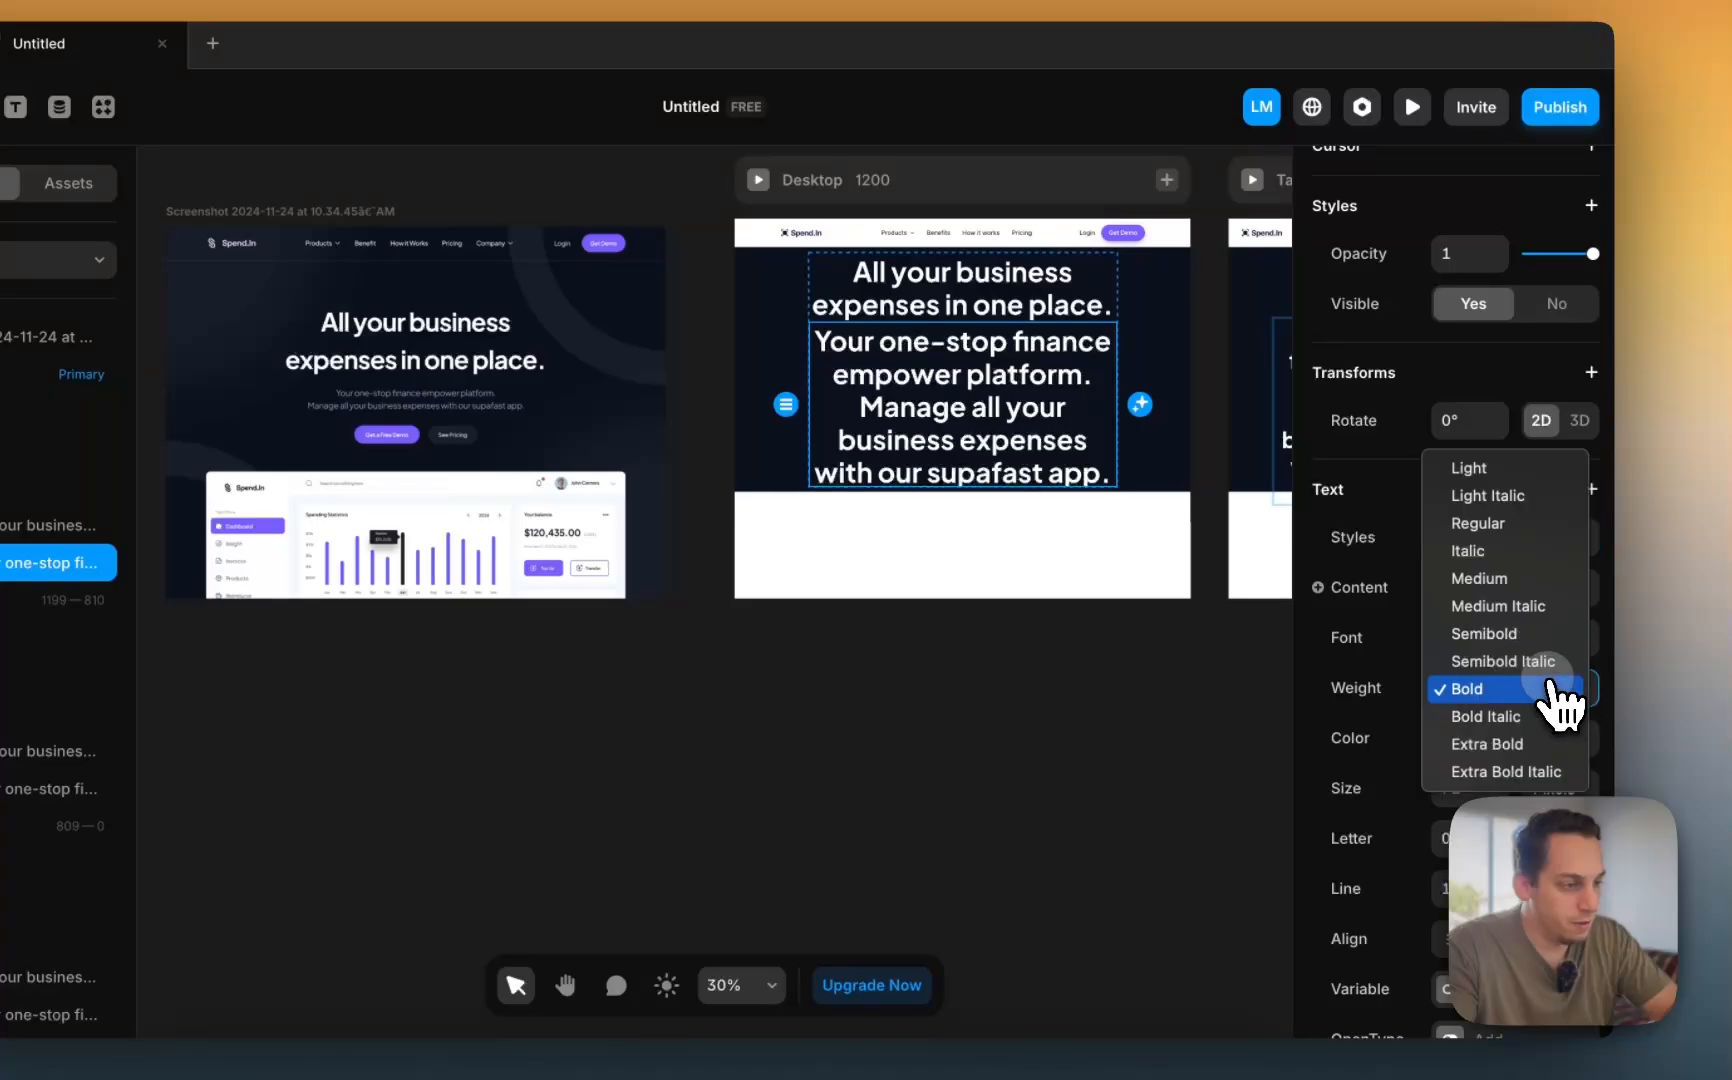
{"action": "left_click", "coordinate": [1506, 528]}
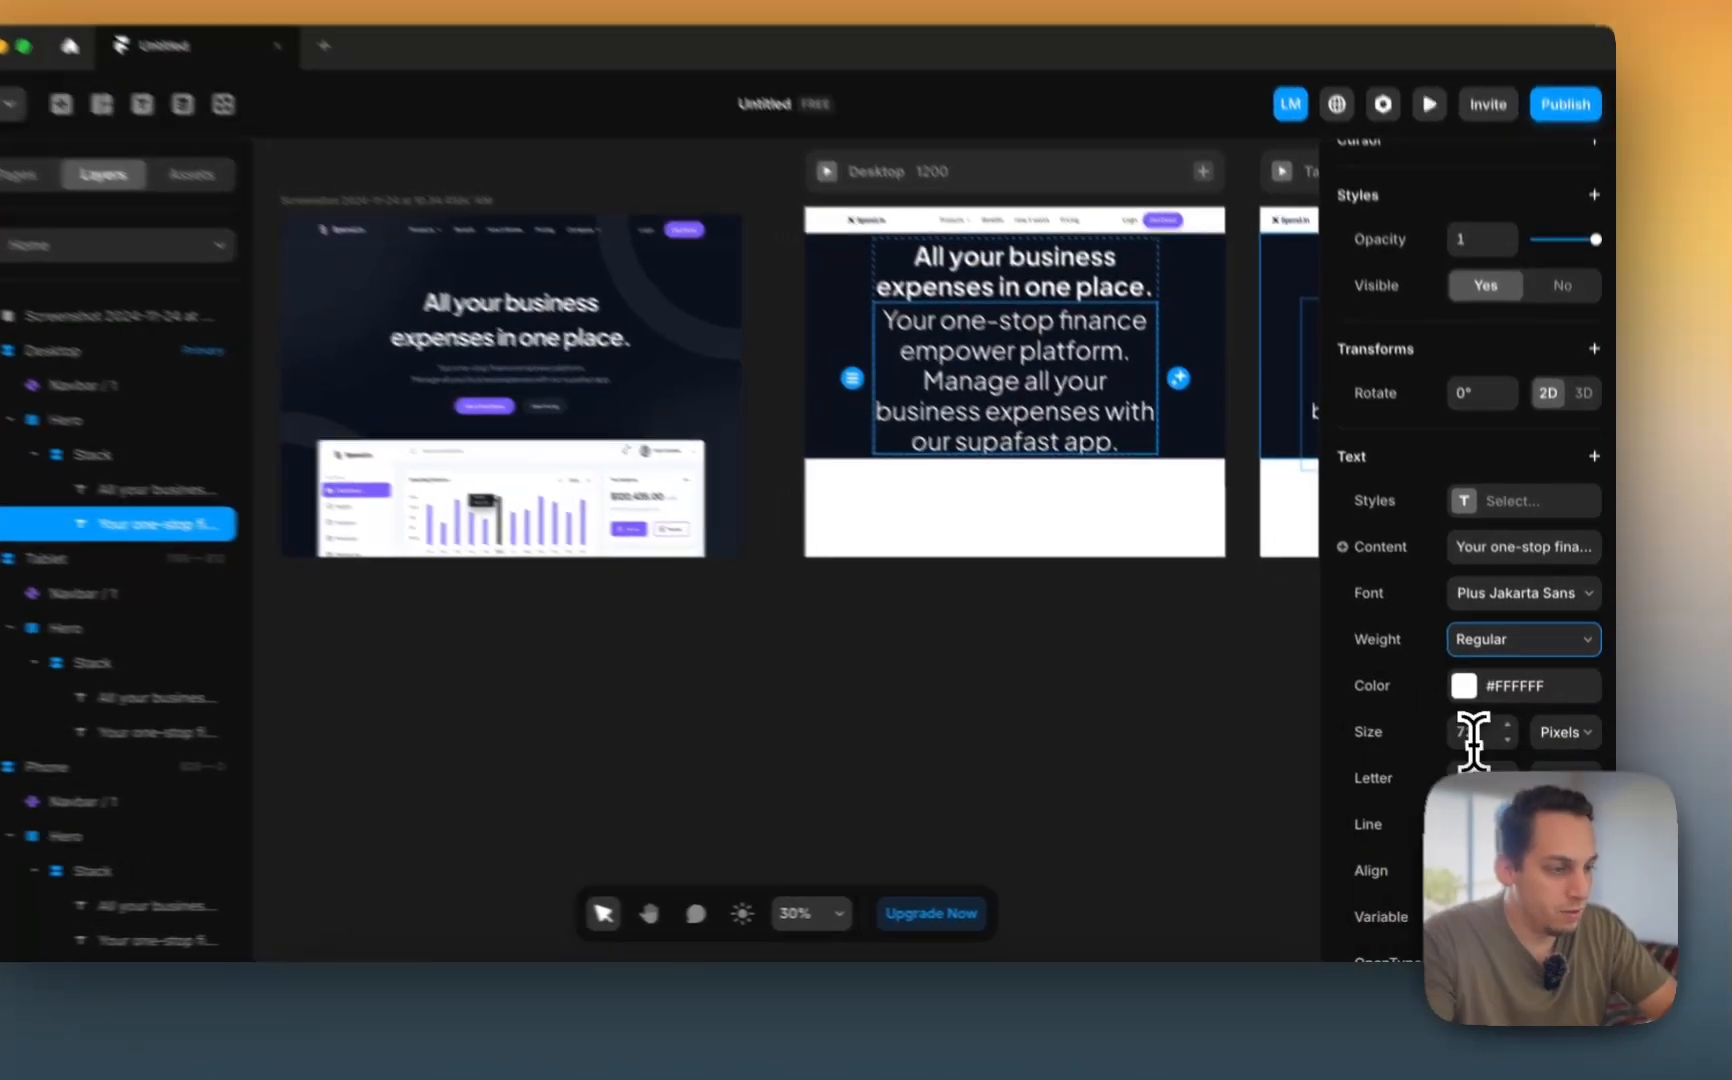
{"action": "left_click", "coordinate": [1492, 754]}
{"action": "type", "text": "24"}
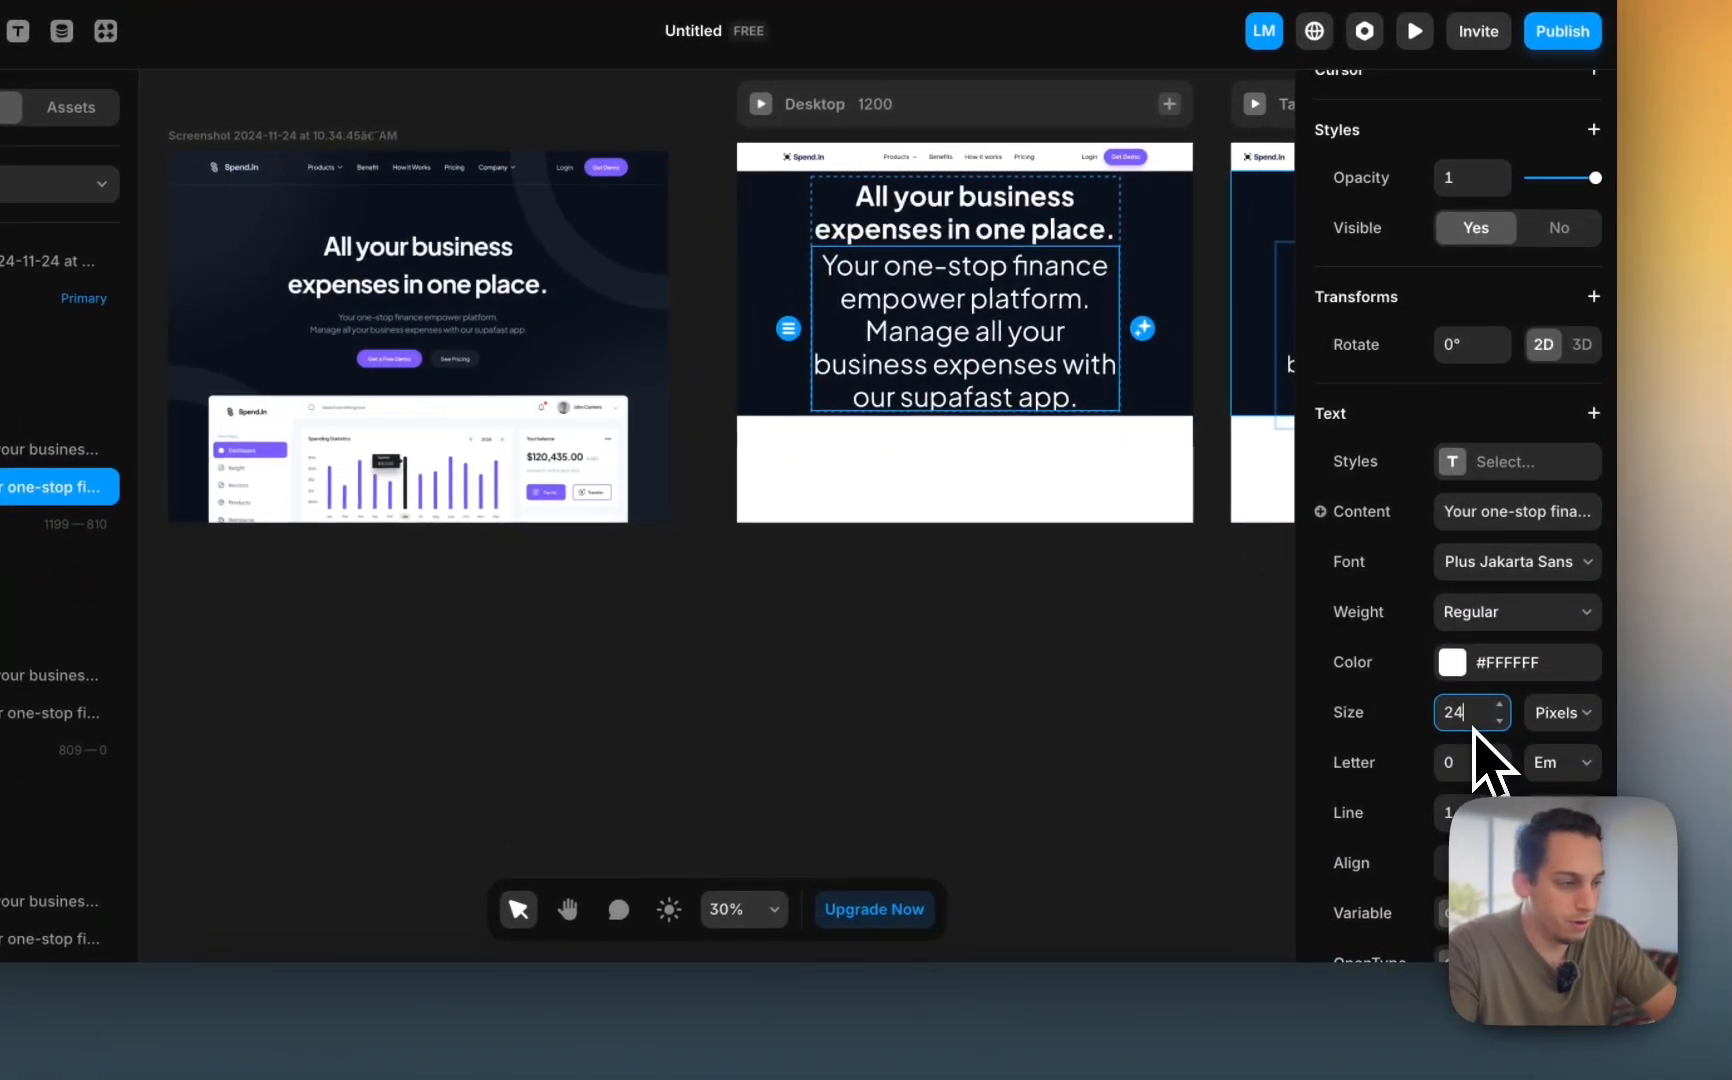
{"action": "key", "text": "Return"}
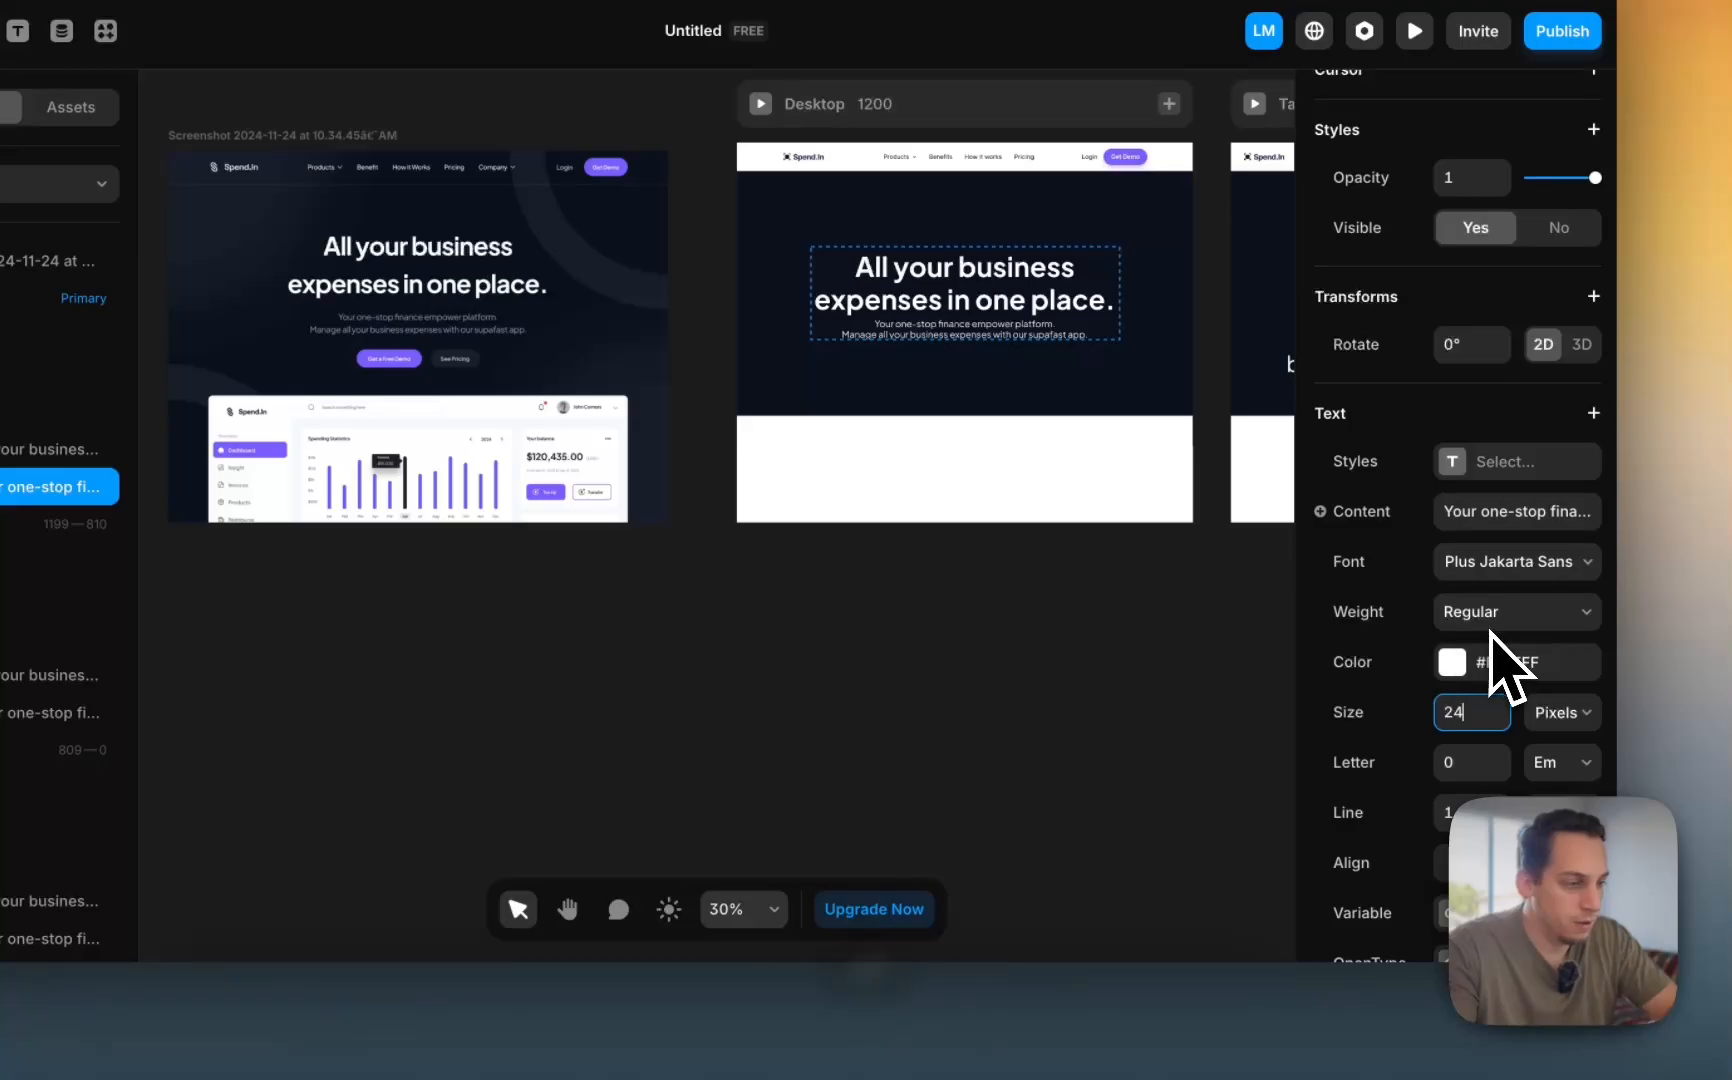
- Set the hero subtitle's white text colour to 80% opacity
{"action": "left_click", "coordinate": [1466, 660]}
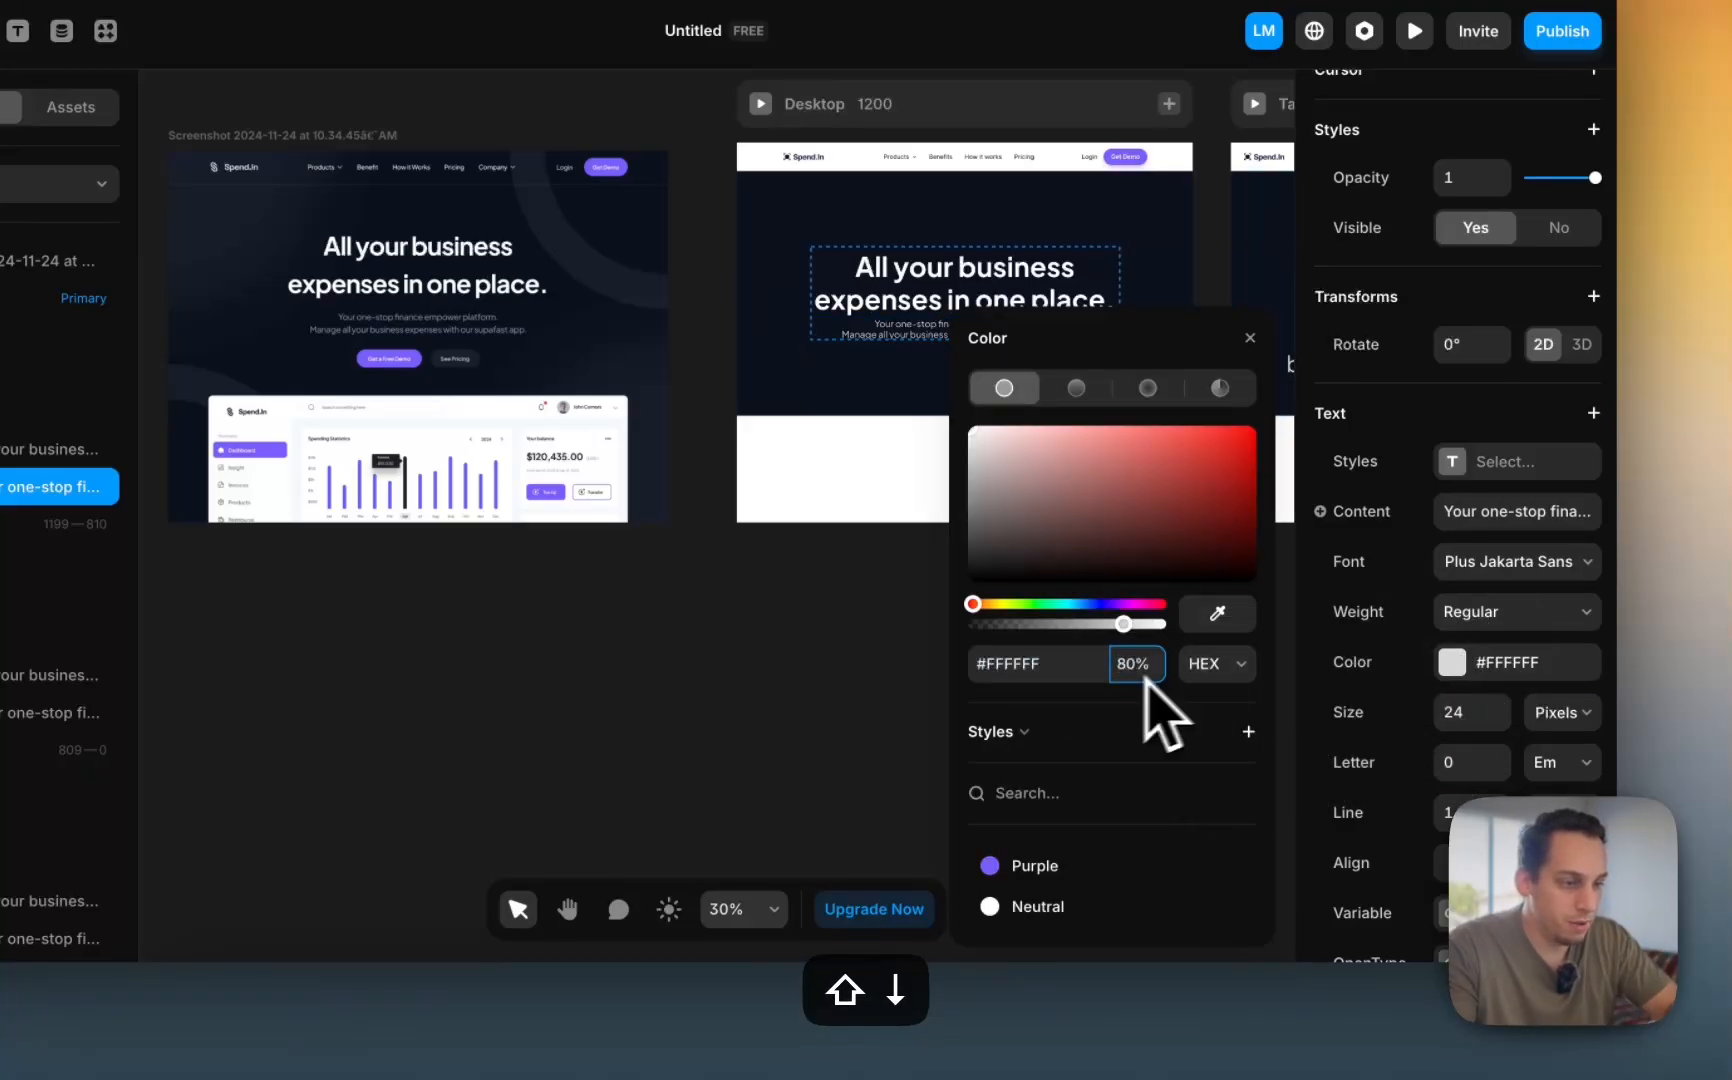
{"action": "left_click", "coordinate": [711, 630]}
{"action": "scroll", "coordinate": [1026, 312], "scroll_direction": "up", "scroll_amount": 5}
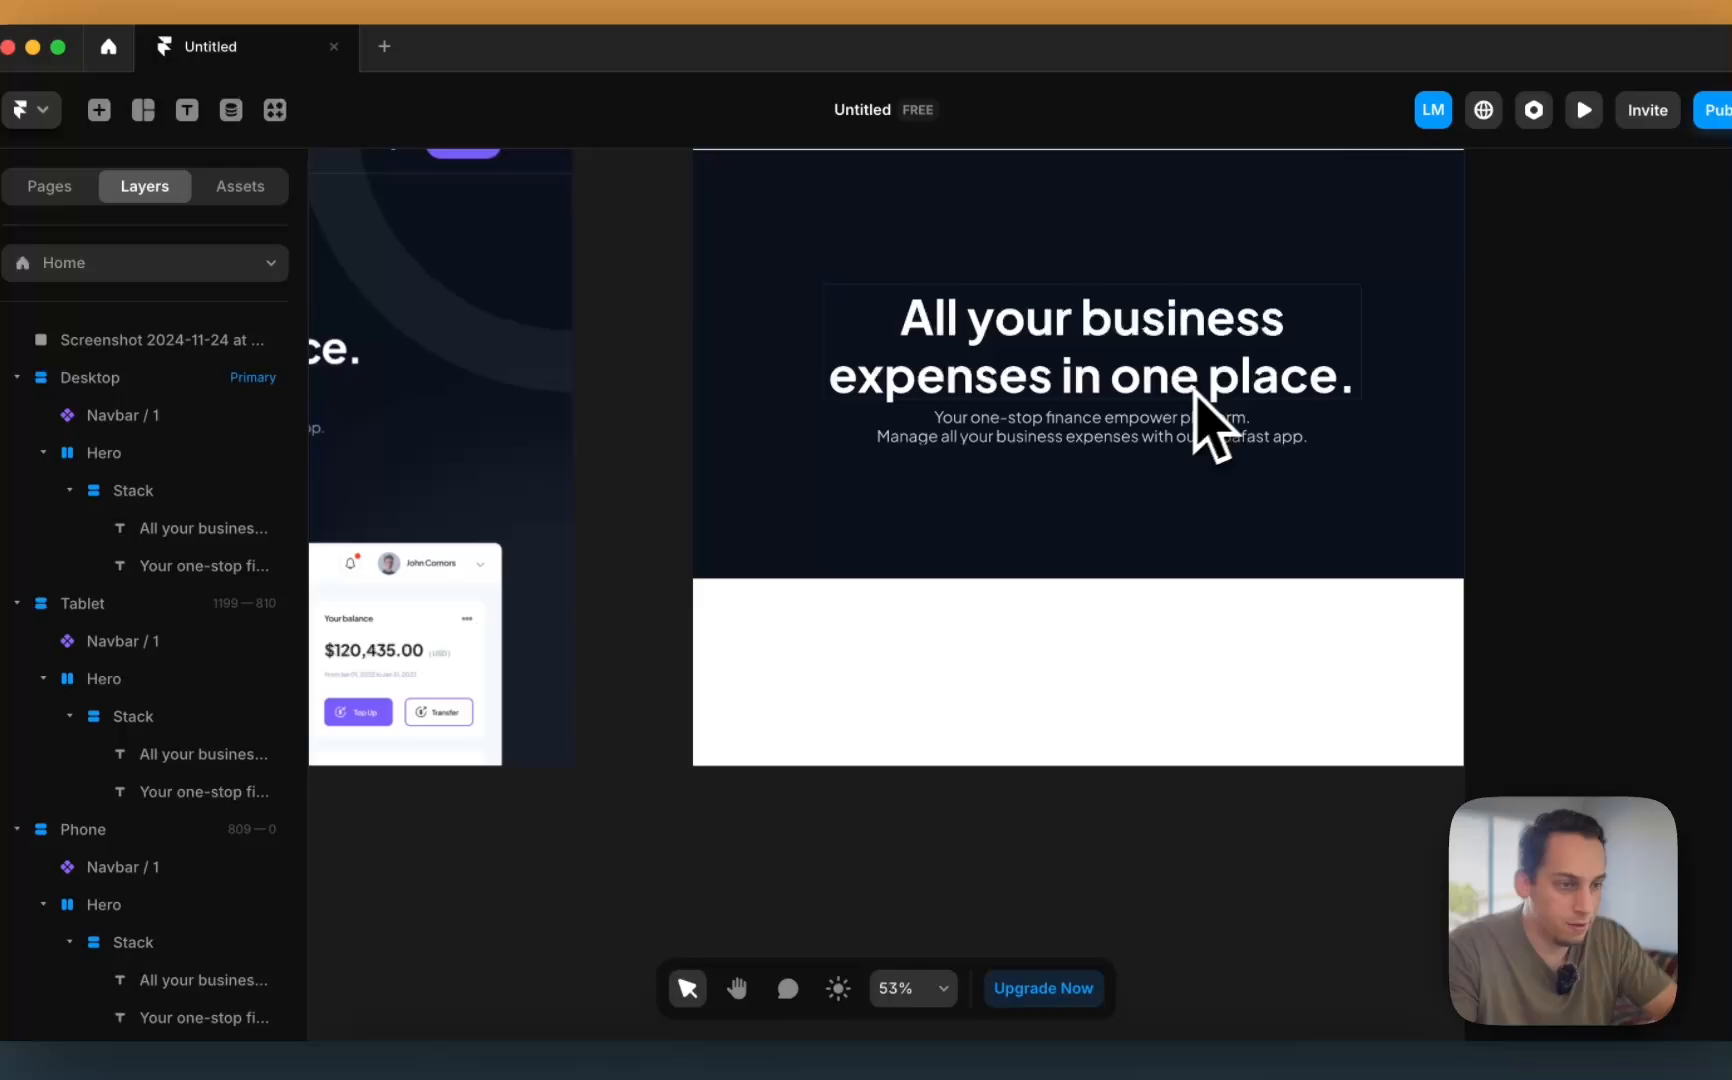
{"action": "left_click", "coordinate": [924, 420]}
- Rename the stack holding the desktop hero's heading and subtitle as Text
{"action": "scroll", "coordinate": [858, 450], "scroll_direction": "down", "scroll_amount": 3}
{"action": "scroll", "coordinate": [858, 440], "scroll_direction": "left", "scroll_amount": 3}
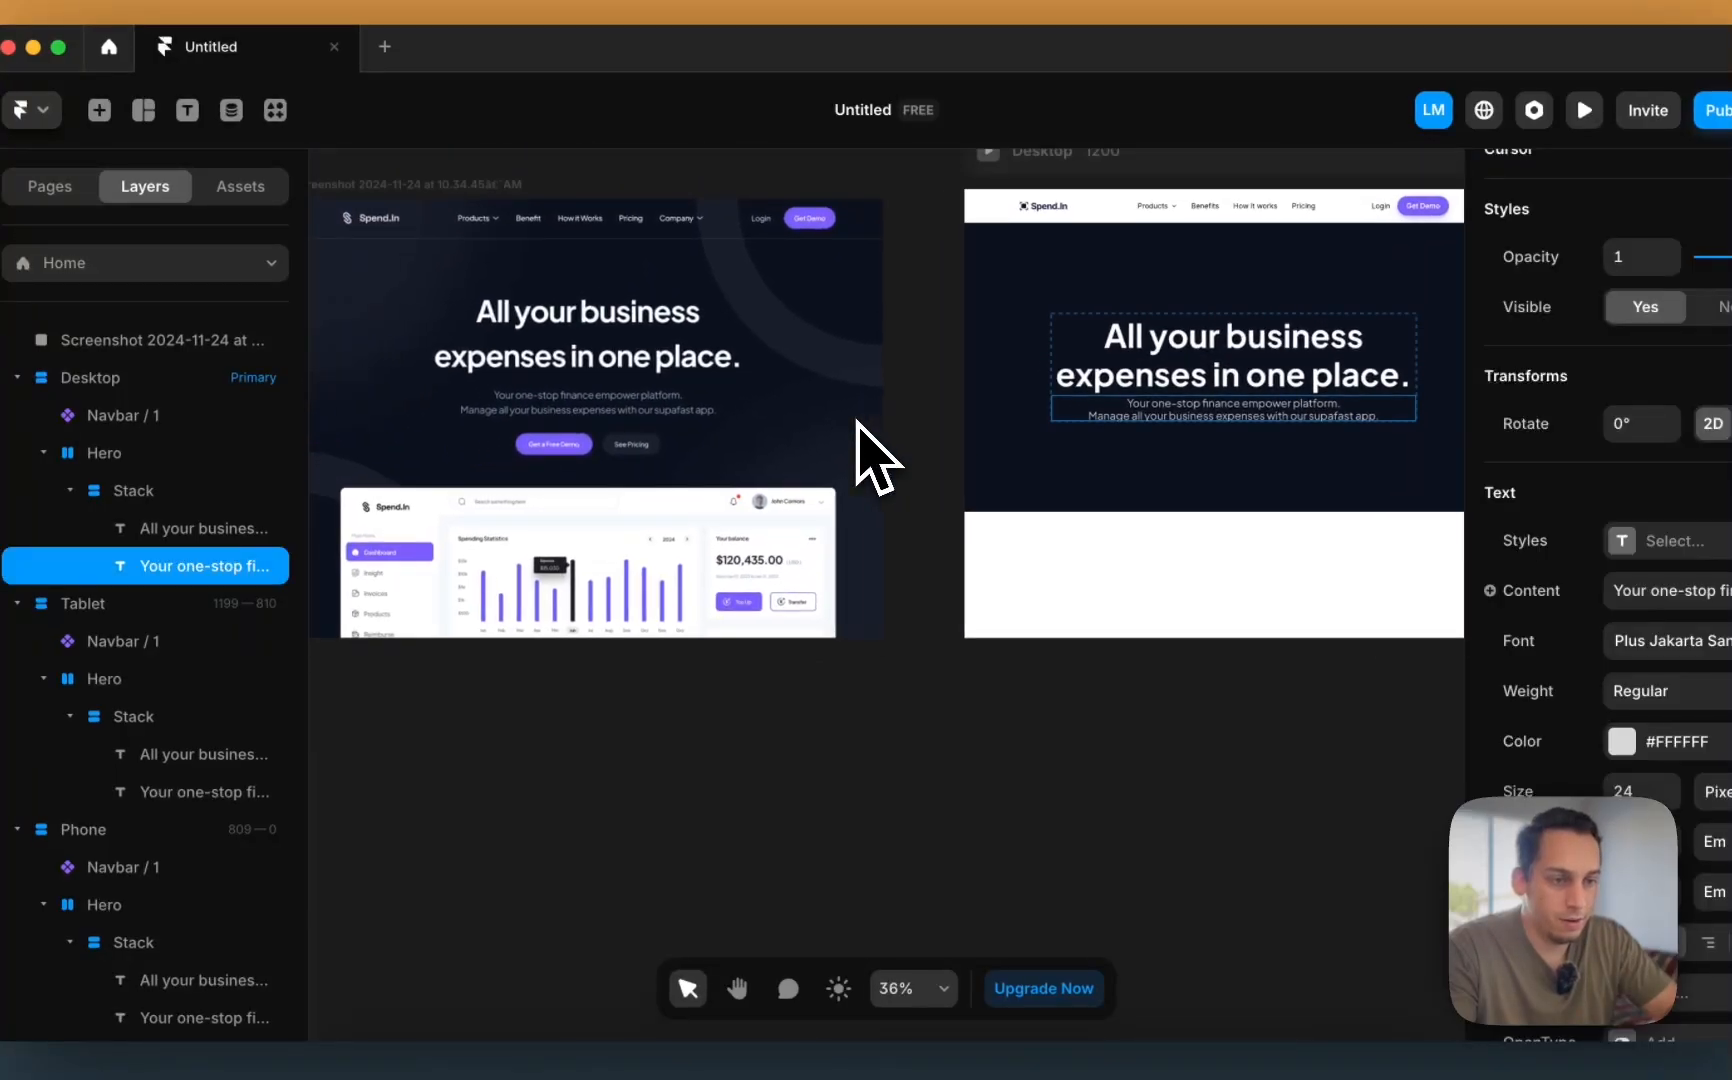
{"action": "scroll", "coordinate": [870, 460], "scroll_direction": "right", "scroll_amount": 3}
{"action": "scroll", "coordinate": [900, 470], "scroll_direction": "up", "scroll_amount": 1}
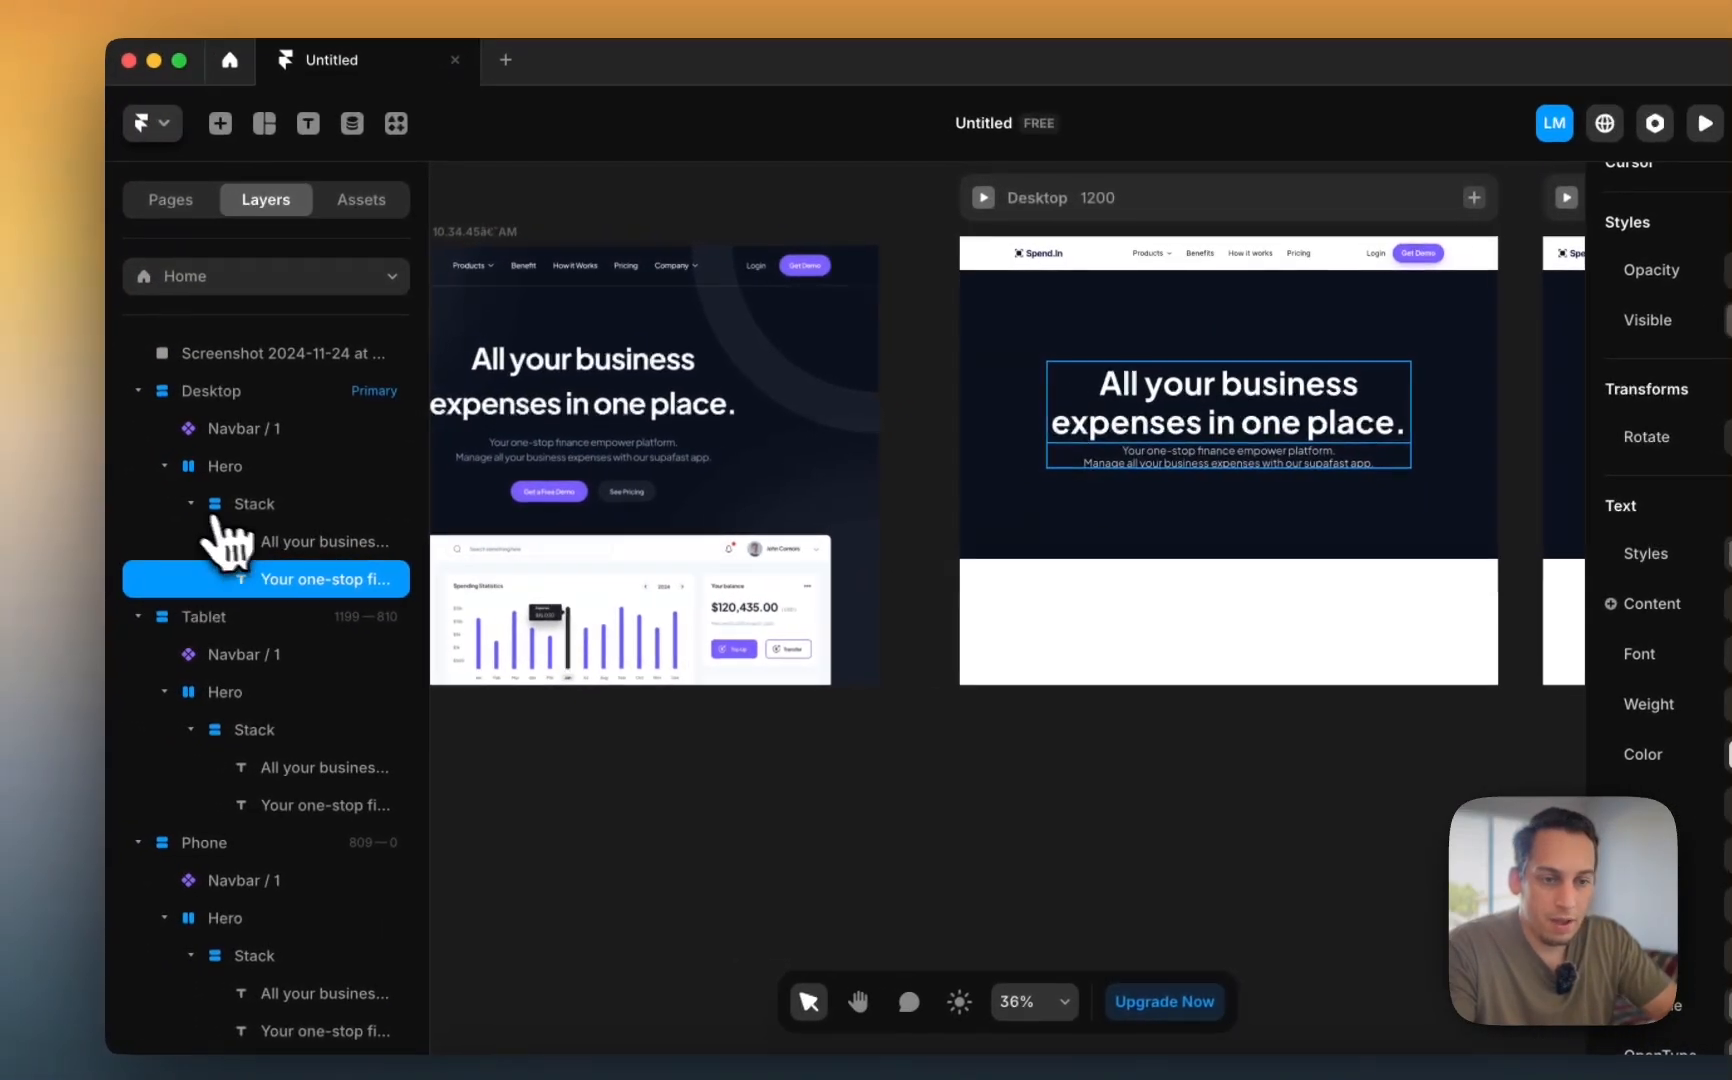
{"action": "double_click", "coordinate": [120, 491]}
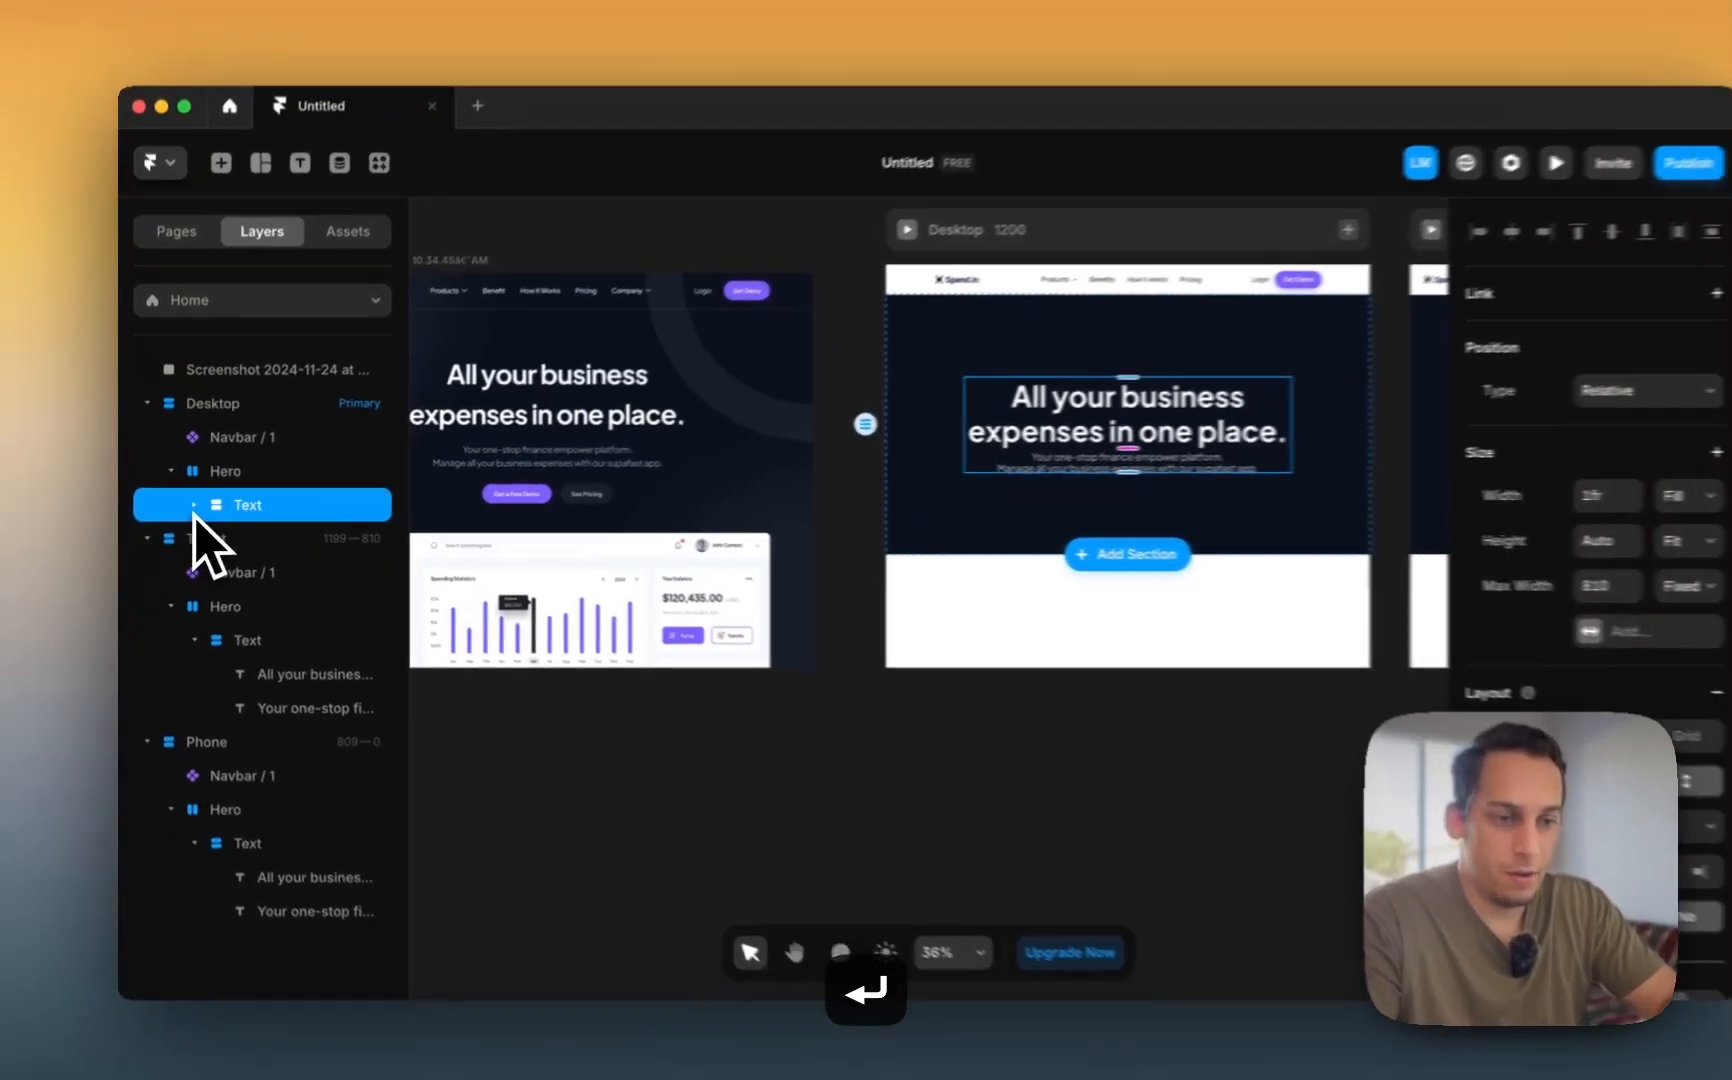
- Open the desktop navbar component and copy its Get Demo button
{"action": "scroll", "coordinate": [880, 560], "scroll_direction": "left", "scroll_amount": 3}
{"action": "scroll", "coordinate": [880, 560], "scroll_direction": "down", "scroll_amount": 1}
{"action": "scroll", "coordinate": [600, 478], "scroll_direction": "right", "scroll_amount": 3}
{"action": "scroll", "coordinate": [600, 478], "scroll_direction": "up", "scroll_amount": 1}
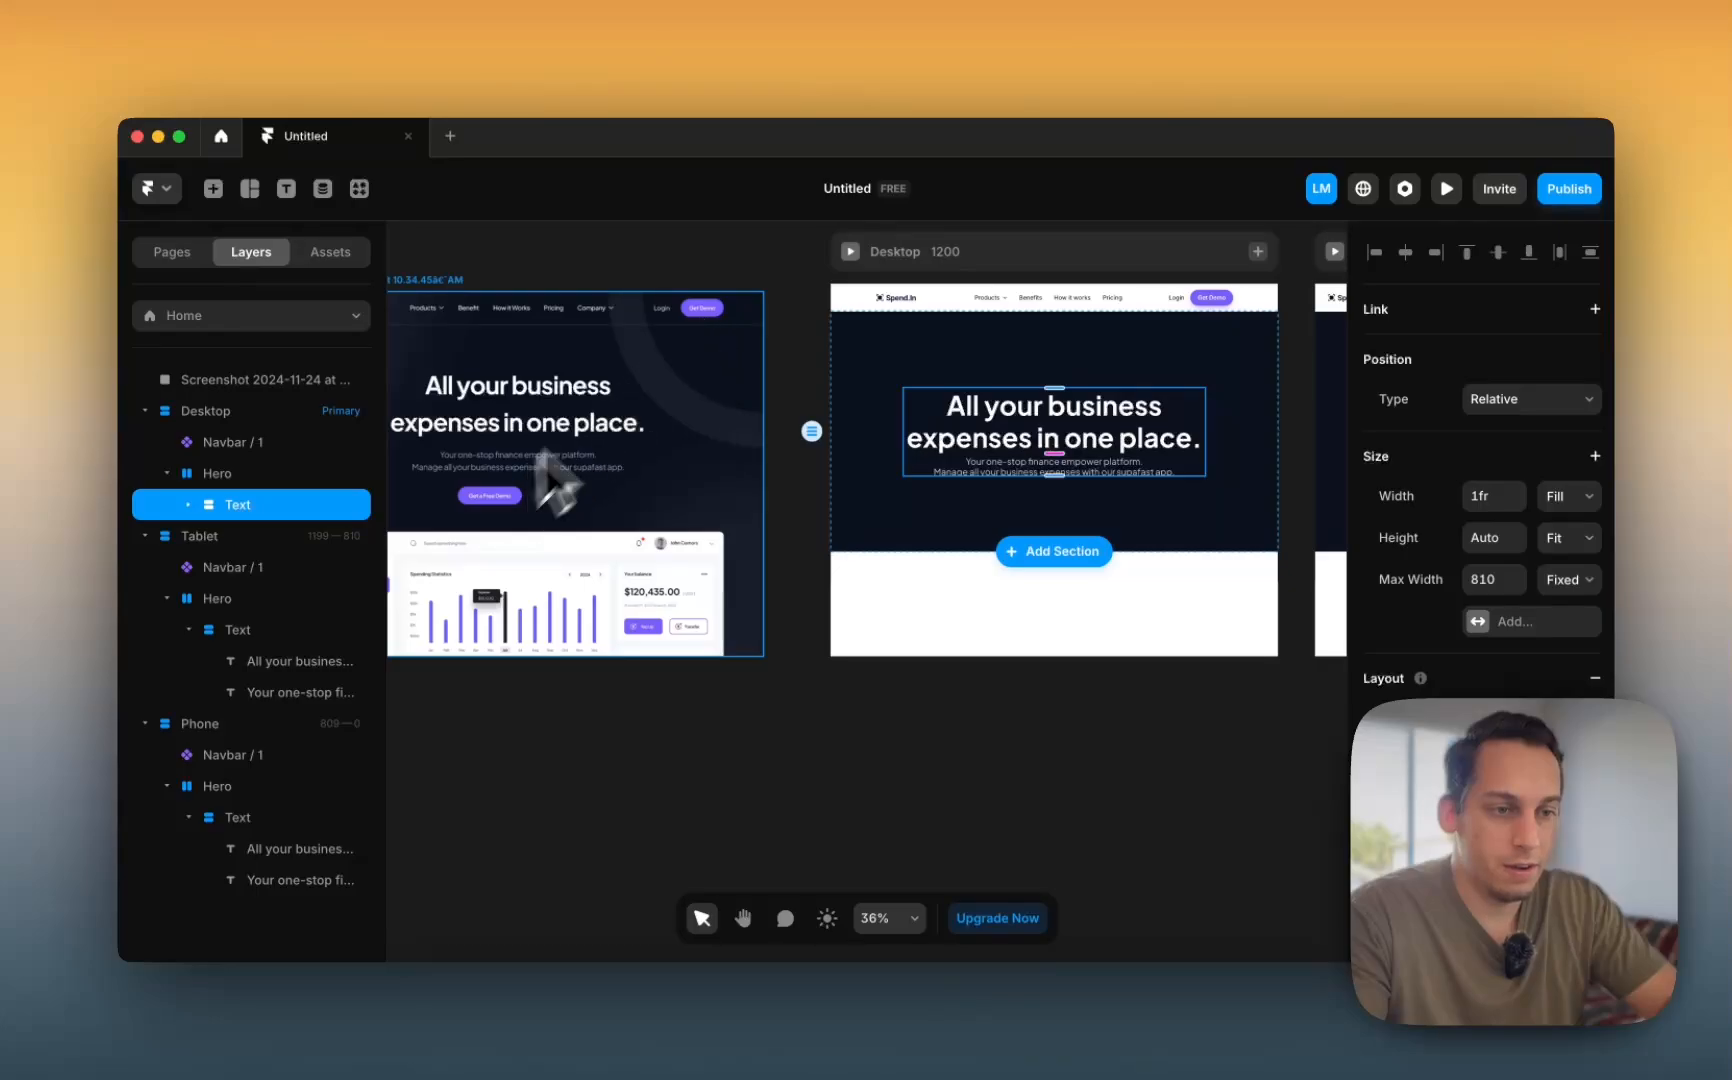
{"action": "double_click", "coordinate": [1211, 298]}
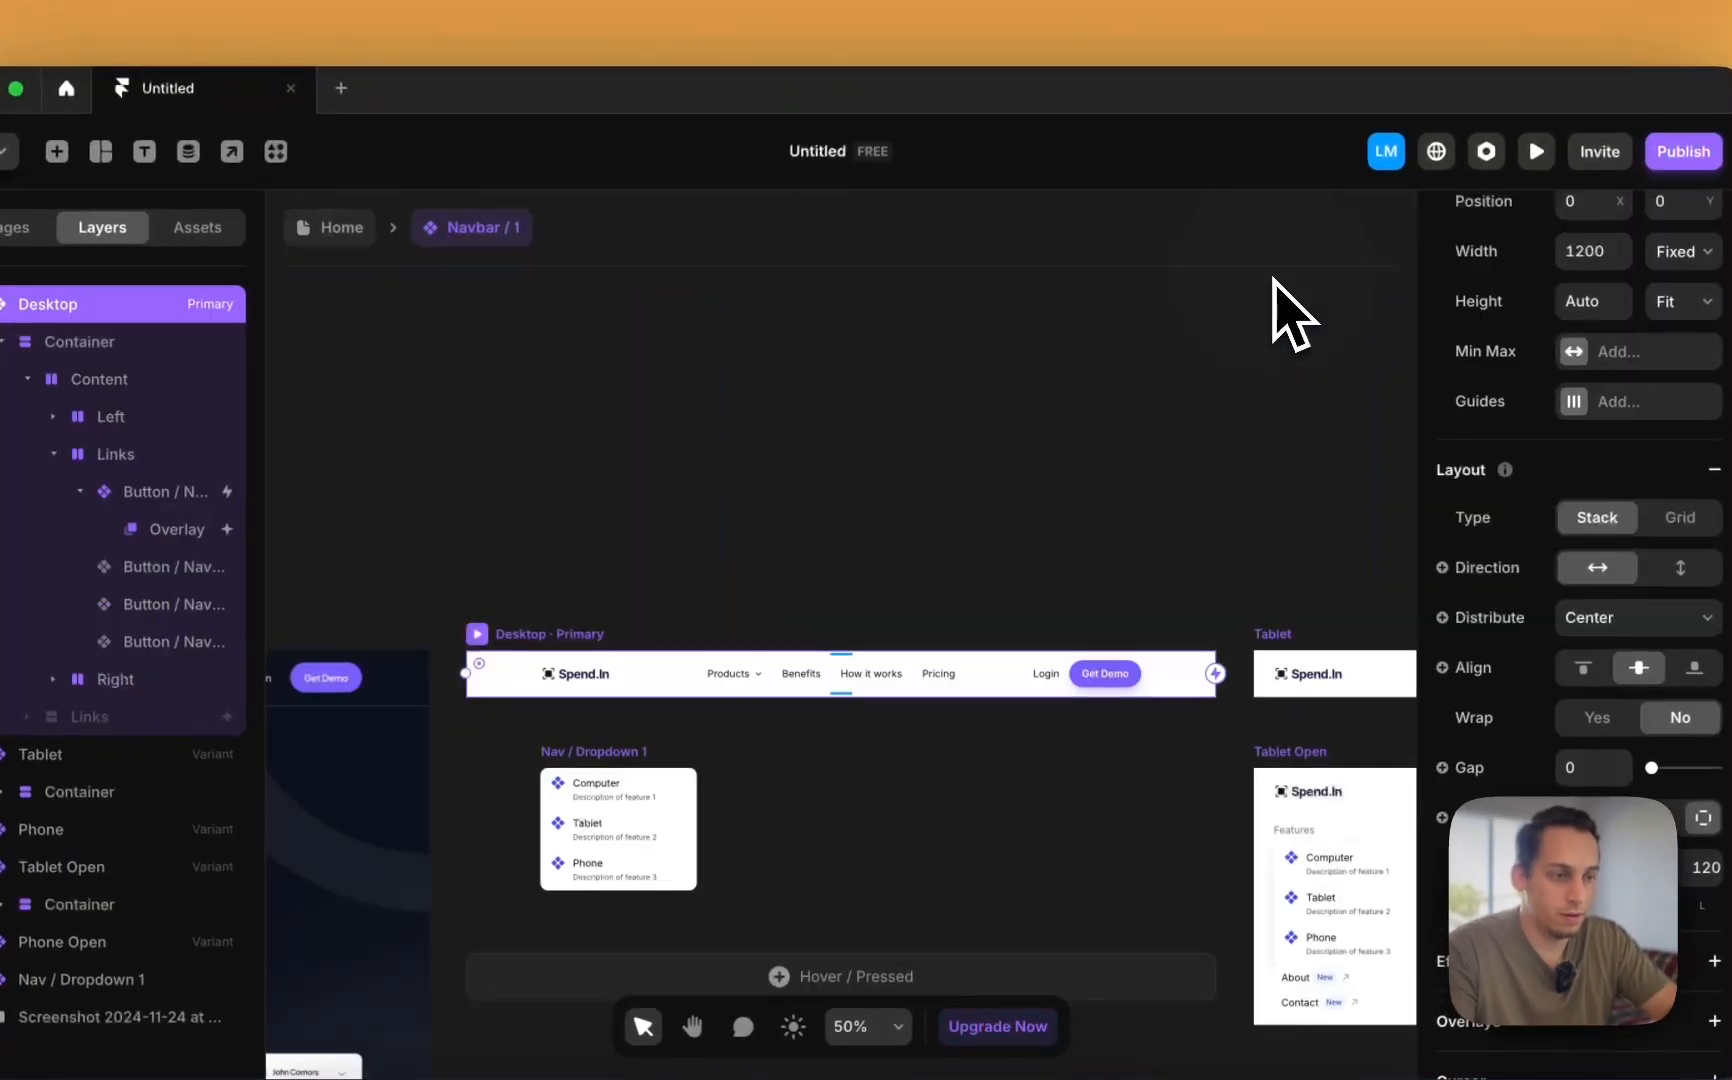
{"action": "left_click", "coordinate": [1113, 678]}
{"action": "key", "text": "super+c"}
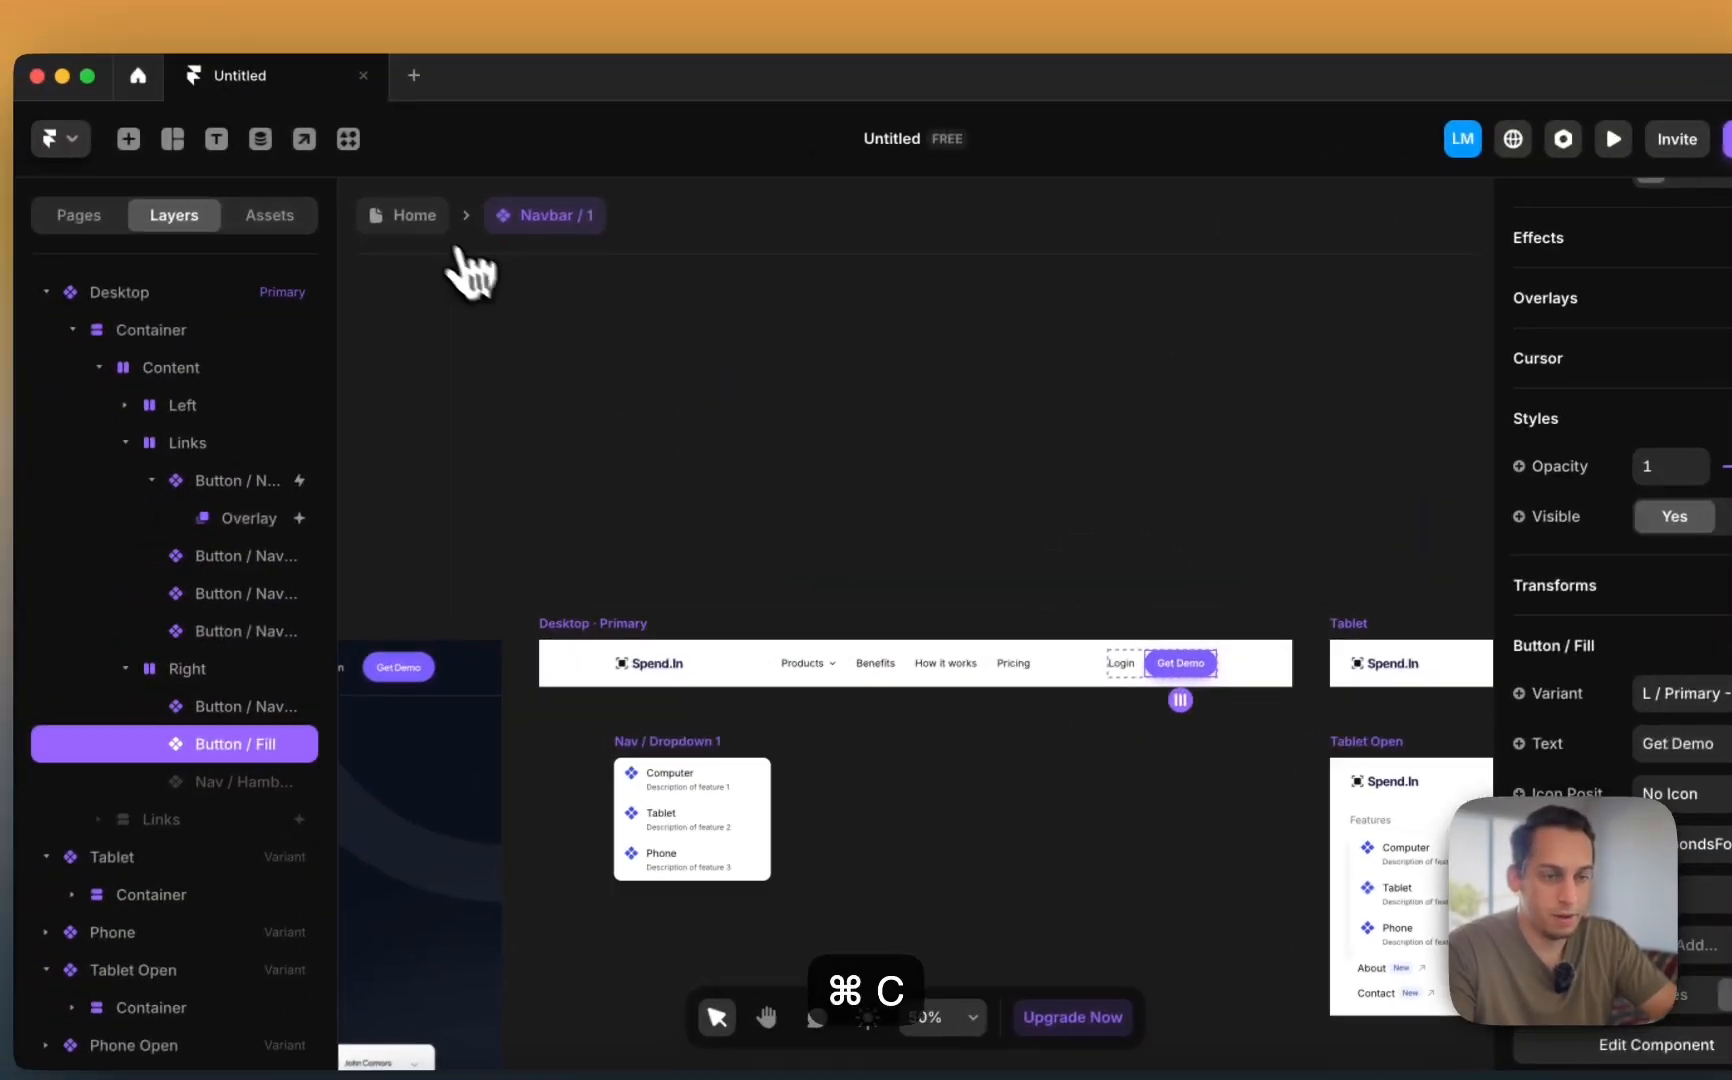
- Return to the Home page and paste the Get Demo button on the empty canvas below the Desktop frame
{"action": "left_click", "coordinate": [330, 227]}
{"action": "left_click", "coordinate": [999, 491]}
{"action": "left_click", "coordinate": [932, 869]}
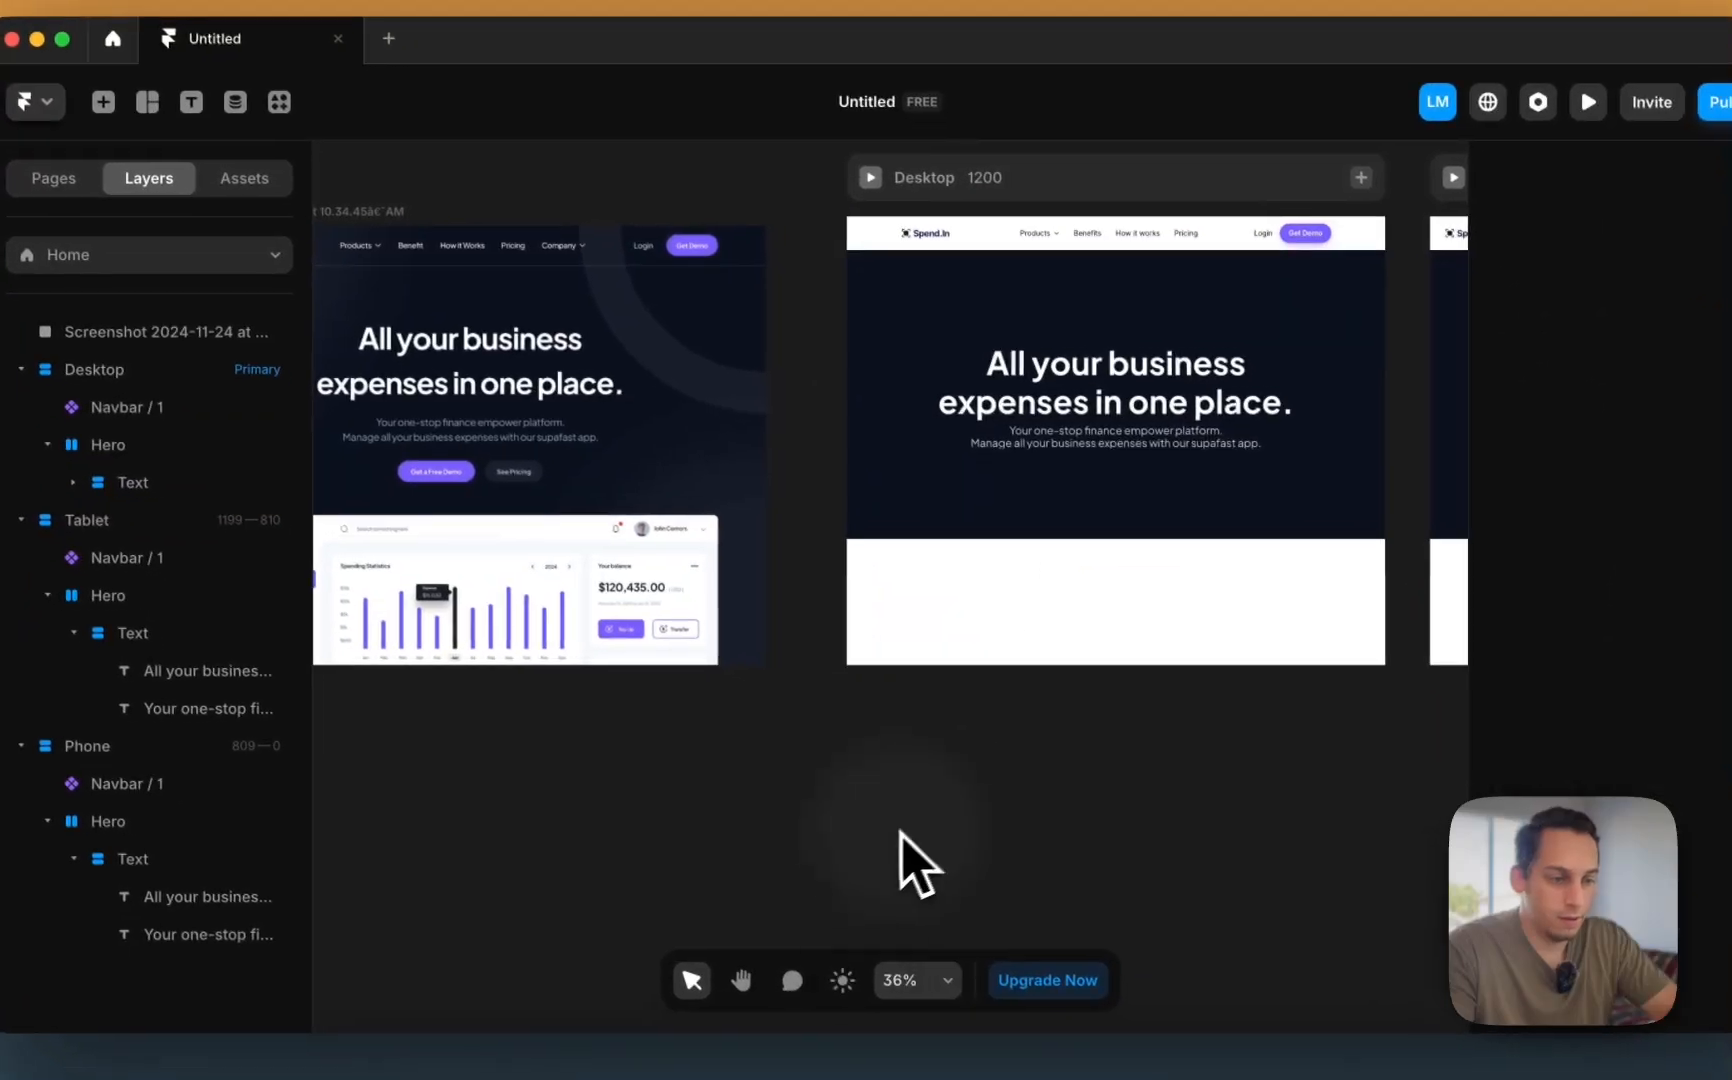
{"action": "key", "text": "super+v"}
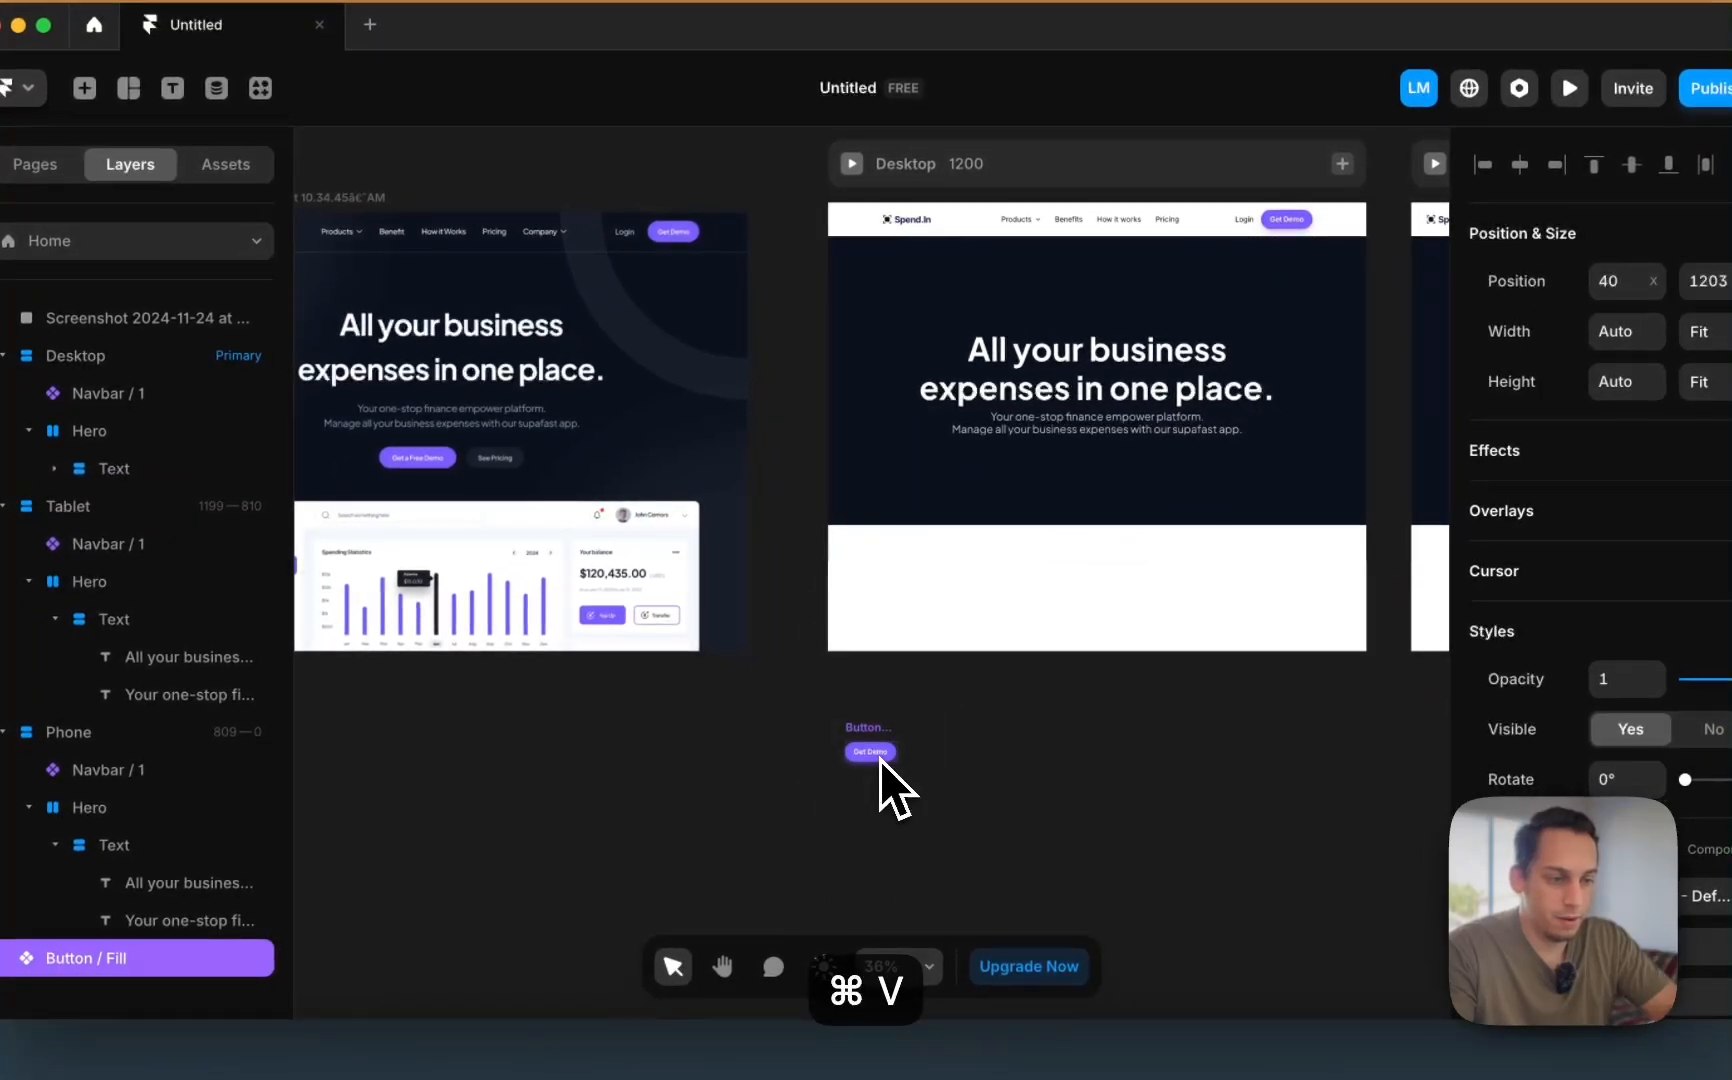
{"action": "left_click_drag", "start_coordinate": [880, 760], "coordinate": [879, 760]}
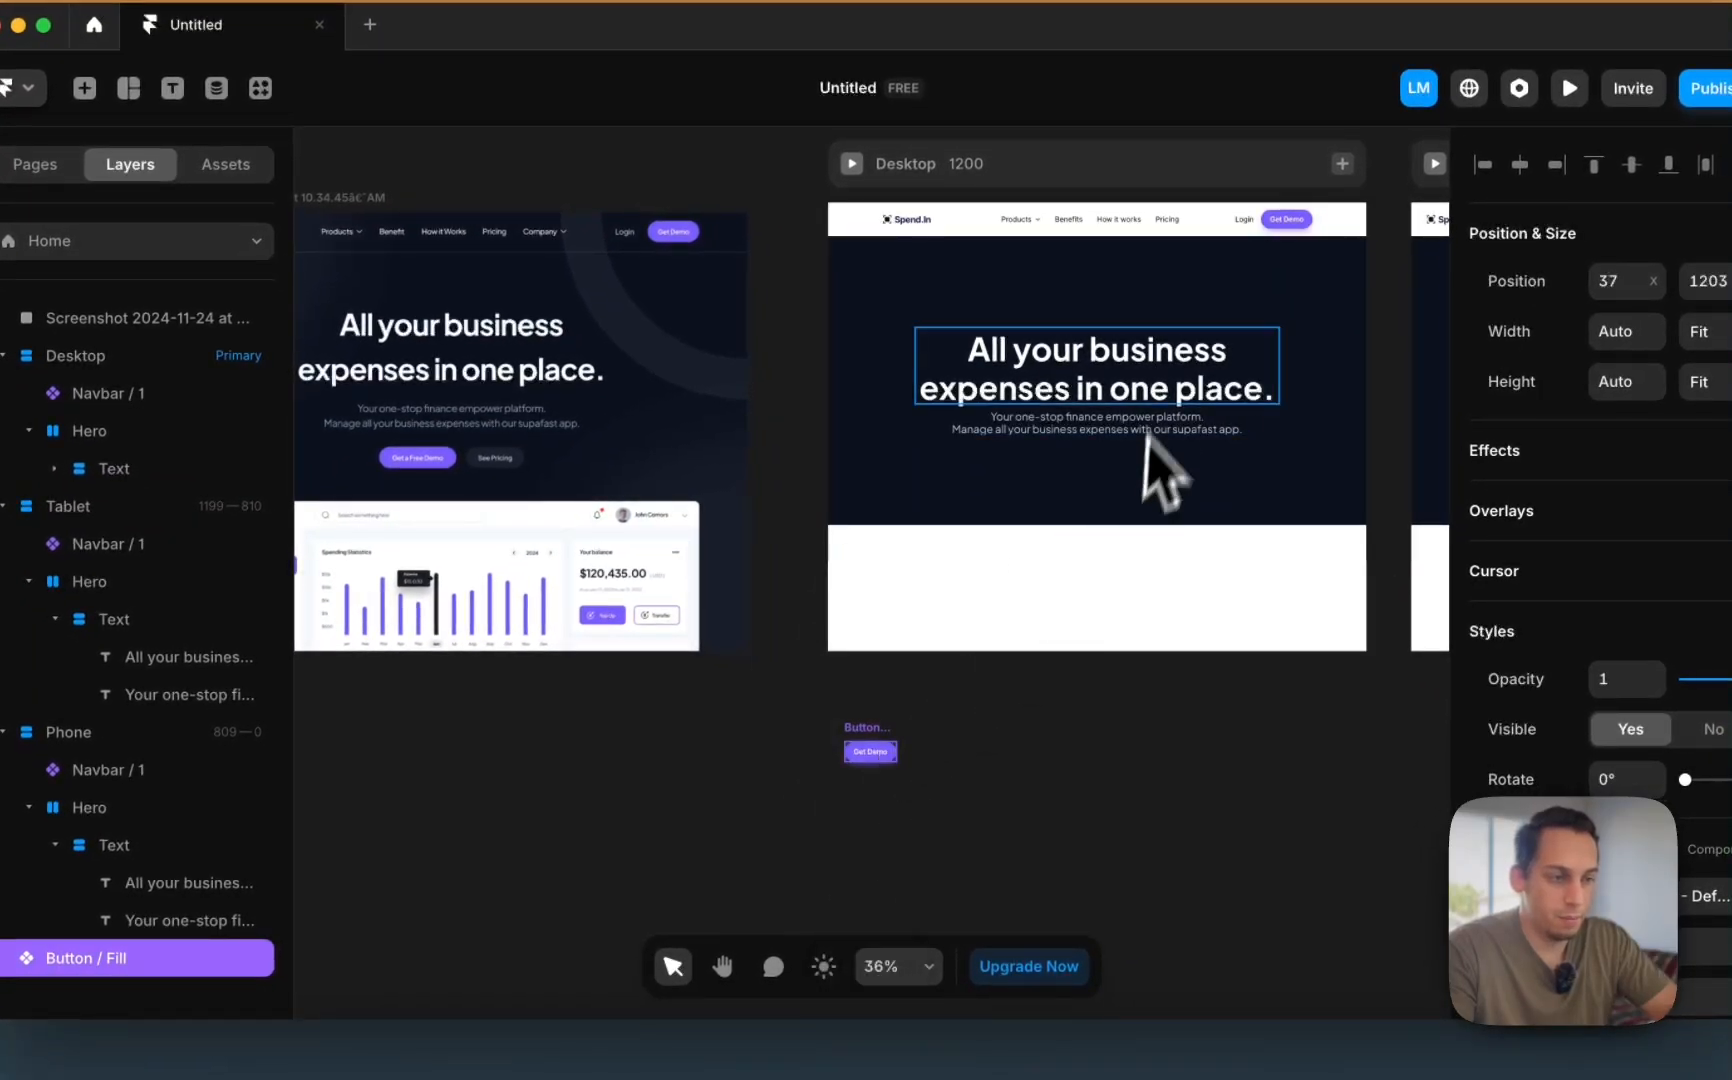
- Duplicate the Text stack inside the desktop Hero section
{"action": "left_click", "coordinate": [1059, 421]}
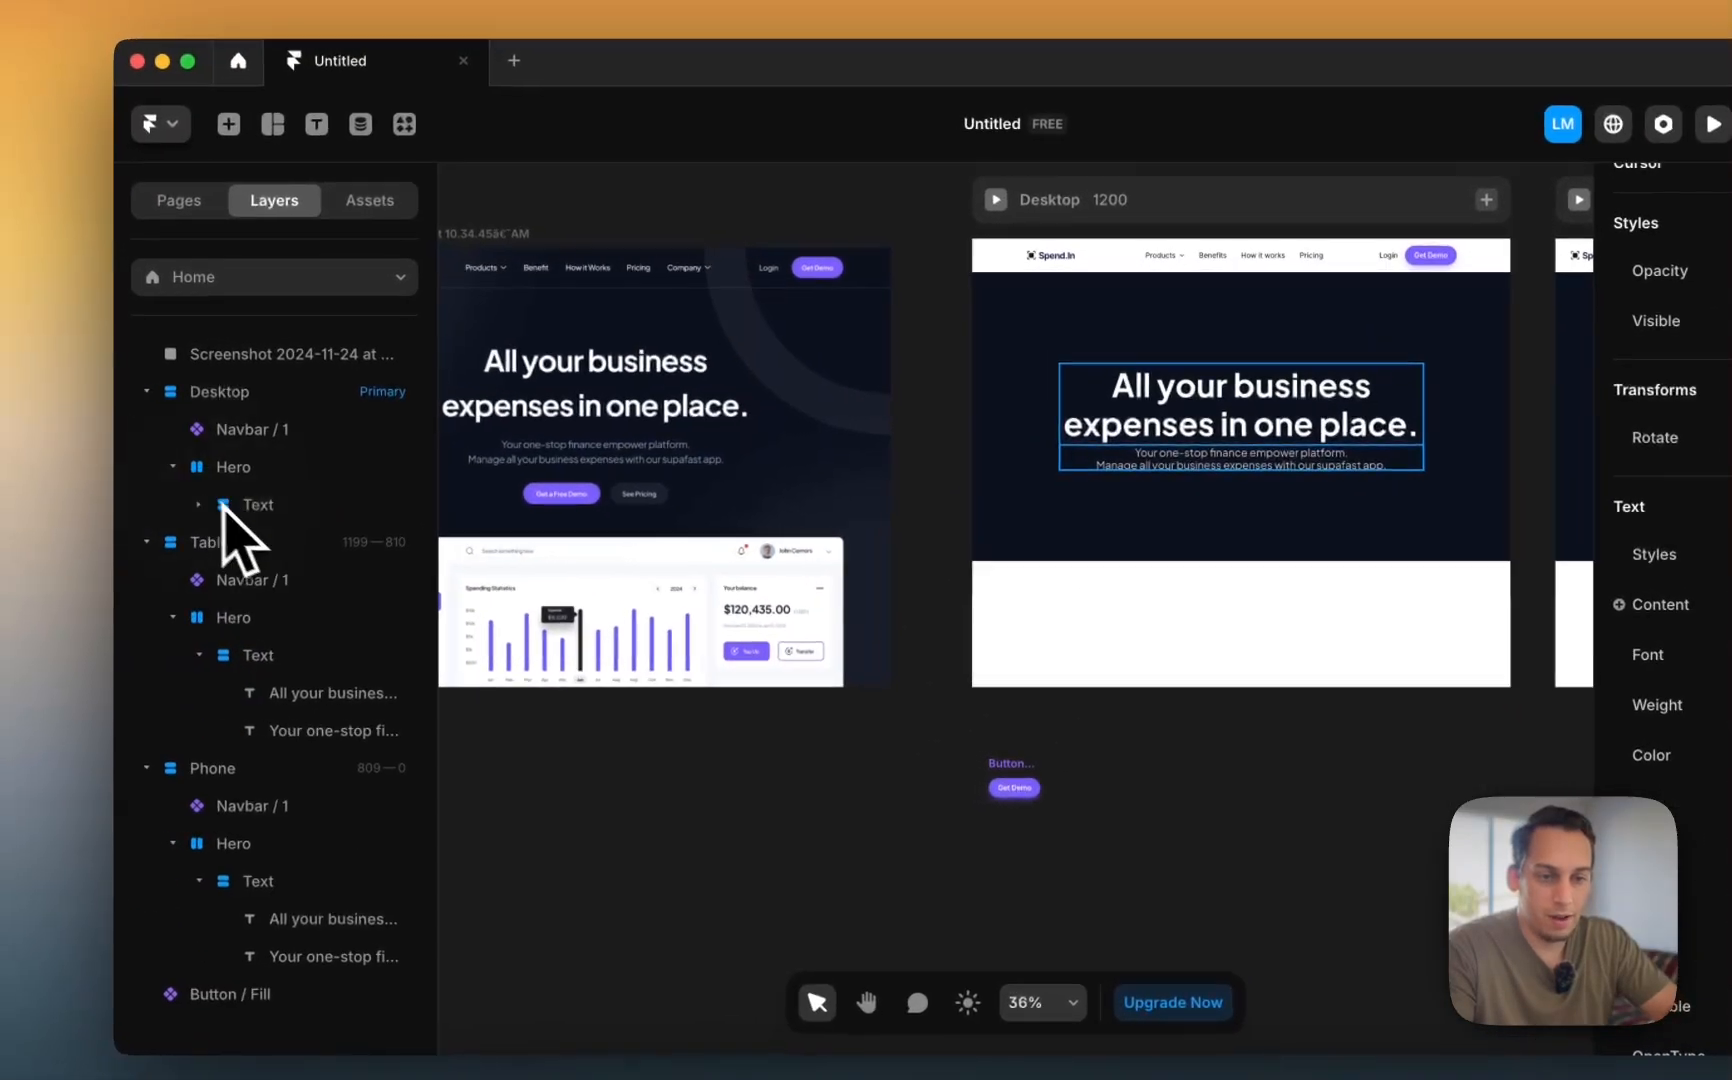
{"action": "left_click", "coordinate": [112, 470]}
{"action": "key", "text": "super+d"}
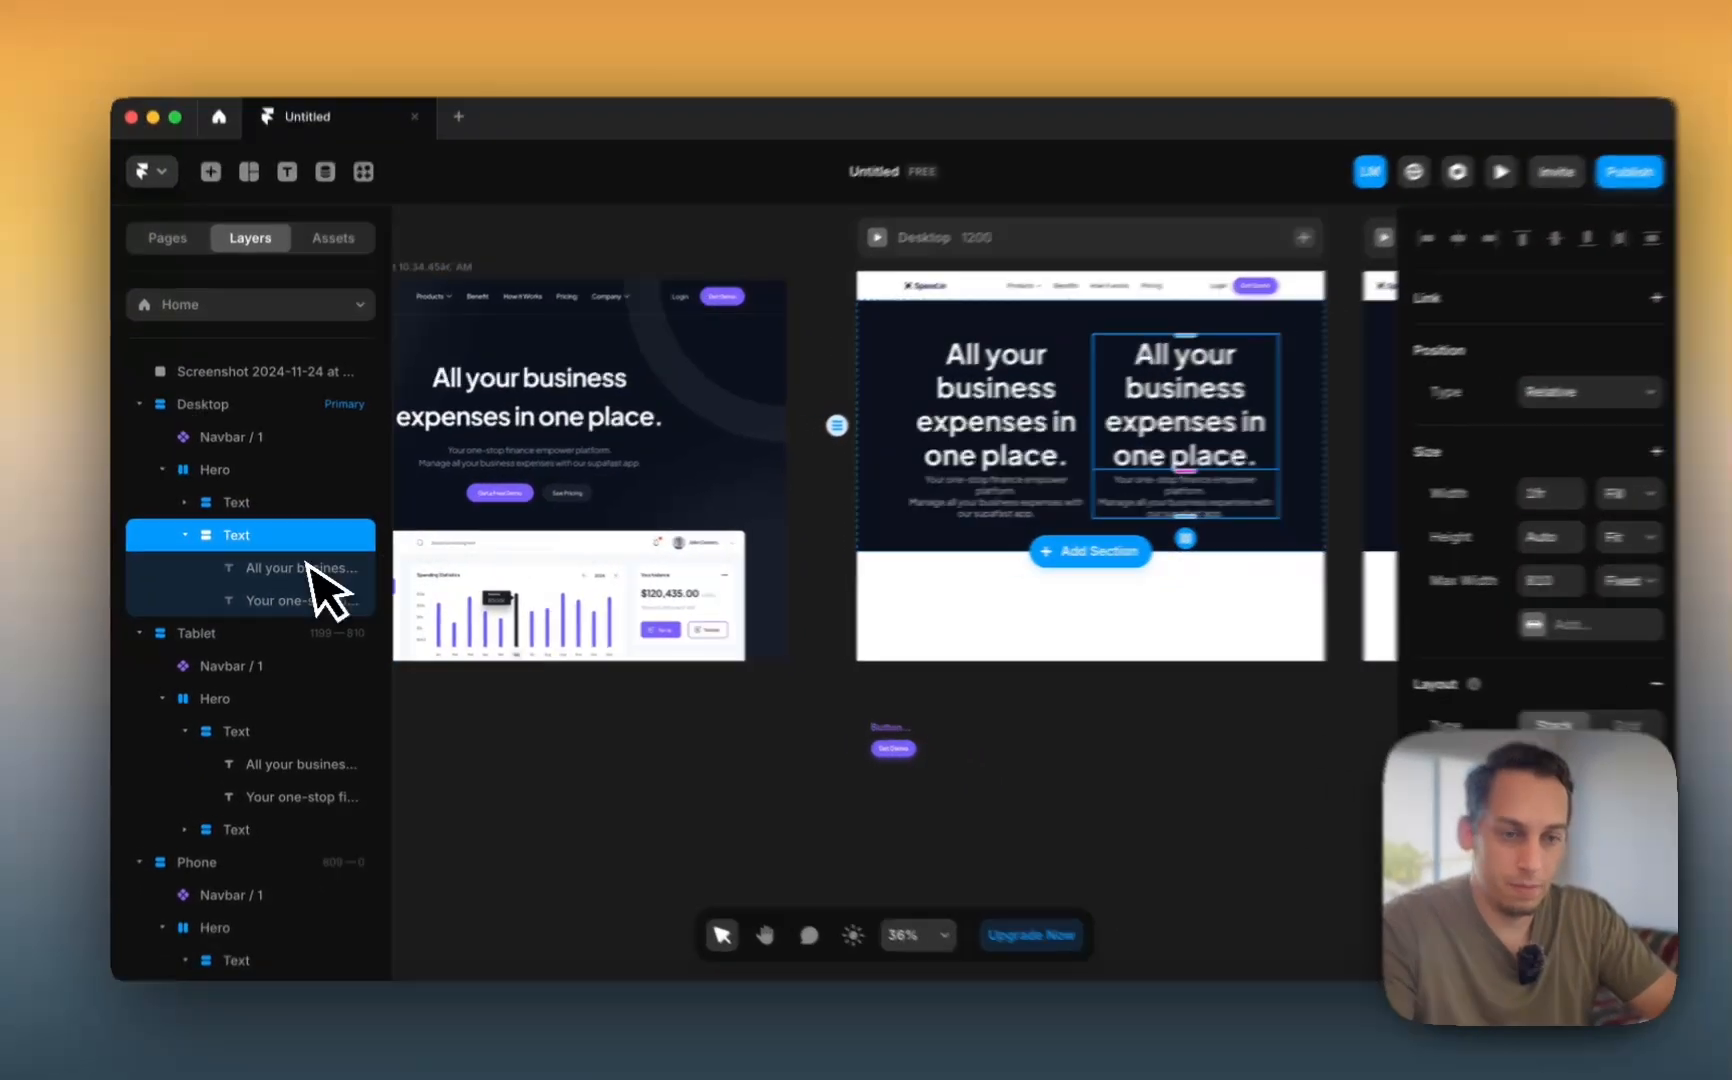
- Set the desktop Hero section's layout direction to vertical so that its two text stacks sit one above the other
{"action": "left_click", "coordinate": [300, 567]}
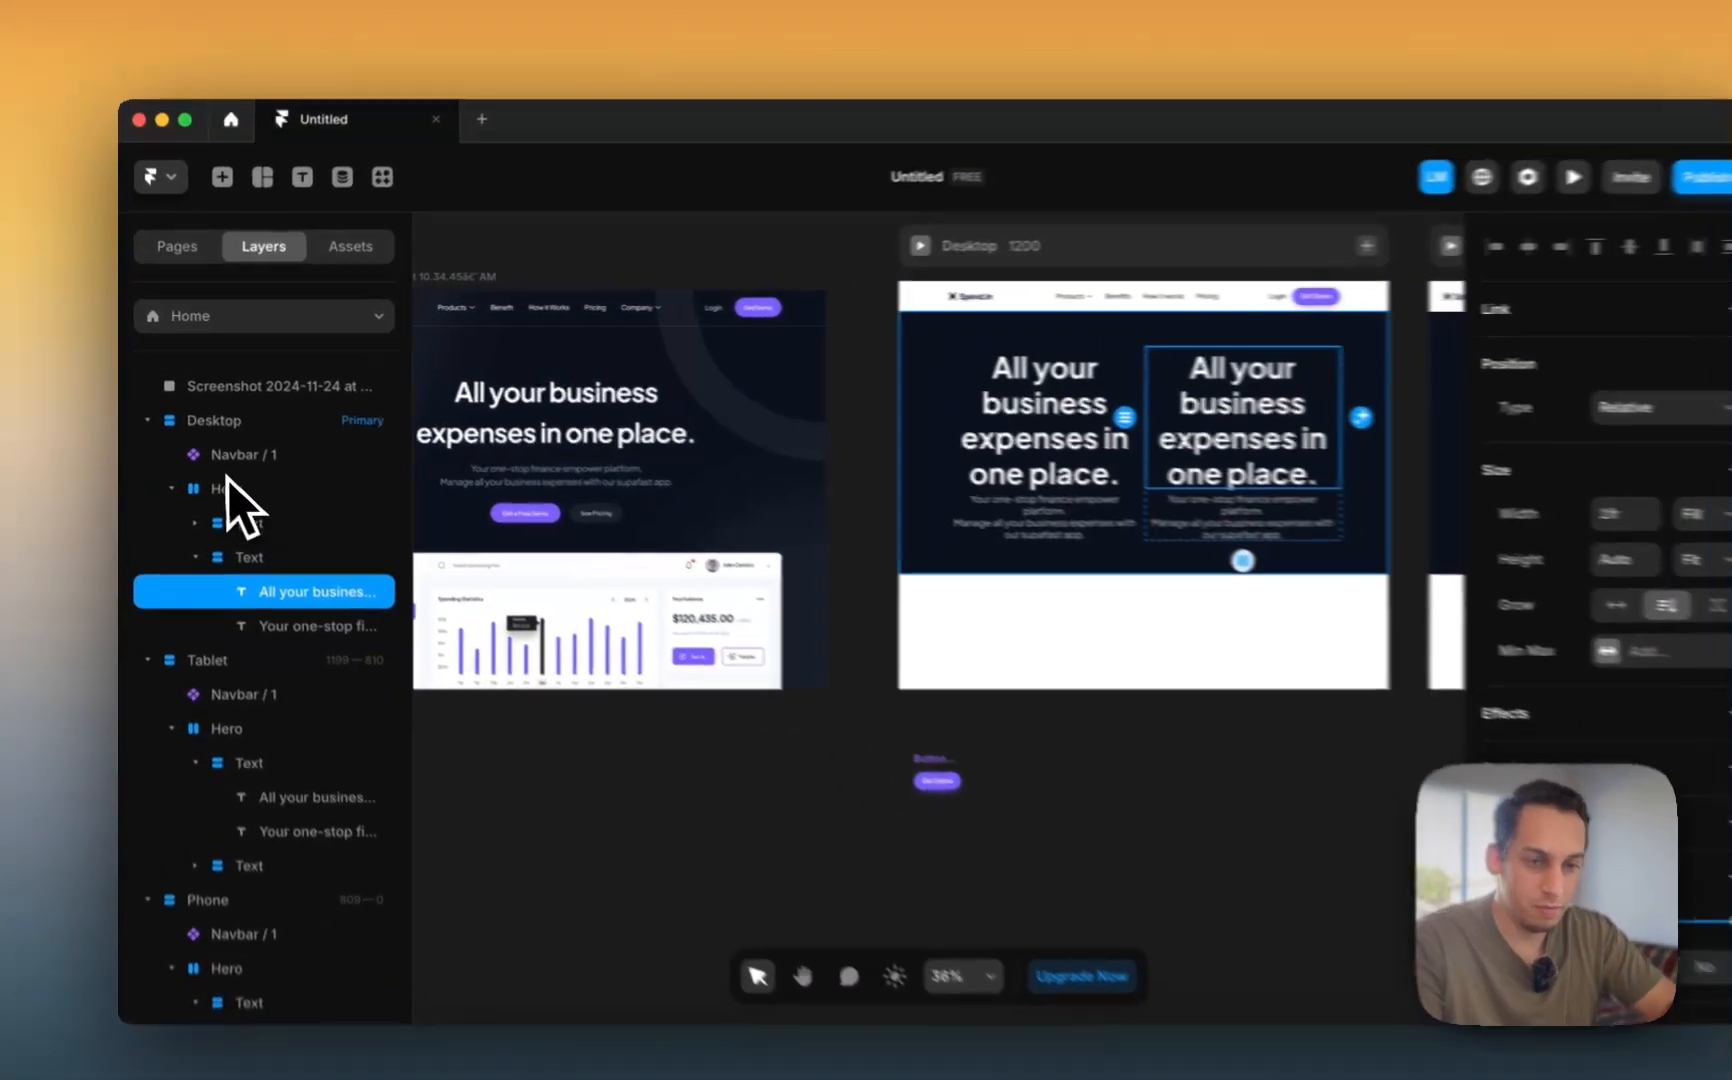
{"action": "left_click", "coordinate": [217, 474]}
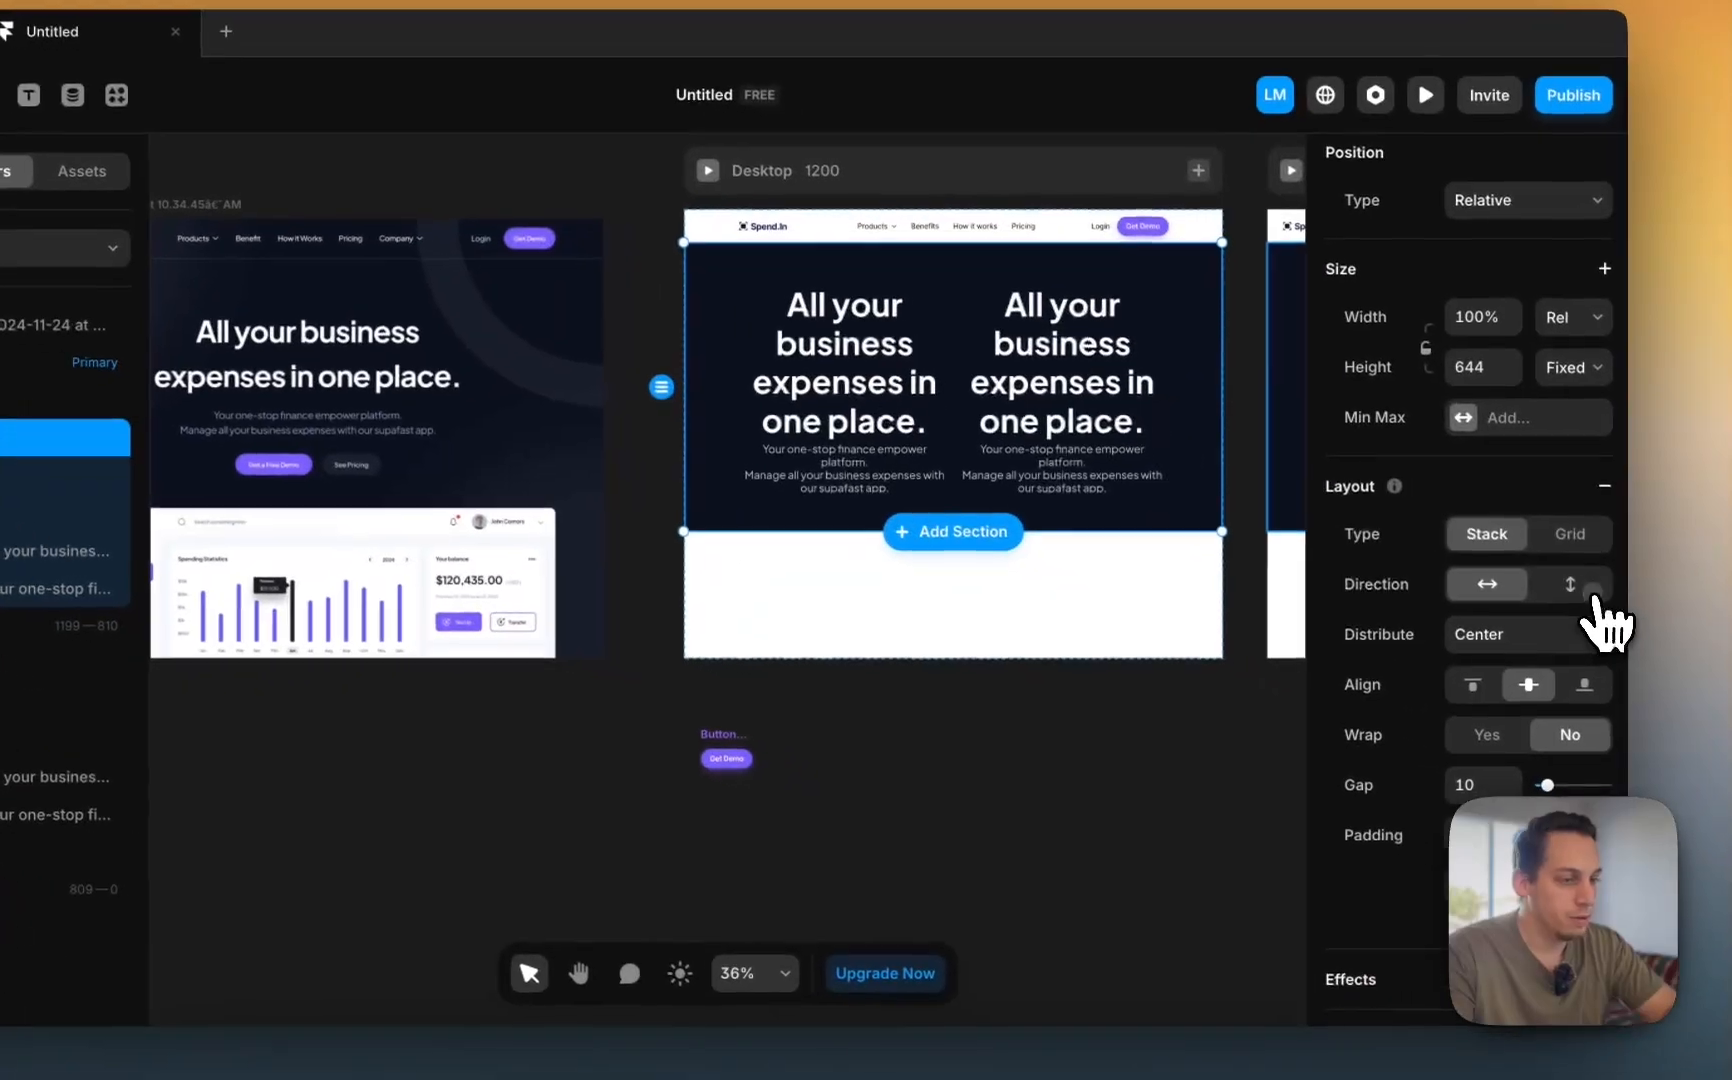
{"action": "left_click", "coordinate": [1600, 619]}
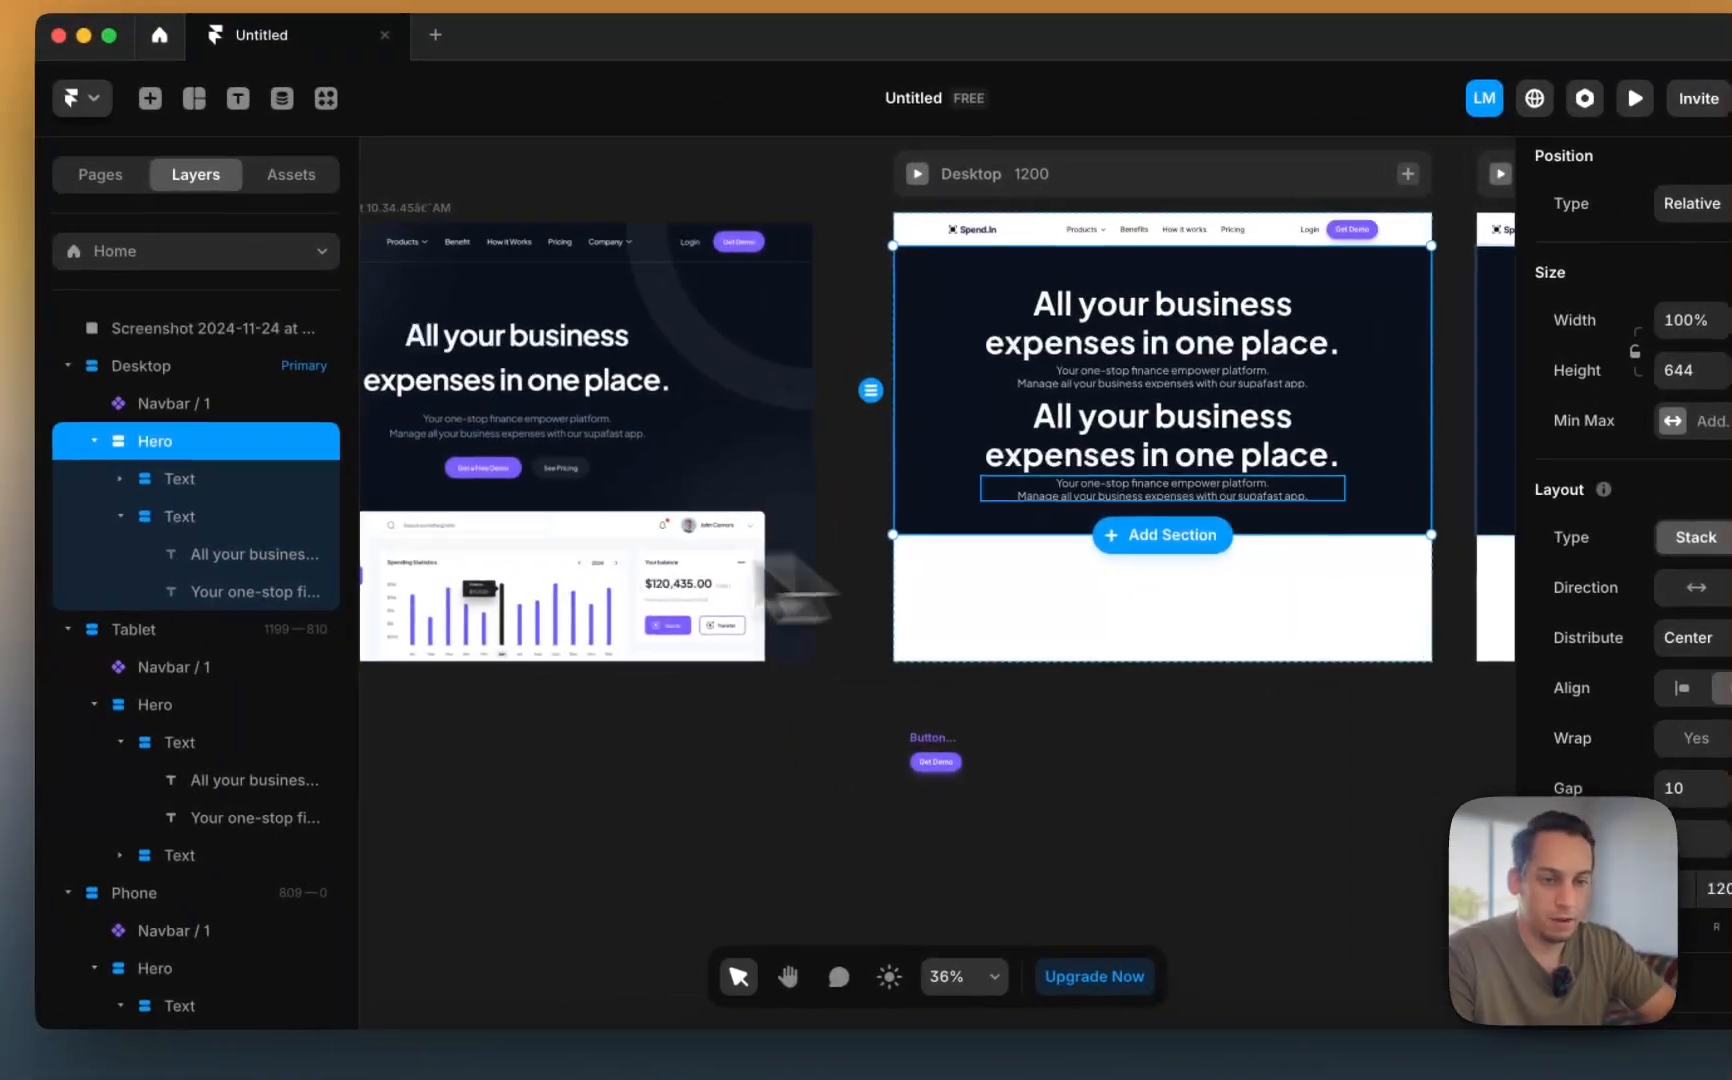
- Delete the heading and subtitle from the duplicated Text stack in the desktop Hero
{"action": "left_click", "coordinate": [110, 548]}
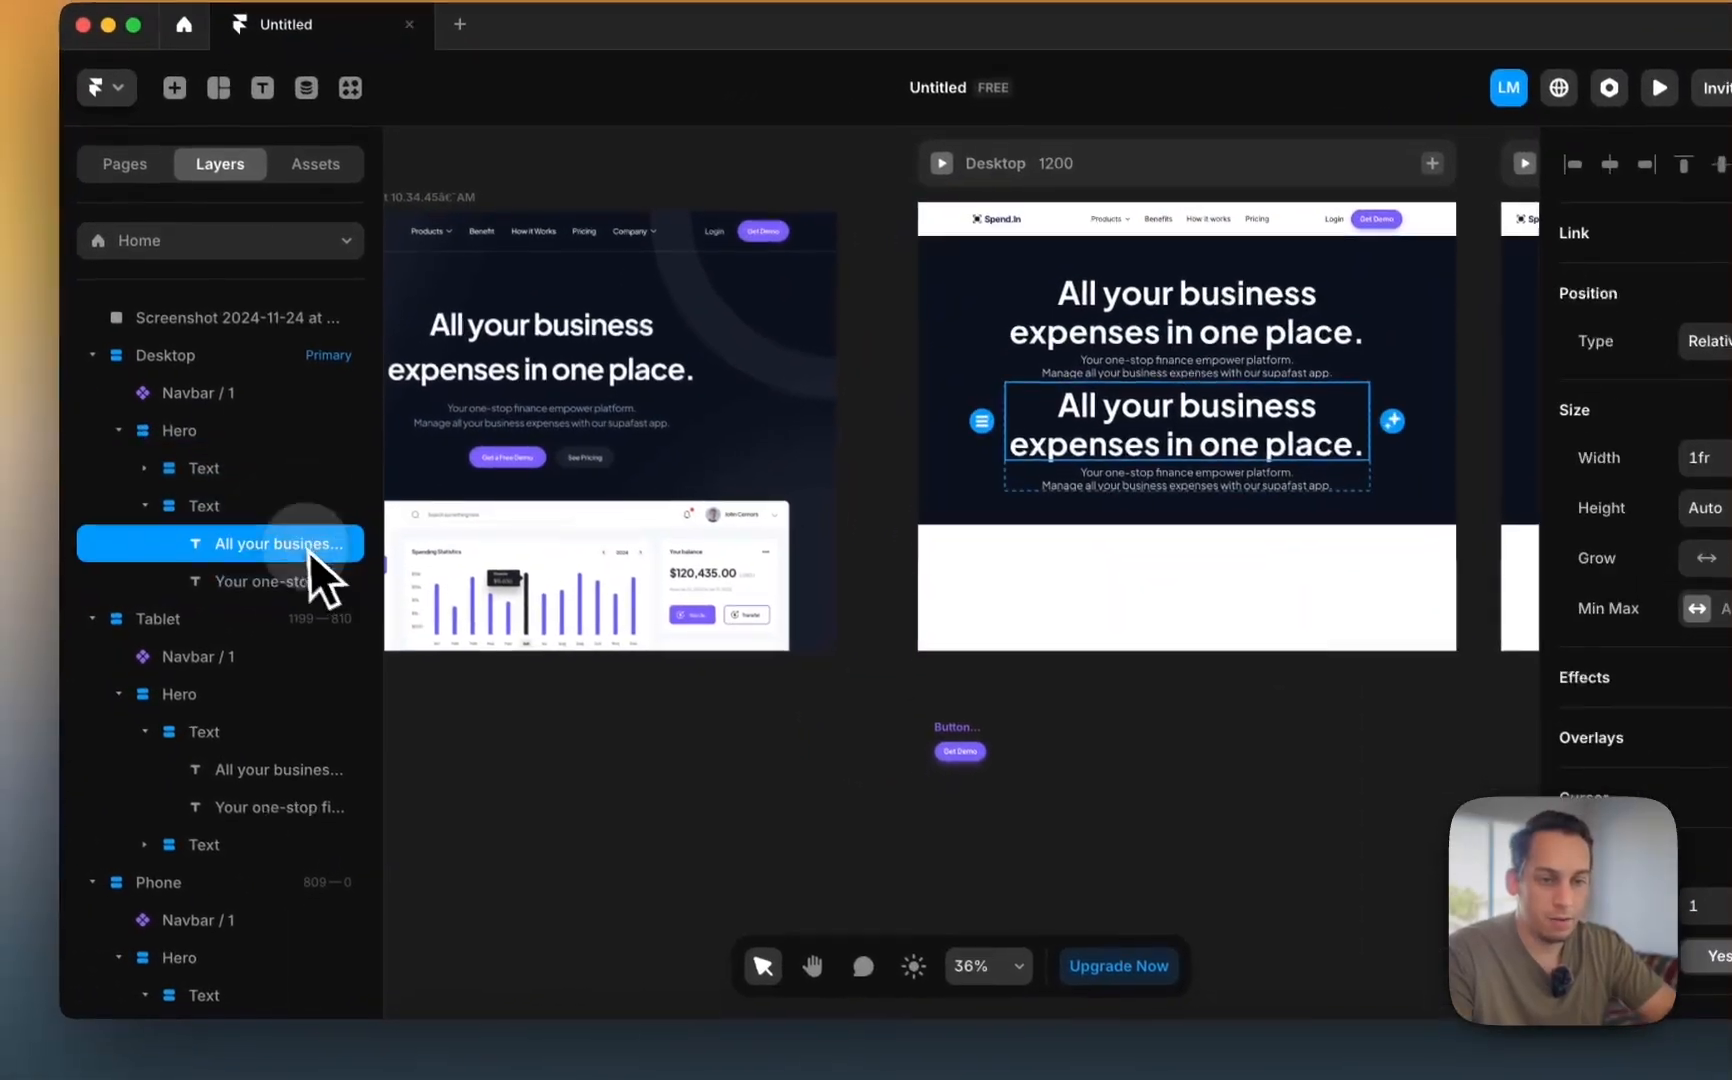
{"action": "left_click", "coordinate": [90, 587], "text": "shift"}
{"action": "key", "text": "BackSpace"}
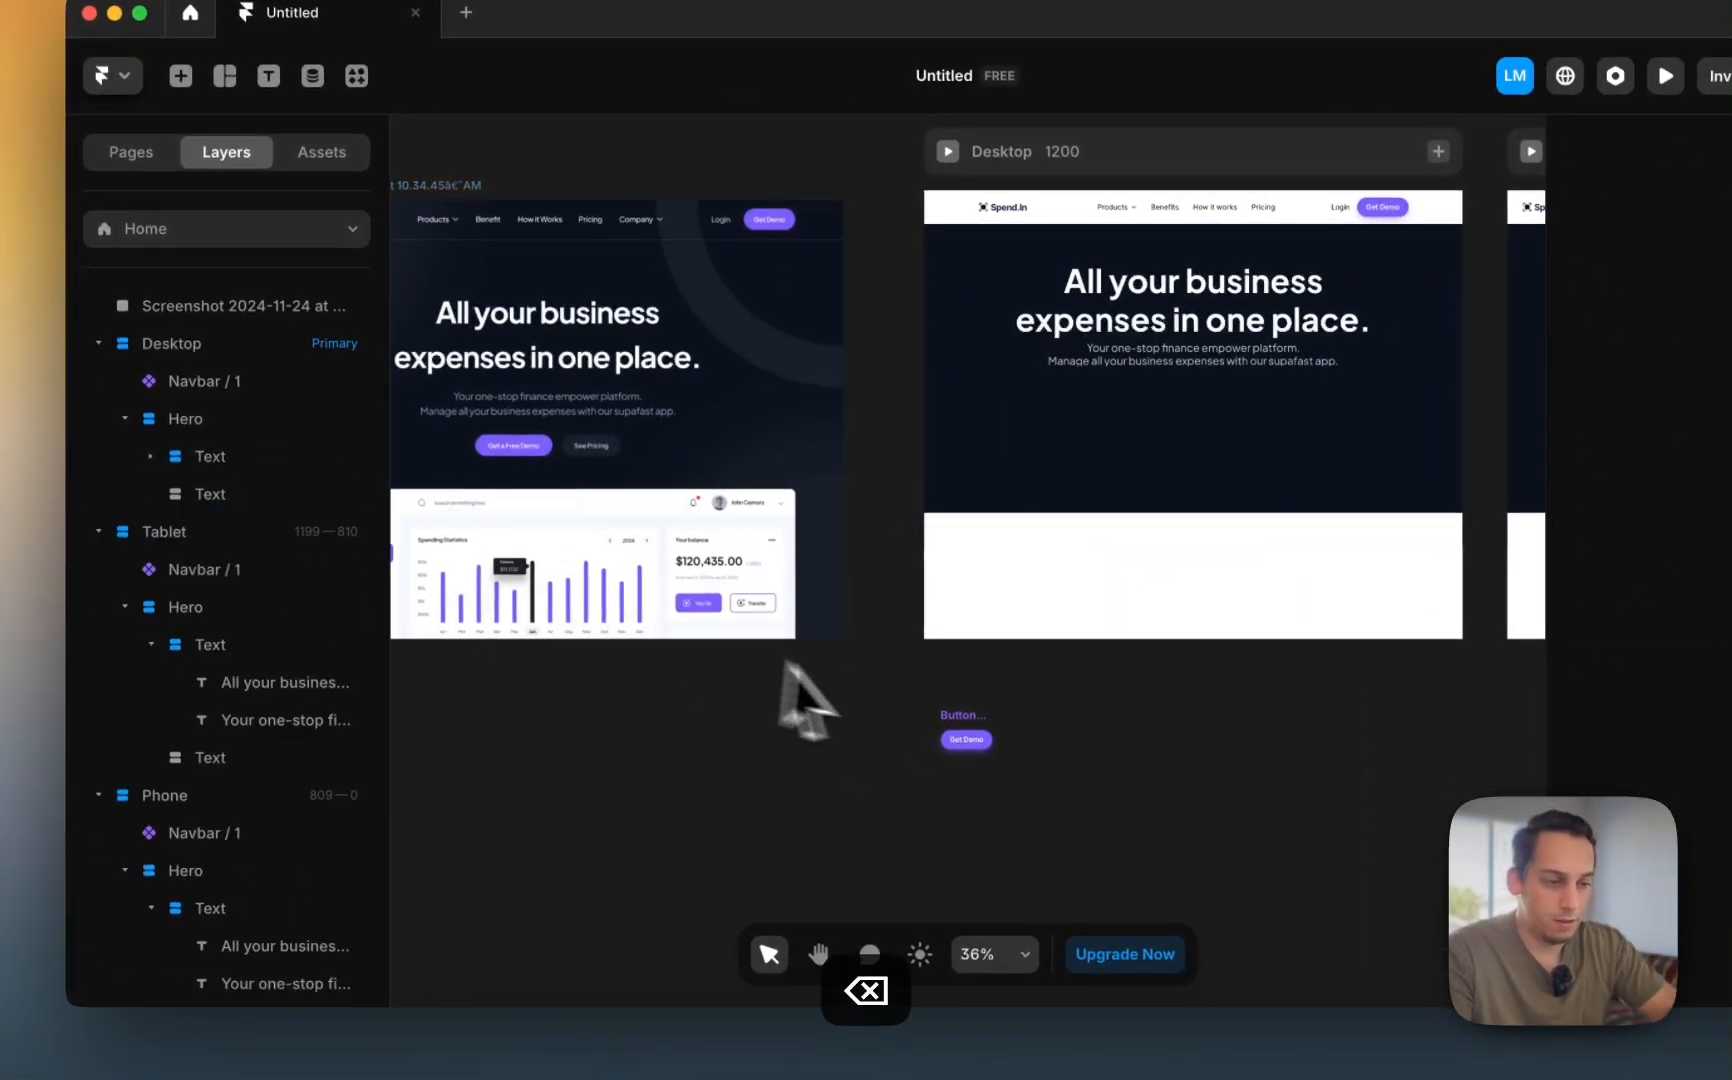
- Move the Get Demo button into the emptied stack below the subtitle and duplicate it there
{"action": "left_click_drag", "start_coordinate": [962, 712], "coordinate": [1195, 448]}
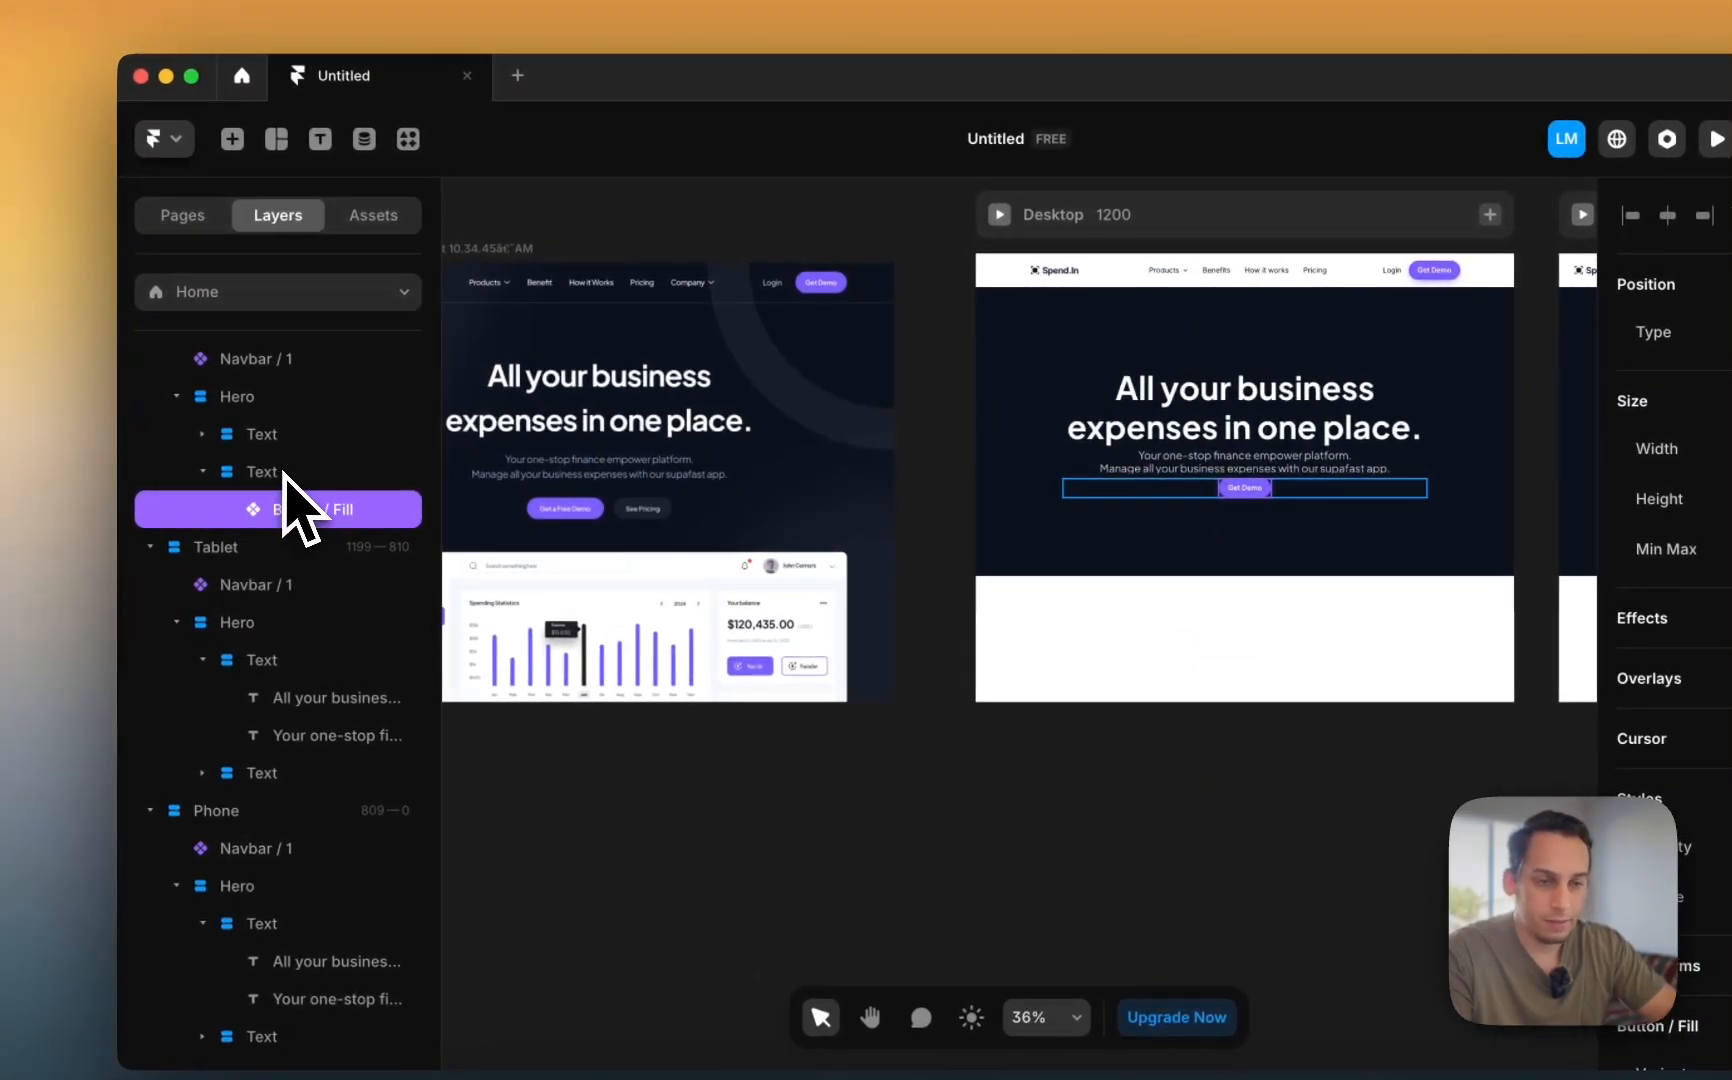
{"action": "left_click", "coordinate": [279, 475]}
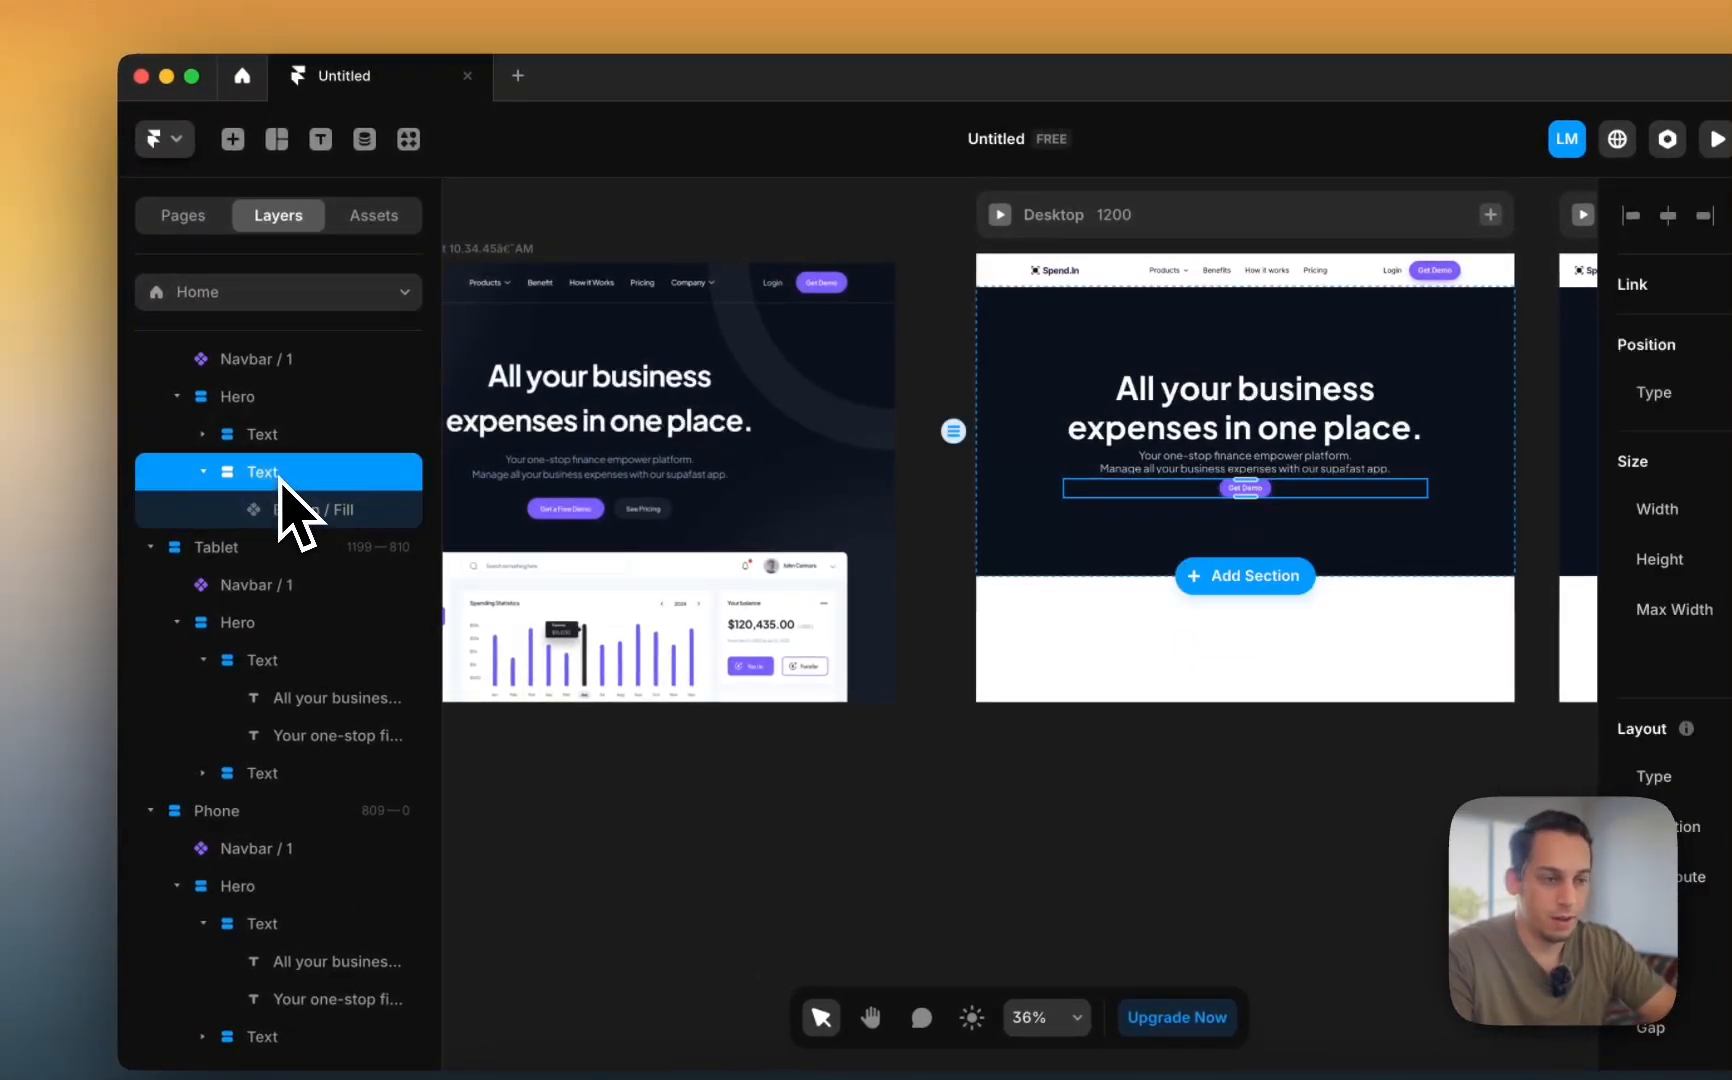
{"action": "left_click", "coordinate": [344, 522]}
{"action": "key", "text": "super+d"}
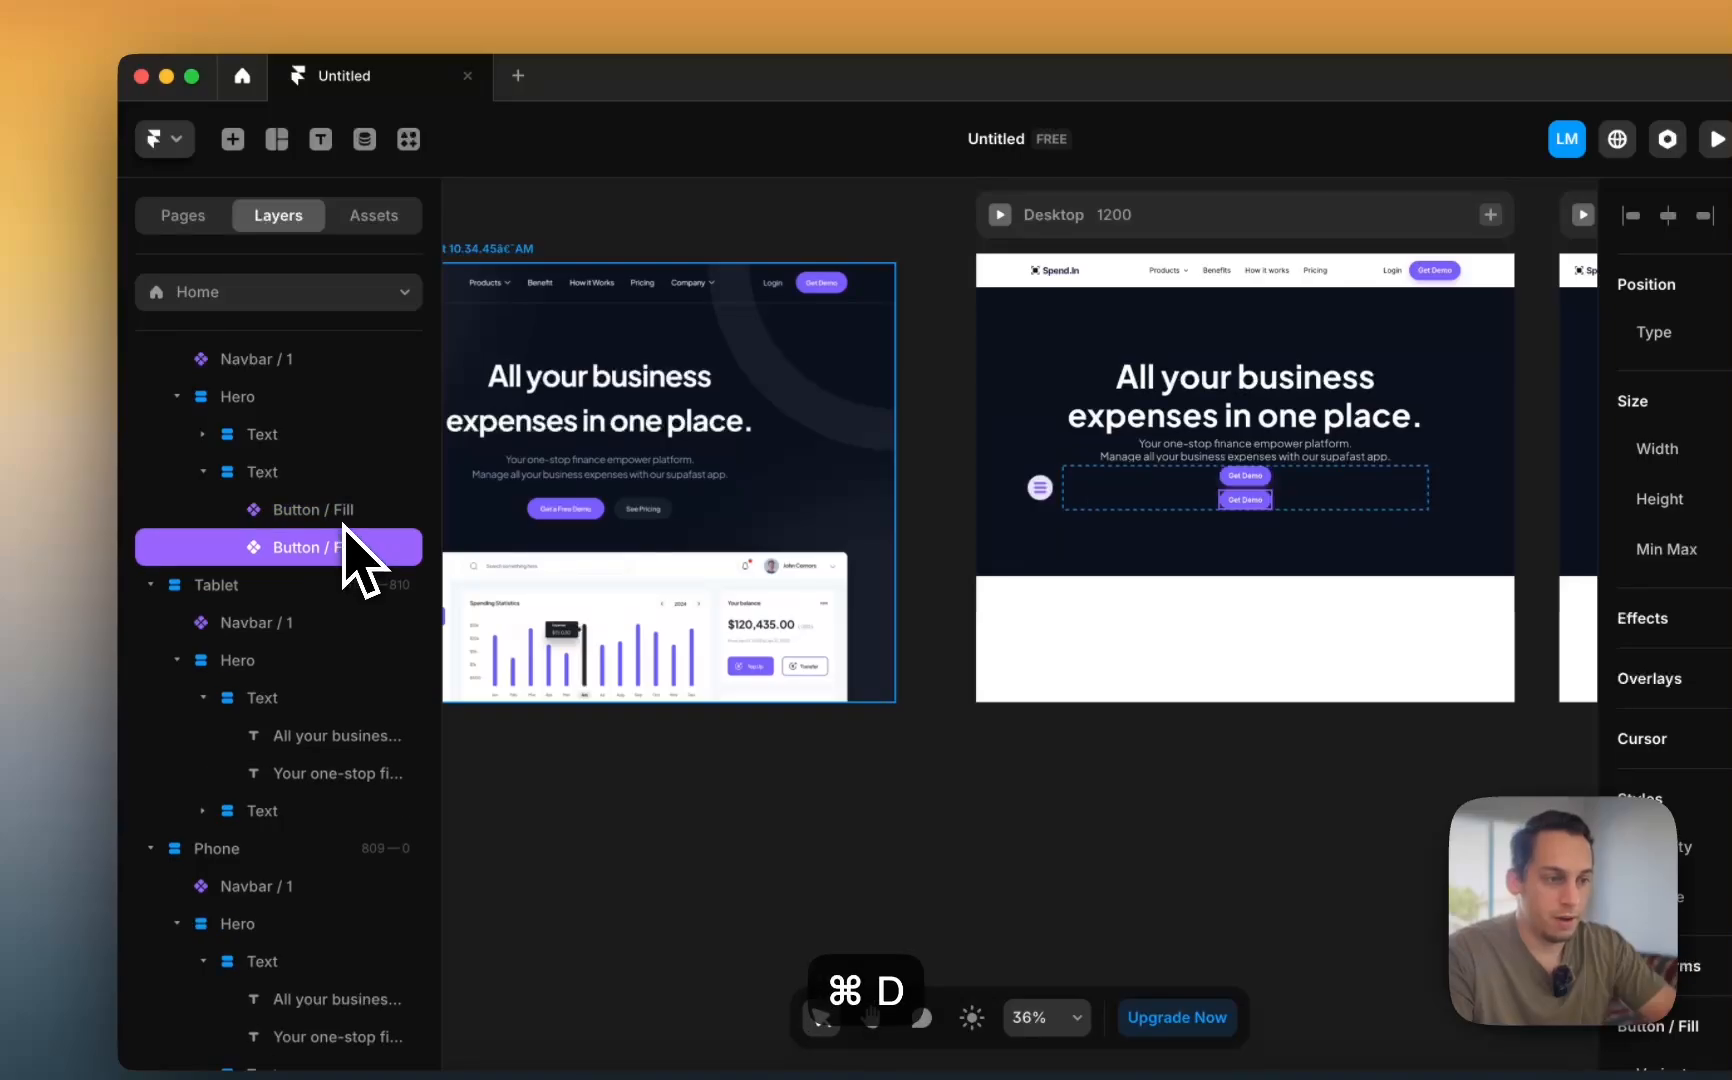
- Set the button stack's layout direction to horizontal so that the two buttons sit side by side
{"action": "left_click", "coordinate": [300, 471]}
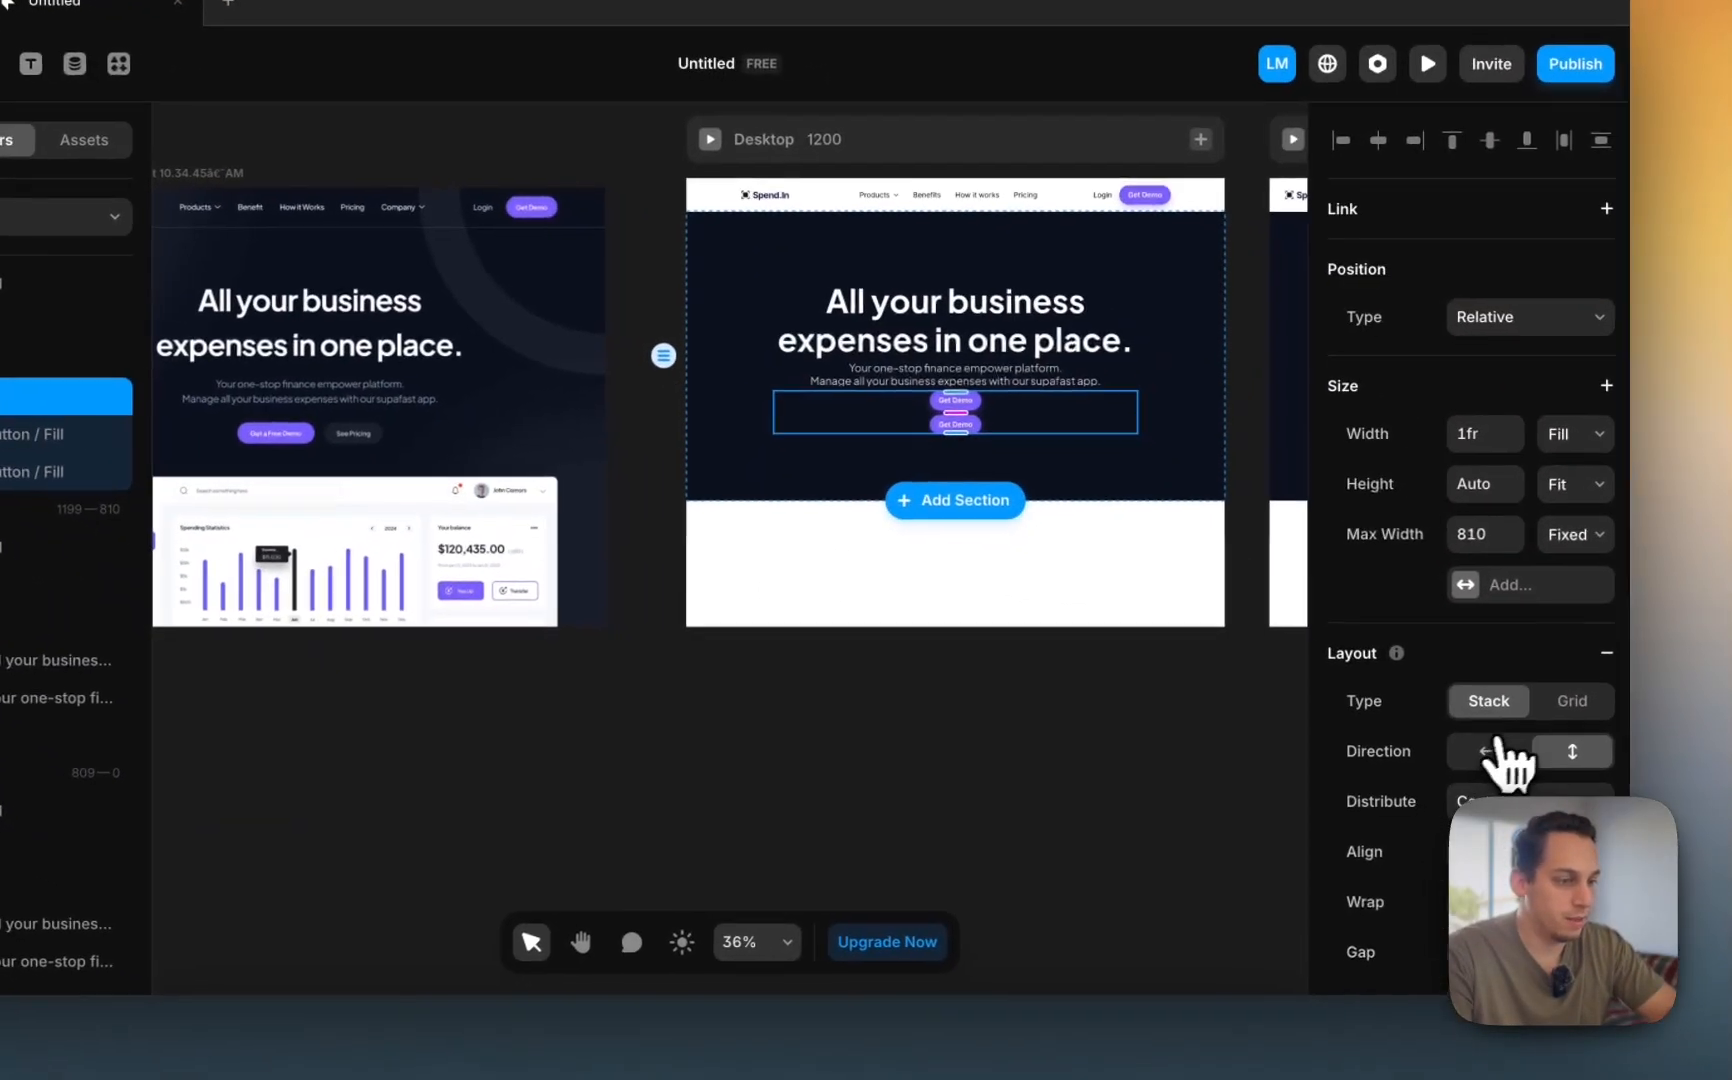
{"action": "left_click", "coordinate": [1731, 826]}
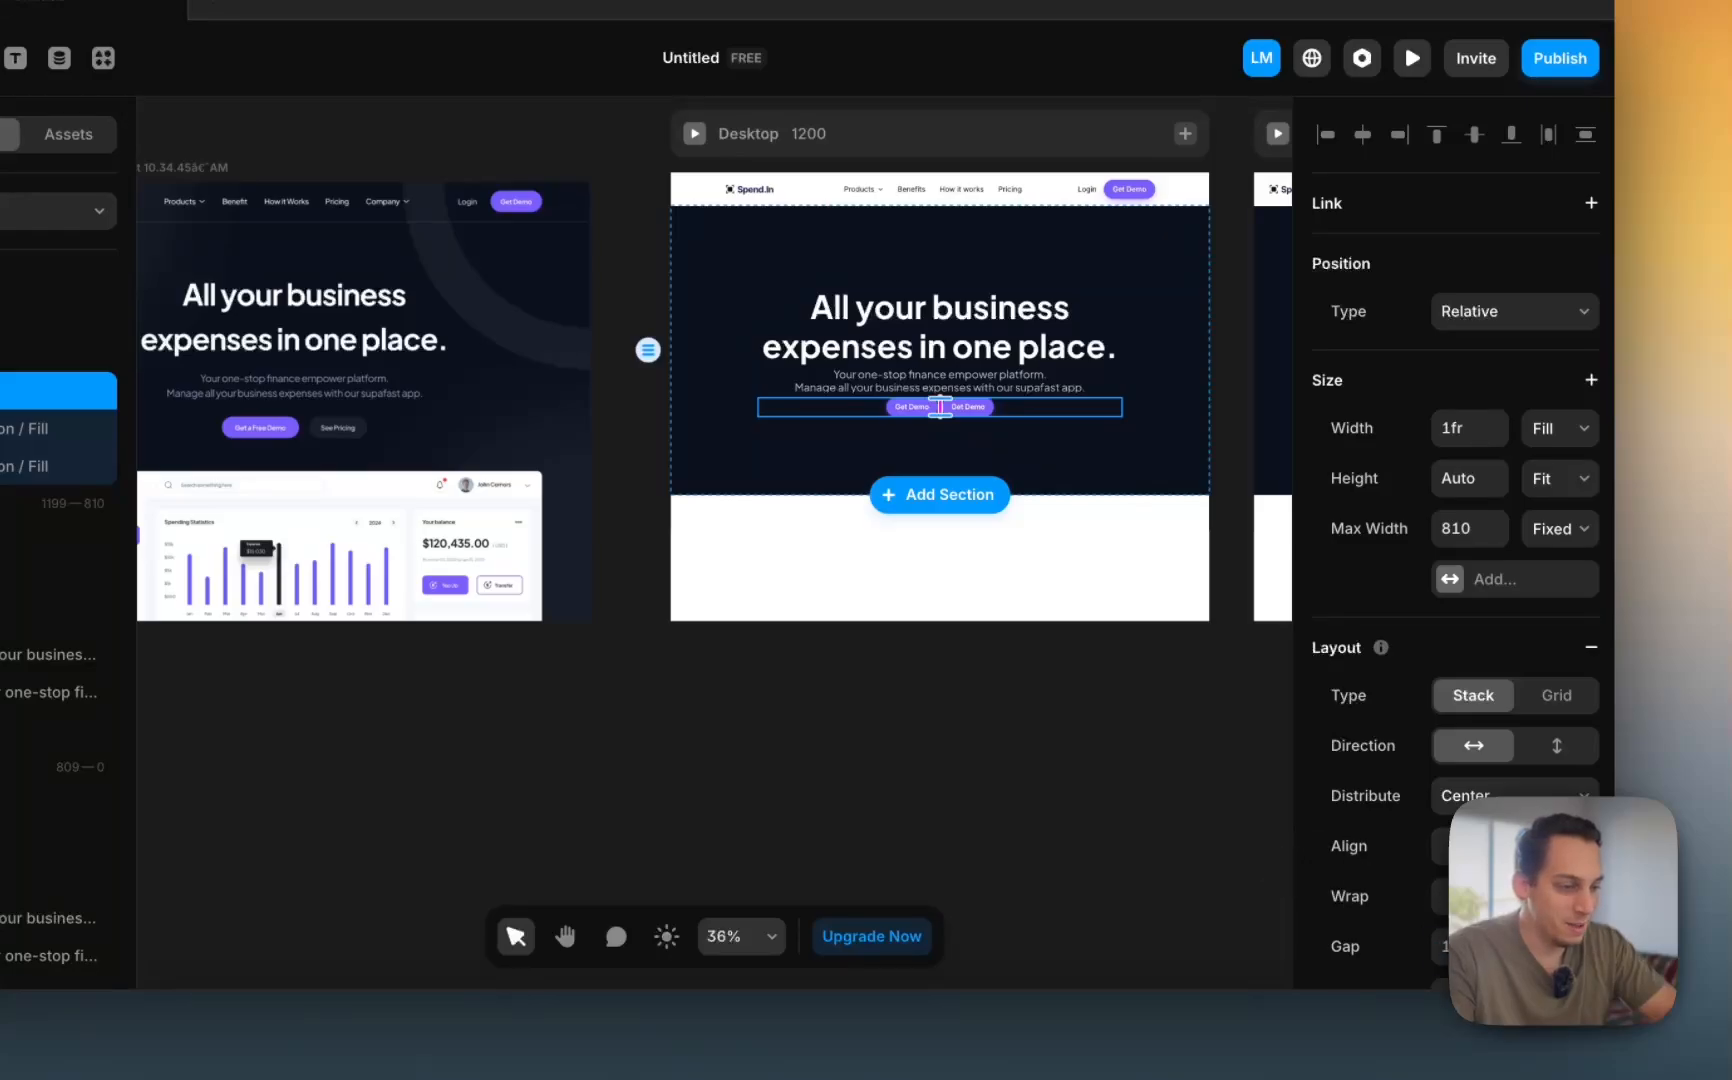
{"action": "key", "text": "shift+Up"}
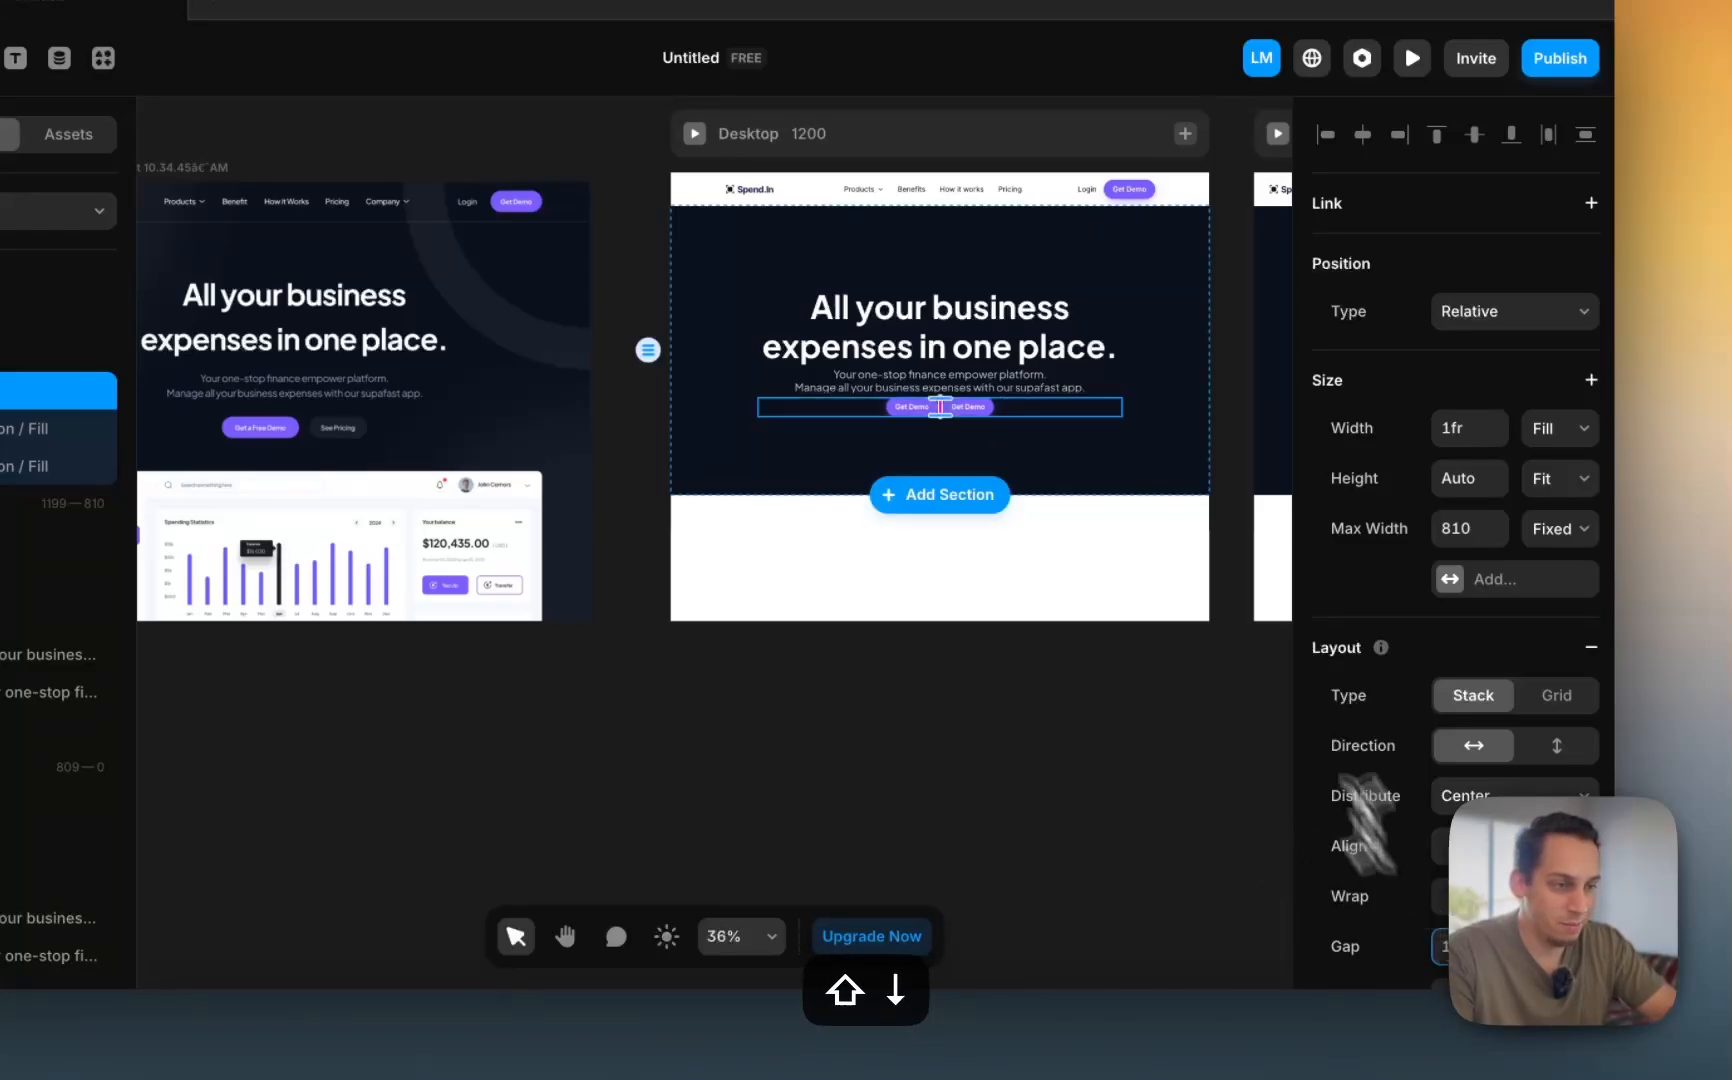
{"action": "left_click", "coordinate": [888, 740]}
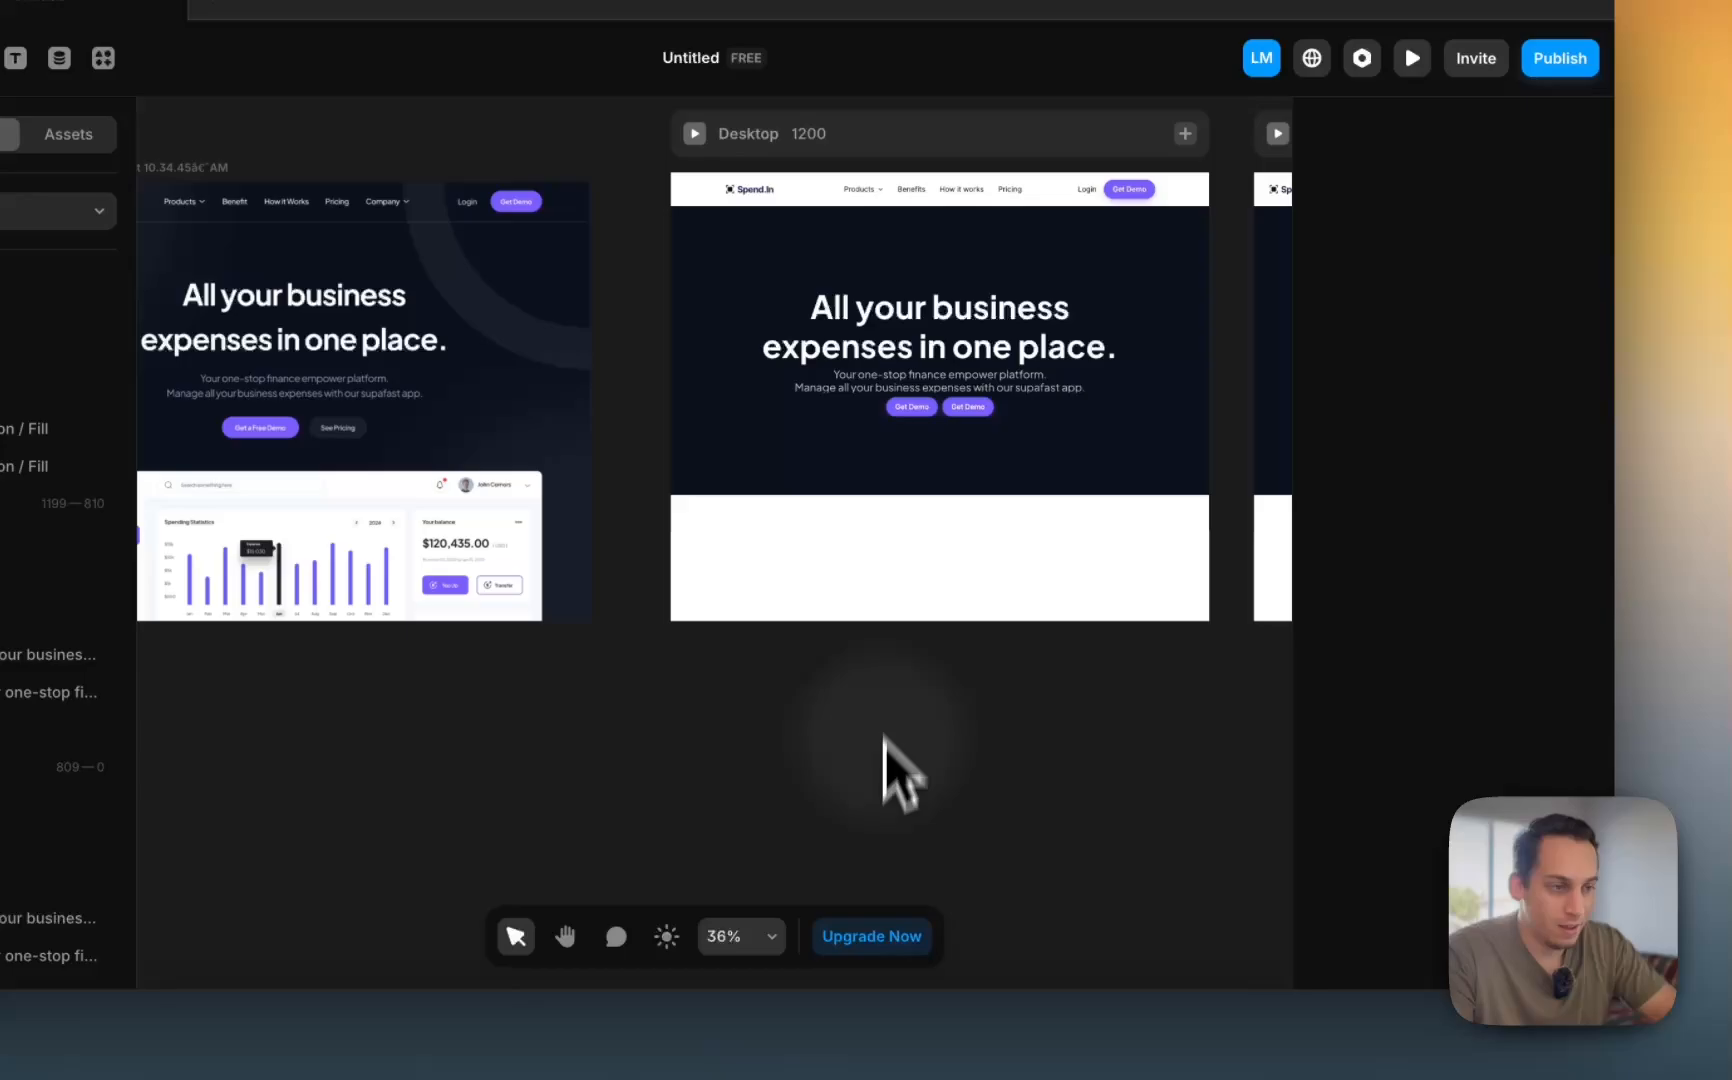
- Change the first hero button's text to "Get a Free Demo"
{"action": "left_click", "coordinate": [912, 406]}
{"action": "scroll", "coordinate": [1400, 790], "scroll_direction": "down", "scroll_amount": 4}
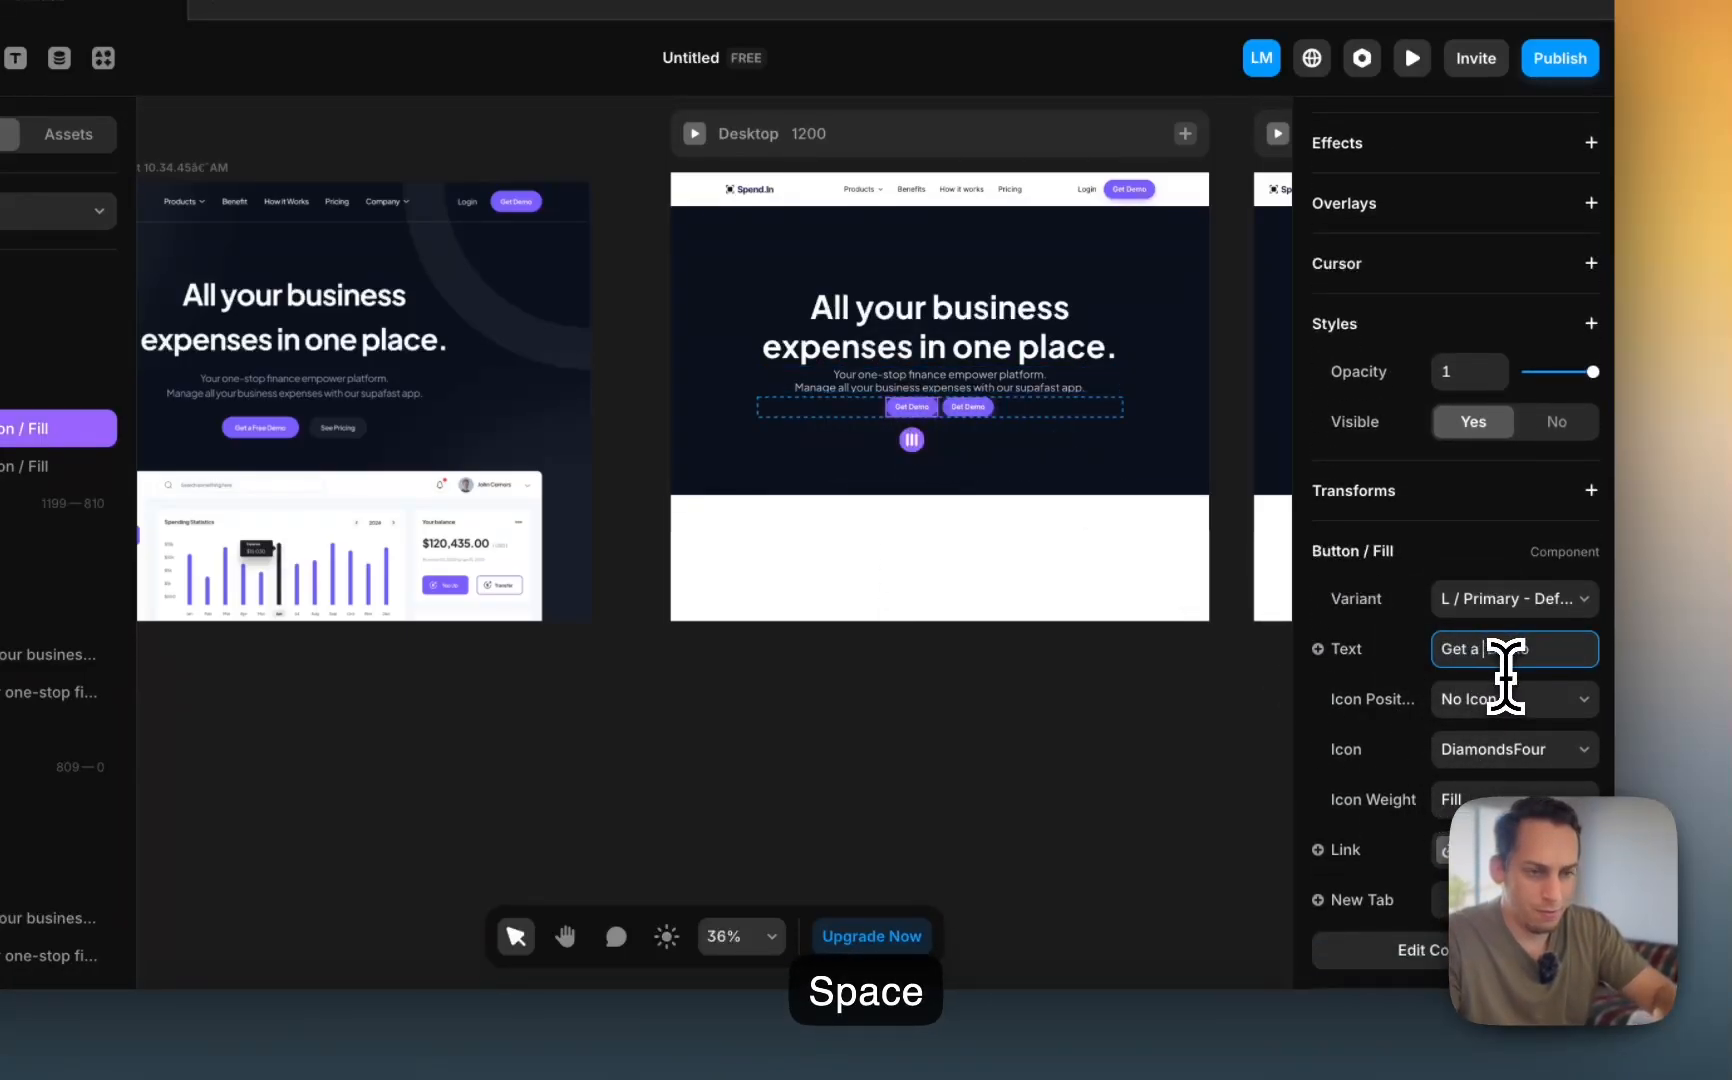
{"action": "type", "text": "Free"}
{"action": "key", "text": "Return"}
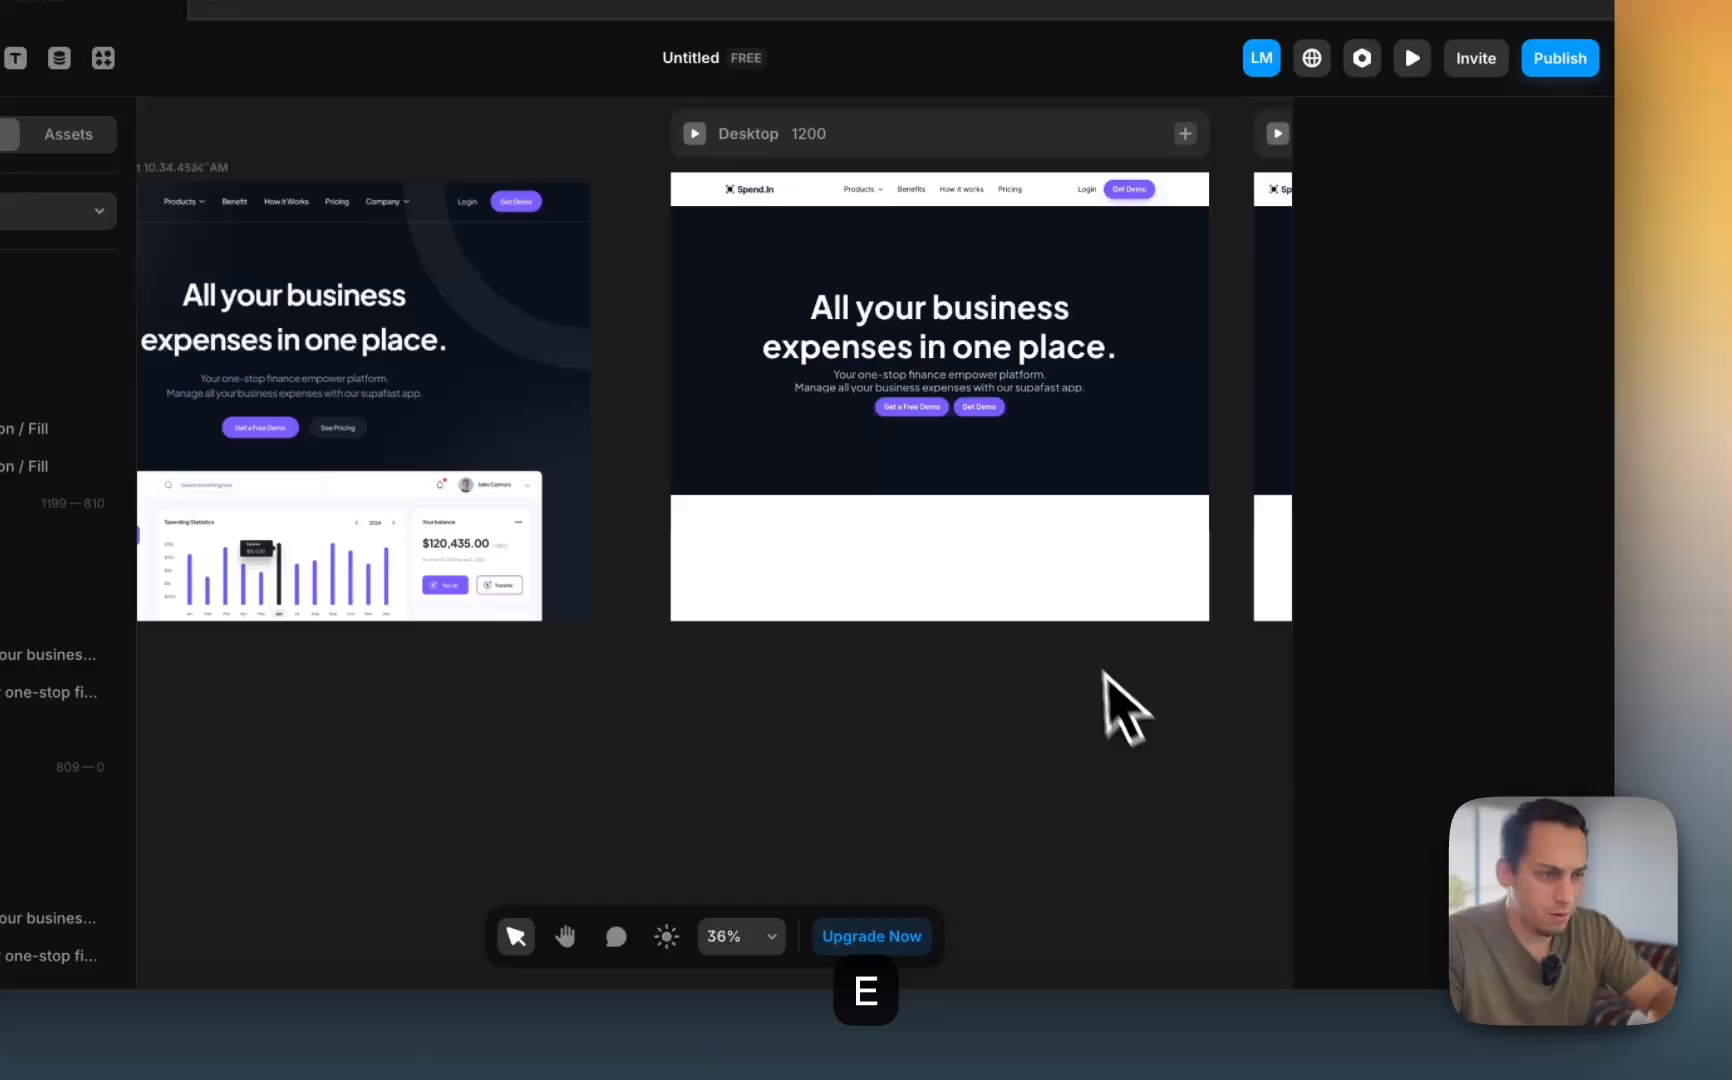
- Change the second hero button's text to "See Pricing"
{"action": "left_click", "coordinate": [995, 410]}
{"action": "scroll", "coordinate": [1522, 735], "scroll_direction": "down", "scroll_amount": 4}
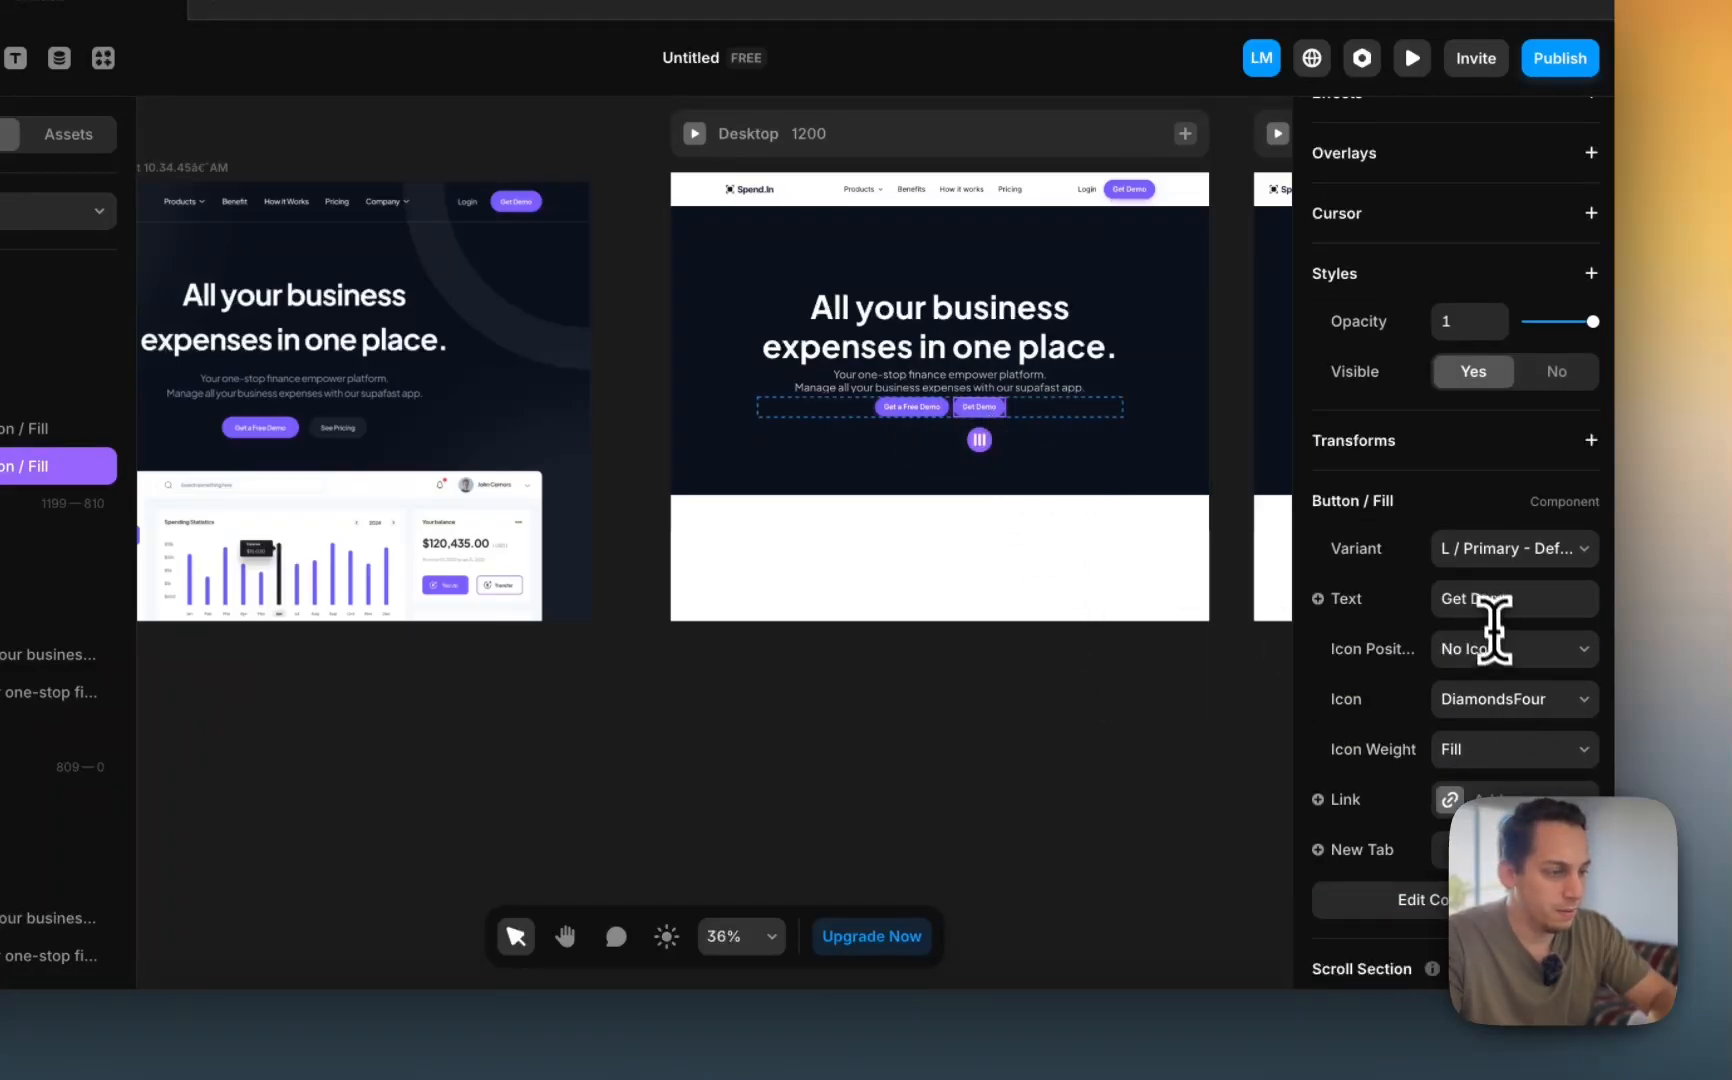
{"action": "left_click", "coordinate": [1485, 608]}
{"action": "type", "text": "See Pric"}
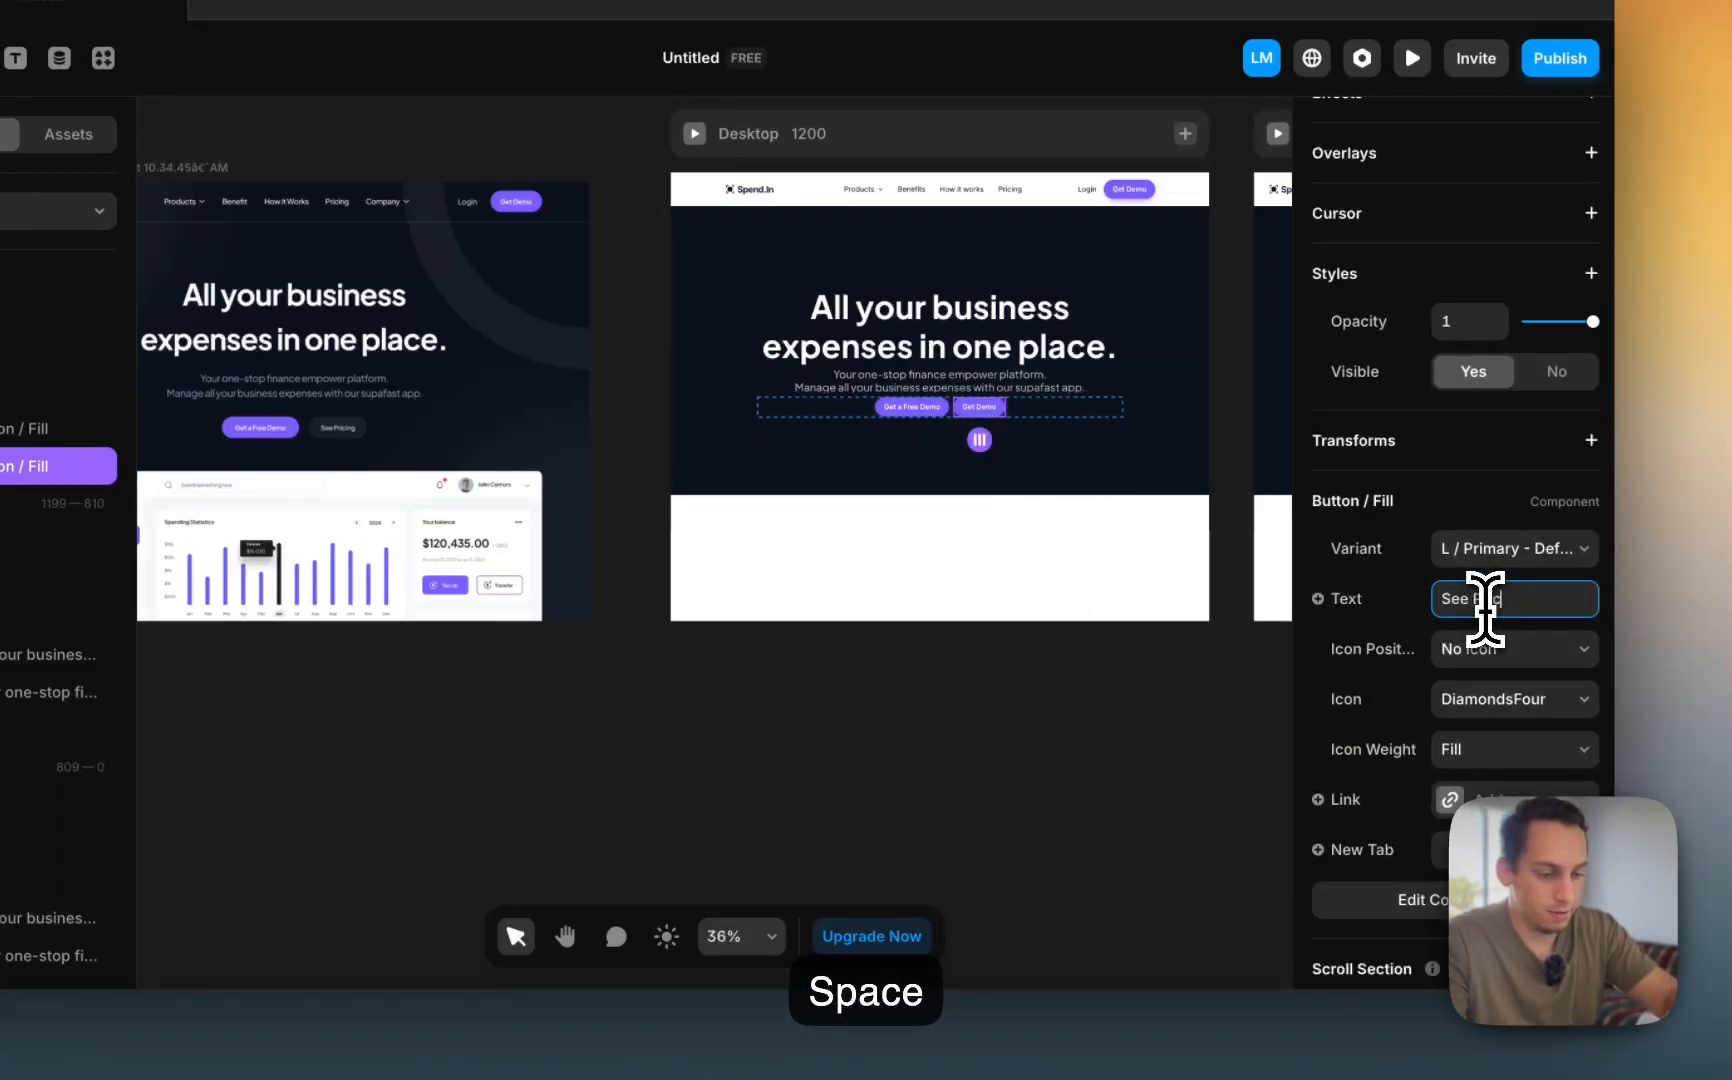
{"action": "type", "text": "ing"}
{"action": "key", "text": "Return"}
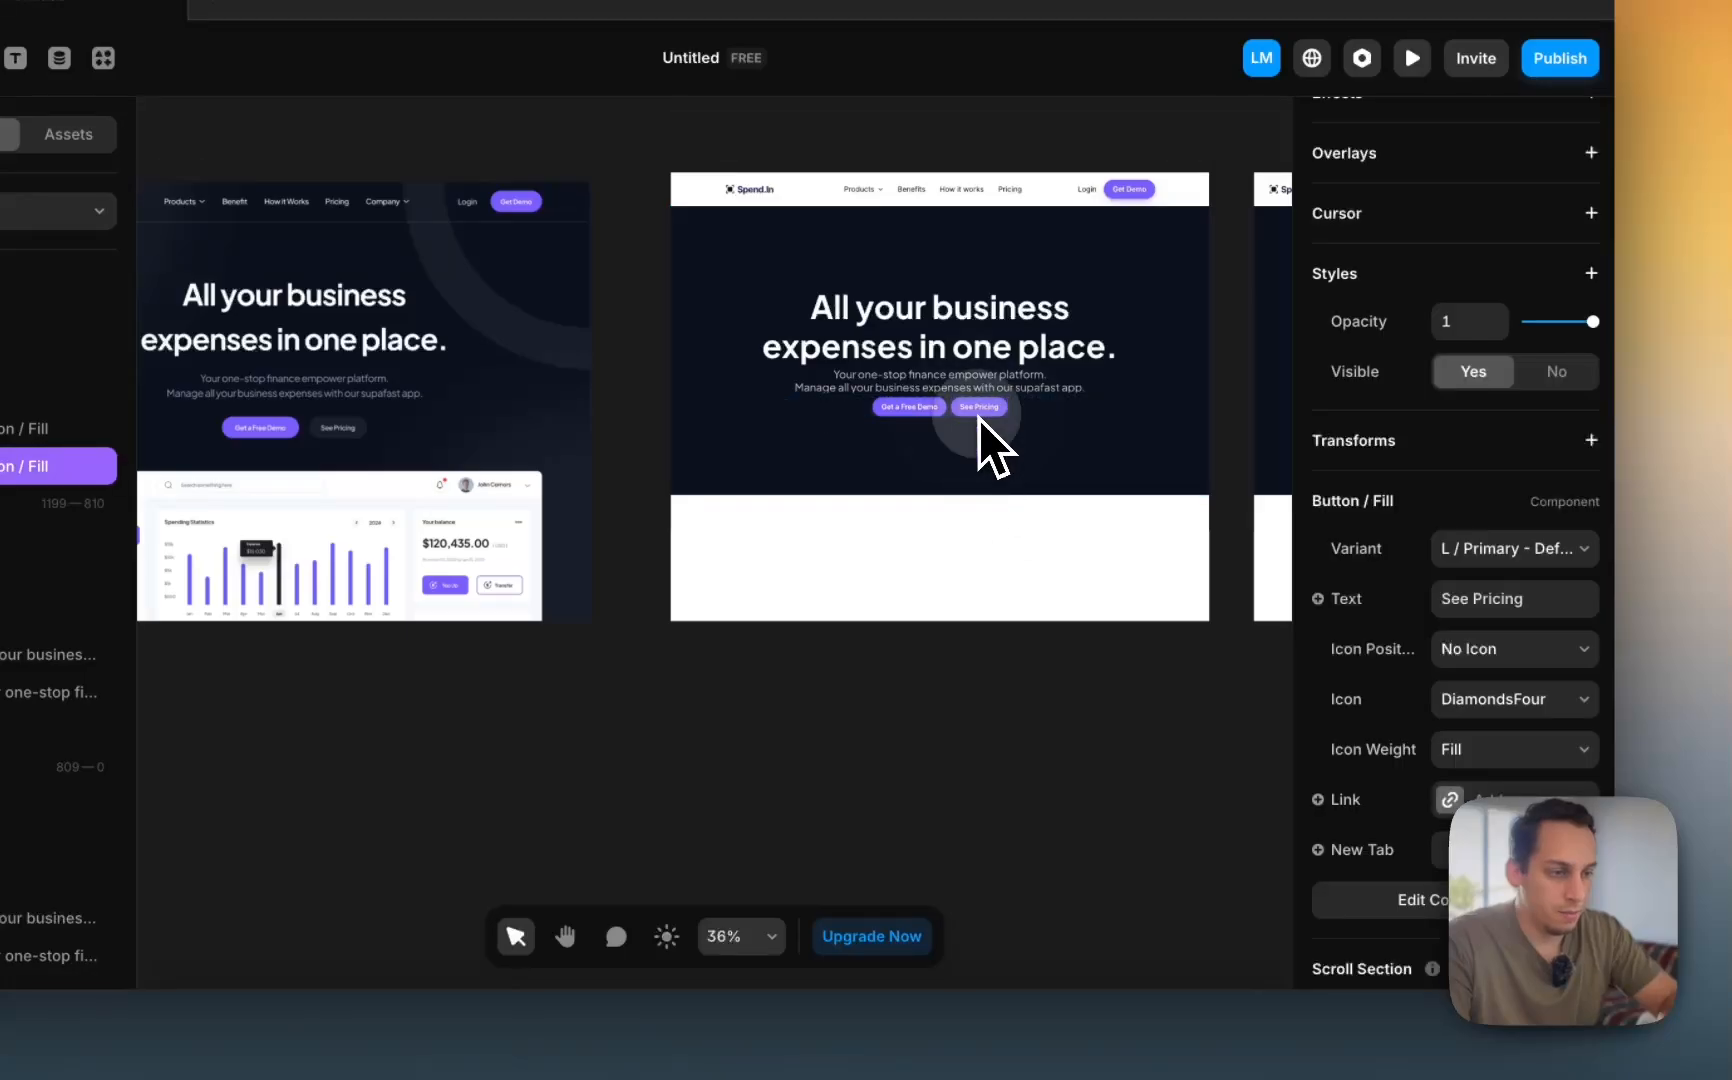
- Open the Button / Fill component for editing and place the reference screenshot just above its button variants
{"action": "double_click", "coordinate": [980, 420]}
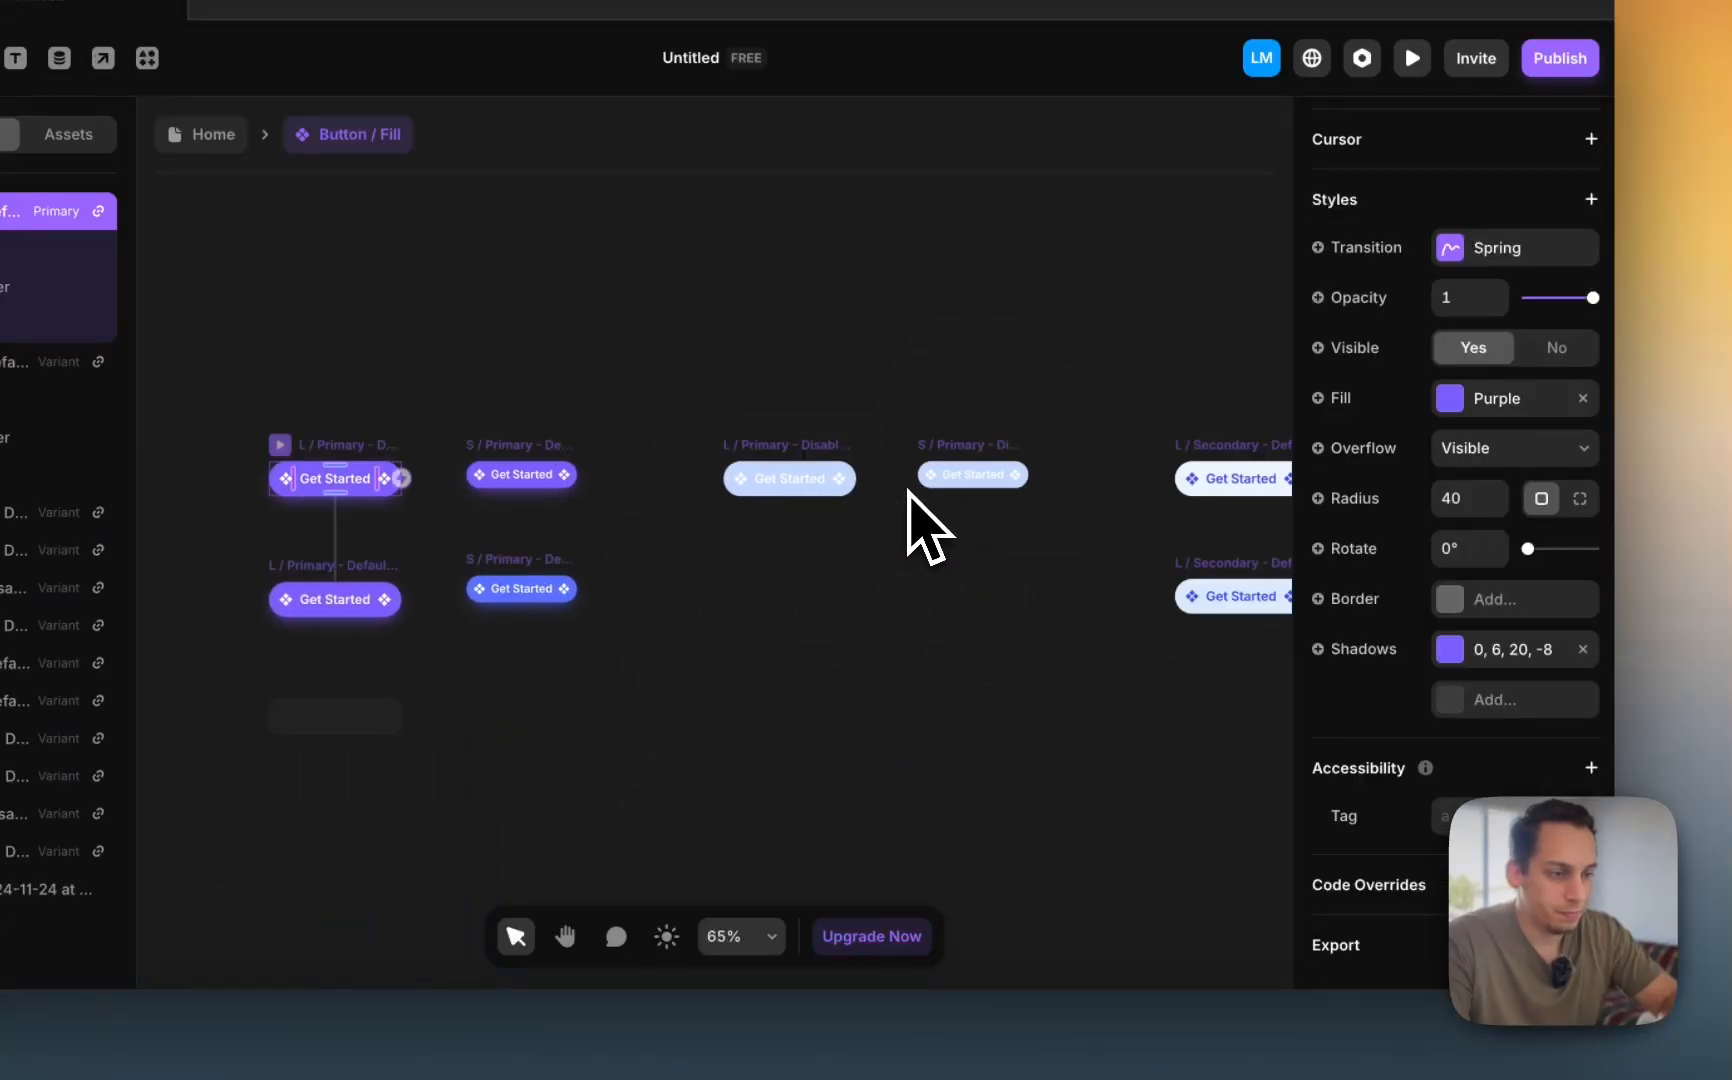
{"action": "scroll", "coordinate": [800, 493], "scroll_direction": "right", "scroll_amount": 5}
{"action": "scroll", "coordinate": [785, 496], "scroll_direction": "down", "scroll_amount": 3}
{"action": "scroll", "coordinate": [782, 496], "scroll_direction": "left", "scroll_amount": 8}
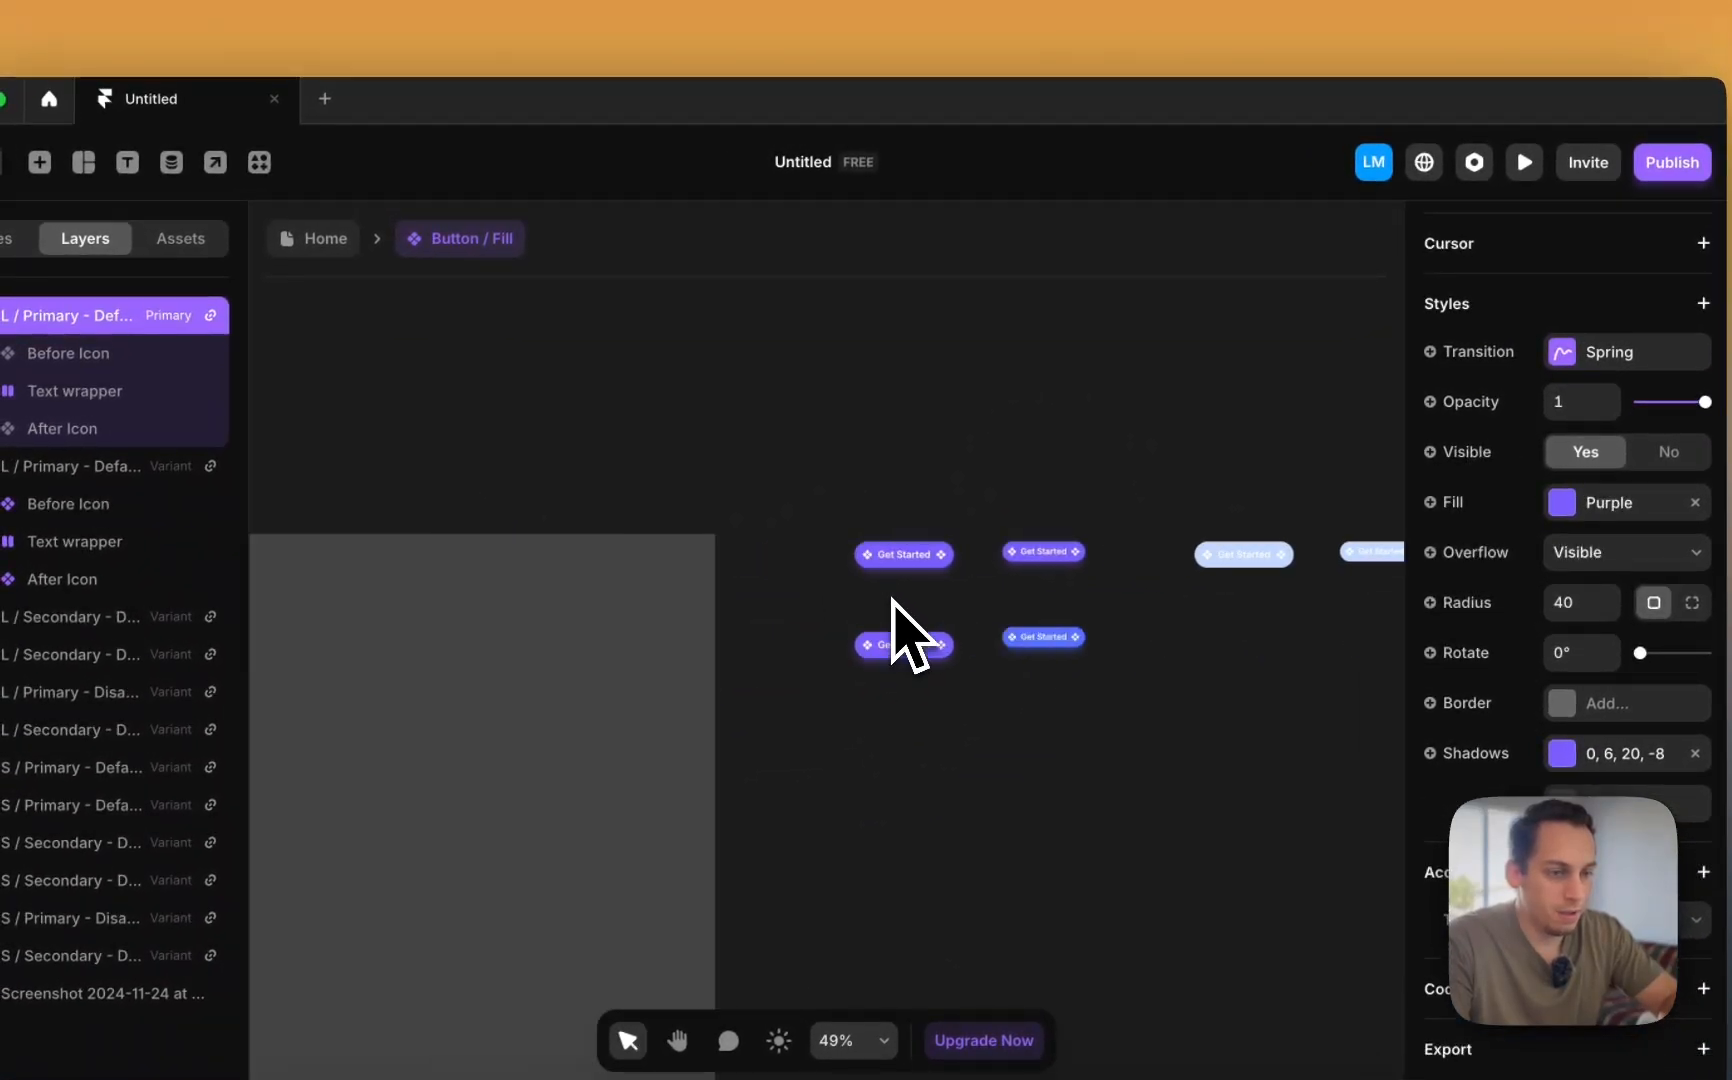
{"action": "left_click_drag", "start_coordinate": [707, 665], "coordinate": [1068, 350]}
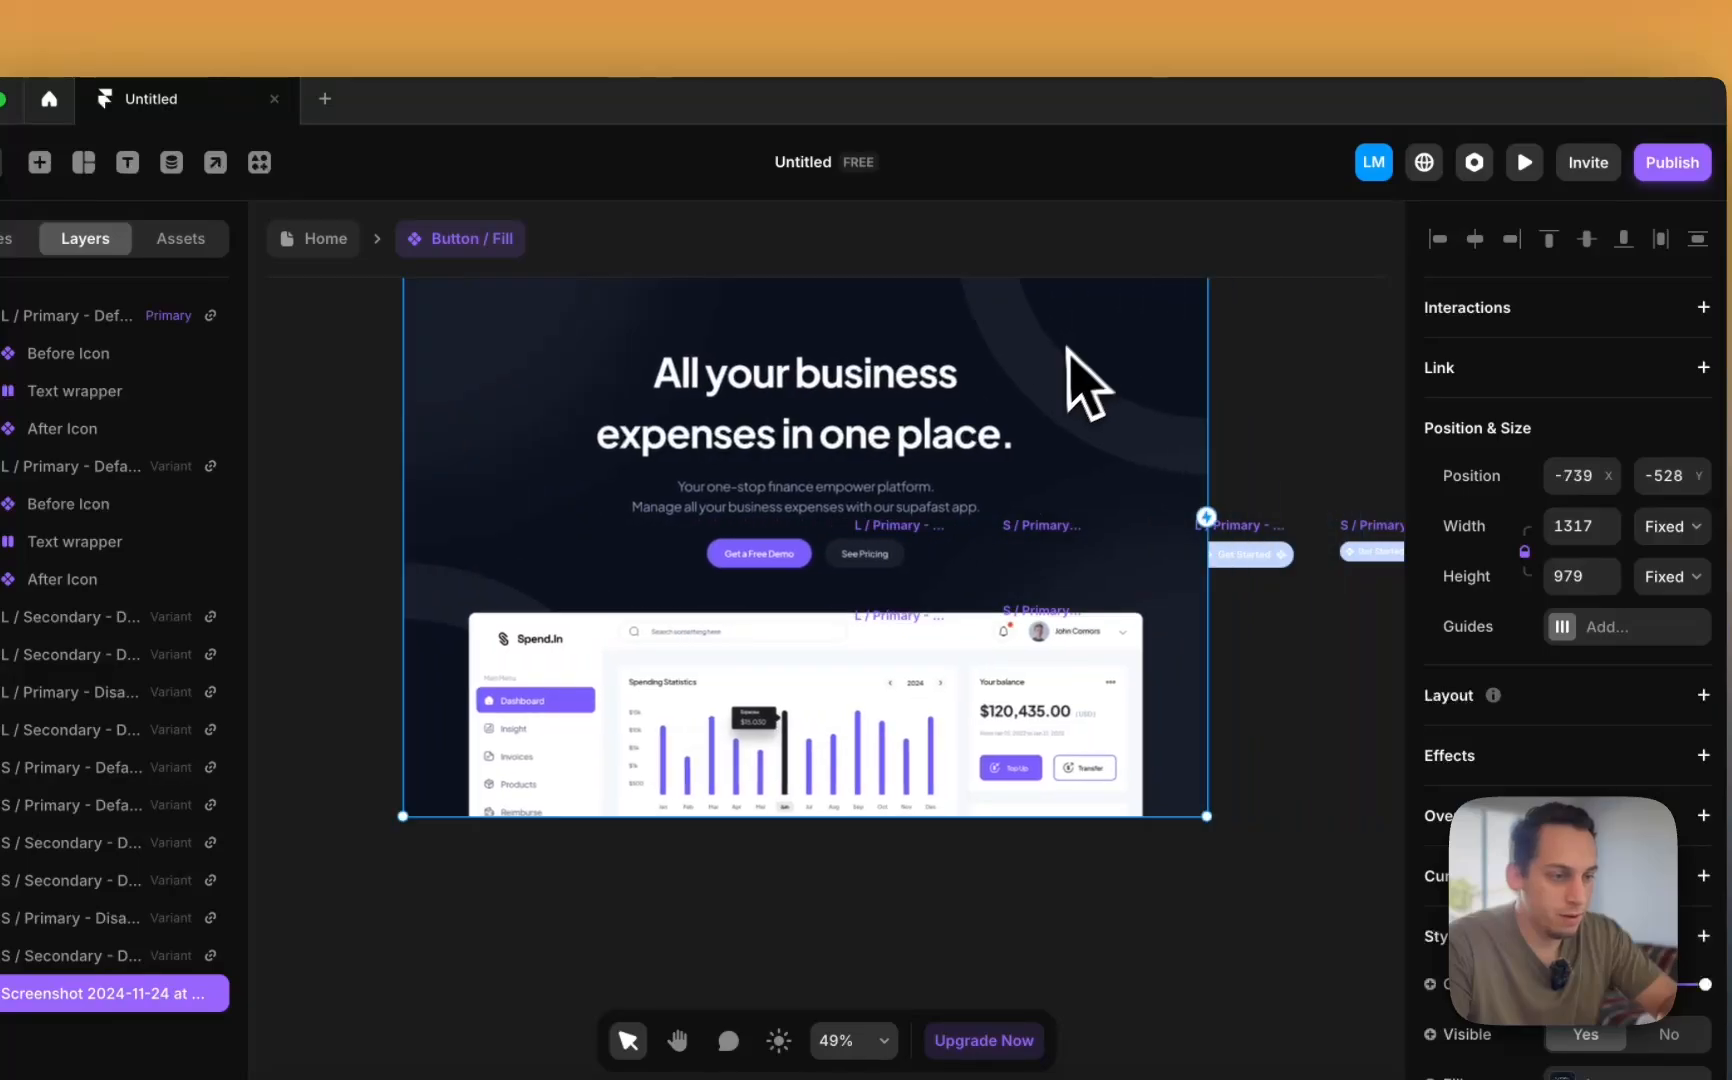
{"action": "left_click_drag", "start_coordinate": [779, 601], "coordinate": [1160, 398]}
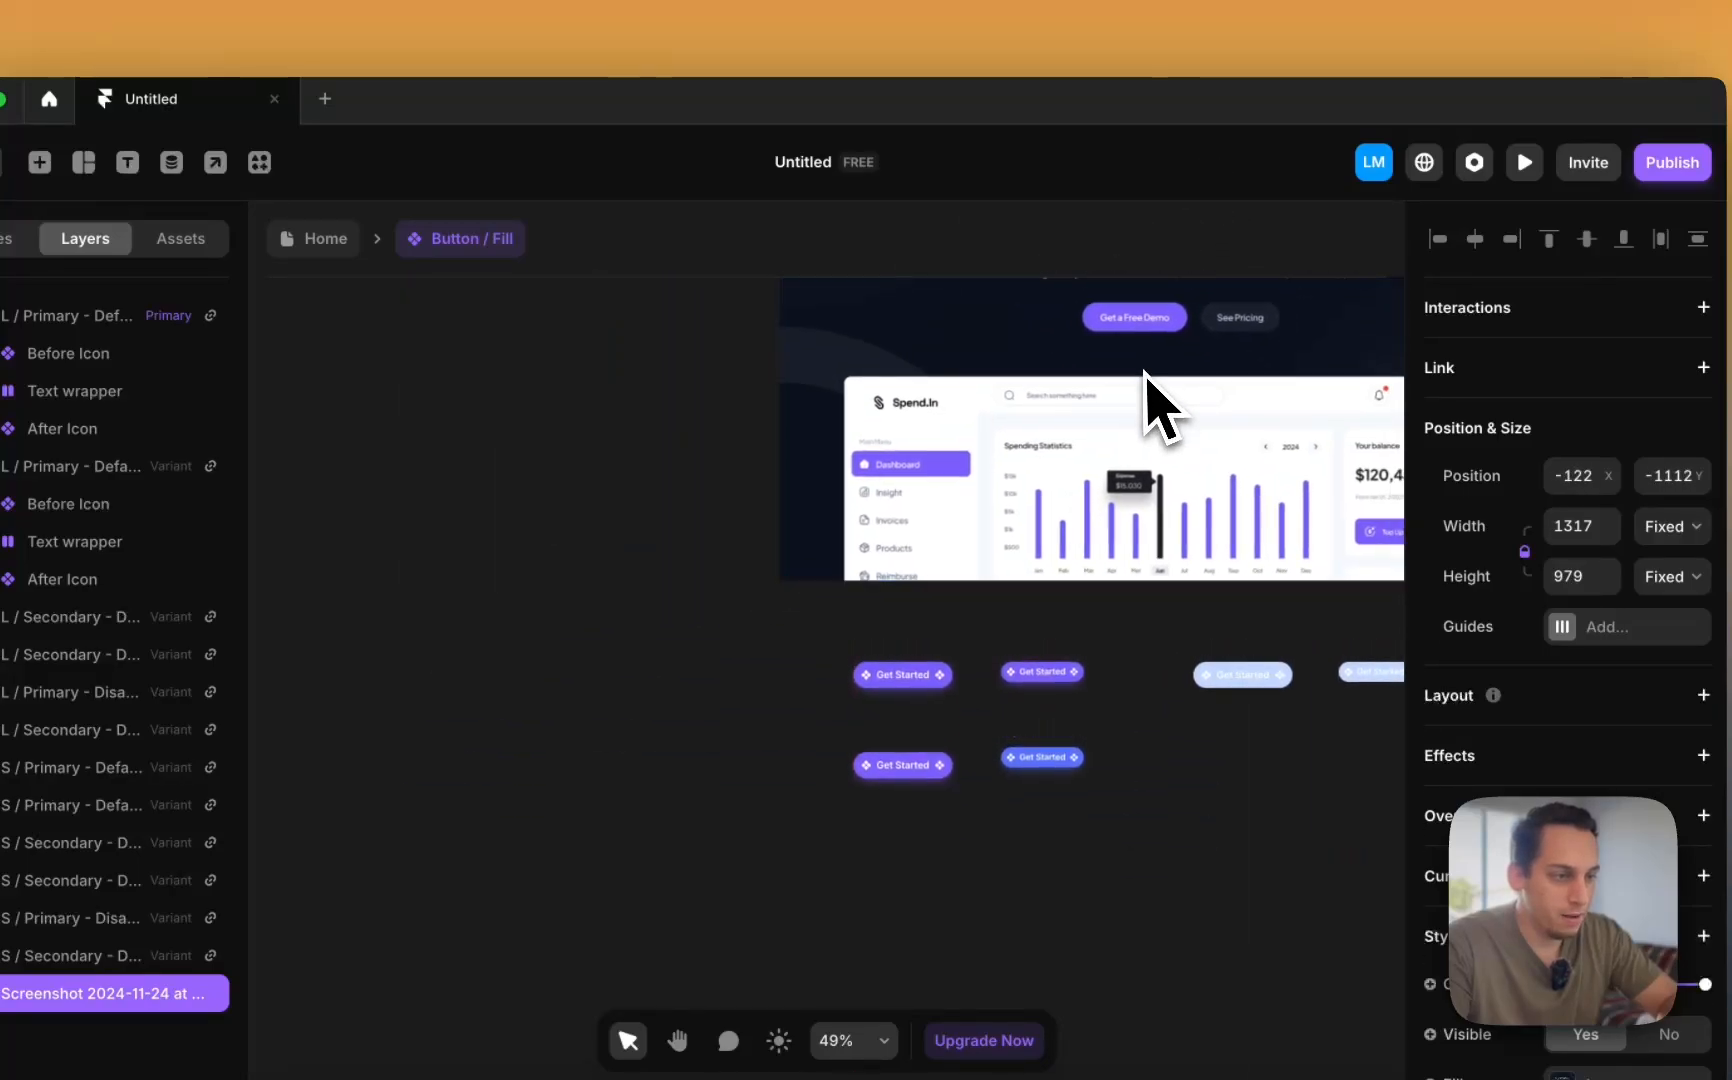
- Try a semi-transparent #FFFFFF fill on the L / Primary - Disabled variant, and undo it
{"action": "scroll", "coordinate": [1115, 345], "scroll_direction": "right", "scroll_amount": 3}
{"action": "left_click", "coordinate": [1005, 688]}
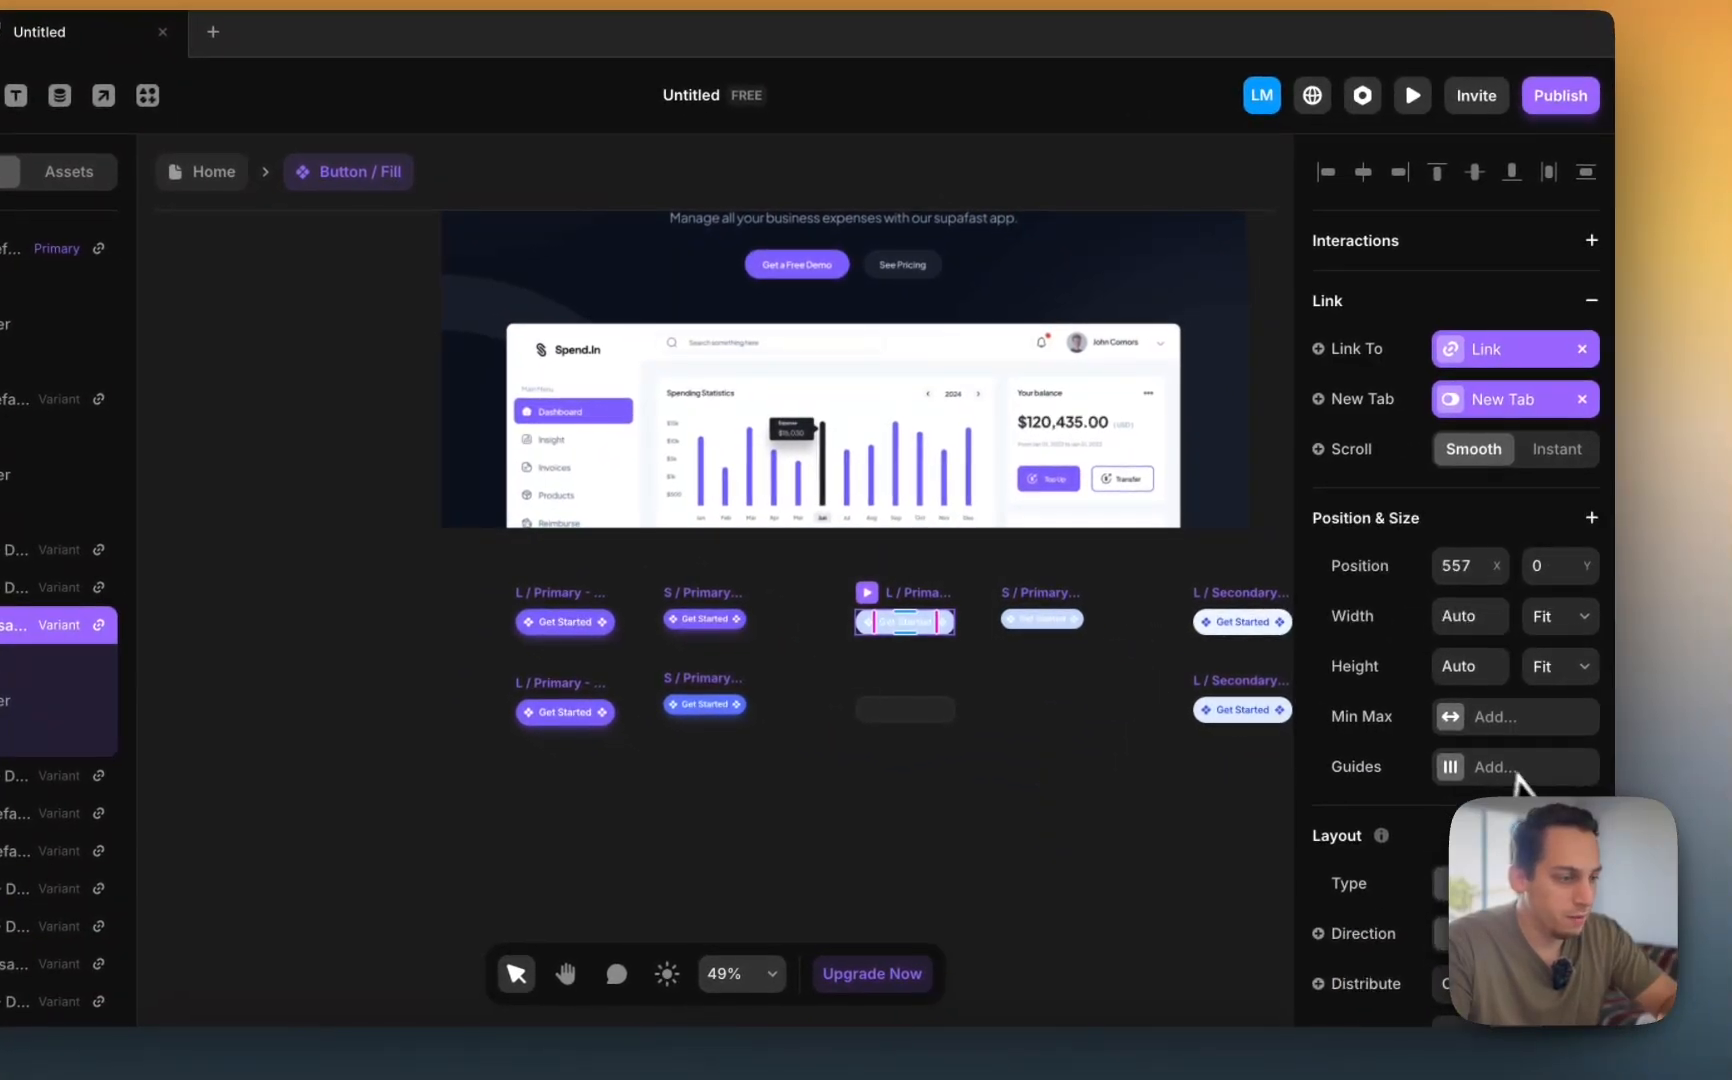
{"action": "scroll", "coordinate": [1609, 829], "scroll_direction": "down", "scroll_amount": 2}
{"action": "scroll", "coordinate": [1490, 760], "scroll_direction": "down", "scroll_amount": 8}
{"action": "left_click", "coordinate": [1449, 709]}
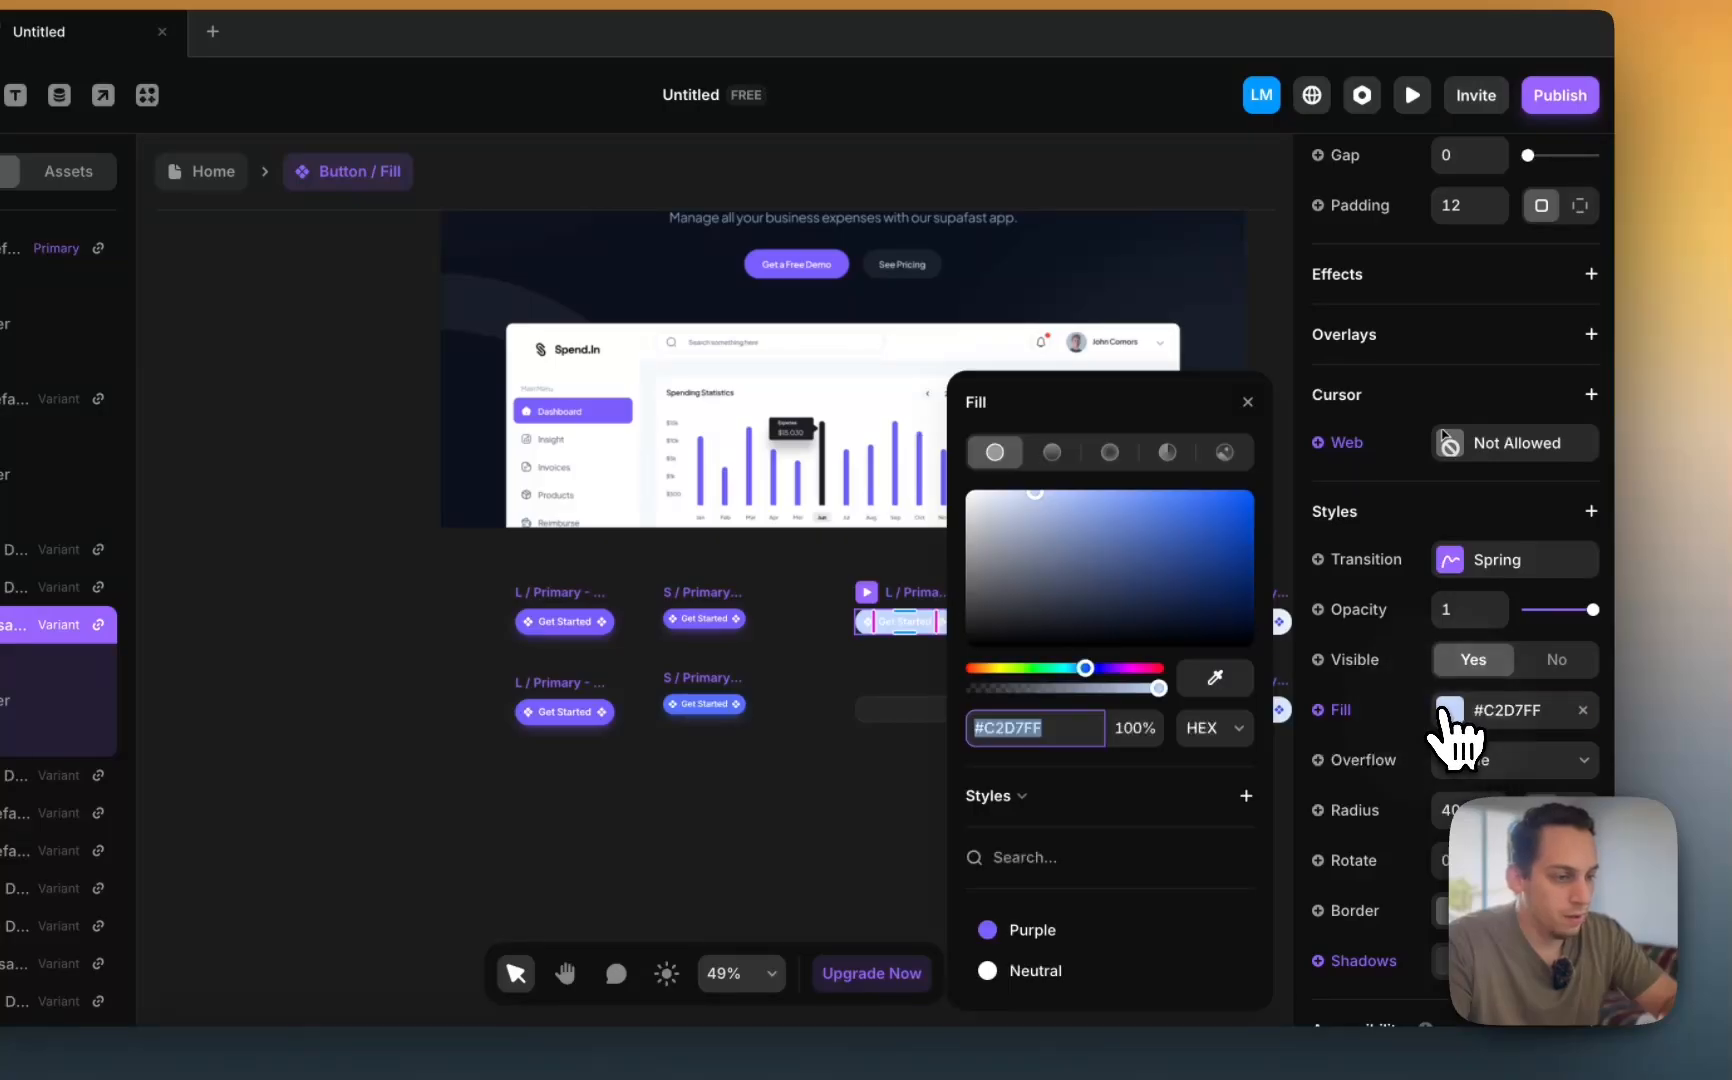
{"action": "left_click_drag", "start_coordinate": [1100, 628], "coordinate": [920, 432]}
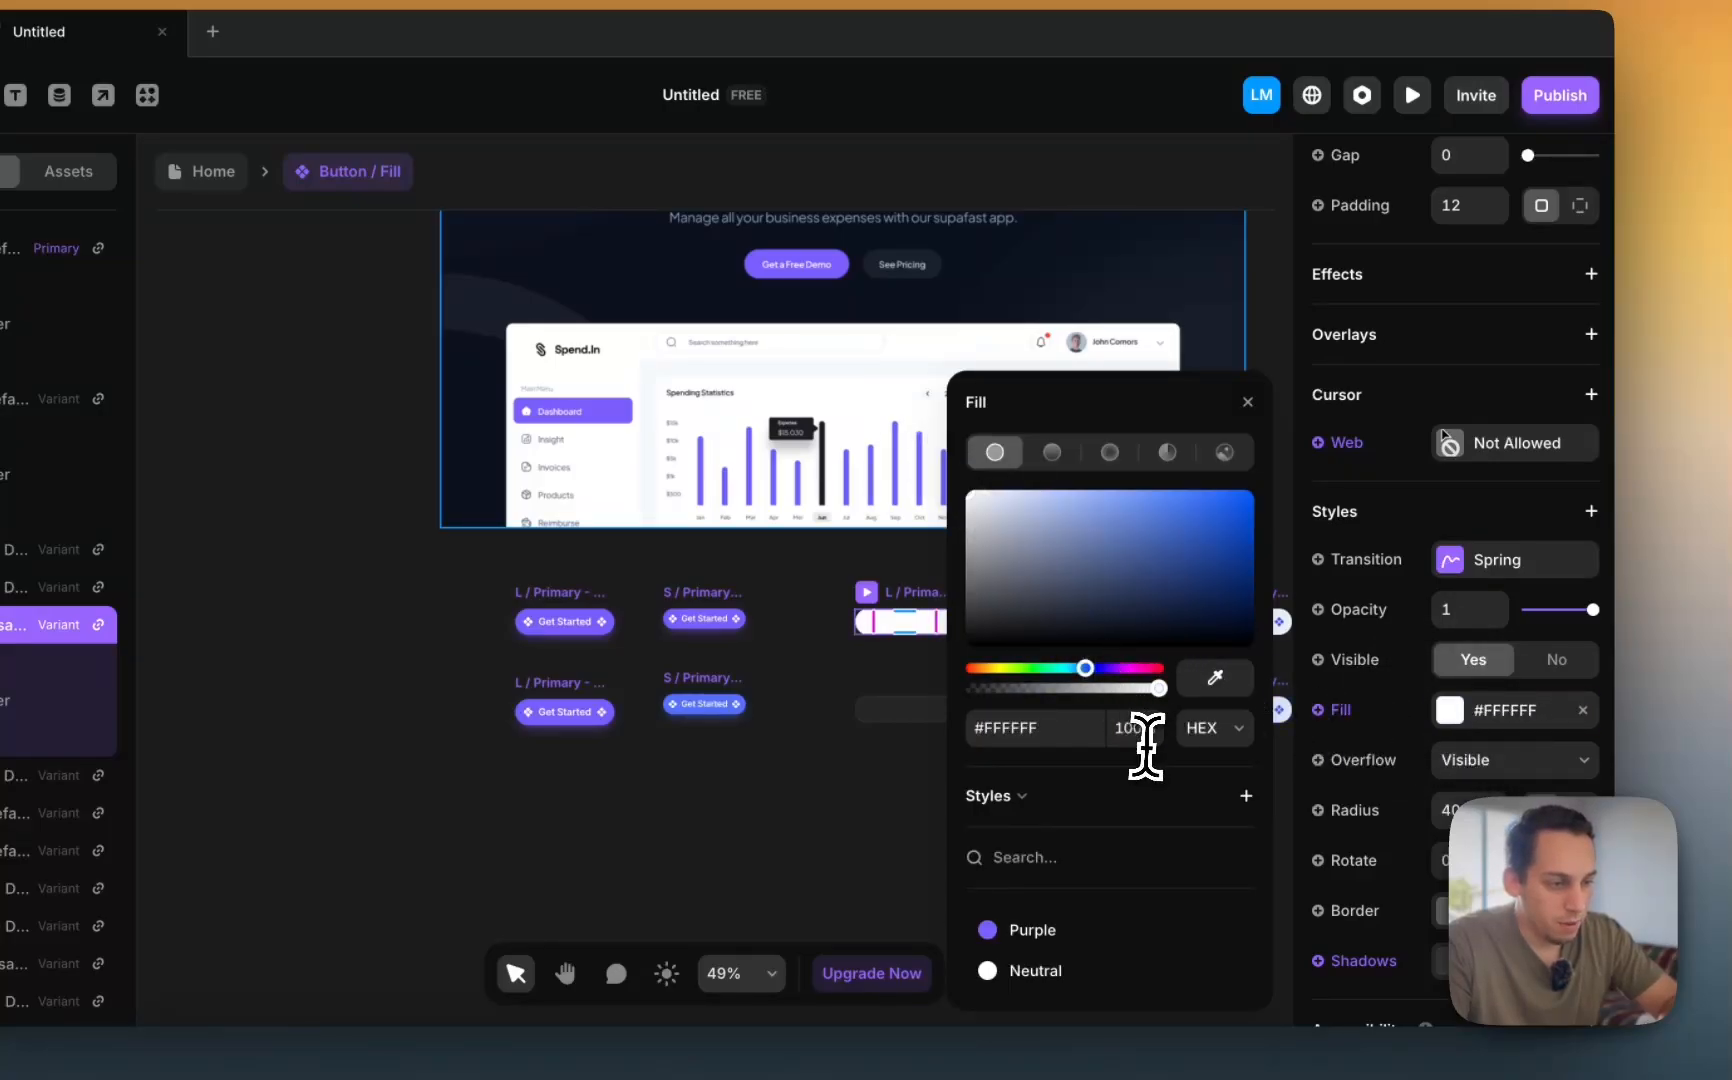
{"action": "left_click", "coordinate": [850, 675]}
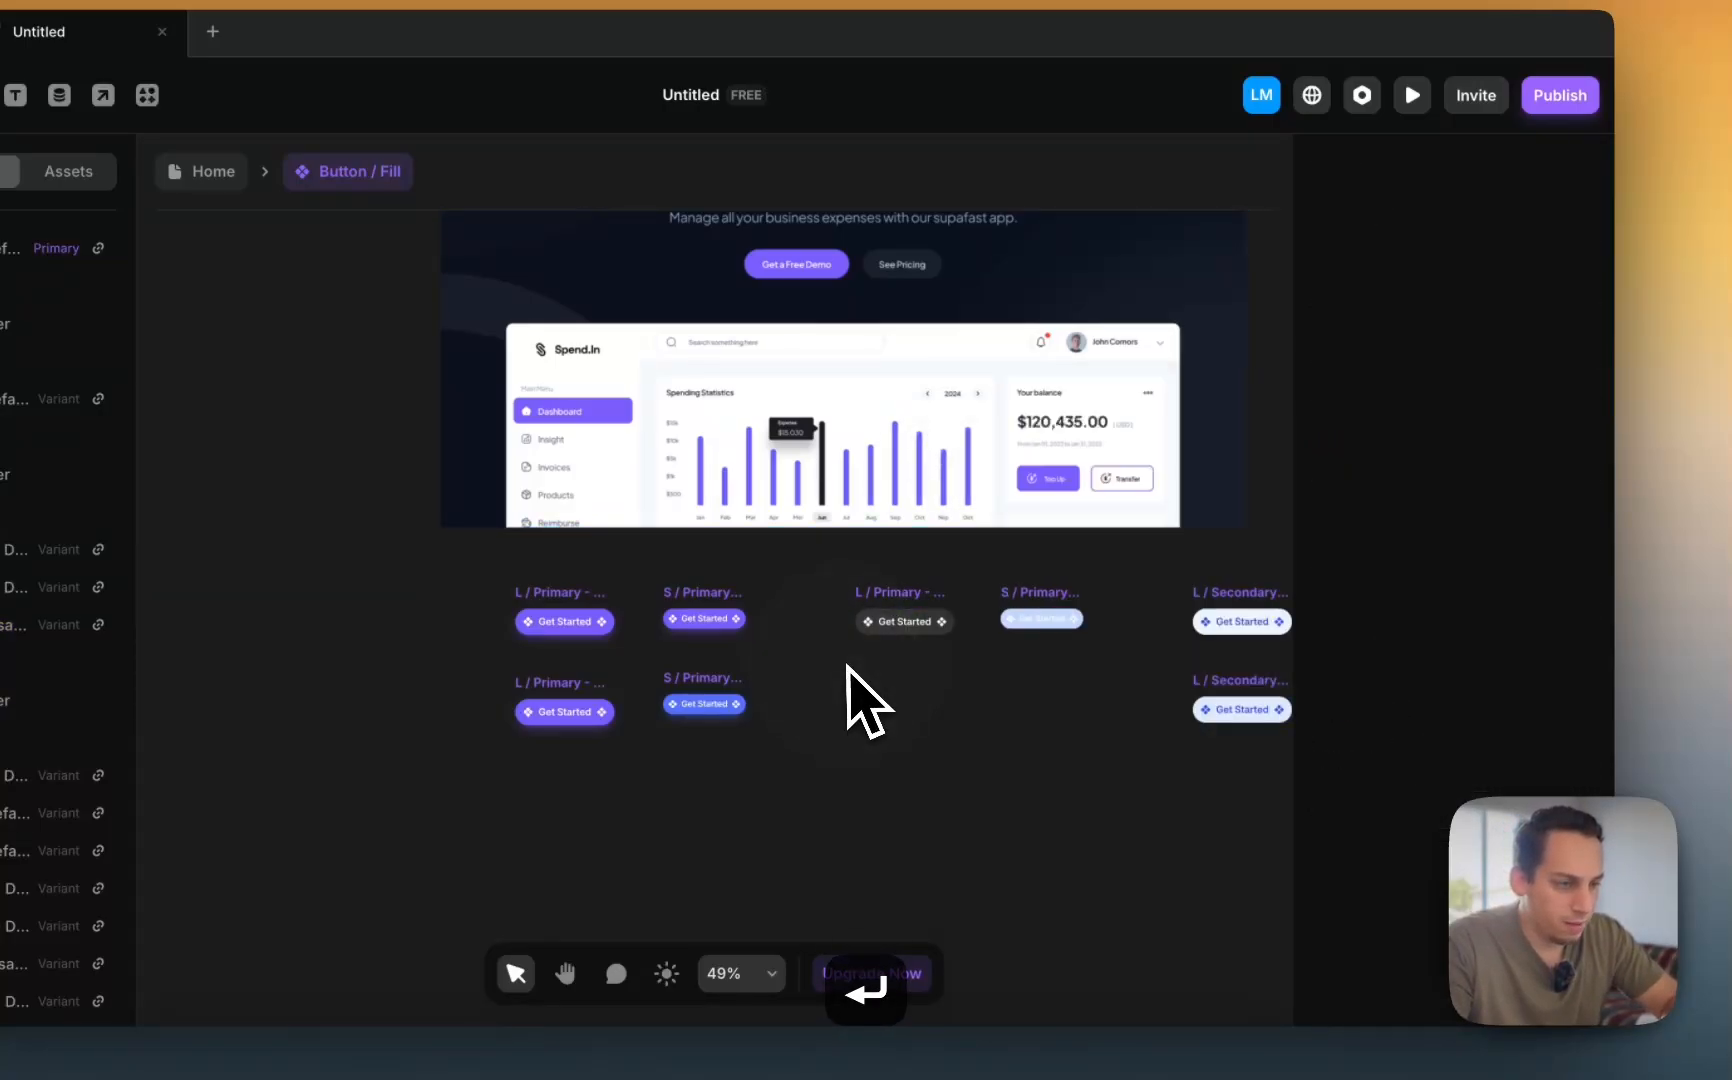
{"action": "scroll", "coordinate": [890, 681], "scroll_direction": "up", "scroll_amount": 5}
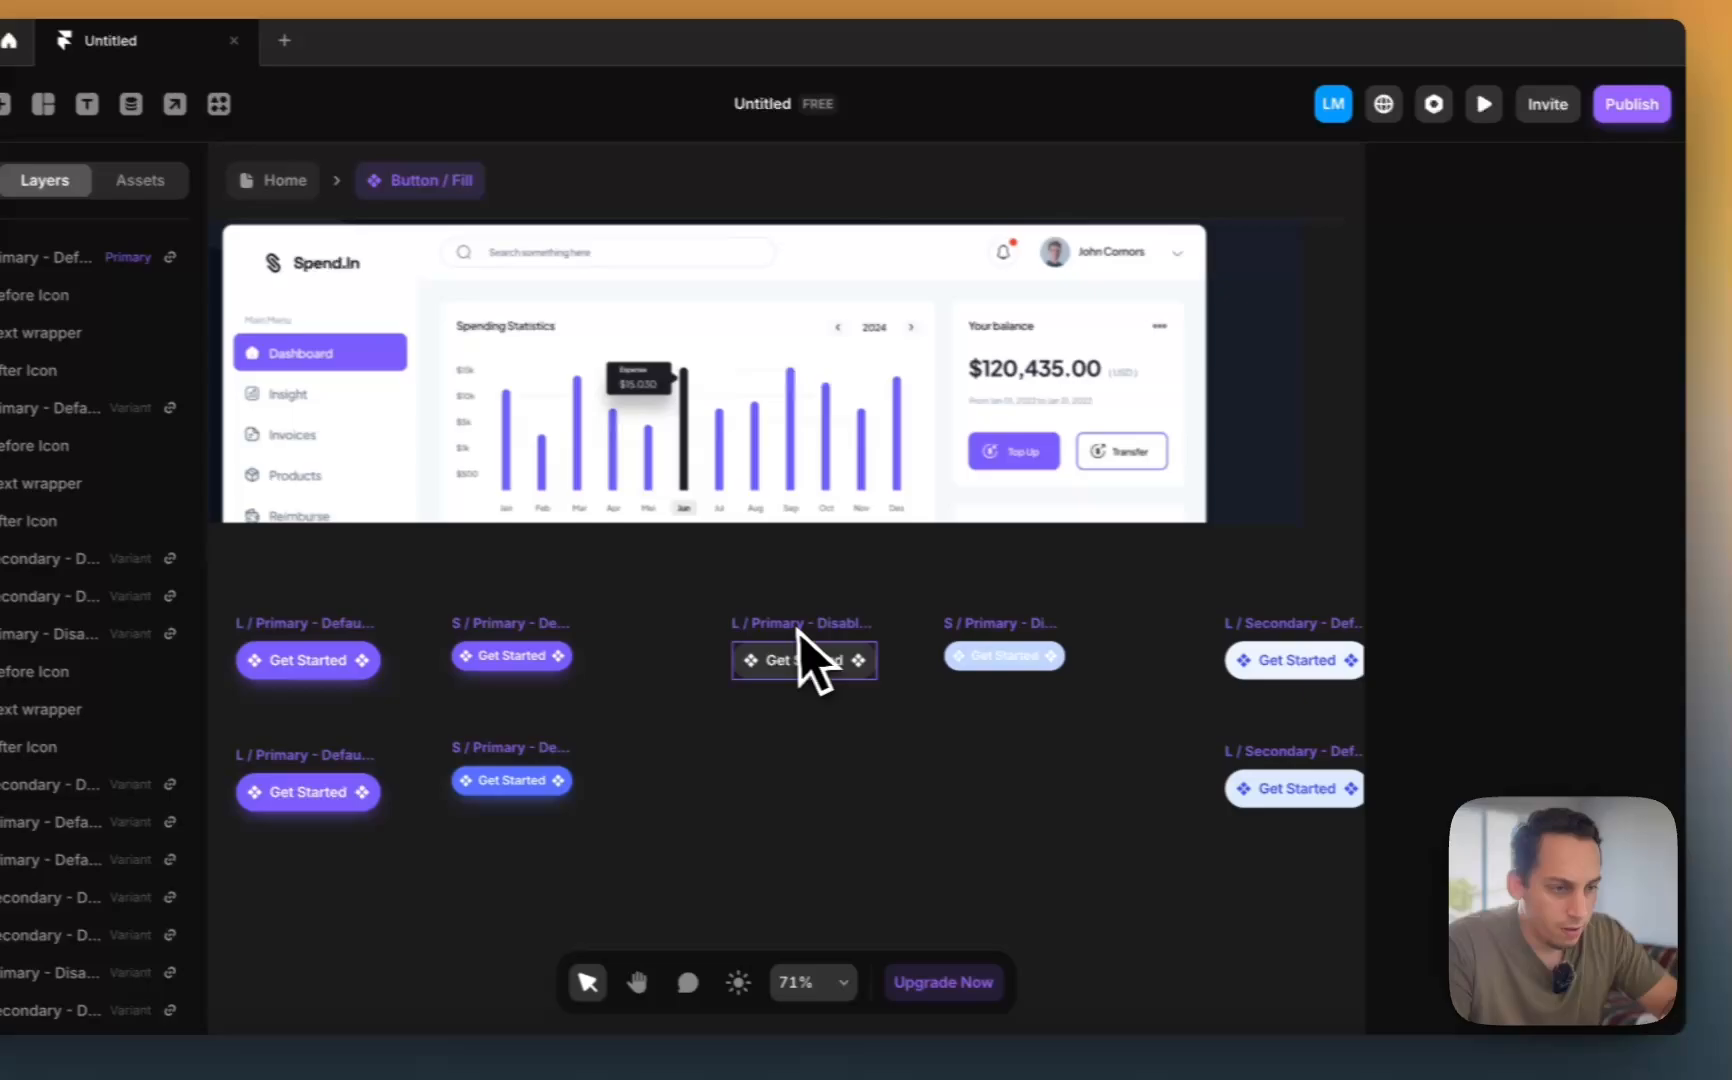
{"action": "left_click", "coordinate": [805, 660]}
{"action": "scroll", "coordinate": [831, 665], "scroll_direction": "left", "scroll_amount": 4}
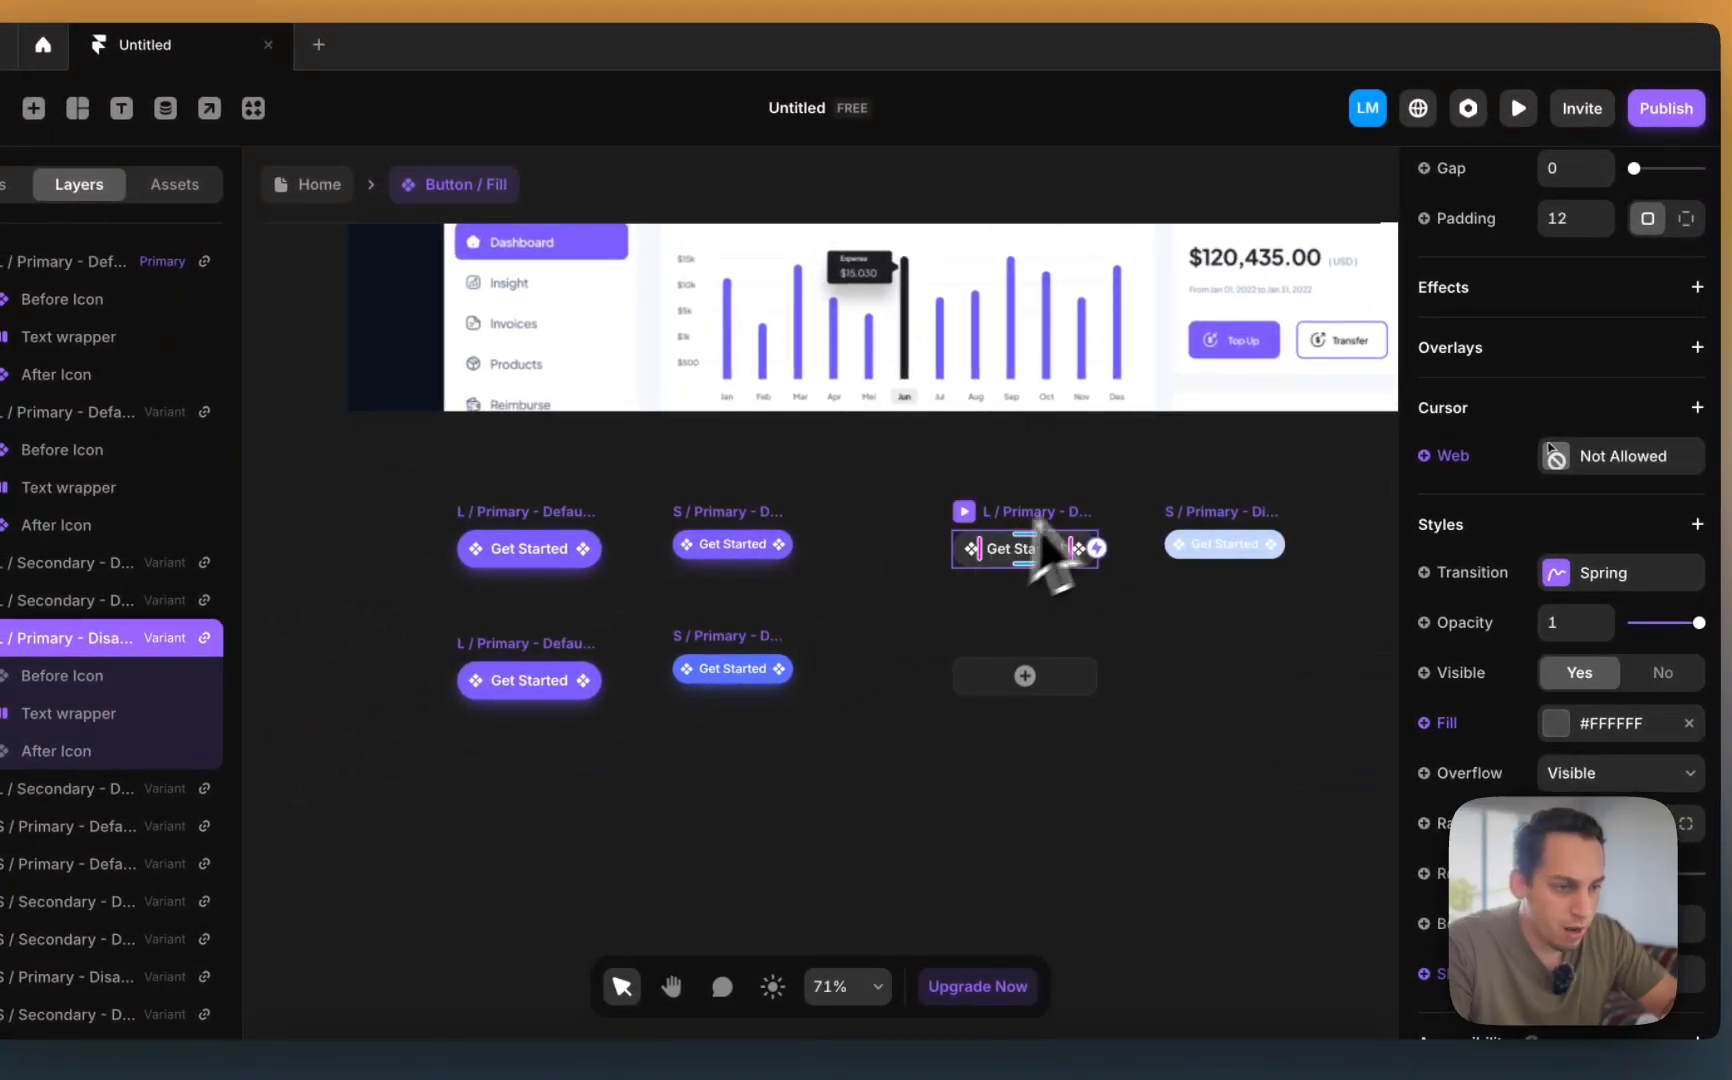
{"action": "scroll", "coordinate": [1061, 503], "scroll_direction": "up", "scroll_amount": 8}
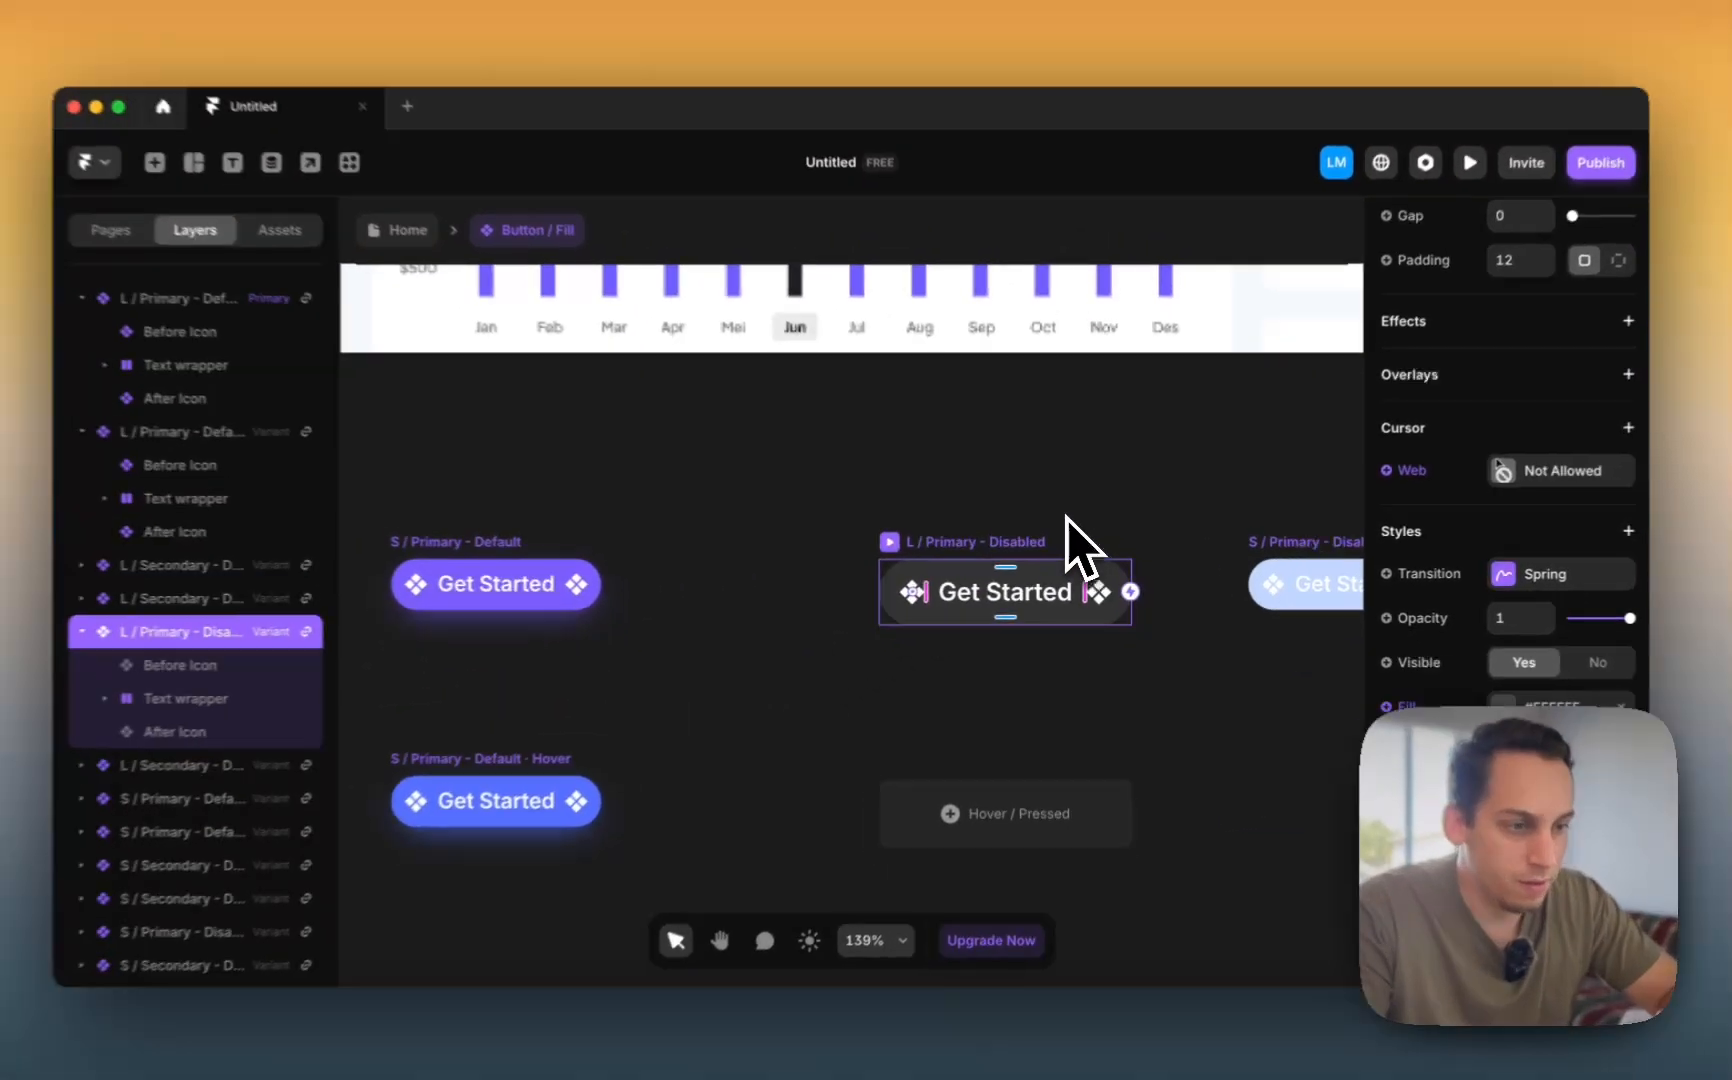
{"action": "scroll", "coordinate": [1154, 436], "scroll_direction": "down", "scroll_amount": 5}
{"action": "scroll", "coordinate": [1147, 461], "scroll_direction": "down", "scroll_amount": 5}
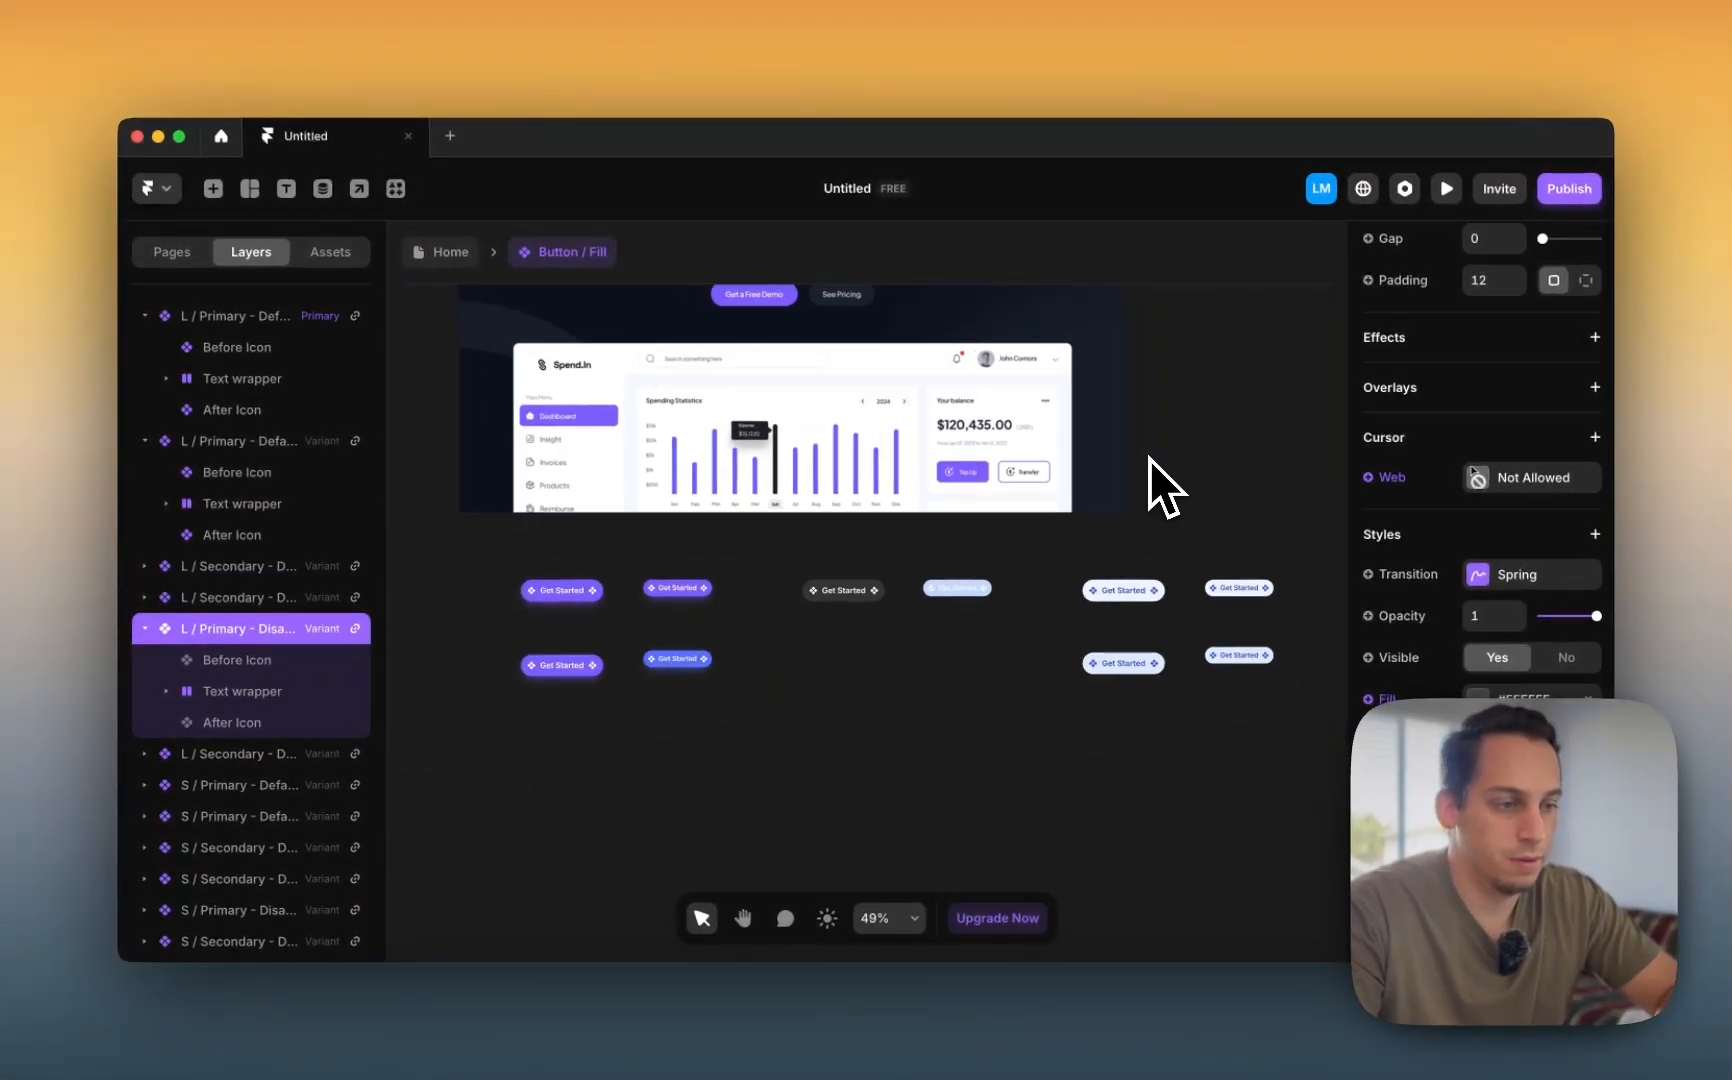
{"action": "key", "text": "super+z"}
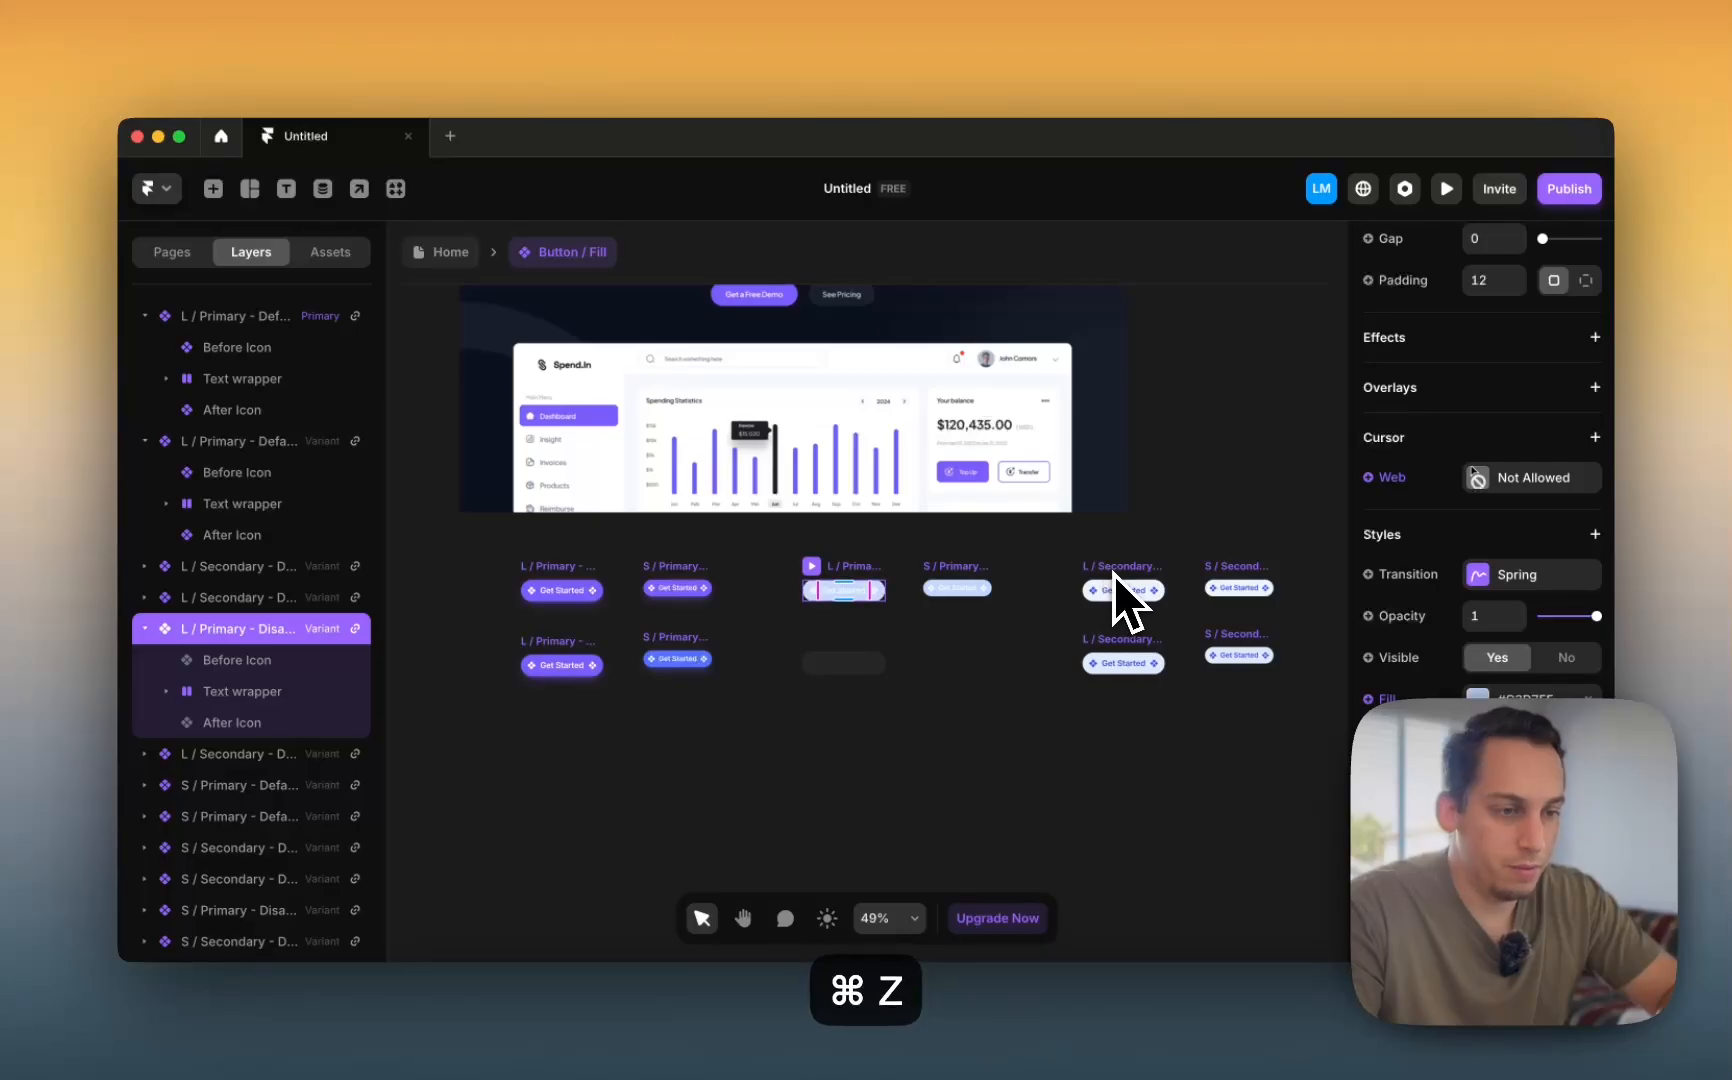
- Set the L / Secondary - Default variant's fill to #FFFFFF at 20% opacity
{"action": "scroll", "coordinate": [1411, 599], "scroll_direction": "down", "scroll_amount": 10}
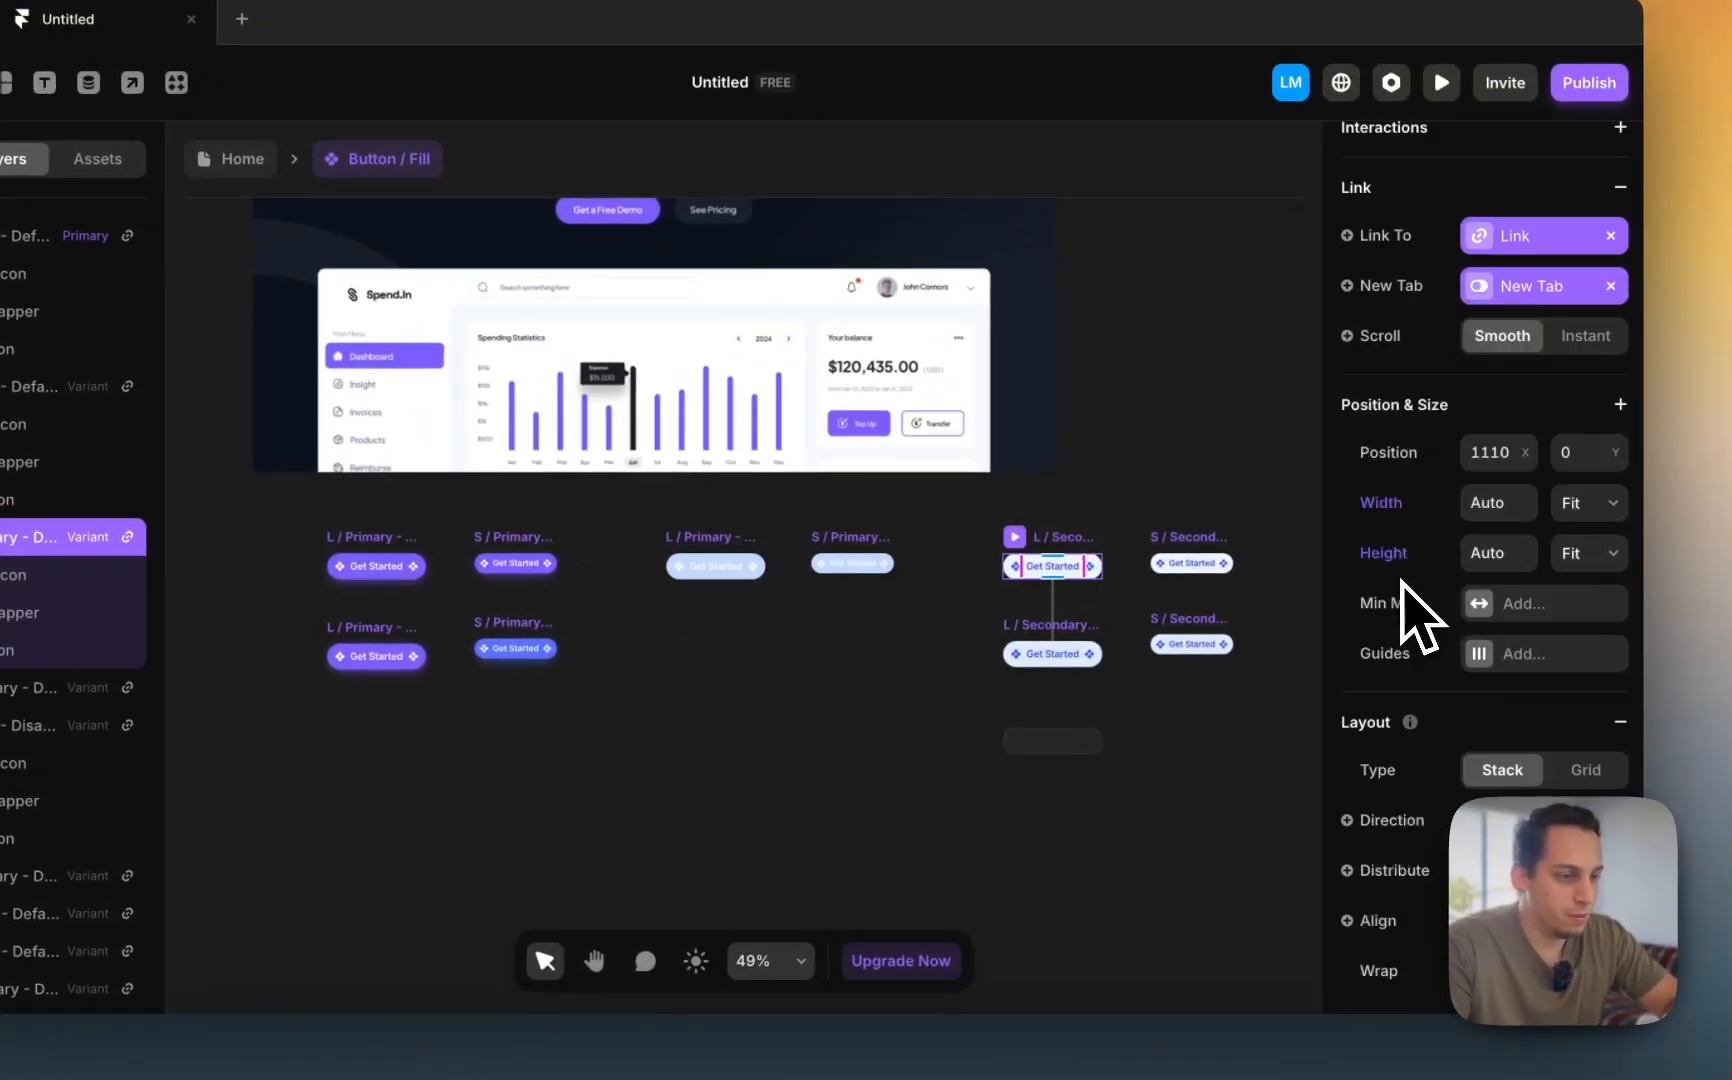
{"action": "scroll", "coordinate": [1467, 655], "scroll_direction": "down", "scroll_amount": 1}
{"action": "left_click", "coordinate": [1479, 533]}
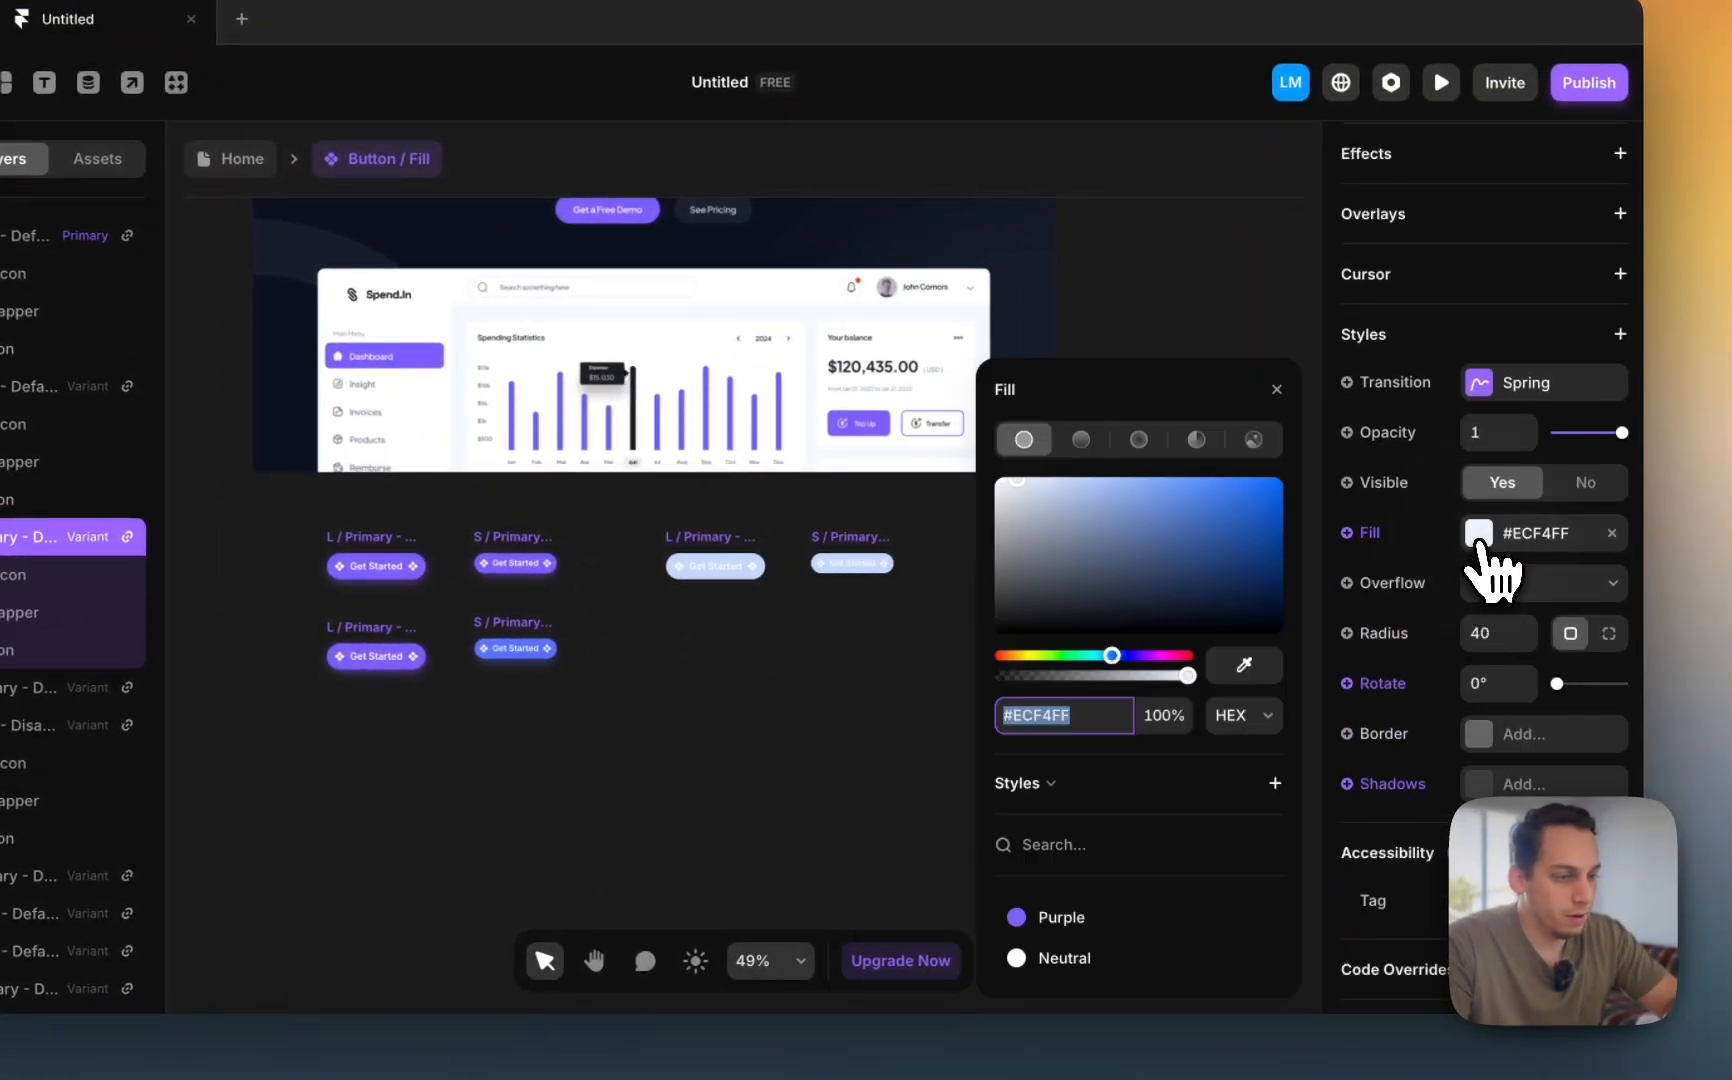
{"action": "left_click", "coordinate": [1148, 548]}
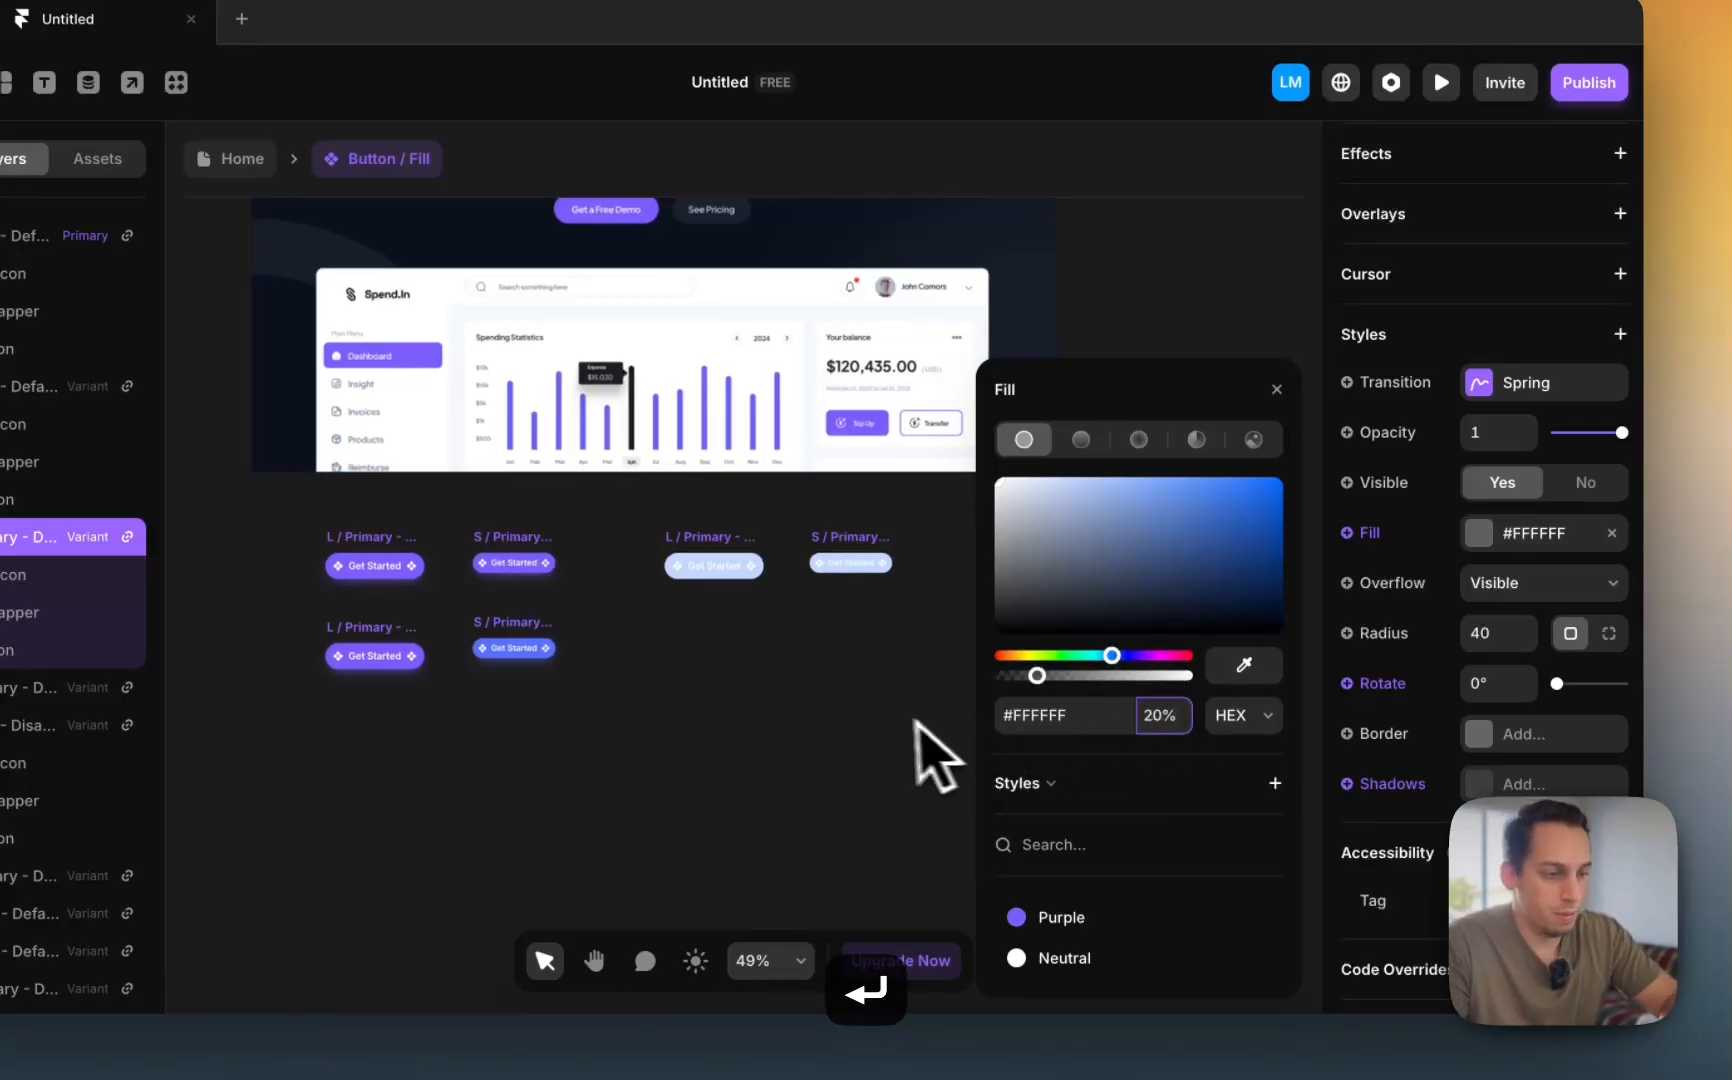
- Set the text color of the L / Secondary - Default variant to #FFFFFF
{"action": "scroll", "coordinate": [928, 746], "scroll_direction": "right", "scroll_amount": 5}
{"action": "left_click", "coordinate": [669, 578]}
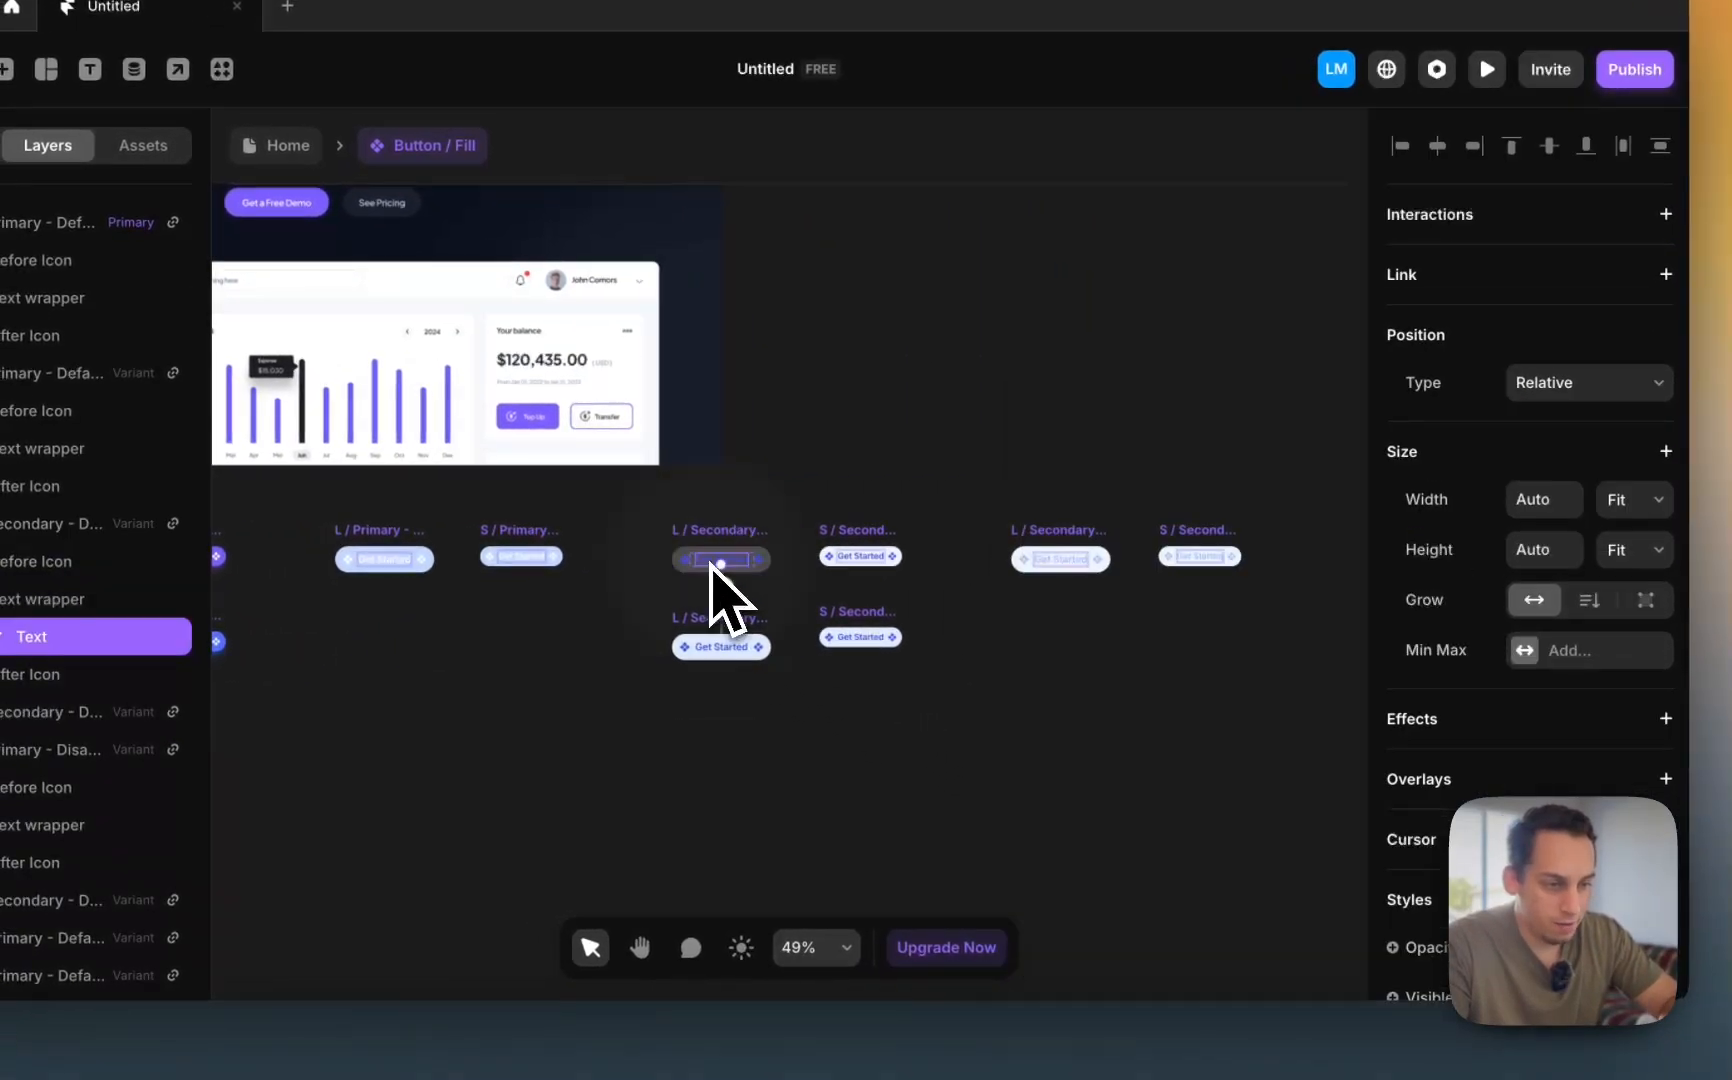
{"action": "scroll", "coordinate": [720, 590], "scroll_direction": "up", "scroll_amount": 5}
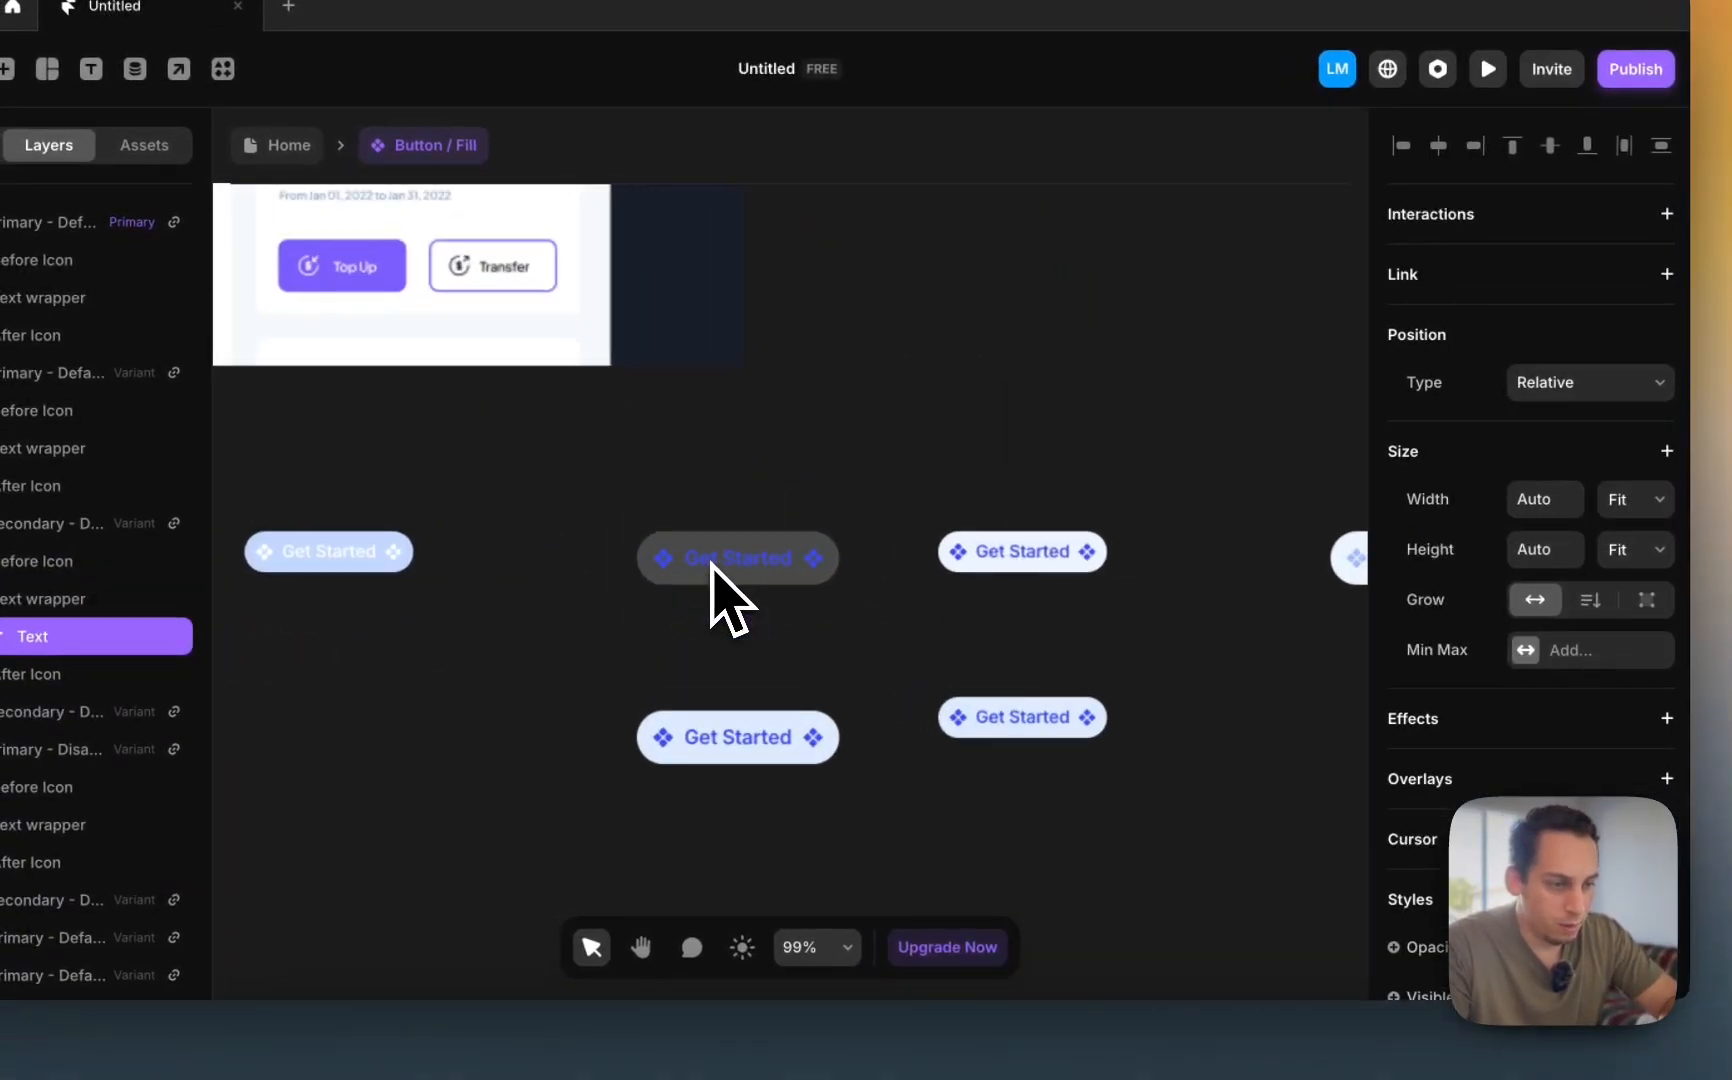
{"action": "scroll", "coordinate": [1549, 700], "scroll_direction": "down", "scroll_amount": 10}
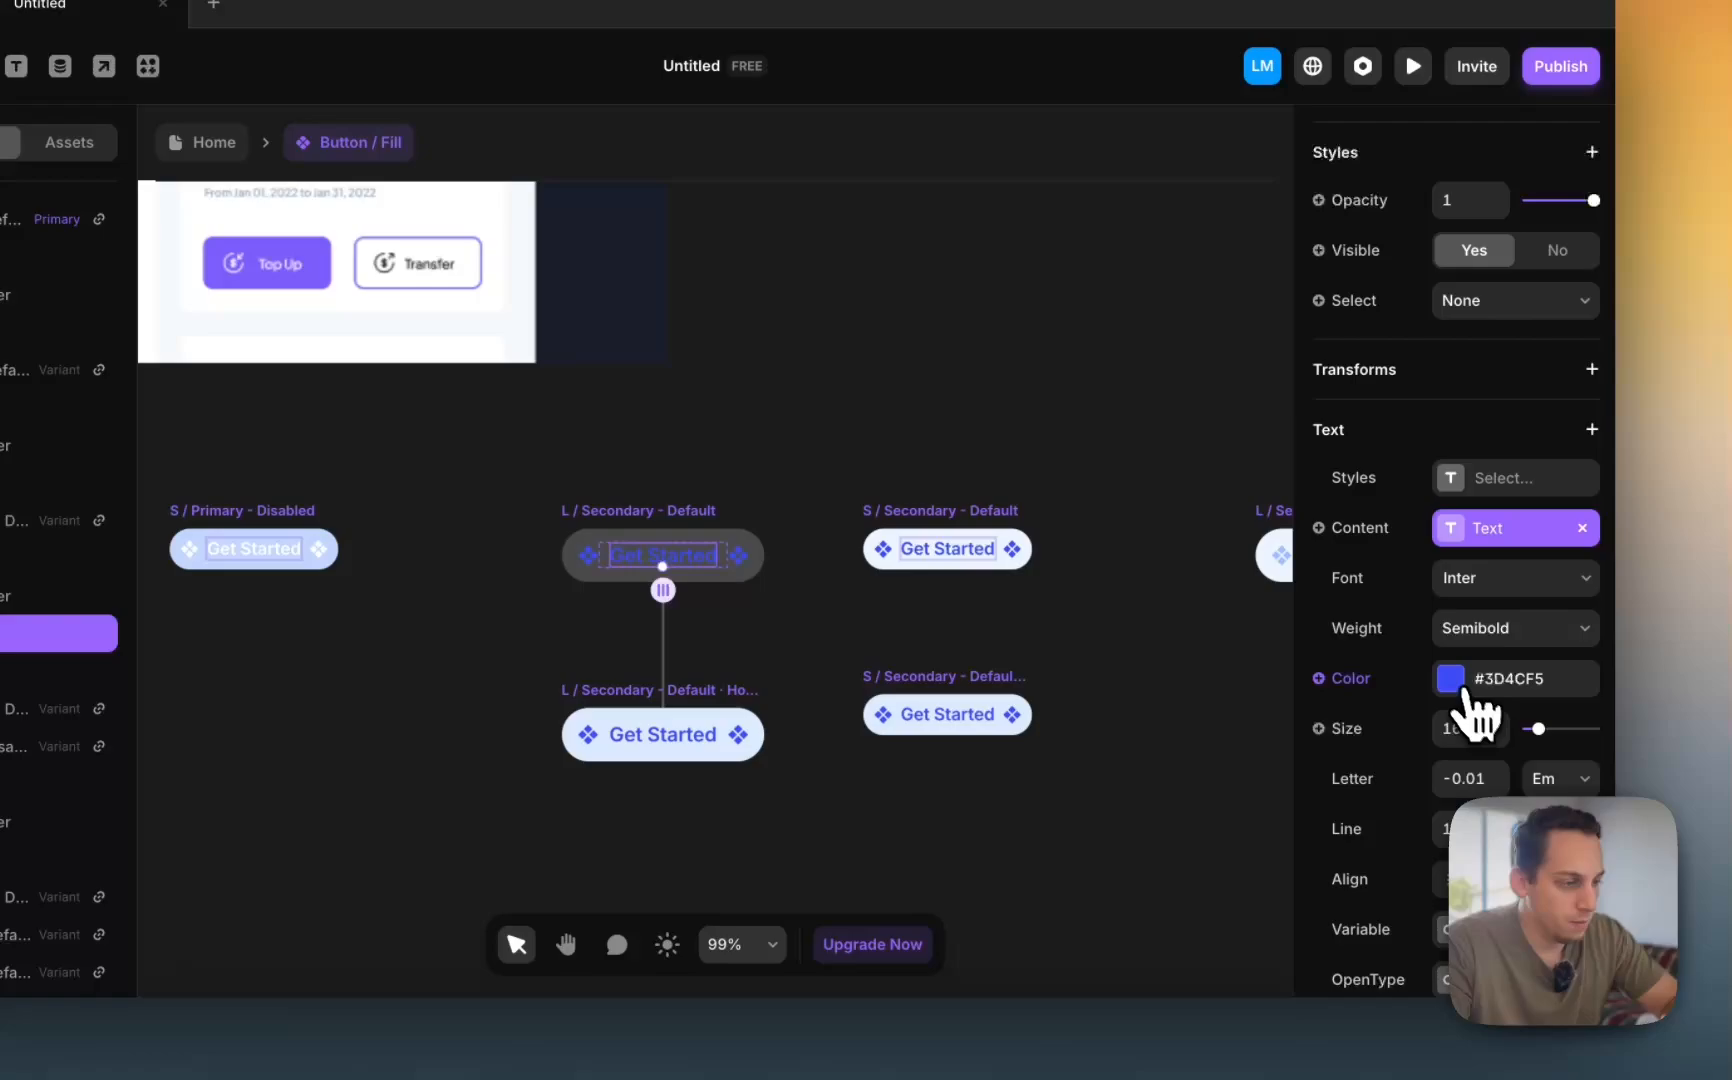
{"action": "left_click", "coordinate": [1455, 682]}
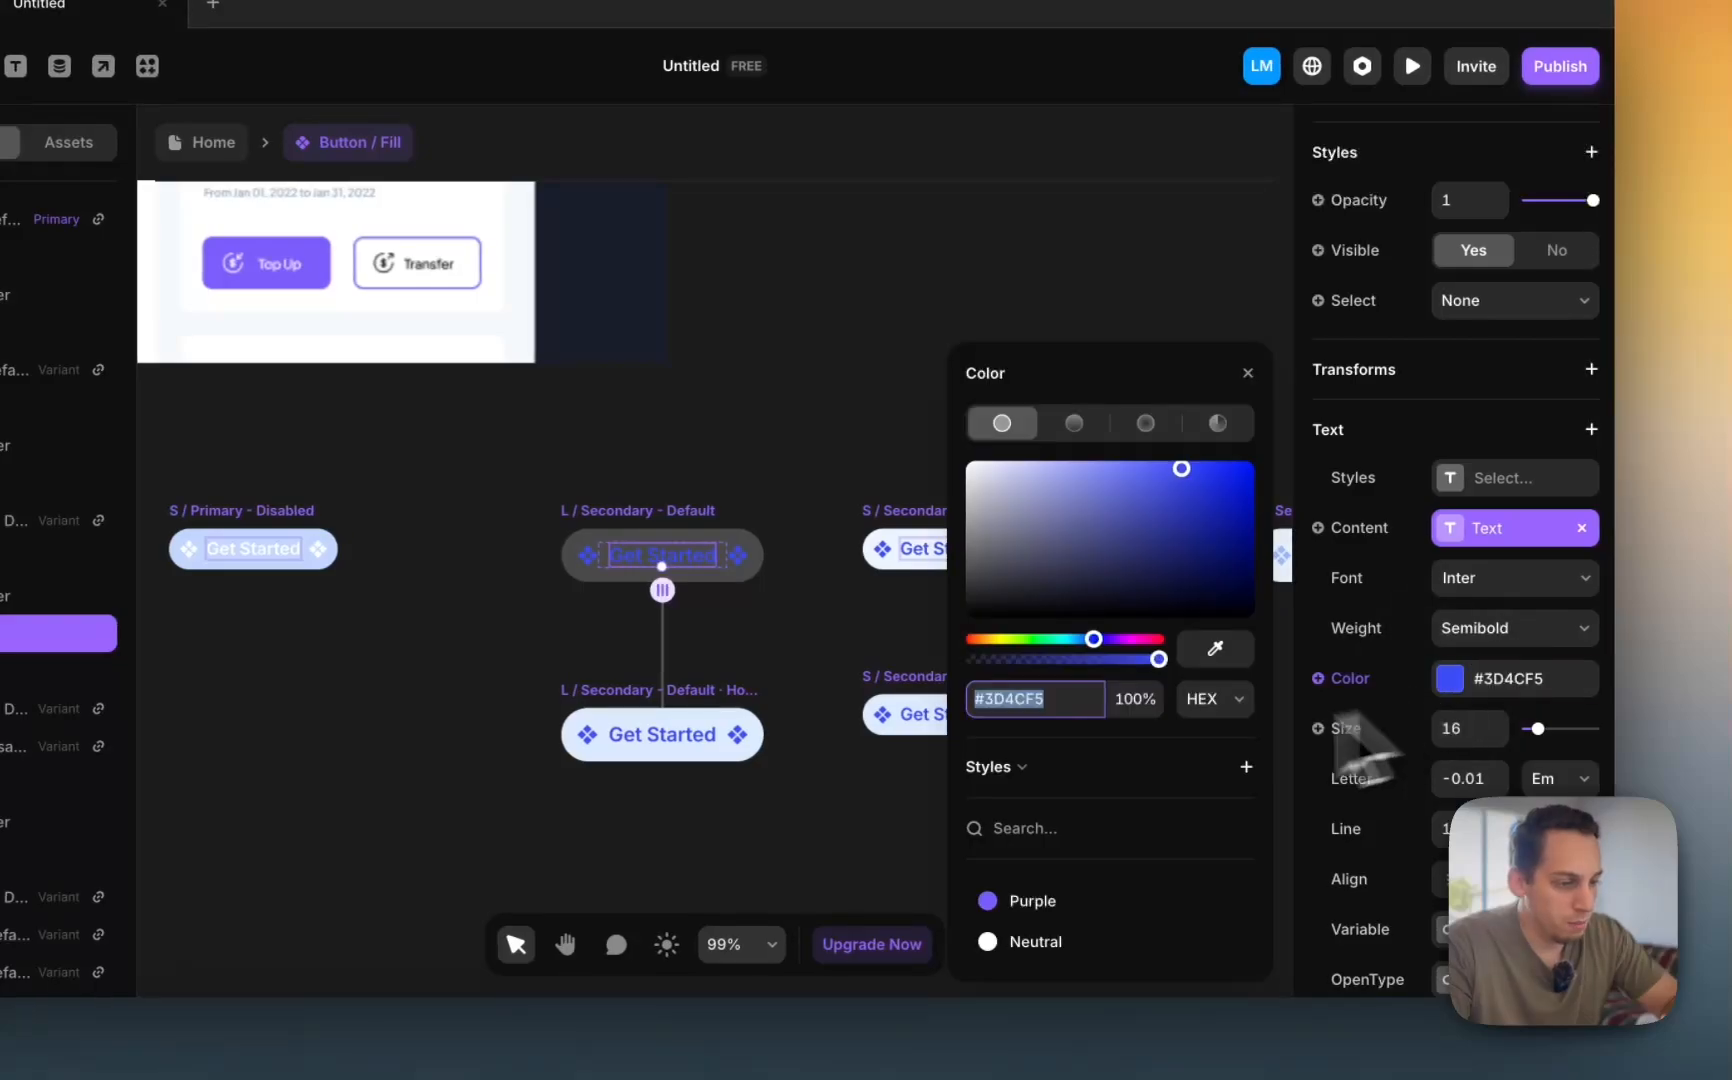
{"action": "type", "text": "fff"}
{"action": "key", "text": "Return"}
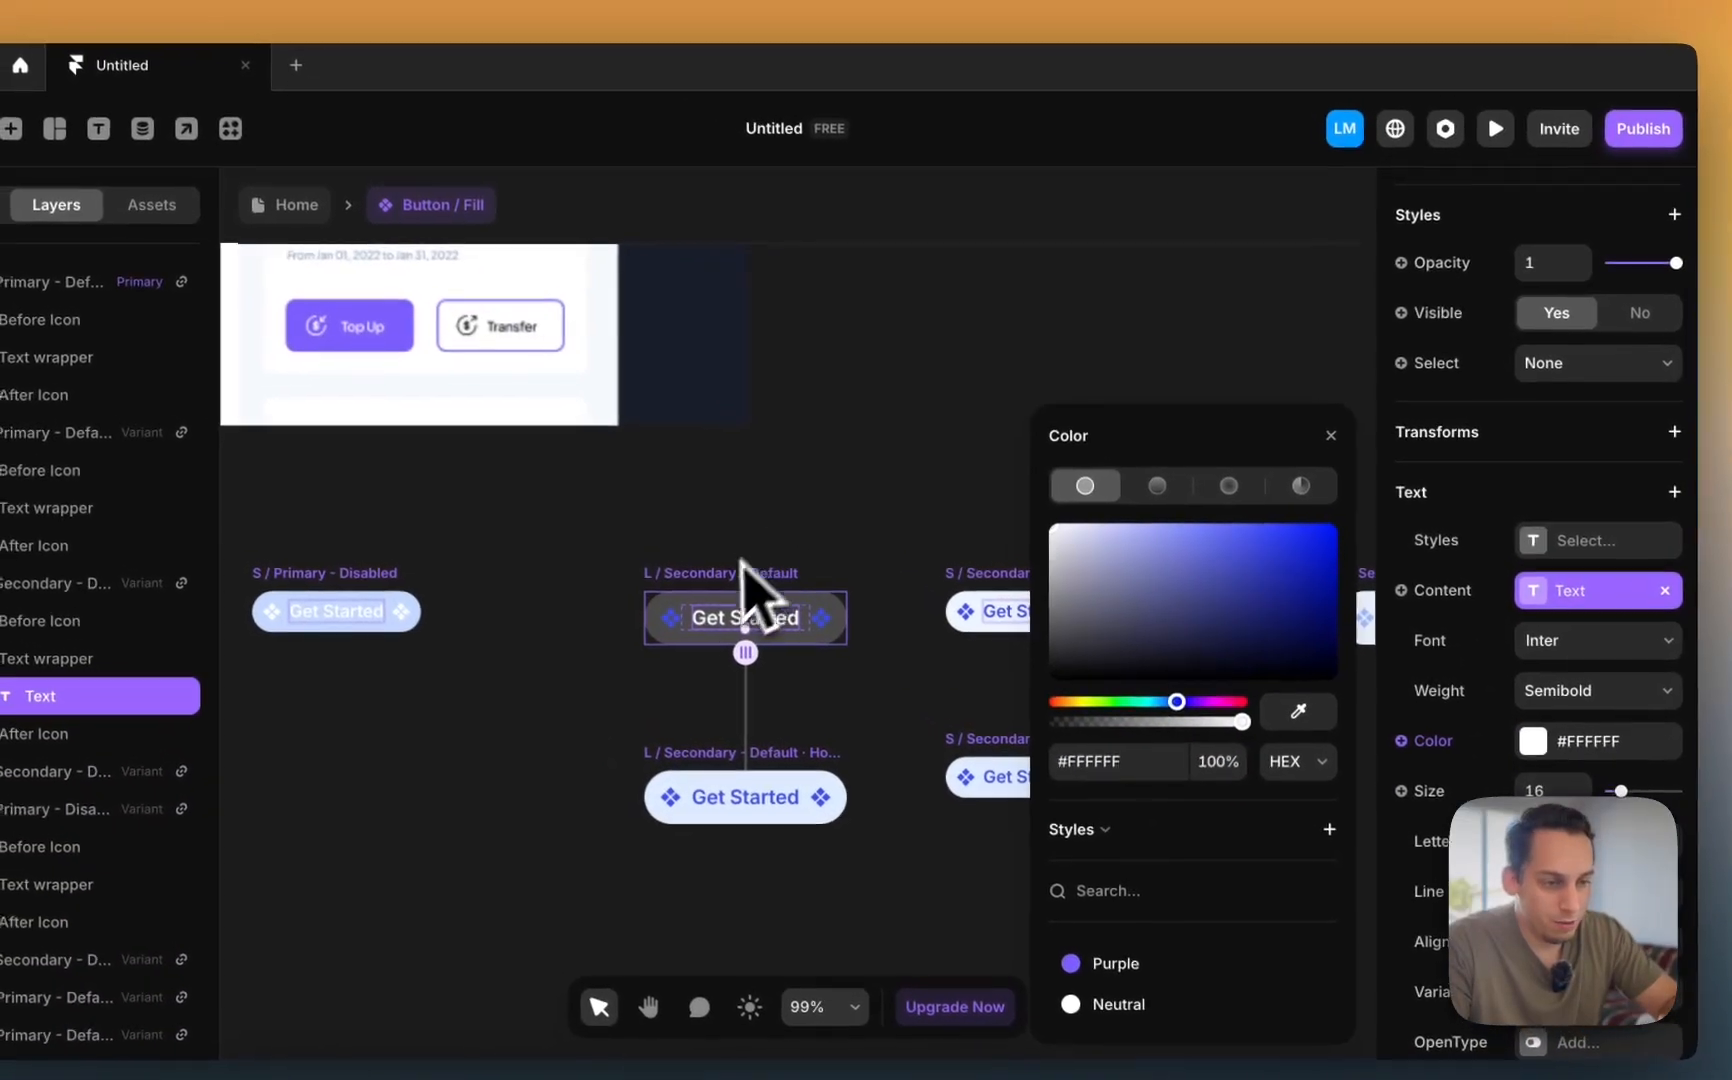
- Set both icons of the L / Secondary - Default variant to #FFFFFF and return to the Home page
{"action": "left_click", "coordinate": [587, 555]}
{"action": "left_click", "coordinate": [828, 624], "text": "shift"}
{"action": "scroll", "coordinate": [1473, 696], "scroll_direction": "down", "scroll_amount": 6}
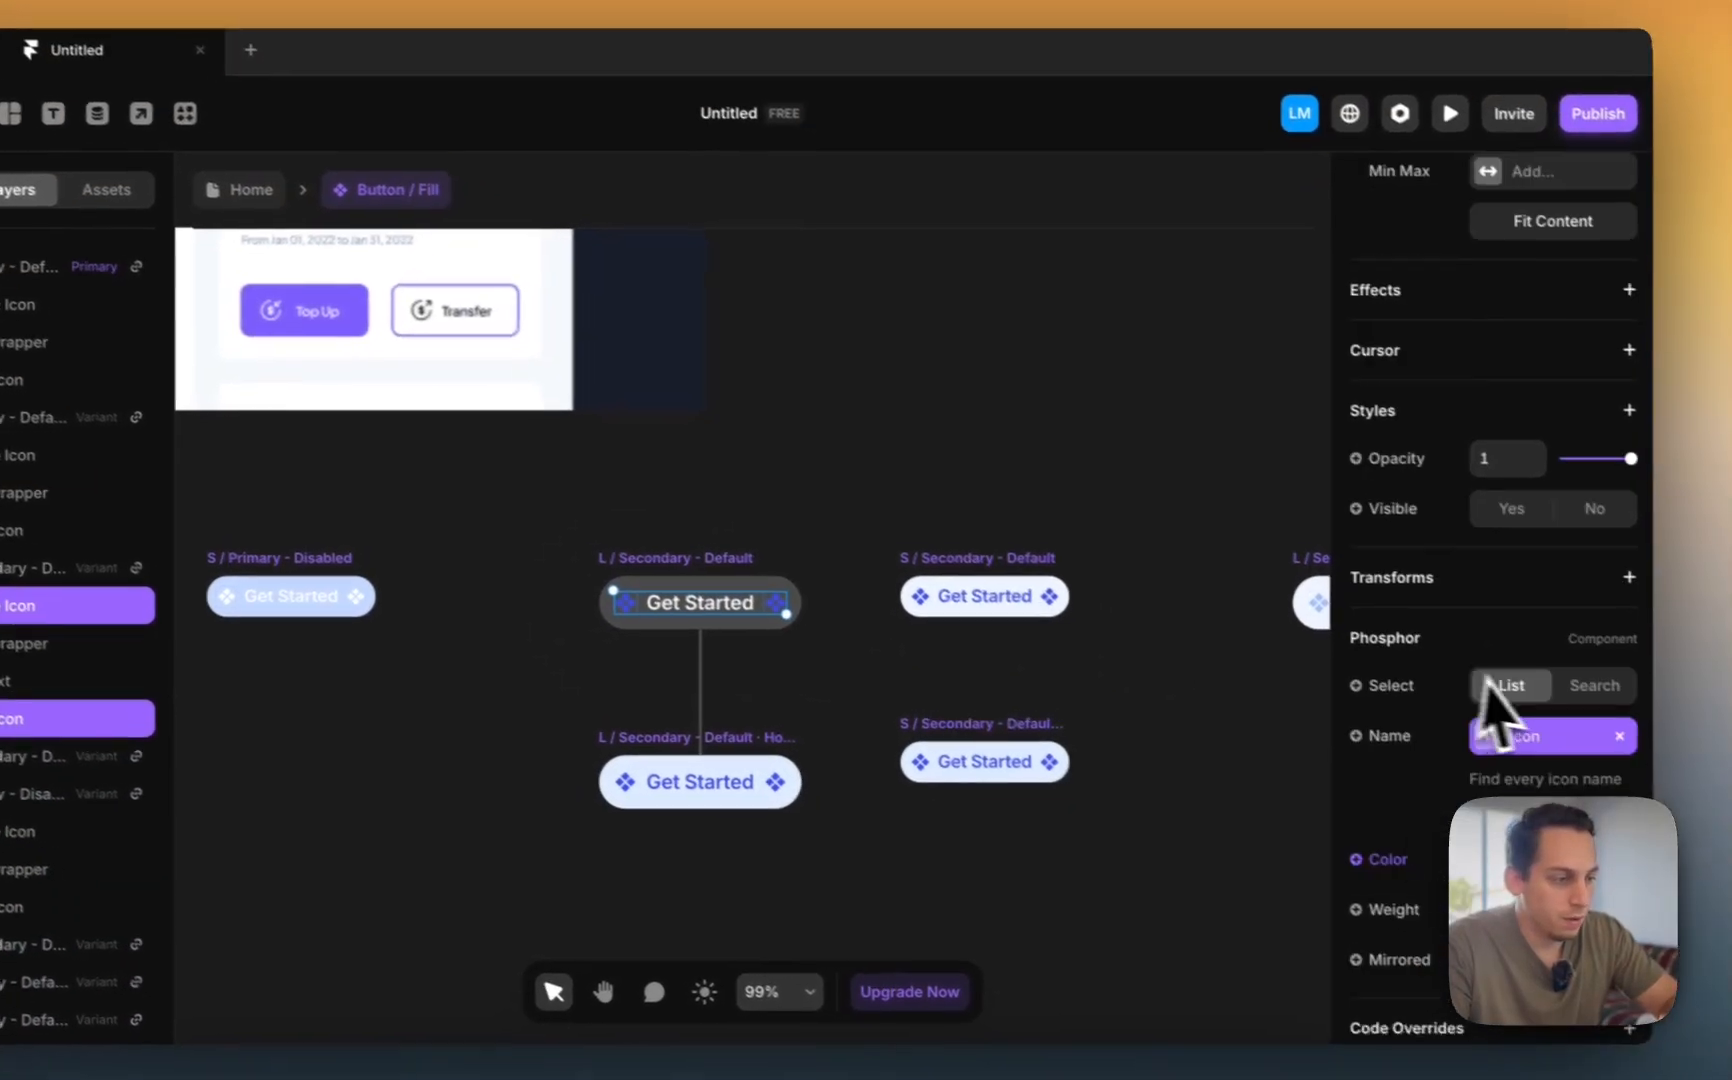
{"action": "left_click", "coordinate": [1460, 760]}
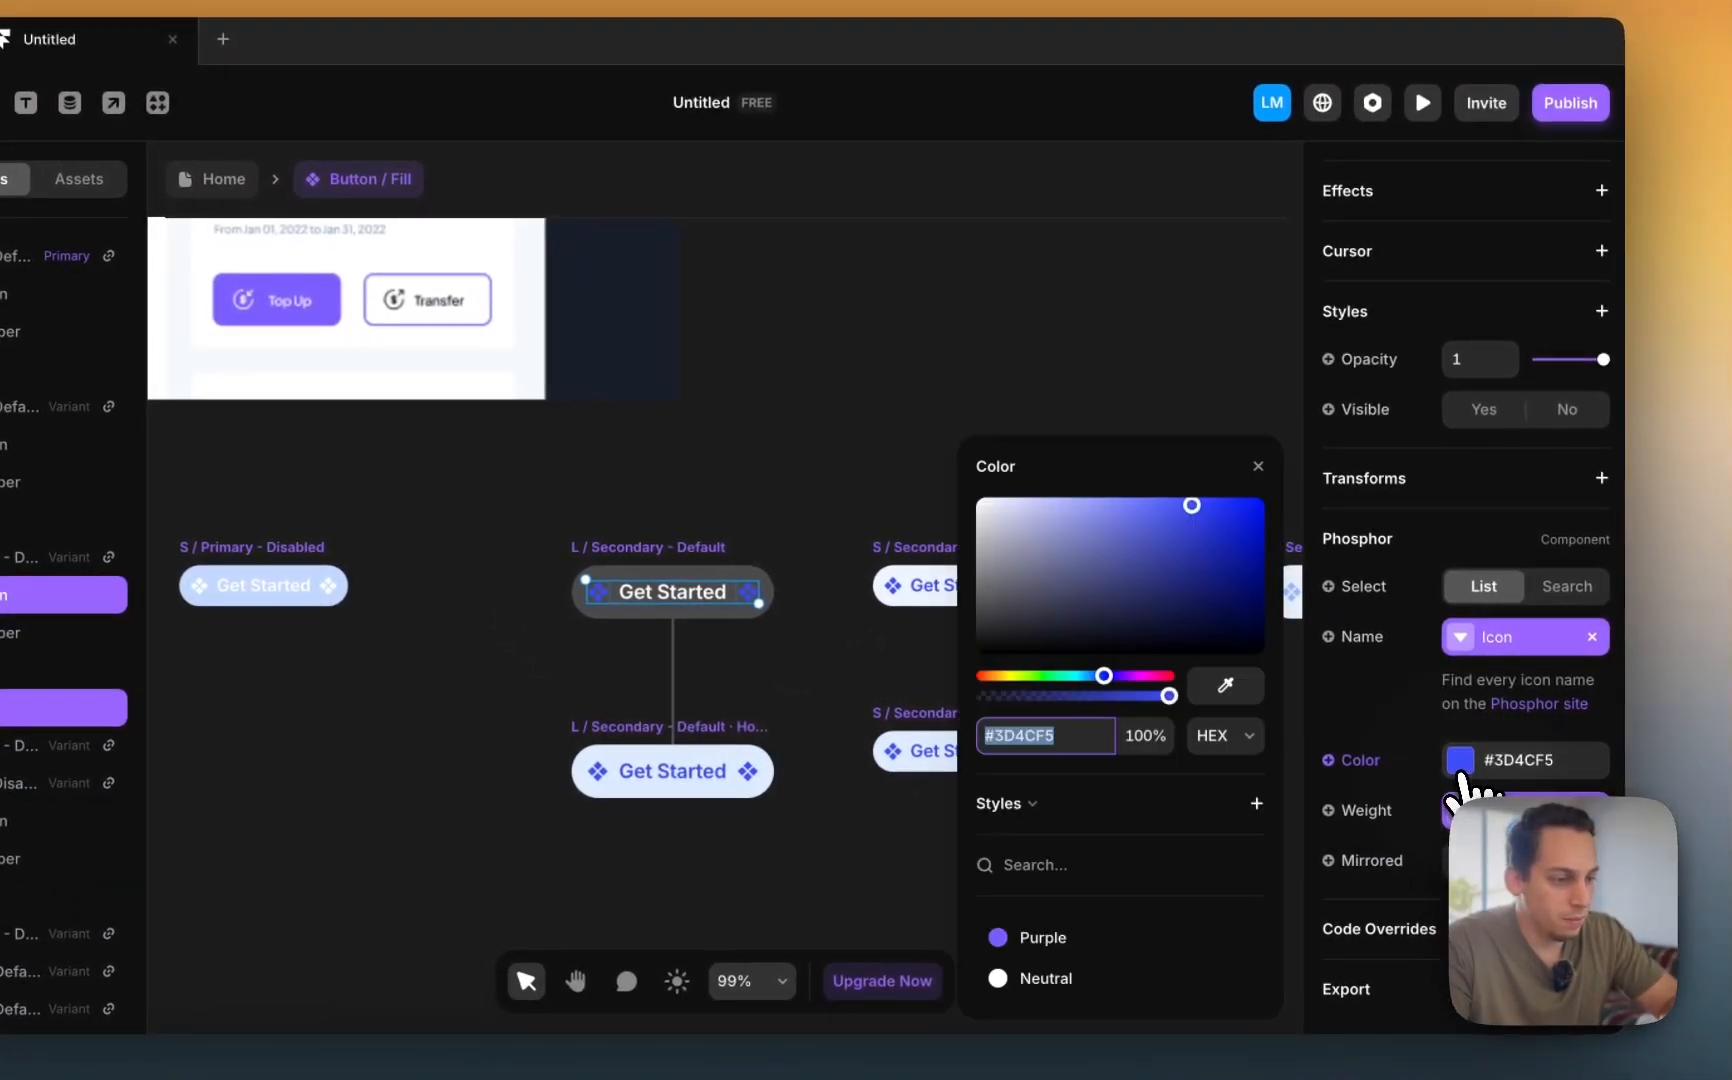
{"action": "type", "text": "fff"}
{"action": "key", "text": "Return"}
{"action": "left_click", "coordinate": [703, 271]}
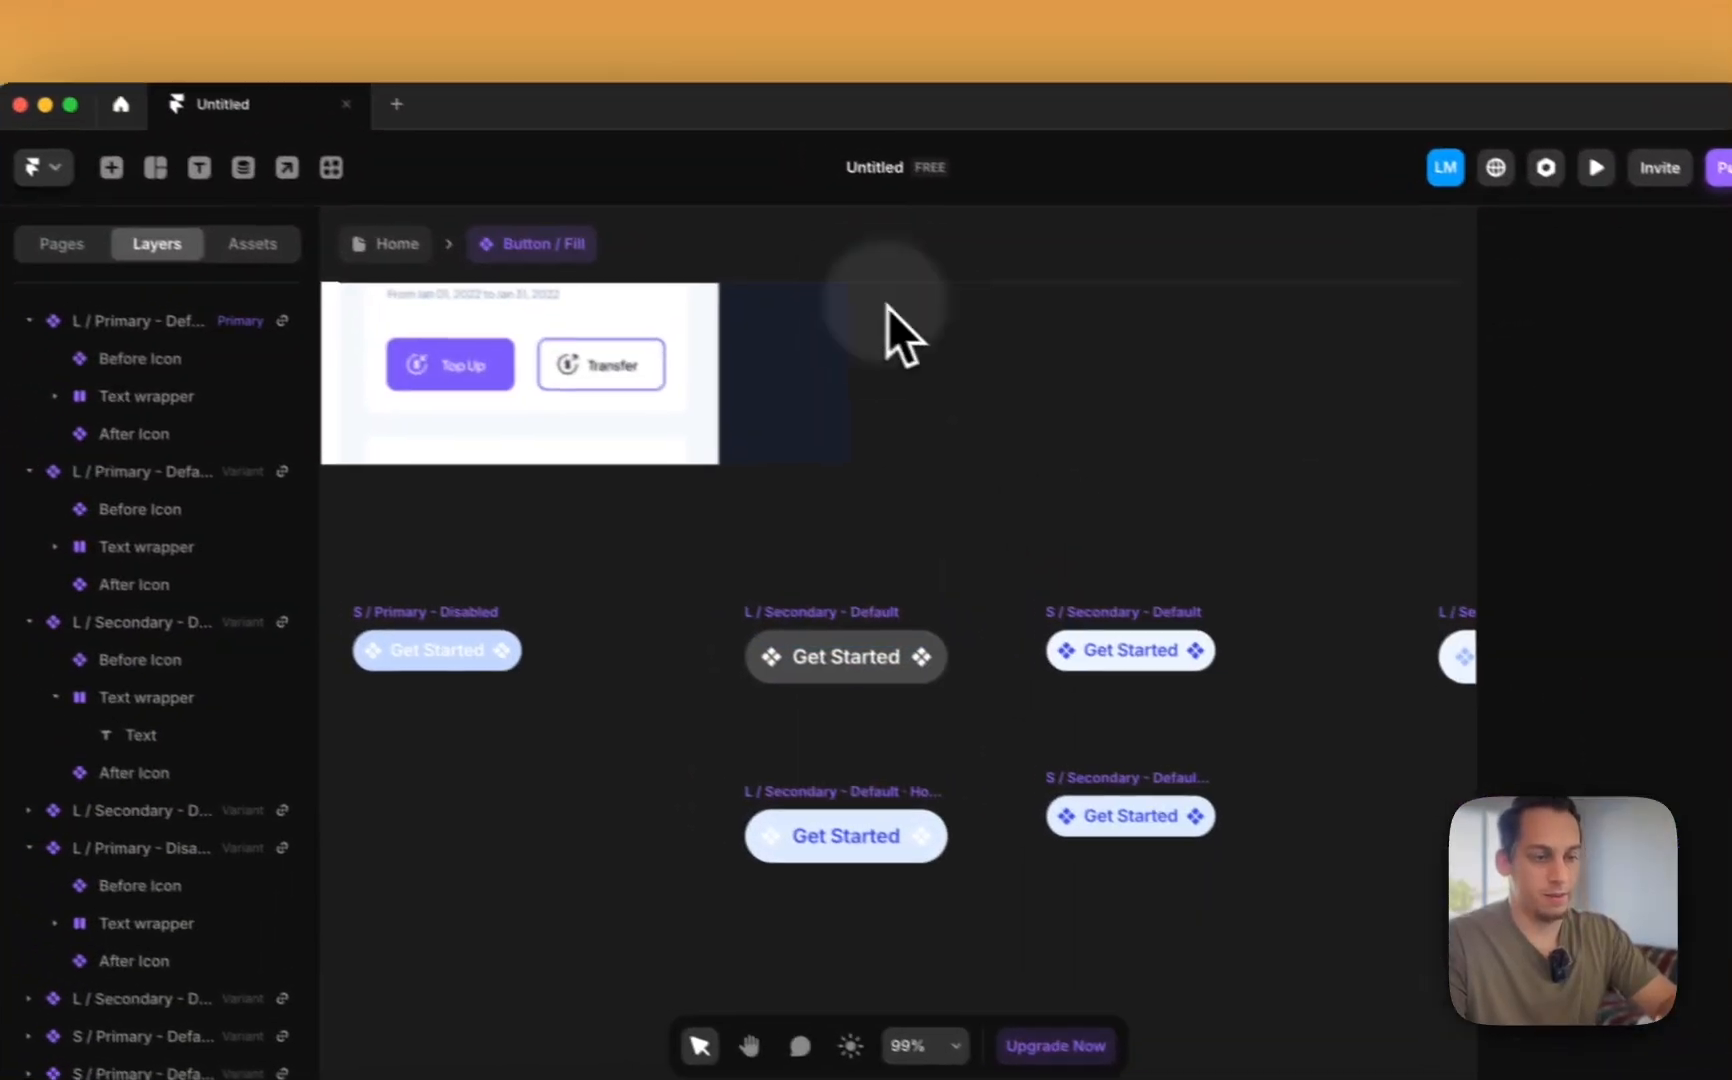
{"action": "scroll", "coordinate": [864, 350], "scroll_direction": "down", "scroll_amount": 5}
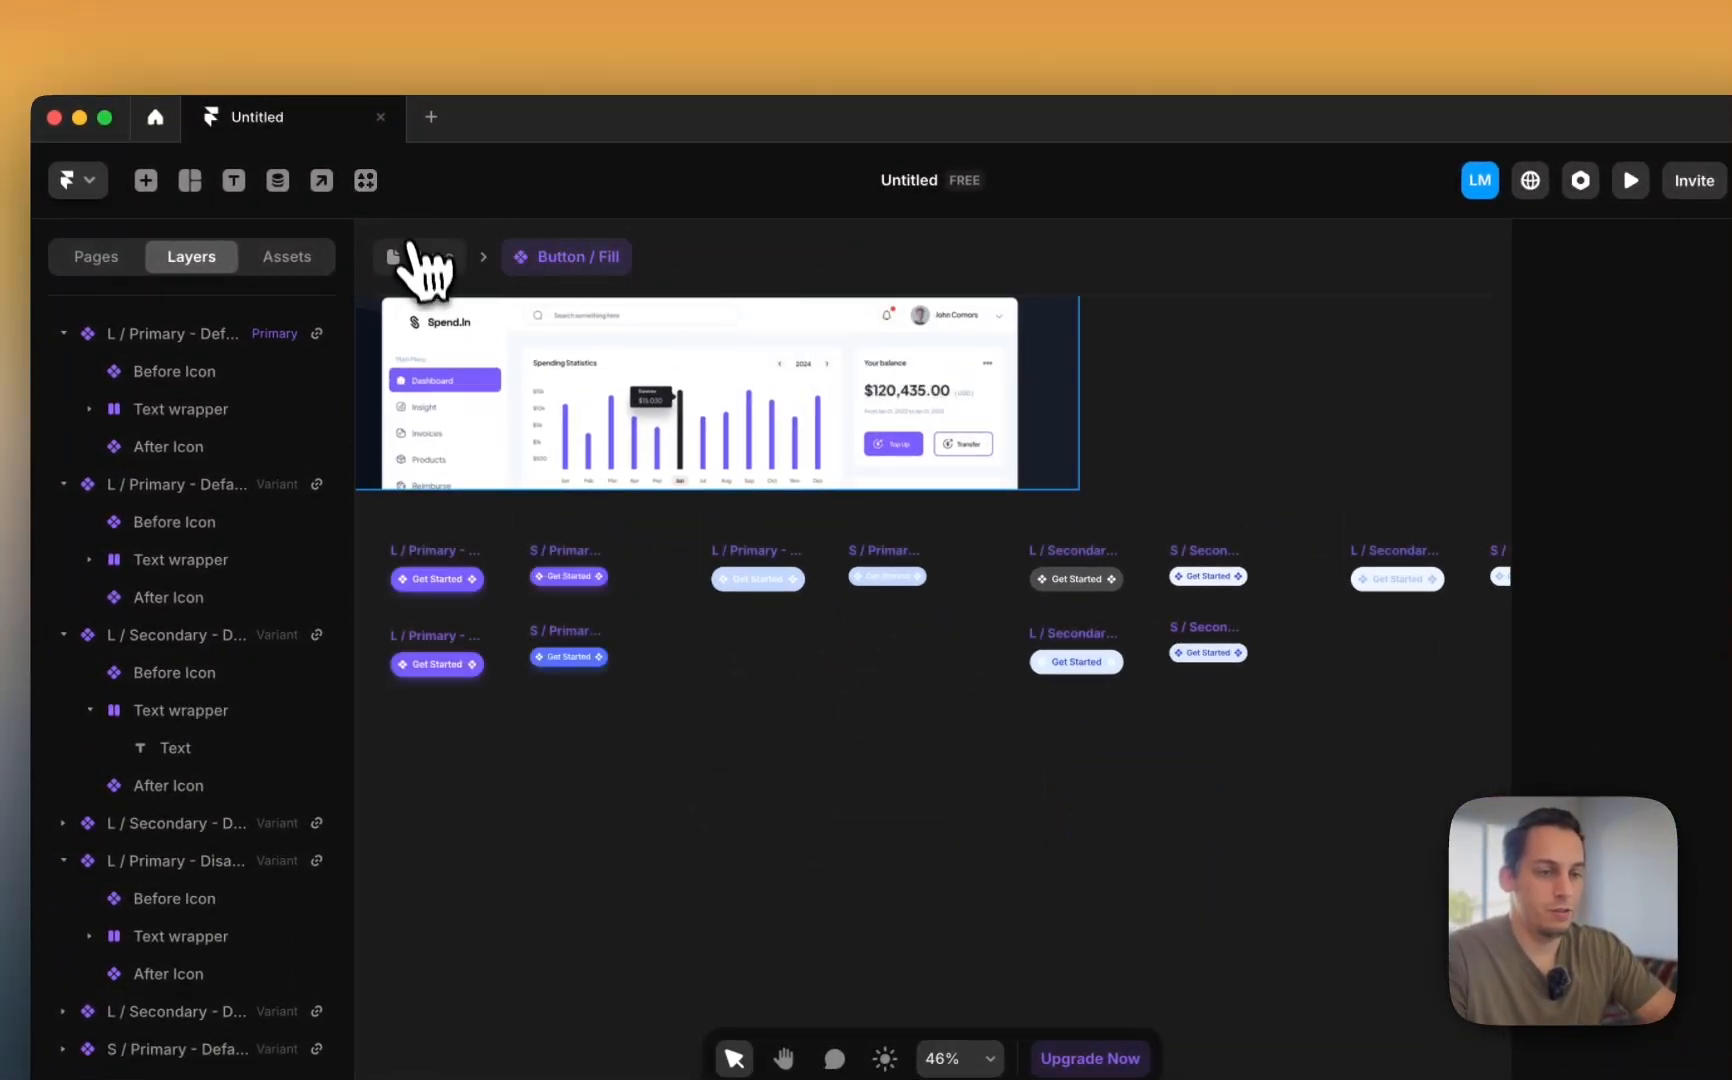
{"action": "left_click", "coordinate": [420, 260]}
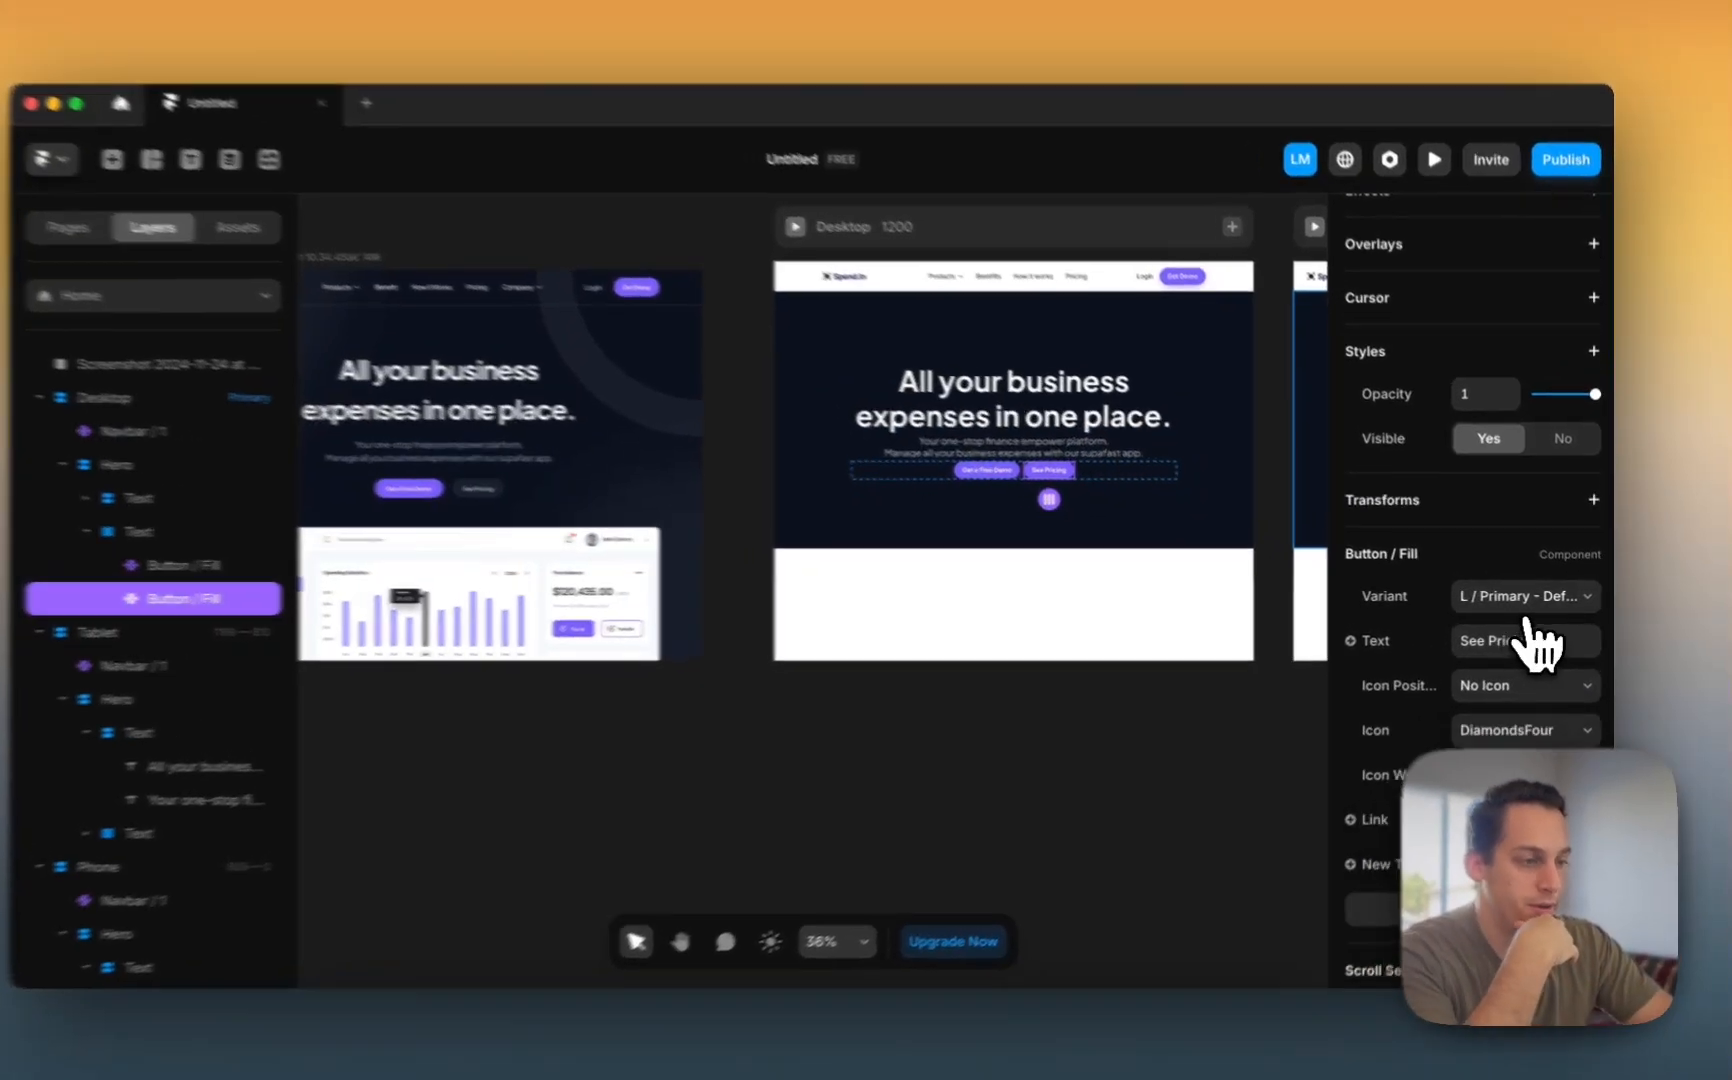
- Try the small secondary and primary default variants and the large disabled variants on the See Pricing button
{"action": "left_click", "coordinate": [1530, 596]}
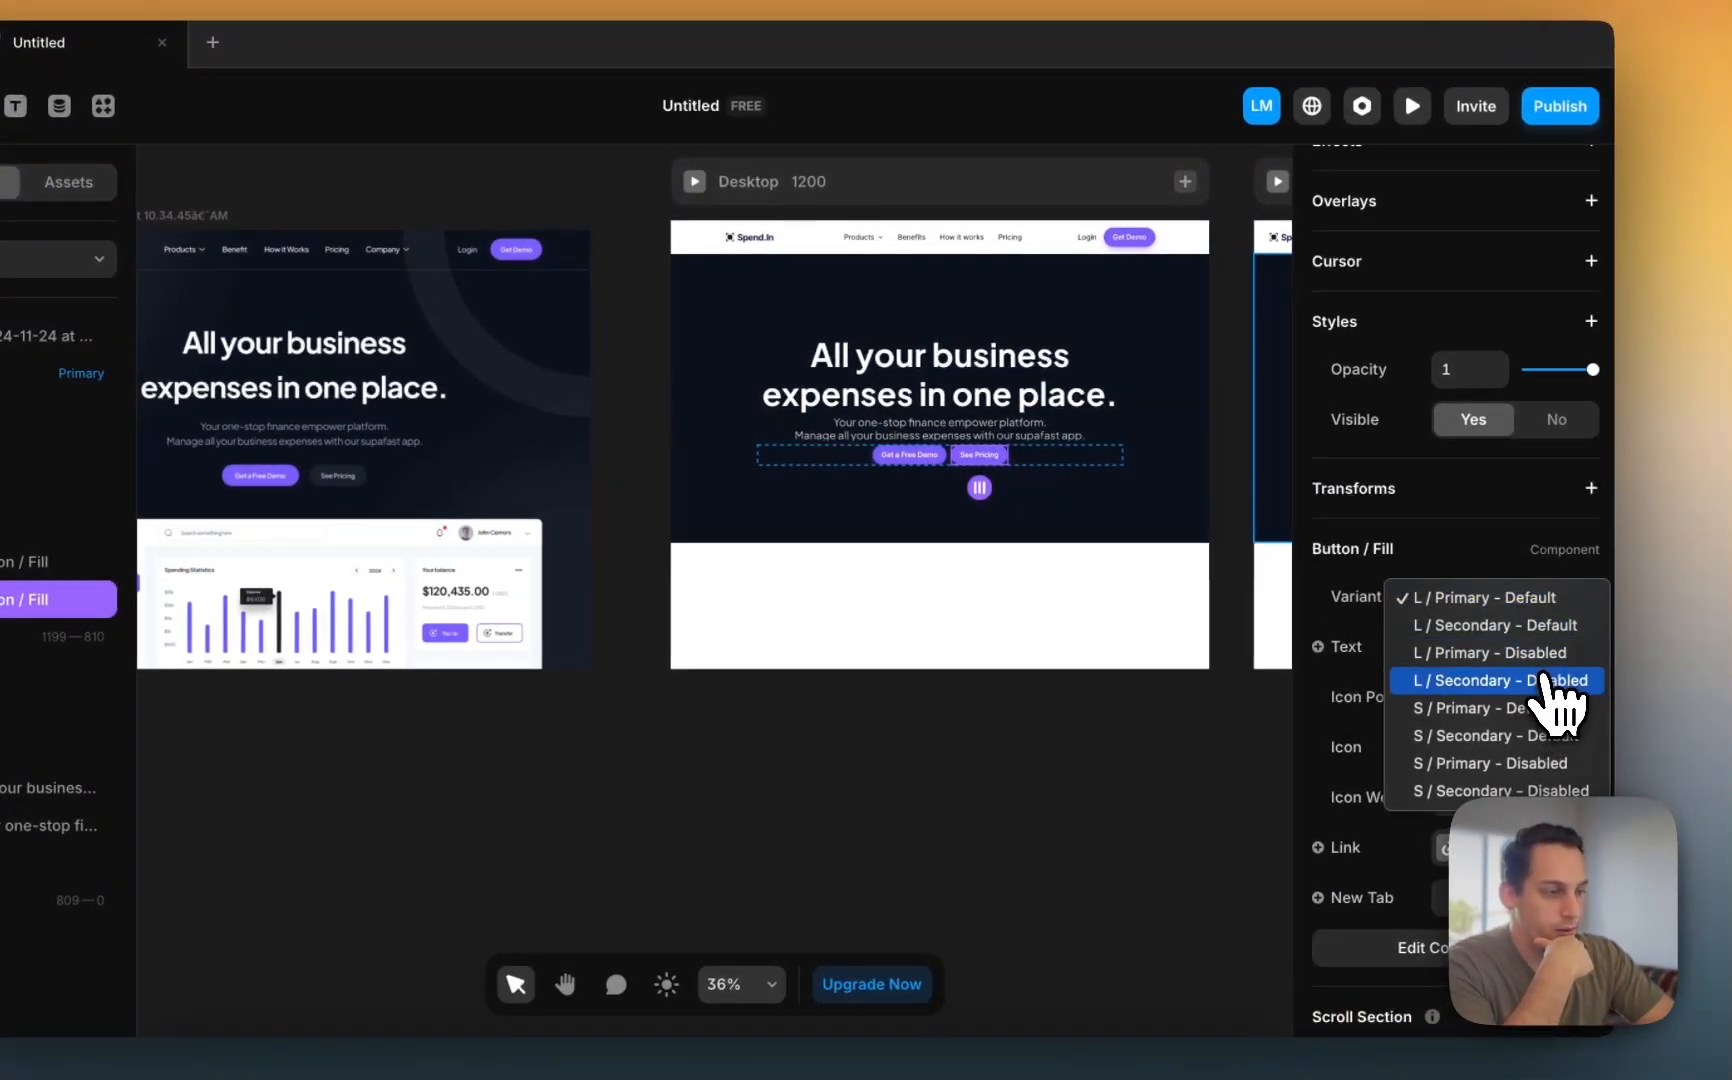
{"action": "left_click", "coordinate": [1548, 735]}
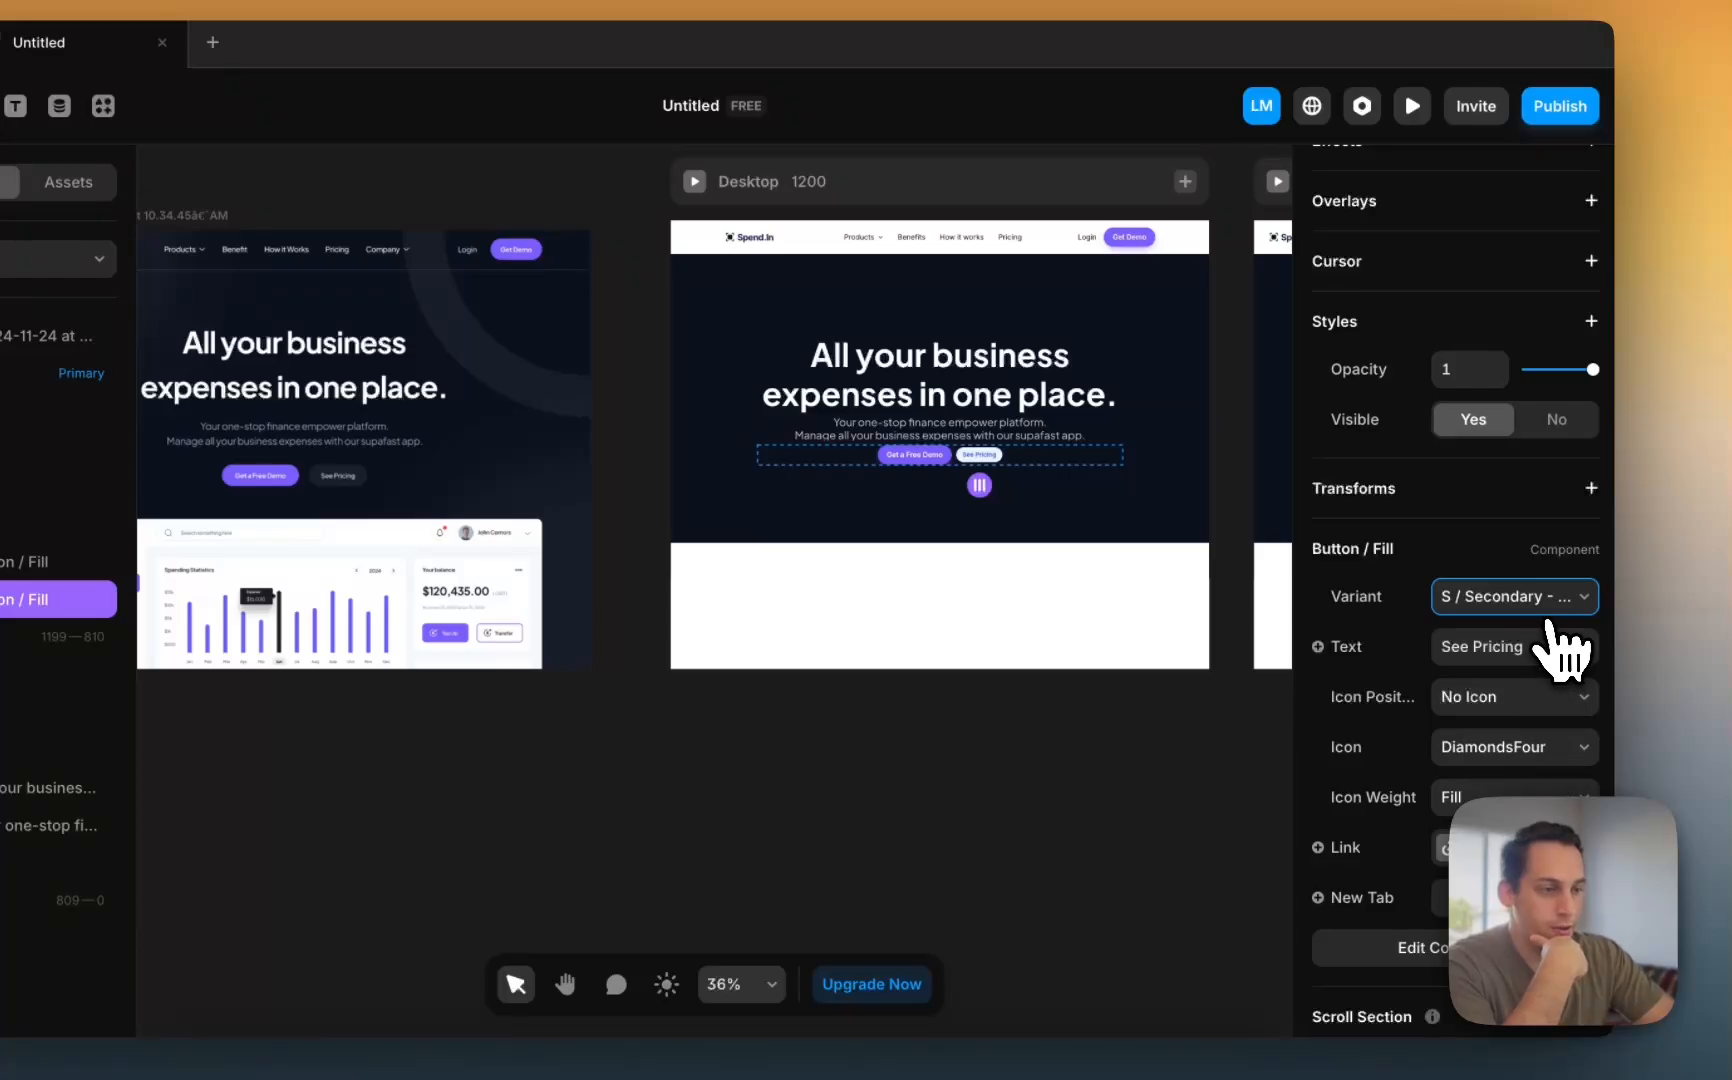
{"action": "left_click", "coordinate": [1555, 602]}
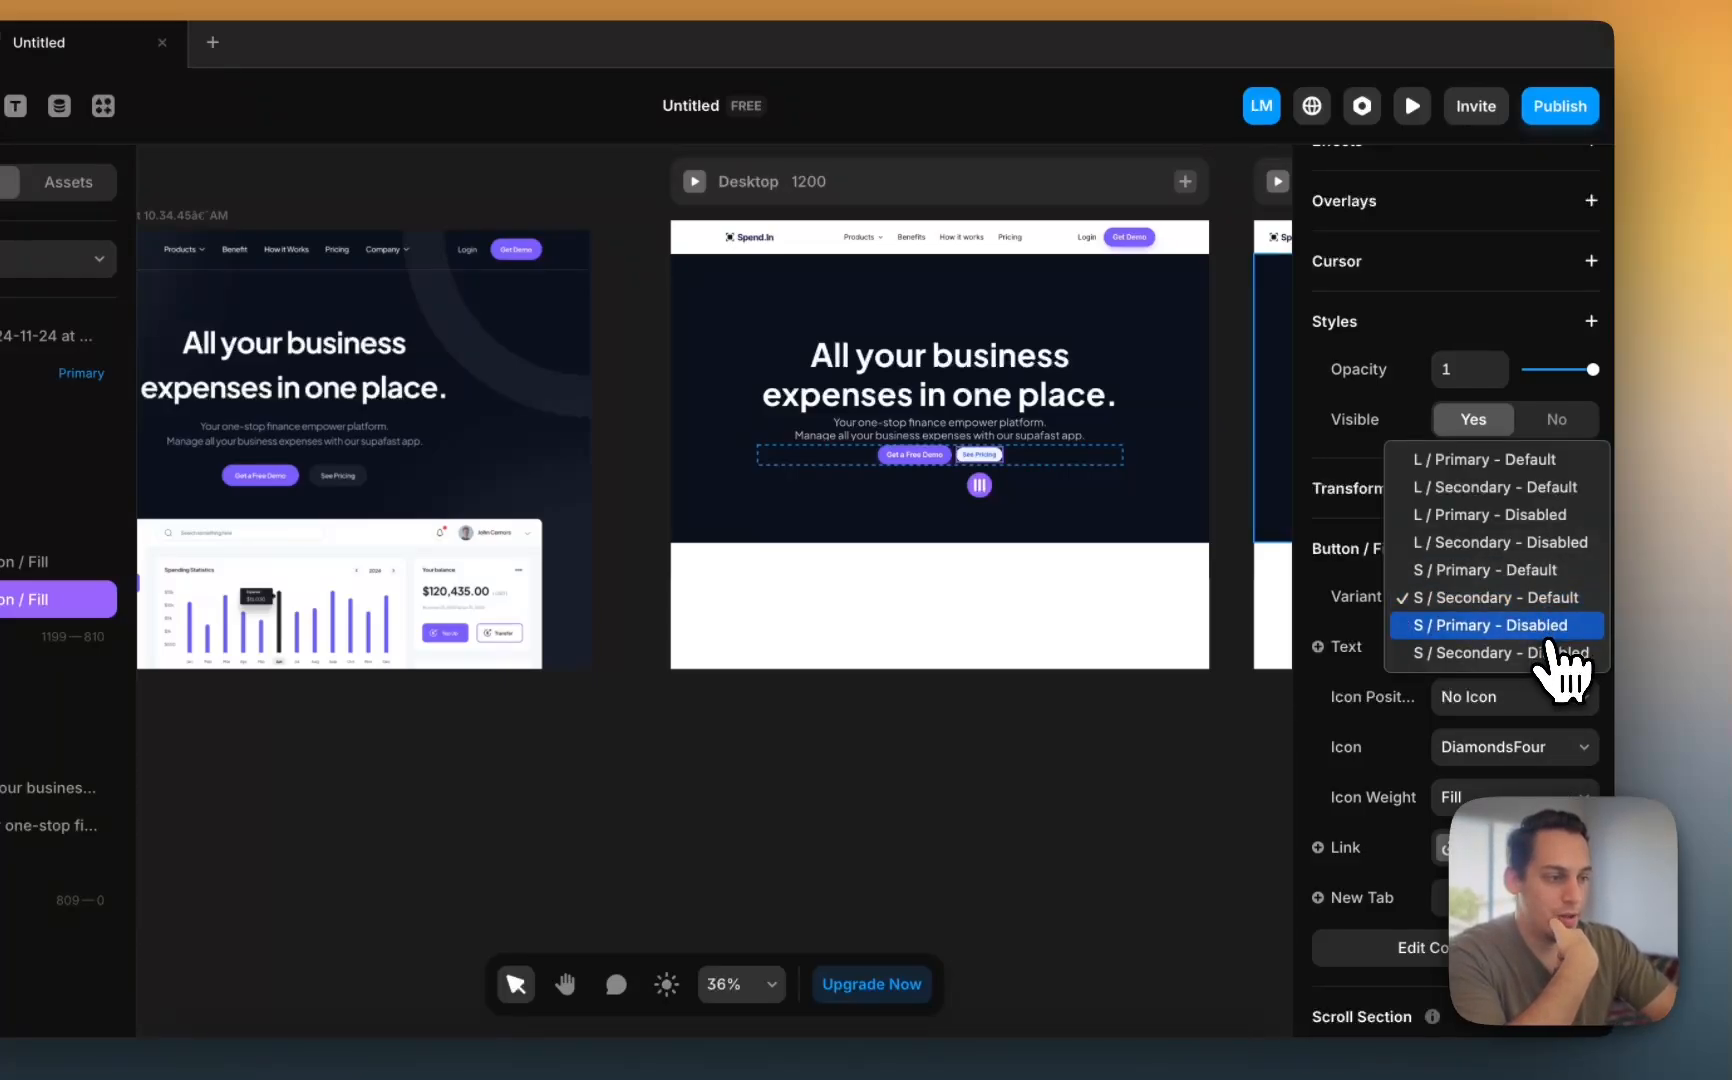
{"action": "left_click", "coordinate": [1576, 578]}
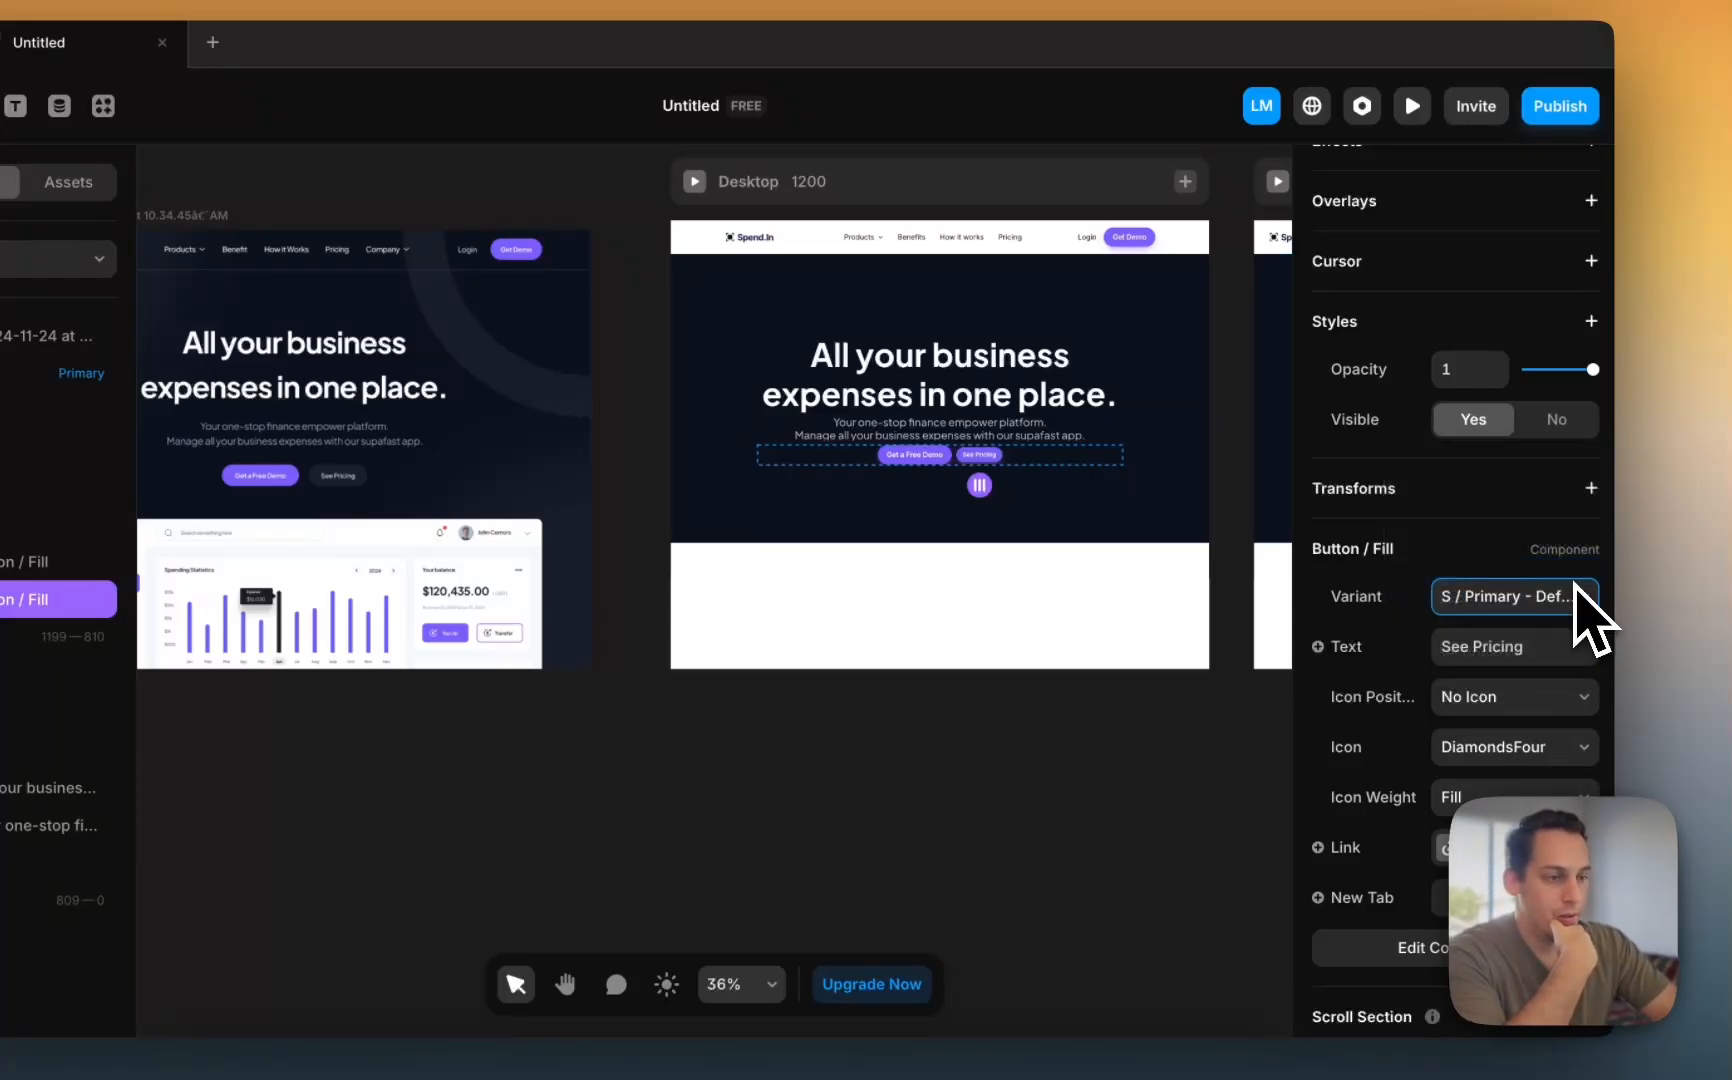
{"action": "left_click", "coordinate": [1588, 620]}
{"action": "left_click", "coordinate": [1563, 572]}
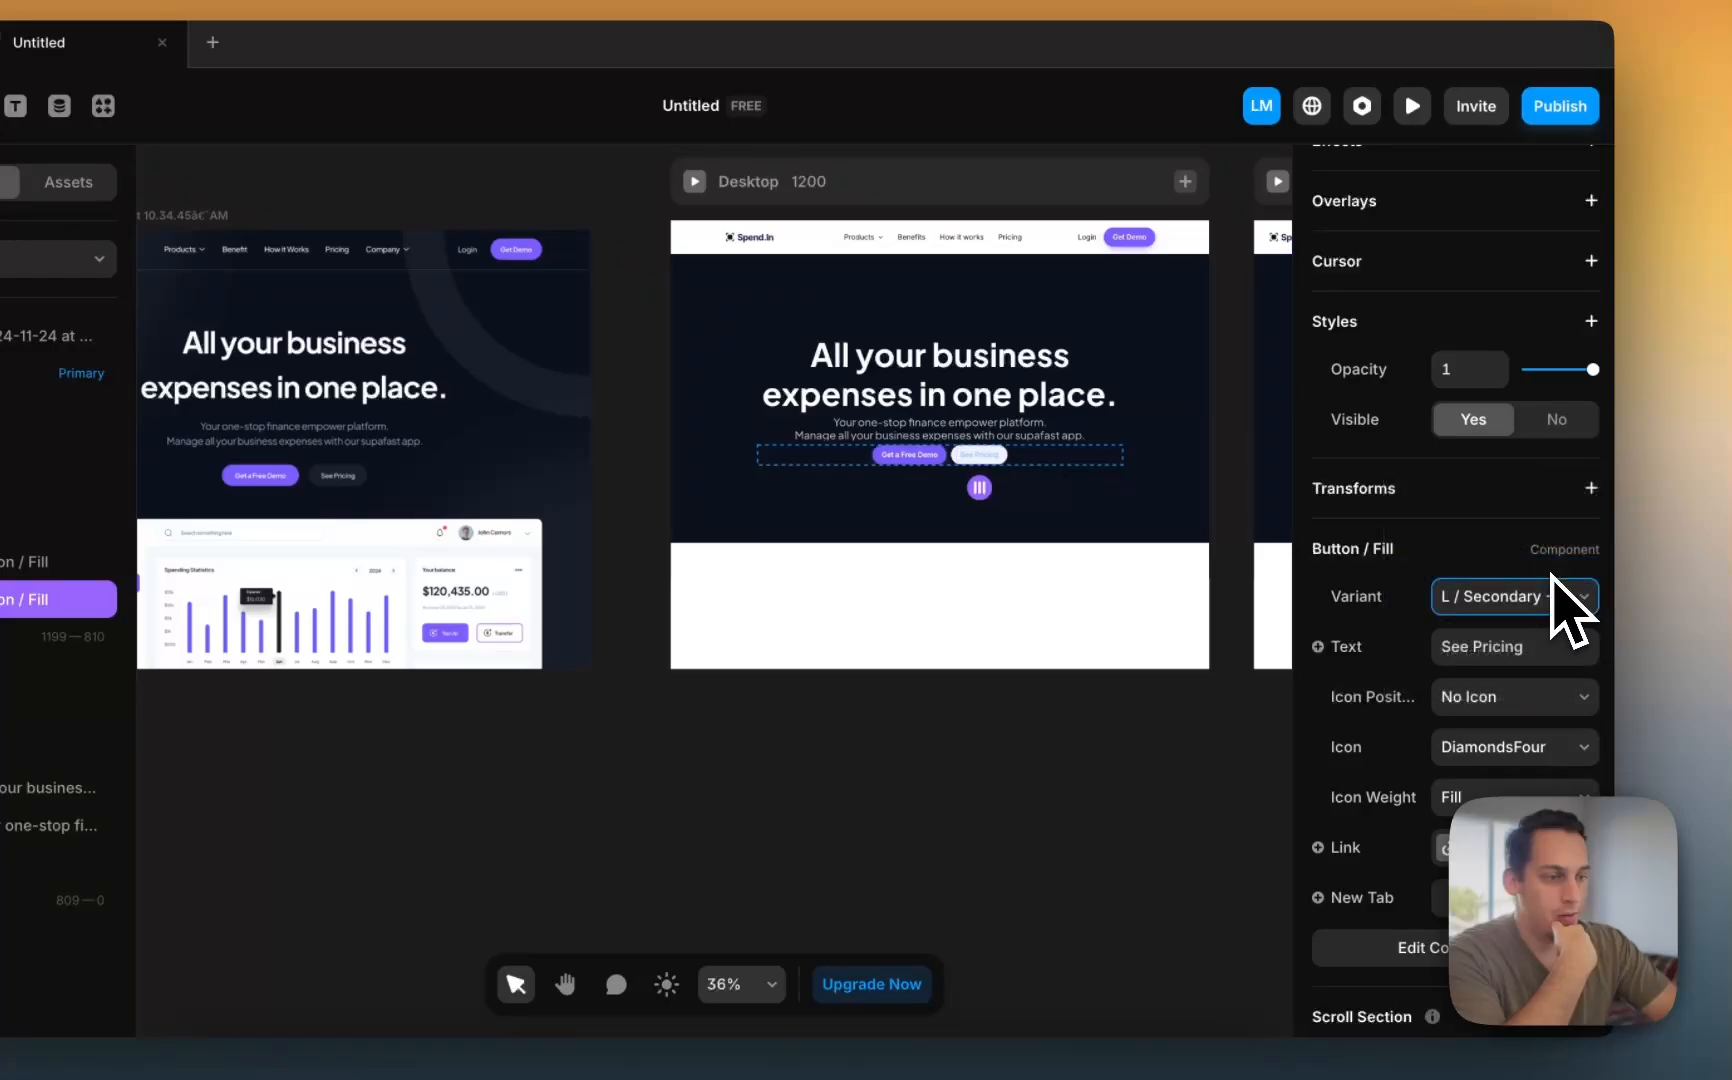
{"action": "left_click", "coordinate": [1552, 597]}
{"action": "left_click", "coordinate": [1546, 591]}
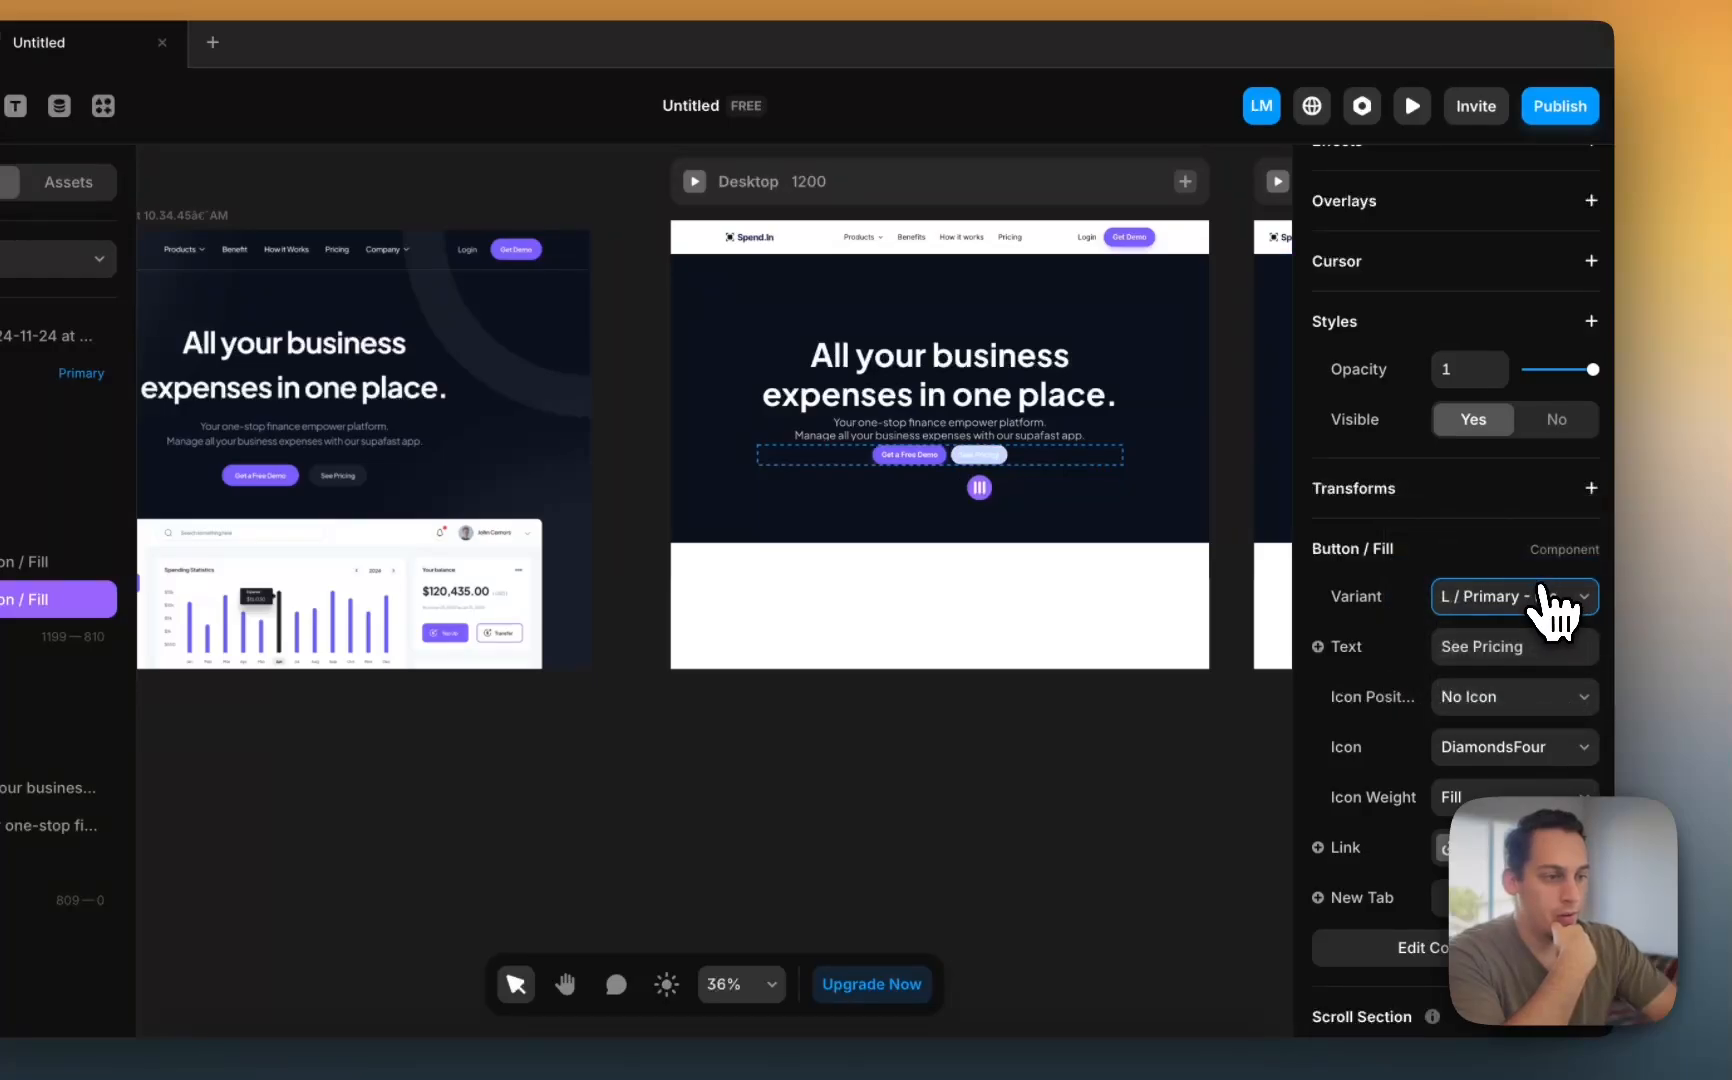
- Switch the See Pricing button to the L / Secondary - Default variant and compare it with the reference design
{"action": "left_click", "coordinate": [1541, 592]}
{"action": "left_click", "coordinate": [1540, 585]}
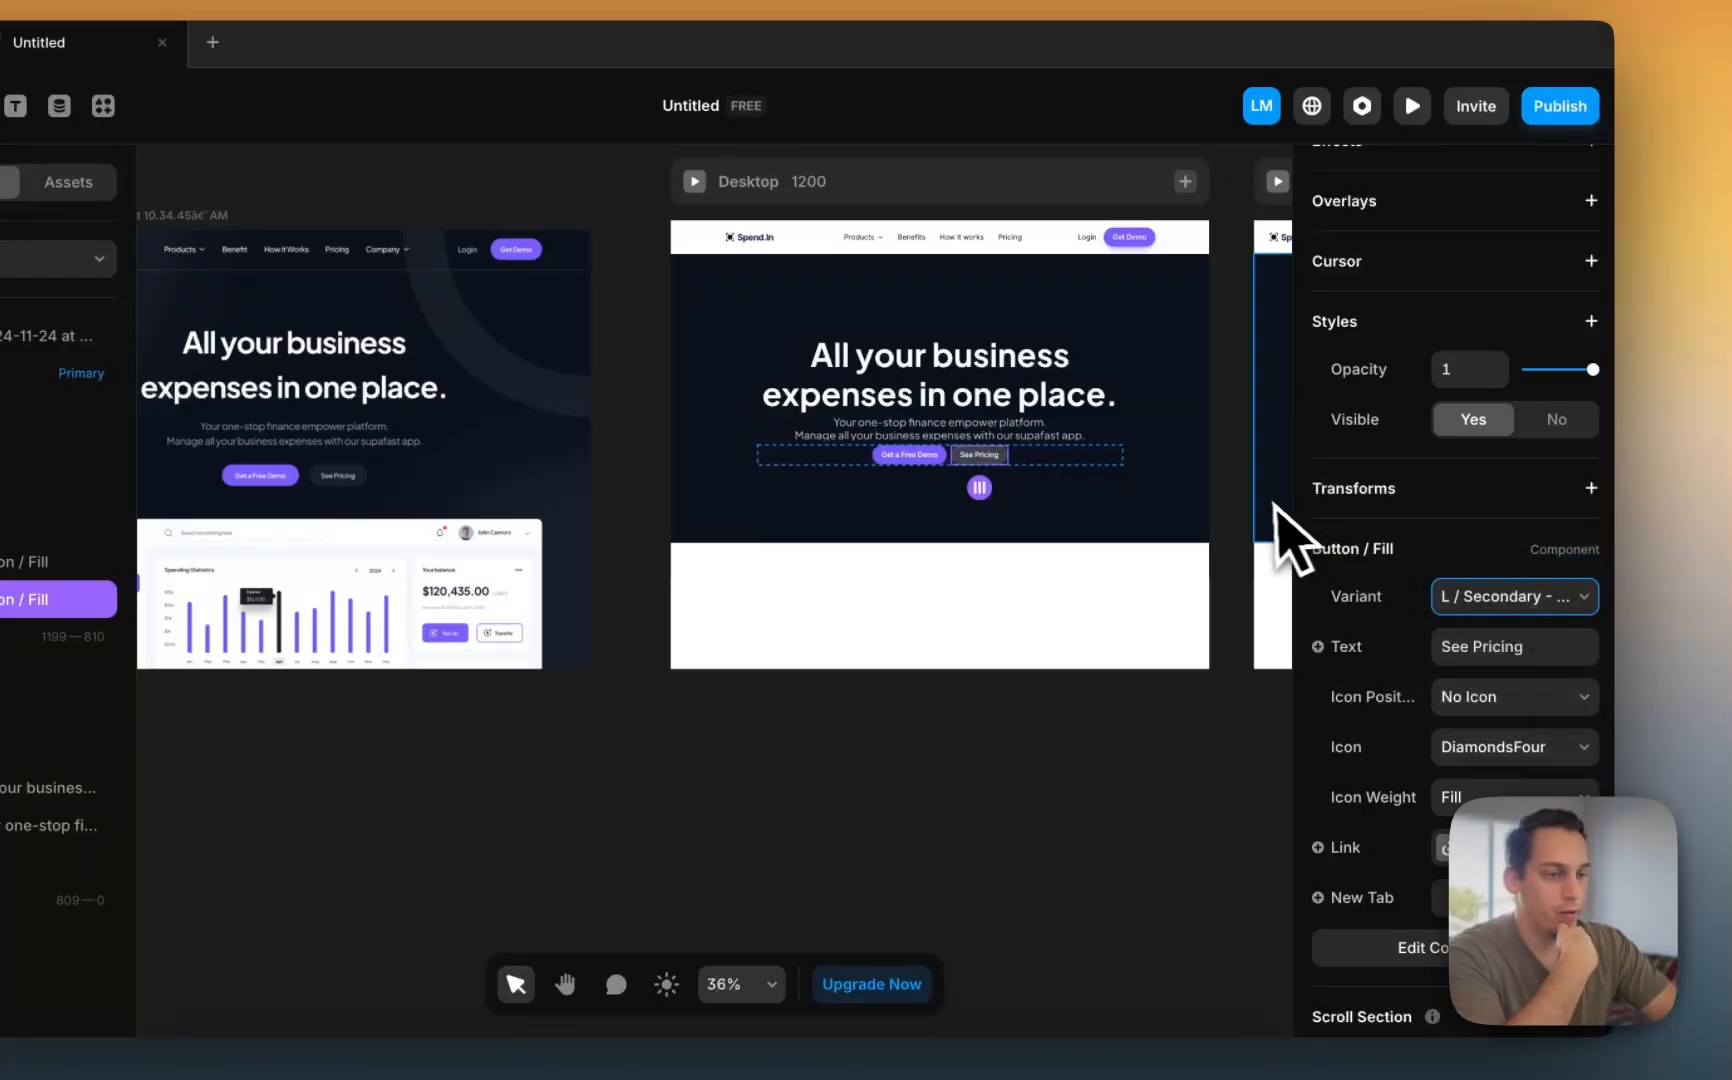
{"action": "left_click", "coordinate": [1226, 500]}
{"action": "scroll", "coordinate": [982, 440], "scroll_direction": "up", "scroll_amount": 5}
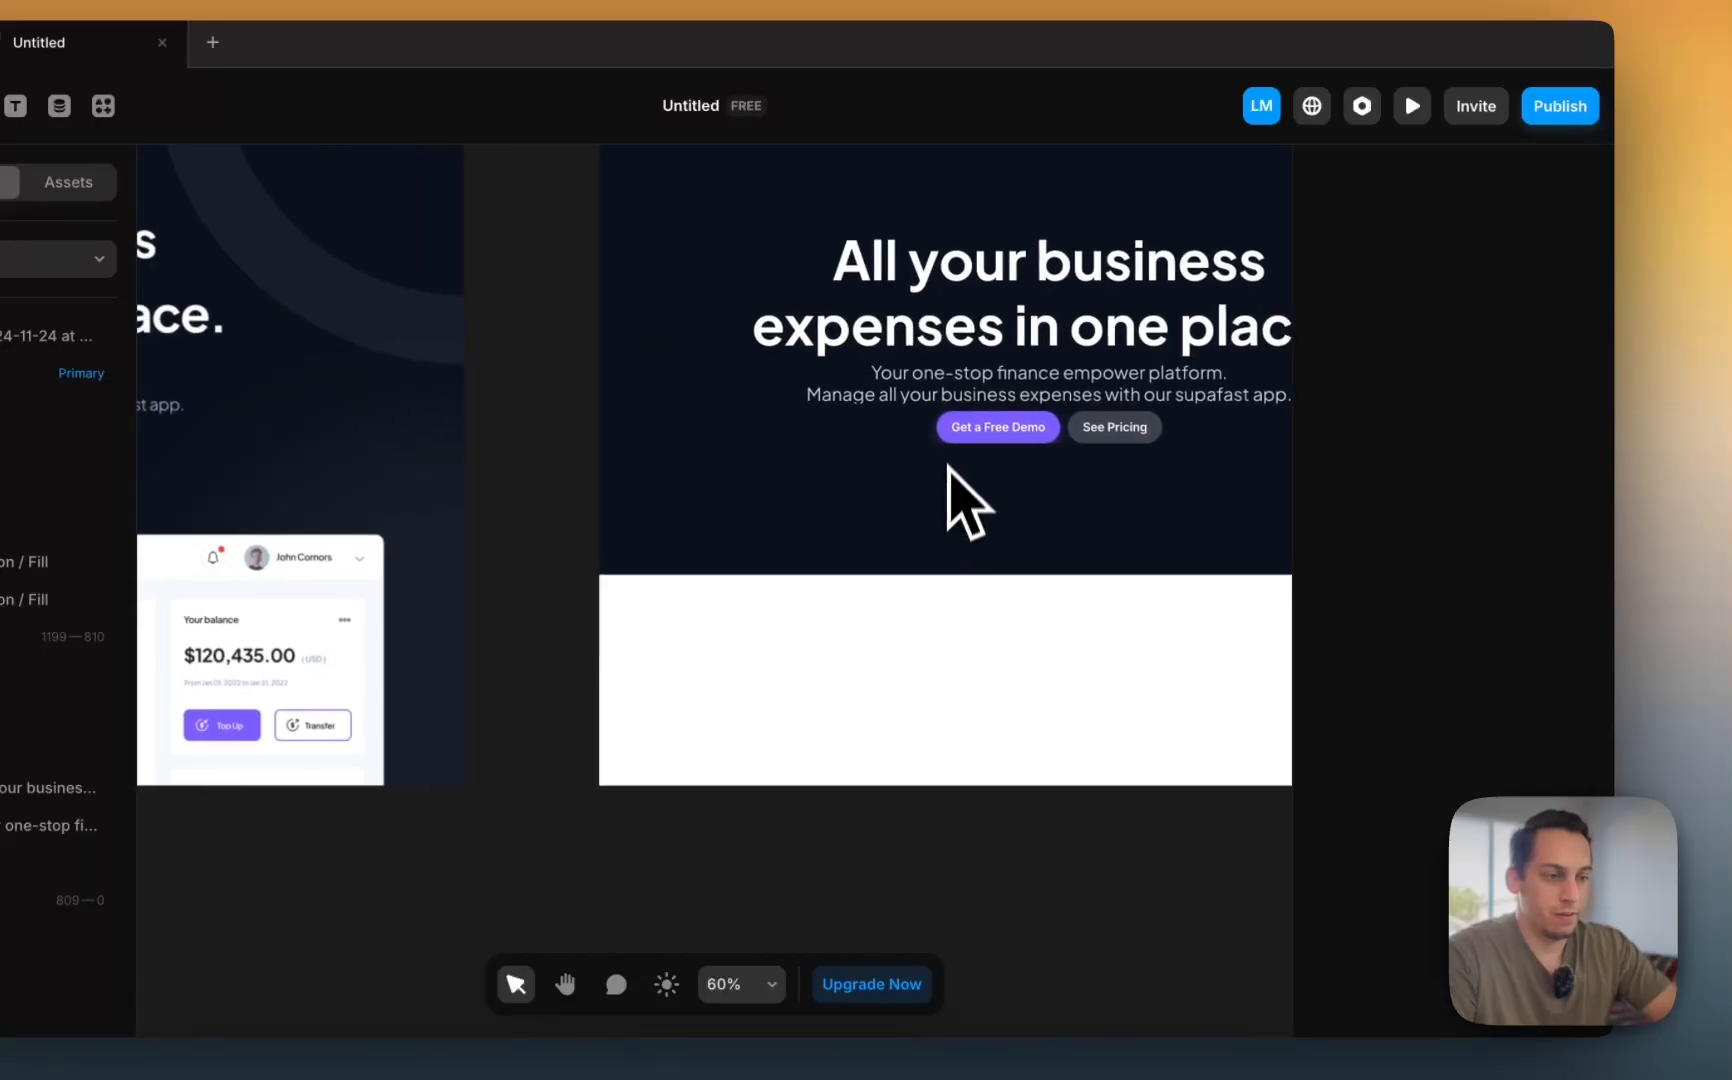
{"action": "scroll", "coordinate": [960, 490], "scroll_direction": "down", "scroll_amount": 3}
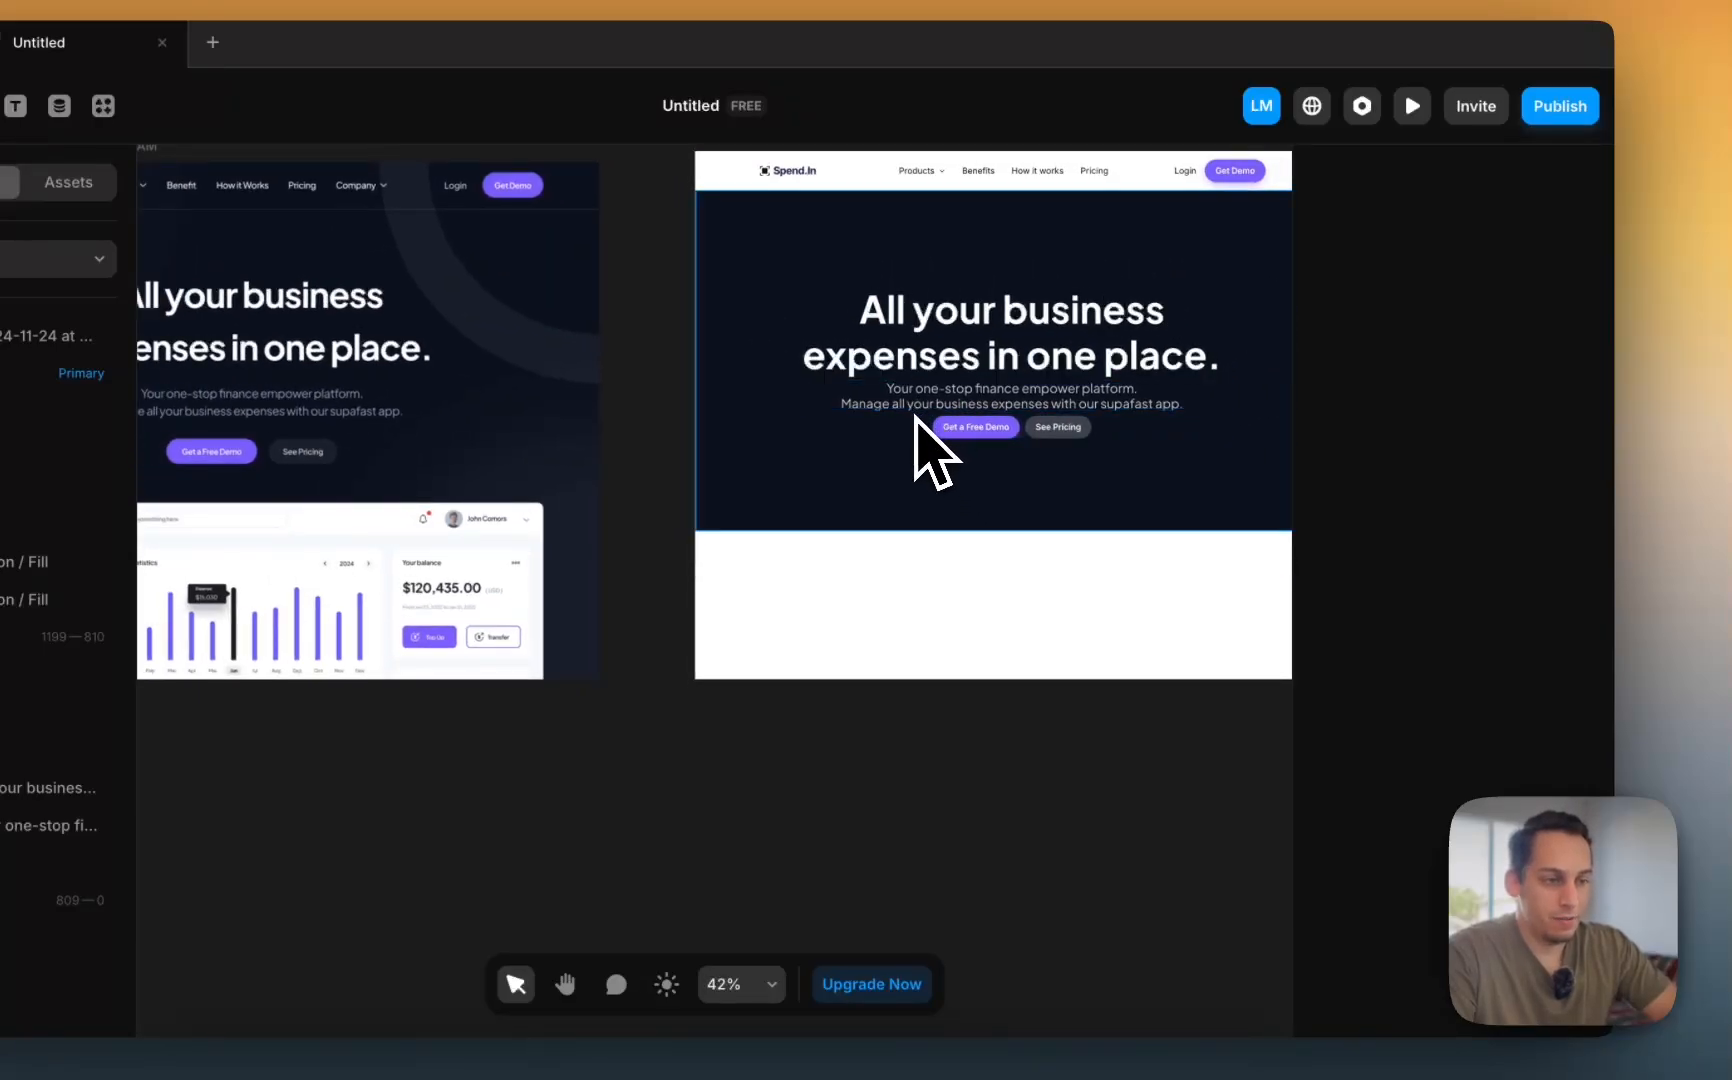
- Increase the gap of the desktop Hero stack to widen the space between the subtitle and the buttons
{"action": "left_click", "coordinate": [916, 420]}
{"action": "left_click", "coordinate": [287, 478]}
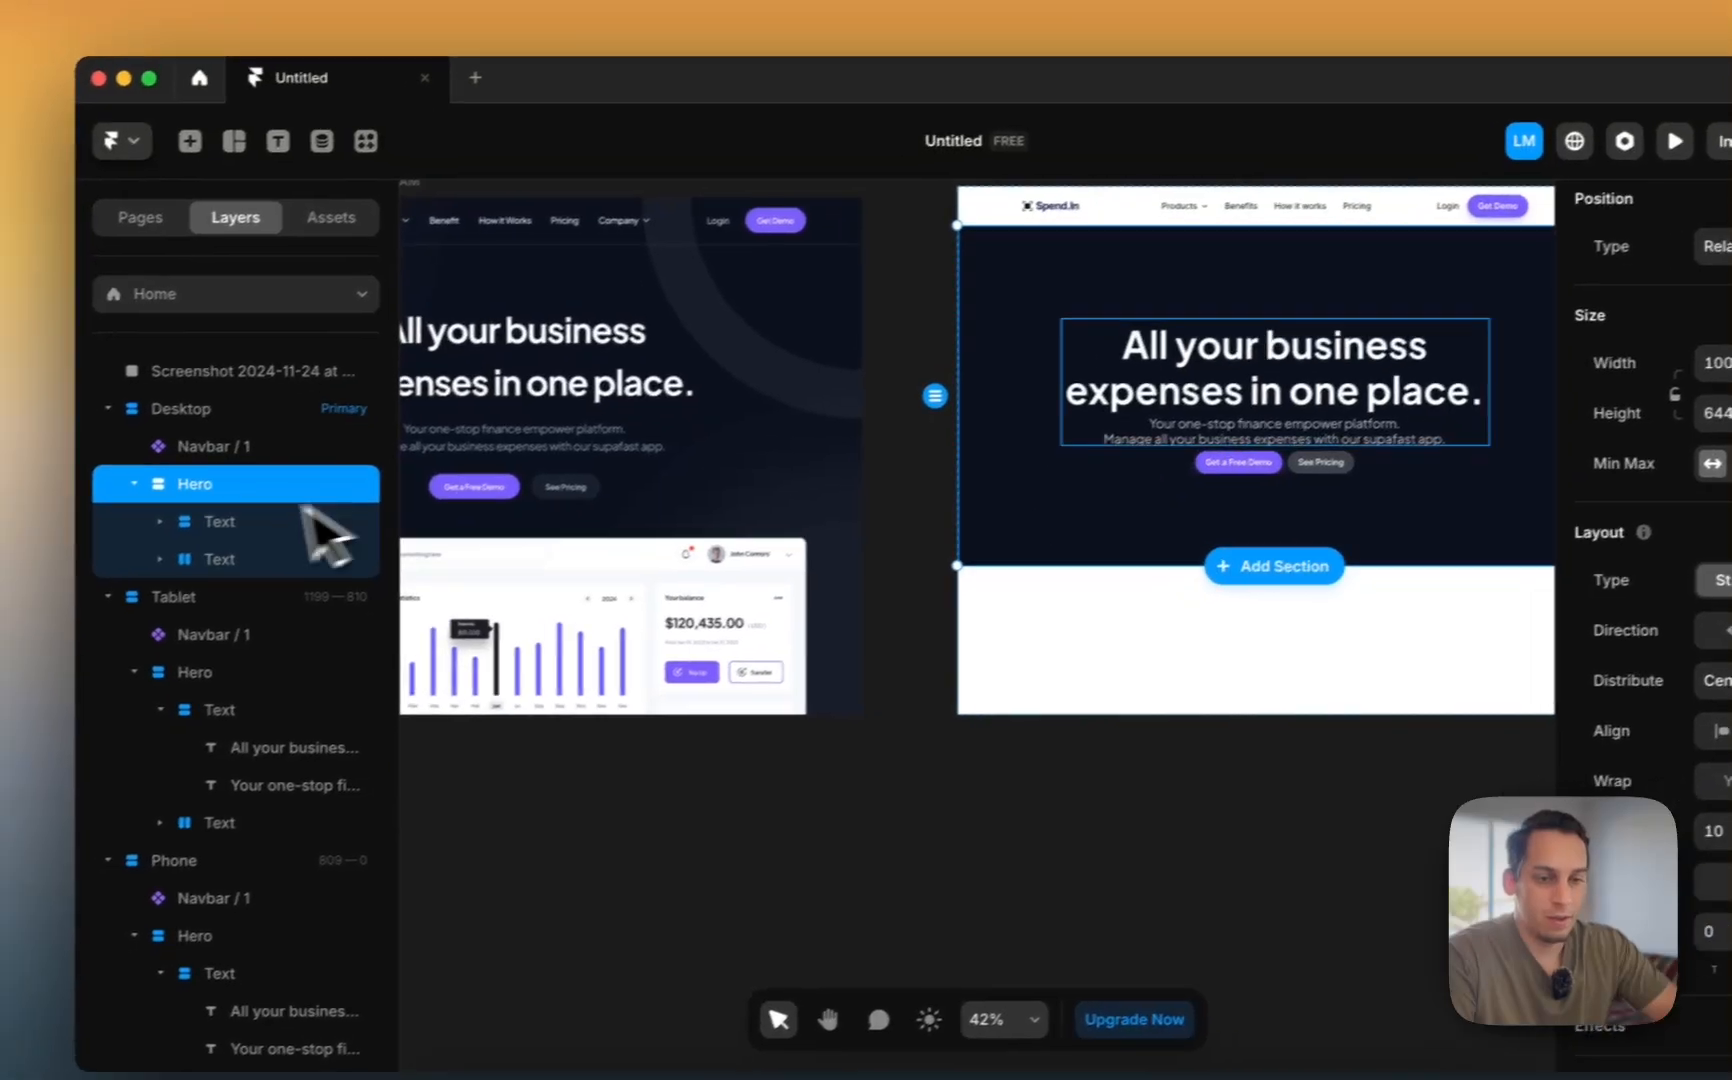
{"action": "left_click", "coordinate": [275, 518]}
{"action": "left_click", "coordinate": [268, 551]}
{"action": "left_click", "coordinate": [254, 484]}
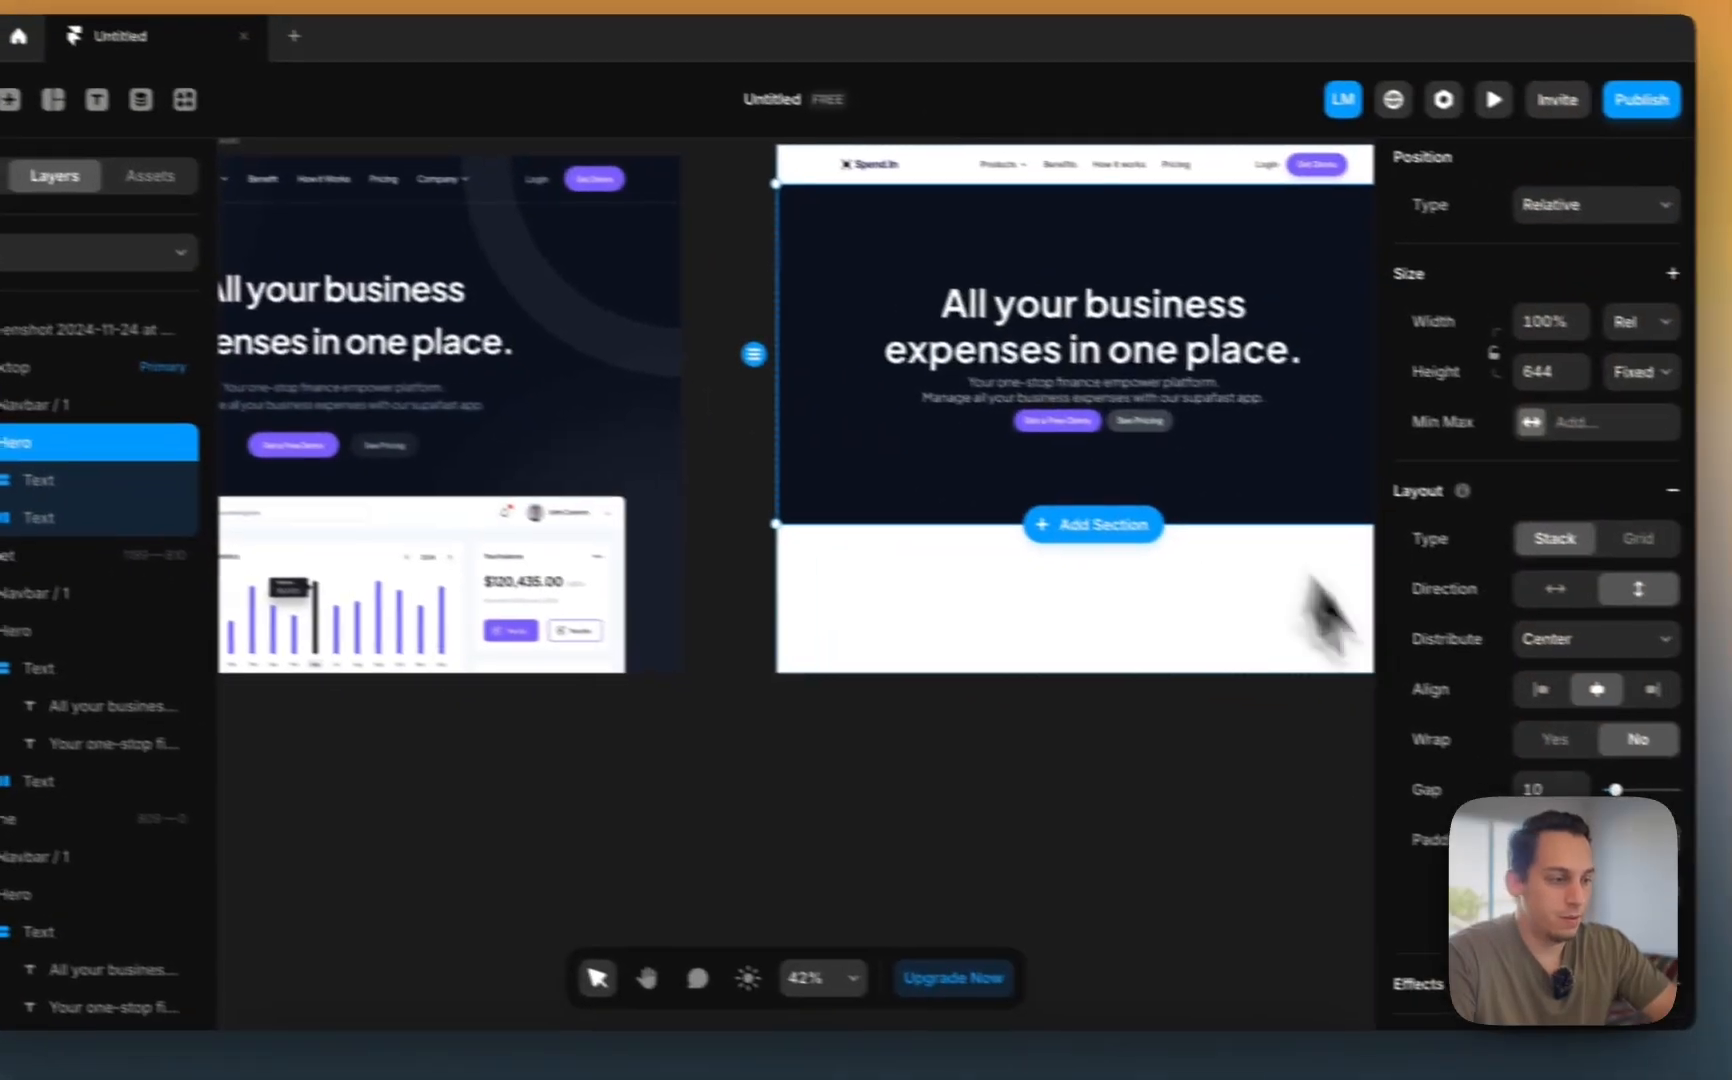
{"action": "left_click", "coordinate": [1472, 773]}
{"action": "key", "text": "shift+Up"}
{"action": "key", "text": "shift+Up"}
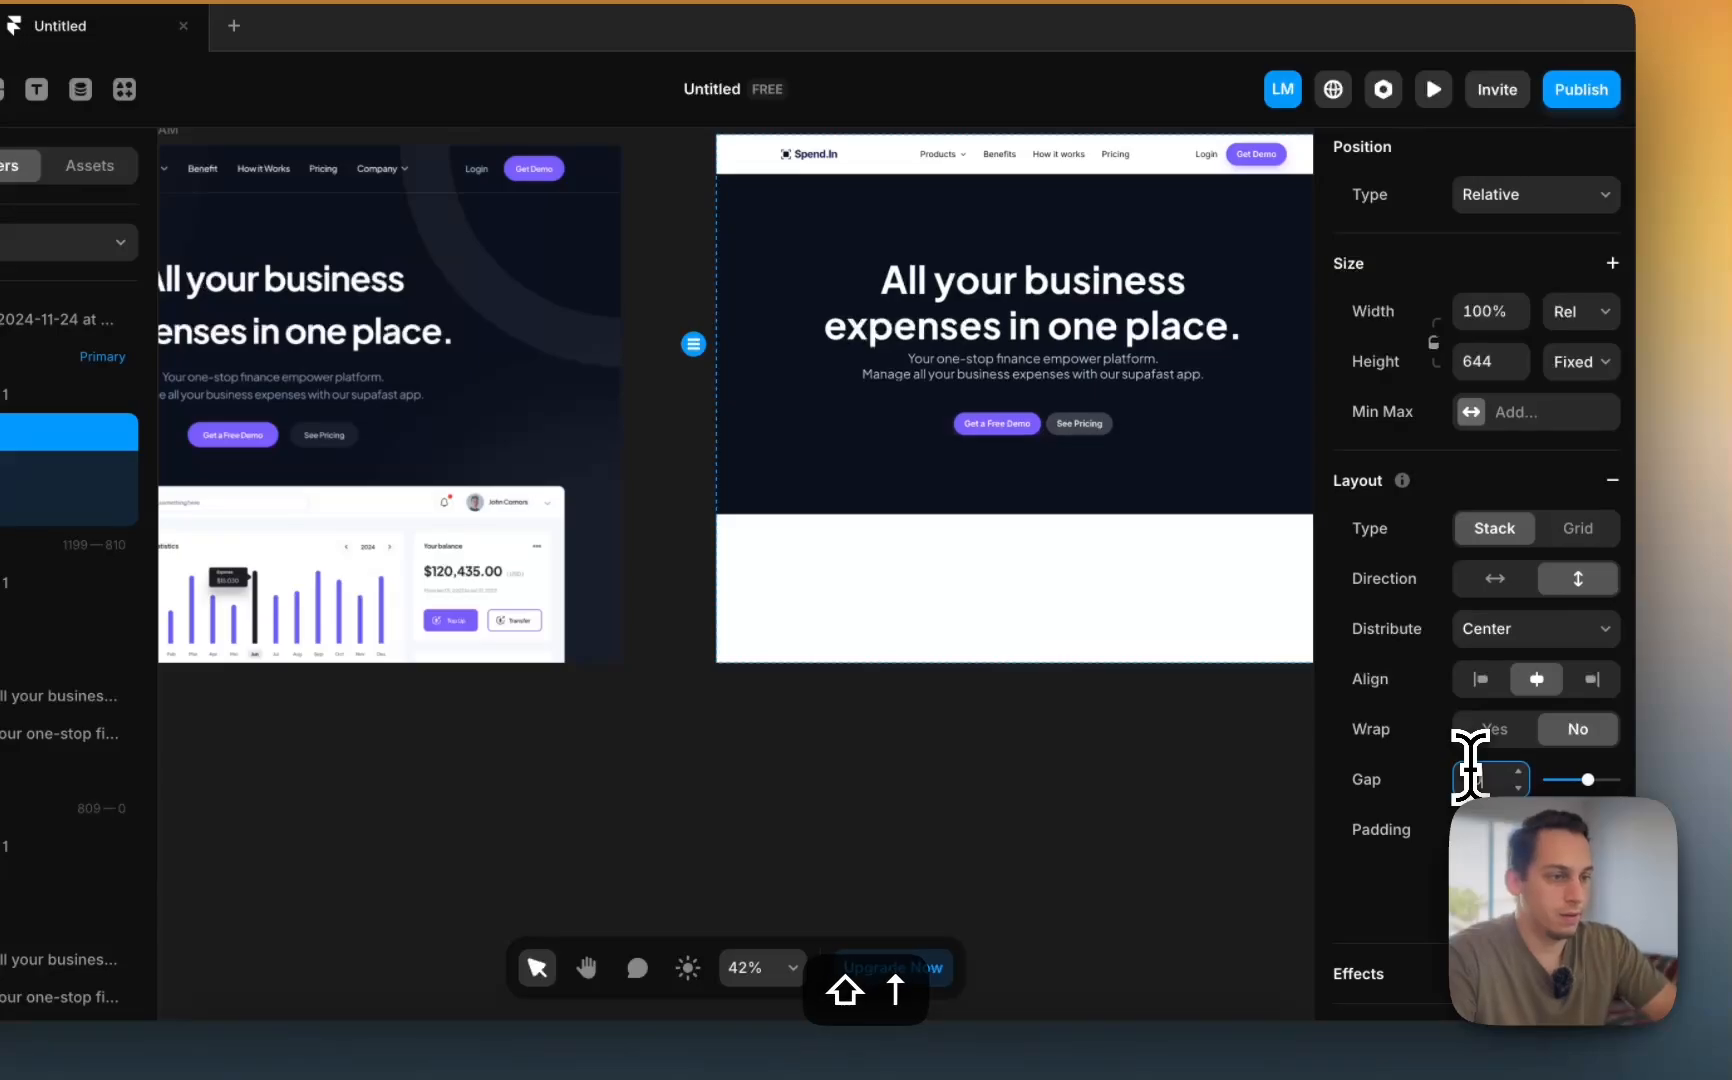
{"action": "left_click", "coordinate": [1106, 678]}
- Set the height of the desktop Hero section to Fit Content
{"action": "scroll", "coordinate": [1064, 680], "scroll_direction": "down", "scroll_amount": 3}
{"action": "left_click", "coordinate": [922, 465]}
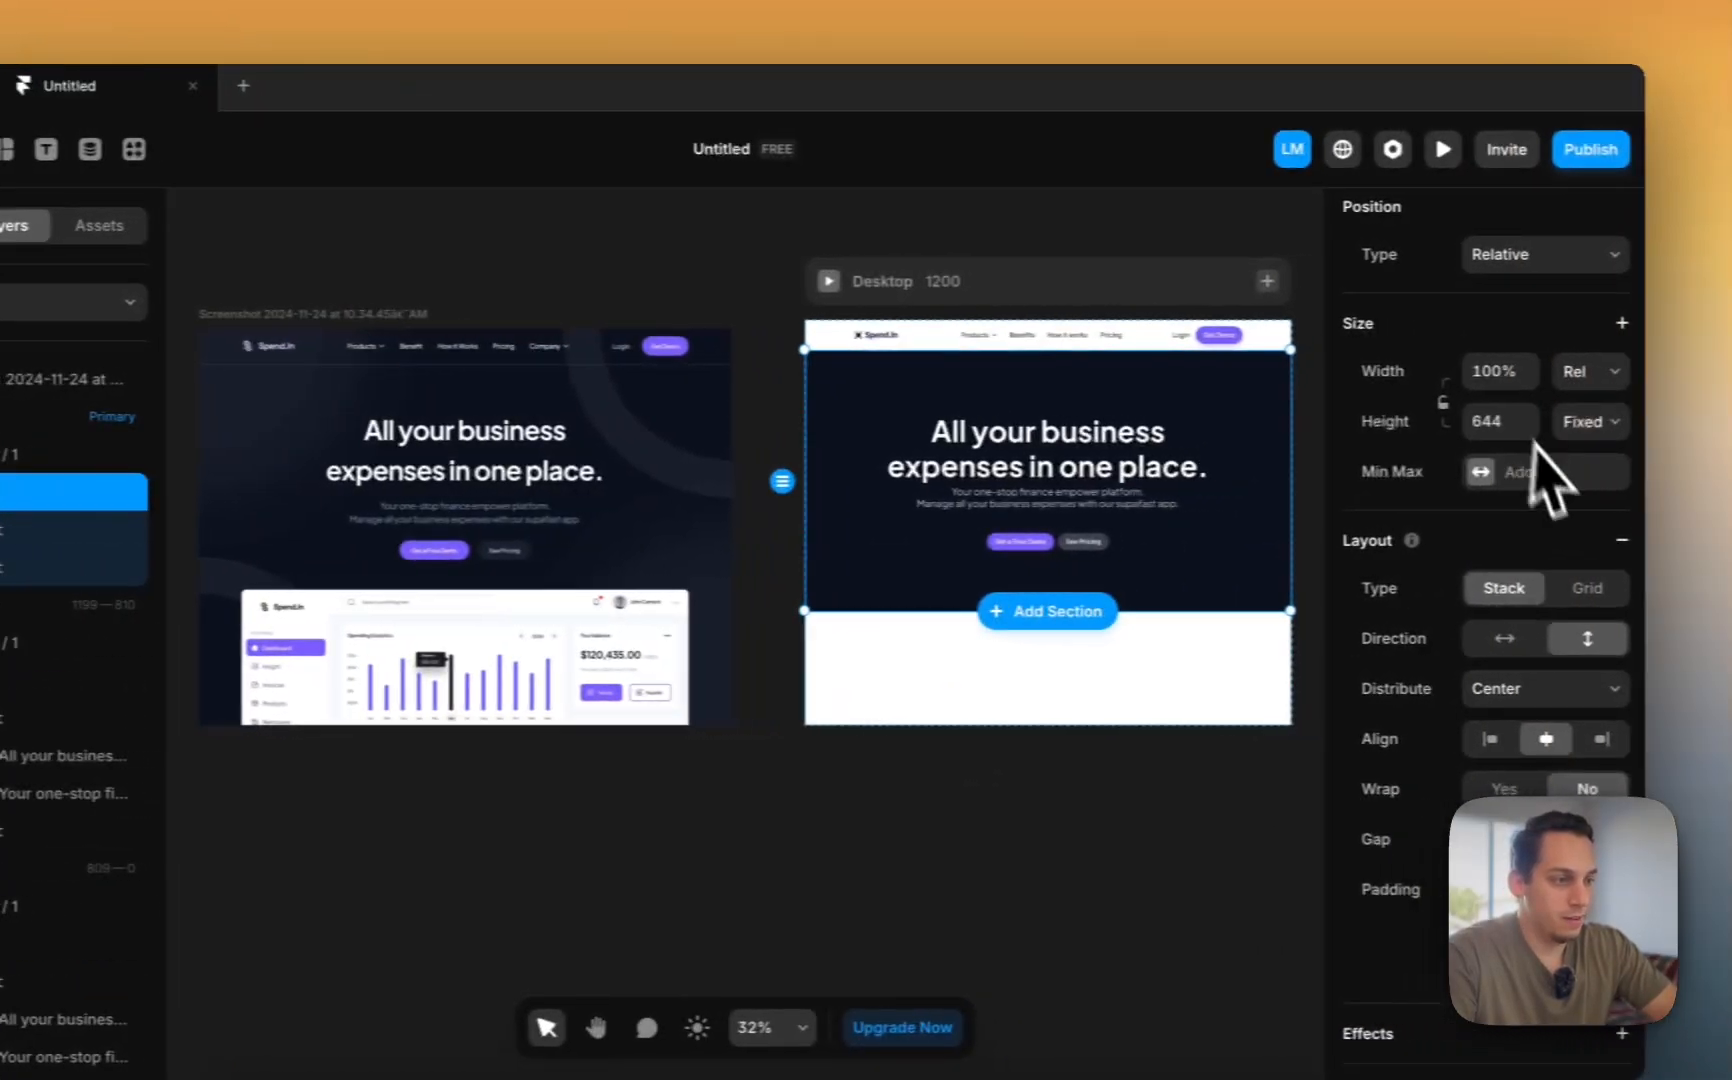
{"action": "left_click", "coordinate": [1579, 428]}
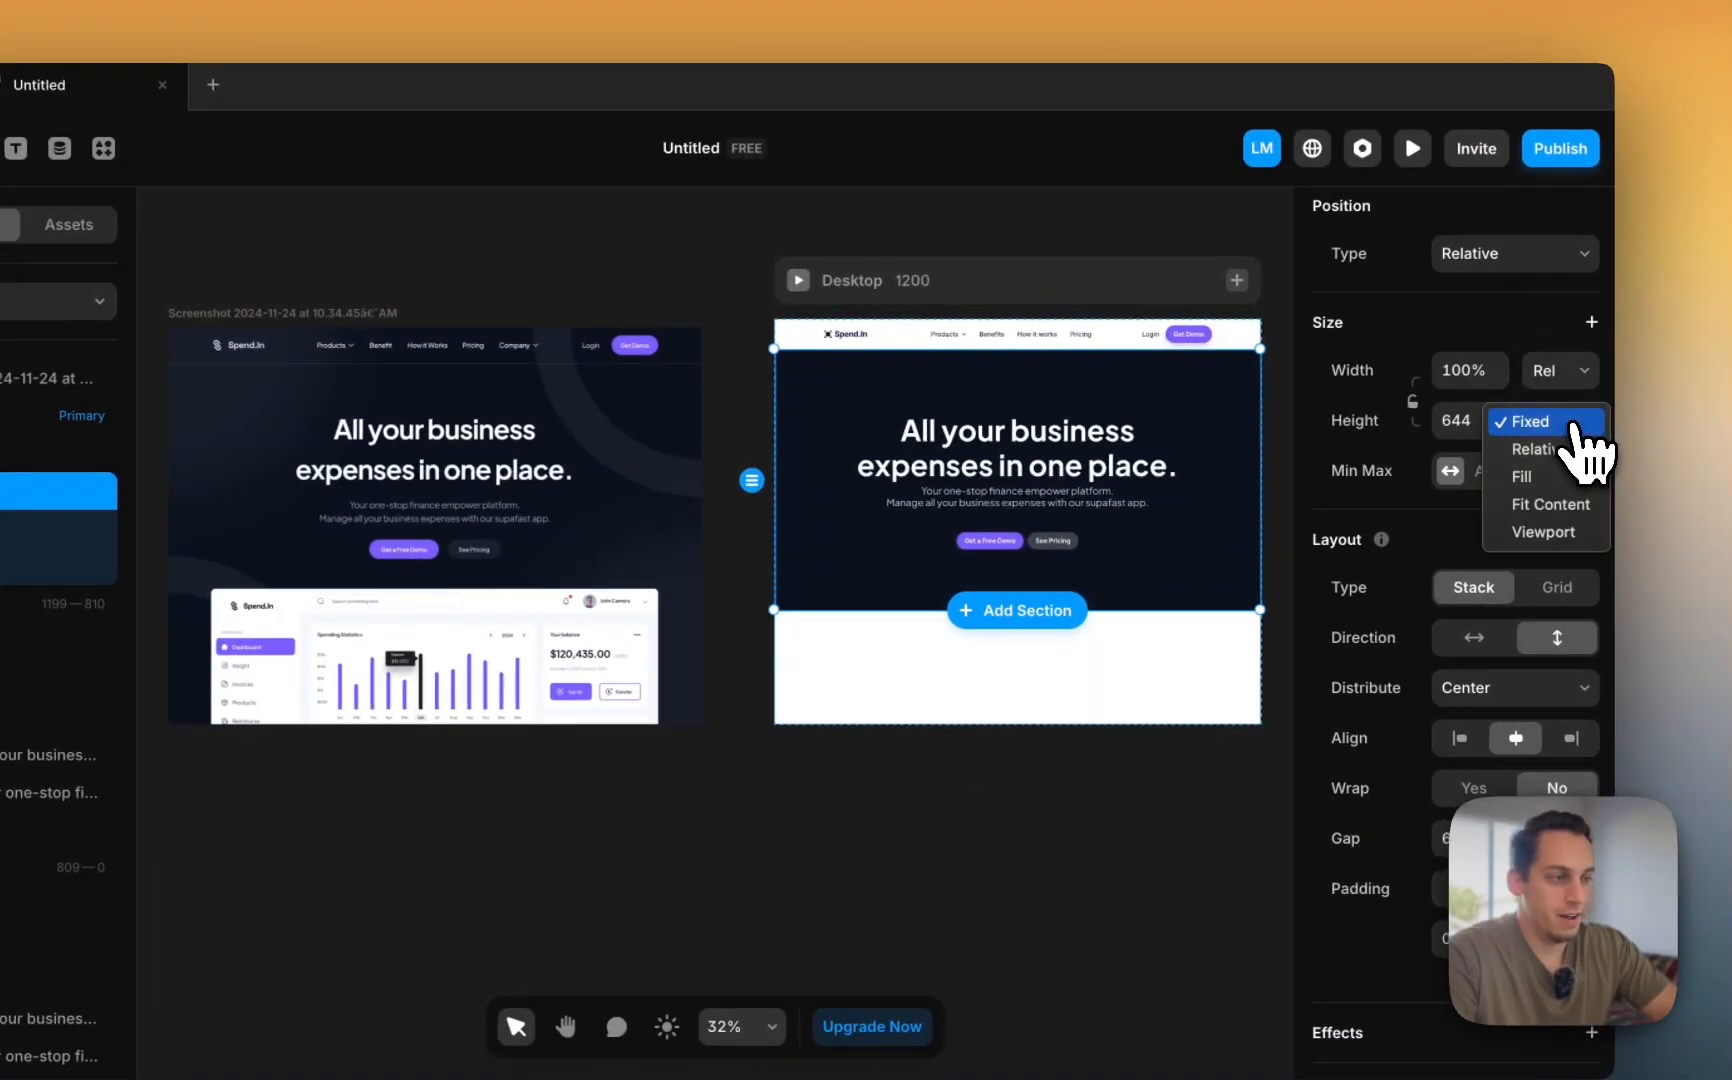
{"action": "left_click", "coordinate": [1550, 504]}
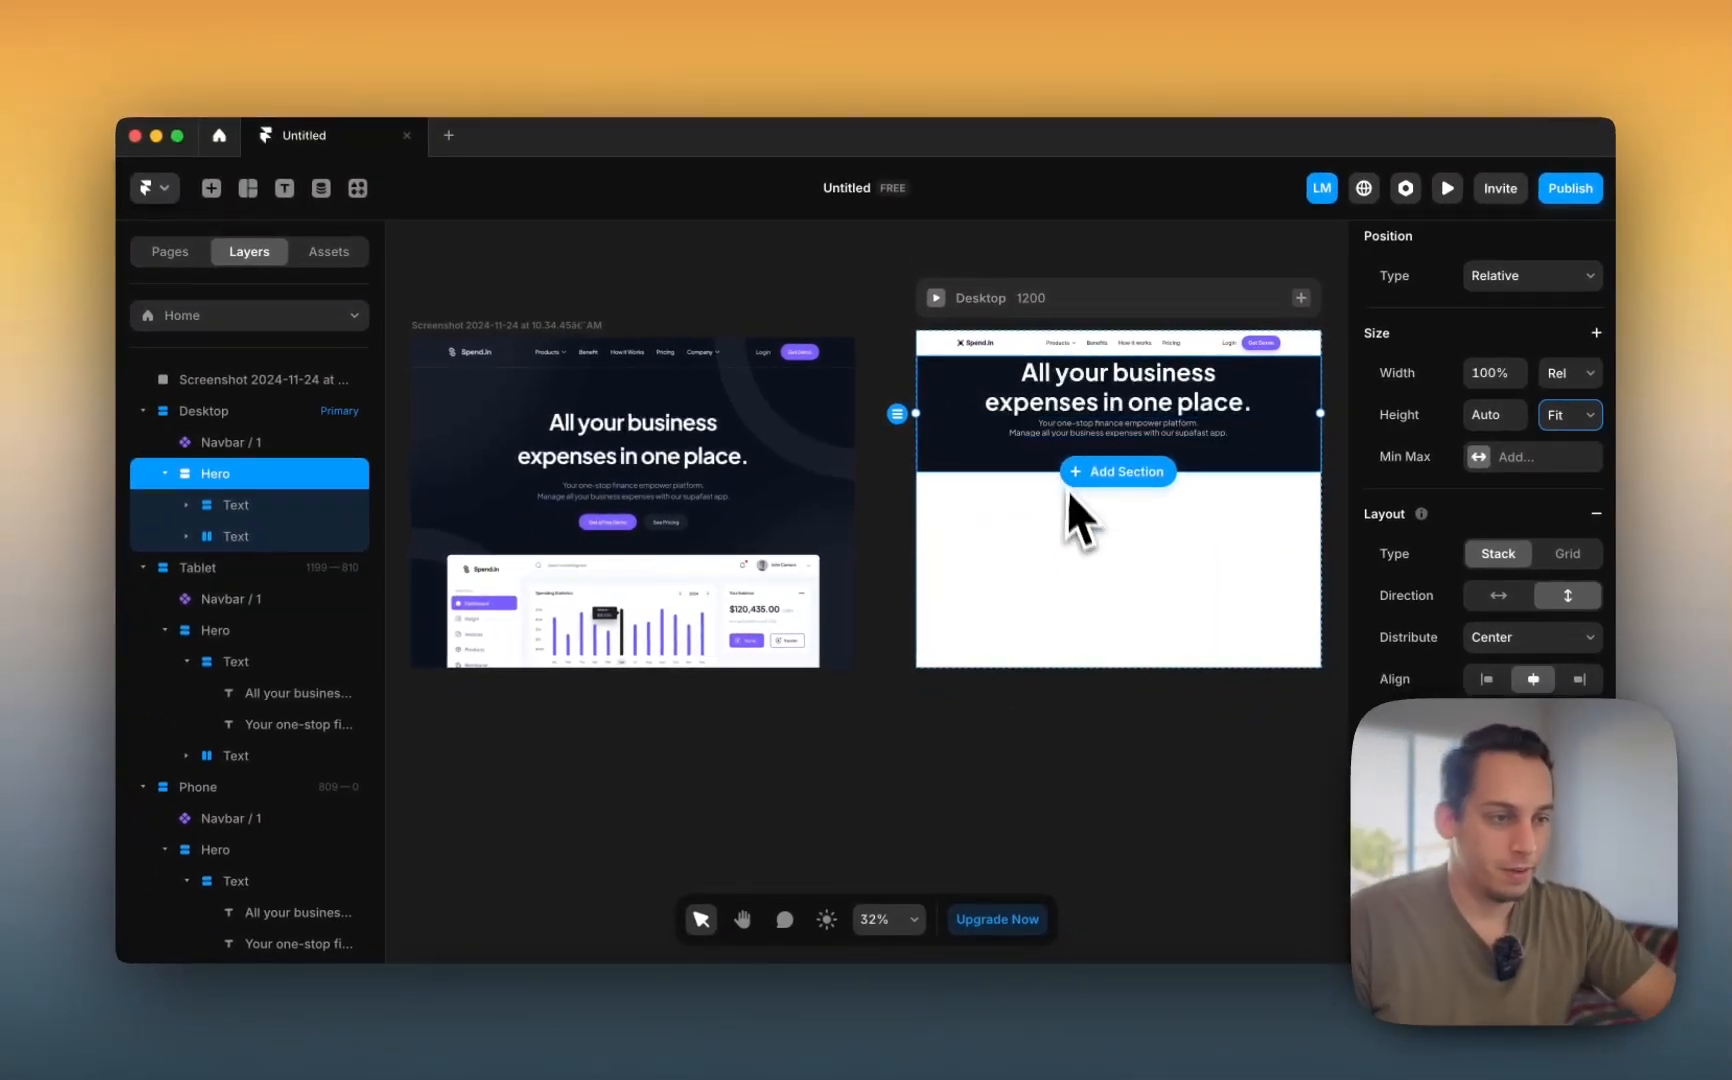
- Wrap the Hero section's heading and button stacks together in a new stack named Text/Button
{"action": "left_click", "coordinate": [992, 466]}
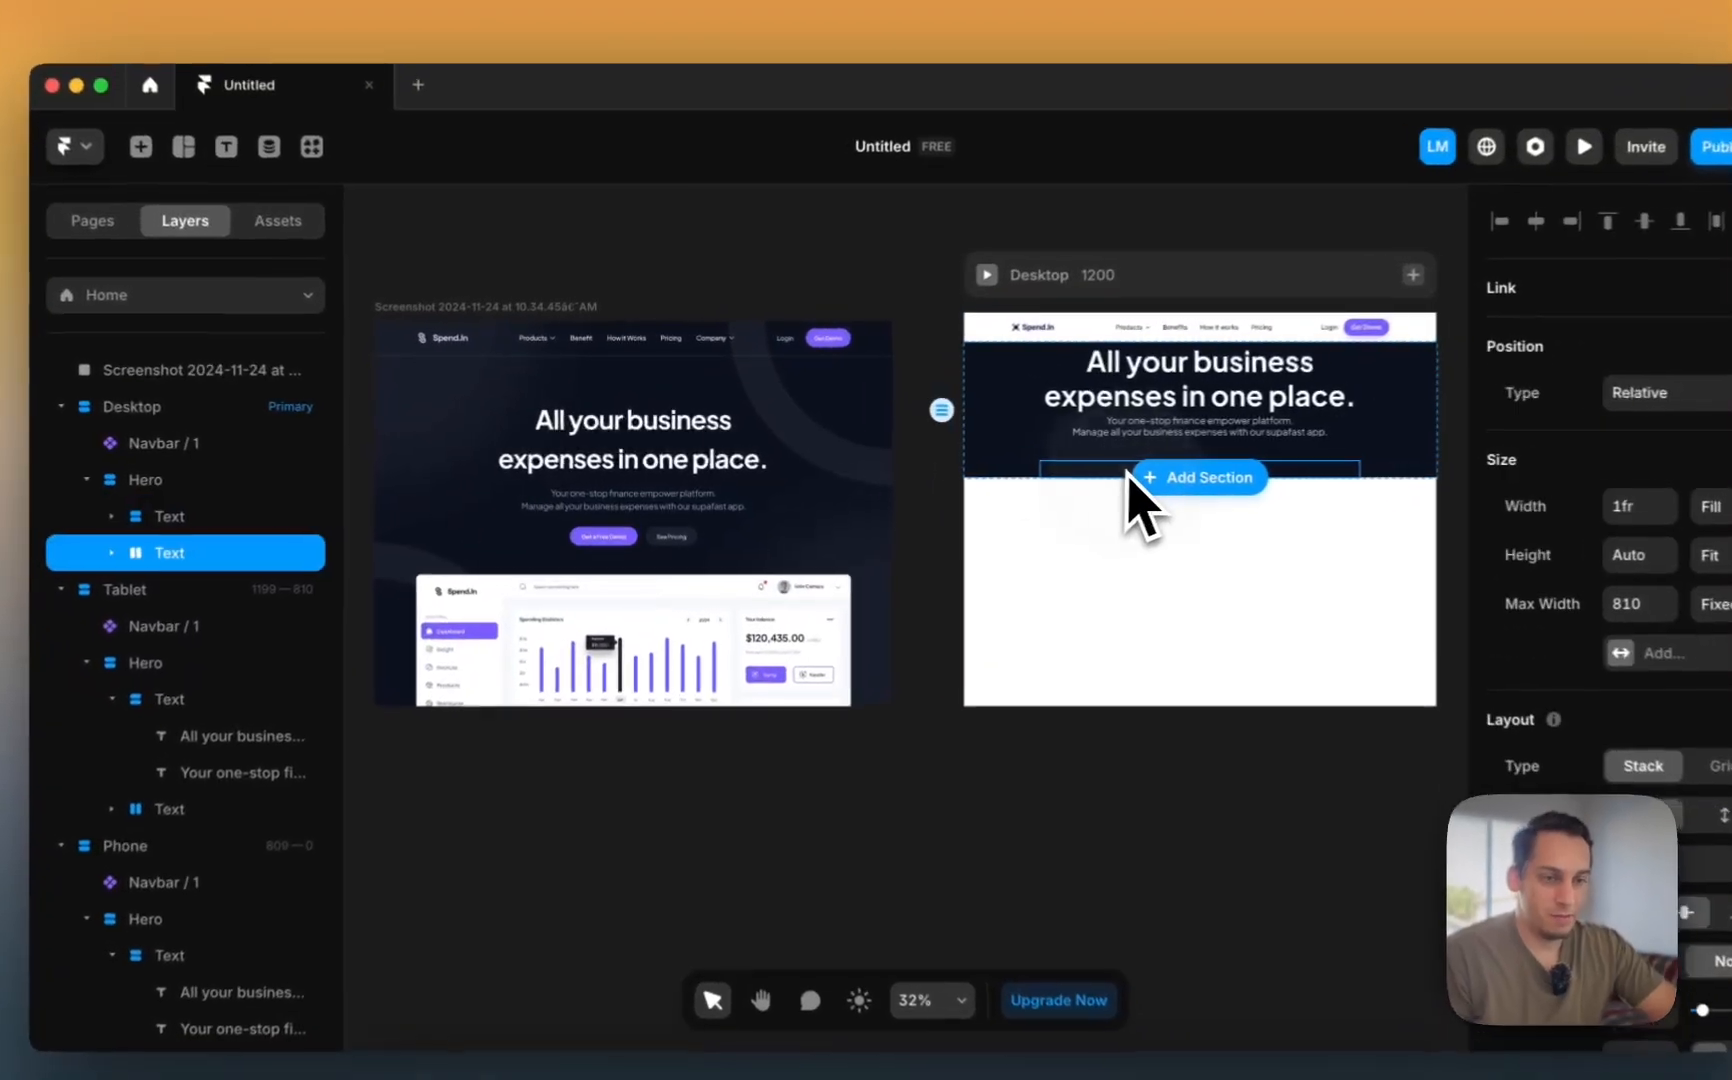
{"action": "scroll", "coordinate": [1014, 450], "scroll_direction": "up", "scroll_amount": 5}
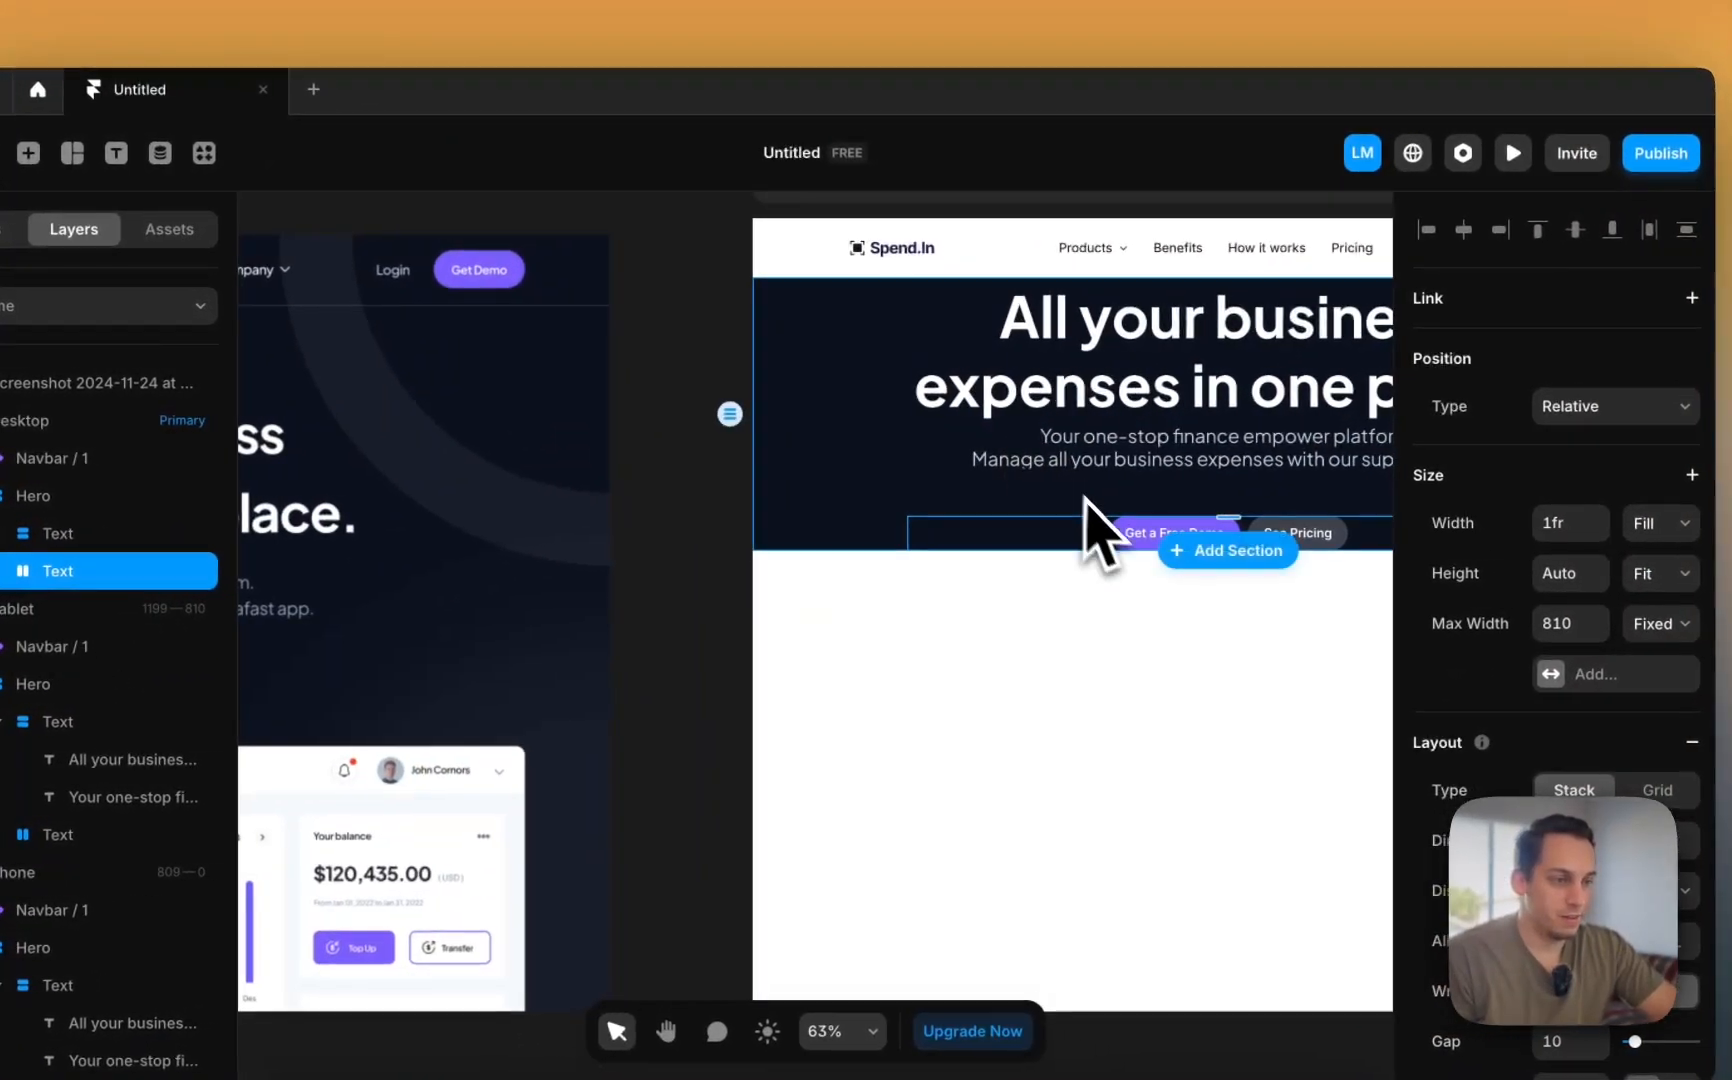
{"action": "scroll", "coordinate": [1103, 515], "scroll_direction": "down", "scroll_amount": 5}
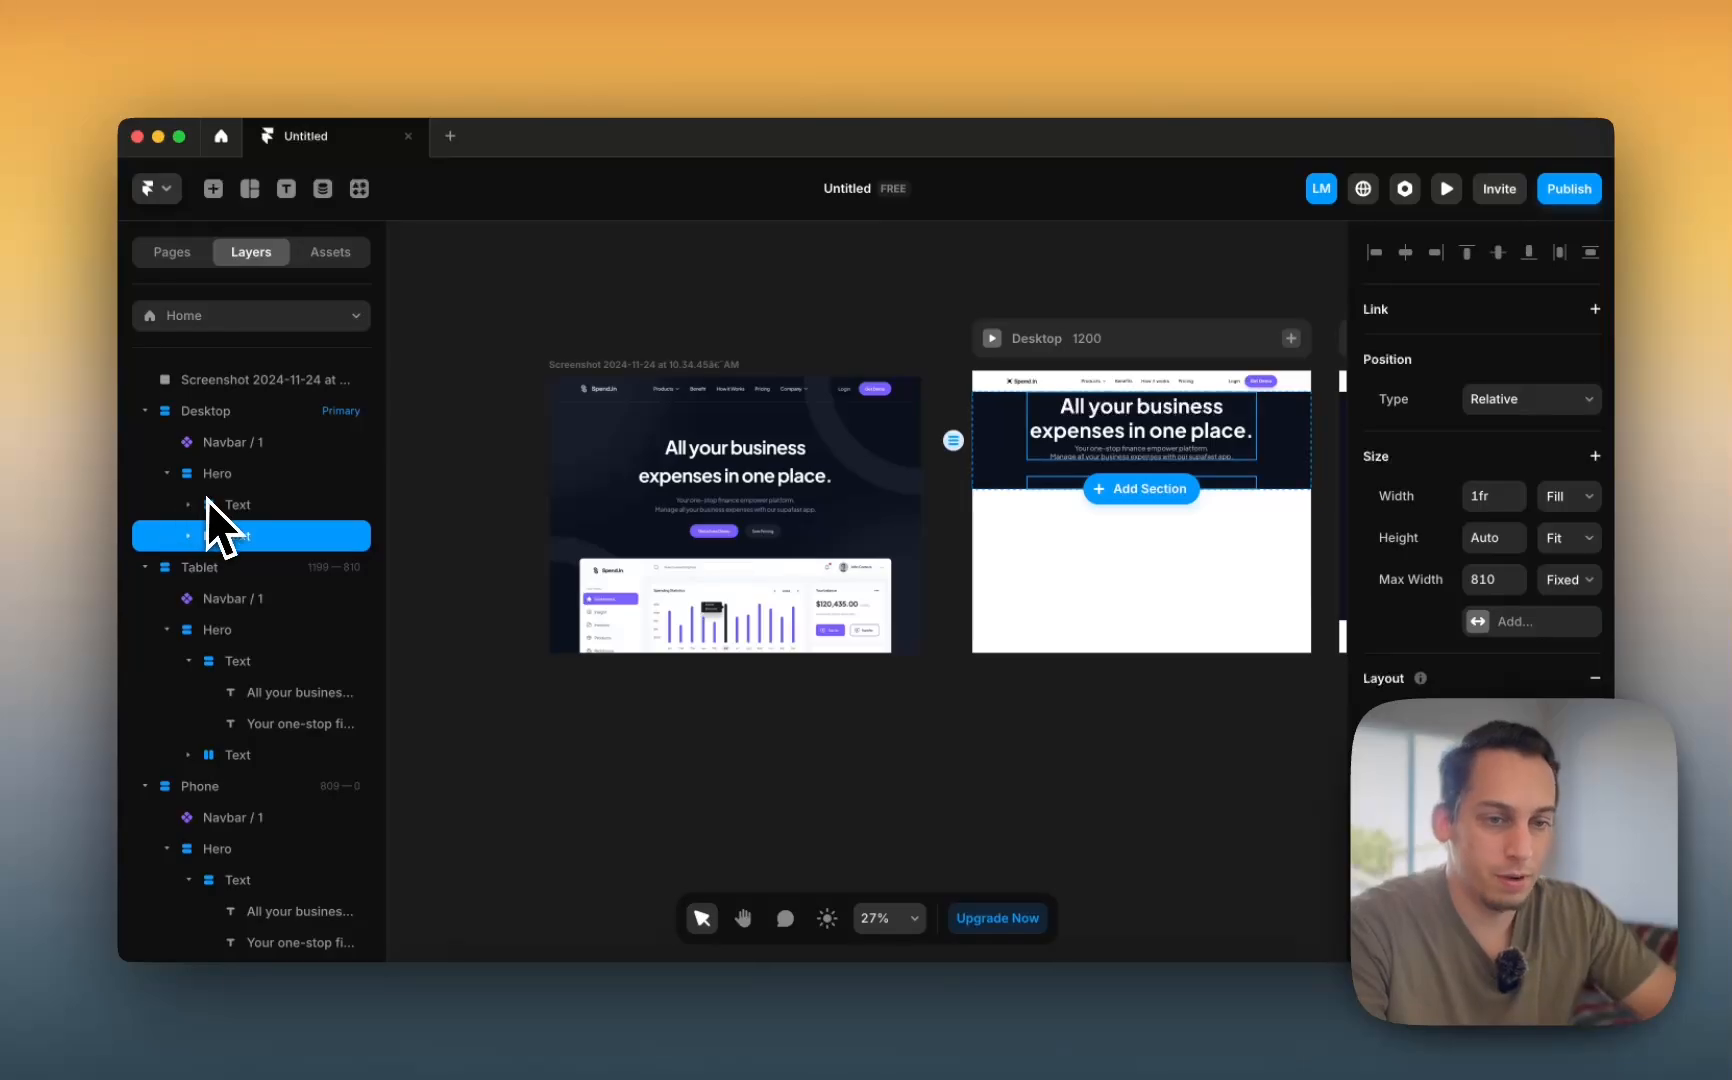
{"action": "left_click", "coordinate": [238, 506], "text": "shift"}
{"action": "right_click", "coordinate": [240, 522]}
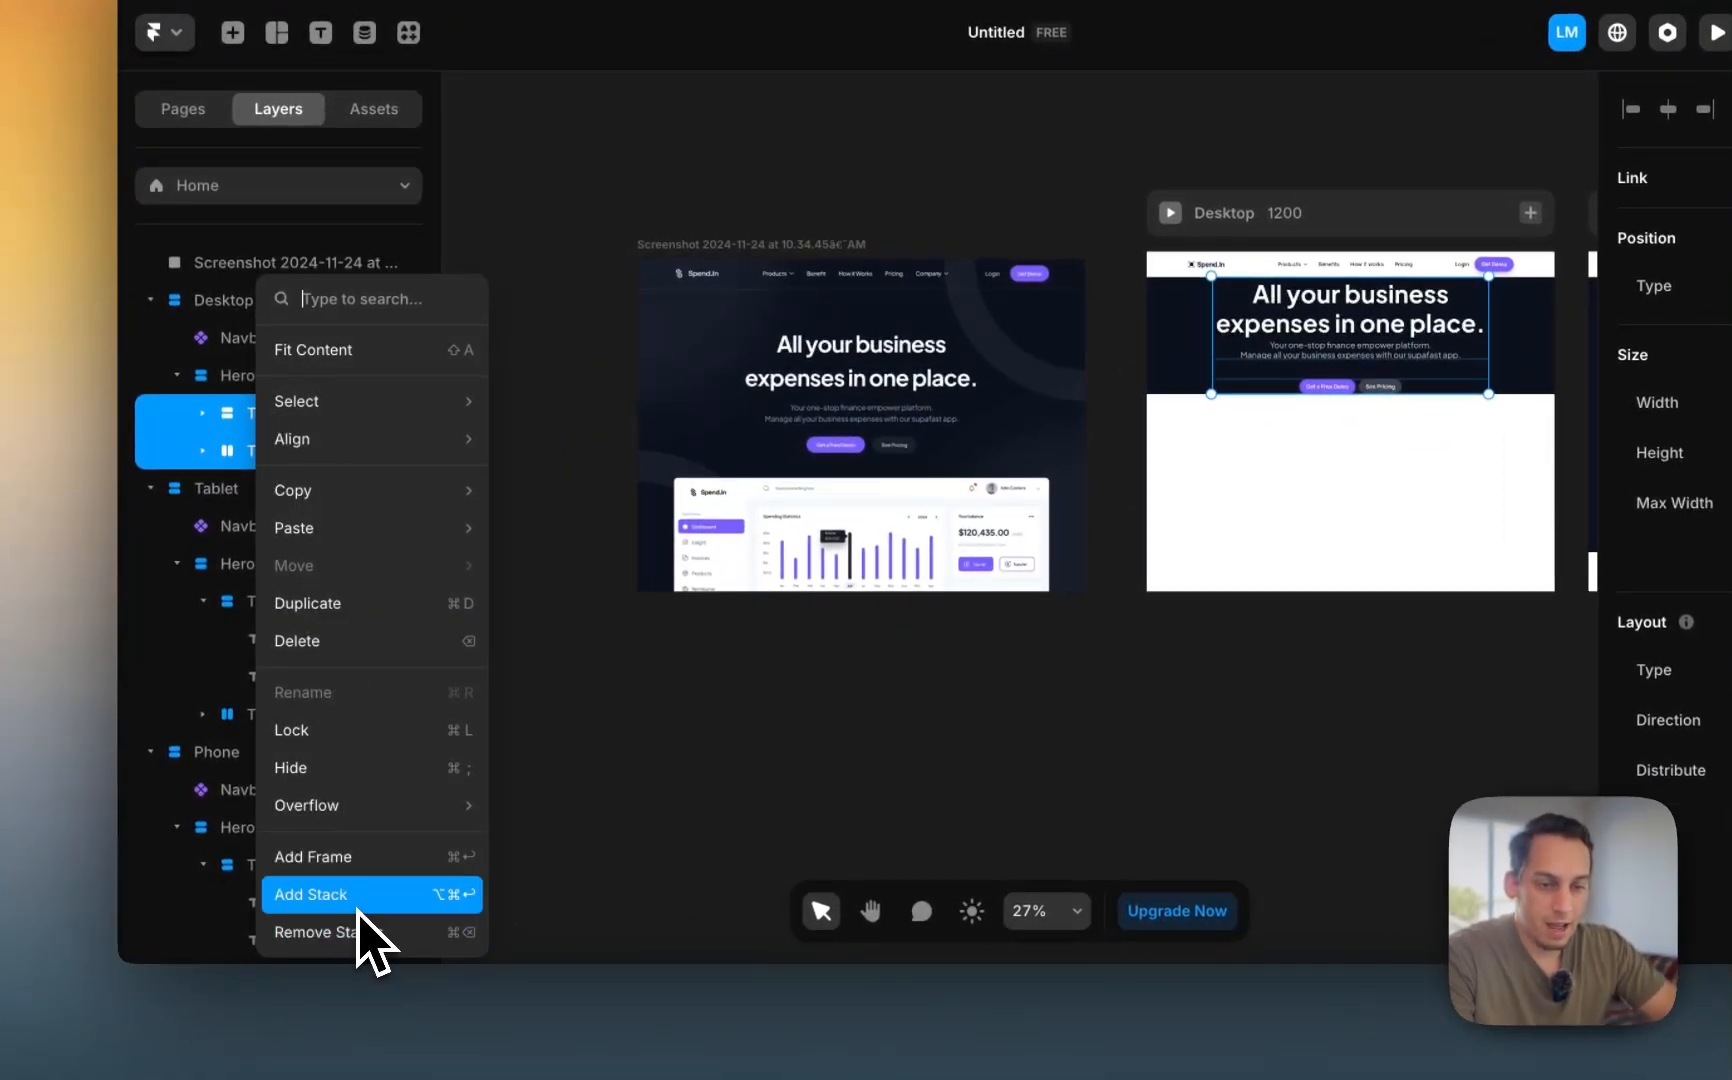
{"action": "left_click", "coordinate": [360, 894]}
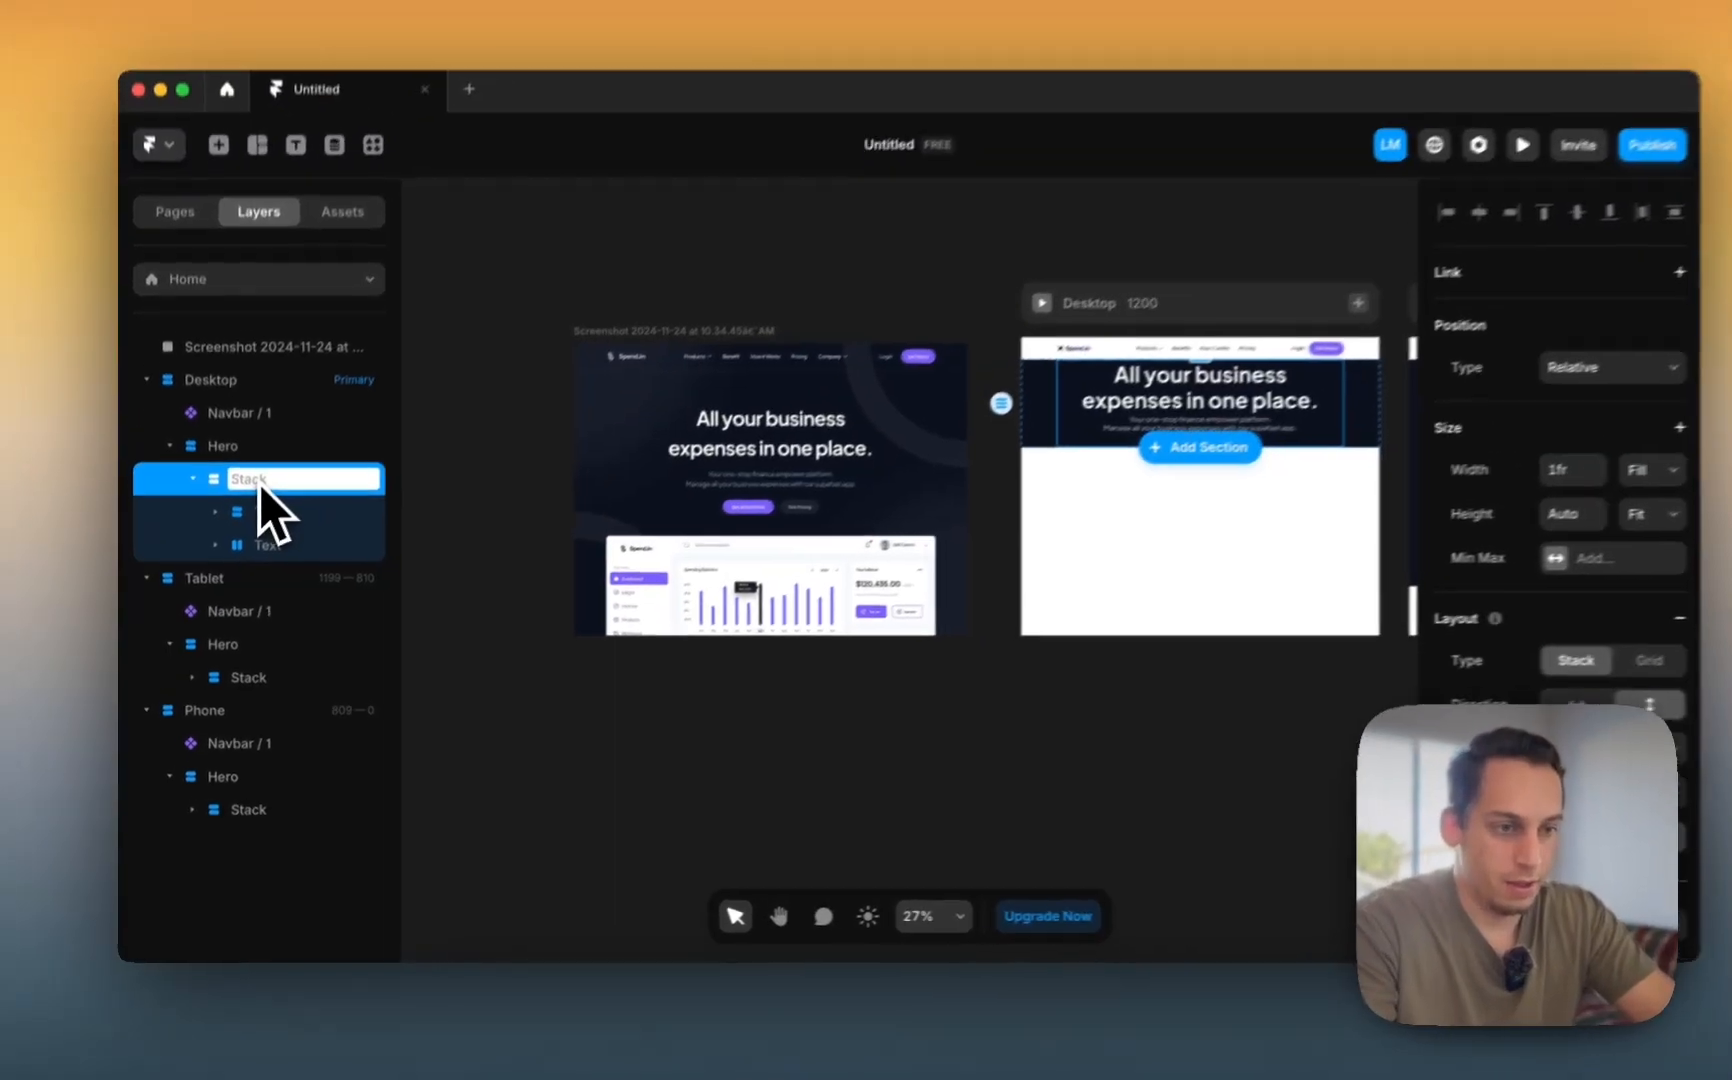
{"action": "type", "text": "Text/Button"}
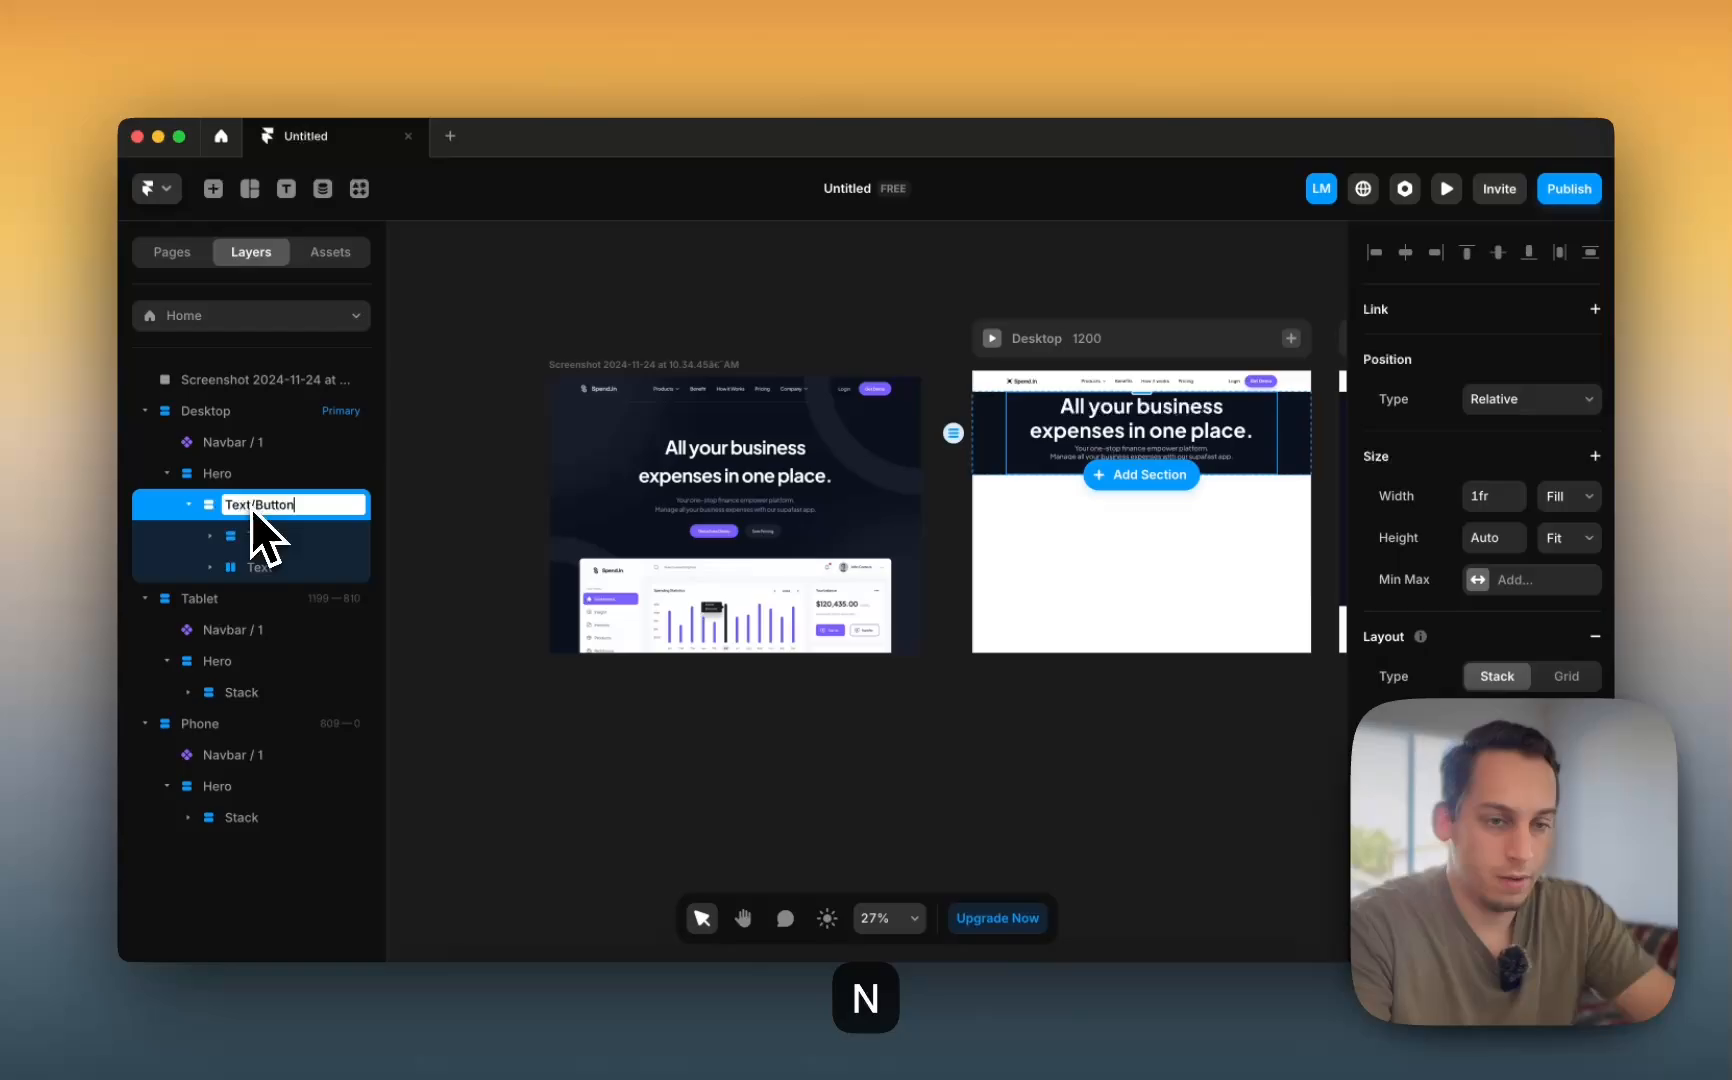
{"action": "key", "text": "Return"}
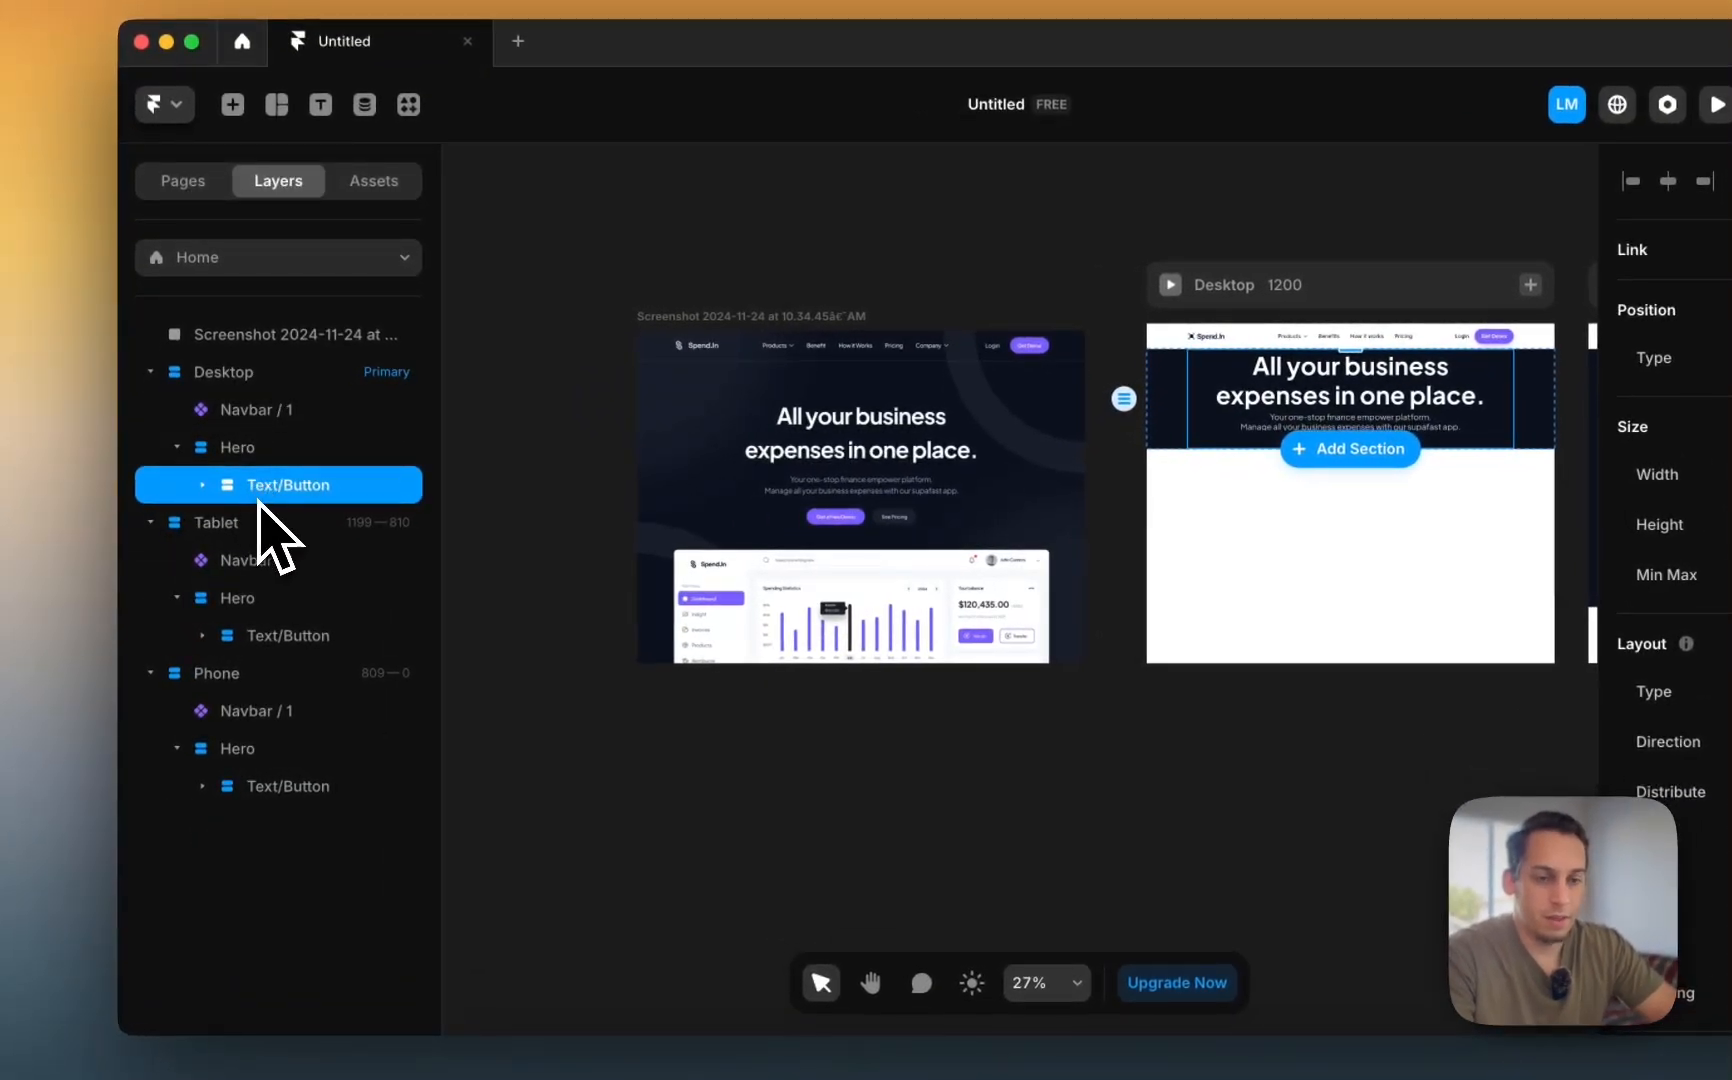
- Duplicate the Text/Button stack, delete the text and button stacks inside the copy, and rename the copy Image
{"action": "left_click", "coordinate": [200, 484]}
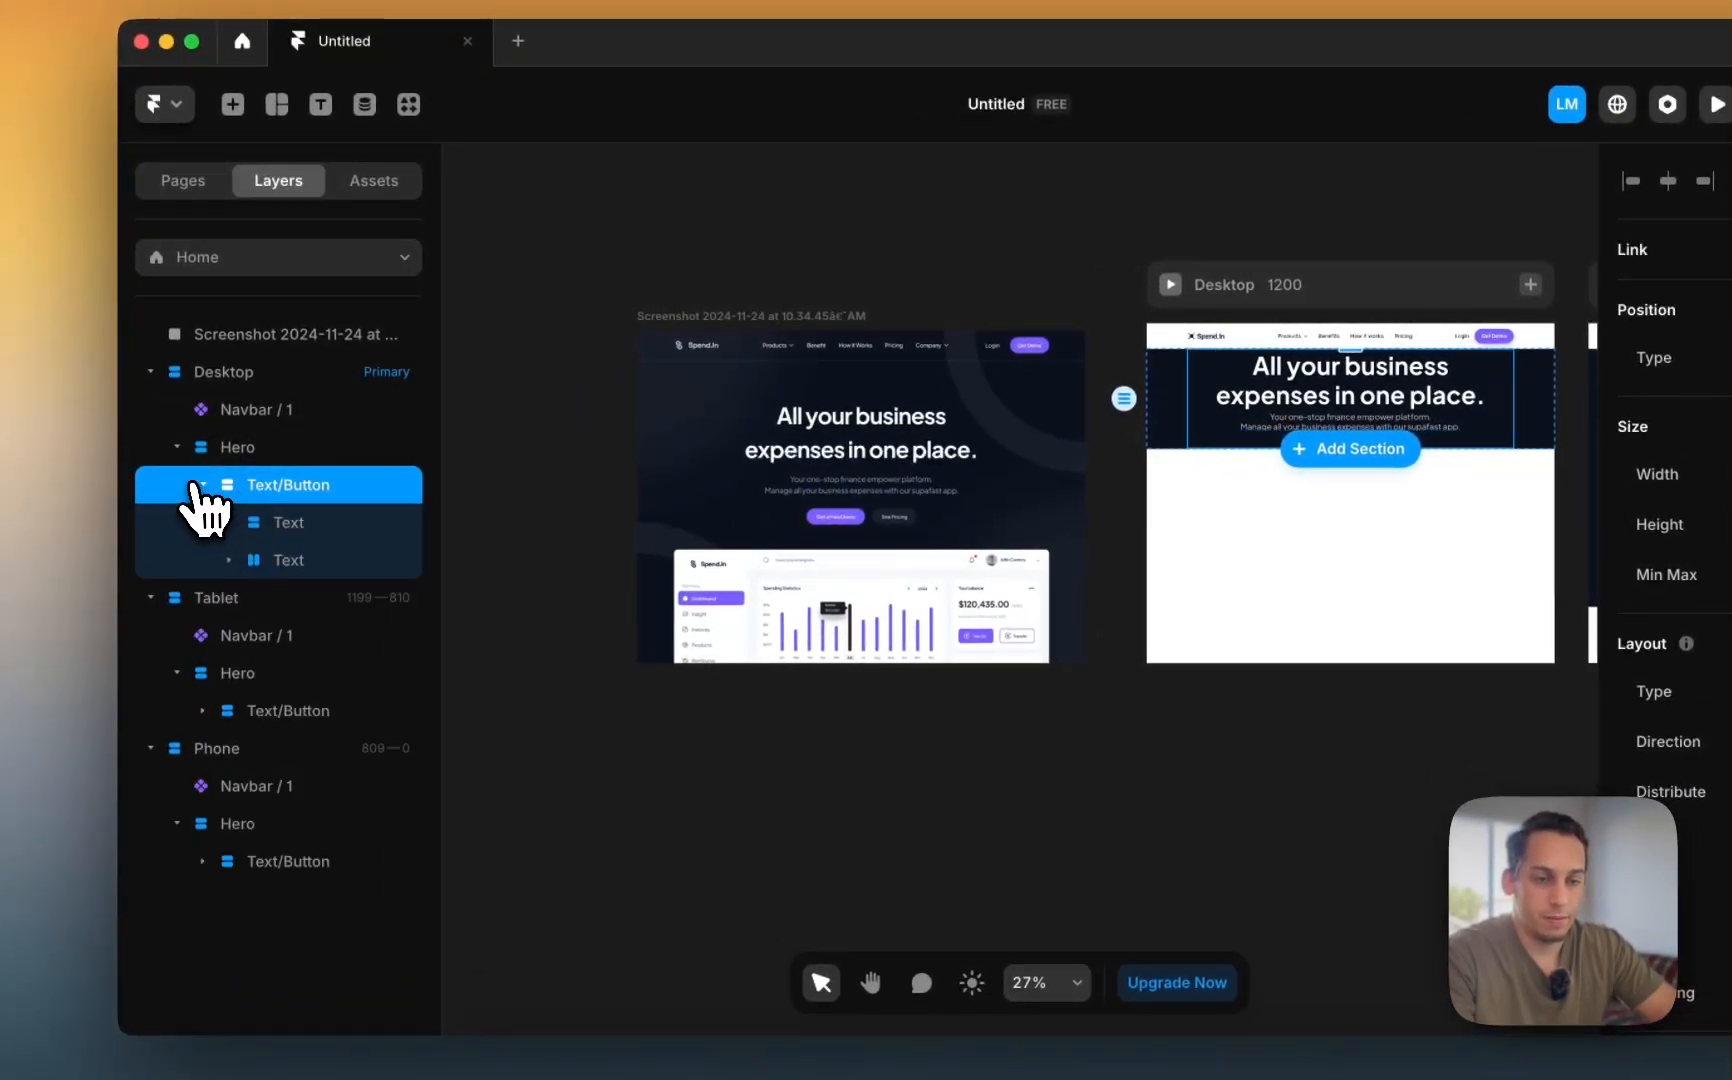
{"action": "key", "text": "super+d"}
{"action": "left_click", "coordinate": [298, 566]}
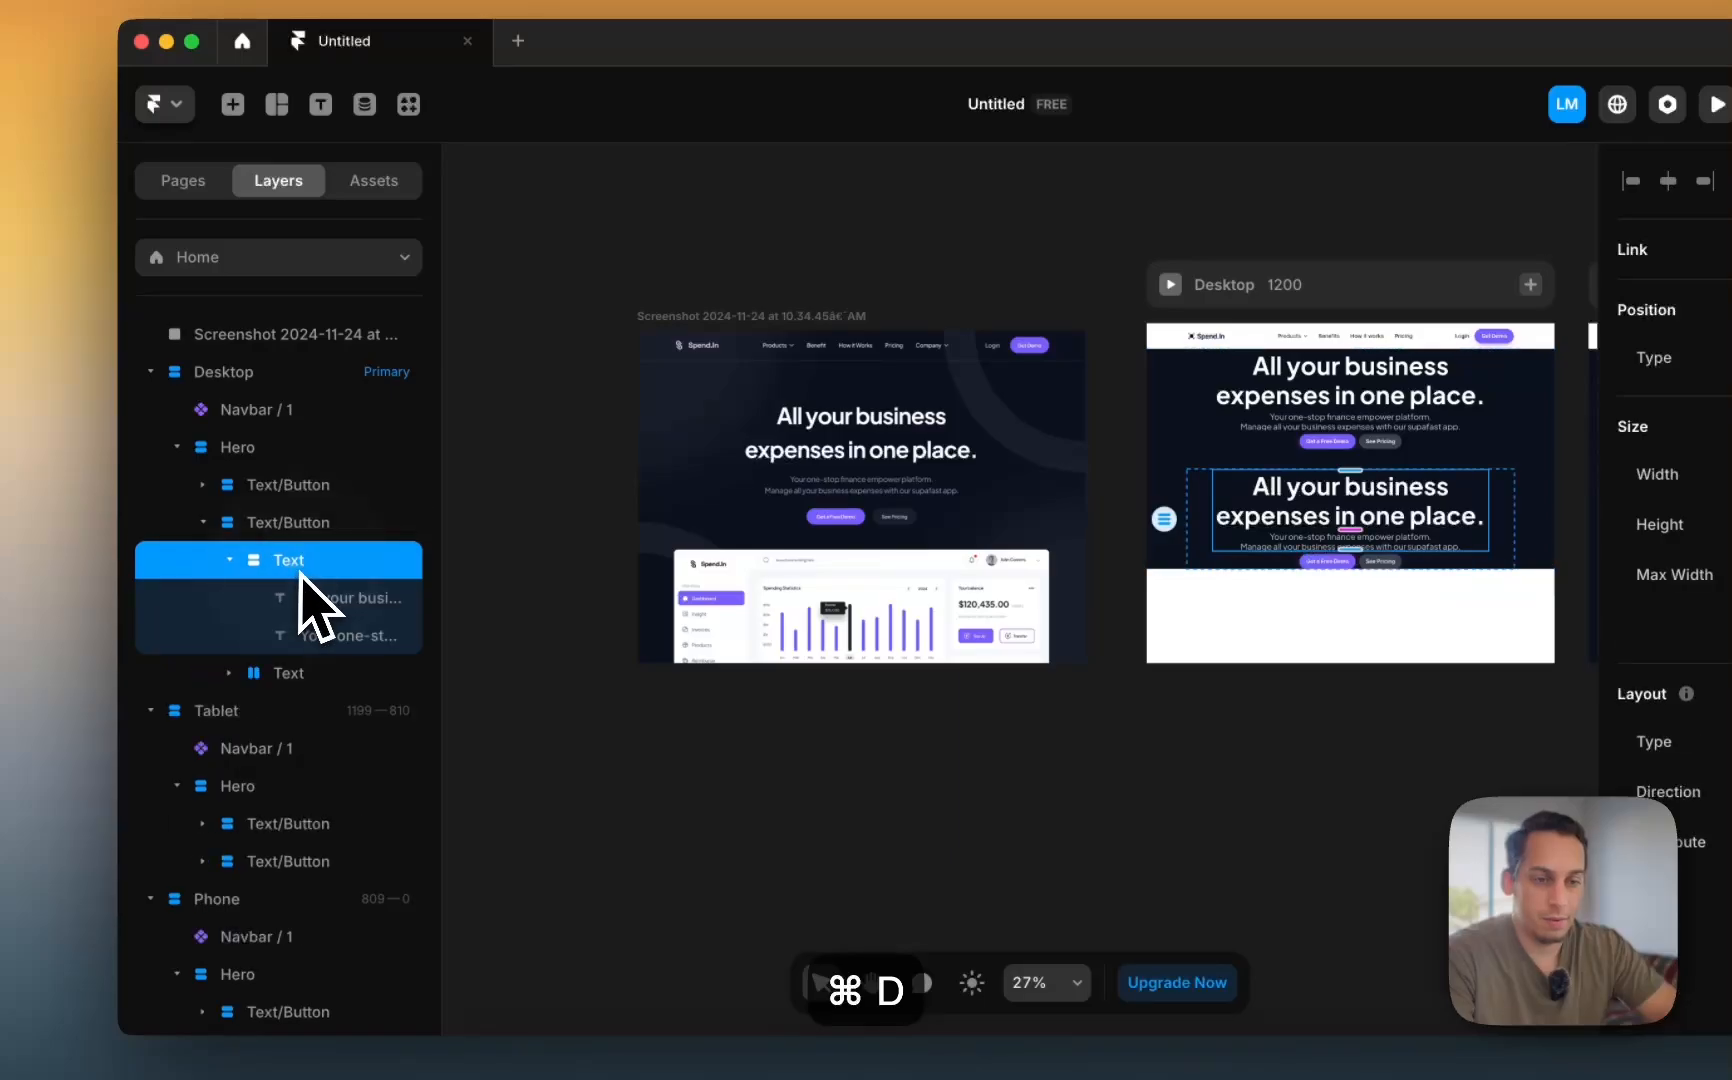
{"action": "left_click", "coordinate": [273, 670]}
{"action": "key", "text": "BackSpace"}
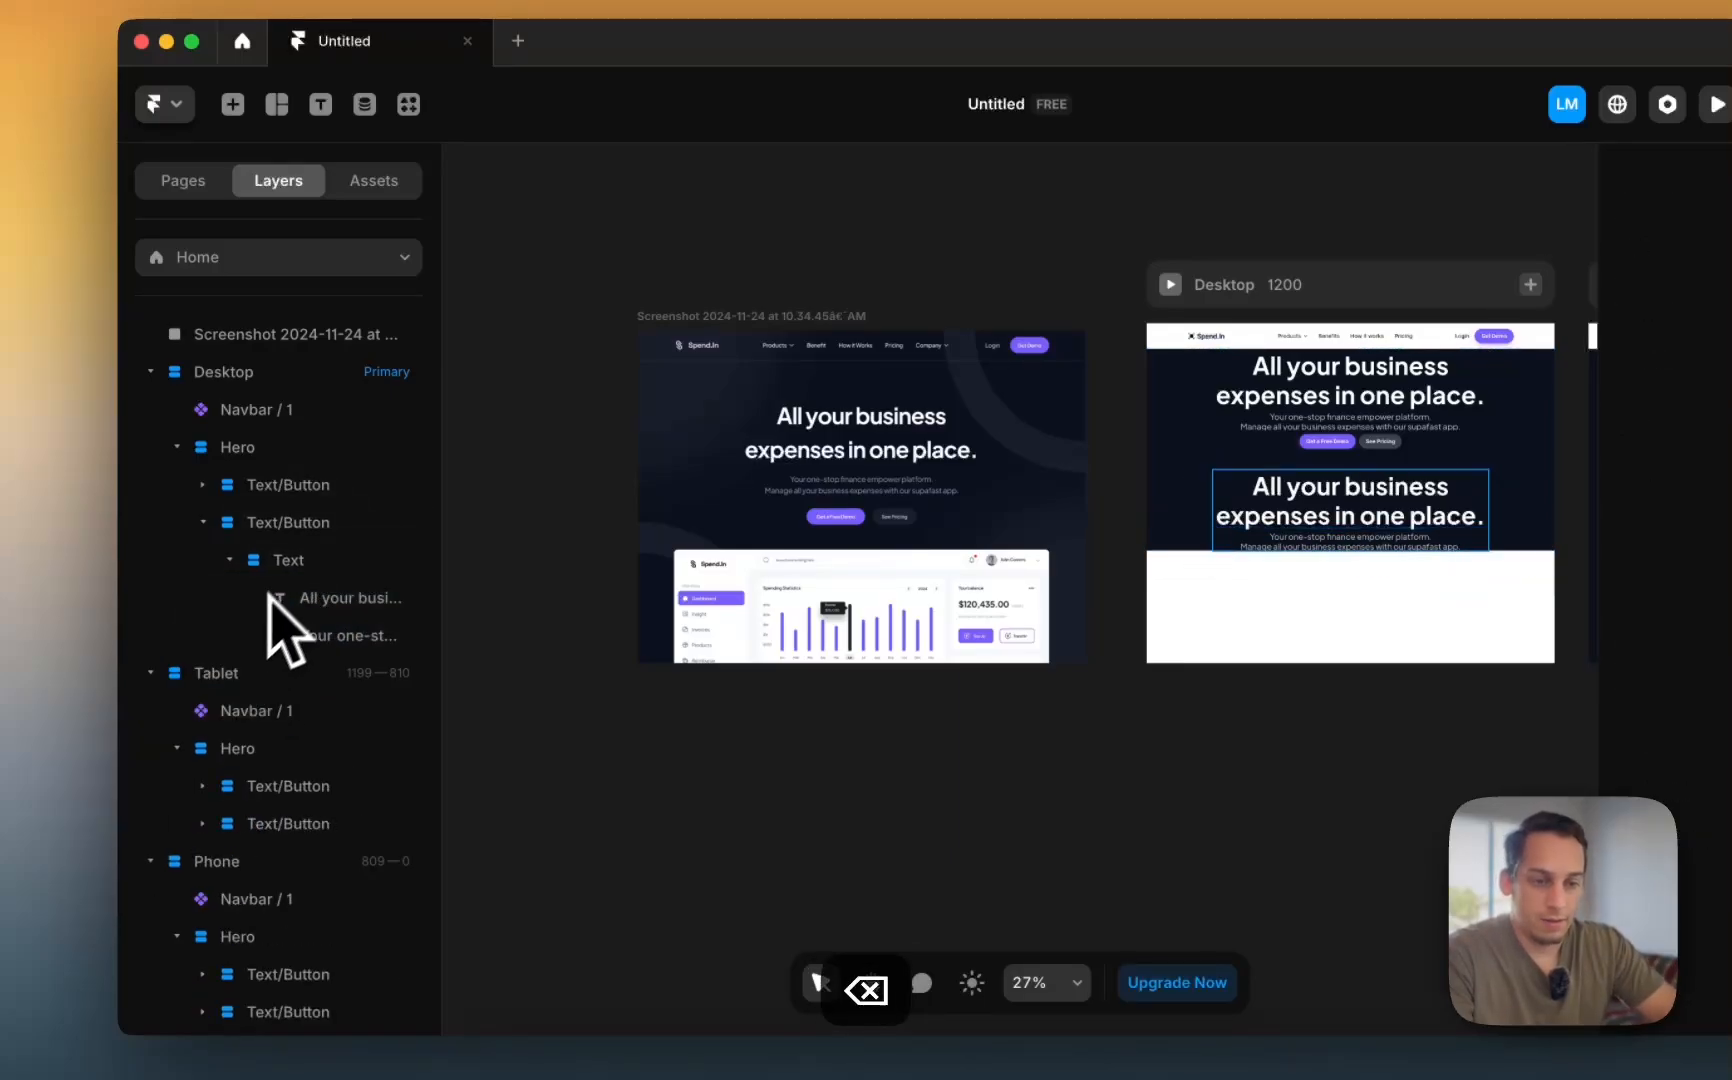
{"action": "left_click", "coordinate": [290, 560]}
{"action": "key", "text": "BackSpace"}
{"action": "left_click", "coordinate": [279, 522]}
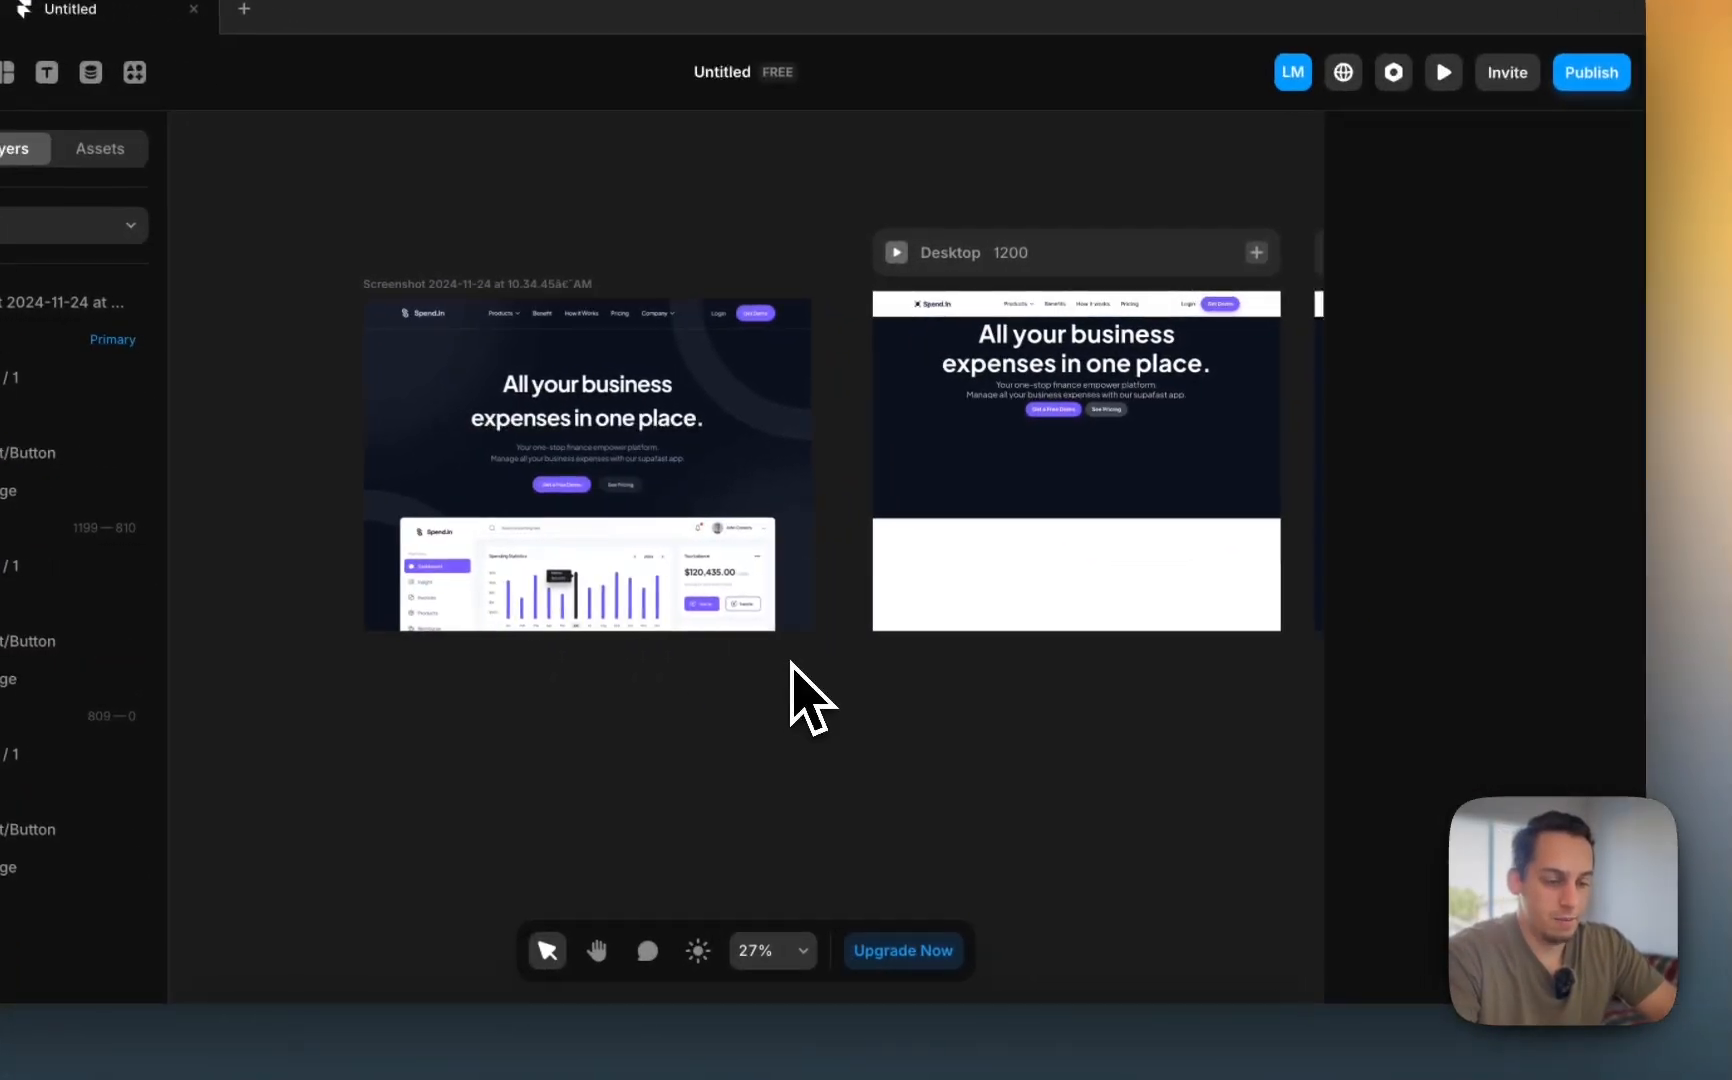
- Draw a frame about 499 × 303 and place it inside the Image stack below the hero buttons
{"action": "key", "text": "f"}
{"action": "left_click_drag", "start_coordinate": [1068, 731], "coordinate": [1238, 834]}
{"action": "left_click_drag", "start_coordinate": [907, 795], "coordinate": [1075, 478]}
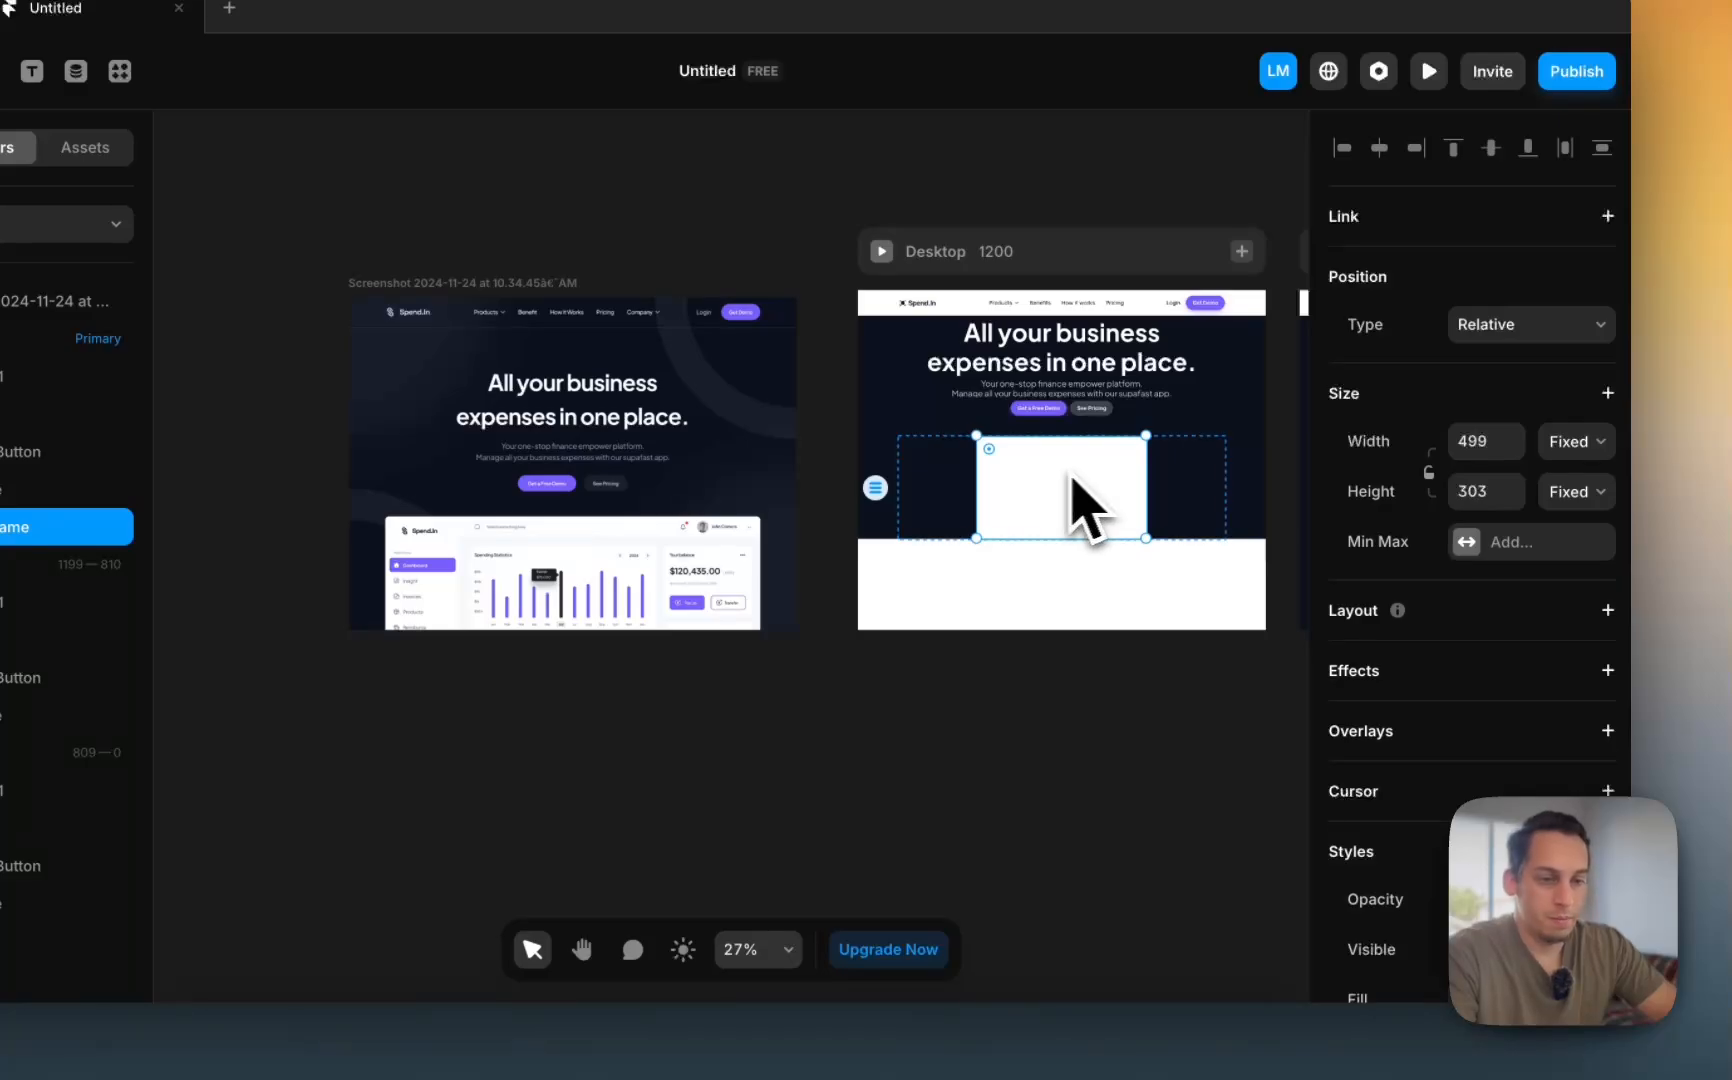
- Set the width of the frame in the Image stack to Fill and resize its height to about 330
{"action": "left_click", "coordinate": [1578, 442]}
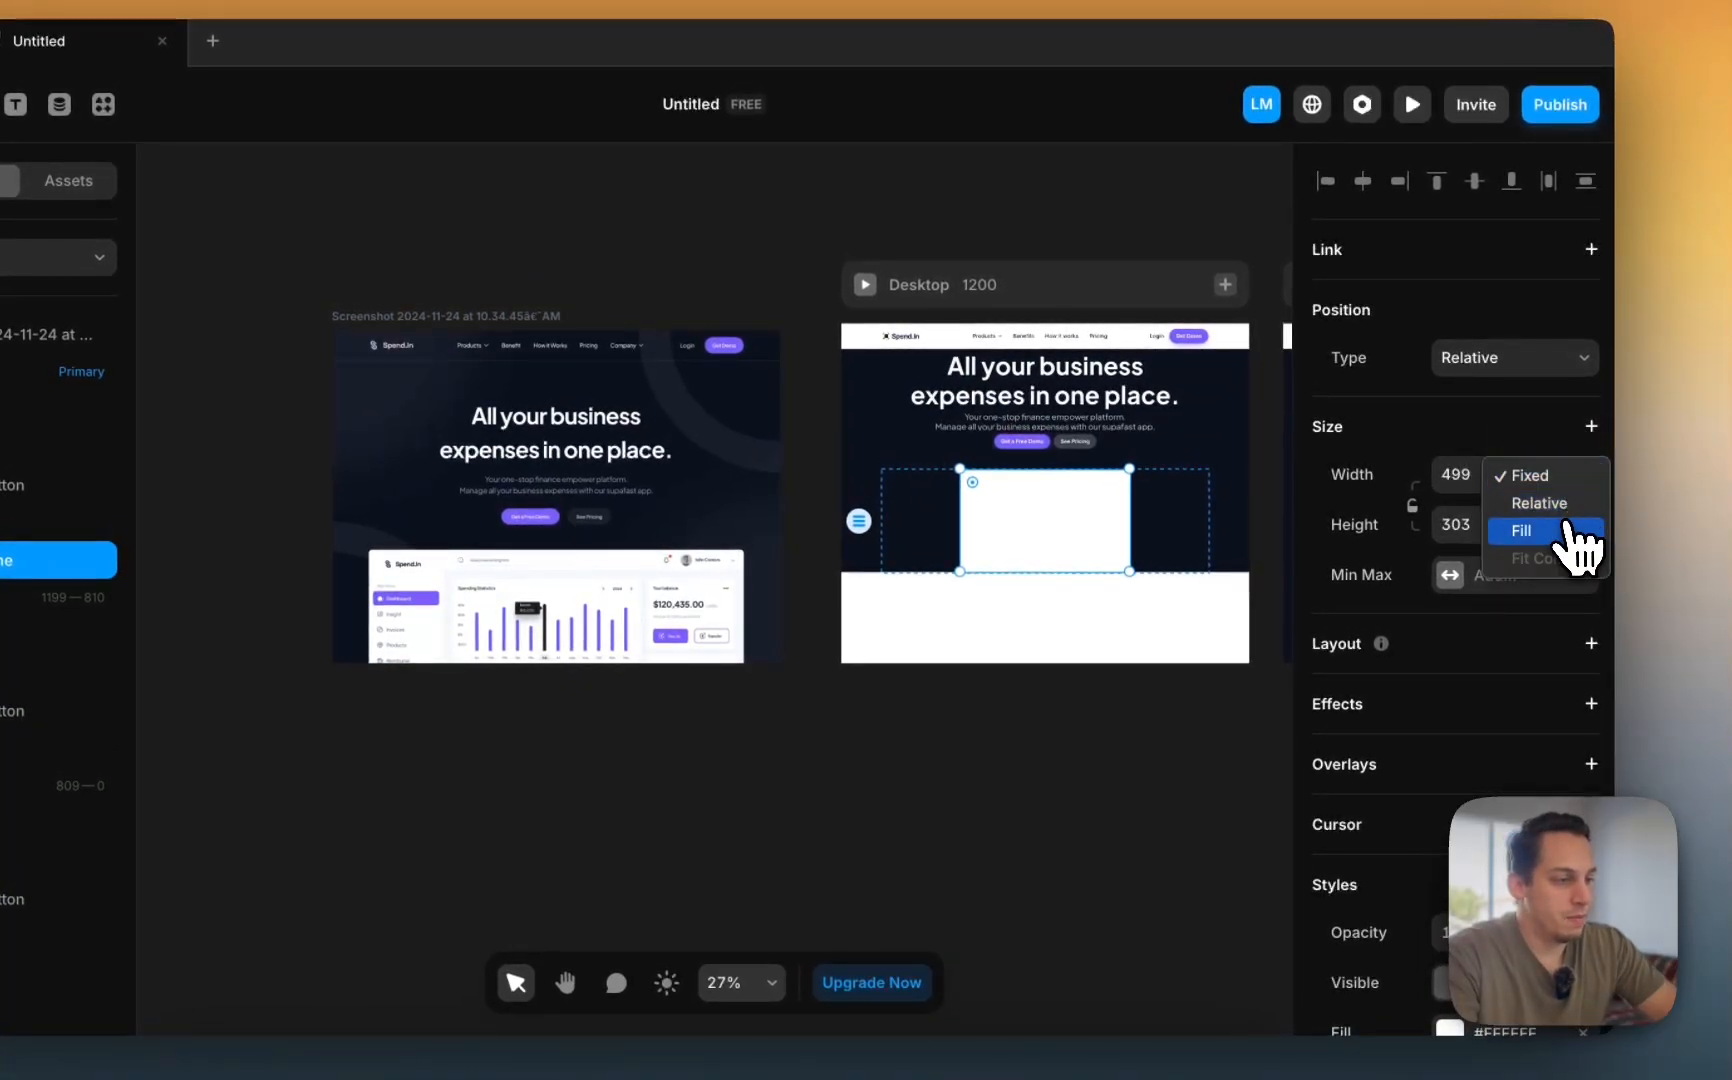
{"action": "left_click", "coordinate": [1566, 530]}
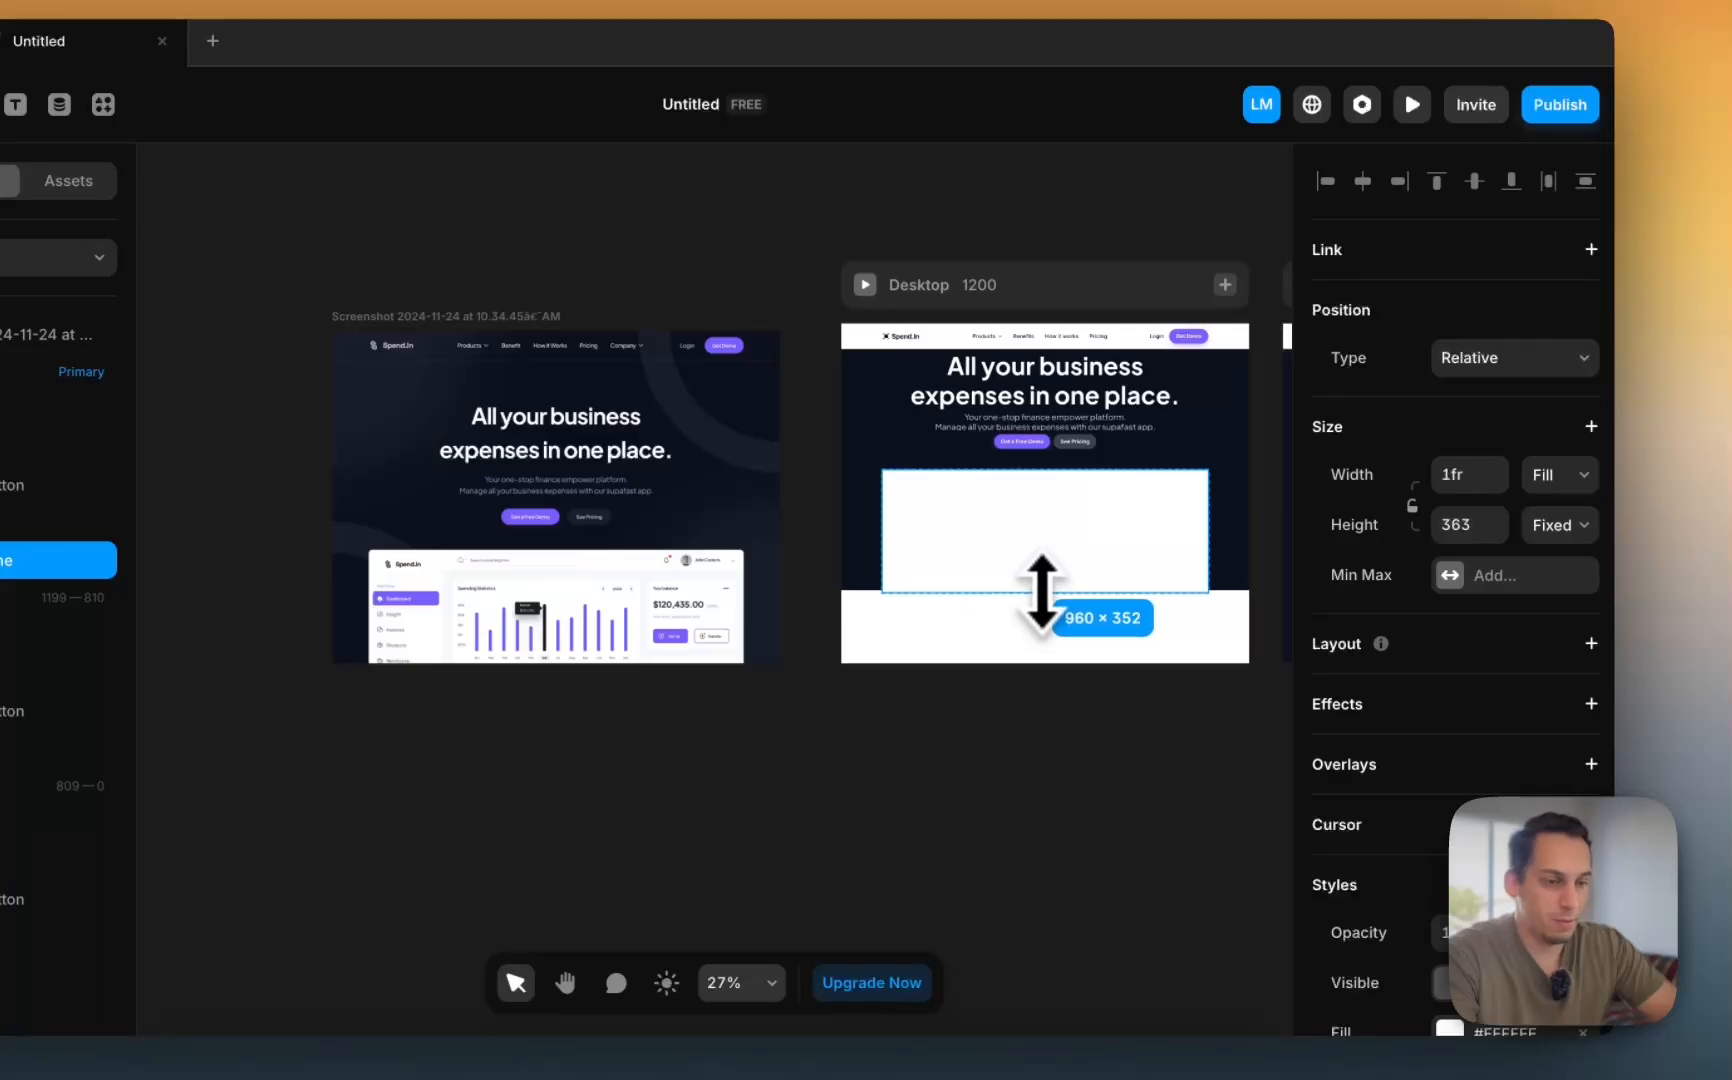
{"action": "left_click", "coordinate": [804, 697]}
{"action": "scroll", "coordinate": [821, 696], "scroll_direction": "right", "scroll_amount": 2}
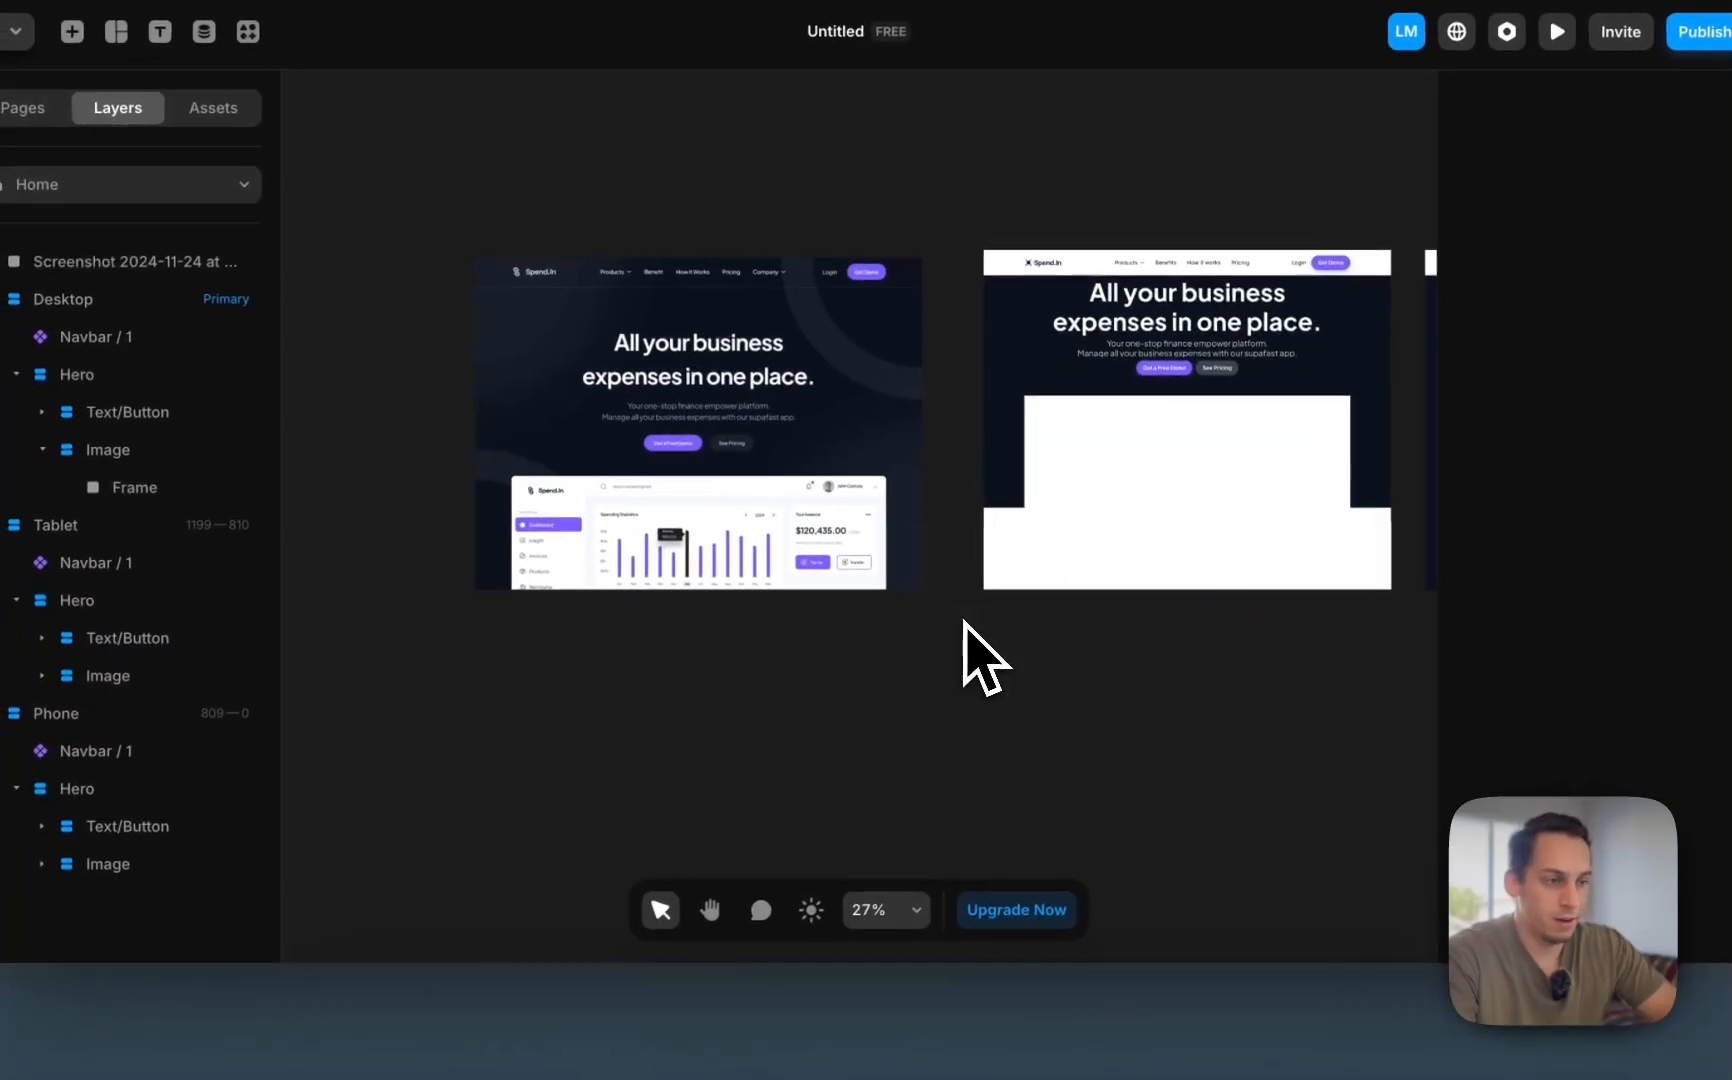
{"action": "left_click", "coordinate": [1018, 503]}
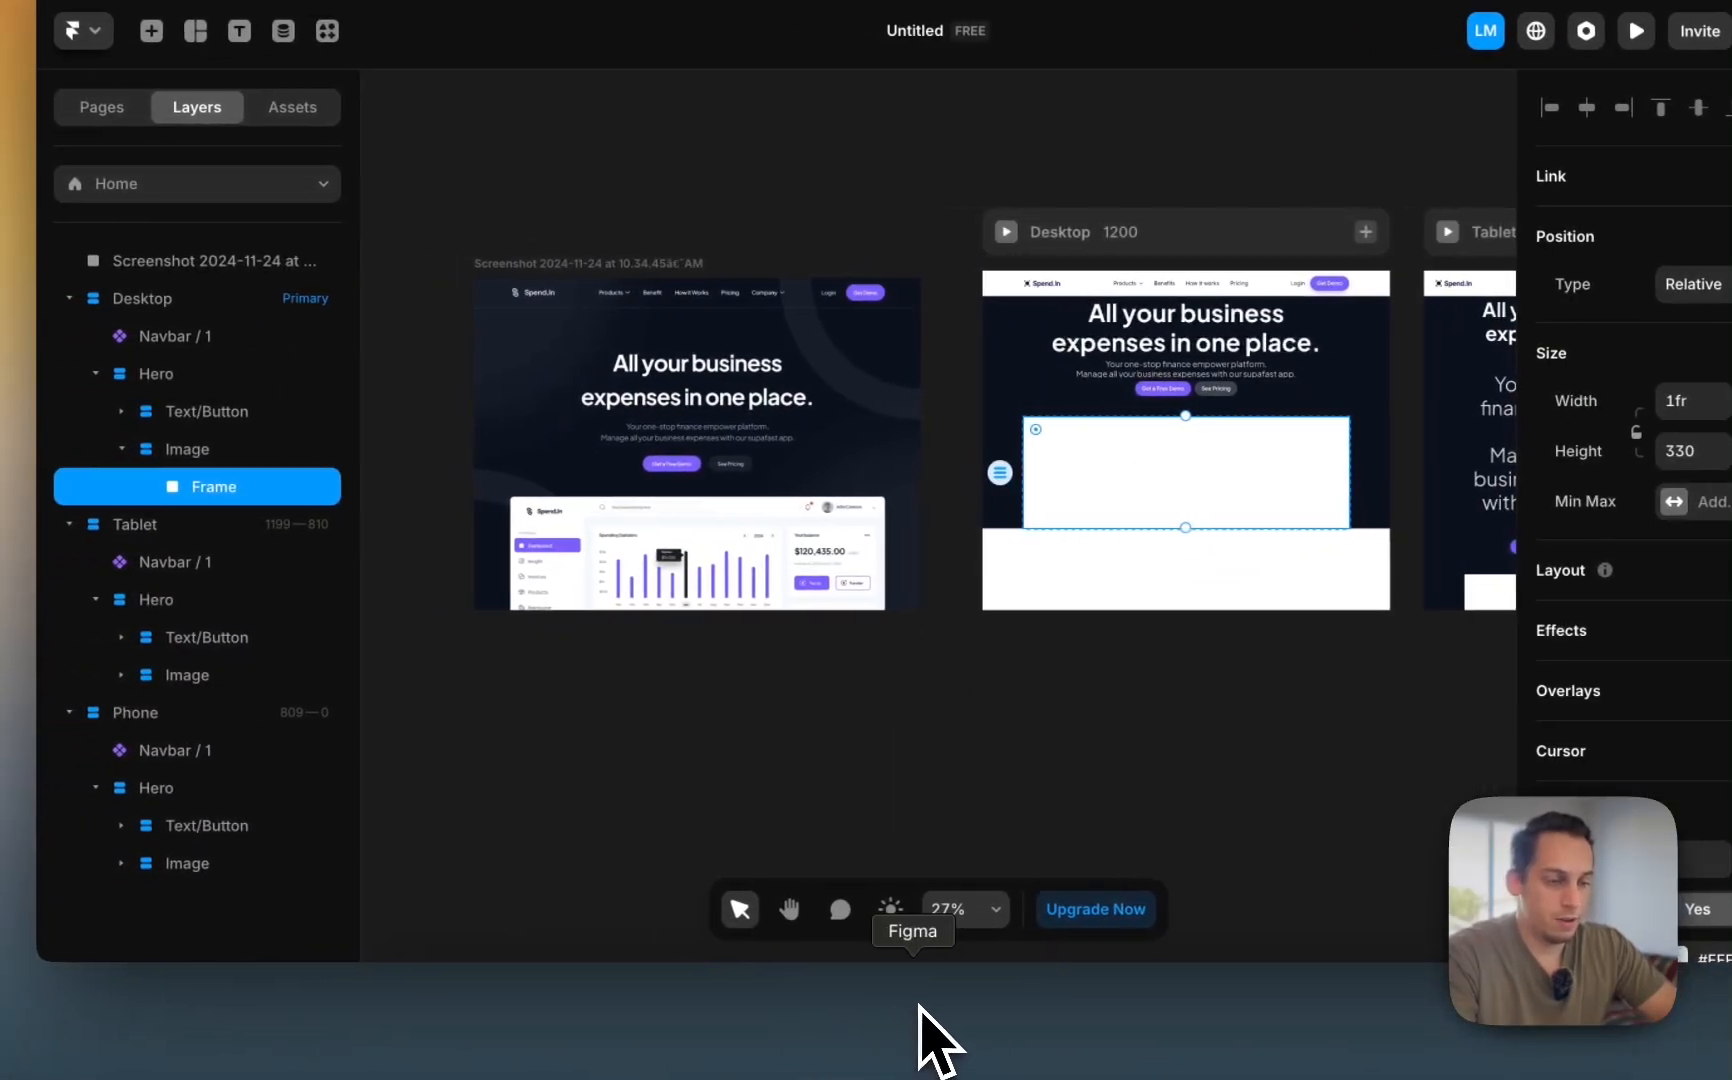
- Switch to Figma and shorten the Hero section's Dashboard frame to a height of 374 from its lower edge
{"action": "left_click", "coordinate": [922, 1003]}
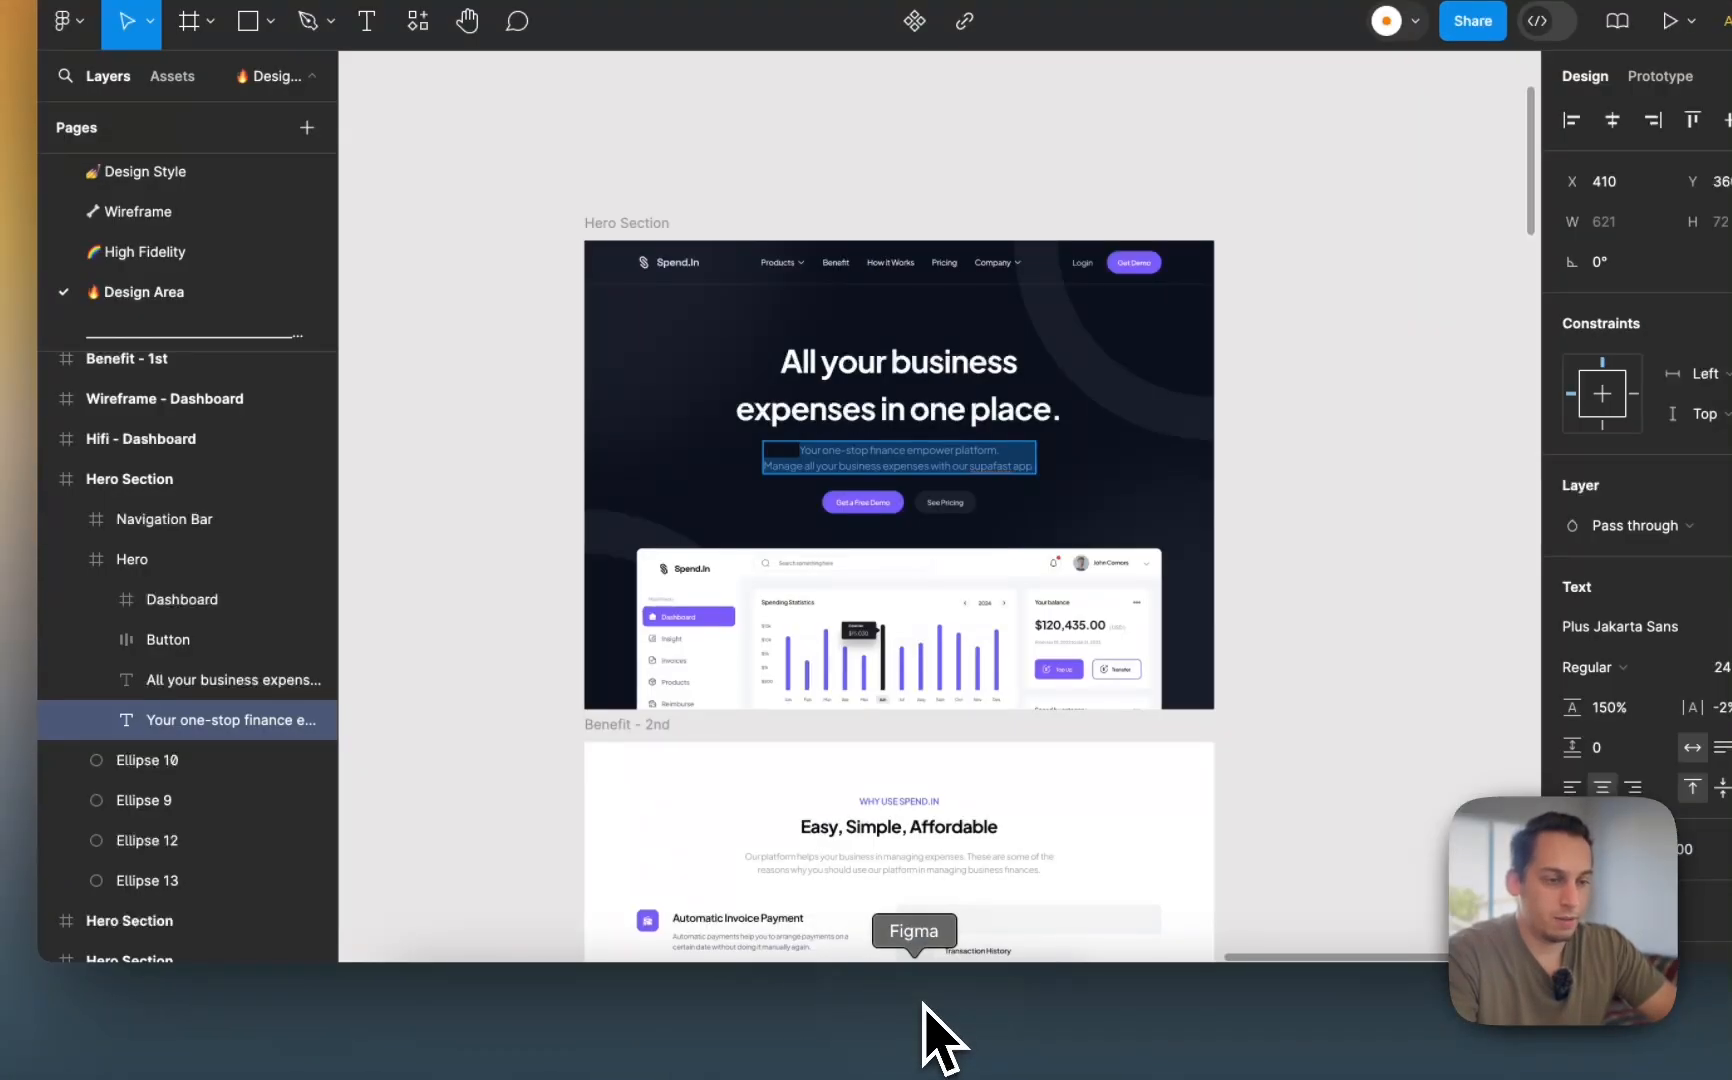
{"action": "left_click", "coordinate": [1016, 590]}
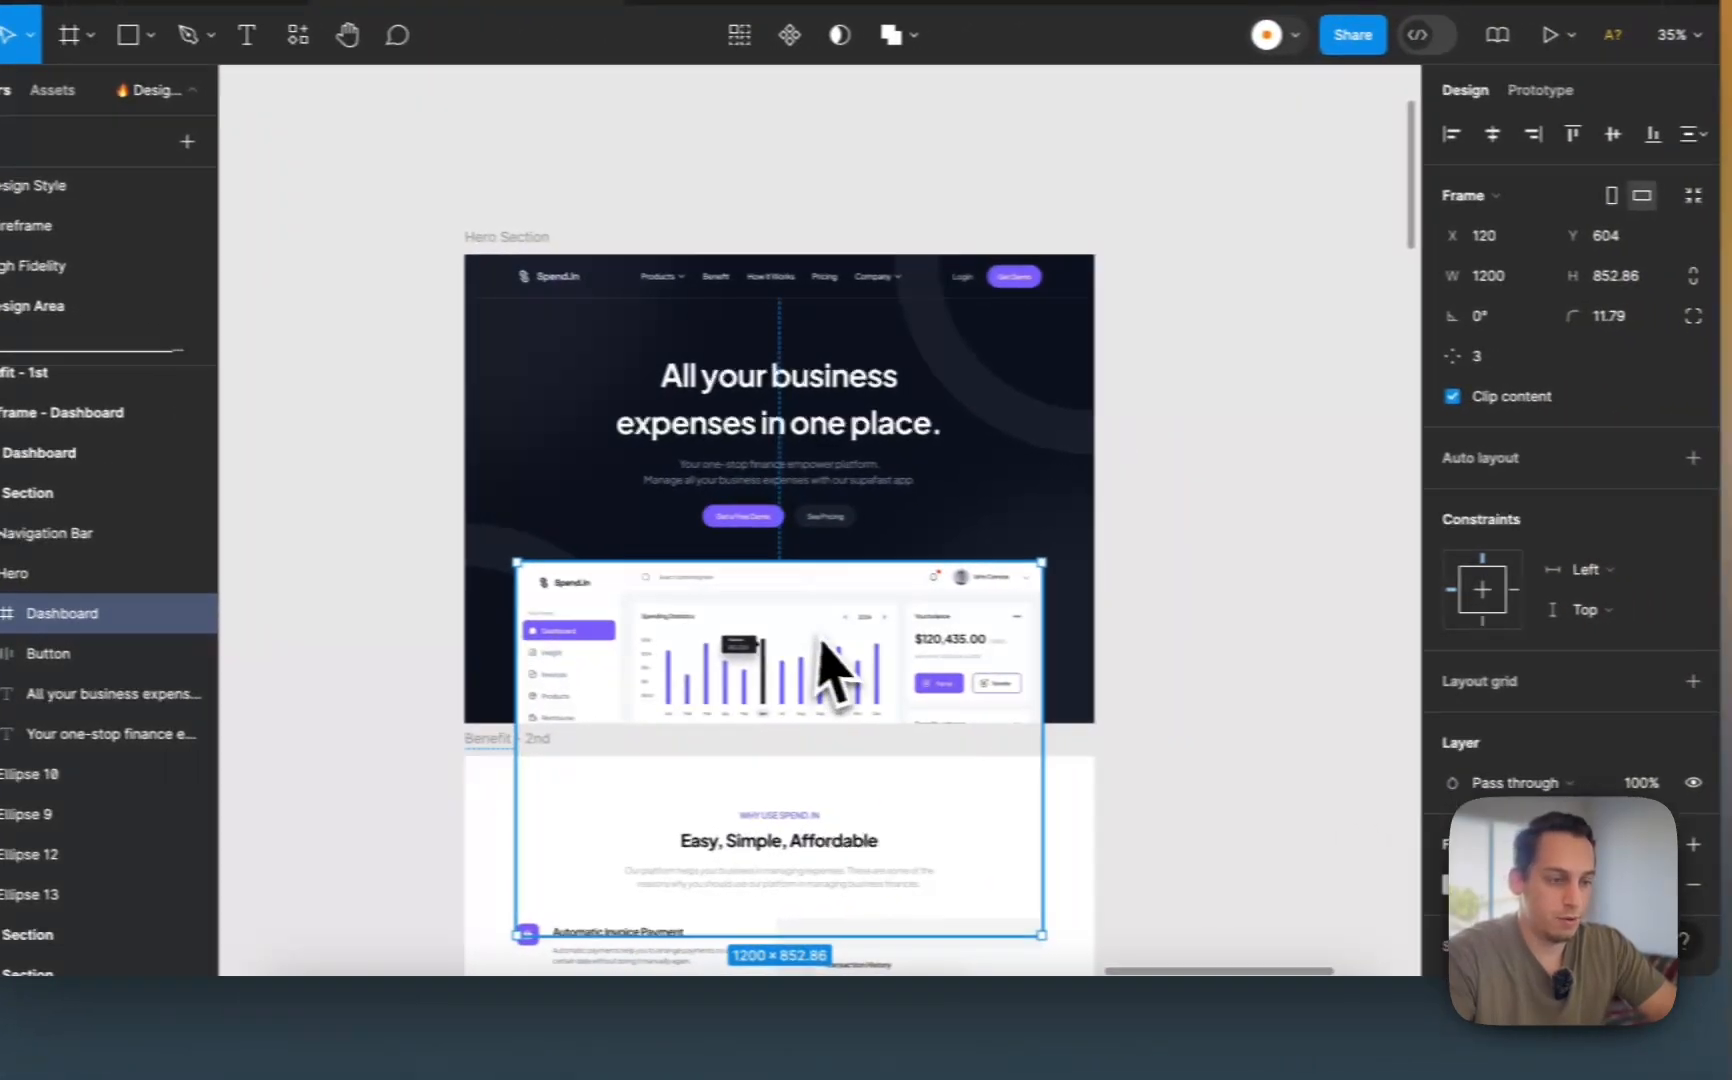
{"action": "scroll", "coordinate": [822, 648], "scroll_direction": "down", "scroll_amount": 3}
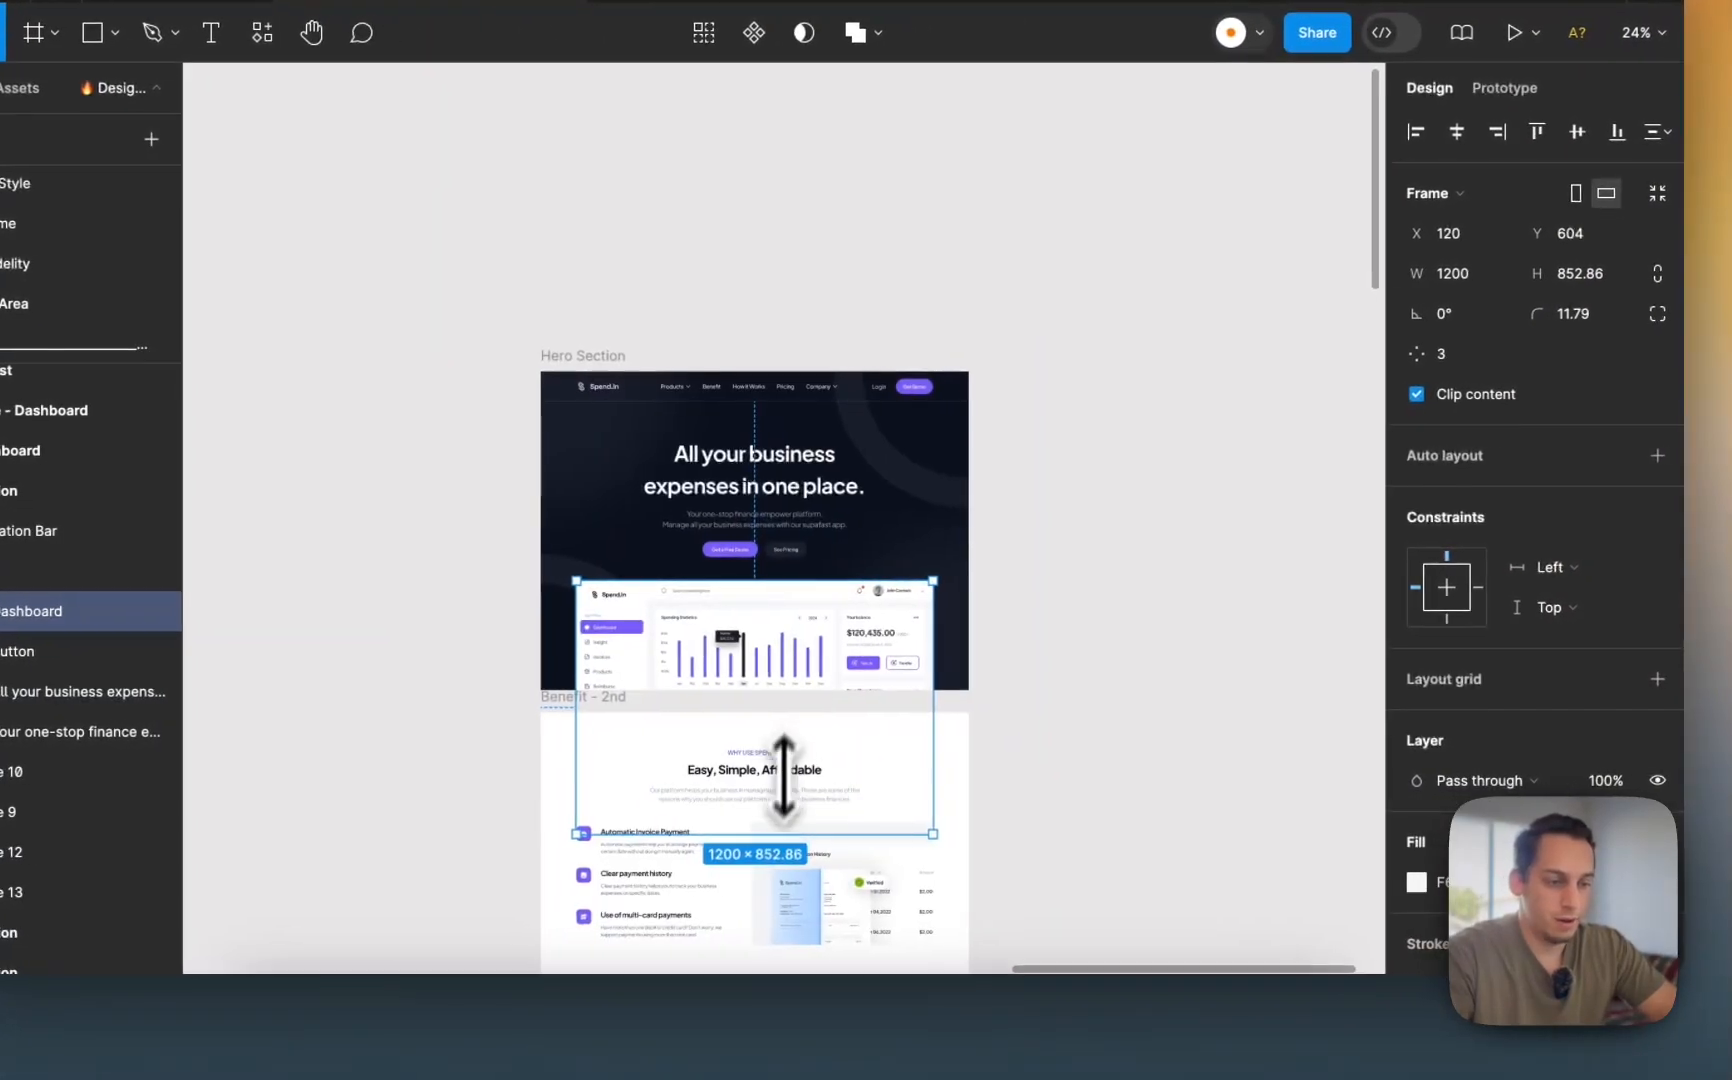
{"action": "left_click_drag", "start_coordinate": [805, 833], "coordinate": [804, 763]}
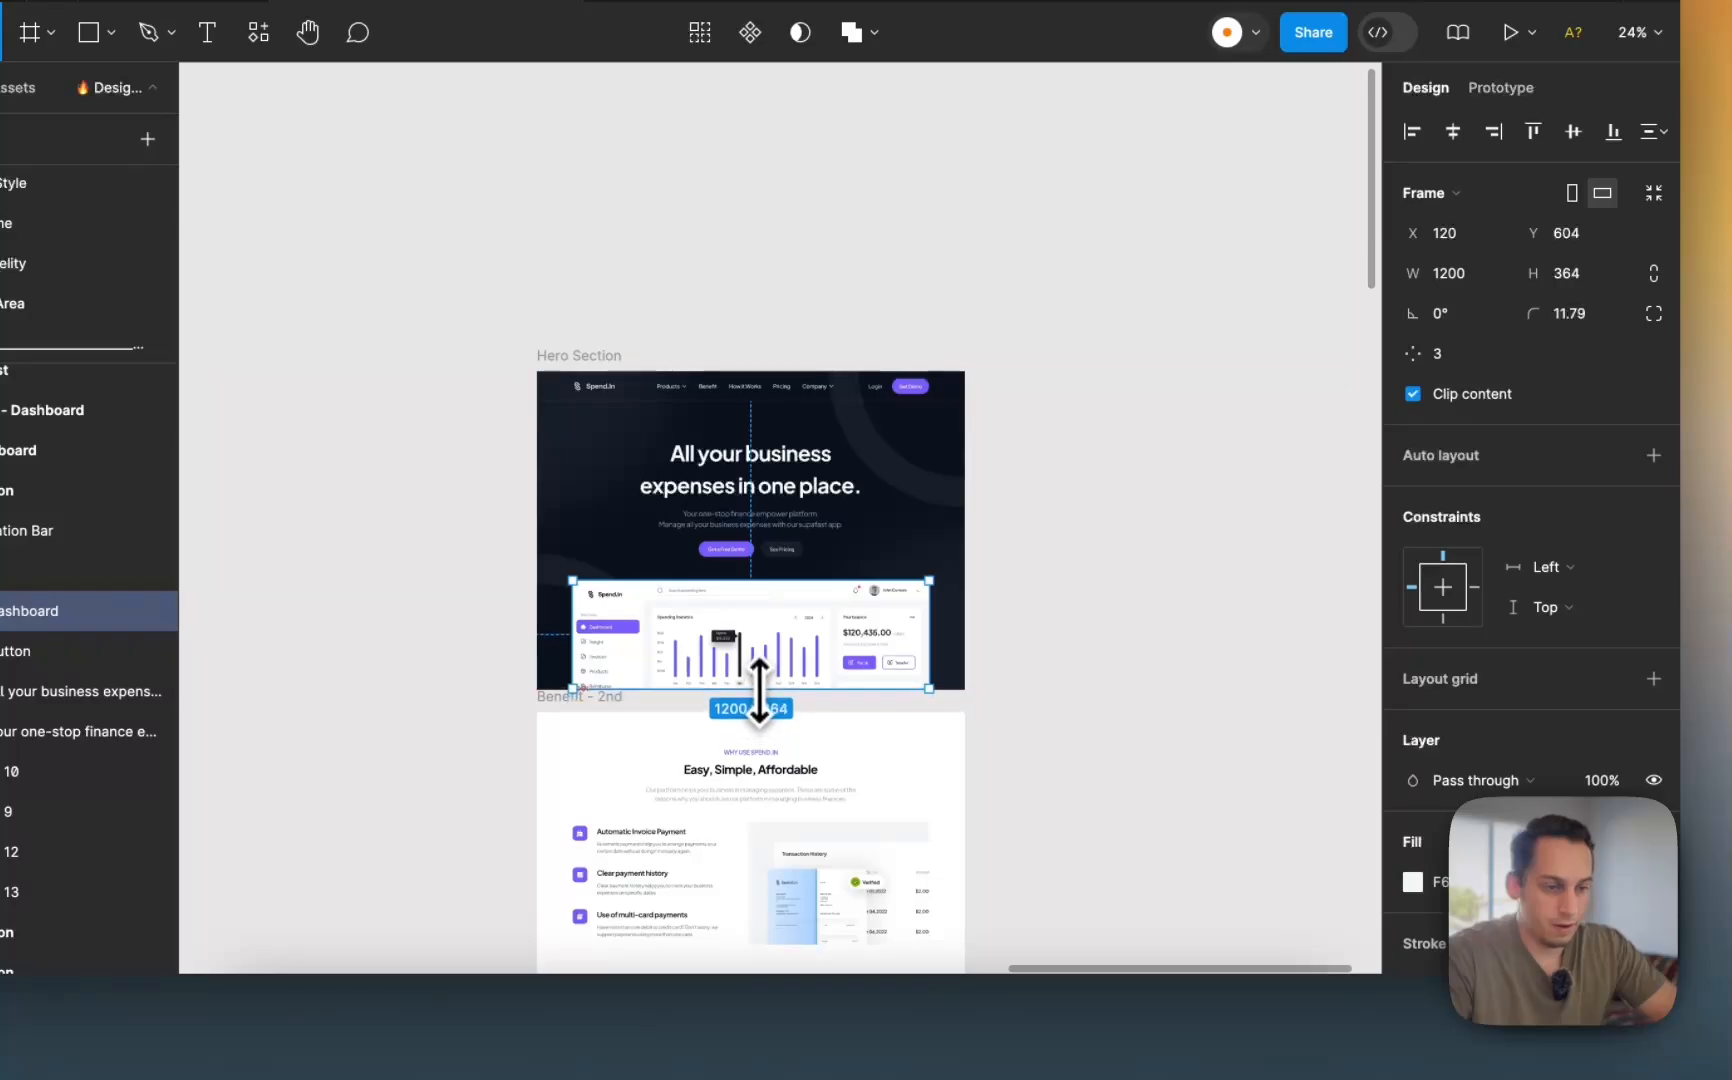
{"action": "scroll", "coordinate": [758, 695], "scroll_direction": "up", "scroll_amount": 5}
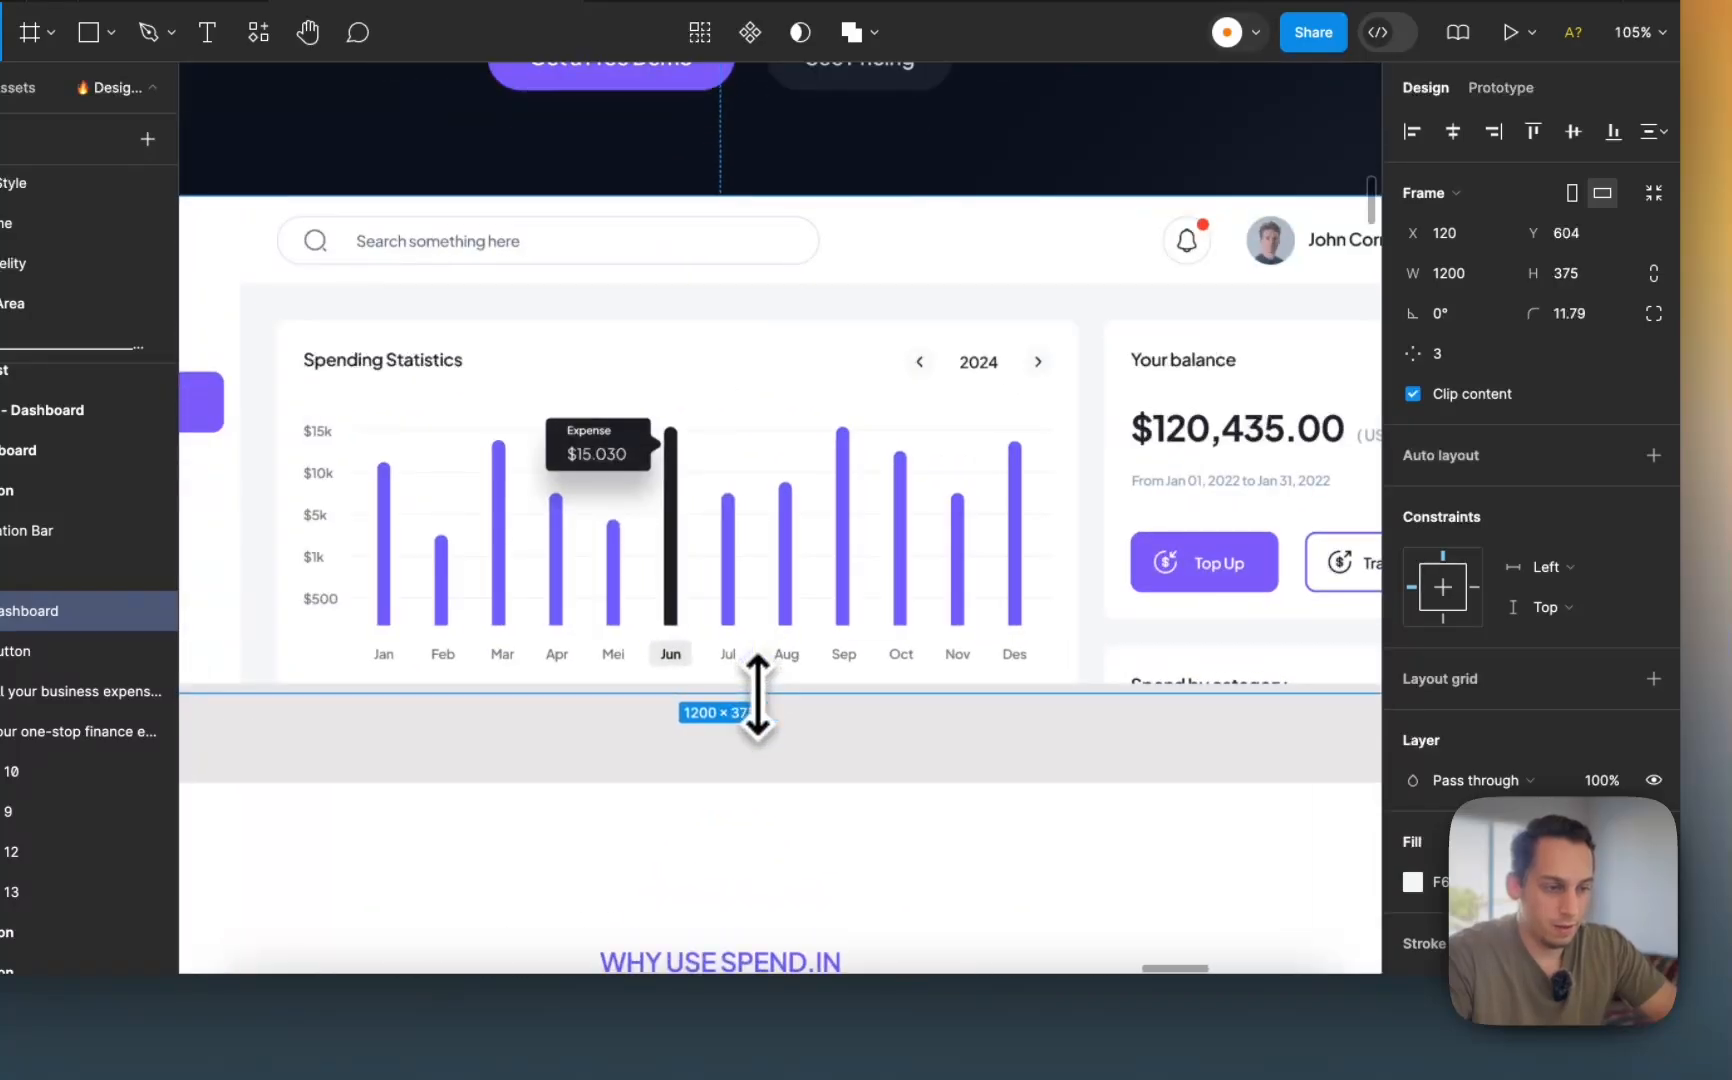
{"action": "left_click_drag", "start_coordinate": [753, 675], "coordinate": [752, 672]}
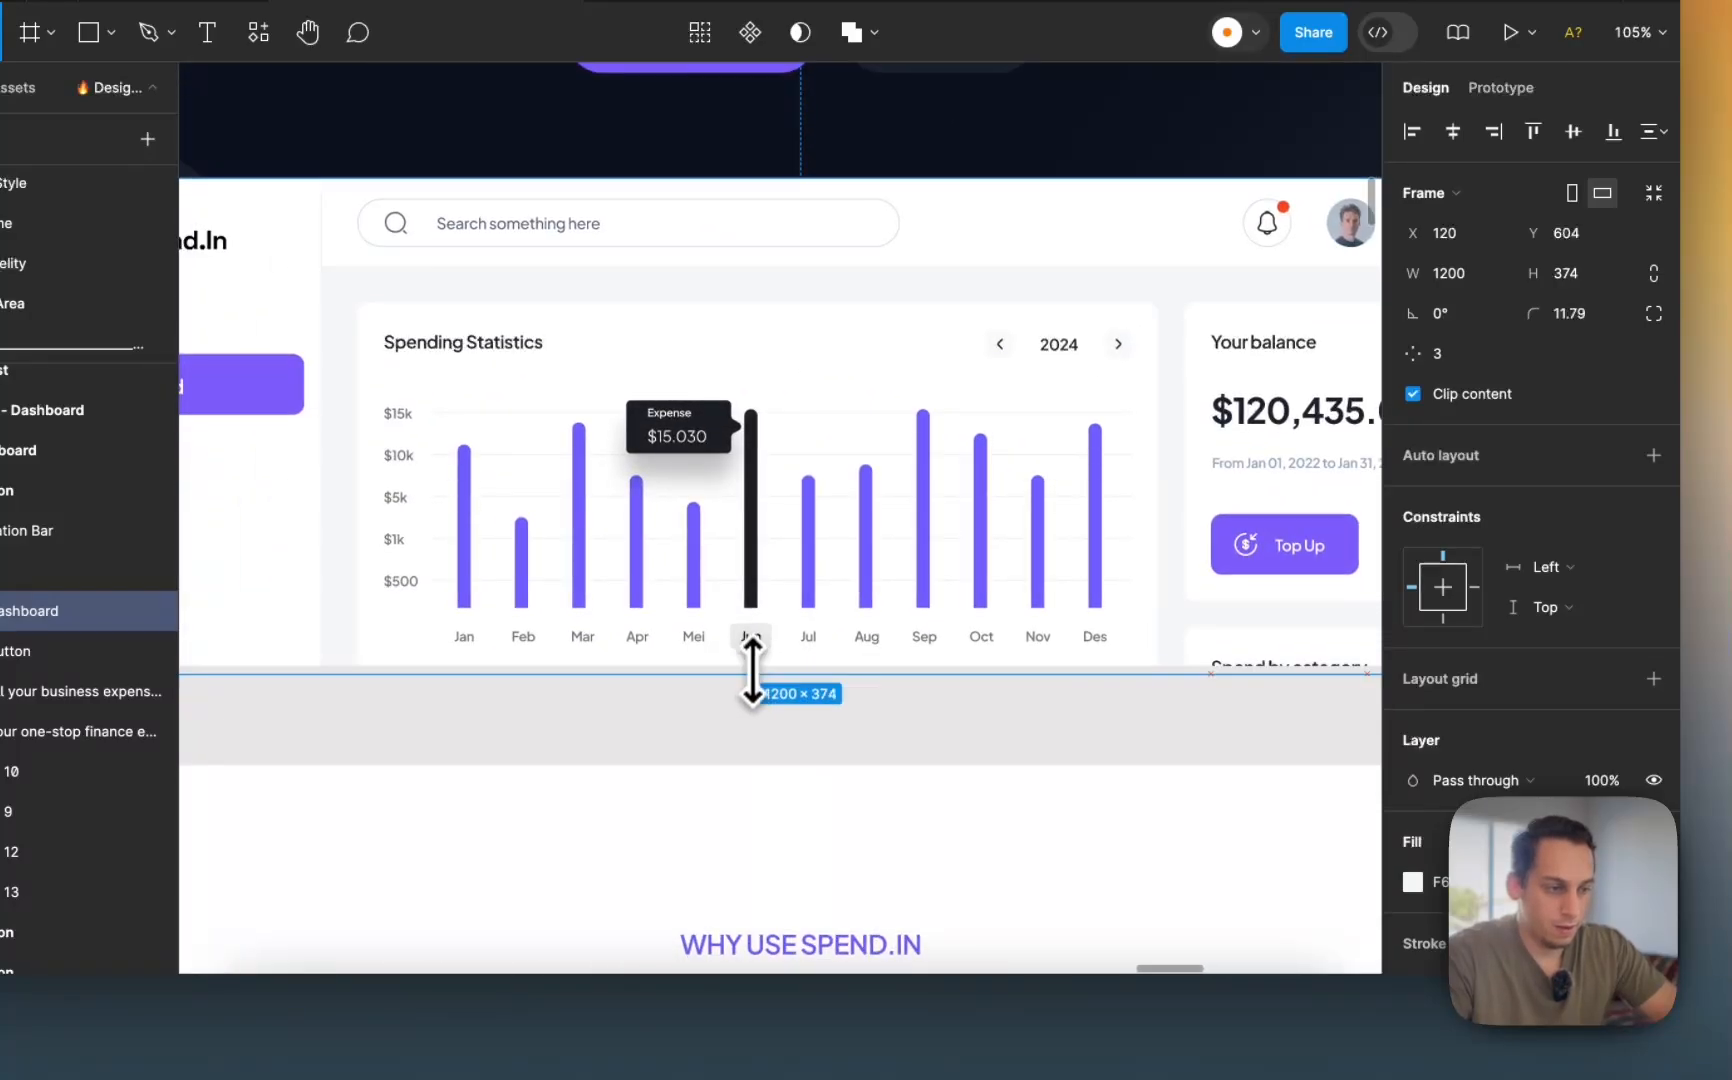
{"action": "scroll", "coordinate": [752, 672], "scroll_direction": "down", "scroll_amount": 5}
{"action": "scroll", "coordinate": [1478, 773], "scroll_direction": "down", "scroll_amount": 3}
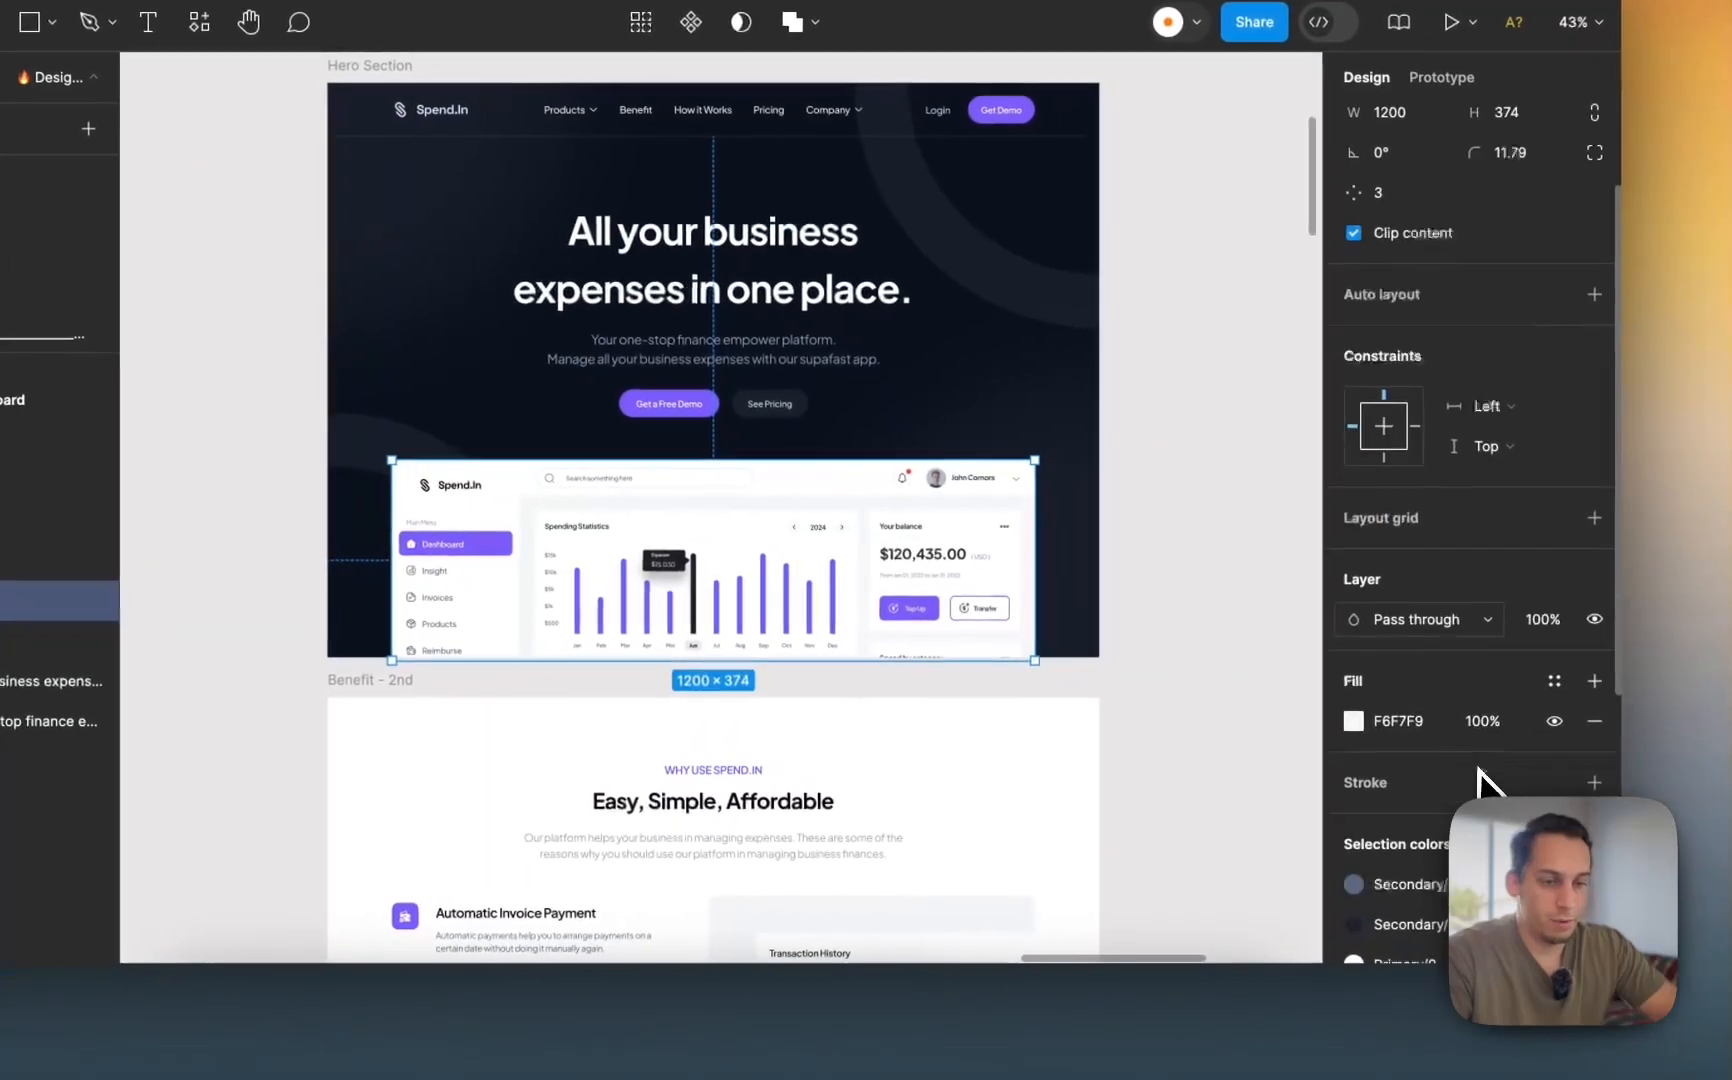
{"action": "scroll", "coordinate": [1478, 773], "scroll_direction": "down", "scroll_amount": 3}
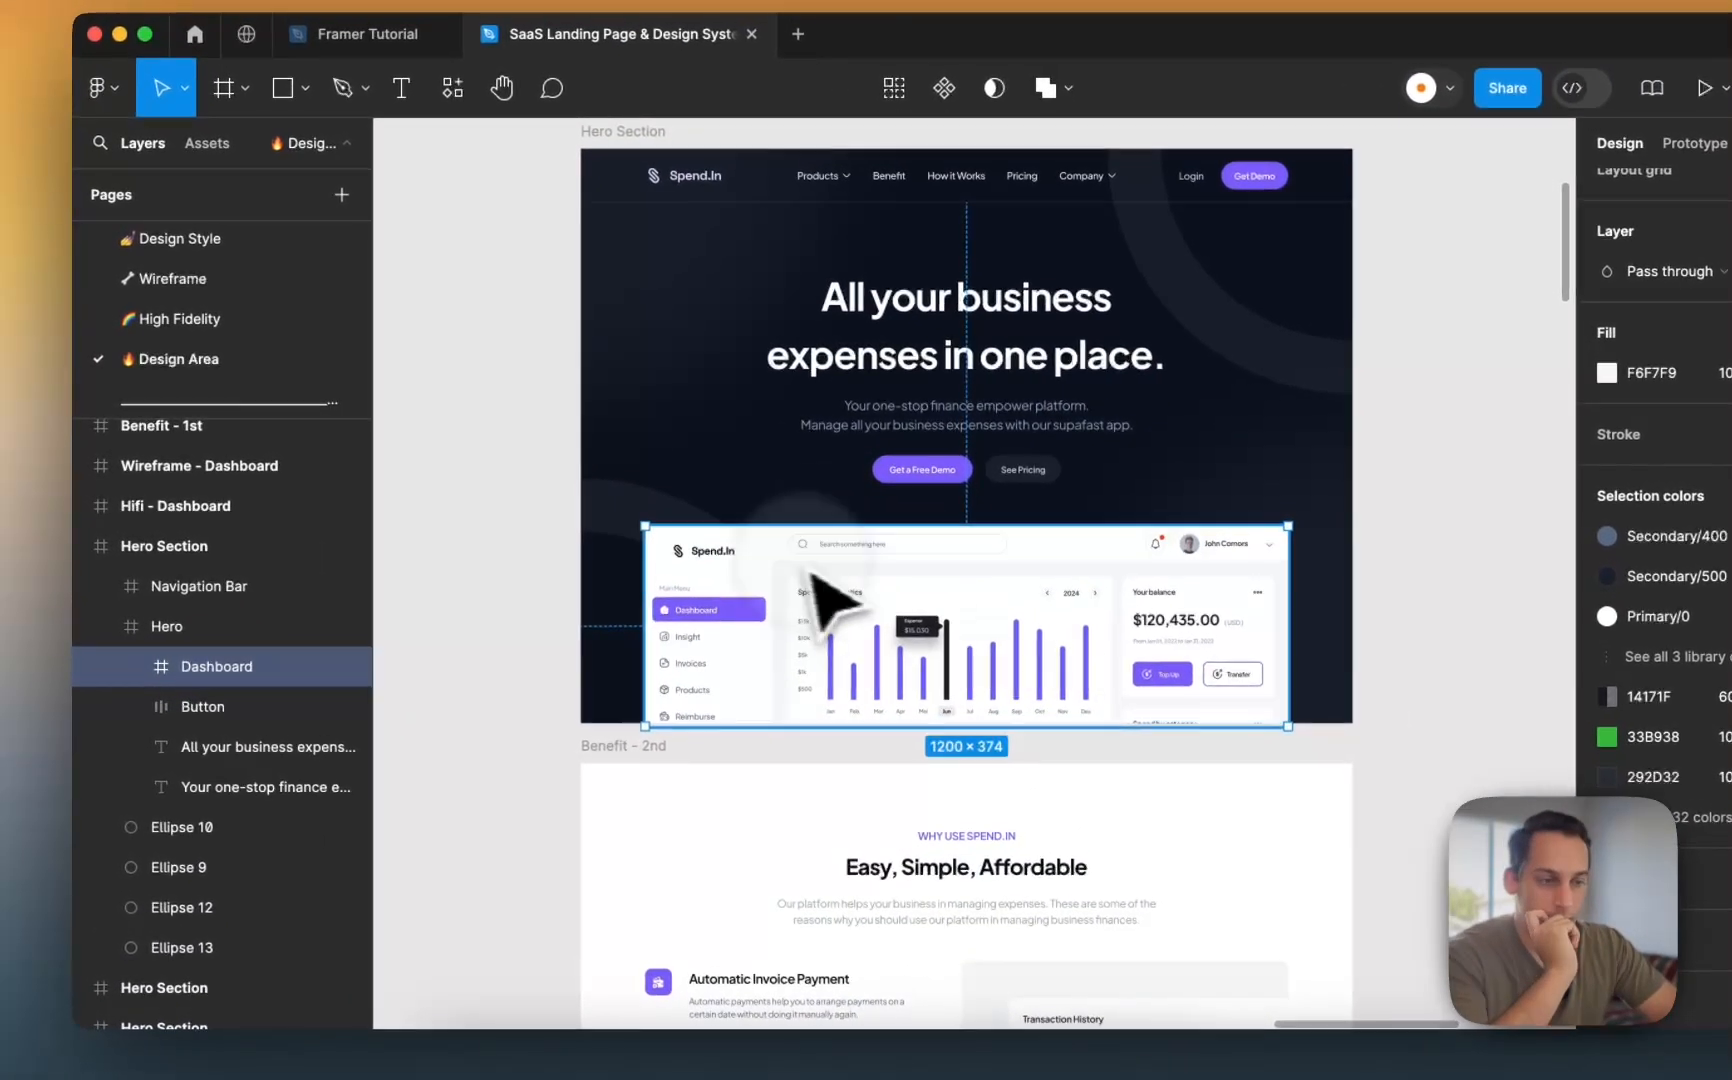
{"action": "left_click_drag", "start_coordinate": [547, 505], "coordinate": [714, 455]}
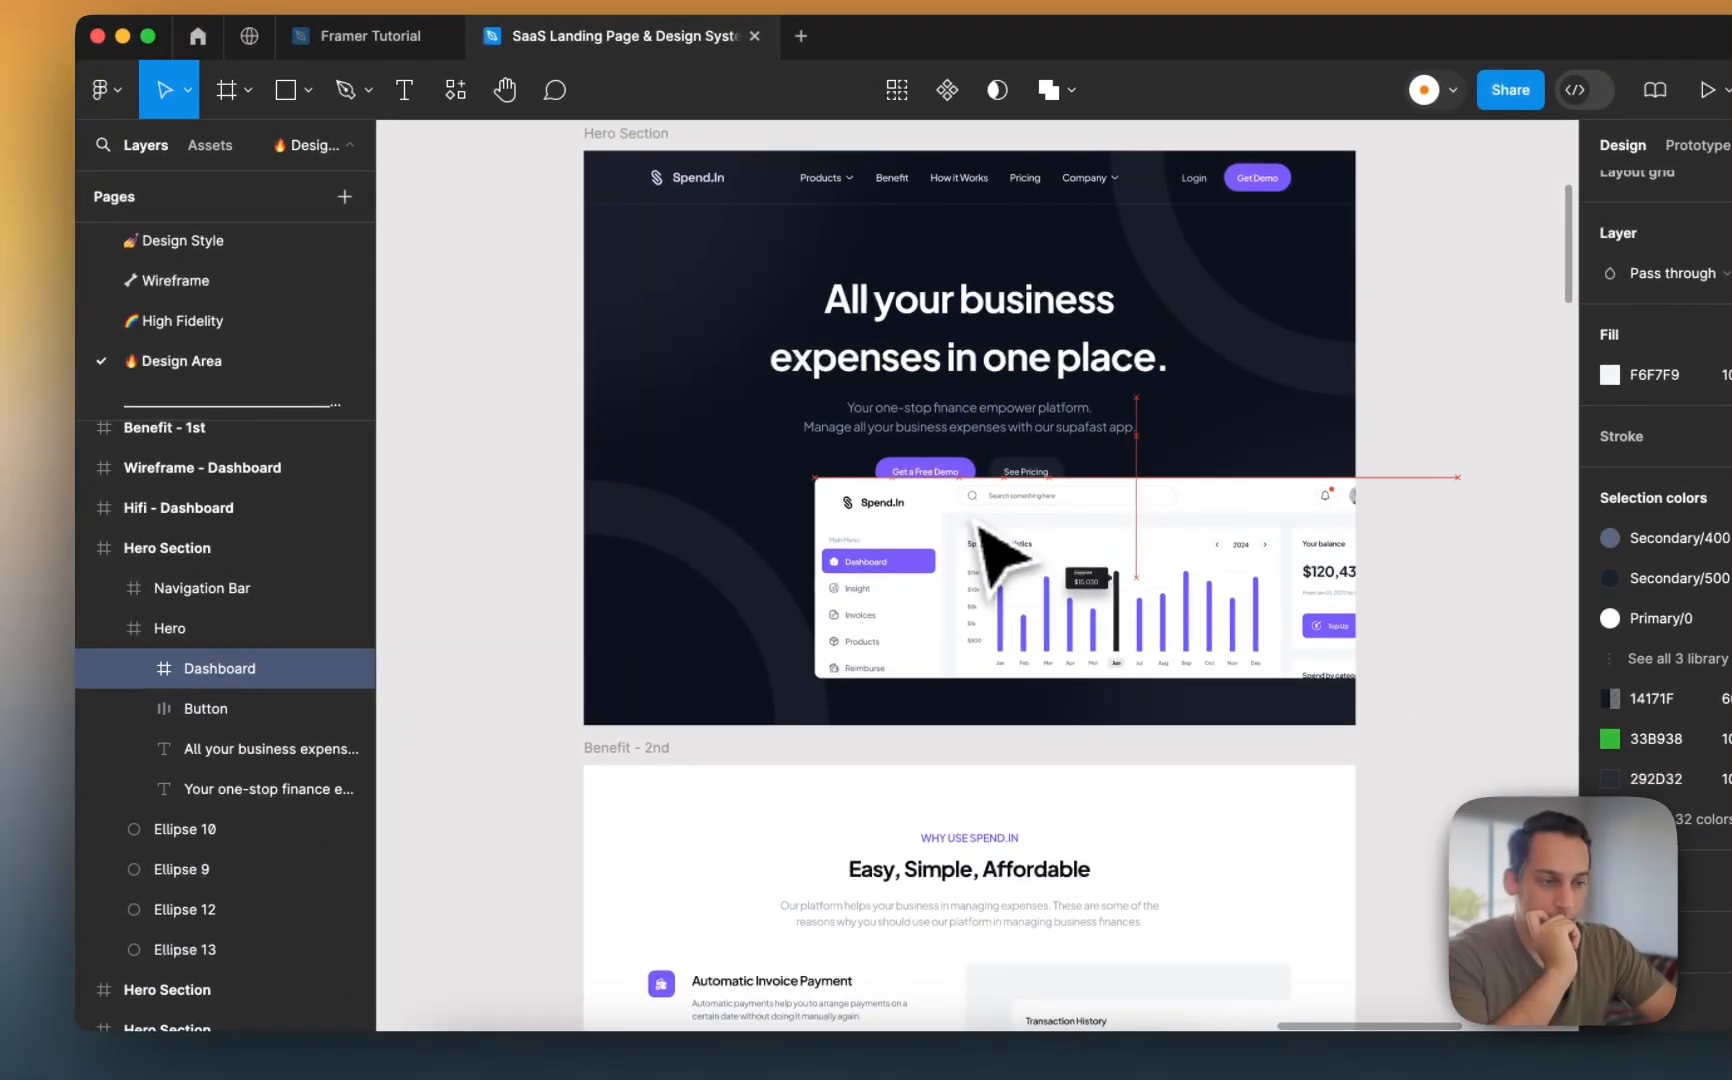
{"action": "left_click_drag", "start_coordinate": [990, 555], "coordinate": [990, 553]}
{"action": "key", "text": "cmd+z"}
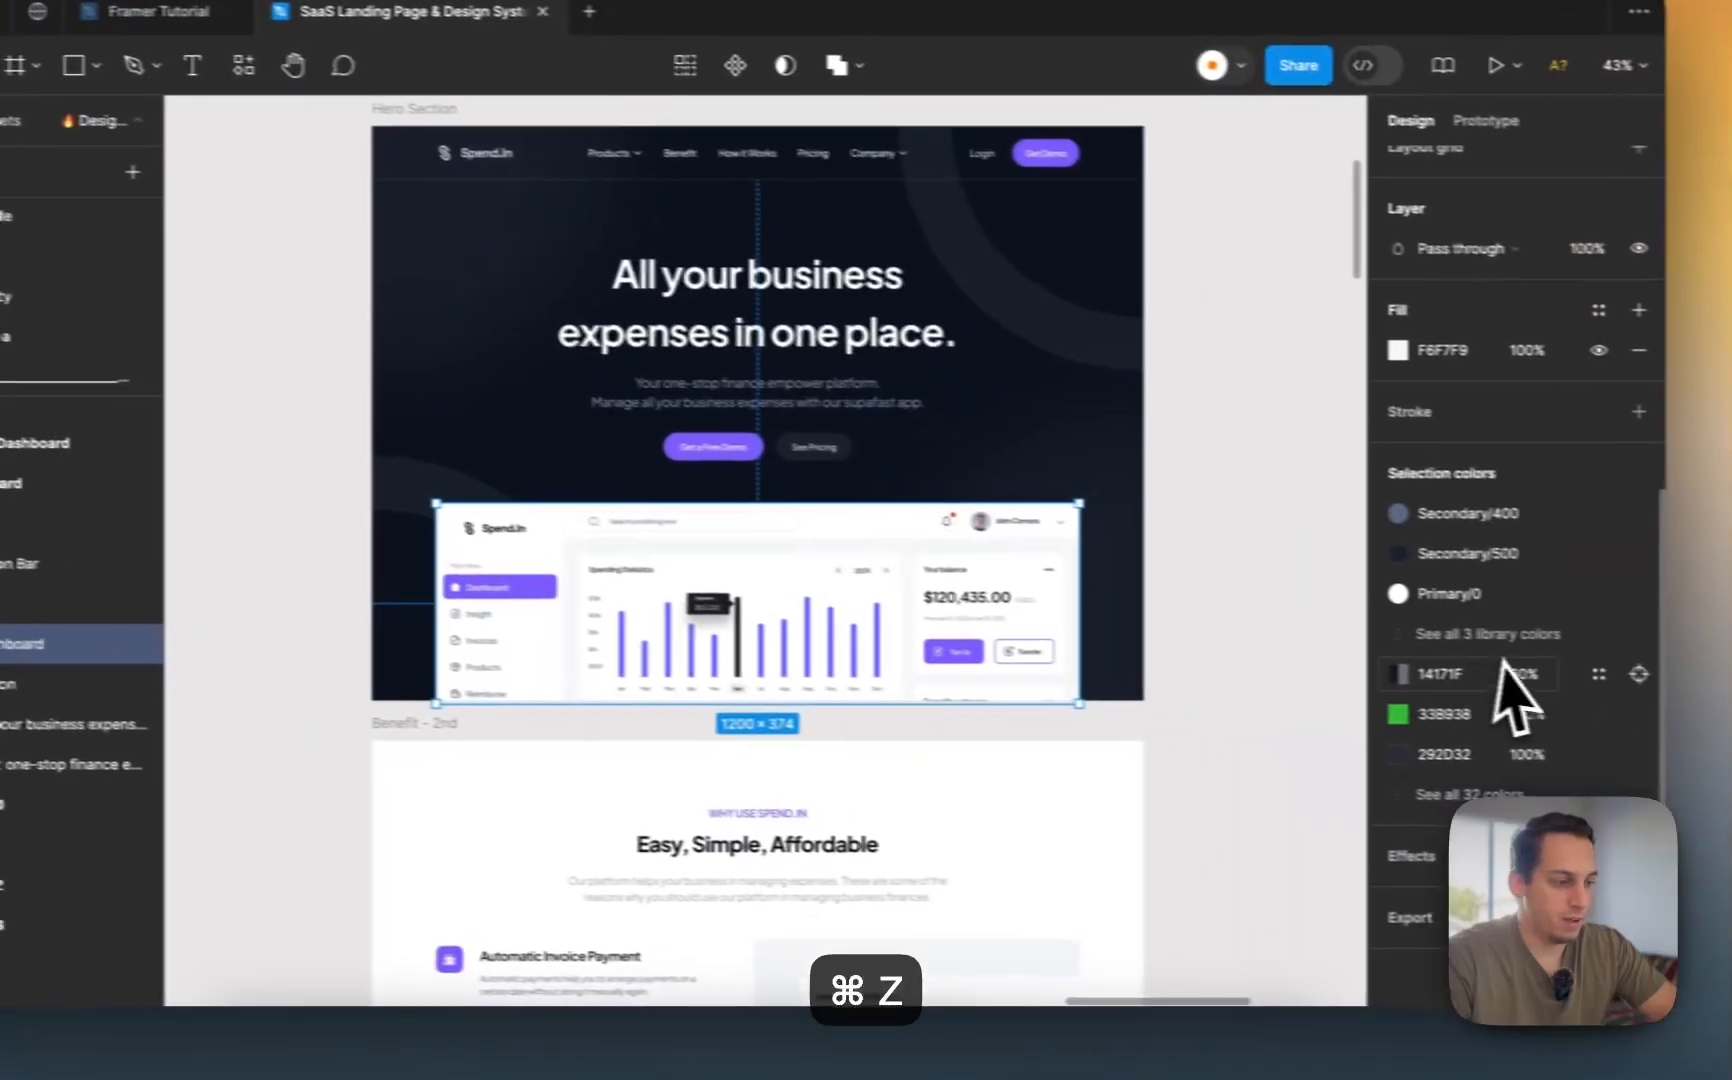
- Export the Dashboard frame as a PNG at 1.5x and save it as Dashboard.png in Downloads
{"action": "left_click", "coordinate": [1639, 917]}
{"action": "scroll", "coordinate": [1498, 777], "scroll_direction": "down", "scroll_amount": 2}
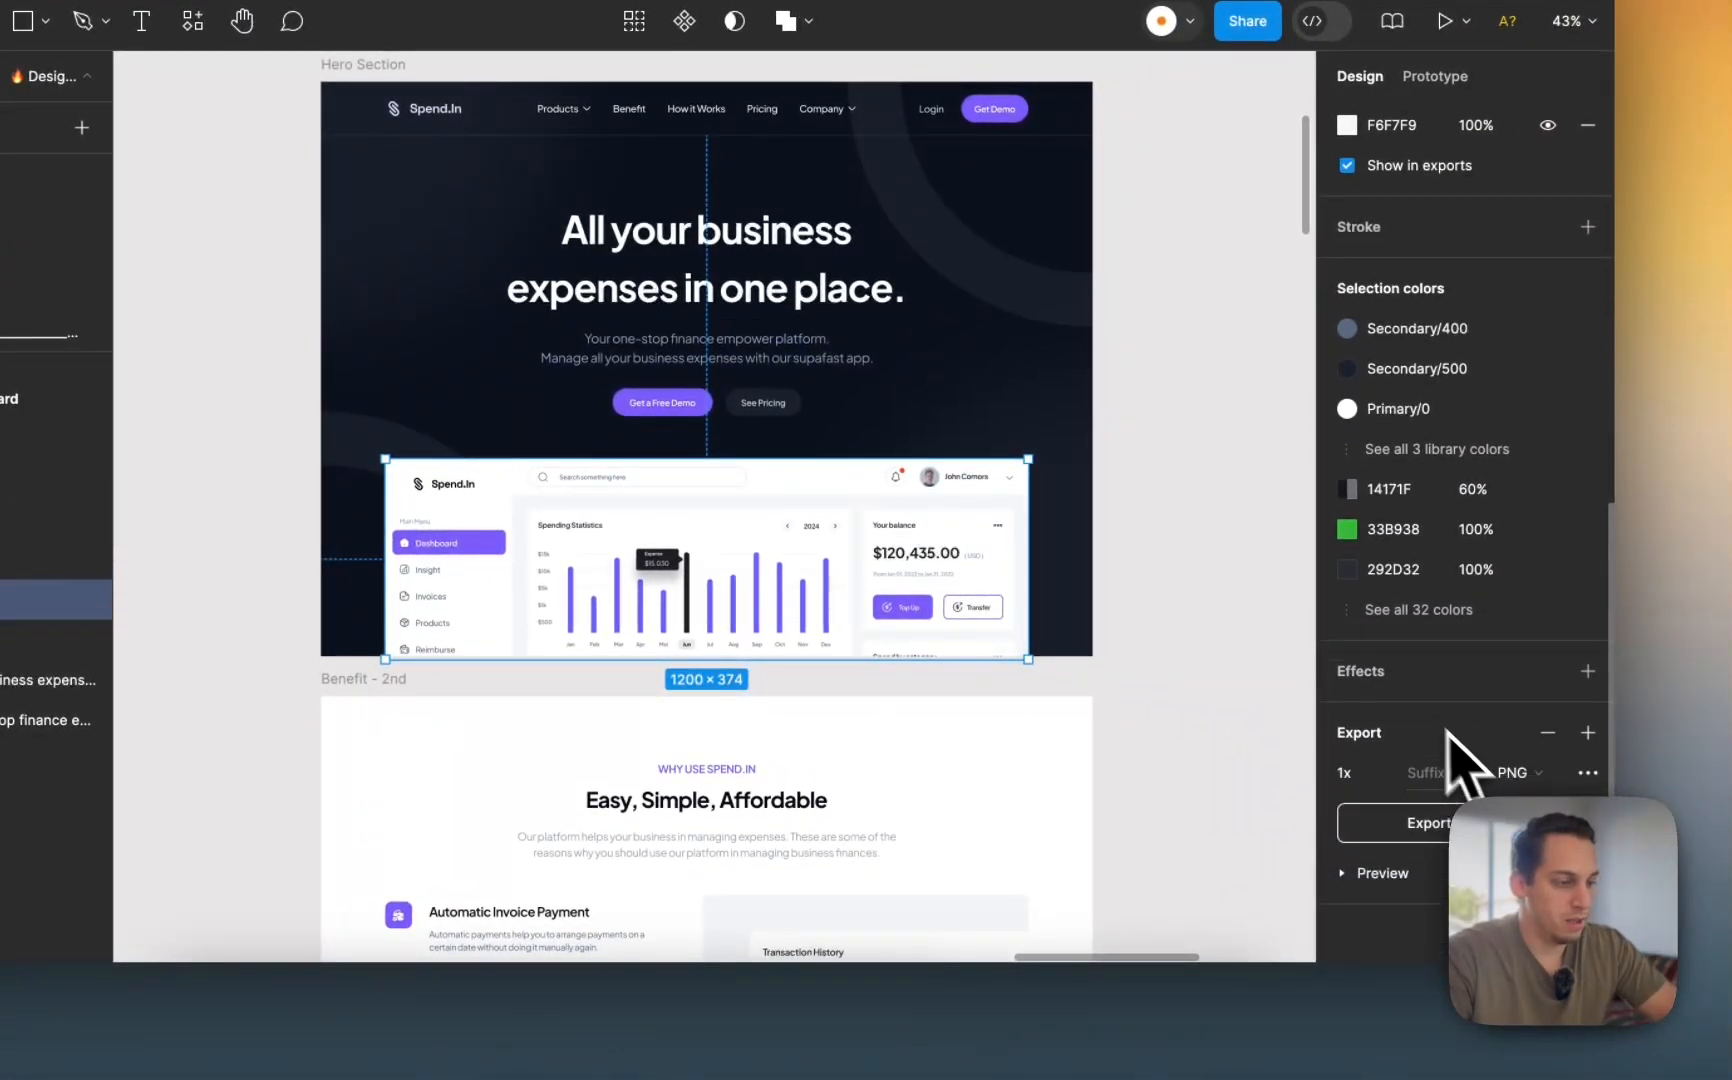
{"action": "left_click", "coordinate": [1387, 803]}
{"action": "left_click", "coordinate": [1415, 826]}
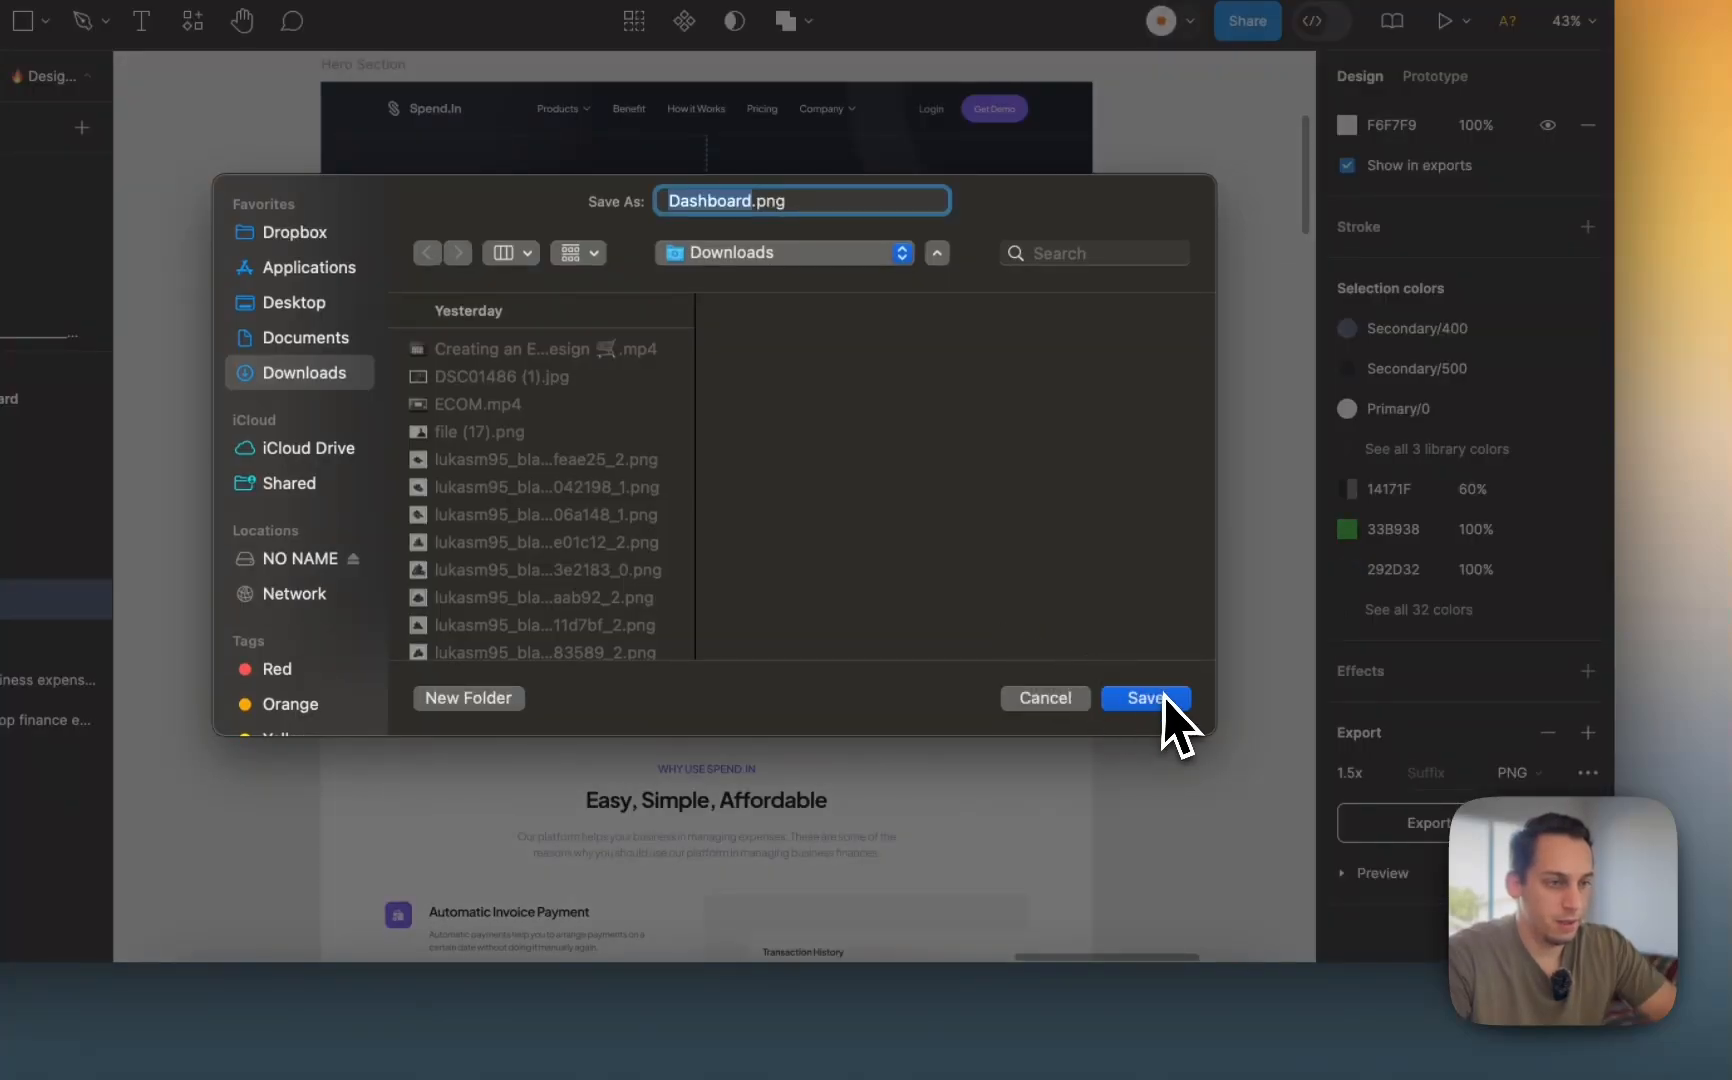
{"action": "left_click", "coordinate": [1165, 700]}
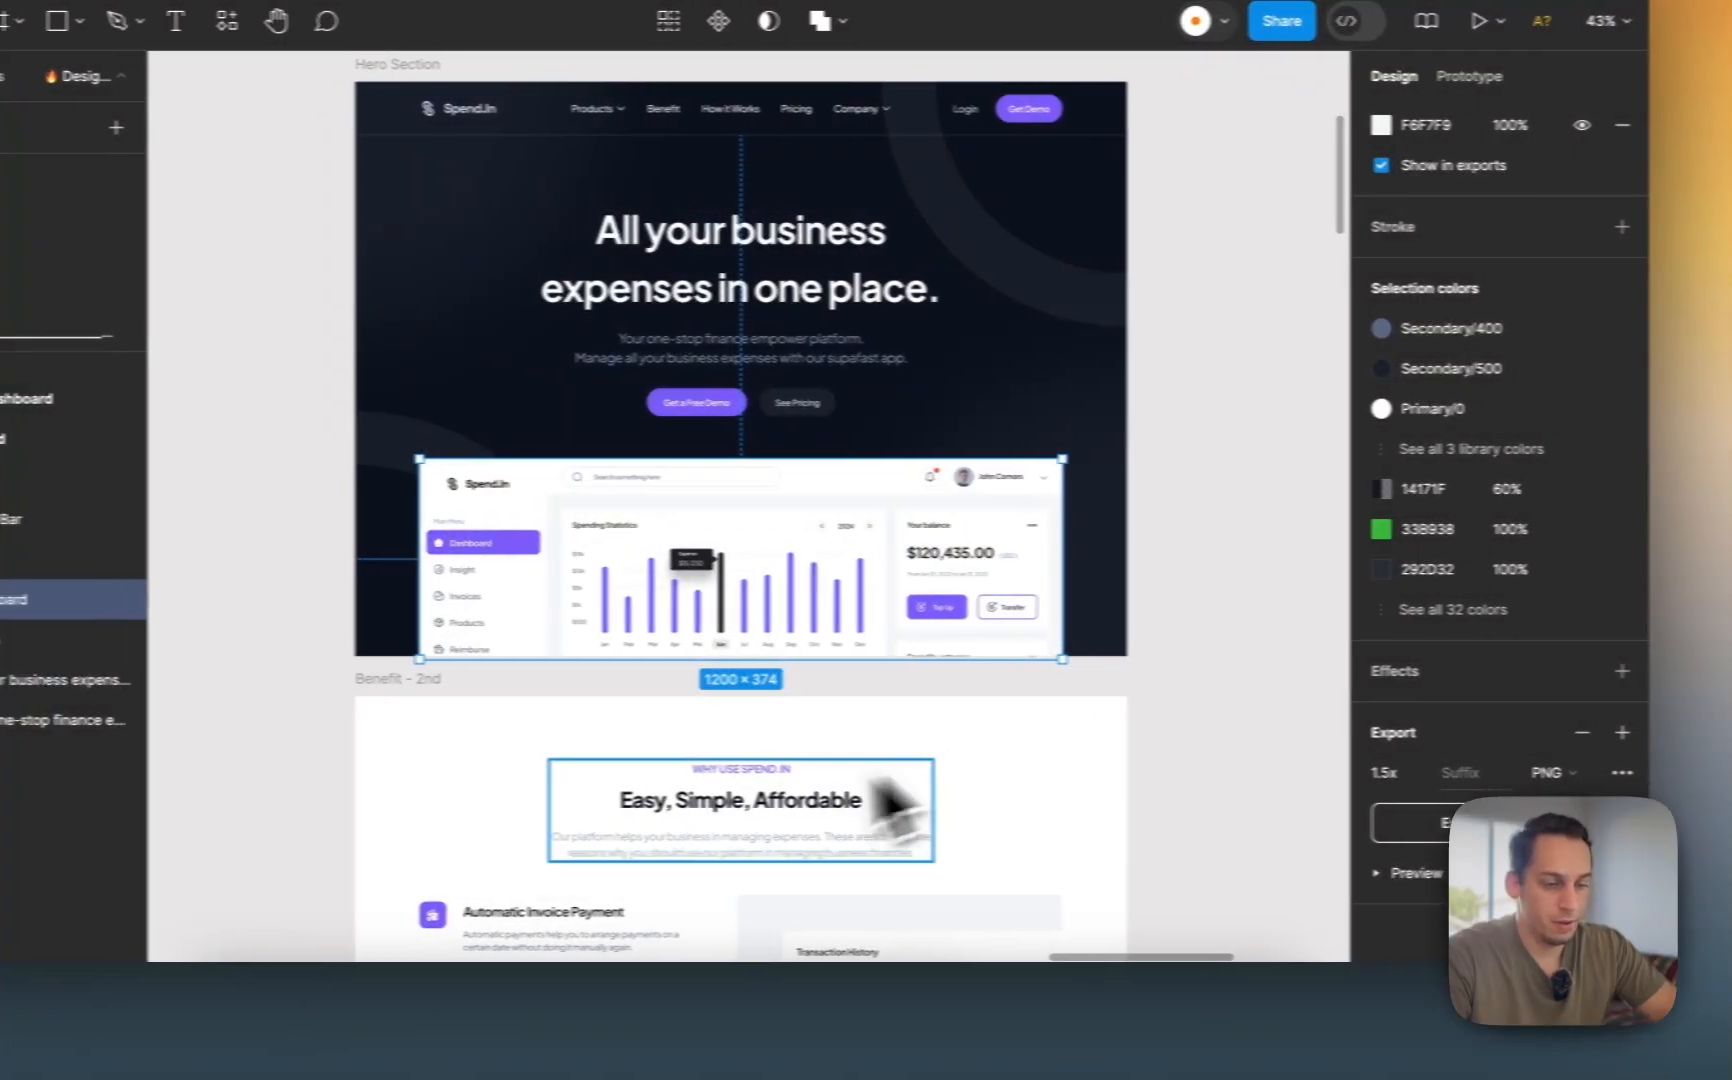
- Switch to Framer and change the fill of the frame in the Image stack from a solid colour to Image
{"action": "left_click", "coordinate": [905, 990]}
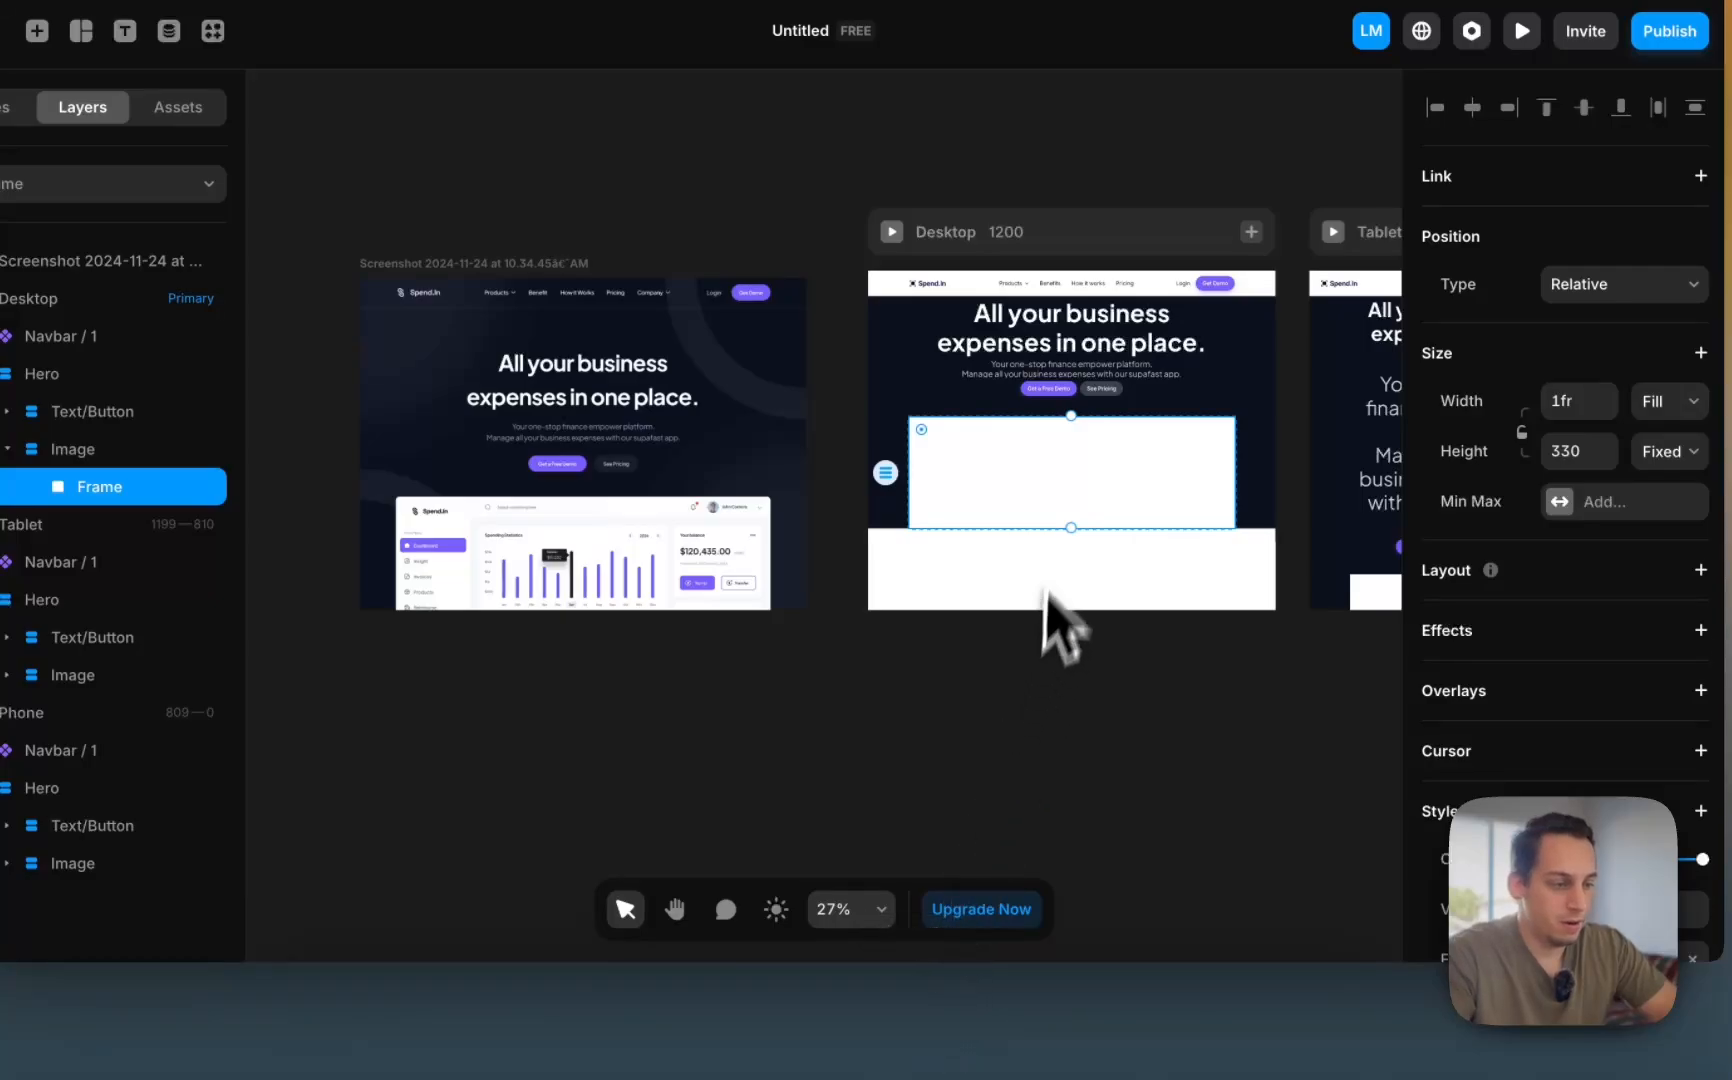
{"action": "scroll", "coordinate": [1545, 740], "scroll_direction": "down", "scroll_amount": 4}
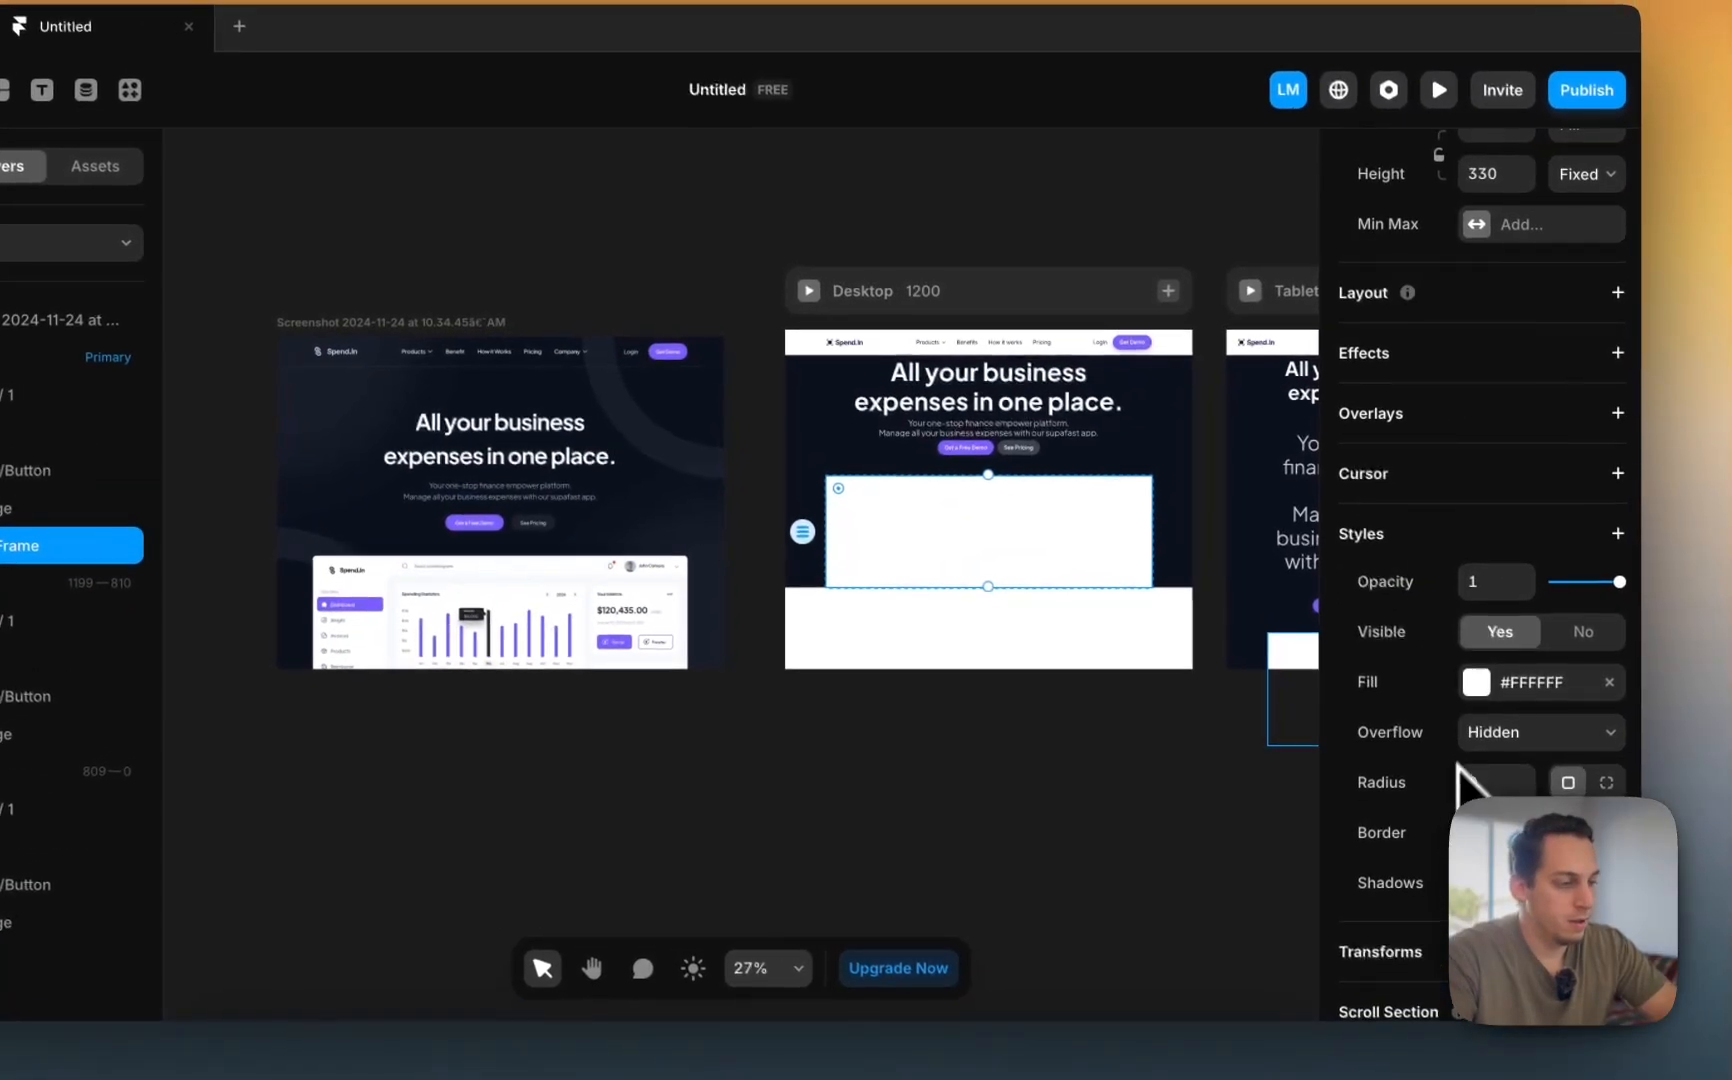
{"action": "left_click", "coordinate": [1478, 688]}
{"action": "left_click", "coordinate": [1076, 450]}
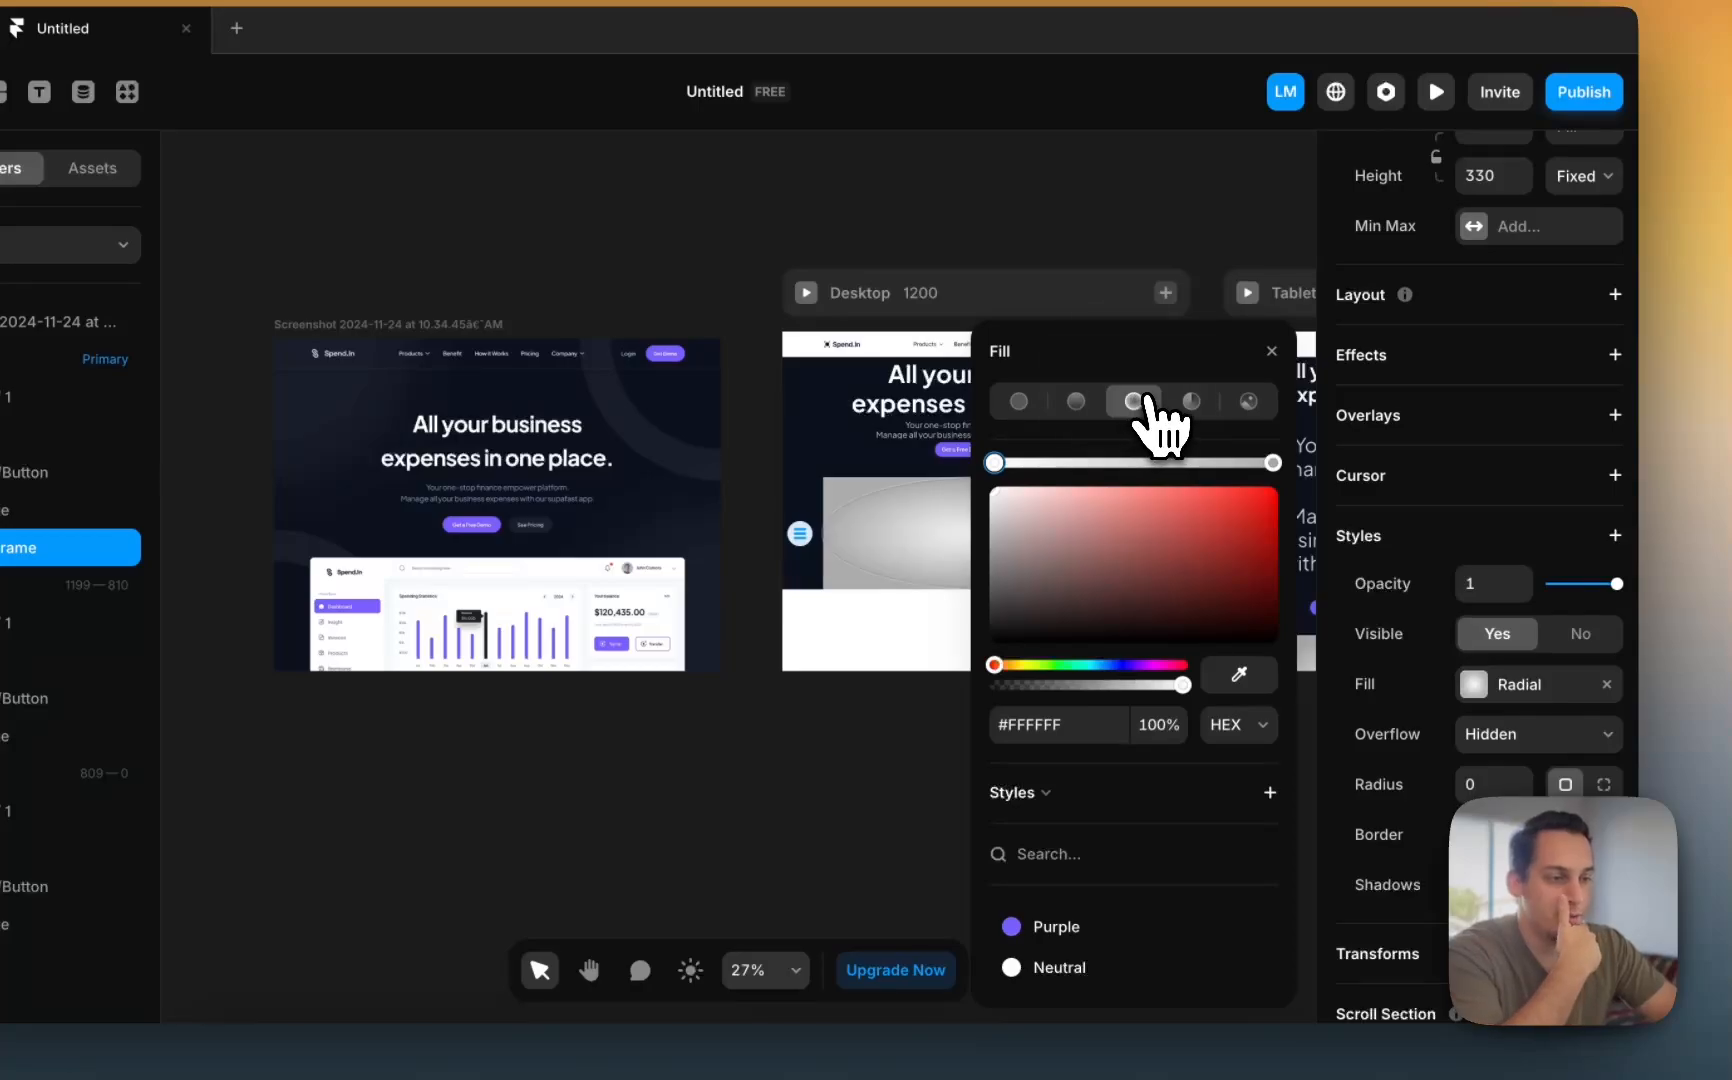
{"action": "scroll", "coordinate": [831, 619], "scroll_direction": "right", "scroll_amount": 3}
{"action": "left_click", "coordinate": [1078, 410]}
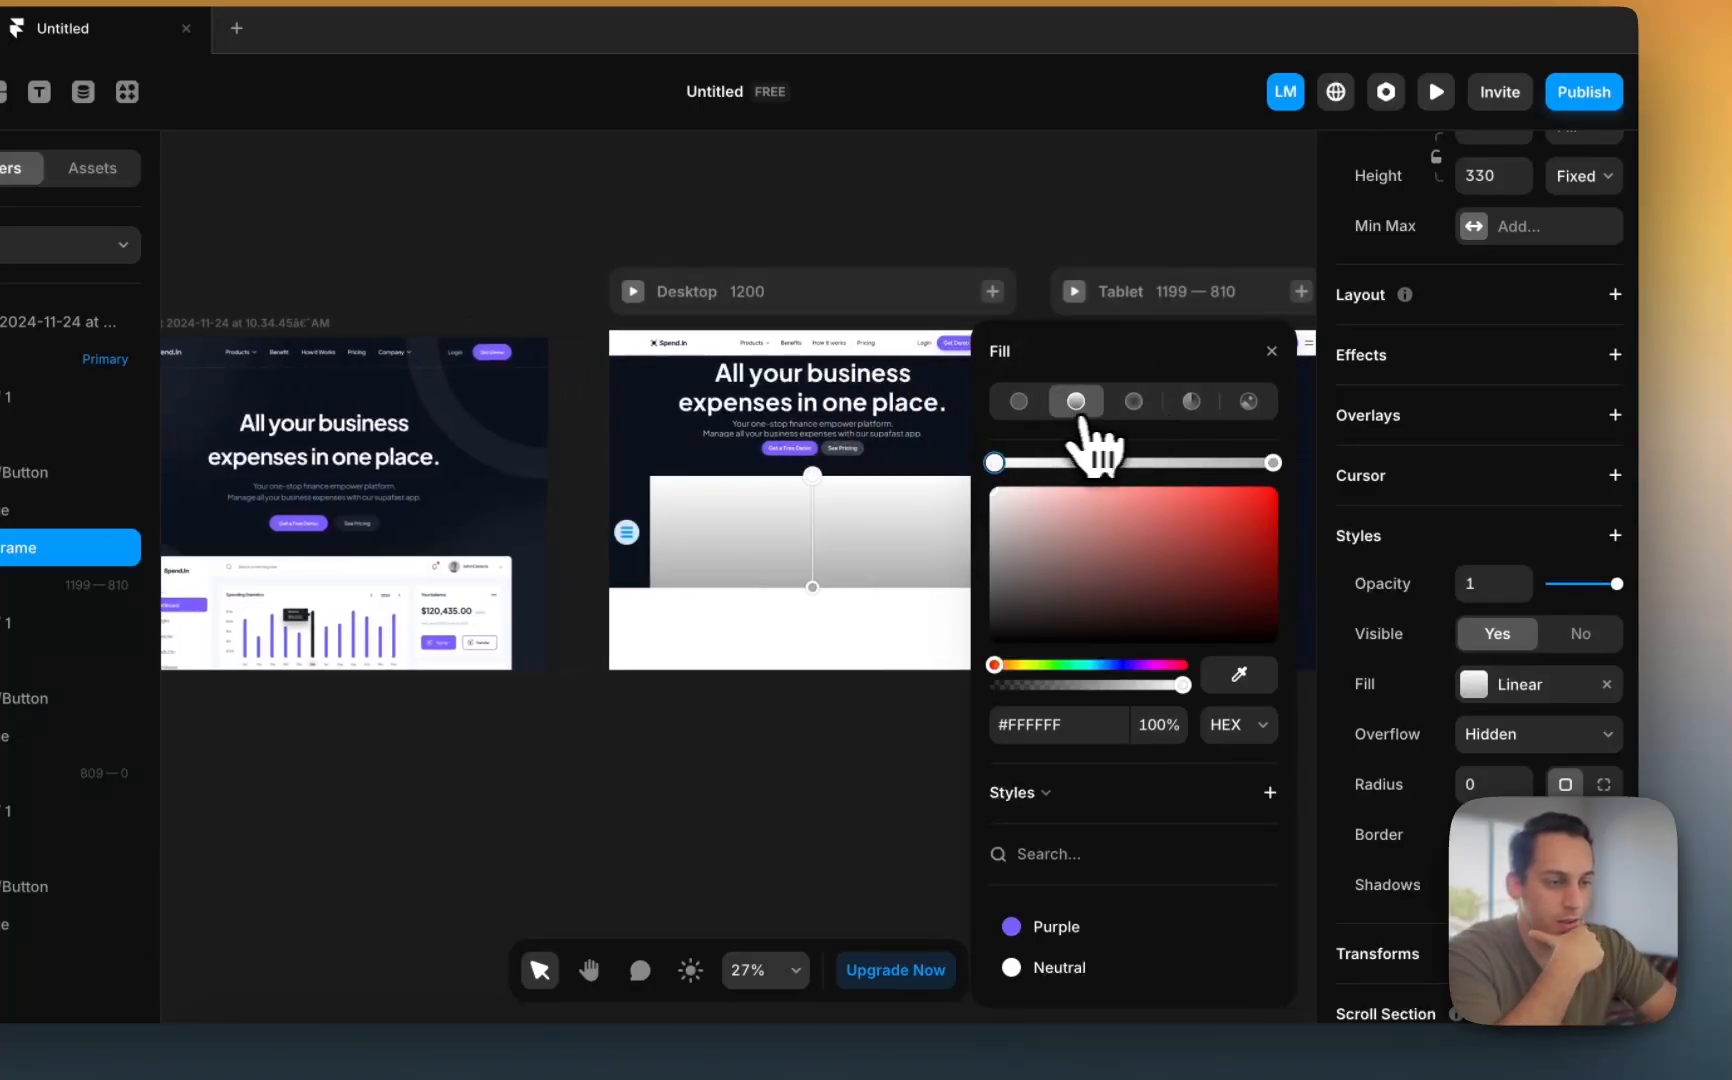
{"action": "left_click", "coordinate": [1191, 402]}
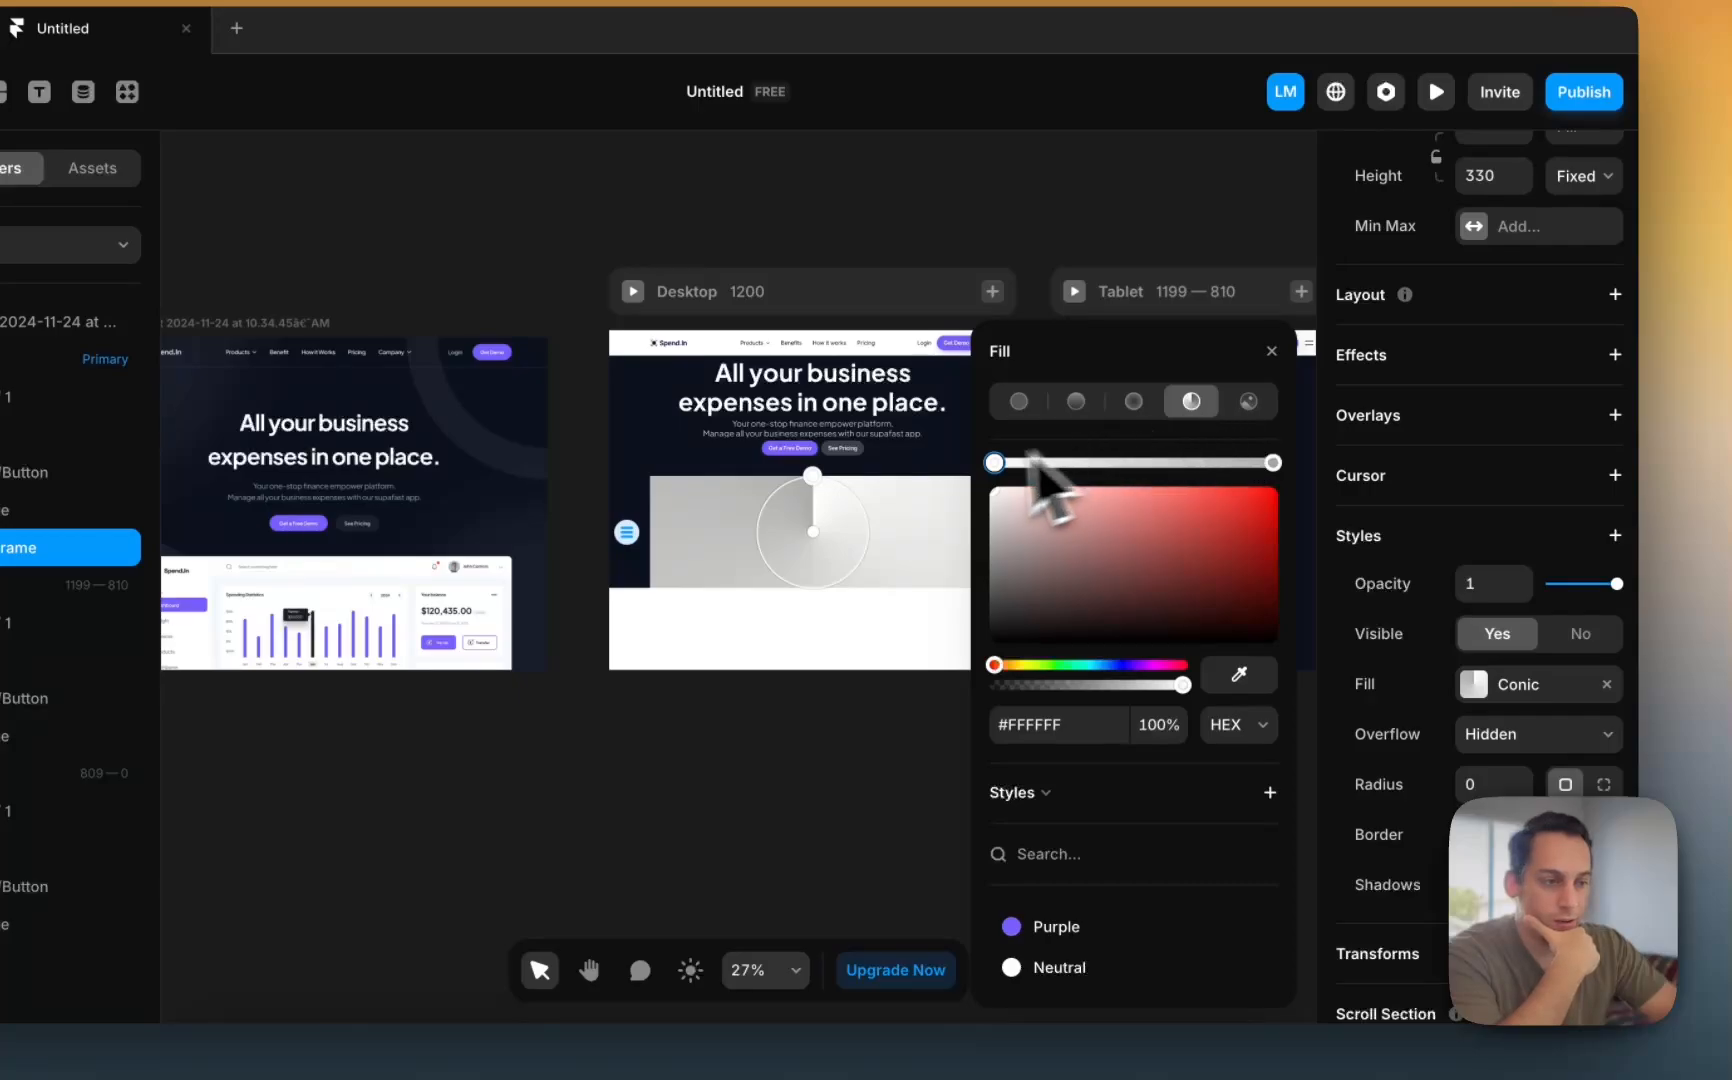
{"action": "left_click", "coordinate": [1249, 402]}
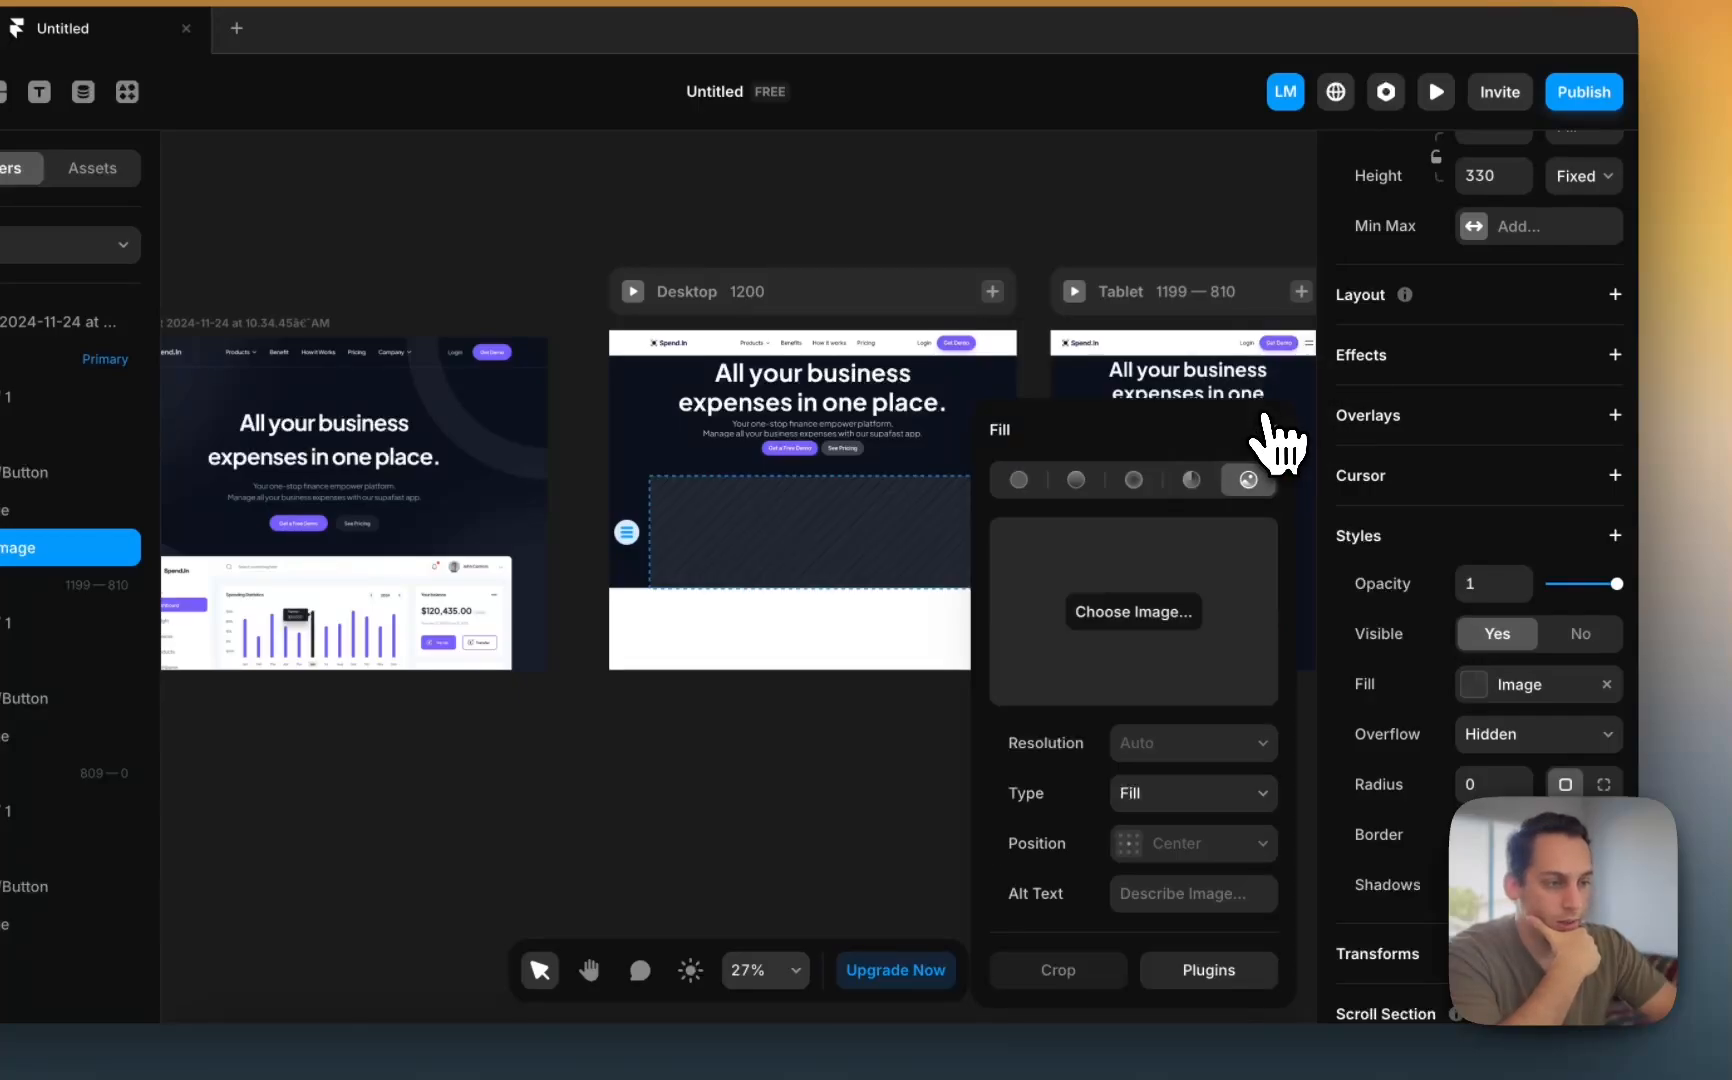
- Load Dashboard.png from Downloads as the frame's fill image
{"action": "left_click", "coordinate": [1068, 594]}
{"action": "left_click", "coordinate": [590, 367]}
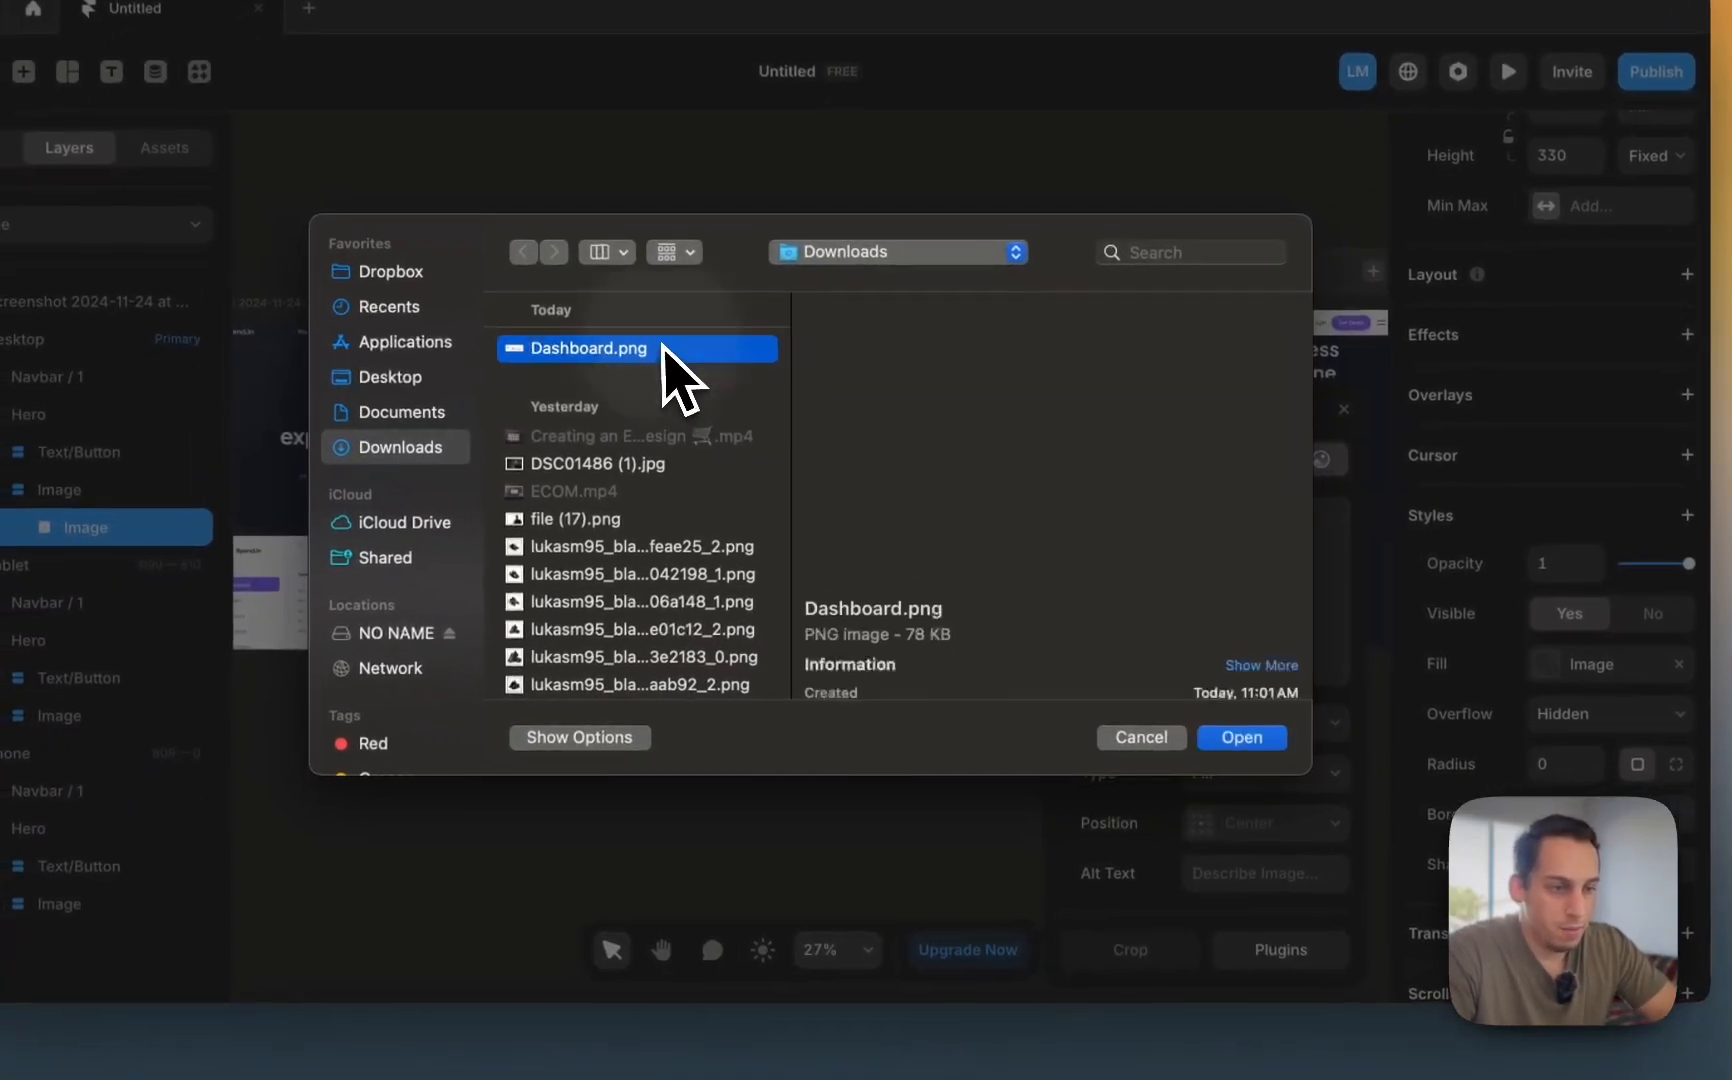
{"action": "left_click", "coordinate": [1286, 737]}
{"action": "scroll", "coordinate": [938, 572], "scroll_direction": "up", "scroll_amount": 3}
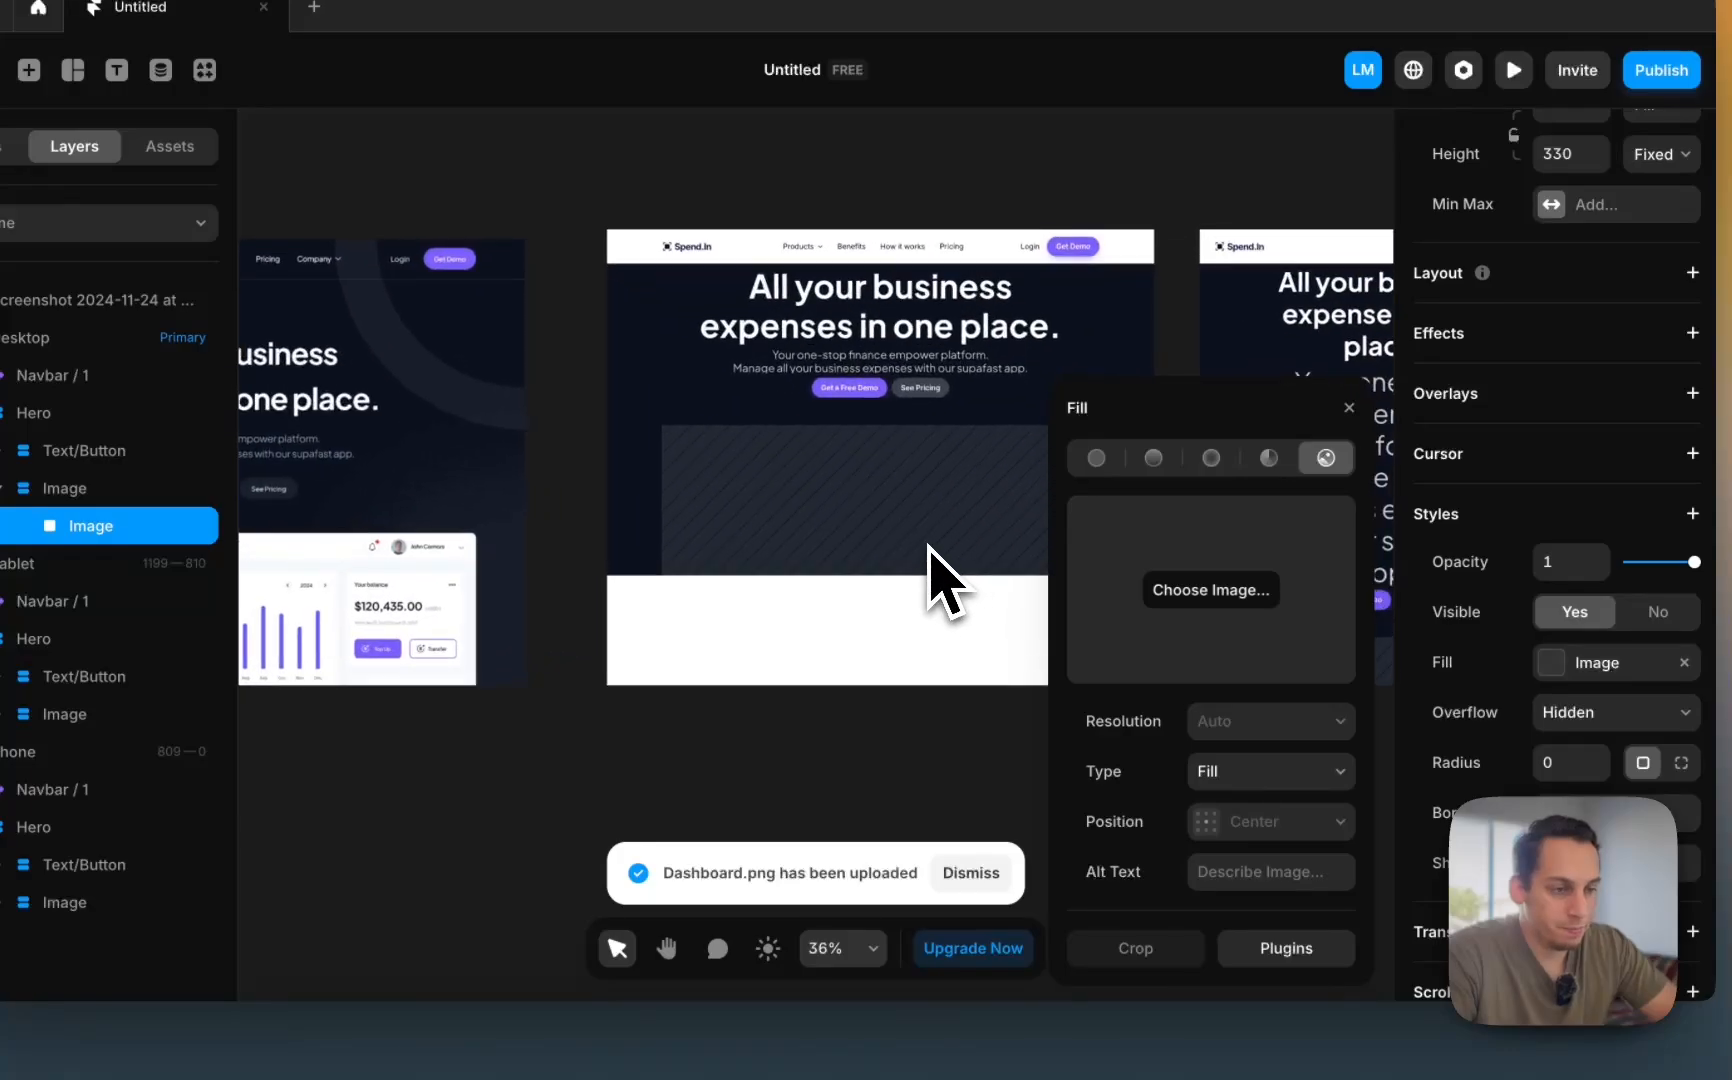
- Set the image fill type to Fit and reduce the frame's height to 292
{"action": "scroll", "coordinate": [916, 541], "scroll_direction": "up", "scroll_amount": 3}
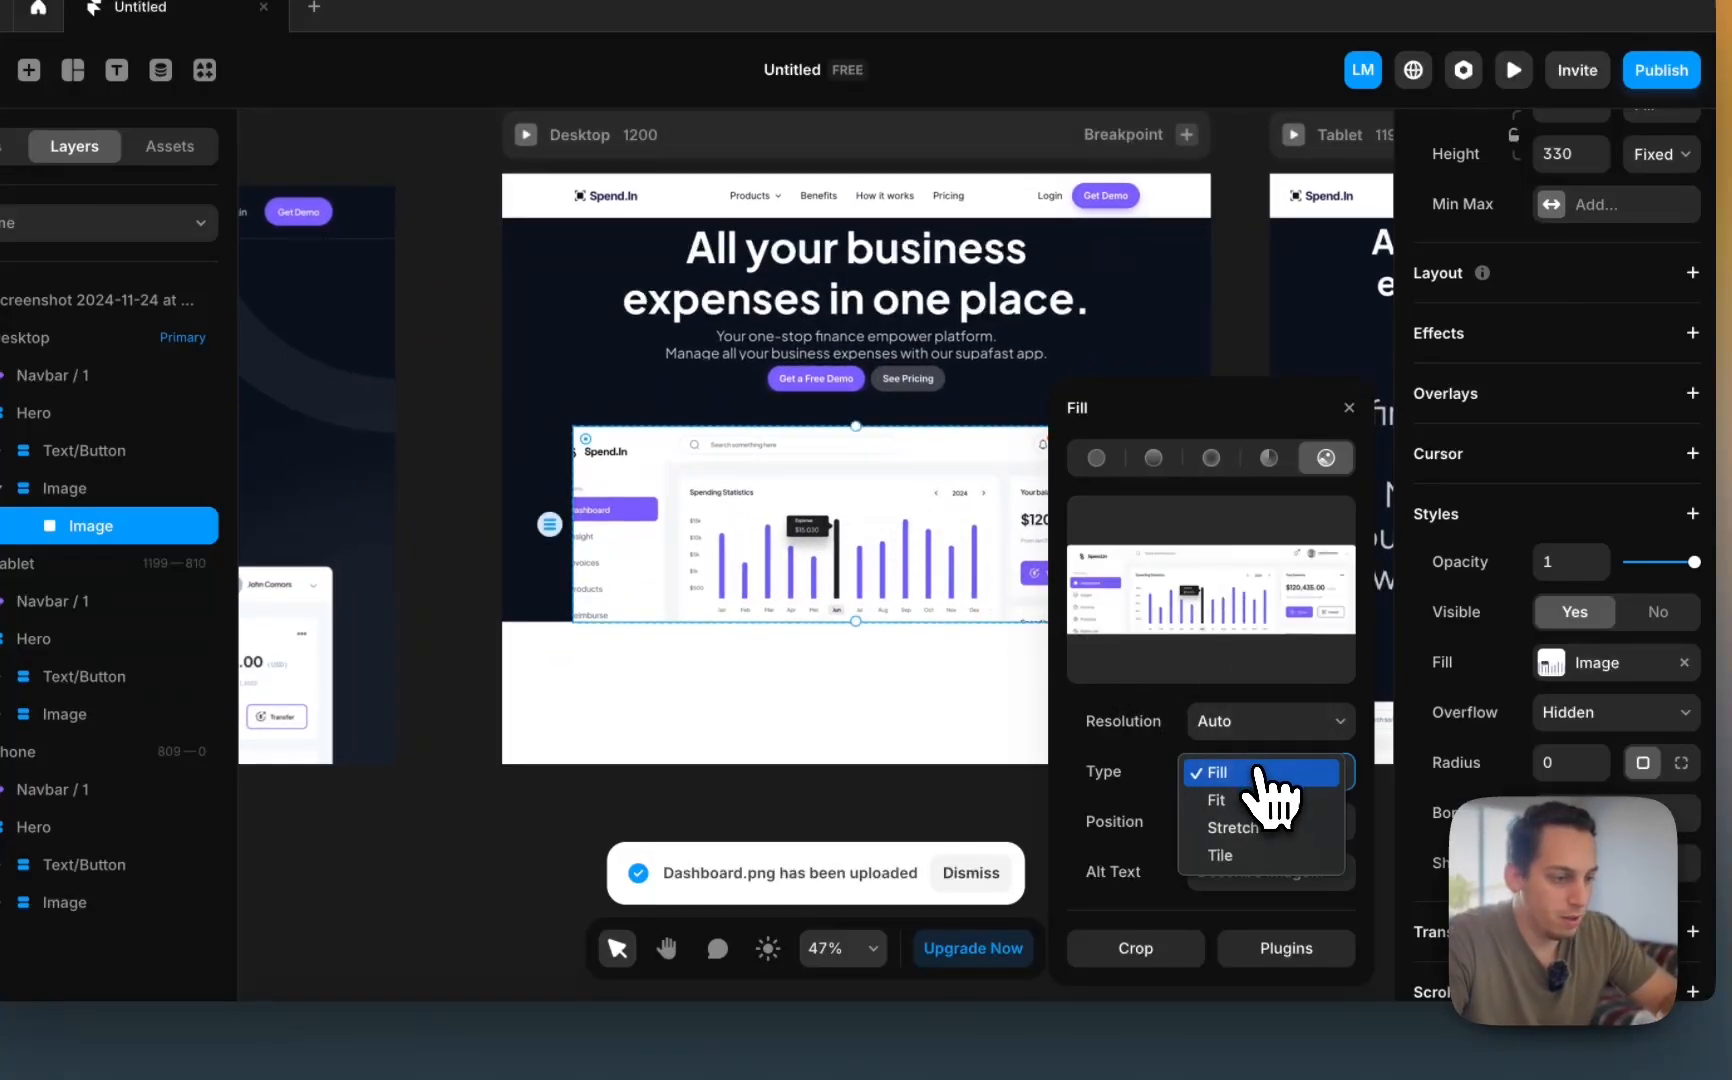
{"action": "left_click", "coordinate": [1228, 800]}
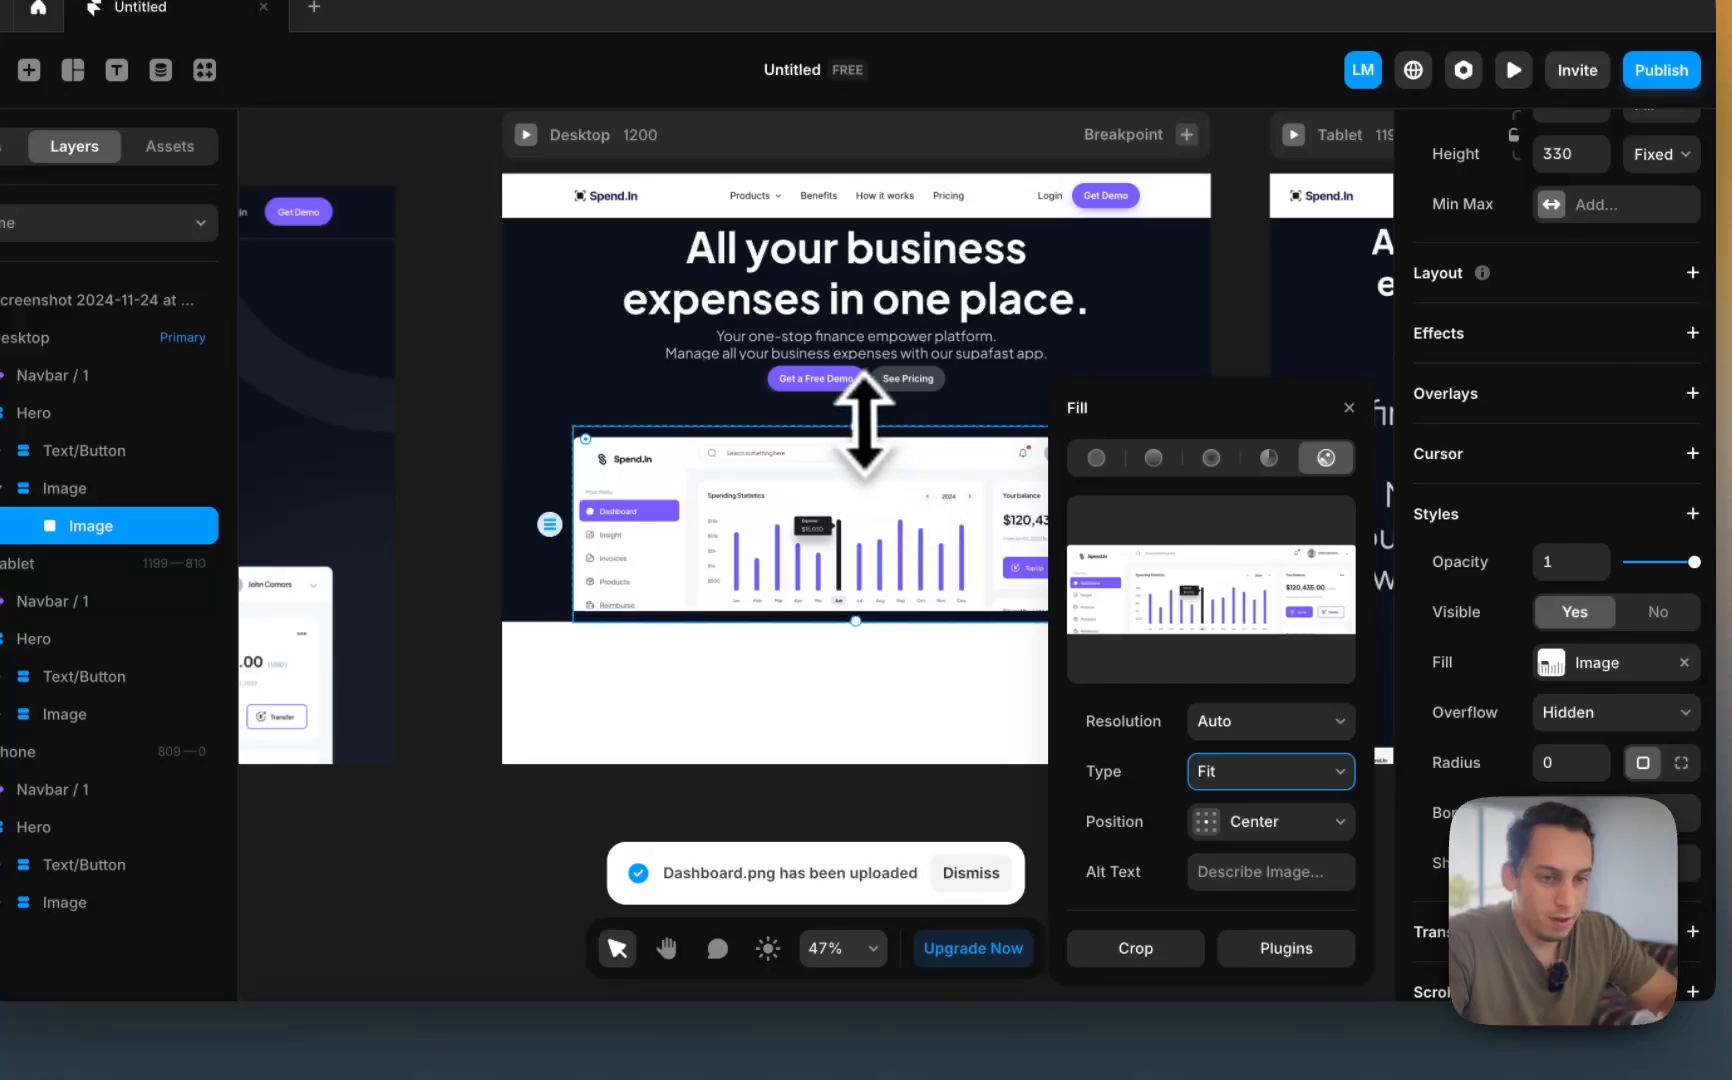
{"action": "left_click_drag", "start_coordinate": [864, 425], "coordinate": [861, 450]}
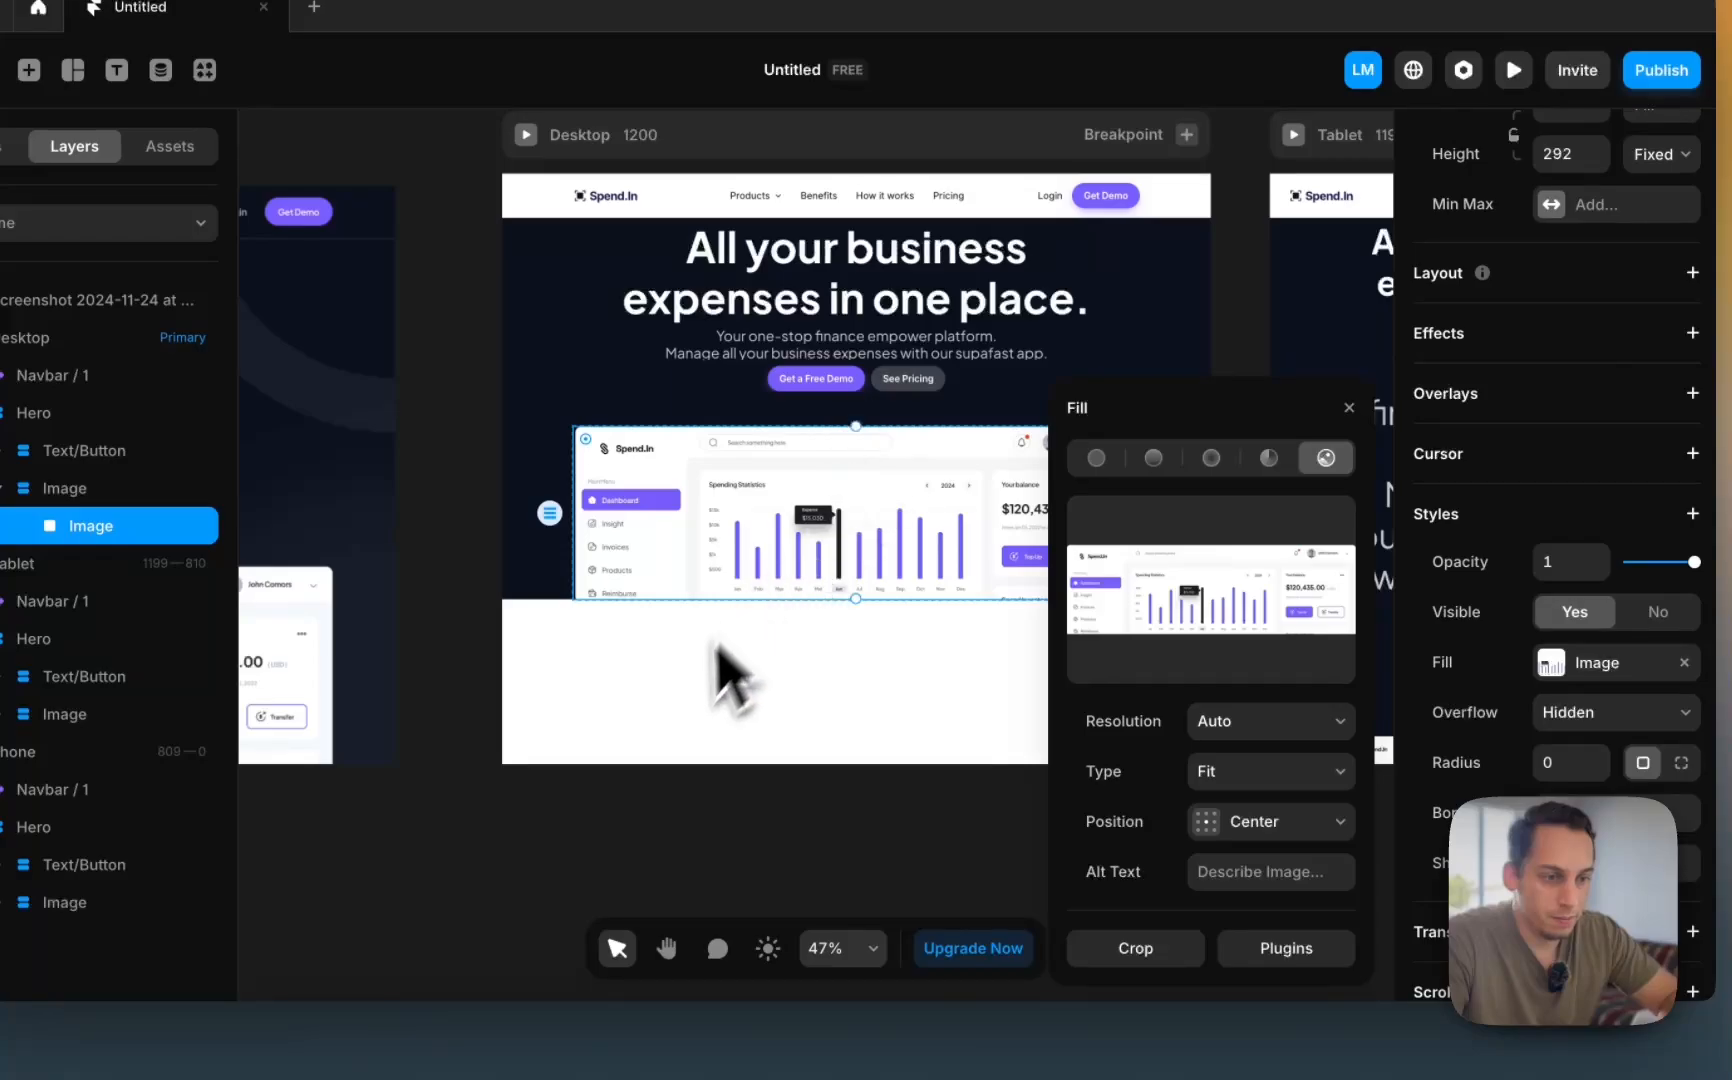
- Compare the Desktop hero's spacing and background with the reference screenshot beside it
{"action": "left_click", "coordinate": [677, 805]}
{"action": "scroll", "coordinate": [679, 824], "scroll_direction": "left", "scroll_amount": 7}
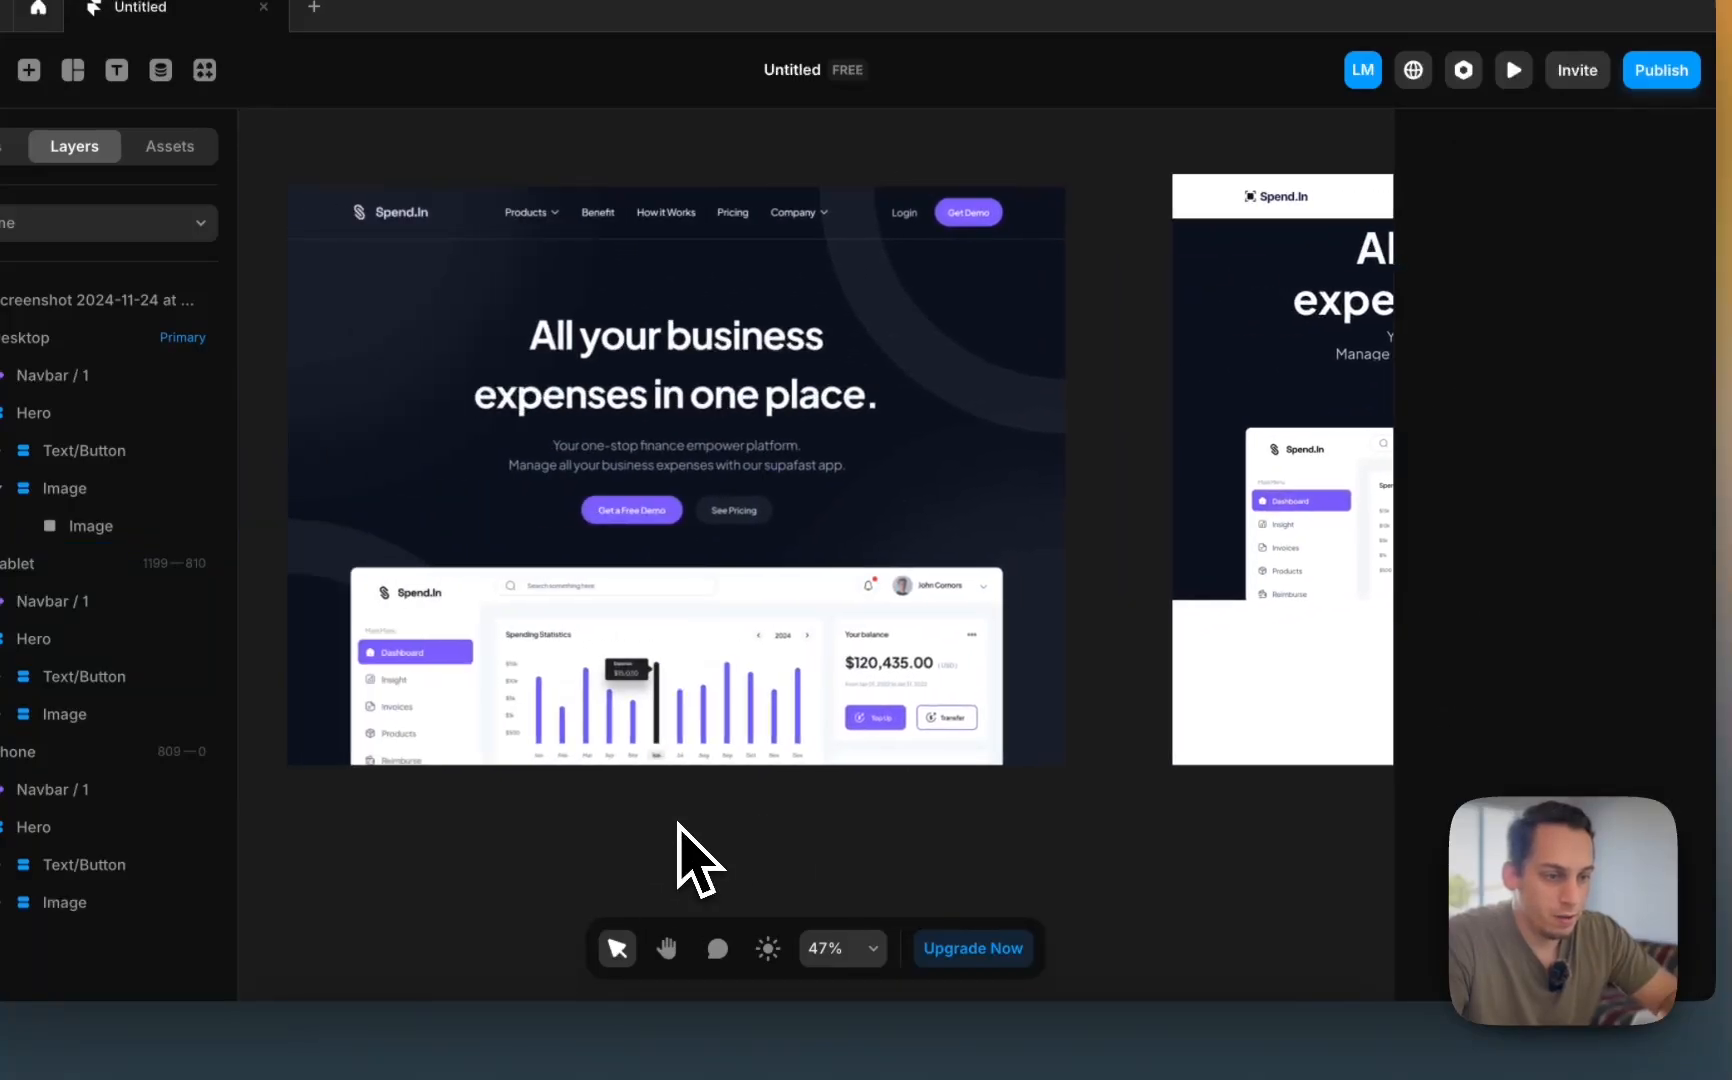
{"action": "scroll", "coordinate": [688, 859], "scroll_direction": "right", "scroll_amount": 10}
{"action": "scroll", "coordinate": [825, 700], "scroll_direction": "down", "scroll_amount": 5}
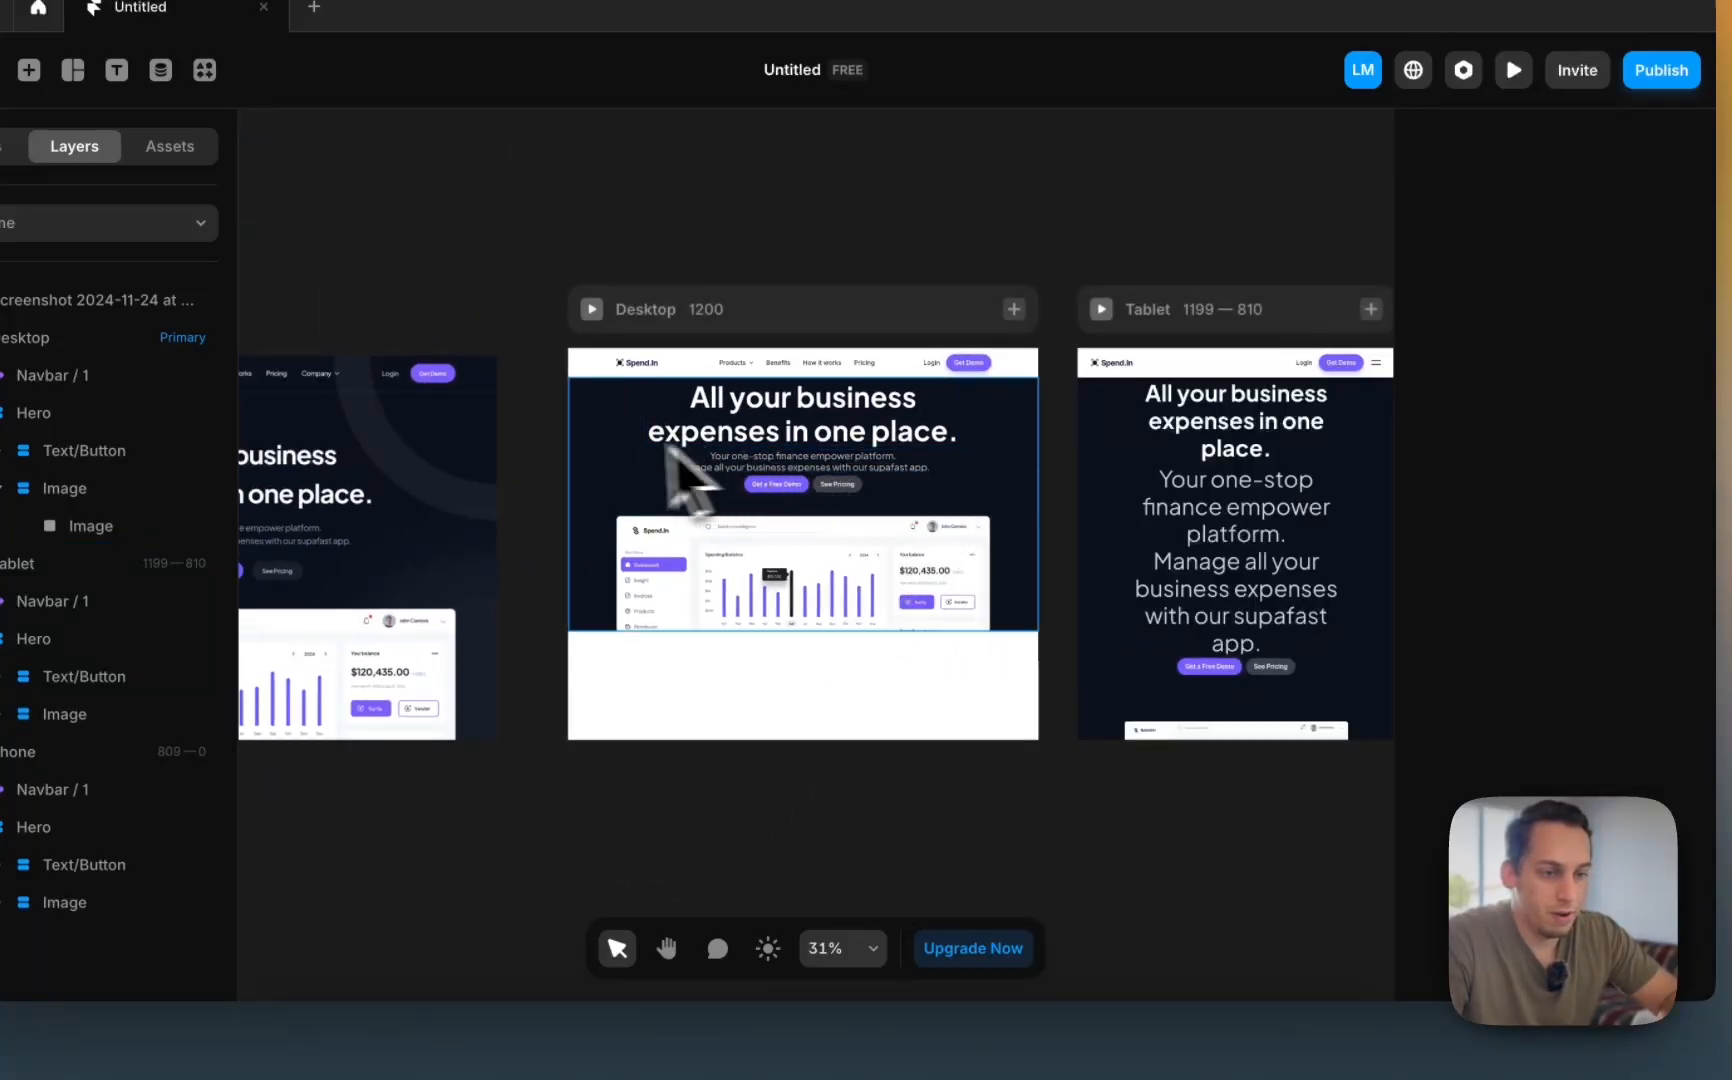
{"action": "left_click", "coordinate": [605, 448]}
{"action": "scroll", "coordinate": [746, 448], "scroll_direction": "left", "scroll_amount": 5}
{"action": "scroll", "coordinate": [746, 448], "scroll_direction": "down", "scroll_amount": 2}
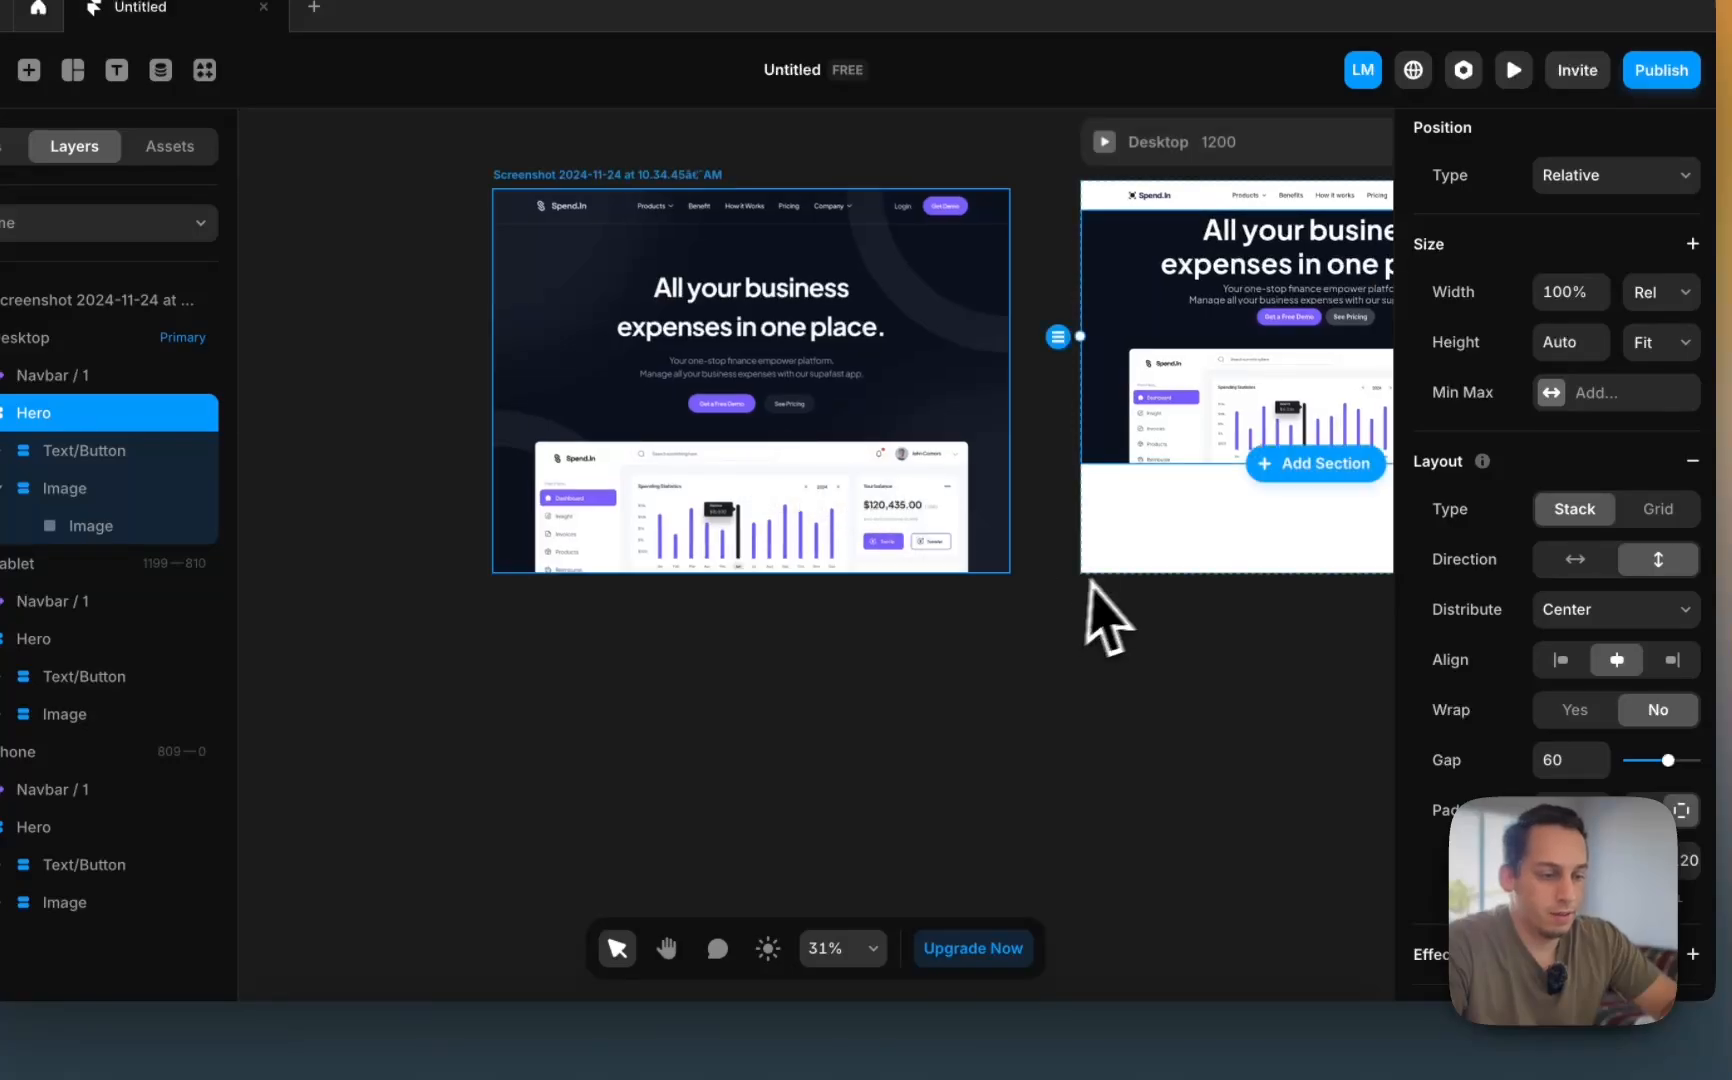
- Switch to Figma and examine the layout and background of the original Hero Section
{"action": "left_click", "coordinate": [795, 1035]}
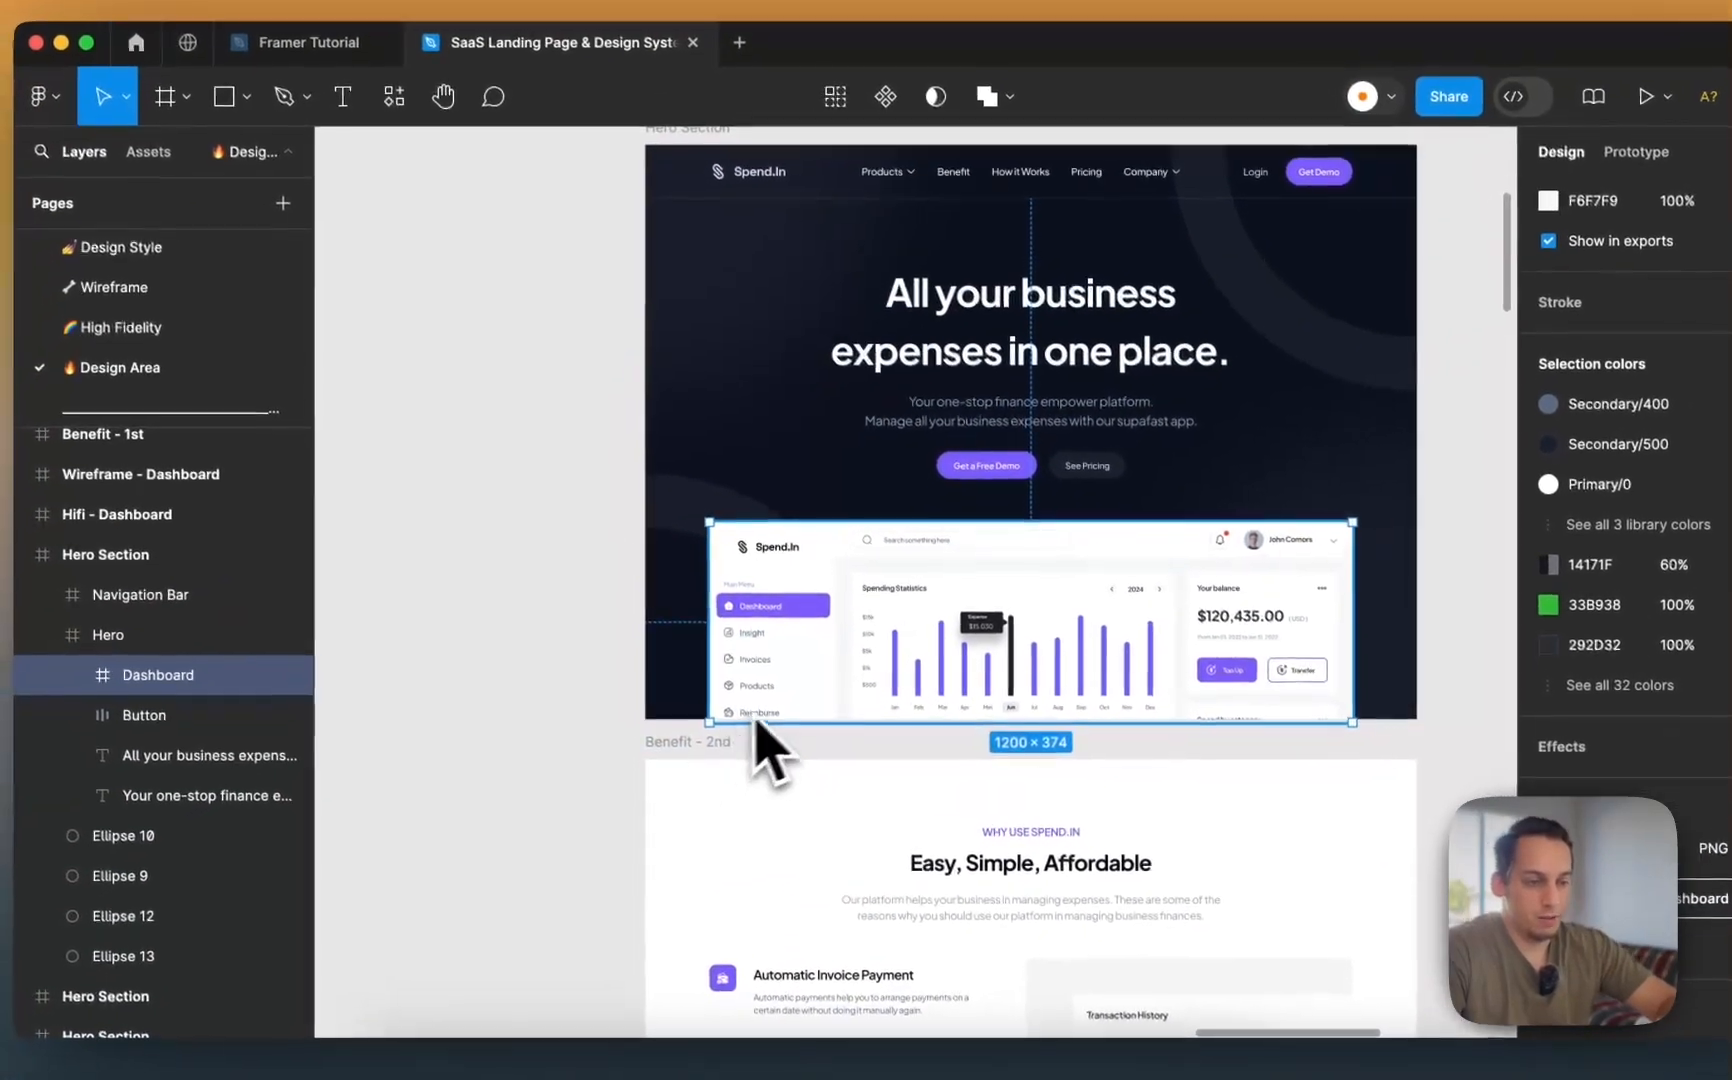
{"action": "scroll", "coordinate": [745, 712], "scroll_direction": "down", "scroll_amount": 2}
{"action": "scroll", "coordinate": [745, 712], "scroll_direction": "left", "scroll_amount": 2}
{"action": "left_click", "coordinate": [655, 606]}
{"action": "scroll", "coordinate": [843, 588], "scroll_direction": "right", "scroll_amount": 4}
{"action": "scroll", "coordinate": [843, 588], "scroll_direction": "up", "scroll_amount": 4}
{"action": "scroll", "coordinate": [843, 587], "scroll_direction": "left", "scroll_amount": 2}
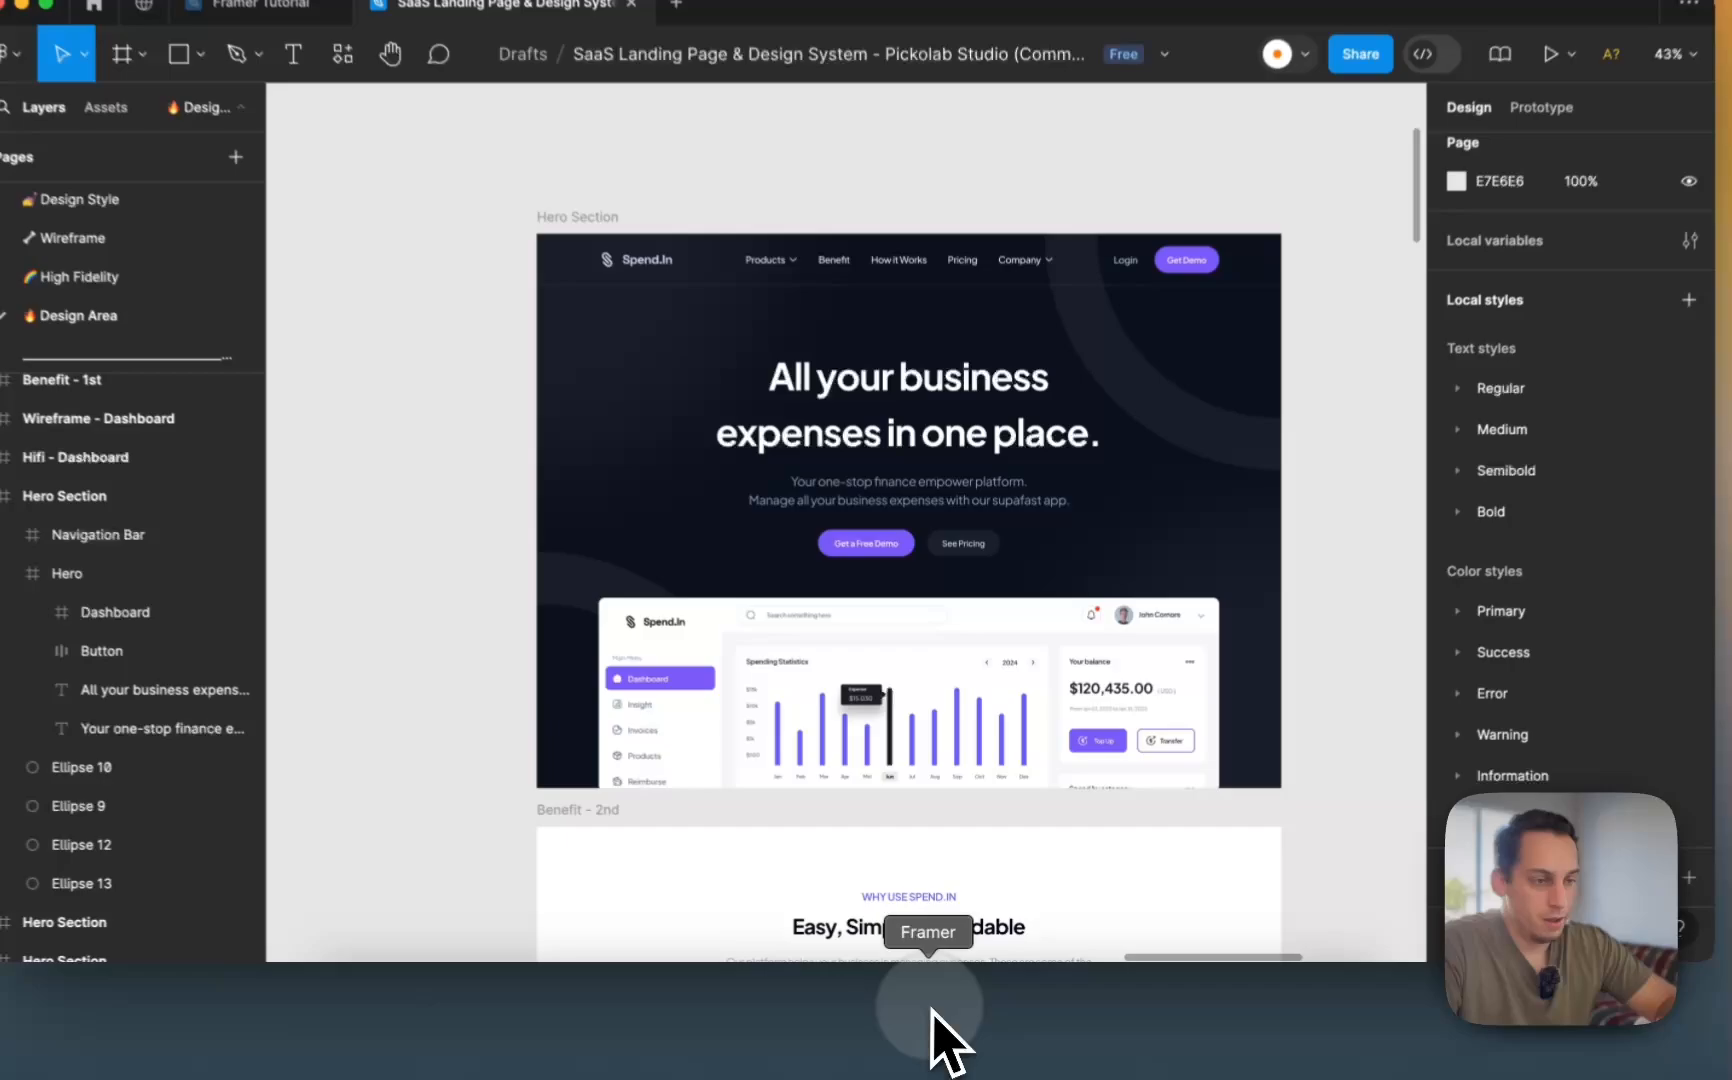
- Switch back to Framer and increase the top padding of the Desktop Hero stack above the heading
{"action": "left_click", "coordinate": [927, 1005]}
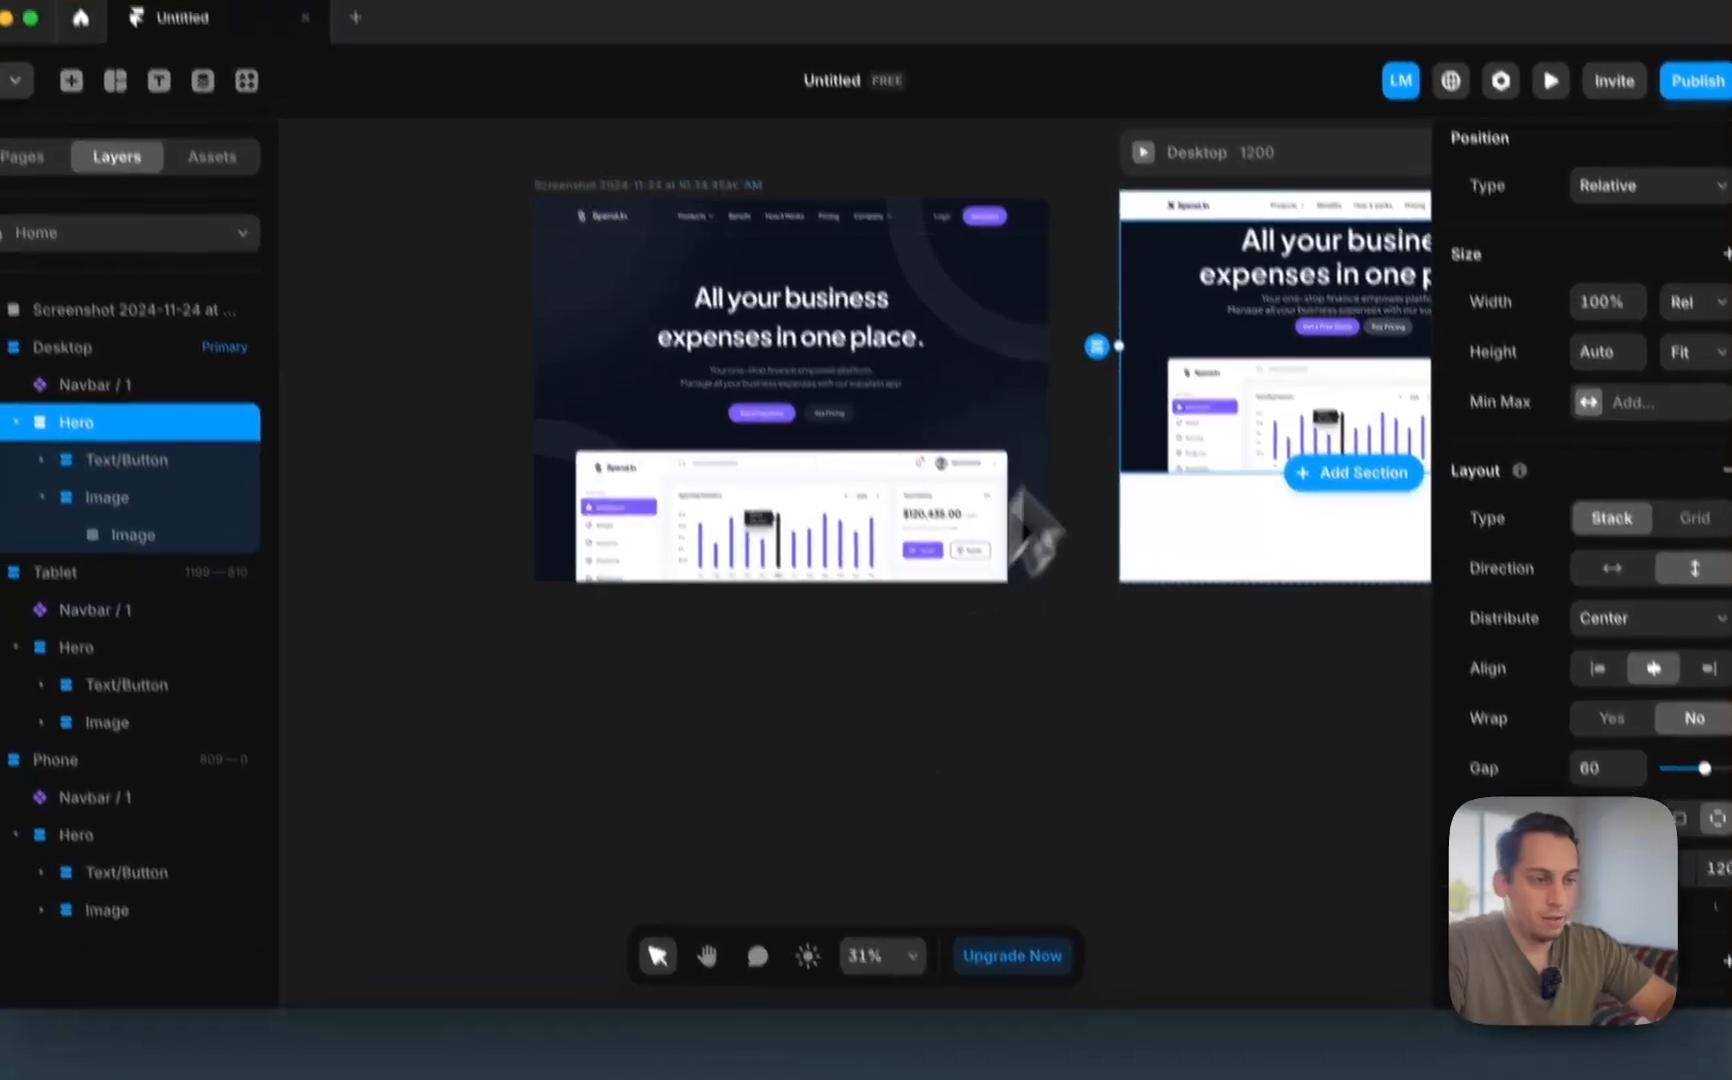
{"action": "left_click", "coordinate": [191, 554]}
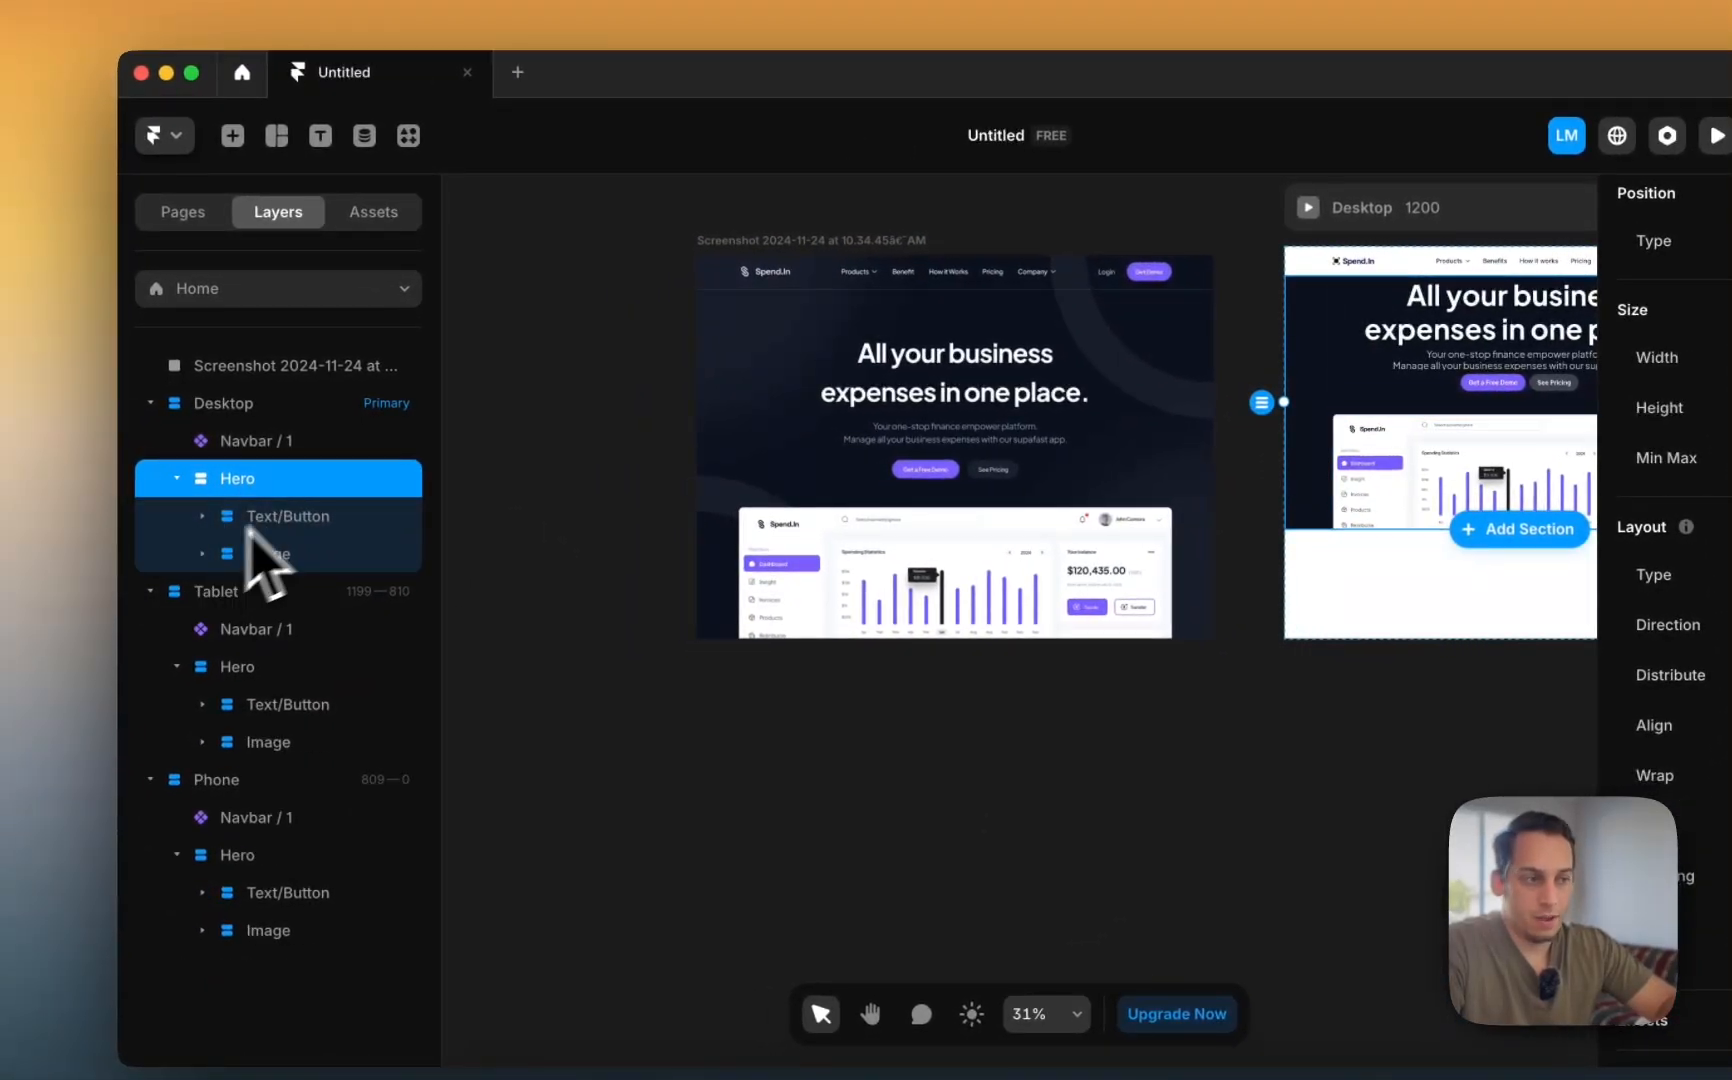
{"action": "left_click", "coordinate": [306, 515]}
{"action": "left_click", "coordinate": [312, 552]}
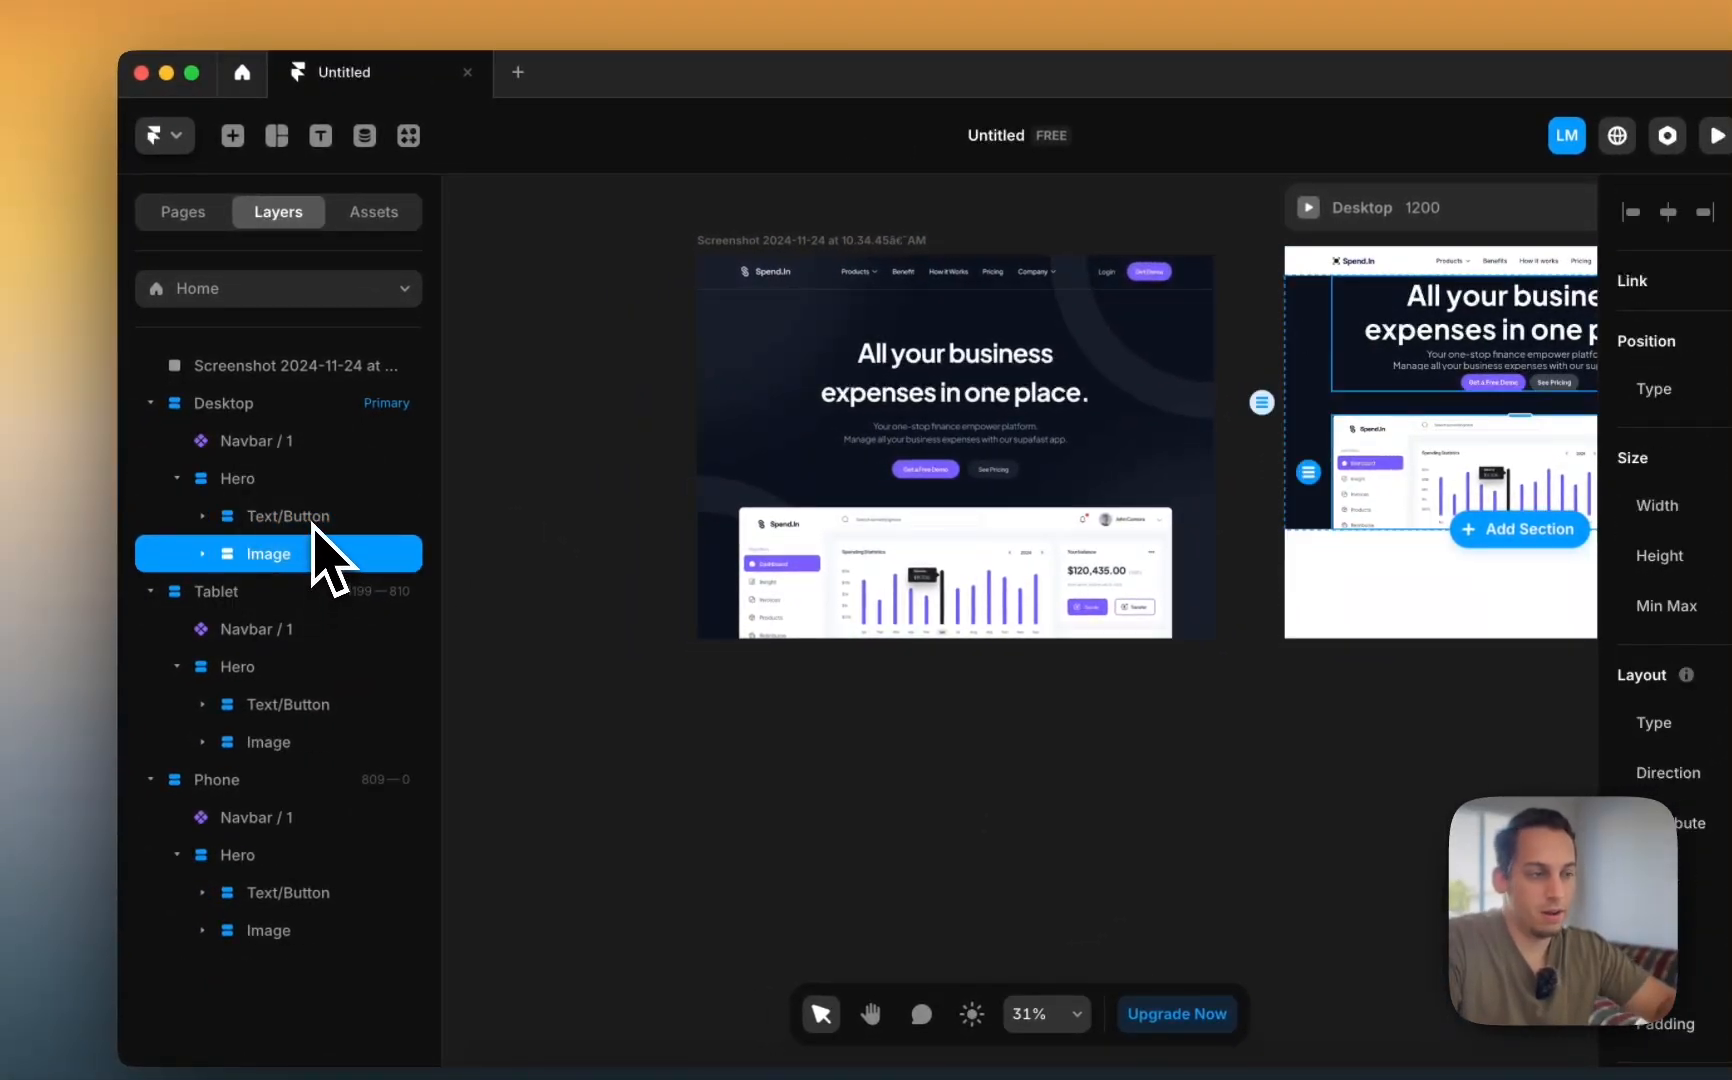
{"action": "scroll", "coordinate": [885, 503], "scroll_direction": "right", "scroll_amount": 5}
{"action": "left_click", "coordinate": [298, 478]}
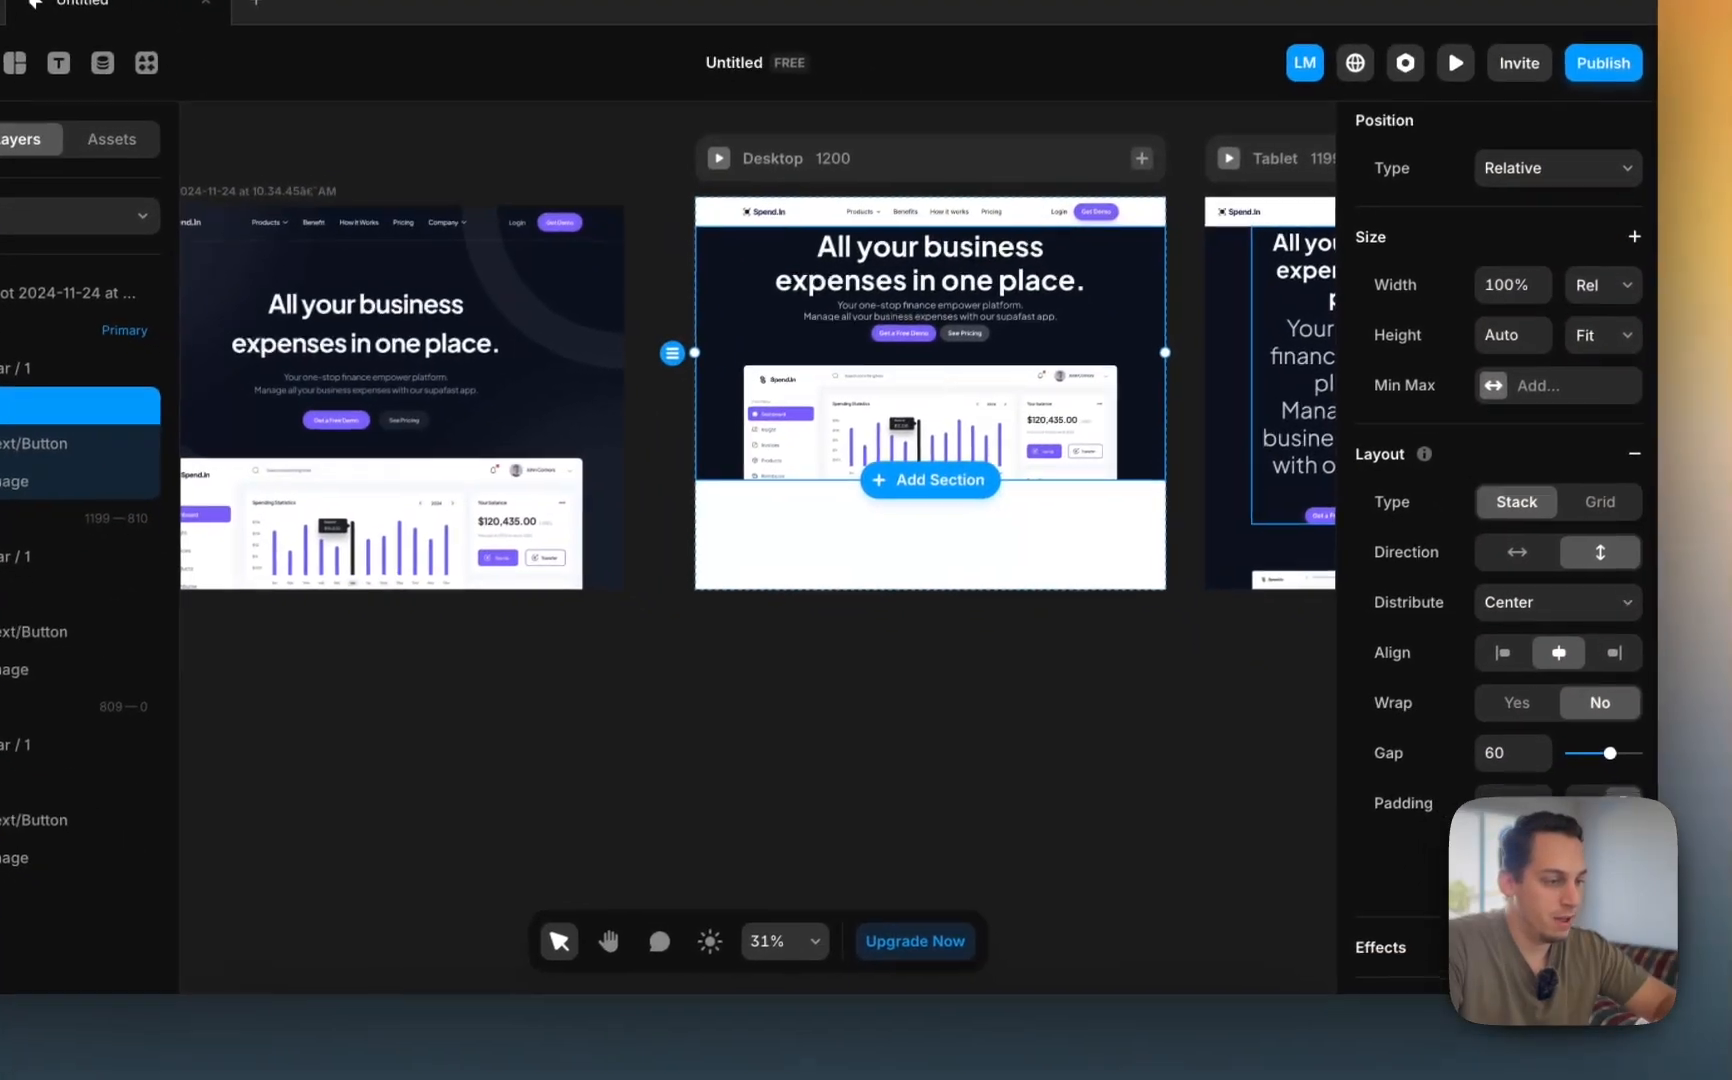
{"action": "key", "text": "shift+Up"}
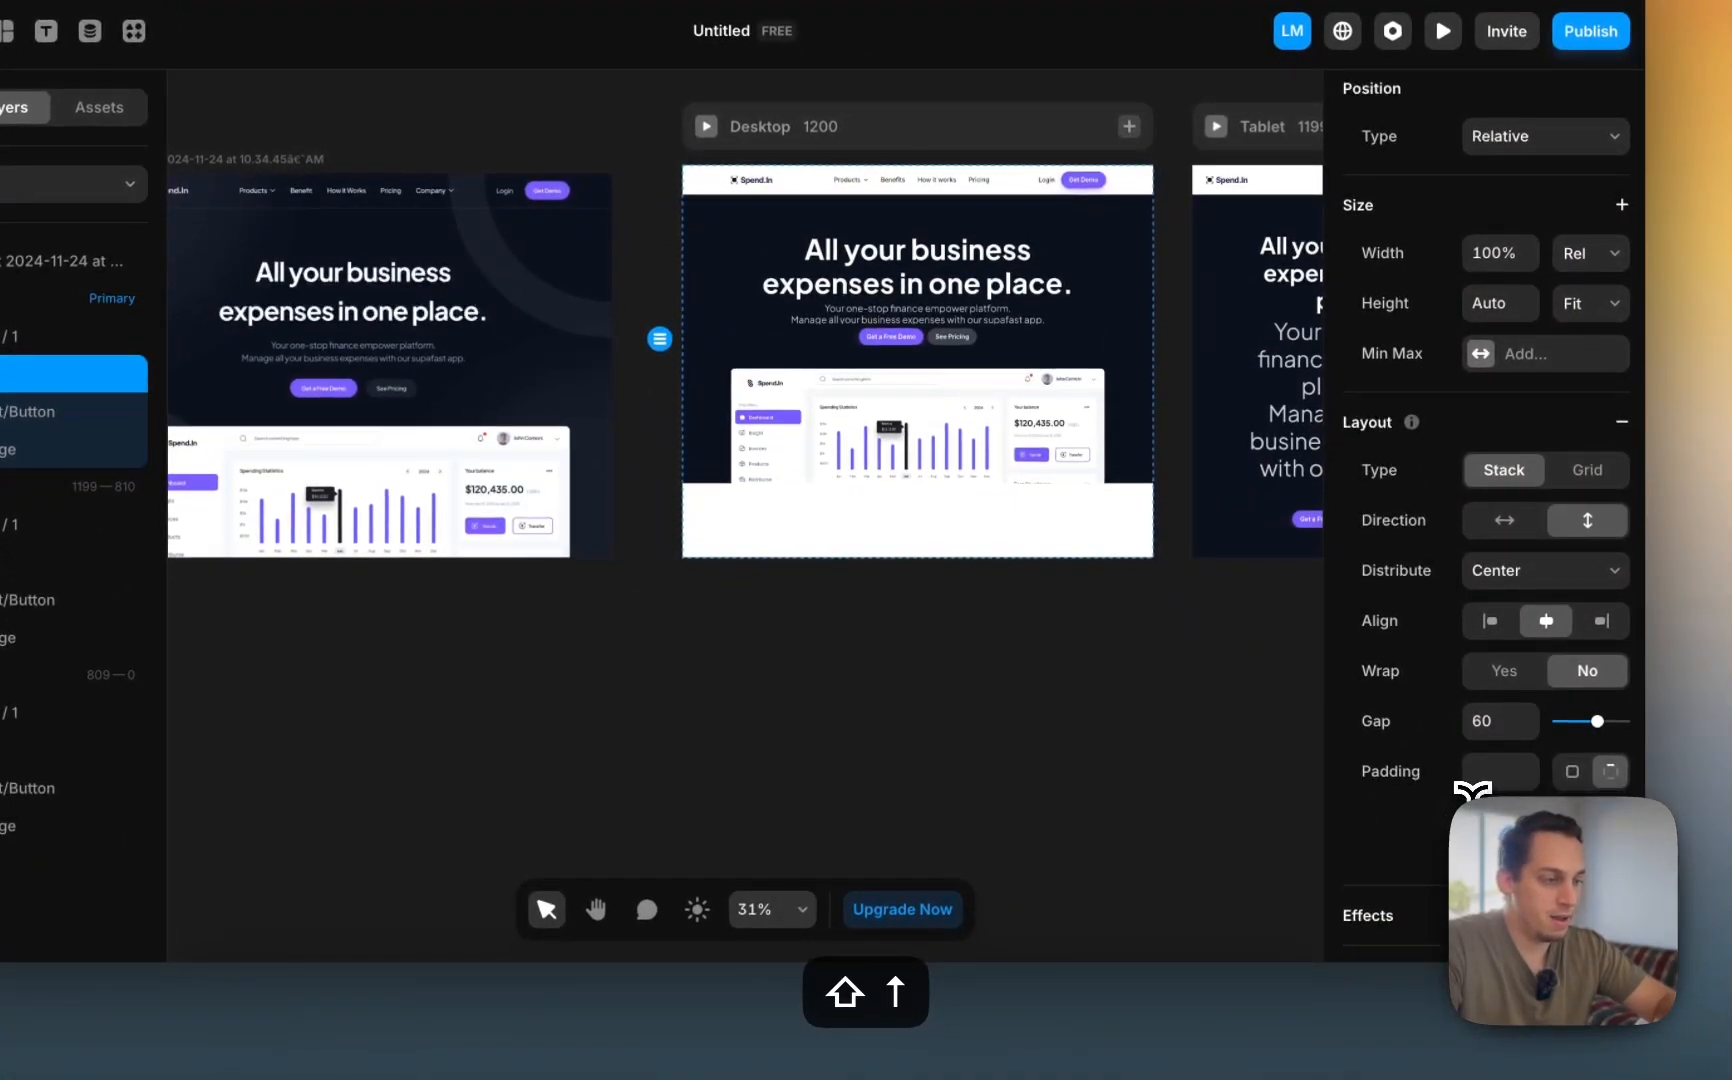
{"action": "key", "text": "shift+Up"}
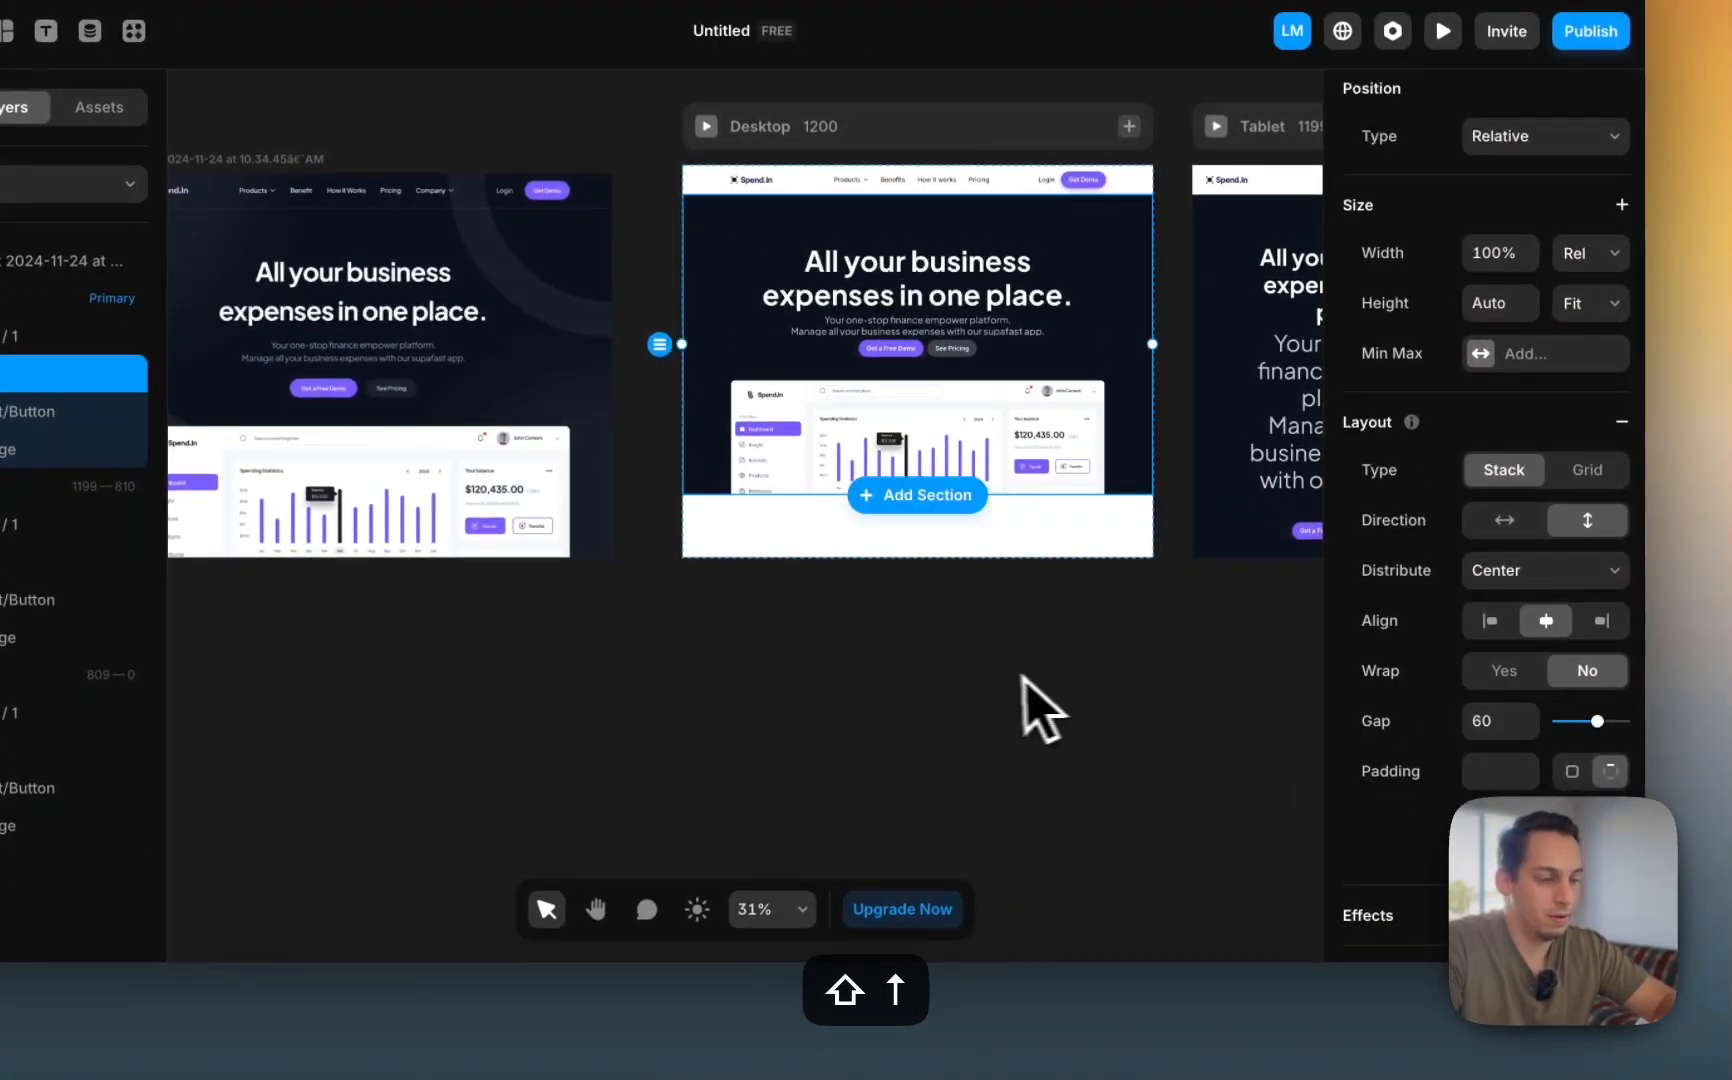
{"action": "left_click", "coordinate": [974, 707]}
{"action": "scroll", "coordinate": [930, 707], "scroll_direction": "left", "scroll_amount": 5}
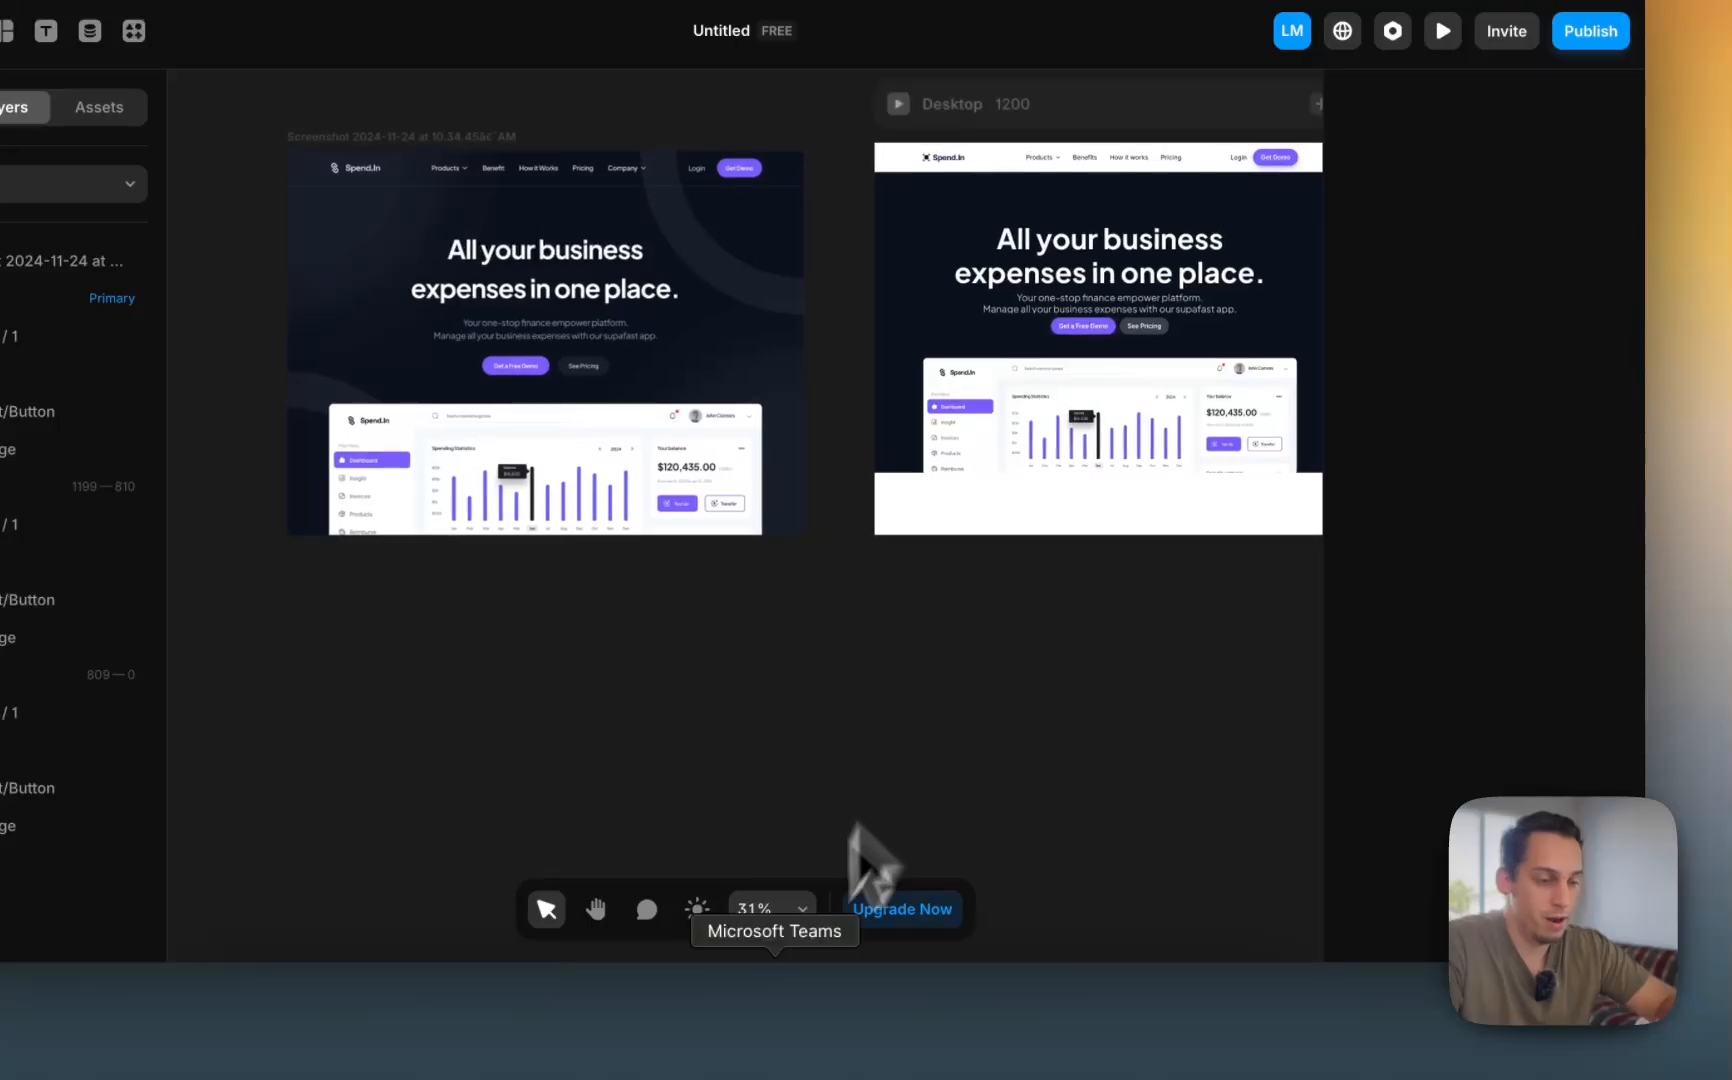
- Switch to Figma and place a duplicate of the Hero Section frame to the right of the original
{"action": "left_click", "coordinate": [737, 1033]}
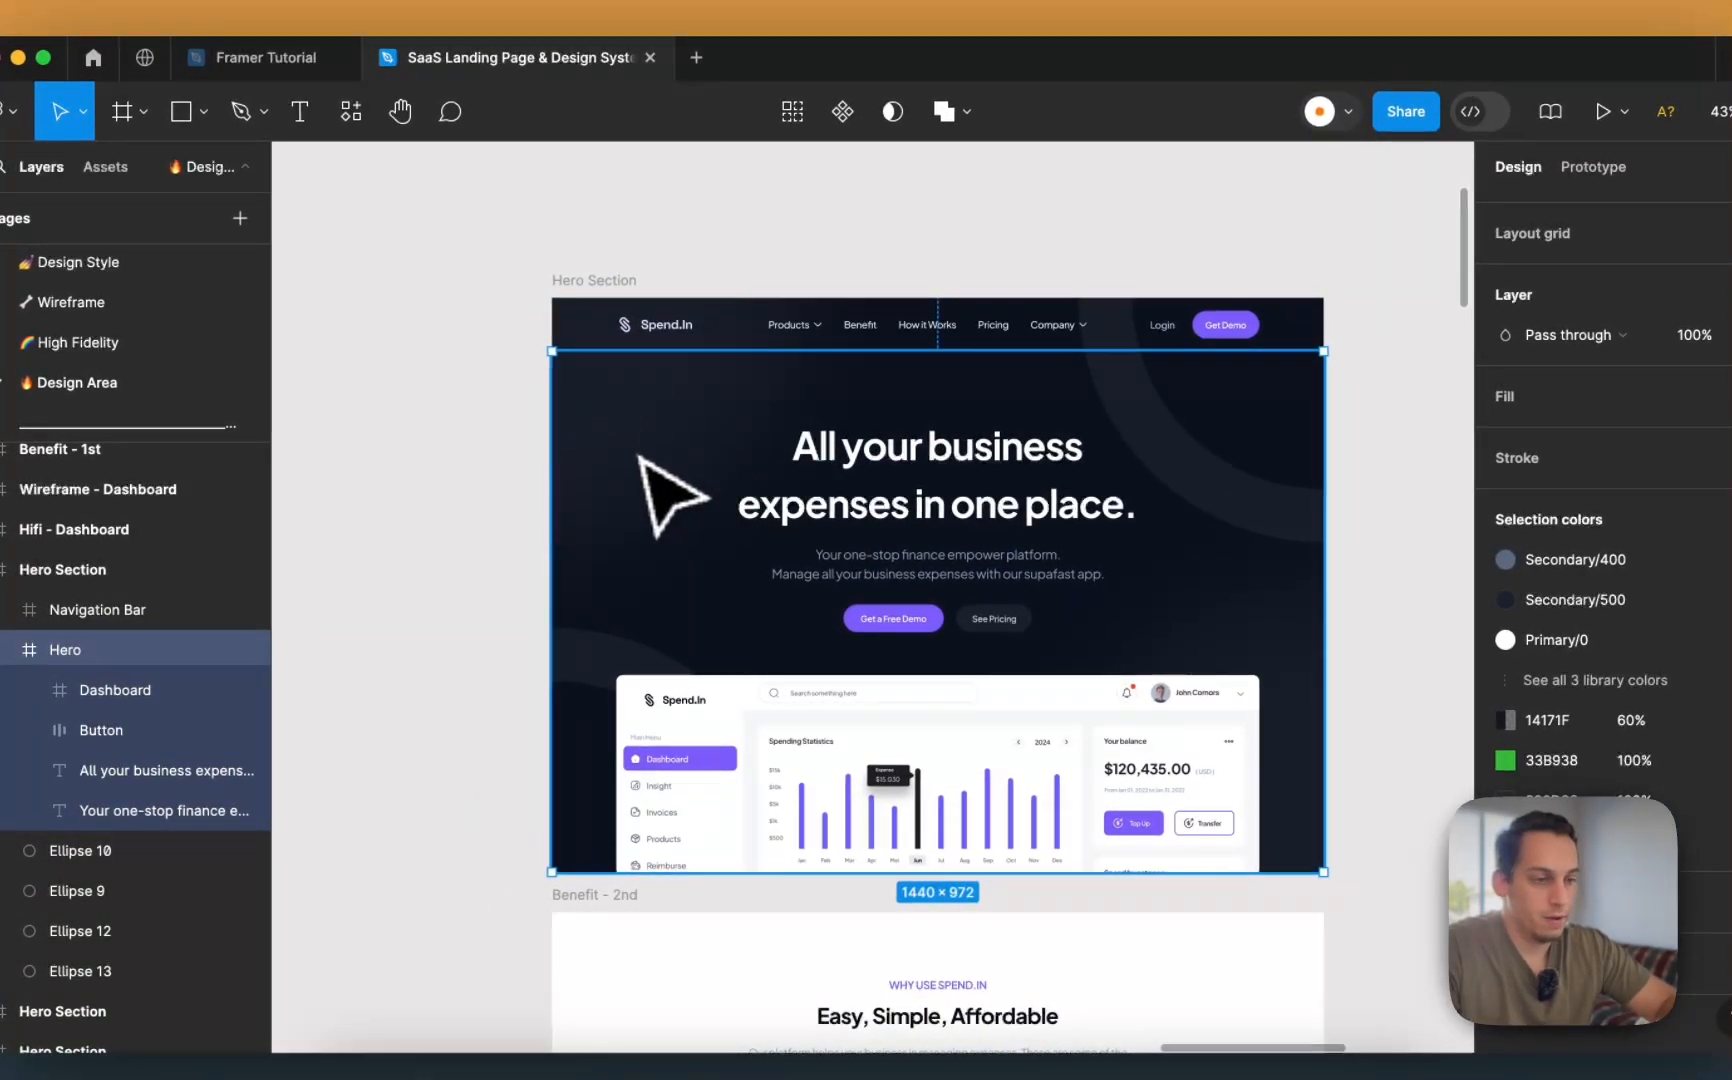
{"action": "scroll", "coordinate": [640, 457], "scroll_direction": "down", "scroll_amount": 3}
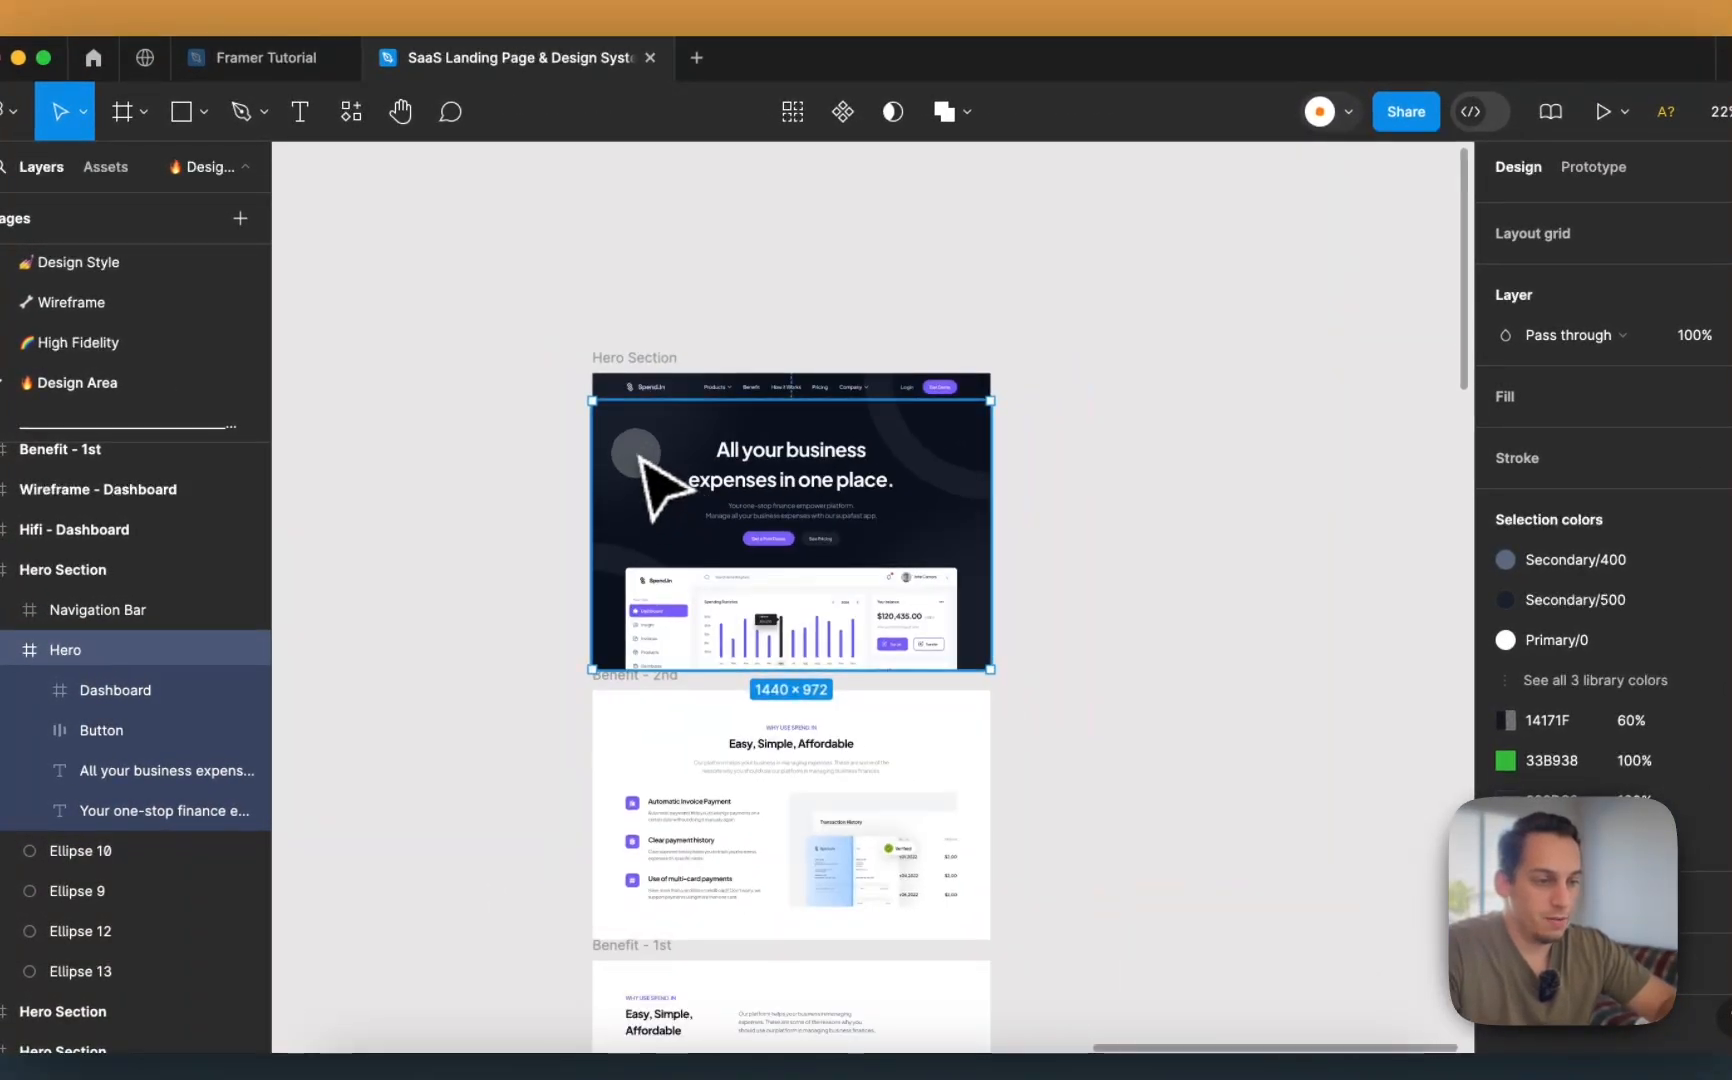
{"action": "left_click_drag", "start_coordinate": [640, 457], "coordinate": [1198, 495]}
{"action": "key", "text": "BackSpace"}
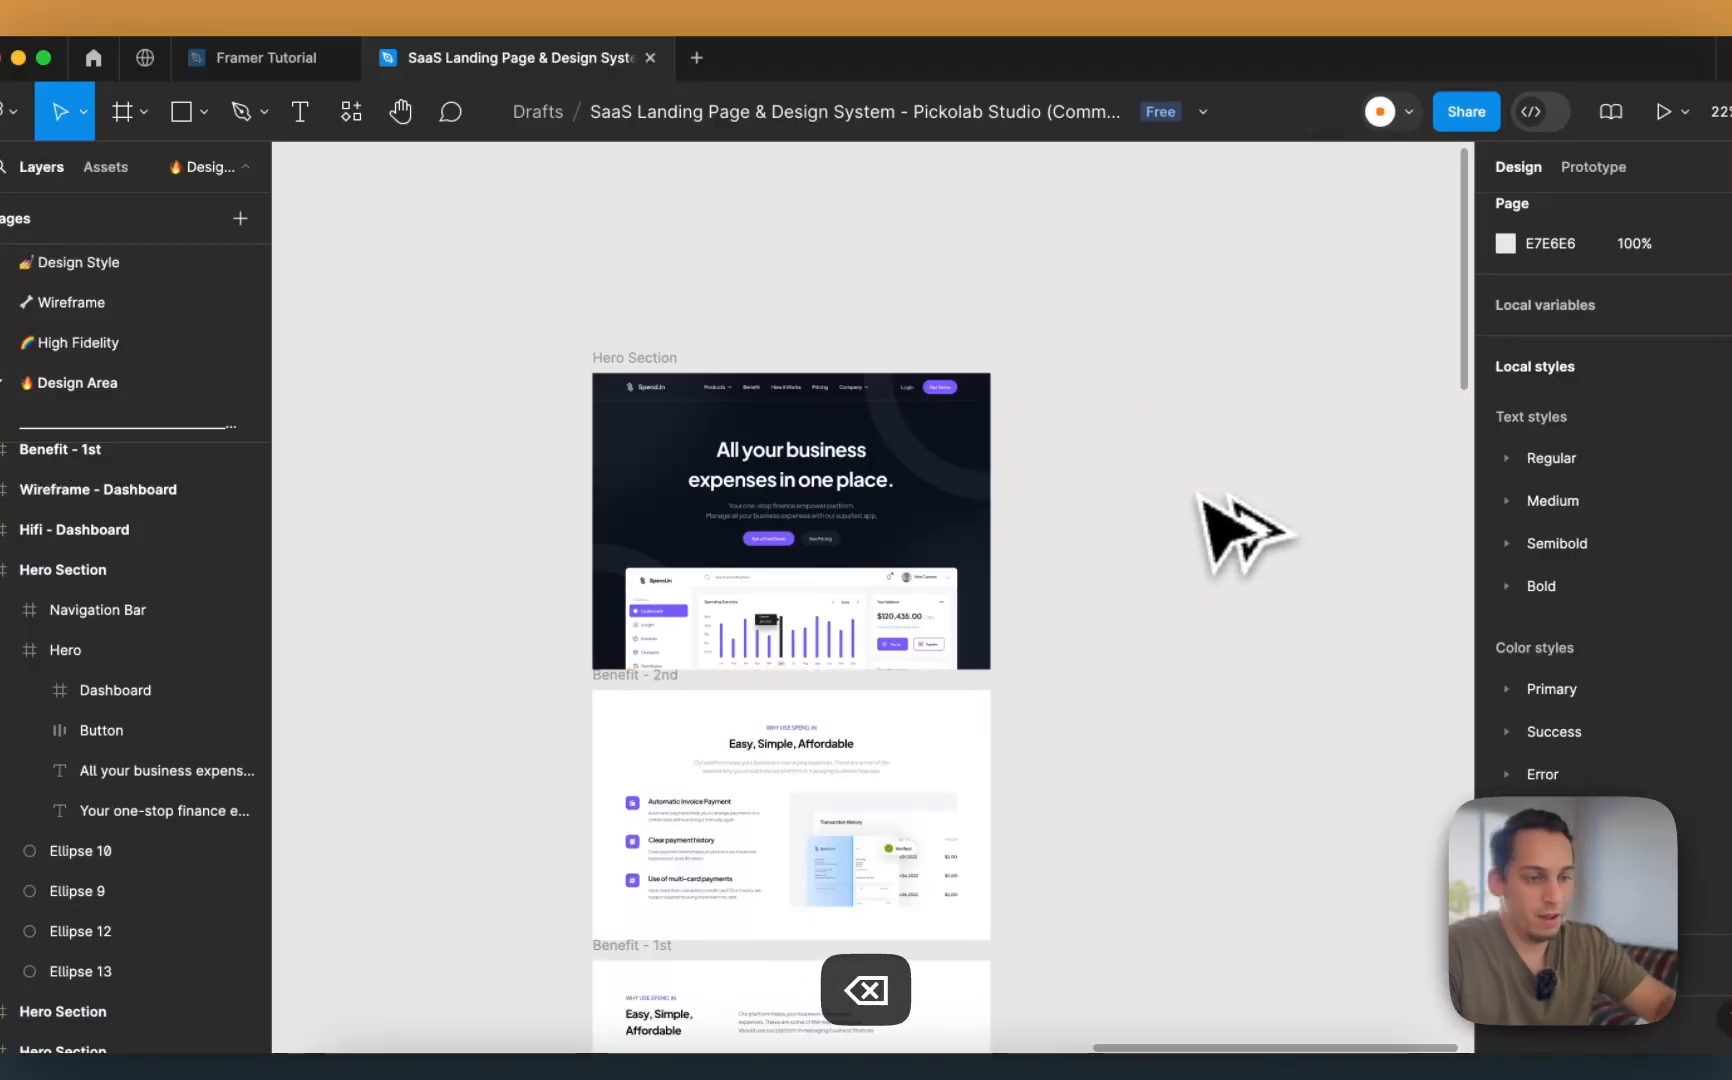
{"action": "left_click", "coordinate": [665, 503]}
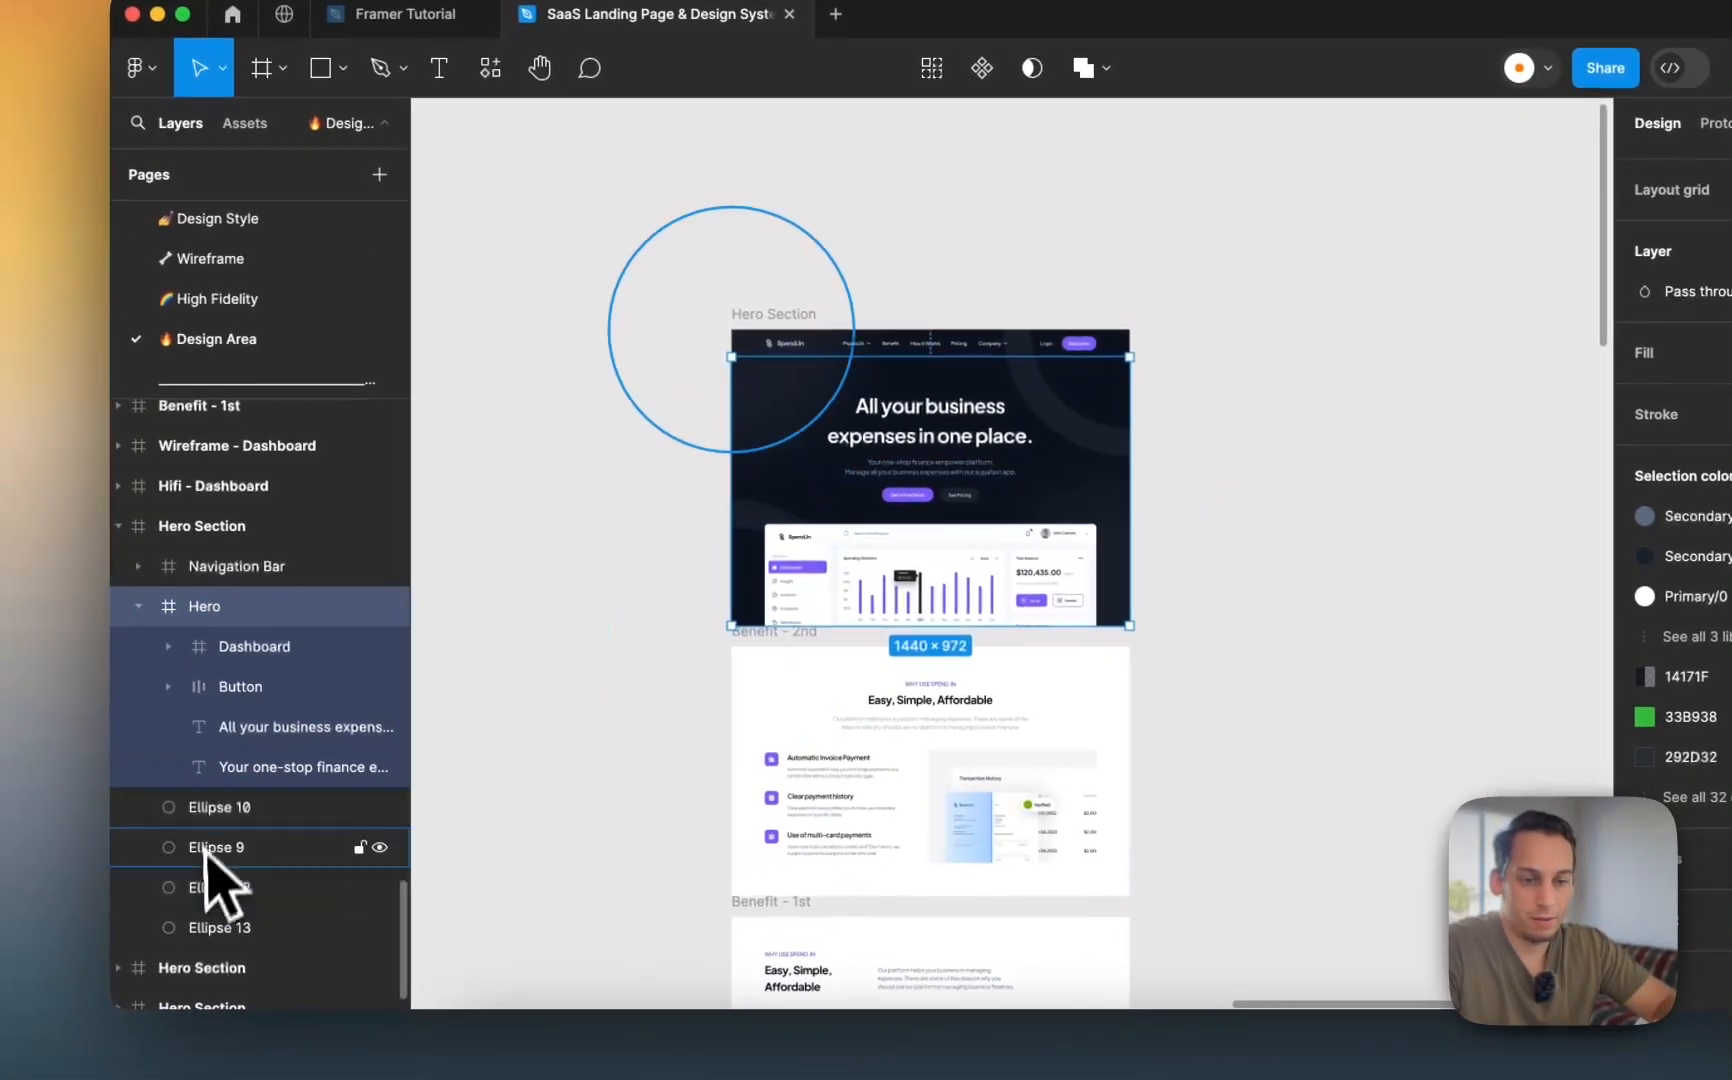
{"action": "left_click", "coordinate": [209, 535]}
{"action": "key", "text": "alt"}
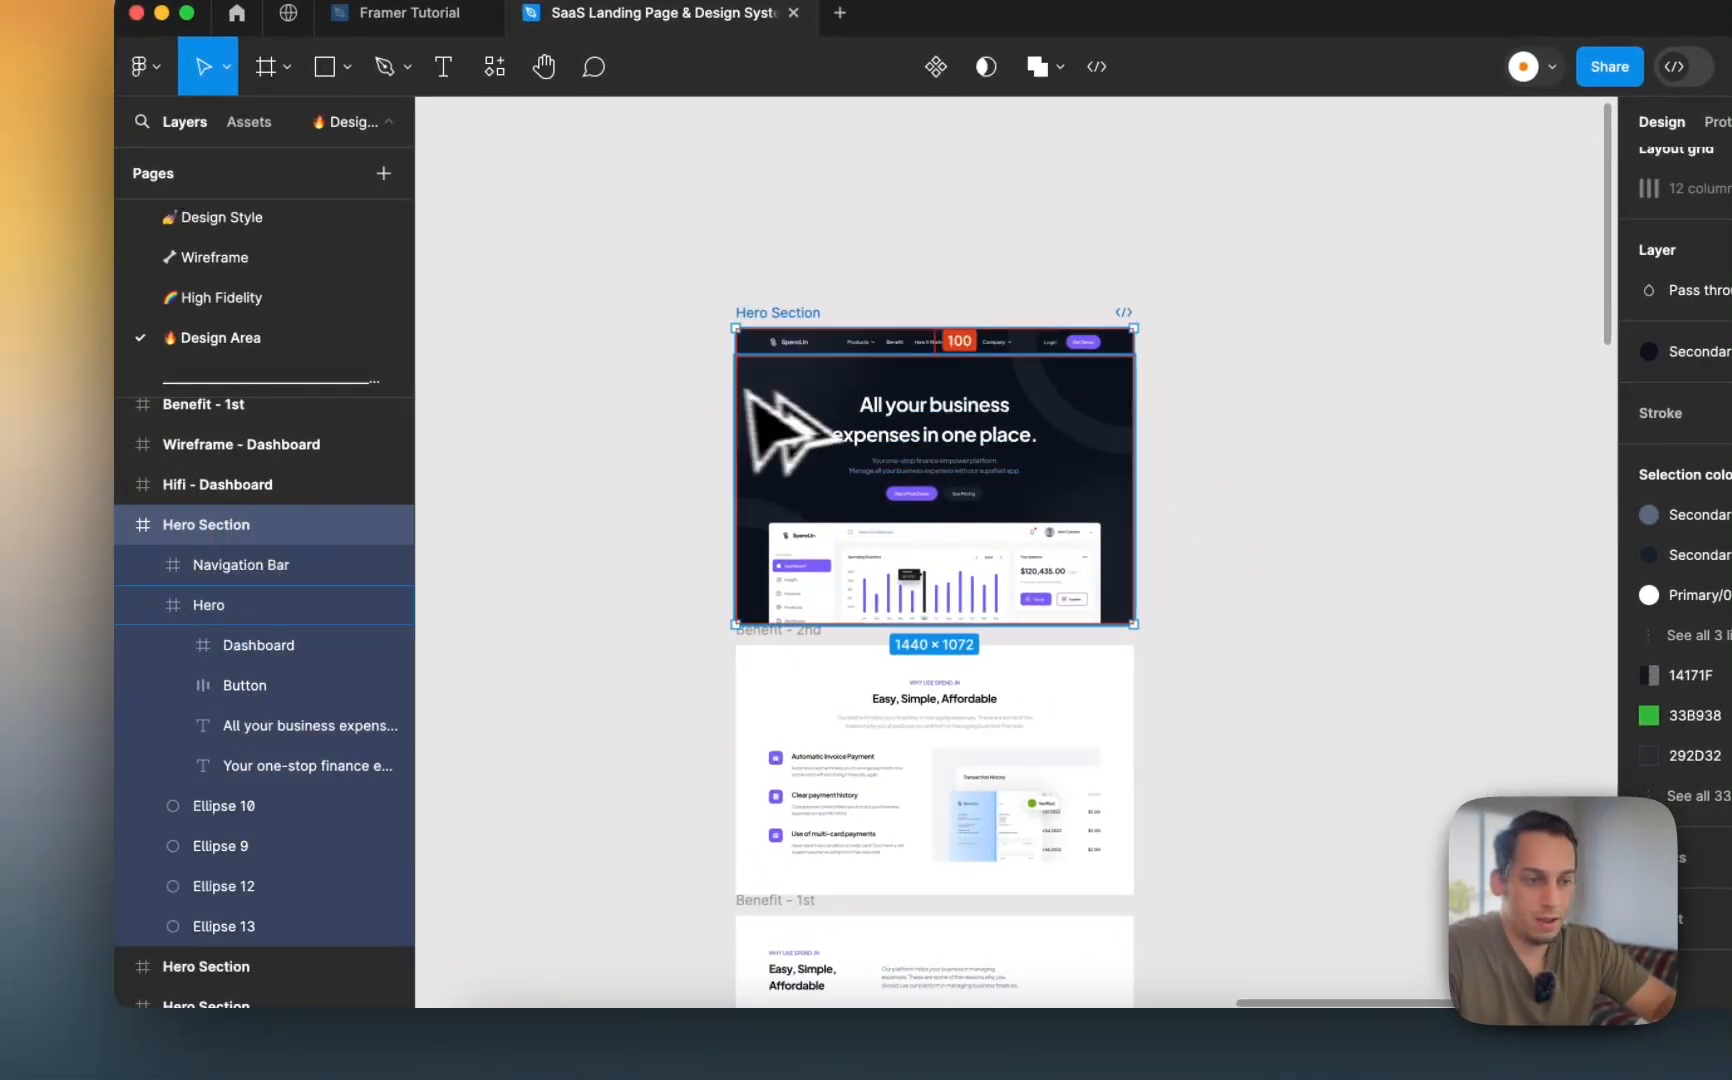
{"action": "left_click_drag", "start_coordinate": [830, 400], "coordinate": [1350, 402]}
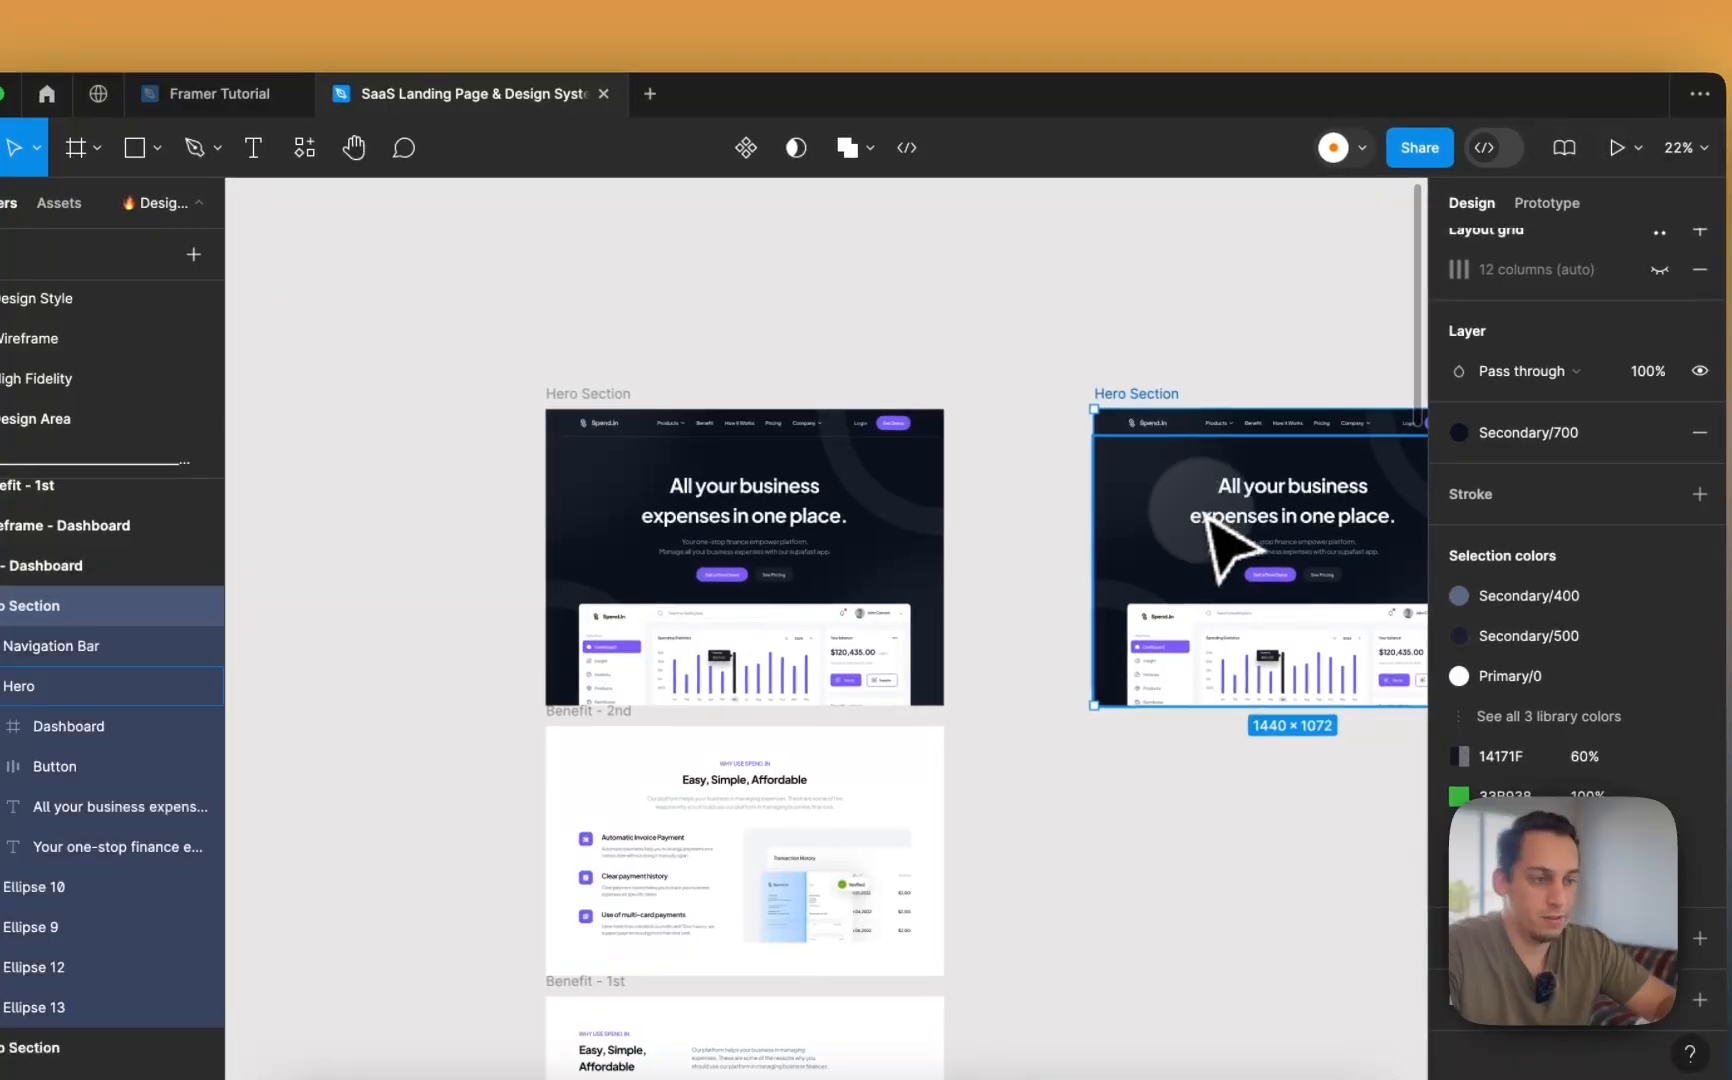
- Delete the Hero content and the Navigation Bar from the duplicated Hero Section, keeping only the background shapes
{"action": "left_click", "coordinate": [1396, 441]}
{"action": "key", "text": "BackSpace"}
{"action": "scroll", "coordinate": [1210, 548], "scroll_direction": "right", "scroll_amount": 5}
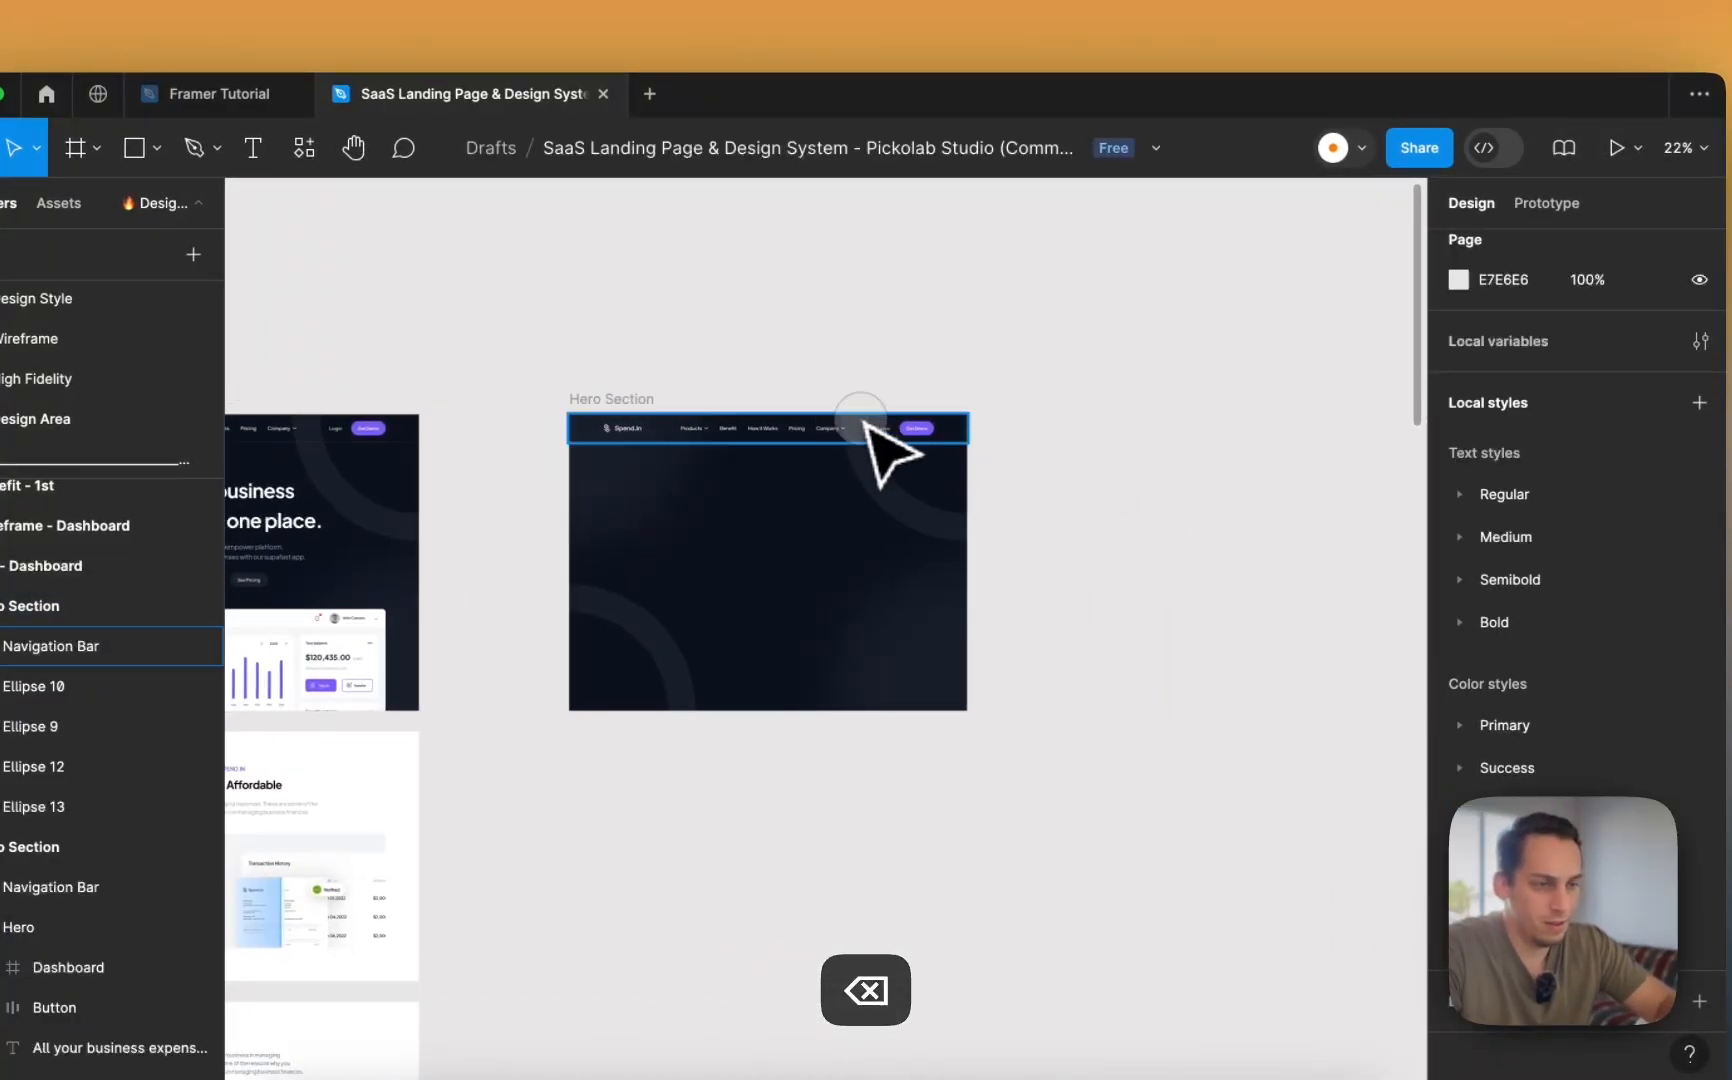
{"action": "key", "text": "BackSpace"}
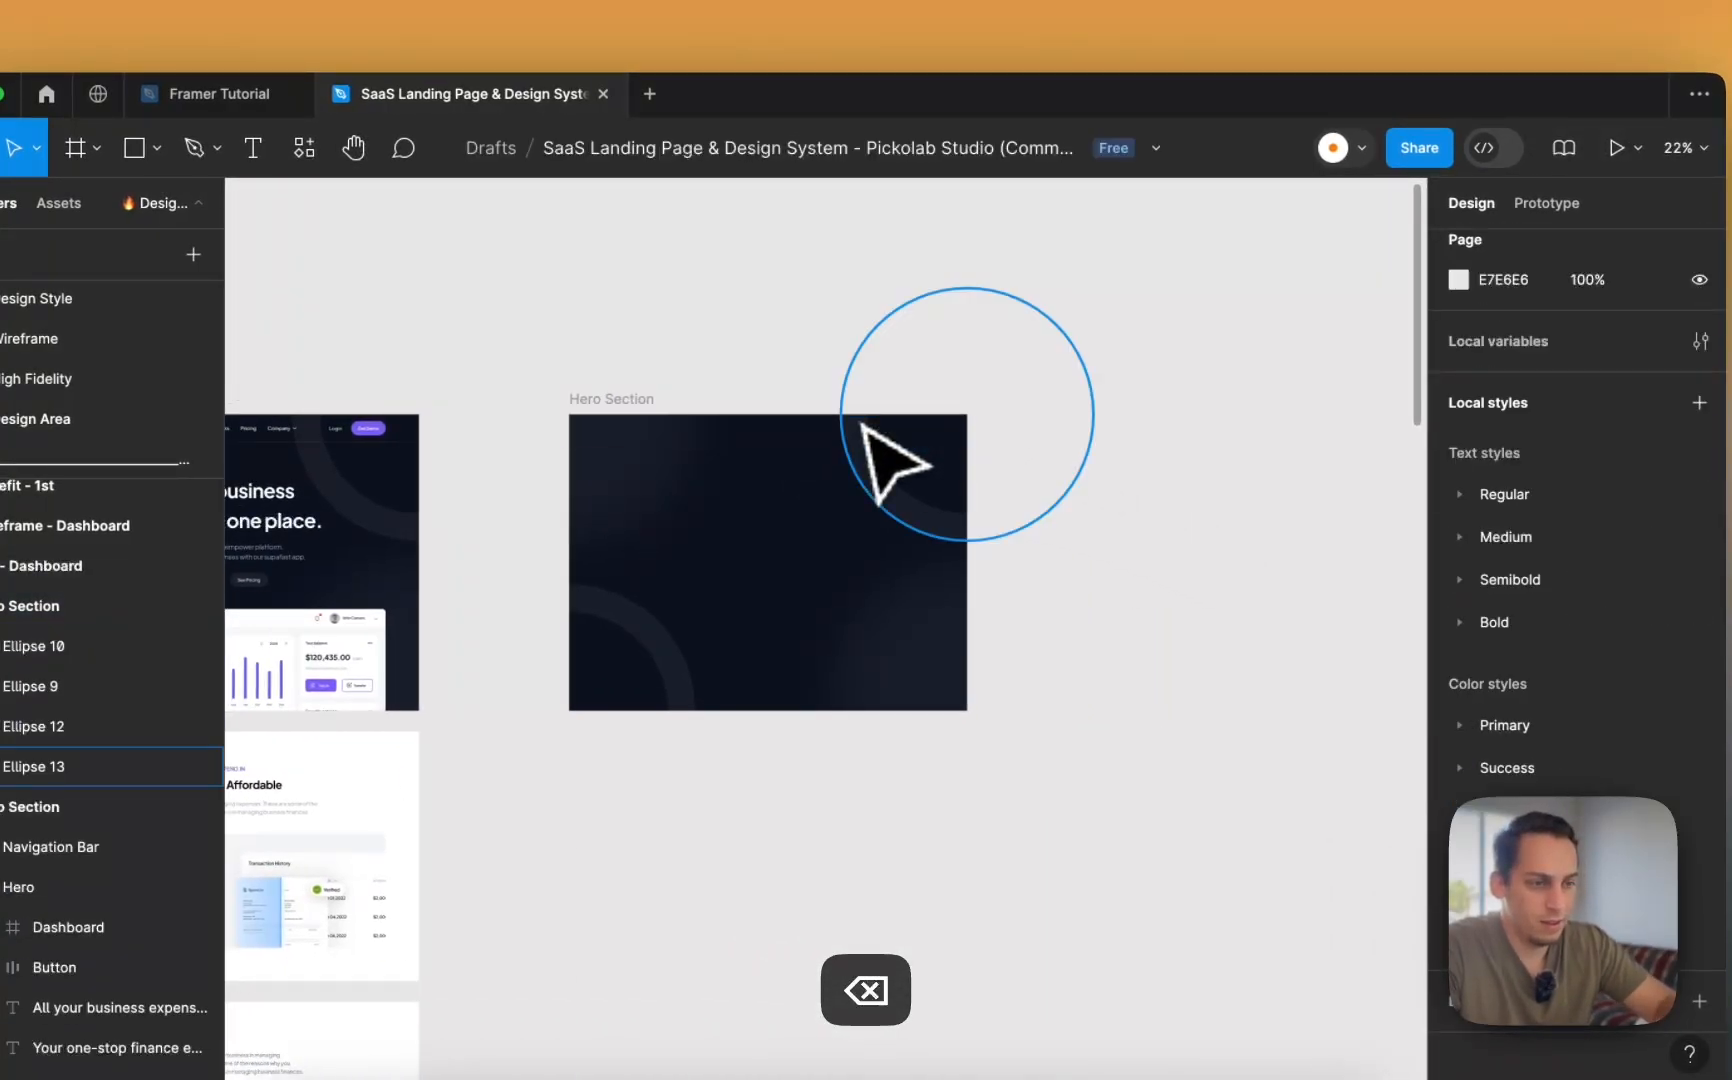
- Move the lower-left ring in the duplicated Hero Section inward to about X -145, Y 603
{"action": "left_click", "coordinate": [608, 453]}
{"action": "left_click", "coordinate": [836, 615]}
{"action": "left_click", "coordinate": [790, 608]}
{"action": "scroll", "coordinate": [671, 594], "scroll_direction": "up", "scroll_amount": 5}
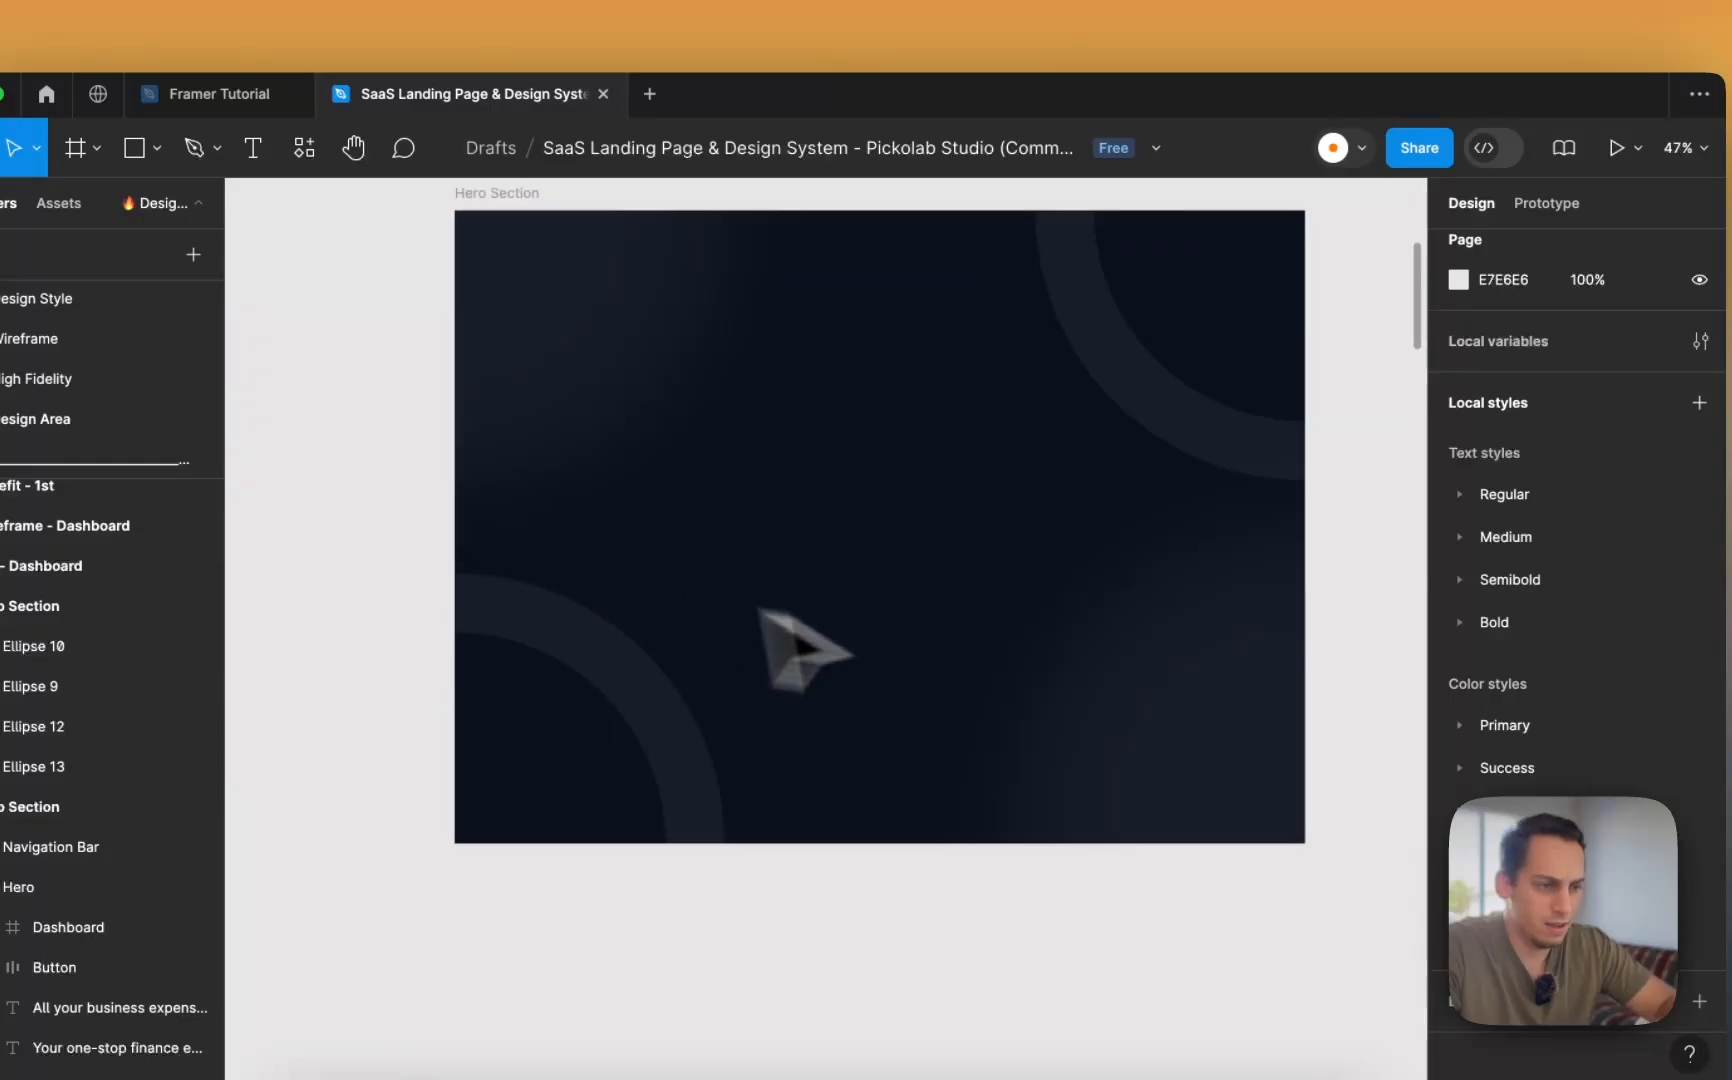
{"action": "left_click", "coordinate": [915, 505]}
{"action": "left_click", "coordinate": [648, 328]}
{"action": "left_click", "coordinate": [613, 622]}
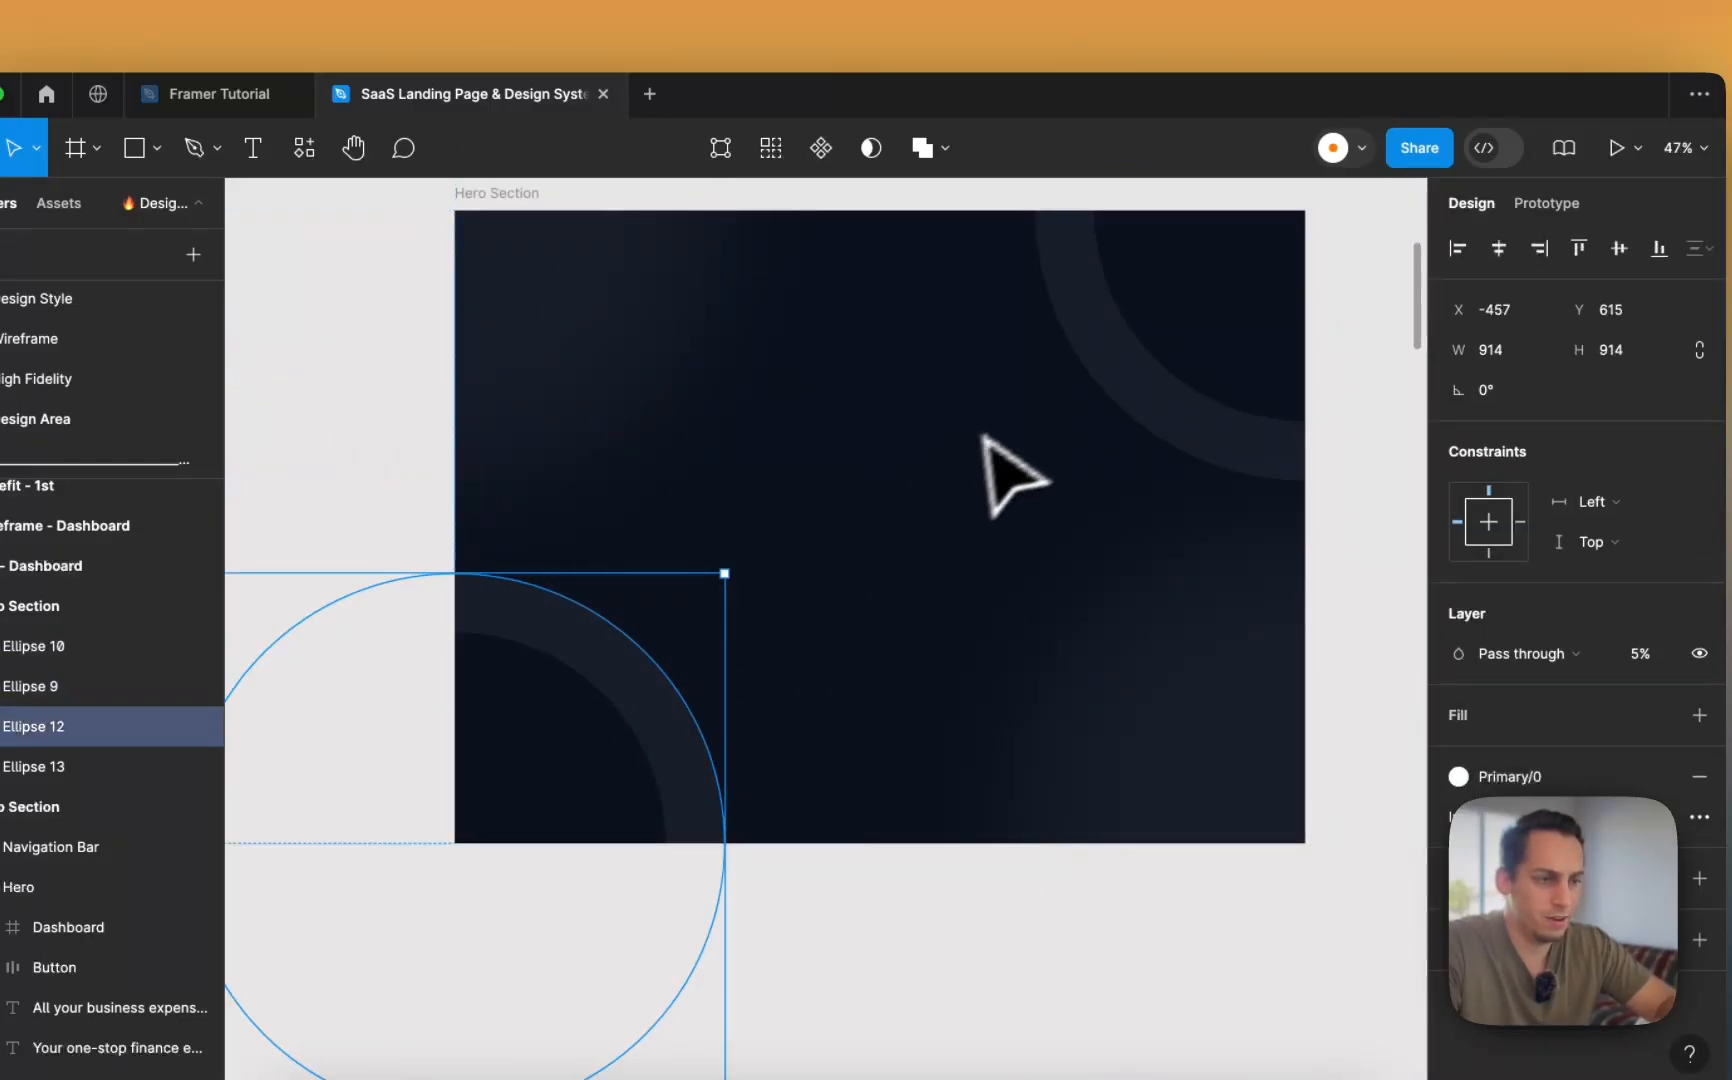
{"action": "scroll", "coordinate": [990, 440], "scroll_direction": "down", "scroll_amount": 3}
{"action": "left_click_drag", "start_coordinate": [762, 590], "coordinate": [890, 600]}
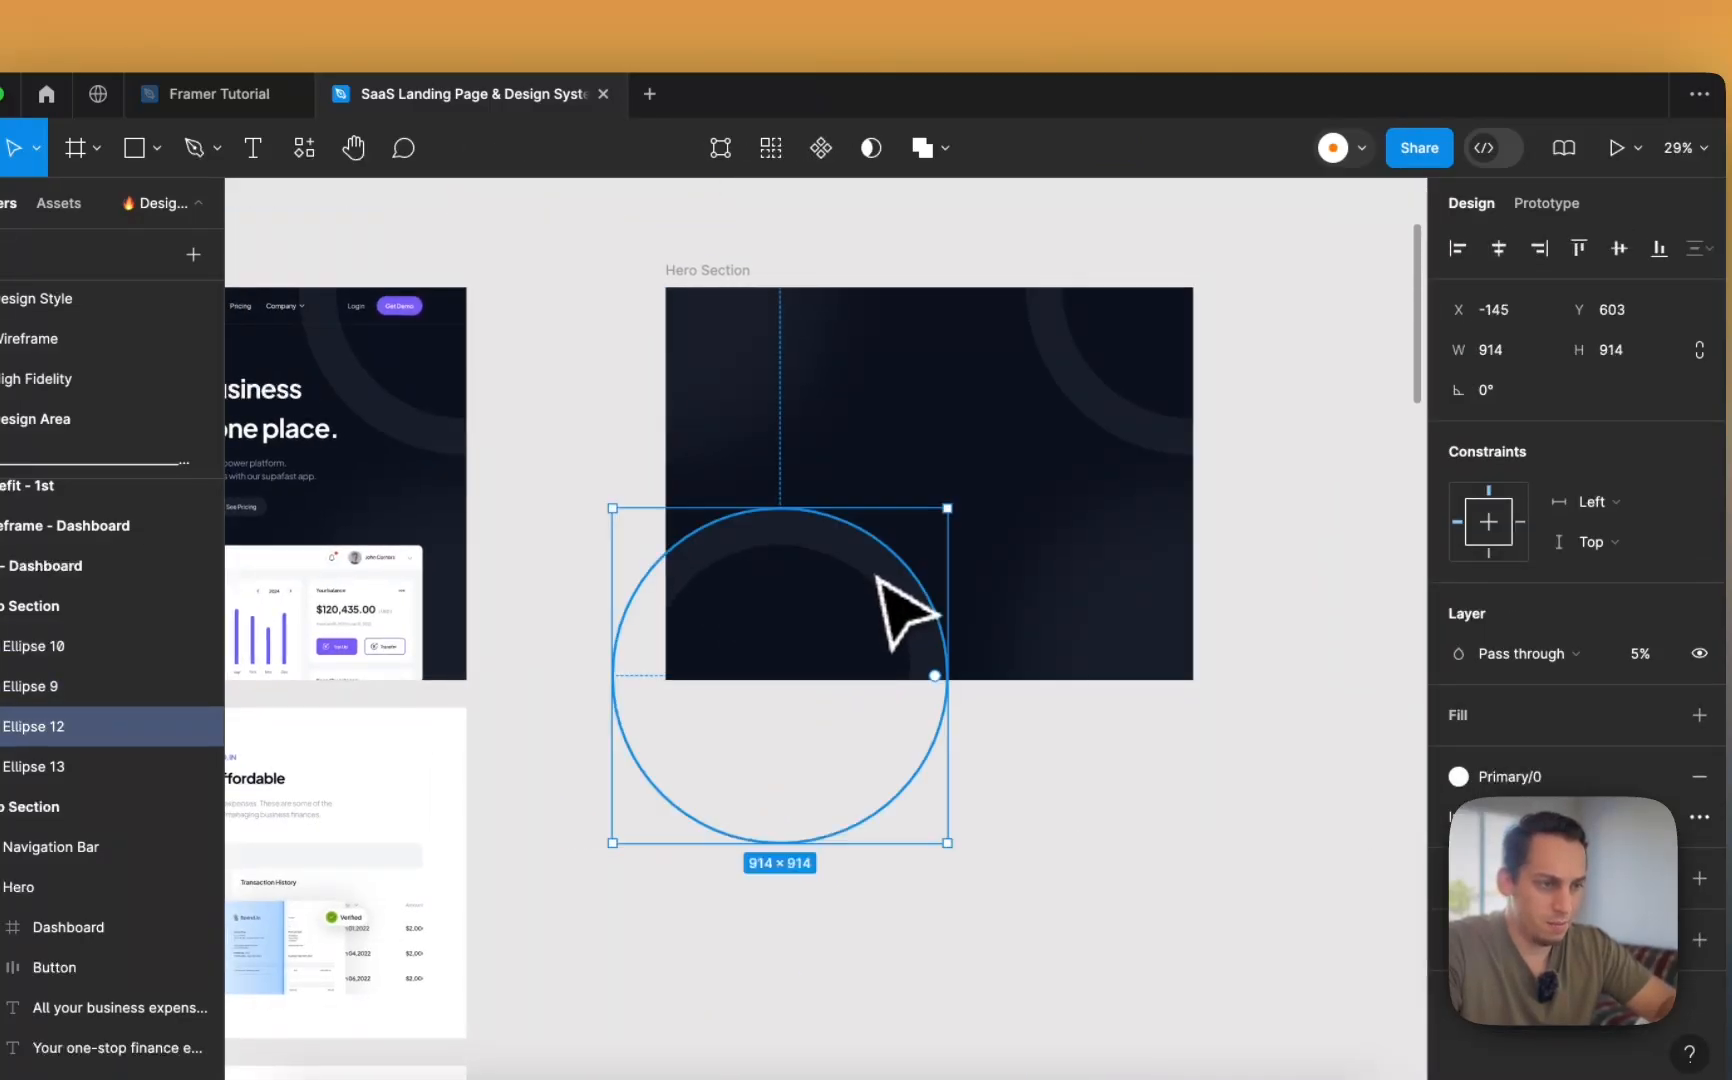
- Reposition the upper-right ring and move the blurred upper-left ellipse inward to about X -118, Y -470
{"action": "left_click", "coordinate": [1080, 430]}
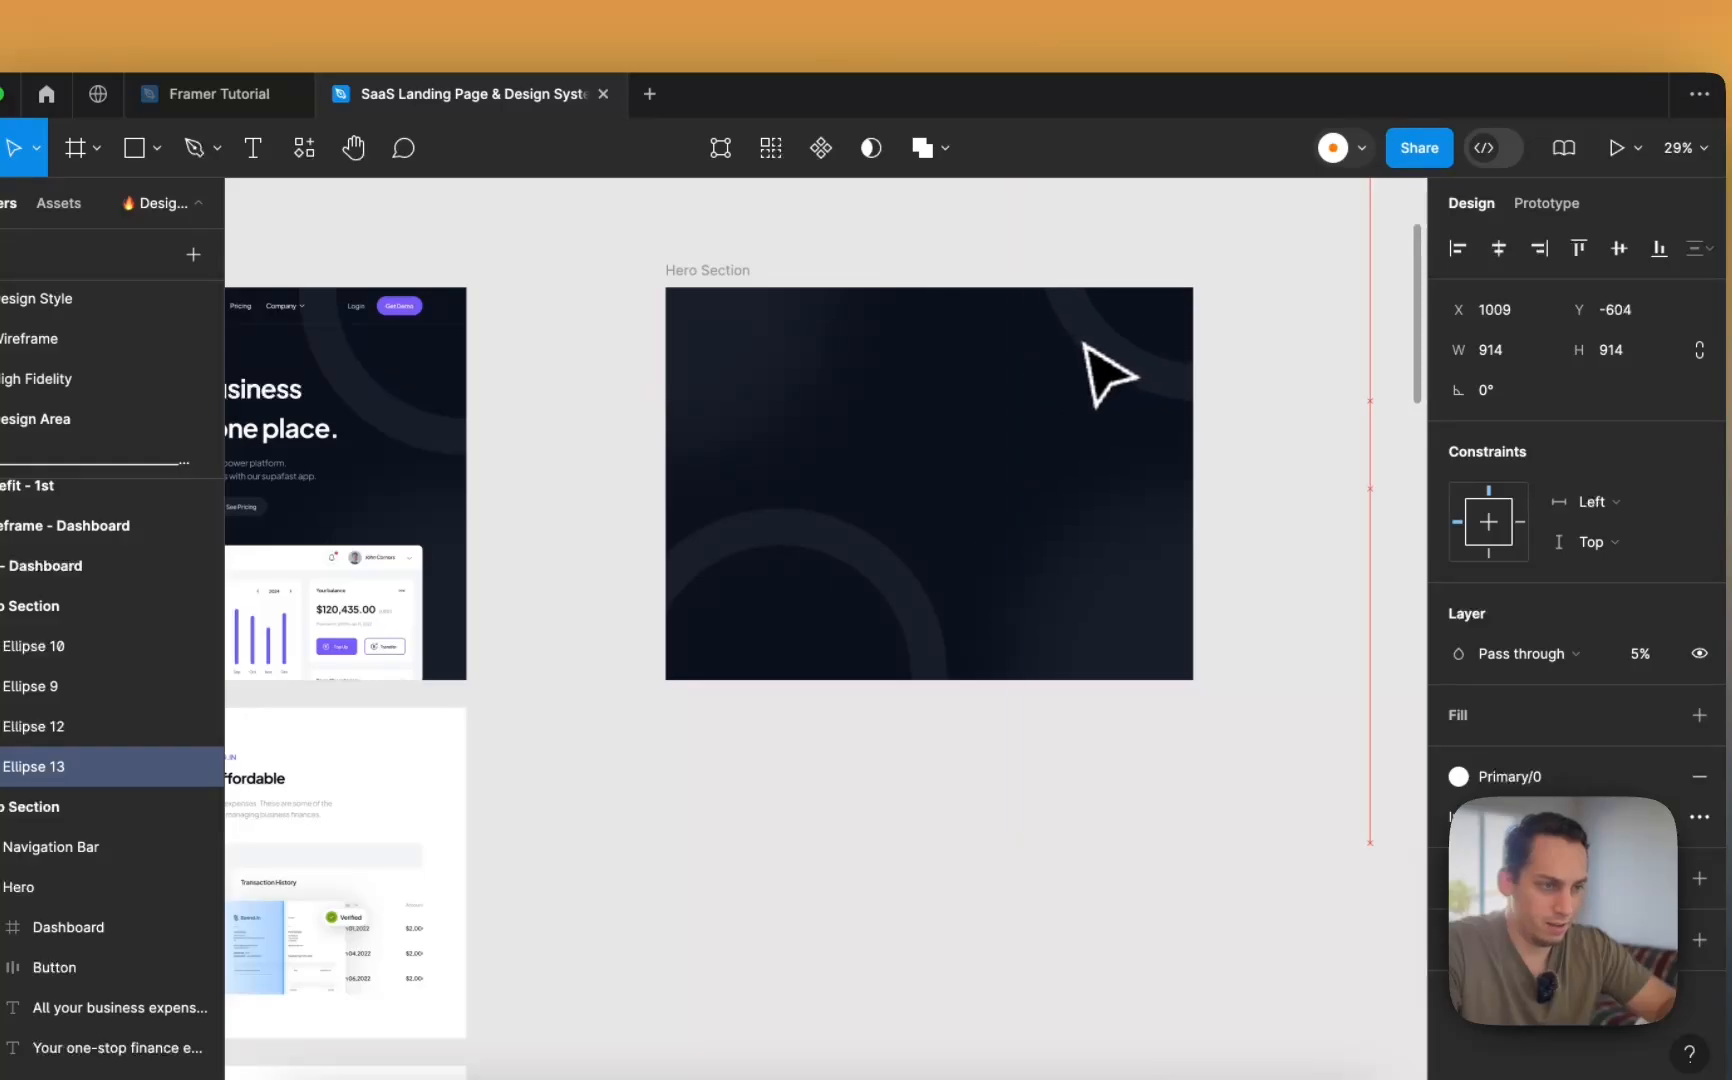
{"action": "left_click", "coordinate": [905, 372]}
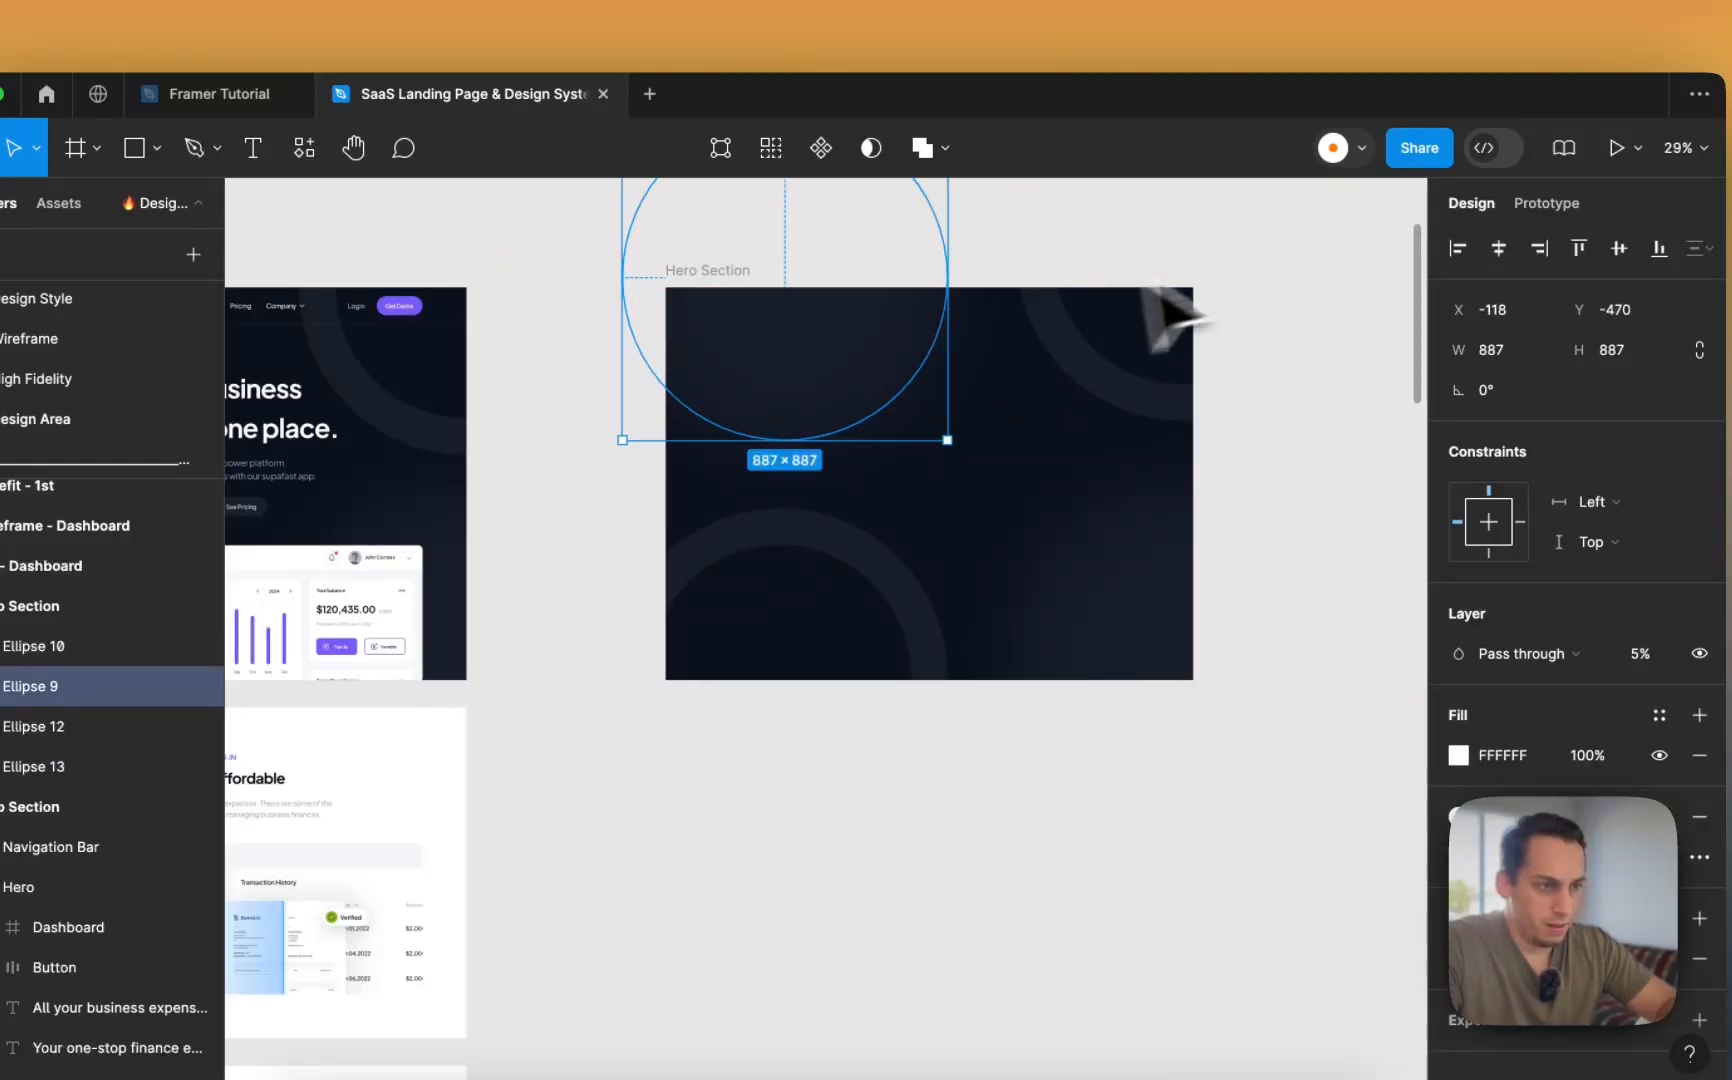
{"action": "left_click", "coordinate": [1266, 272]}
{"action": "scroll", "coordinate": [1268, 272], "scroll_direction": "right", "scroll_amount": 1}
- Export the duplicated Hero Section frame as a PNG at 1.5x scale
{"action": "left_click", "coordinate": [630, 307]}
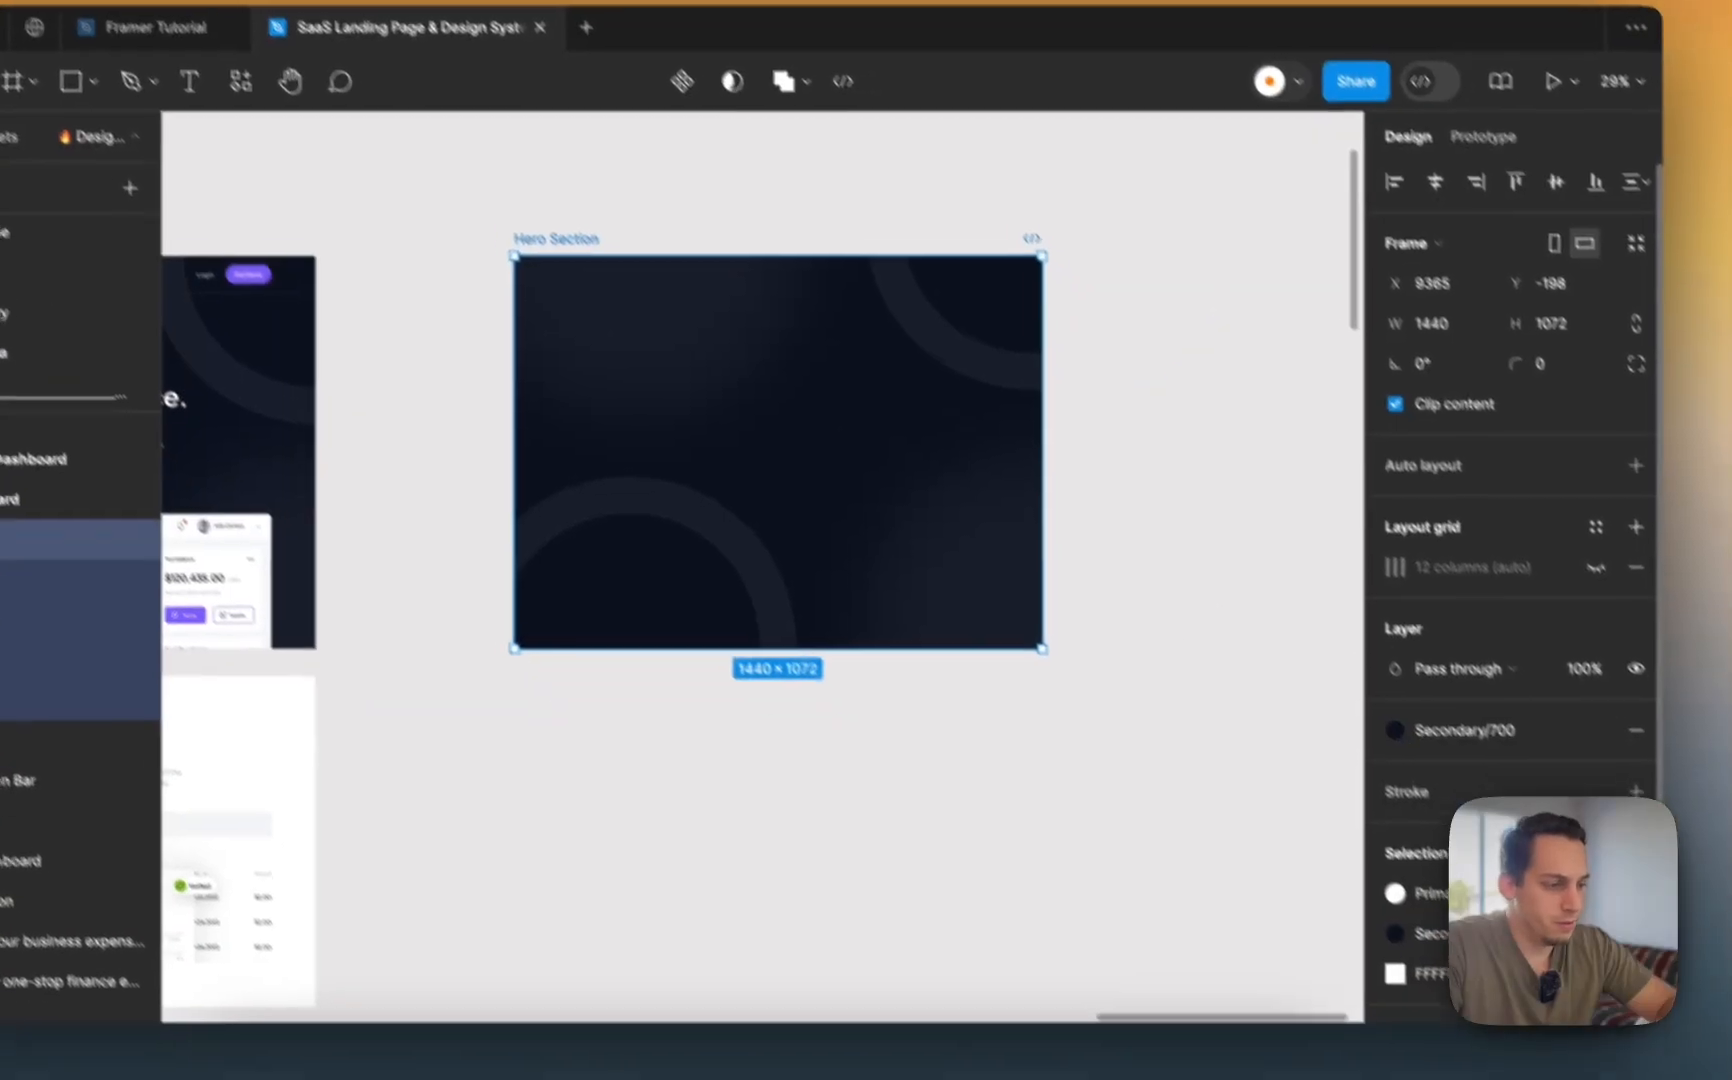
{"action": "scroll", "coordinate": [1510, 600], "scroll_direction": "down", "scroll_amount": 2}
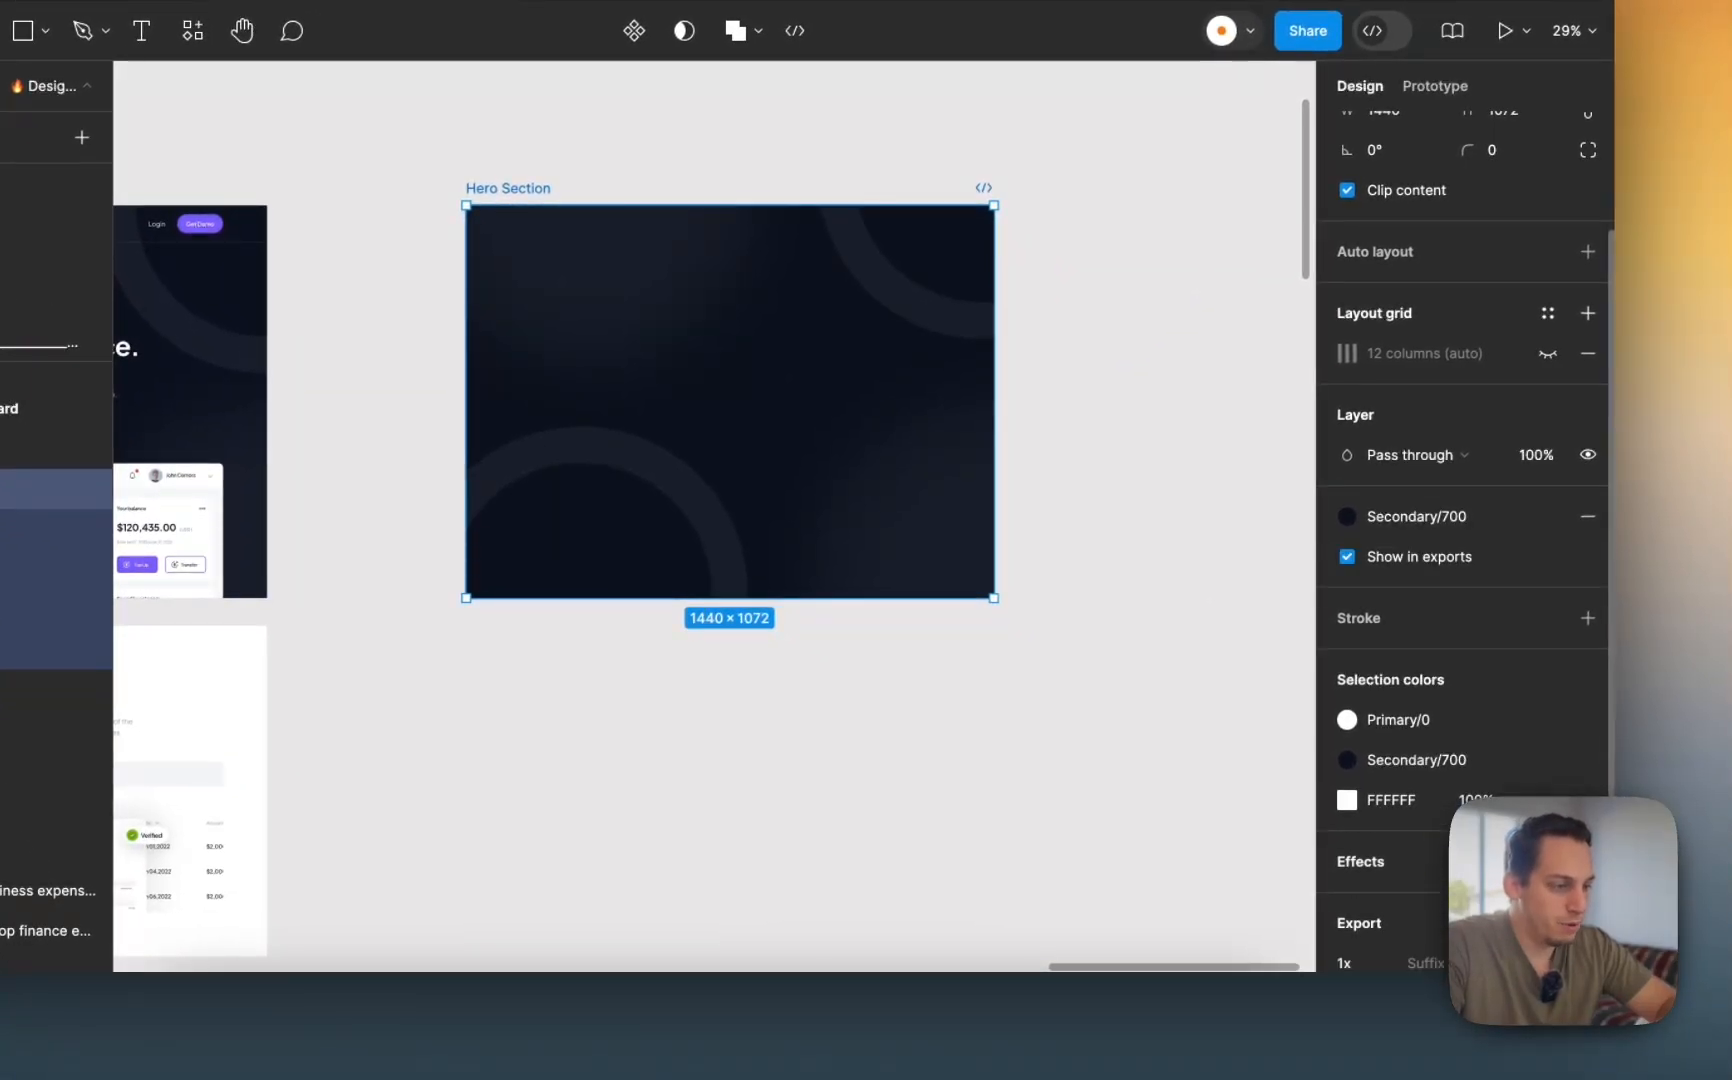
{"action": "scroll", "coordinate": [1465, 520], "scroll_direction": "down", "scroll_amount": 3}
{"action": "left_click", "coordinate": [1374, 784]}
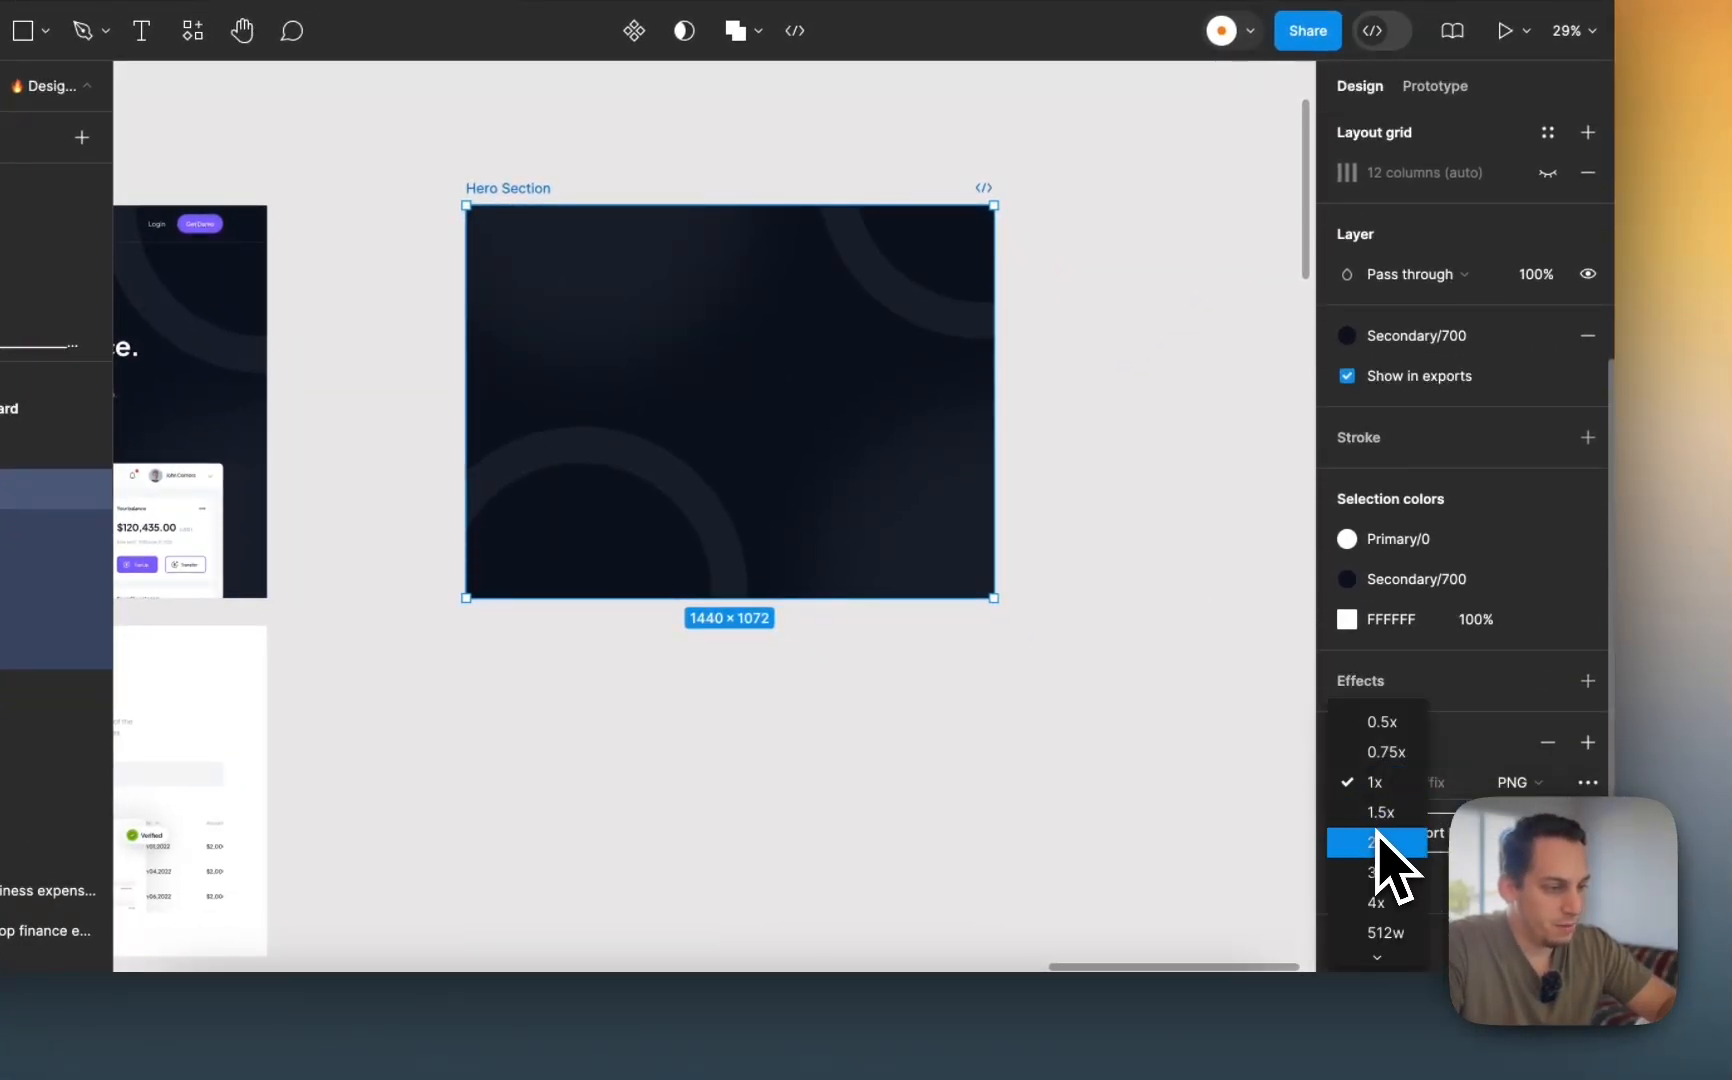
{"action": "left_click", "coordinate": [1381, 814]}
{"action": "left_click", "coordinate": [1398, 845]}
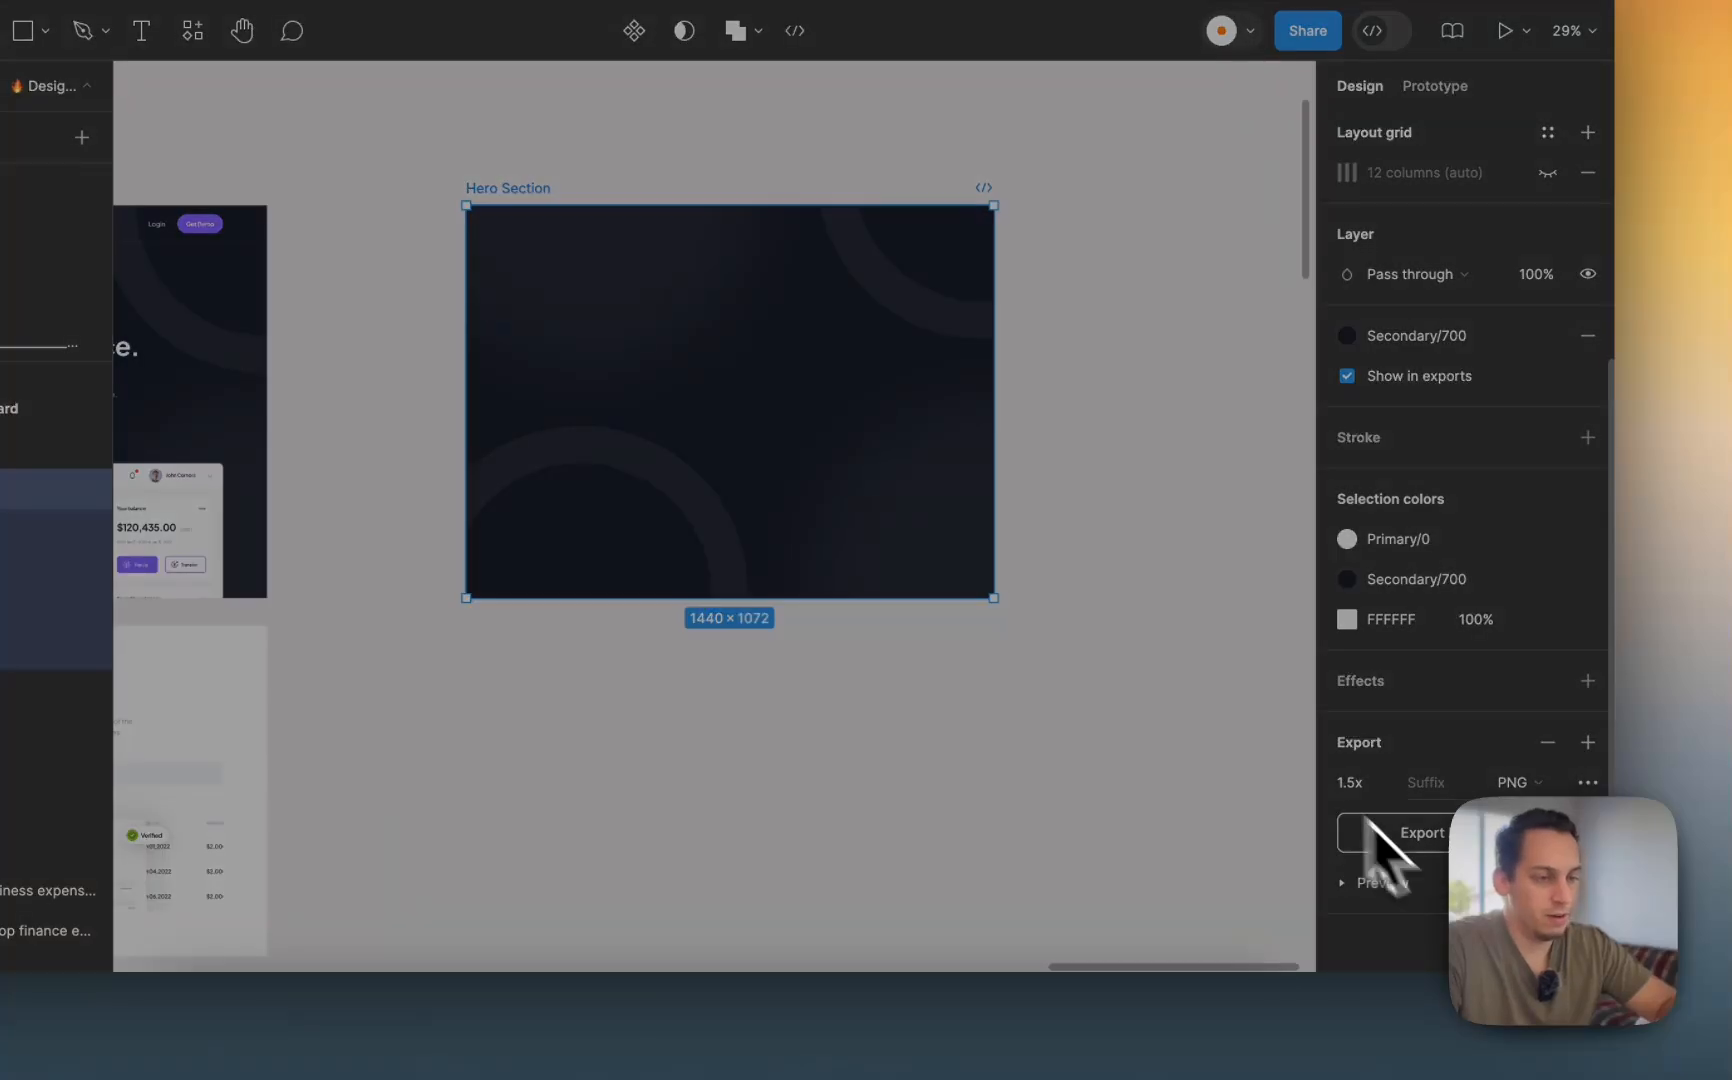
{"action": "left_click", "coordinate": [1128, 712]}
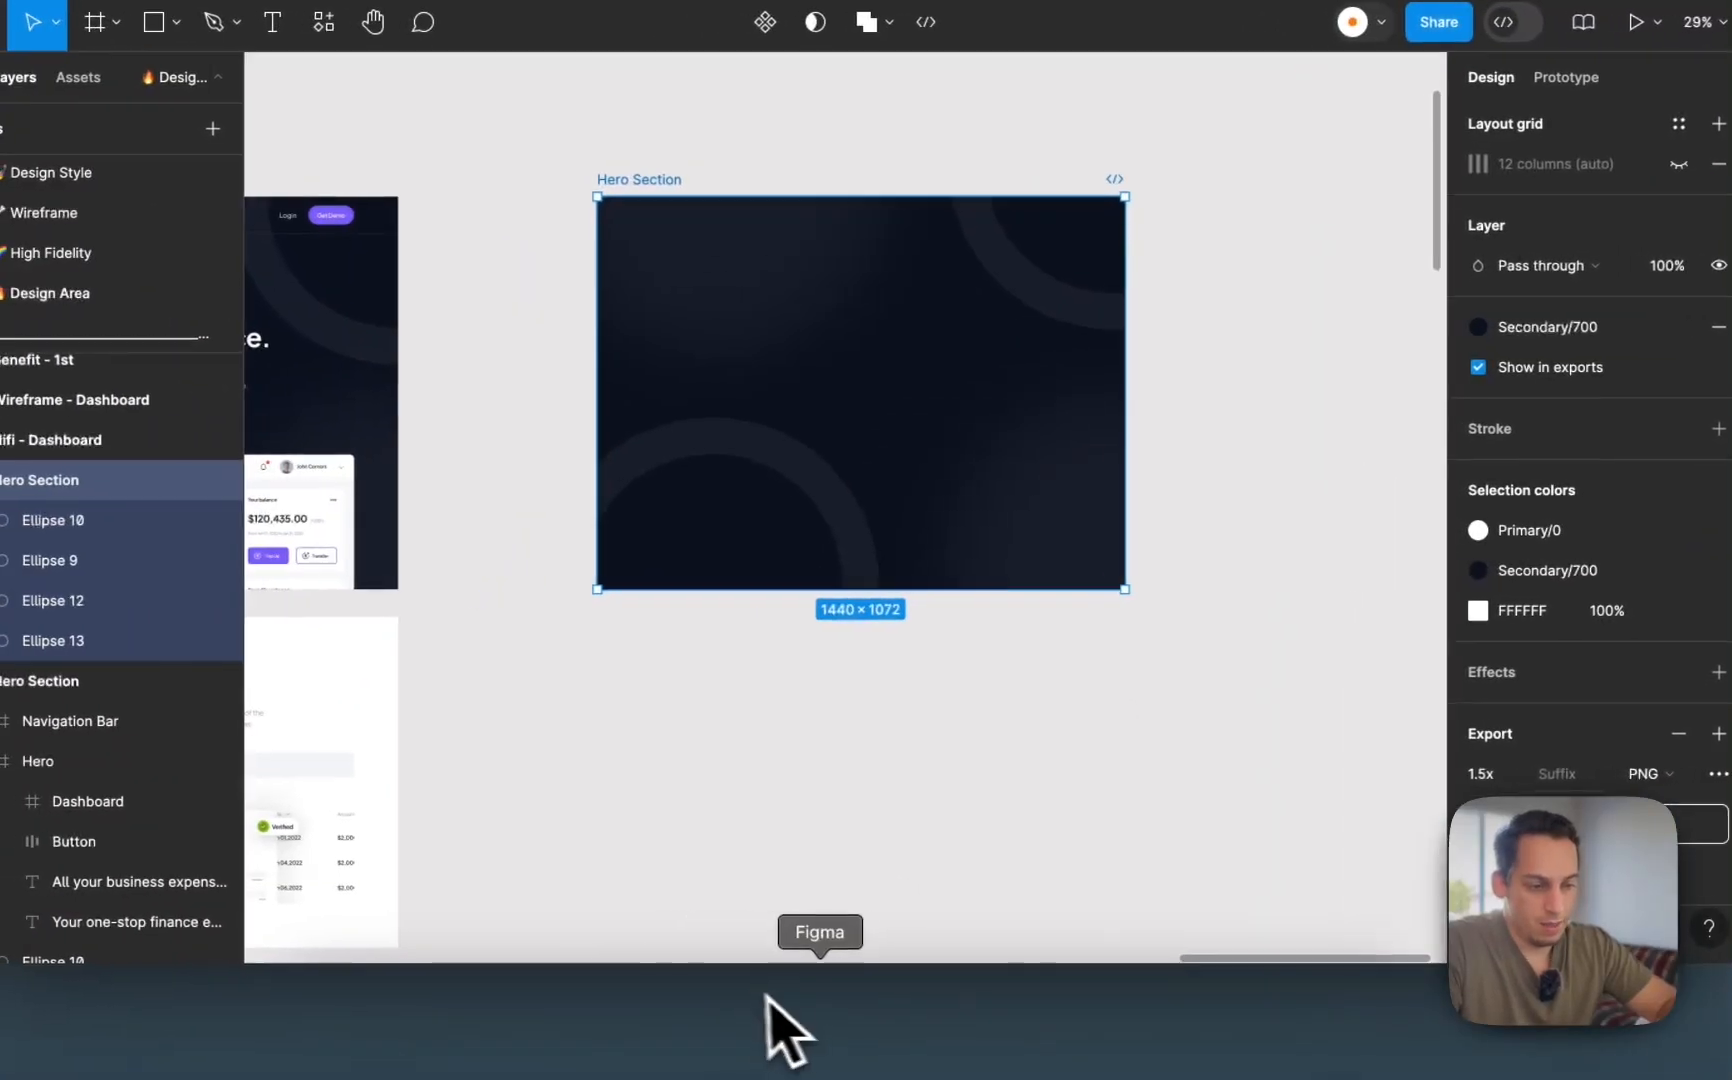
- Switch to Framer and preview the Desktop page at a different width, closing the preview again
{"action": "left_click", "coordinate": [974, 1055]}
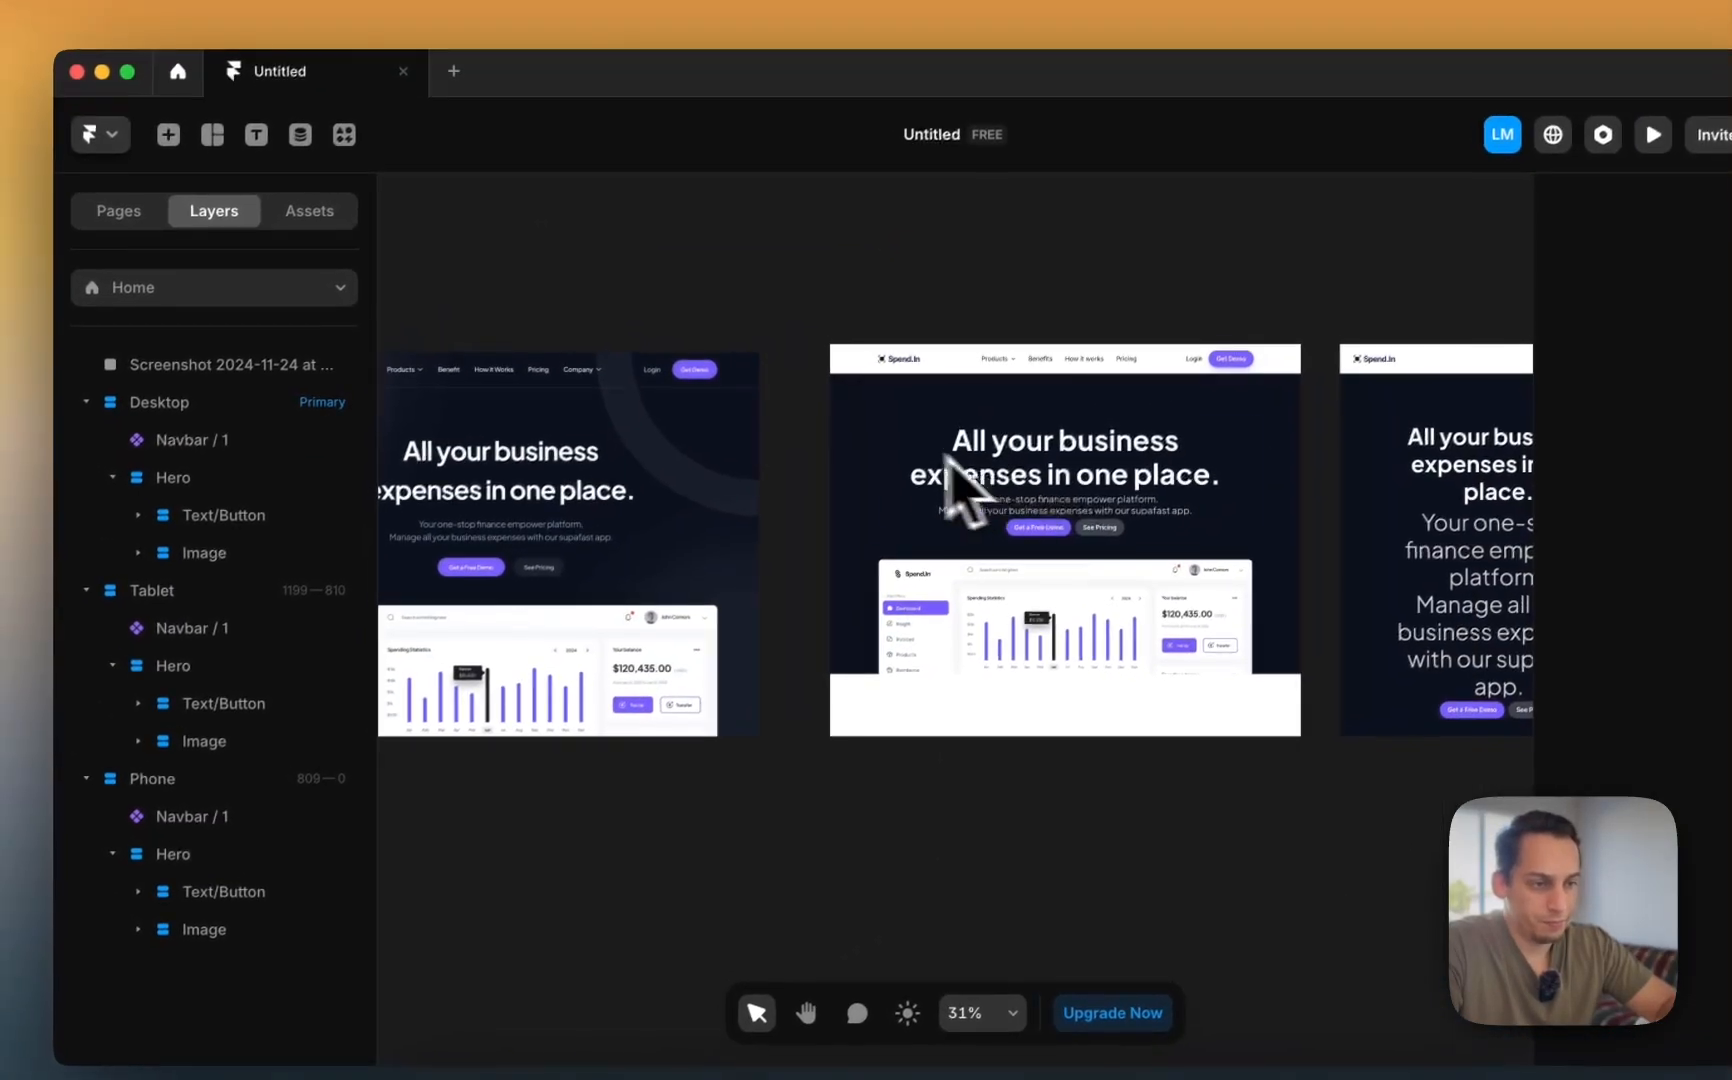
{"action": "left_click", "coordinate": [856, 430]}
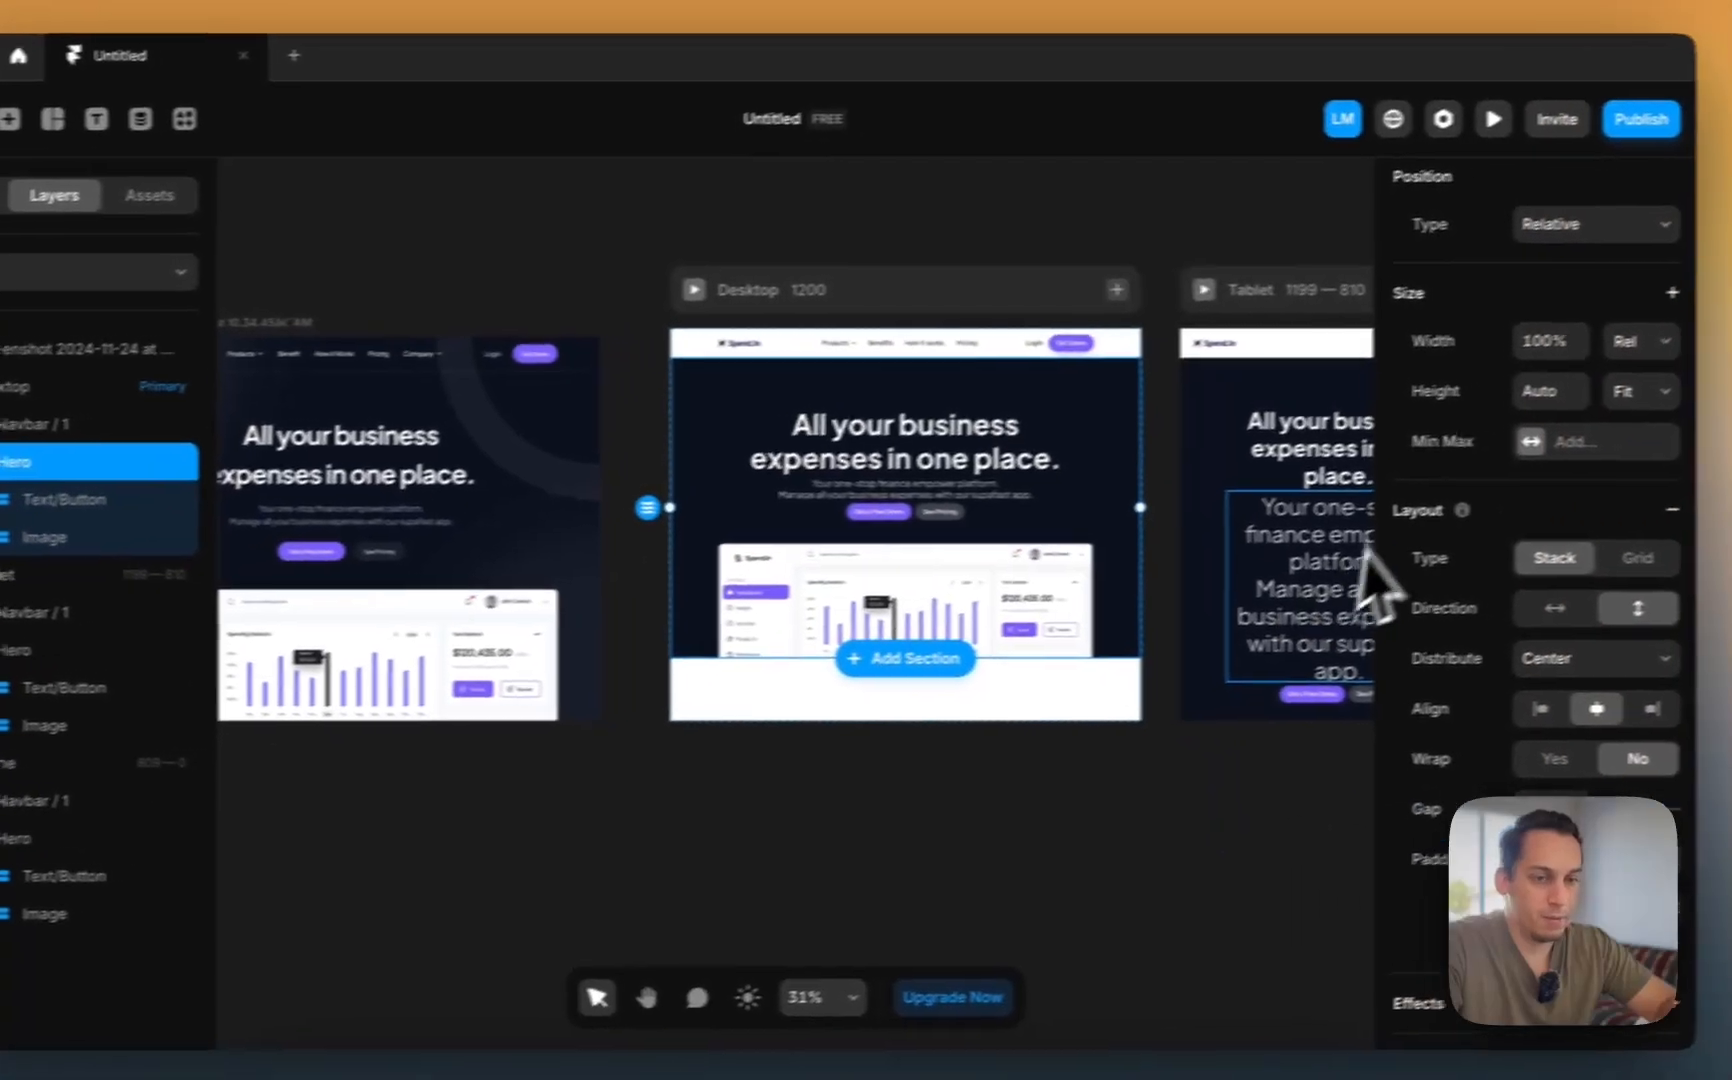
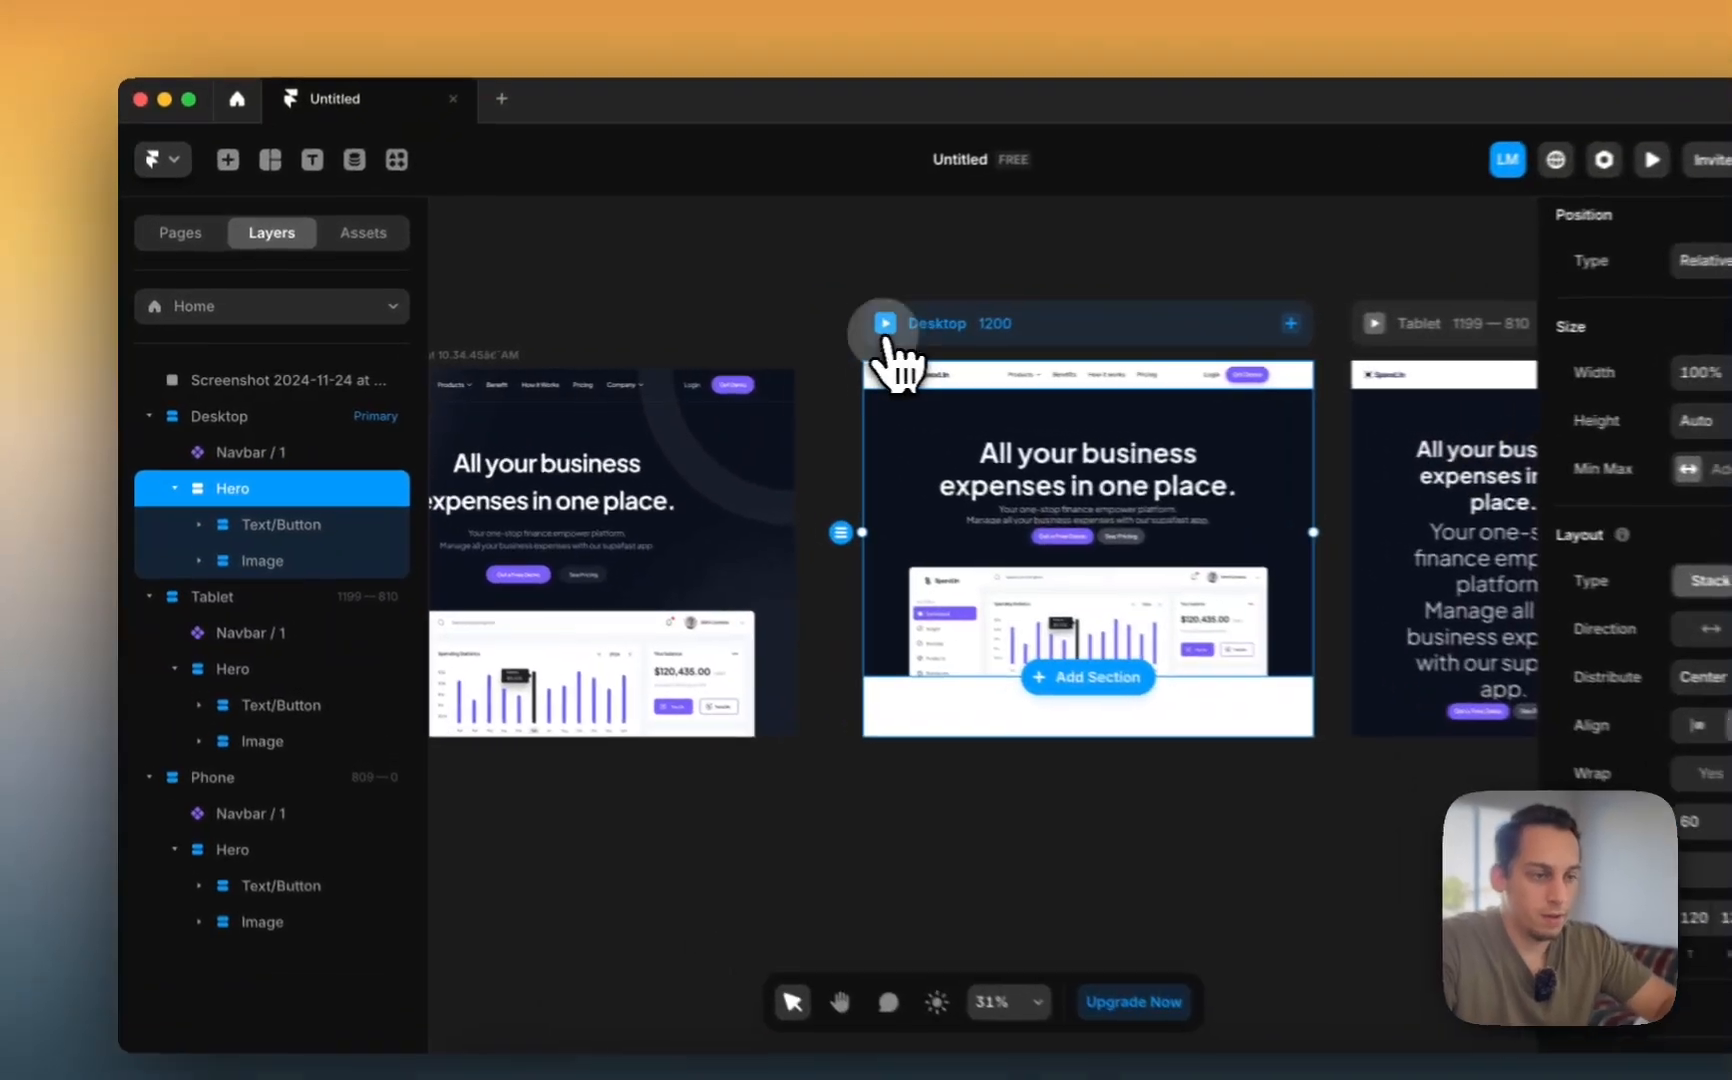
{"action": "left_click", "coordinate": [782, 330]}
{"action": "left_click_drag", "start_coordinate": [183, 626], "coordinate": [235, 611]}
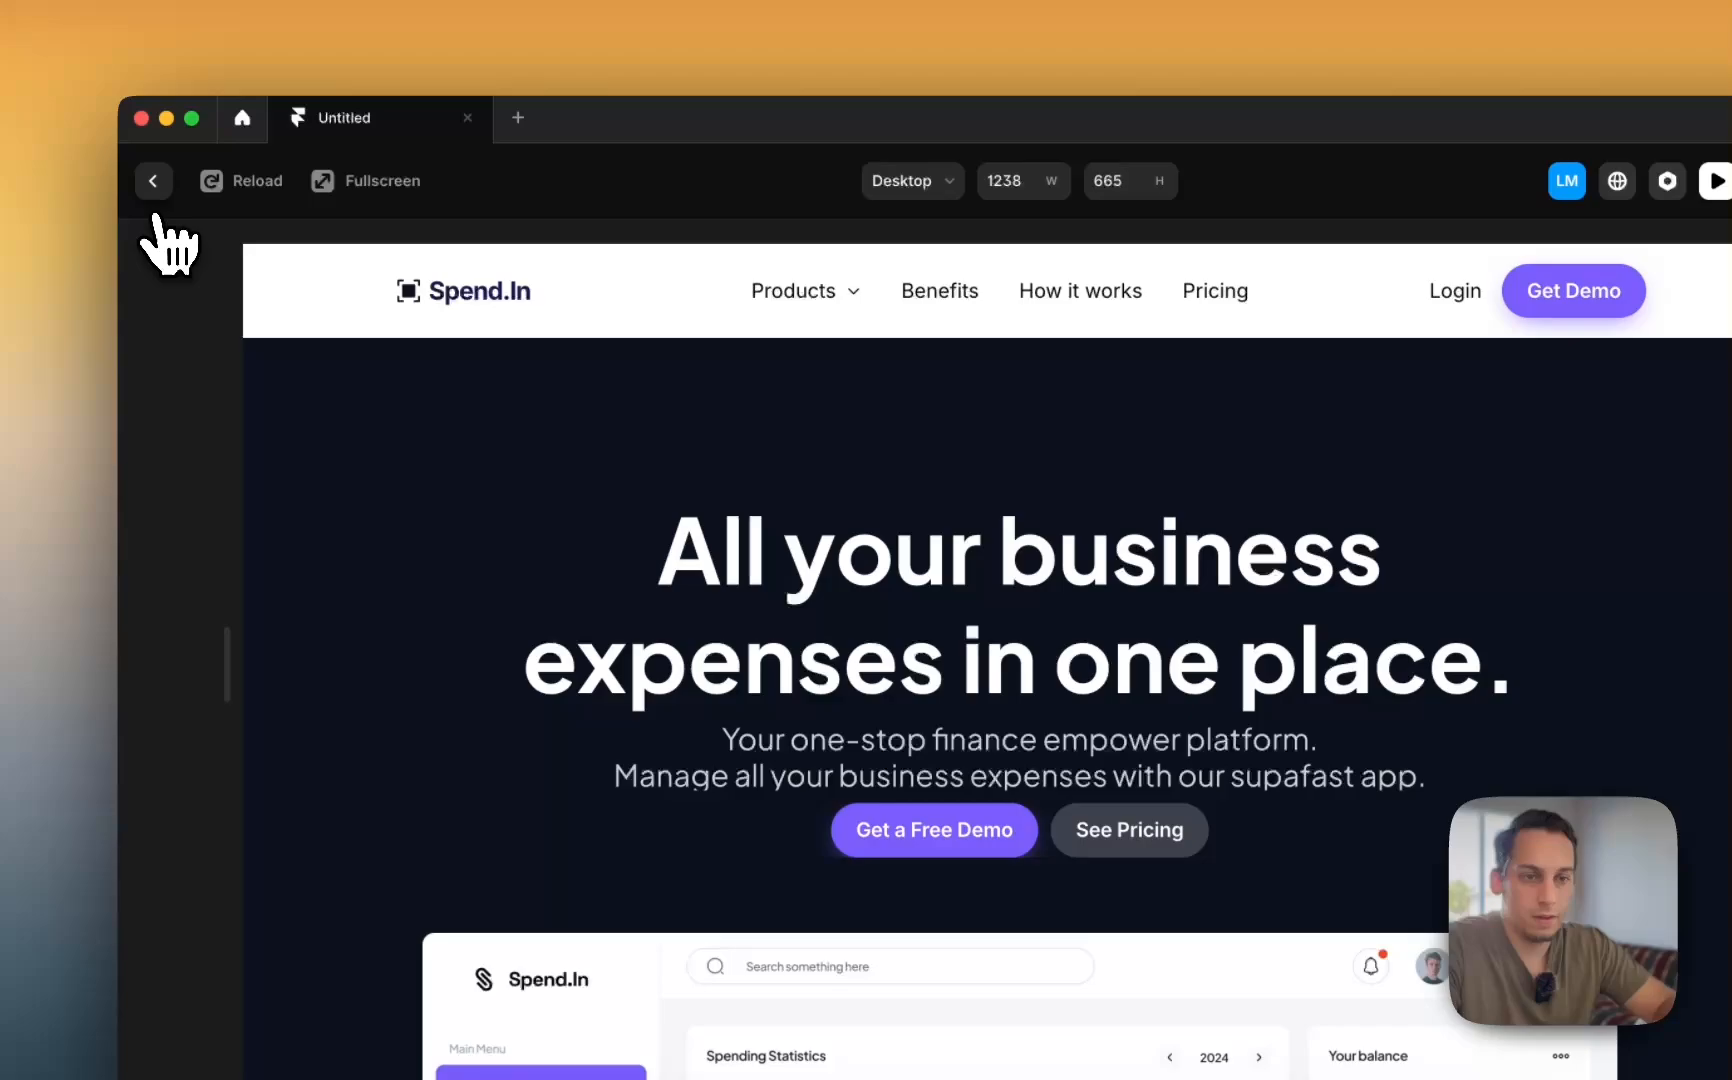
{"action": "left_click", "coordinate": [153, 180]}
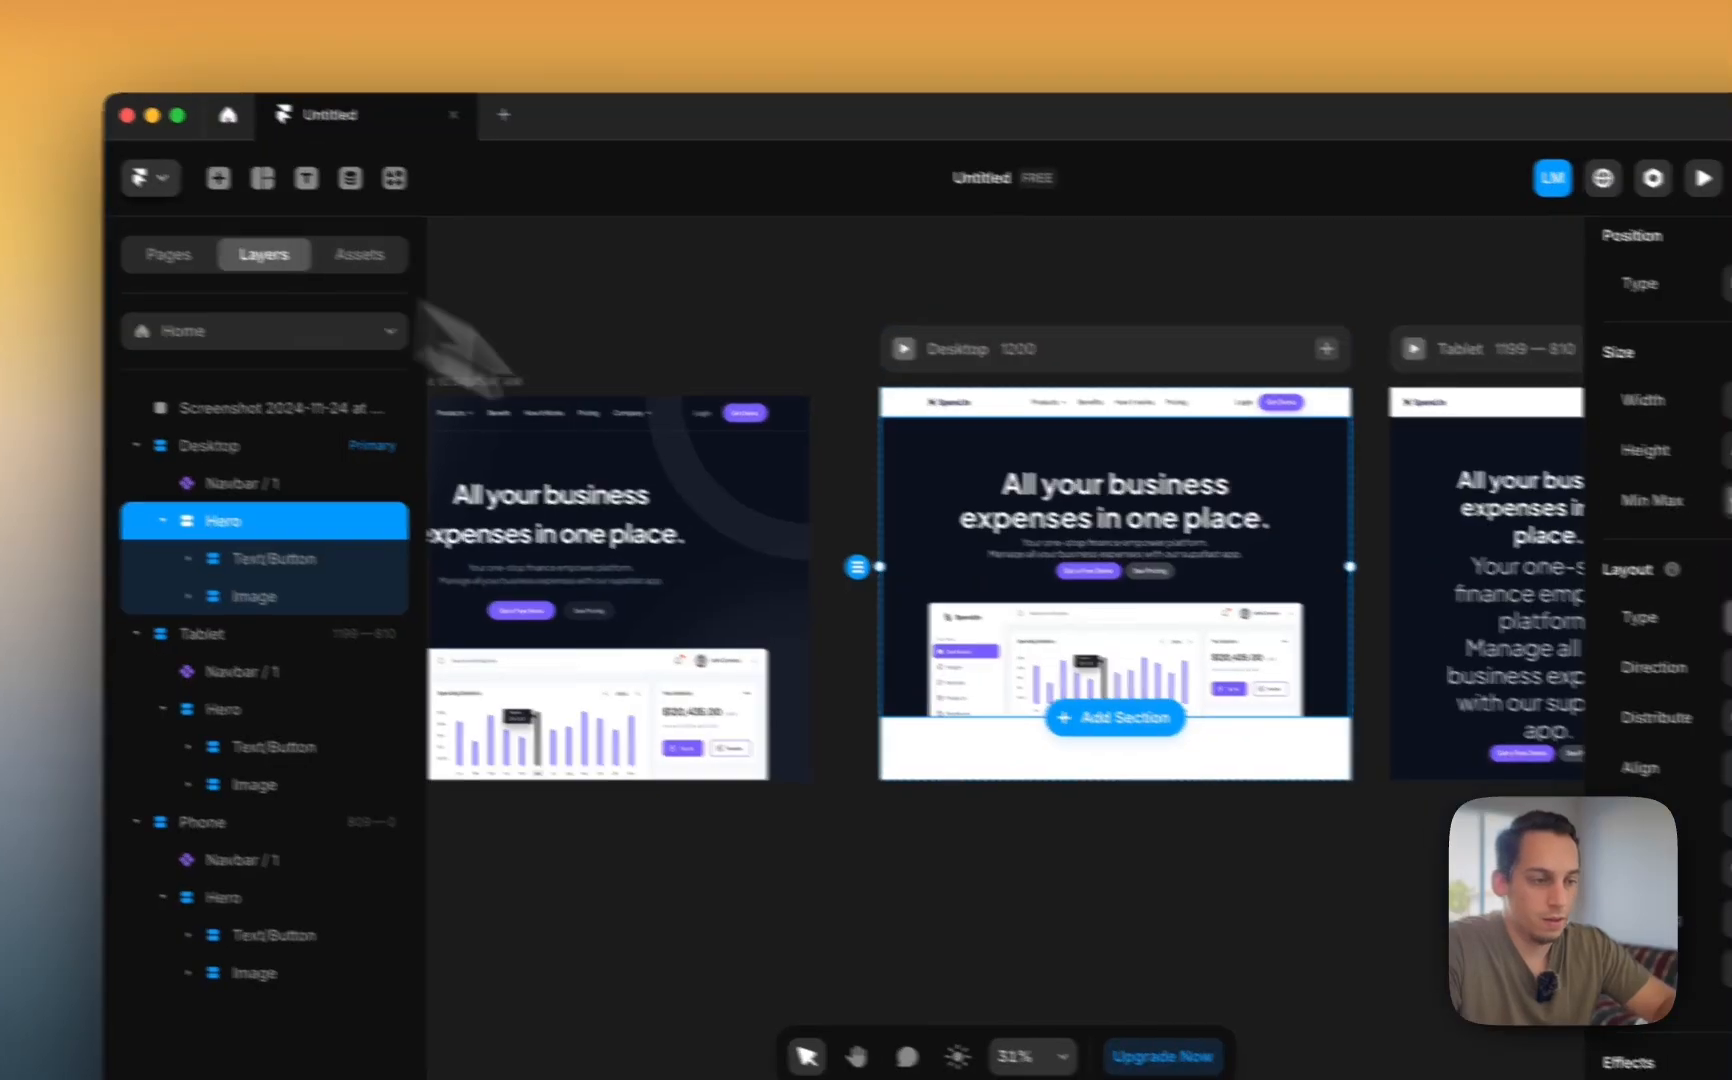
- Create a Paragraph text style from the subtitle below the Desktop hero heading and check it across the Tablet and Phone breakpoints
{"action": "left_click", "coordinate": [823, 445]}
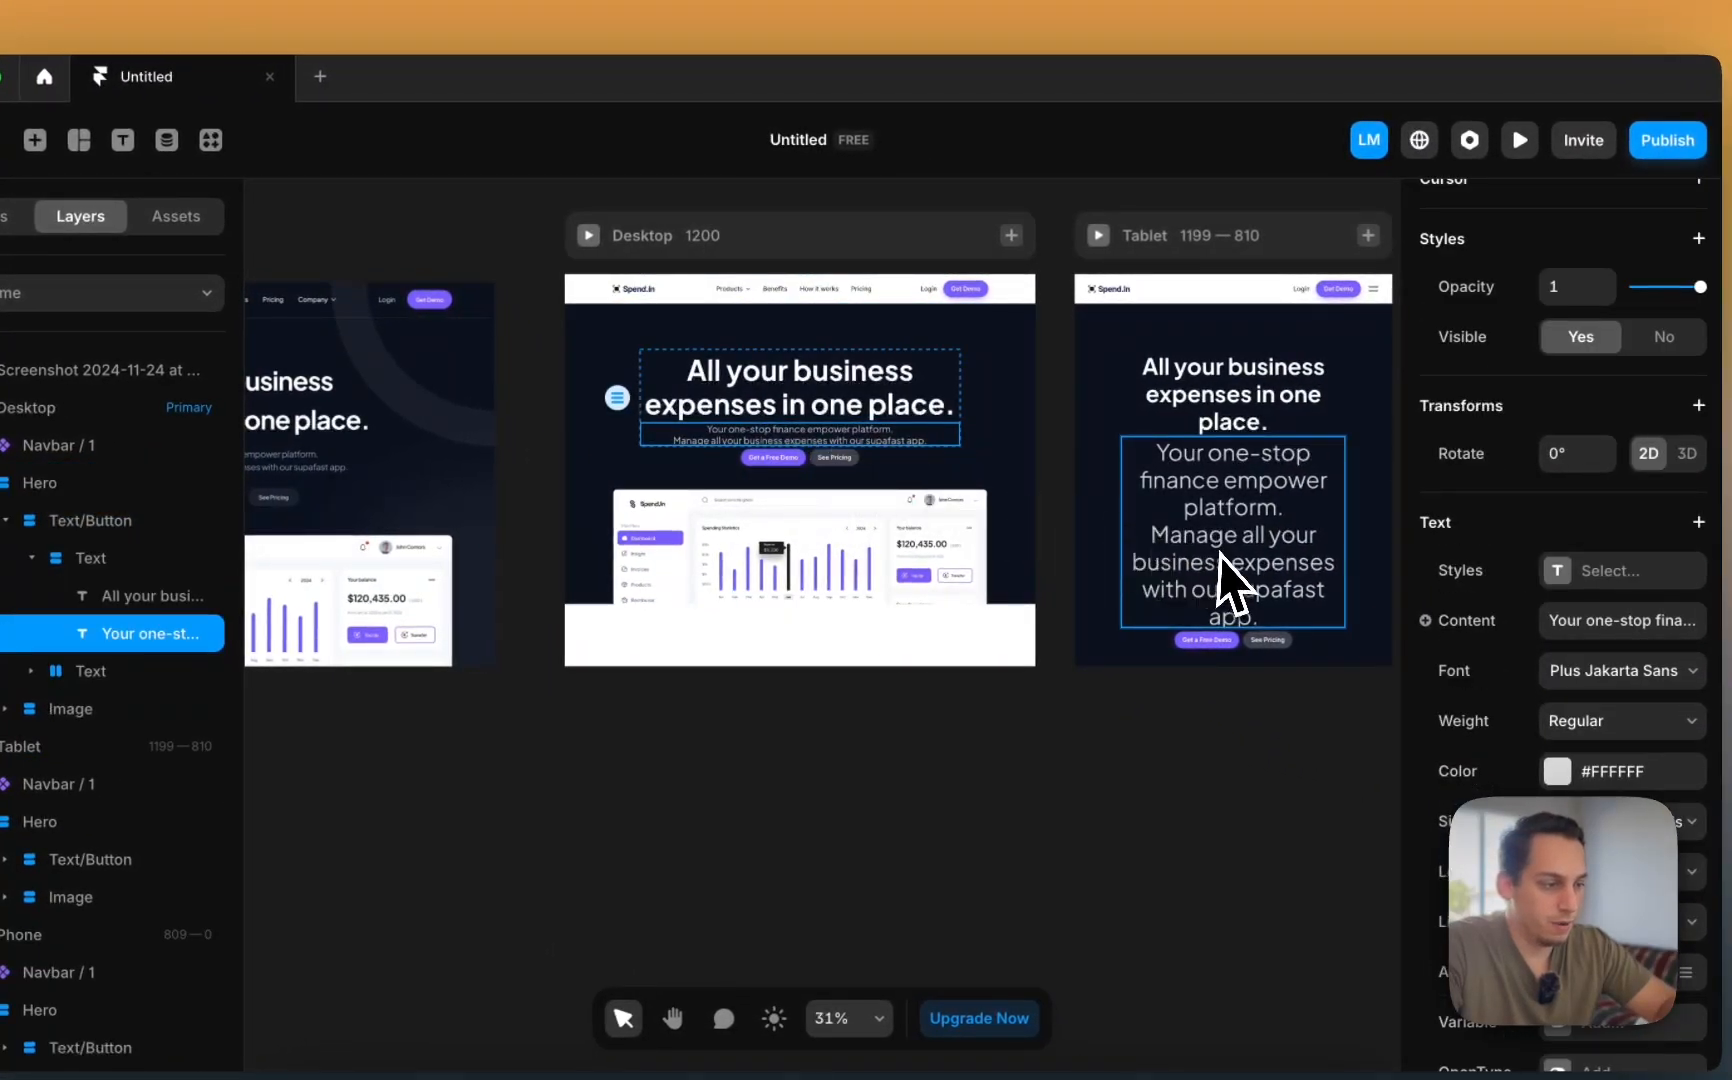
{"action": "left_click", "coordinate": [1227, 574]}
{"action": "left_click", "coordinate": [860, 436]}
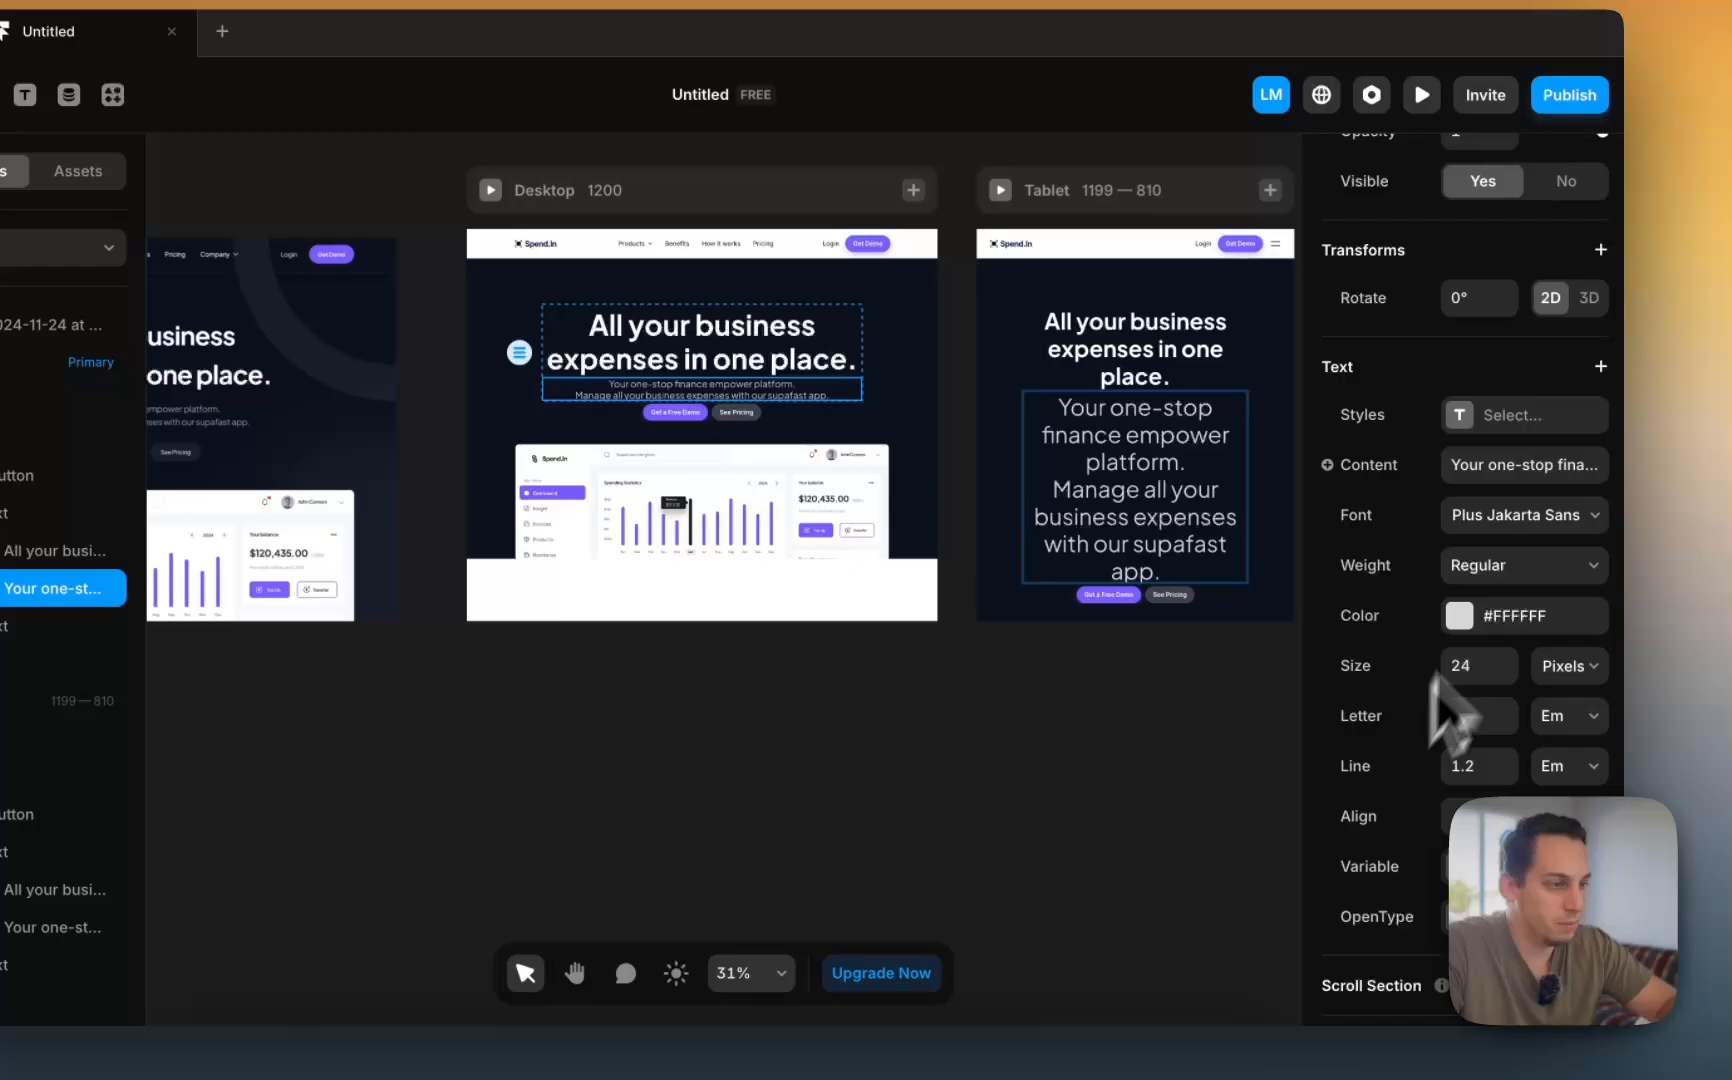
{"action": "left_click", "coordinate": [1465, 420]}
{"action": "left_click", "coordinate": [1138, 549]}
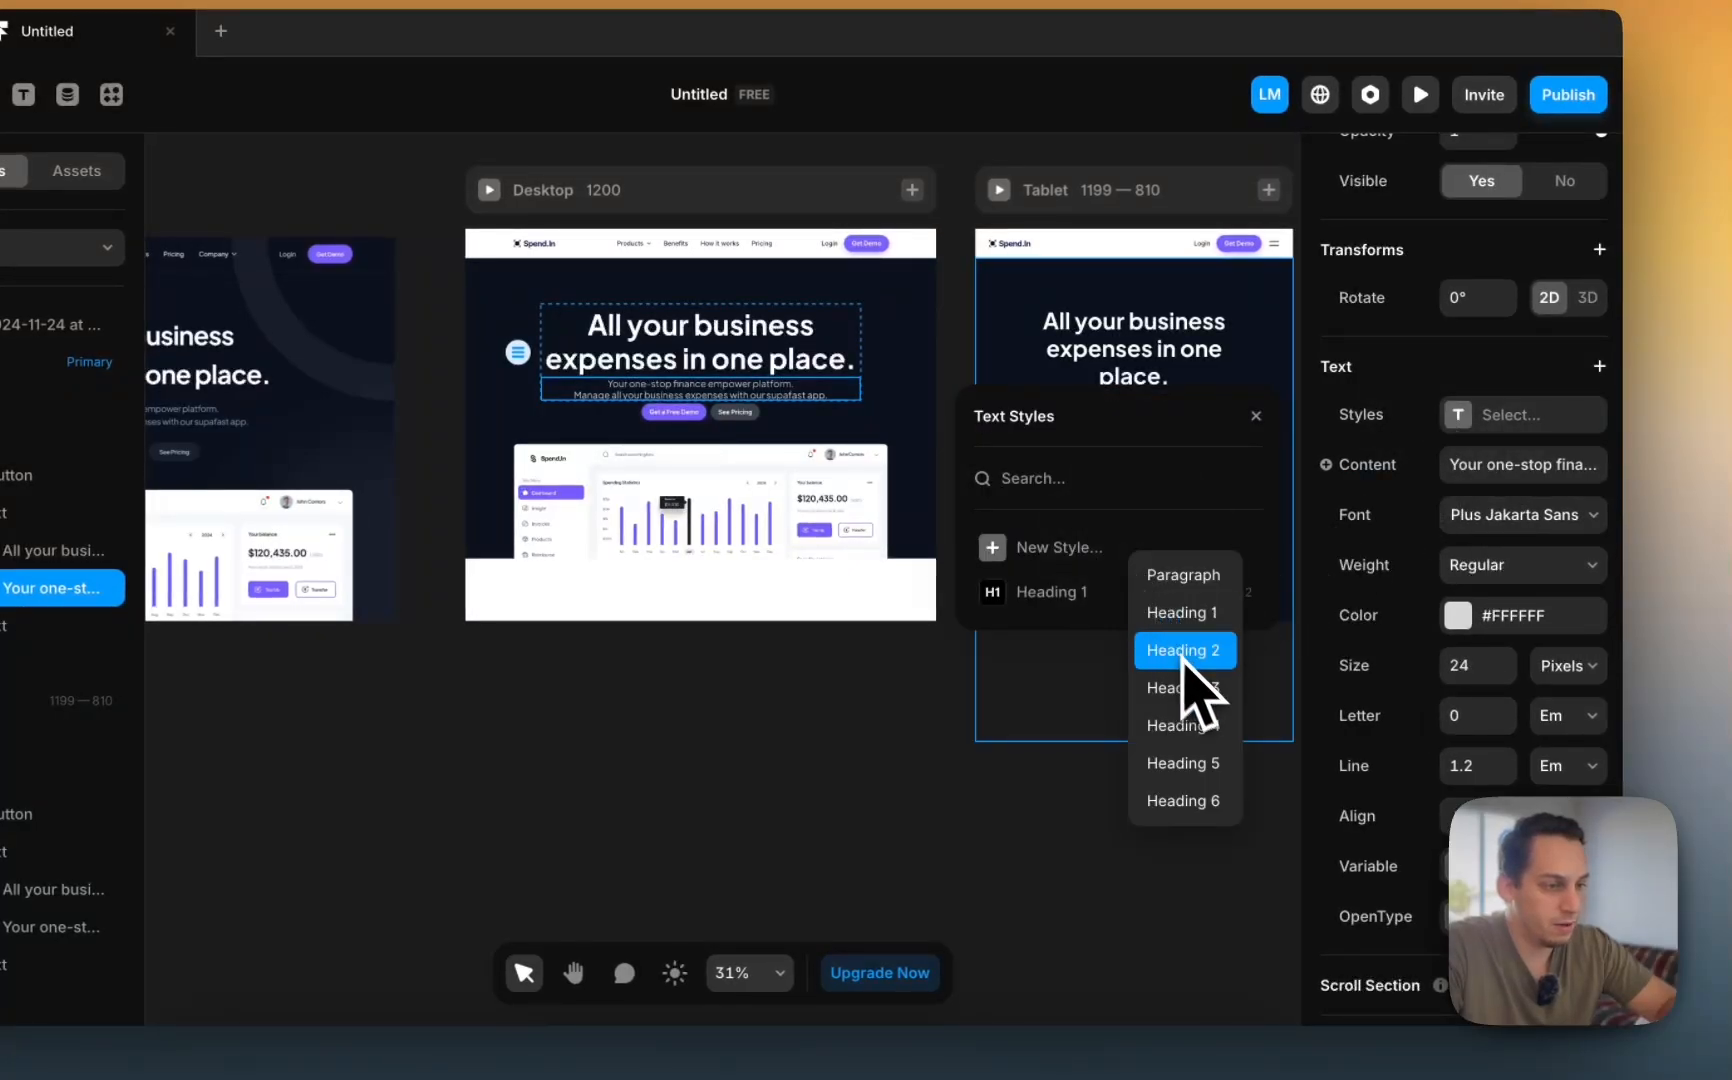
{"action": "left_click", "coordinate": [1183, 575]}
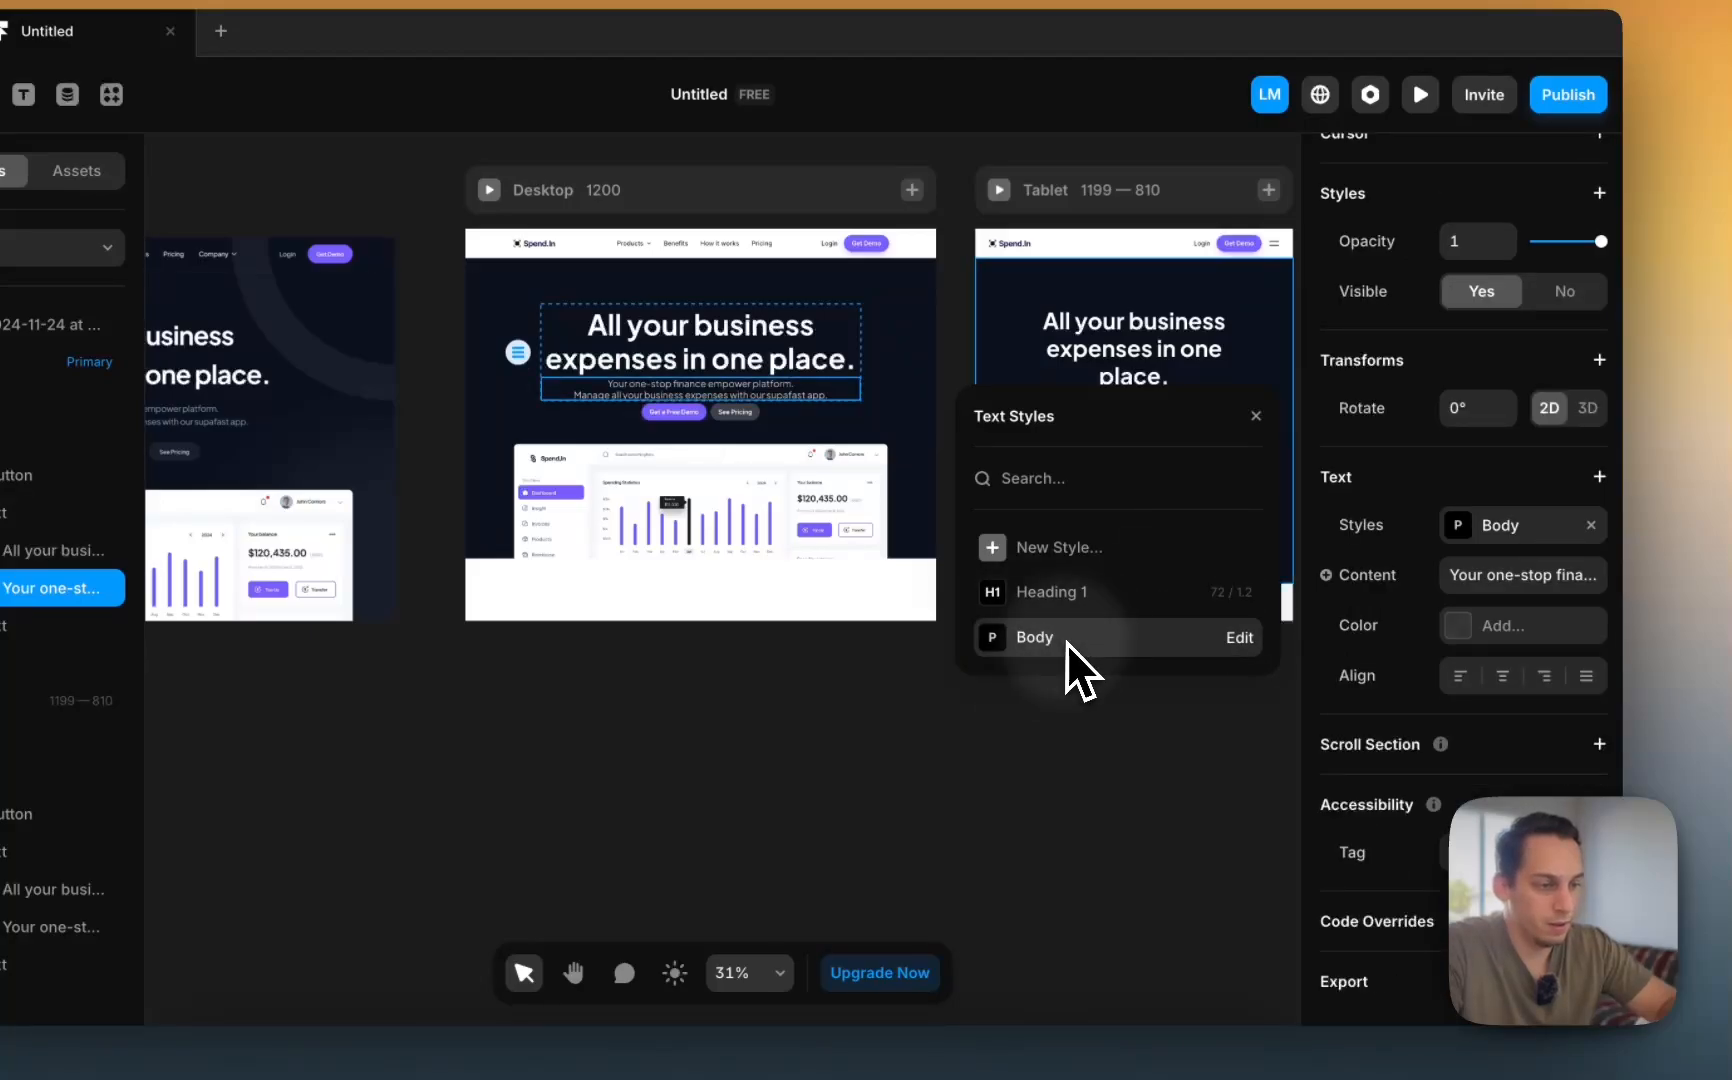
{"action": "scroll", "coordinate": [1177, 647], "scroll_direction": "right", "scroll_amount": 10}
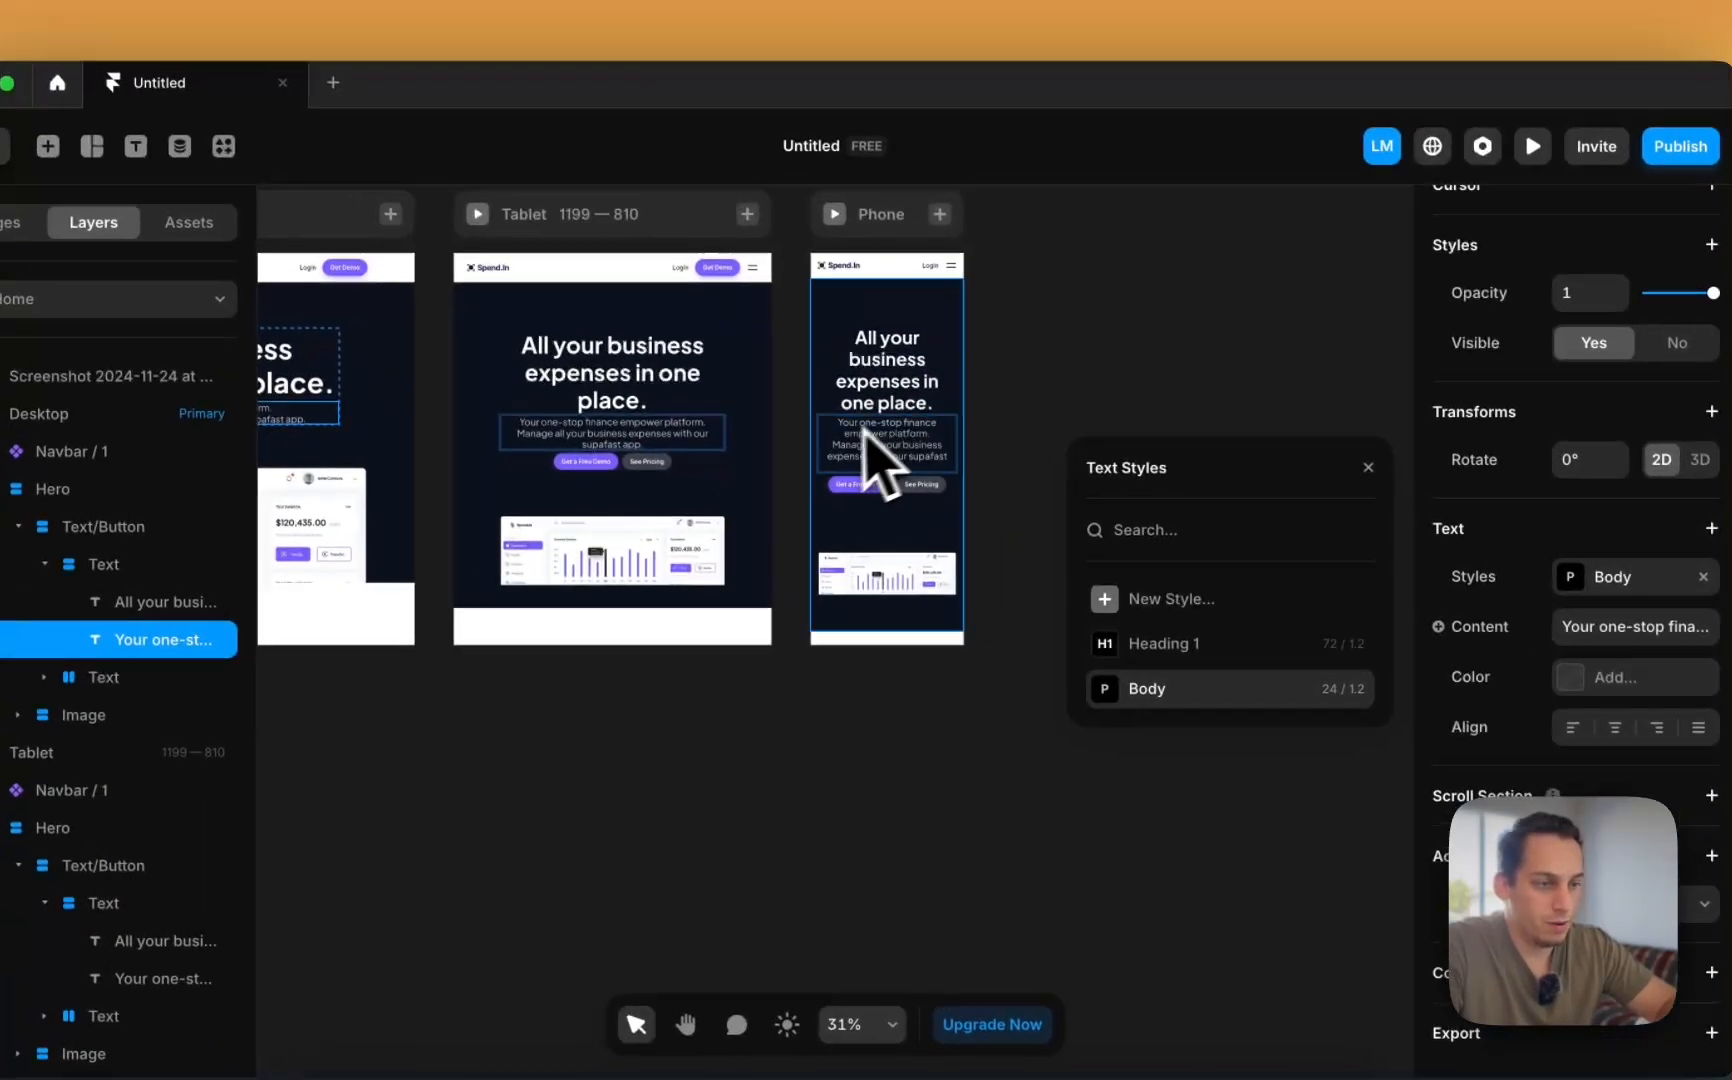
{"action": "scroll", "coordinate": [865, 430], "scroll_direction": "left", "scroll_amount": 5}
{"action": "scroll", "coordinate": [630, 450], "scroll_direction": "right", "scroll_amount": 5}
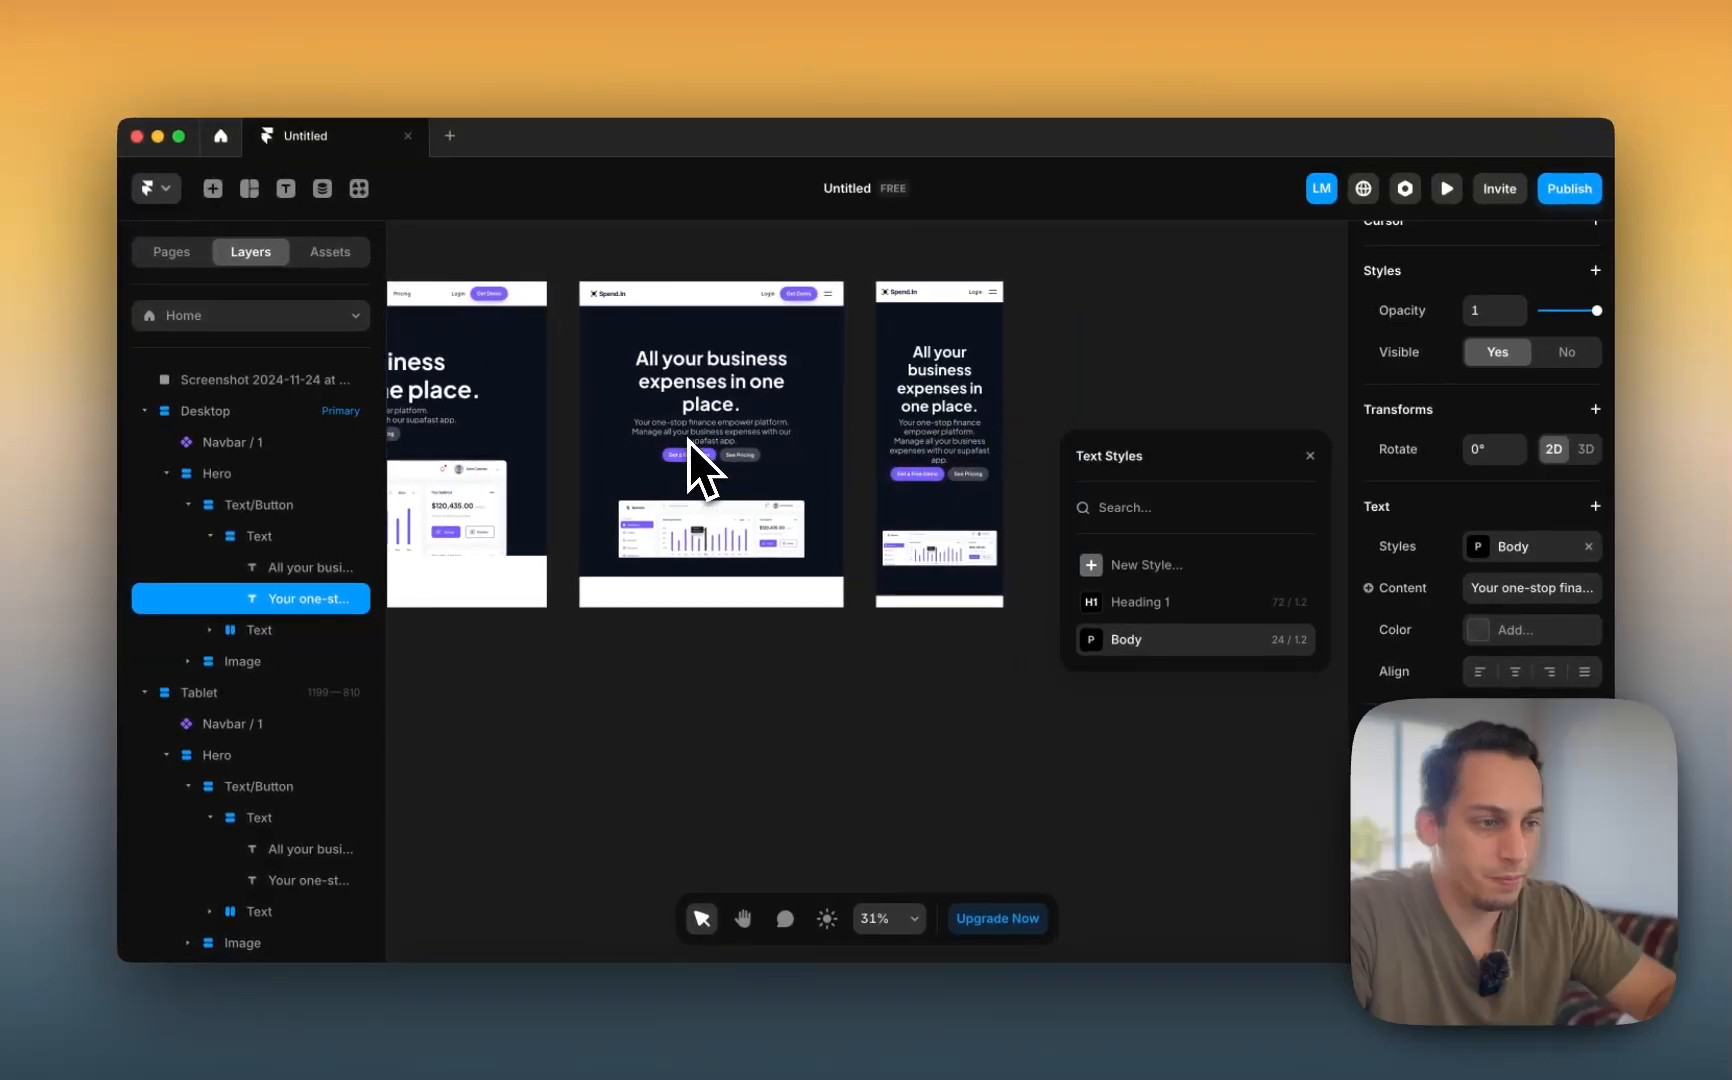
{"action": "scroll", "coordinate": [636, 480], "scroll_direction": "left", "scroll_amount": 1}
{"action": "scroll", "coordinate": [708, 490], "scroll_direction": "left", "scroll_amount": 5}
{"action": "left_click", "coordinate": [837, 407]}
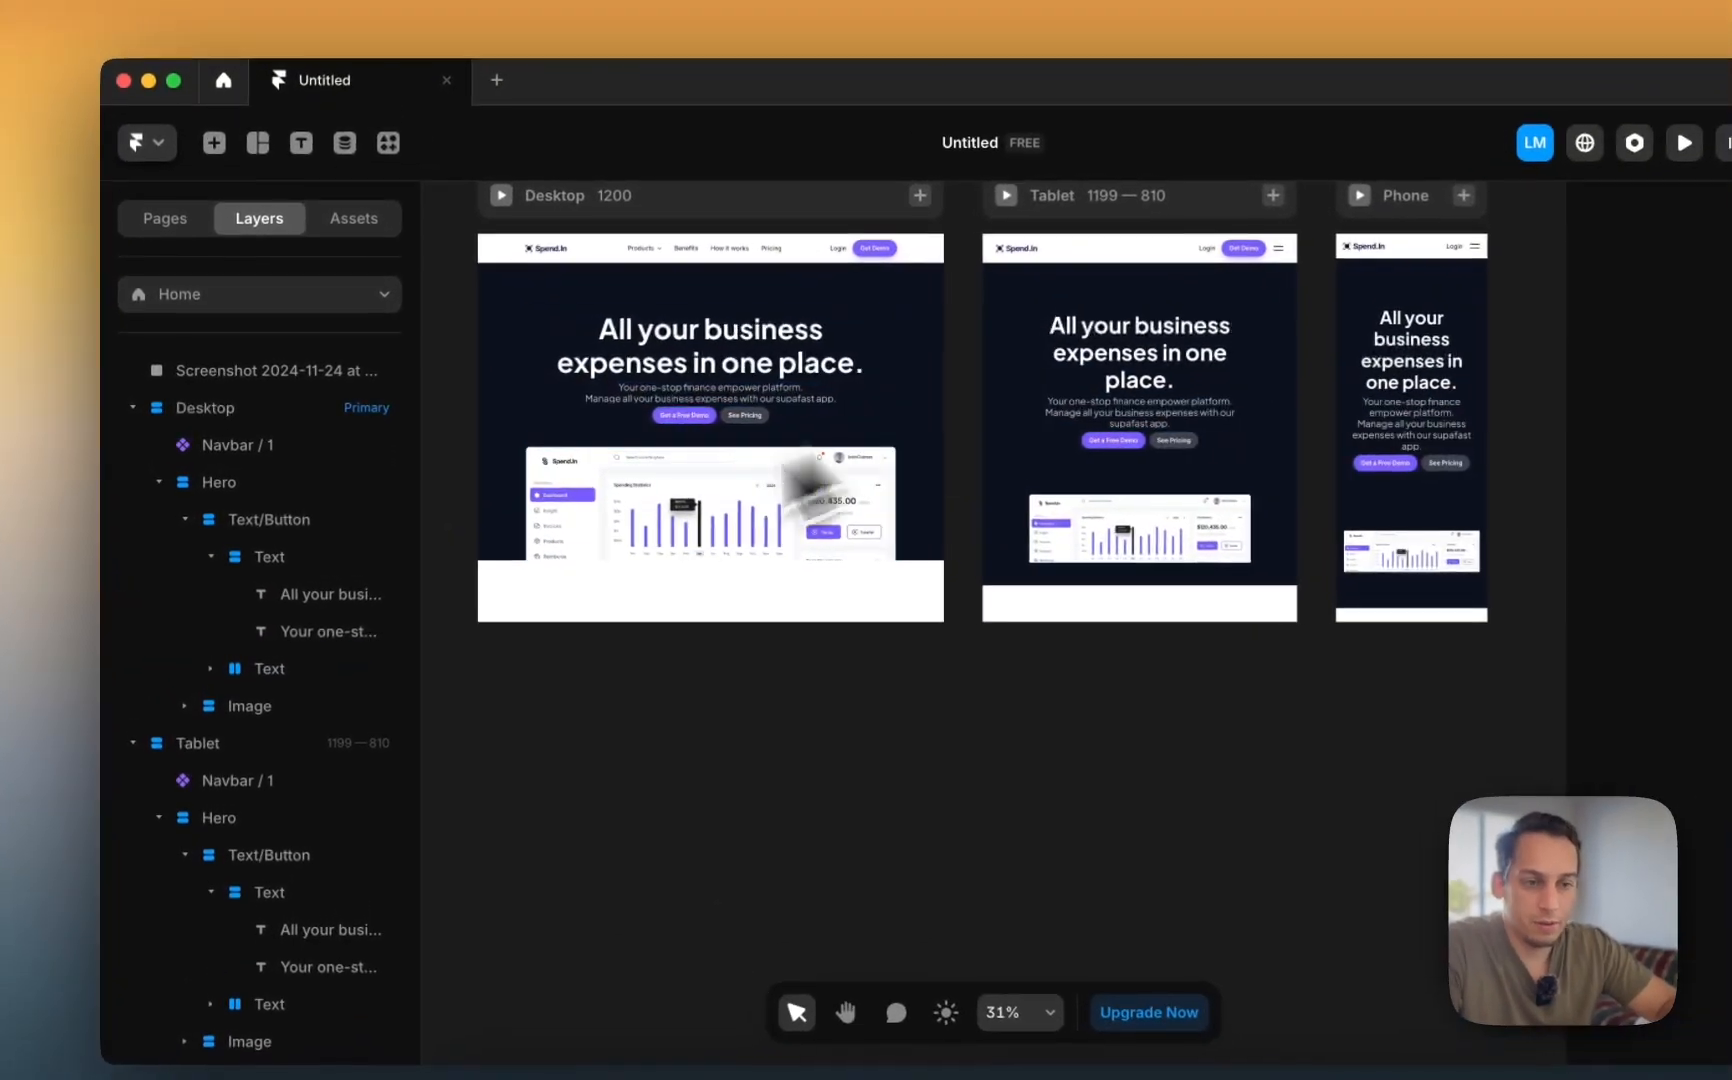
- Increase the gap between the text and the buttons in the Desktop hero's Text/Button stack
{"action": "left_click", "coordinate": [211, 557]}
{"action": "left_click", "coordinate": [265, 527]}
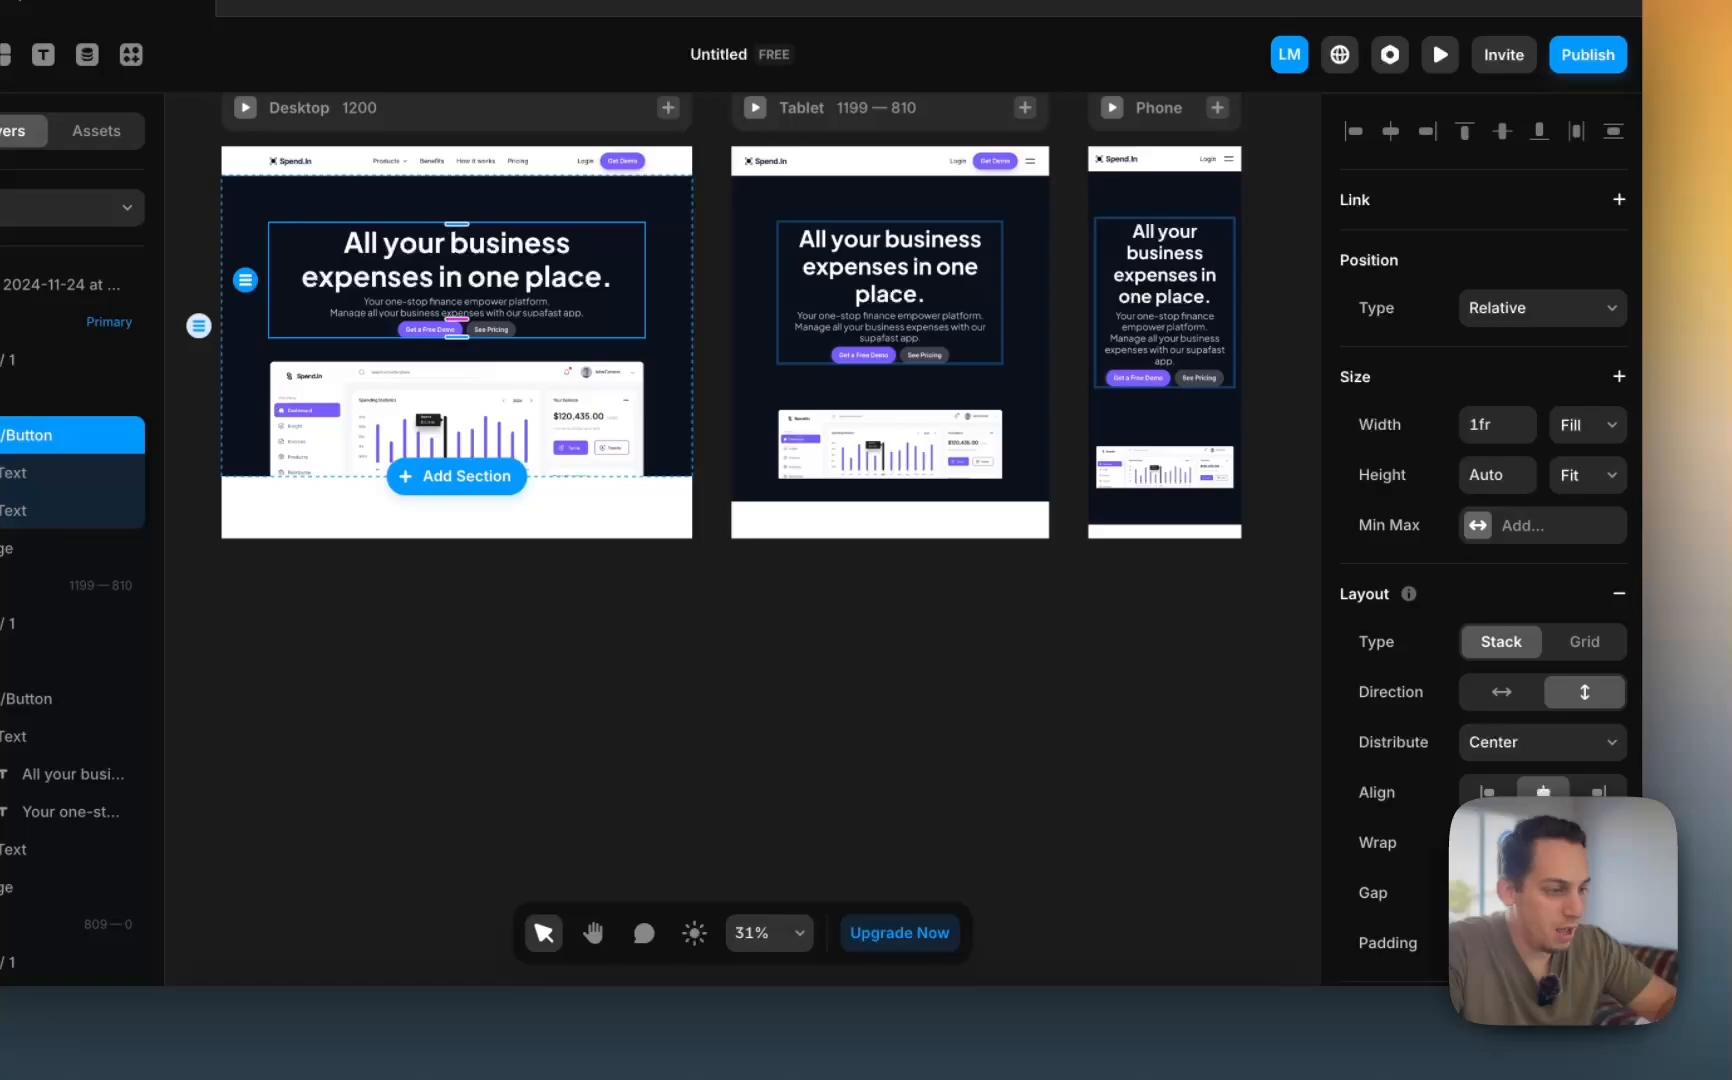
{"action": "key", "text": "shift+Up"}
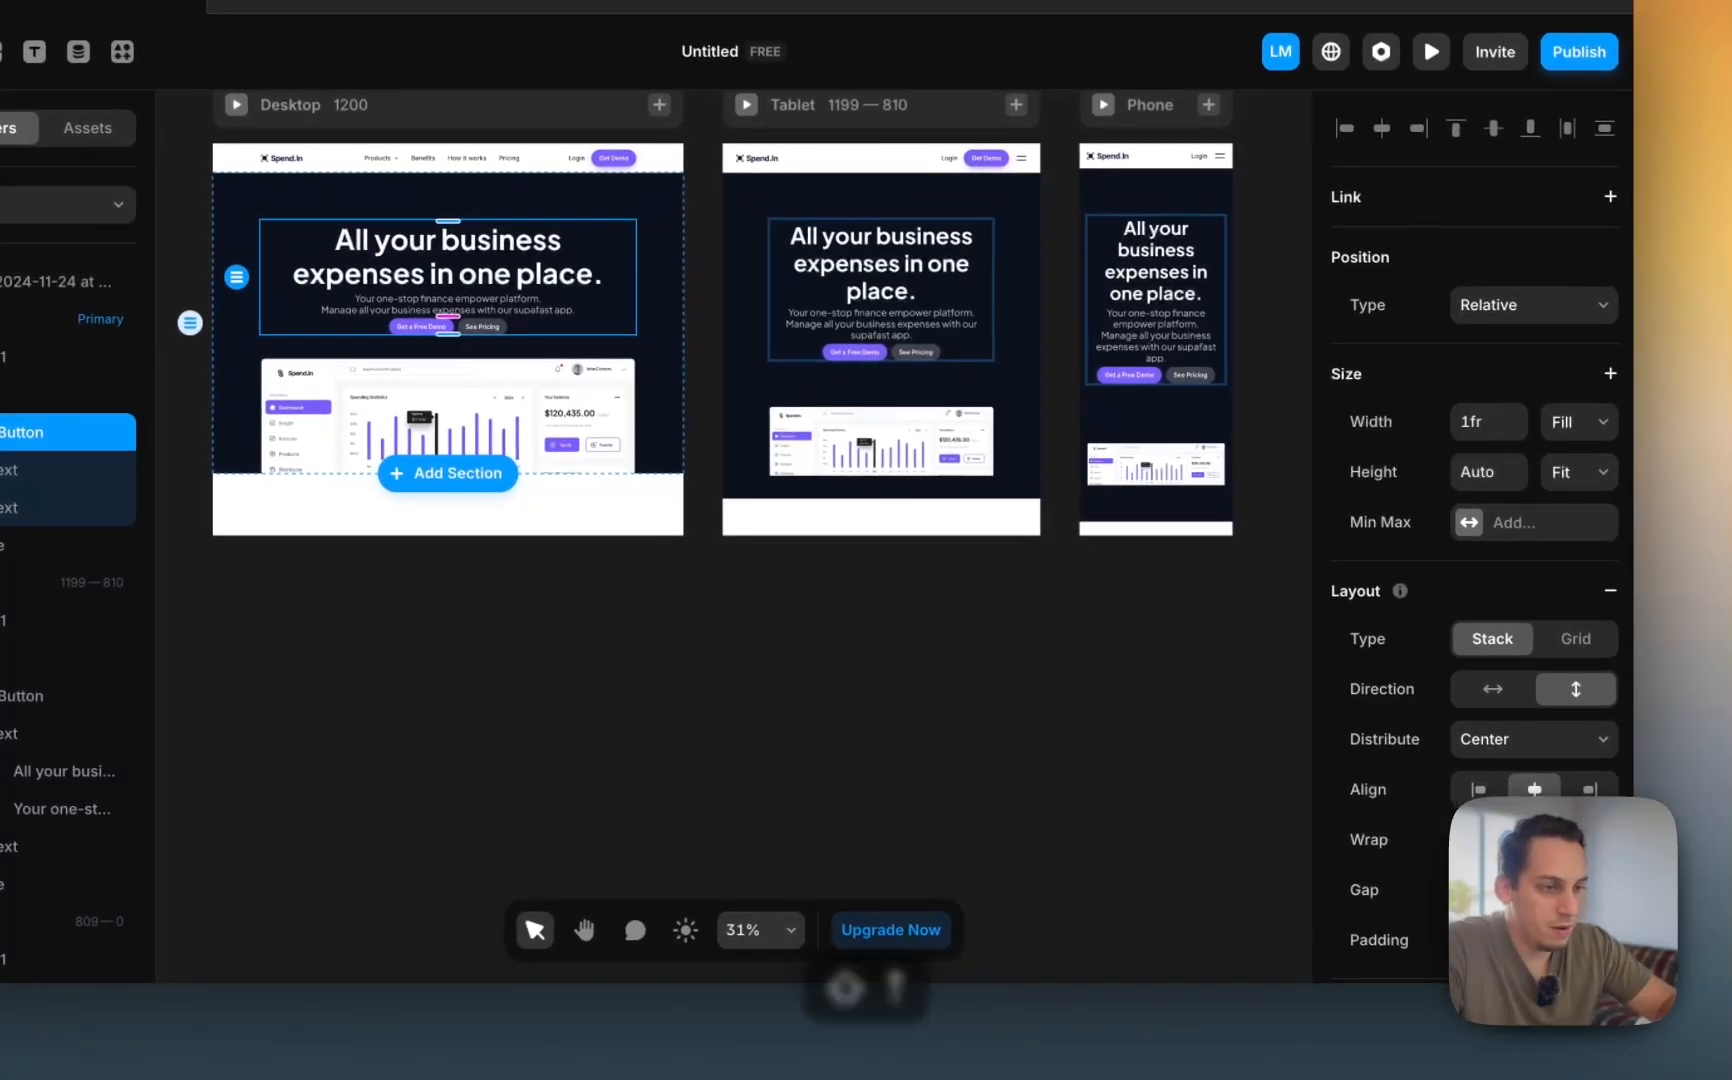
{"action": "key", "text": "shift+Up"}
{"action": "key", "text": "shift+Down"}
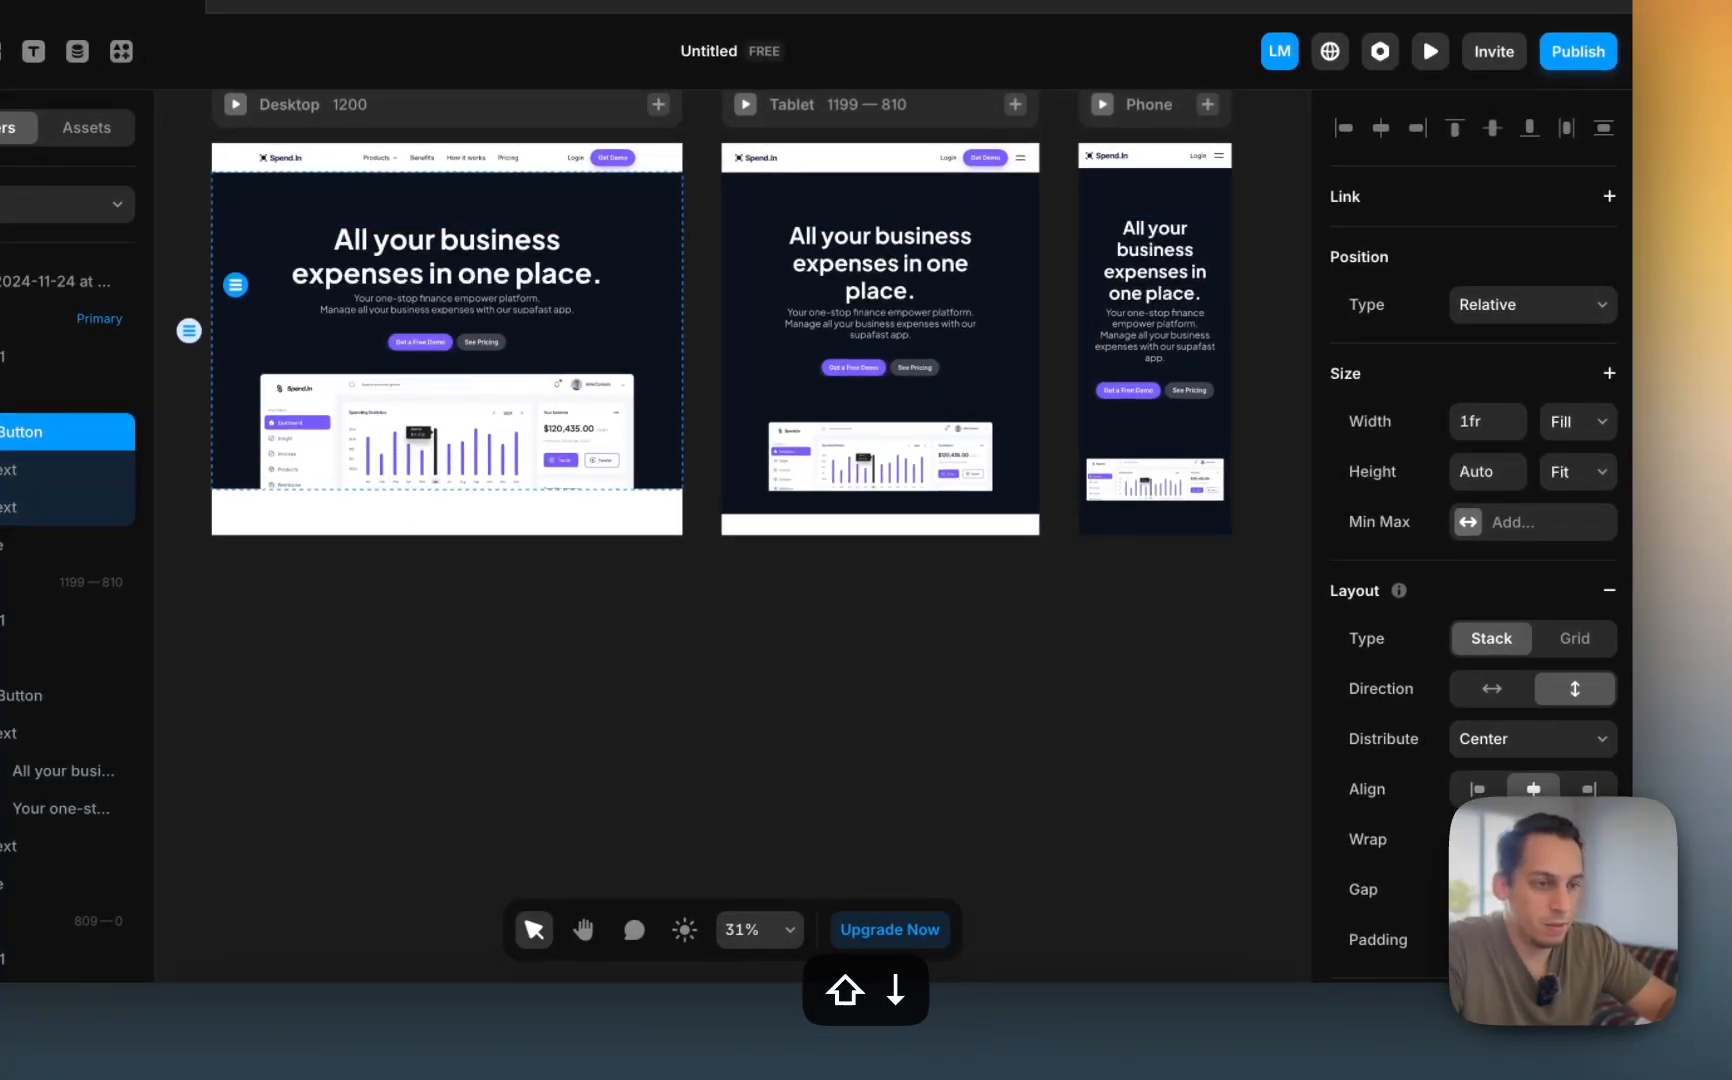
{"action": "key", "text": "shift+Down"}
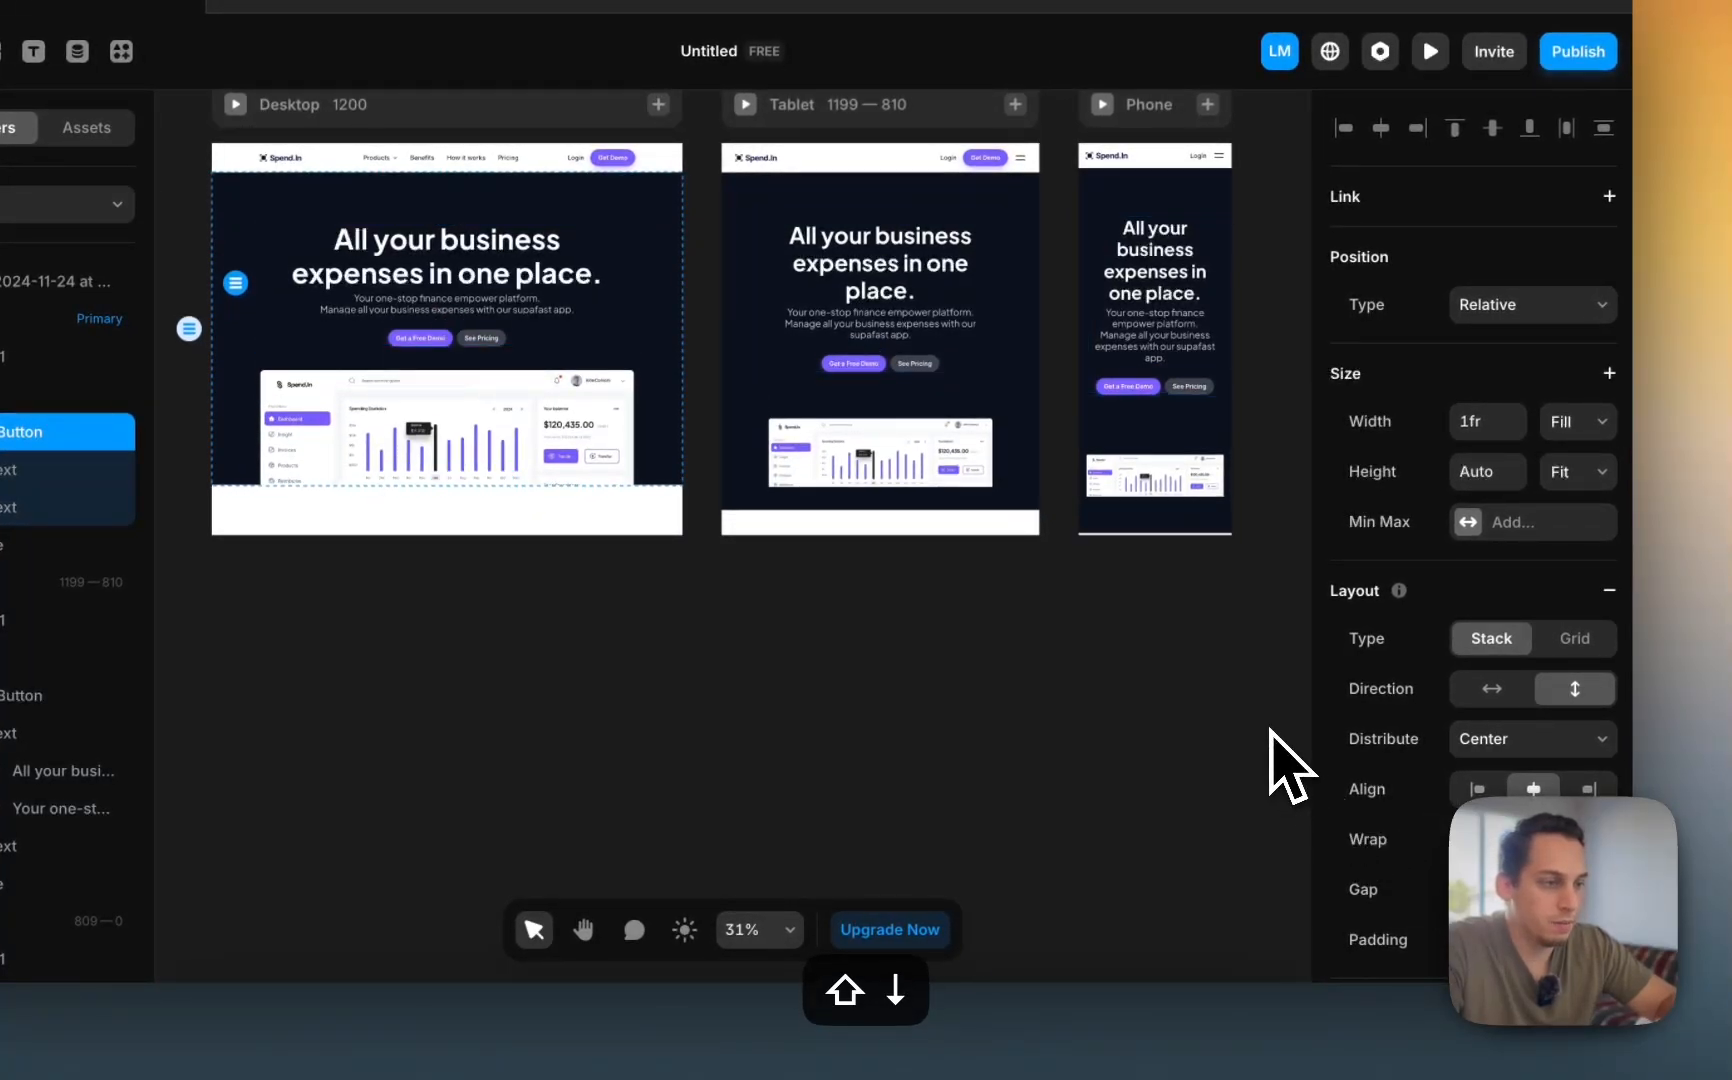
{"action": "left_click", "coordinate": [1000, 631]}
- Reduce the fixed height of the Tablet hero's dashboard image to 179
{"action": "scroll", "coordinate": [998, 630], "scroll_direction": "left", "scroll_amount": 1}
{"action": "scroll", "coordinate": [998, 630], "scroll_direction": "down", "scroll_amount": 2}
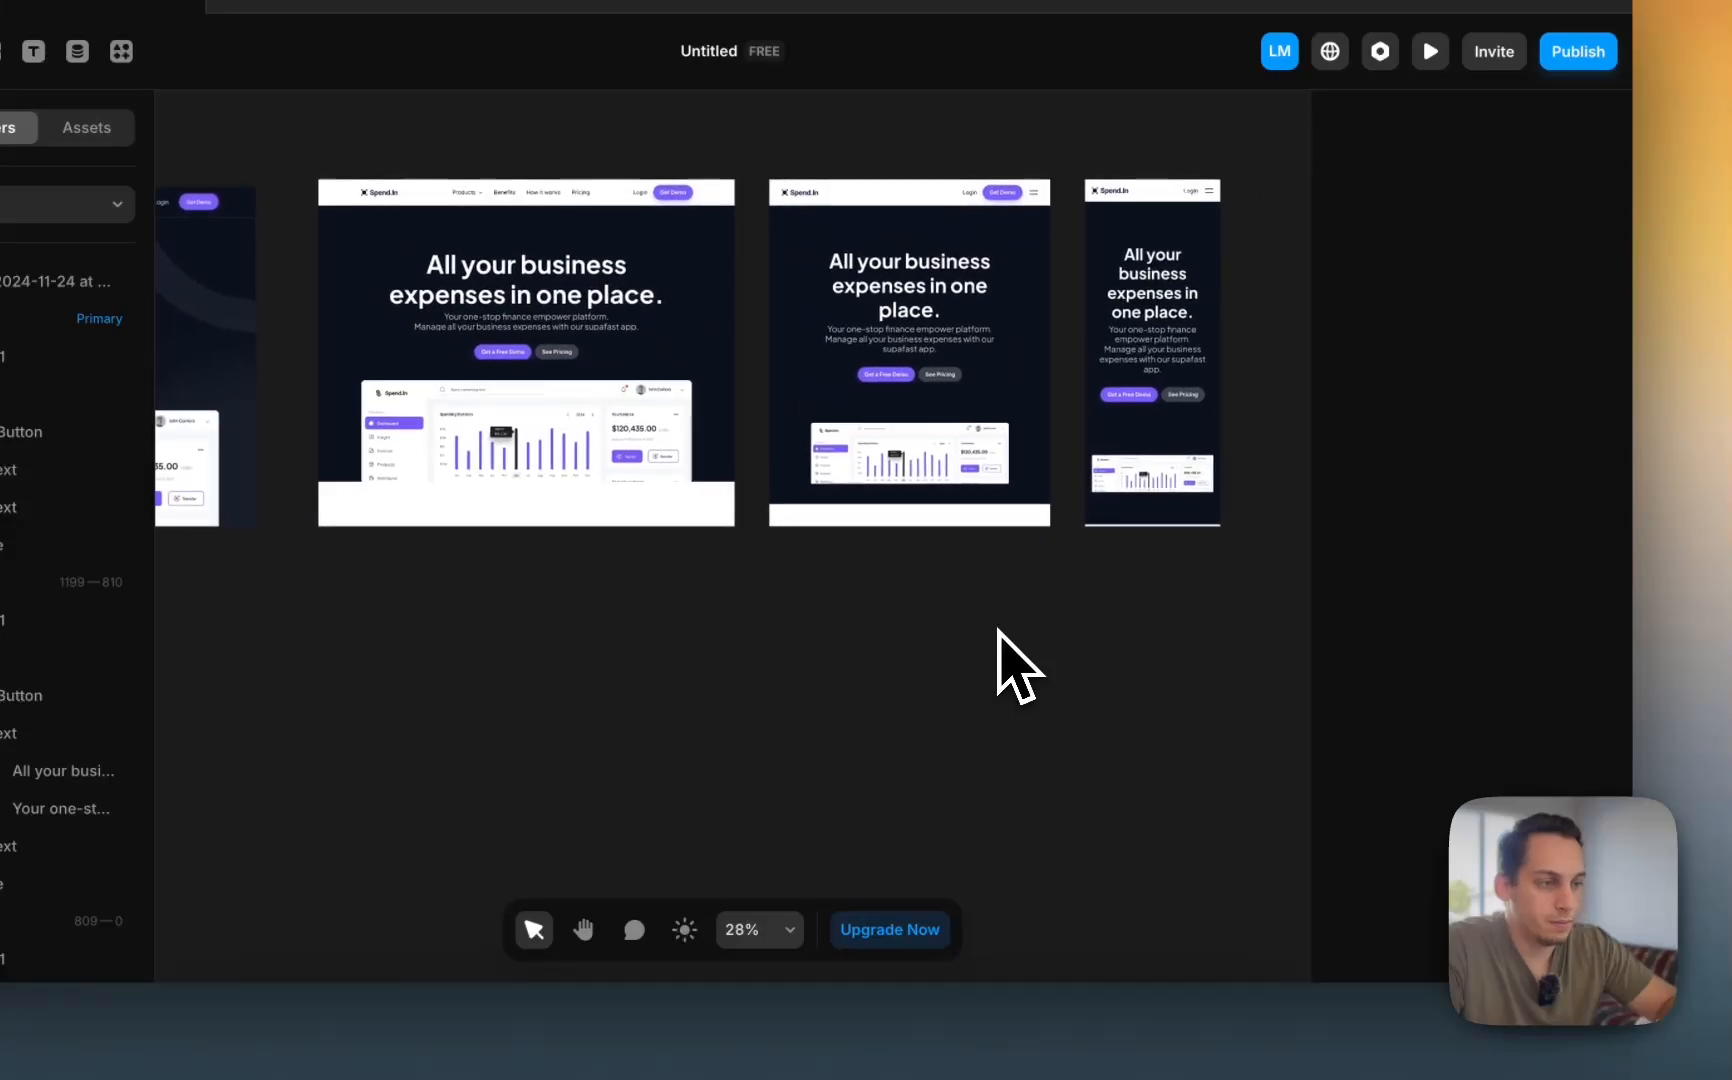
{"action": "scroll", "coordinate": [1033, 583], "scroll_direction": "up", "scroll_amount": 2}
{"action": "left_click", "coordinate": [920, 480]}
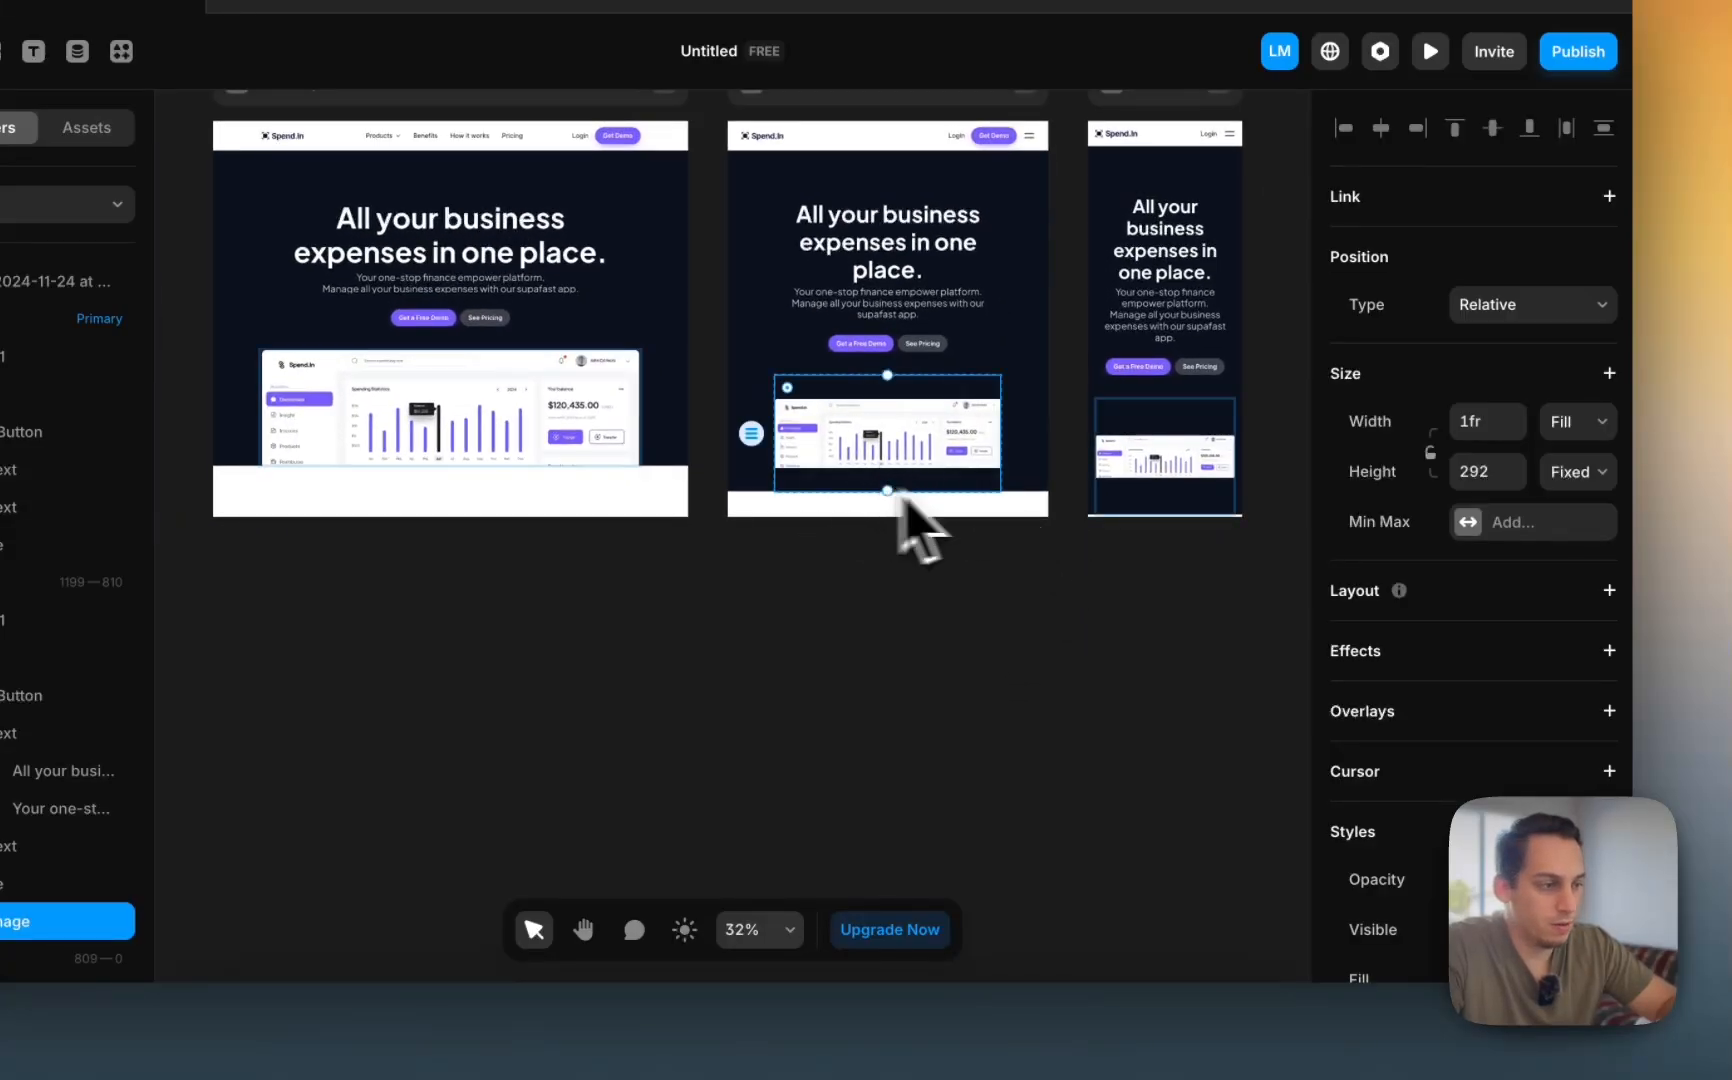
{"action": "left_click", "coordinate": [1578, 471]}
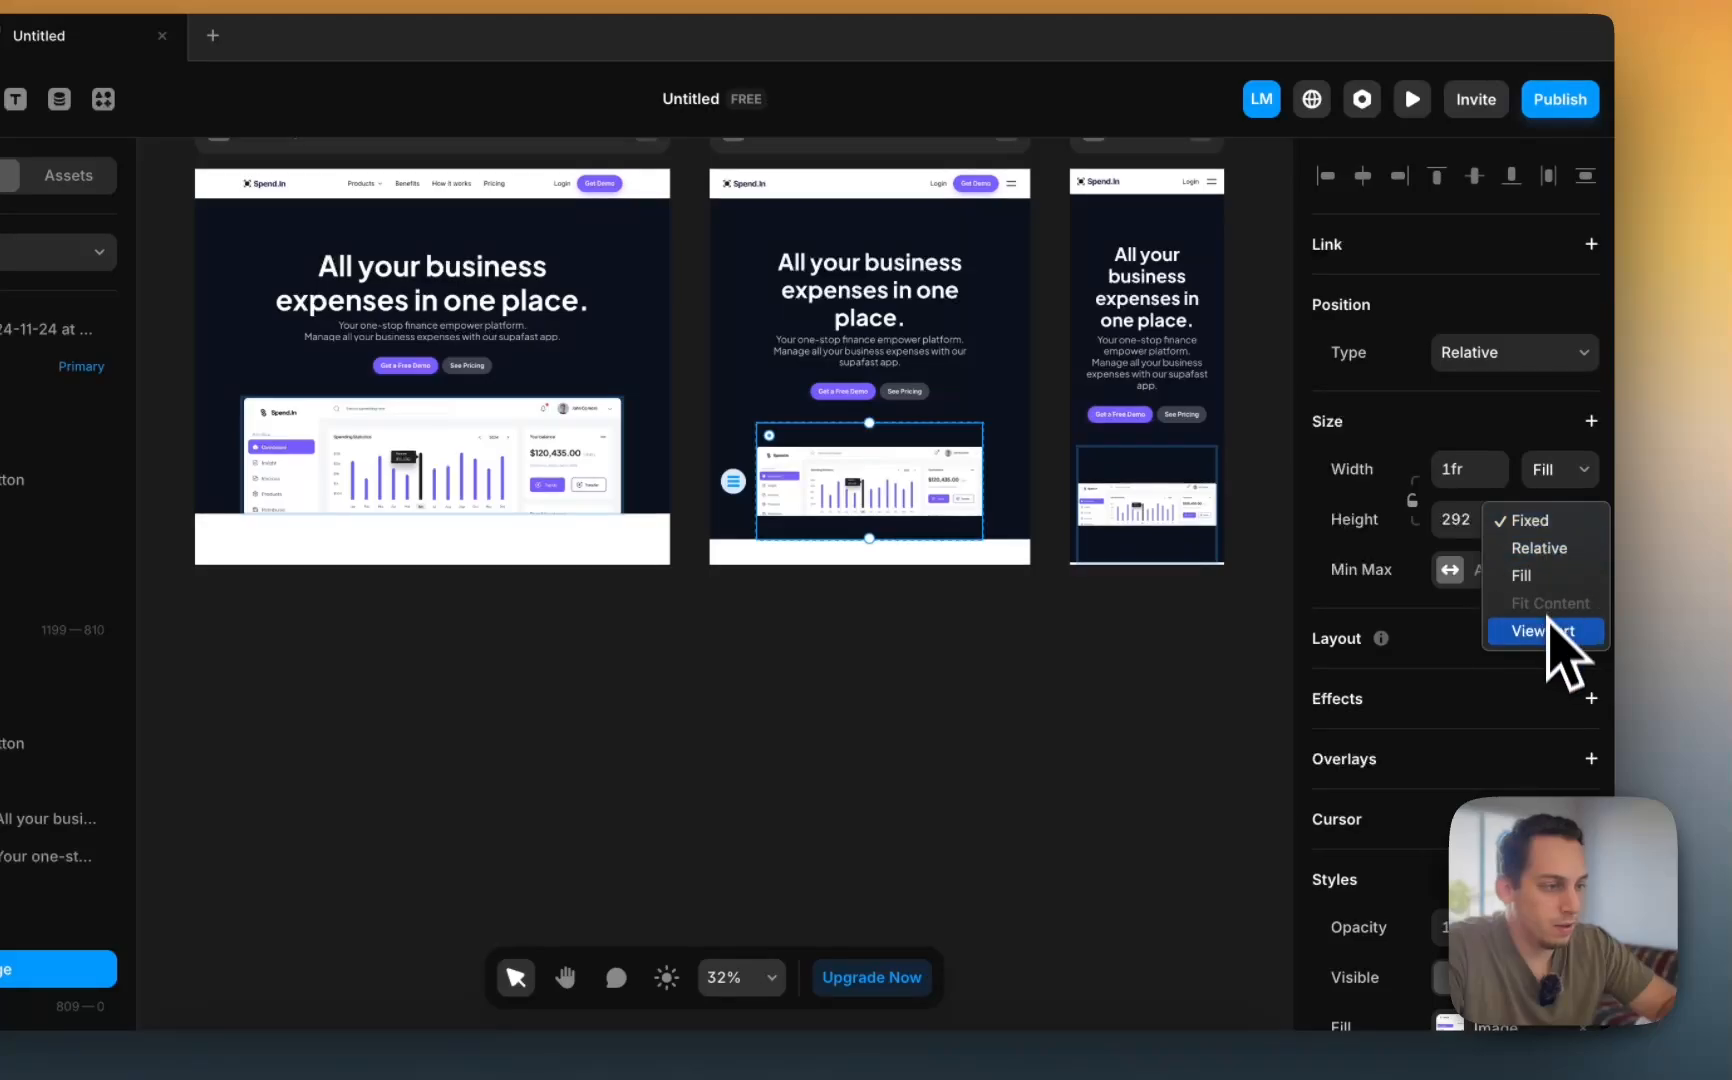
{"action": "left_click", "coordinate": [870, 538]}
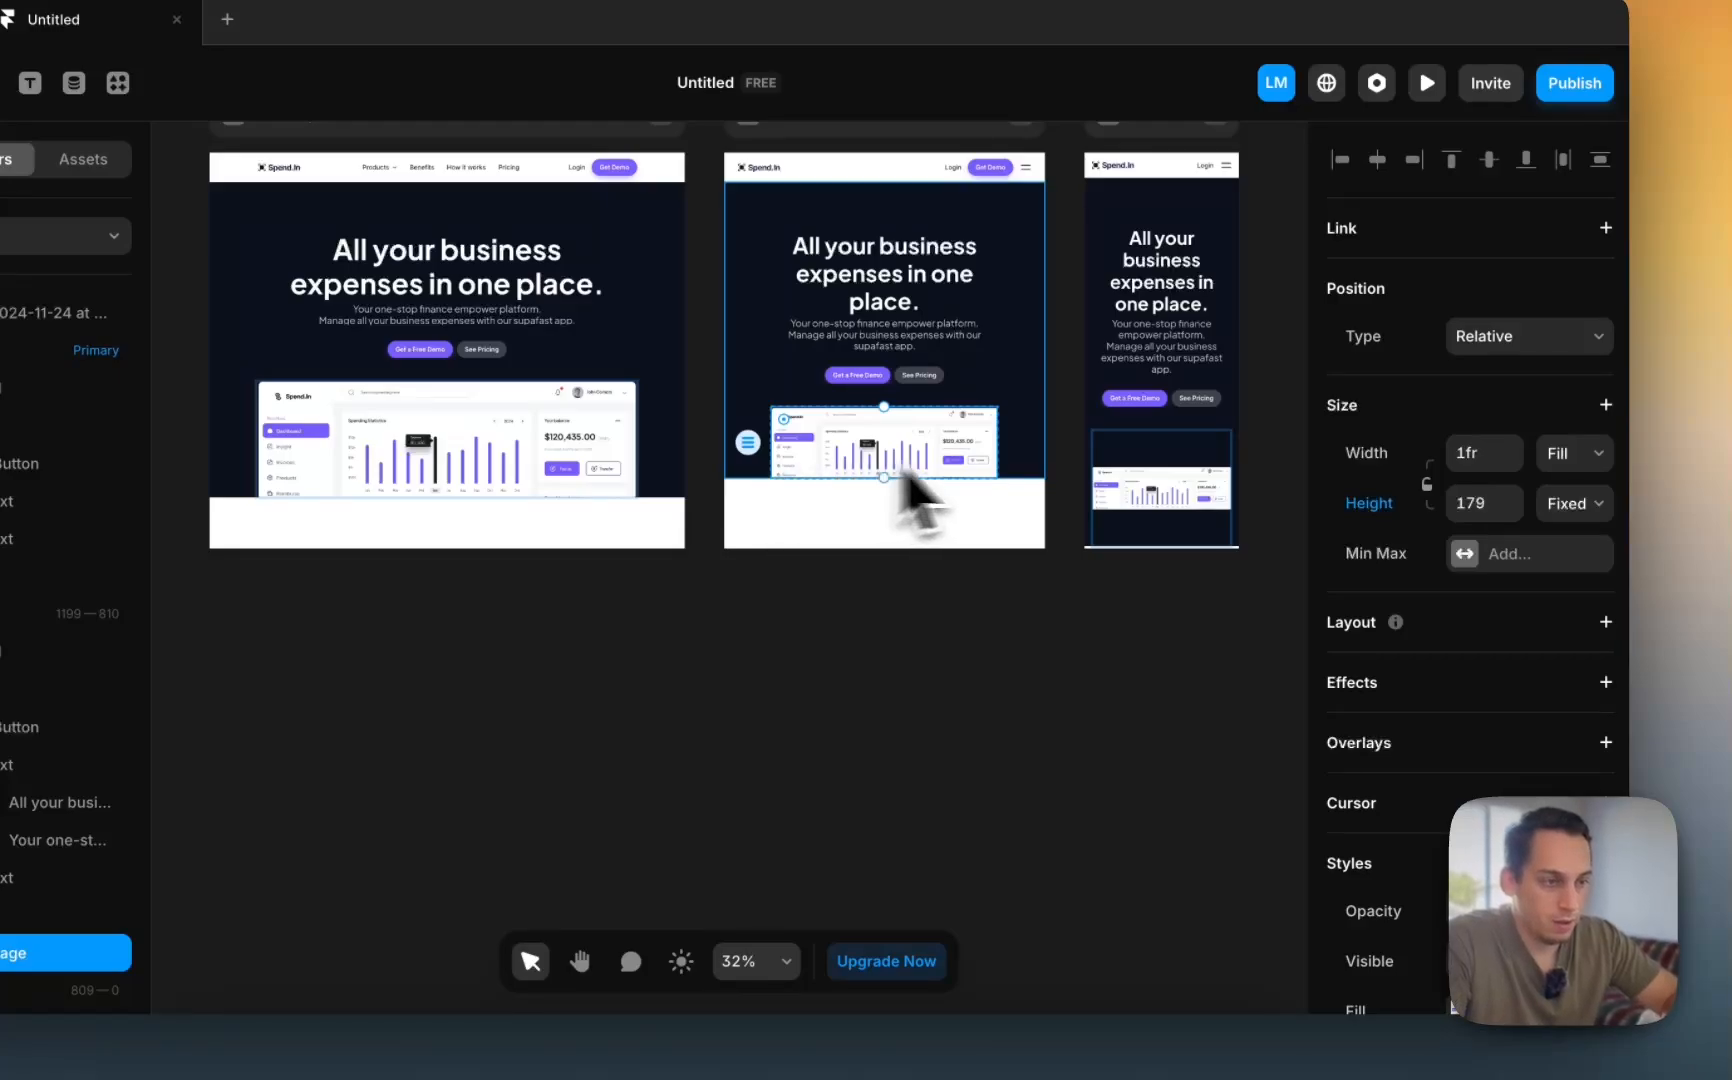
- Reduce the left and right padding of the Tablet Hero stack so its content is wider
{"action": "left_click", "coordinate": [1024, 368]}
{"action": "scroll", "coordinate": [1430, 735], "scroll_direction": "down", "scroll_amount": 3}
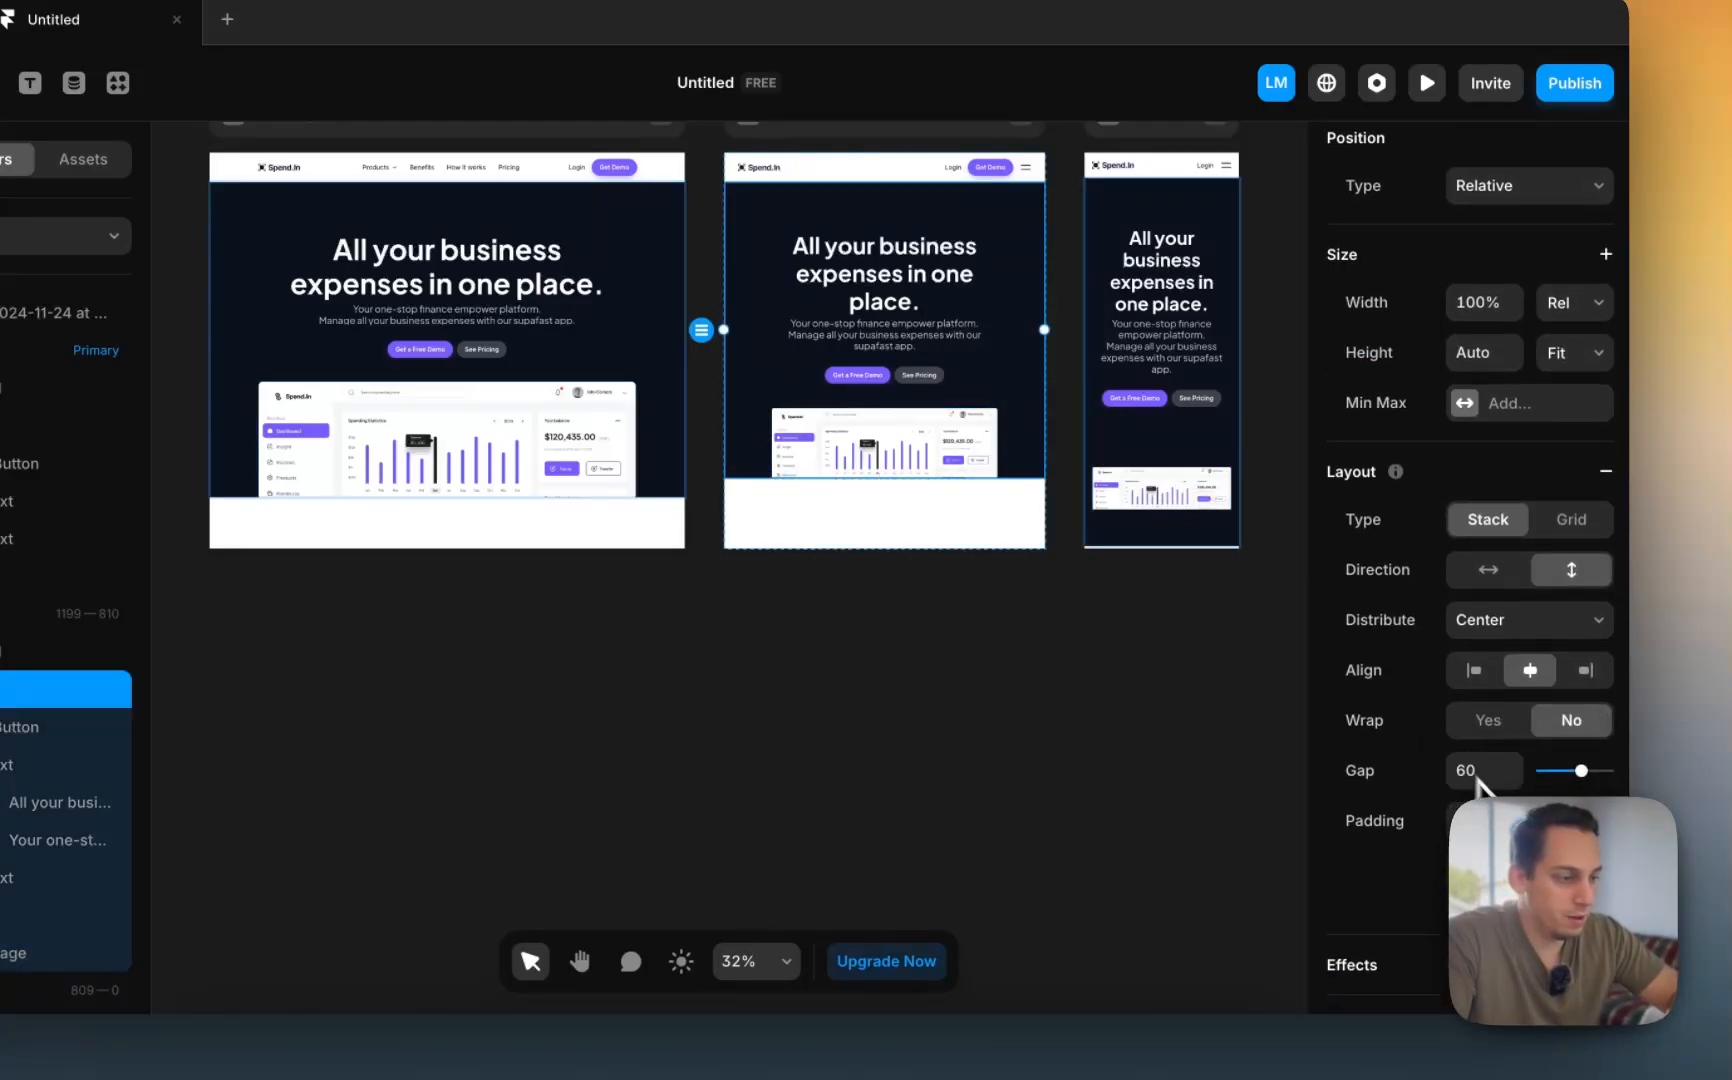
{"action": "key", "text": "shift+Down"}
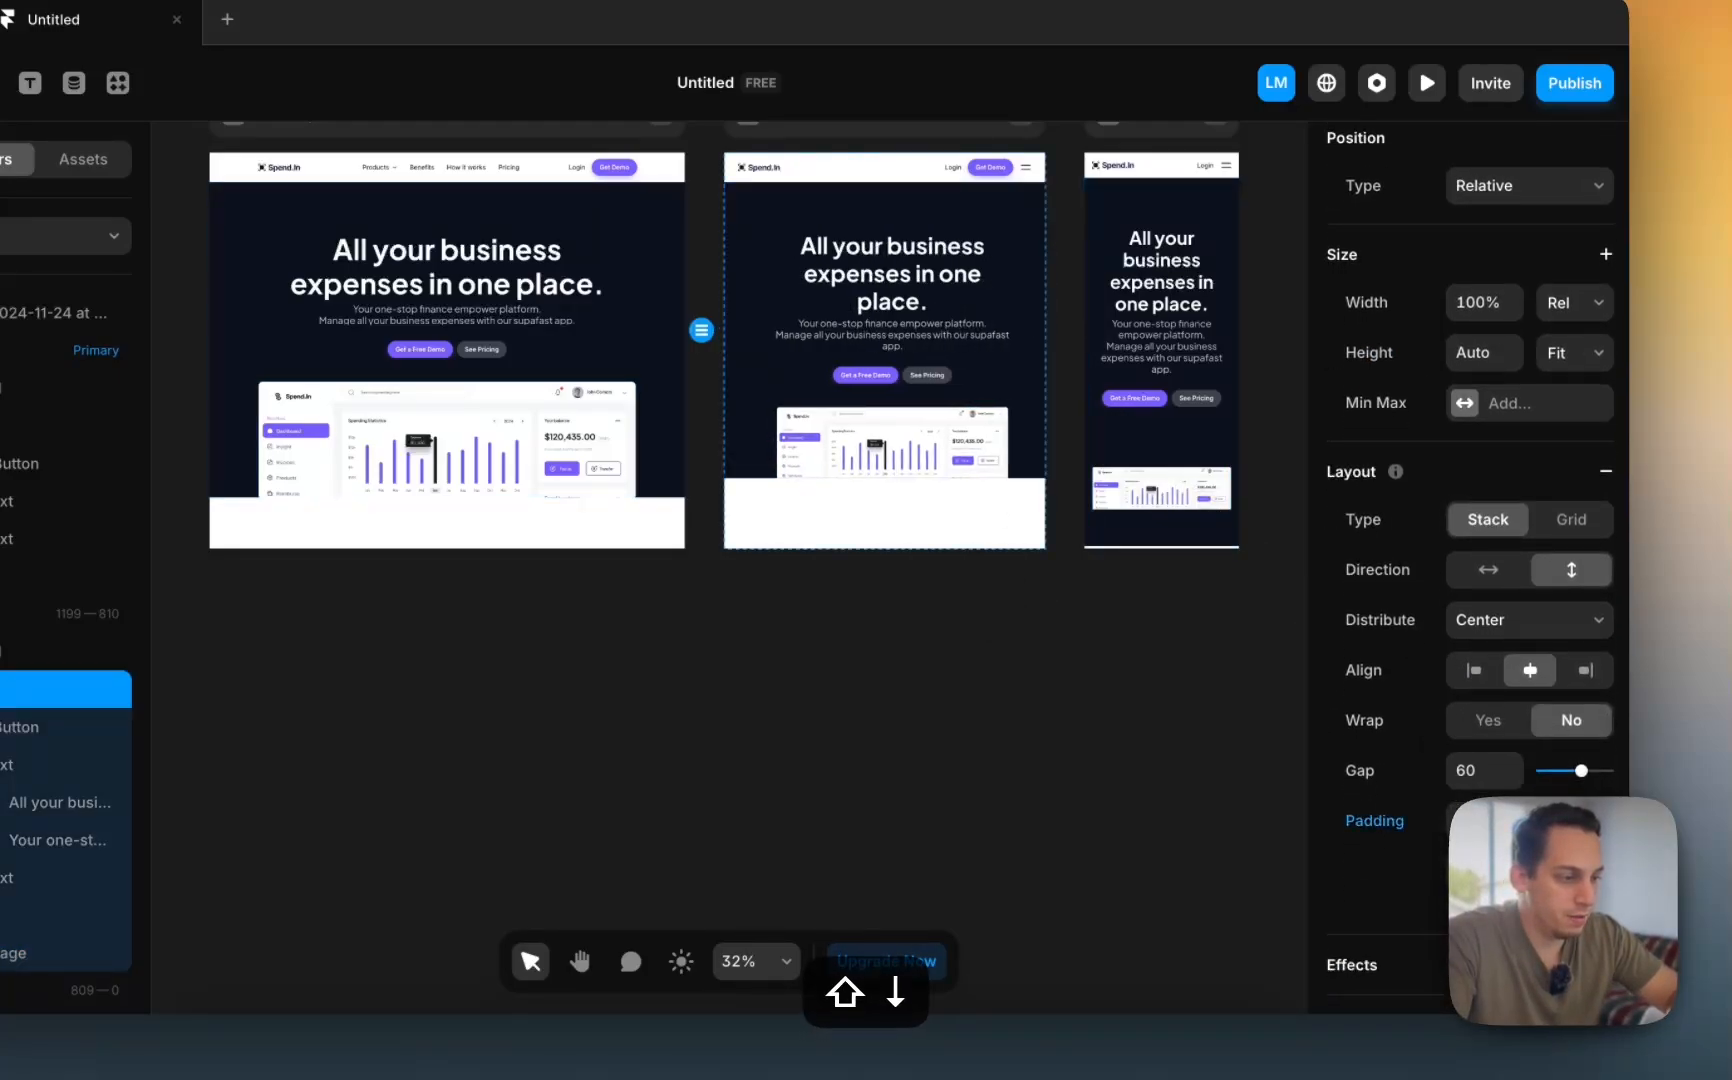
{"action": "key", "text": "shift+Down"}
{"action": "key", "text": "shift+Down"}
{"action": "key", "text": "shift+Down"}
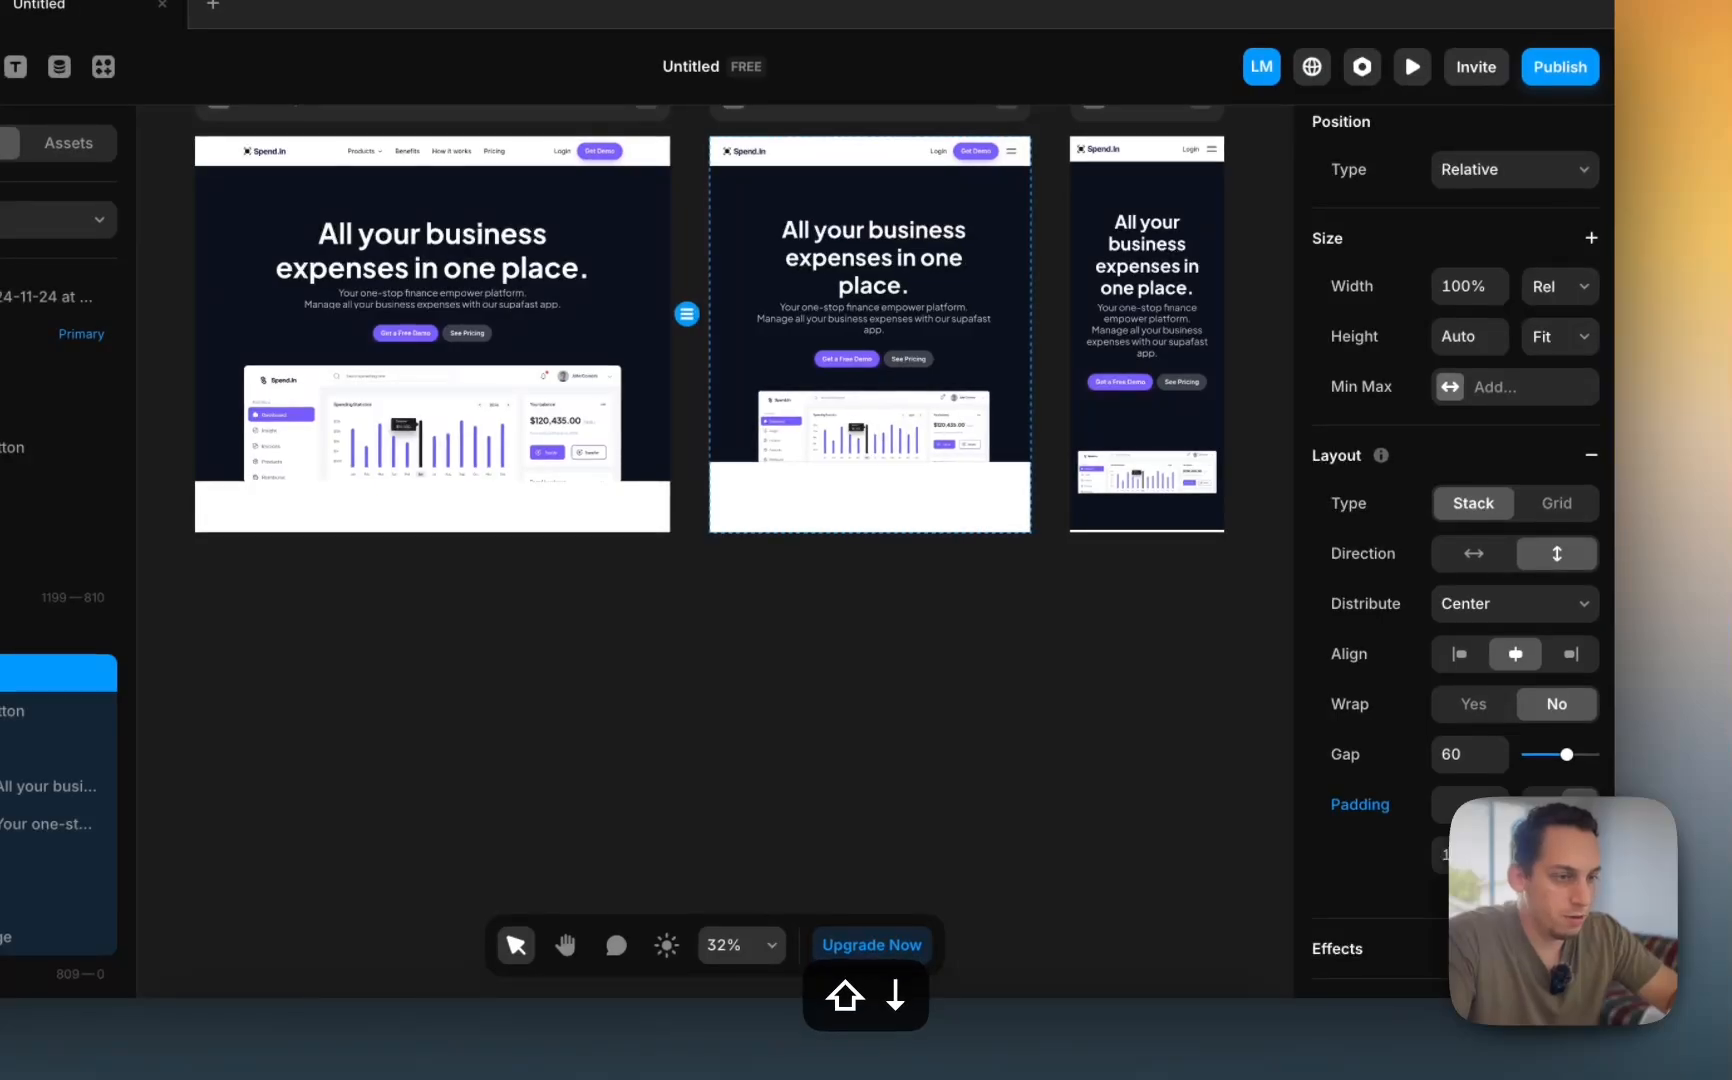
- Set the dashboard image's fixed height to 195 on Tablet and 110 on Phone
{"action": "left_click", "coordinate": [918, 420]}
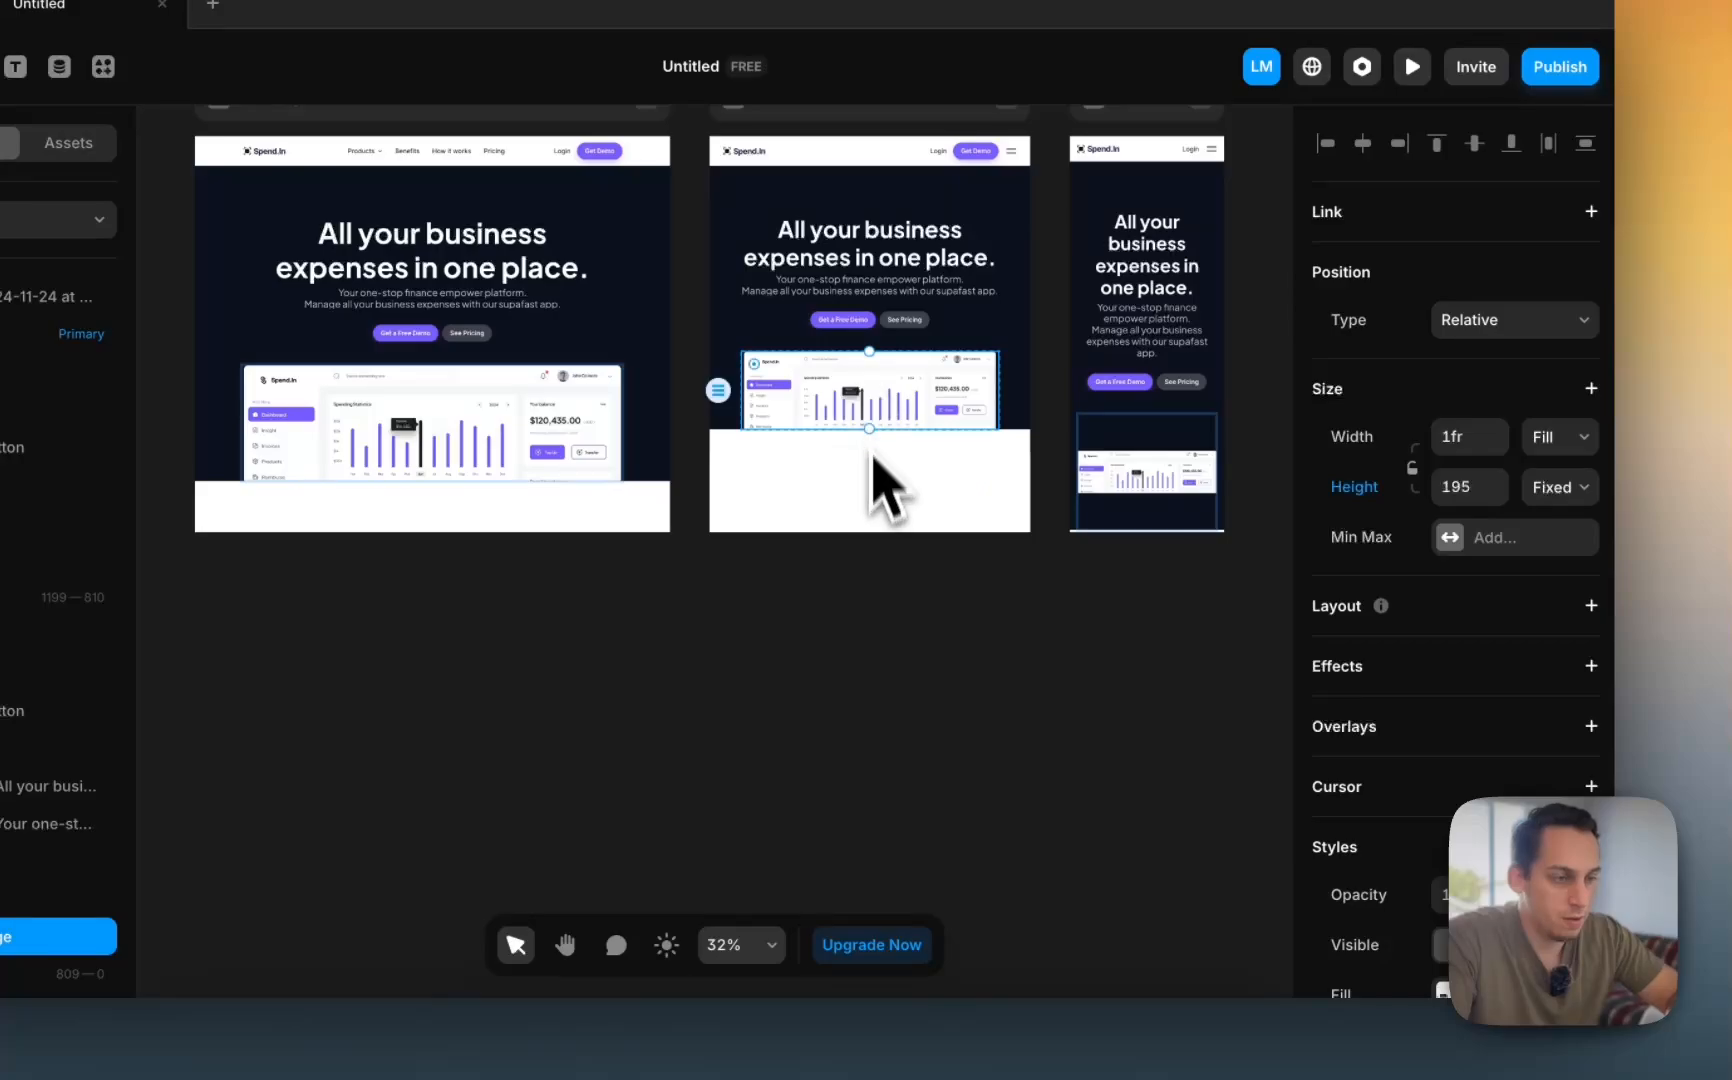
{"action": "scroll", "coordinate": [890, 680], "scroll_direction": "right", "scroll_amount": 1}
{"action": "scroll", "coordinate": [890, 680], "scroll_direction": "up", "scroll_amount": 1}
{"action": "left_click", "coordinate": [1108, 532]}
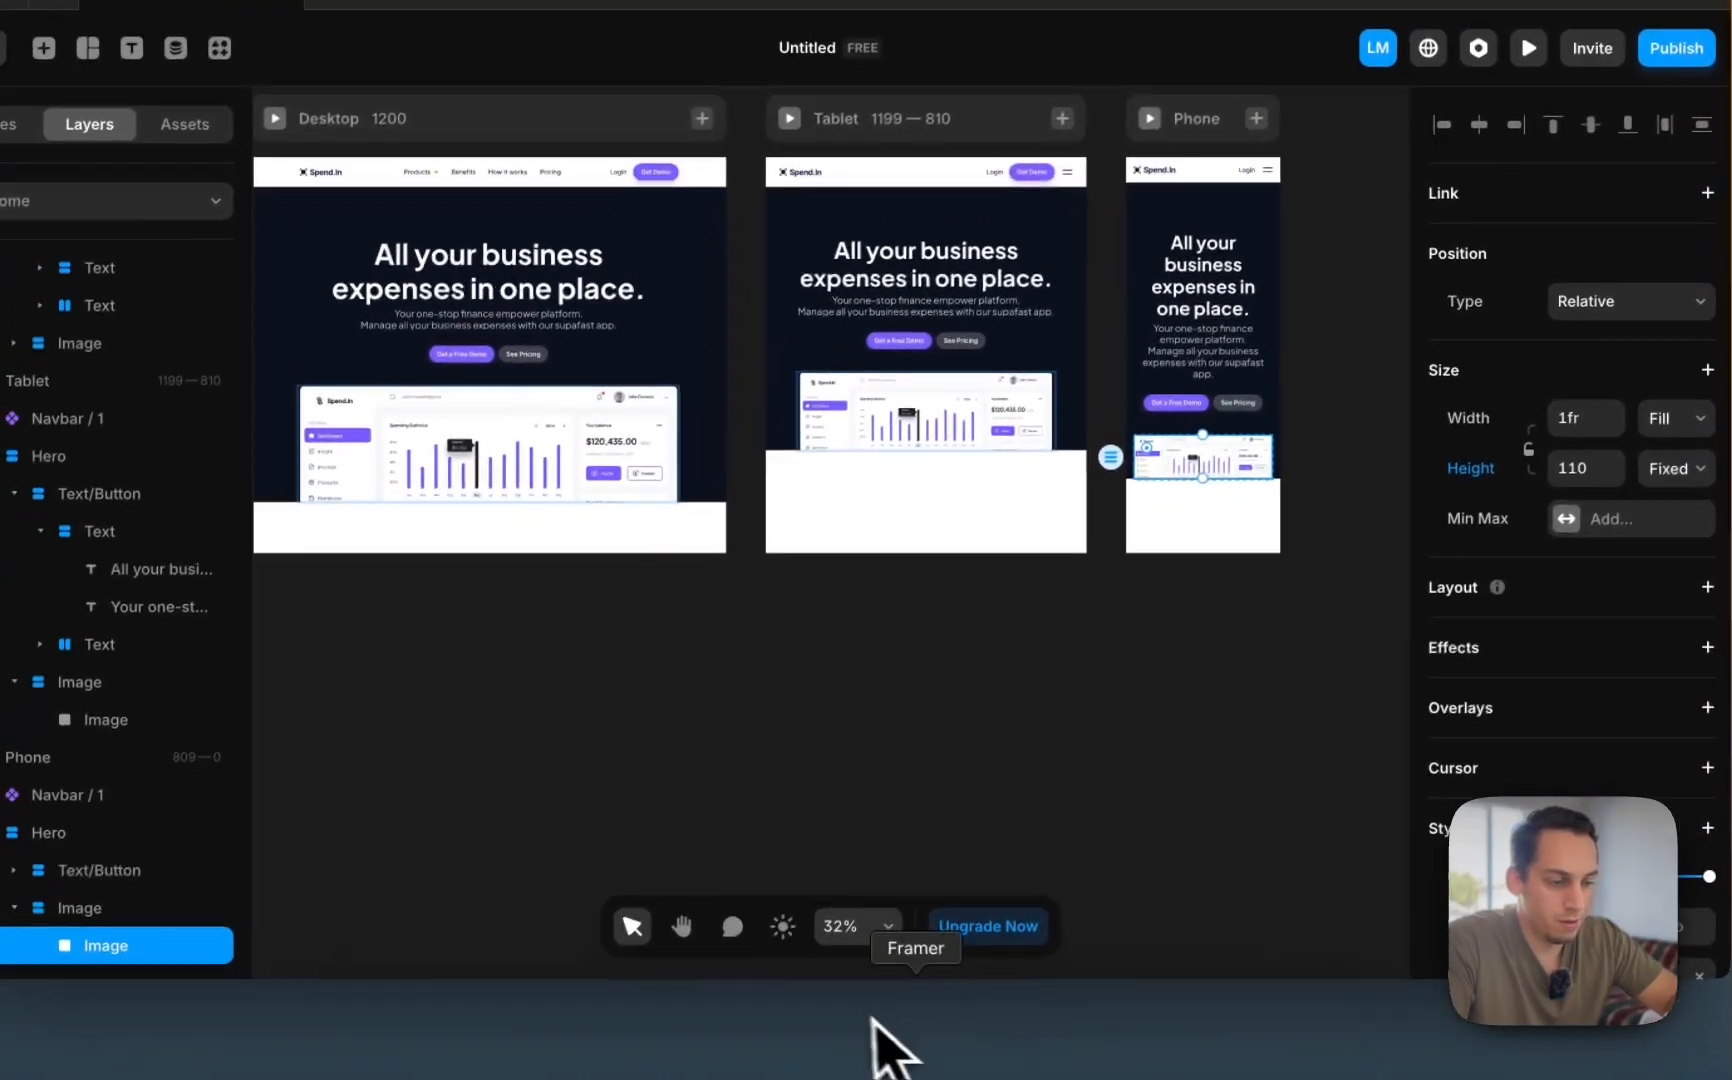
- Switch to Figma and export the mobile hero's Dashboard frame as a 1x PNG named Dashboard-mobile.png in Downloads
{"action": "left_click", "coordinate": [823, 1013]}
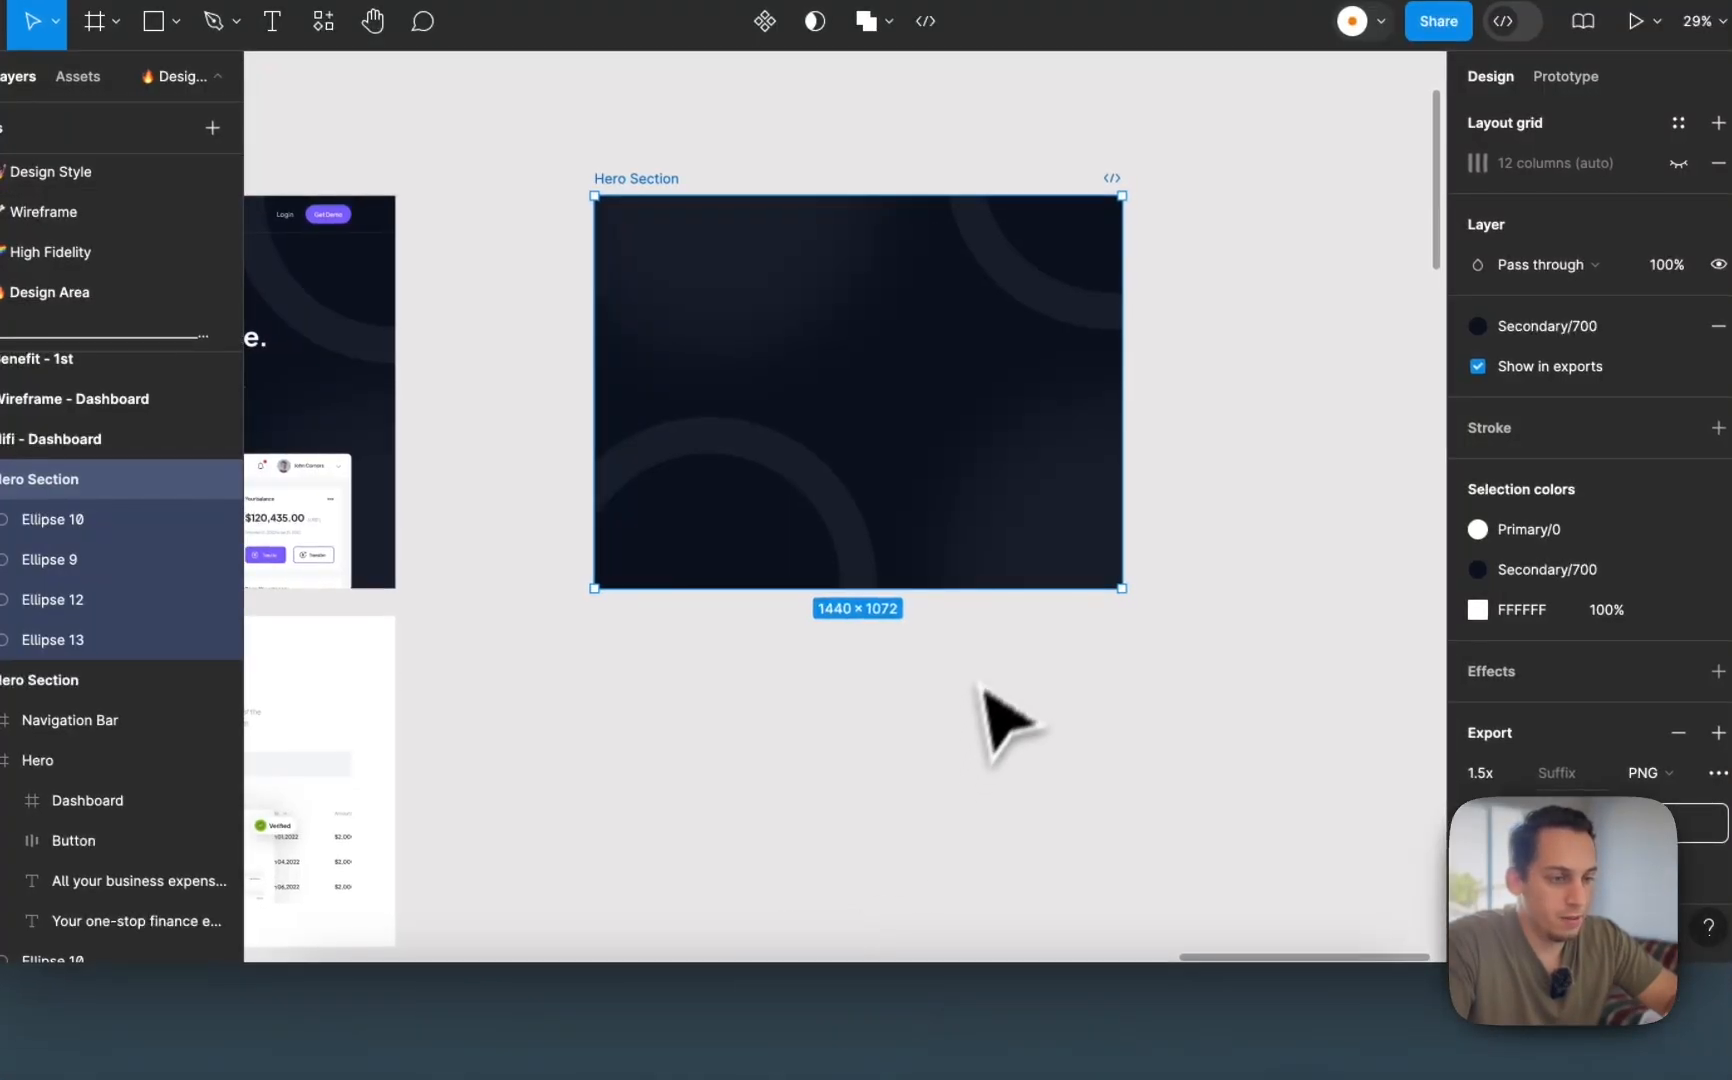
{"action": "scroll", "coordinate": [990, 675], "scroll_direction": "down", "scroll_amount": 5}
{"action": "scroll", "coordinate": [774, 182], "scroll_direction": "up", "scroll_amount": 8}
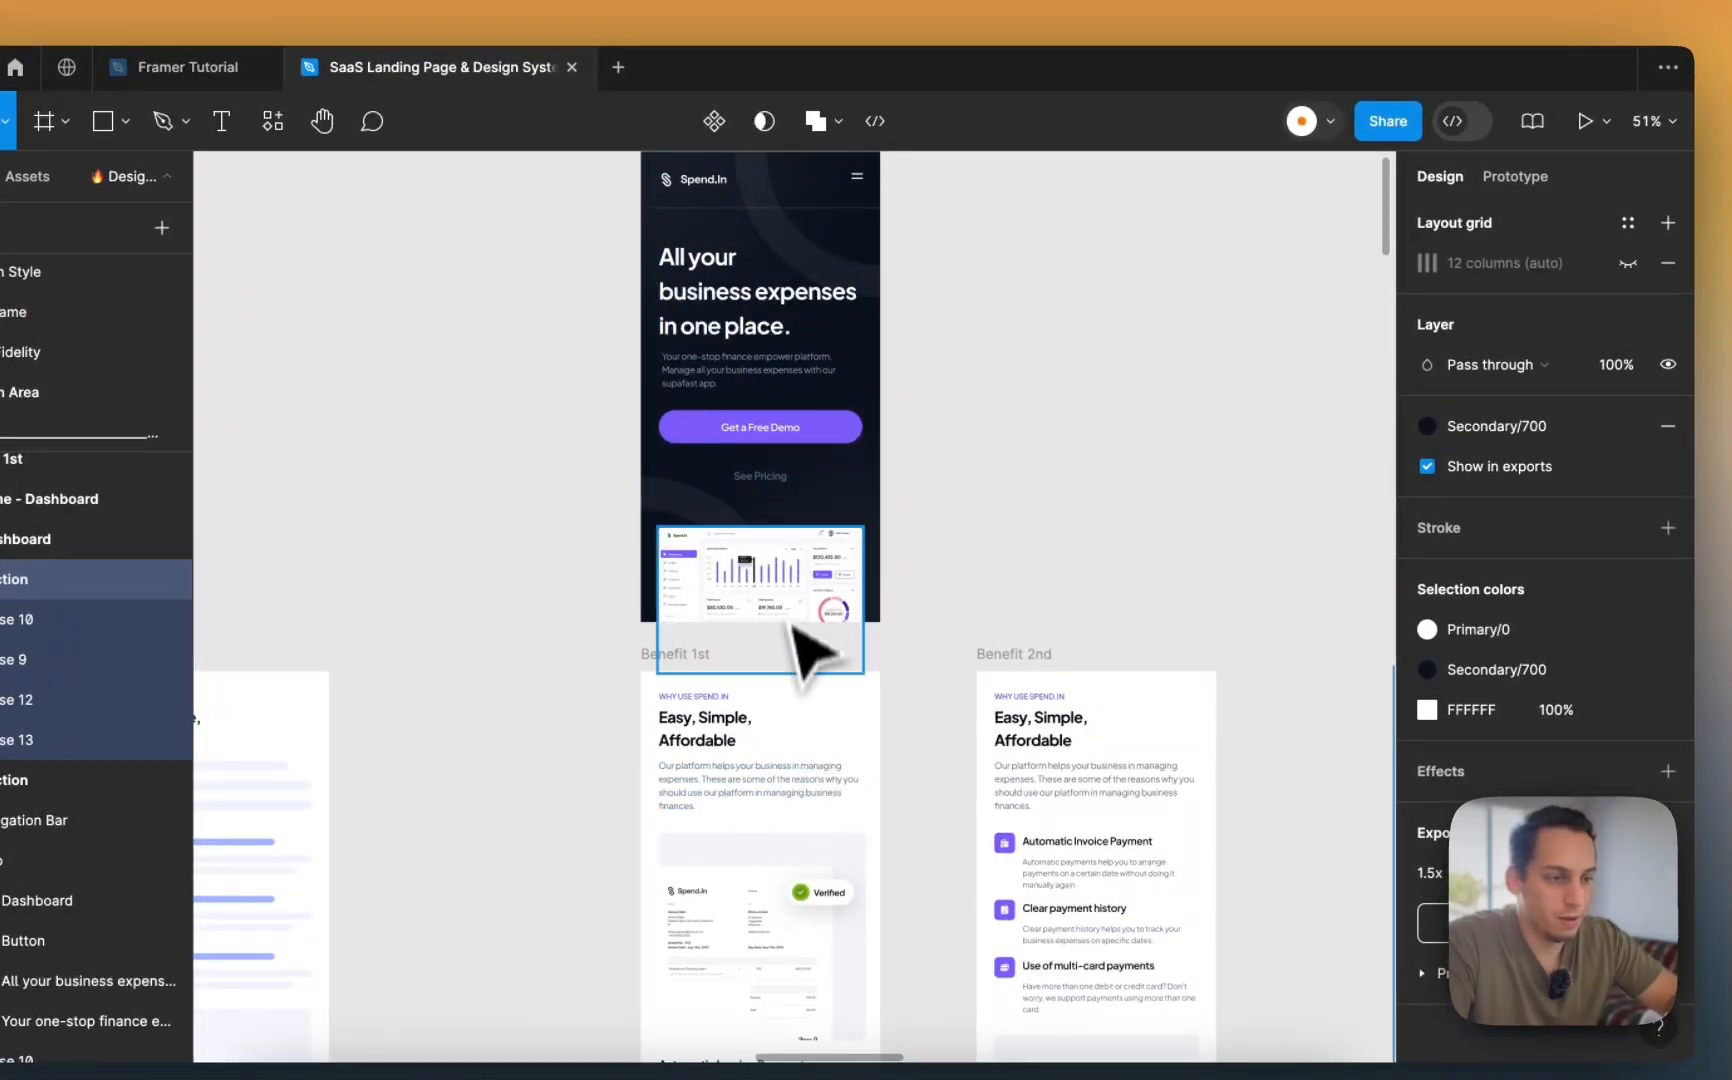
{"action": "left_click", "coordinate": [792, 623]}
{"action": "scroll", "coordinate": [792, 620], "scroll_direction": "down", "scroll_amount": 3}
{"action": "scroll", "coordinate": [793, 600], "scroll_direction": "up", "scroll_amount": 6}
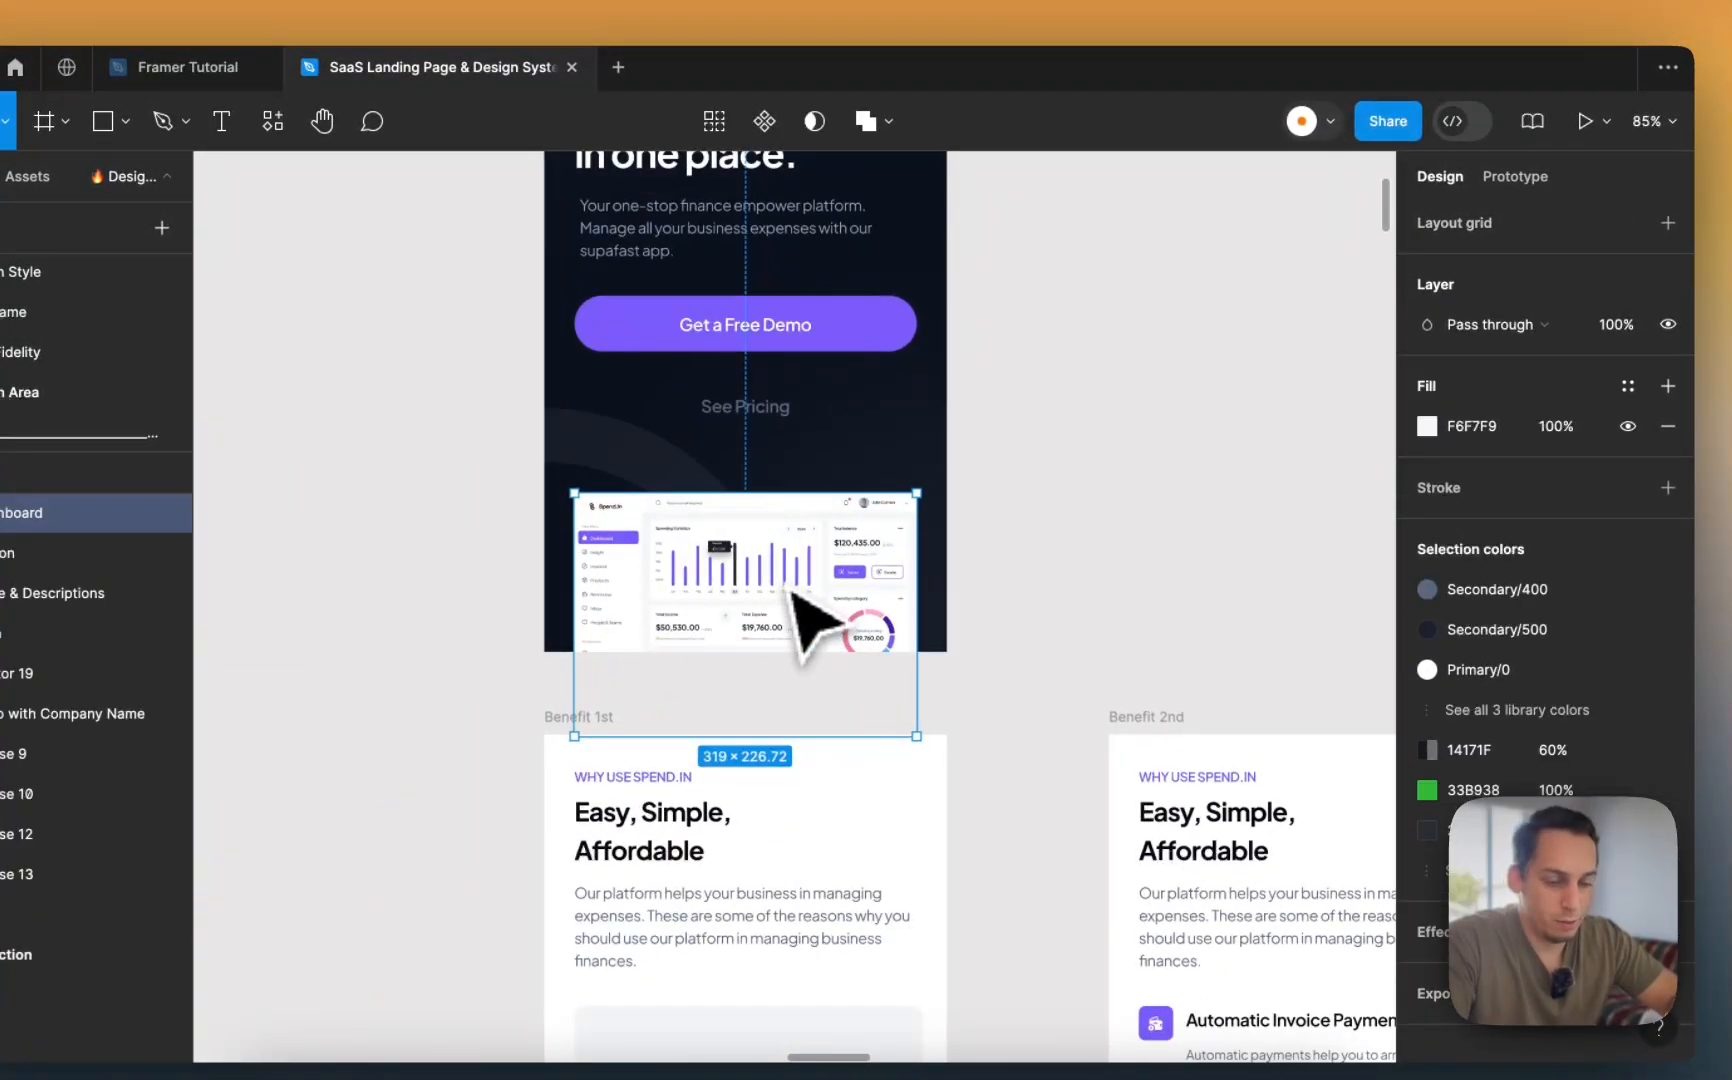
{"action": "scroll", "coordinate": [1632, 808], "scroll_direction": "down", "scroll_amount": 2}
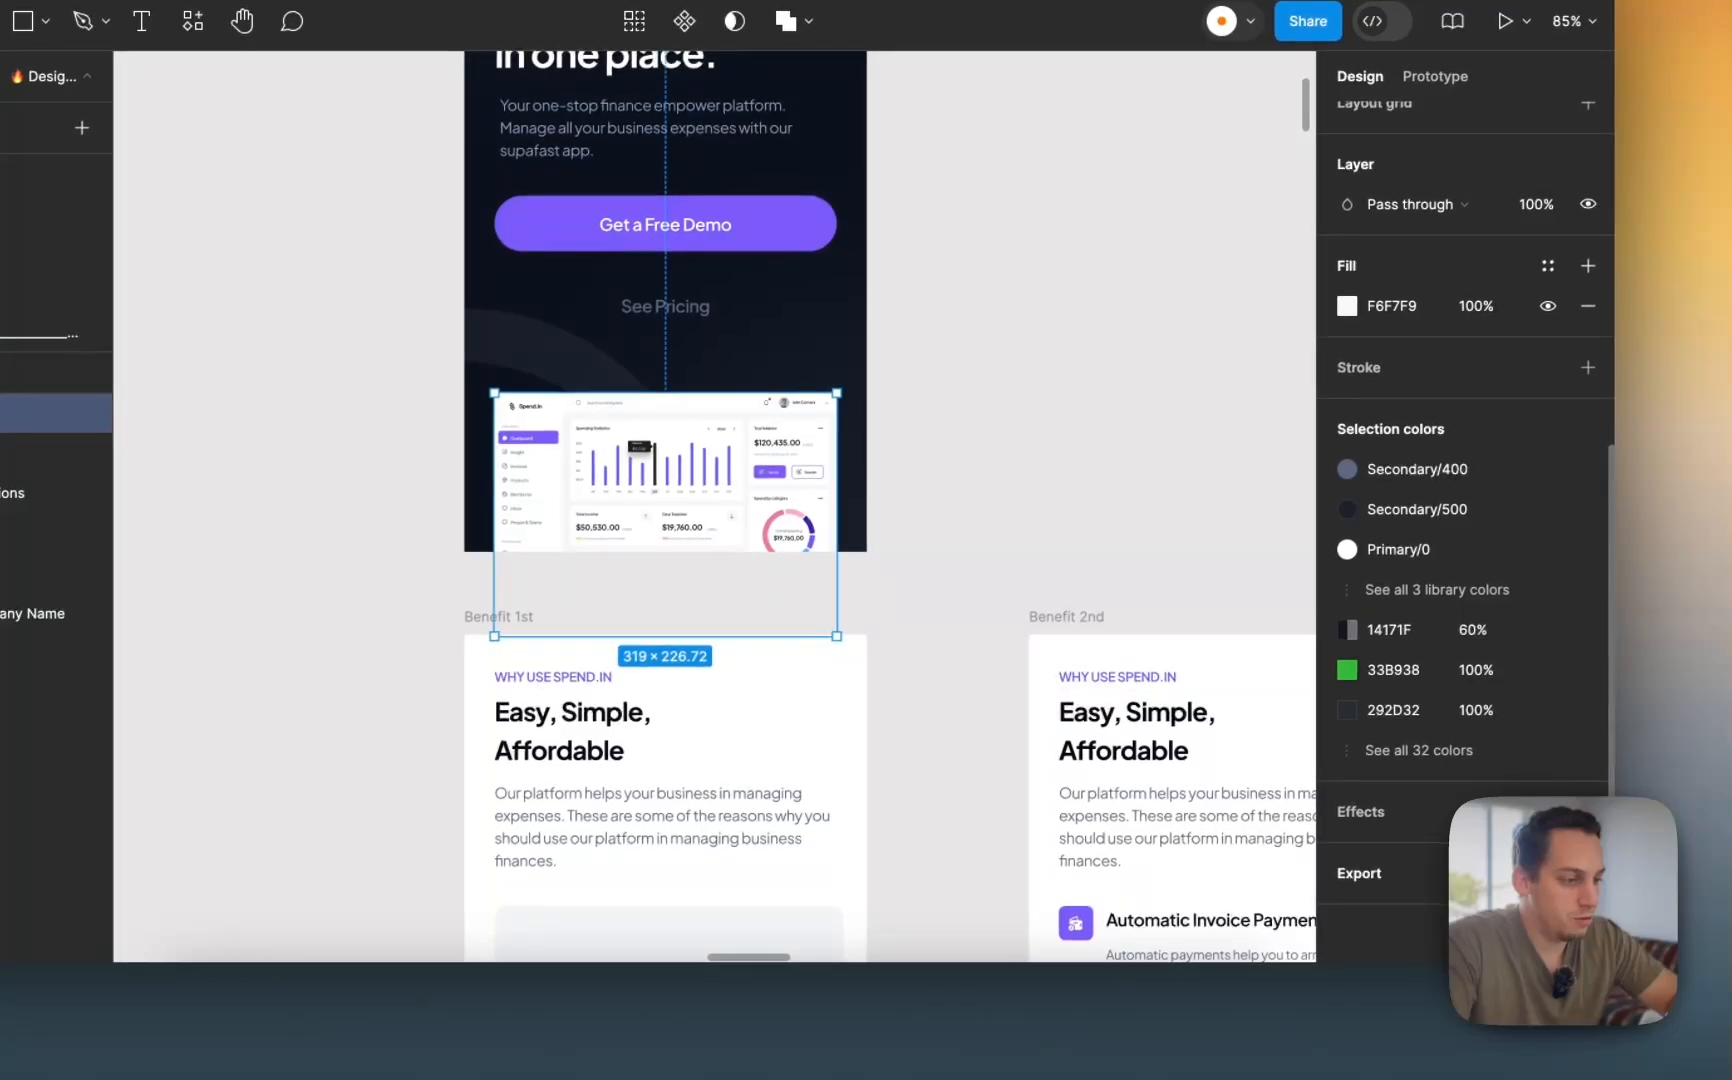
{"action": "left_click", "coordinate": [1588, 873]}
{"action": "scroll", "coordinate": [1588, 873], "scroll_direction": "down", "scroll_amount": 3}
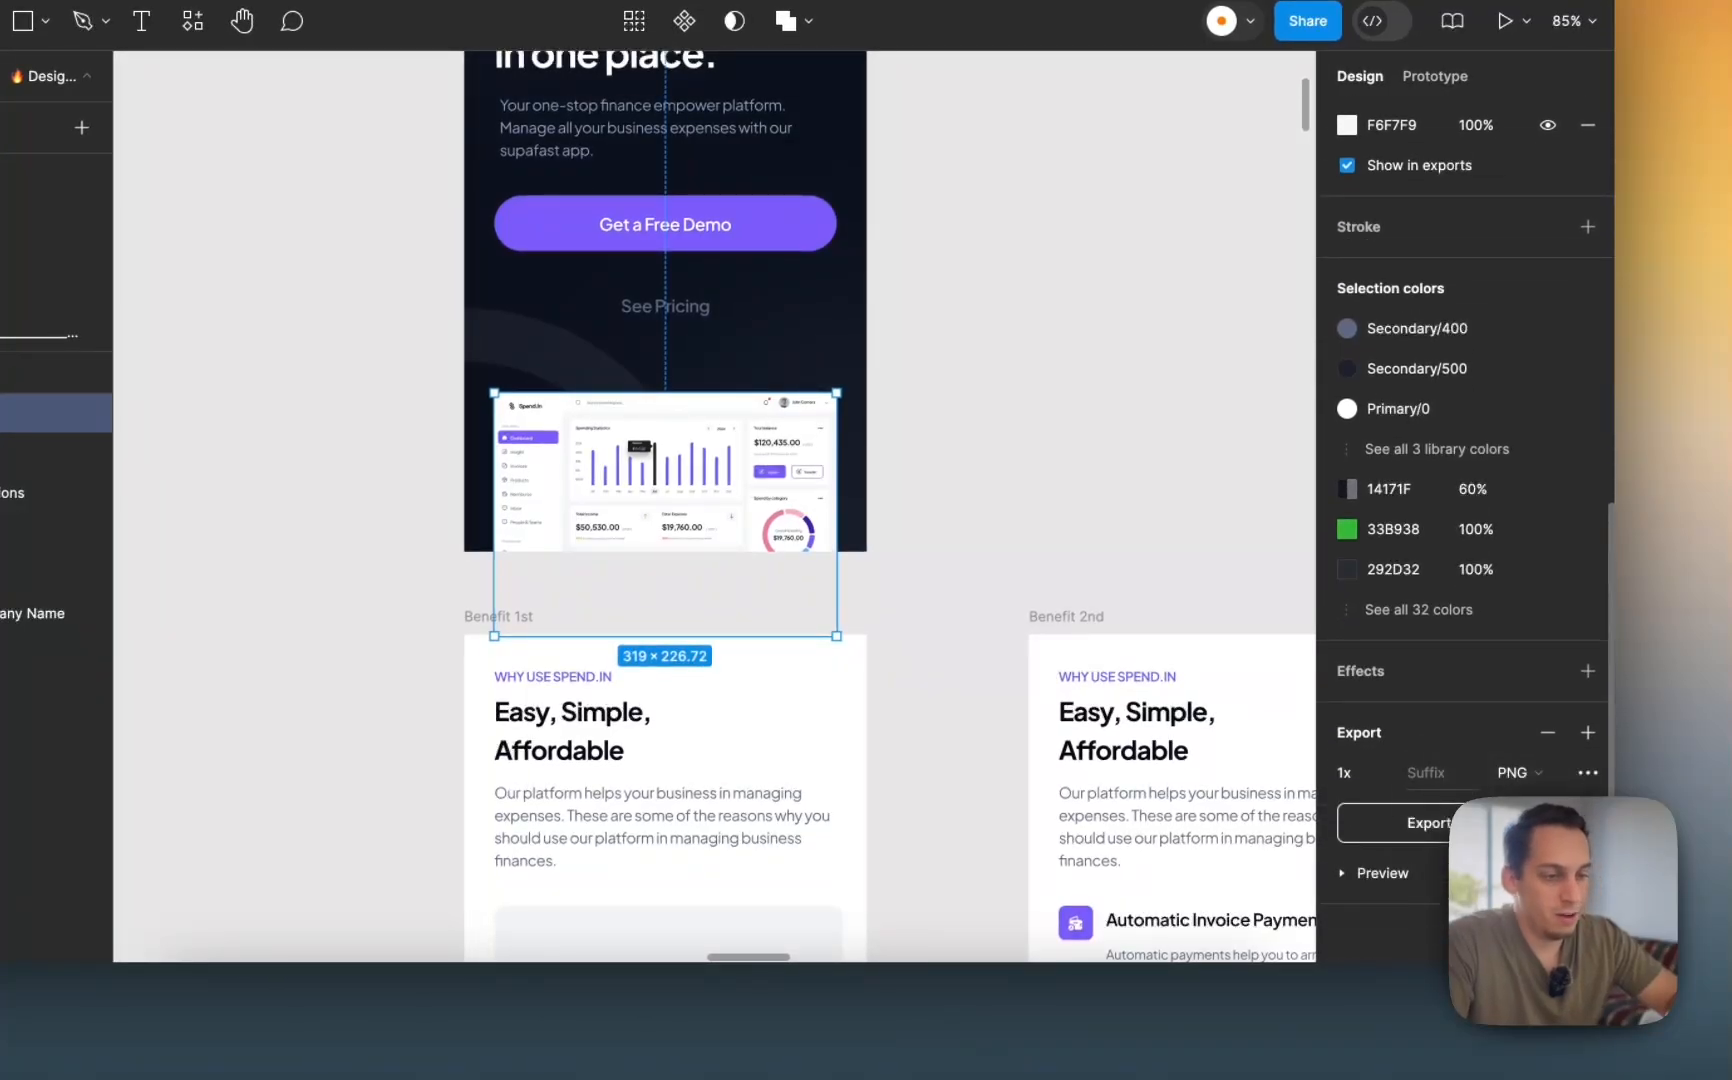
{"action": "left_click", "coordinate": [1524, 823]}
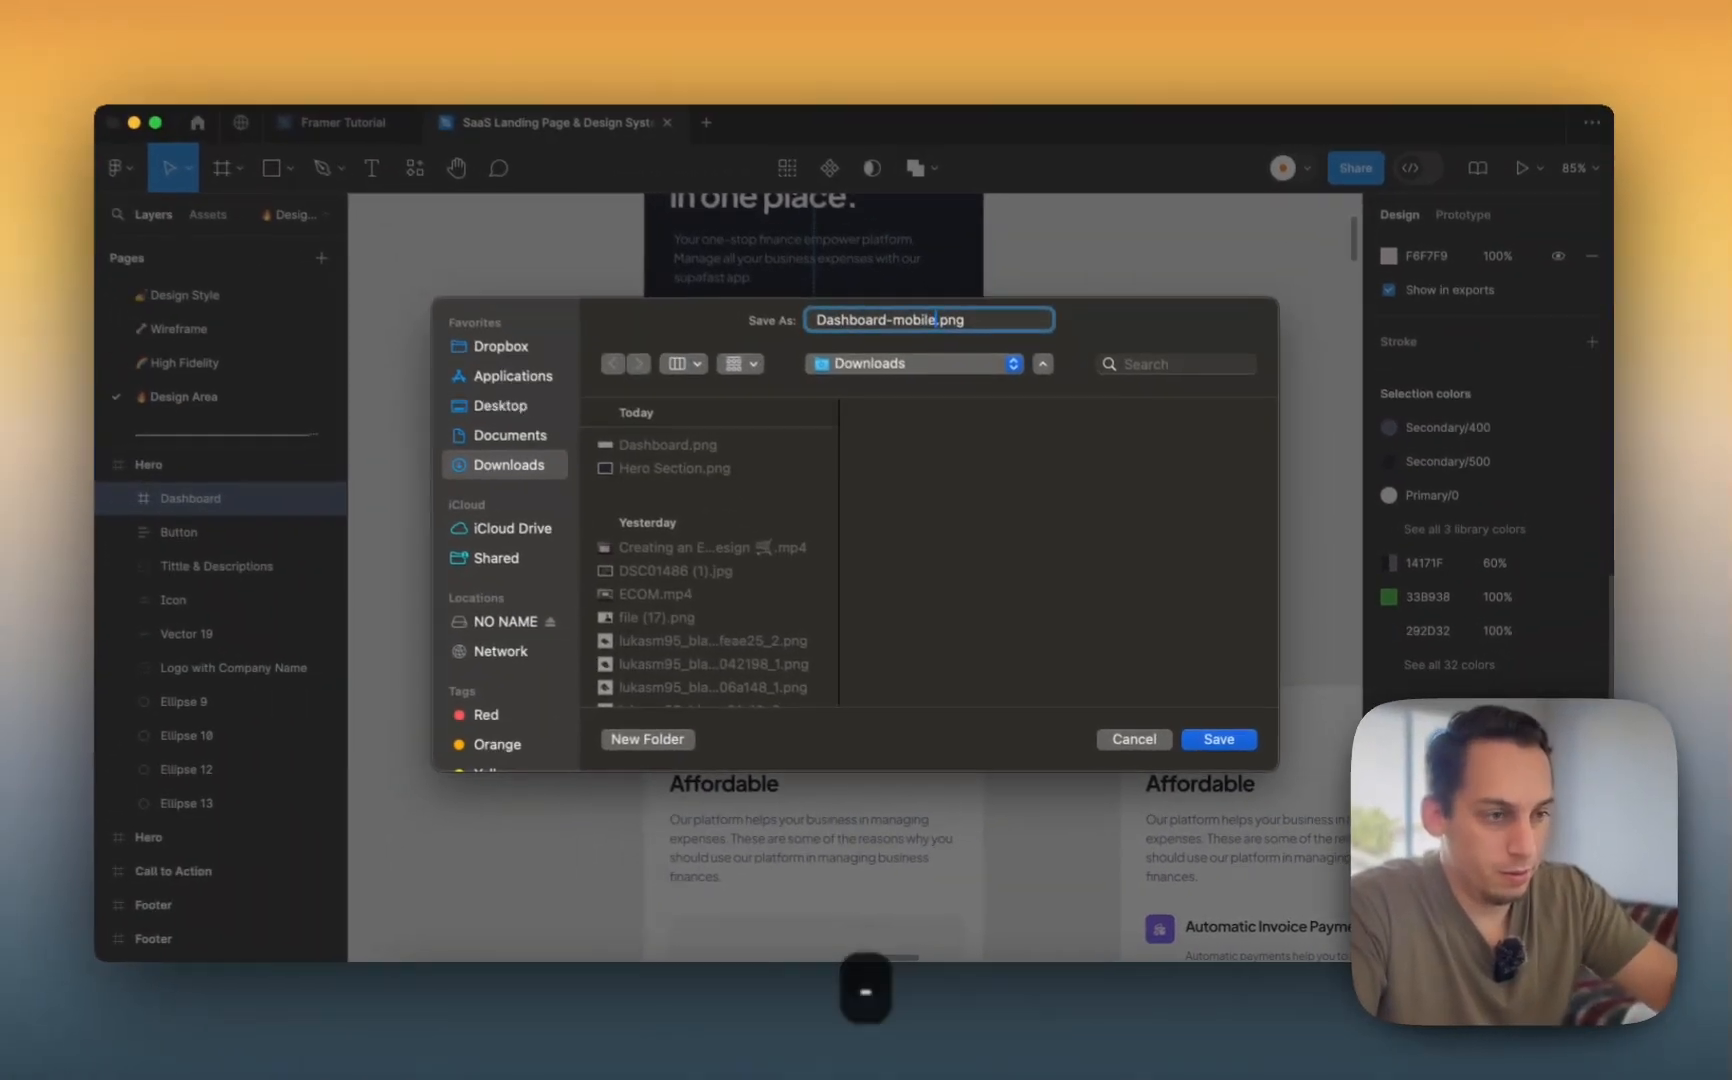
{"action": "key", "text": "Return"}
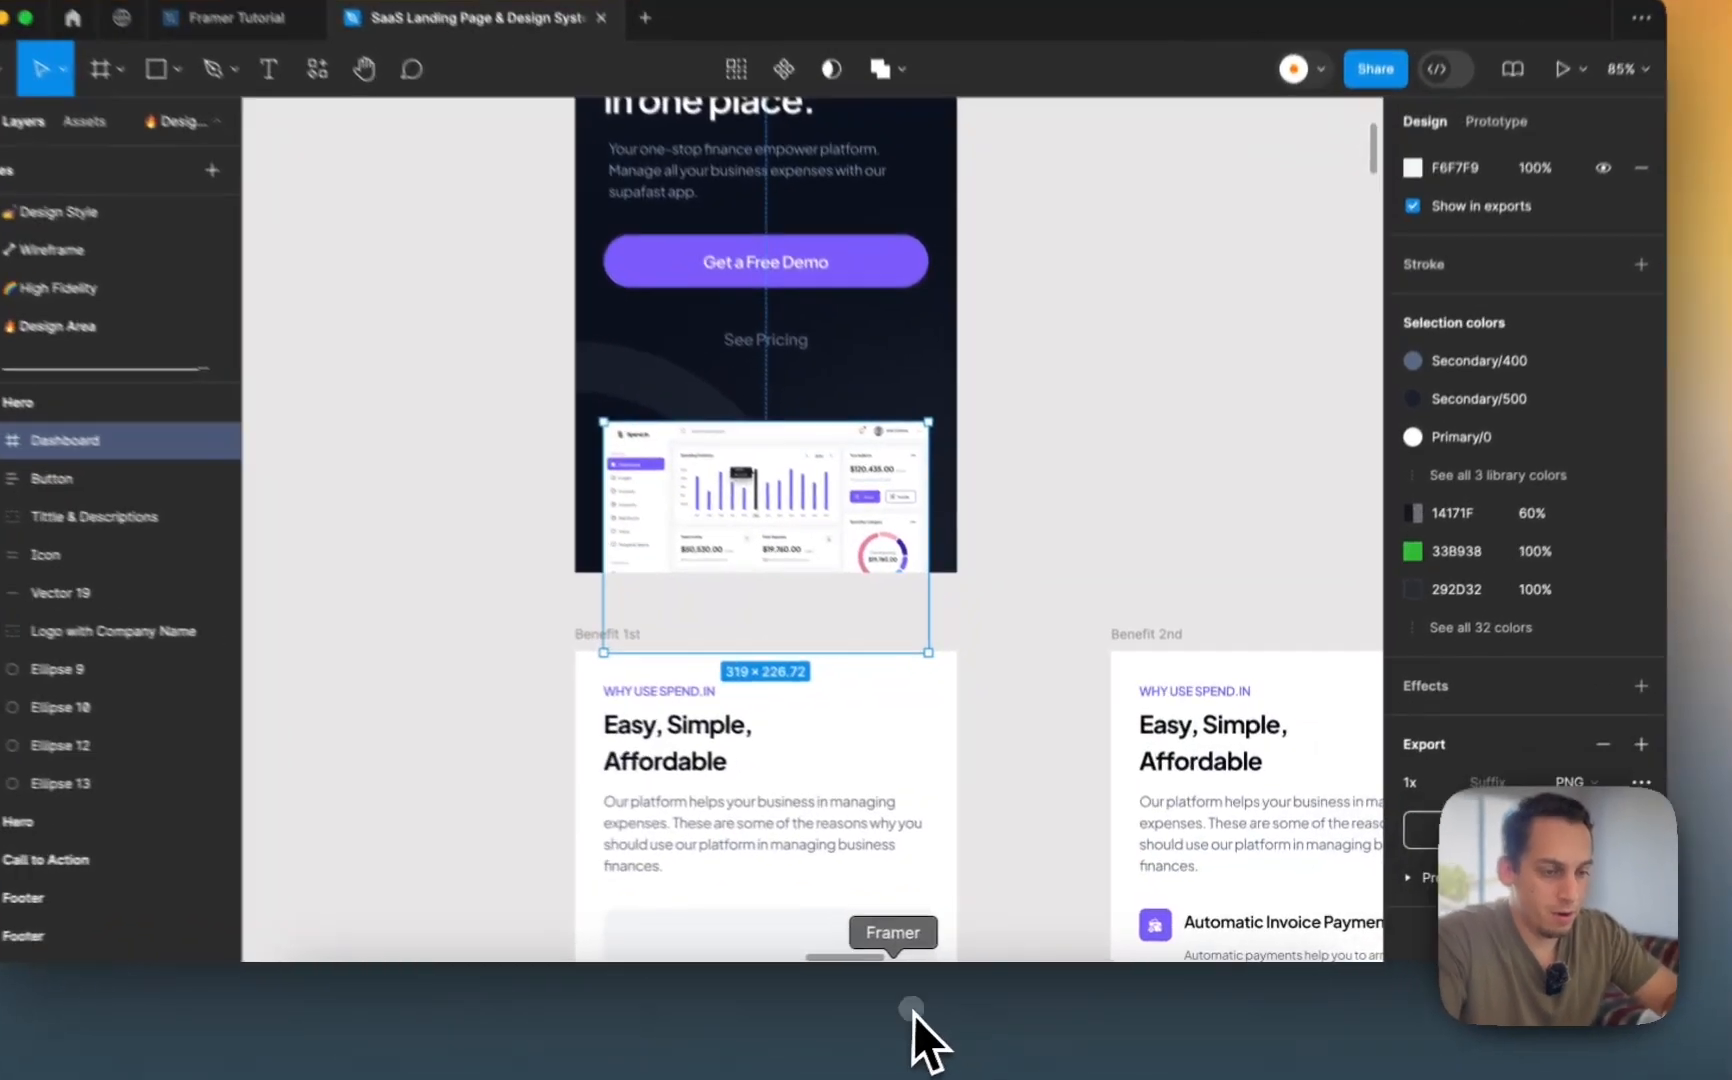
- Switch to Framer and replace the Phone dashboard image's fill with Dashboard-mobile.png
{"action": "left_click", "coordinate": [910, 1015]}
{"action": "scroll", "coordinate": [1425, 704], "scroll_direction": "down", "scroll_amount": 5}
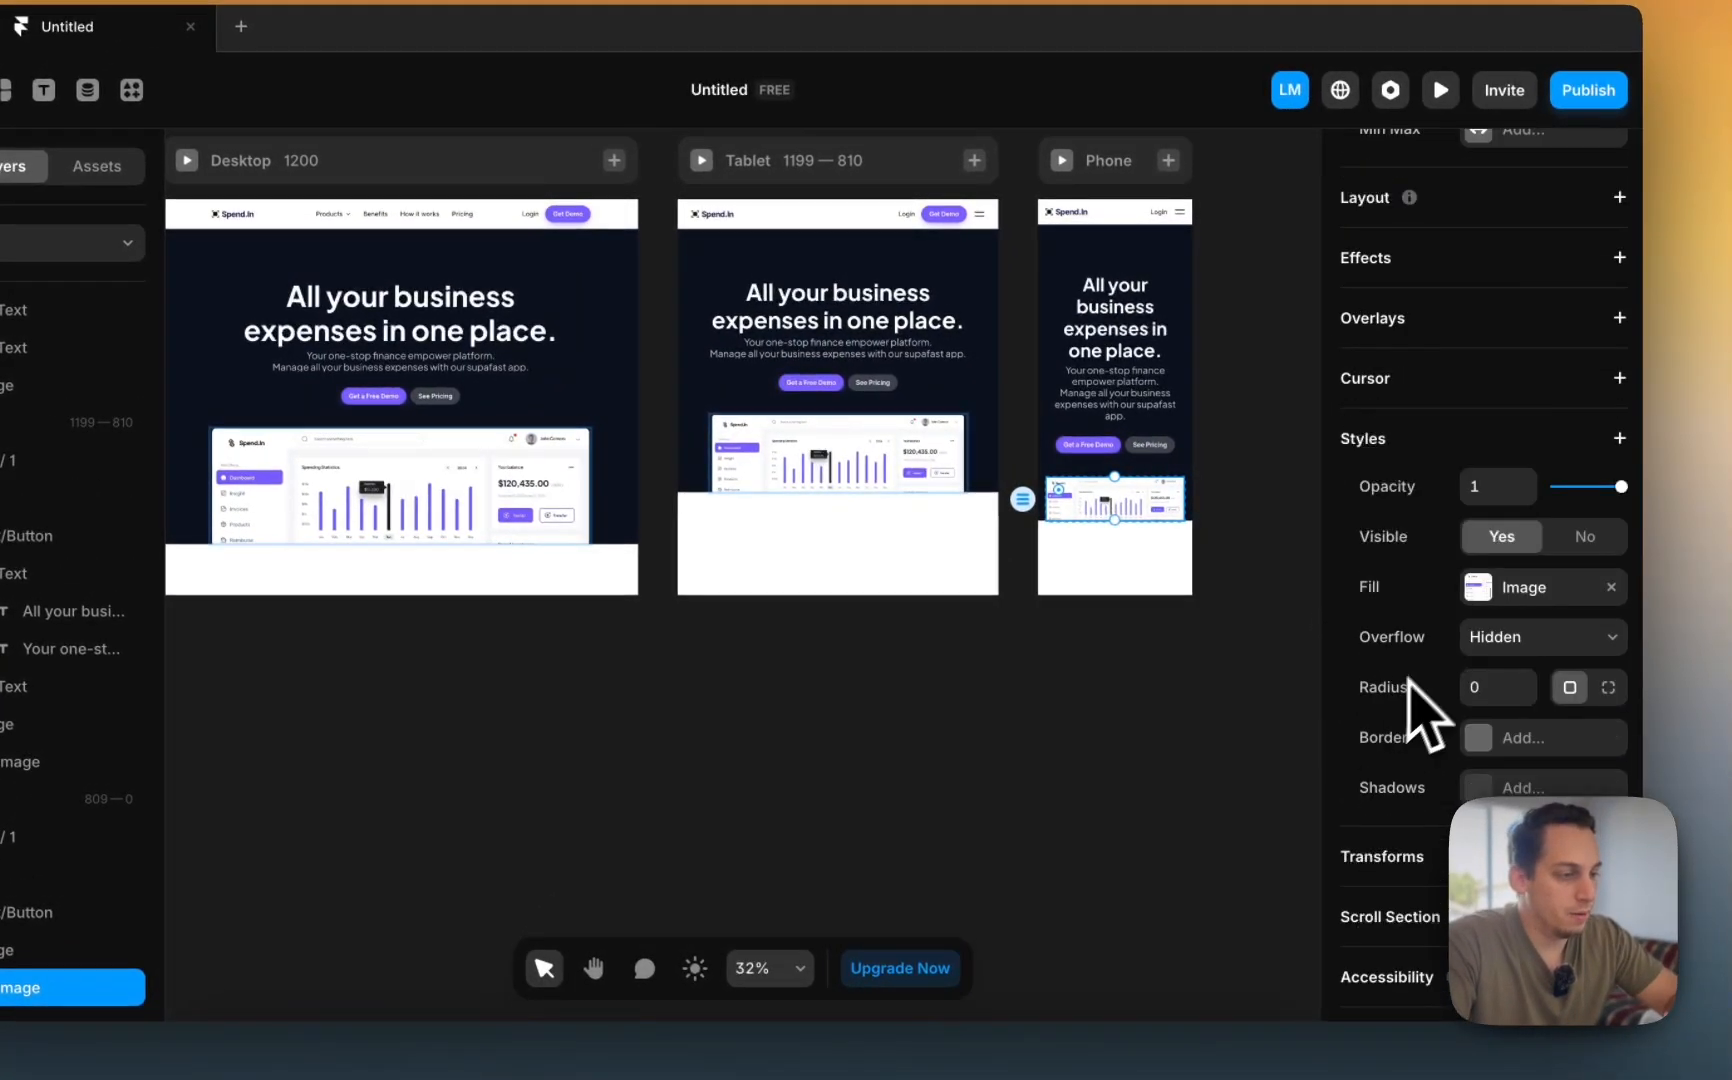
{"action": "left_click", "coordinate": [1480, 590]}
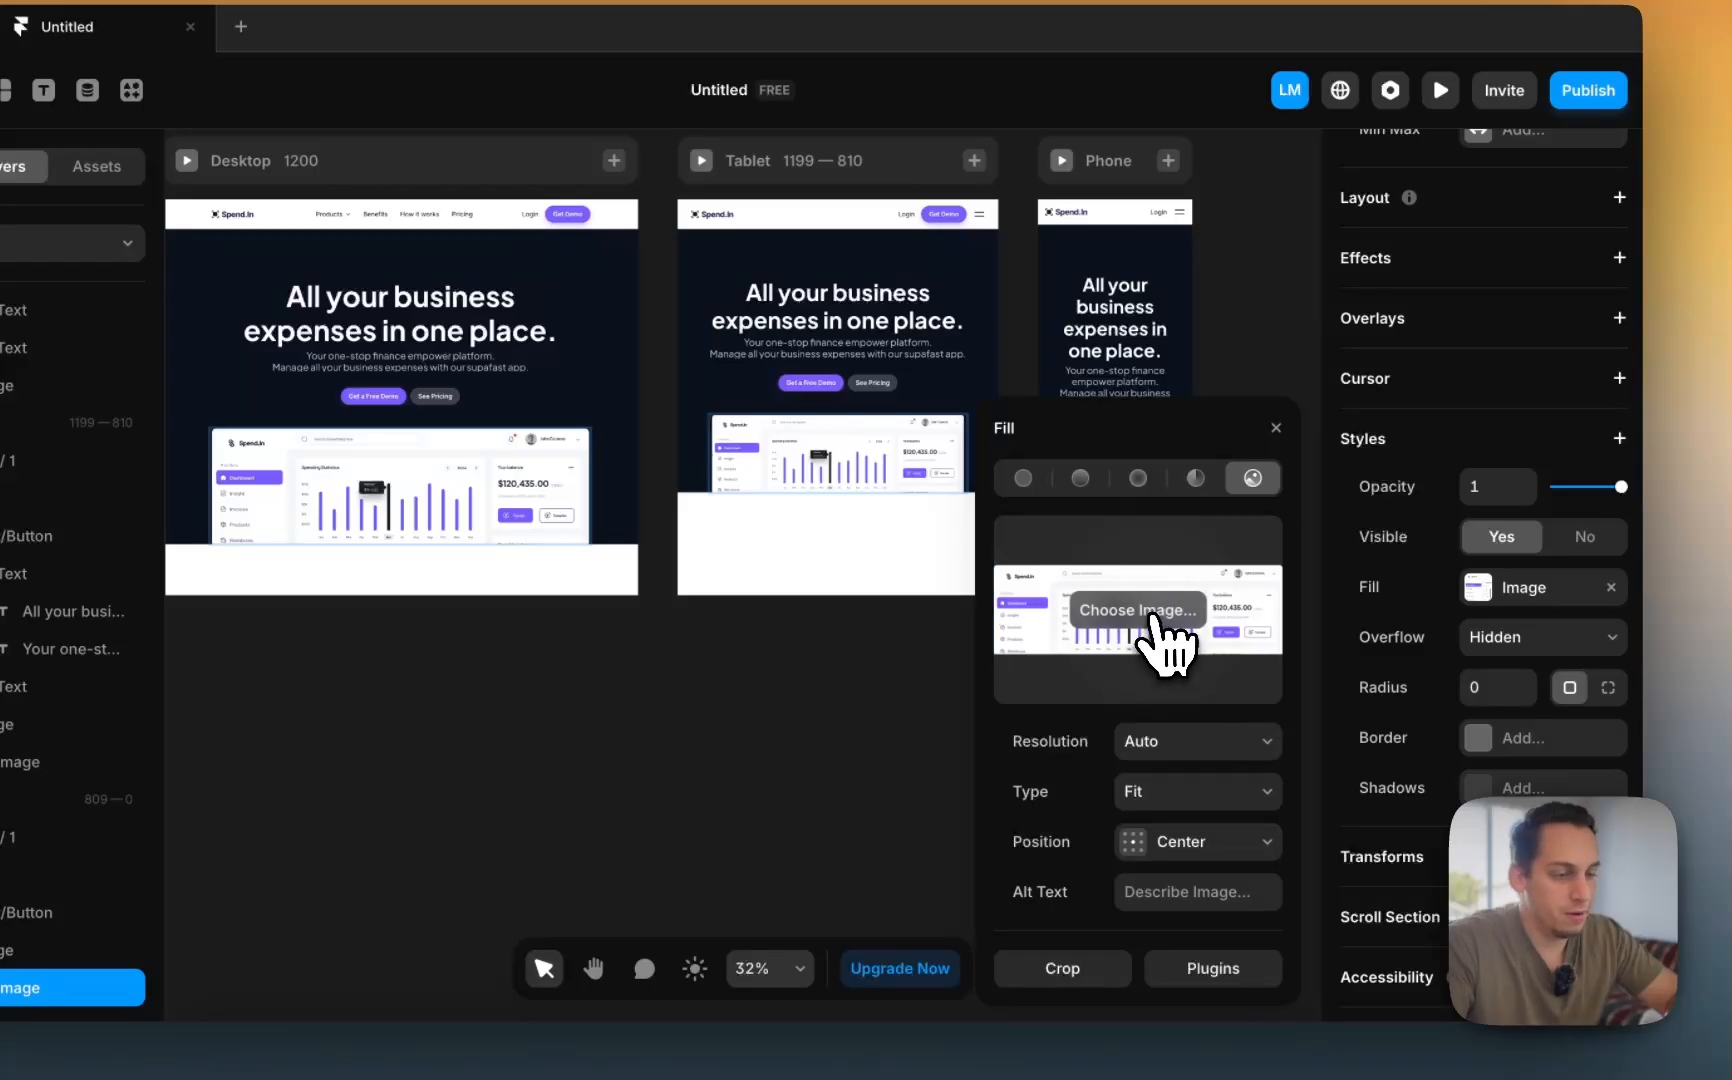
{"action": "left_click", "coordinate": [1152, 615]}
{"action": "left_click", "coordinate": [602, 368]}
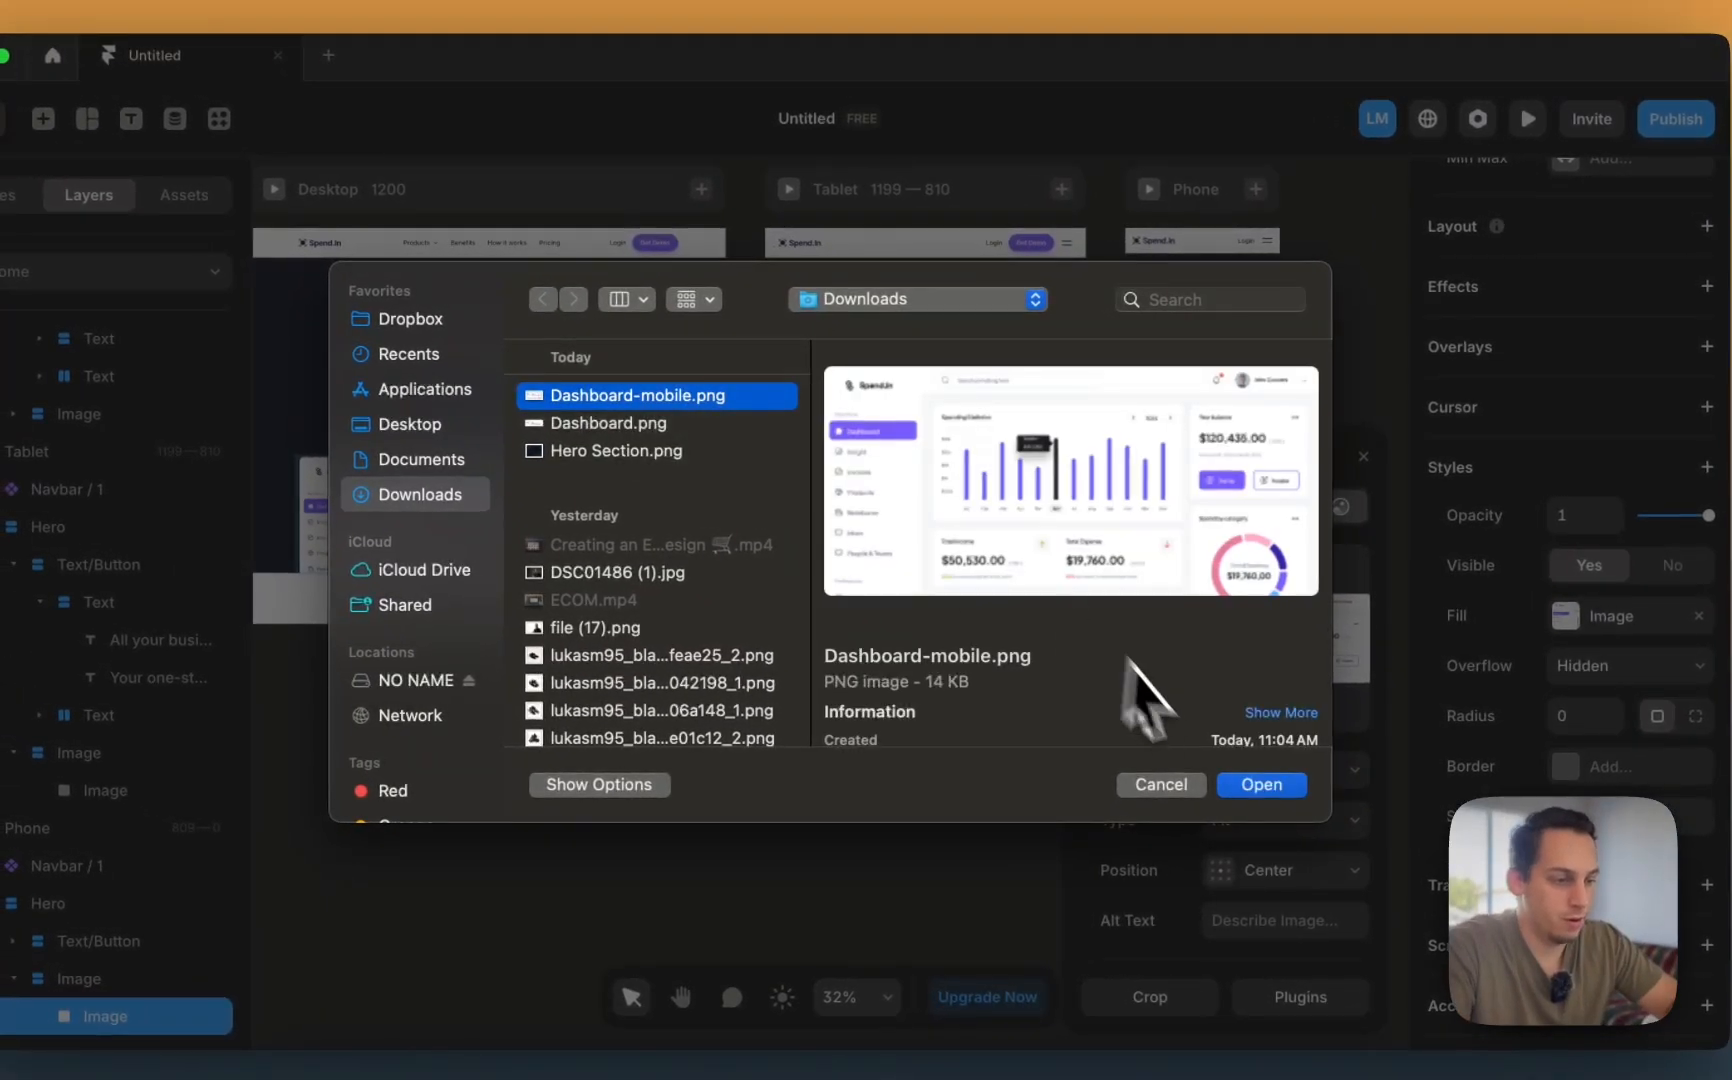
{"action": "left_click", "coordinate": [1262, 784]}
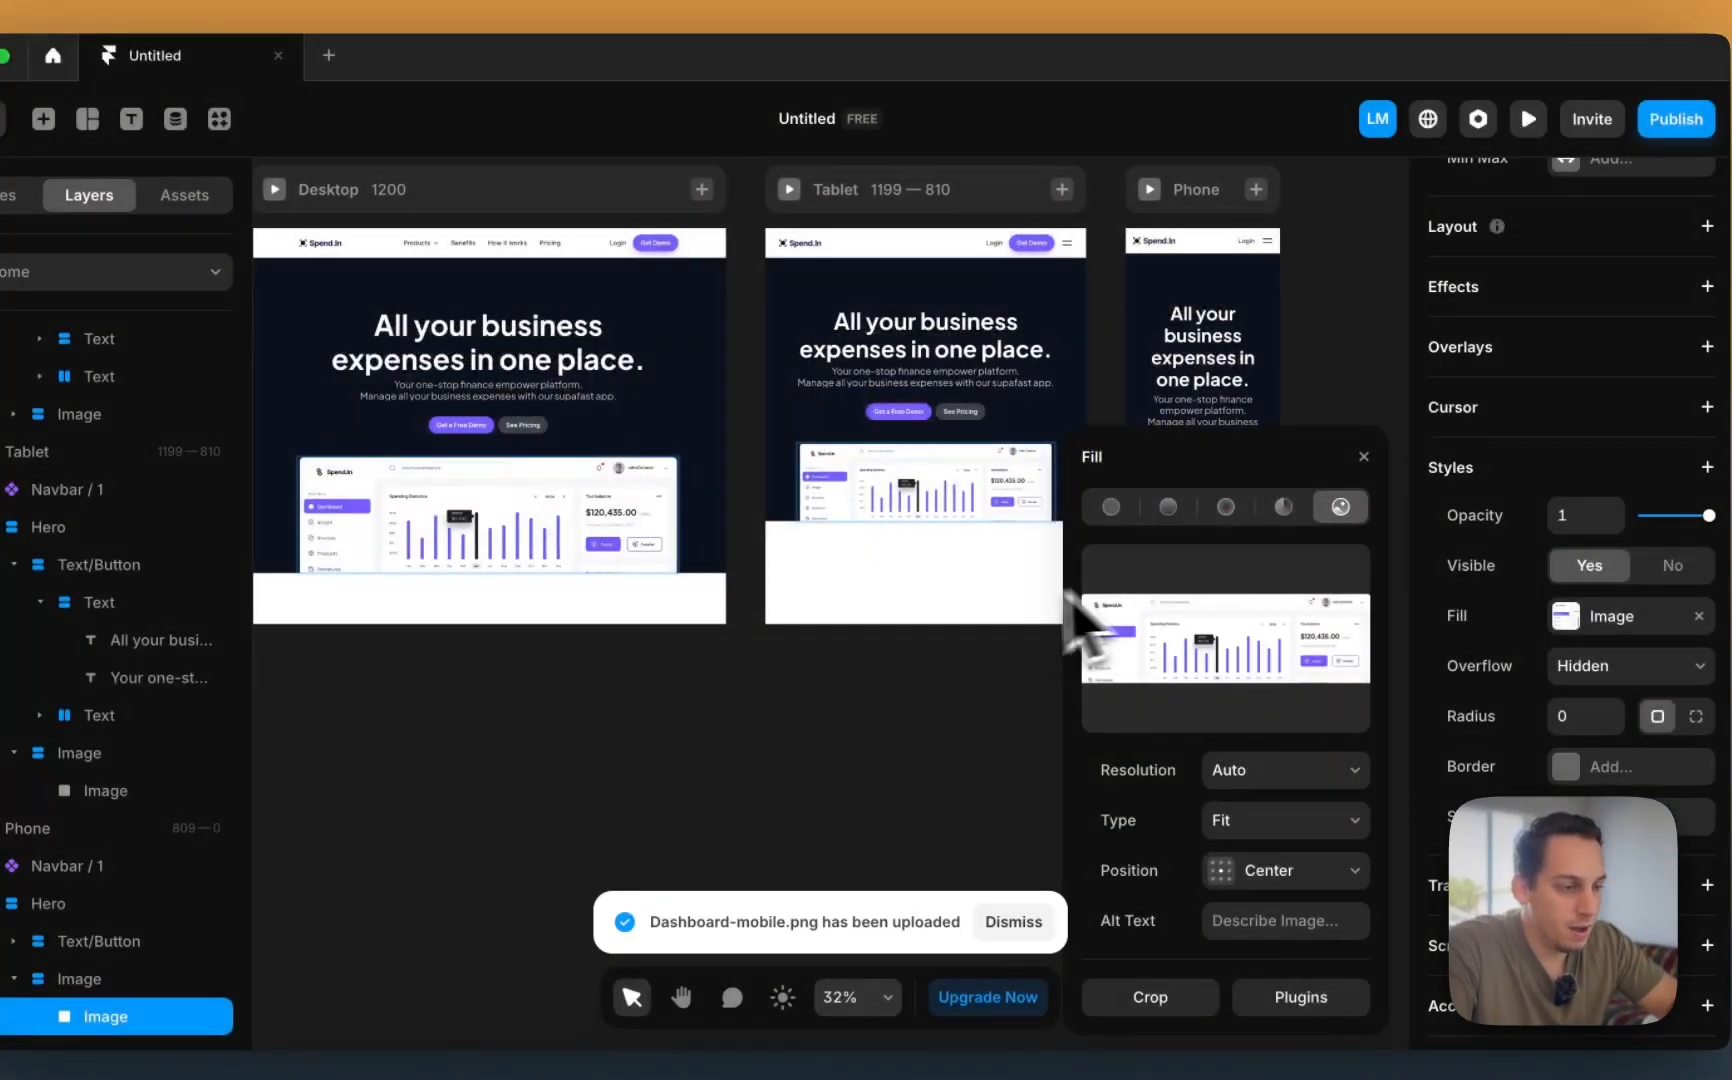
{"action": "scroll", "coordinate": [997, 646], "scroll_direction": "up", "scroll_amount": 5}
{"action": "scroll", "coordinate": [897, 545], "scroll_direction": "right", "scroll_amount": 3}
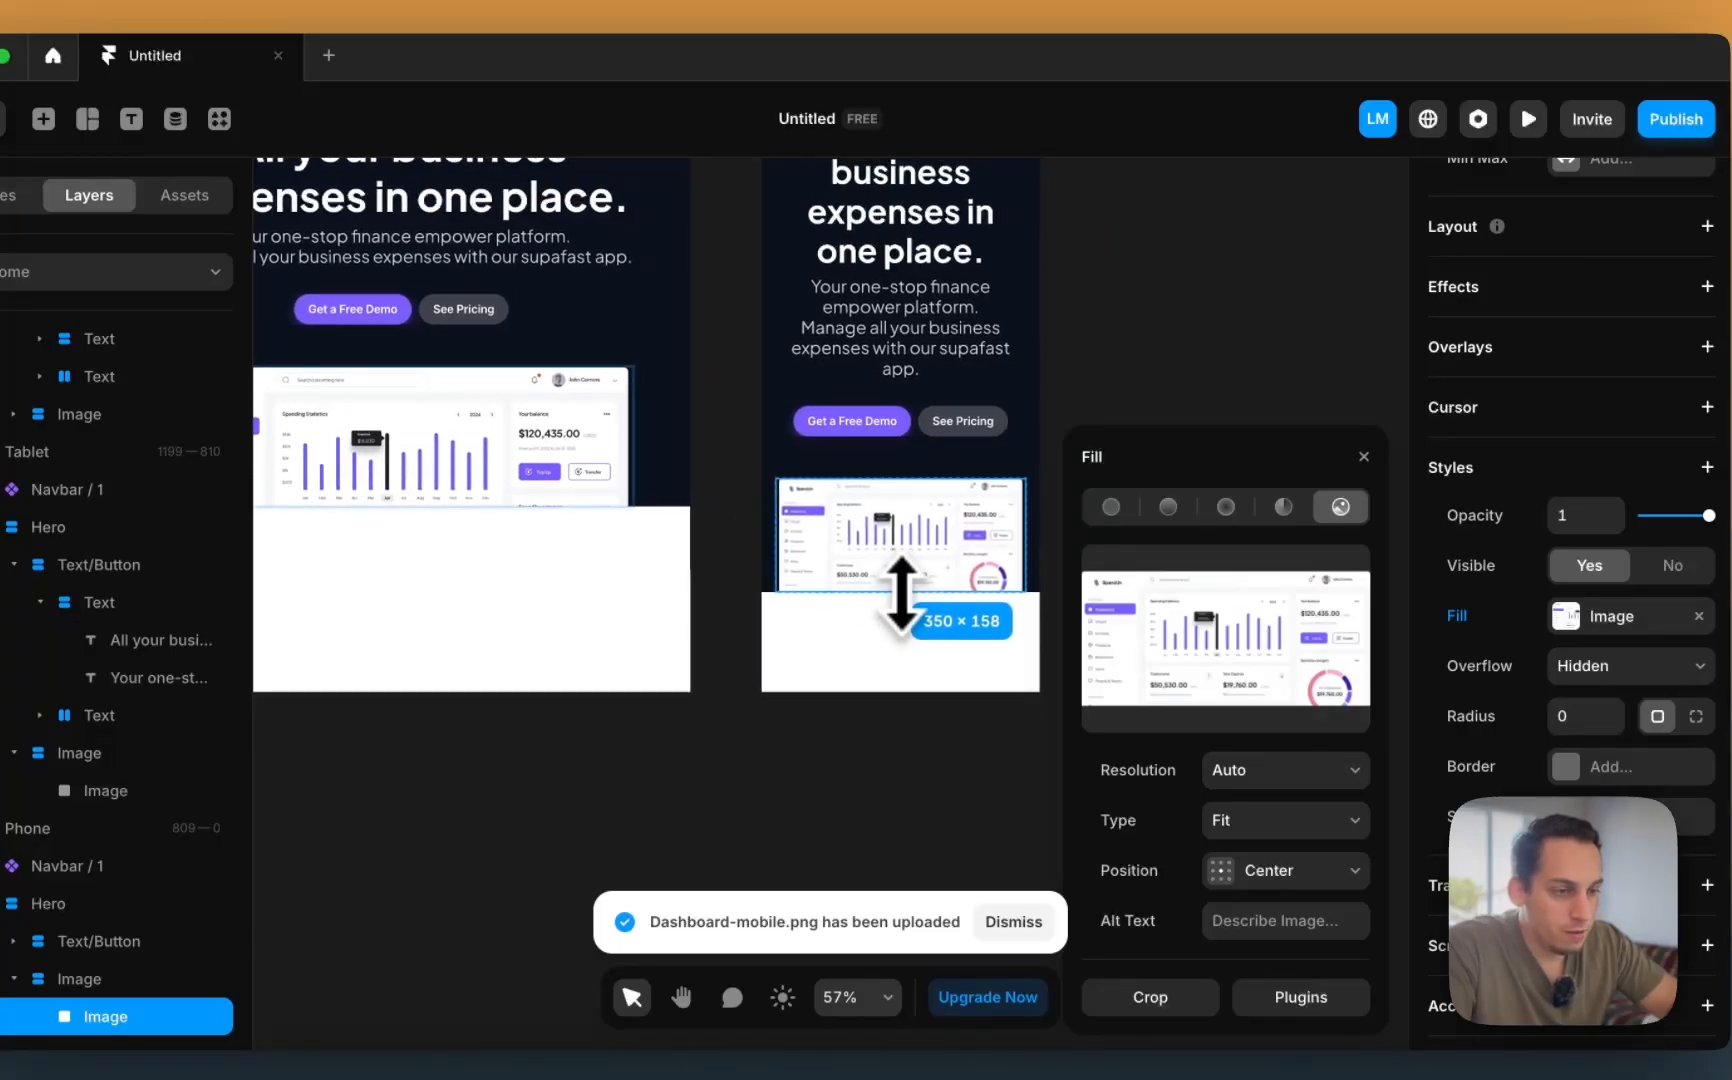
{"action": "left_click", "coordinate": [1087, 390]}
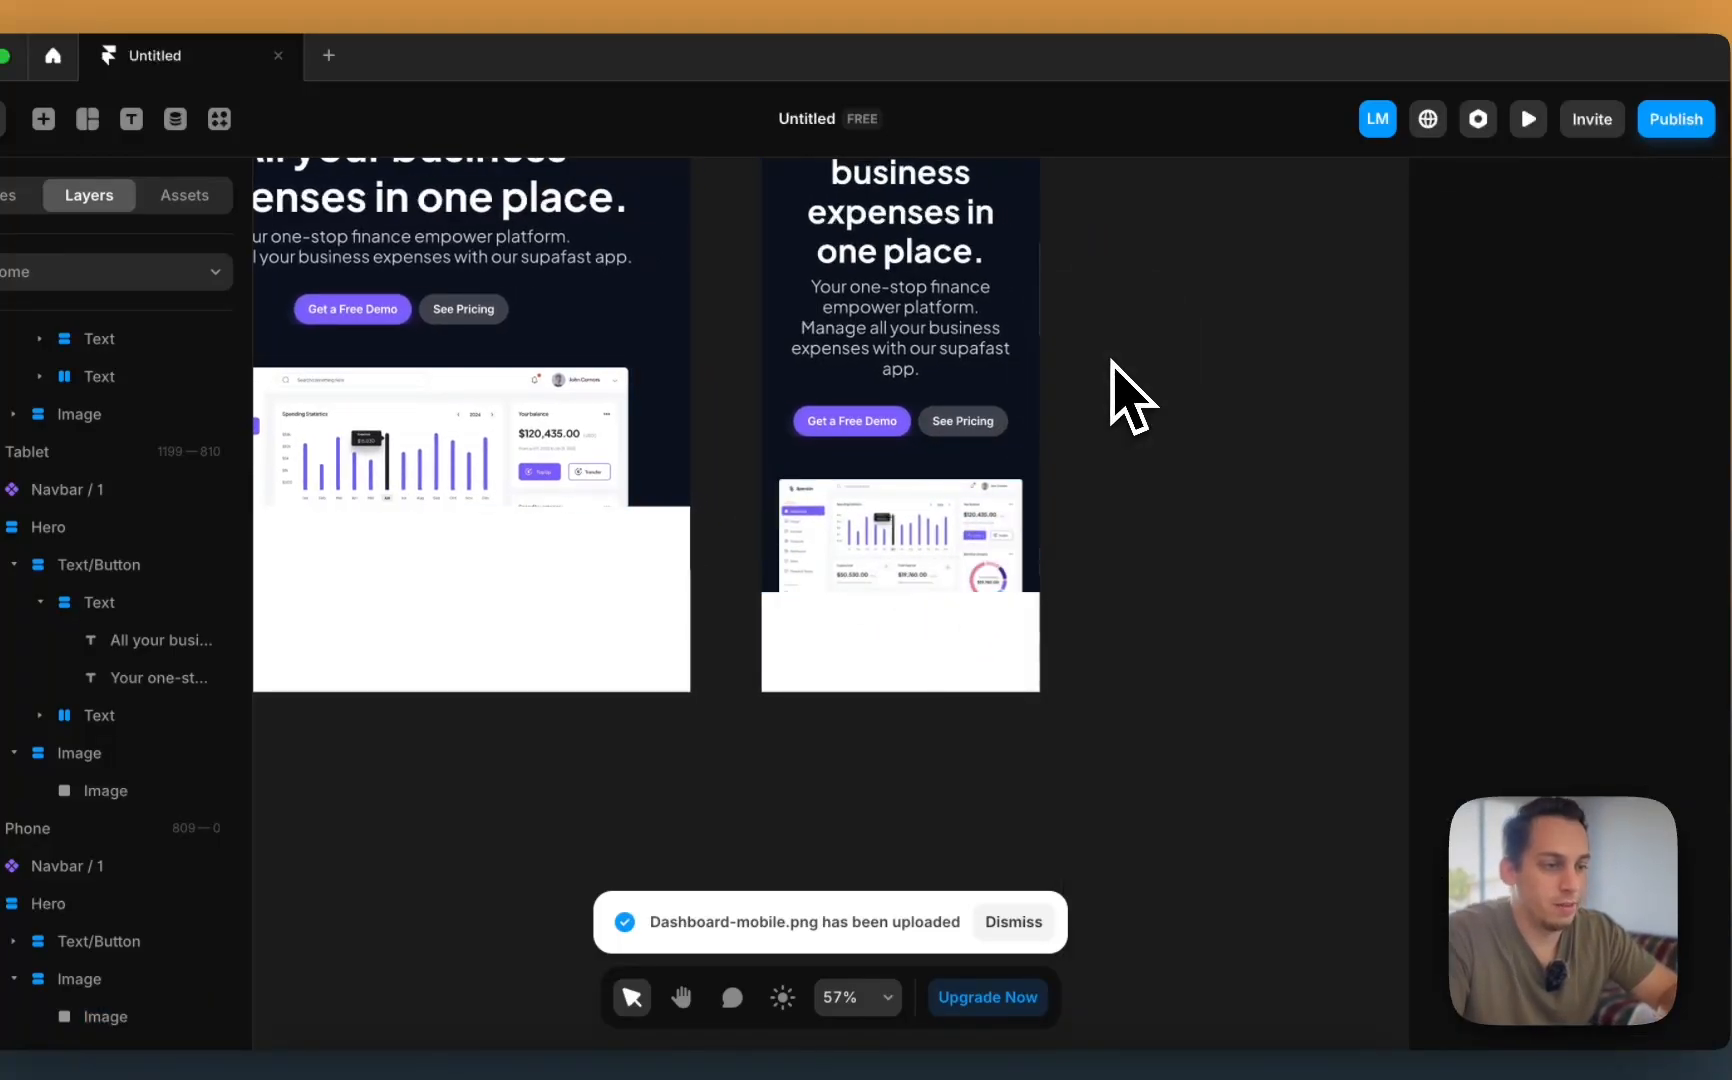
- Inspect the hero's dashboard image on the Tablet, Phone and Desktop breakpoints
{"action": "scroll", "coordinate": [1140, 390], "scroll_direction": "down", "scroll_amount": 5}
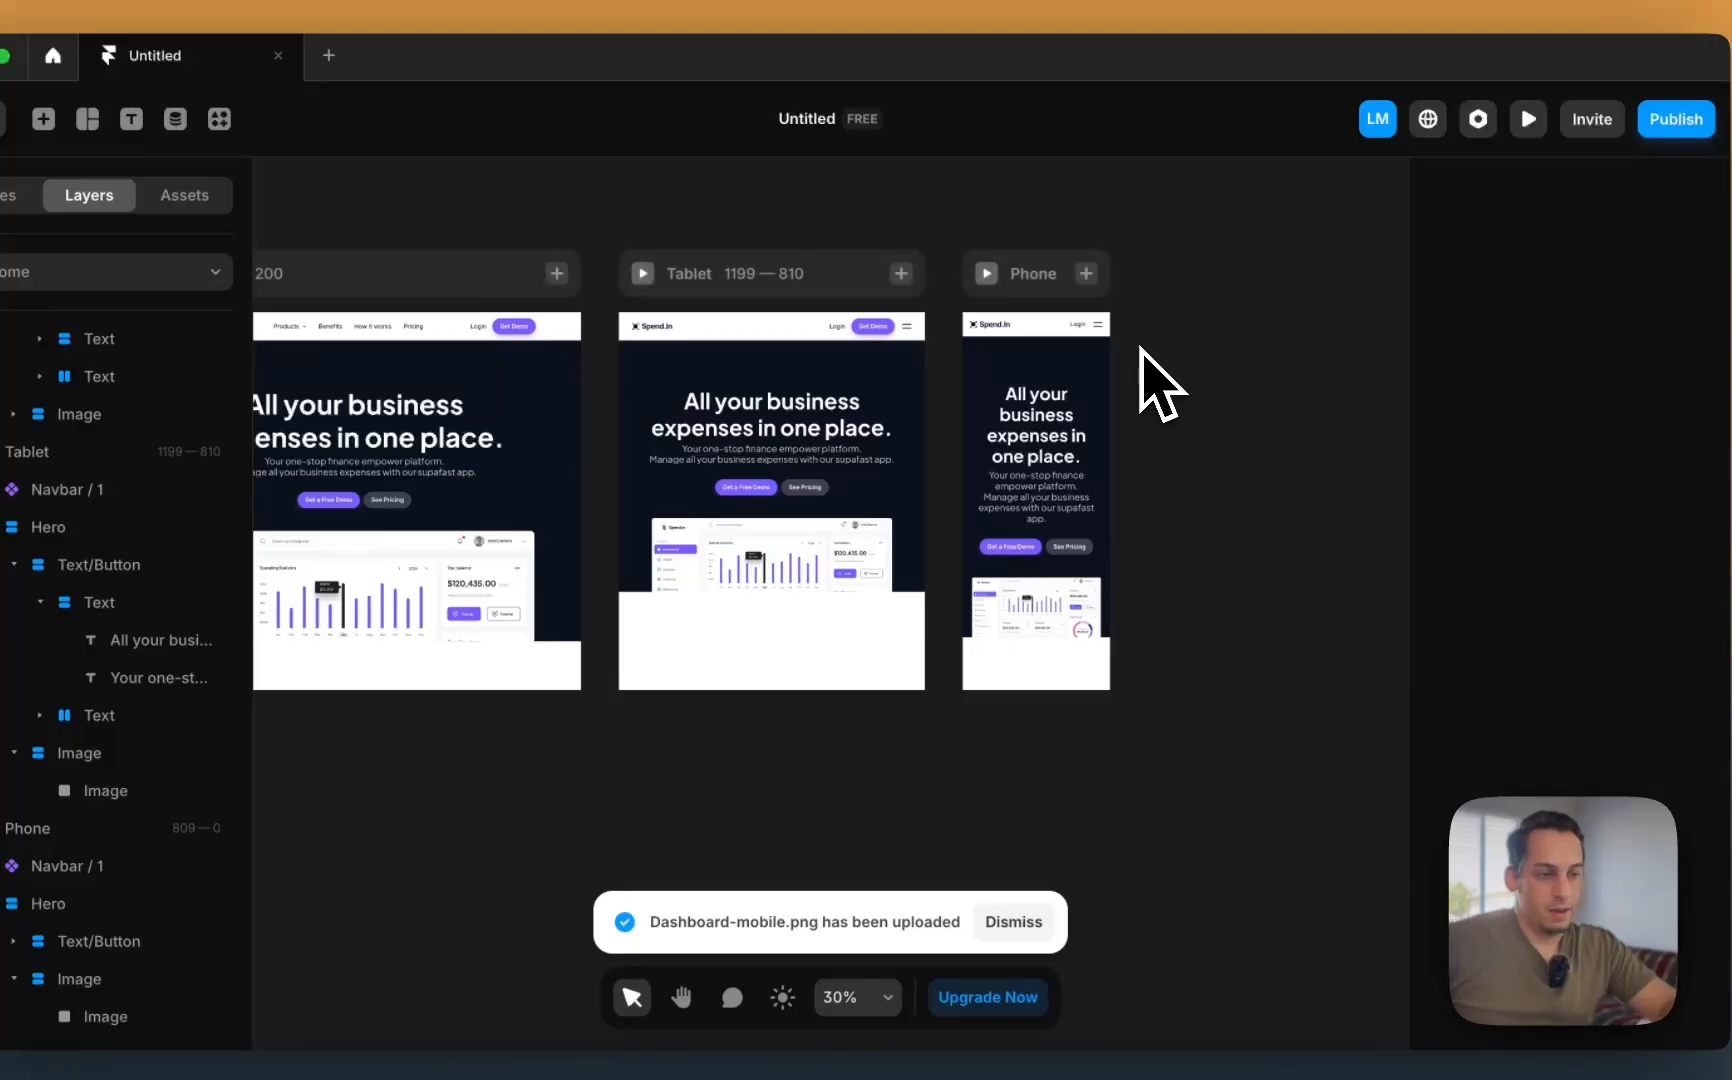
{"action": "scroll", "coordinate": [1140, 350], "scroll_direction": "left", "scroll_amount": 3}
{"action": "left_click", "coordinate": [694, 523]}
{"action": "left_click", "coordinate": [1095, 512]}
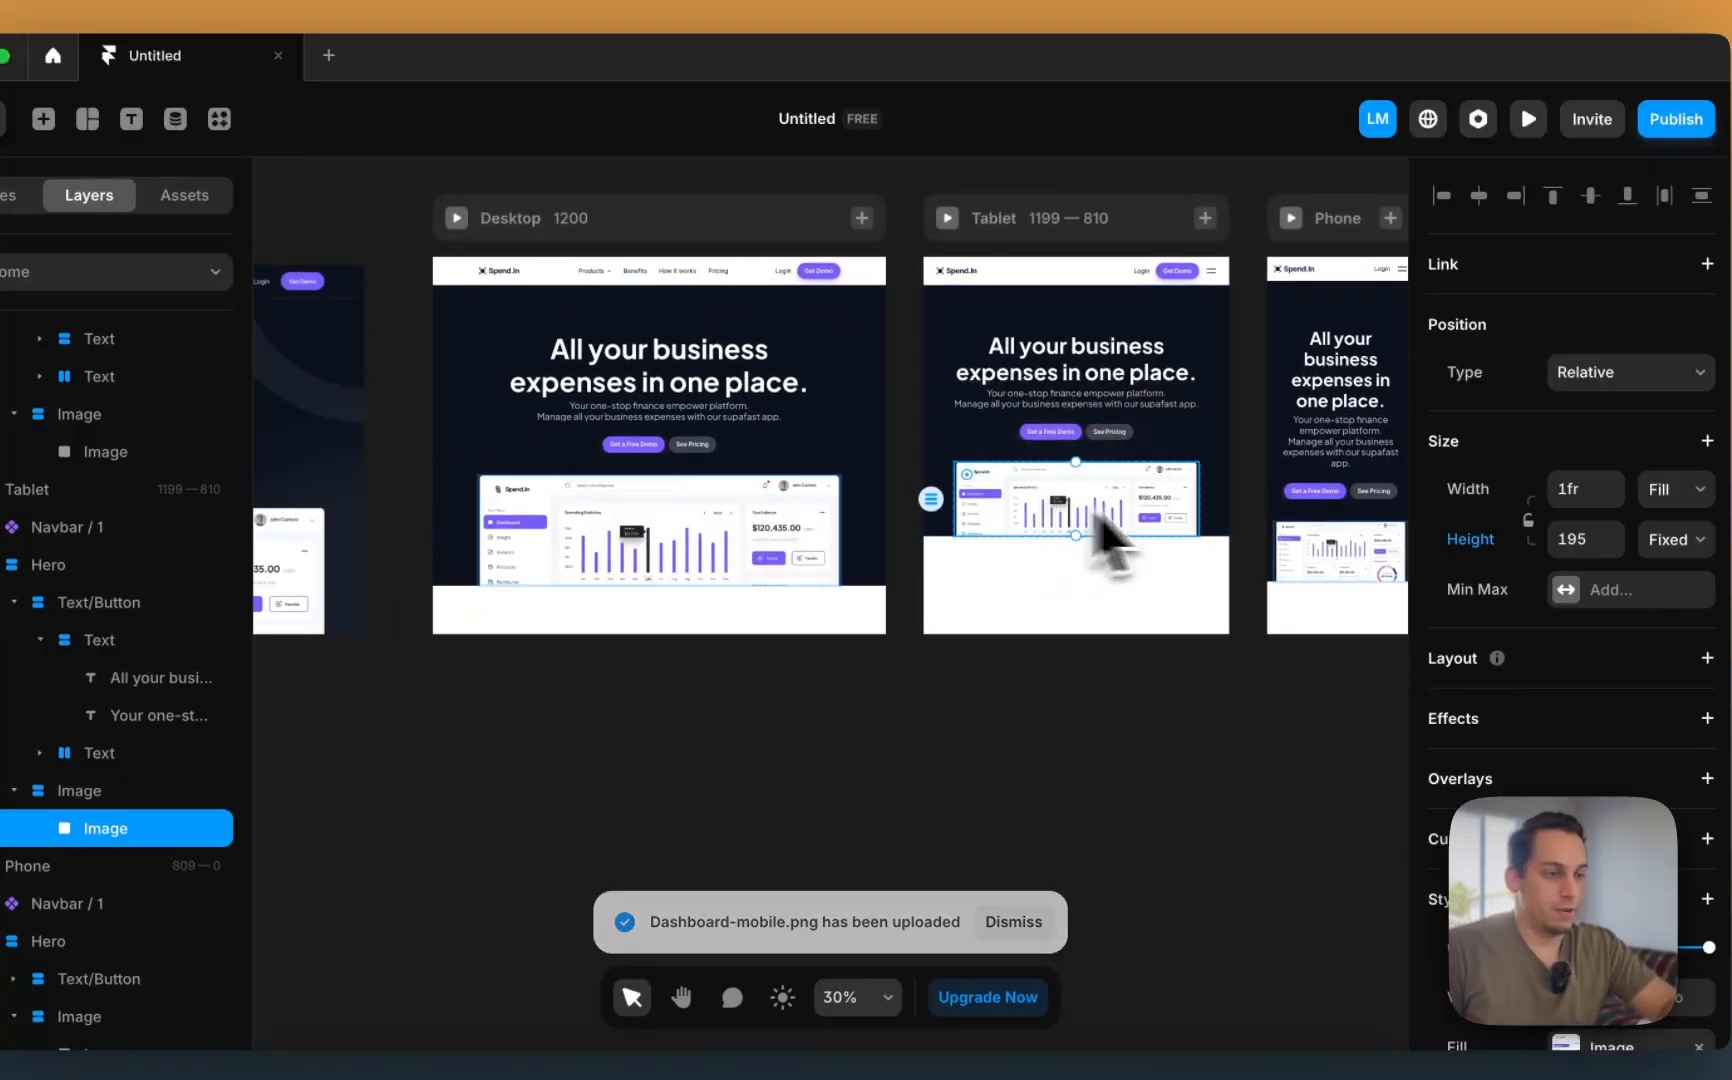
{"action": "left_click", "coordinate": [1314, 560]}
{"action": "left_click", "coordinate": [1116, 490]}
{"action": "left_click", "coordinate": [745, 540]}
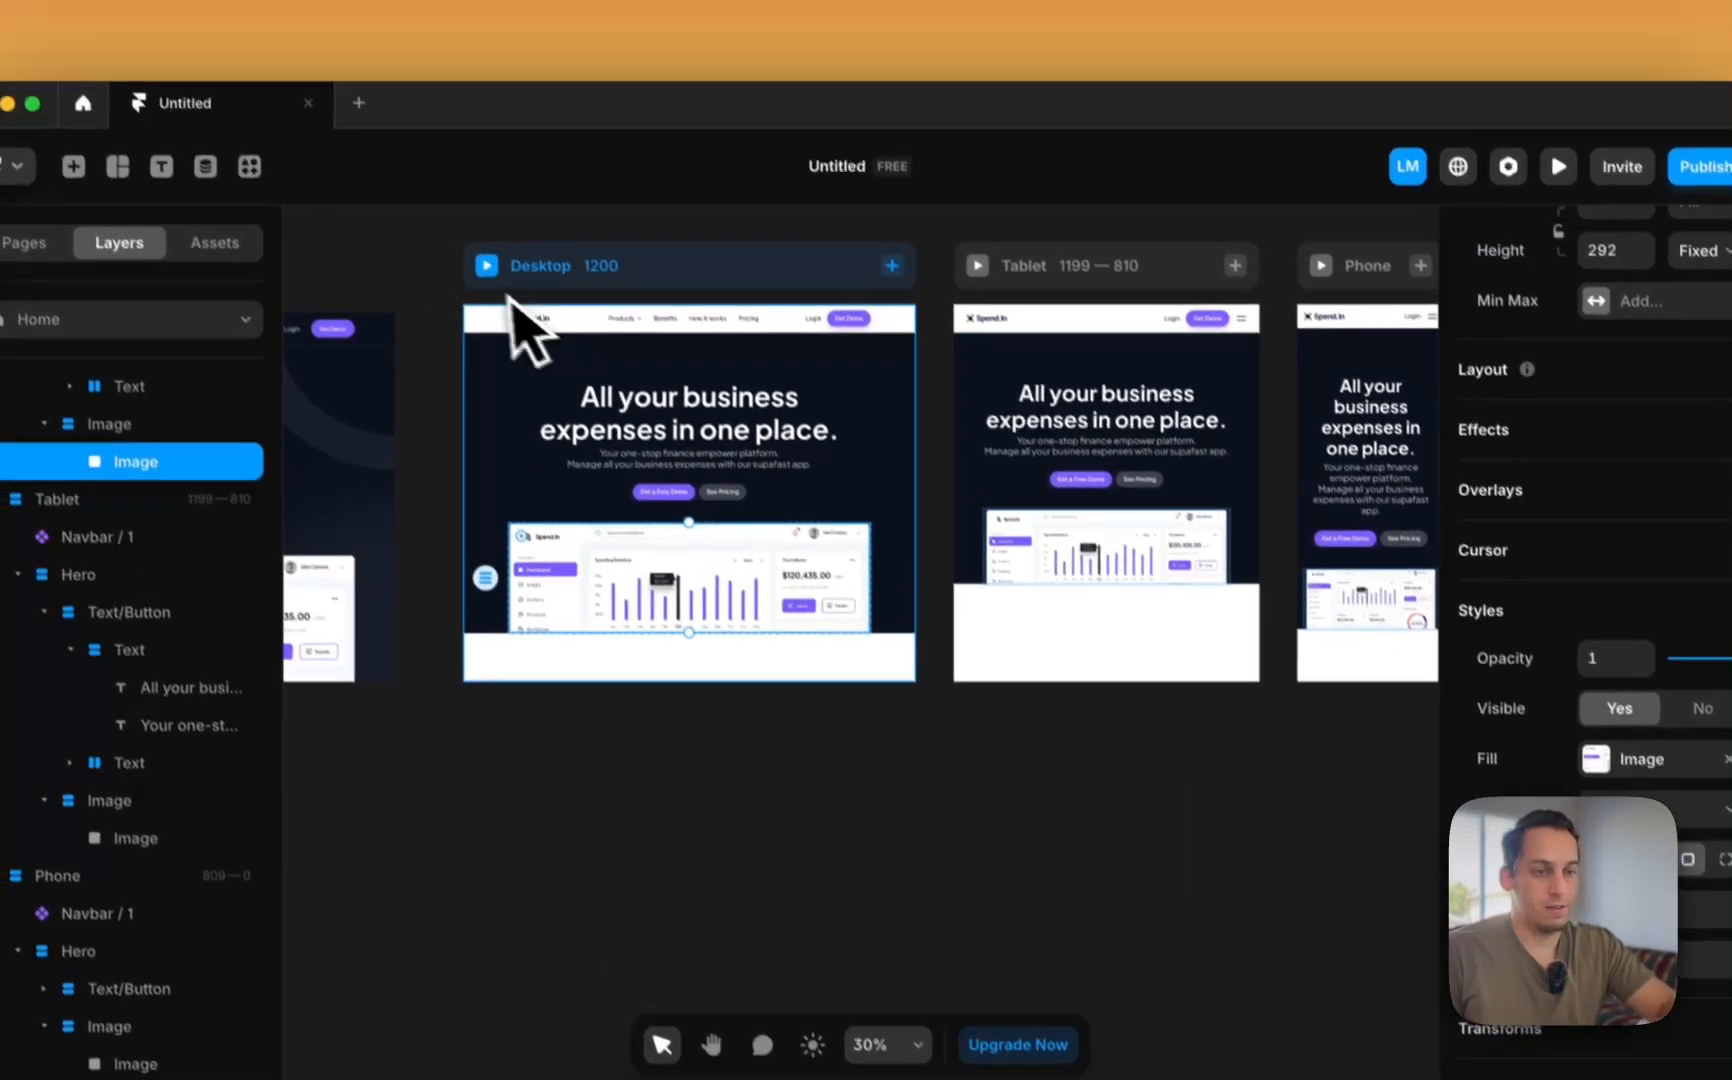
- Preview the Desktop page, widen the preview to 1390 to check the hero, and return to the canvas
{"action": "left_click", "coordinate": [456, 218]}
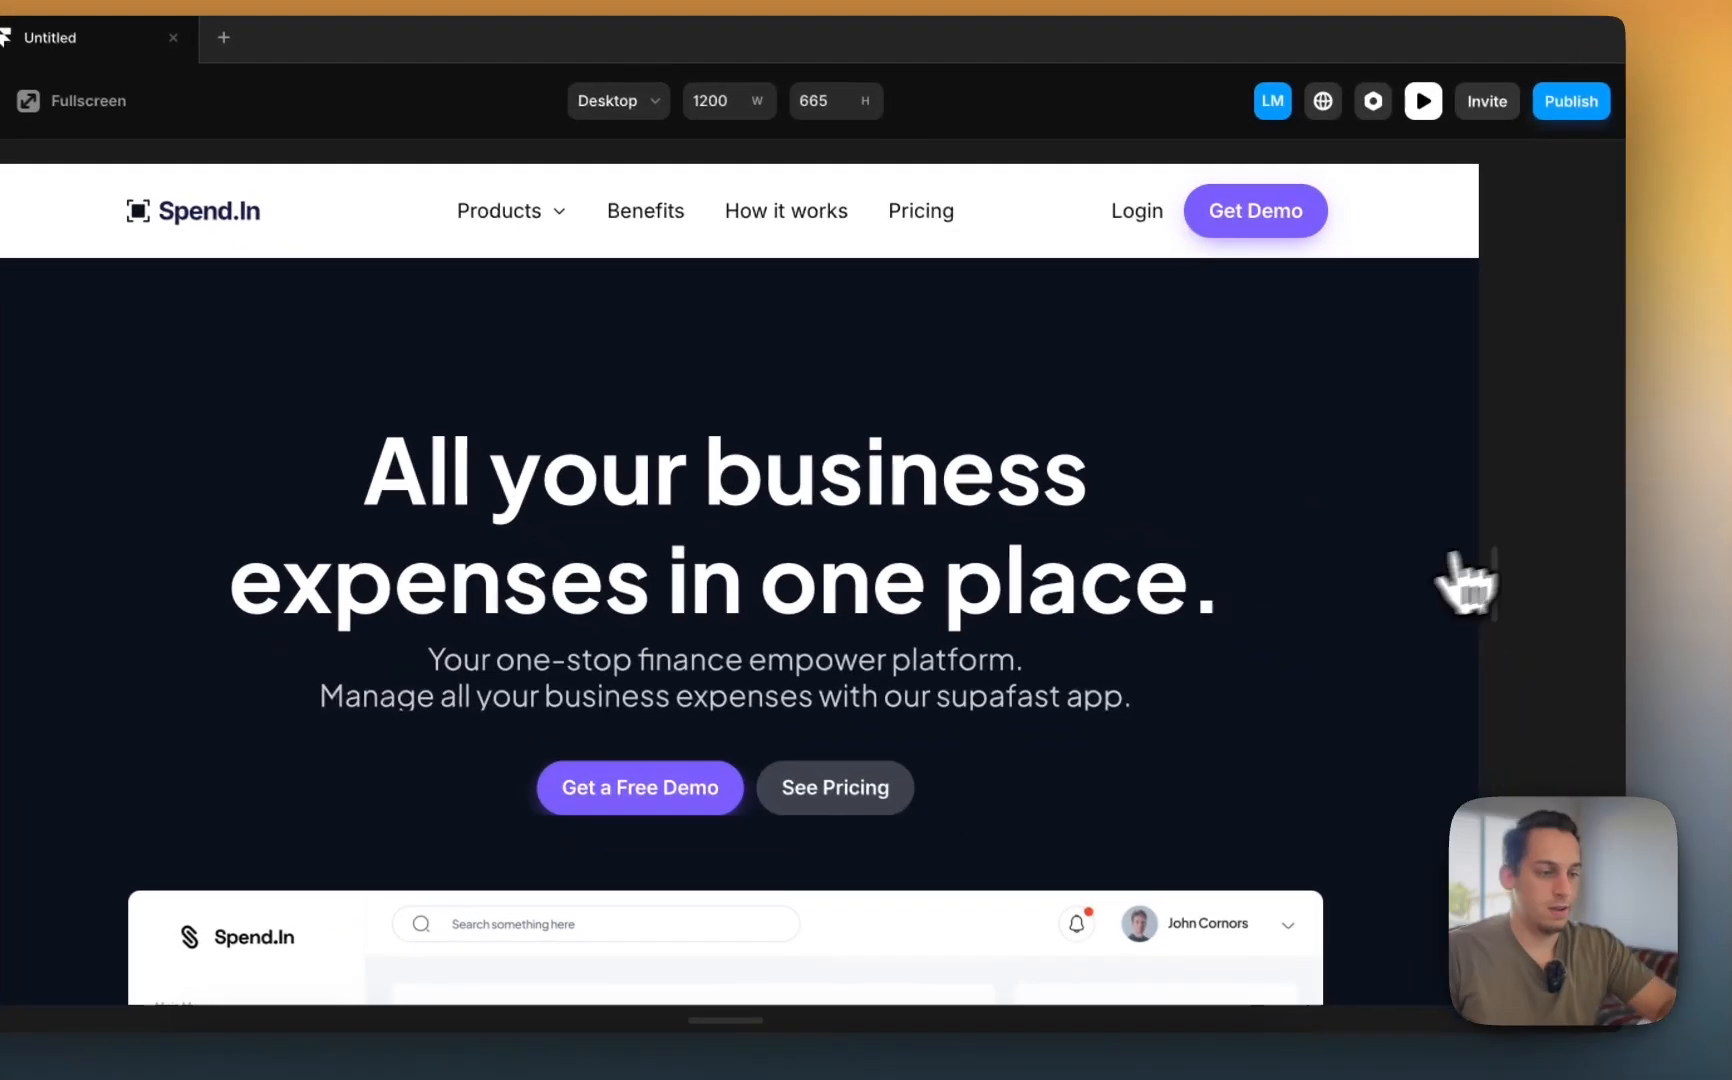
{"action": "scroll", "coordinate": [1372, 600], "scroll_direction": "down", "scroll_amount": 5}
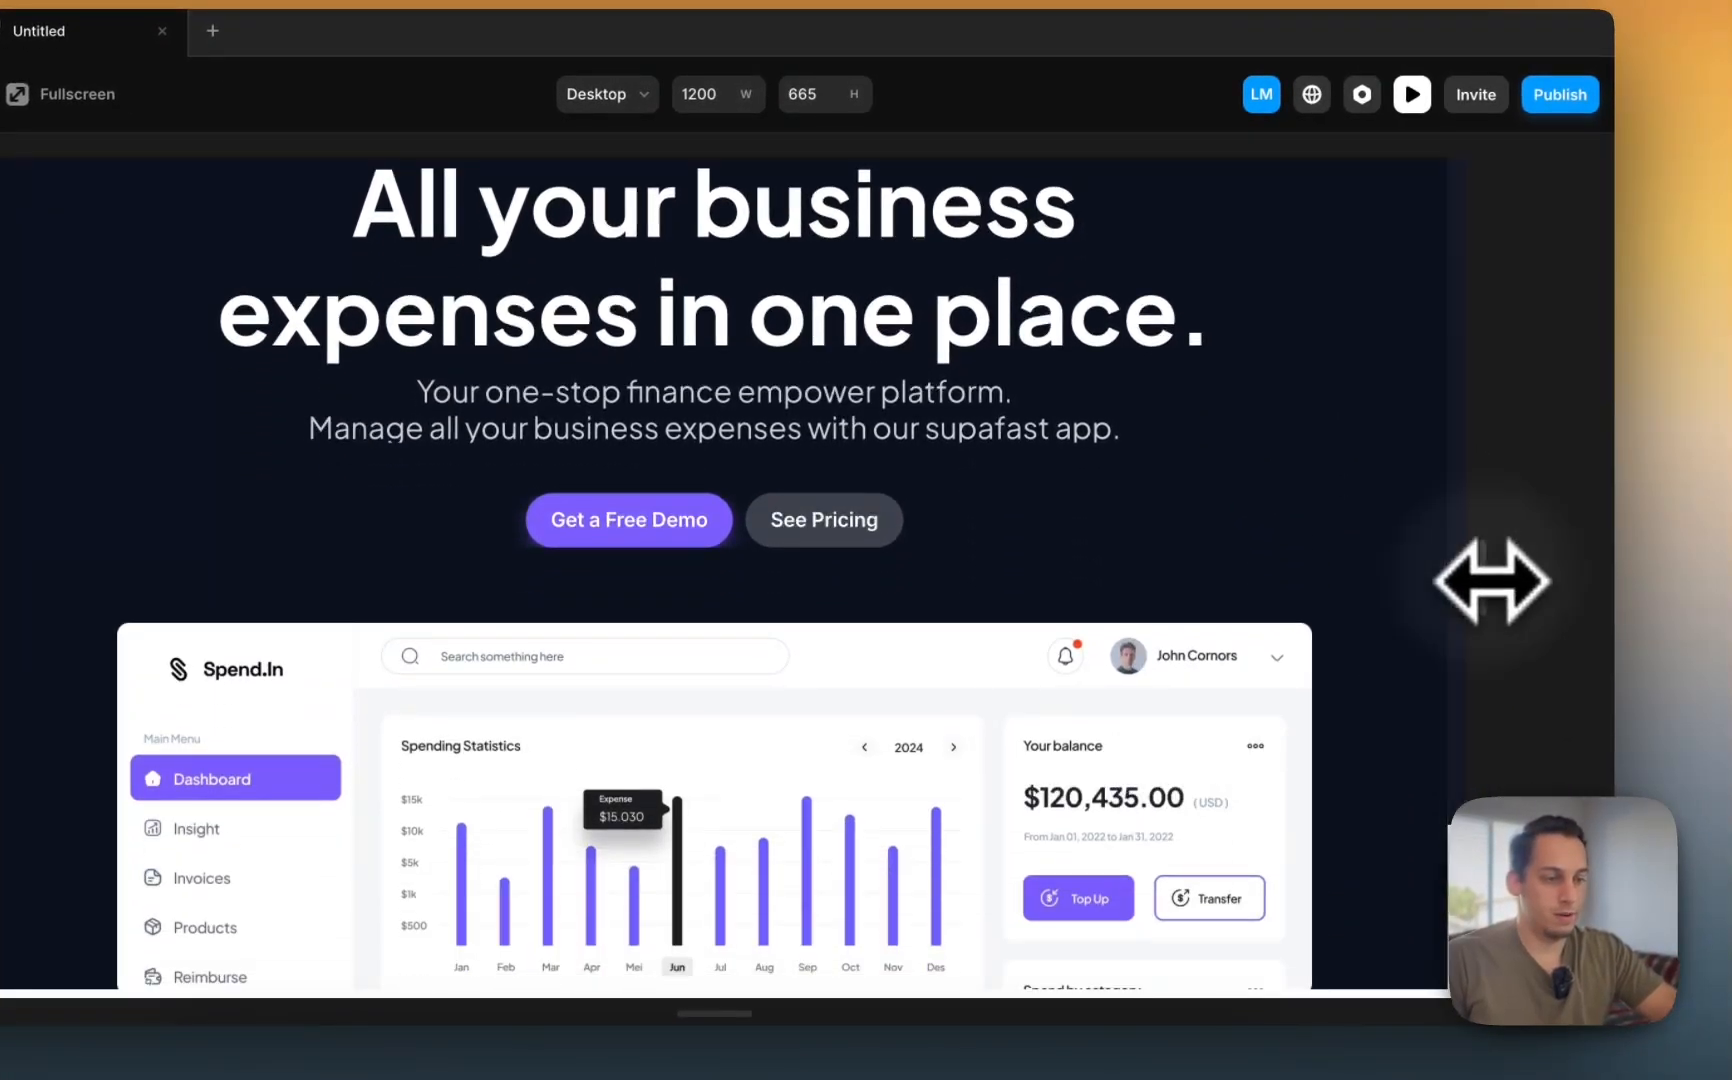
{"action": "left_click_drag", "start_coordinate": [1491, 581], "coordinate": [1624, 607]}
{"action": "scroll", "coordinate": [1253, 541], "scroll_direction": "up", "scroll_amount": 5}
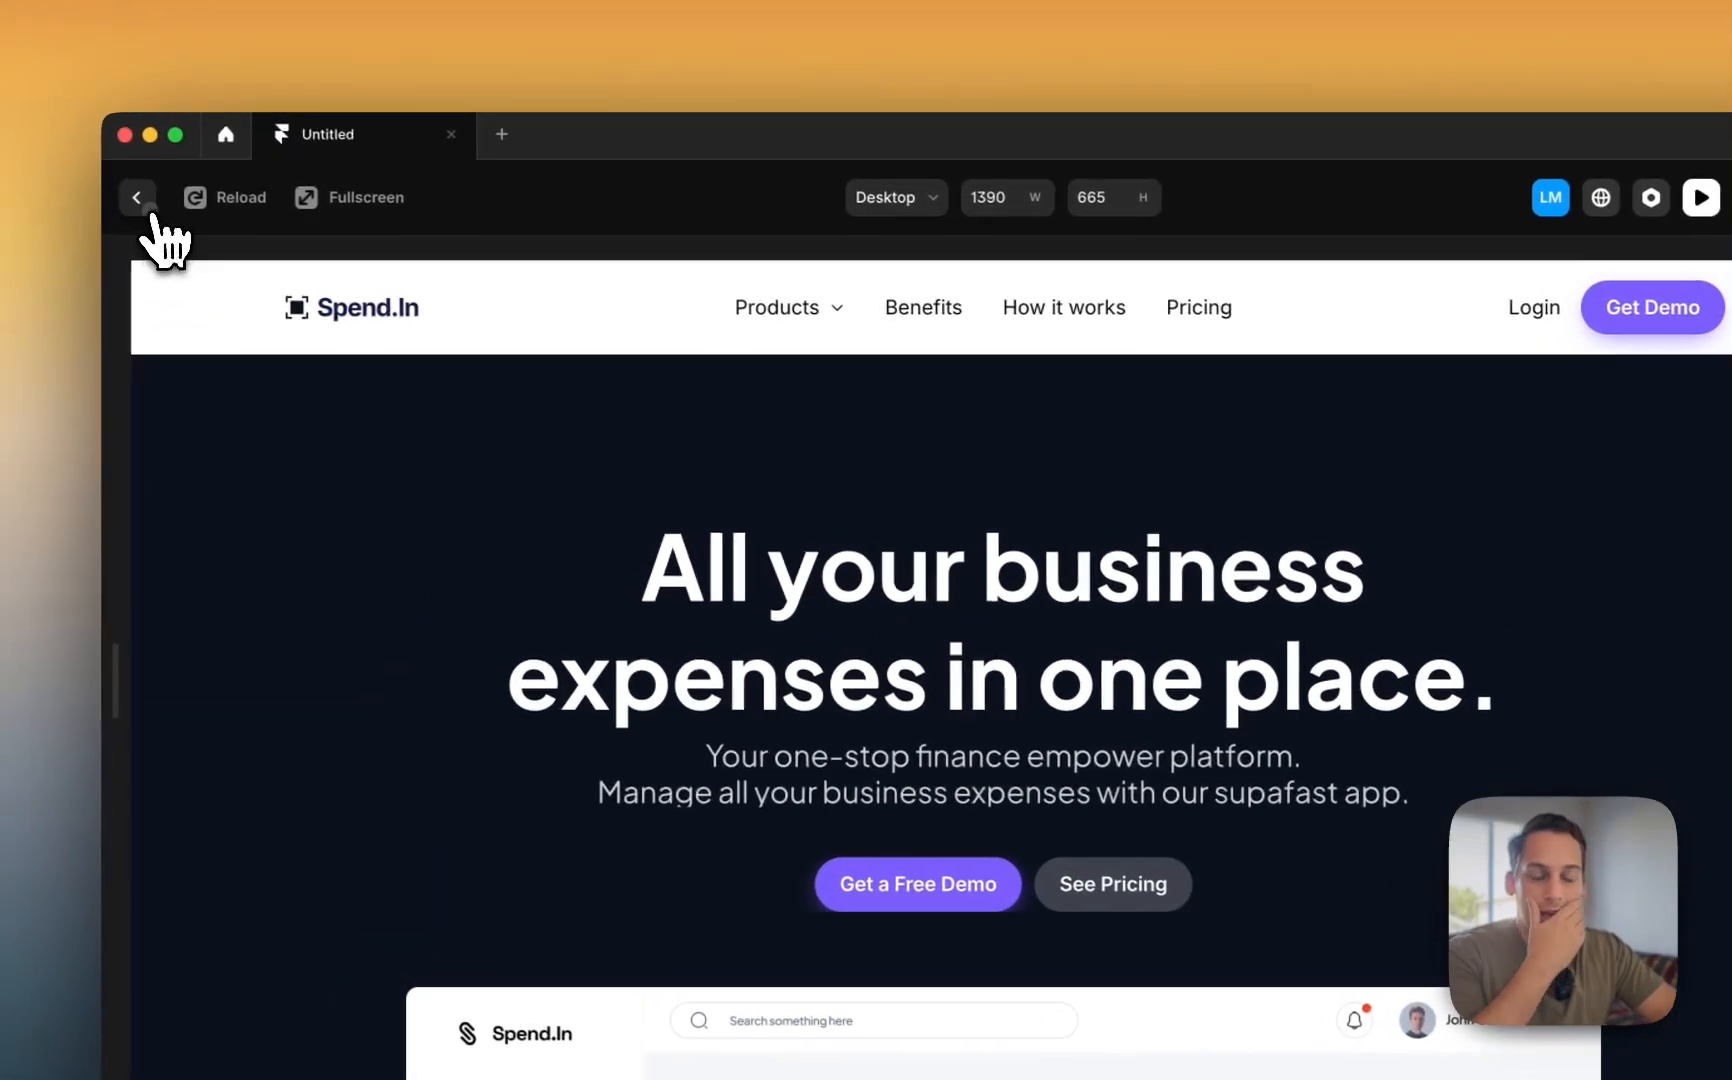
{"action": "left_click", "coordinate": [149, 208]}
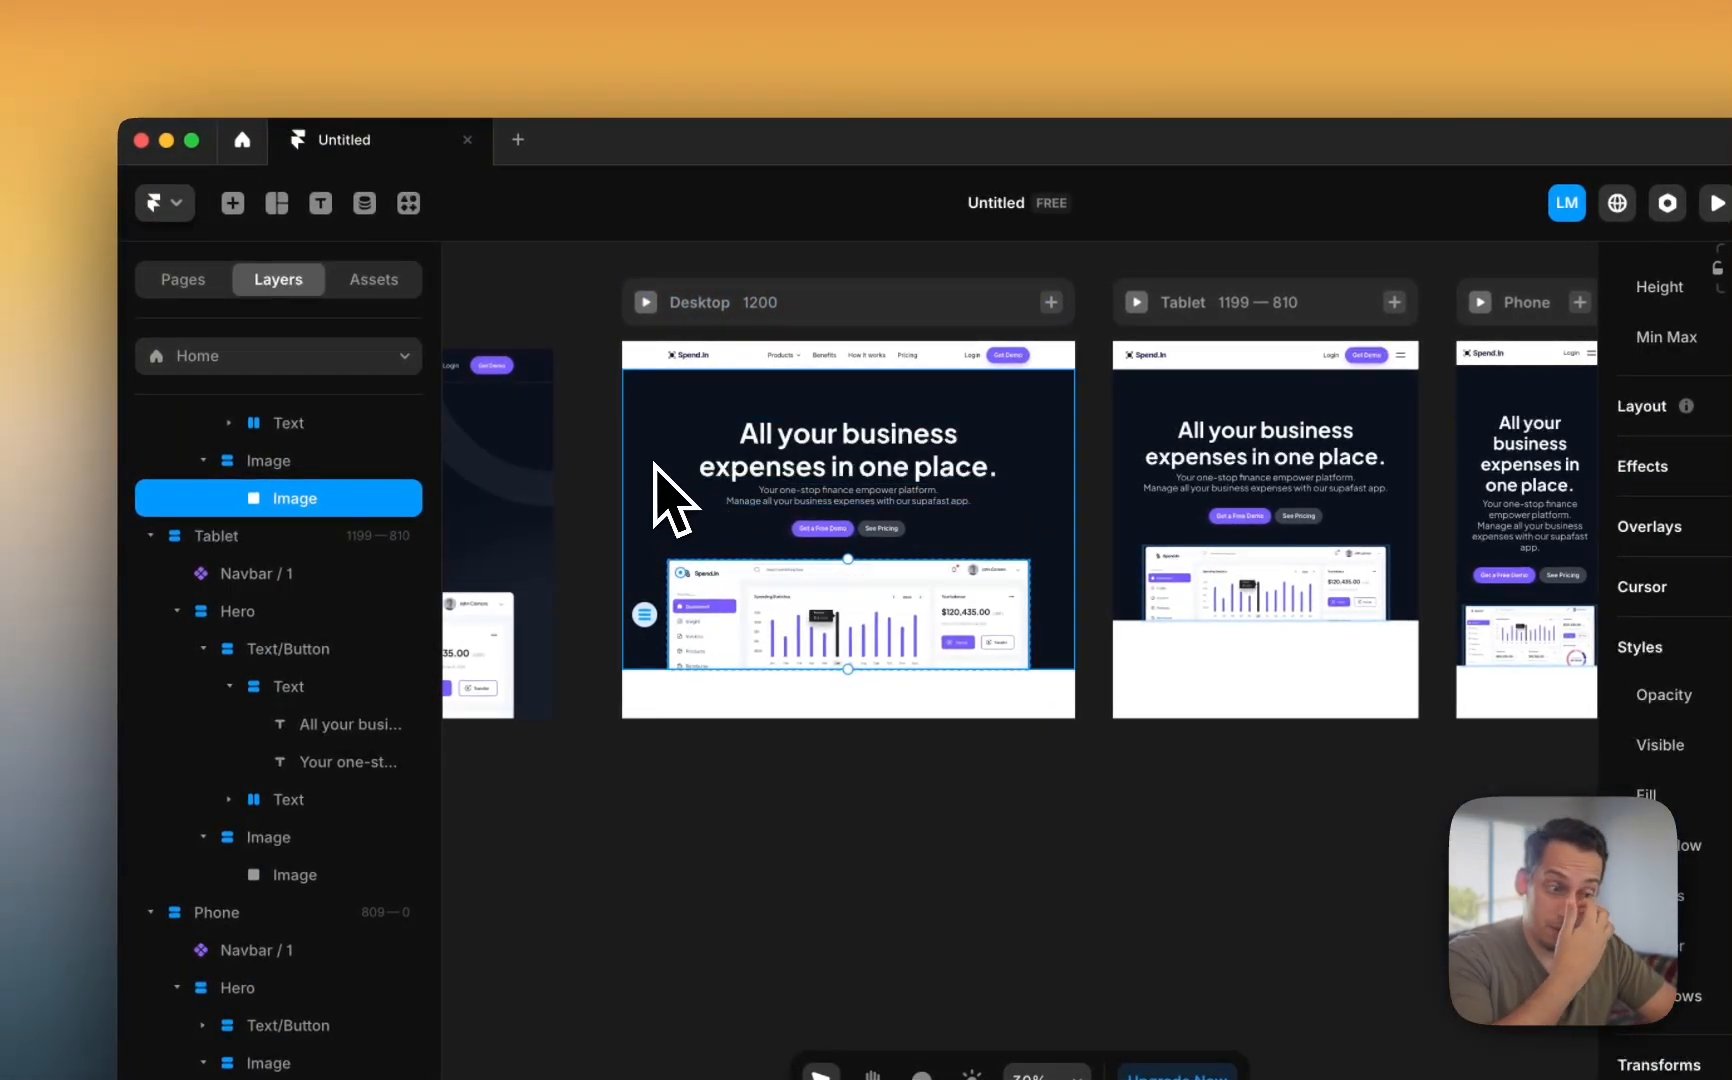
- Change the Desktop Hero stack's fill from a solid color to the image Hero Section.png
{"action": "scroll", "coordinate": [652, 466], "scroll_direction": "left", "scroll_amount": 3}
{"action": "scroll", "coordinate": [1005, 490], "scroll_direction": "right", "scroll_amount": 3}
{"action": "scroll", "coordinate": [1000, 495], "scroll_direction": "left", "scroll_amount": 2}
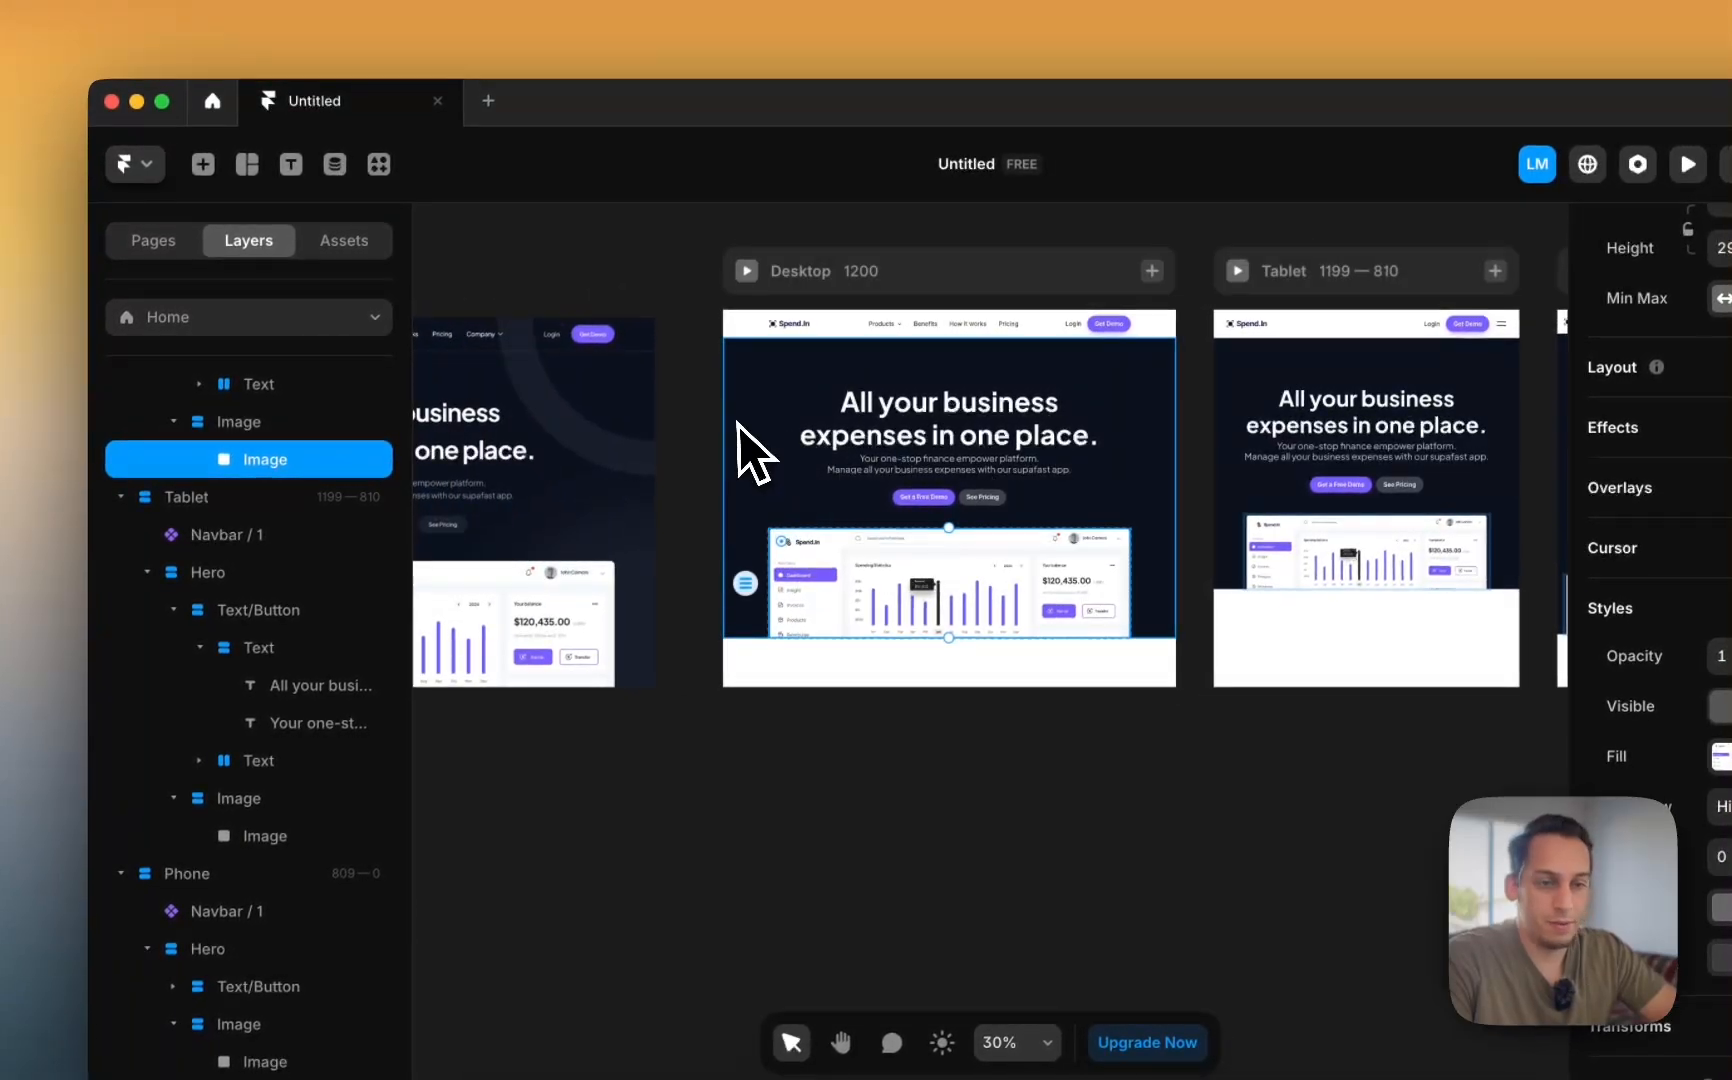
{"action": "left_click", "coordinate": [738, 424]}
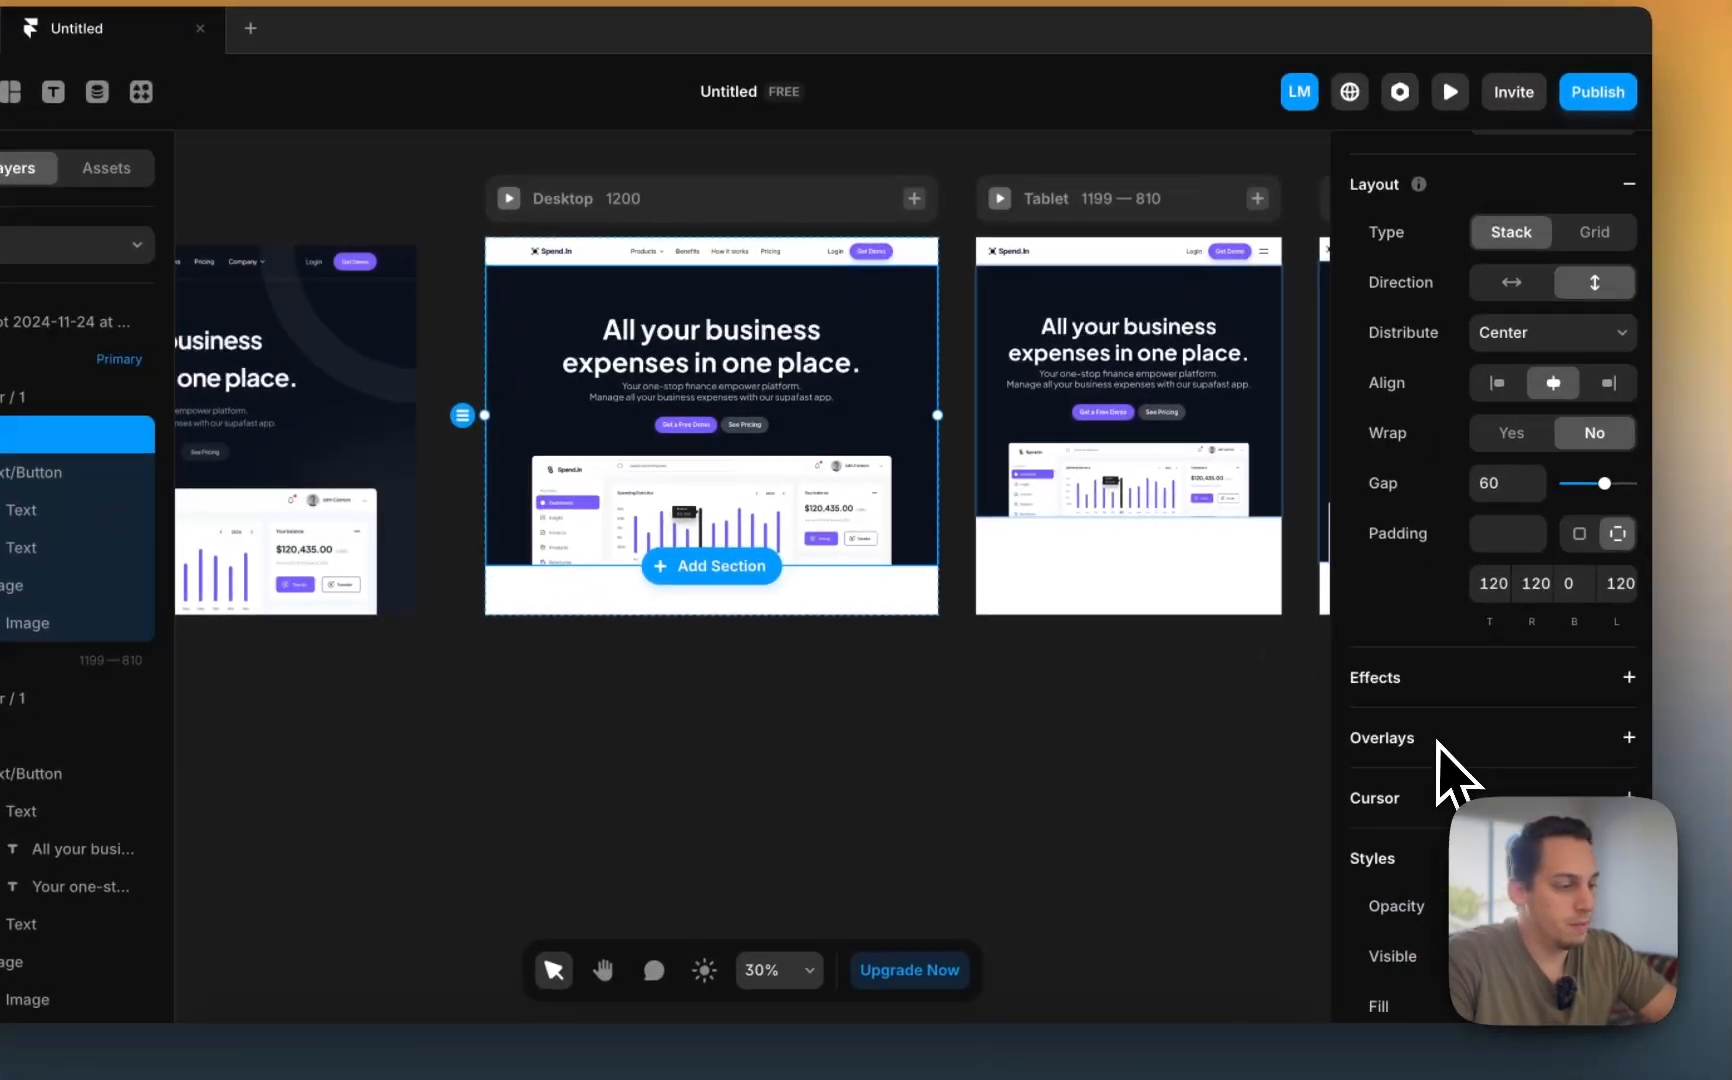
{"action": "scroll", "coordinate": [1438, 745], "scroll_direction": "down", "scroll_amount": 3}
{"action": "left_click", "coordinate": [1486, 738]}
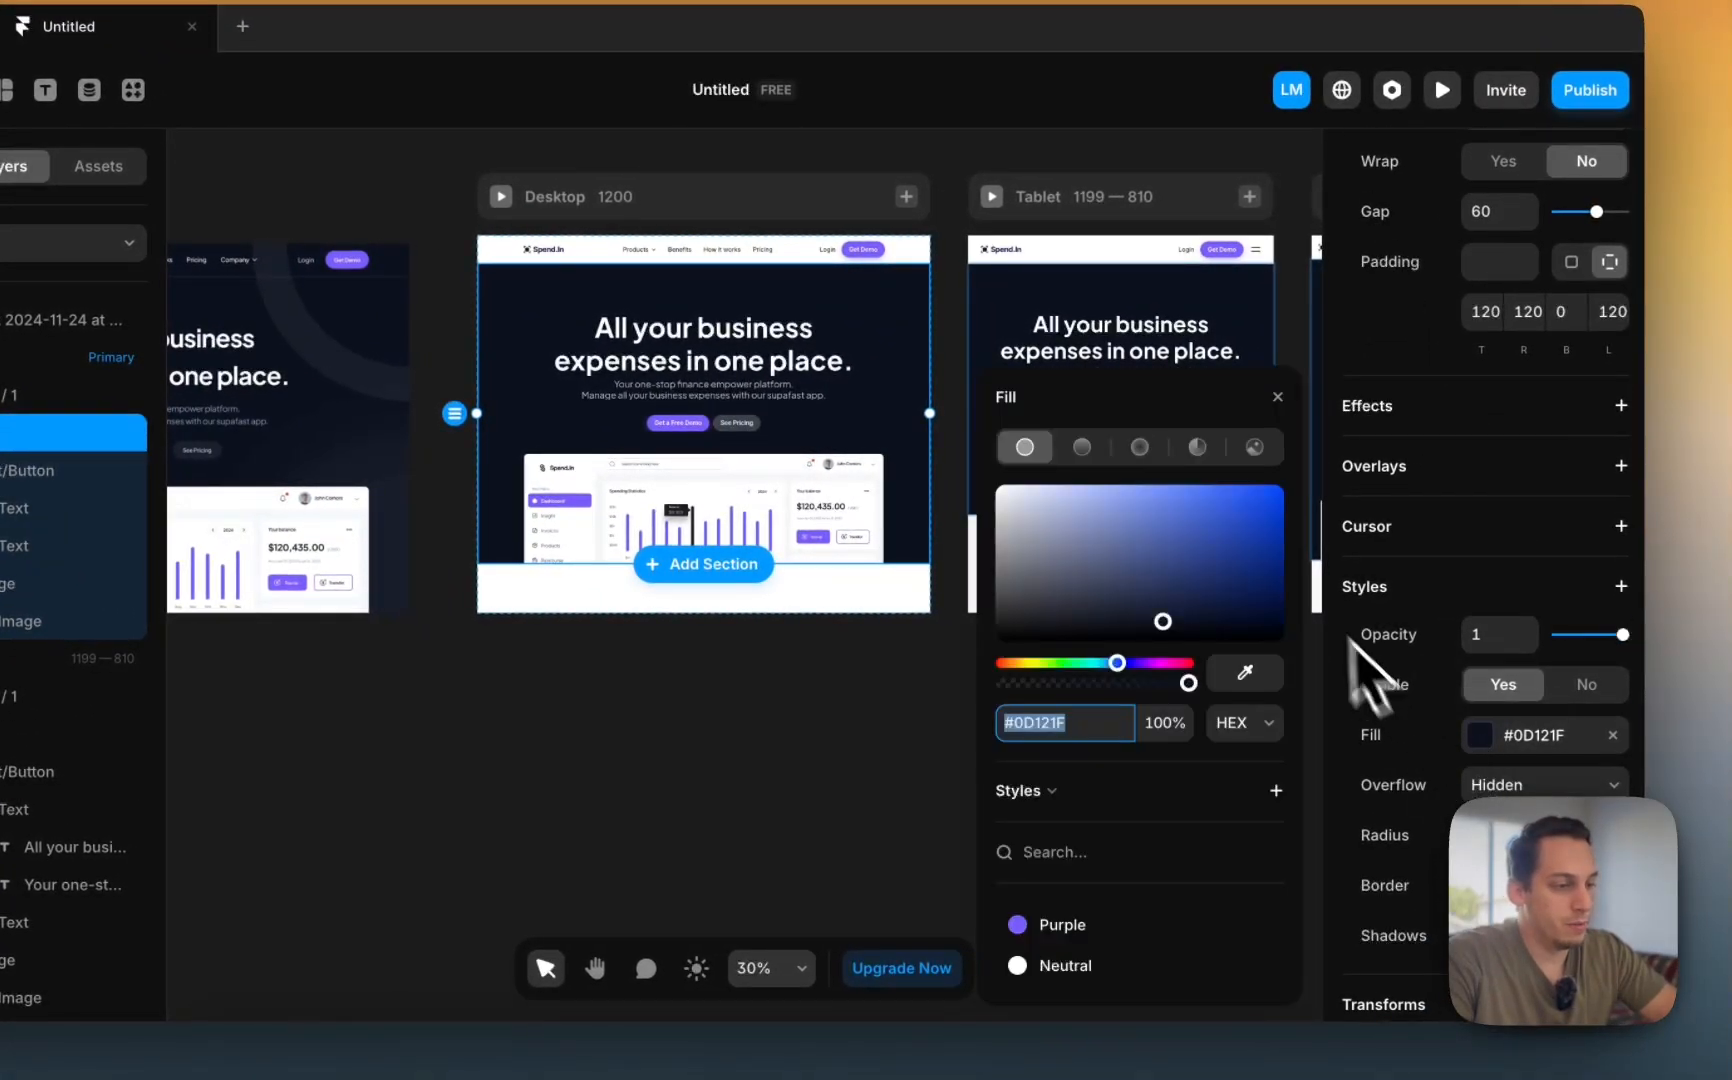
{"action": "left_click", "coordinate": [1262, 447]}
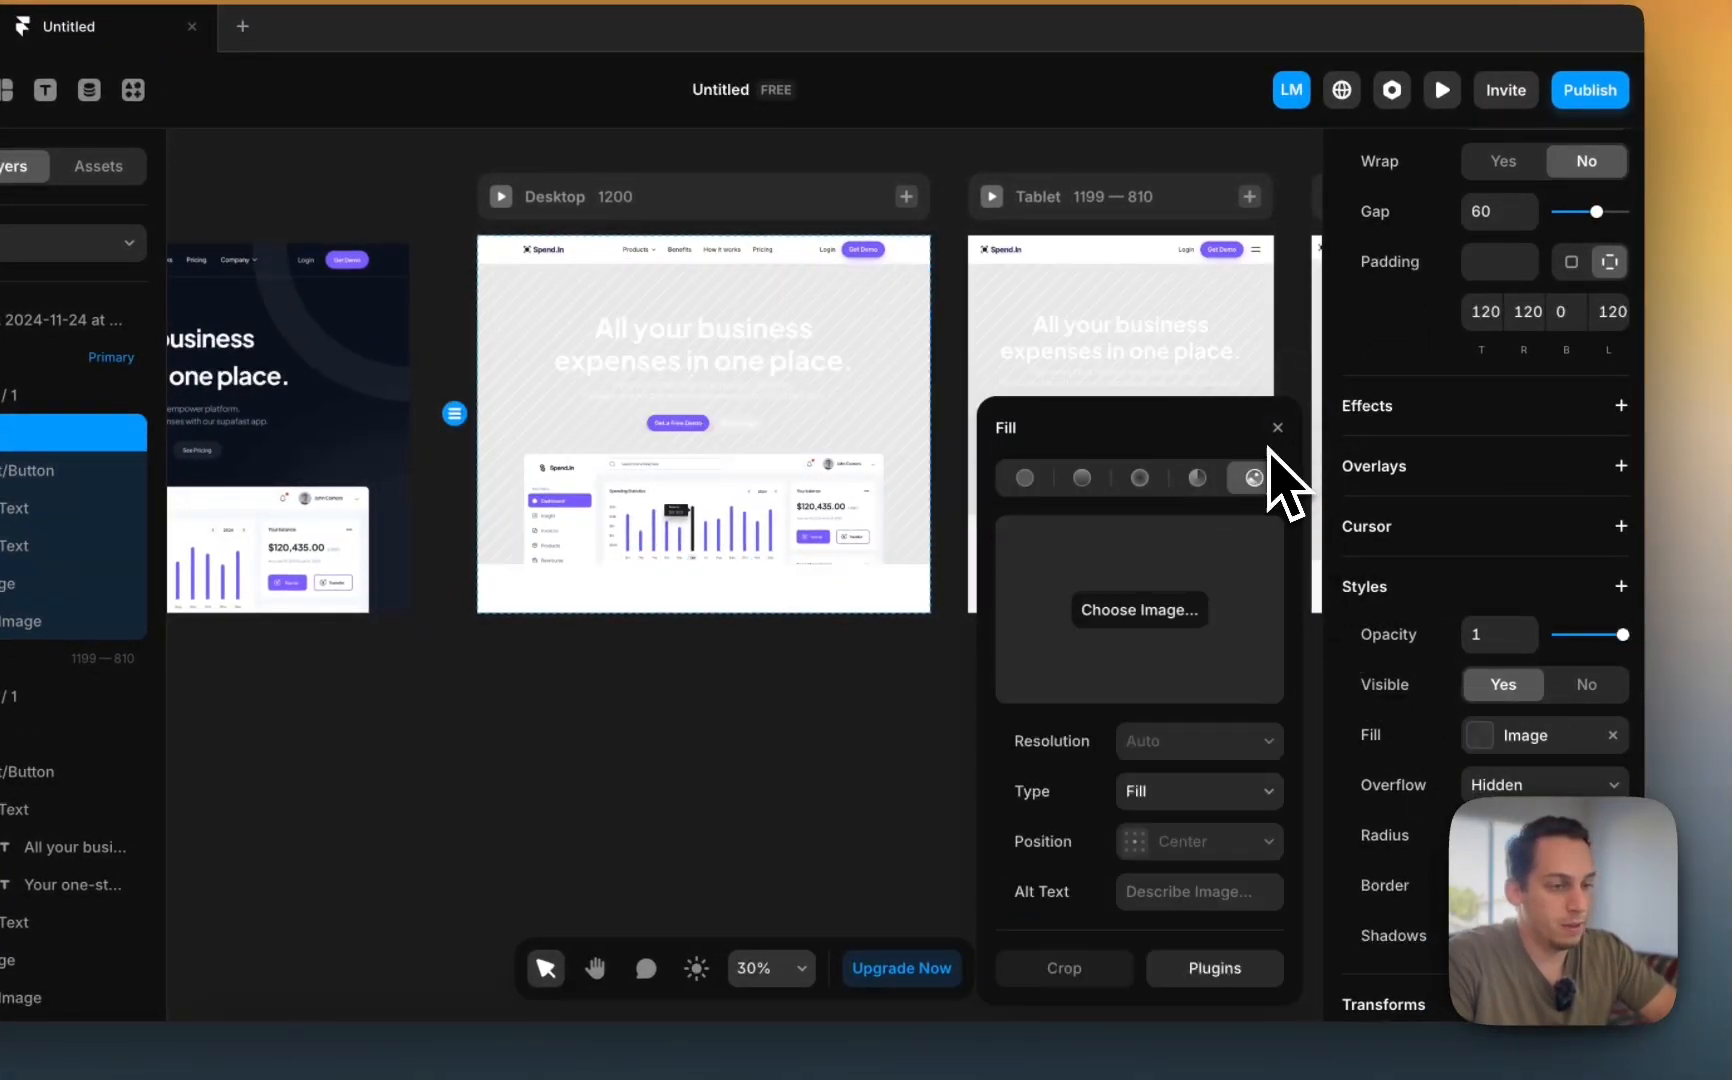
{"action": "left_click", "coordinate": [1142, 614]}
{"action": "left_click", "coordinate": [612, 422]}
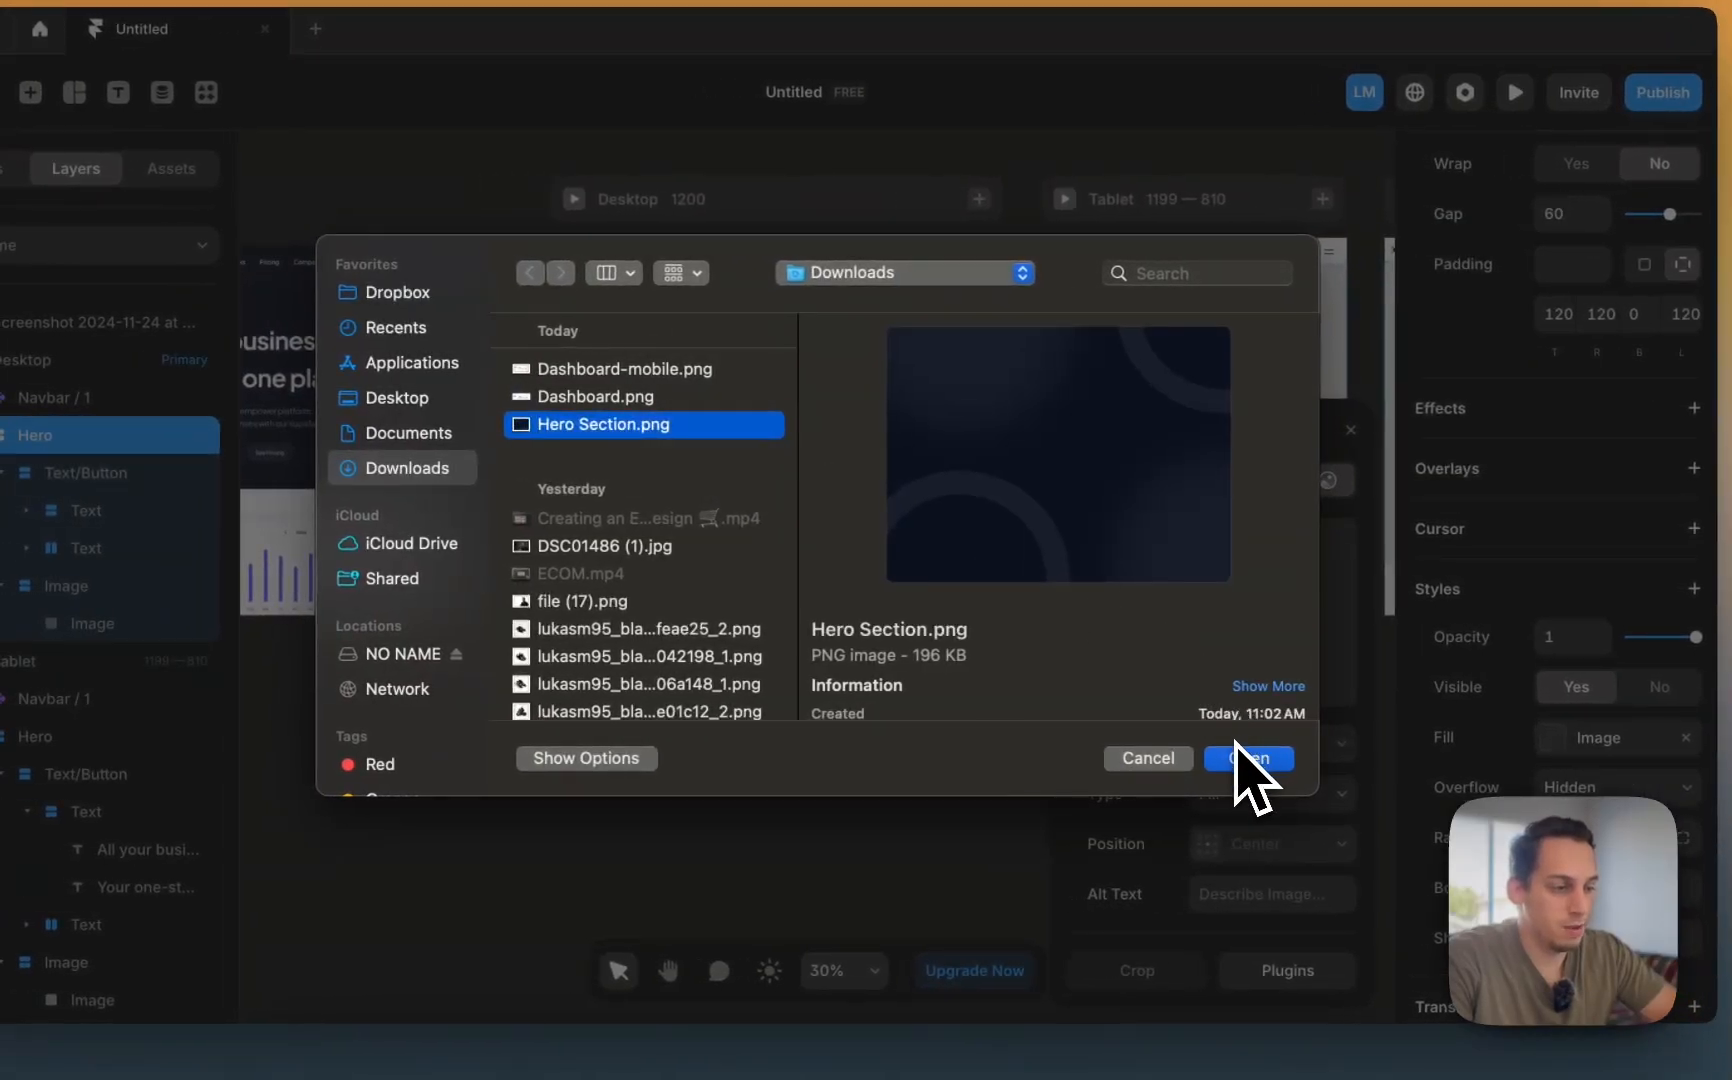
{"action": "left_click", "coordinate": [1240, 757]}
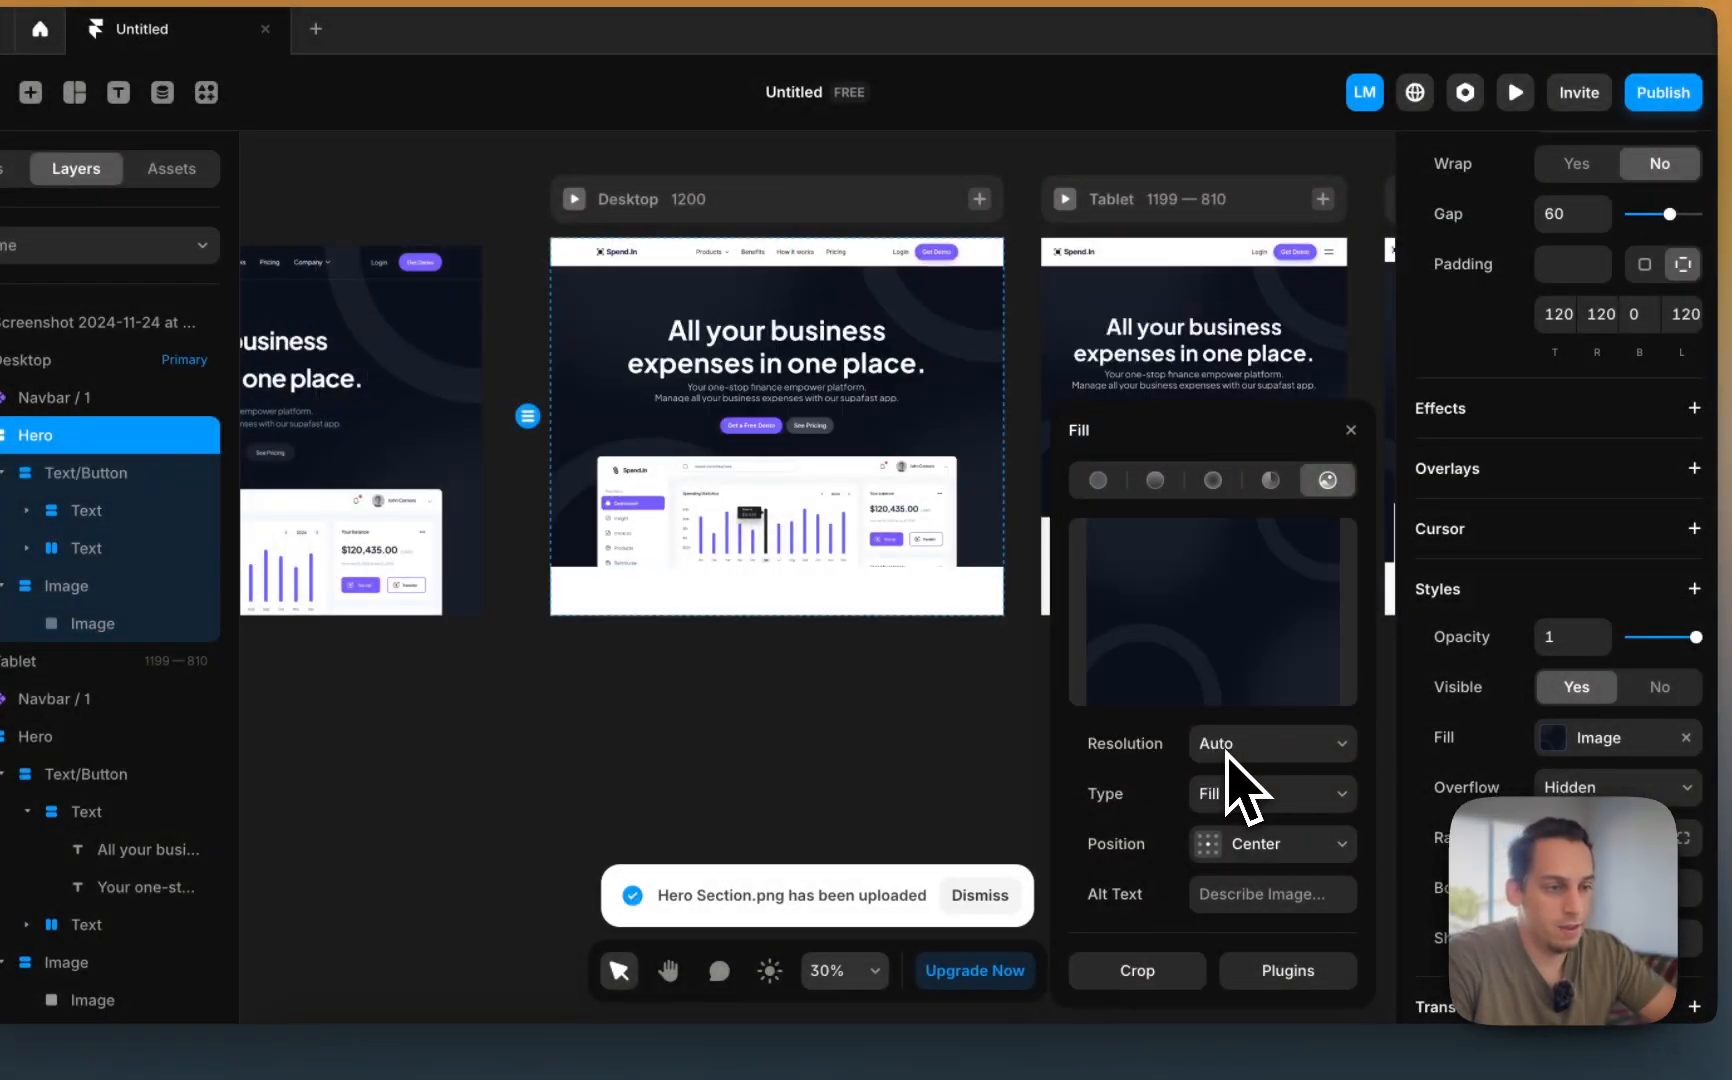
{"action": "left_click", "coordinate": [880, 756]}
- Compare the hero's ring background across the Desktop, Tablet and Phone breakpoints and with the reference screenshot
{"action": "scroll", "coordinate": [878, 756], "scroll_direction": "right", "scroll_amount": 3}
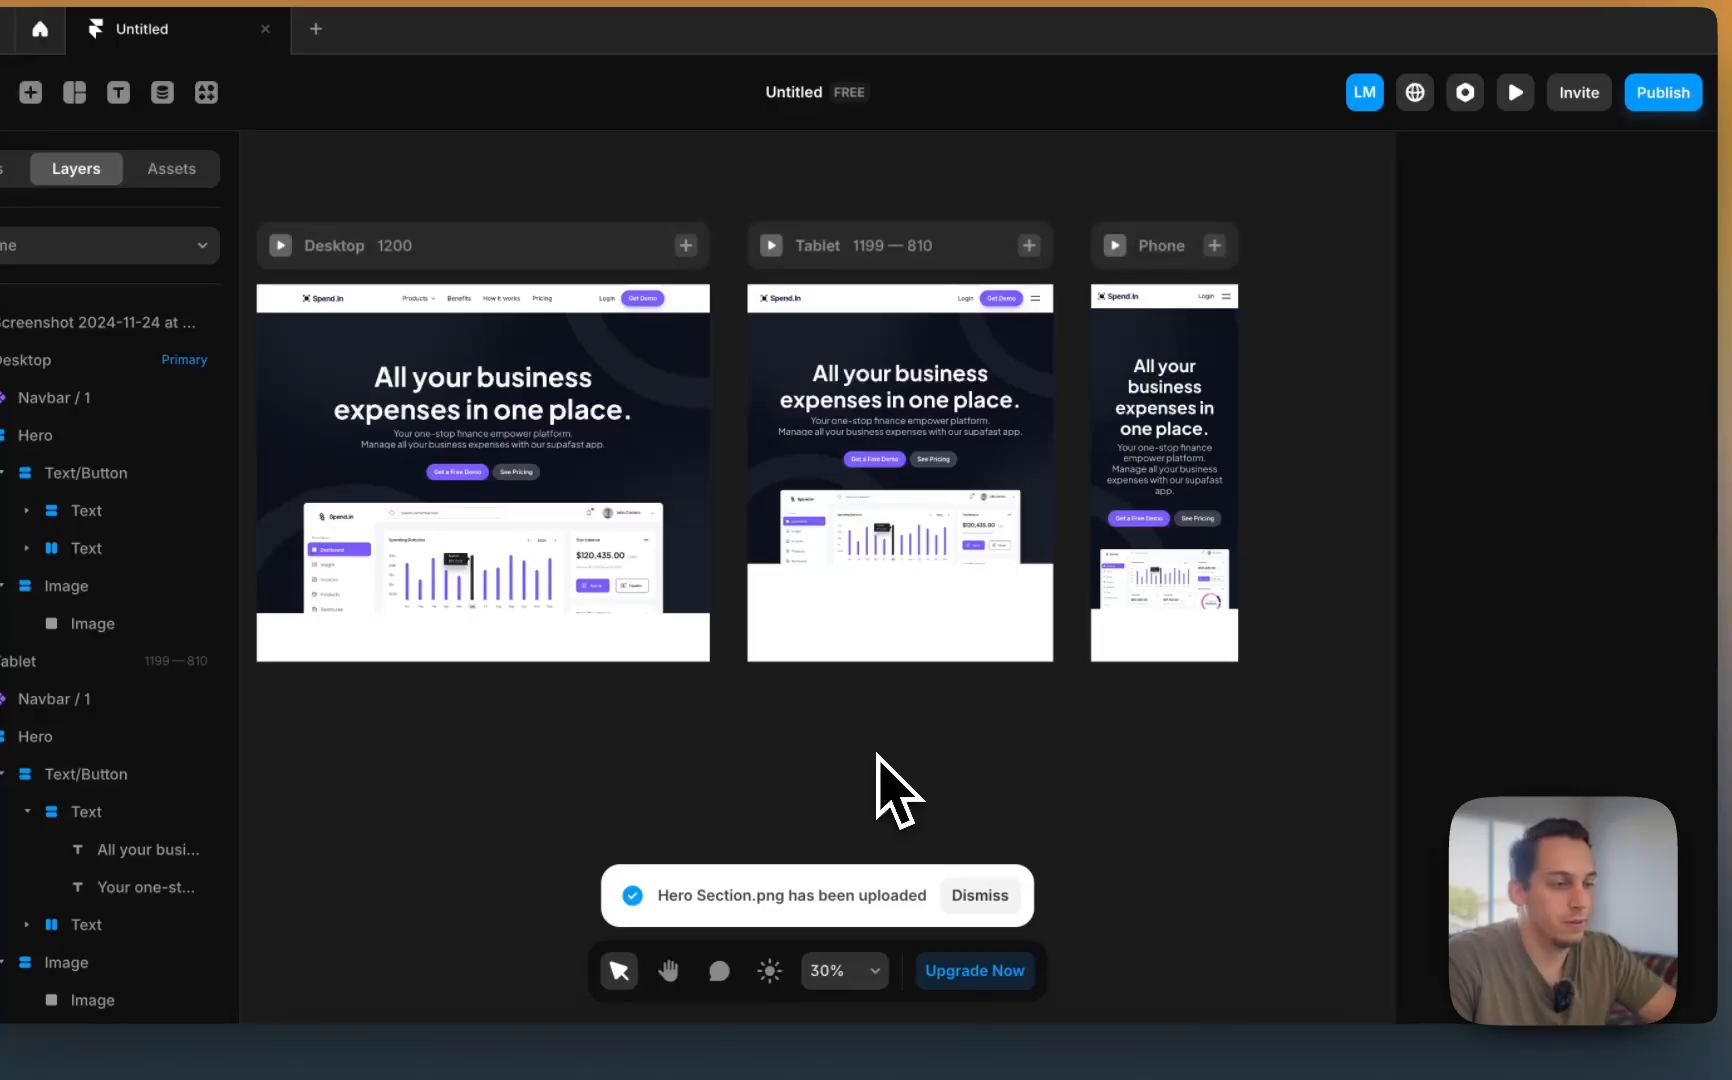
{"action": "scroll", "coordinate": [877, 755], "scroll_direction": "left", "scroll_amount": 3}
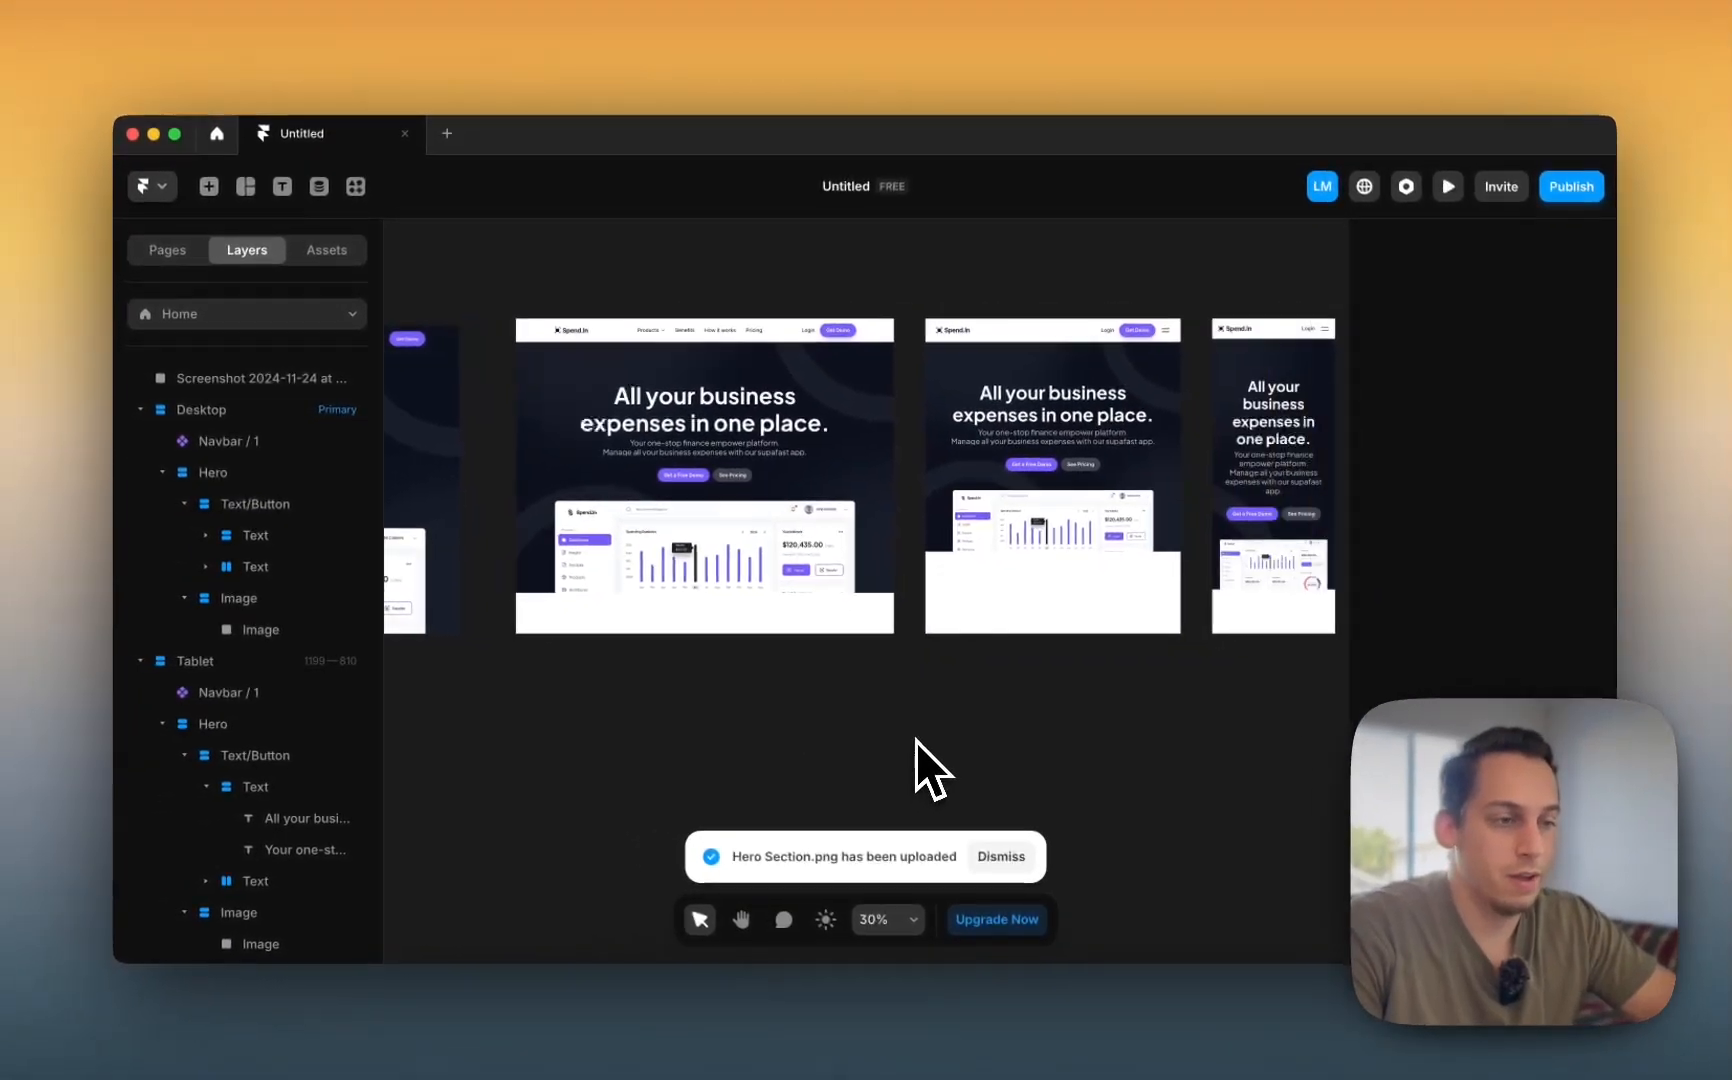
{"action": "scroll", "coordinate": [916, 742], "scroll_direction": "right", "scroll_amount": 1}
{"action": "scroll", "coordinate": [1294, 394], "scroll_direction": "up", "scroll_amount": 3}
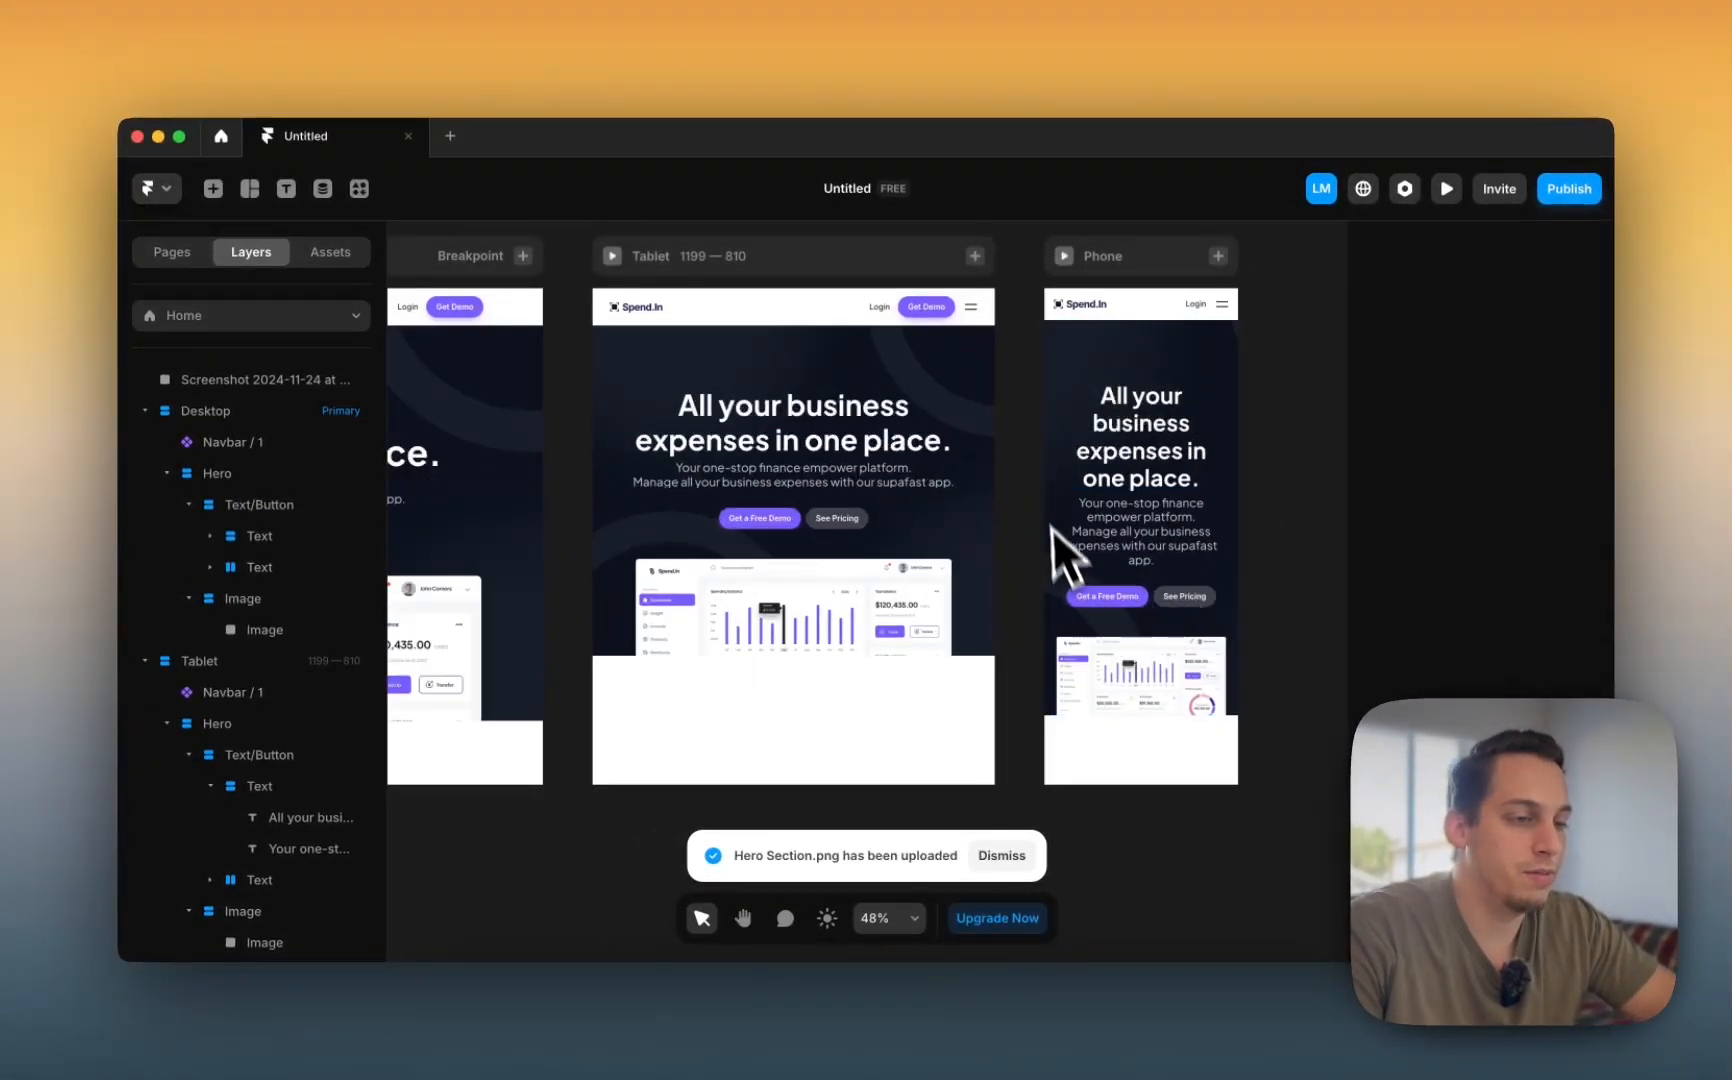
{"action": "scroll", "coordinate": [1045, 450], "scroll_direction": "down", "scroll_amount": 3}
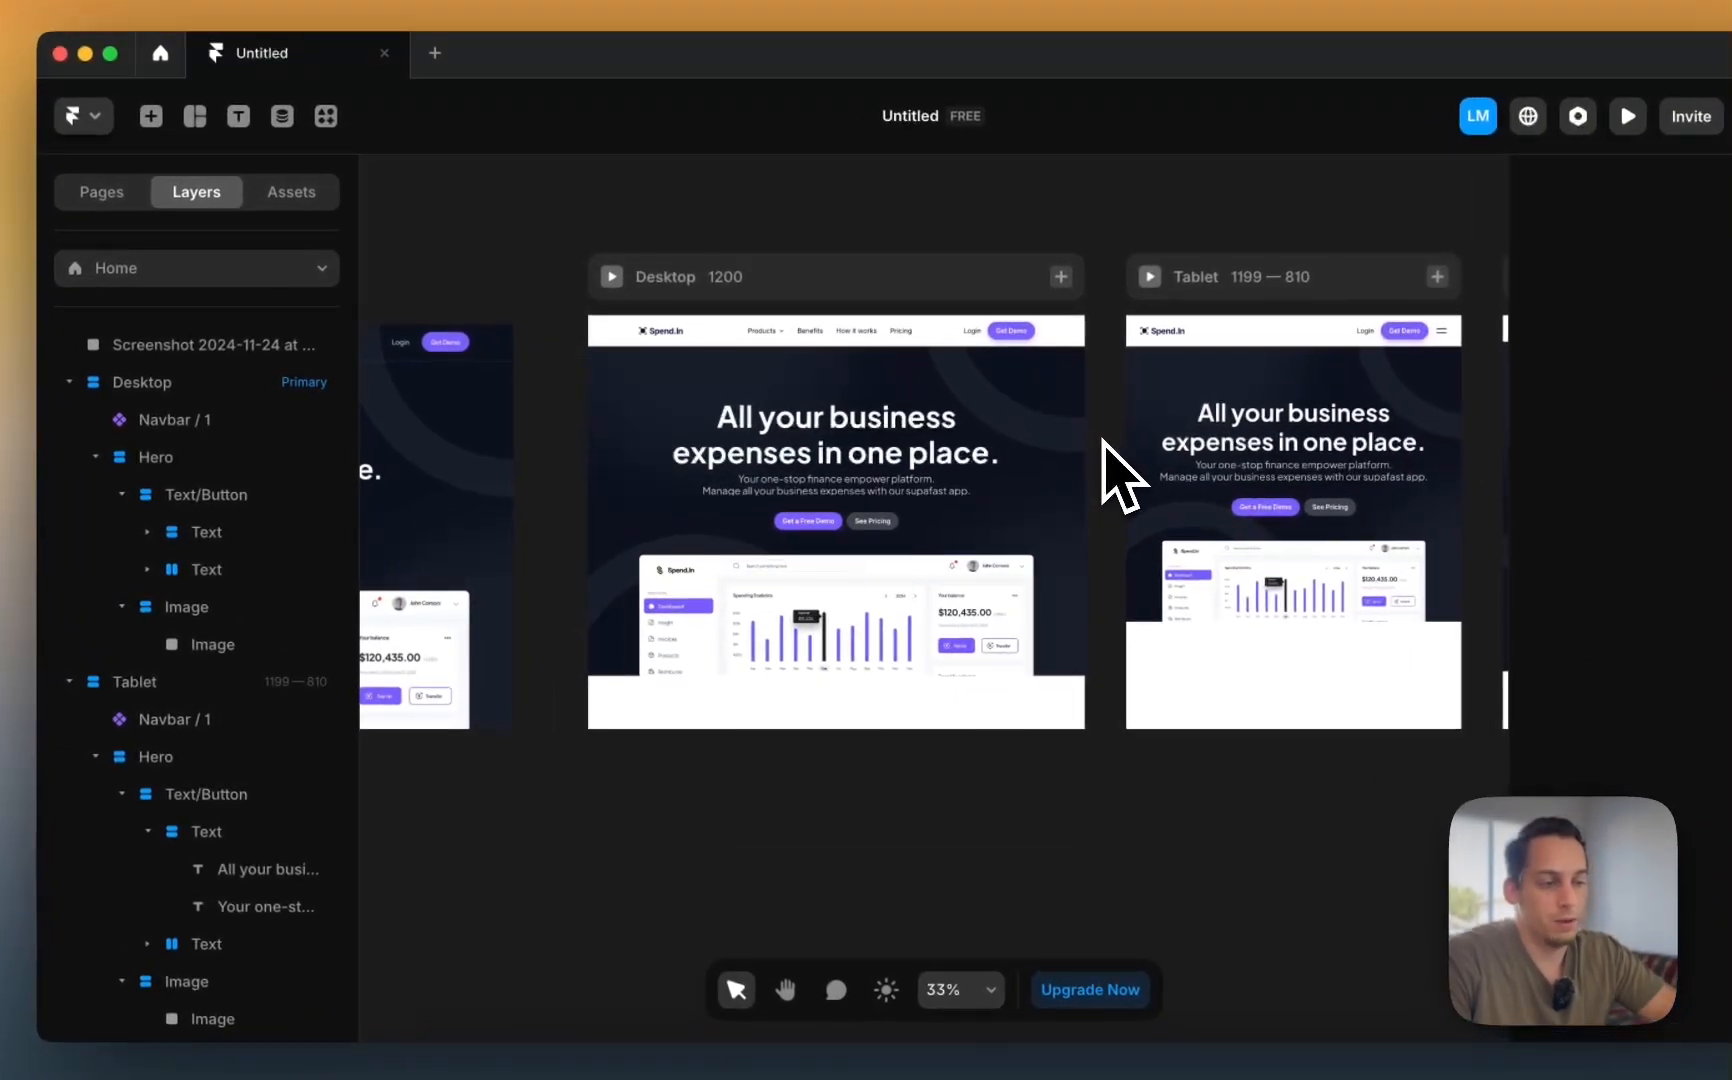
{"action": "scroll", "coordinate": [1023, 487], "scroll_direction": "down", "scroll_amount": 2}
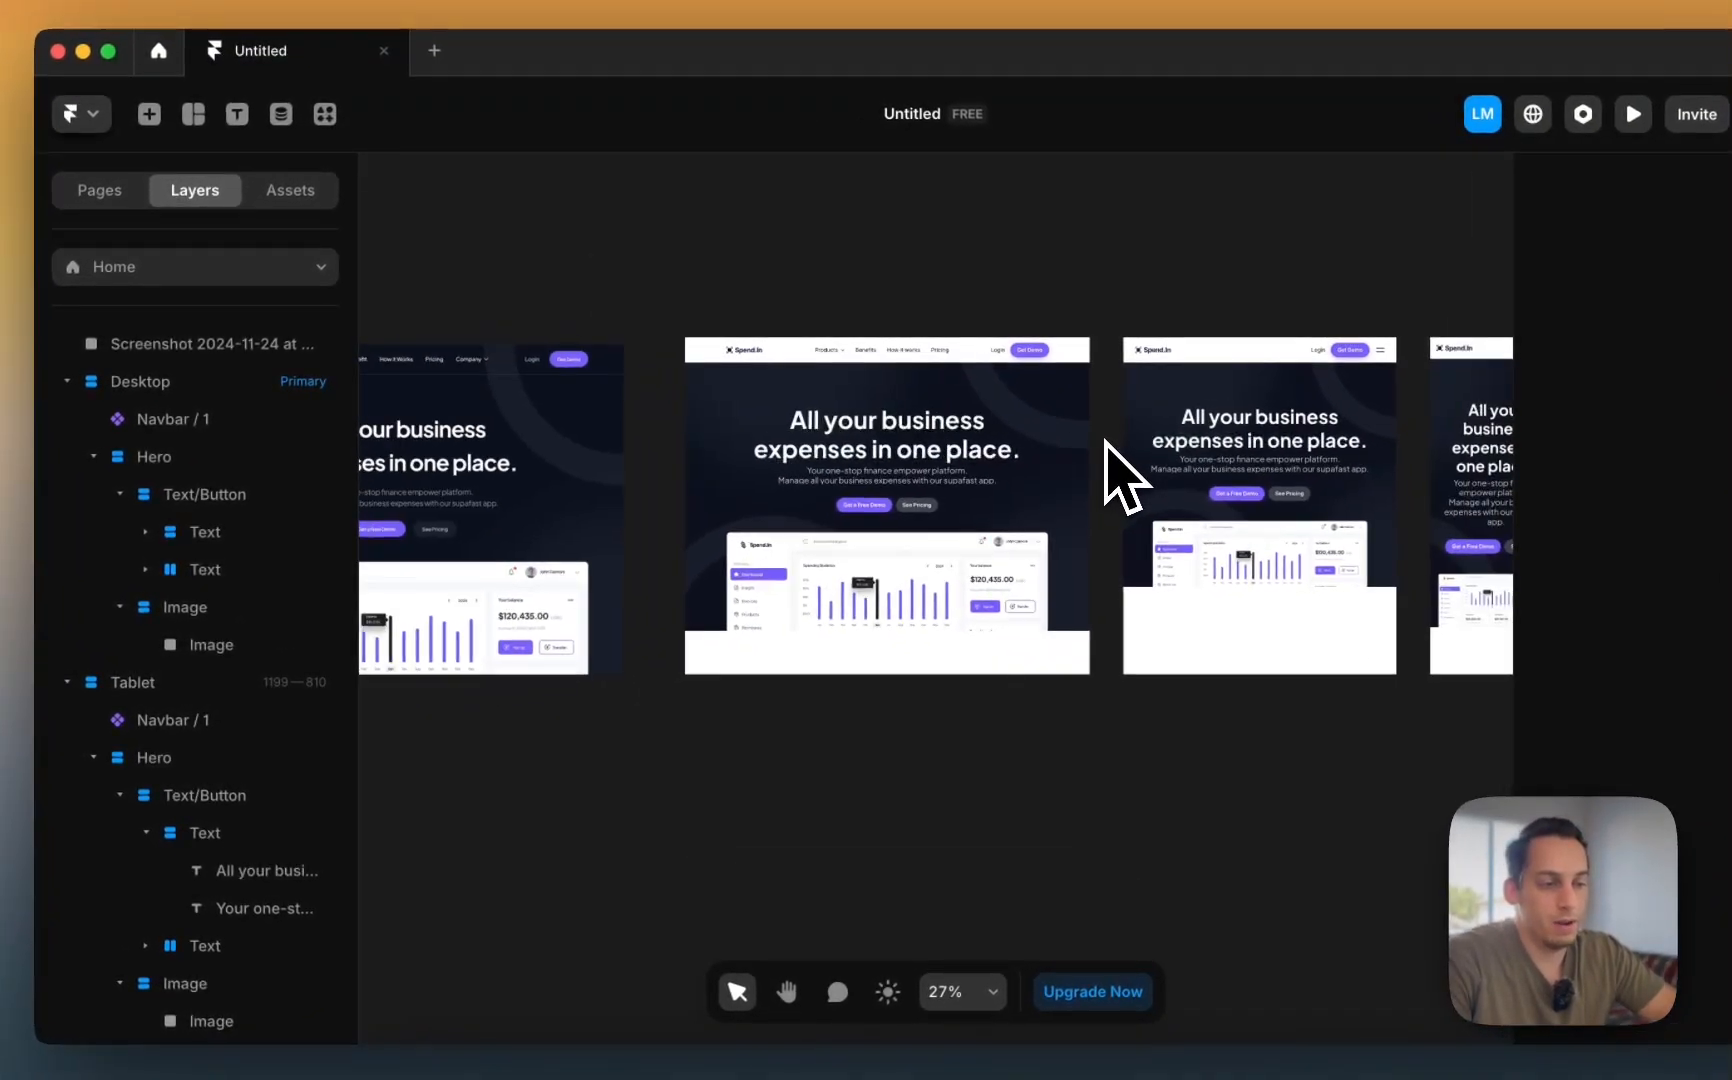
- Select the Desktop Hero stack and collapse its nested layers
{"action": "left_click", "coordinate": [1030, 618]}
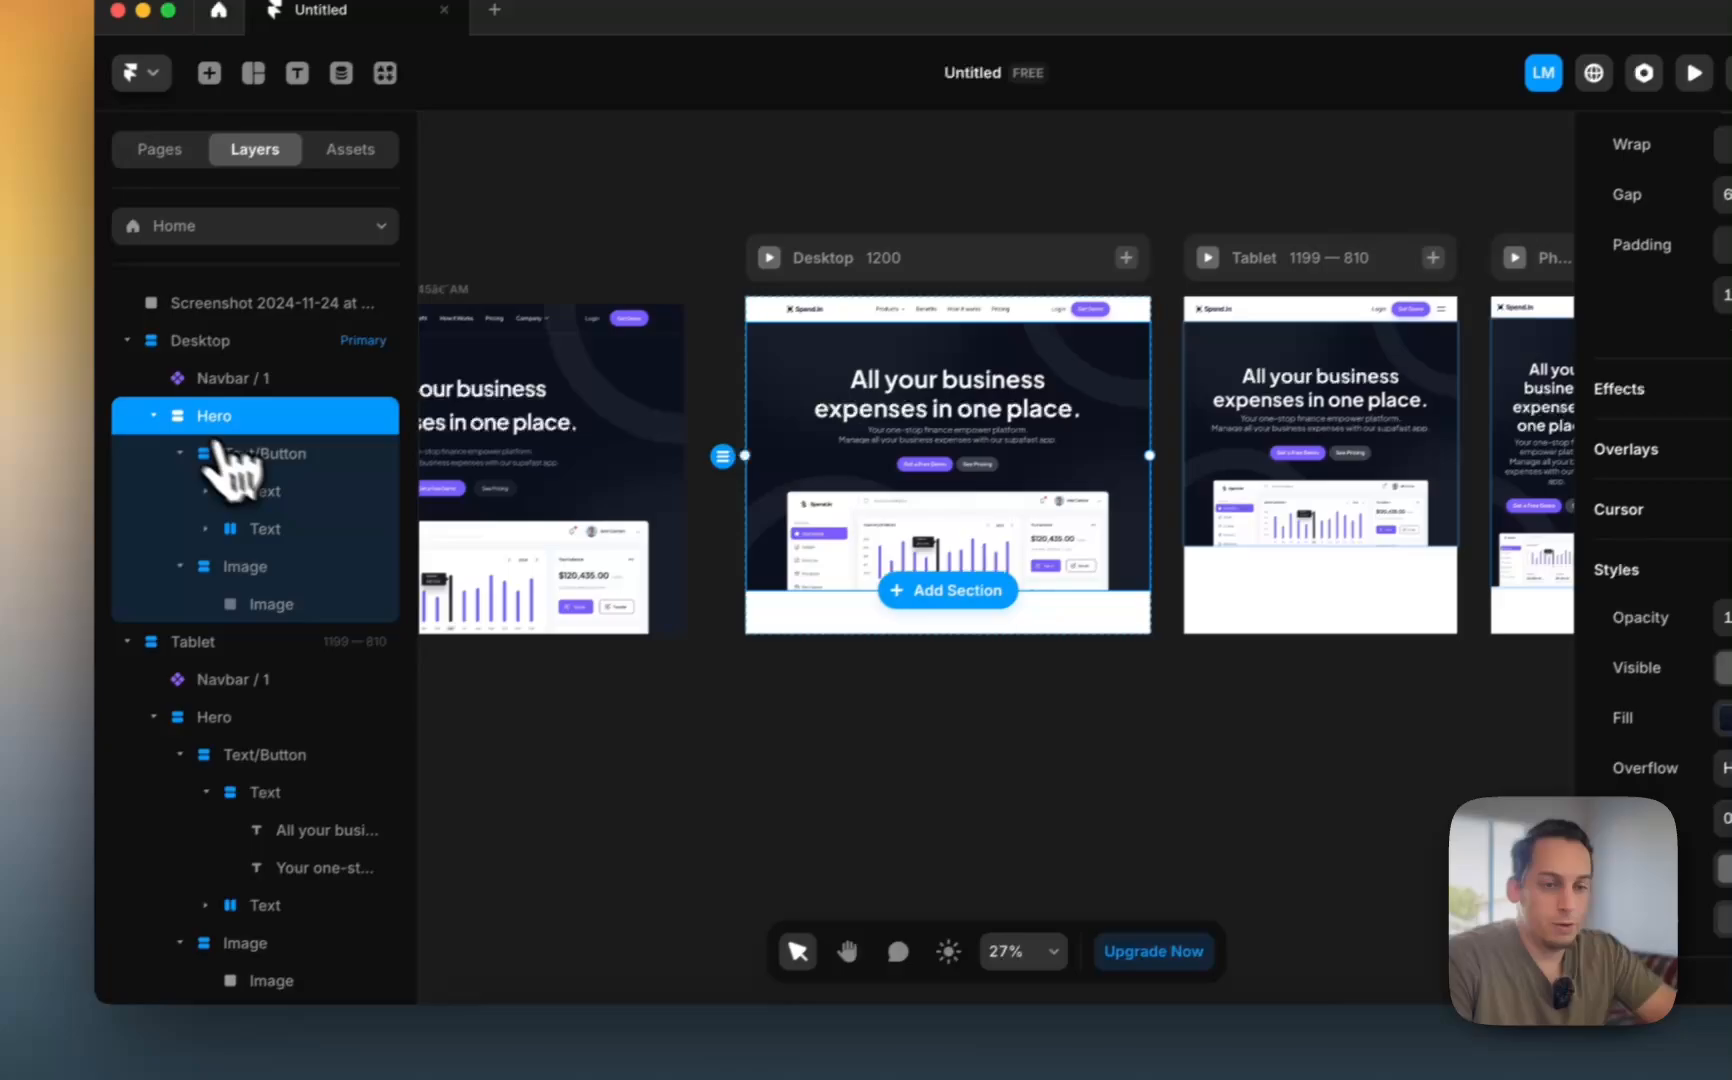
{"action": "left_click", "coordinate": [93, 456]}
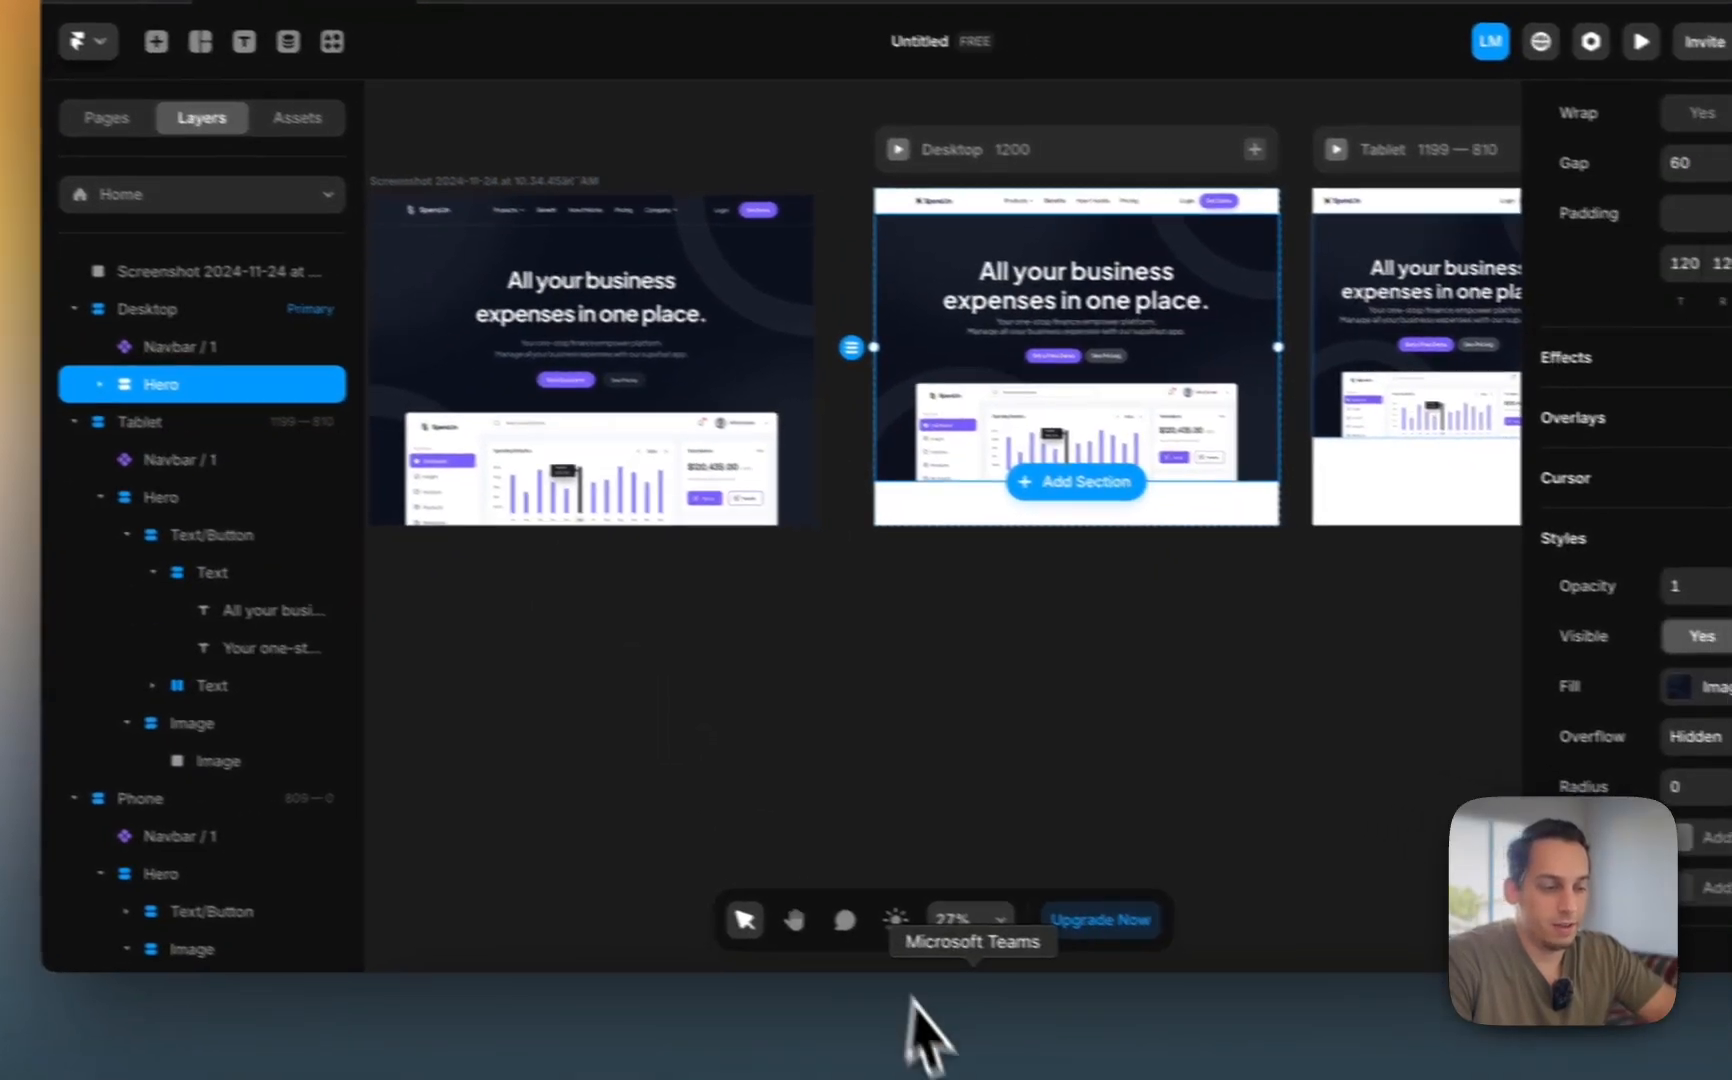
- Switch to Figma, find the desktop landing page designs and select the Benefit - 2nd frame
{"action": "left_click", "coordinate": [885, 1053]}
{"action": "scroll", "coordinate": [890, 655], "scroll_direction": "down", "scroll_amount": 10}
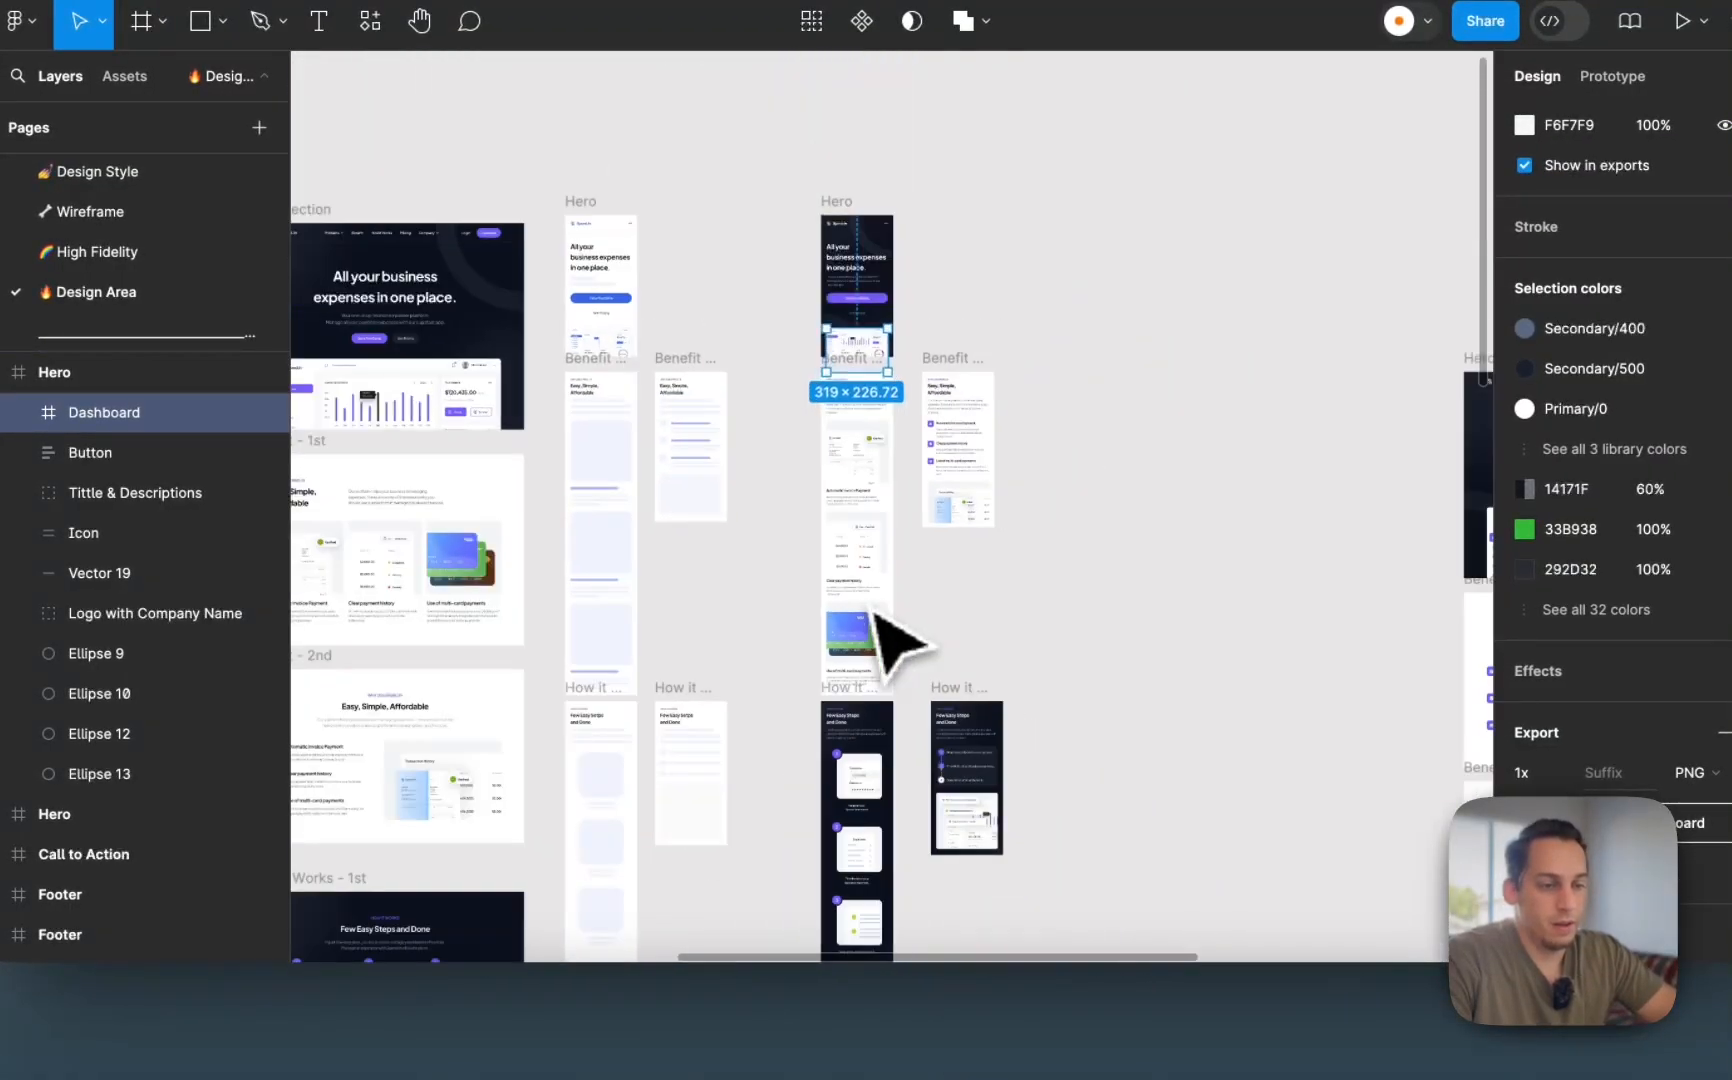
{"action": "scroll", "coordinate": [893, 645], "scroll_direction": "right", "scroll_amount": 10}
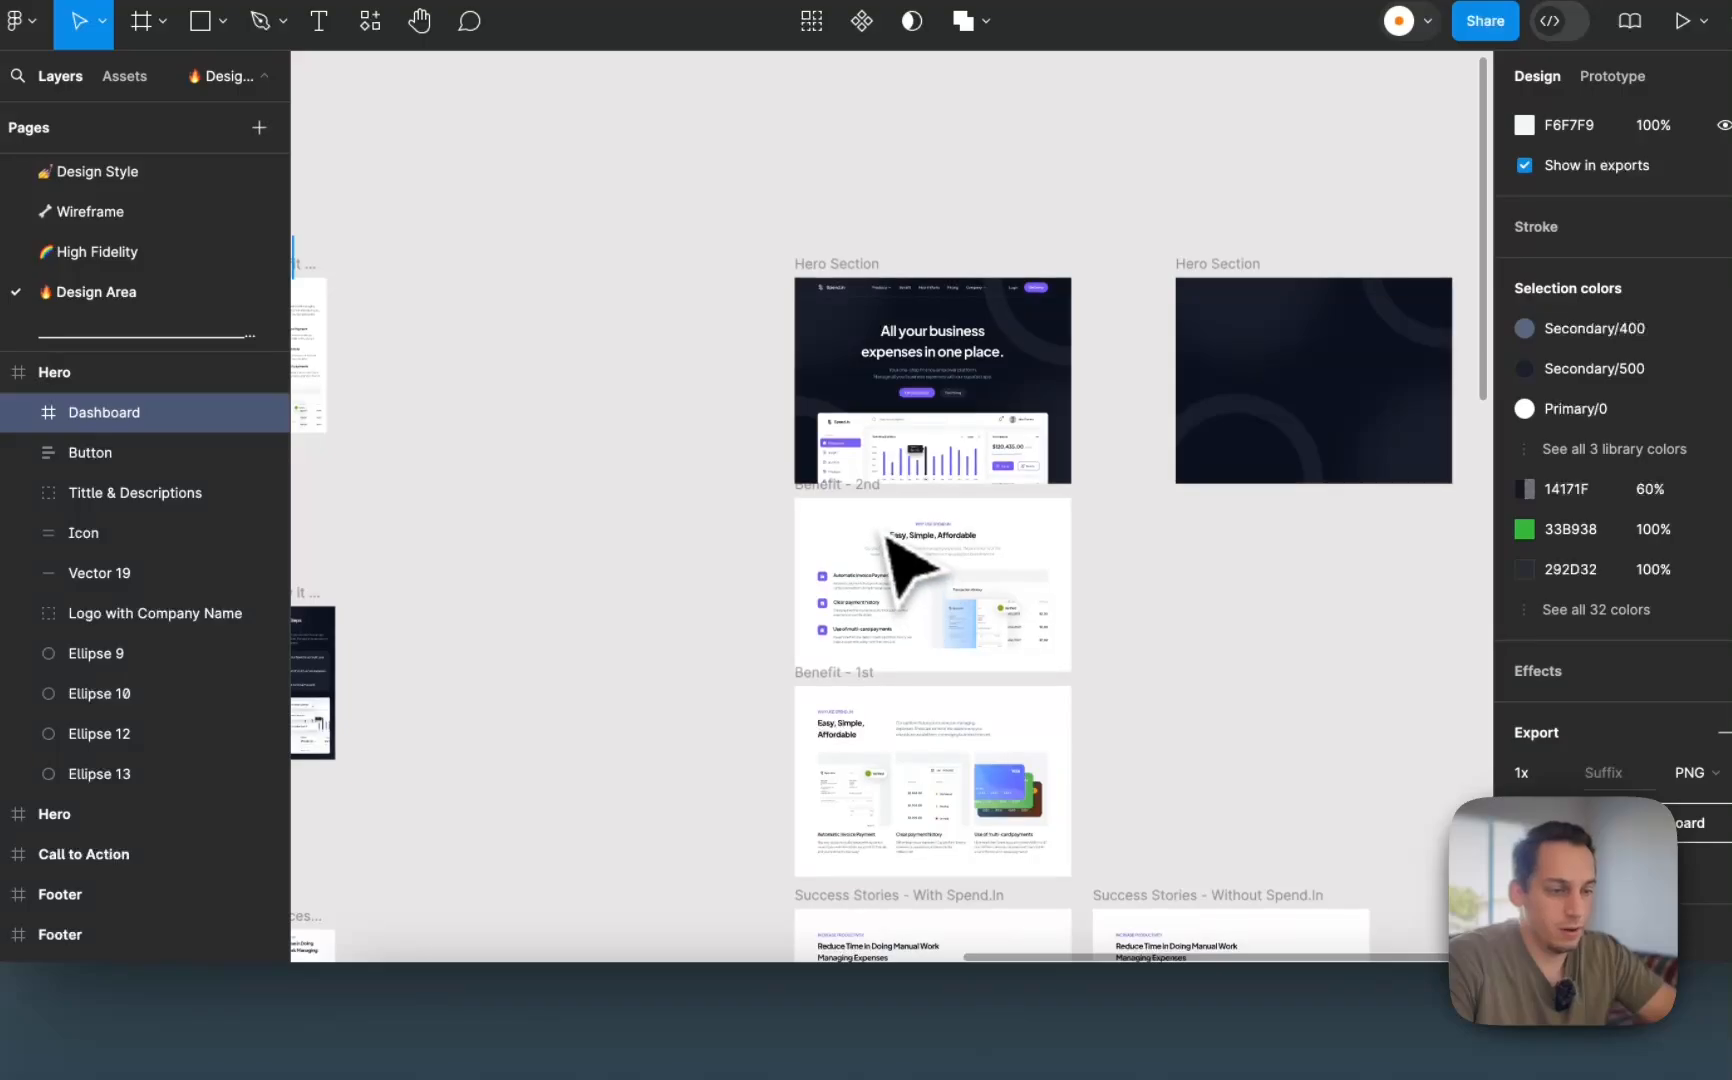
{"action": "scroll", "coordinate": [886, 532], "scroll_direction": "up", "scroll_amount": 5}
{"action": "left_click", "coordinate": [825, 508]}
{"action": "scroll", "coordinate": [706, 430], "scroll_direction": "down", "scroll_amount": 5}
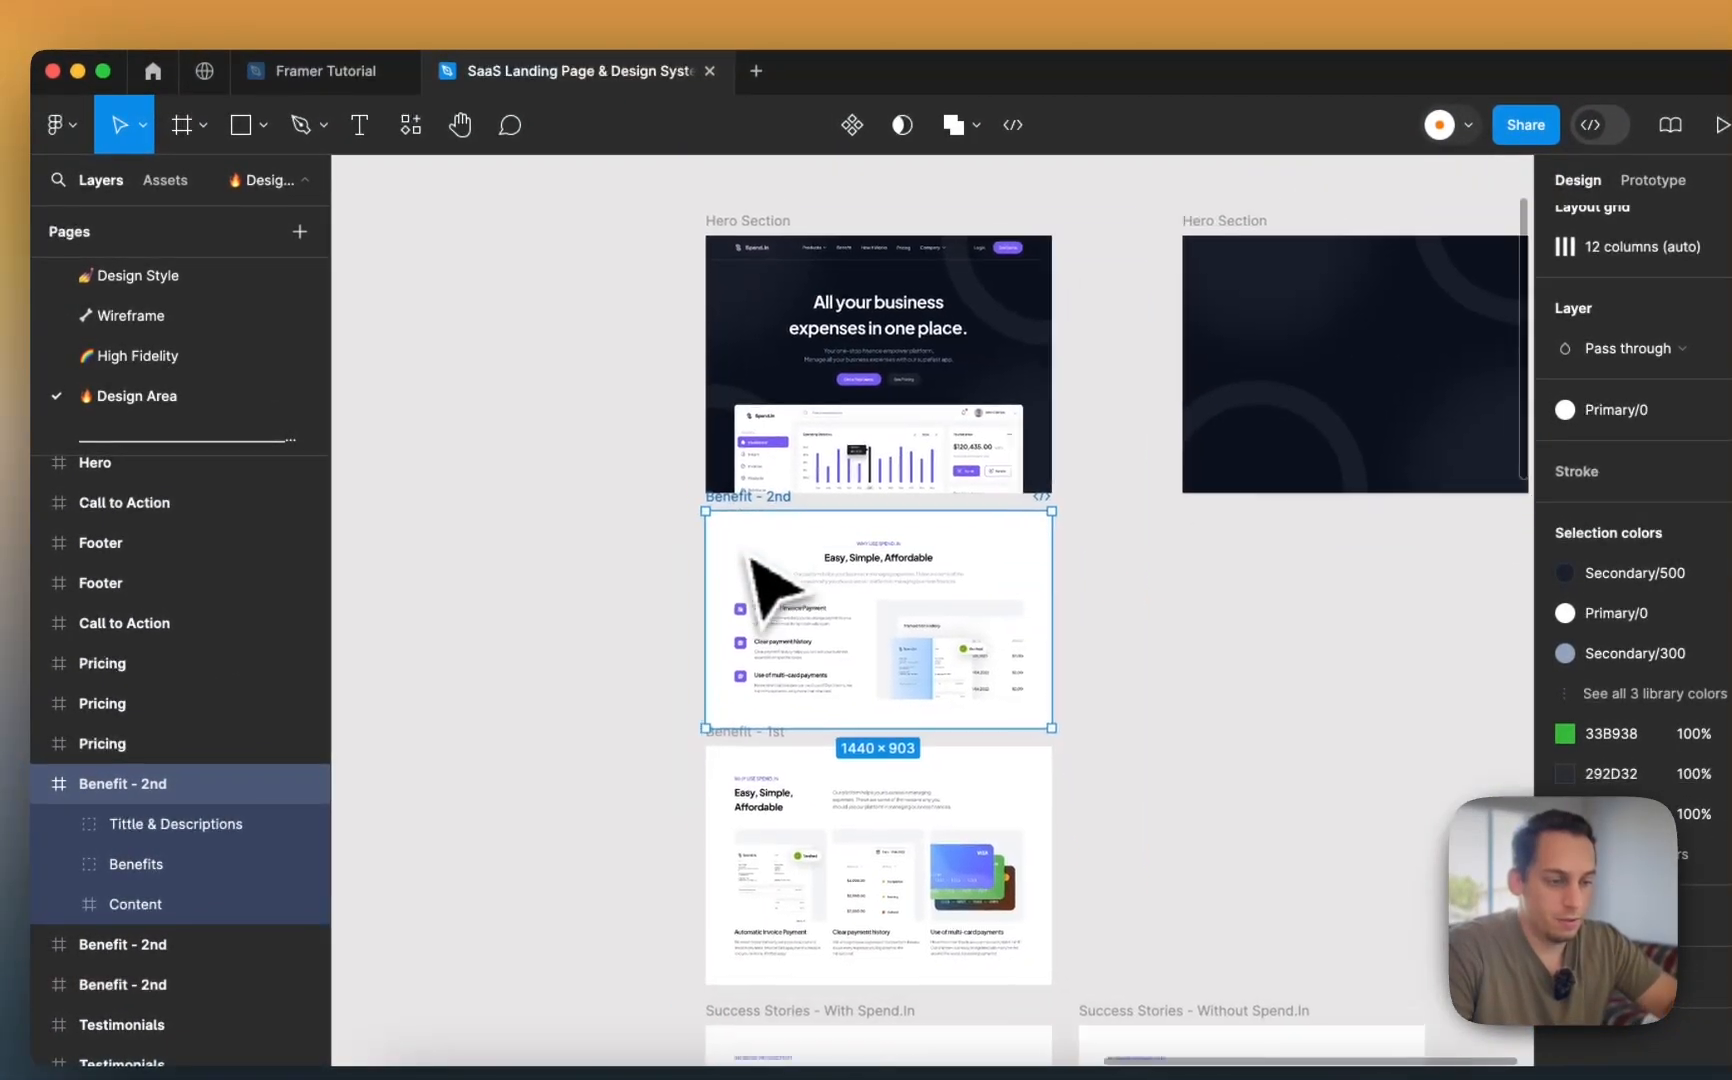
{"action": "scroll", "coordinate": [752, 562], "scroll_direction": "up", "scroll_amount": 5}
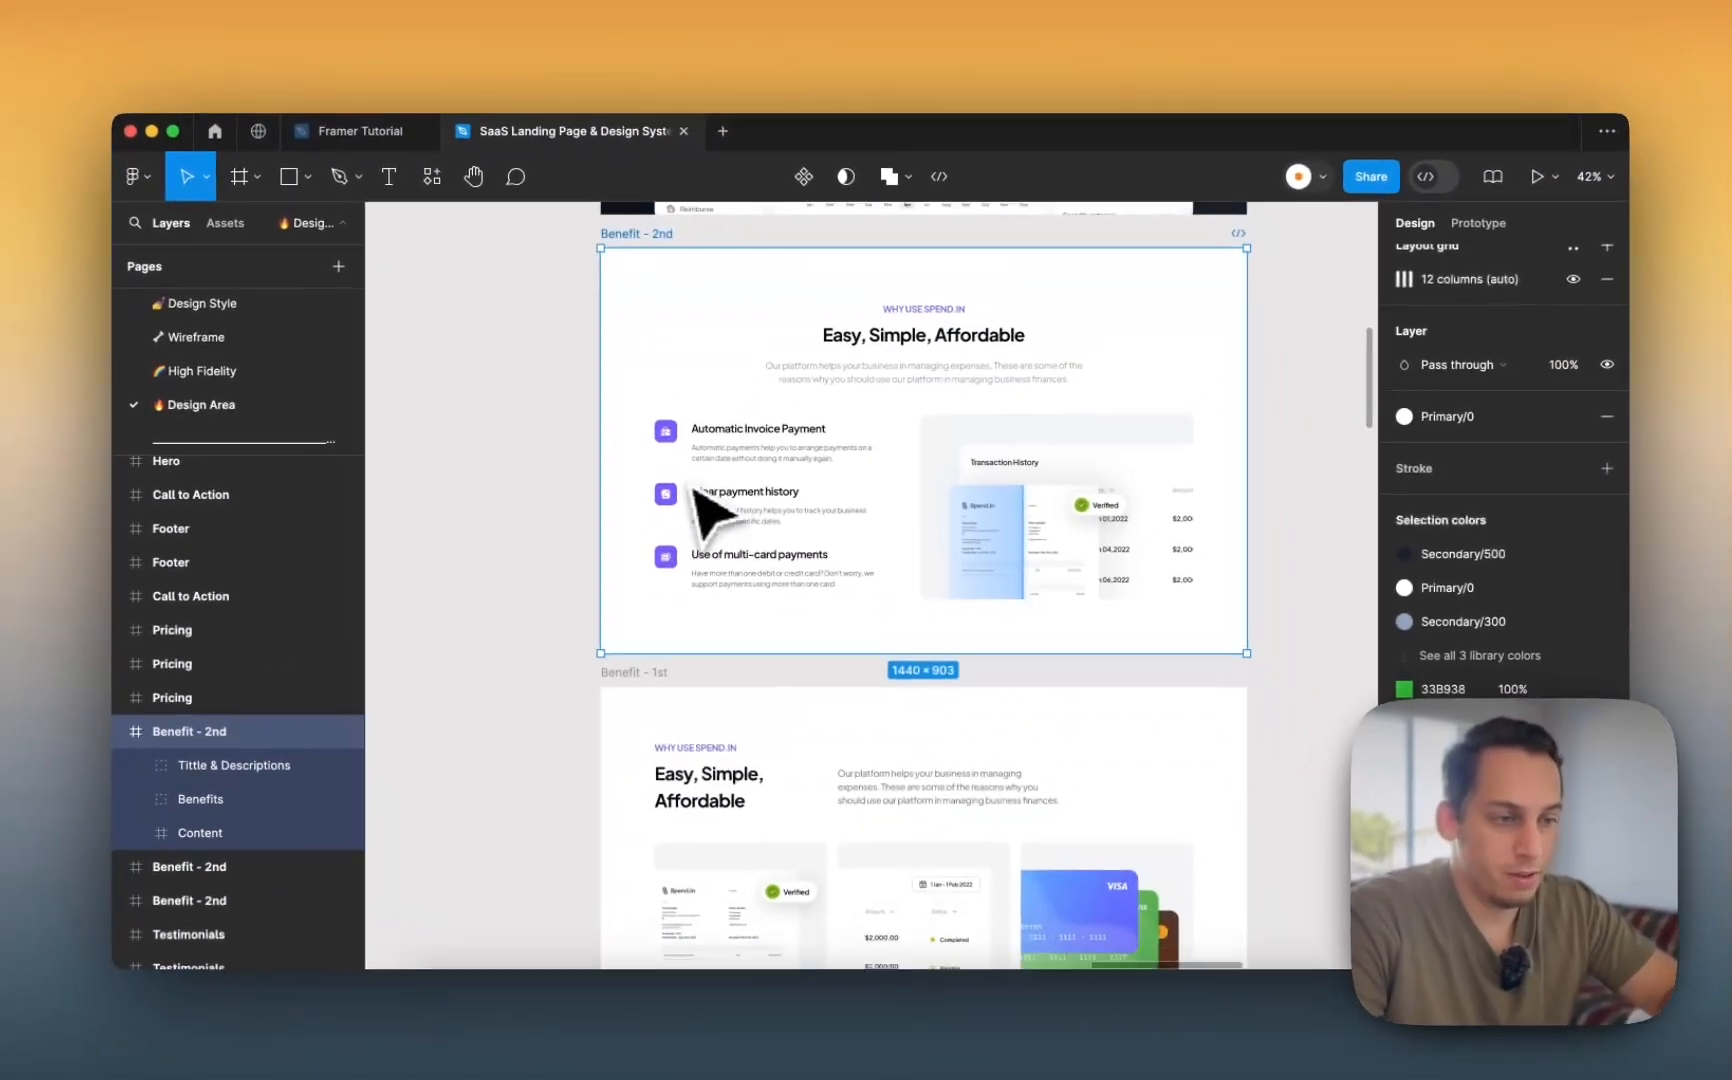
{"action": "scroll", "coordinate": [712, 510], "scroll_direction": "down", "scroll_amount": 3}
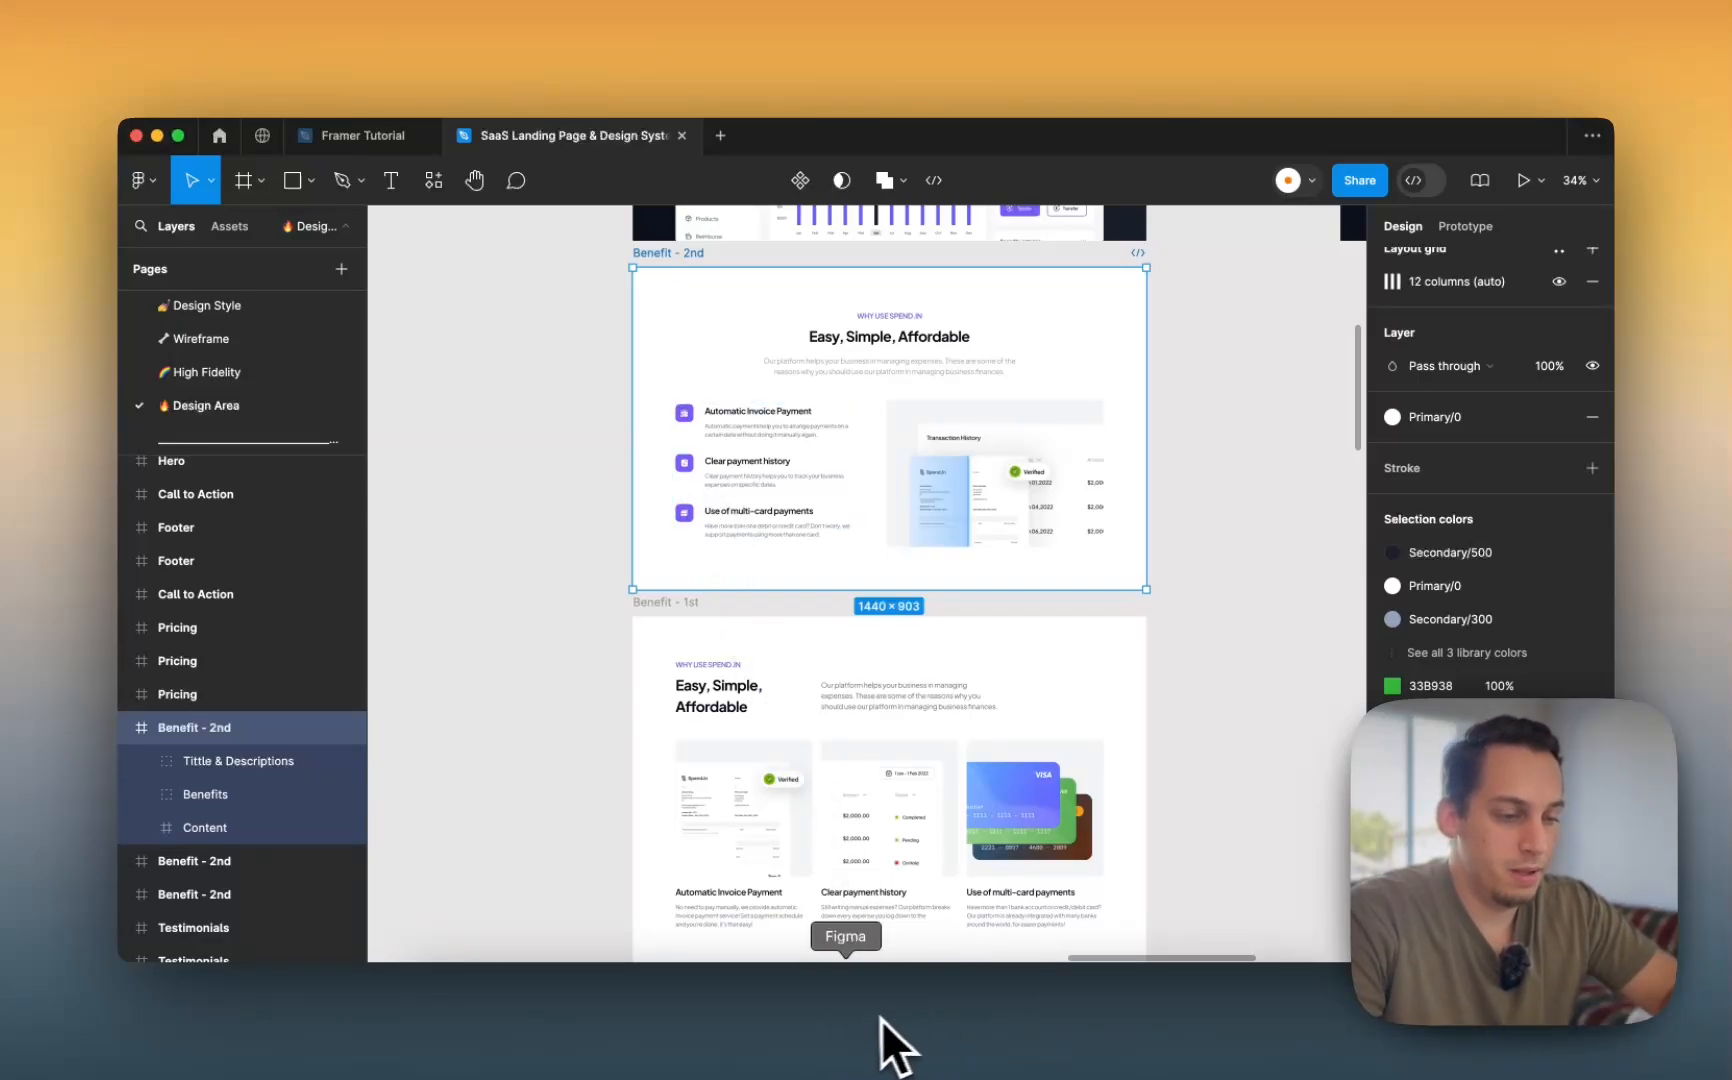
- Switch back to Framer and try to paste the copied Figma layer onto the canvas
{"action": "left_click", "coordinate": [912, 1013]}
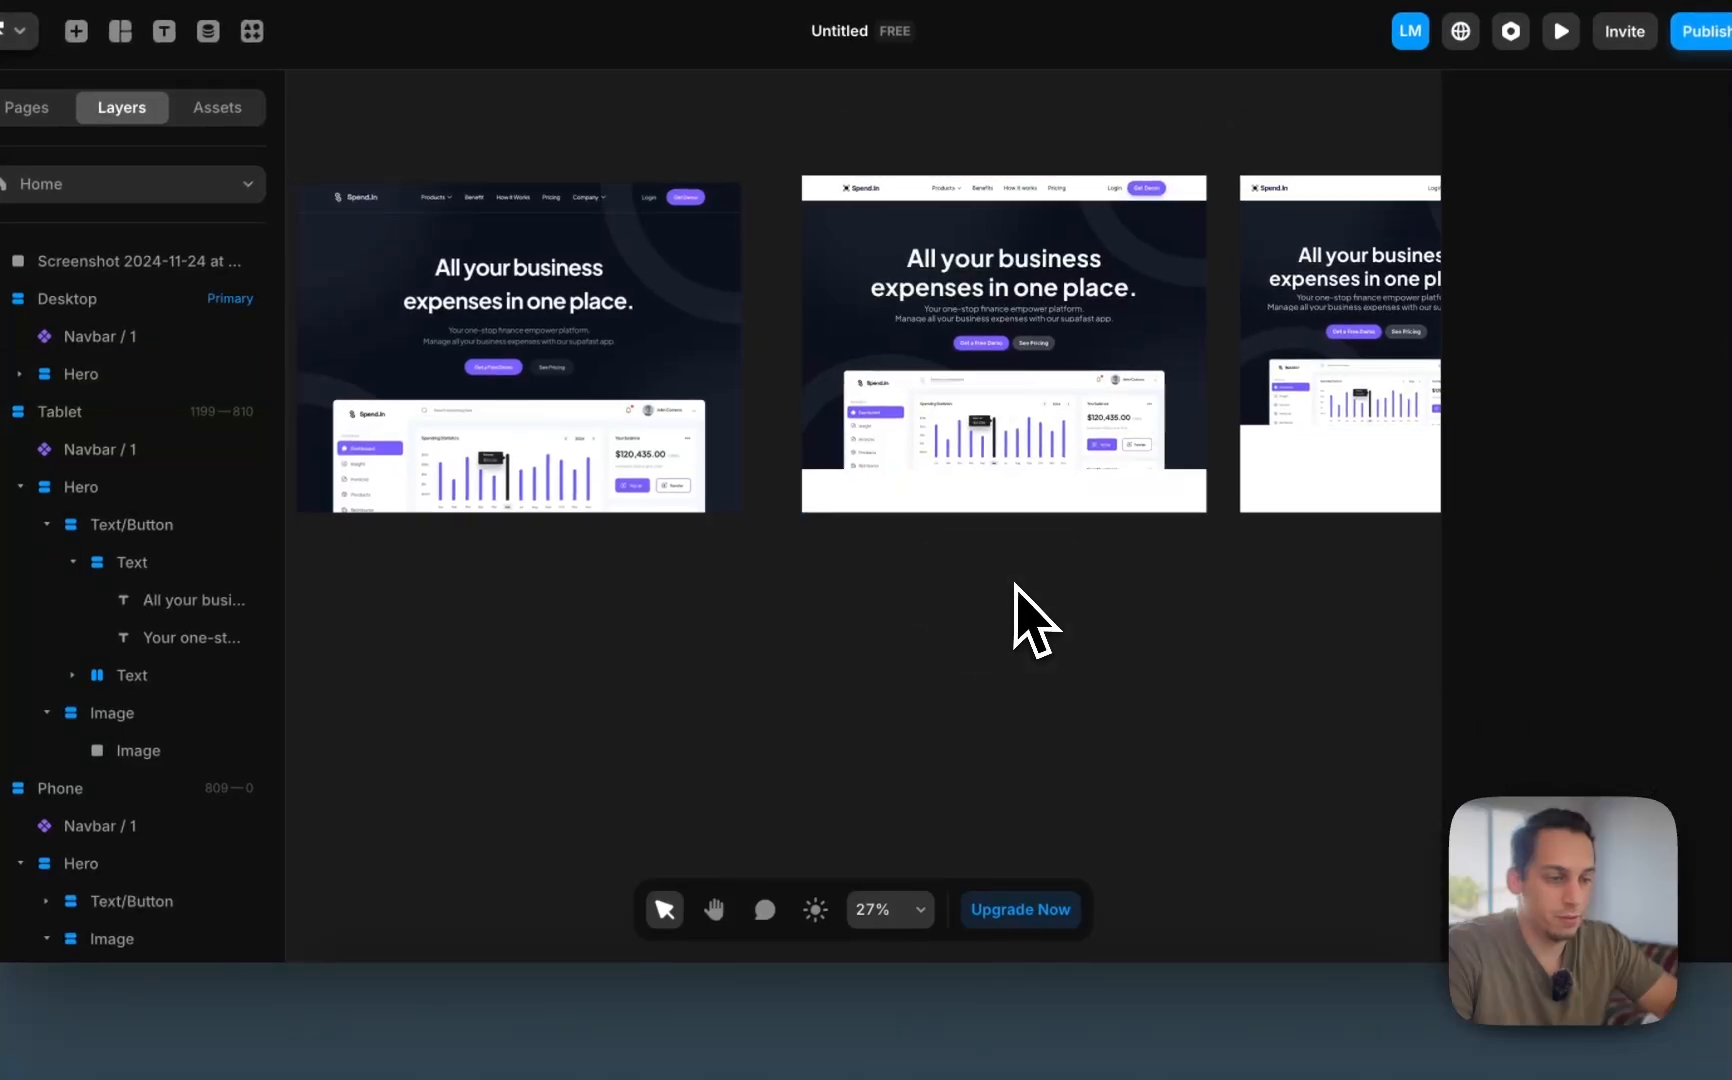
{"action": "scroll", "coordinate": [960, 578], "scroll_direction": "left", "scroll_amount": 5}
{"action": "scroll", "coordinate": [960, 578], "scroll_direction": "down", "scroll_amount": 3}
{"action": "key", "text": "super+v"}
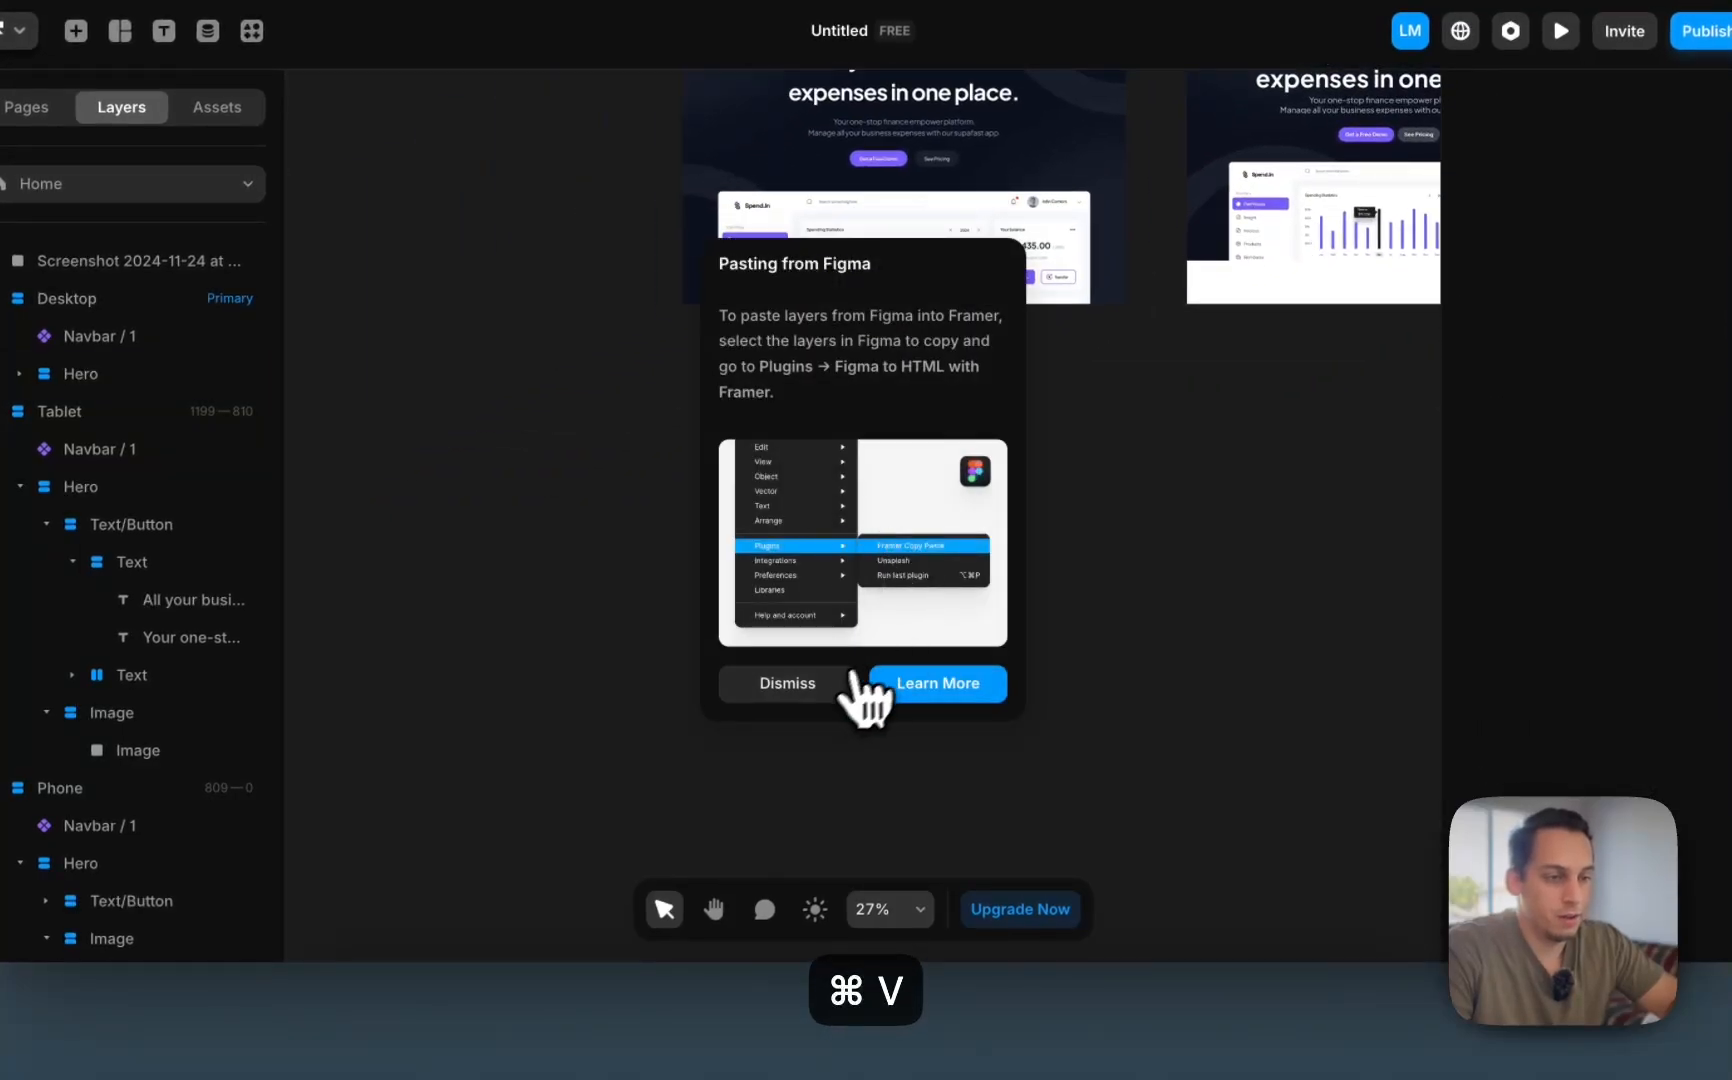
{"action": "left_click", "coordinate": [848, 683]}
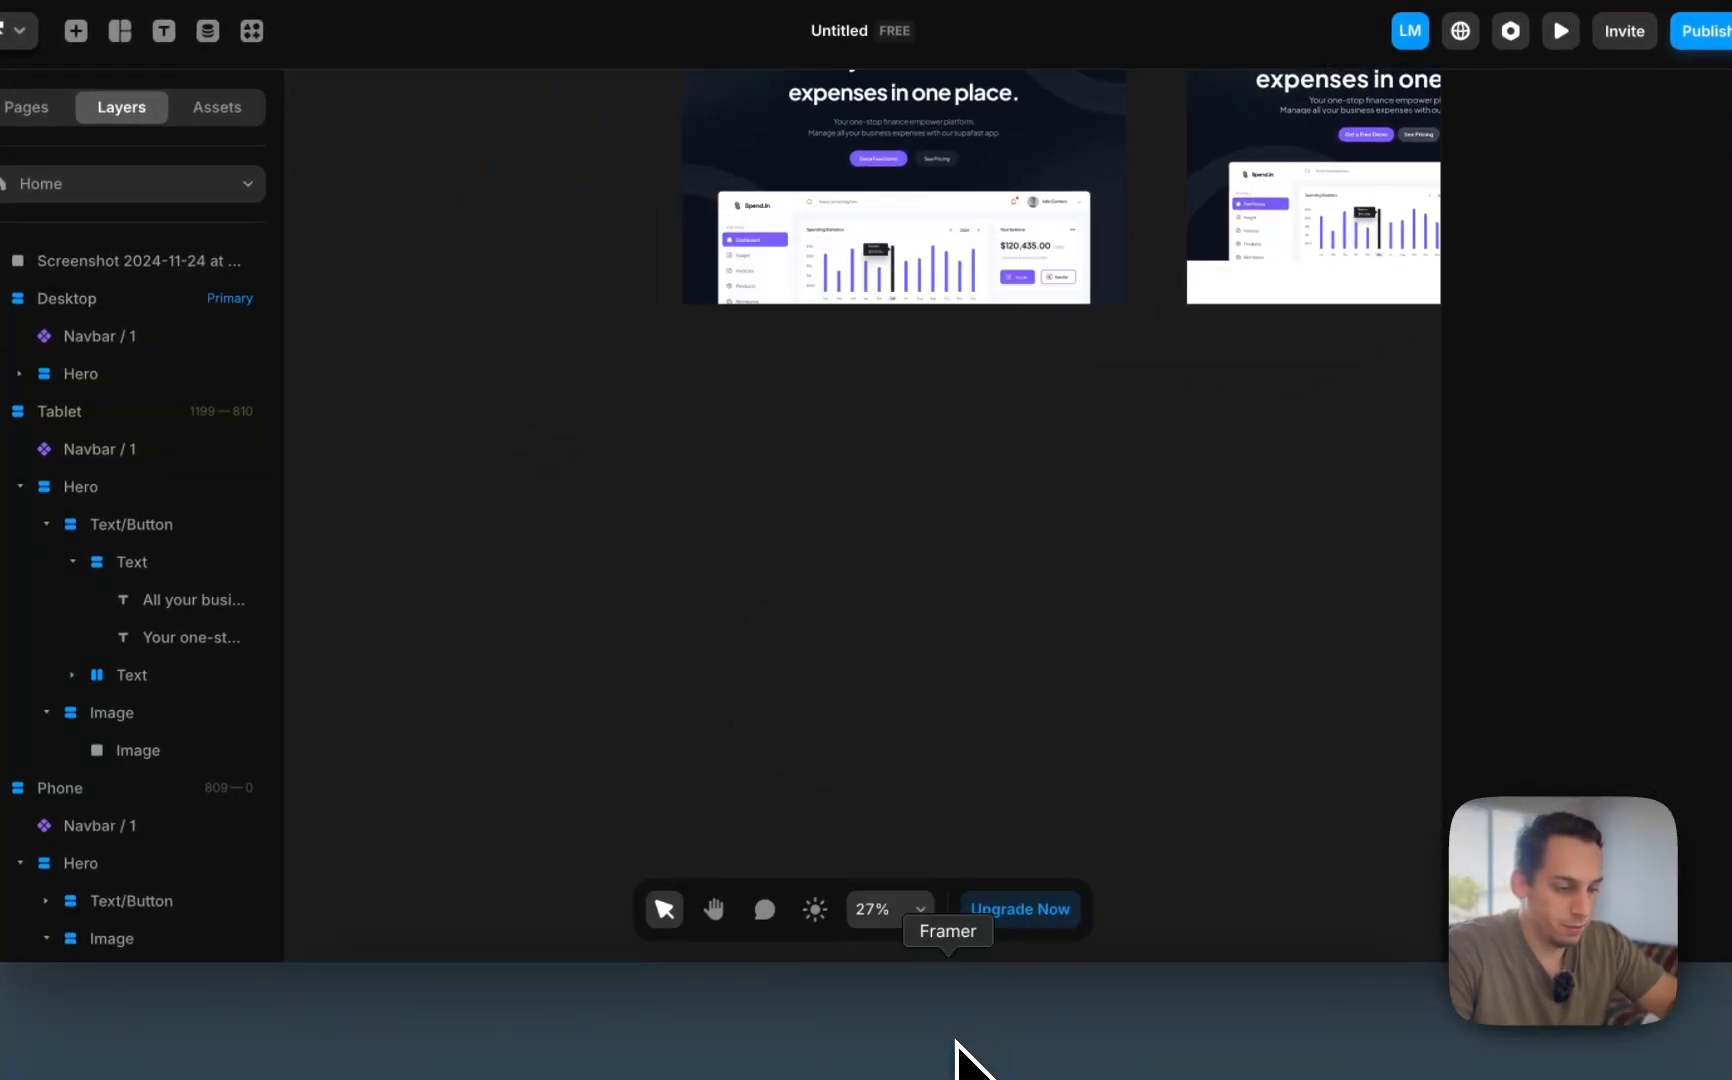
- Return to Figma and capture a screenshot of the whole Benefit - 2nd frame
{"action": "left_click", "coordinate": [849, 1023]}
{"action": "left_click", "coordinate": [1249, 580]}
{"action": "scroll", "coordinate": [1256, 580], "scroll_direction": "up", "scroll_amount": 5}
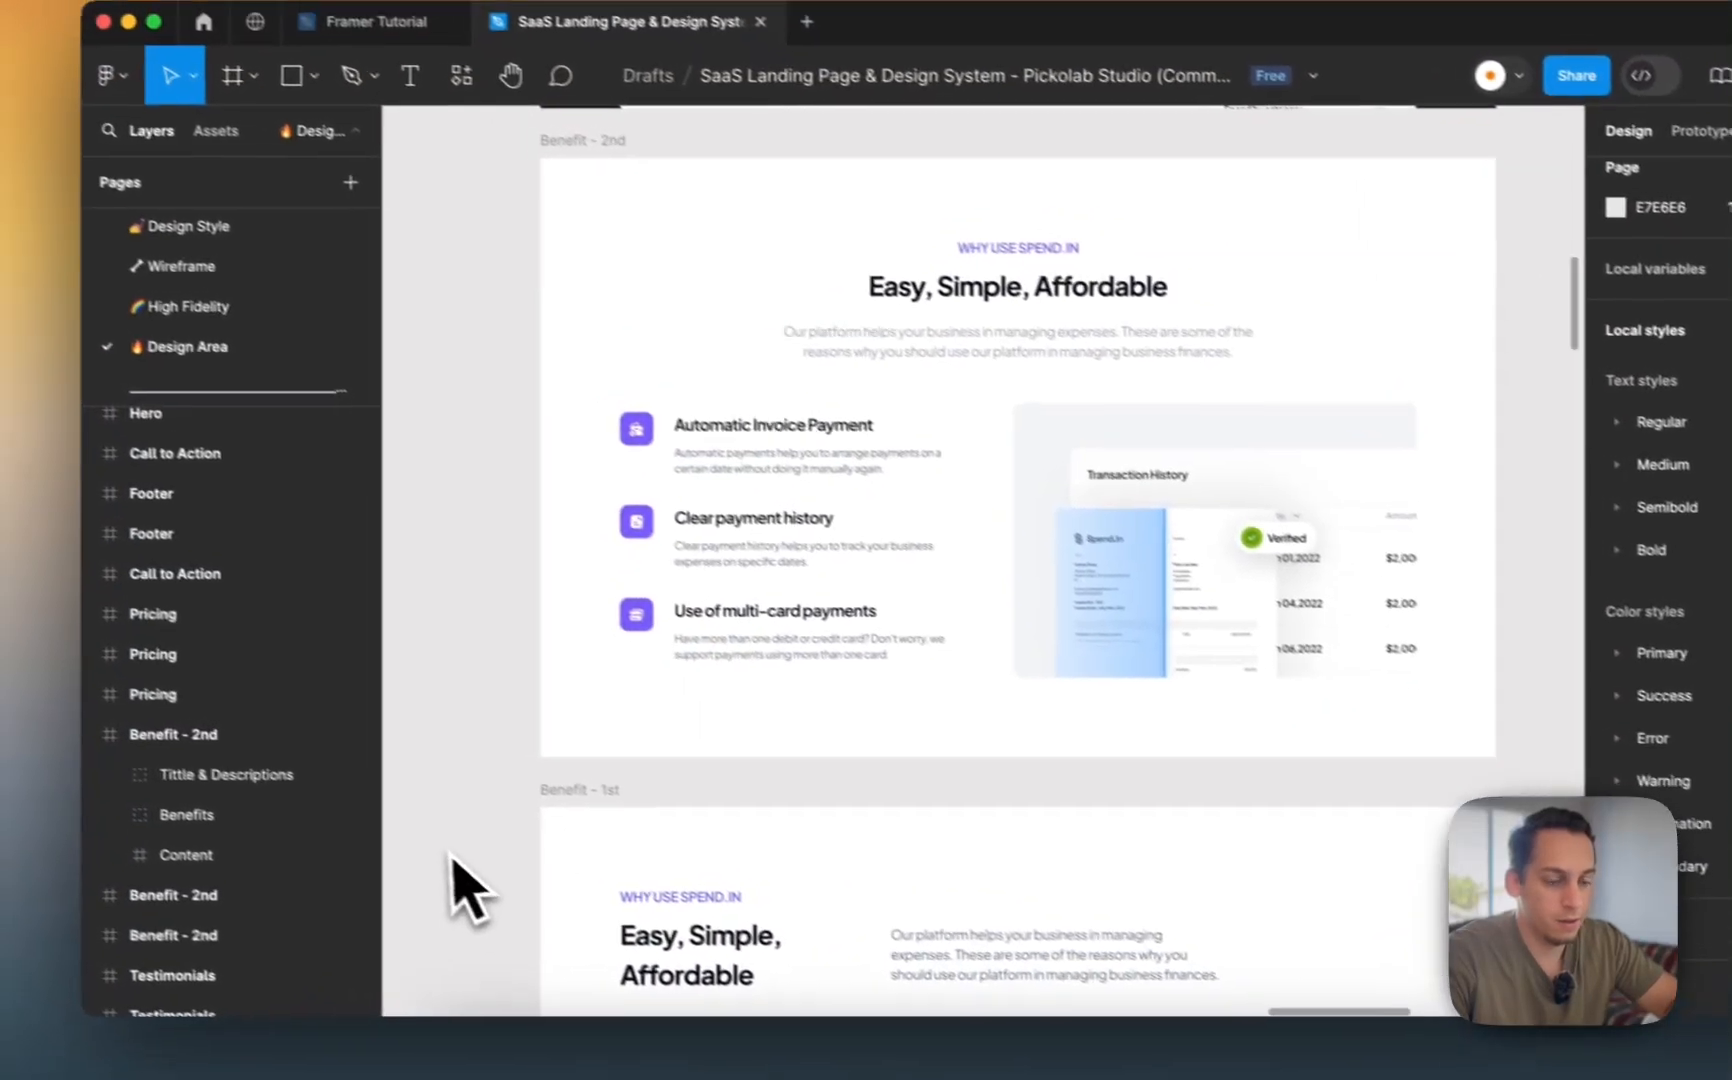
{"action": "key", "text": "super+shift+4"}
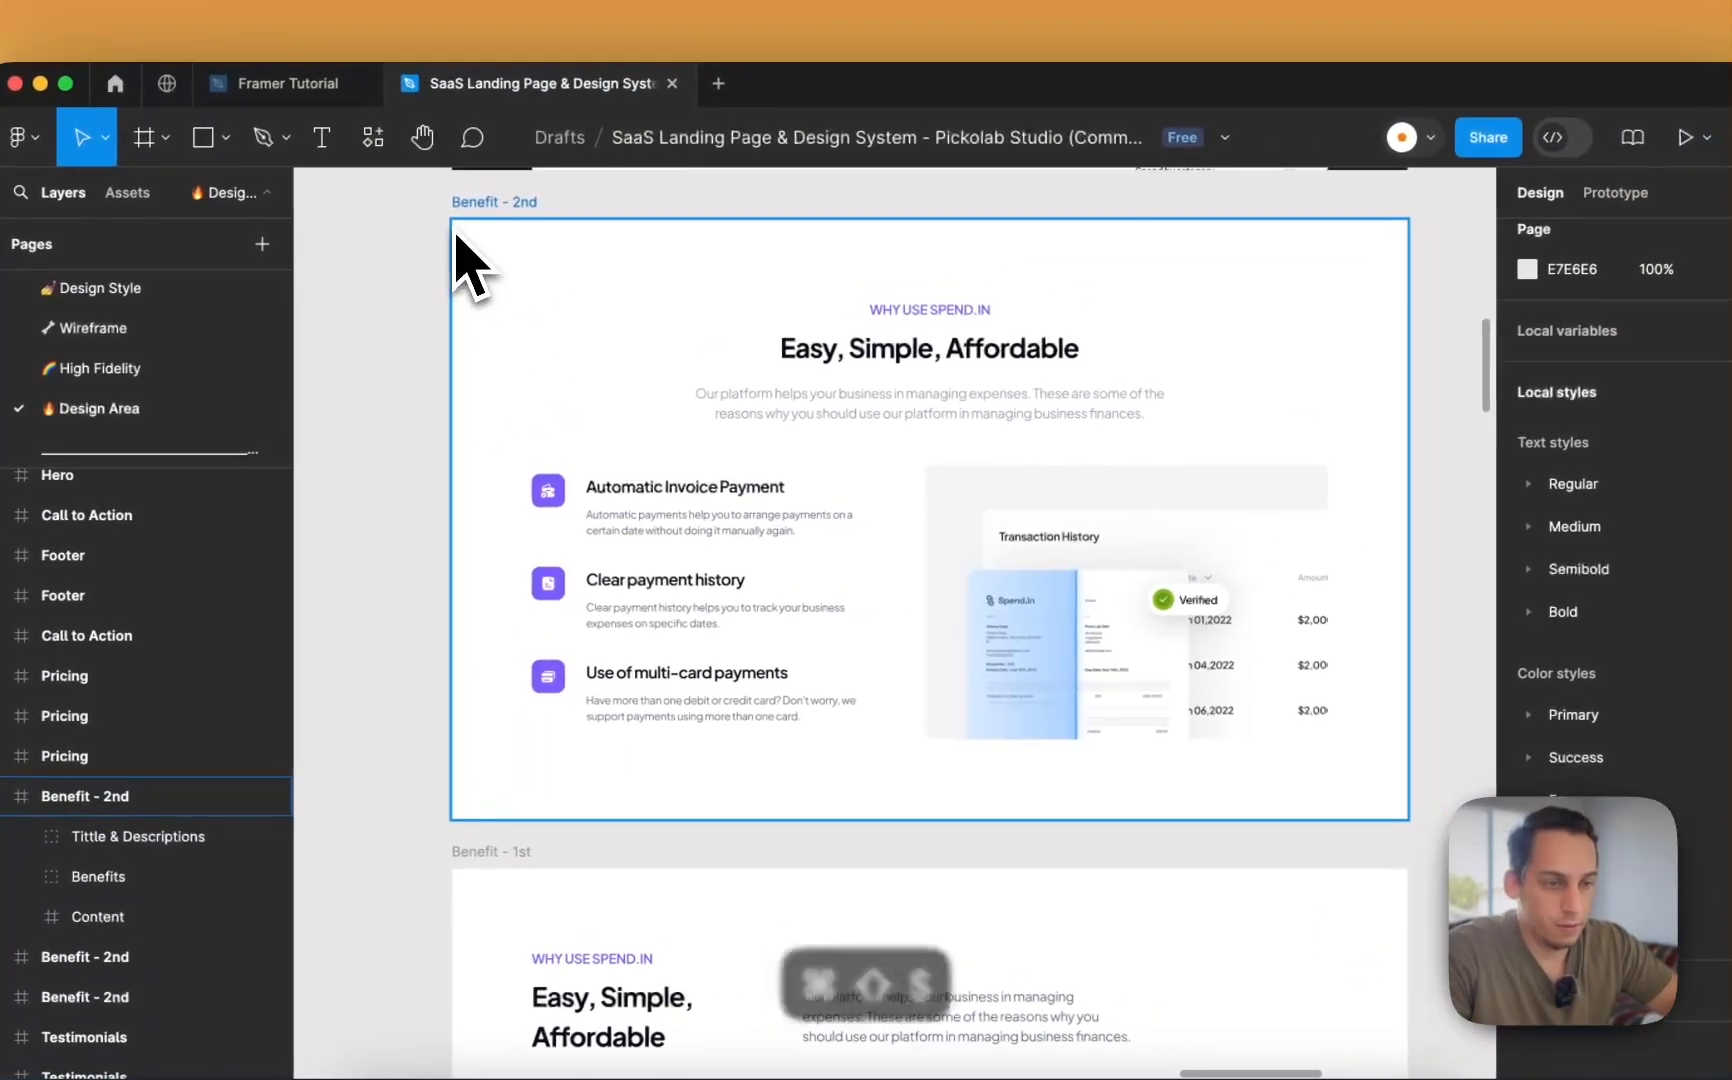
{"action": "left_click_drag", "start_coordinate": [470, 213], "coordinate": [1424, 803]}
{"action": "left_click_drag", "start_coordinate": [1245, 700], "coordinate": [1238, 702]}
- Place the benefits screenshot on the Framer canvas below the hero reference screenshot and enlarge it to nearly the same width
{"action": "left_click", "coordinate": [806, 1015]}
{"action": "left_click_drag", "start_coordinate": [1490, 985], "coordinate": [571, 476]}
{"action": "scroll", "coordinate": [571, 476], "scroll_direction": "left", "scroll_amount": 2}
{"action": "scroll", "coordinate": [571, 475], "scroll_direction": "down", "scroll_amount": 4}
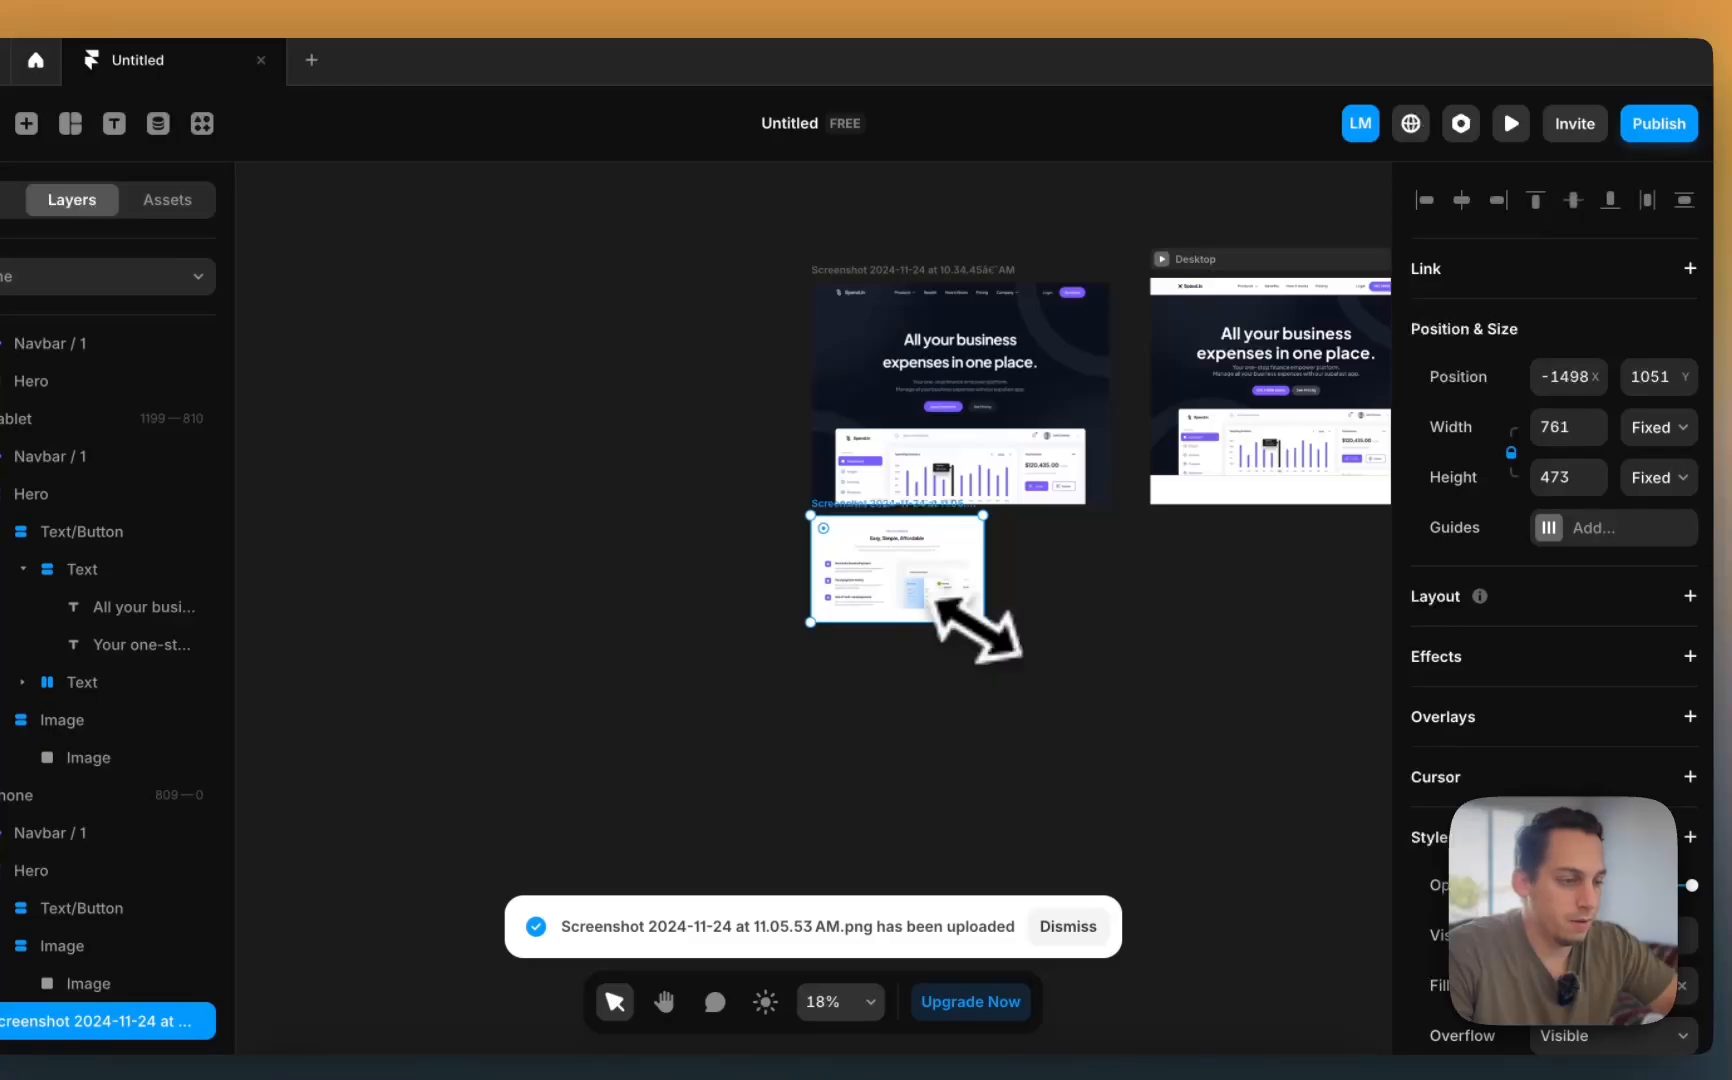
{"action": "left_click_drag", "start_coordinate": [980, 625], "coordinate": [1088, 695]}
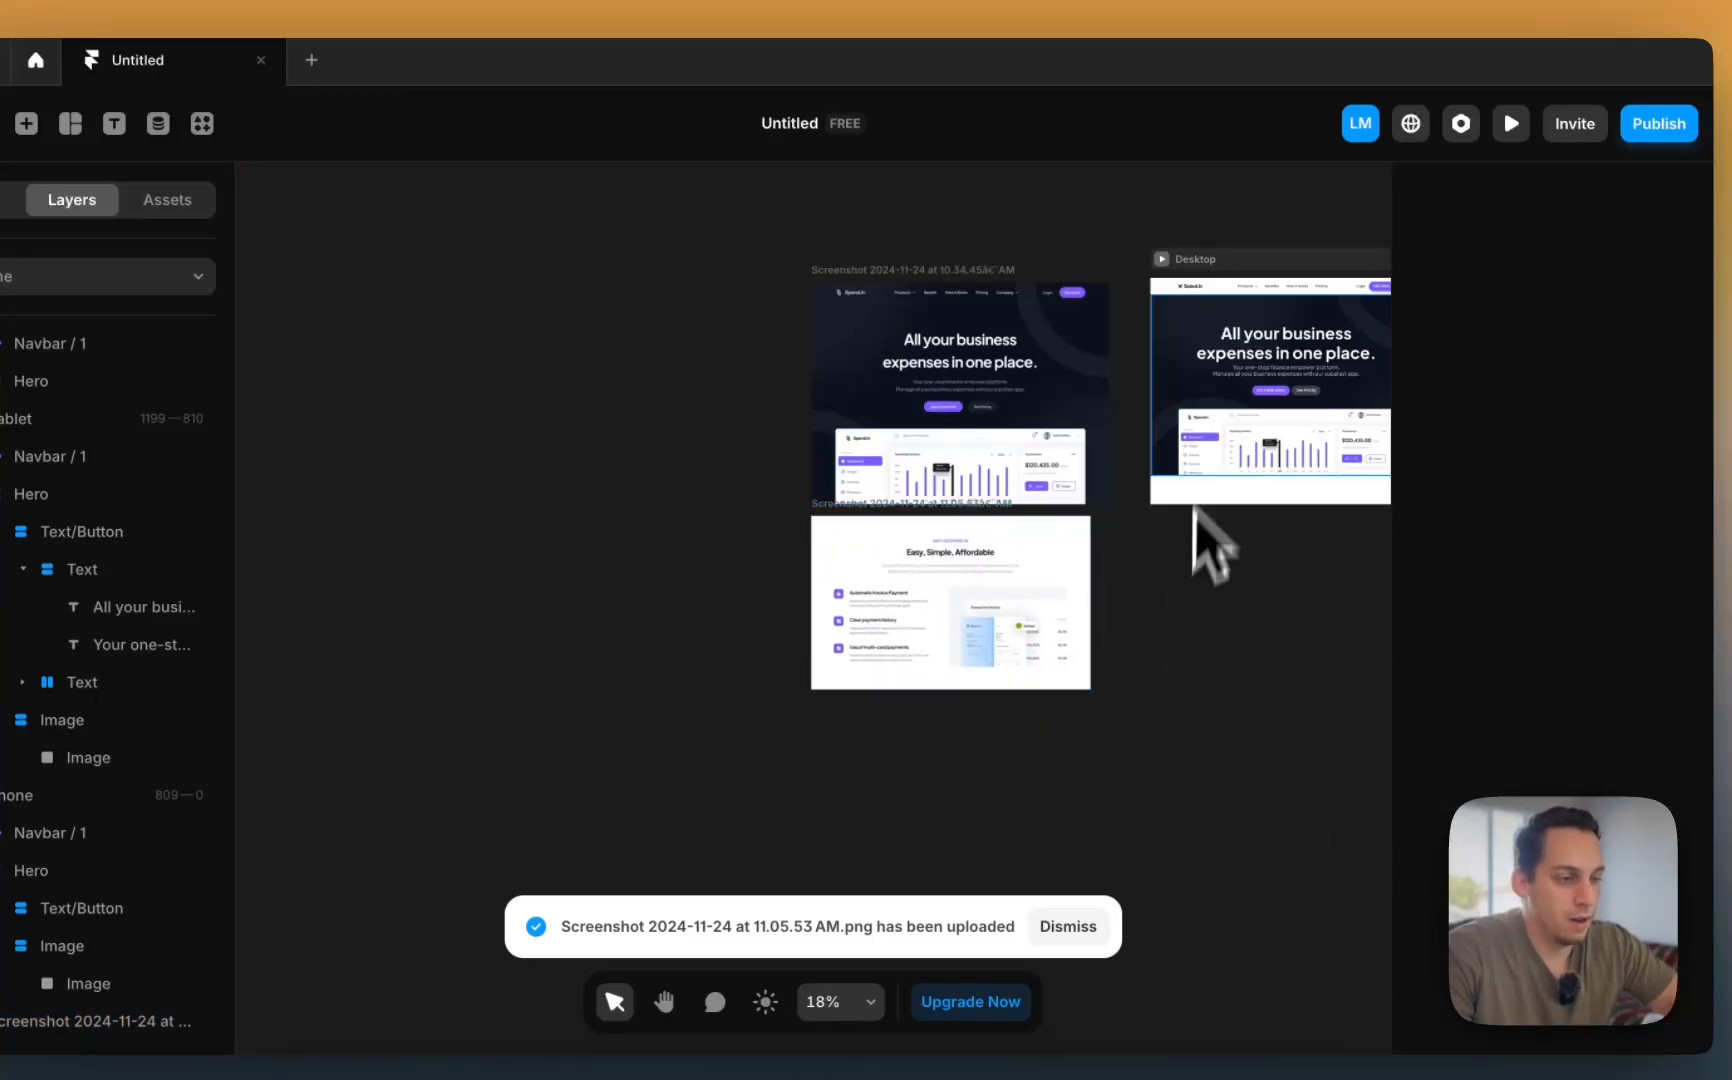
- Duplicate the Hero stack within the Desktop breakpoint
{"action": "left_click", "coordinate": [1220, 440]}
{"action": "scroll", "coordinate": [1220, 440], "scroll_direction": "right", "scroll_amount": 5}
{"action": "key", "text": "super+d"}
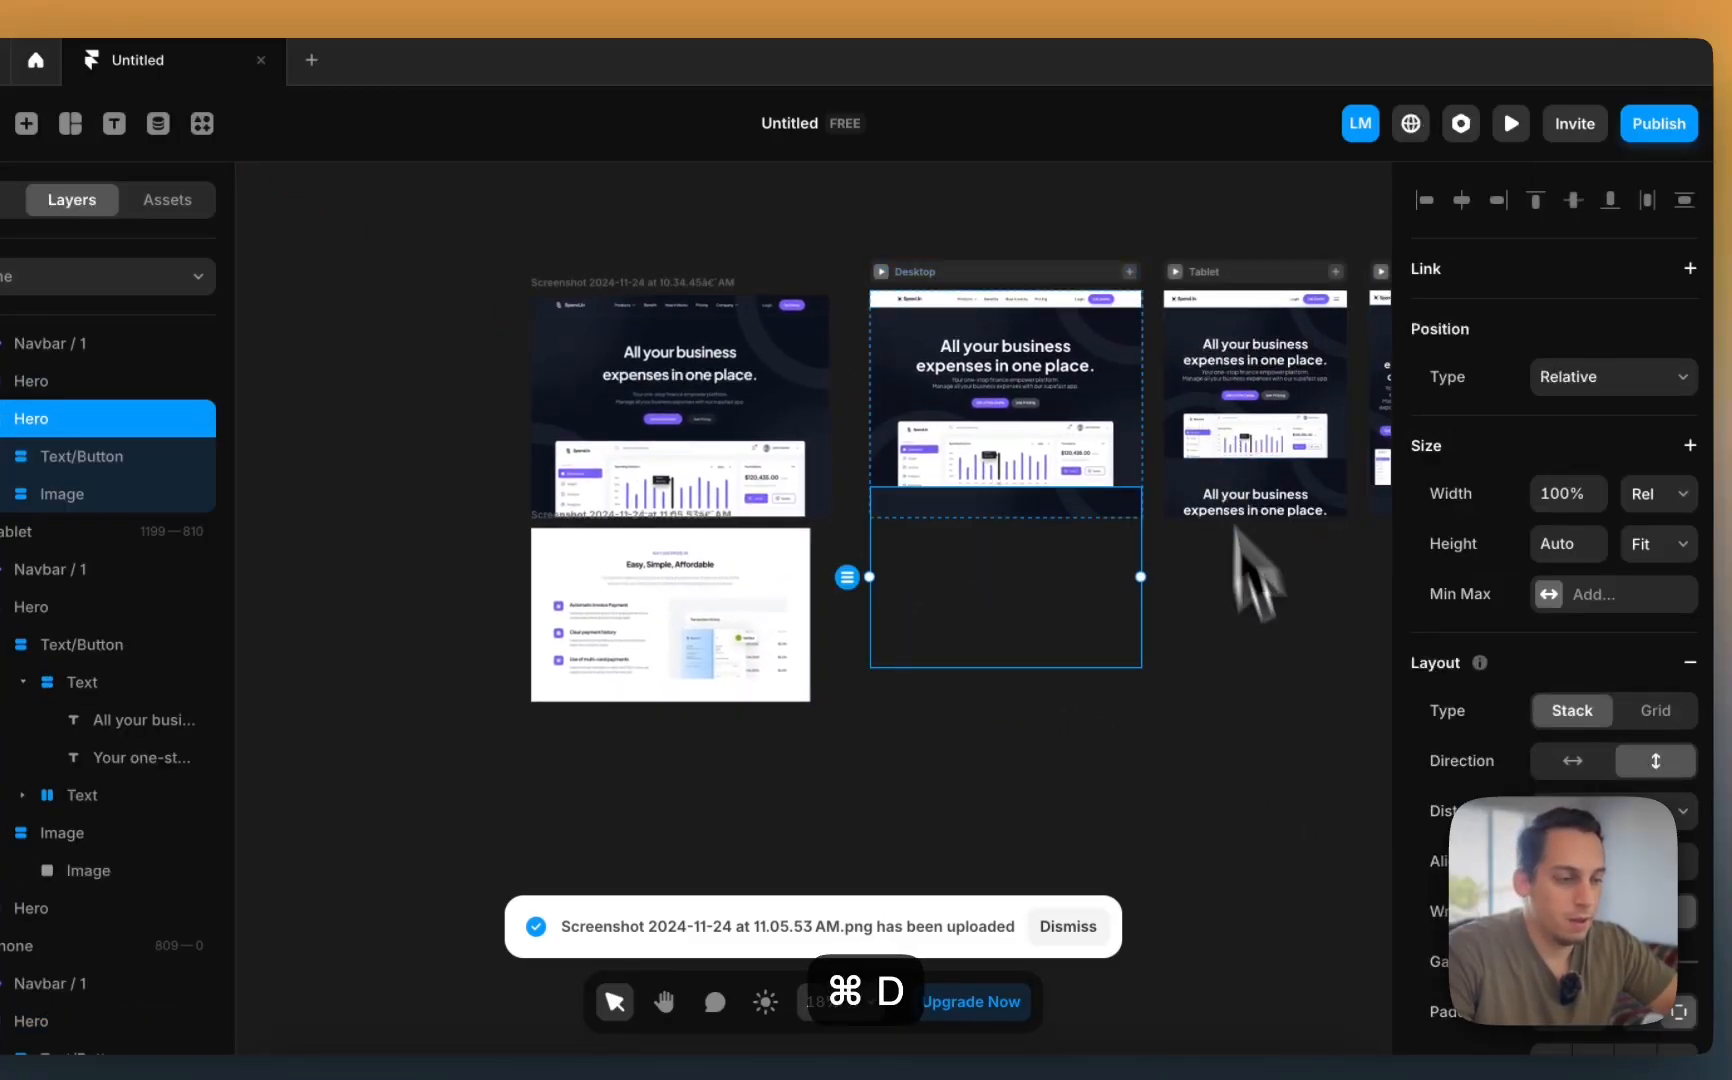
{"action": "left_click", "coordinate": [1256, 735]}
{"action": "scroll", "coordinate": [1121, 514], "scroll_direction": "up", "scroll_amount": 5}
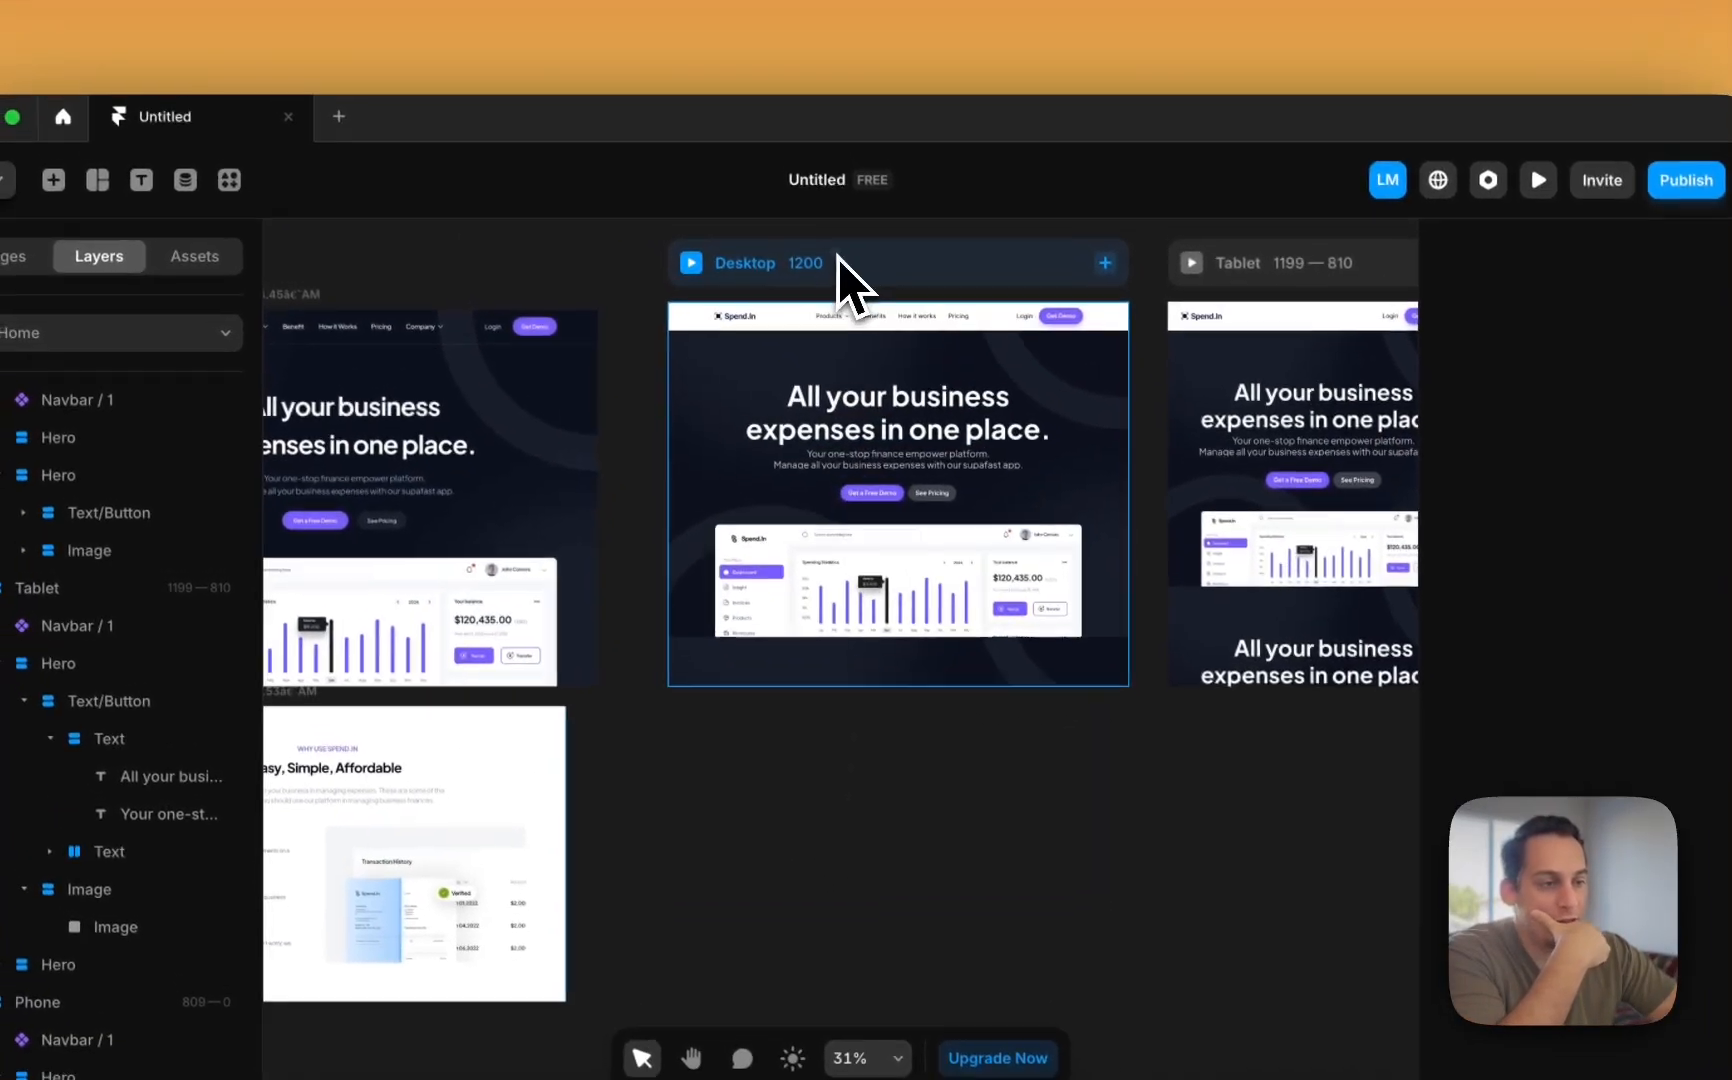
- Delete the duplicated Hero stack from the Desktop breakpoint
{"action": "left_click", "coordinate": [812, 212]}
{"action": "scroll", "coordinate": [925, 340], "scroll_direction": "right", "scroll_amount": 4}
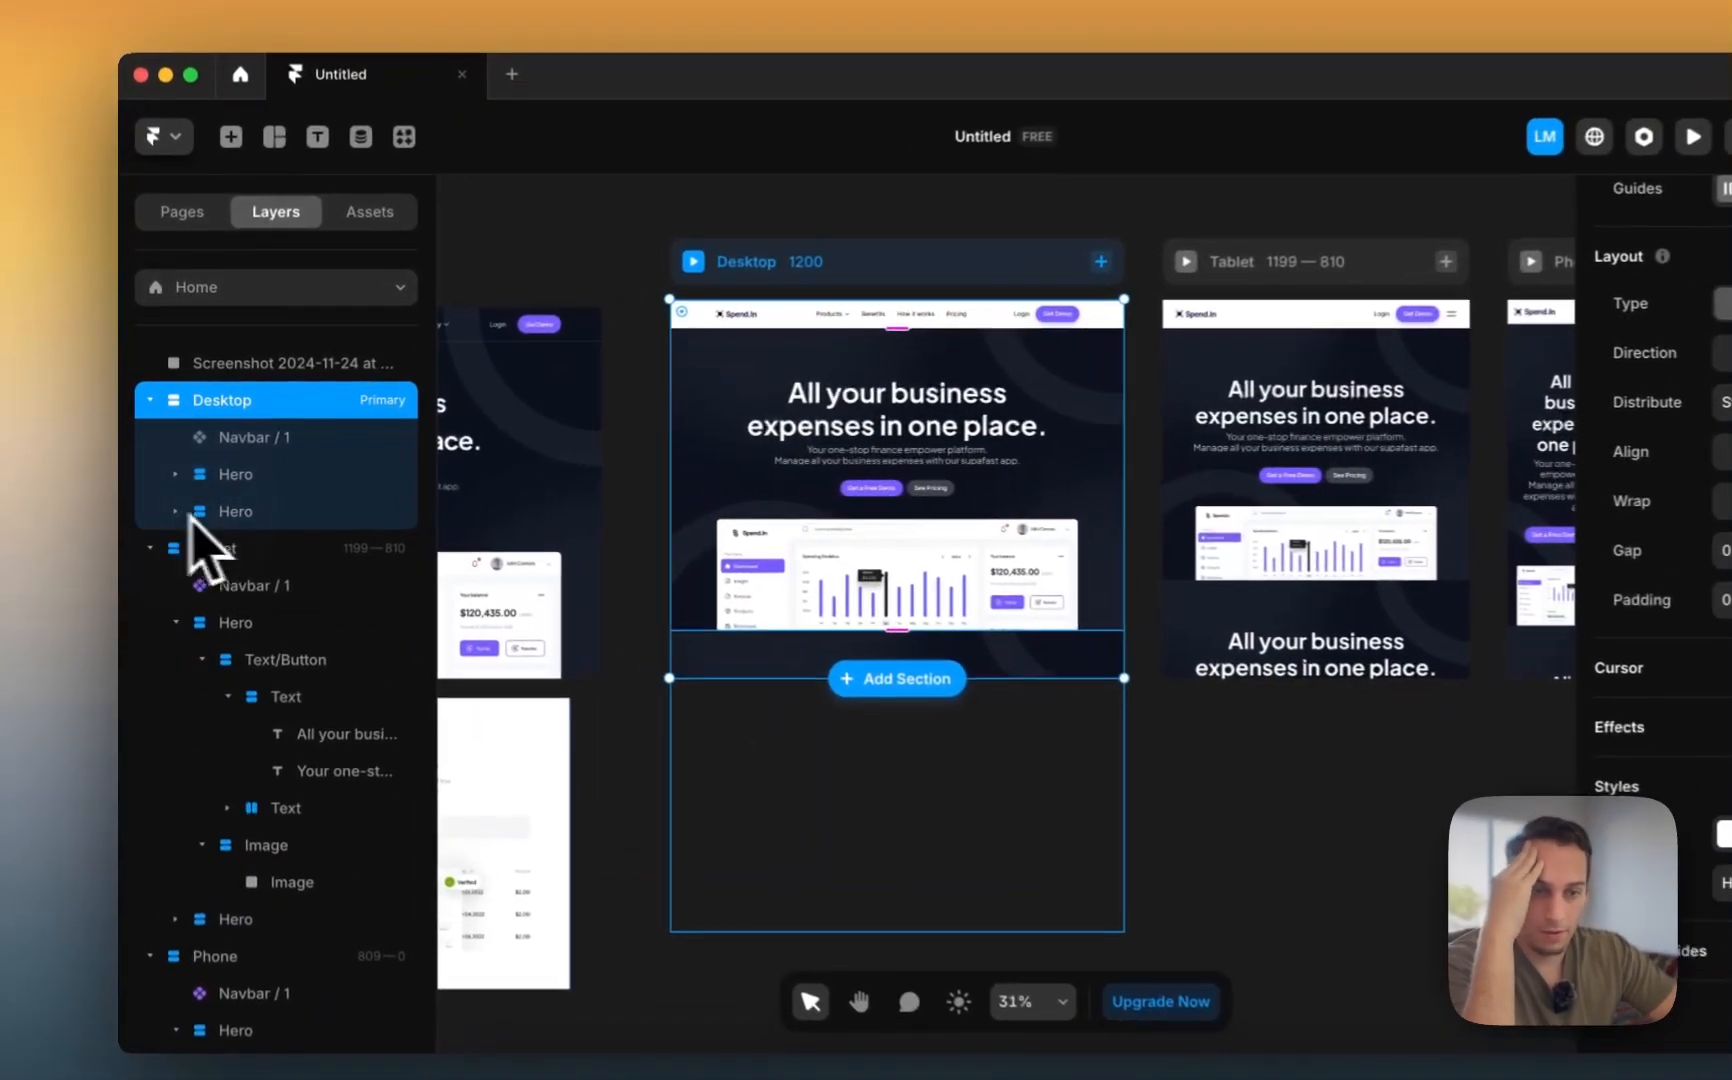
{"action": "left_click", "coordinate": [195, 505]}
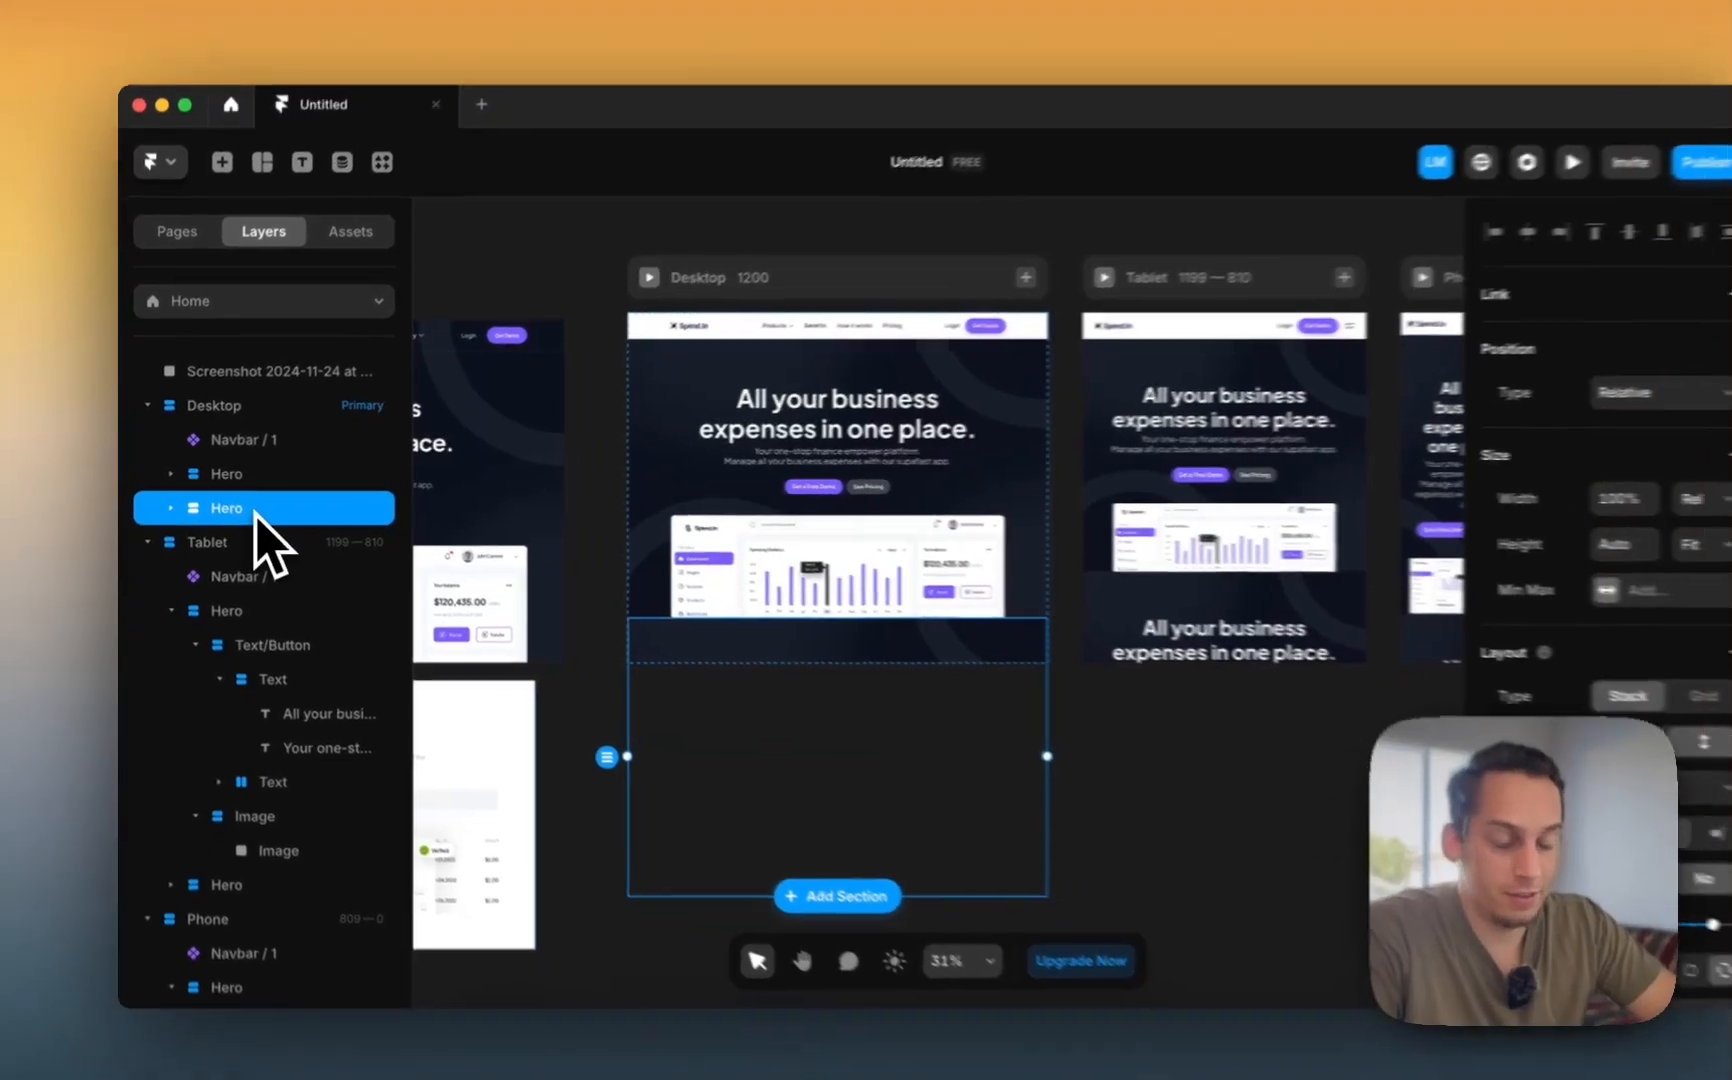
{"action": "key", "text": "BackSpace"}
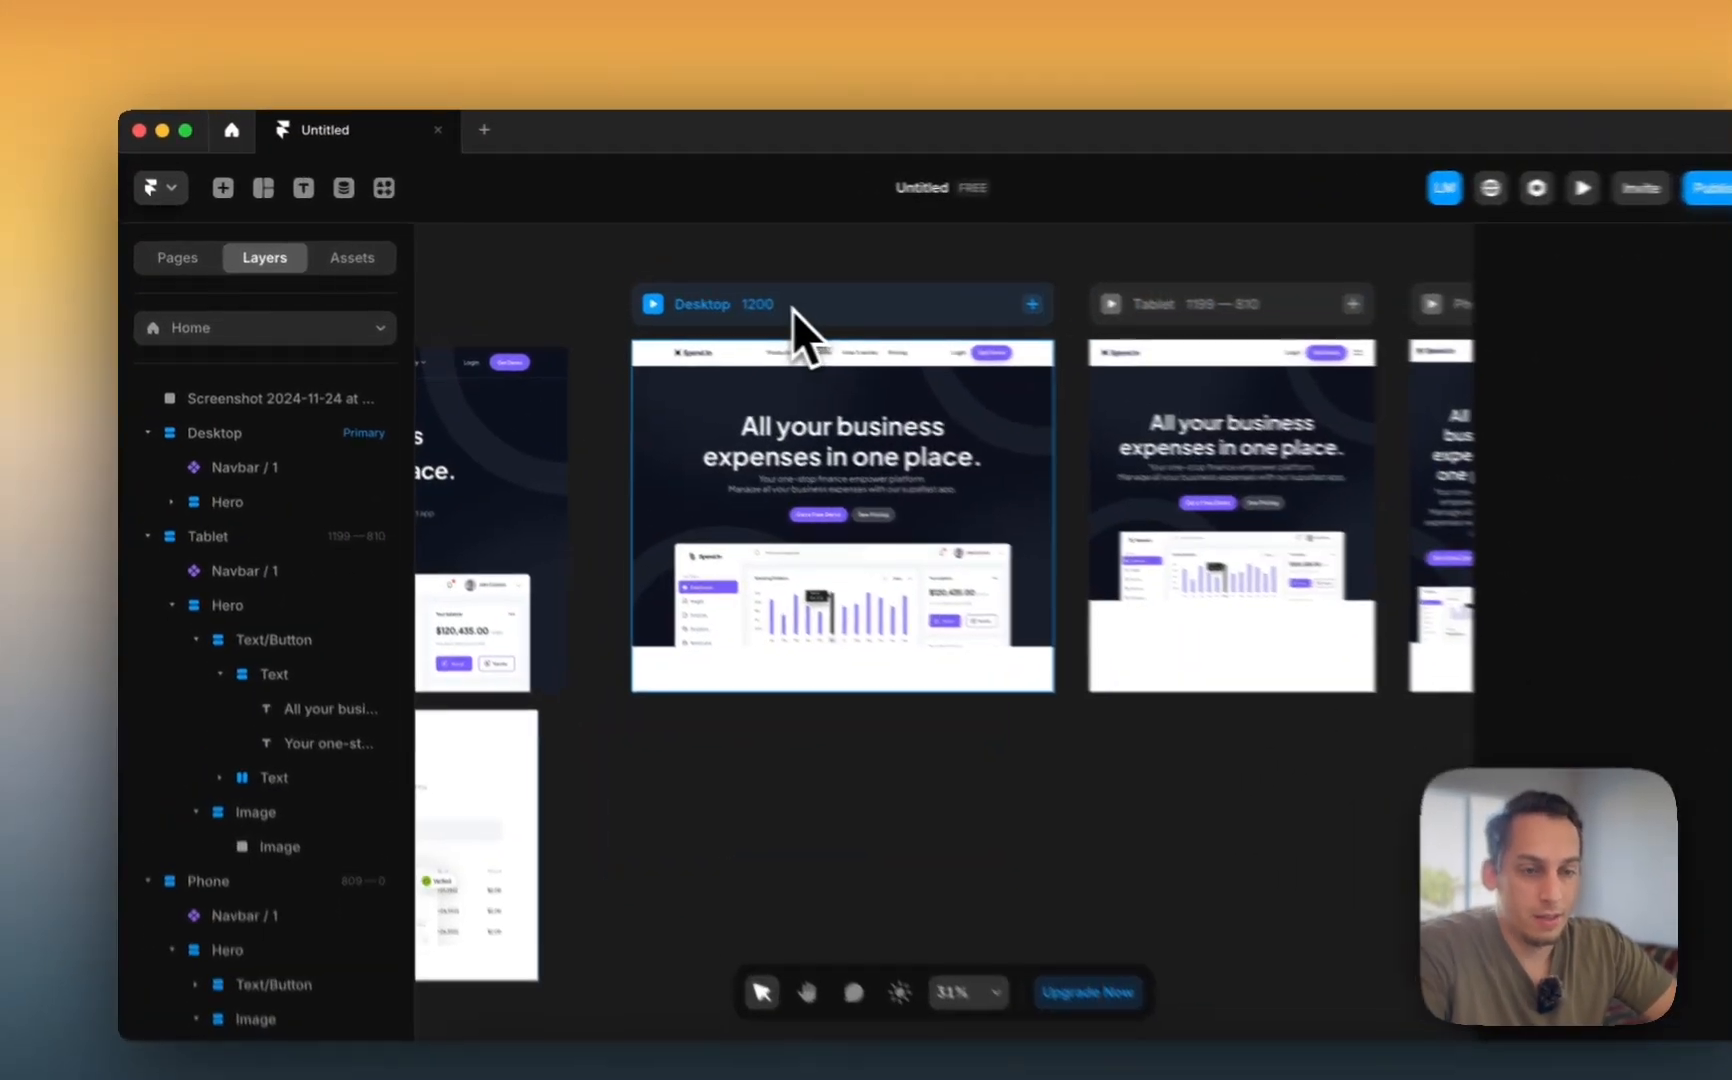
- Set the Desktop breakpoint's height to Fit Content
{"action": "left_click", "coordinate": [728, 297]}
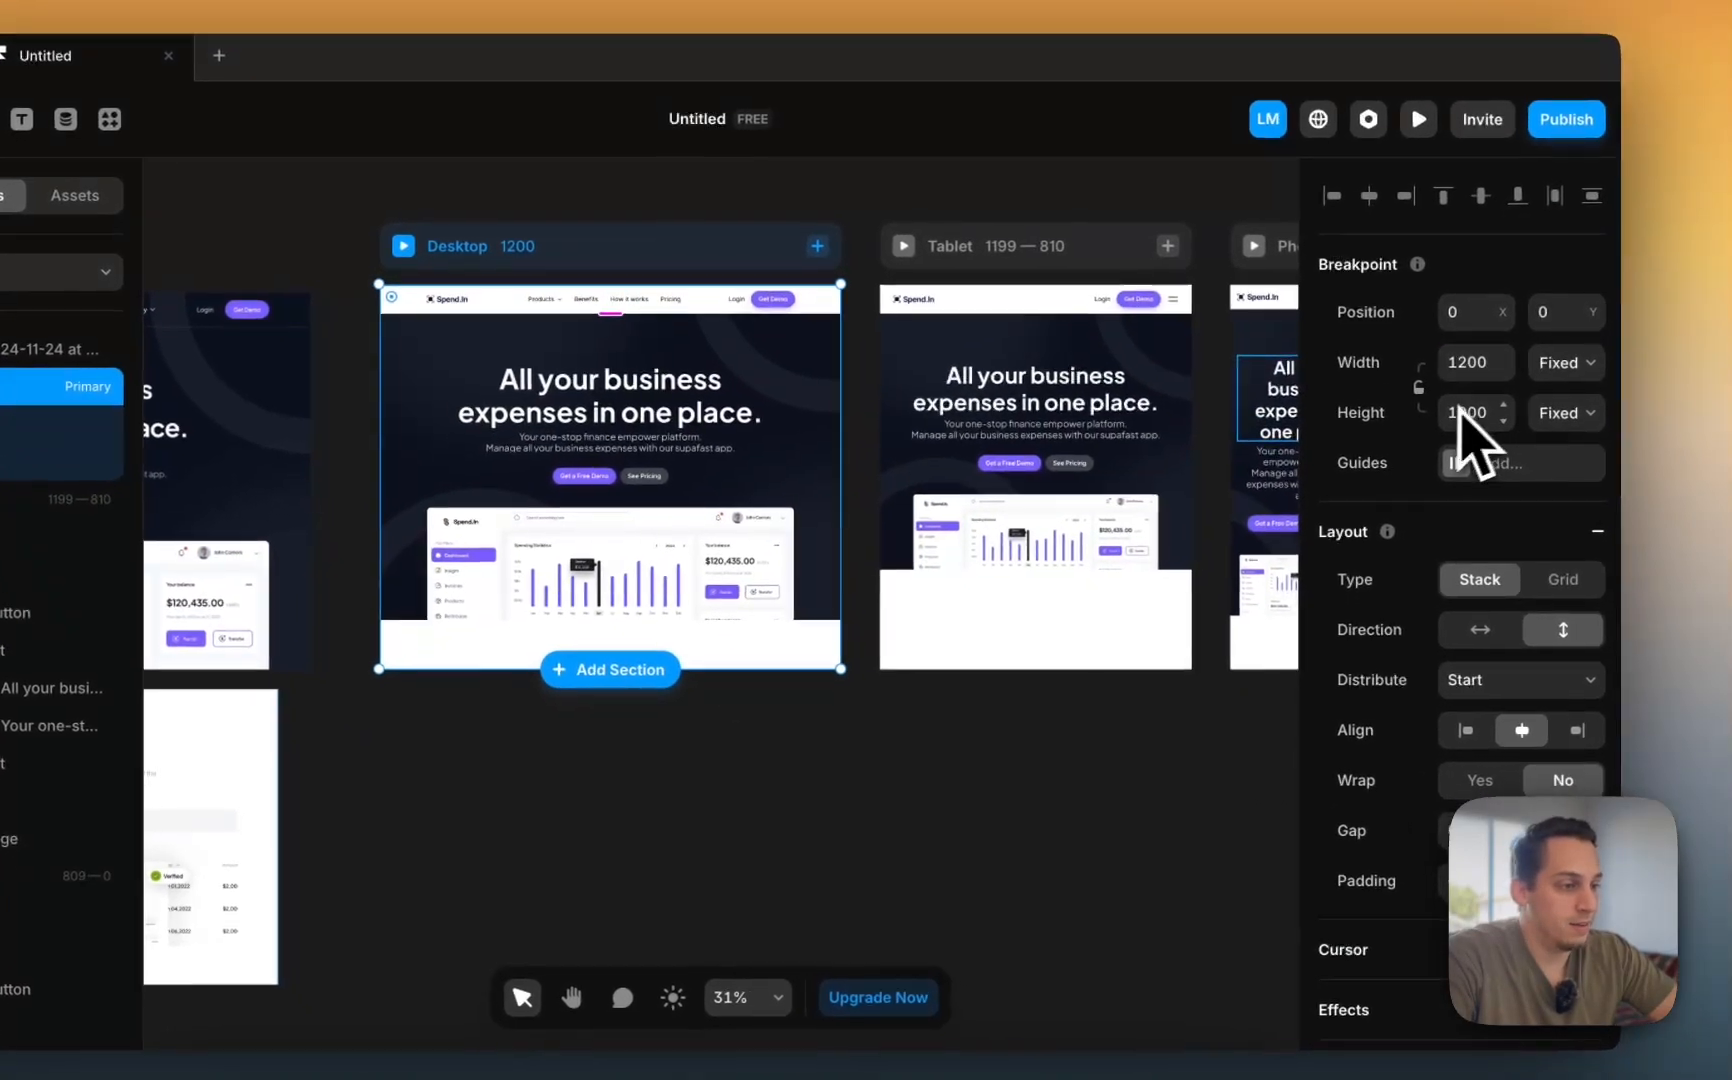
{"action": "left_click", "coordinate": [1565, 413]}
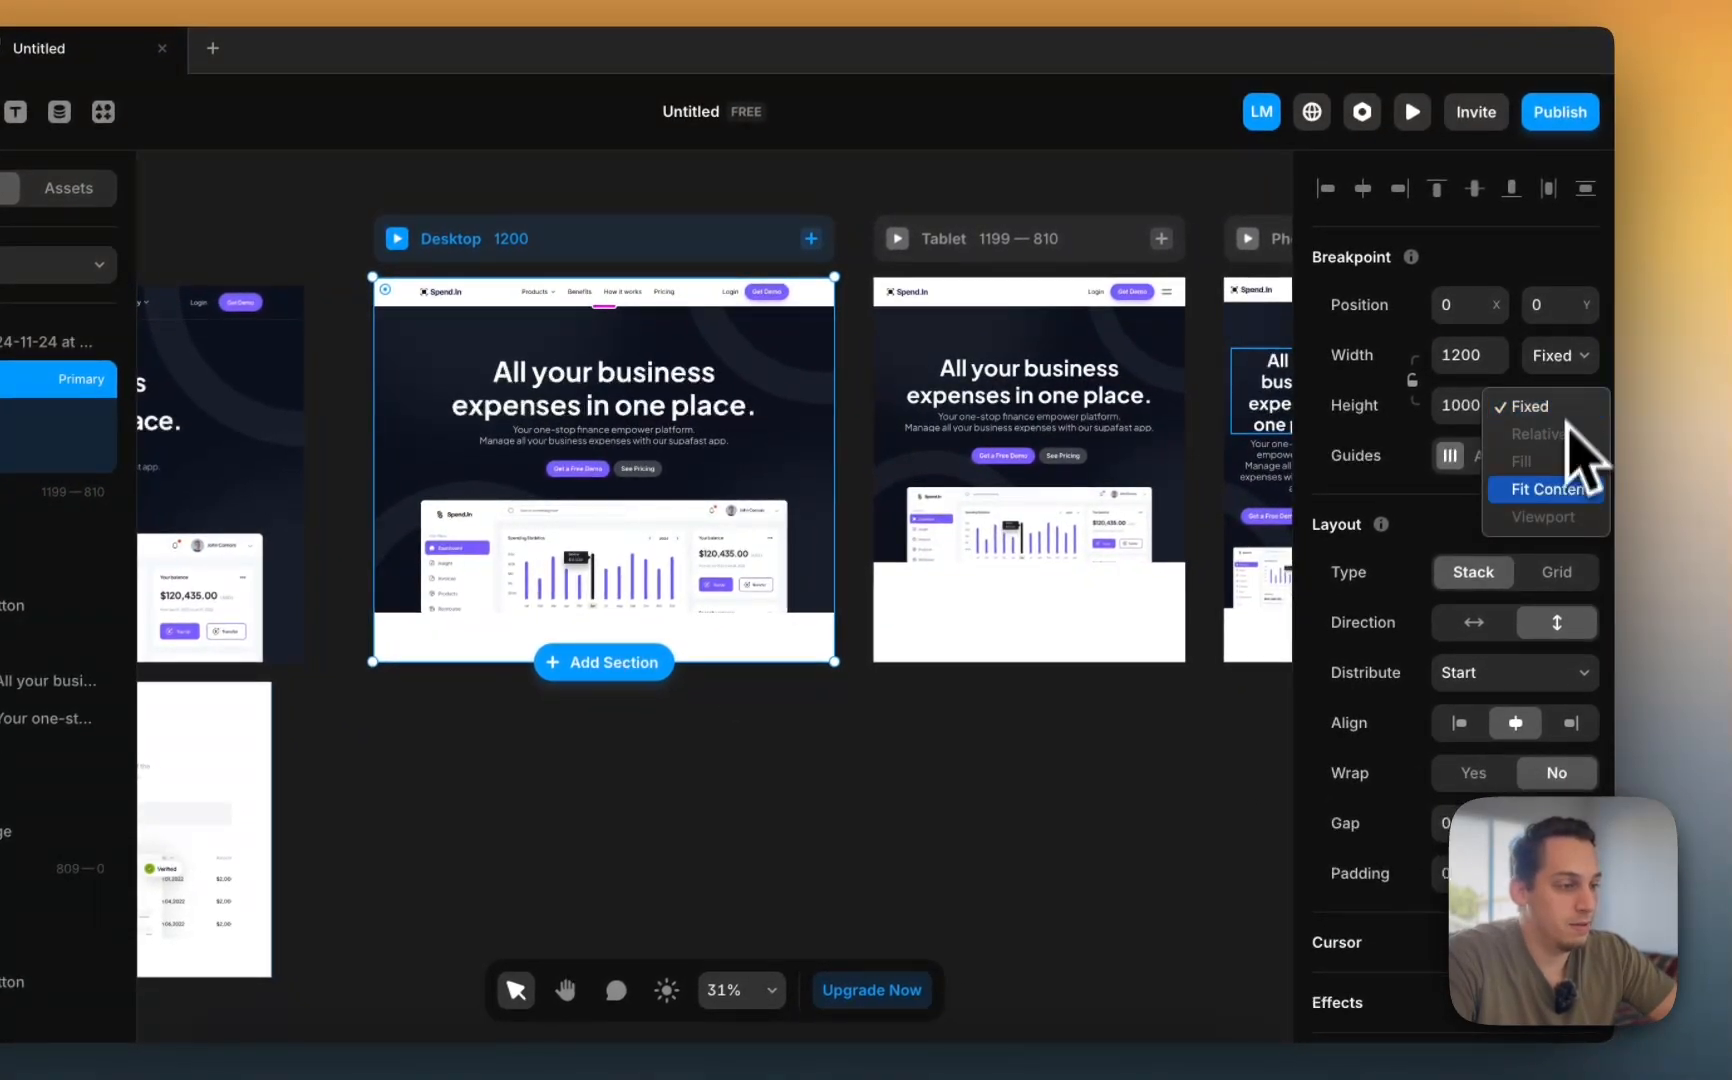
{"action": "left_click", "coordinate": [1539, 496]}
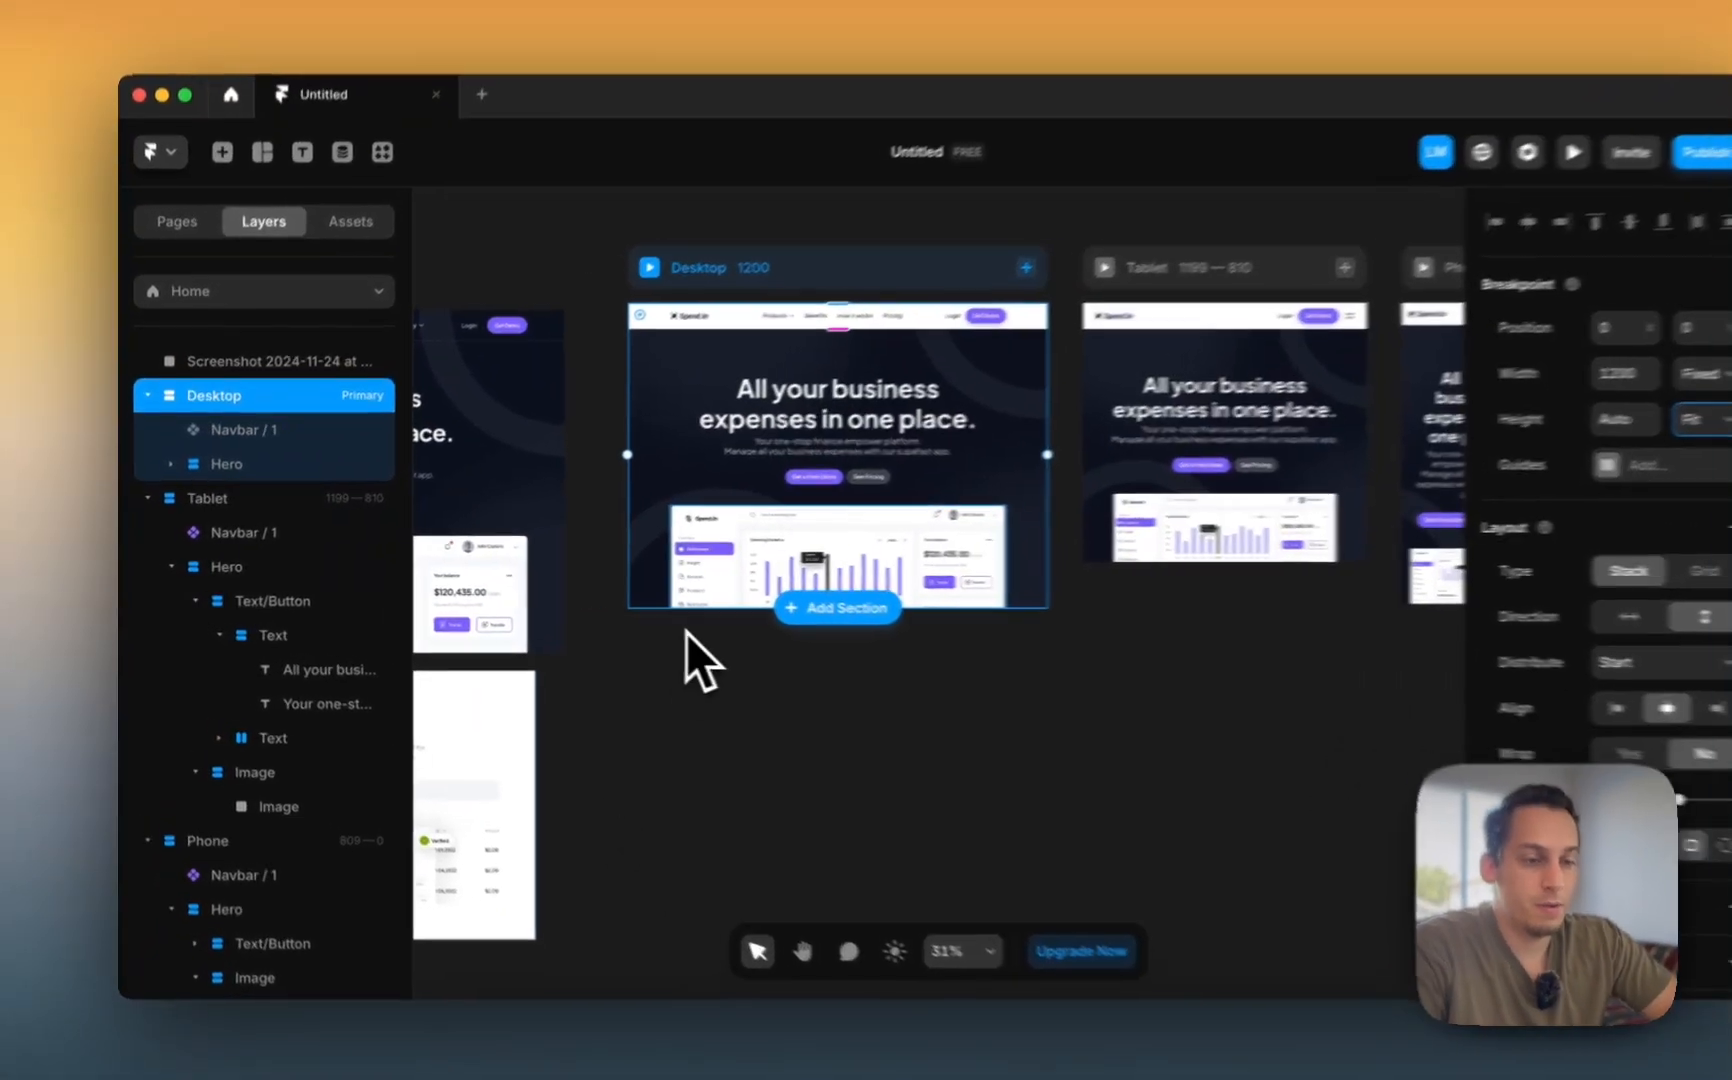
- Duplicate the Desktop Hero stack three times to test how the page height follows its content
{"action": "left_click", "coordinate": [645, 558]}
{"action": "left_click", "coordinate": [272, 458]}
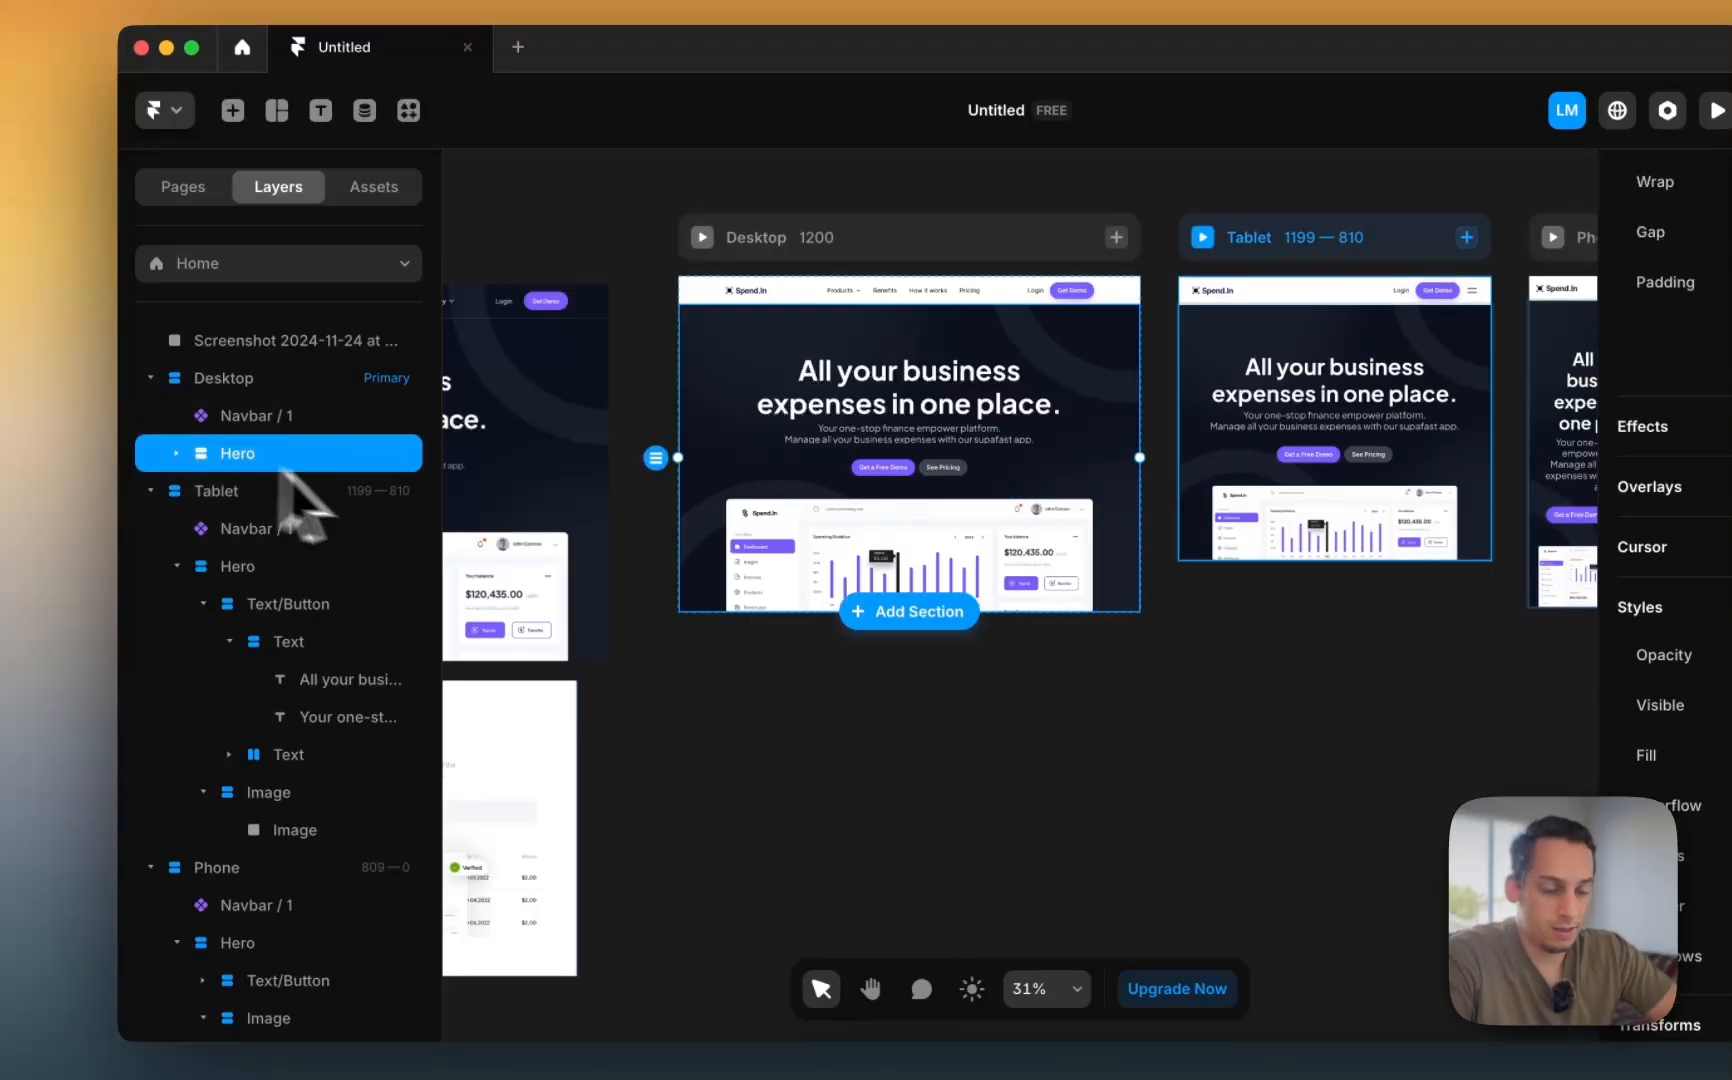
{"action": "key", "text": "super+d"}
{"action": "key", "text": "super+d"}
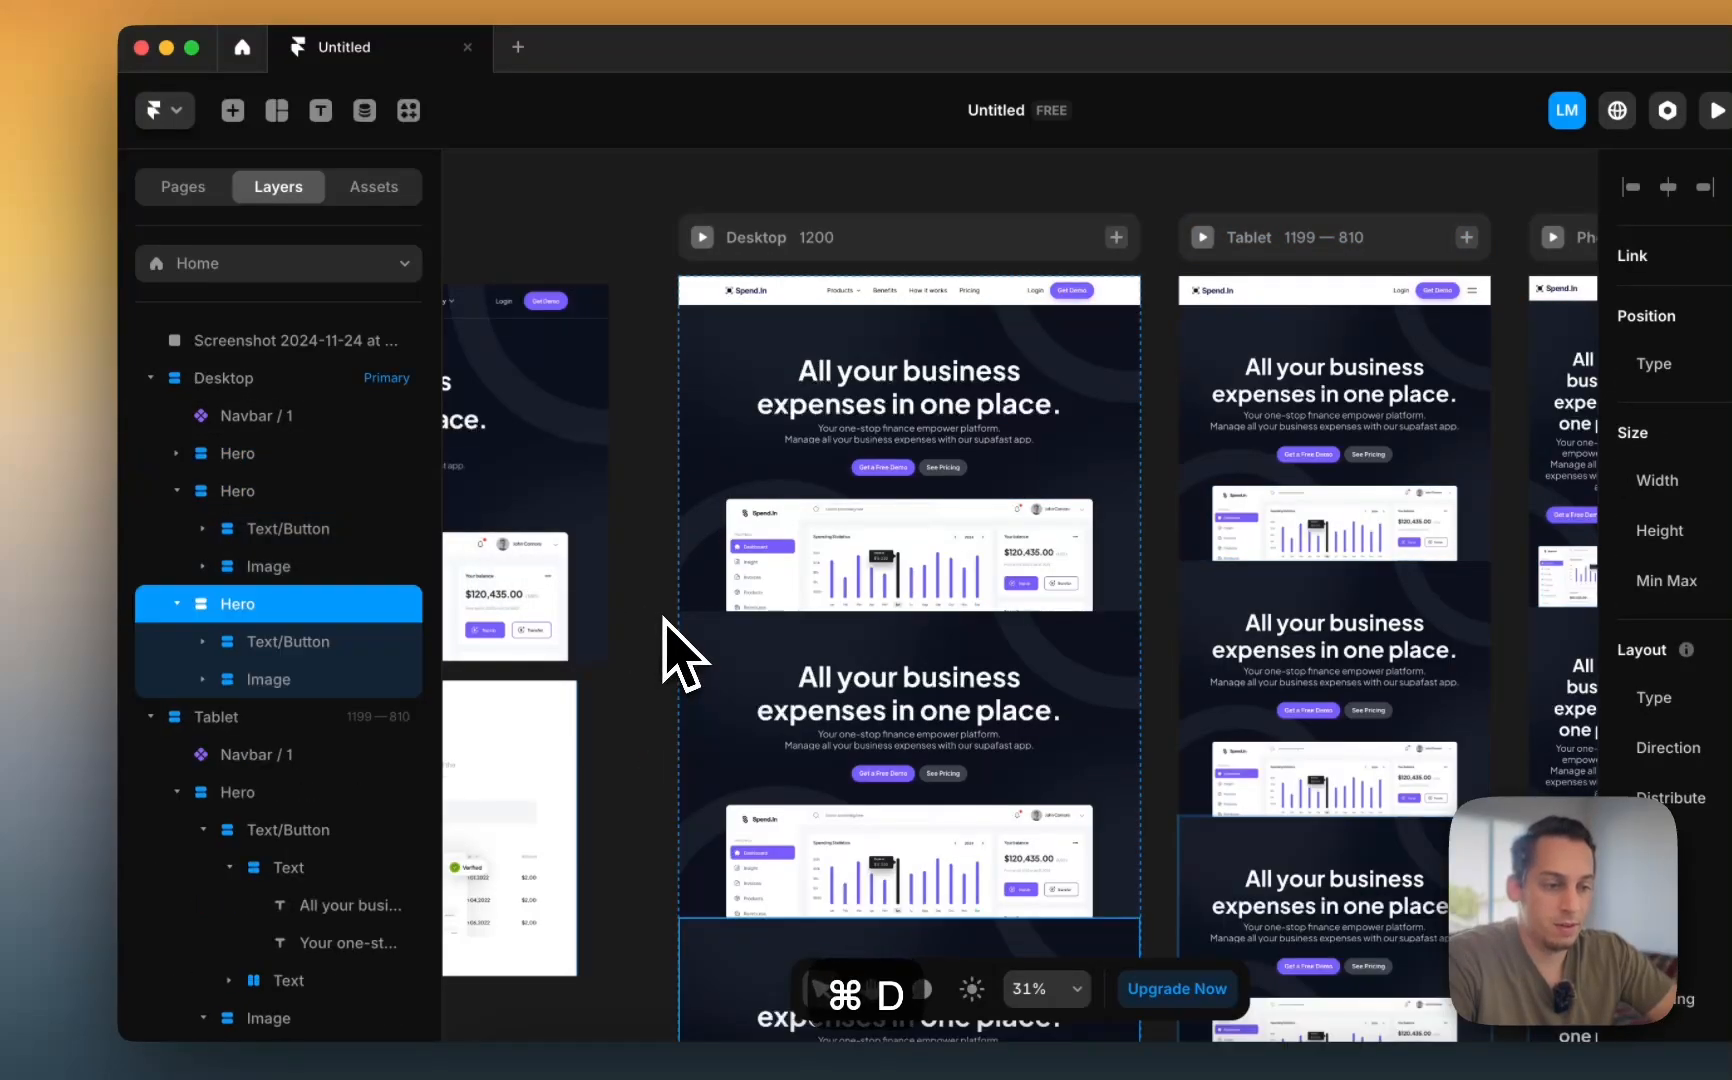
{"action": "key", "text": "super+d"}
{"action": "scroll", "coordinate": [600, 740], "scroll_direction": "down", "scroll_amount": 2}
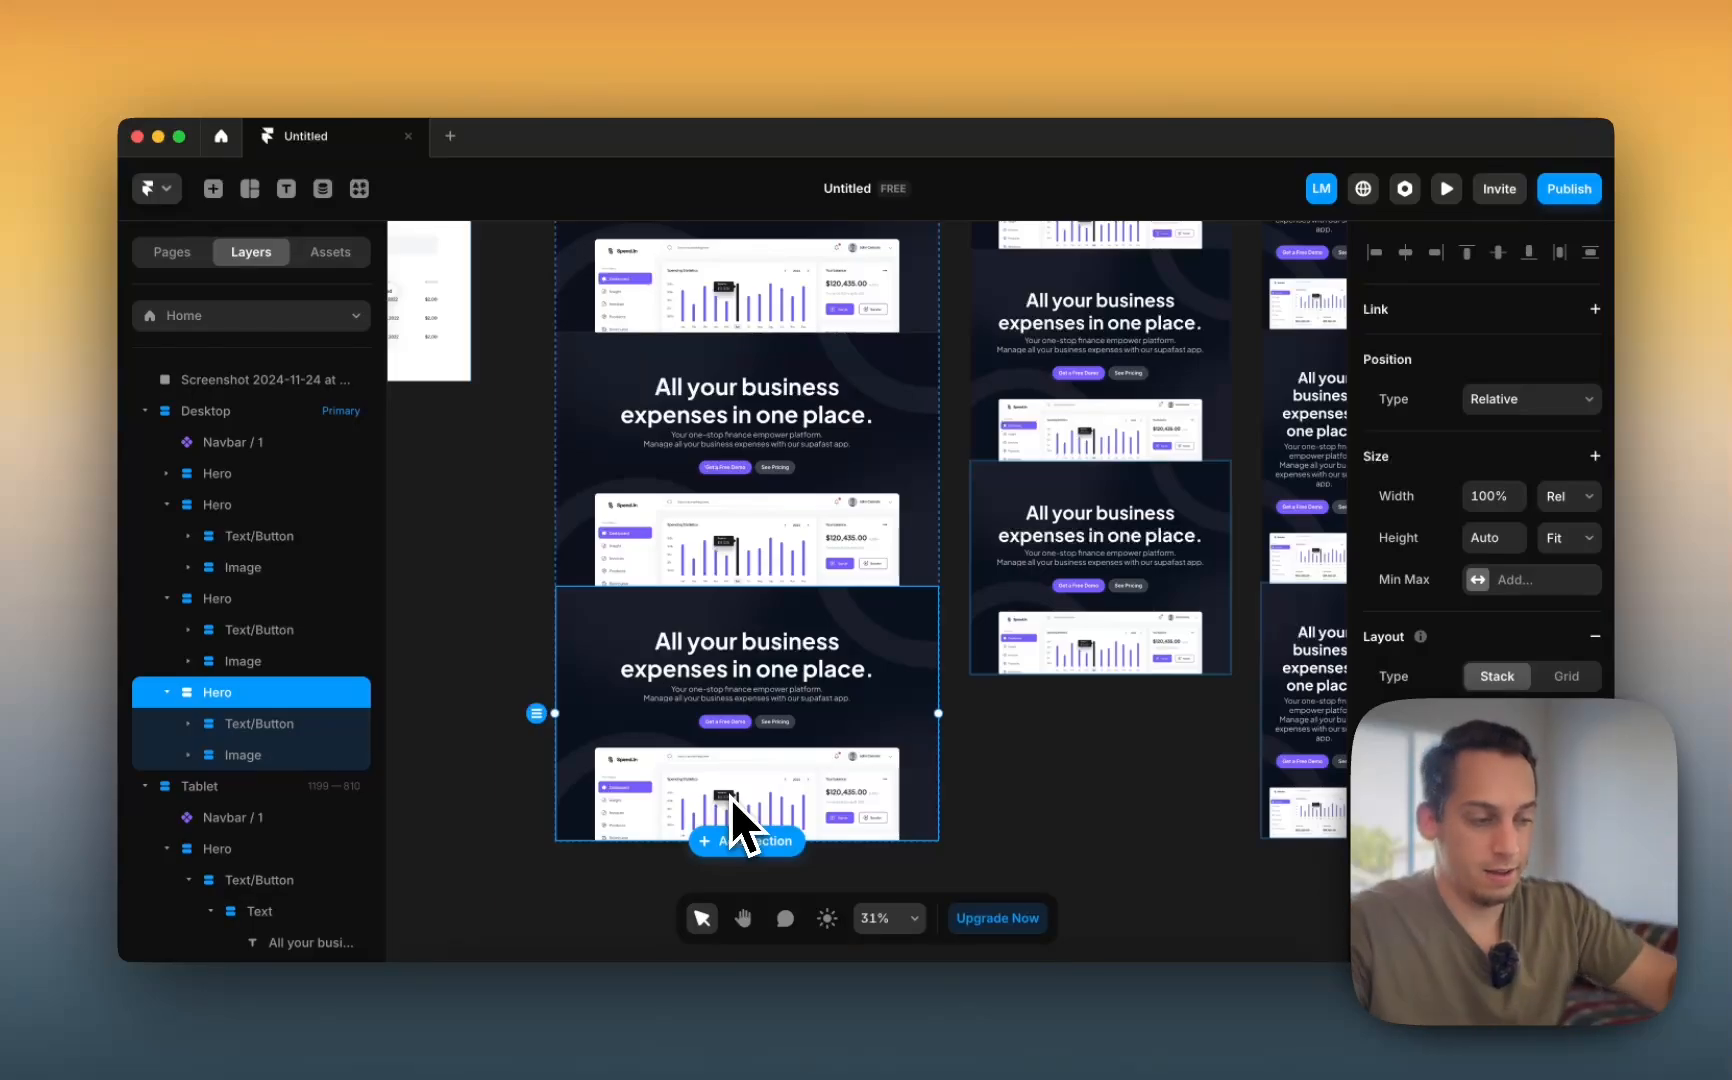
{"action": "scroll", "coordinate": [729, 797], "scroll_direction": "down", "scroll_amount": 2}
- Undo the three Hero duplications, leaving a single Hero stack in the Desktop breakpoint
{"action": "key", "text": "super+z"}
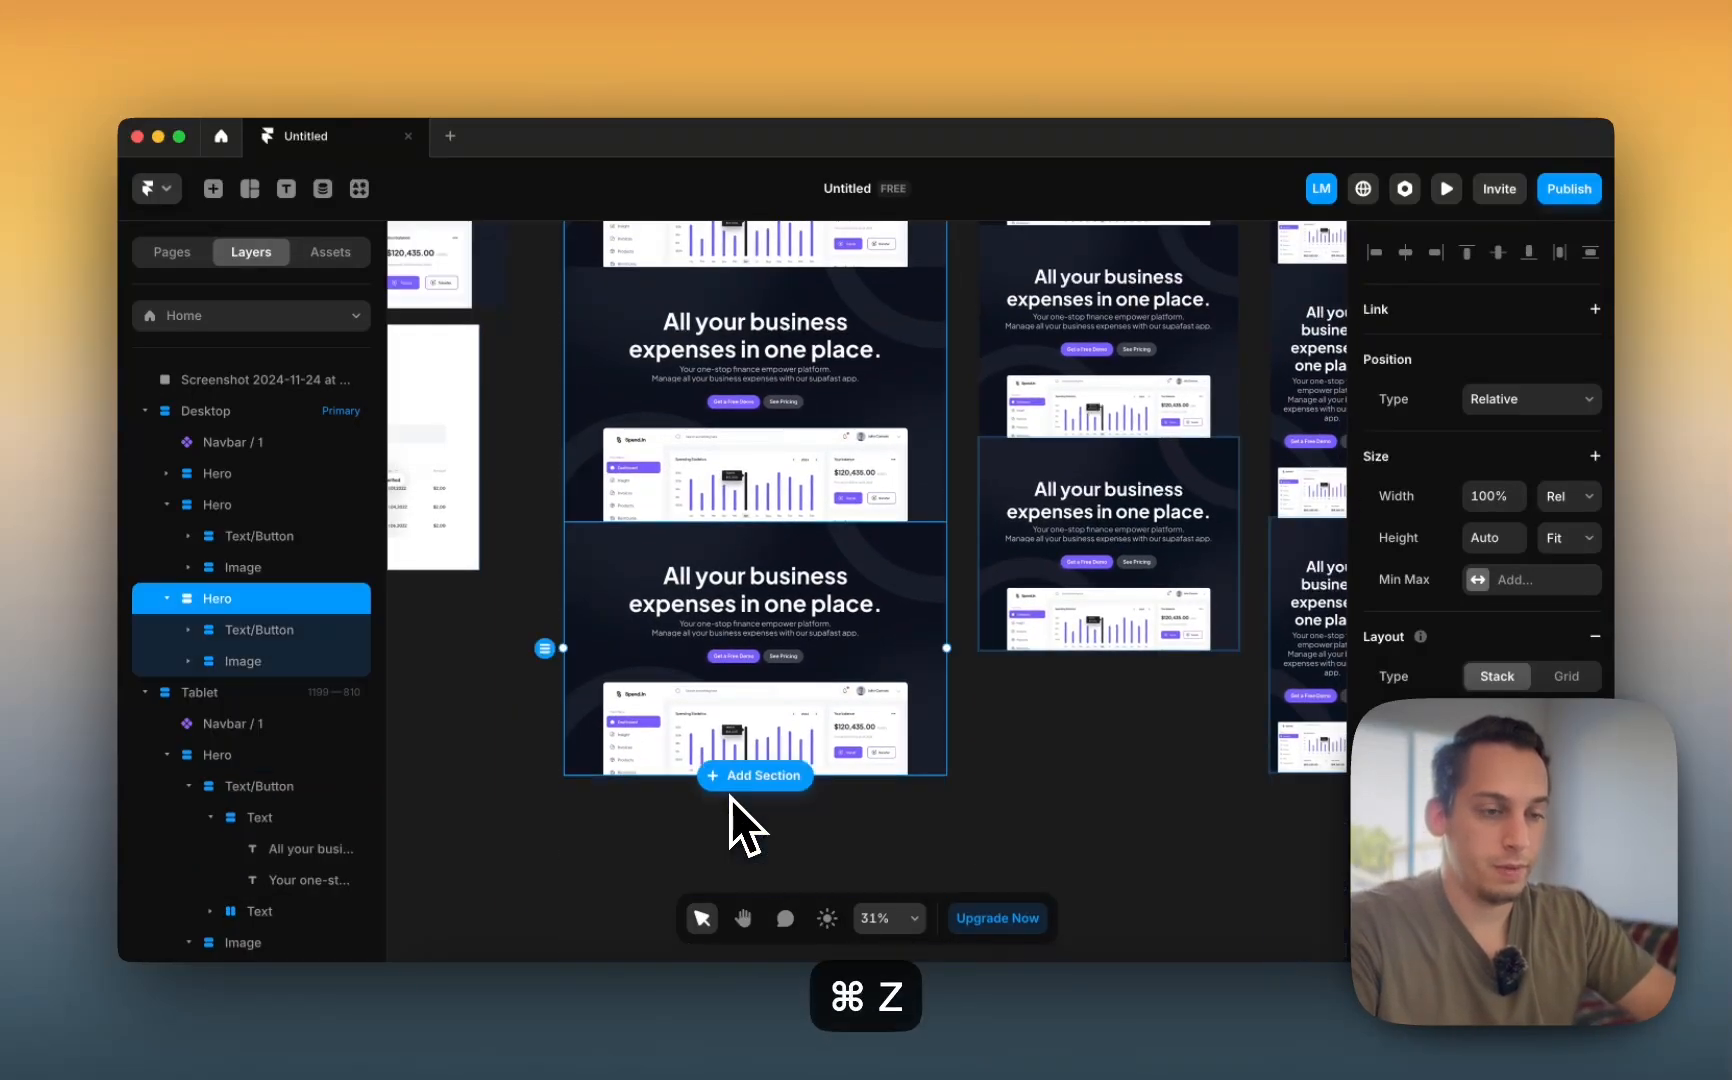
{"action": "key", "text": "super+z"}
{"action": "key", "text": "super+z"}
{"action": "scroll", "coordinate": [832, 622], "scroll_direction": "up", "scroll_amount": 3}
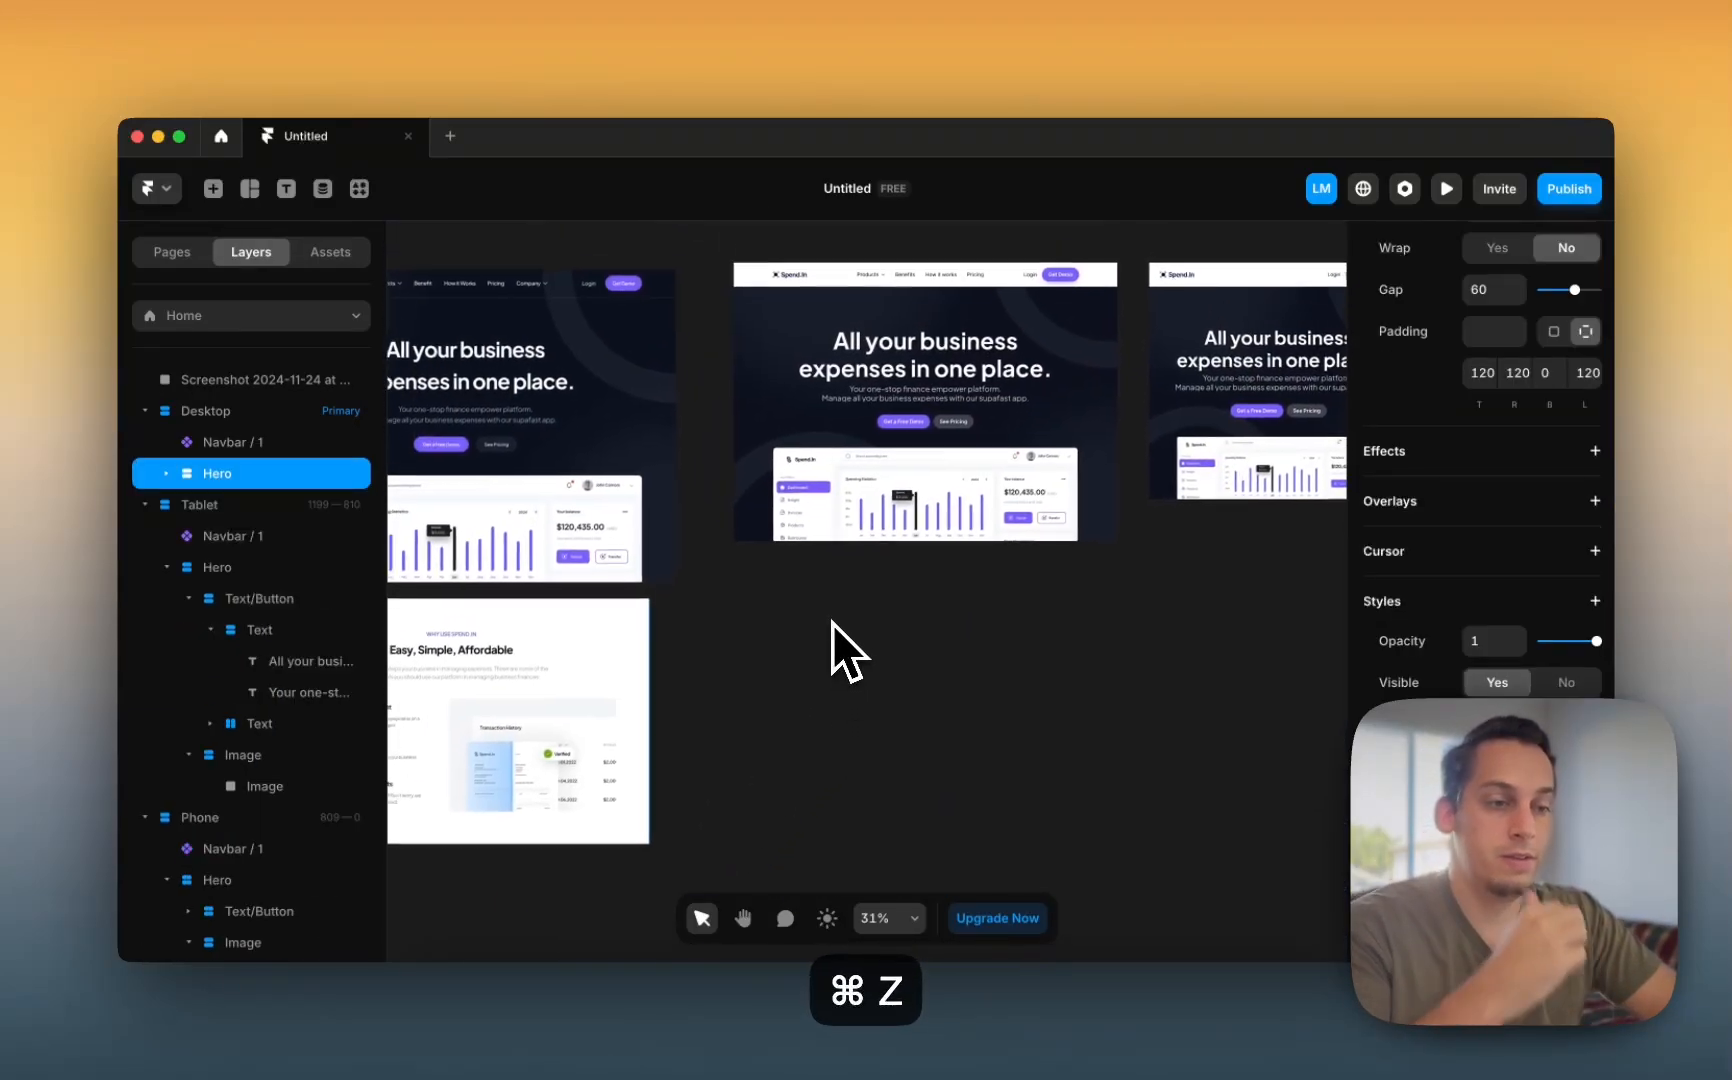
- Move the hero reference screenshot close beside the Desktop breakpoint so their navbars can be compared
{"action": "scroll", "coordinate": [760, 355], "scroll_direction": "up", "scroll_amount": 3}
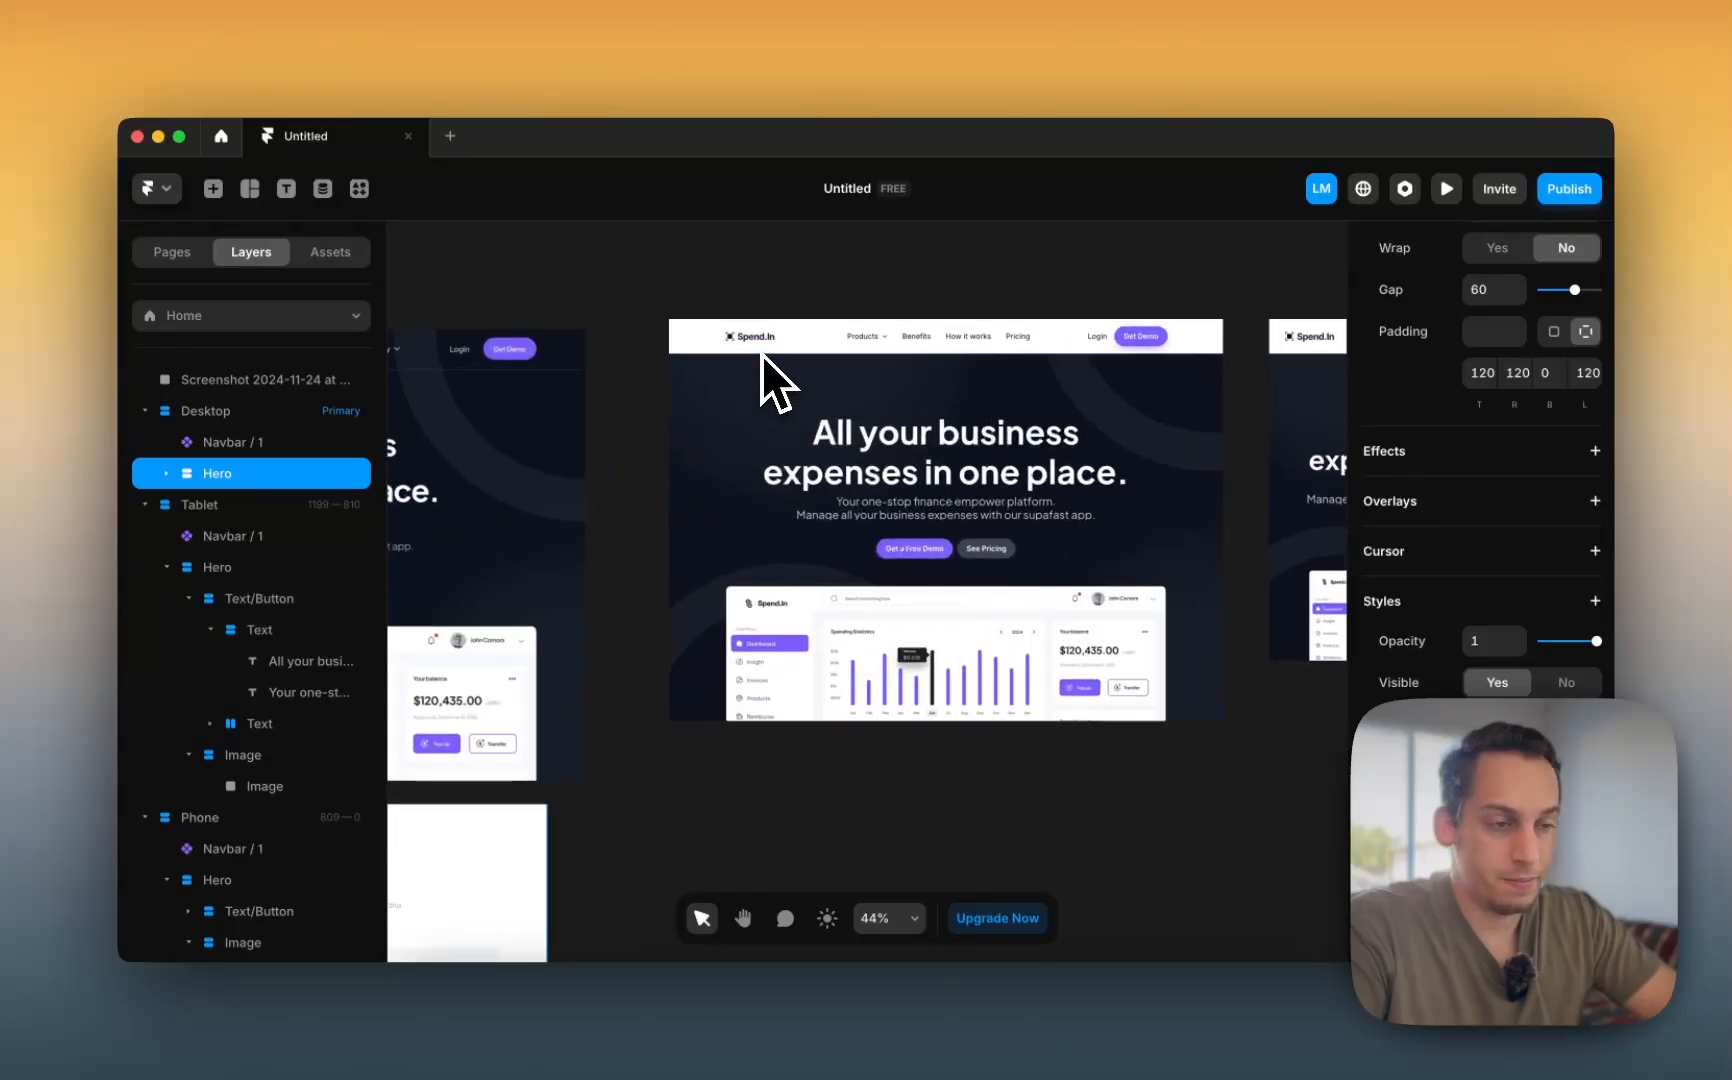
{"action": "scroll", "coordinate": [760, 355], "scroll_direction": "down", "scroll_amount": 3}
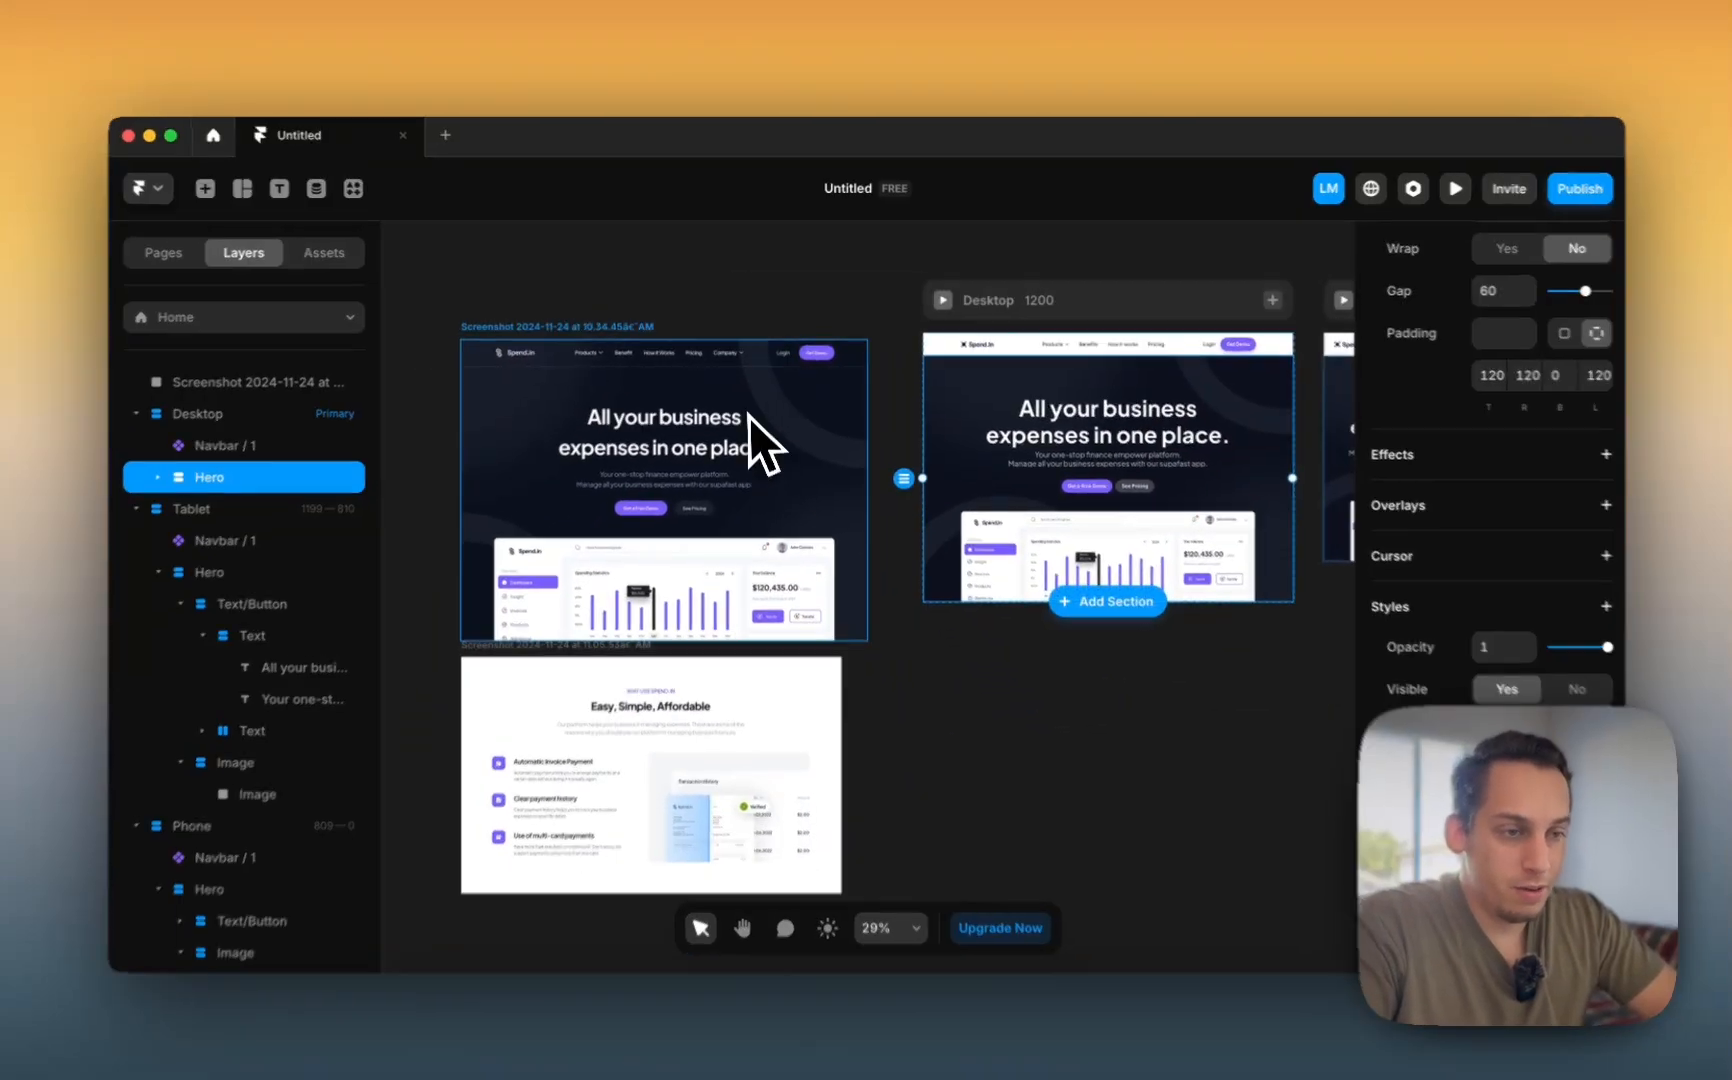
{"action": "left_click", "coordinate": [775, 422]}
{"action": "left_click_drag", "start_coordinate": [822, 445], "coordinate": [859, 425]}
{"action": "mouse_move", "coordinate": [860, 432]}
{"action": "left_mouse_down"}
{"action": "mouse_move", "coordinate": [793, 437]}
{"action": "mouse_move", "coordinate": [830, 447]}
{"action": "left_mouse_up"}
{"action": "scroll", "coordinate": [1036, 379], "scroll_direction": "right", "scroll_amount": 3}
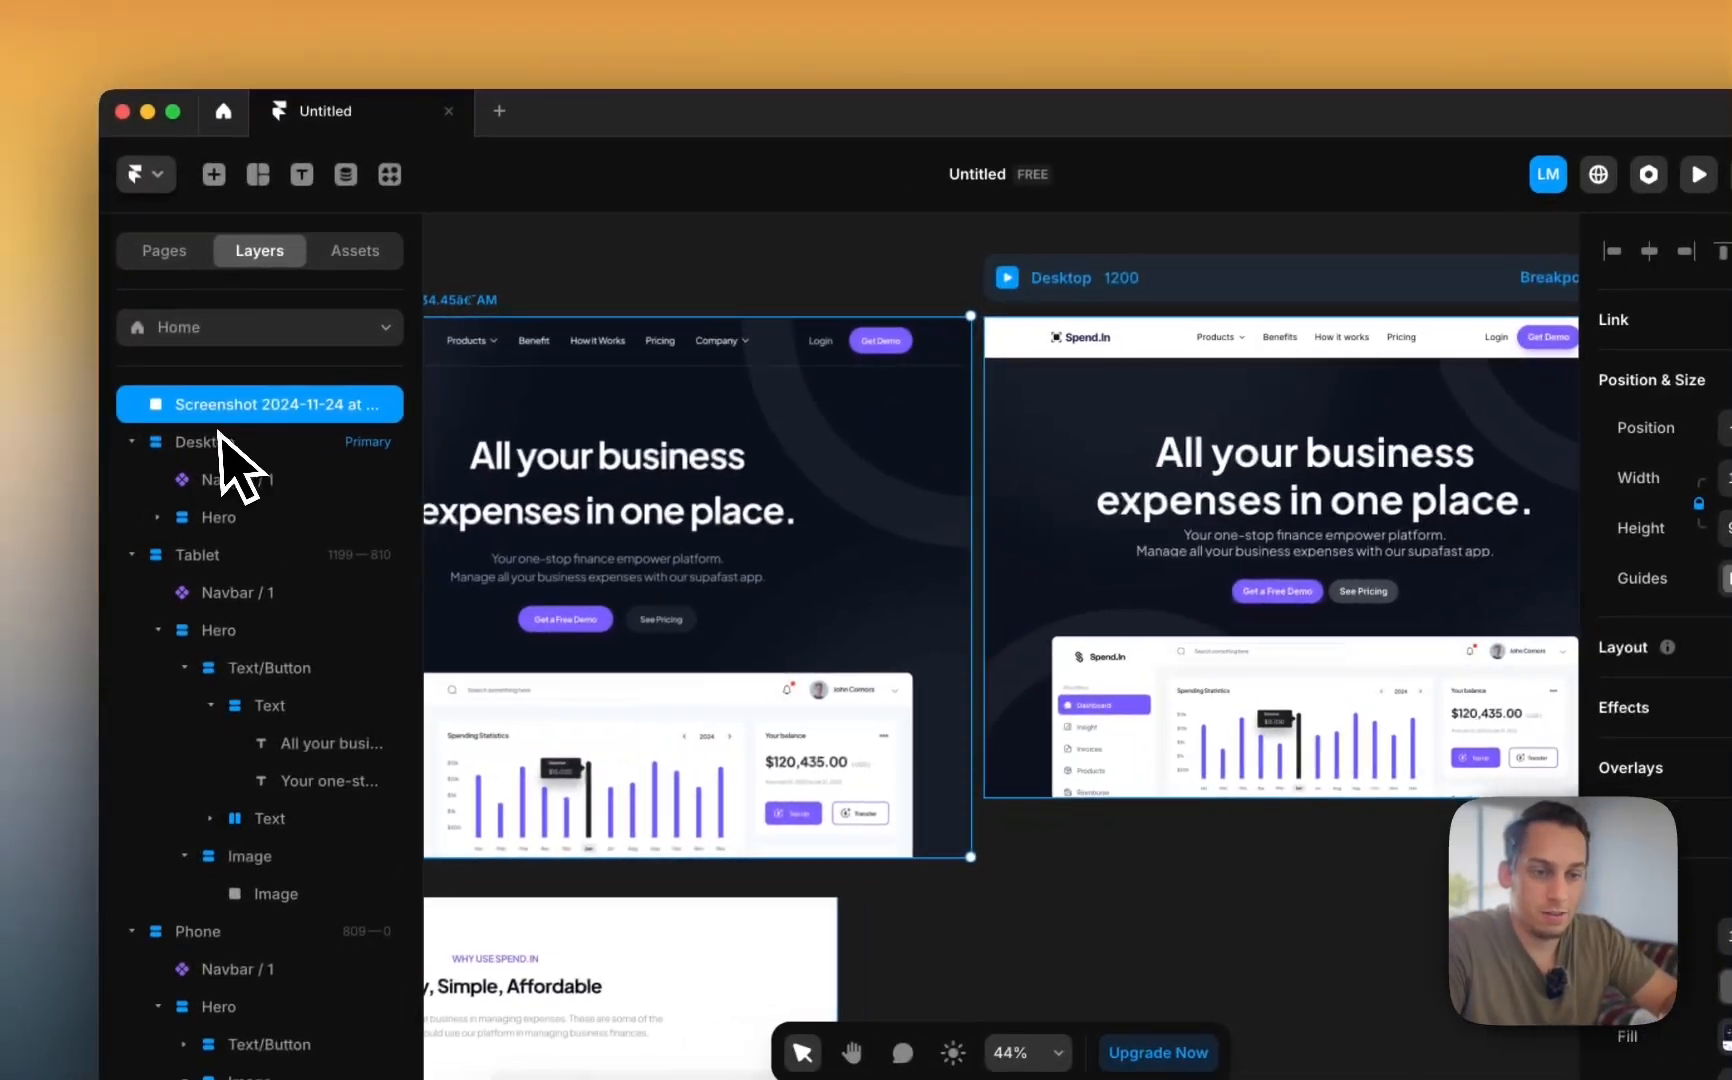
- Open the Navbar / 1 component from the Desktop breakpoint and remove the #FFFFFF fill from its primary Desktop variant
{"action": "left_click", "coordinate": [110, 454]}
{"action": "left_click", "coordinate": [115, 500]}
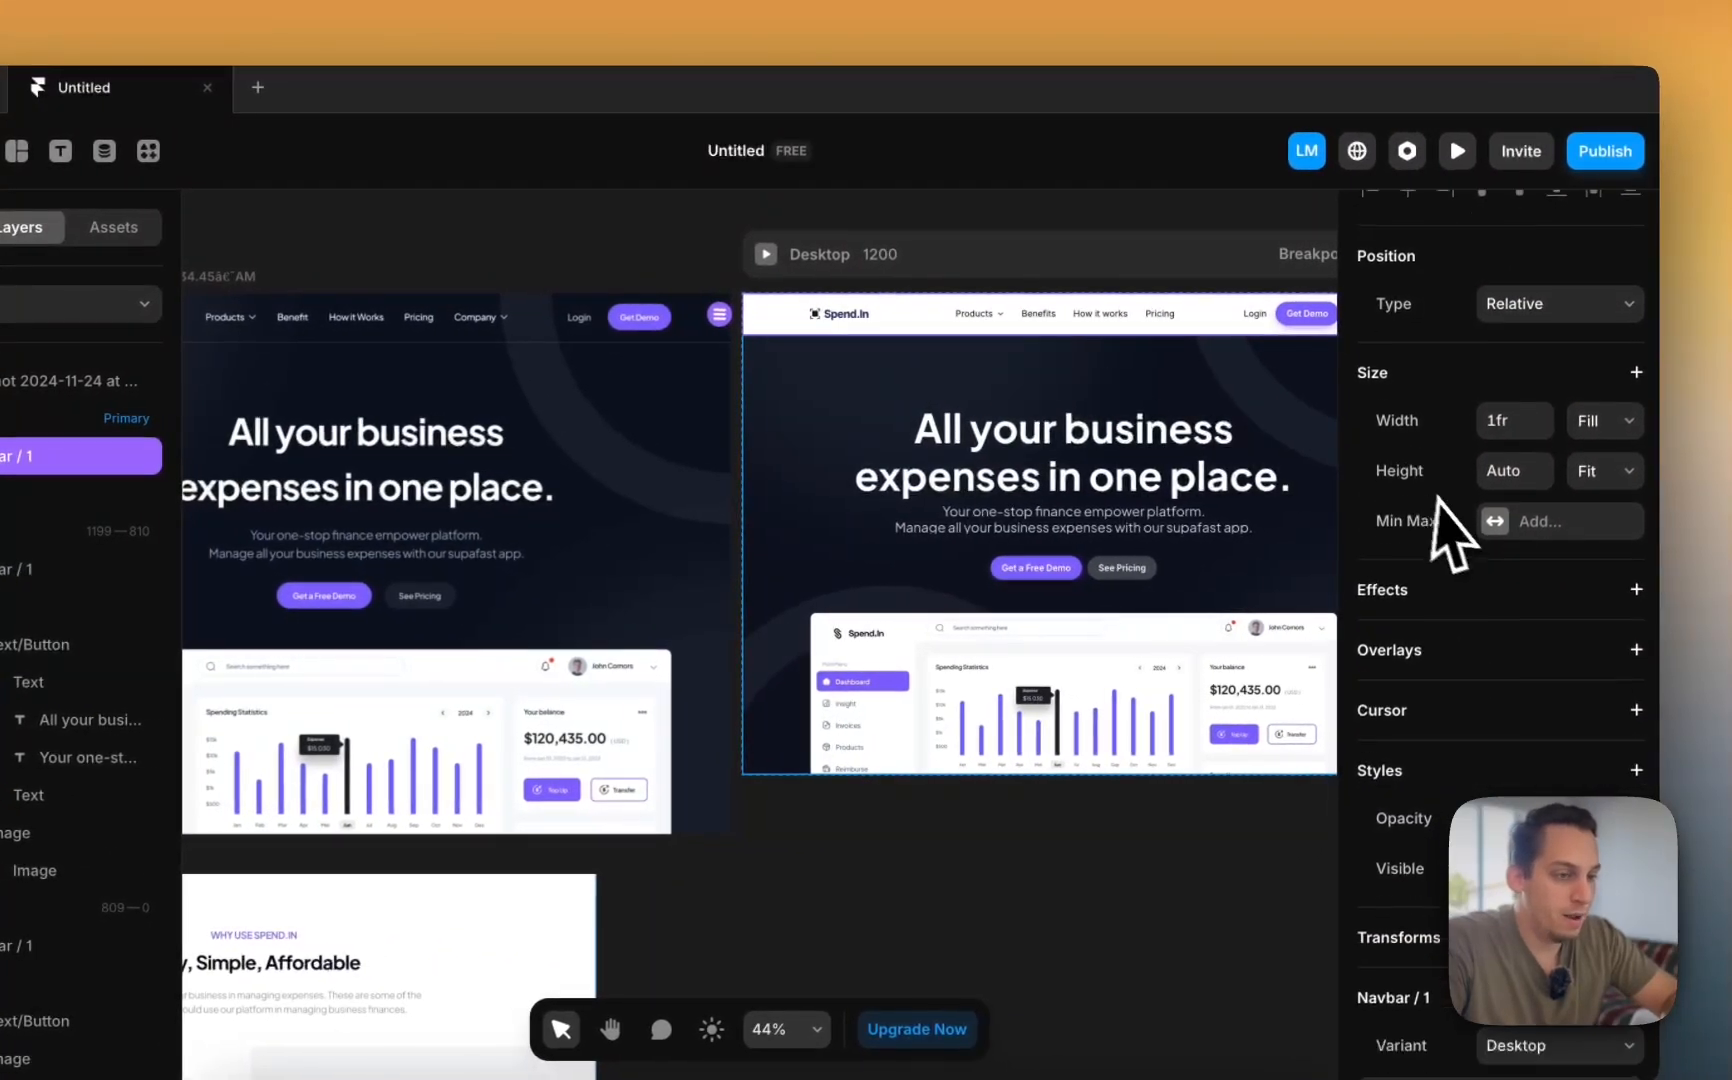
{"action": "double_click", "coordinate": [1027, 335]}
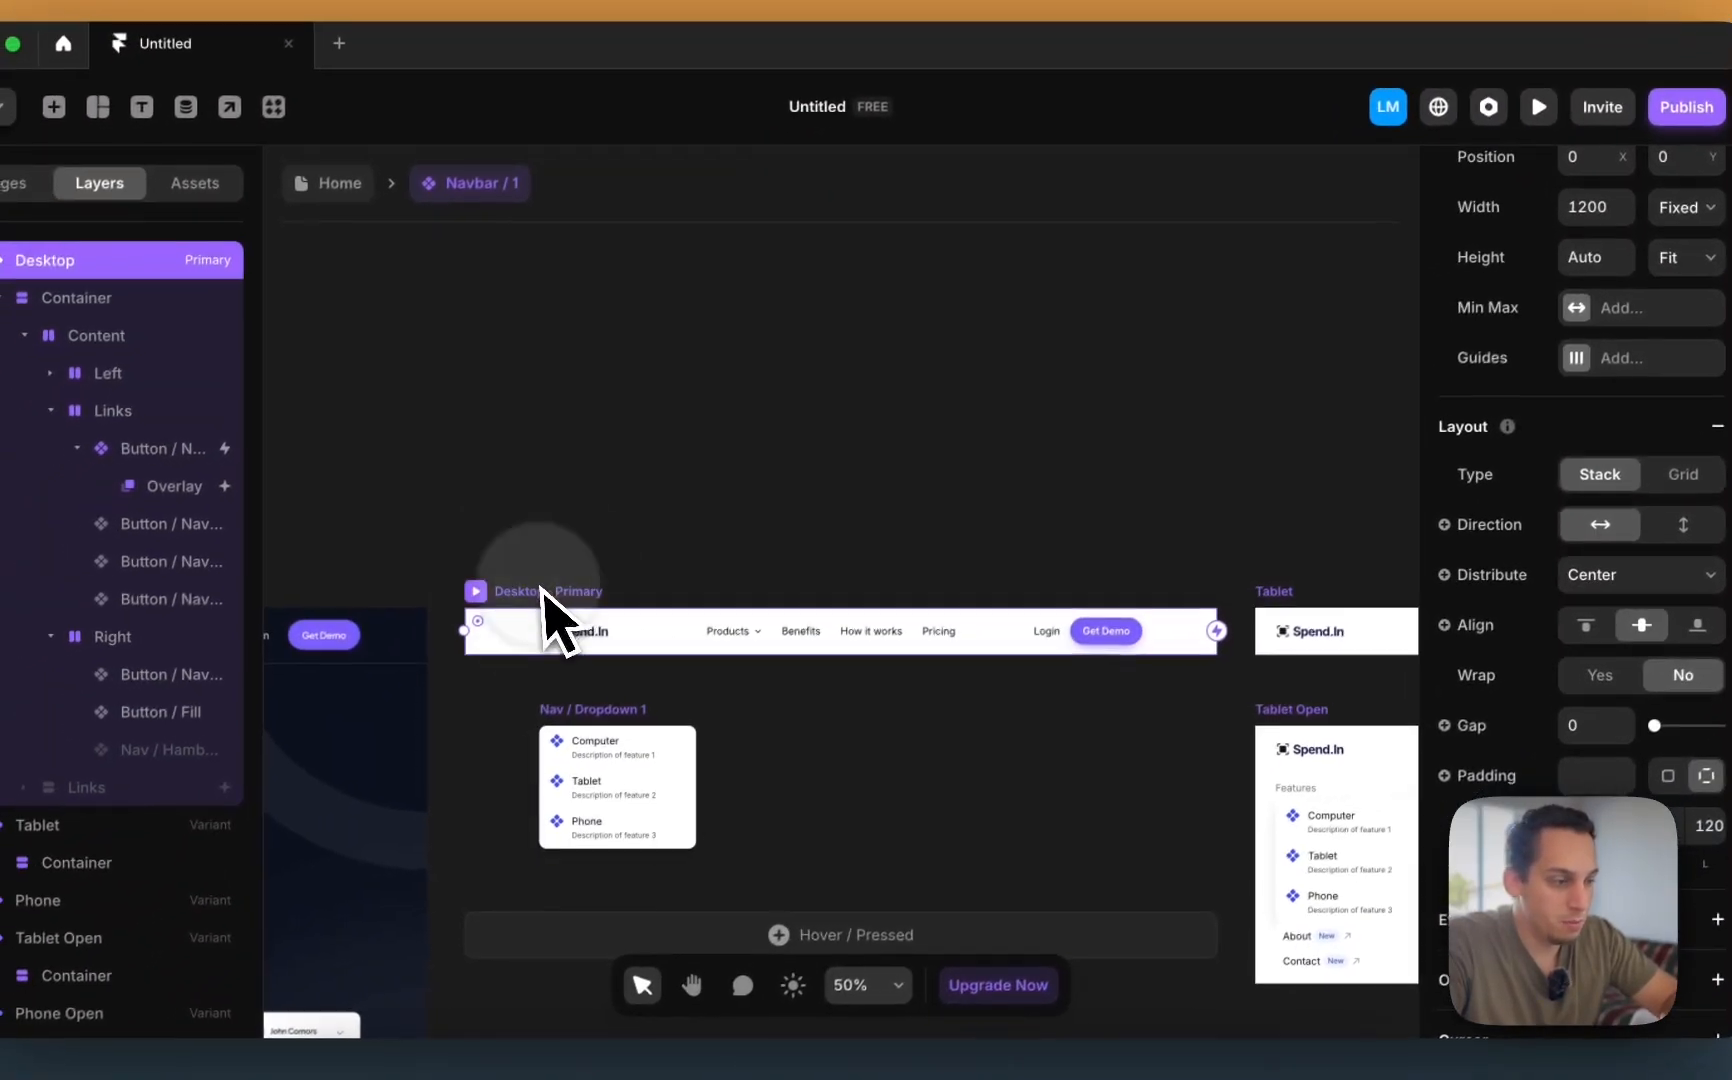
{"action": "scroll", "coordinate": [1405, 700], "scroll_direction": "down", "scroll_amount": 10}
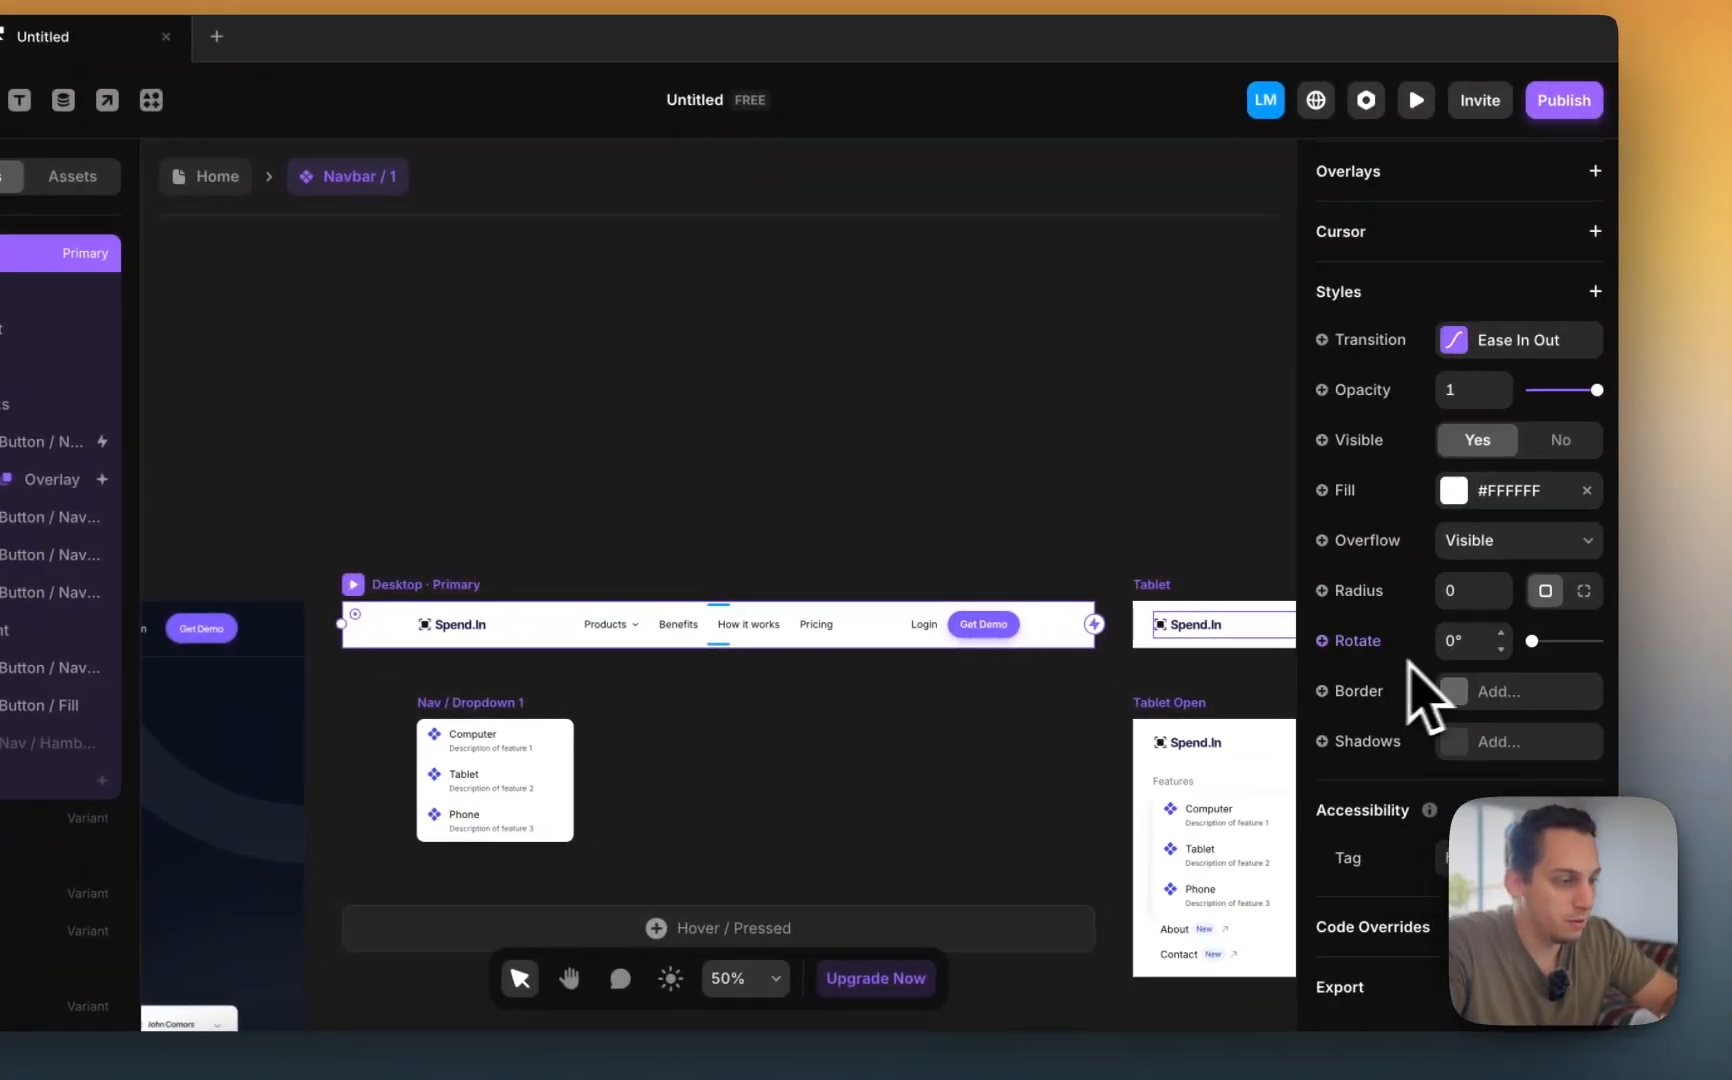
{"action": "left_click", "coordinate": [1584, 491]}
- Examine the navbar variants and the properties shared by the four desktop nav links for a text color setting
{"action": "scroll", "coordinate": [1000, 600], "scroll_direction": "right", "scroll_amount": 4}
{"action": "scroll", "coordinate": [1000, 600], "scroll_direction": "down", "scroll_amount": 2}
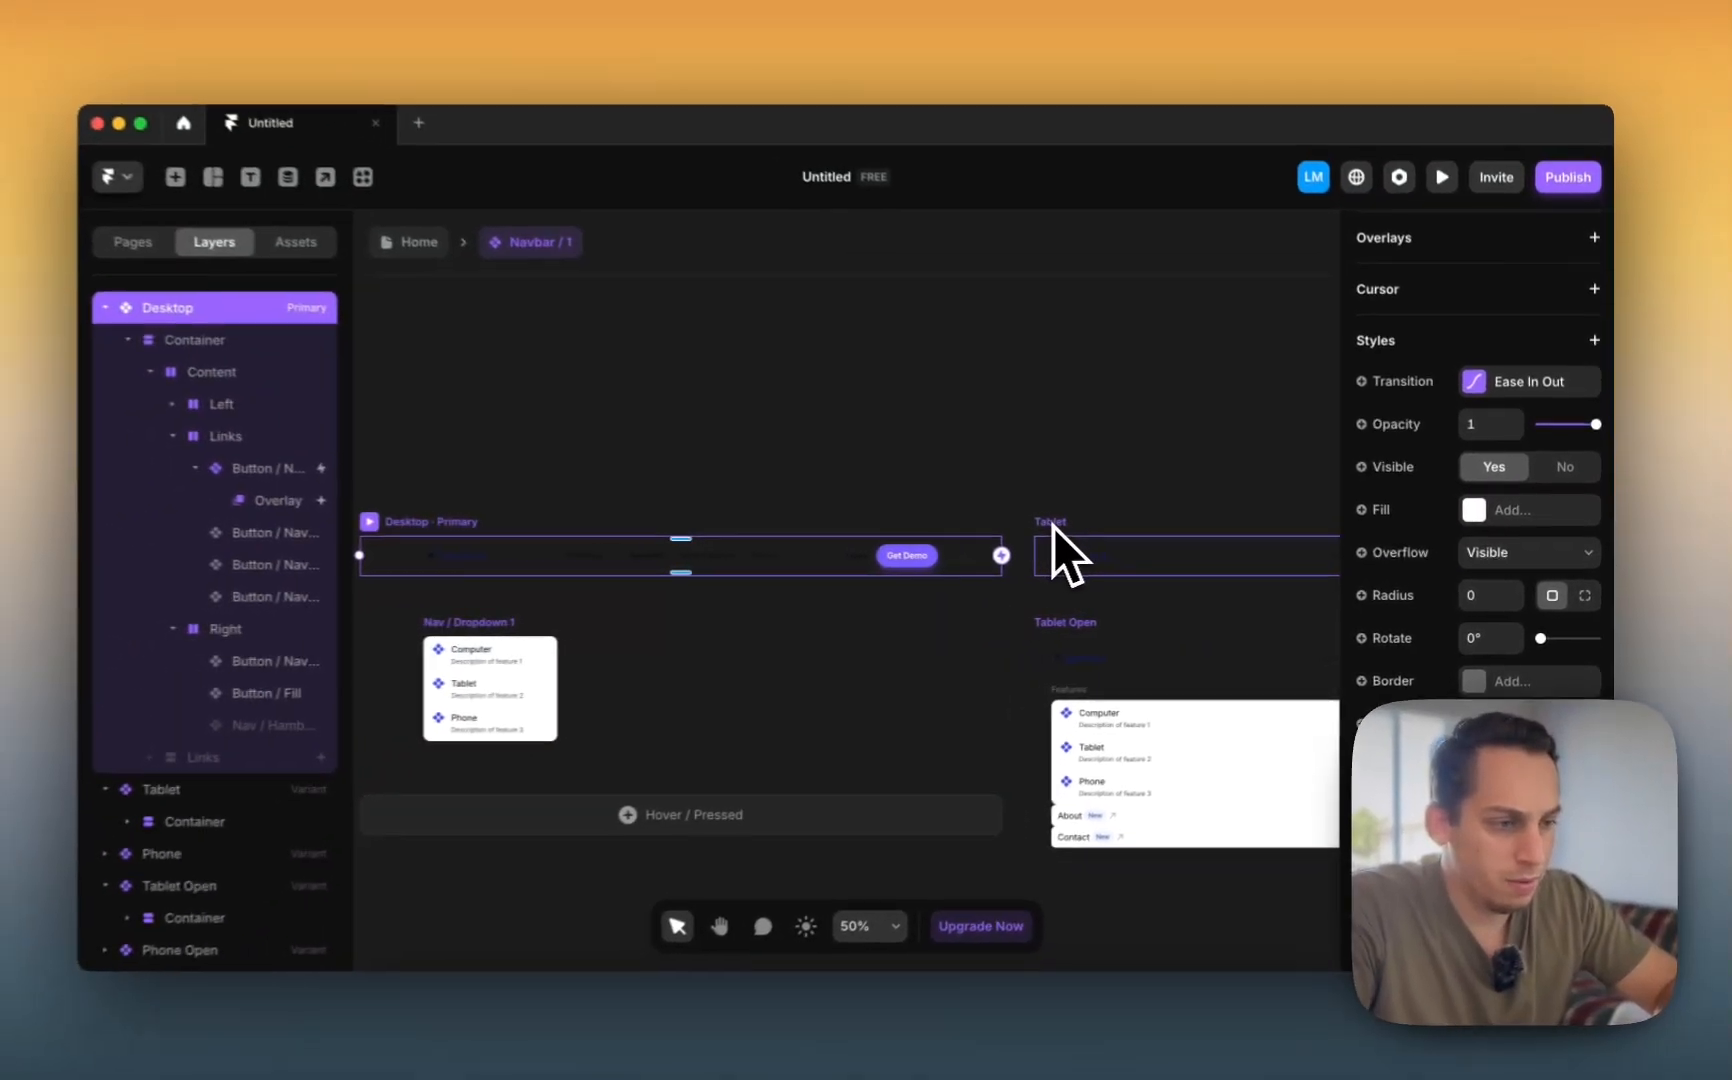
{"action": "scroll", "coordinate": [941, 519], "scroll_direction": "right", "scroll_amount": 4}
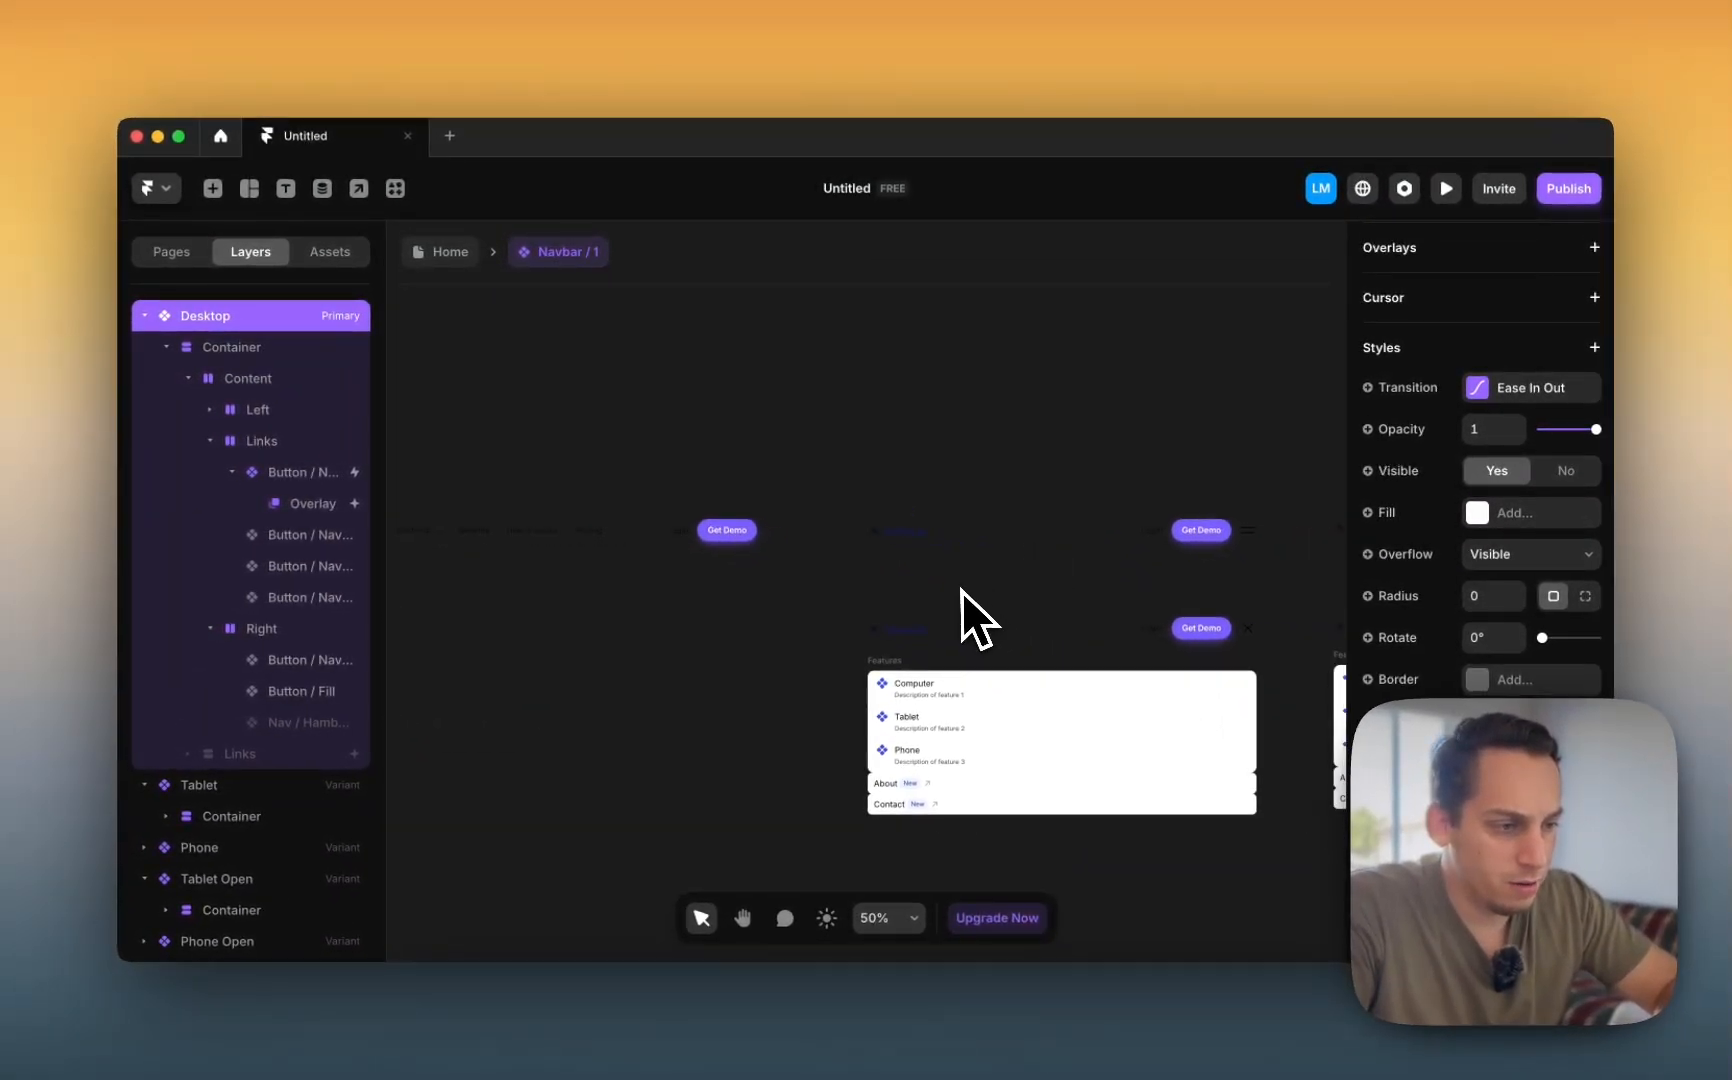
{"action": "scroll", "coordinate": [866, 603], "scroll_direction": "right", "scroll_amount": 10}
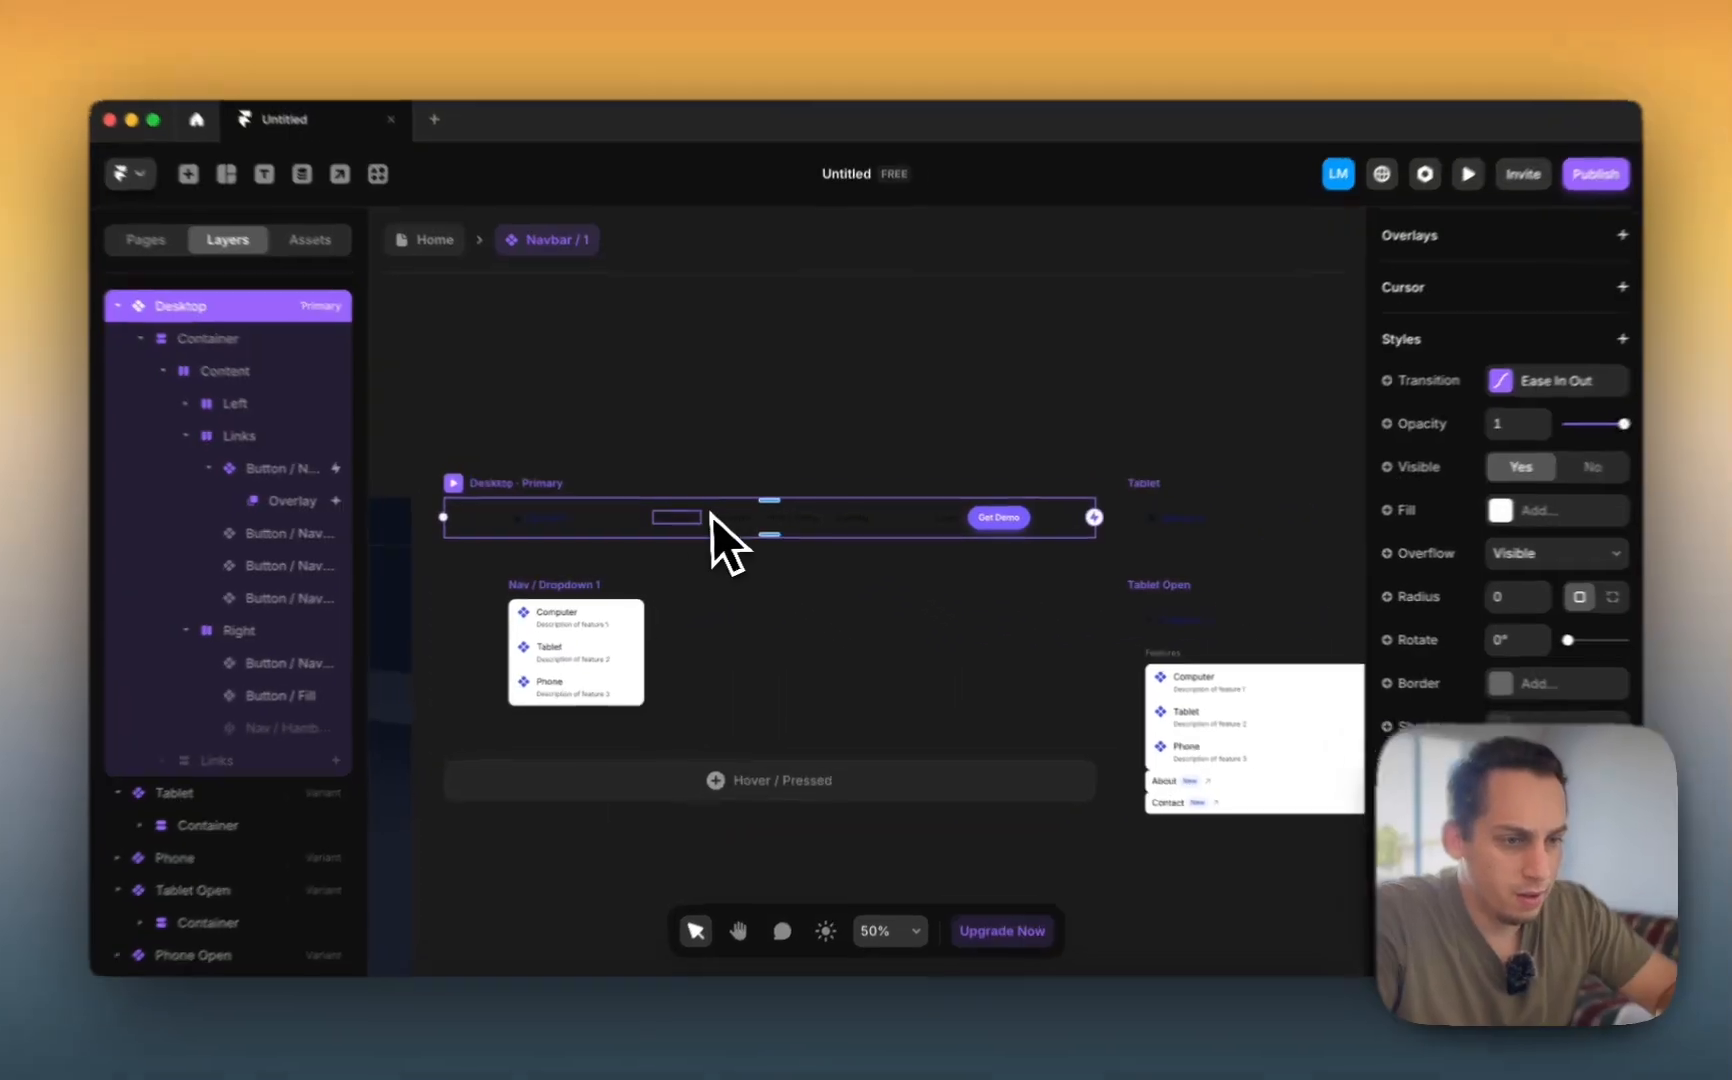
{"action": "left_click", "coordinate": [700, 522]}
{"action": "scroll", "coordinate": [765, 556], "scroll_direction": "up", "scroll_amount": 4}
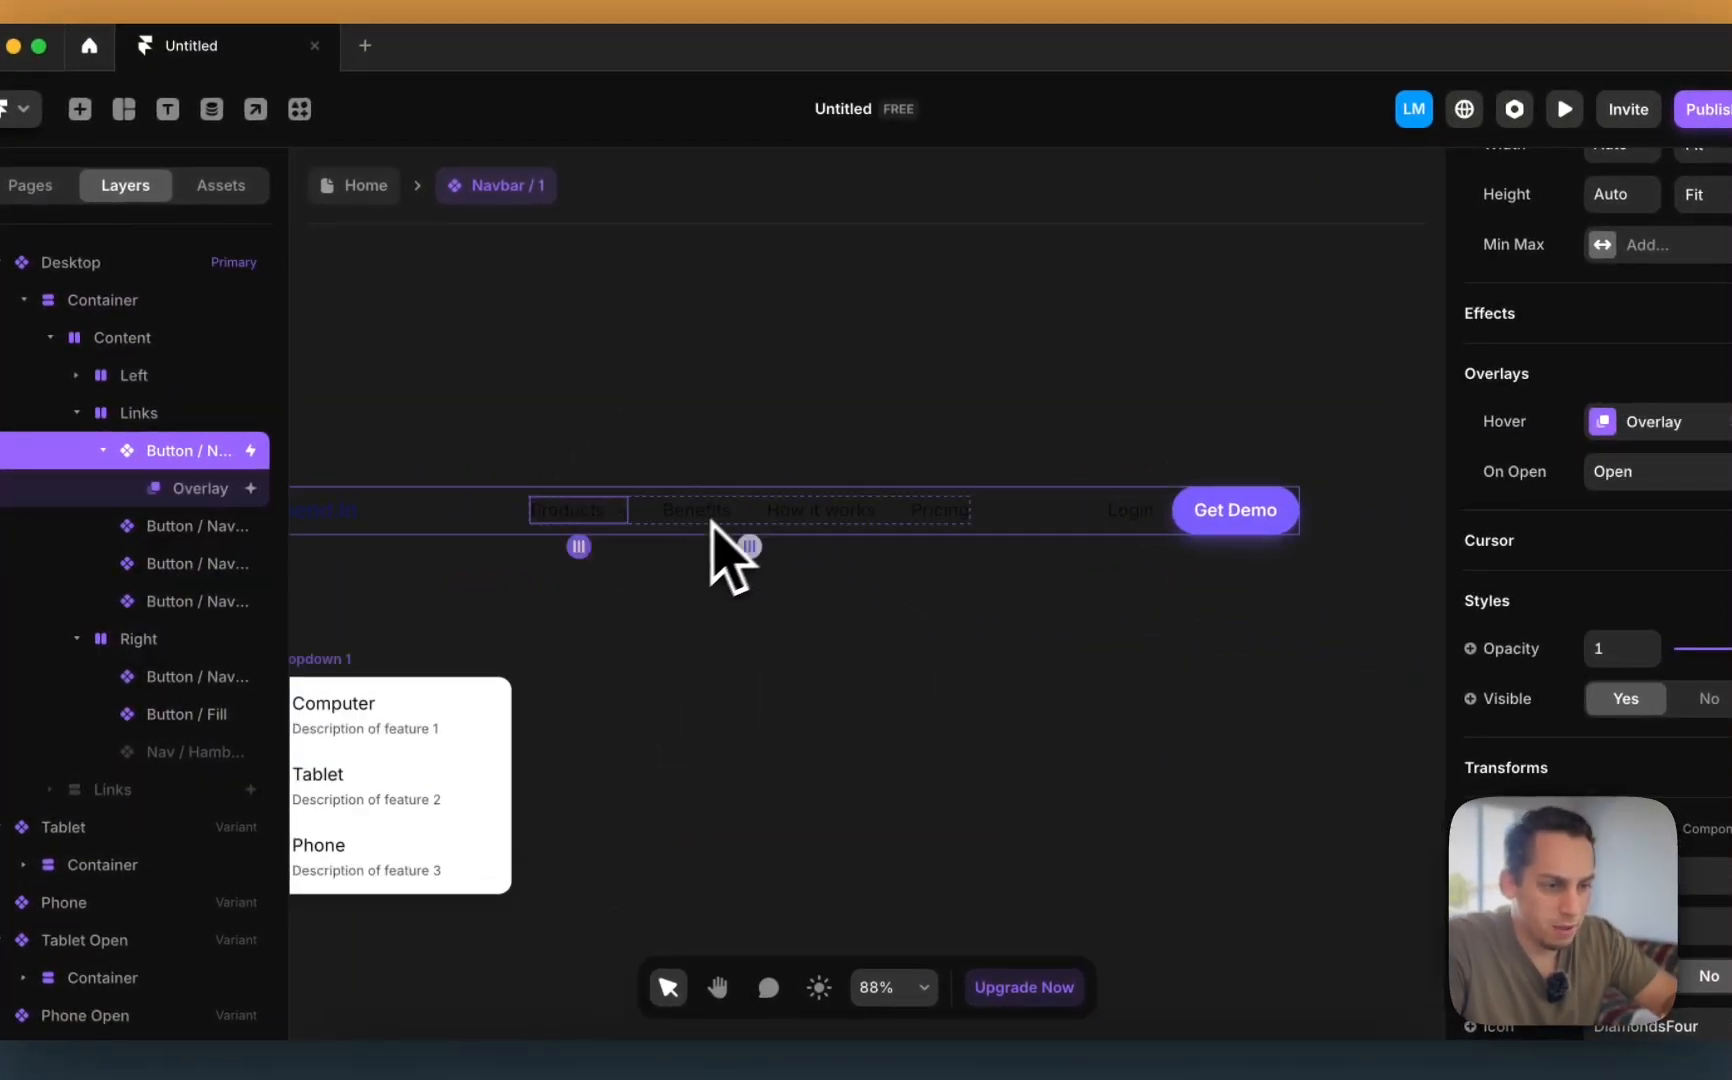
{"action": "left_click", "coordinate": [695, 512], "text": "shift"}
{"action": "left_click", "coordinate": [911, 512], "text": "shift"}
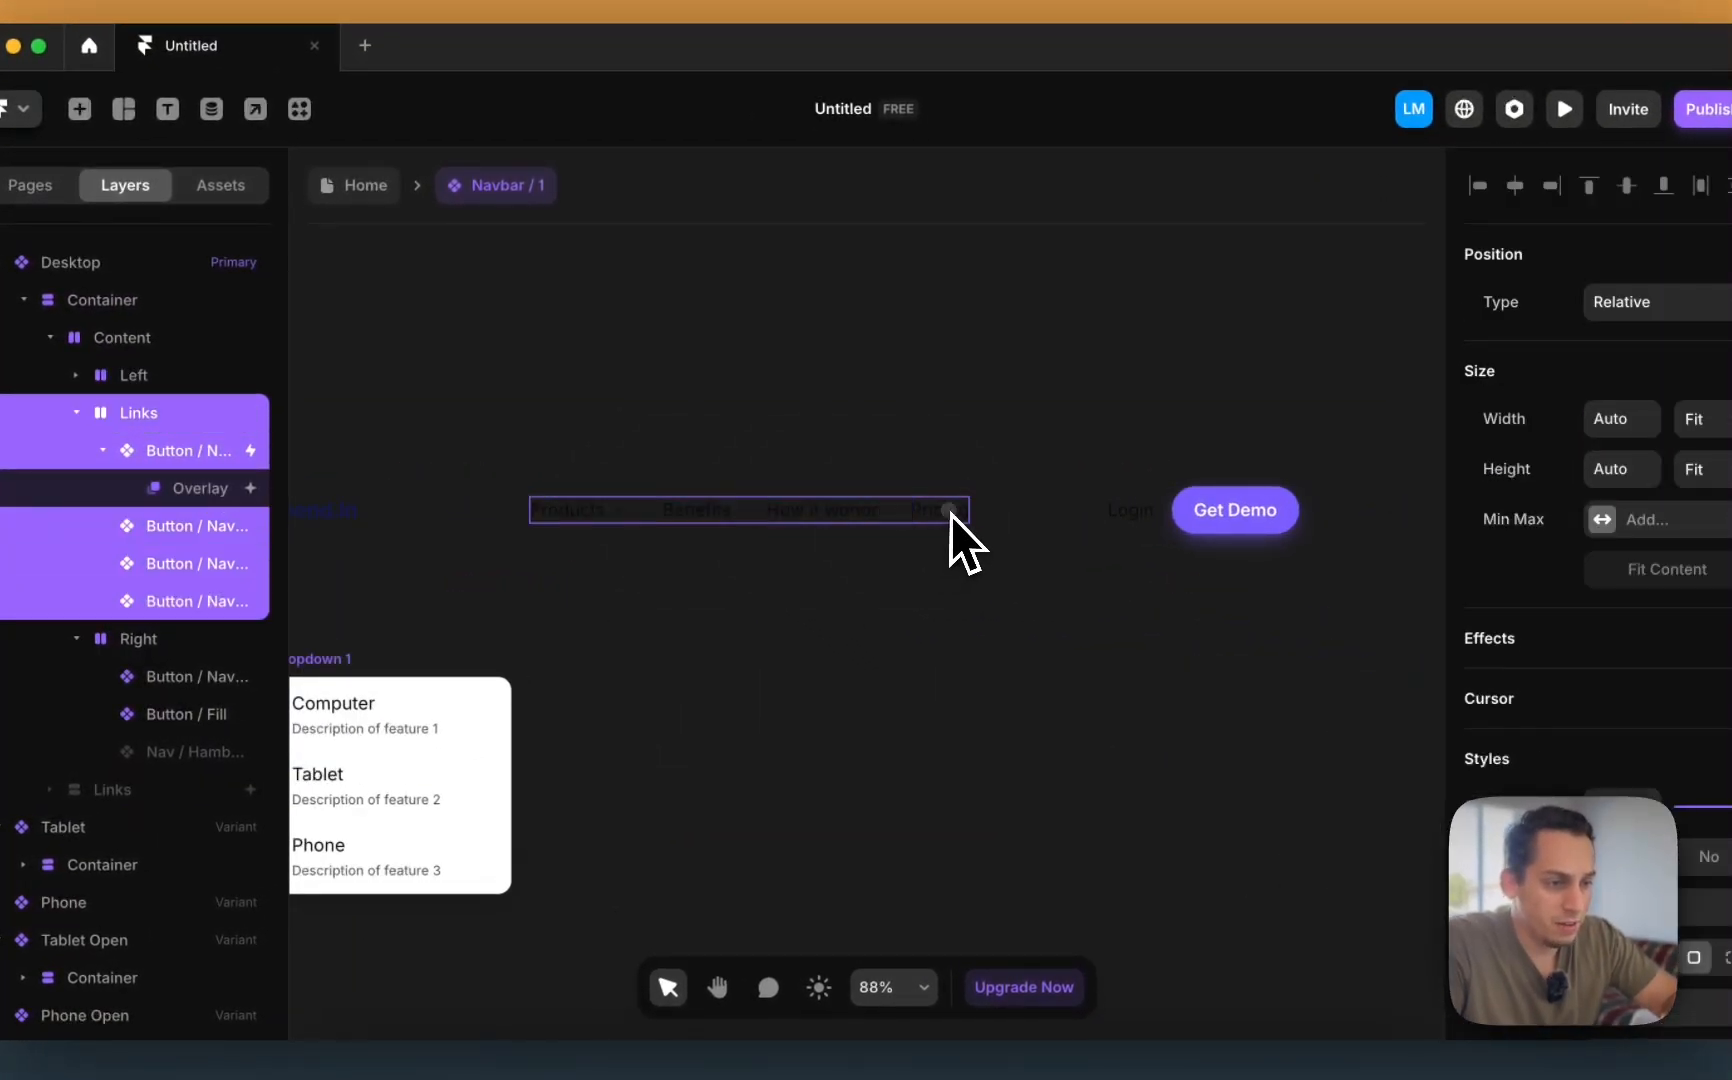
{"action": "left_click", "coordinate": [684, 548]}
{"action": "left_click", "coordinate": [578, 512]}
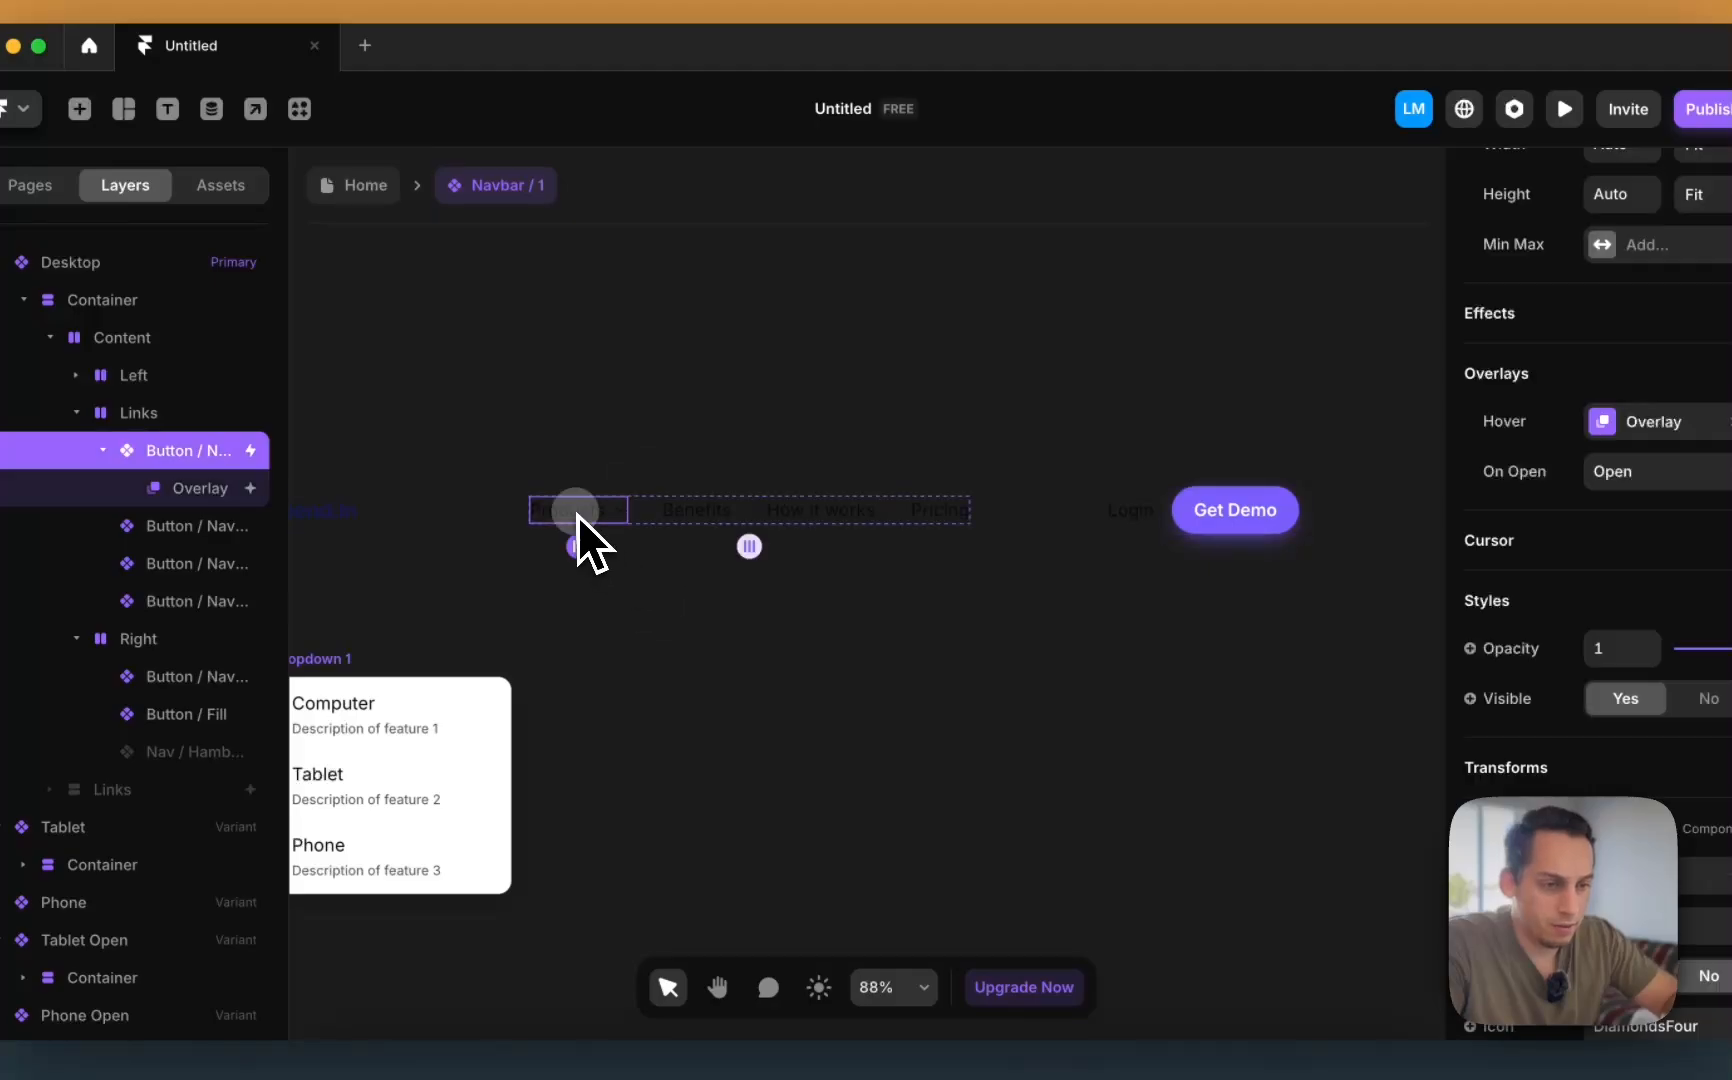
{"action": "left_click", "coordinate": [706, 512], "text": "shift"}
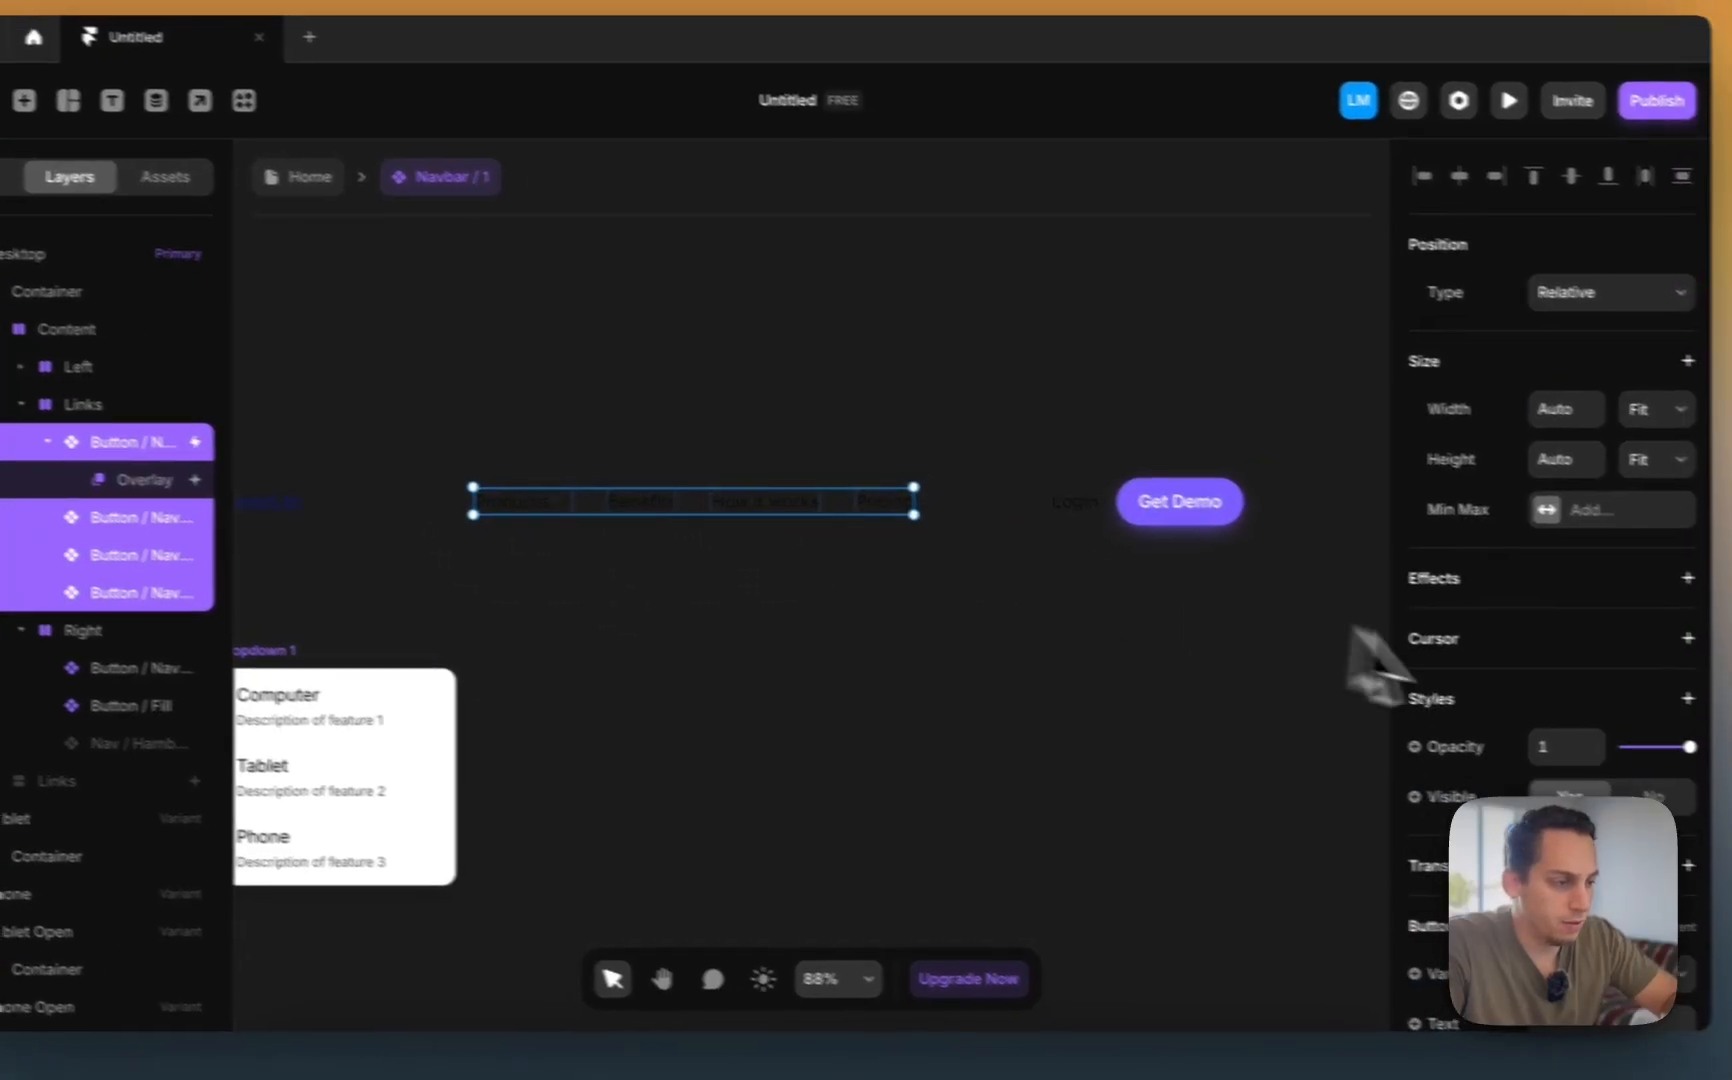
{"action": "scroll", "coordinate": [1616, 708], "scroll_direction": "down", "scroll_amount": 5}
{"action": "left_click", "coordinate": [1290, 752]}
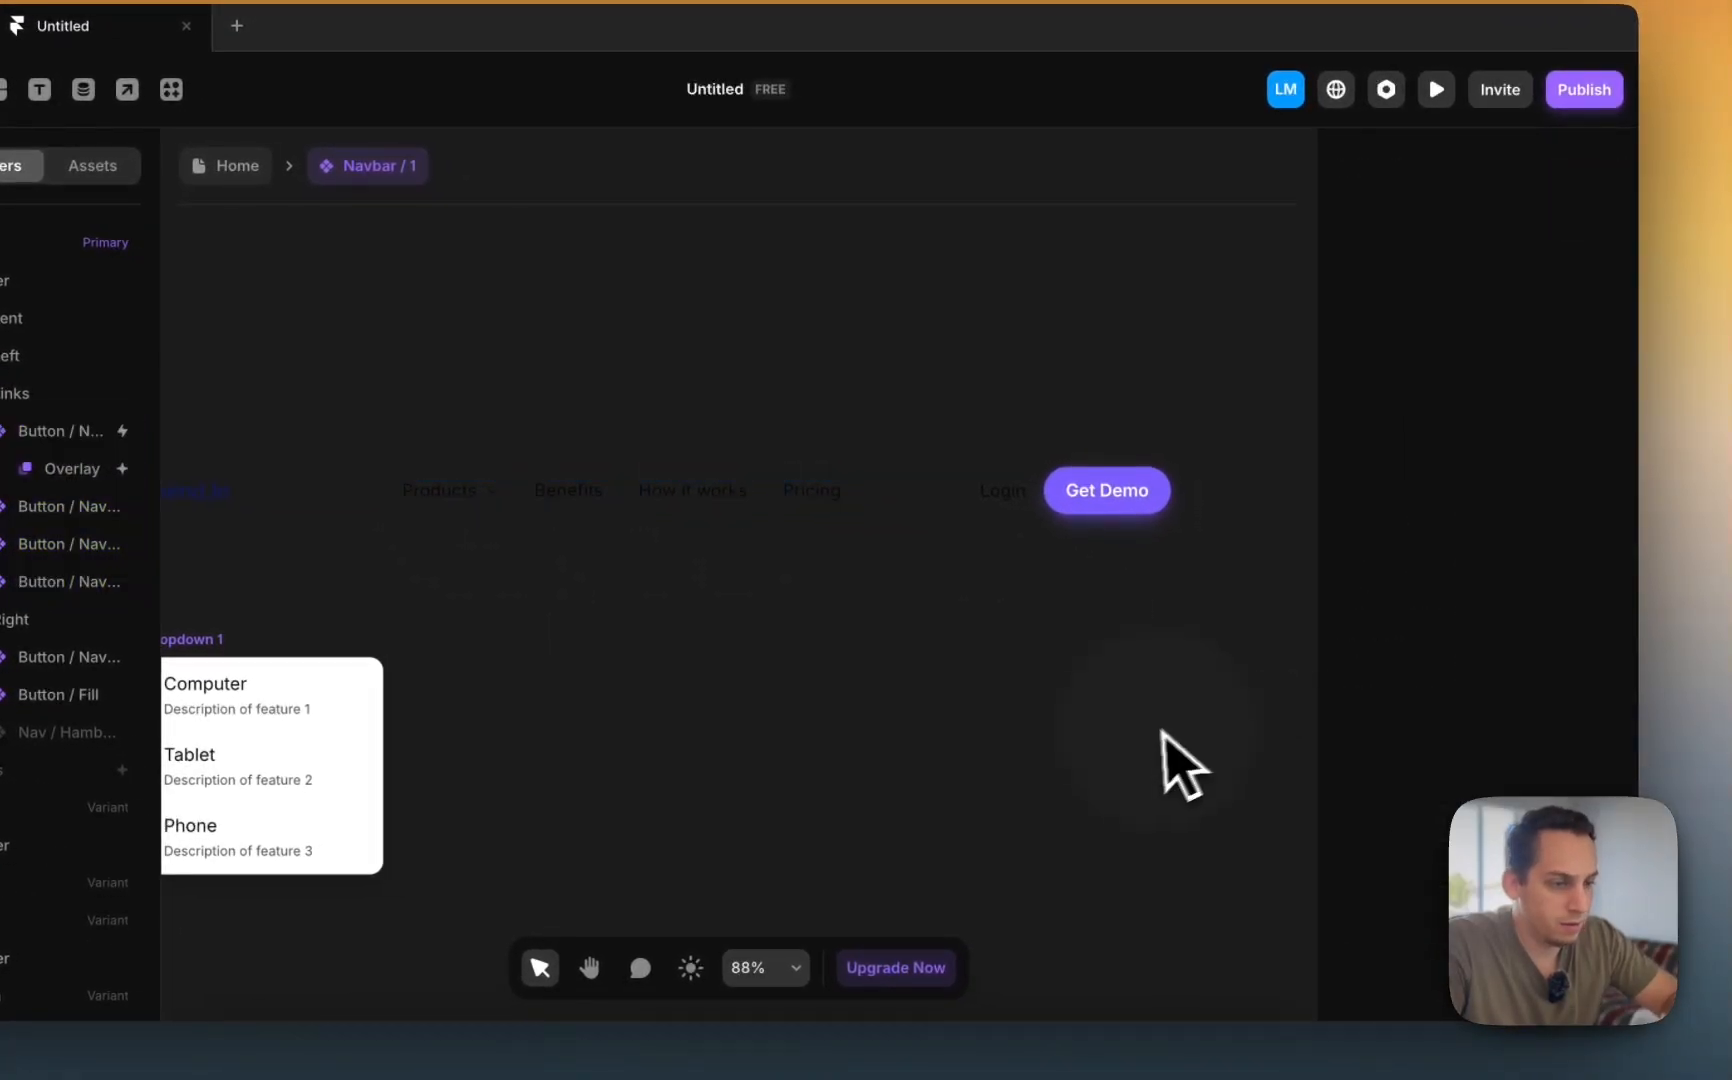
- Examine the component properties shared by the Benefits, How it works and Pricing links
{"action": "left_click", "coordinate": [806, 489]}
{"action": "left_click", "coordinate": [694, 492], "text": "shift"}
{"action": "left_click", "coordinate": [577, 493], "text": "shift"}
{"action": "scroll", "coordinate": [1556, 559], "scroll_direction": "down", "scroll_amount": 5}
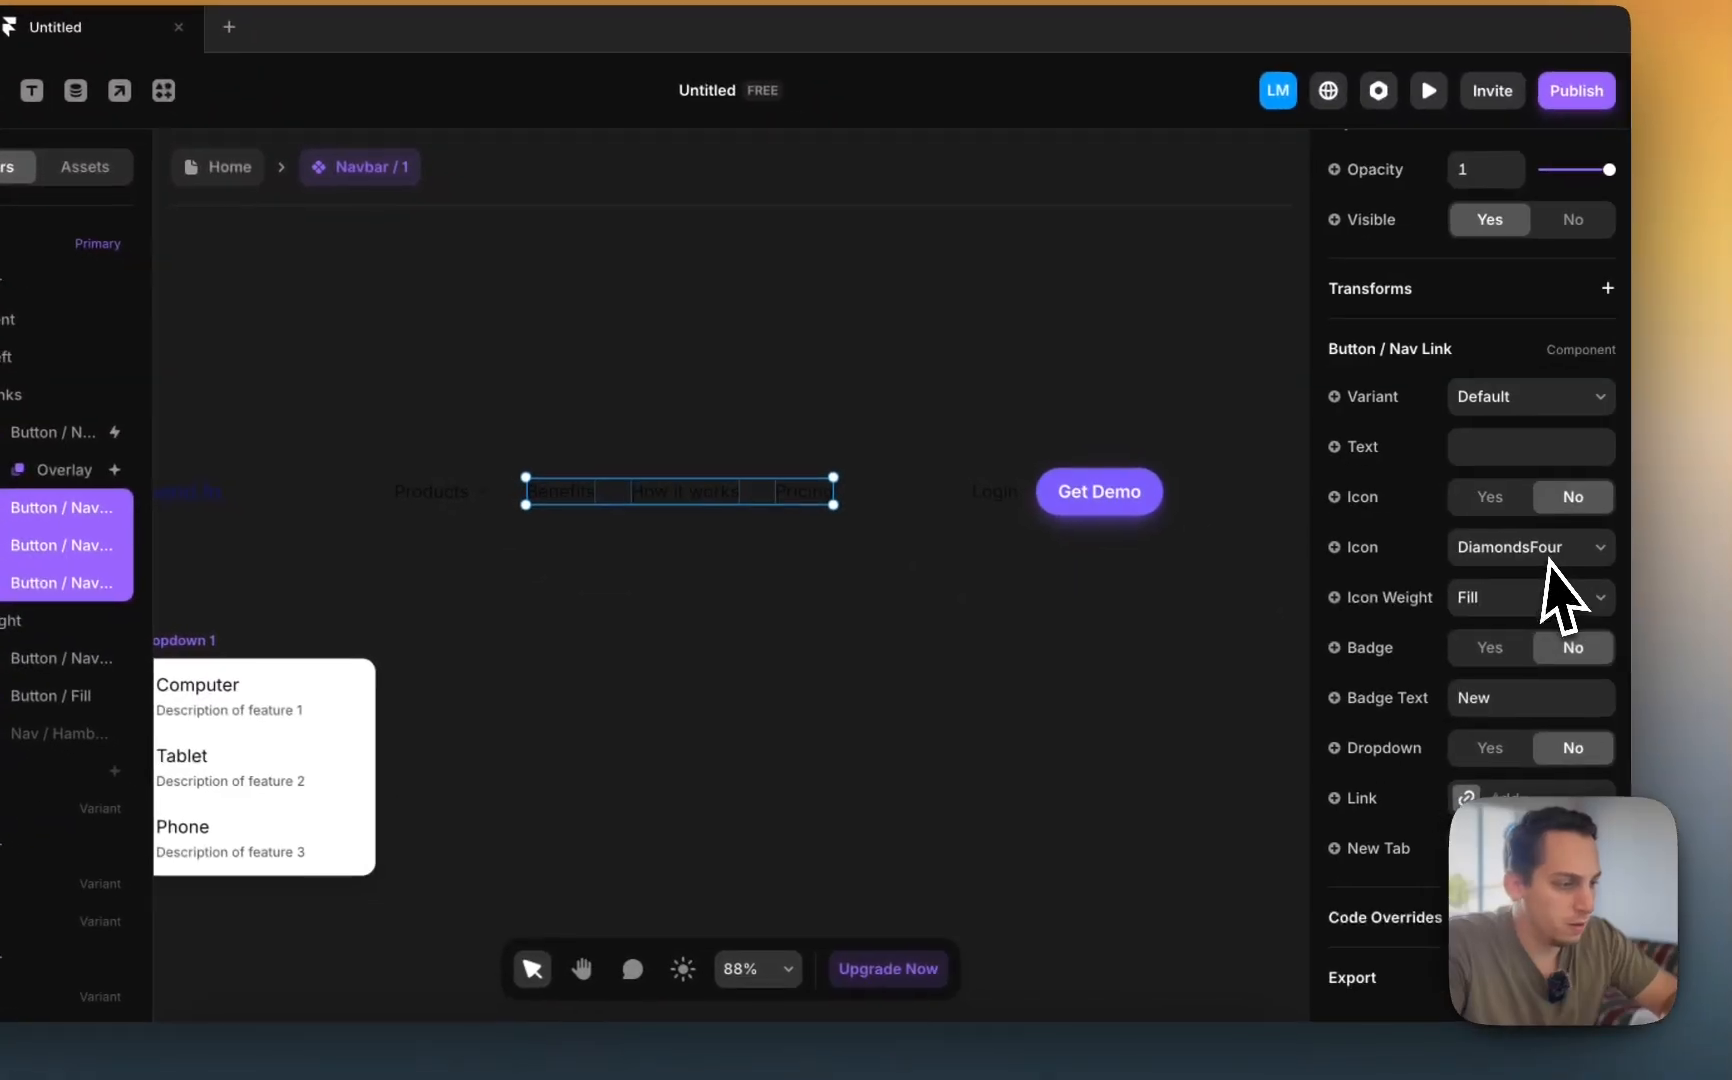
{"action": "left_click", "coordinate": [843, 712]}
- Unlink and replace all Button / Nav Link instances, and set the text color of the component's Default variant to #FFFFFF
{"action": "double_click", "coordinate": [802, 495]}
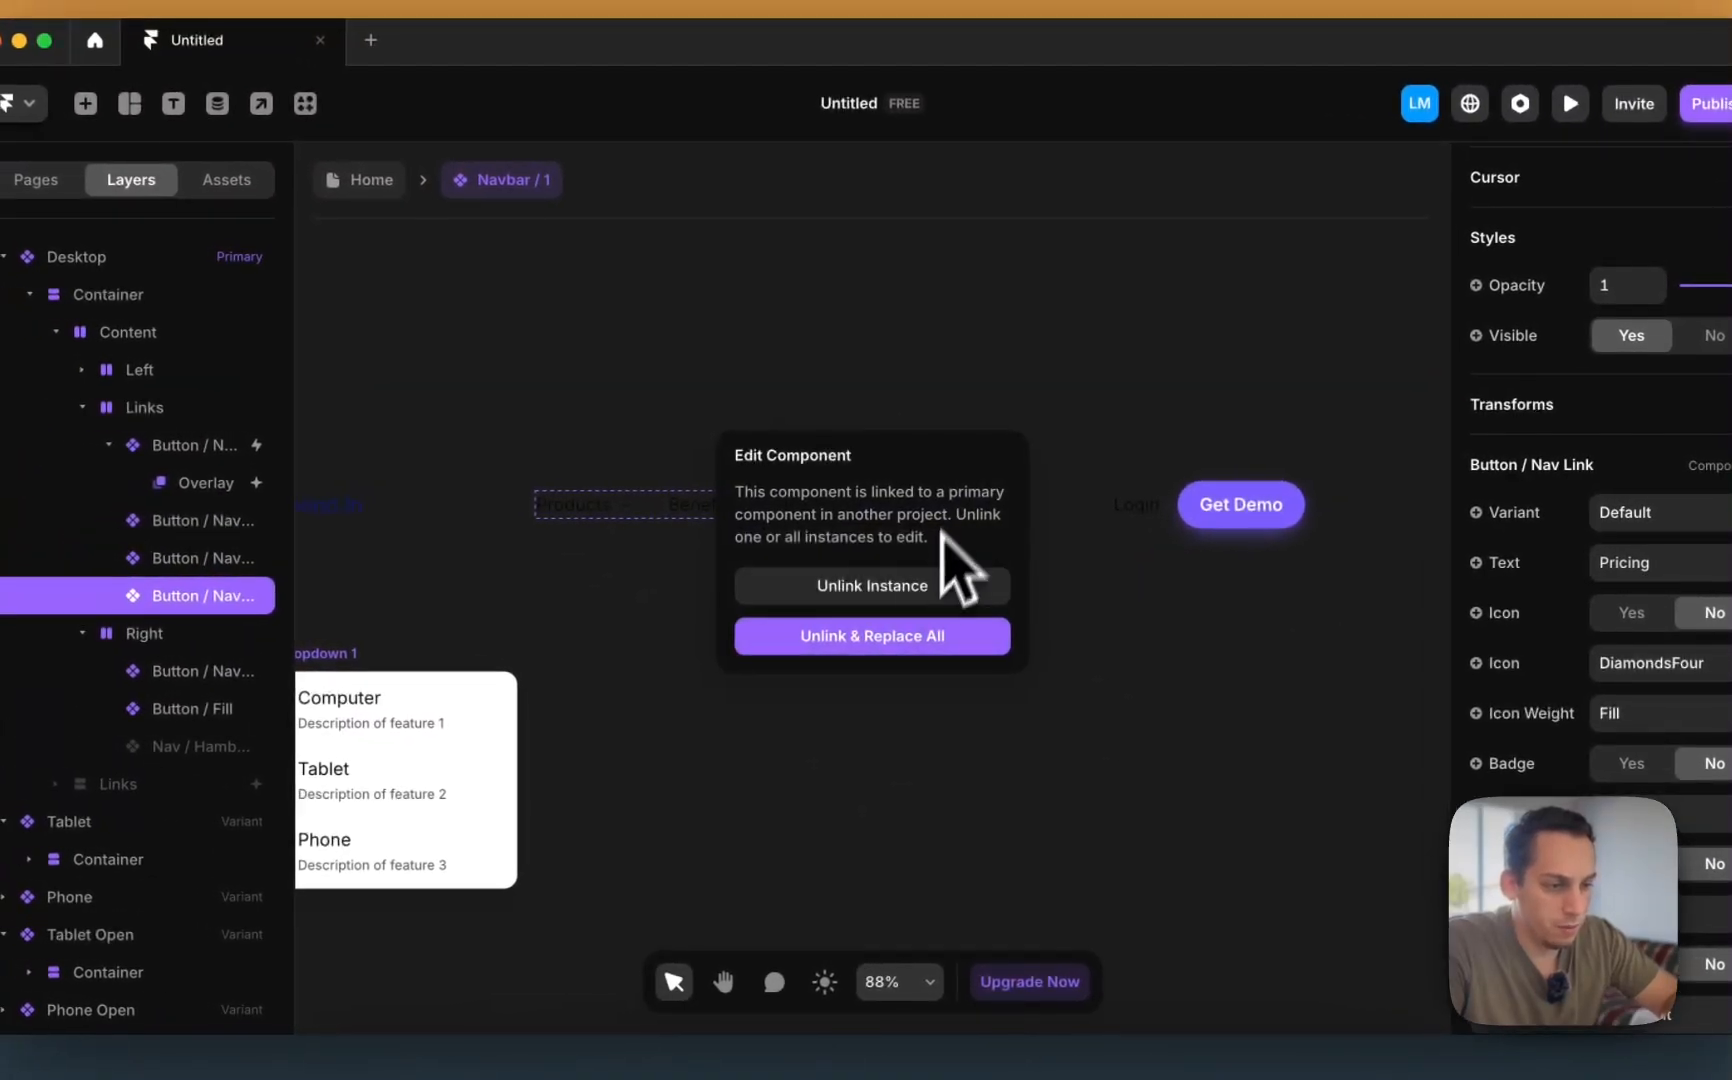
{"action": "left_click", "coordinate": [866, 637]}
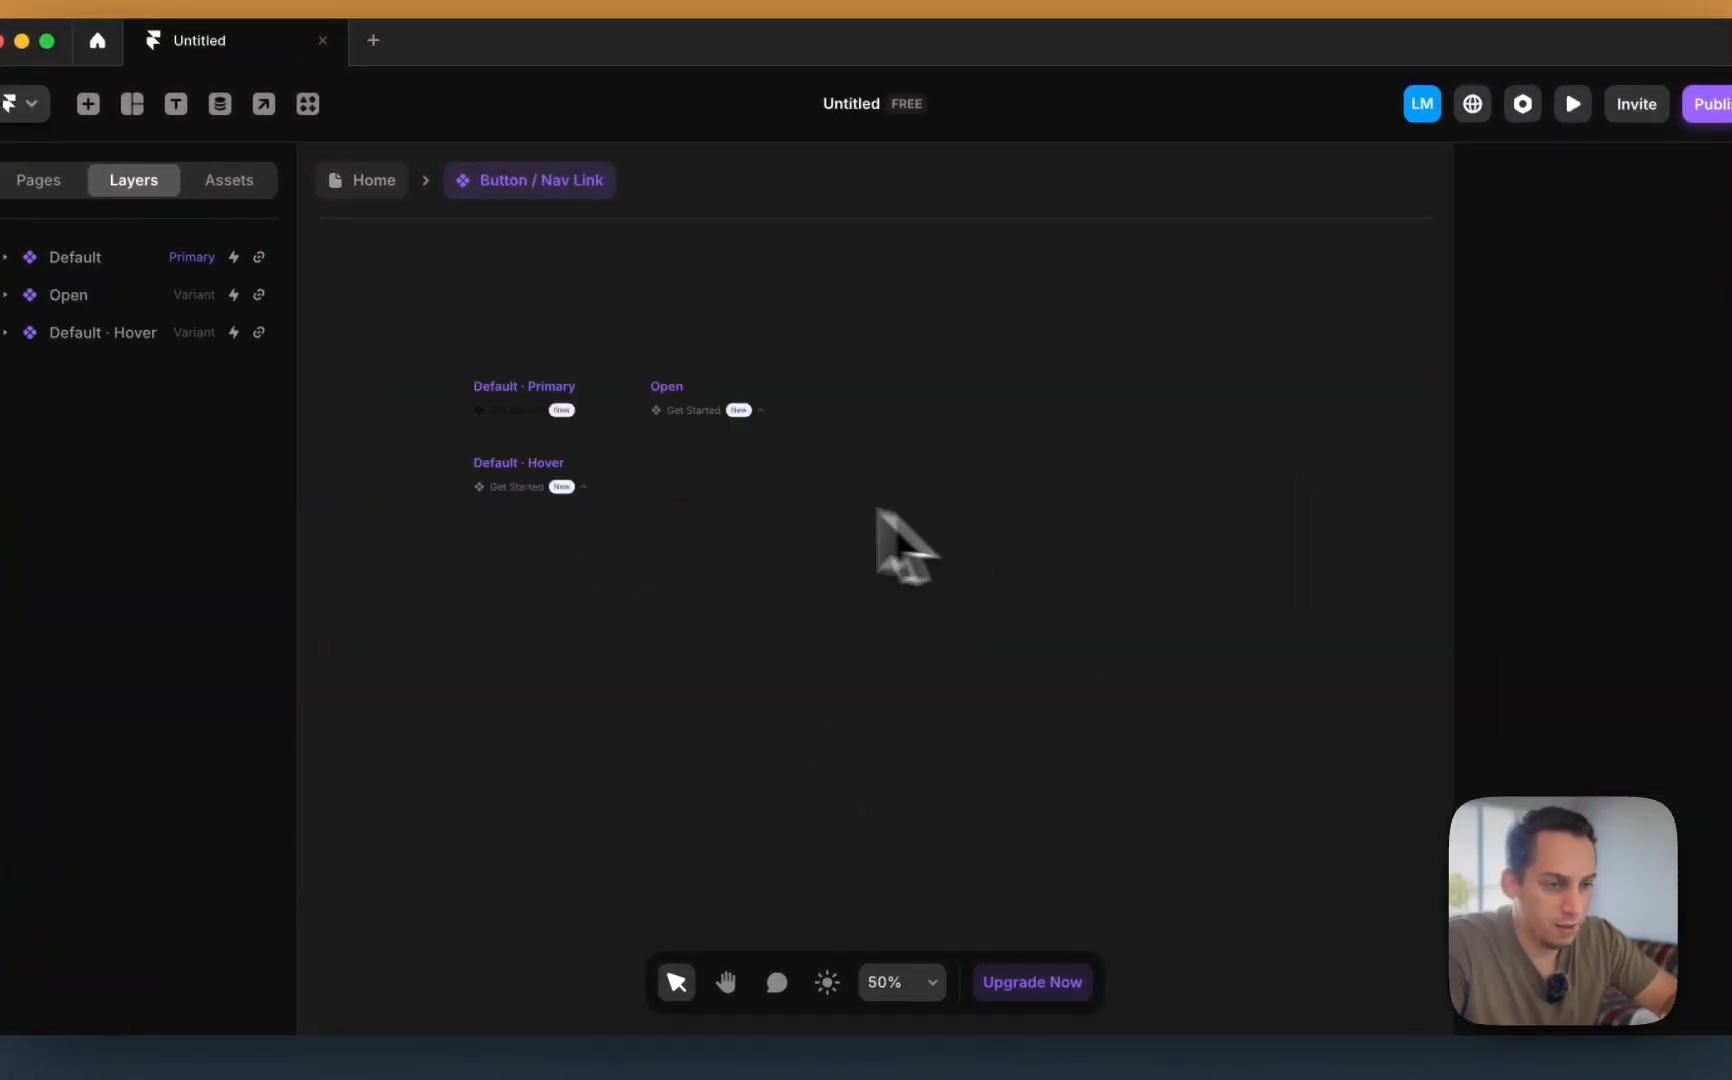
{"action": "scroll", "coordinate": [514, 413], "scroll_direction": "up", "scroll_amount": 5}
{"action": "scroll", "coordinate": [1560, 670], "scroll_direction": "down", "scroll_amount": 8}
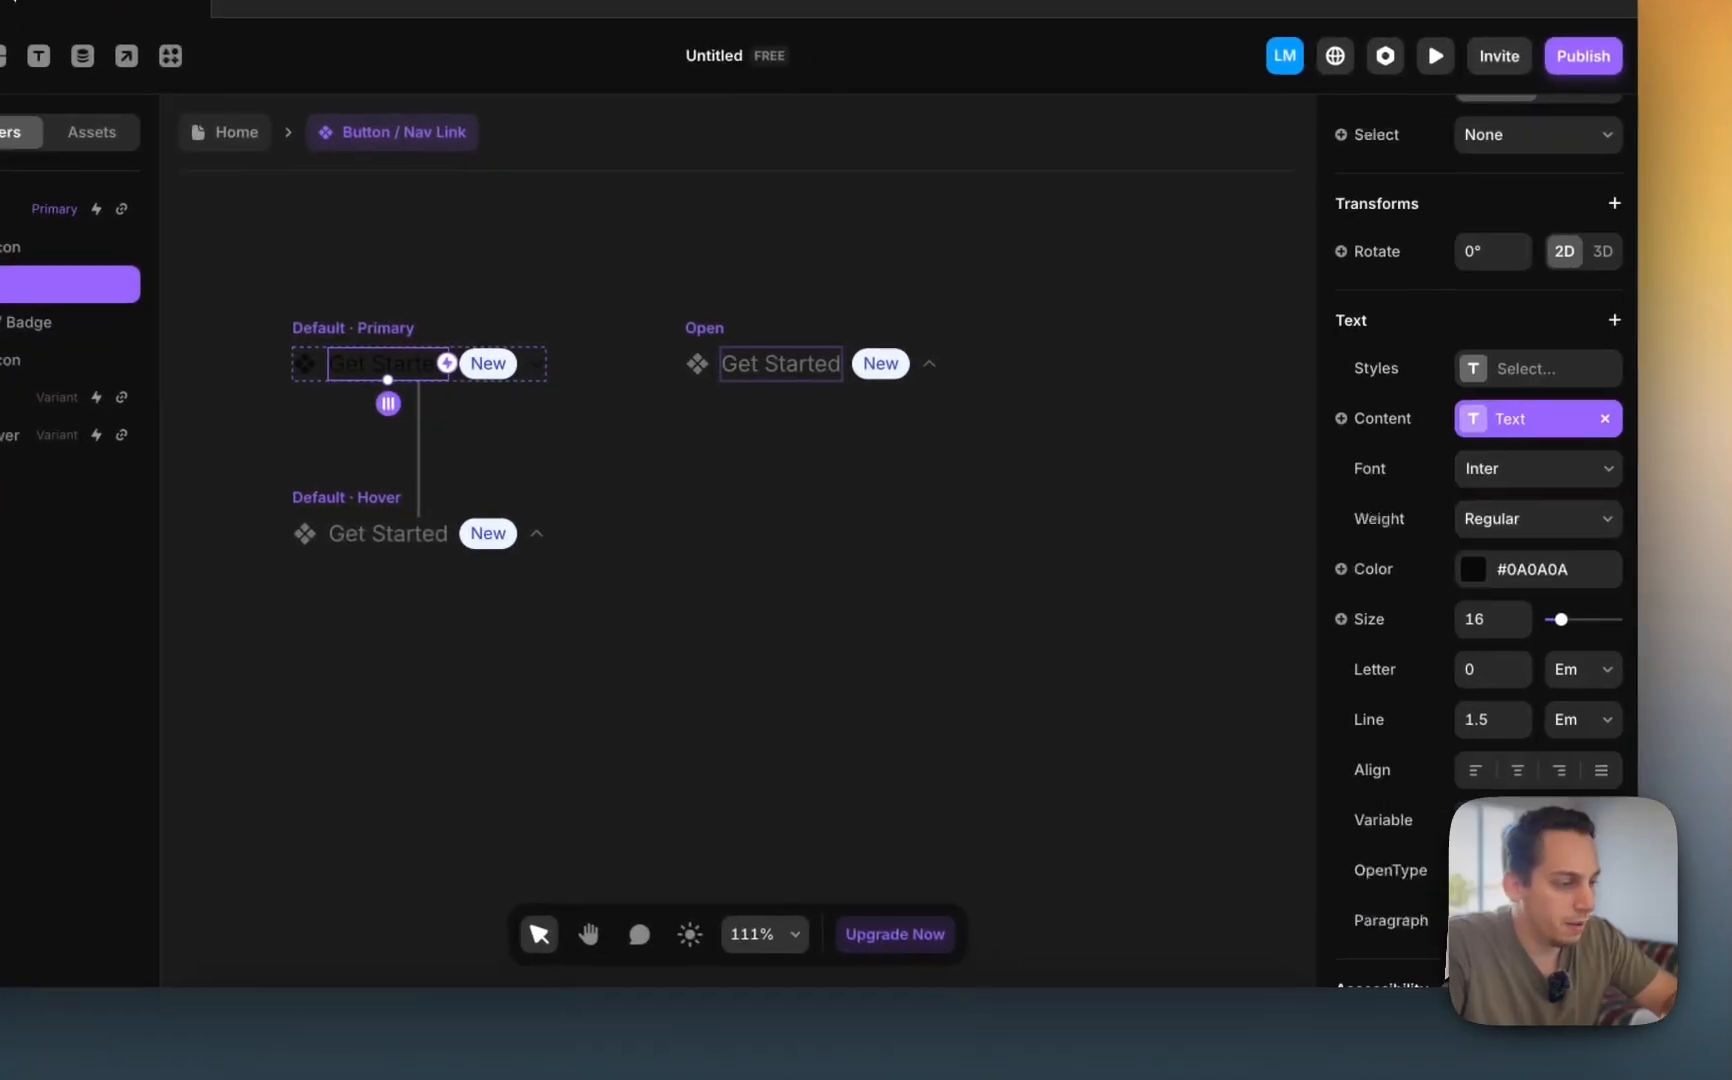
{"action": "left_click", "coordinate": [1462, 574]}
{"action": "left_click_drag", "start_coordinate": [1146, 552], "coordinate": [955, 430]}
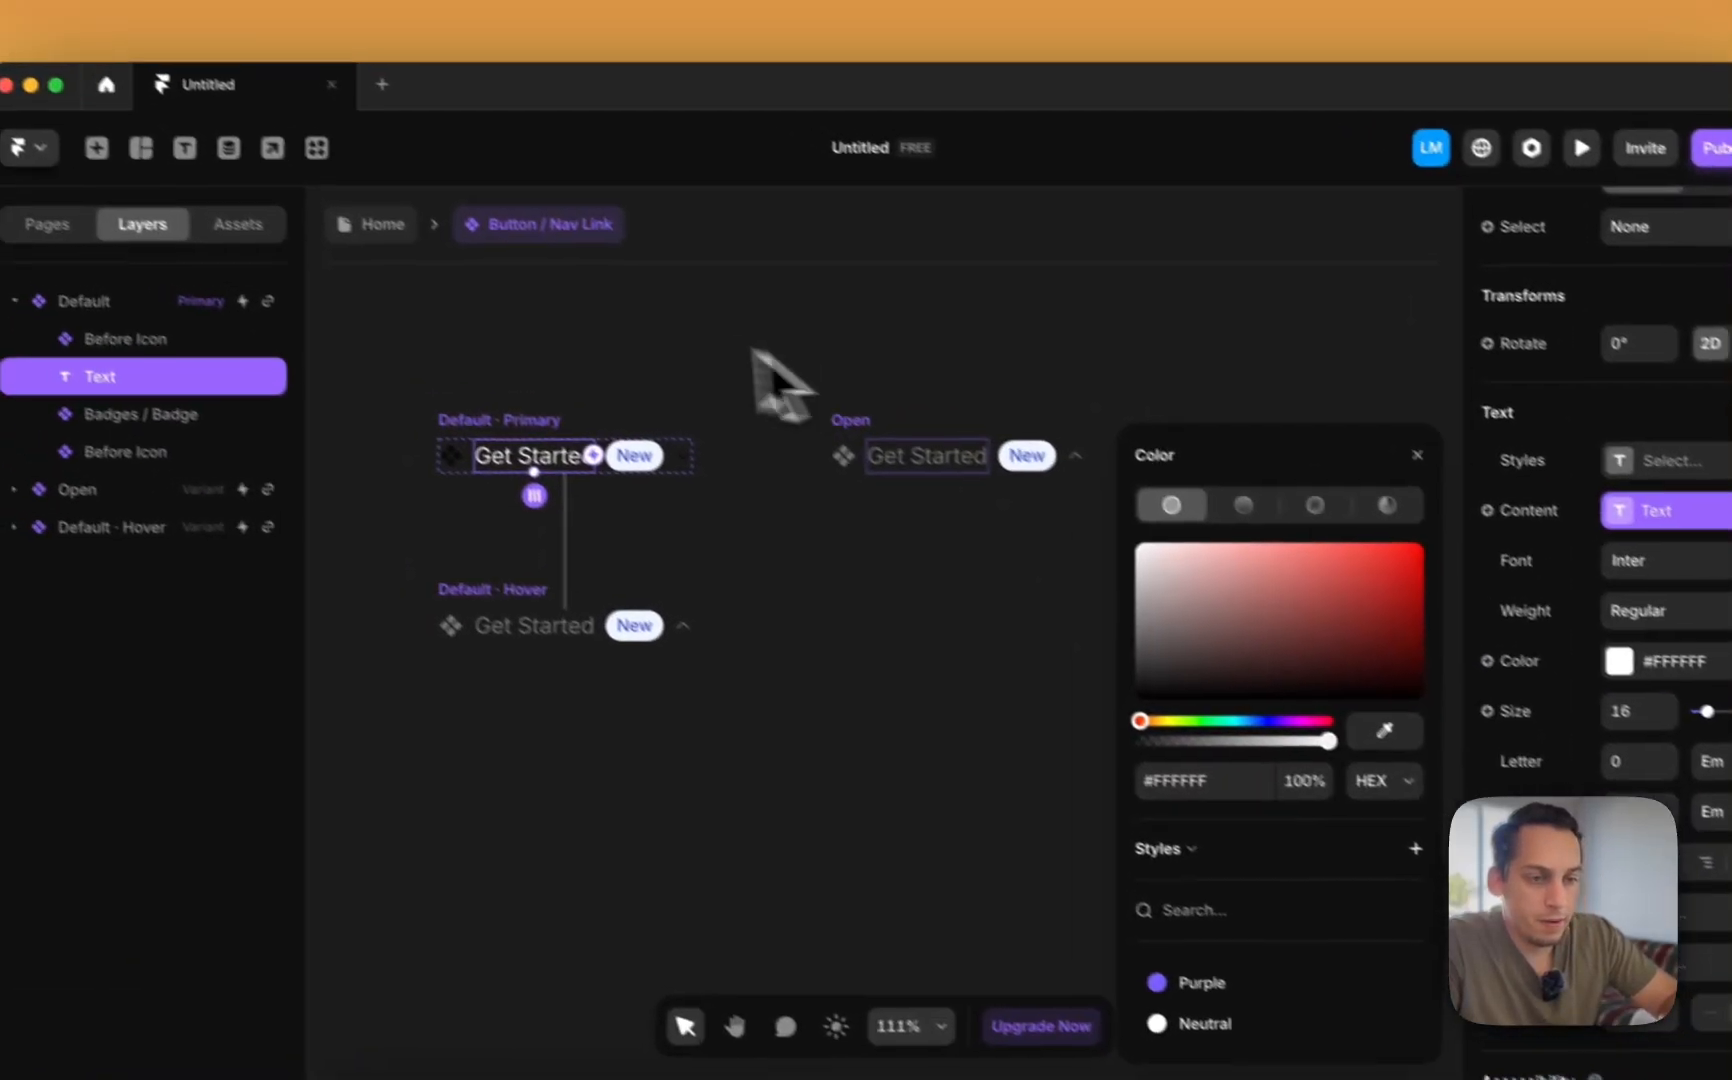
- Set the color of the icon before the text in the nav link's Default variant to #FFFFFF
{"action": "left_click", "coordinate": [291, 357]}
{"action": "scroll", "coordinate": [1424, 648], "scroll_direction": "down", "scroll_amount": 3}
{"action": "scroll", "coordinate": [1500, 740], "scroll_direction": "down", "scroll_amount": 3}
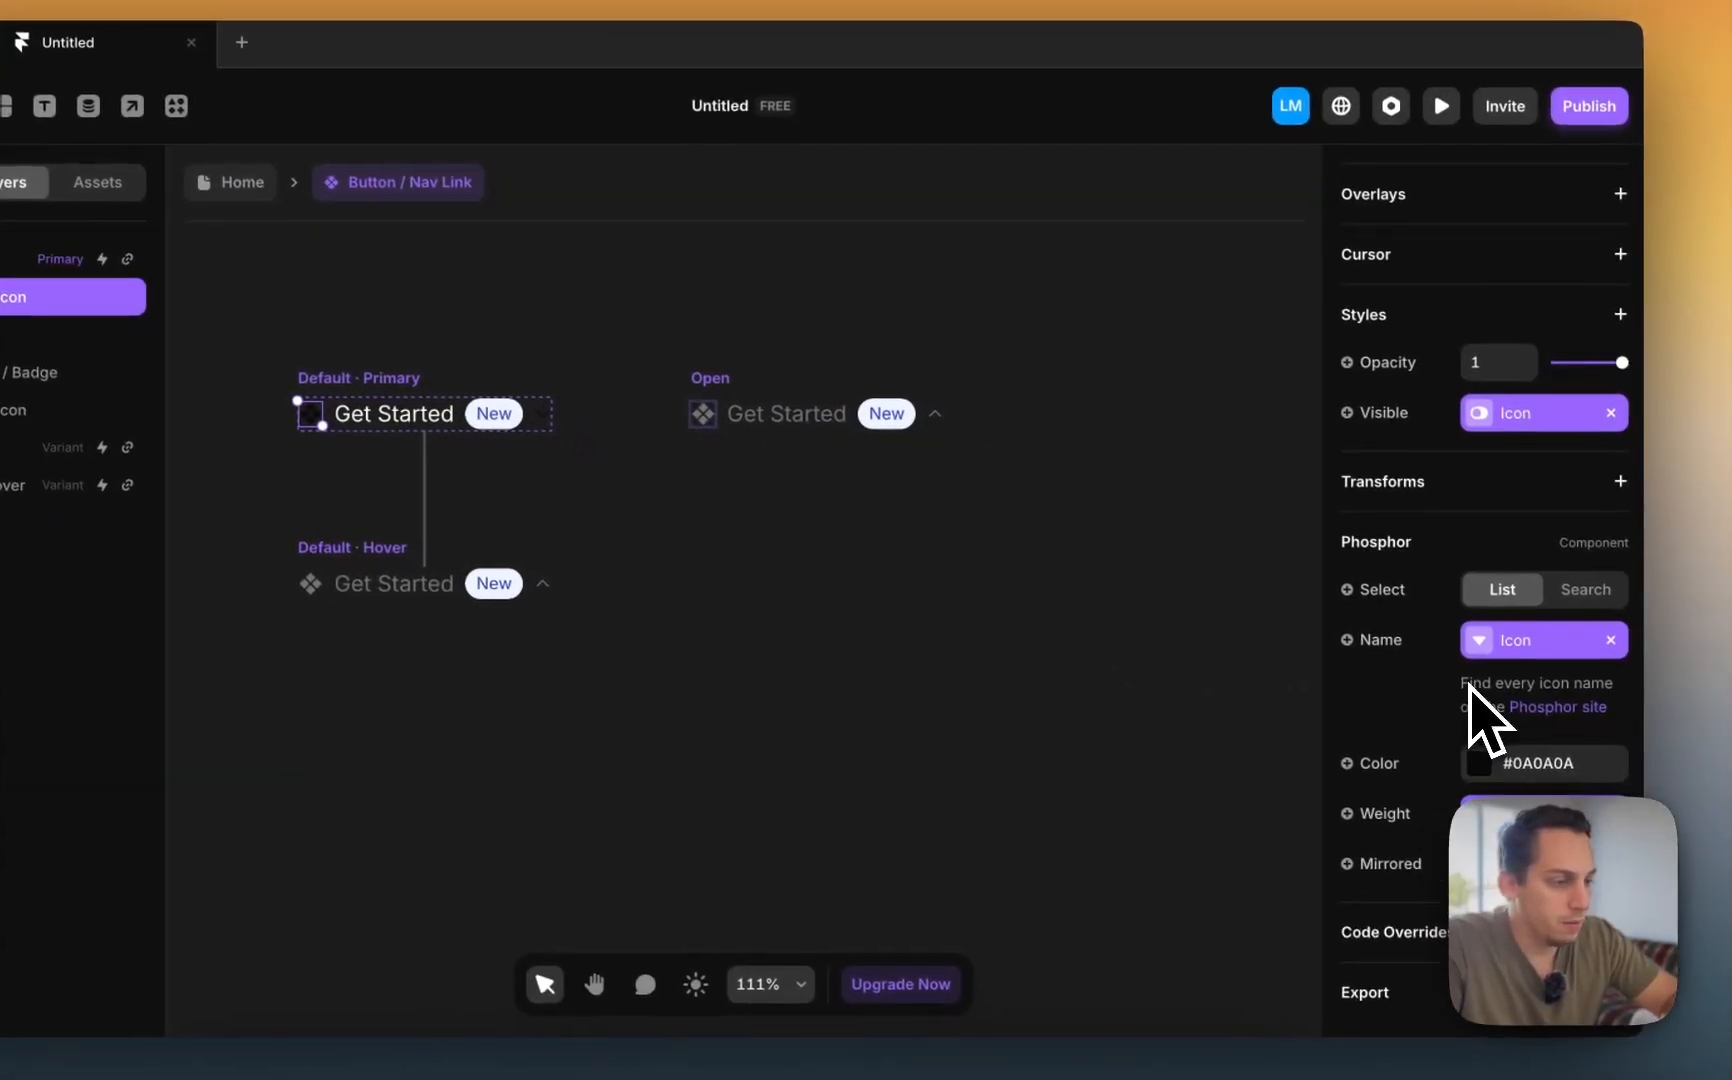
{"action": "left_click", "coordinate": [1479, 766]}
{"action": "left_click_drag", "start_coordinate": [1204, 597], "coordinate": [965, 470]}
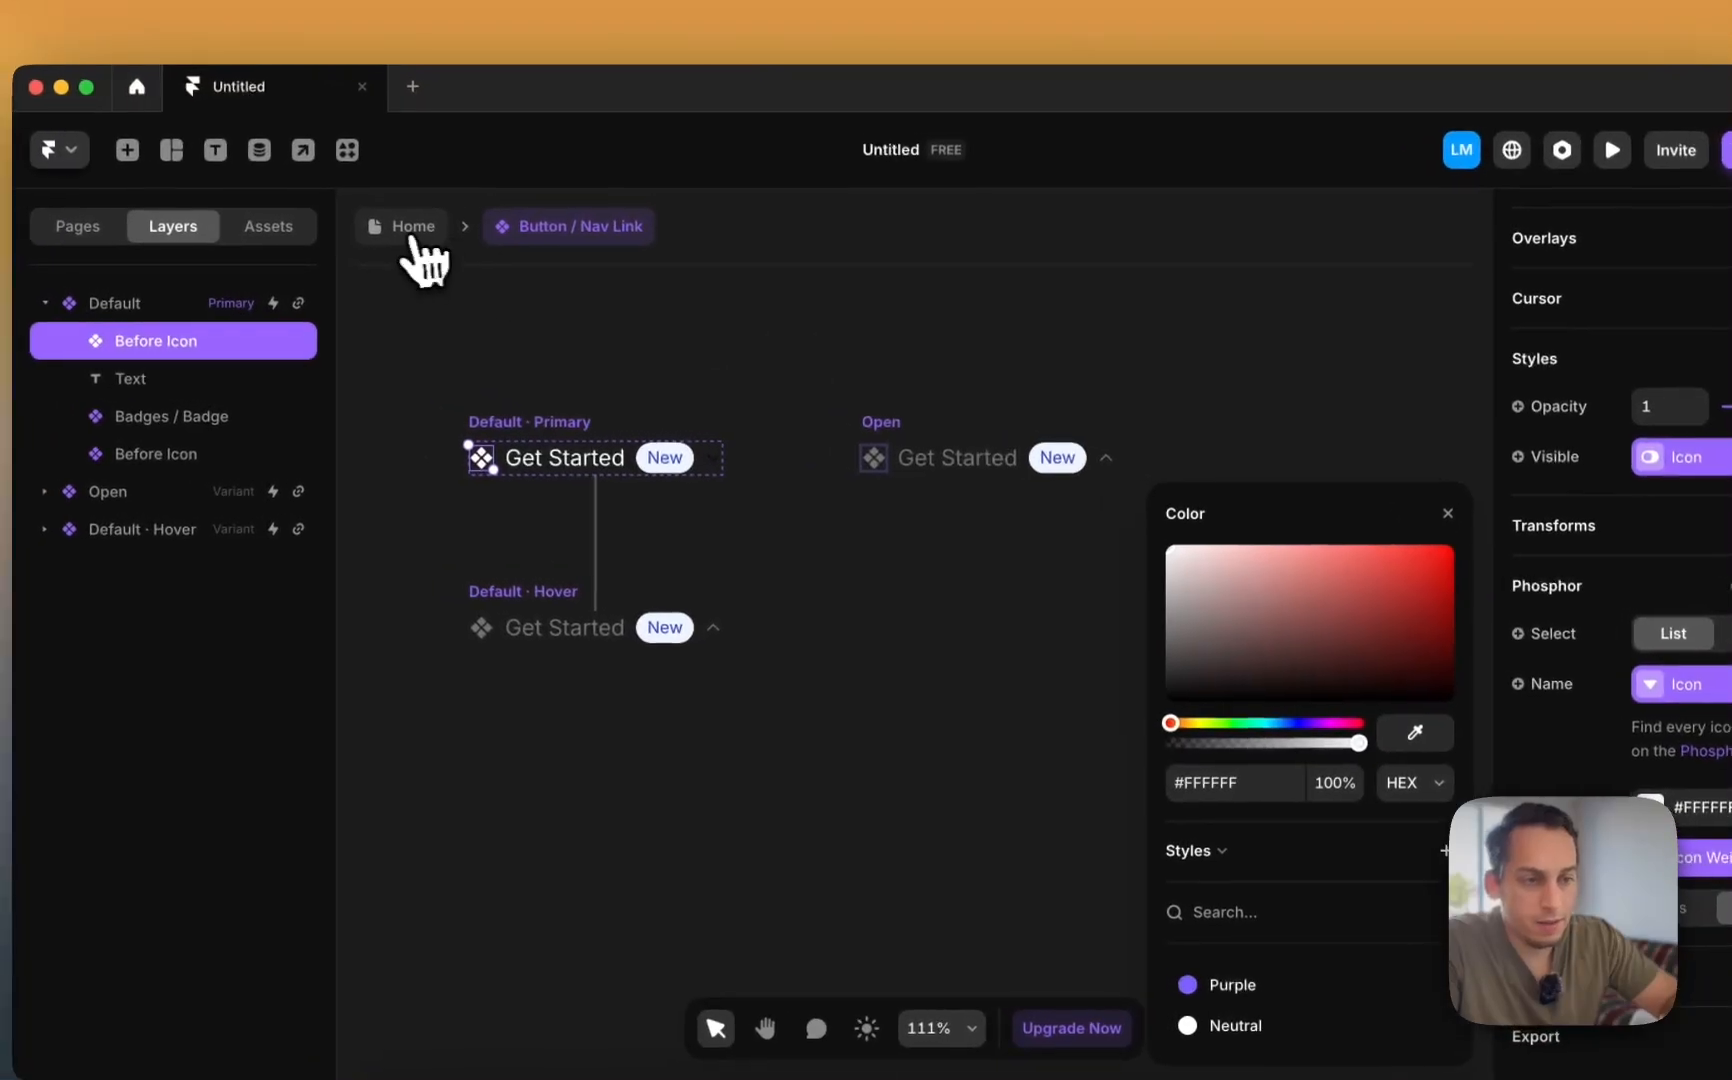
- Return to the Navbar / 1 component and set the Spend.In logo text color to #FFFFFF in the Desktop variant
{"action": "left_click", "coordinate": [234, 186]}
{"action": "double_click", "coordinate": [1116, 326]}
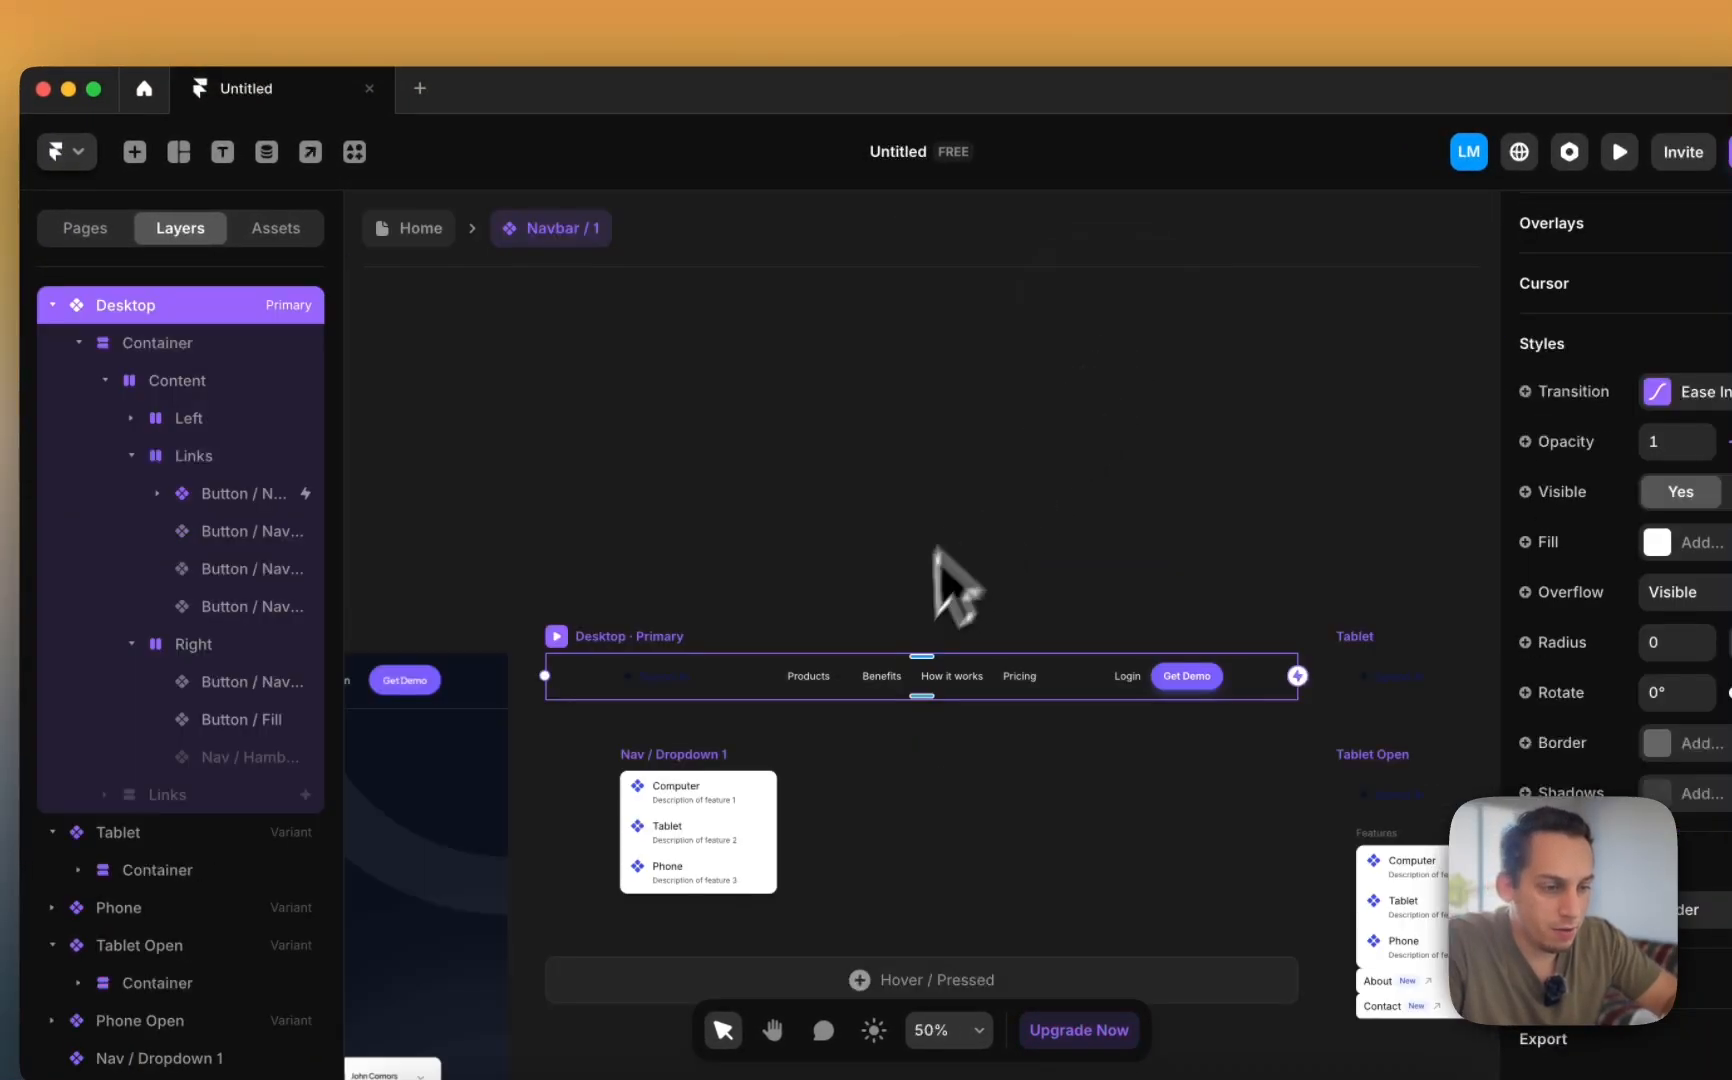
{"action": "scroll", "coordinate": [650, 670], "scroll_direction": "up", "scroll_amount": 5}
{"action": "left_click", "coordinate": [684, 691], "text": "super"}
{"action": "scroll", "coordinate": [1692, 775], "scroll_direction": "down", "scroll_amount": 10}
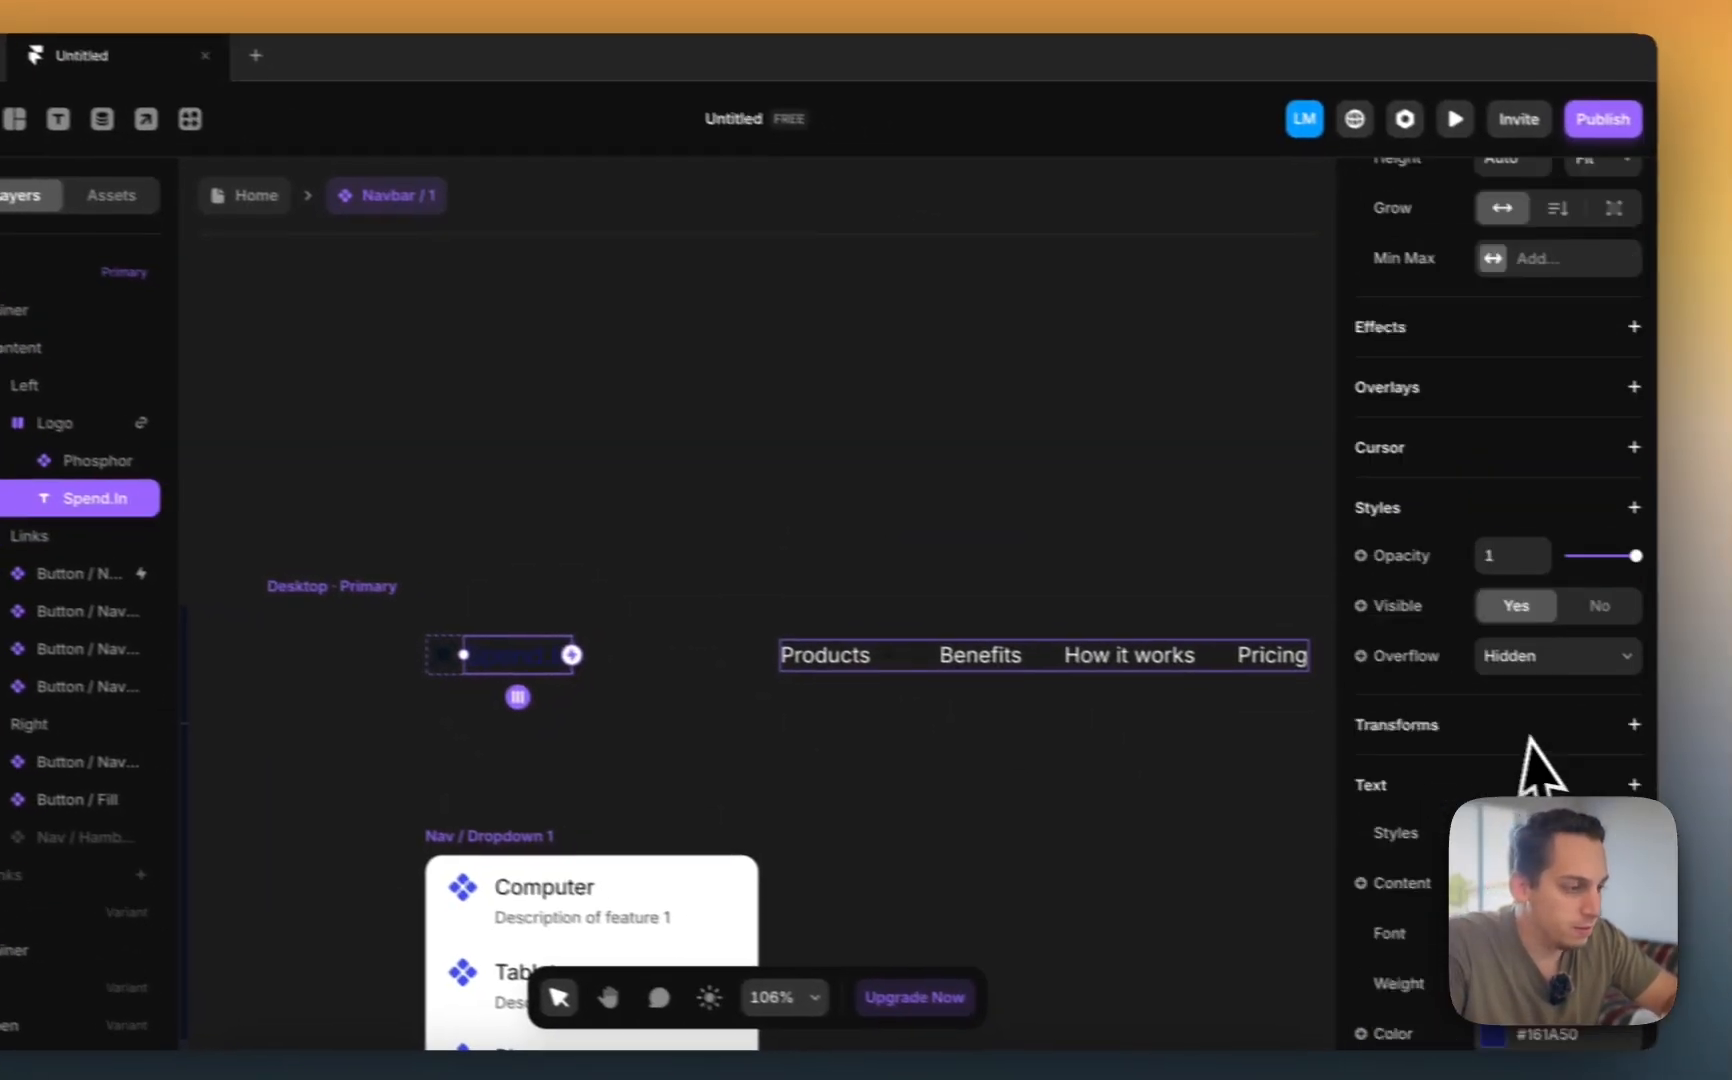
{"action": "left_click", "coordinate": [1442, 395]}
{"action": "left_click_drag", "start_coordinate": [1172, 580], "coordinate": [570, 305]}
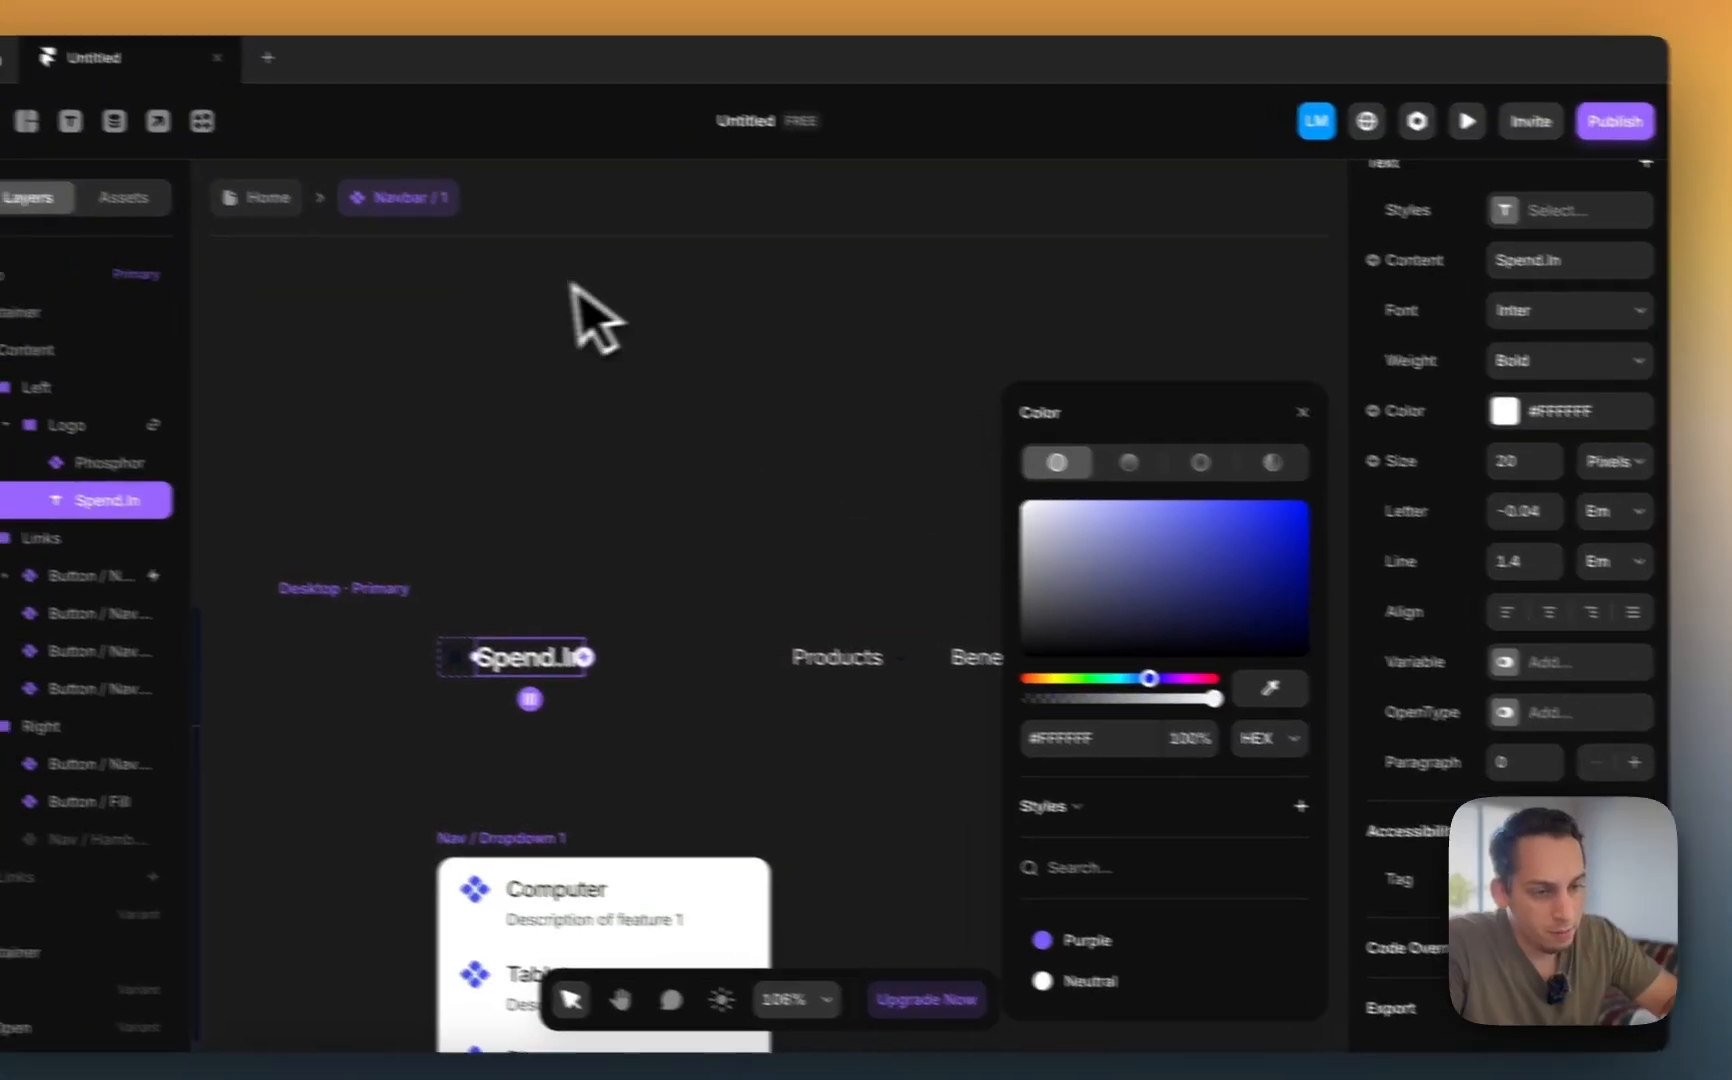
- Change the Phosphor Scan icon in the Desktop navbar logo to white
{"action": "left_click", "coordinate": [553, 680]}
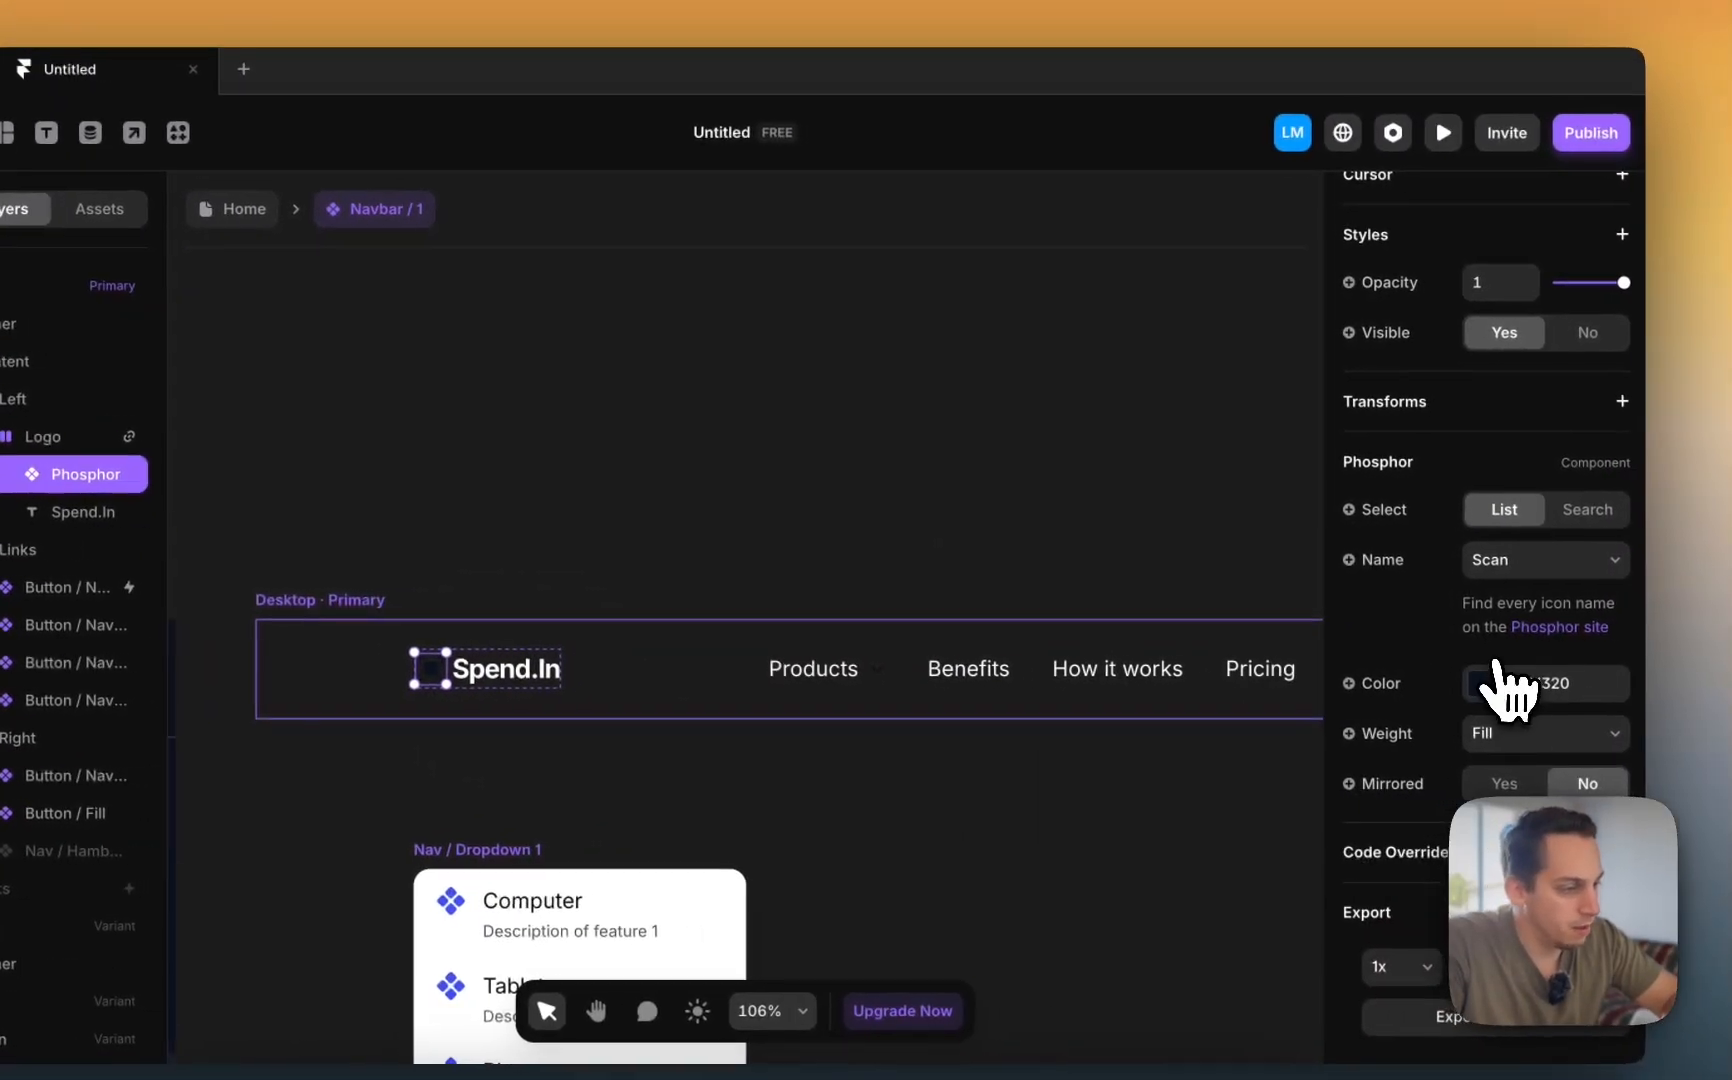
{"action": "left_click", "coordinate": [1601, 691]}
{"action": "left_click_drag", "start_coordinate": [935, 482], "coordinate": [666, 353]}
{"action": "left_click", "coordinate": [675, 380]}
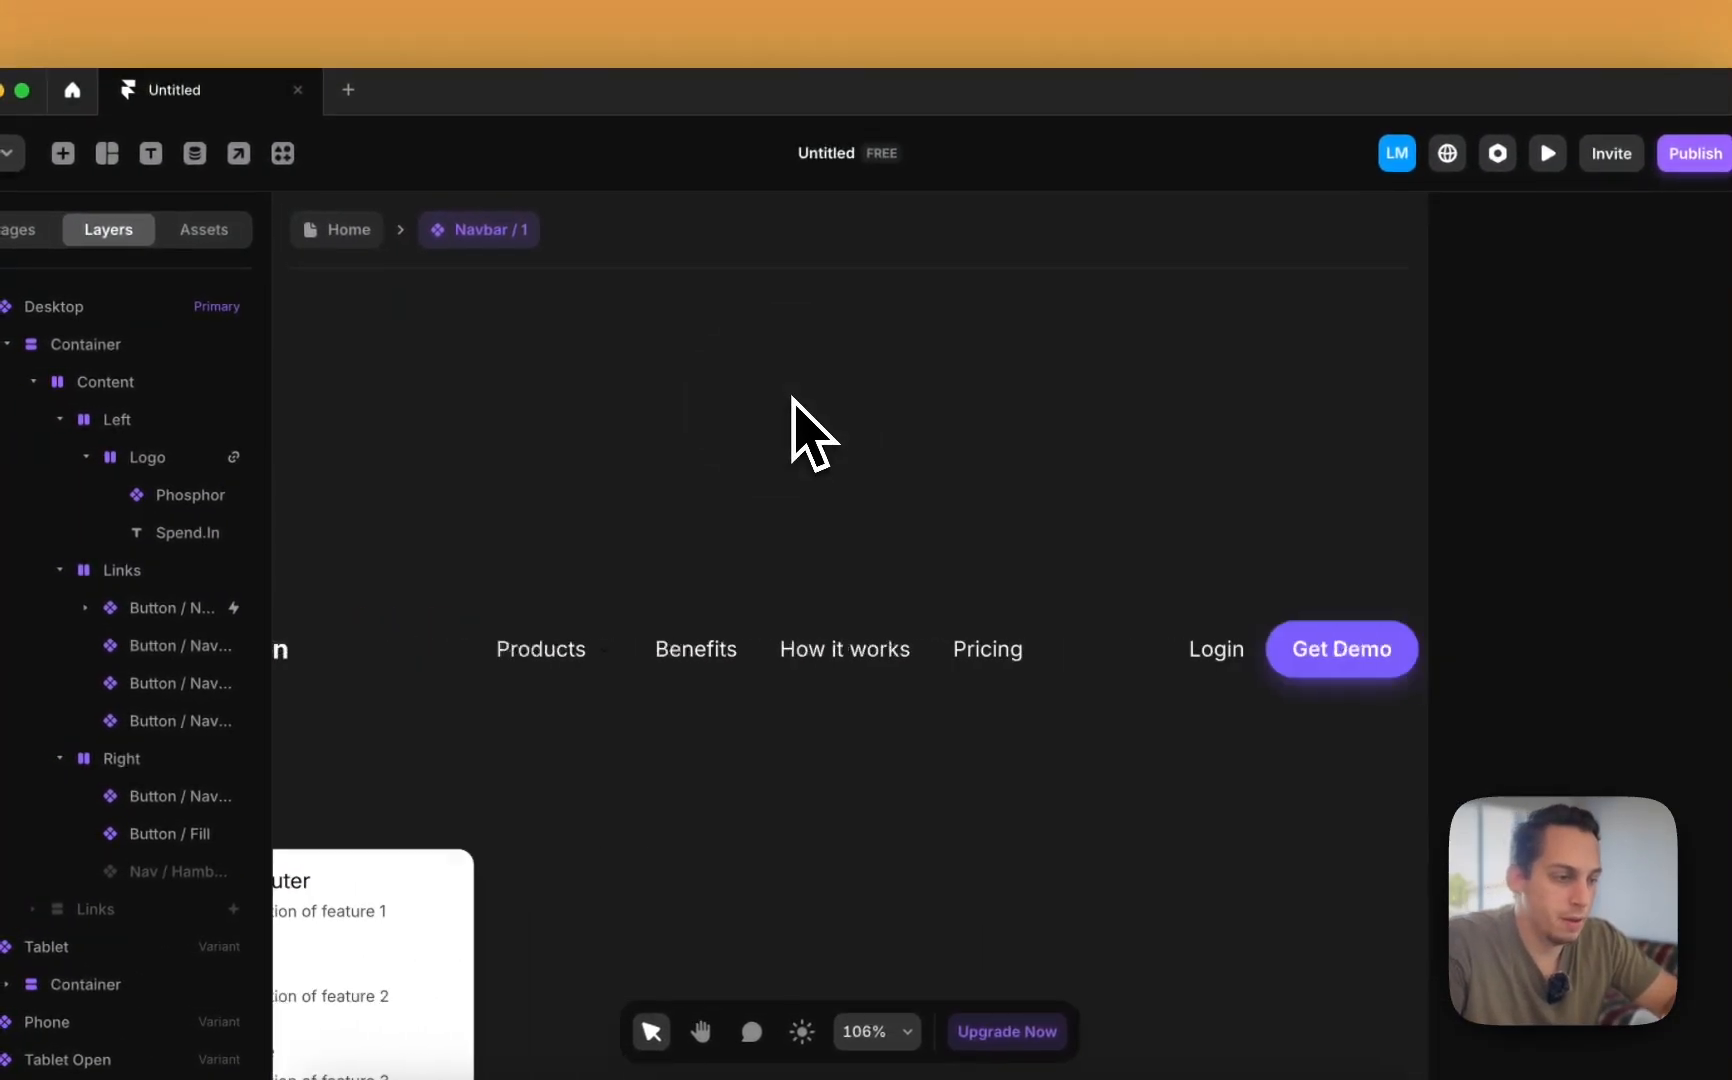
- Set the Background color of the hamburger menu icons in the Tablet and Tablet Open variants to #FFFFFF
{"action": "scroll", "coordinate": [980, 625], "scroll_direction": "left", "scroll_amount": 3}
{"action": "scroll", "coordinate": [975, 623], "scroll_direction": "down", "scroll_amount": 4}
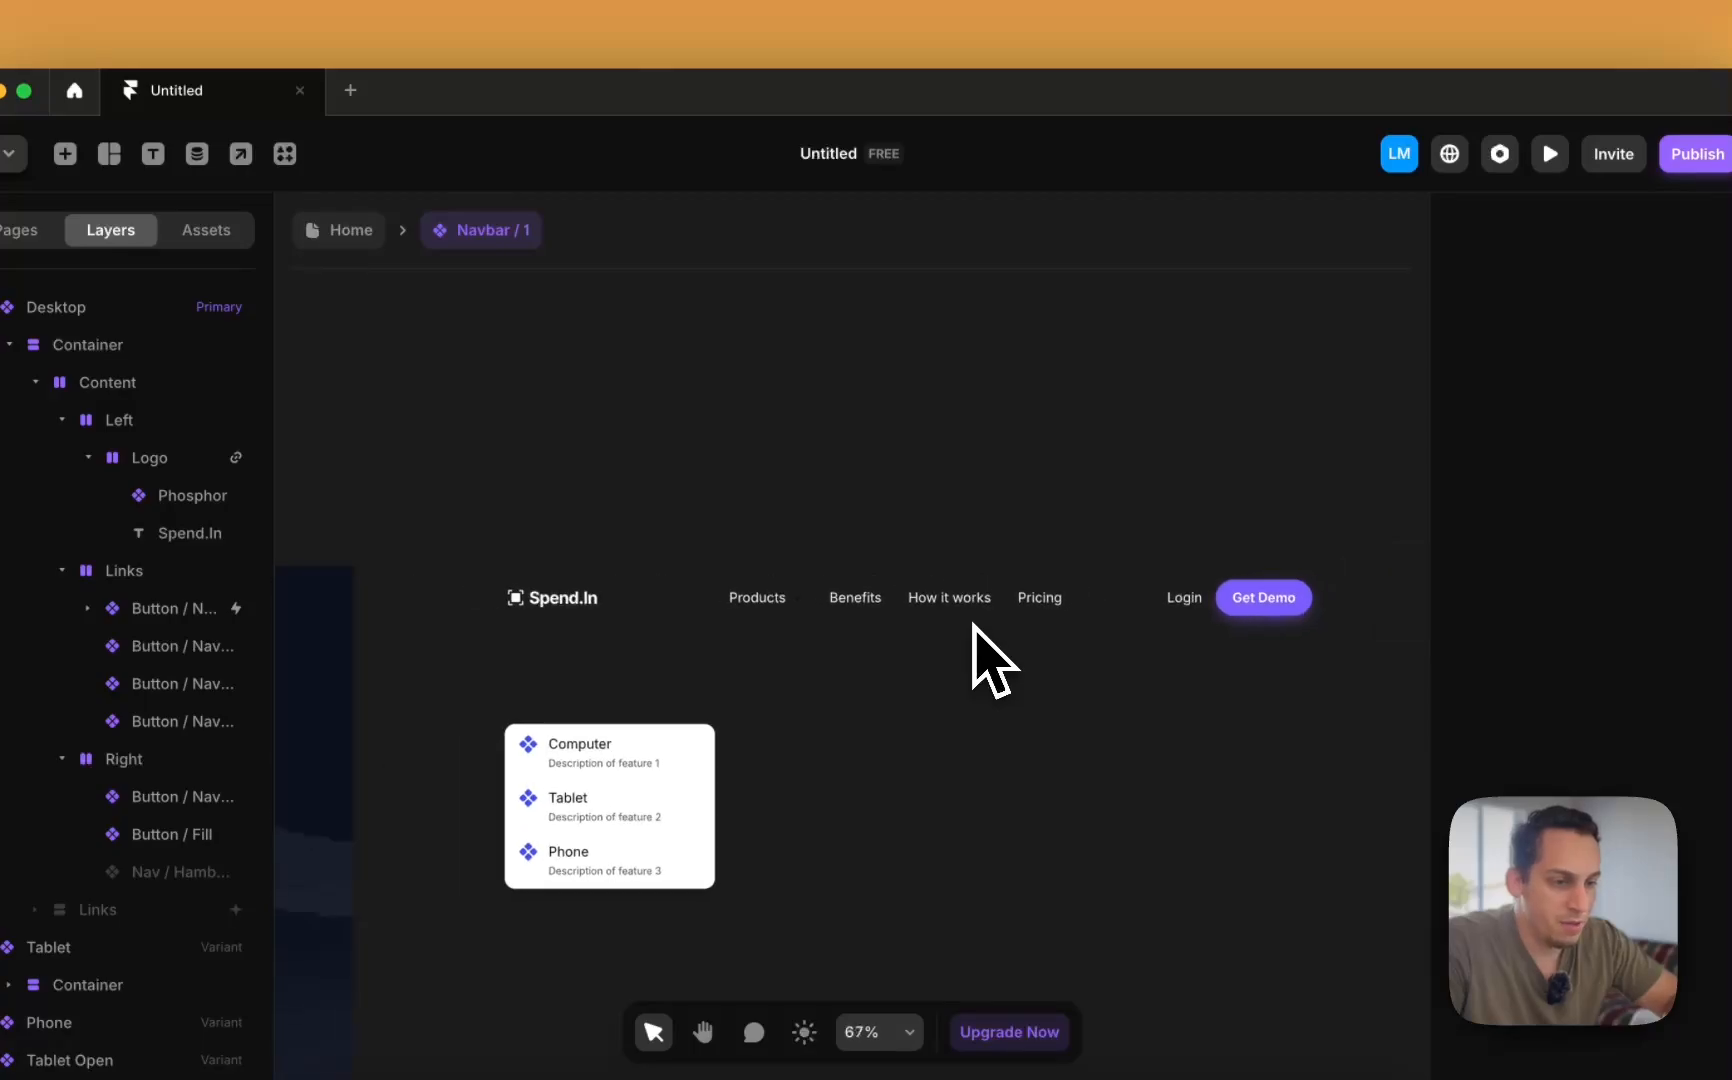
{"action": "scroll", "coordinate": [836, 582], "scroll_direction": "right", "scroll_amount": 5}
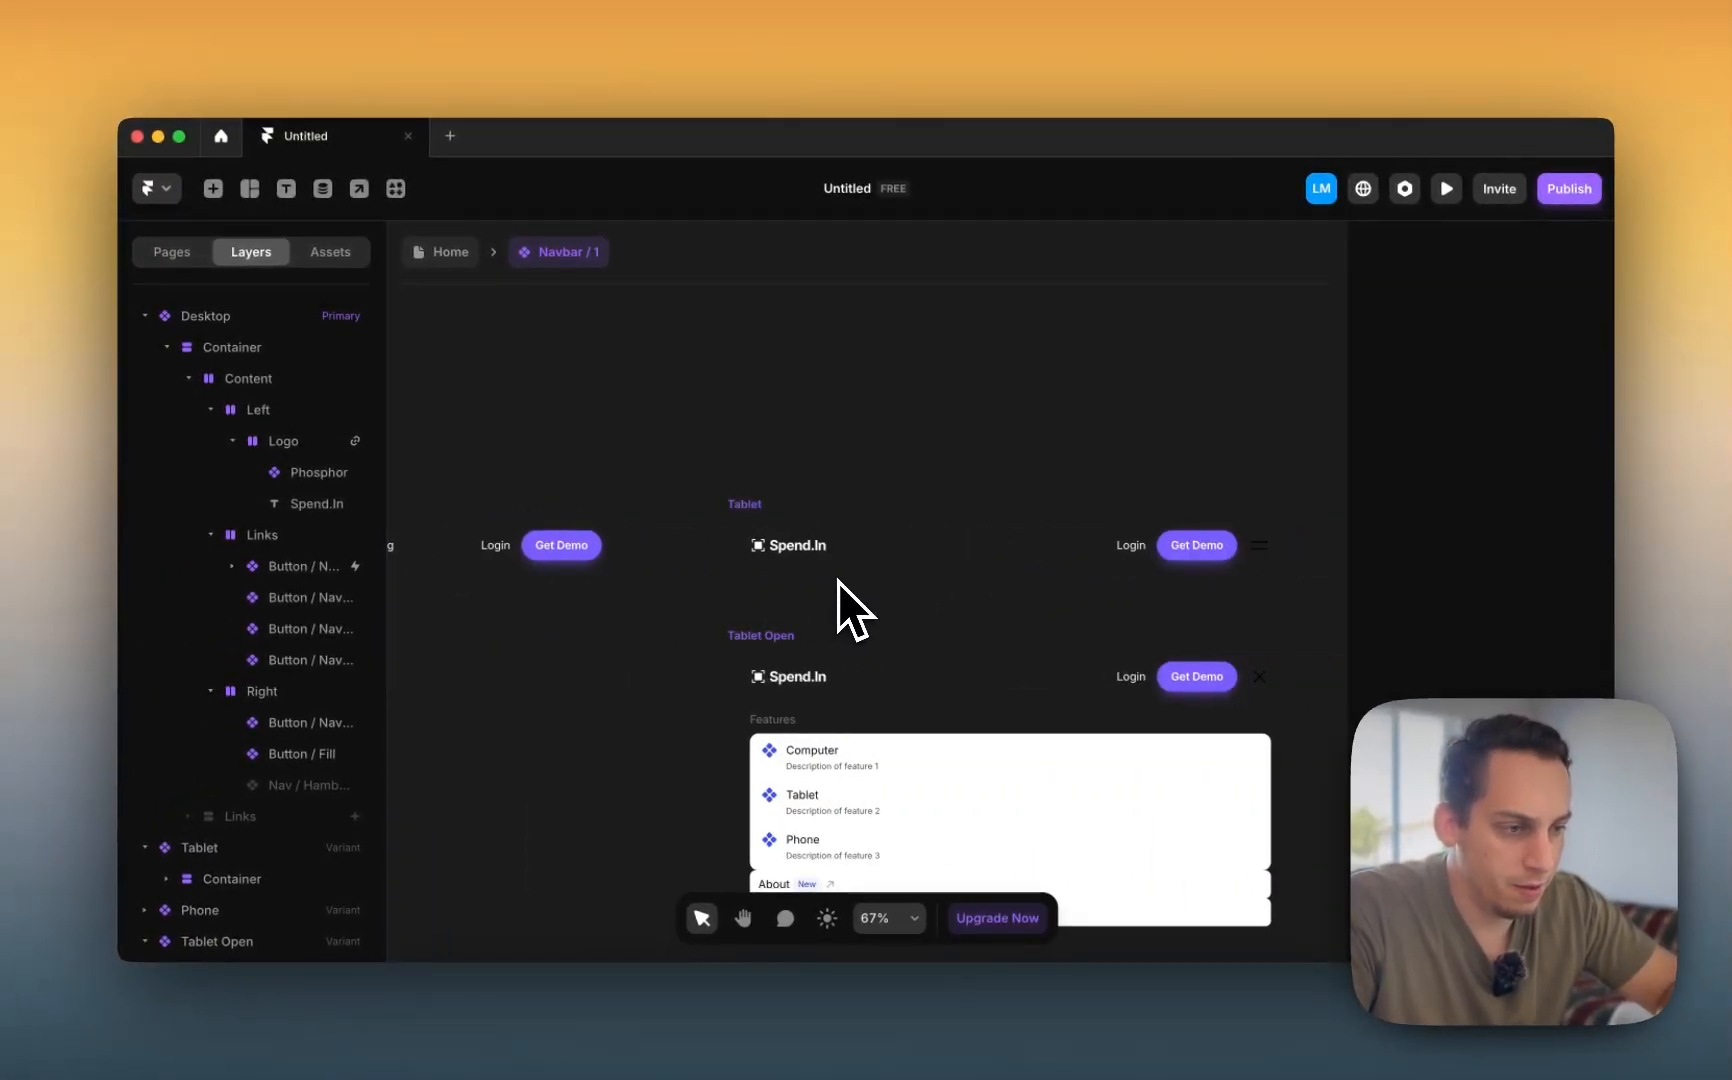
{"action": "scroll", "coordinate": [838, 582], "scroll_direction": "right", "scroll_amount": 3}
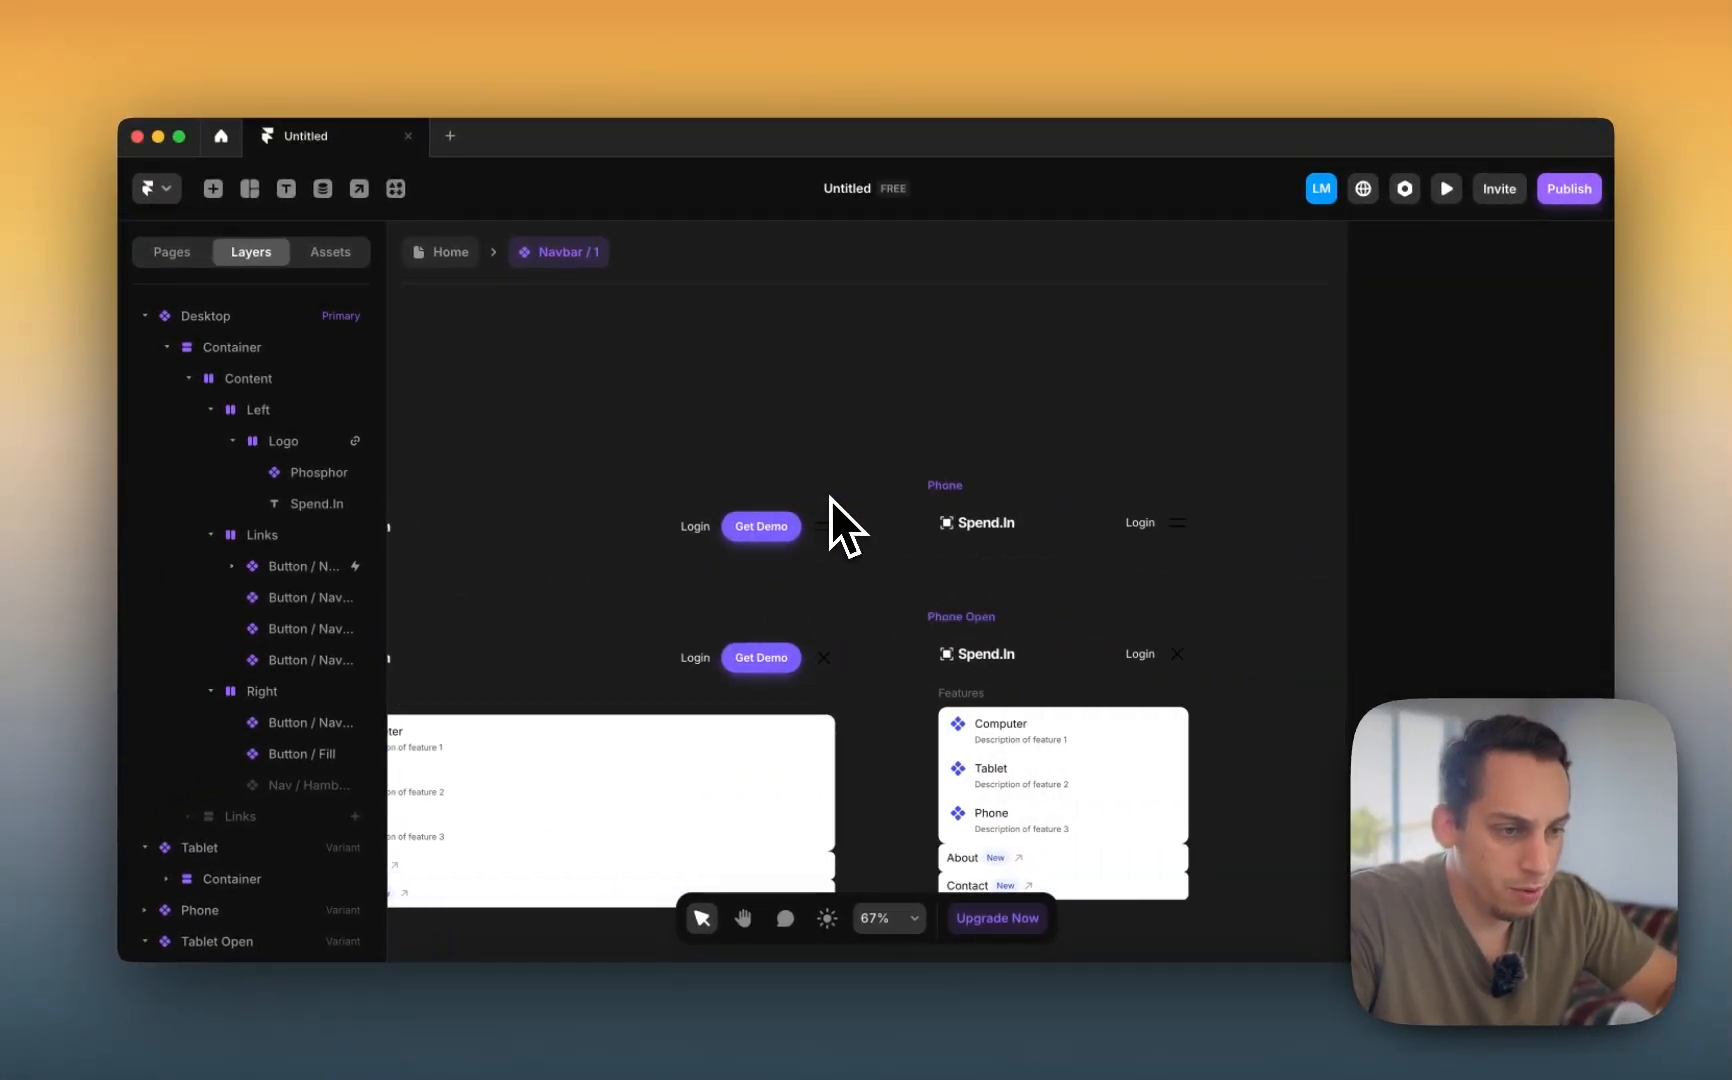
{"action": "left_click", "coordinate": [822, 524]}
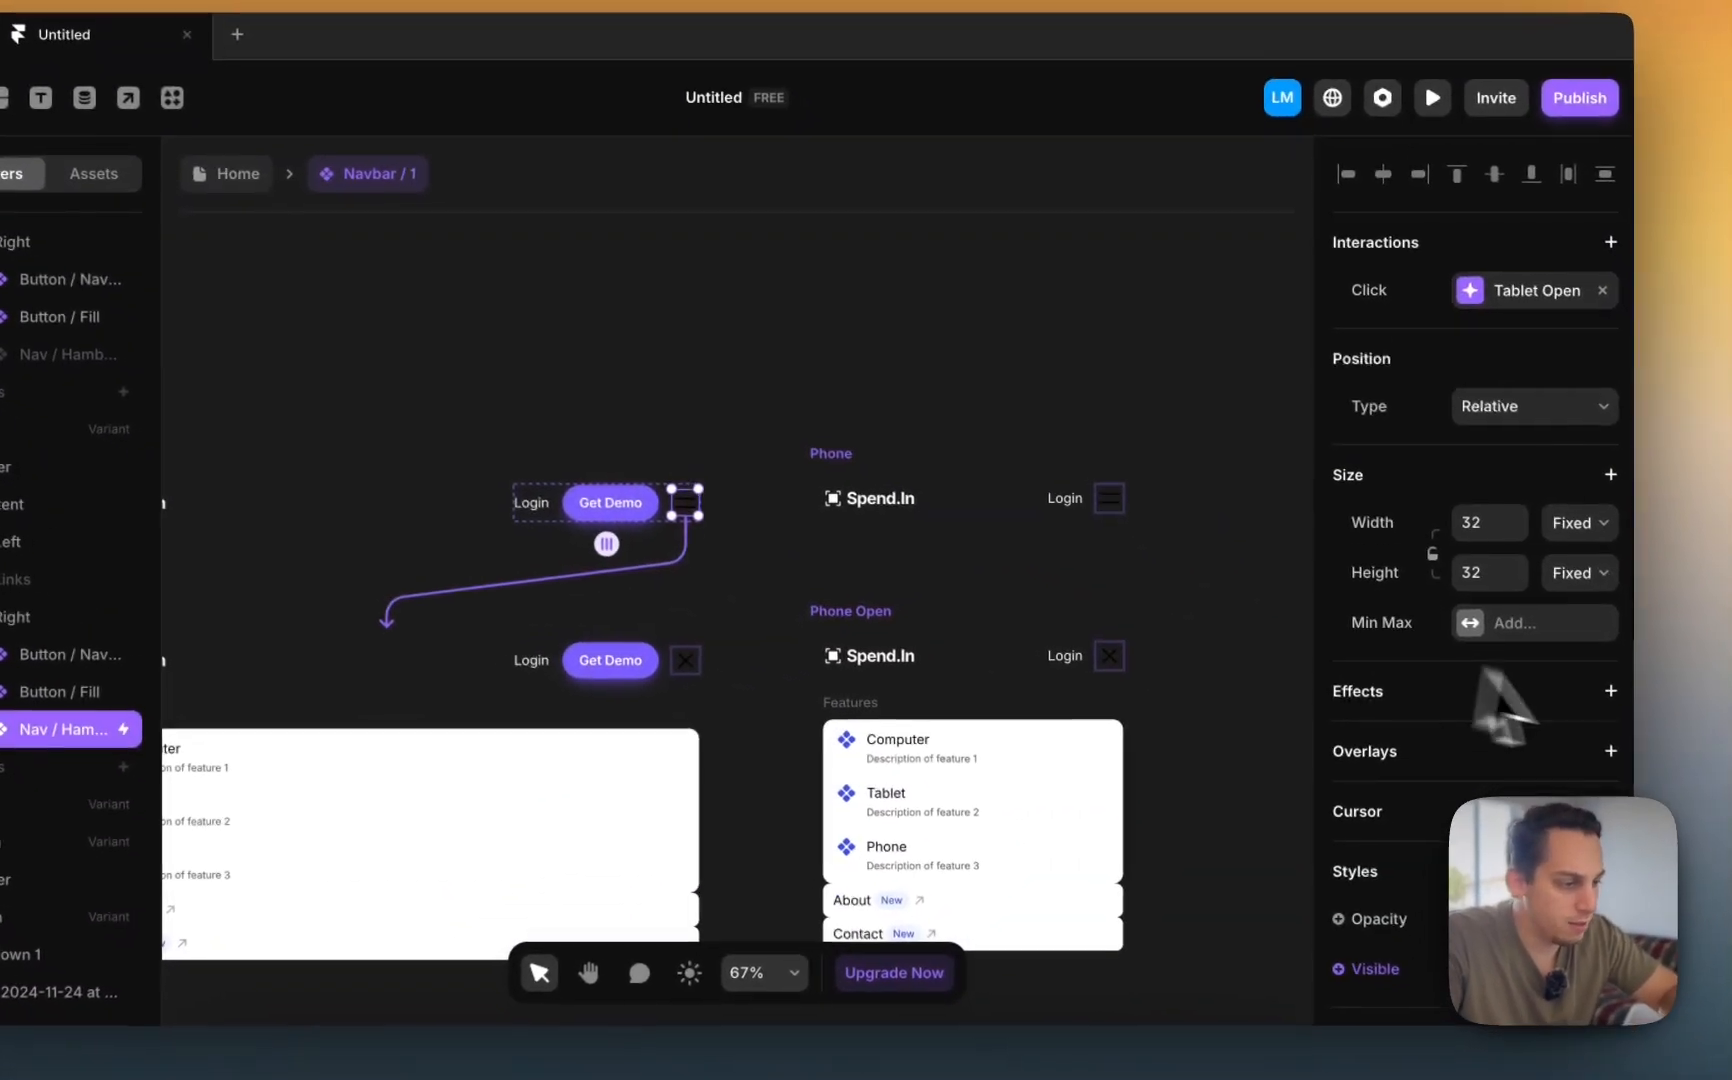
{"action": "scroll", "coordinate": [1480, 650], "scroll_direction": "down", "scroll_amount": 5}
{"action": "left_click", "coordinate": [1479, 768]}
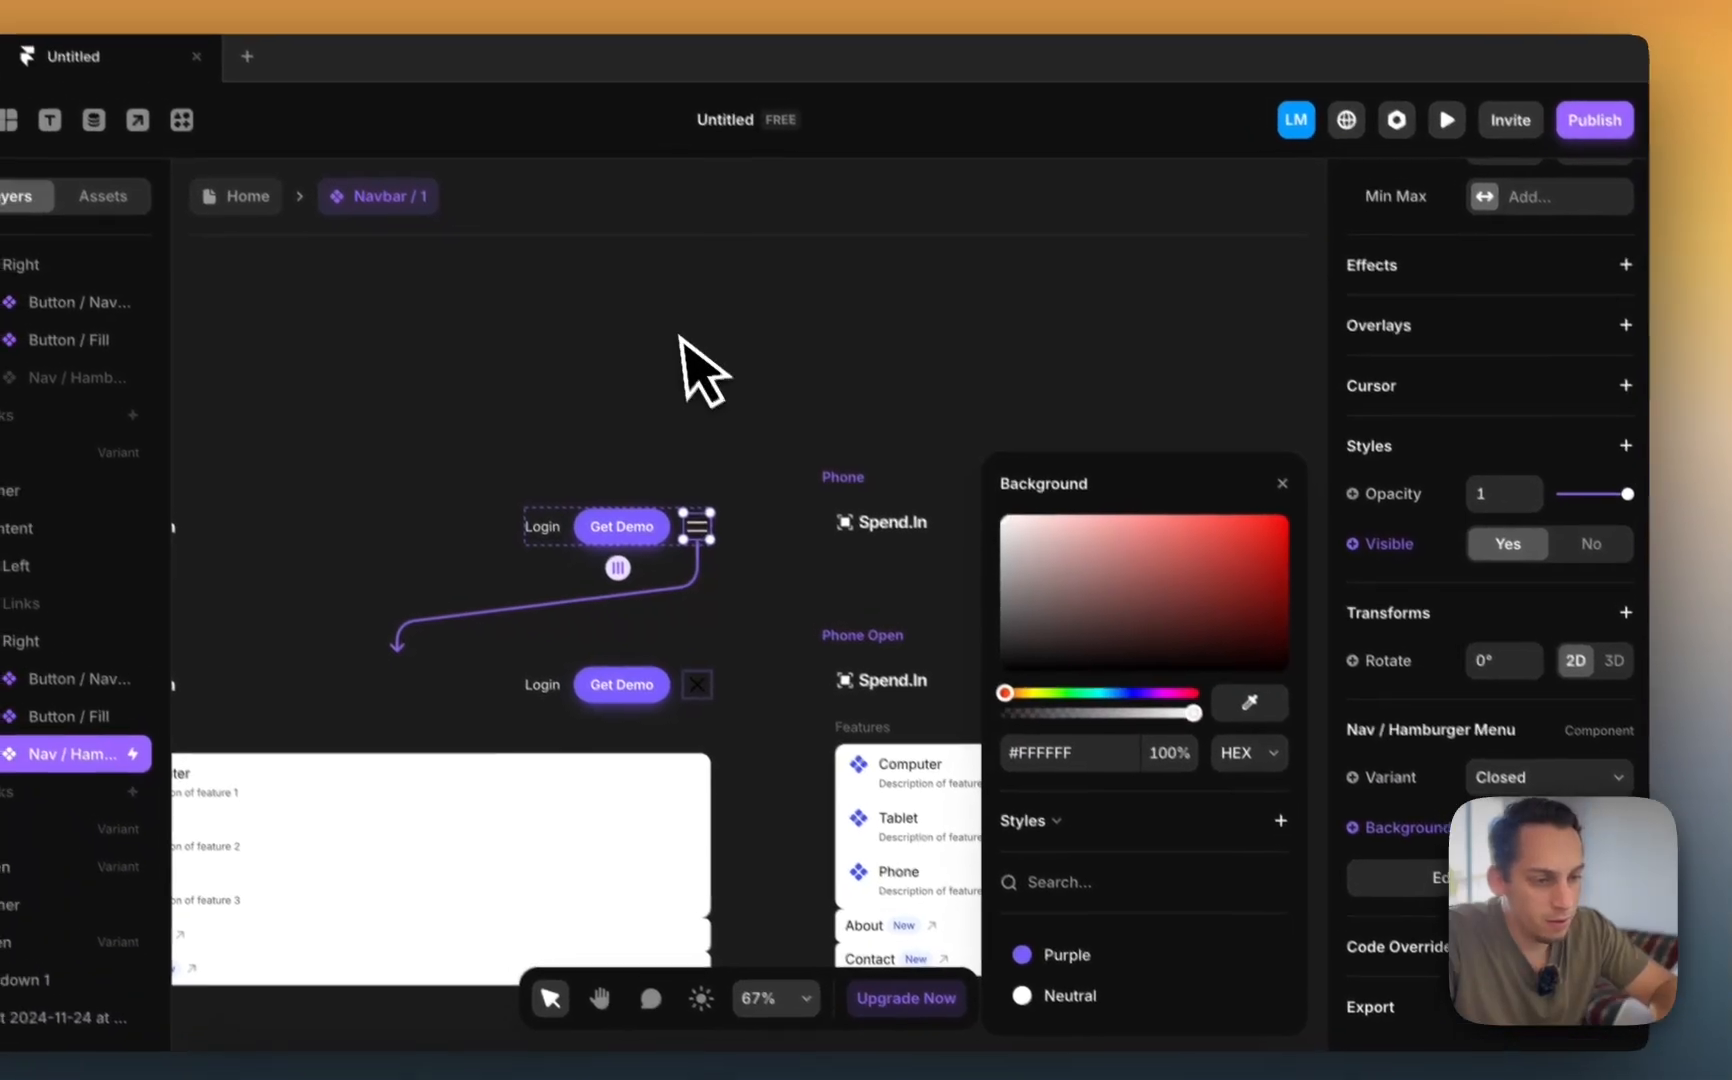
{"action": "left_click", "coordinate": [662, 647]}
{"action": "left_click", "coordinate": [746, 352]}
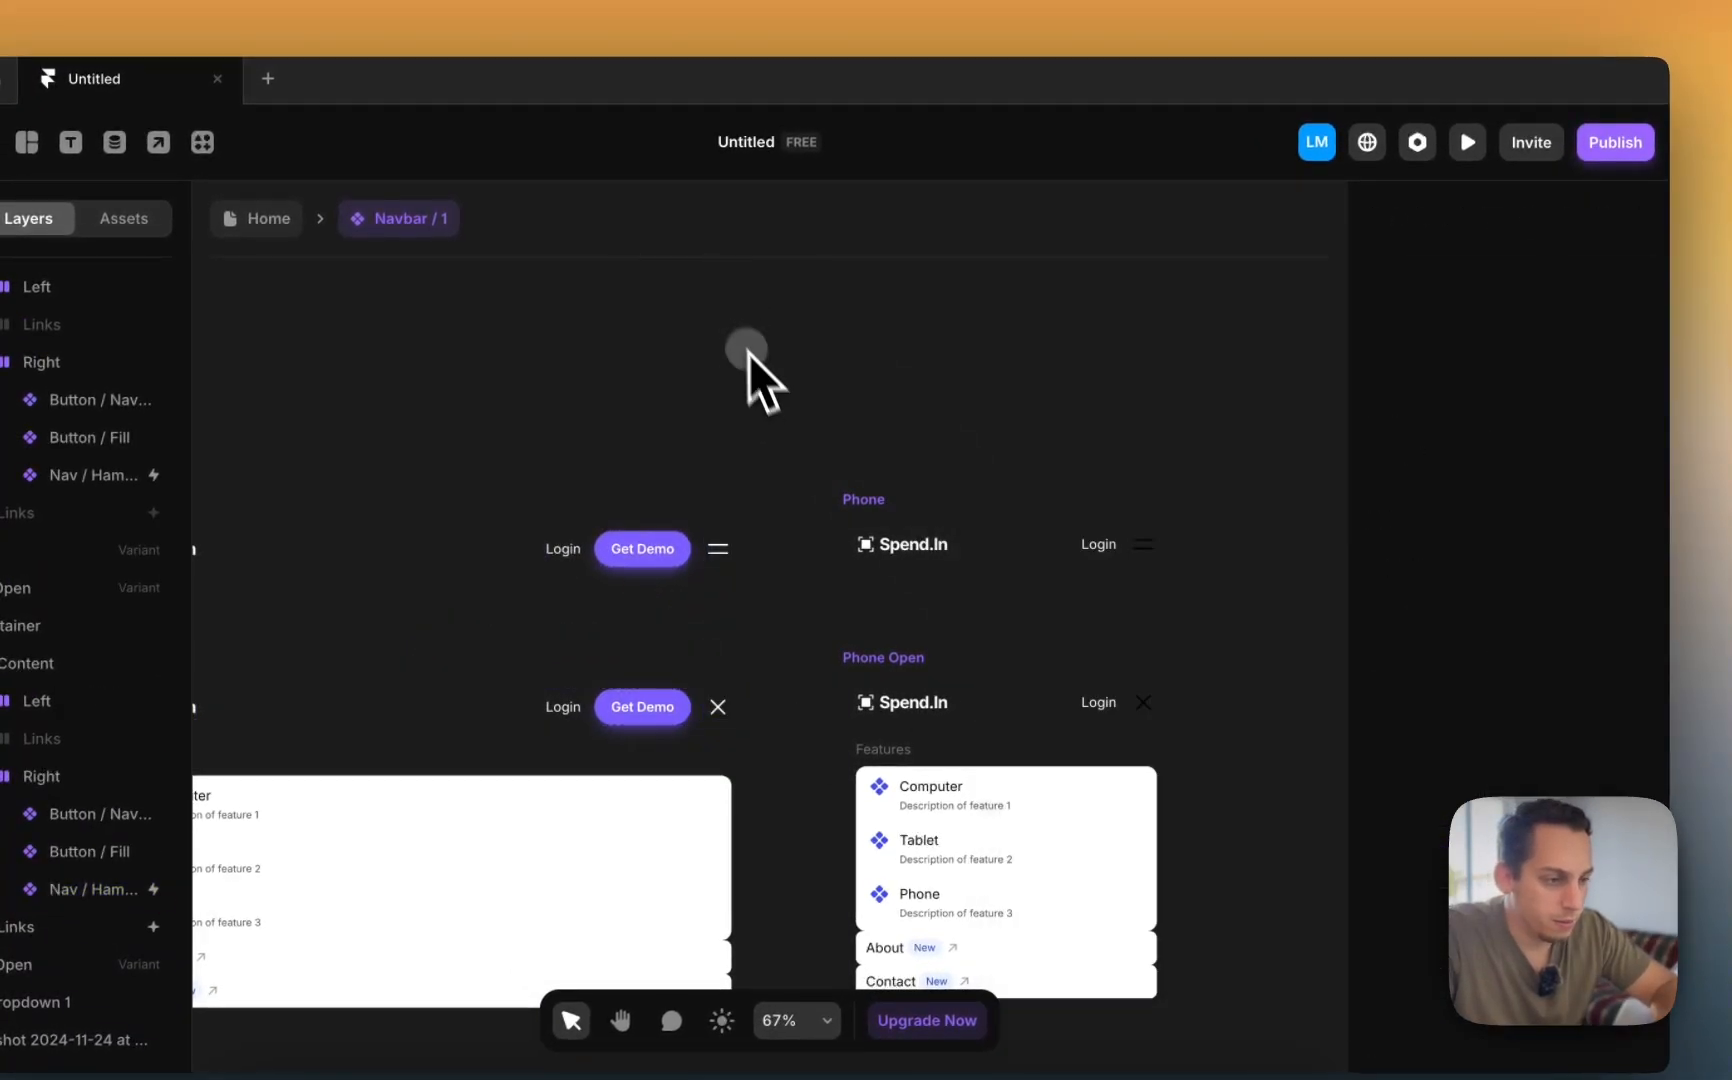
- Set the Background color of the hamburger menu icons in the Phone and Phone Open variants to #FFFFFF
{"action": "scroll", "coordinate": [760, 375], "scroll_direction": "right", "scroll_amount": 3}
{"action": "scroll", "coordinate": [760, 375], "scroll_direction": "down", "scroll_amount": 1}
{"action": "left_click", "coordinate": [1053, 511]}
{"action": "scroll", "coordinate": [1560, 780], "scroll_direction": "down", "scroll_amount": 5}
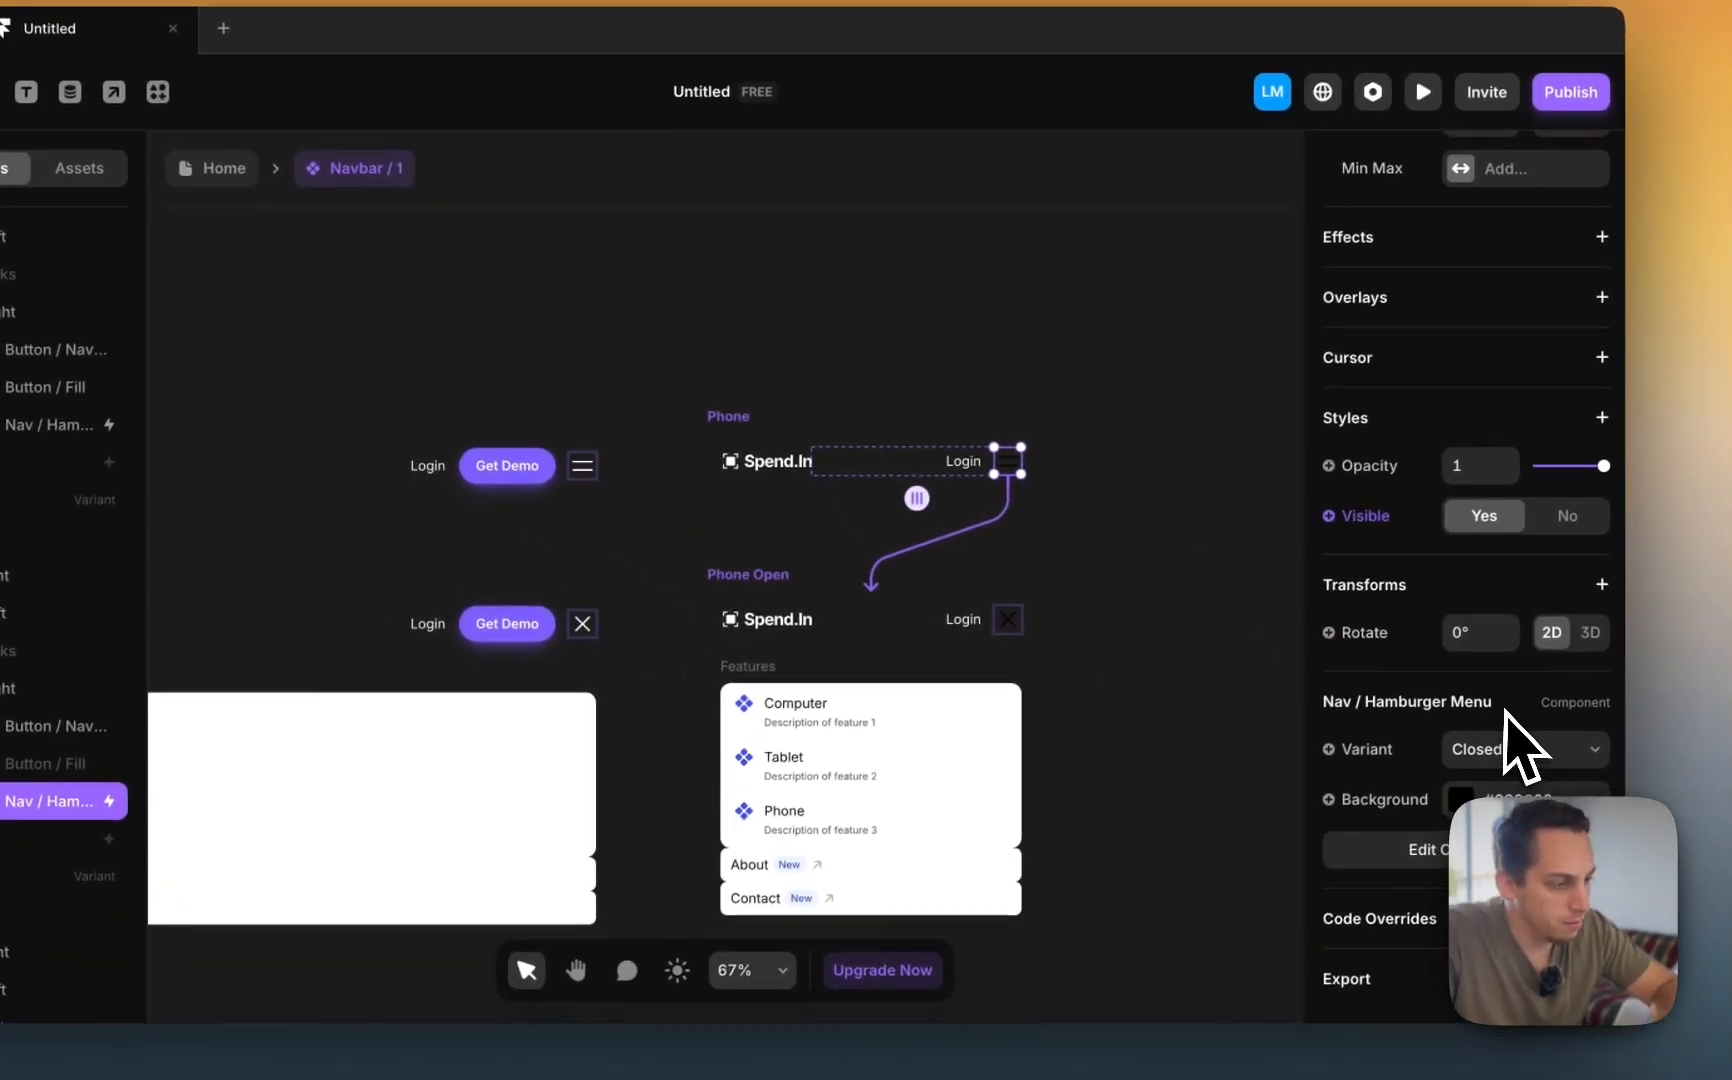
{"action": "left_click", "coordinate": [1510, 849]}
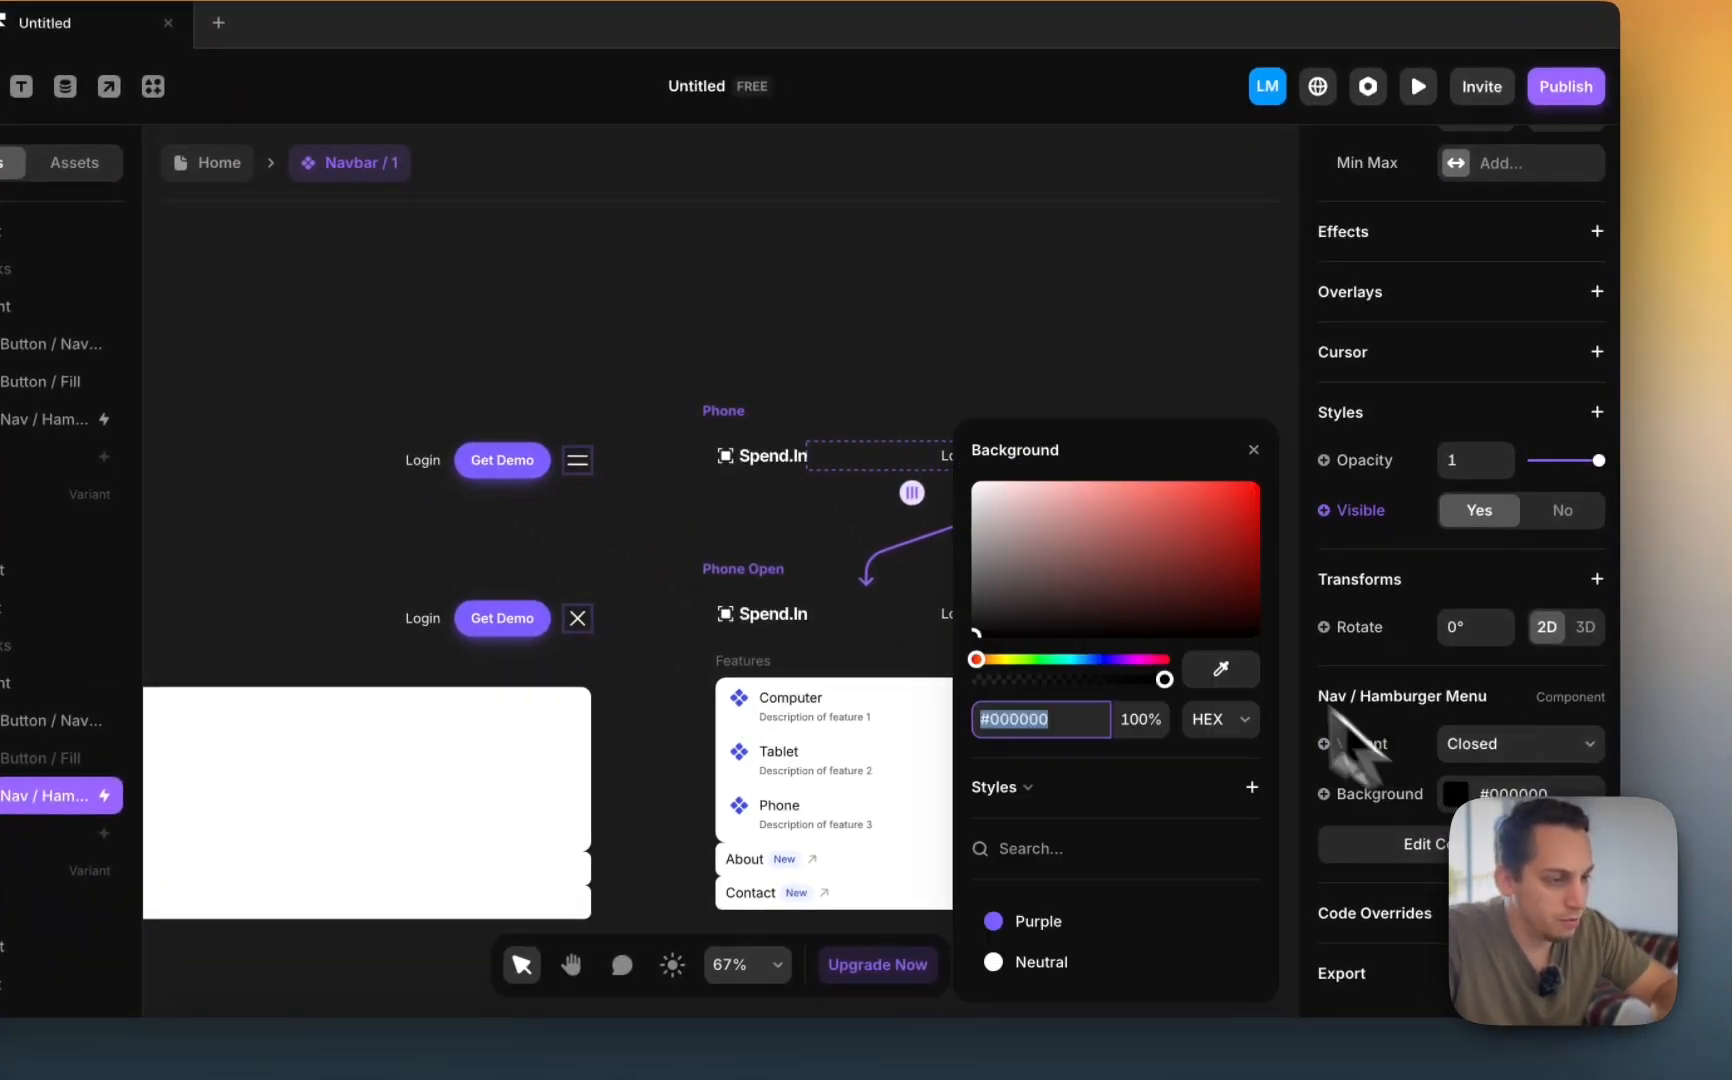
{"action": "type", "text": "fff"}
{"action": "key", "text": "Return"}
{"action": "scroll", "coordinate": [774, 664], "scroll_direction": "right", "scroll_amount": 3}
{"action": "scroll", "coordinate": [774, 664], "scroll_direction": "down", "scroll_amount": 1}
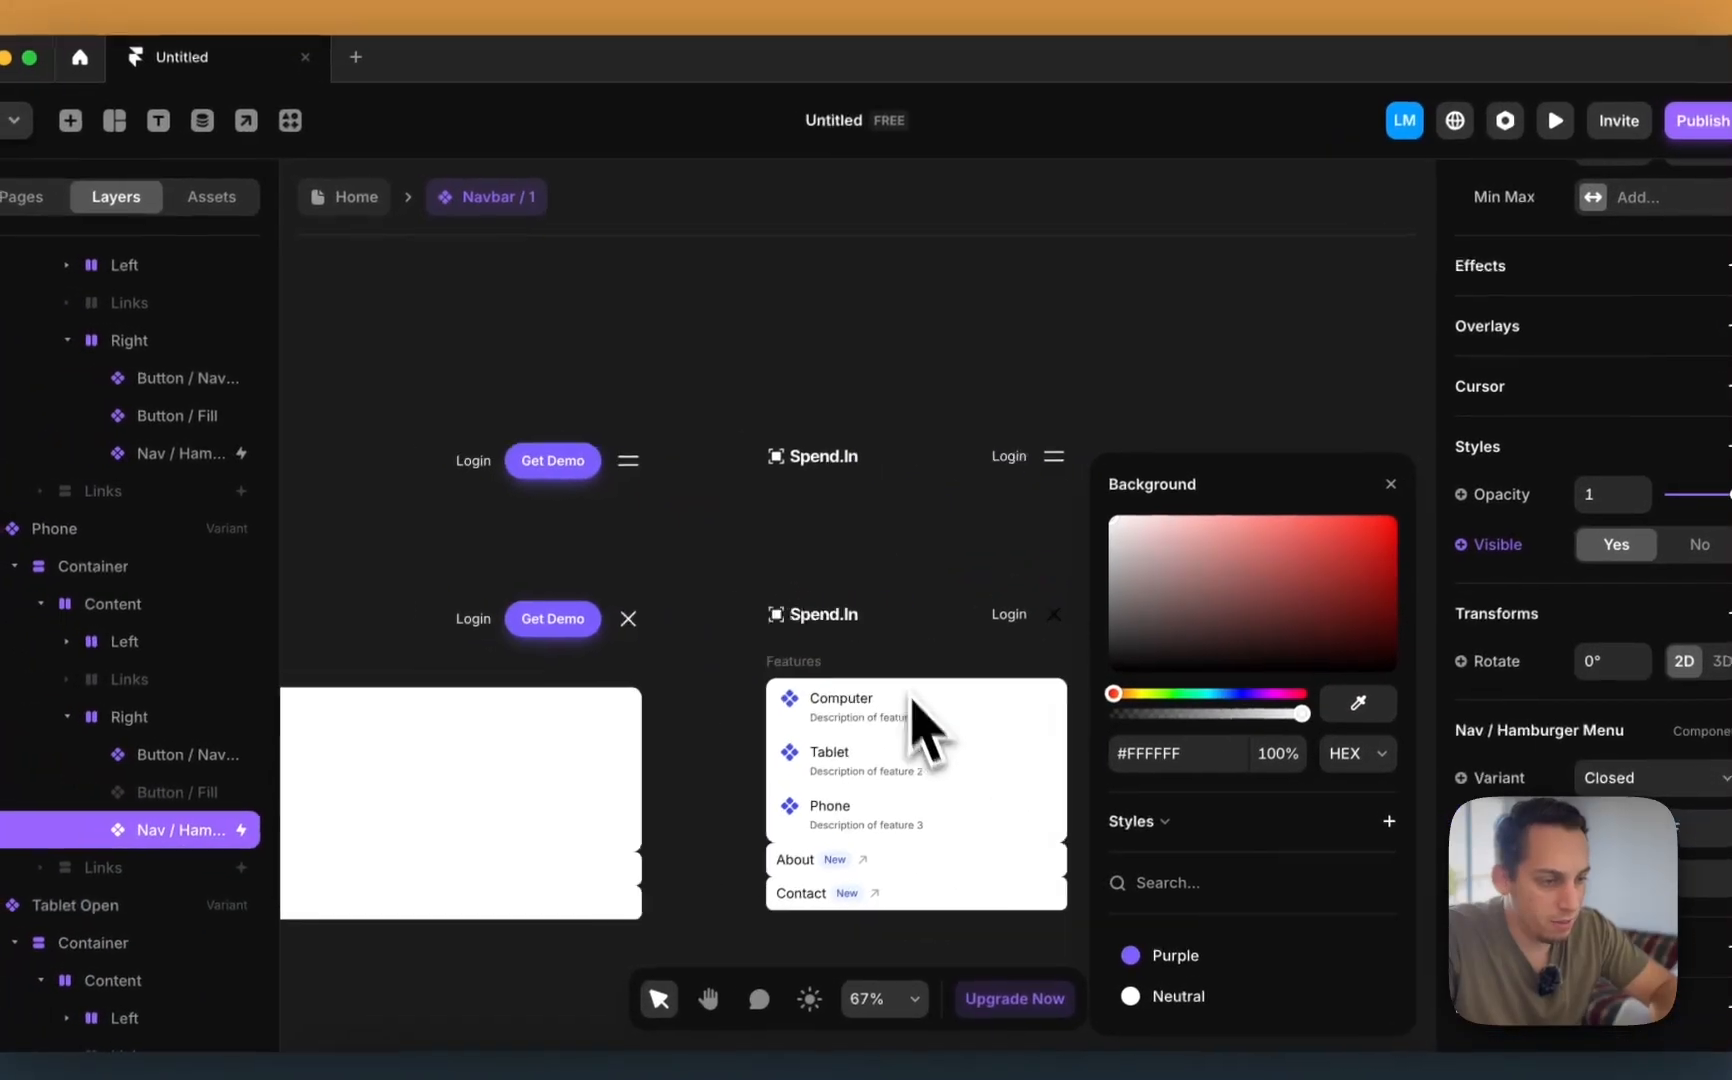
{"action": "left_click", "coordinate": [734, 529]}
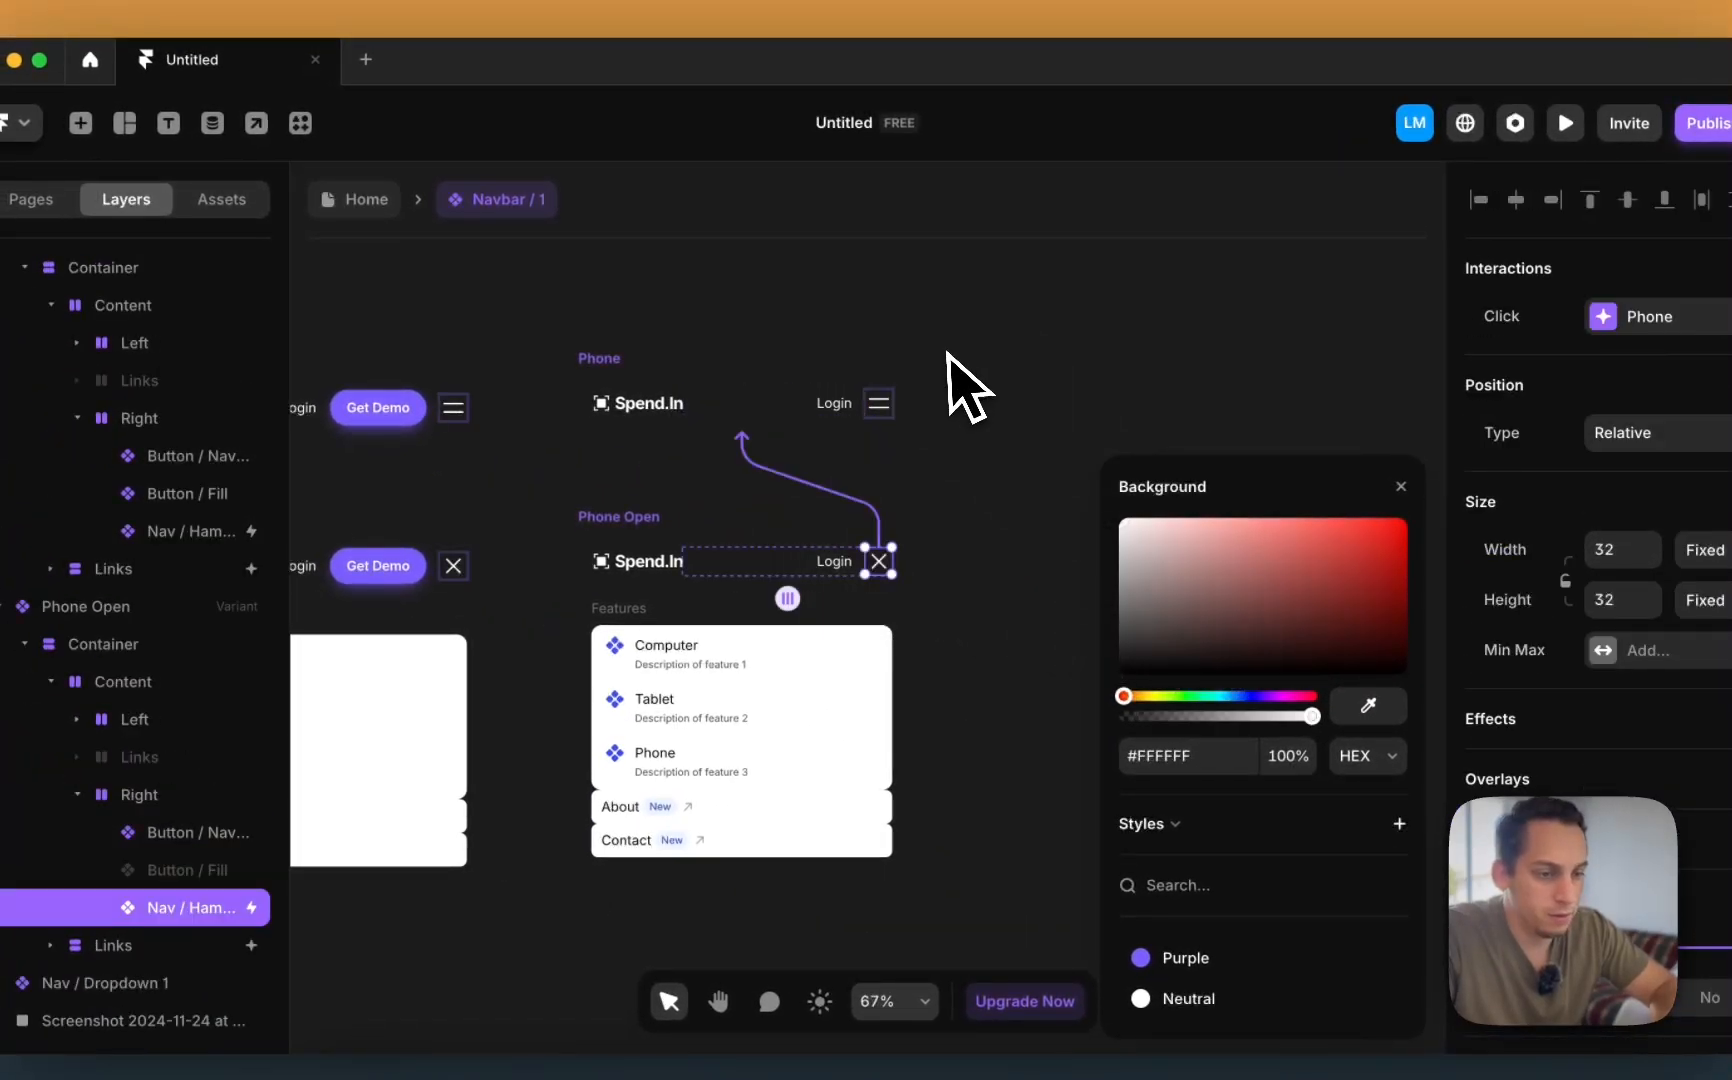
{"action": "left_click", "coordinate": [1112, 352]}
- Inspect the Links stack and its Heading in the Tablet Open navbar variant, and review the remaining navbar variants
{"action": "scroll", "coordinate": [825, 570], "scroll_direction": "left", "scroll_amount": 5}
{"action": "scroll", "coordinate": [825, 570], "scroll_direction": "down", "scroll_amount": 1}
{"action": "scroll", "coordinate": [787, 605], "scroll_direction": "down", "scroll_amount": 2}
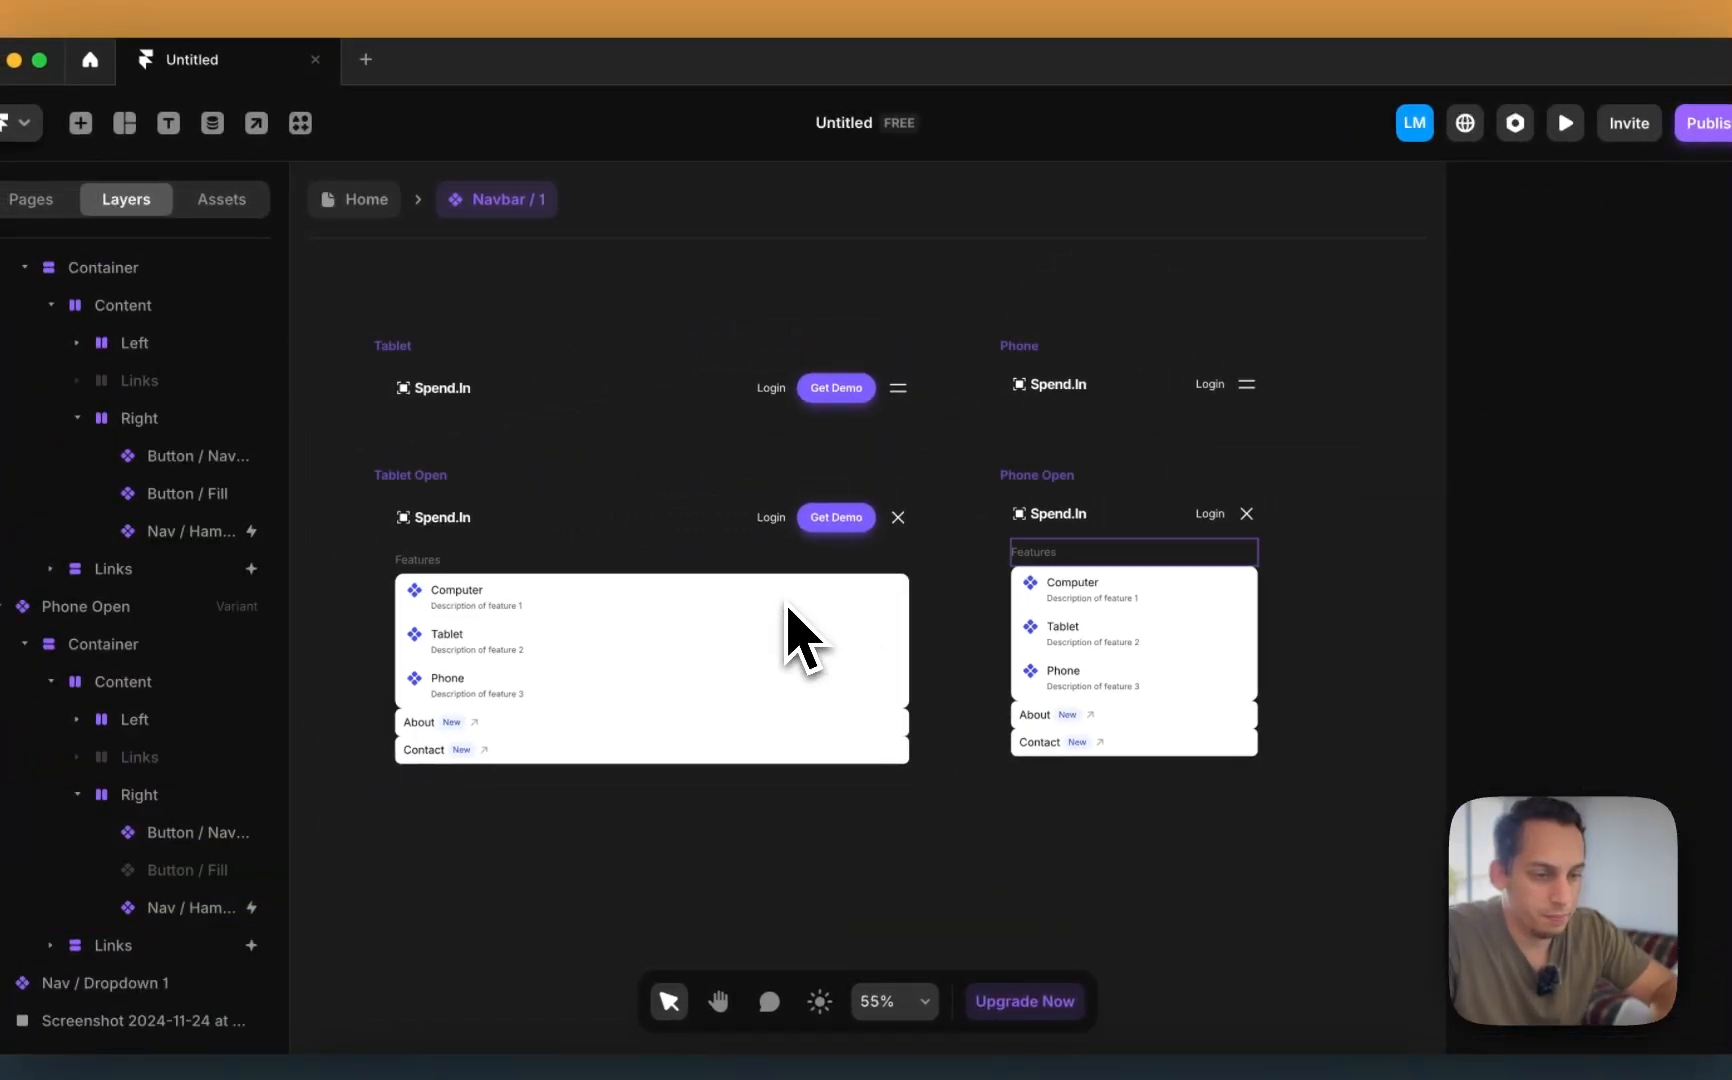
{"action": "scroll", "coordinate": [806, 640], "scroll_direction": "left", "scroll_amount": 5}
{"action": "scroll", "coordinate": [806, 640], "scroll_direction": "down", "scroll_amount": 1}
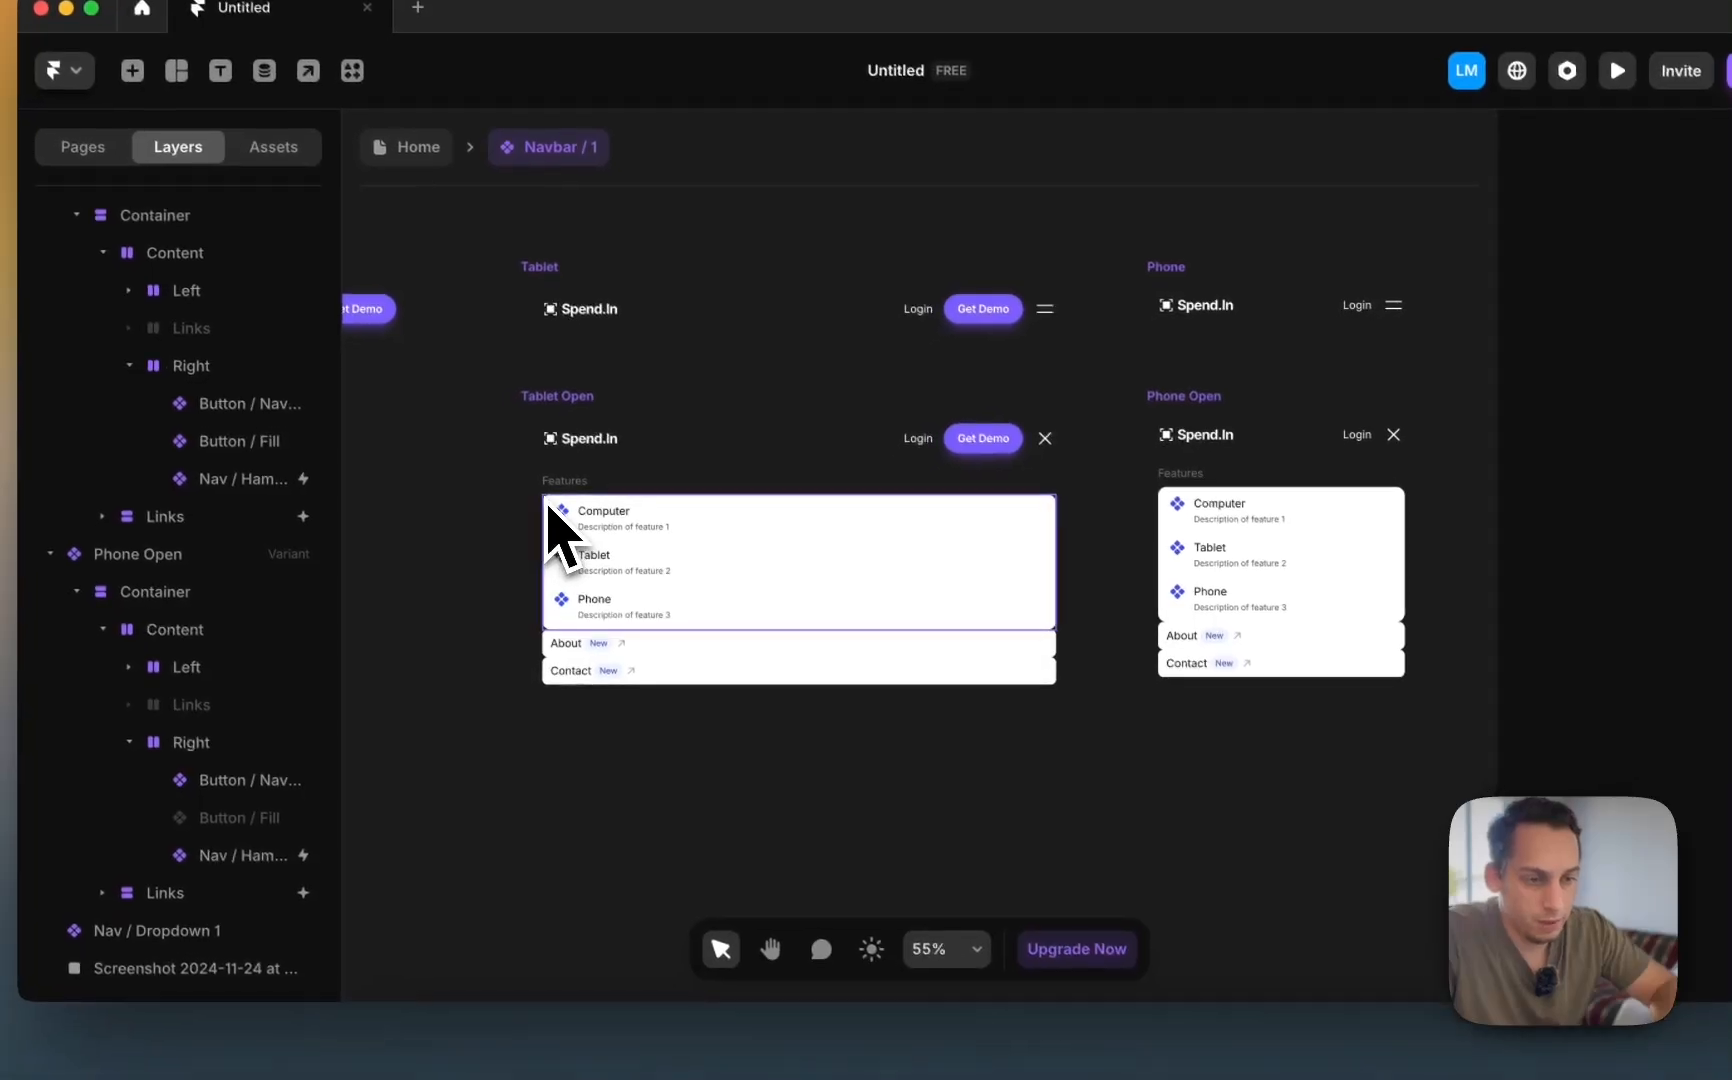
{"action": "left_click", "coordinate": [494, 544]}
{"action": "scroll", "coordinate": [494, 544], "scroll_direction": "up", "scroll_amount": 5}
{"action": "left_click", "coordinate": [591, 430]}
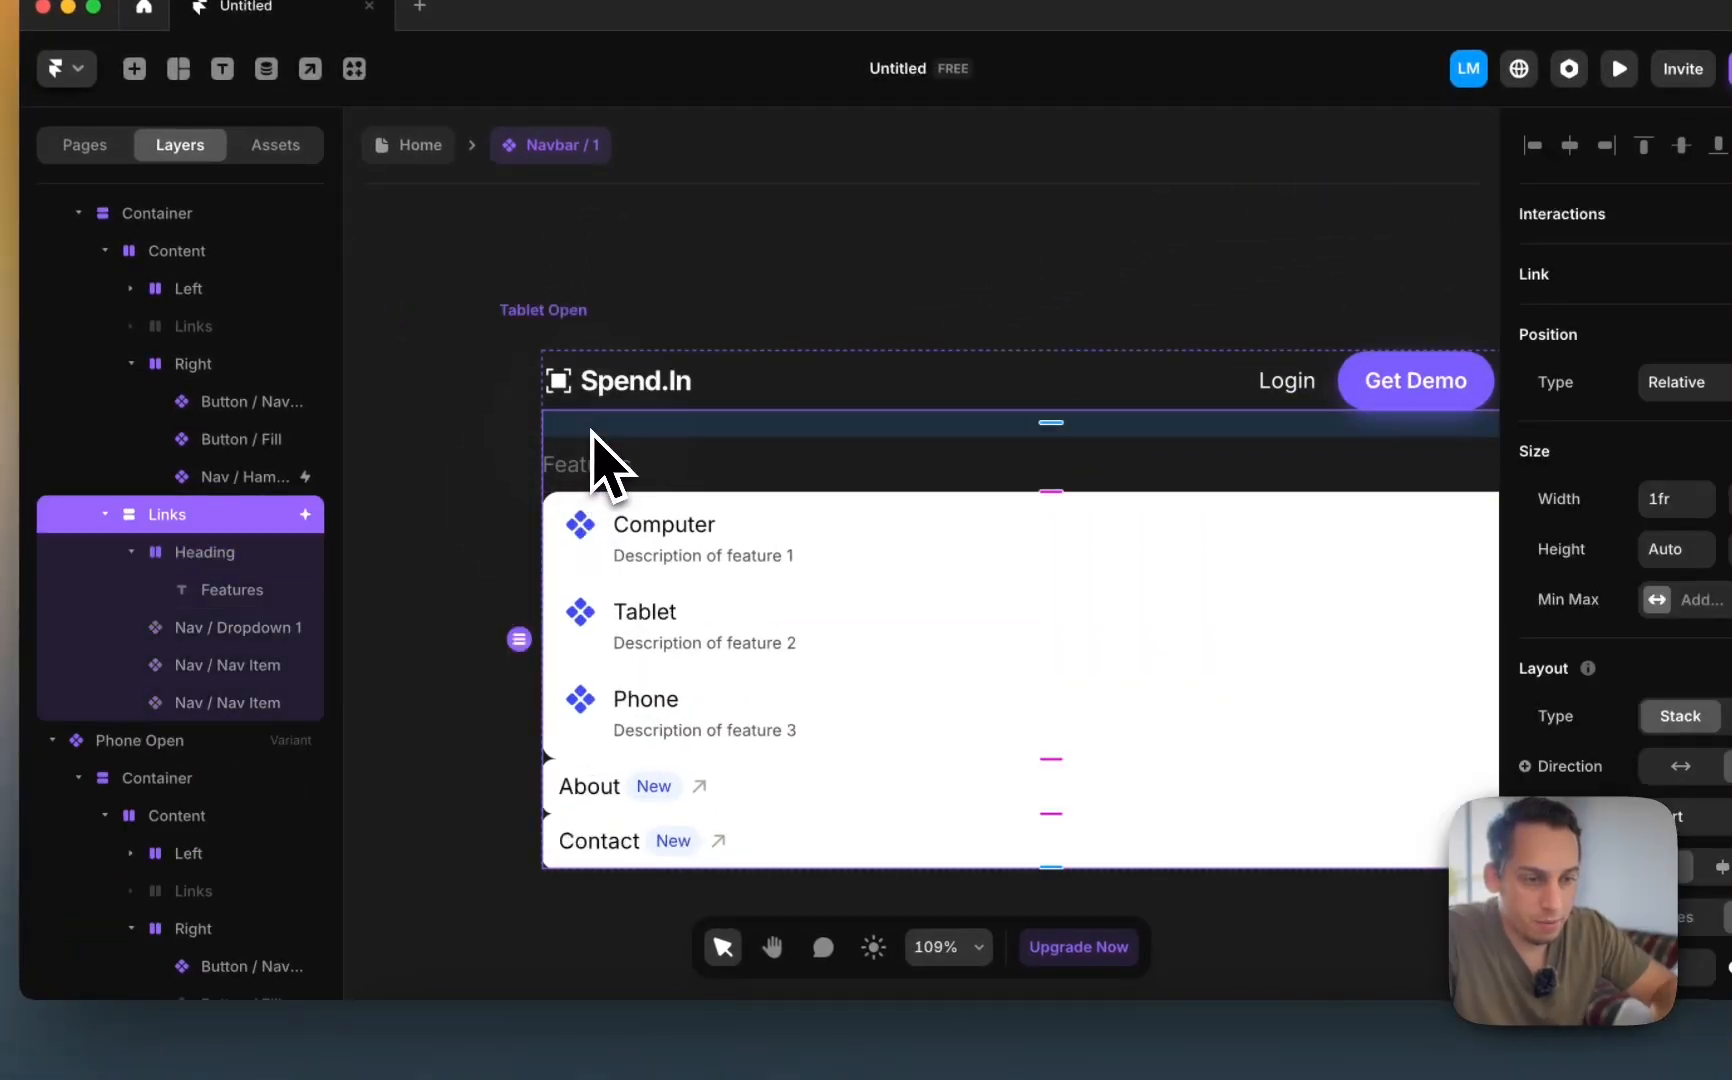
{"action": "left_click", "coordinate": [104, 514]}
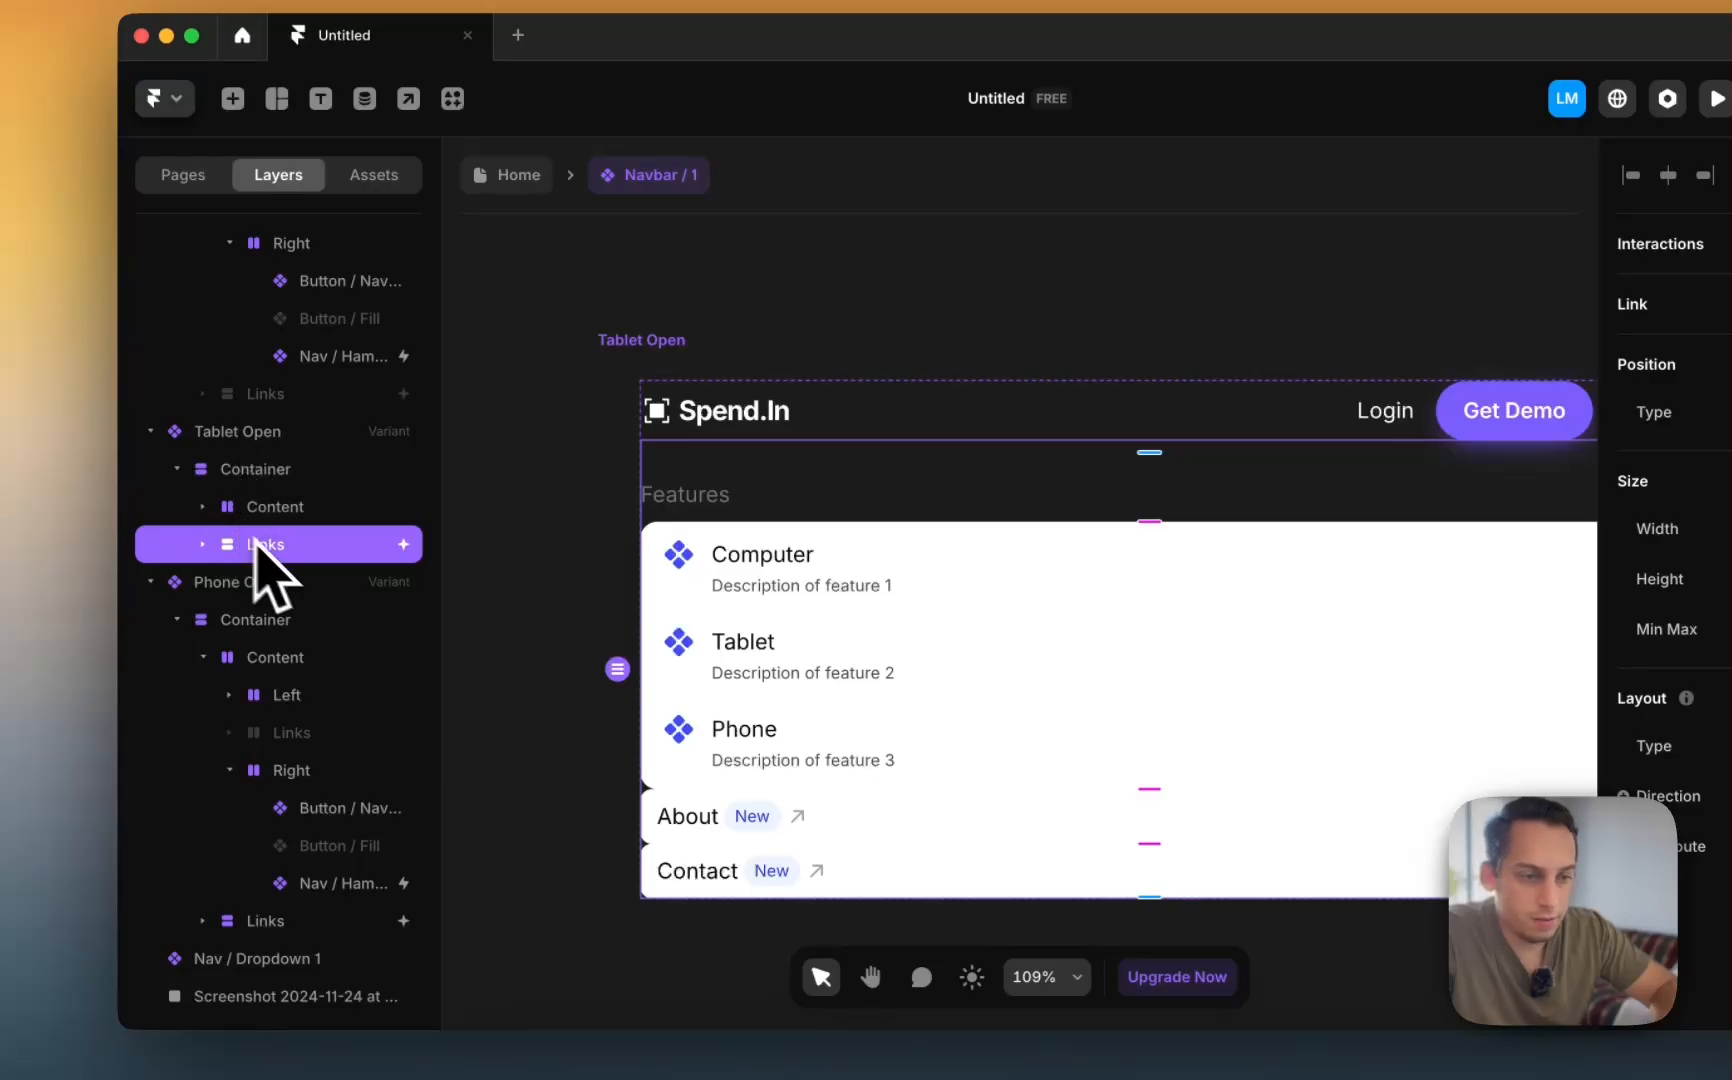
{"action": "scroll", "coordinate": [870, 503], "scroll_direction": "down", "scroll_amount": 5}
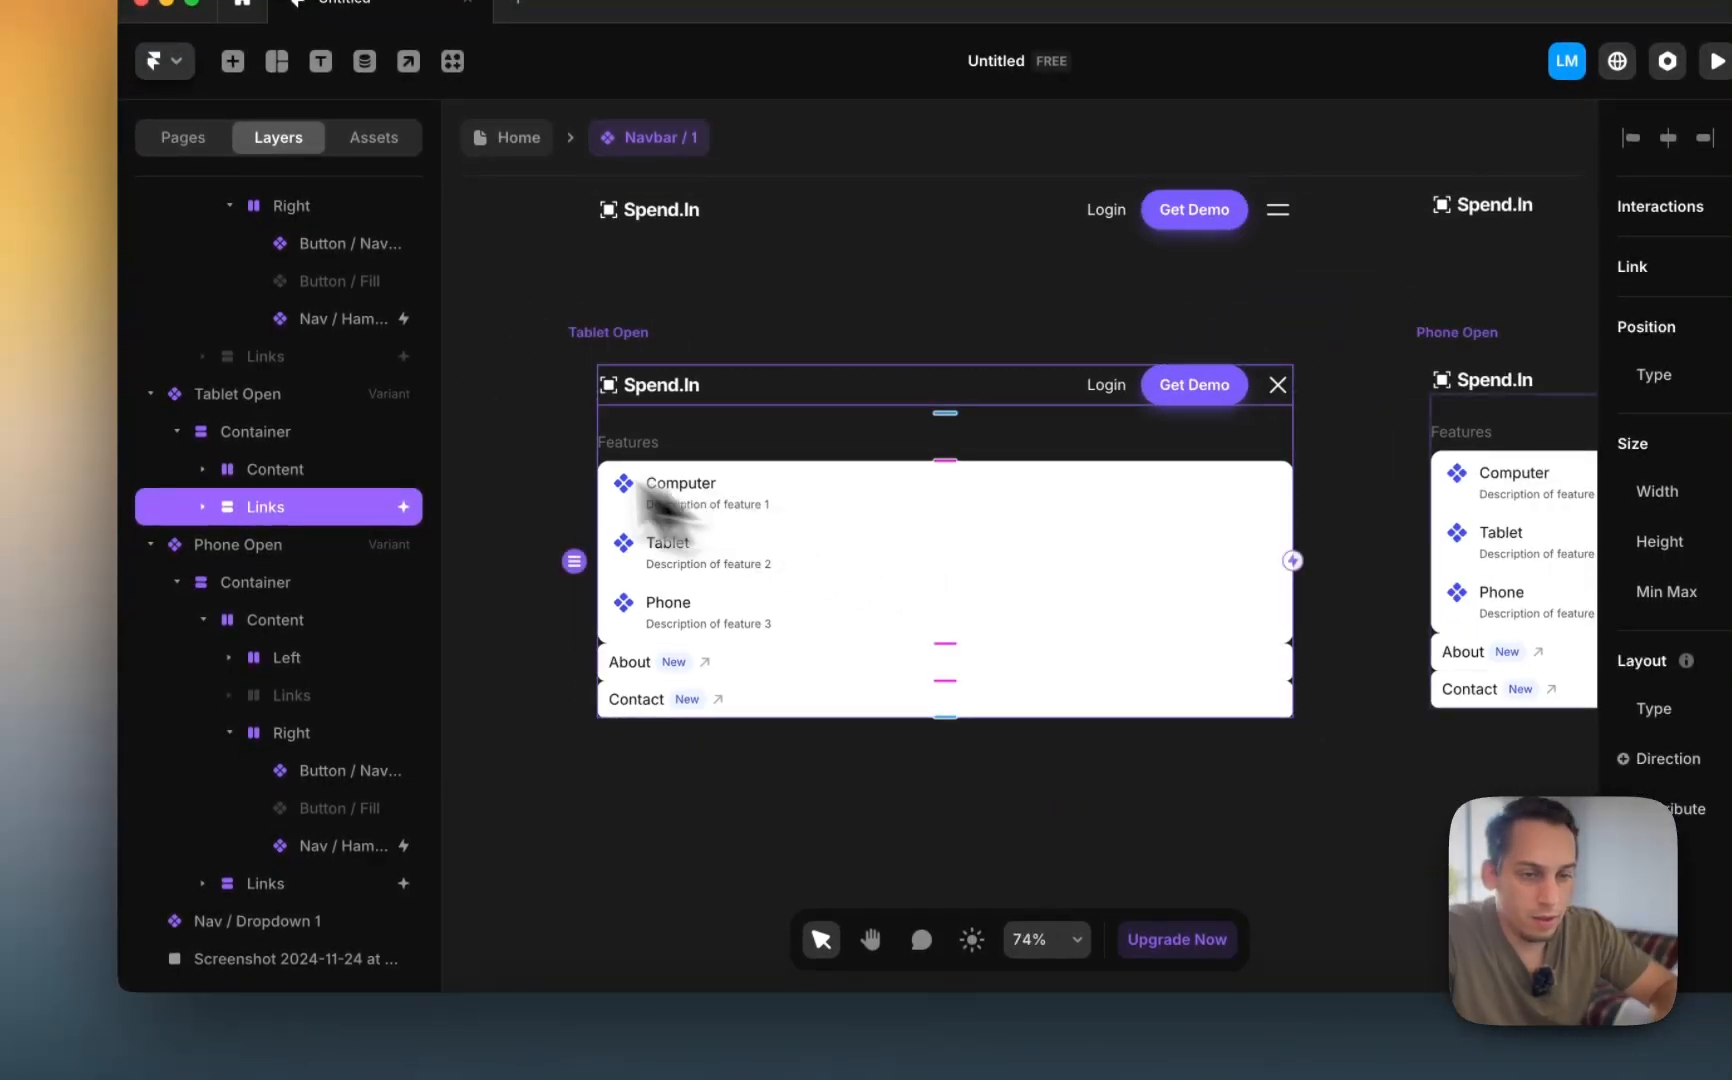
{"action": "left_click", "coordinate": [204, 506]}
{"action": "left_click", "coordinate": [257, 536]}
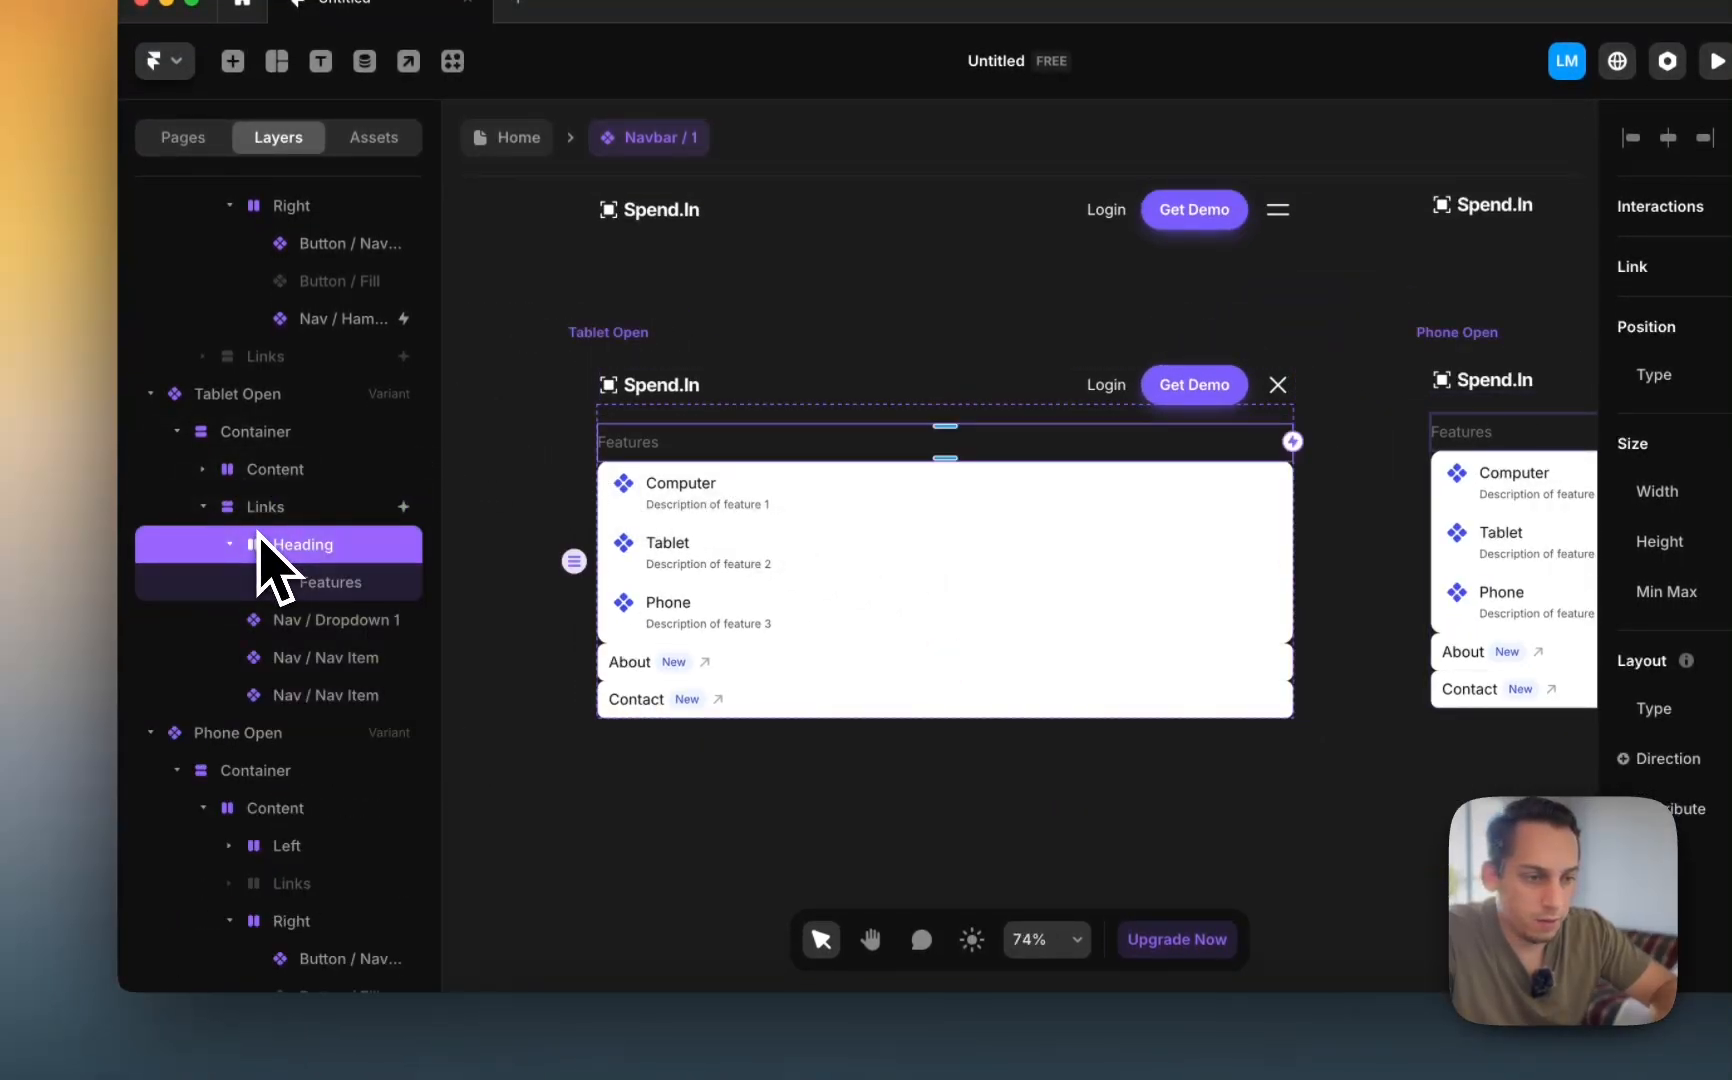
{"action": "left_click", "coordinate": [560, 406]}
{"action": "scroll", "coordinate": [564, 406], "scroll_direction": "down", "scroll_amount": 6}
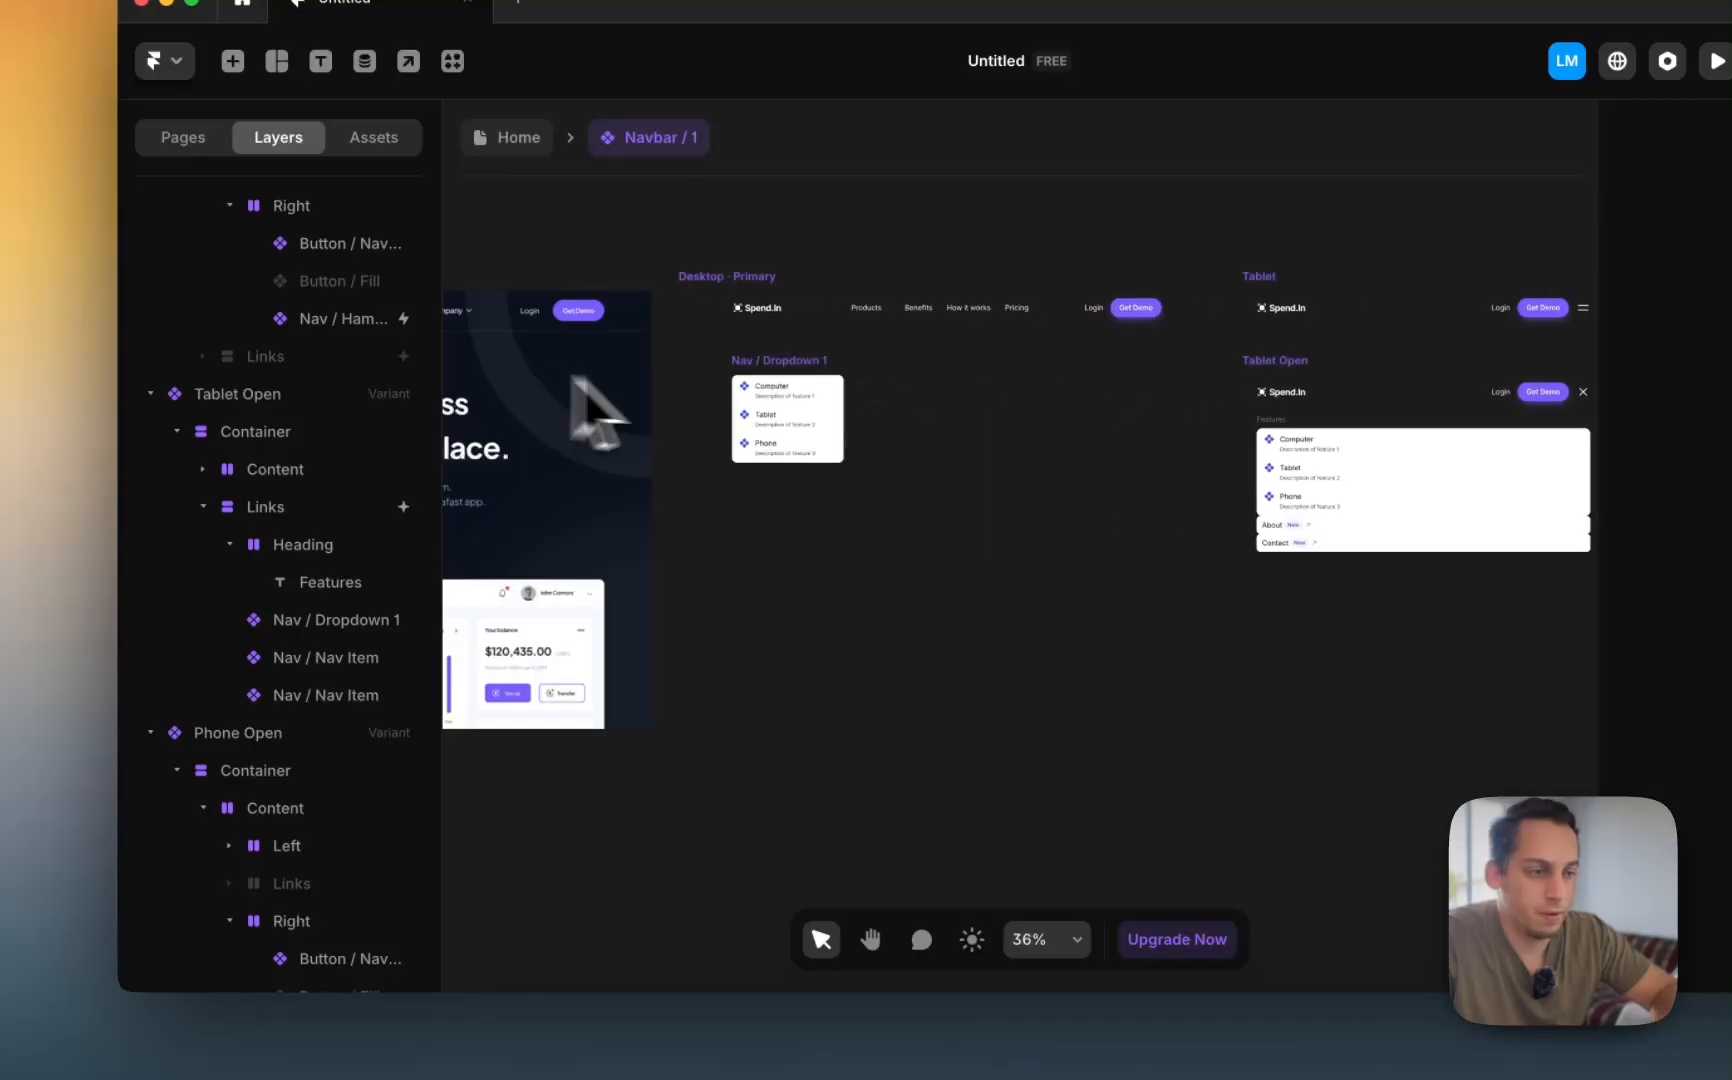
{"action": "scroll", "coordinate": [883, 430], "scroll_direction": "up", "scroll_amount": 5}
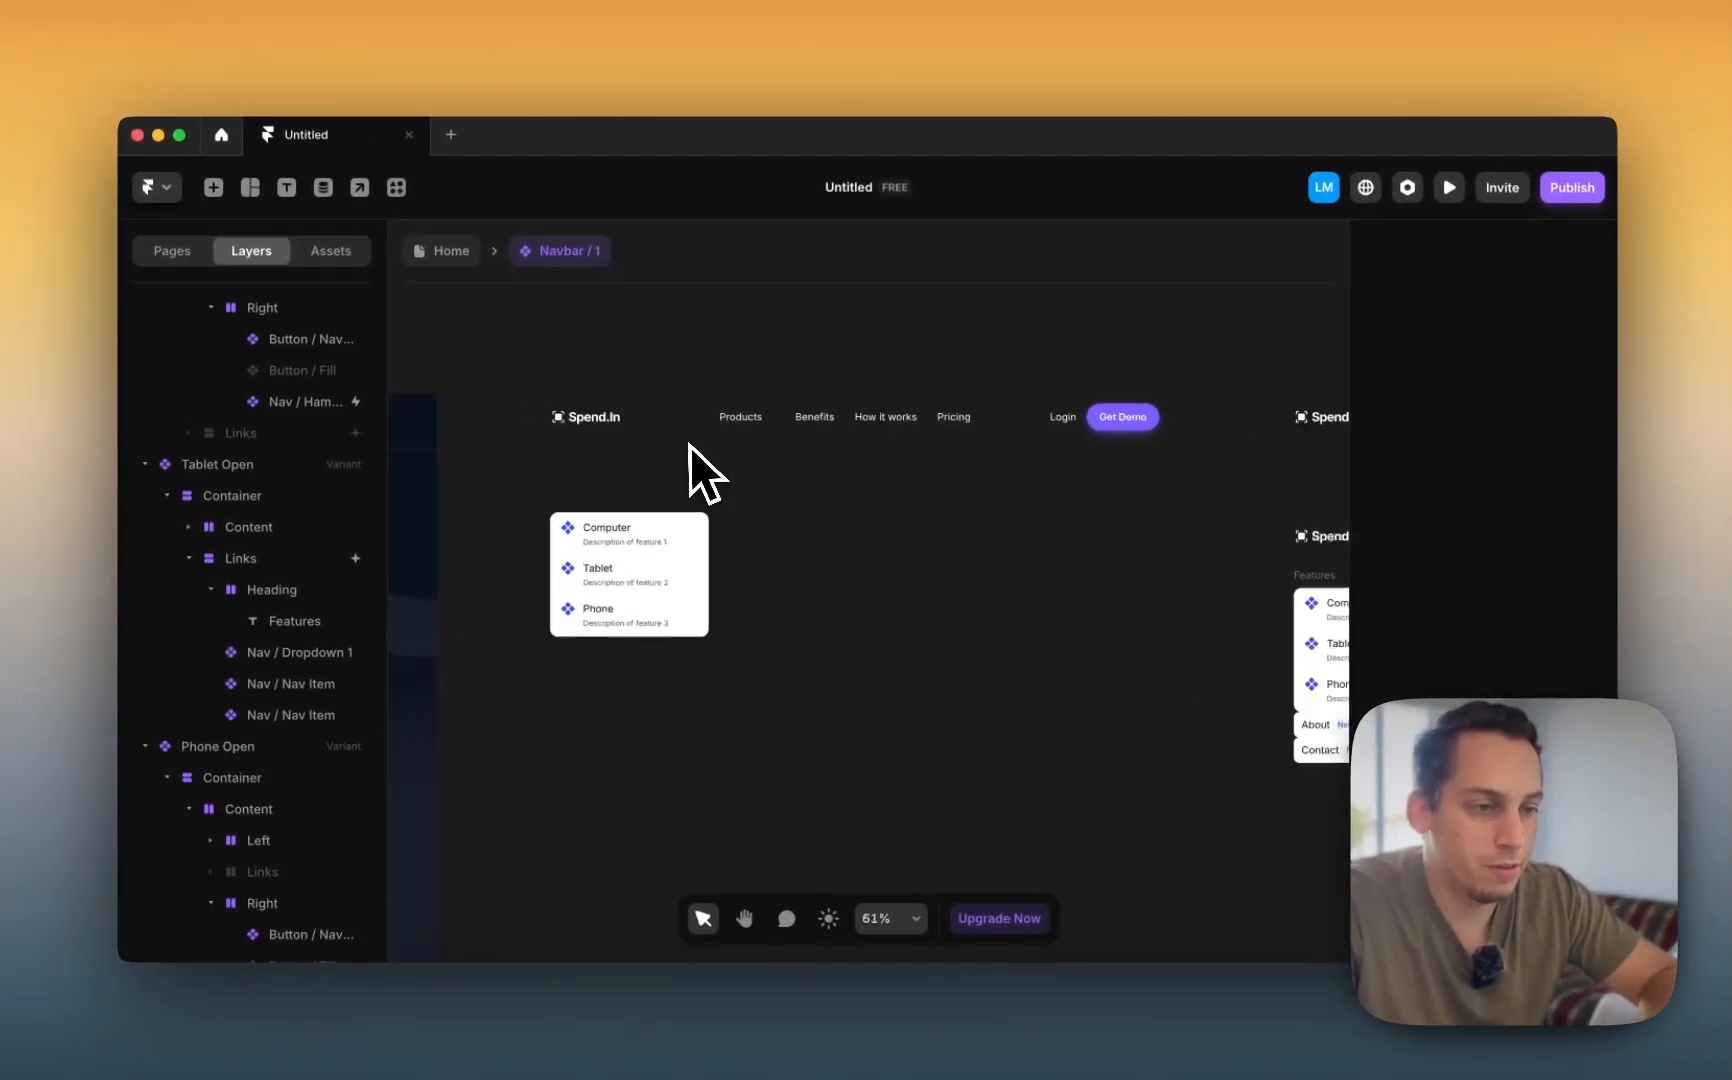
{"action": "scroll", "coordinate": [685, 445], "scroll_direction": "up", "scroll_amount": 2}
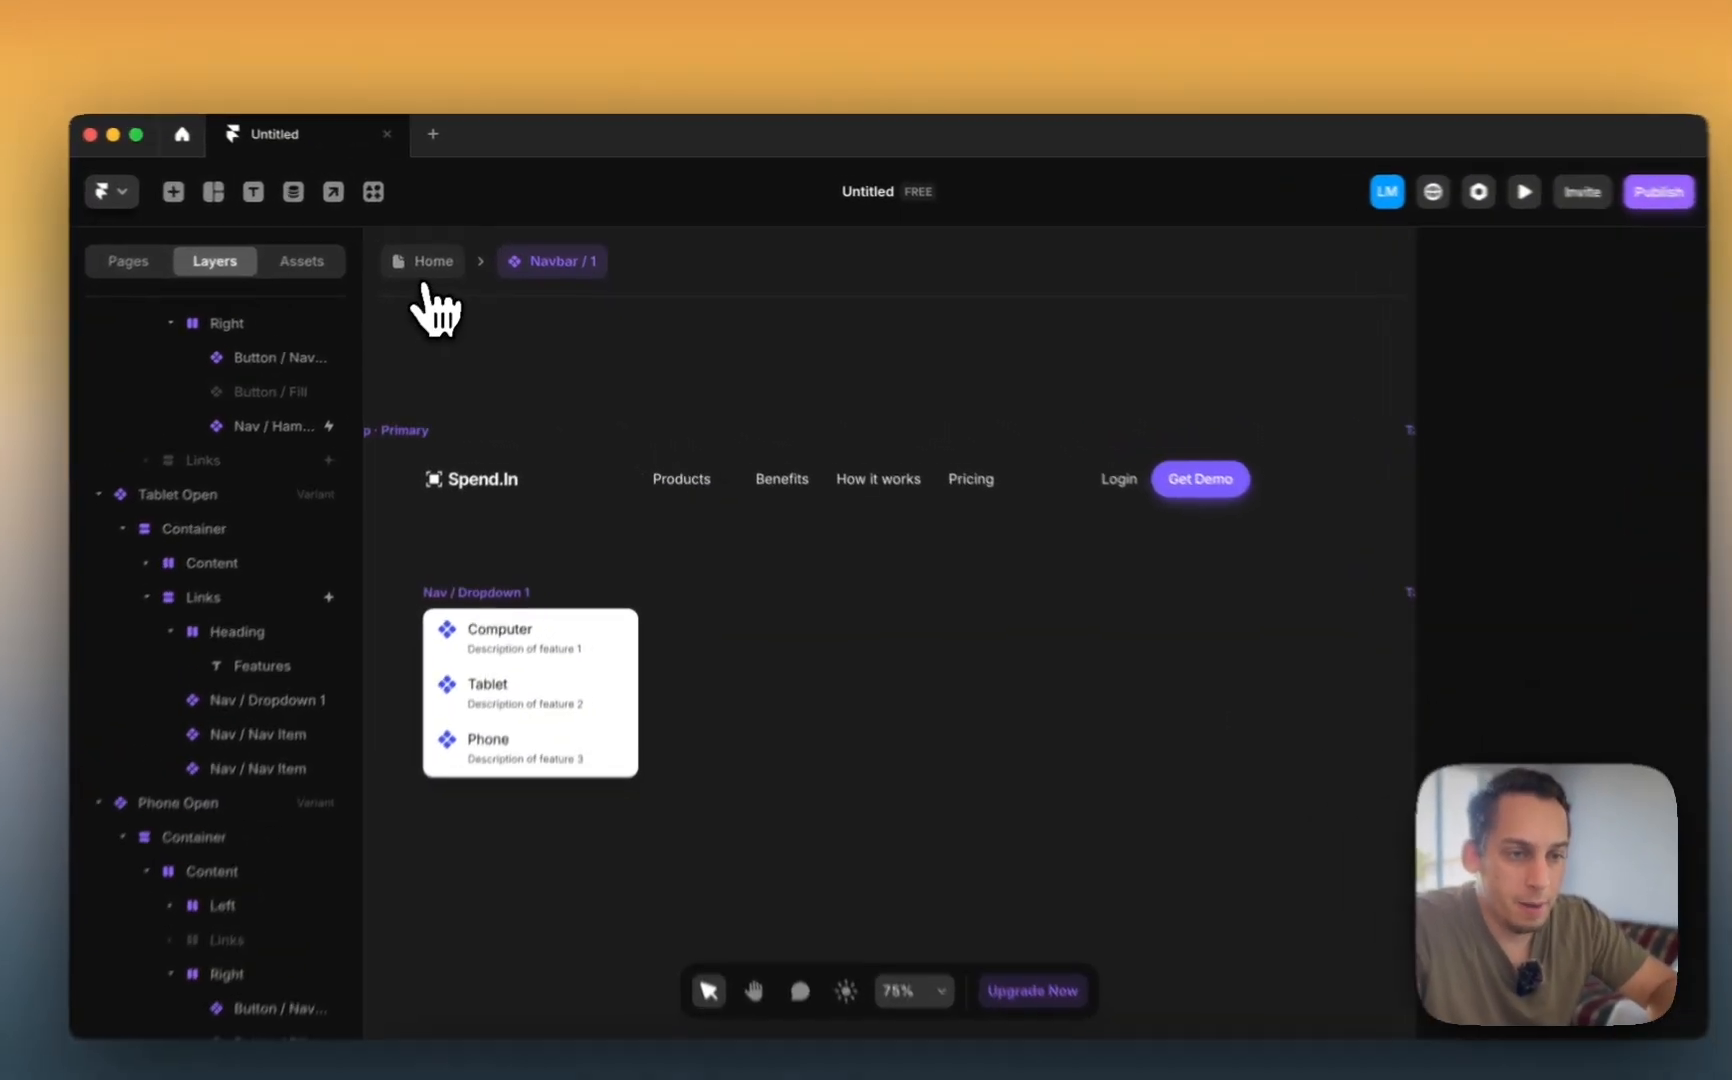
- Return to the Home page and check the navbar against the light canvas theme before restoring the dark theme
{"action": "left_click", "coordinate": [433, 262]}
{"action": "scroll", "coordinate": [986, 456], "scroll_direction": "right", "scroll_amount": 5}
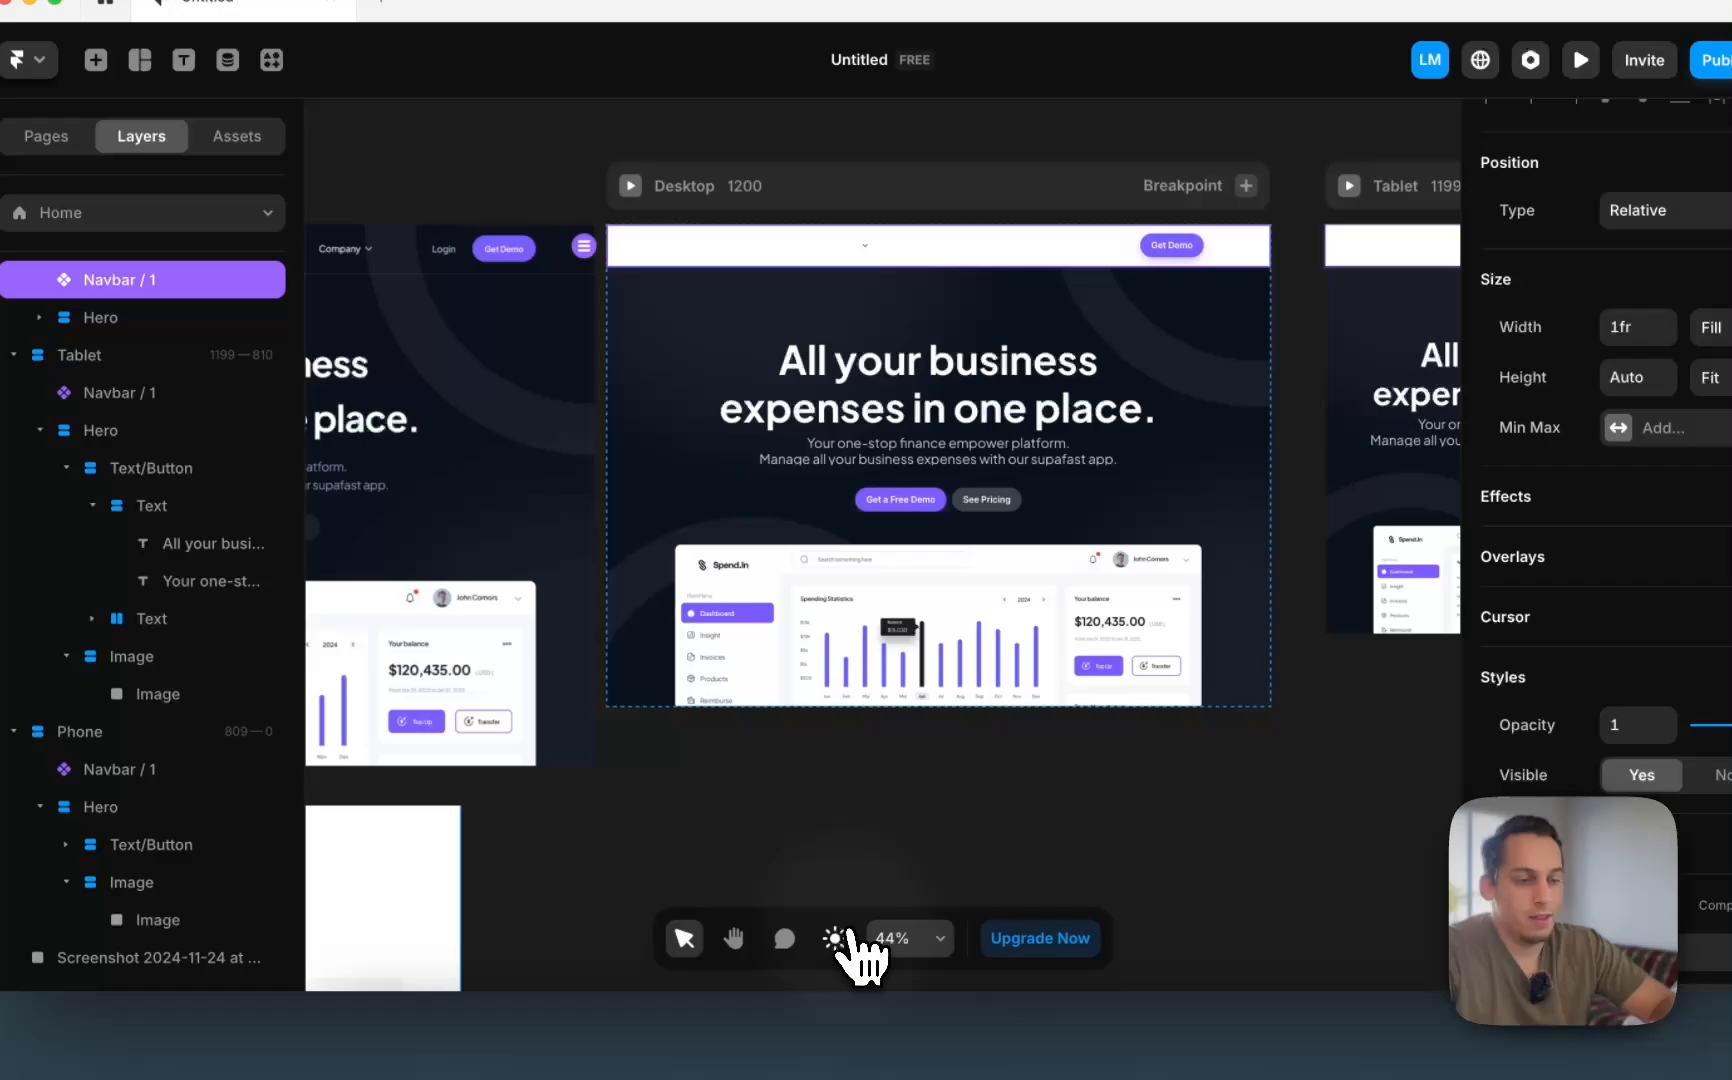
{"action": "left_click", "coordinate": [833, 938]}
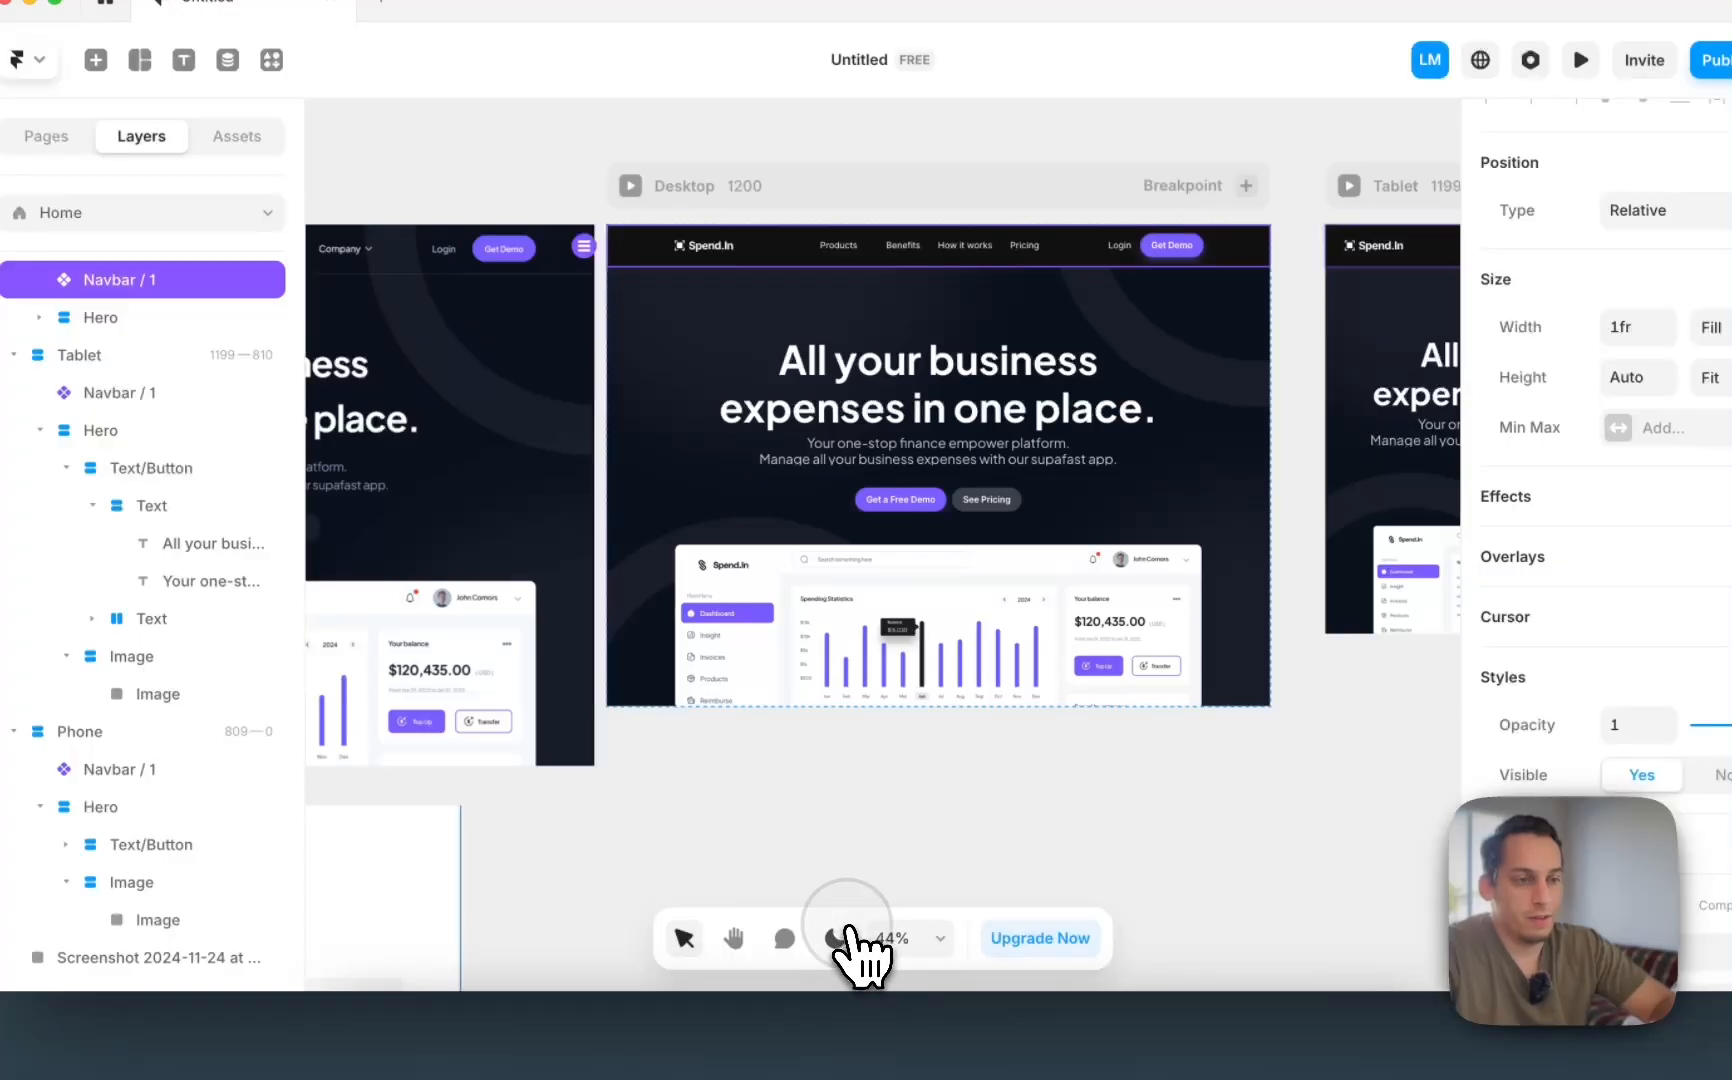
{"action": "left_click", "coordinate": [833, 938]}
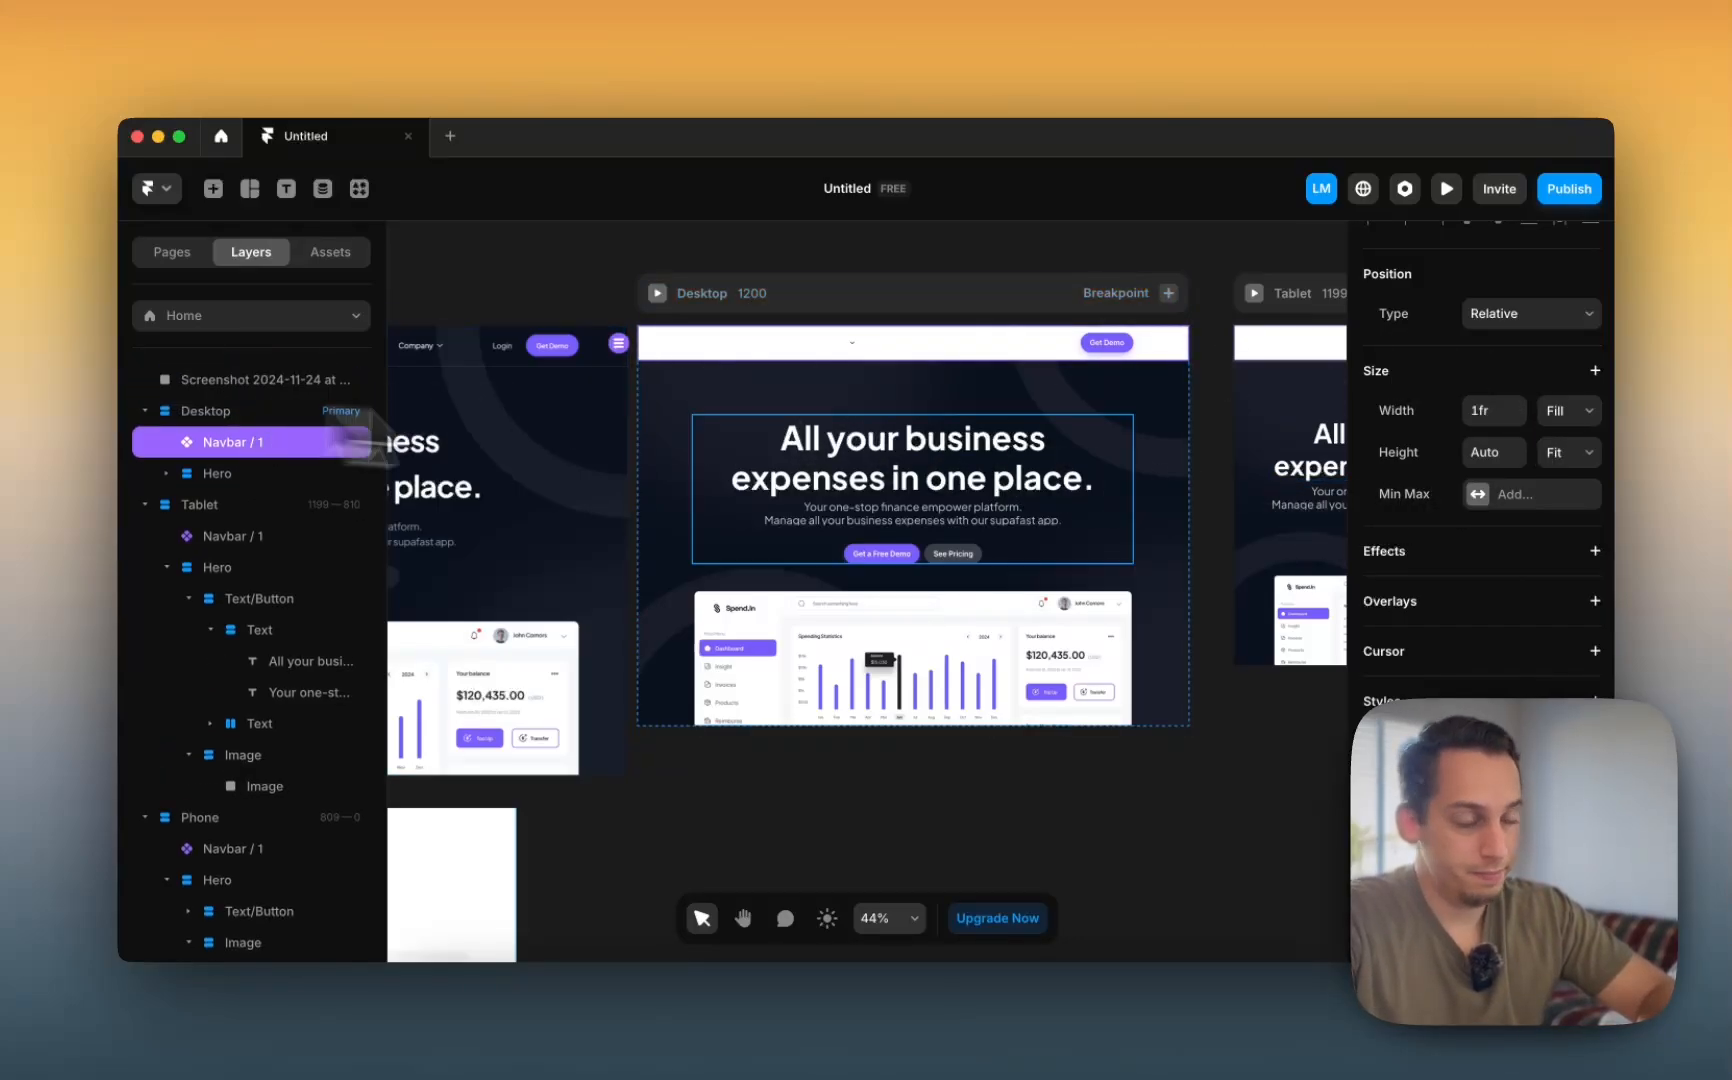
- Try the Fixed position type on the Desktop Navbar / 1 and preview how it behaves while the page scrolls
{"action": "left_click", "coordinate": [1530, 313]}
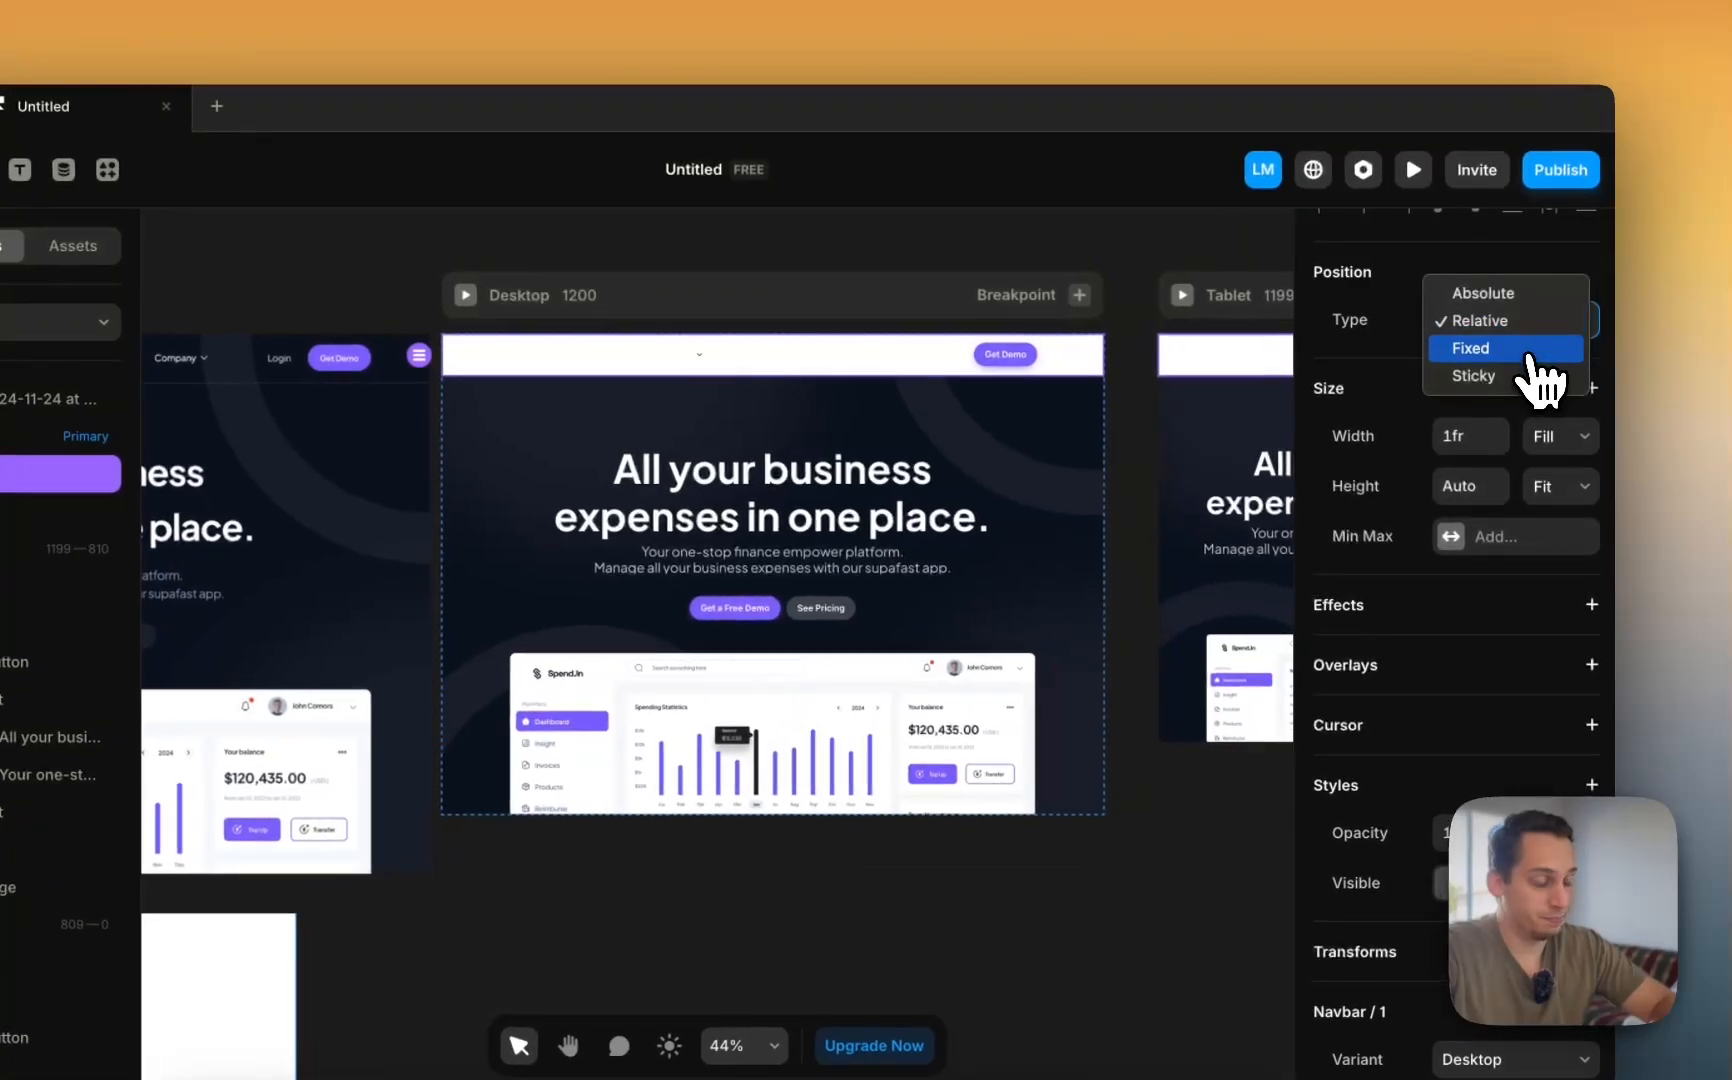
{"action": "left_click", "coordinate": [1535, 348]}
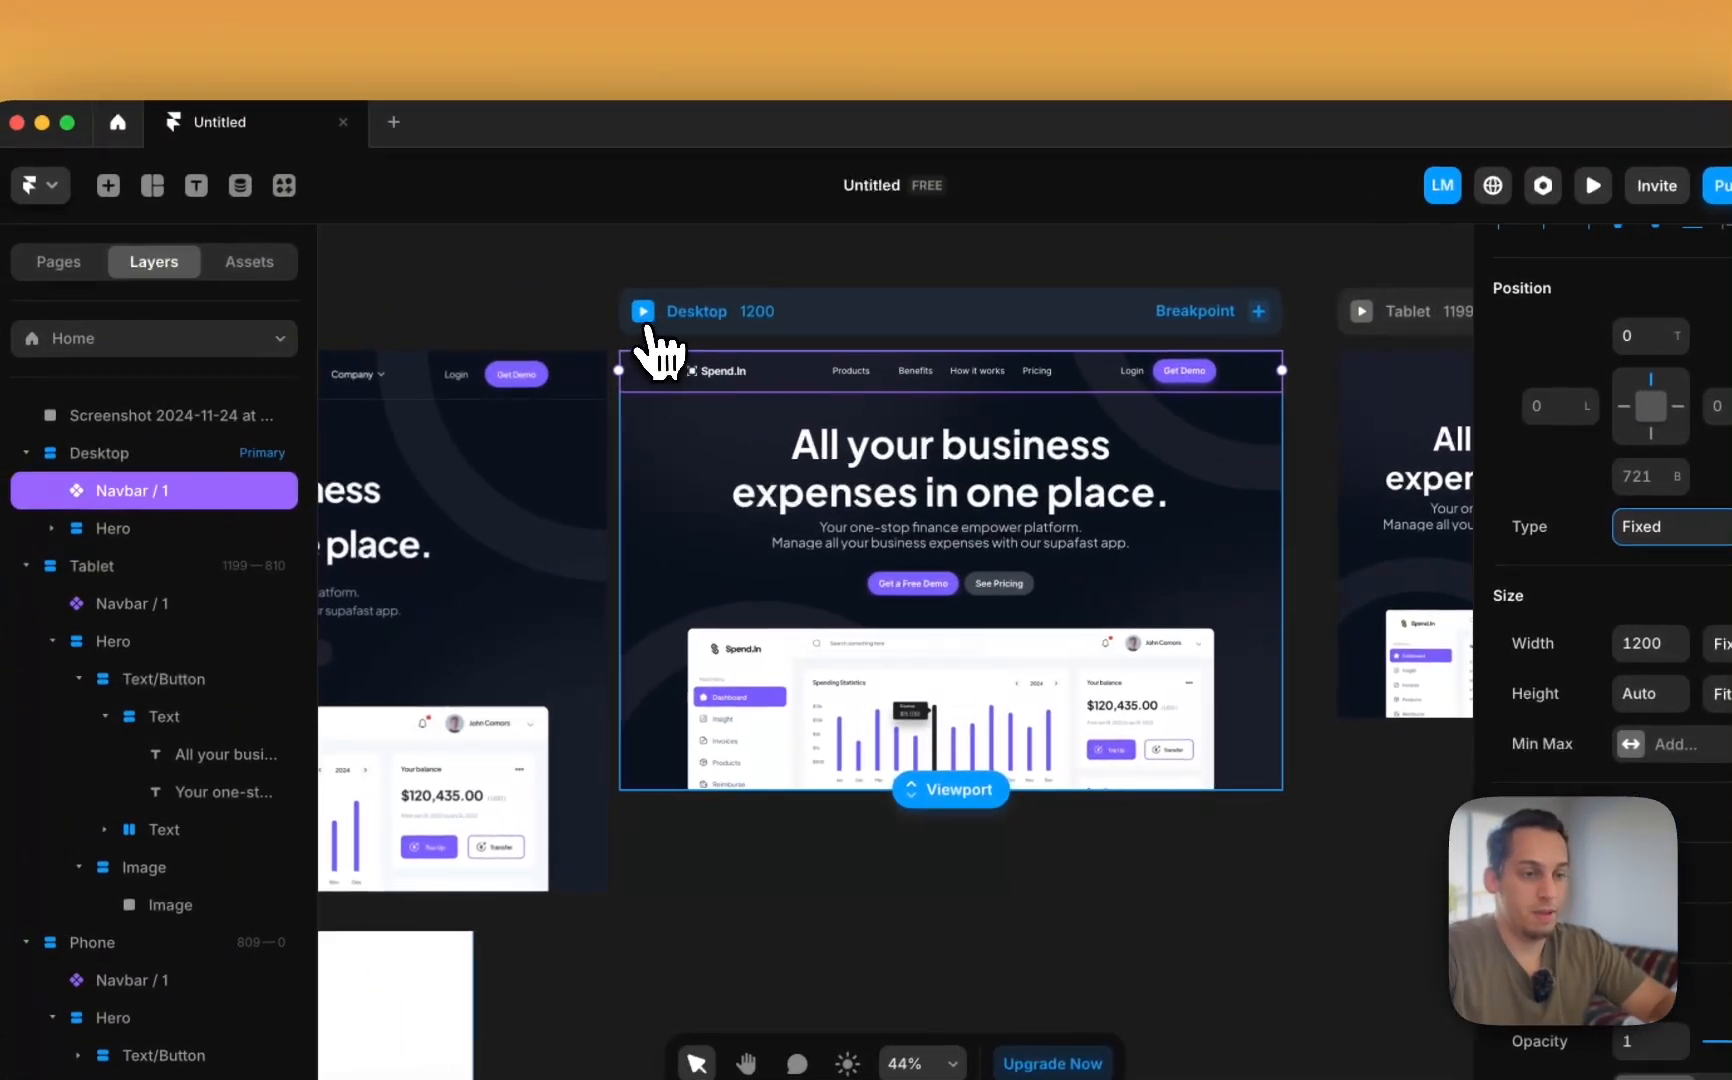
{"action": "left_click", "coordinate": [462, 295]}
{"action": "scroll", "coordinate": [700, 514], "scroll_direction": "down", "scroll_amount": 3}
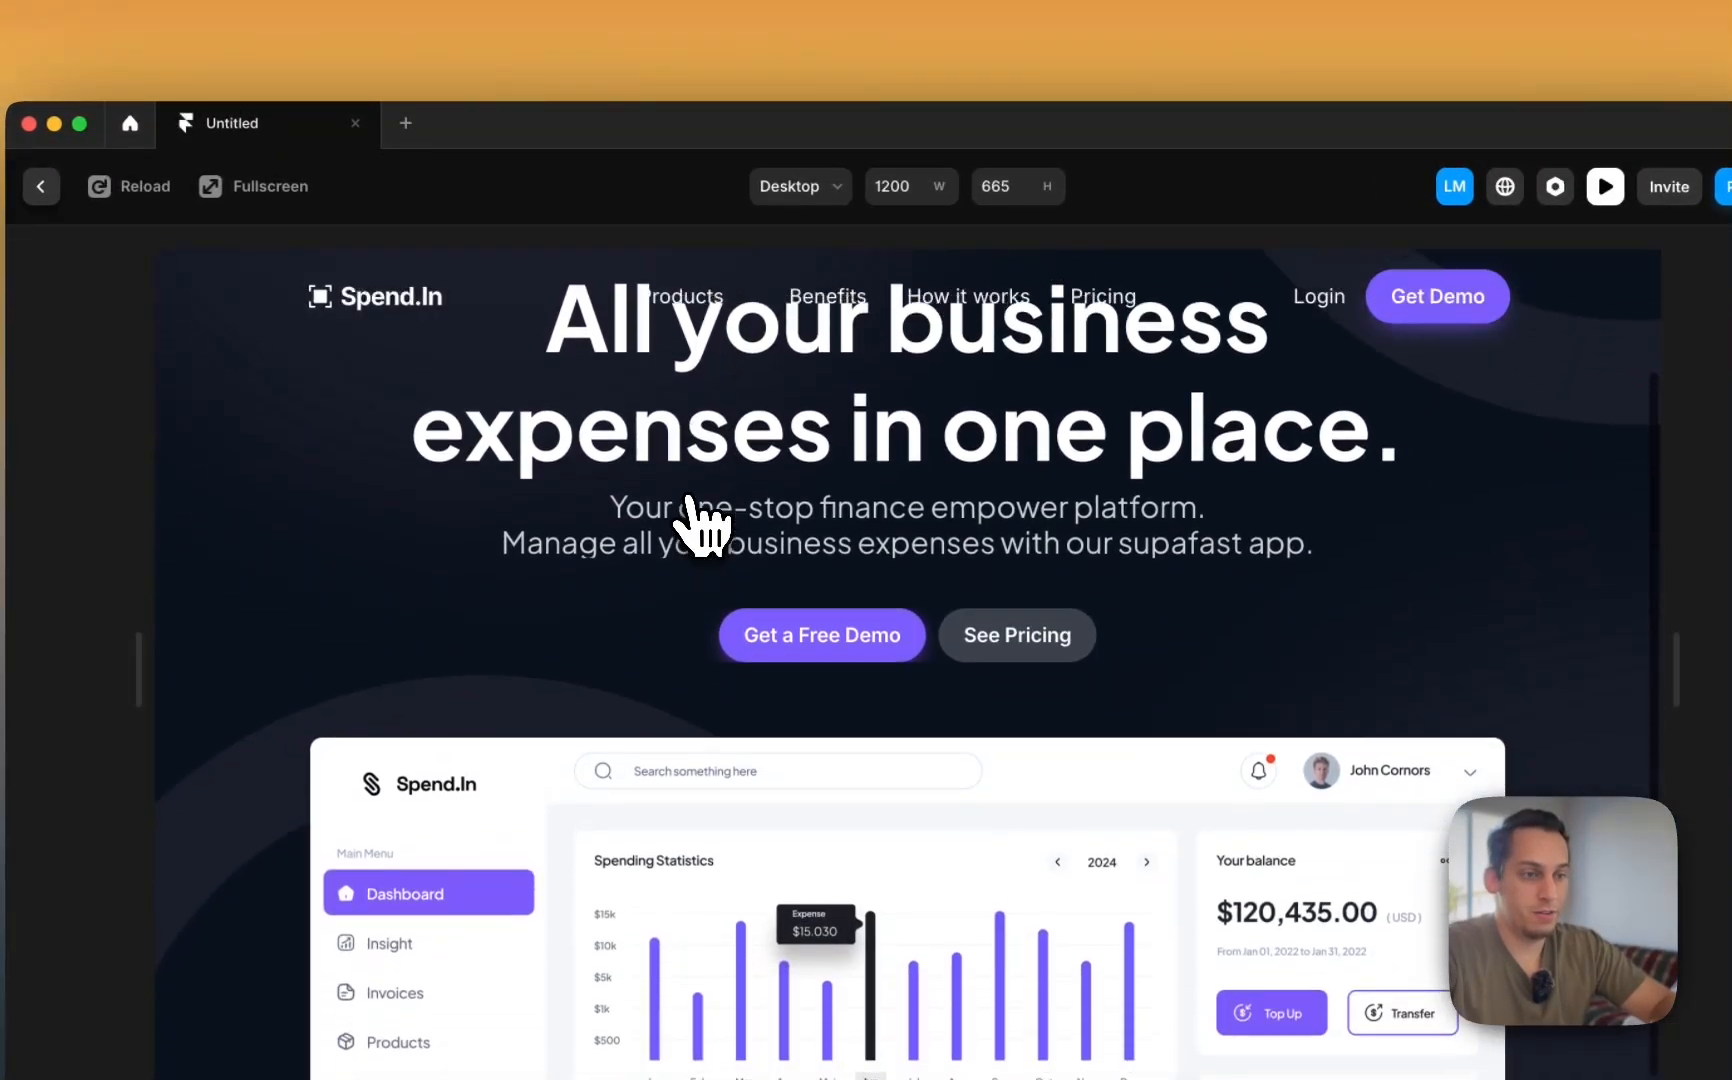
{"action": "scroll", "coordinate": [696, 514], "scroll_direction": "up", "scroll_amount": 3}
{"action": "scroll", "coordinate": [686, 497], "scroll_direction": "down", "scroll_amount": 3}
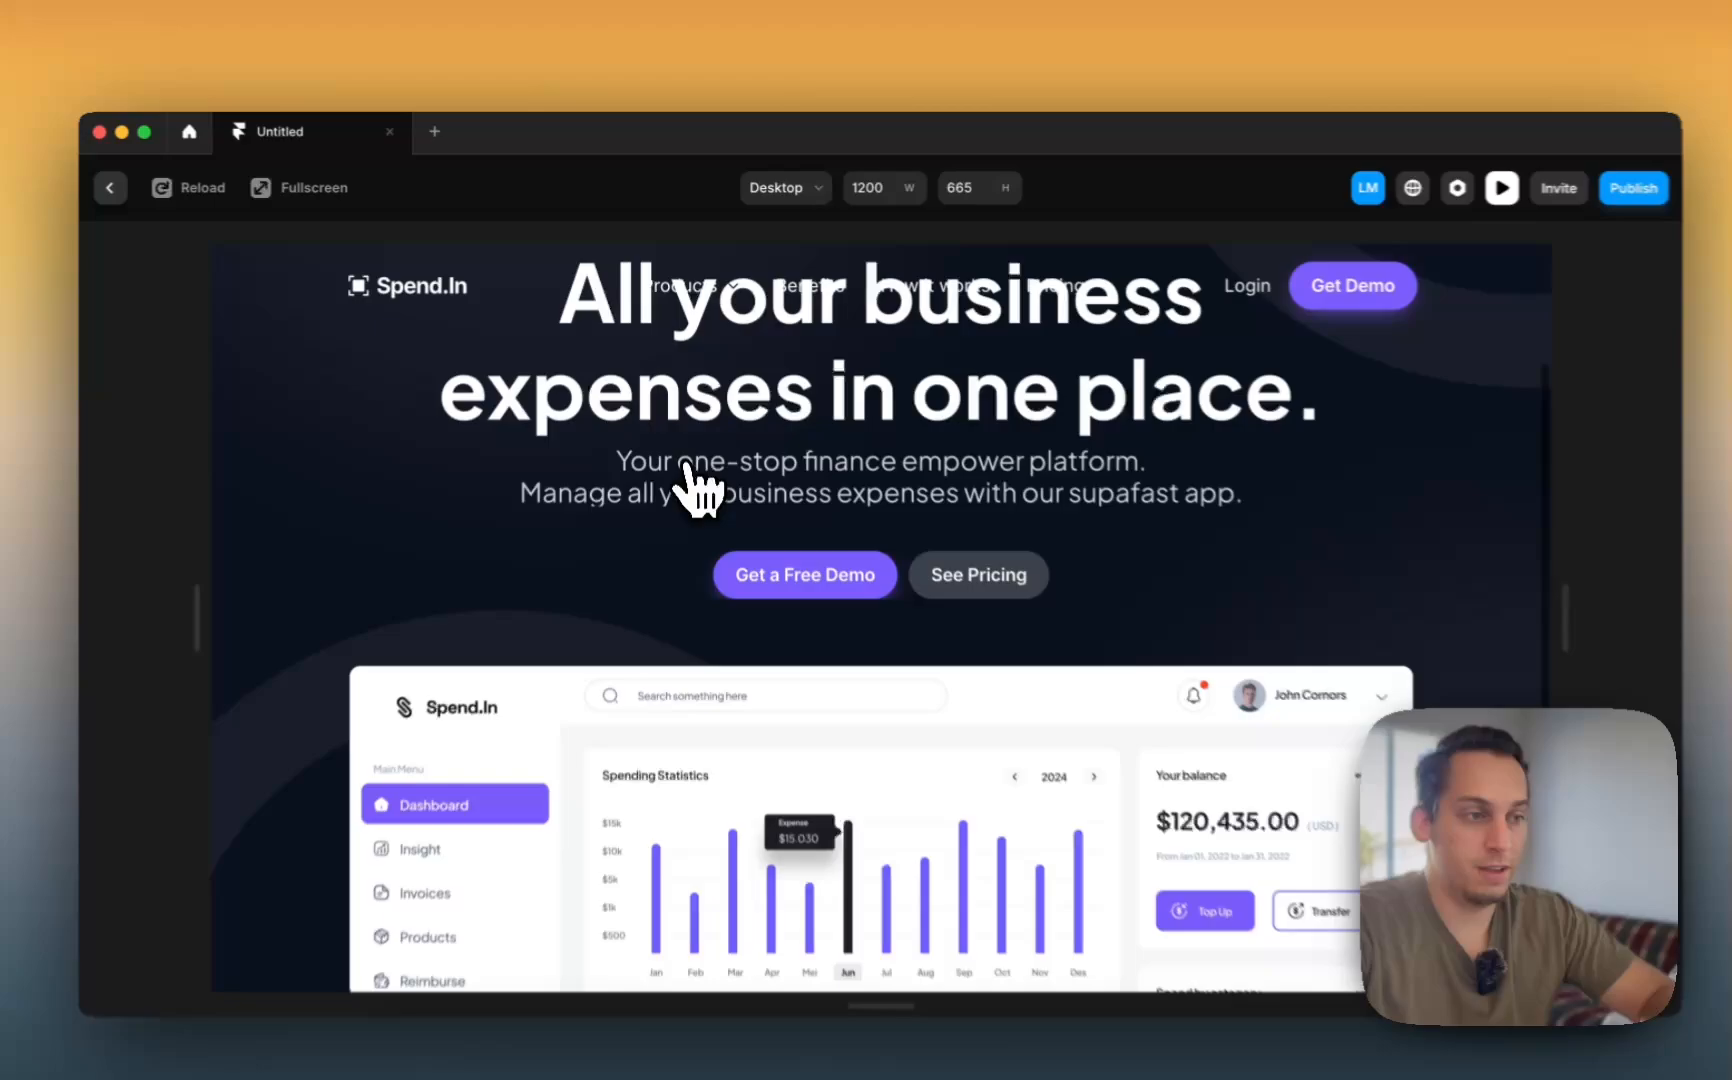
{"action": "scroll", "coordinate": [698, 485], "scroll_direction": "up", "scroll_amount": 3}
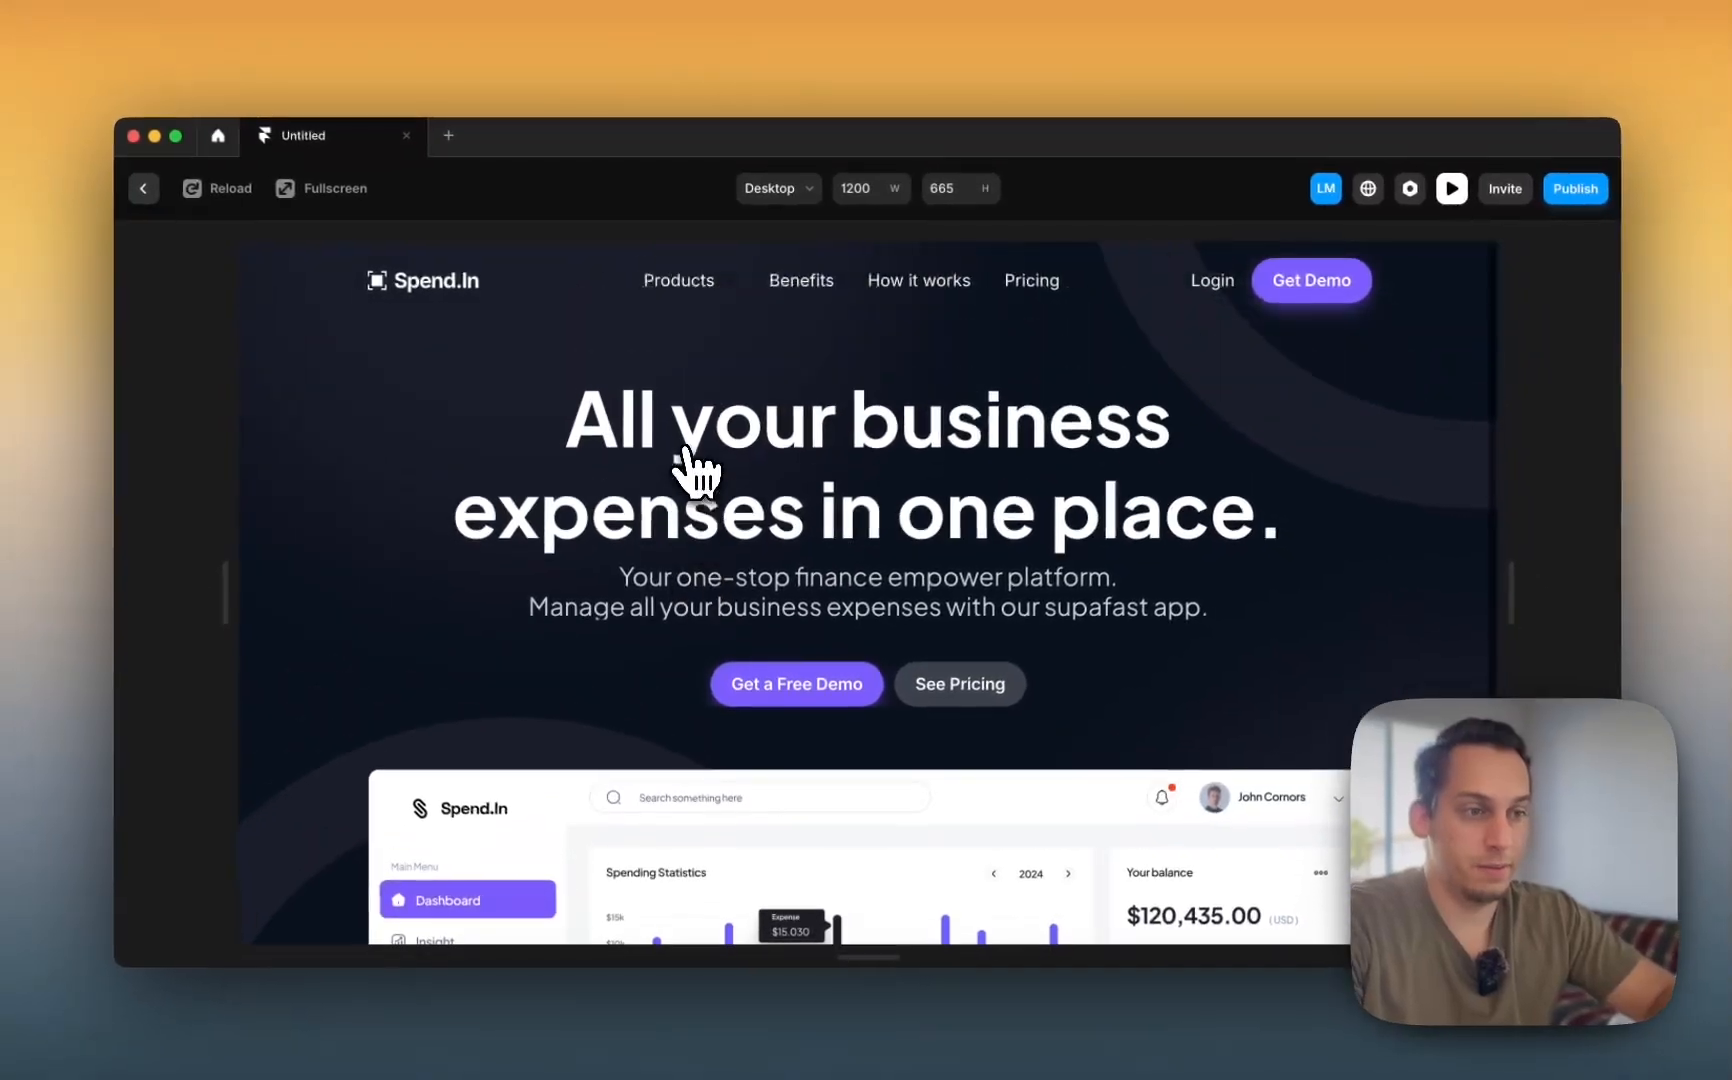
{"action": "scroll", "coordinate": [696, 465], "scroll_direction": "down", "scroll_amount": 3}
{"action": "scroll", "coordinate": [696, 465], "scroll_direction": "up", "scroll_amount": 3}
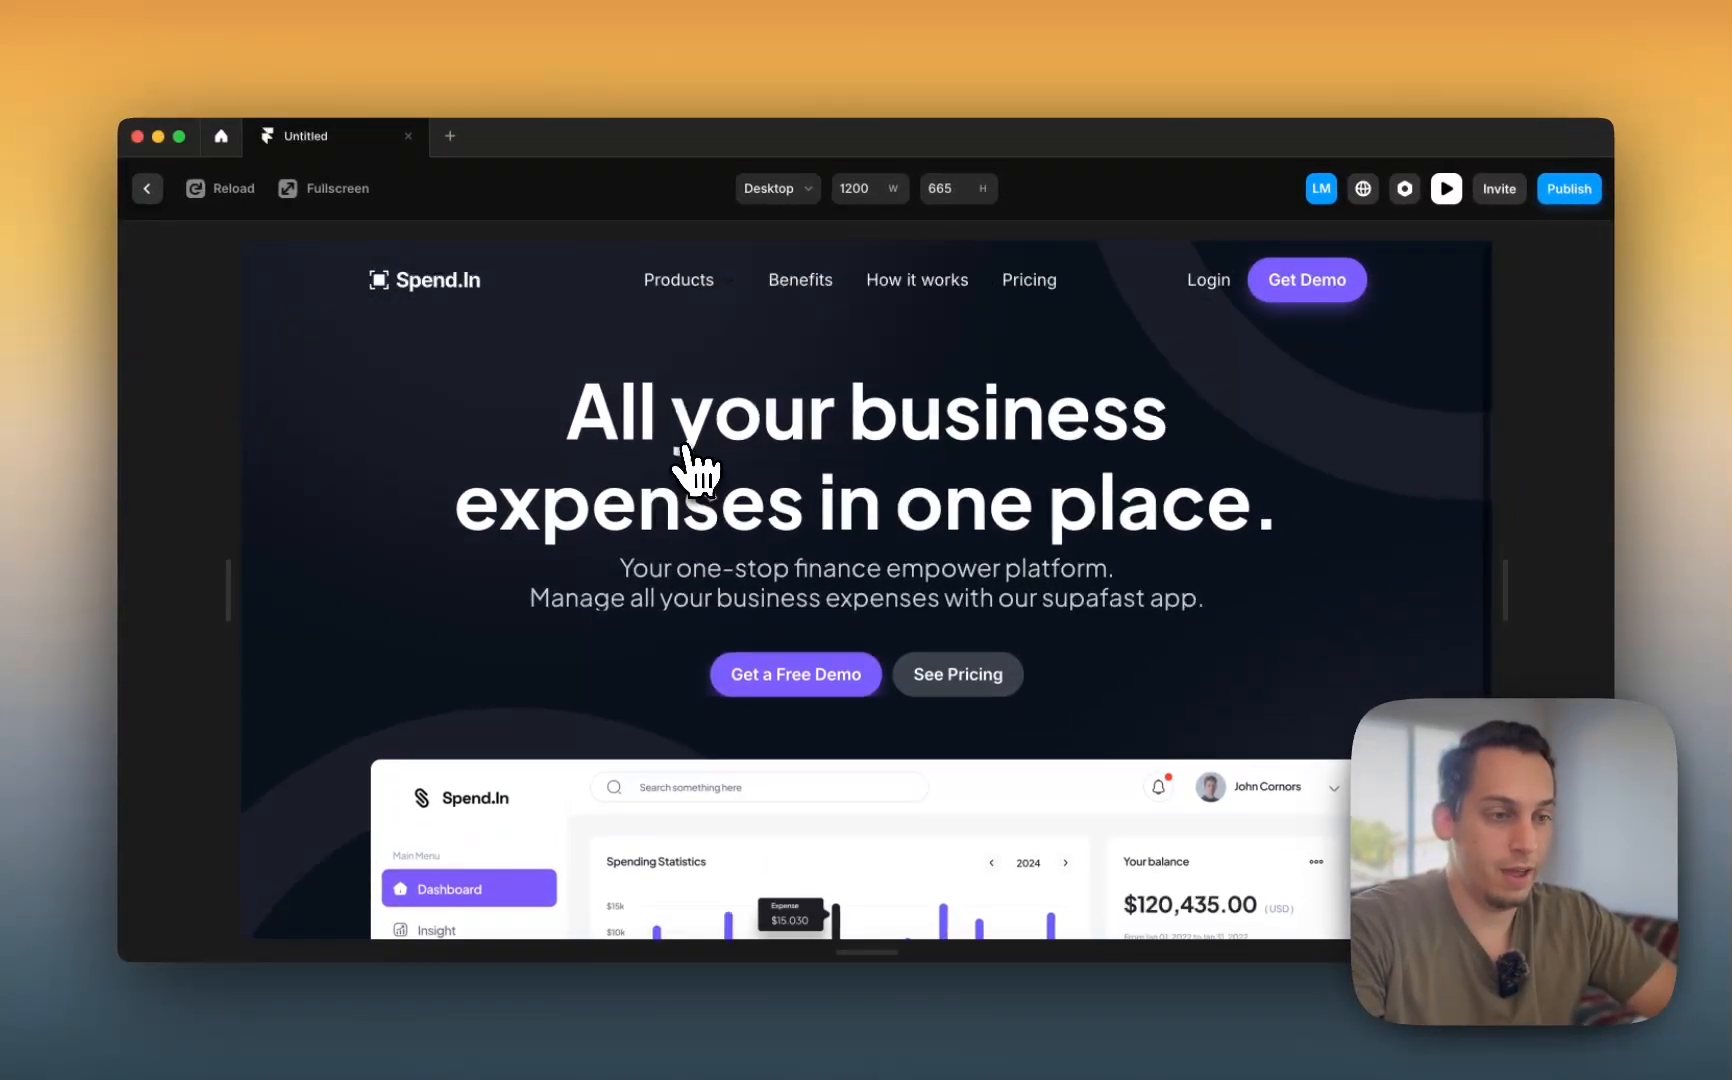
{"action": "scroll", "coordinate": [695, 468], "scroll_direction": "down", "scroll_amount": 3}
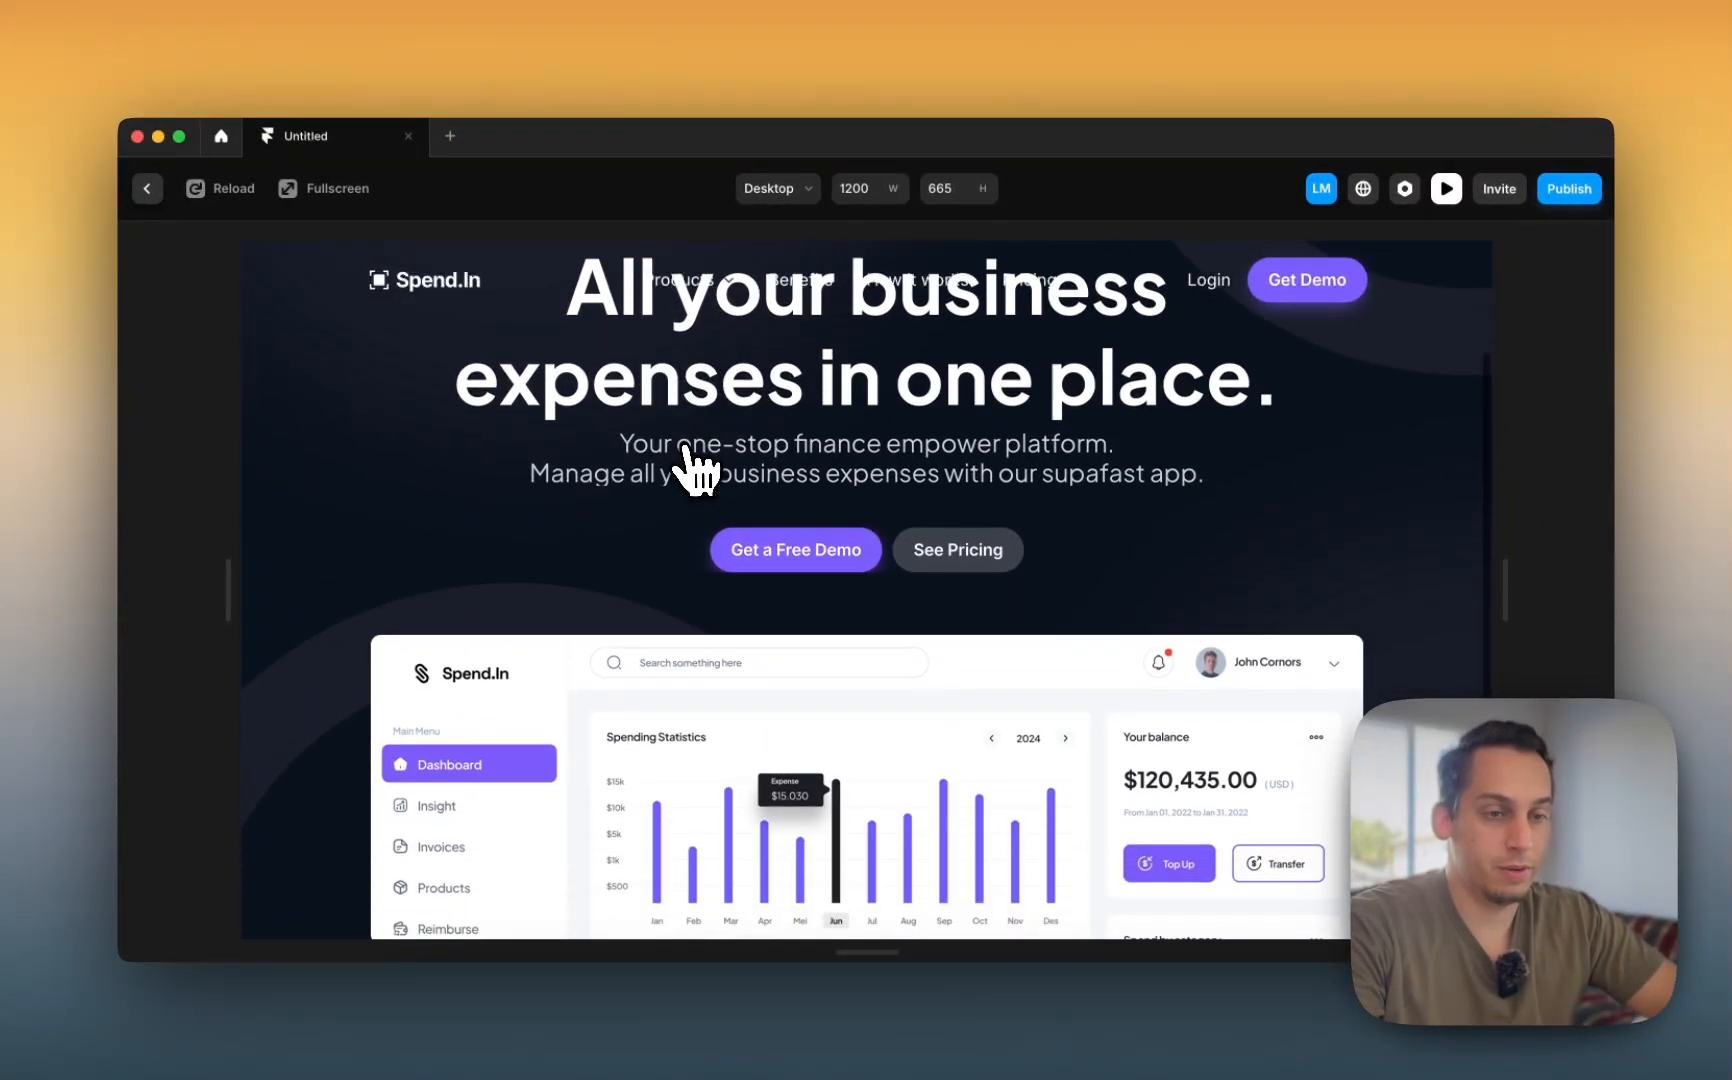
{"action": "scroll", "coordinate": [695, 468], "scroll_direction": "up", "scroll_amount": 3}
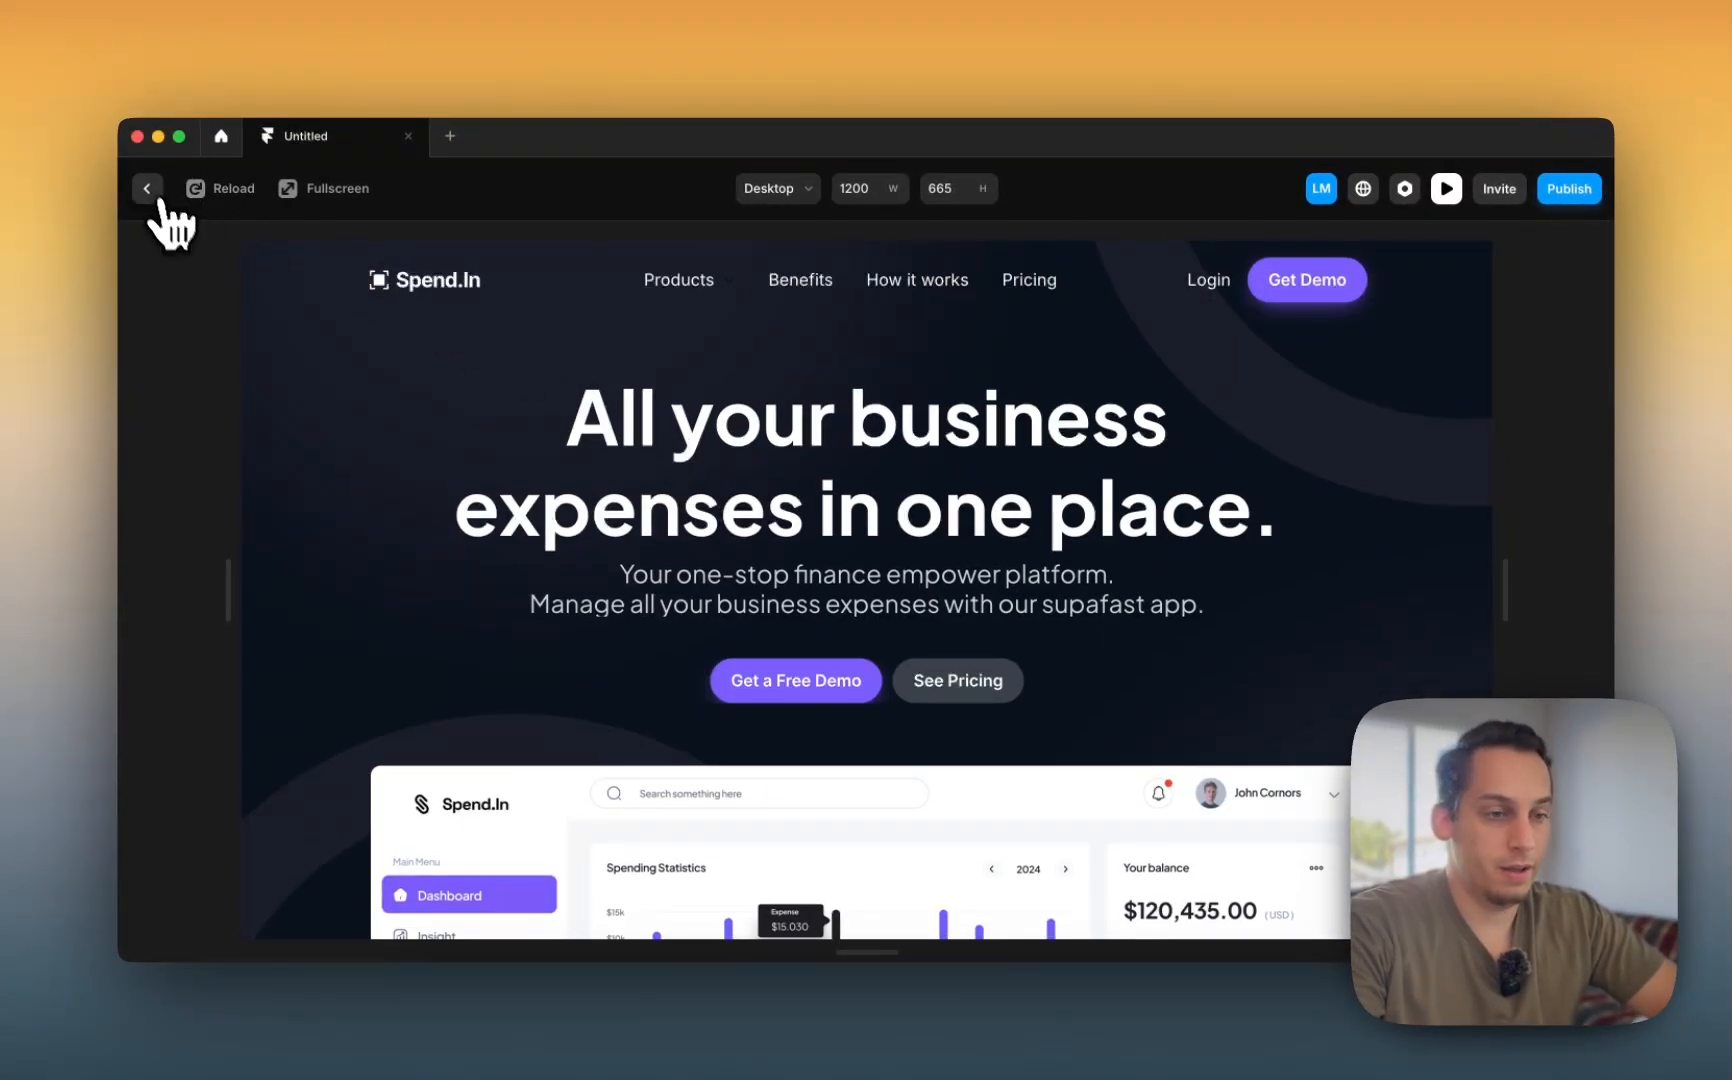
{"action": "scroll", "coordinate": [437, 522], "scroll_direction": "down", "scroll_amount": 3}
{"action": "scroll", "coordinate": [445, 522], "scroll_direction": "up", "scroll_amount": 3}
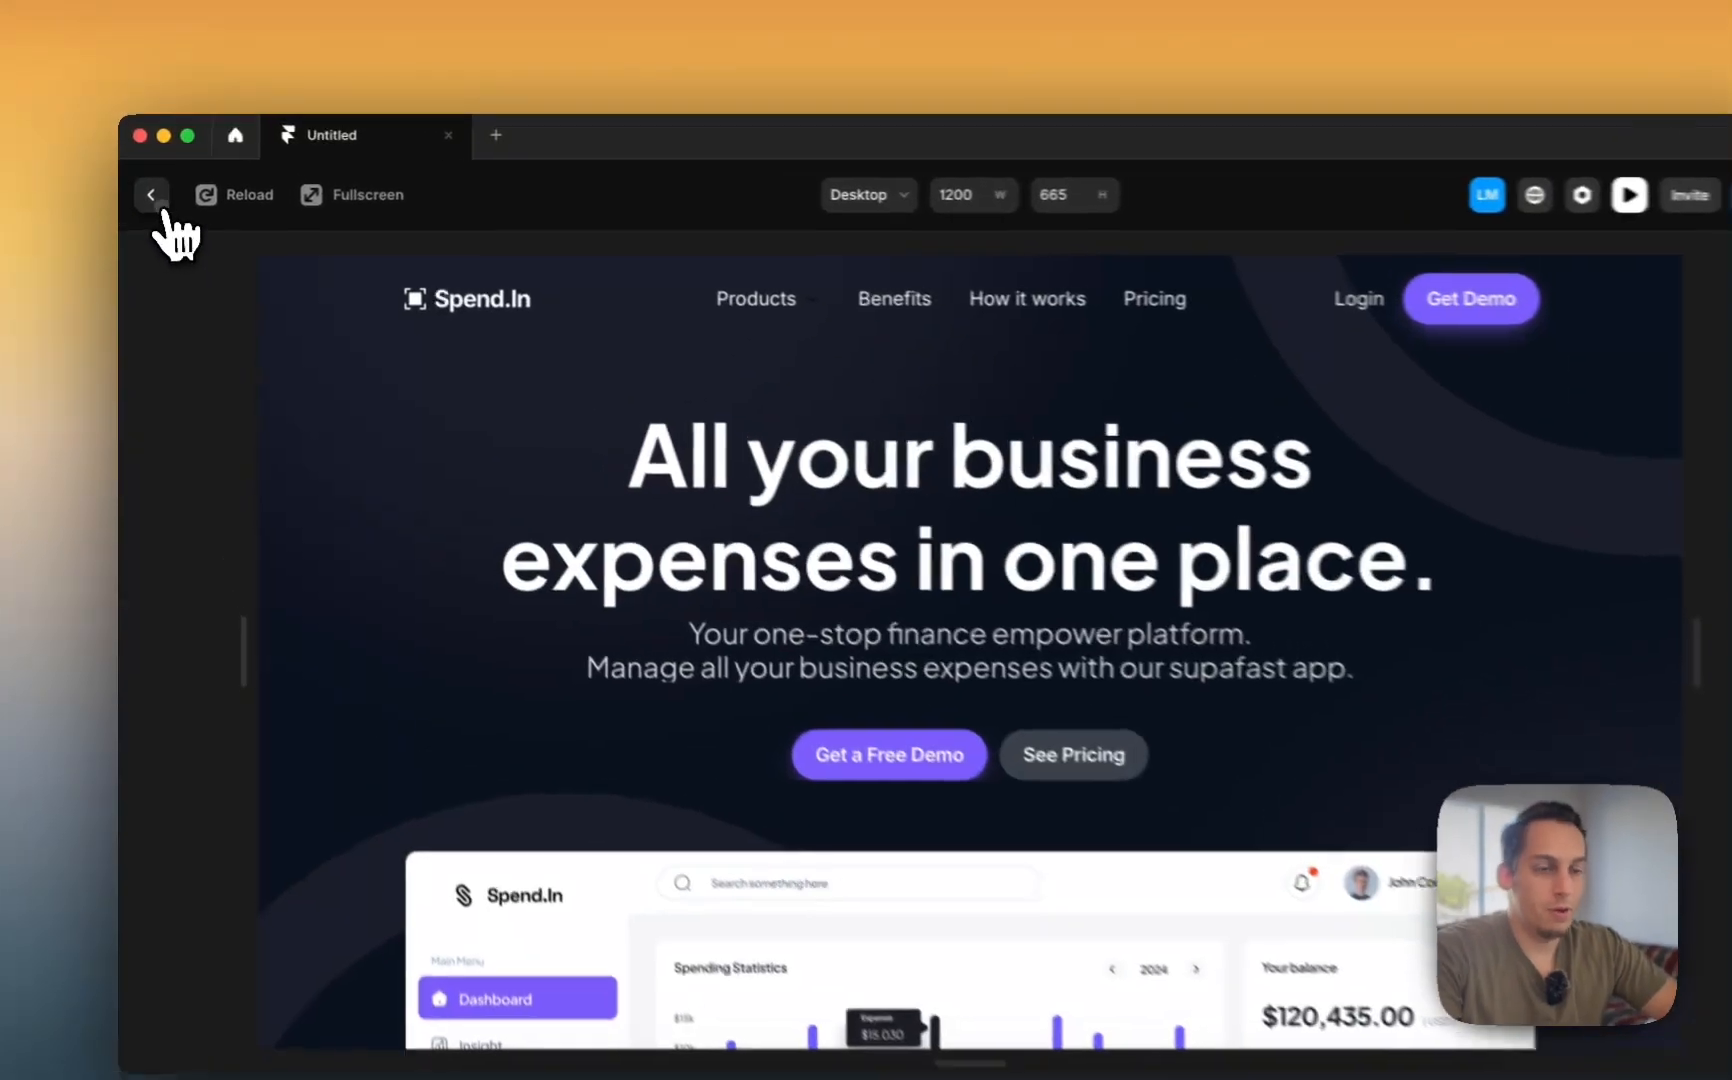
{"action": "left_click", "coordinate": [147, 188]}
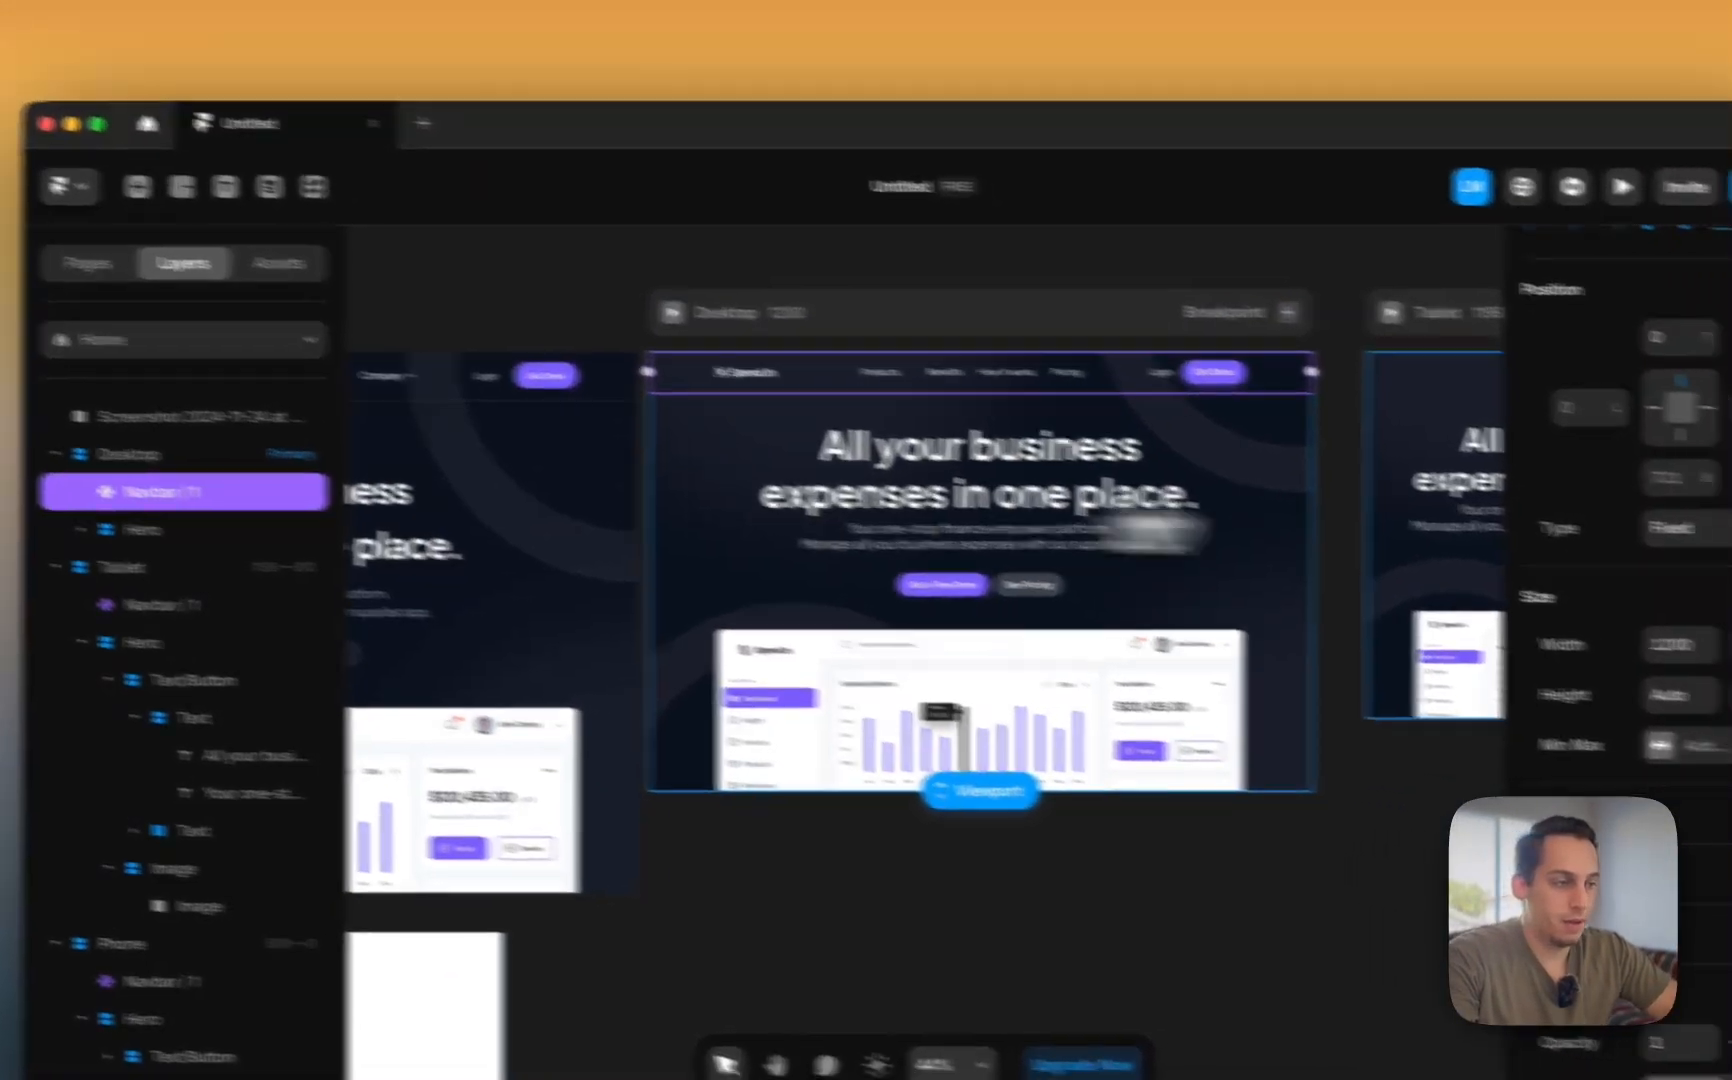
- Set the Desktop Navbar / 1 position type to Relative and move it into the Hero stack above Text/Button
{"action": "left_click", "coordinate": [1480, 500]}
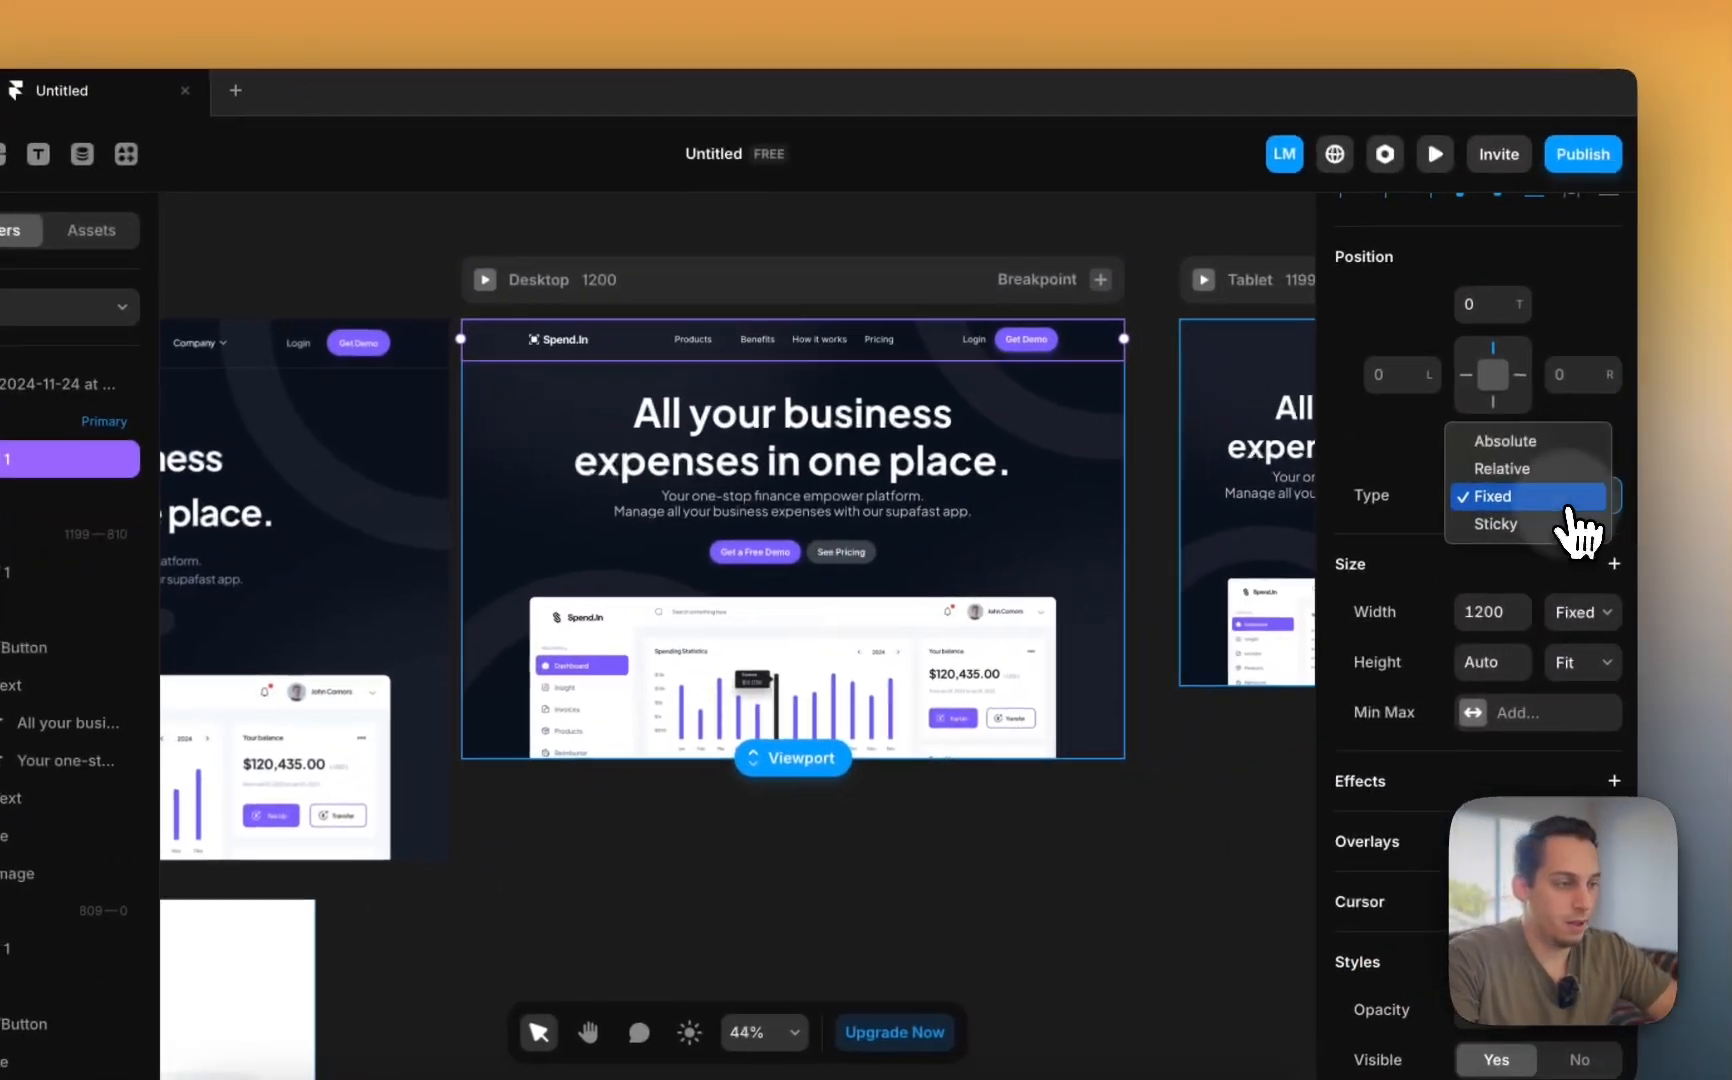
{"action": "left_click", "coordinate": [1508, 465]}
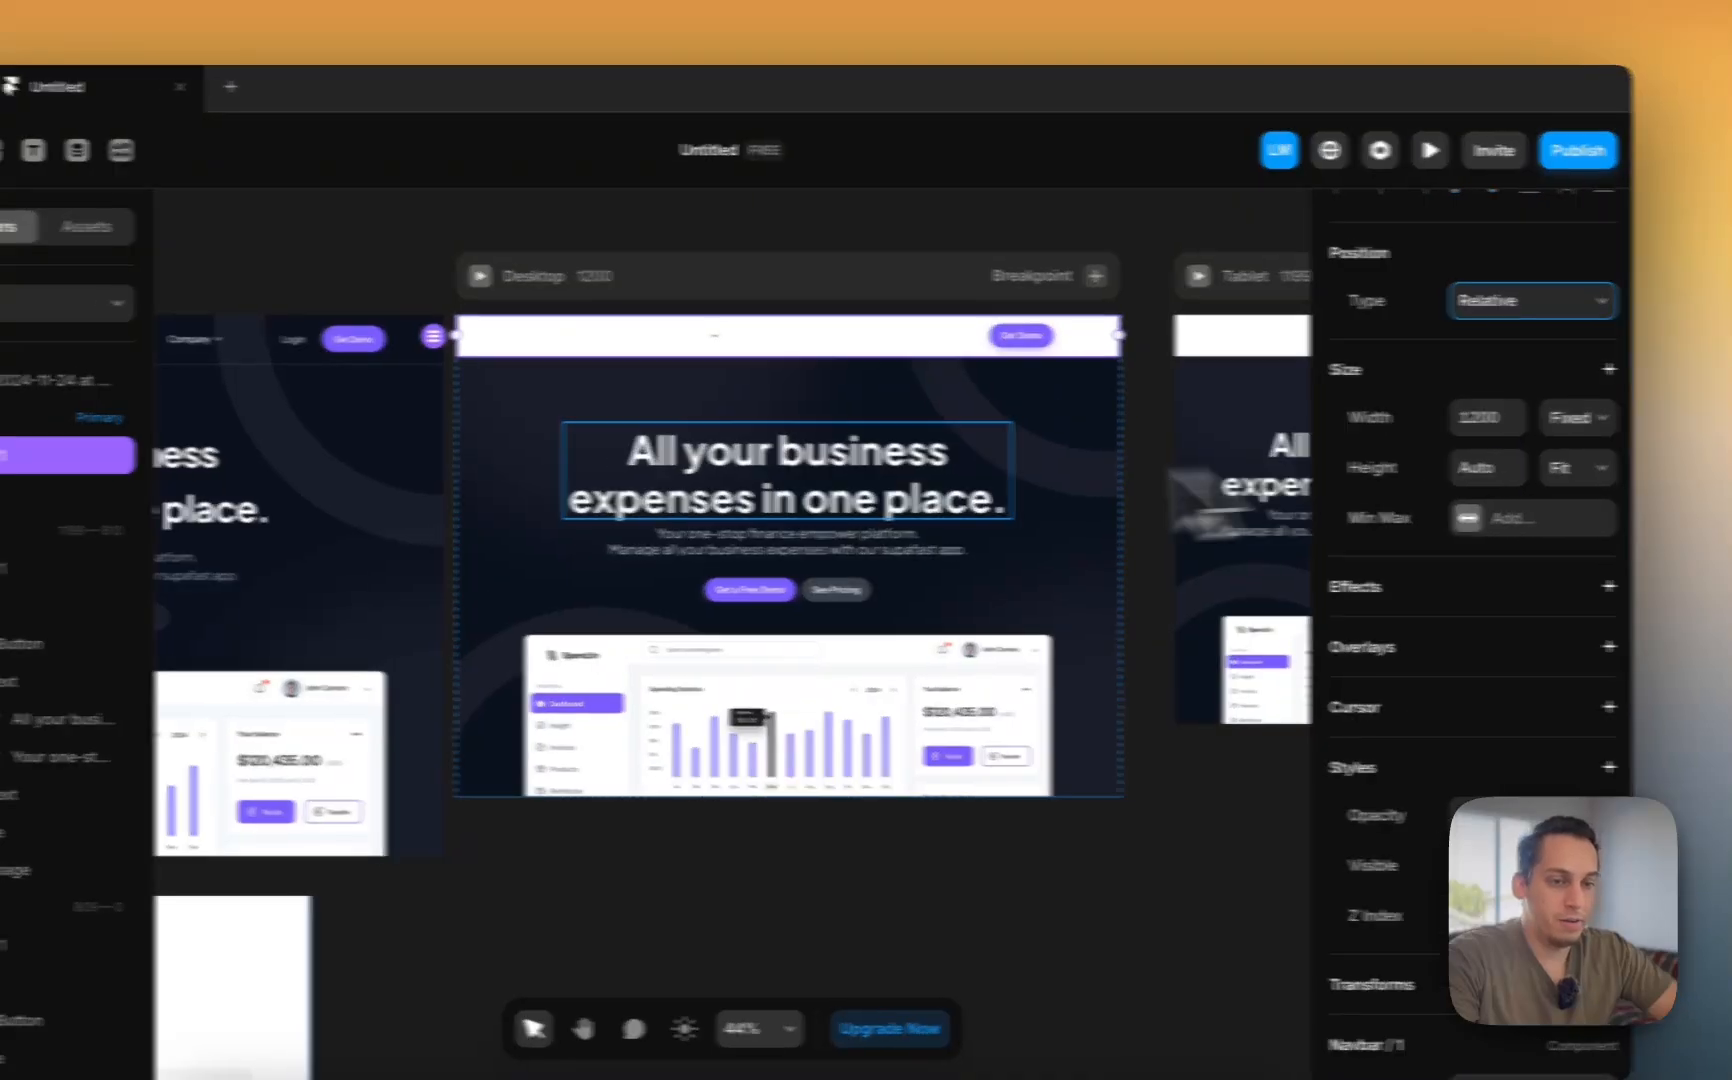
{"action": "left_click", "coordinate": [180, 506]}
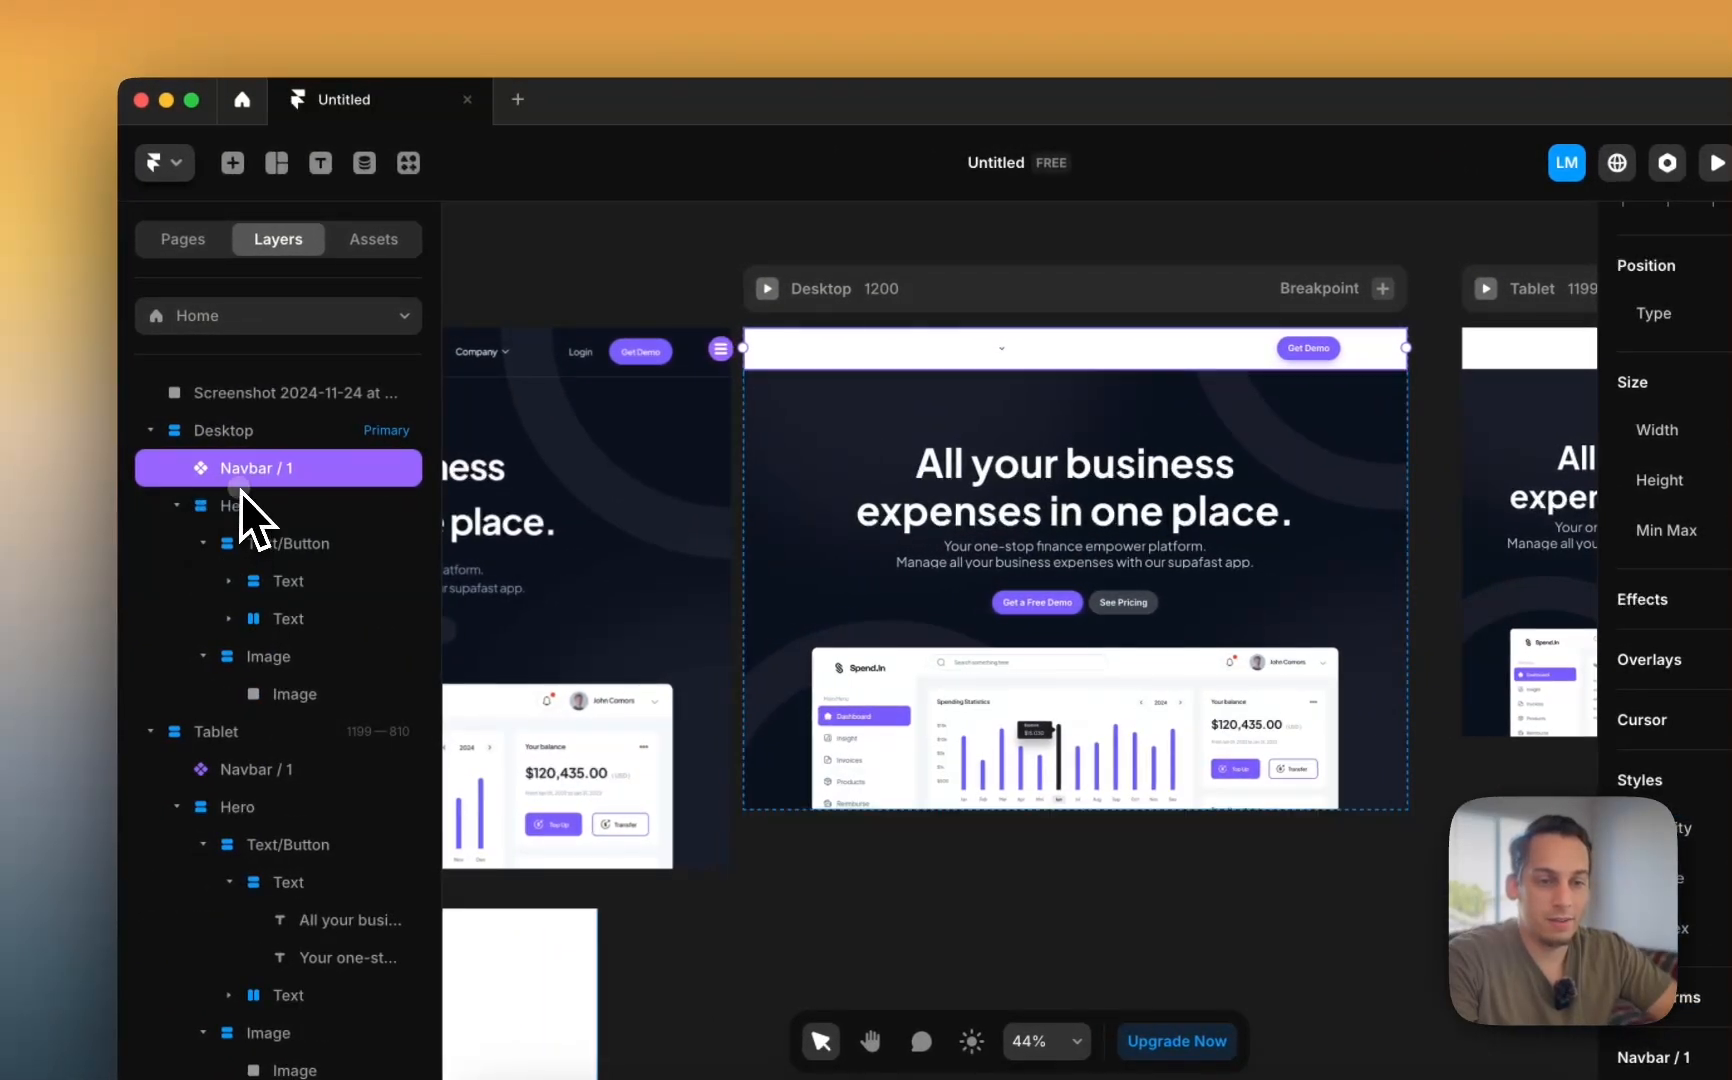
{"action": "left_click_drag", "start_coordinate": [245, 520], "coordinate": [245, 522]}
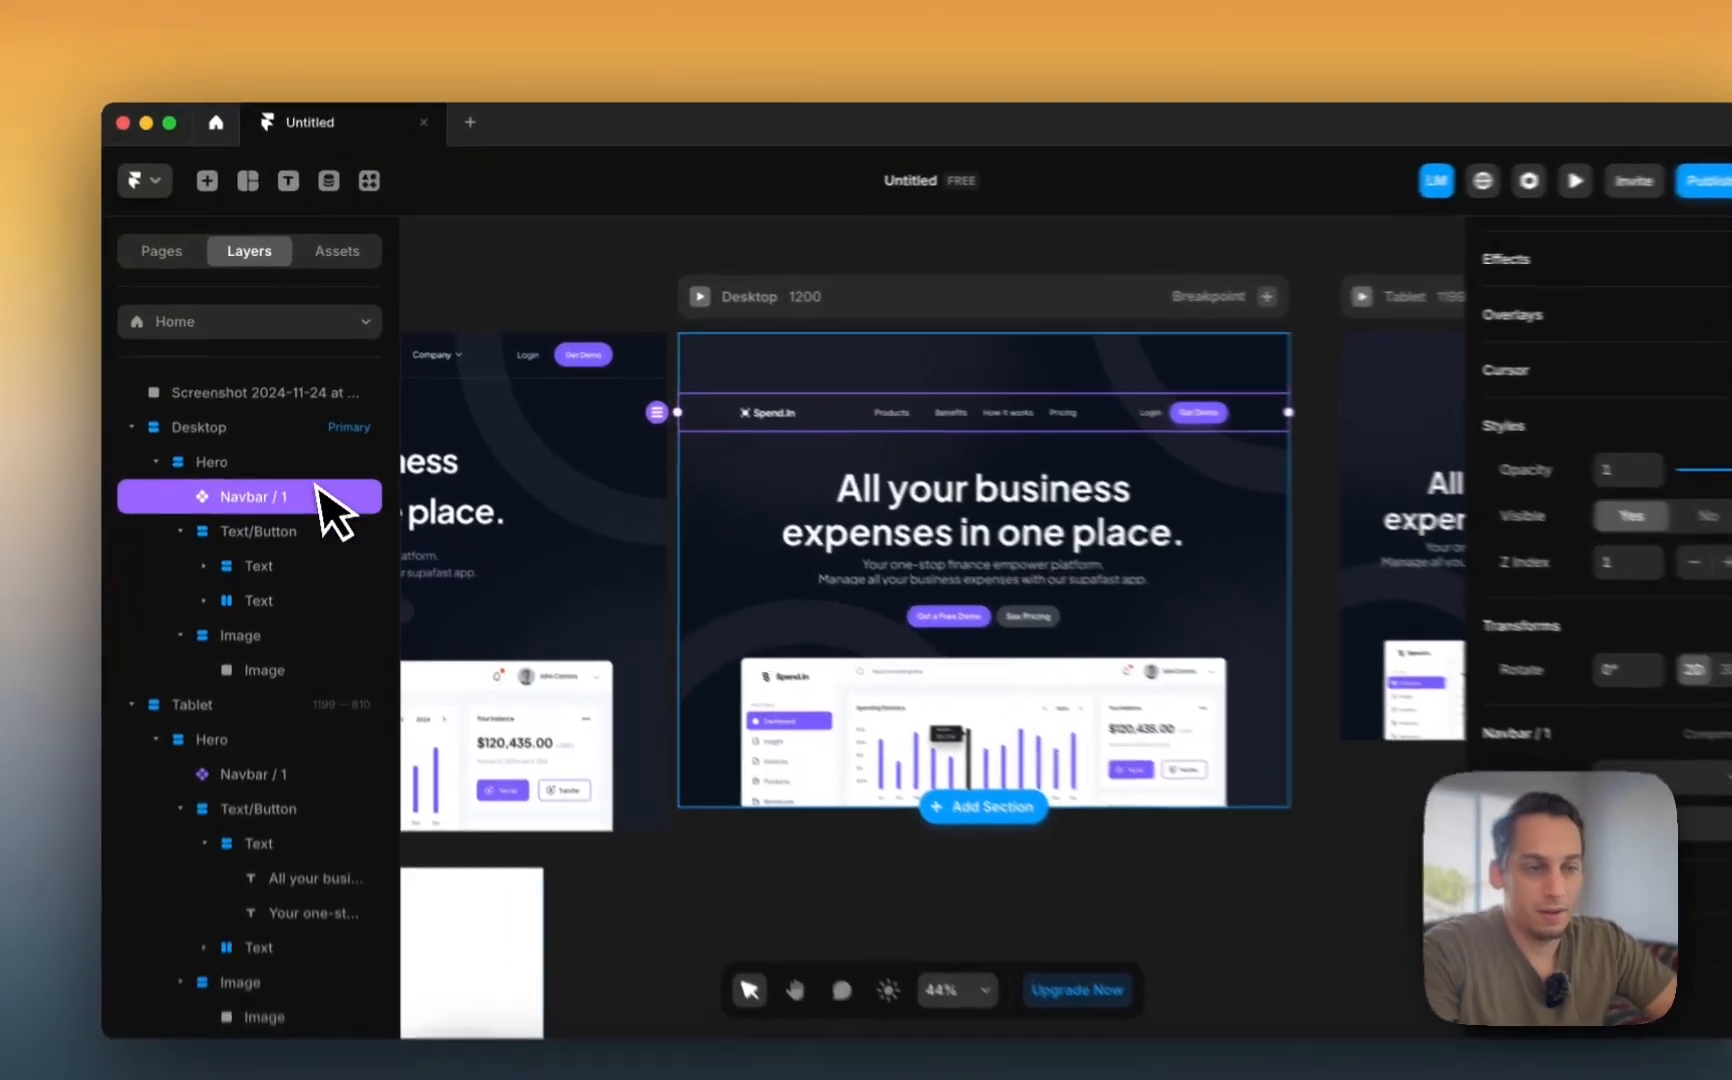
- Set the width of the Navbar / 1 inside the Desktop Hero to Fill
{"action": "left_click", "coordinate": [292, 443]}
{"action": "scroll", "coordinate": [1517, 582], "scroll_direction": "up", "scroll_amount": 1}
{"action": "scroll", "coordinate": [1500, 560], "scroll_direction": "up", "scroll_amount": 1}
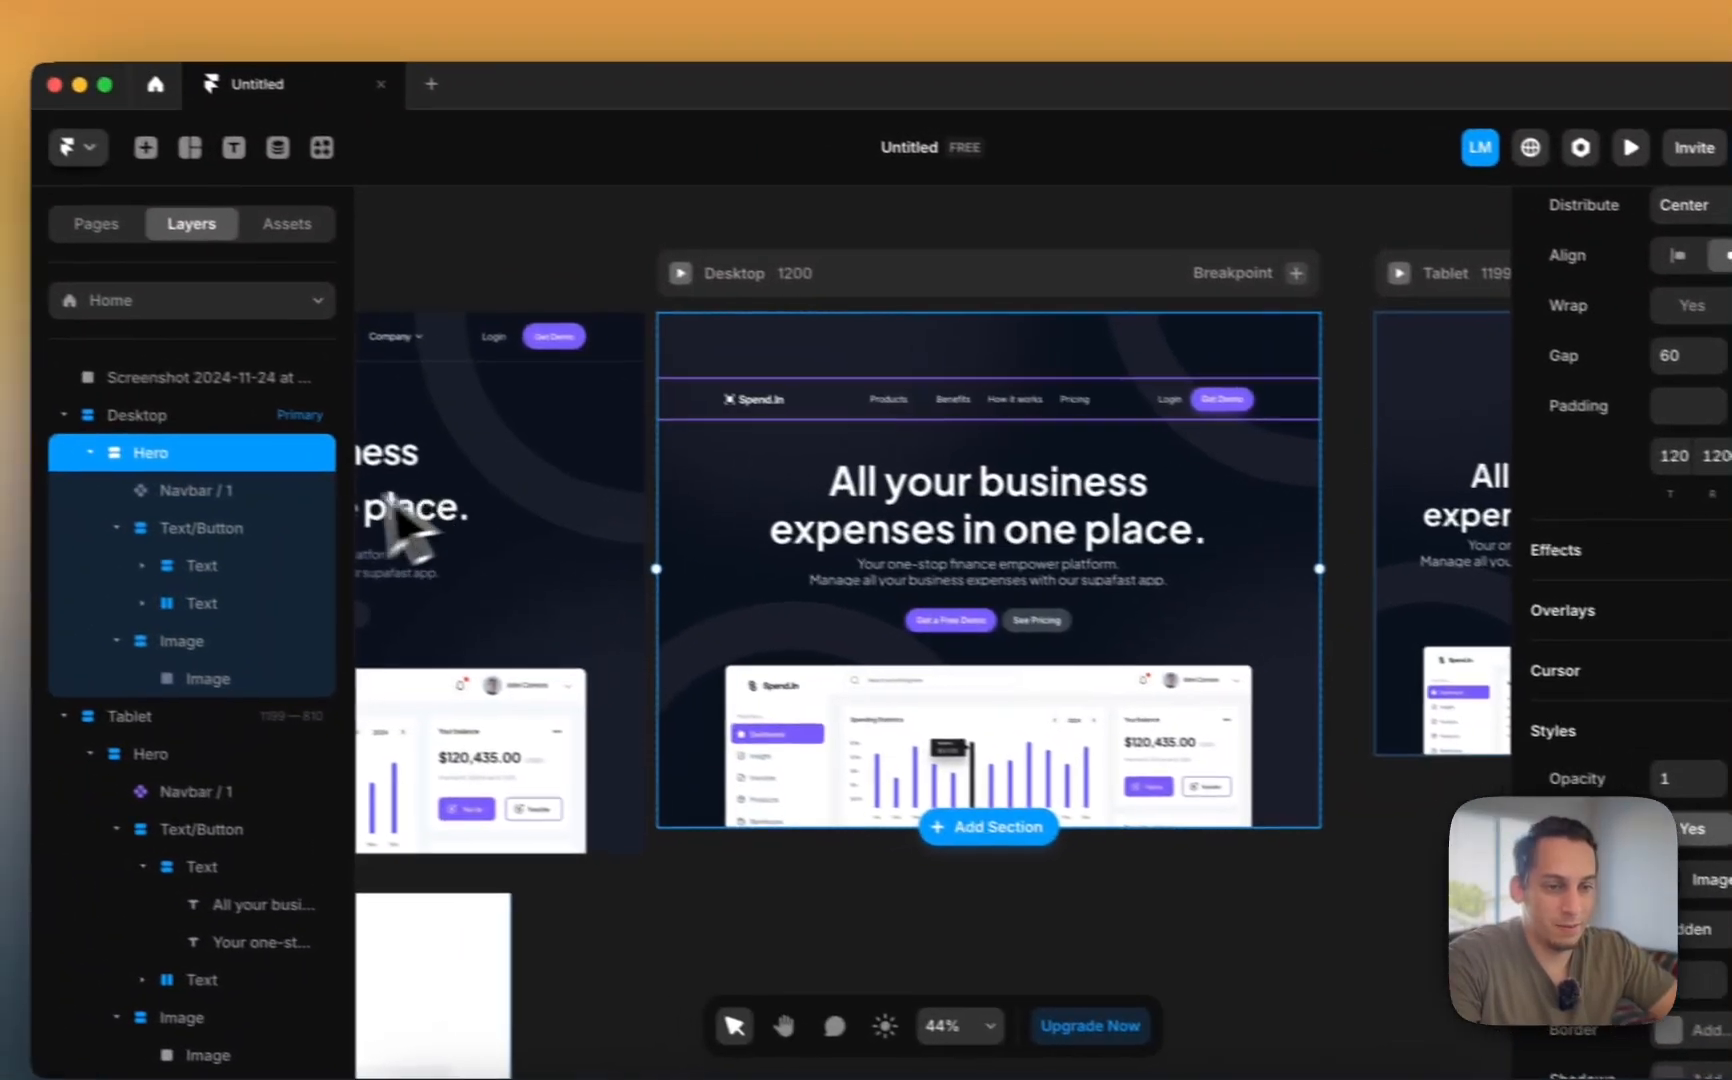
{"action": "left_click", "coordinate": [60, 446]}
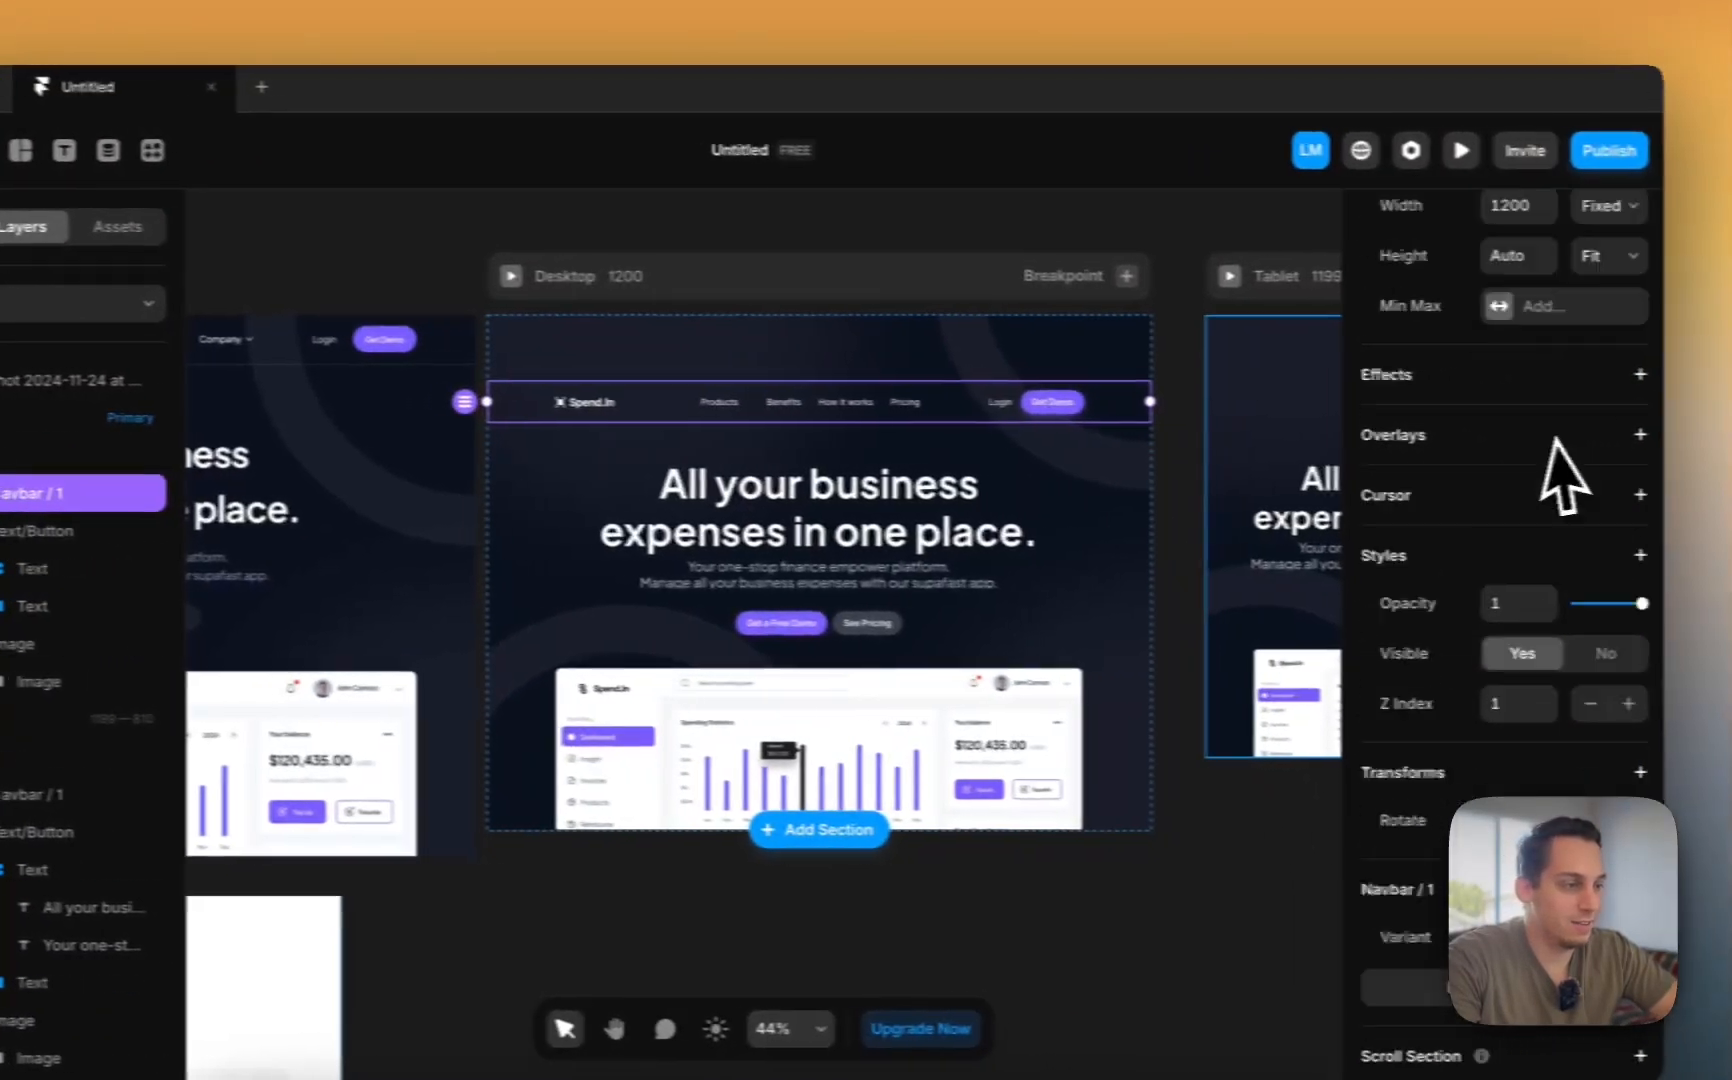
{"action": "scroll", "coordinate": [1563, 478], "scroll_direction": "up", "scroll_amount": 3}
{"action": "left_click", "coordinate": [1635, 468]}
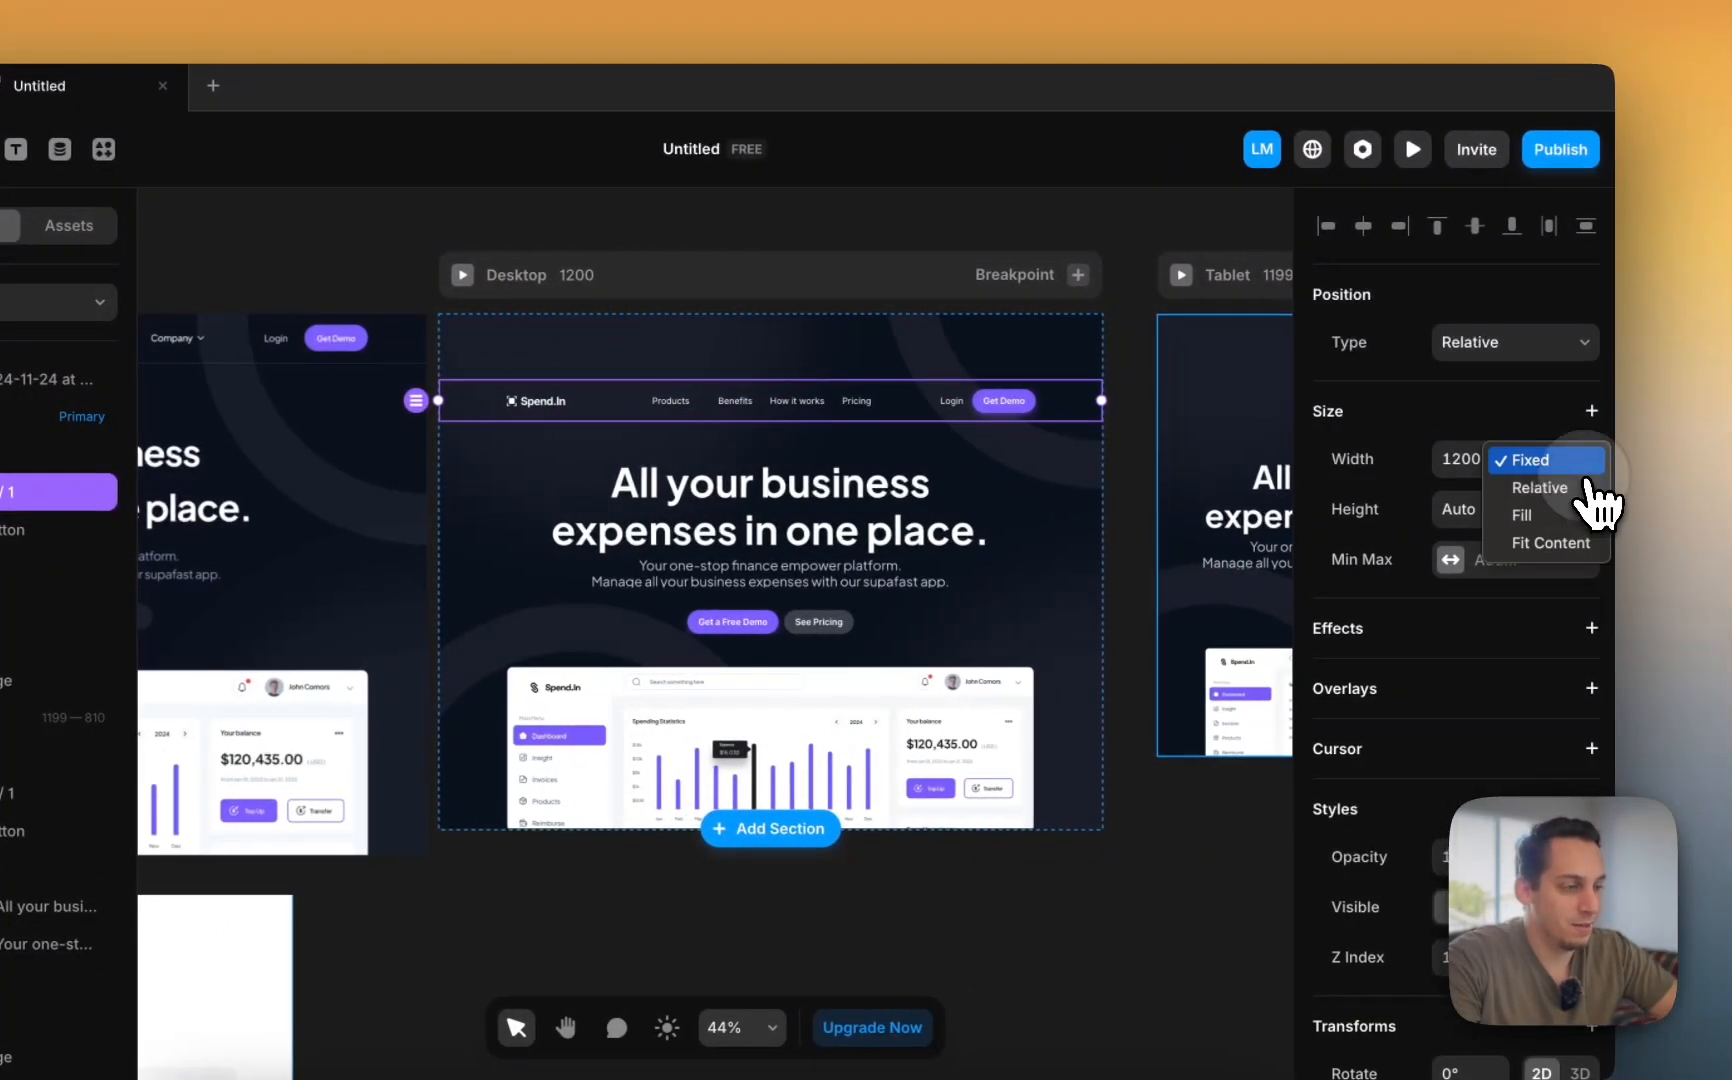
{"action": "left_click", "coordinate": [1540, 515]}
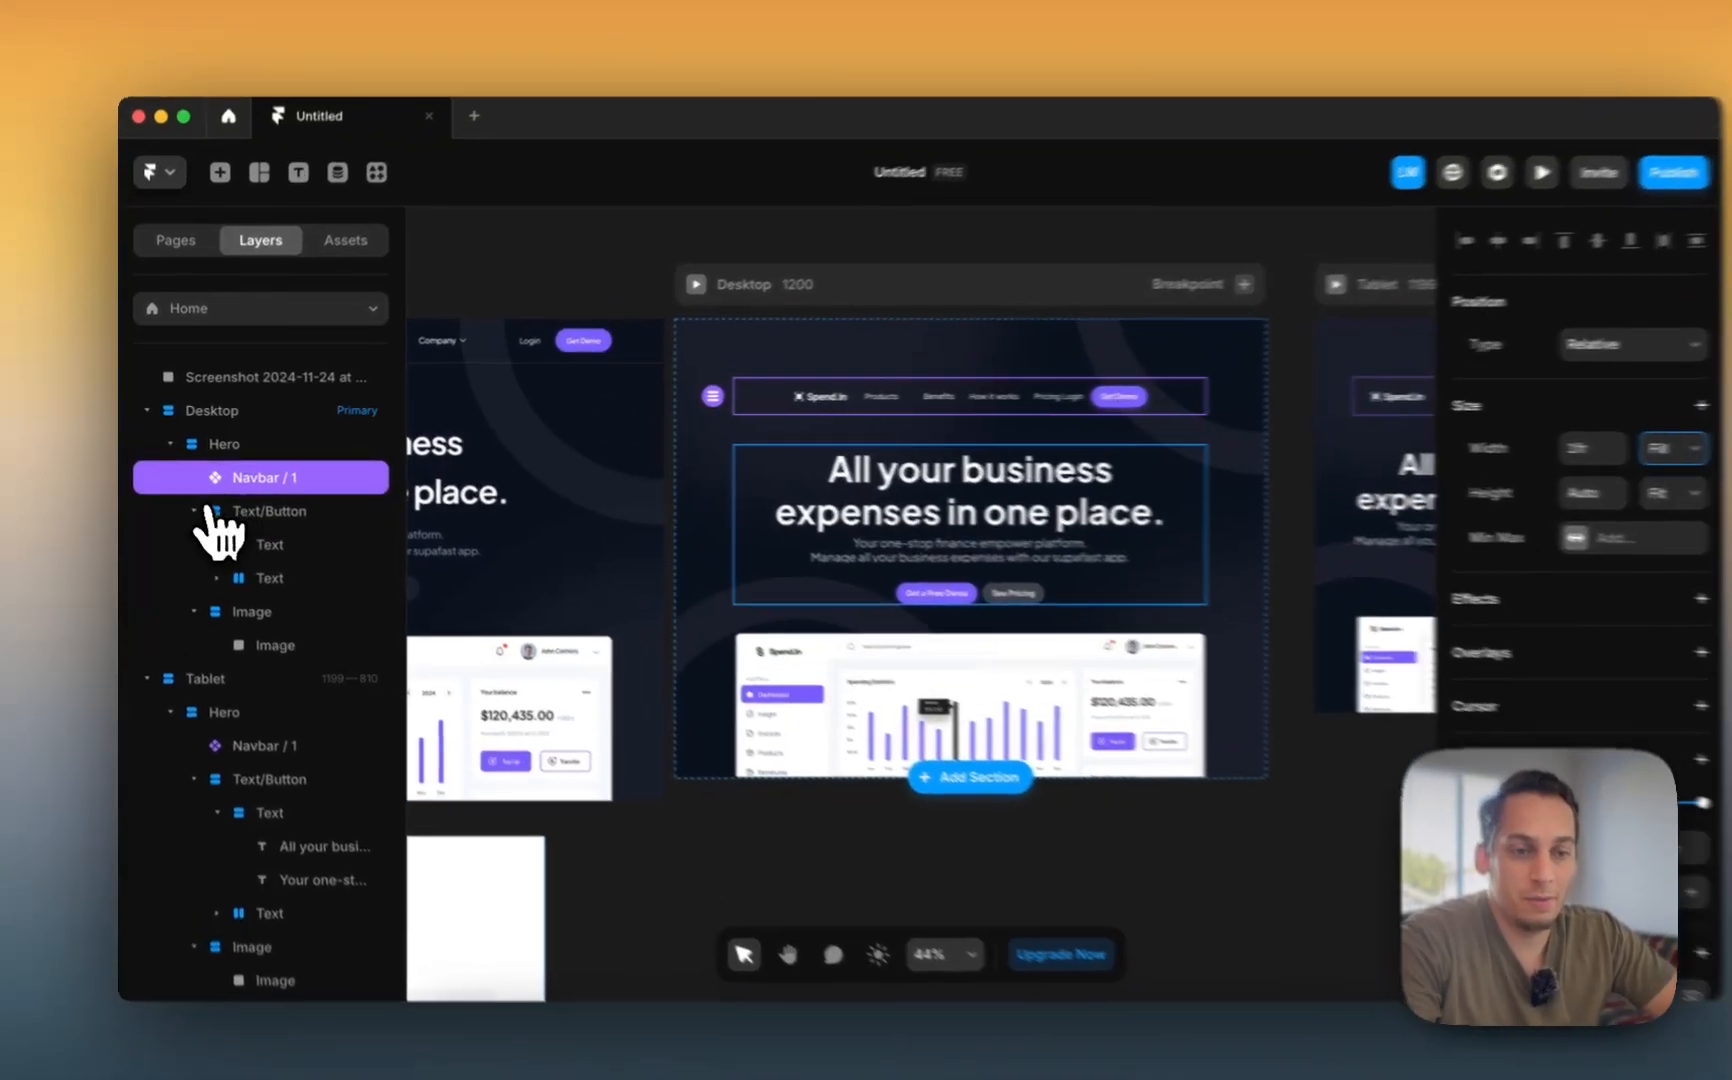
- Collapse the Hero's Text/Button and Image layers and set the Desktop Hero's top, right and left padding to 0
{"action": "left_click", "coordinate": [189, 505]}
{"action": "left_click", "coordinate": [189, 536]}
{"action": "left_click", "coordinate": [215, 447]}
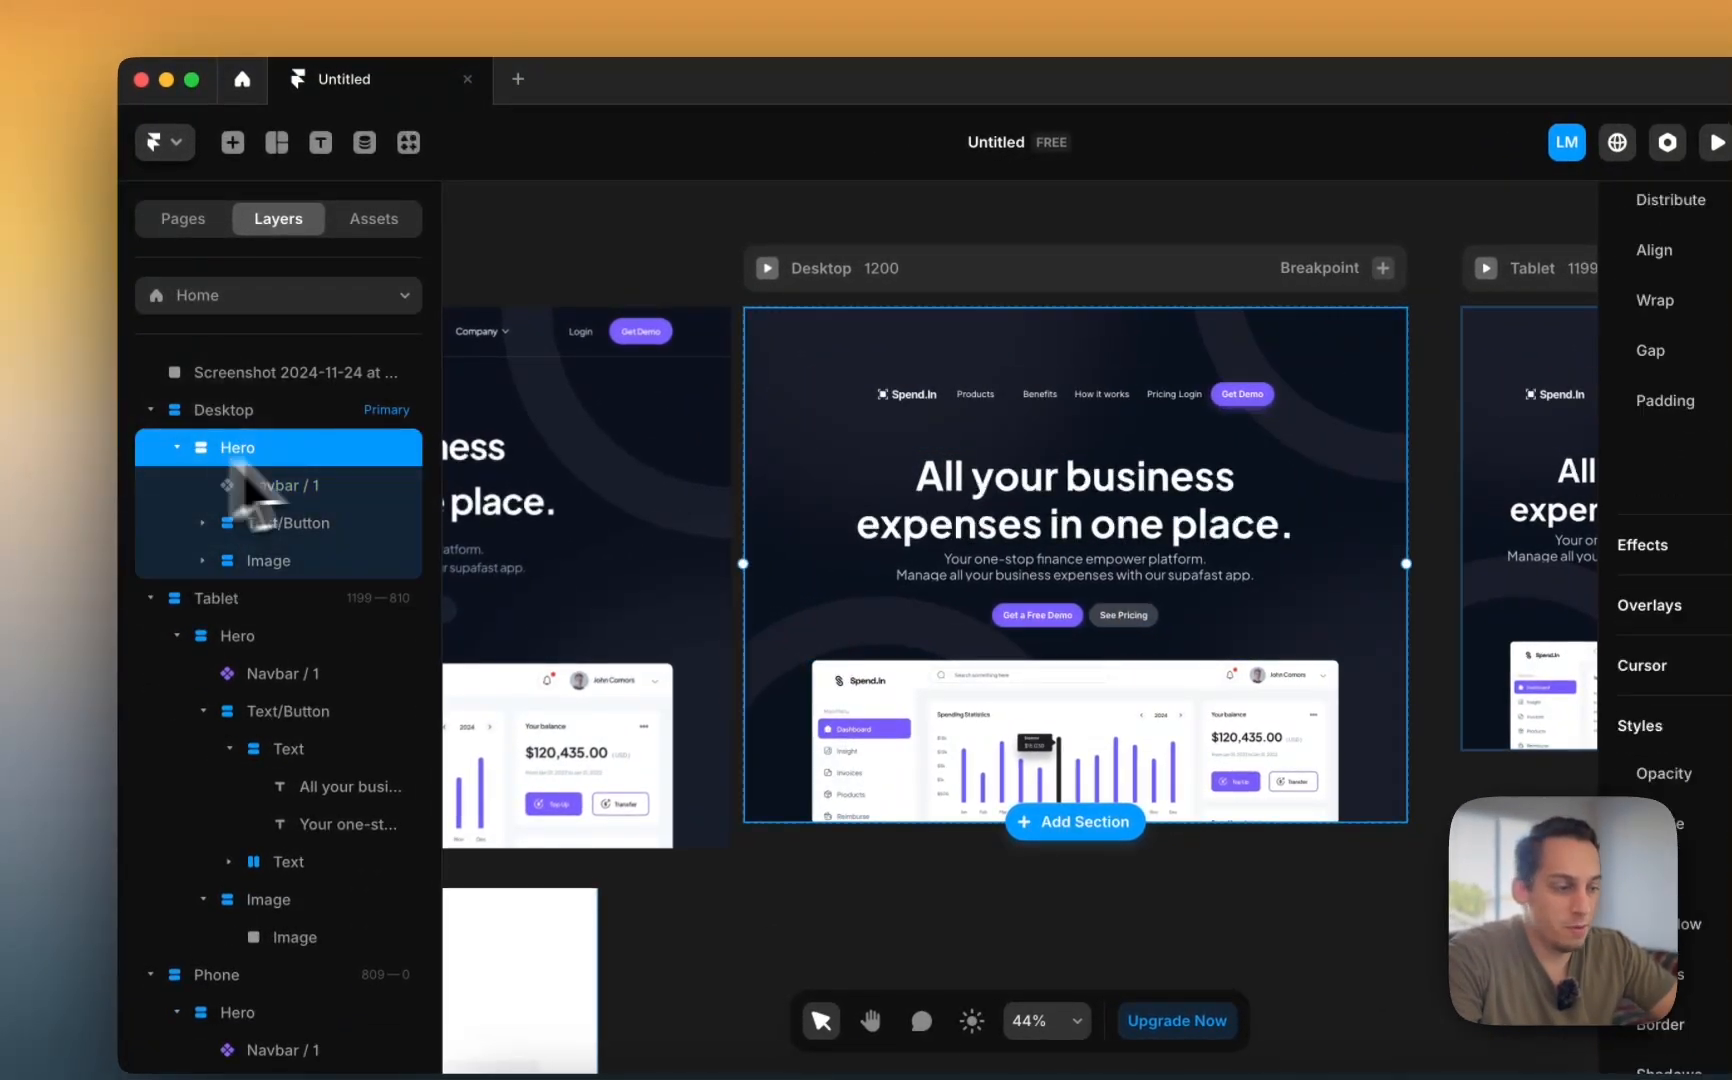
{"action": "left_click", "coordinate": [1452, 415]}
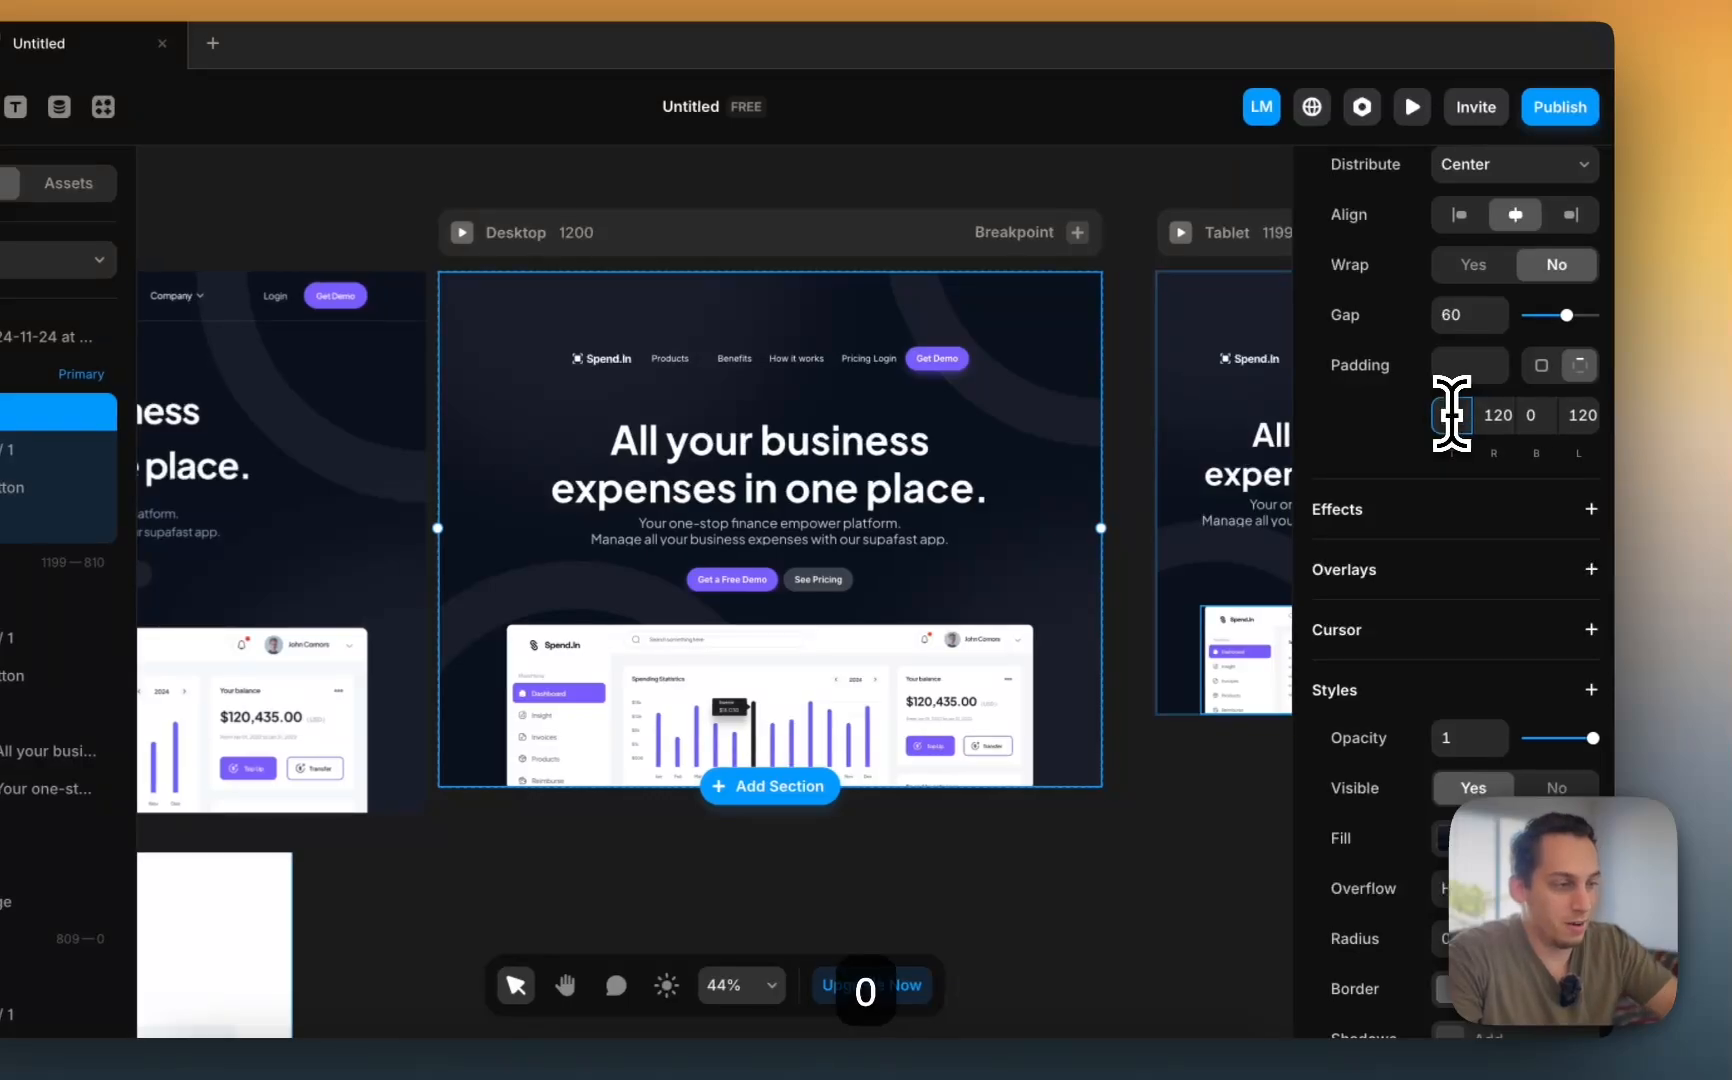
{"action": "left_click", "coordinate": [1500, 415]}
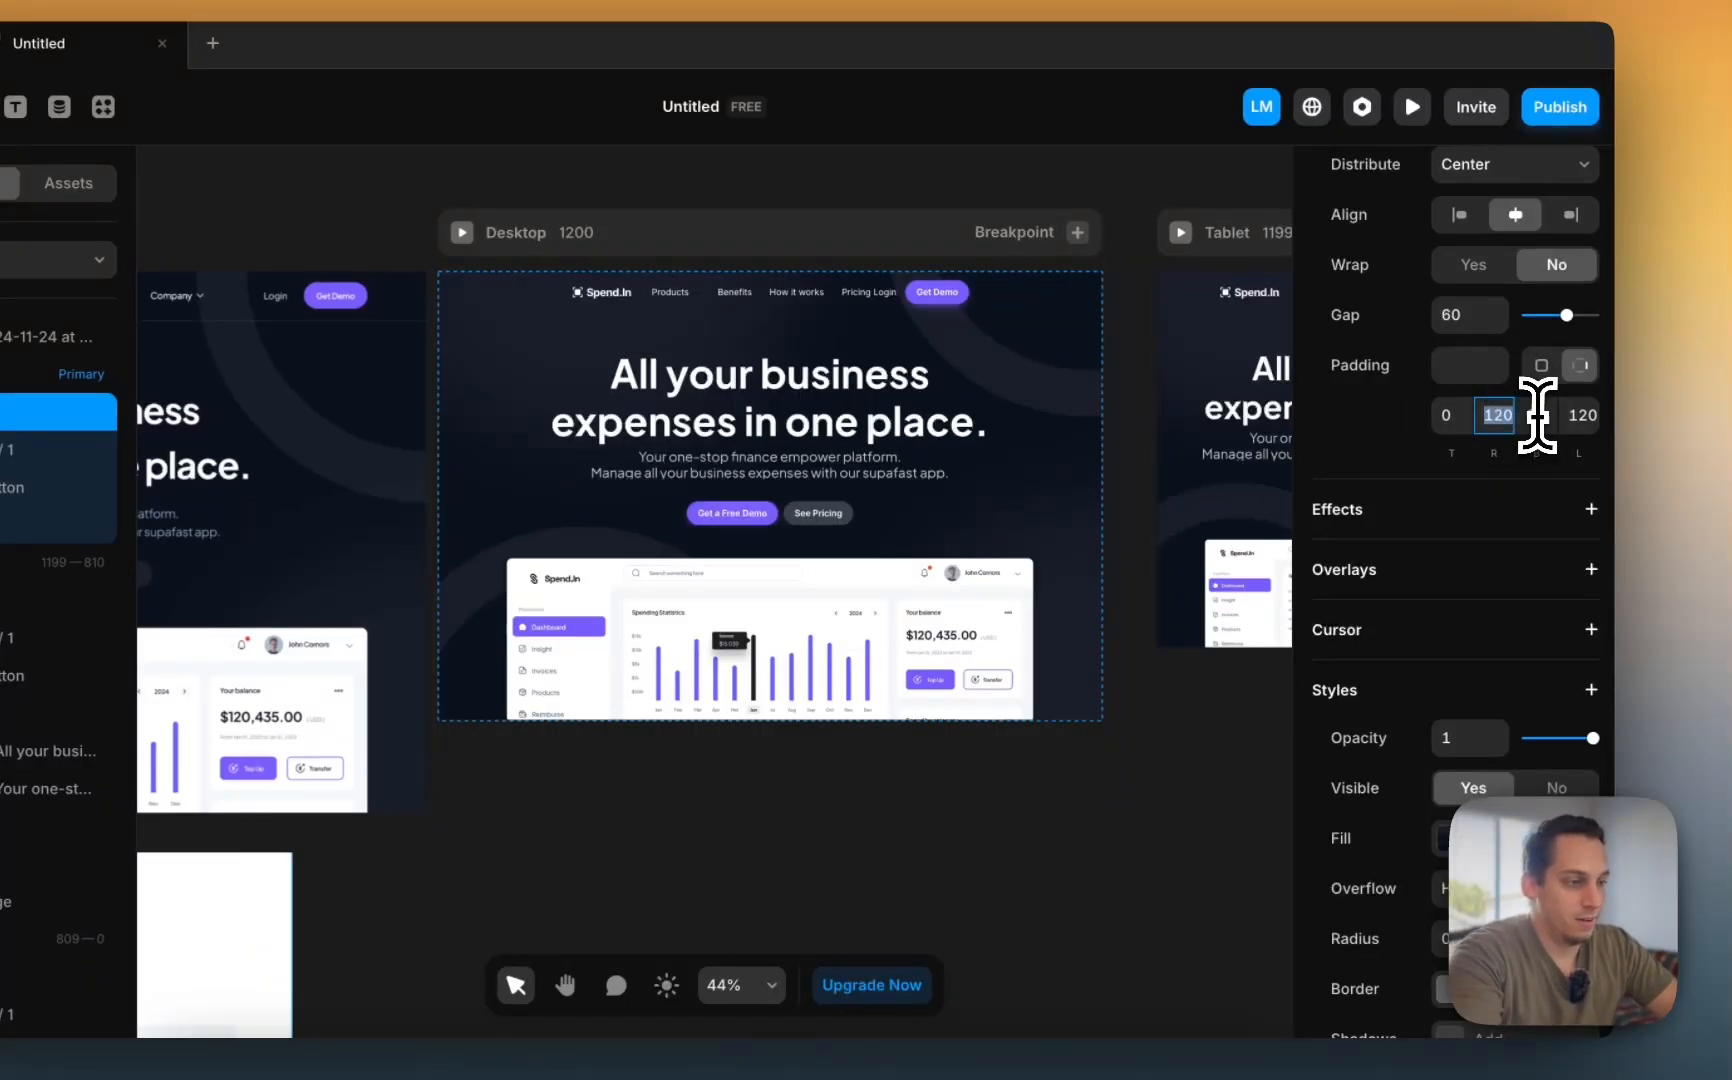
{"action": "type", "text": "0"}
{"action": "left_click", "coordinate": [1580, 416]}
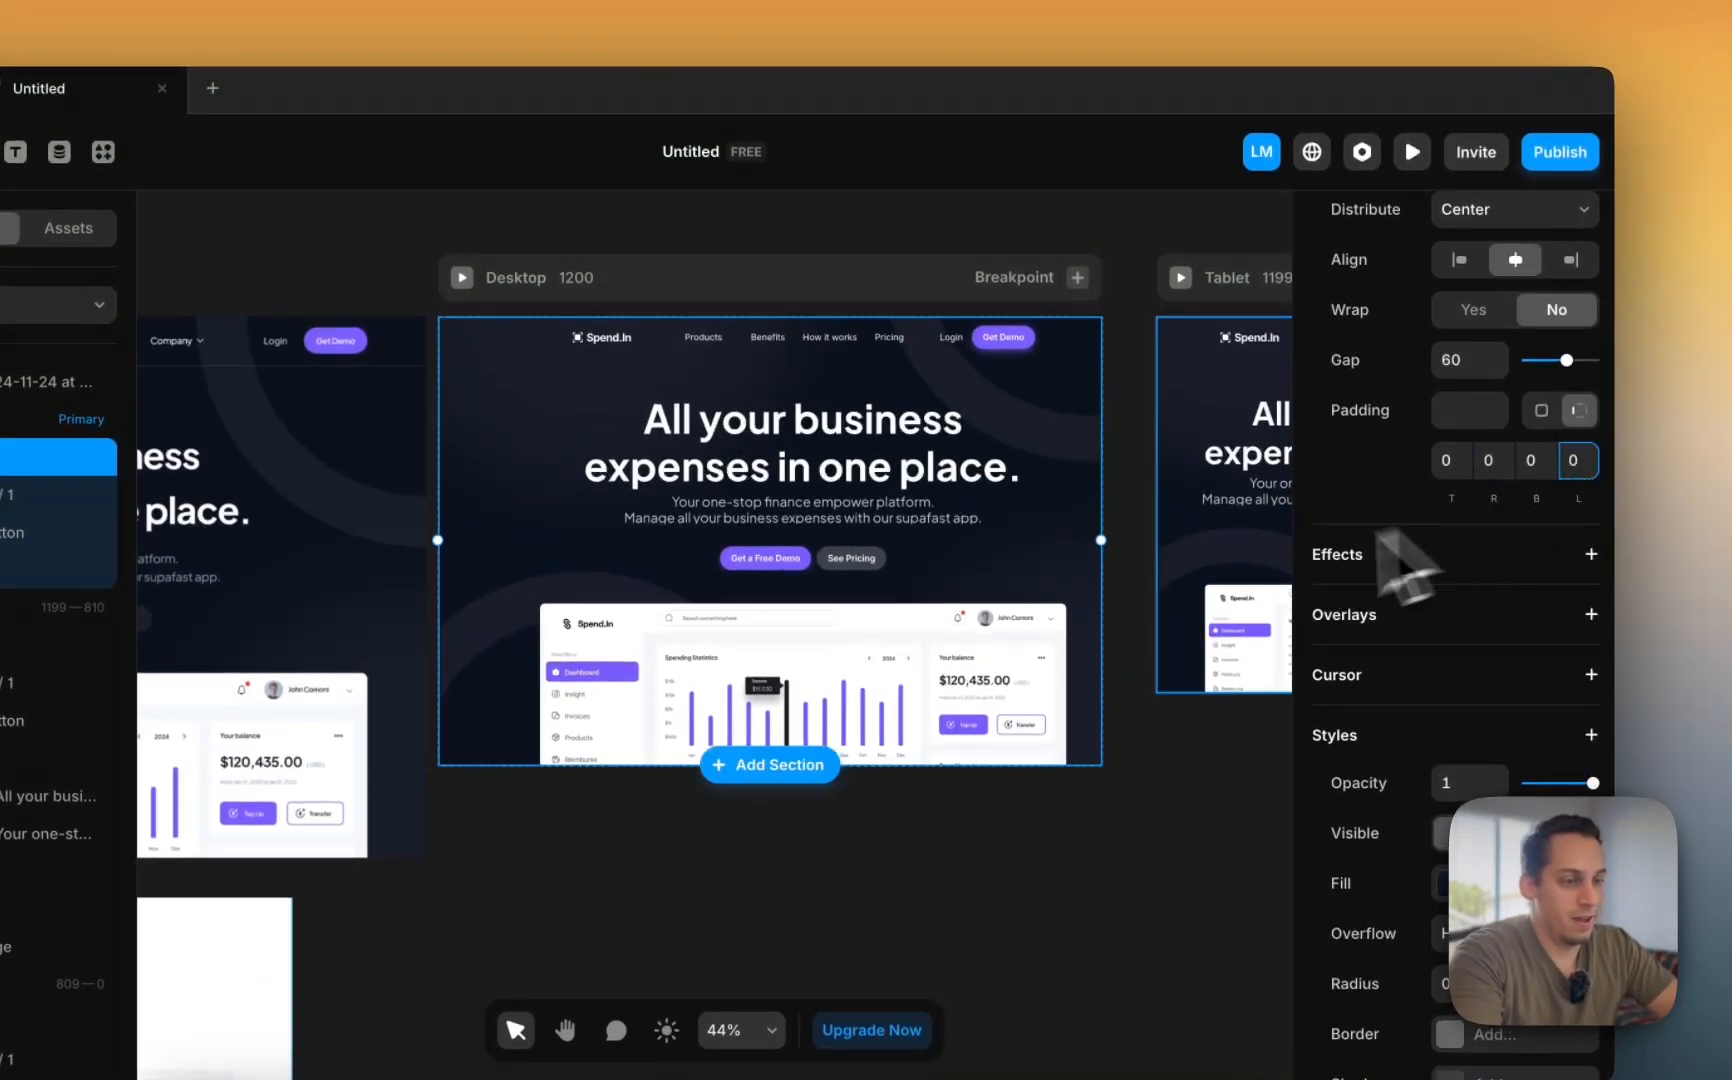
{"action": "type", "text": "0"}
{"action": "left_click", "coordinate": [1137, 602]}
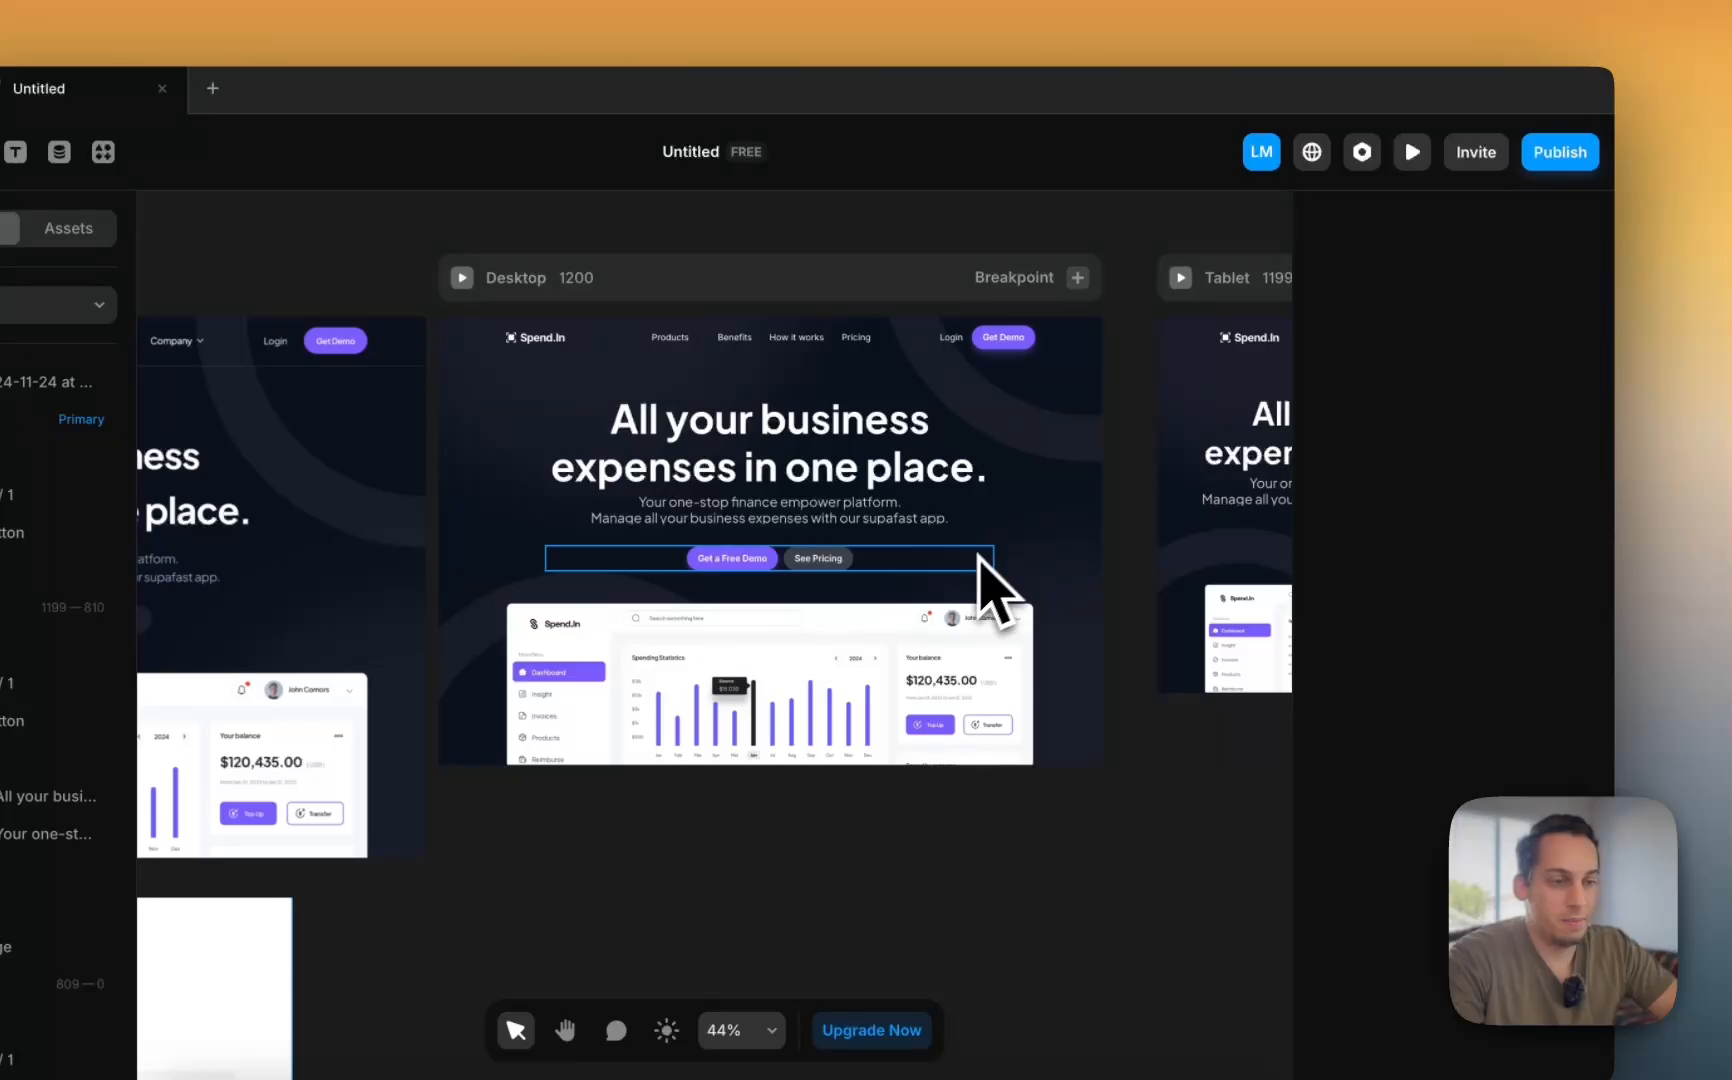
- Set the Tablet Hero's right and left padding to 0
{"action": "left_click", "coordinate": [845, 338]}
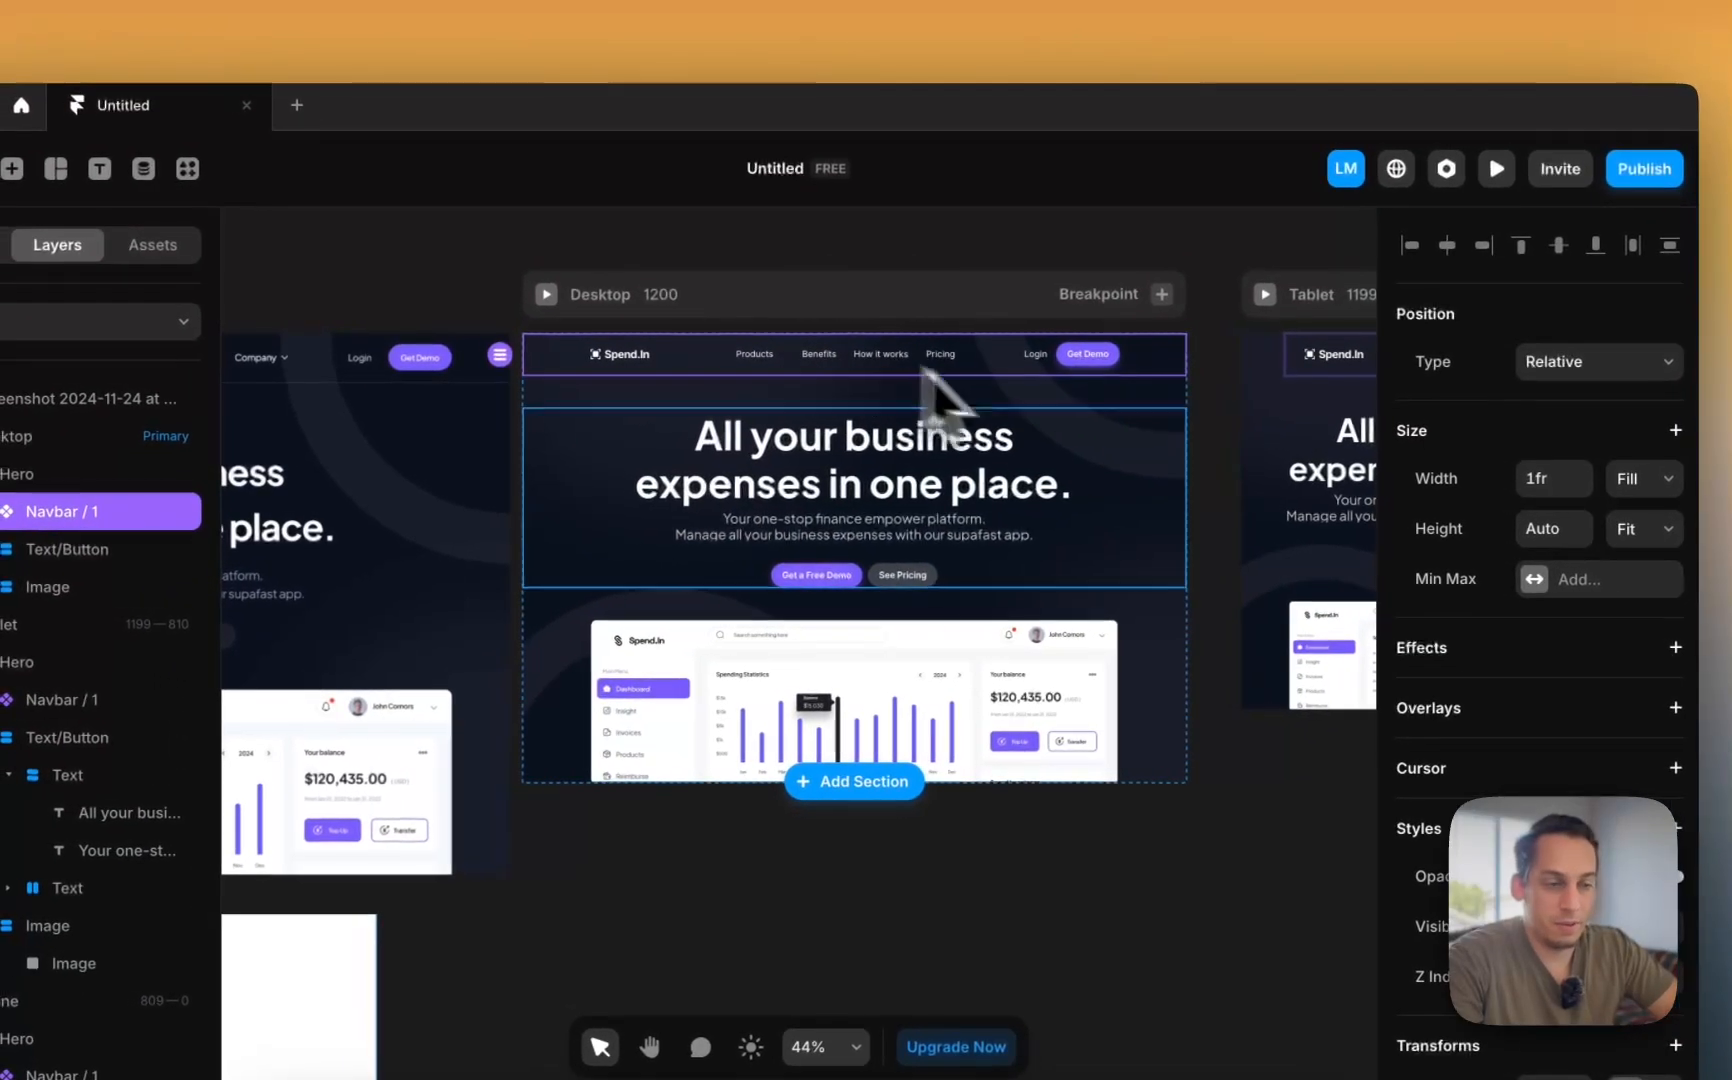
{"action": "scroll", "coordinate": [1010, 500], "scroll_direction": "right", "scroll_amount": 5}
{"action": "scroll", "coordinate": [1087, 495], "scroll_direction": "right", "scroll_amount": 4}
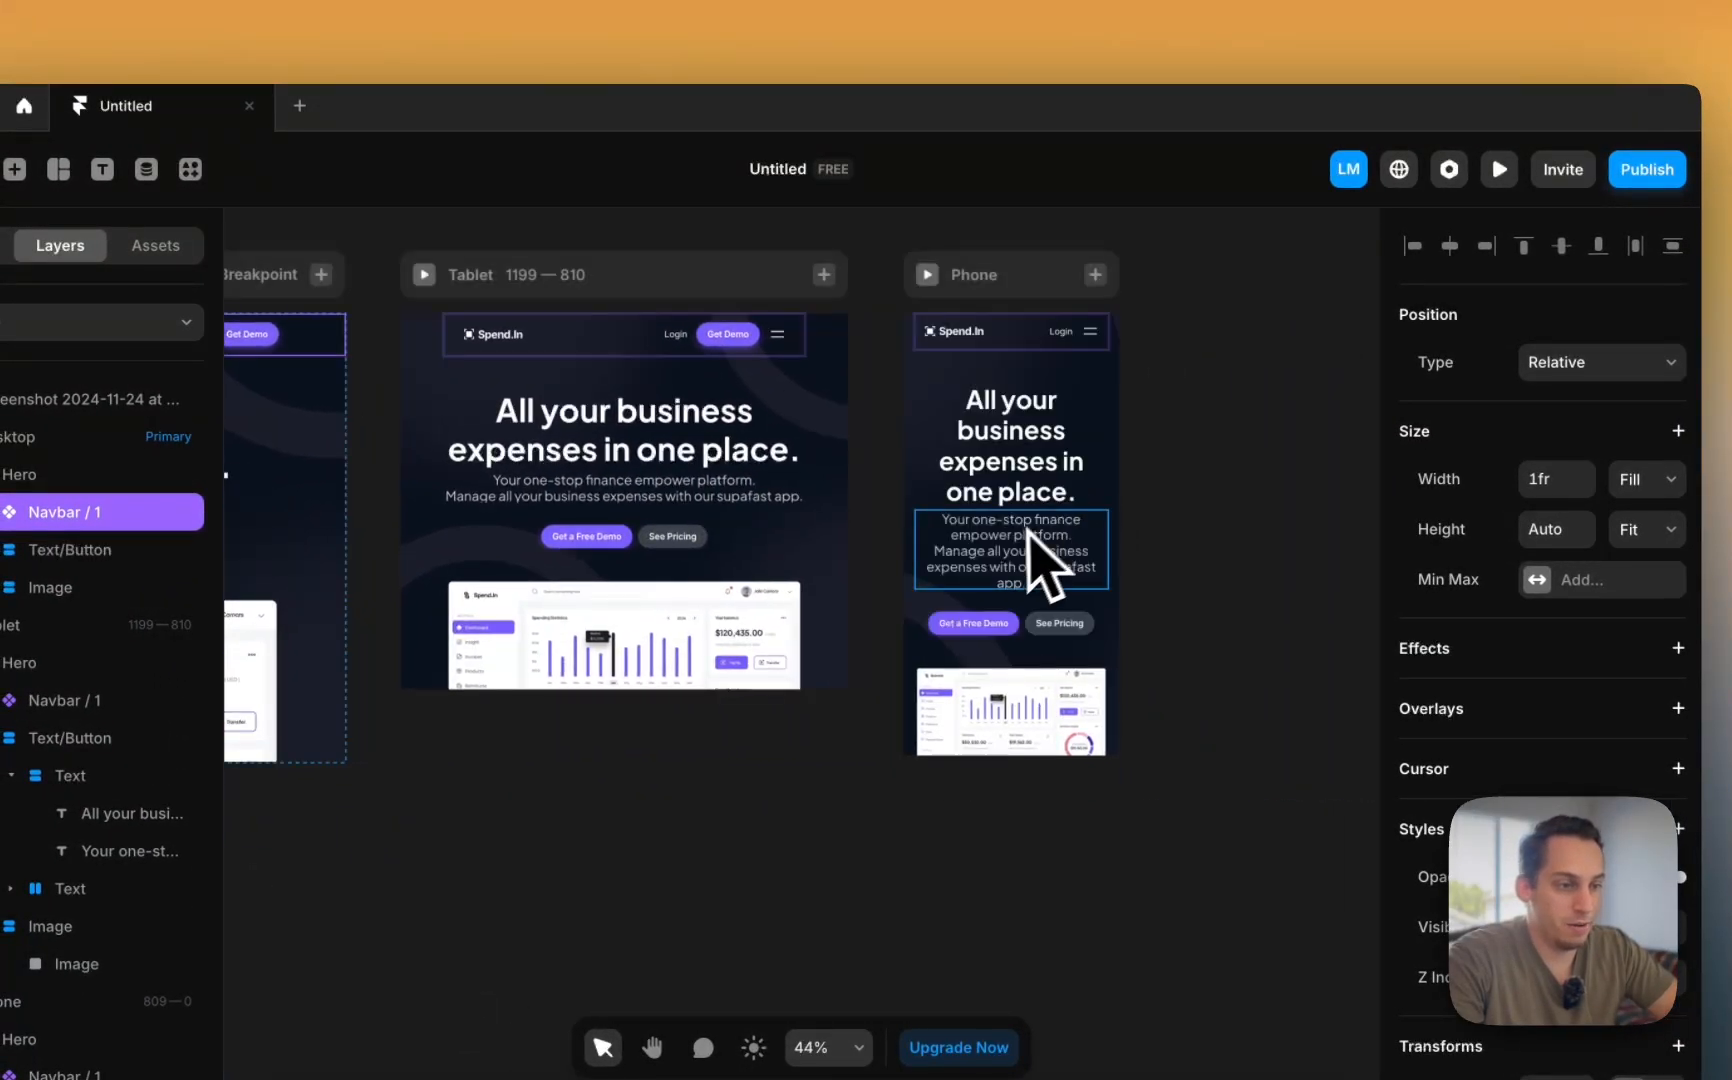
{"action": "scroll", "coordinate": [898, 520], "scroll_direction": "left", "scroll_amount": 7}
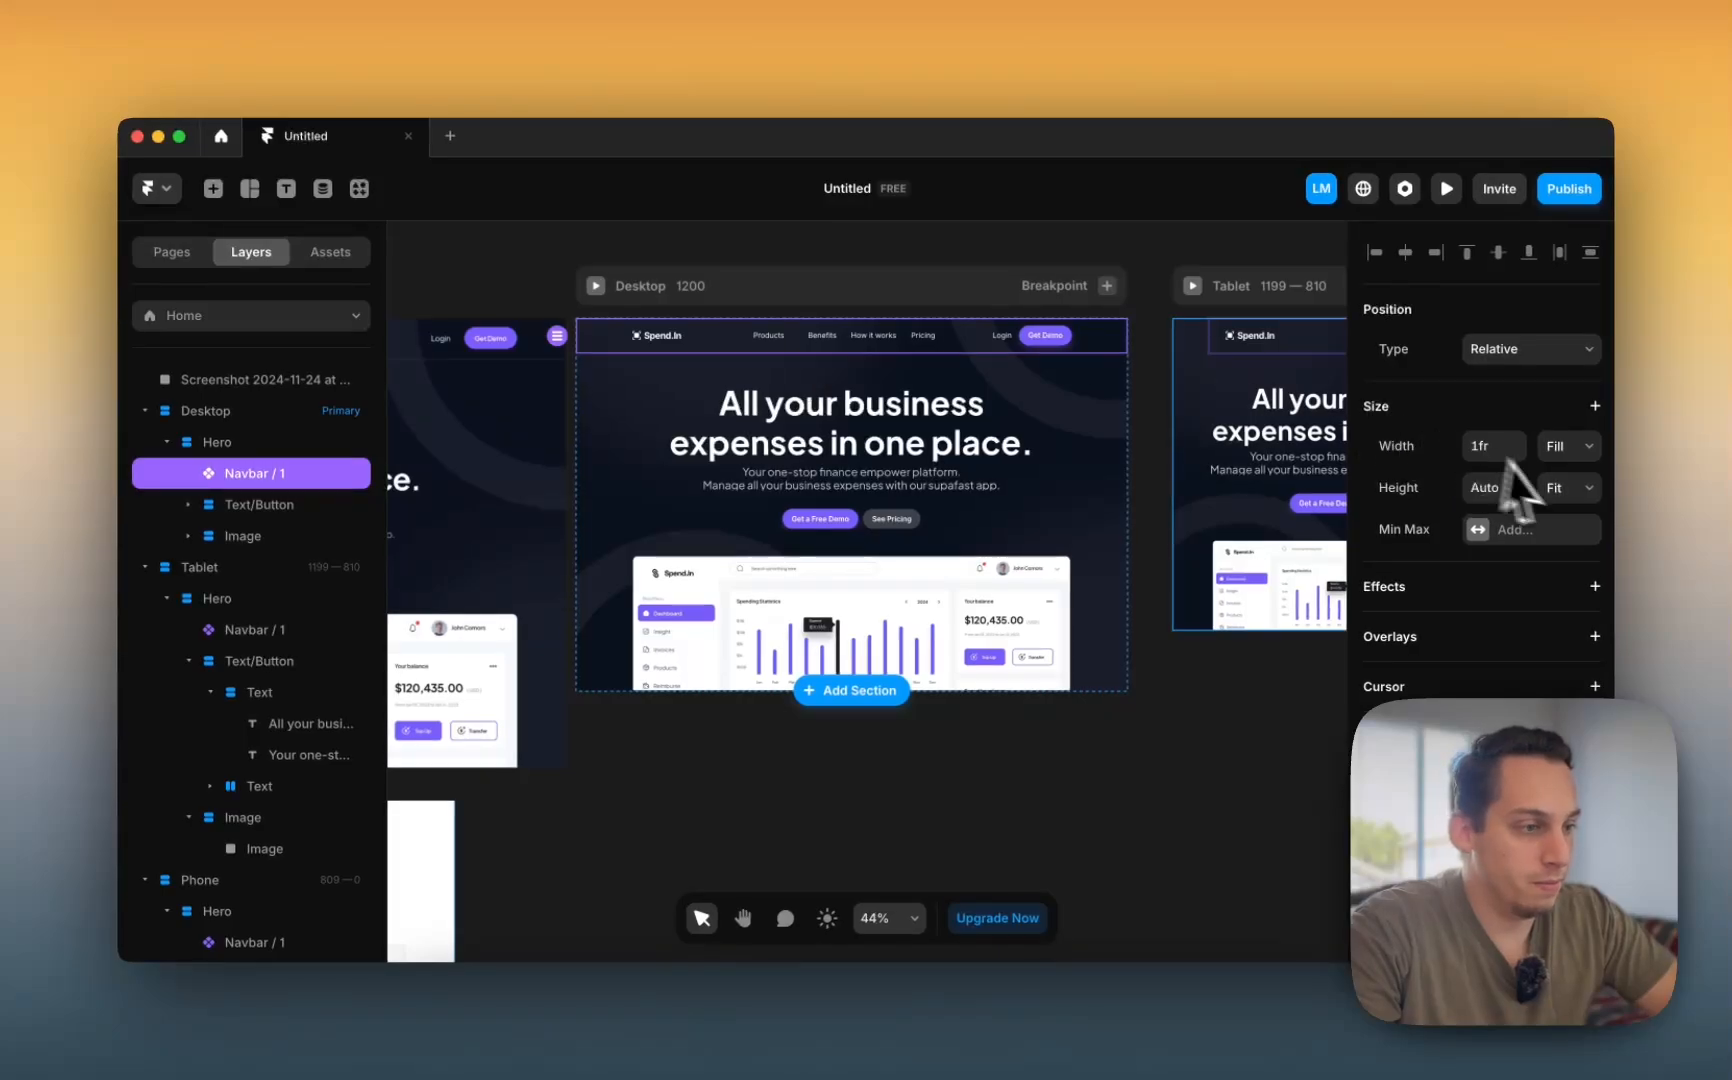
{"action": "scroll", "coordinate": [1100, 320], "scroll_direction": "right", "scroll_amount": 3}
{"action": "left_click", "coordinate": [940, 338]}
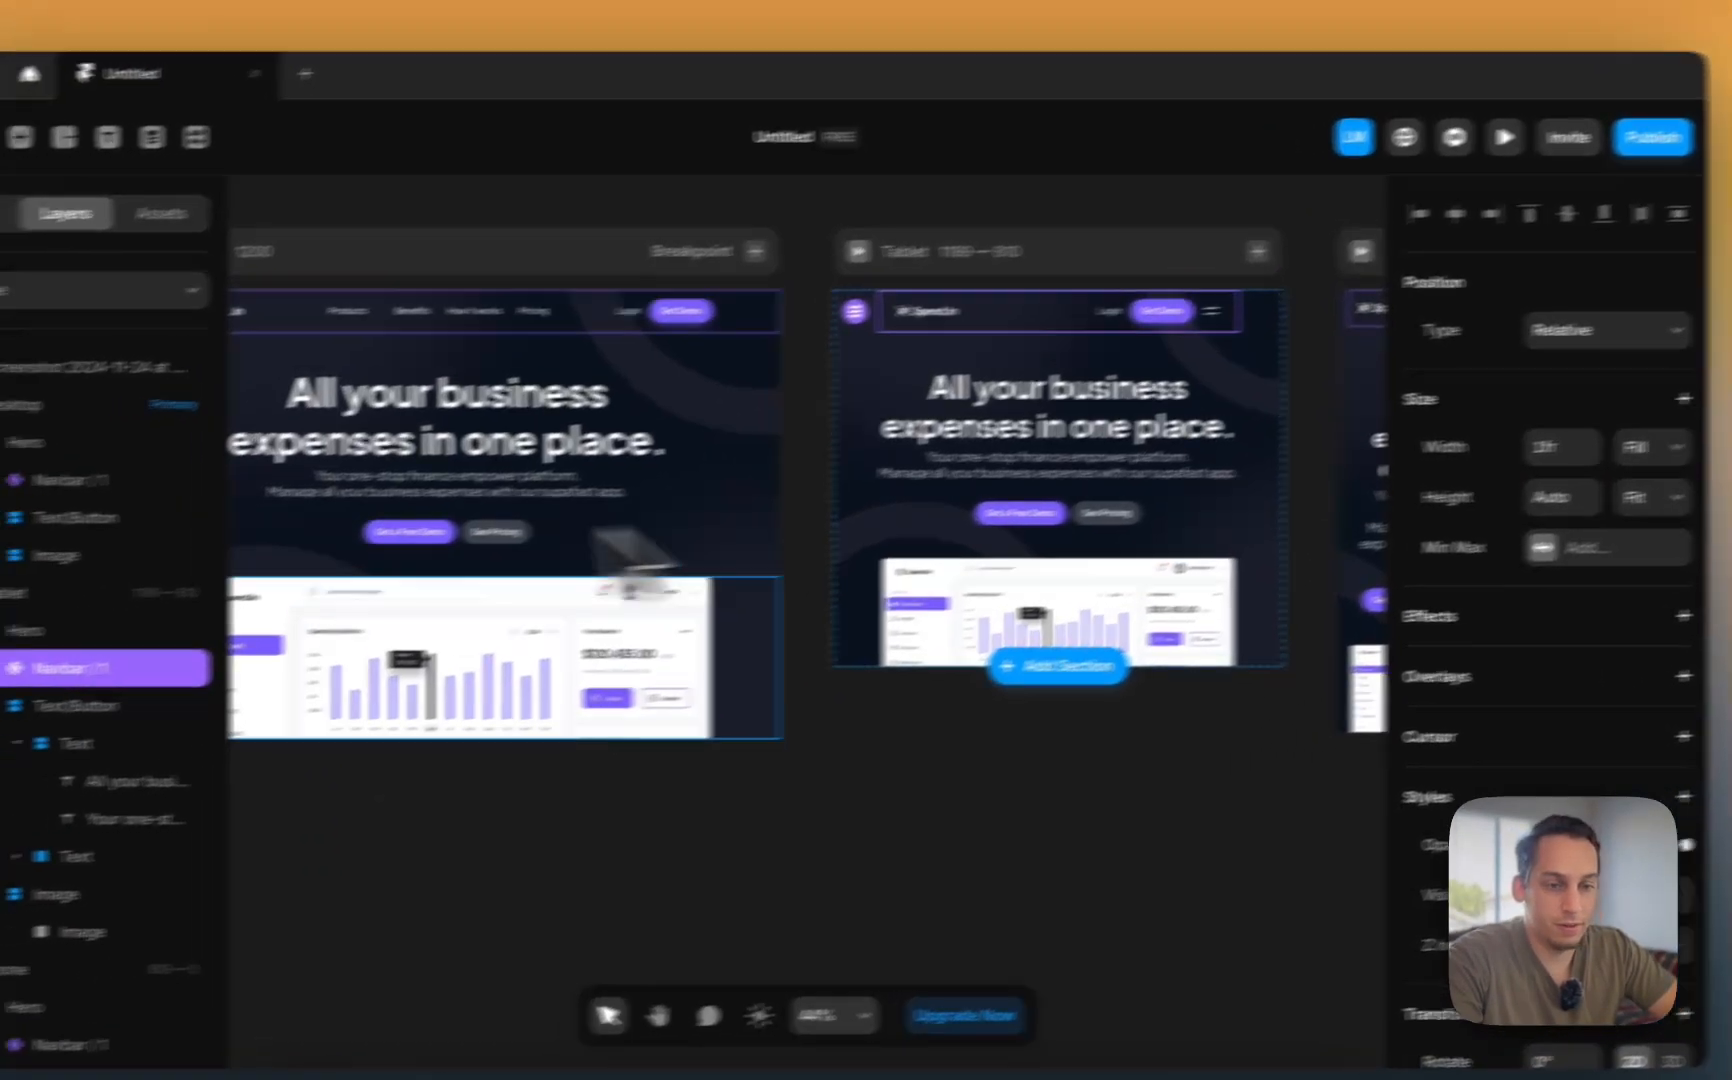
{"action": "left_click", "coordinate": [8, 636]}
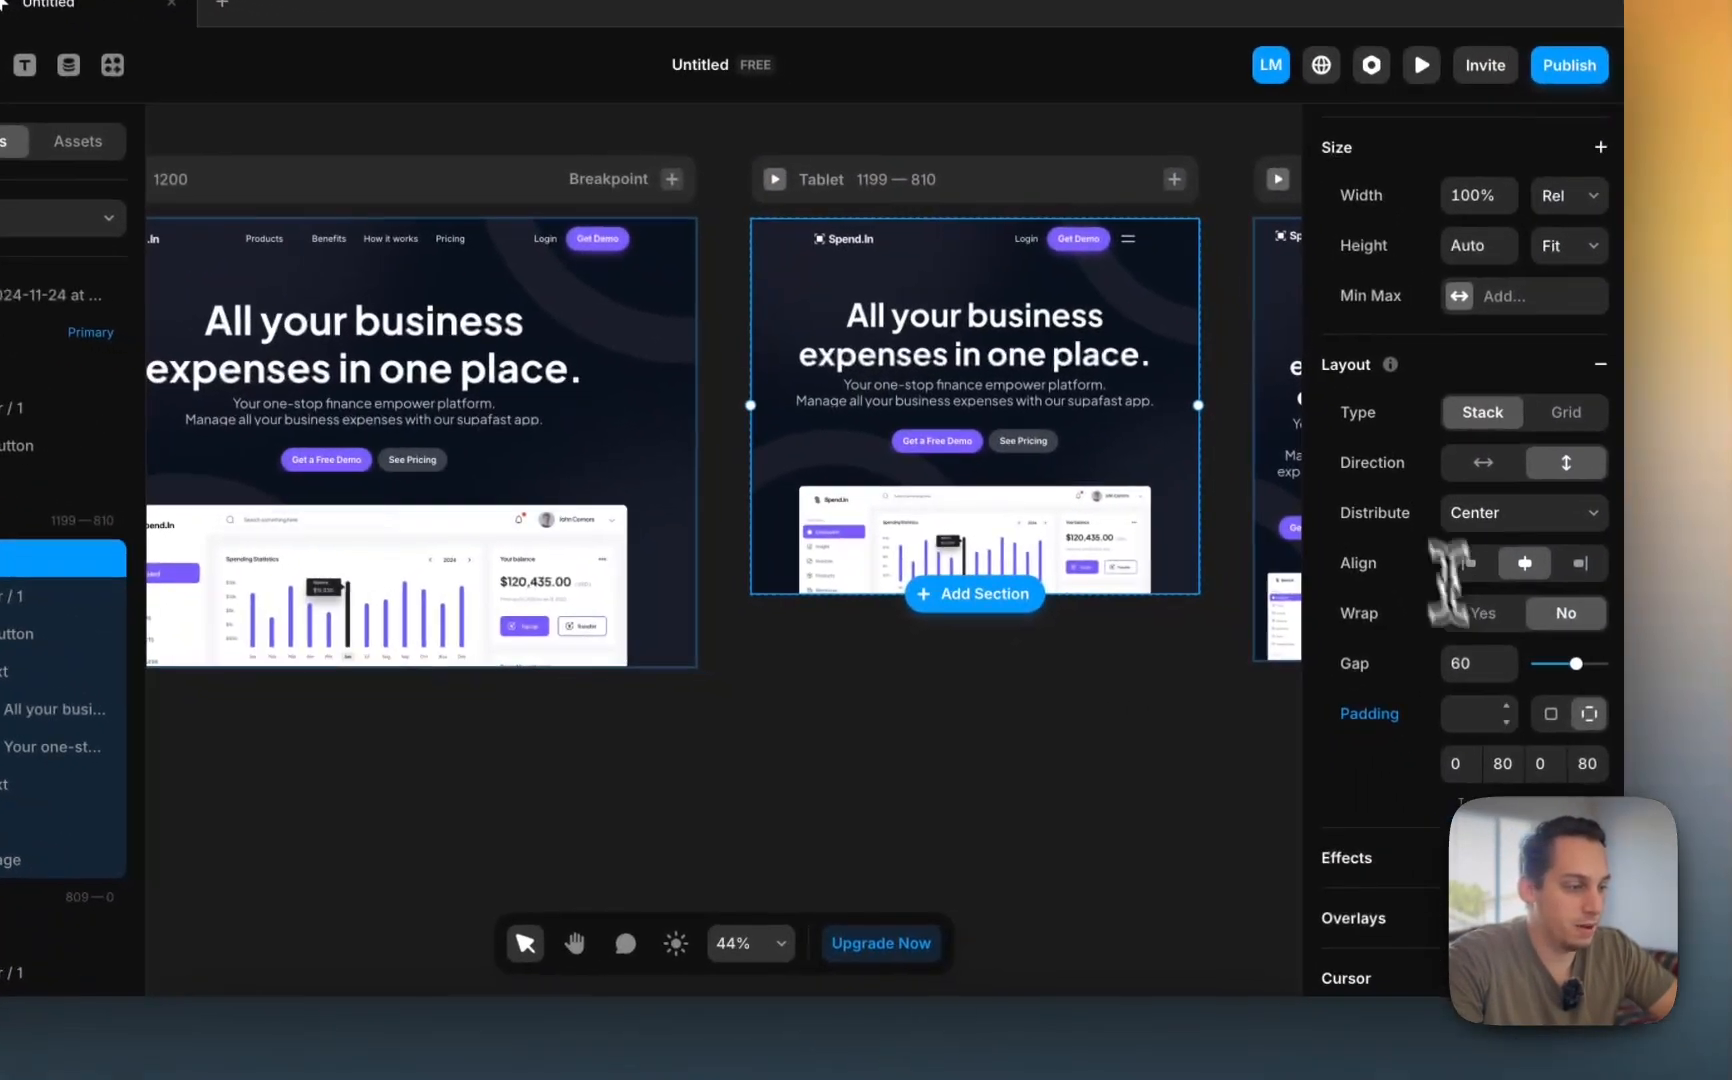
{"action": "left_click", "coordinate": [1502, 763]}
{"action": "type", "text": "0"}
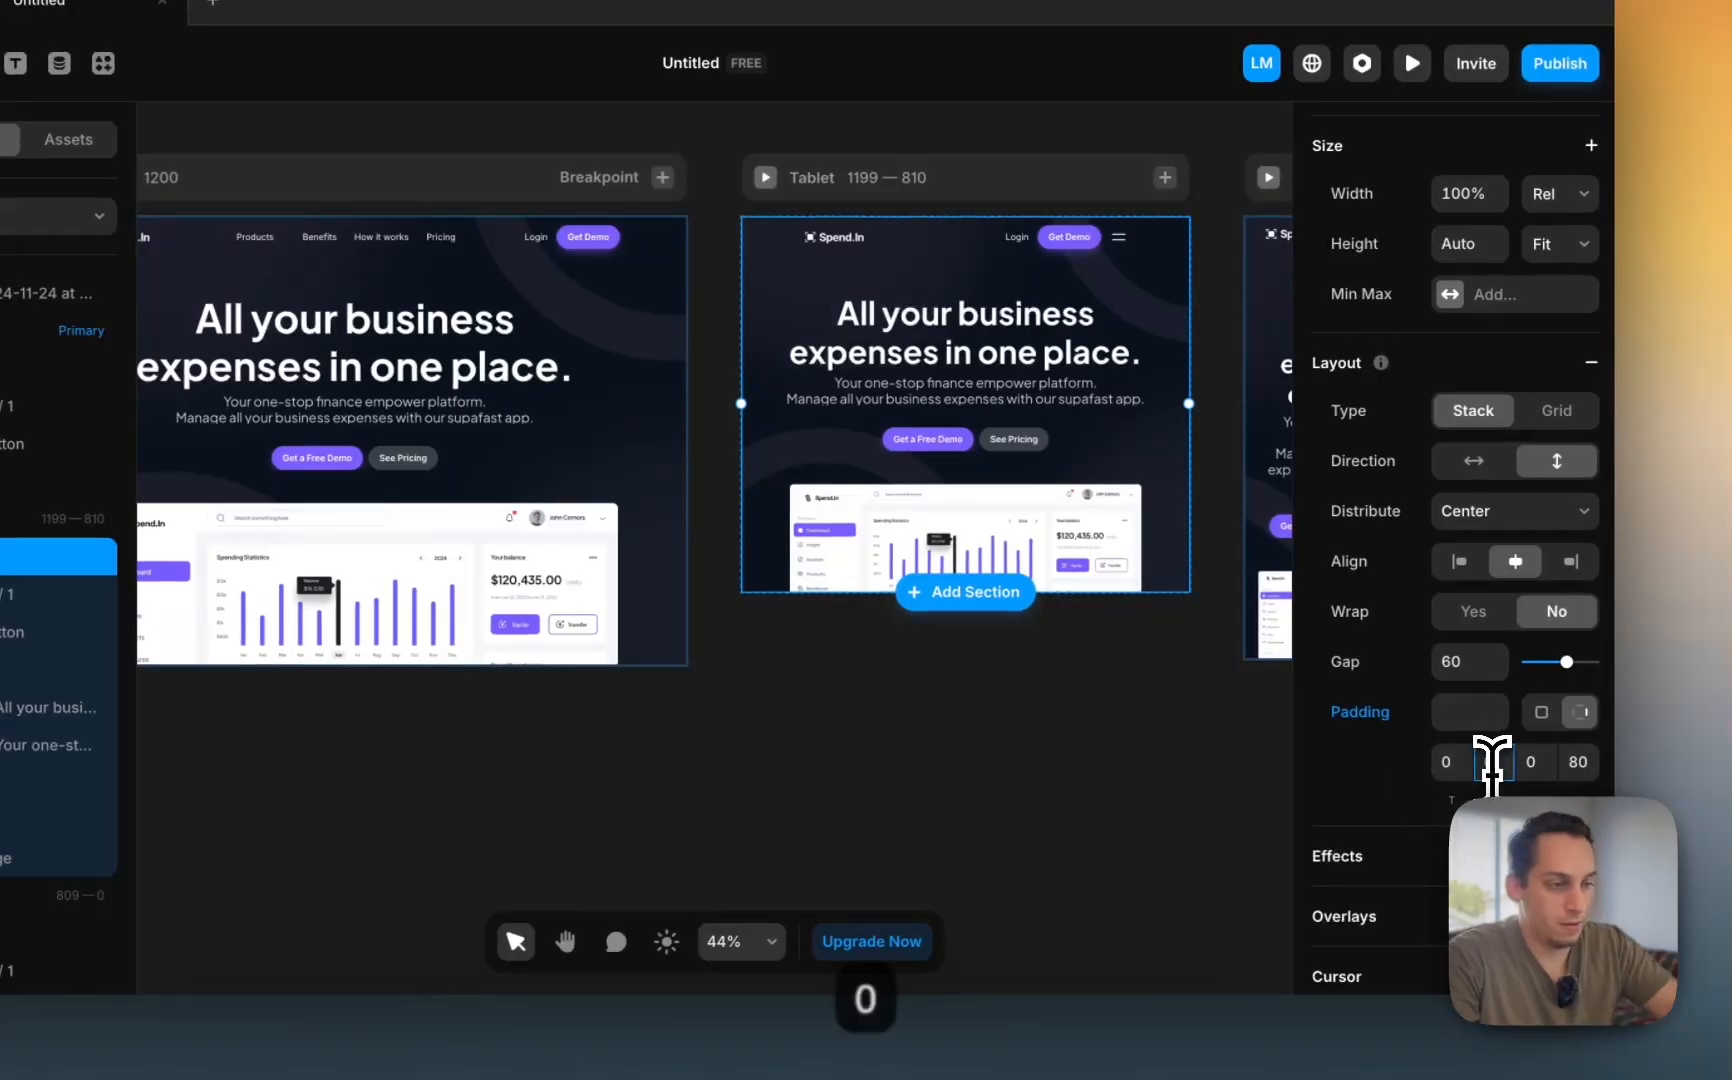
{"action": "key", "text": "Return"}
{"action": "left_click", "coordinate": [1573, 755]}
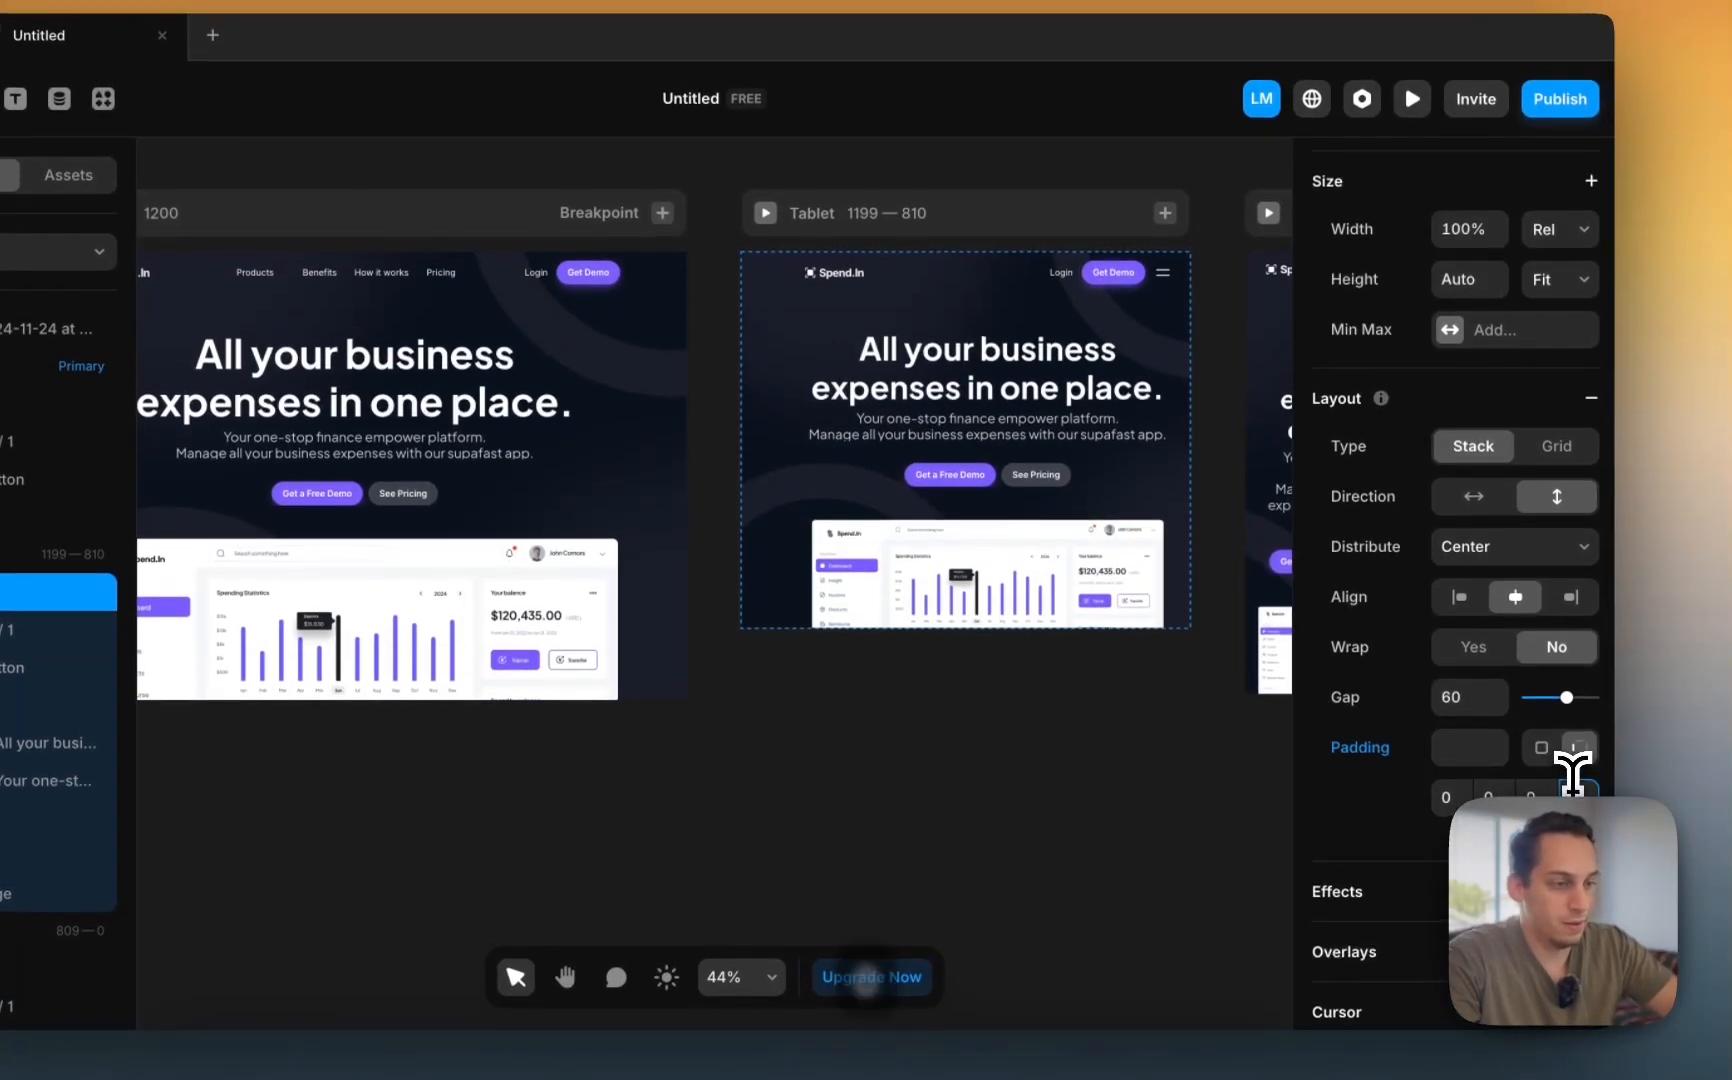
{"action": "type", "text": "0"}
{"action": "key", "text": "Return"}
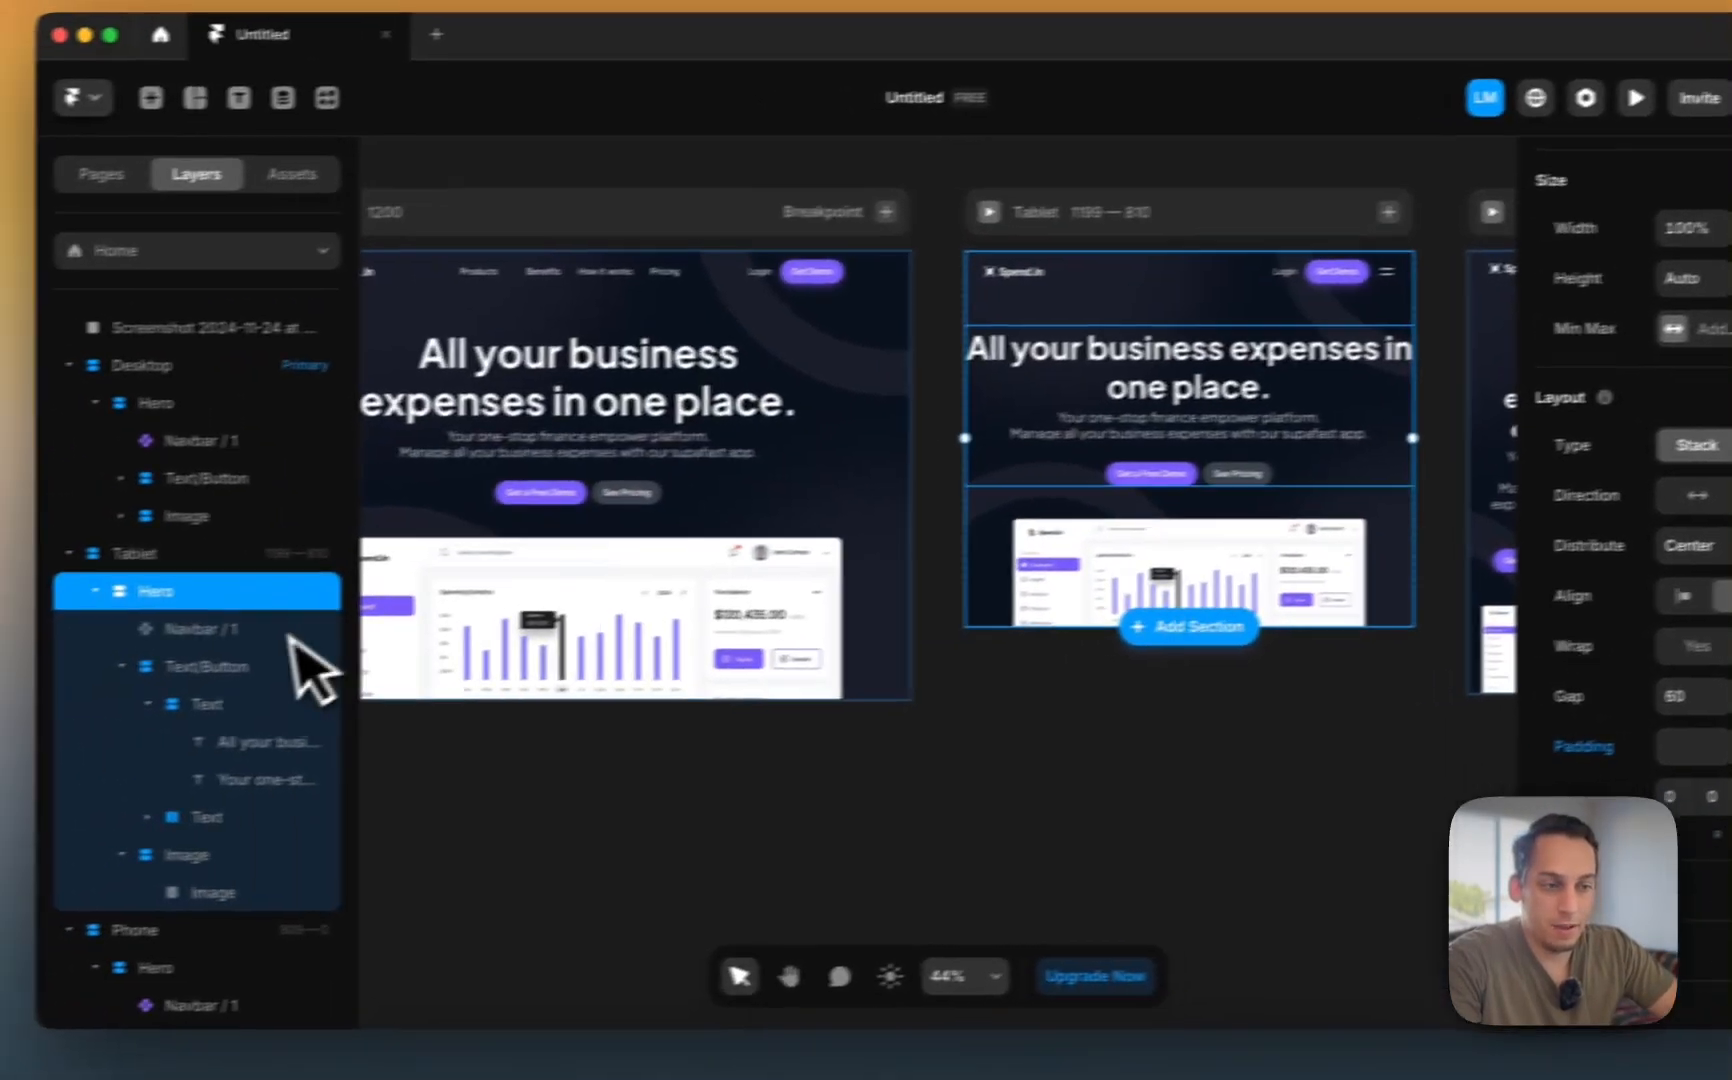
- Give the Tablet Text/Button stack individual side padding of 50 on the right and 30 on the left
{"action": "left_click", "coordinate": [65, 670]}
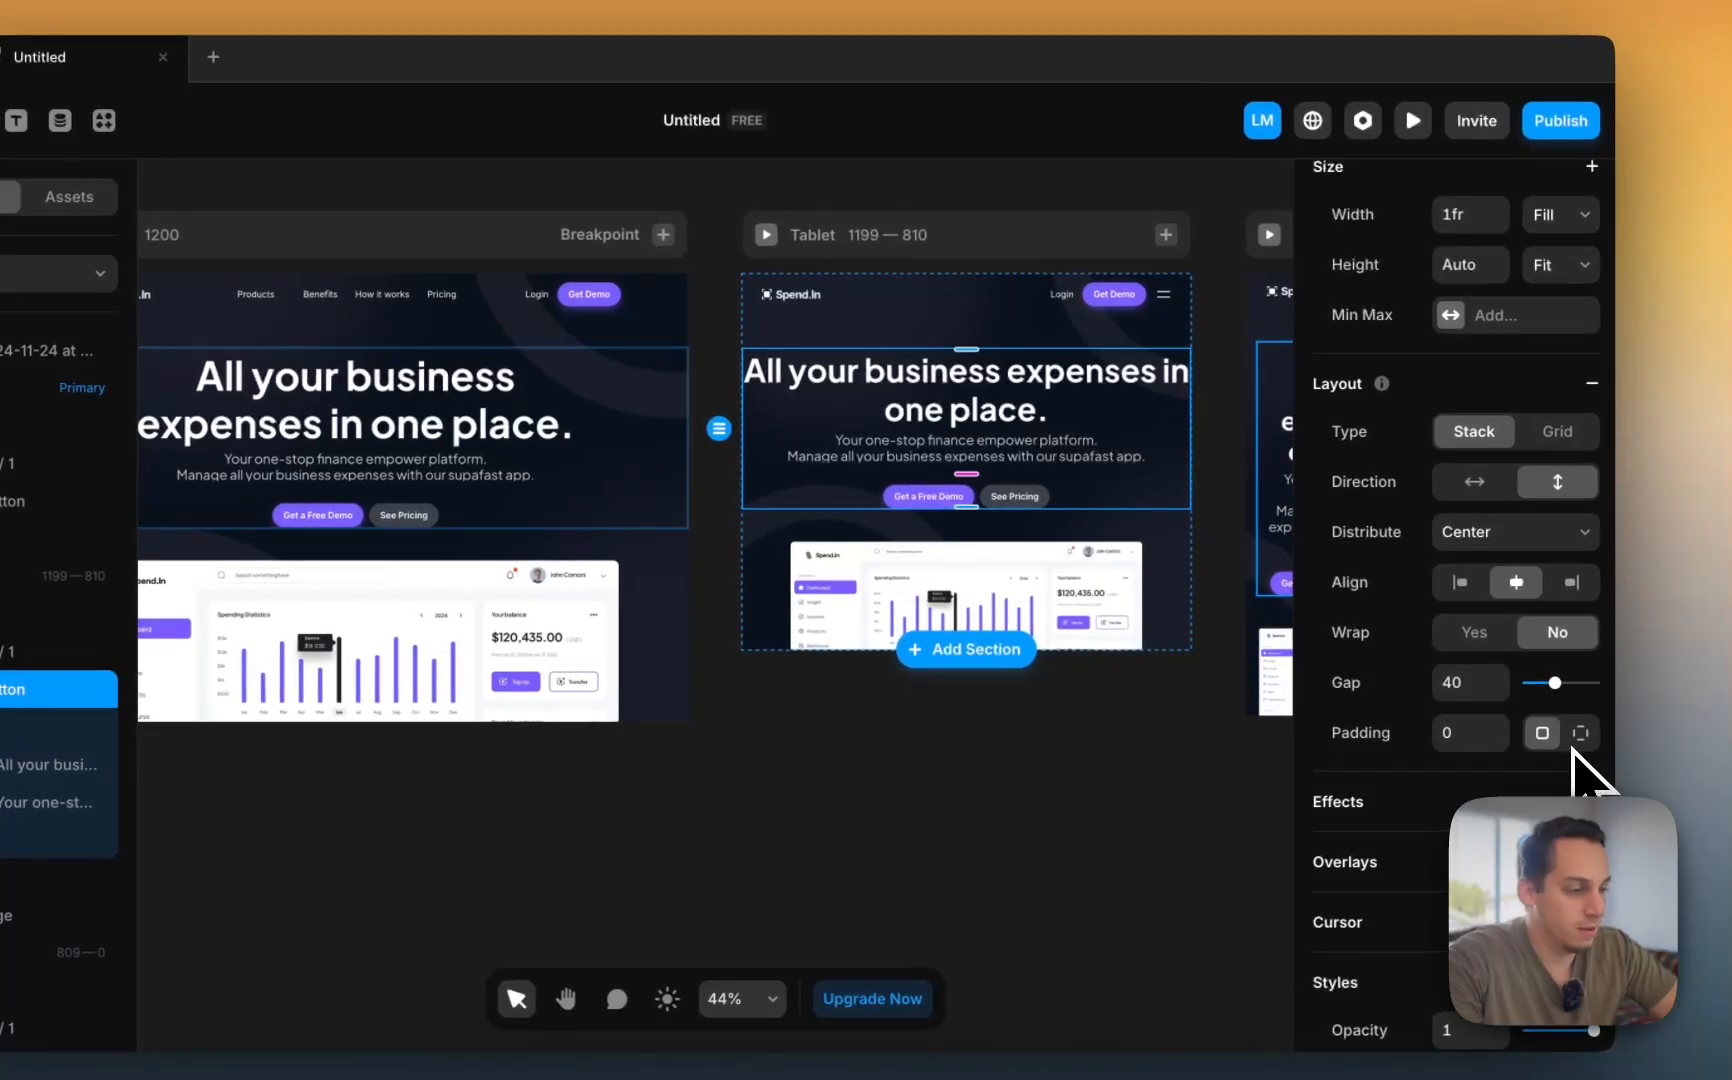
{"action": "scroll", "coordinate": [1585, 754], "scroll_direction": "down", "scroll_amount": 4}
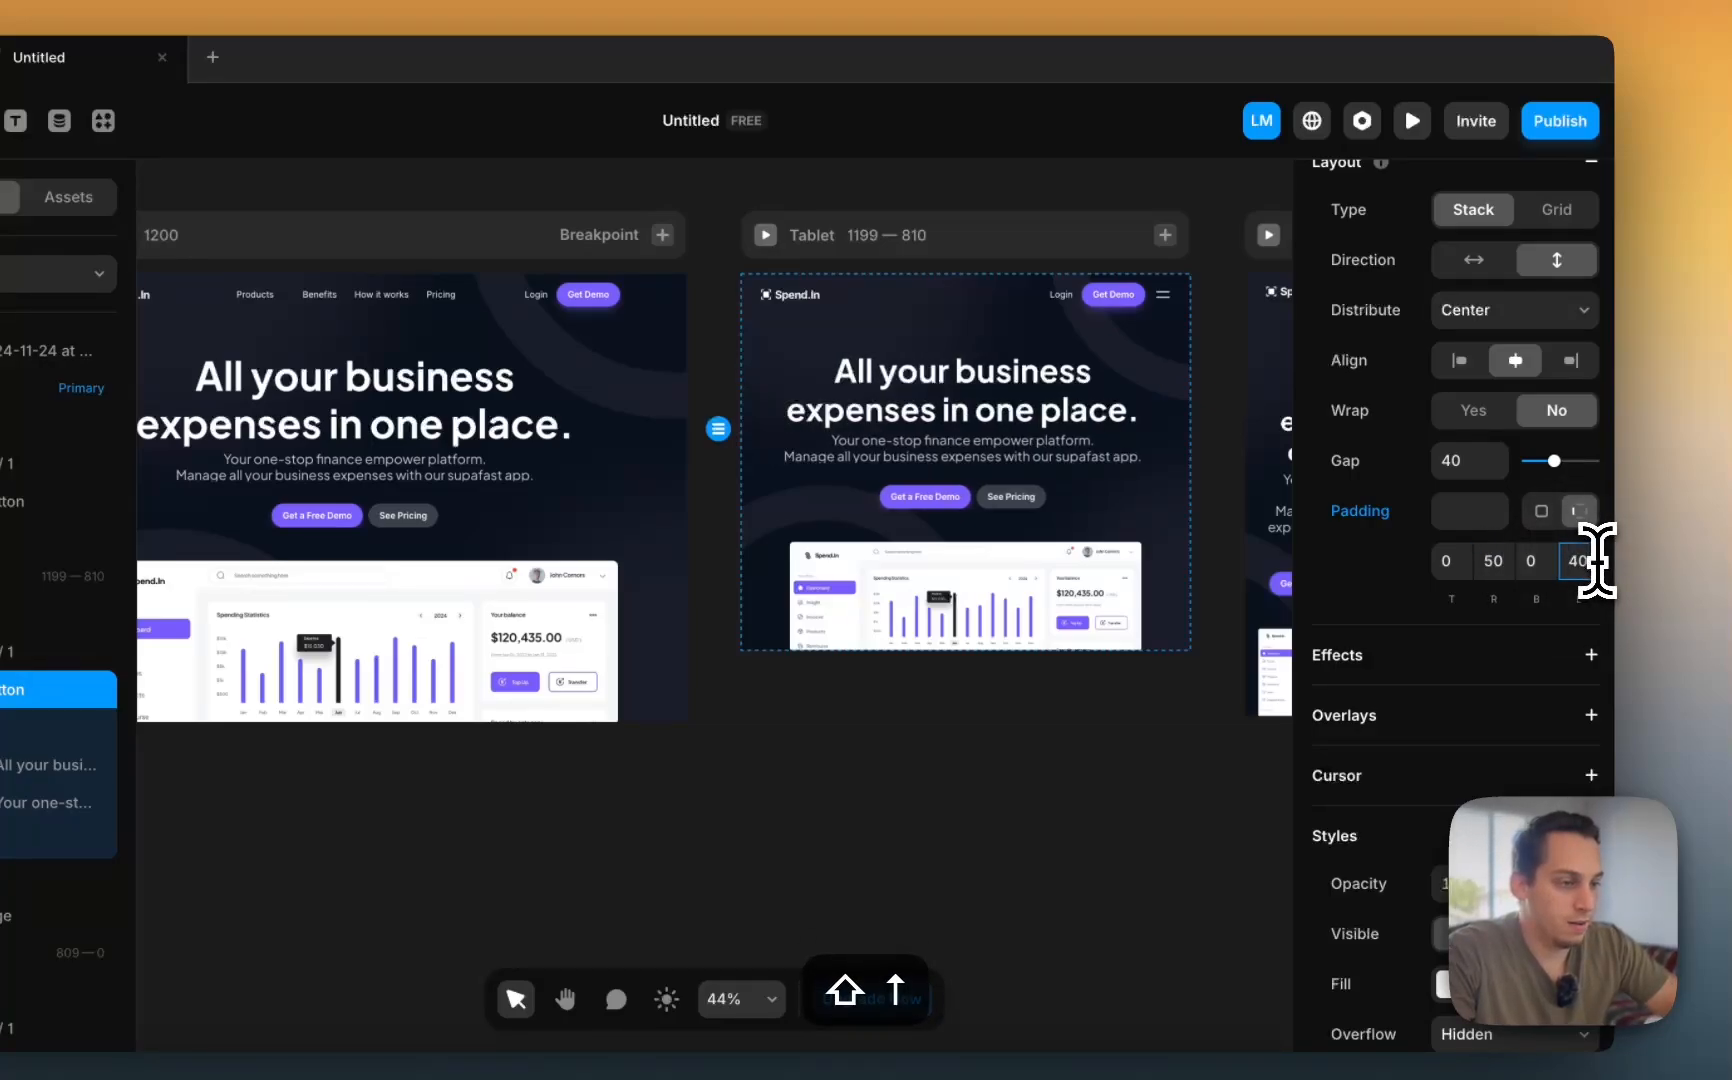
- Set the Phone Hero's right and left padding to 0
{"action": "scroll", "coordinate": [1122, 561], "scroll_direction": "right", "scroll_amount": 5}
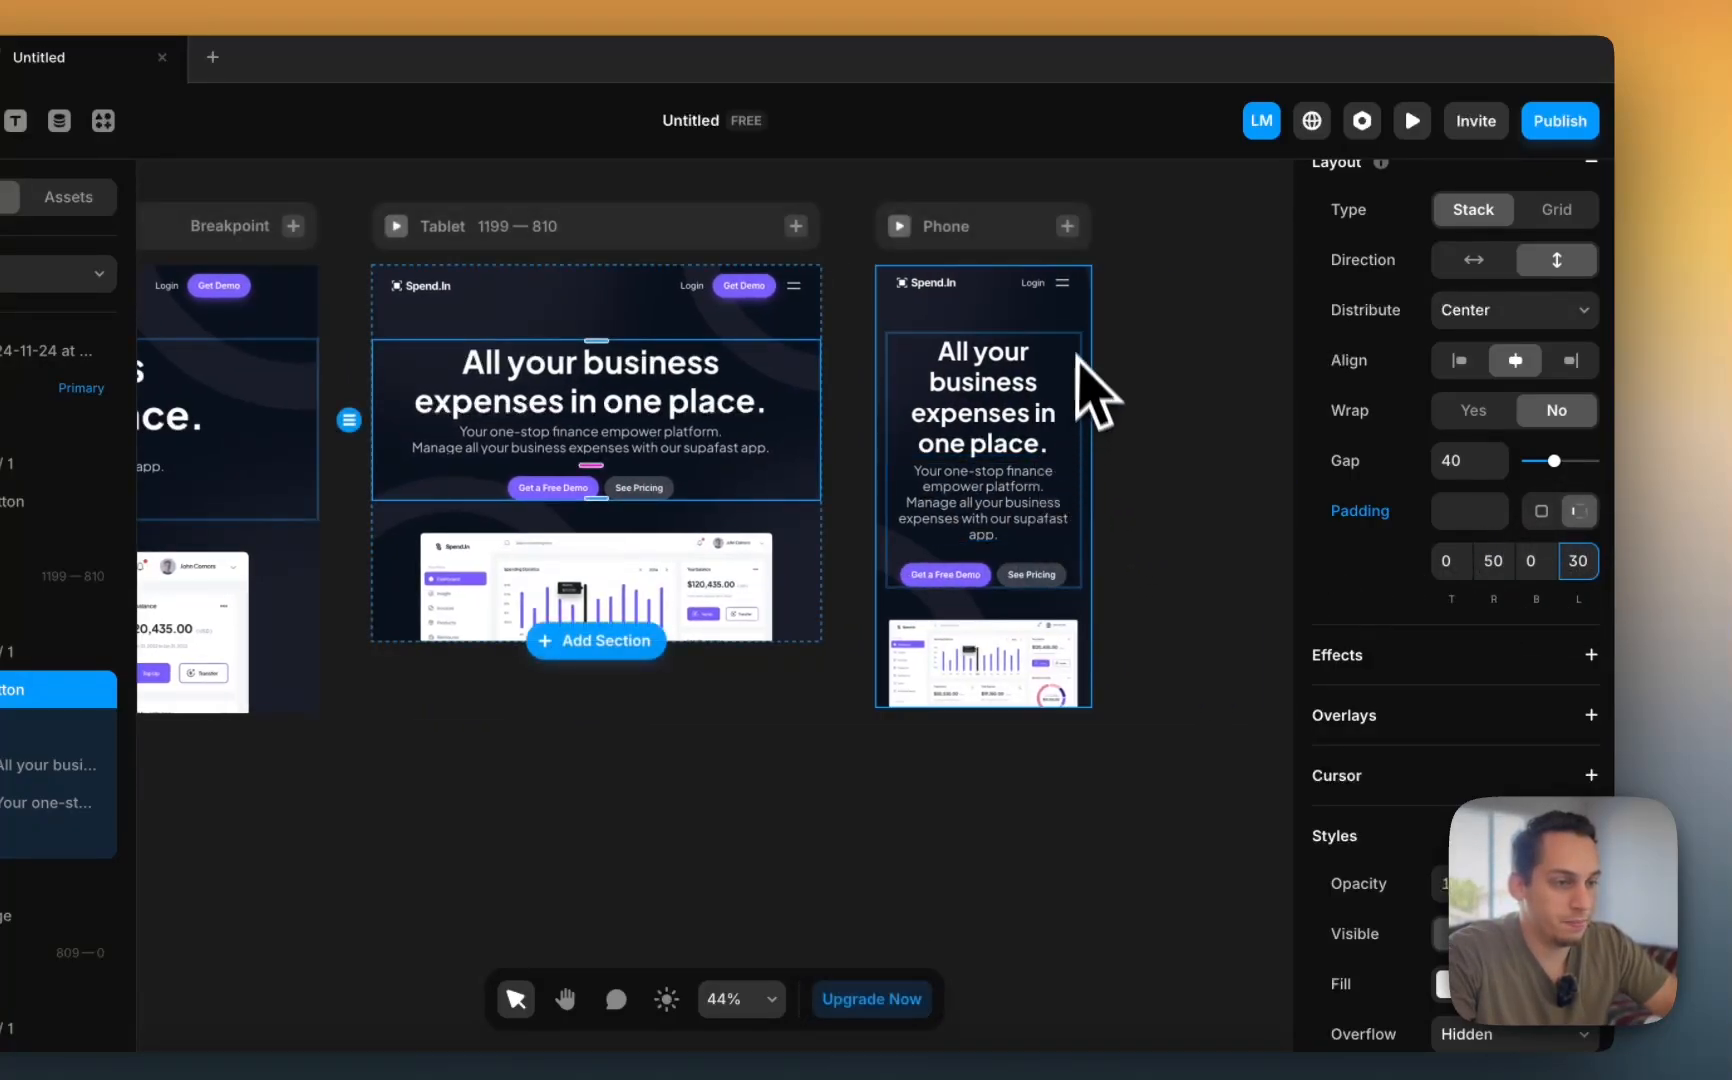
{"action": "left_click", "coordinate": [1001, 305]}
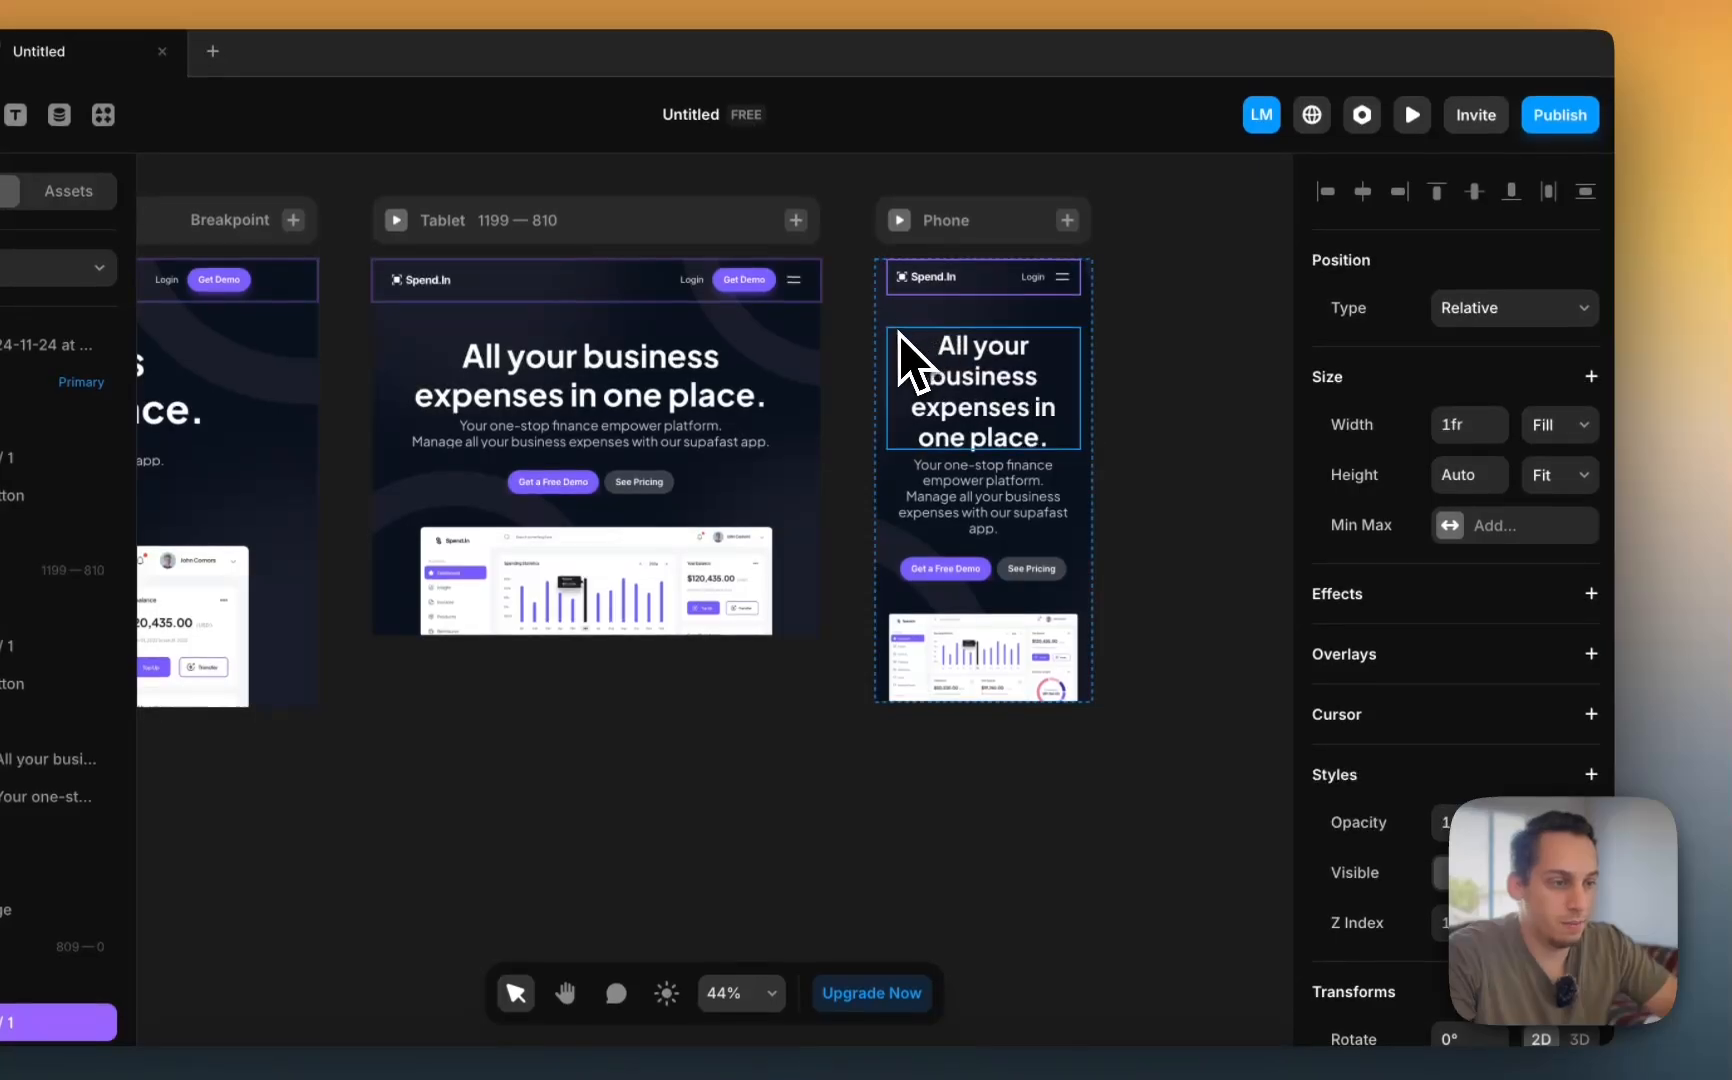
{"action": "left_click", "coordinate": [900, 337]}
{"action": "left_click", "coordinate": [893, 312]}
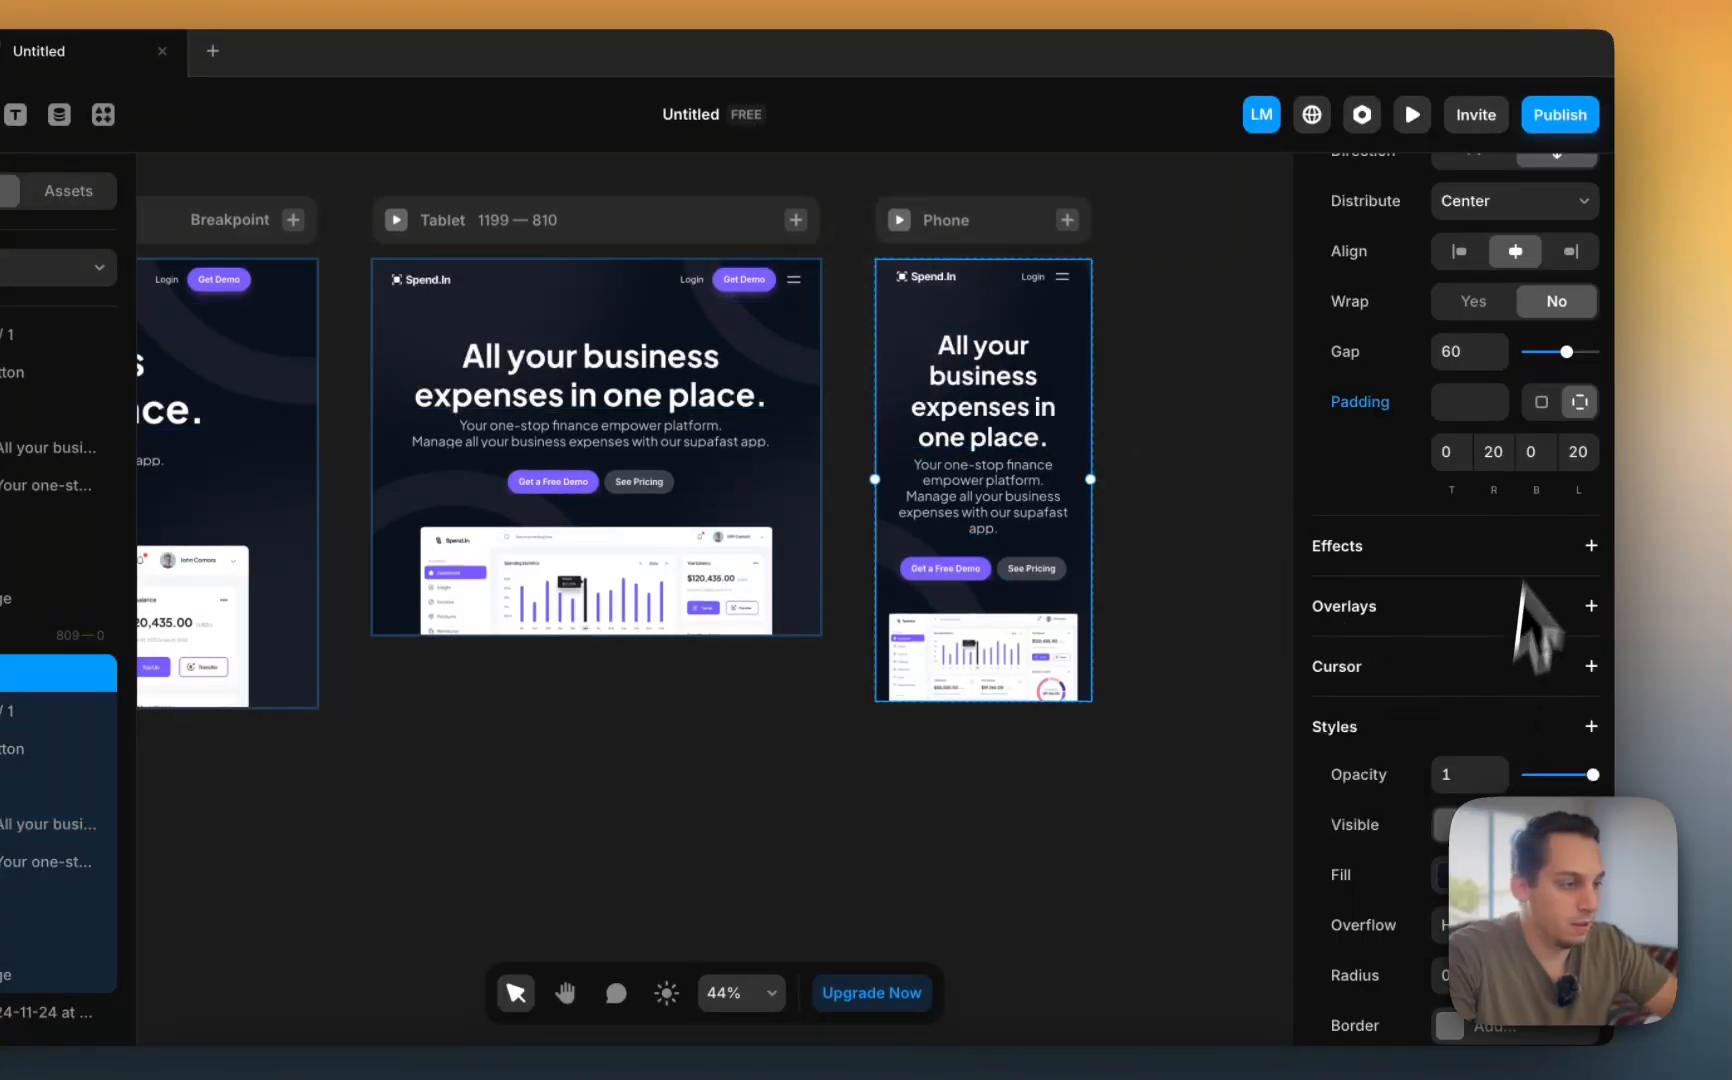
{"action": "type", "text": "0"}
{"action": "left_click", "coordinate": [1576, 453]}
{"action": "type", "text": "0"}
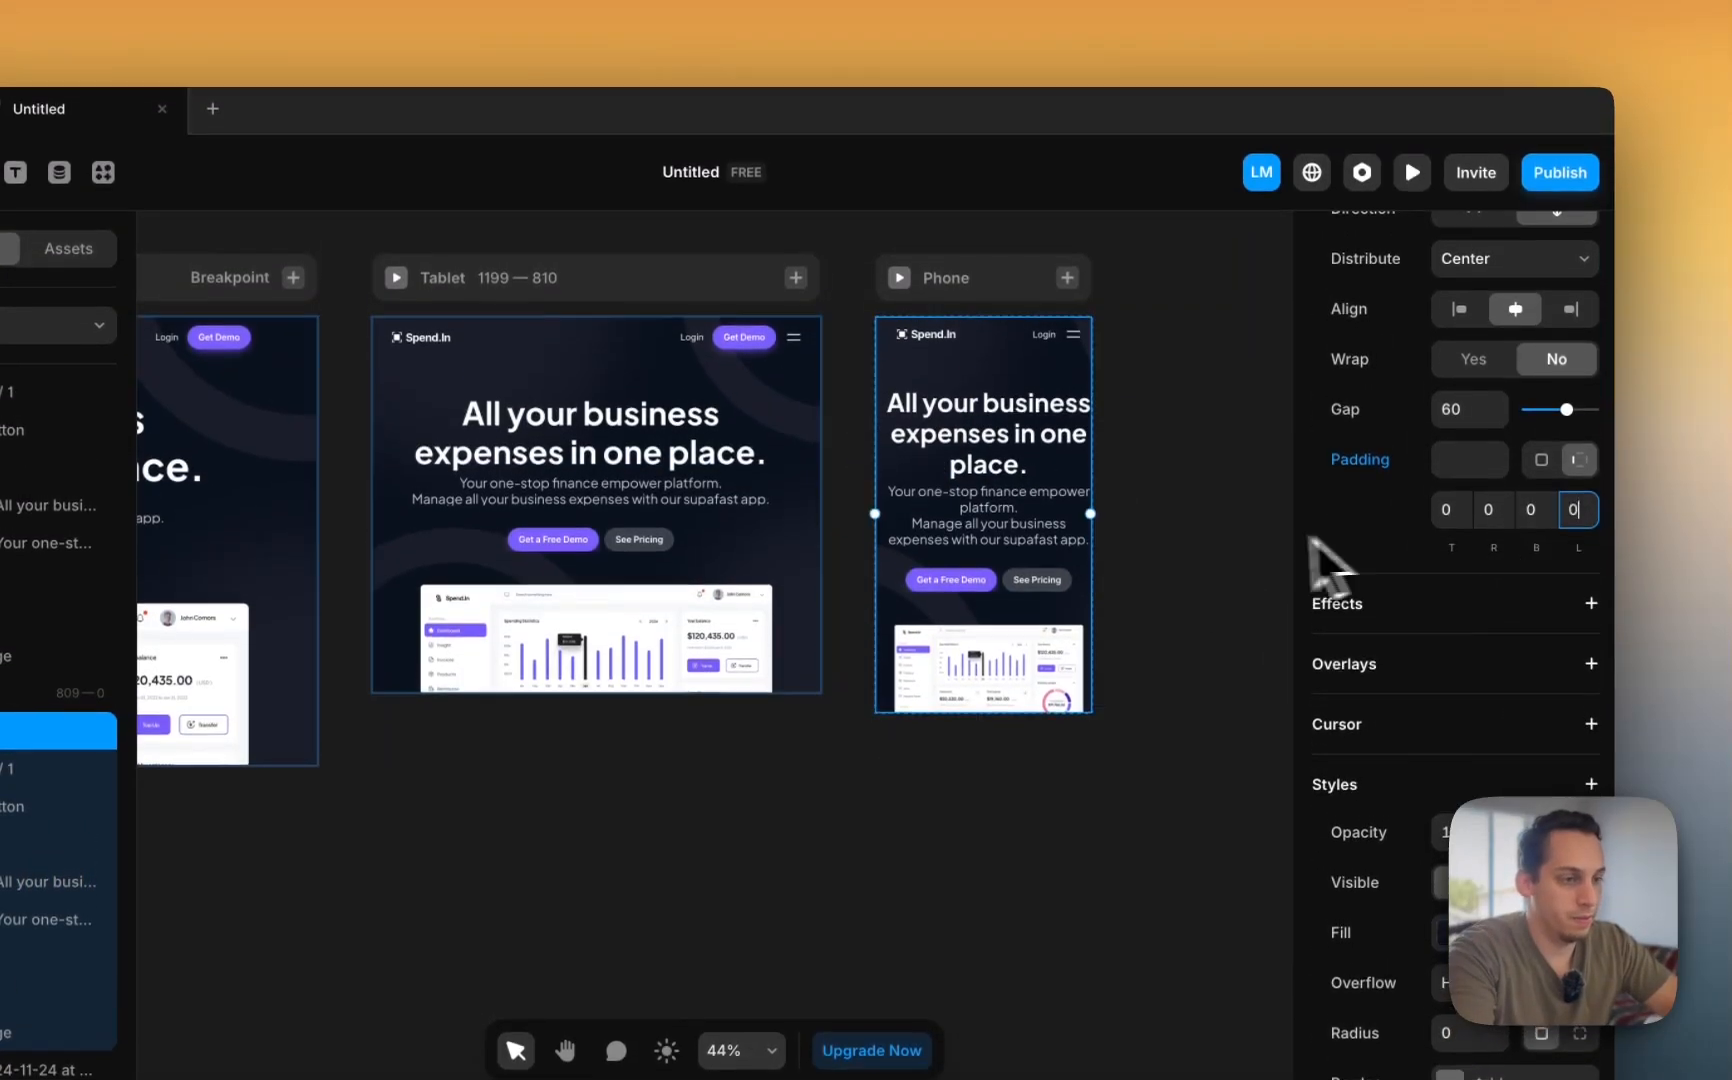
{"action": "left_click", "coordinate": [1190, 430]}
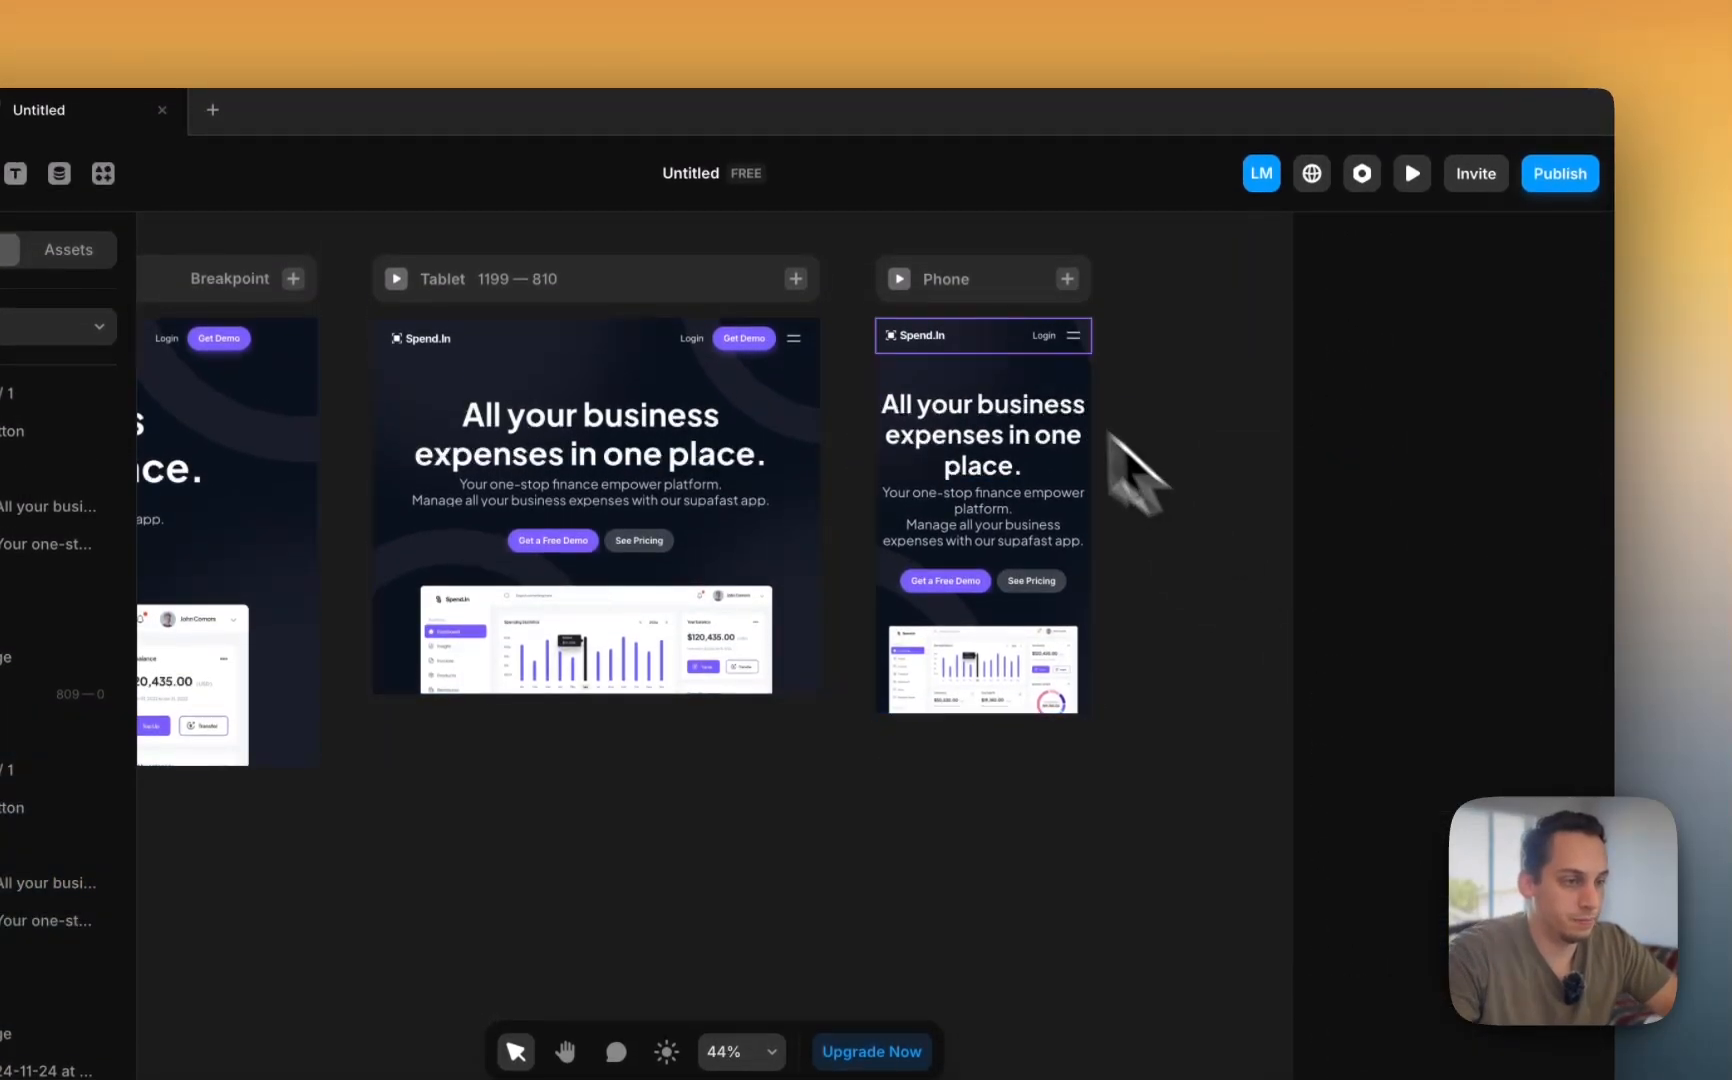
- Give the Phone Text/Button stack individual right and left padding of 20 each
{"action": "left_click", "coordinate": [902, 495]}
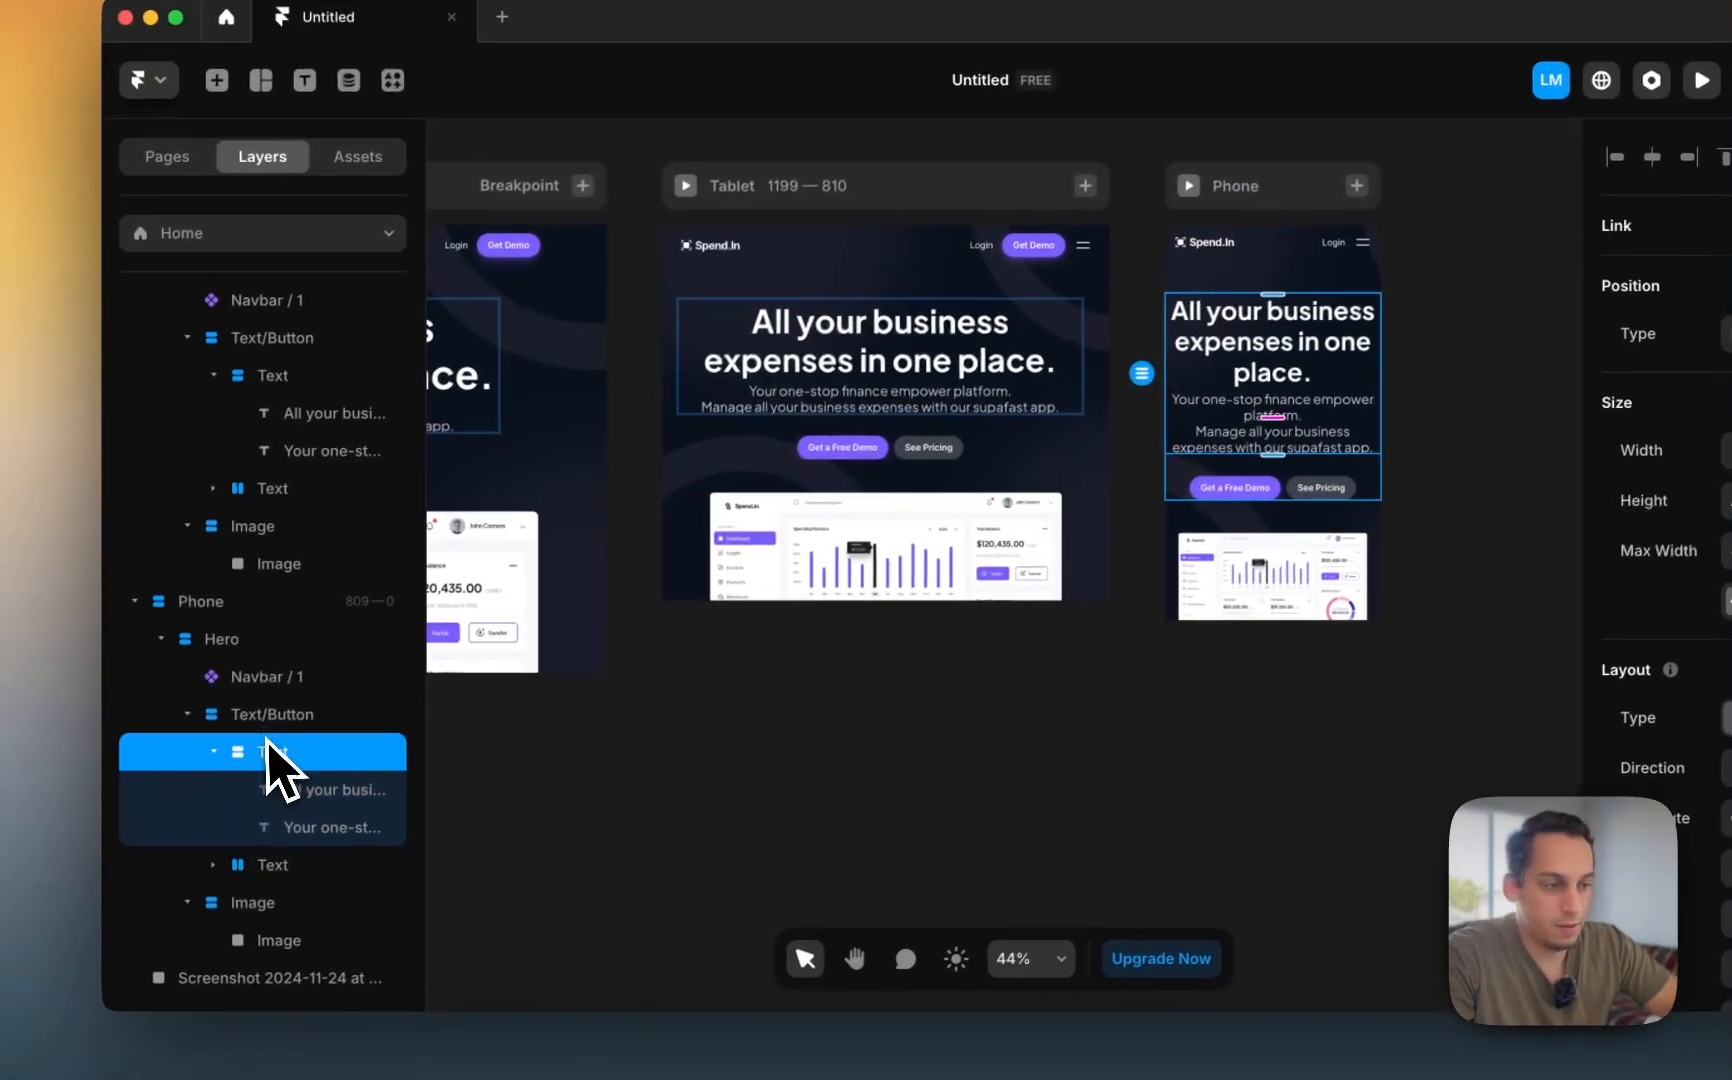
{"action": "left_click", "coordinate": [12, 808]}
{"action": "scroll", "coordinate": [1567, 697], "scroll_direction": "down", "scroll_amount": 3}
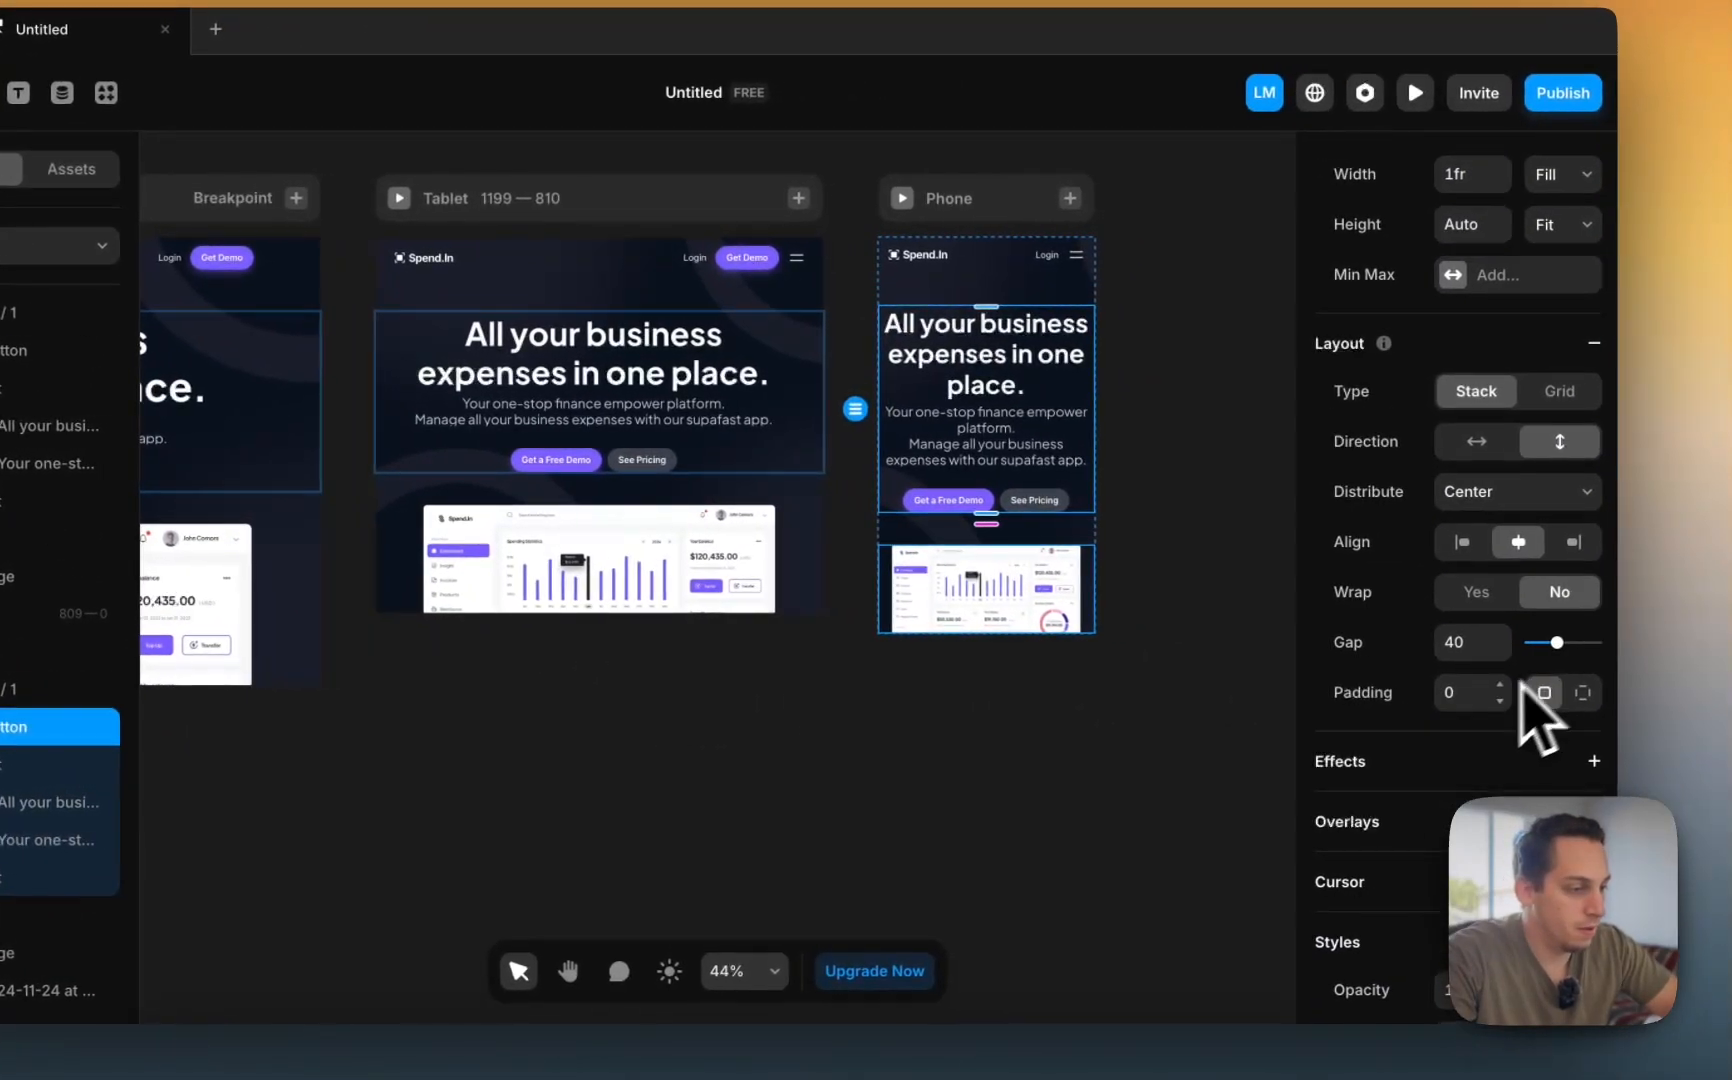
{"action": "left_click", "coordinate": [1580, 692]}
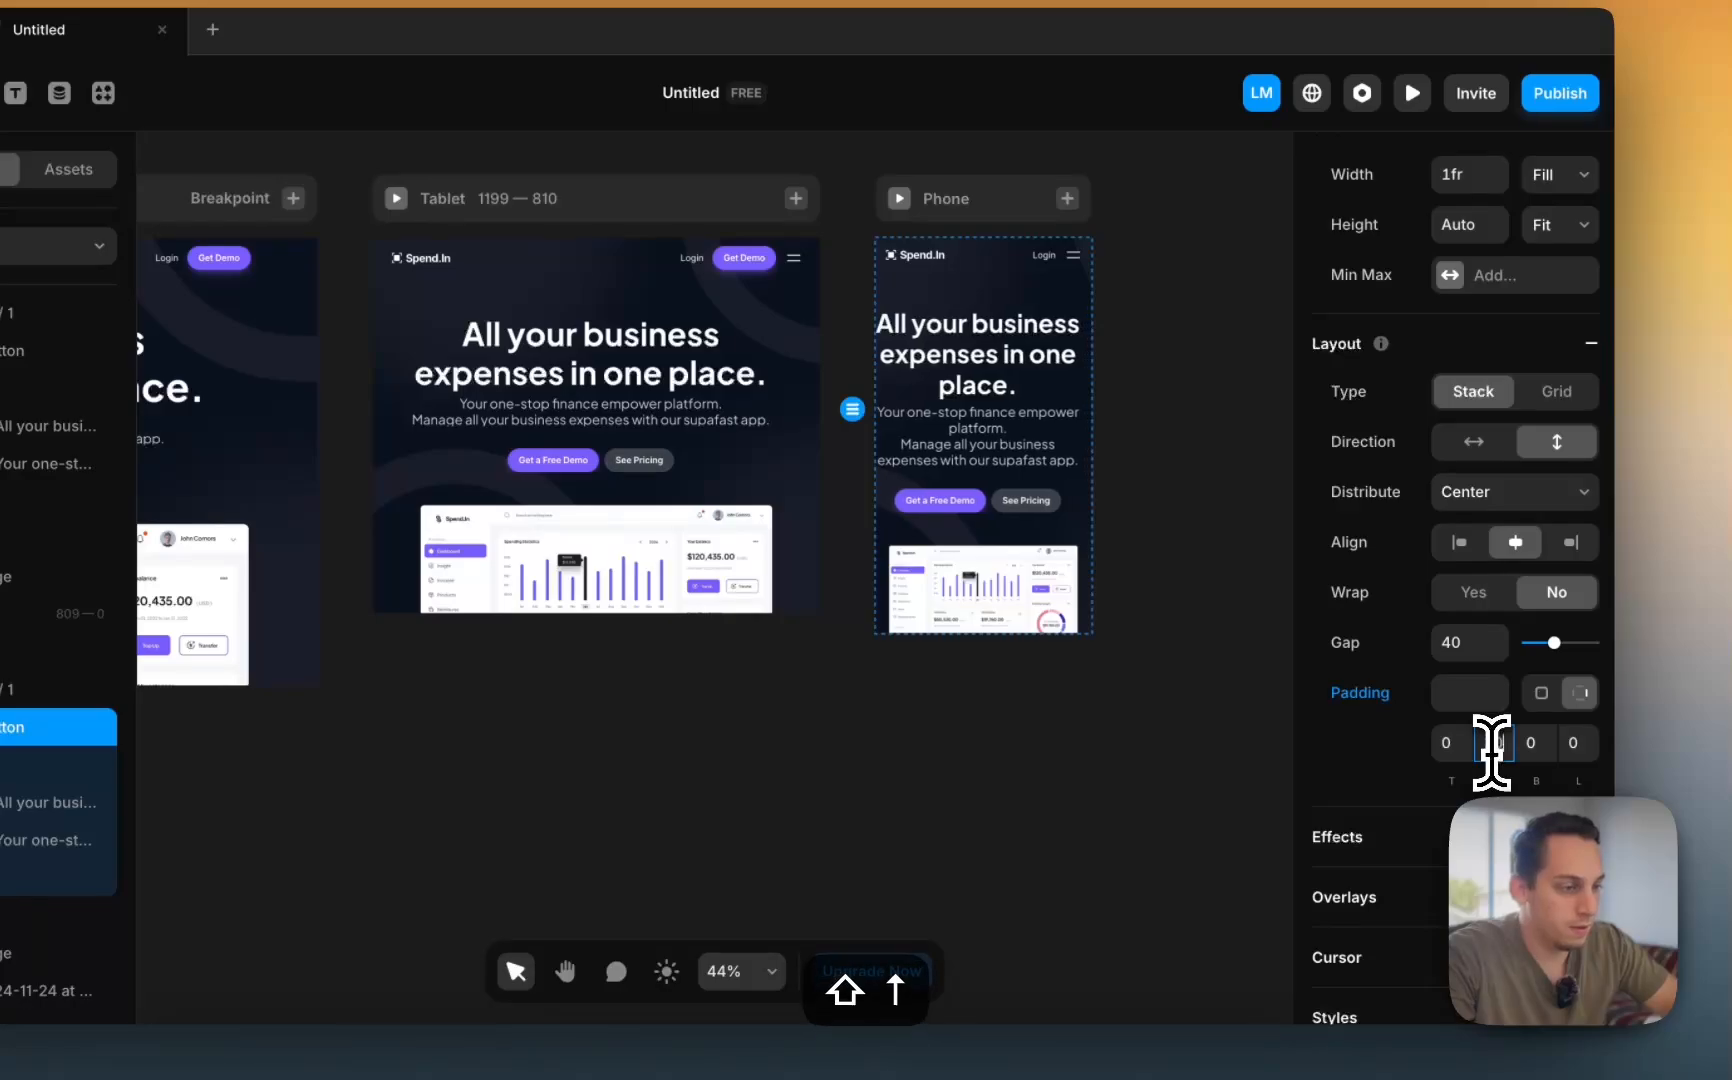
{"action": "type", "text": "20"}
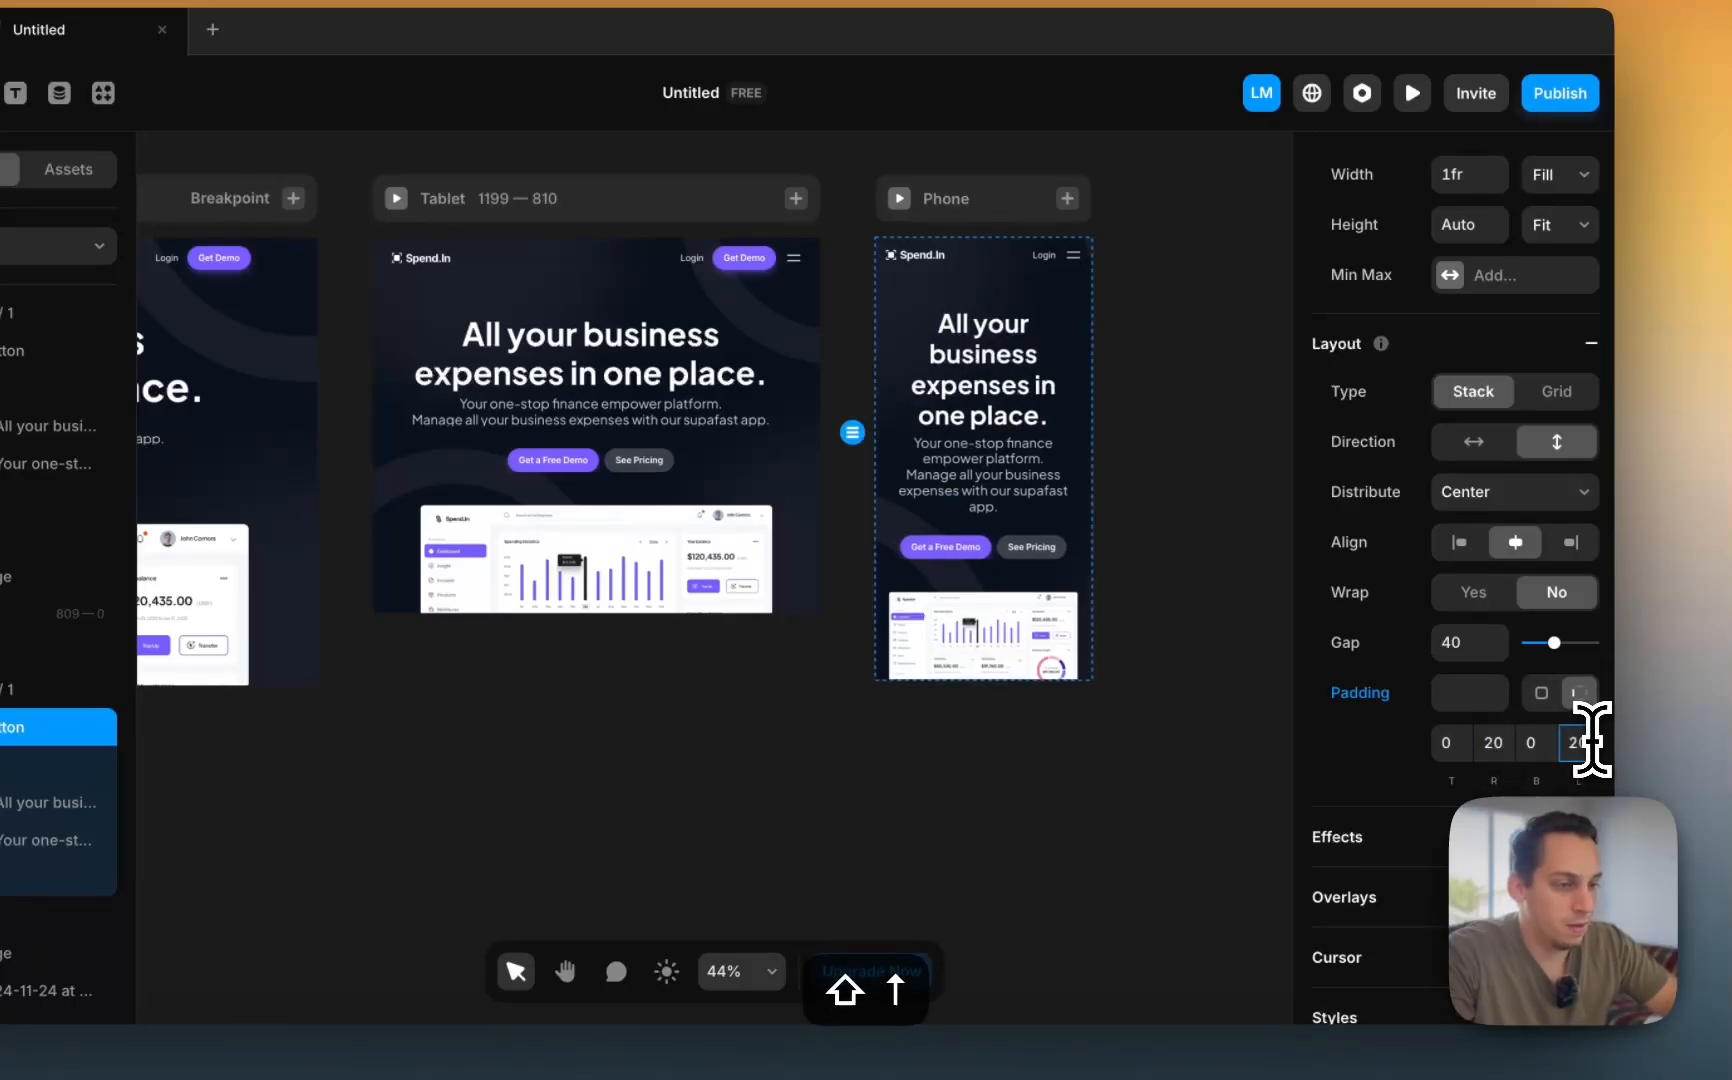
{"action": "left_click", "coordinate": [1190, 652]}
- Preview the Desktop page, check how the navbar and hero scroll together, and return to the canvas
{"action": "scroll", "coordinate": [1188, 651], "scroll_direction": "left", "scroll_amount": 5}
{"action": "scroll", "coordinate": [1190, 645], "scroll_direction": "down", "scroll_amount": 3}
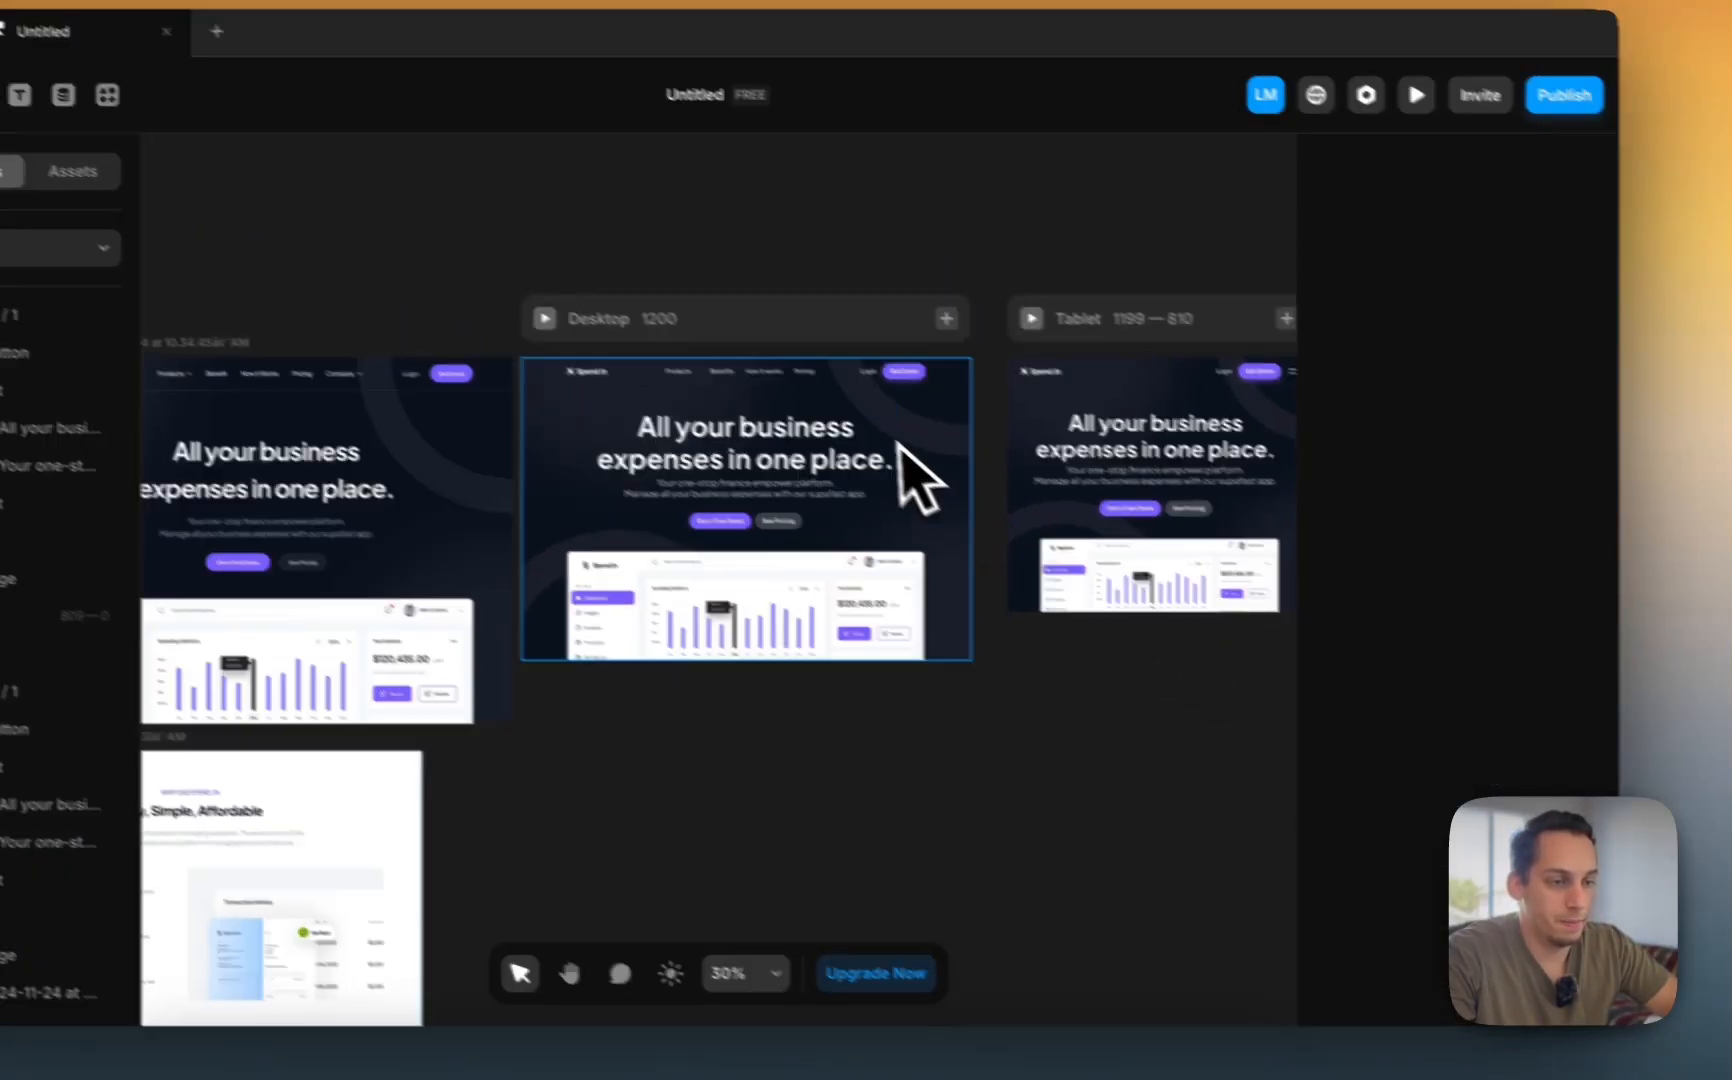
{"action": "double_click", "coordinate": [713, 370]}
{"action": "left_click", "coordinate": [744, 408]}
{"action": "scroll", "coordinate": [747, 440], "scroll_direction": "down", "scroll_amount": 3}
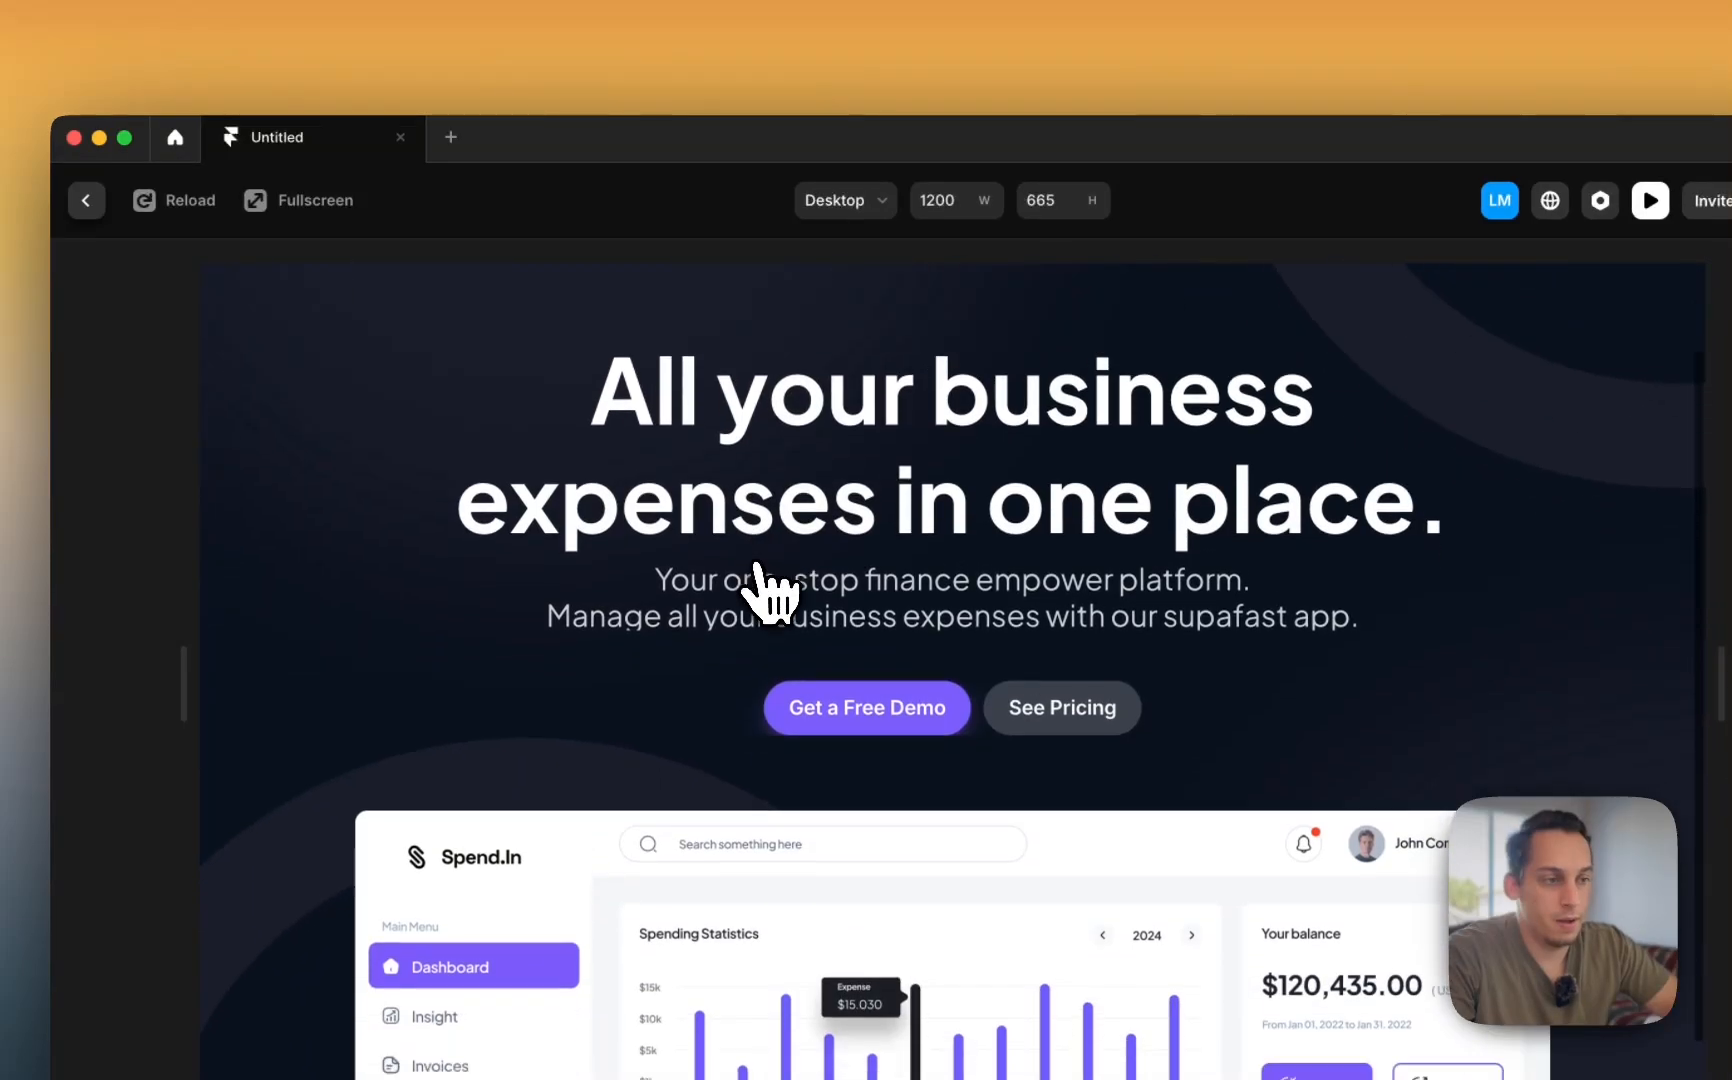
{"action": "scroll", "coordinate": [763, 592], "scroll_direction": "up", "scroll_amount": 3}
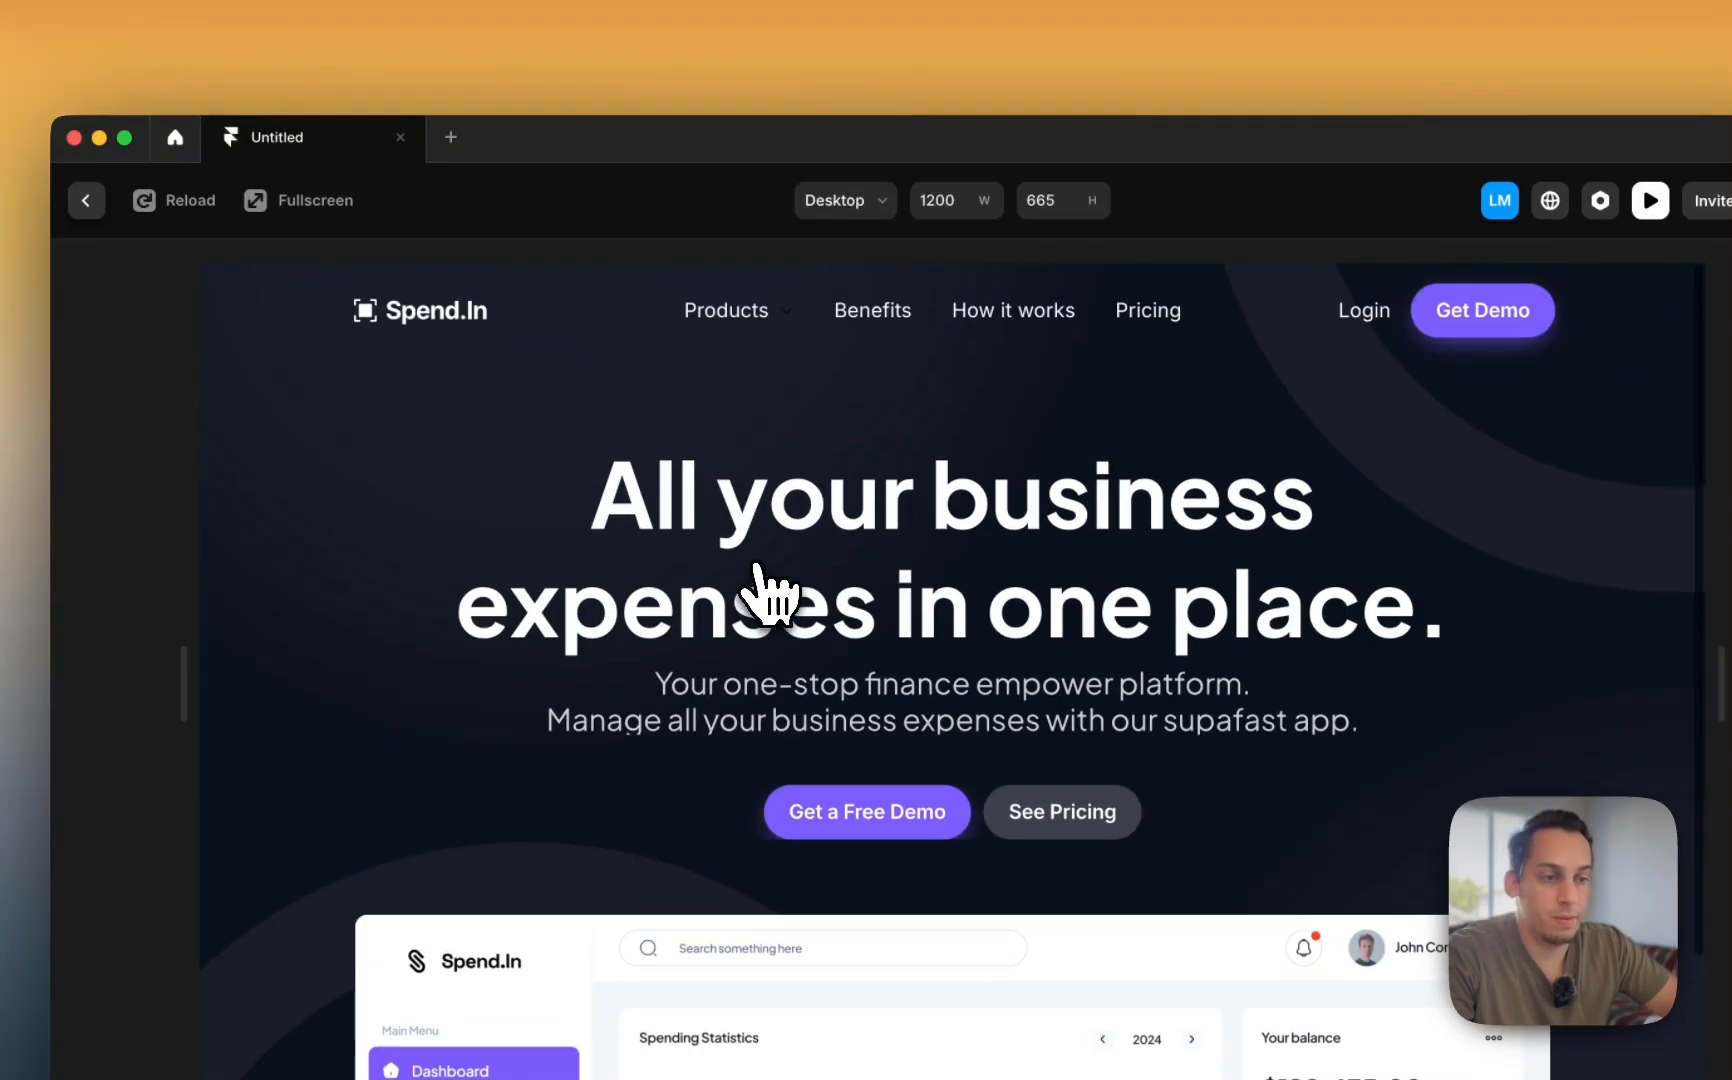
{"action": "left_click", "coordinate": [122, 195]}
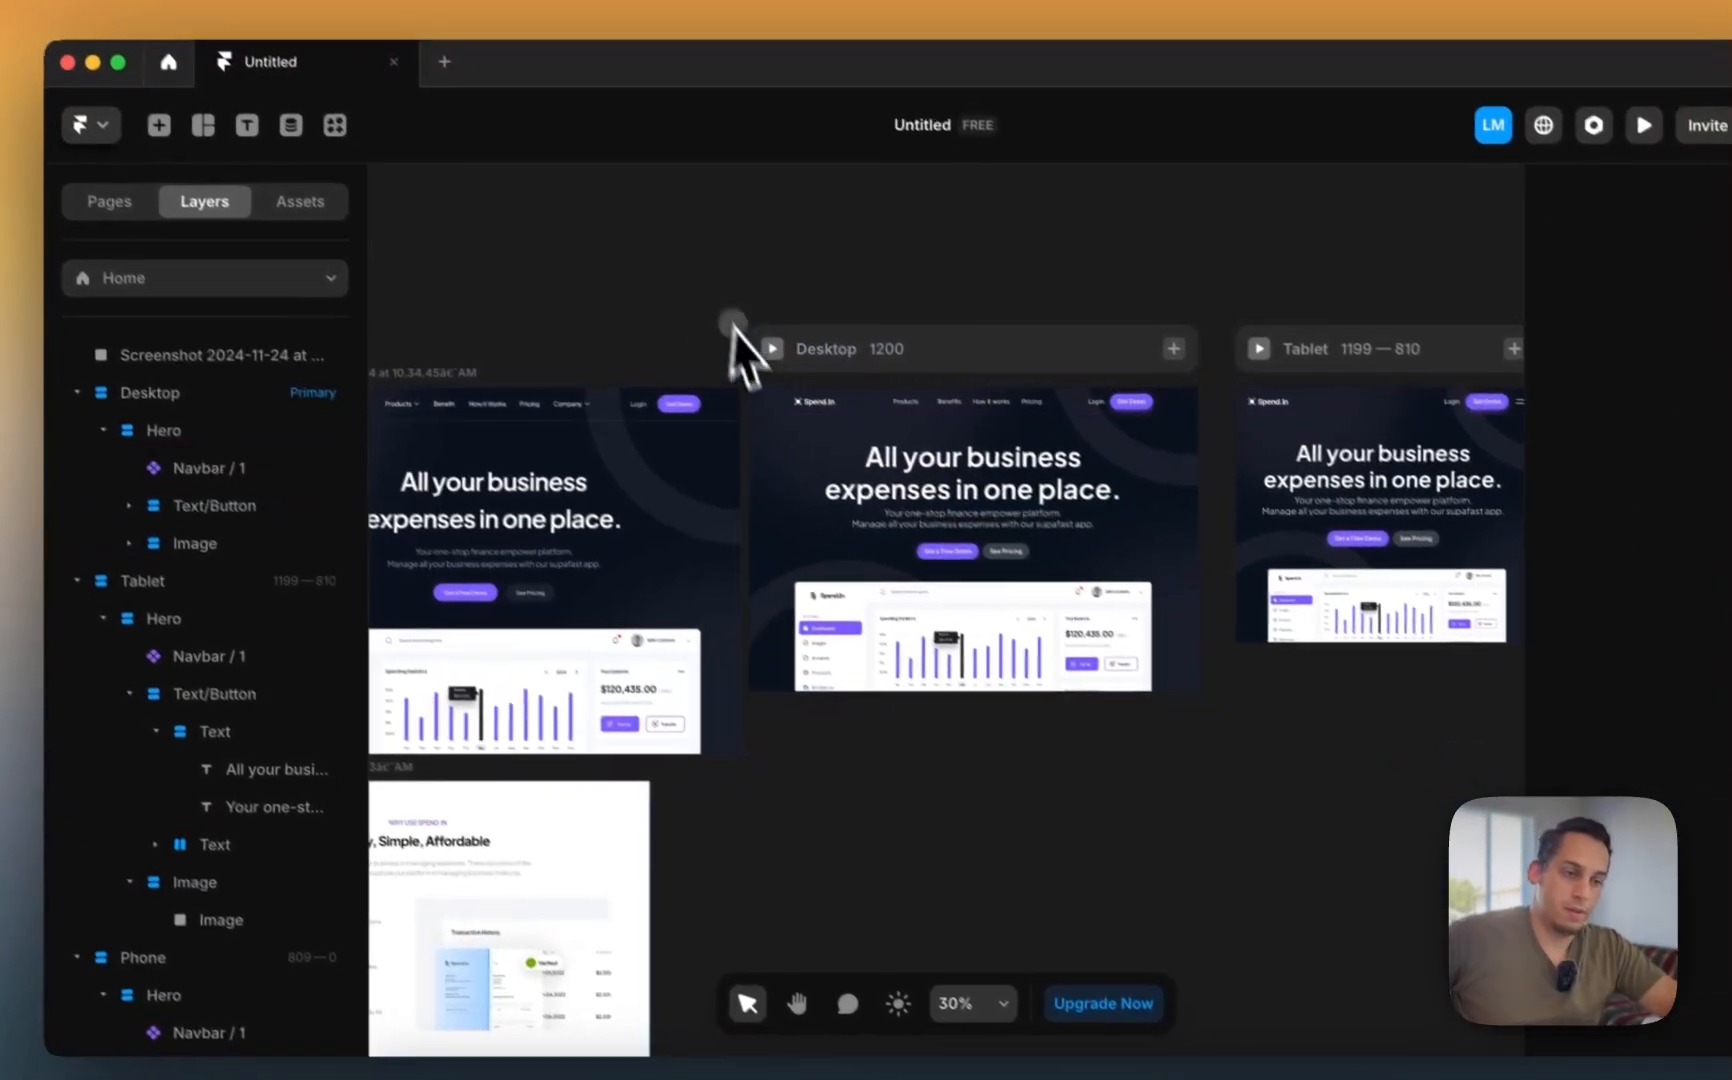
- Place the benefits reference screenshot directly beneath the hero screenshot, aligned to its left edge, and enlarge it to about 1271 by 790
{"action": "scroll", "coordinate": [705, 300], "scroll_direction": "down", "scroll_amount": 3}
{"action": "scroll", "coordinate": [720, 437], "scroll_direction": "left", "scroll_amount": 4}
{"action": "left_click", "coordinate": [673, 425]}
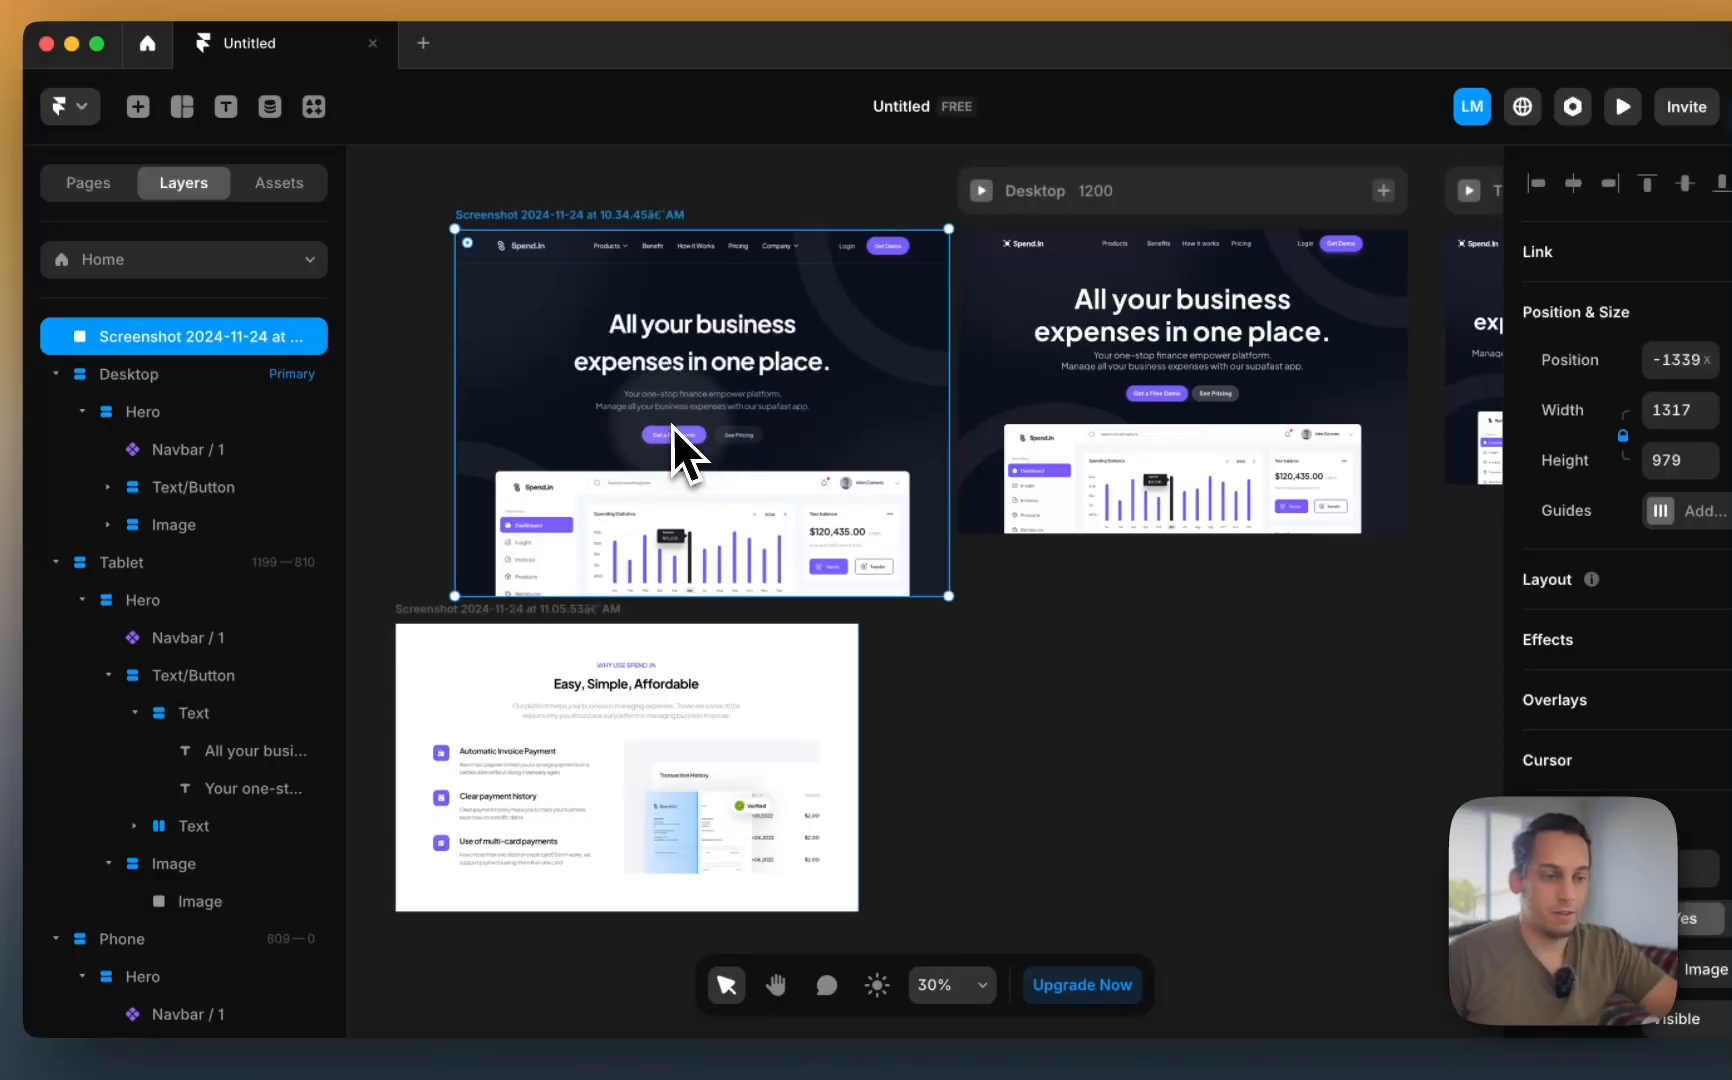
{"action": "left_click_drag", "start_coordinate": [671, 421], "coordinate": [671, 415]}
{"action": "left_click_drag", "start_coordinate": [590, 664], "coordinate": [645, 644]}
{"action": "scroll", "coordinate": [650, 650], "scroll_direction": "down", "scroll_amount": 3}
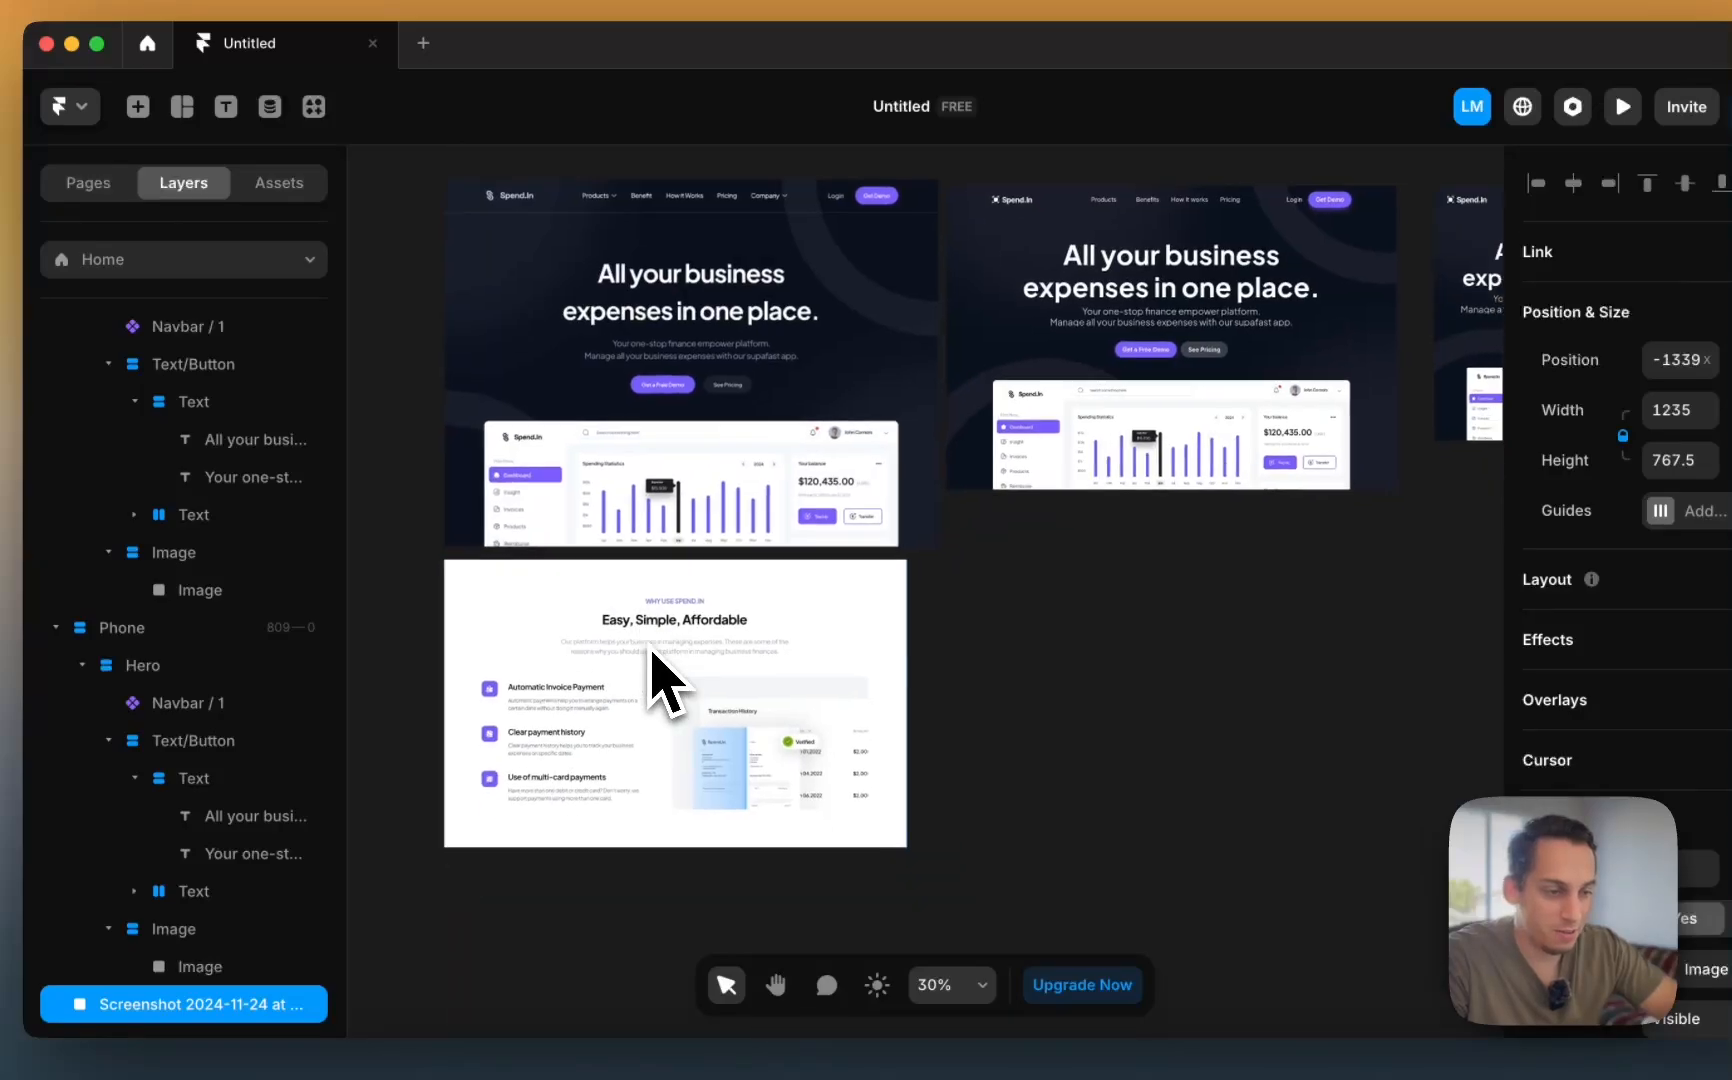
{"action": "left_click_drag", "start_coordinate": [901, 832], "coordinate": [913, 841]}
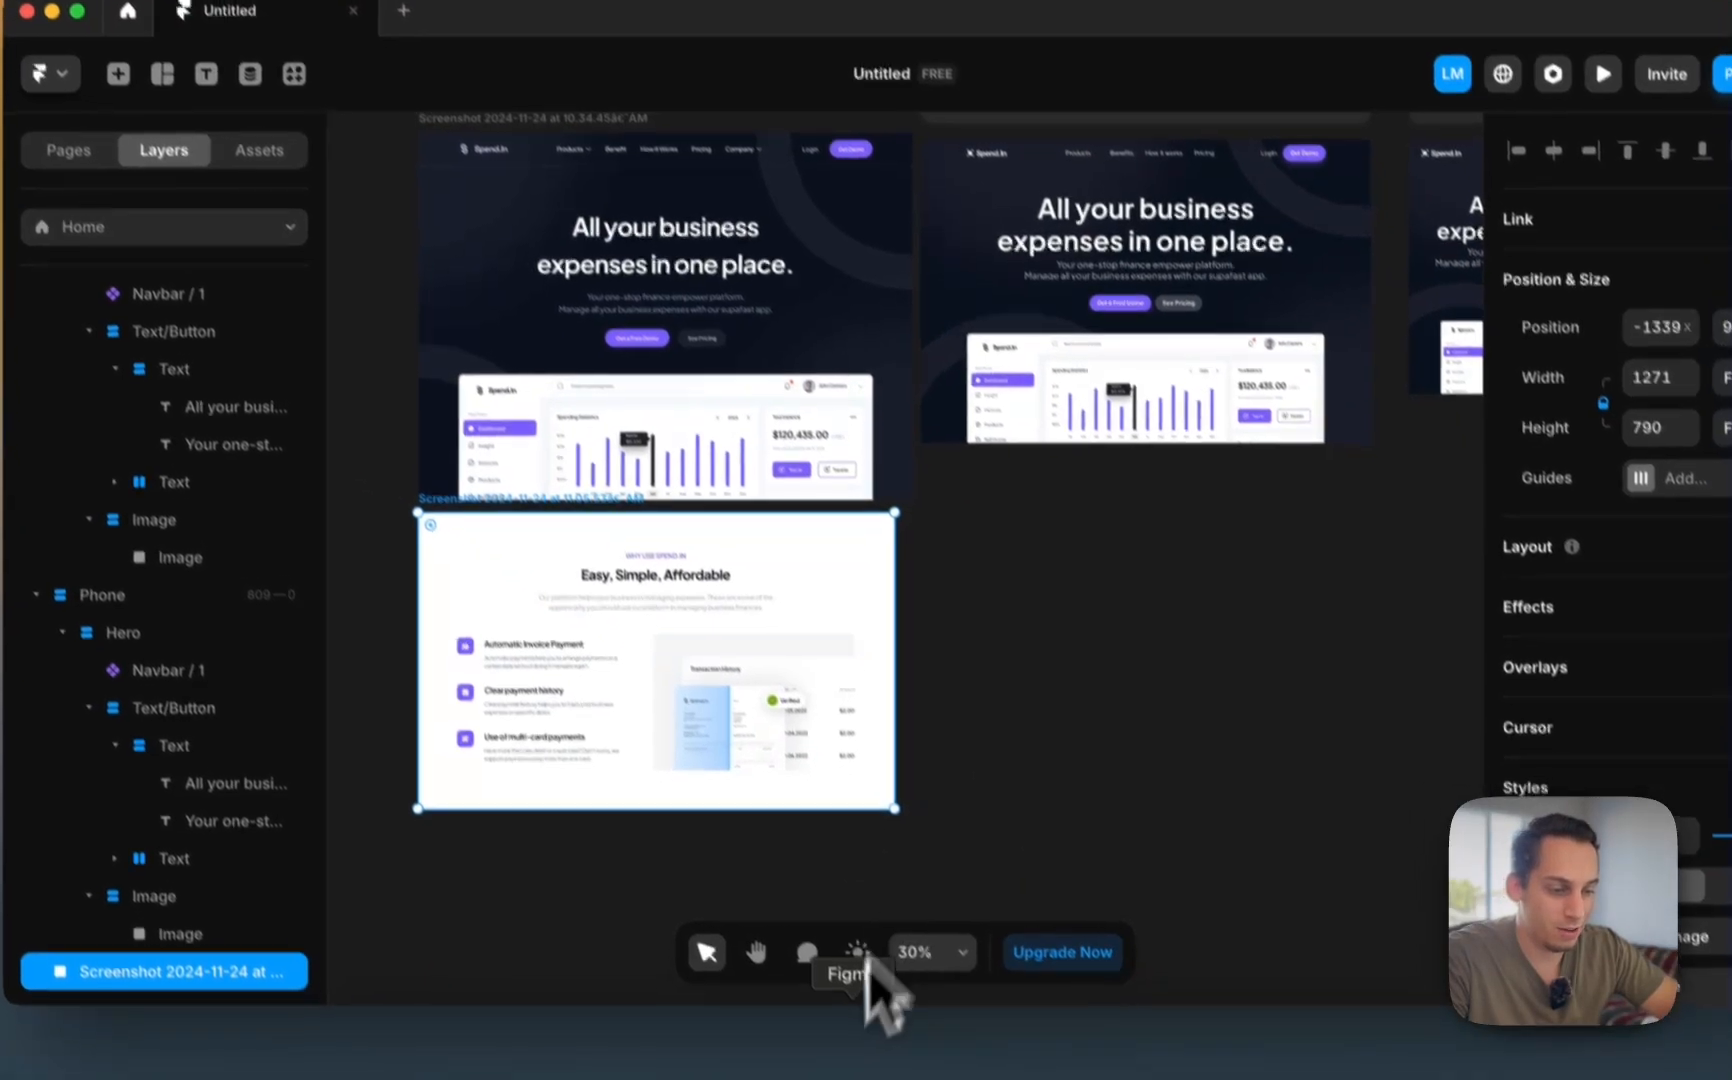
- Switch to Figma and examine the Benefit - 2nd, Benefit - 1st and Success Stories section designs
{"action": "left_click", "coordinate": [828, 1046]}
{"action": "scroll", "coordinate": [850, 700], "scroll_direction": "down", "scroll_amount": 8}
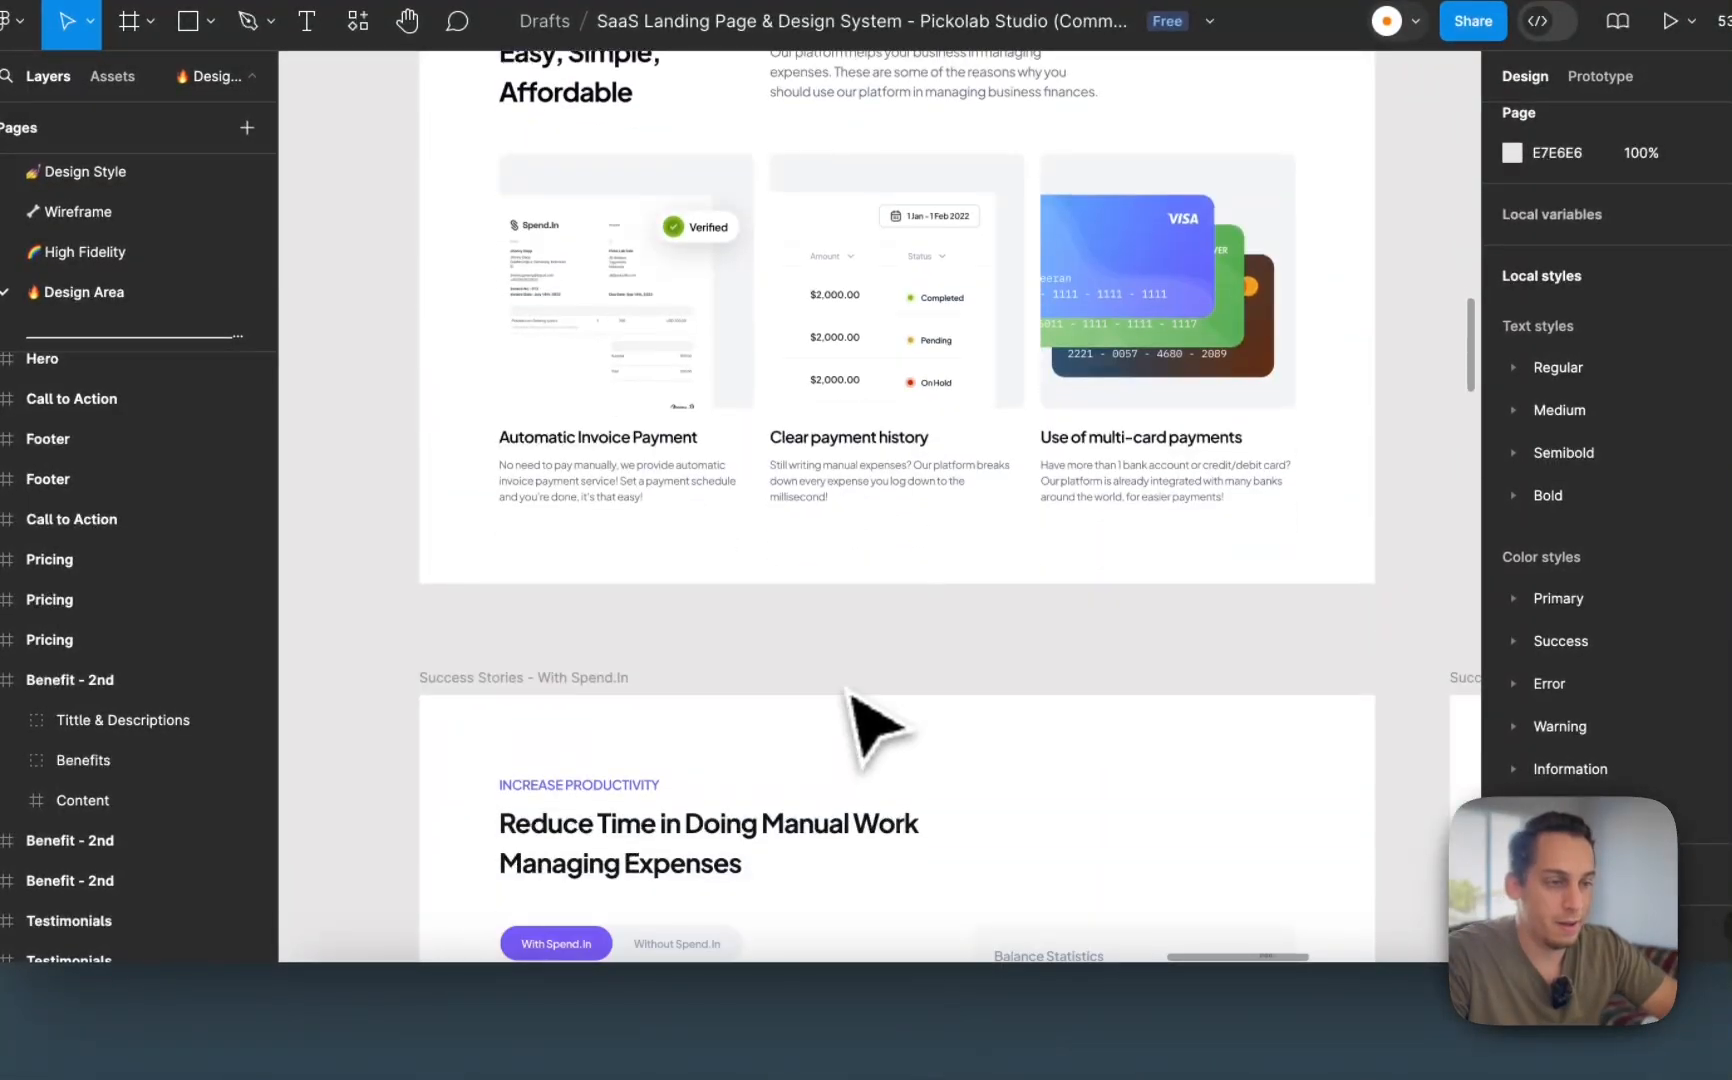
{"action": "scroll", "coordinate": [870, 716], "scroll_direction": "up", "scroll_amount": 2}
{"action": "scroll", "coordinate": [870, 716], "scroll_direction": "down", "scroll_amount": 2}
{"action": "scroll", "coordinate": [870, 716], "scroll_direction": "down", "scroll_amount": 5}
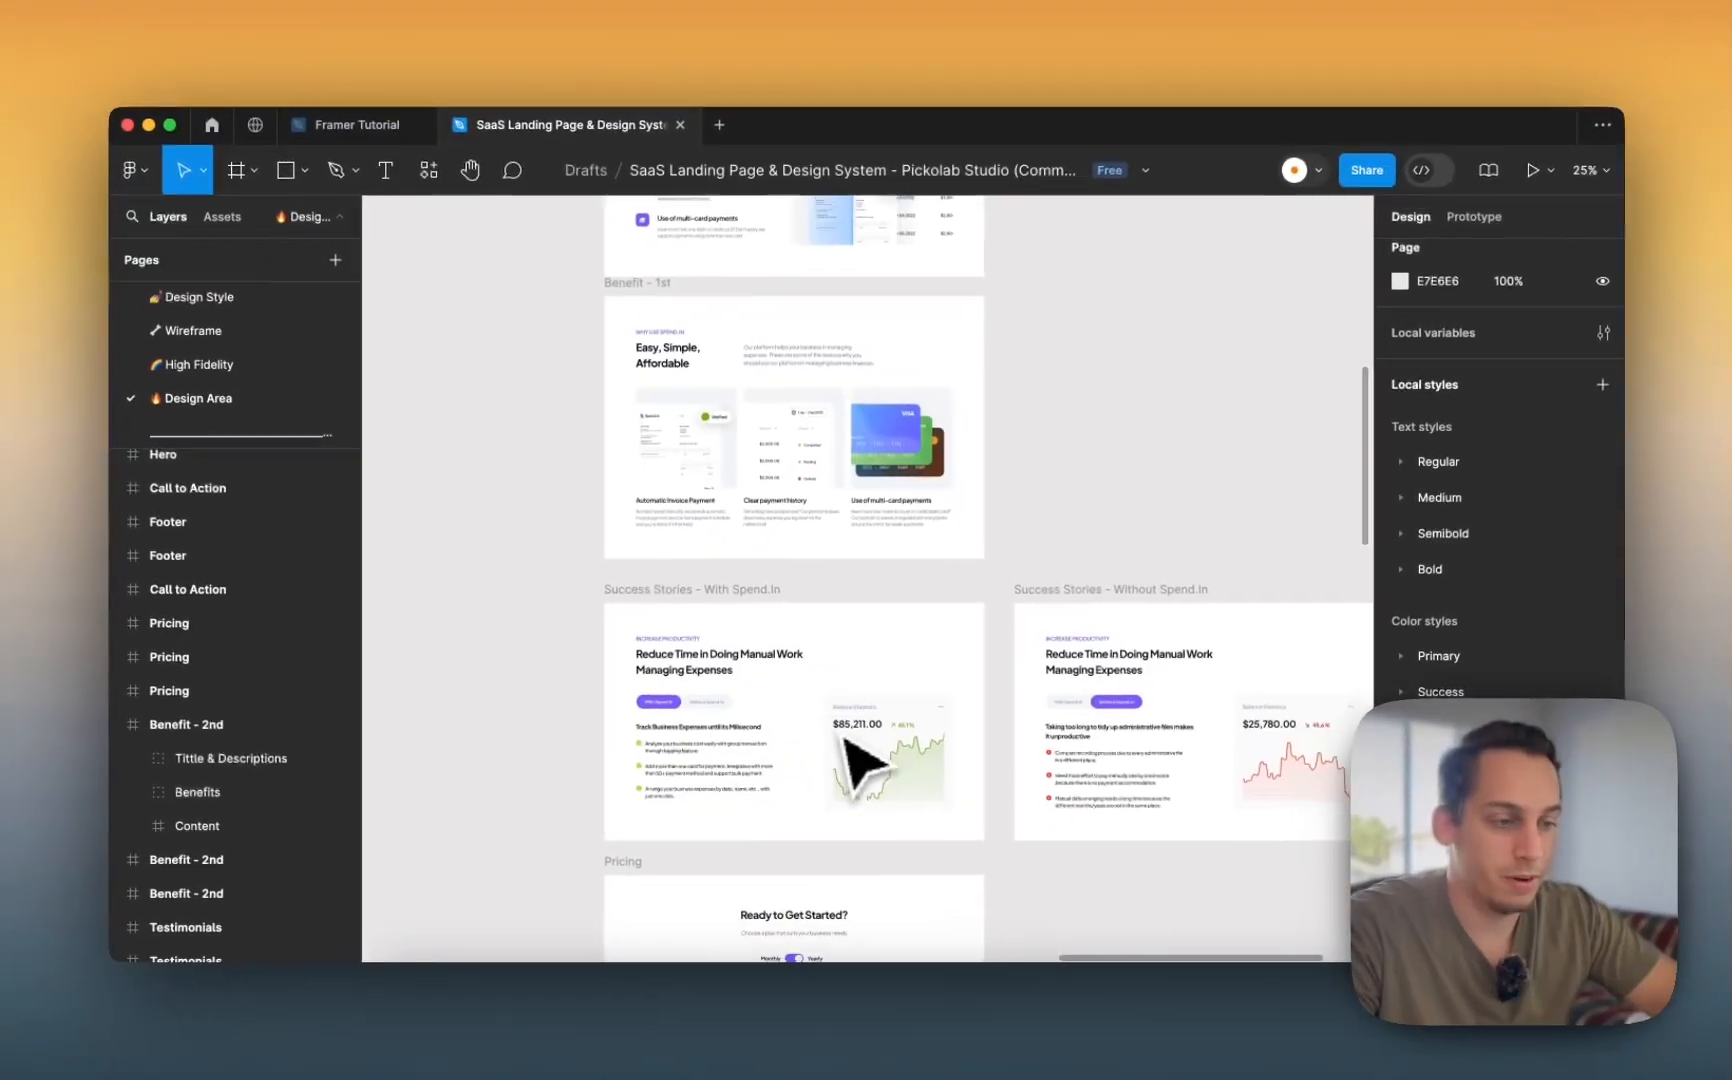
{"action": "scroll", "coordinate": [845, 740], "scroll_direction": "up", "scroll_amount": 3}
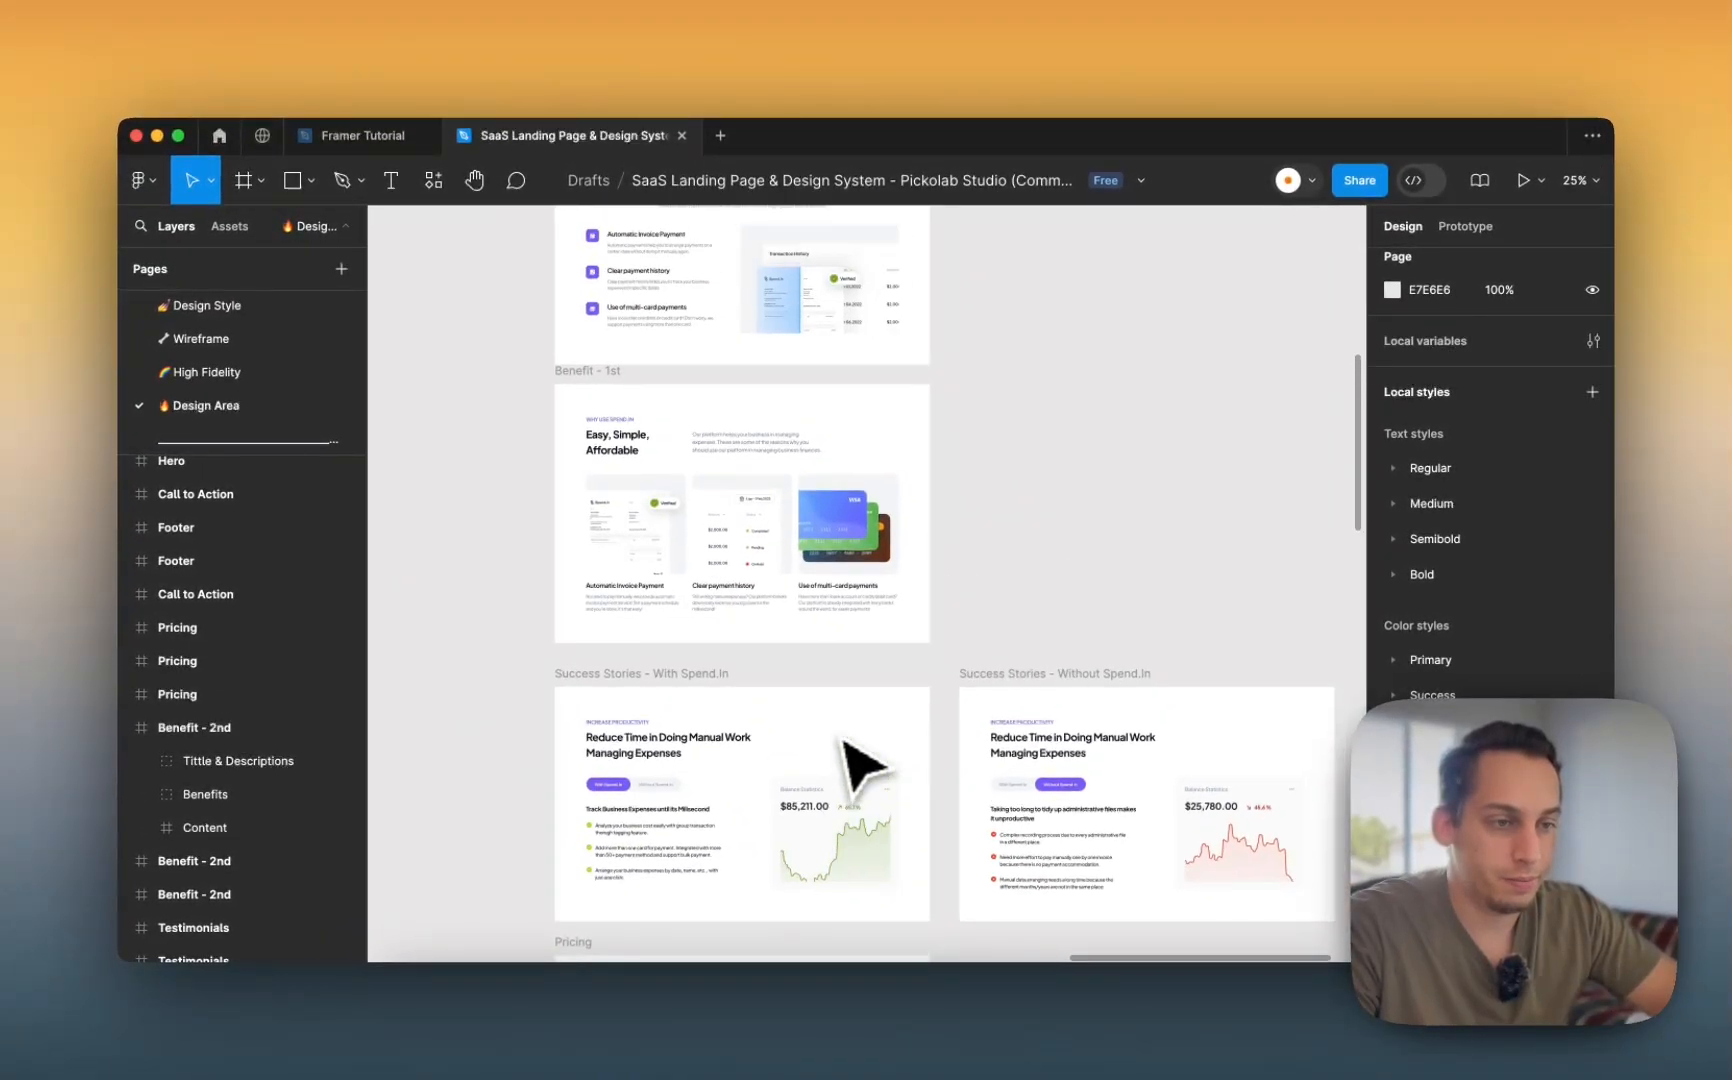
{"action": "scroll", "coordinate": [858, 765], "scroll_direction": "up", "scroll_amount": 3}
{"action": "scroll", "coordinate": [735, 334], "scroll_direction": "up", "scroll_amount": 5}
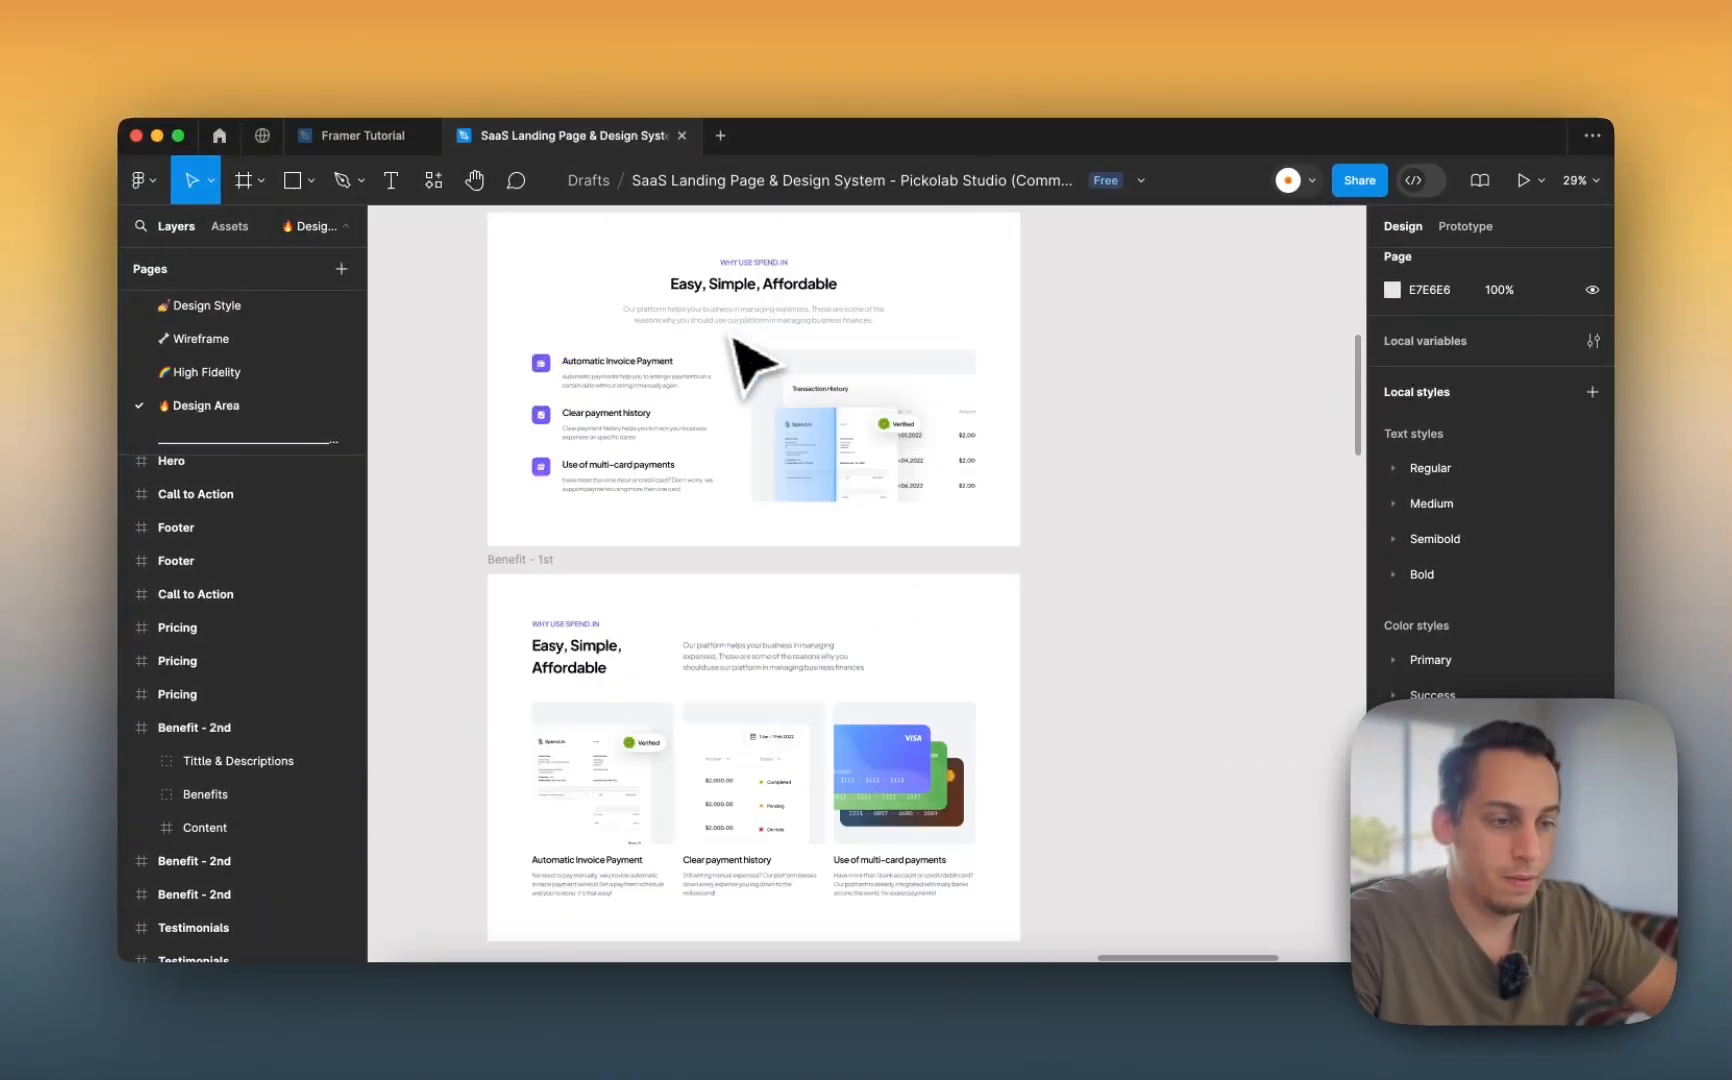
{"action": "scroll", "coordinate": [735, 334], "scroll_direction": "down", "scroll_amount": 3}
{"action": "scroll", "coordinate": [734, 335], "scroll_direction": "down", "scroll_amount": 3}
{"action": "scroll", "coordinate": [733, 335], "scroll_direction": "up", "scroll_amount": 2}
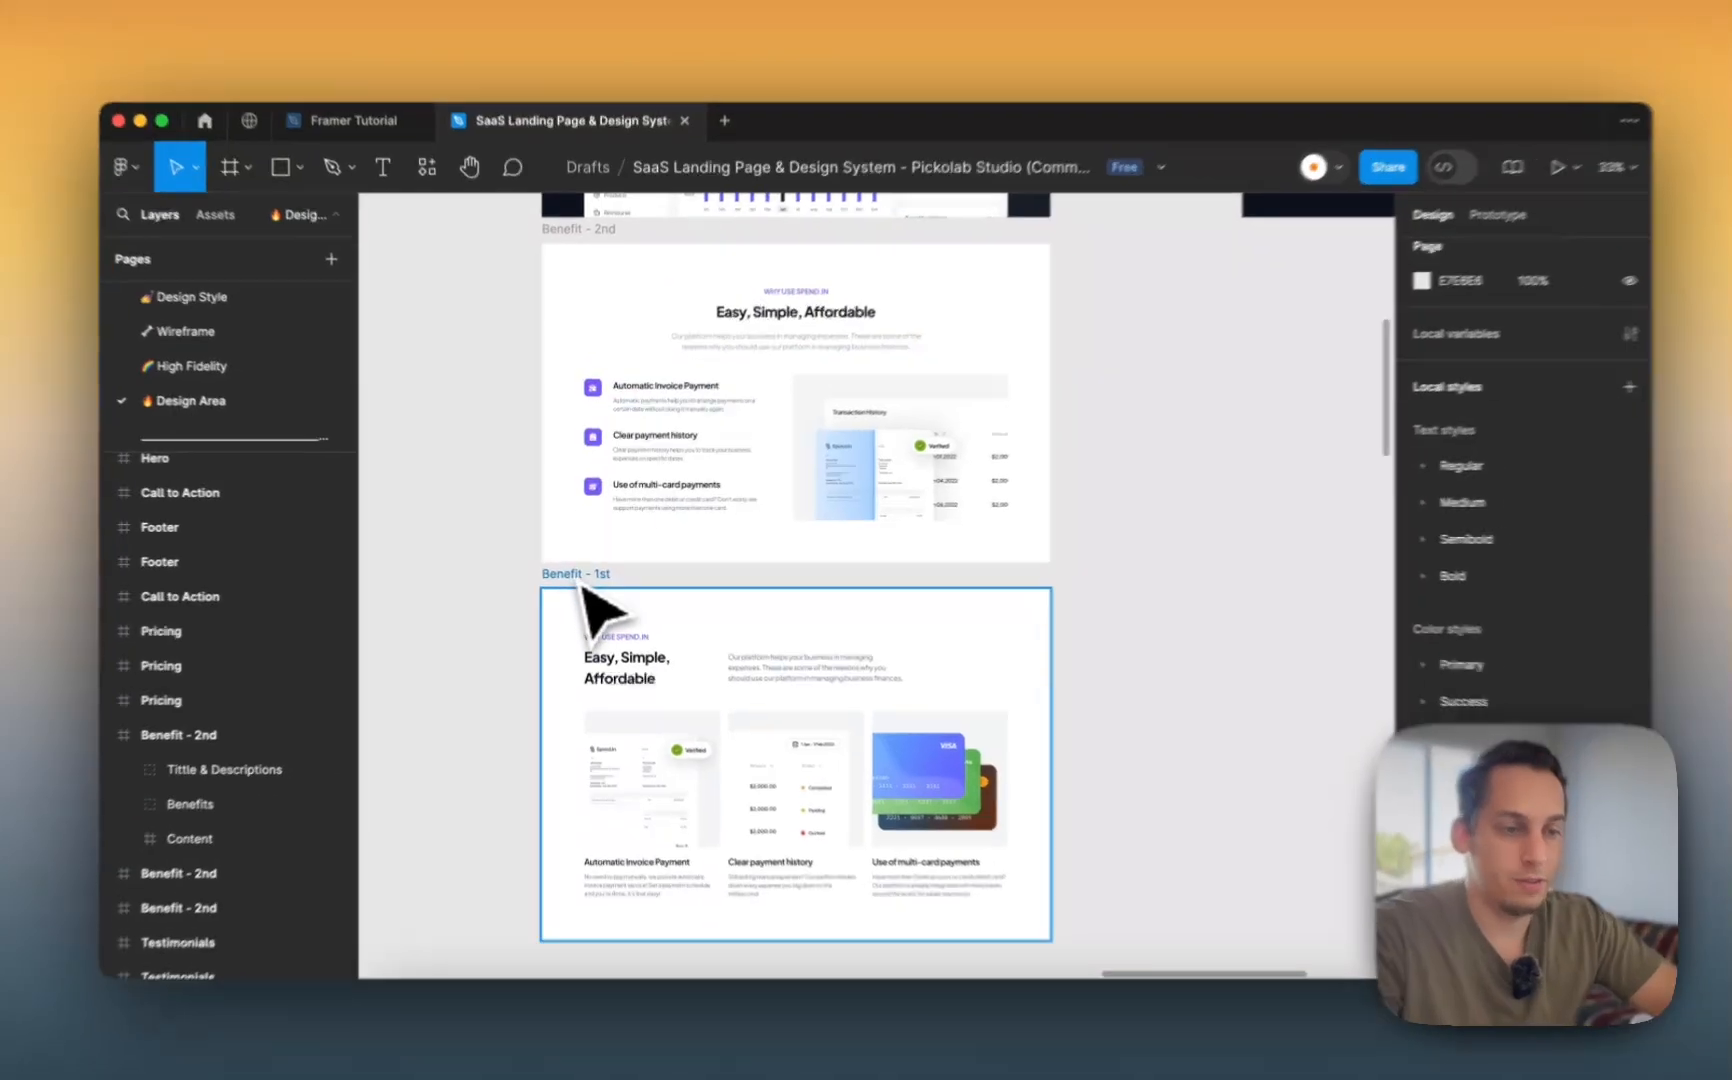
- Capture a screenshot of the whole Benefit - 1st frame in the design file
{"action": "left_click", "coordinate": [600, 578]}
{"action": "left_click", "coordinate": [706, 572]}
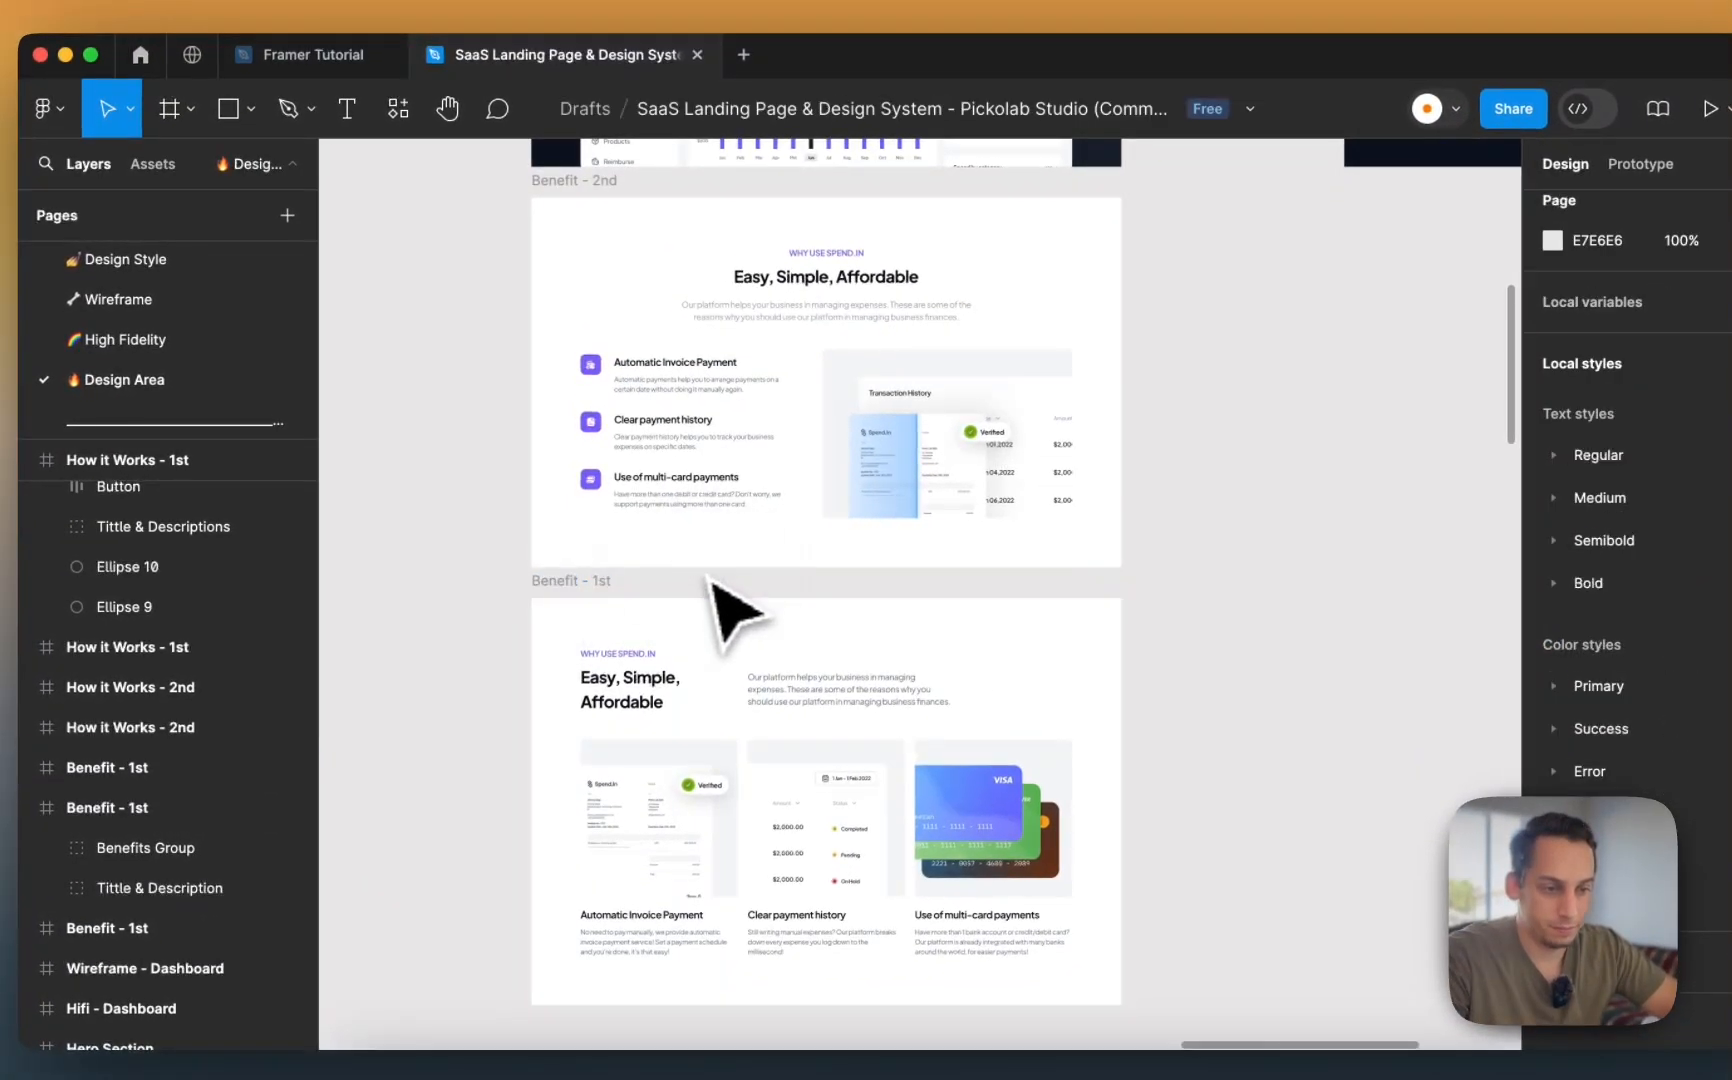
{"action": "scroll", "coordinate": [710, 578], "scroll_direction": "up", "scroll_amount": 3}
{"action": "key", "text": "super+shift+4"}
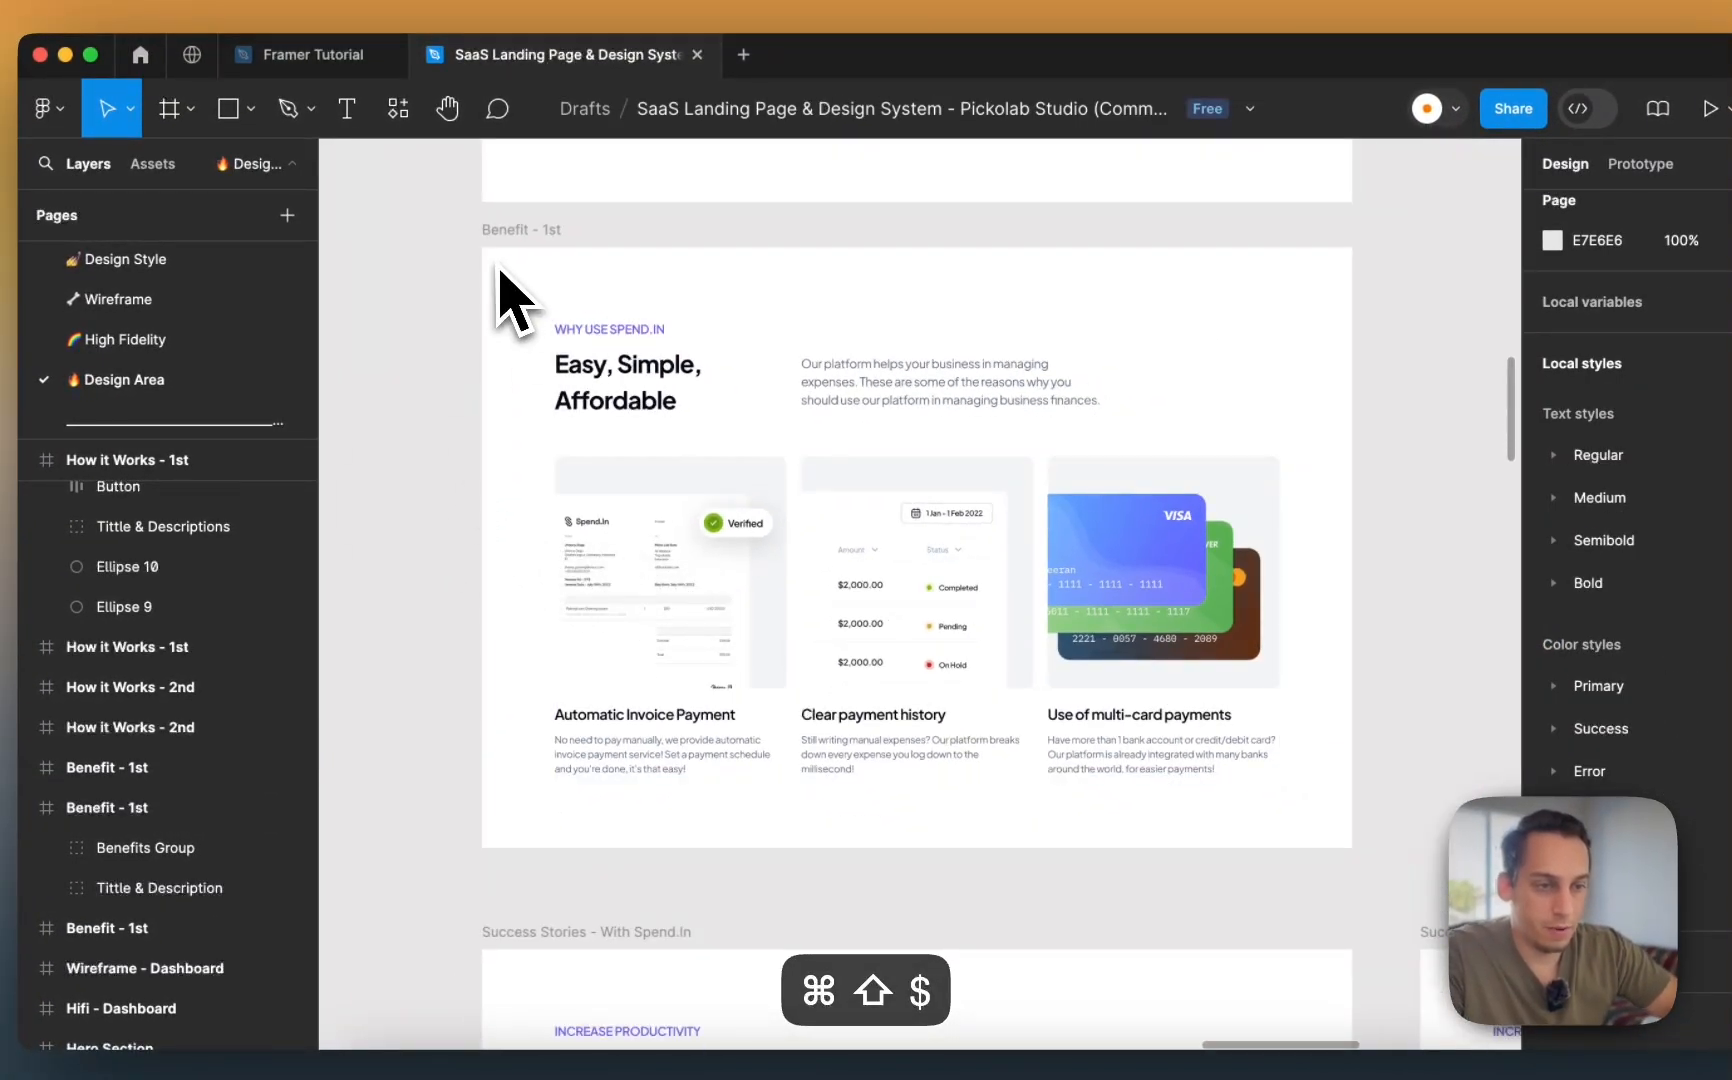
{"action": "left_click_drag", "start_coordinate": [484, 249], "coordinate": [1350, 858]}
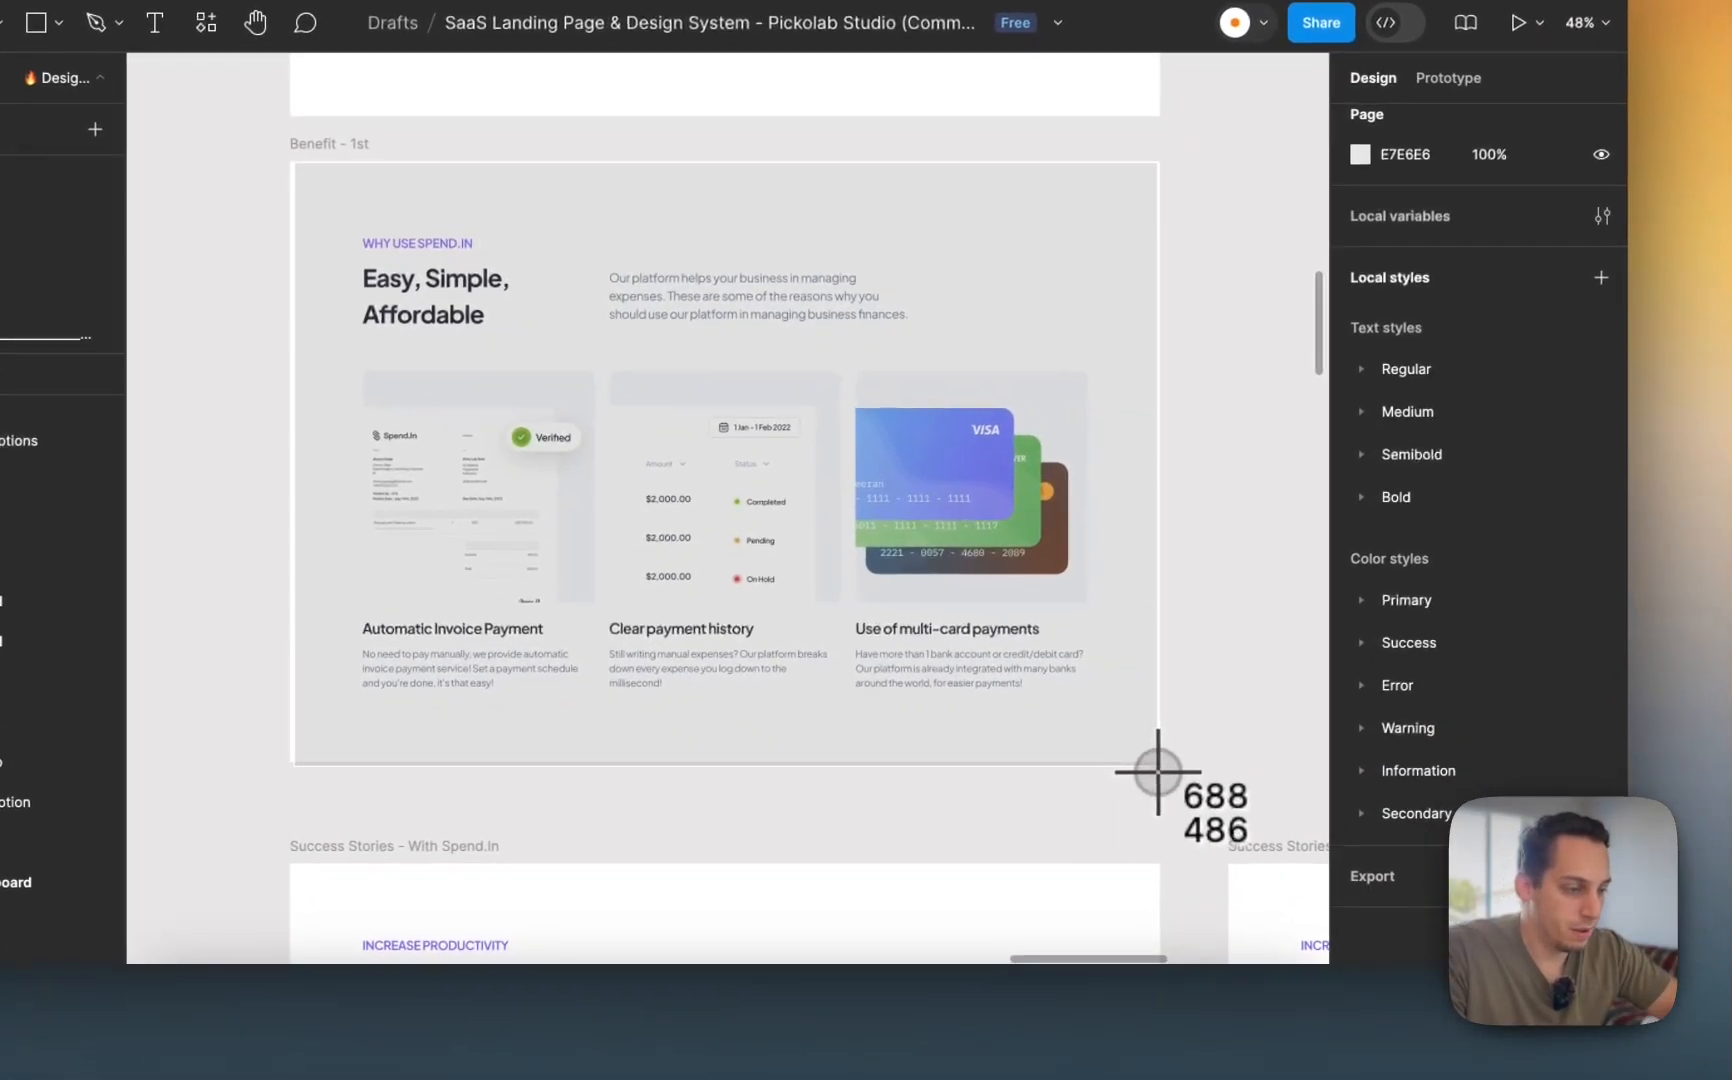
{"action": "left_click_drag", "start_coordinate": [1158, 772], "coordinate": [1160, 763]}
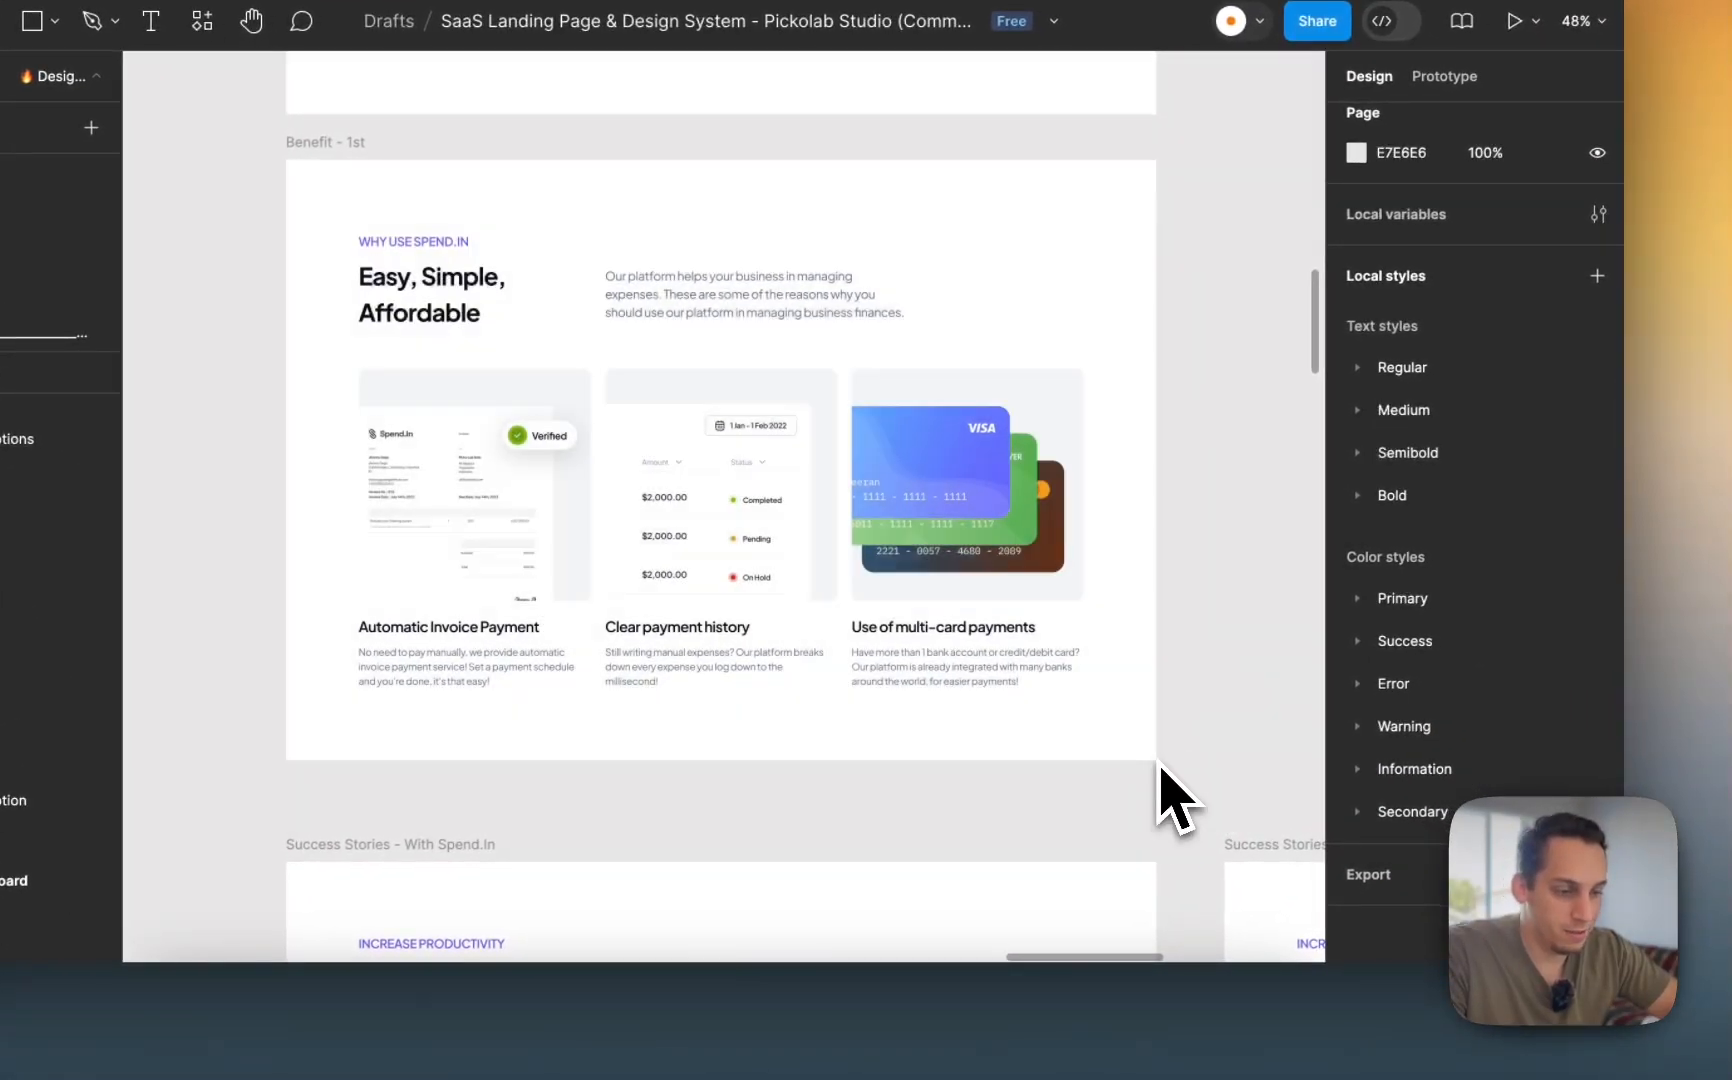
- Switch to Framer, add the captured screenshot to the canvas, and align it beneath the existing Easy, Simple, Affordable reference image
{"action": "left_click", "coordinate": [803, 1003]}
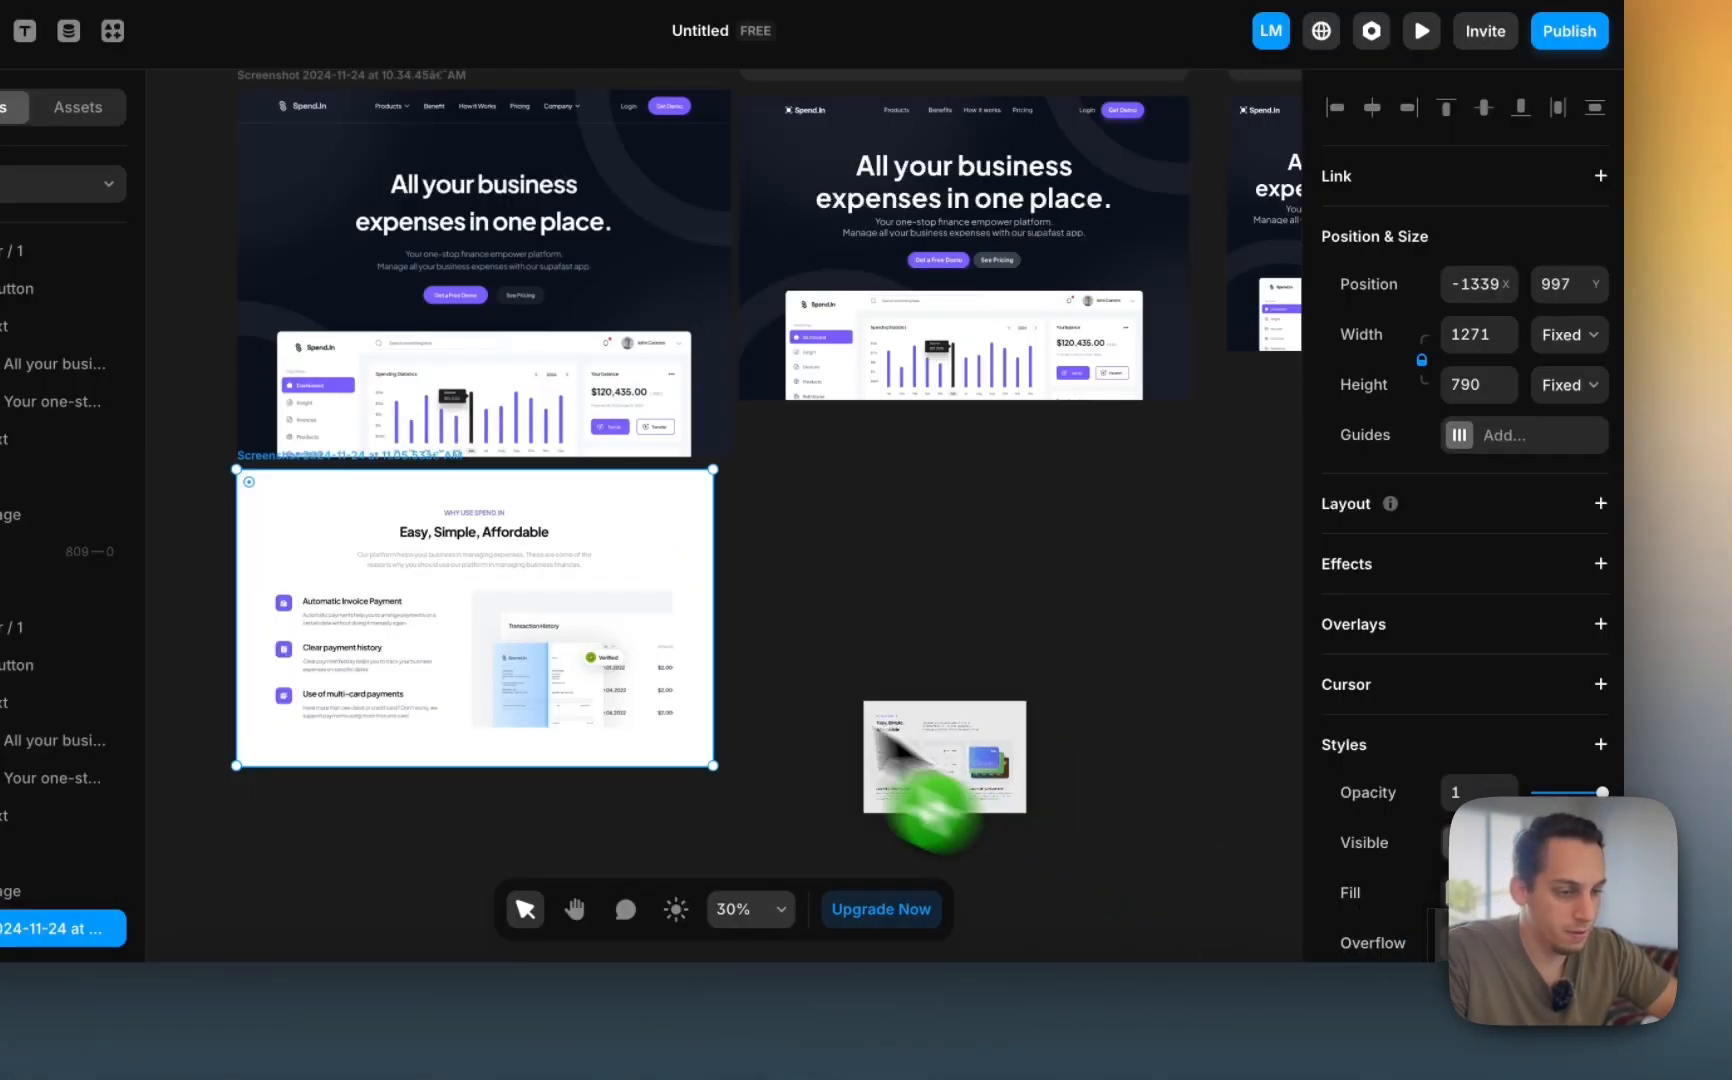
{"action": "left_click_drag", "start_coordinate": [877, 729], "coordinate": [838, 697]}
{"action": "scroll", "coordinate": [842, 700], "scroll_direction": "down", "scroll_amount": 1}
{"action": "scroll", "coordinate": [945, 550], "scroll_direction": "down", "scroll_amount": 3}
{"action": "left_click_drag", "start_coordinate": [948, 550], "coordinate": [628, 687]}
{"action": "scroll", "coordinate": [672, 713], "scroll_direction": "down", "scroll_amount": 1}
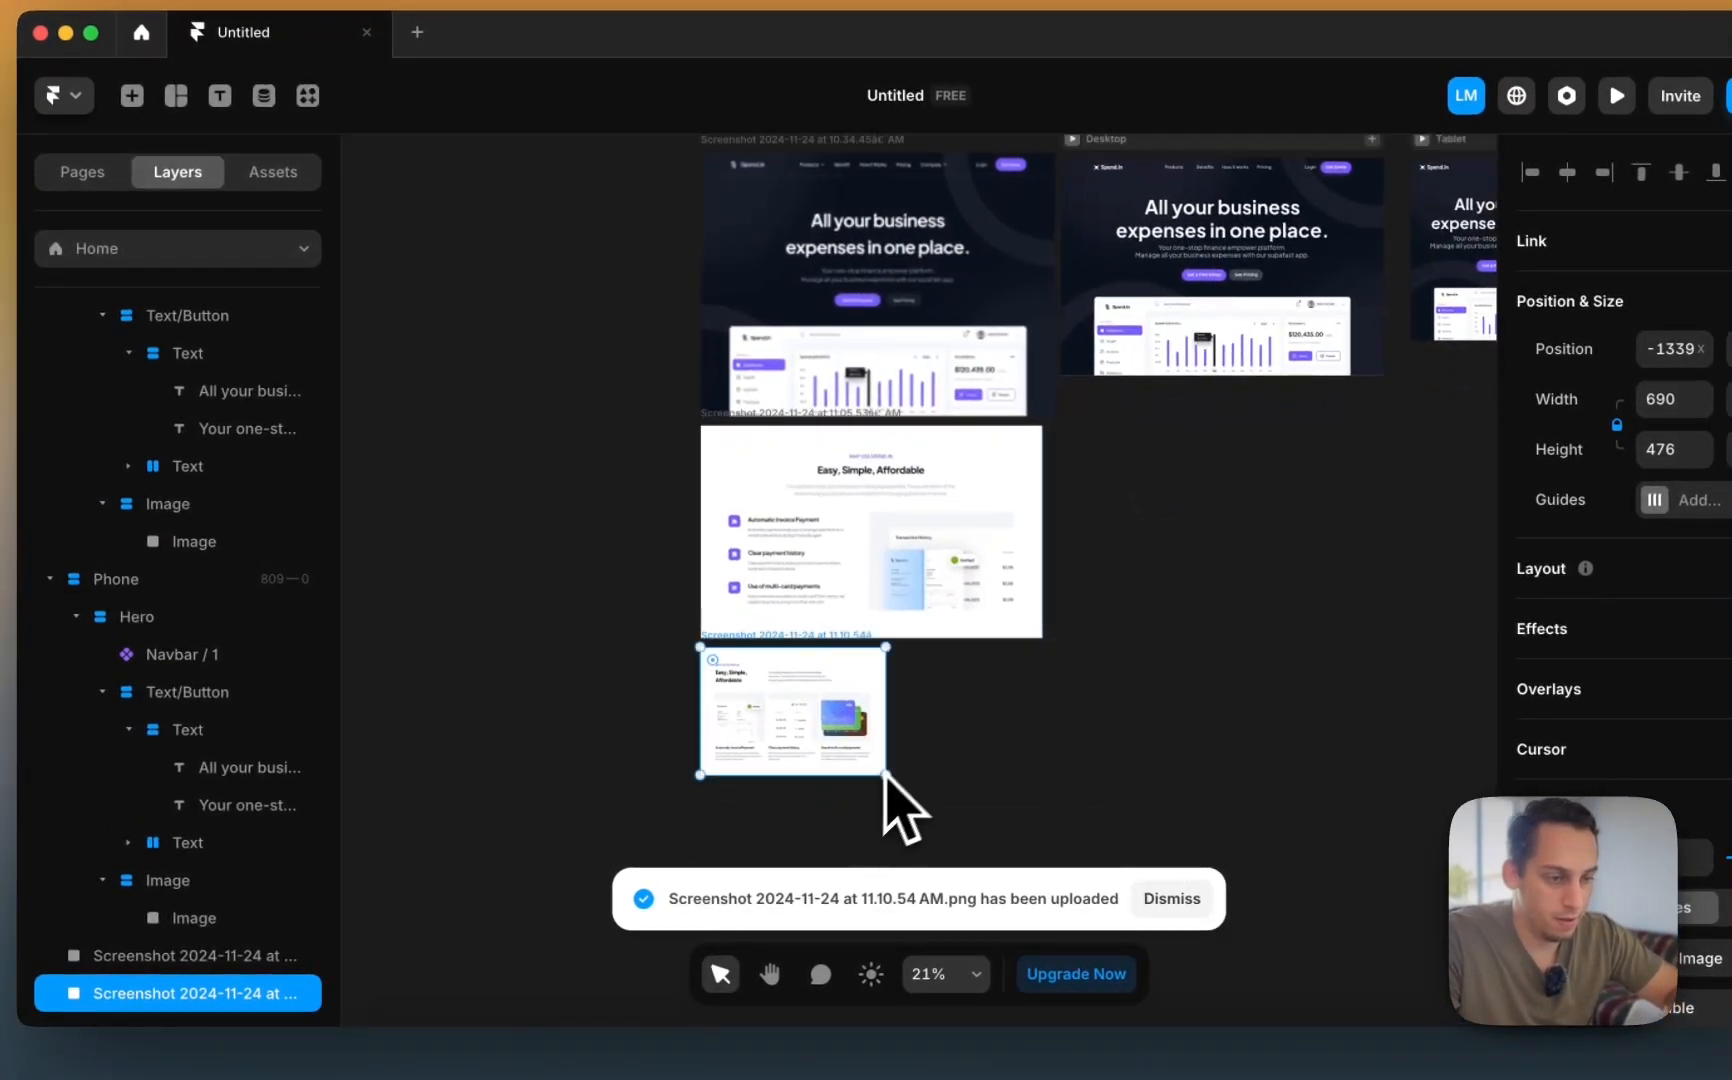
- Enlarge the new screenshot proportionally to match the width of the reference image above it
{"action": "left_click_drag", "start_coordinate": [887, 774], "coordinate": [1065, 845]}
{"action": "left_click", "coordinate": [1085, 800]}
{"action": "scroll", "coordinate": [1028, 704], "scroll_direction": "up", "scroll_amount": 5}
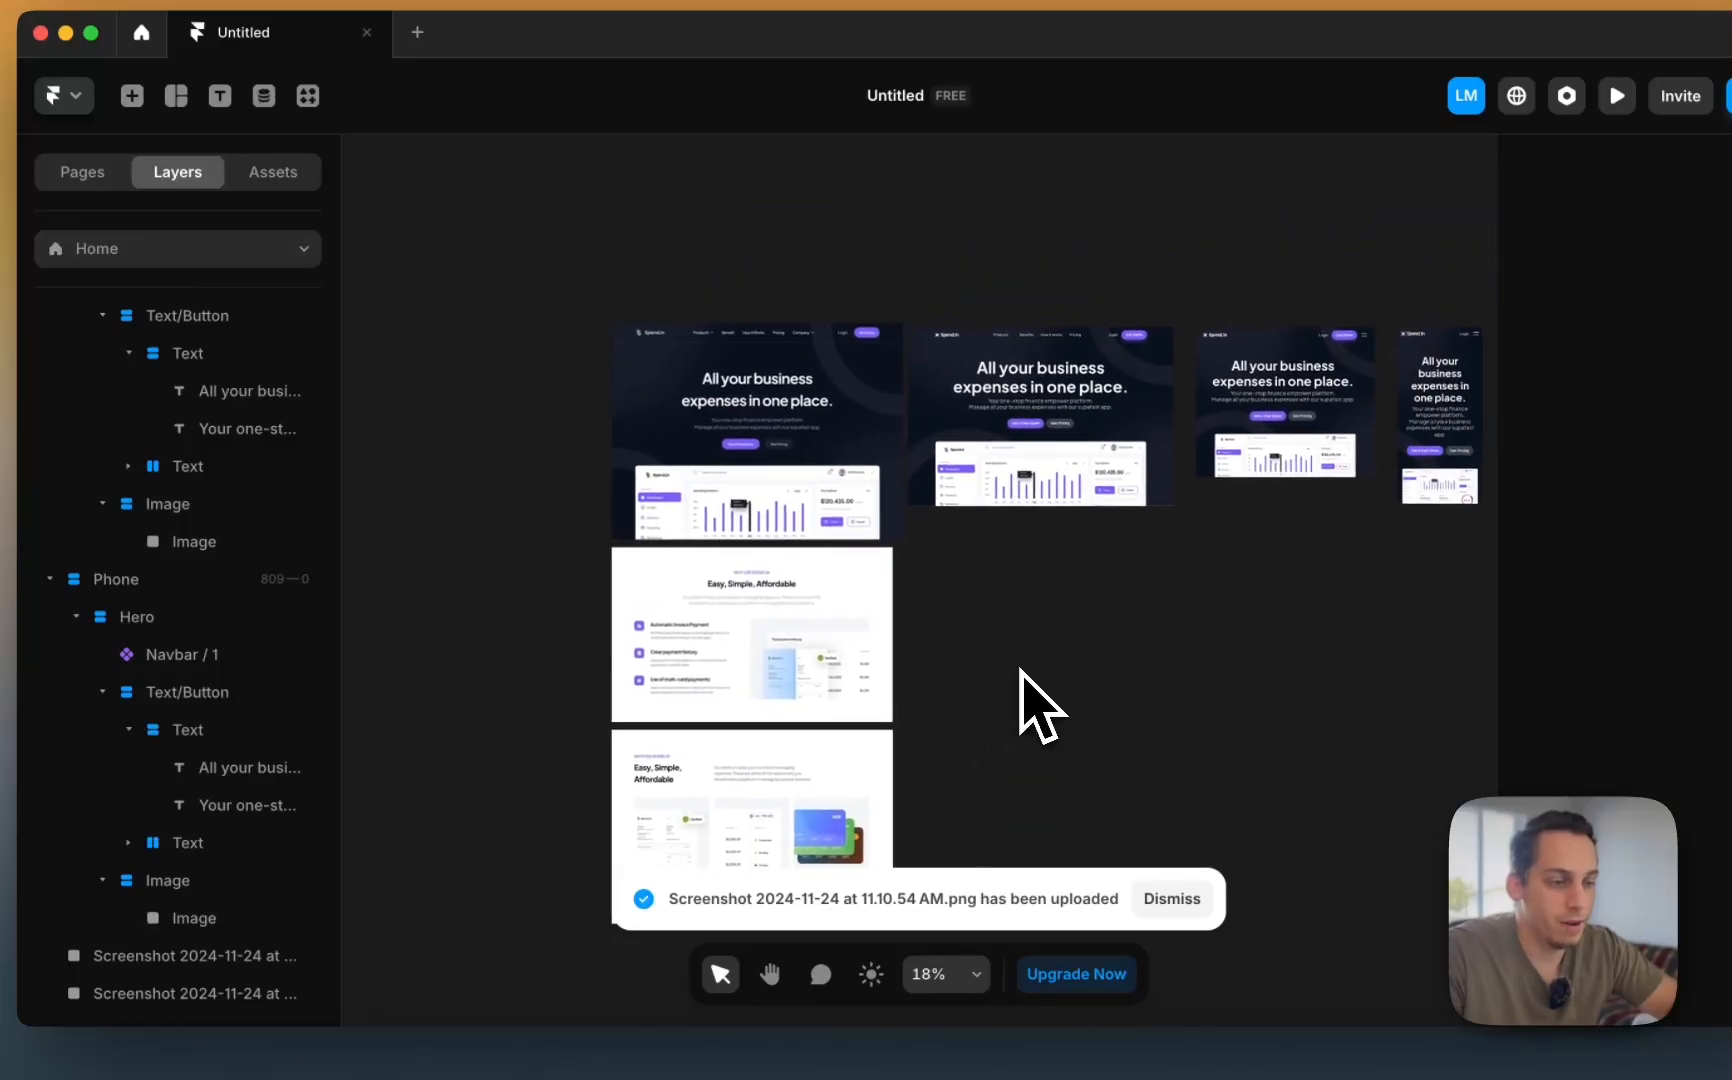
- Locate the Desktop breakpoint's Hero in the layer tree and collapse its contents
{"action": "left_click", "coordinate": [924, 340]}
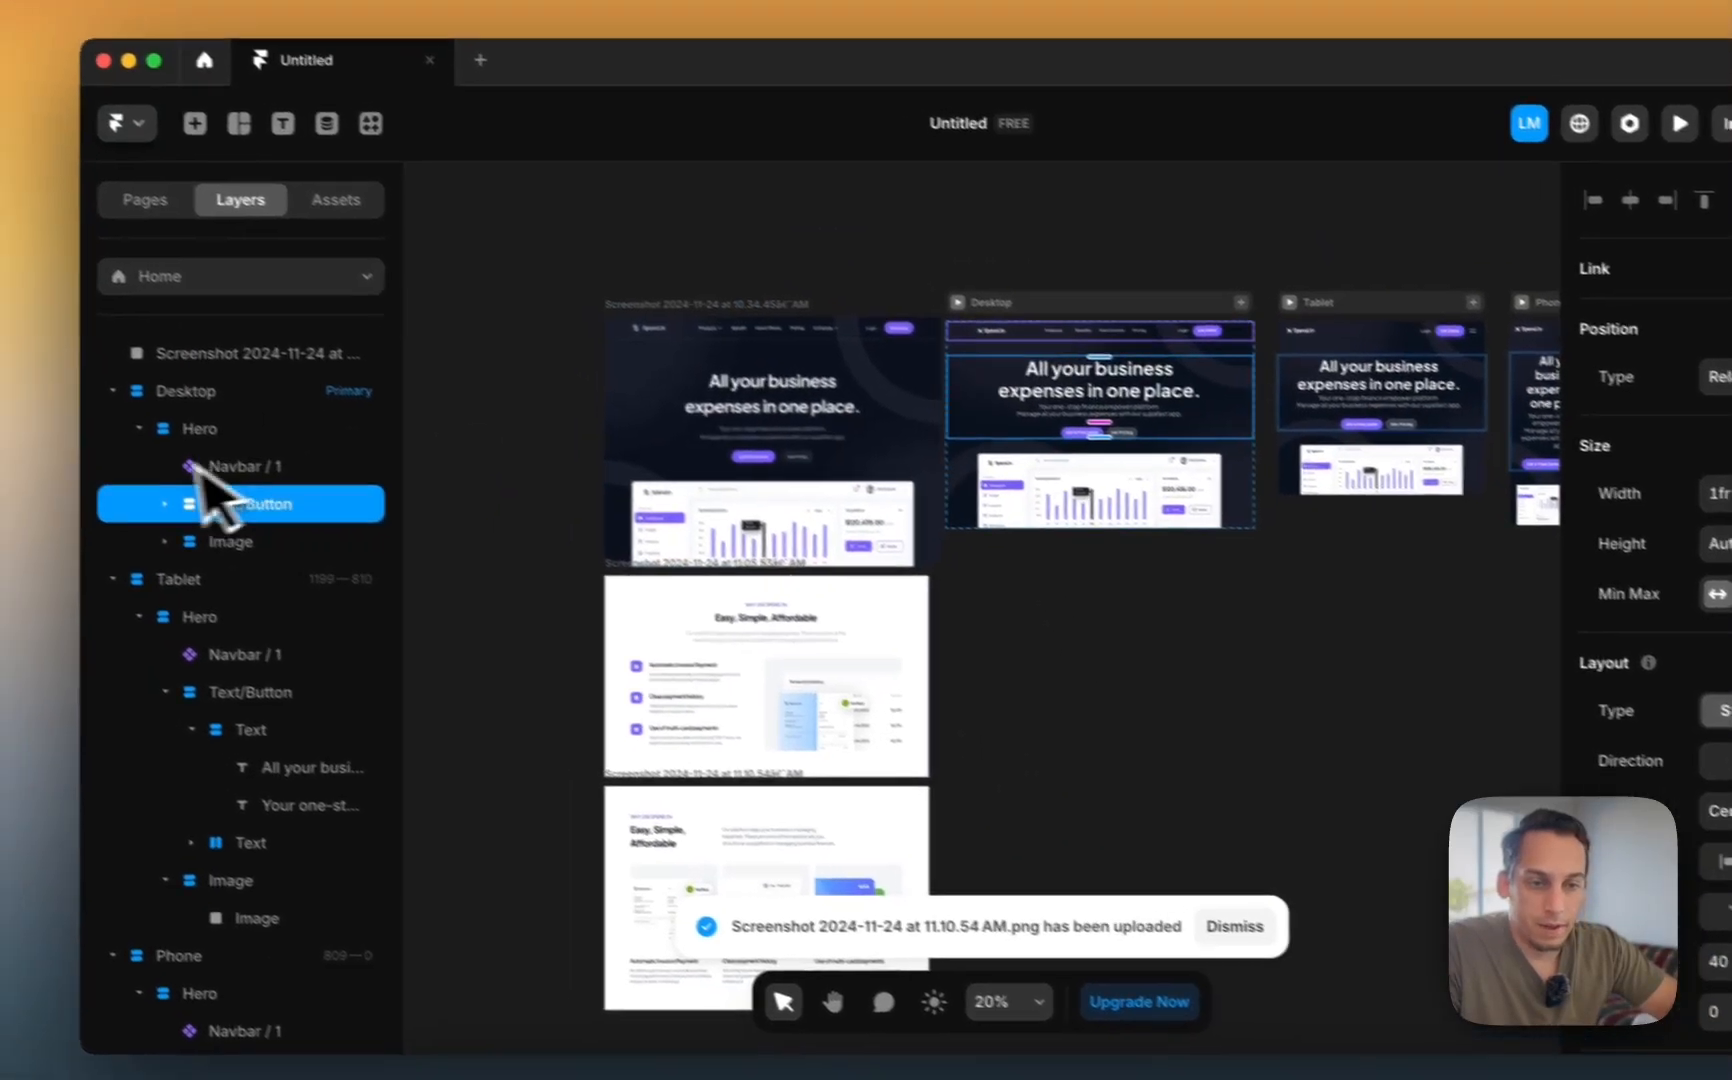
{"action": "left_click", "coordinate": [76, 401]}
{"action": "left_click", "coordinate": [205, 447]}
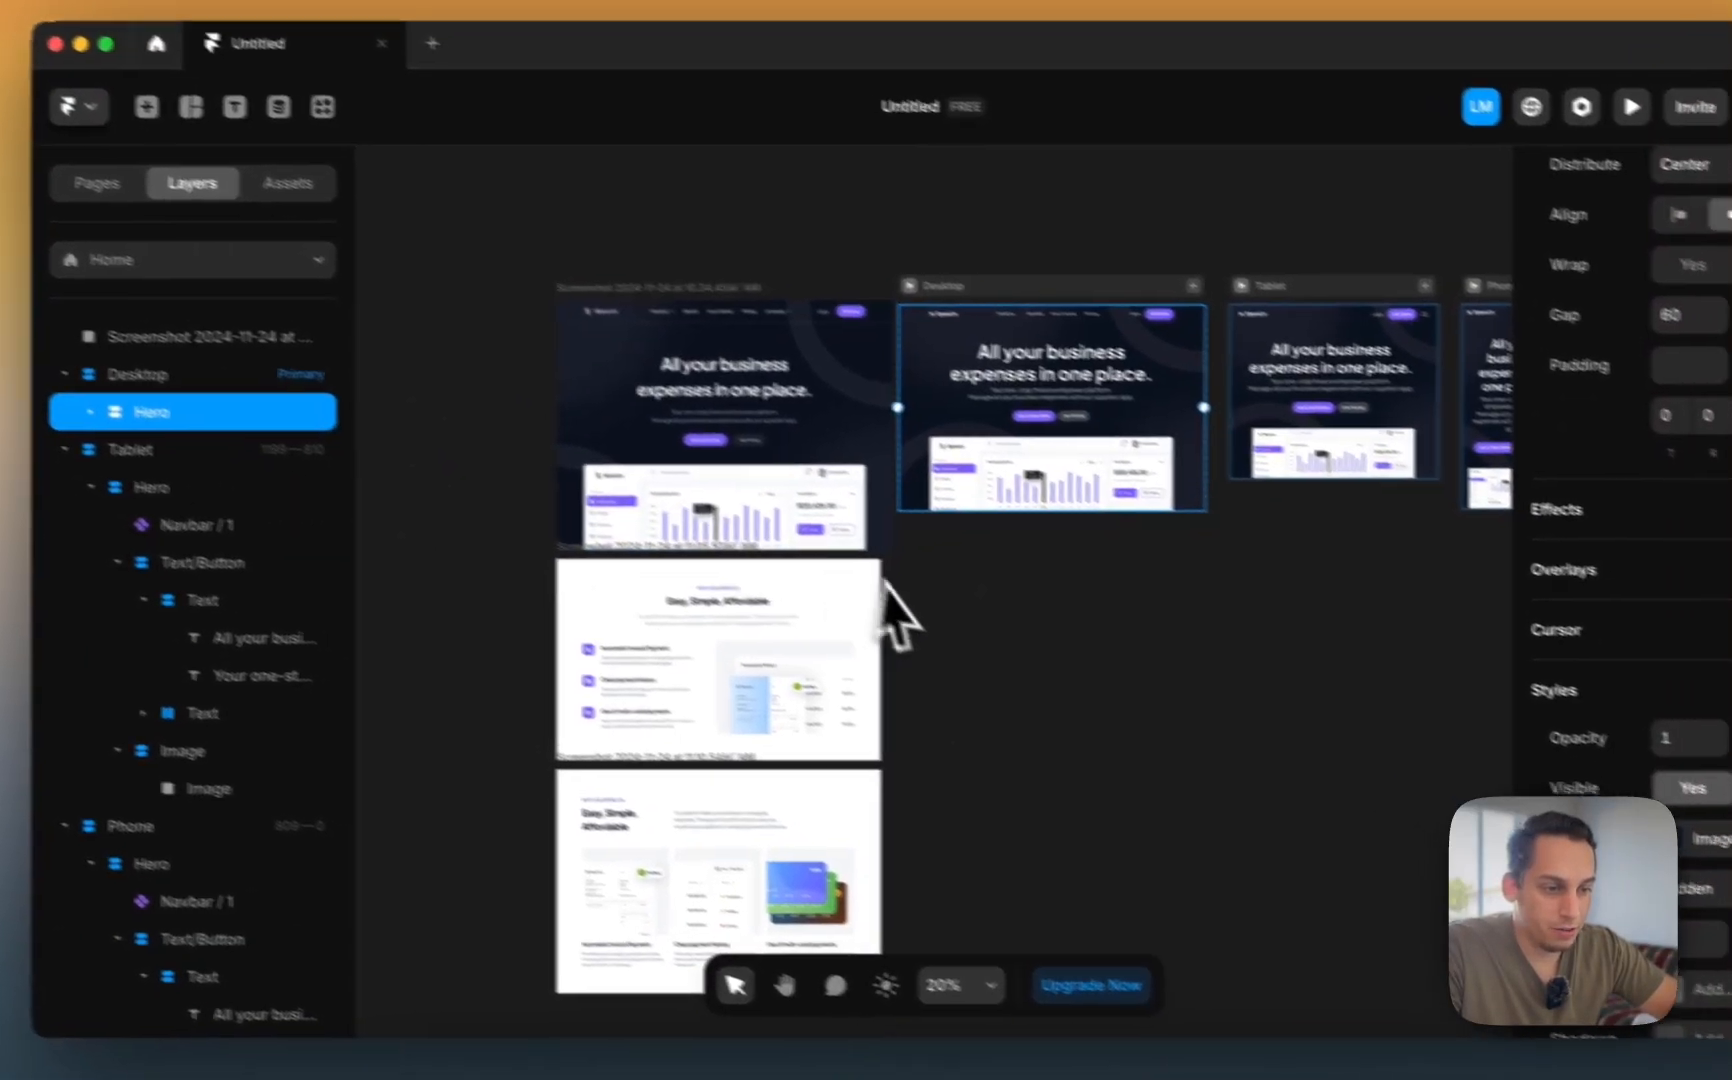
- Draw a frame about 1098 by 659 px beneath the Desktop hero and insert it into the Desktop layout below the dashboard image
{"action": "left_click", "coordinate": [1015, 638]}
{"action": "scroll", "coordinate": [1036, 656], "scroll_direction": "up", "scroll_amount": 5}
{"action": "key", "text": "f"}
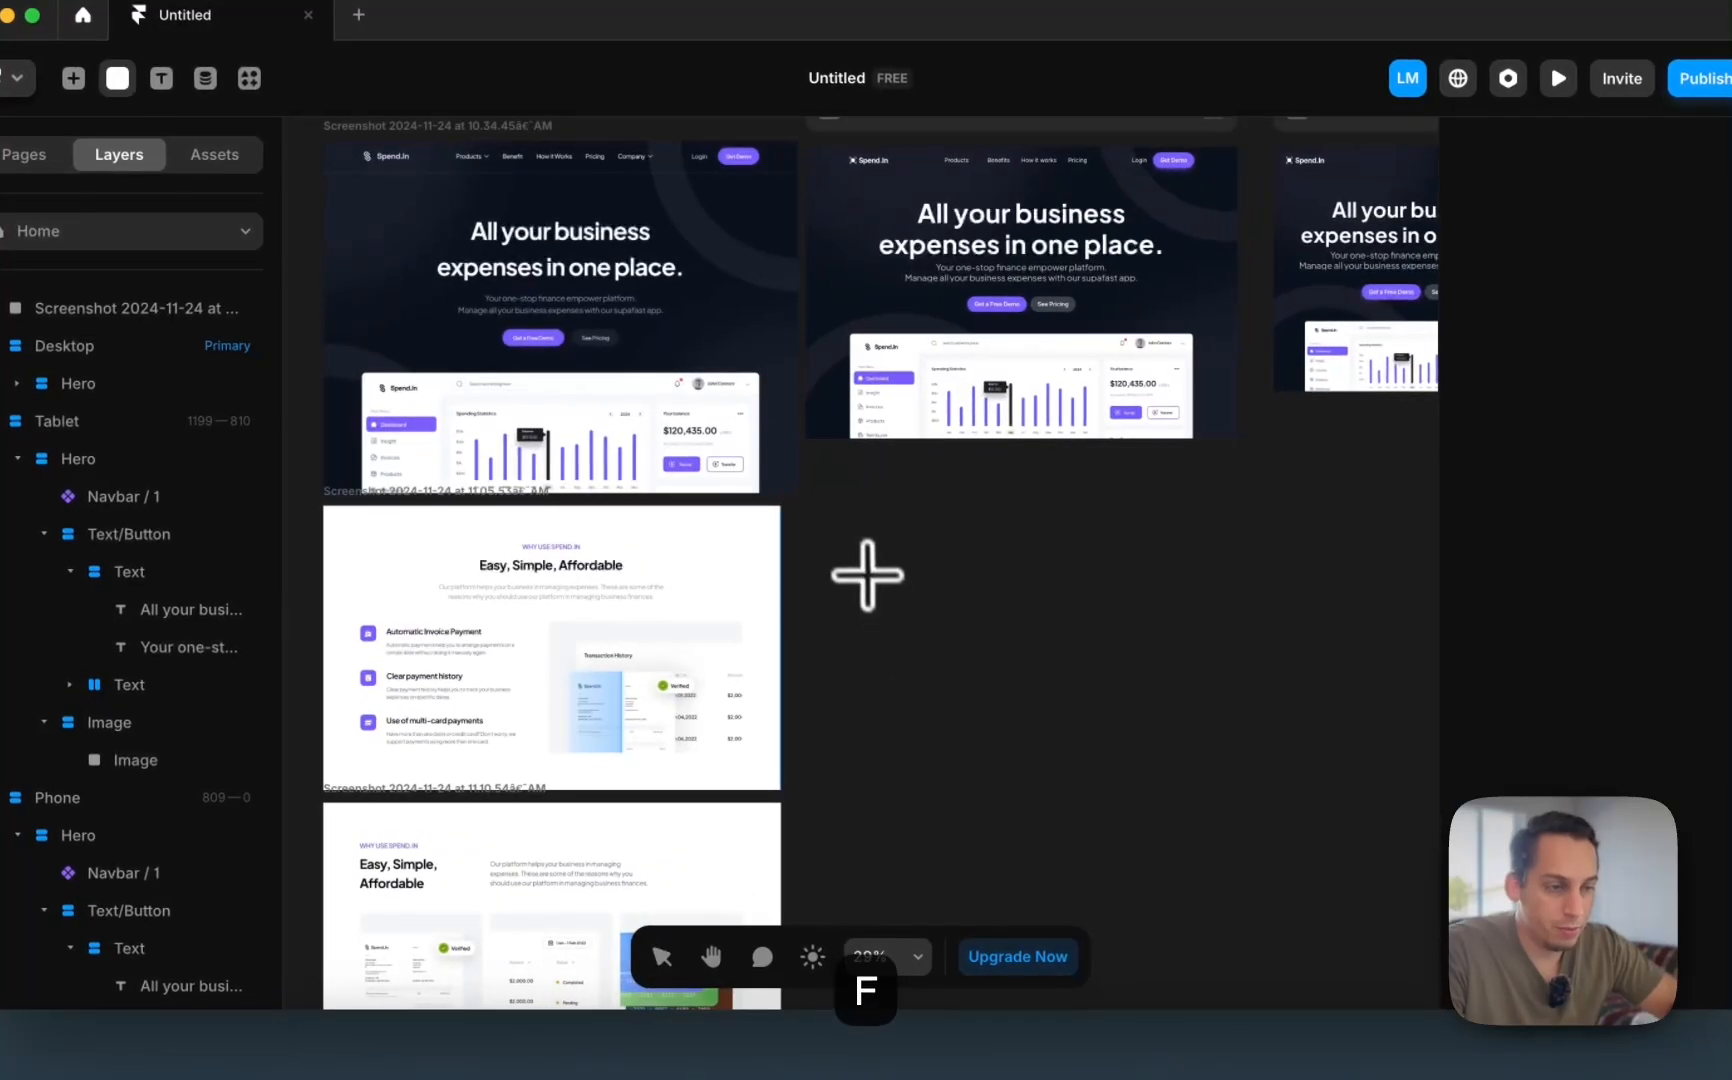
{"action": "left_click_drag", "start_coordinate": [814, 484], "coordinate": [1211, 727]}
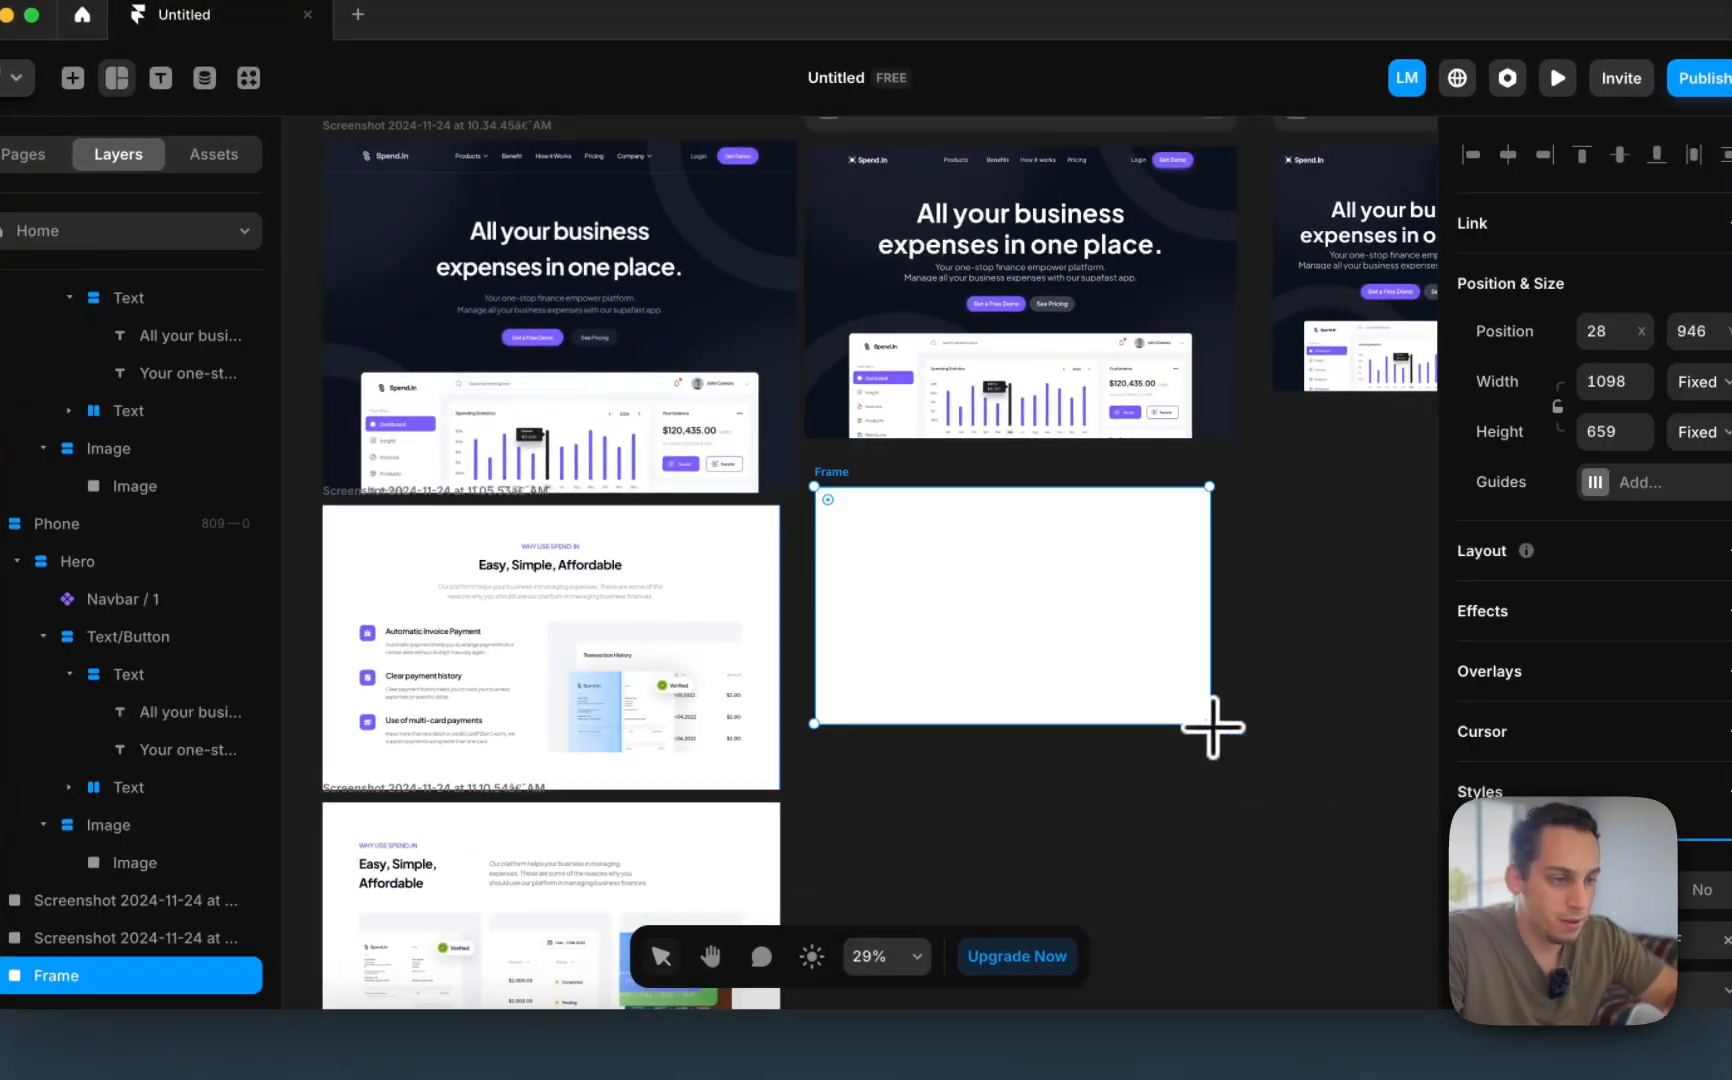
{"action": "left_click_drag", "start_coordinate": [1045, 600], "coordinate": [1152, 472]}
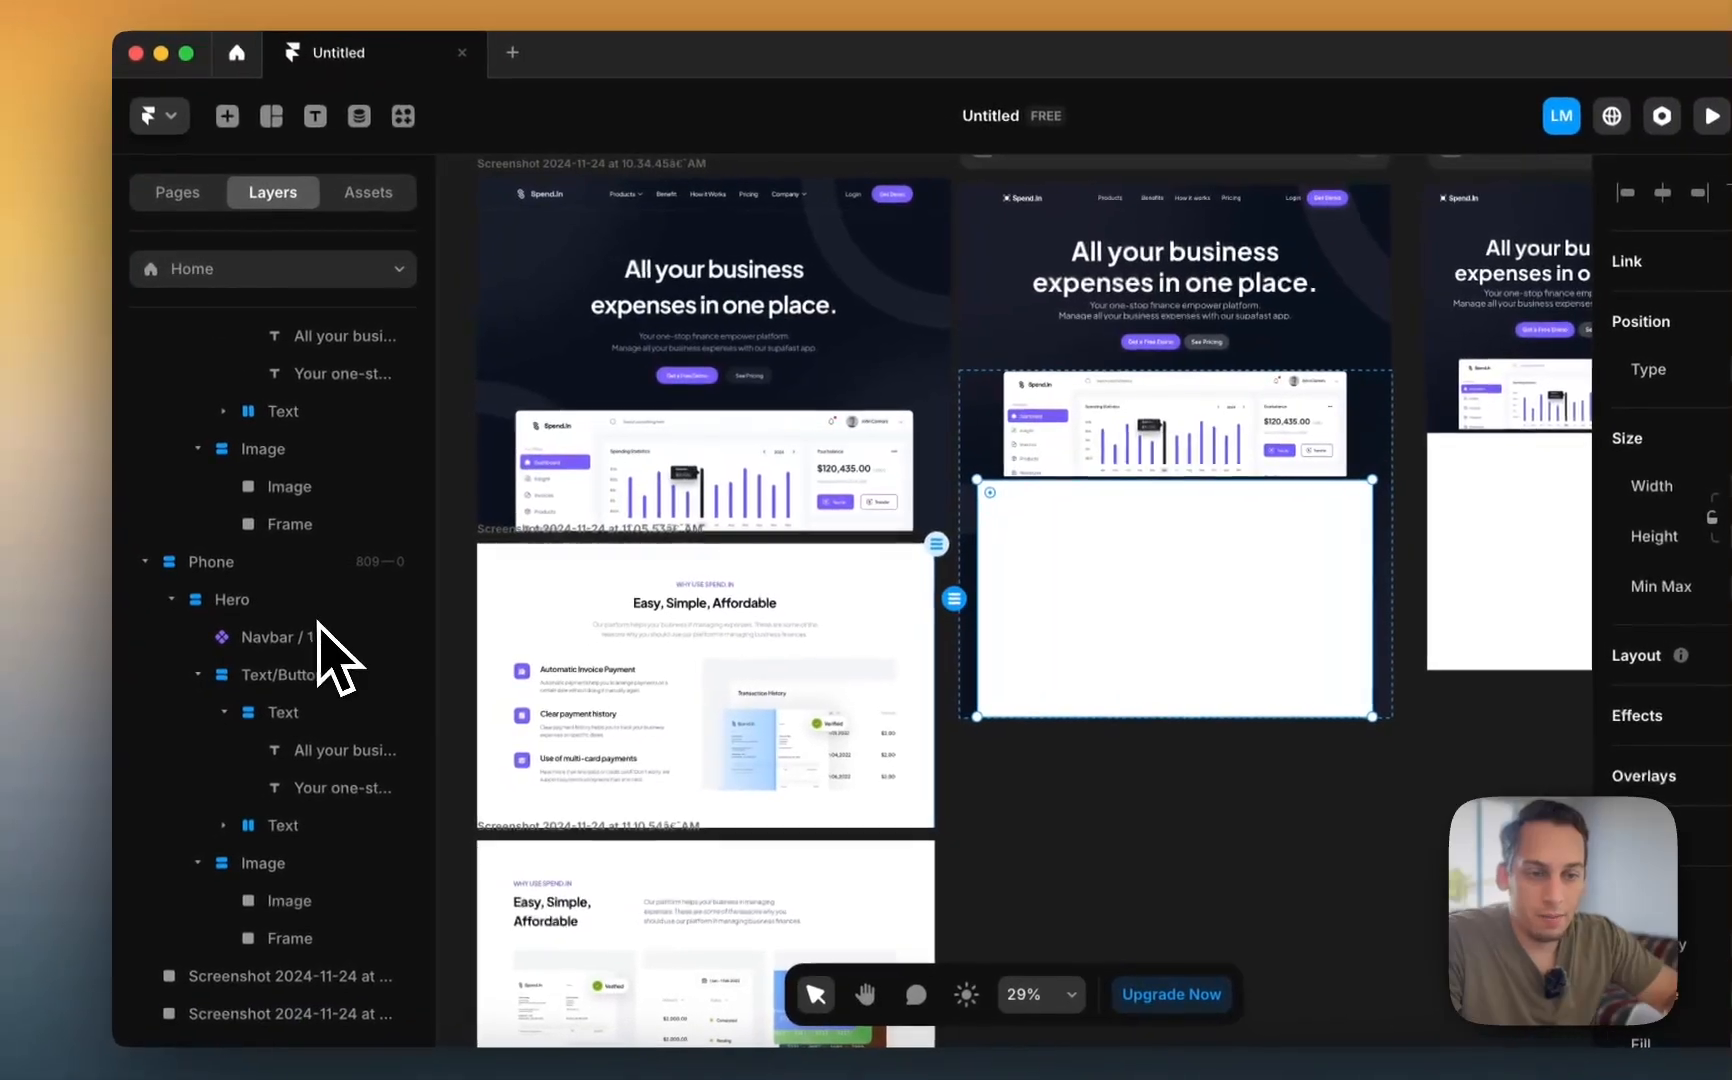
- Move the Tablet breakpoint's frame out of its Hero and nest it directly under Tablet, below the Hero layer
{"action": "left_click_drag", "start_coordinate": [252, 618], "coordinate": [160, 650]}
{"action": "left_click", "coordinate": [205, 555]}
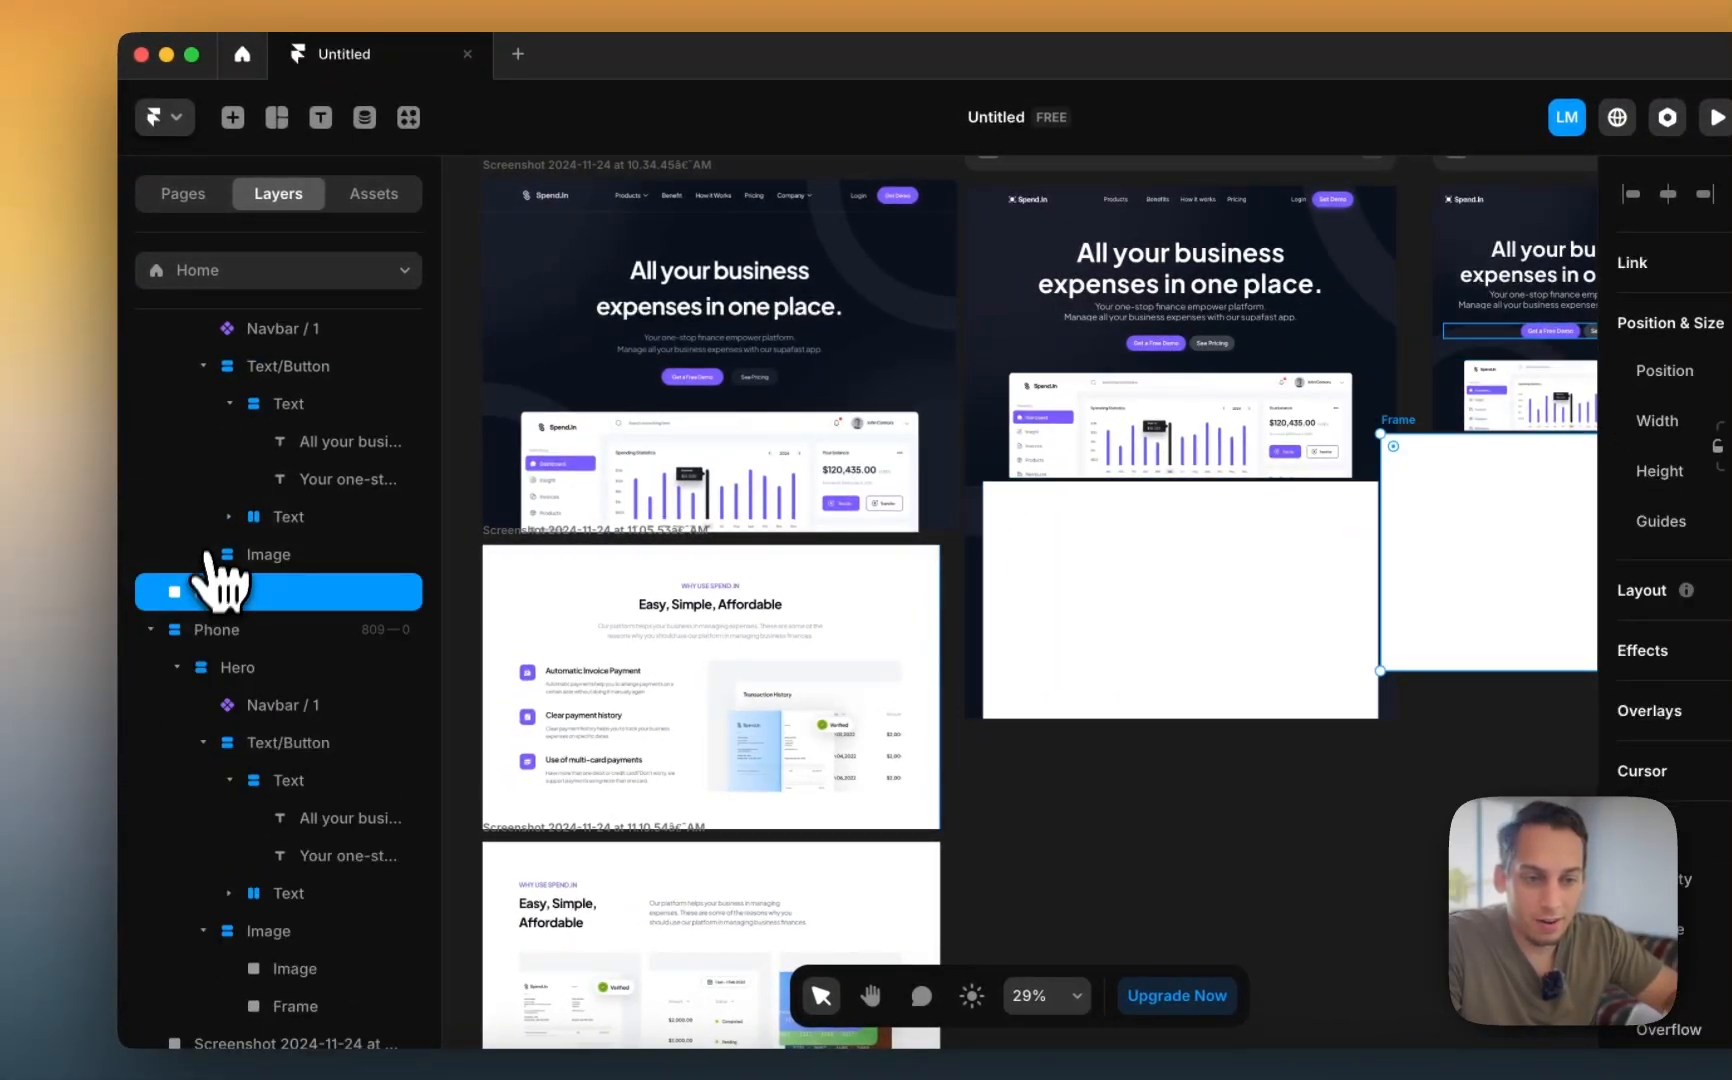
{"action": "scroll", "coordinate": [235, 480], "scroll_direction": "up", "scroll_amount": 3}
{"action": "left_click", "coordinate": [205, 476]}
{"action": "left_click", "coordinate": [177, 408]}
{"action": "scroll", "coordinate": [193, 432], "scroll_direction": "up", "scroll_amount": 2}
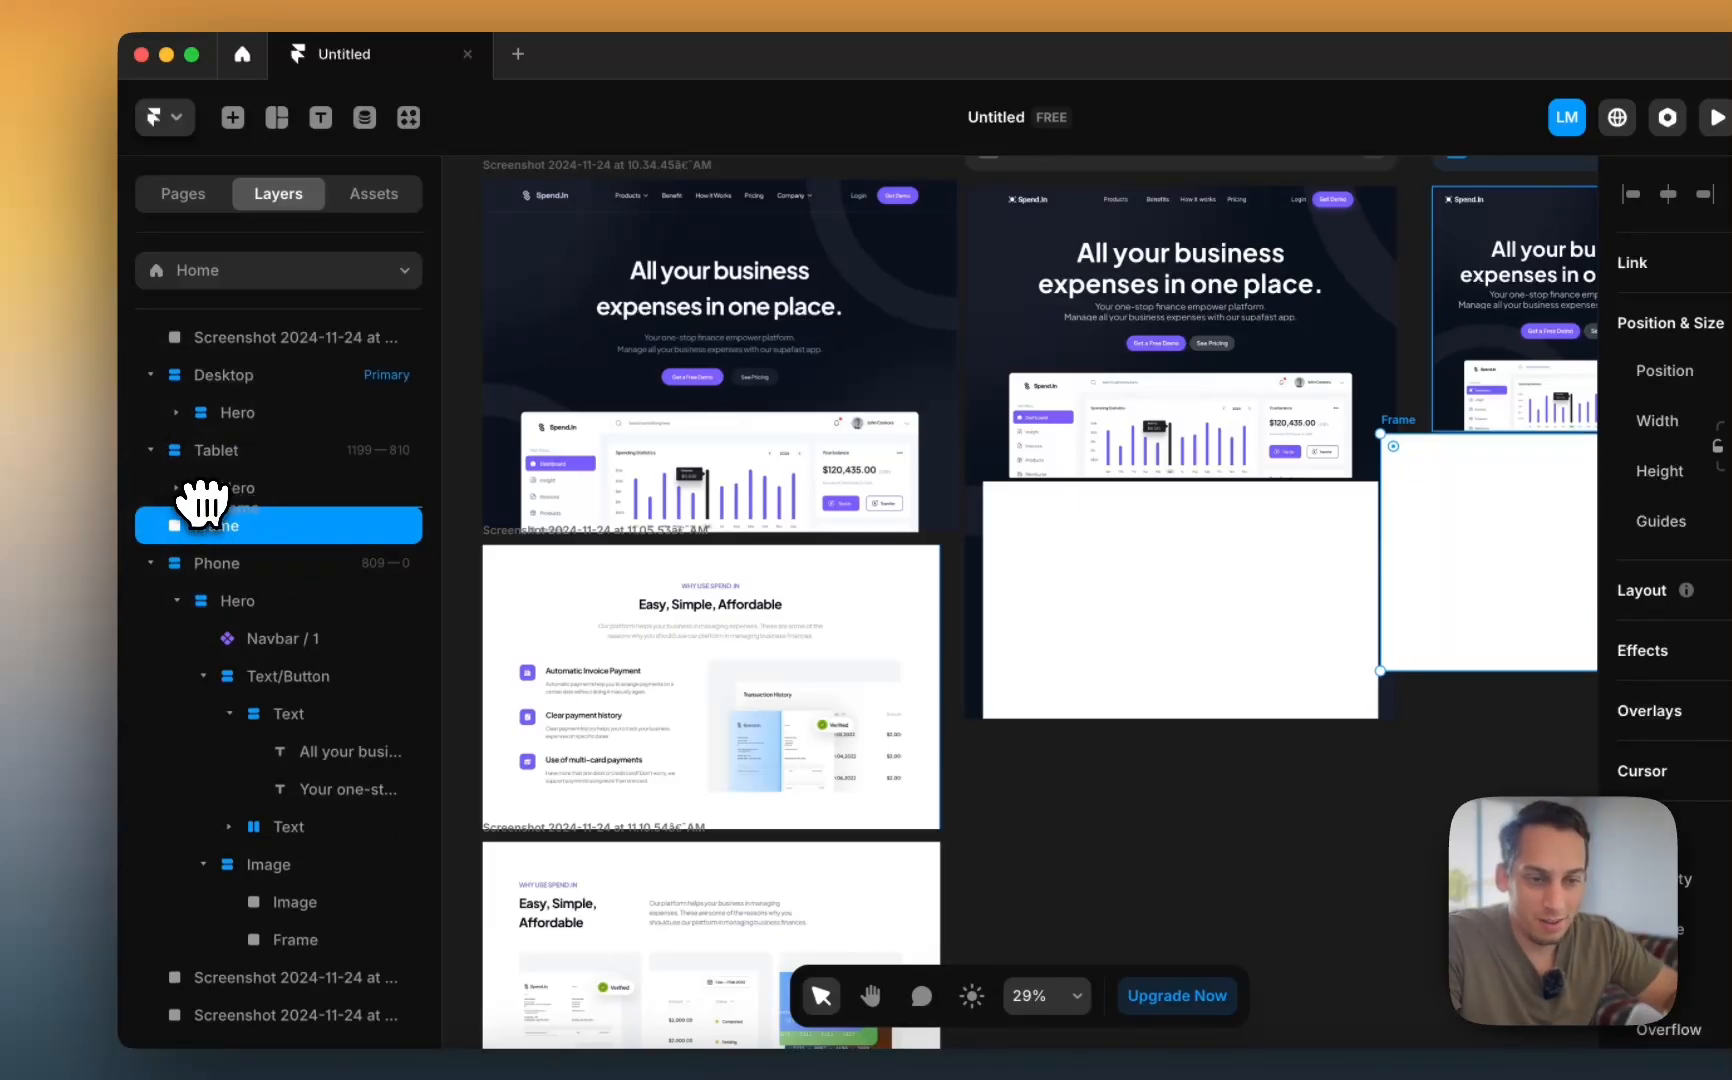
{"action": "left_click_drag", "start_coordinate": [205, 500], "coordinate": [201, 508]}
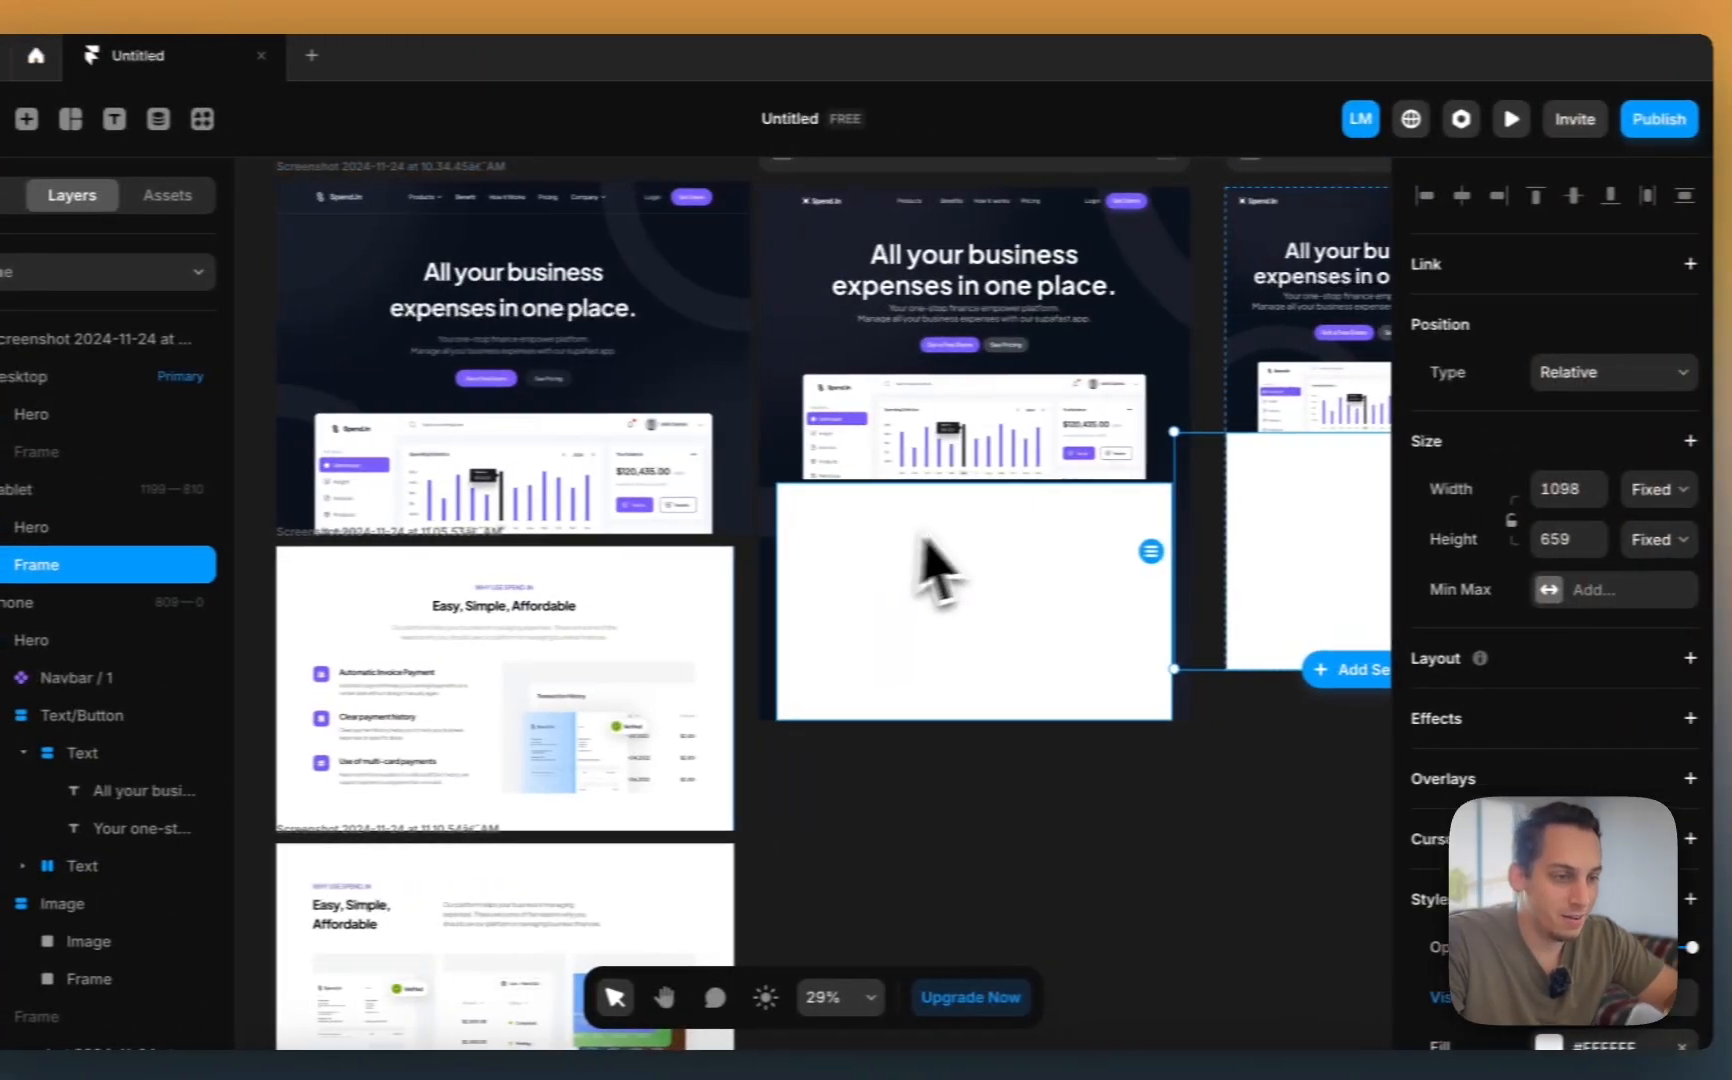
- Set the Desktop frame's width to Fill and add a stack layout to it
{"action": "left_click", "coordinate": [1100, 570]}
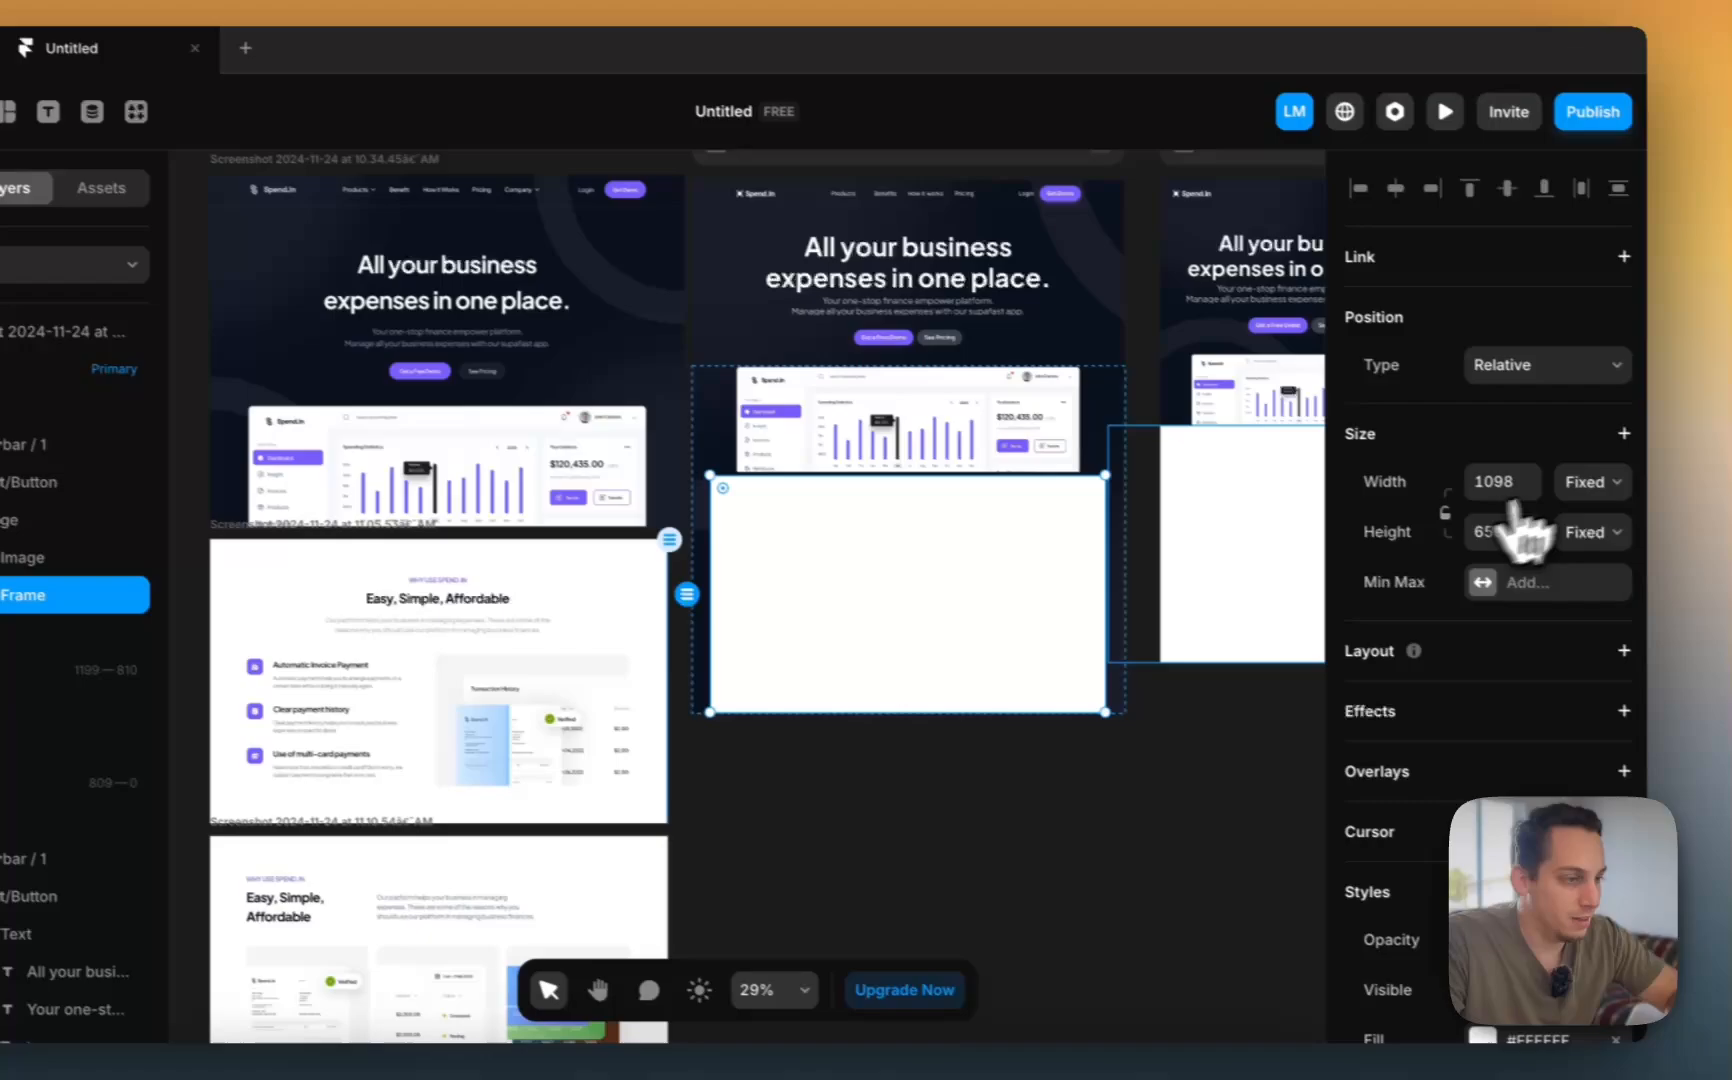
{"action": "left_click", "coordinate": [1615, 489]}
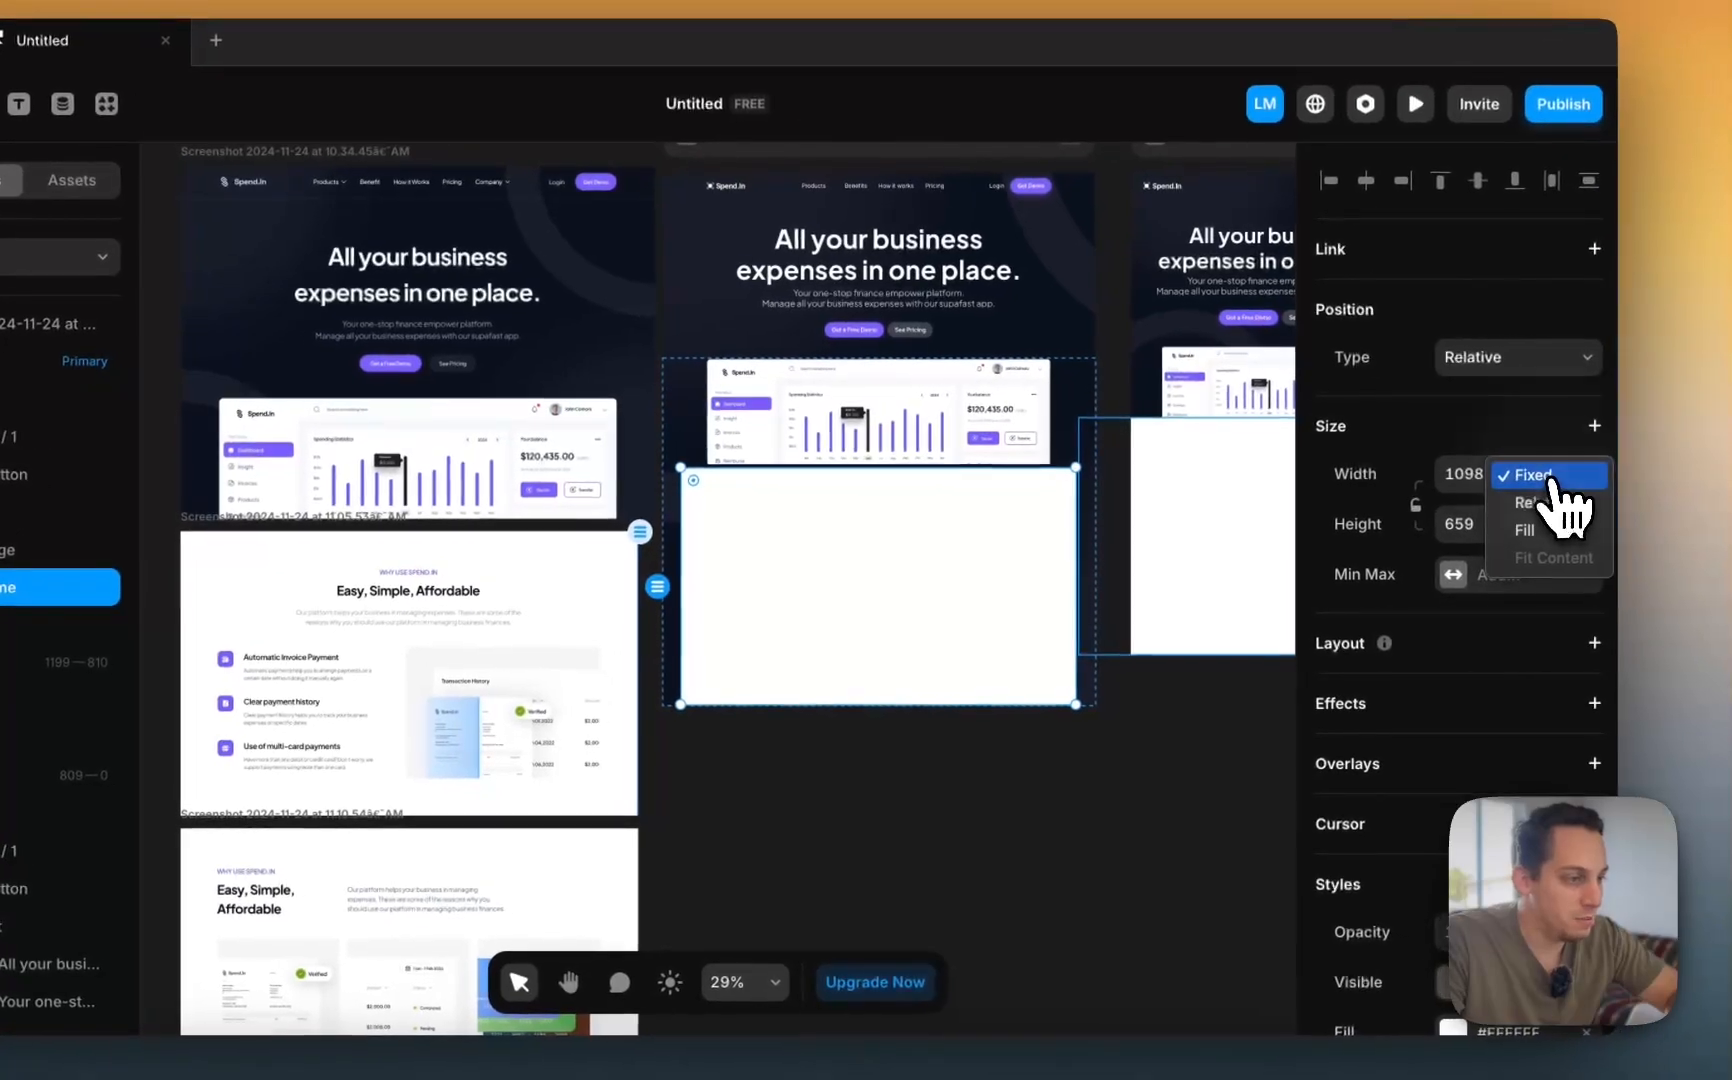
{"action": "left_click", "coordinate": [1608, 546]}
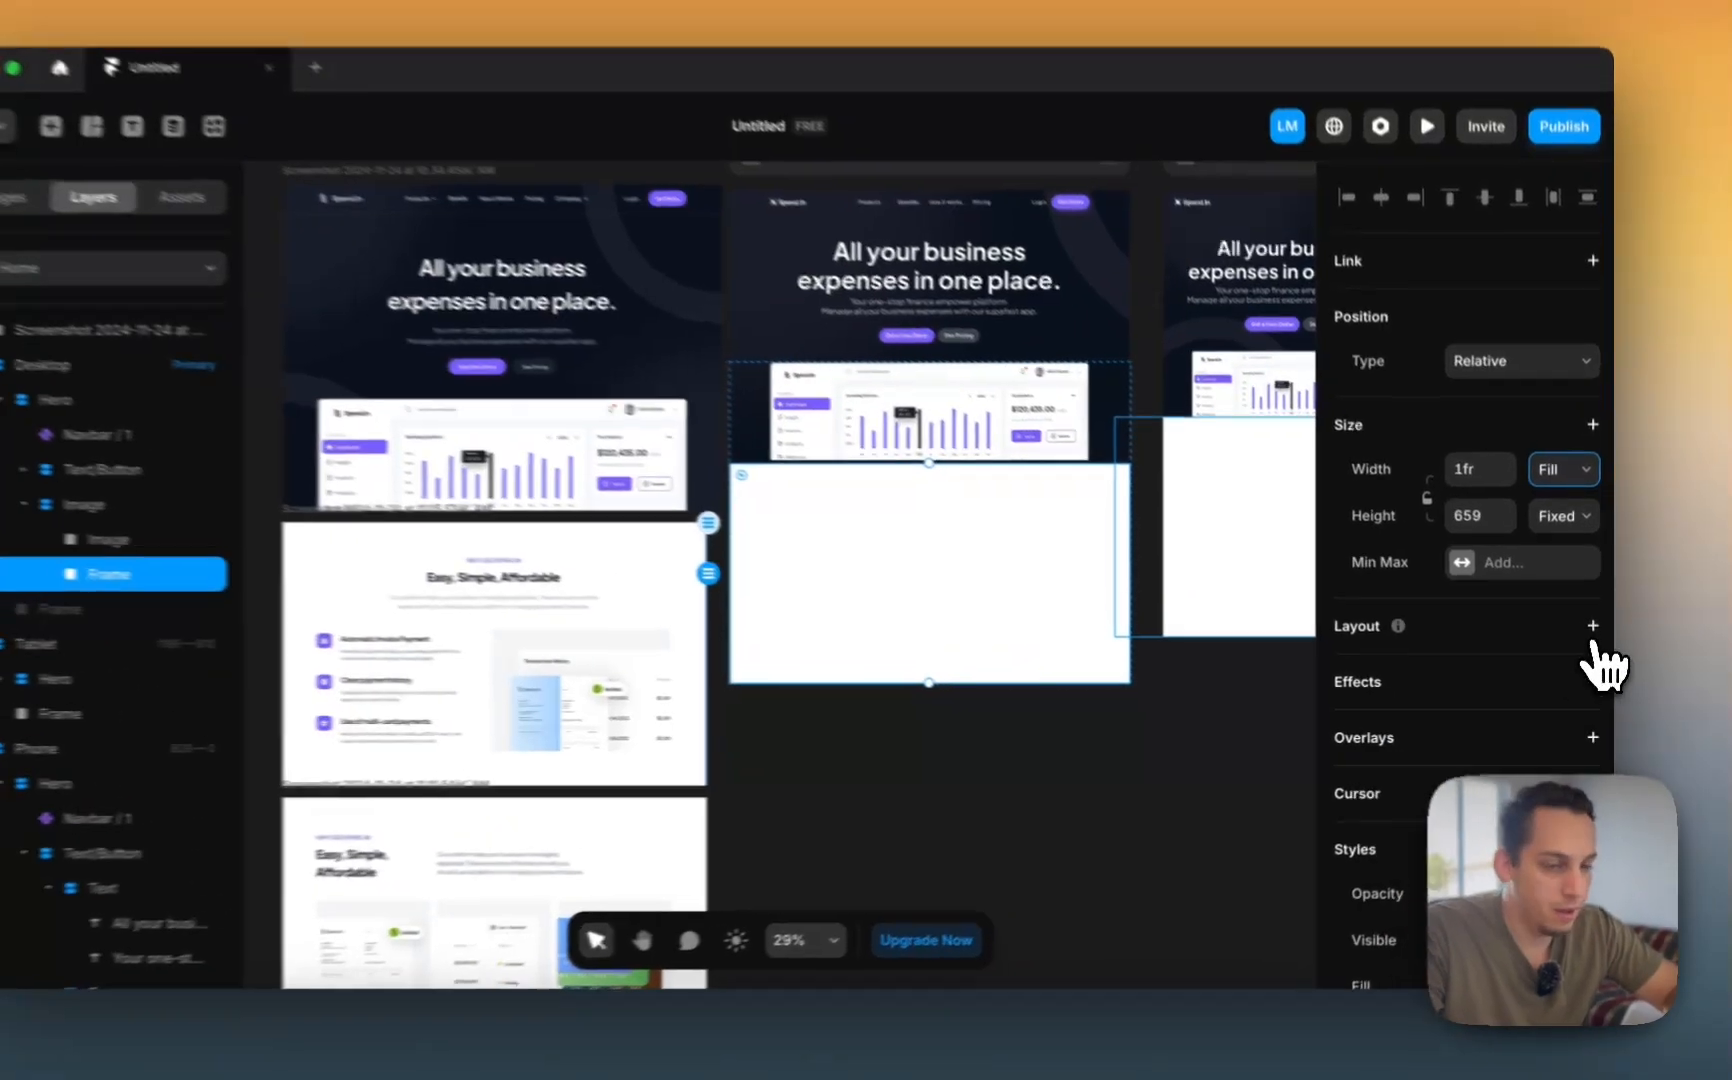
{"action": "left_click", "coordinate": [1595, 636]}
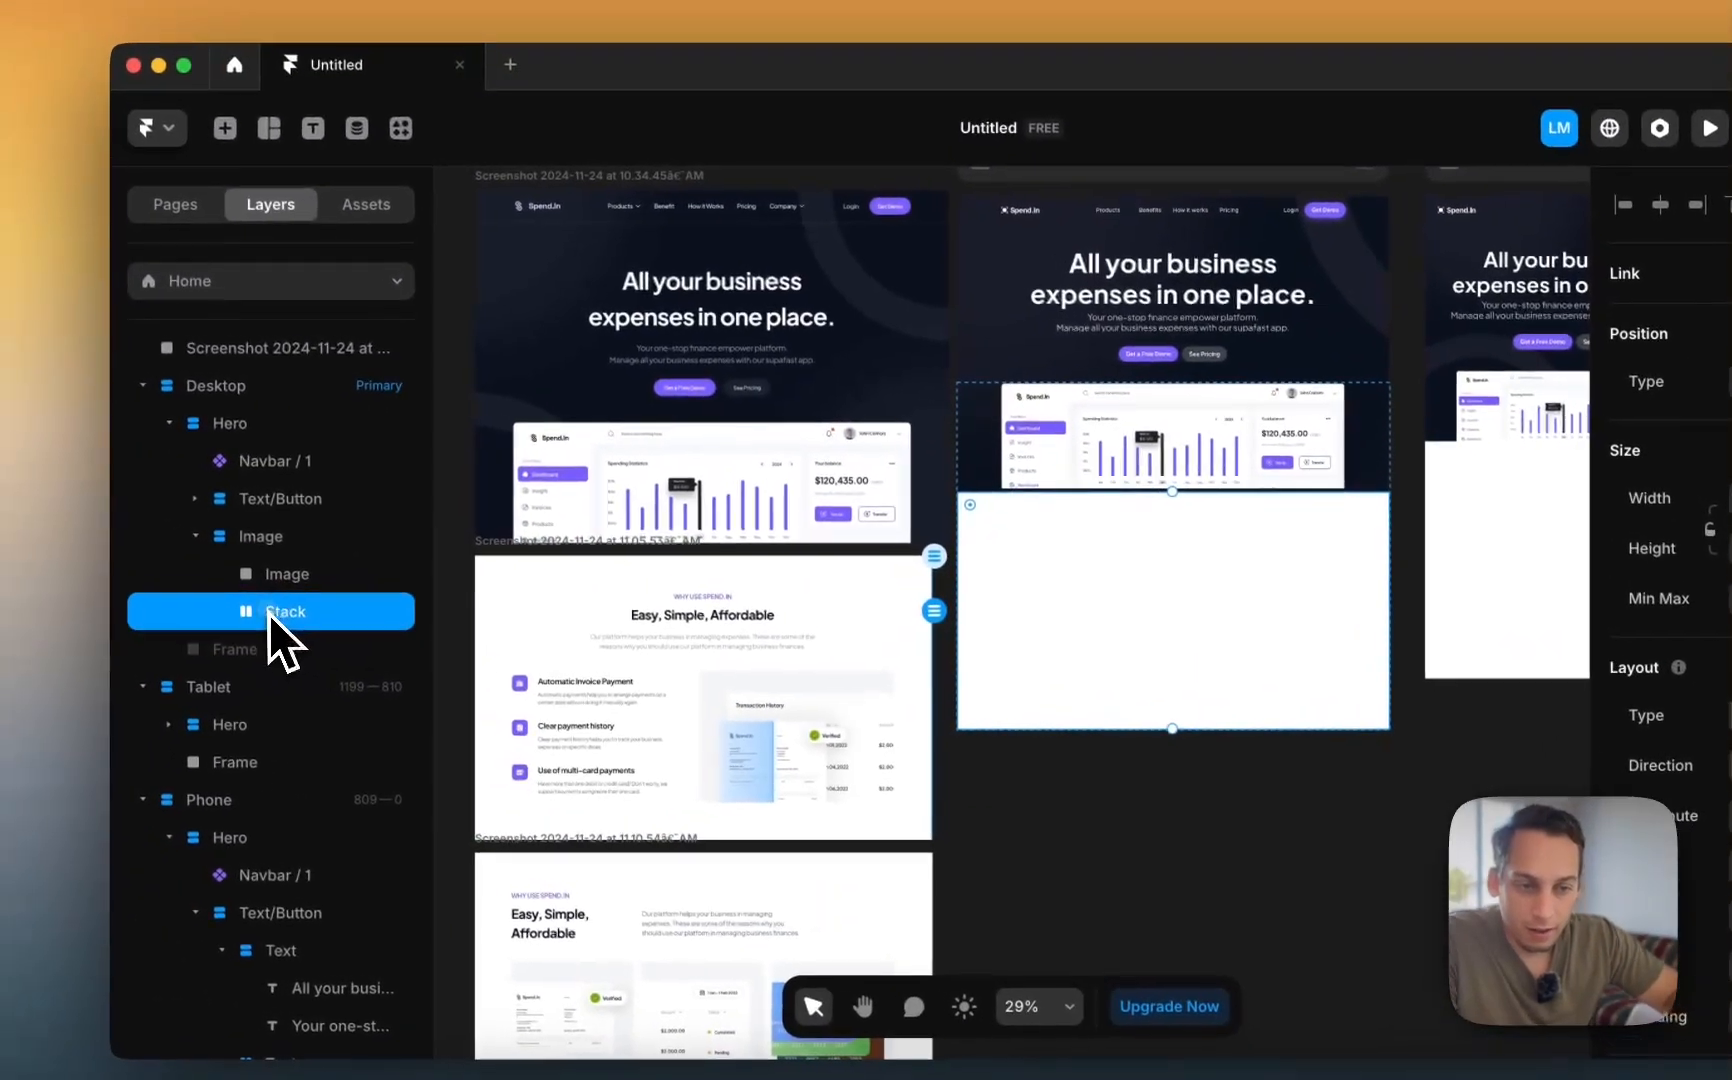
- Move the new stack out of the Desktop Hero so it sits directly under Desktop, below the Hero layer
{"action": "left_click_drag", "start_coordinate": [270, 615], "coordinate": [197, 527]}
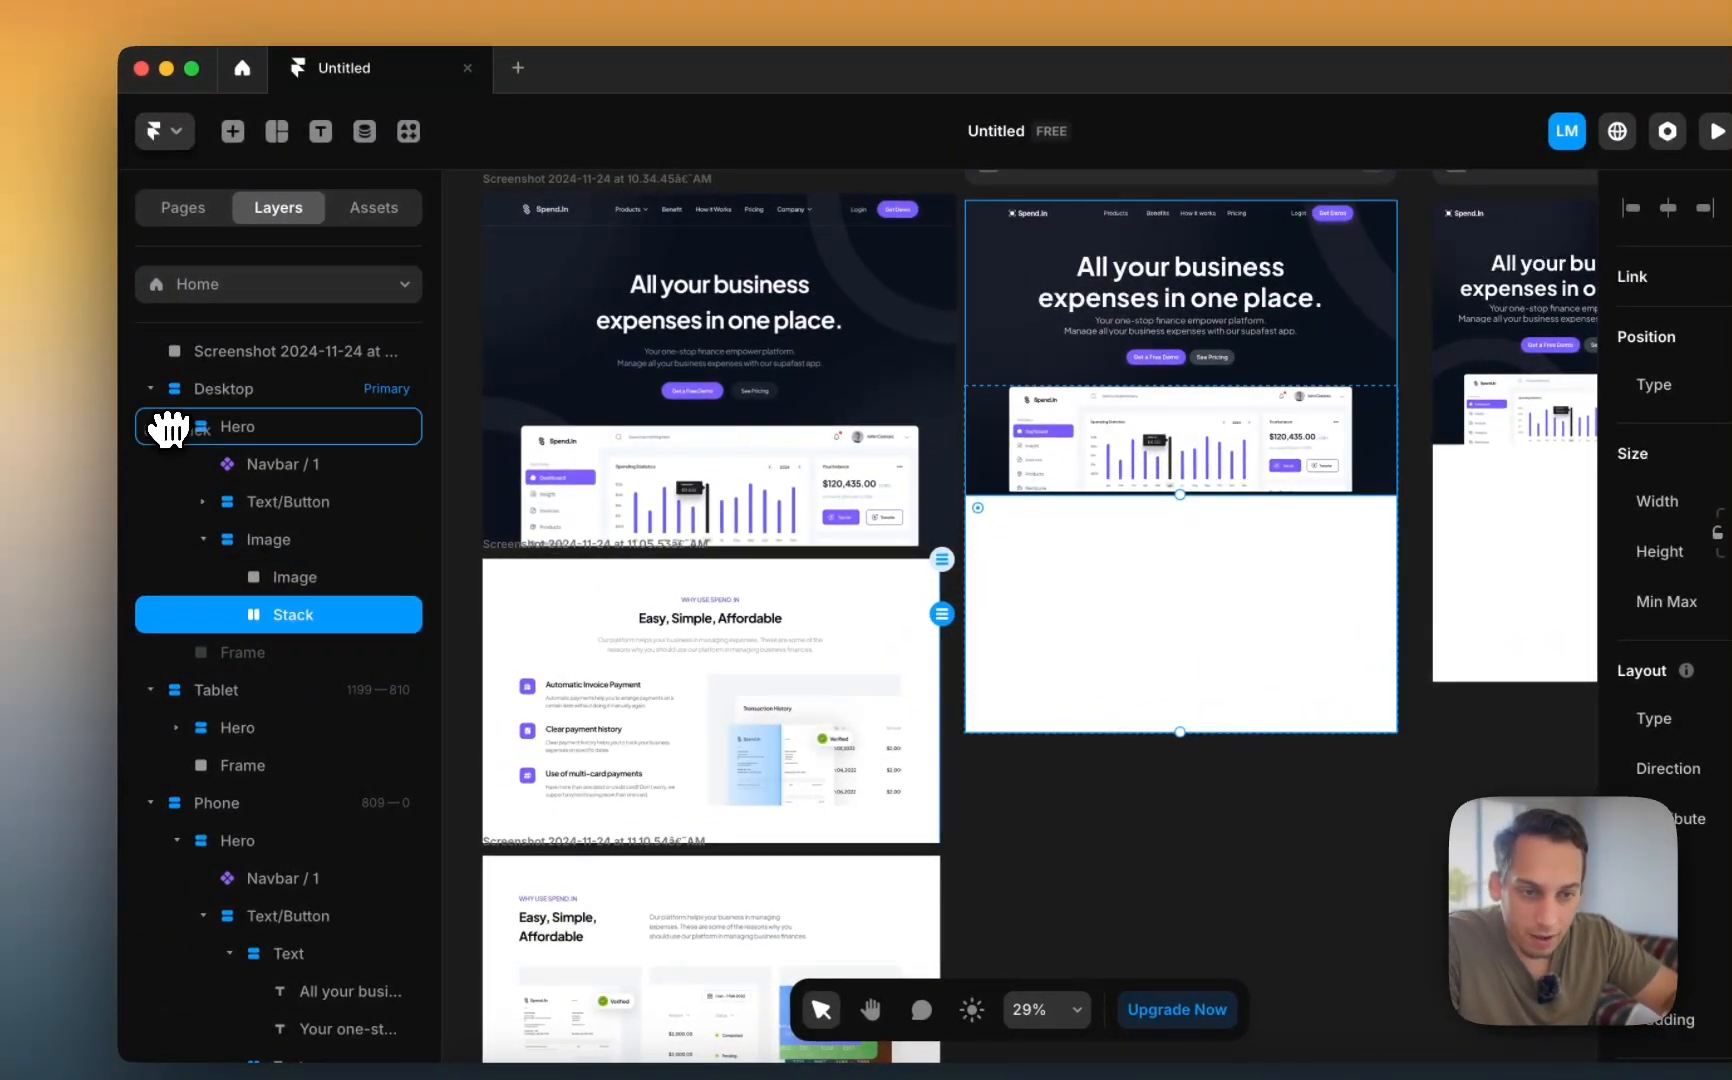
{"action": "left_click_drag", "start_coordinate": [170, 408], "coordinate": [213, 405]}
{"action": "left_click", "coordinate": [207, 464]}
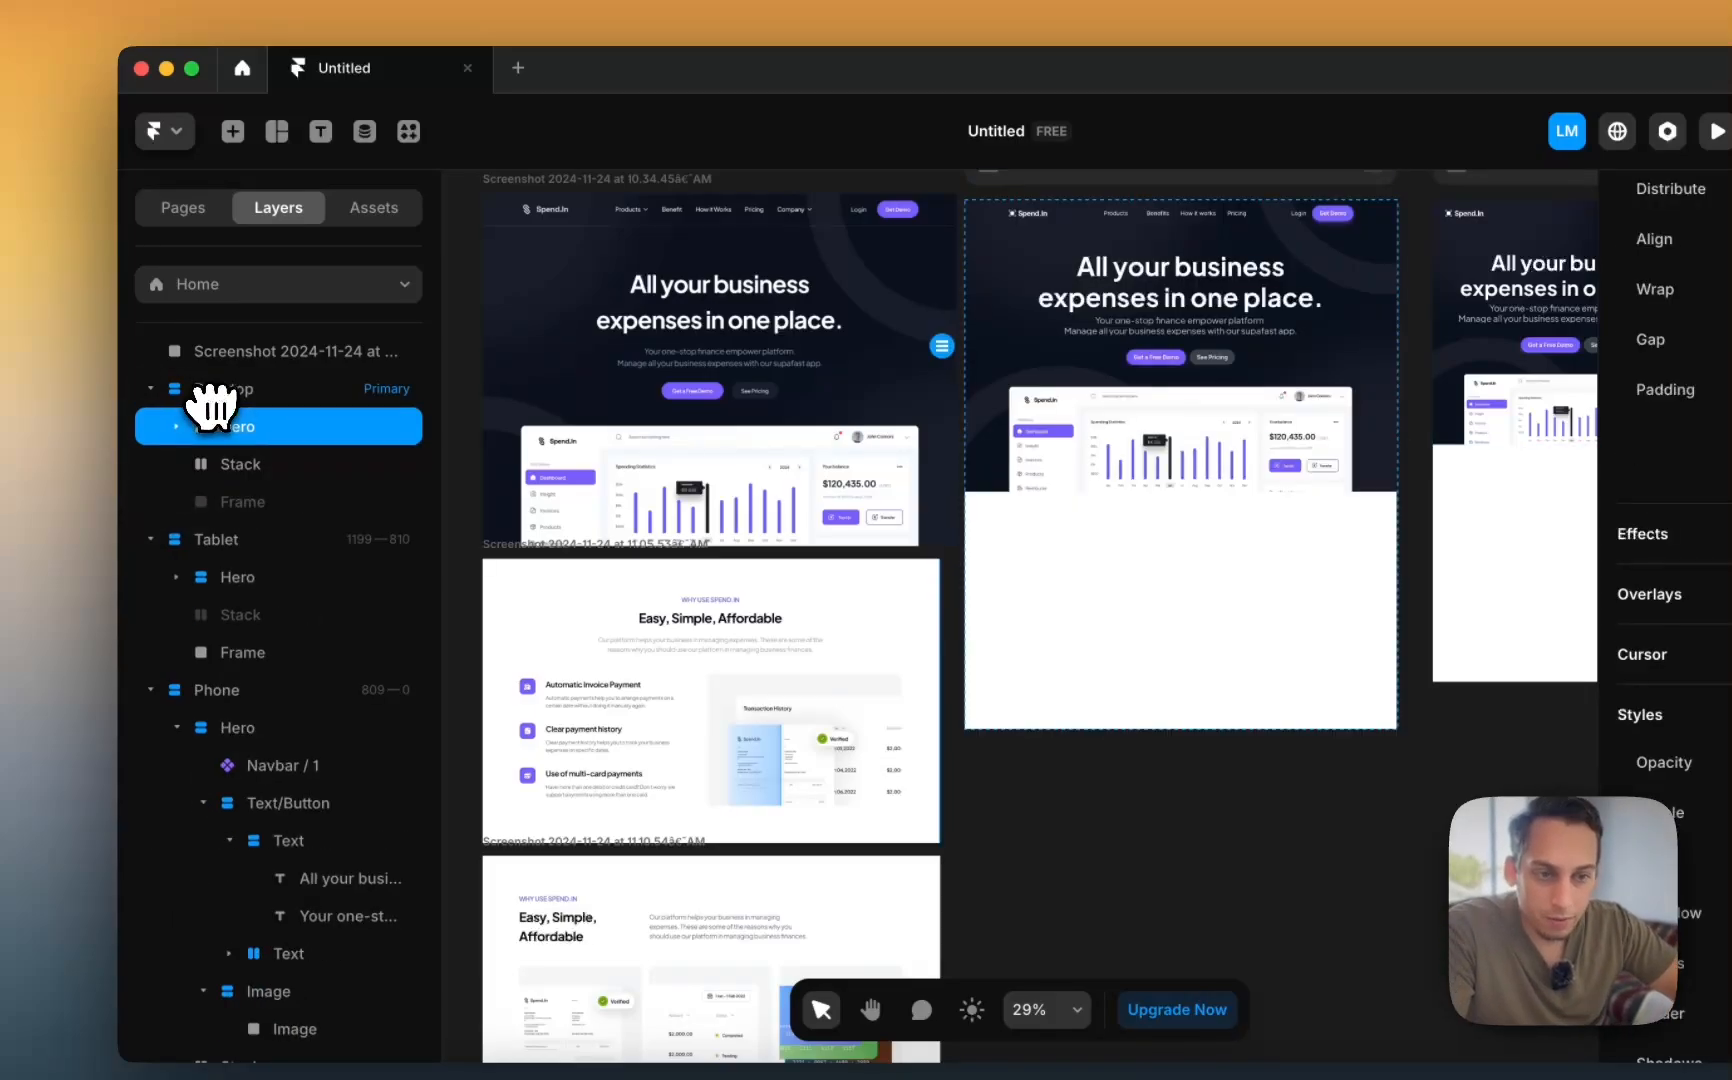
{"action": "left_click", "coordinate": [220, 465]}
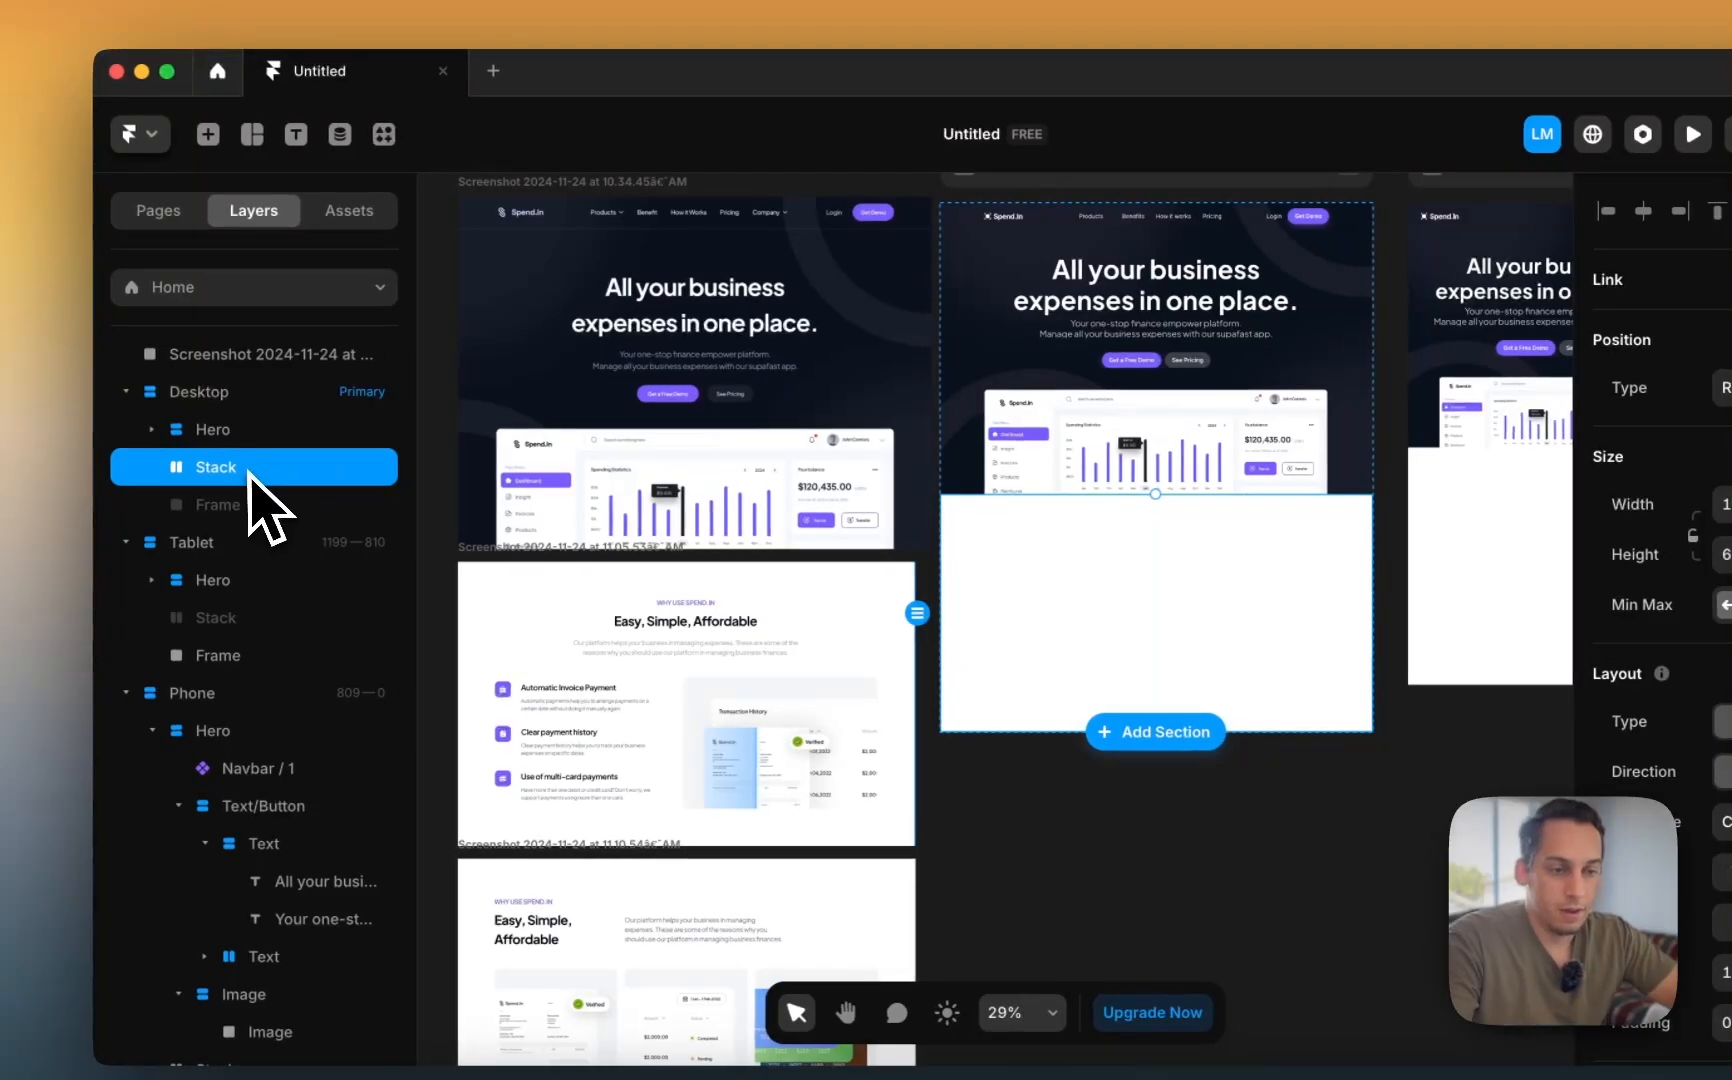
- Rename the Desktop stack below the Hero as Features
{"action": "double_click", "coordinate": [247, 467]}
{"action": "type", "text": "Feat"}
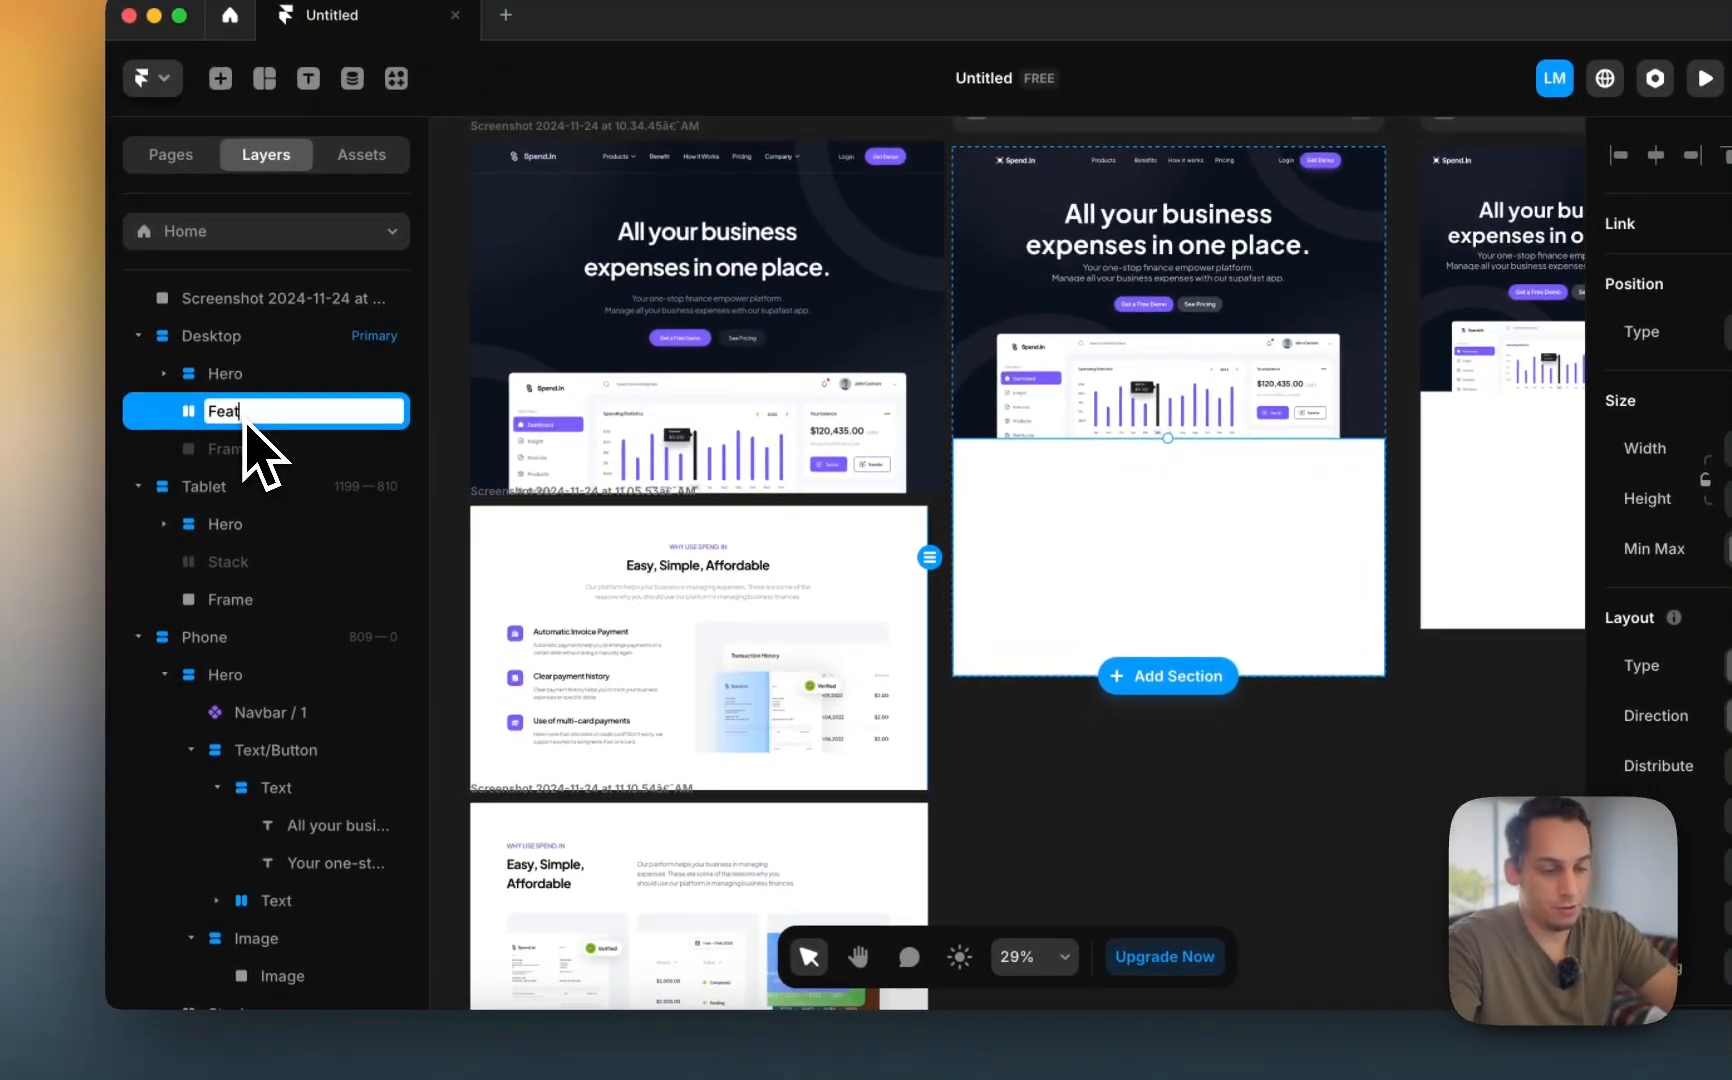
{"action": "type", "text": "ures"}
{"action": "key", "text": "Return"}
- Move the lowest reference screenshot up so it sits flush against the one above it
{"action": "scroll", "coordinate": [514, 638], "scroll_direction": "down", "scroll_amount": 3}
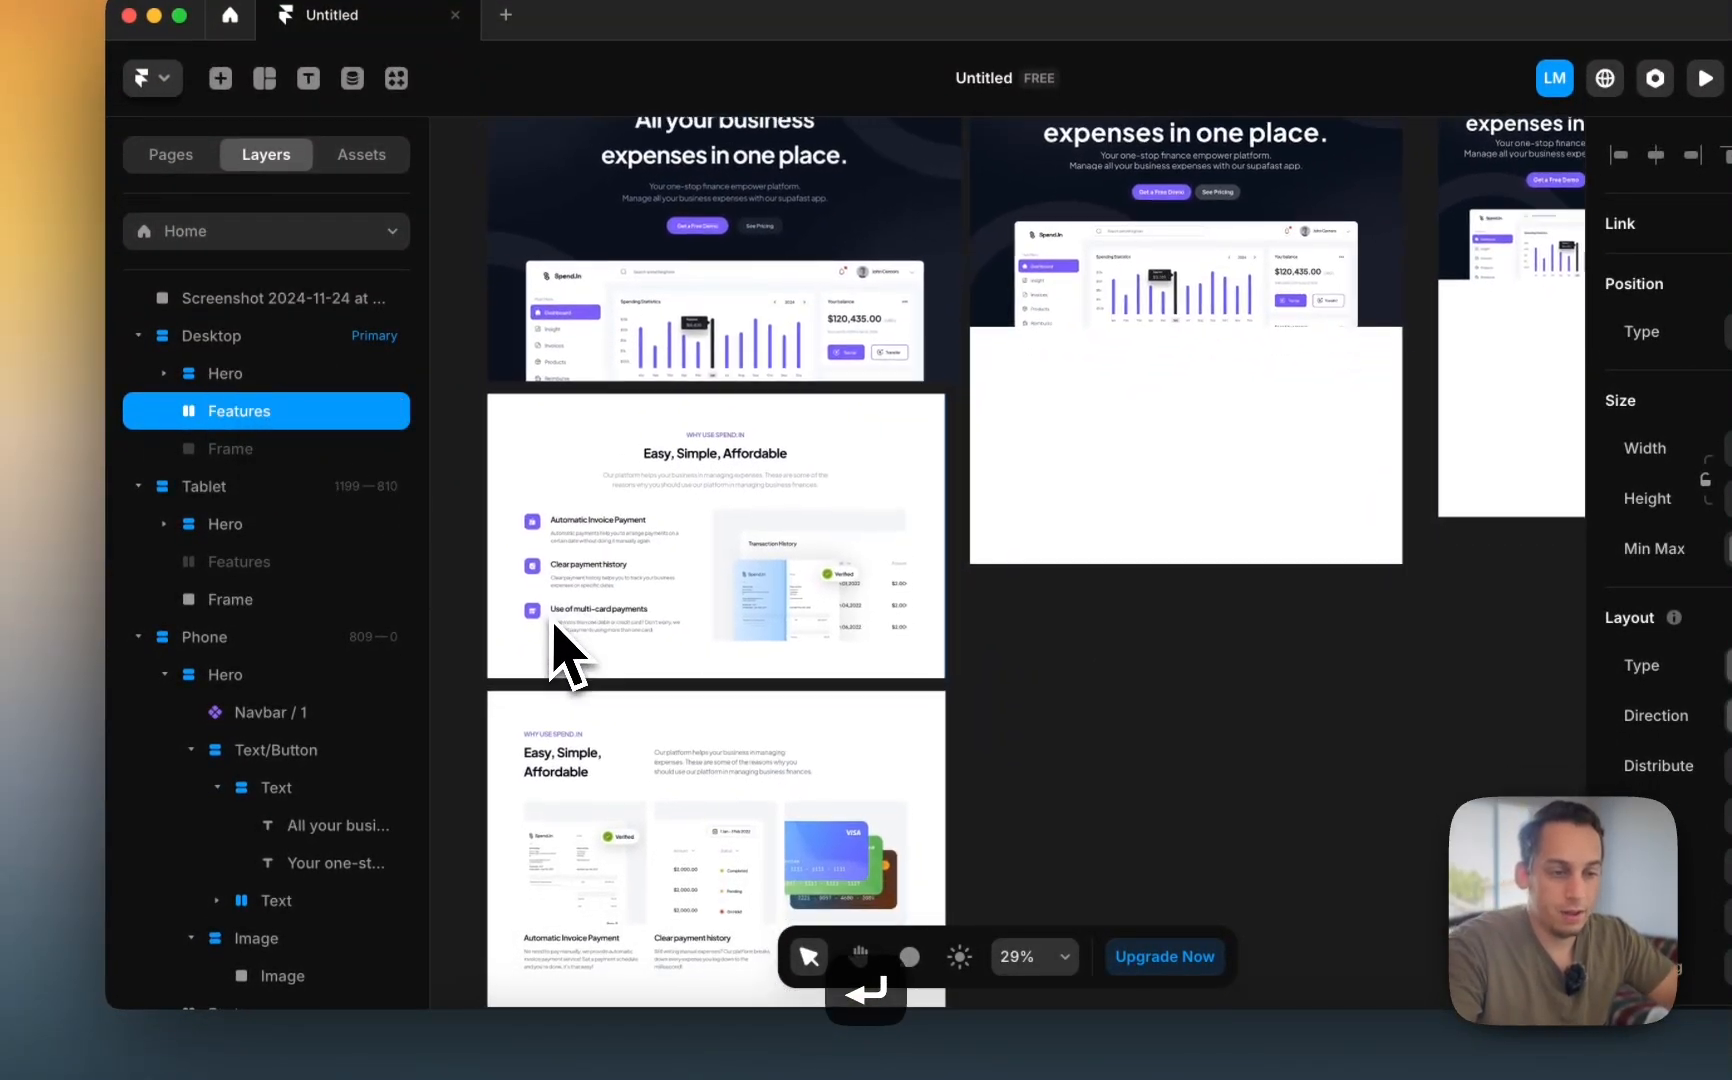
{"action": "left_click_drag", "start_coordinate": [590, 769], "coordinate": [589, 757]}
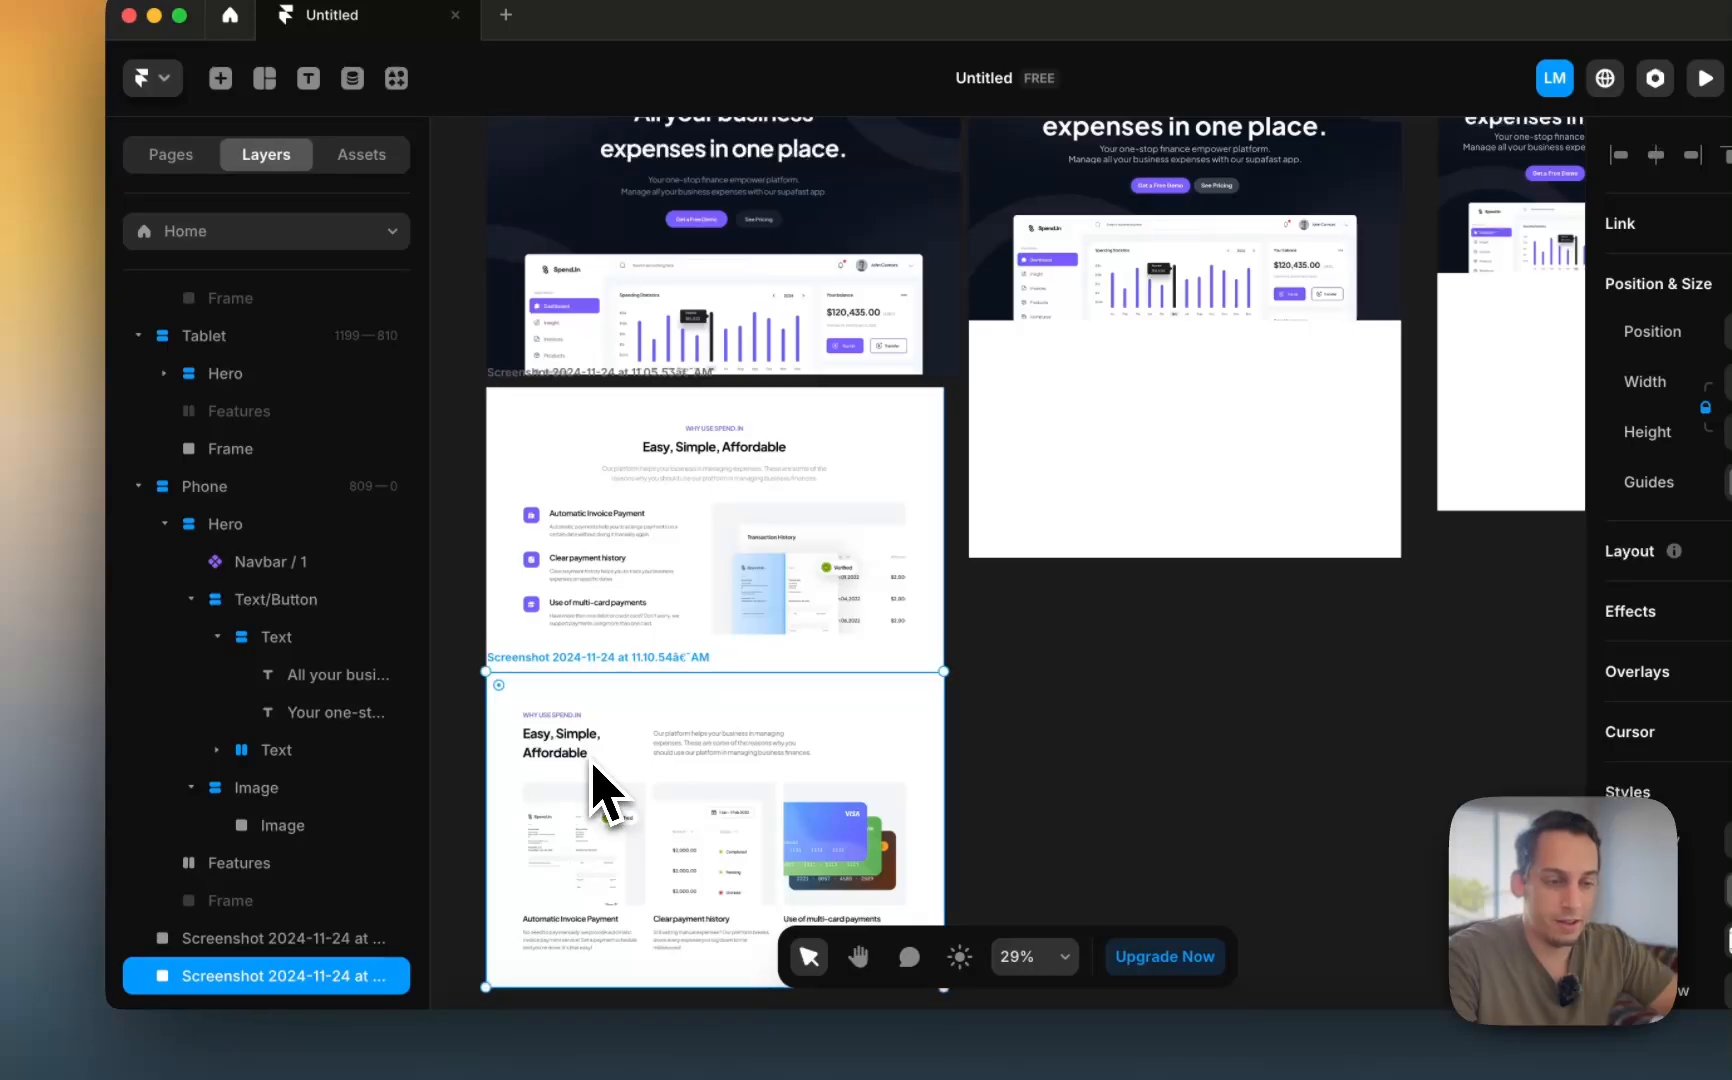
{"action": "scroll", "coordinate": [657, 780], "scroll_direction": "down", "scroll_amount": 1}
{"action": "left_click", "coordinate": [1059, 665]}
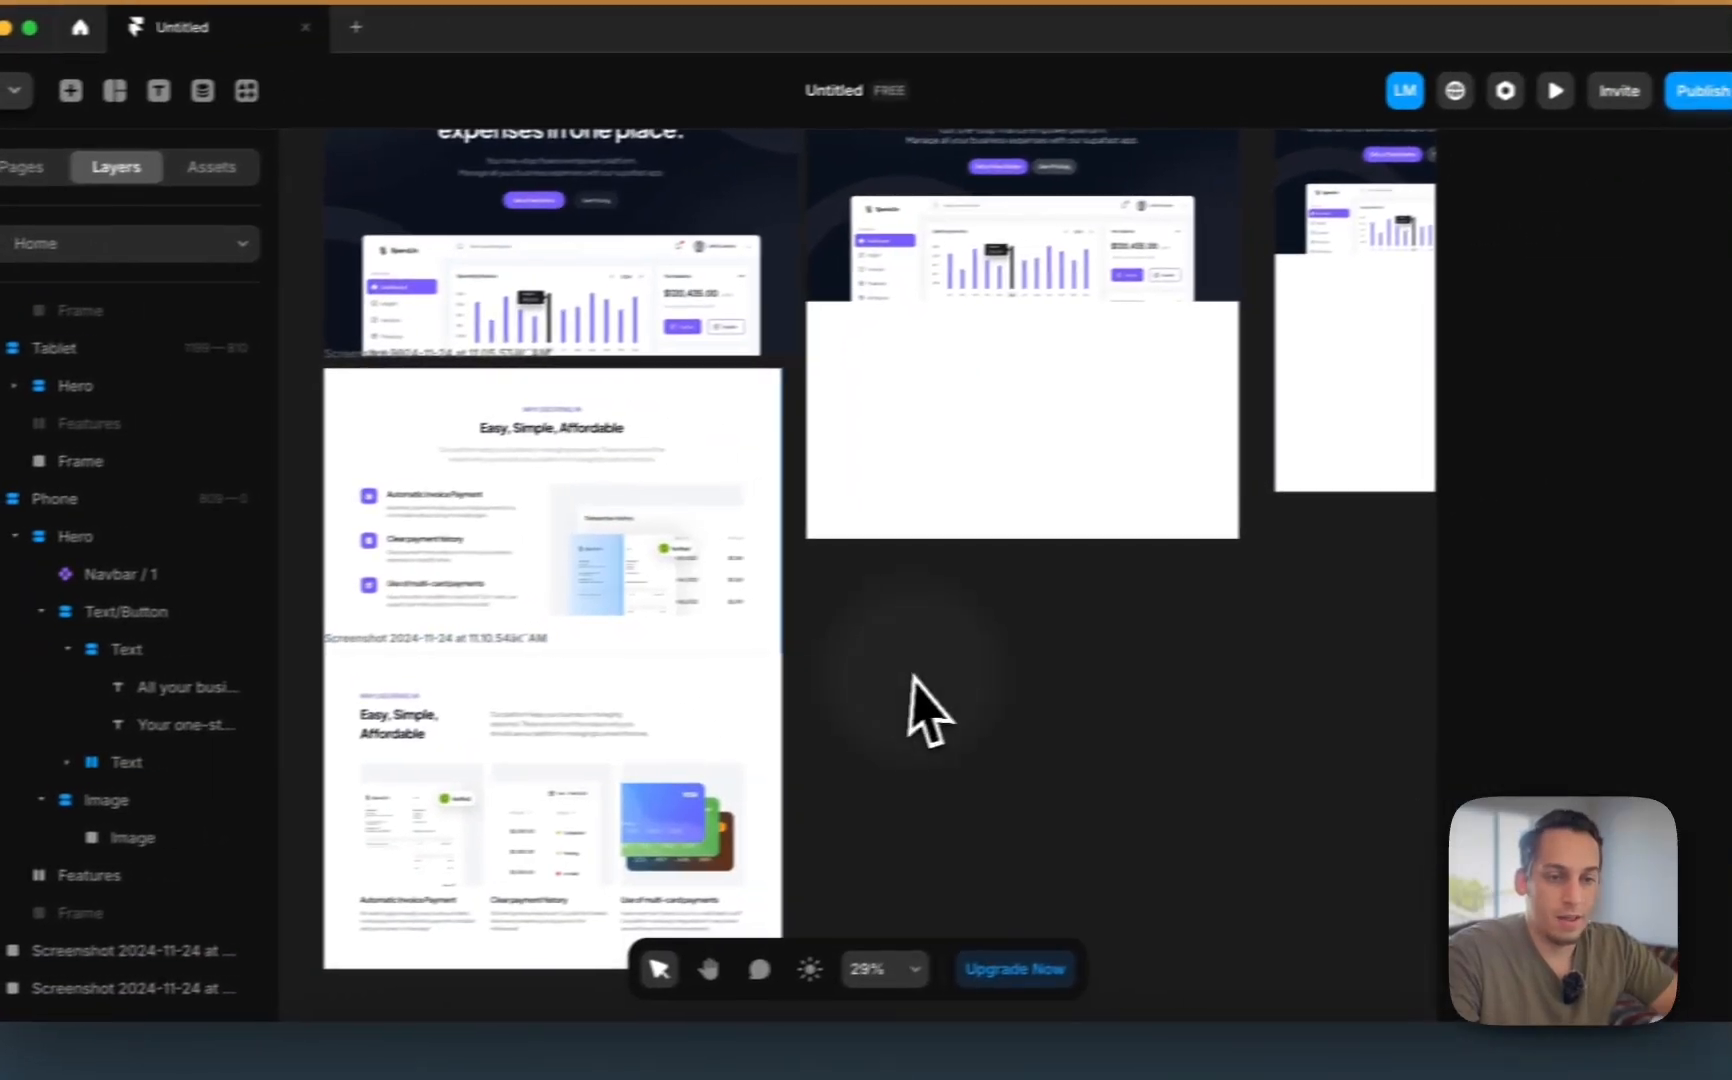
- Add a text layer reading "WHY USE US" on the empty canvas below the Desktop Features section
{"action": "left_click", "coordinate": [1088, 410]}
{"action": "left_click", "coordinate": [986, 600]}
{"action": "key", "text": "t"}
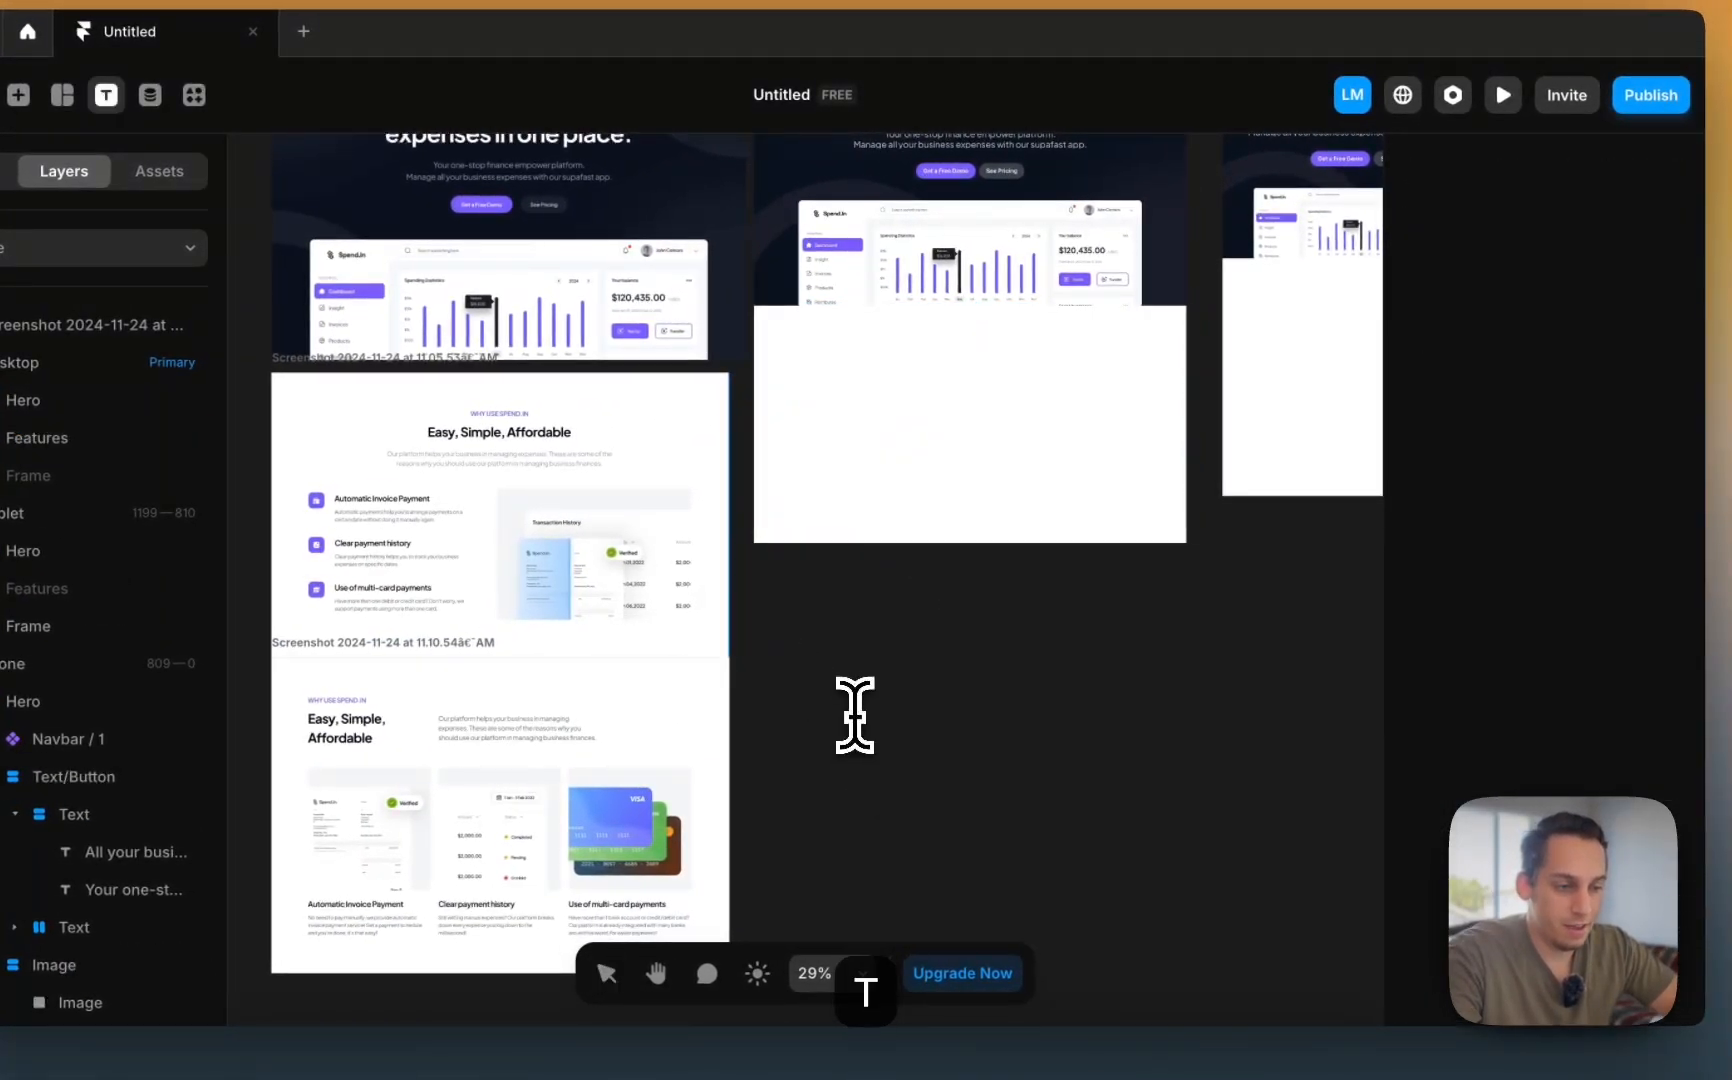
{"action": "left_click", "coordinate": [855, 703]}
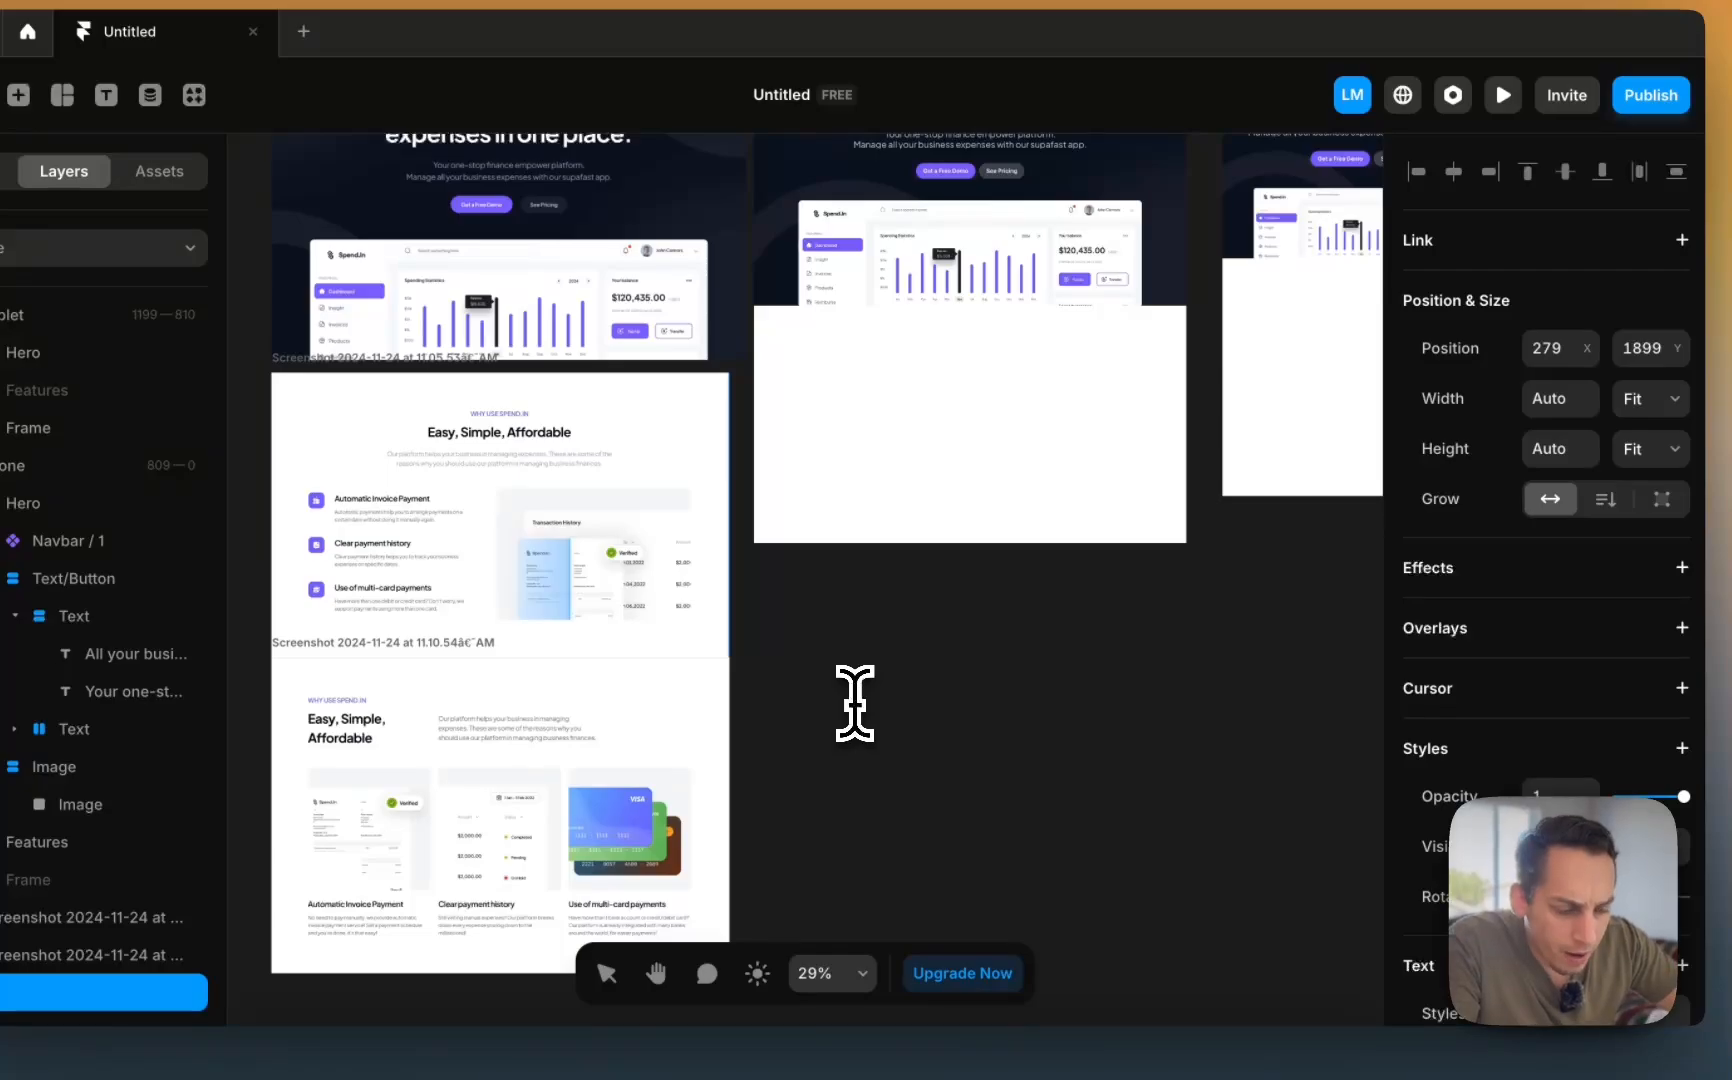
{"action": "type", "text": "WHY USE US"}
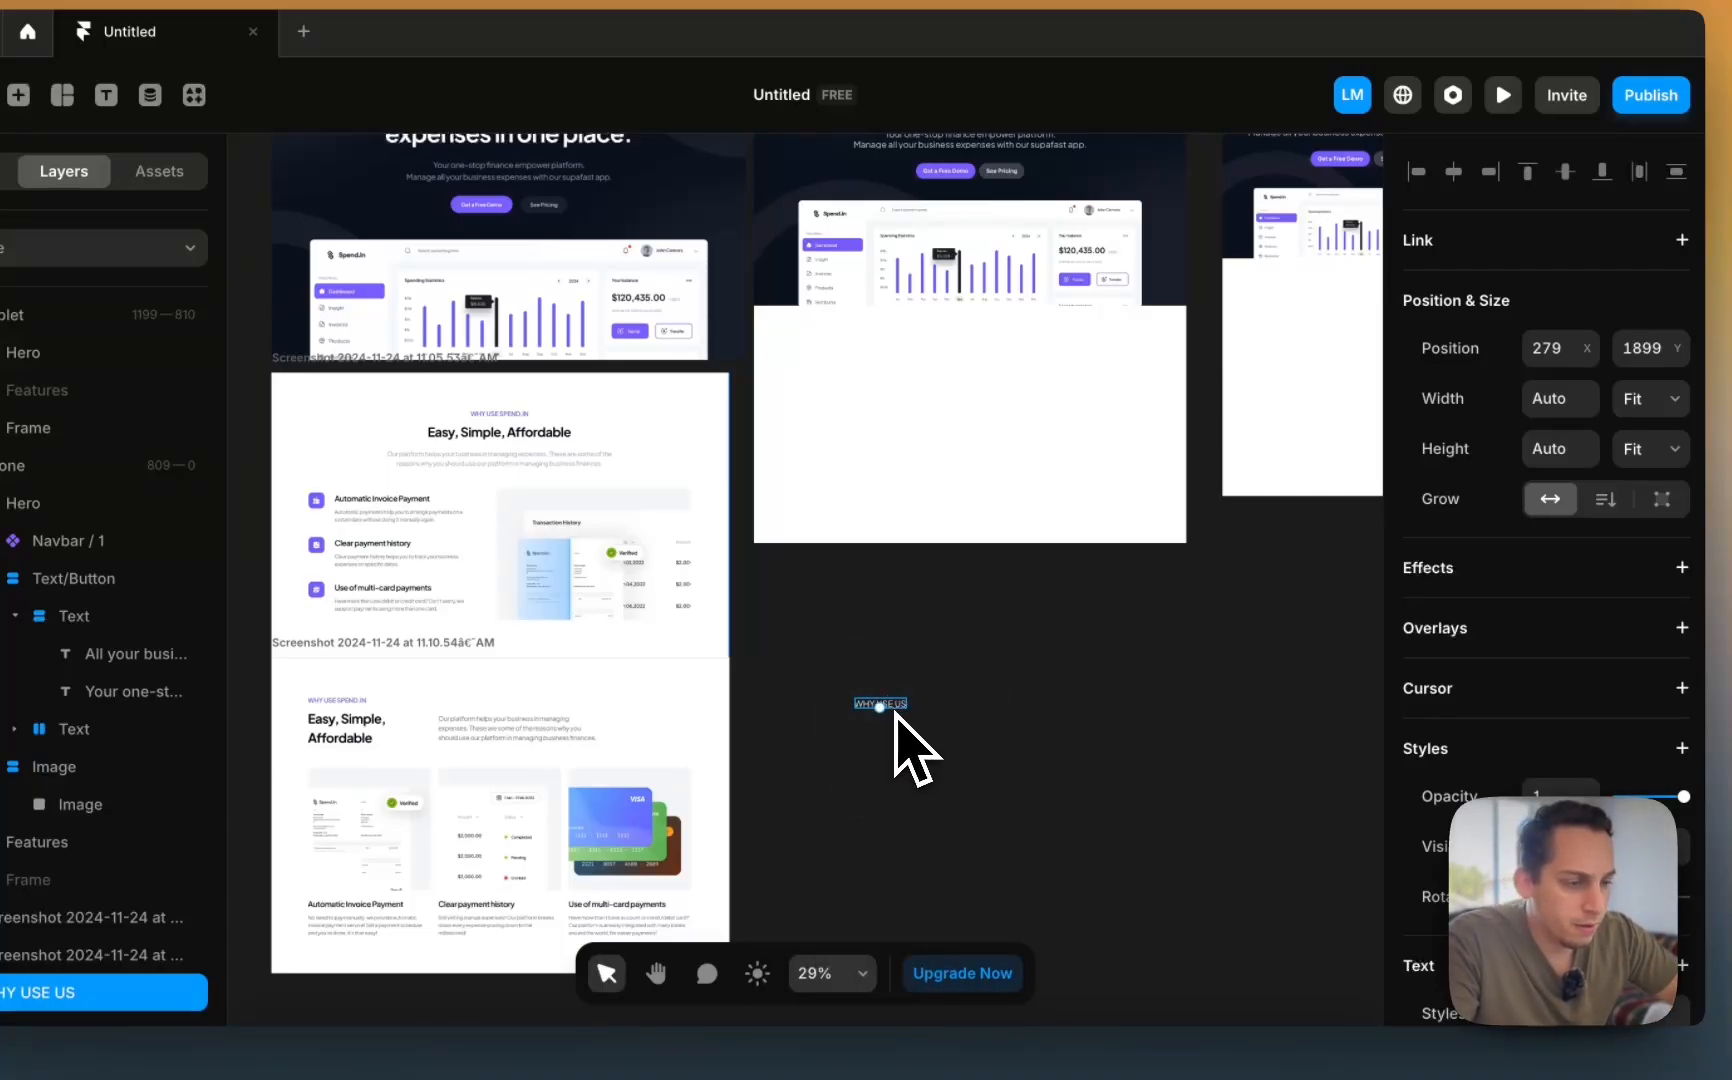
- Examine the Features section's layout and style settings, and compare the canvas in its light and dark themes
{"action": "scroll", "coordinate": [1290, 705], "scroll_direction": "up", "scroll_amount": 2}
{"action": "left_click", "coordinate": [843, 580]}
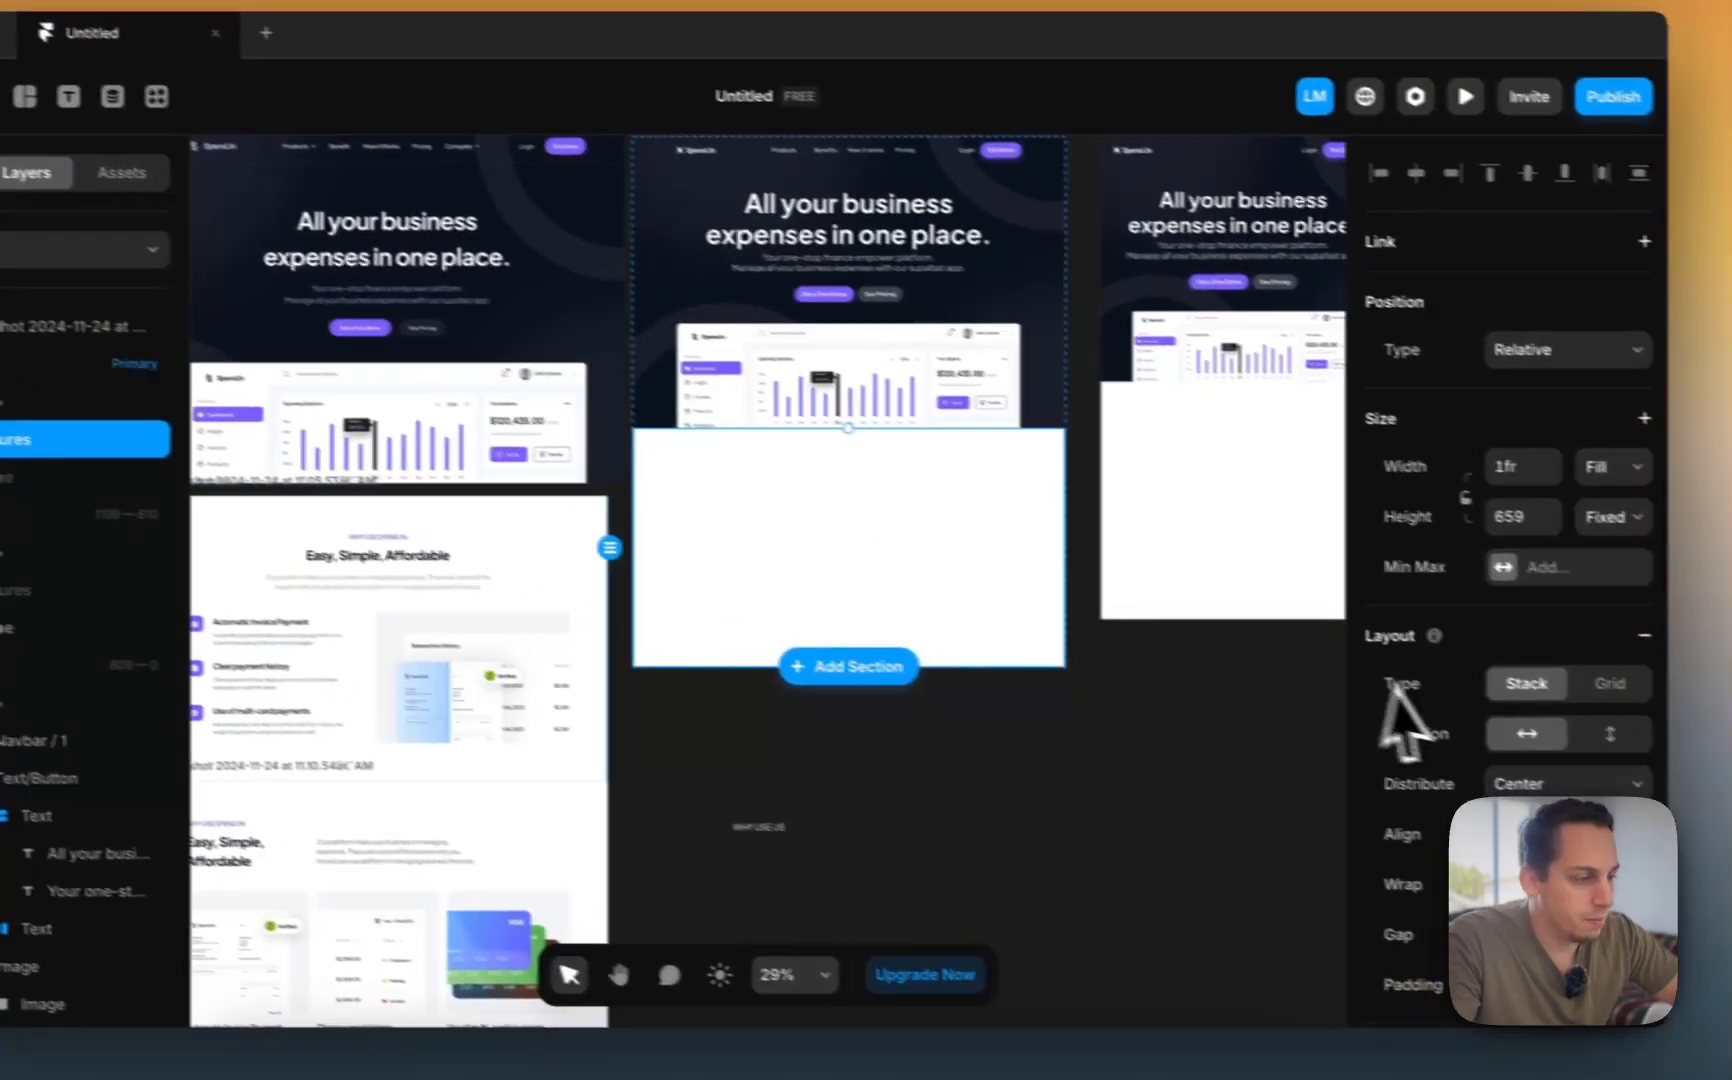
{"action": "scroll", "coordinate": [1386, 690], "scroll_direction": "down", "scroll_amount": 5}
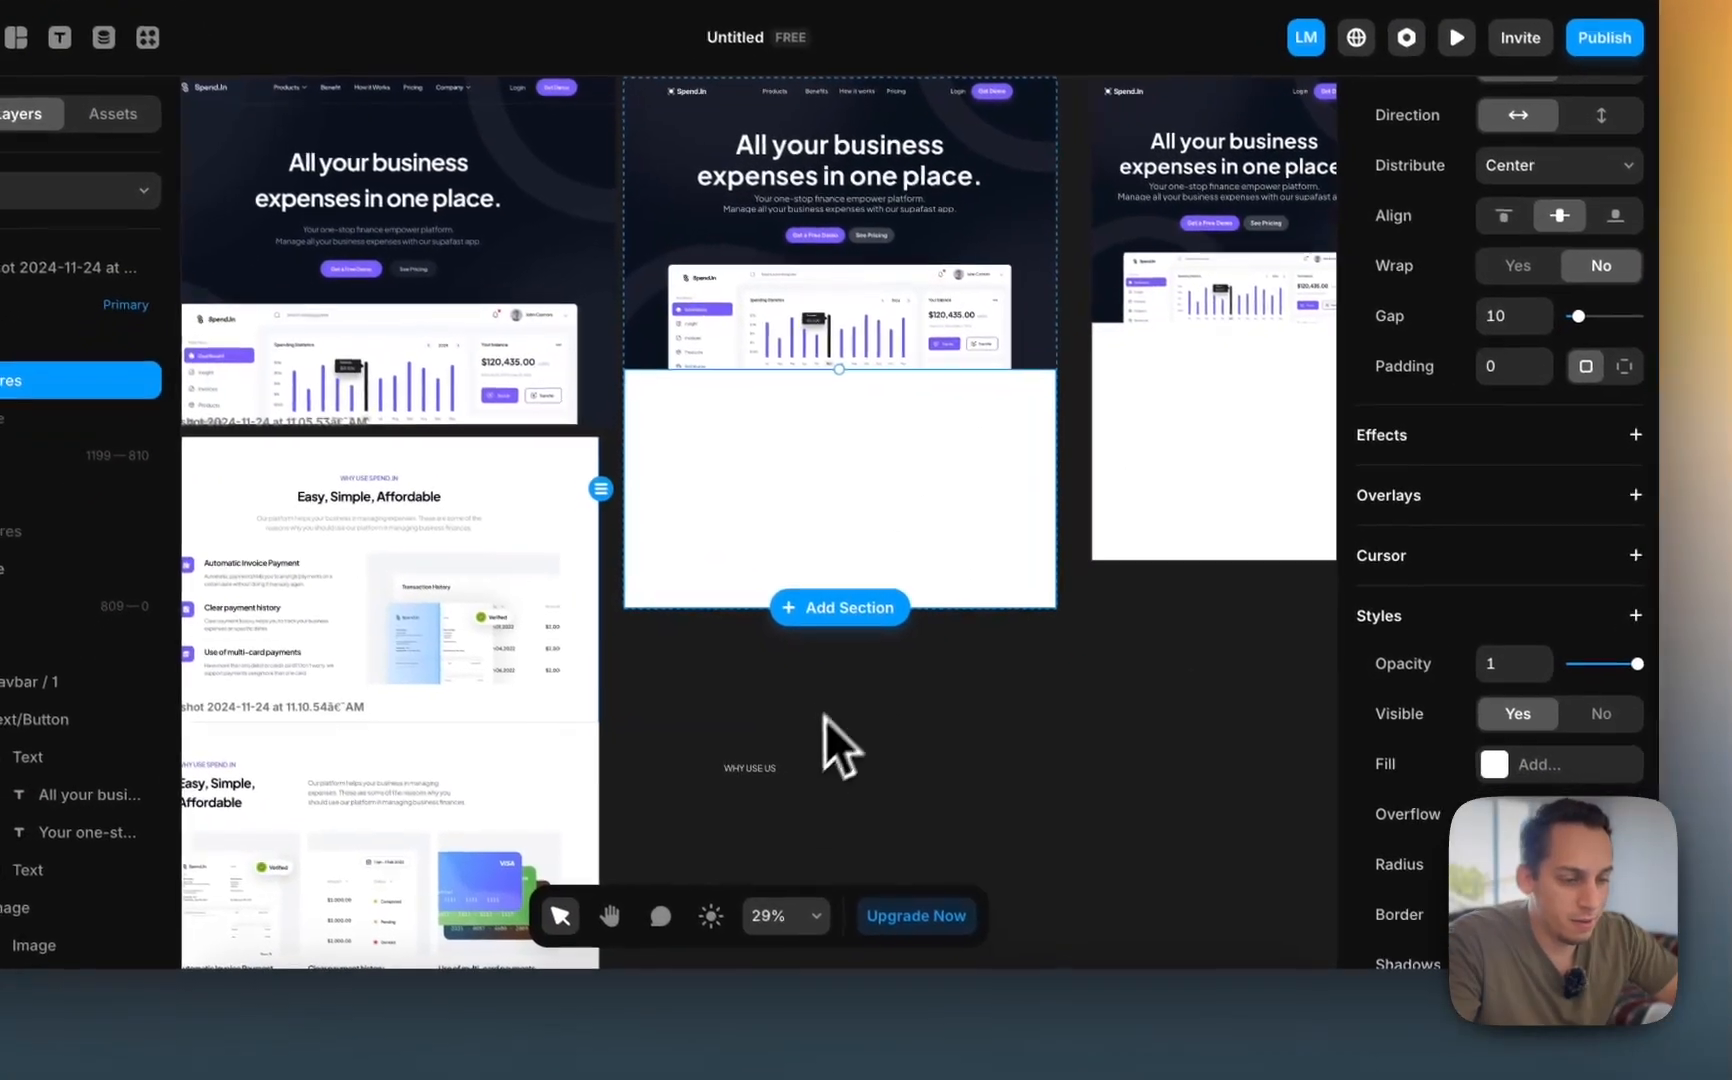
{"action": "left_click", "coordinate": [787, 791]}
{"action": "left_click", "coordinate": [669, 958]}
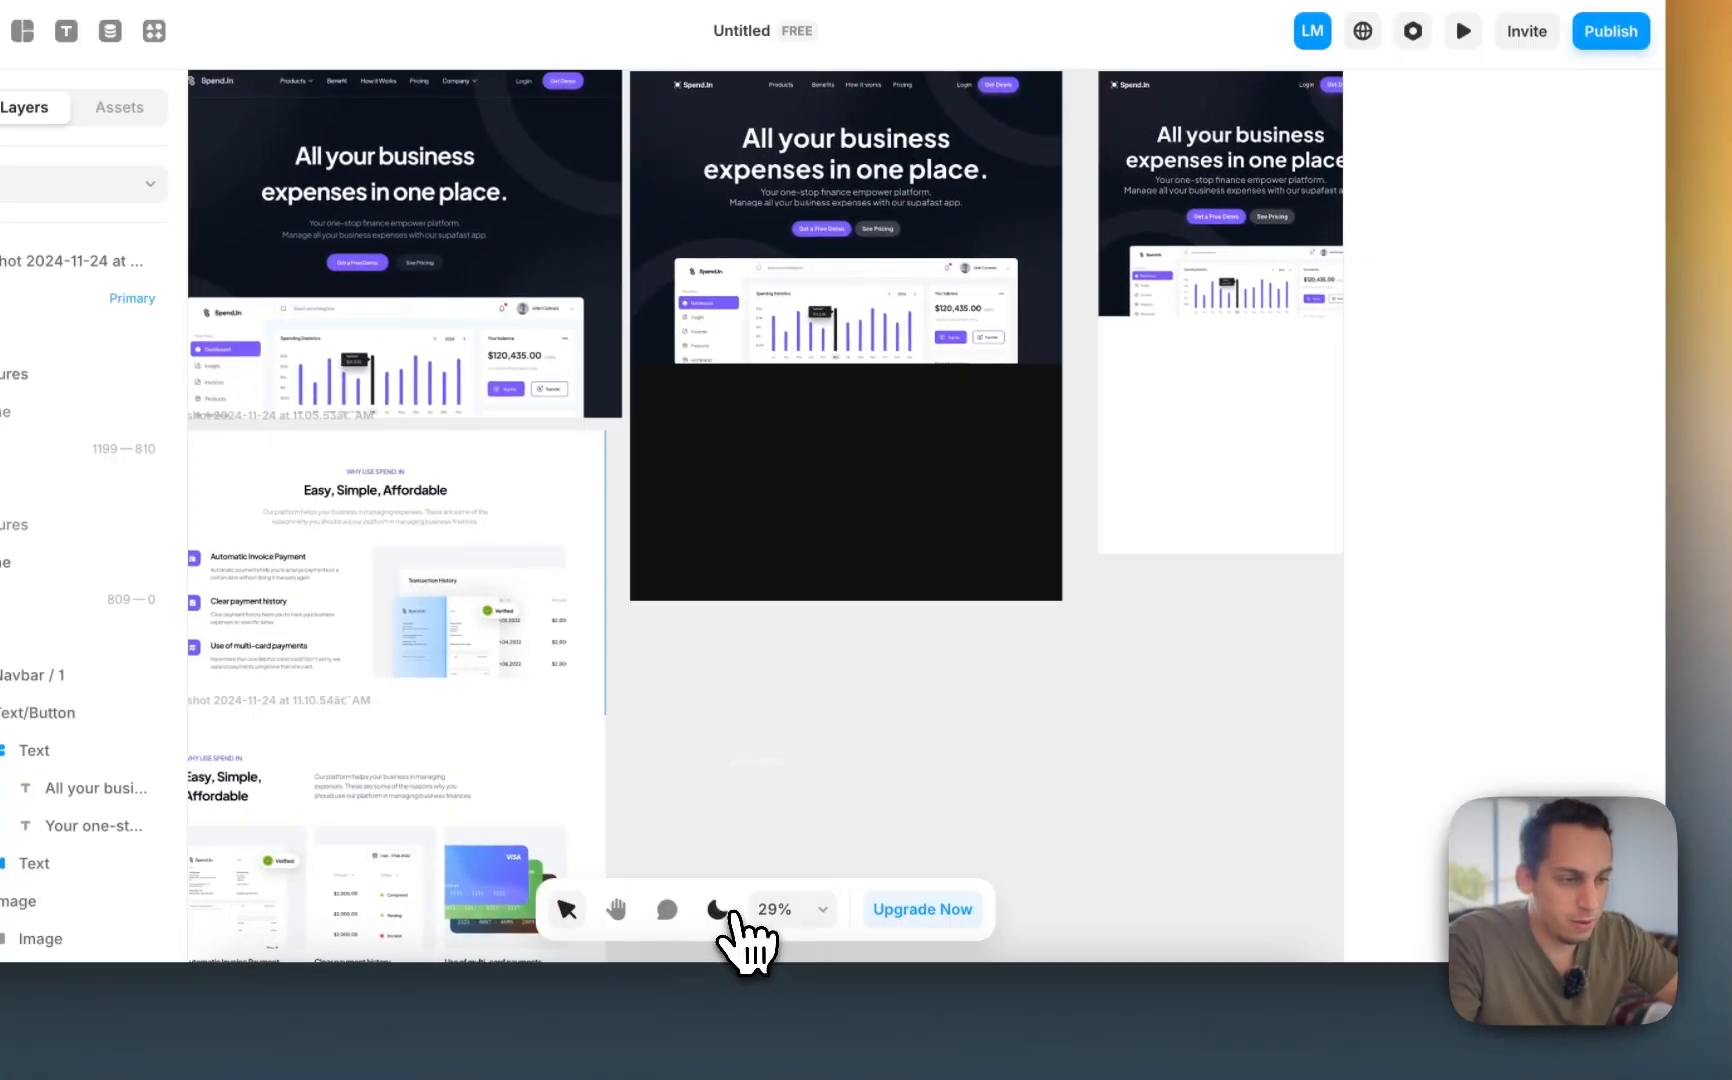
{"action": "left_click", "coordinate": [734, 914]}
{"action": "left_click", "coordinate": [734, 914]}
{"action": "left_click", "coordinate": [734, 914]}
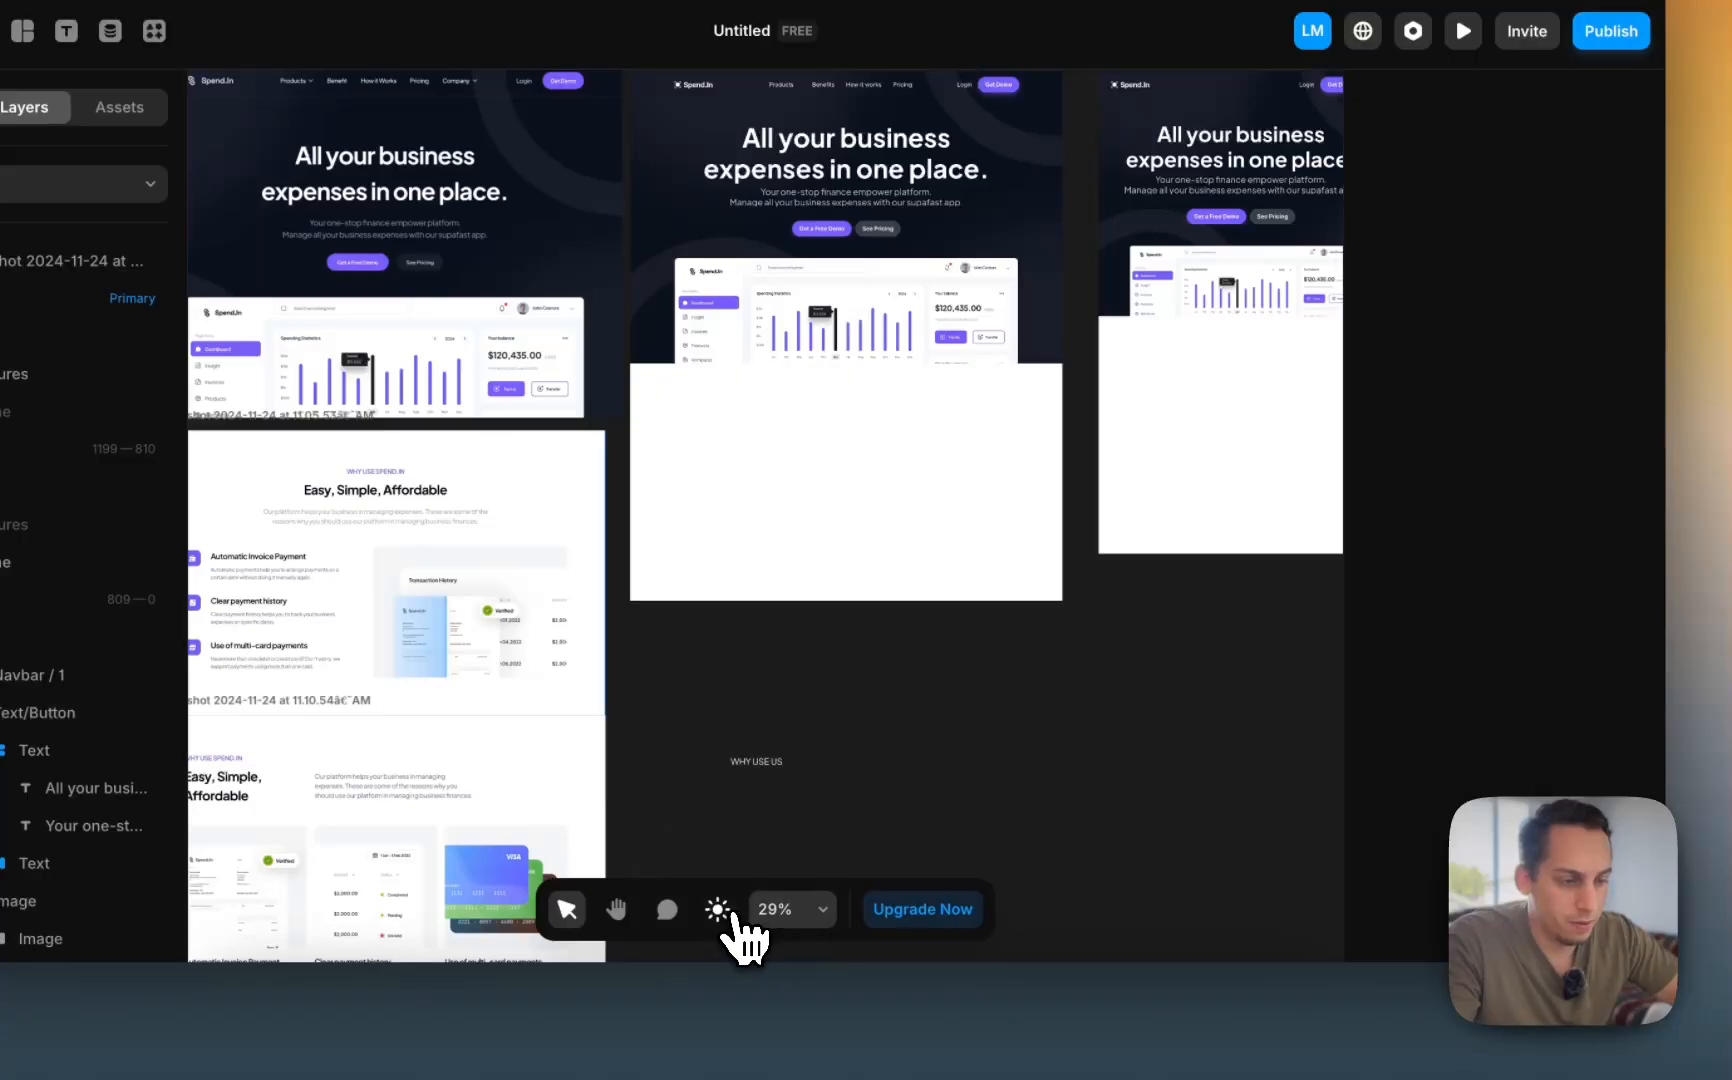
{"action": "left_click", "coordinate": [734, 914]}
{"action": "left_click", "coordinate": [718, 910]}
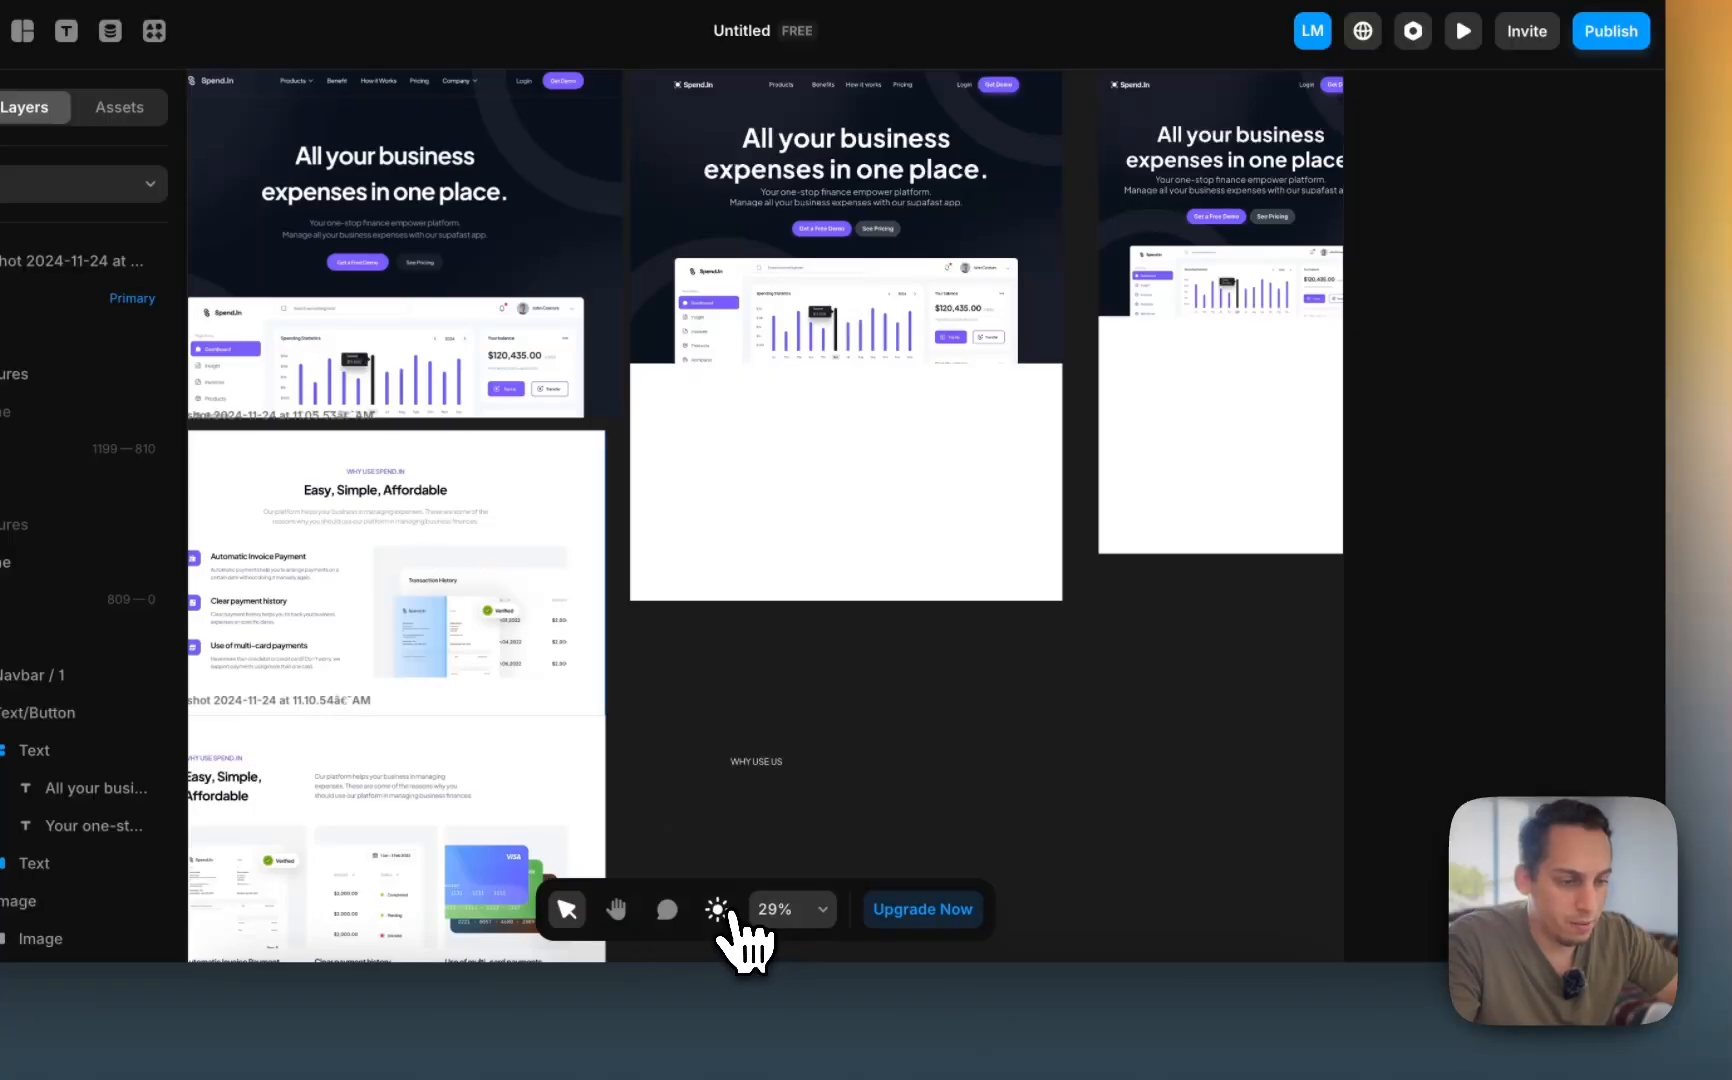
- Apply the Purple color style to the WHY USE US text and move it into the Desktop Features section
{"action": "left_click", "coordinate": [767, 762]}
{"action": "scroll", "coordinate": [1470, 720], "scroll_direction": "down", "scroll_amount": 6}
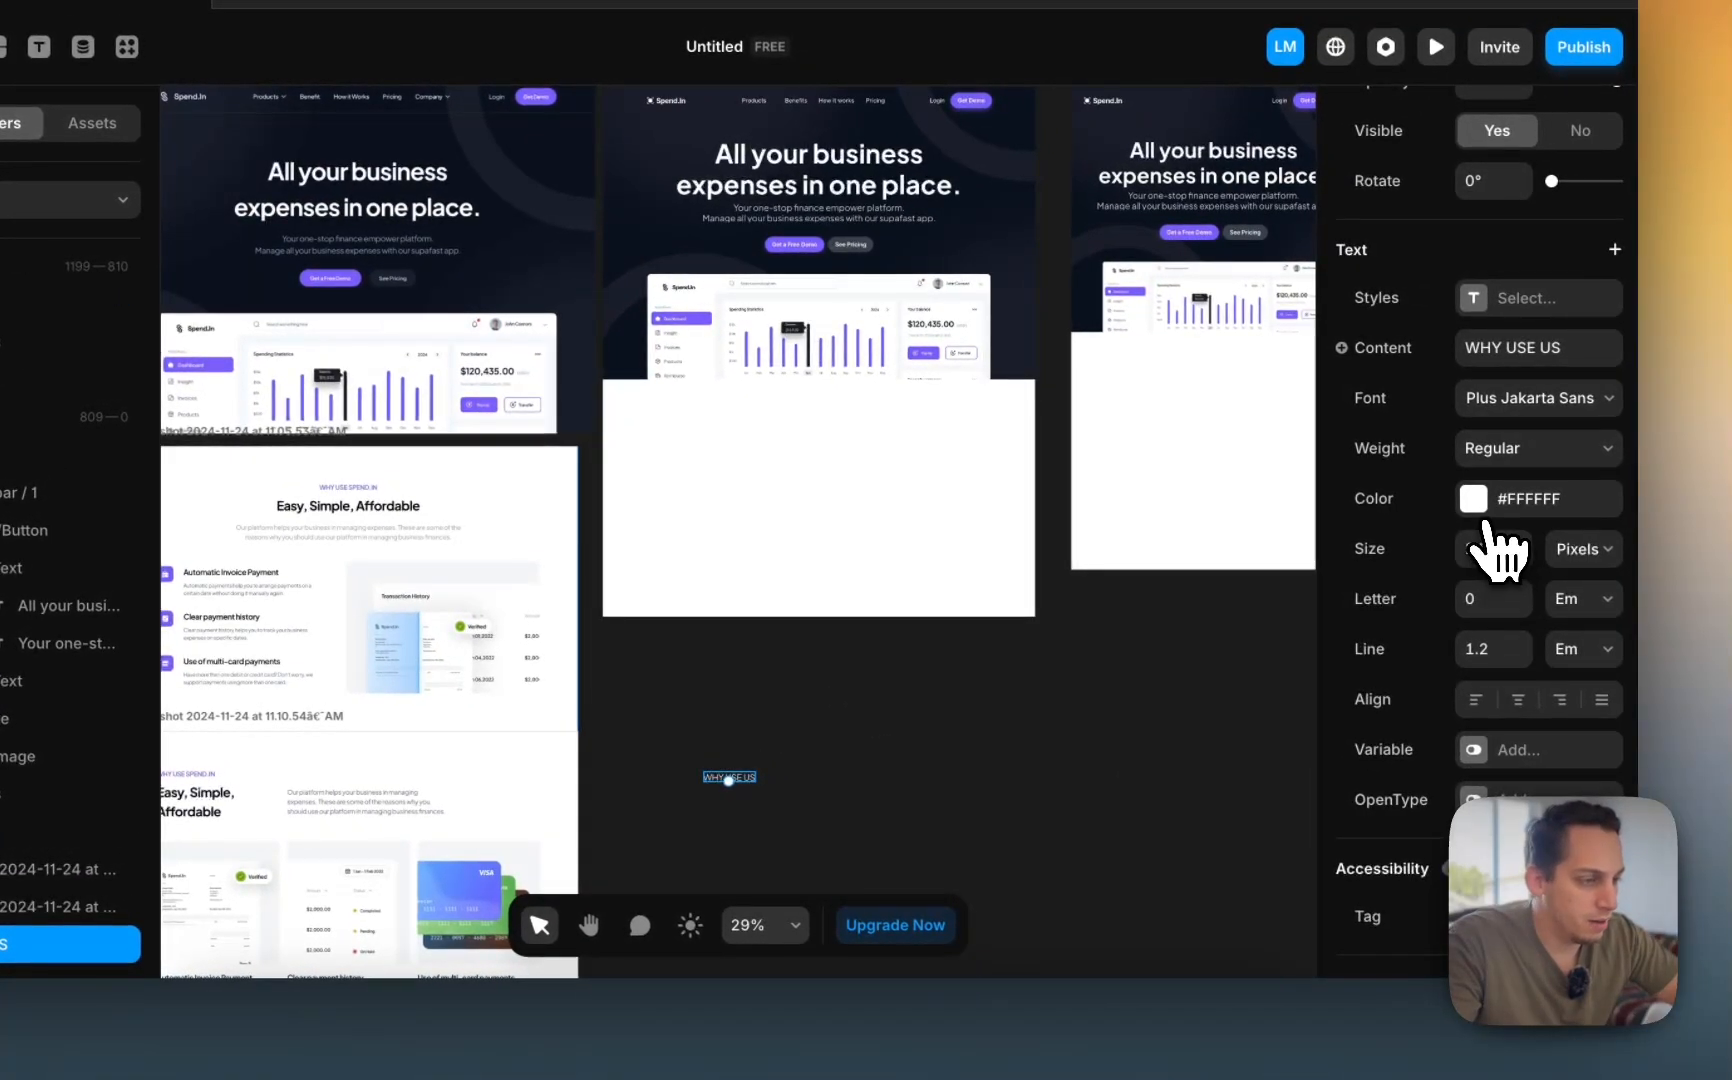
{"action": "left_click", "coordinate": [1478, 505]}
{"action": "left_click", "coordinate": [1121, 889]}
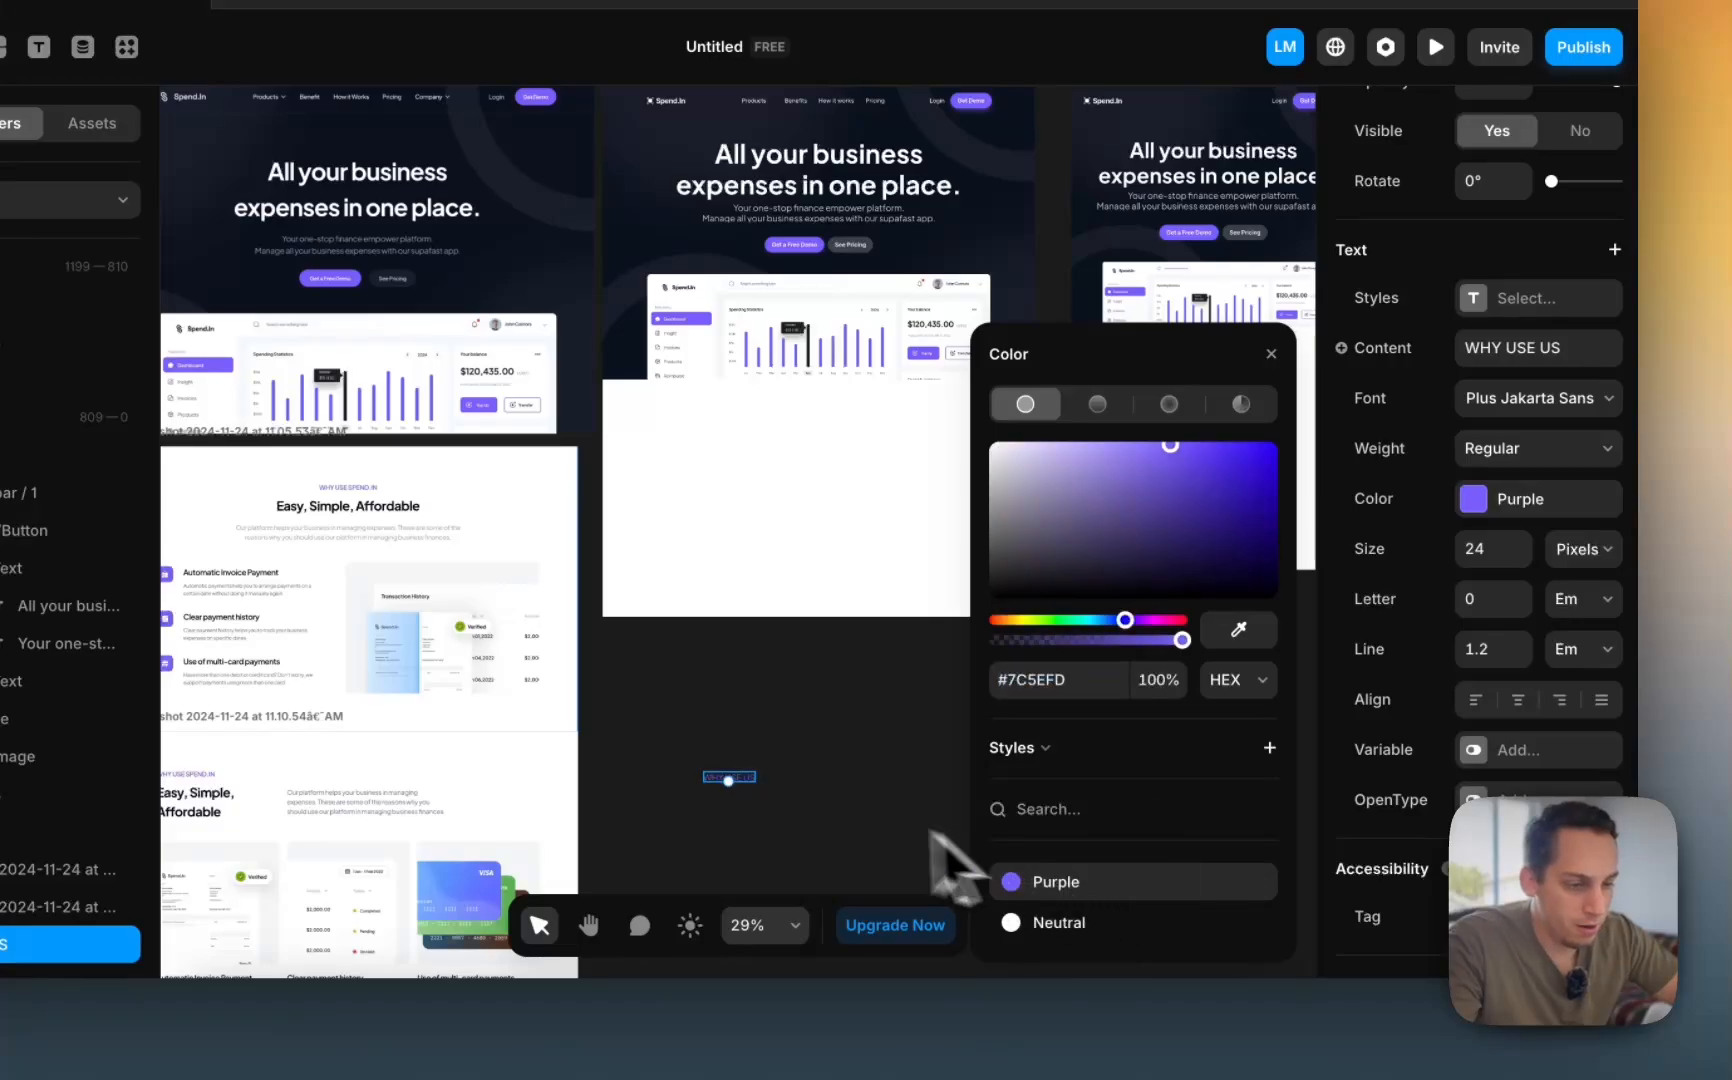
{"action": "left_click_drag", "start_coordinate": [748, 780], "coordinate": [858, 478]}
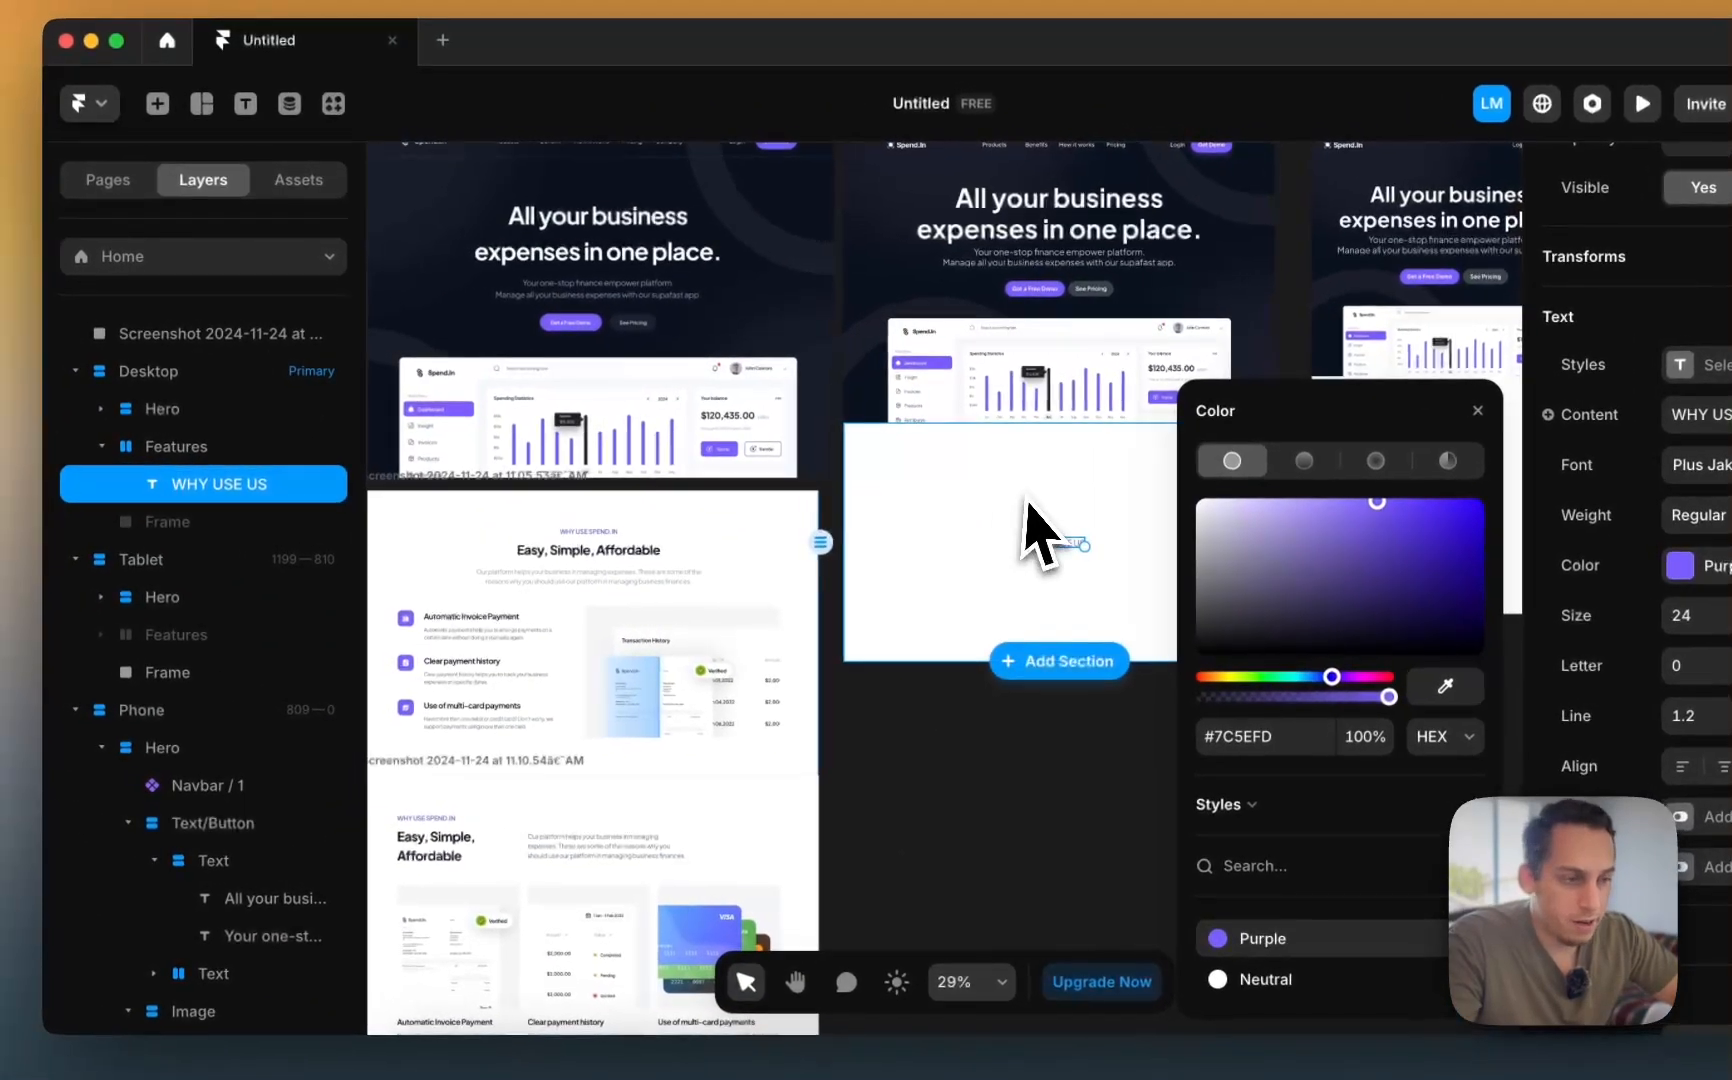
- Duplicate the WHY USE US text and set the Features stack's direction to vertical
{"action": "key", "text": "super+d"}
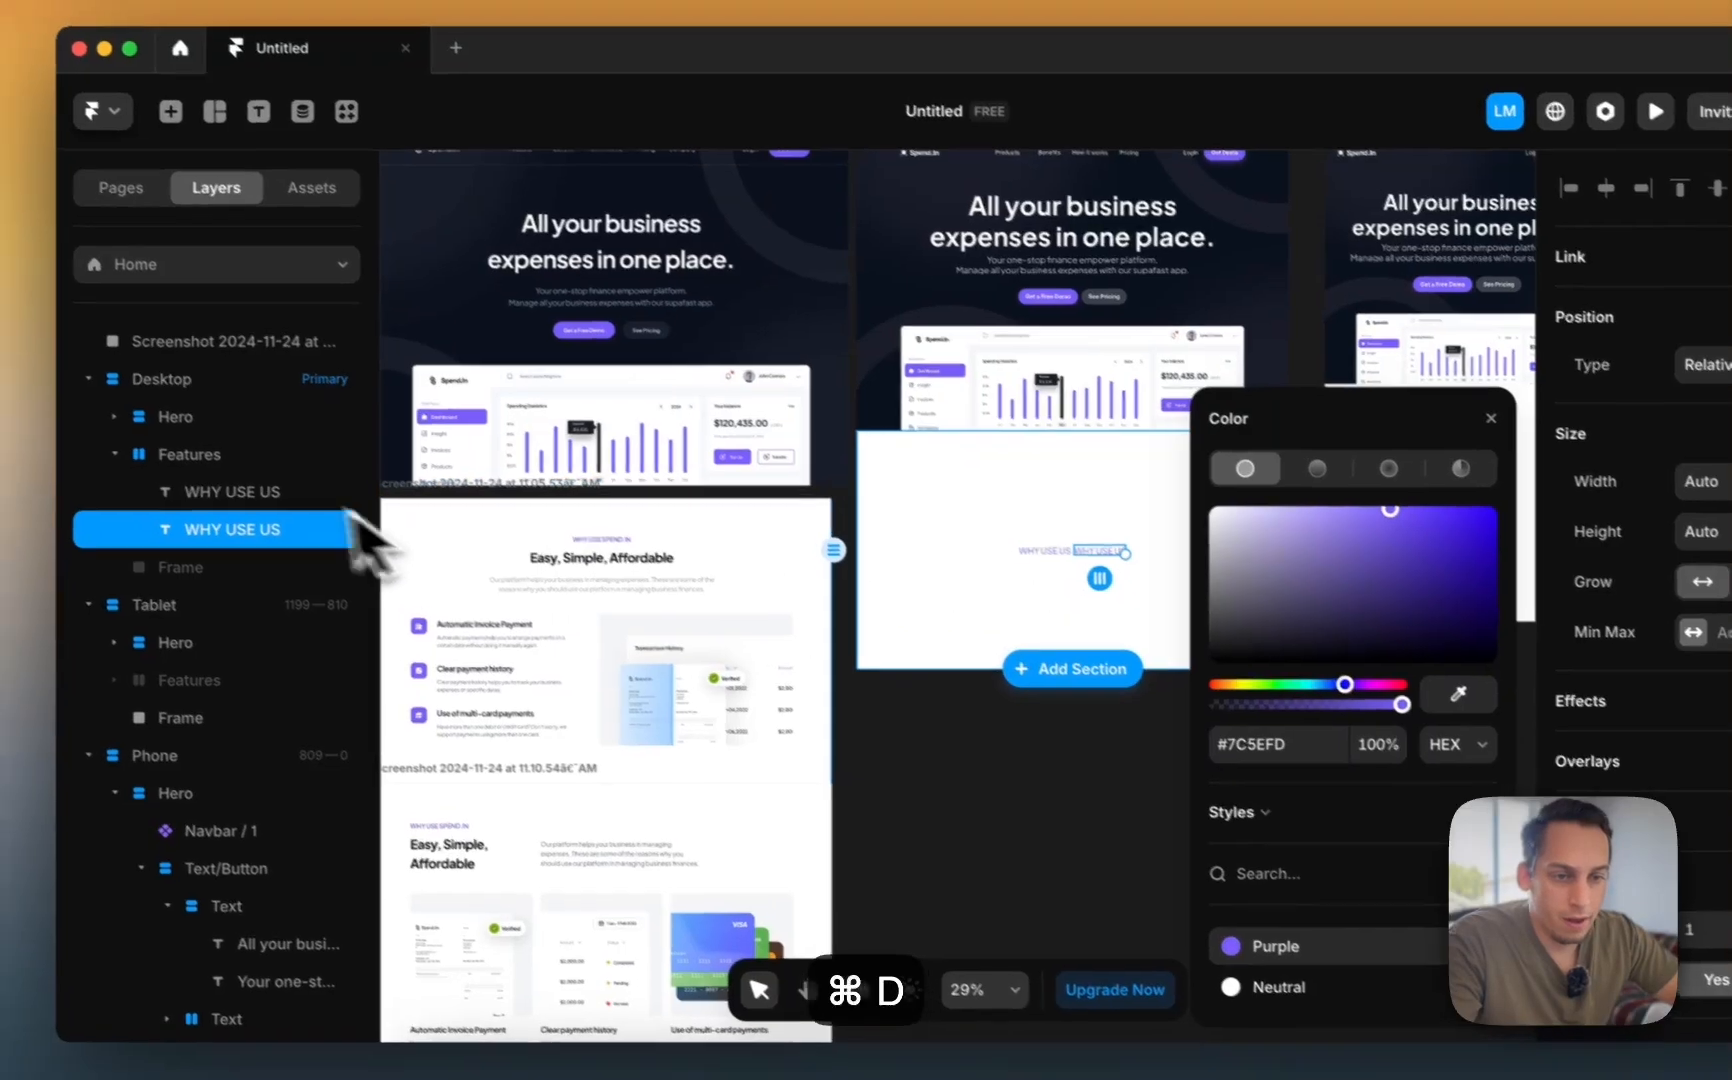
{"action": "left_click", "coordinate": [212, 453]}
{"action": "scroll", "coordinate": [1682, 608], "scroll_direction": "up", "scroll_amount": 5}
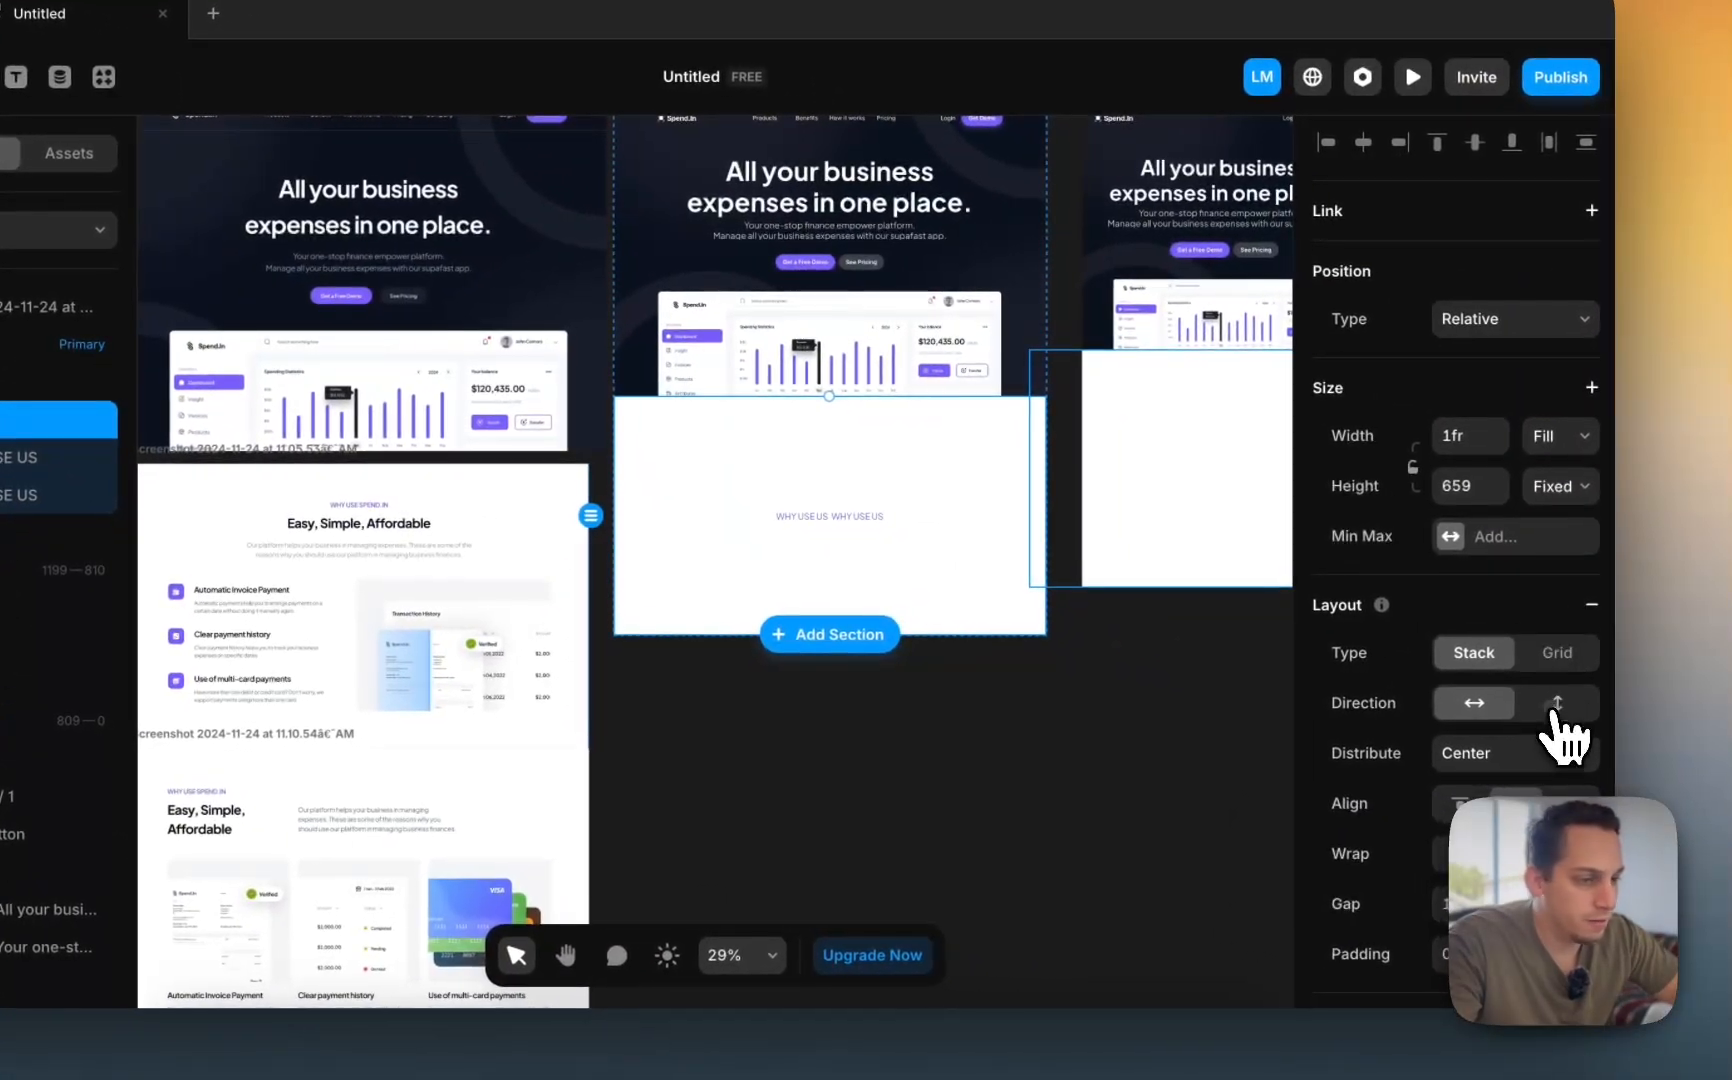
{"action": "left_click", "coordinate": [1562, 703]}
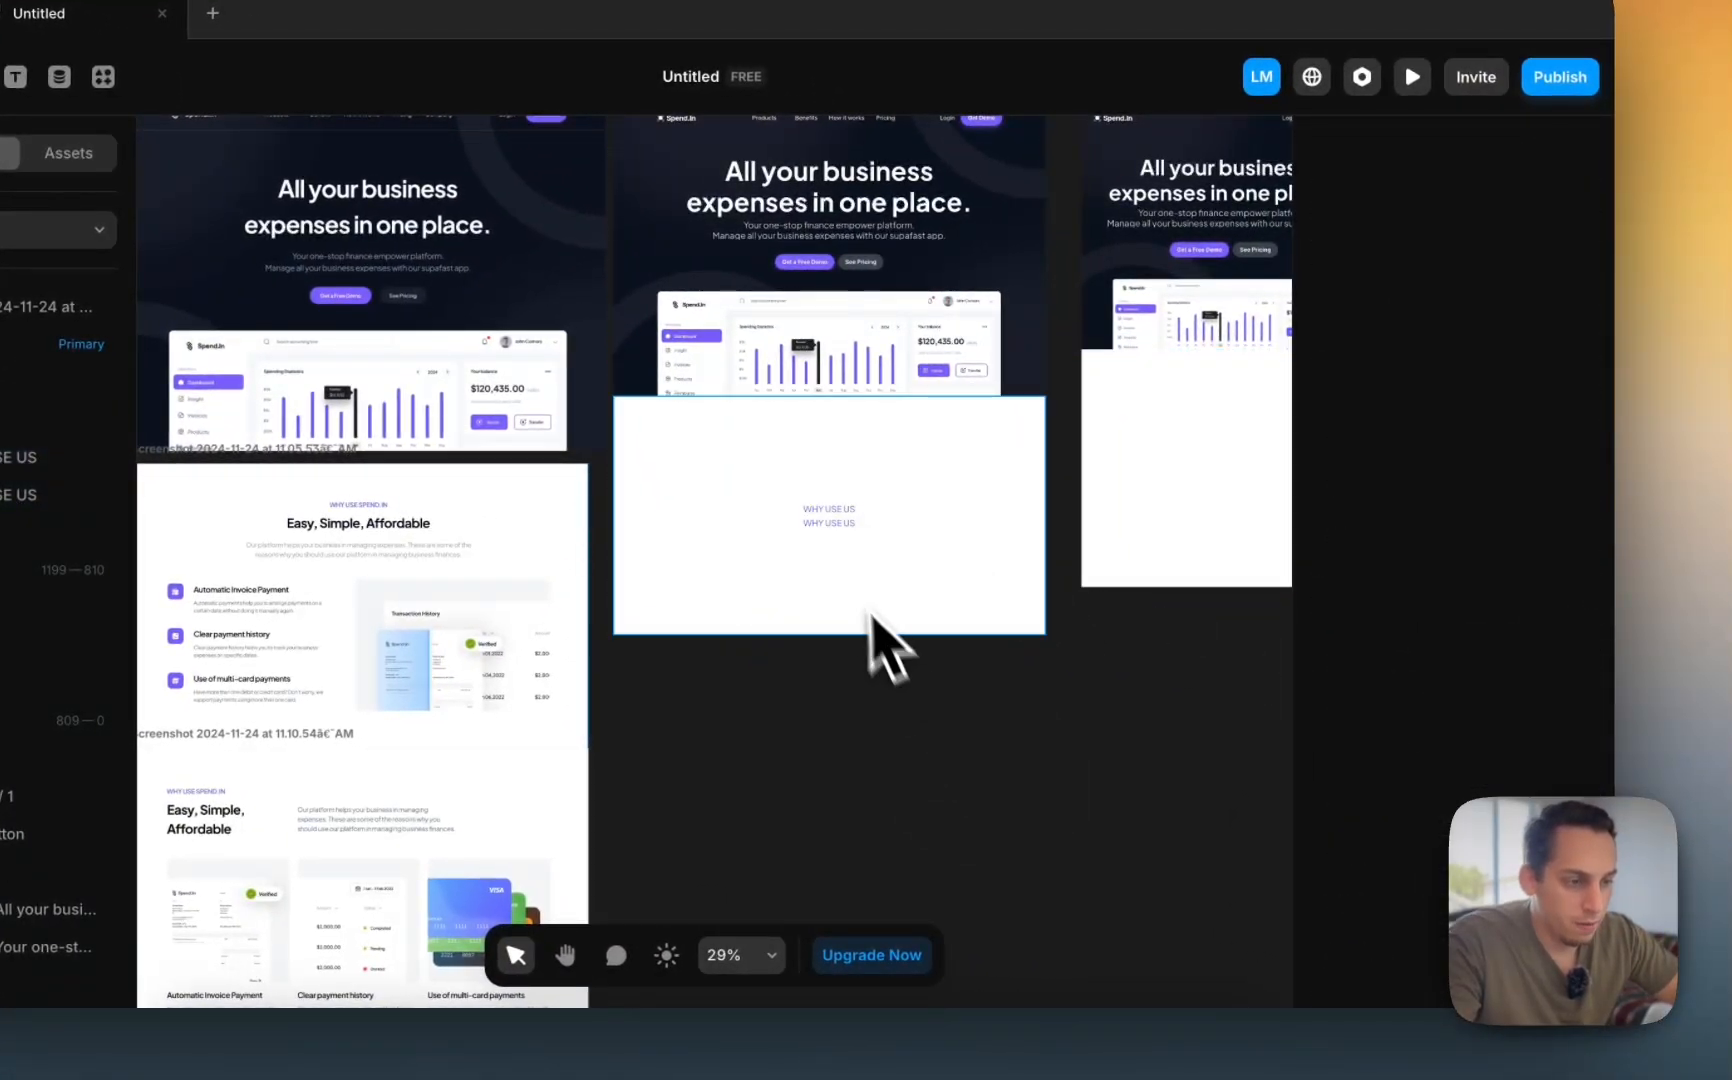
- Change the content of the lower WHY USE US copy to "Easy, Simple and Affordable"
{"action": "left_click", "coordinate": [836, 526]}
{"action": "scroll", "coordinate": [1376, 683], "scroll_direction": "down", "scroll_amount": 5}
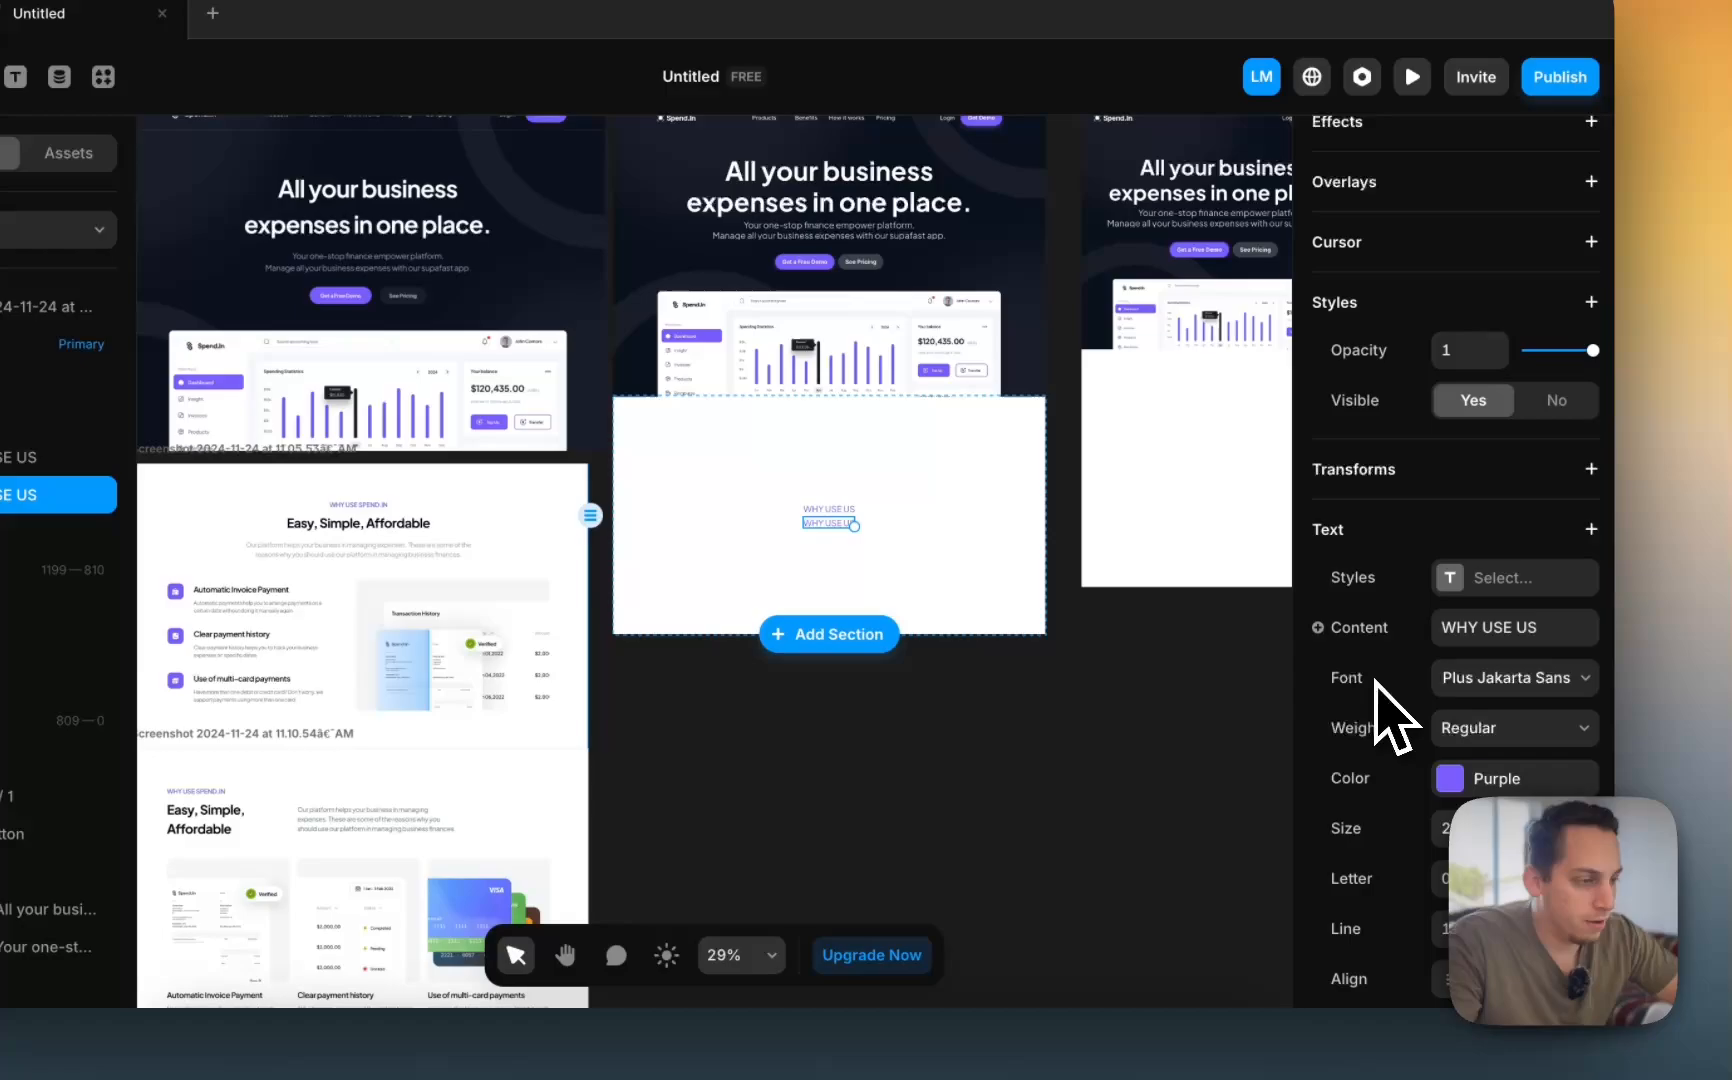
{"action": "left_click", "coordinate": [1480, 640]}
{"action": "type", "text": "Easy, Simple and Ad"}
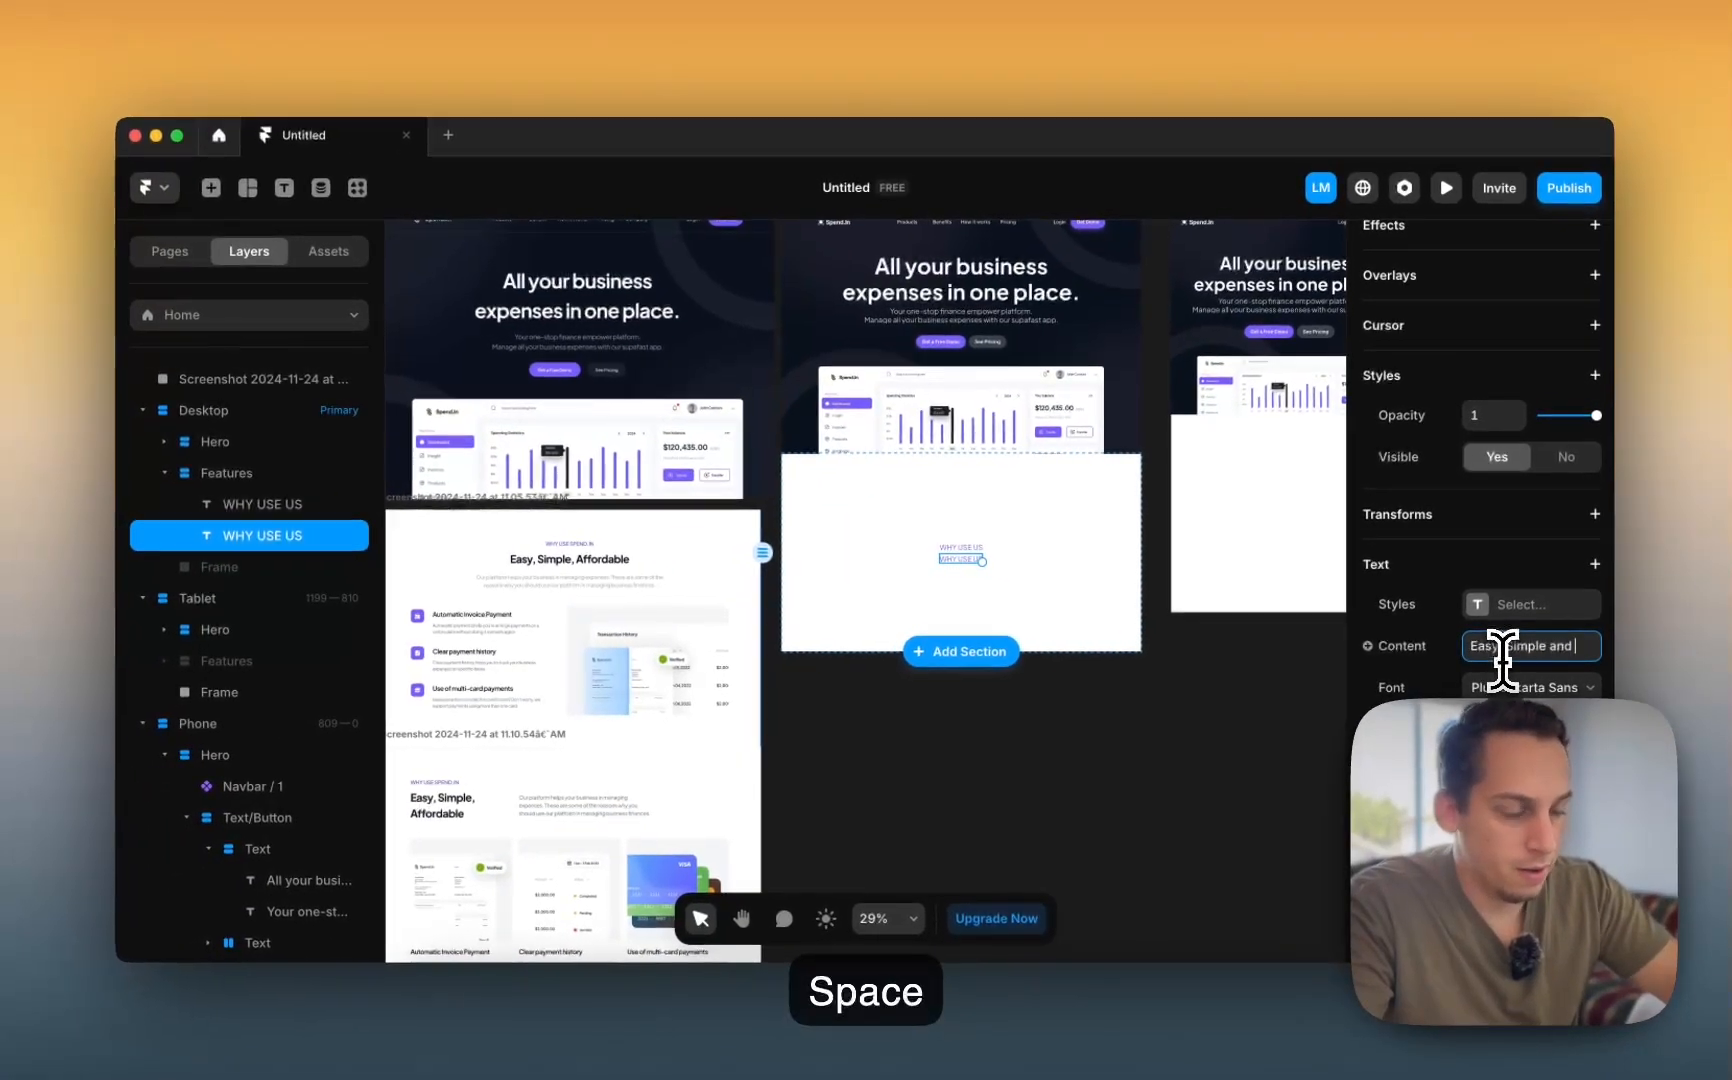
{"action": "key", "text": "BackSpace"}
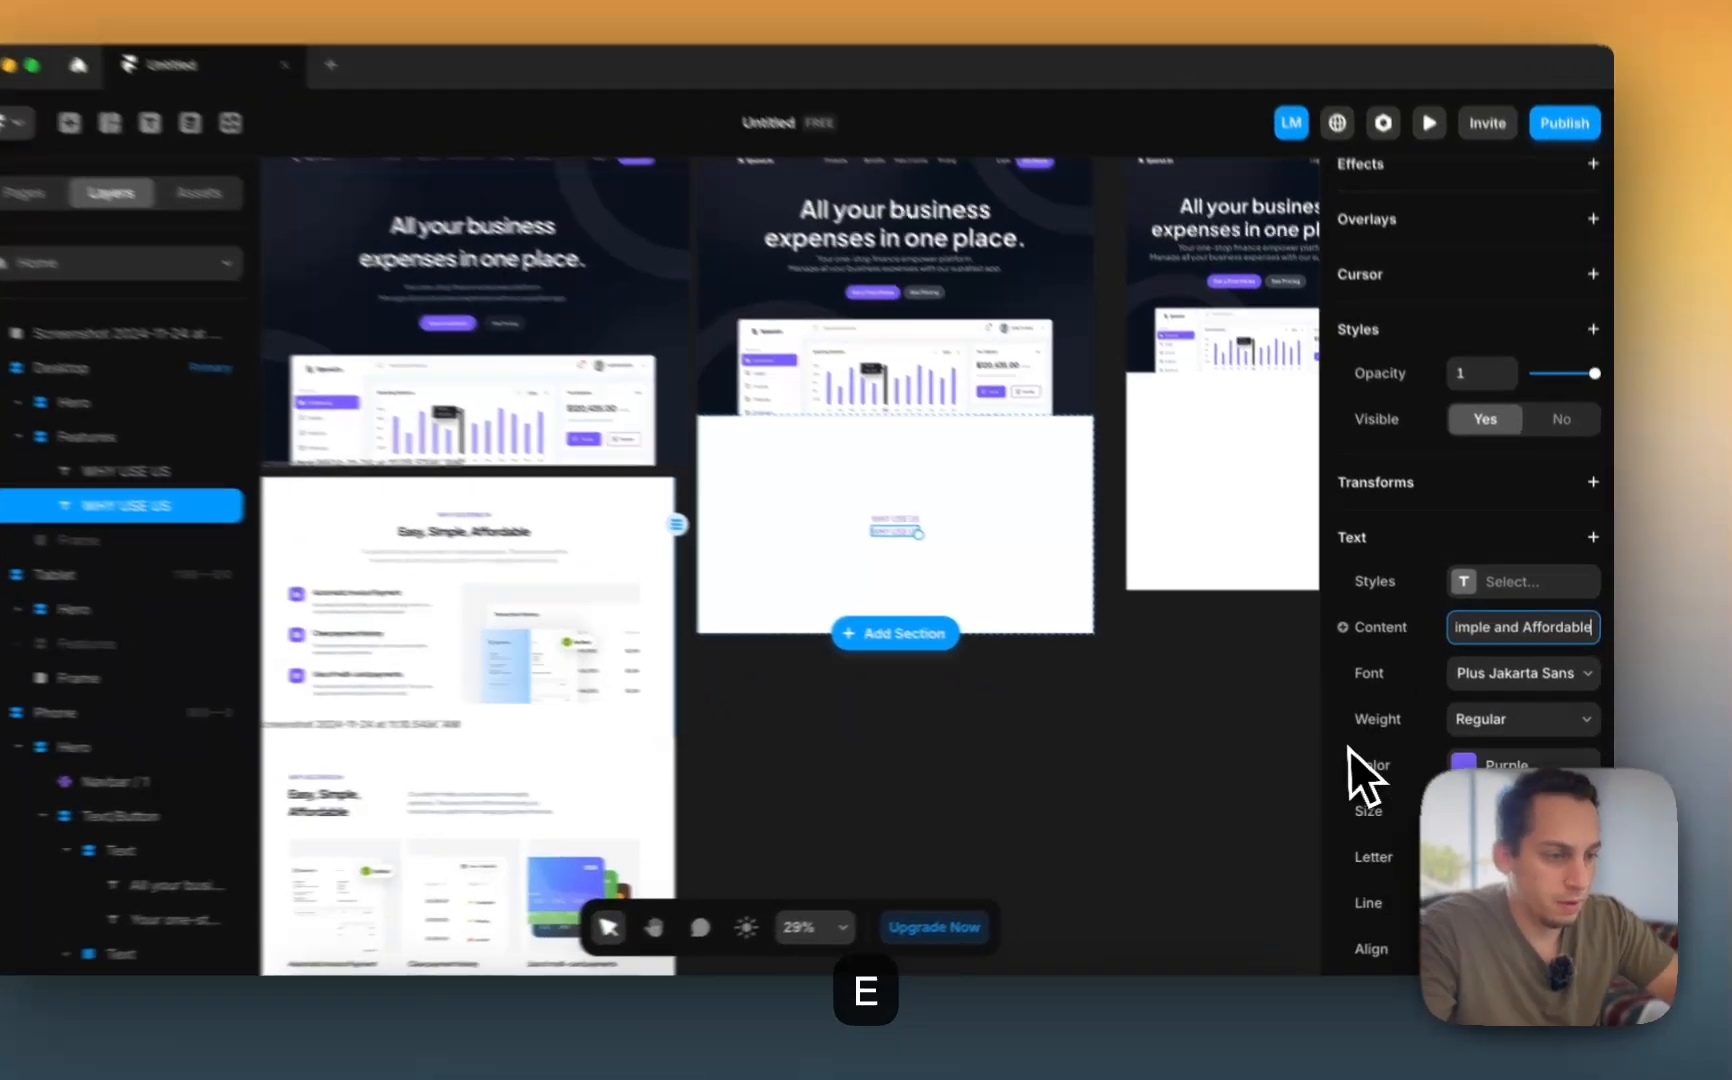
{"action": "left_click", "coordinate": [1256, 733]}
{"action": "left_click", "coordinate": [996, 562]}
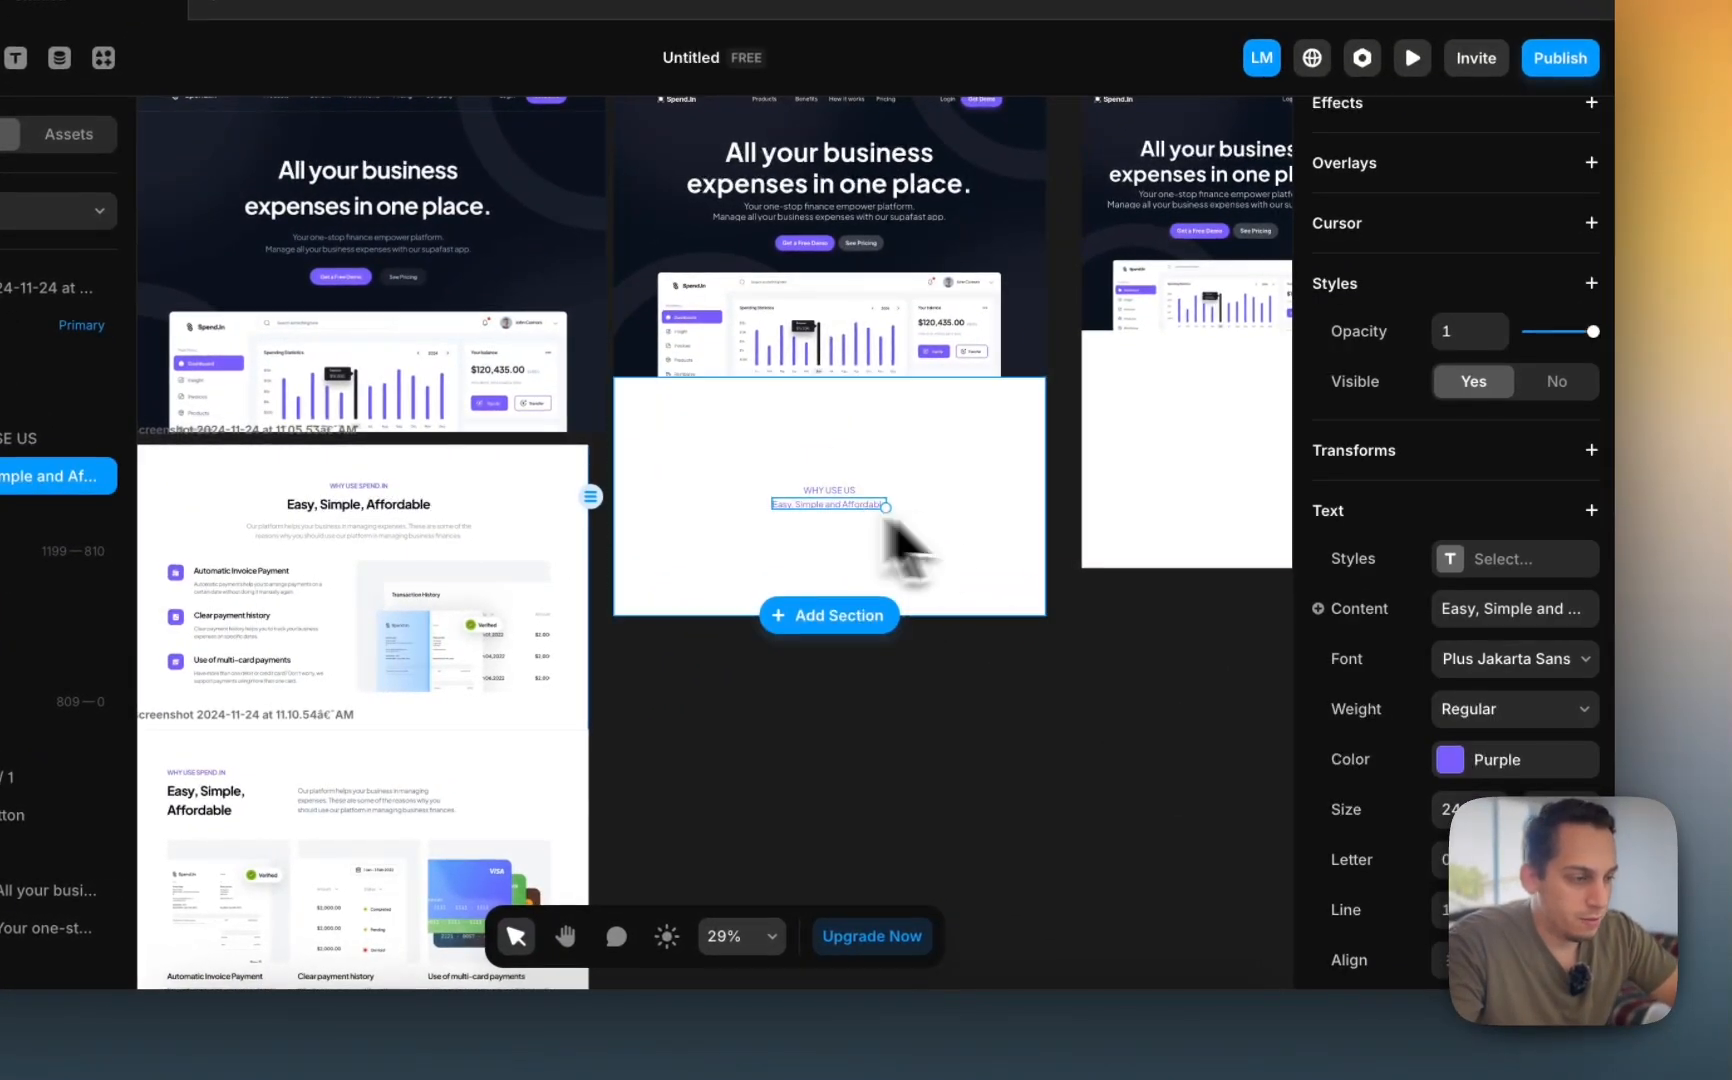
- Create a new Heading 2 text style from the "Easy, Simple and Affordable" text
{"action": "left_click", "coordinate": [1478, 562]}
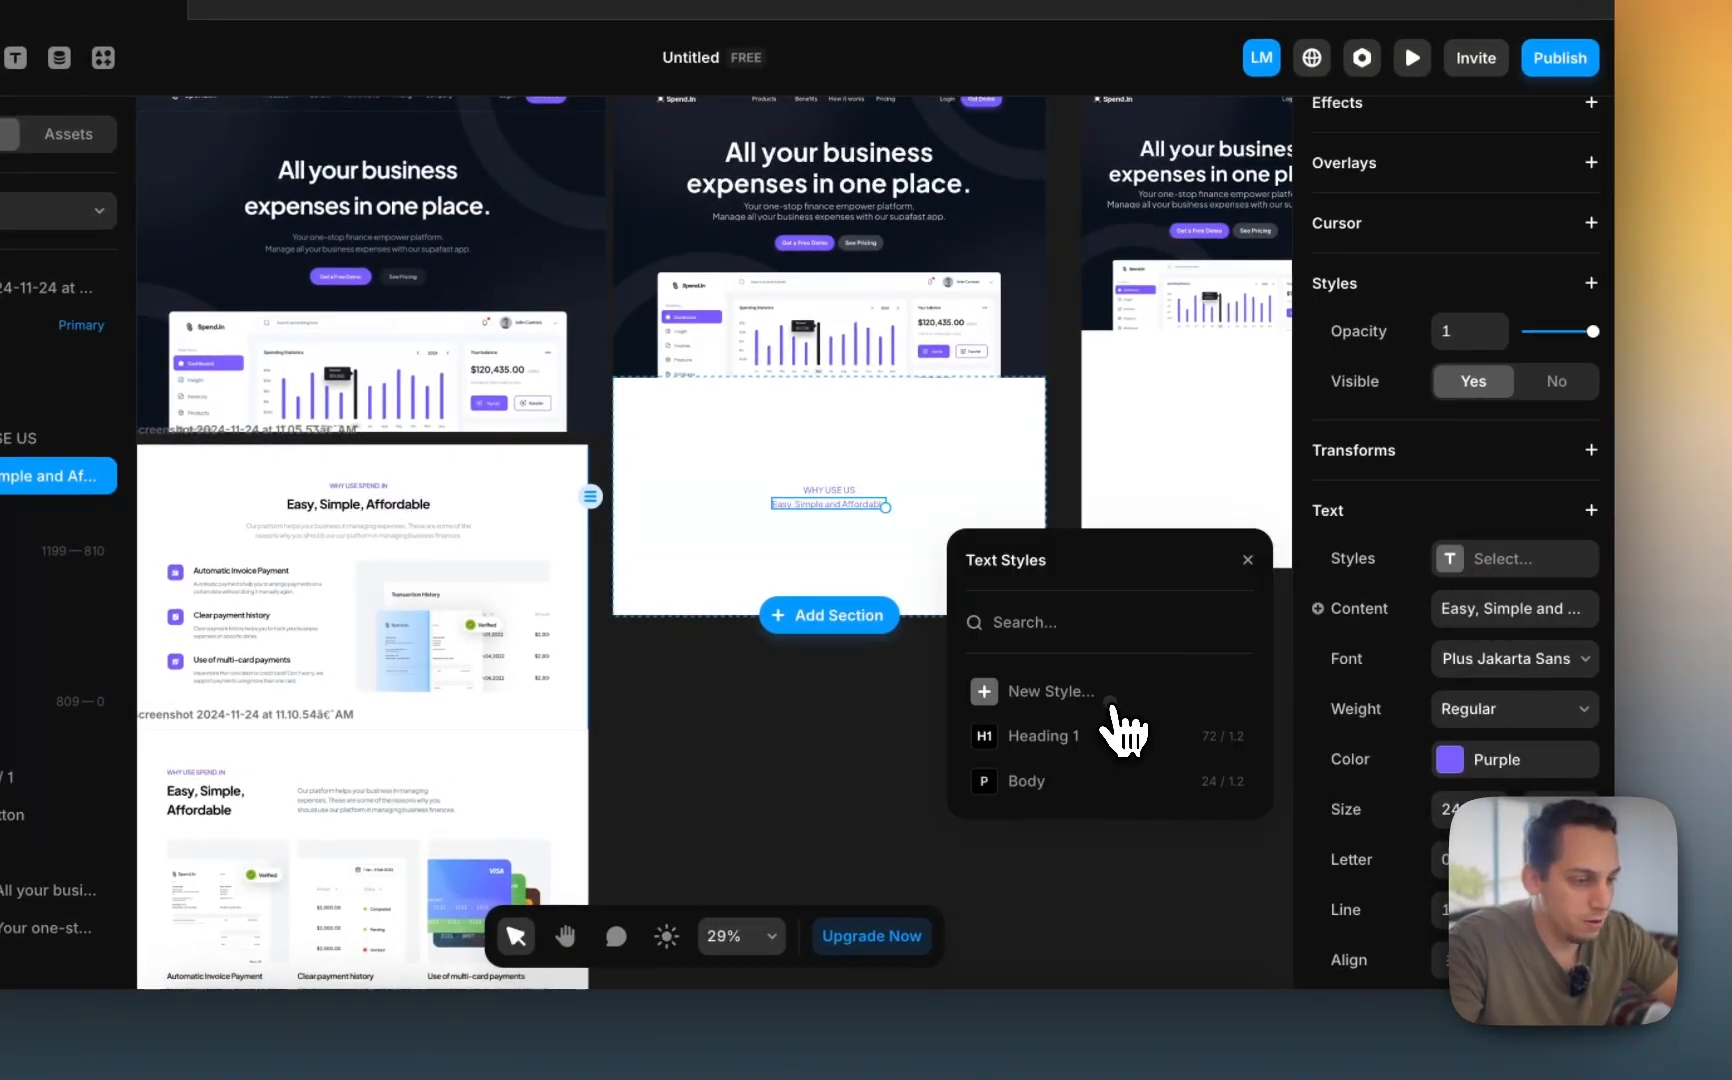
{"action": "left_click", "coordinate": [1112, 702]}
{"action": "left_click", "coordinate": [1176, 805]}
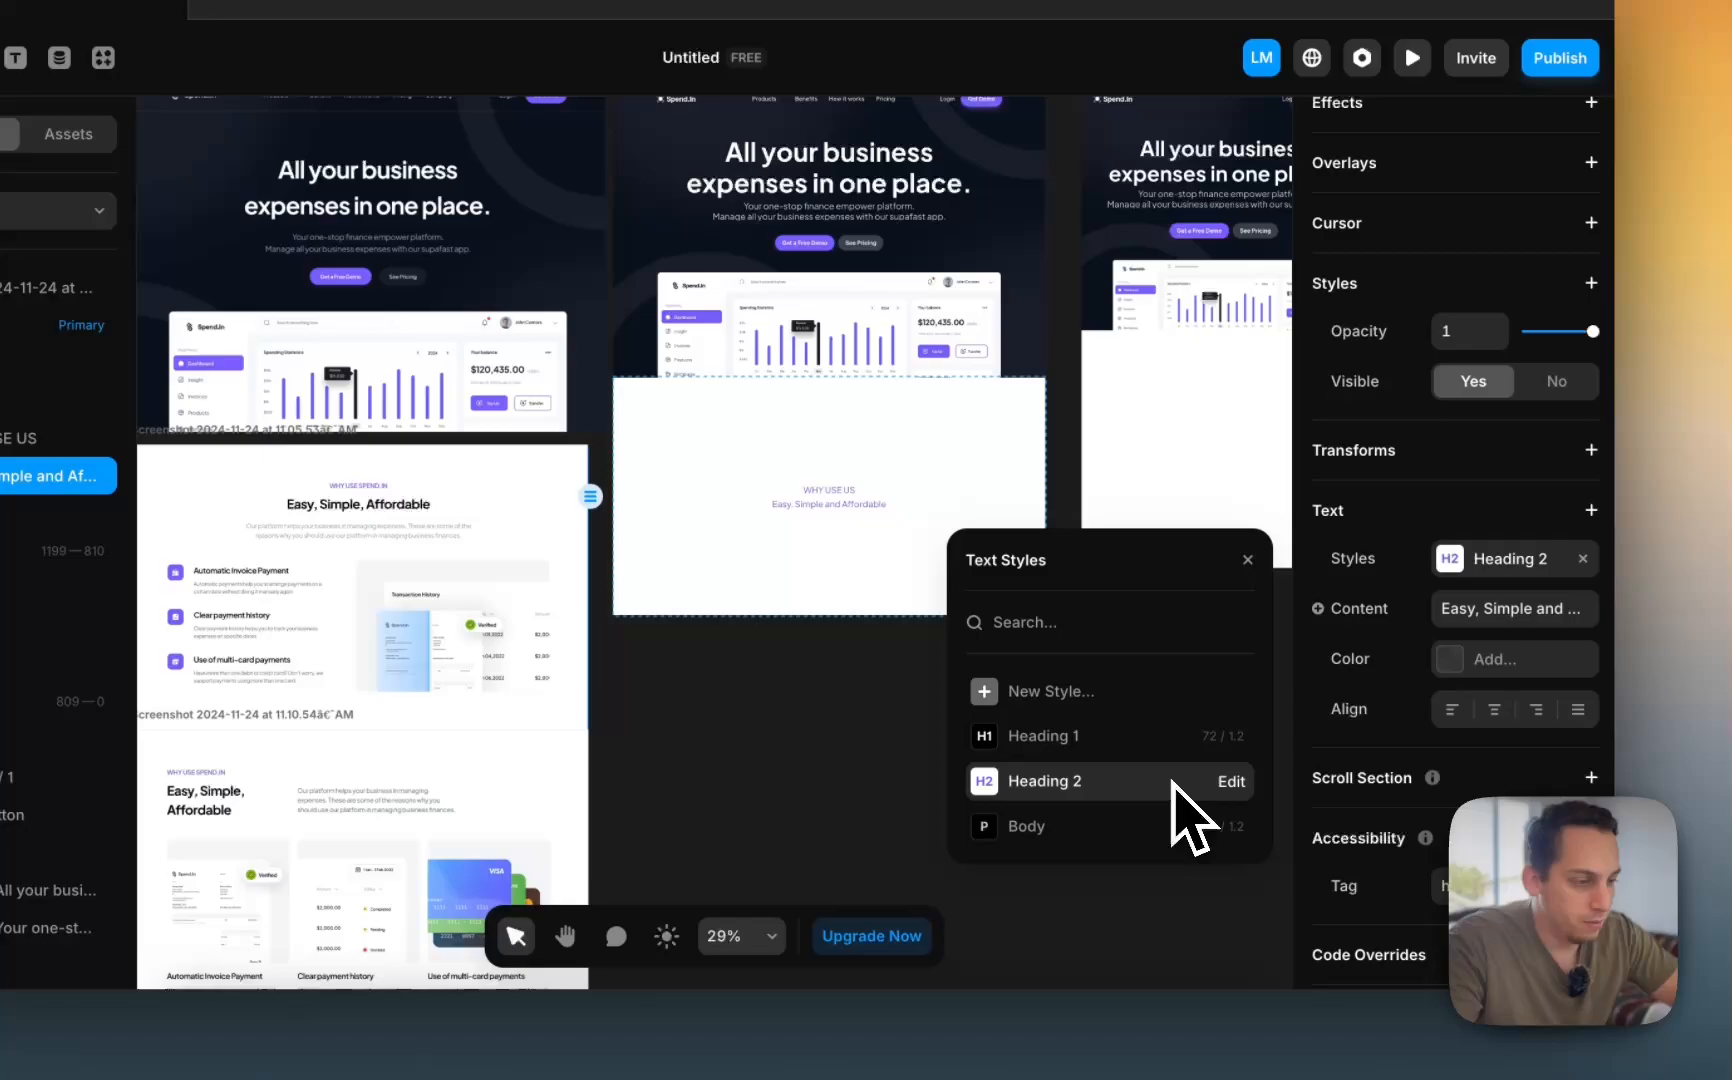
- Set the Heading 2 style's color to Neutral and compare the section in the light and dark themes
{"action": "left_click", "coordinate": [1234, 782]}
{"action": "left_click", "coordinate": [1113, 372]}
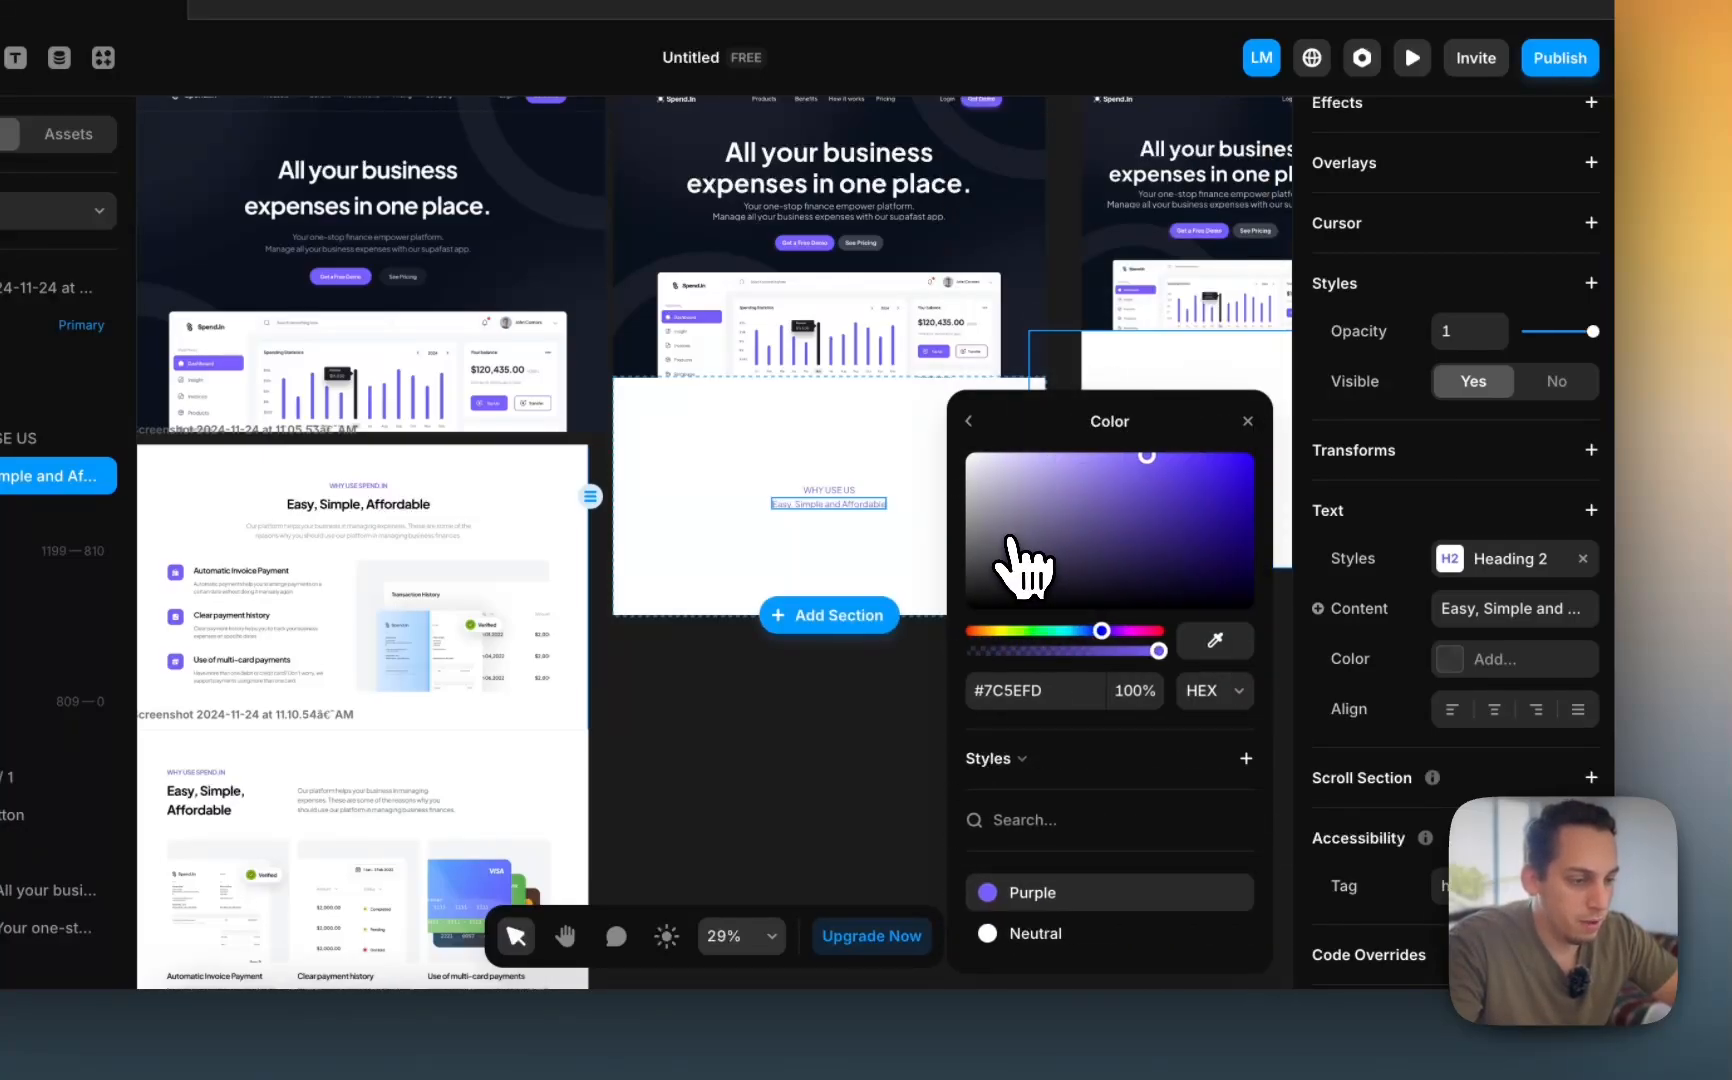
{"action": "left_click", "coordinate": [1010, 940]}
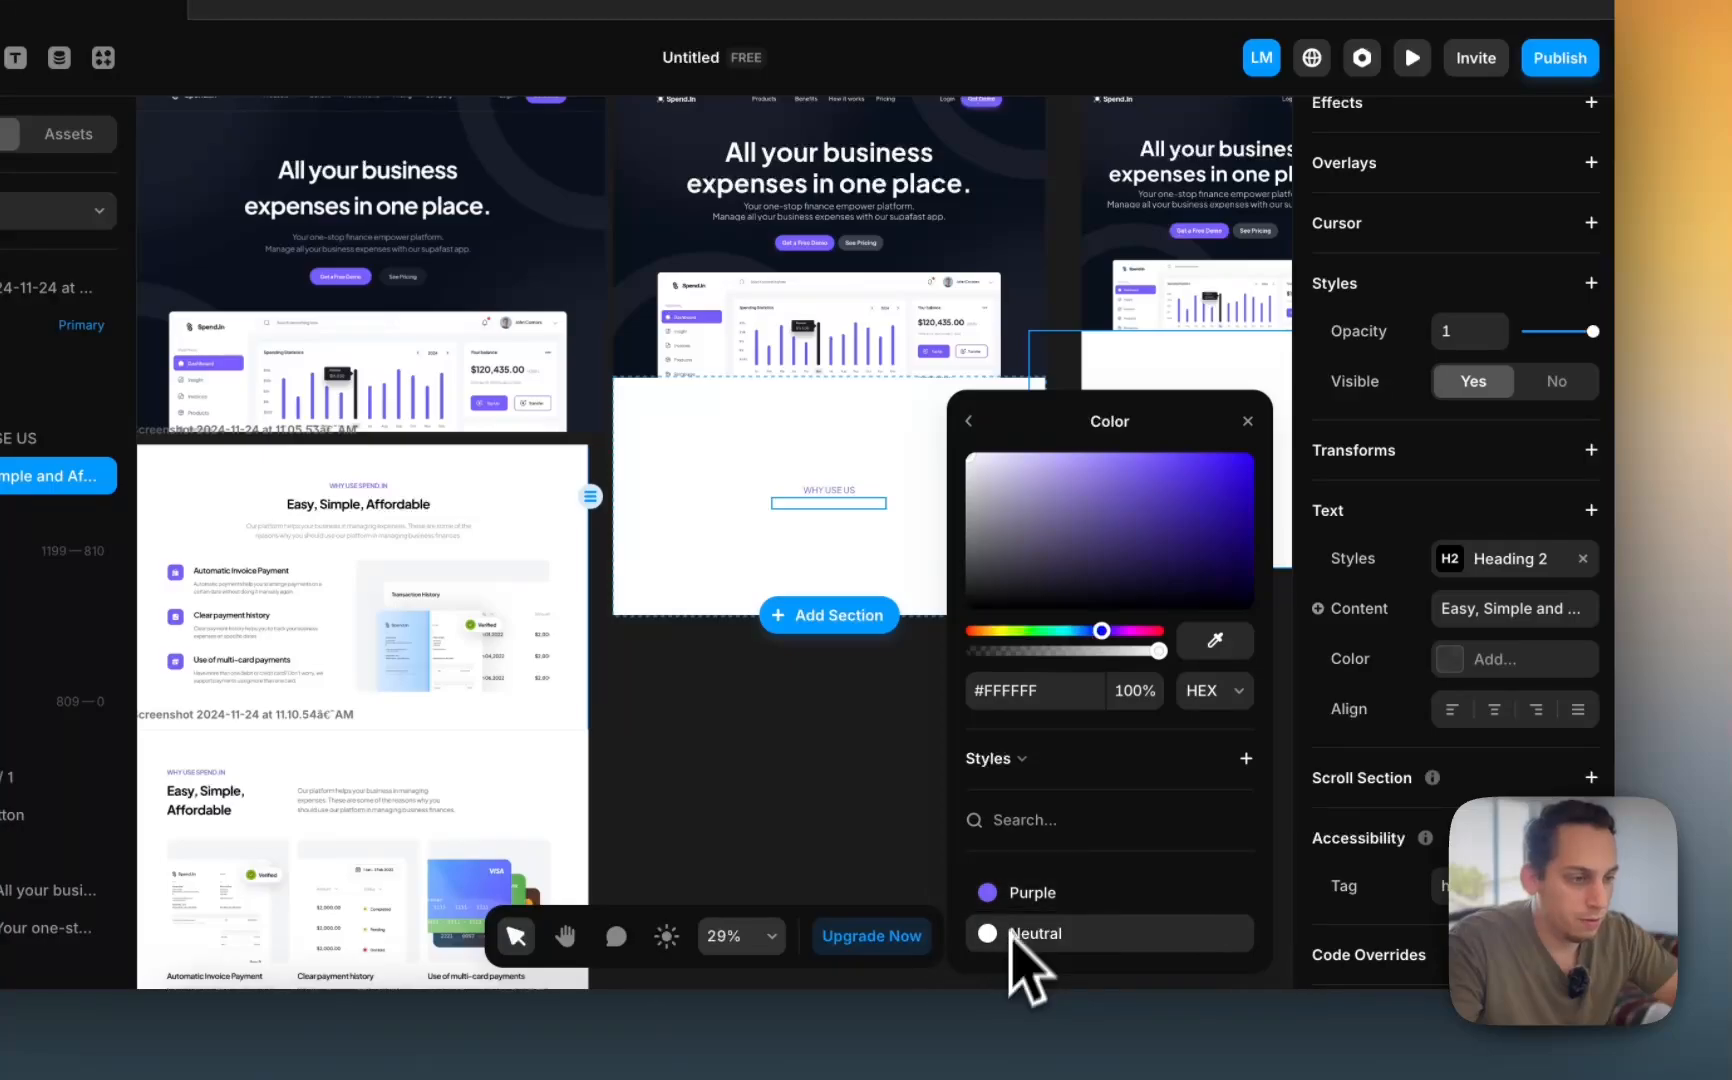
{"action": "left_click", "coordinate": [968, 421]}
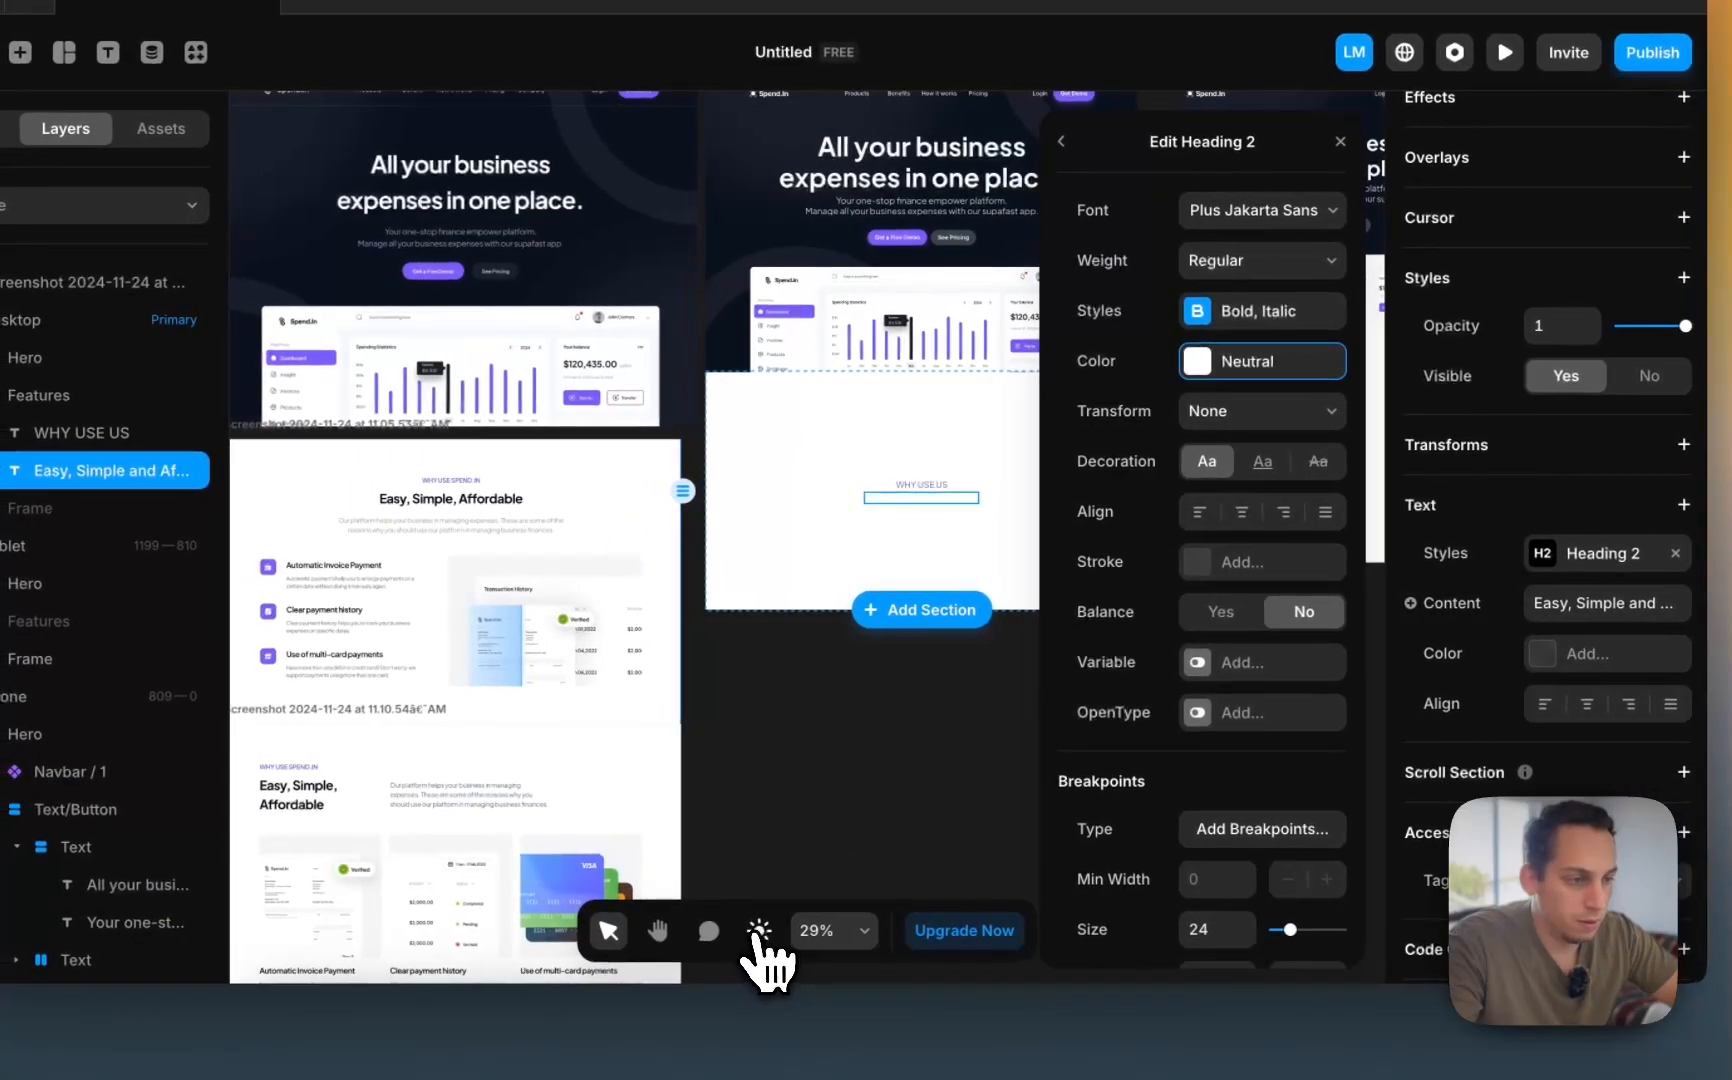
{"action": "left_click", "coordinate": [666, 936]}
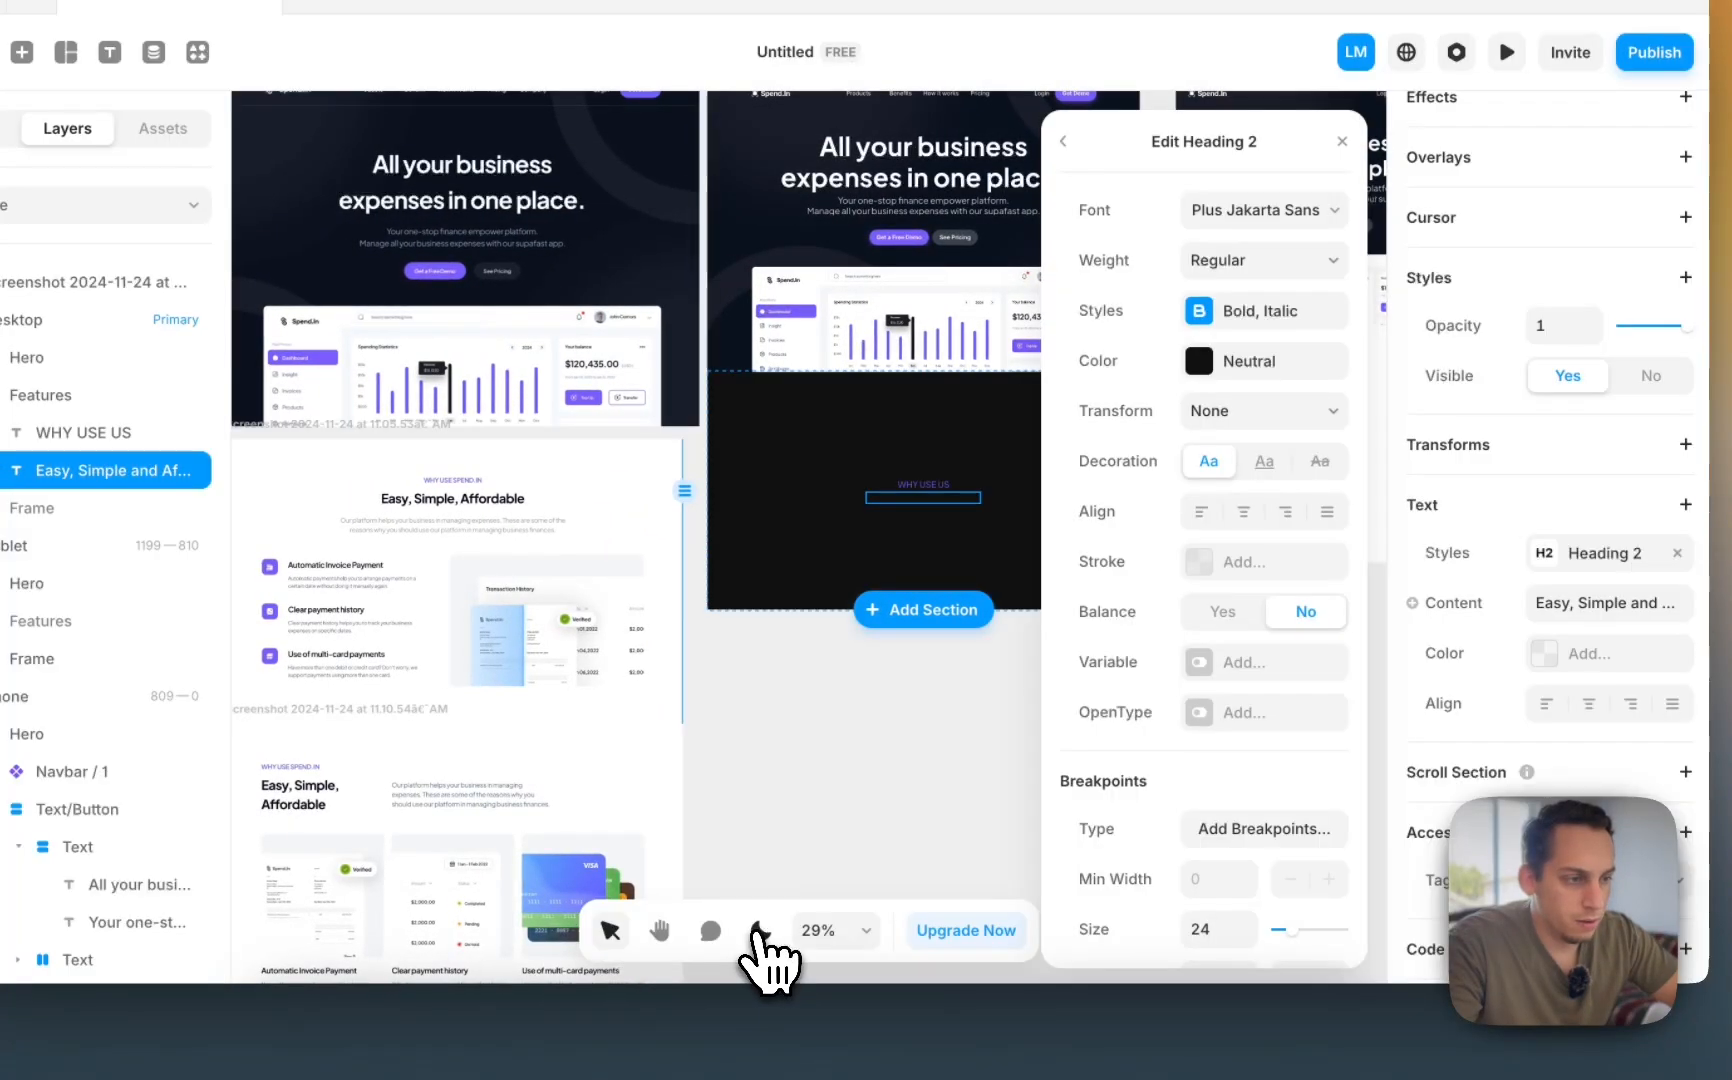
{"action": "left_click", "coordinate": [760, 931]}
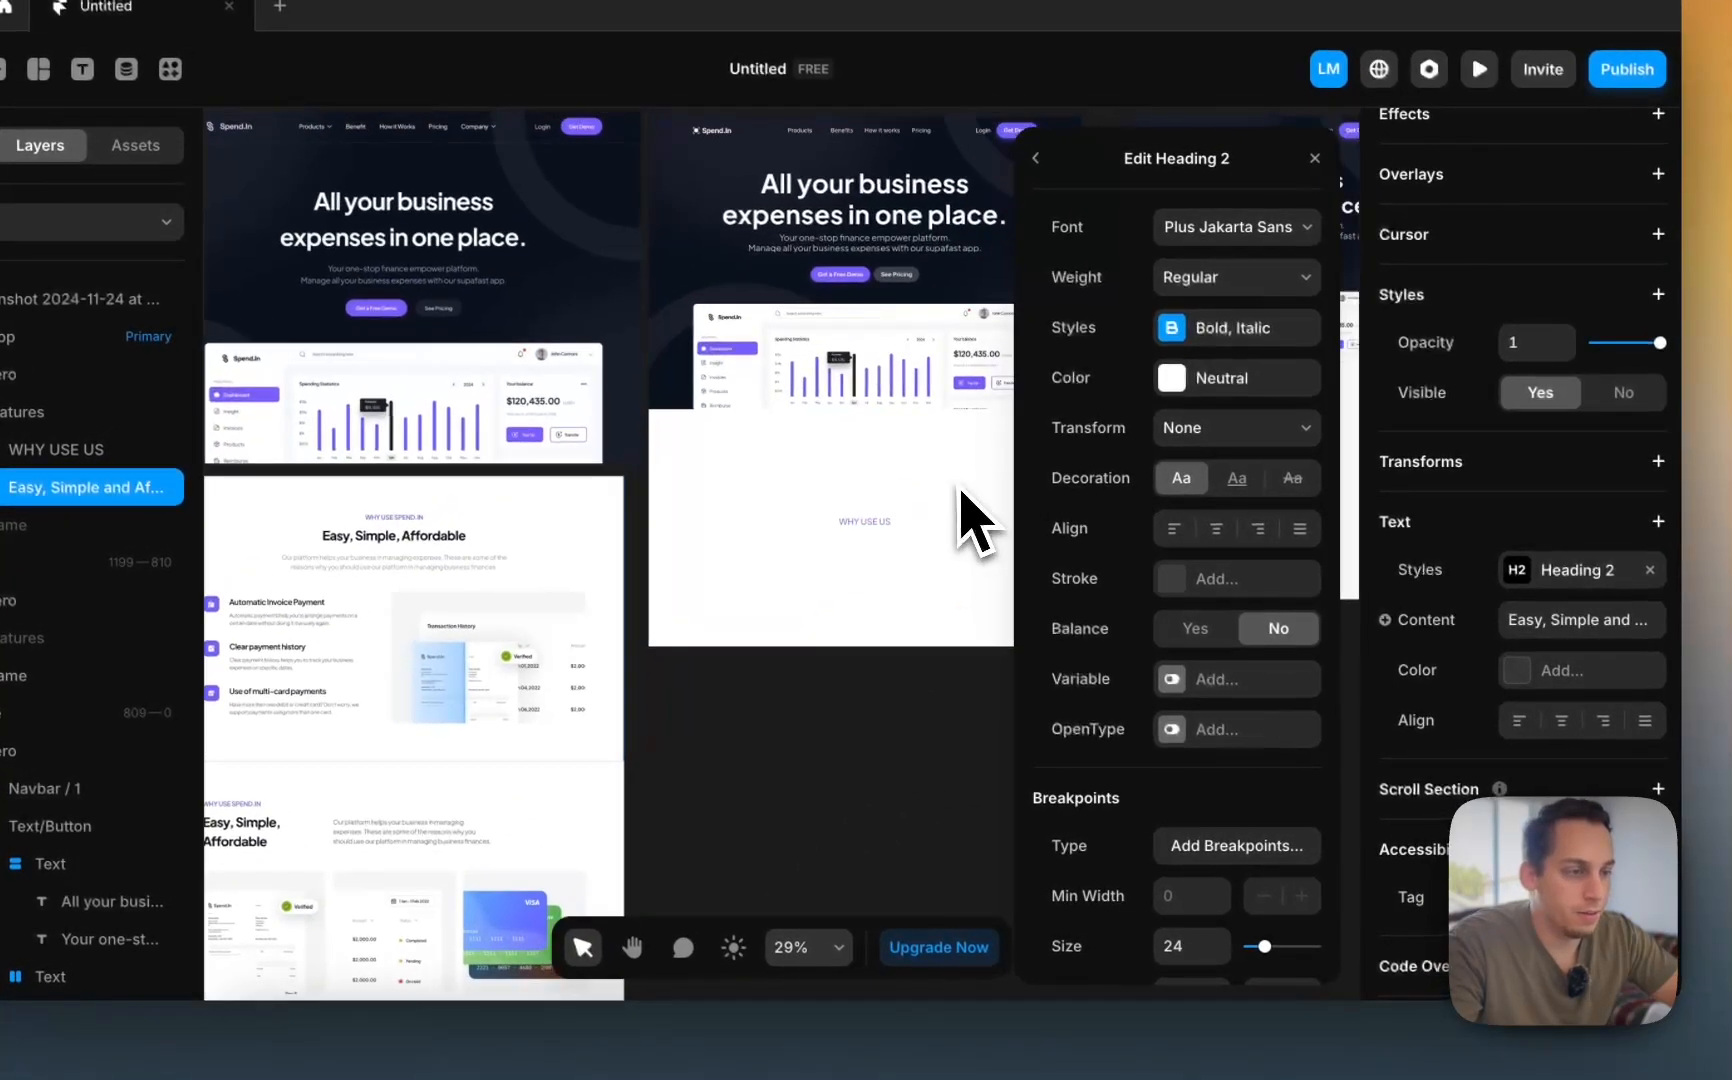
- Set the Heading 2 style's color to black, #000000
{"action": "left_click", "coordinate": [1200, 360]}
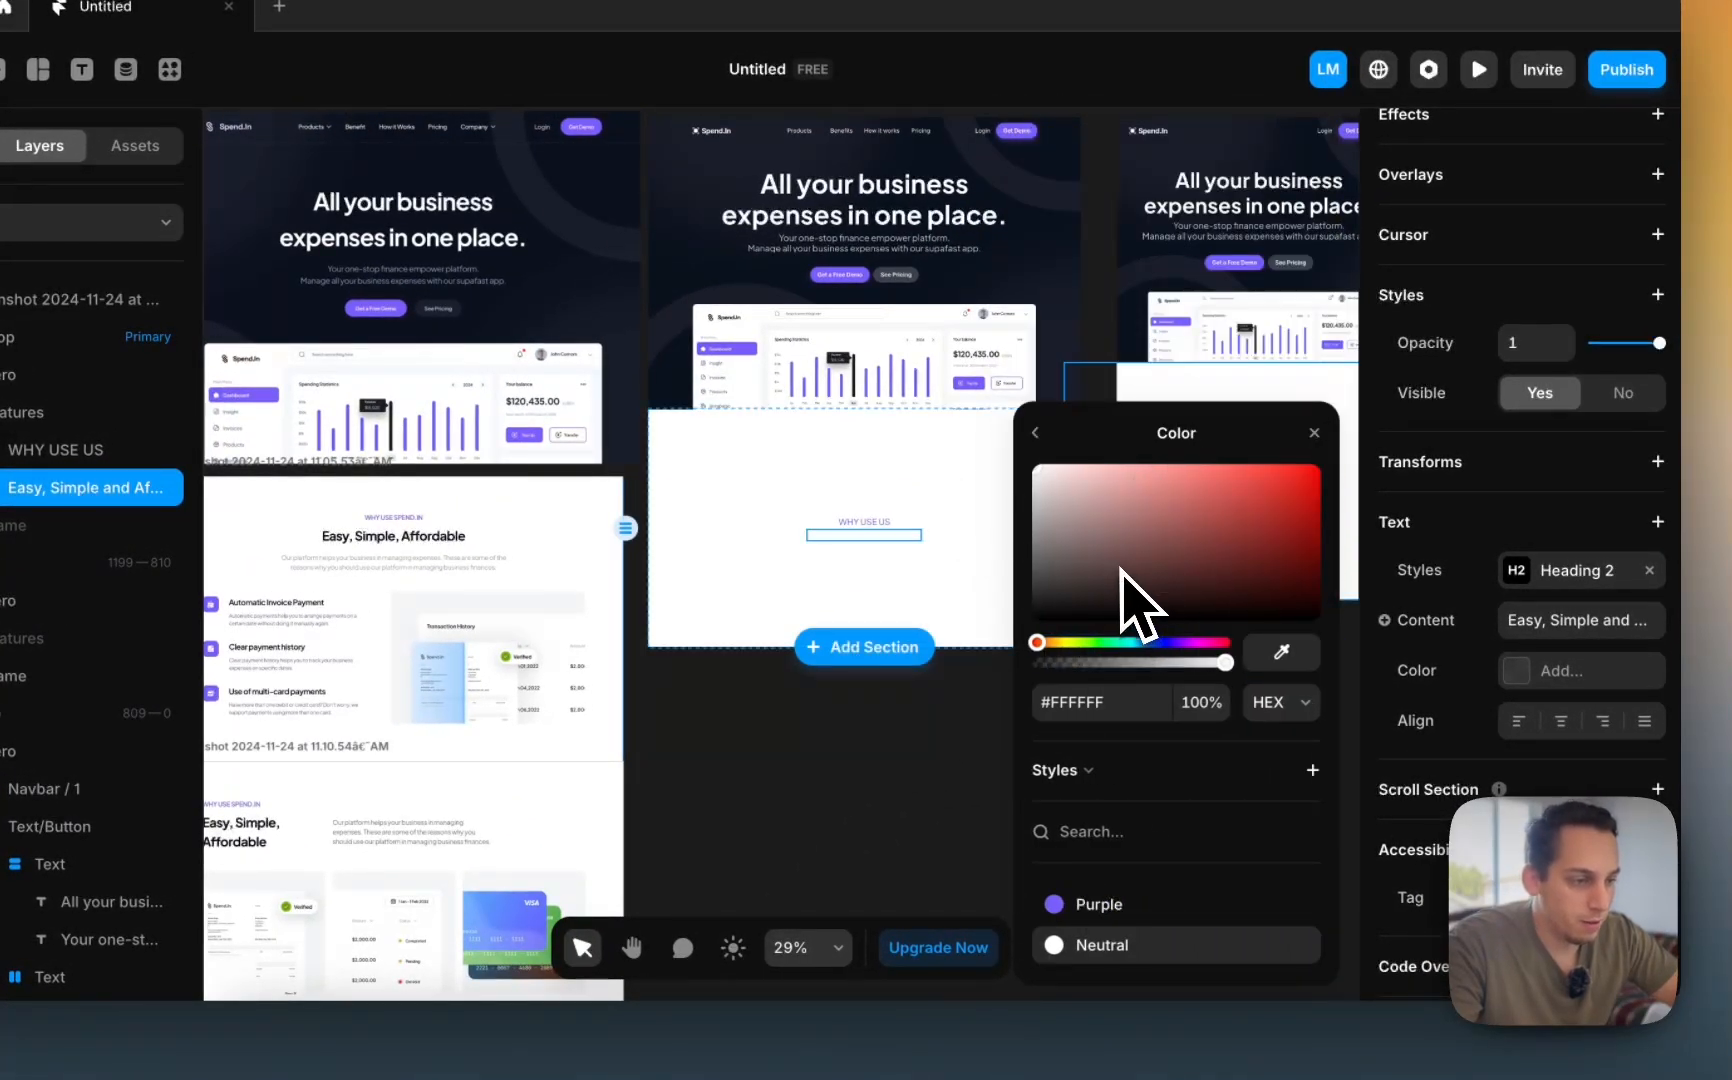
{"action": "left_click_drag", "start_coordinate": [1100, 540], "coordinate": [897, 781]}
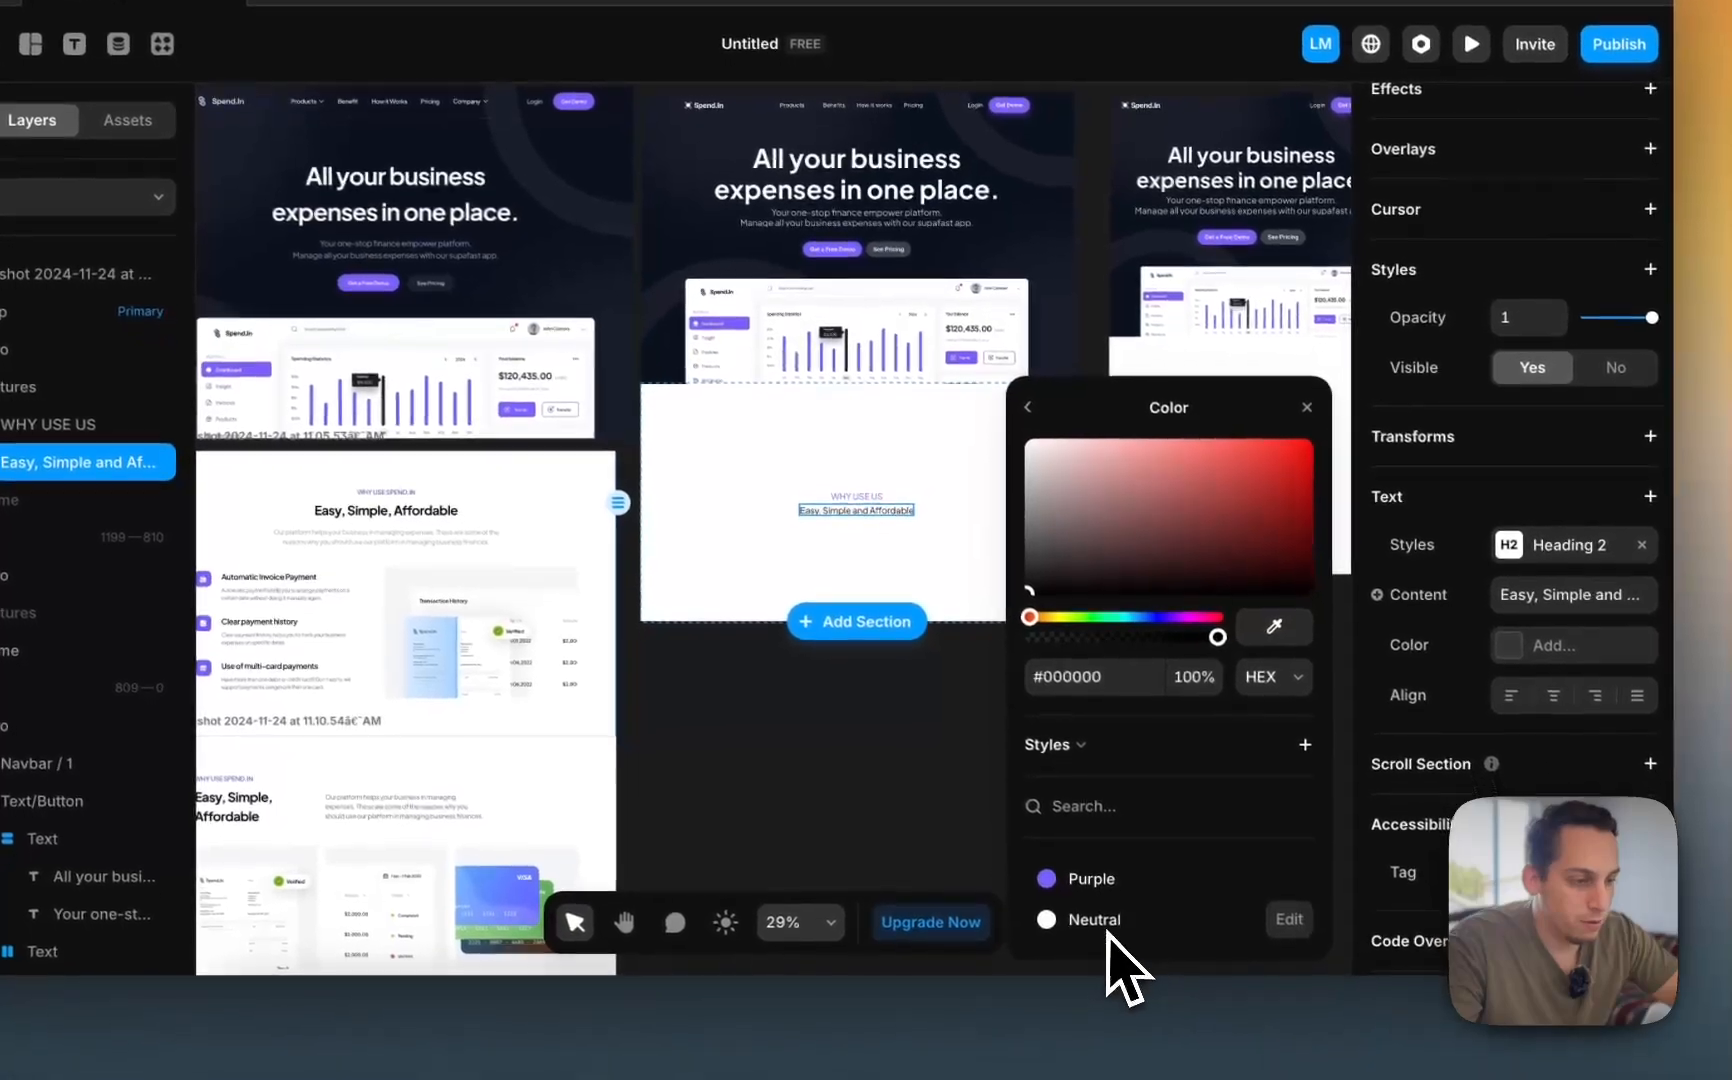
- Try the Neutral color on the Heading 2 style and set Neutral's dark-theme value to #000000
{"action": "left_click", "coordinate": [1100, 918]}
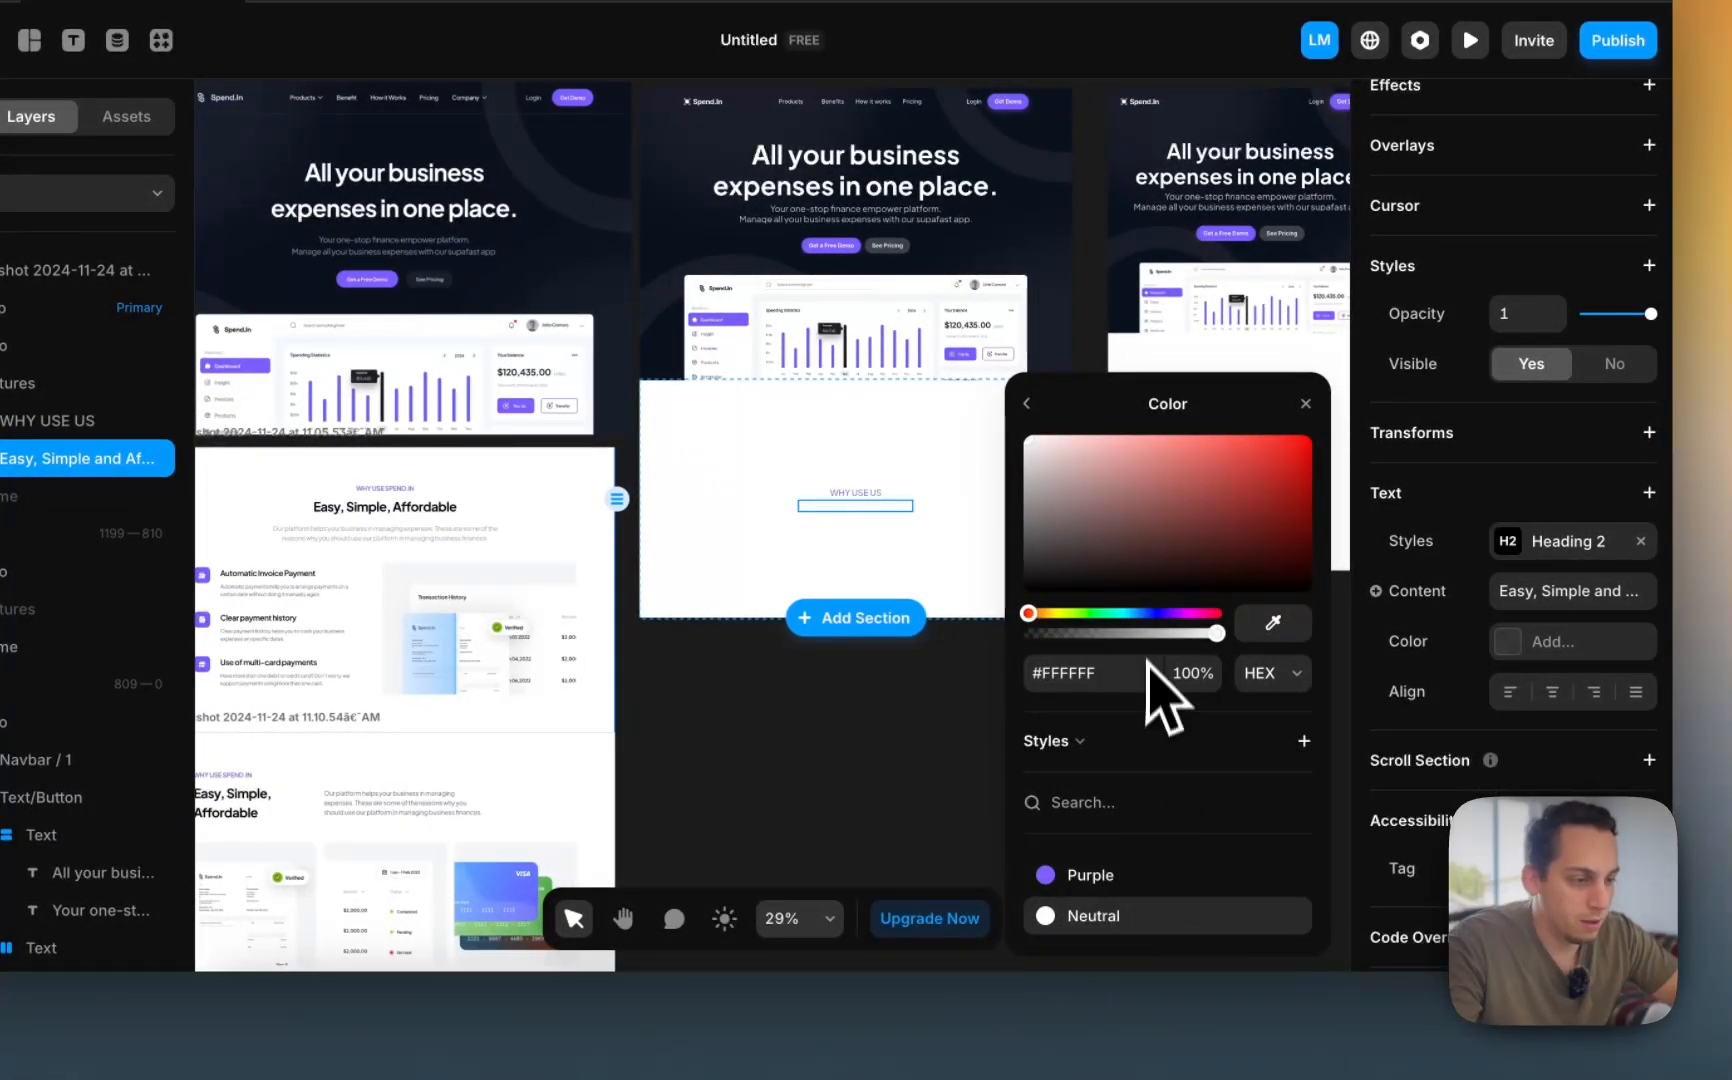
{"action": "left_click", "coordinate": [1290, 916]}
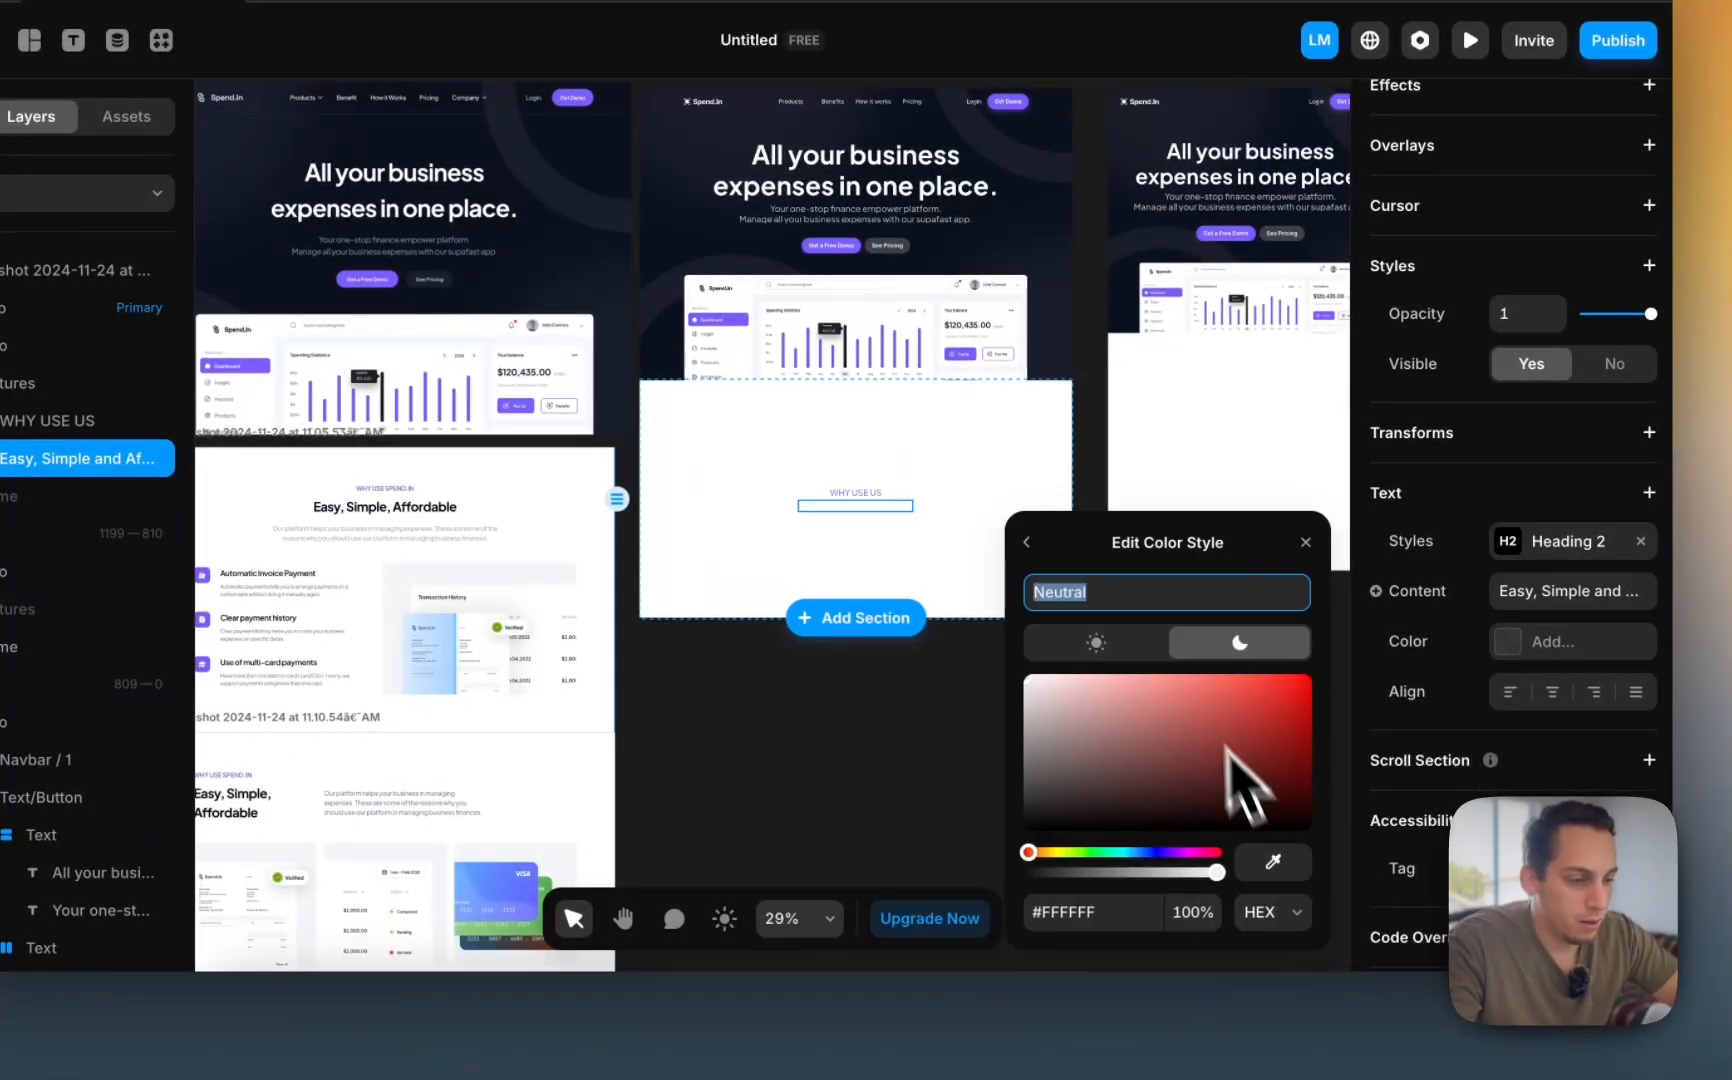
{"action": "mouse_move", "coordinate": [1085, 725]}
{"action": "left_mouse_down"}
{"action": "mouse_move", "coordinate": [1015, 830]}
{"action": "mouse_move", "coordinate": [995, 815]}
{"action": "left_mouse_up"}
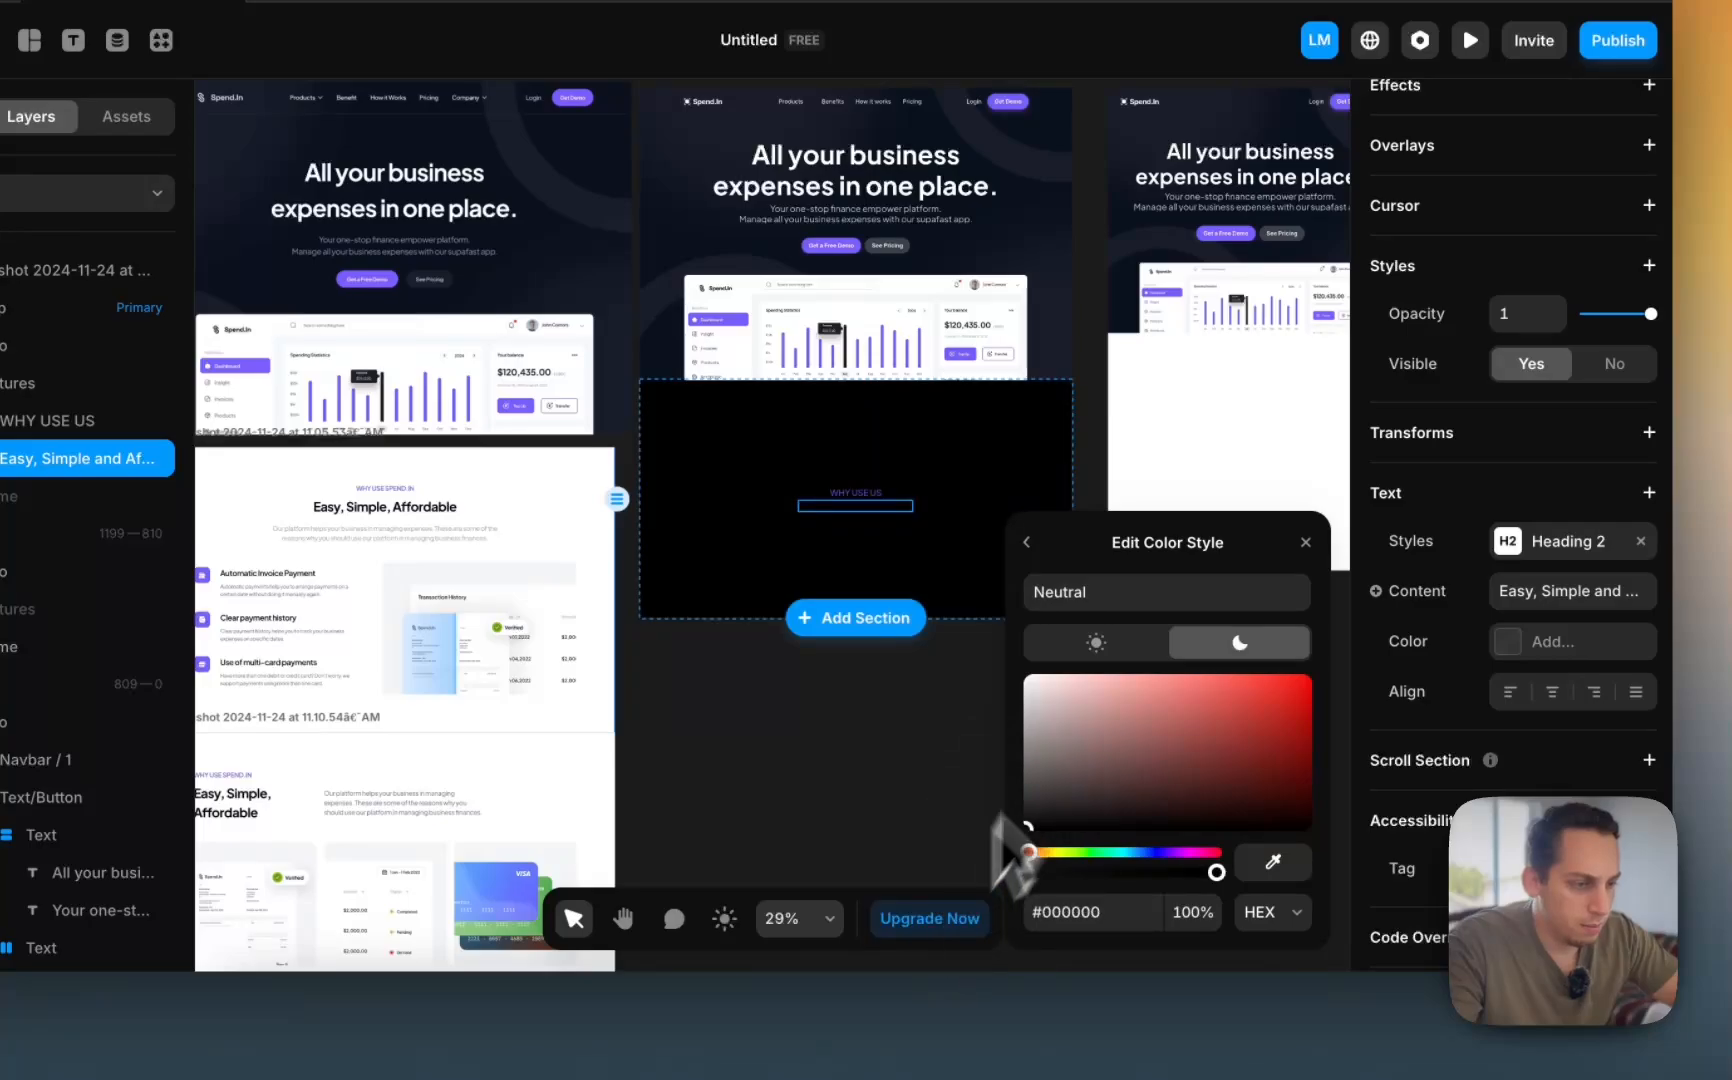
{"action": "left_click", "coordinate": [1102, 644]}
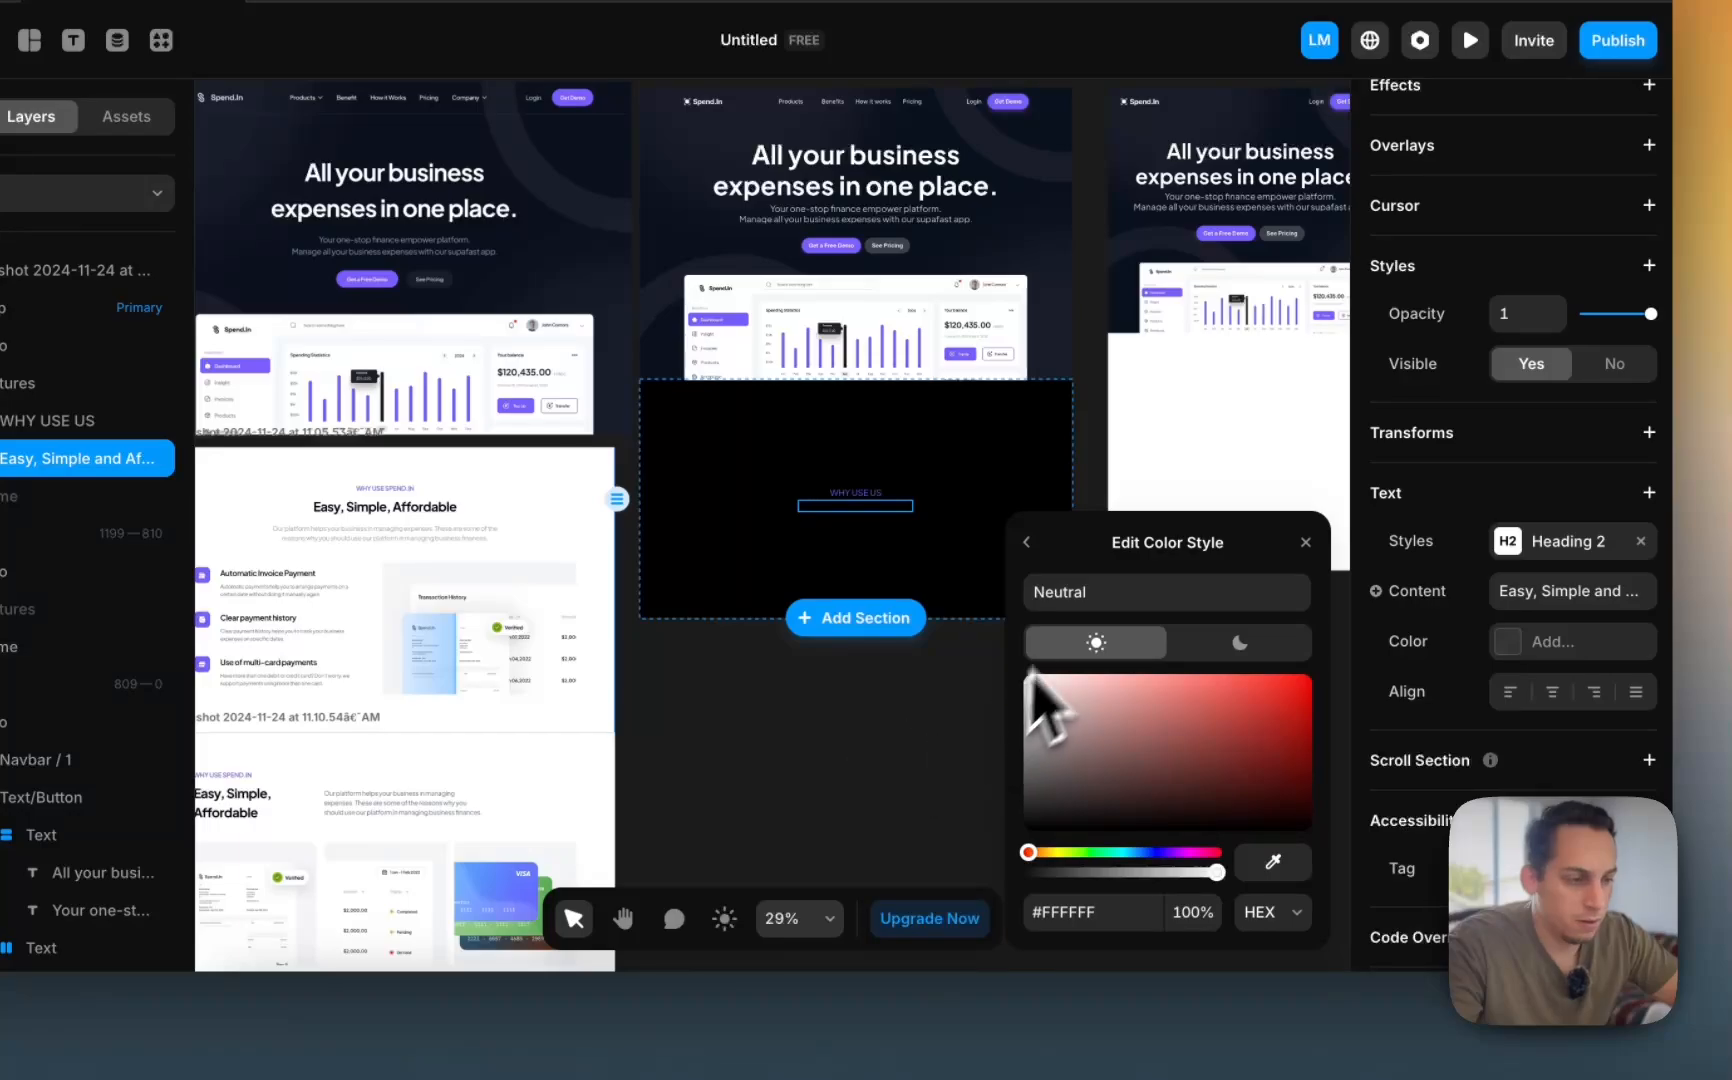
{"action": "left_click", "coordinate": [1026, 542]}
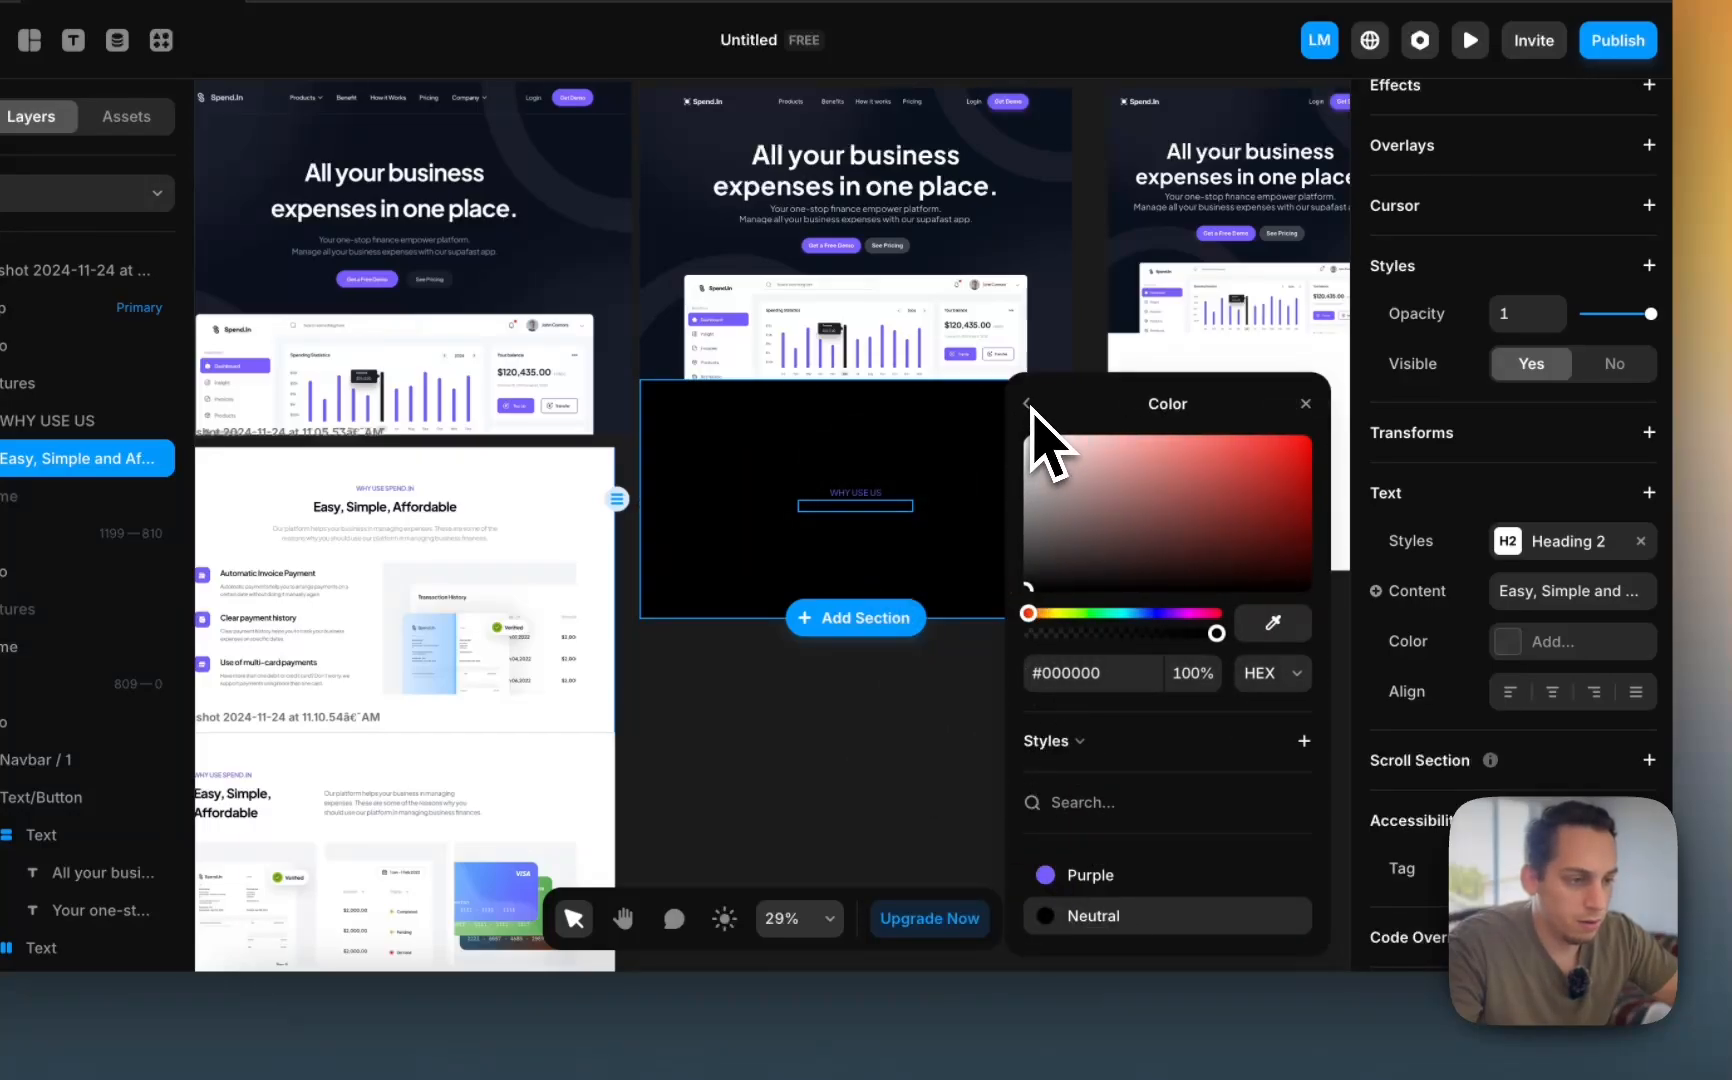
- Undo the Neutral color style edits and the switch of the Heading 2 style to Neutral
{"action": "key", "text": "super+z"}
{"action": "key", "text": "super+z"}
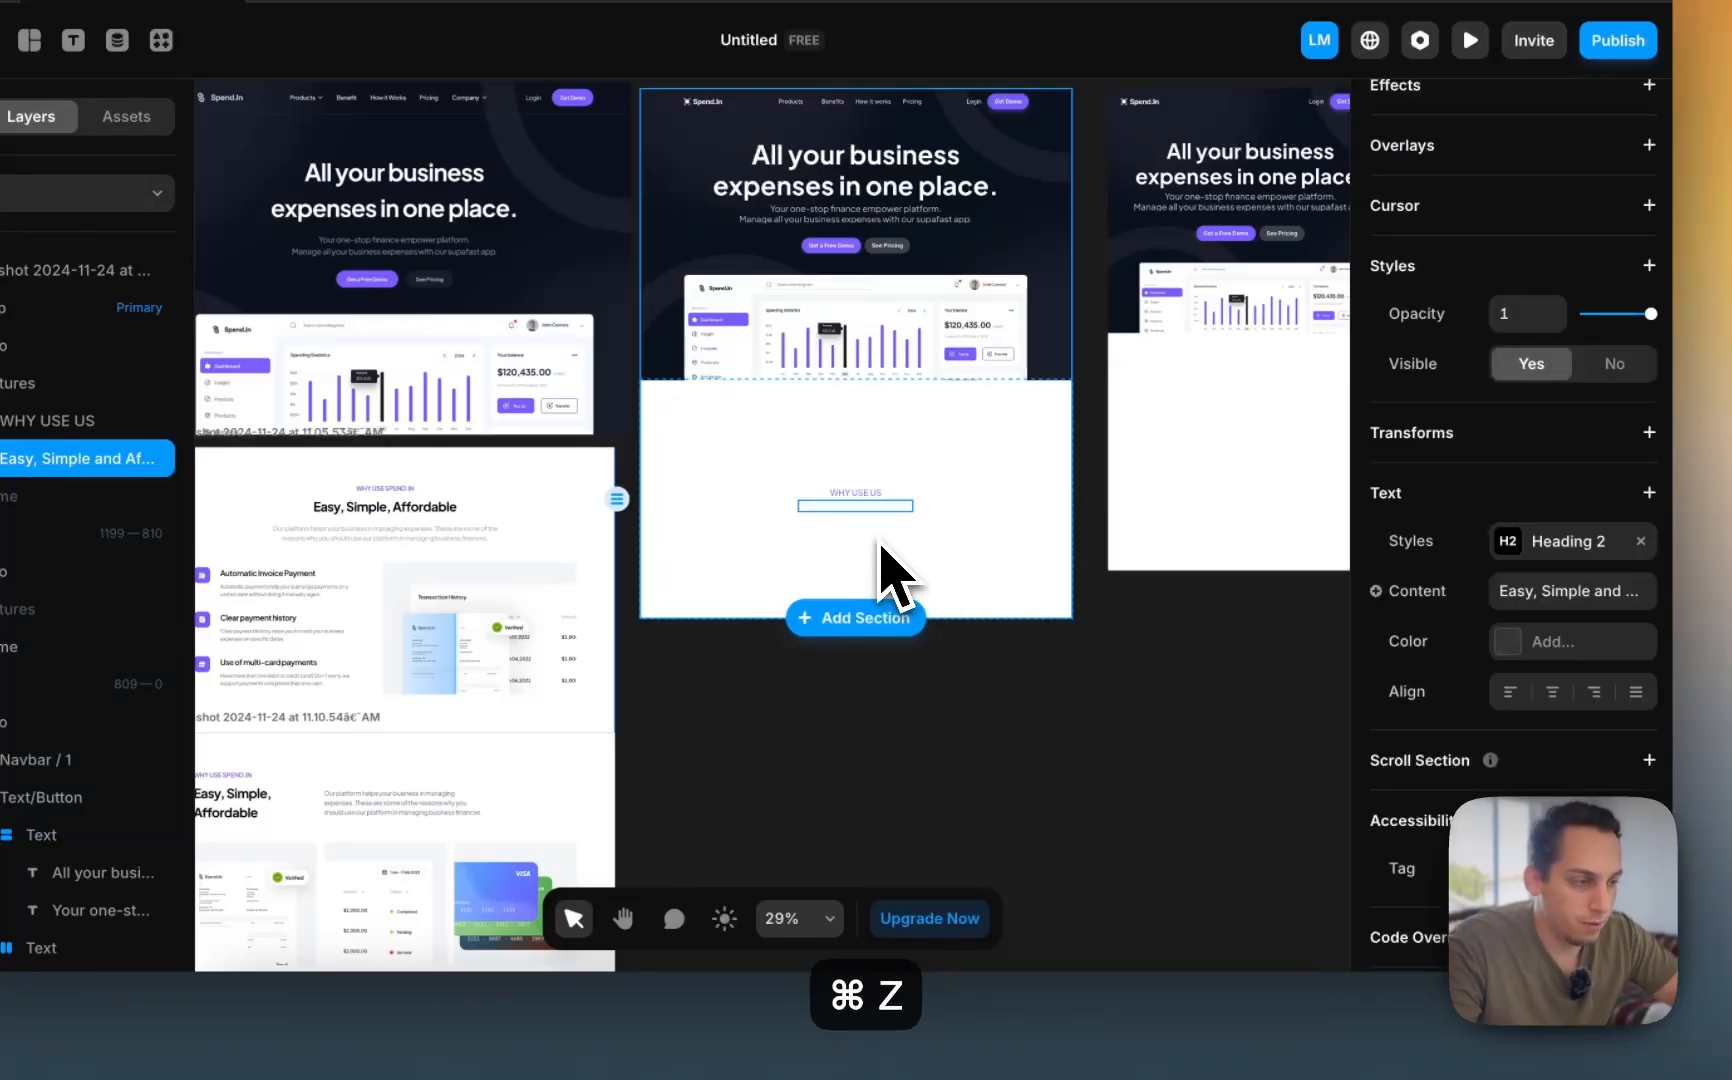
{"action": "left_click", "coordinate": [720, 915]}
{"action": "left_click", "coordinate": [723, 918]}
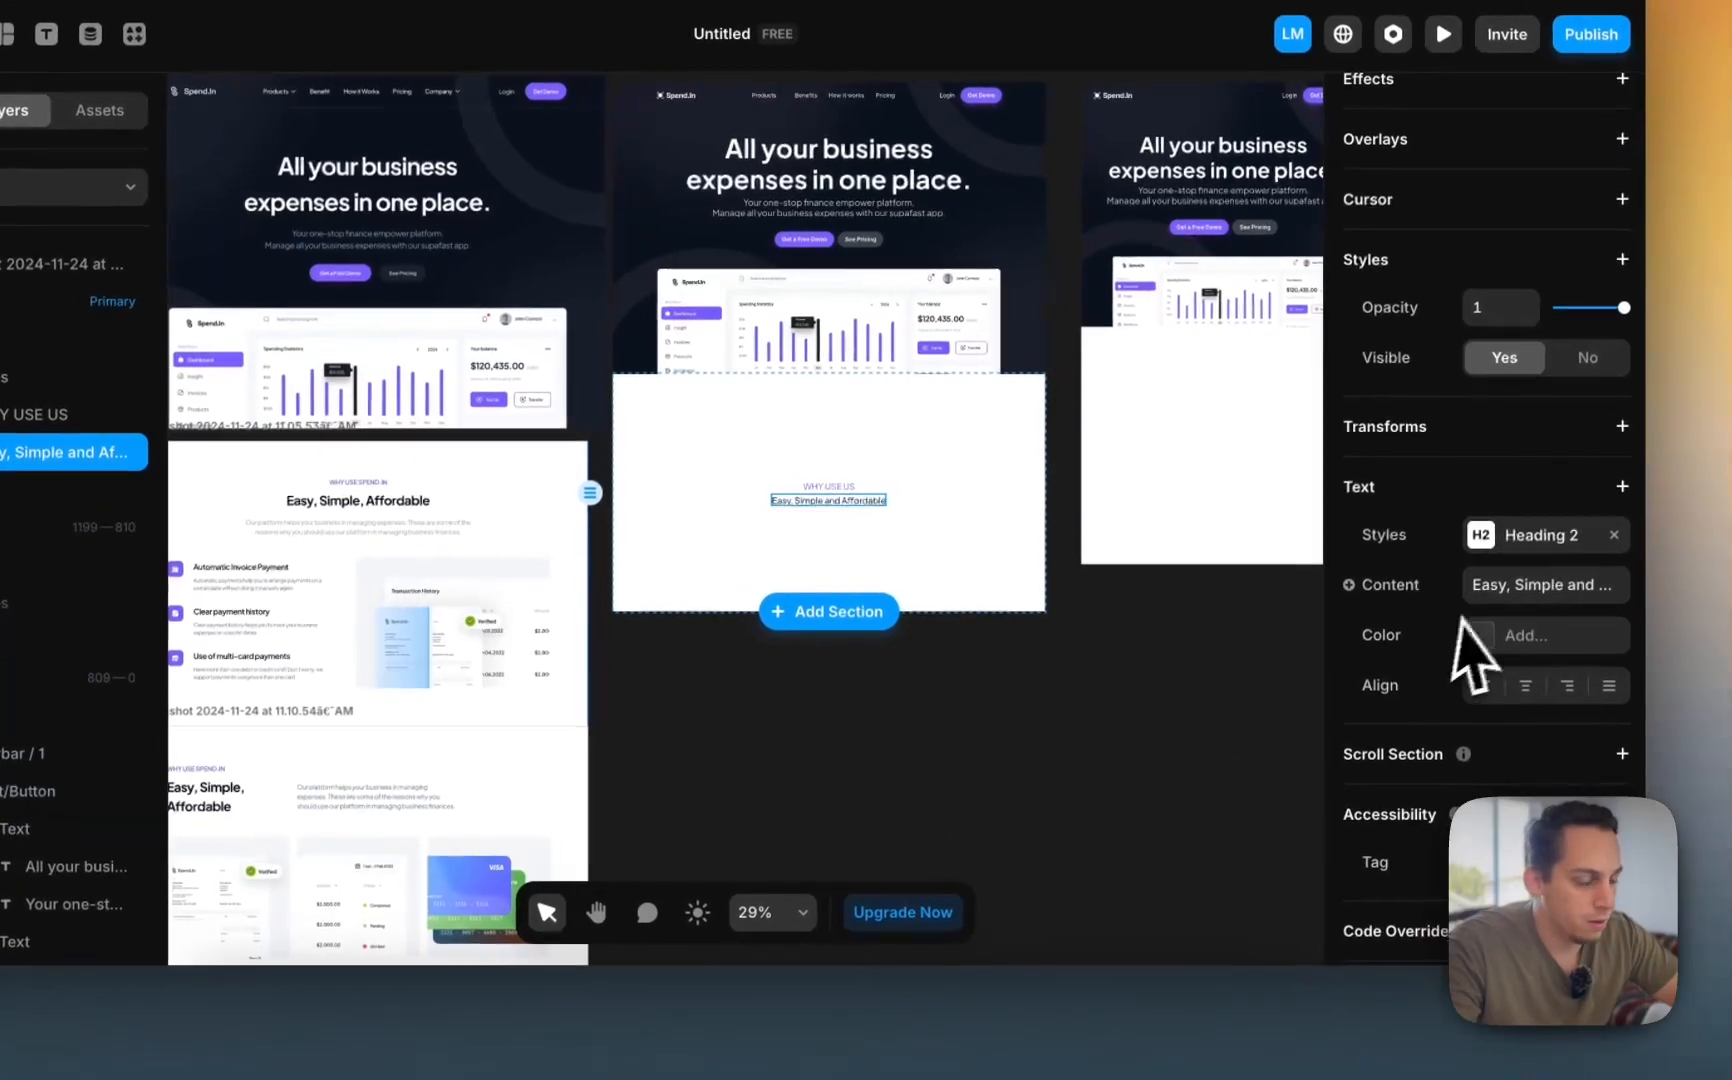
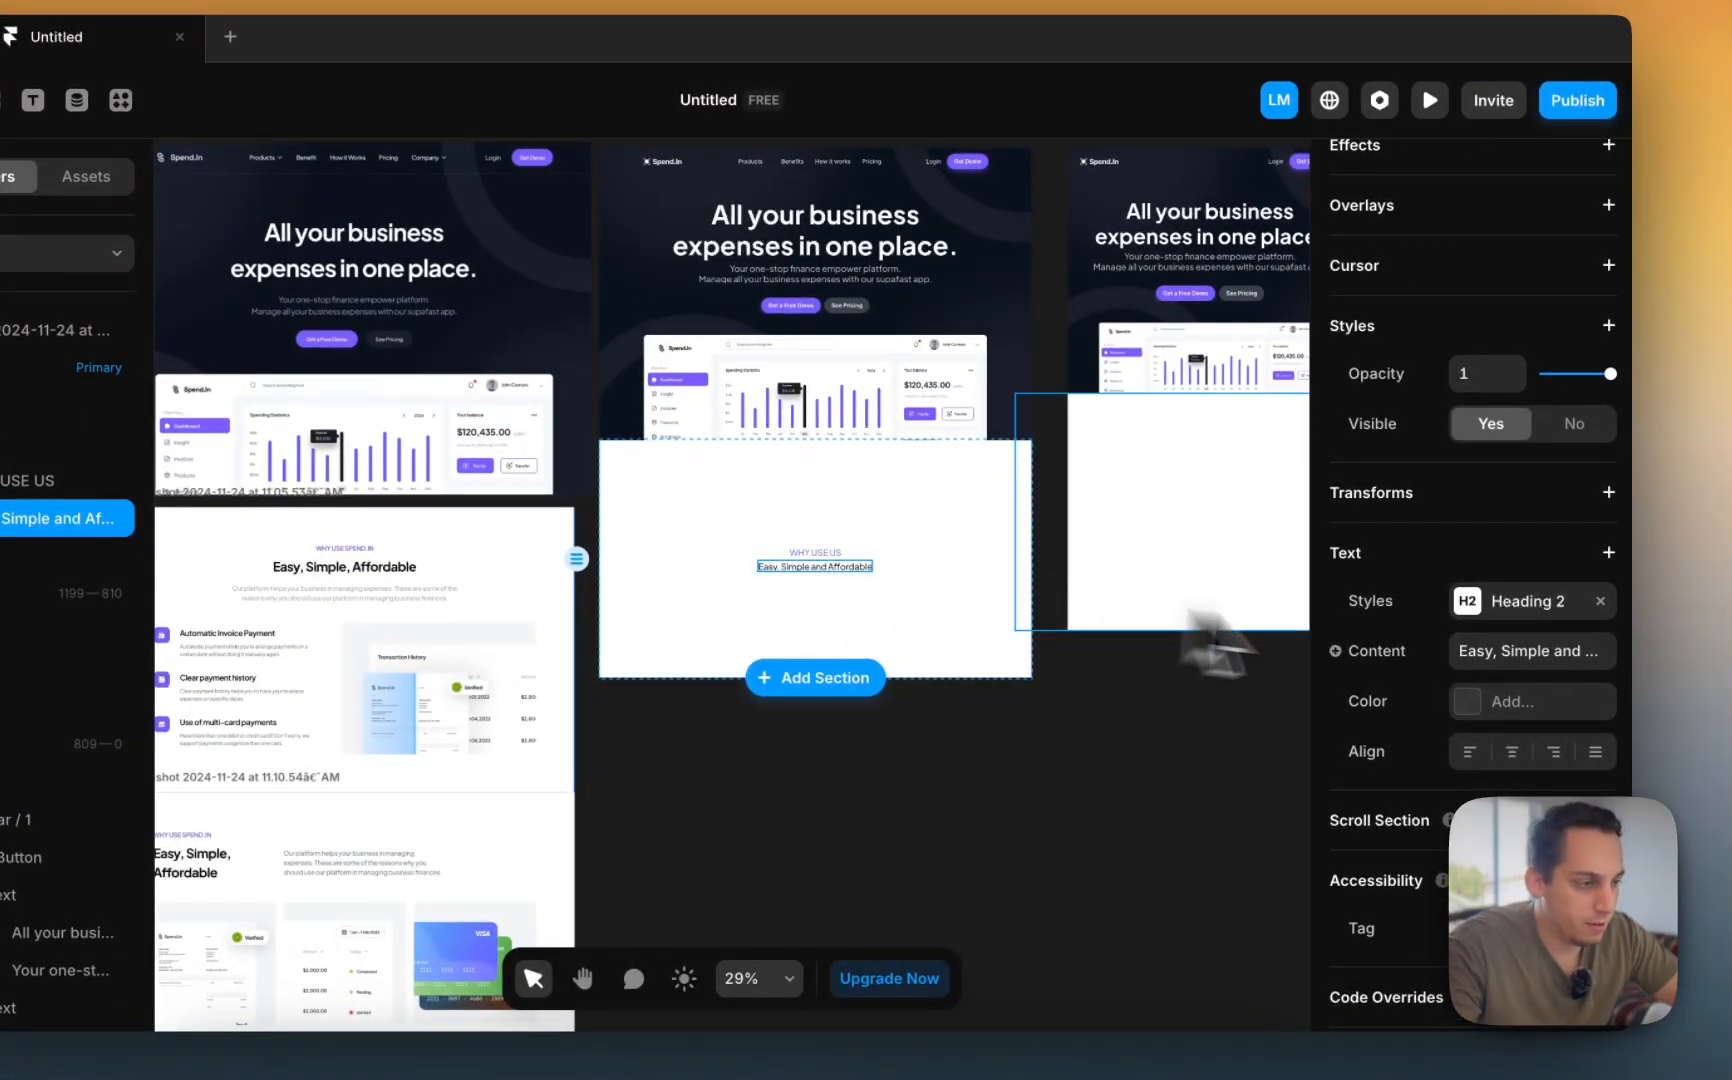
- Set the Heading 2 style's size to 36 and its weight to Semibold
{"action": "left_click", "coordinate": [1485, 610]}
{"action": "left_click", "coordinate": [1247, 825]}
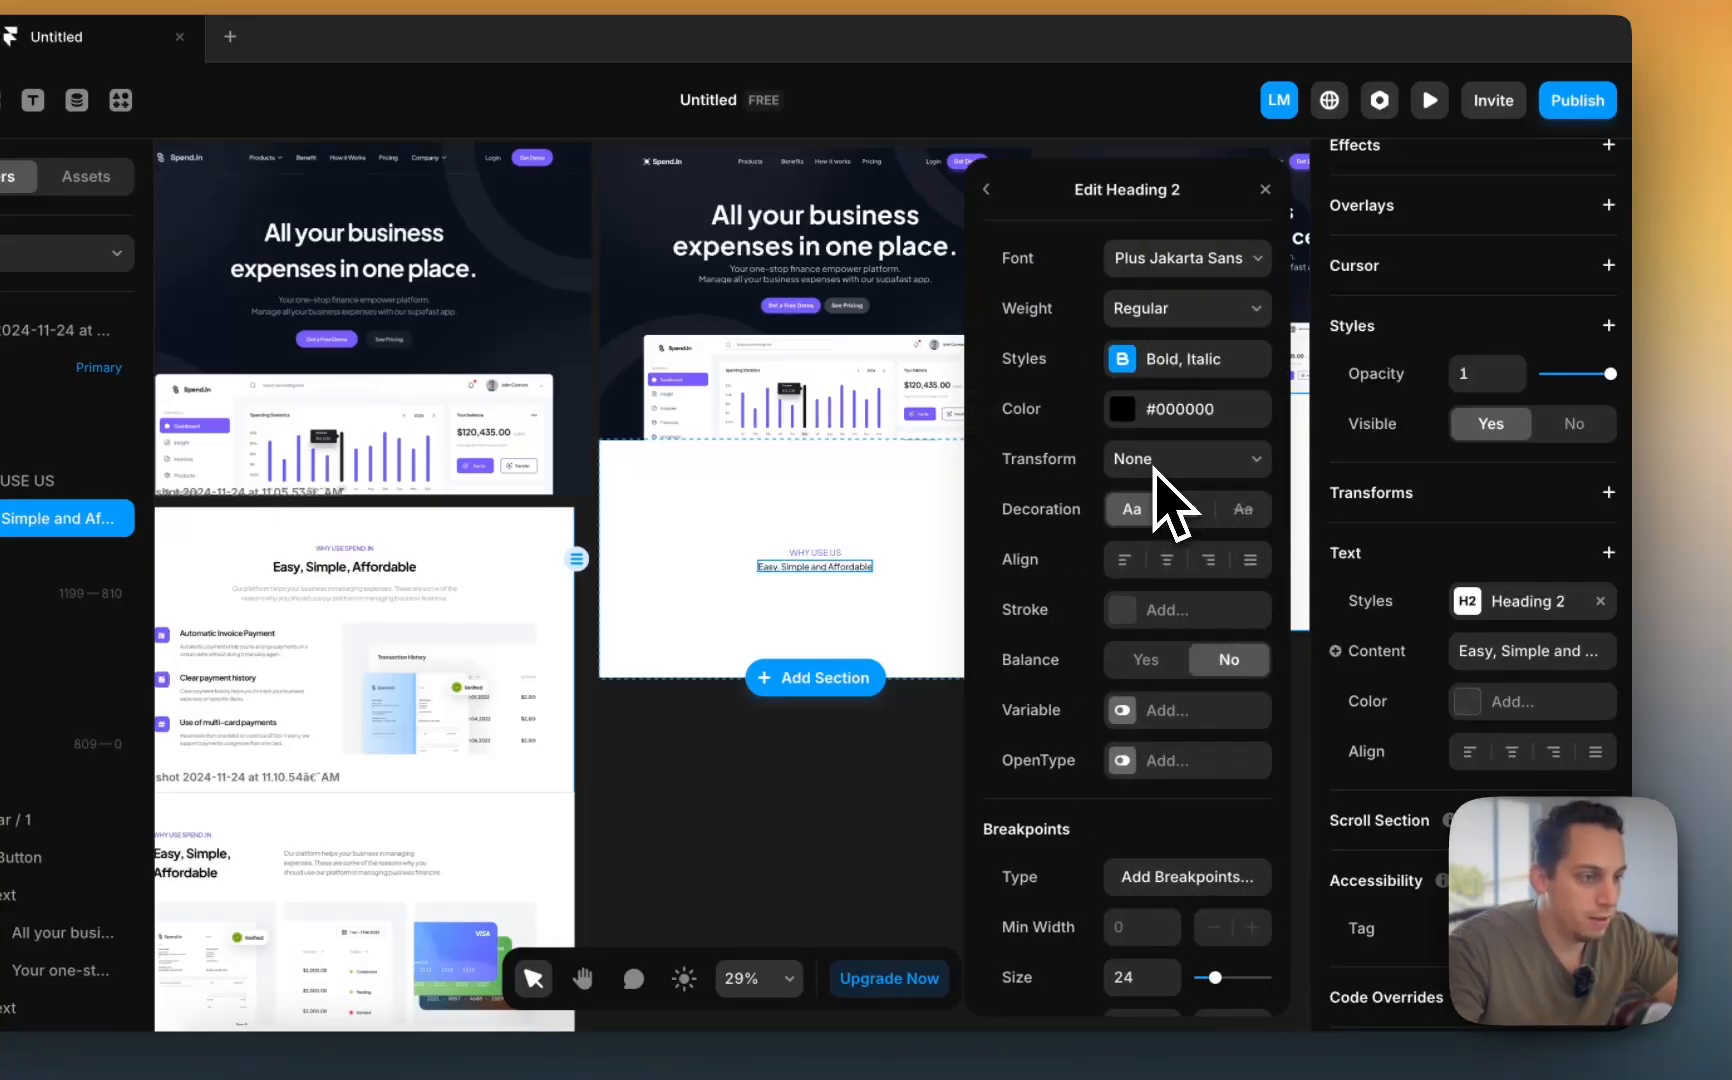
{"action": "scroll", "coordinate": [1145, 730], "scroll_direction": "down", "scroll_amount": 3}
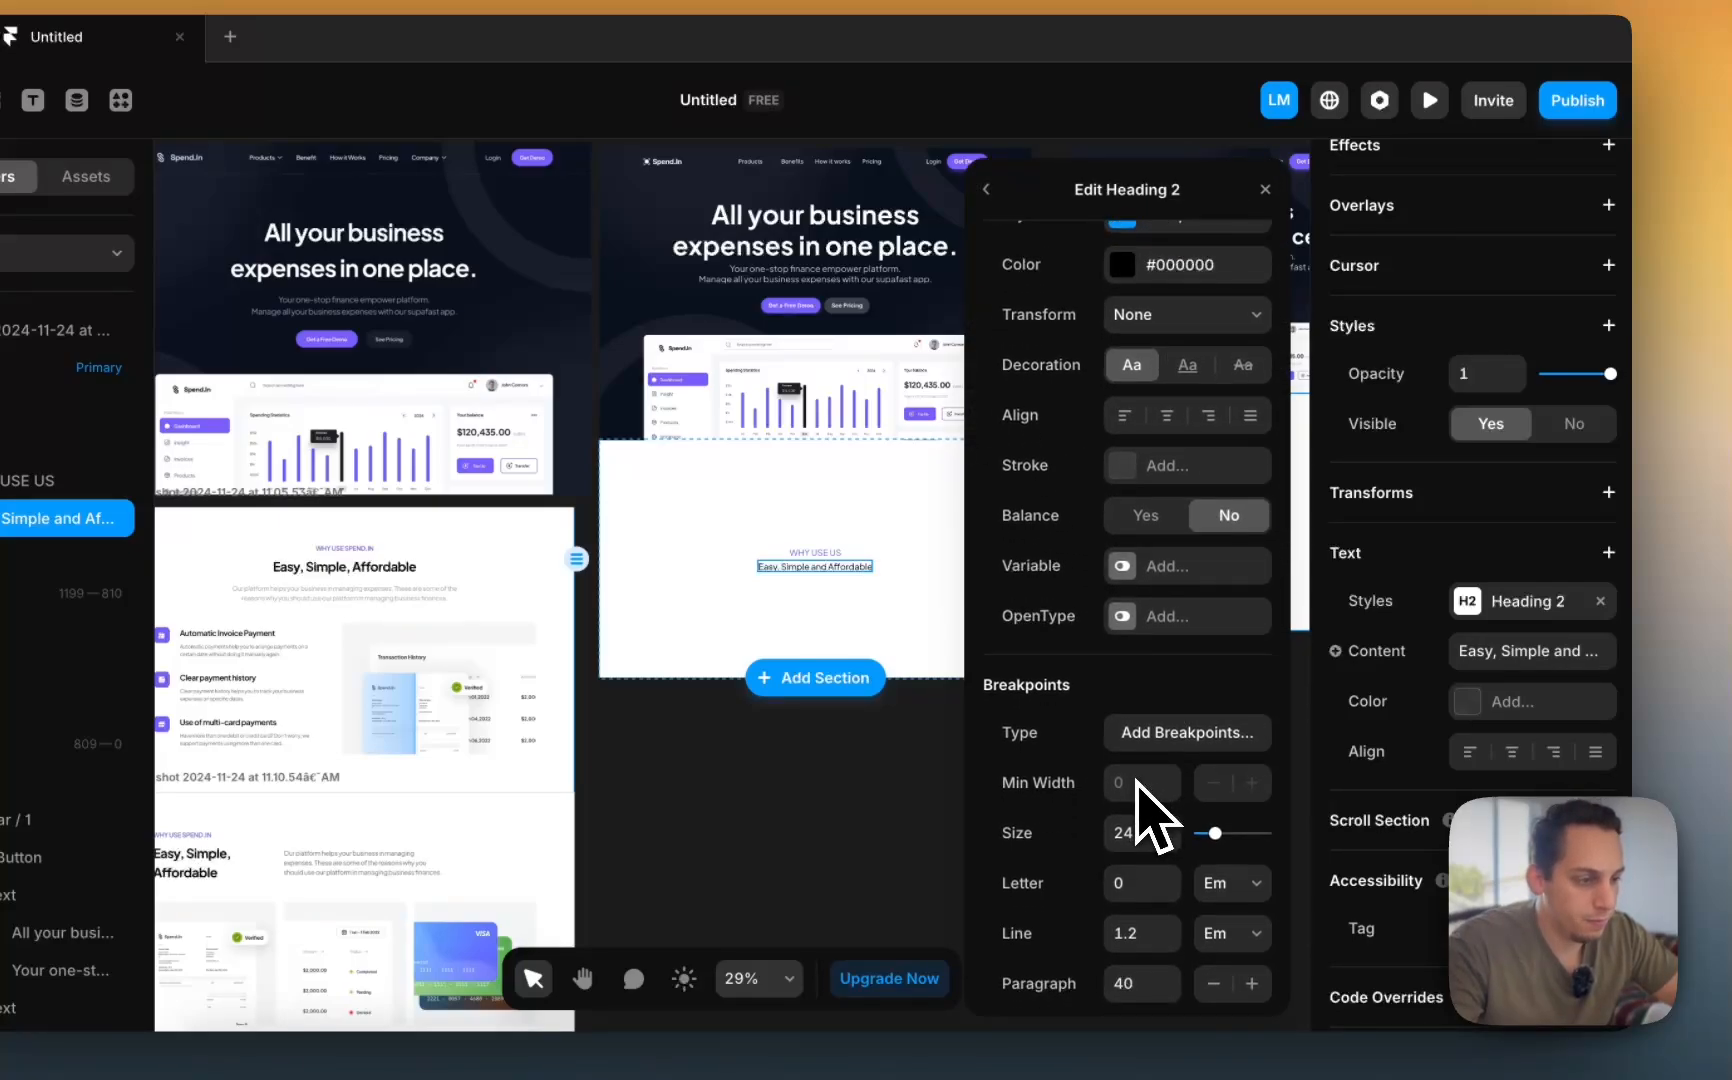
{"action": "left_click", "coordinate": [1133, 833]}
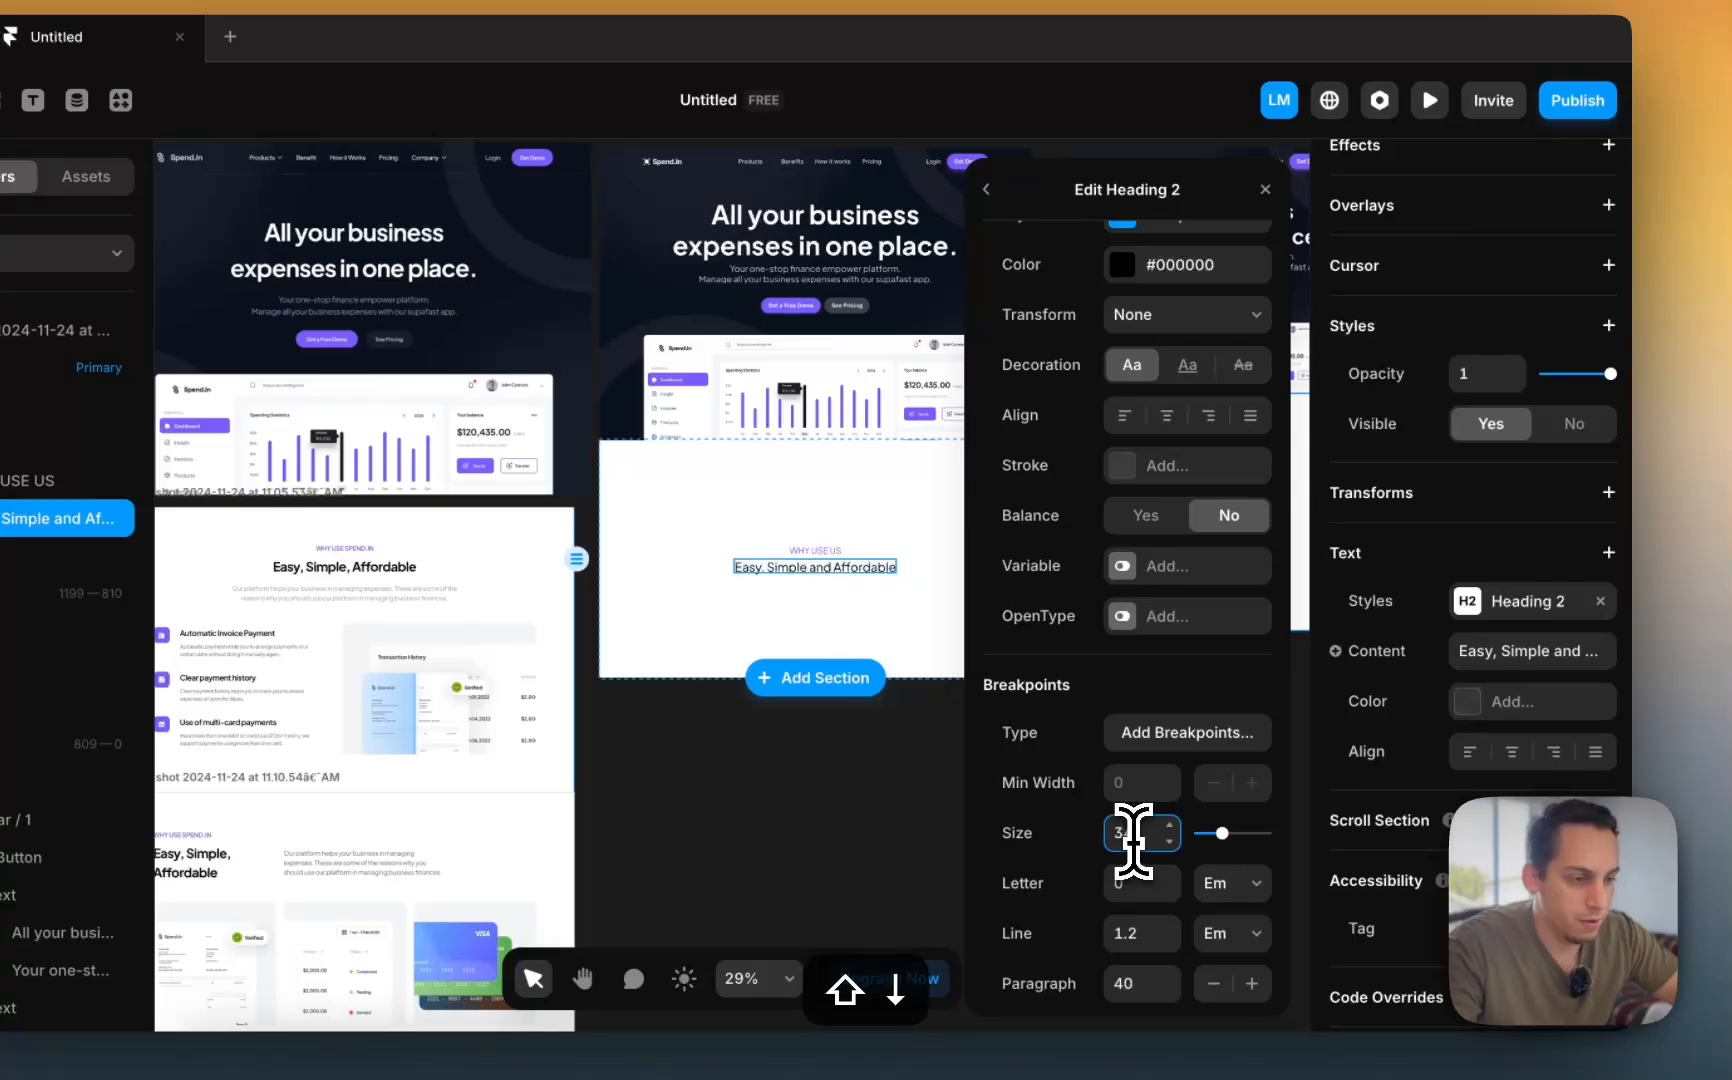
{"action": "scroll", "coordinate": [1160, 720], "scroll_direction": "up", "scroll_amount": 3}
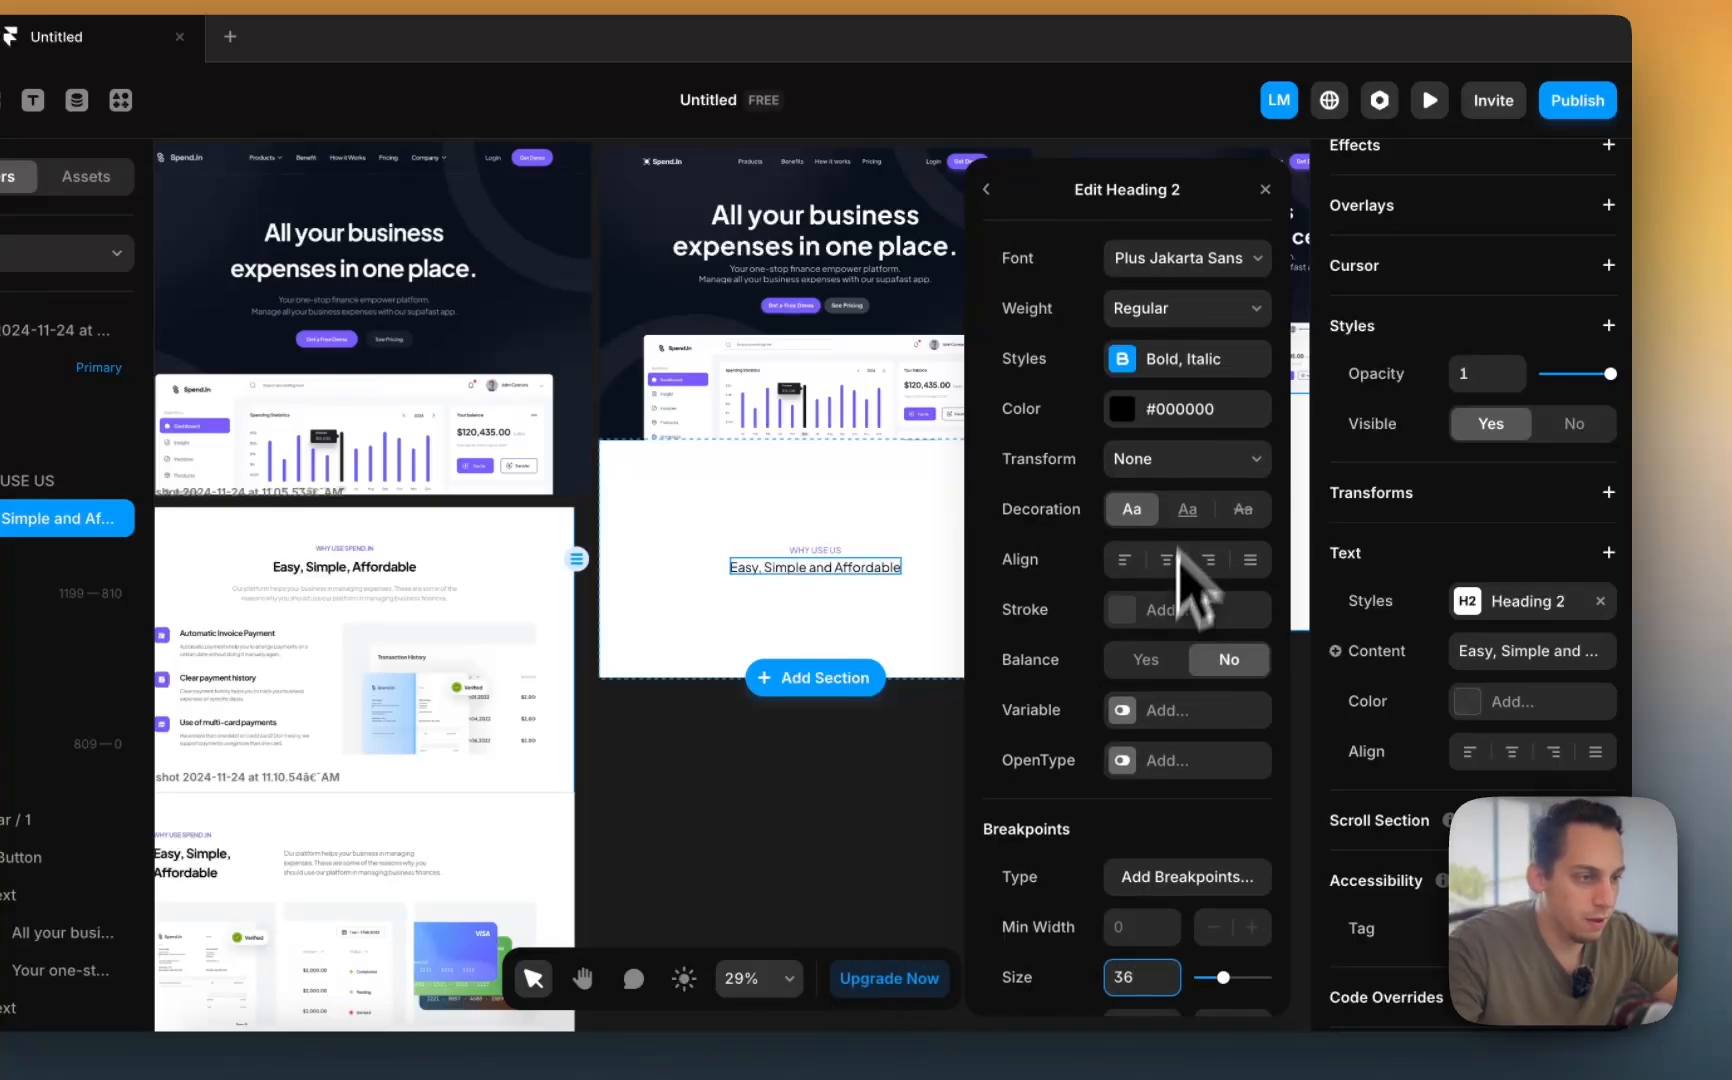
{"action": "left_click", "coordinate": [1188, 309]}
{"action": "left_click", "coordinate": [1165, 420]}
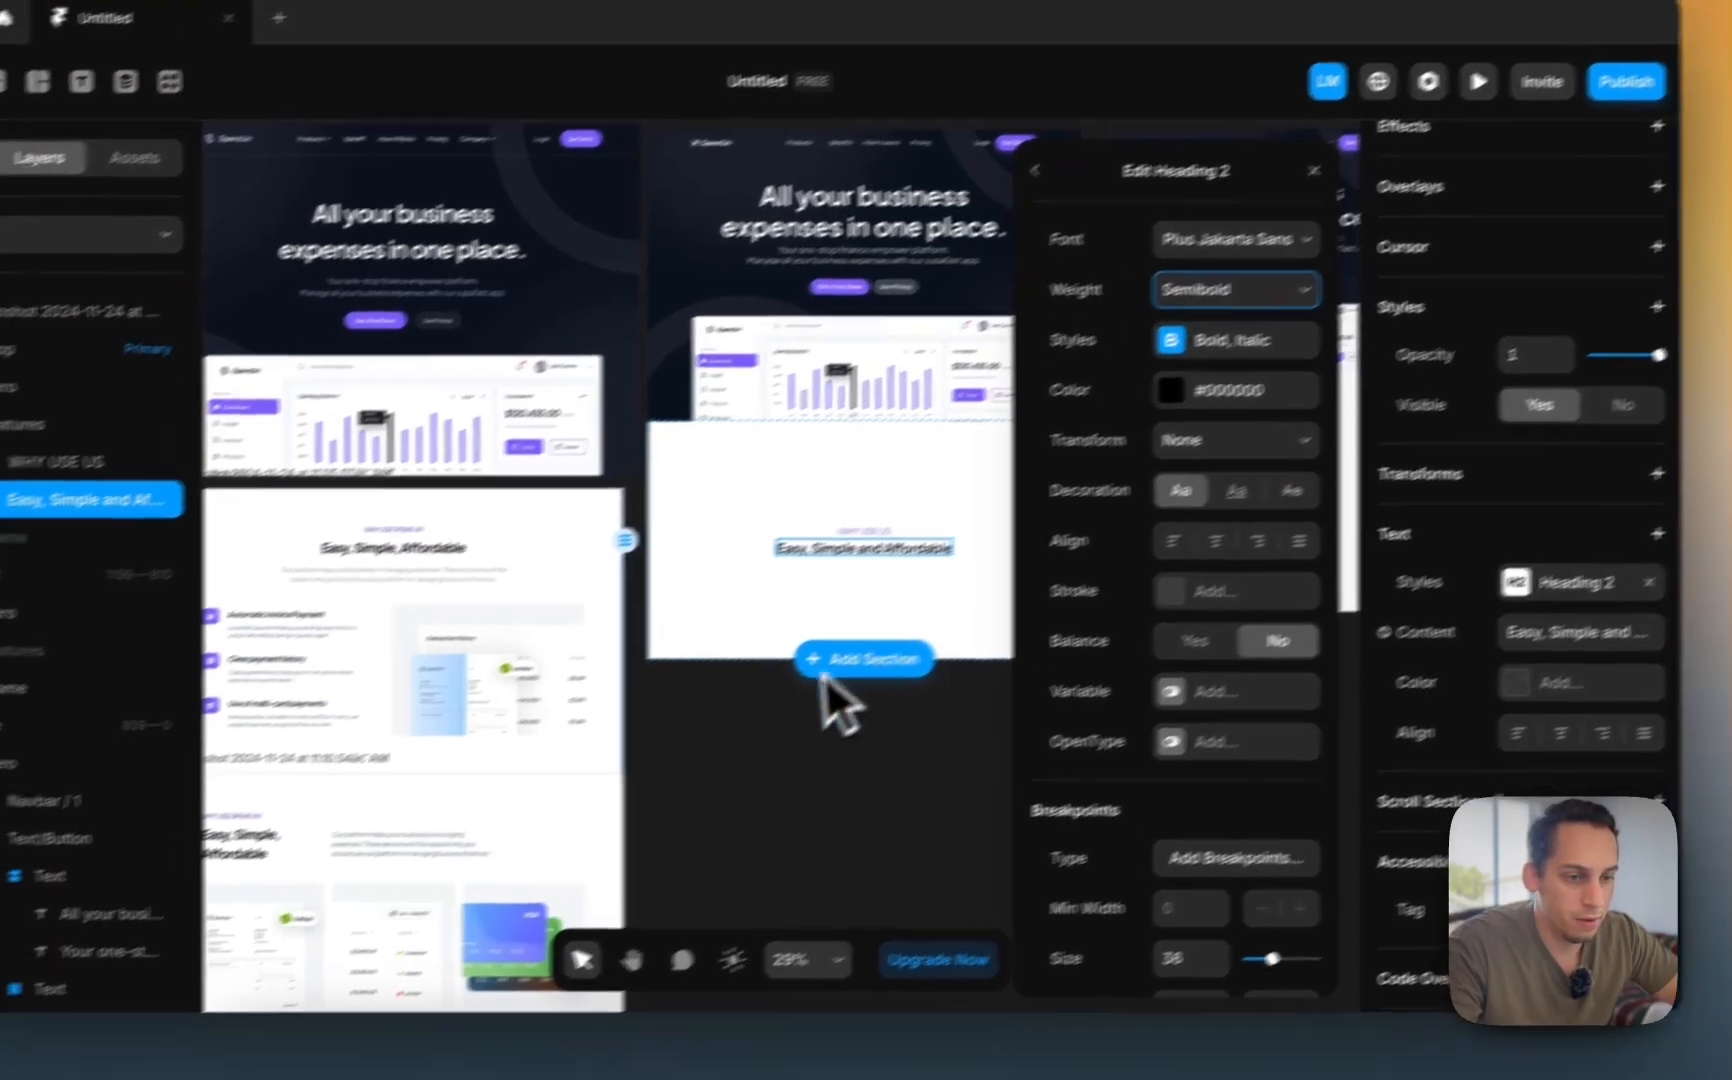
{"action": "left_click", "coordinate": [735, 724]}
- Duplicate the "Easy, Simple and Affordable" heading within the Features section
{"action": "left_click", "coordinate": [815, 568]}
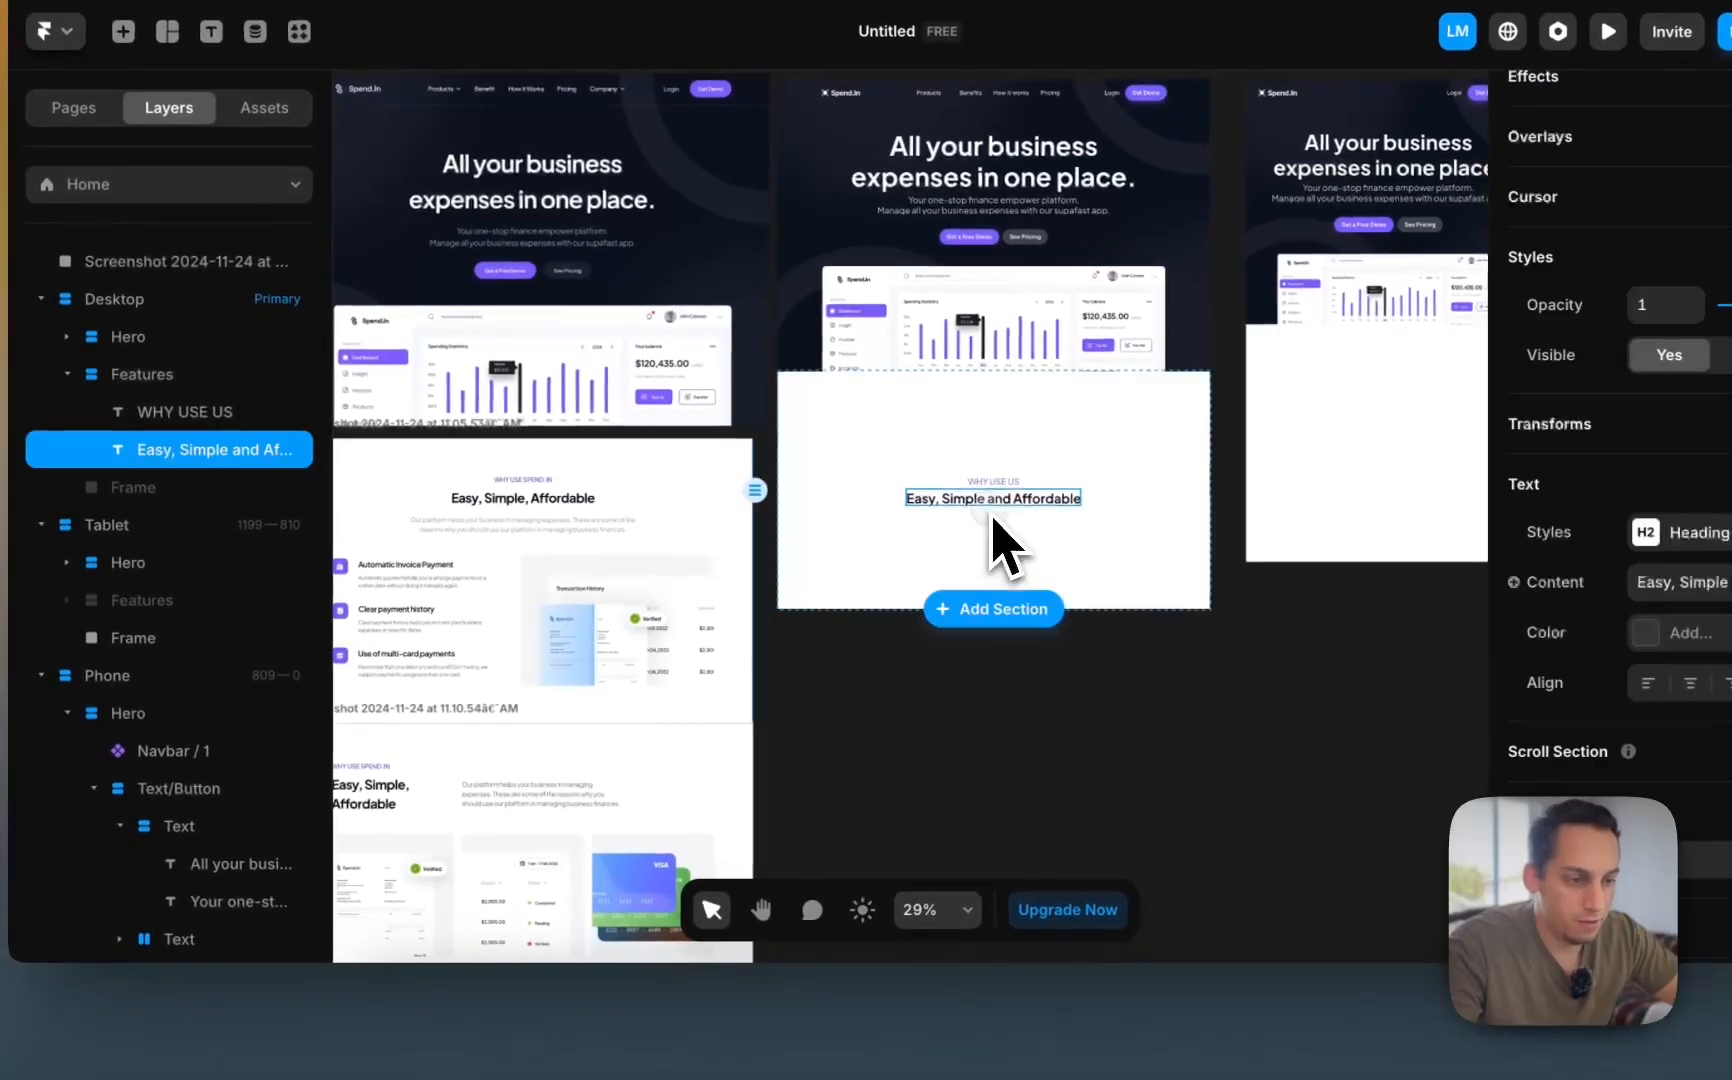
{"action": "key", "text": "super+d"}
{"action": "scroll", "coordinate": [599, 495], "scroll_direction": "up", "scroll_amount": 3}
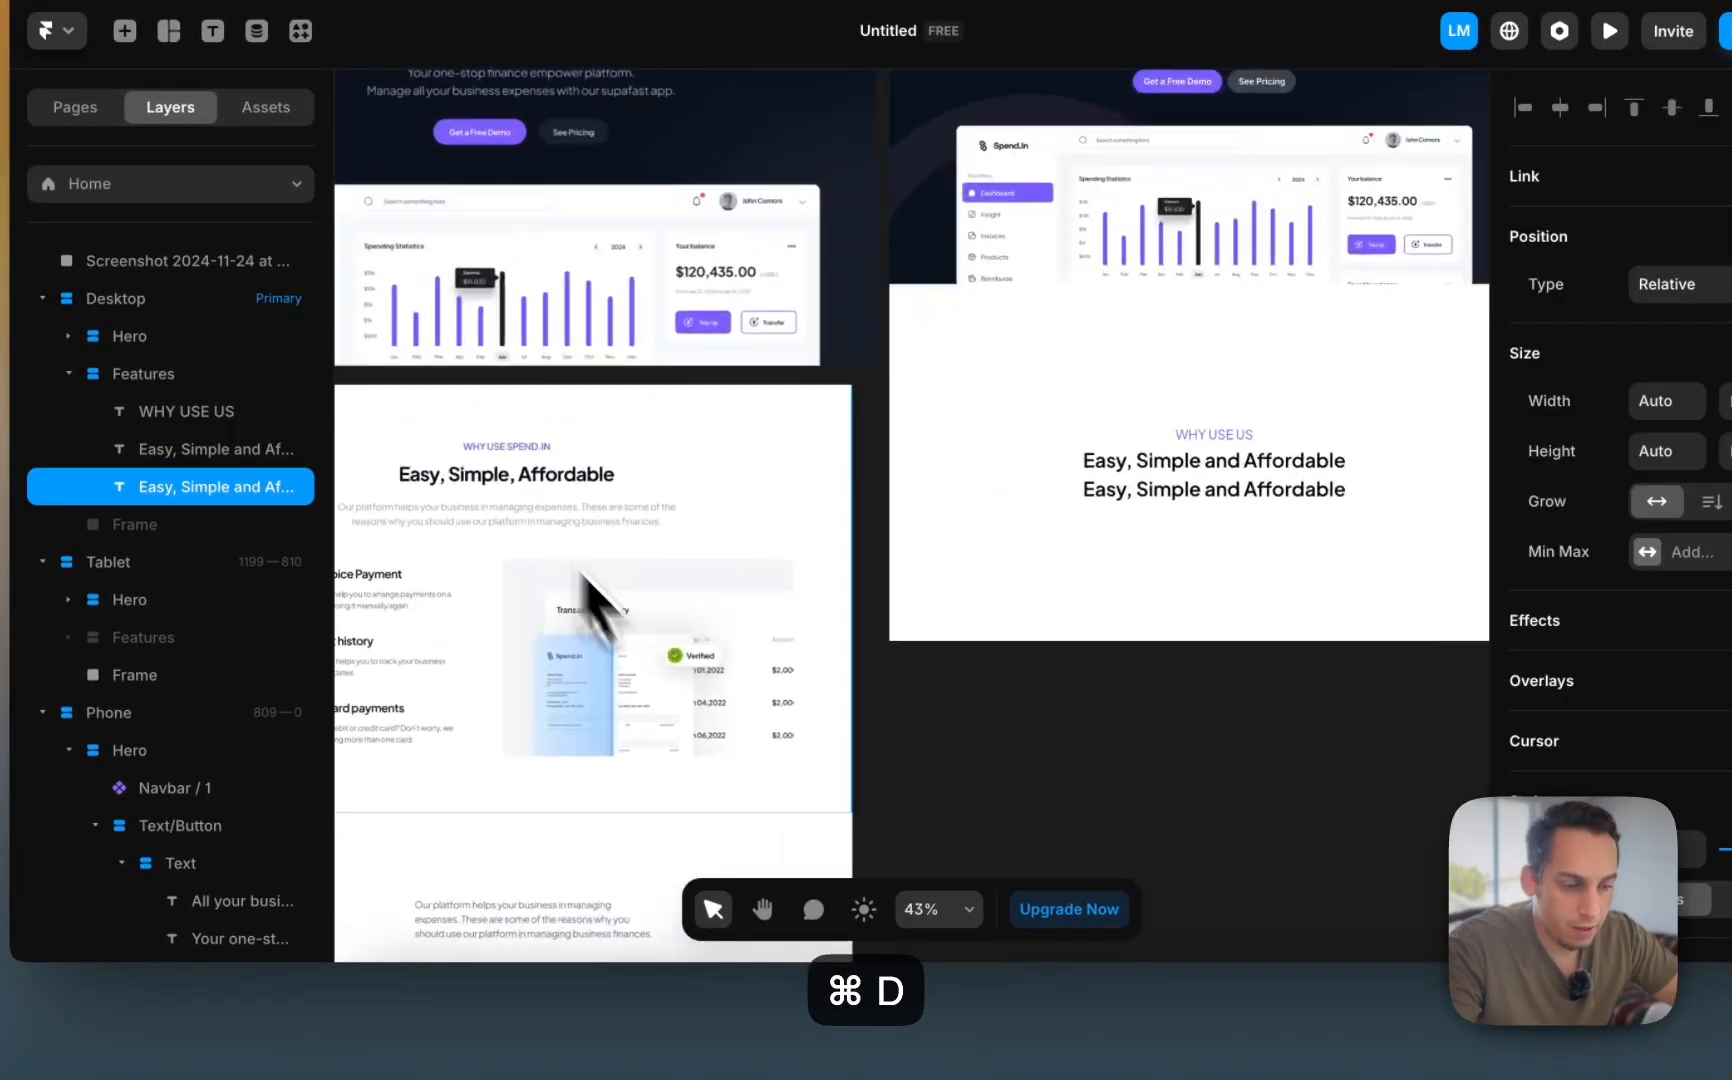
- Switch to Figma and copy the description text under "Easy, Simple, Affordable" in the Benefit - 2nd frame
{"action": "left_click", "coordinate": [893, 1038]}
{"action": "scroll", "coordinate": [818, 362], "scroll_direction": "up", "scroll_amount": 10}
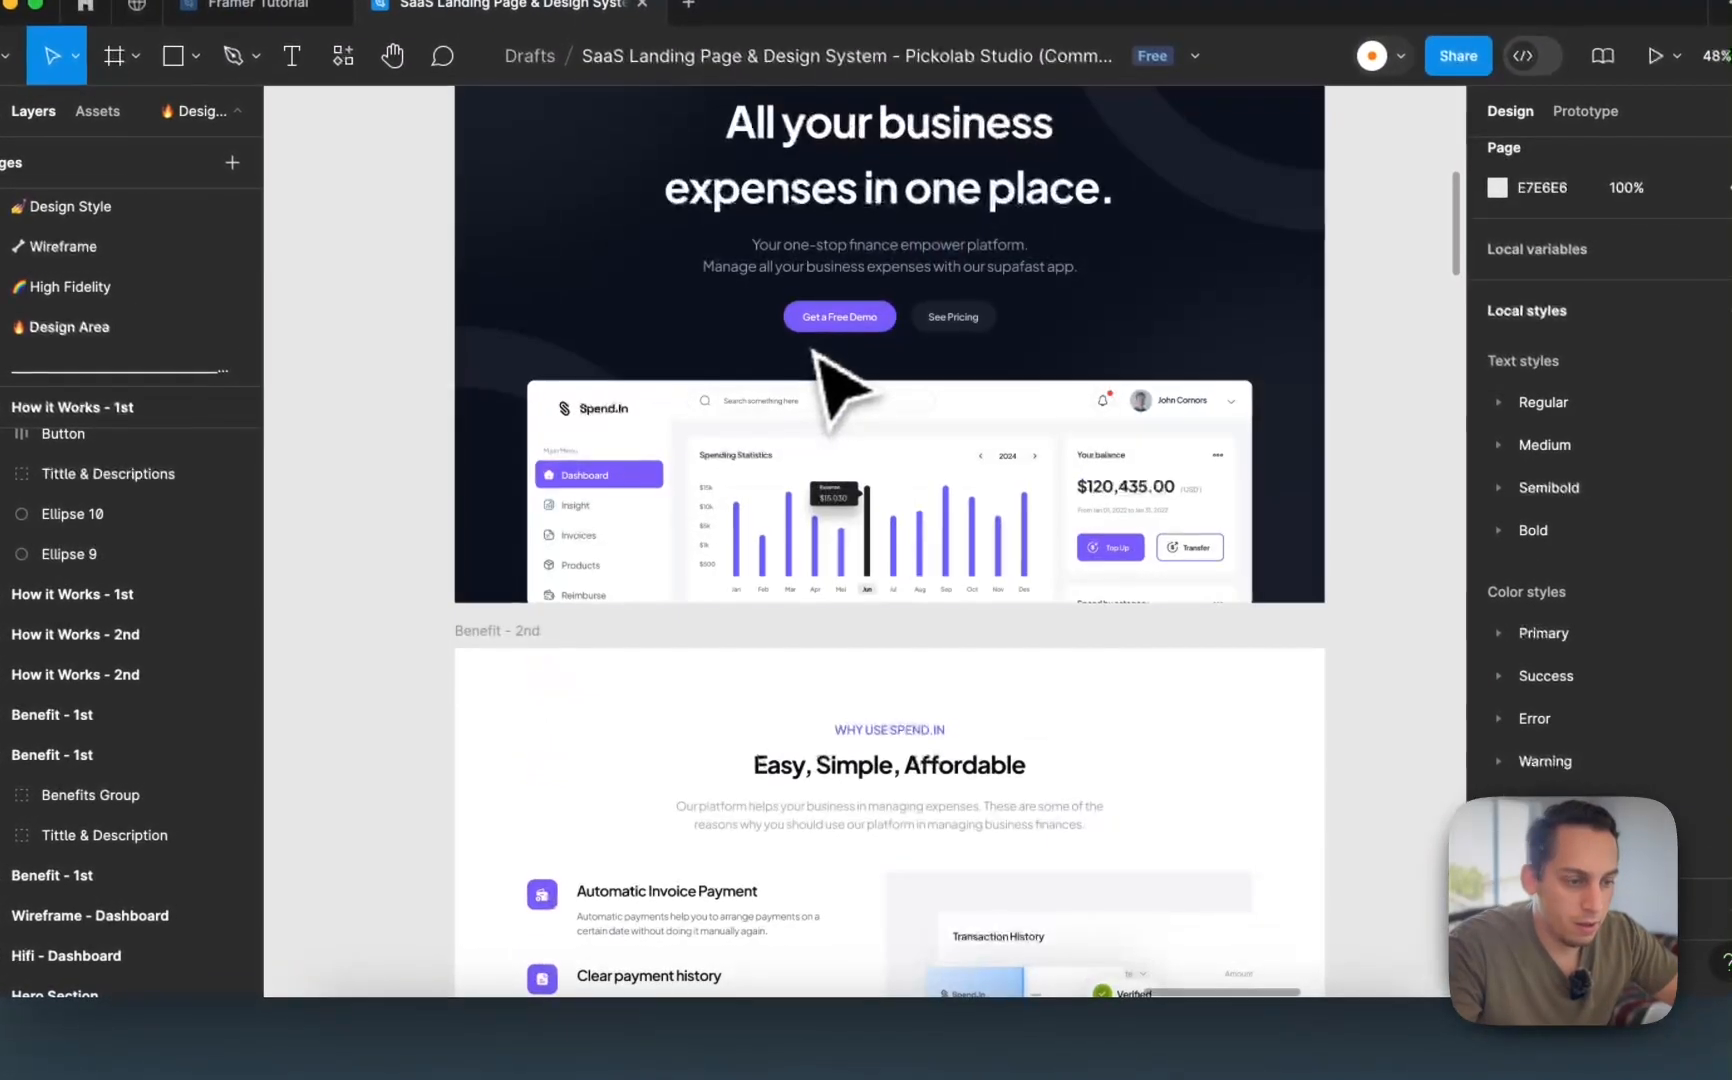
{"action": "scroll", "coordinate": [818, 700], "scroll_direction": "down", "scroll_amount": 3}
{"action": "left_click", "coordinate": [760, 520]}
{"action": "left_click", "coordinate": [768, 525]}
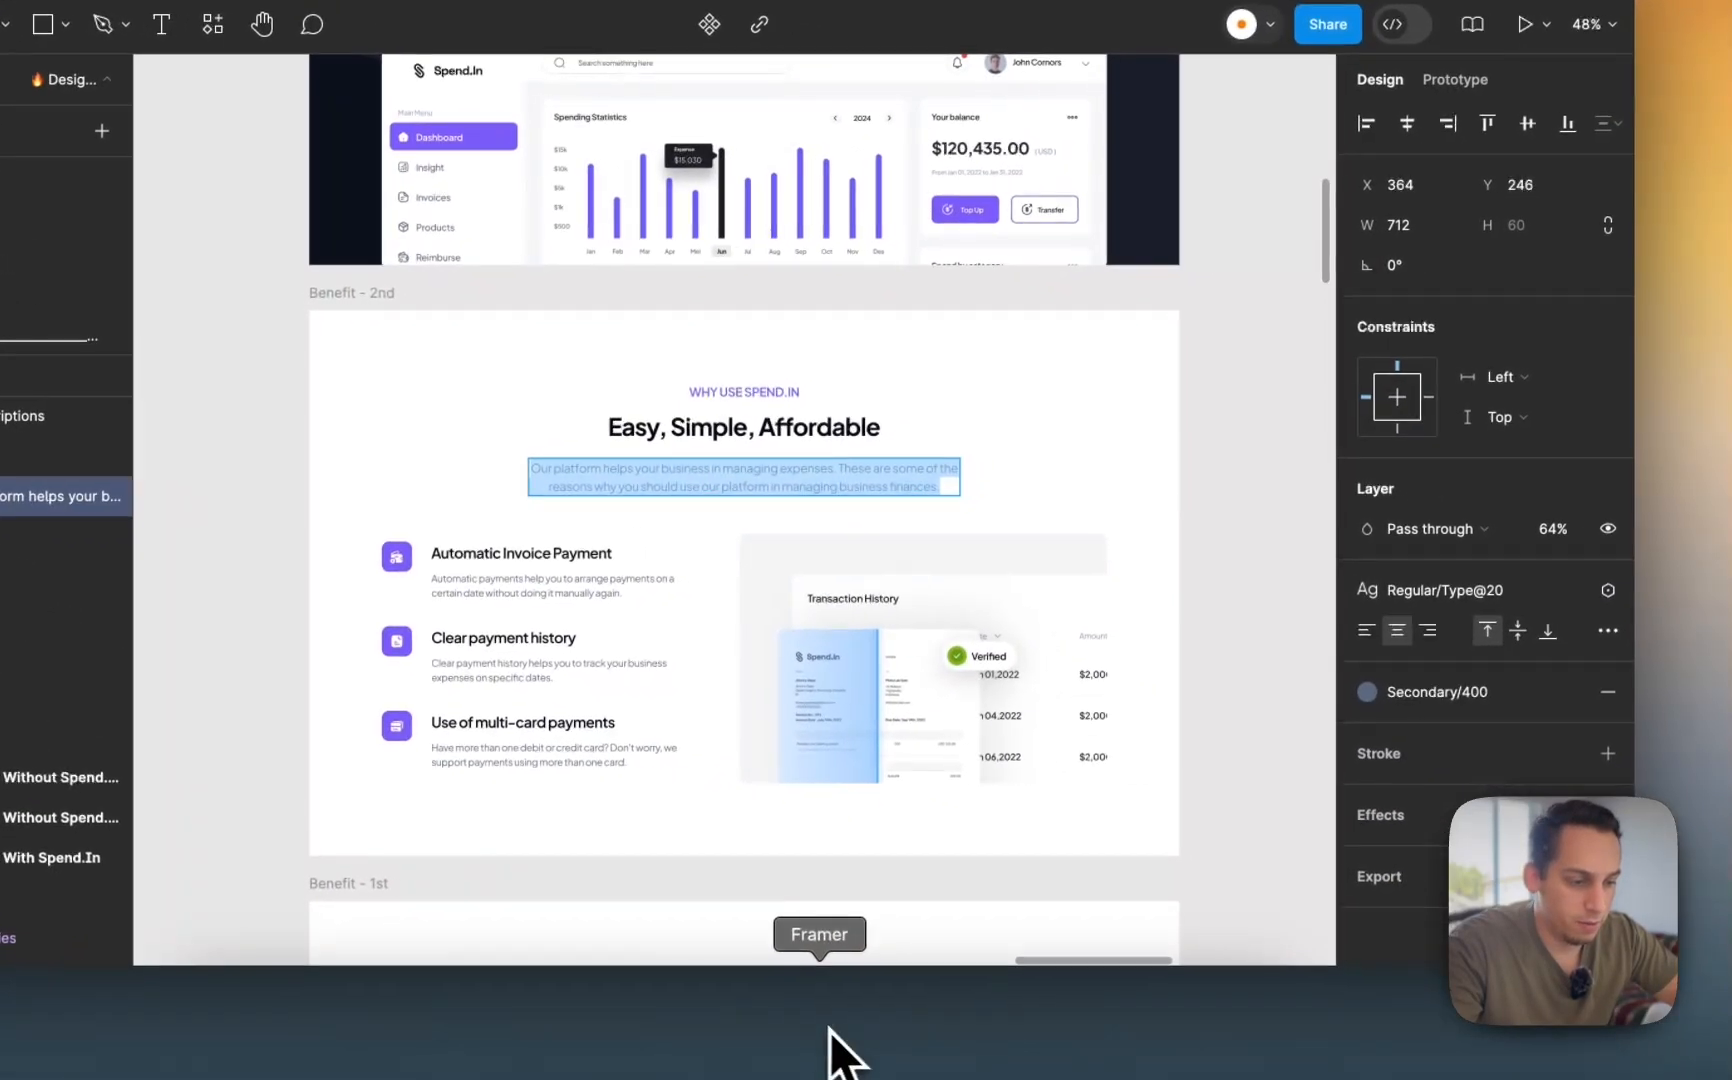
- Back in Framer, replace the duplicated heading's text with the copied "Our platform helps your business in managing expenses..." description
{"action": "left_click", "coordinate": [833, 1045]}
{"action": "double_click", "coordinate": [942, 492]}
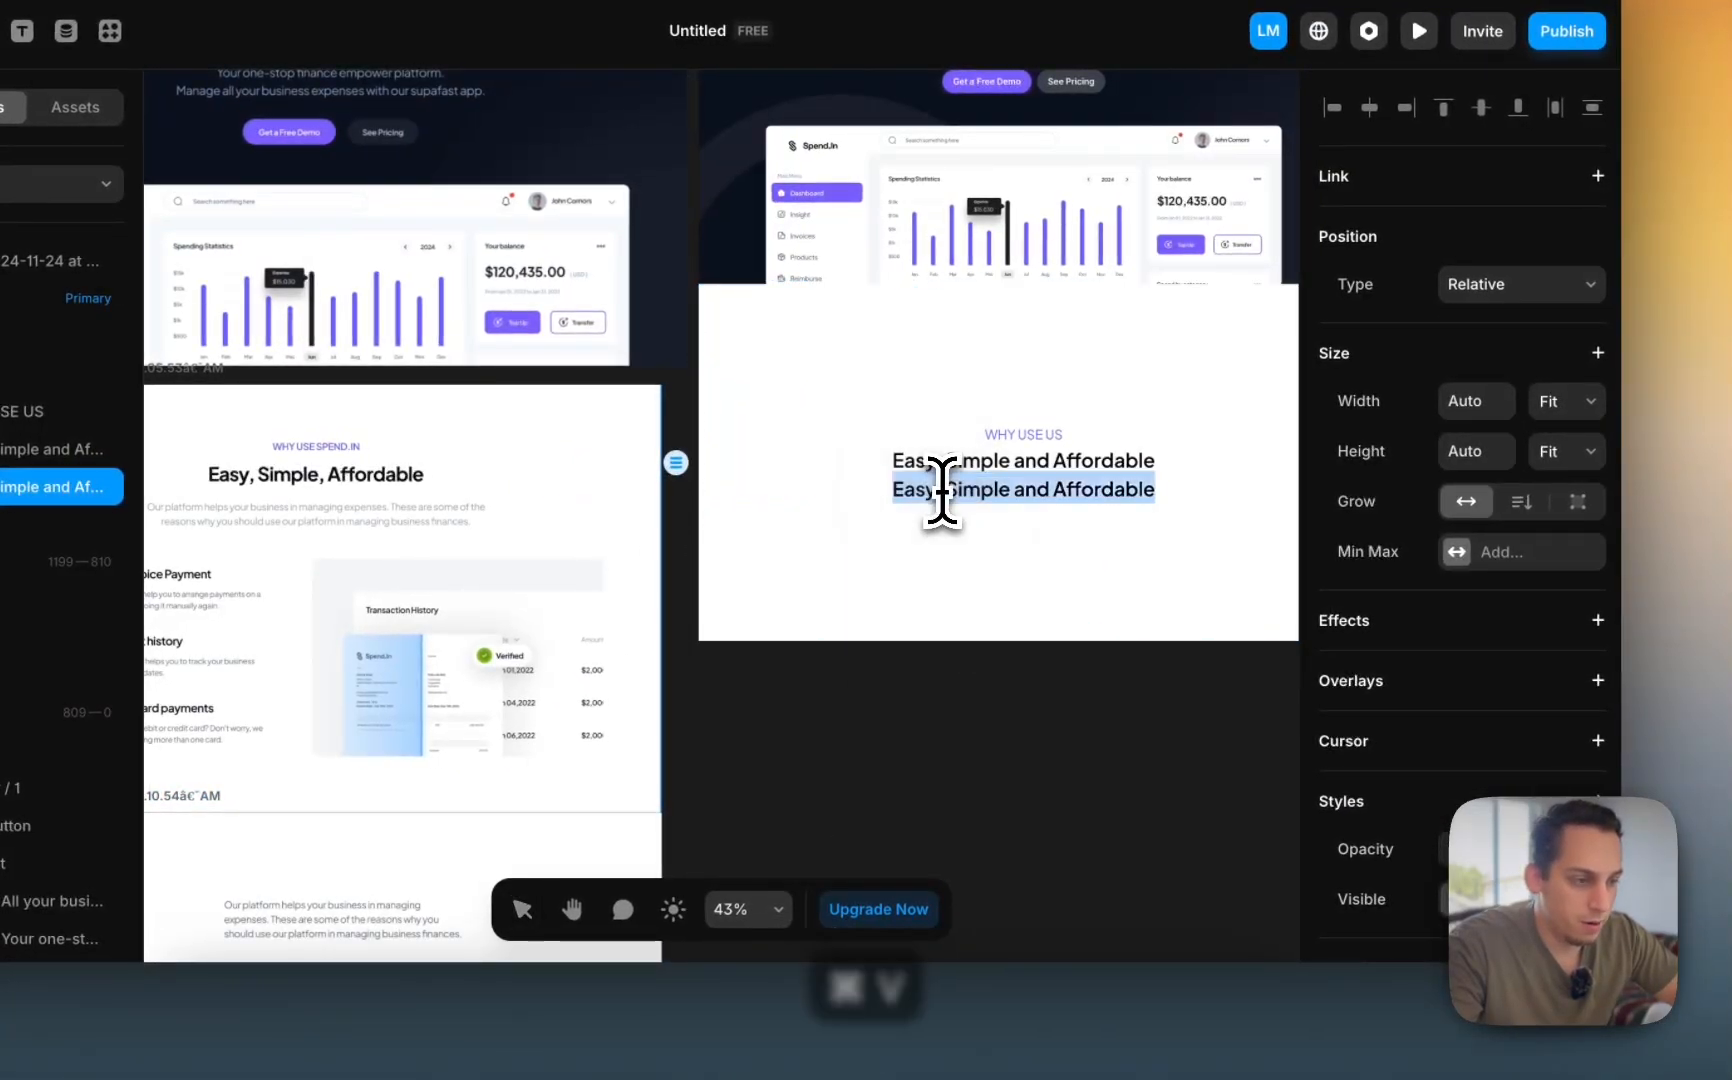
{"action": "type", "text": "Our platform helps your business in managing expenses. These are some of the reasons why you should use our platform in managing business finances."}
- Apply the Body text style to the description and set its color to #000000 at 80% opacity
{"action": "scroll", "coordinate": [1555, 677], "scroll_direction": "down", "scroll_amount": 6}
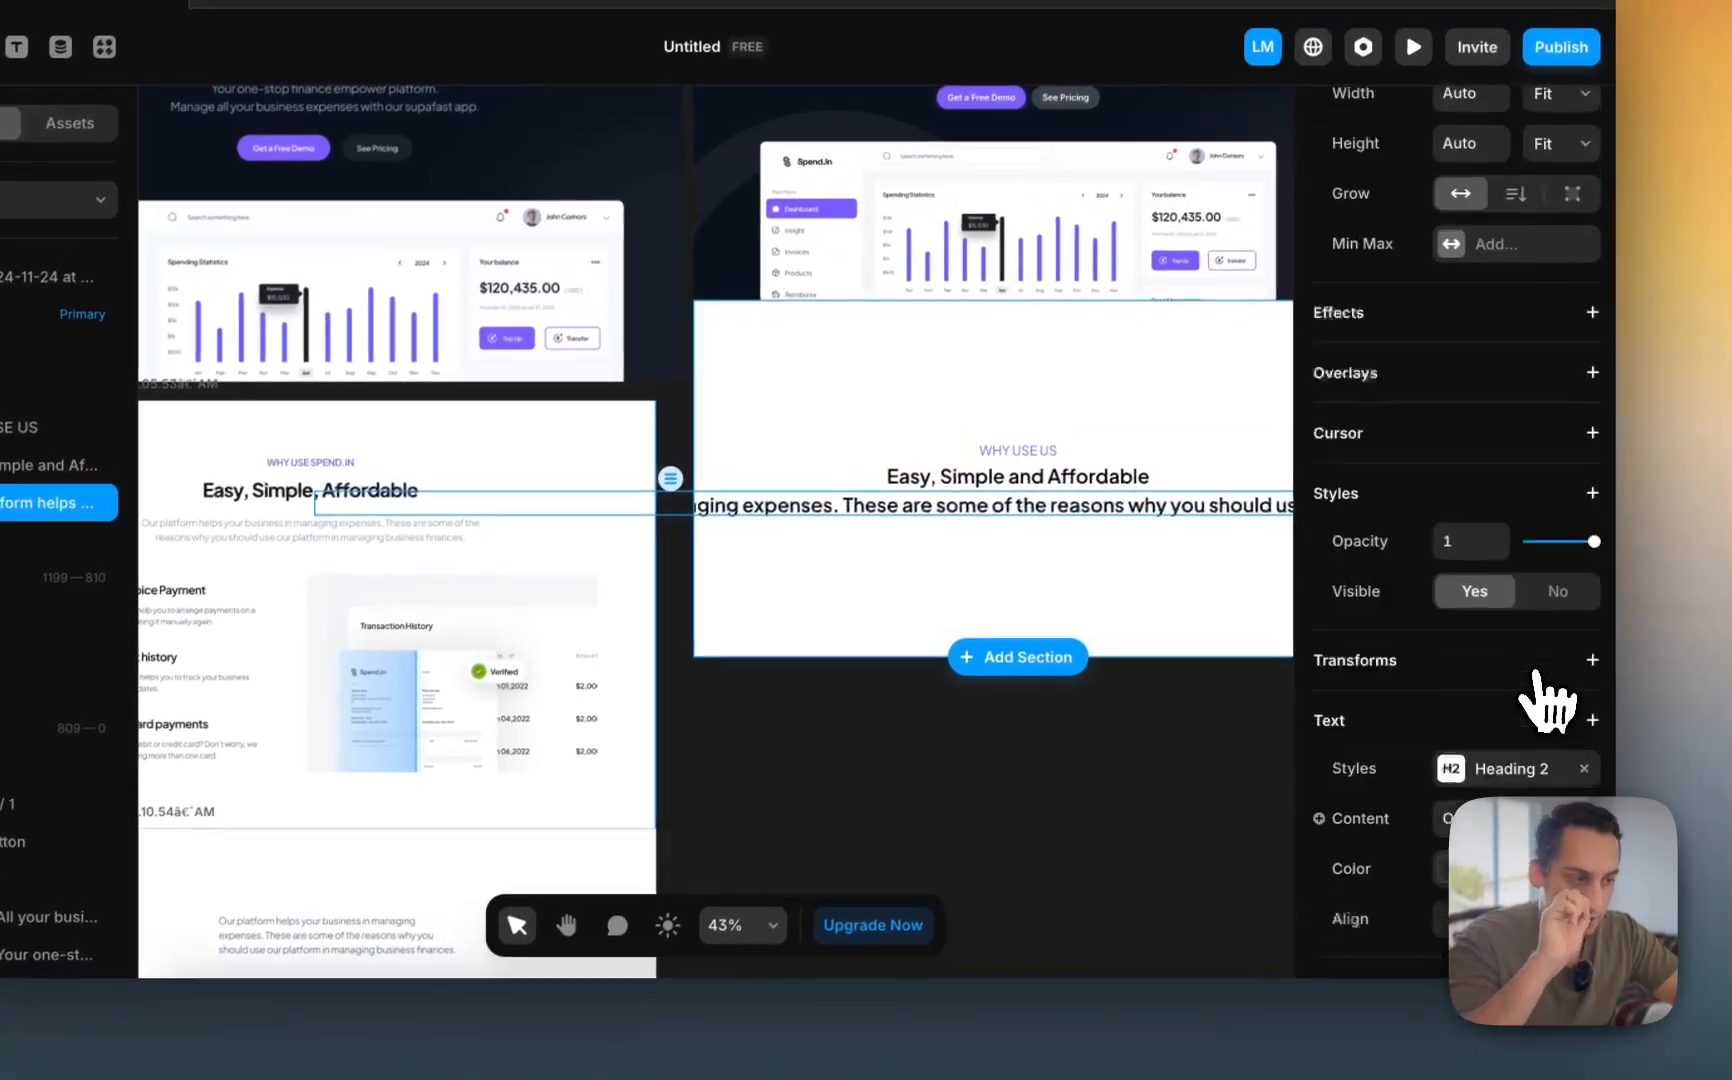
{"action": "left_click", "coordinate": [1450, 725]}
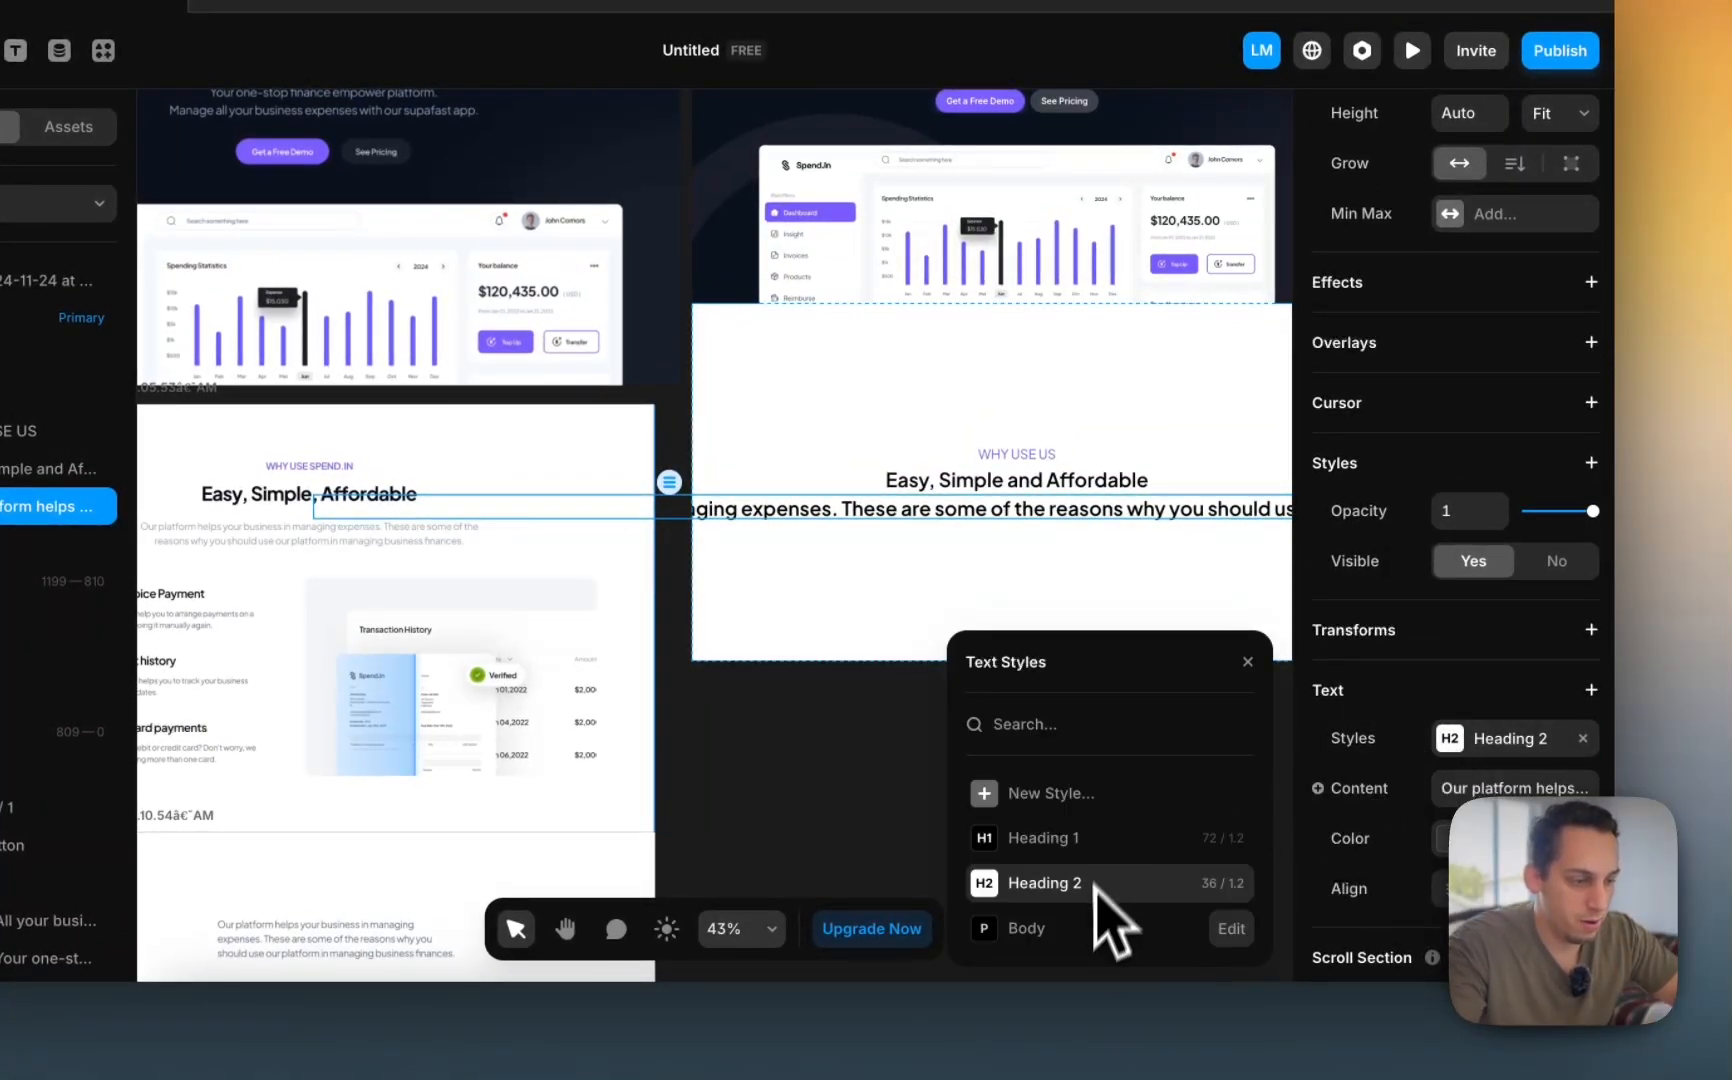
{"action": "left_click", "coordinate": [1087, 930]}
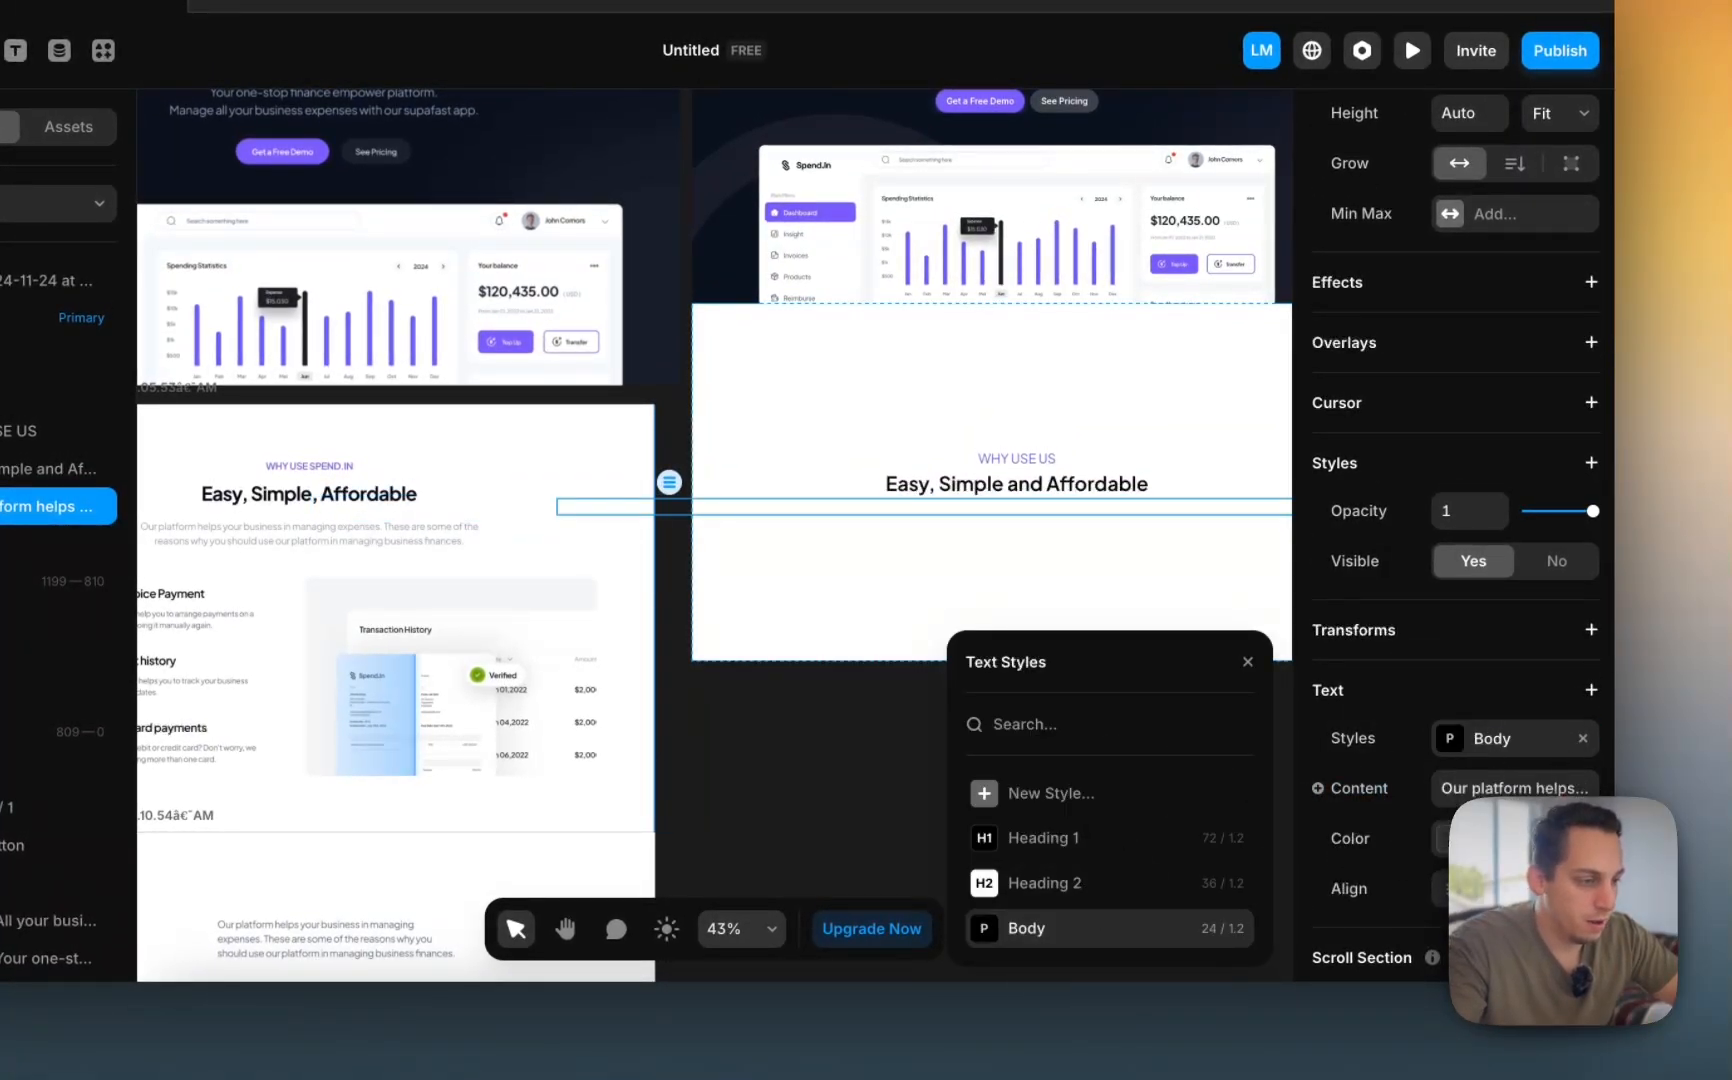
{"action": "left_click", "coordinate": [1440, 840]}
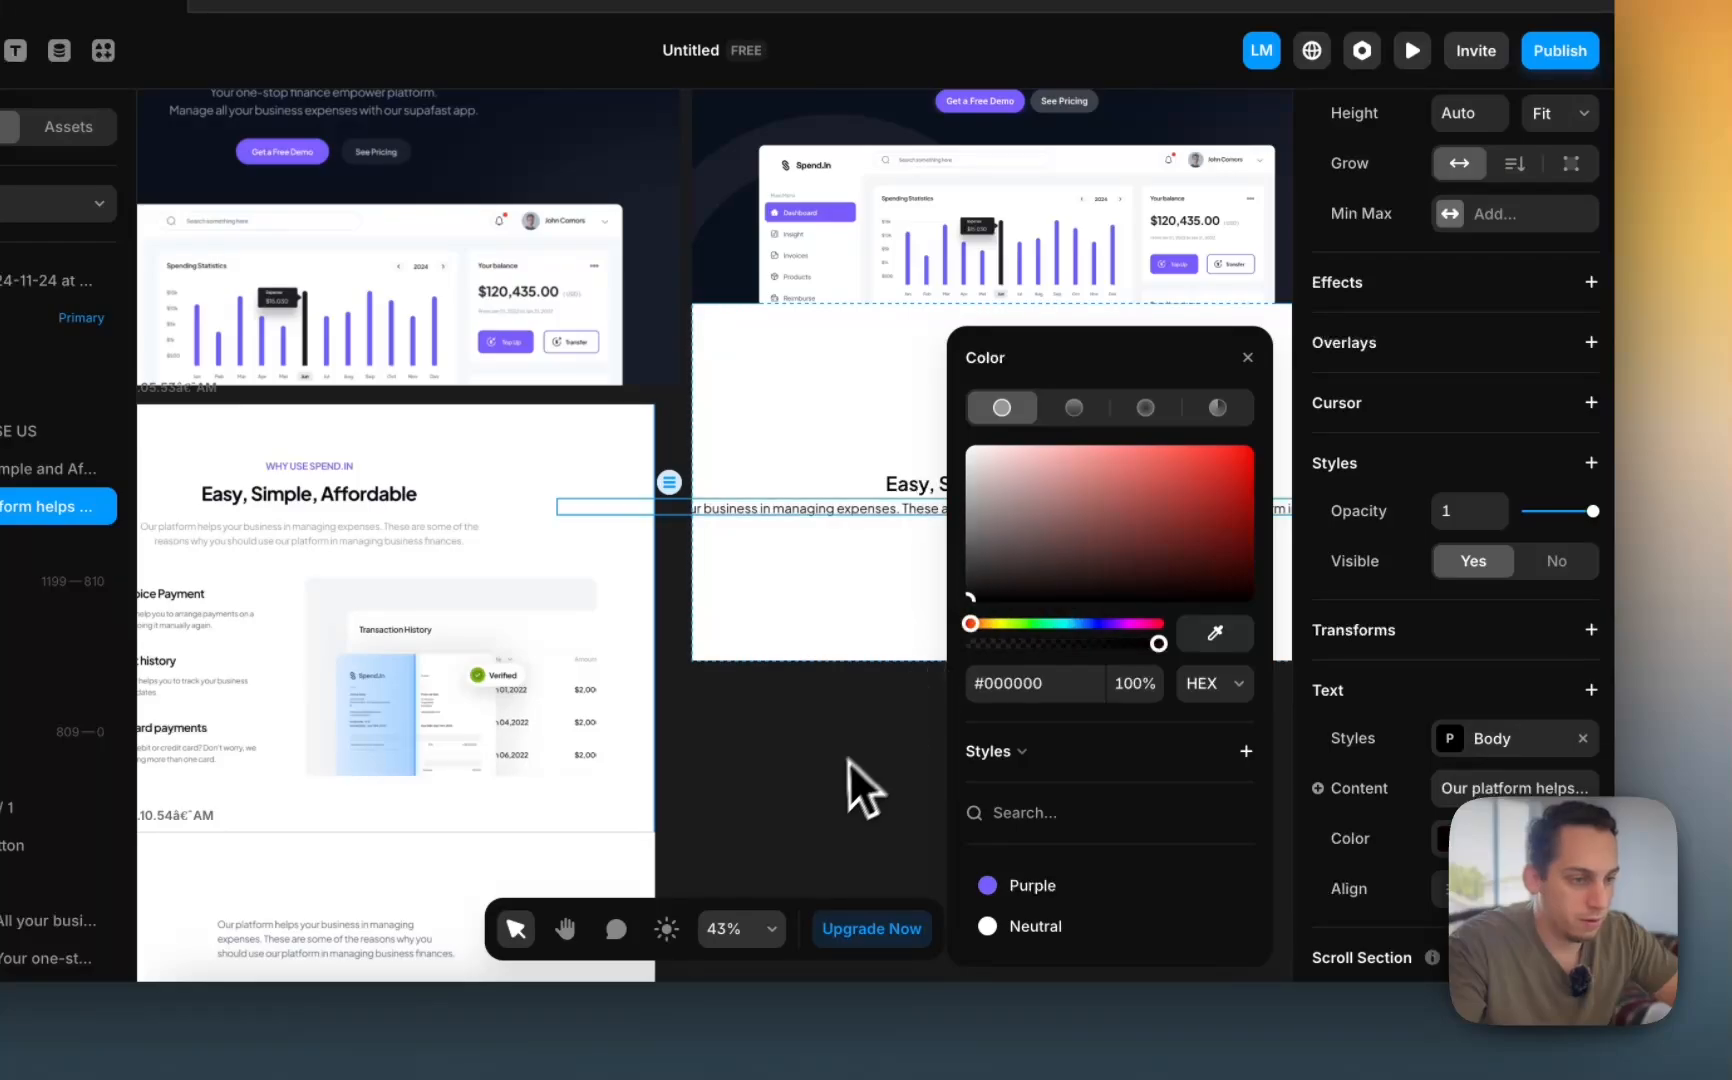
{"action": "left_click", "coordinate": [852, 792]}
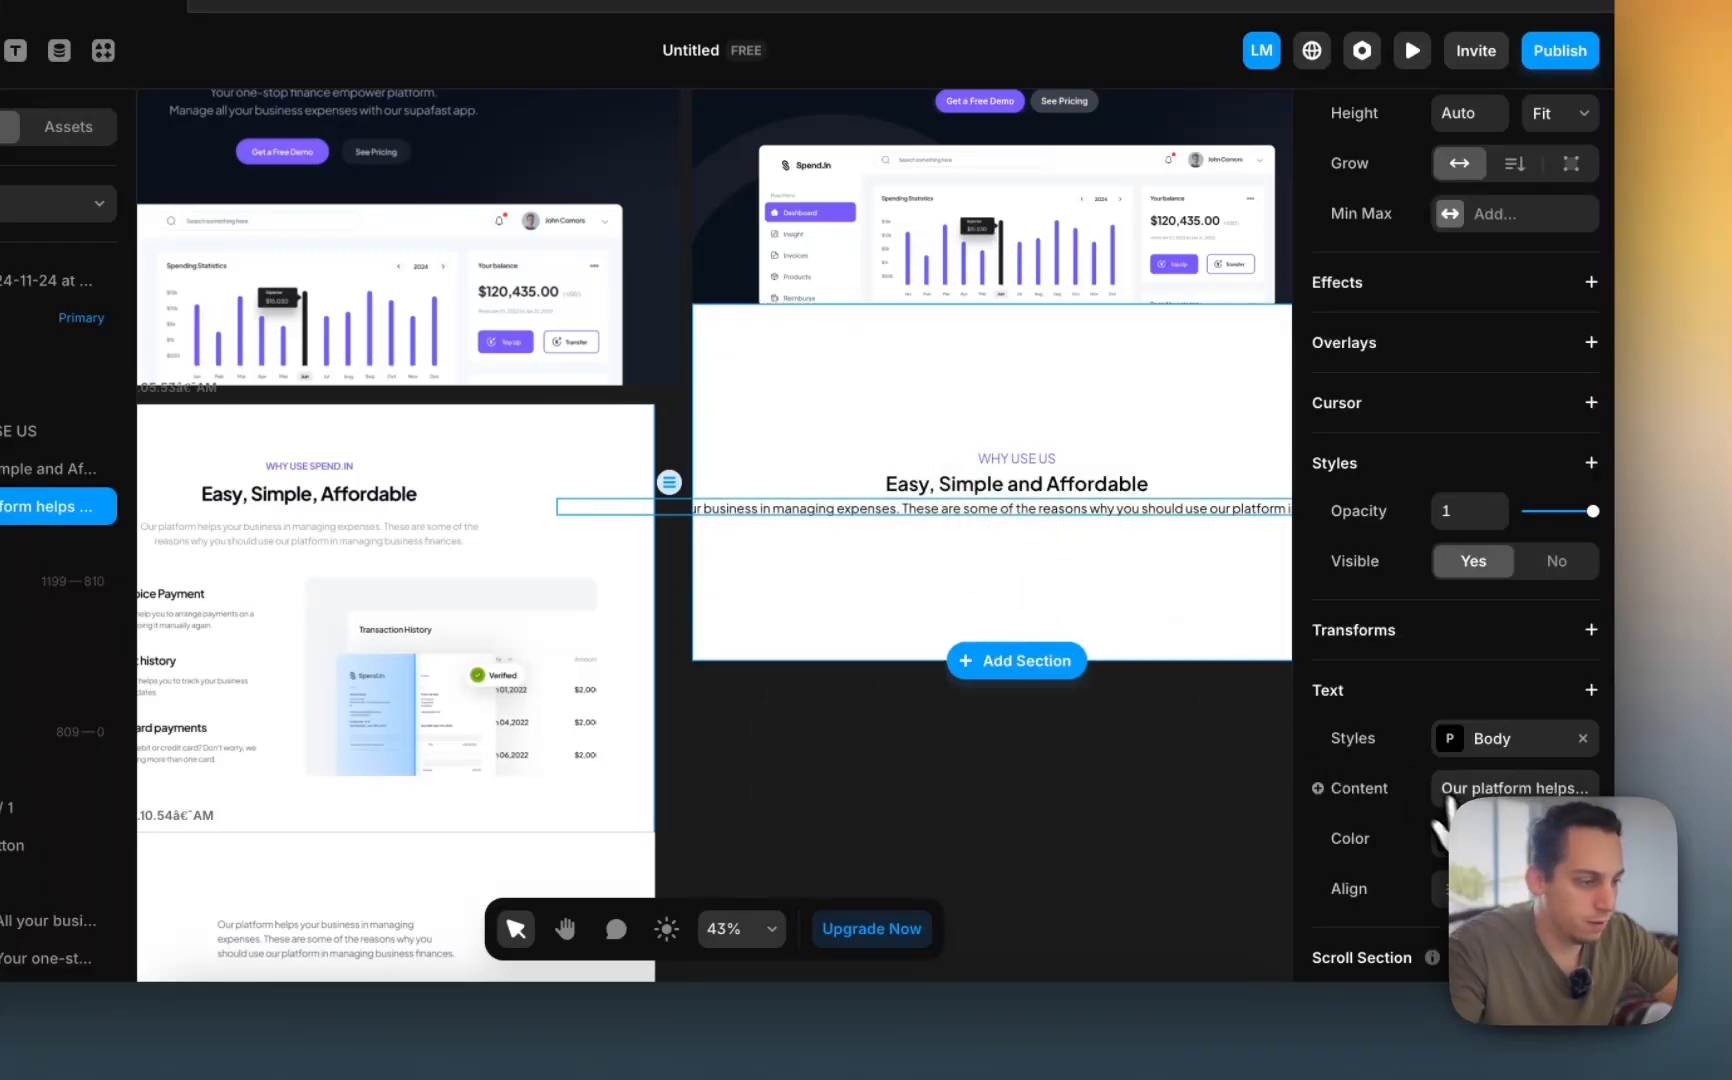
{"action": "scroll", "coordinate": [1440, 822], "scroll_direction": "down", "scroll_amount": 1}
{"action": "left_click", "coordinate": [1447, 790]}
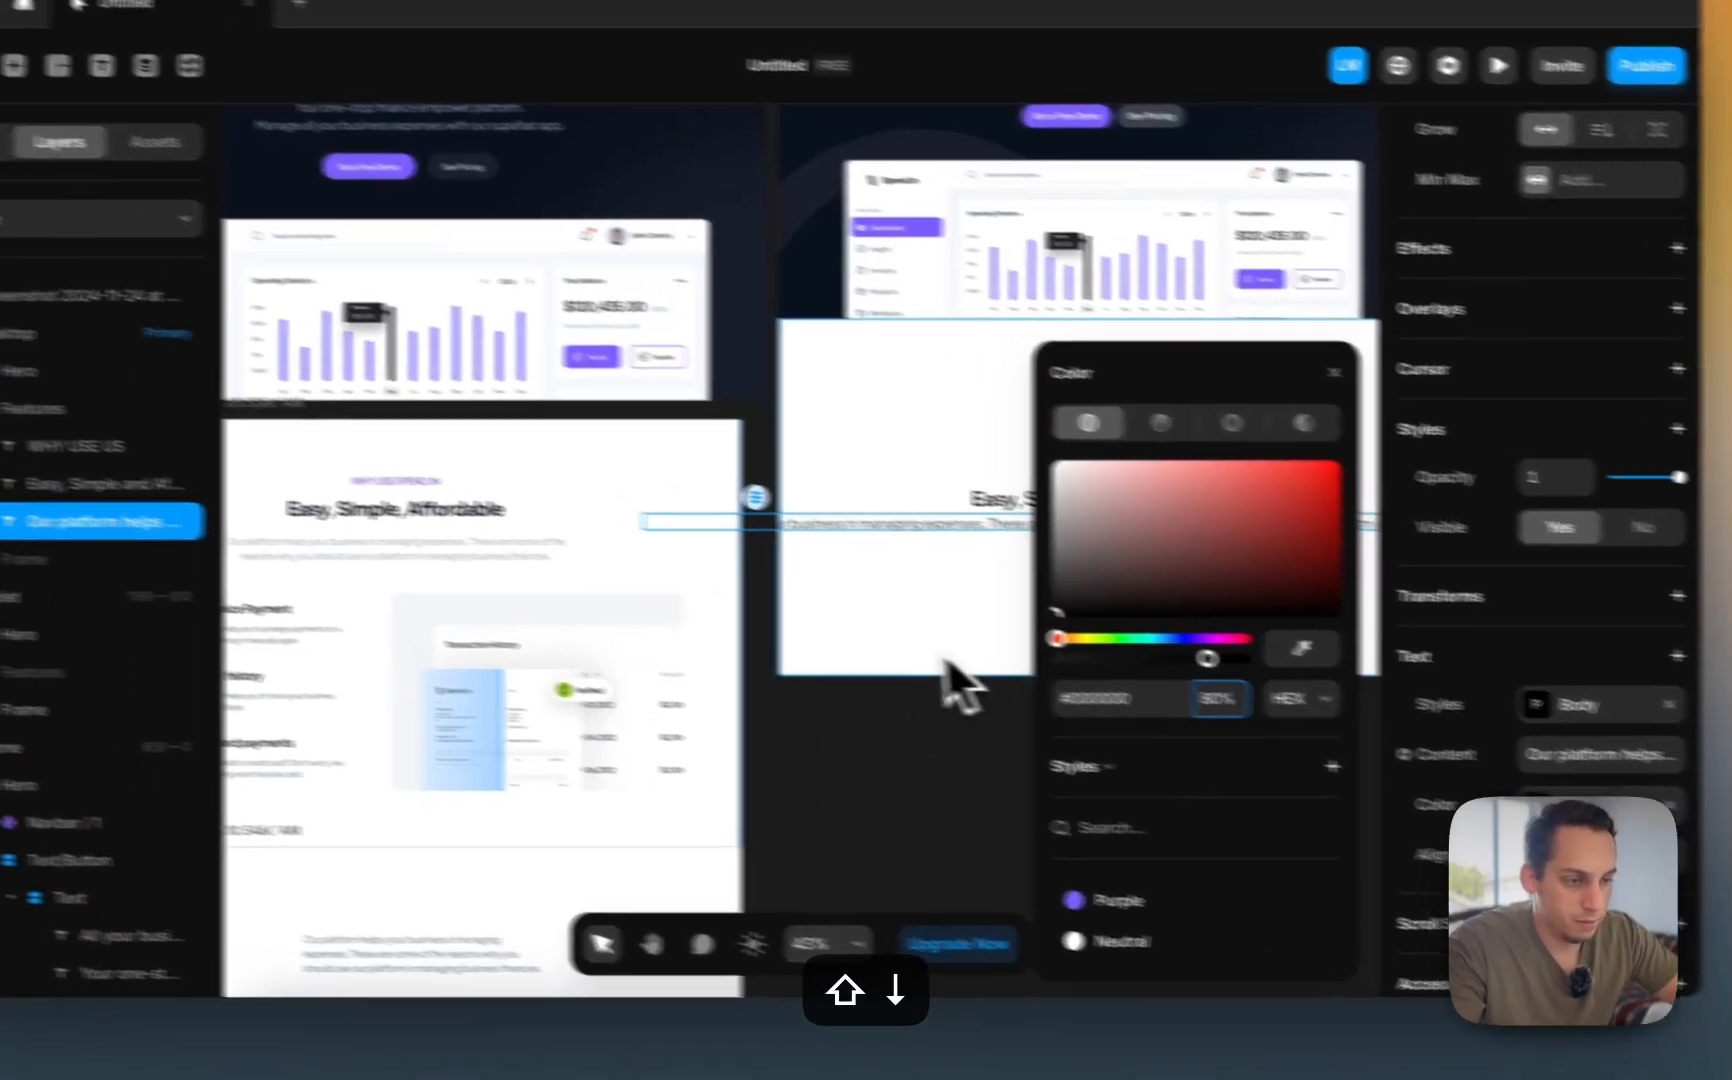
{"action": "left_click", "coordinate": [842, 614]}
- Set the width of the description, the "Easy, Simple and Affordable" heading and the "WHY USE US" label to Fill
{"action": "left_click", "coordinate": [808, 511]}
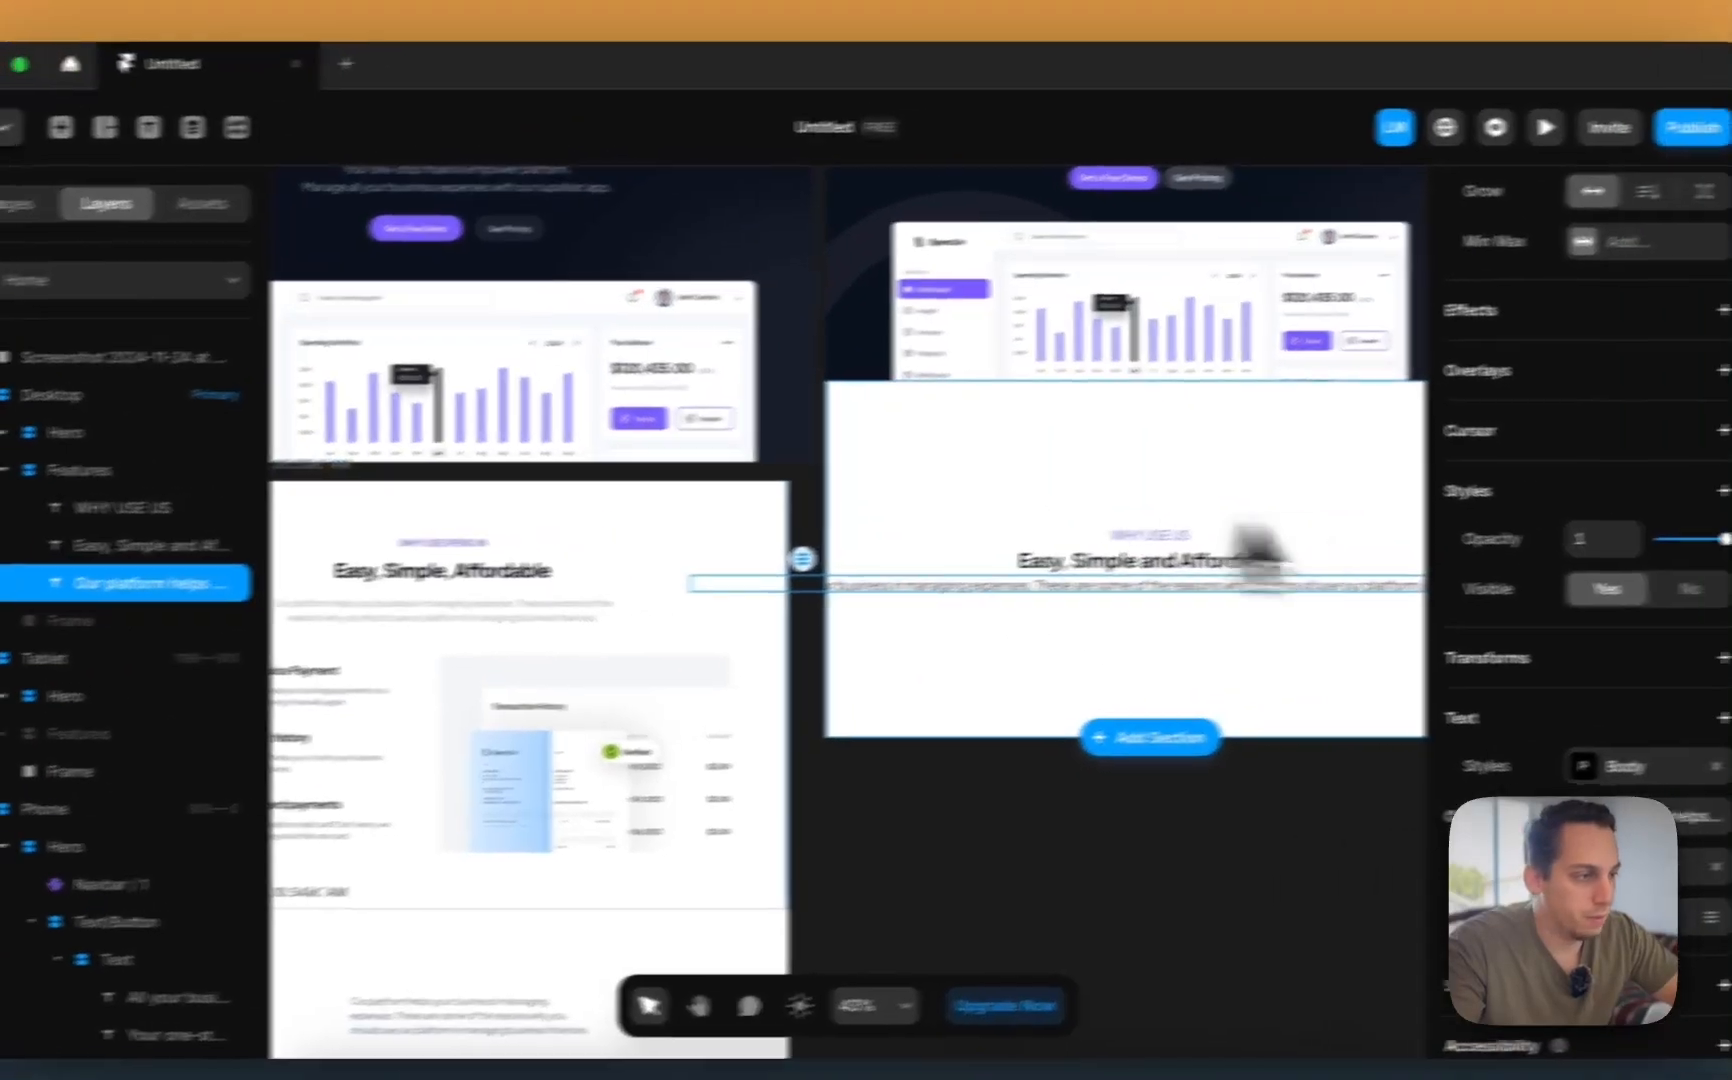
{"action": "scroll", "coordinate": [1650, 514], "scroll_direction": "up", "scroll_amount": 5}
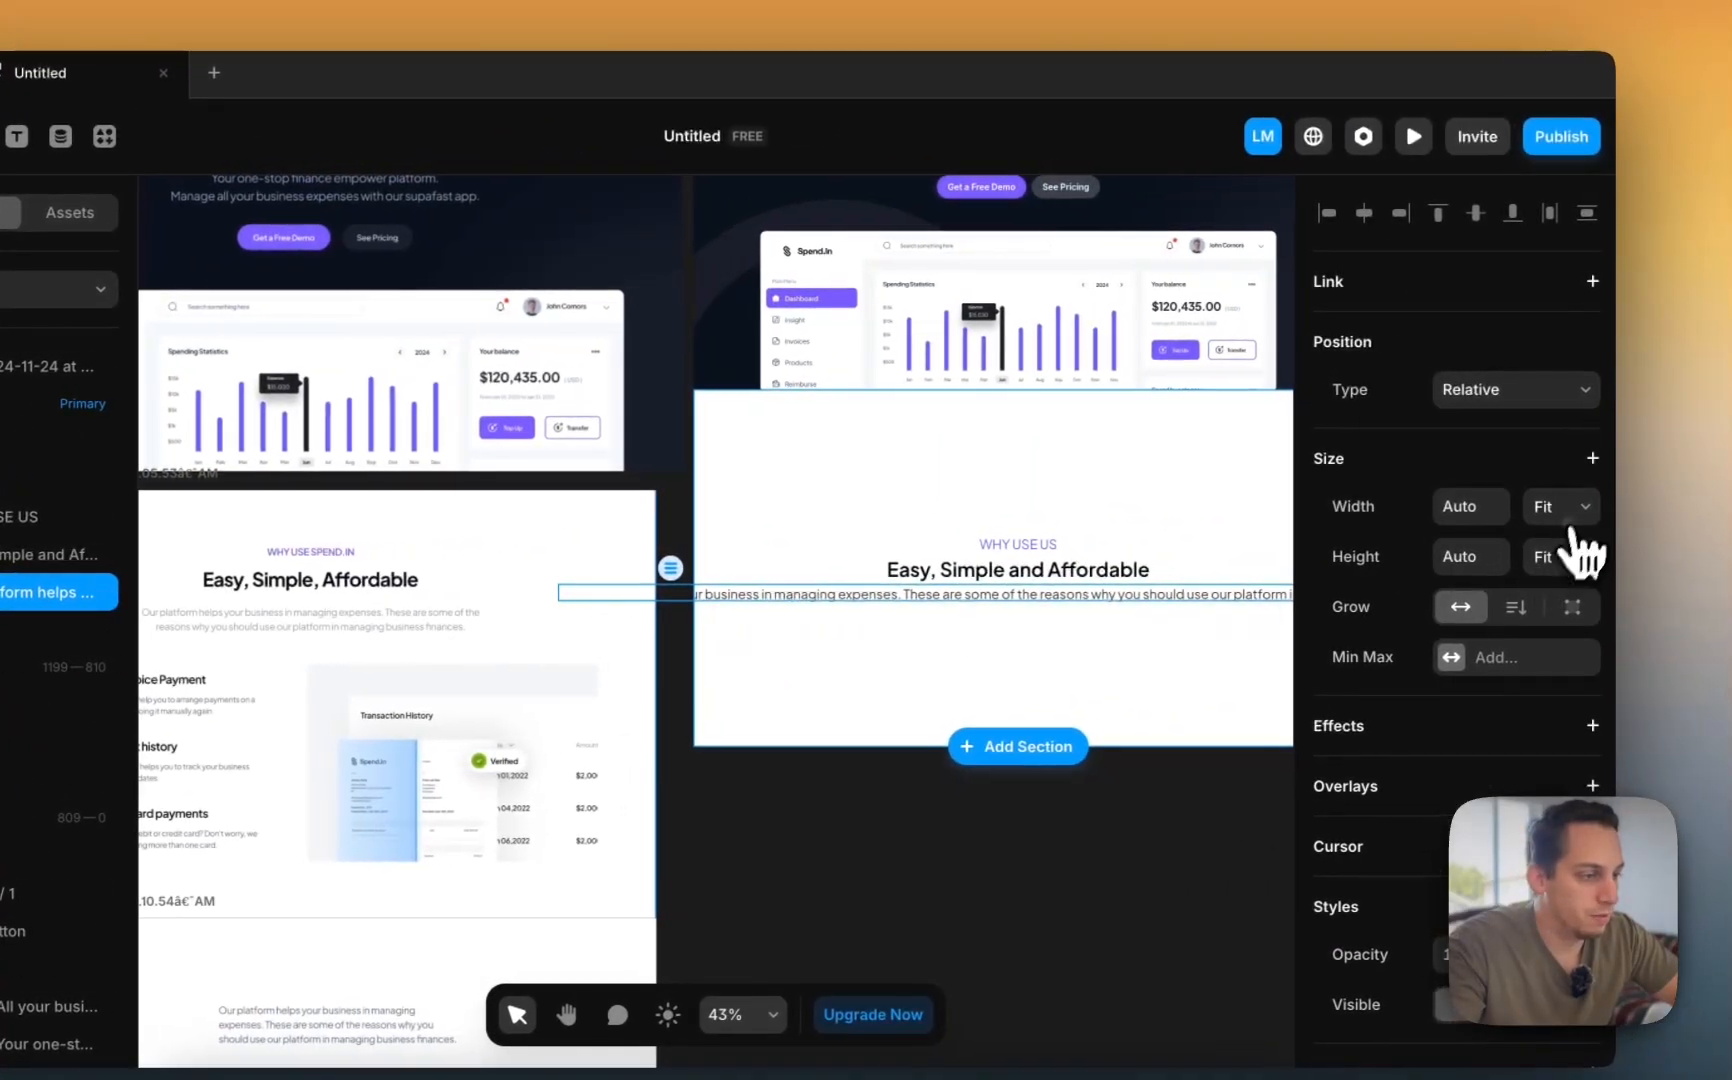
{"action": "left_click", "coordinate": [1562, 509]}
{"action": "left_click", "coordinate": [1524, 481]}
{"action": "left_click", "coordinate": [50, 554]}
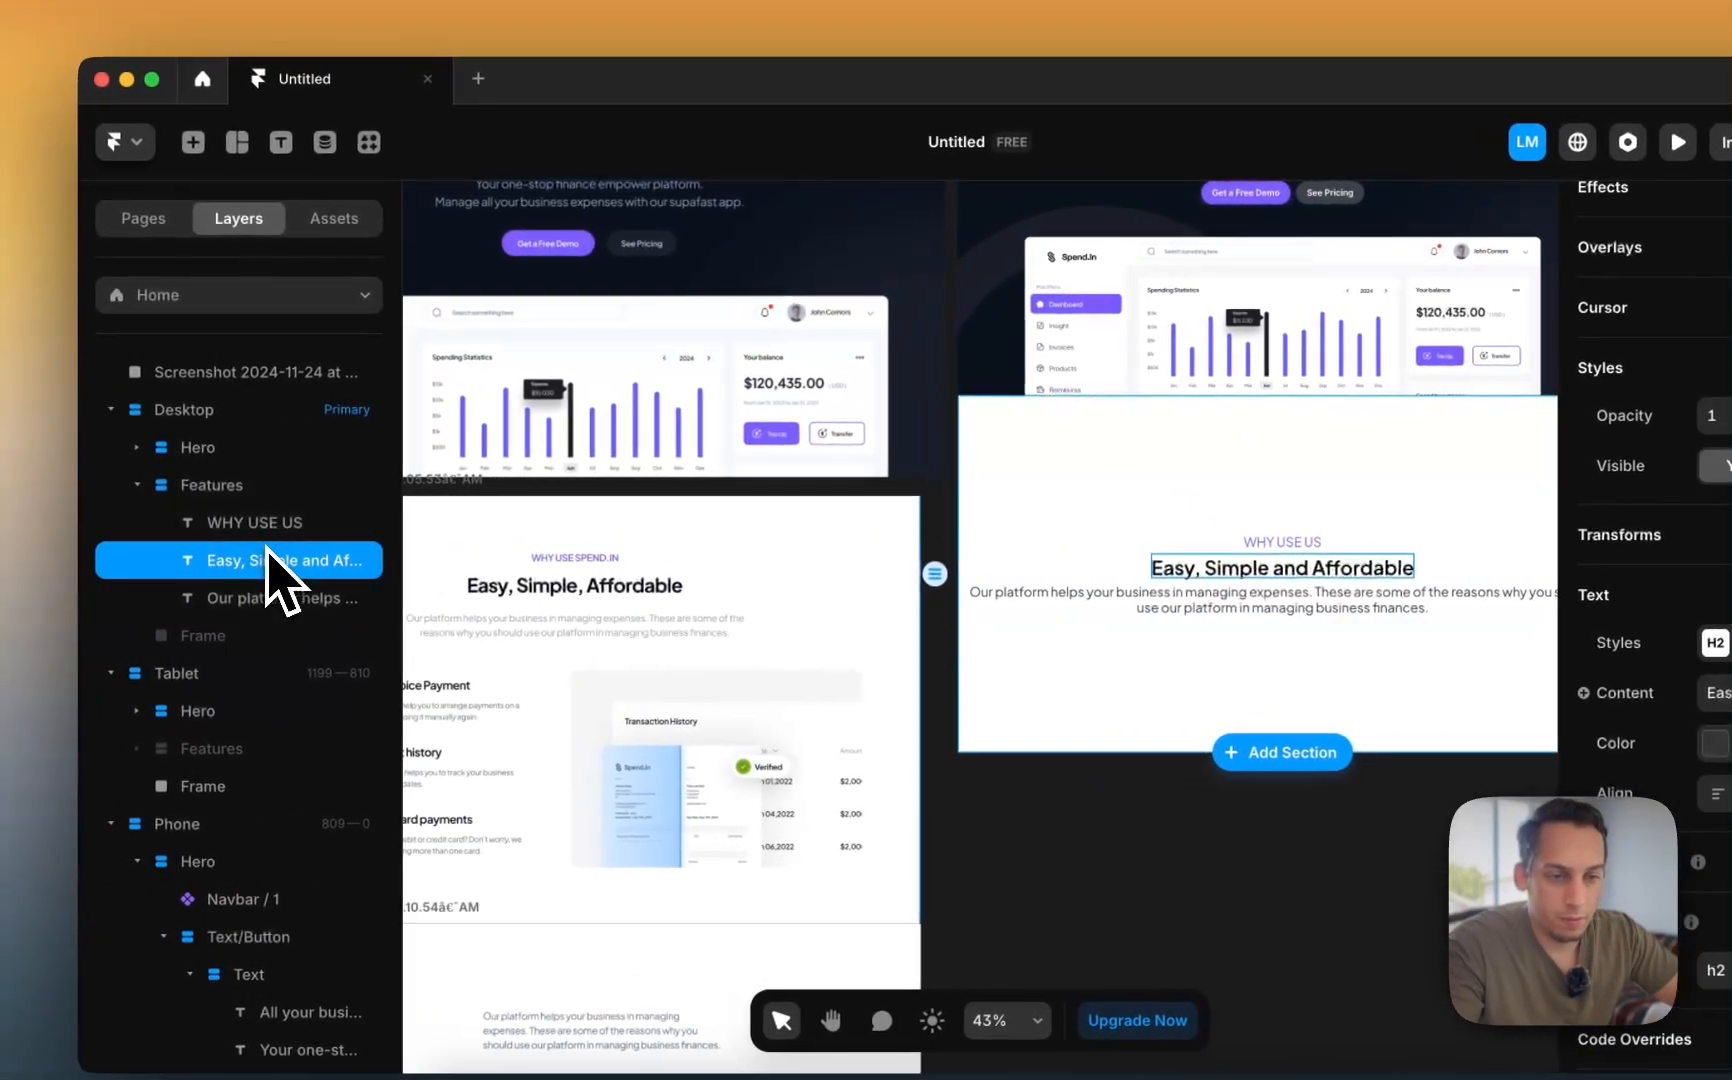
{"action": "left_click", "coordinate": [30, 516], "text": "shift"}
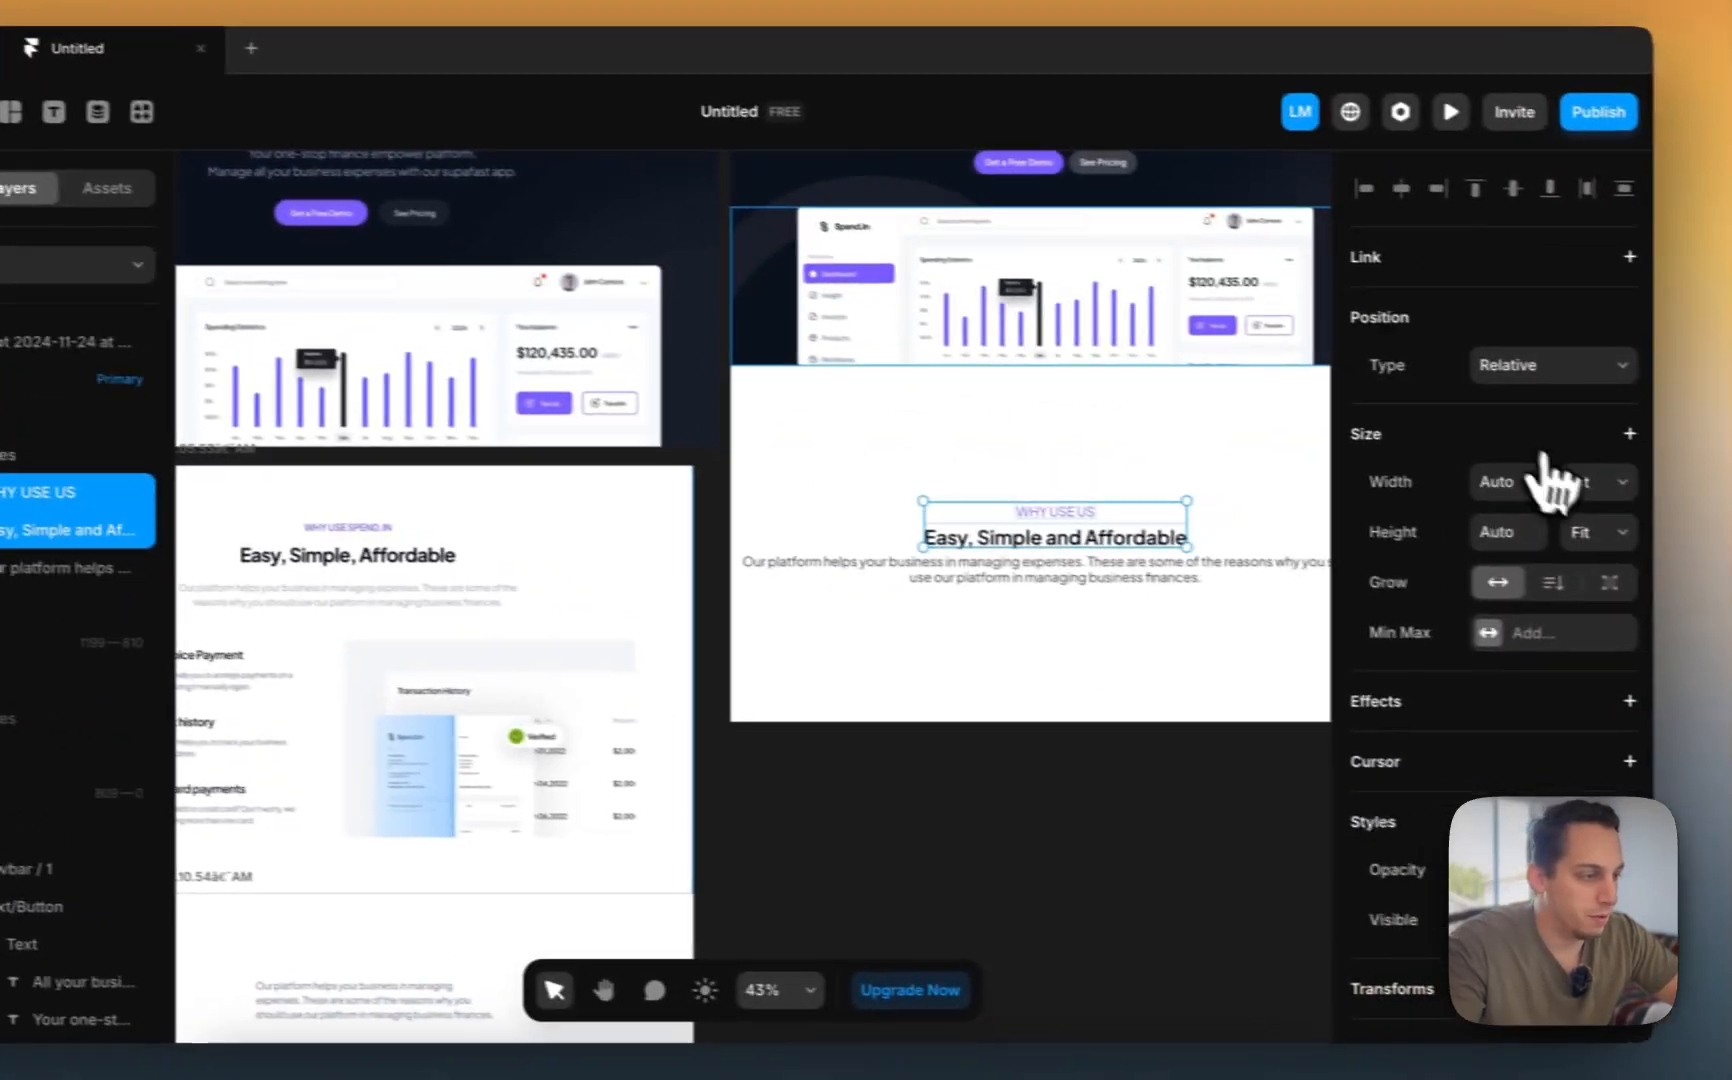
{"action": "left_click", "coordinate": [1550, 480]}
{"action": "left_click", "coordinate": [1566, 459]}
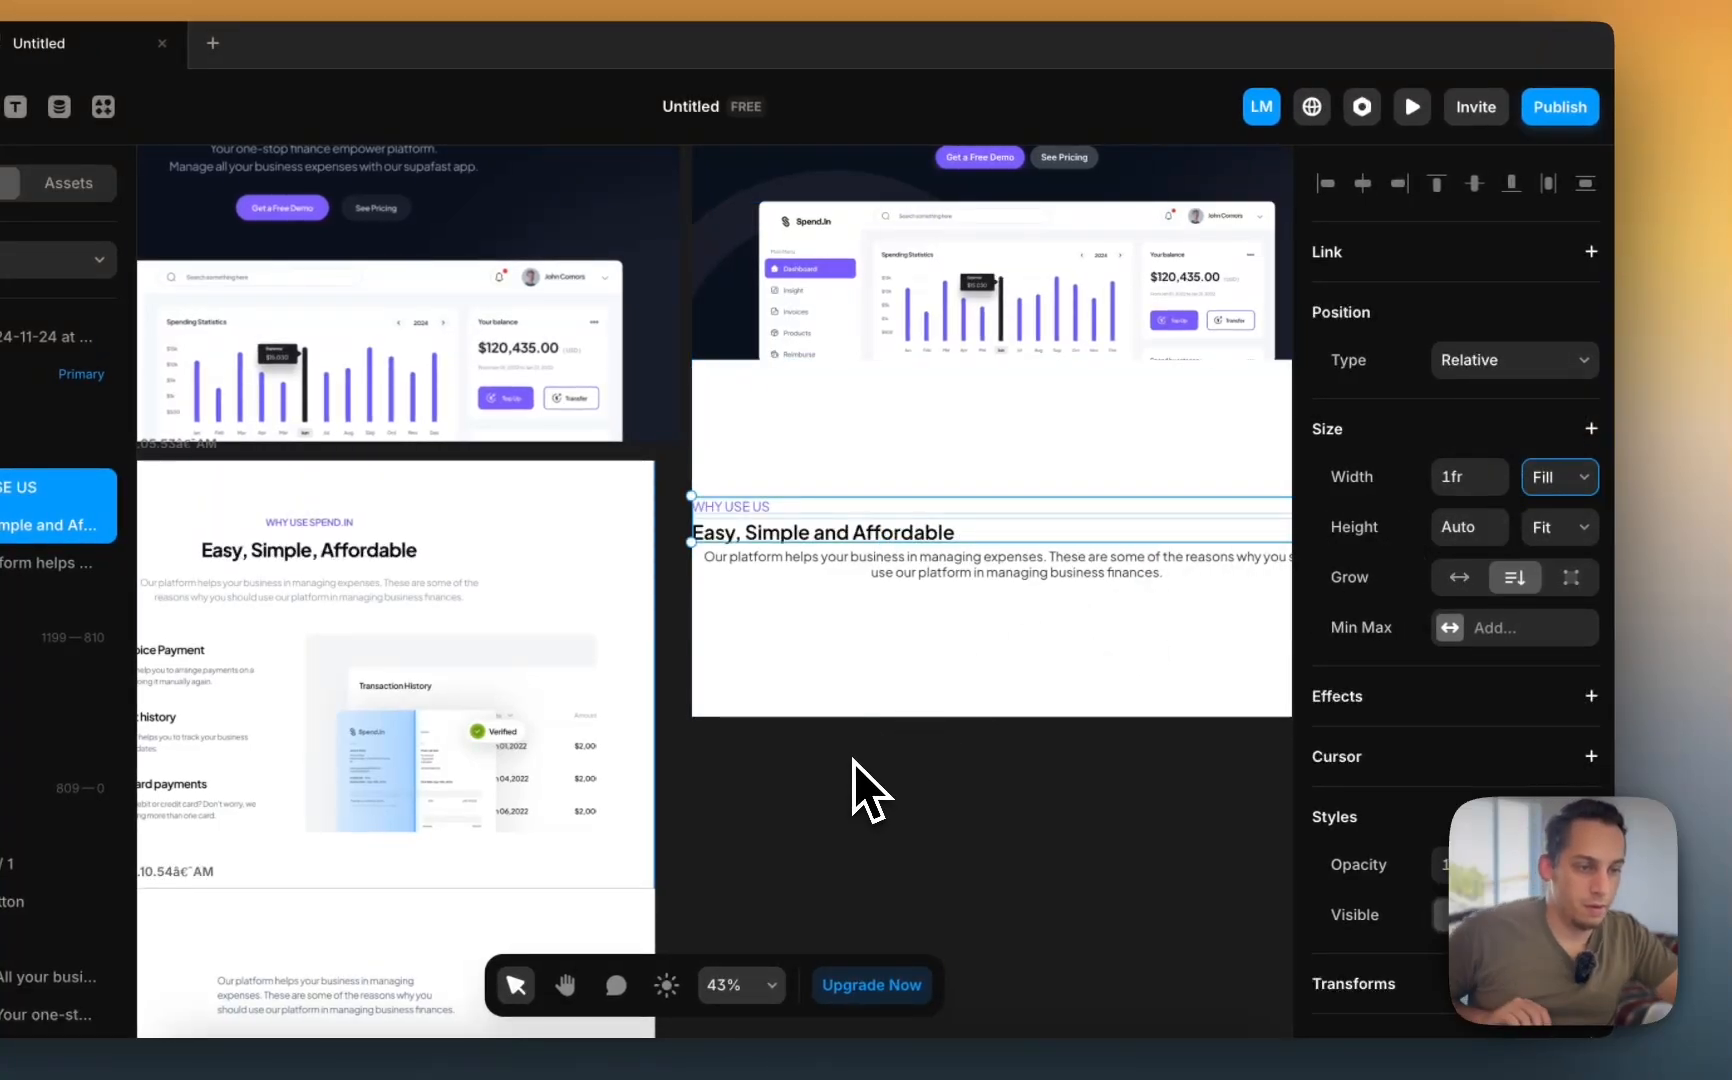
- Center-align the text of the "Easy, Simple and Affordable" heading and the "WHY USE US" label
{"action": "left_click", "coordinate": [752, 535]}
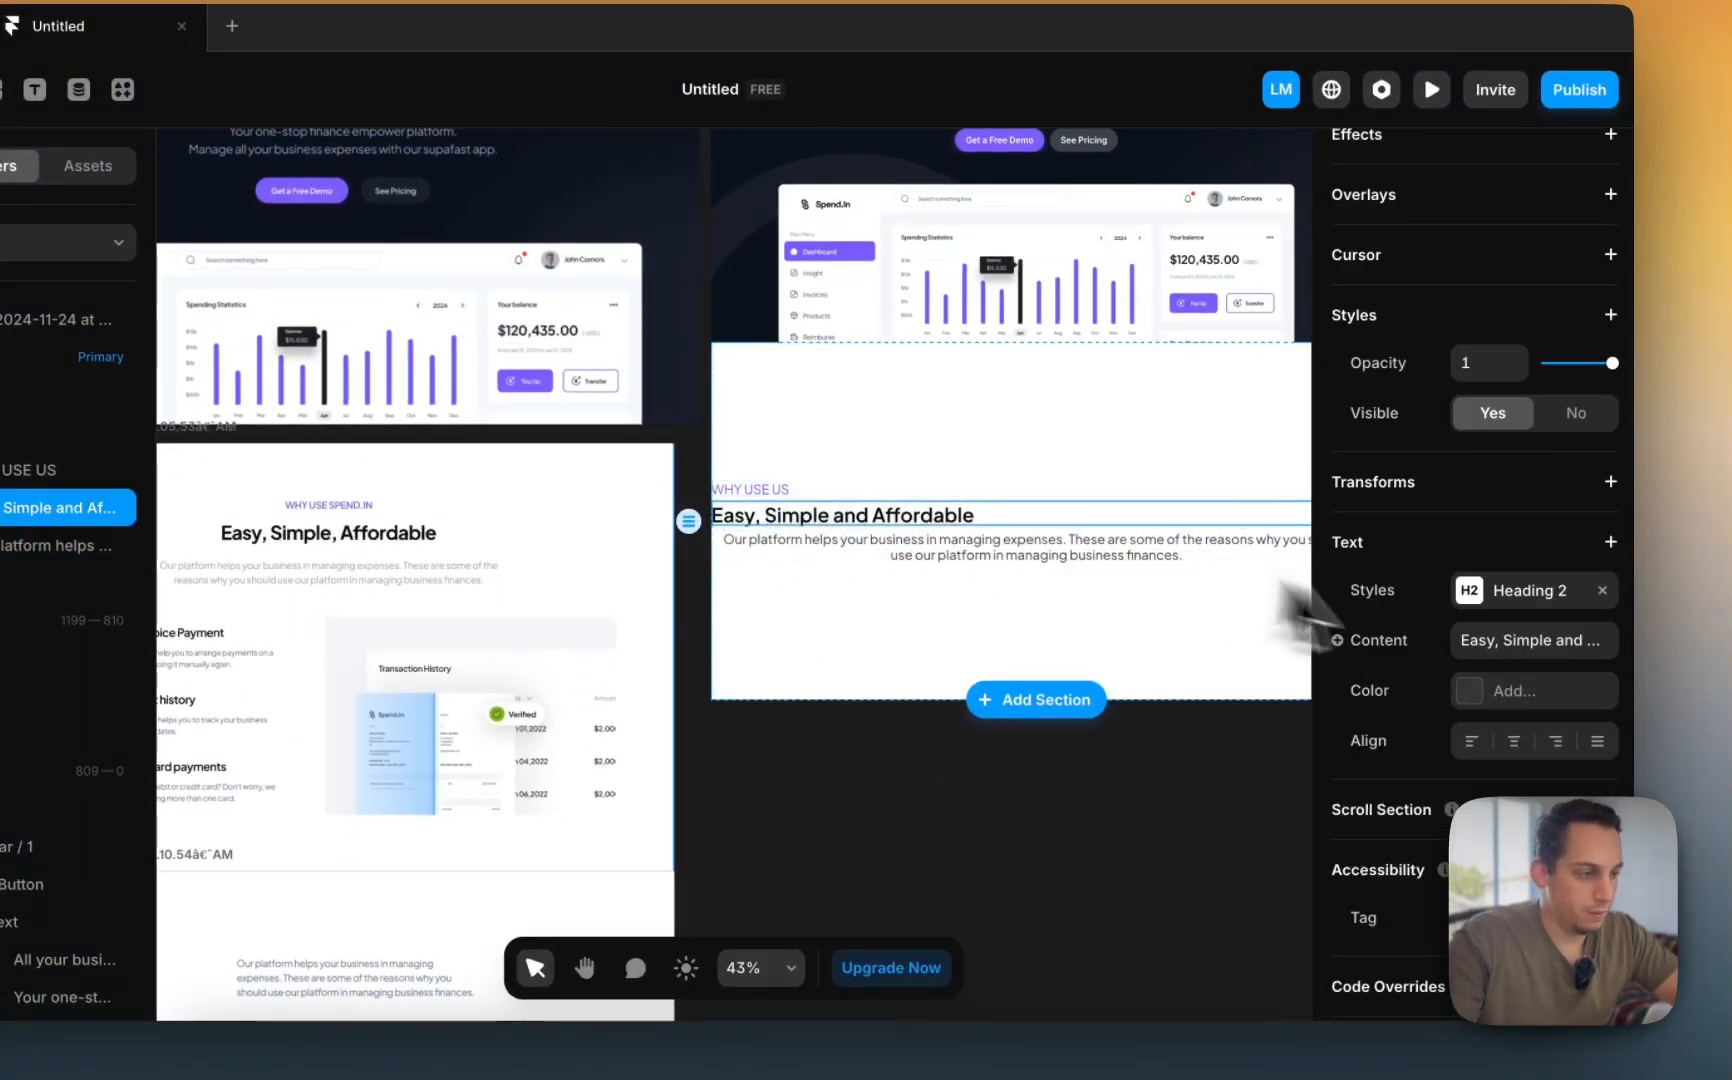
{"action": "left_click", "coordinate": [1513, 741]}
{"action": "left_click", "coordinate": [998, 489]}
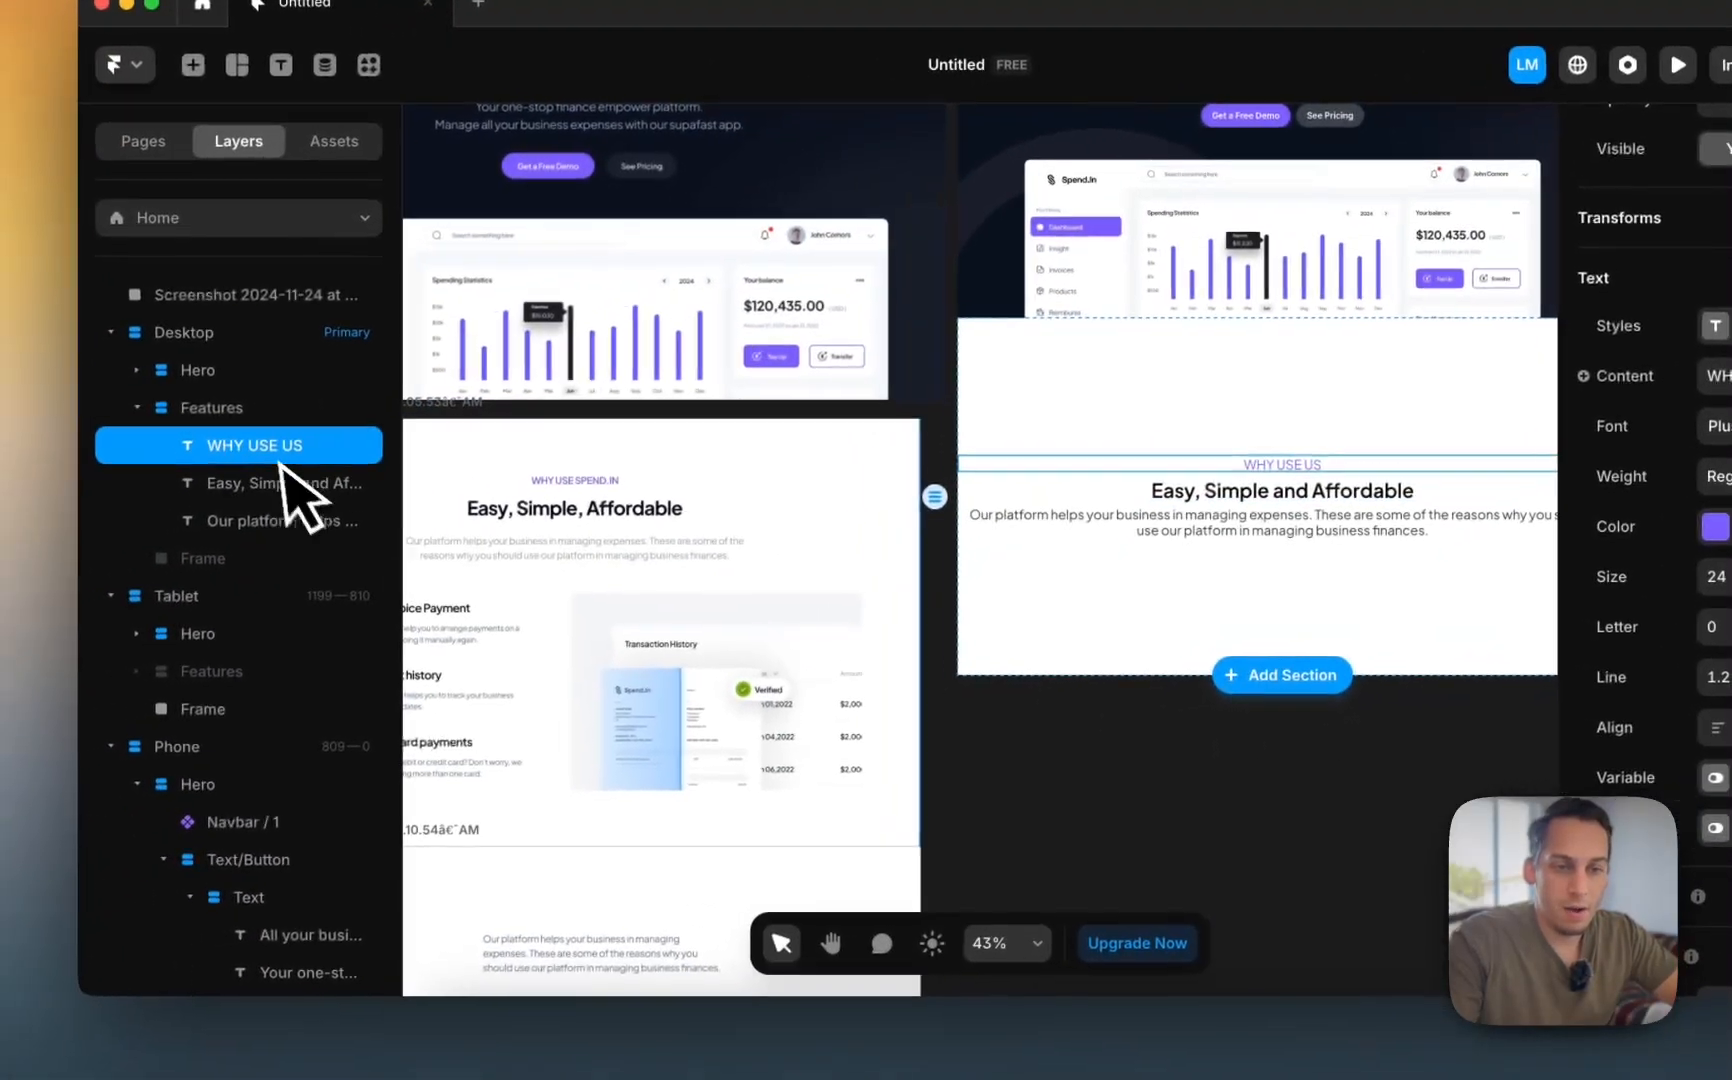
- Wrap the label, heading and description of the Features section together in a stack
{"action": "left_click", "coordinate": [10, 514], "text": "shift"}
{"action": "right_click", "coordinate": [255, 478]}
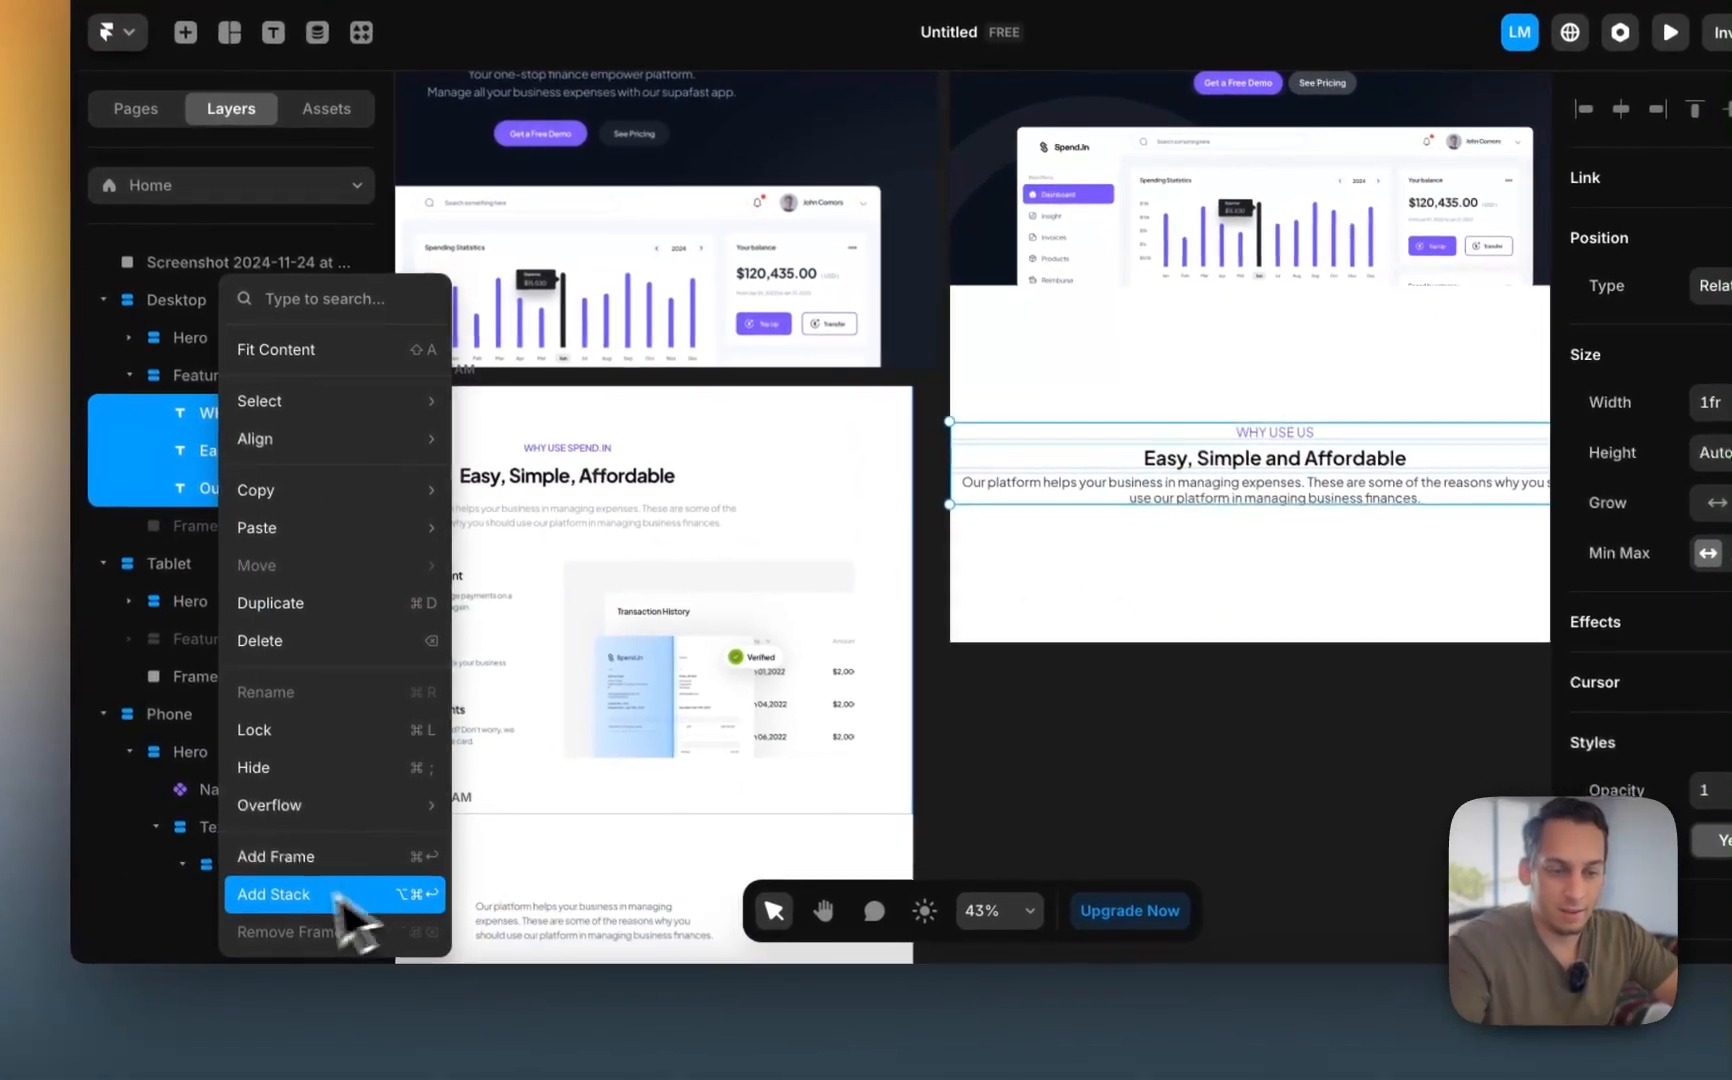
{"action": "left_click", "coordinate": [345, 921]}
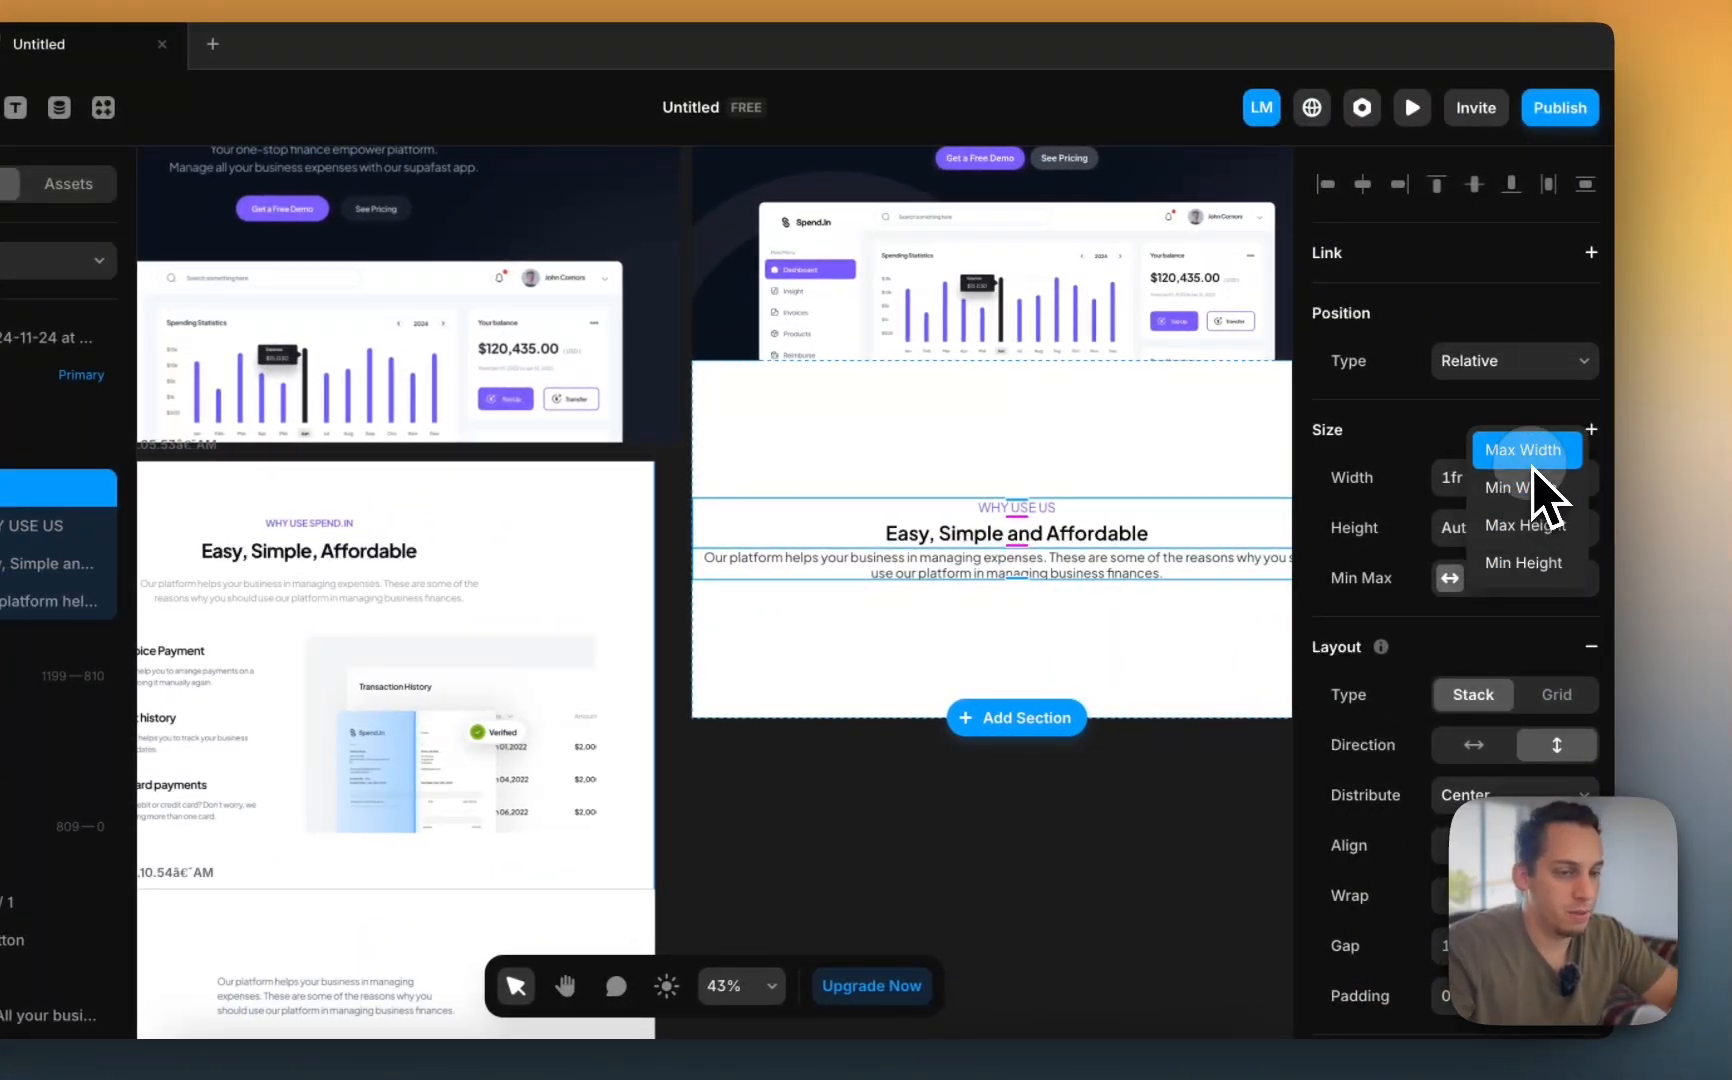
- Add a maximum width to the new stack and set it to a fixed 810
{"action": "left_click", "coordinate": [1531, 458]}
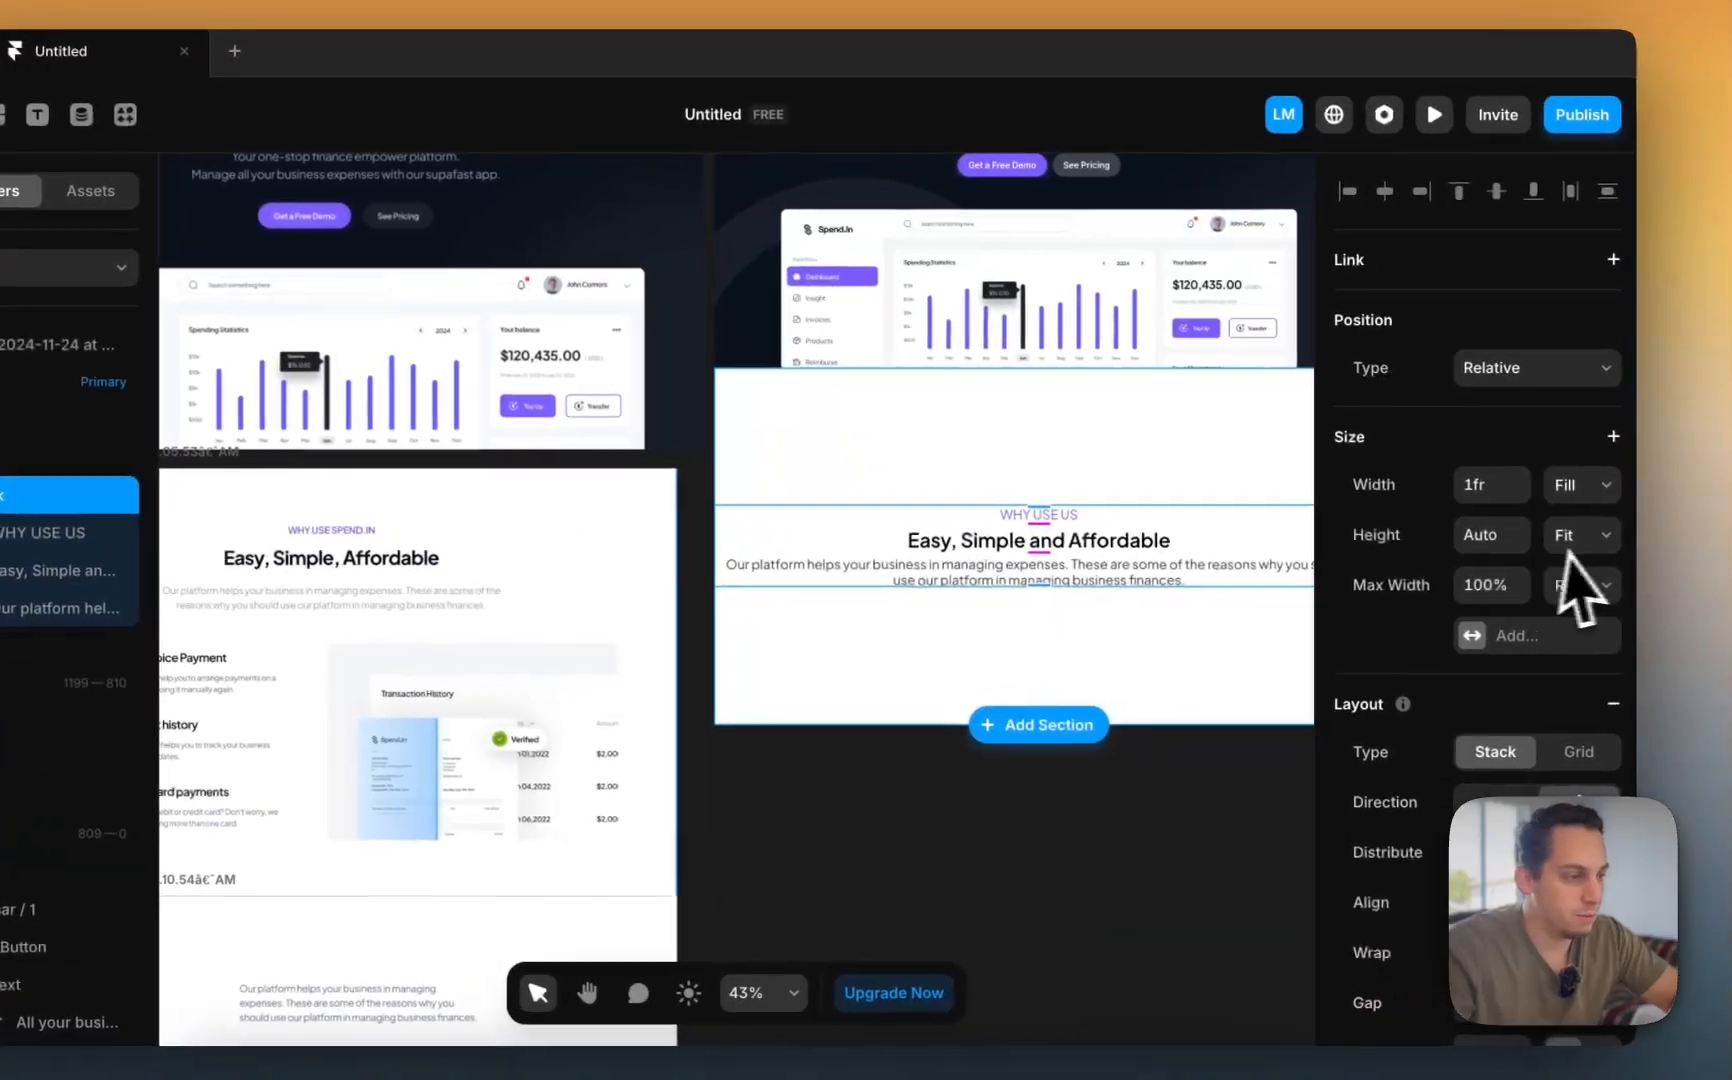
{"action": "left_click", "coordinate": [1578, 586]}
{"action": "left_click", "coordinate": [1460, 584]}
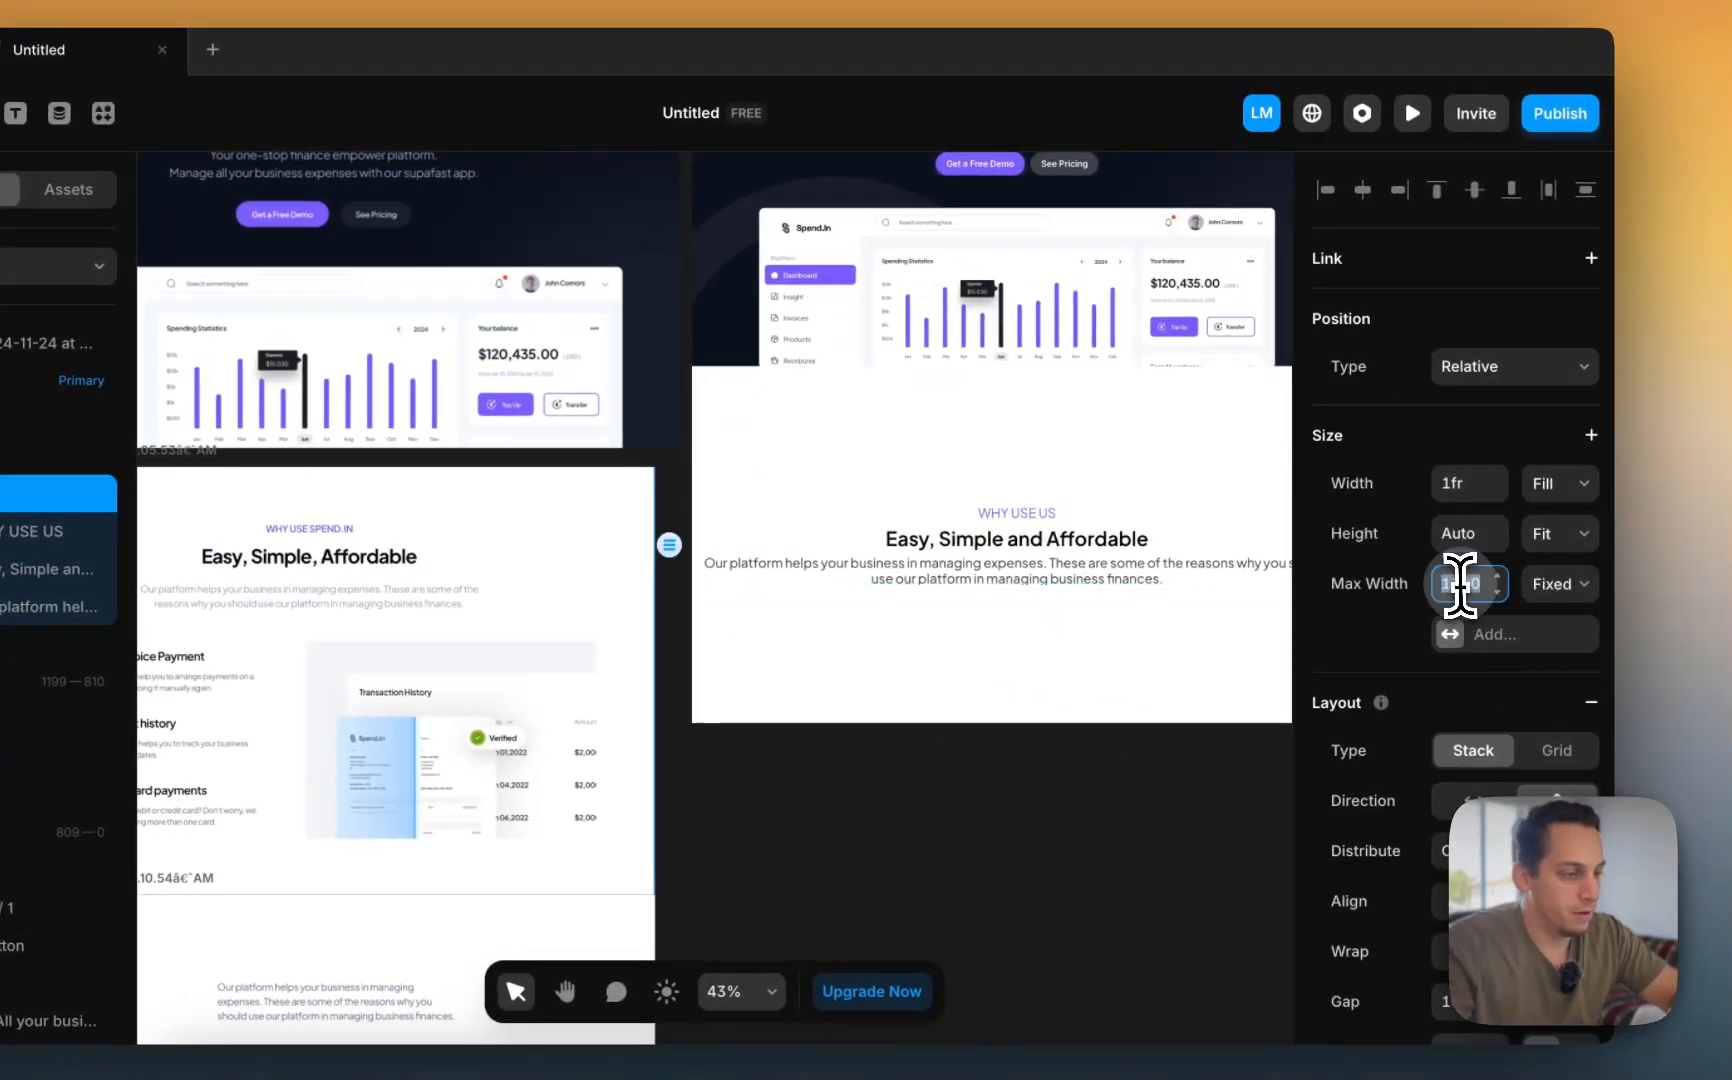
{"action": "key", "text": "shift+Down"}
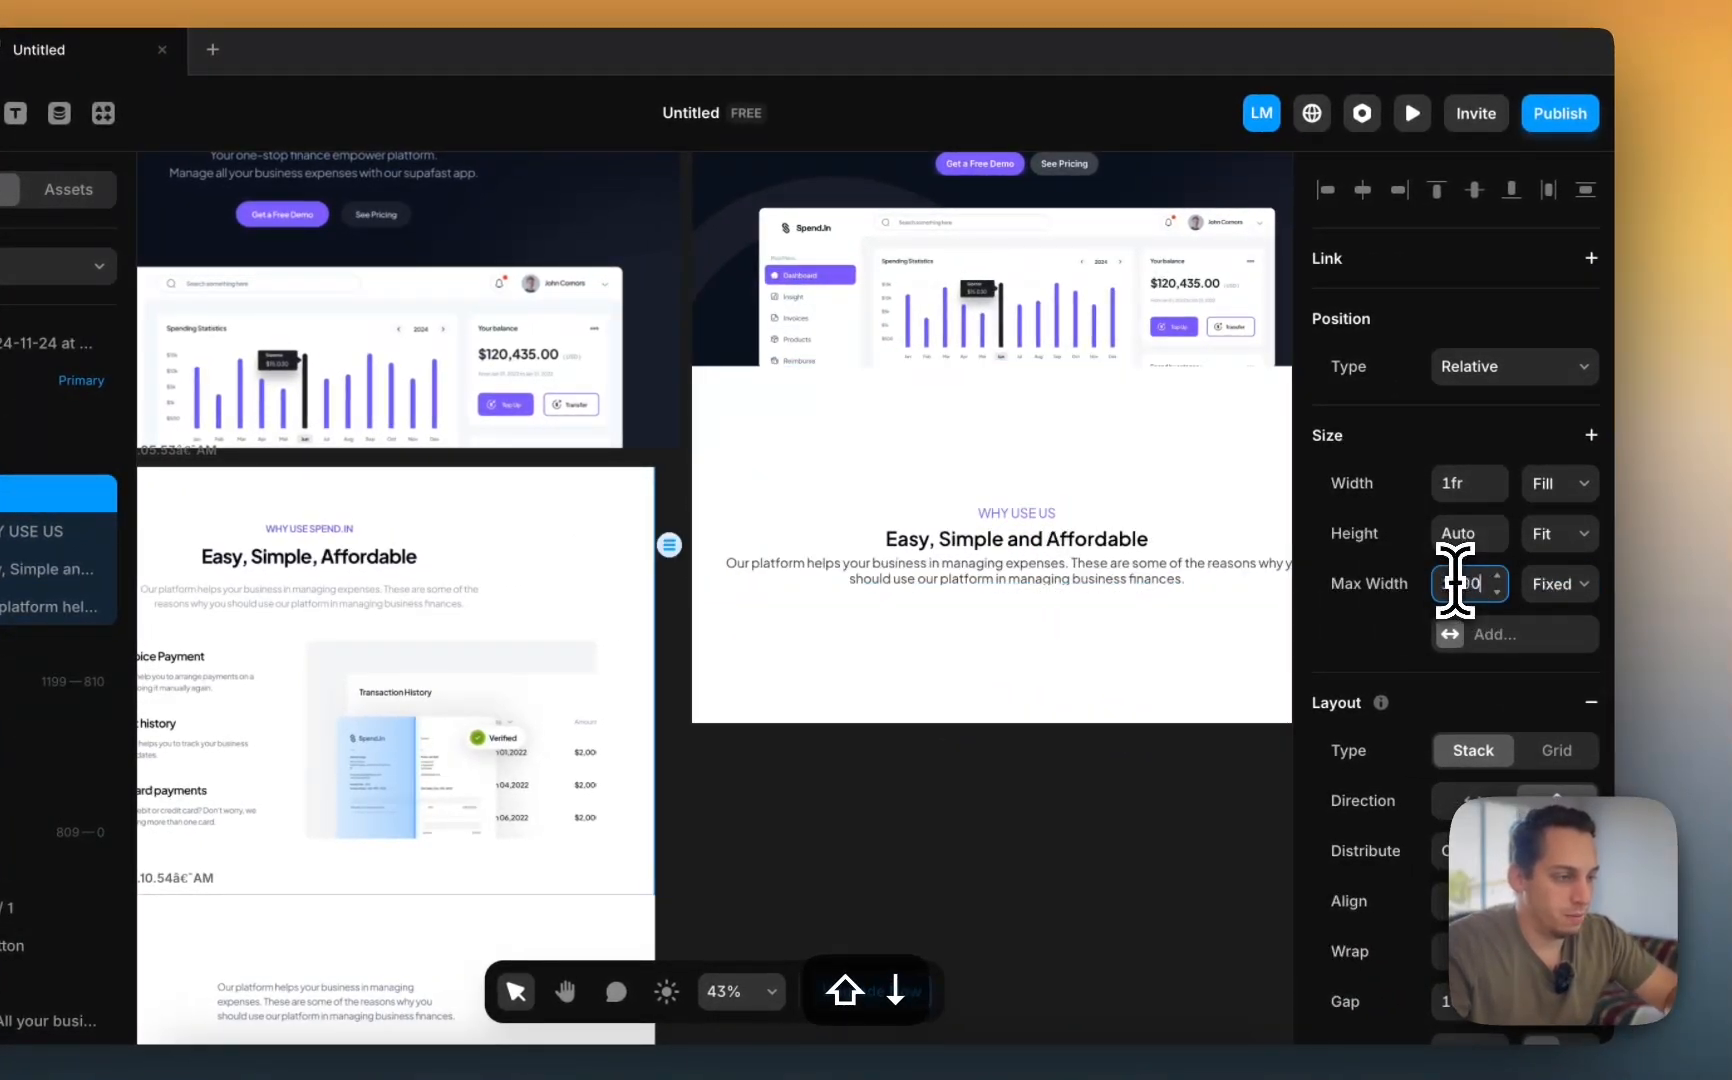
{"action": "key", "text": "shift+Down"}
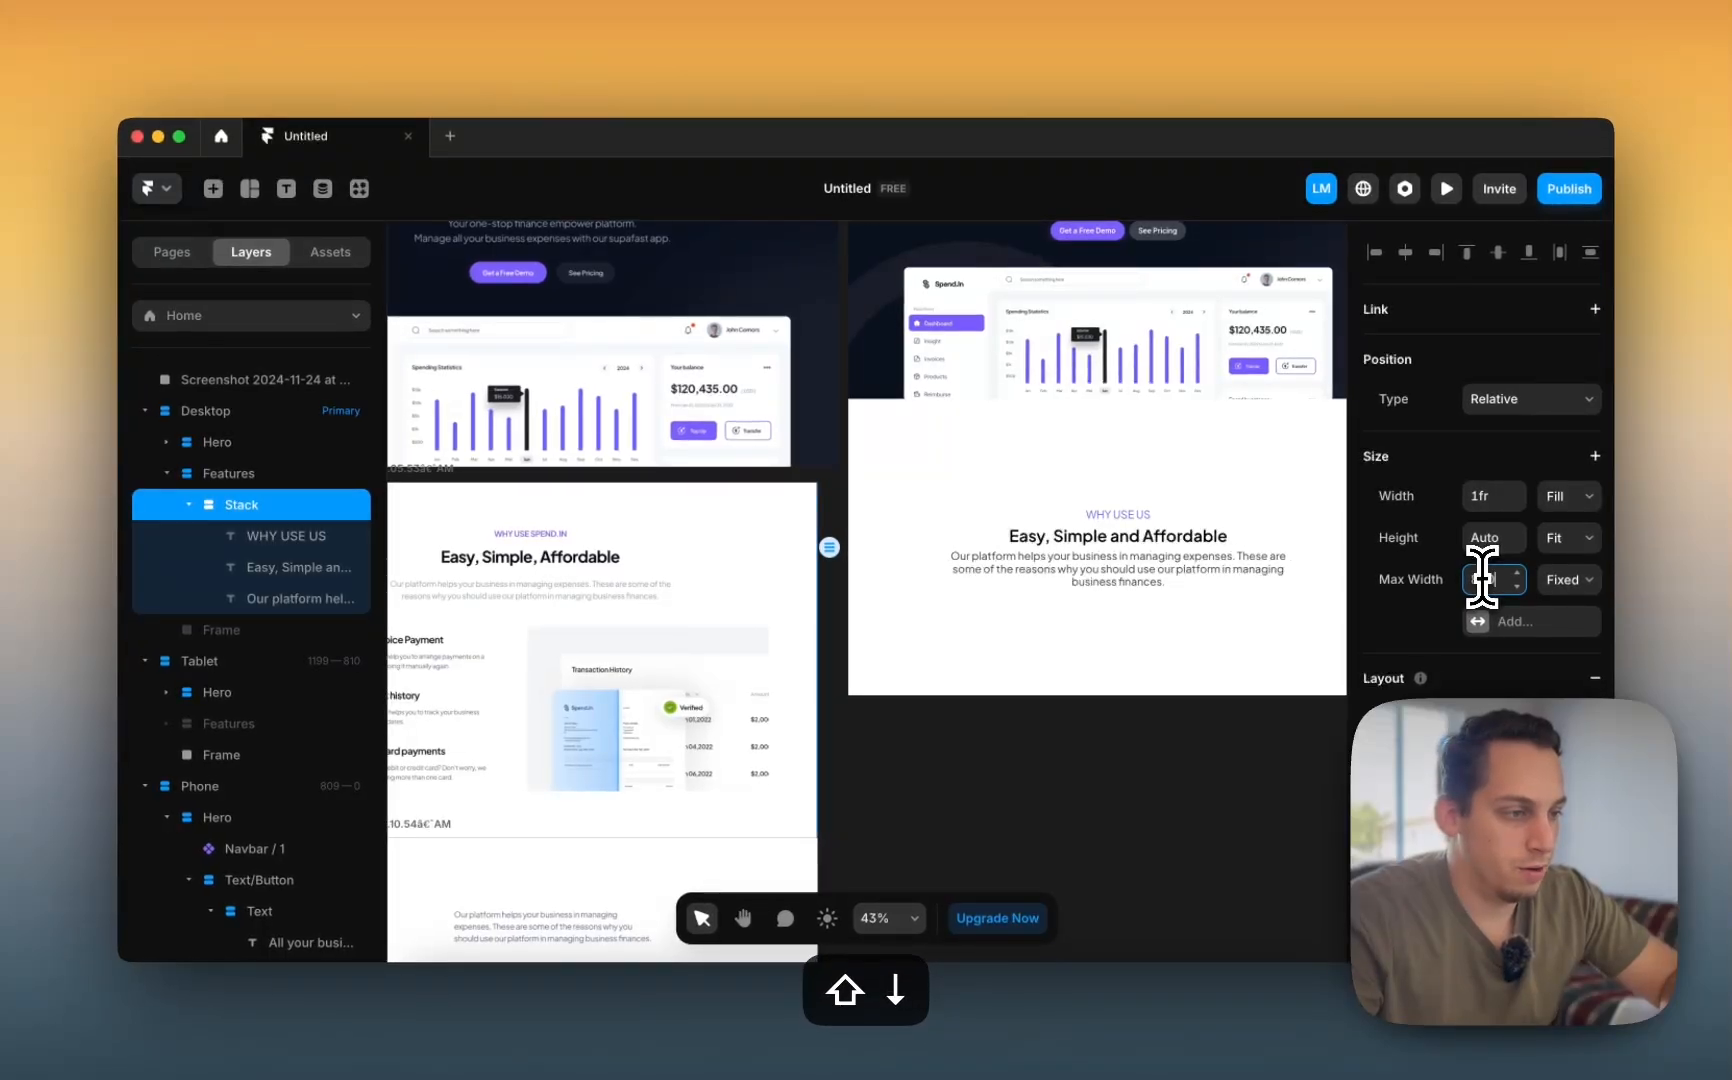
{"action": "left_click", "coordinate": [1290, 708]}
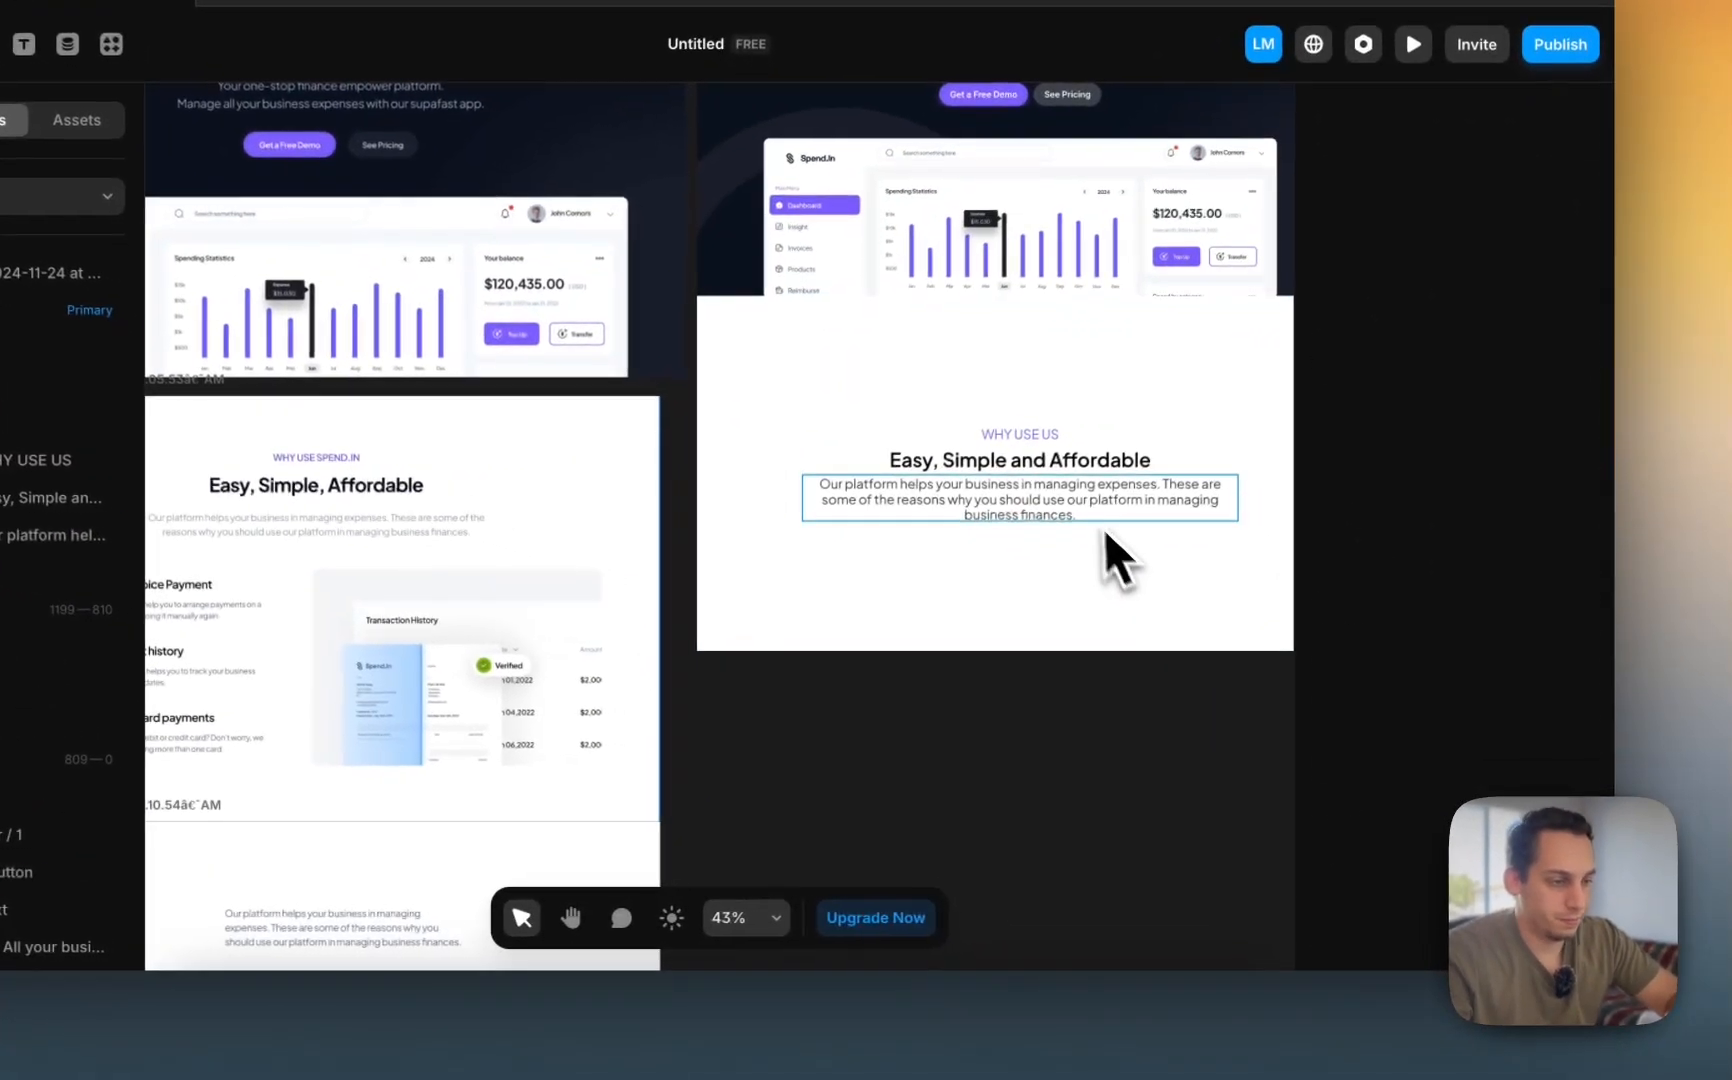
- Detach the description in the Features section from the Body style and reduce its font size
{"action": "left_click", "coordinate": [1186, 580]}
{"action": "scroll", "coordinate": [1334, 774], "scroll_direction": "down", "scroll_amount": 5}
{"action": "left_click", "coordinate": [1582, 632]}
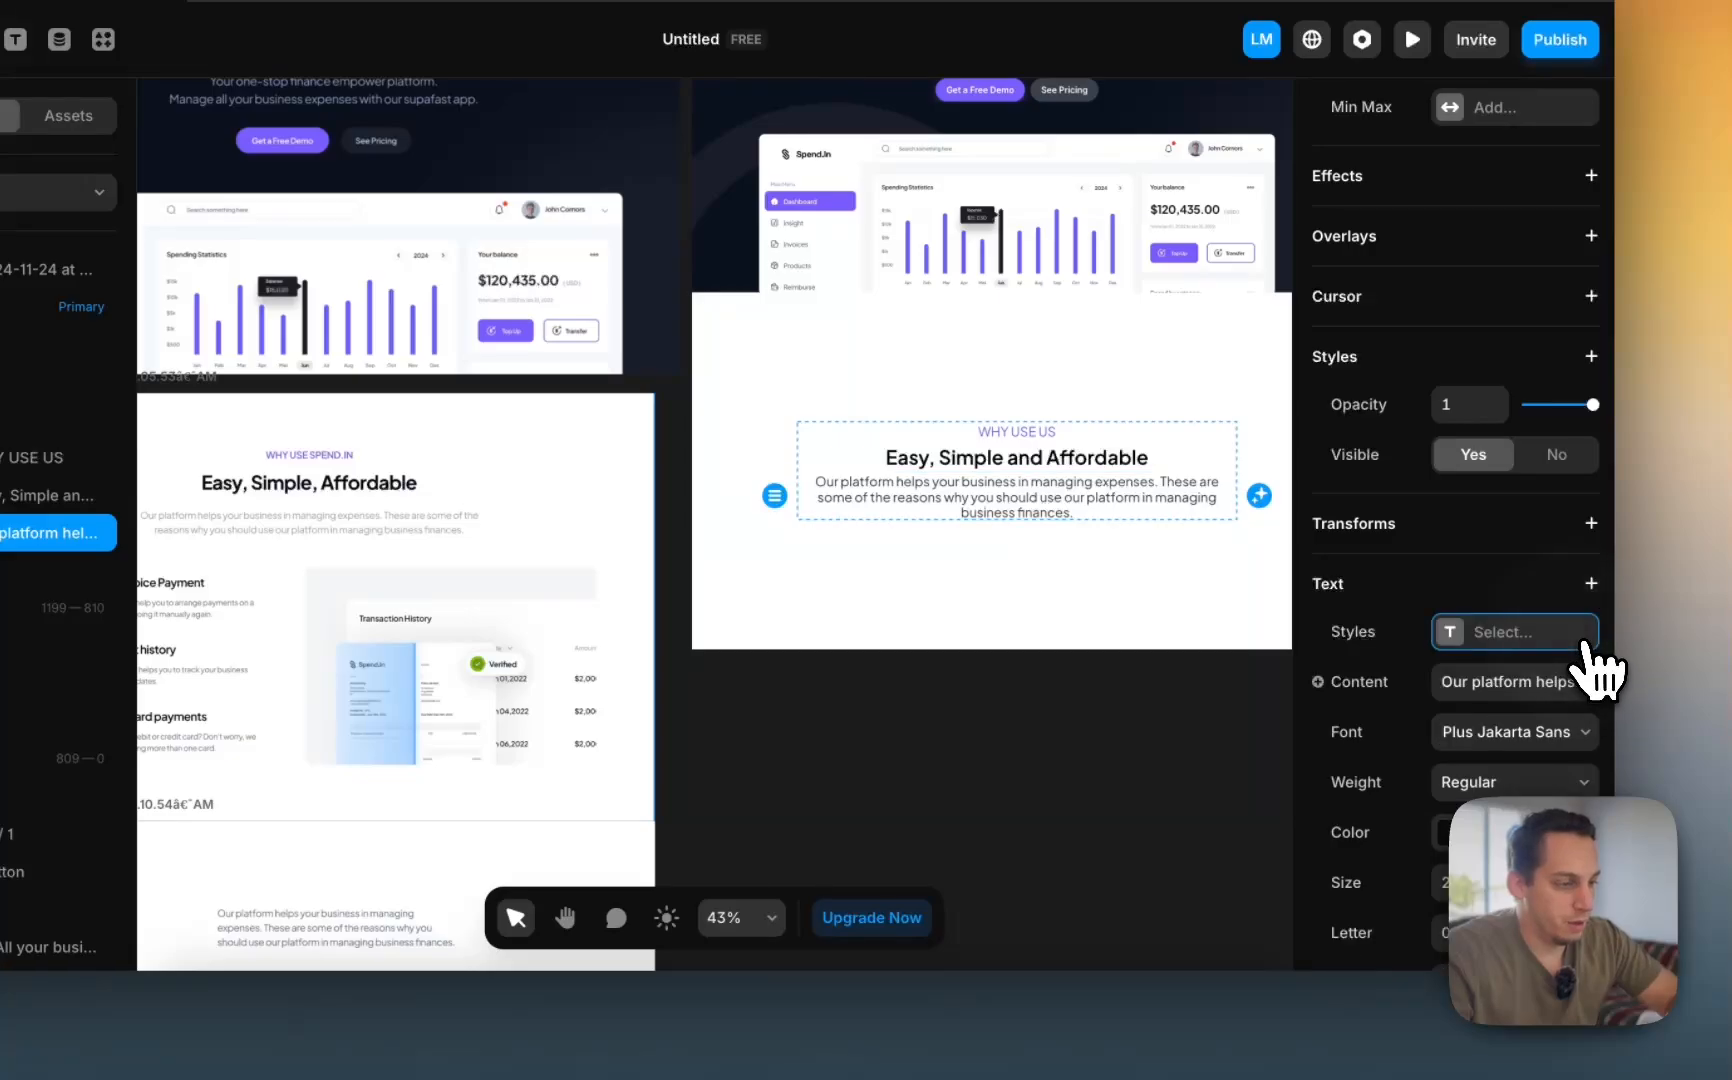
{"action": "key", "text": "shift+Down"}
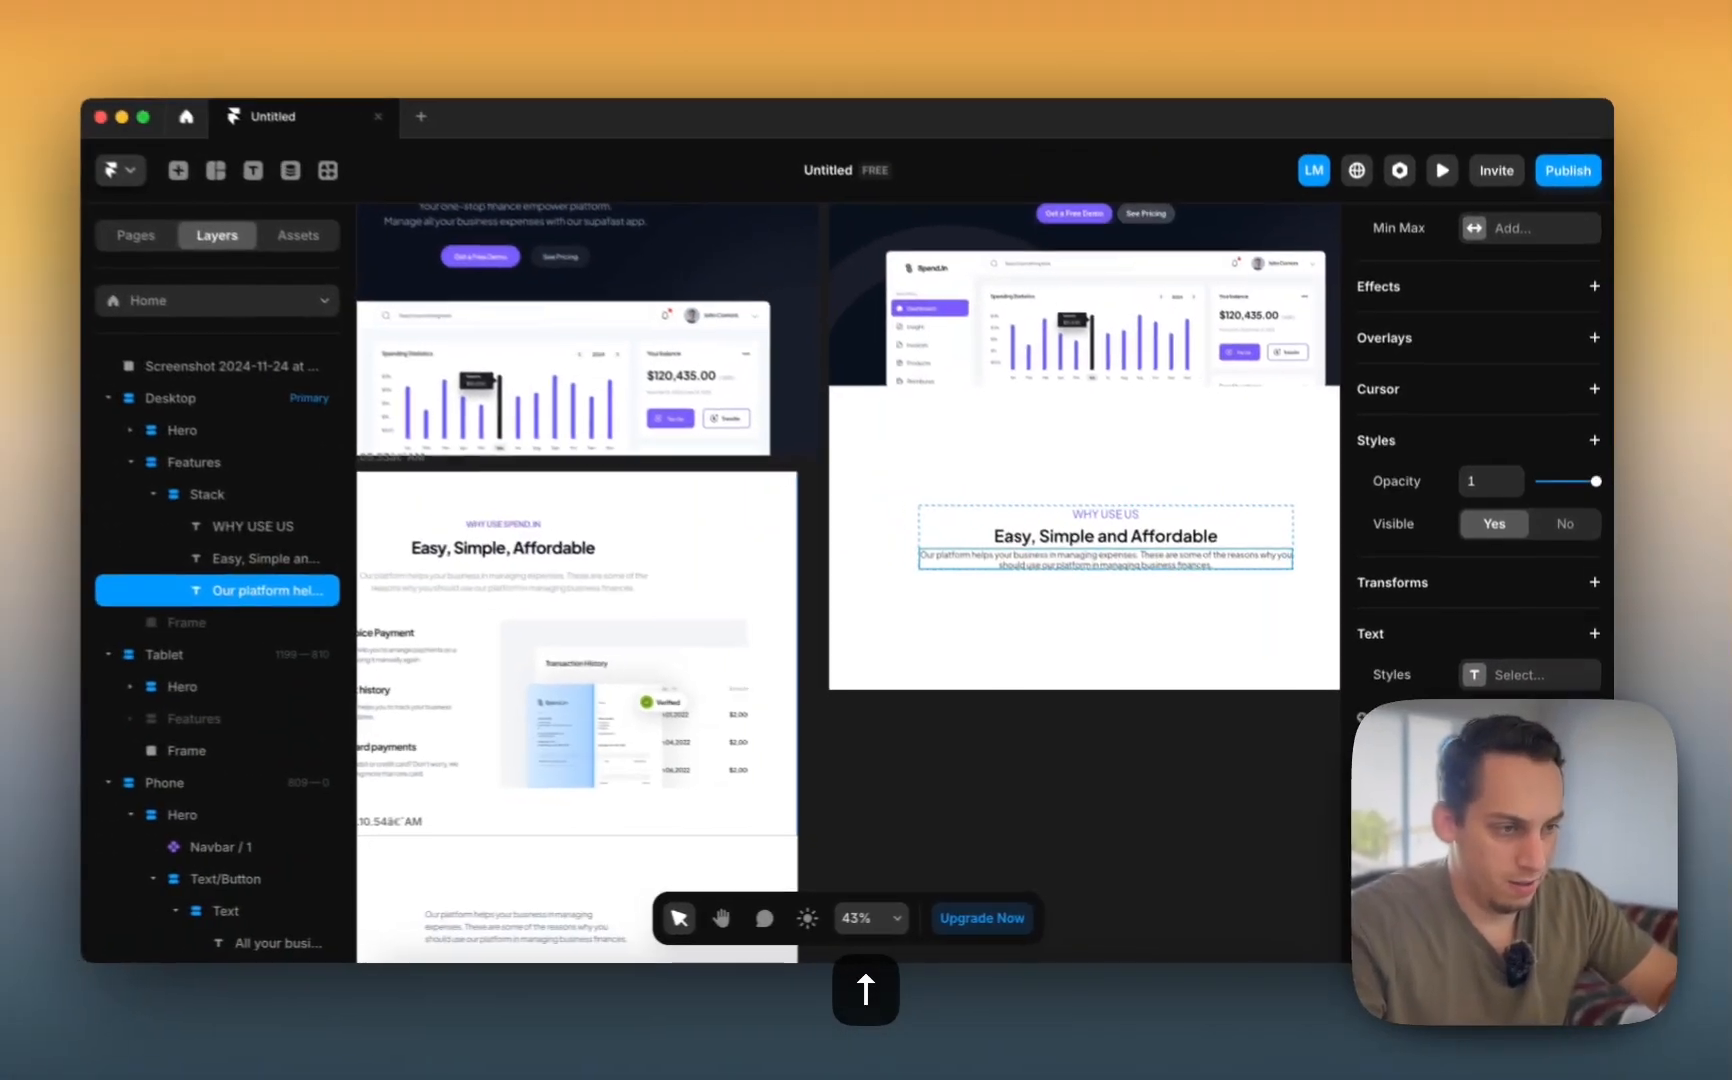
- Increase the line height of the description text in the Features section
{"action": "scroll", "coordinate": [1482, 600], "scroll_direction": "down", "scroll_amount": 1}
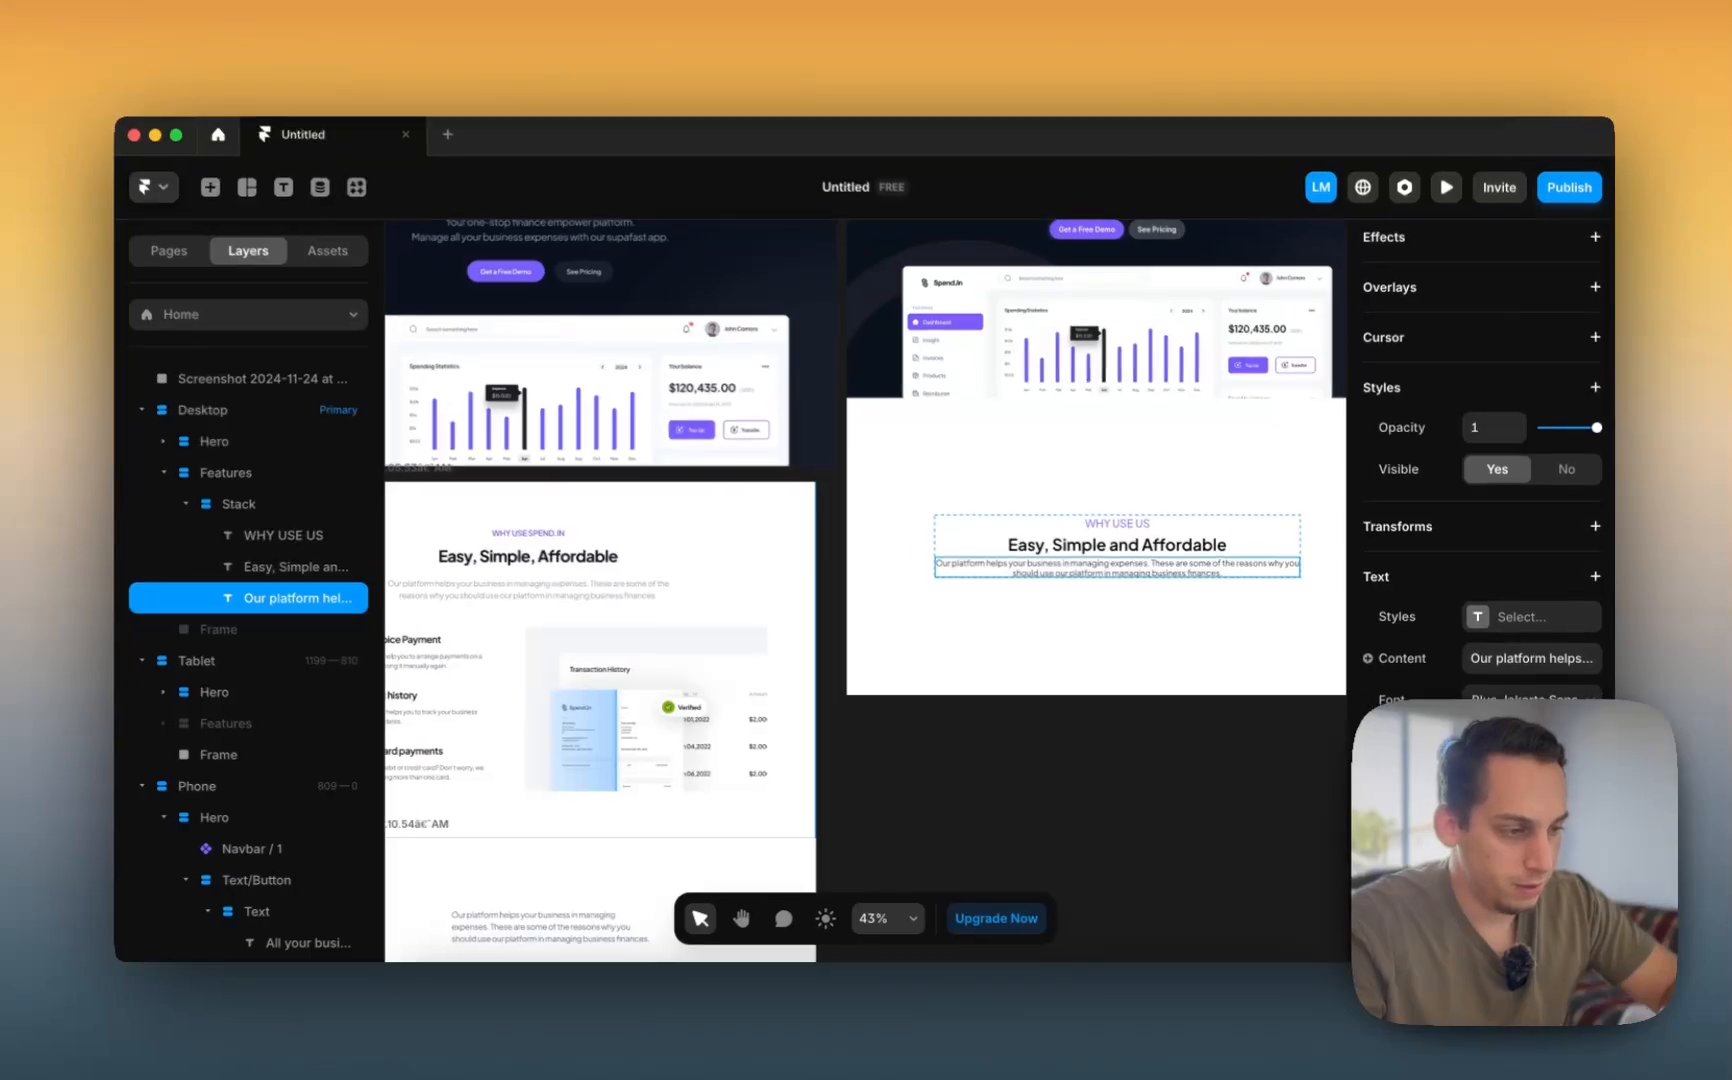
{"action": "left_click", "coordinate": [1531, 909]}
{"action": "key", "text": "Up"}
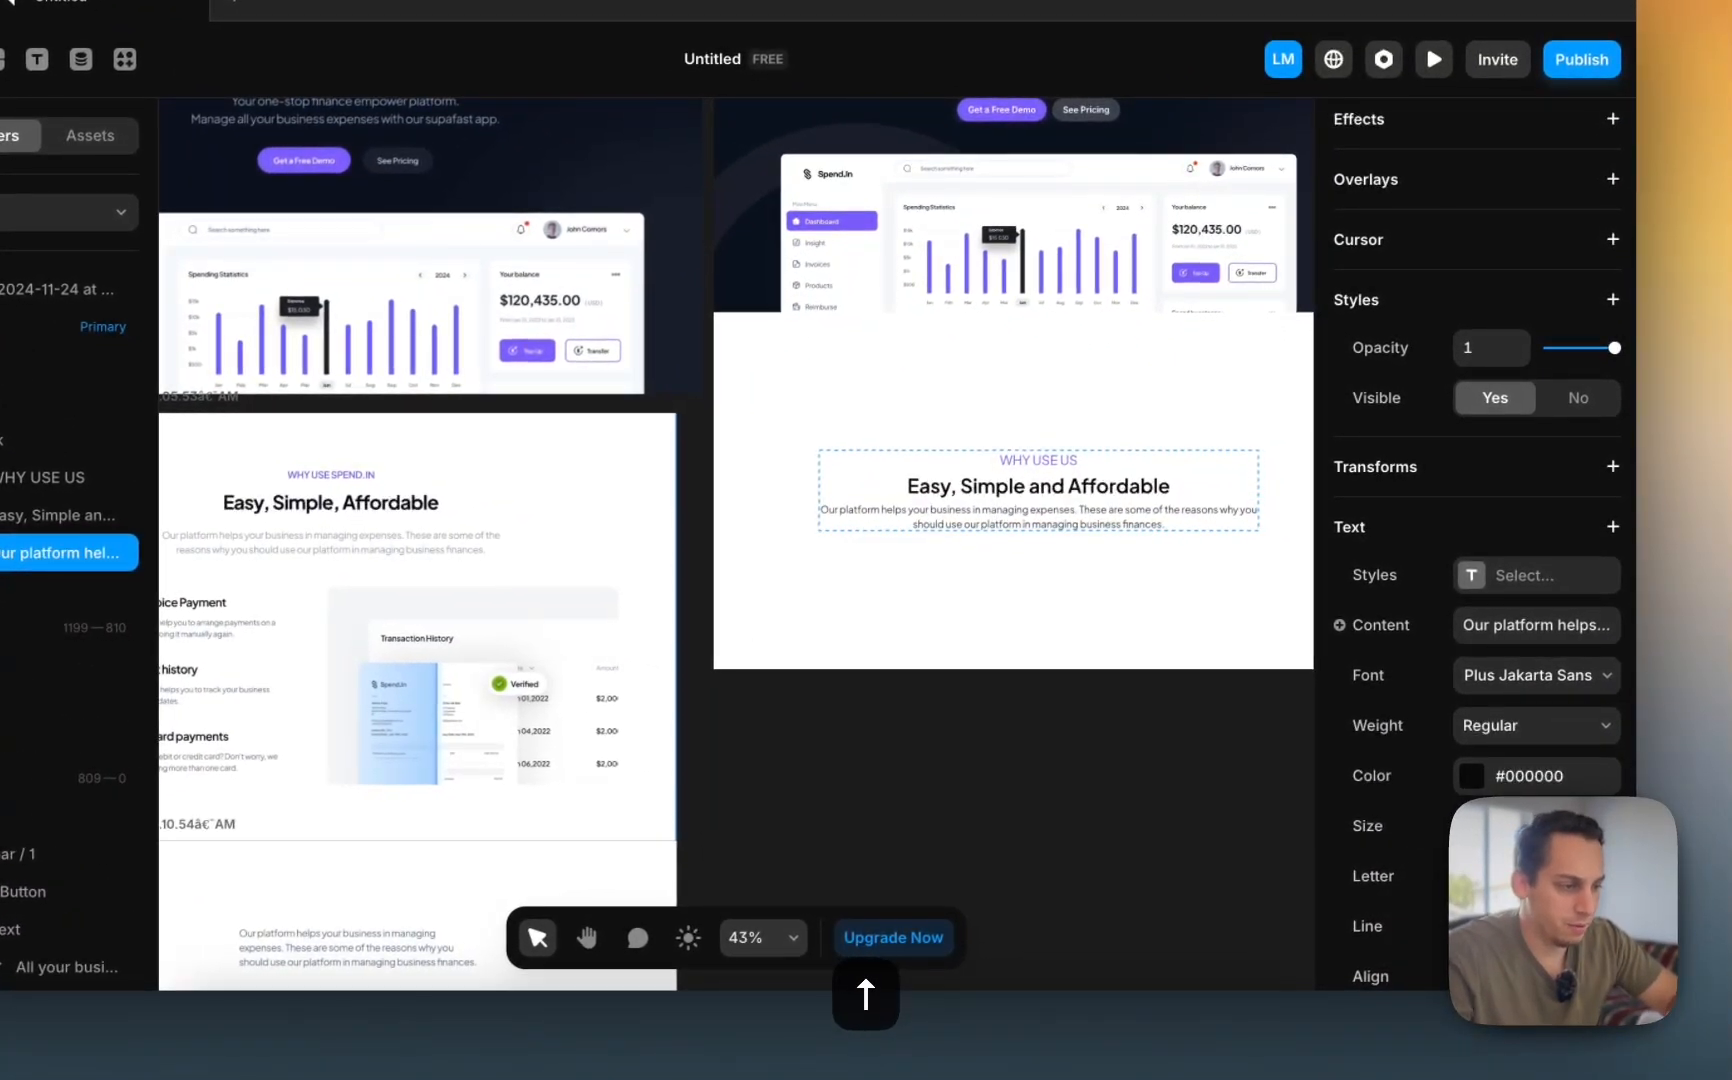
- Rename the stack holding the Features label, heading and description as "Text" and collapse it in the layer tree
{"action": "scroll", "coordinate": [1222, 742], "scroll_direction": "down", "scroll_amount": 2}
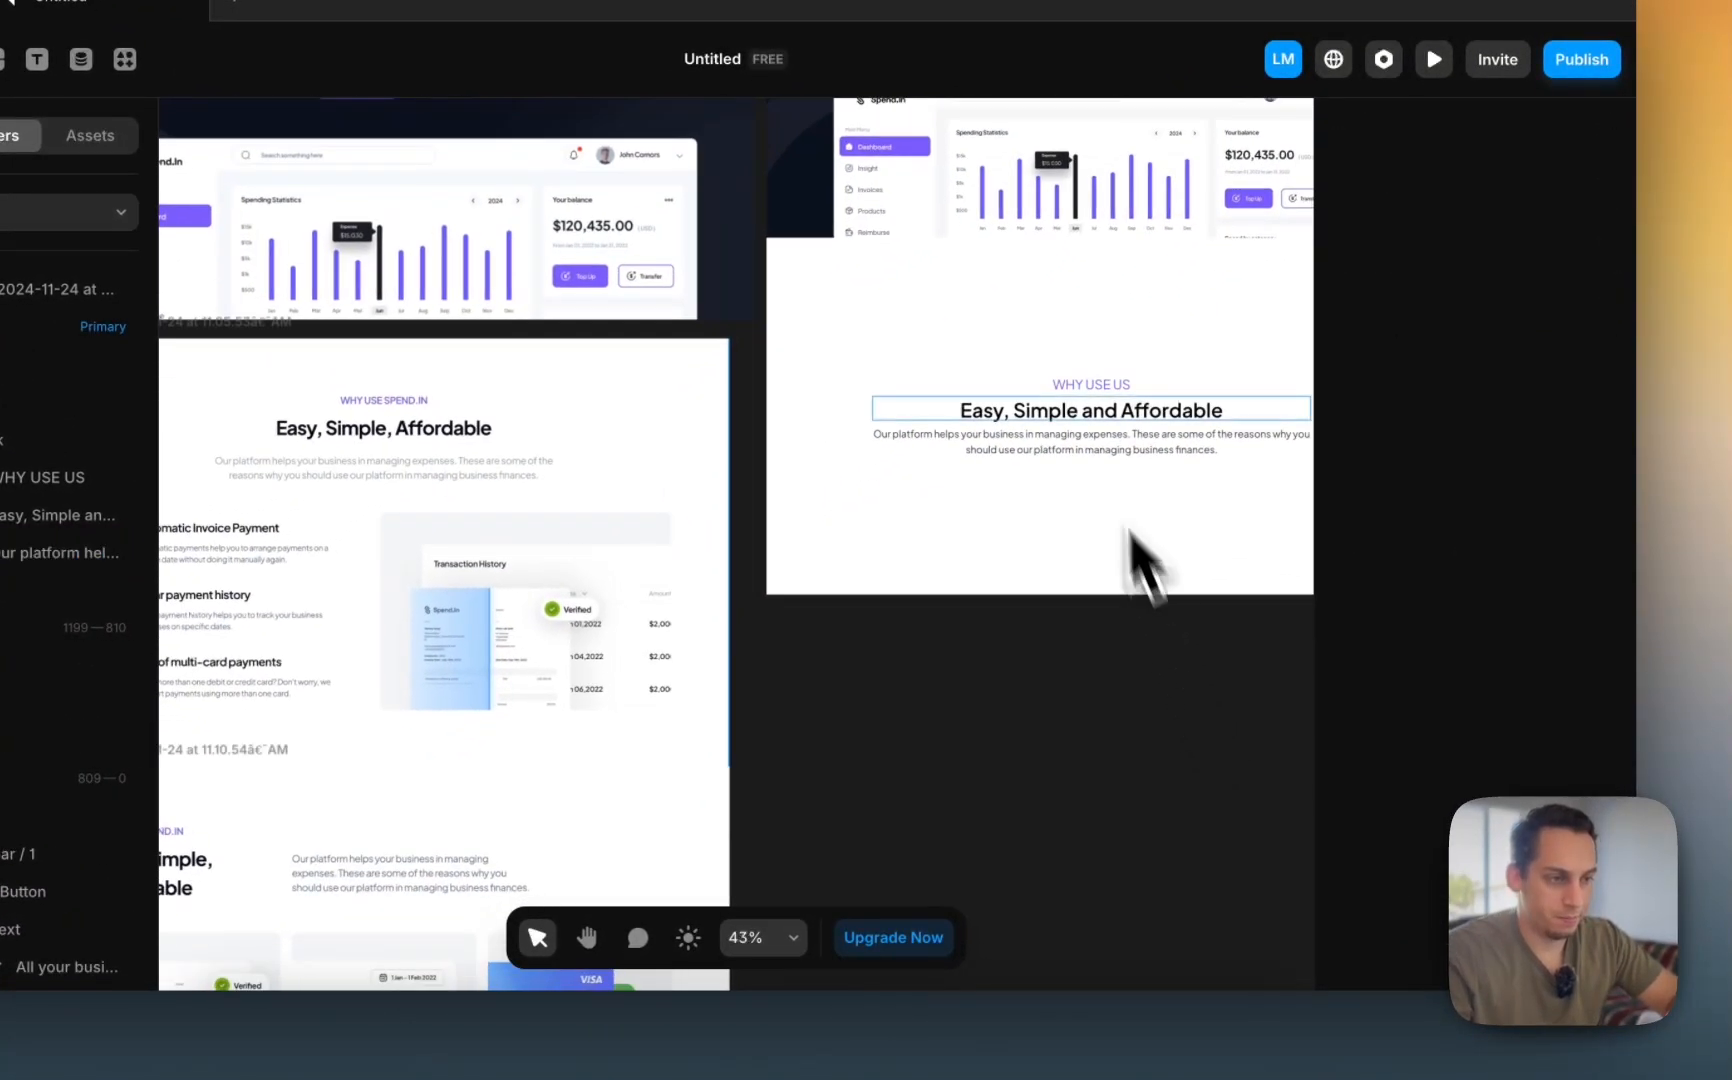
{"action": "scroll", "coordinate": [1097, 470], "scroll_direction": "down", "scroll_amount": 2}
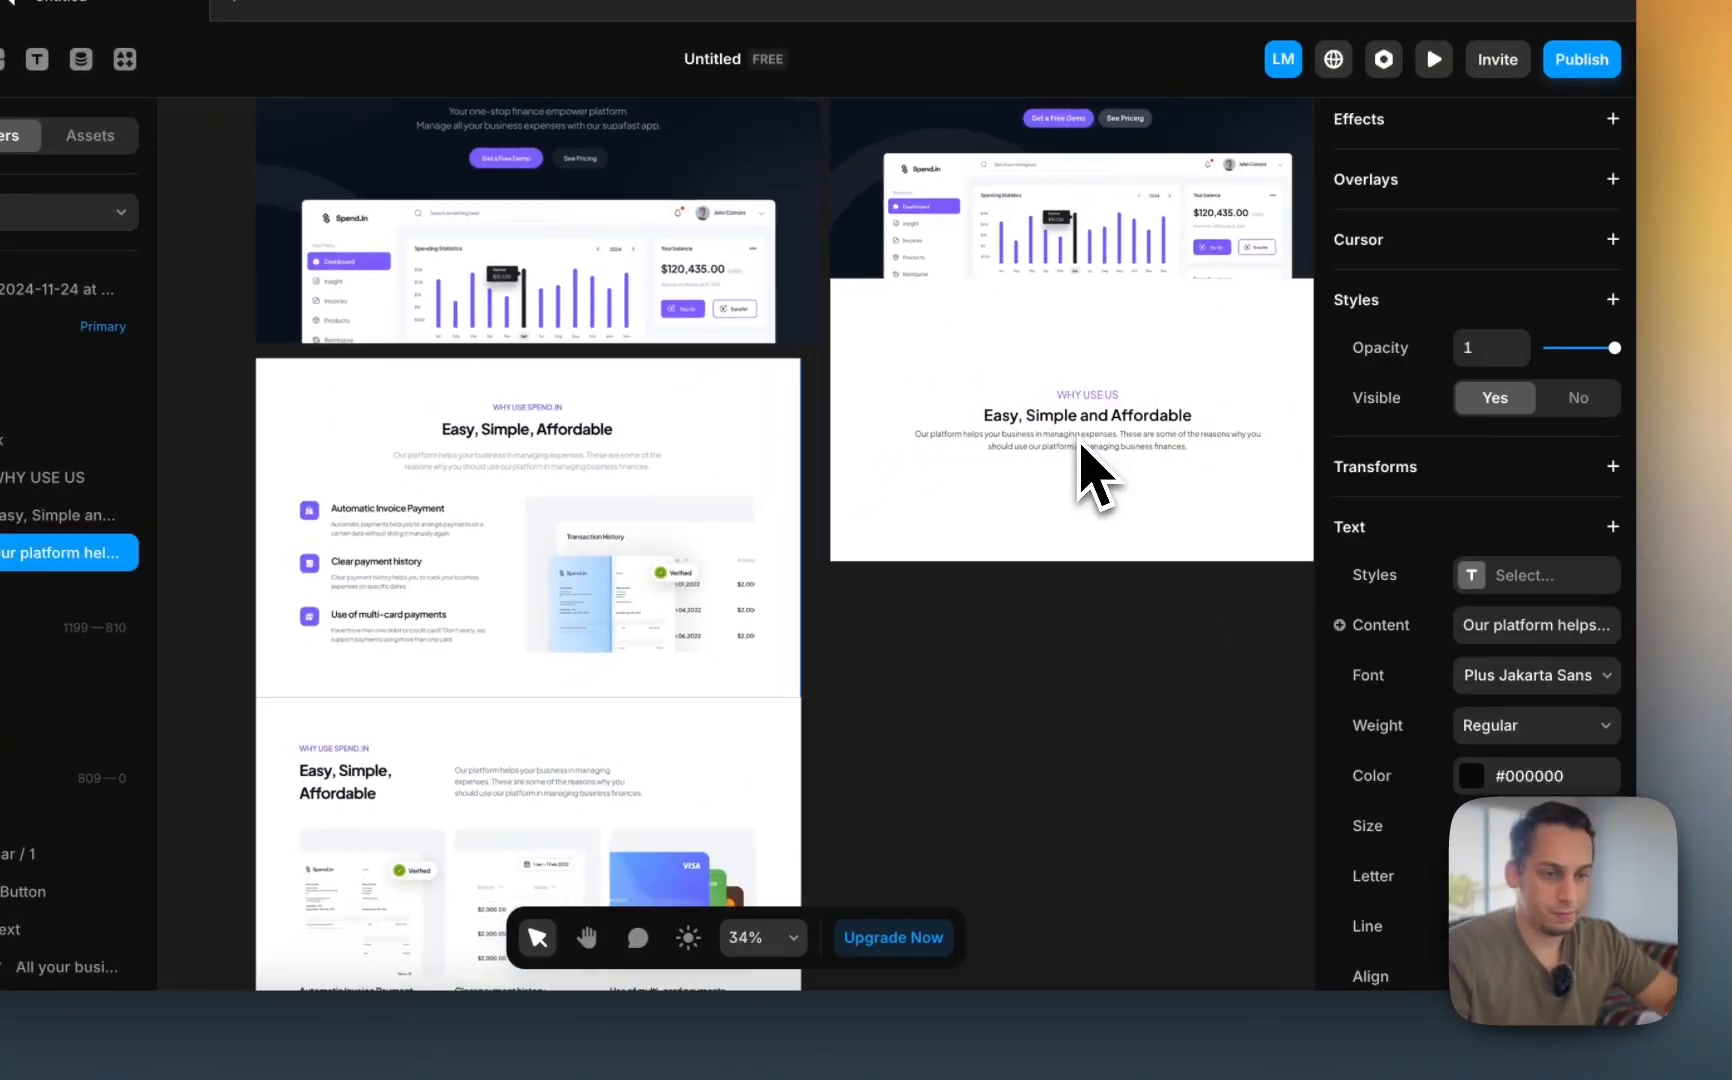
{"action": "left_click", "coordinate": [957, 400]}
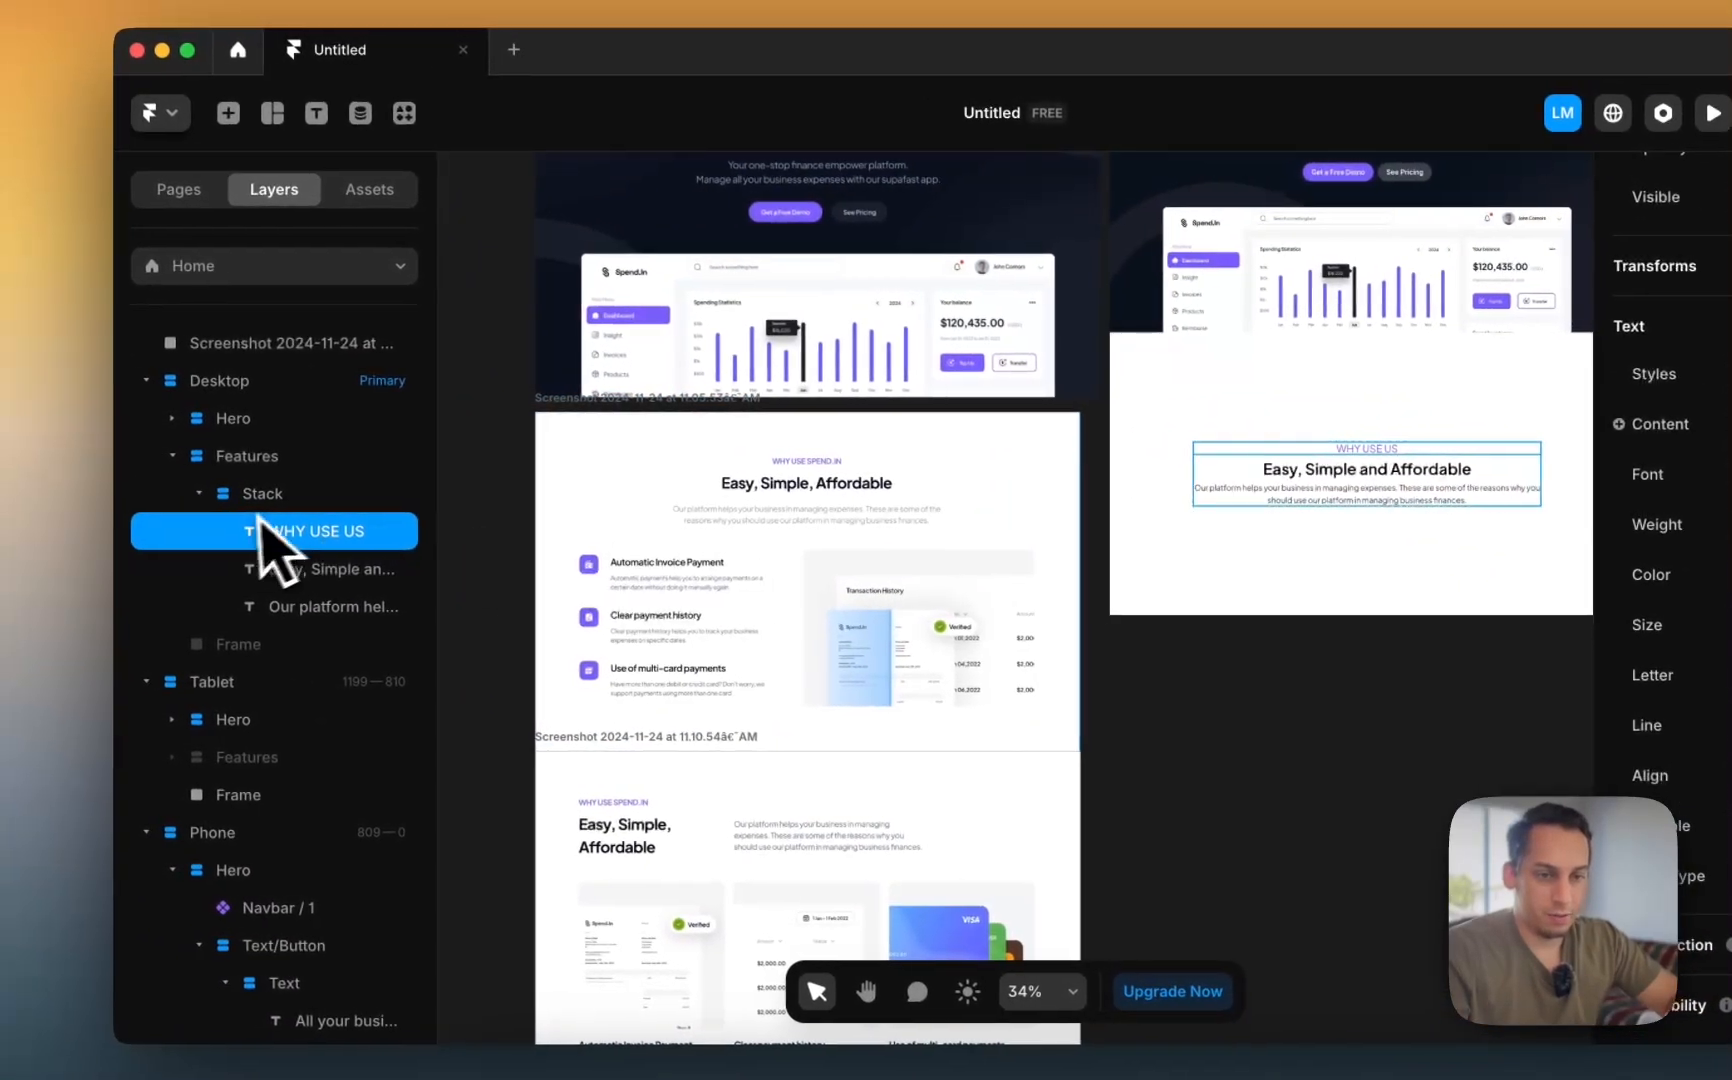
{"action": "double_click", "coordinate": [292, 495]}
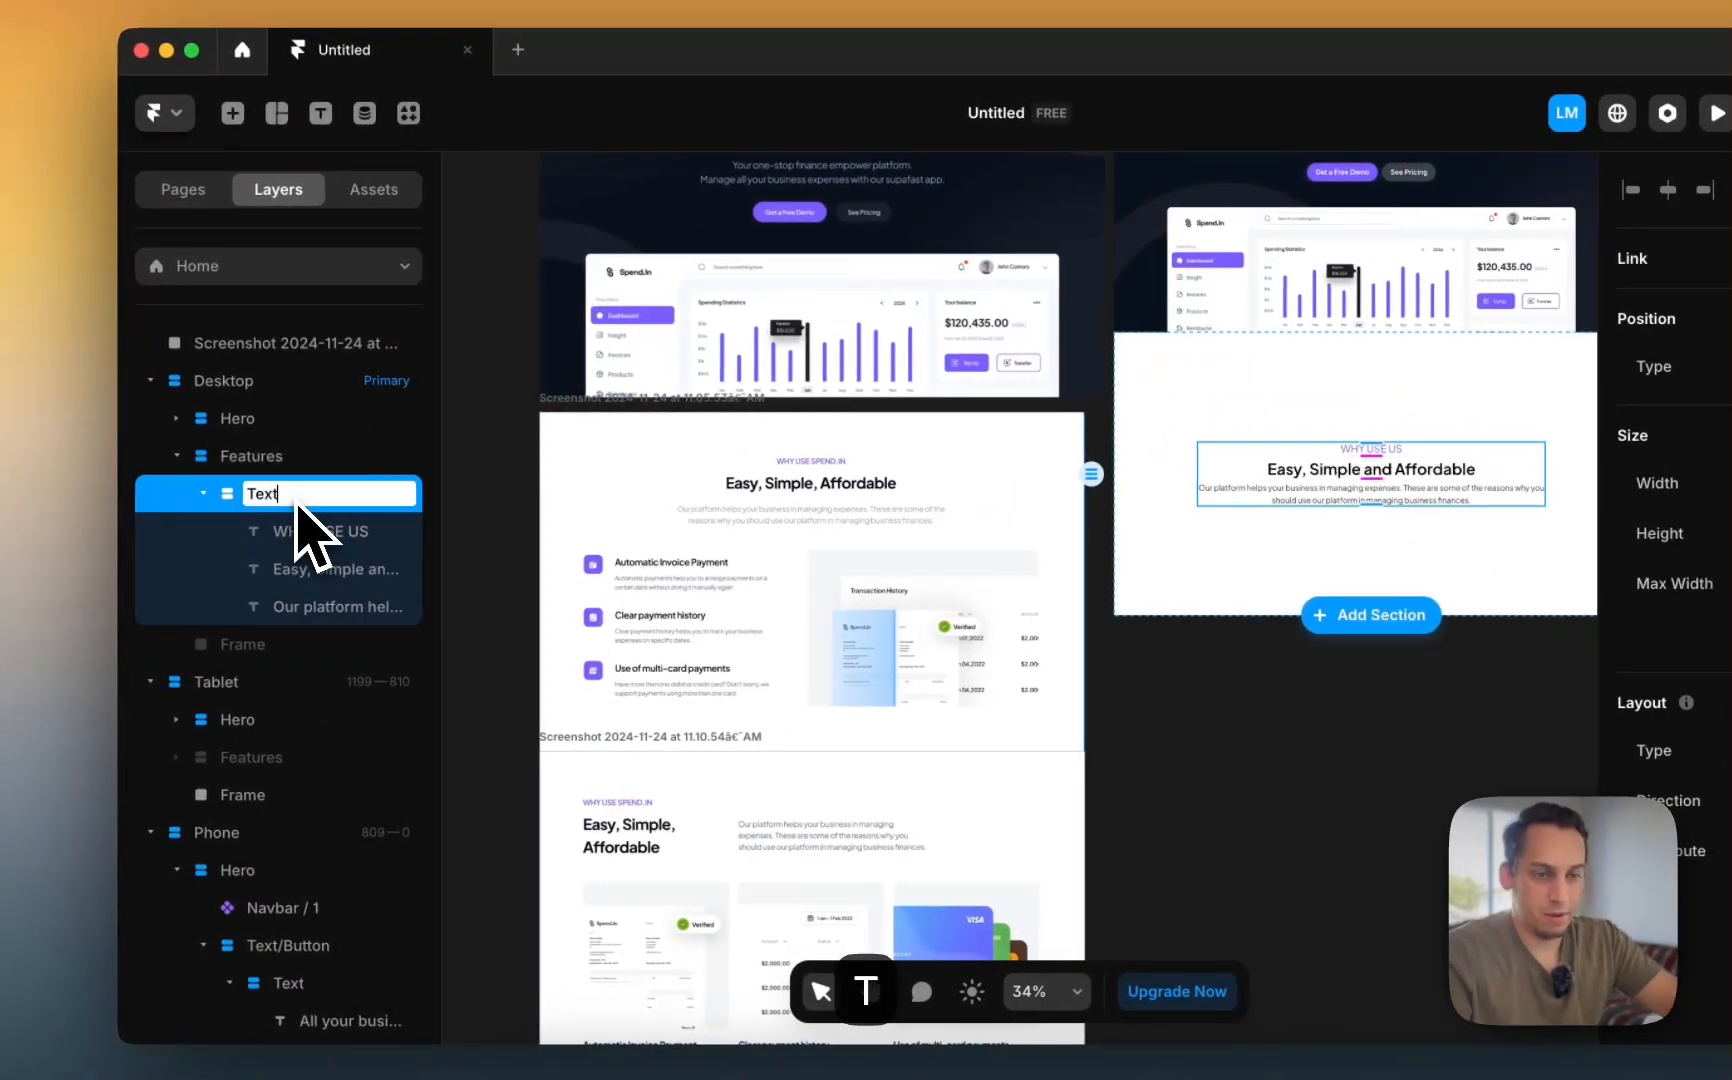
{"action": "left_click", "coordinate": [202, 494]}
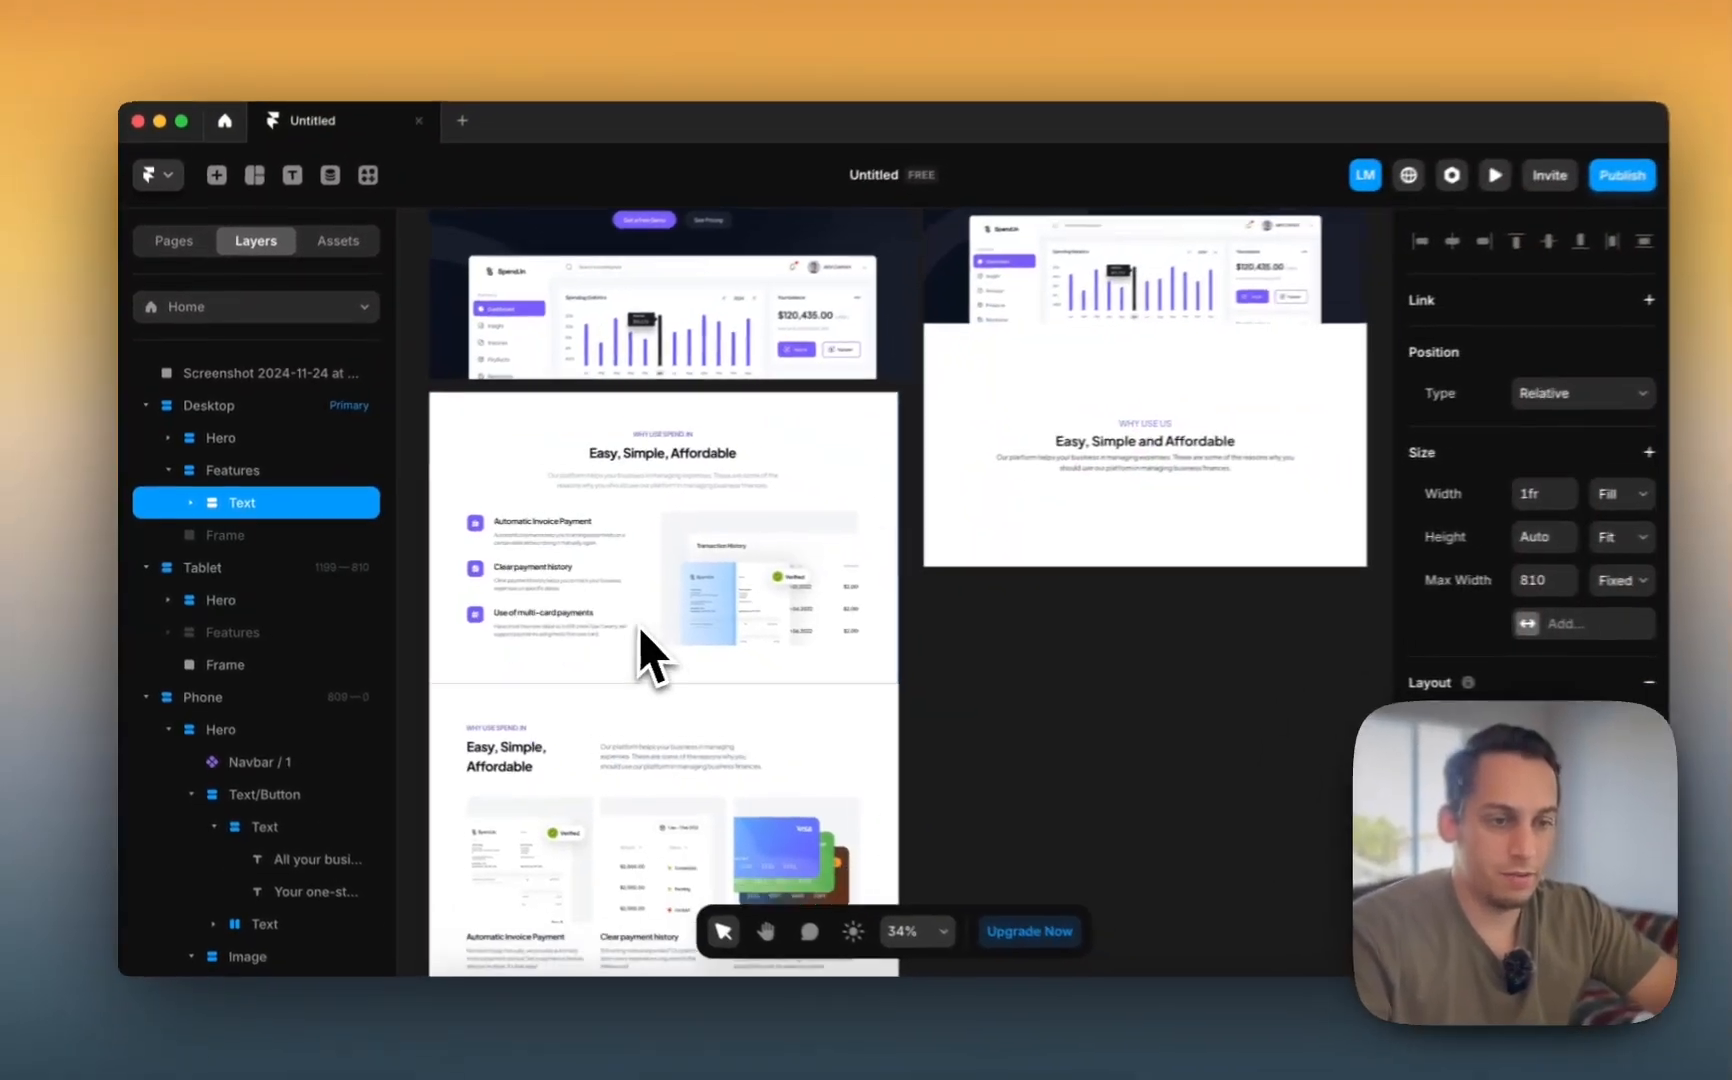
- Duplicate the Text stack within the desktop Features section
{"action": "scroll", "coordinate": [727, 635], "scroll_direction": "down", "scroll_amount": 2}
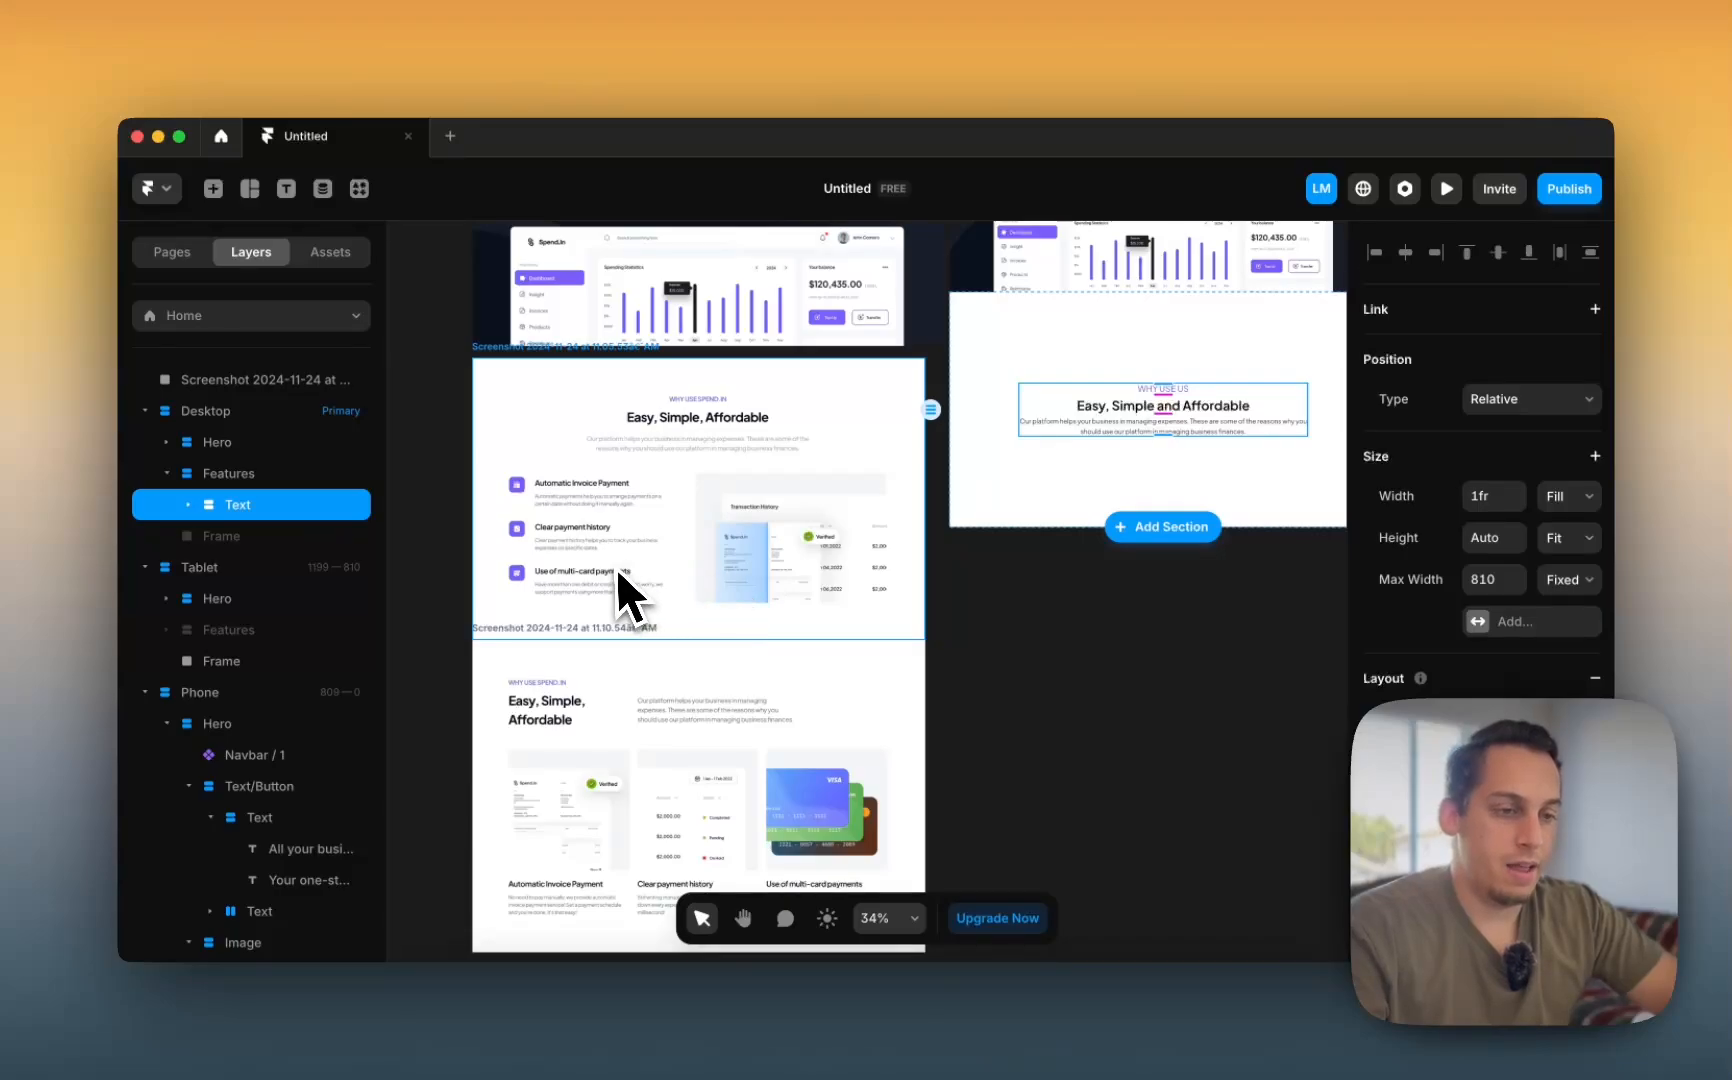
{"action": "scroll", "coordinate": [907, 526], "scroll_direction": "right", "scroll_amount": 3}
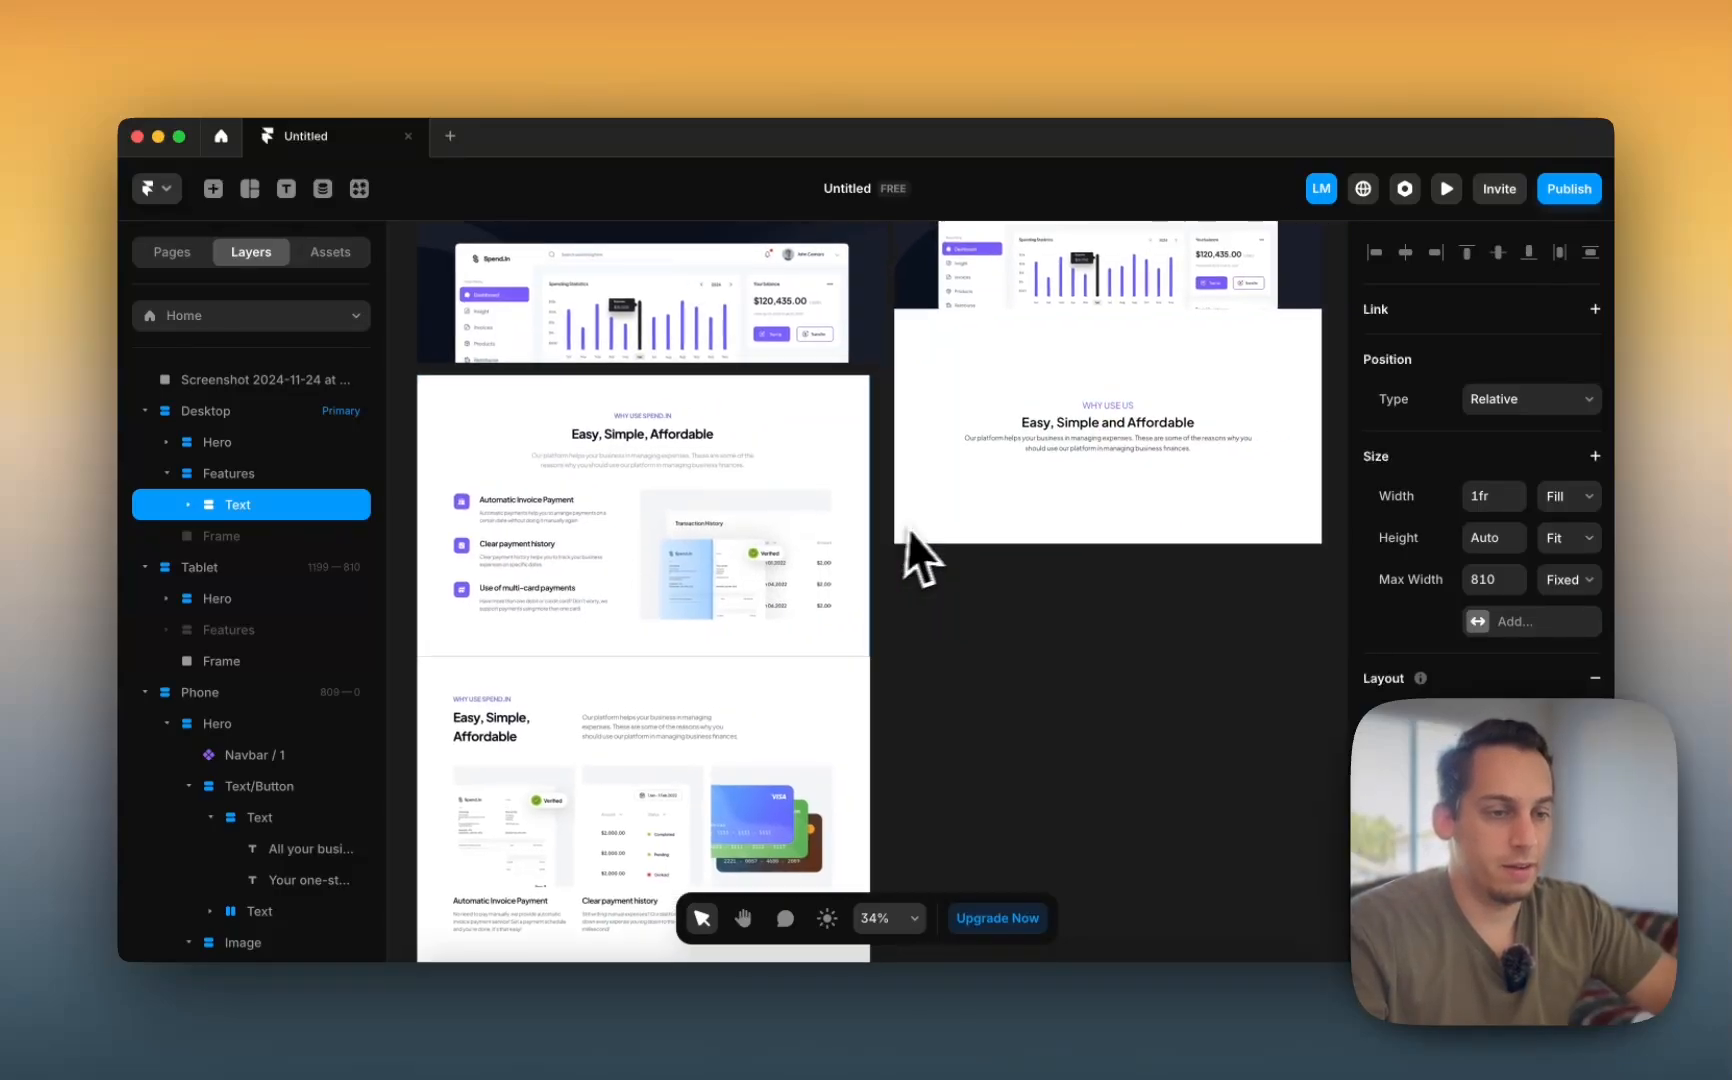
{"action": "key", "text": "super+d"}
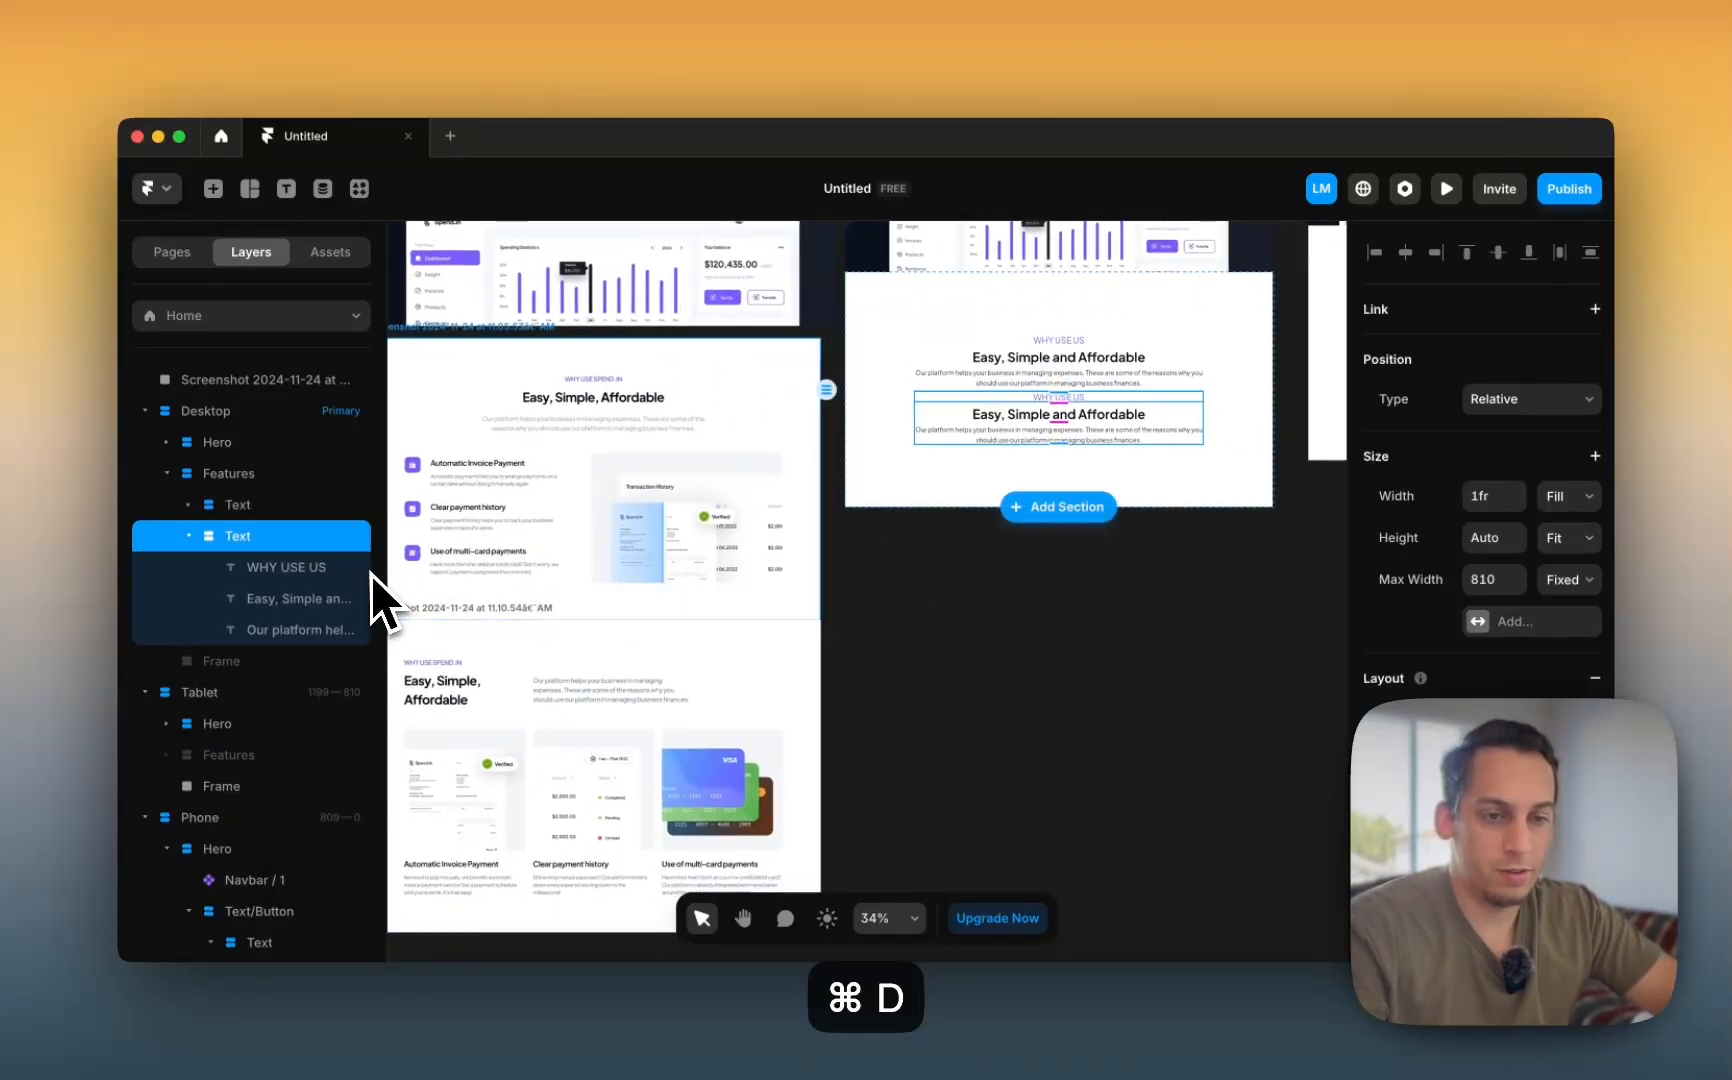
- Rename the duplicated Text stack as "Bottom" and delete its WHY USE US label and its heading, keeping only the description
{"action": "double_click", "coordinate": [240, 530]}
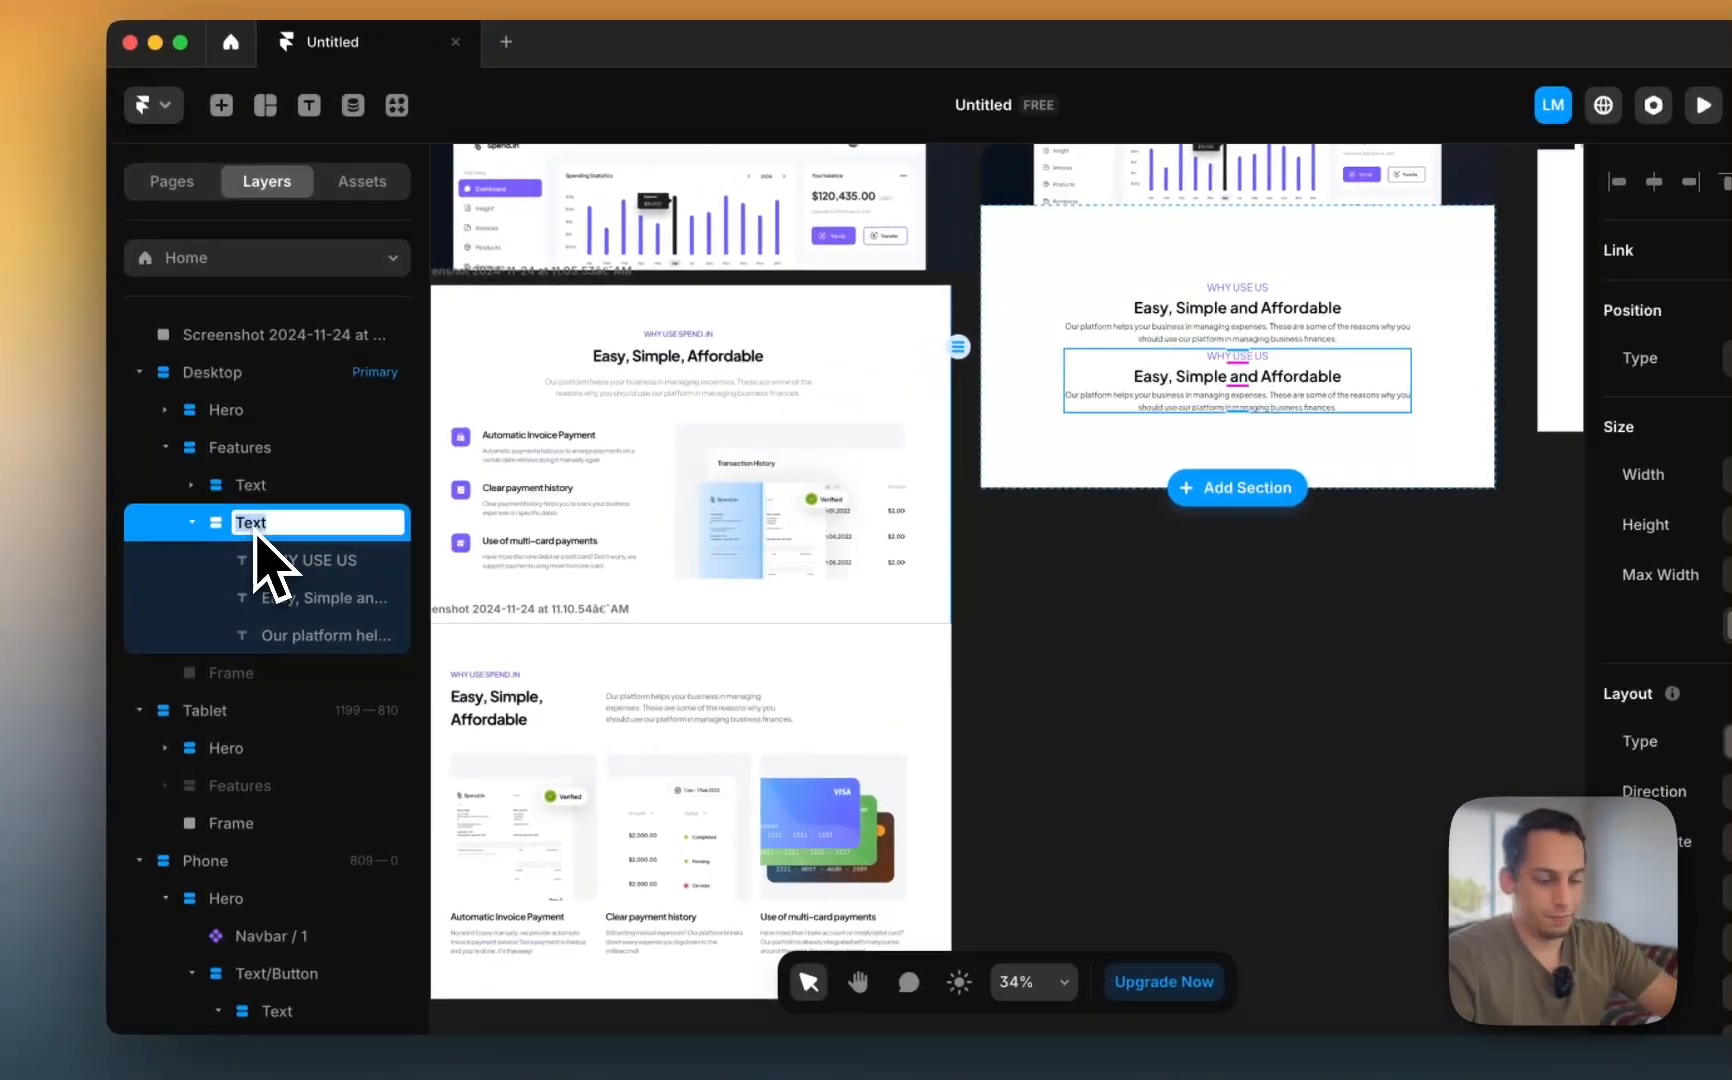
{"action": "type", "text": "Bottom"}
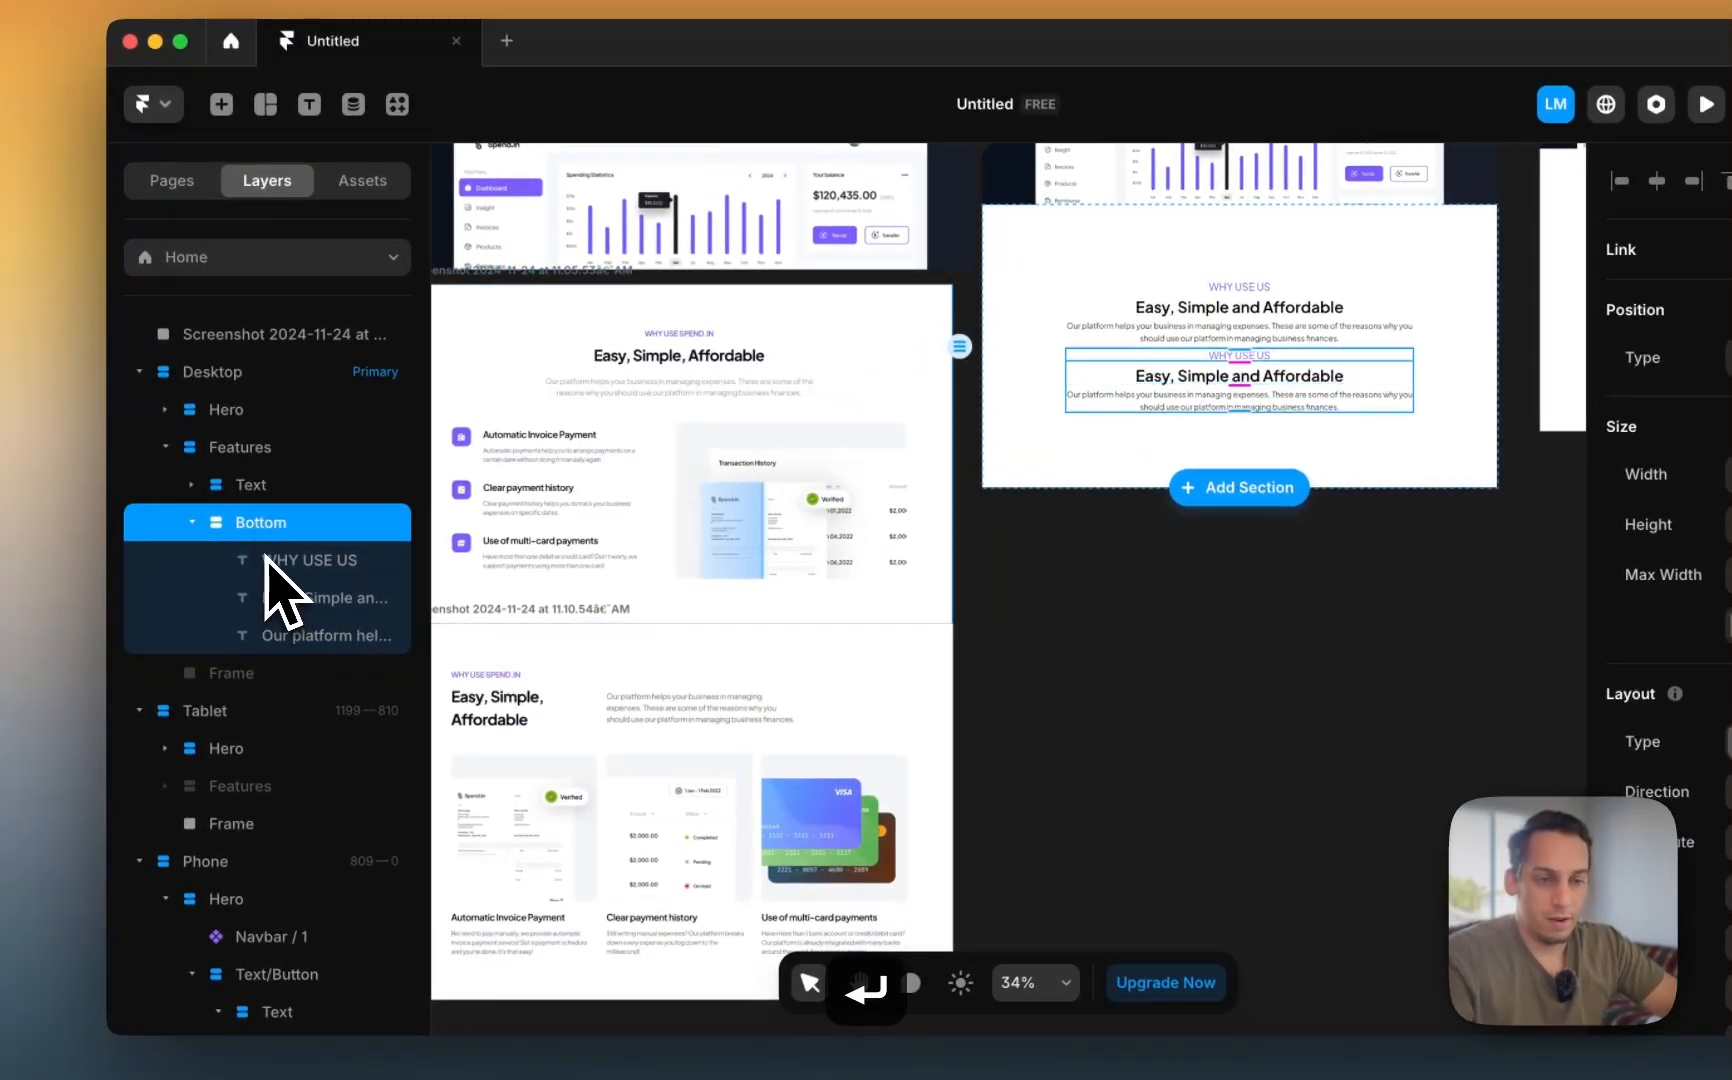
{"action": "left_click", "coordinate": [263, 562]}
{"action": "left_click", "coordinate": [270, 594]}
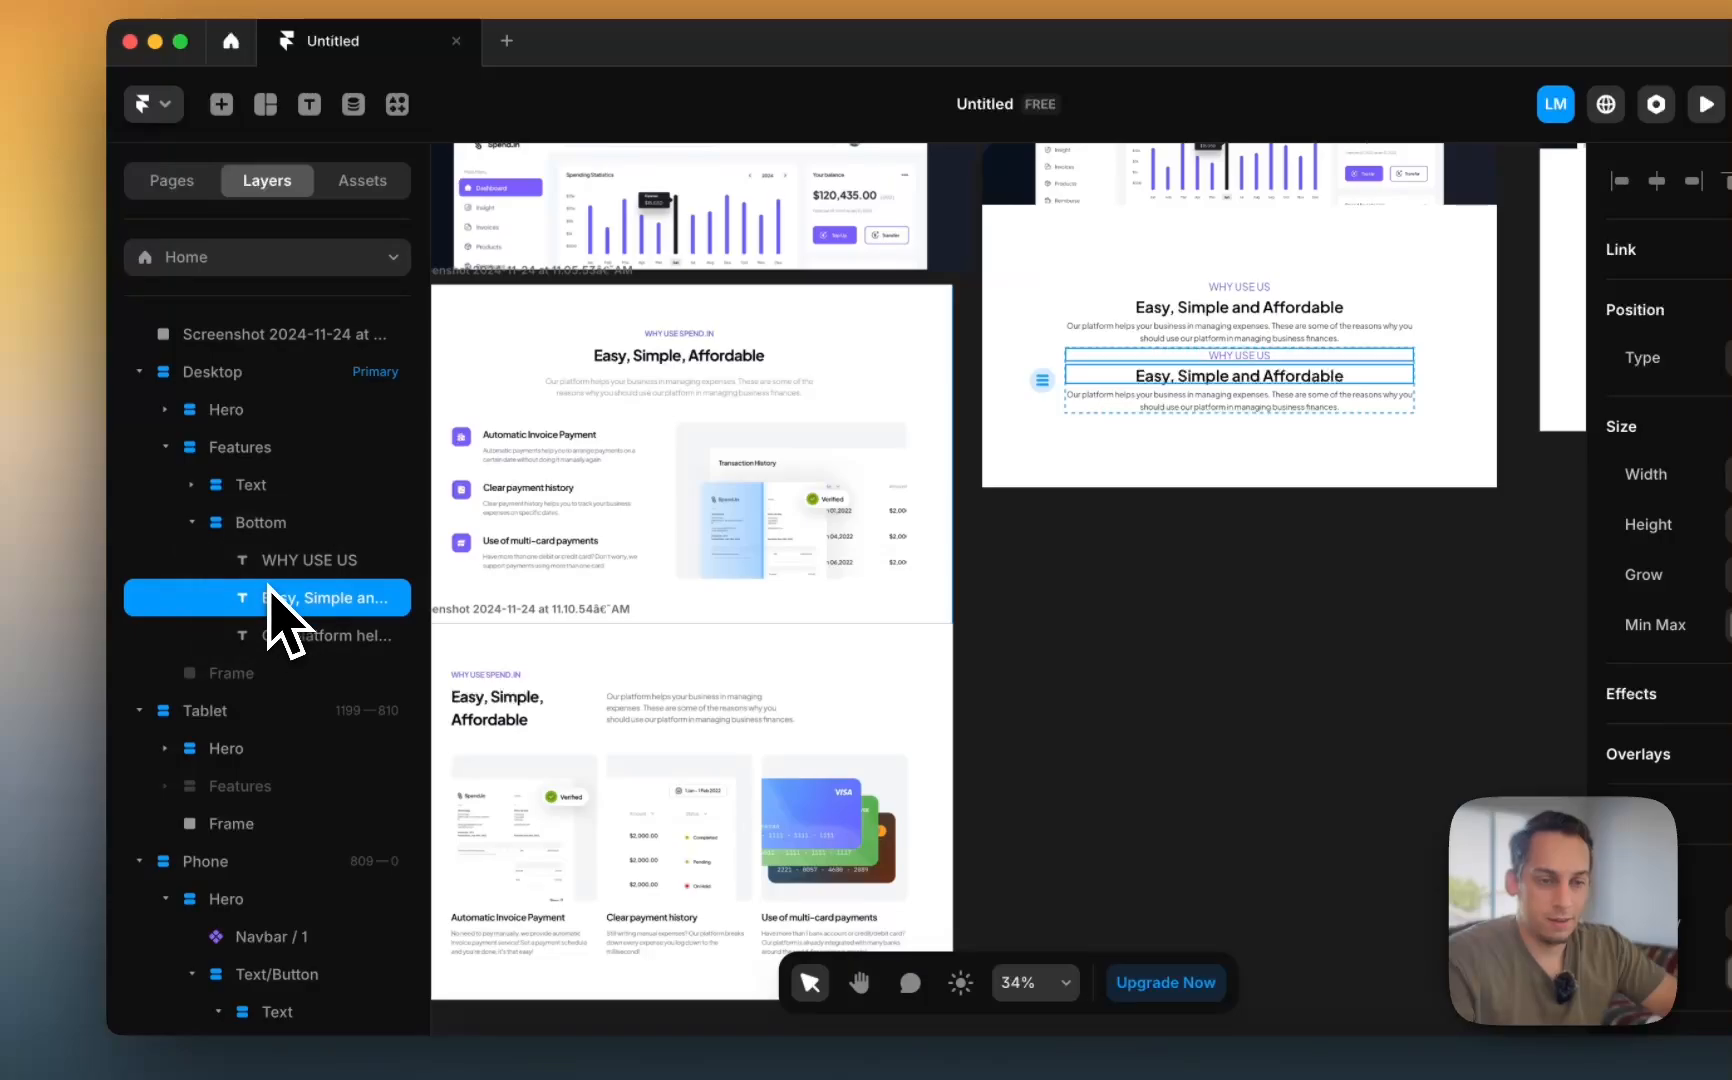
{"action": "key", "text": "BackSpace"}
{"action": "left_click", "coordinate": [268, 562]}
{"action": "key", "text": "BackSpace"}
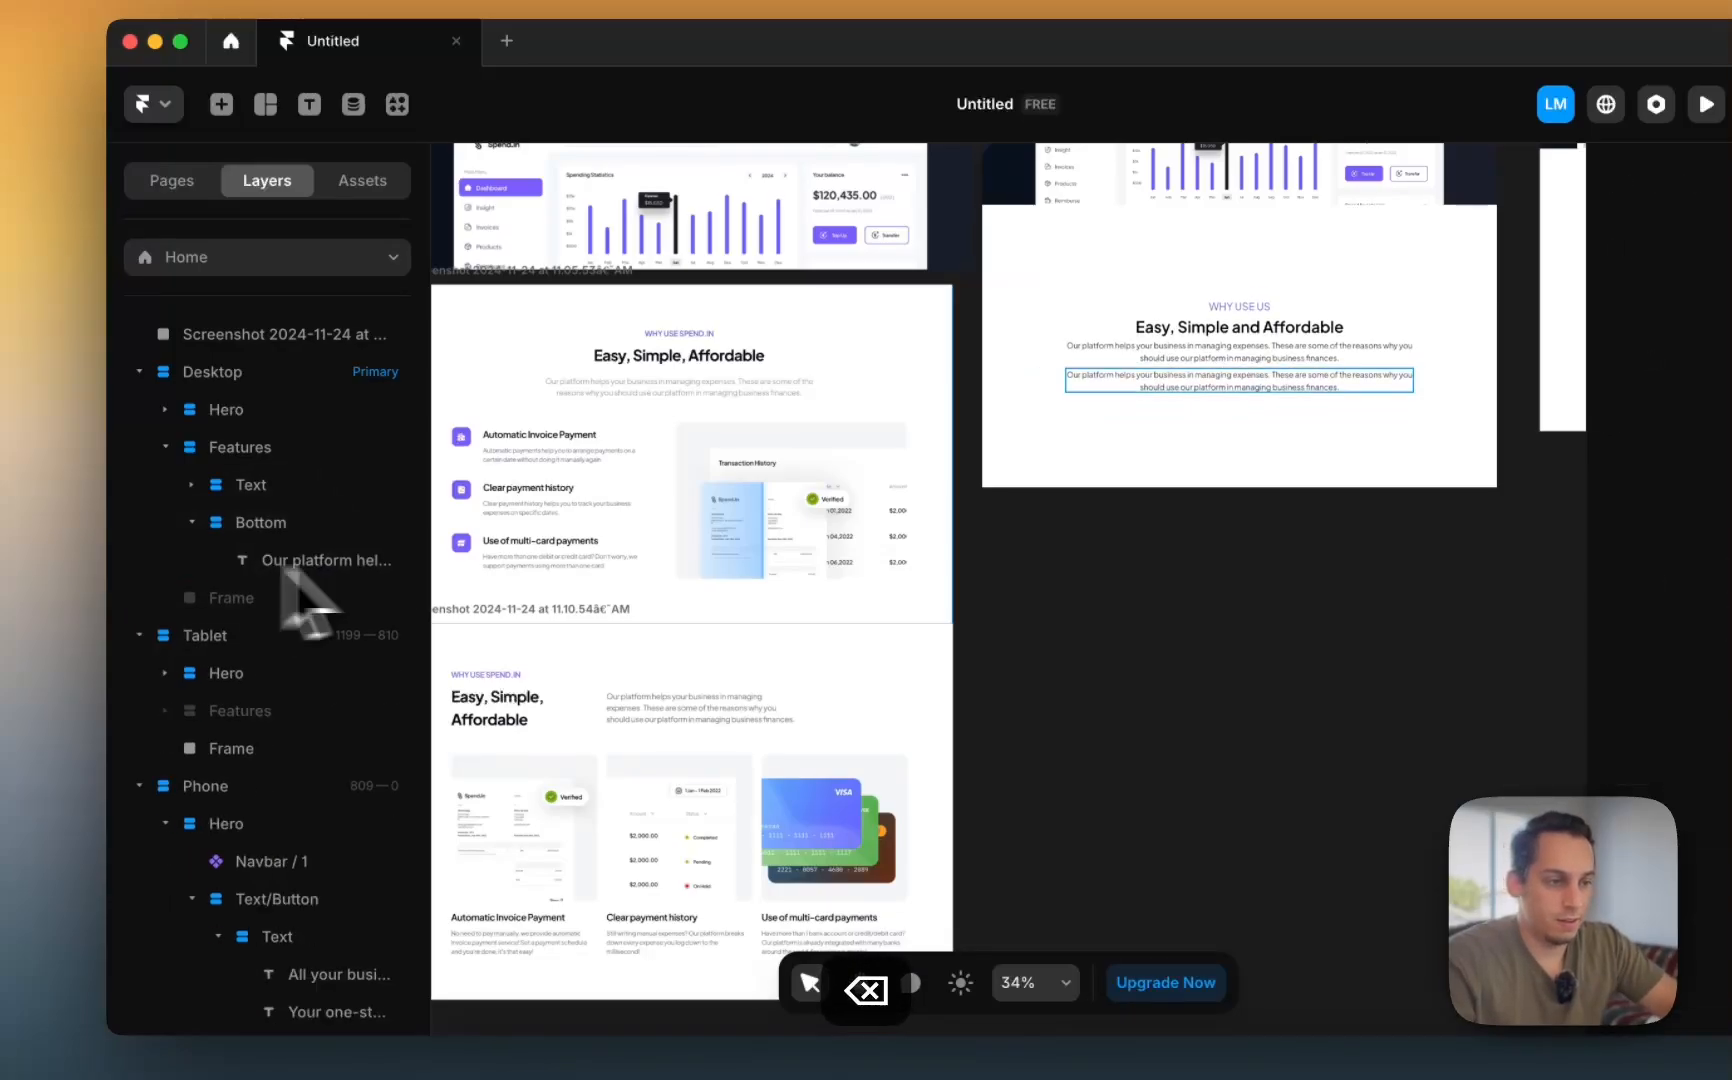
- Copy the title "Automatic Invoice Payment" from Figma's Benefit - 2nd frame and paste it over the Bottom stack's text in Framer
{"action": "left_click", "coordinate": [1080, 408]}
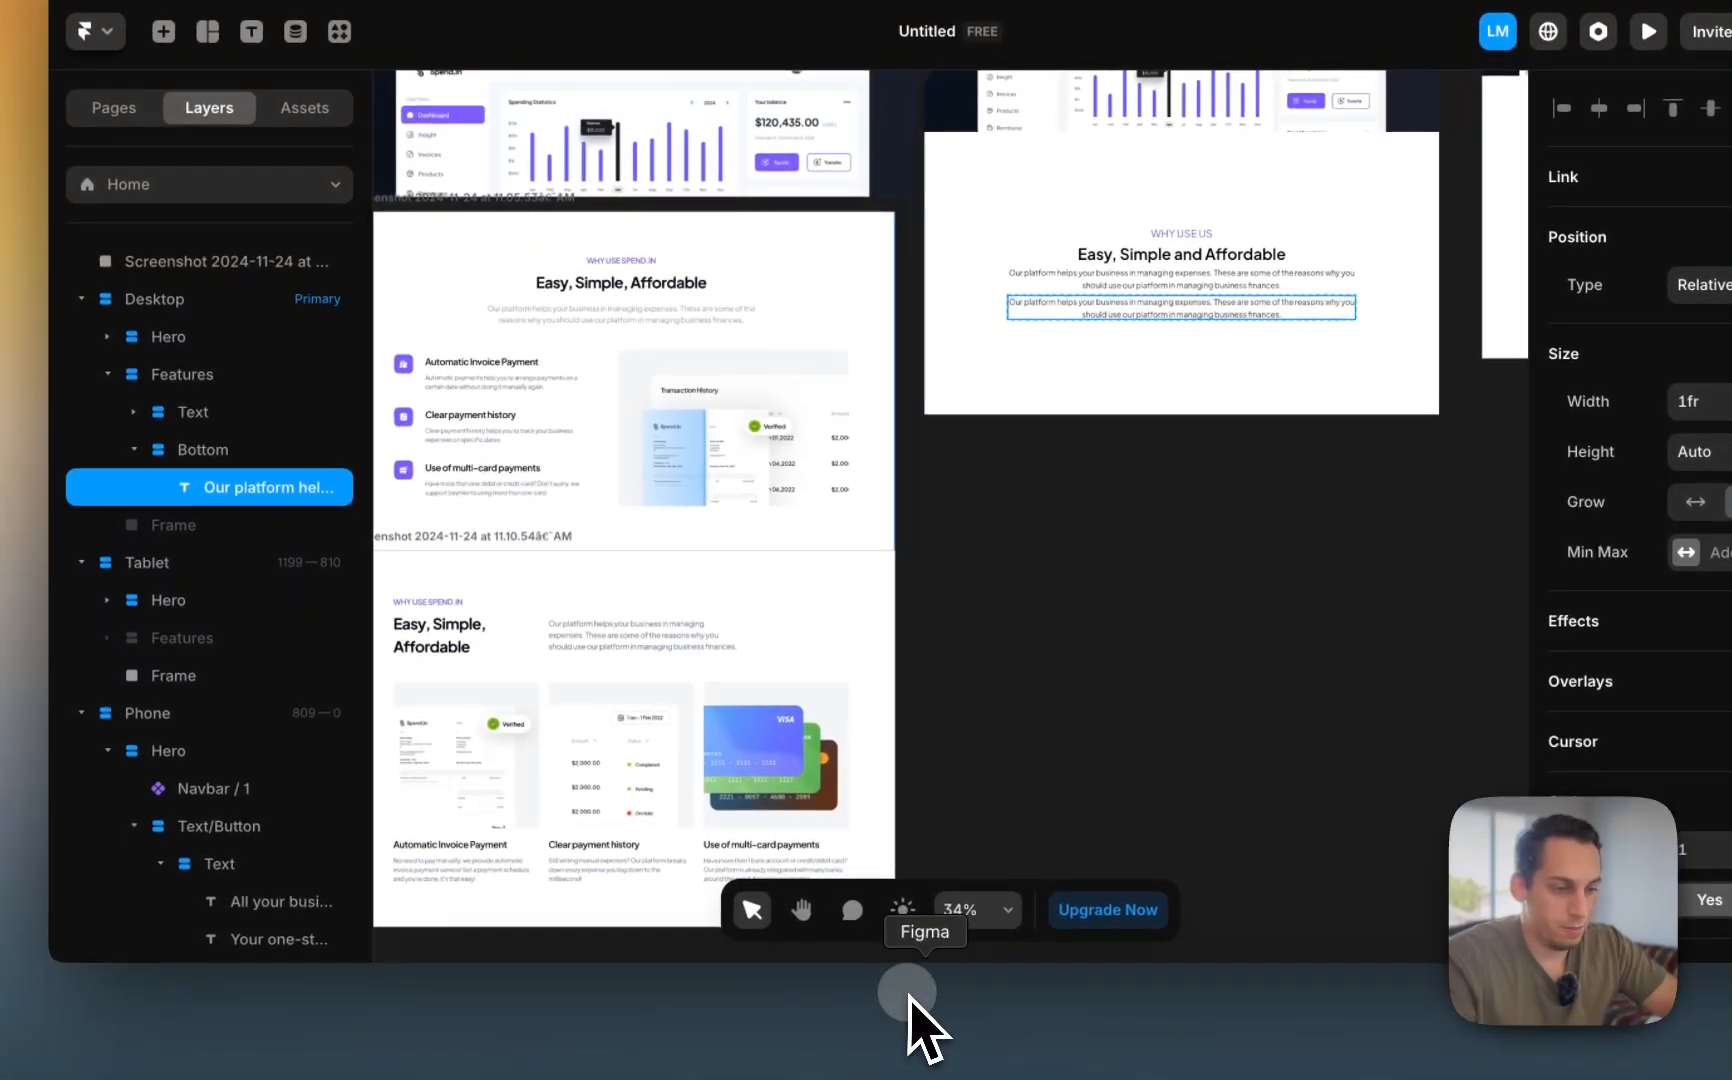
{"action": "left_click", "coordinate": [907, 993]}
{"action": "double_click", "coordinate": [675, 552]}
{"action": "key", "text": "super+c"}
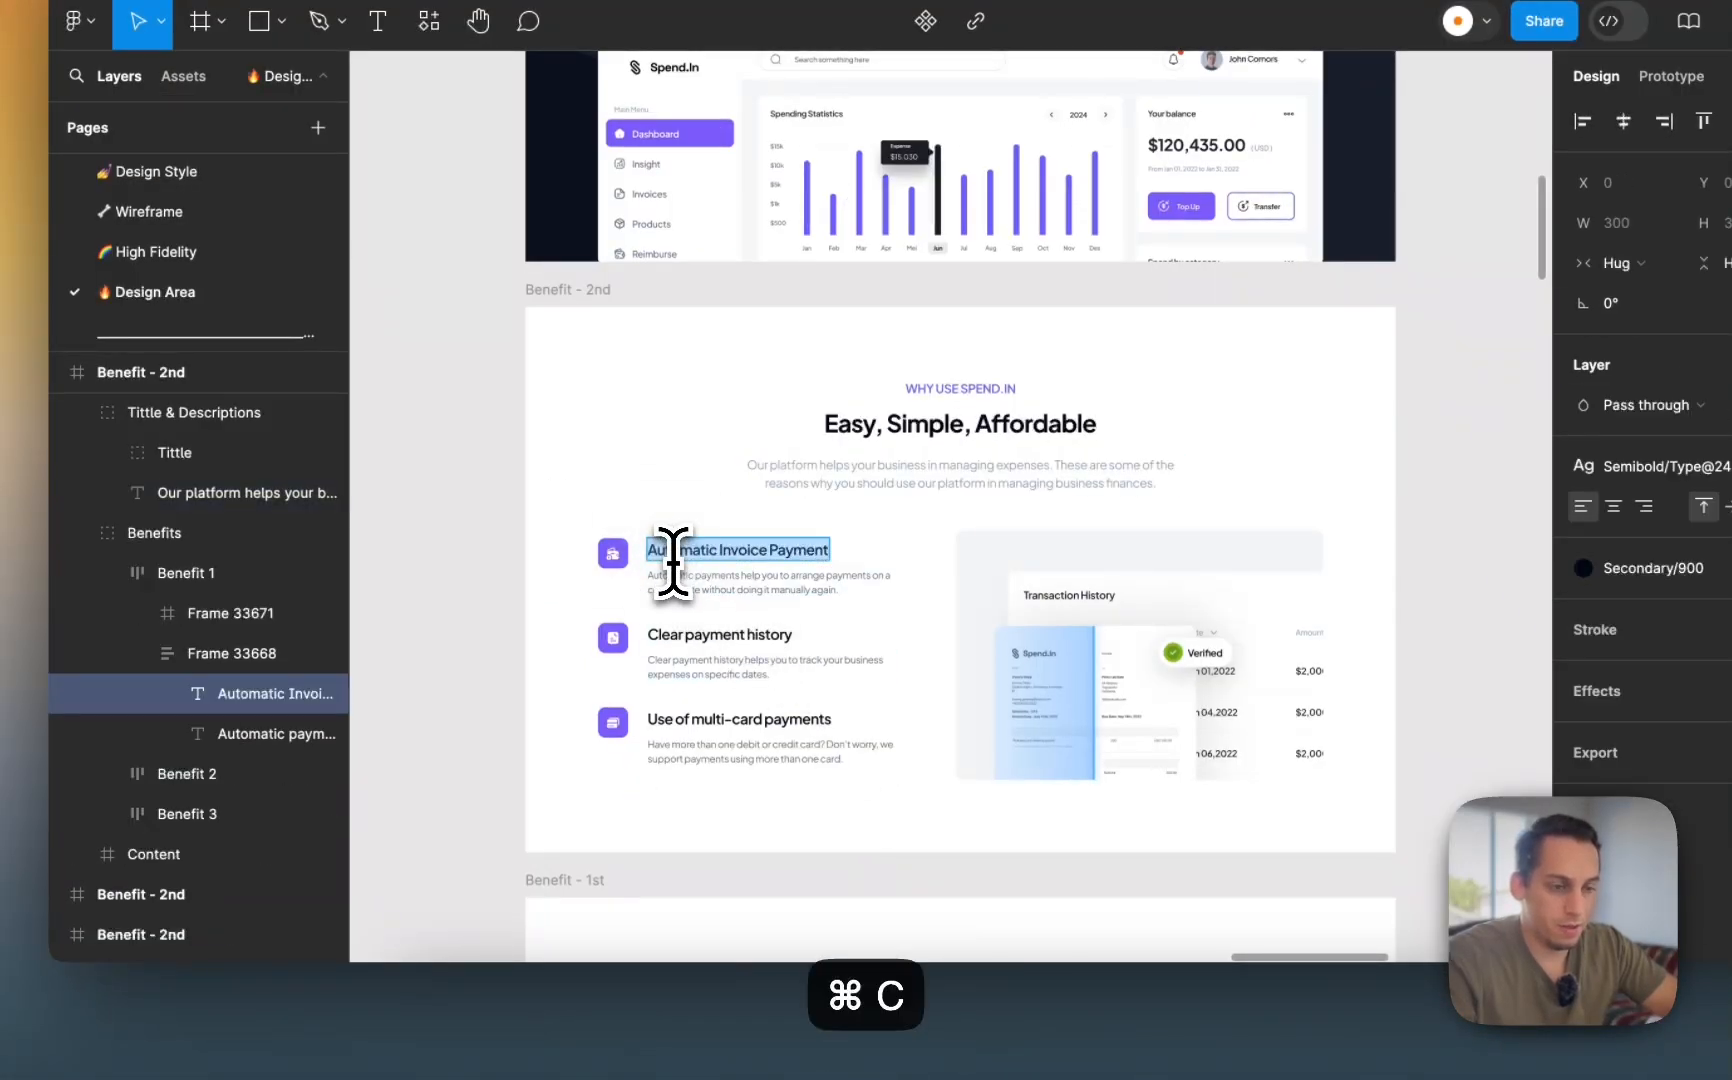
{"action": "left_click", "coordinate": [912, 1008]}
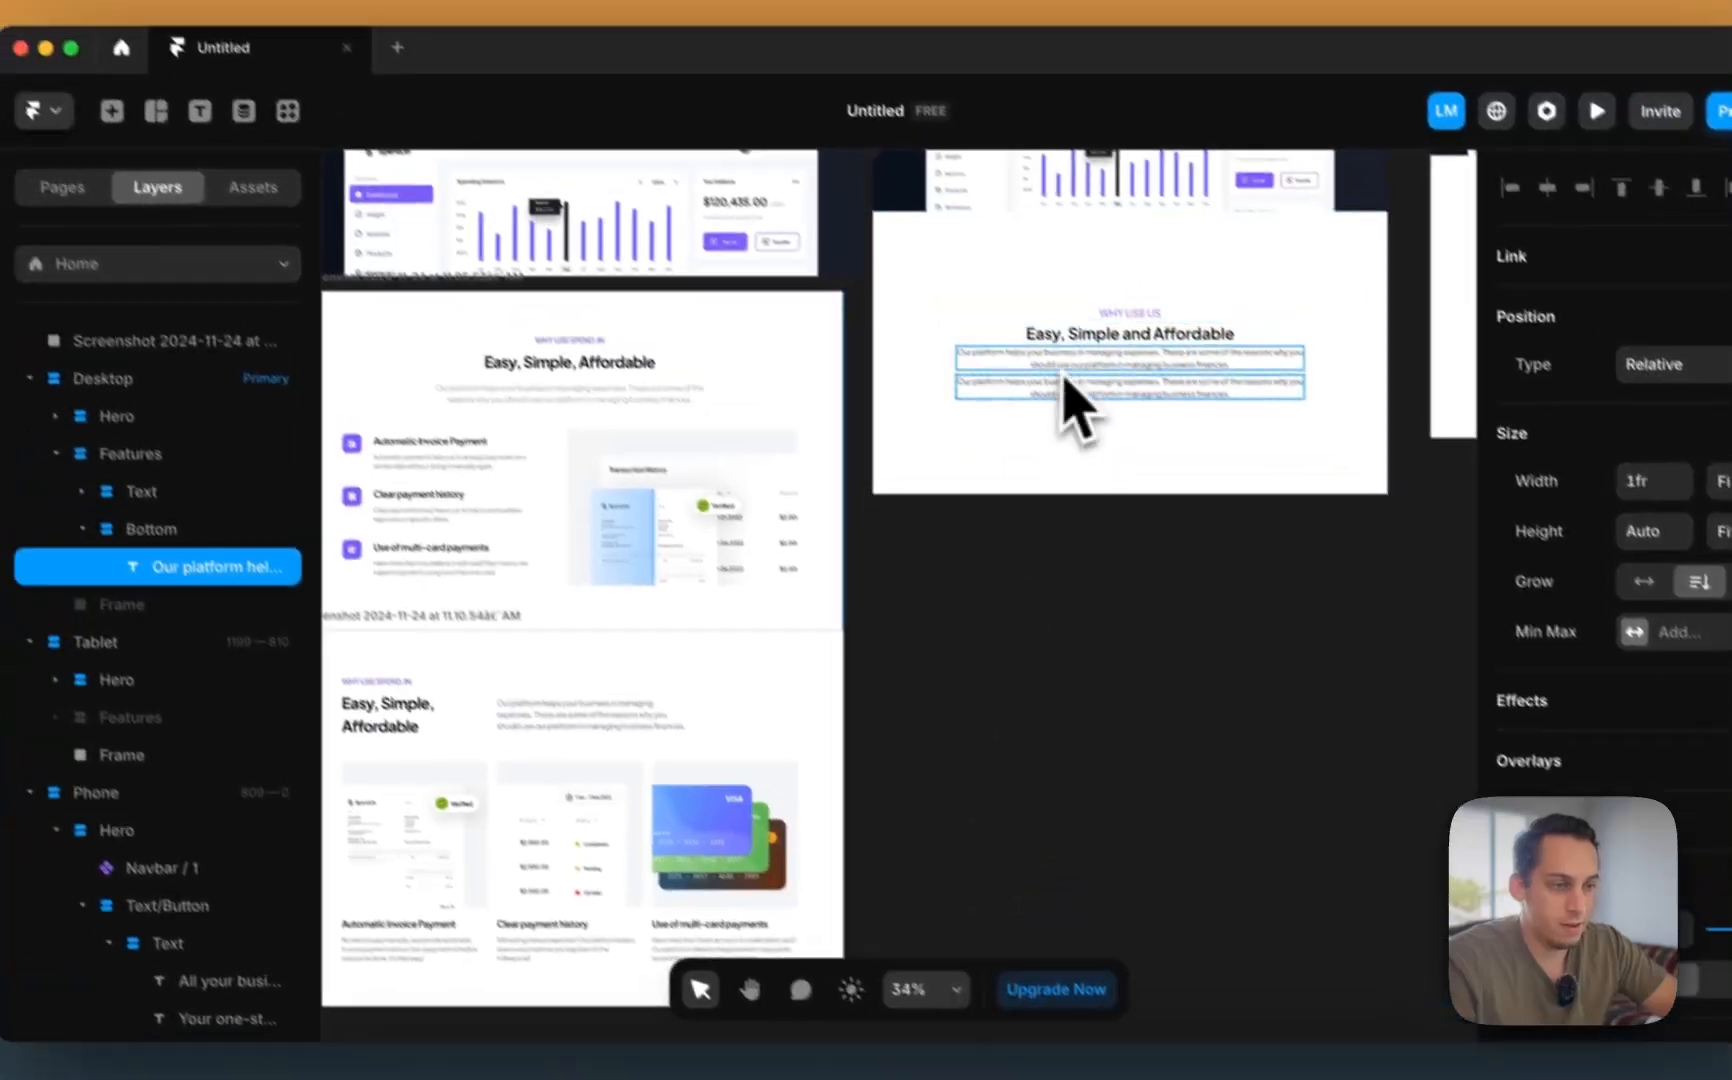
{"action": "left_click", "coordinate": [1091, 405]}
{"action": "left_click", "coordinate": [1092, 414]}
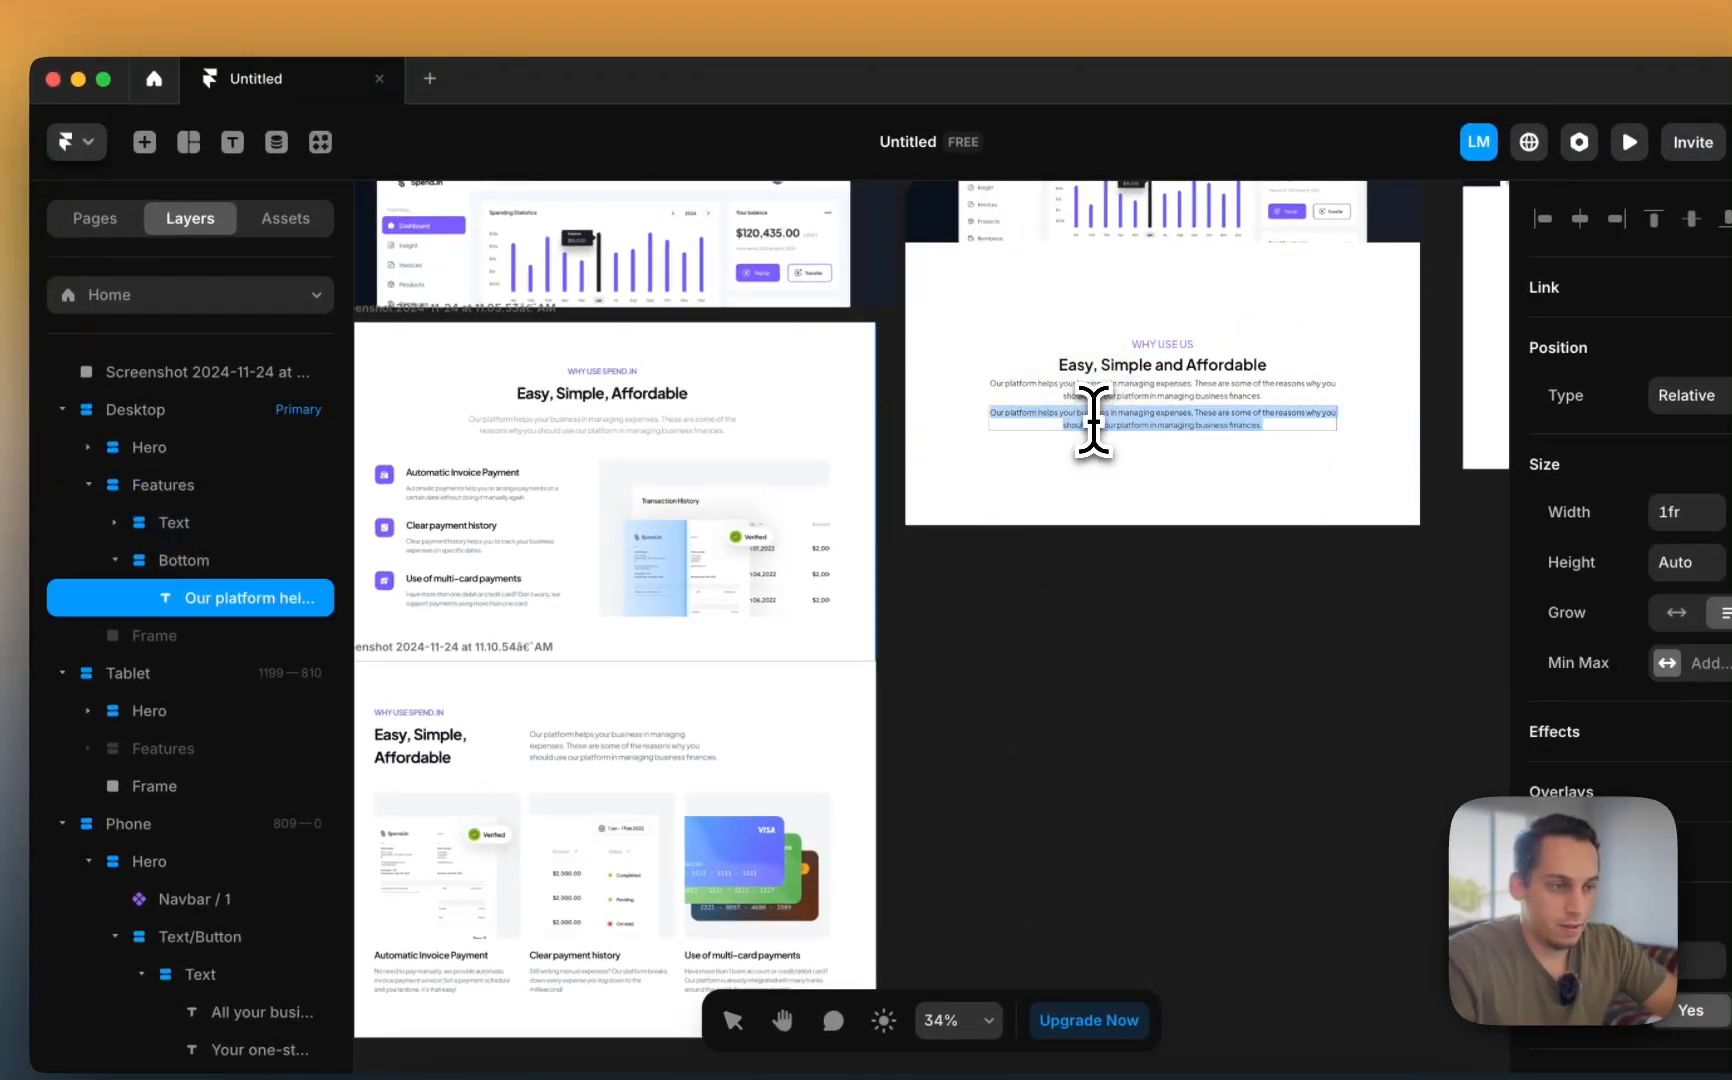
{"action": "key", "text": "super+v"}
{"action": "left_click", "coordinate": [1040, 600]}
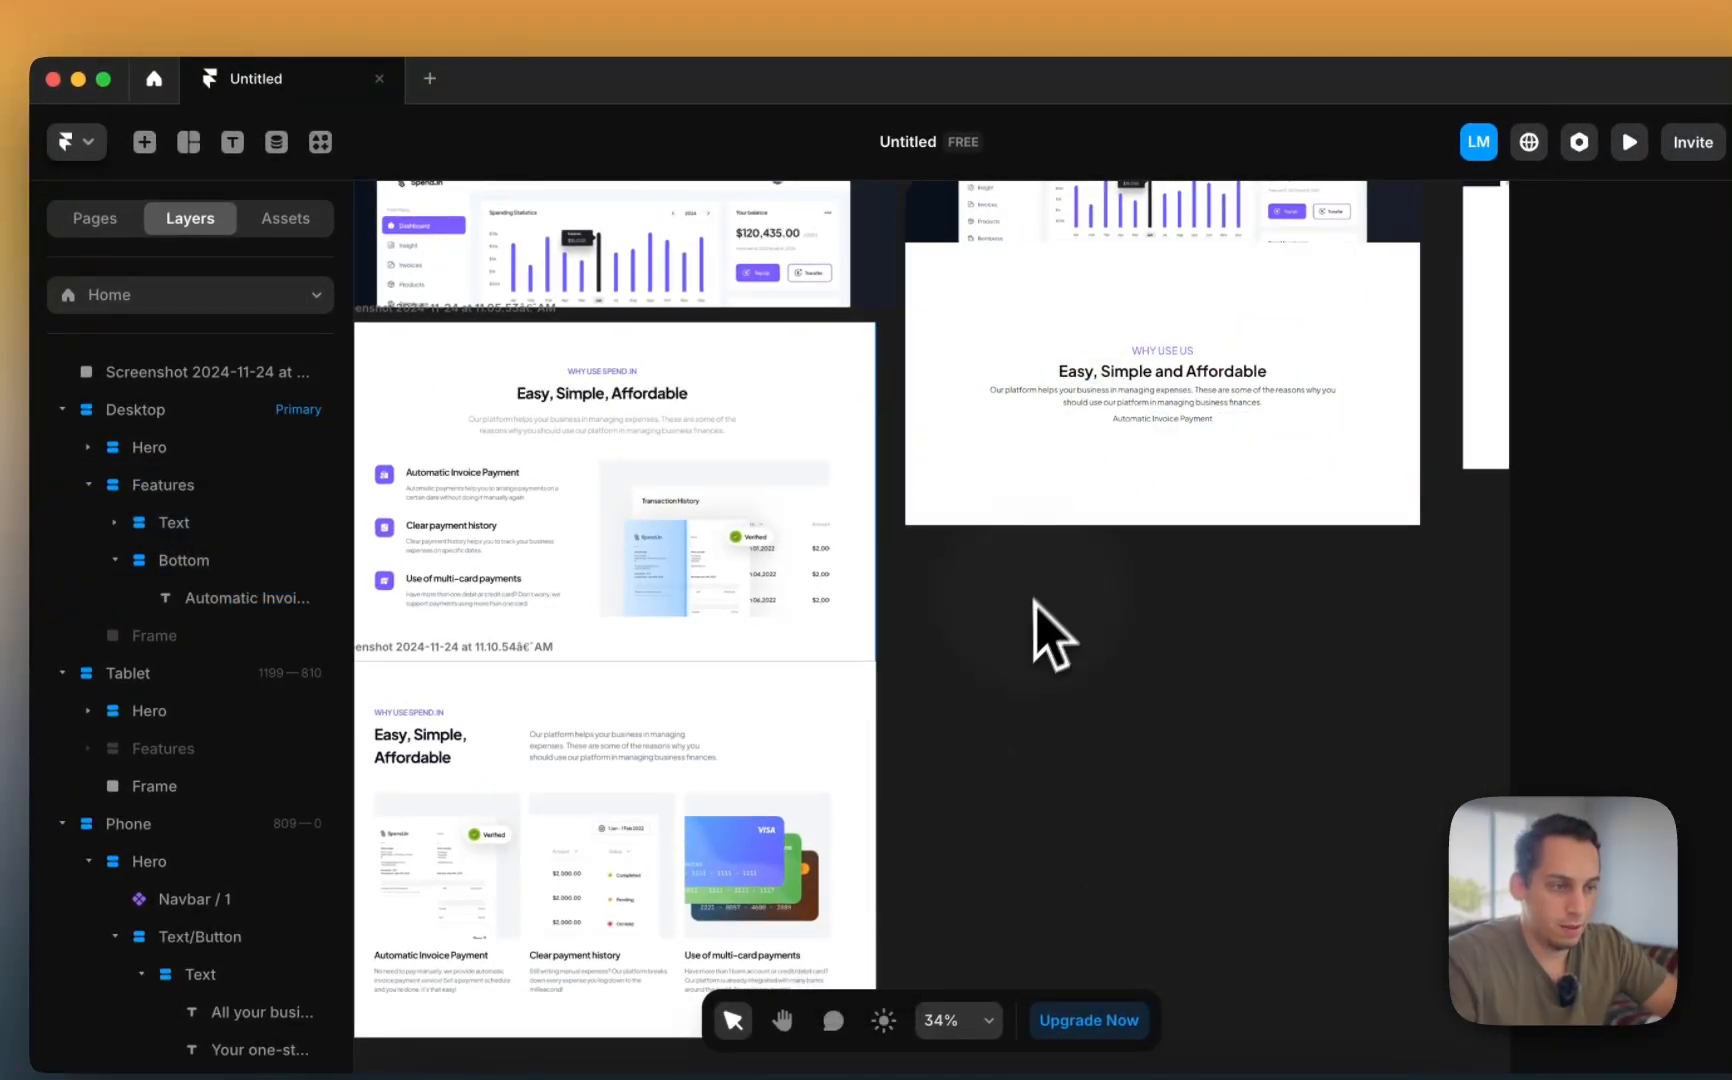
- Duplicate the title text in the Bottom stack and replace the copy with Figma's "Automatic payments help you to arrange payments…" description
{"action": "left_click", "coordinate": [1115, 418]}
{"action": "key", "text": "super+d"}
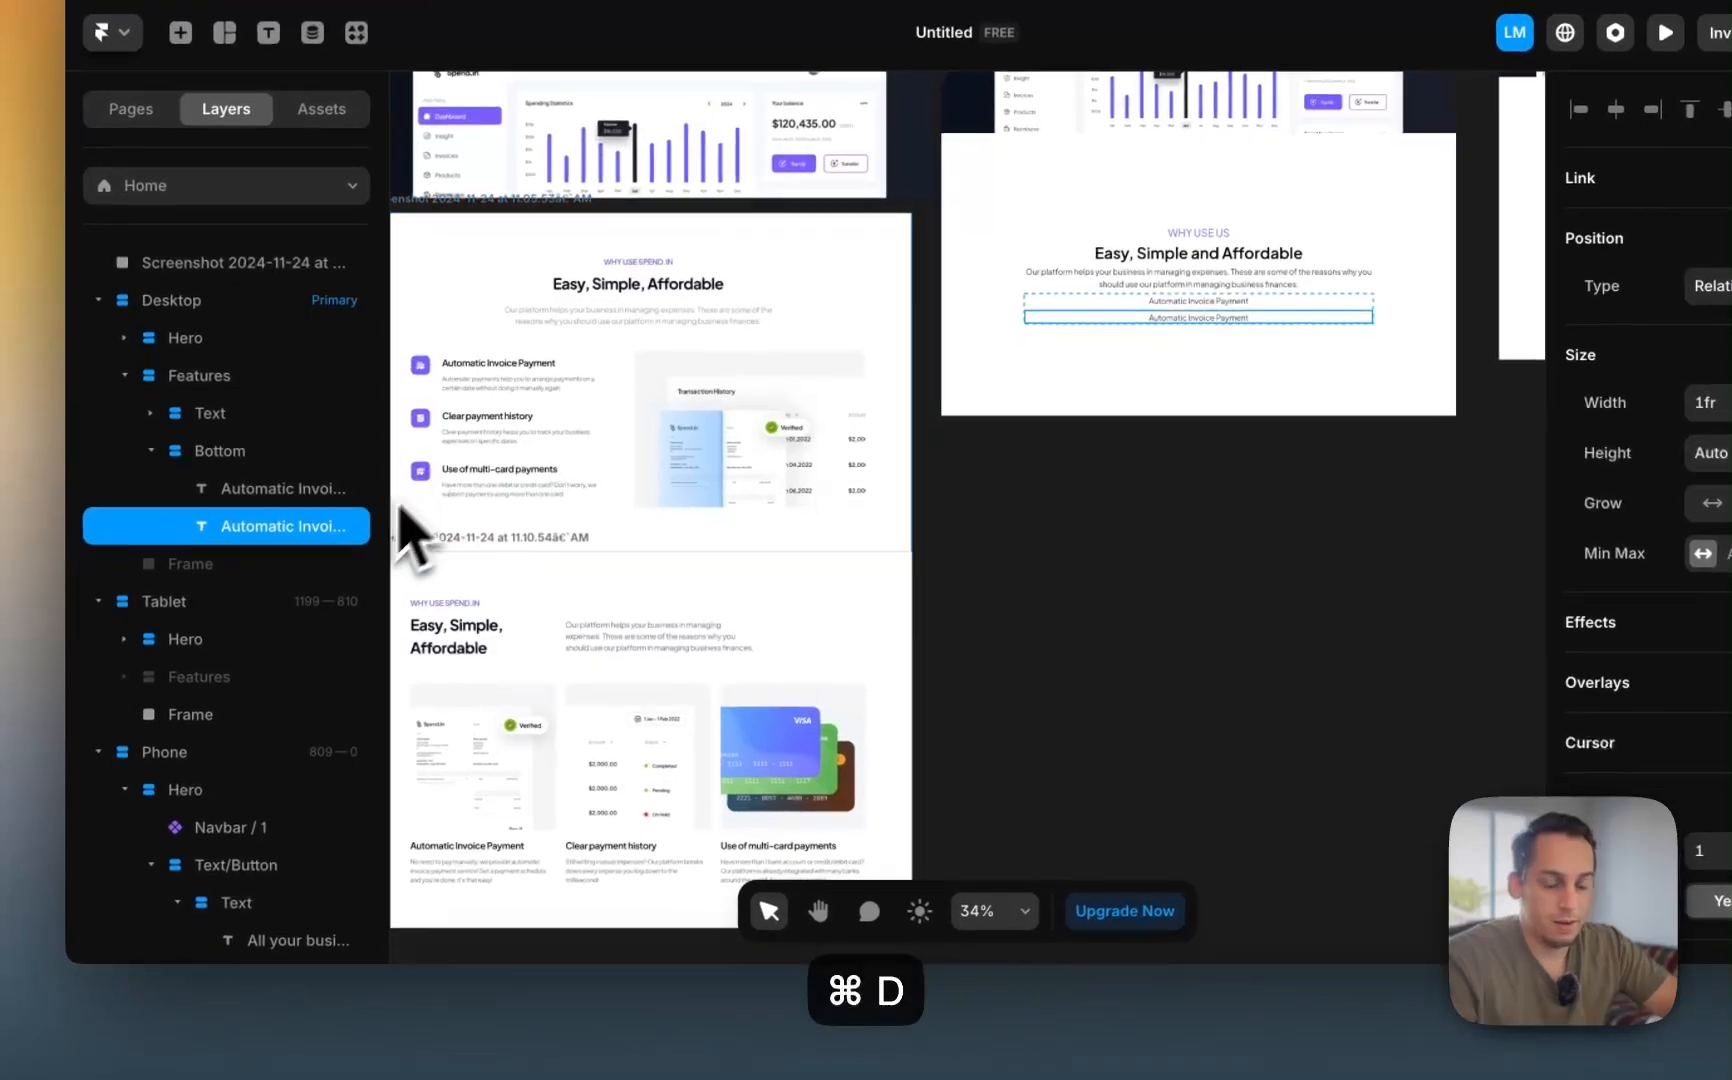
{"action": "left_click", "coordinate": [933, 990]}
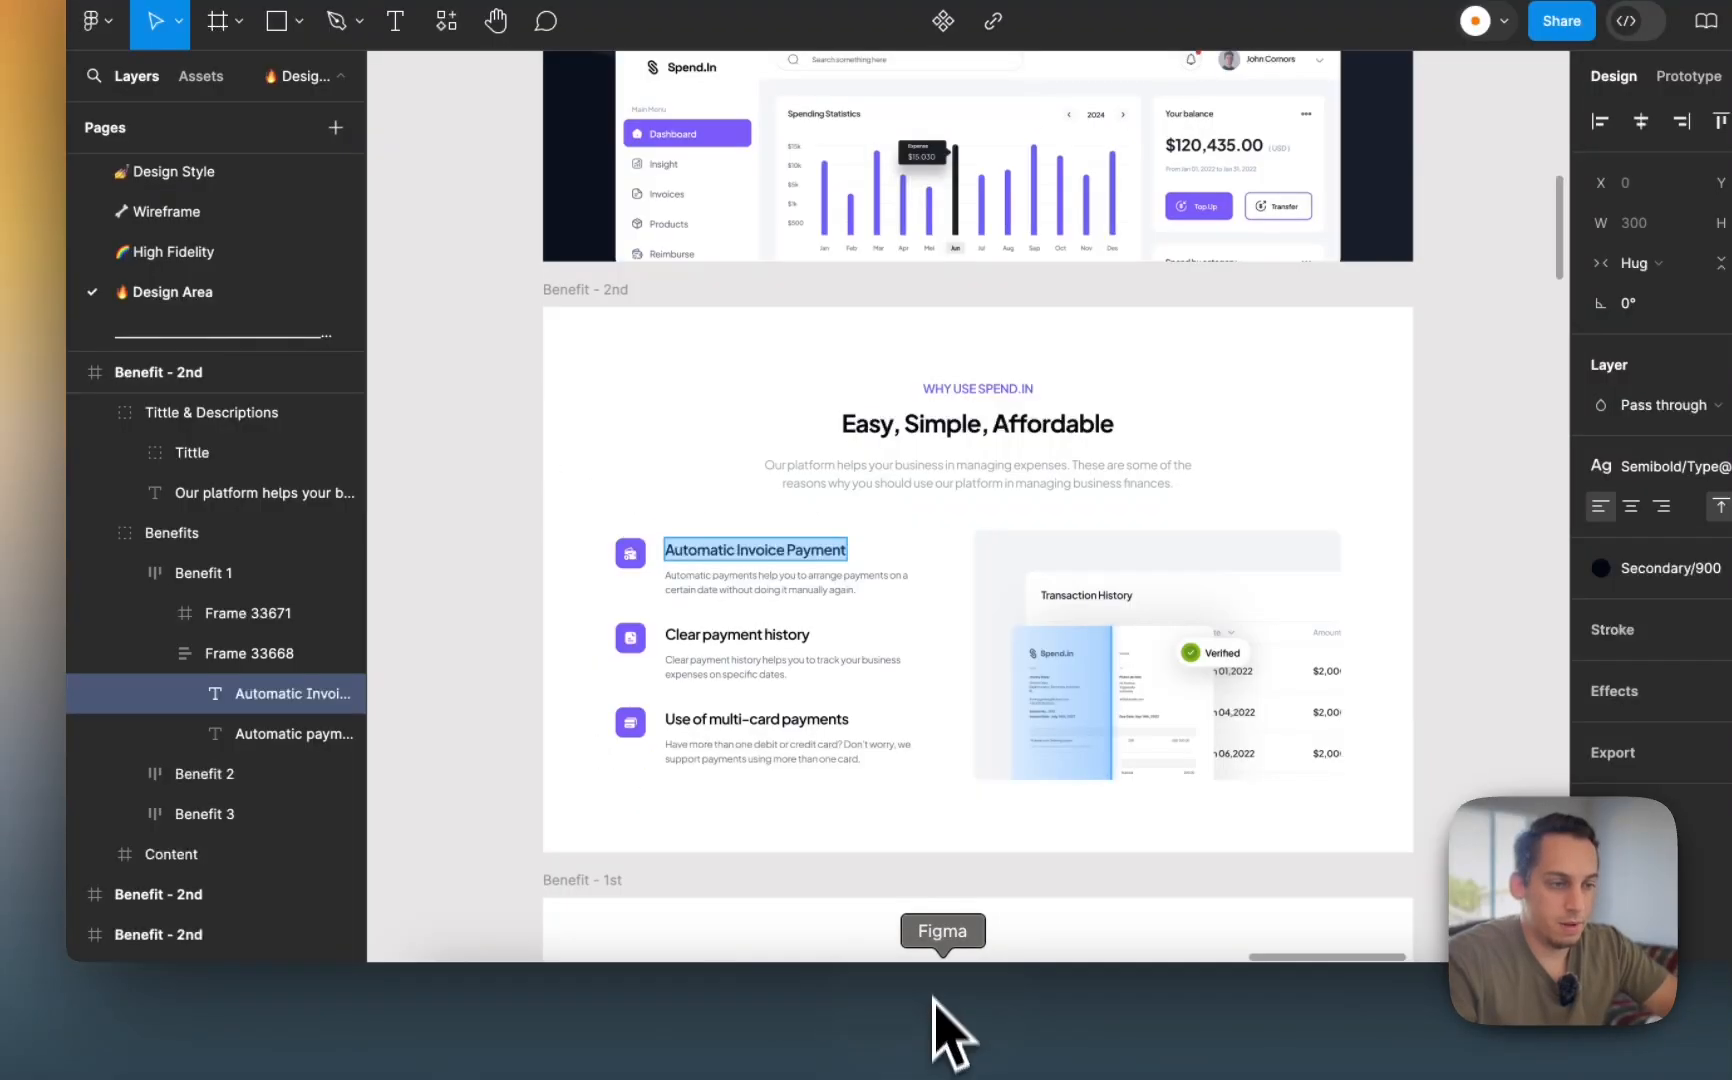
{"action": "left_click", "coordinate": [770, 582]}
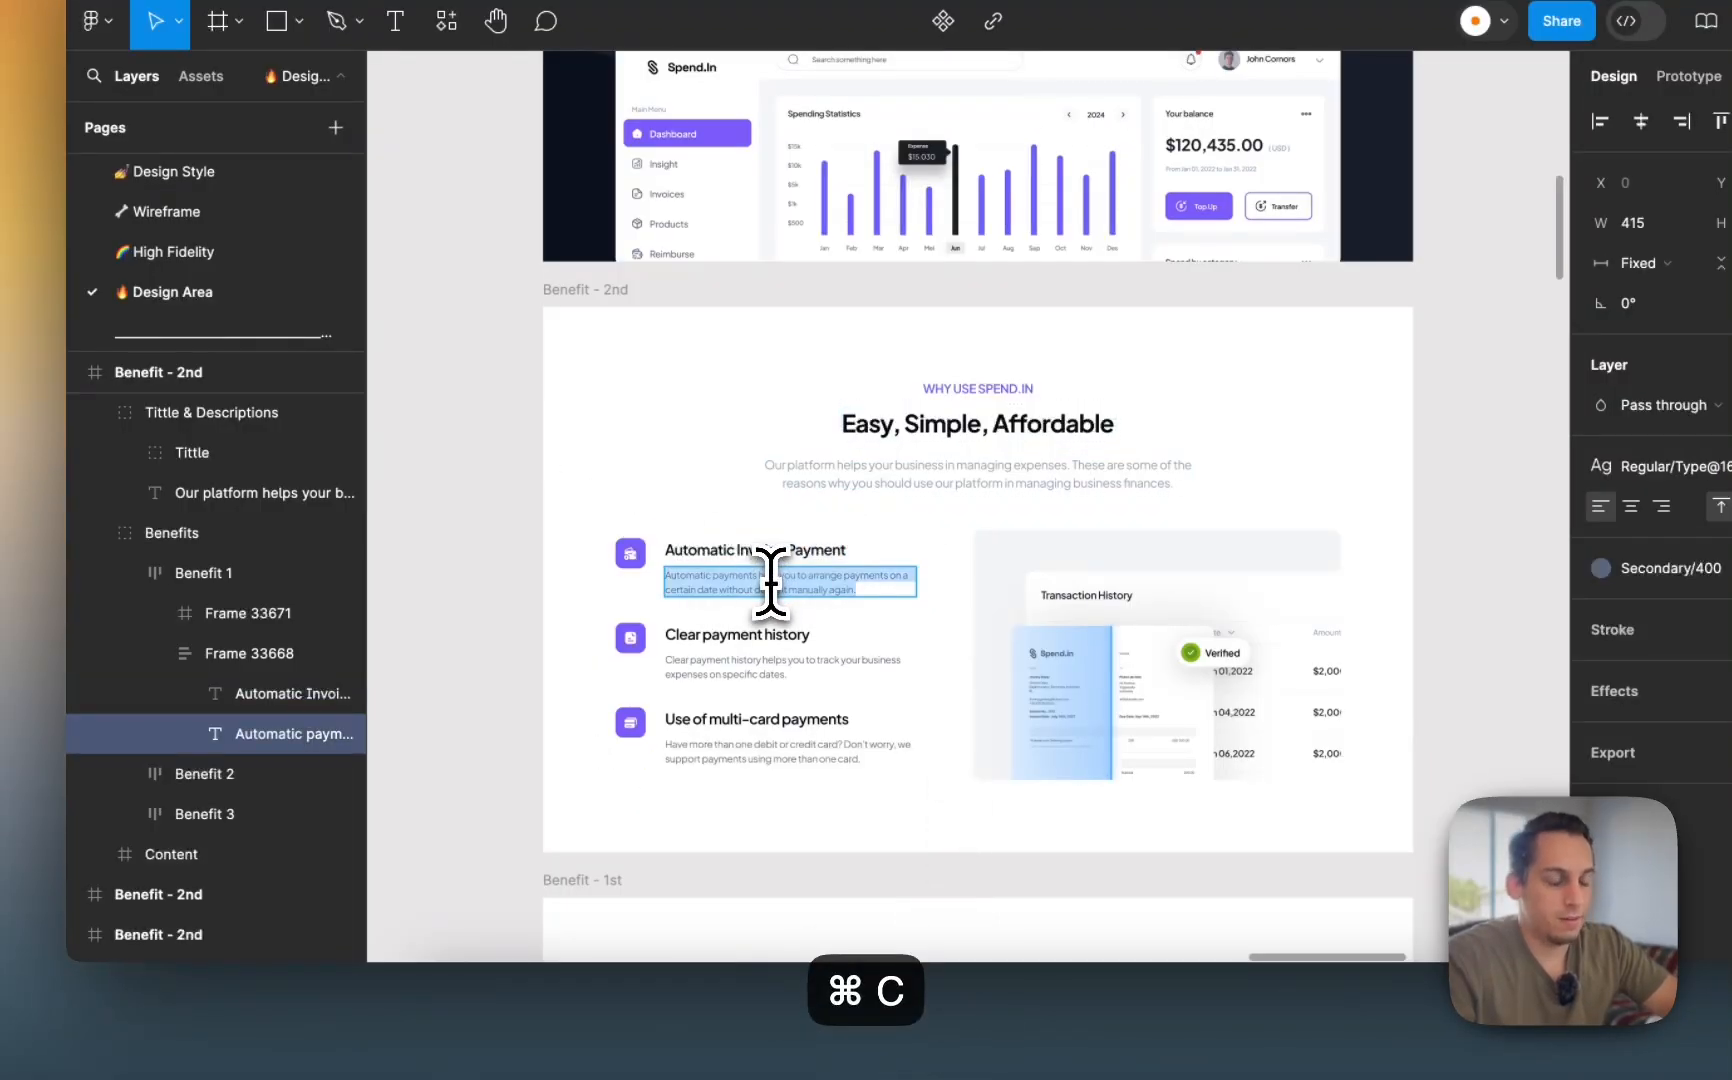
{"action": "key", "text": "ctrl+Up"}
{"action": "left_click", "coordinate": [677, 707]}
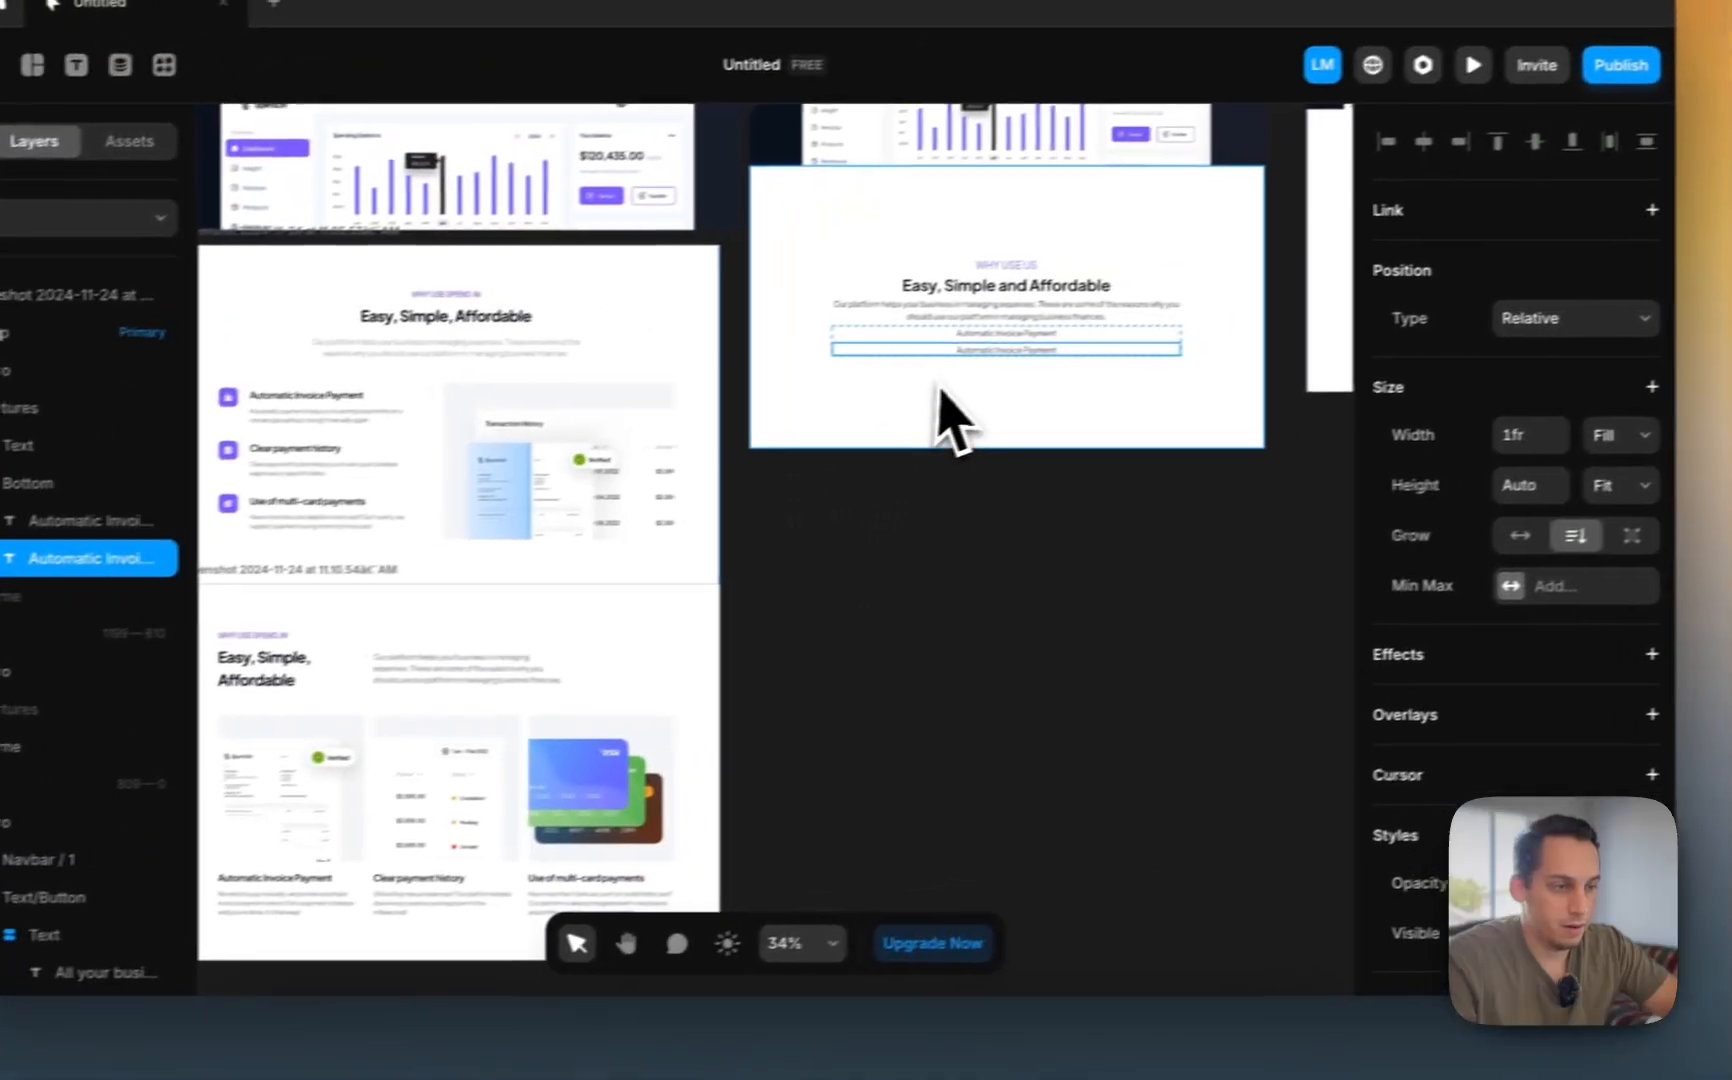
{"action": "double_click", "coordinate": [977, 349]}
{"action": "type", "text": "Automatic payments help you to arrange payments on a certain date without doing it manually again."}
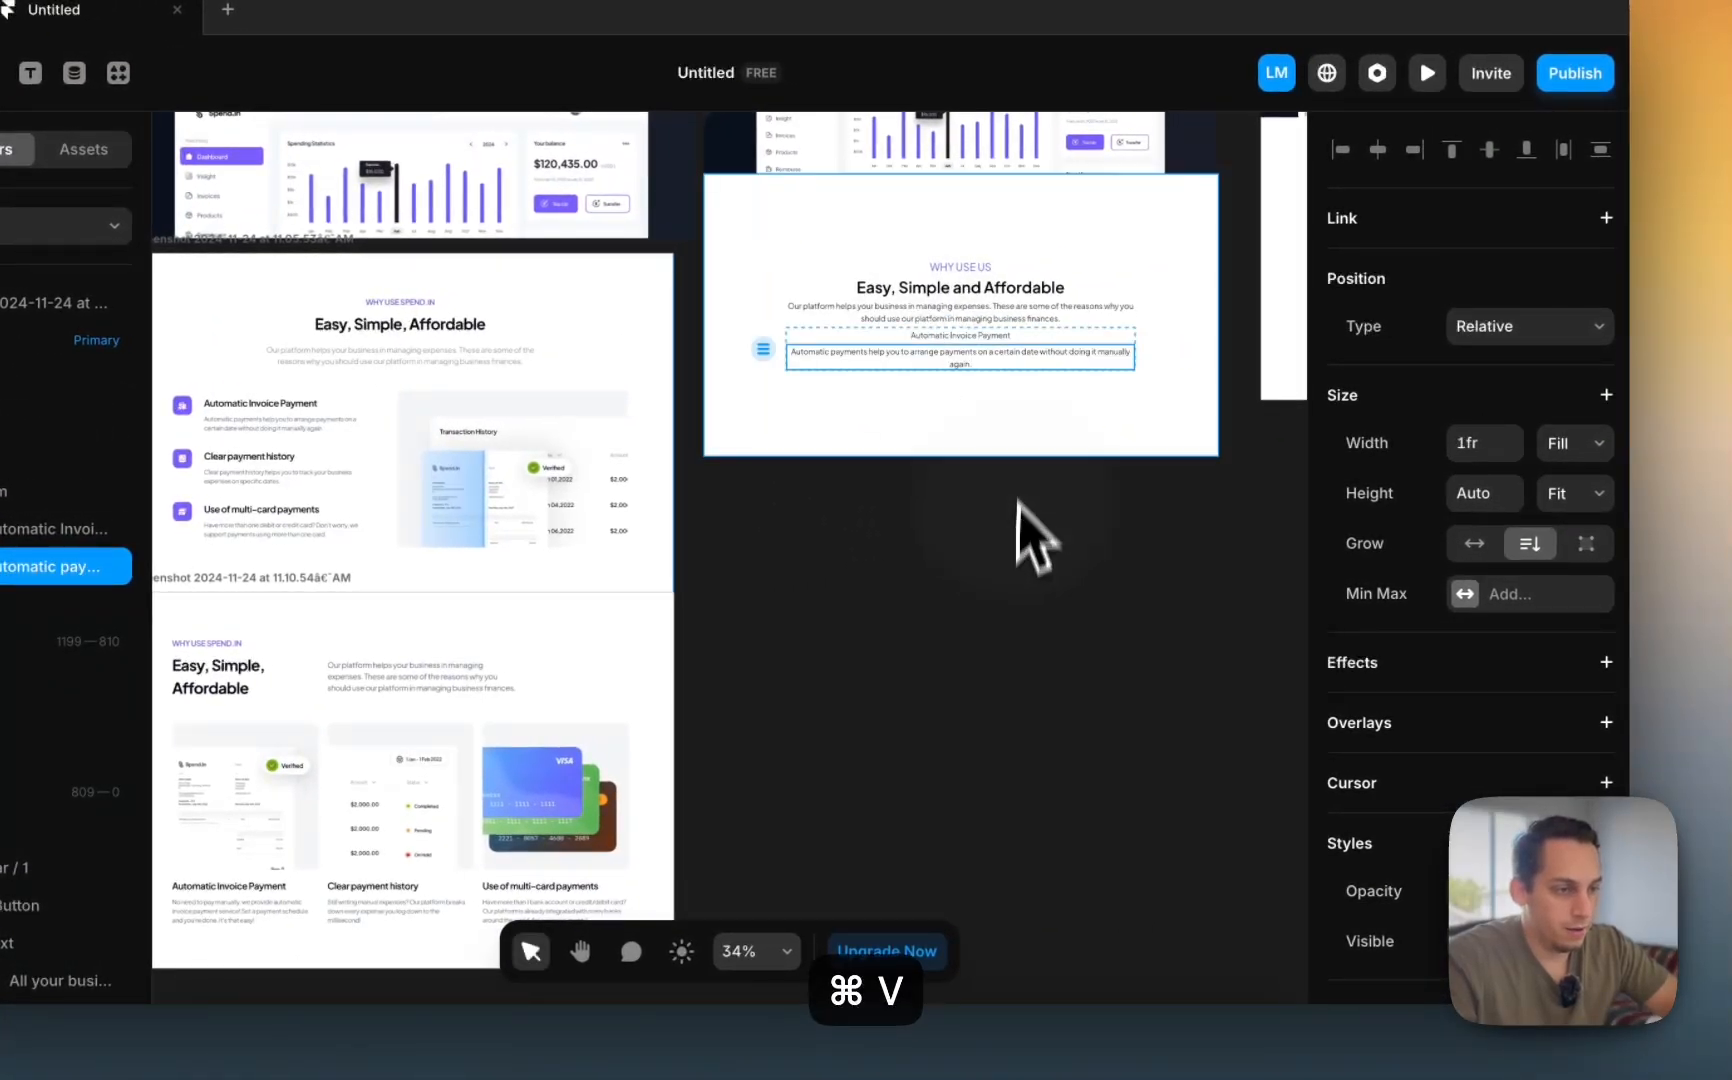
- Increase the font size of the Automatic Invoice Payment title and set its weight to Bold
{"action": "double_click", "coordinate": [994, 342]}
{"action": "scroll", "coordinate": [1469, 735], "scroll_direction": "down", "scroll_amount": 7}
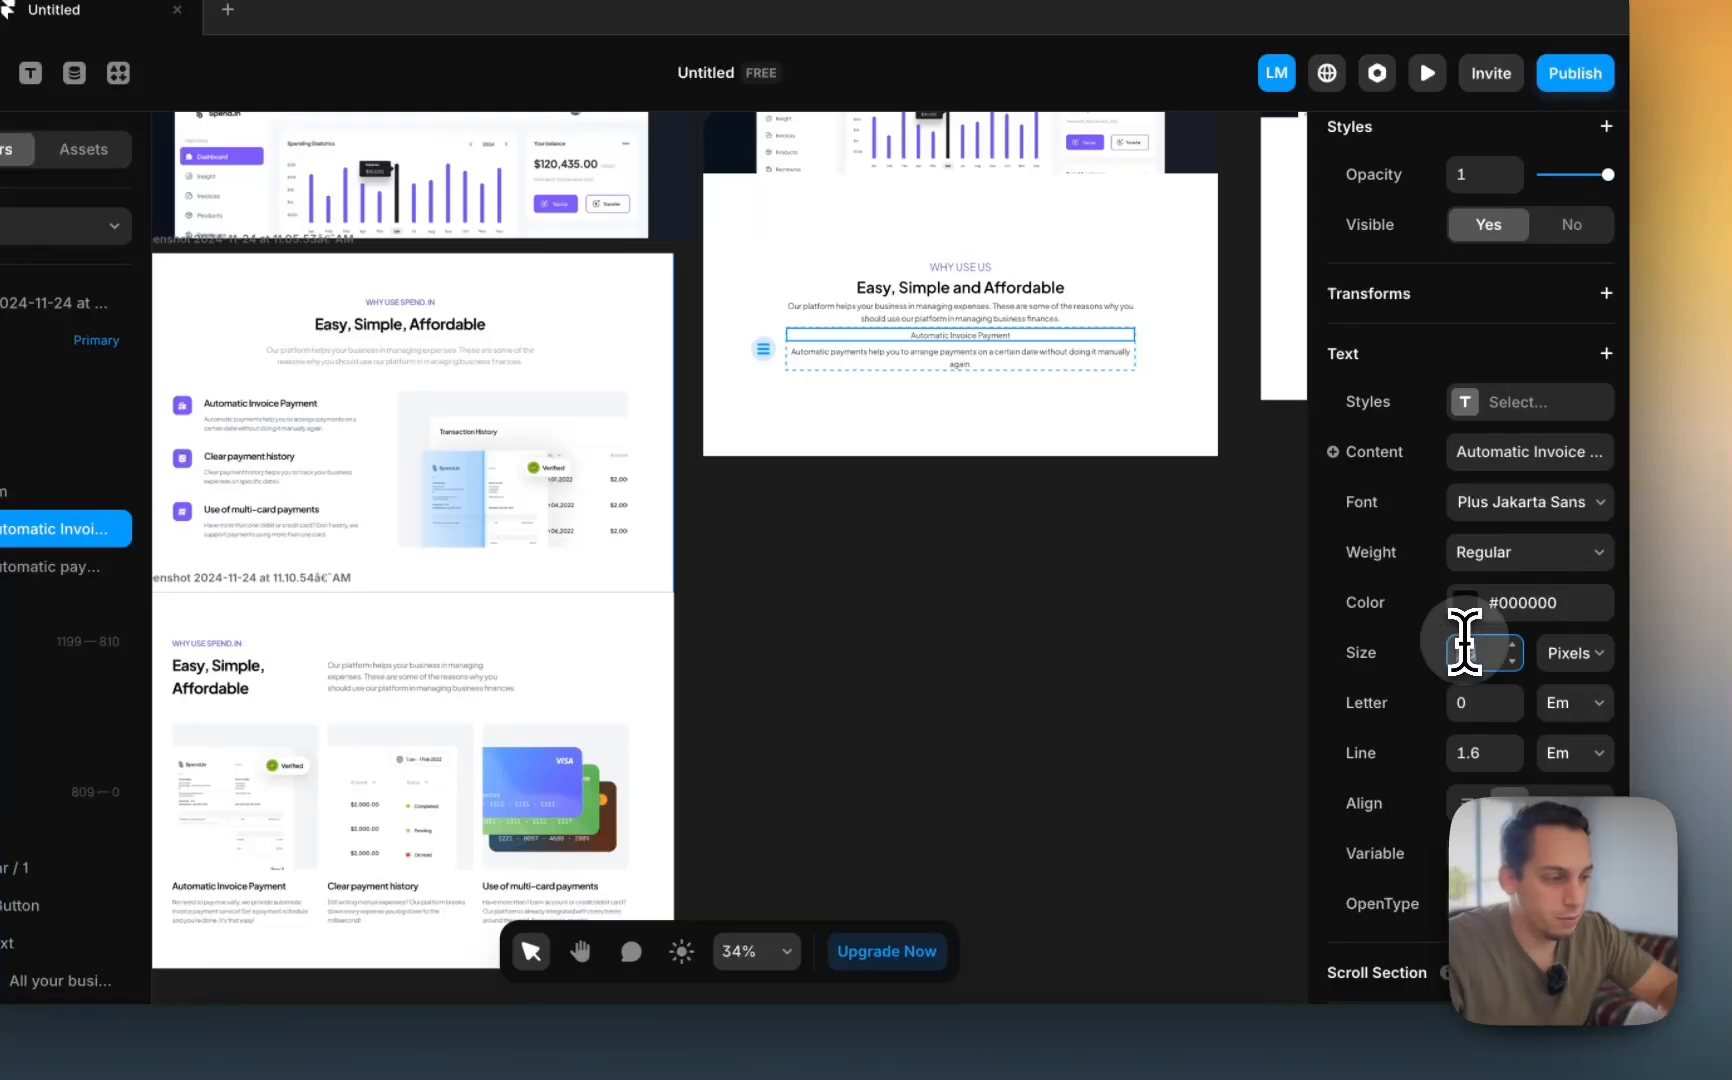
{"action": "key", "text": "Return"}
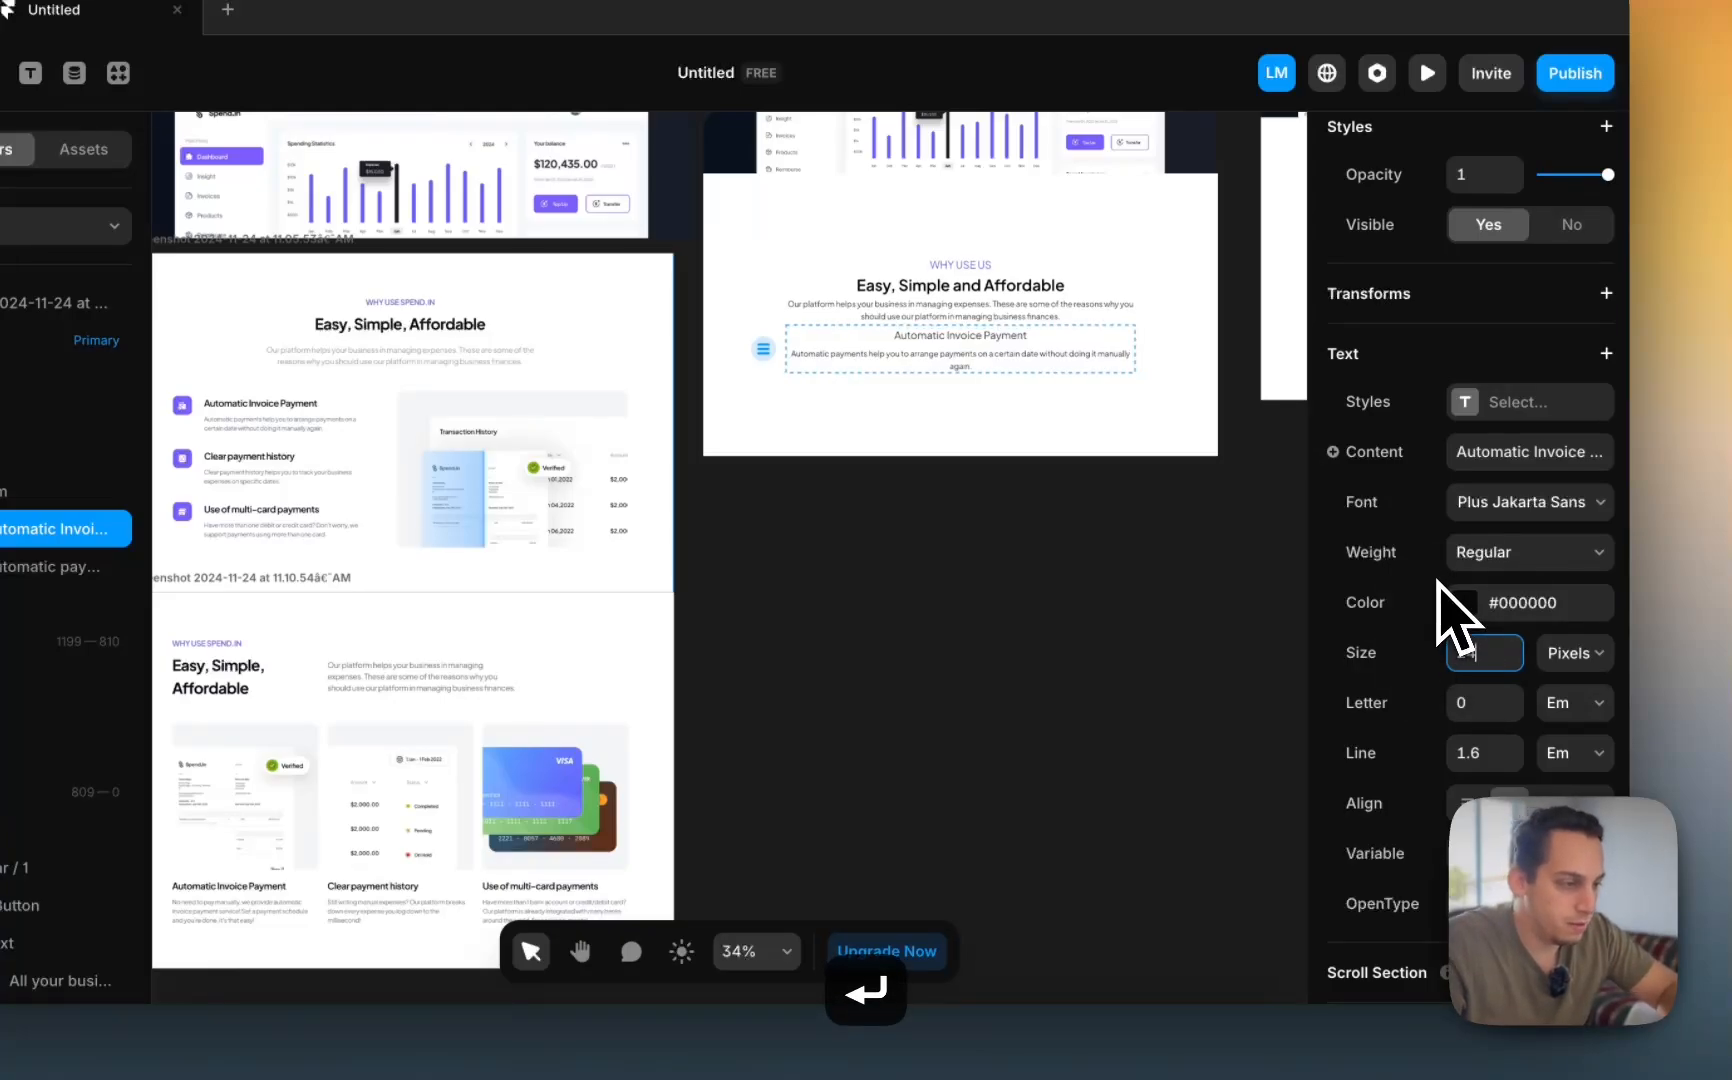
{"action": "left_click", "coordinate": [1490, 556]}
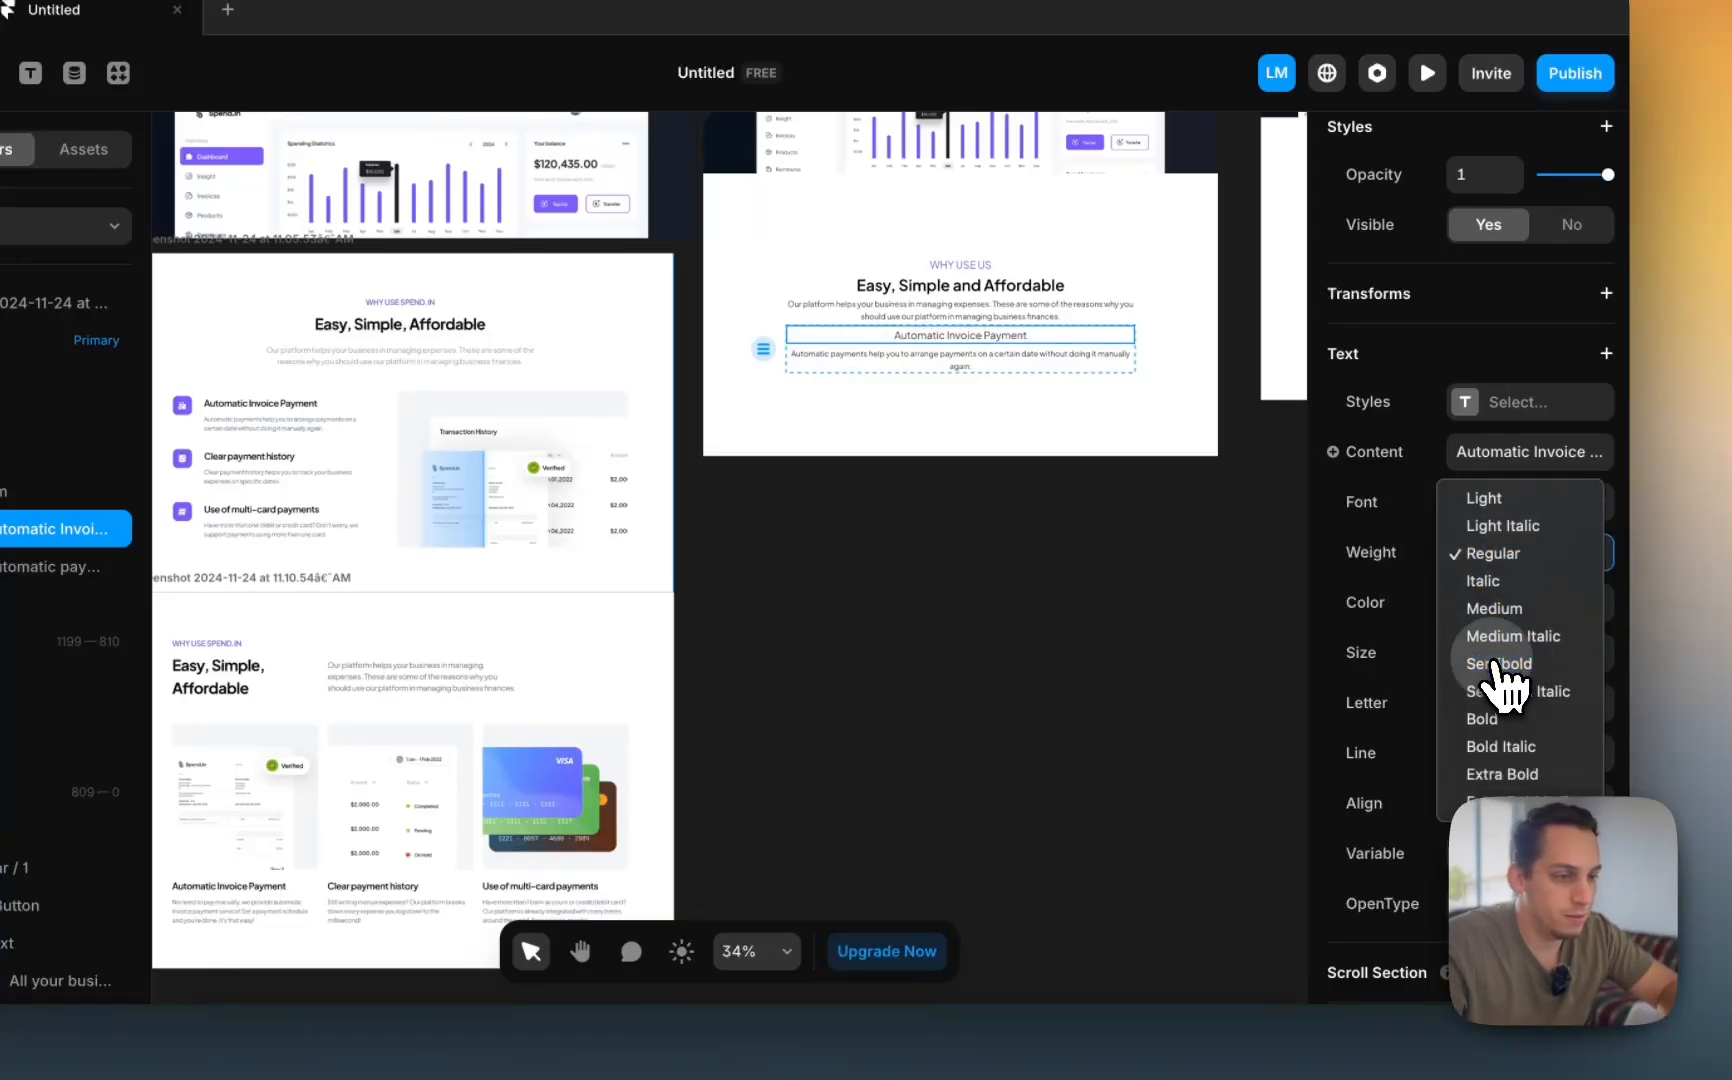
{"action": "left_click", "coordinate": [1498, 664]}
{"action": "left_click", "coordinate": [1485, 562]}
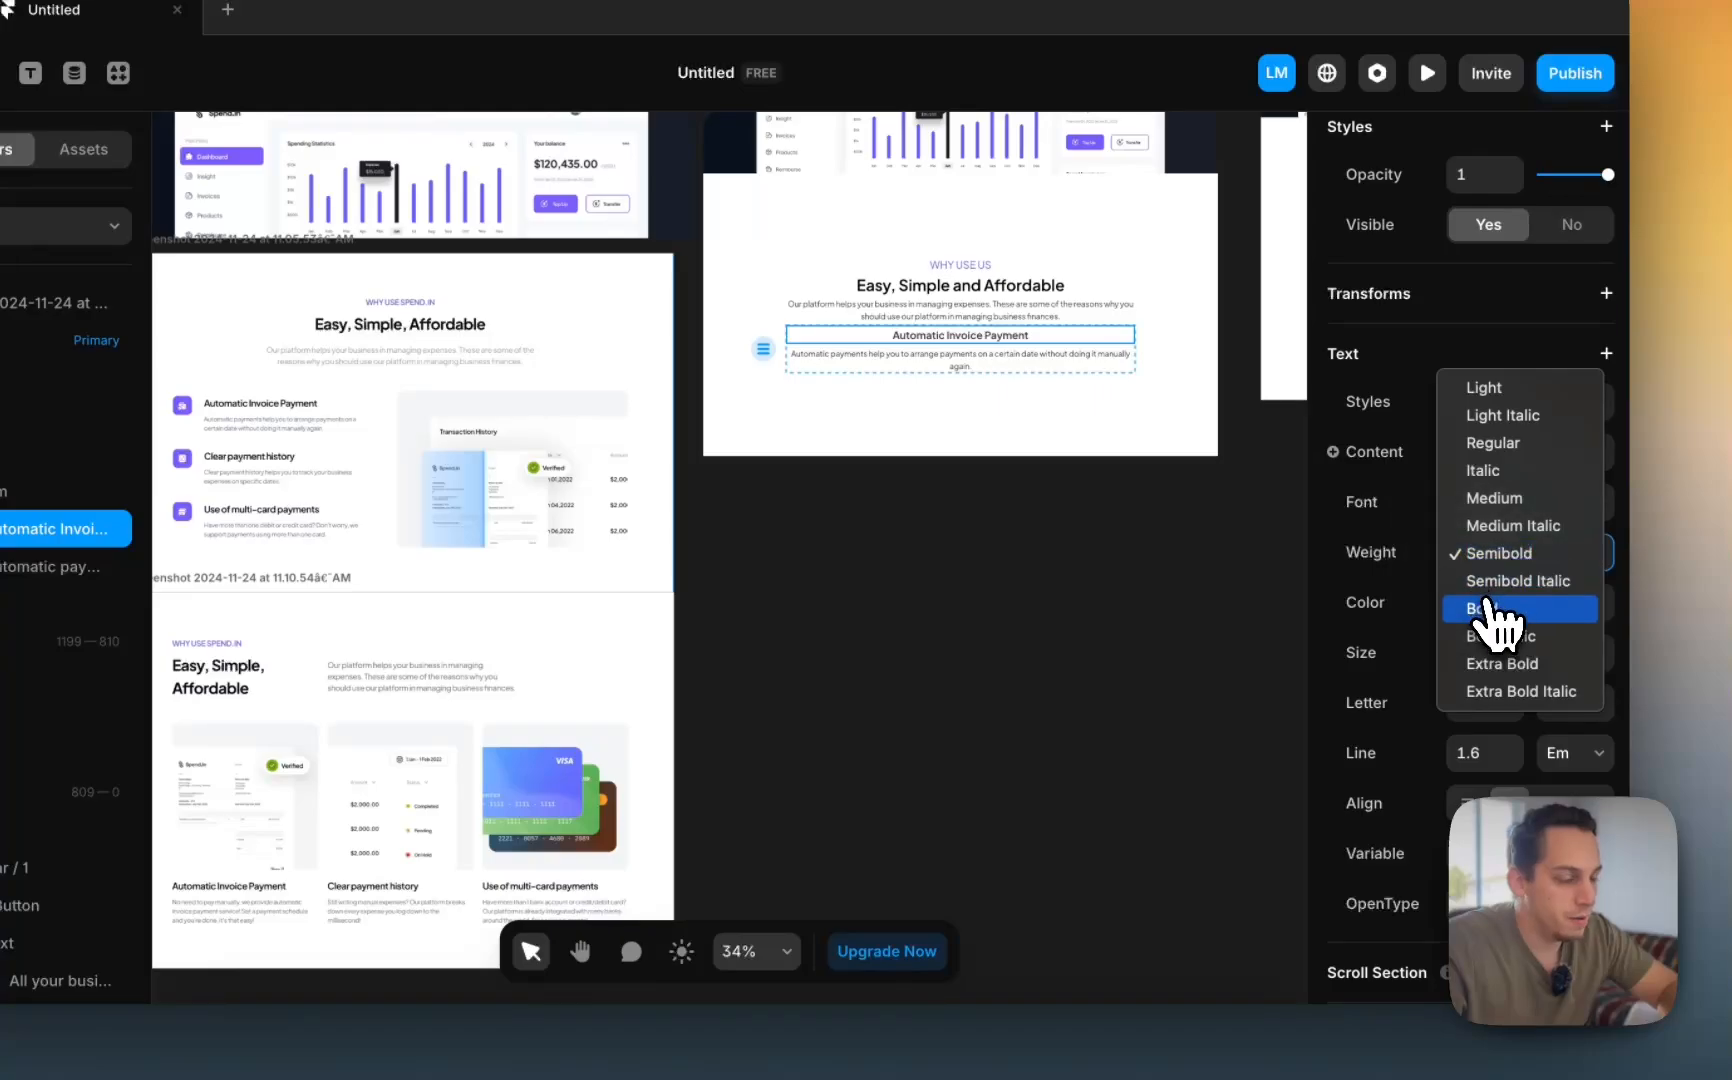
{"action": "left_click", "coordinate": [1488, 608]}
{"action": "left_click", "coordinate": [999, 493]}
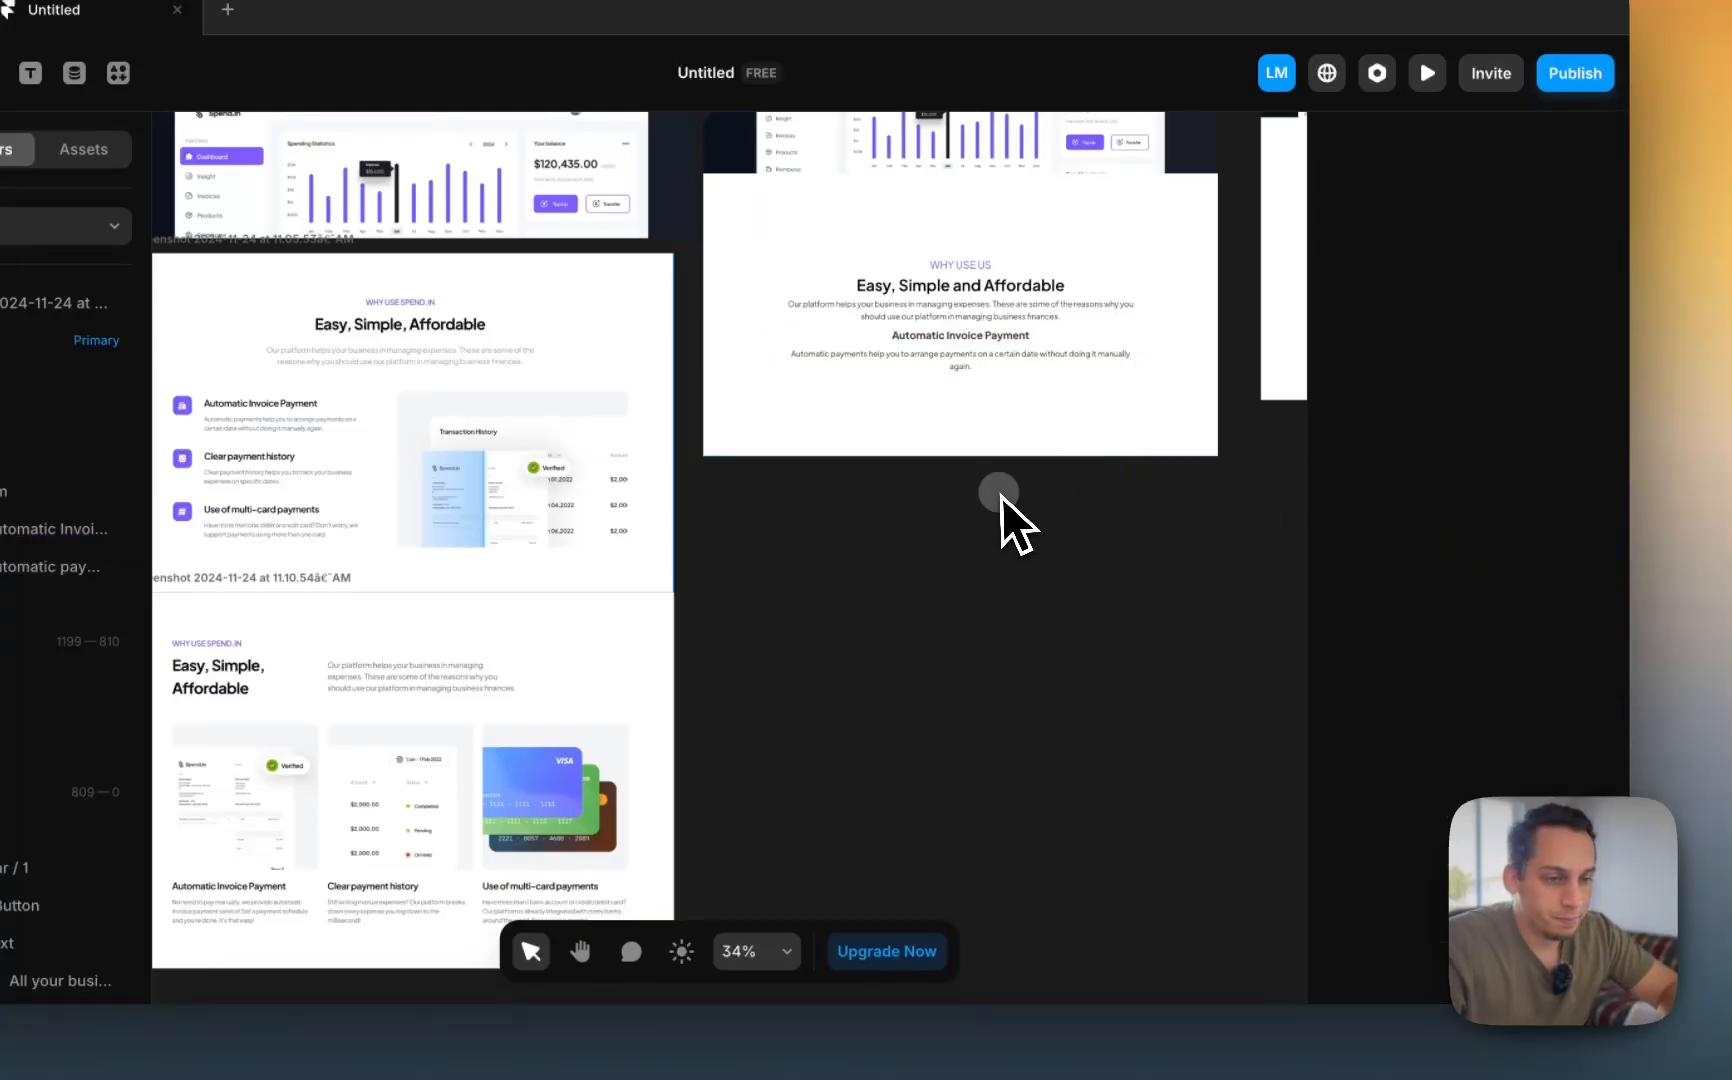
- Set the gap between the title and description in the Bottom stack to 4
{"action": "left_click", "coordinate": [1068, 355]}
{"action": "left_click", "coordinate": [1485, 961]}
{"action": "type", "text": "4"}
{"action": "key", "text": "Return"}
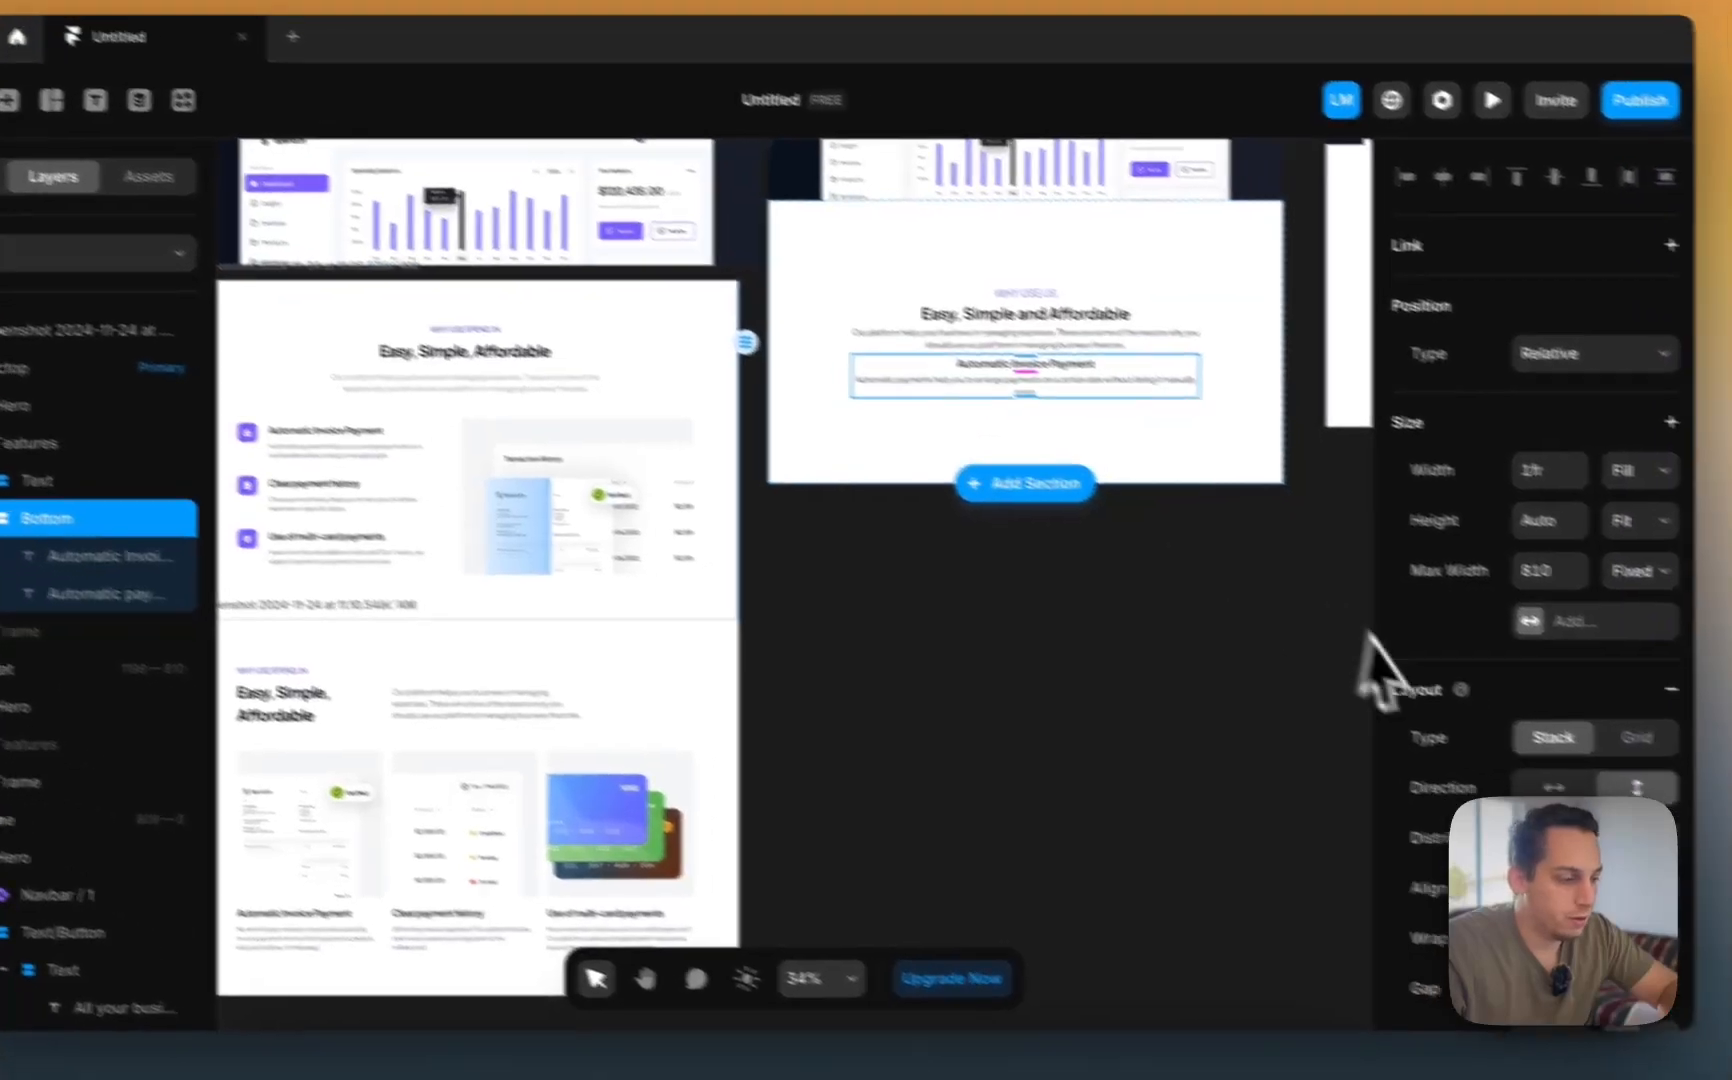
{"action": "scroll", "coordinate": [1445, 886], "scroll_direction": "down", "scroll_amount": 3}
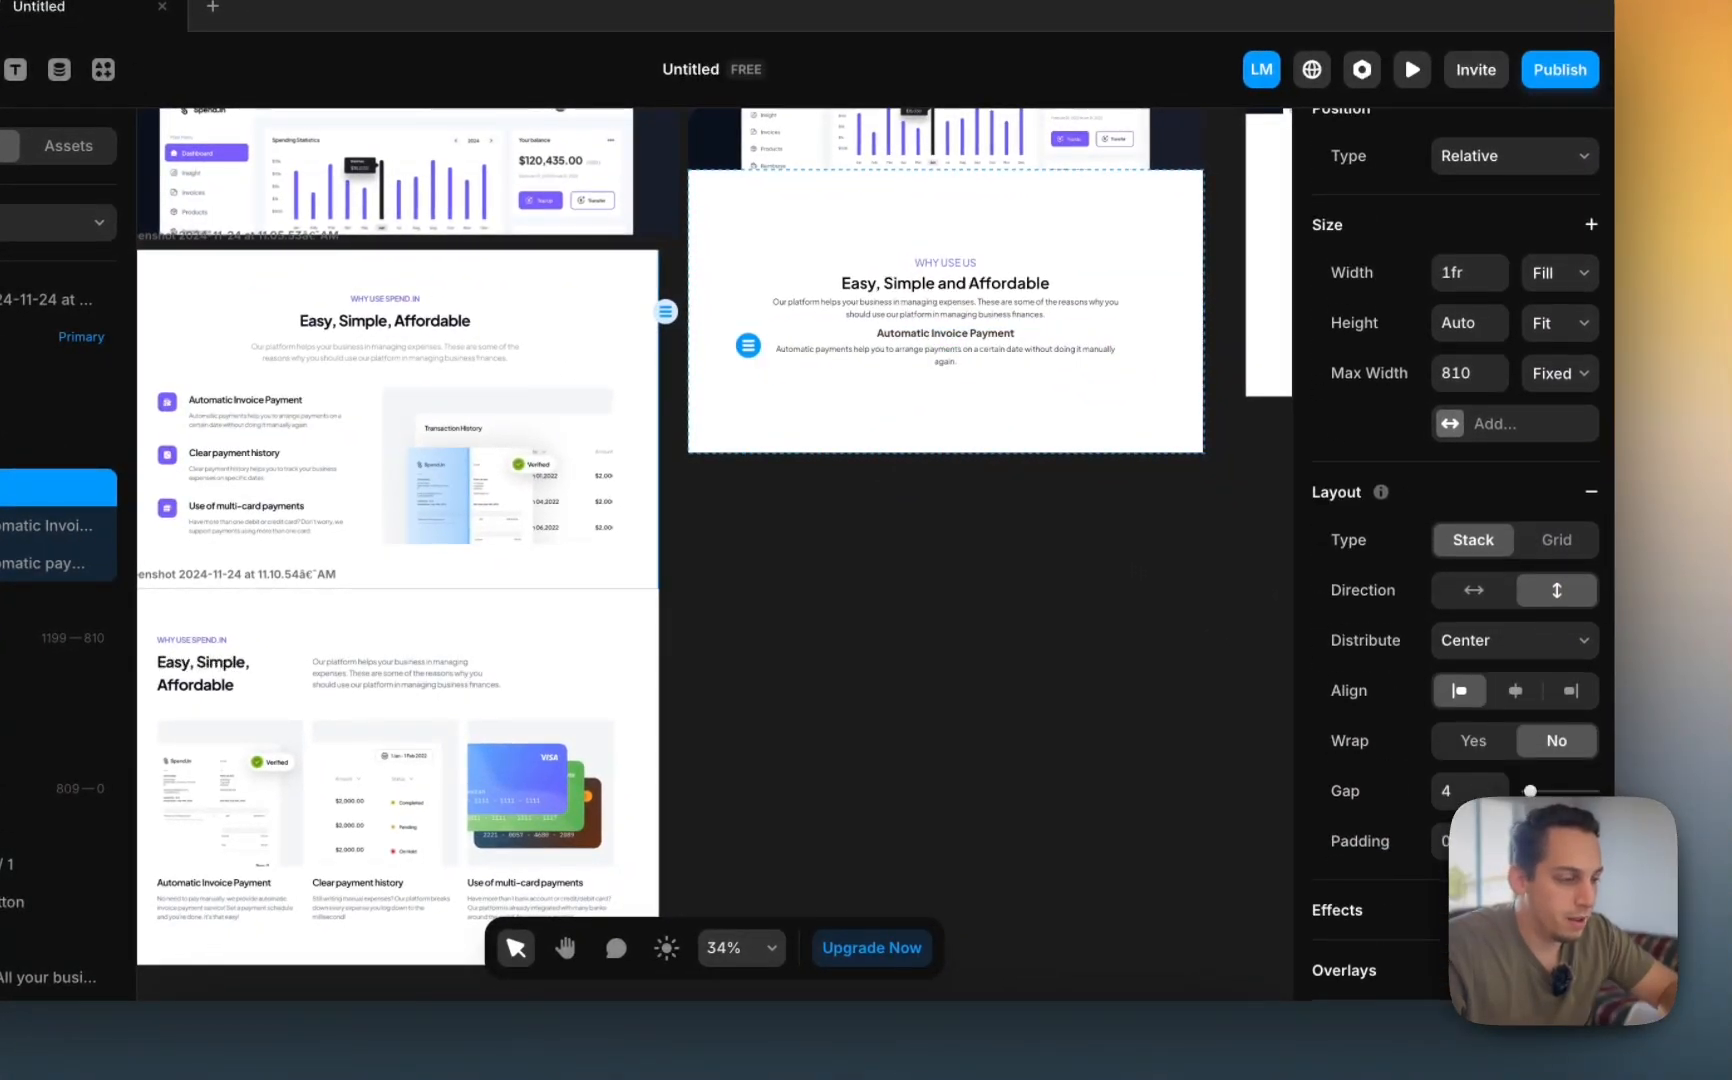
- Left-align the text of both the Automatic Invoice Payment title and its description
{"action": "left_click", "coordinate": [860, 356]}
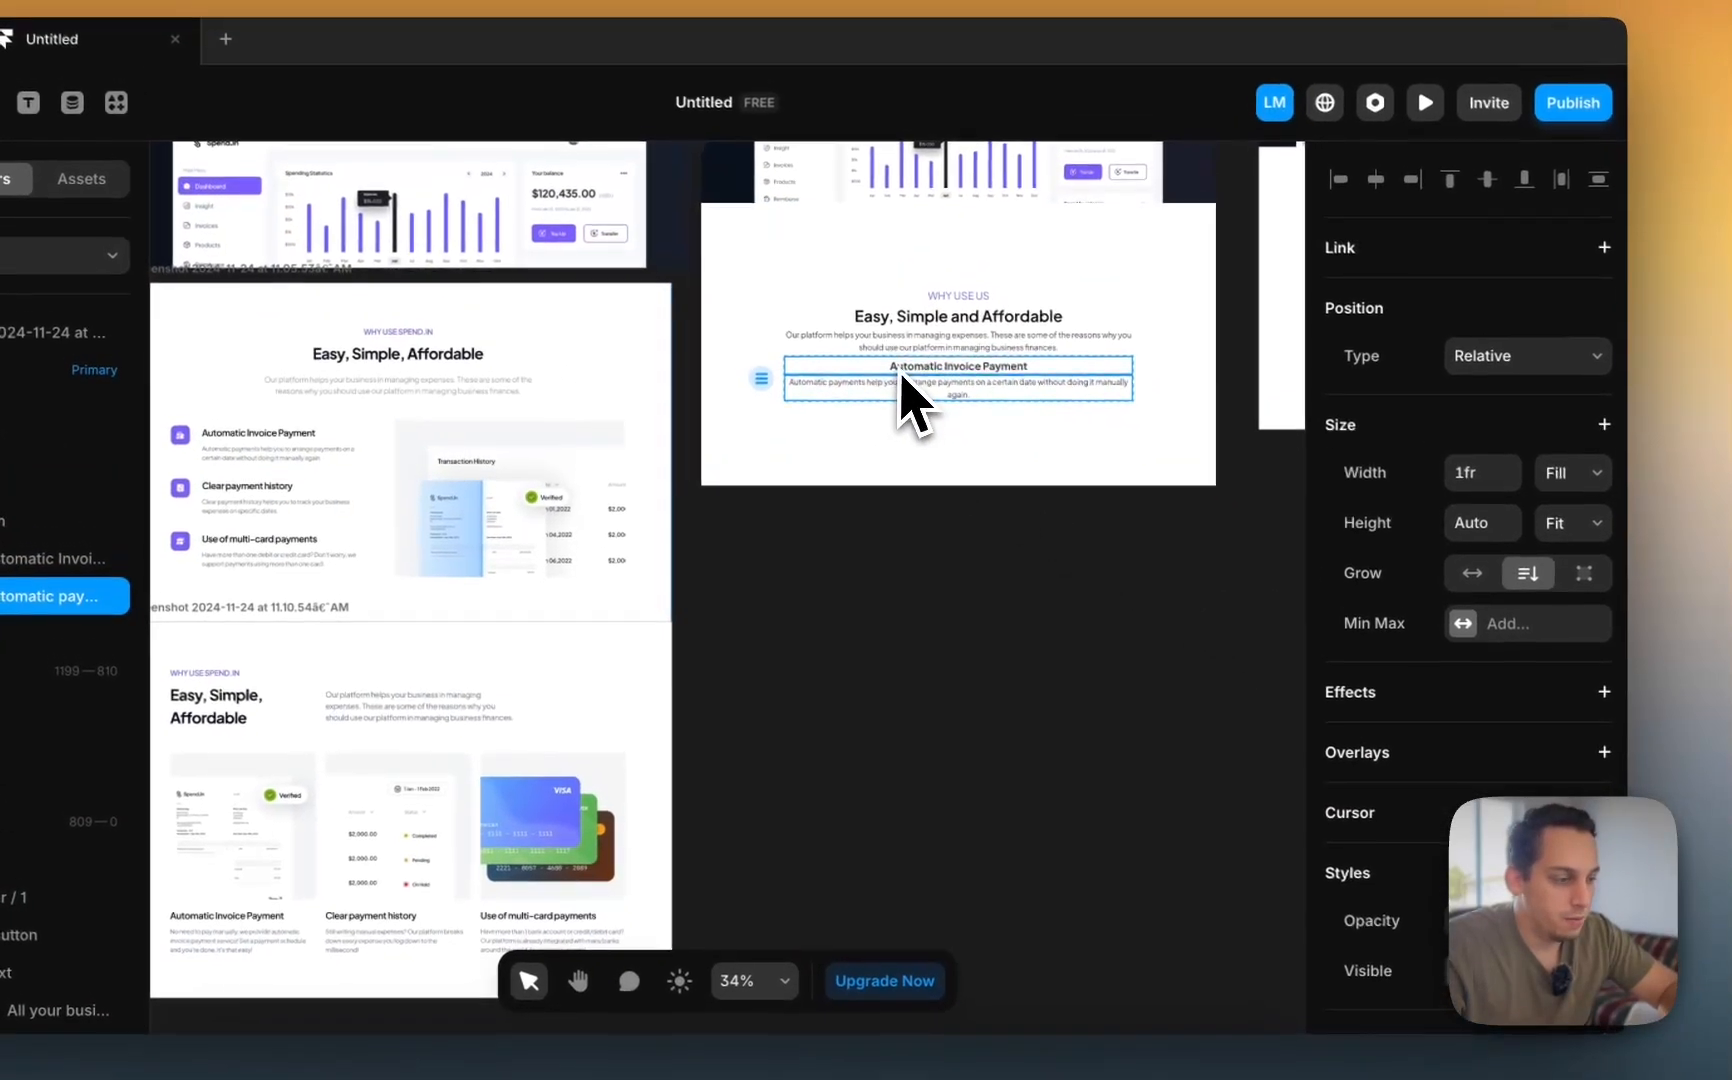
{"action": "scroll", "coordinate": [1490, 730], "scroll_direction": "down", "scroll_amount": 5}
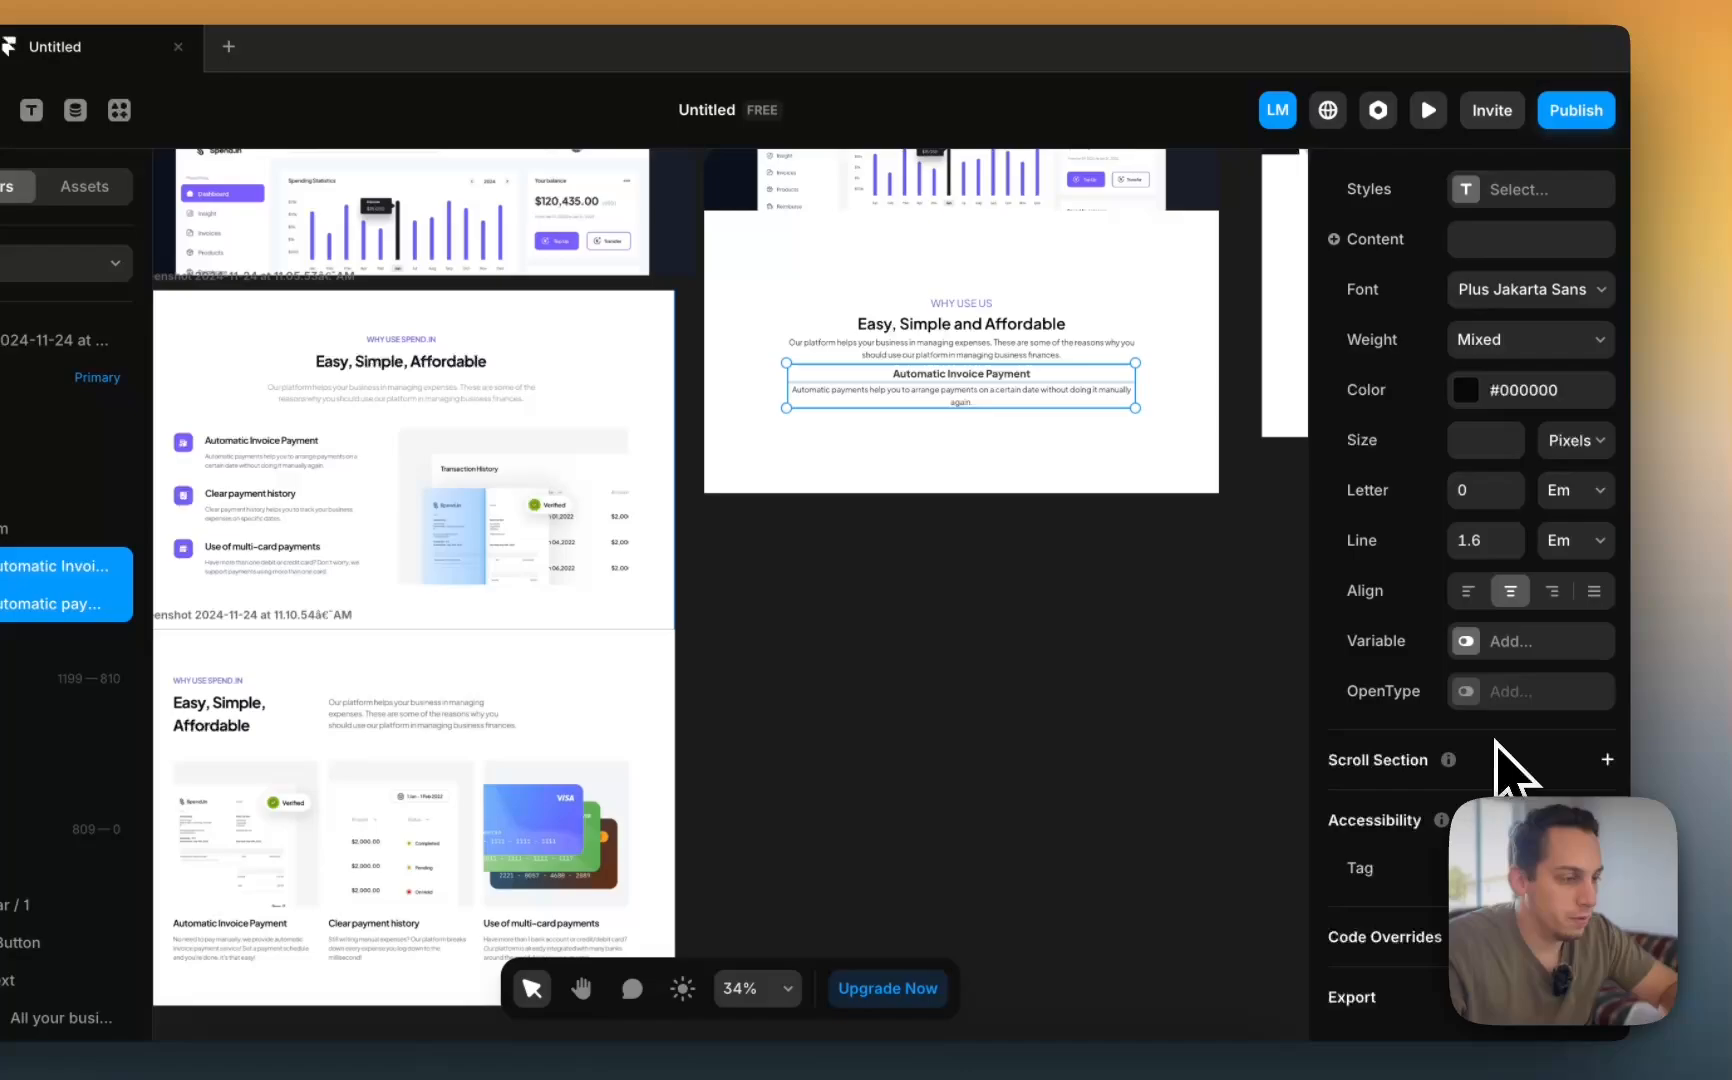
{"action": "left_click", "coordinate": [1468, 591]}
{"action": "left_click", "coordinate": [1148, 562]}
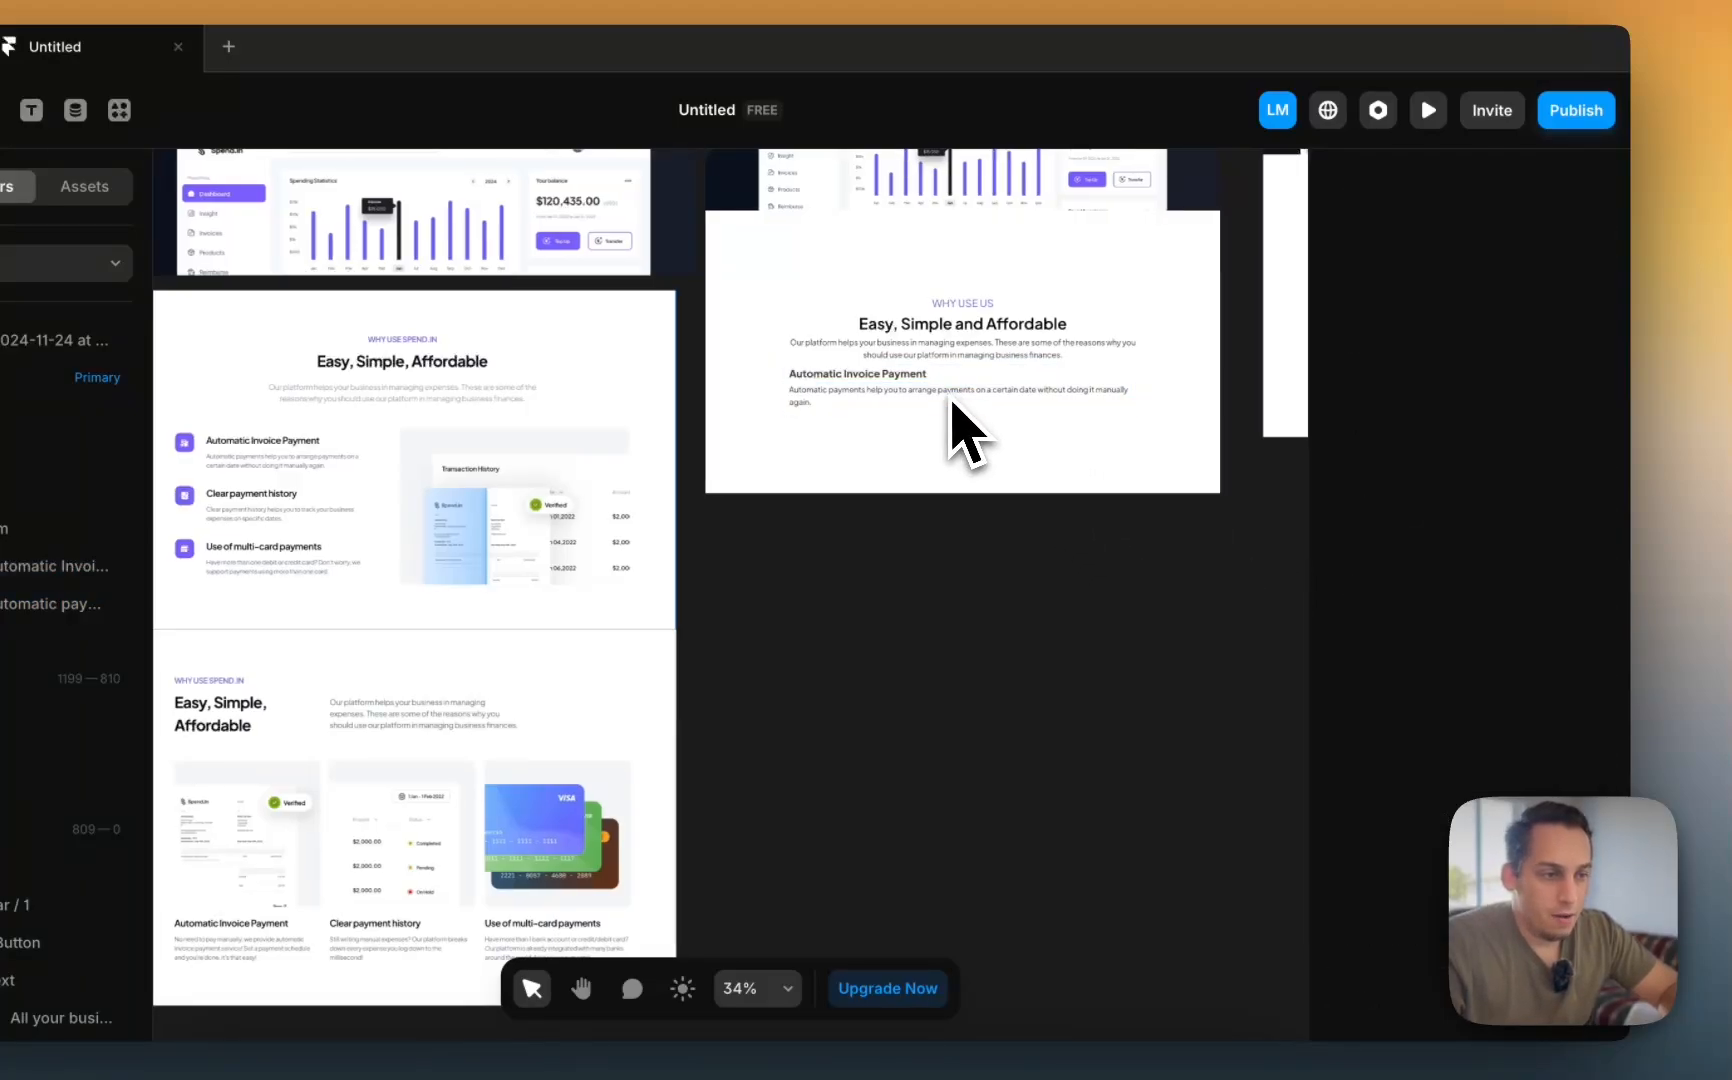
- Remove the 810 max width from the Bottom stack in the Features section
{"action": "scroll", "coordinate": [920, 410], "scroll_direction": "left", "scroll_amount": 2}
{"action": "left_click", "coordinate": [854, 379]}
{"action": "left_click", "coordinate": [10, 528]}
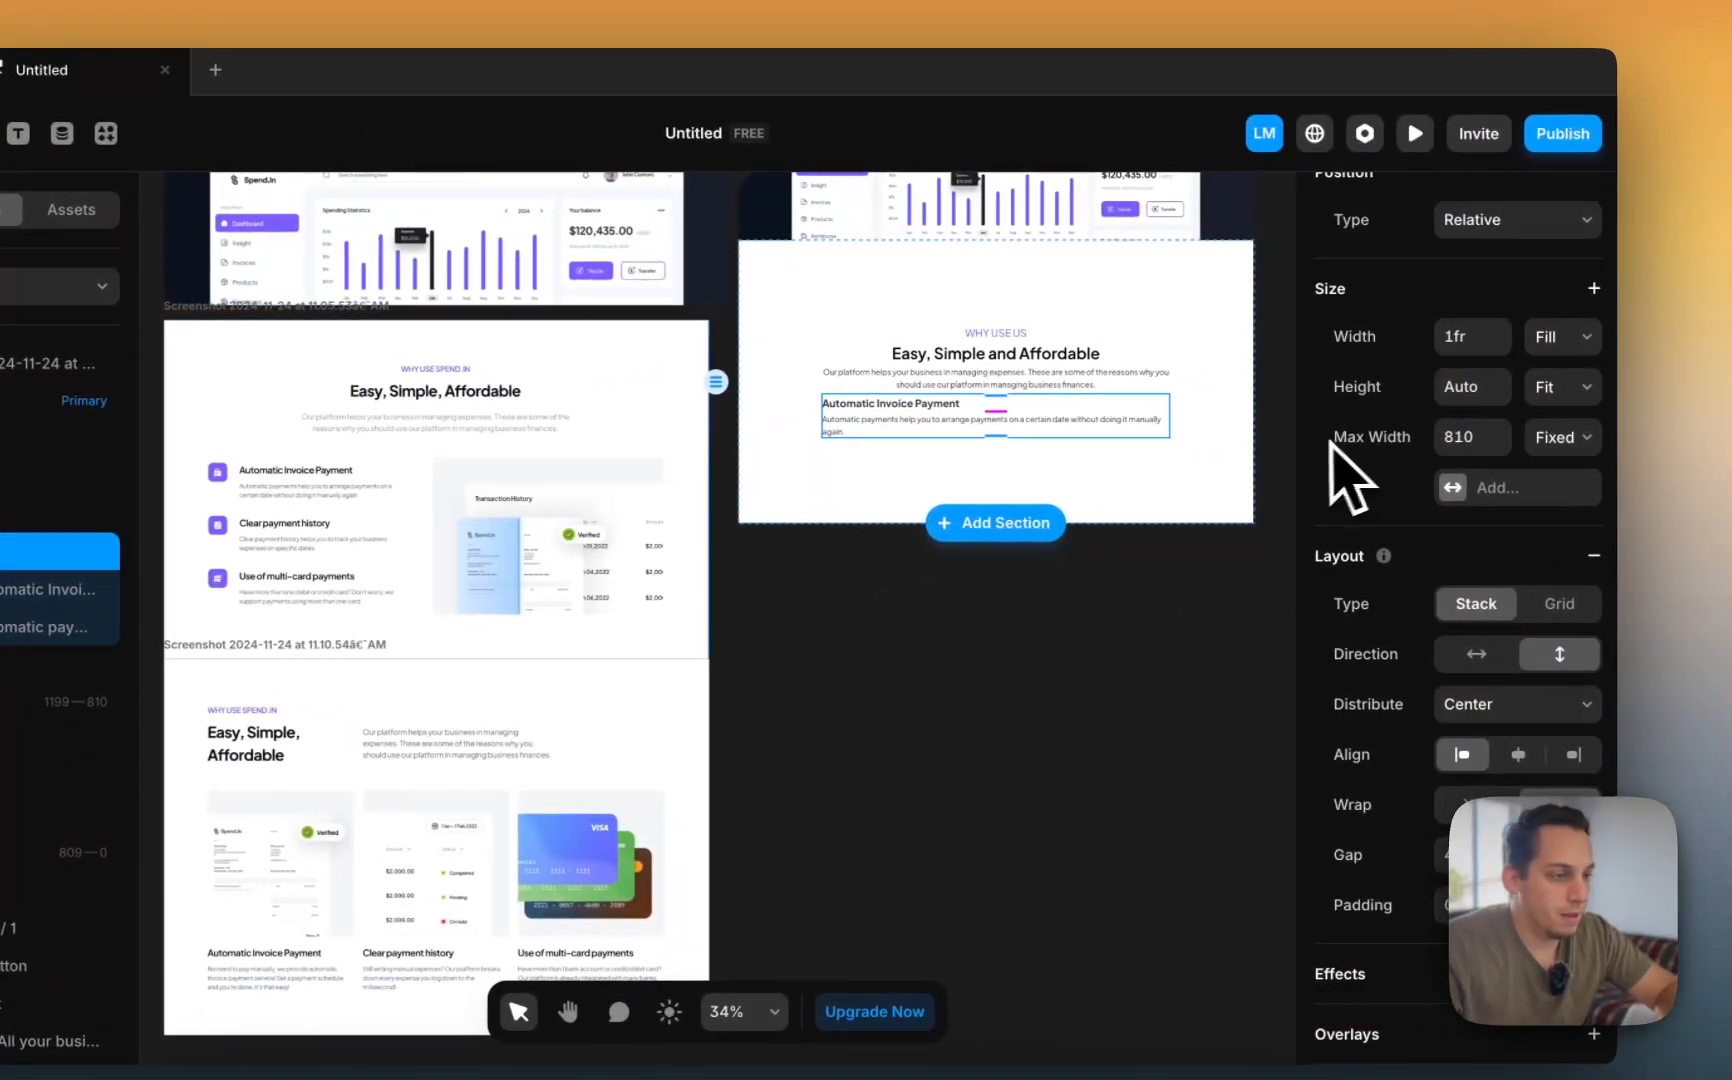
{"action": "left_click", "coordinate": [1402, 440]}
{"action": "left_click", "coordinate": [1416, 467]}
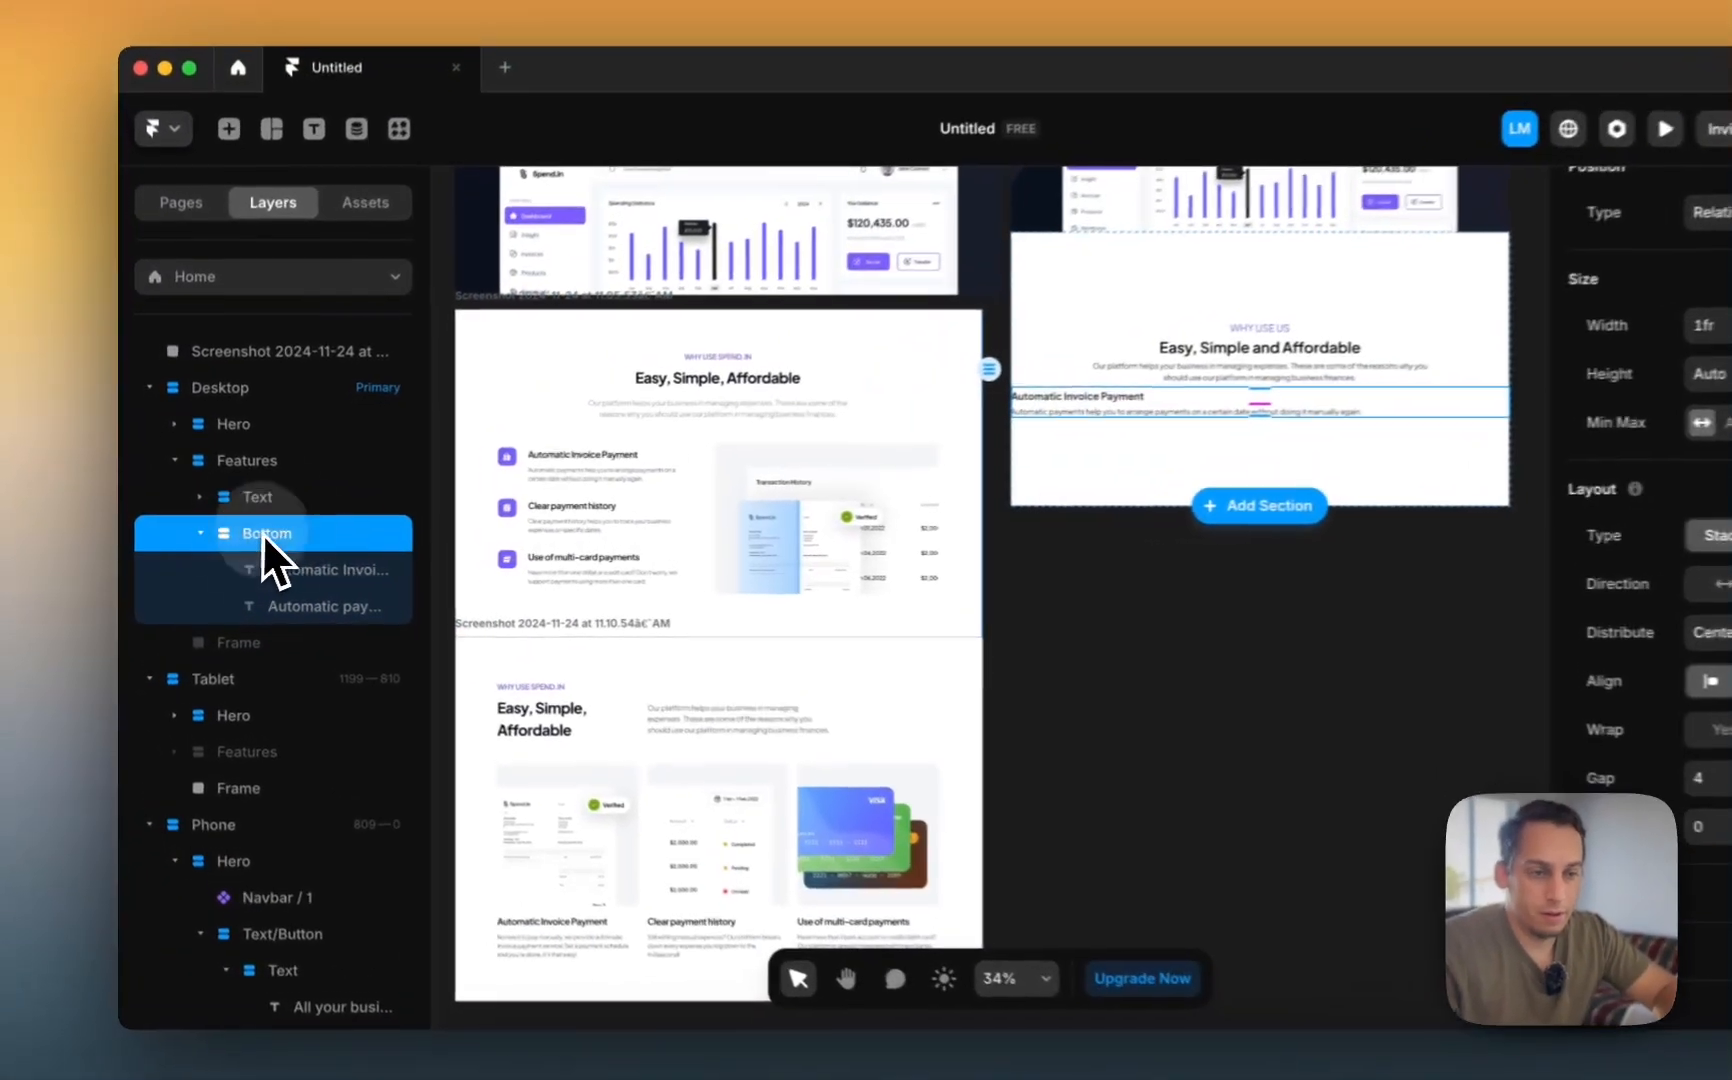
- Rename the Bottom stack as "Text" and collapse it in the layer tree
{"action": "double_click", "coordinate": [248, 540]}
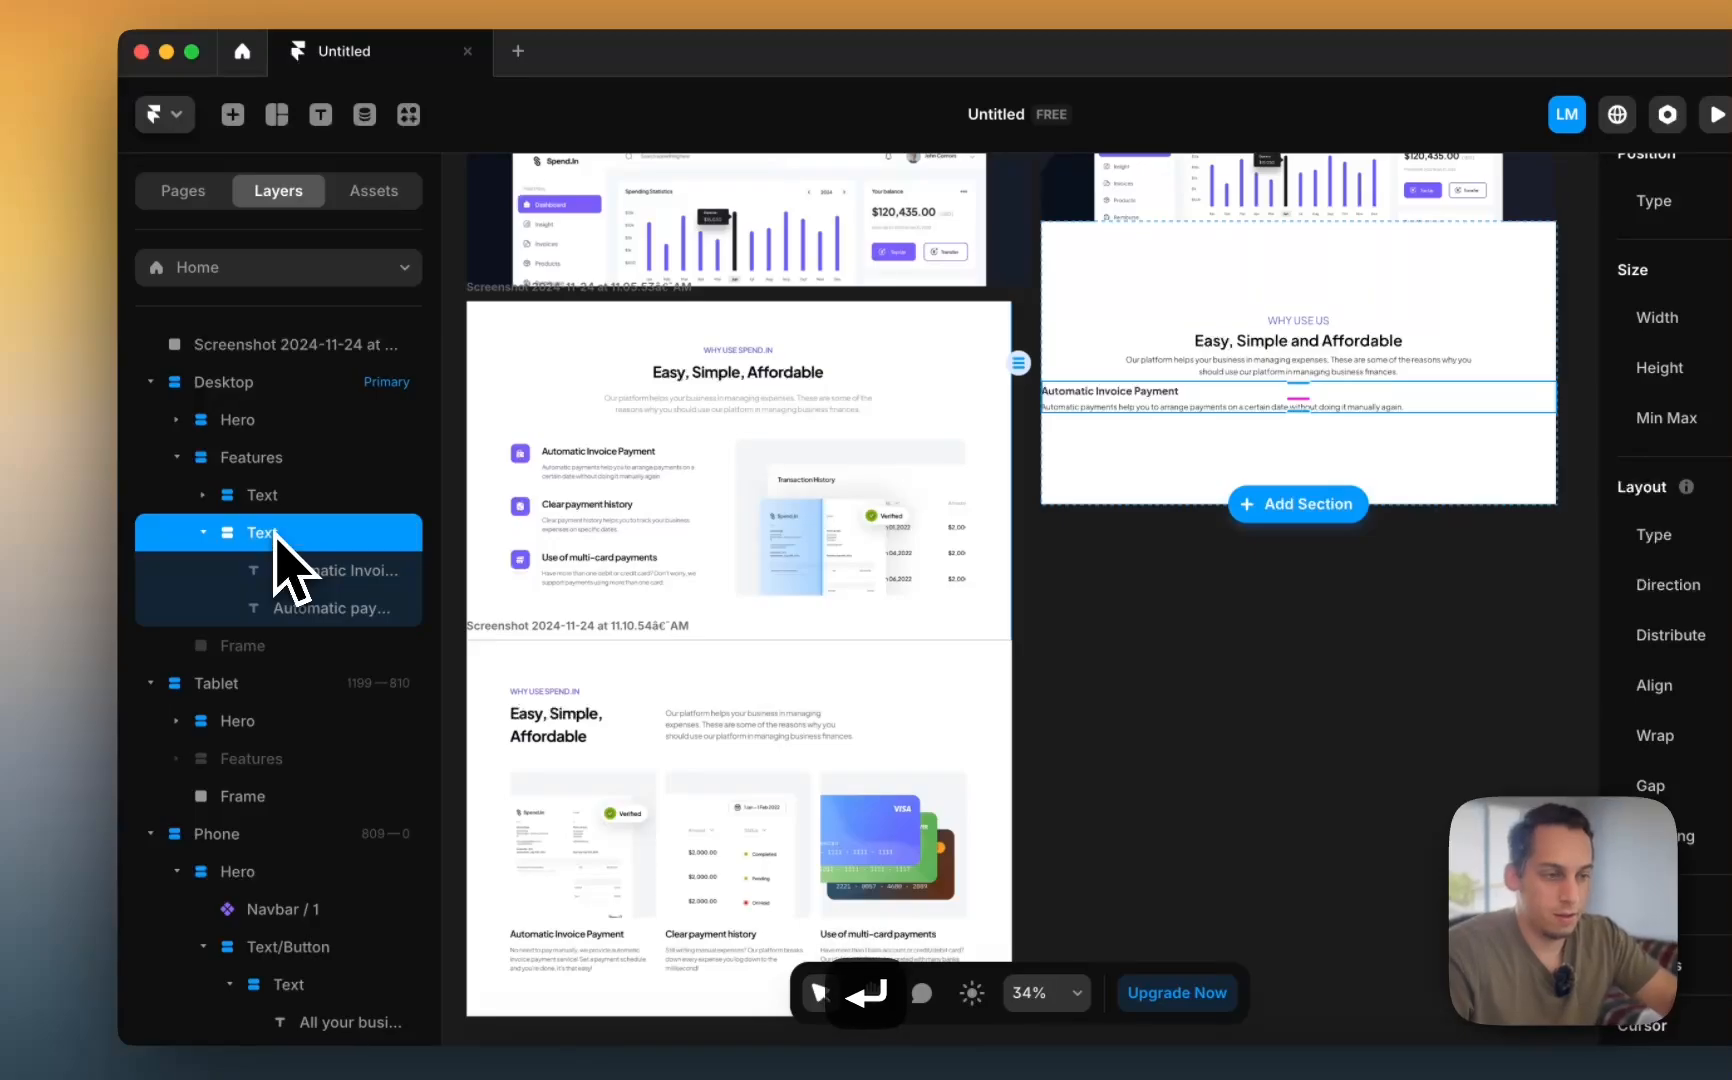
{"action": "left_click", "coordinate": [201, 535]}
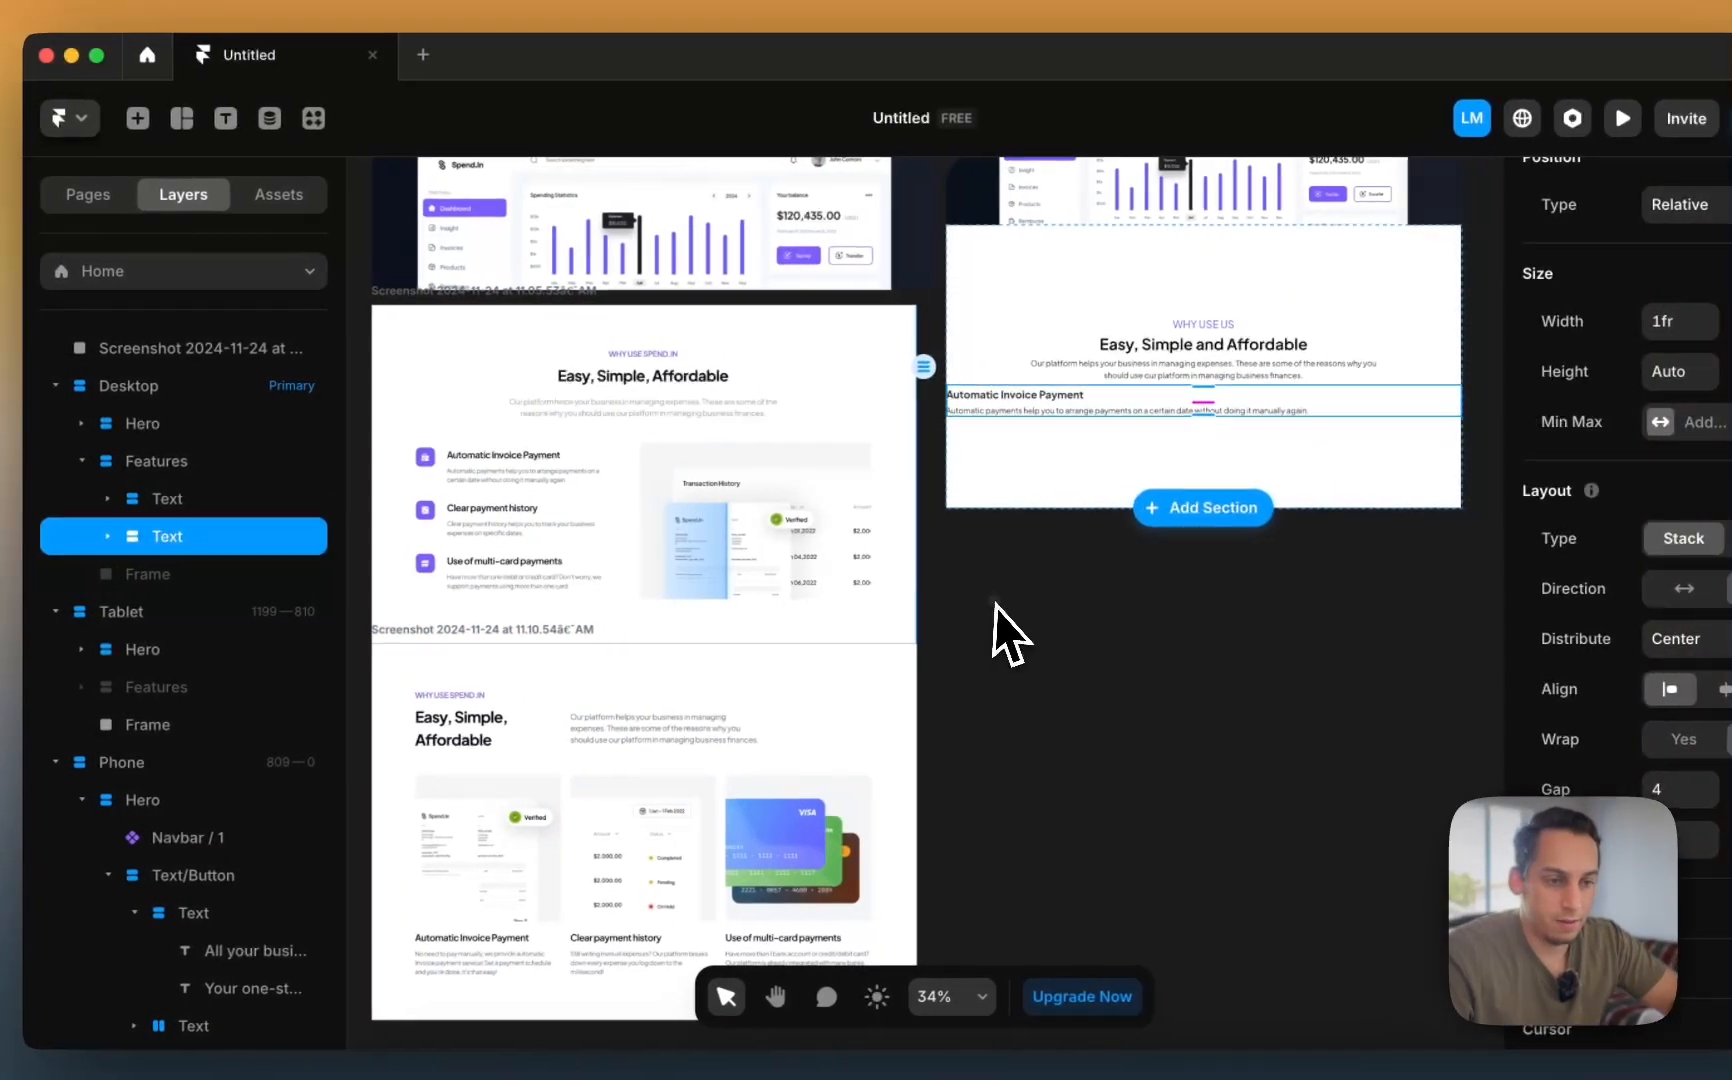
{"action": "left_click", "coordinate": [1093, 602]}
- Draw a square frame about 89 × 89 on the empty canvas below the desktop Features section and give it a stack layout
{"action": "scroll", "coordinate": [1093, 602], "scroll_direction": "up", "scroll_amount": 3}
{"action": "scroll", "coordinate": [1093, 602], "scroll_direction": "left", "scroll_amount": 4}
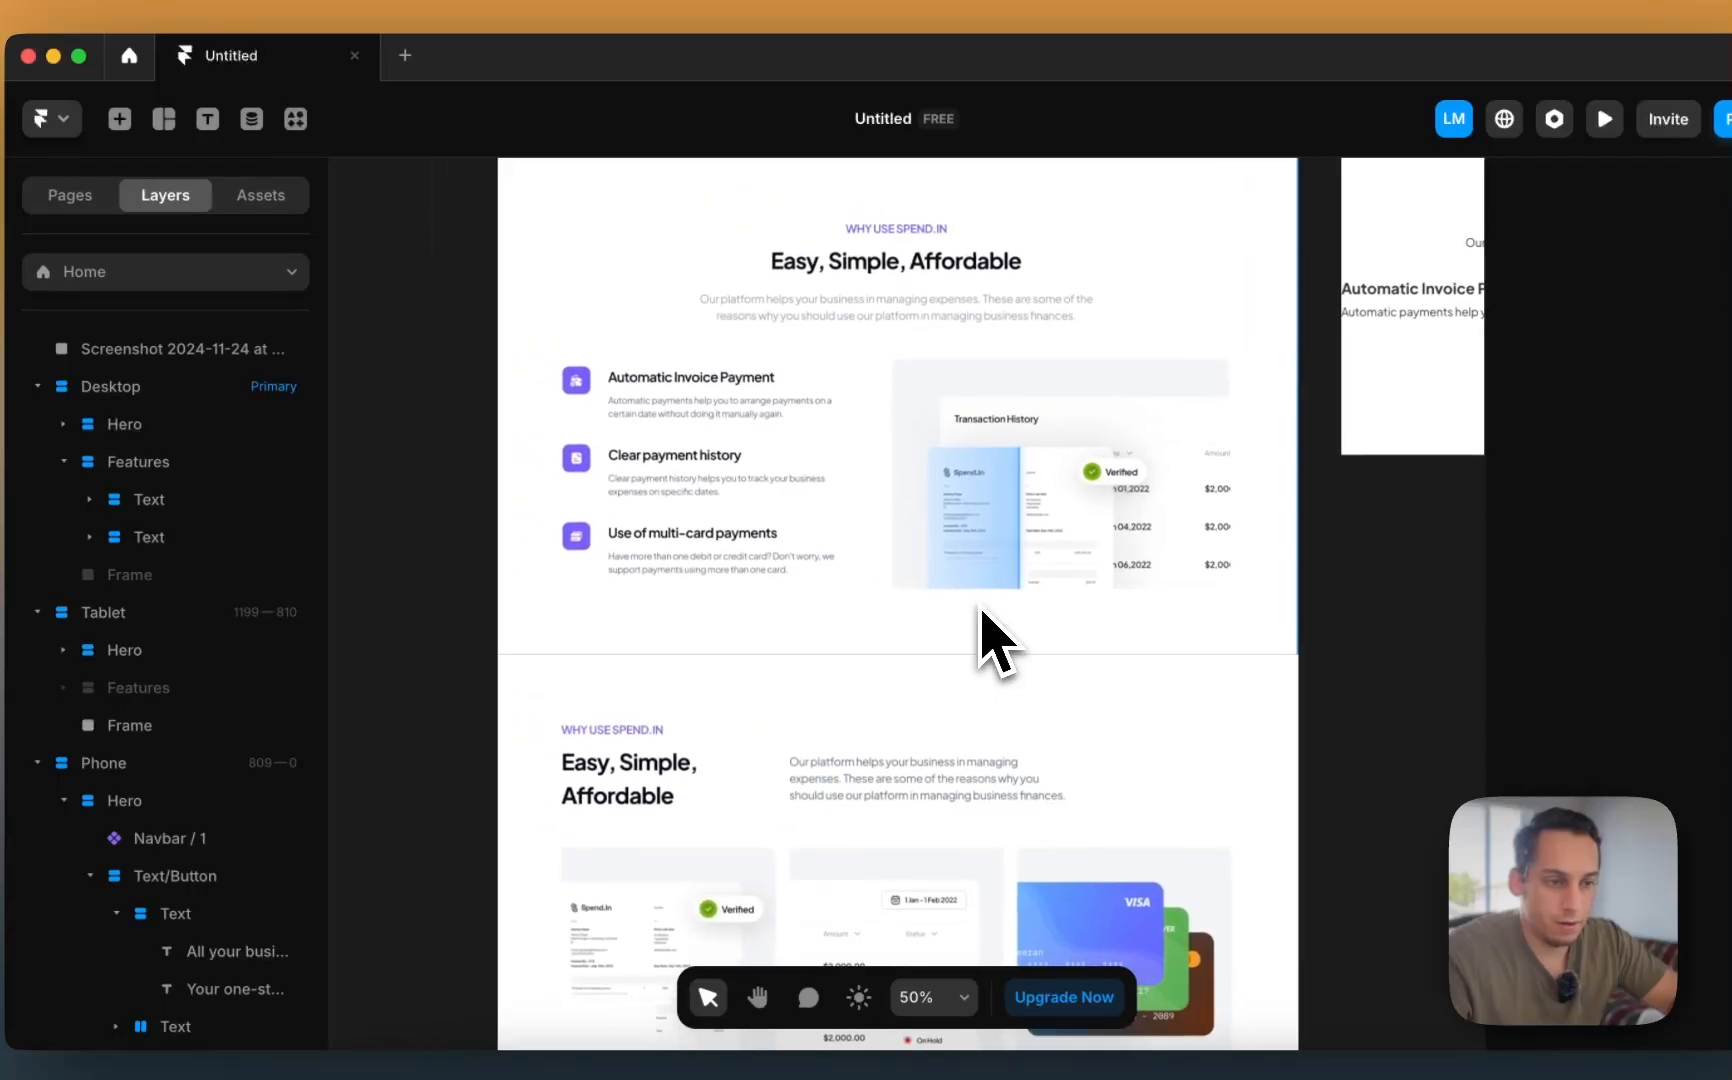
{"action": "scroll", "coordinate": [607, 445], "scroll_direction": "up", "scroll_amount": 2}
{"action": "scroll", "coordinate": [605, 430], "scroll_direction": "down", "scroll_amount": 5}
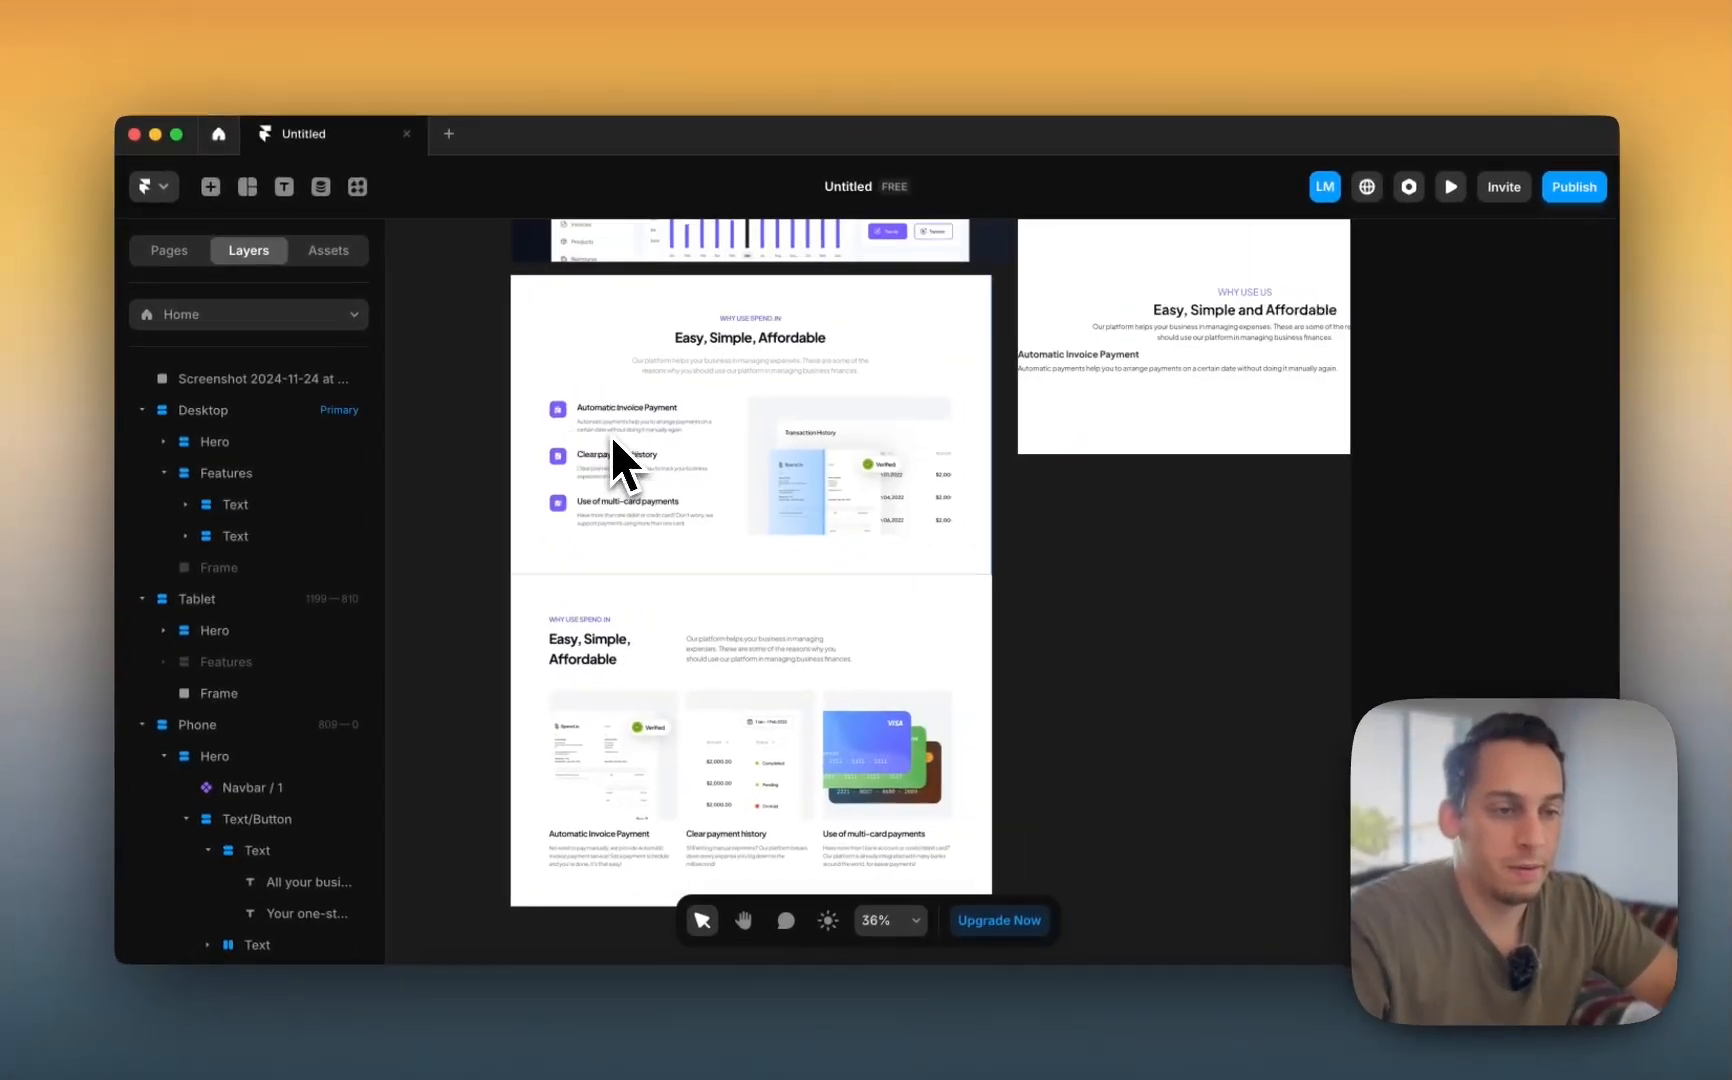
{"action": "scroll", "coordinate": [612, 436], "scroll_direction": "right", "scroll_amount": 5}
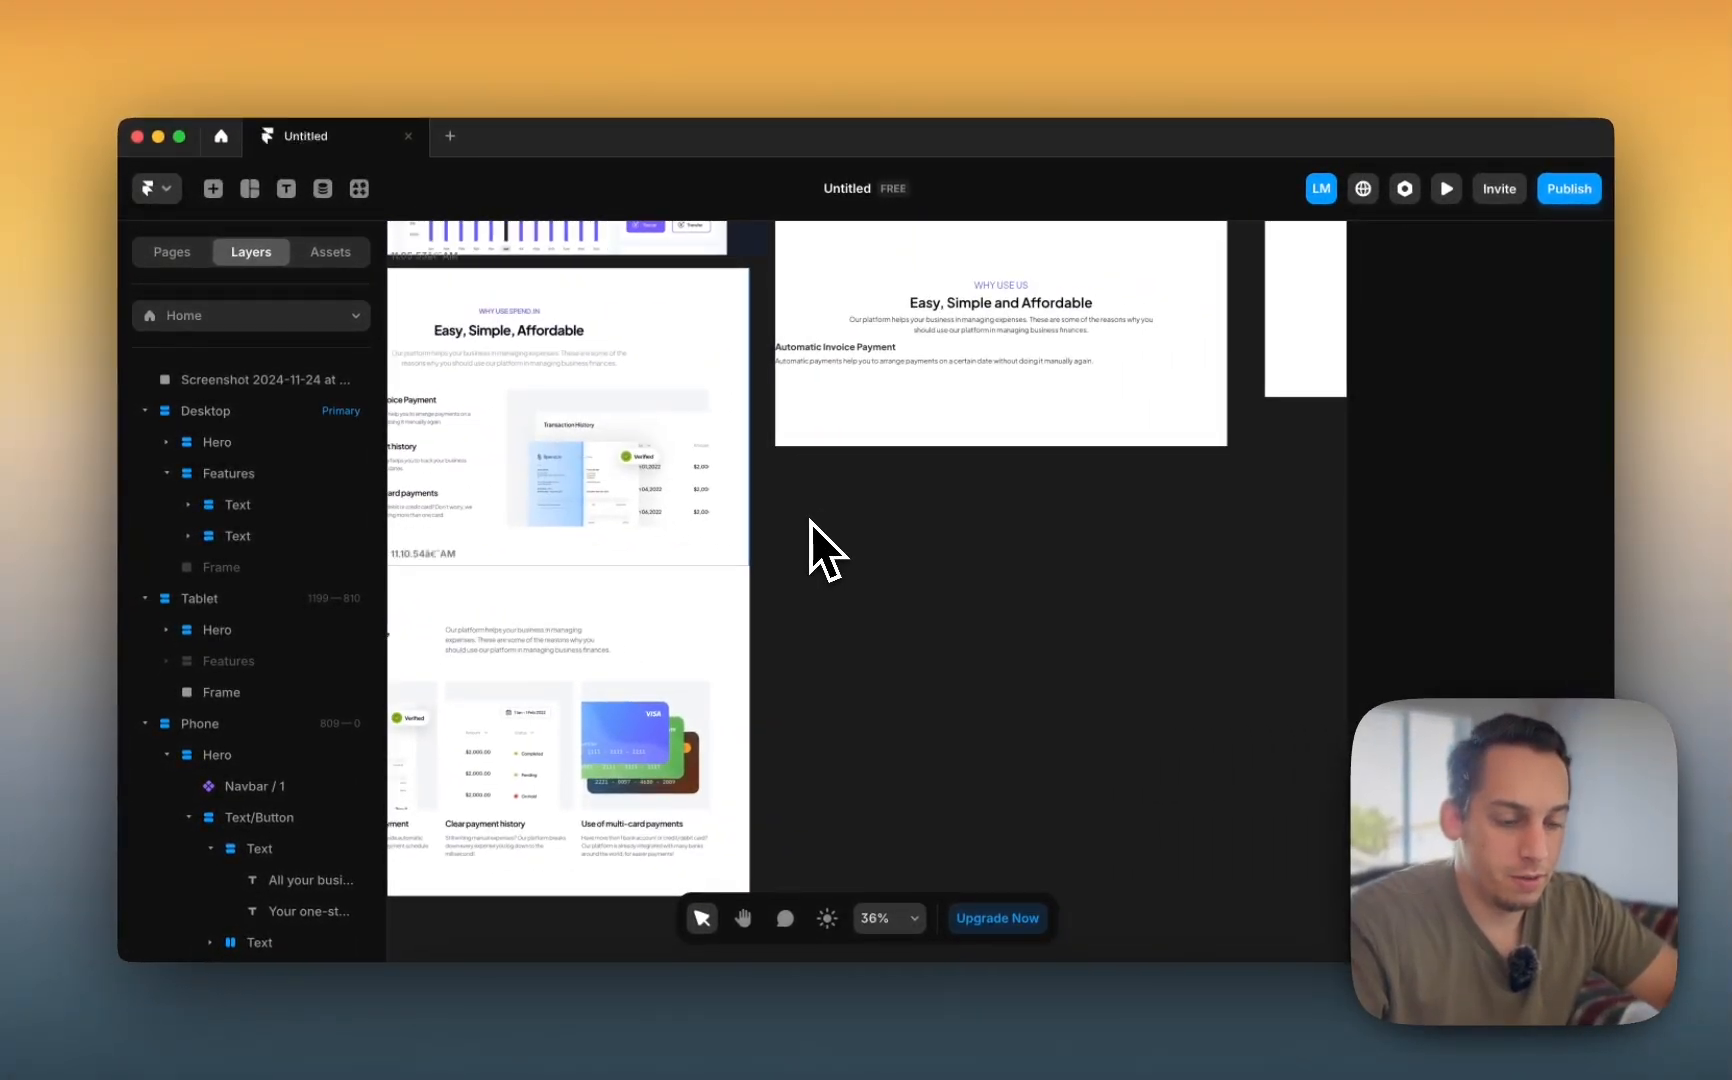
{"action": "key", "text": "f"}
{"action": "left_click_drag", "start_coordinate": [804, 501], "coordinate": [742, 536]}
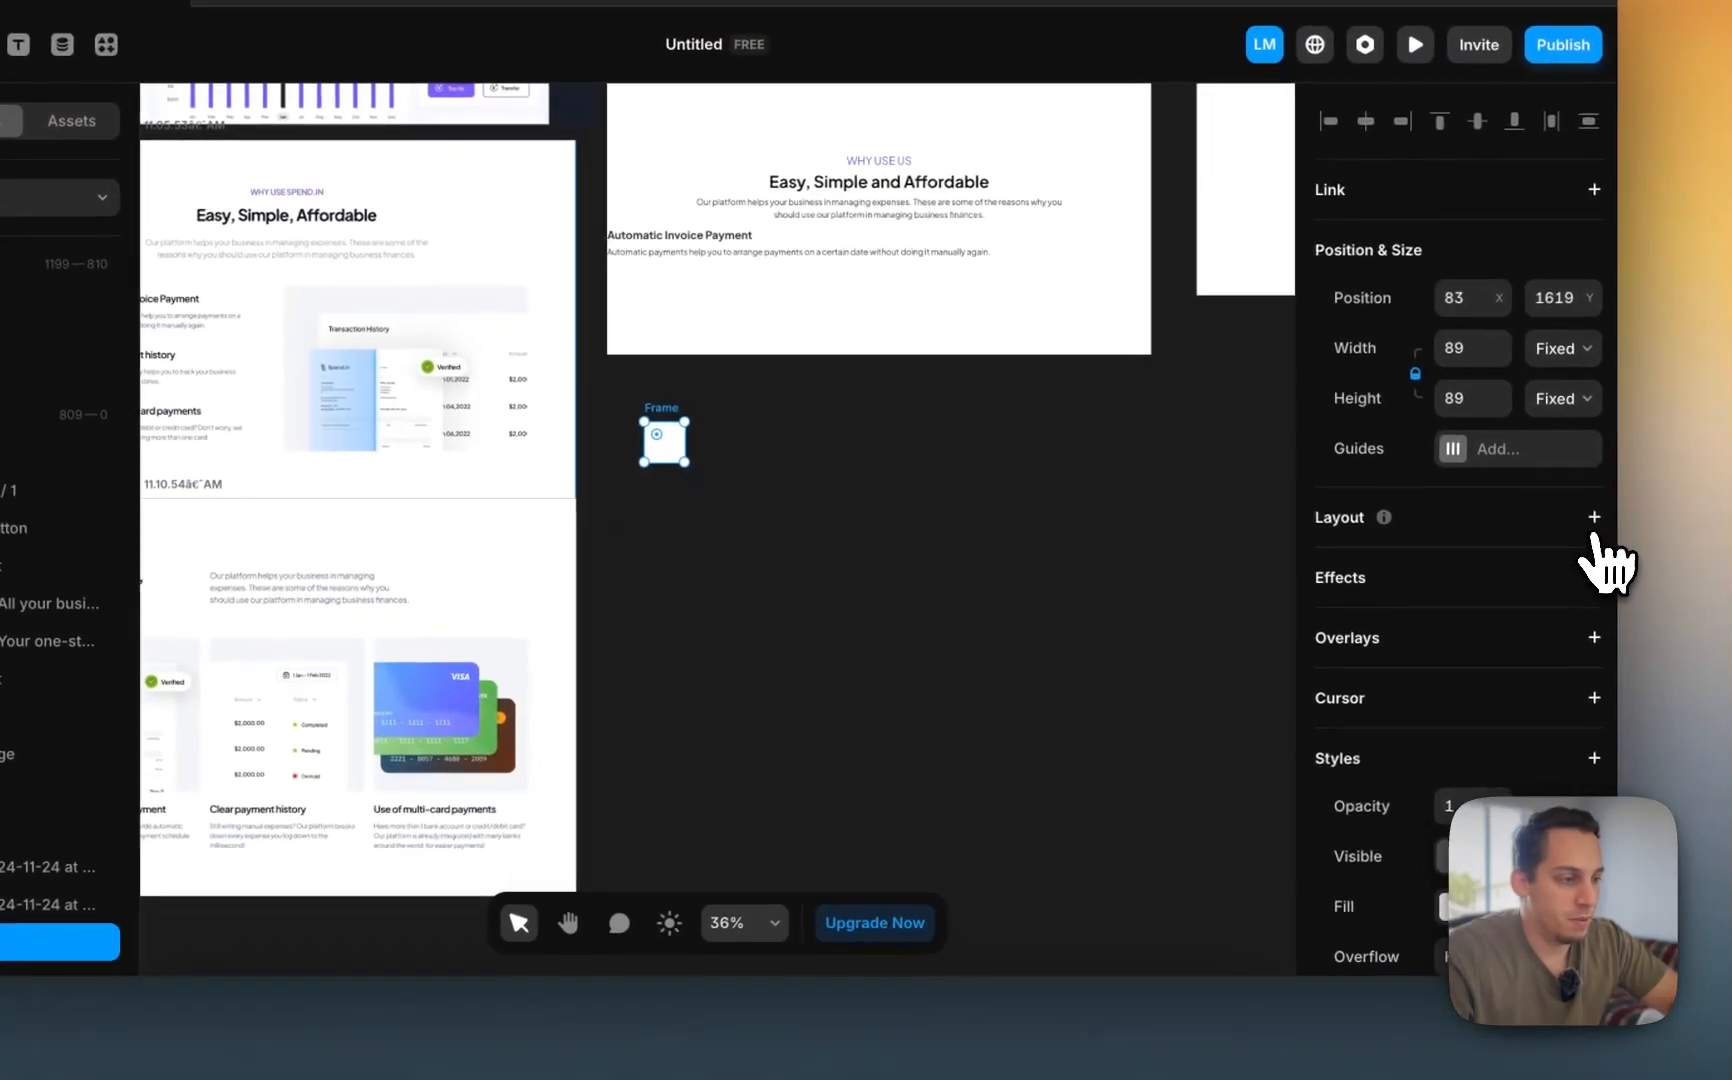
{"action": "left_click", "coordinate": [1643, 592]}
- Fill the new square stack with the Purple color style and edit its corner radius
{"action": "scroll", "coordinate": [1600, 545], "scroll_direction": "down", "scroll_amount": 5}
{"action": "left_click", "coordinate": [1450, 792]}
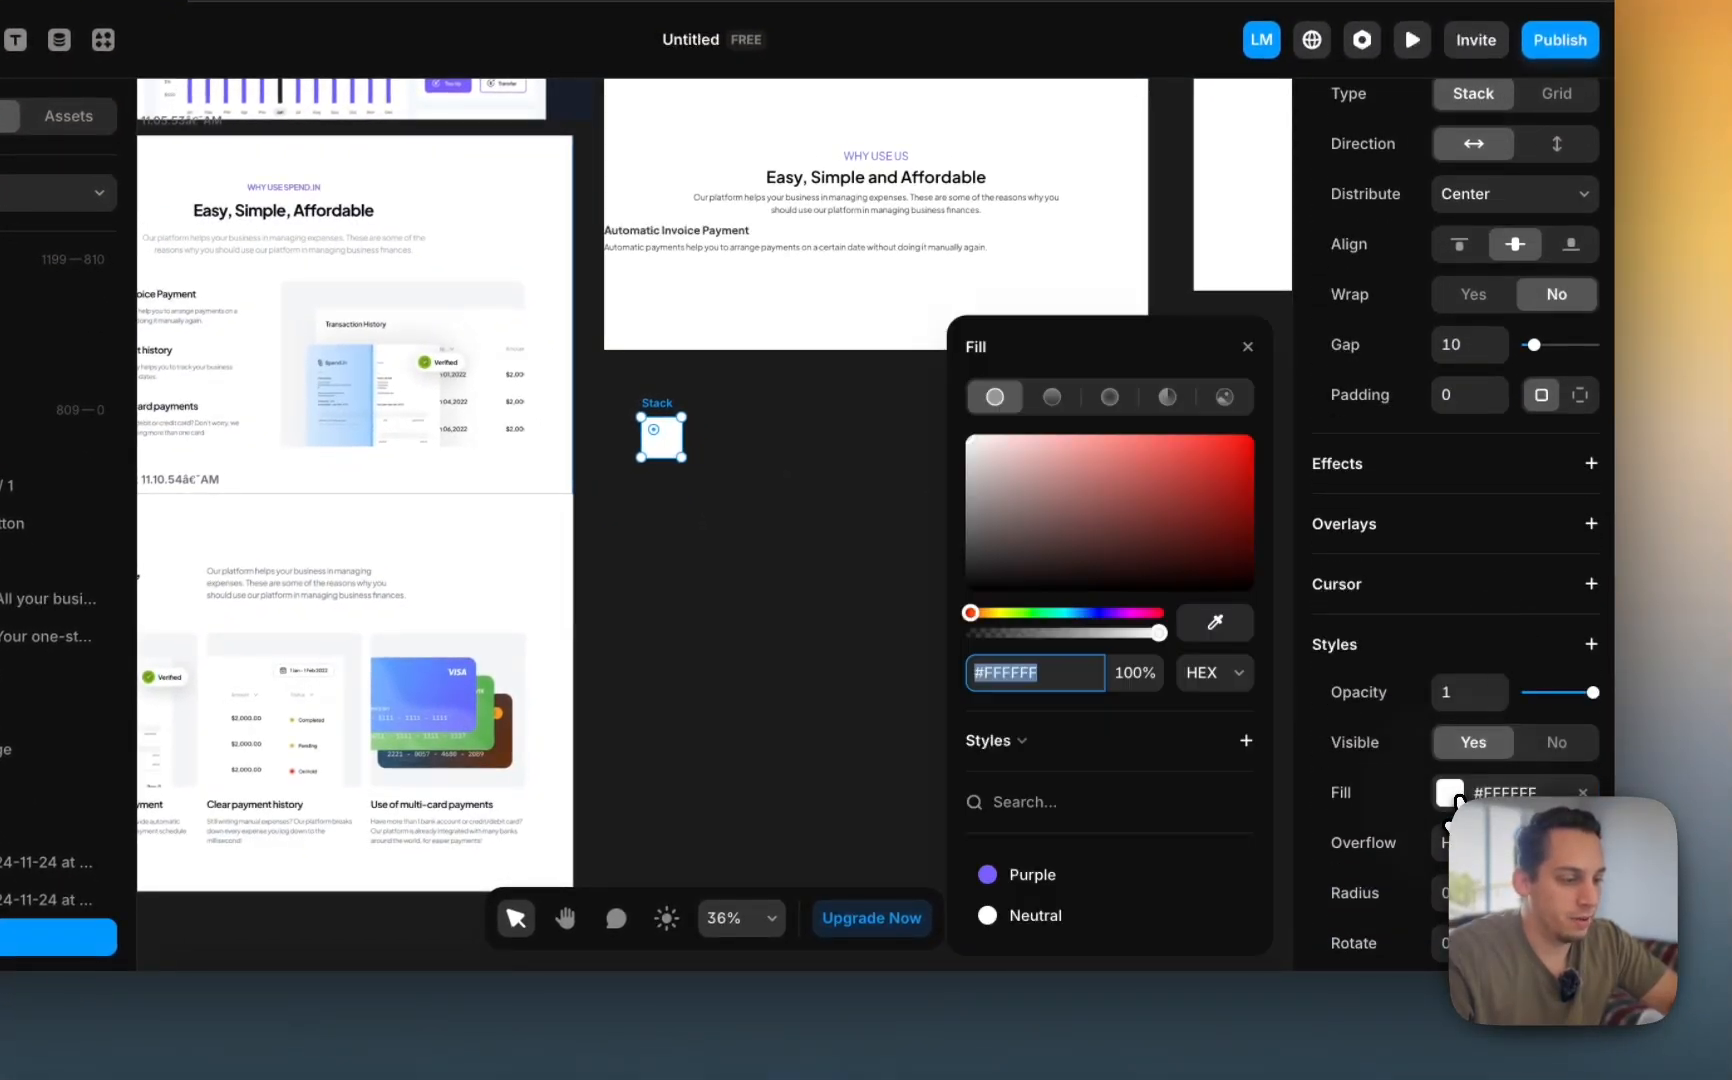
{"action": "left_click", "coordinate": [1030, 874]}
{"action": "left_click", "coordinate": [840, 632]}
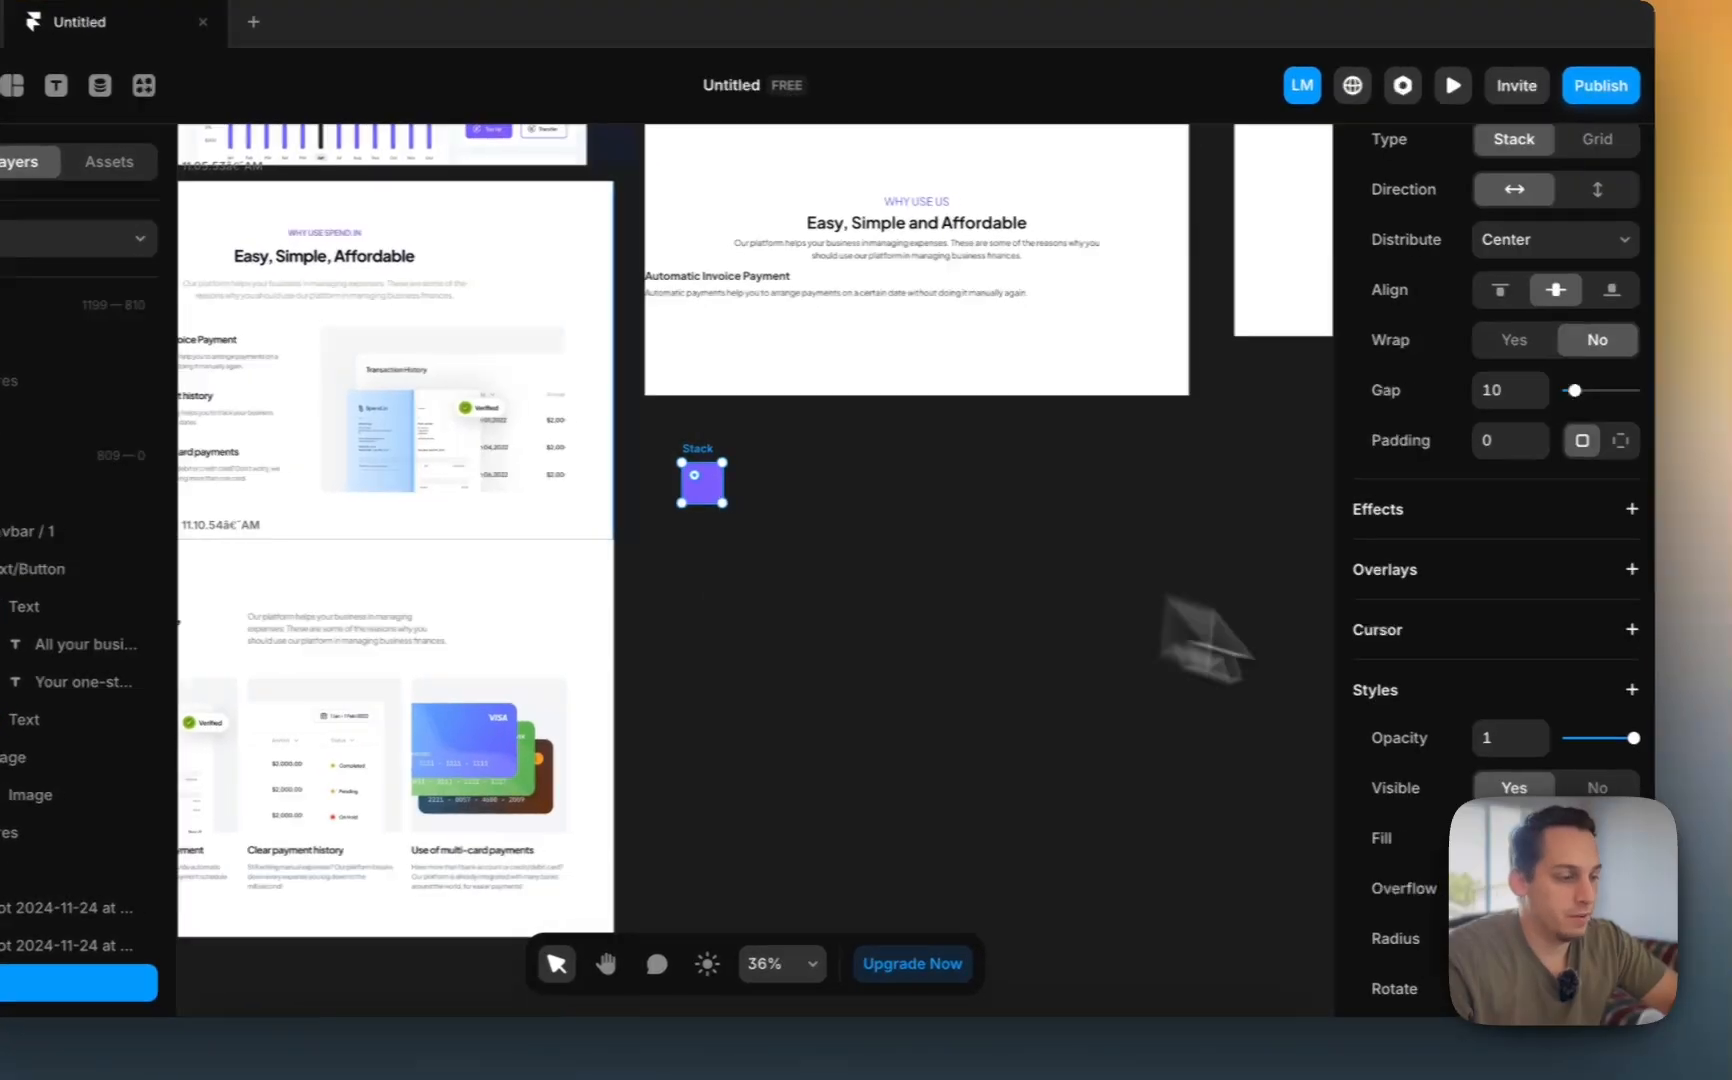
{"action": "scroll", "coordinate": [1520, 750], "scroll_direction": "down", "scroll_amount": 3}
{"action": "left_click", "coordinate": [1520, 782]}
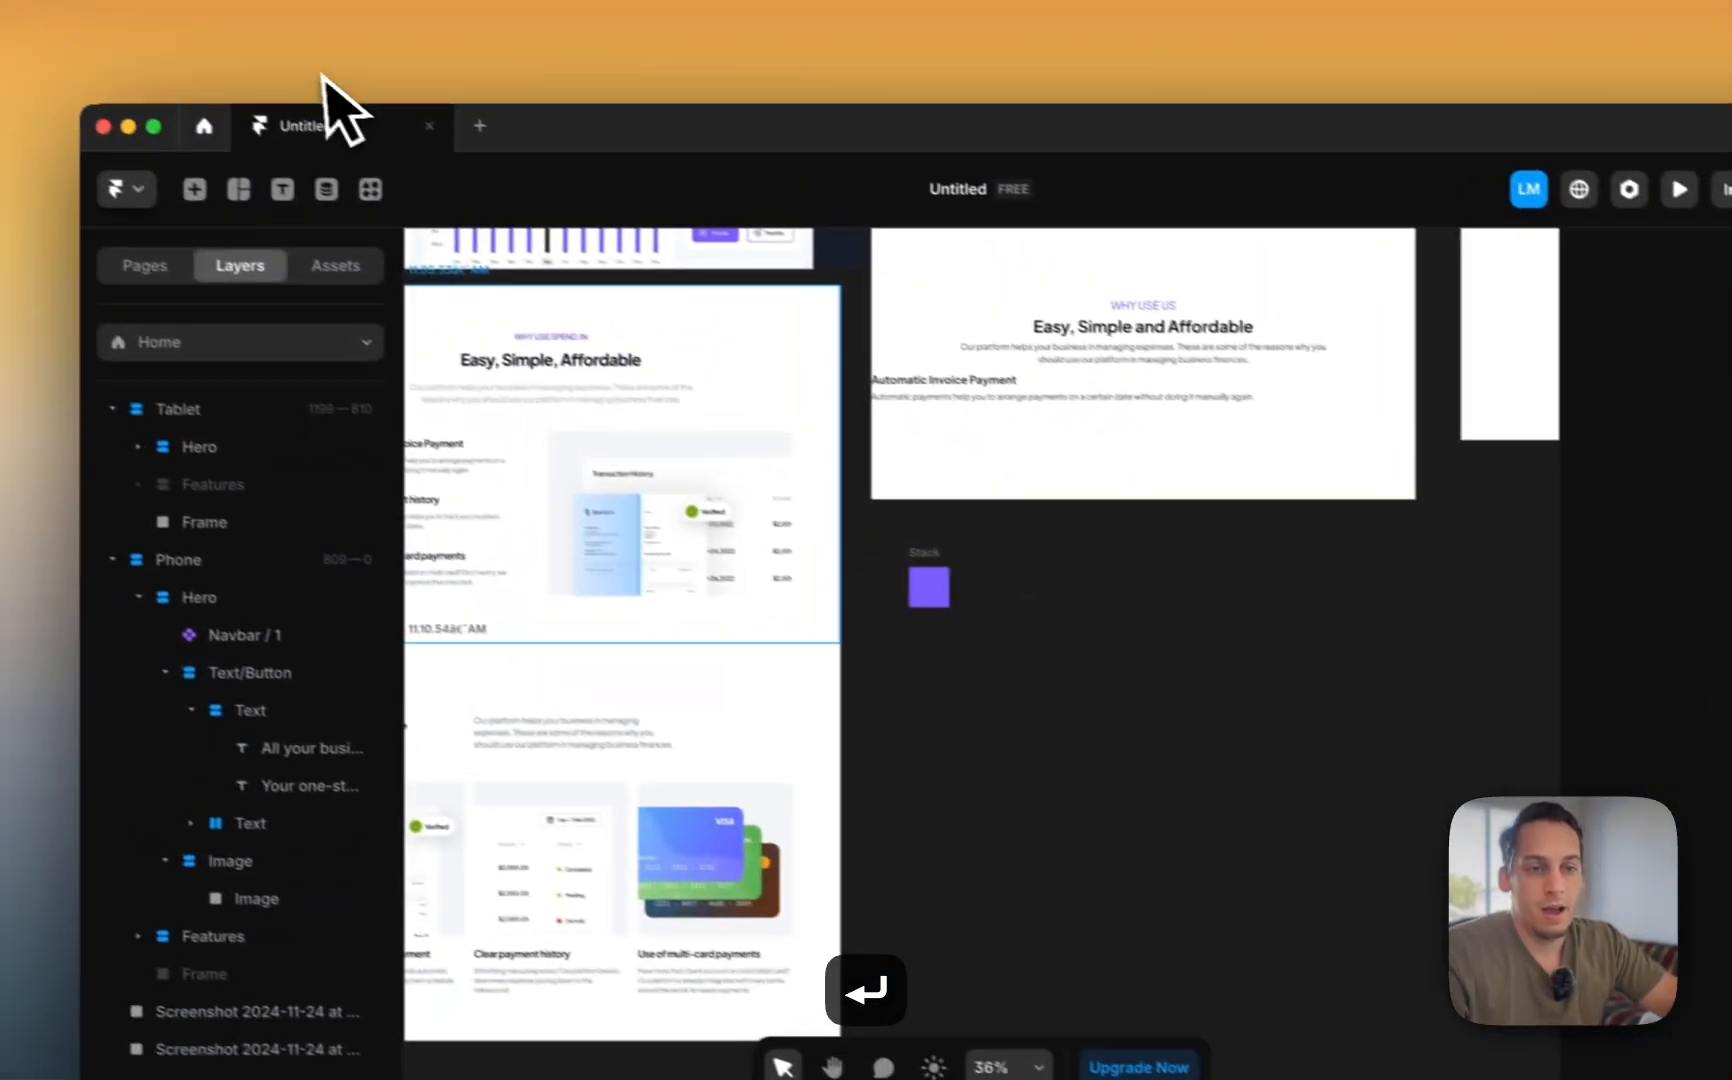
- Find the Feather icon element in the insert library and place it on the empty canvas beside the purple stack
{"action": "left_click", "coordinate": [228, 203]}
{"action": "type", "text": "icon"}
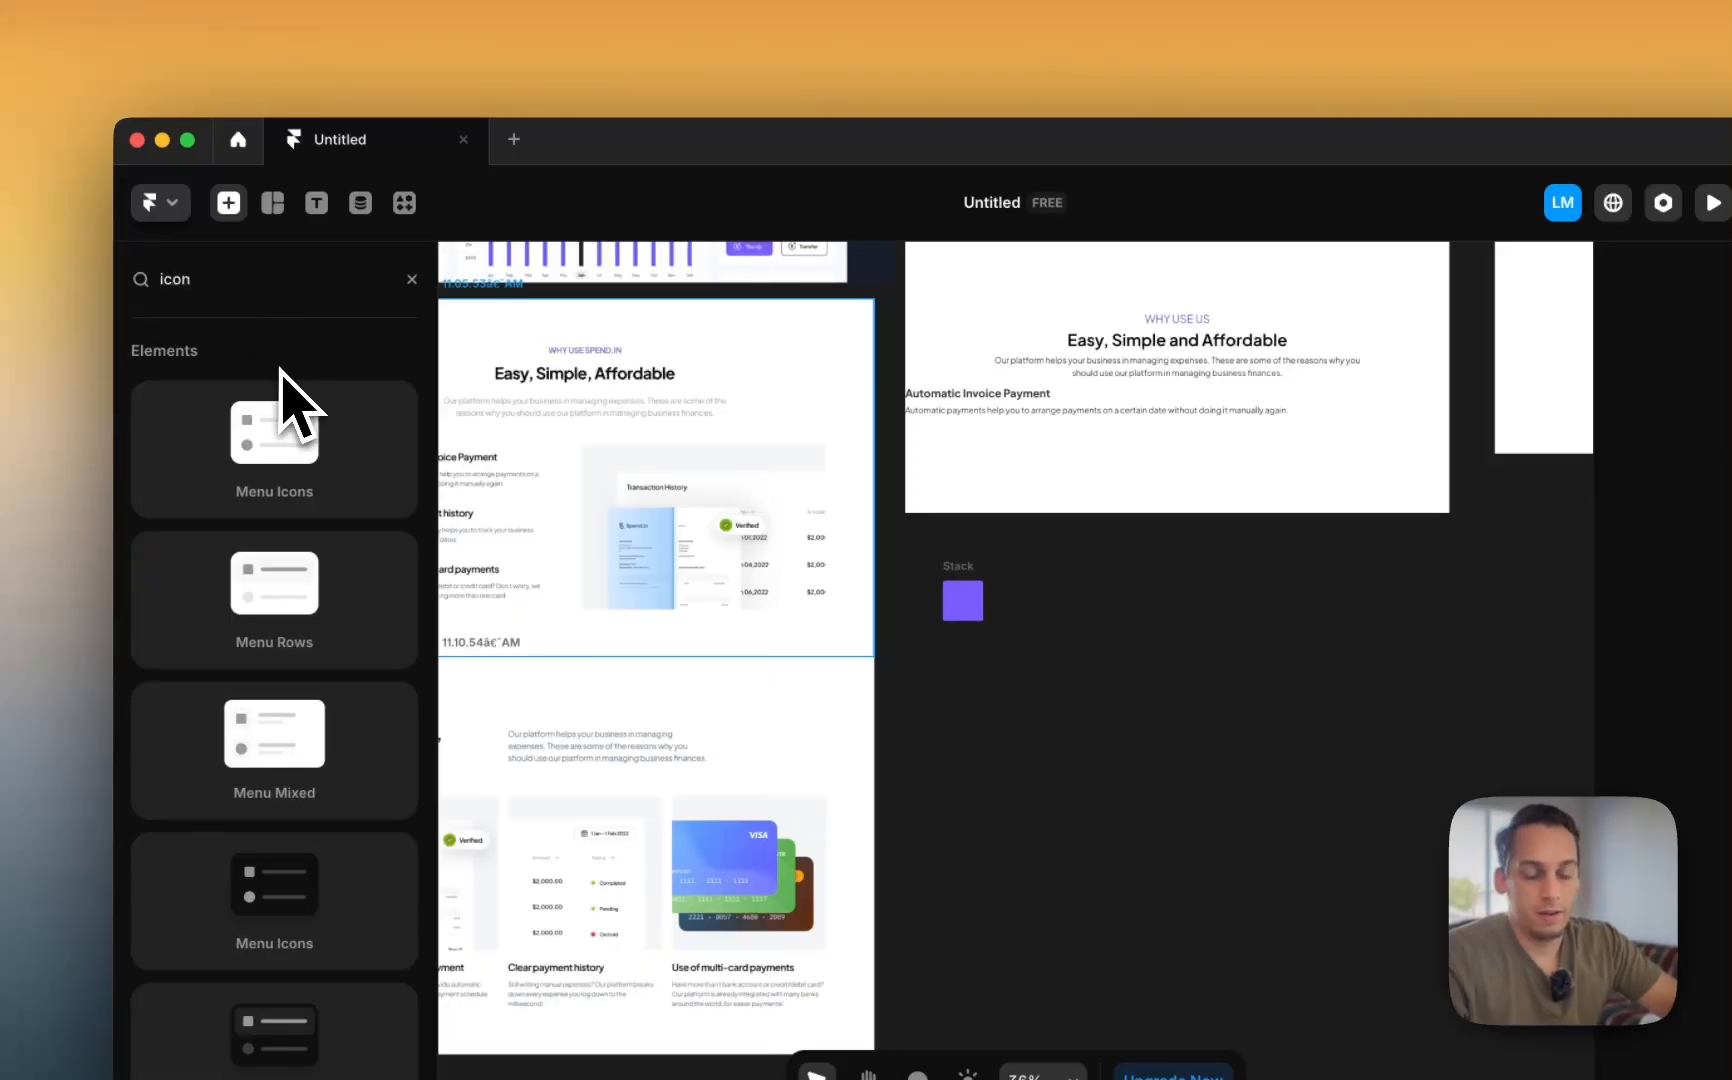
{"action": "scroll", "coordinate": [282, 450], "scroll_direction": "down", "scroll_amount": 5}
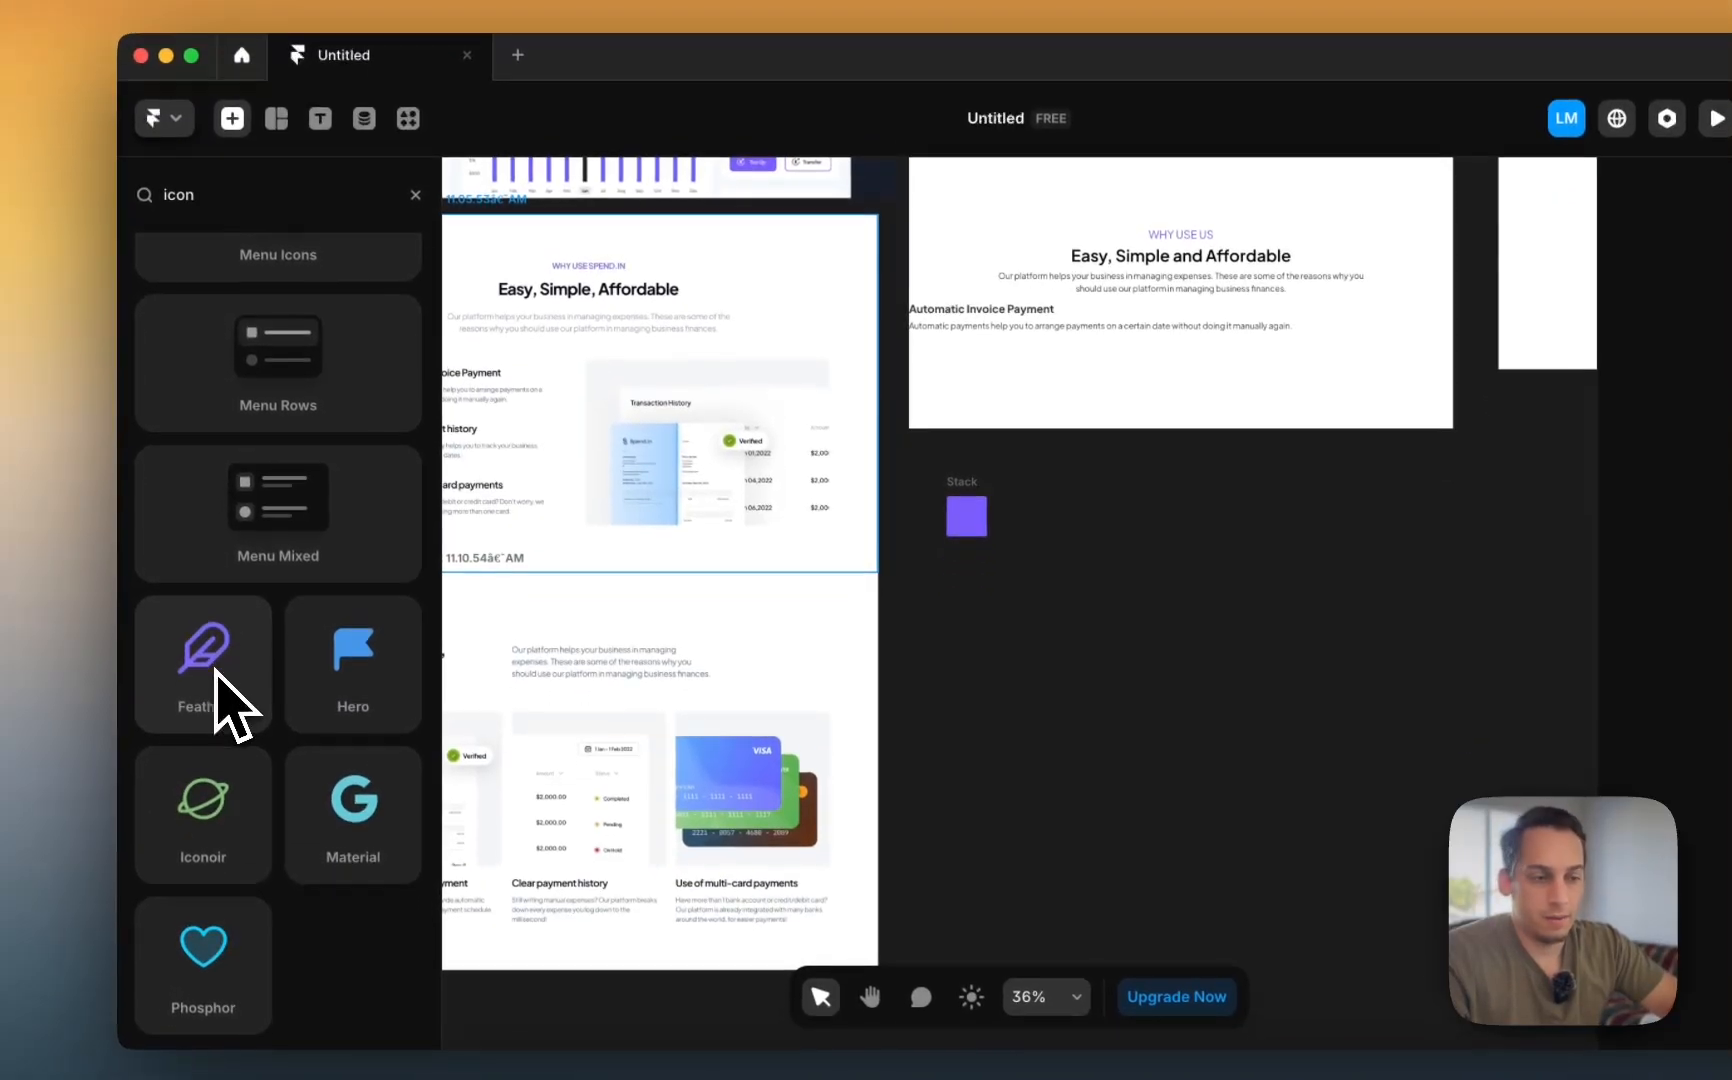
{"action": "left_click_drag", "start_coordinate": [220, 740], "coordinate": [1140, 760]}
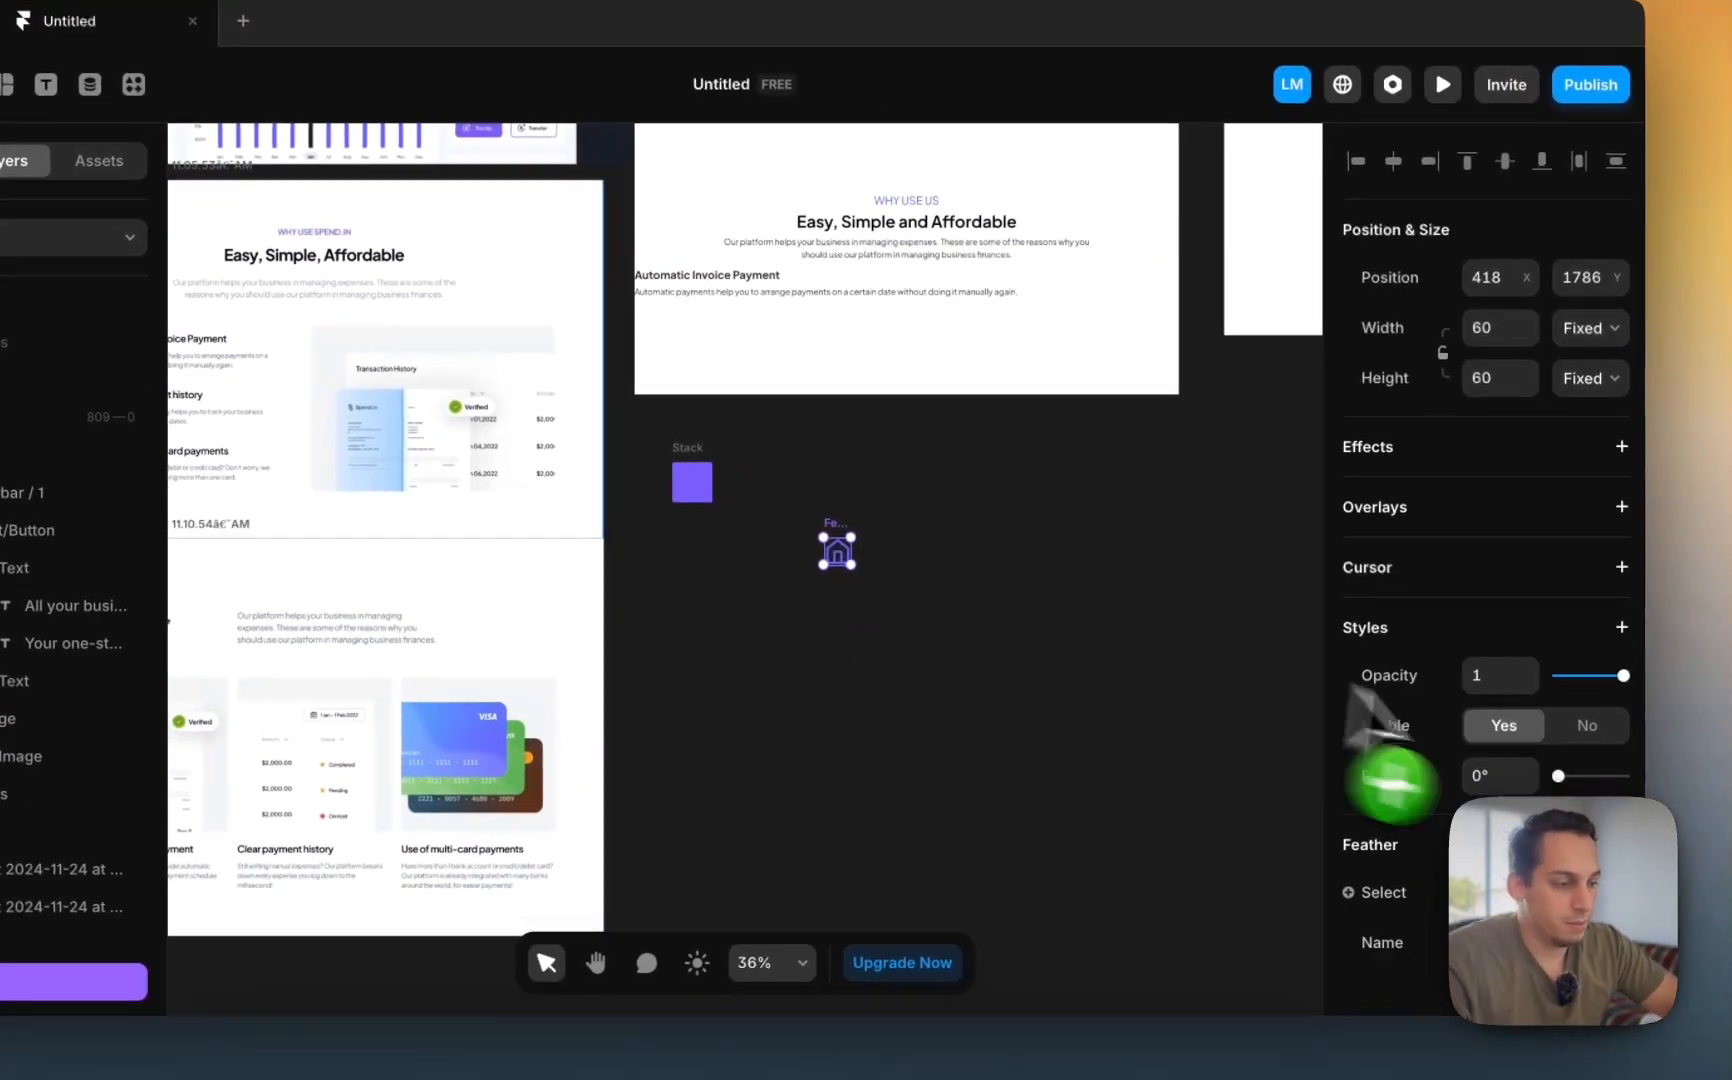
- Change the Feather icon to Headphones and color it white
{"action": "left_click", "coordinate": [1548, 957]}
{"action": "left_click", "coordinate": [1424, 792]}
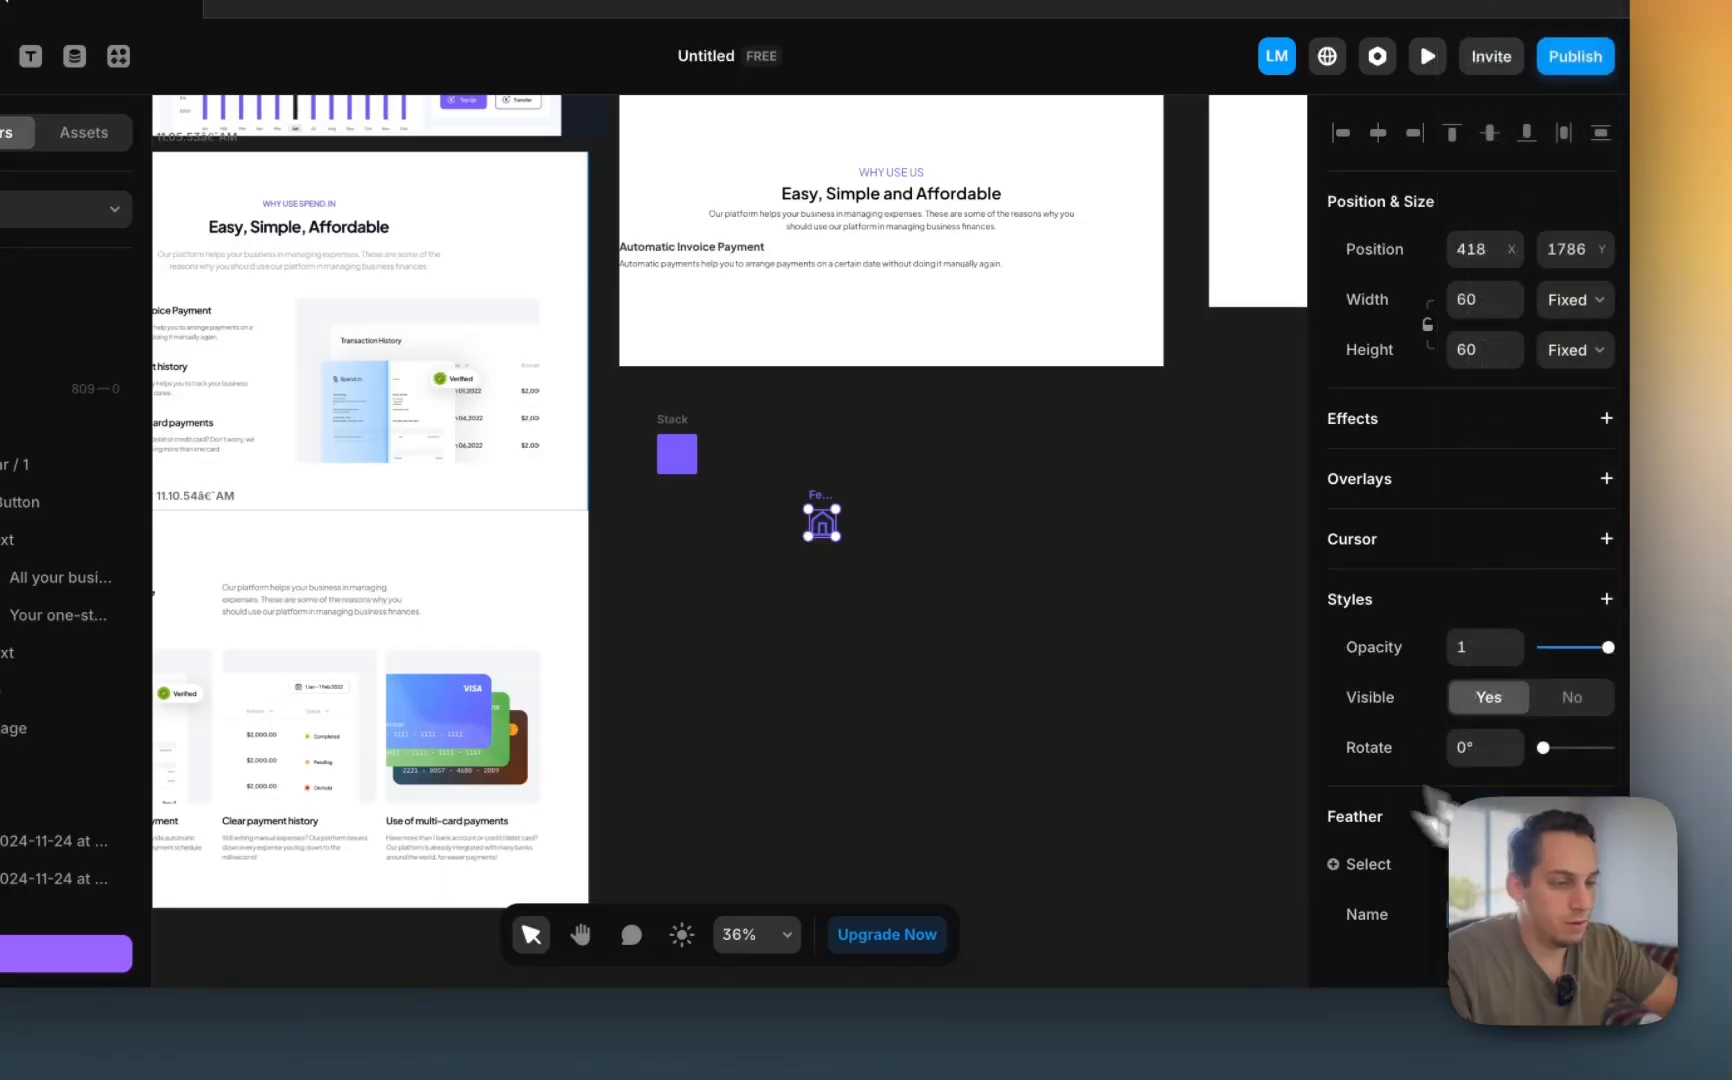
{"action": "scroll", "coordinate": [1432, 760], "scroll_direction": "down", "scroll_amount": 3}
{"action": "left_click", "coordinate": [1462, 813]}
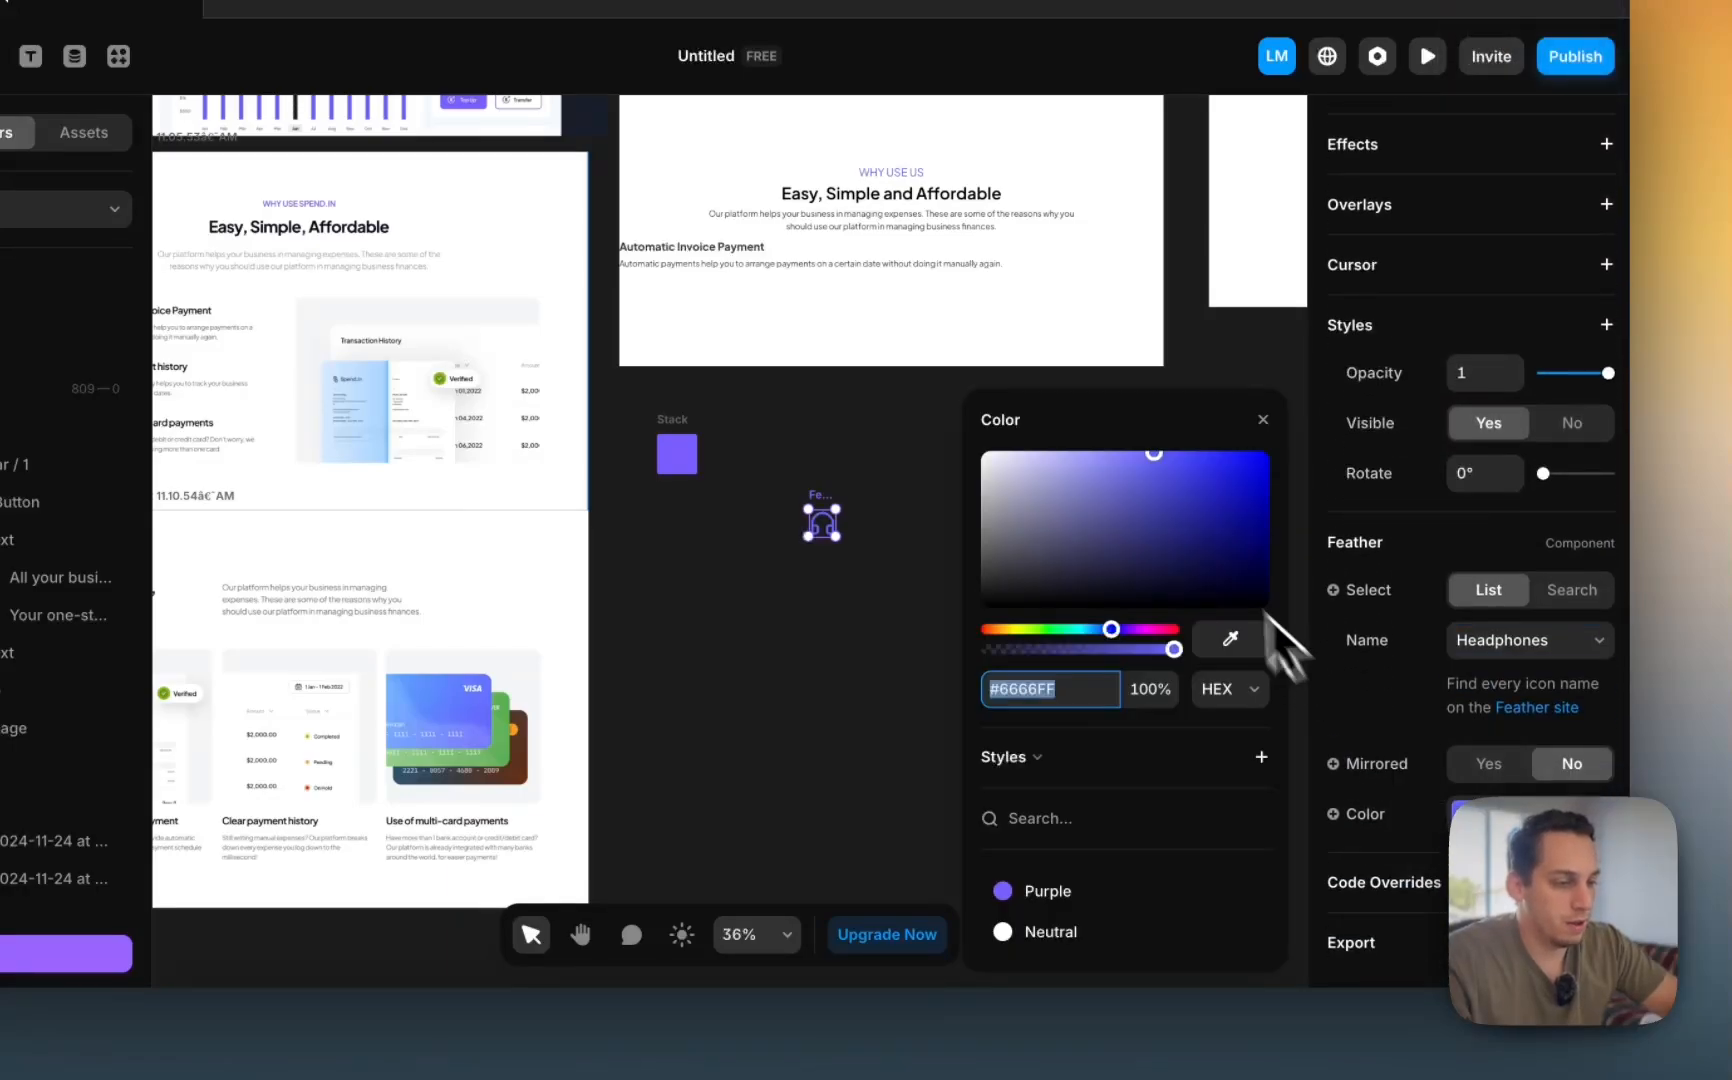
{"action": "left_click", "coordinate": [865, 550]}
- Move the headphones icon into the purple stack and shrink it to about 44 × 44
{"action": "left_click", "coordinate": [818, 525]}
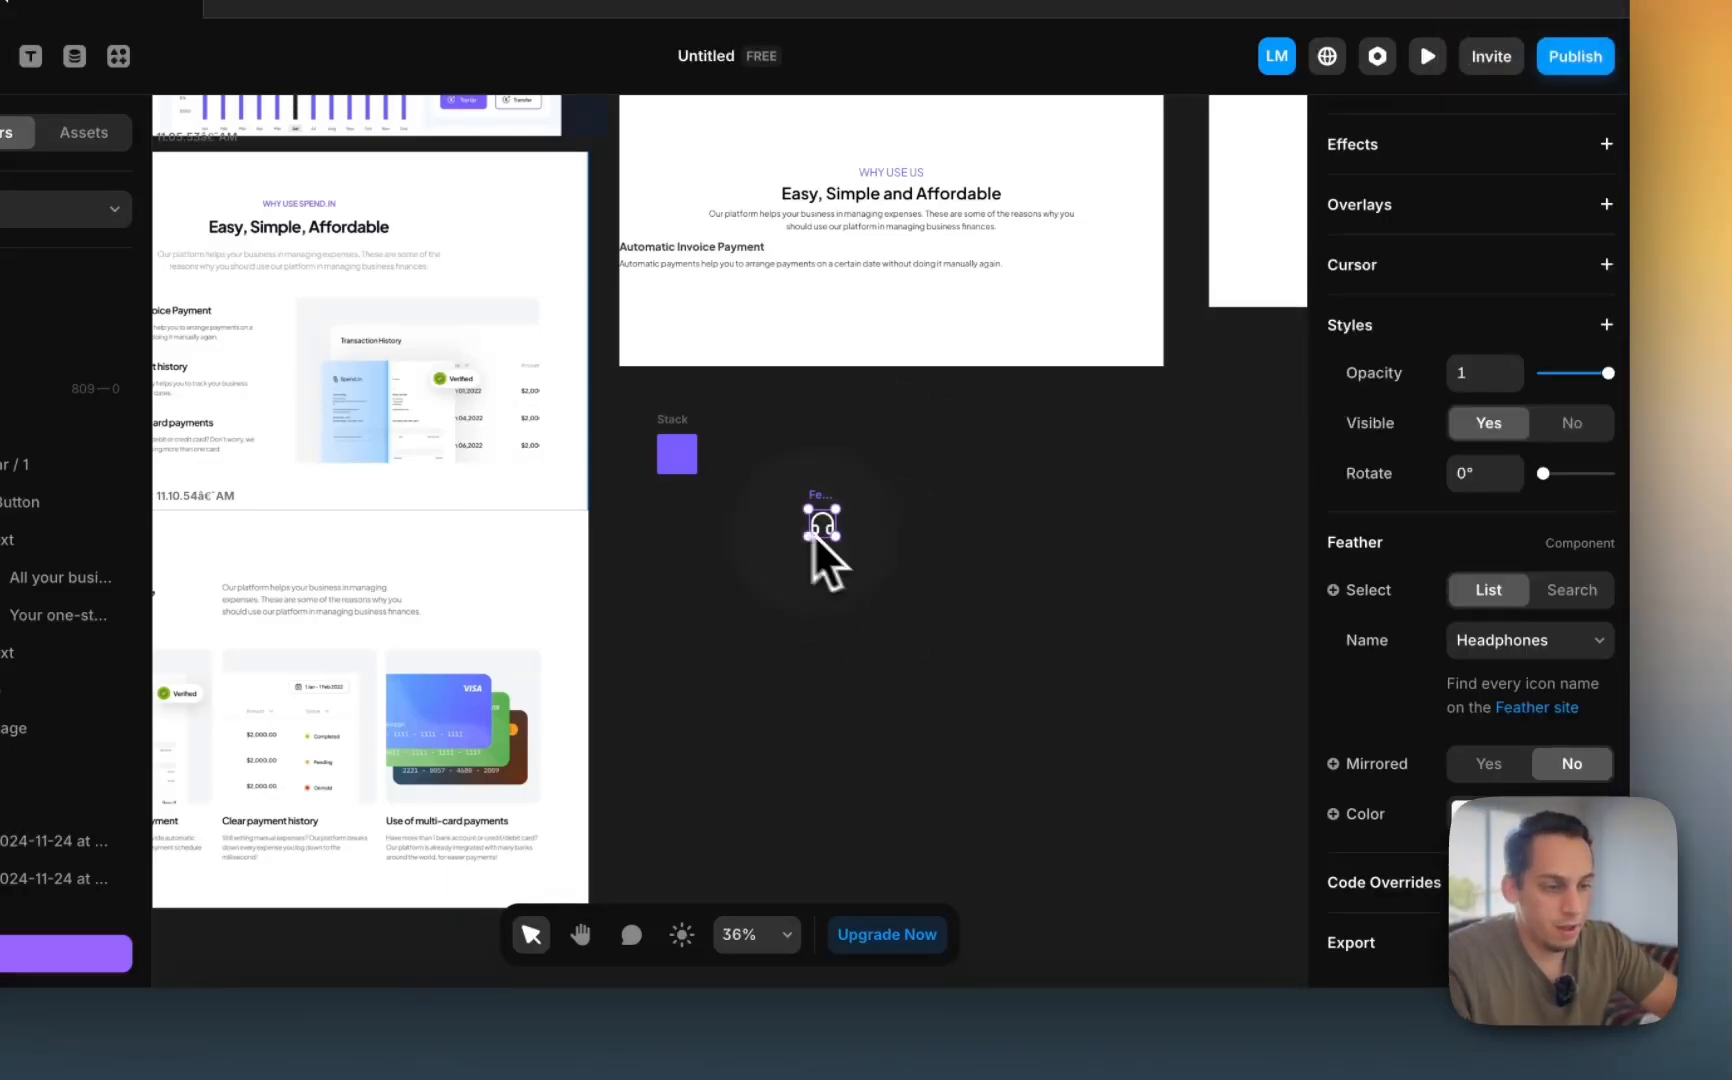
{"action": "left_click_drag", "start_coordinate": [818, 525], "coordinate": [677, 468]}
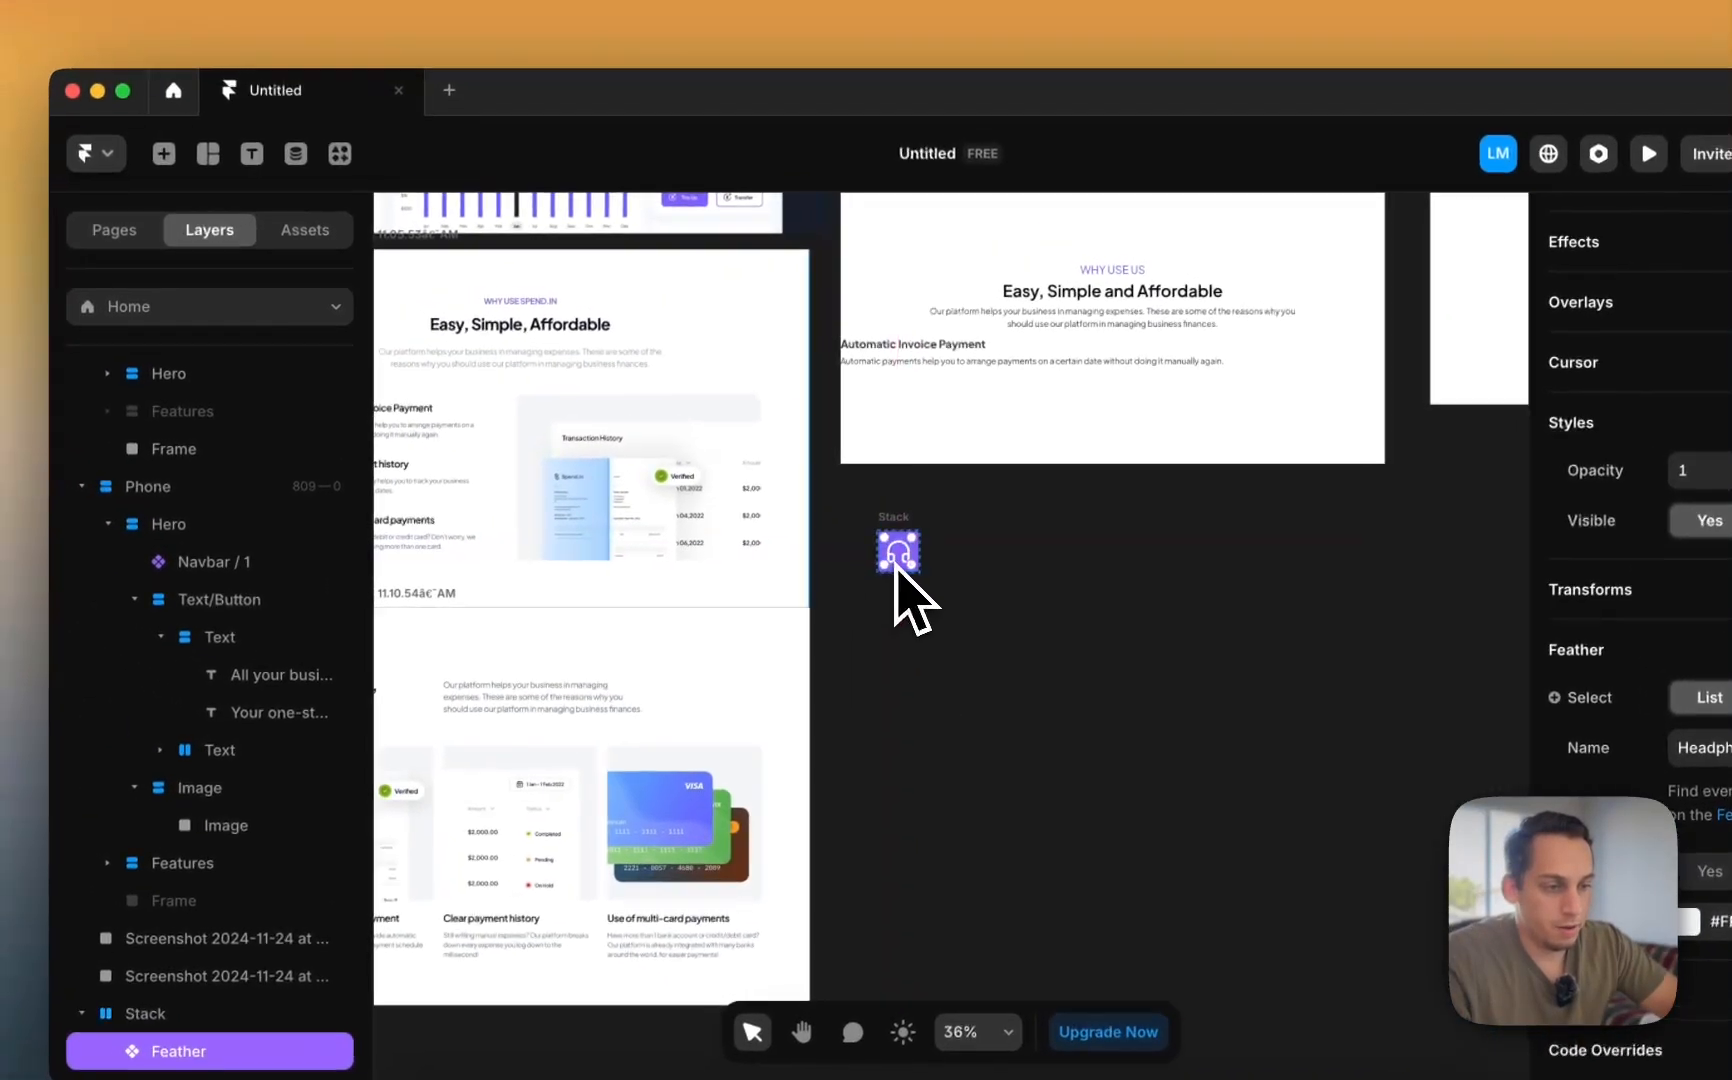
{"action": "left_click", "coordinate": [1009, 588]}
{"action": "scroll", "coordinate": [965, 585], "scroll_direction": "up", "scroll_amount": 3}
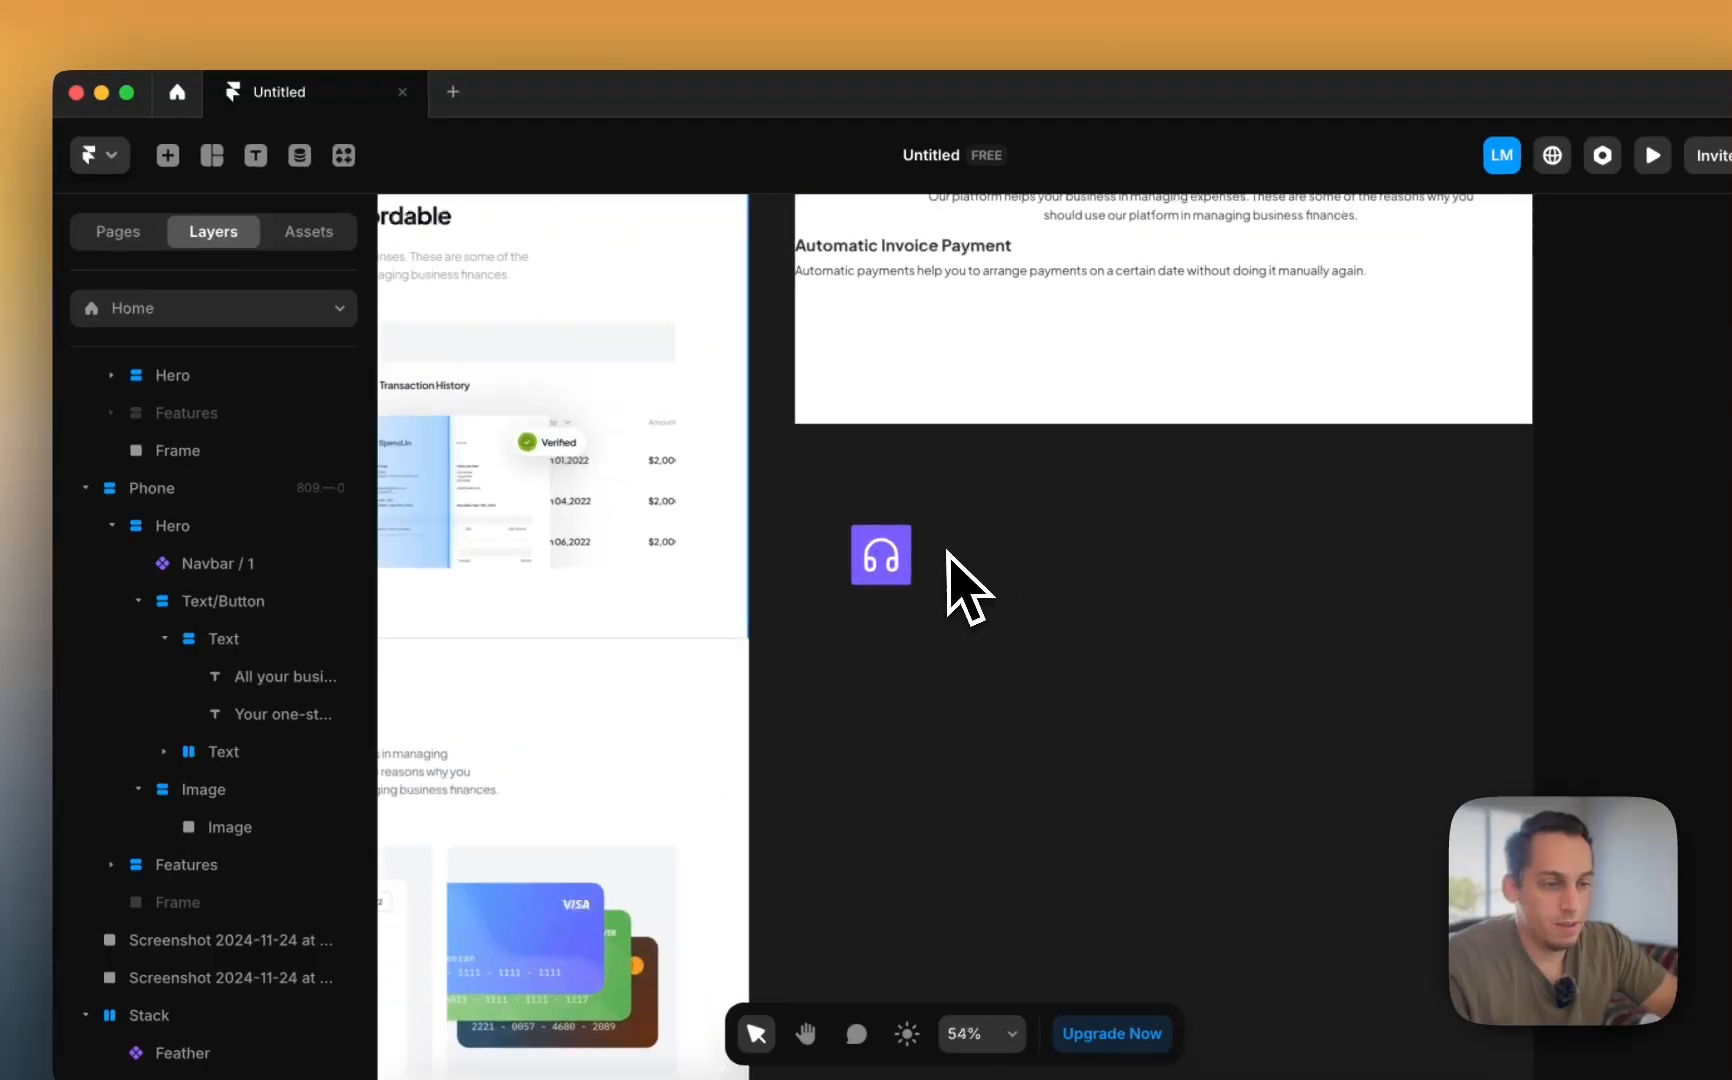
{"action": "left_click", "coordinate": [907, 561]}
{"action": "scroll", "coordinate": [898, 565], "scroll_direction": "up", "scroll_amount": 2}
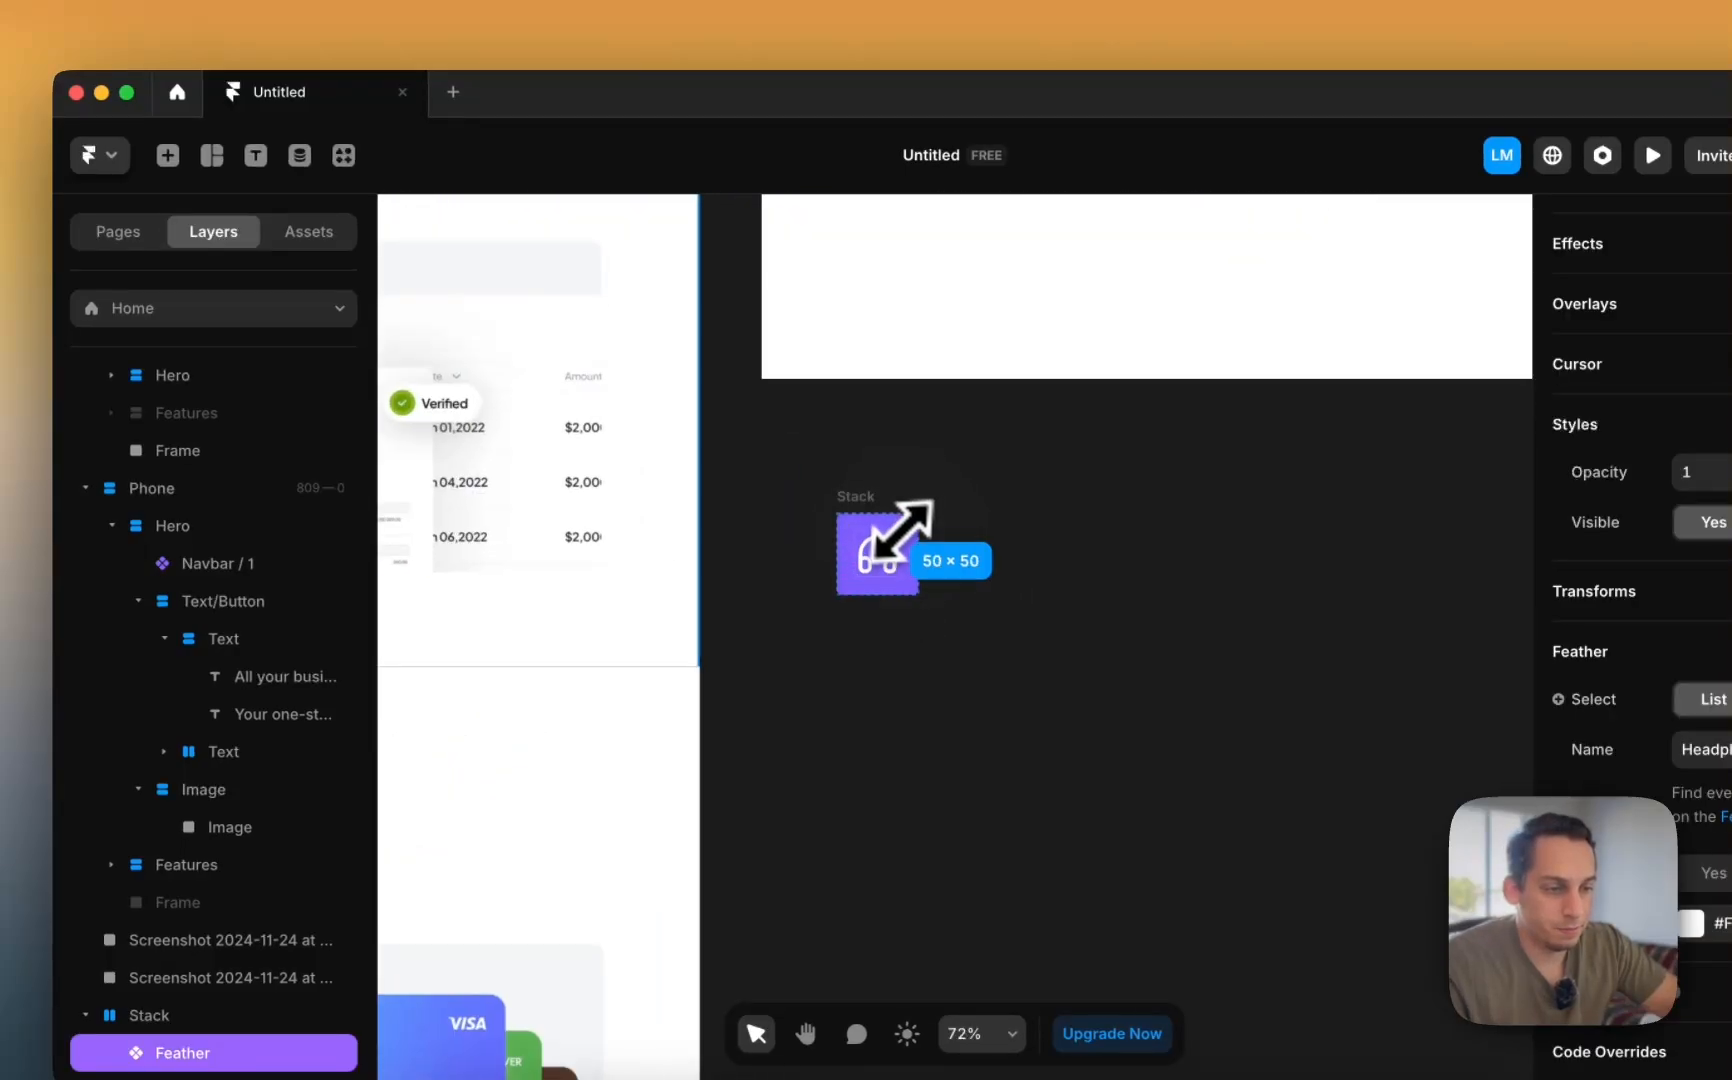
{"action": "left_click", "coordinate": [936, 541]}
{"action": "scroll", "coordinate": [880, 495], "scroll_direction": "down", "scroll_amount": 5}
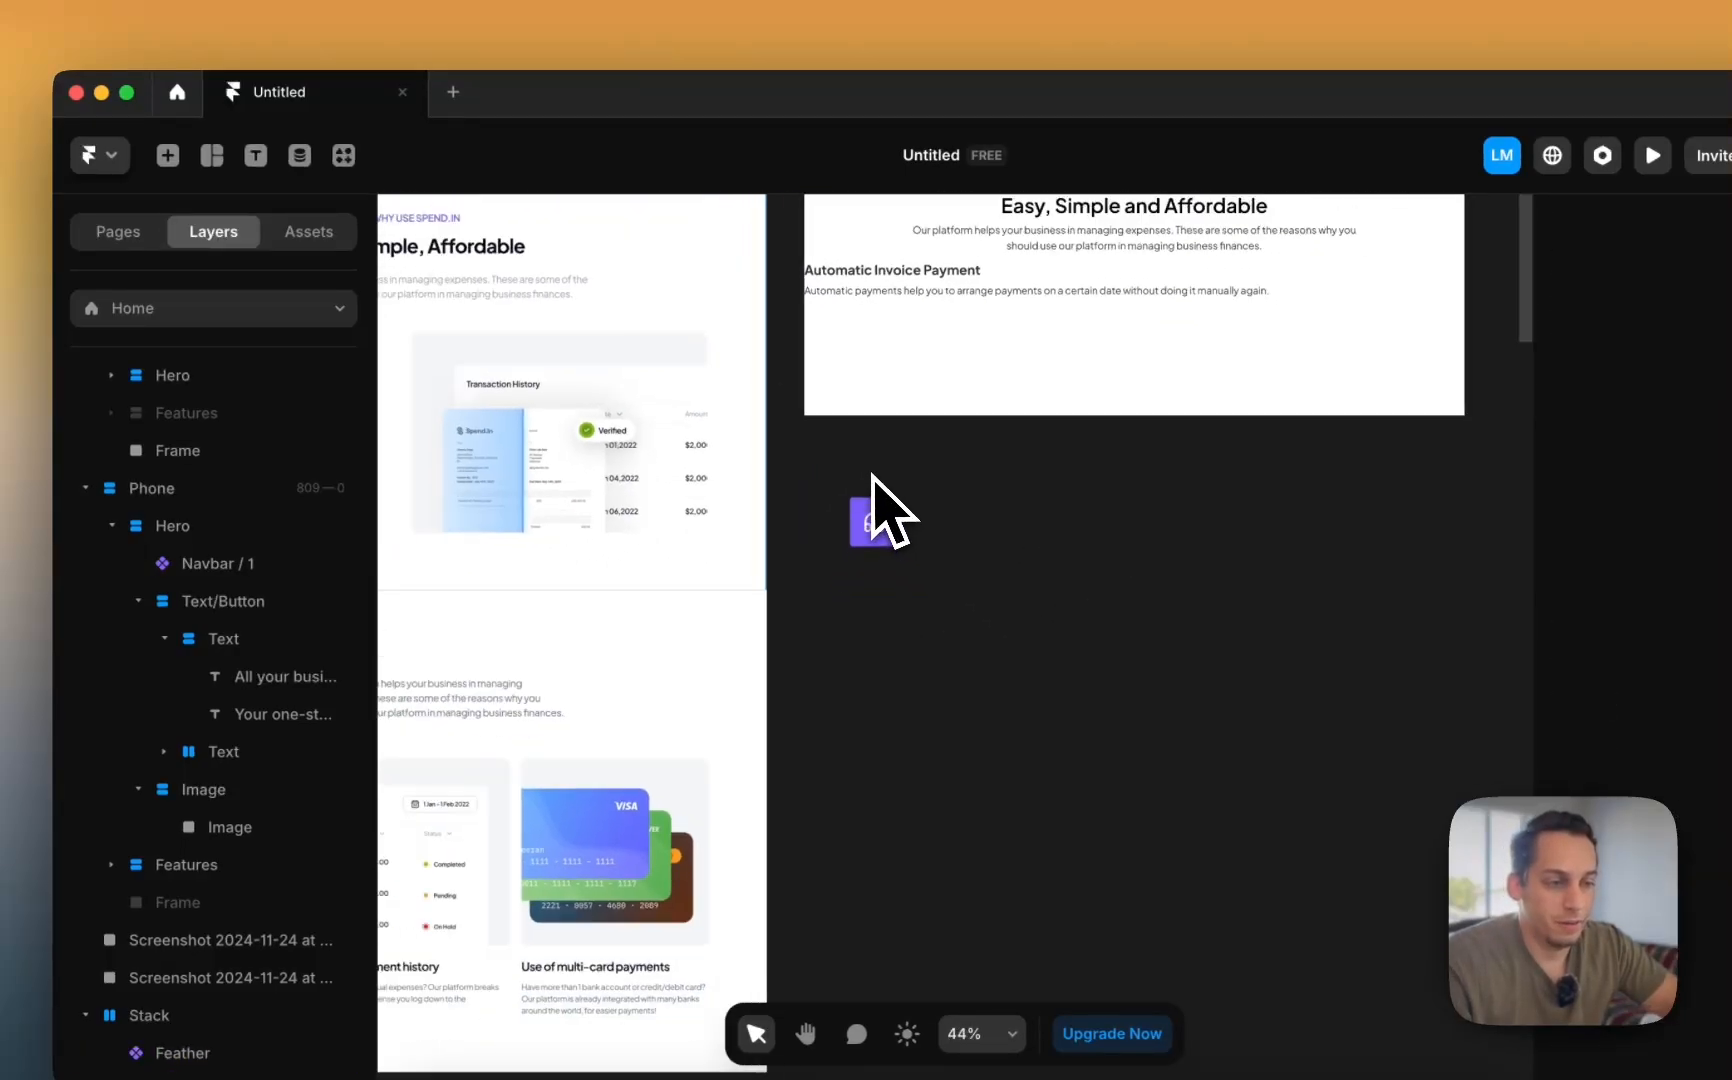
- Place the purple icon stack before the Automatic Invoice Payment text in the Features section's horizontal stack and collapse its layer
{"action": "left_click_drag", "start_coordinate": [885, 497], "coordinate": [849, 350]}
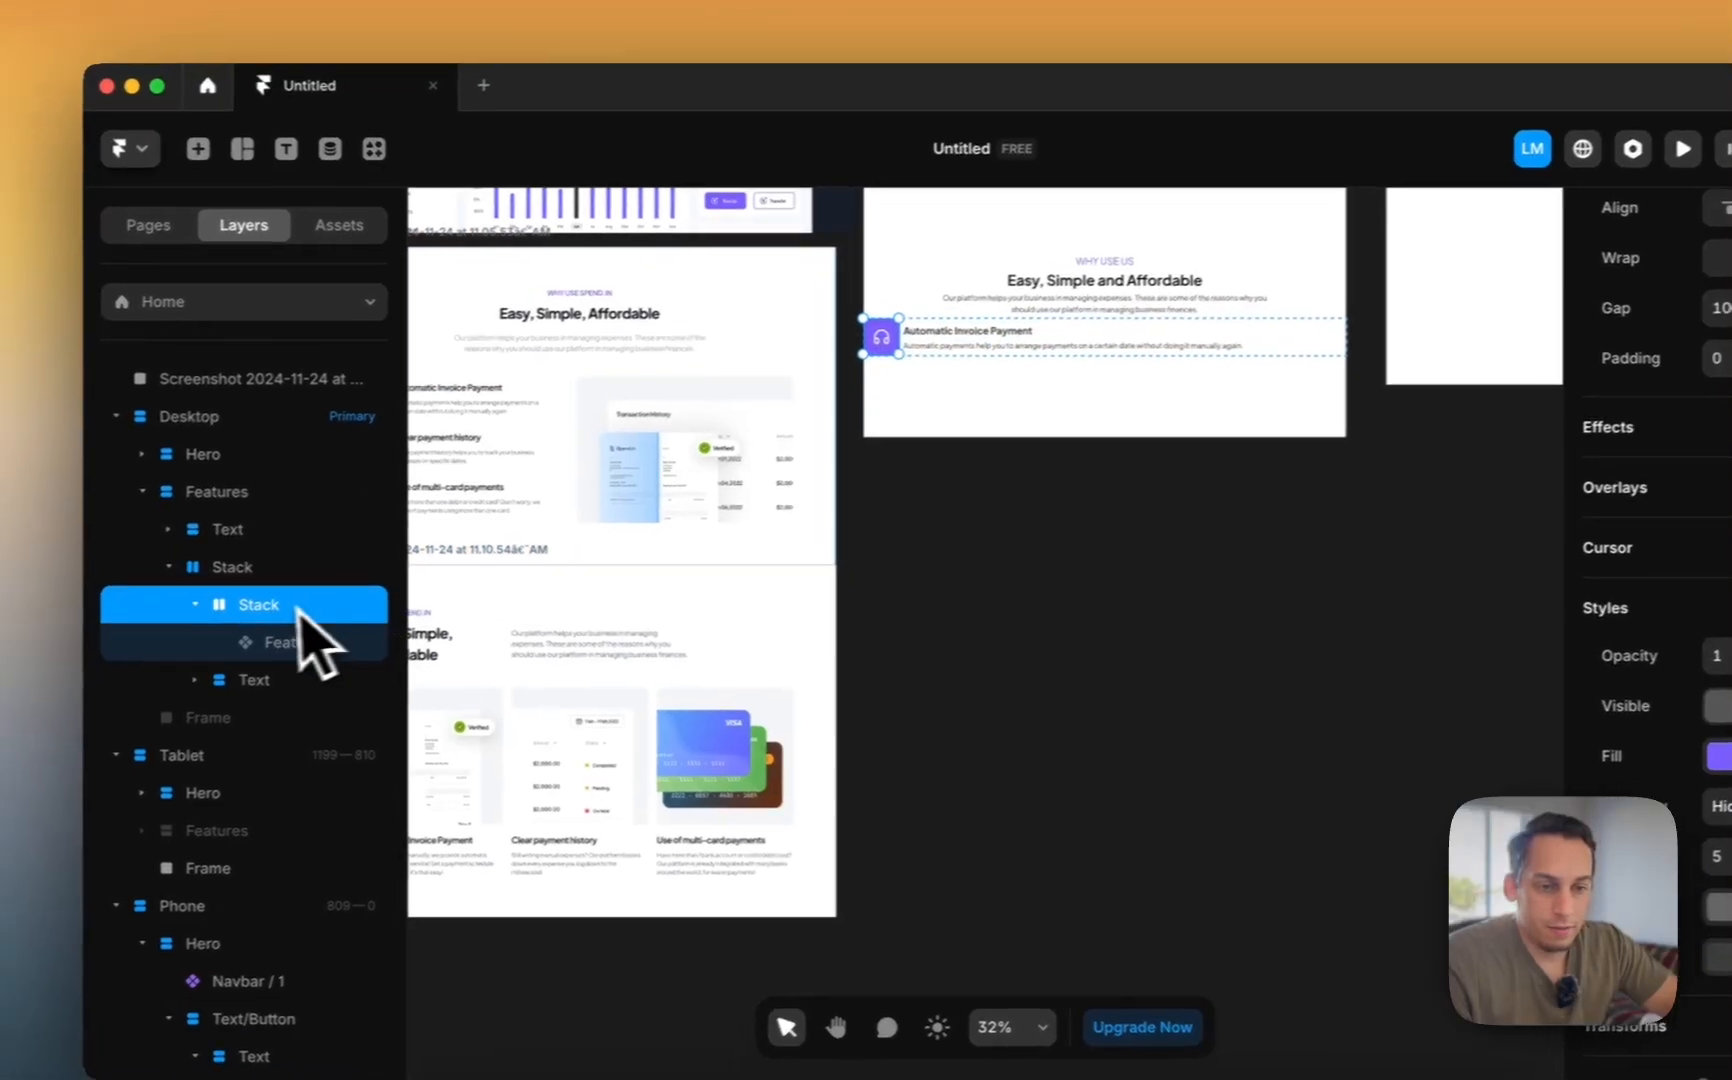
{"action": "left_click", "coordinate": [164, 611]}
{"action": "left_click", "coordinate": [275, 626]}
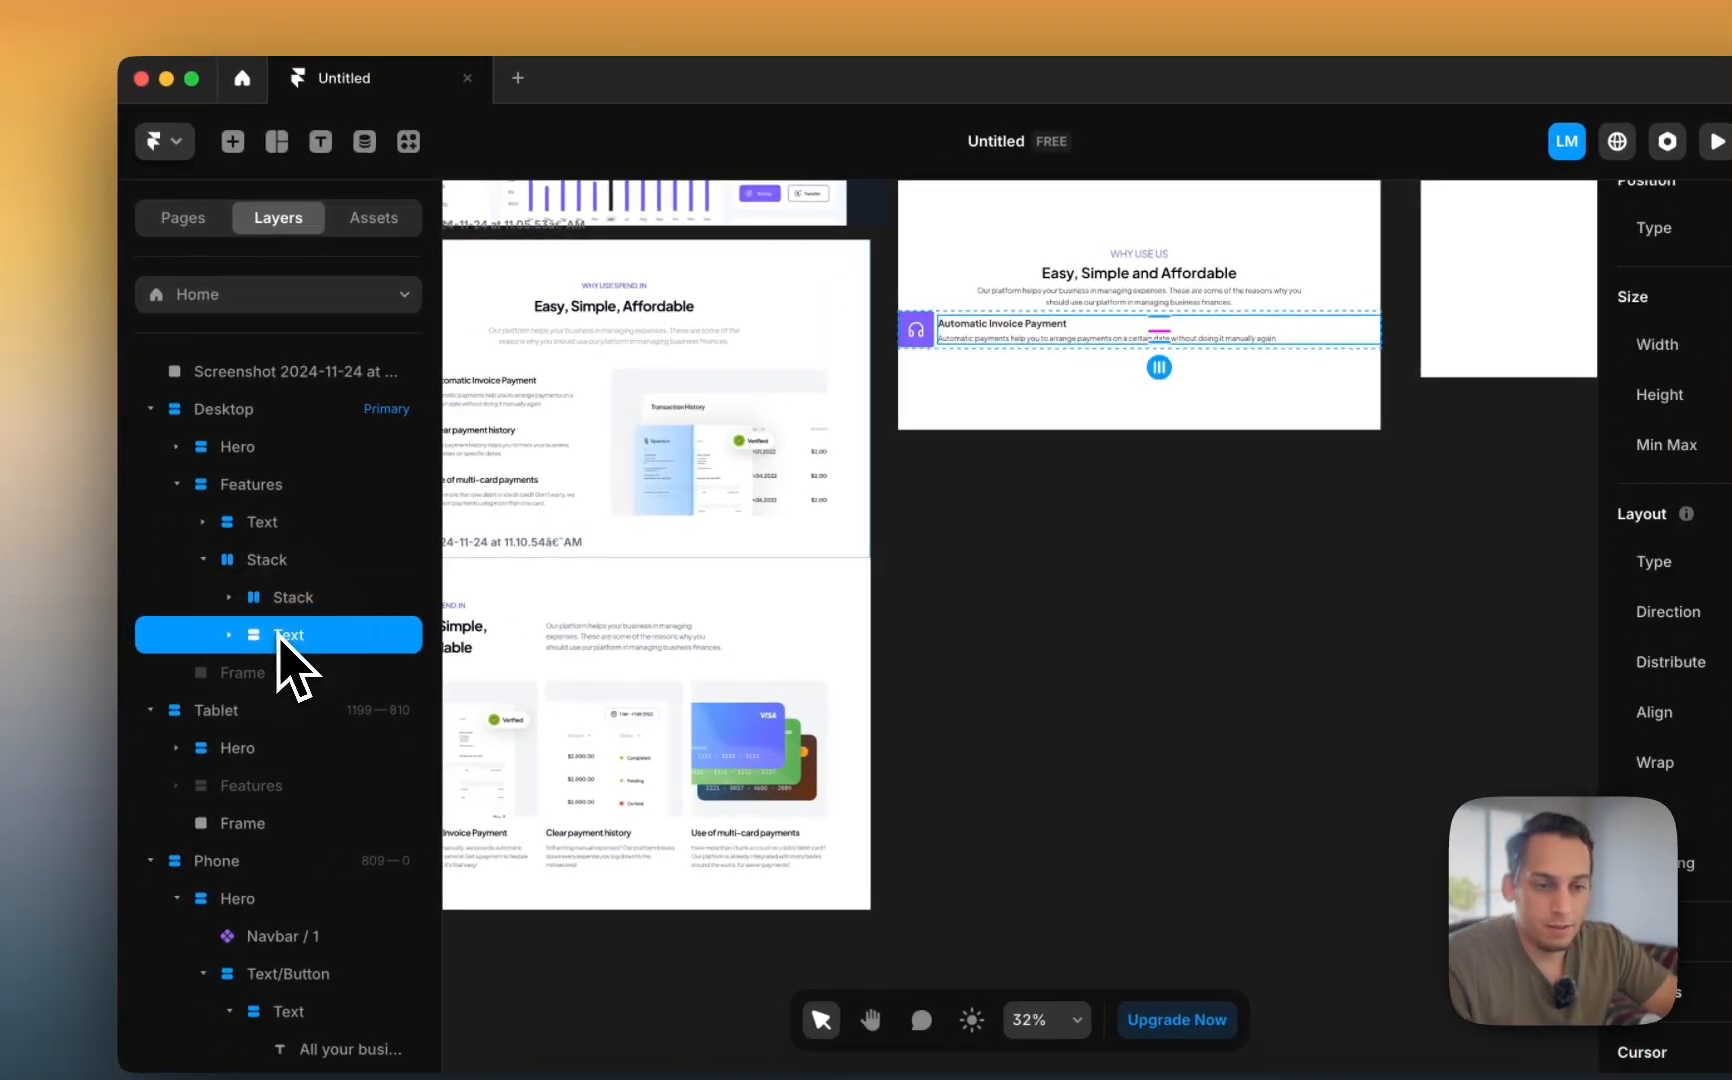
- Rename the horizontal stack holding the icon and the Automatic Invoice Payment text as "Text Stack"
{"action": "left_click", "coordinate": [278, 605]}
{"action": "left_click", "coordinate": [266, 563]}
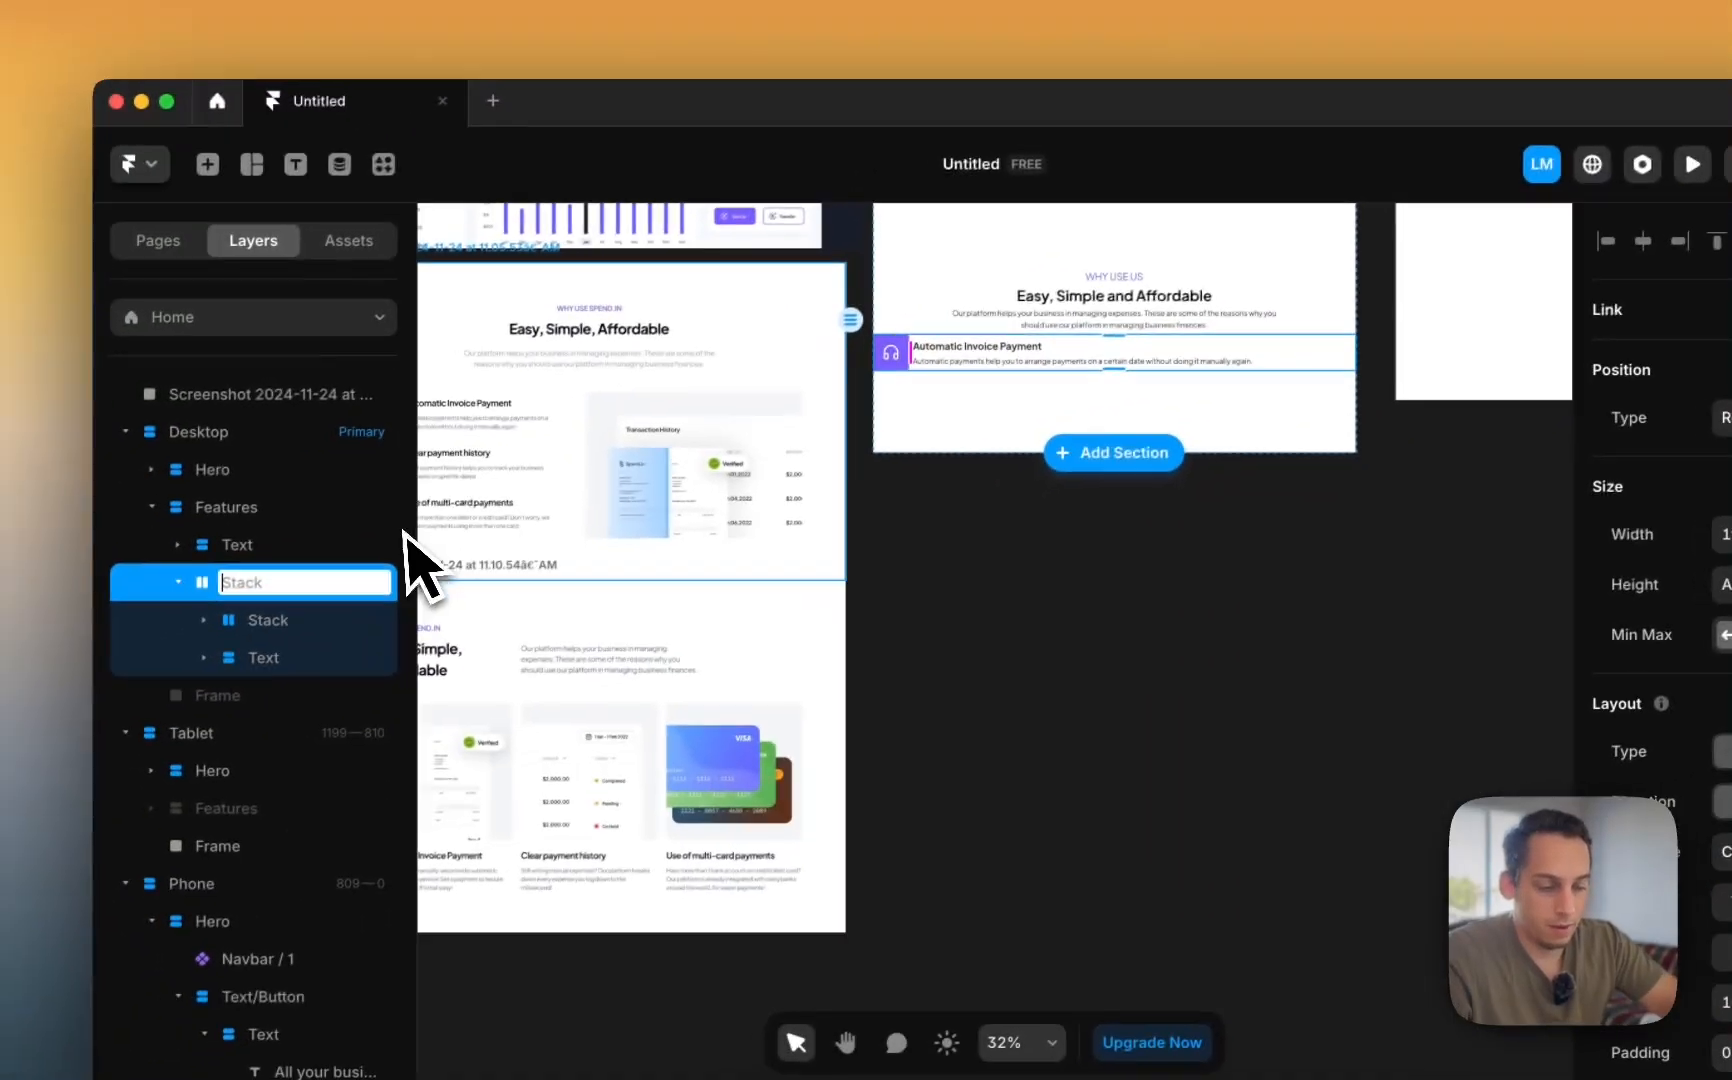
{"action": "type", "text": "Text Stack"}
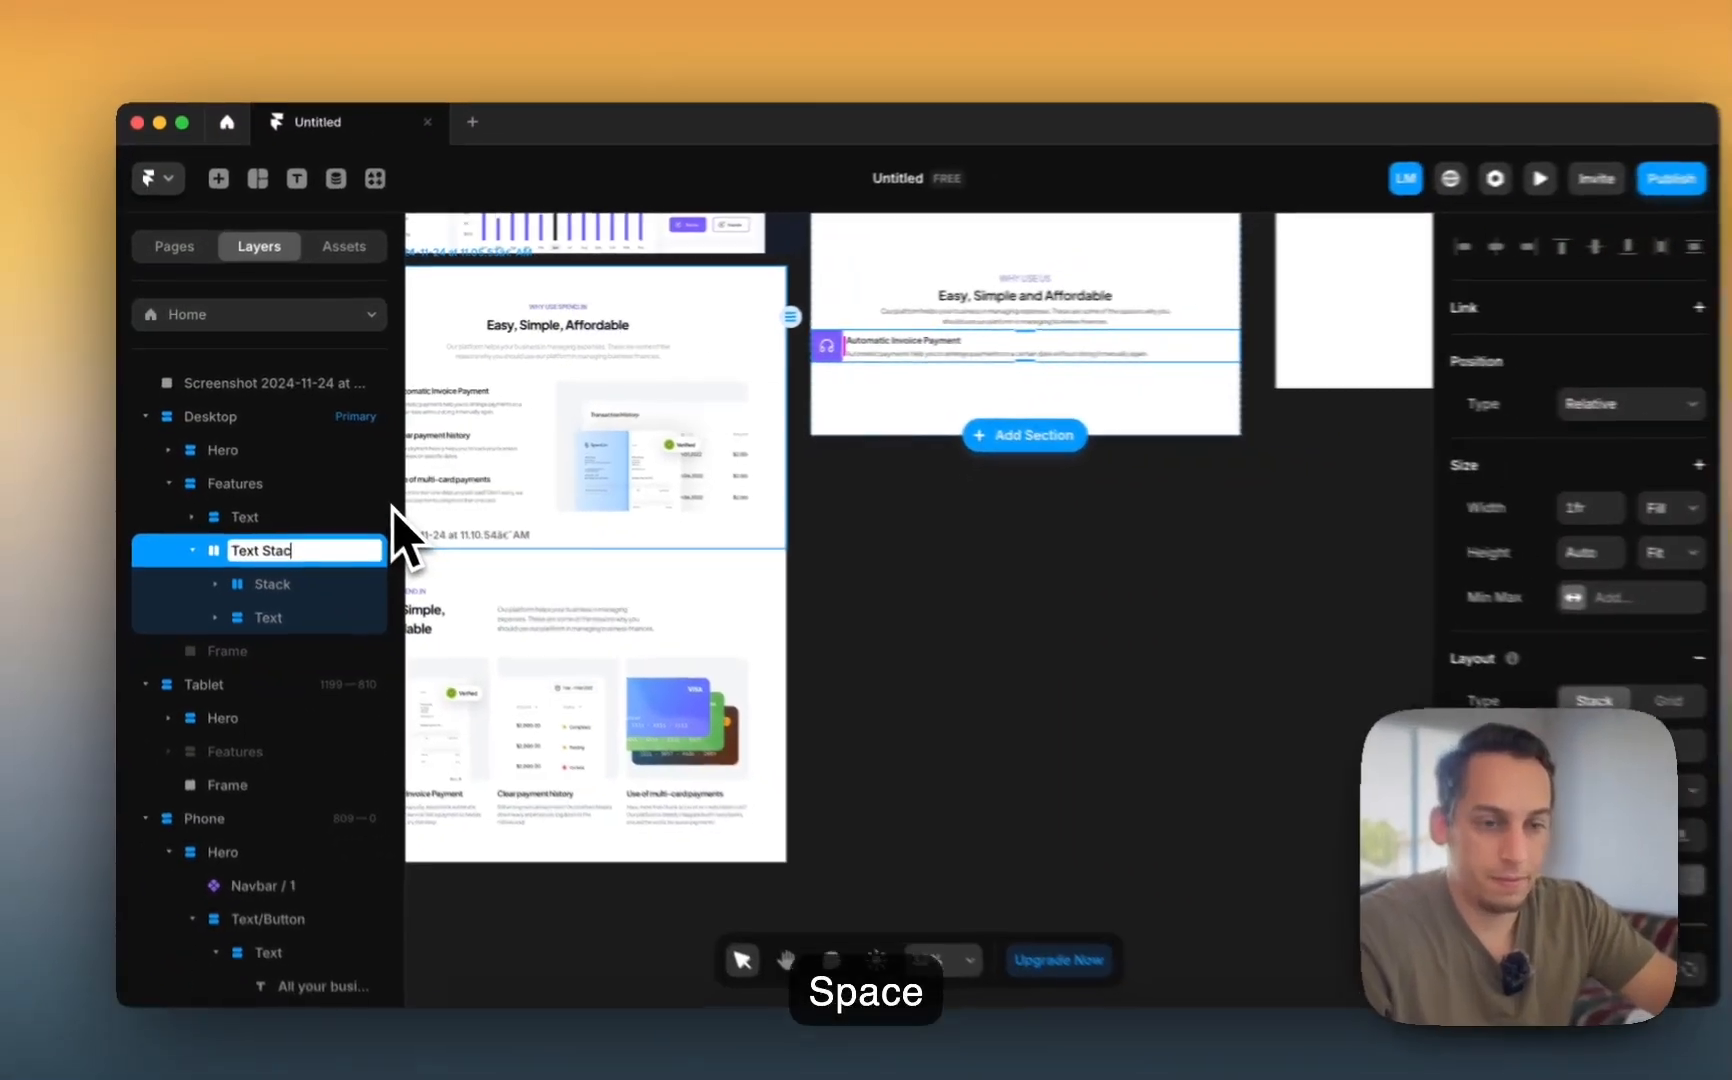
{"action": "key", "text": "Return"}
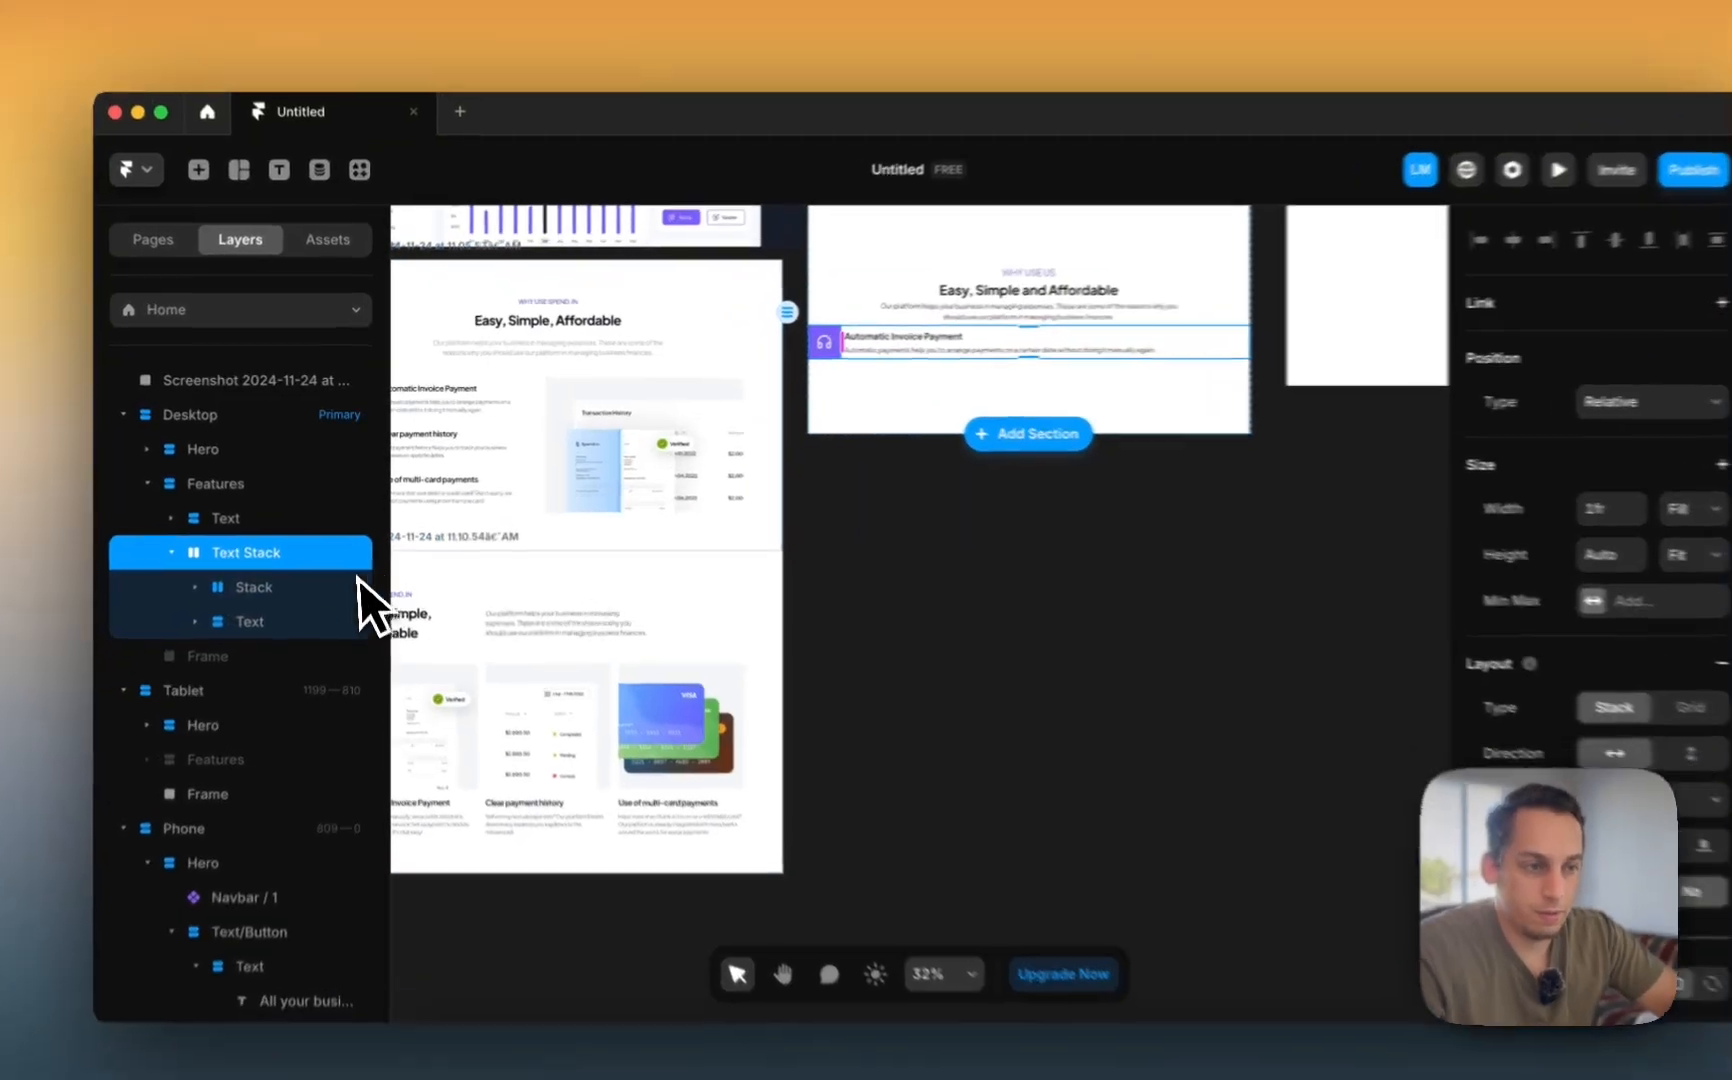
- Resize the purple icon stack inside the Text Stack to 39 × 39 with locked proportions and increase its corner radius
{"action": "left_click", "coordinate": [262, 567]}
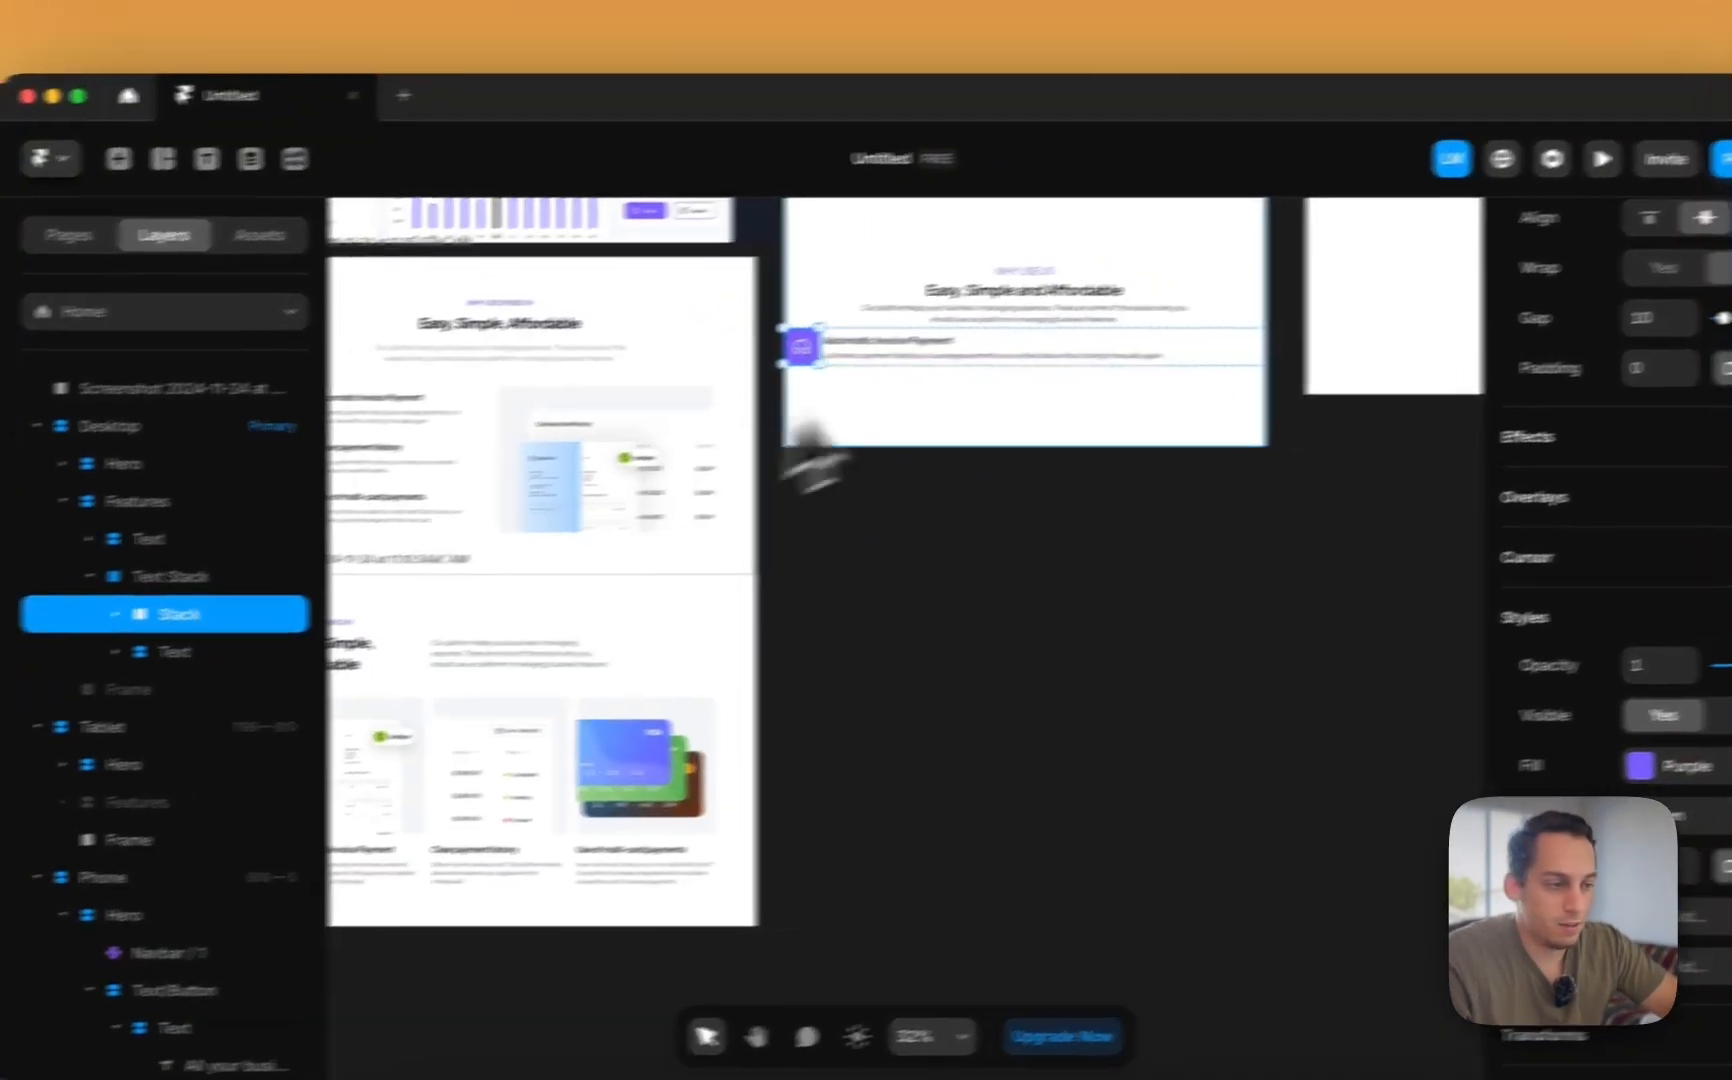
{"action": "scroll", "coordinate": [1370, 510], "scroll_direction": "up", "scroll_amount": 5}
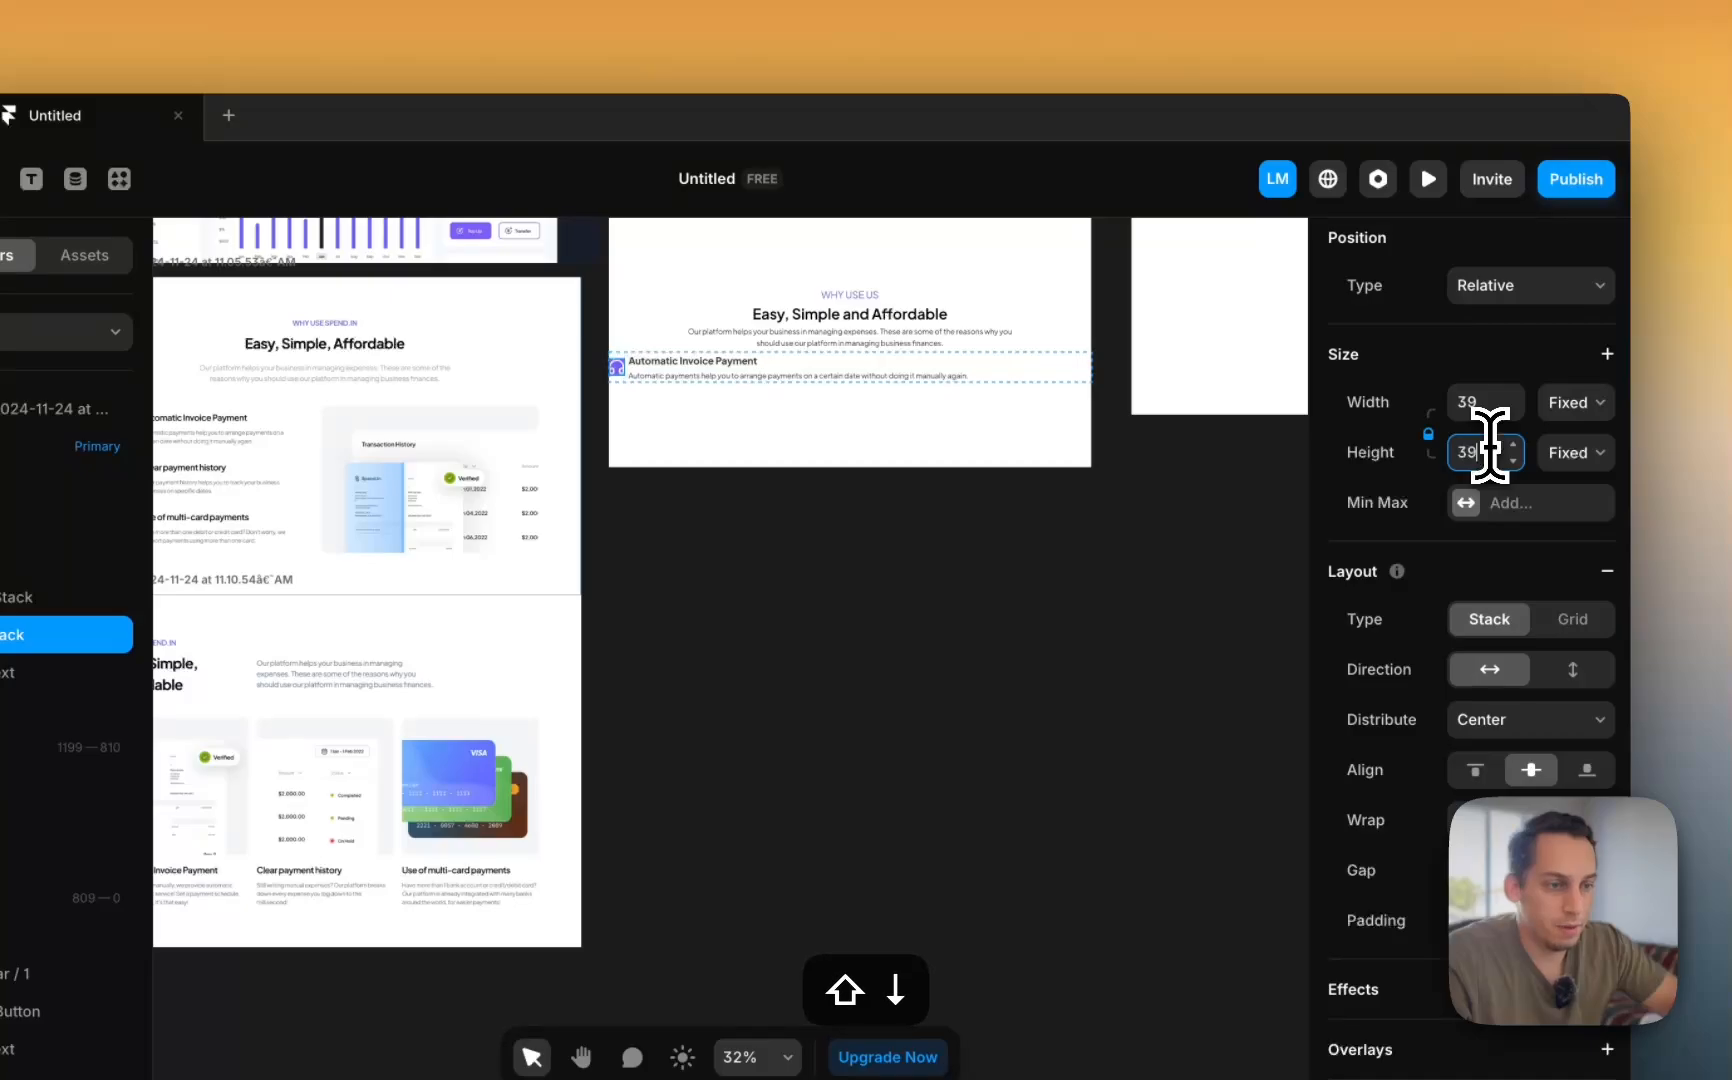
{"action": "scroll", "coordinate": [1077, 476], "scroll_direction": "left", "scroll_amount": 4}
{"action": "scroll", "coordinate": [952, 510], "scroll_direction": "right", "scroll_amount": 2}
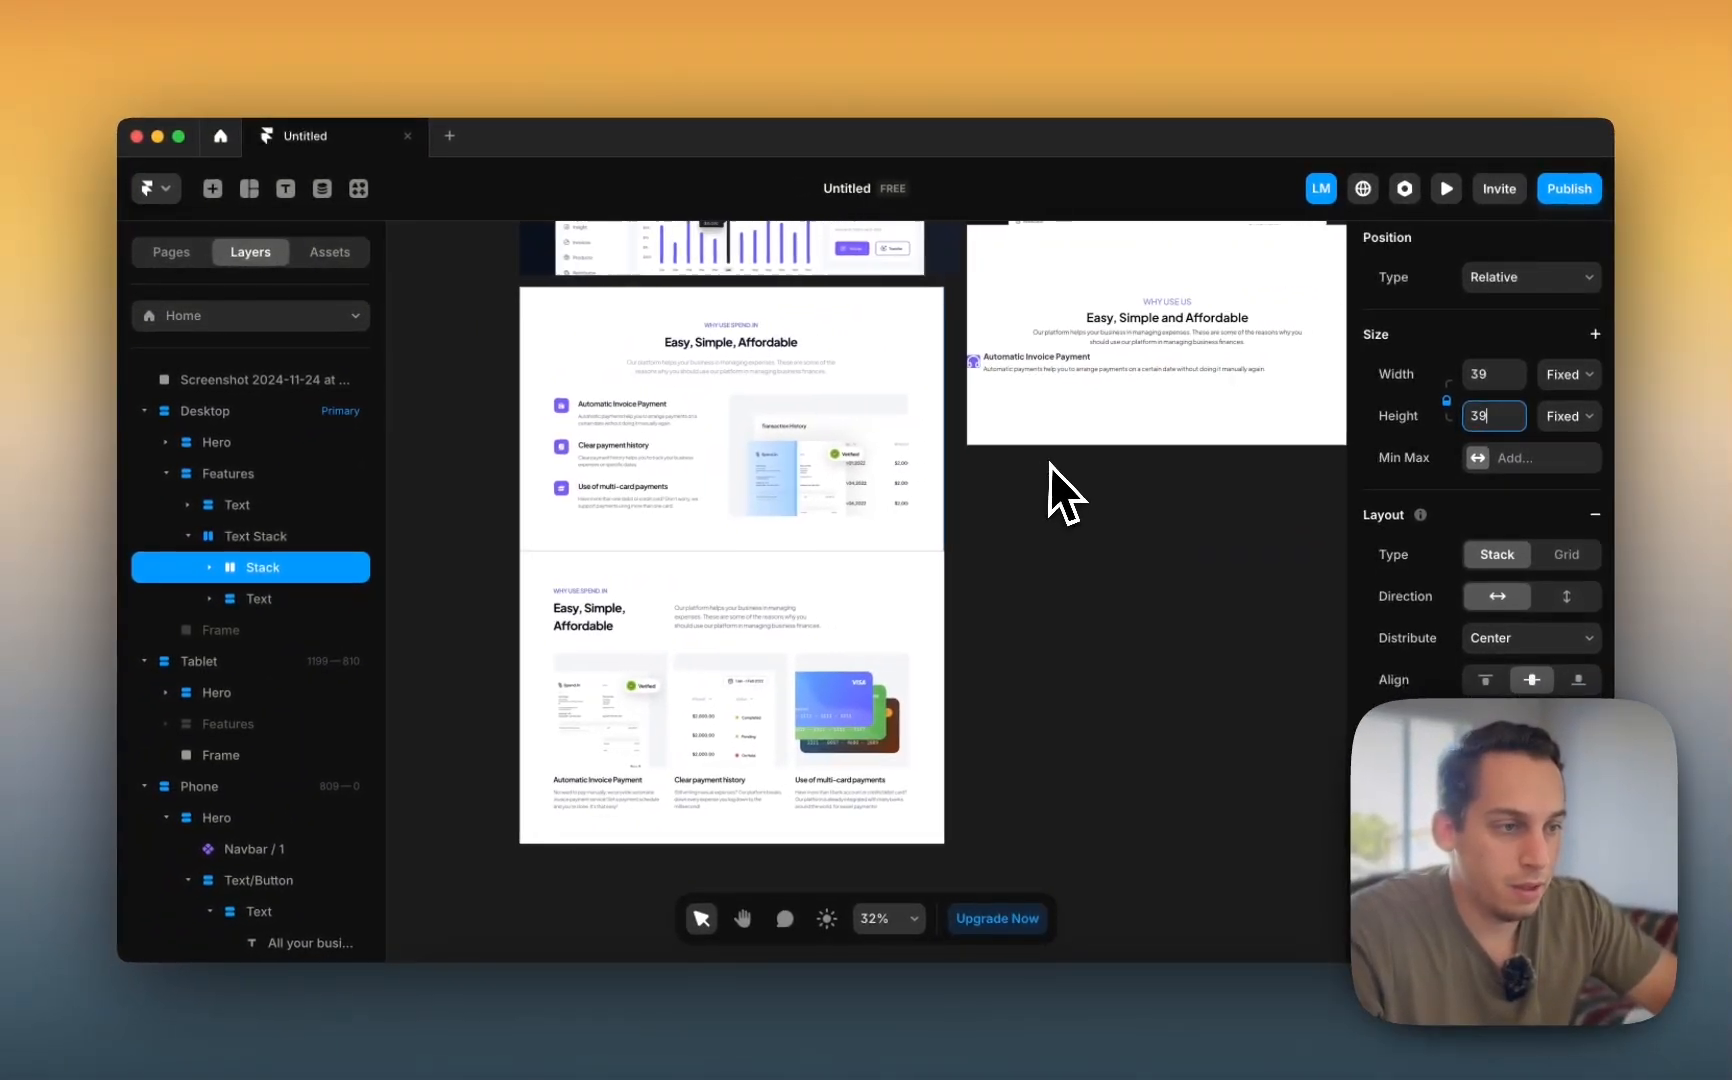
{"action": "scroll", "coordinate": [1508, 665], "scroll_direction": "down", "scroll_amount": 8}
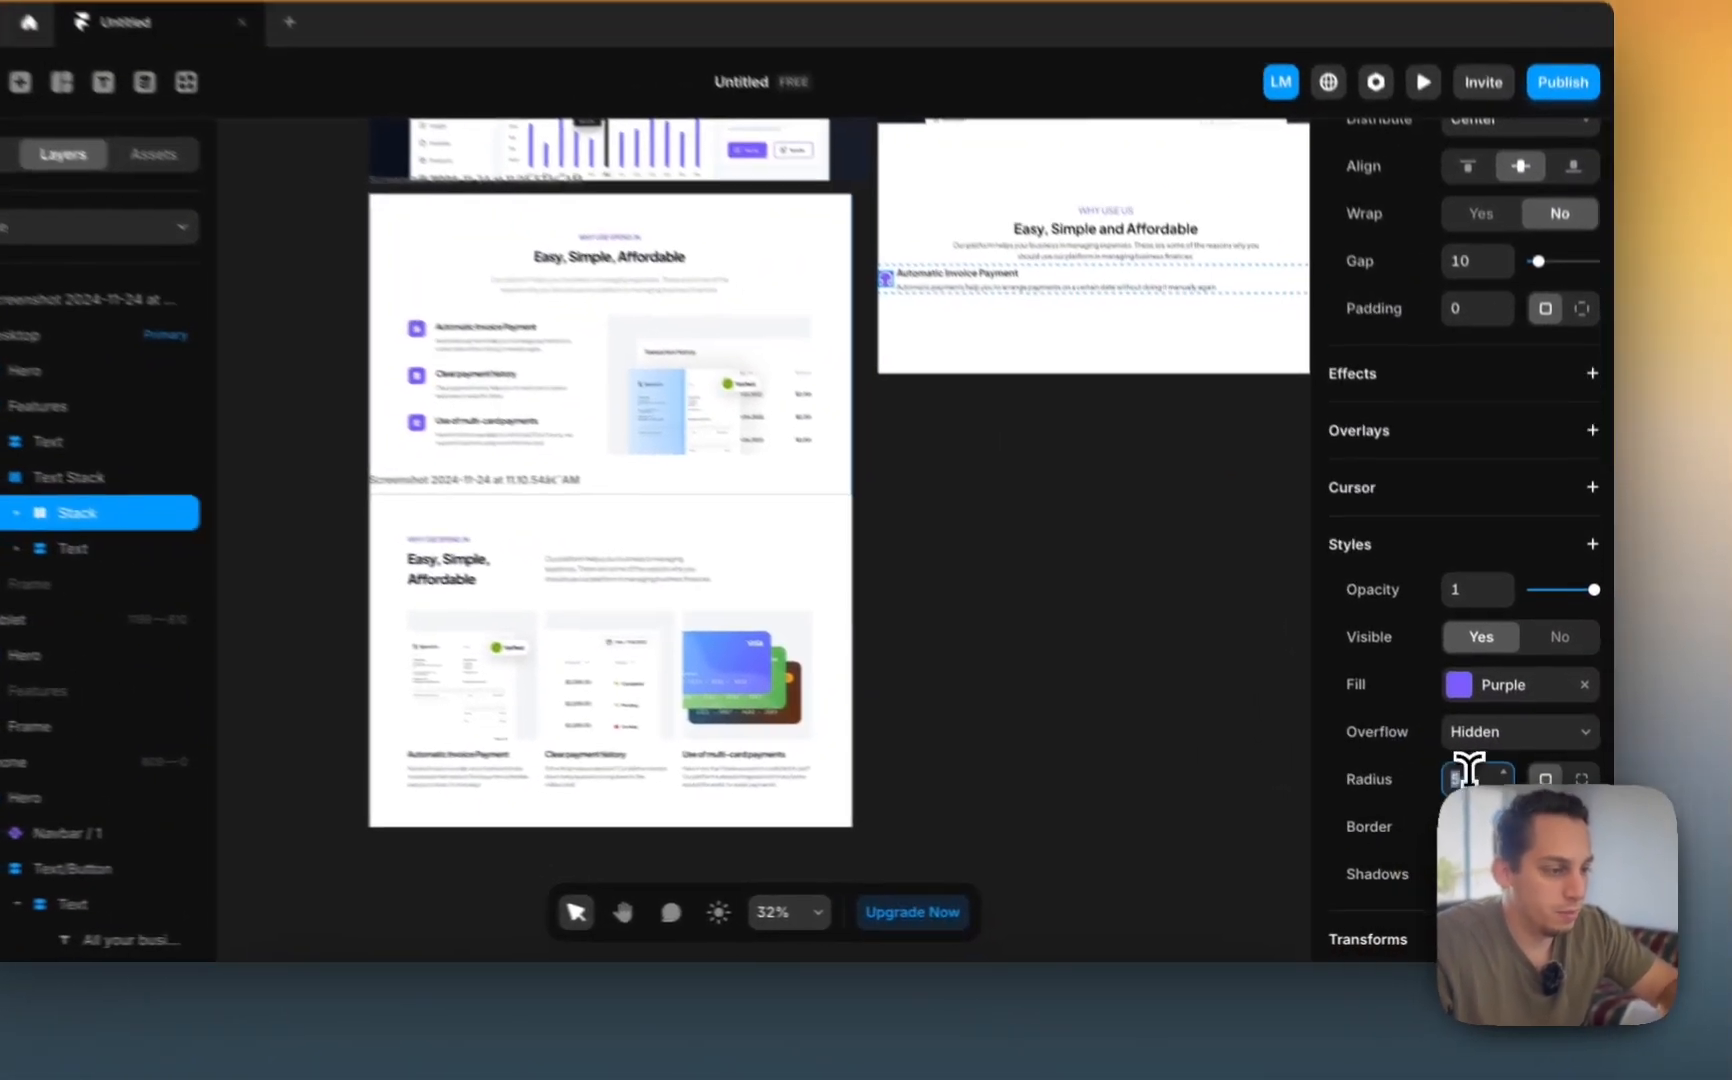
{"action": "left_click", "coordinate": [1481, 805]}
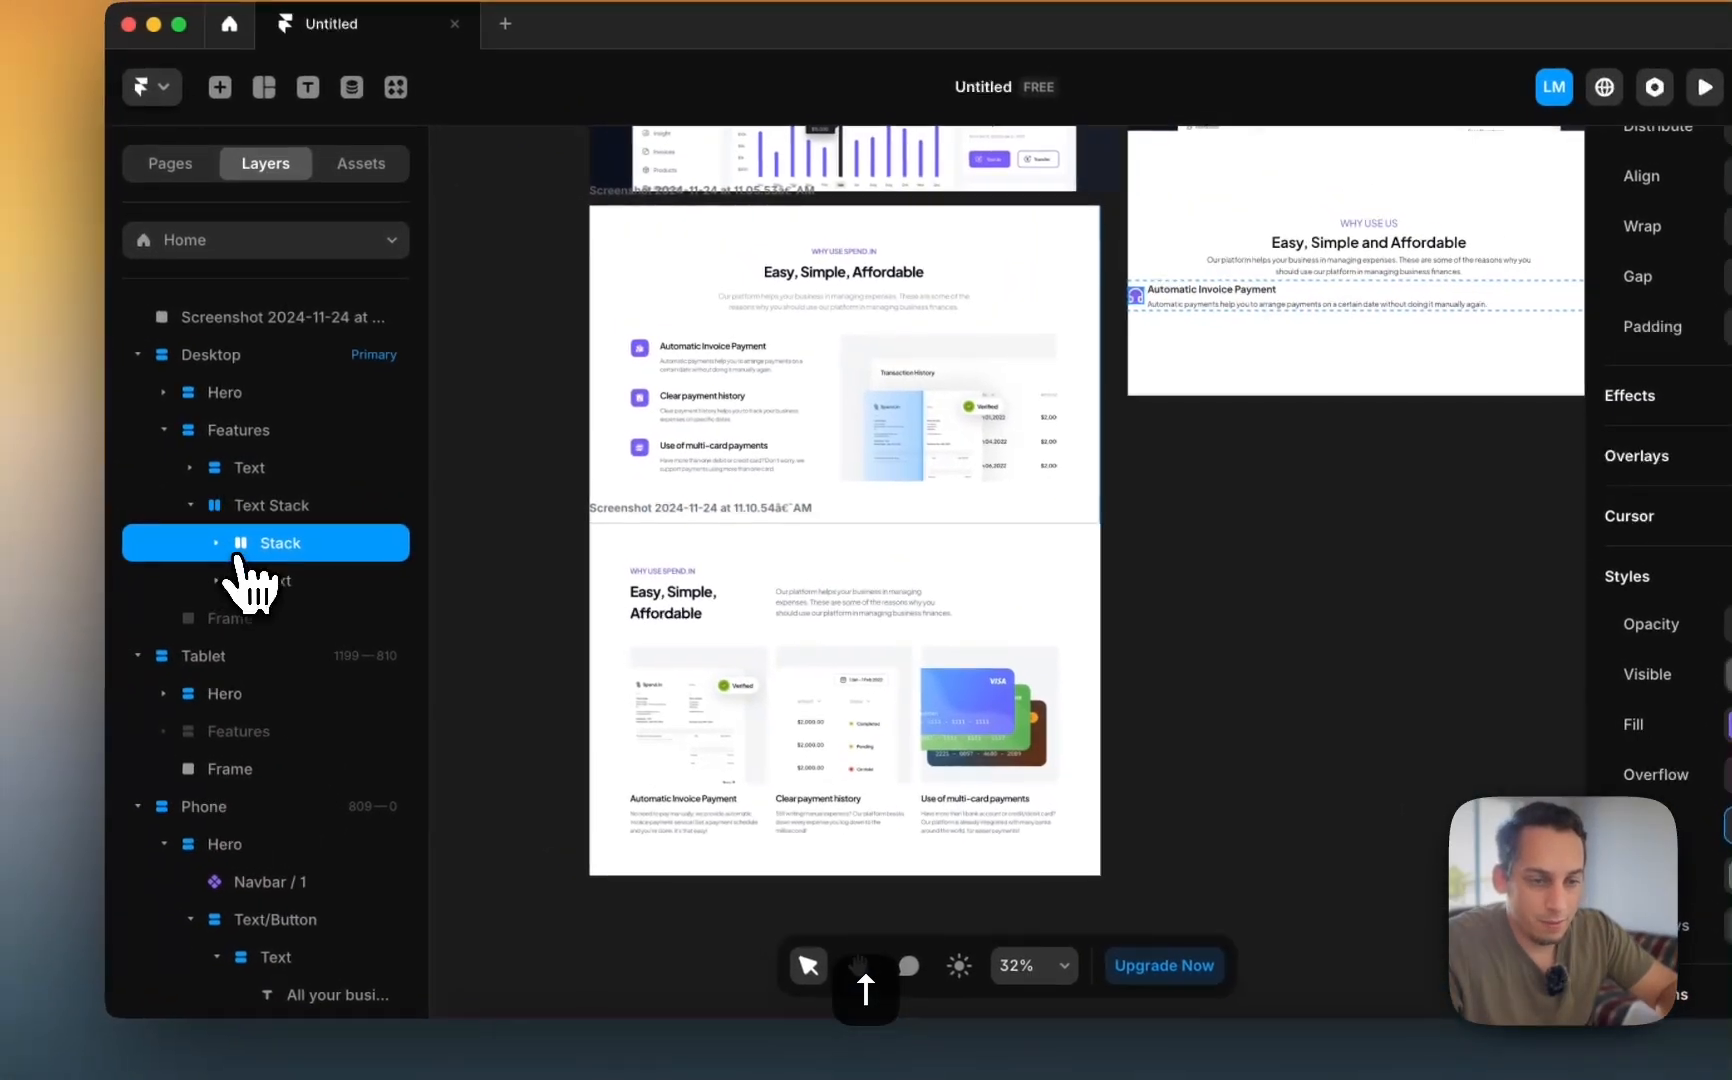
- Lock the headphones icon's proportions, reduce it to 19 × 22 and compare it with the icons in the reference screenshot
{"action": "left_click", "coordinate": [216, 543]}
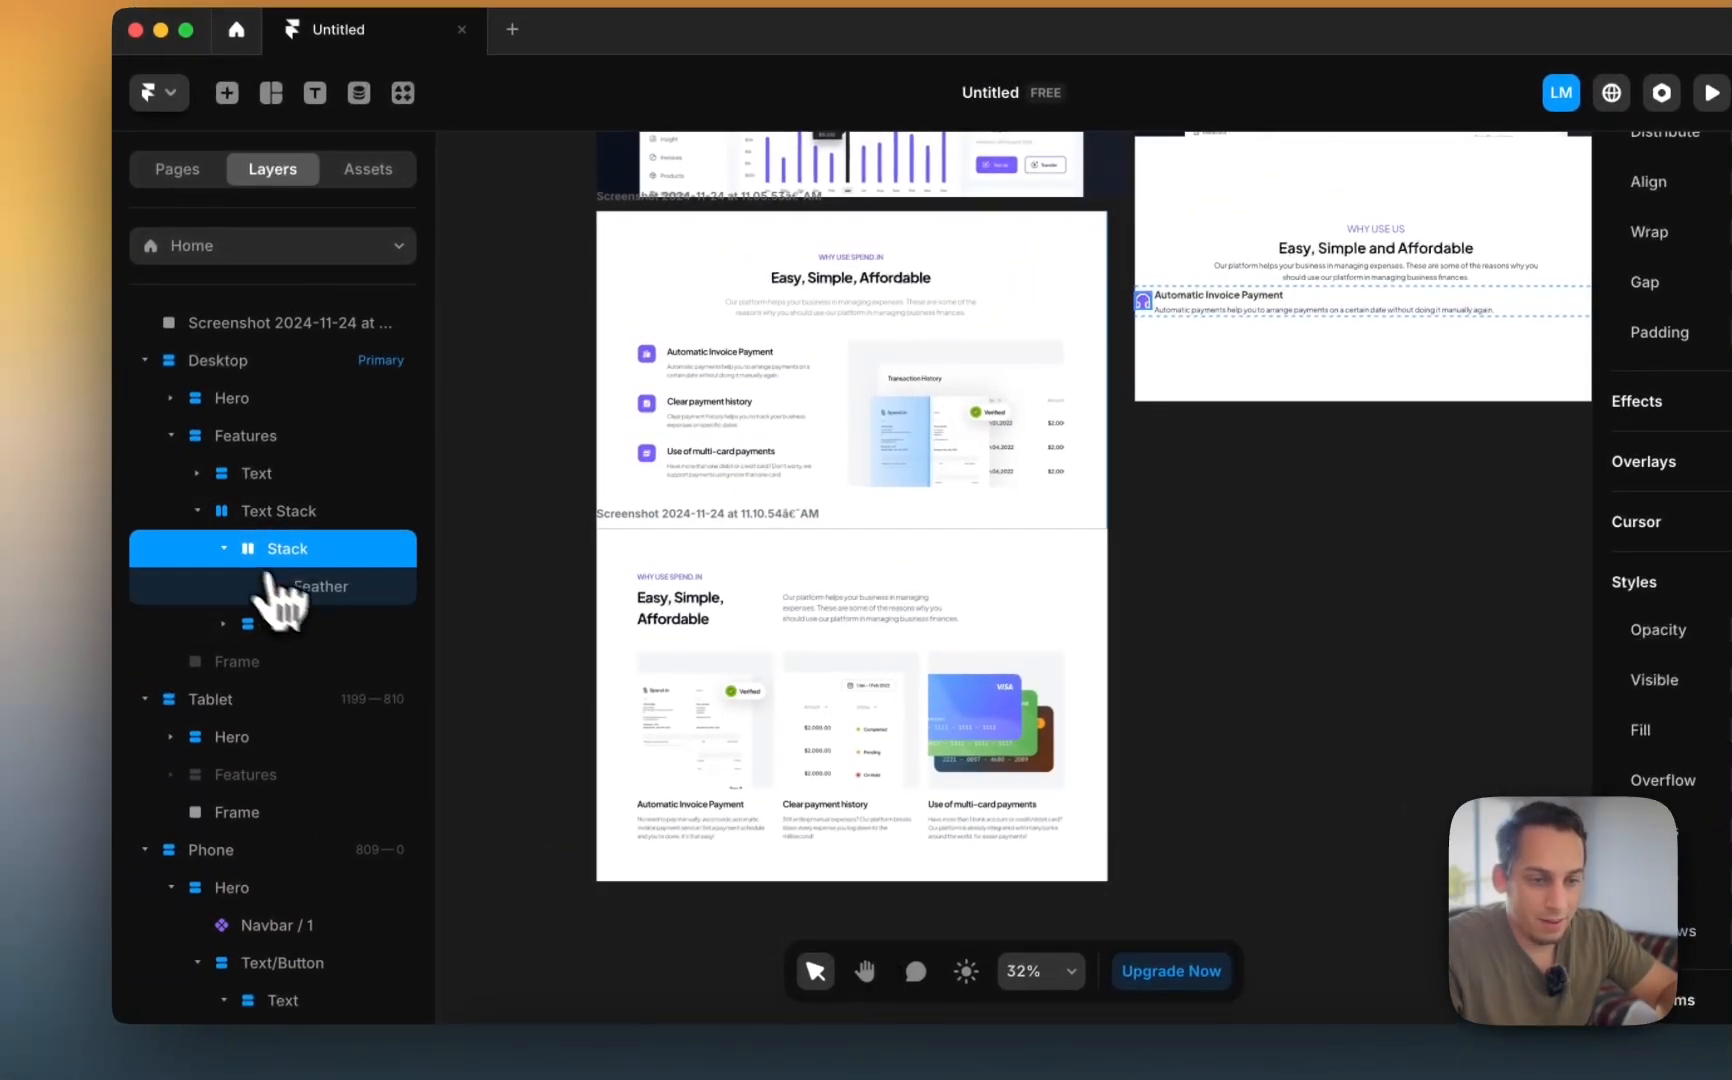
{"action": "left_click", "coordinate": [275, 581]}
{"action": "left_click", "coordinate": [1468, 538]}
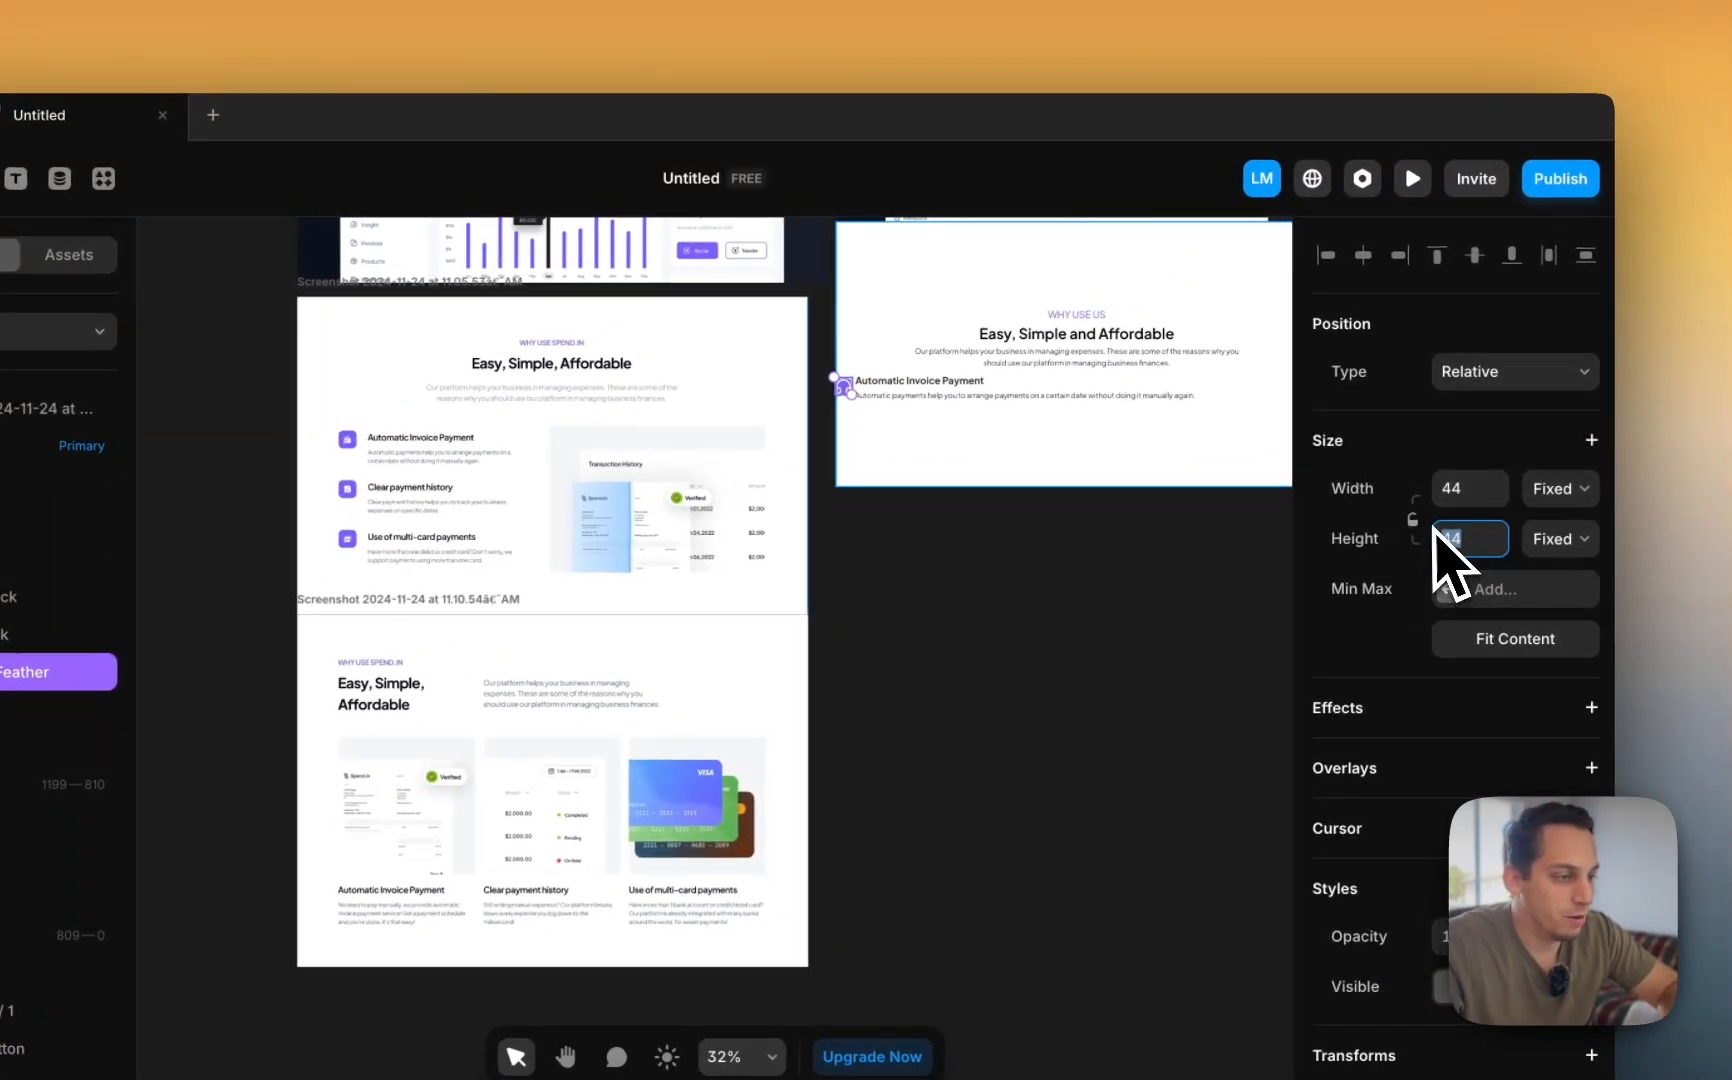
{"action": "left_click", "coordinate": [1415, 520]}
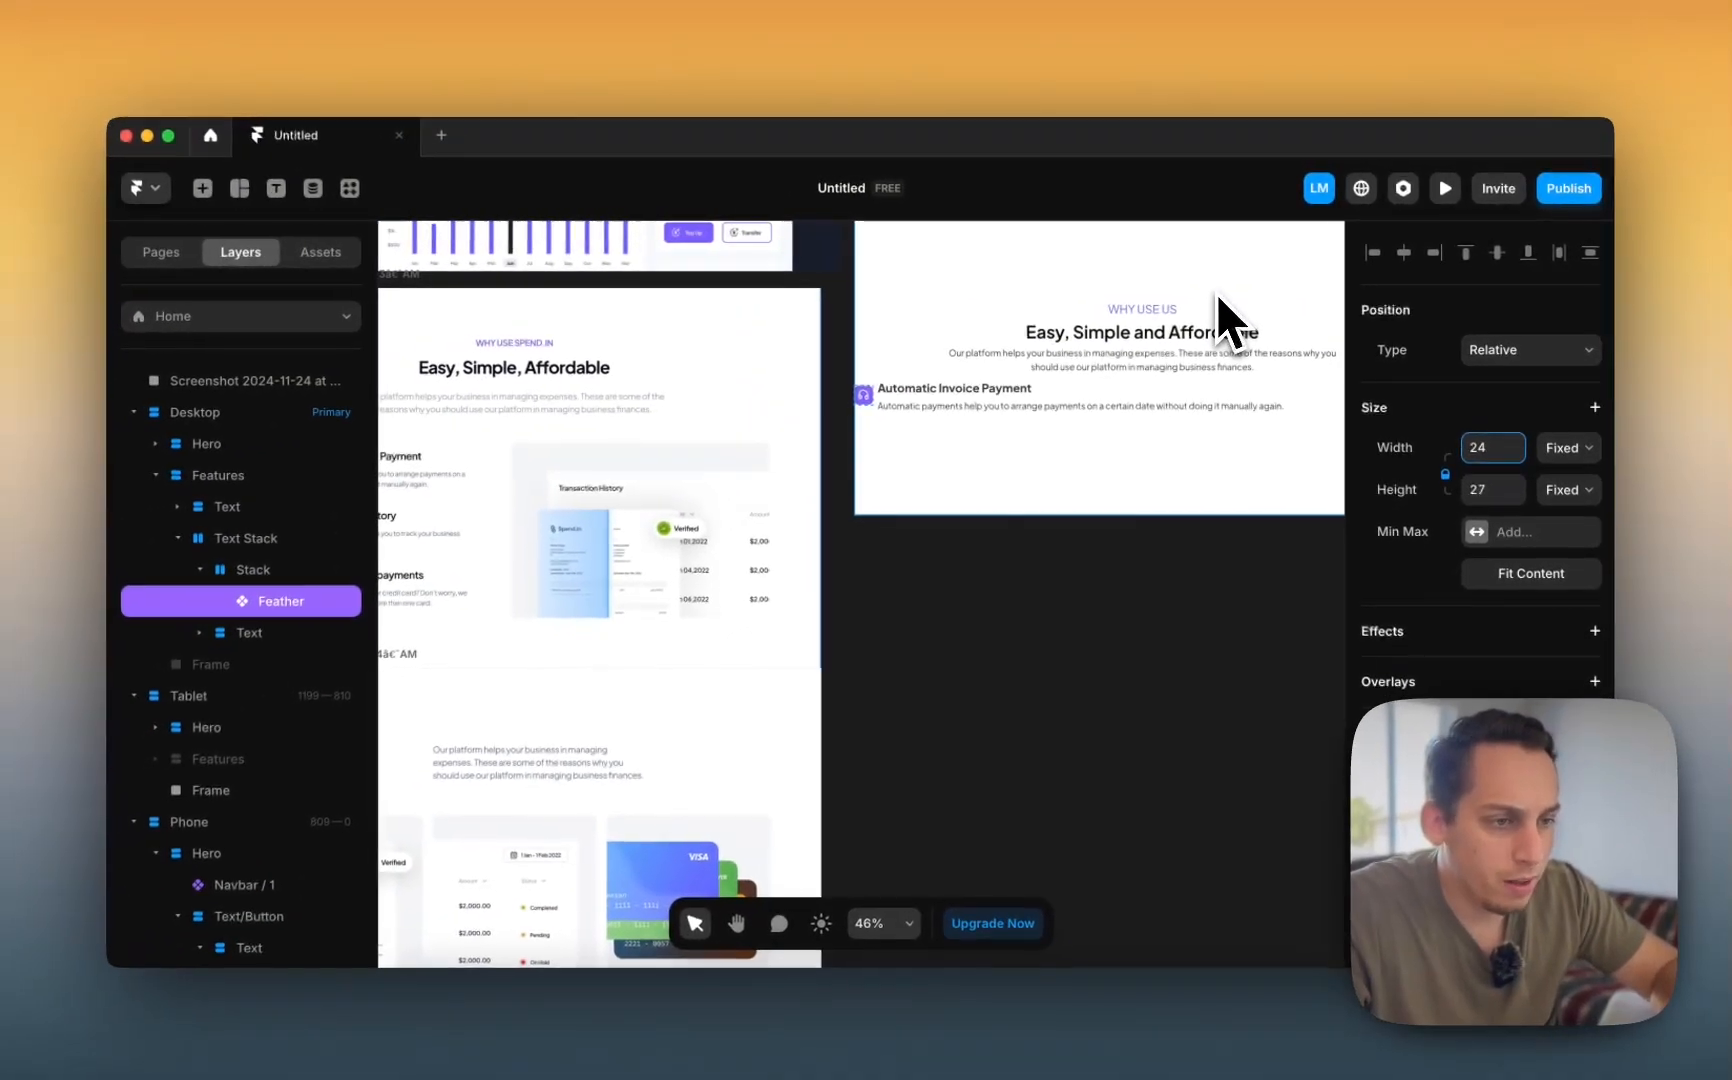
{"action": "key", "text": "Down"}
{"action": "key", "text": "Down"}
{"action": "key", "text": "Down"}
{"action": "key", "text": "Down"}
{"action": "key", "text": "Down"}
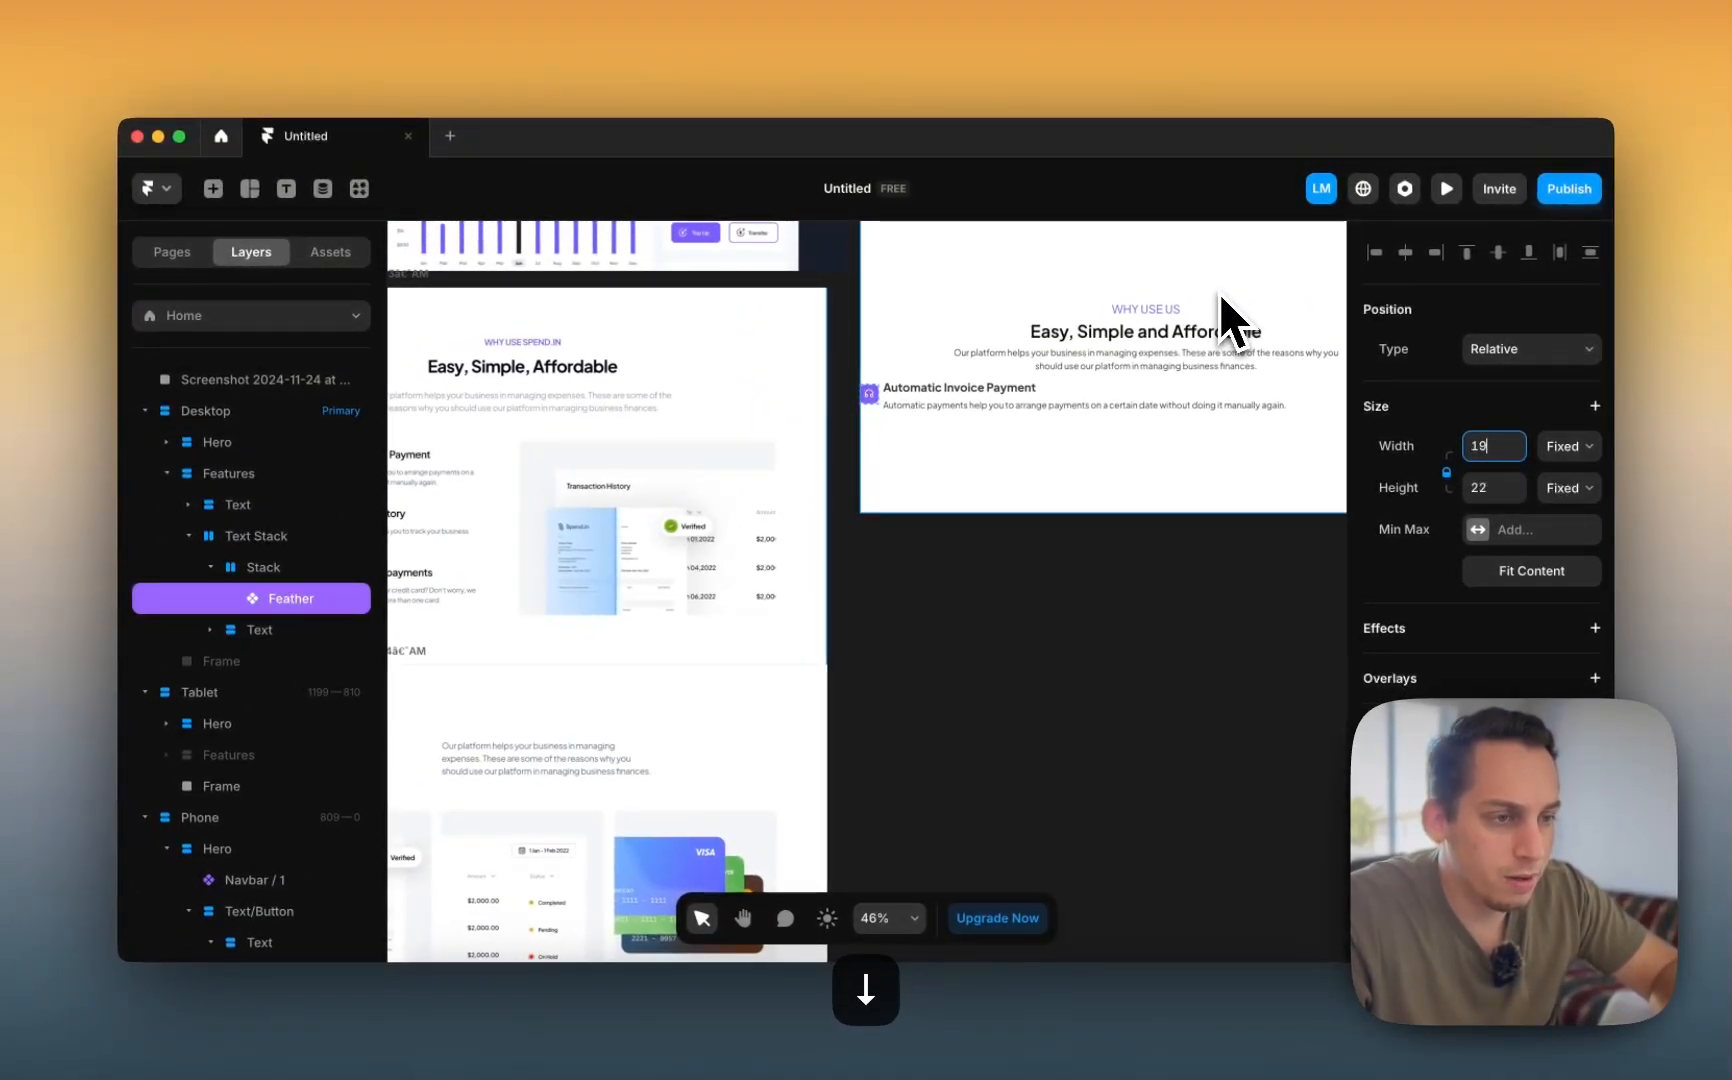
{"action": "scroll", "coordinate": [955, 370], "scroll_direction": "left", "scroll_amount": 3}
{"action": "scroll", "coordinate": [965, 410], "scroll_direction": "left", "scroll_amount": 5}
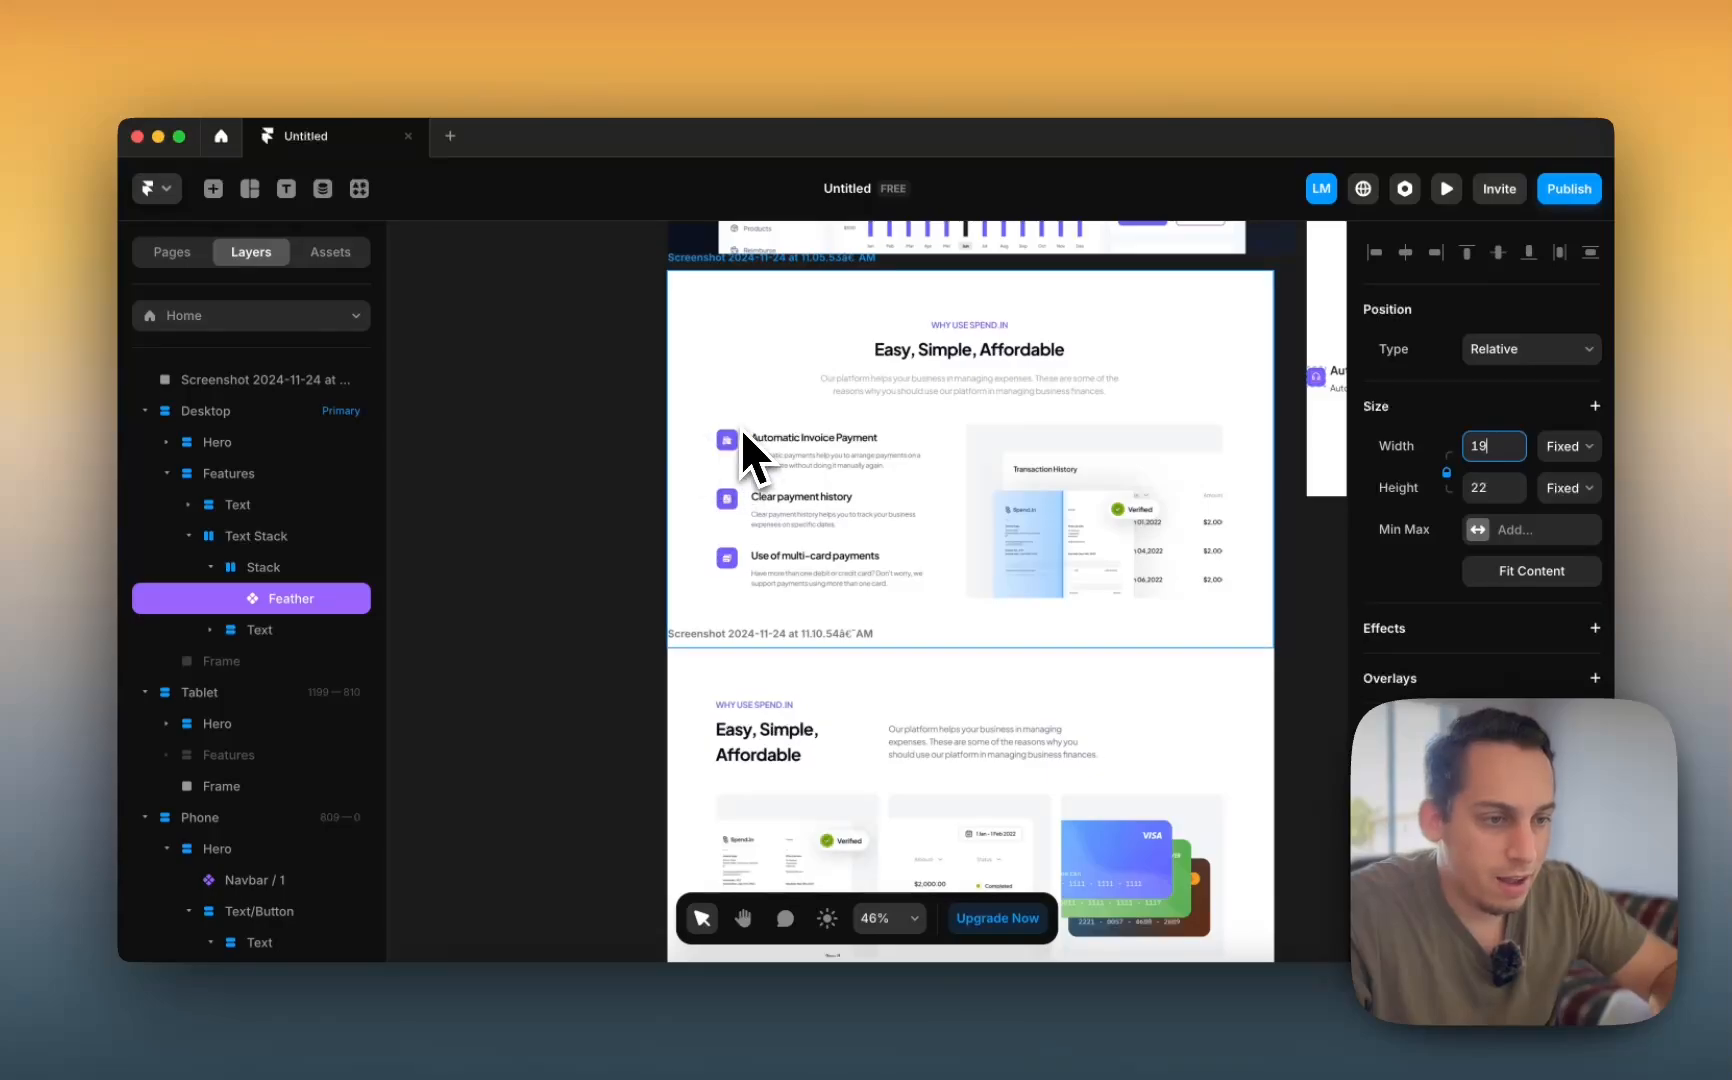
{"action": "scroll", "coordinate": [906, 438], "scroll_direction": "right", "scroll_amount": 5}
- Set the gap between the icon and the text in the Text Stack to 20
{"action": "left_click", "coordinate": [973, 397]}
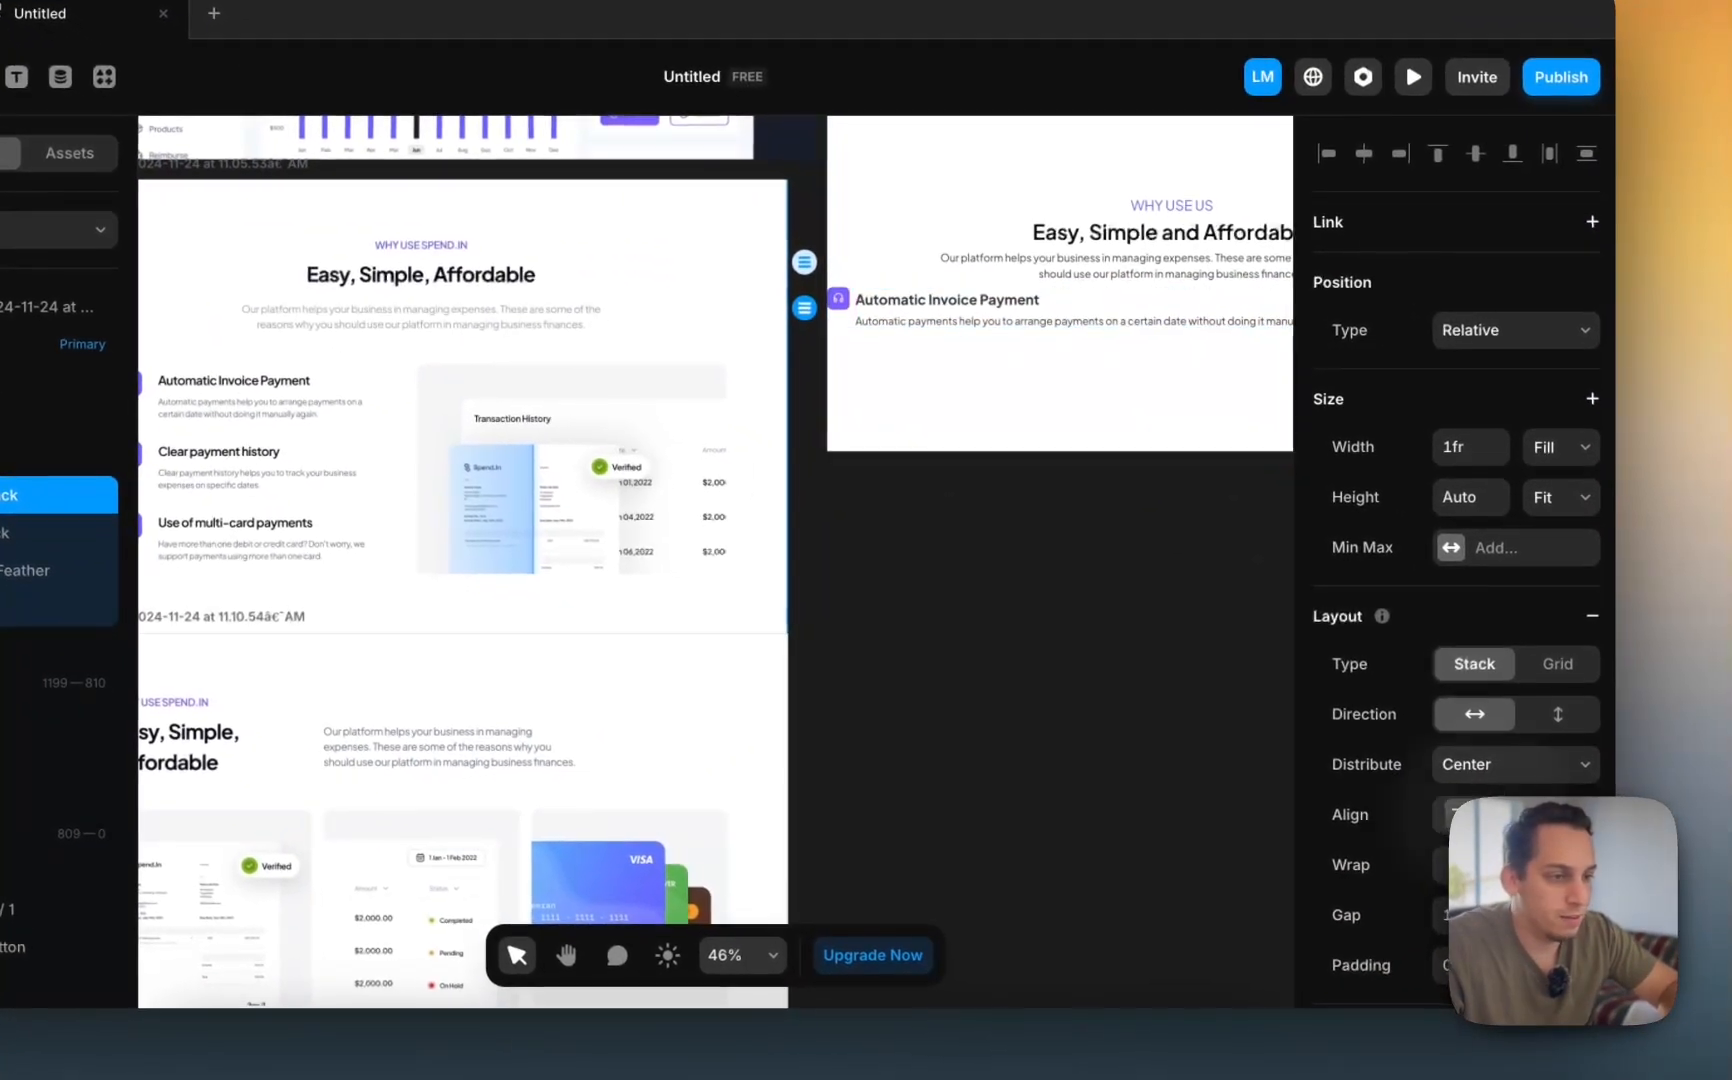
{"action": "scroll", "coordinate": [955, 540], "scroll_direction": "left", "scroll_amount": 3}
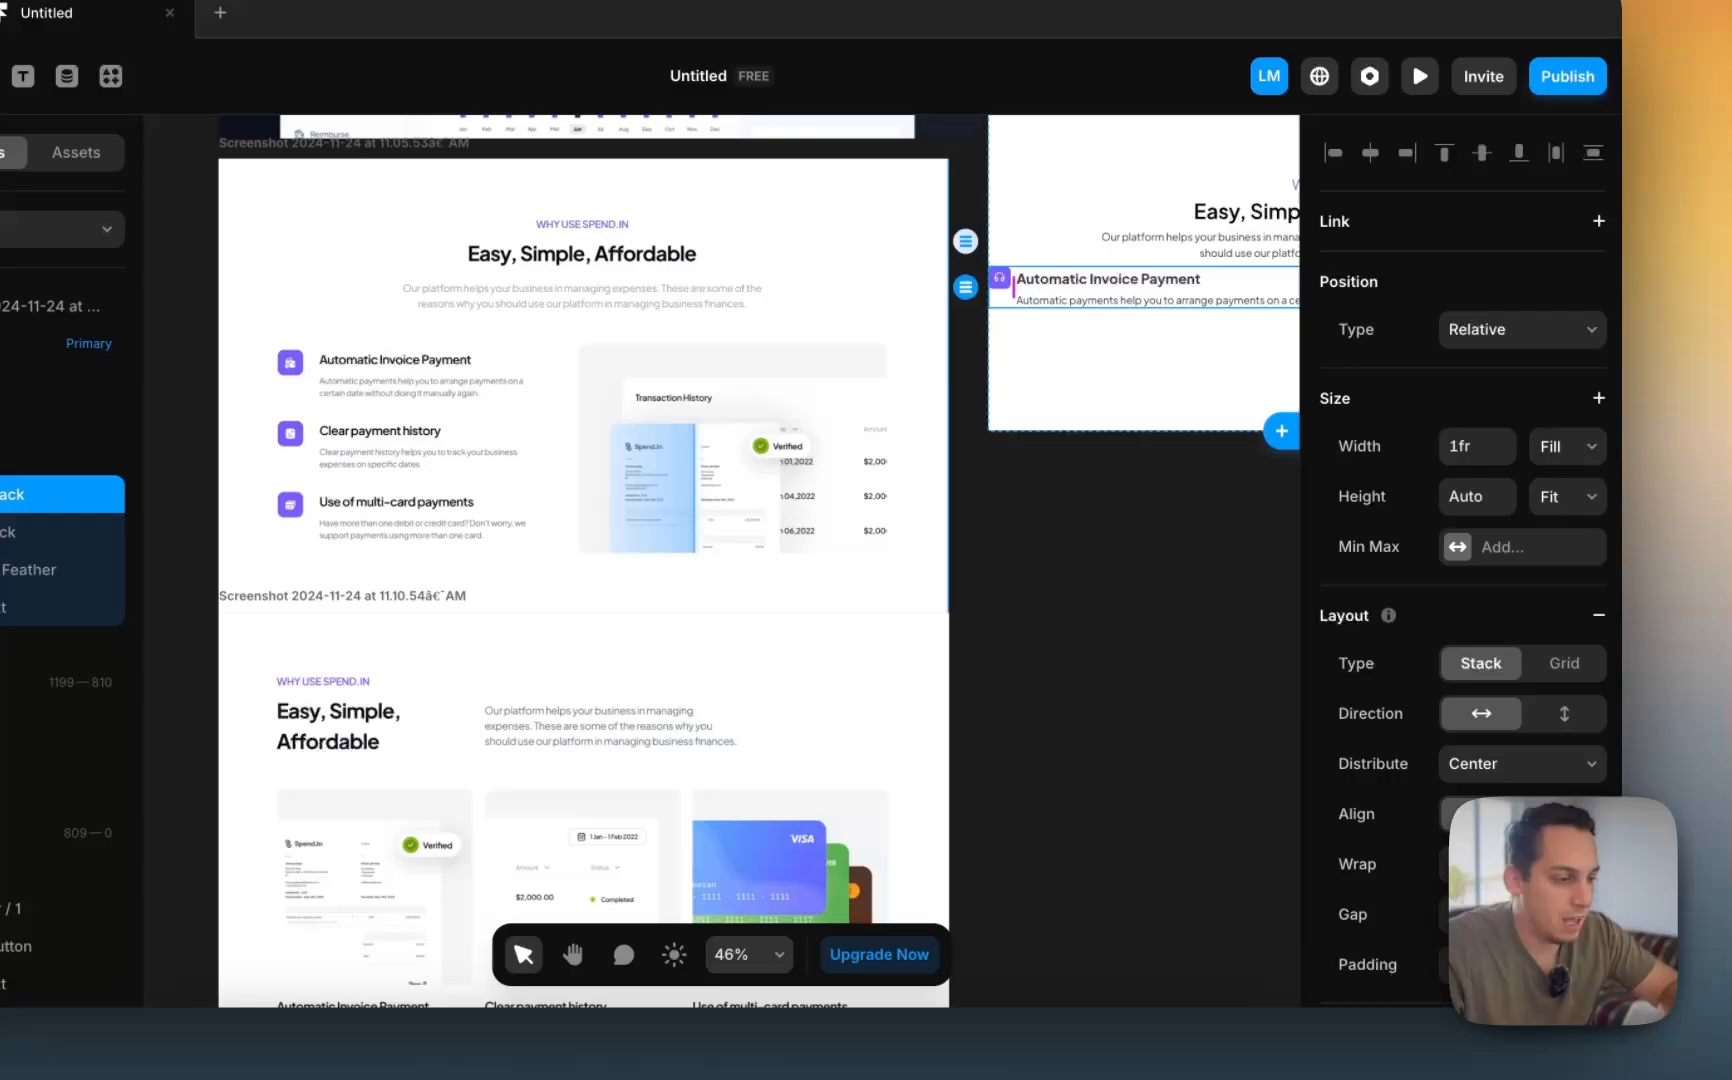
{"action": "left_click", "coordinate": [1528, 928]}
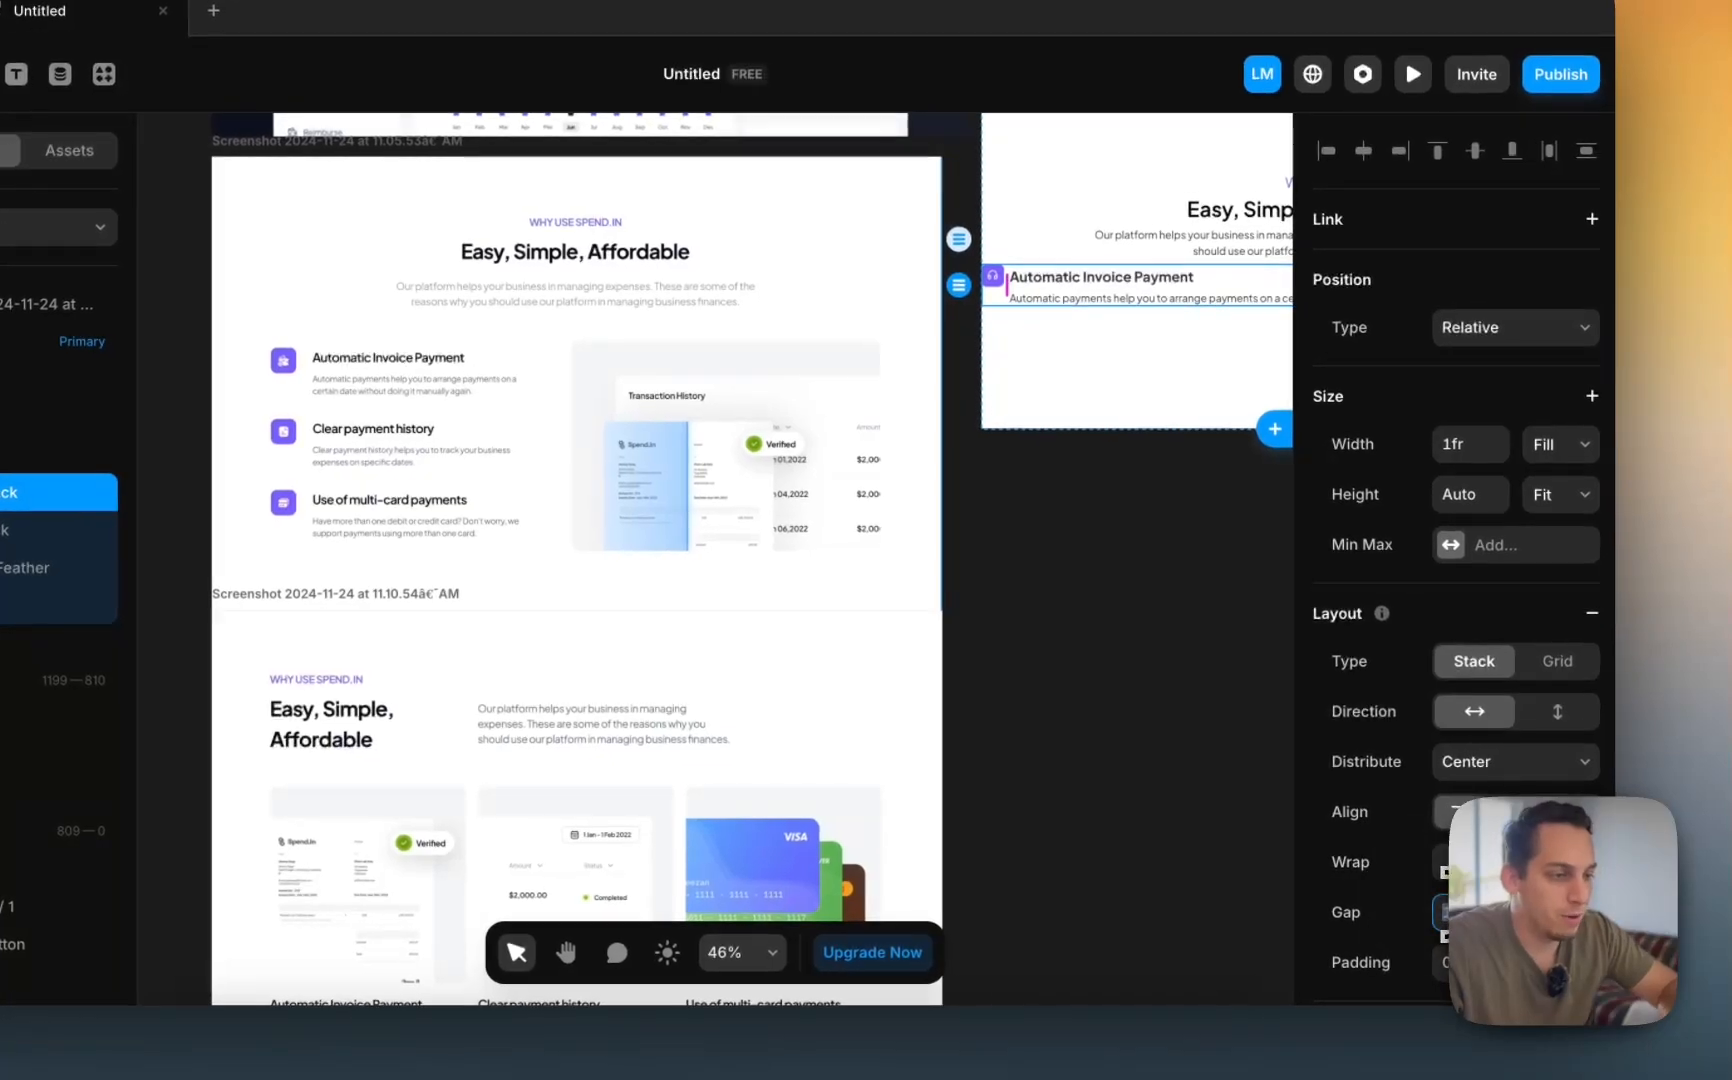
{"action": "key", "text": "shift+Up"}
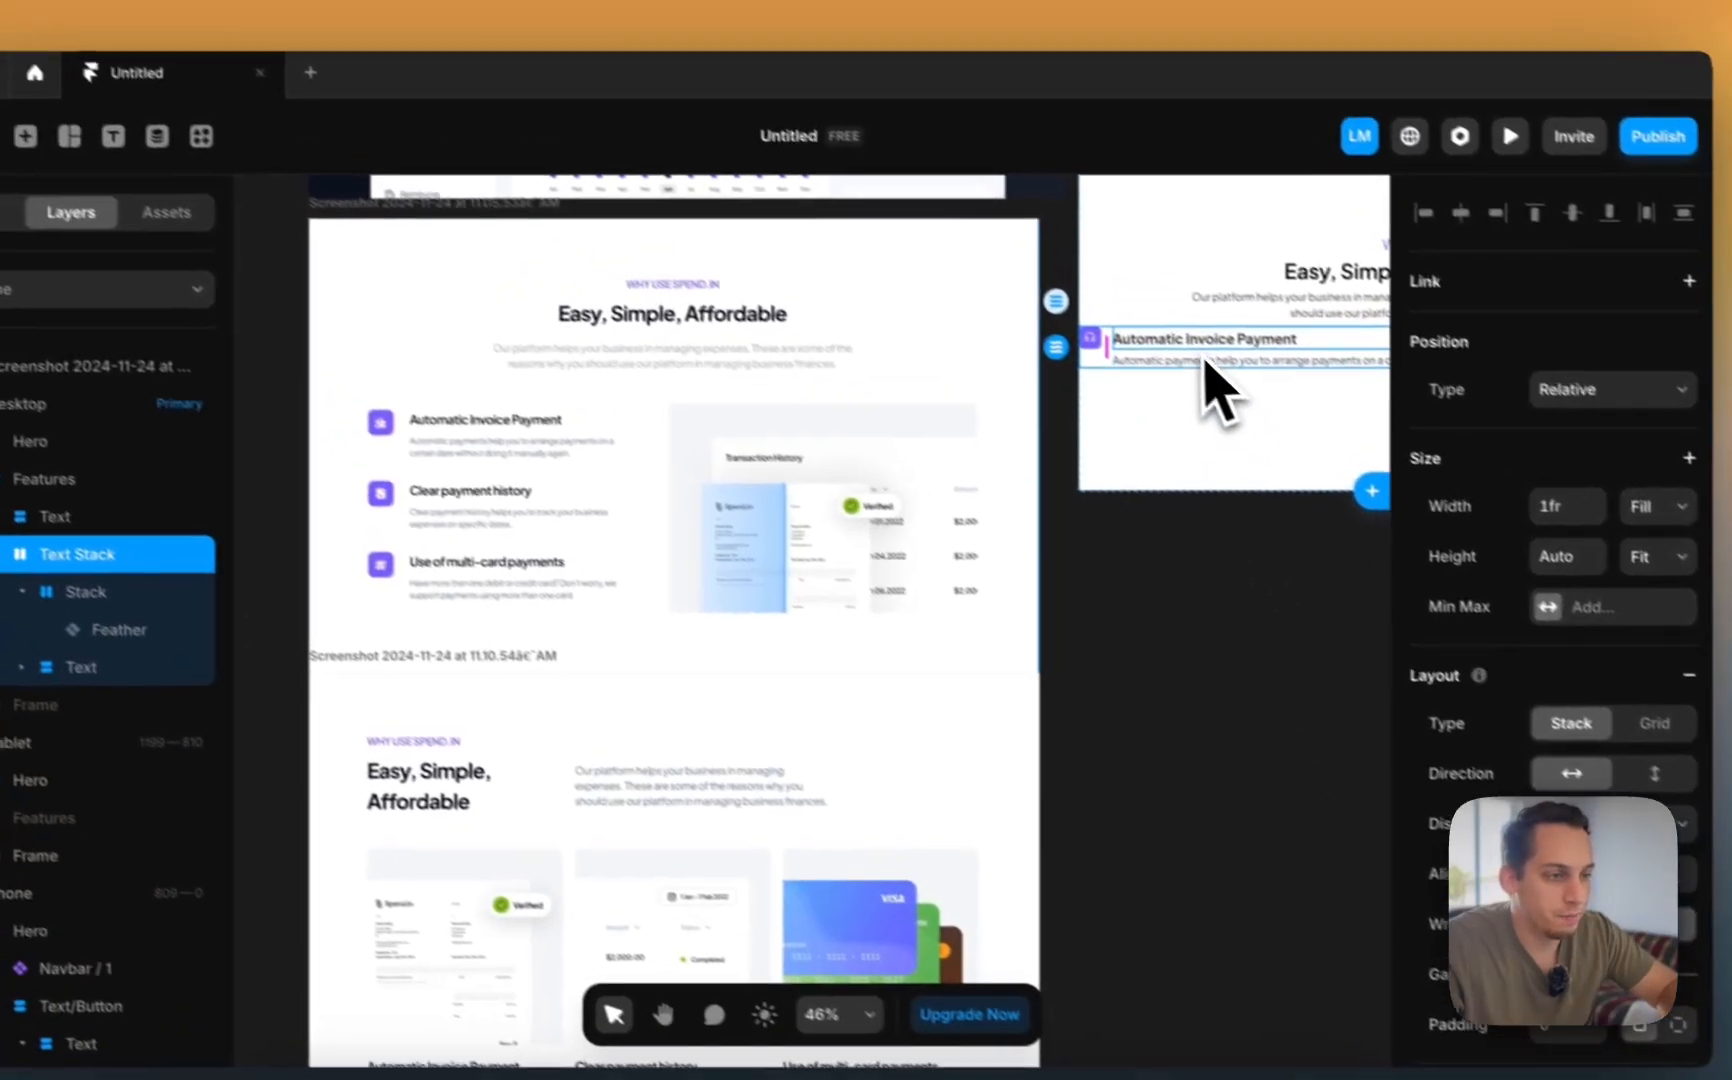
{"action": "left_click", "coordinate": [1090, 282]}
{"action": "left_click", "coordinate": [1186, 538]}
{"action": "scroll", "coordinate": [1166, 560], "scroll_direction": "right", "scroll_amount": 2}
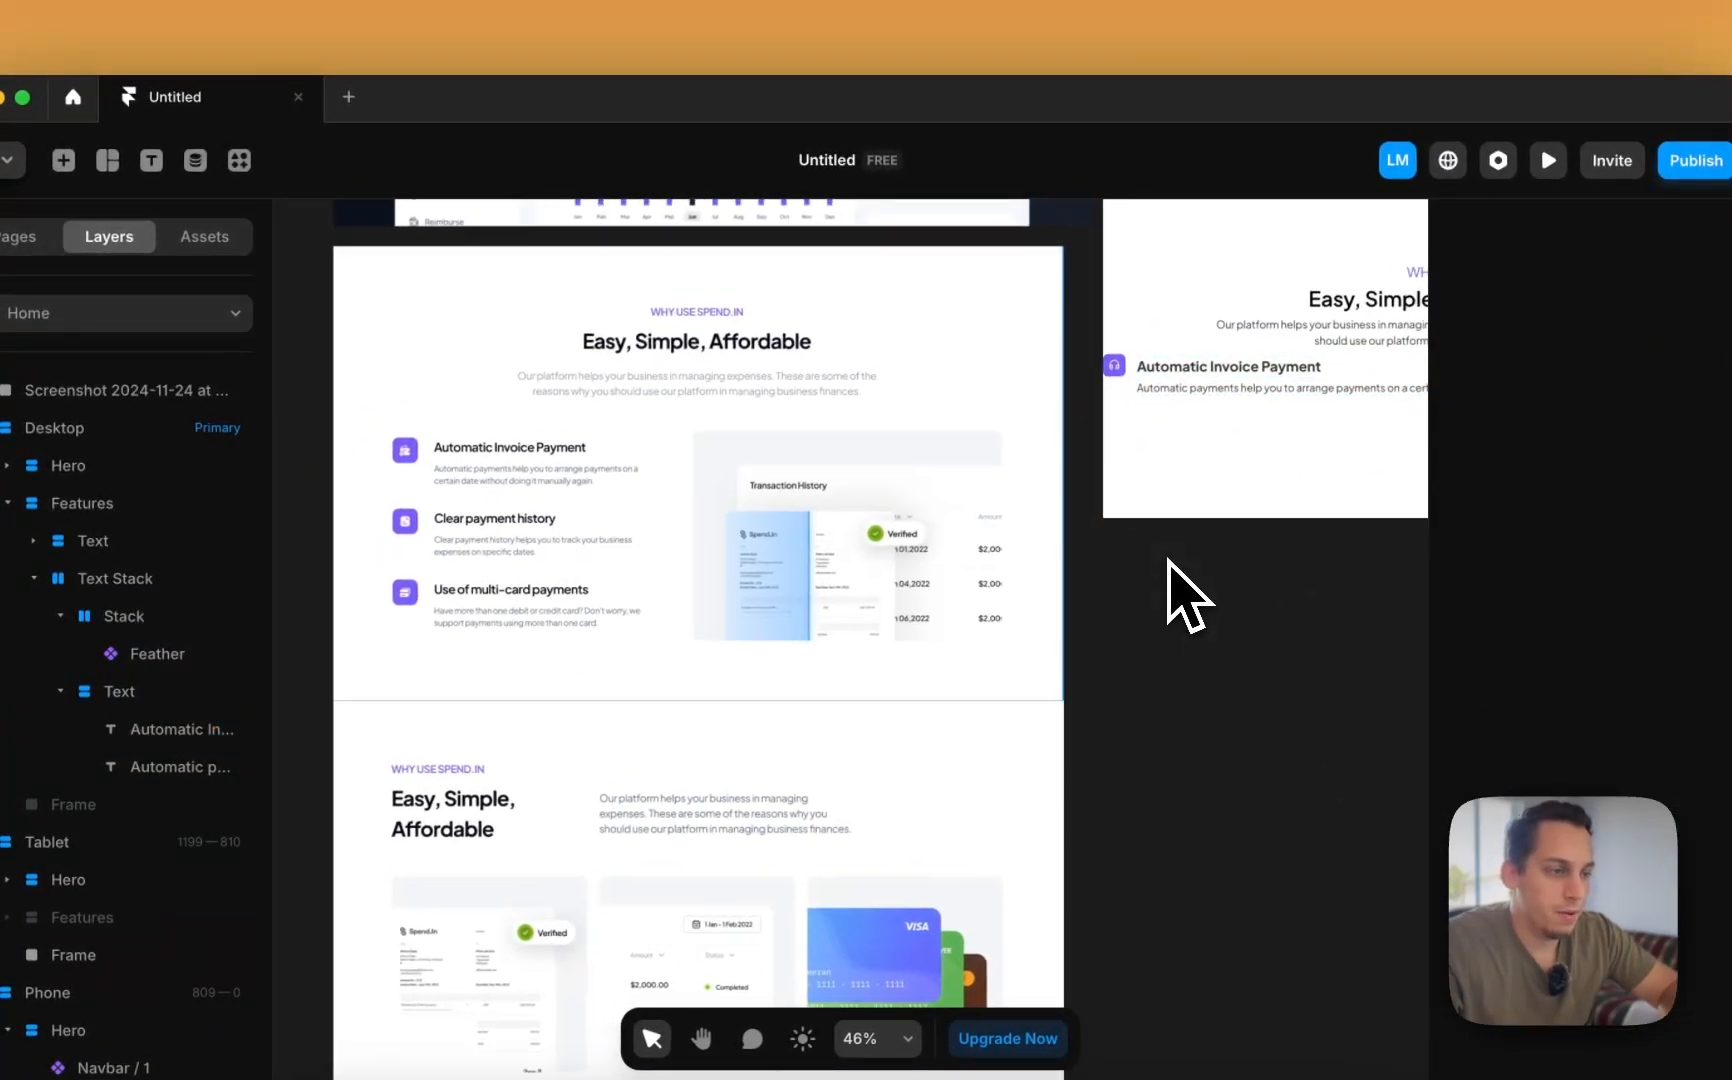
- Duplicate the Text Stack twice so the Features section holds three benefit items
{"action": "left_click", "coordinate": [1036, 391]}
{"action": "scroll", "coordinate": [1036, 400], "scroll_direction": "down", "scroll_amount": 3}
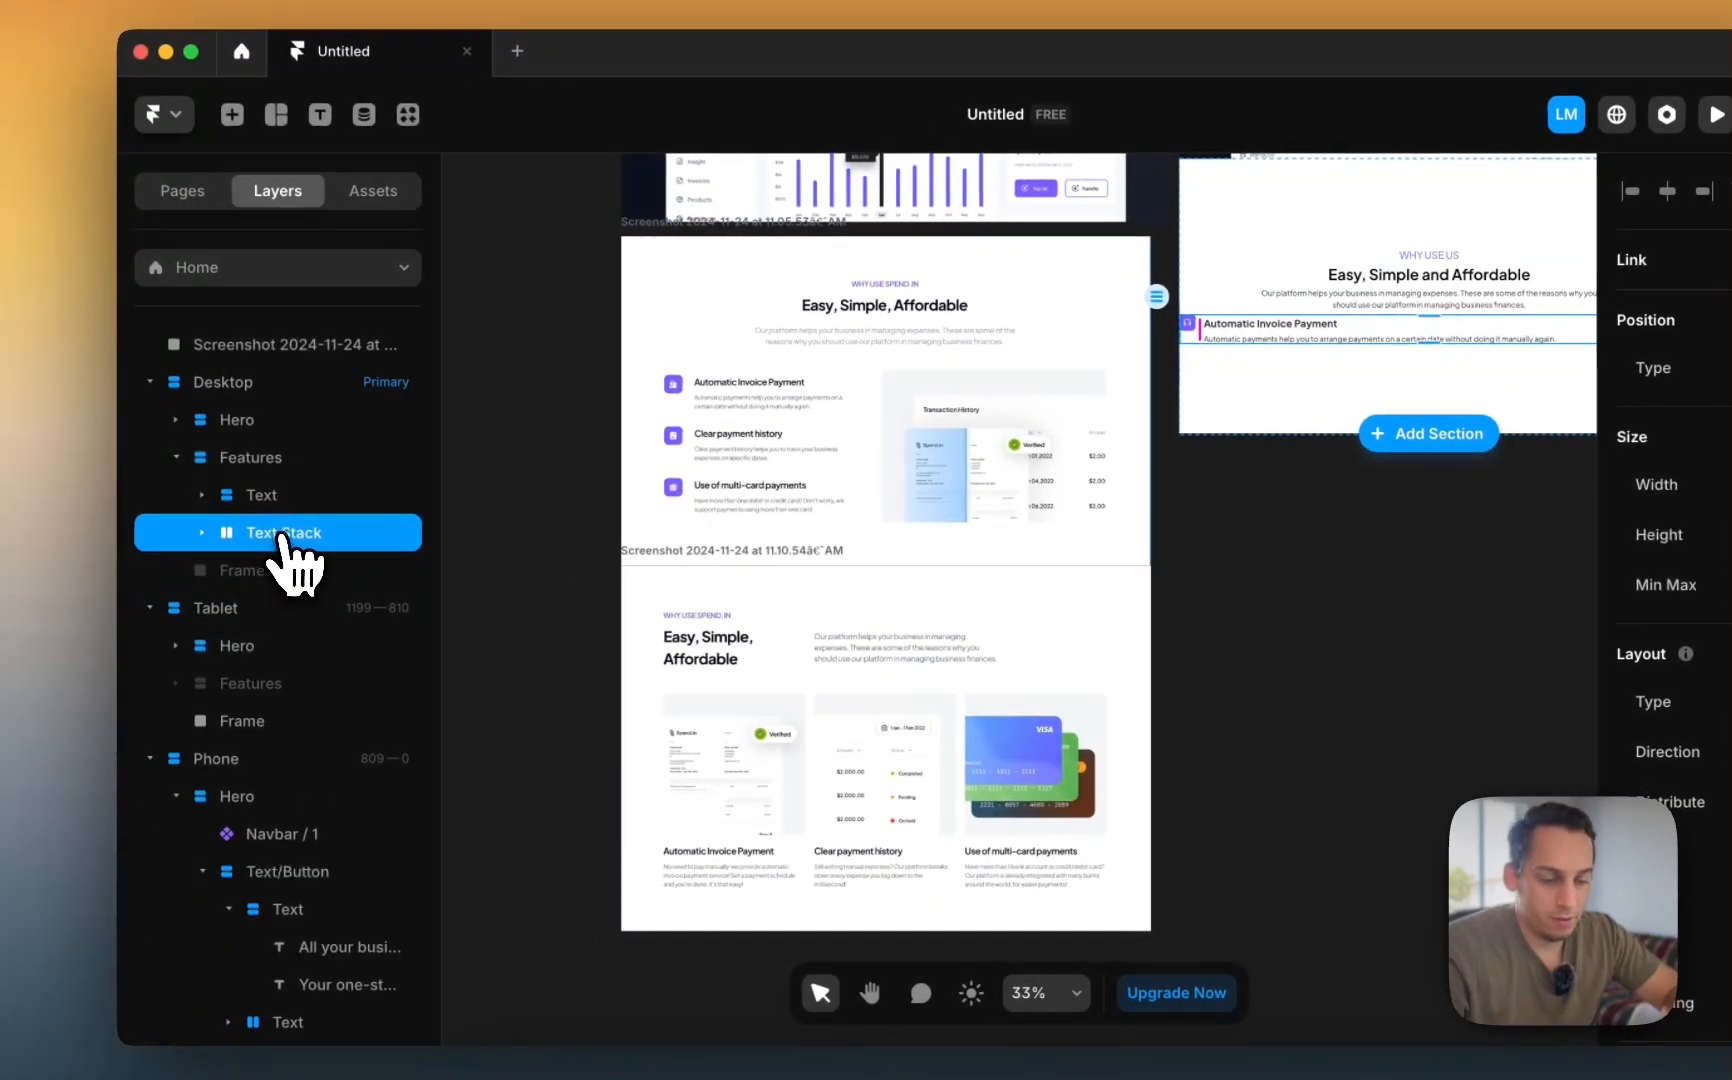
{"action": "key", "text": "super+d"}
{"action": "key", "text": "super+d"}
{"action": "scroll", "coordinate": [812, 503], "scroll_direction": "right", "scroll_amount": 3}
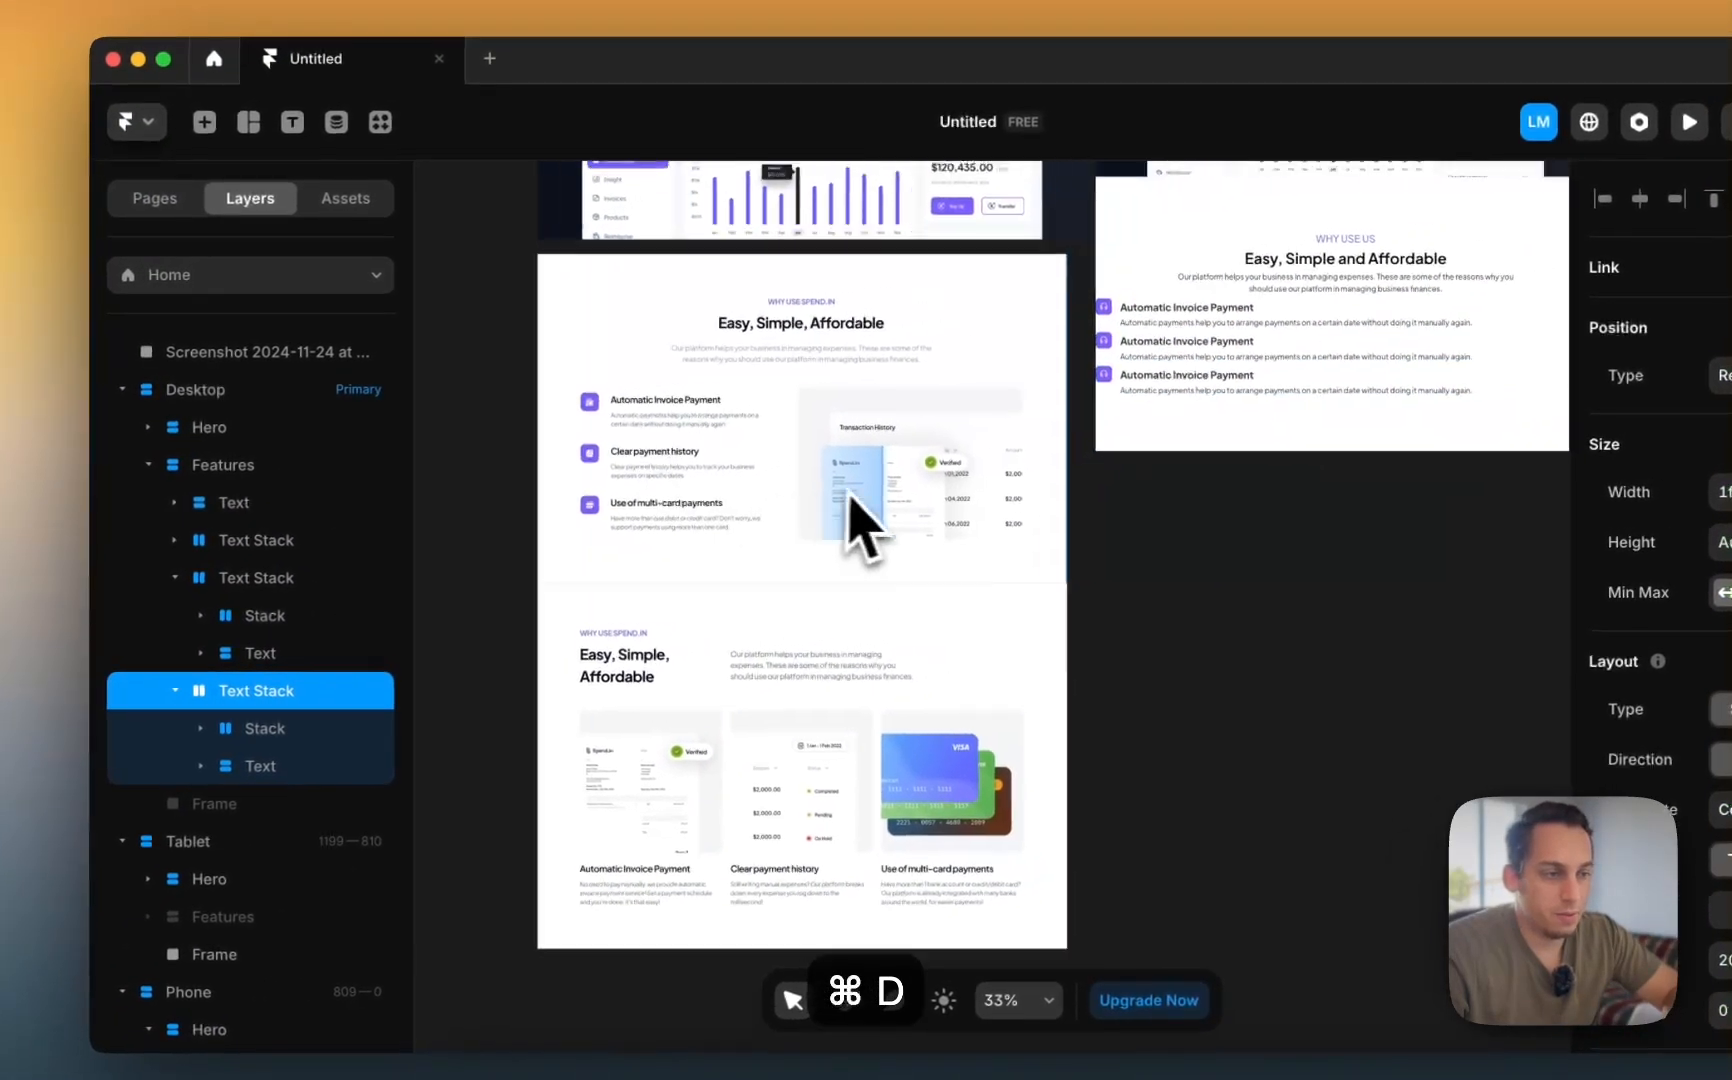
- Wrap the three benefit Text Stacks in the Features section in one stack and name it Text Stack
{"action": "left_click", "coordinate": [174, 578]}
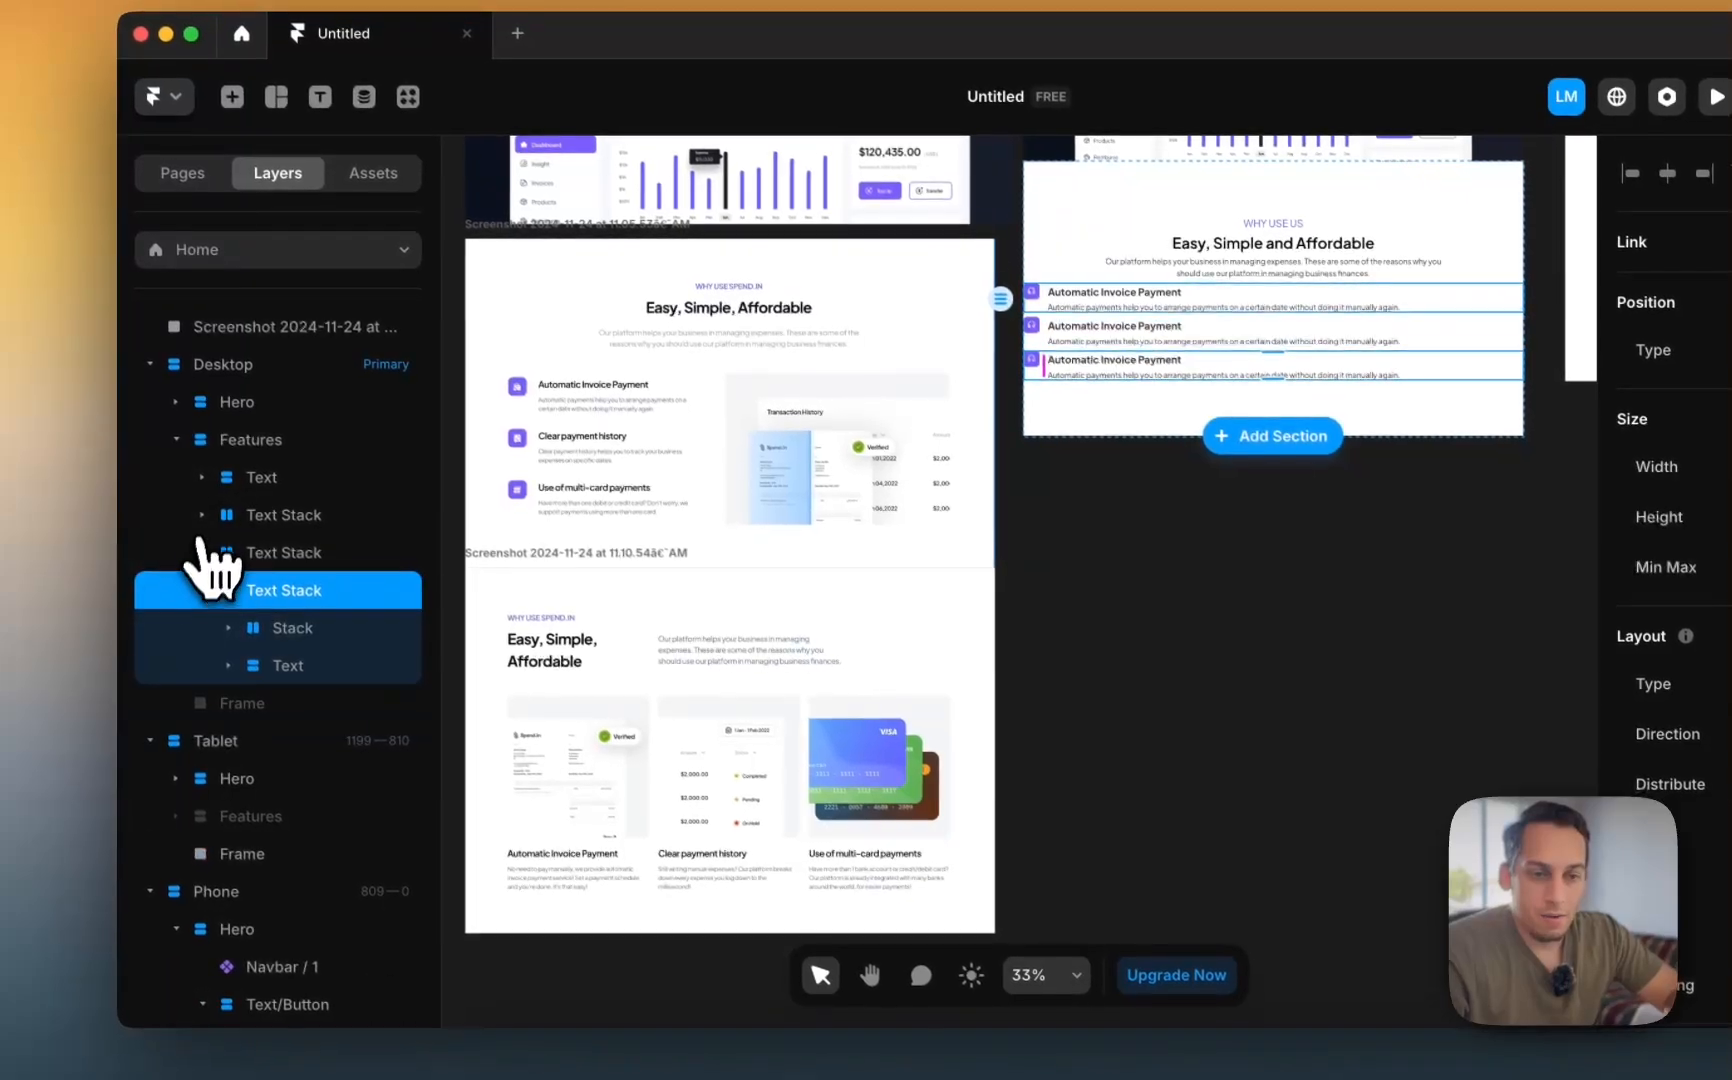
{"action": "left_click", "coordinate": [174, 540]}
{"action": "left_click", "coordinate": [249, 485]}
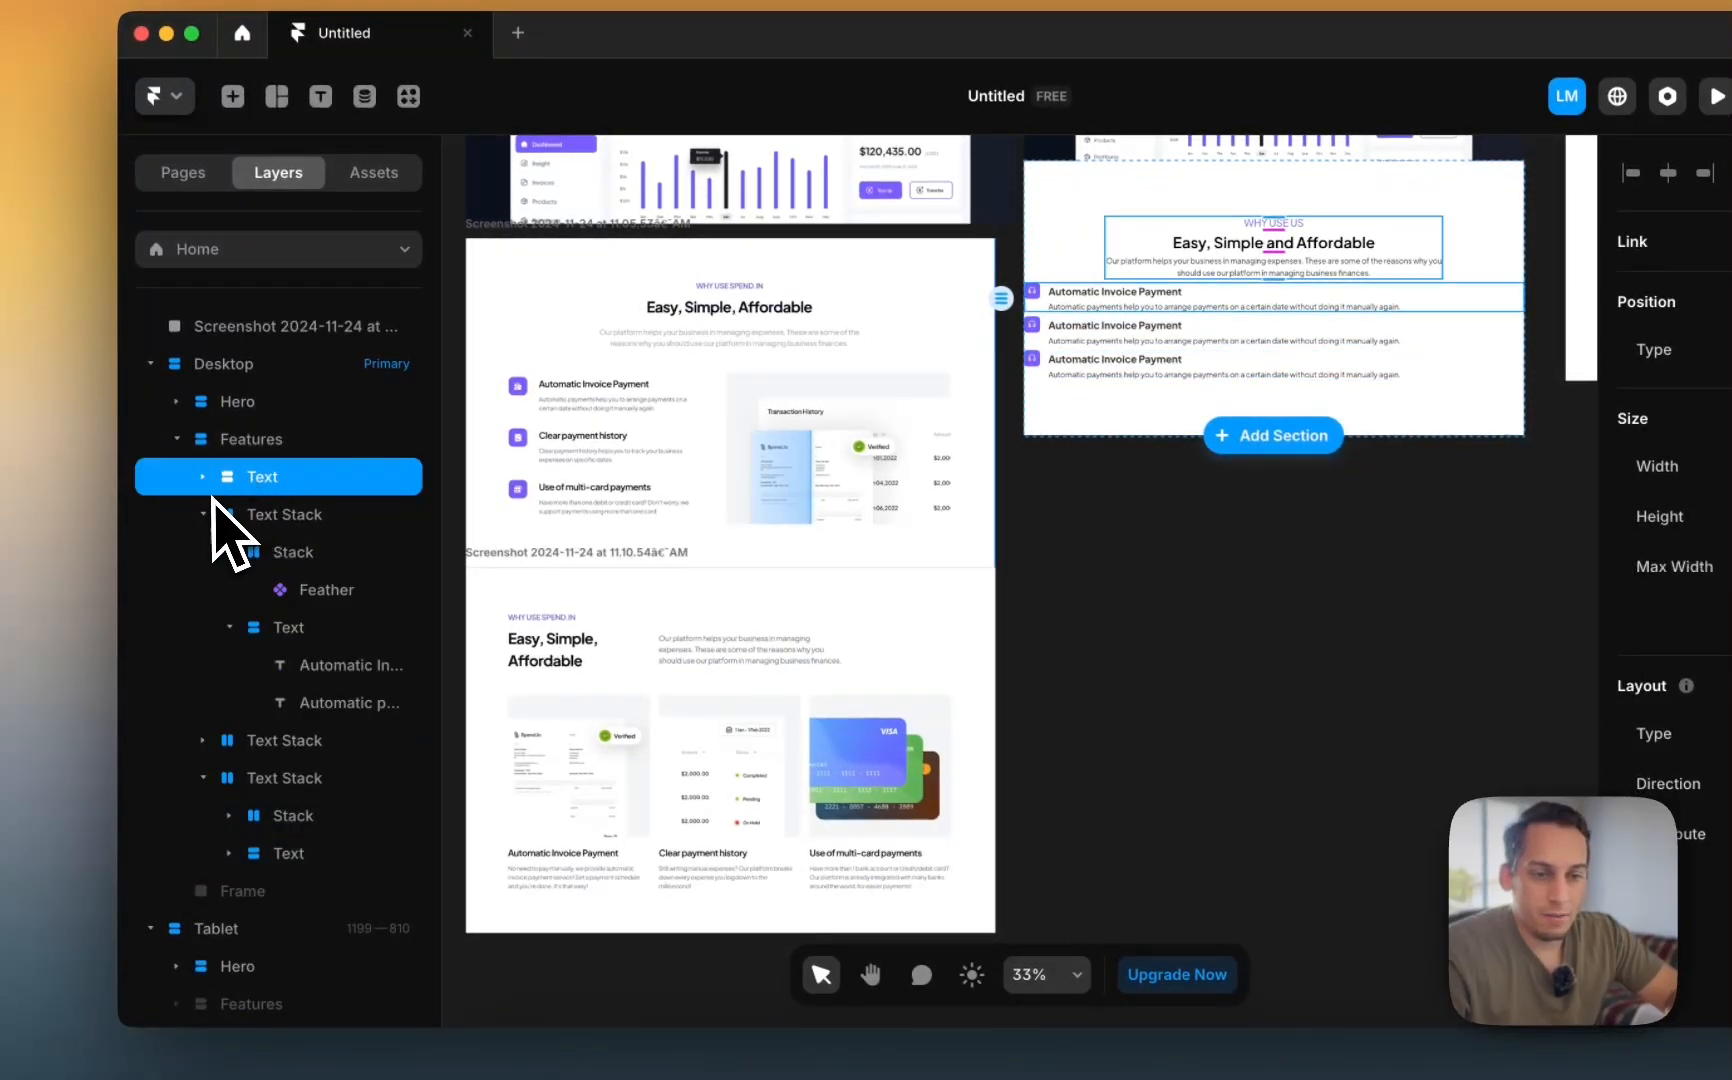
{"action": "left_click", "coordinate": [309, 512]}
{"action": "left_click", "coordinate": [206, 514]}
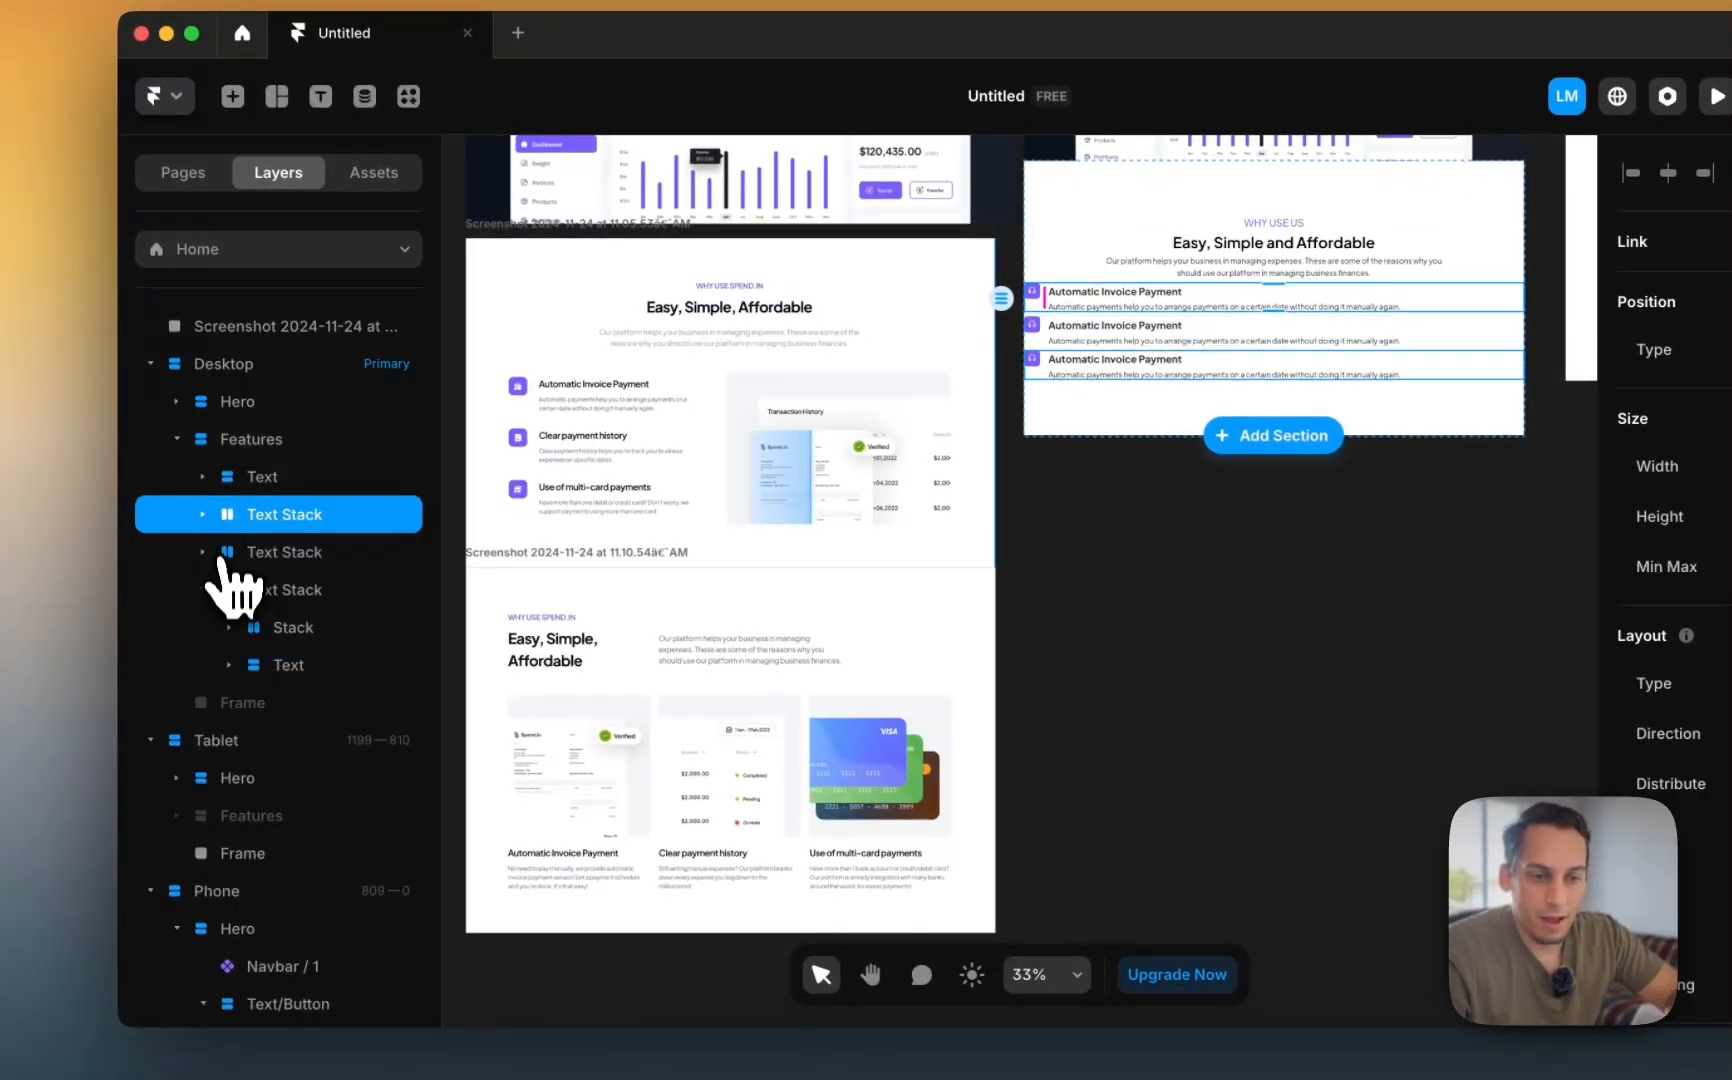
{"action": "left_click", "coordinate": [295, 591], "text": "shift"}
{"action": "right_click", "coordinate": [295, 593]}
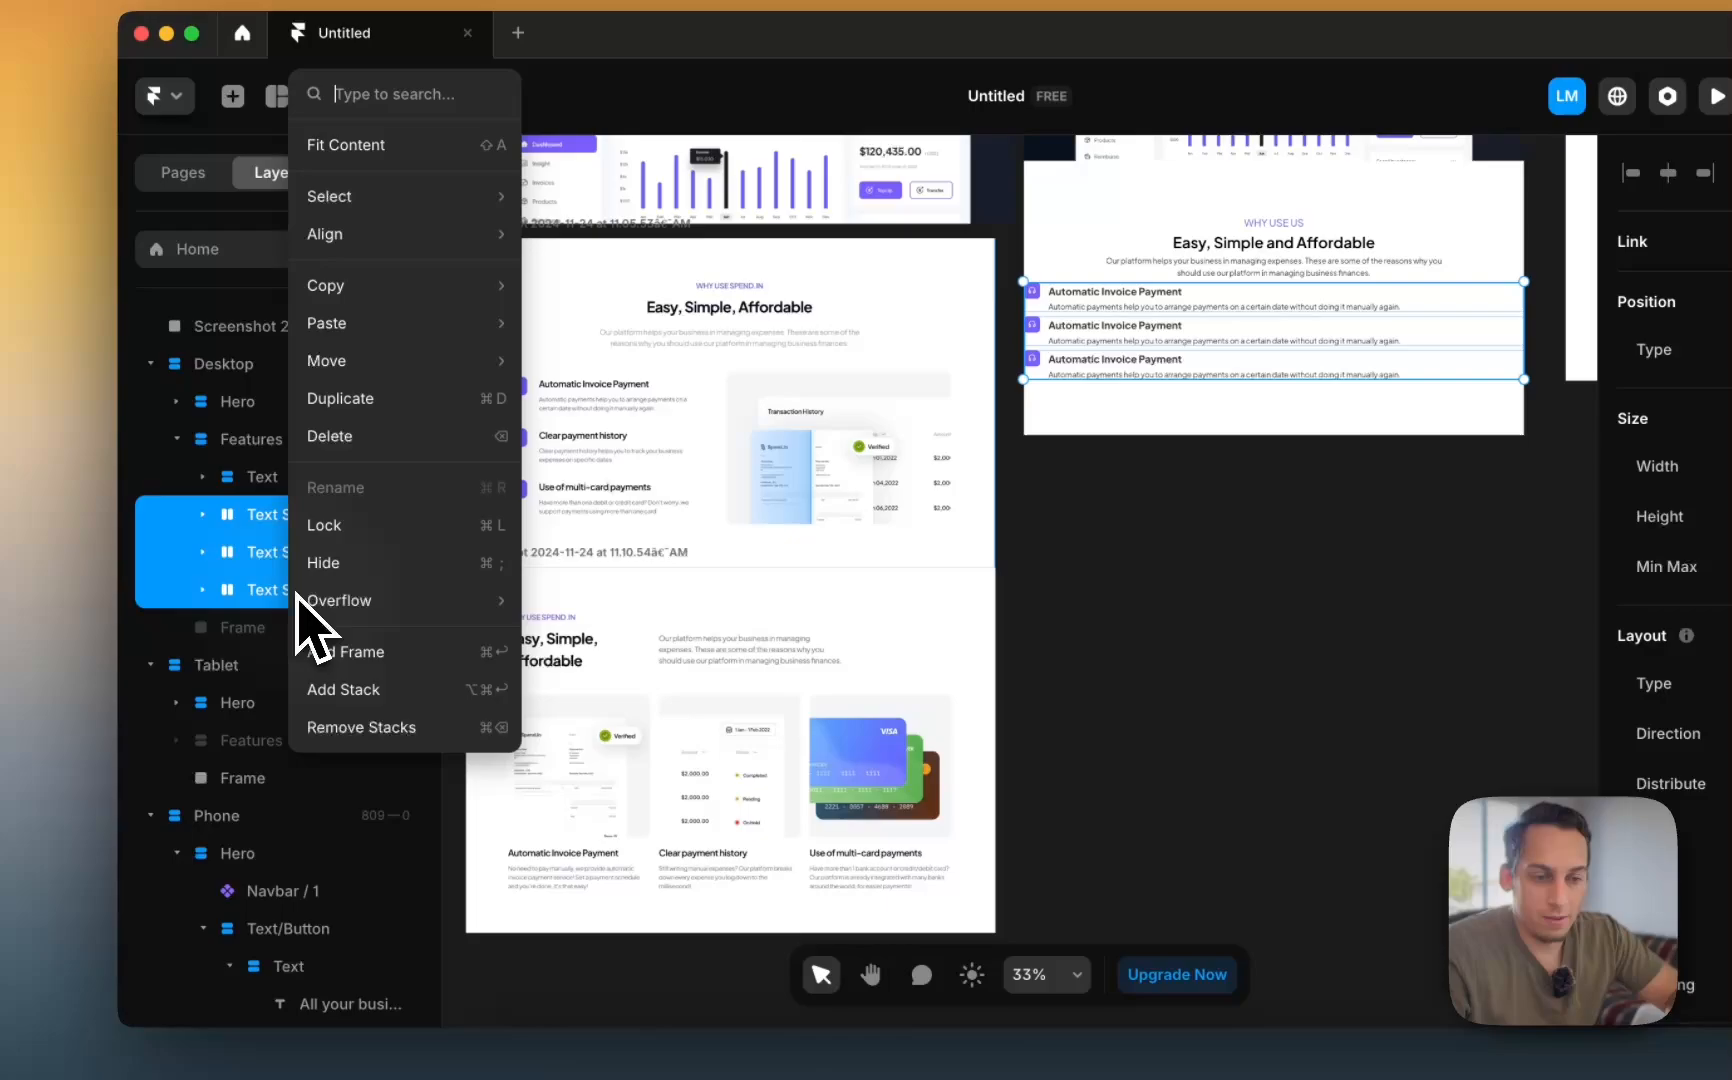
{"action": "left_click", "coordinate": [360, 686]}
{"action": "double_click", "coordinate": [256, 520]}
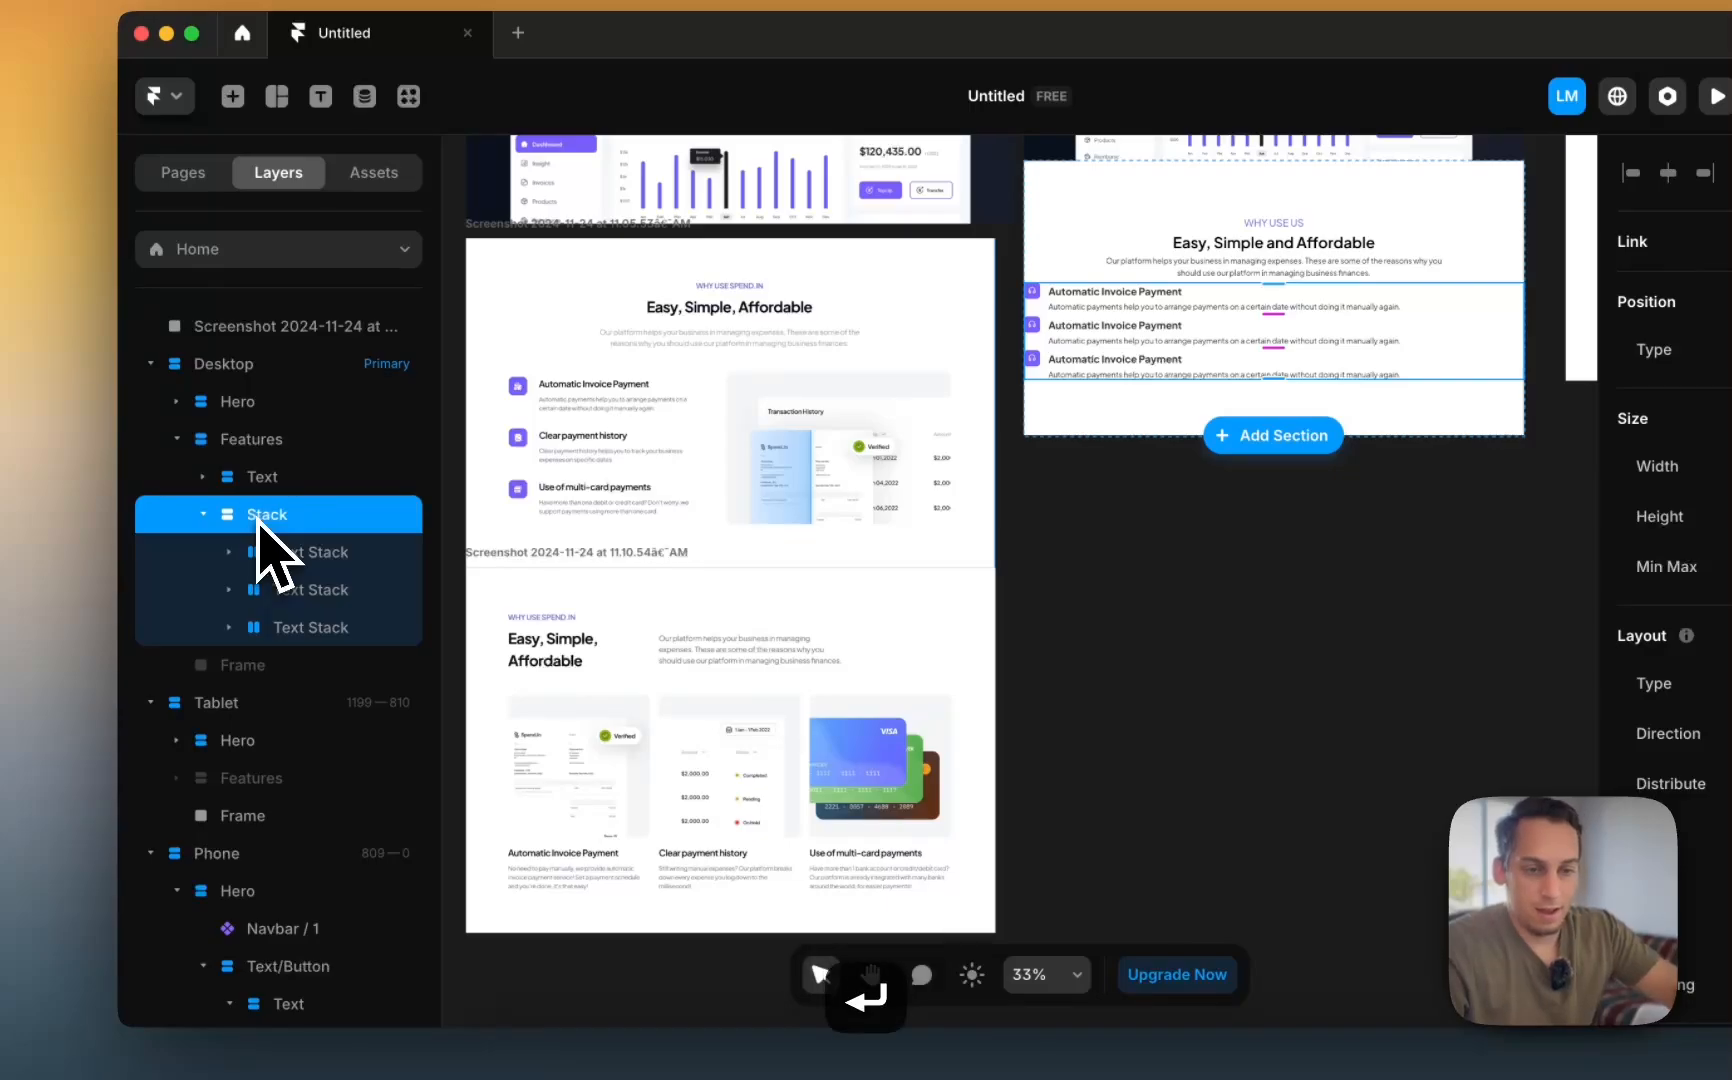
{"action": "left_click", "coordinate": [226, 514]}
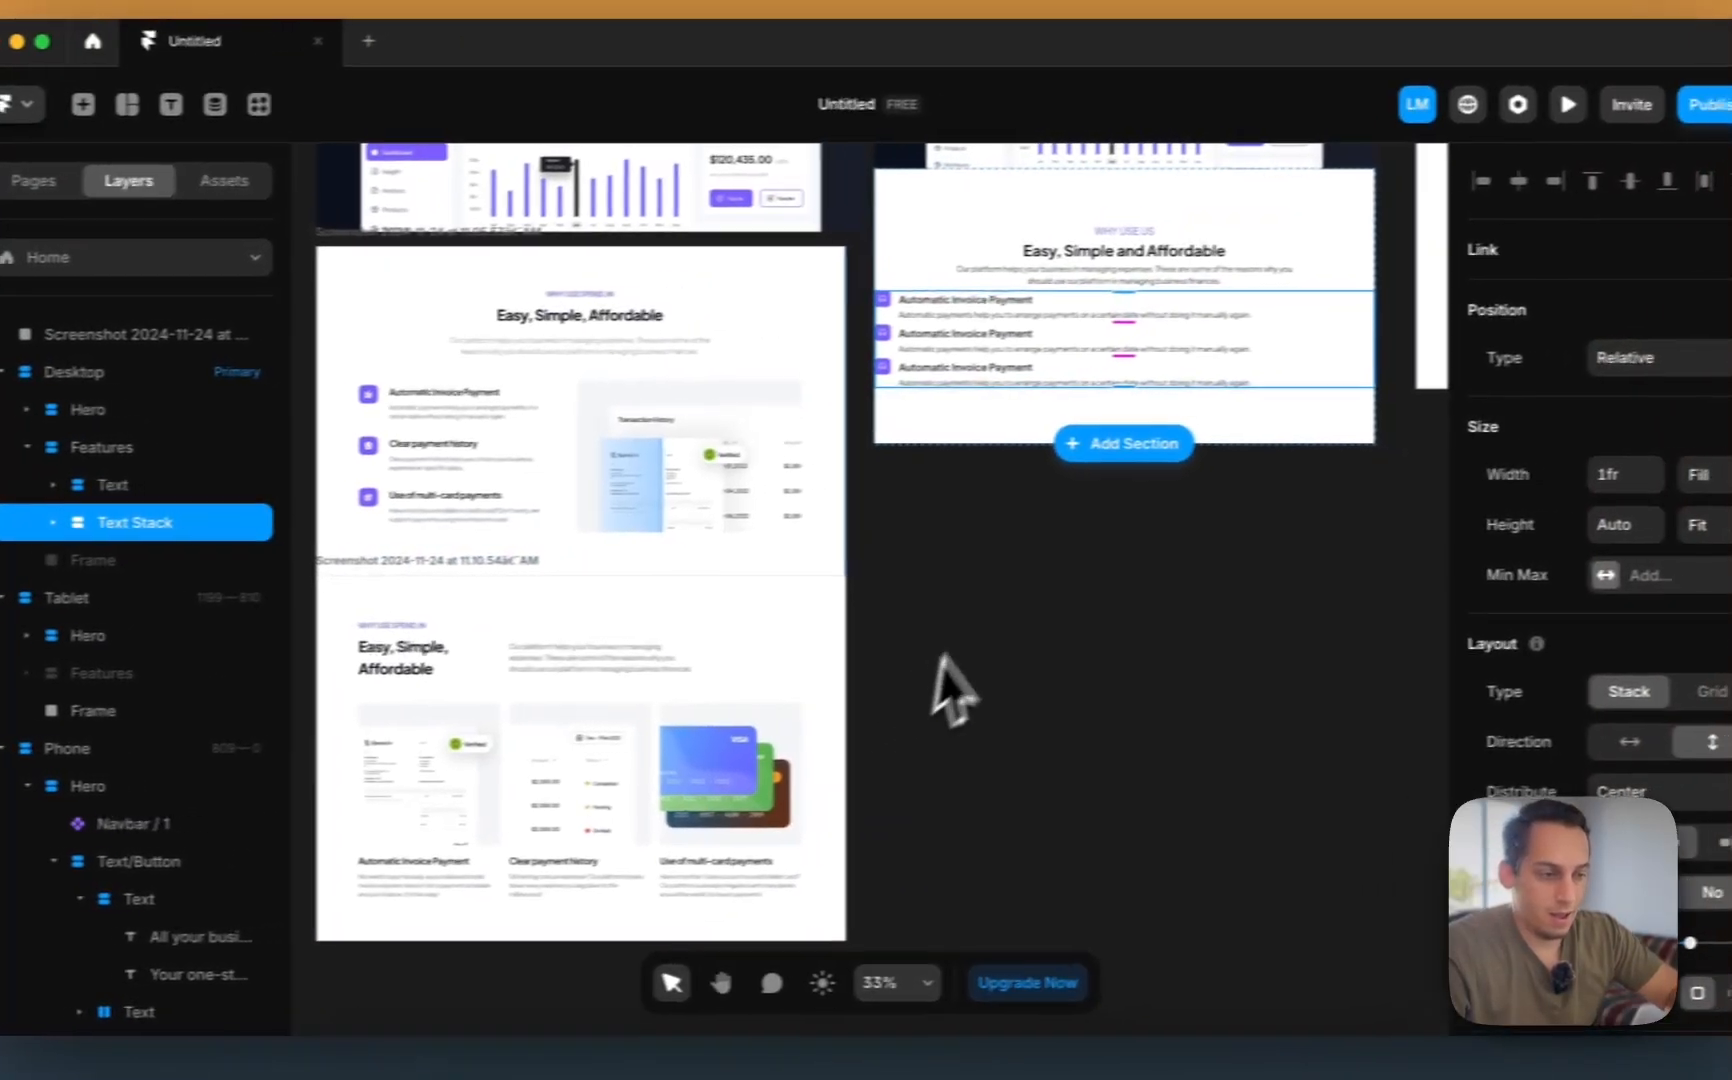
- Draw a frame about 687 × 461 on the canvas and place it below the Text Stack in the Features section
{"action": "left_click", "coordinate": [1210, 580]}
{"action": "key", "text": "f"}
{"action": "left_click_drag", "start_coordinate": [1216, 549], "coordinate": [1425, 677]}
{"action": "left_click_drag", "start_coordinate": [1224, 690], "coordinate": [1307, 752]}
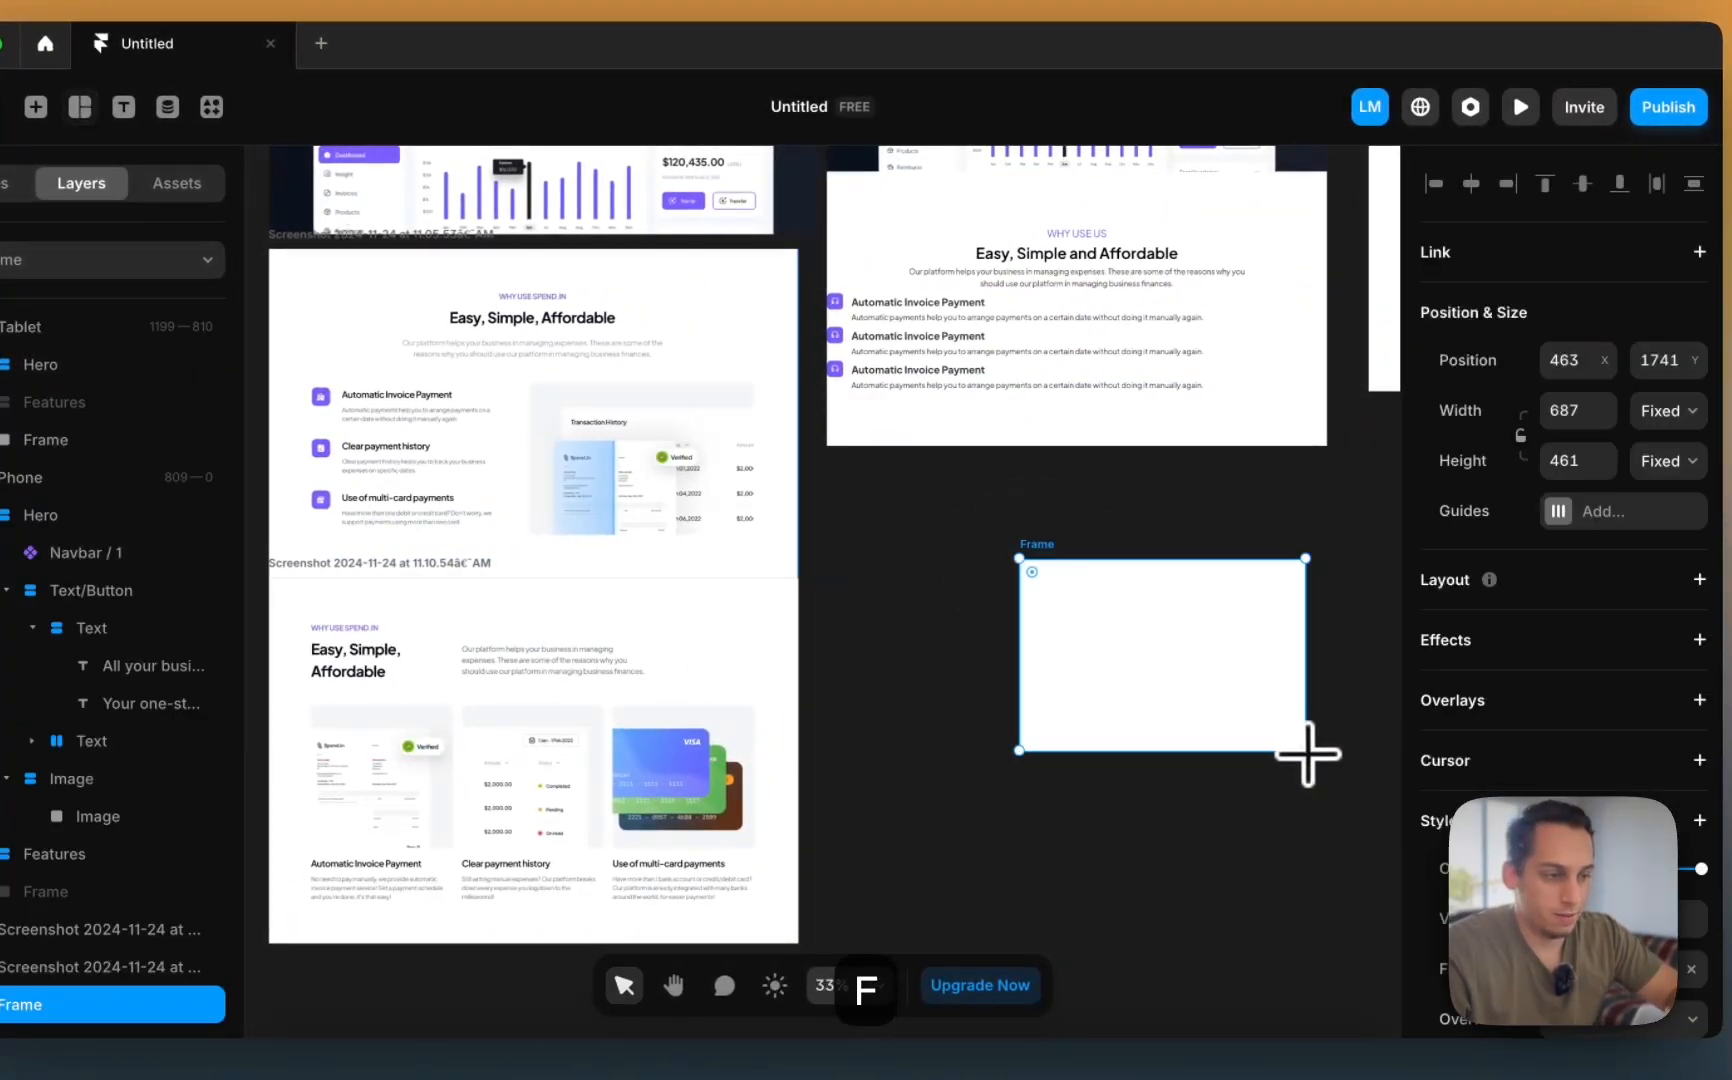
{"action": "left_click_drag", "start_coordinate": [1163, 645], "coordinate": [1180, 420]}
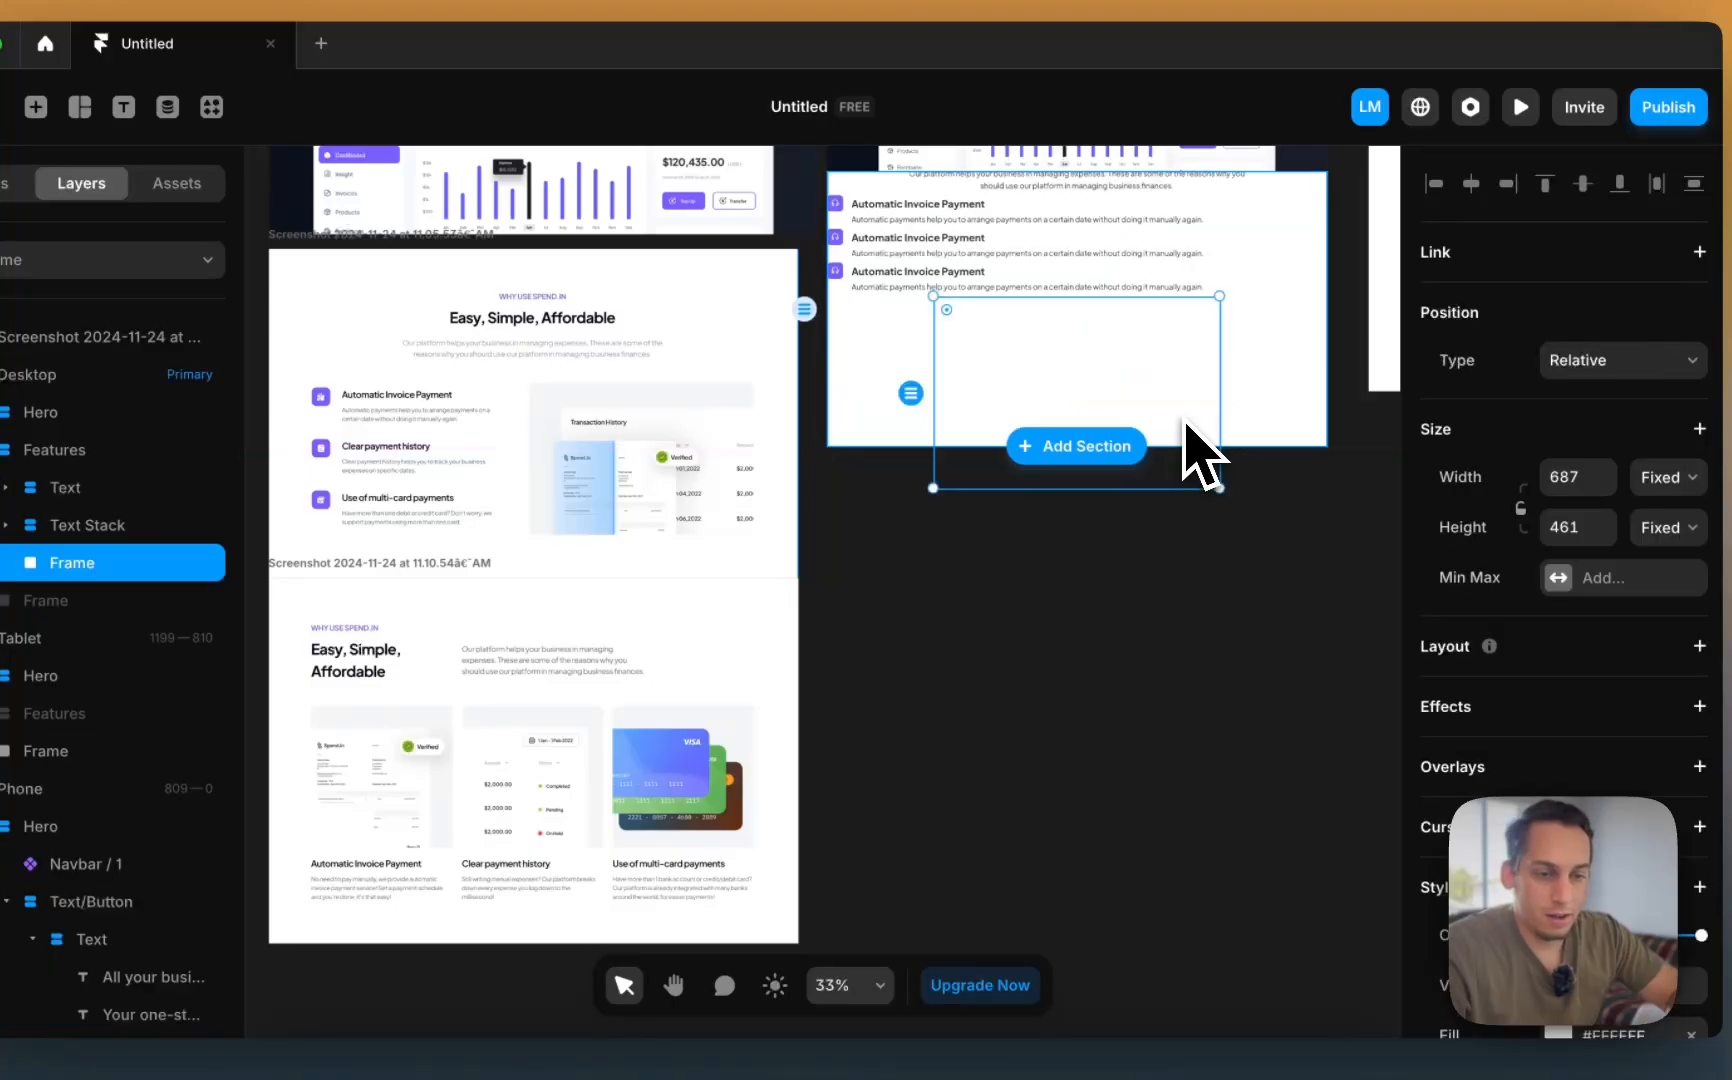
- Wrap the new frame in the Features section in a stack and rename that stack Image
{"action": "right_click", "coordinate": [302, 535]}
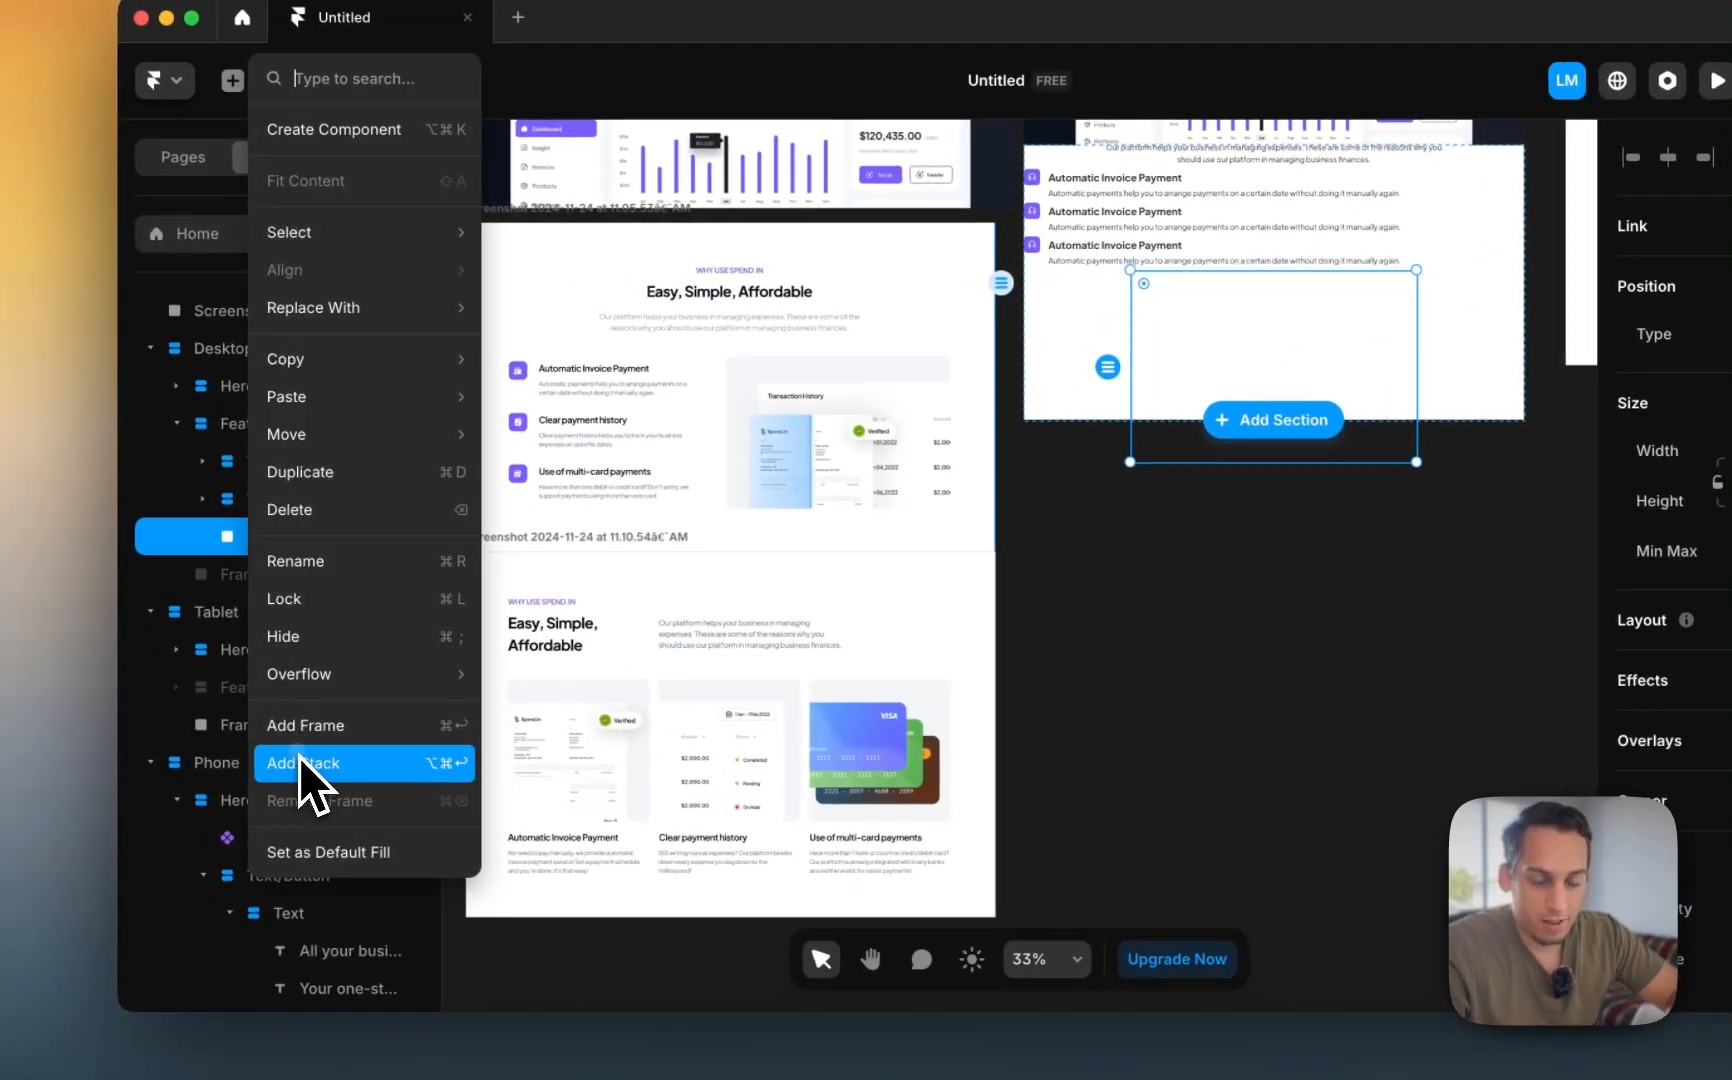
{"action": "left_click", "coordinate": [244, 763]}
{"action": "double_click", "coordinate": [267, 537]}
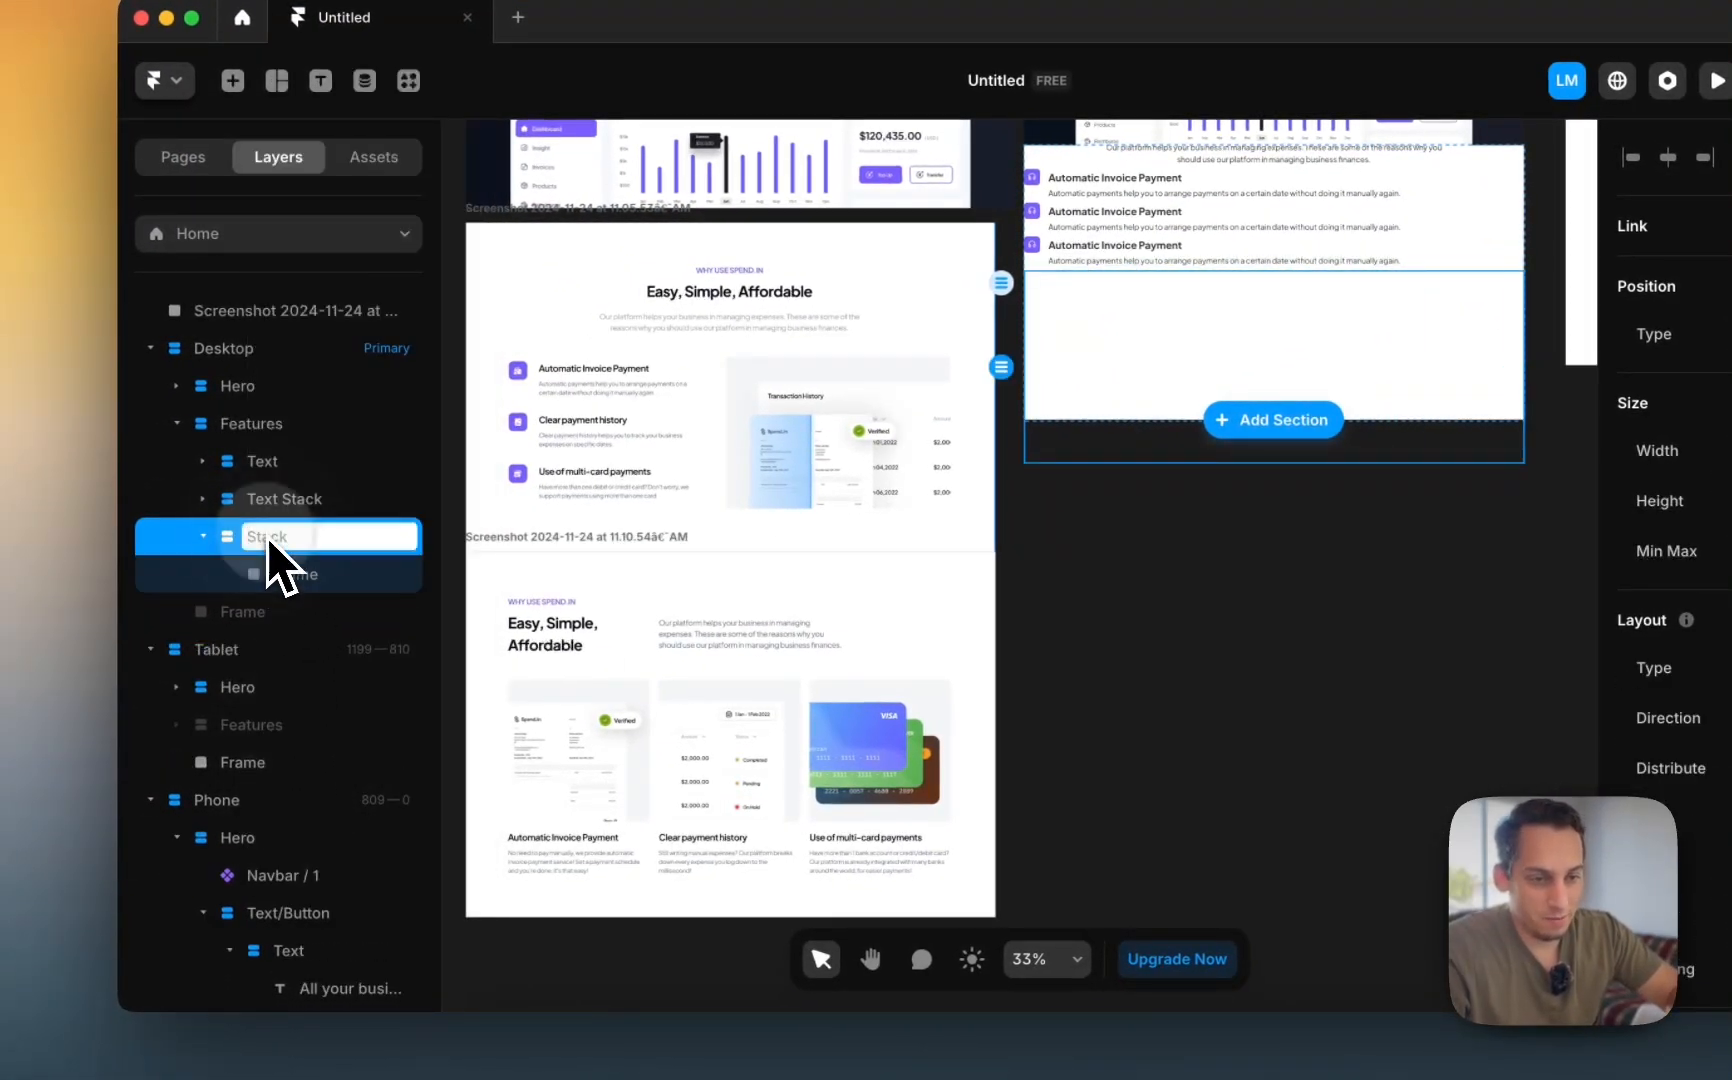
{"action": "type", "text": "Image"}
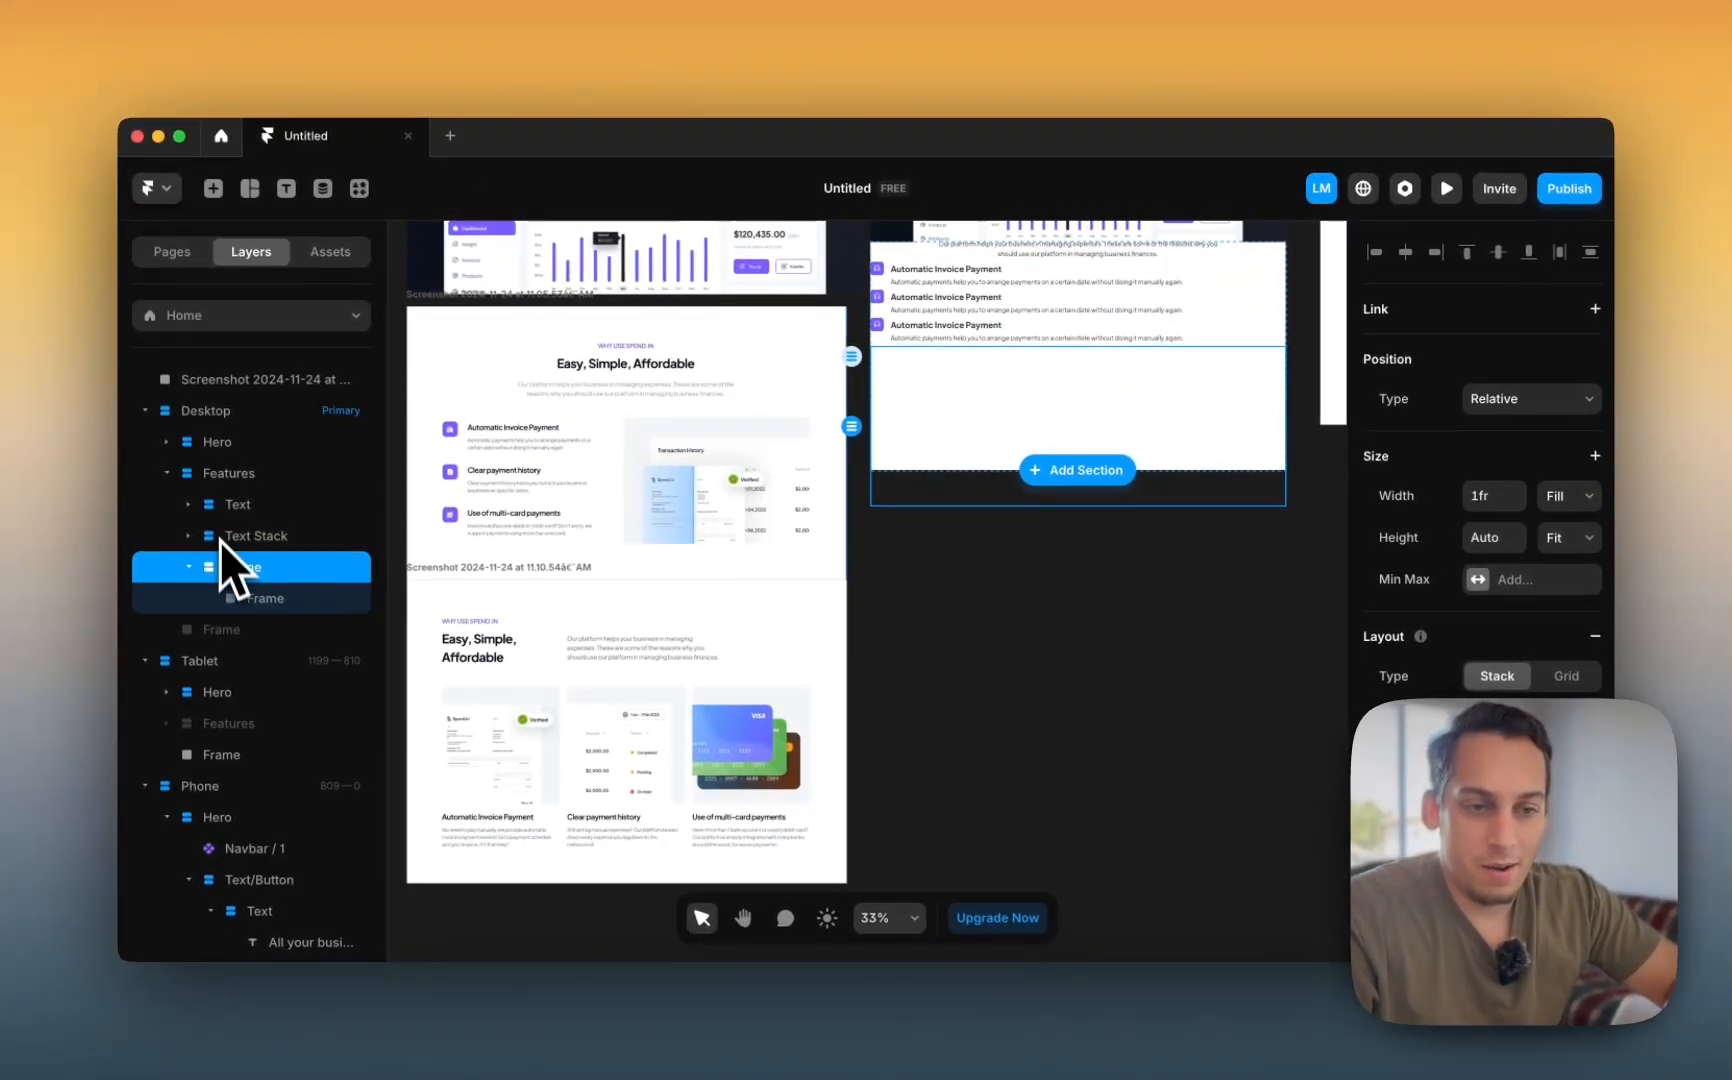
- Wrap the Text Stack and the Image stack together in a new stack with a horizontal direction
{"action": "left_click", "coordinate": [250, 536], "text": "shift"}
{"action": "right_click", "coordinate": [248, 548]}
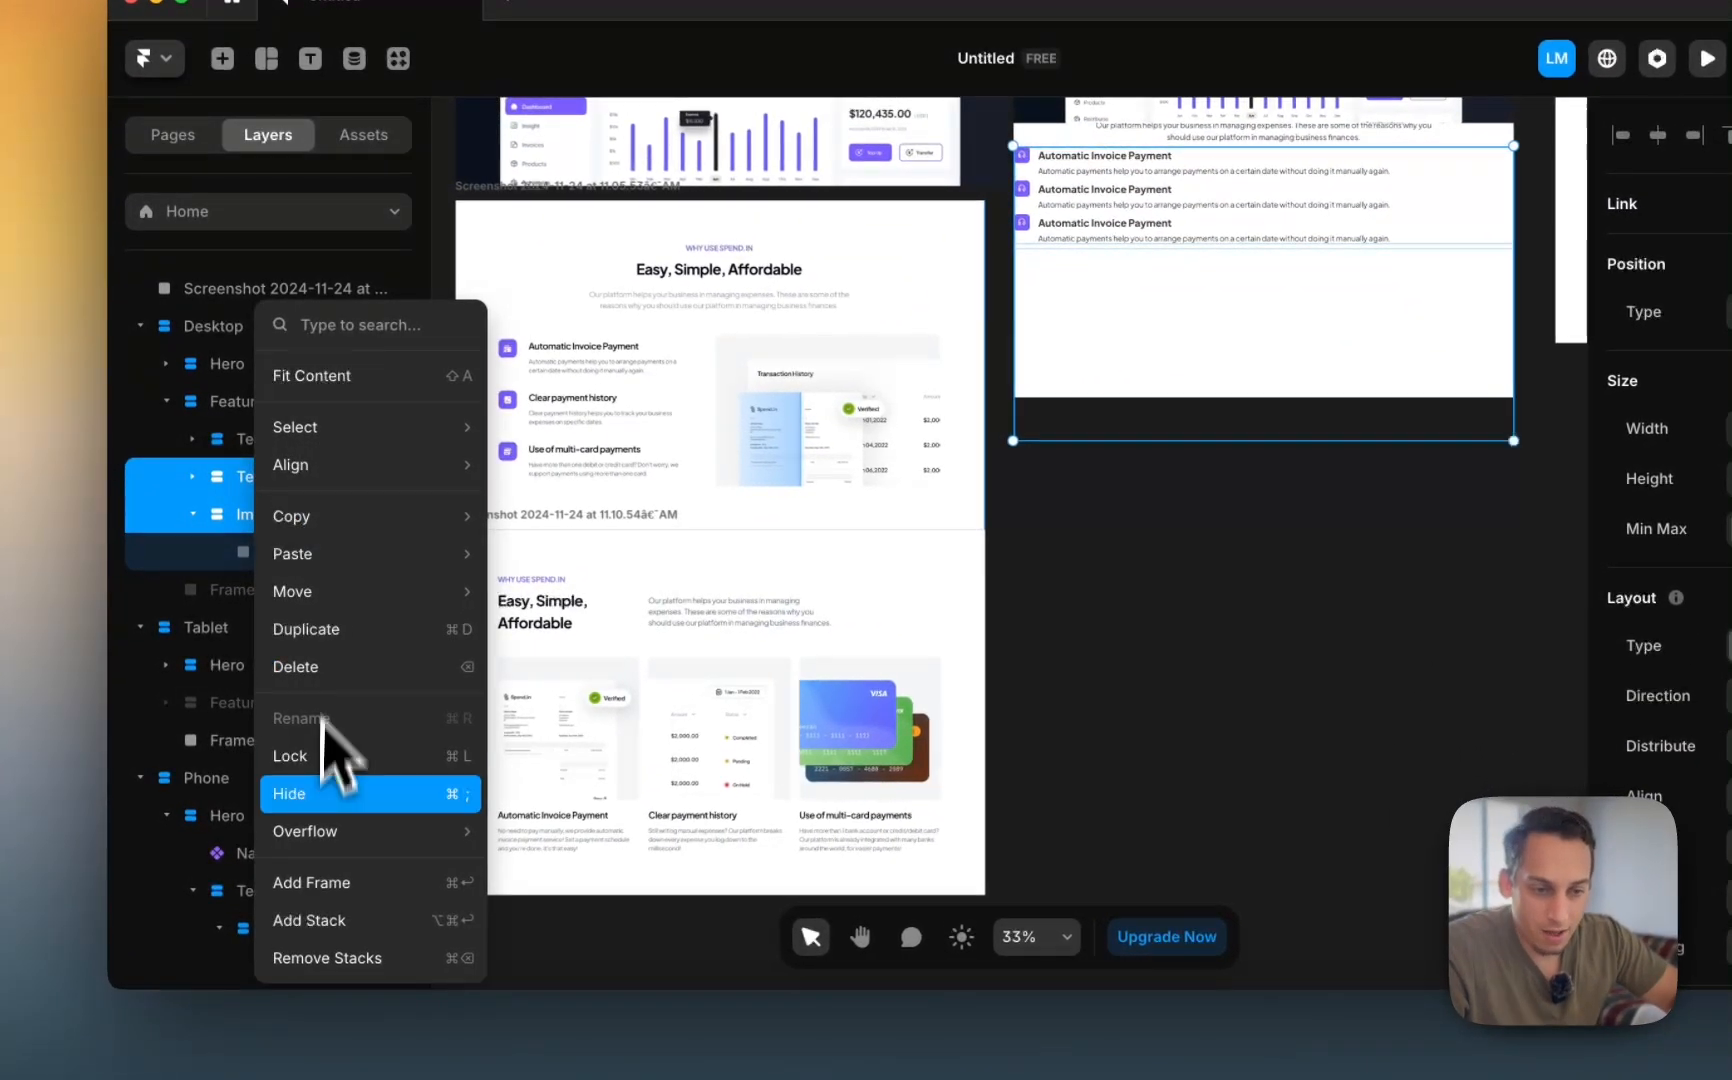
{"action": "left_click", "coordinate": [318, 920]}
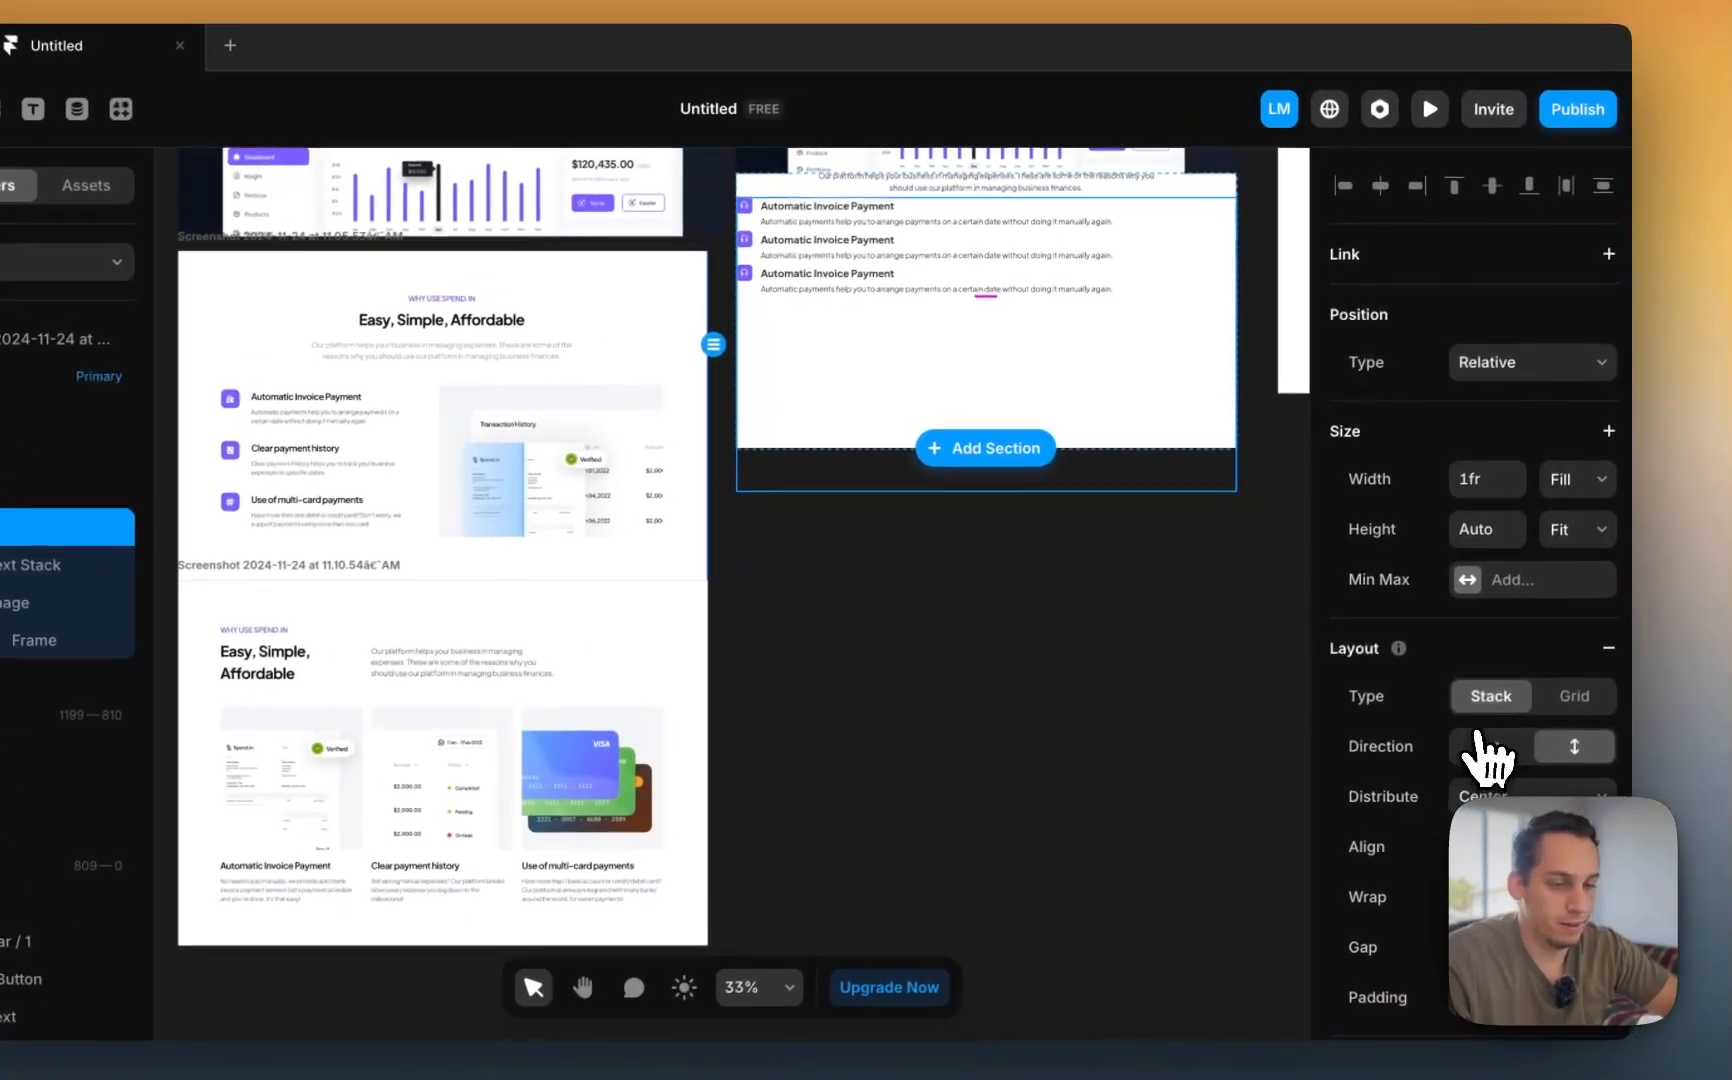
{"action": "left_click", "coordinate": [1482, 746]}
- Set the frame inside the Image stack to Fill width and reduce its height to about 378
{"action": "left_click", "coordinate": [1045, 410]}
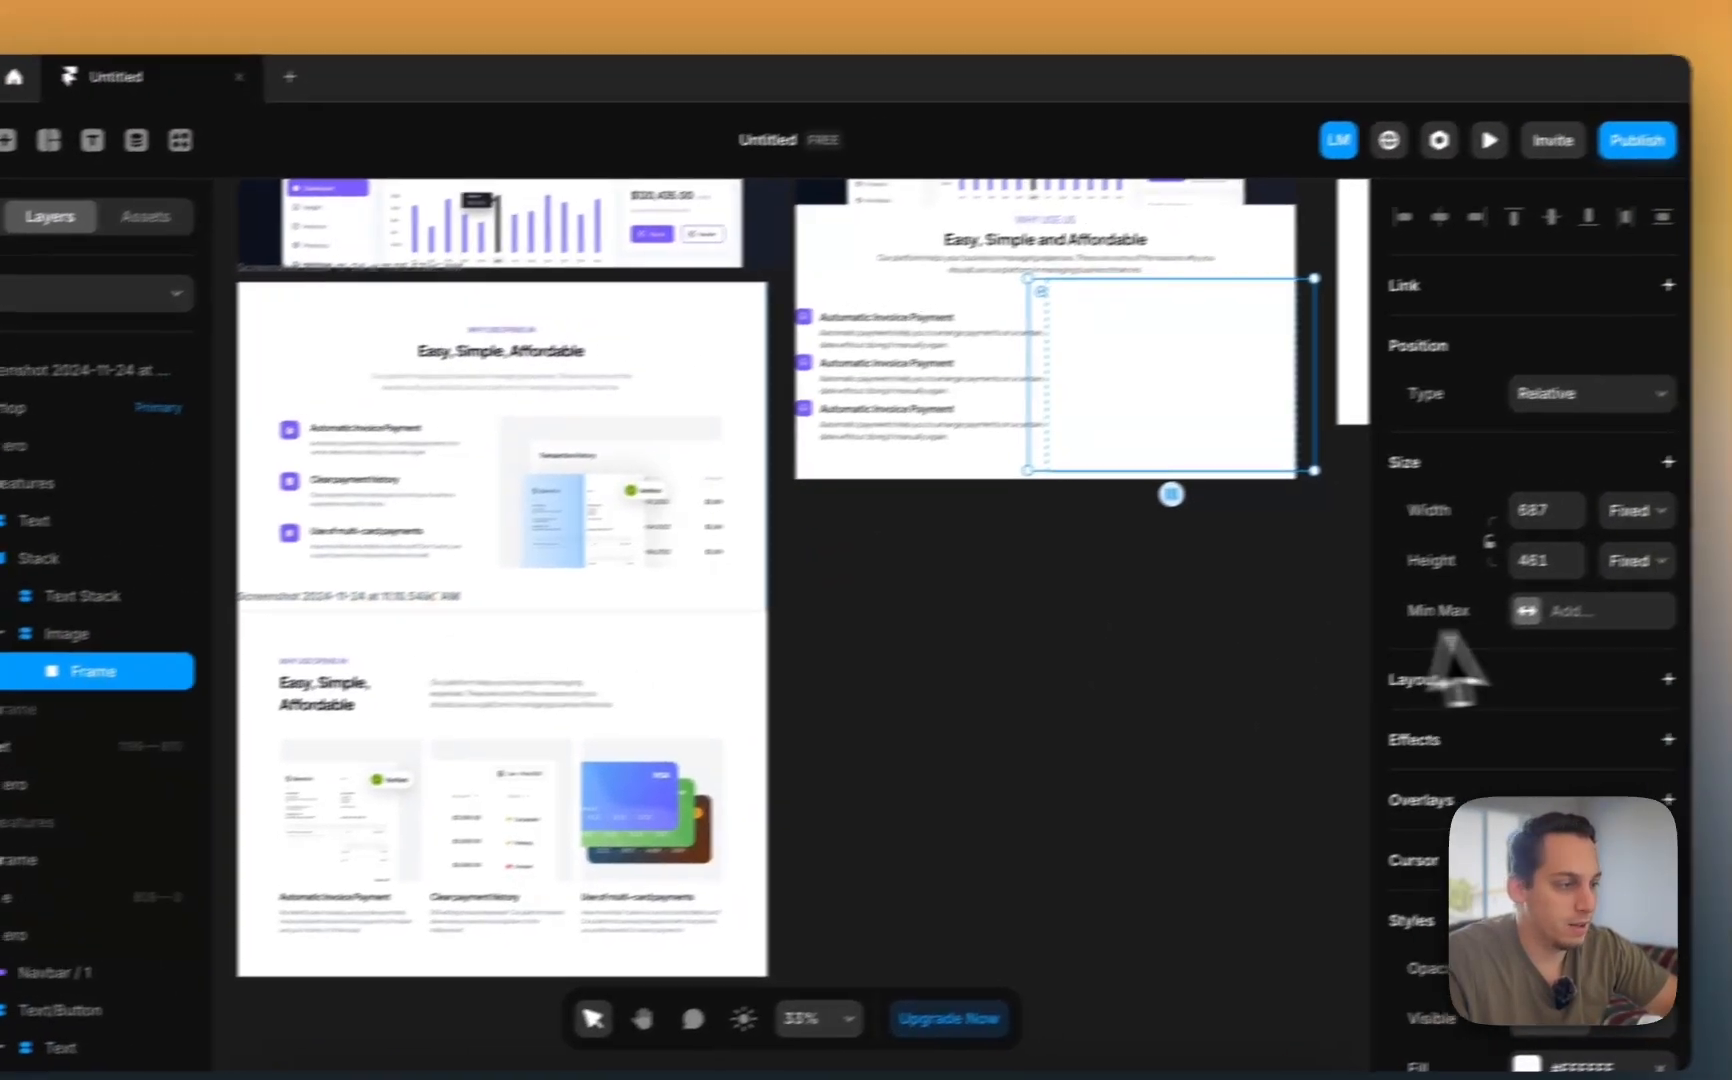
{"action": "left_click", "coordinate": [1570, 479]}
{"action": "left_click", "coordinate": [1575, 523]}
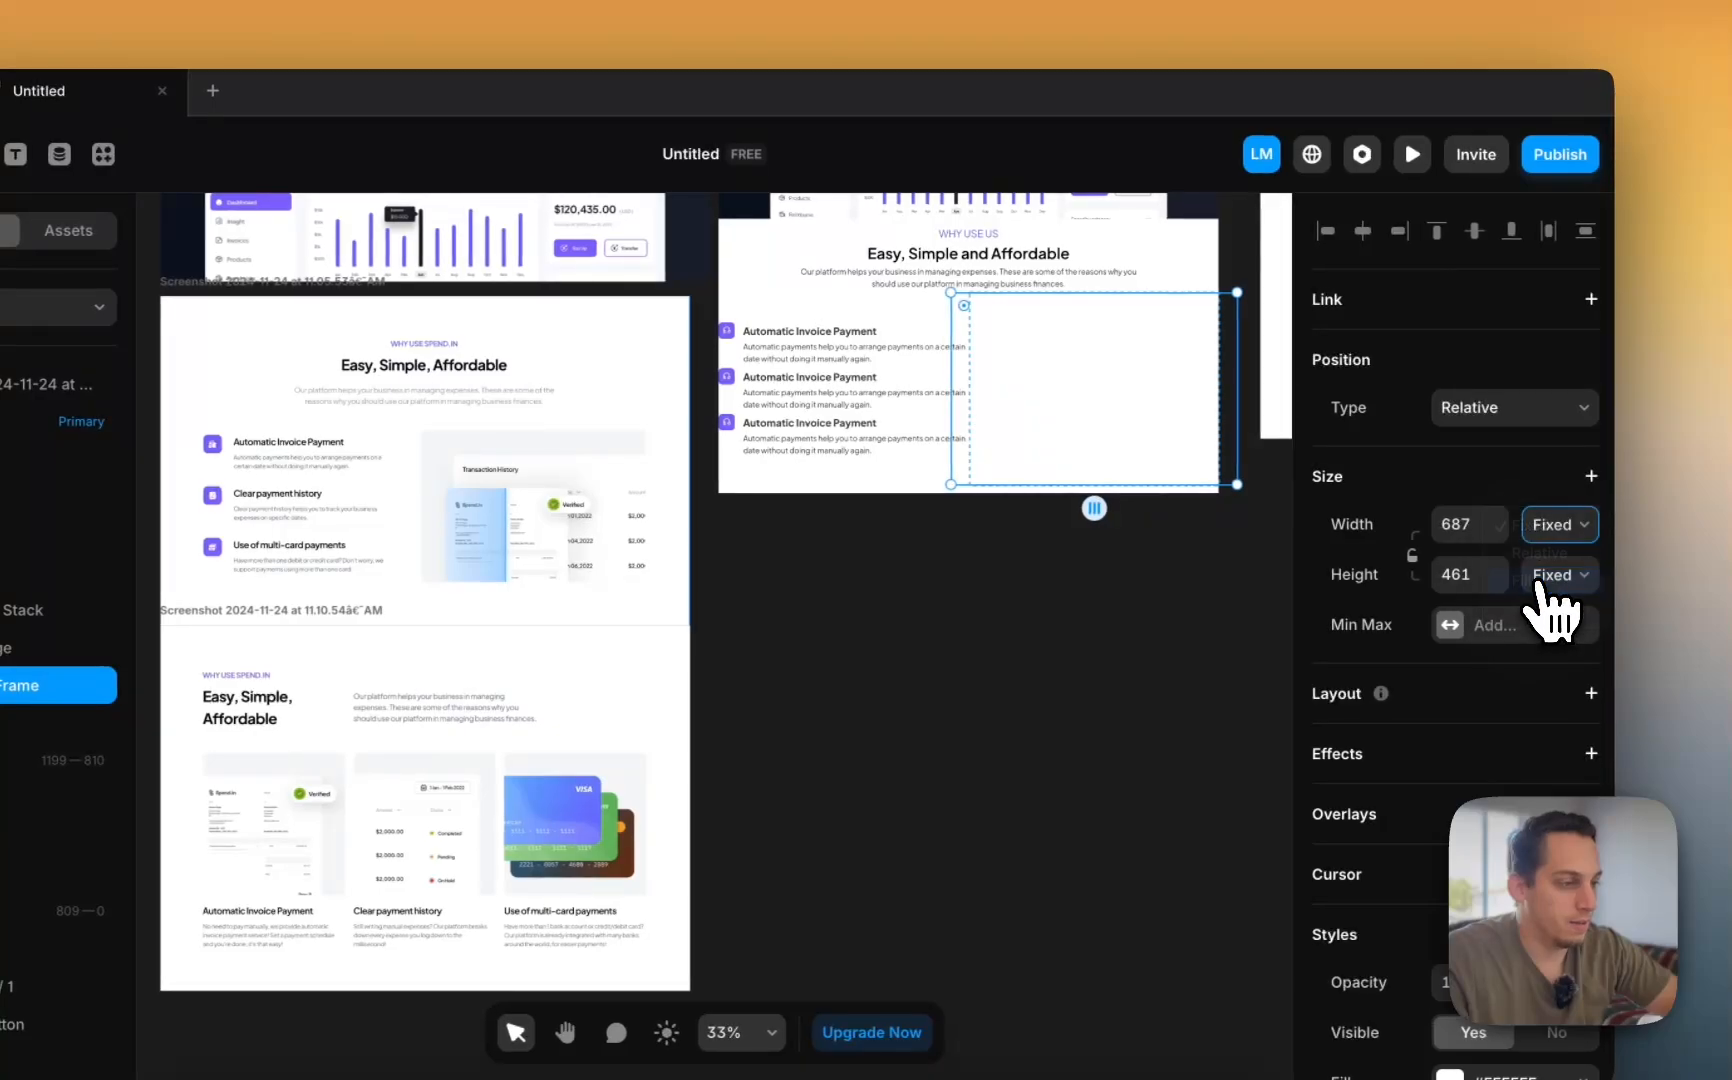
{"action": "left_click", "coordinate": [1537, 632]}
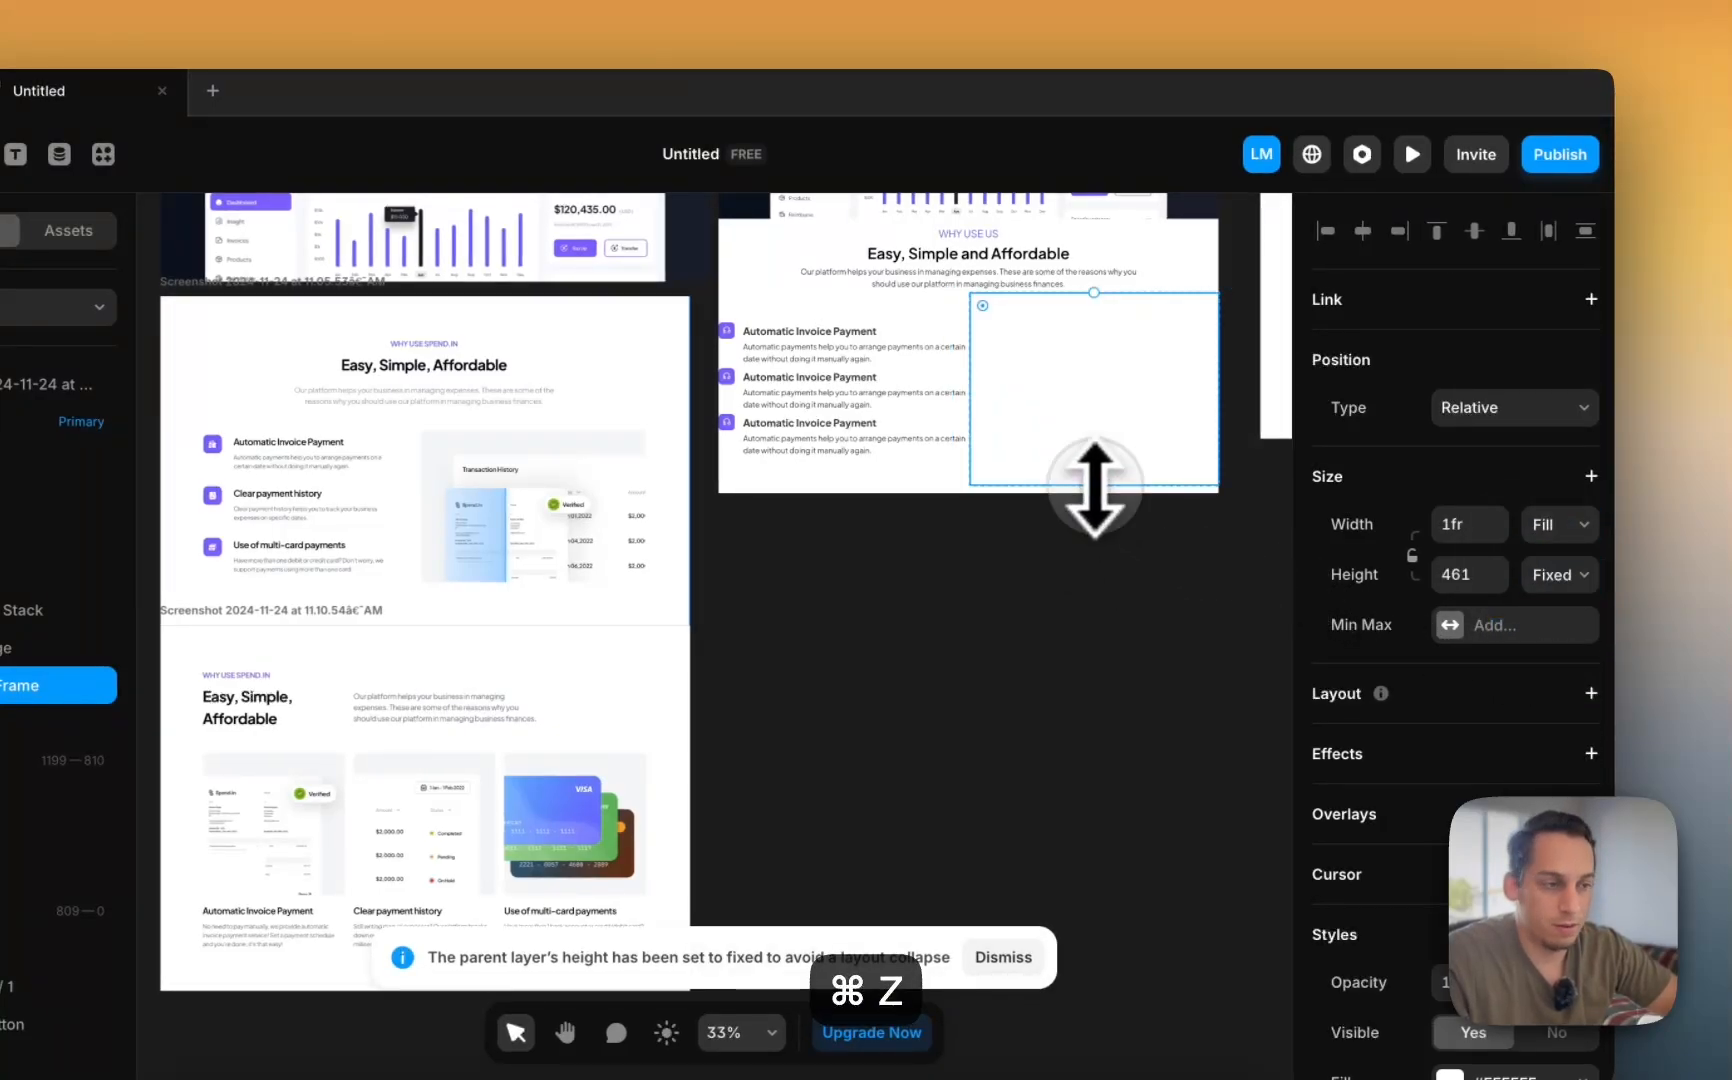
{"action": "left_click_drag", "start_coordinate": [1094, 487], "coordinate": [1095, 455]}
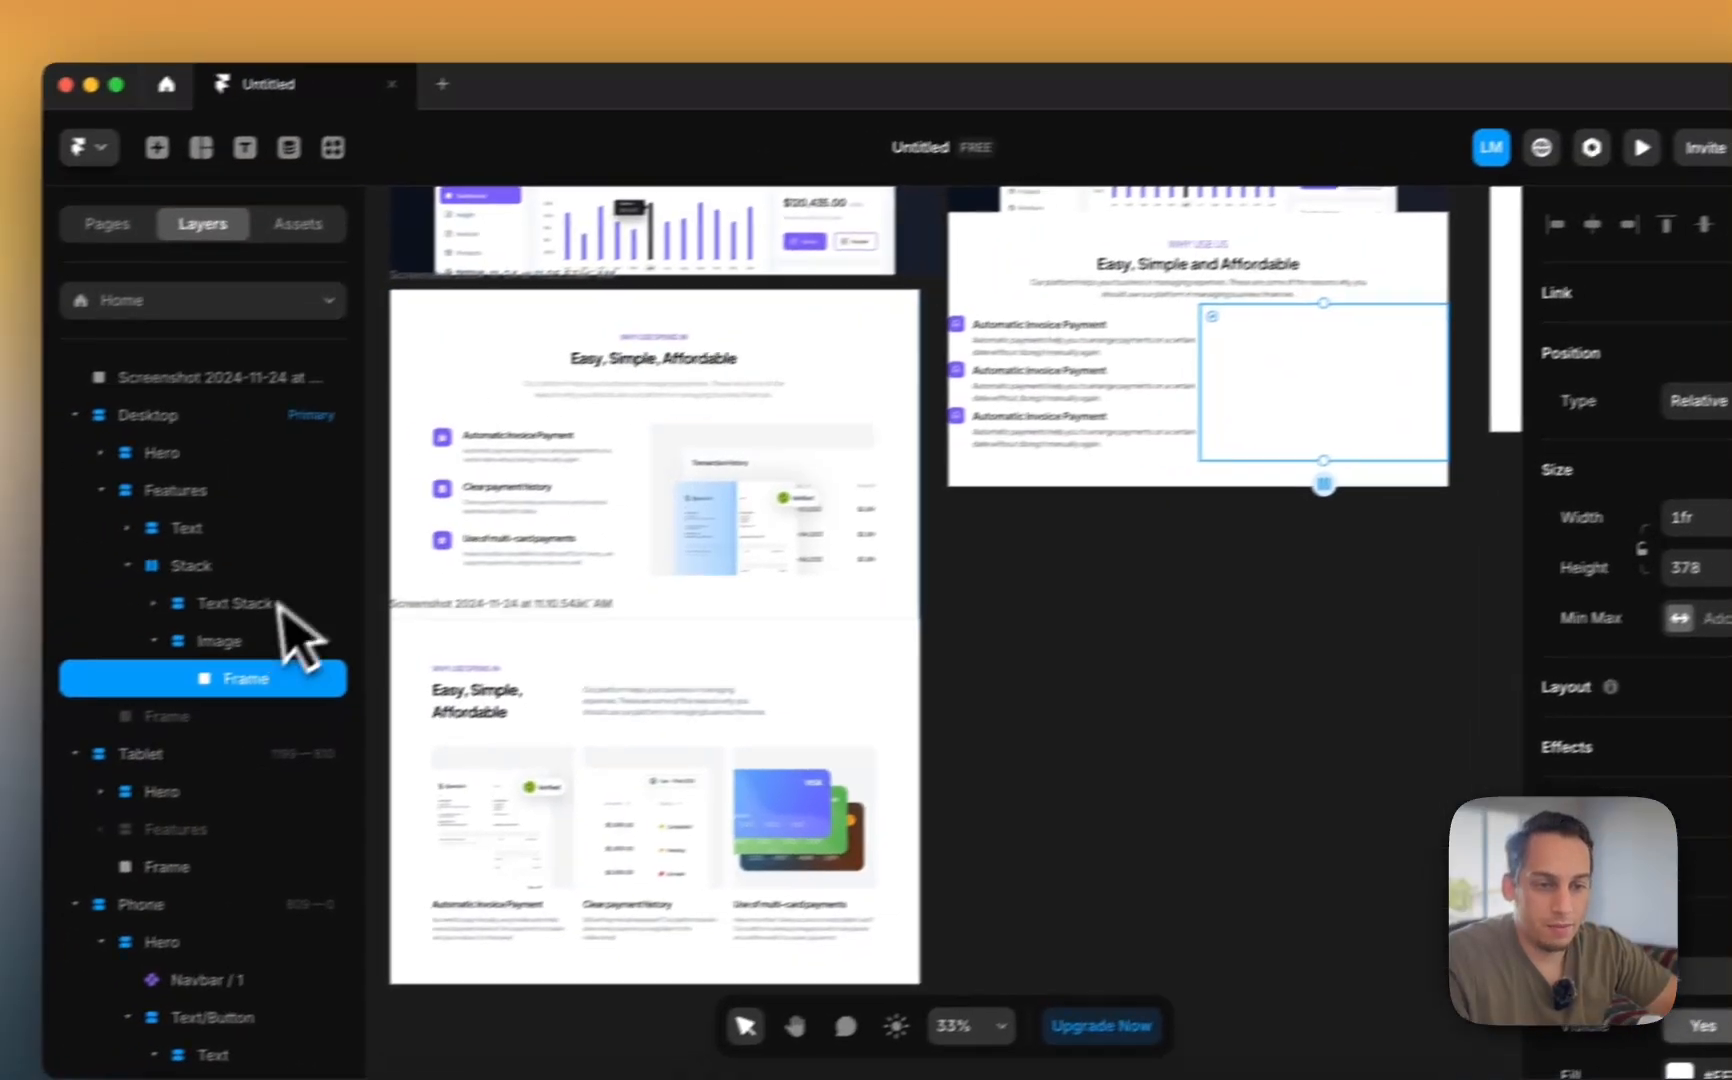
- Rename the stack that holds the Text Stack and the Image stack as Bottom
{"action": "left_click", "coordinate": [3, 647]}
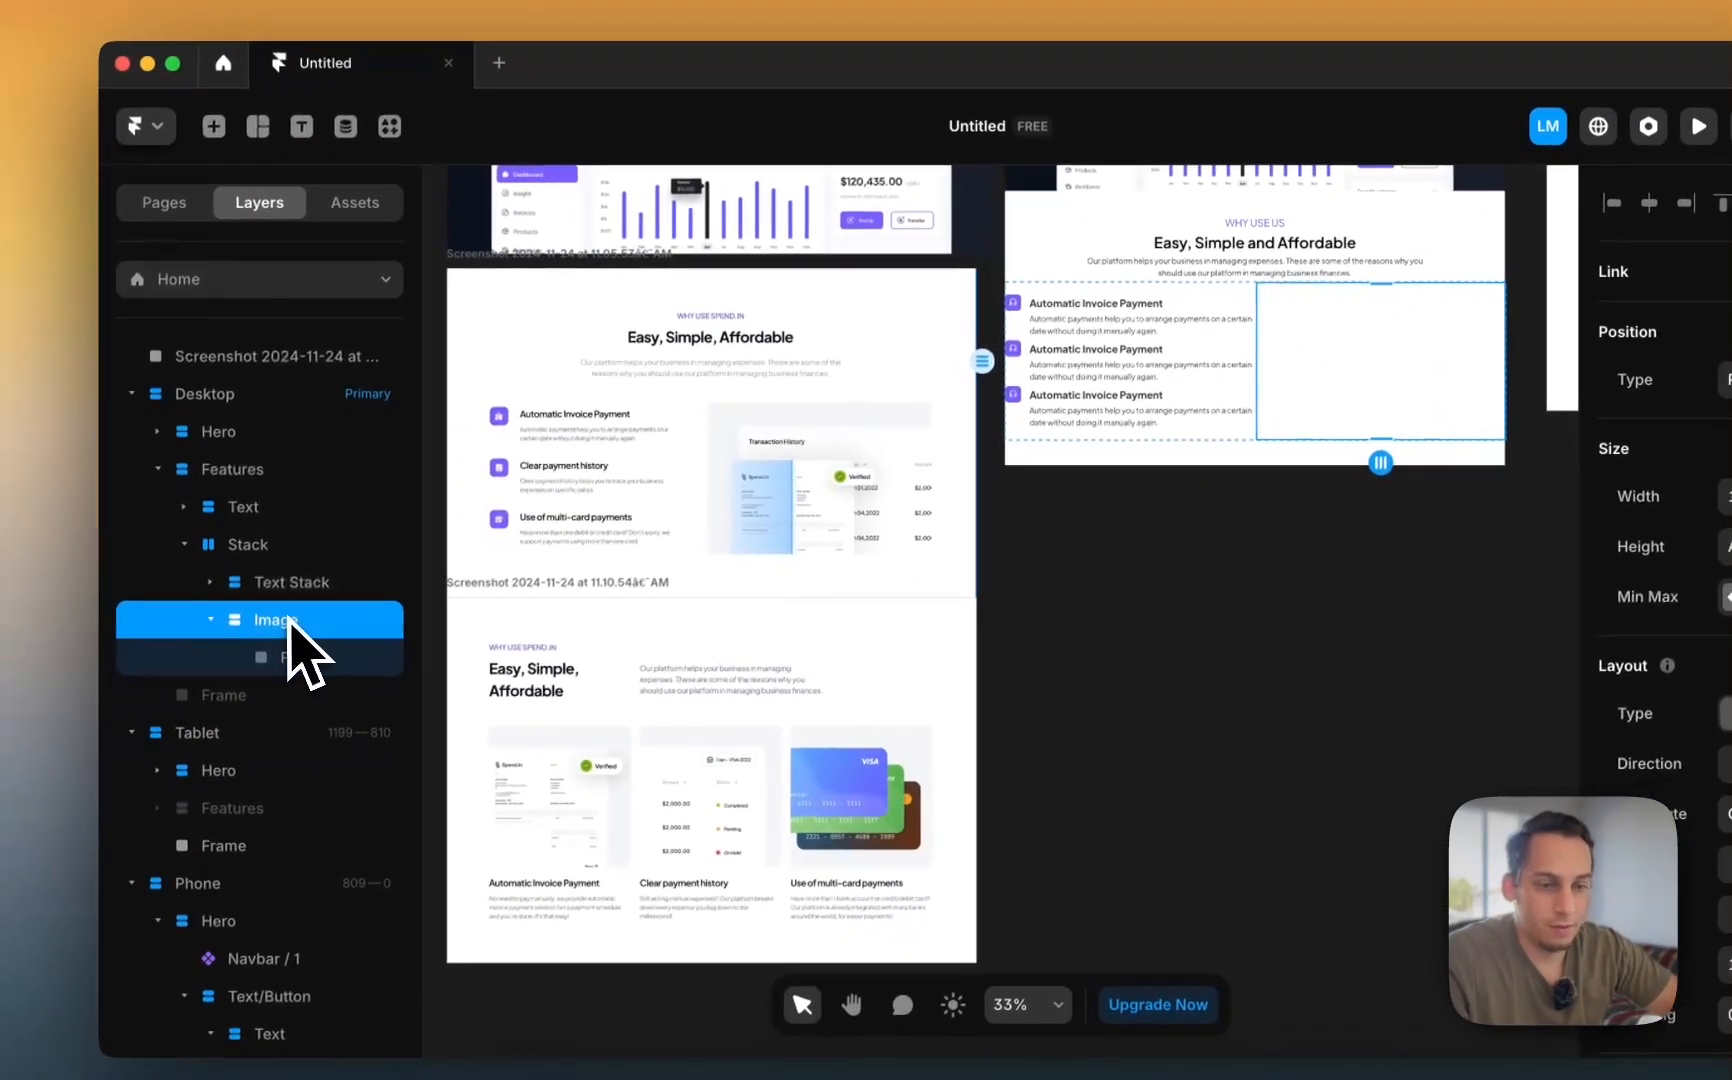
{"action": "left_click", "coordinate": [252, 548]}
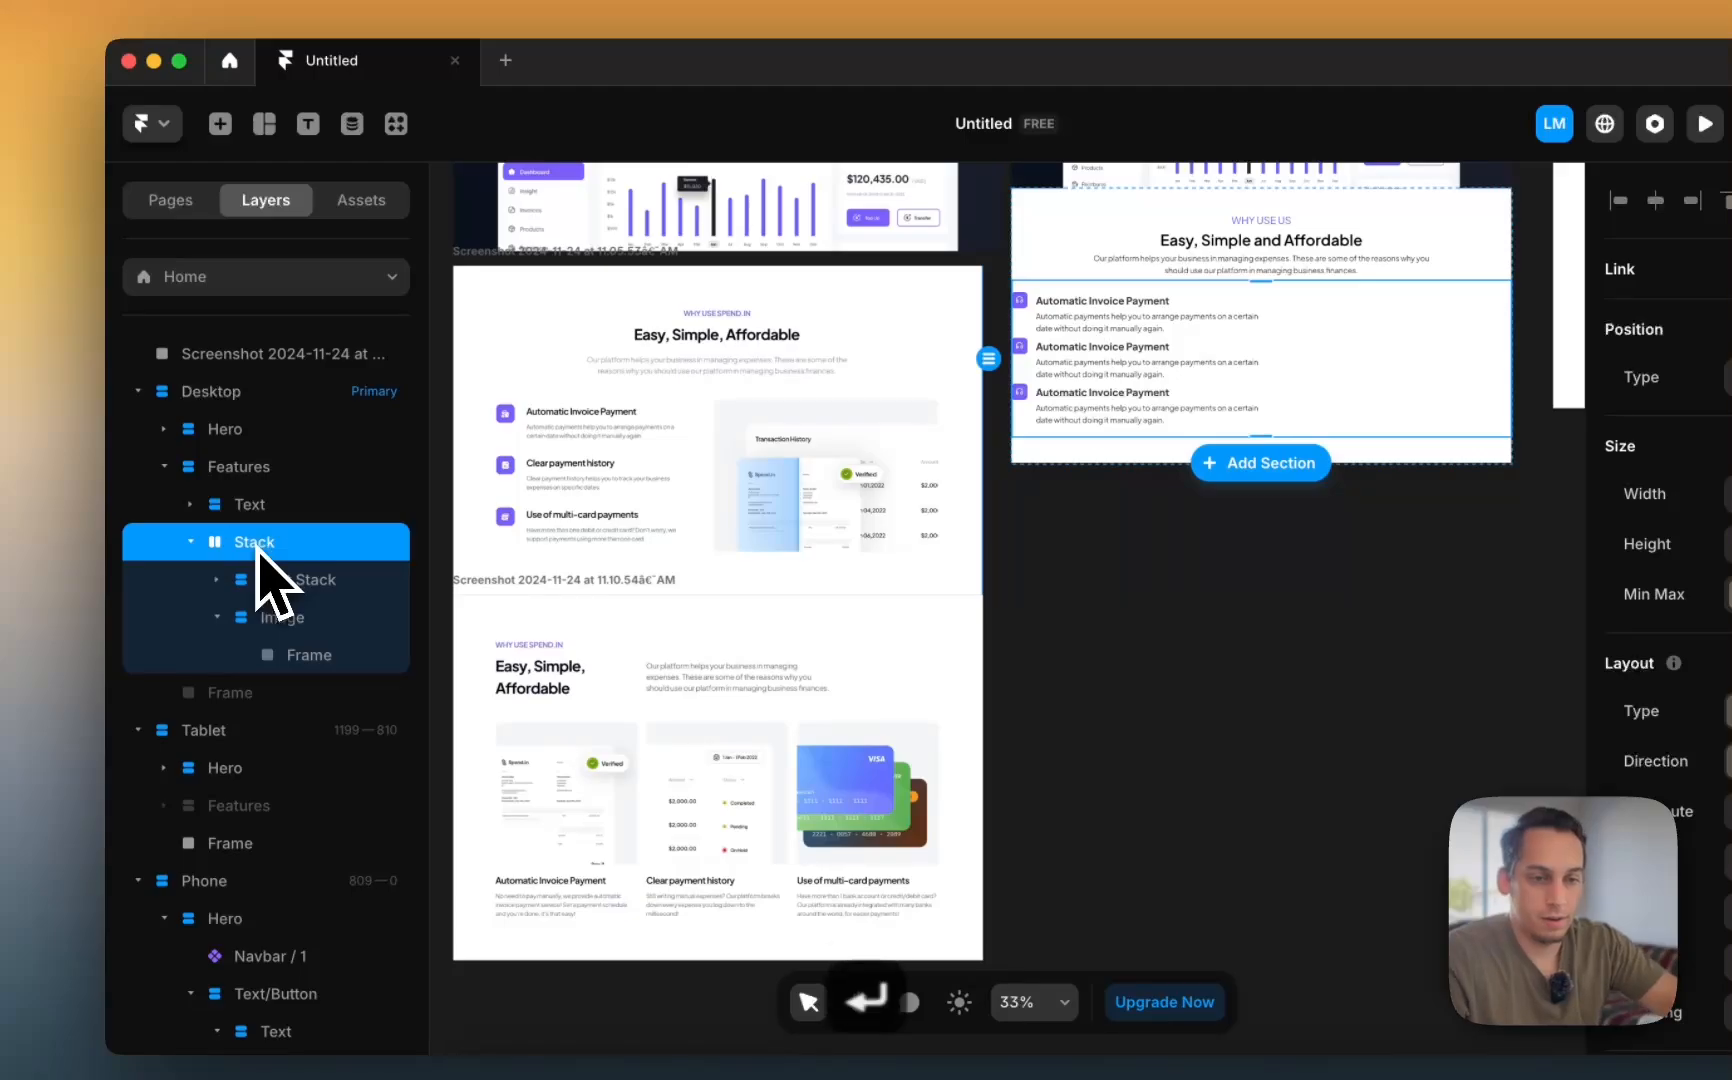
{"action": "left_click", "coordinate": [244, 503]}
- Set the Features section's gap to 40 and its height to Fit
{"action": "left_click", "coordinate": [252, 466]}
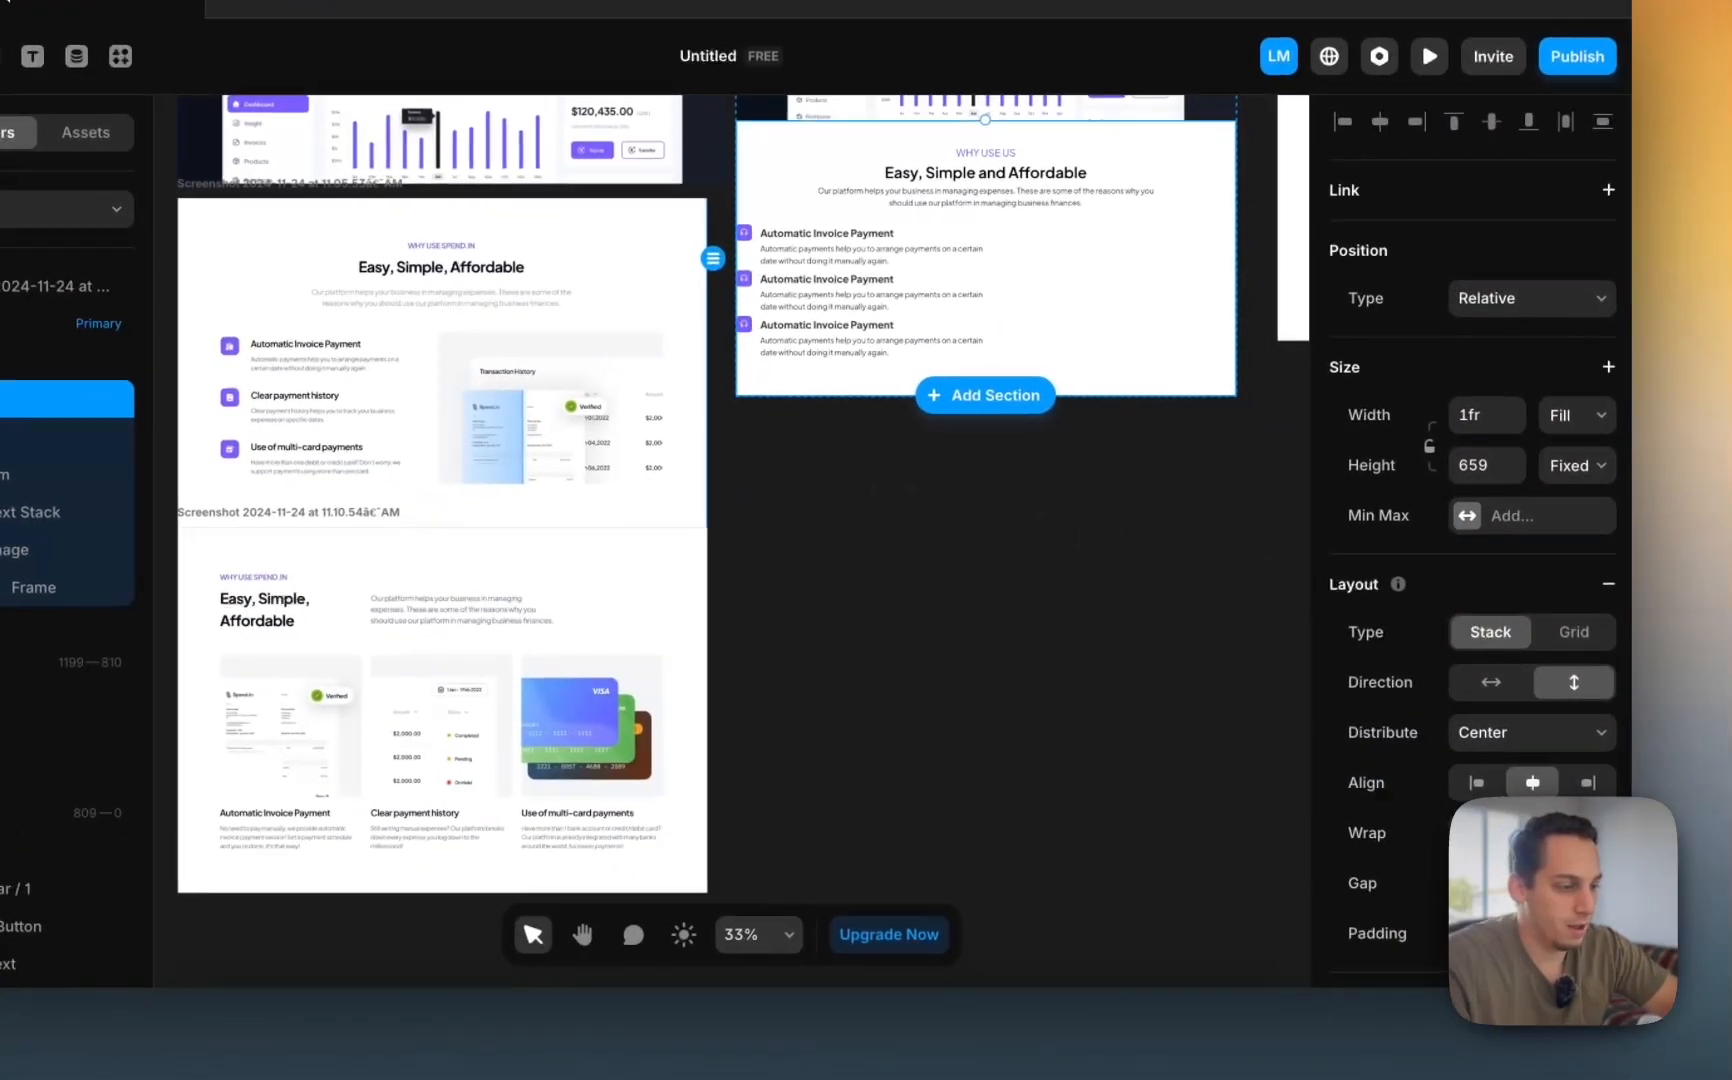
{"action": "key", "text": "shift+Up"}
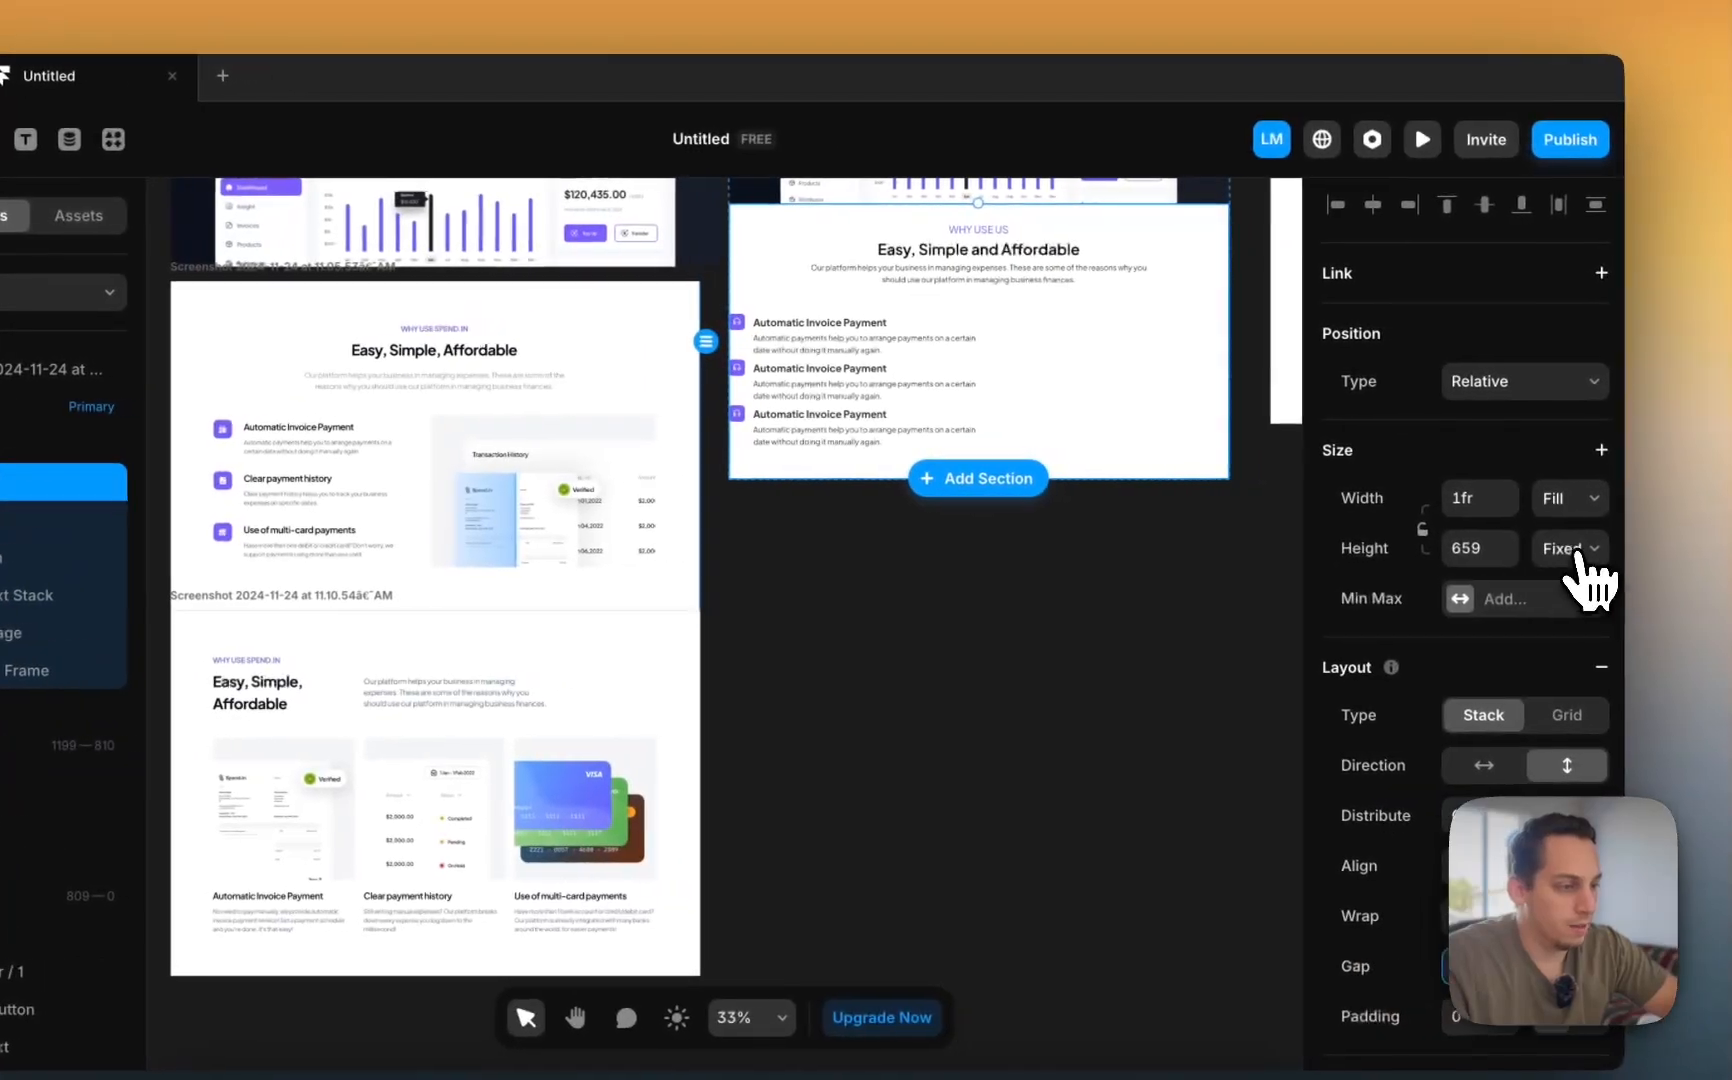
{"action": "left_click", "coordinate": [1568, 462]}
{"action": "left_click", "coordinate": [1550, 632]}
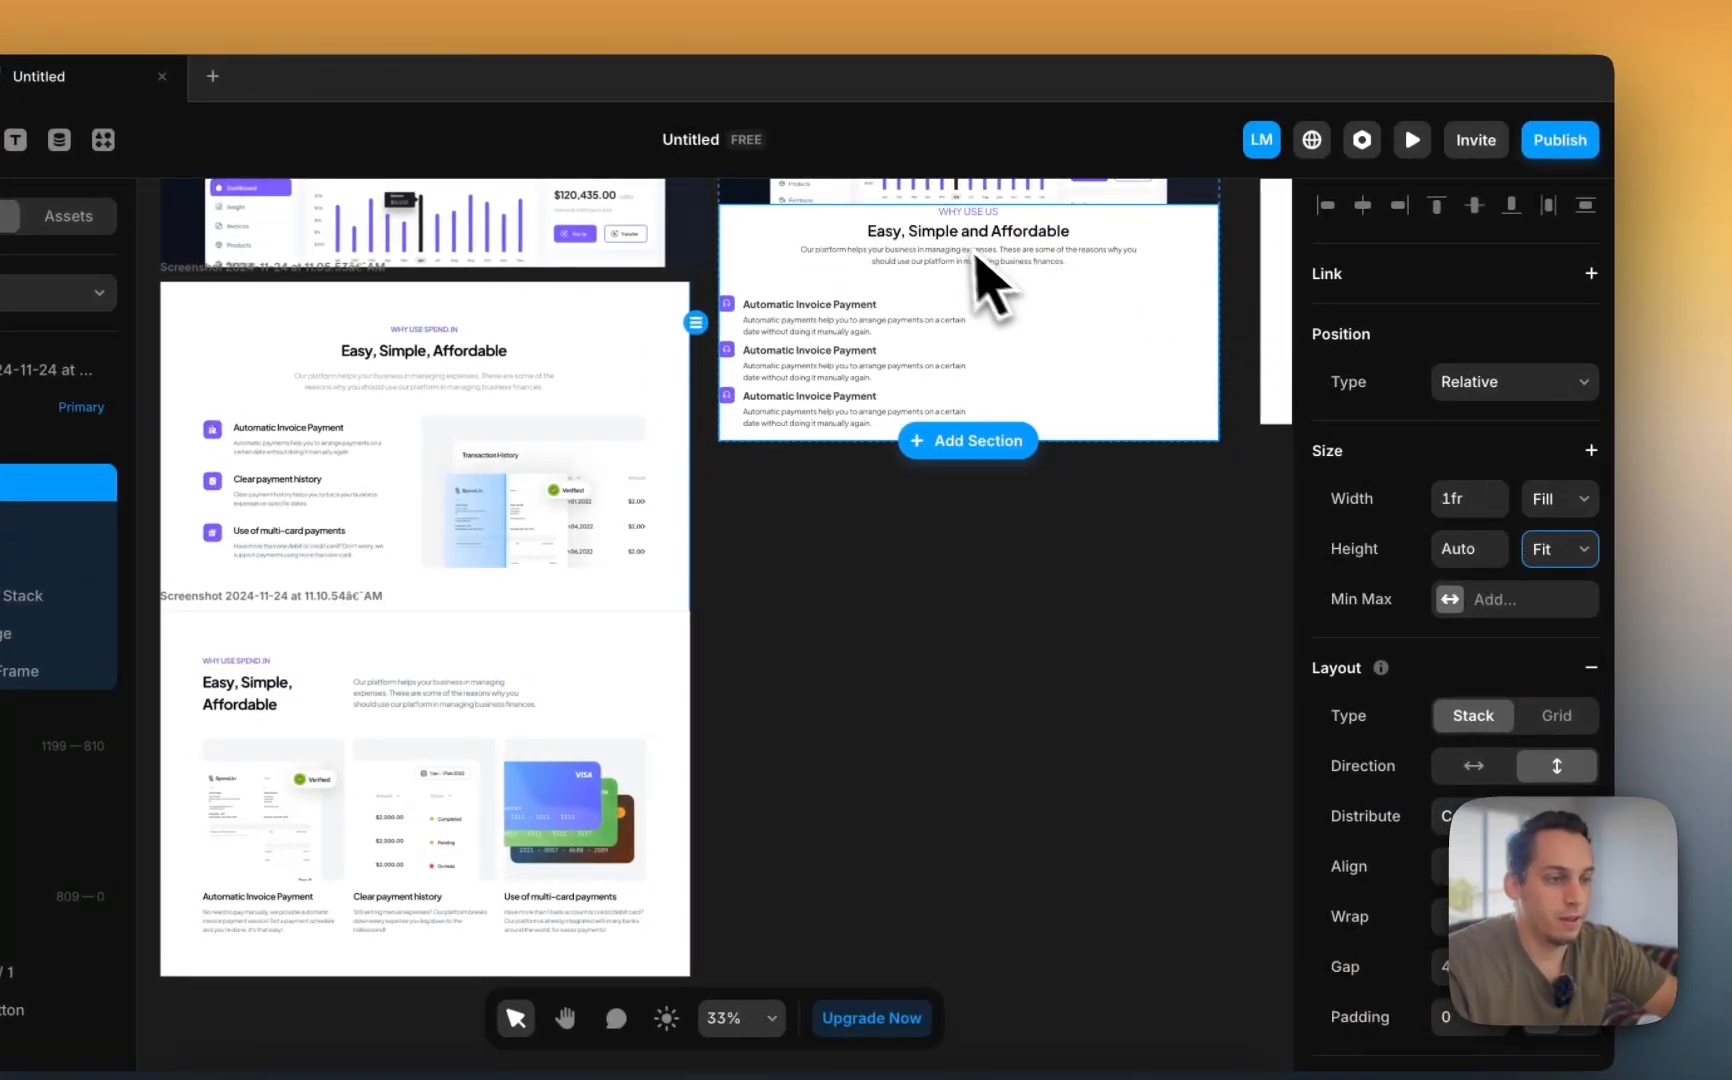
- Switch the Features section to individual padding per side and set the top padding to 100
{"action": "scroll", "coordinate": [1500, 668], "scroll_direction": "down", "scroll_amount": 3}
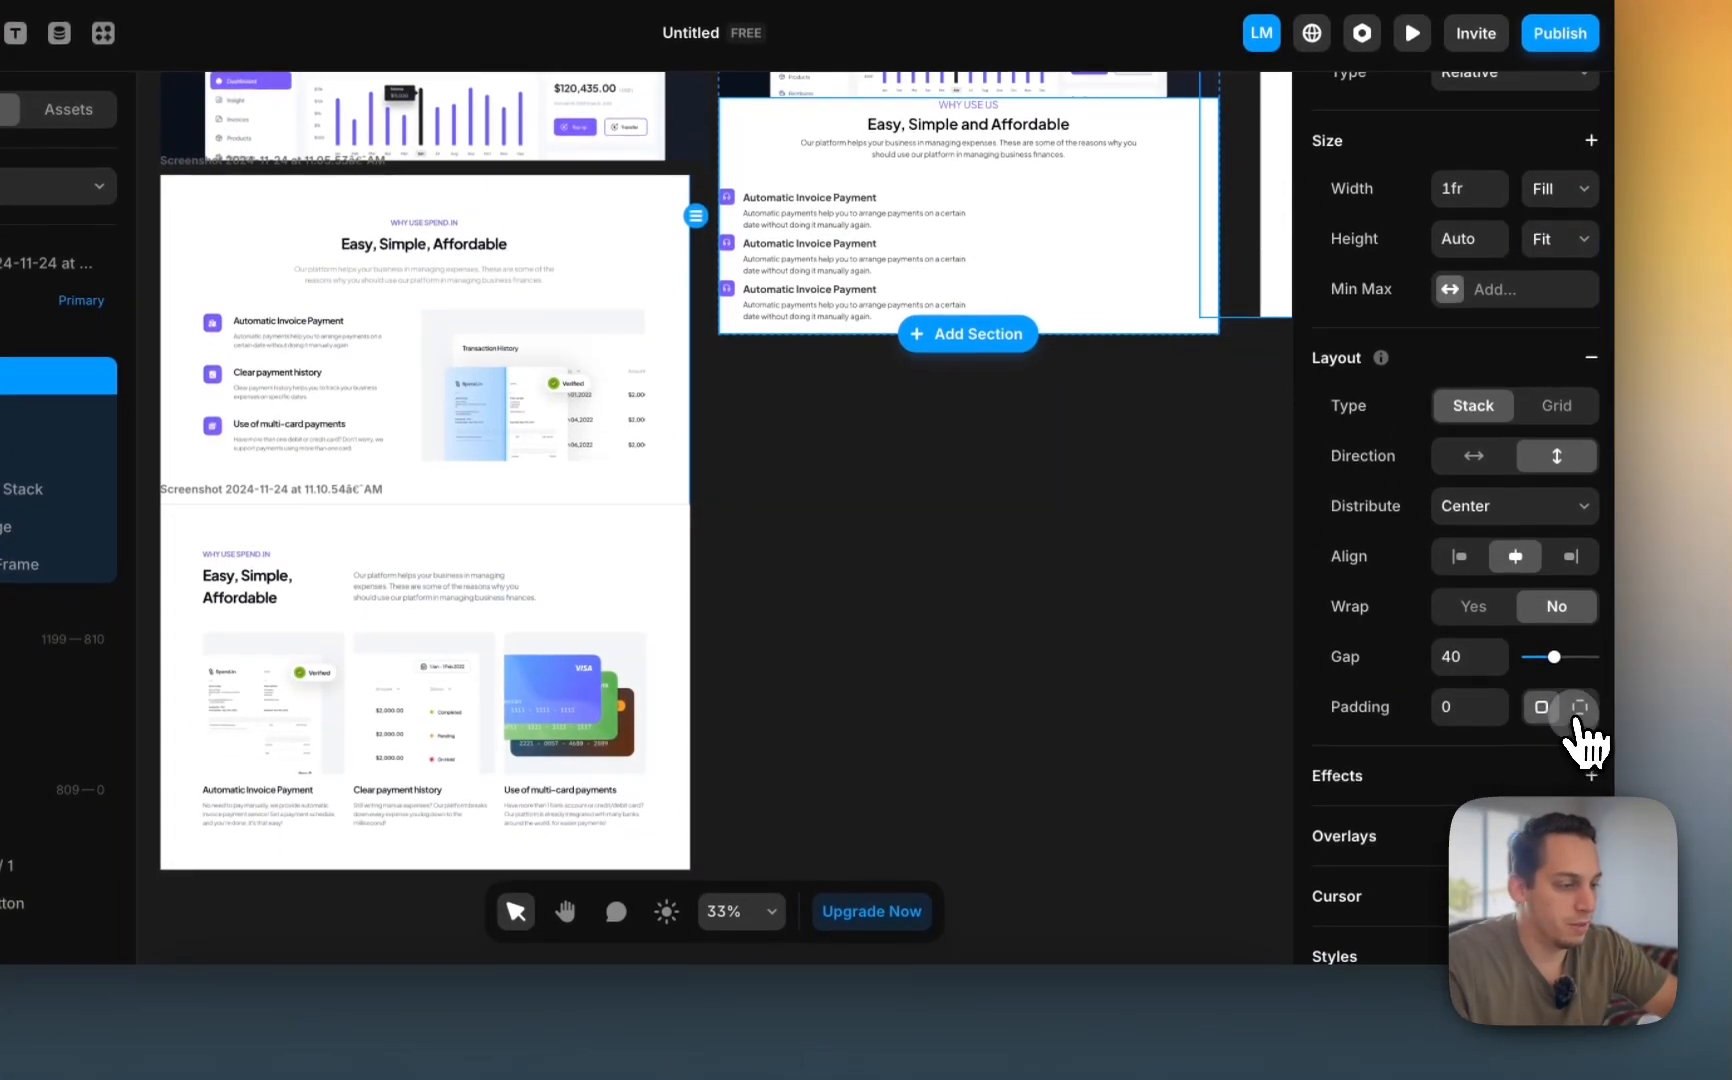
{"action": "left_click", "coordinate": [1579, 706]}
{"action": "left_click", "coordinate": [1458, 745]}
{"action": "key", "text": "shift+Up"}
{"action": "key", "text": "shift+Up"}
{"action": "key", "text": "shift+Up"}
{"action": "key", "text": "shift+Up"}
{"action": "key", "text": "shift+Up"}
{"action": "key", "text": "shift+Up"}
{"action": "key", "text": "shift+Up"}
{"action": "key", "text": "shift+Up"}
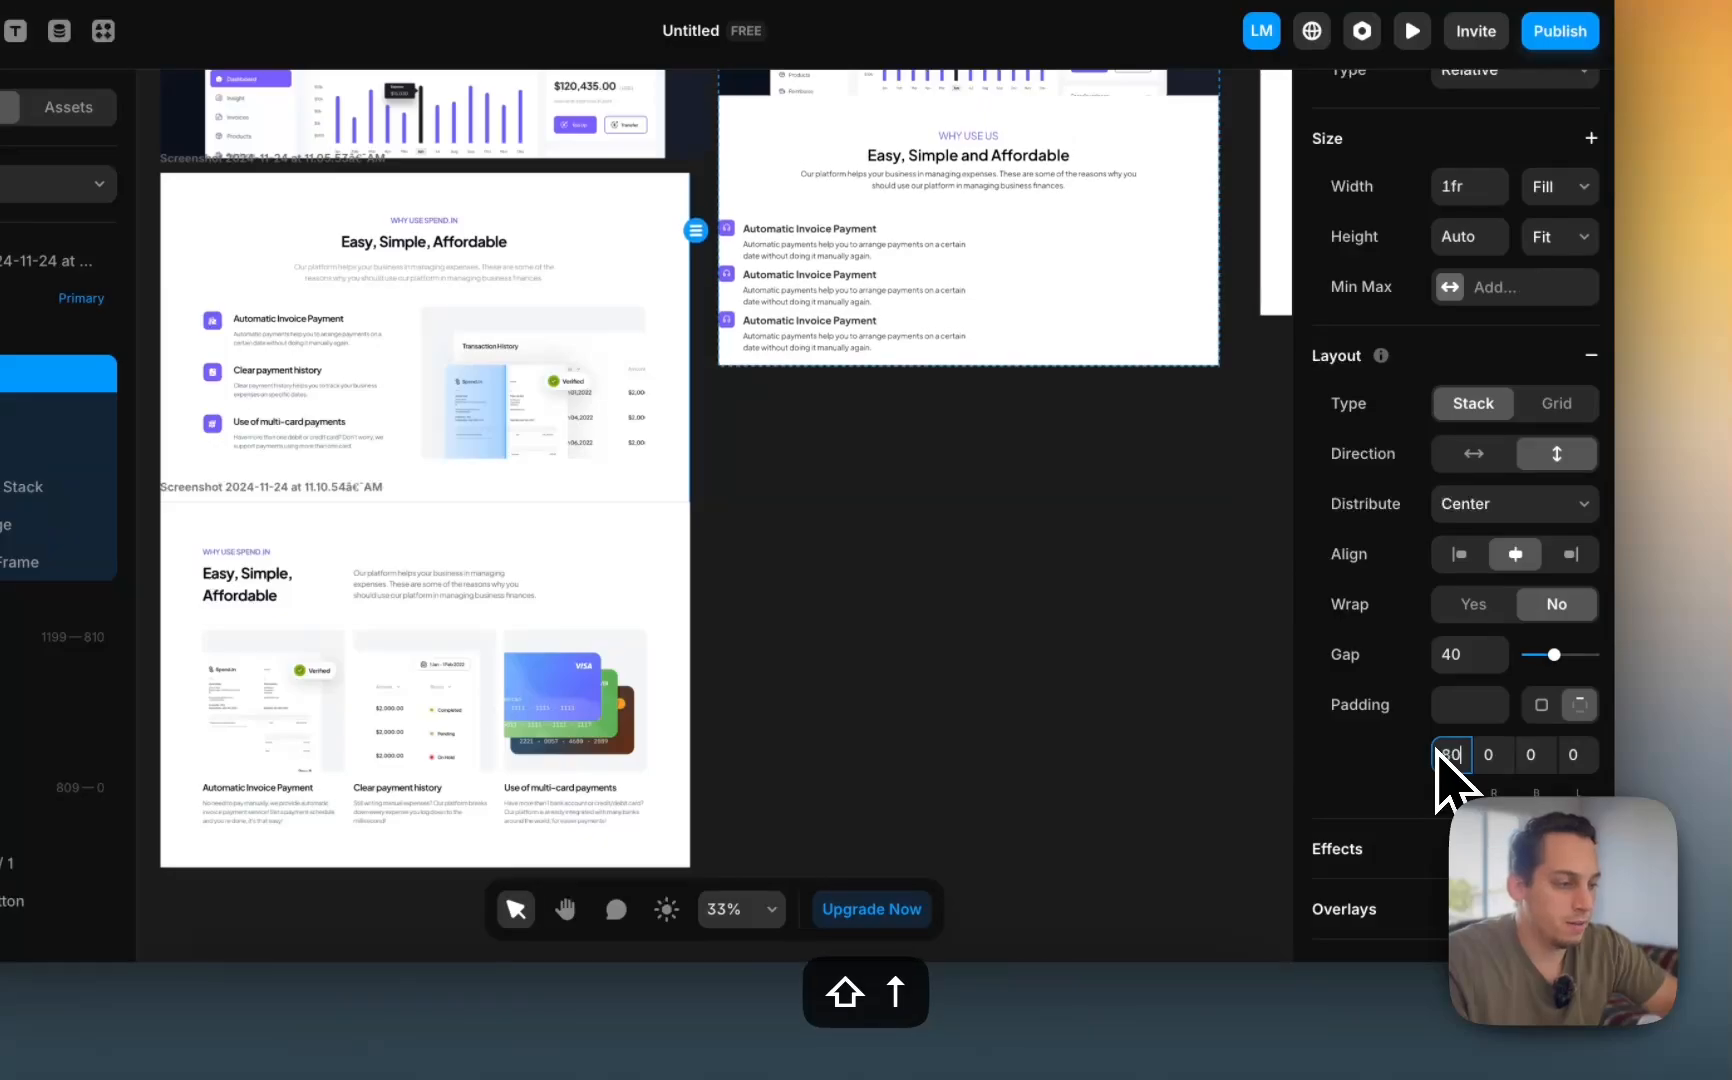
{"action": "key", "text": "shift+Down"}
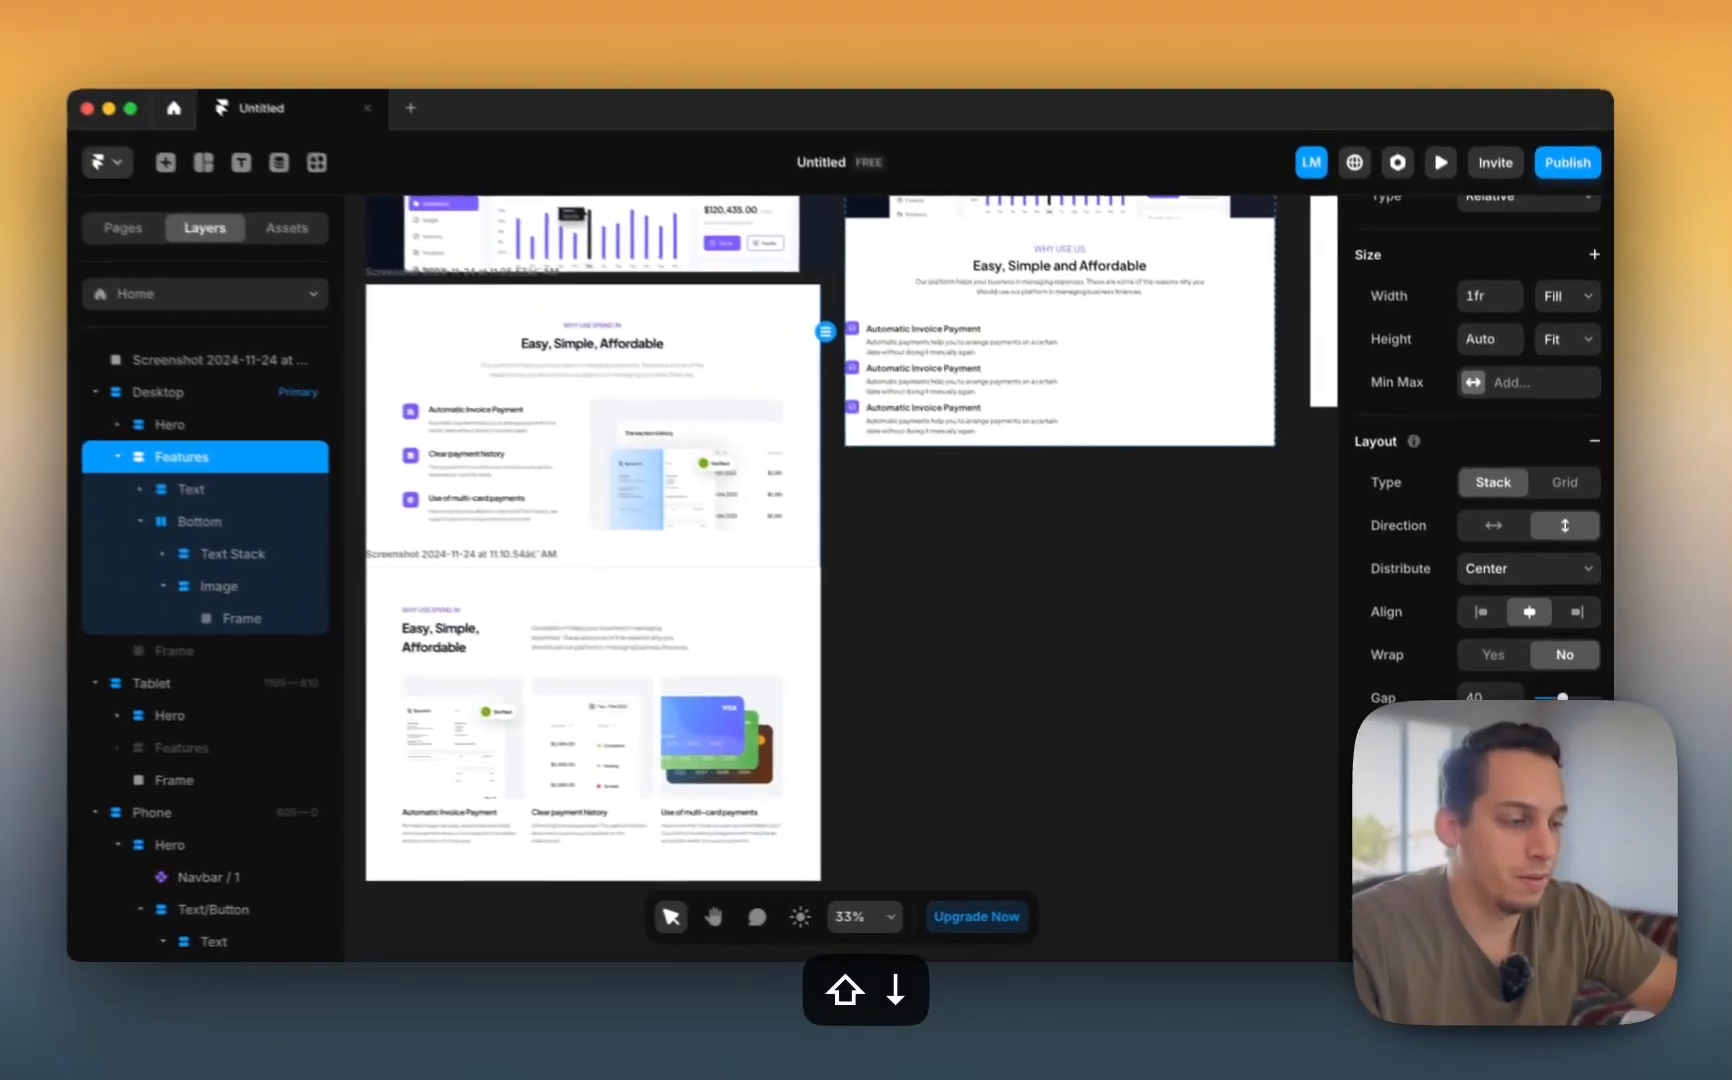
{"action": "key", "text": "shift+Up"}
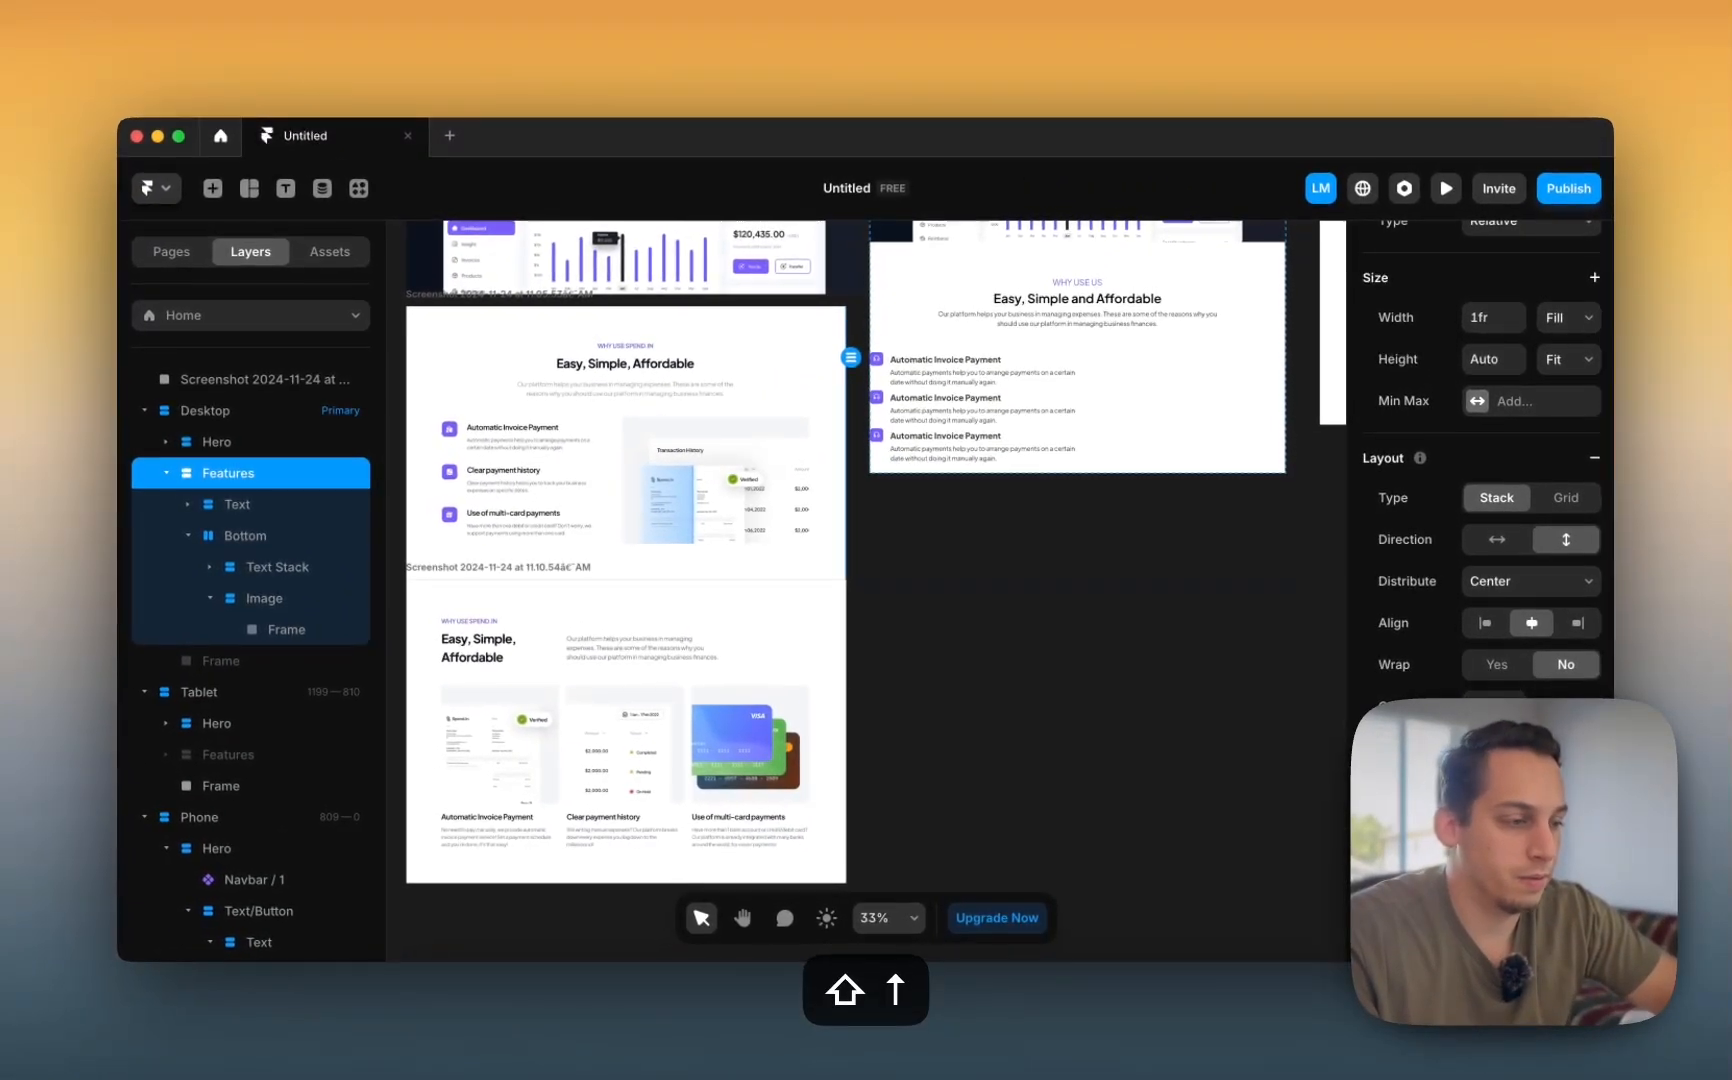
{"action": "key", "text": "shift+Down"}
{"action": "key", "text": "shift+Up"}
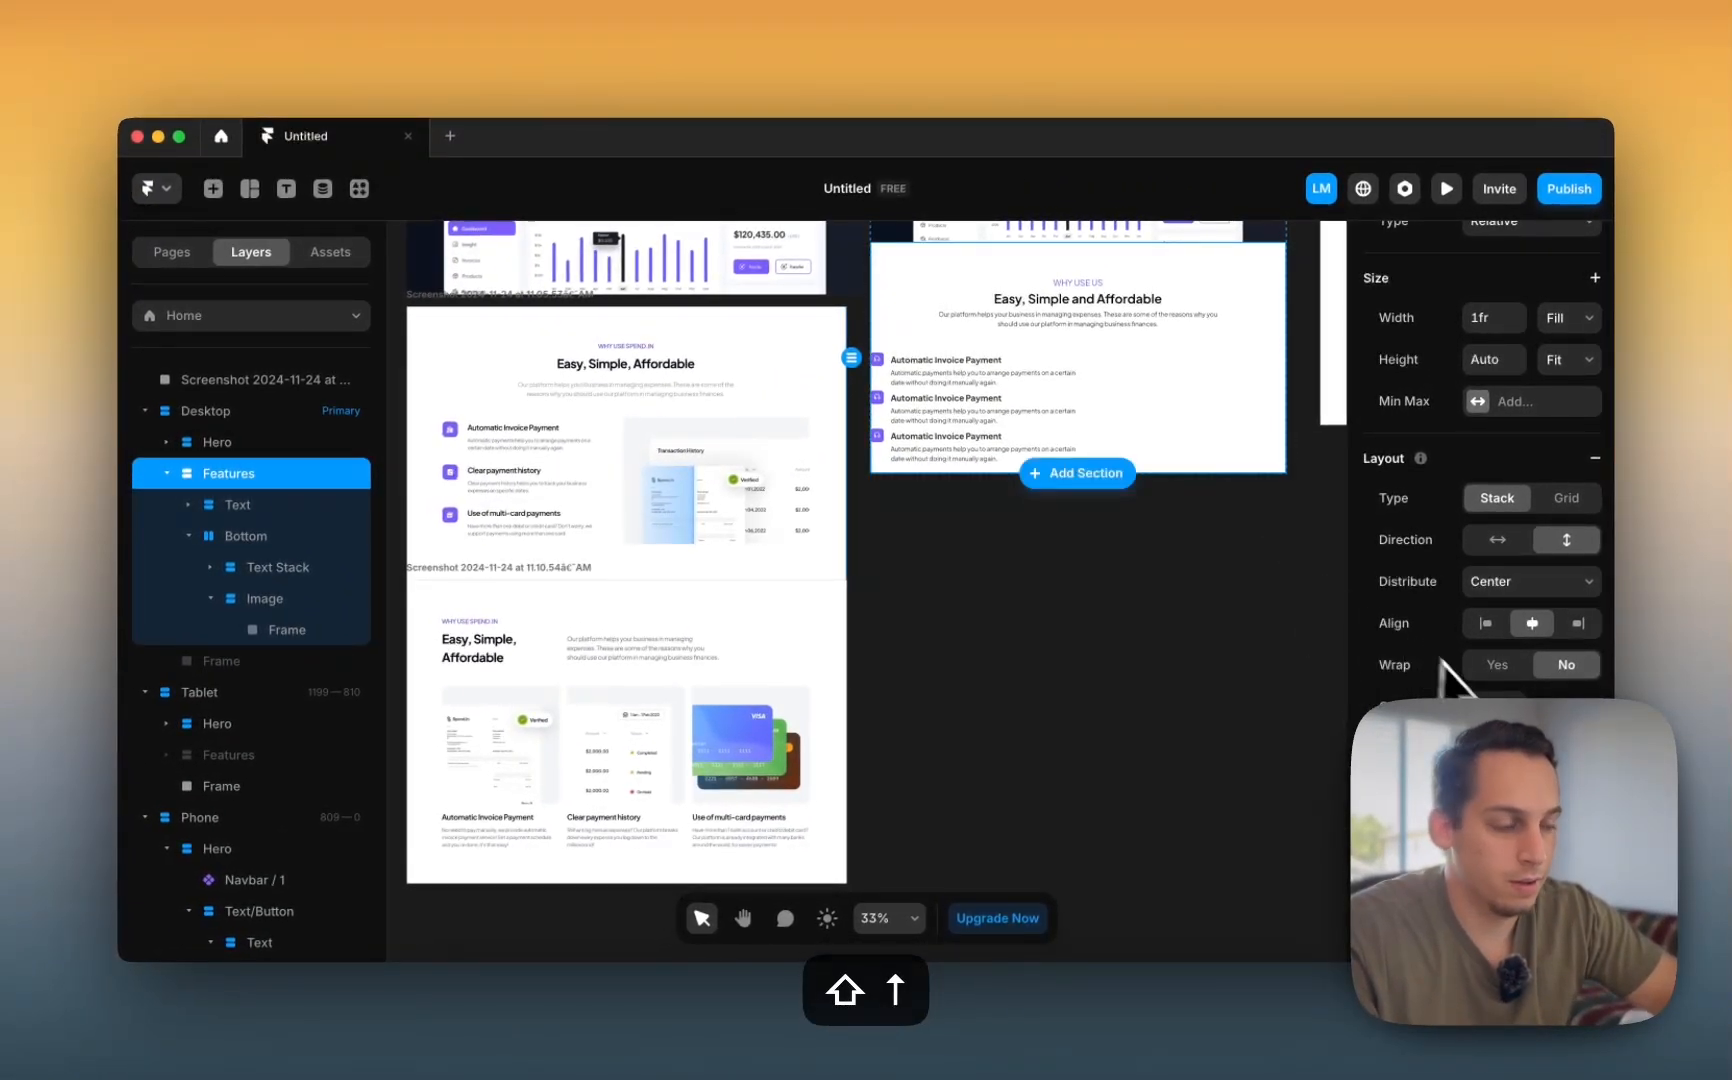
{"action": "scroll", "coordinate": [1446, 668], "scroll_direction": "down", "scroll_amount": 1}
{"action": "scroll", "coordinate": [1490, 694], "scroll_direction": "up", "scroll_amount": 1}
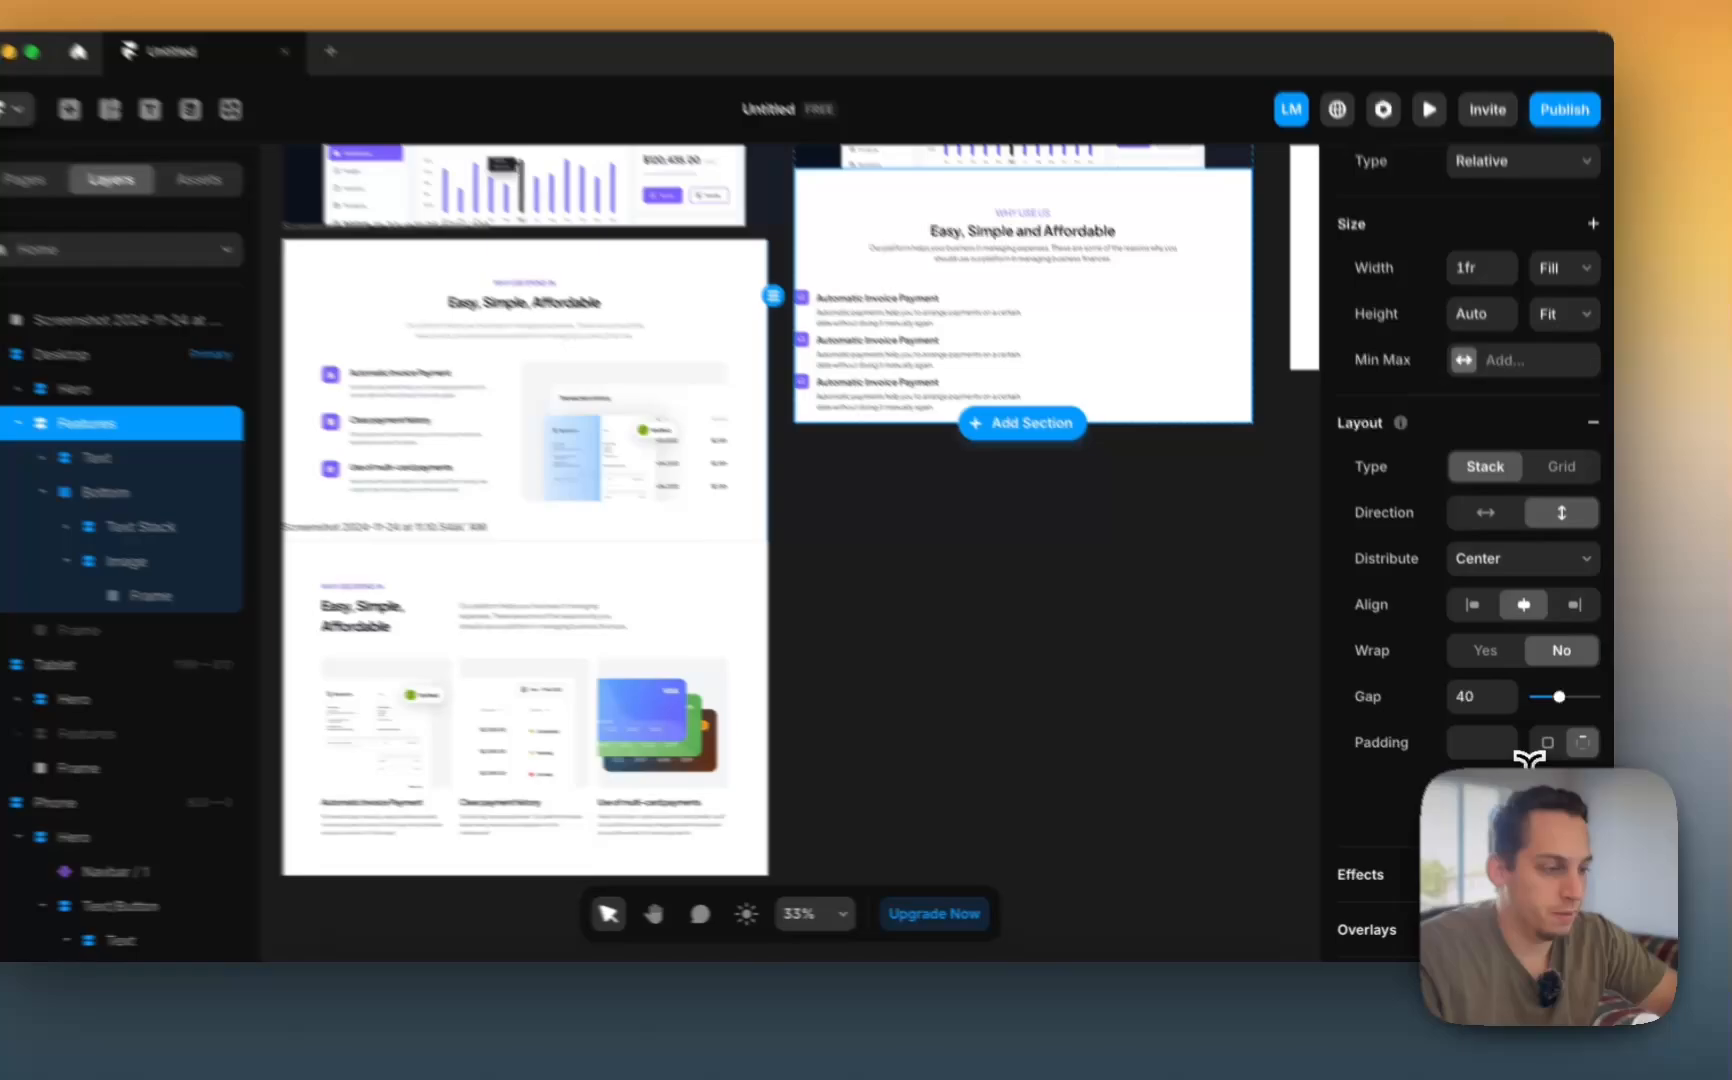
- Set the Features section's bottom padding to 60 and its left and right padding to 120
{"action": "left_click", "coordinate": [1540, 804]}
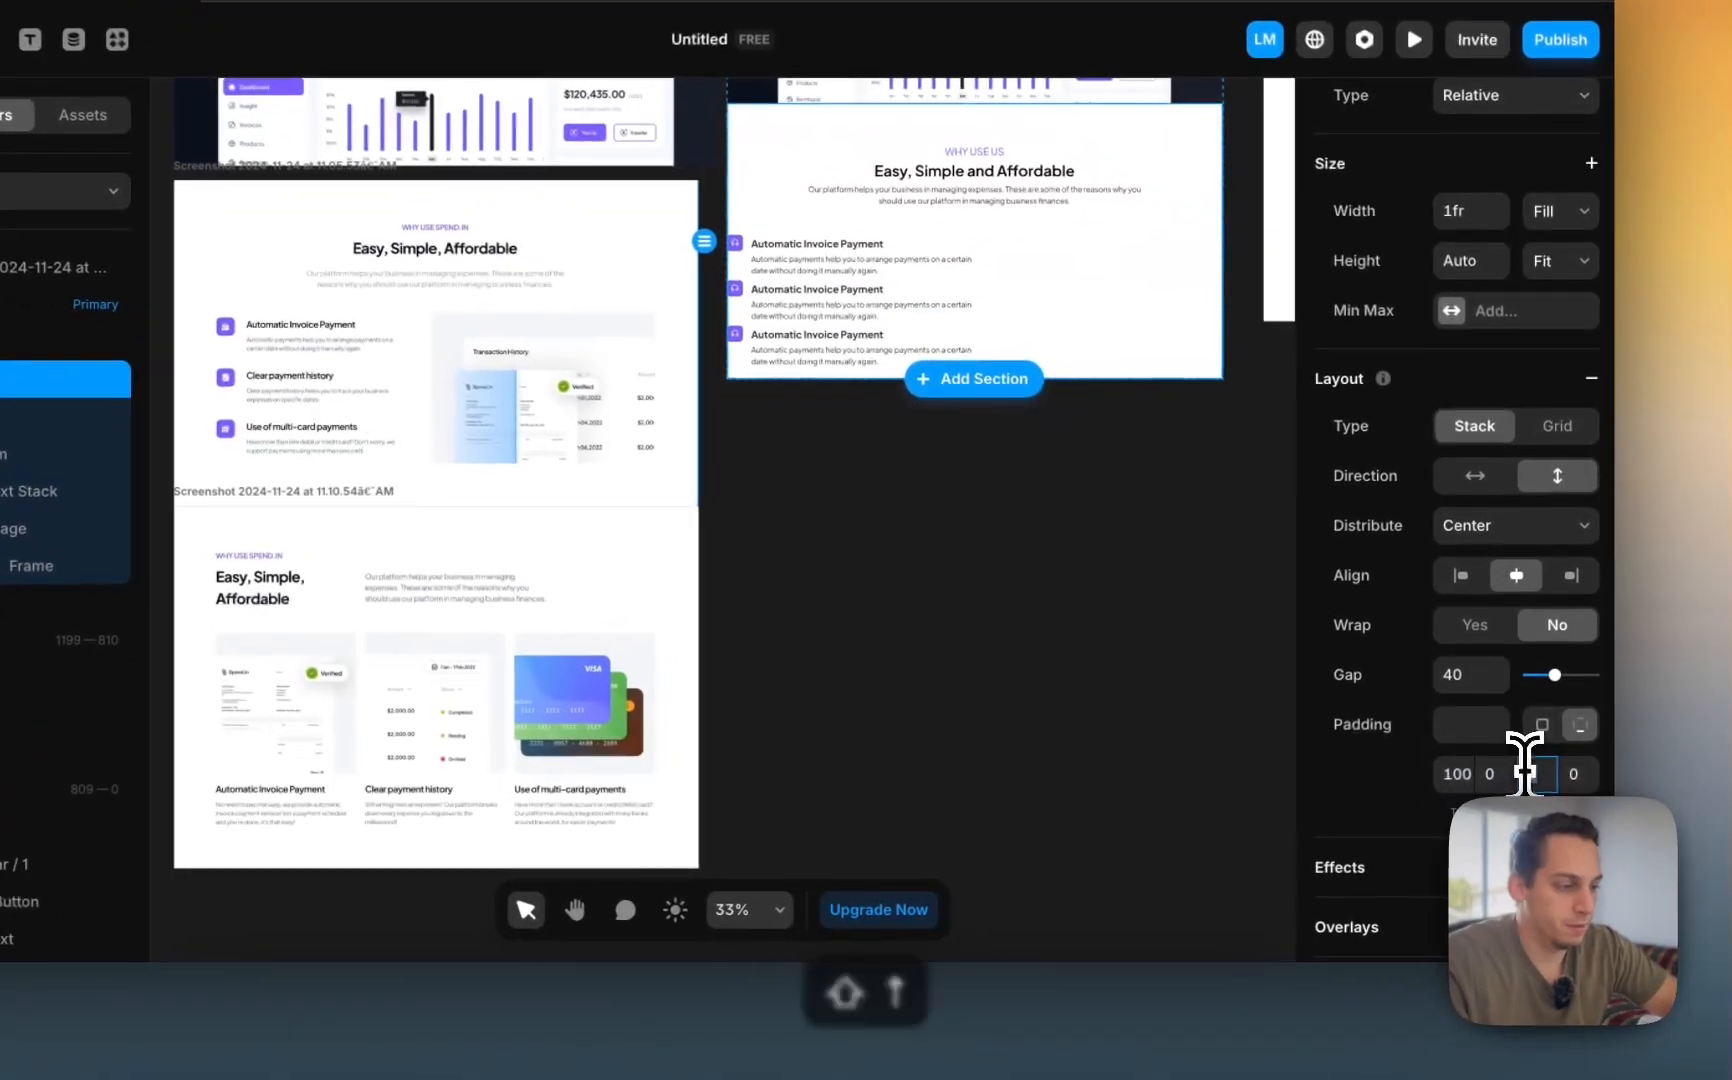
{"action": "key", "text": "shift+Up"}
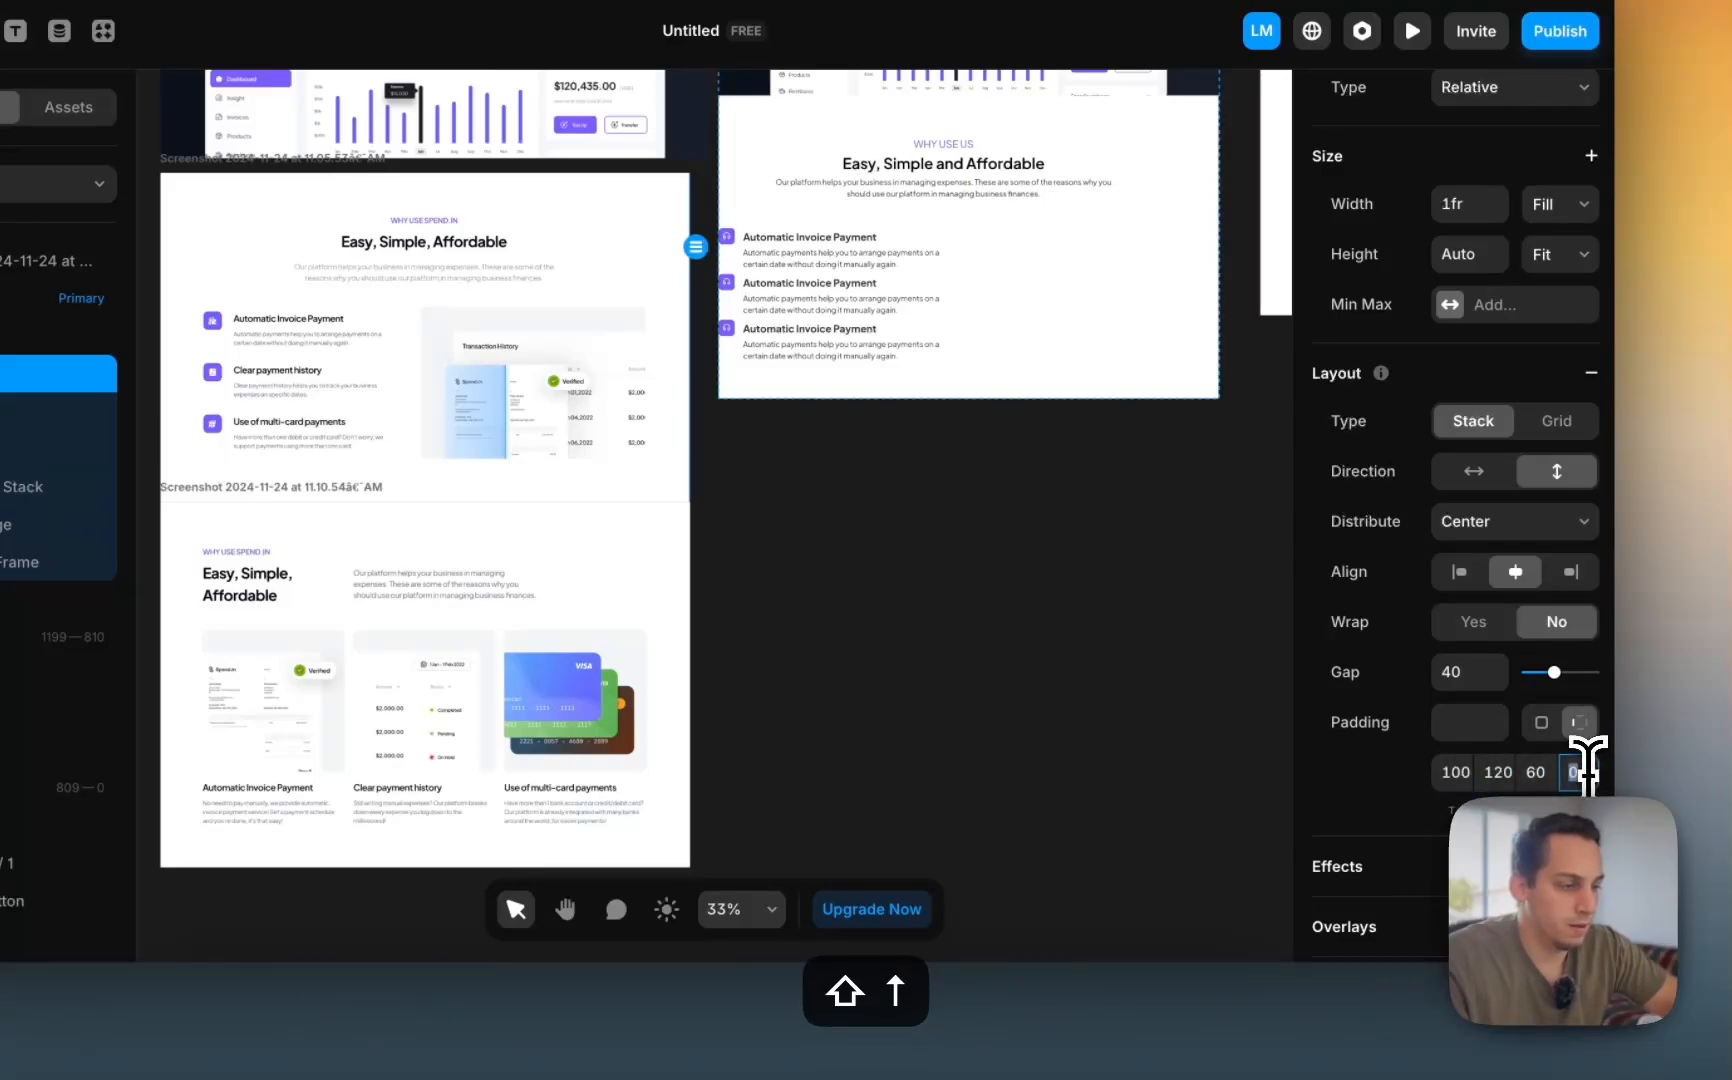
{"action": "key", "text": "shift+Up"}
{"action": "key", "text": "shift+Up"}
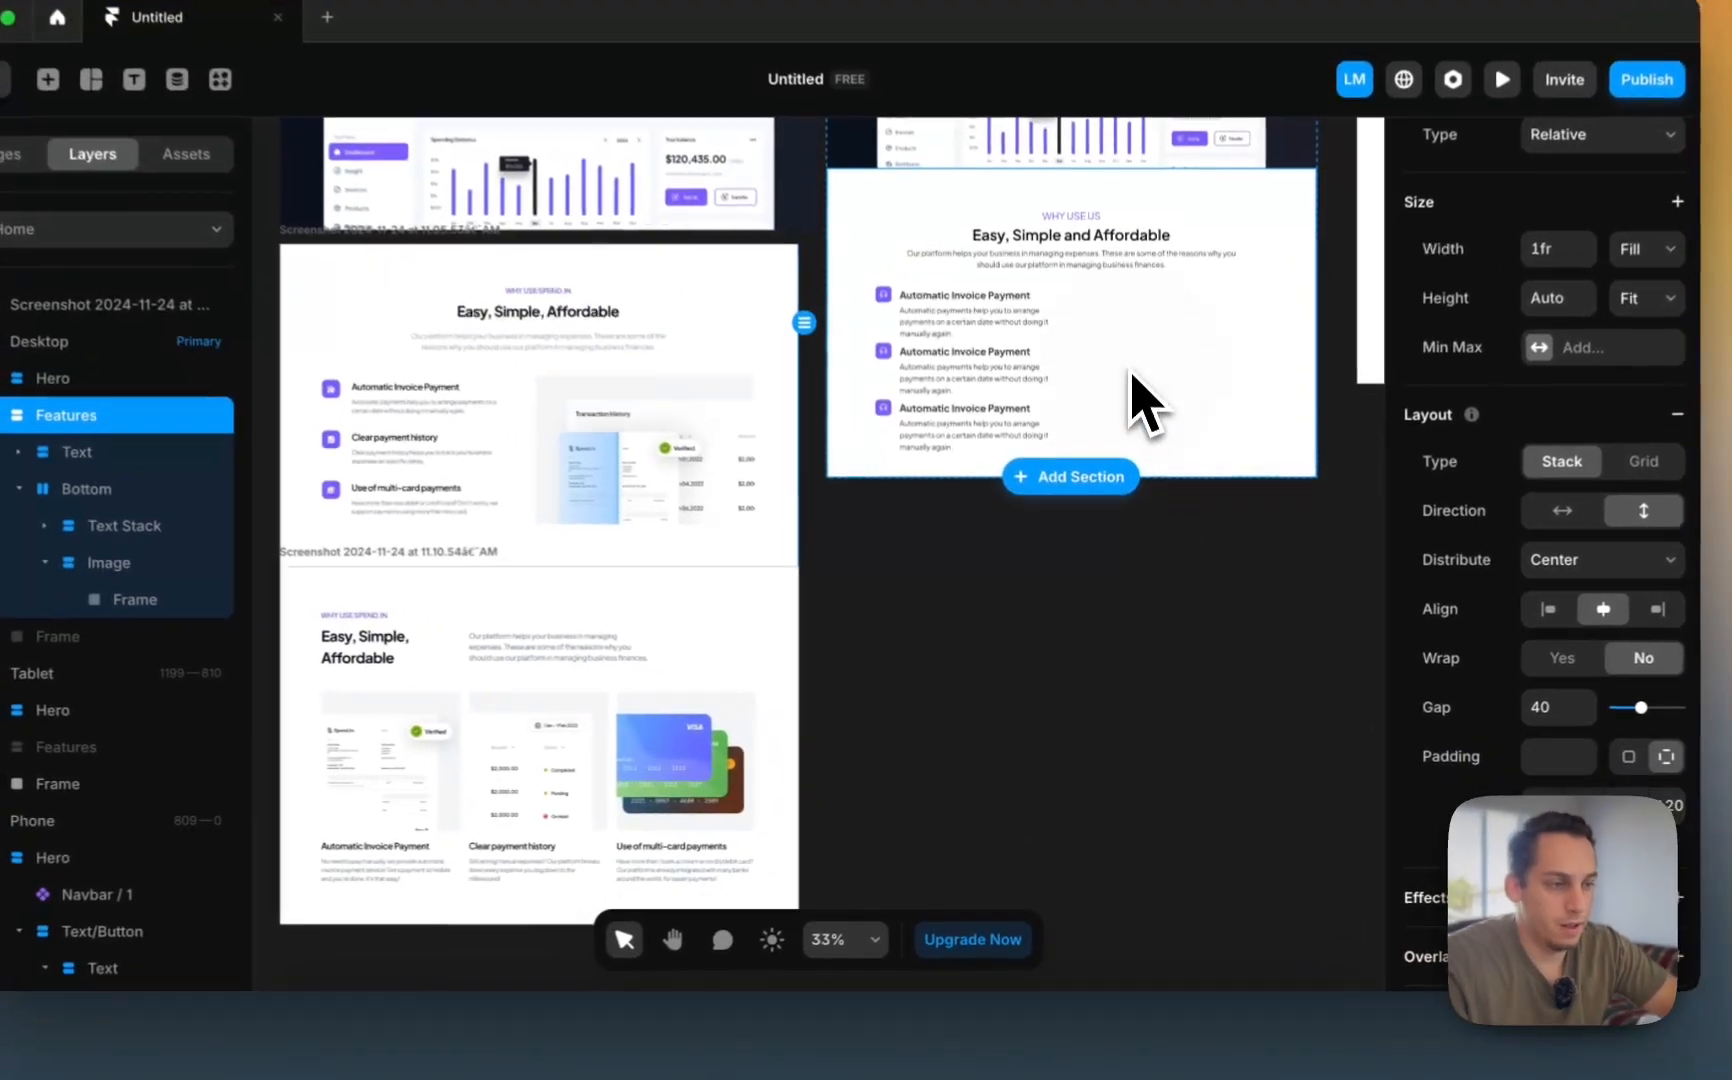
- Switch to Figma and select the transaction history image in the Benefit - 2nd design
{"action": "left_click", "coordinate": [1154, 545]}
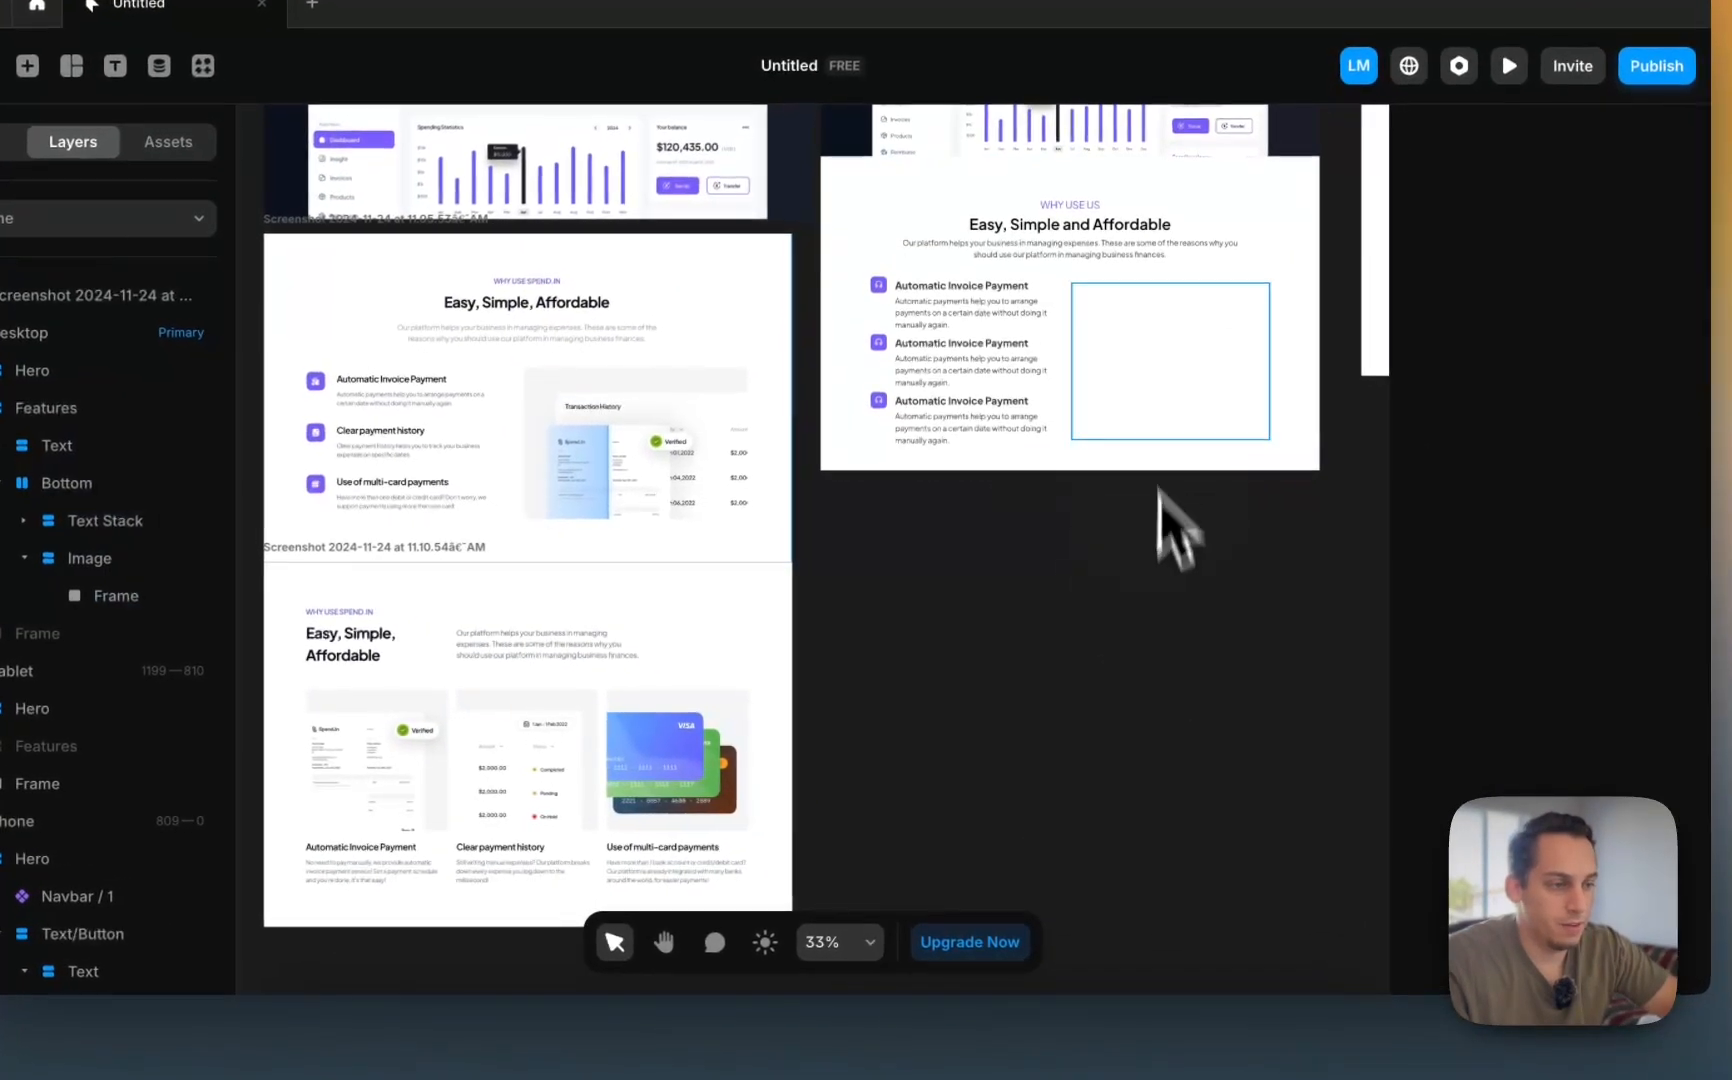
{"action": "left_click", "coordinate": [1160, 400]}
{"action": "left_click", "coordinate": [715, 1070]}
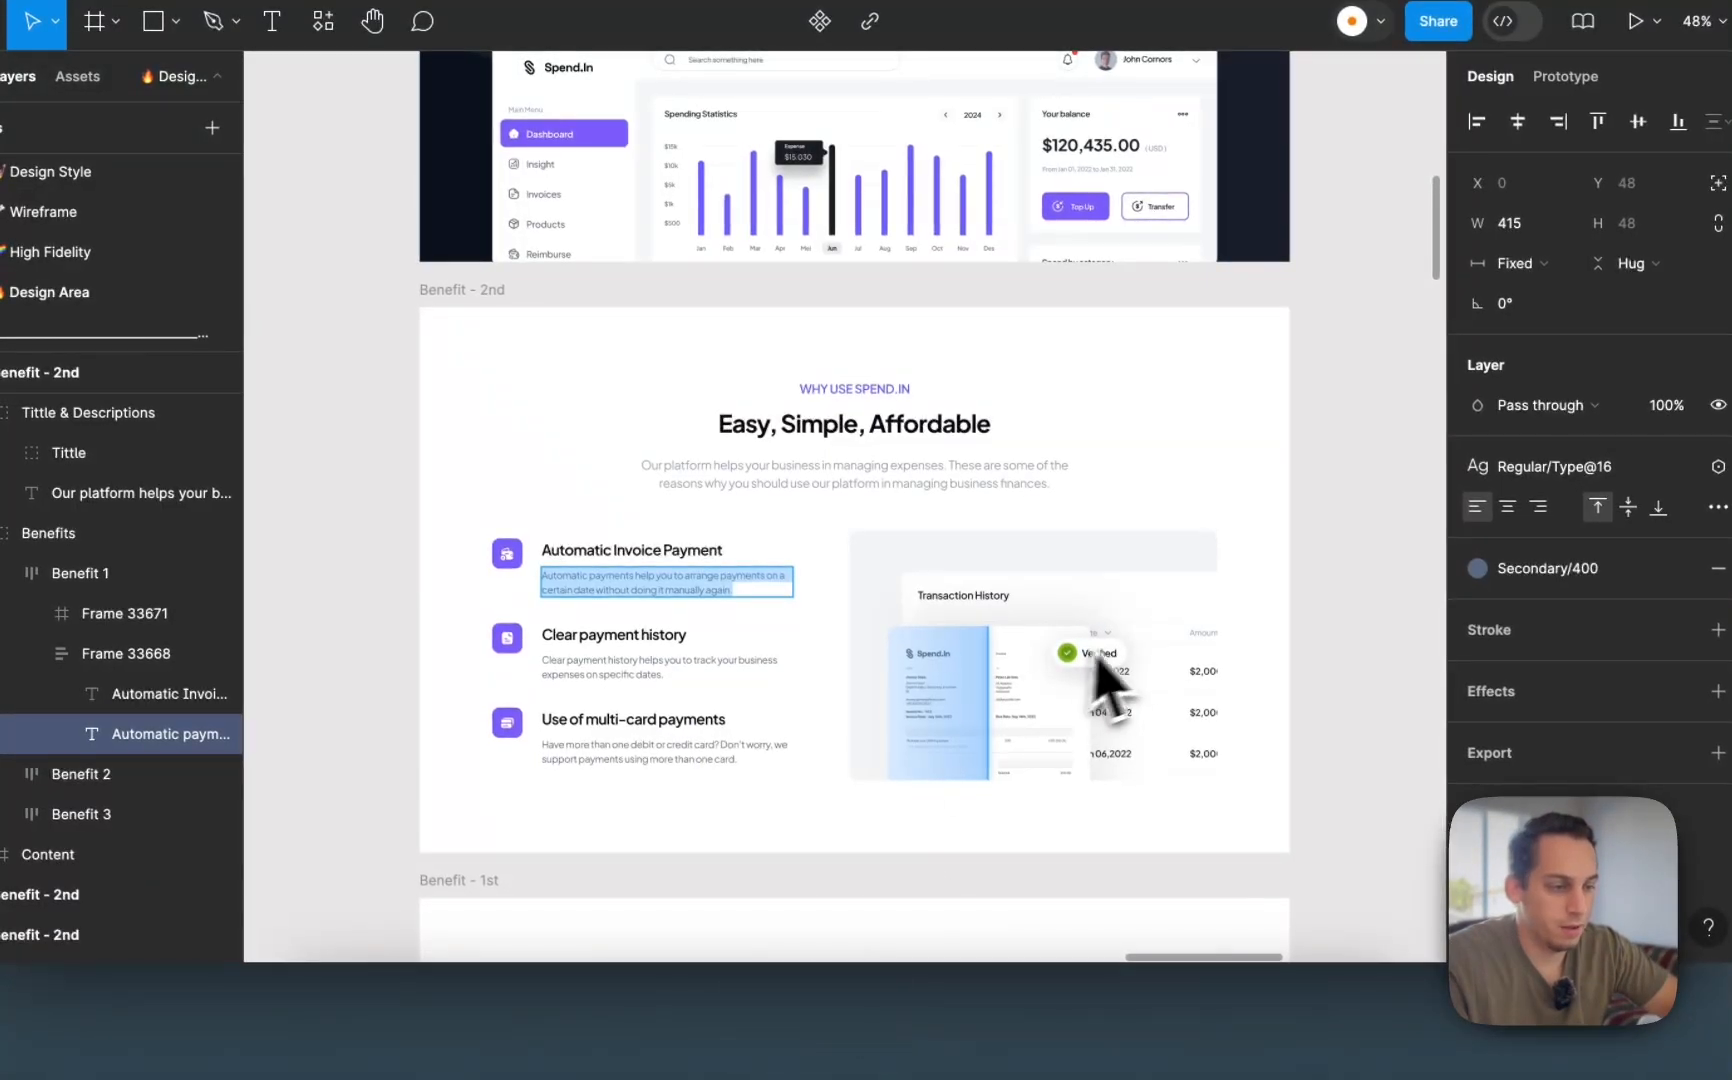
{"action": "scroll", "coordinate": [1097, 655], "scroll_direction": "down", "scroll_amount": 5}
{"action": "scroll", "coordinate": [1050, 360], "scroll_direction": "up", "scroll_amount": 2}
{"action": "left_click", "coordinate": [1040, 281]}
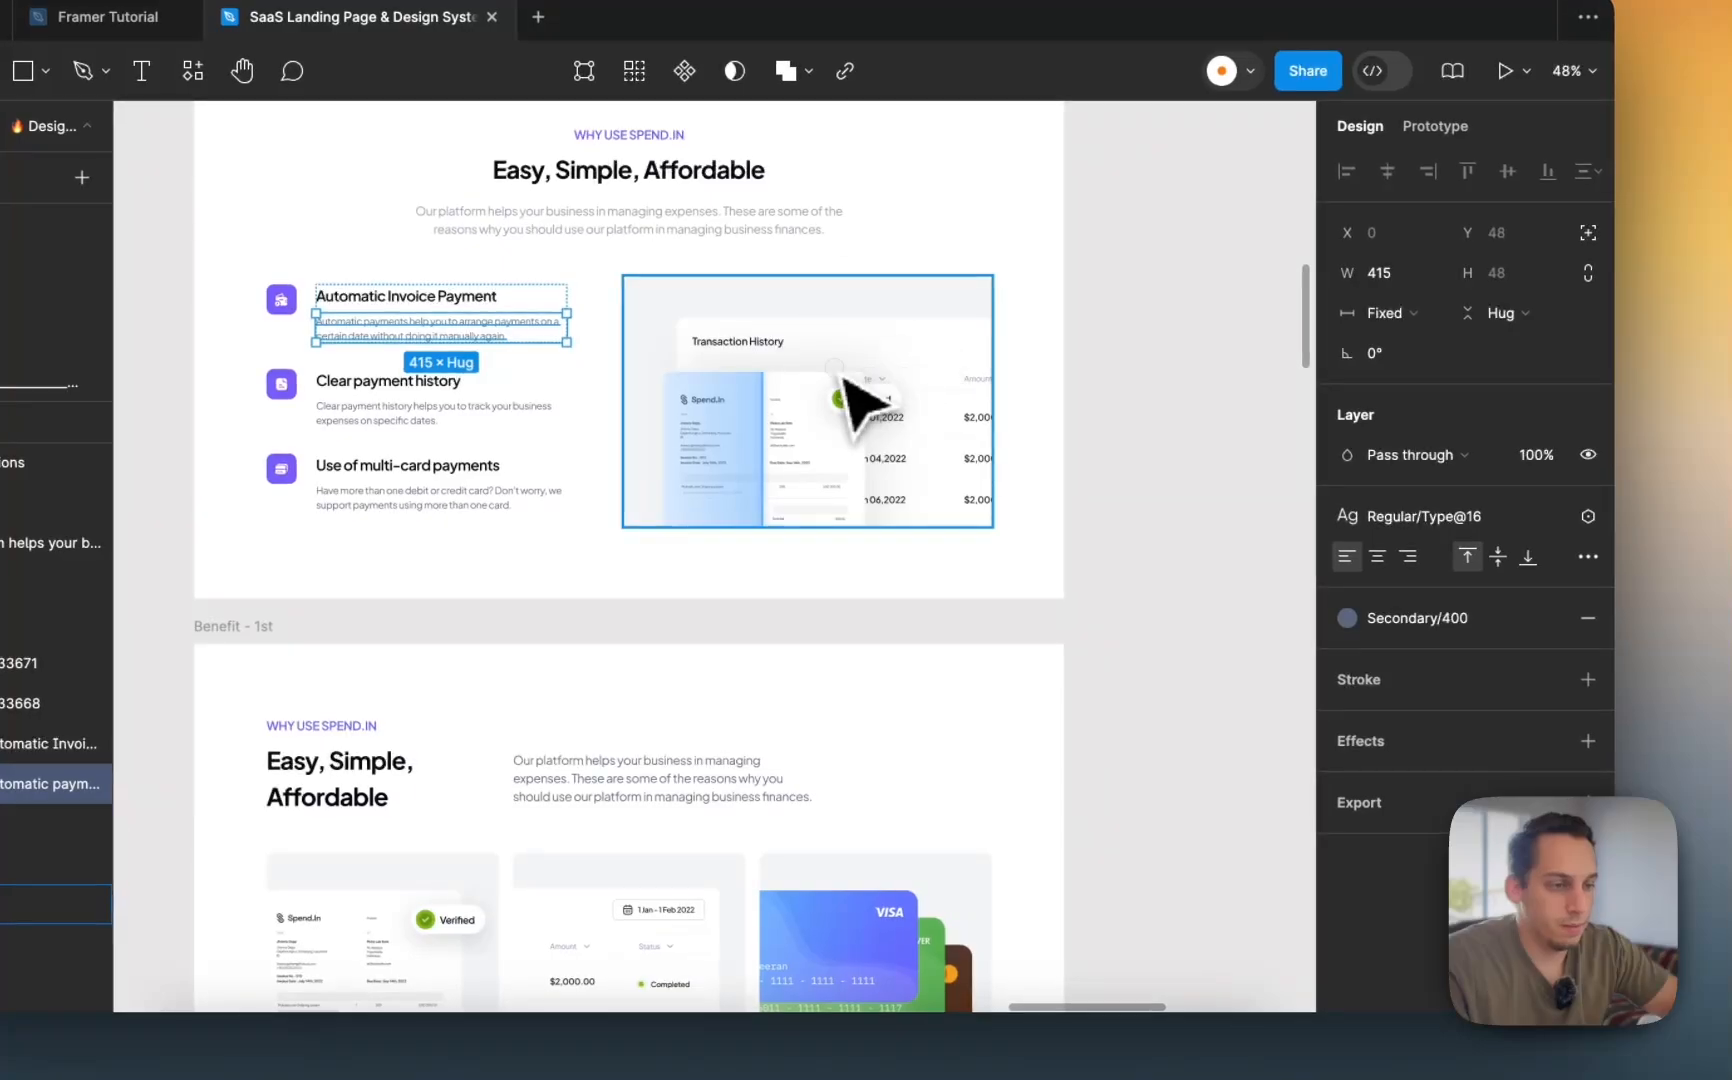
{"action": "left_click", "coordinate": [860, 400]}
- Export the selected image as a PNG at 1.5x and save it as Content.png in Downloads
{"action": "scroll", "coordinate": [1566, 534], "scroll_direction": "down", "scroll_amount": 5}
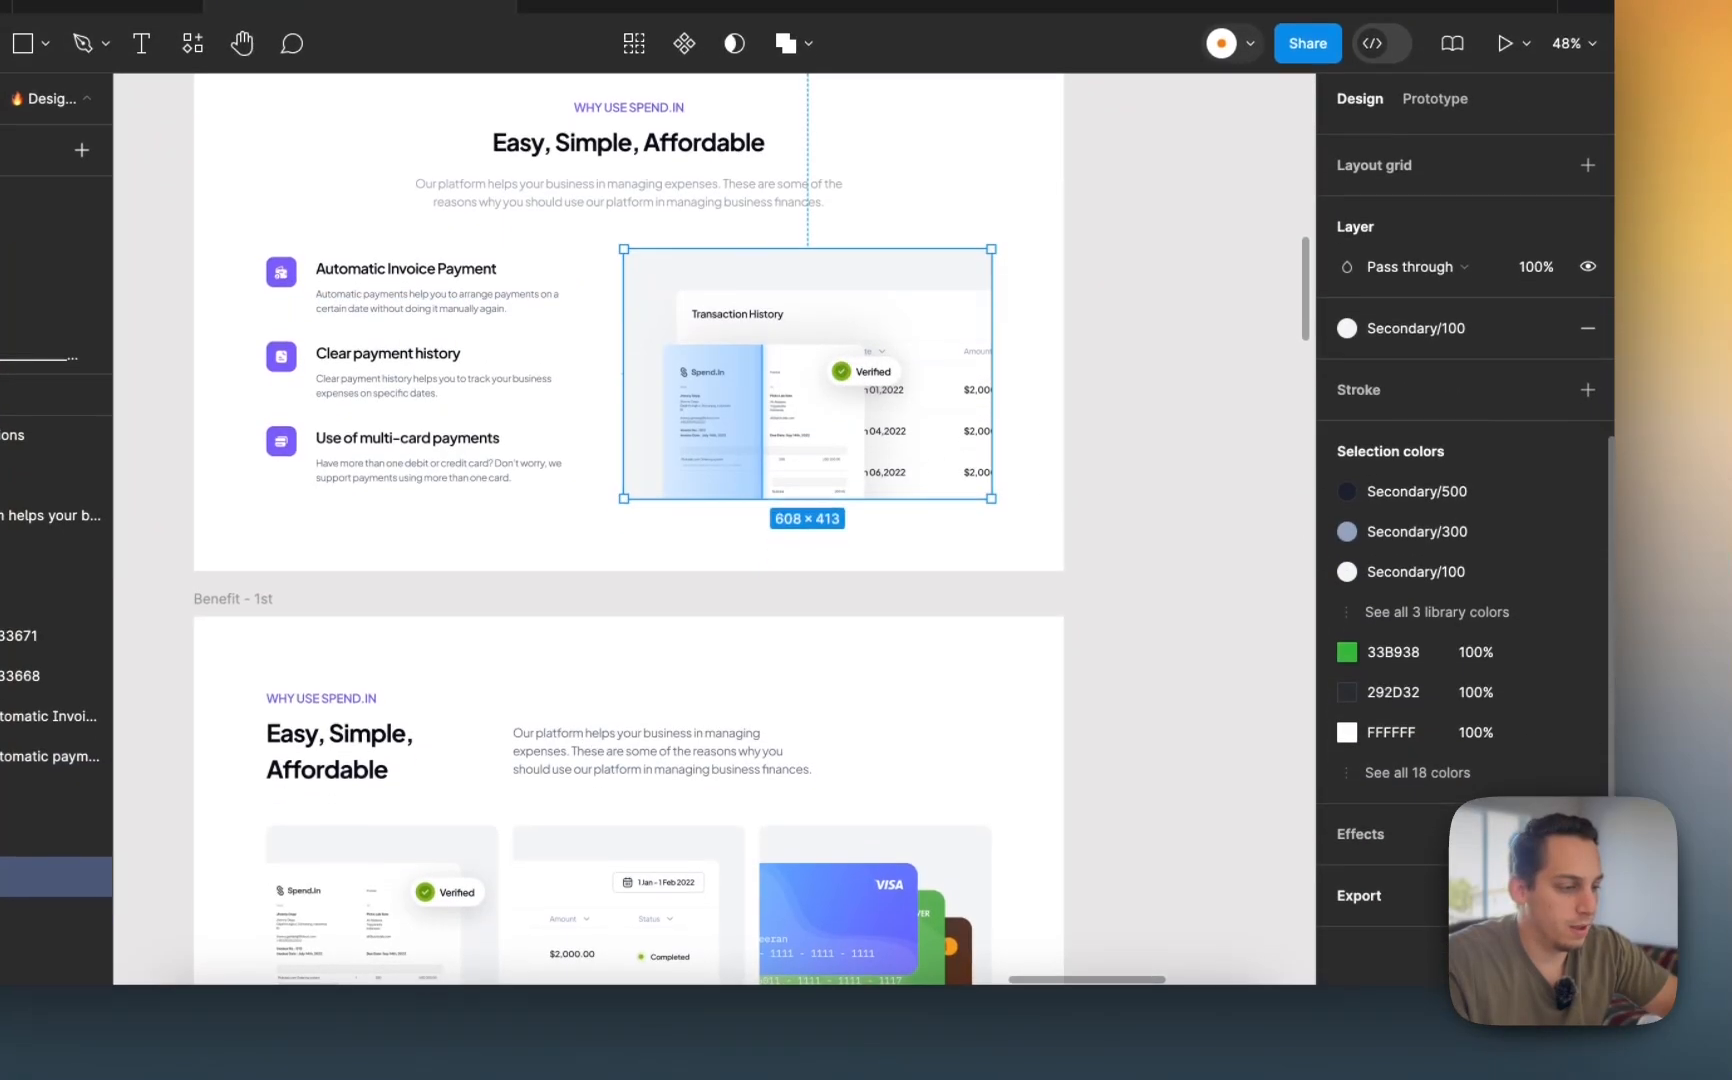
{"action": "left_click", "coordinate": [1588, 896]}
{"action": "scroll", "coordinate": [1588, 890], "scroll_direction": "down", "scroll_amount": 3}
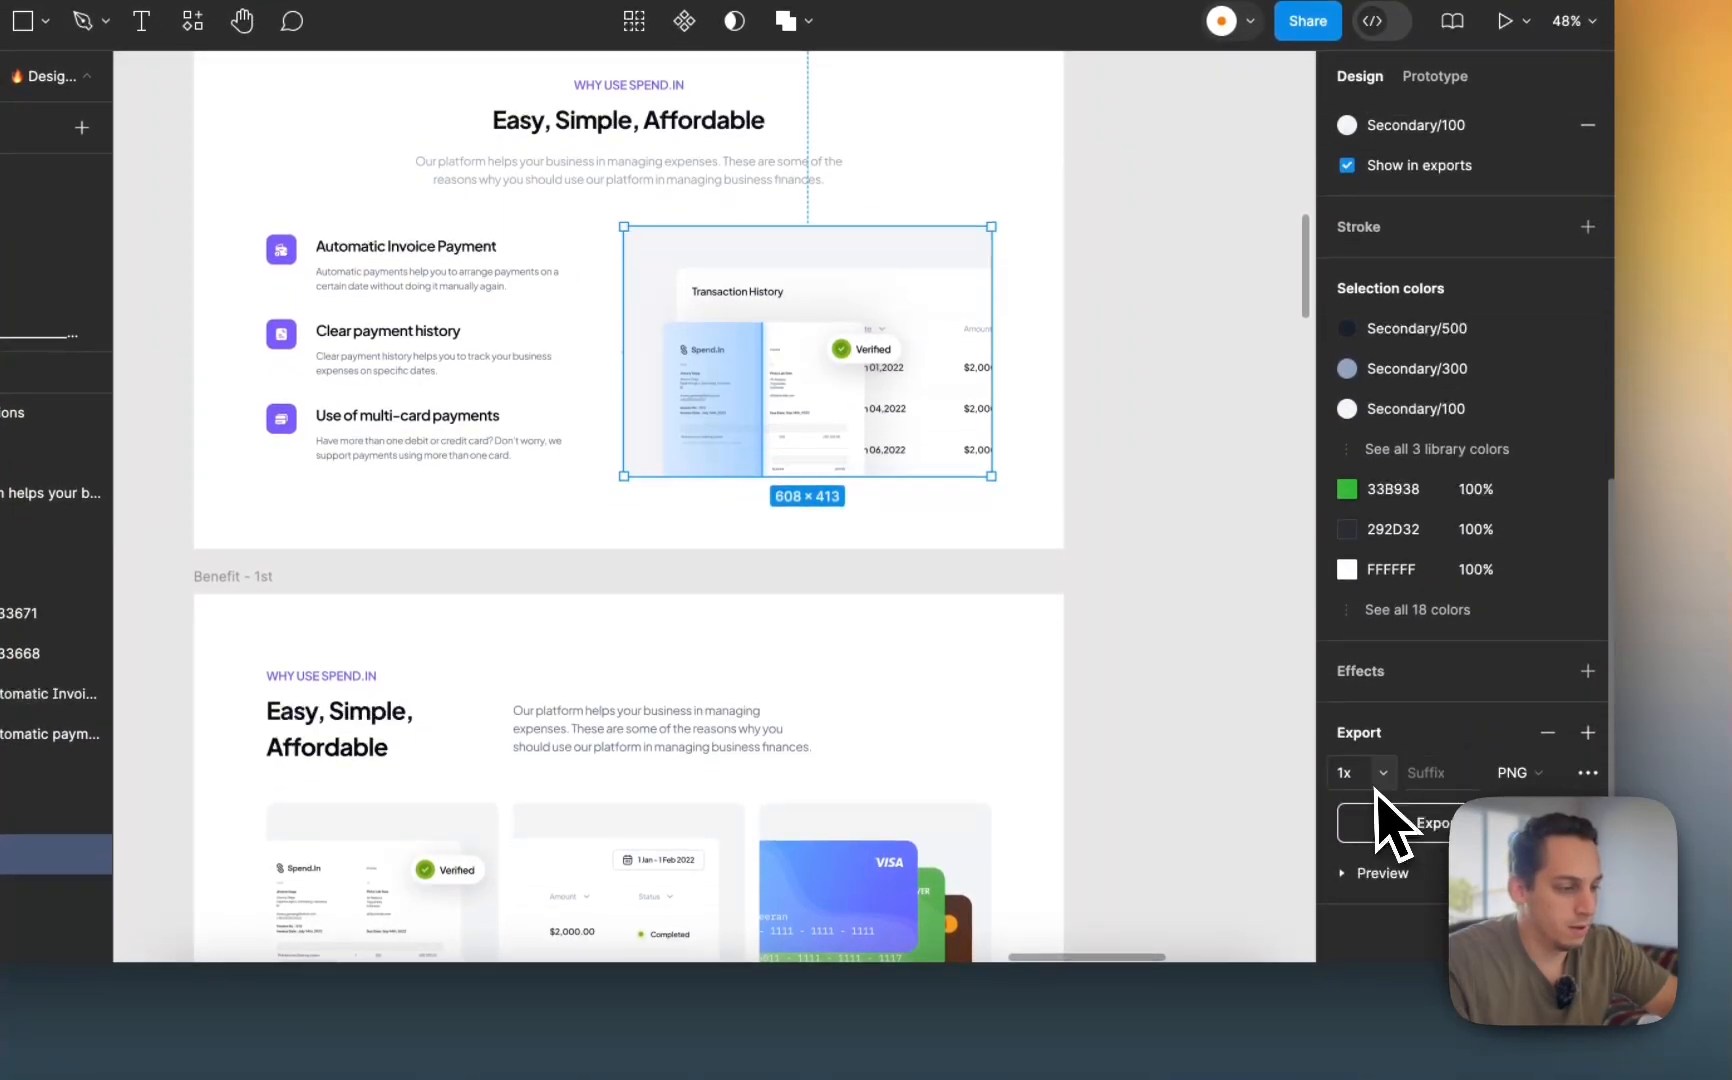
{"action": "left_click", "coordinate": [1381, 774]}
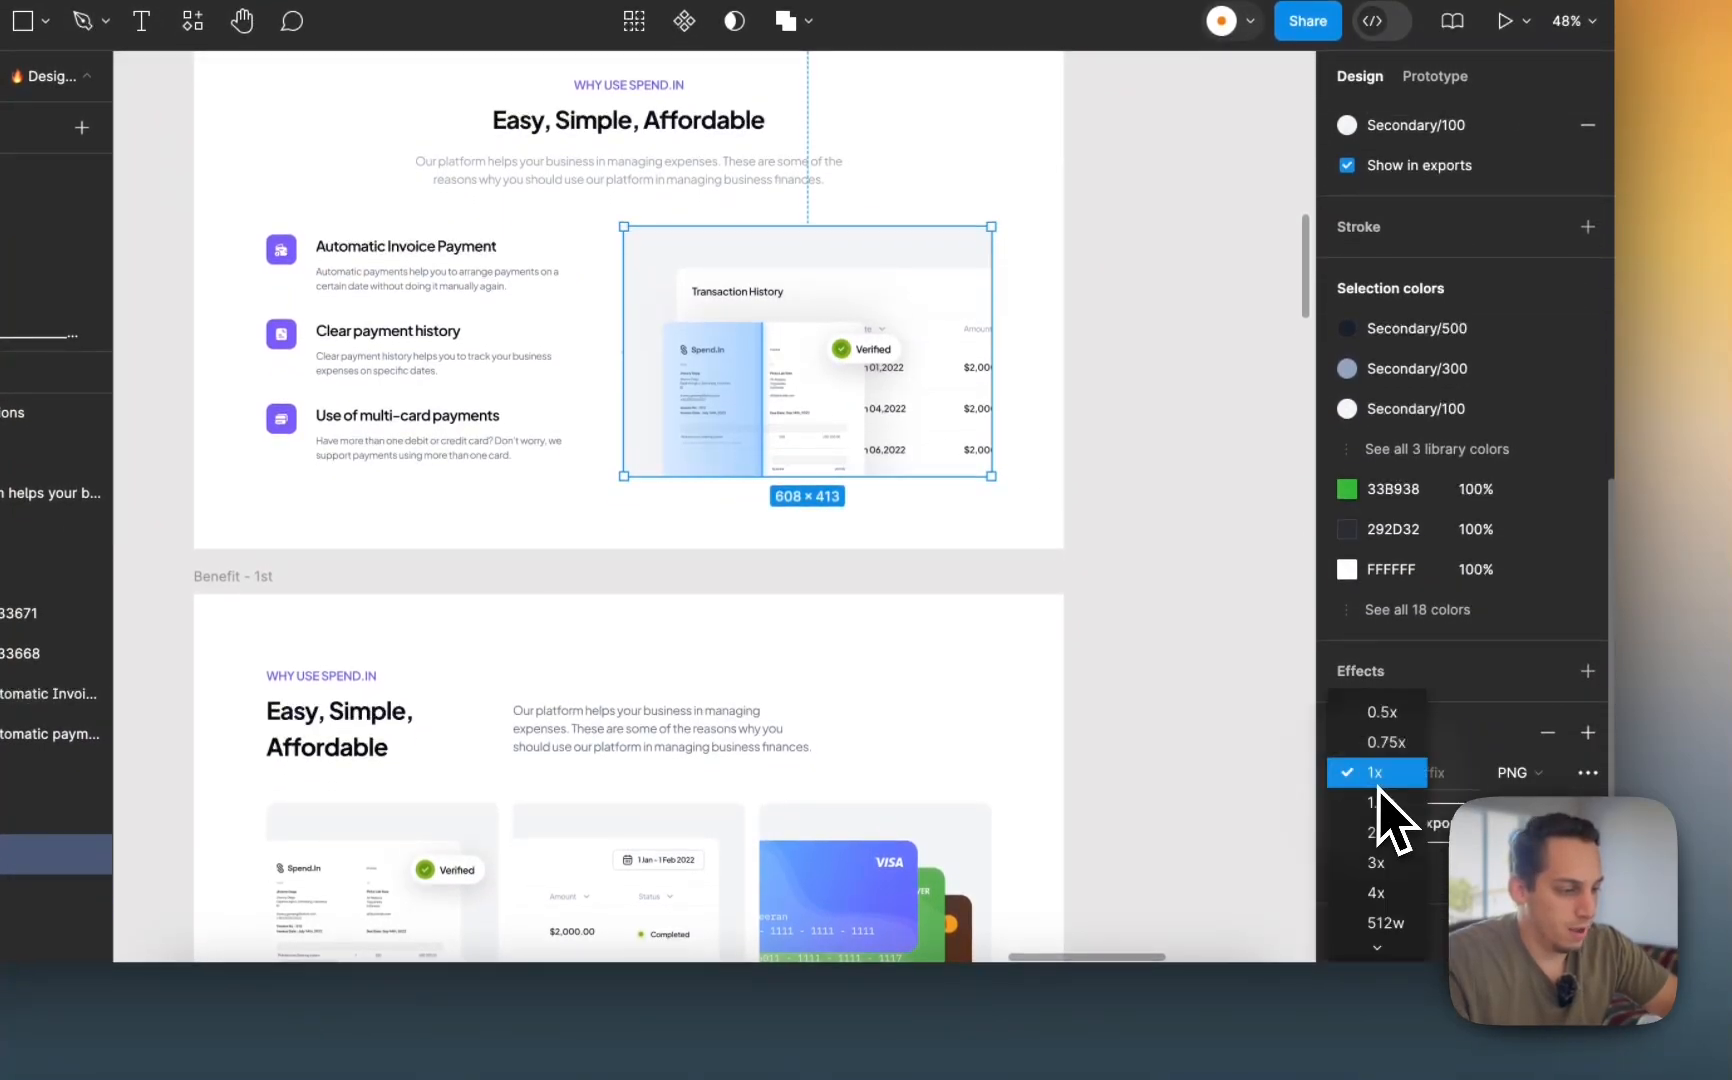
{"action": "left_click", "coordinate": [1382, 803]}
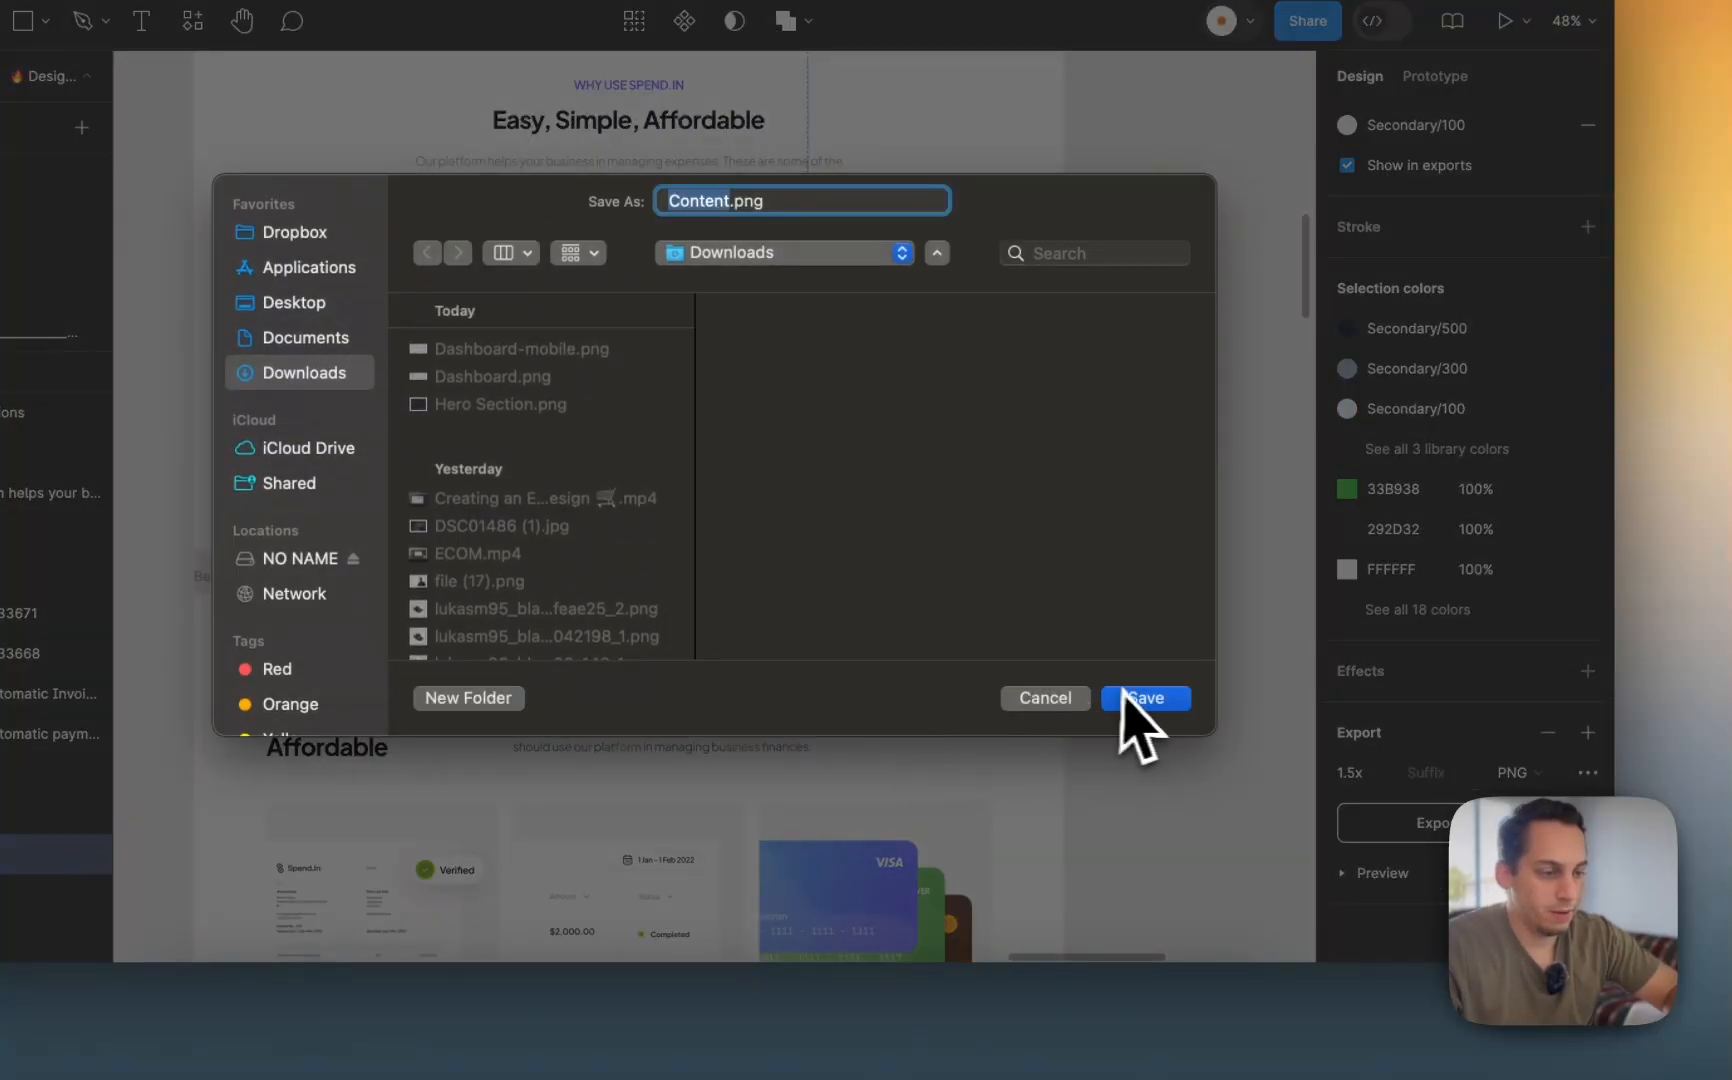
{"action": "left_click", "coordinate": [1140, 698]}
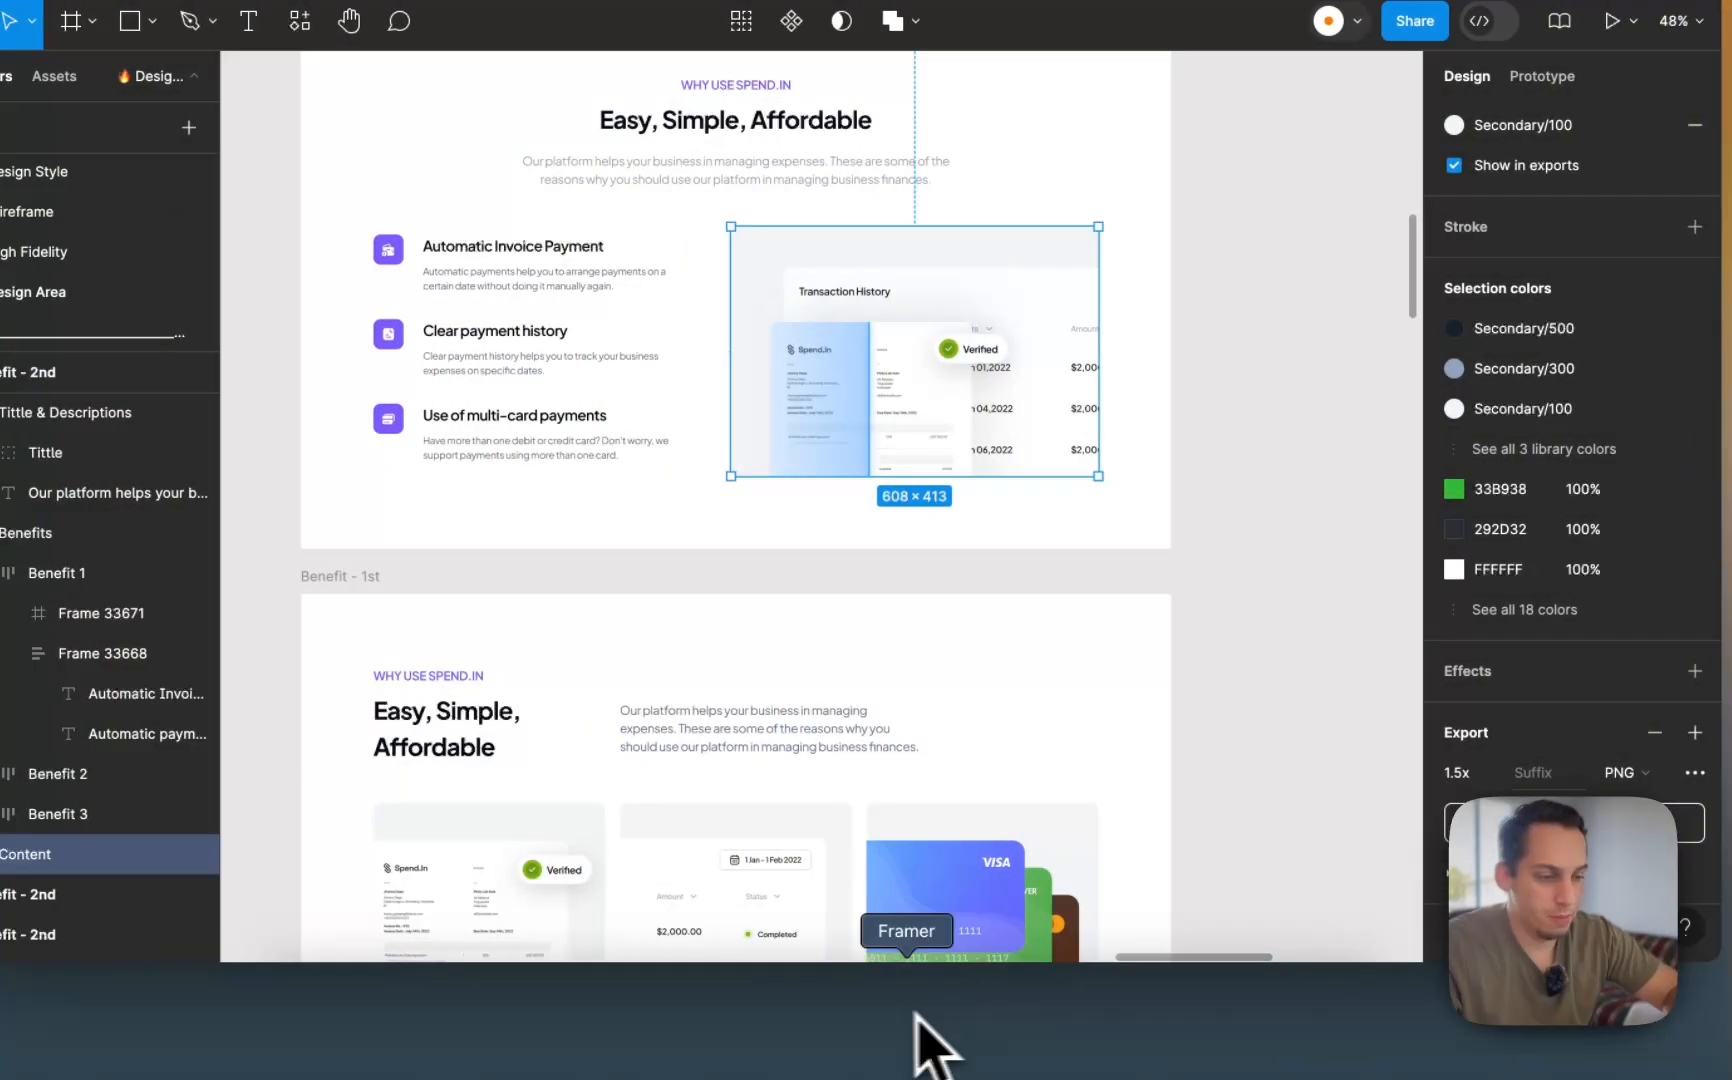
- Switch back to Framer and fill the empty frame beside the benefit items with the image Content.png
{"action": "left_click", "coordinate": [933, 1012]}
{"action": "scroll", "coordinate": [1515, 746], "scroll_direction": "down", "scroll_amount": 3}
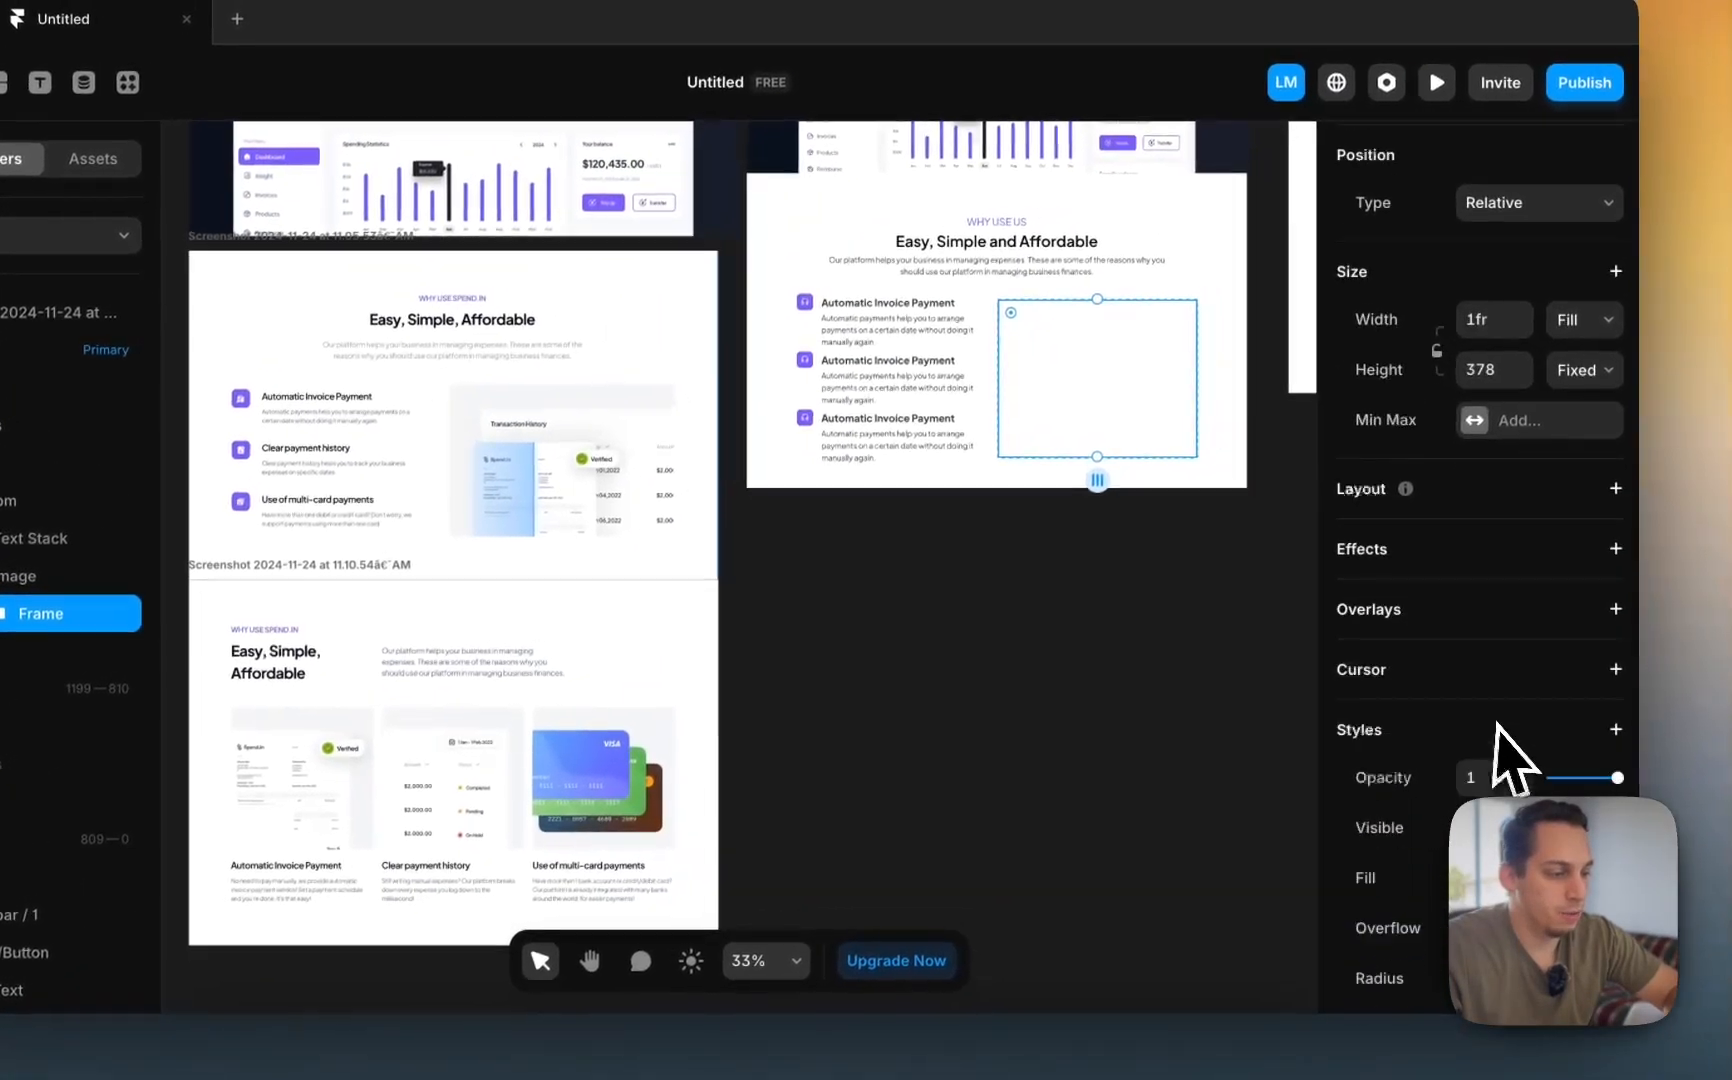
{"action": "left_click", "coordinate": [1470, 776]}
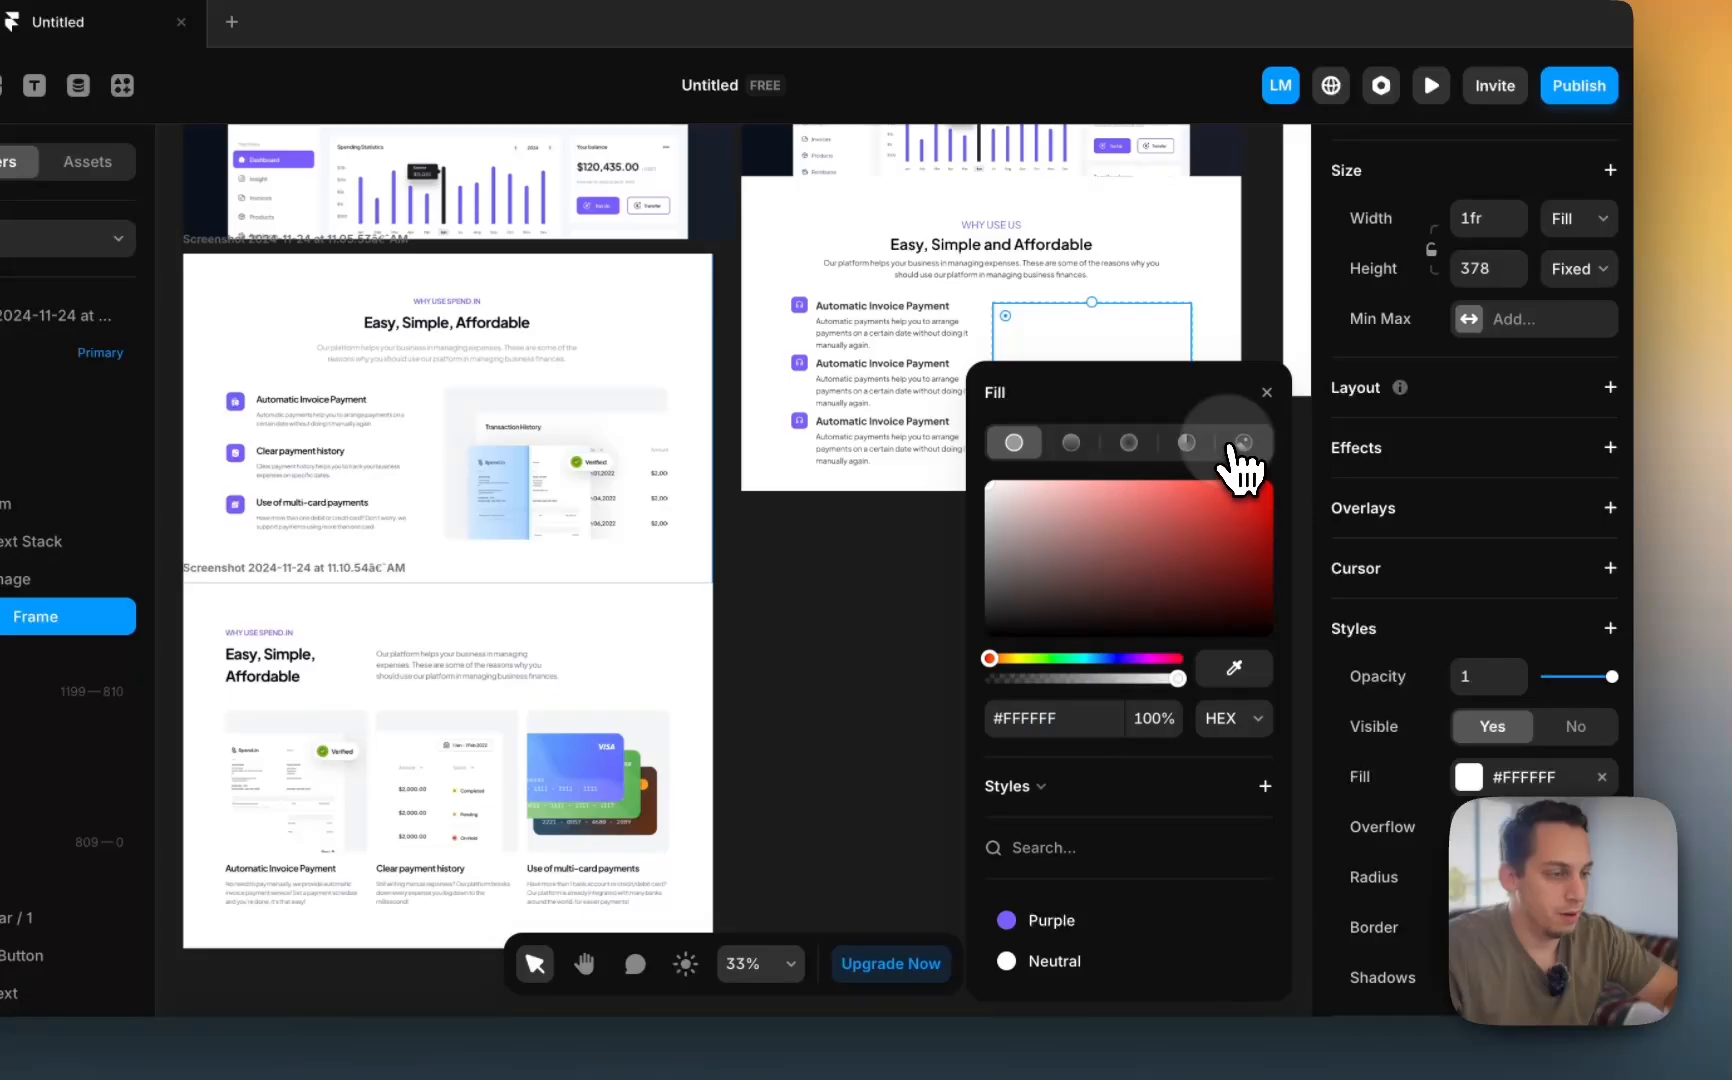
{"action": "left_click", "coordinate": [1243, 443]}
{"action": "left_click", "coordinate": [1117, 608]}
{"action": "left_click", "coordinate": [647, 361]}
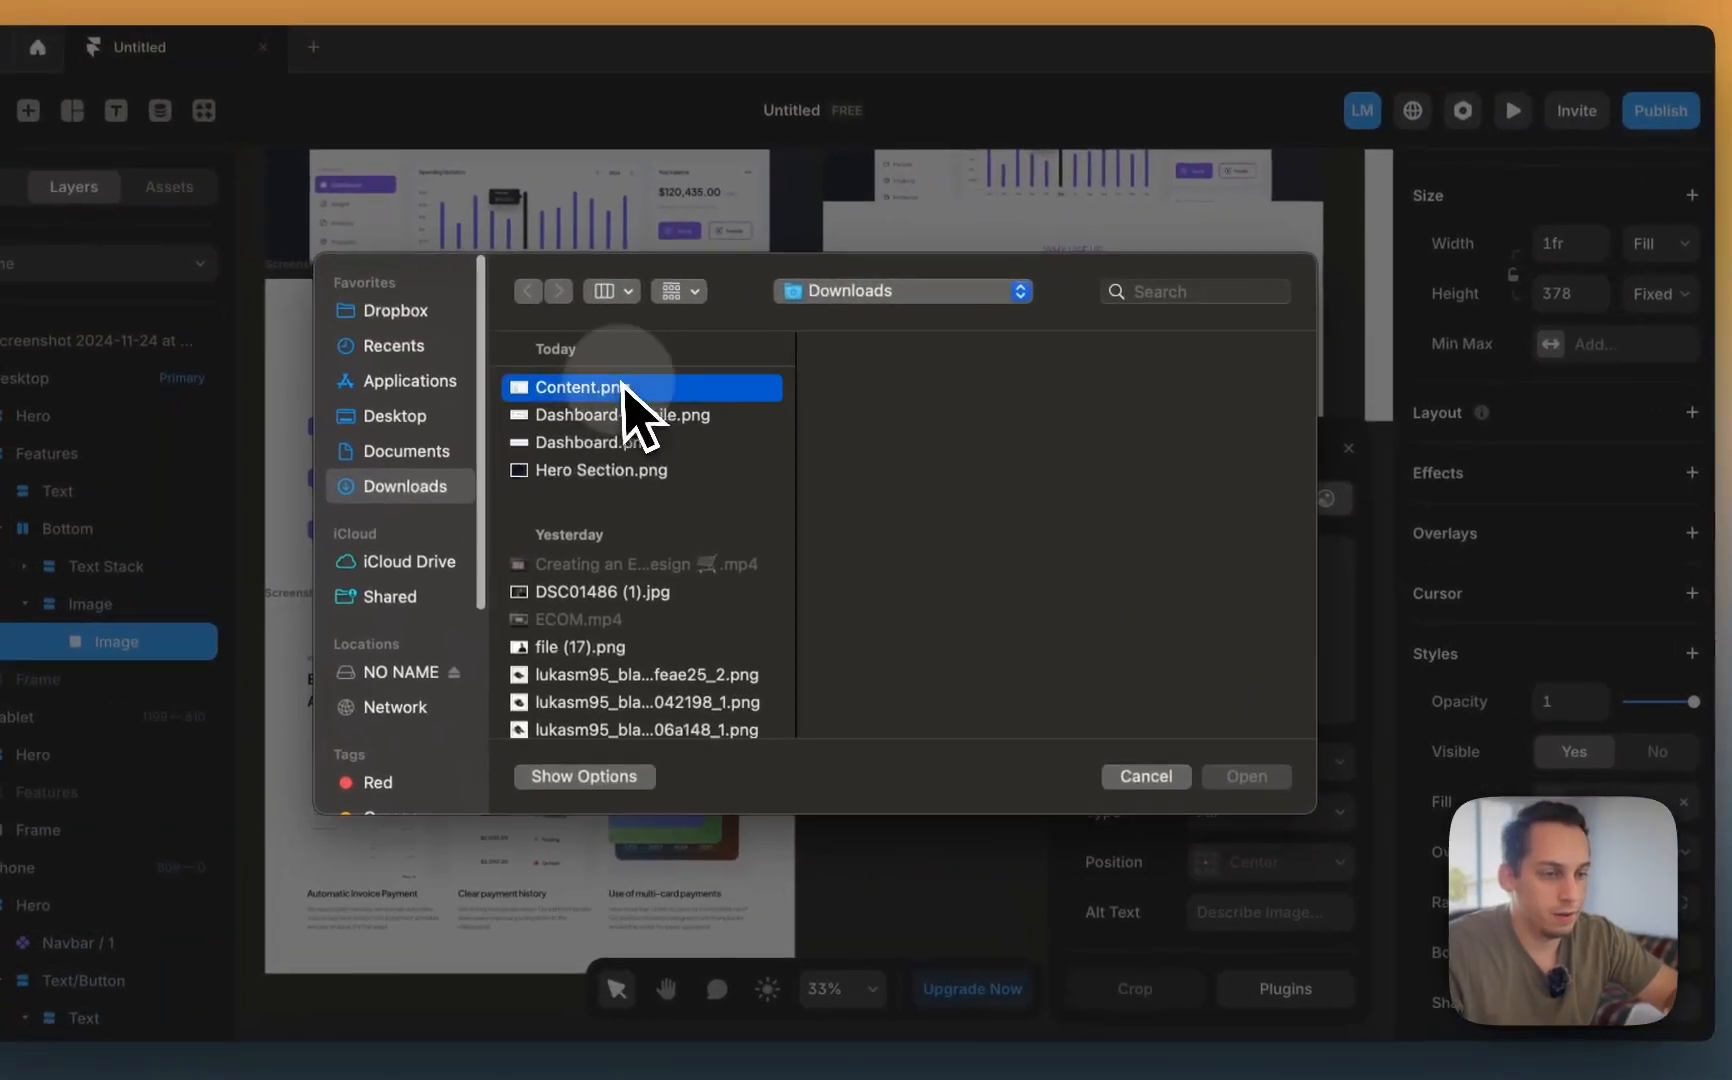
{"action": "left_click", "coordinate": [1232, 770]}
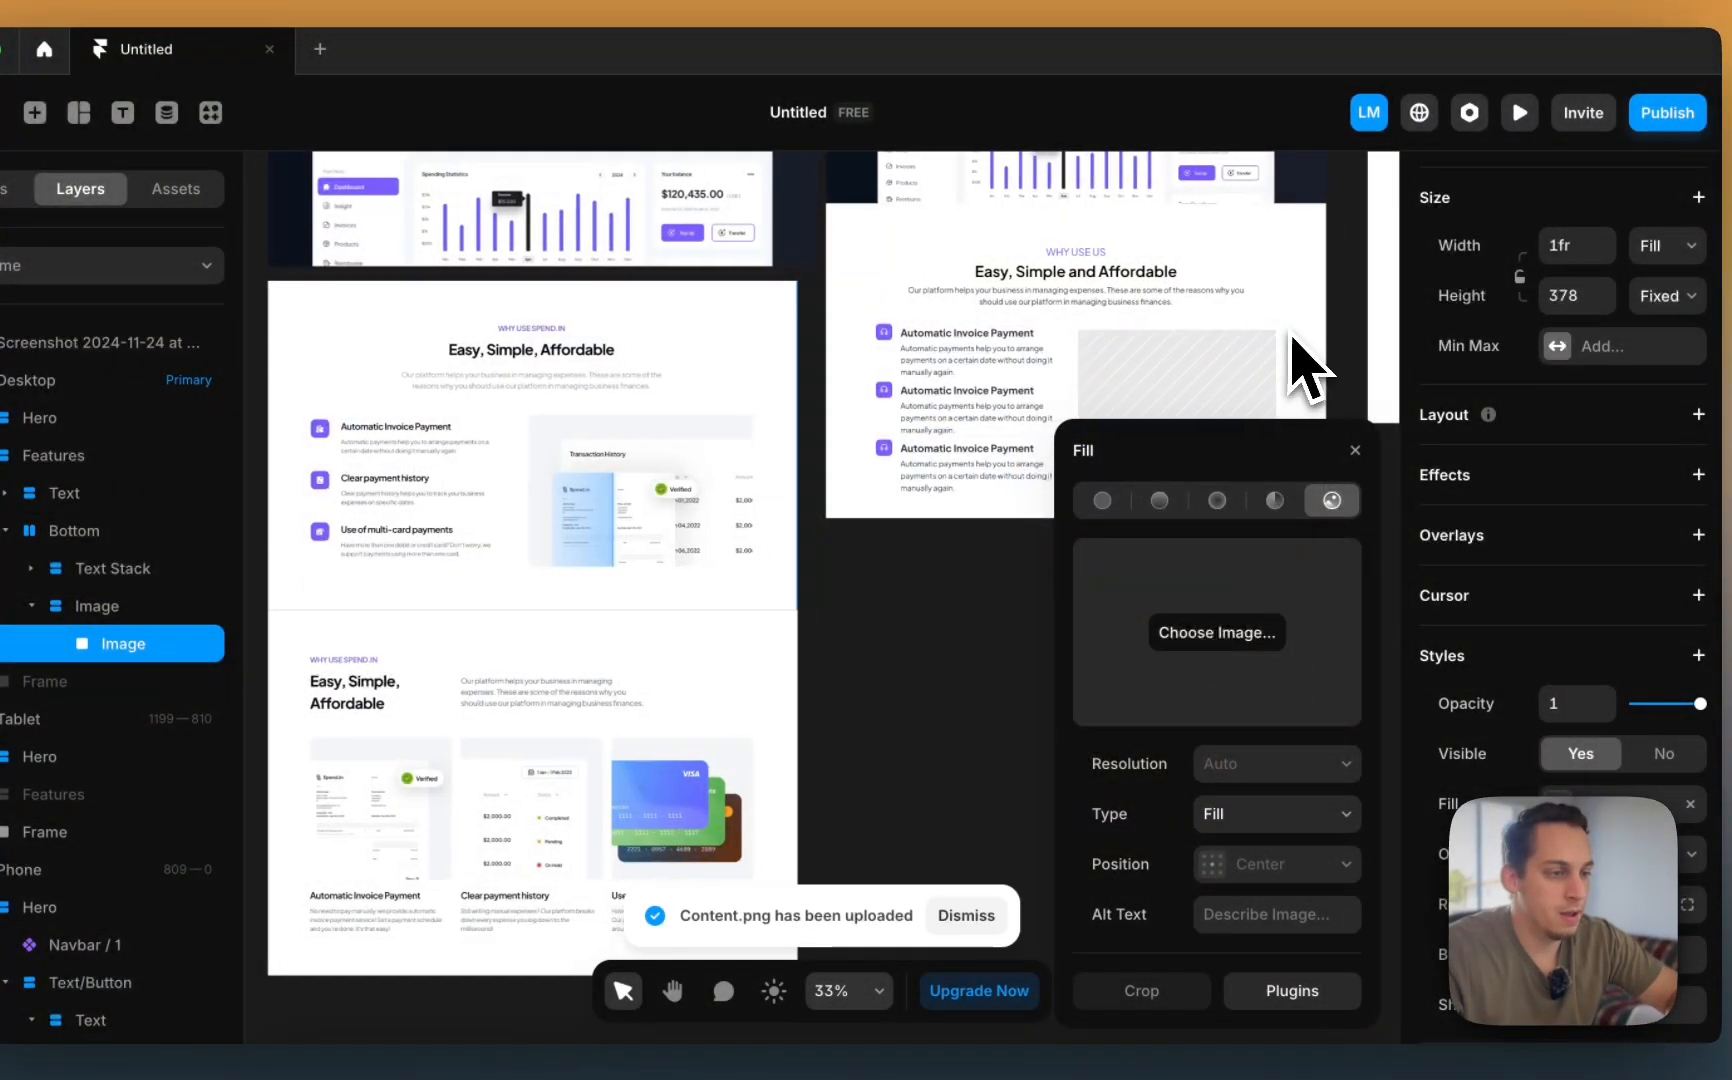
{"action": "scroll", "coordinate": [1229, 387], "scroll_direction": "right", "scroll_amount": 5}
{"action": "left_click", "coordinate": [1094, 373]}
{"action": "scroll", "coordinate": [1092, 373], "scroll_direction": "up", "scroll_amount": 3}
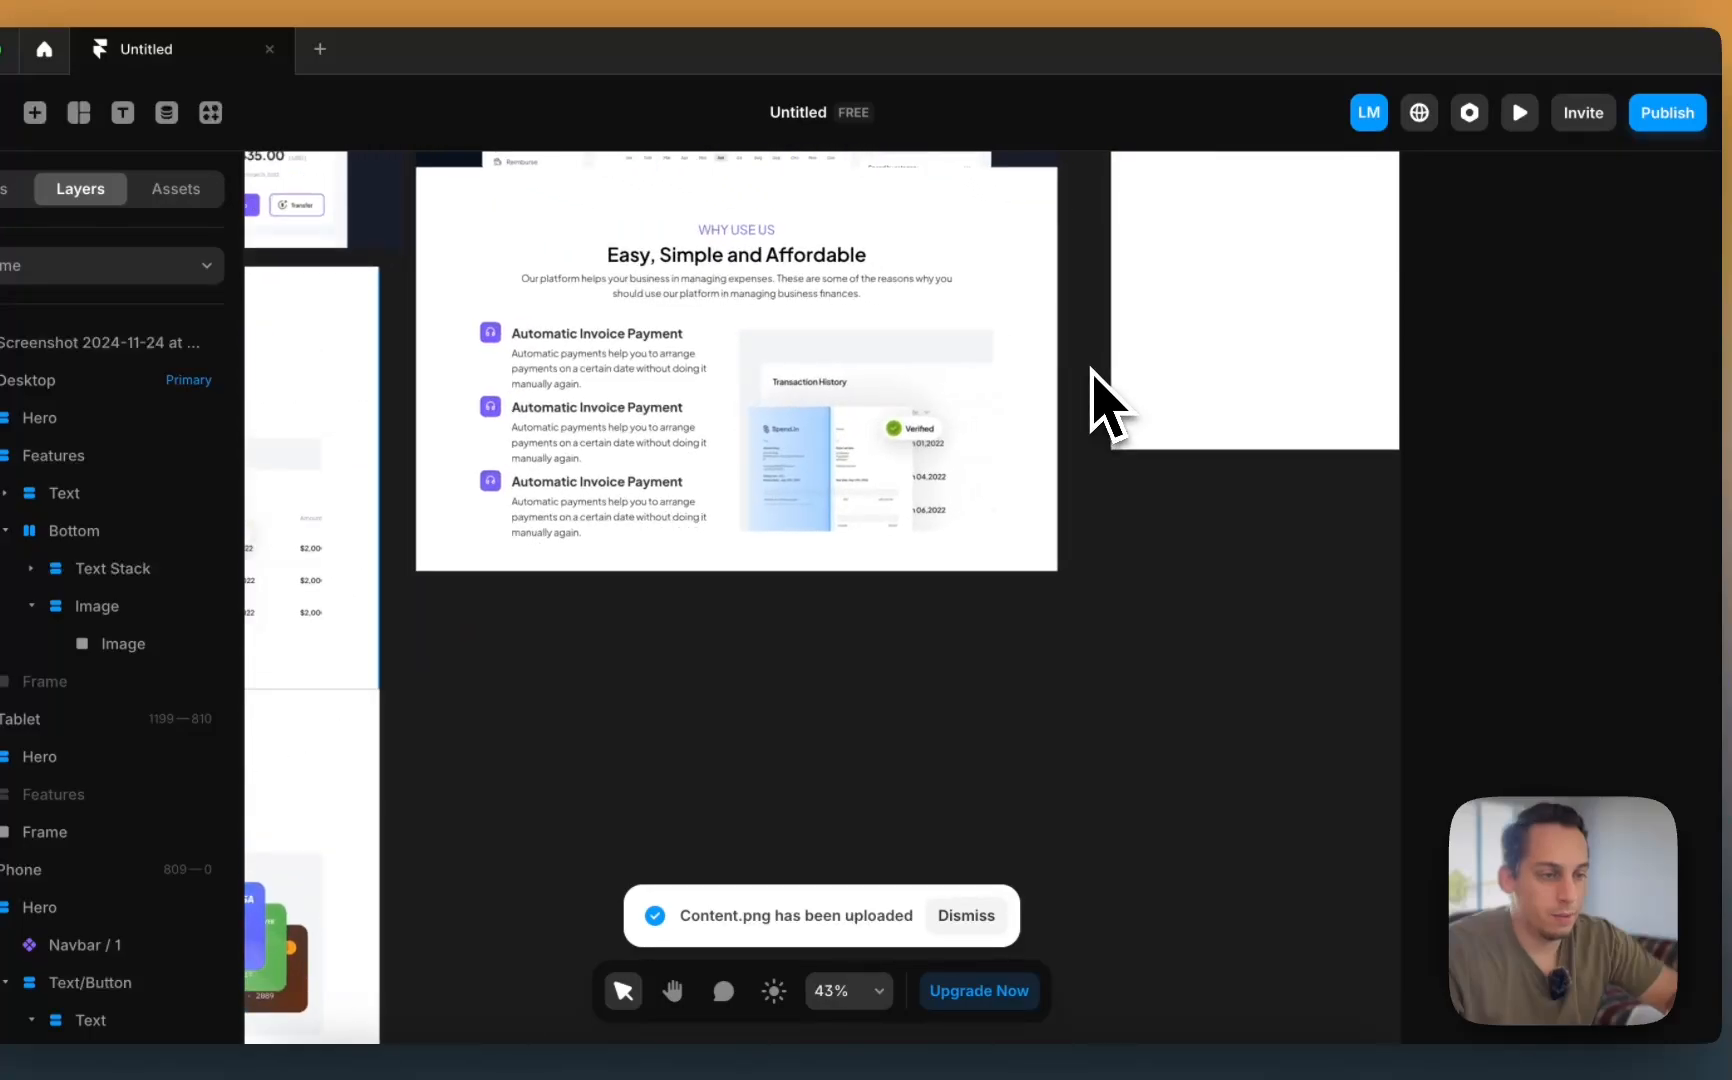
- Try a different gap between the text and image in the Bottom stack
{"action": "scroll", "coordinate": [1092, 373], "scroll_direction": "left", "scroll_amount": 4}
{"action": "scroll", "coordinate": [1093, 374], "scroll_direction": "down", "scroll_amount": 3}
{"action": "scroll", "coordinate": [1090, 400], "scroll_direction": "right", "scroll_amount": 2}
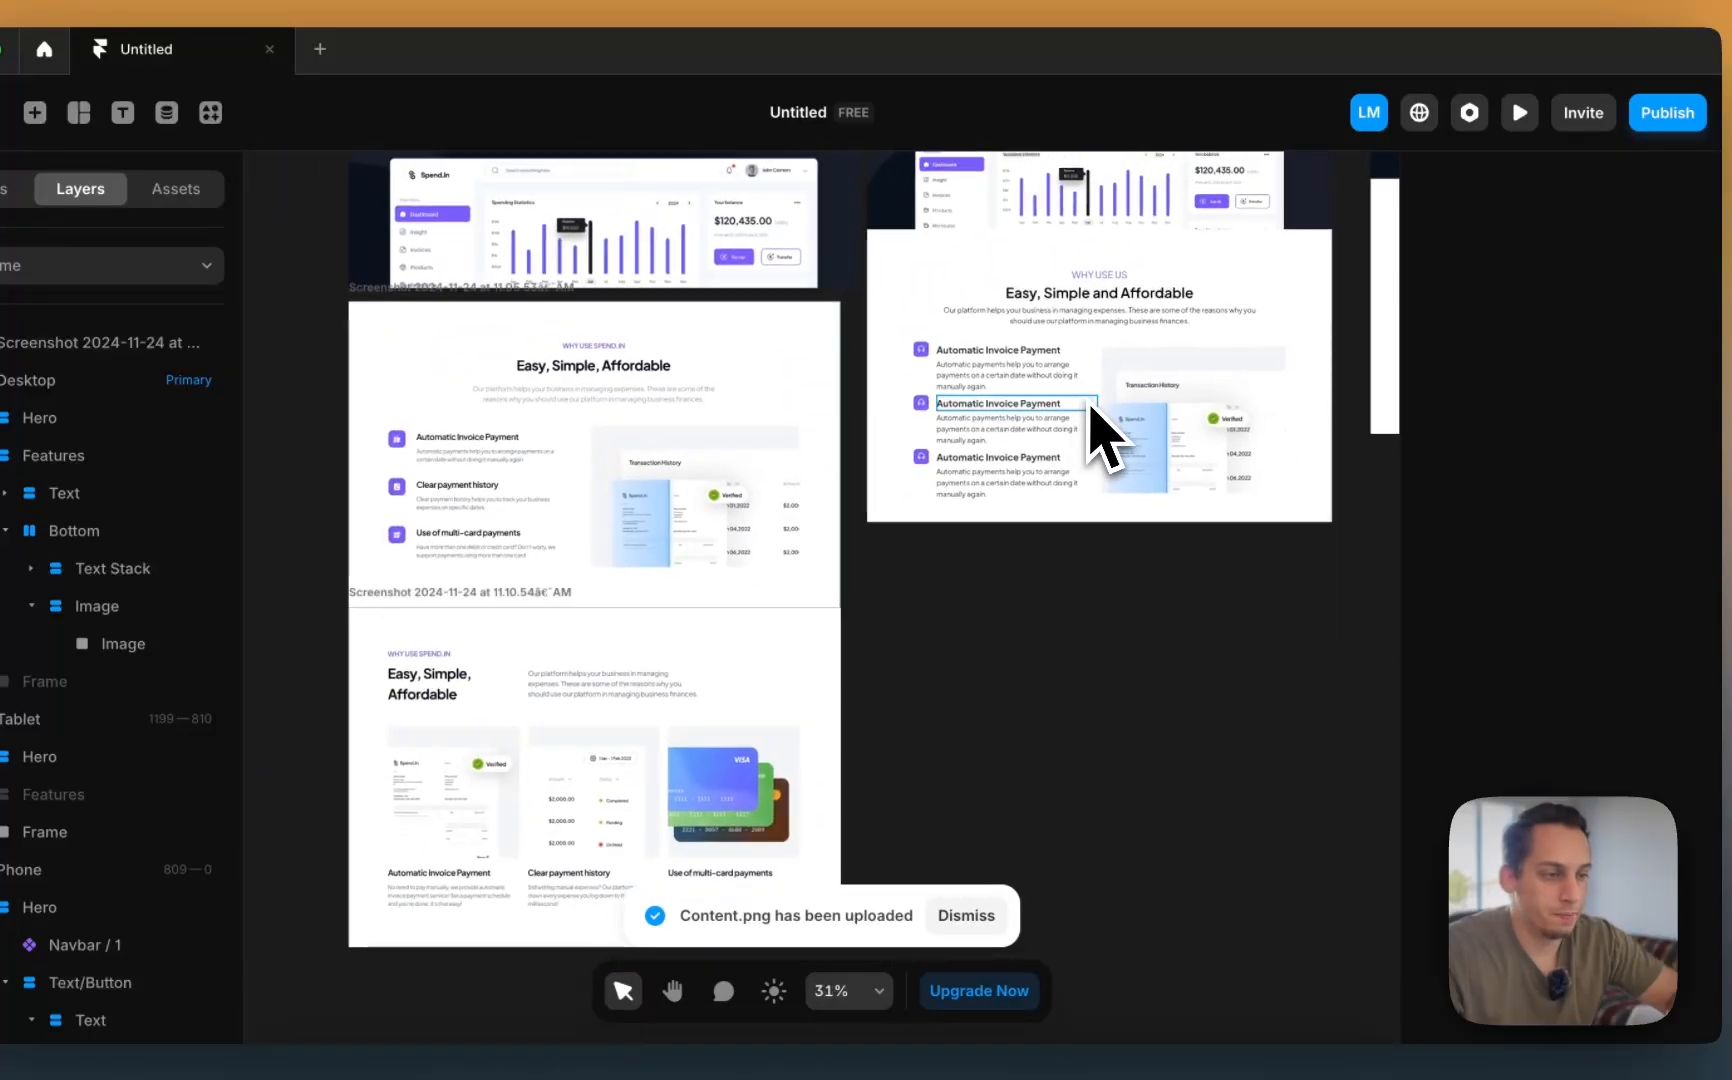
{"action": "left_click", "coordinate": [1098, 407]}
{"action": "scroll", "coordinate": [1108, 410], "scroll_direction": "up", "scroll_amount": 3}
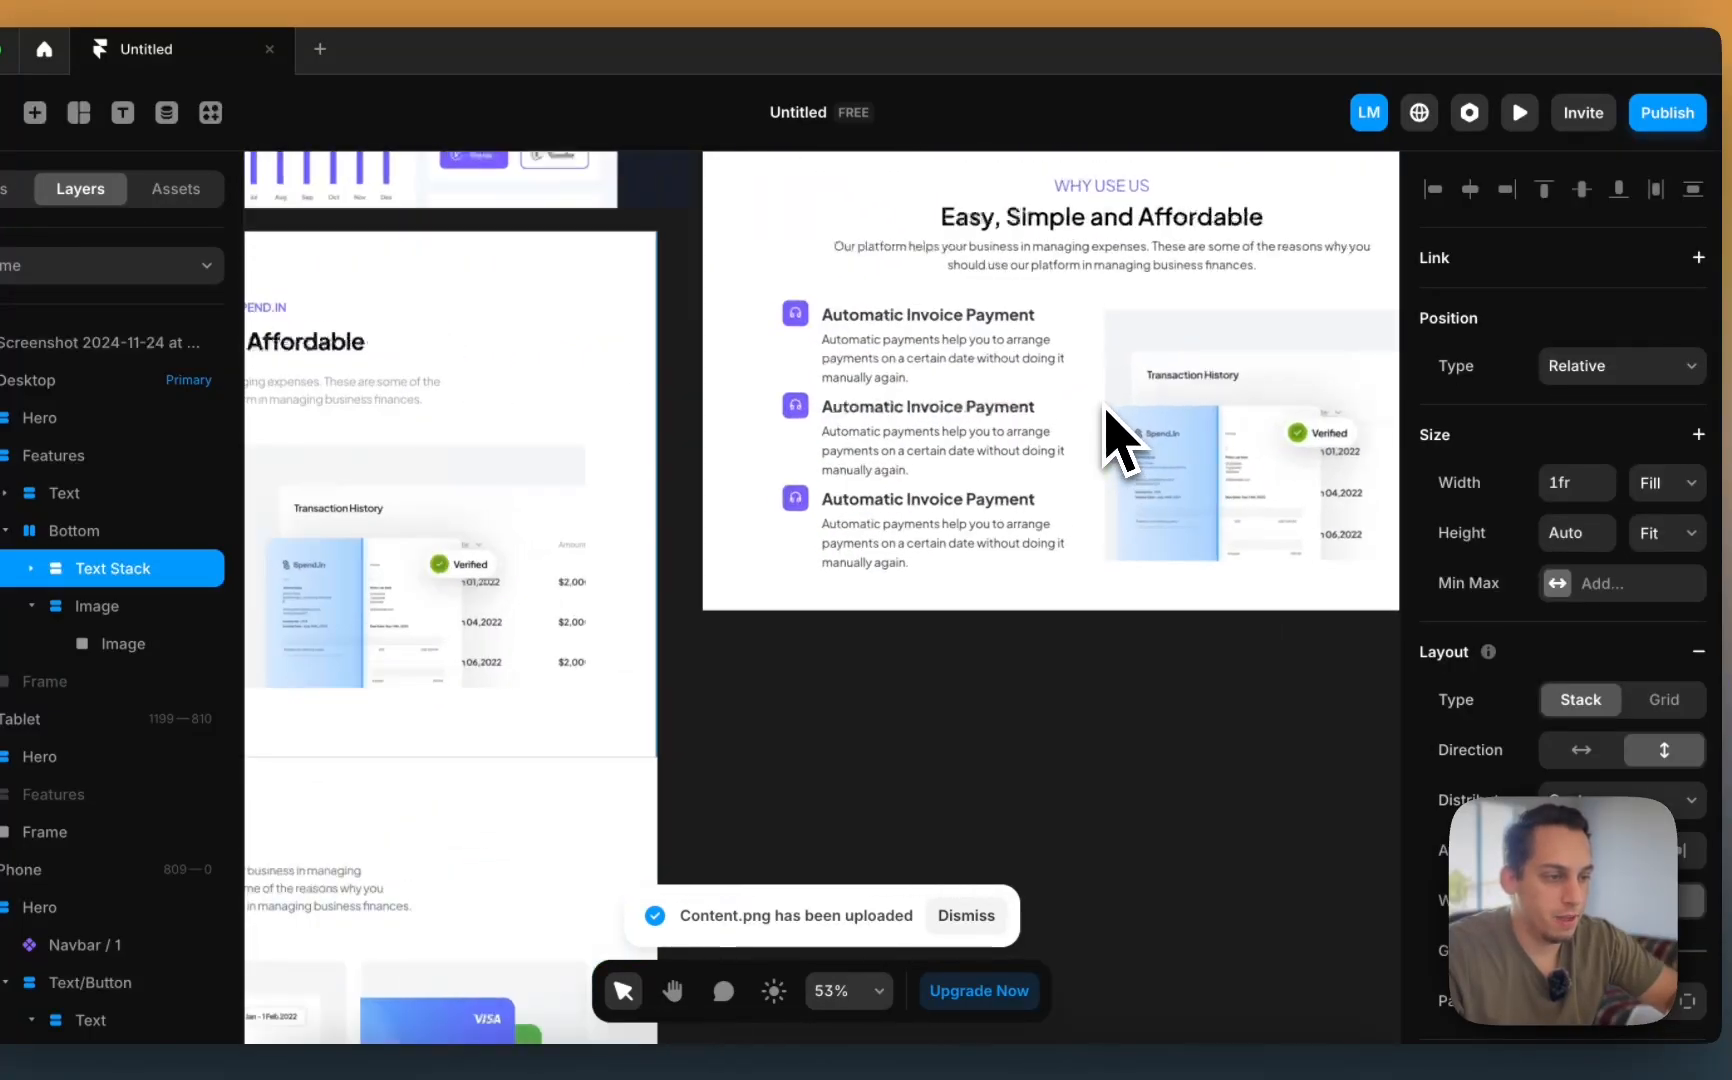
{"action": "key", "text": "shift+Up"}
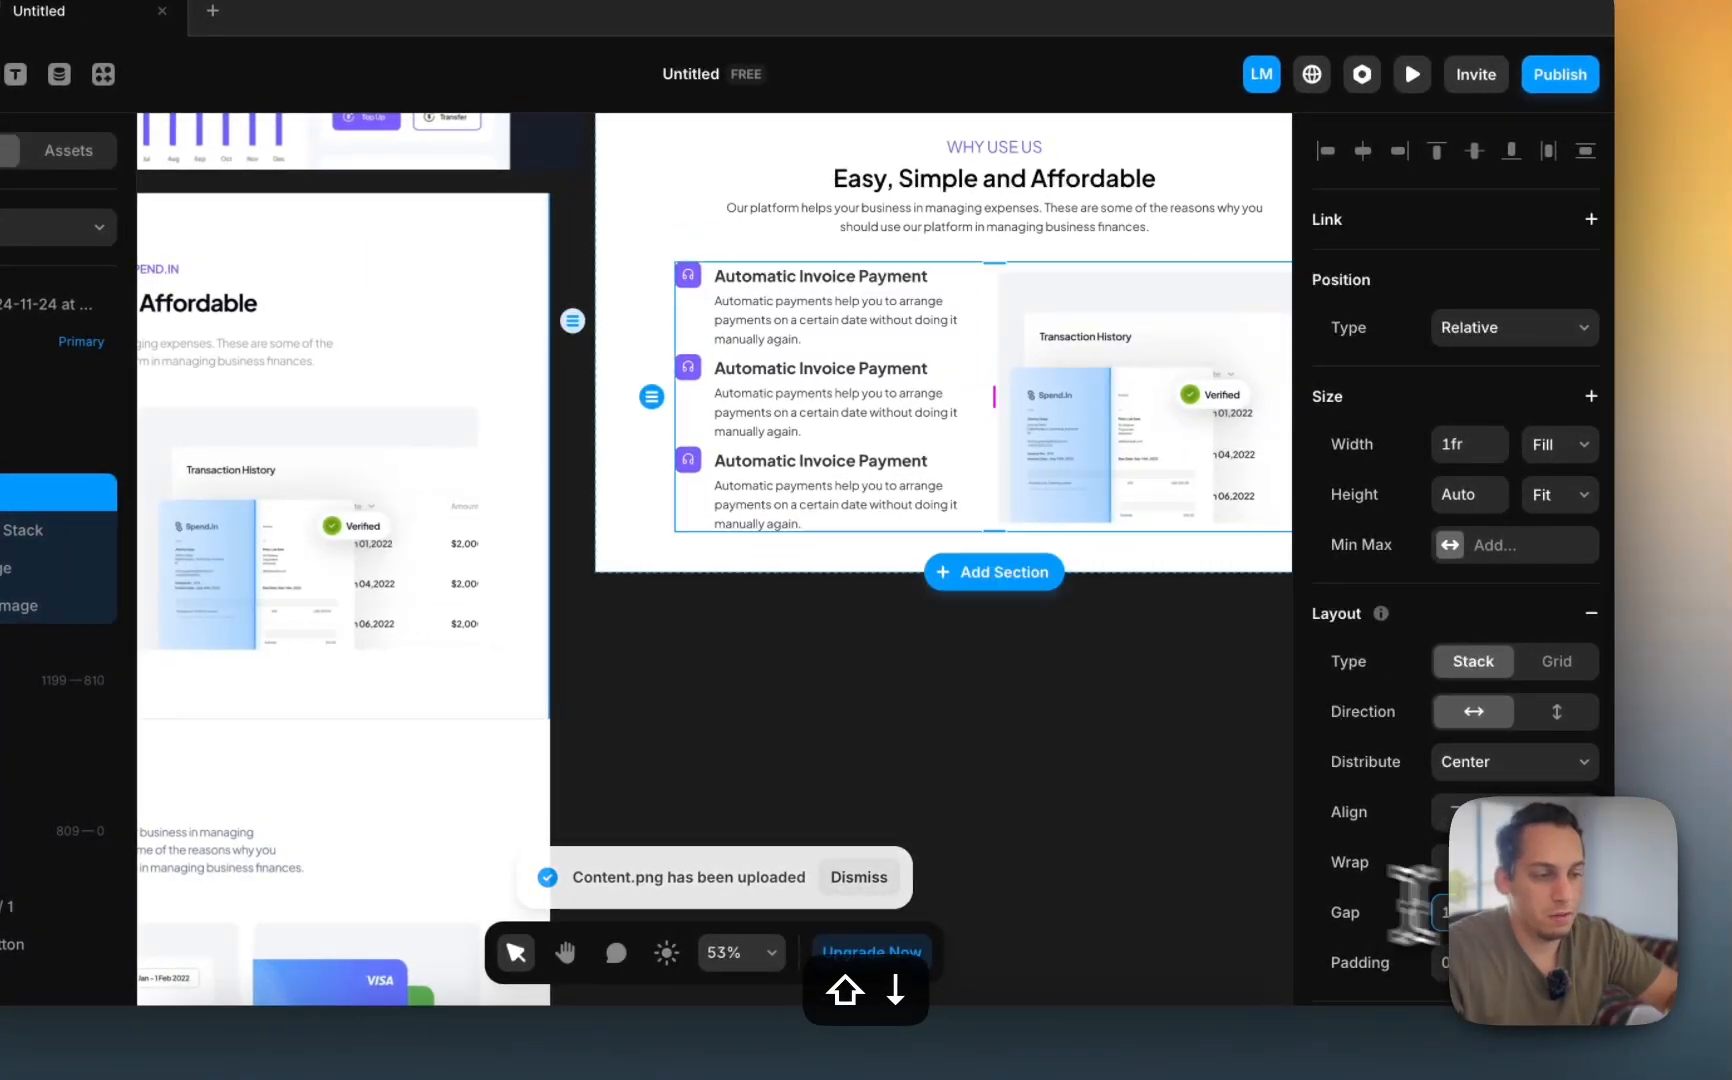
- Set the font size of the three benefit descriptions to 16 pixels
{"action": "scroll", "coordinate": [930, 575], "scroll_direction": "down", "scroll_amount": 4}
{"action": "left_click", "coordinate": [940, 512]}
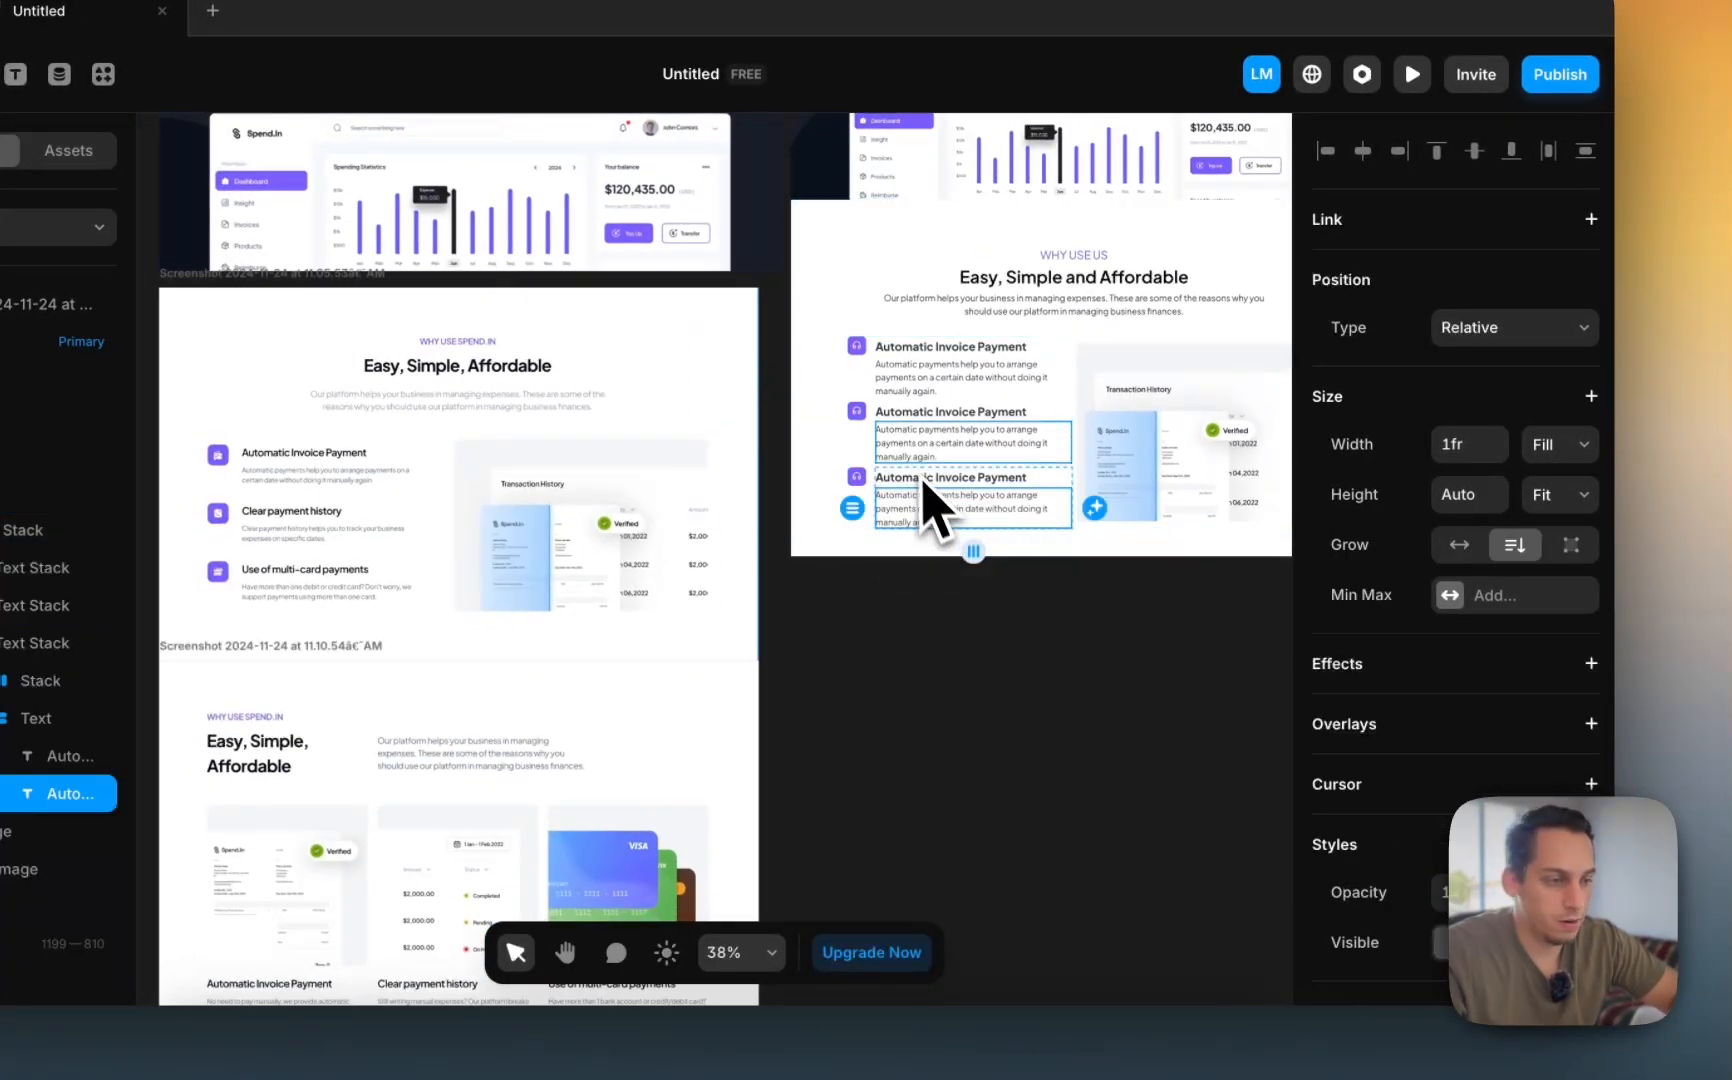
{"action": "left_click", "coordinate": [918, 440], "text": "shift"}
{"action": "scroll", "coordinate": [1353, 560], "scroll_direction": "down", "scroll_amount": 10}
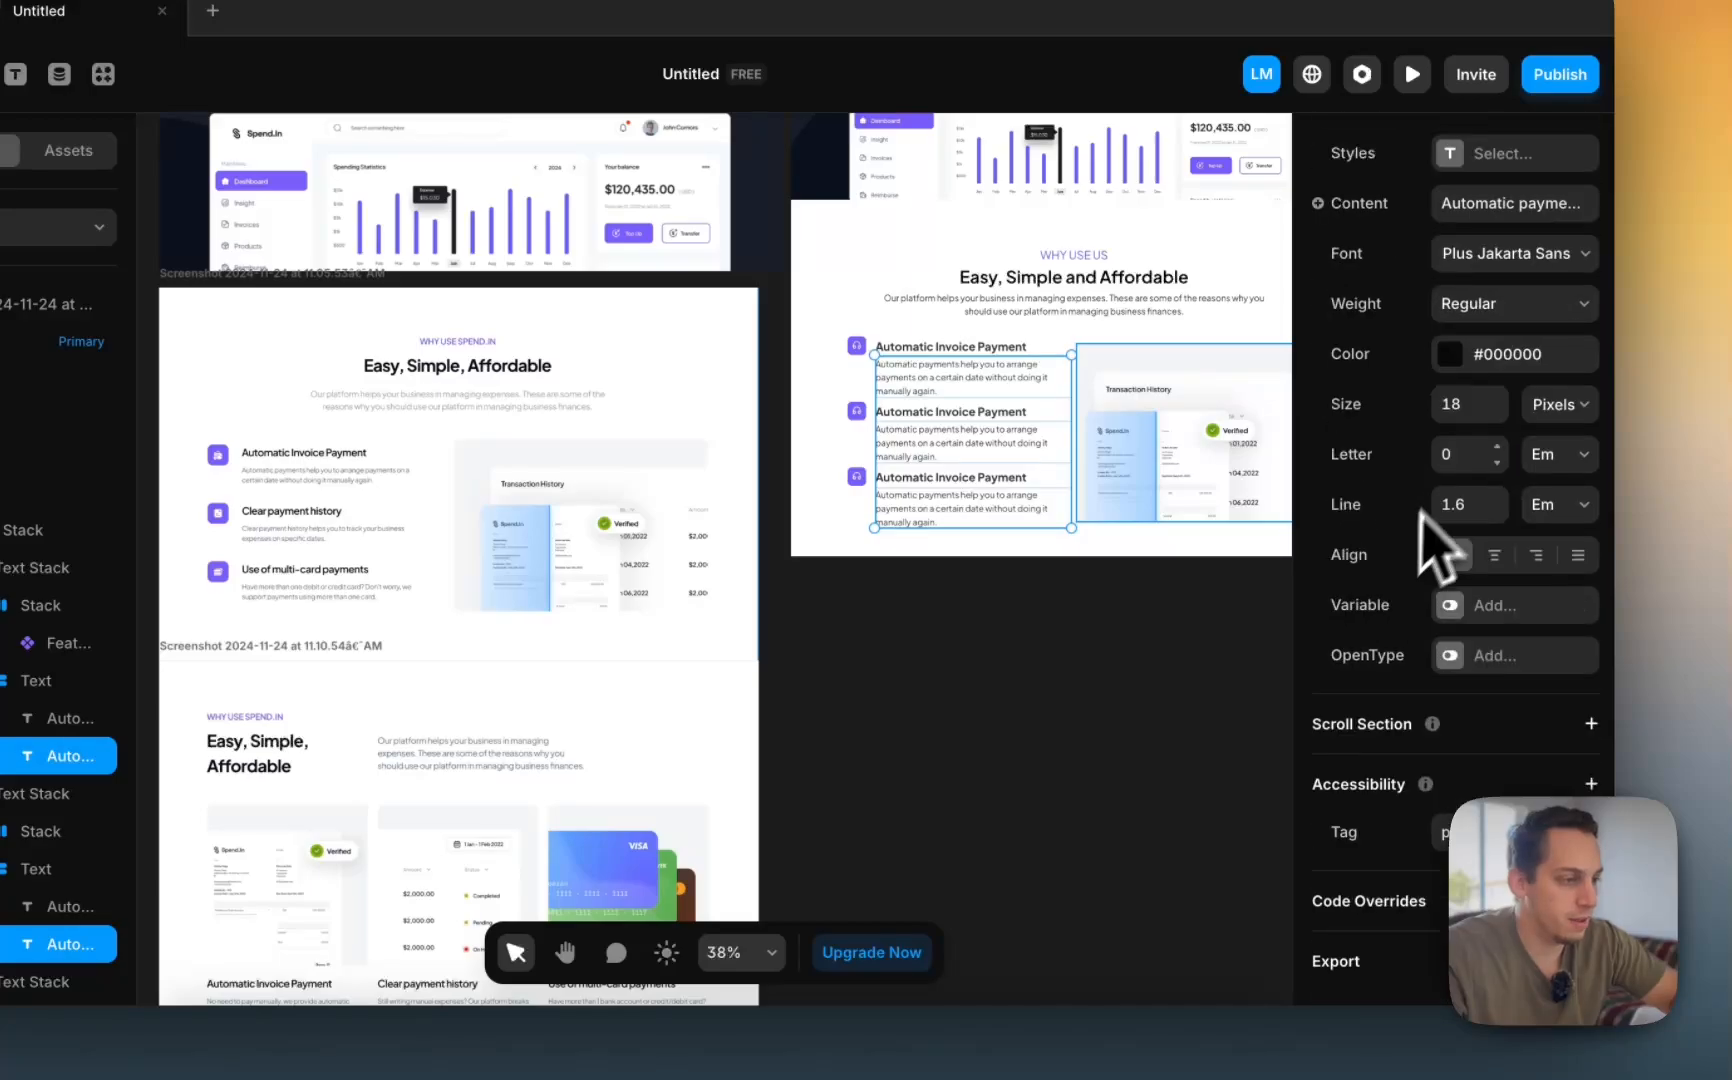
{"action": "key", "text": "Down"}
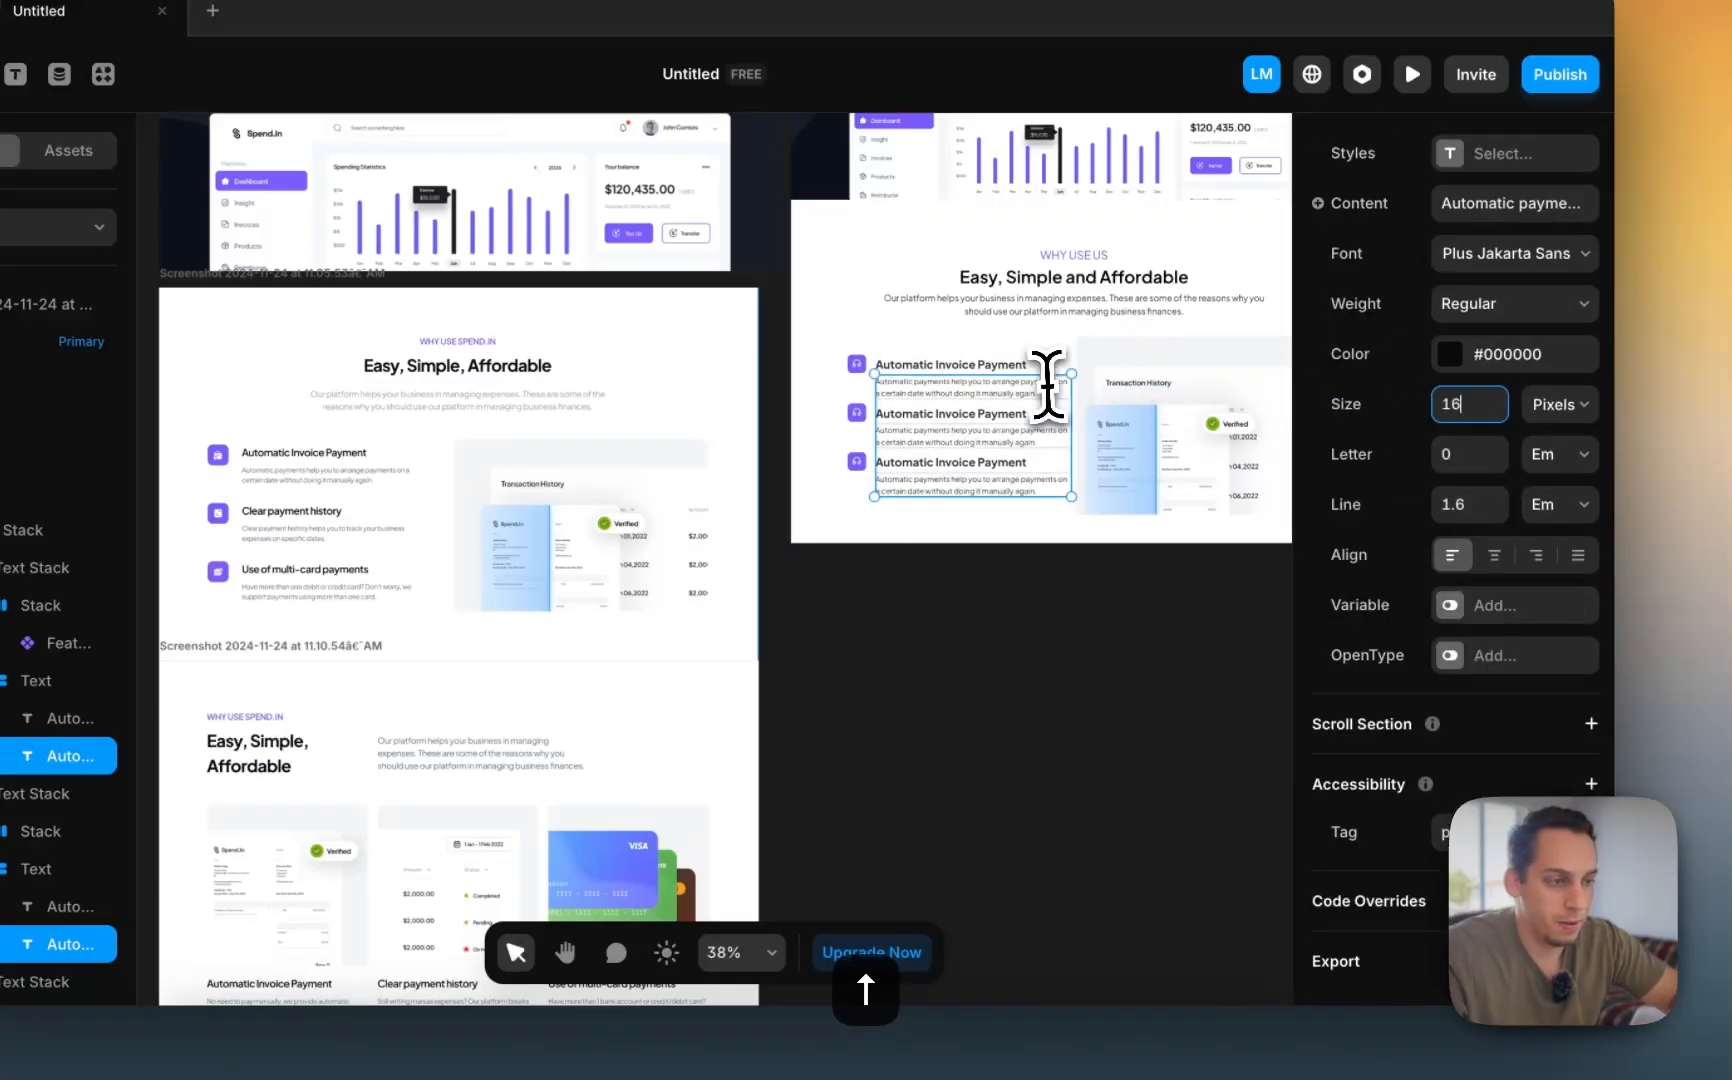
{"action": "scroll", "coordinate": [1473, 415], "scroll_direction": "up", "scroll_amount": 2}
- Collapse the three benefit item Text Stacks in the layer tree
{"action": "left_click", "coordinate": [43, 684]}
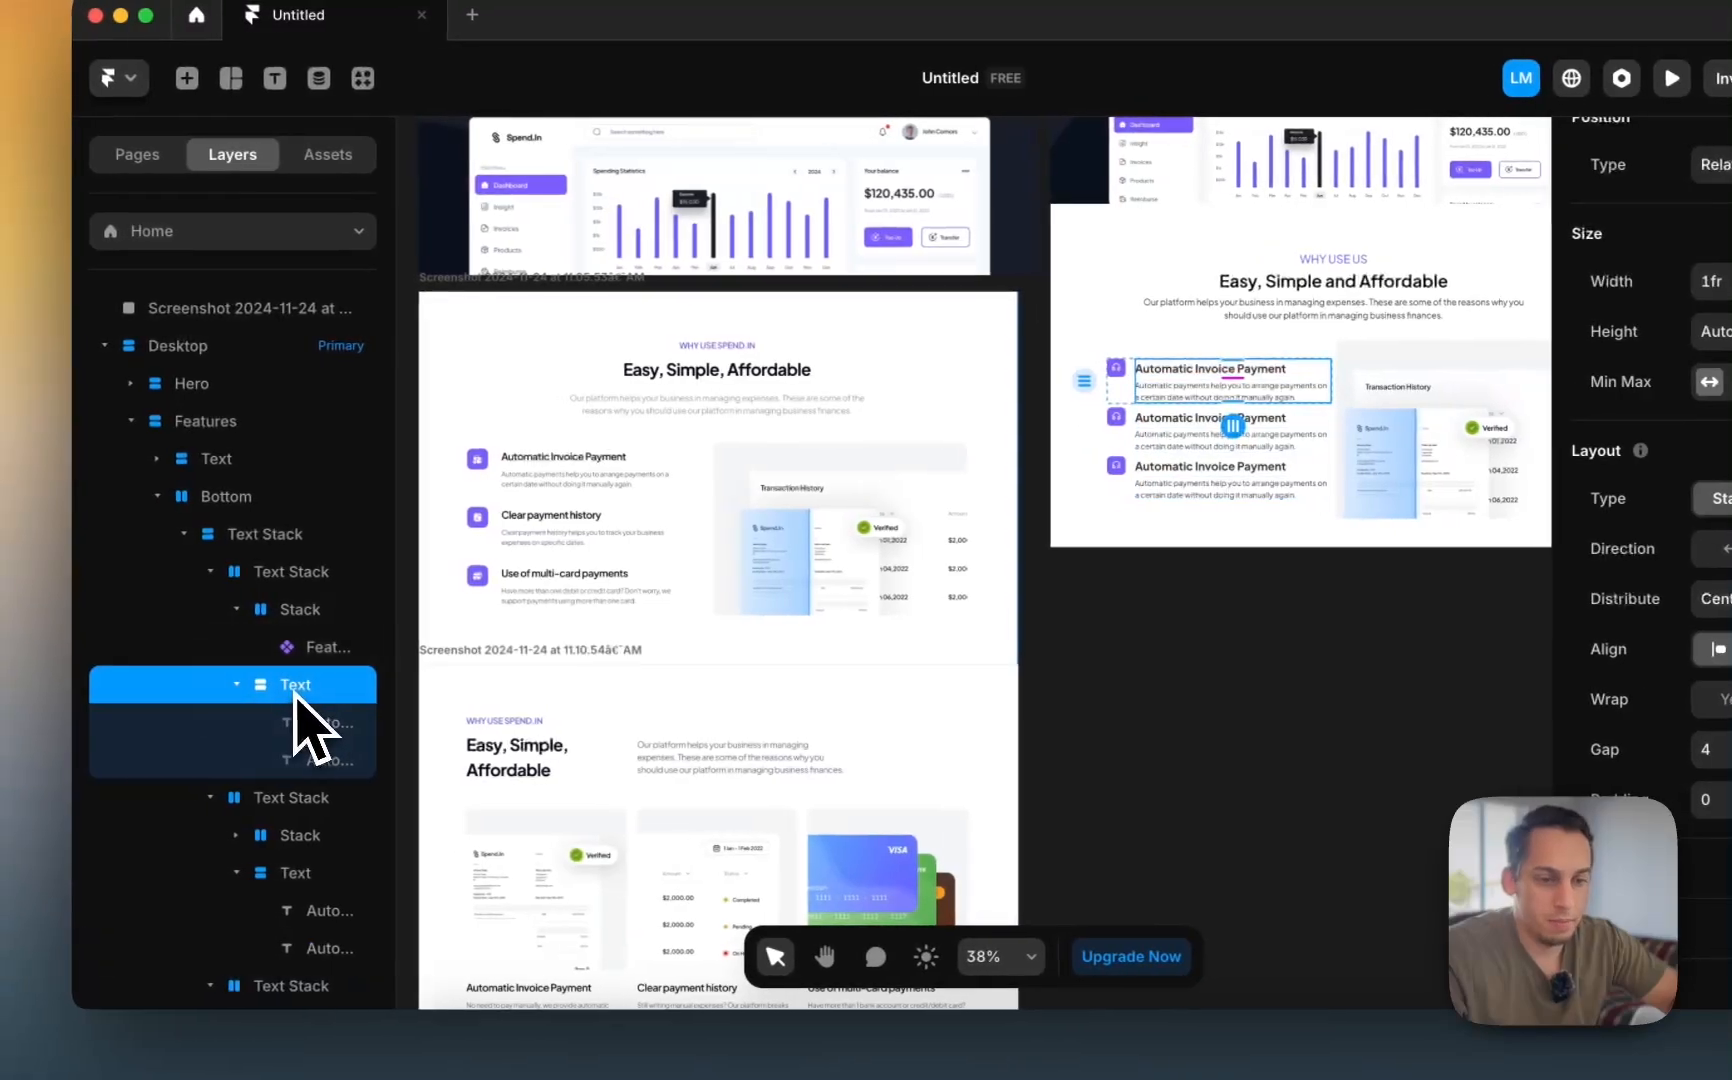
{"action": "left_click", "coordinate": [268, 697]}
{"action": "left_click", "coordinate": [268, 622]}
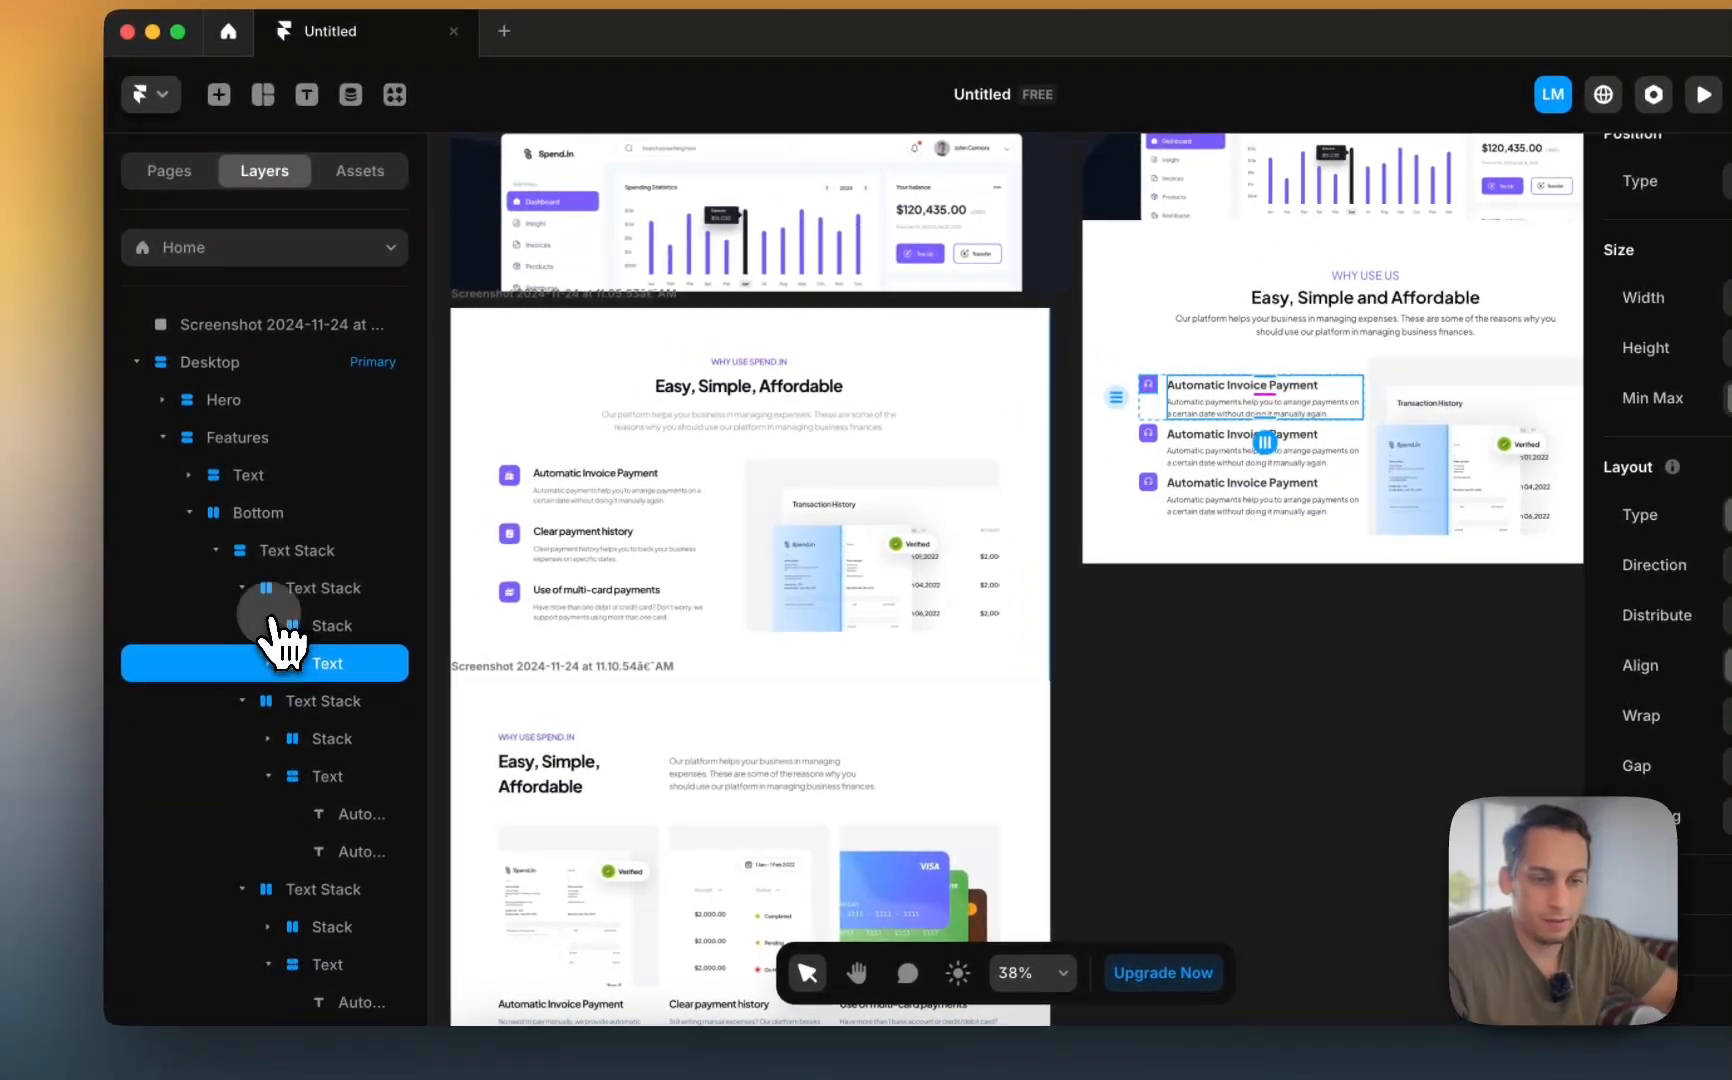
{"action": "left_click", "coordinate": [242, 590]}
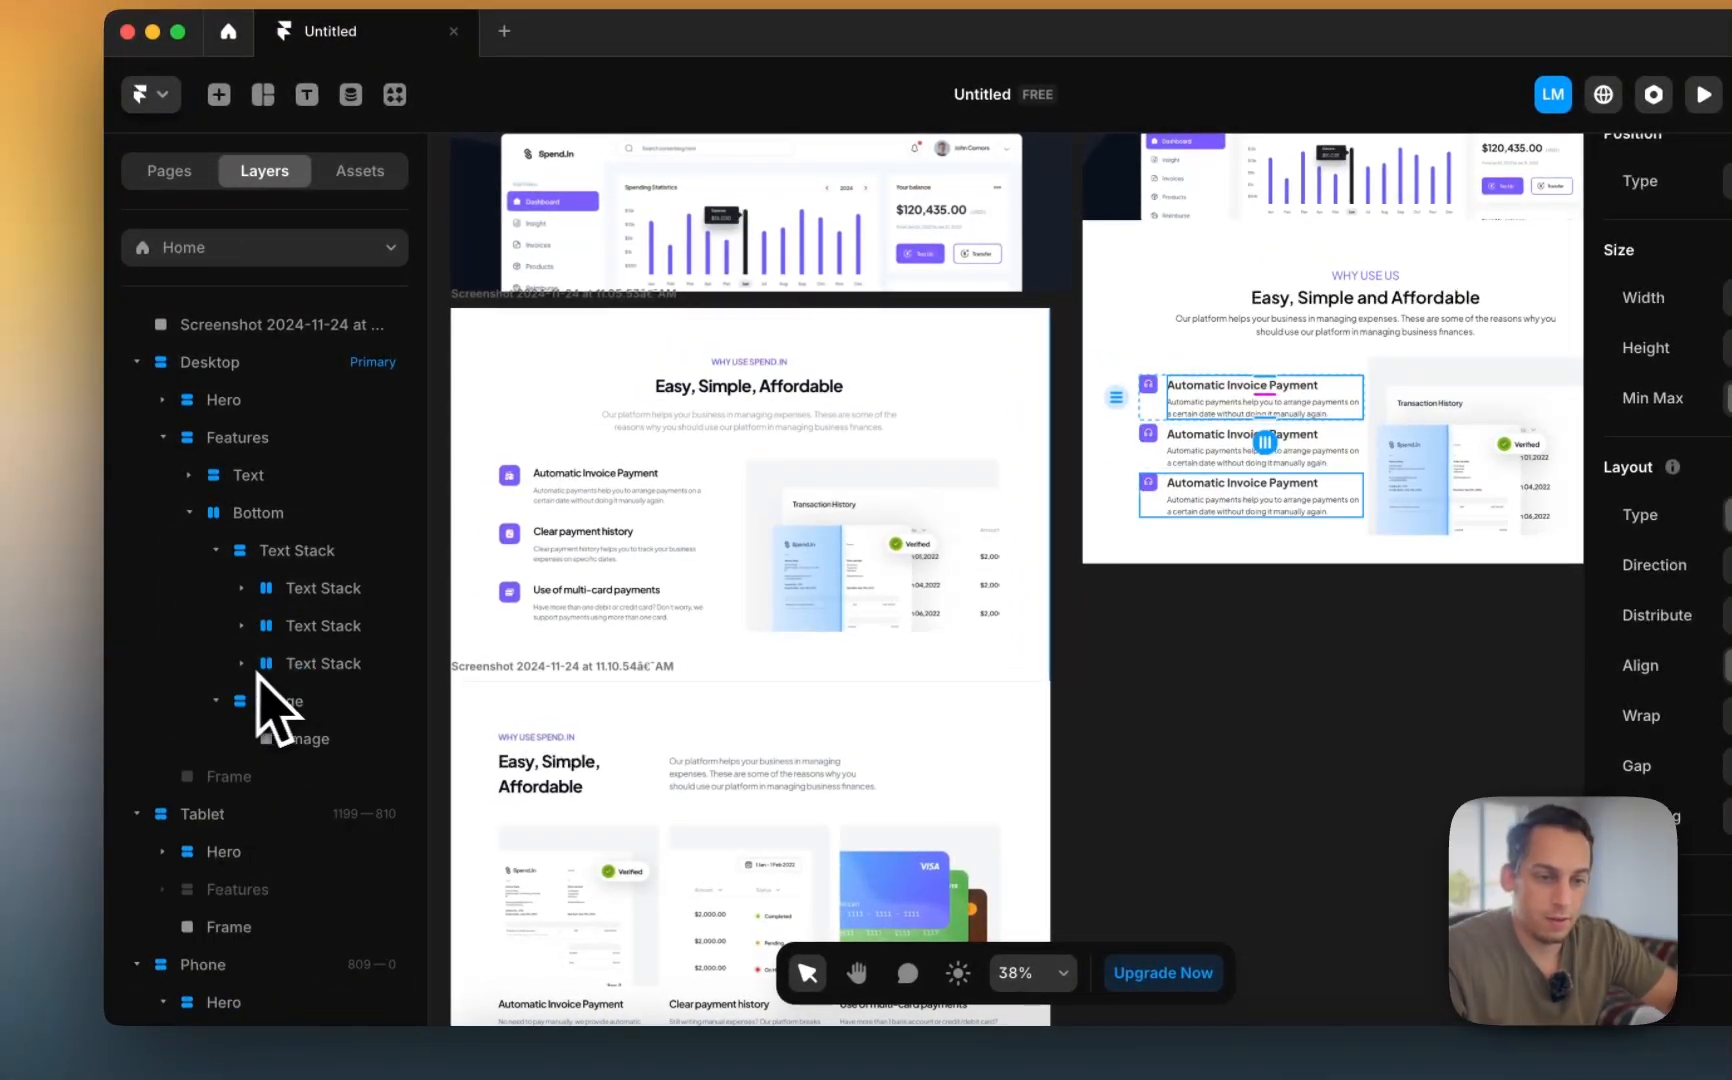
- Give all three benefit item Text Stacks a fixed max width of 395
{"action": "left_click", "coordinate": [300, 663]}
{"action": "left_click", "coordinate": [310, 590], "text": "shift"}
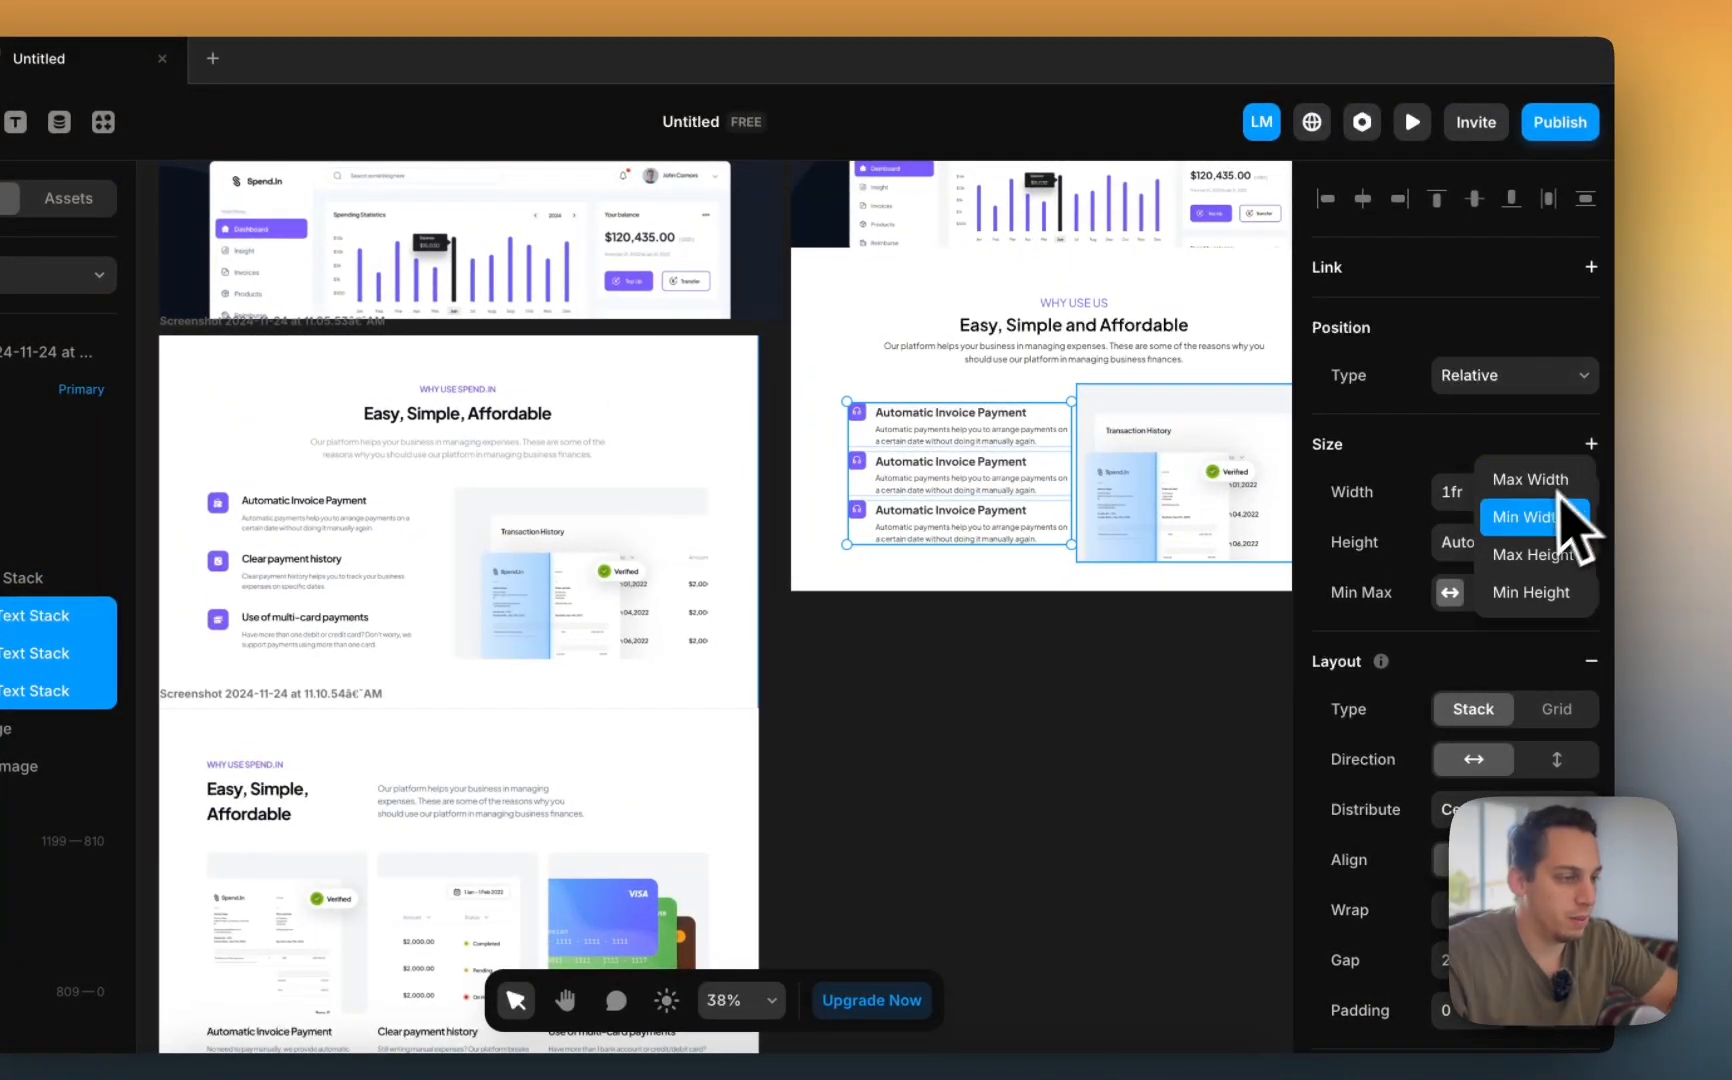
{"action": "left_click", "coordinate": [1545, 490]}
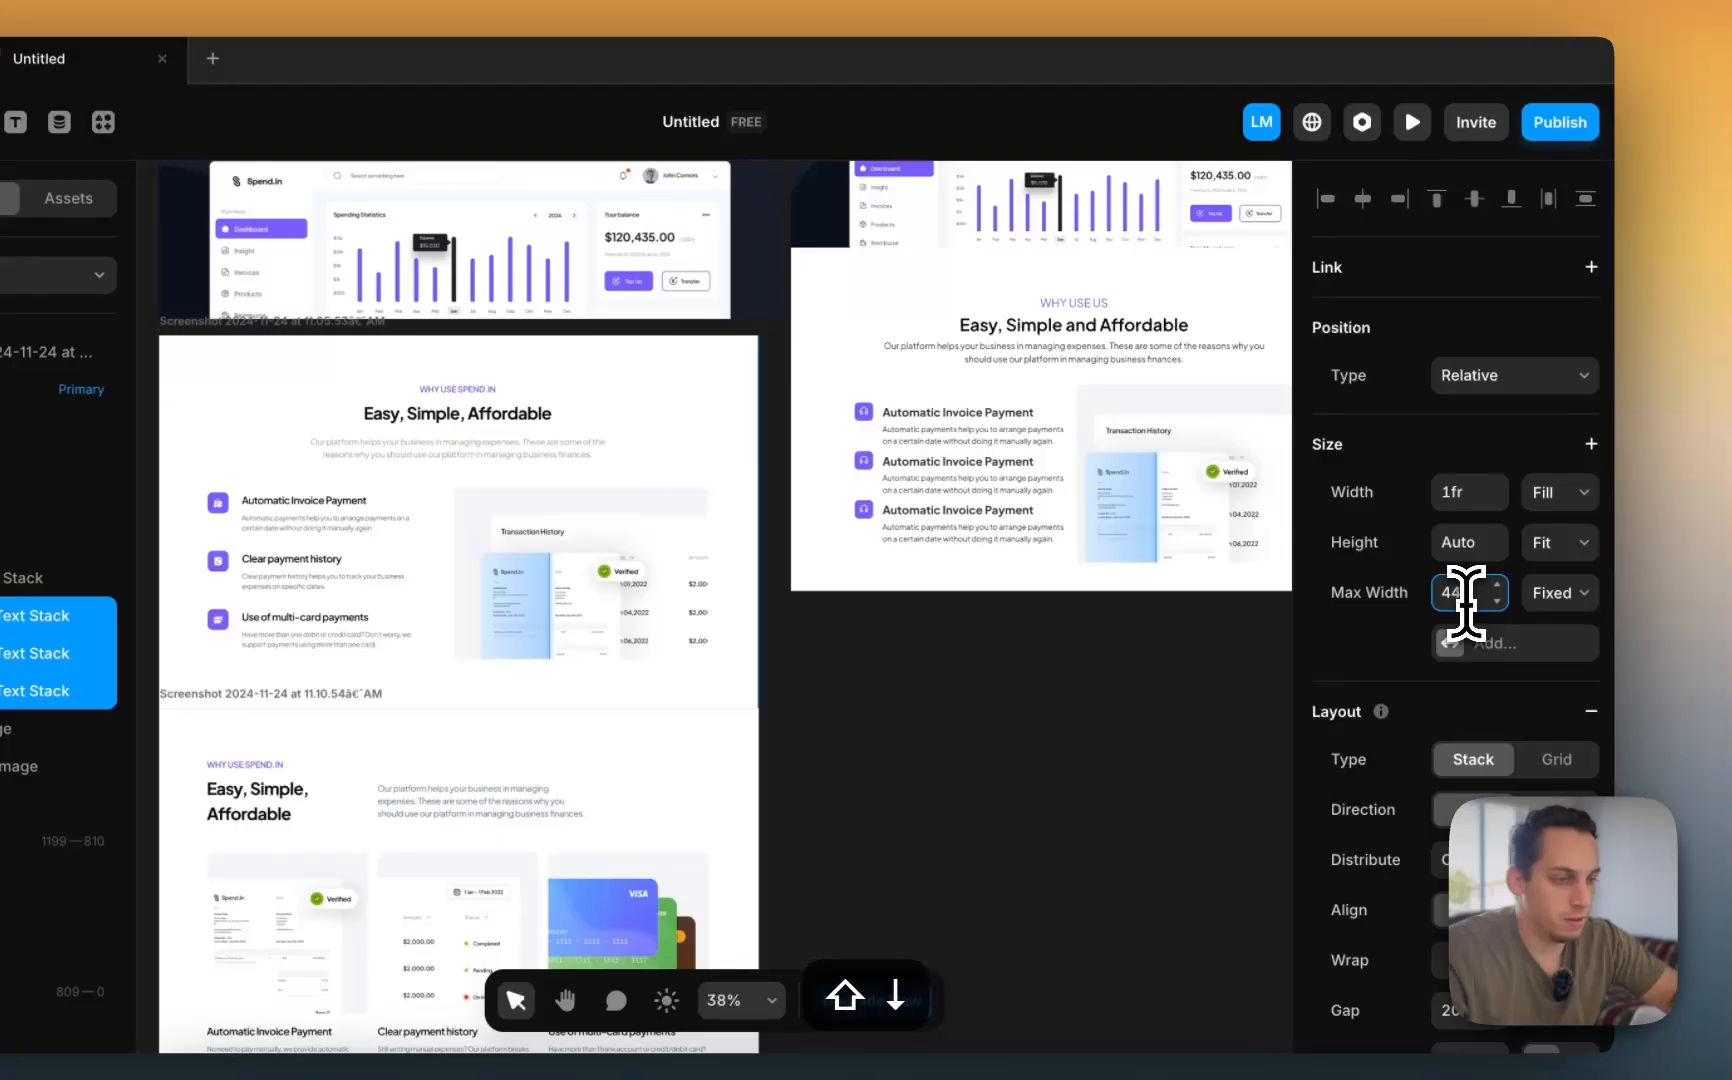
{"action": "key", "text": "shift+Down"}
{"action": "key", "text": "shift+Down"}
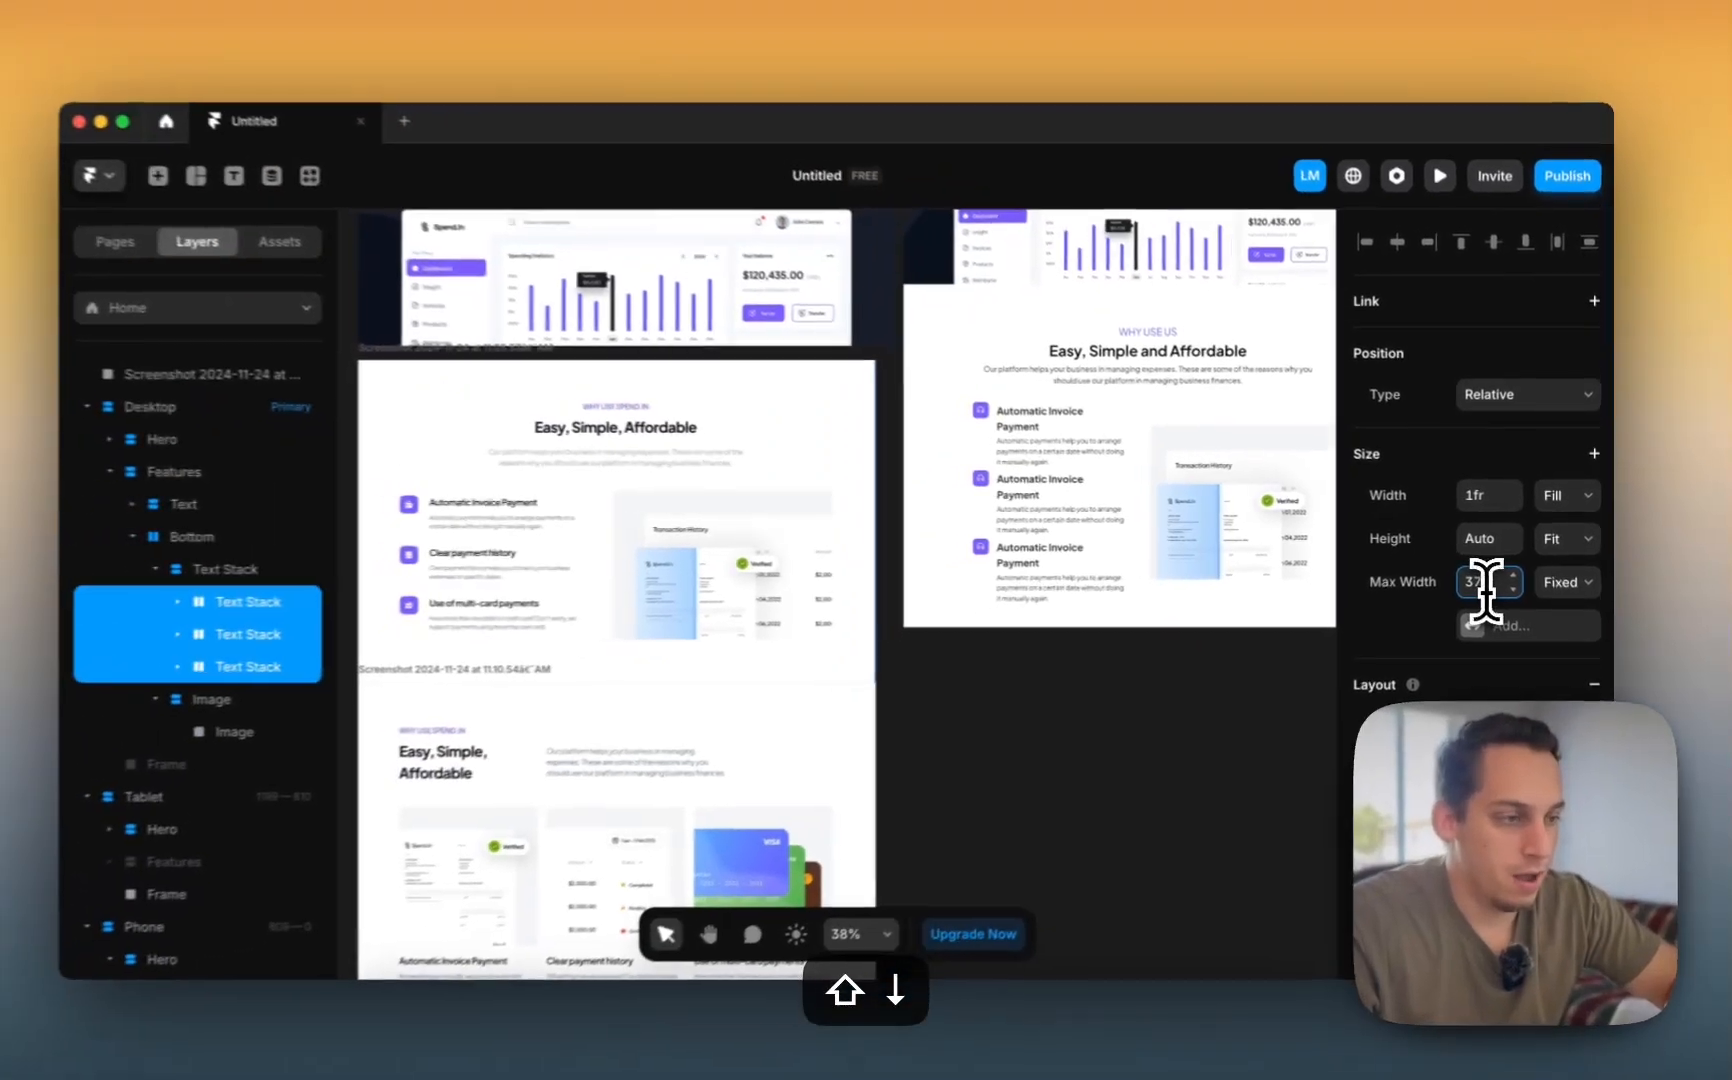
{"action": "key", "text": "shift+Up"}
{"action": "key", "text": "shift+Up"}
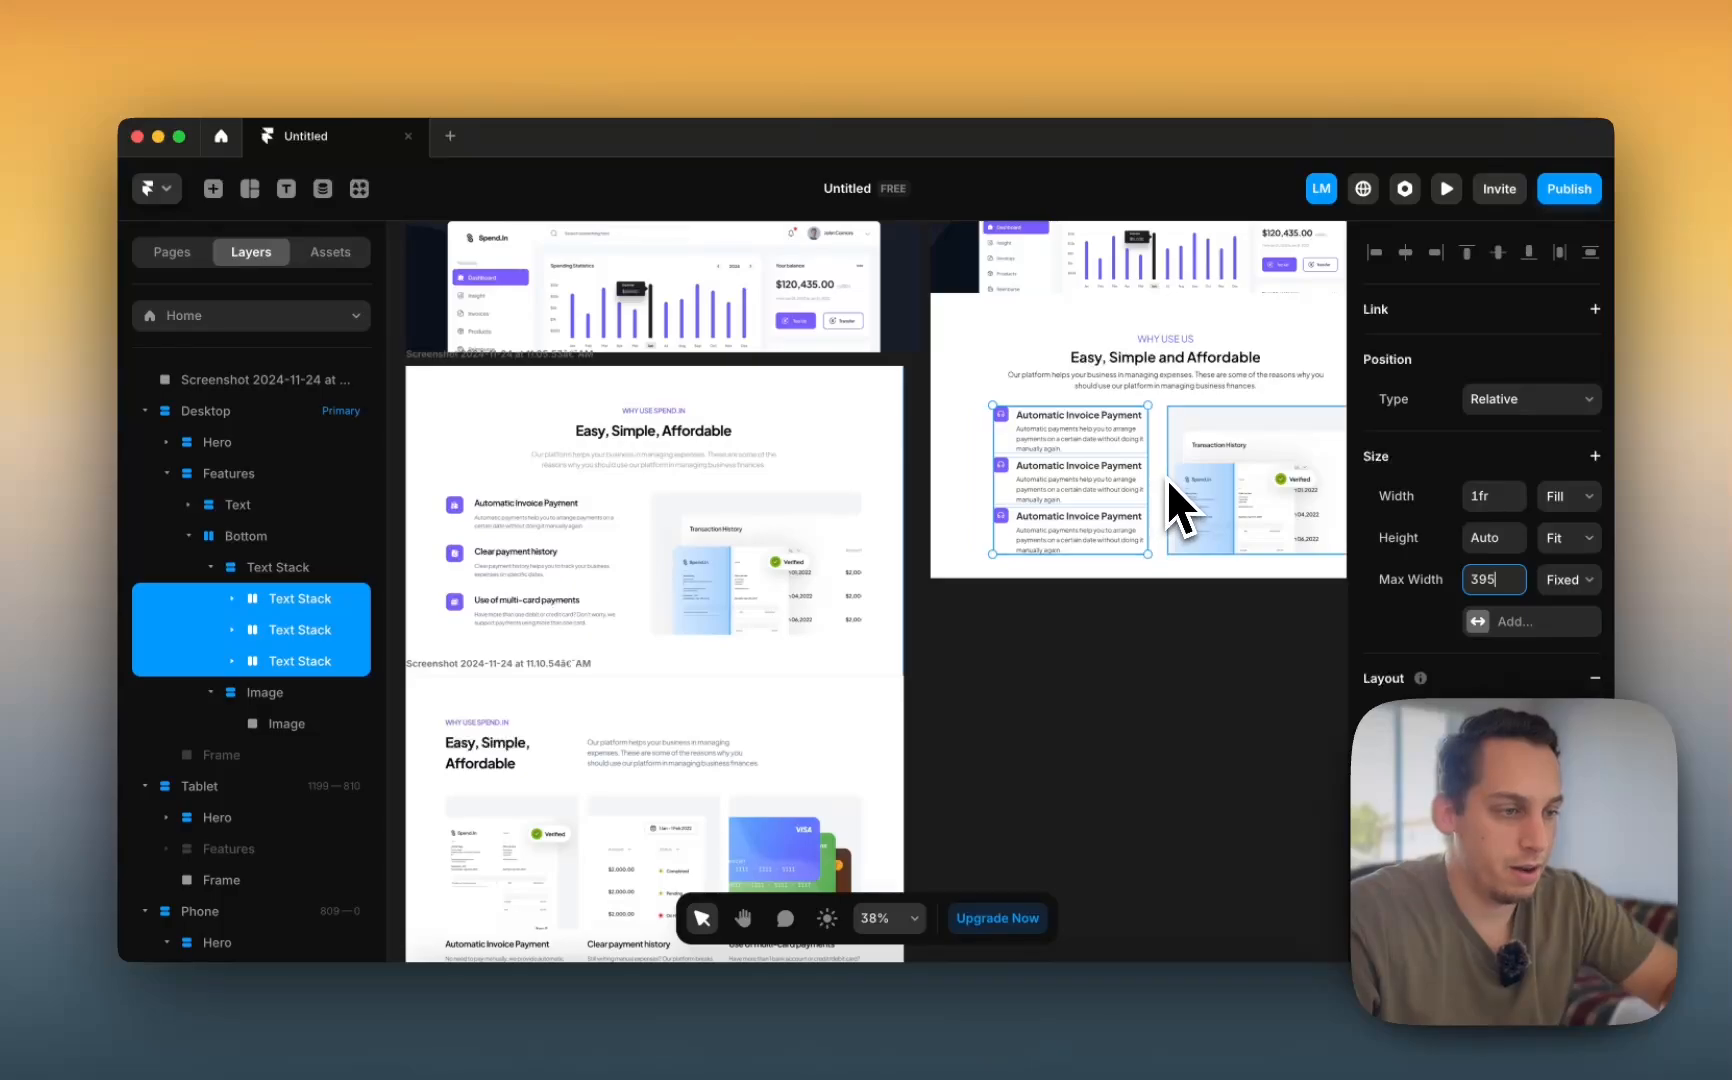
{"action": "left_click", "coordinate": [1185, 678]}
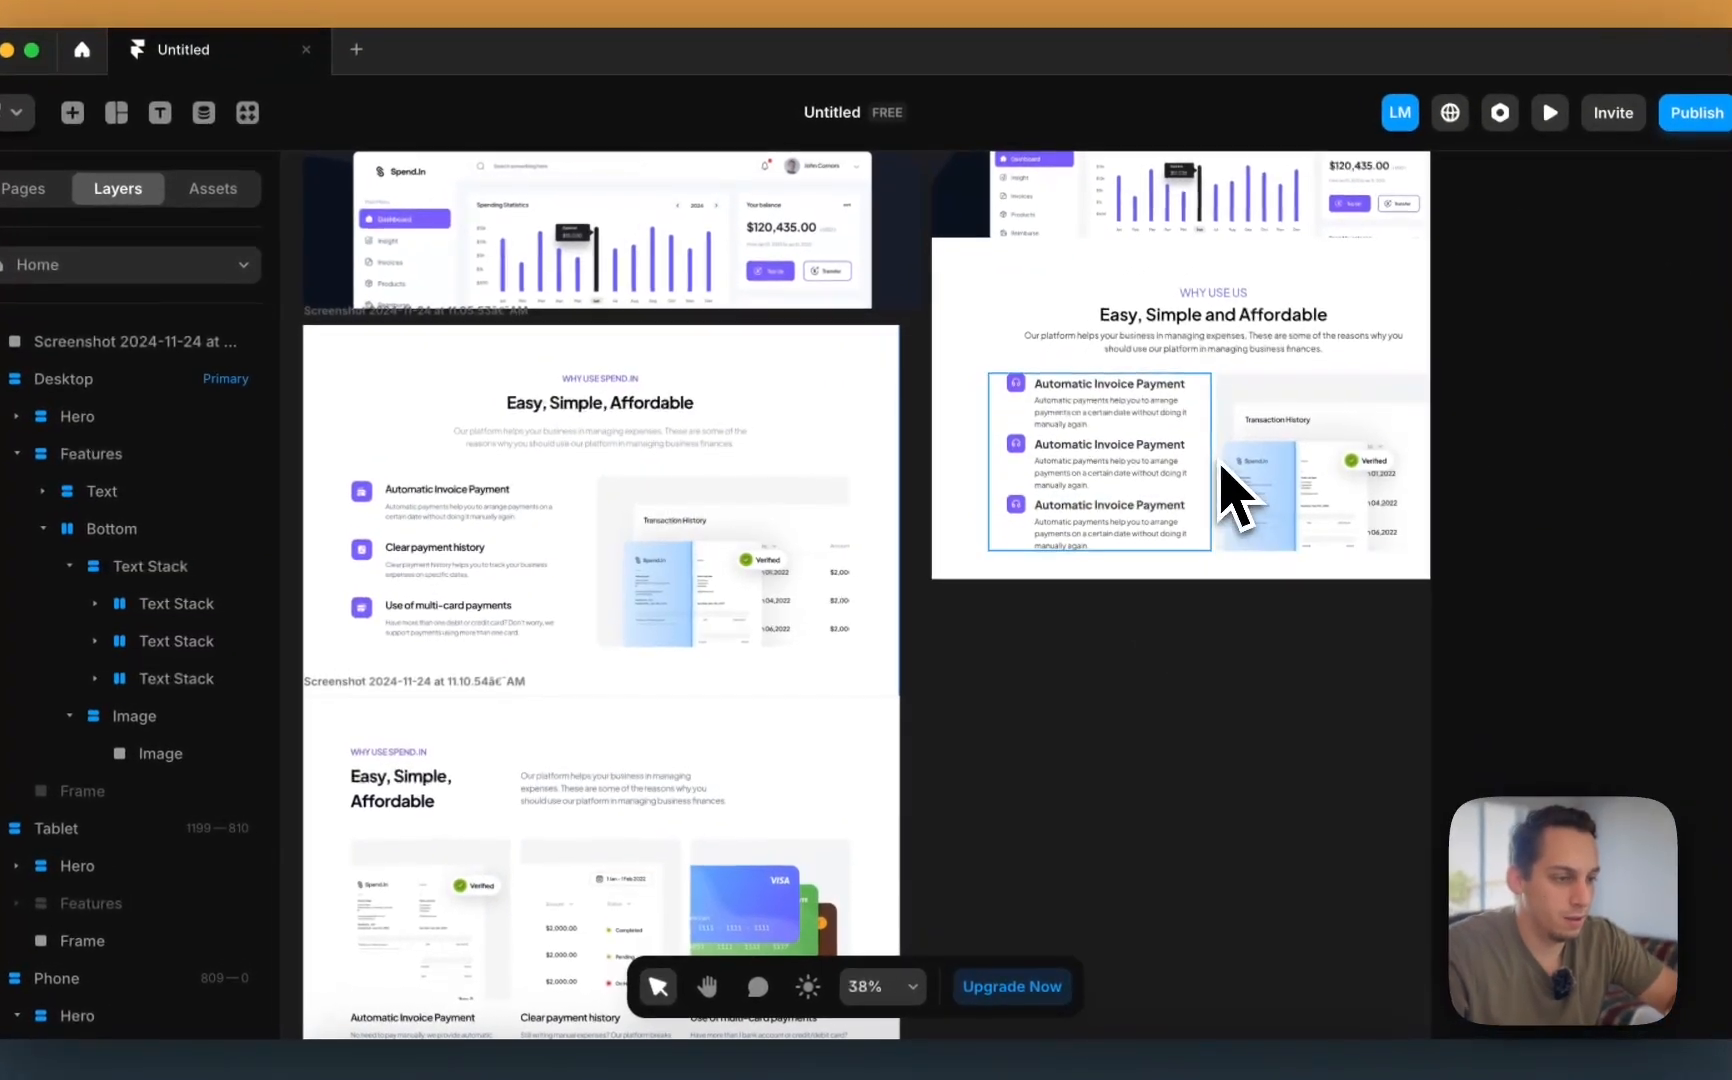
- Align the benefit items to the start of their parent Text Stack, keeping its width on Fill
{"action": "left_click", "coordinate": [1212, 492]}
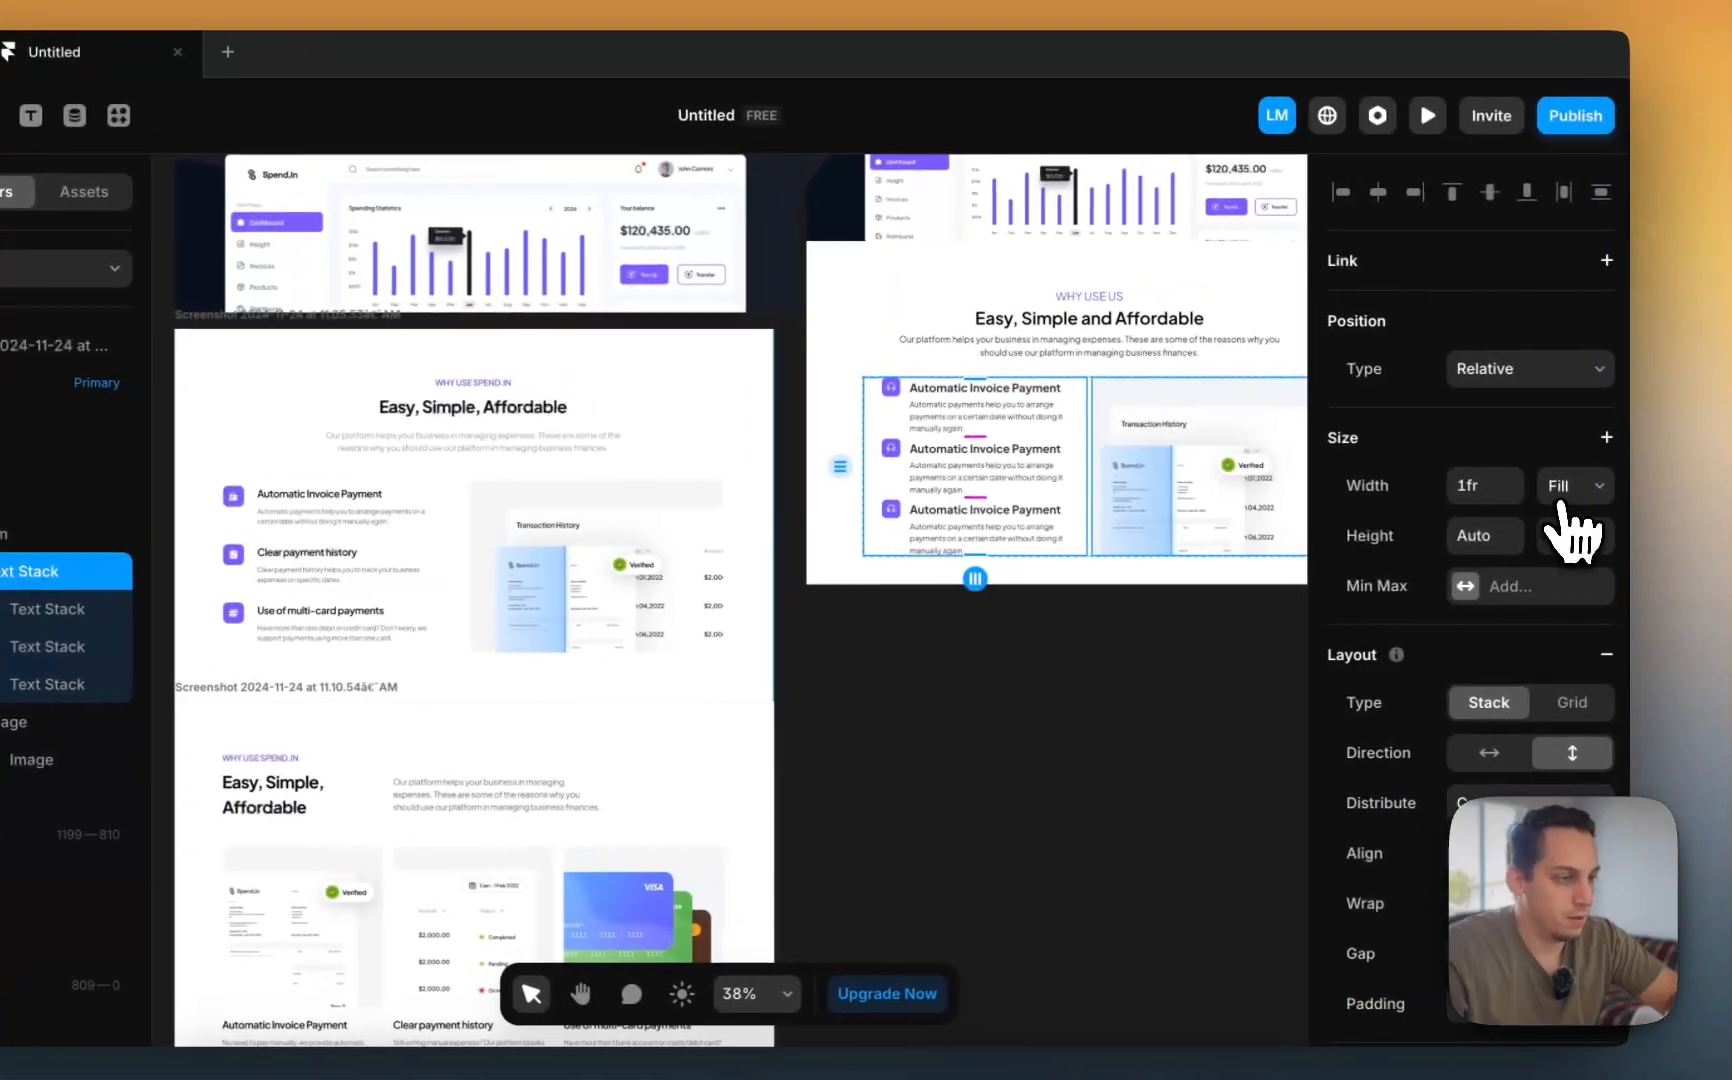
{"action": "left_click", "coordinate": [1731, 479]}
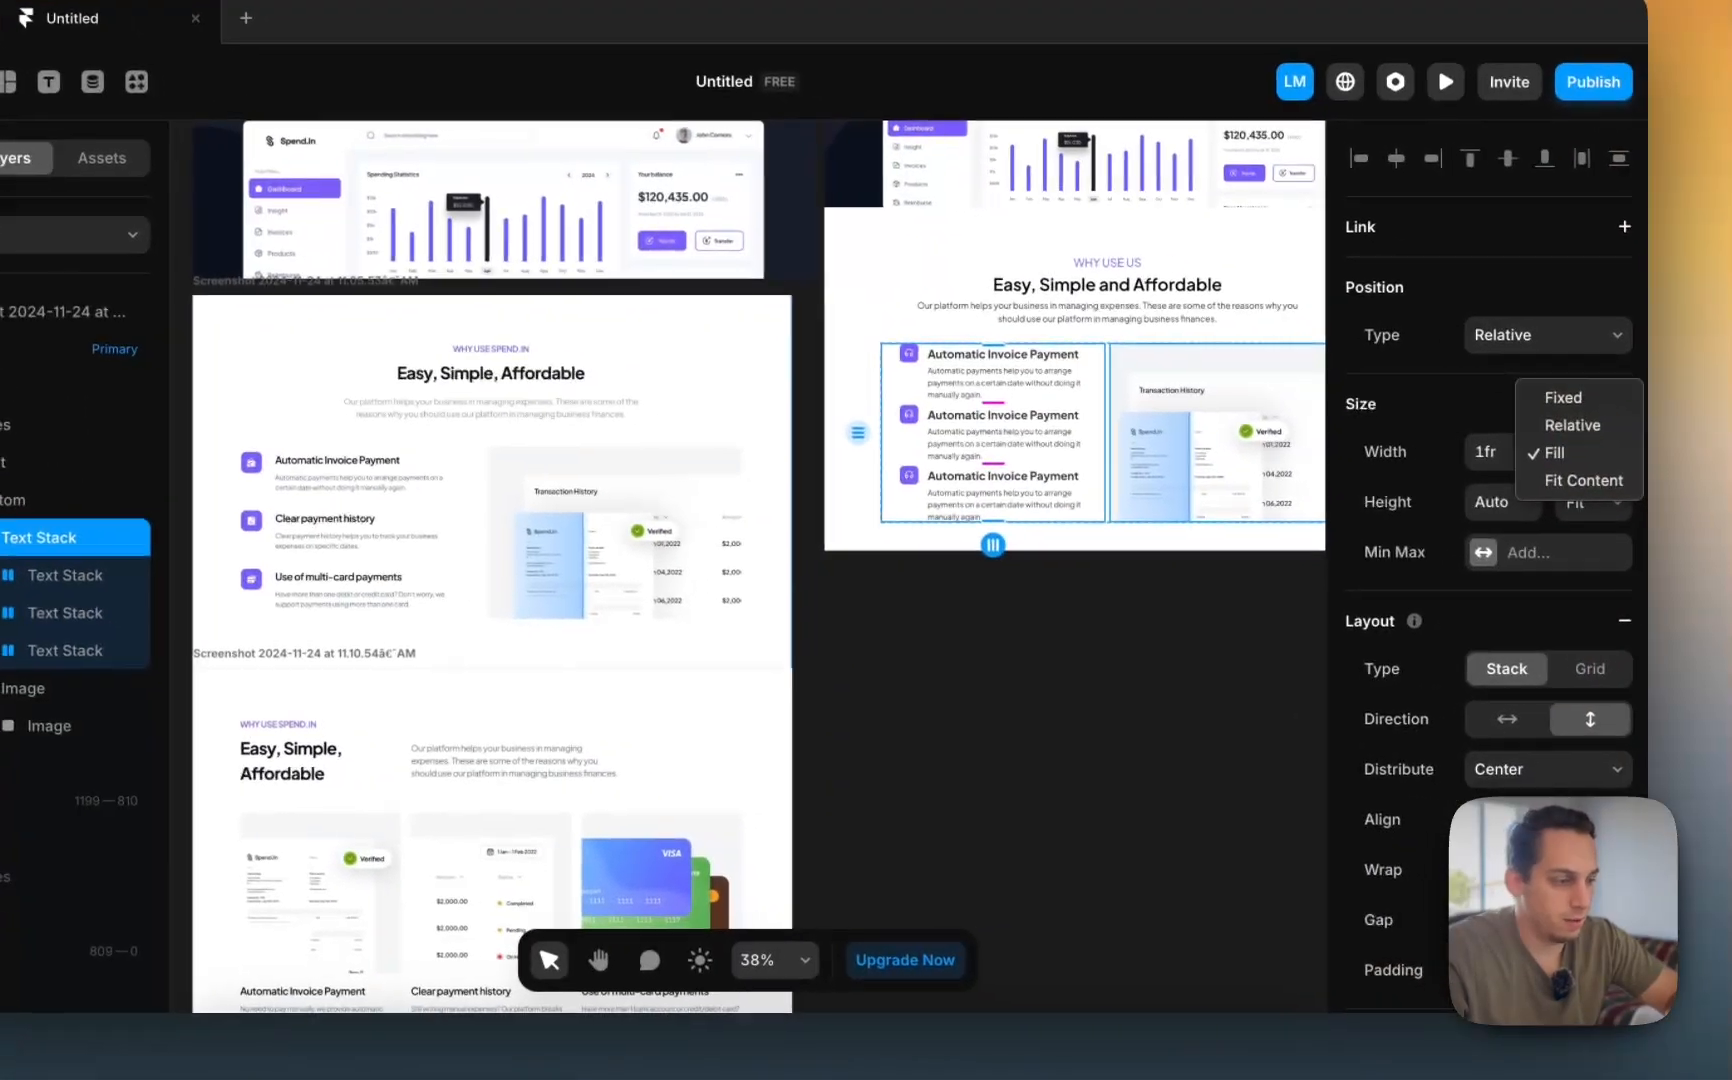
{"action": "left_click", "coordinate": [604, 612]}
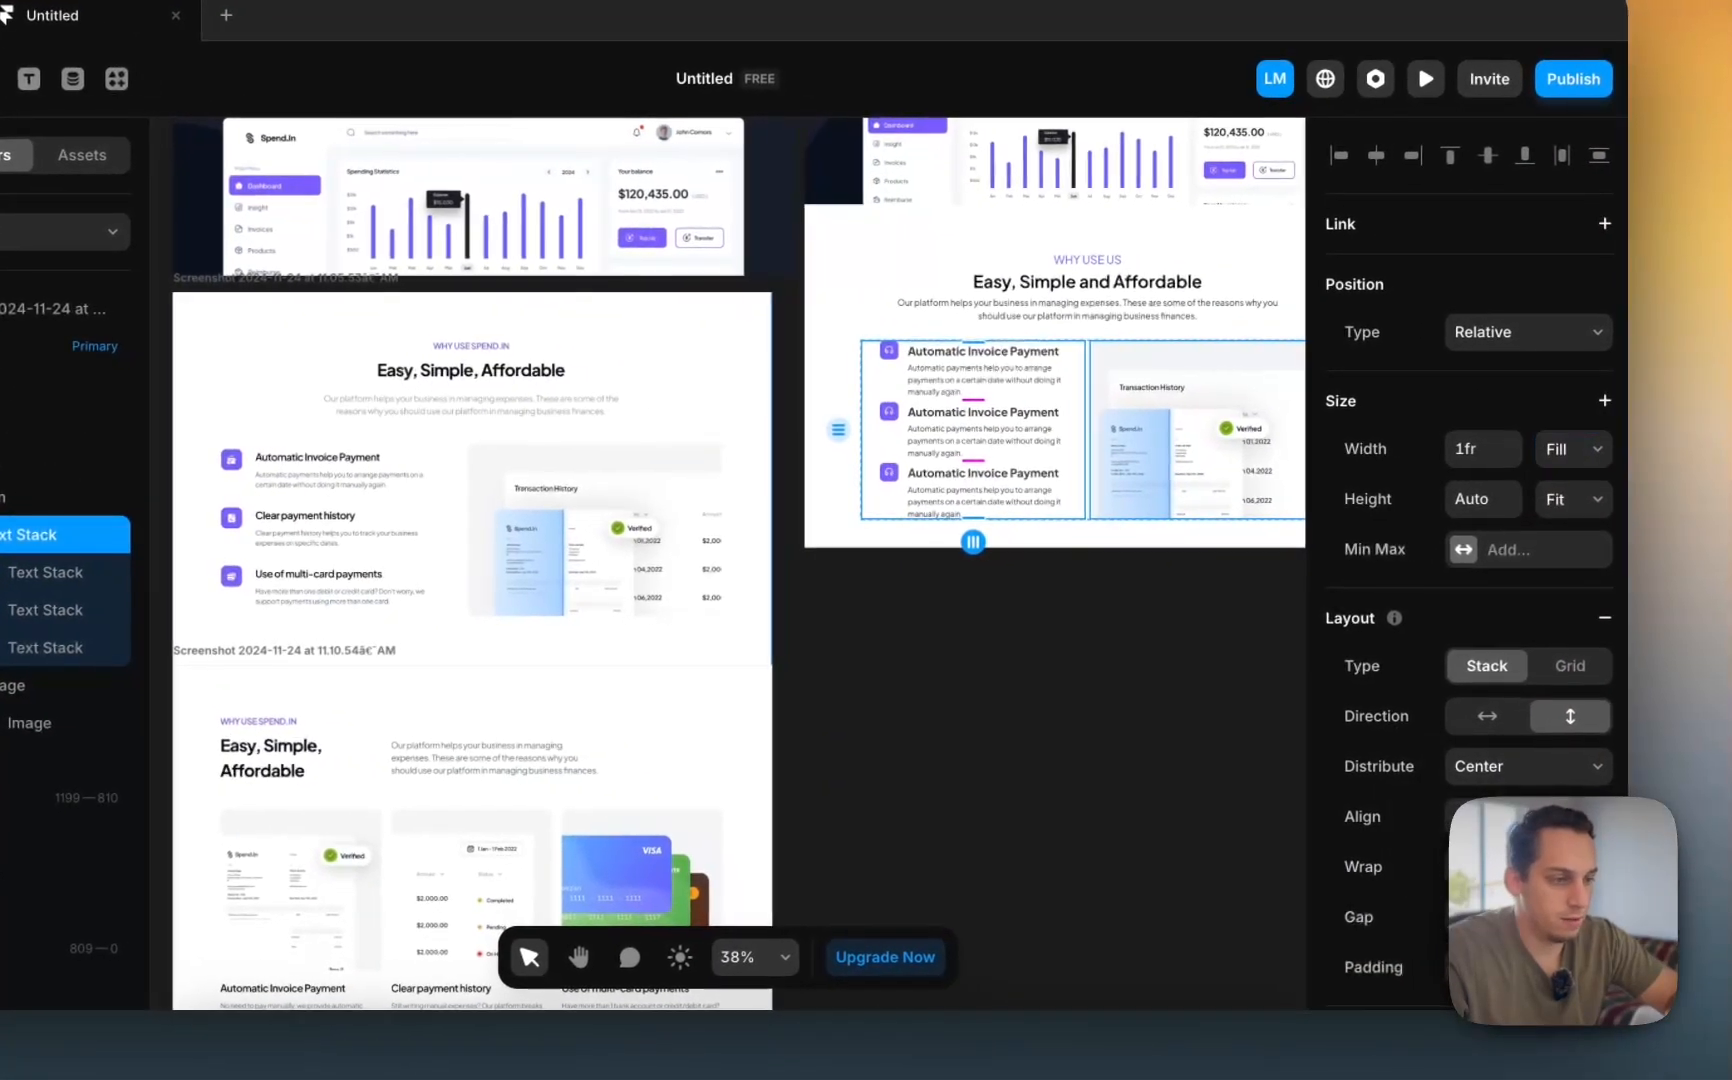
{"action": "left_click", "coordinate": [1473, 817]}
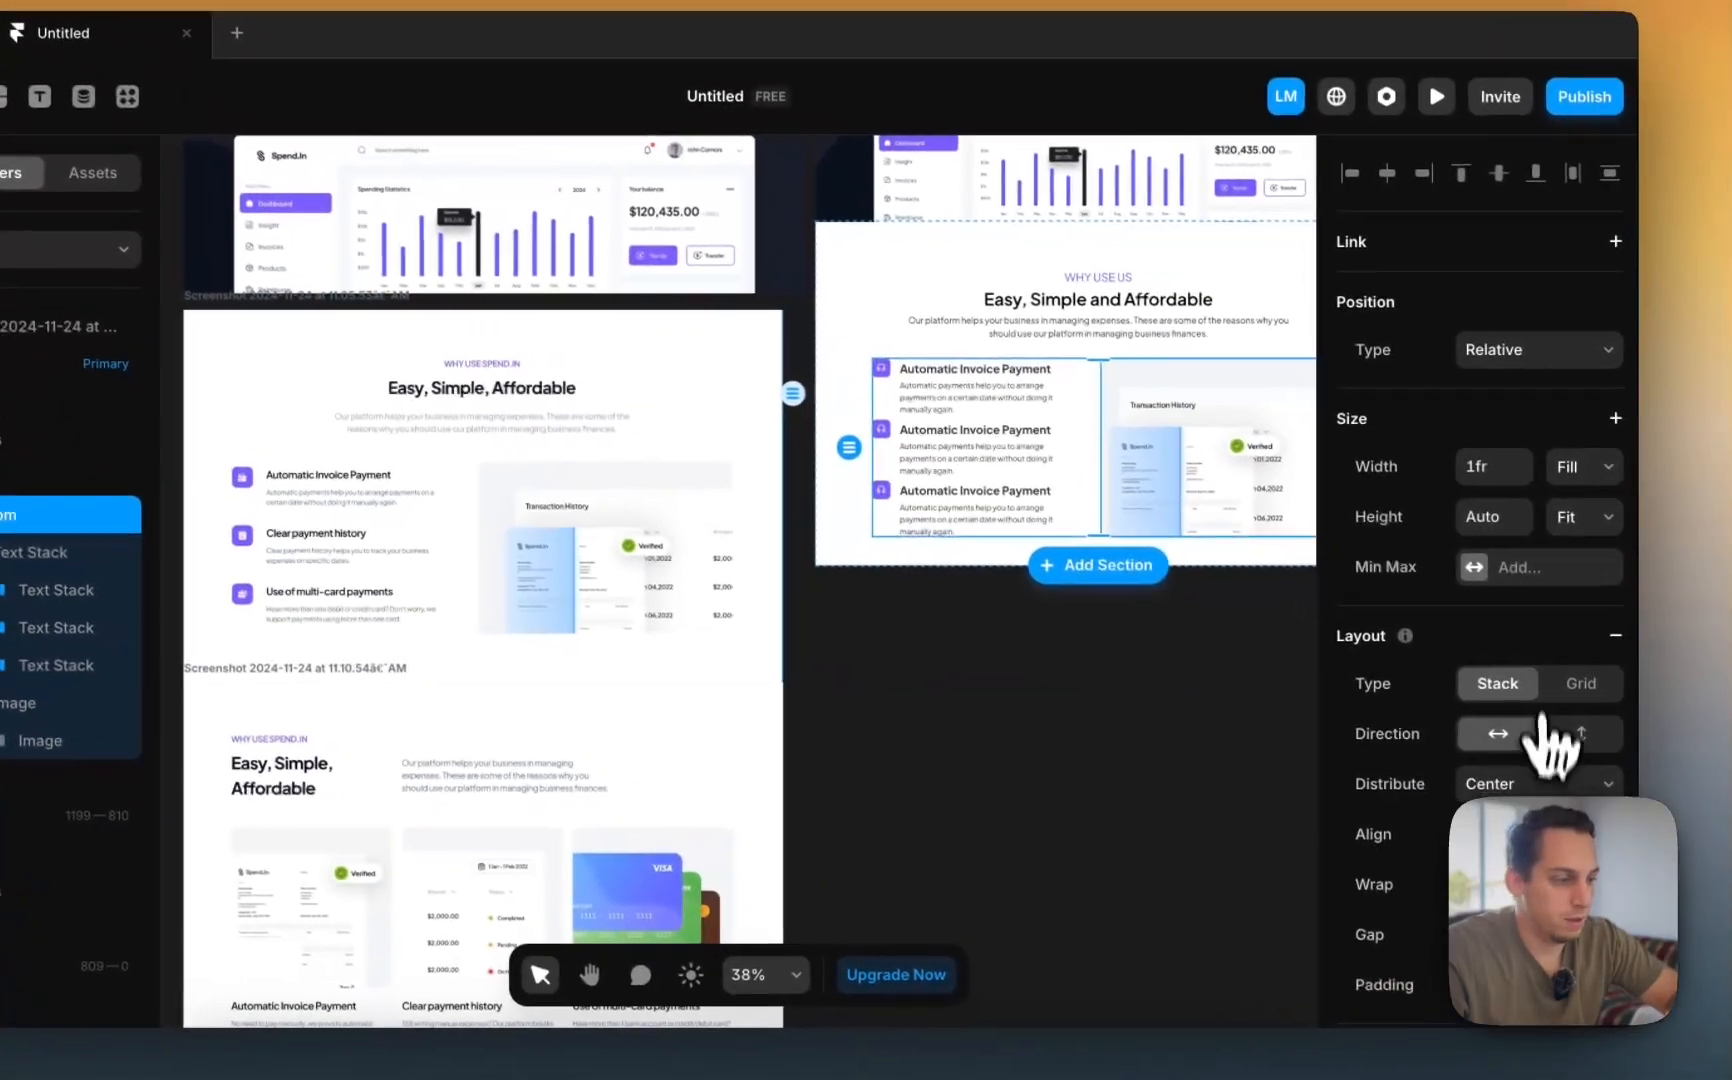
- Set the Bottom stack's distribution to Space Between
{"action": "left_click", "coordinate": [1530, 766]}
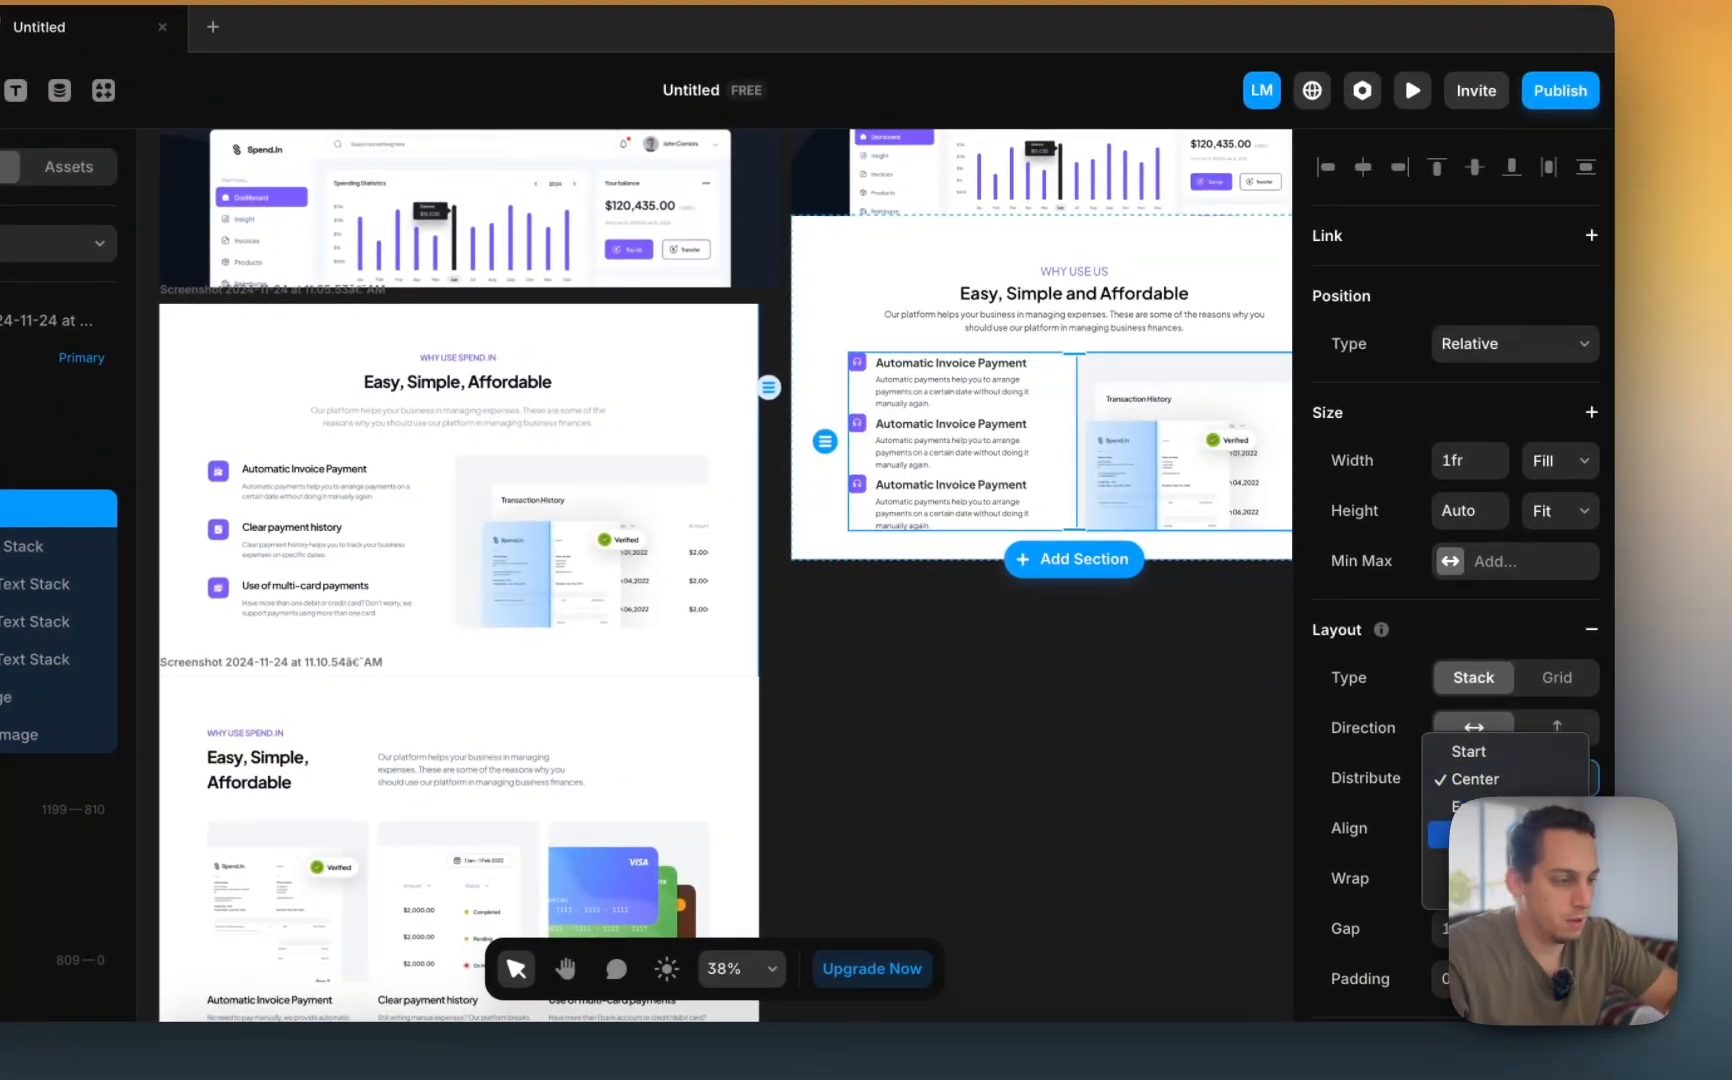
{"action": "left_click", "coordinate": [1230, 695]}
{"action": "scroll", "coordinate": [1215, 696], "scroll_direction": "right", "scroll_amount": 3}
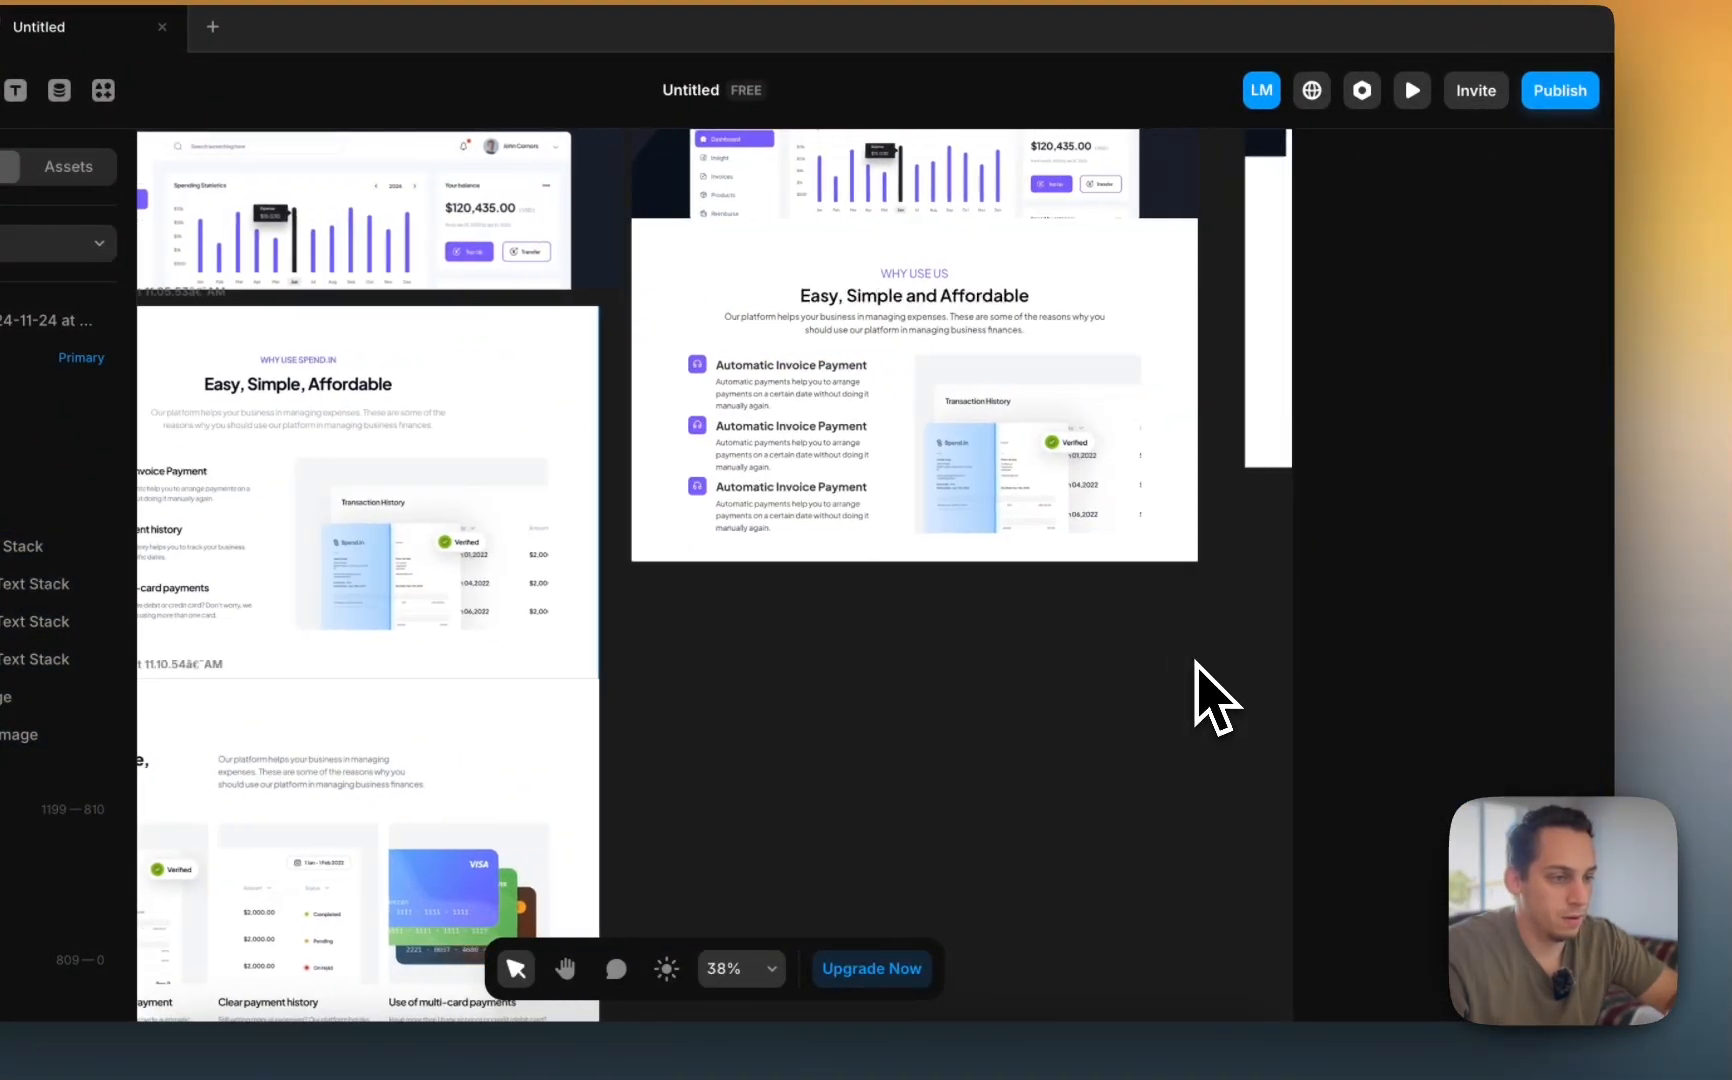
- Set the benefit image's height to 330 and select the Bottom stack
{"action": "left_click", "coordinate": [1128, 507]}
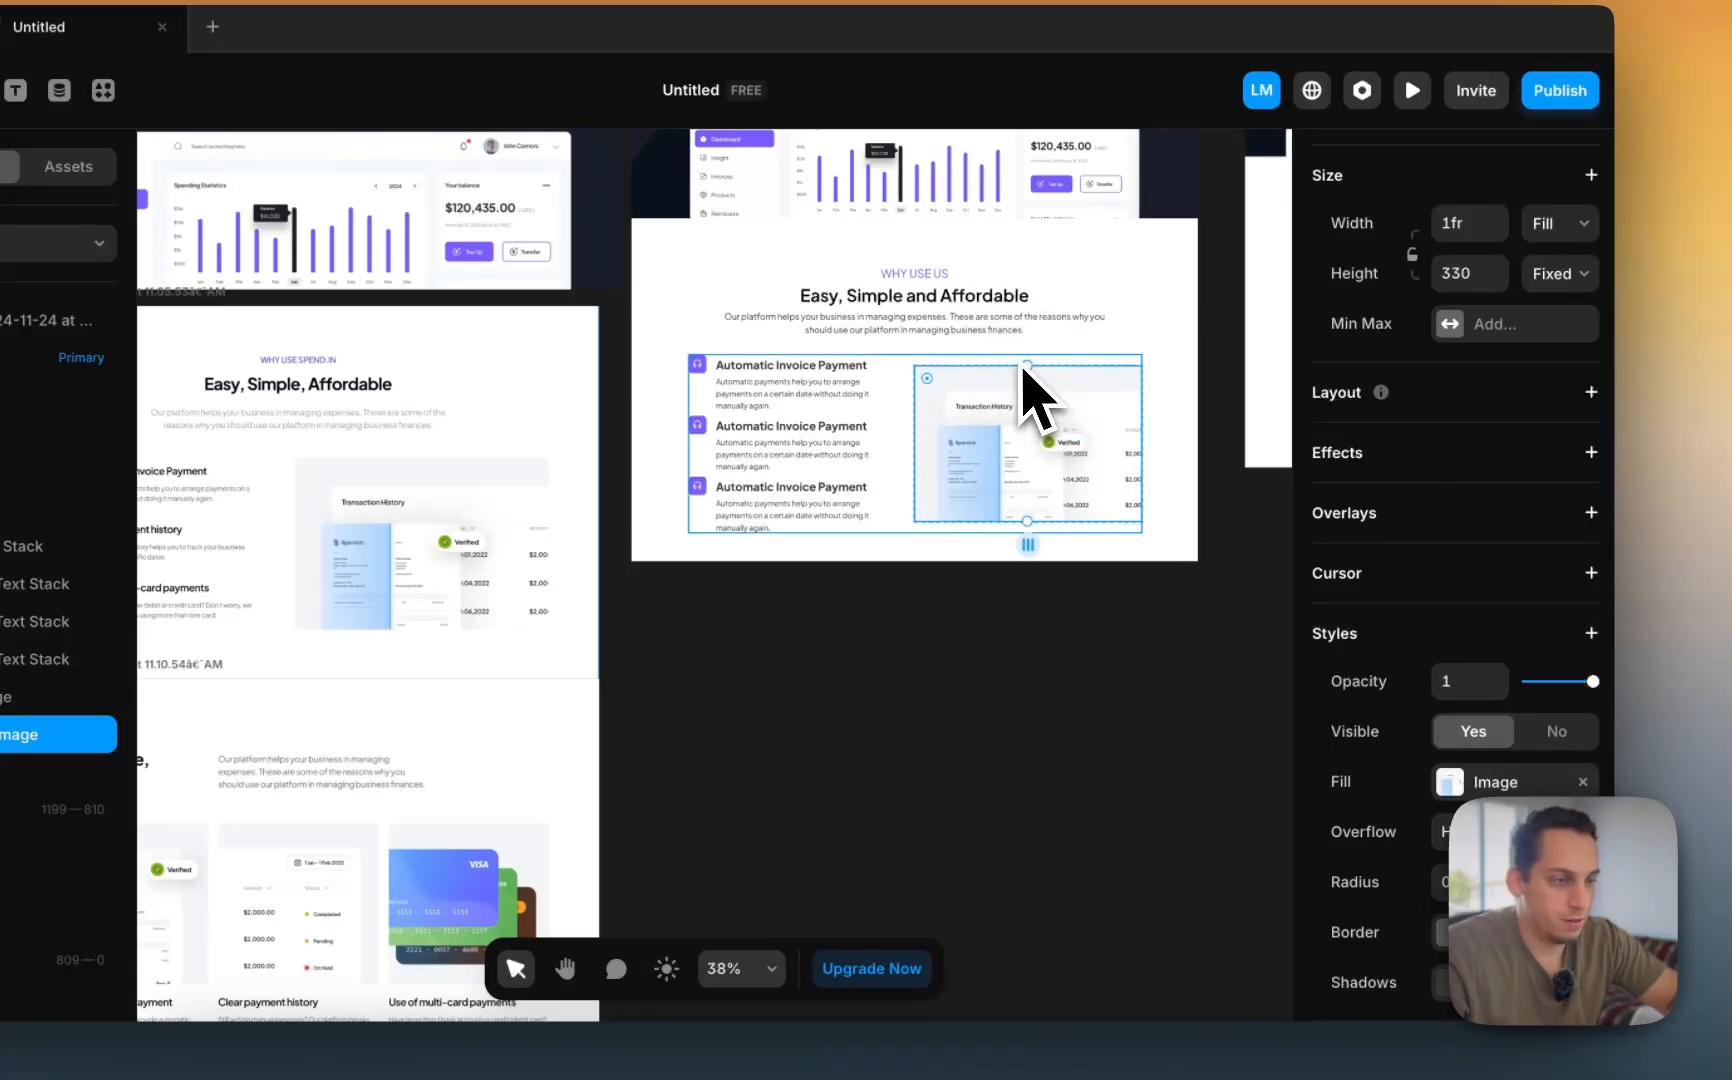
{"action": "left_click", "coordinate": [994, 360]}
{"action": "scroll", "coordinate": [991, 359], "scroll_direction": "up", "scroll_amount": 4}
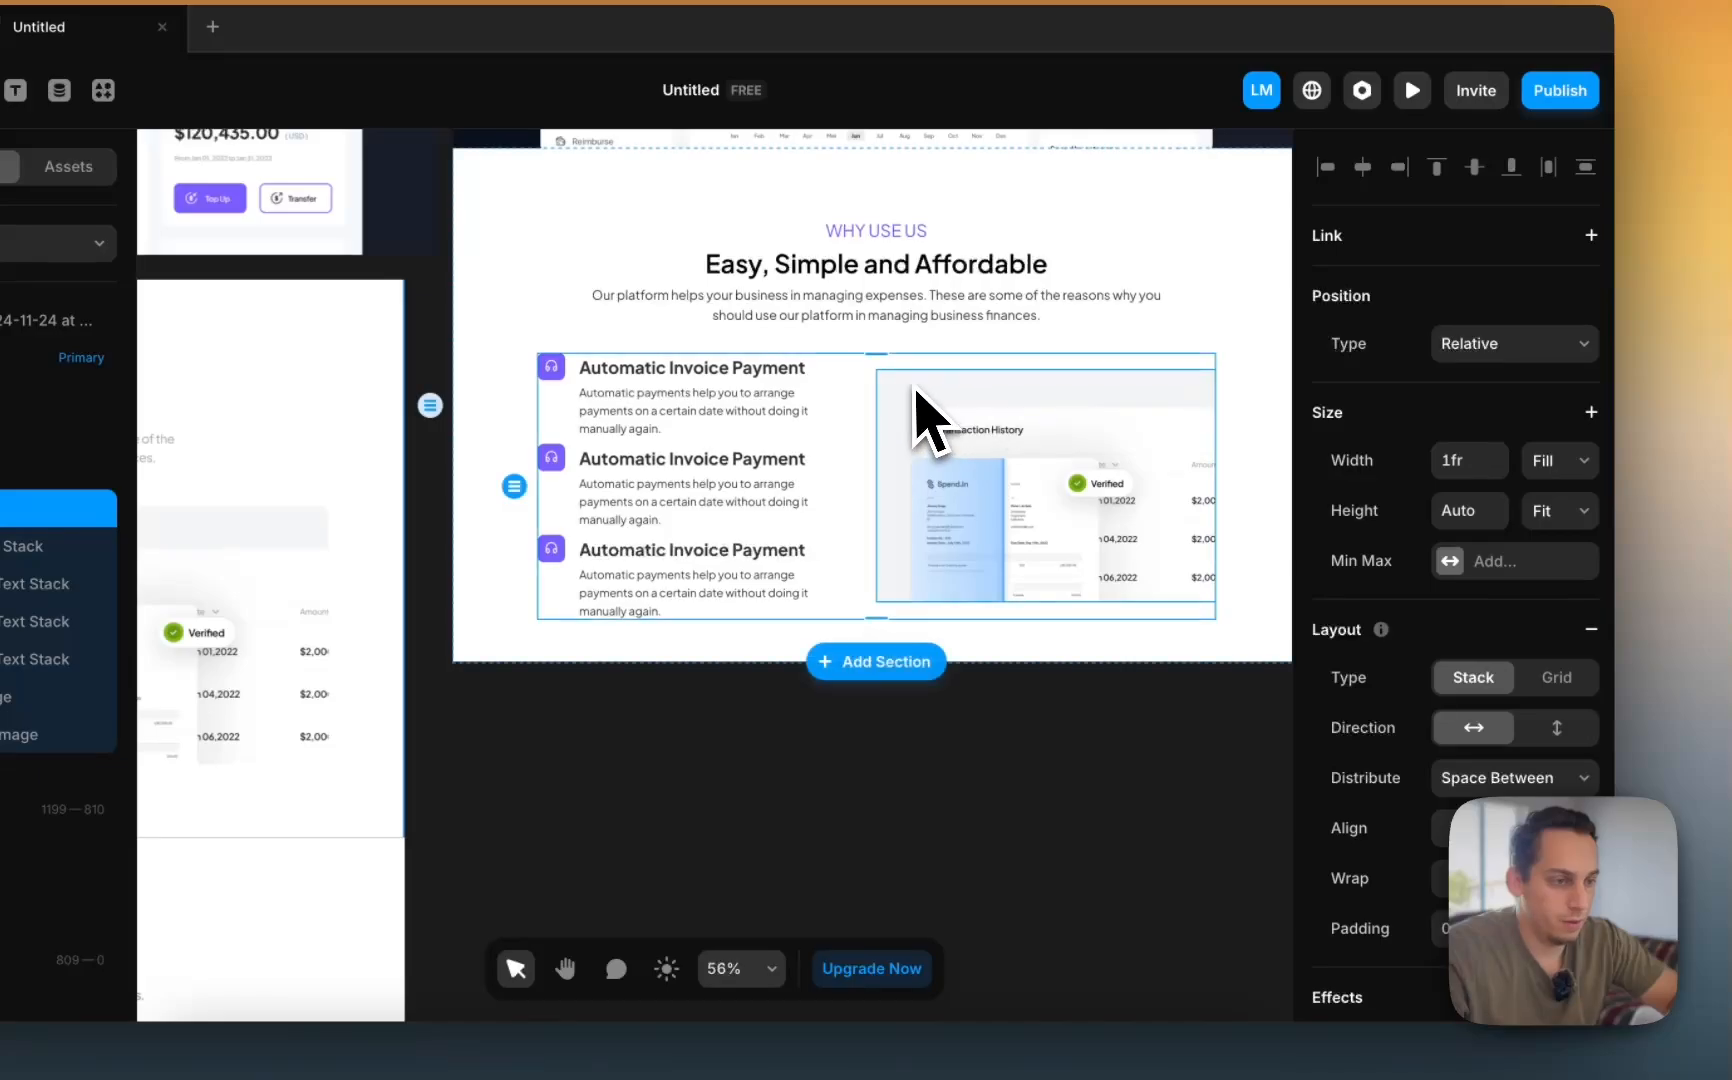
- Compare how the Features section appears on the Desktop, Tablet and Phone breakpoints
{"action": "left_click", "coordinate": [40, 697]}
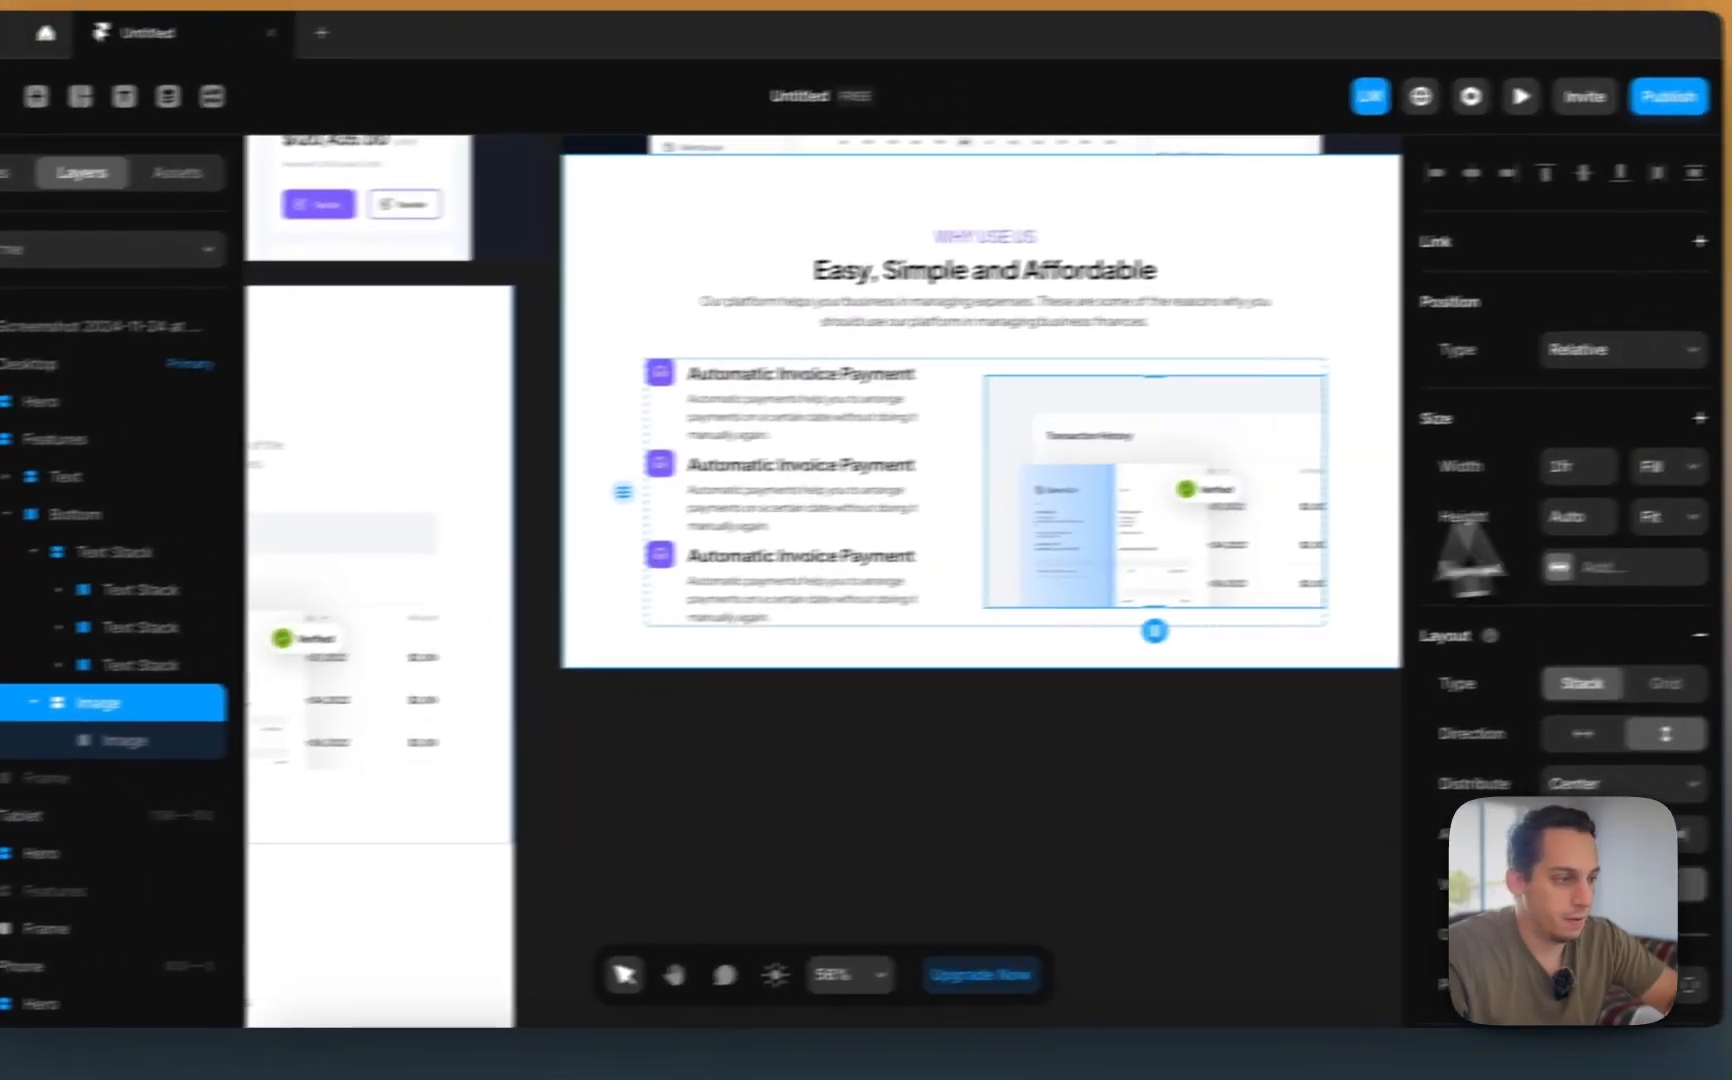
{"action": "left_click", "coordinate": [651, 776]}
{"action": "scroll", "coordinate": [645, 775], "scroll_direction": "down", "scroll_amount": 4}
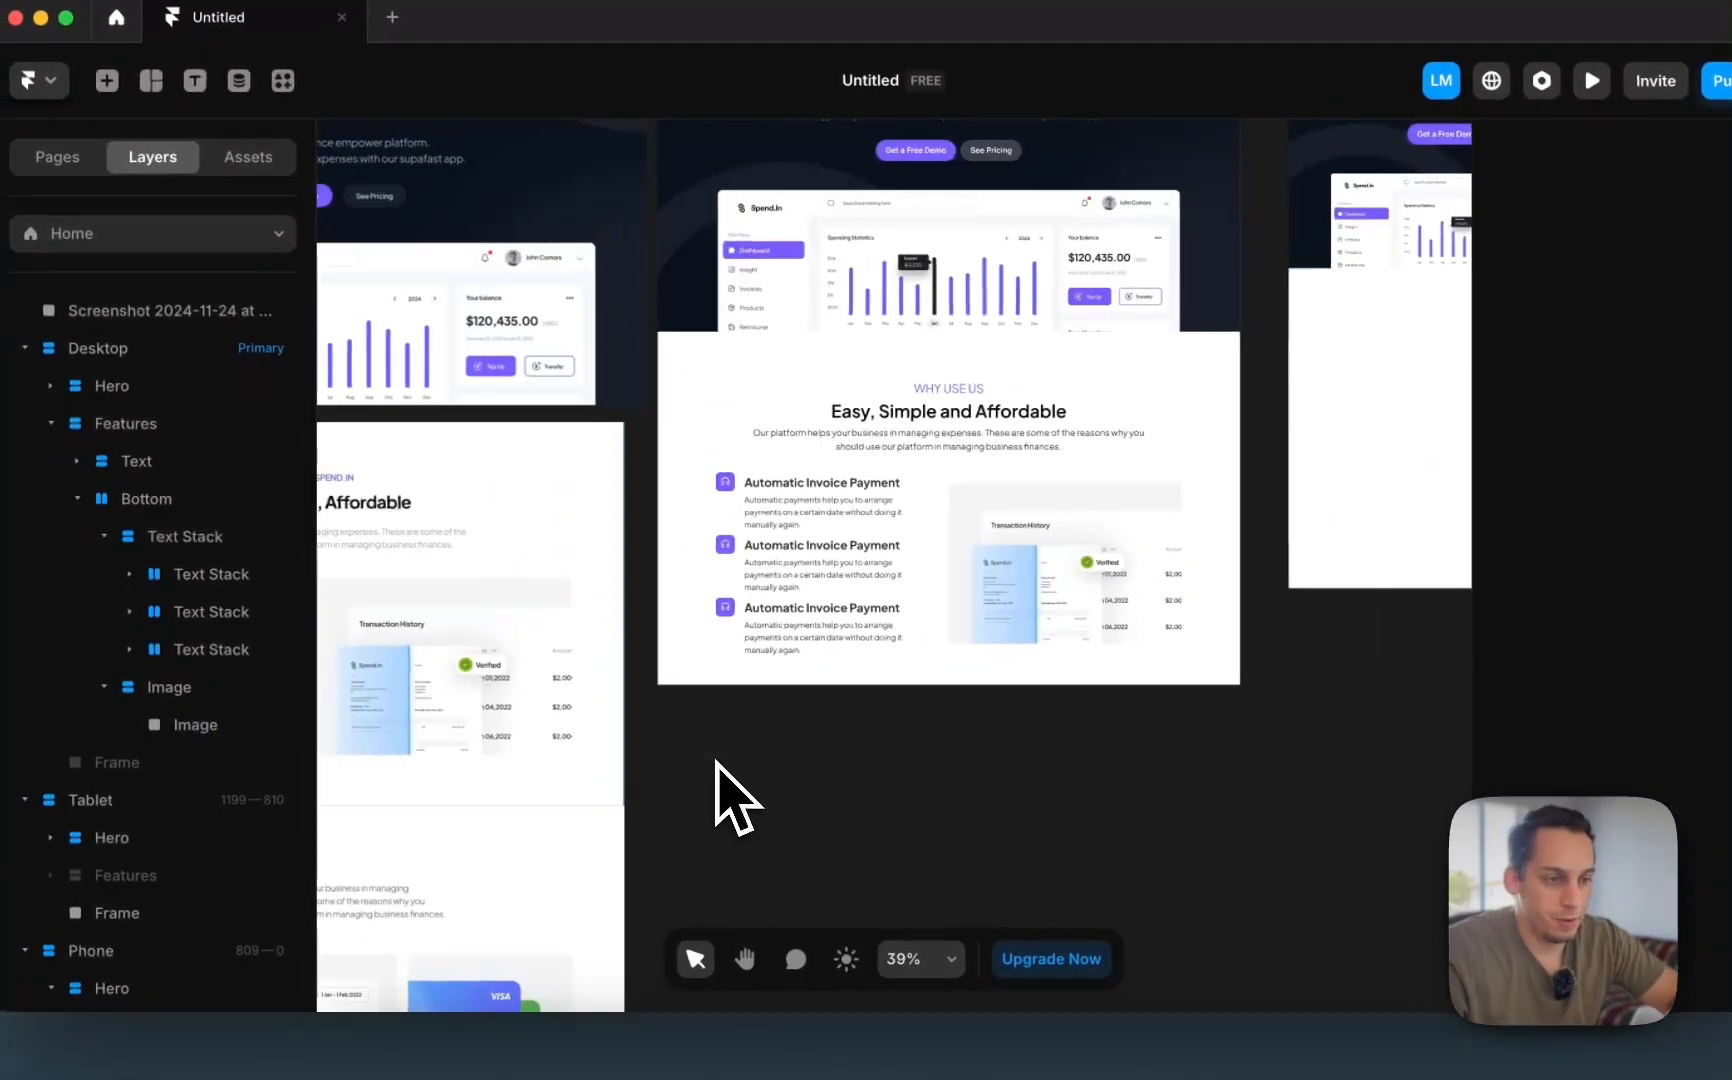
{"action": "scroll", "coordinate": [717, 762], "scroll_direction": "left", "scroll_amount": 2}
{"action": "scroll", "coordinate": [717, 762], "scroll_direction": "down", "scroll_amount": 2}
{"action": "scroll", "coordinate": [717, 762], "scroll_direction": "down", "scroll_amount": 2}
{"action": "scroll", "coordinate": [717, 762], "scroll_direction": "right", "scroll_amount": 4}
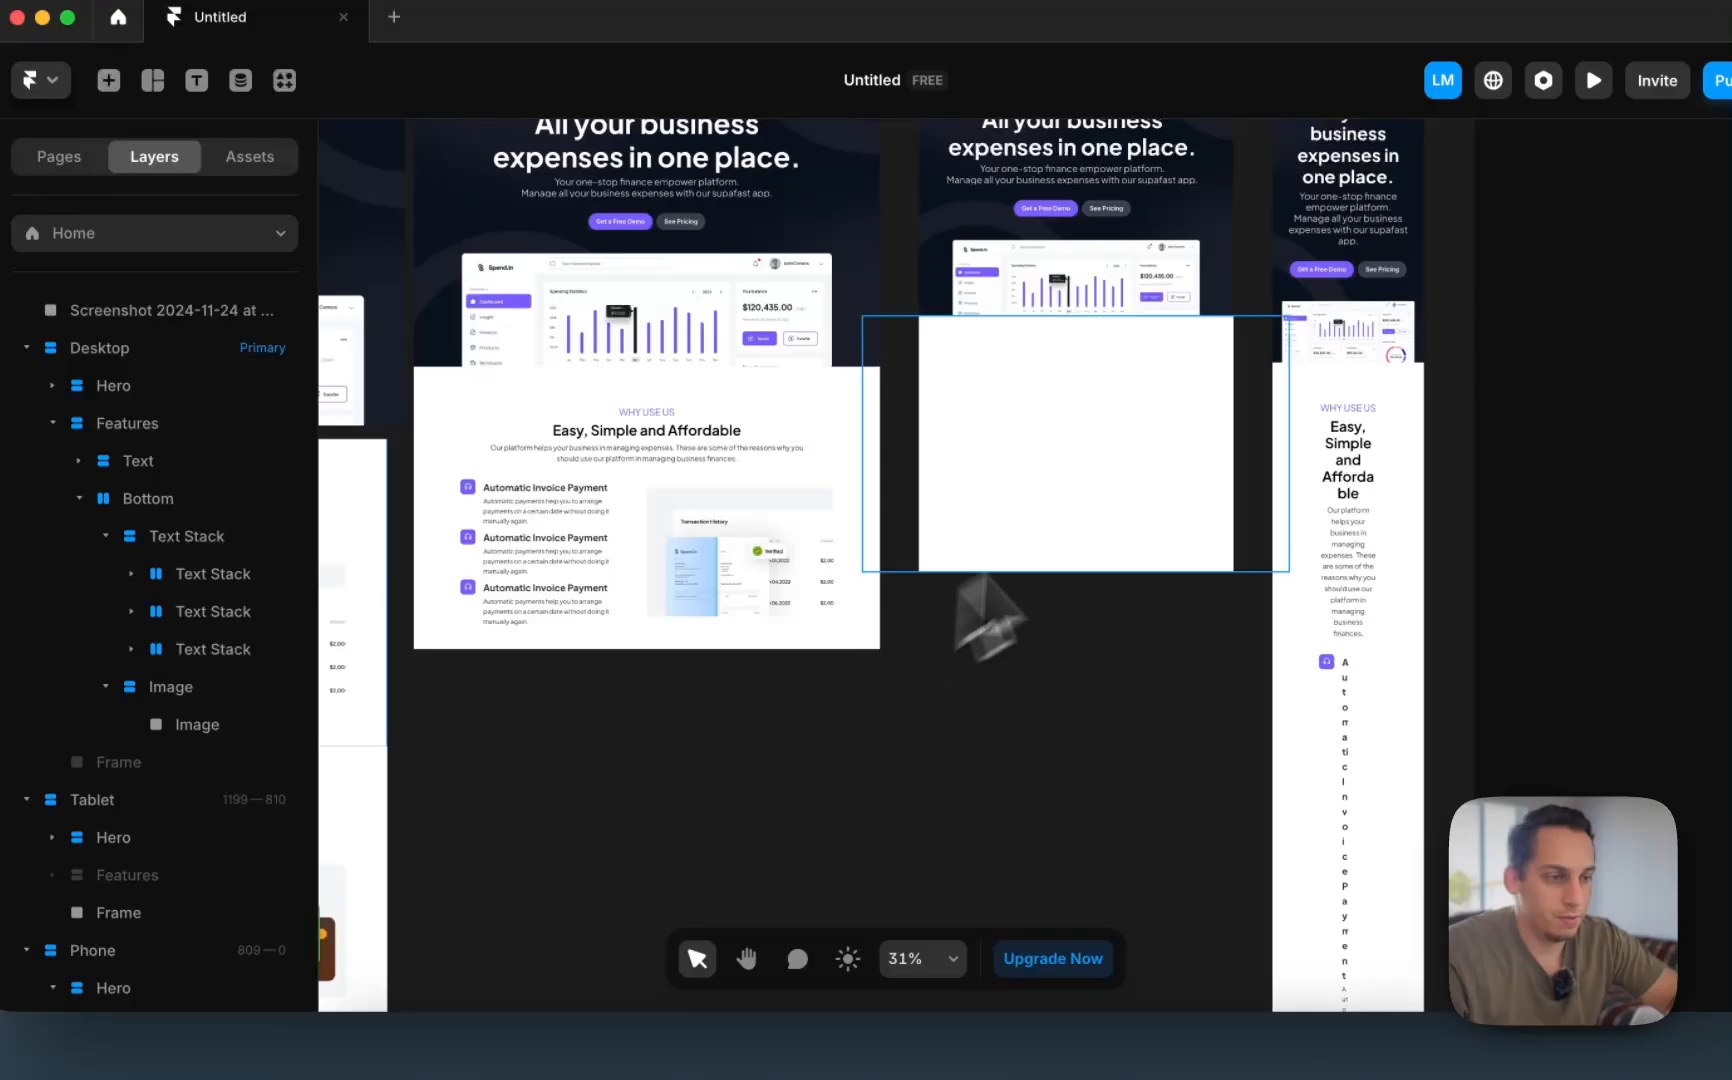
- Delete the empty white Frame beneath the Hero on the Tablet breakpoint
{"action": "left_click", "coordinate": [1092, 465]}
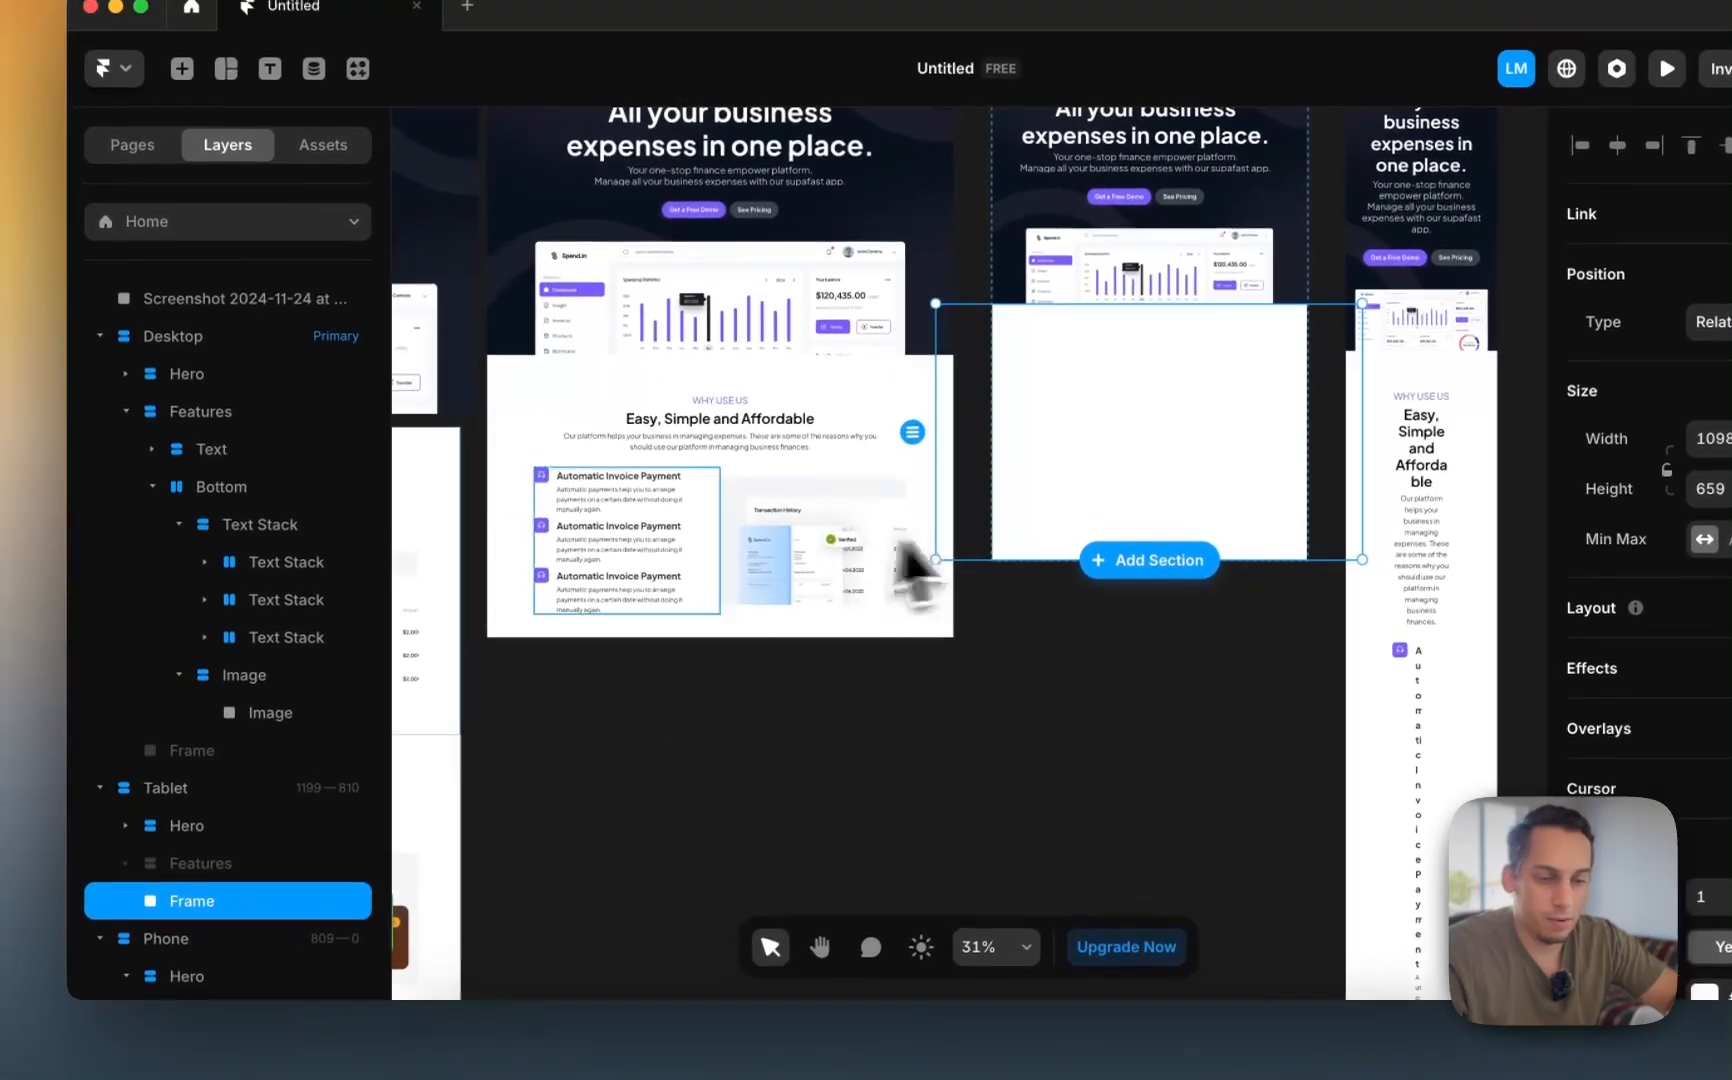
{"action": "scroll", "coordinate": [502, 677], "scroll_direction": "right", "scroll_amount": 2}
{"action": "scroll", "coordinate": [575, 681], "scroll_direction": "down", "scroll_amount": 2}
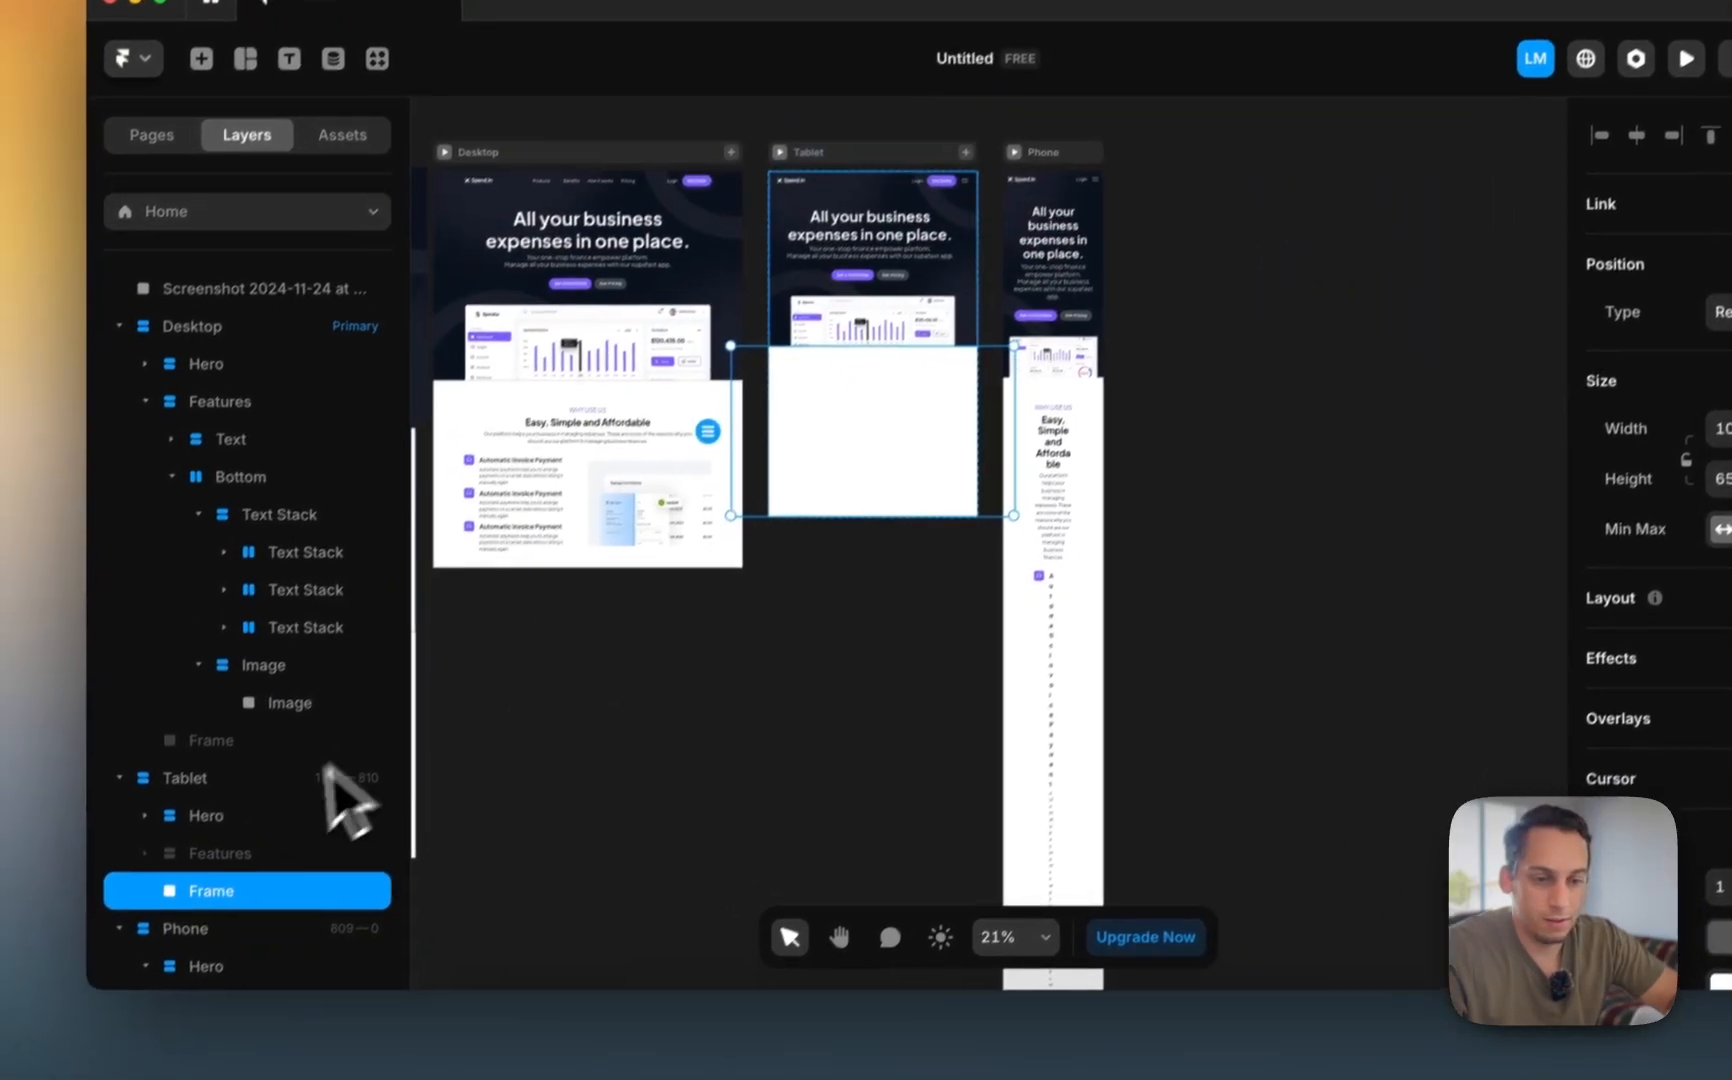
{"action": "left_click", "coordinate": [250, 843]}
{"action": "left_click", "coordinate": [232, 868]}
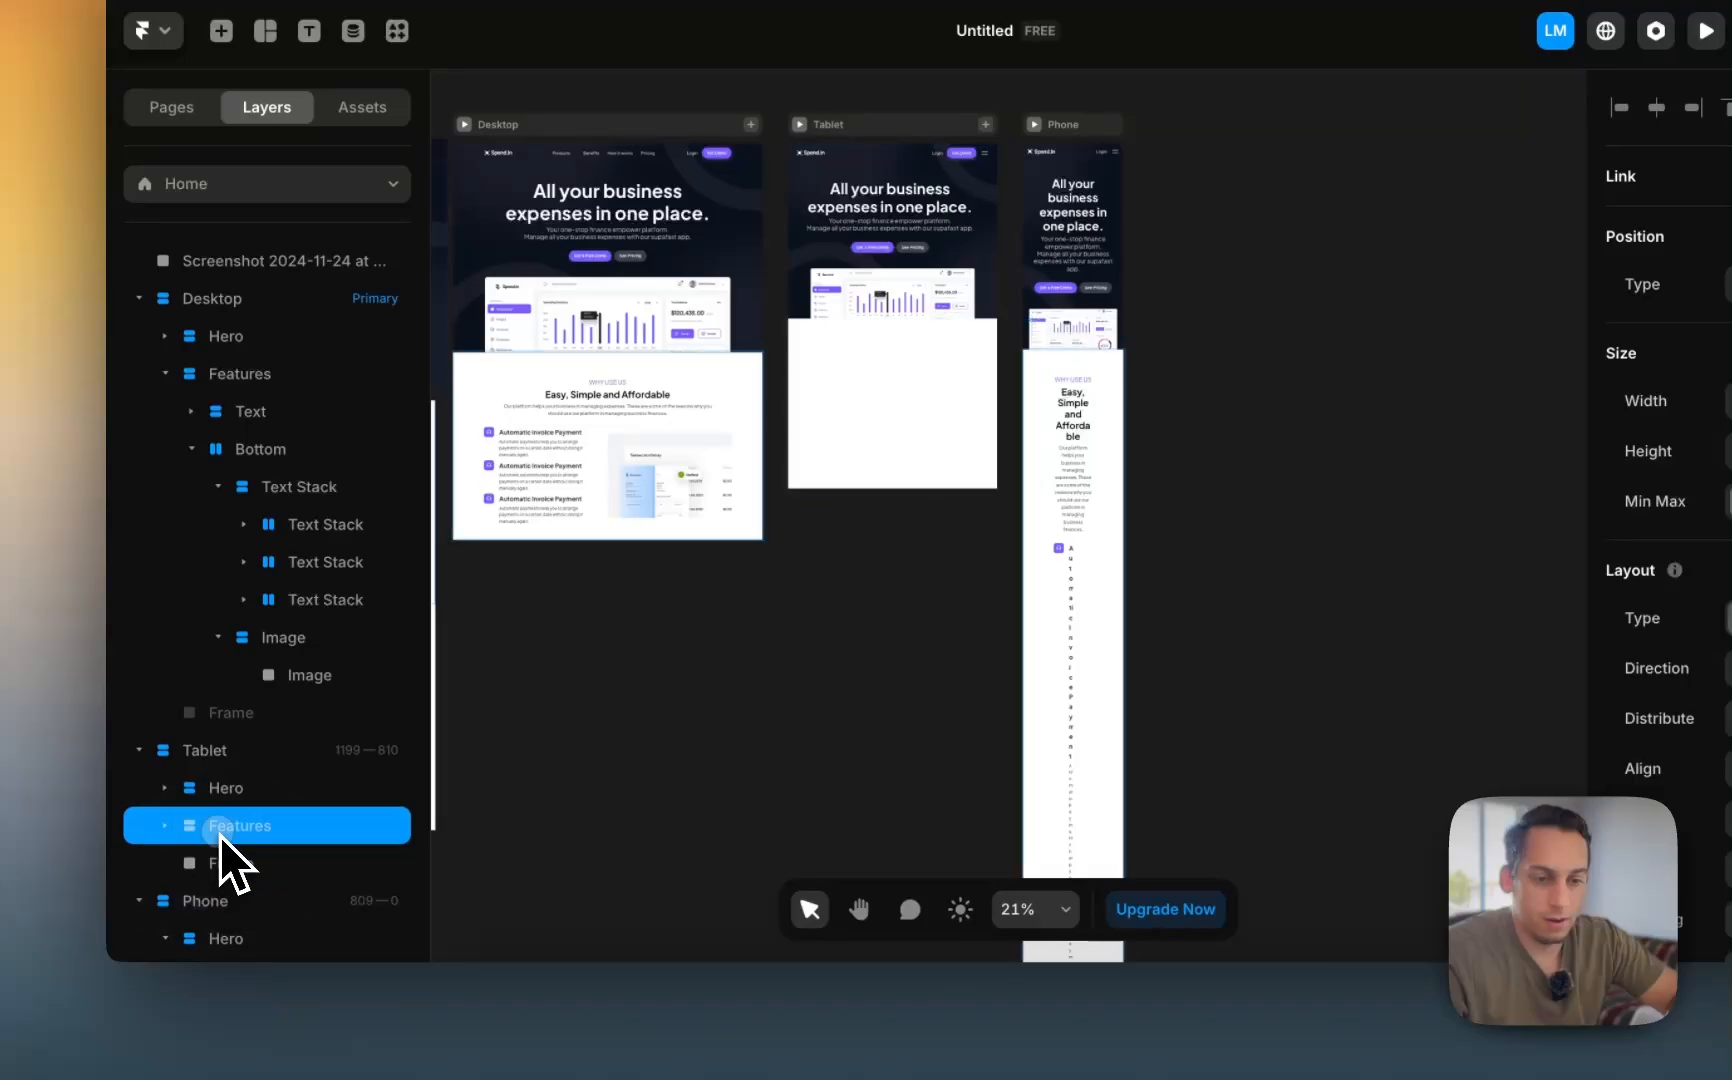
{"action": "scroll", "coordinate": [1707, 642], "scroll_direction": "down", "scroll_amount": 5}
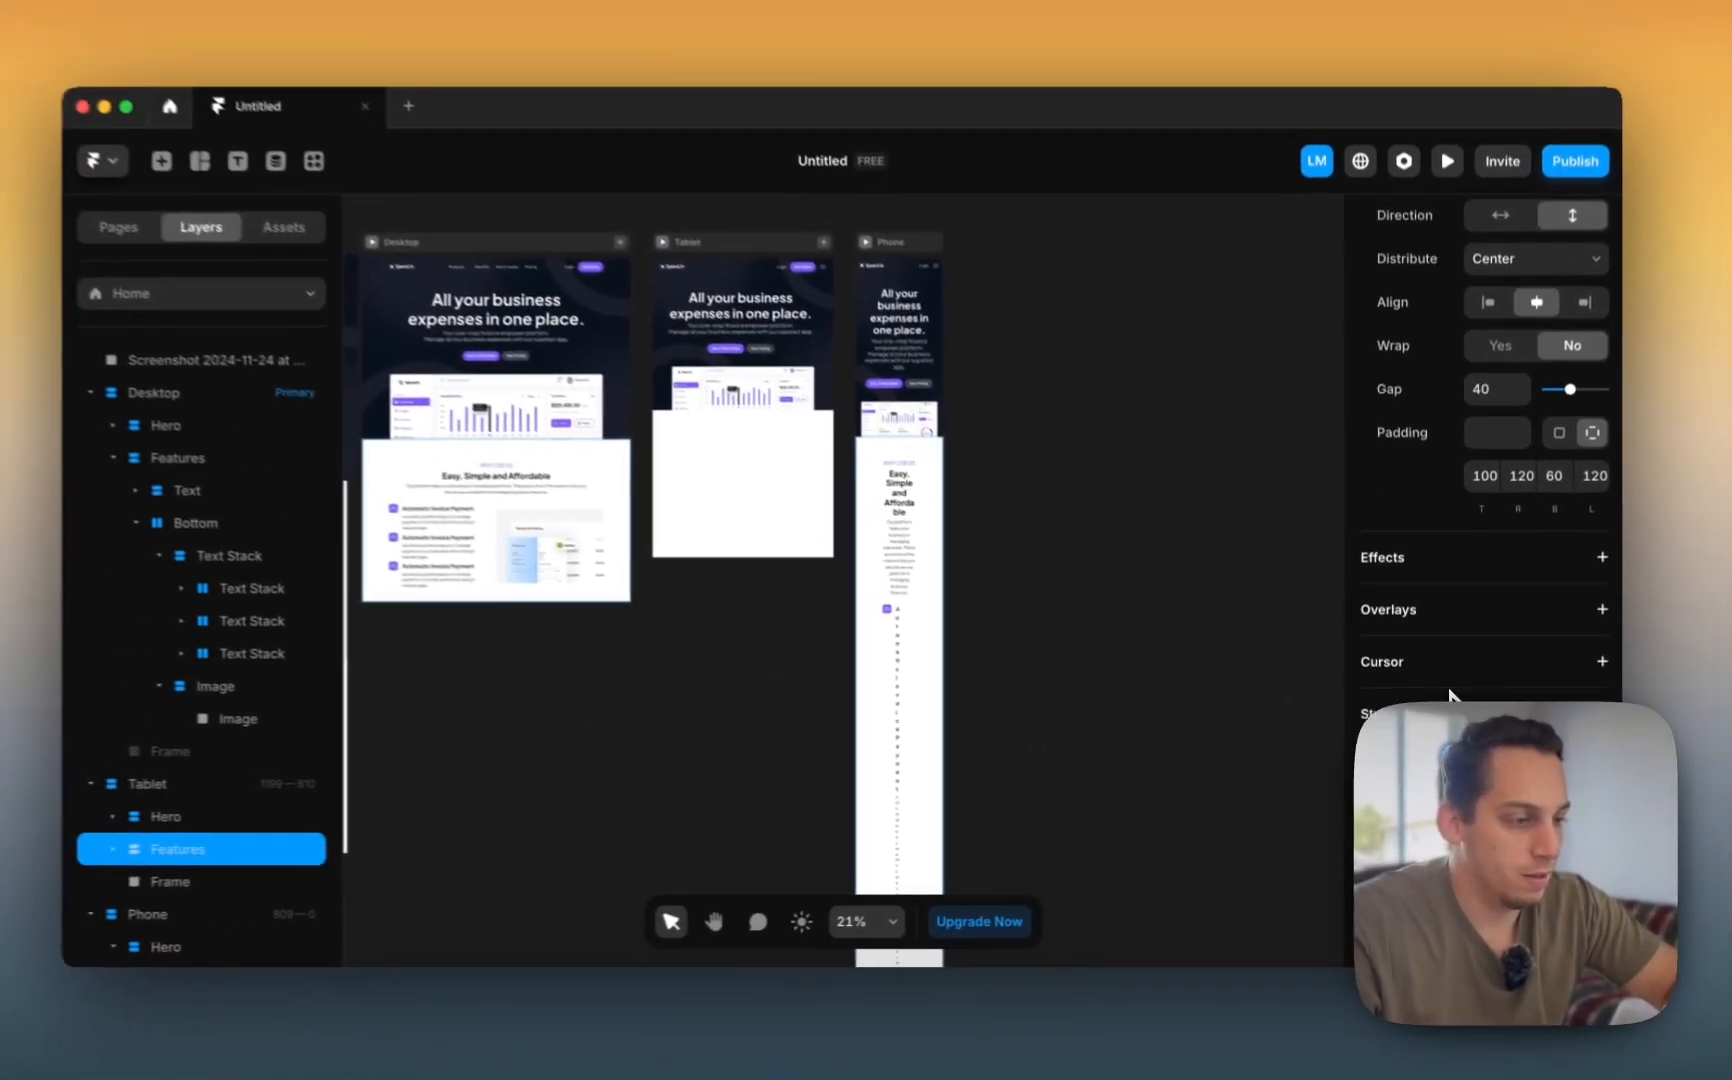
{"action": "scroll", "coordinate": [1454, 712], "scroll_direction": "down", "scroll_amount": 1}
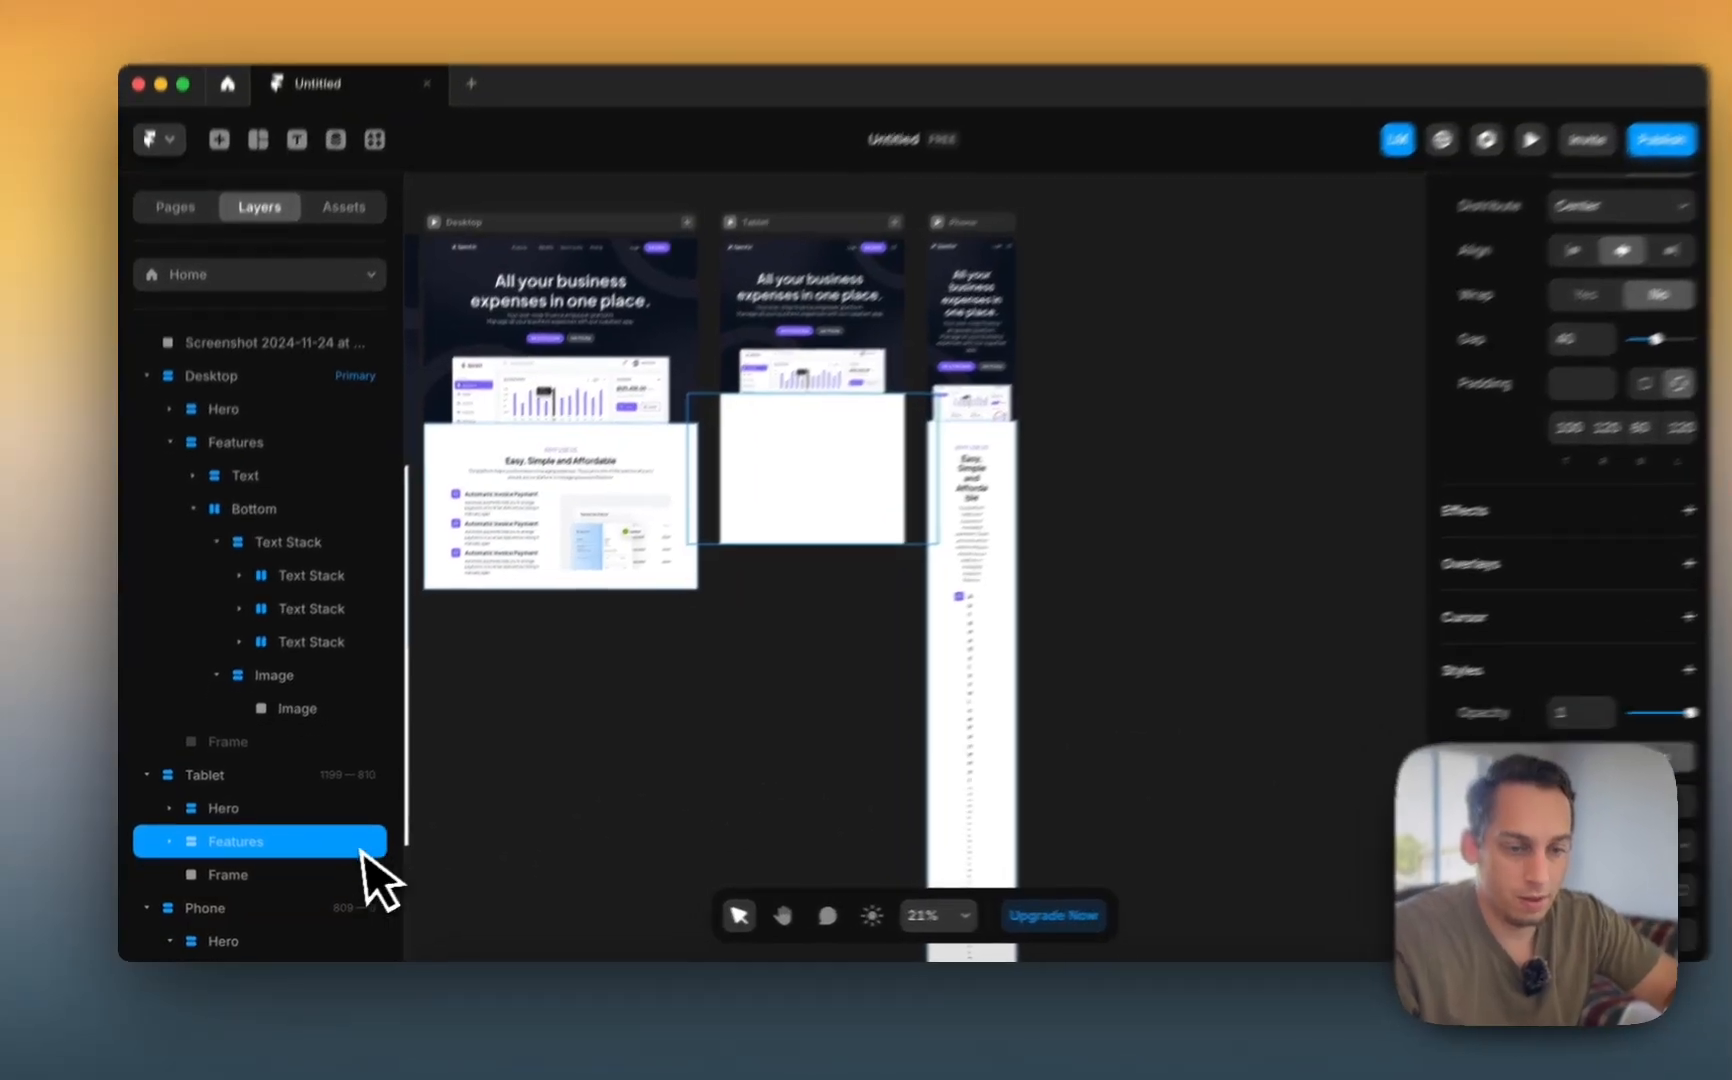
{"action": "key", "text": "BackSpace"}
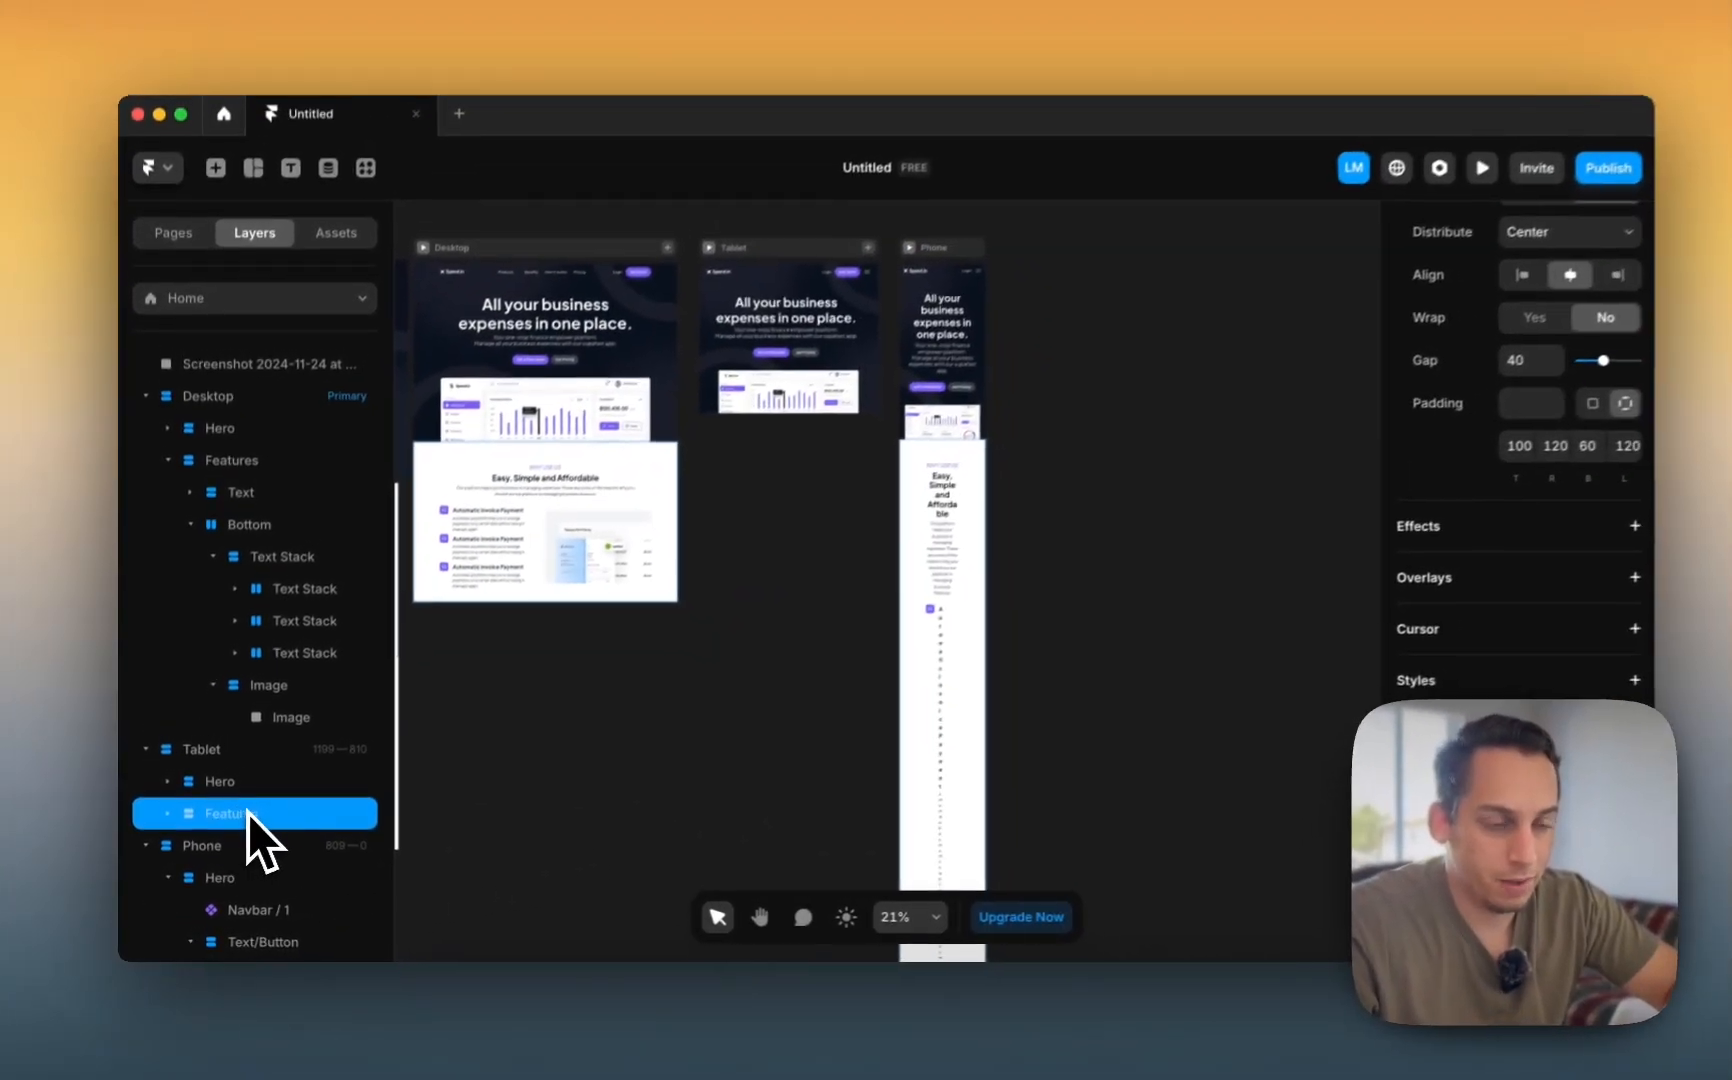
- Make the Features section visible on the Tablet breakpoint
{"action": "scroll", "coordinate": [730, 704], "scroll_direction": "left", "scroll_amount": 2}
{"action": "scroll", "coordinate": [730, 704], "scroll_direction": "down", "scroll_amount": 1}
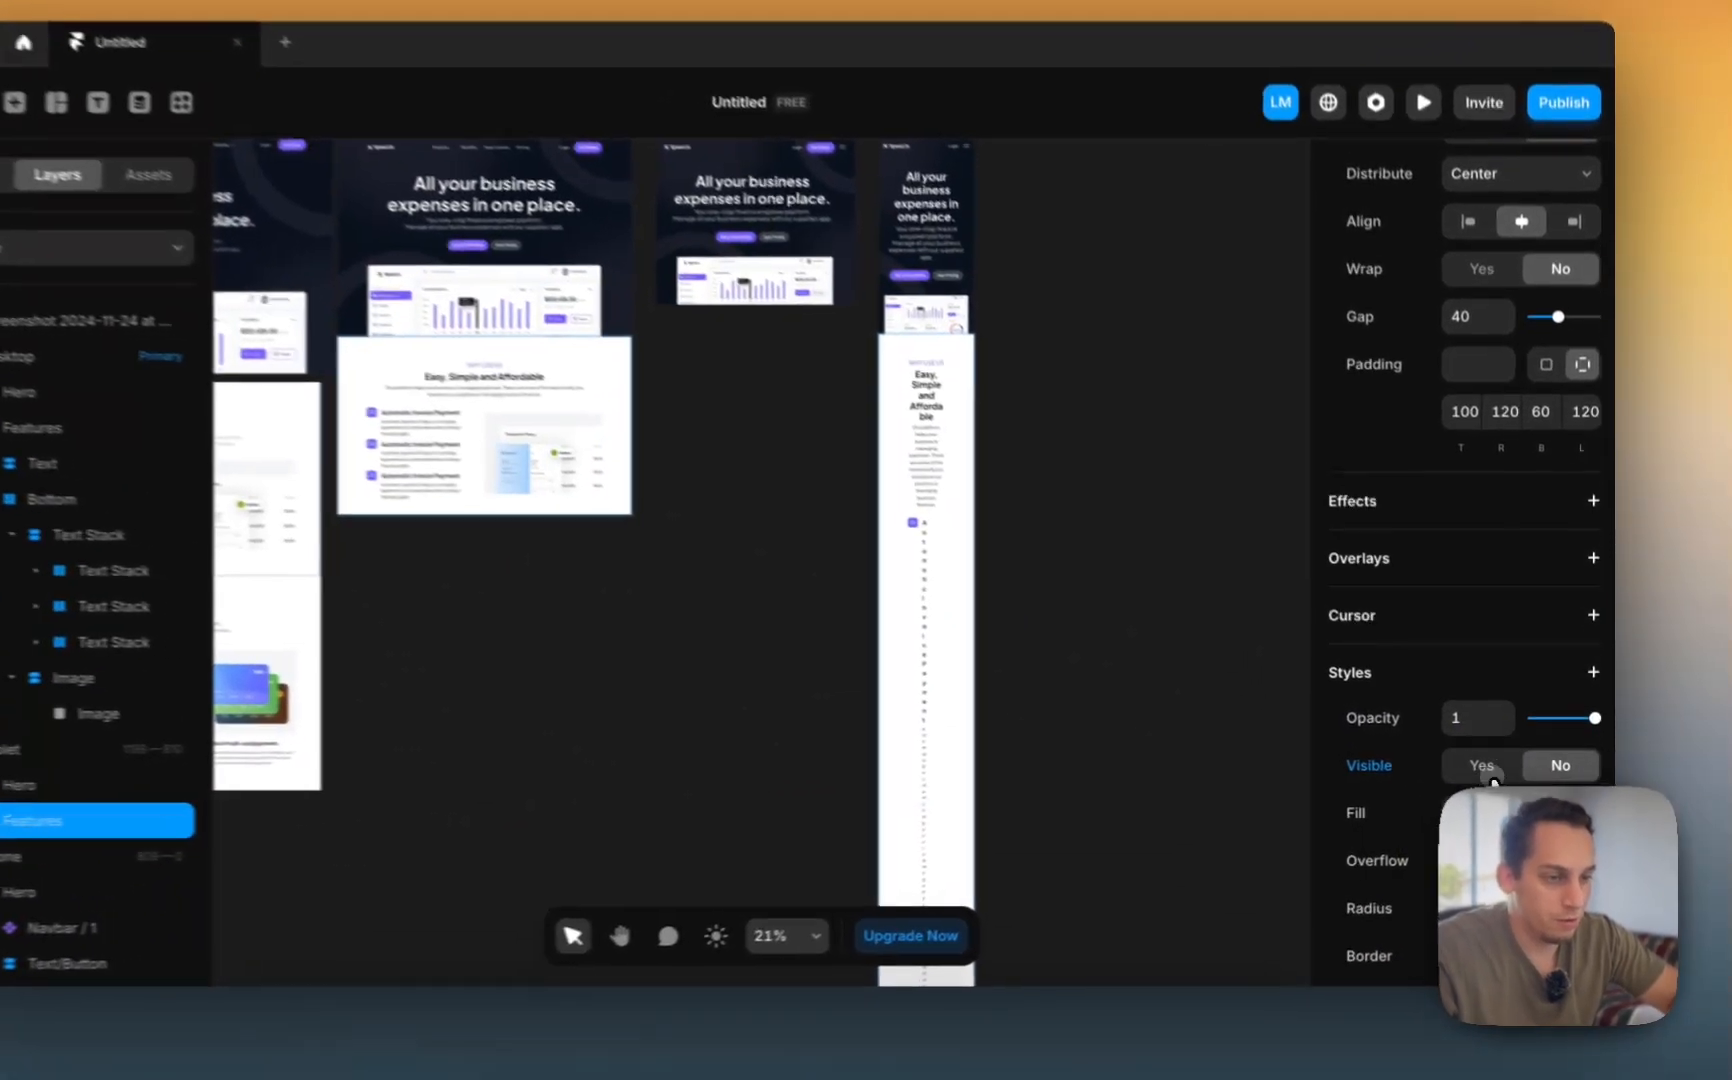
{"action": "left_click", "coordinate": [1502, 771]}
{"action": "scroll", "coordinate": [896, 493], "scroll_direction": "up", "scroll_amount": 5}
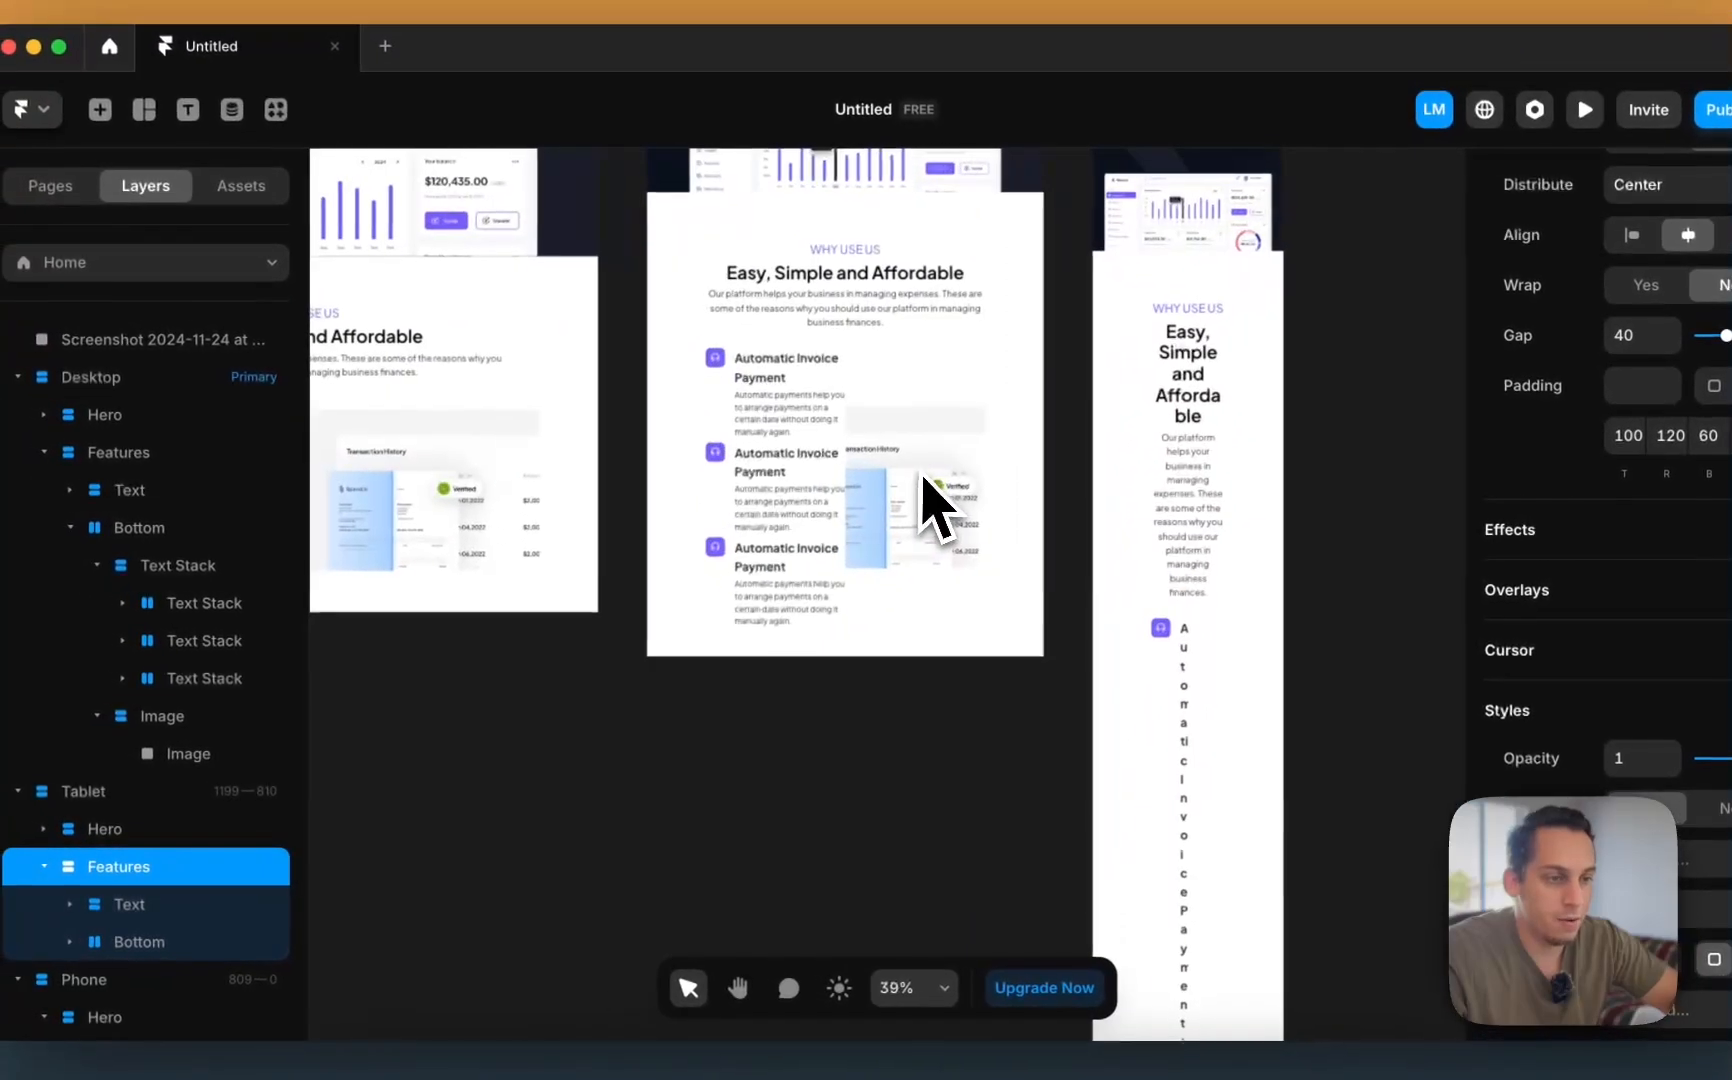
{"action": "left_click", "coordinate": [565, 718]}
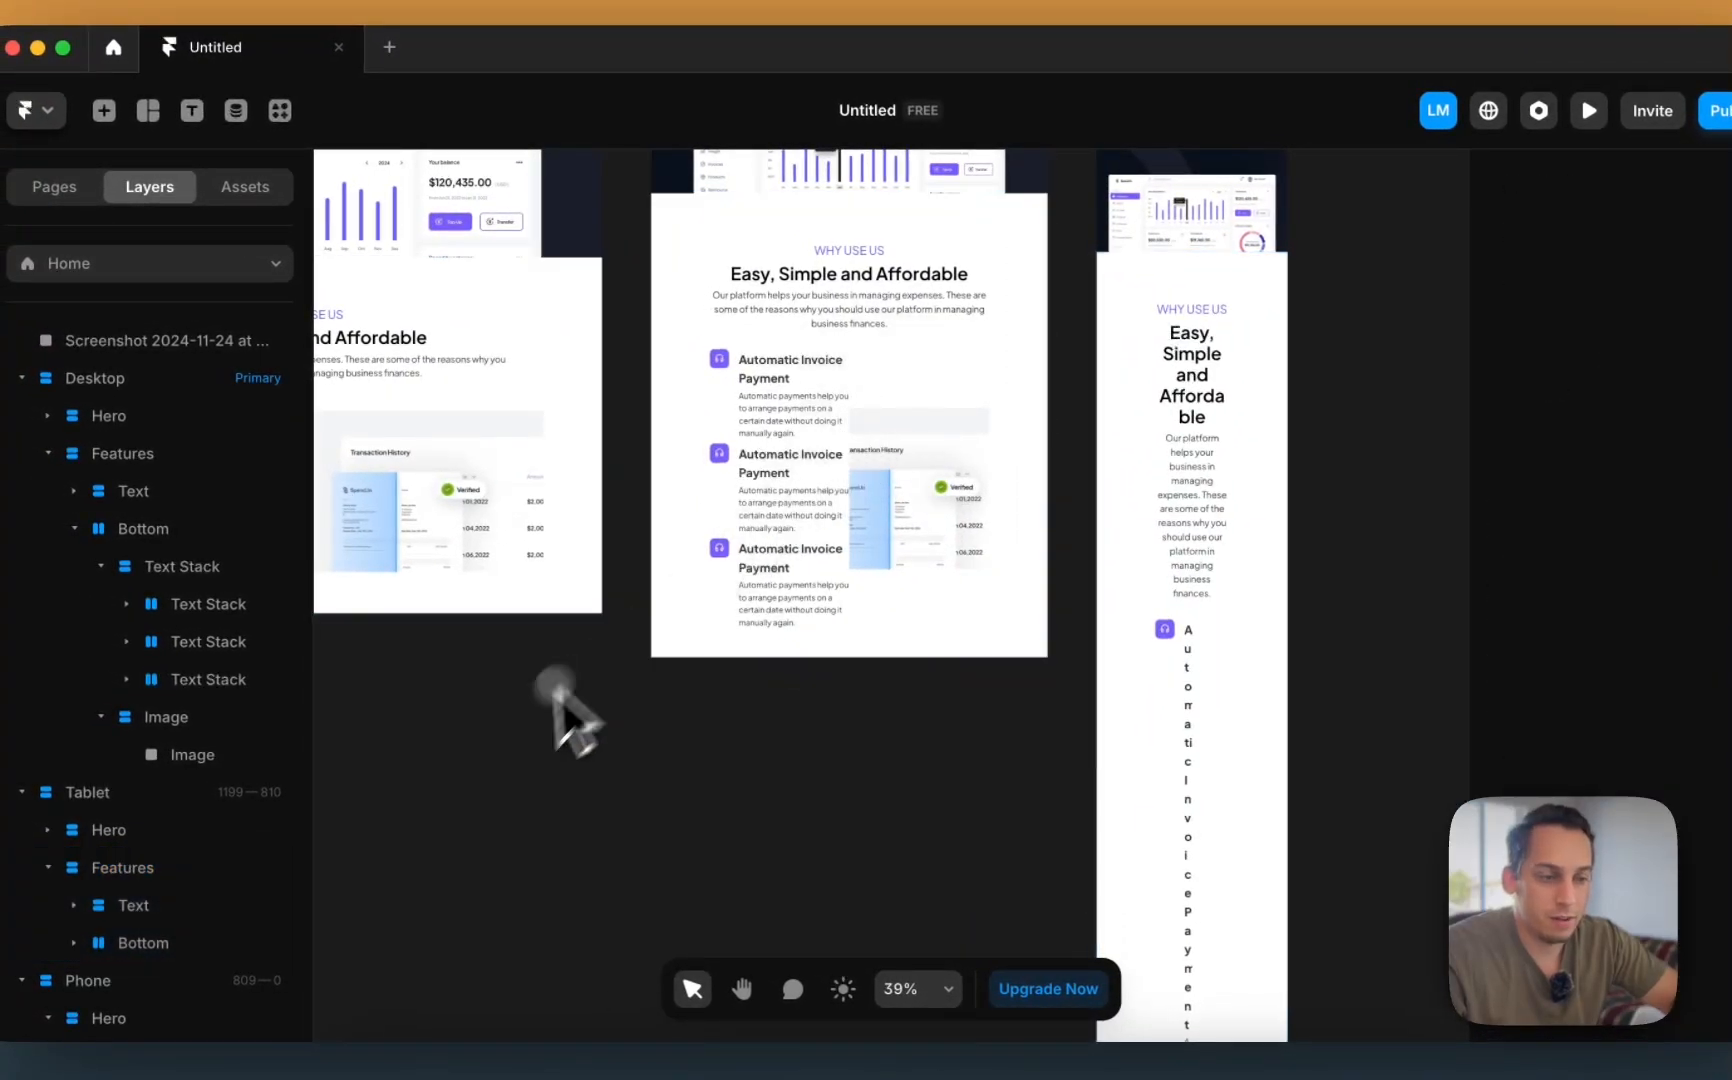
- Give the Tablet Bottom stack a vertical direction and center-align the benefit items inside its Text Stack
{"action": "left_click", "coordinate": [868, 406]}
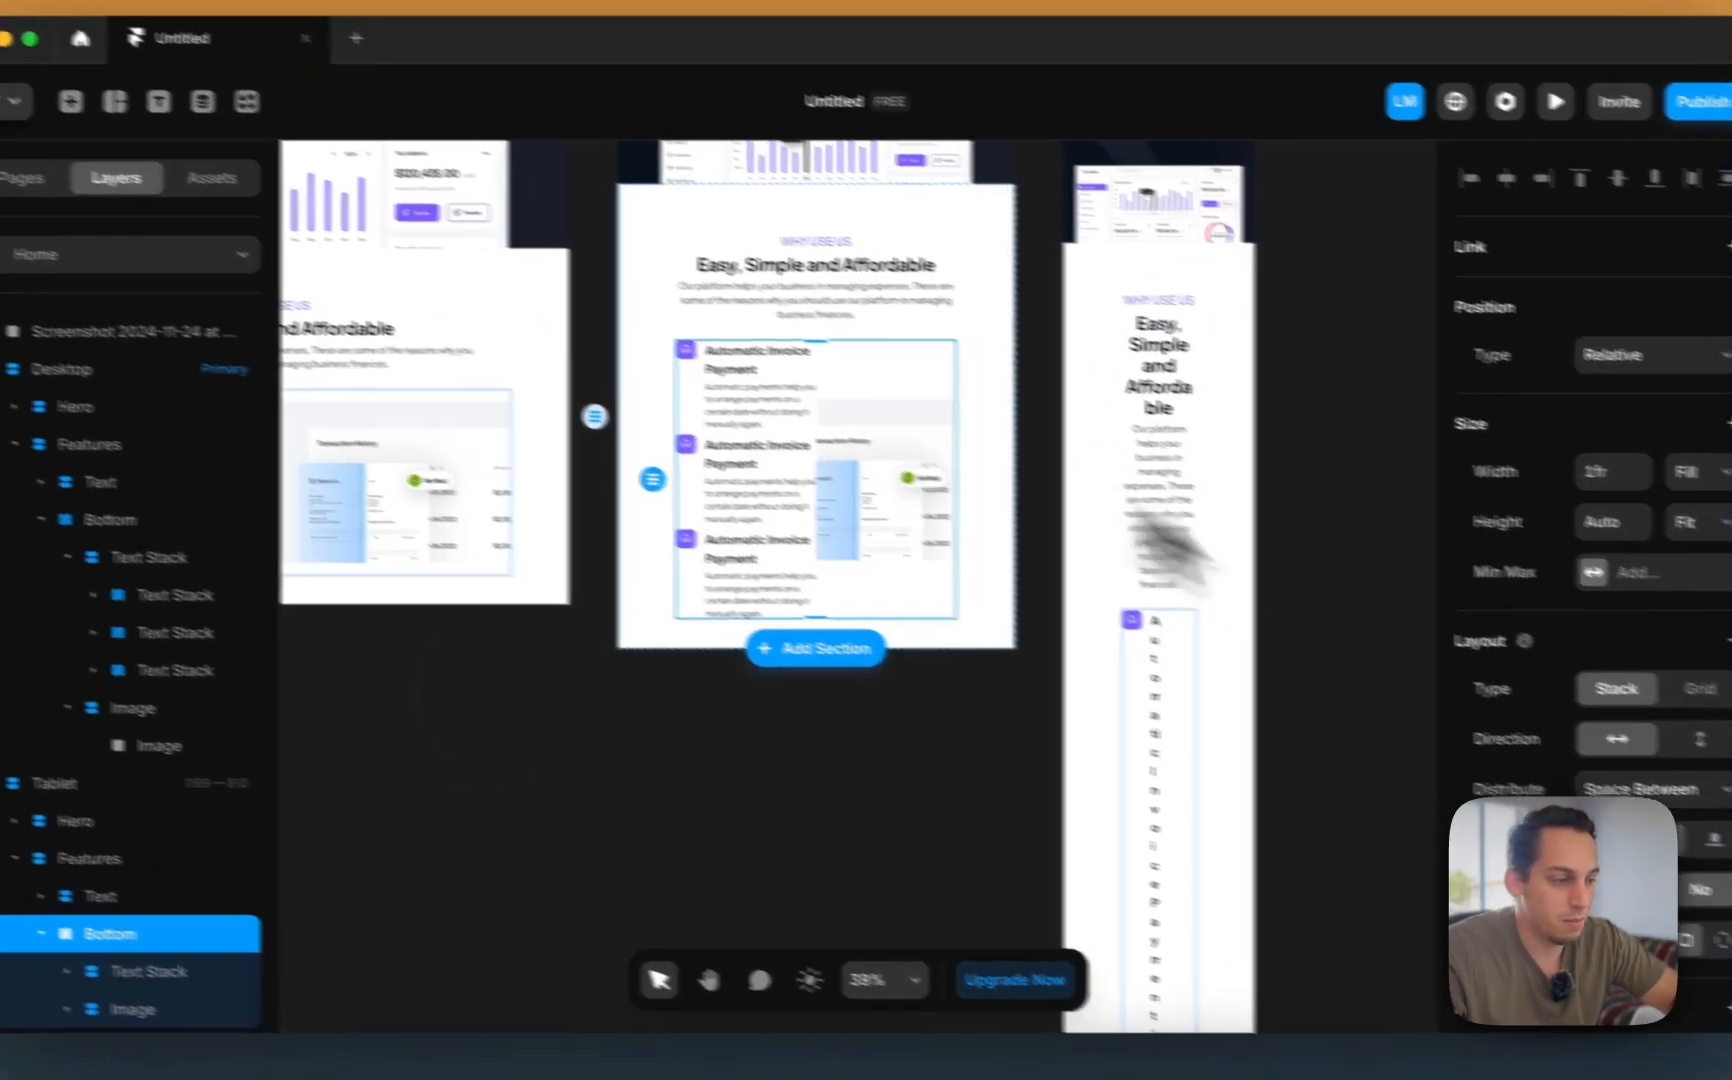
{"action": "left_click", "coordinate": [1558, 700]}
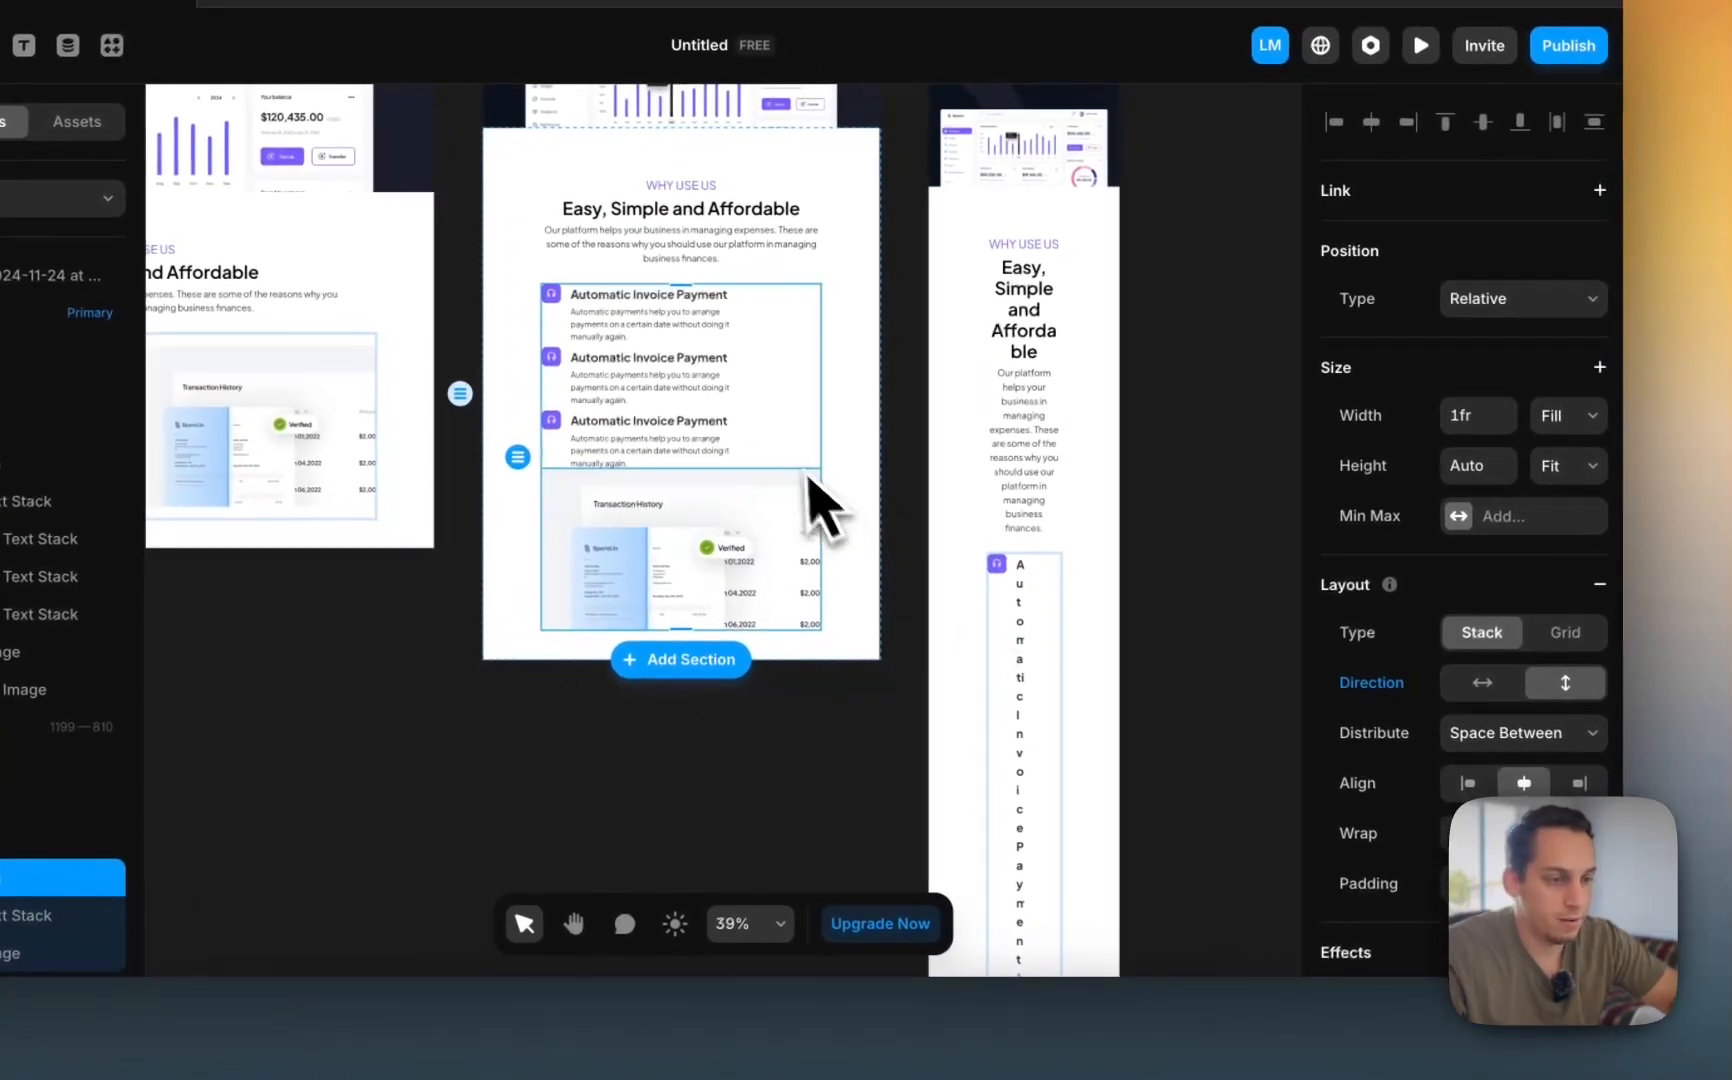
{"action": "left_click", "coordinate": [849, 502]}
{"action": "left_click", "coordinate": [1523, 782]}
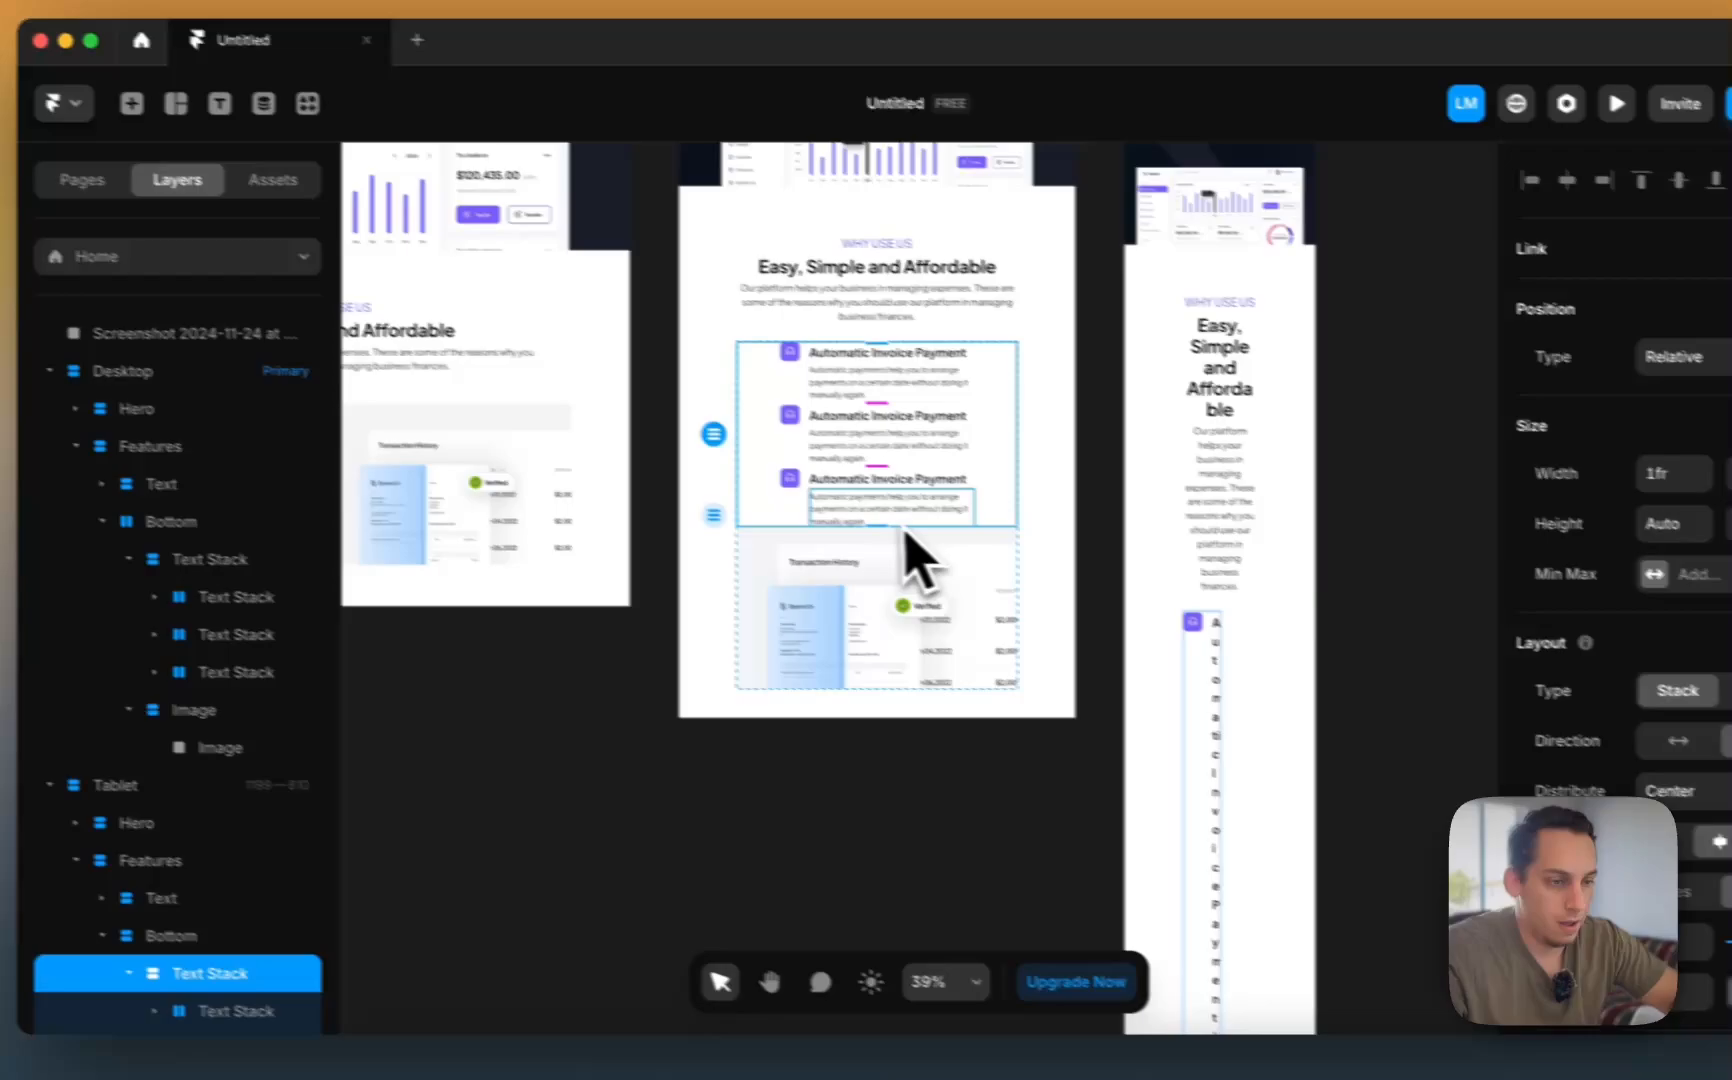
{"action": "left_click", "coordinate": [697, 464], "text": "super"}
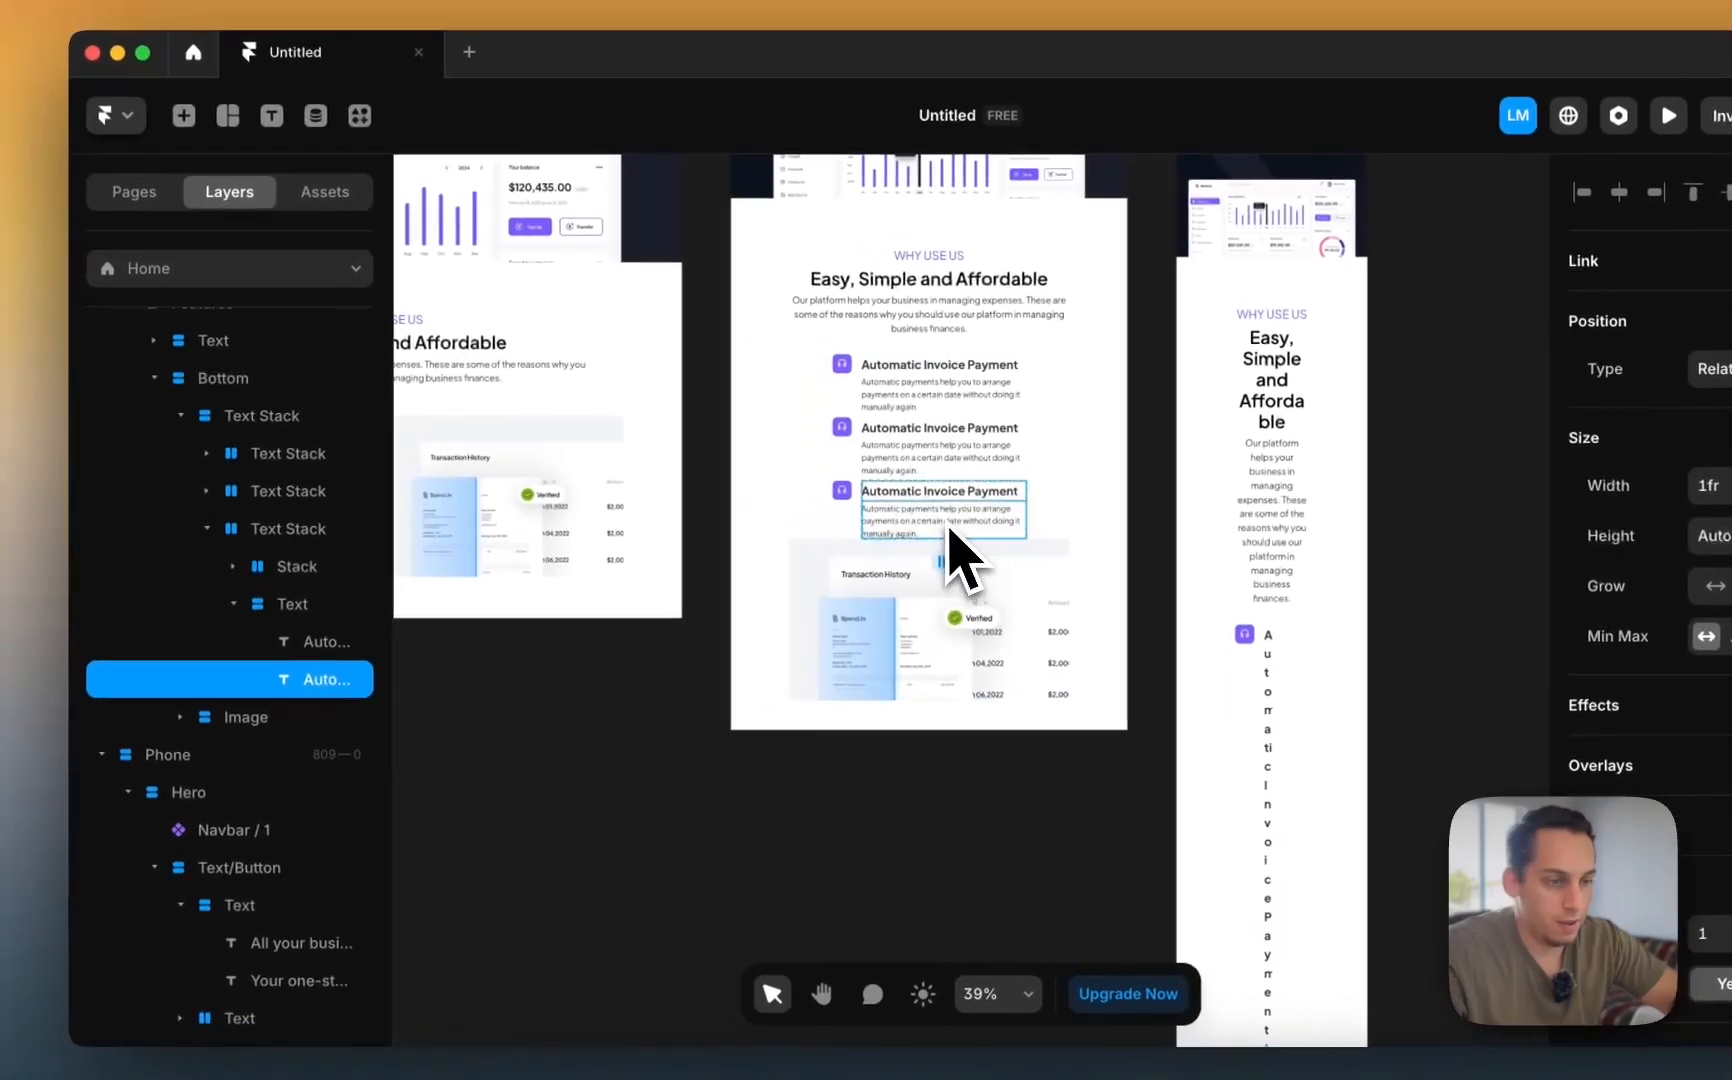
{"action": "left_click", "coordinate": [806, 487]}
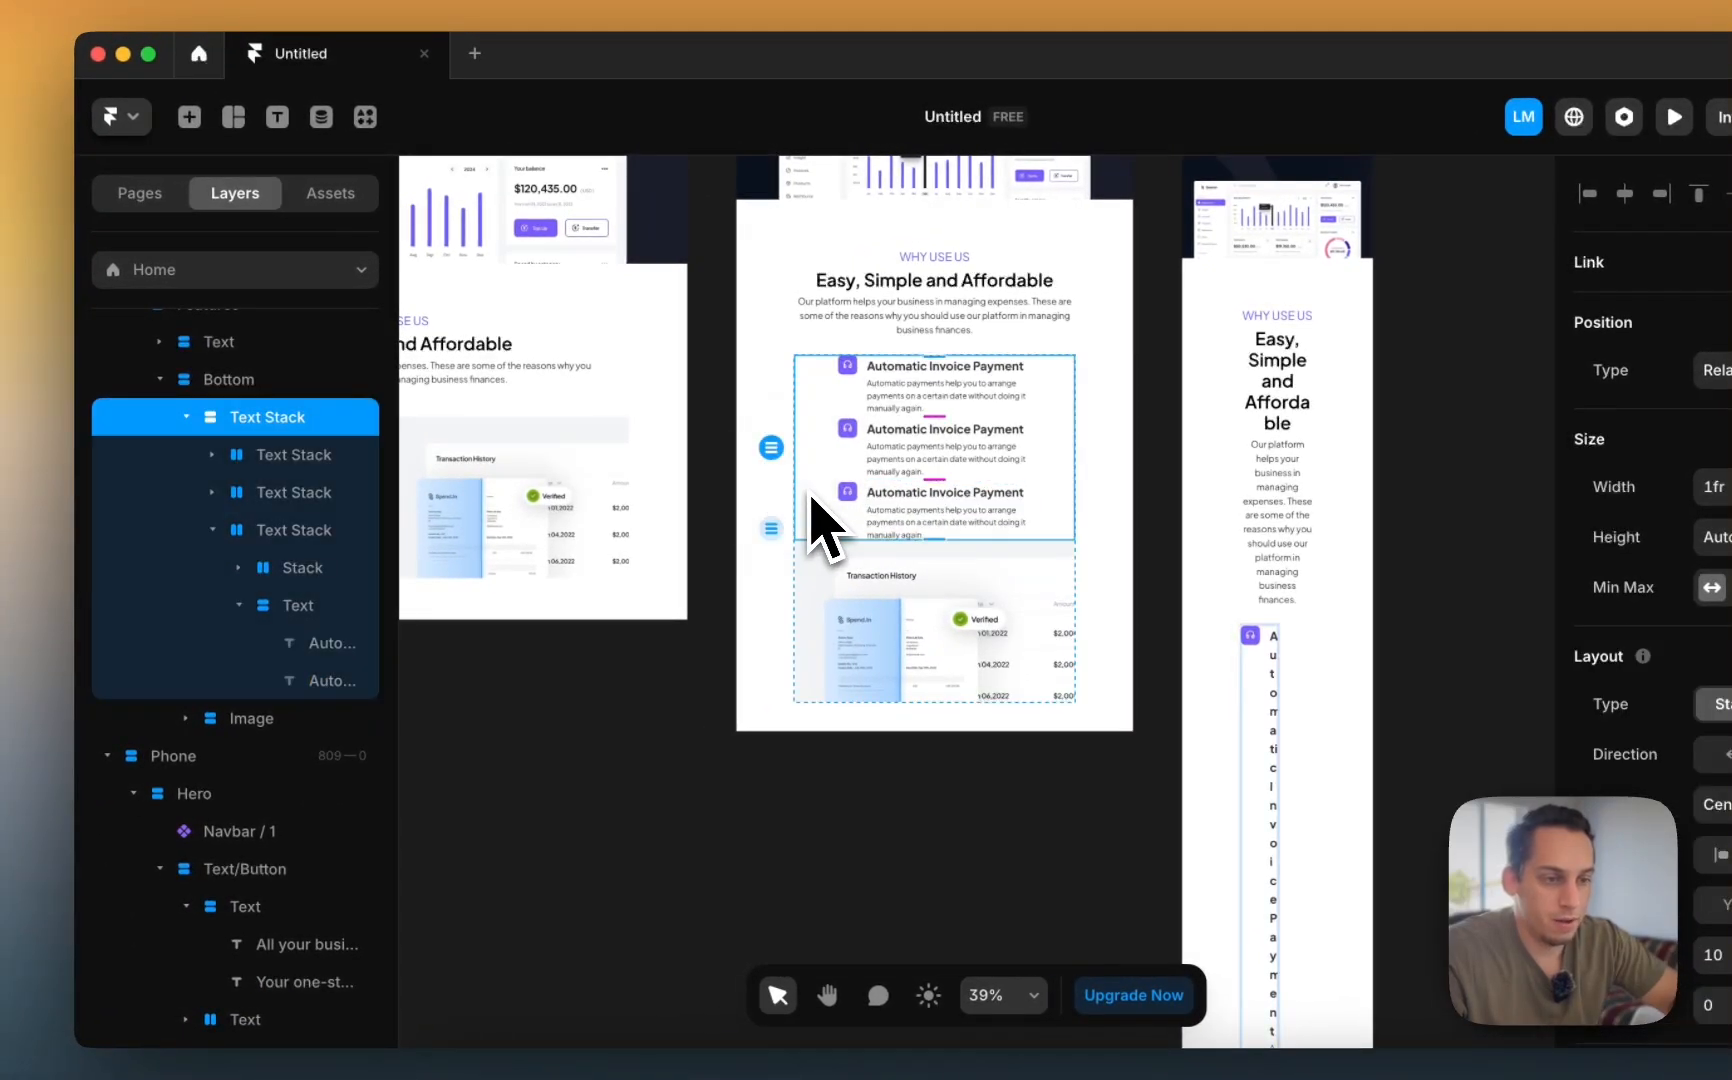
- Reduce the right and left padding of the Tablet Features section by the same amount
{"action": "left_click", "coordinate": [778, 632]}
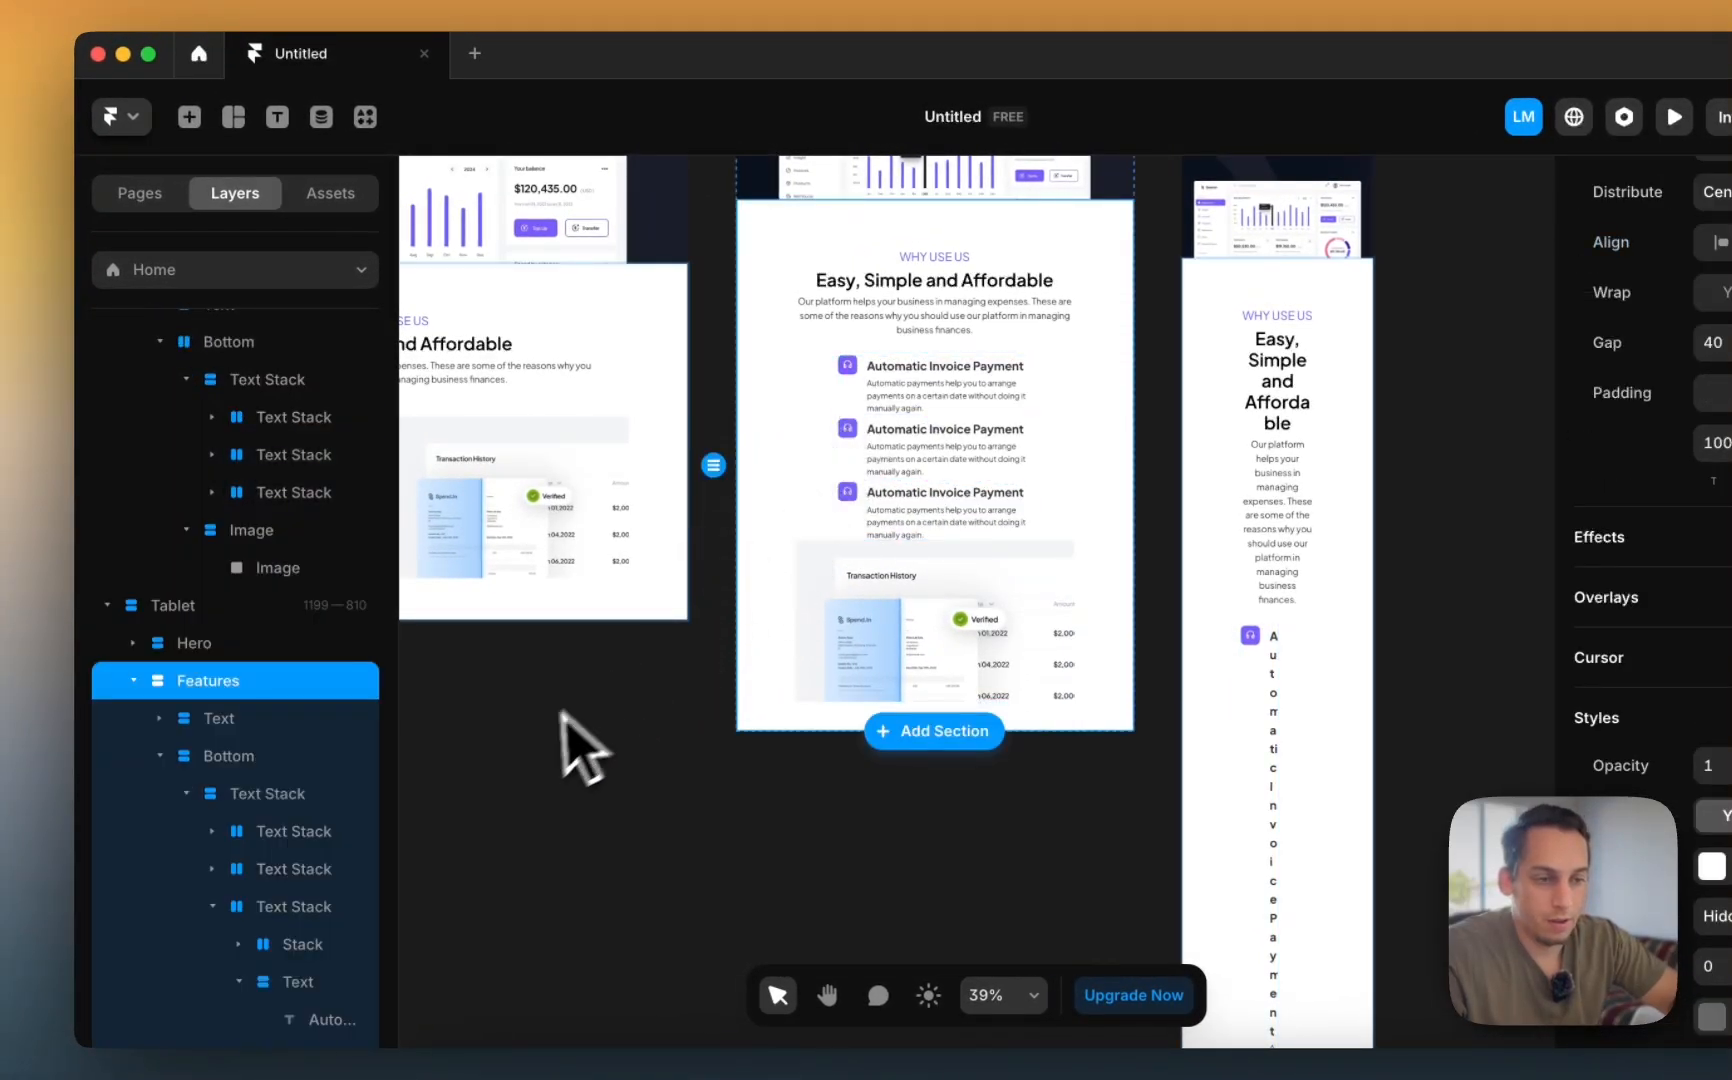
{"action": "left_click", "coordinate": [868, 408], "text": "super"}
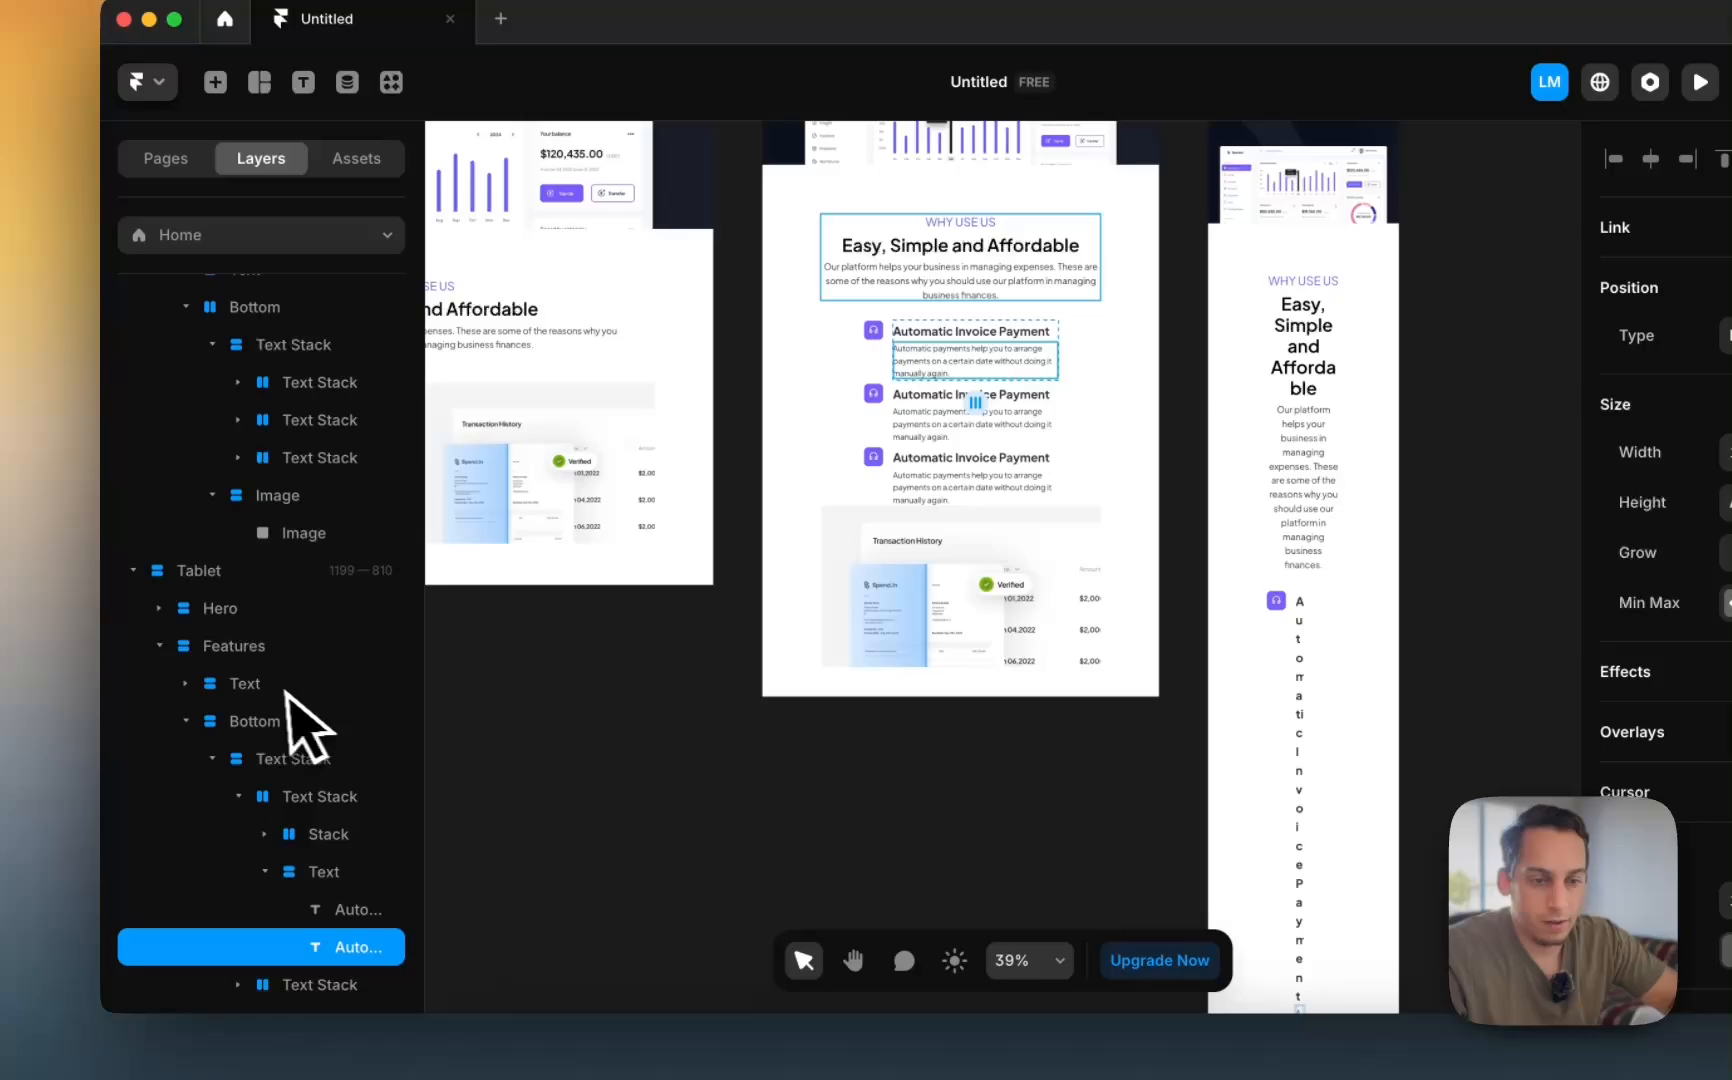
{"action": "left_click", "coordinate": [280, 680]}
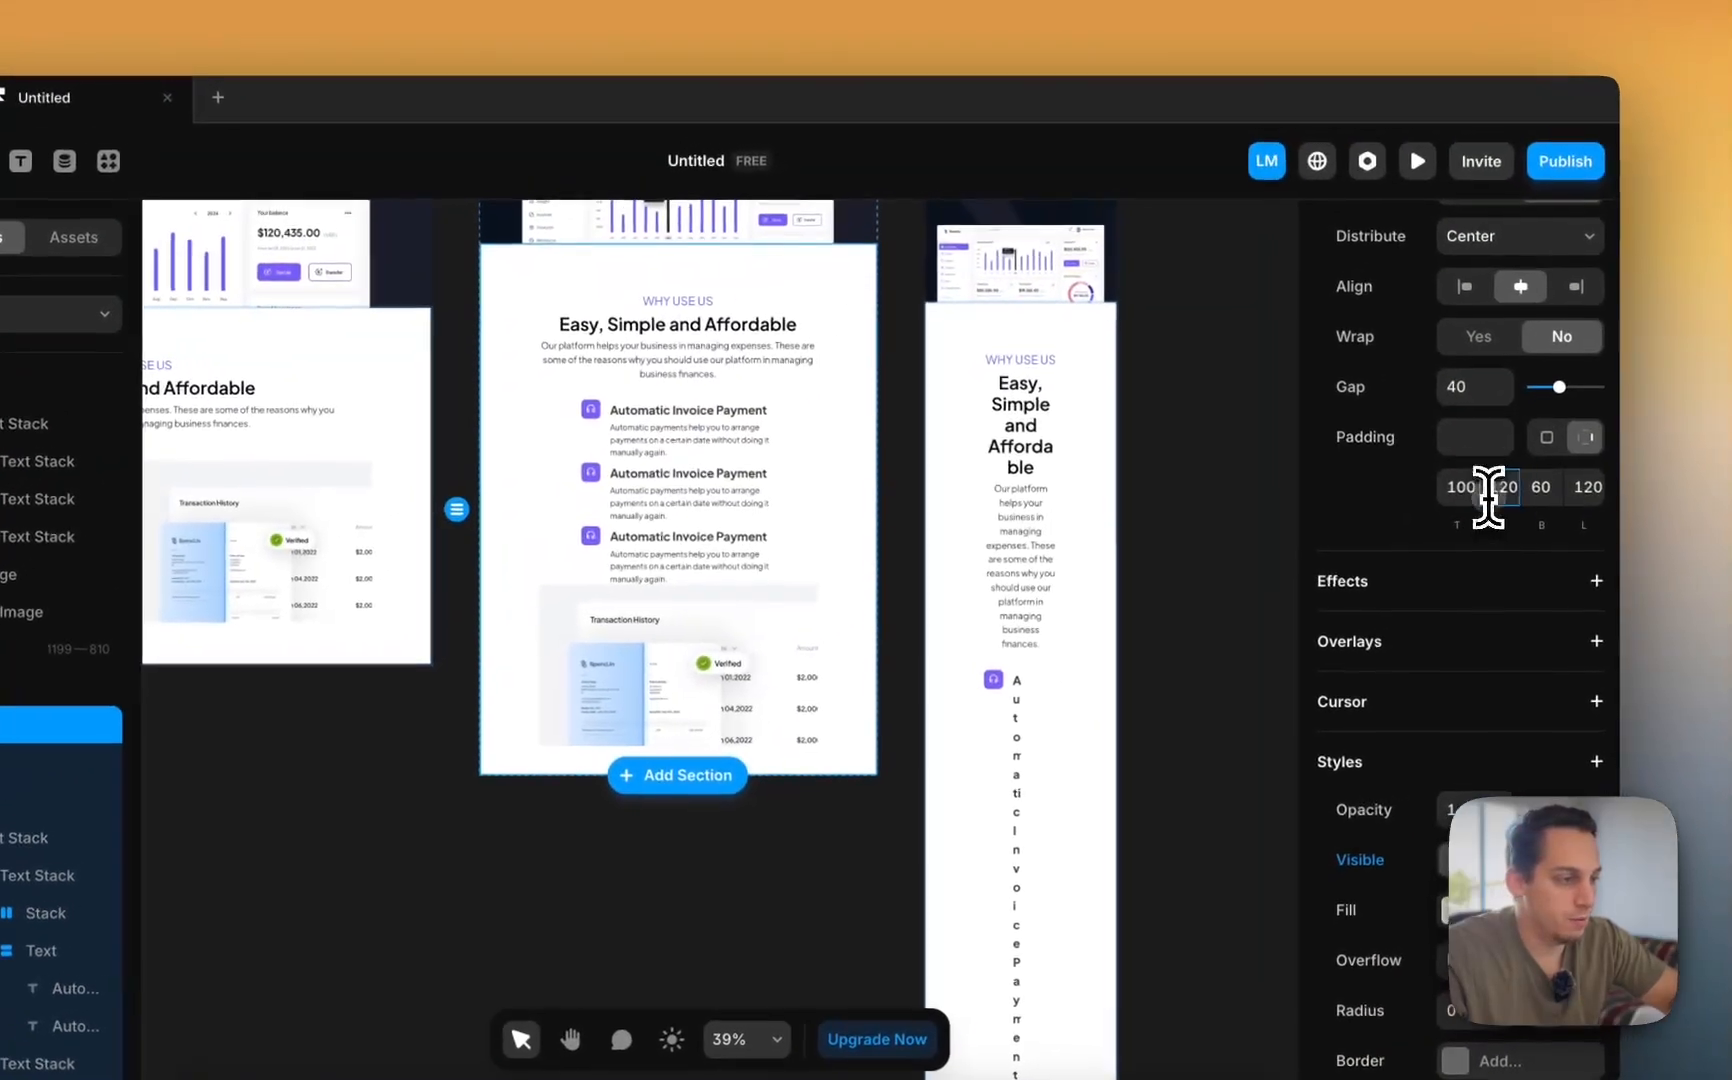
{"action": "key", "text": "shift+Down"}
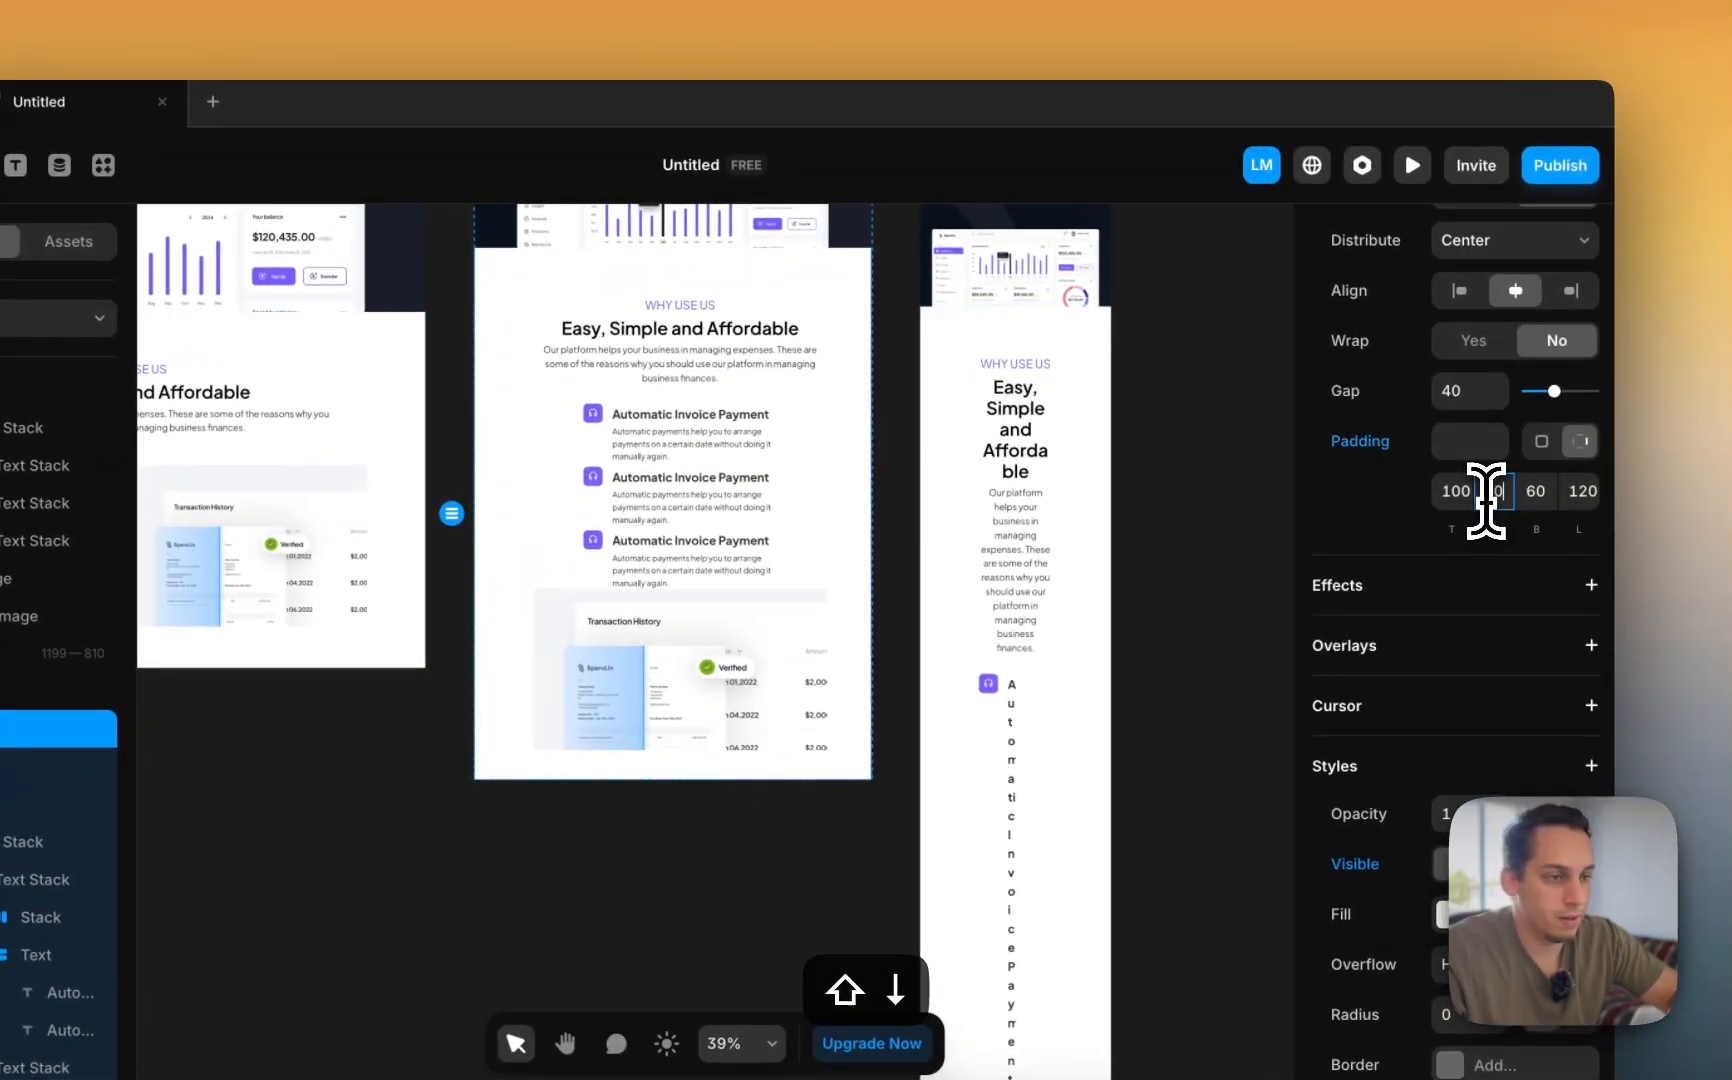
{"action": "left_click", "coordinate": [1583, 494]}
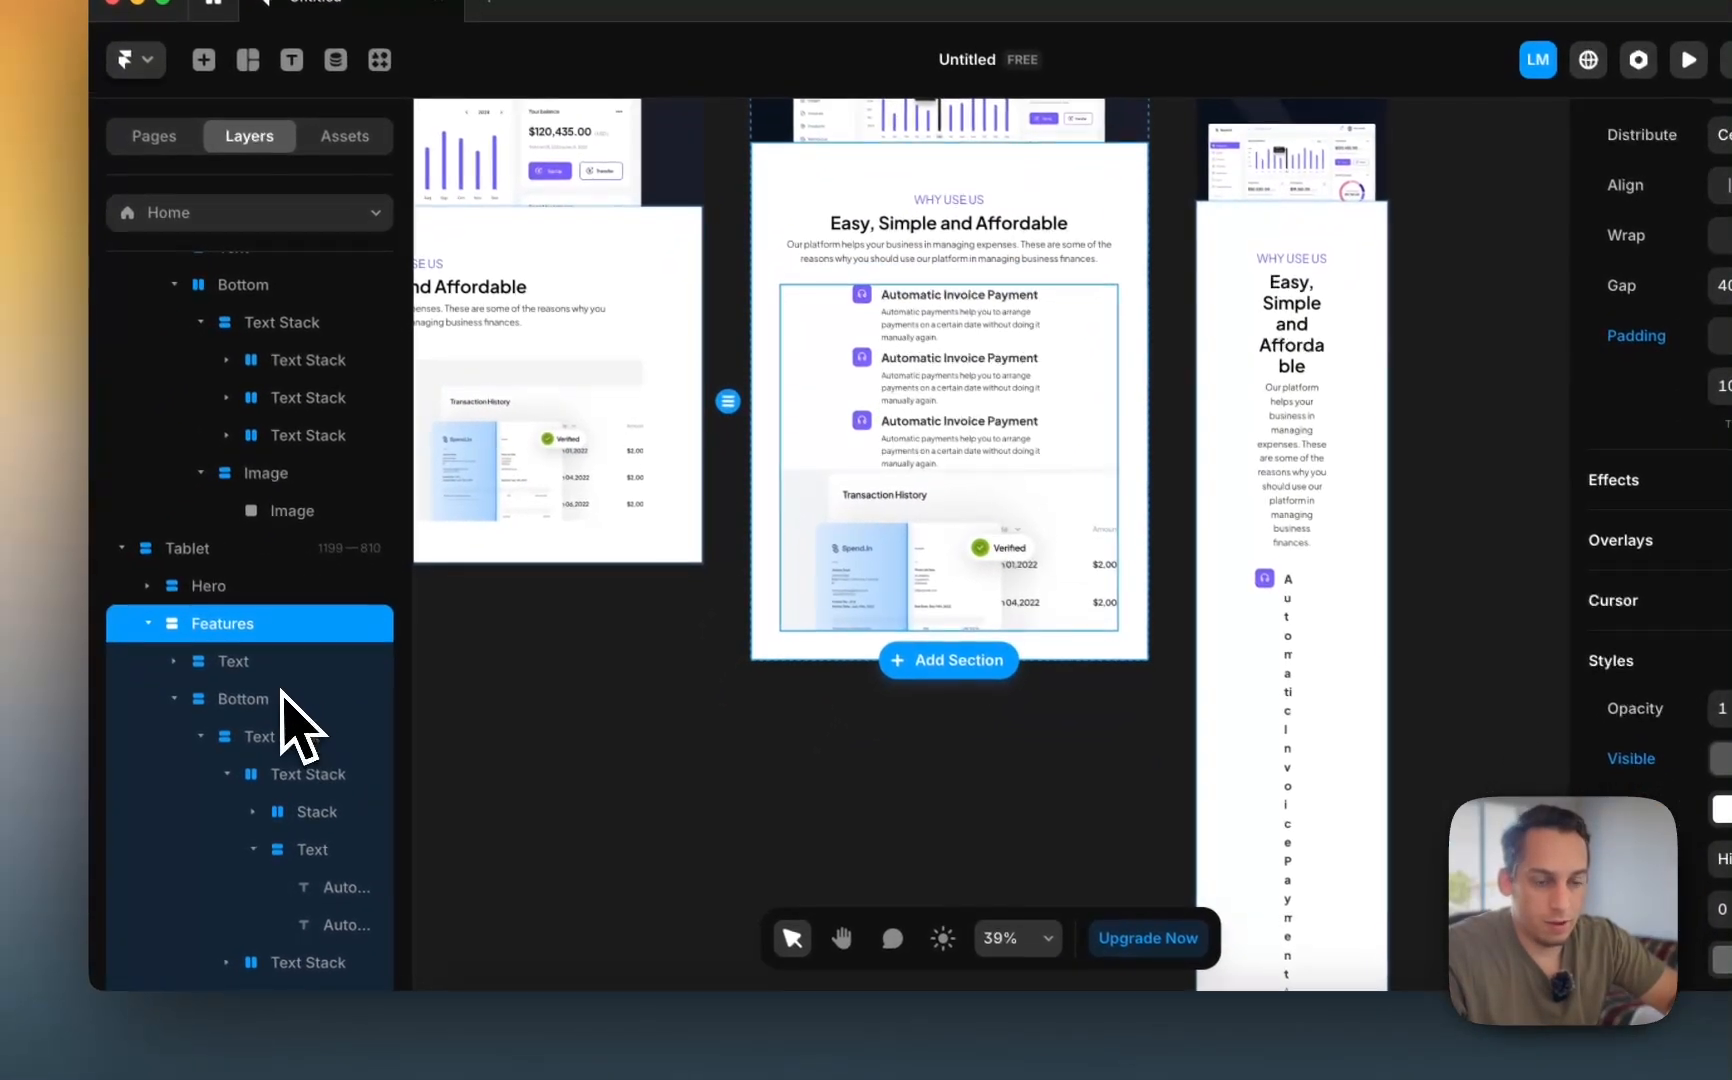
- Try a horizontal direction for the Tablet Bottom stack, with the benefit items beside the image
{"action": "left_click", "coordinate": [282, 697]}
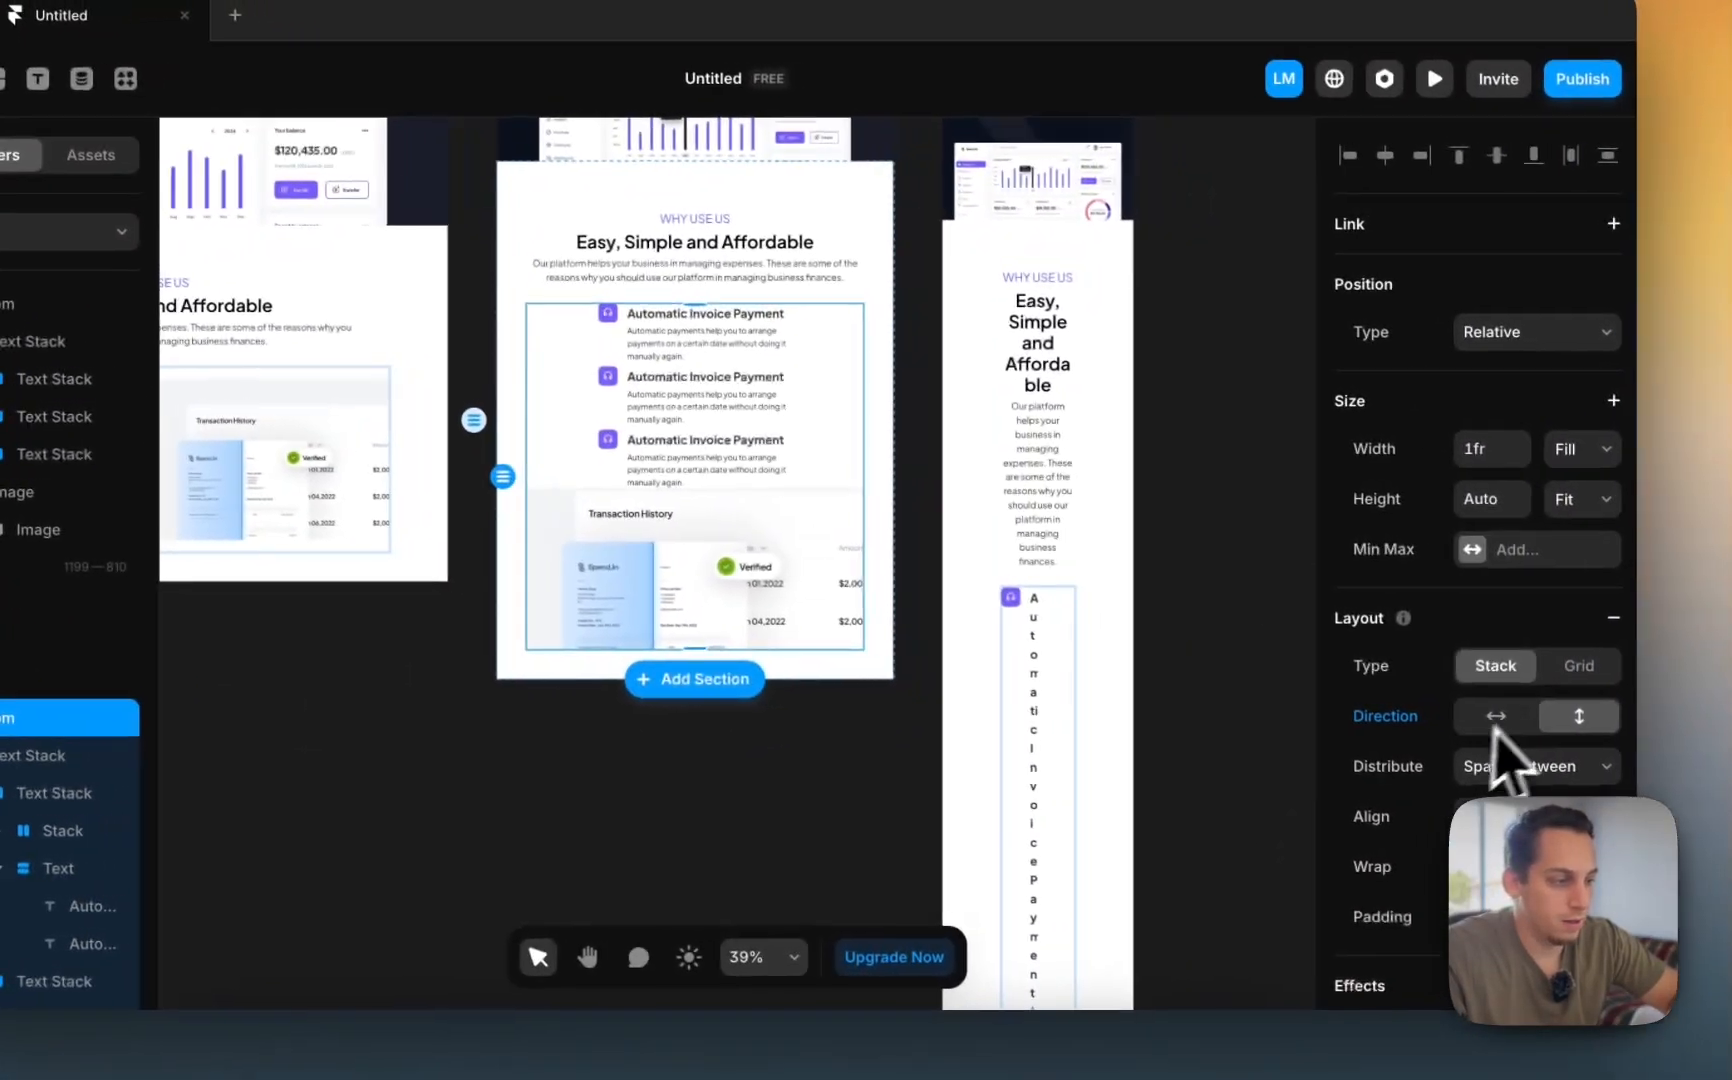
{"action": "left_click", "coordinate": [1731, 704]}
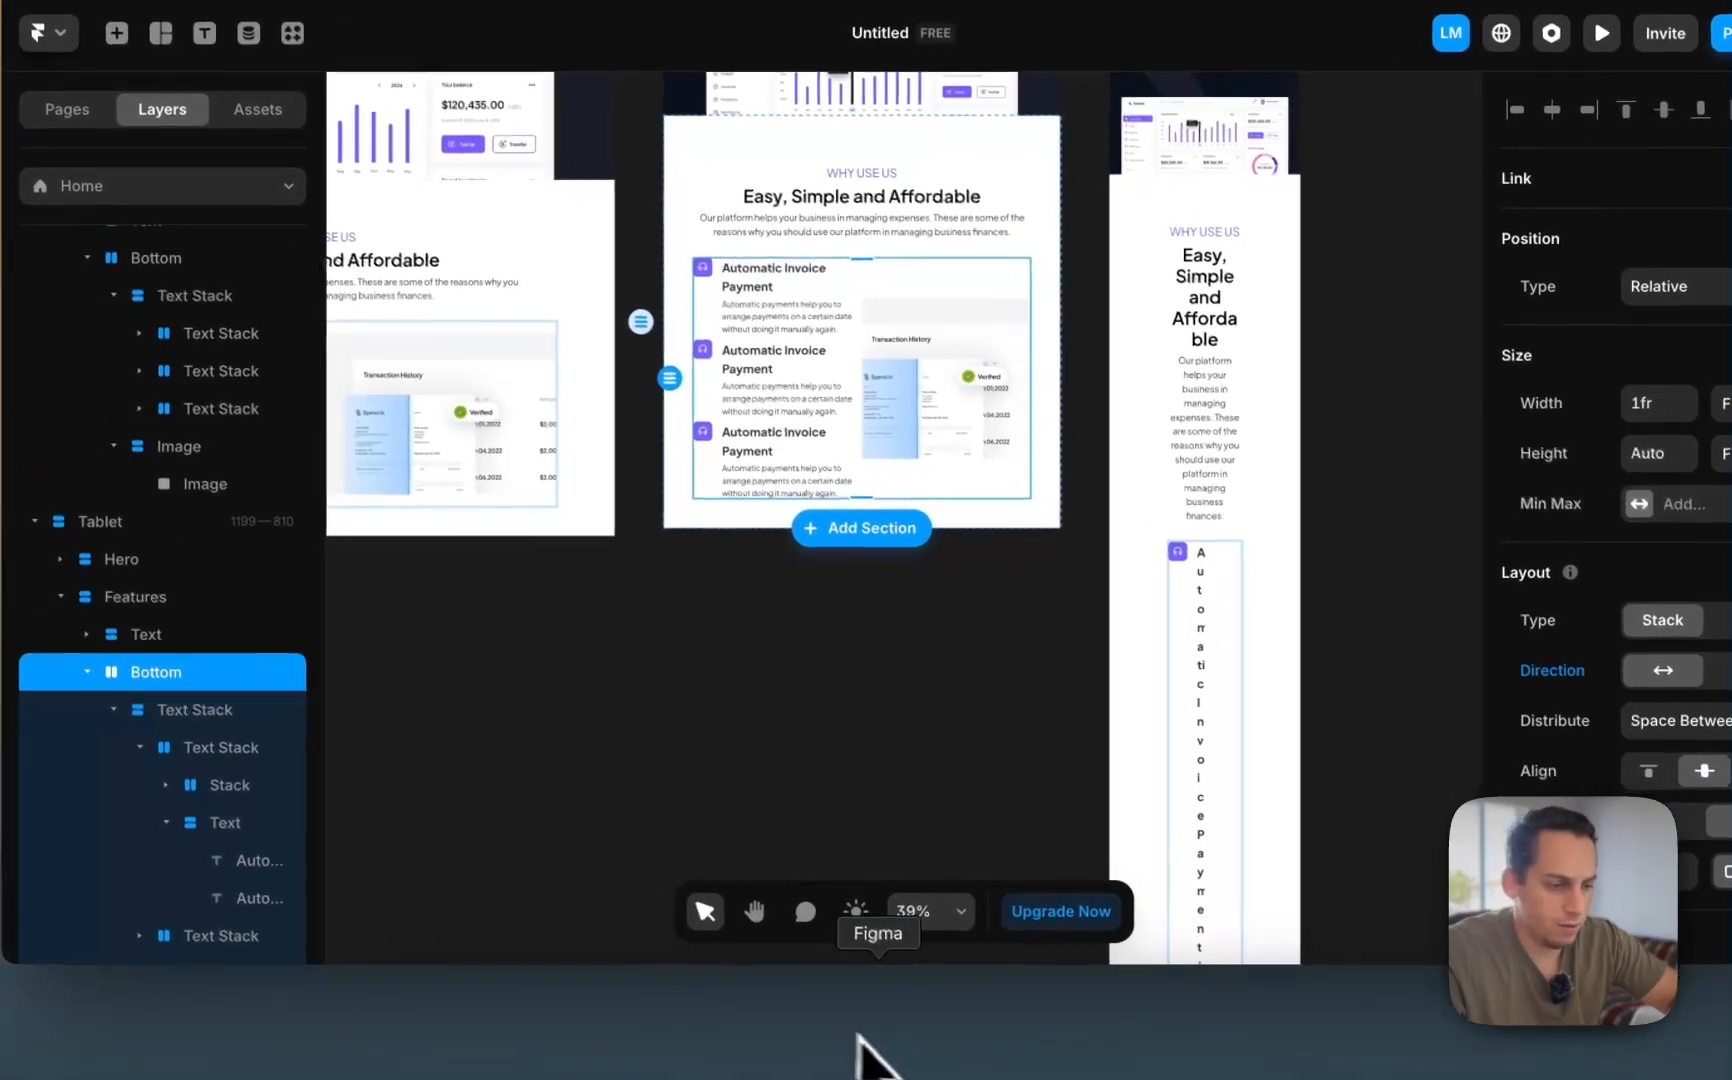
- Switch to Figma and look through the section designs for a tablet version of the Benefit layout
{"action": "left_click", "coordinate": [862, 1052]}
{"action": "scroll", "coordinate": [997, 514], "scroll_direction": "down", "scroll_amount": 5}
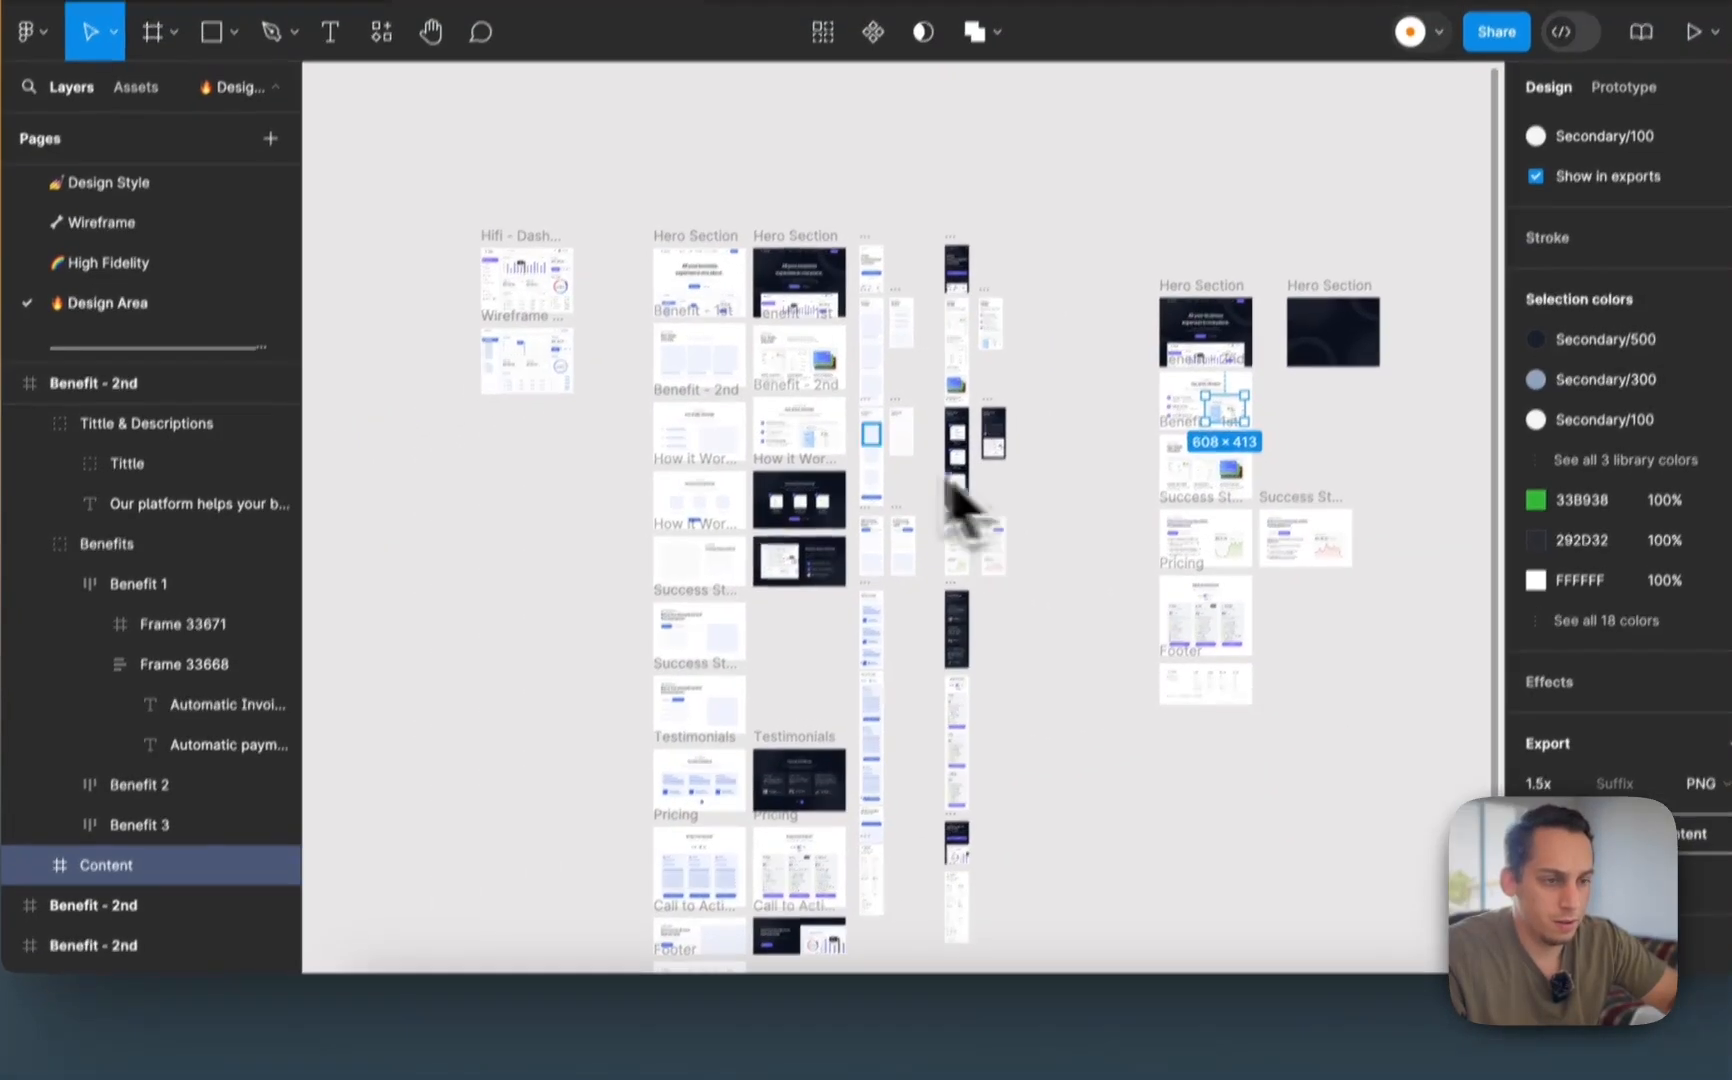
{"action": "scroll", "coordinate": [955, 500], "scroll_direction": "up", "scroll_amount": 5}
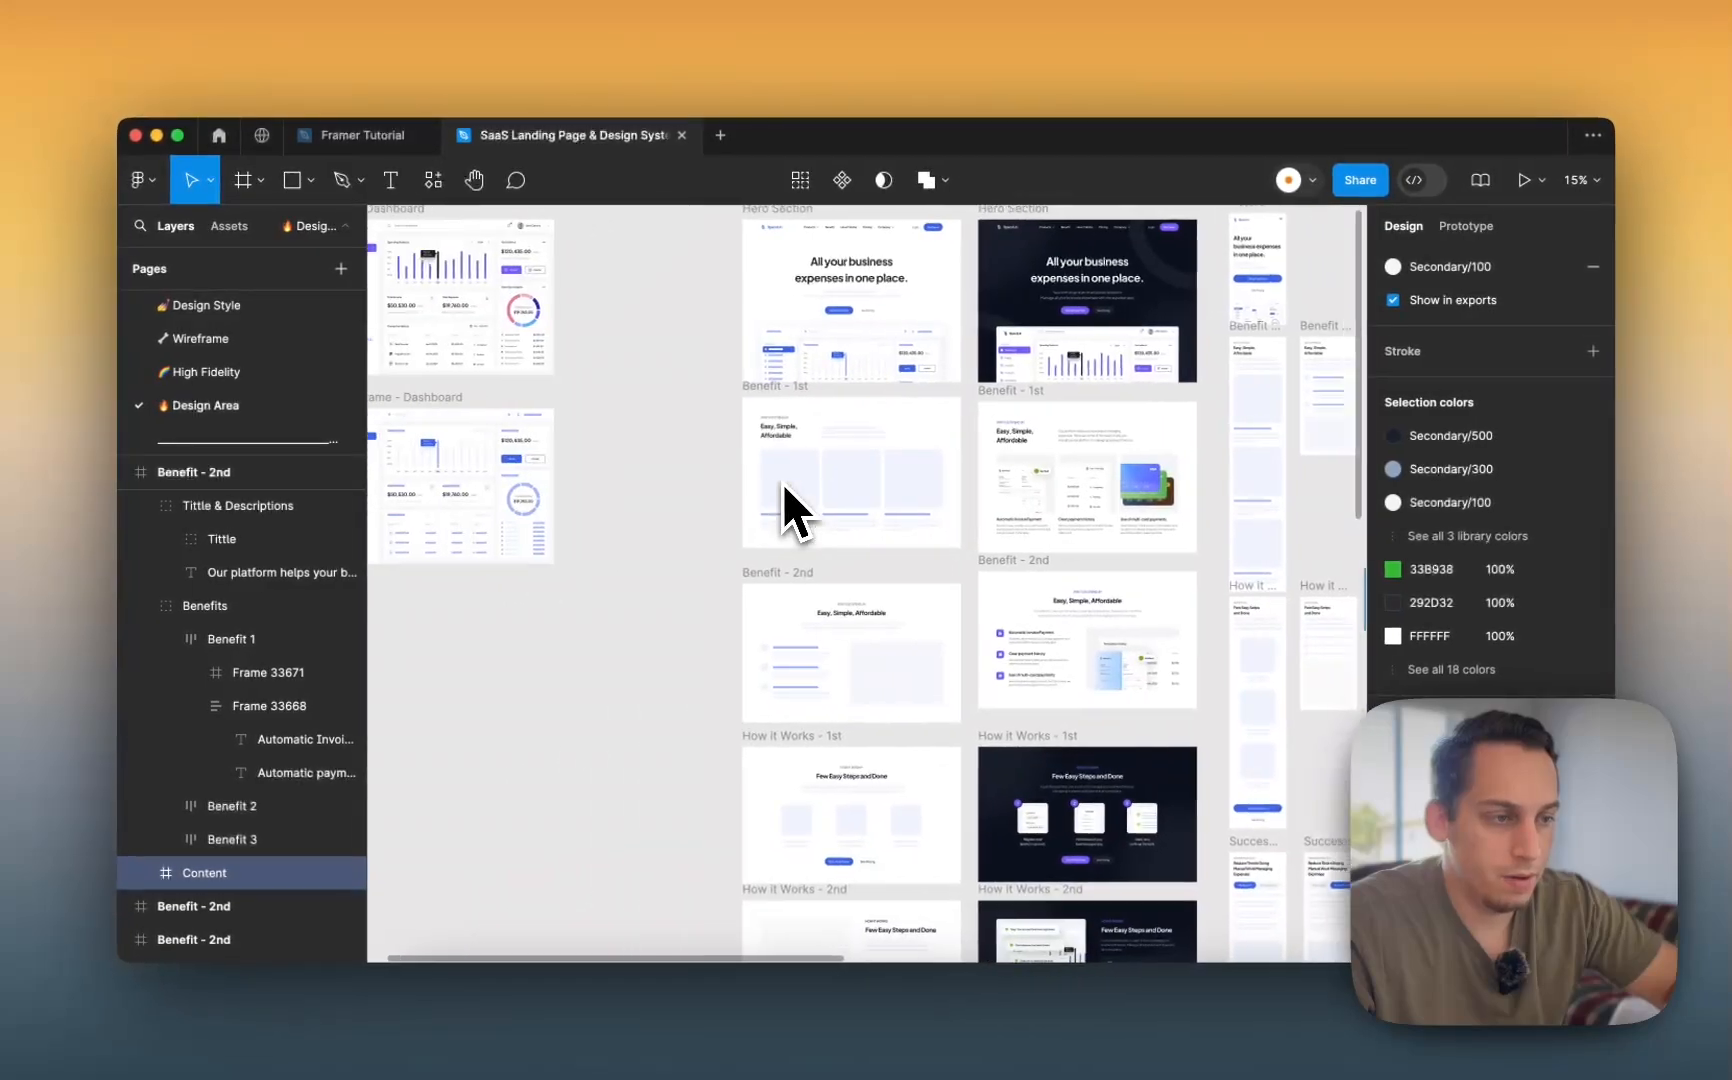
{"action": "scroll", "coordinate": [782, 482], "scroll_direction": "down", "scroll_amount": 5}
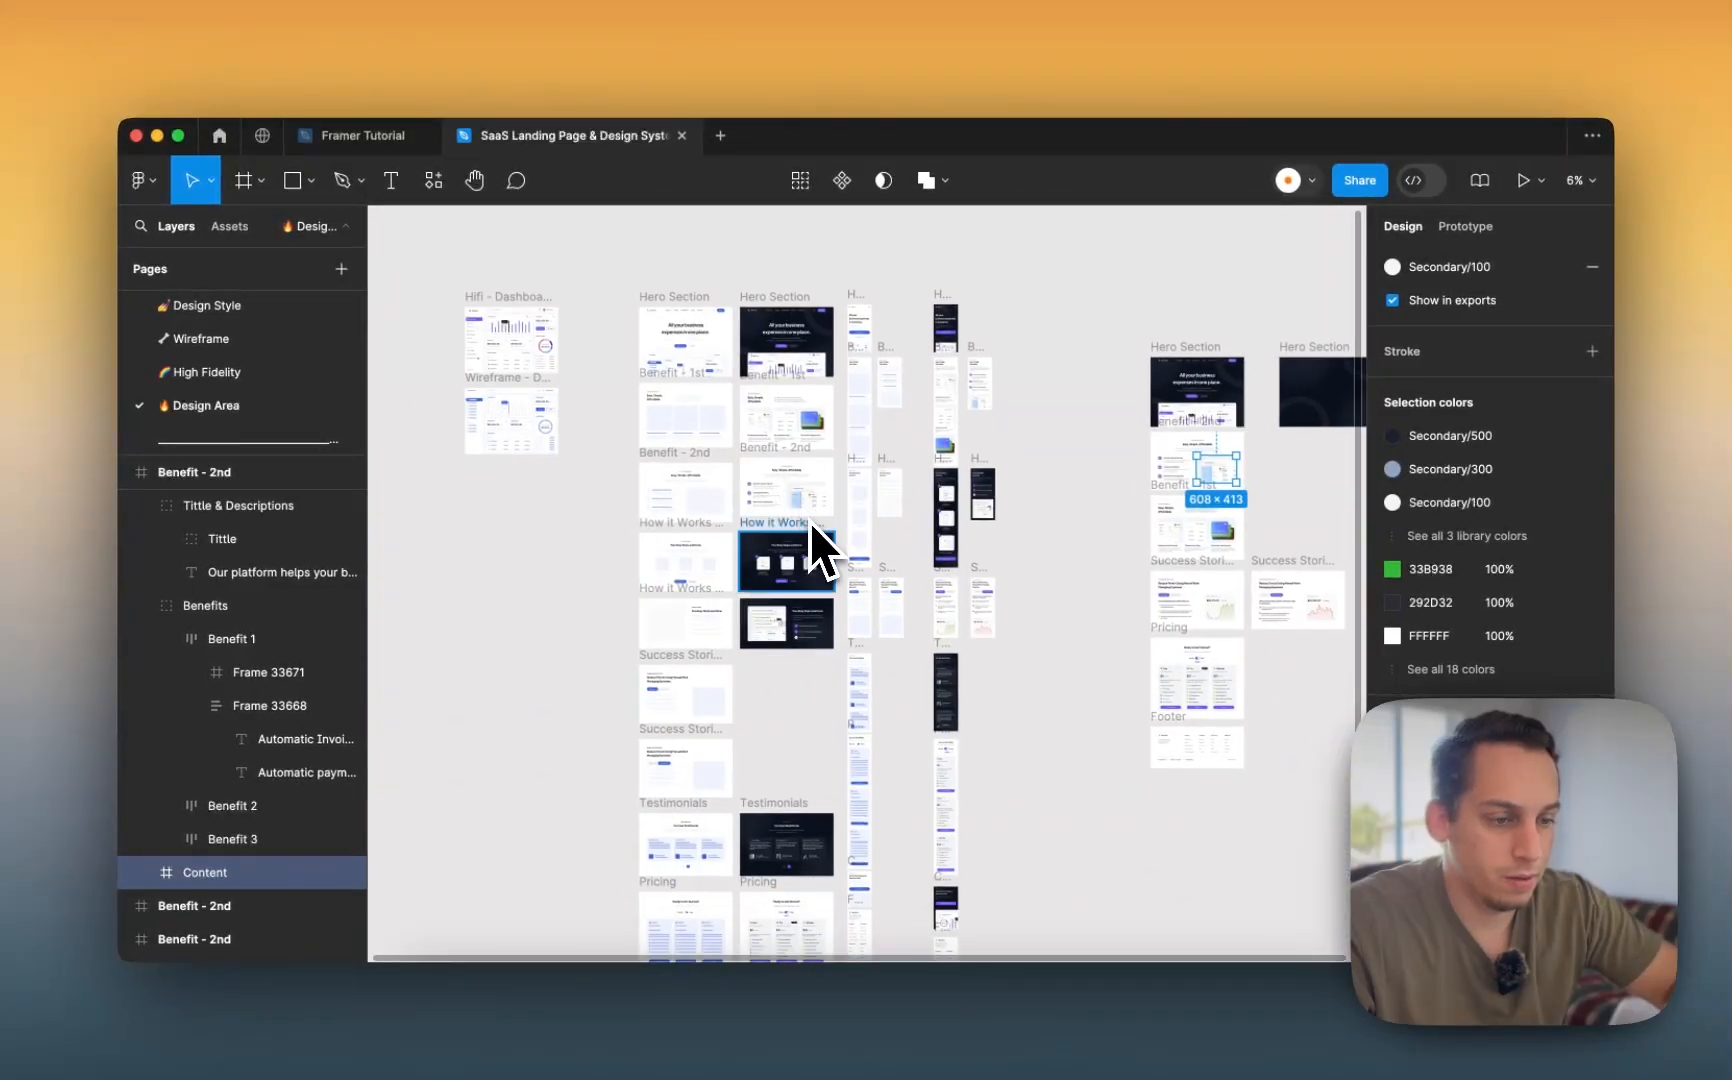
{"action": "scroll", "coordinate": [809, 521], "scroll_direction": "right", "scroll_amount": 5}
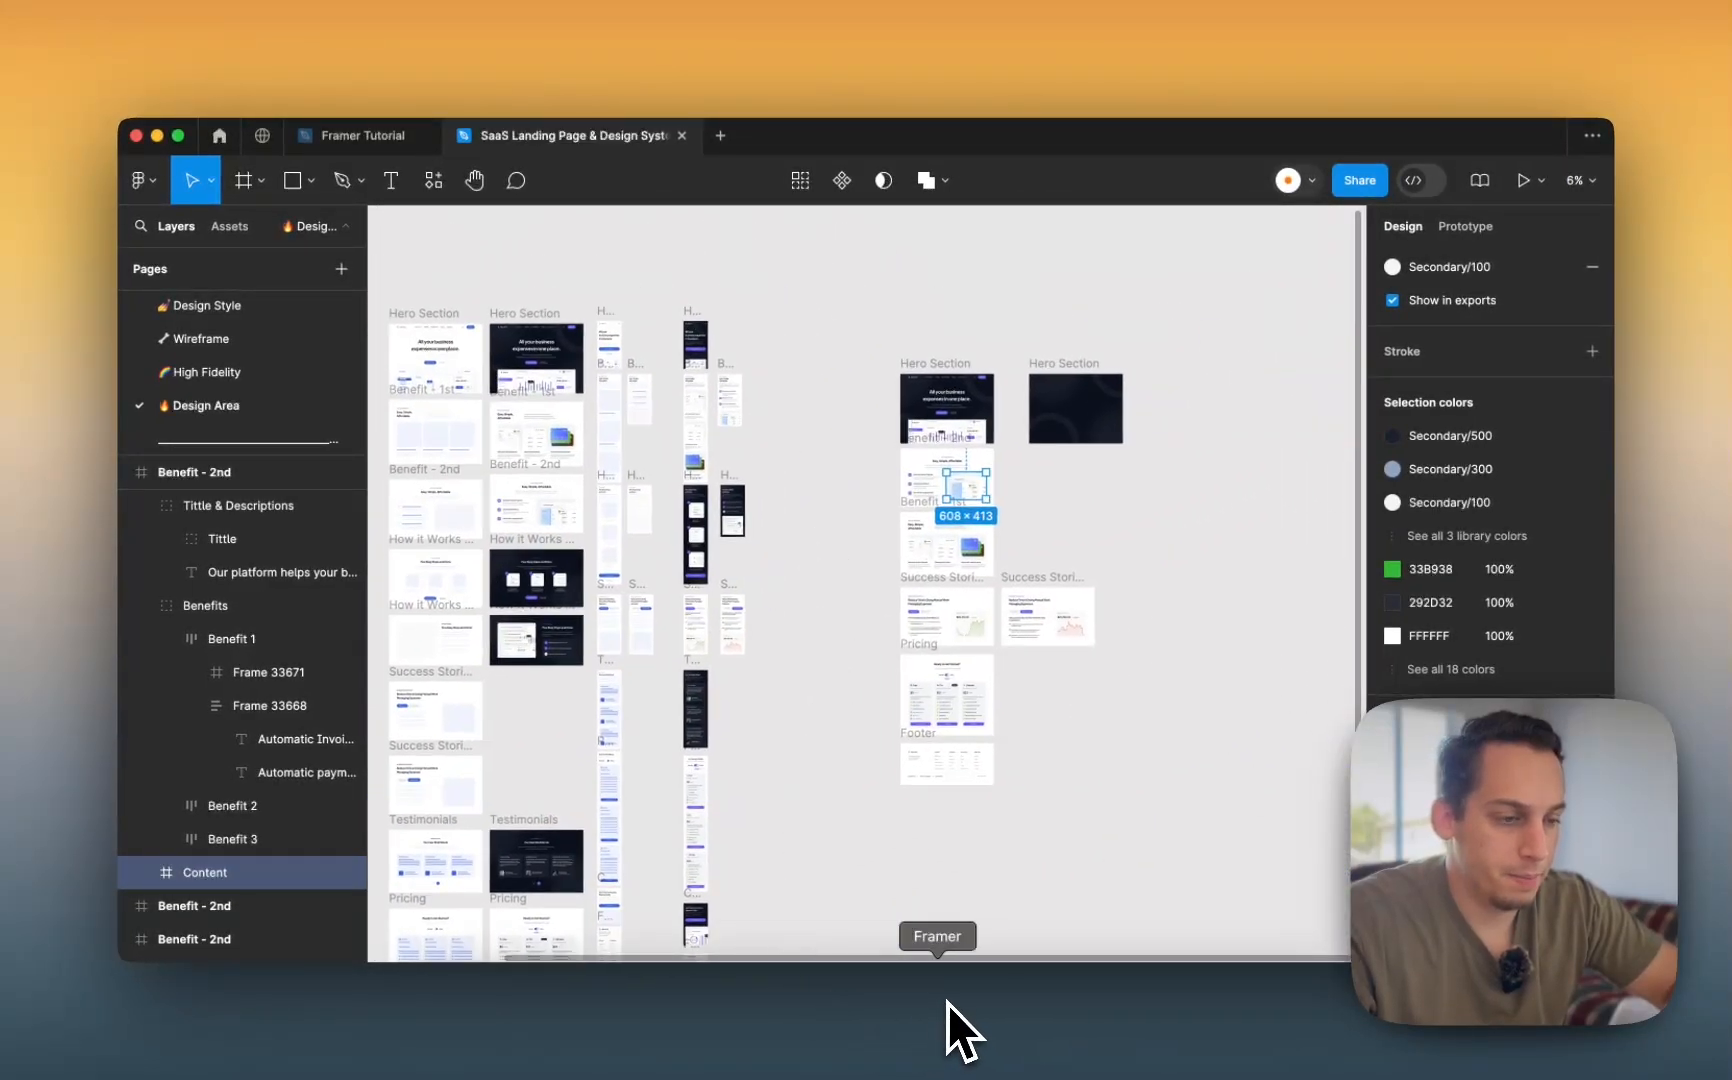
- Switch back to Framer and set the Tablet Bottom stack's direction to vertical
{"action": "left_click", "coordinate": [942, 1013]}
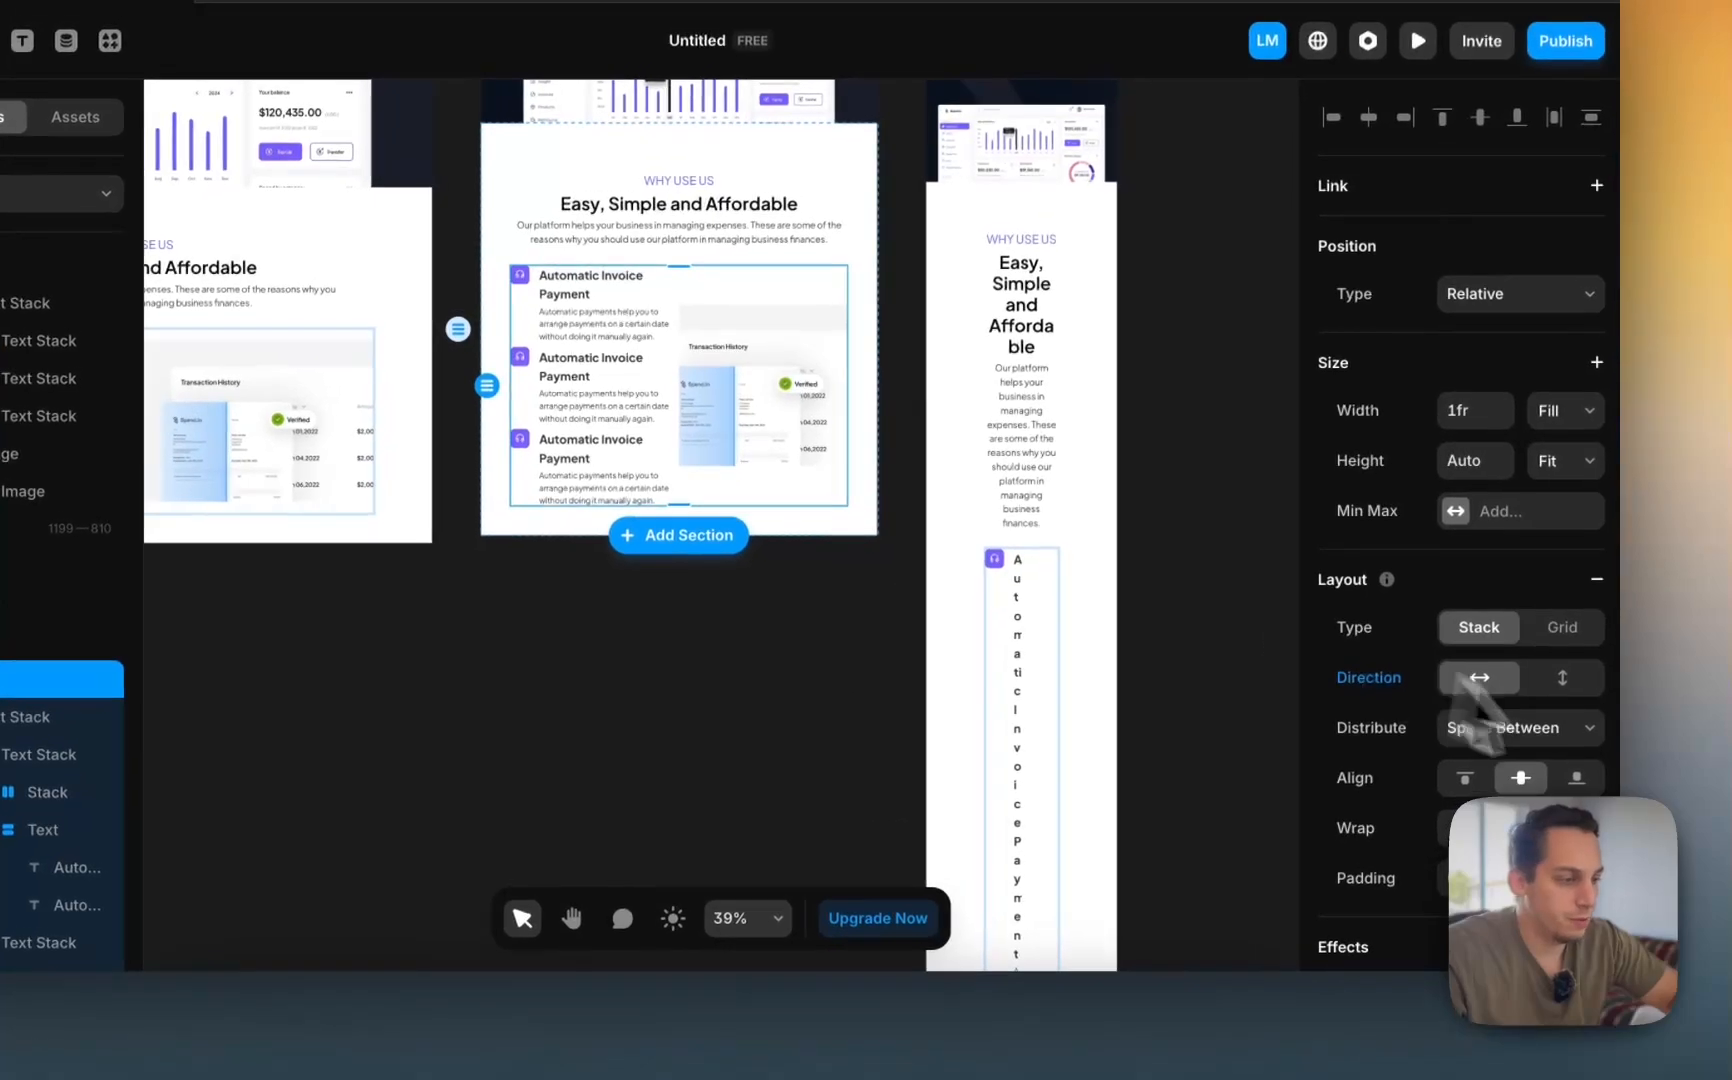
{"action": "left_click", "coordinate": [1562, 677]}
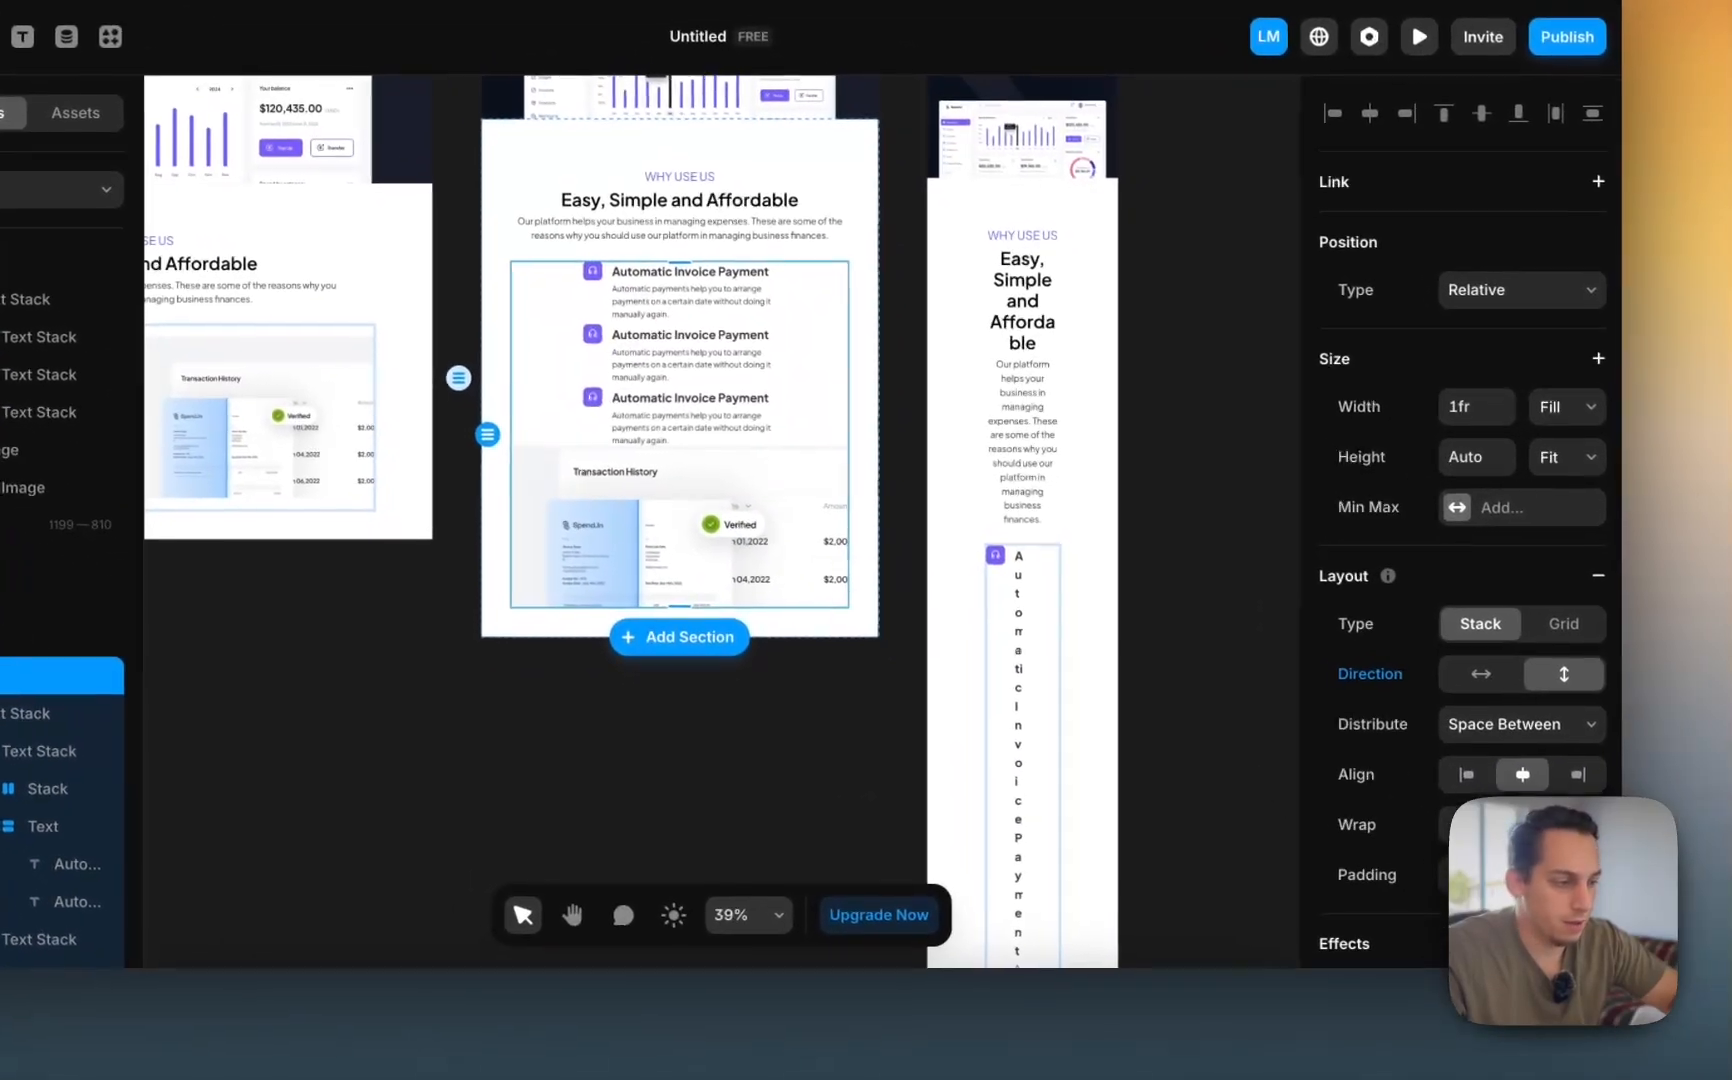
{"action": "scroll", "coordinate": [1514, 850], "scroll_direction": "down", "scroll_amount": 10}
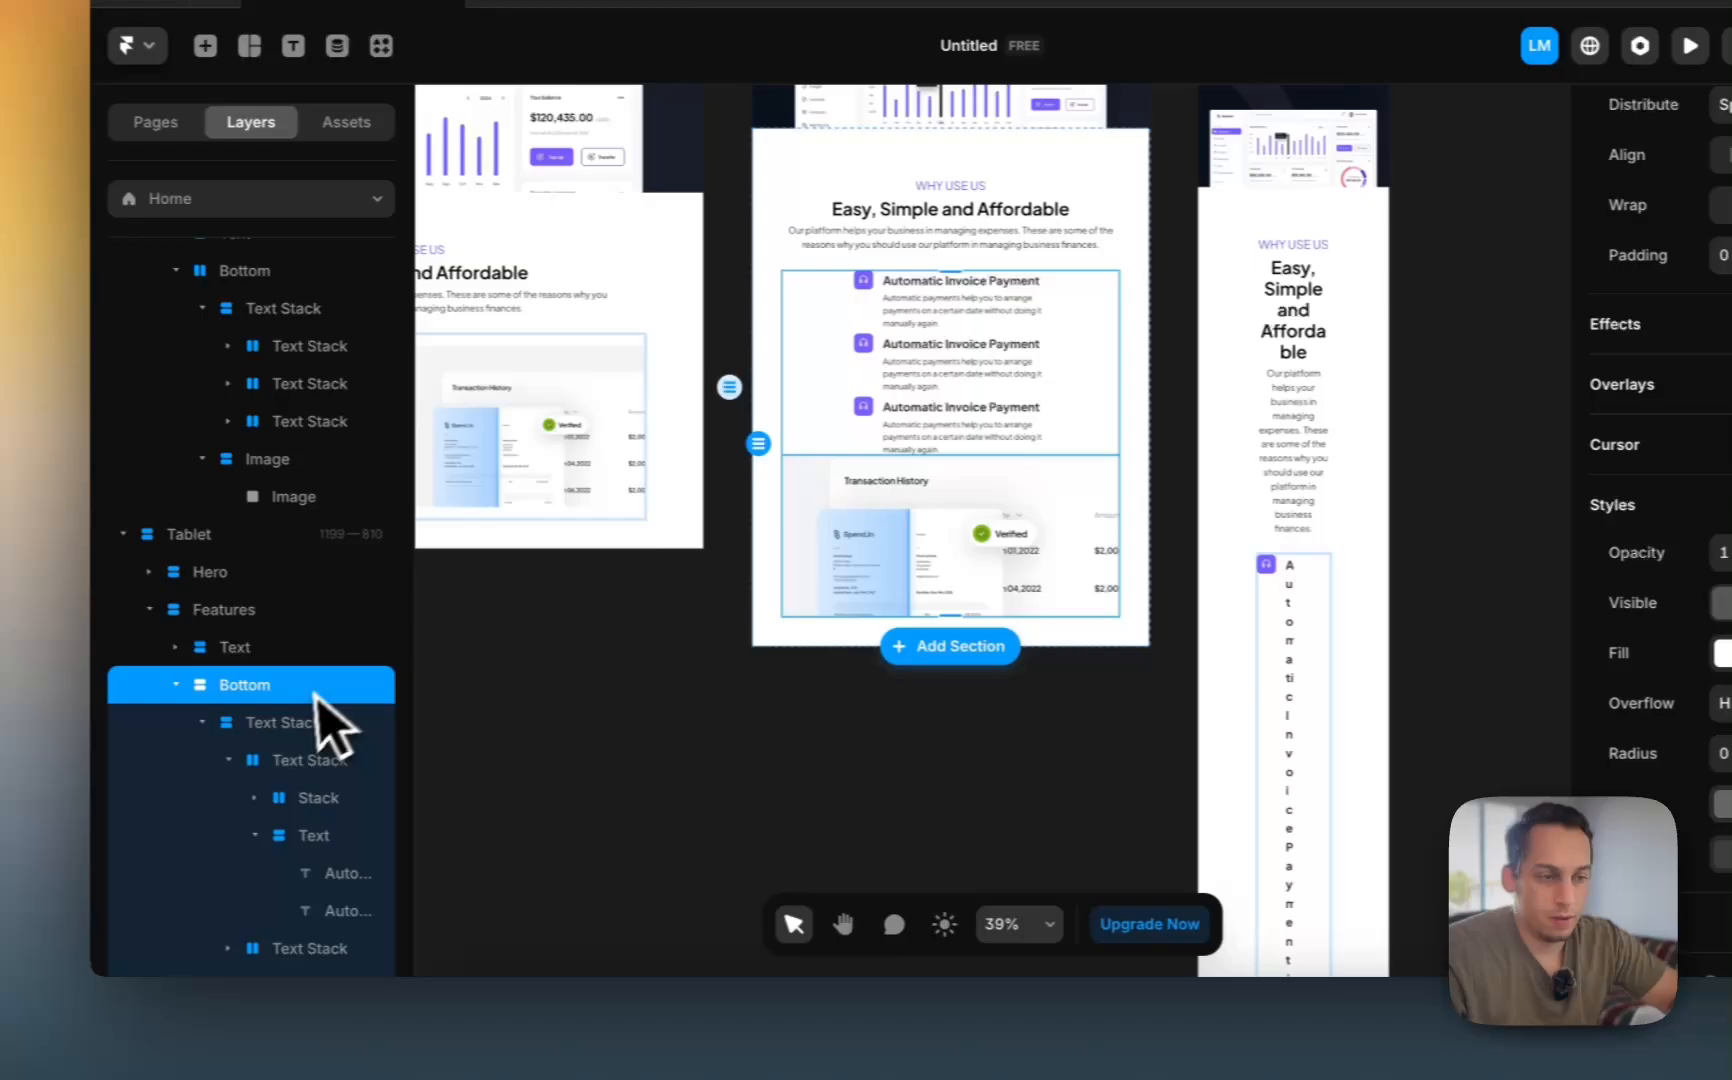
{"action": "left_click", "coordinate": [10, 705]}
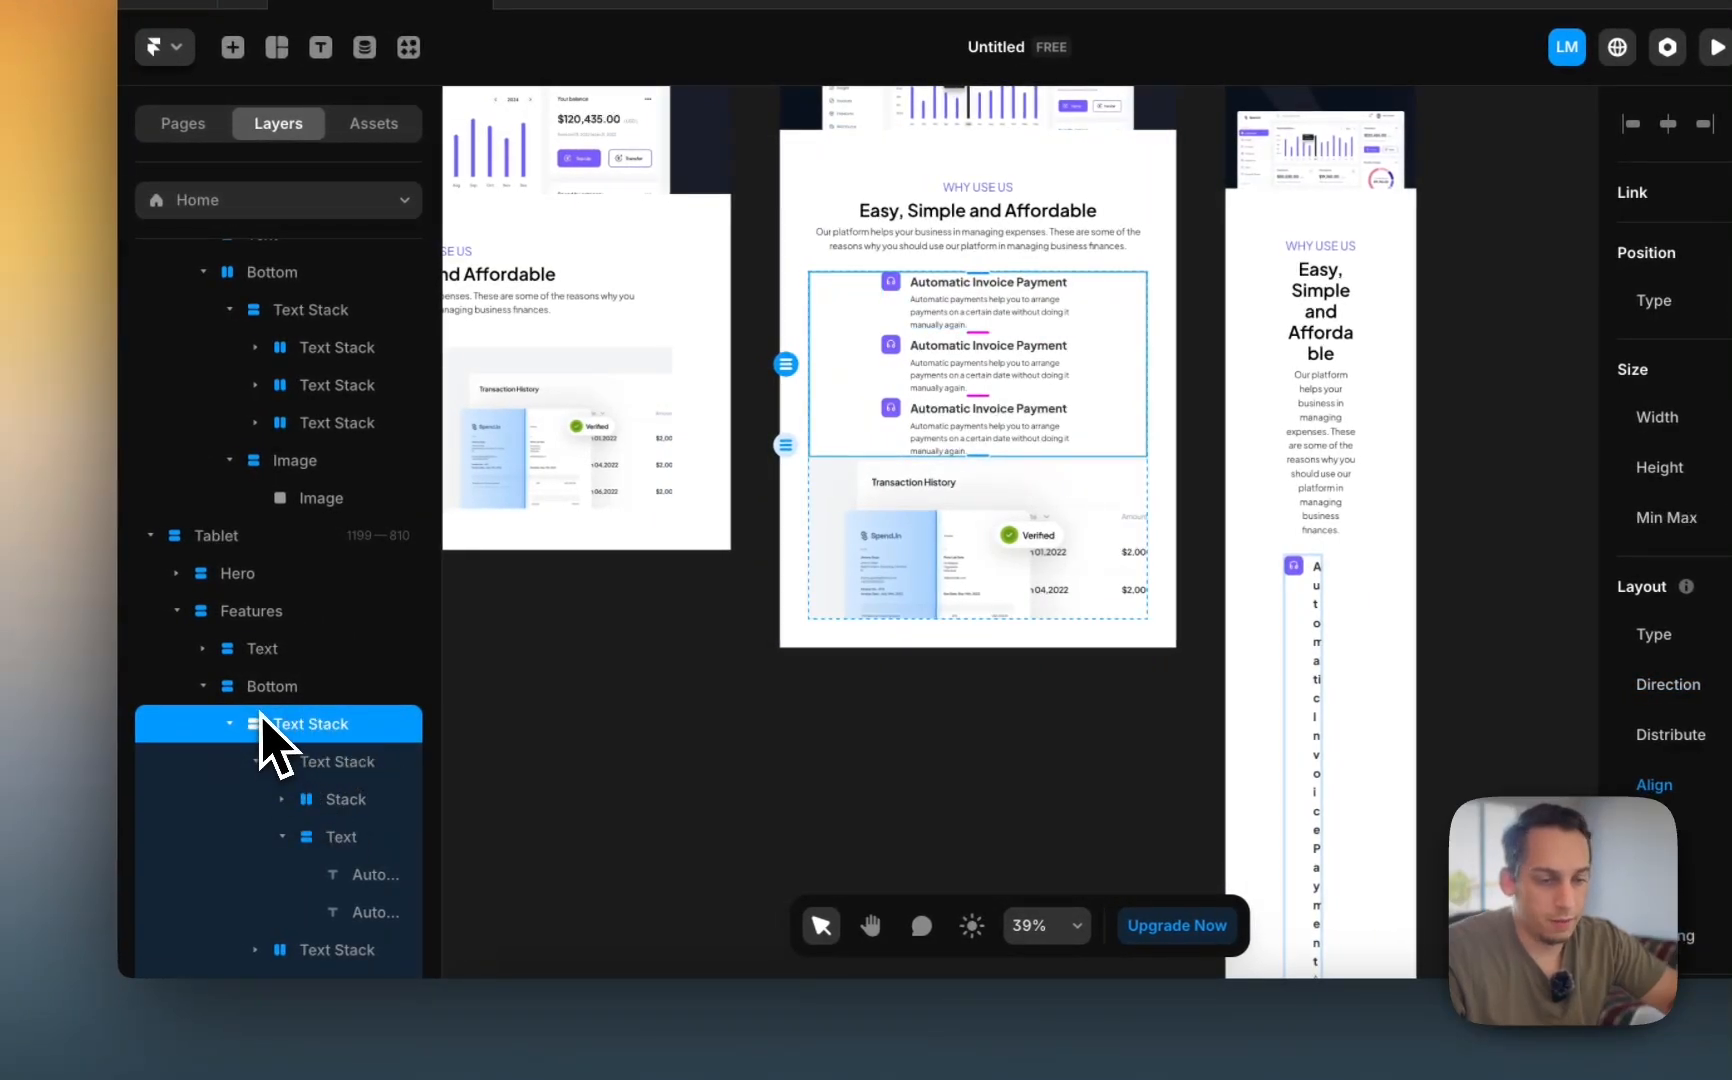
{"action": "key", "text": "Escape"}
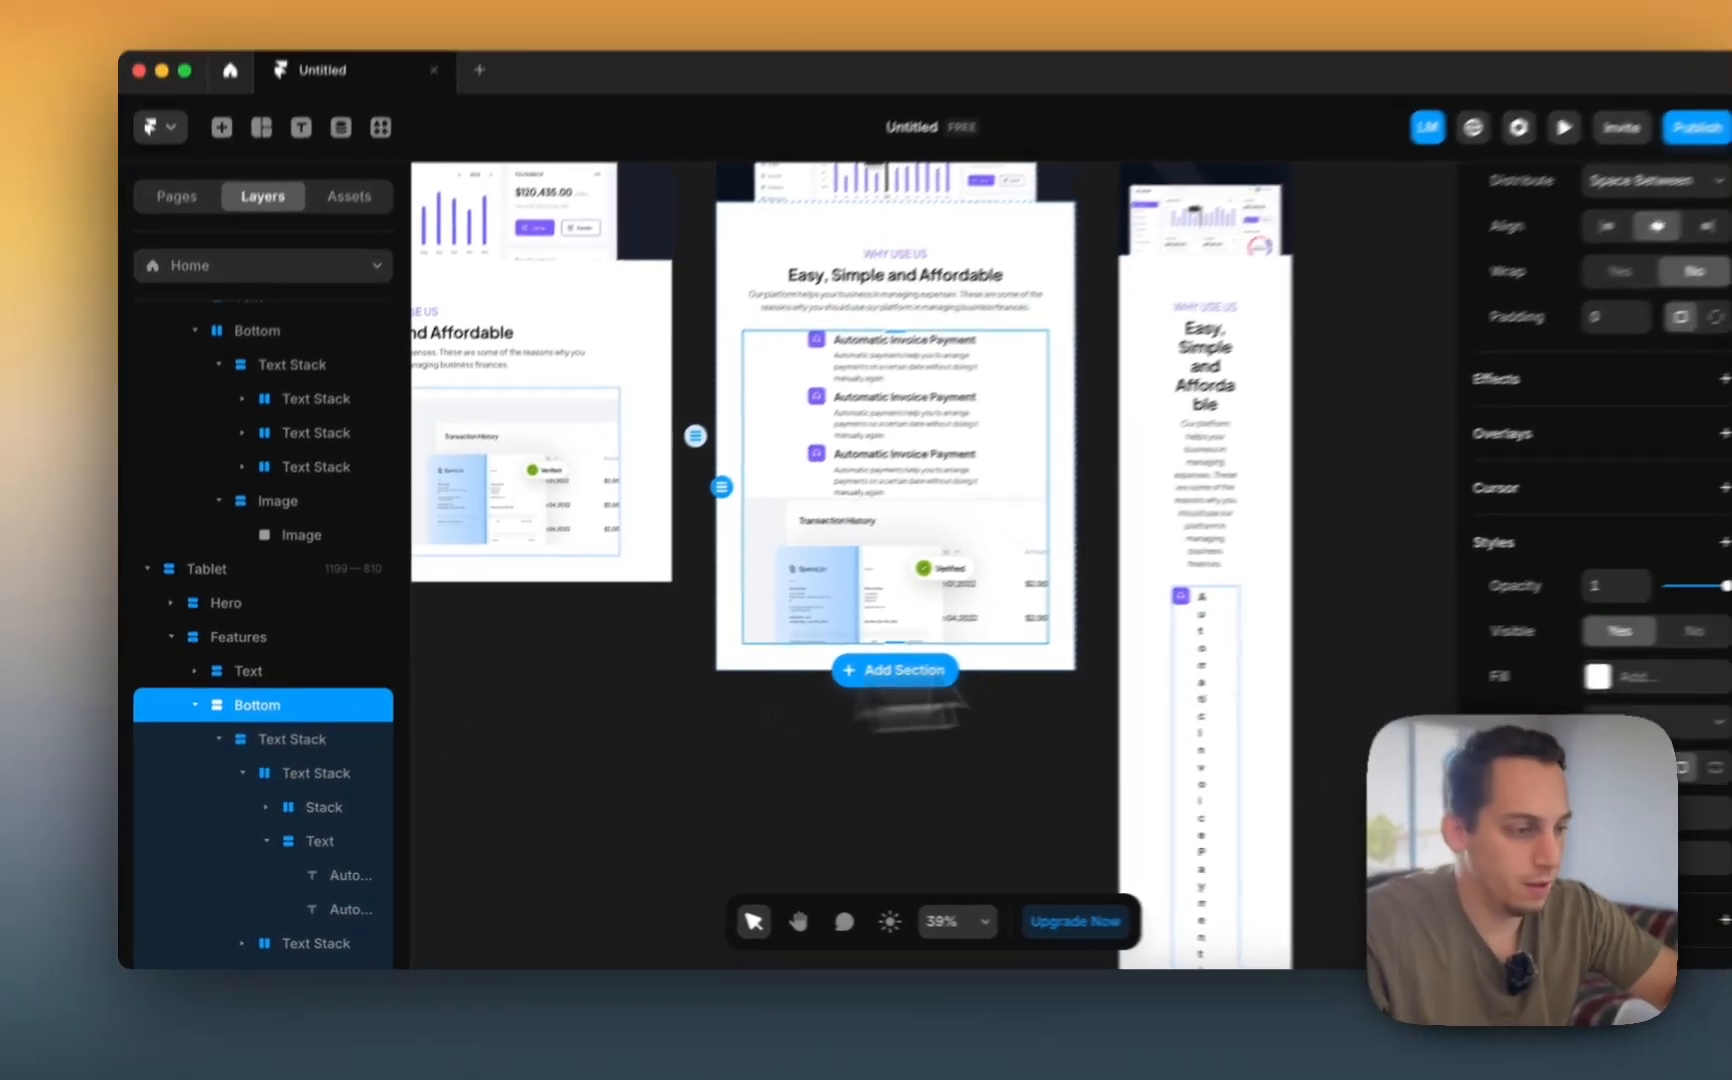
{"action": "scroll", "coordinate": [1640, 590], "scroll_direction": "up", "scroll_amount": 10}
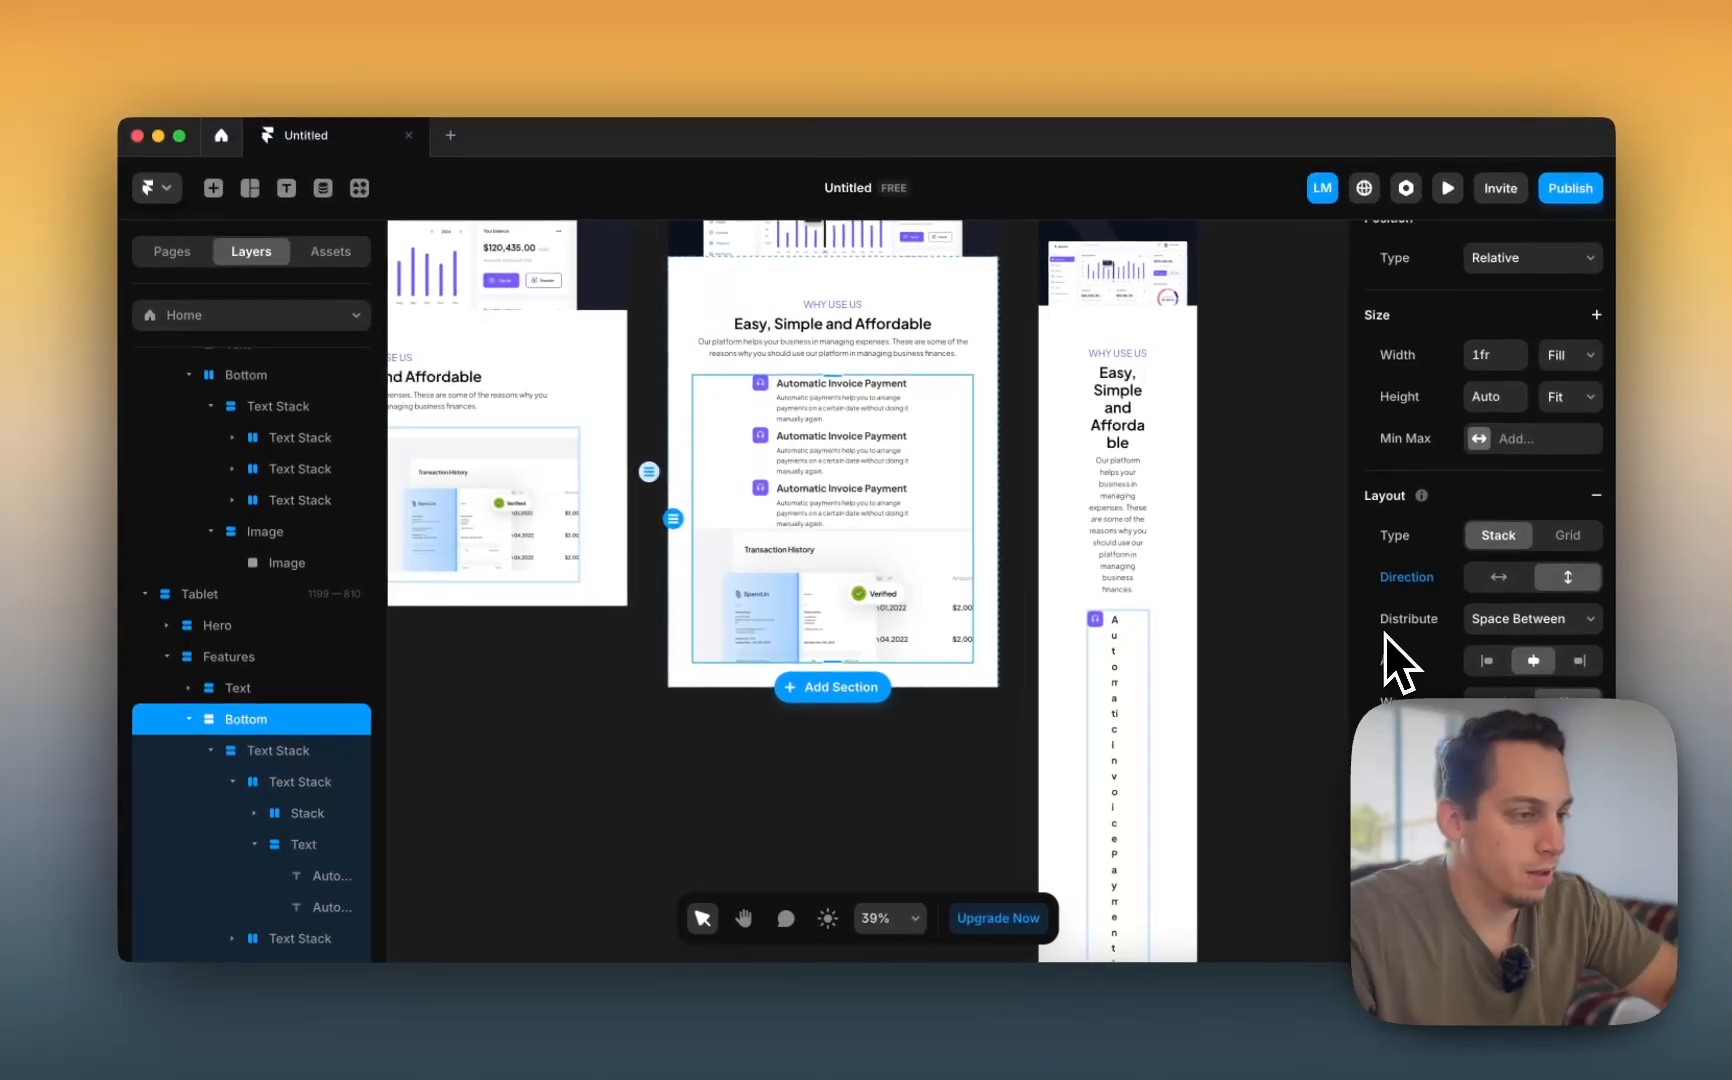
{"action": "scroll", "coordinate": [1383, 635], "scroll_direction": "down", "scroll_amount": 10}
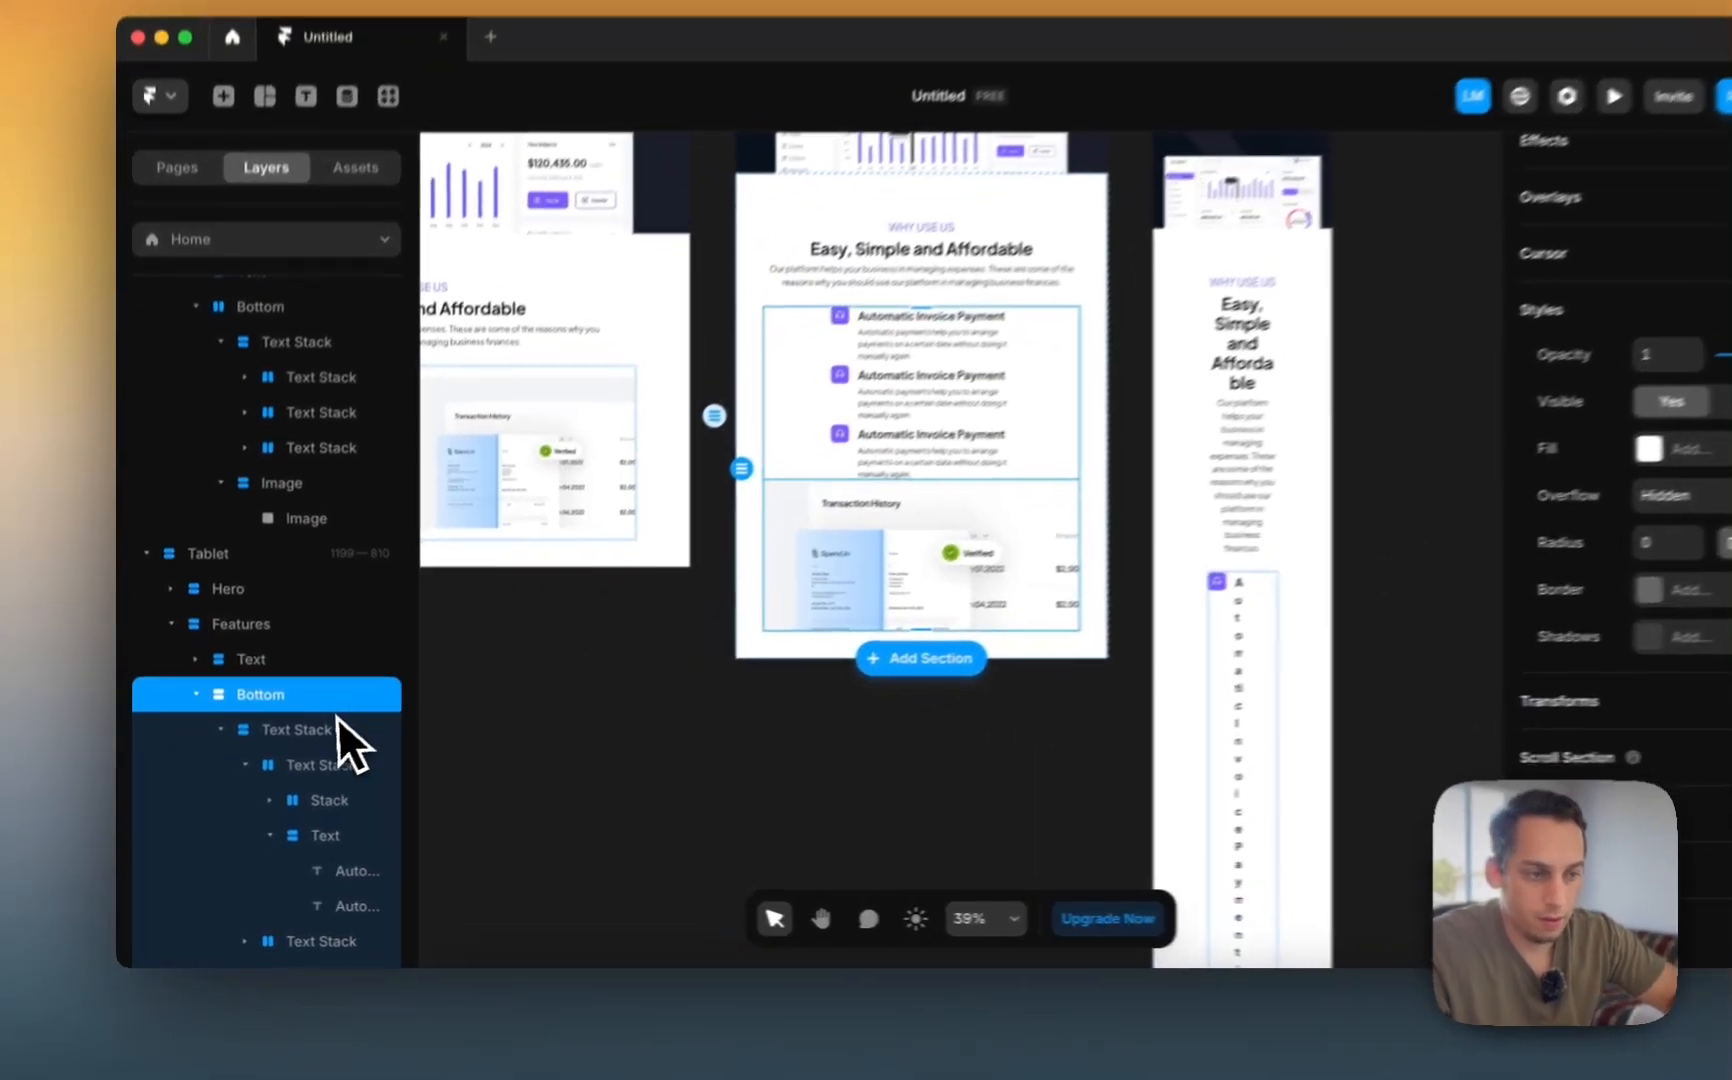
- Try left alignment for the benefit items in the Tablet Text Stack, then return it to centre
{"action": "left_click", "coordinate": [320, 750]}
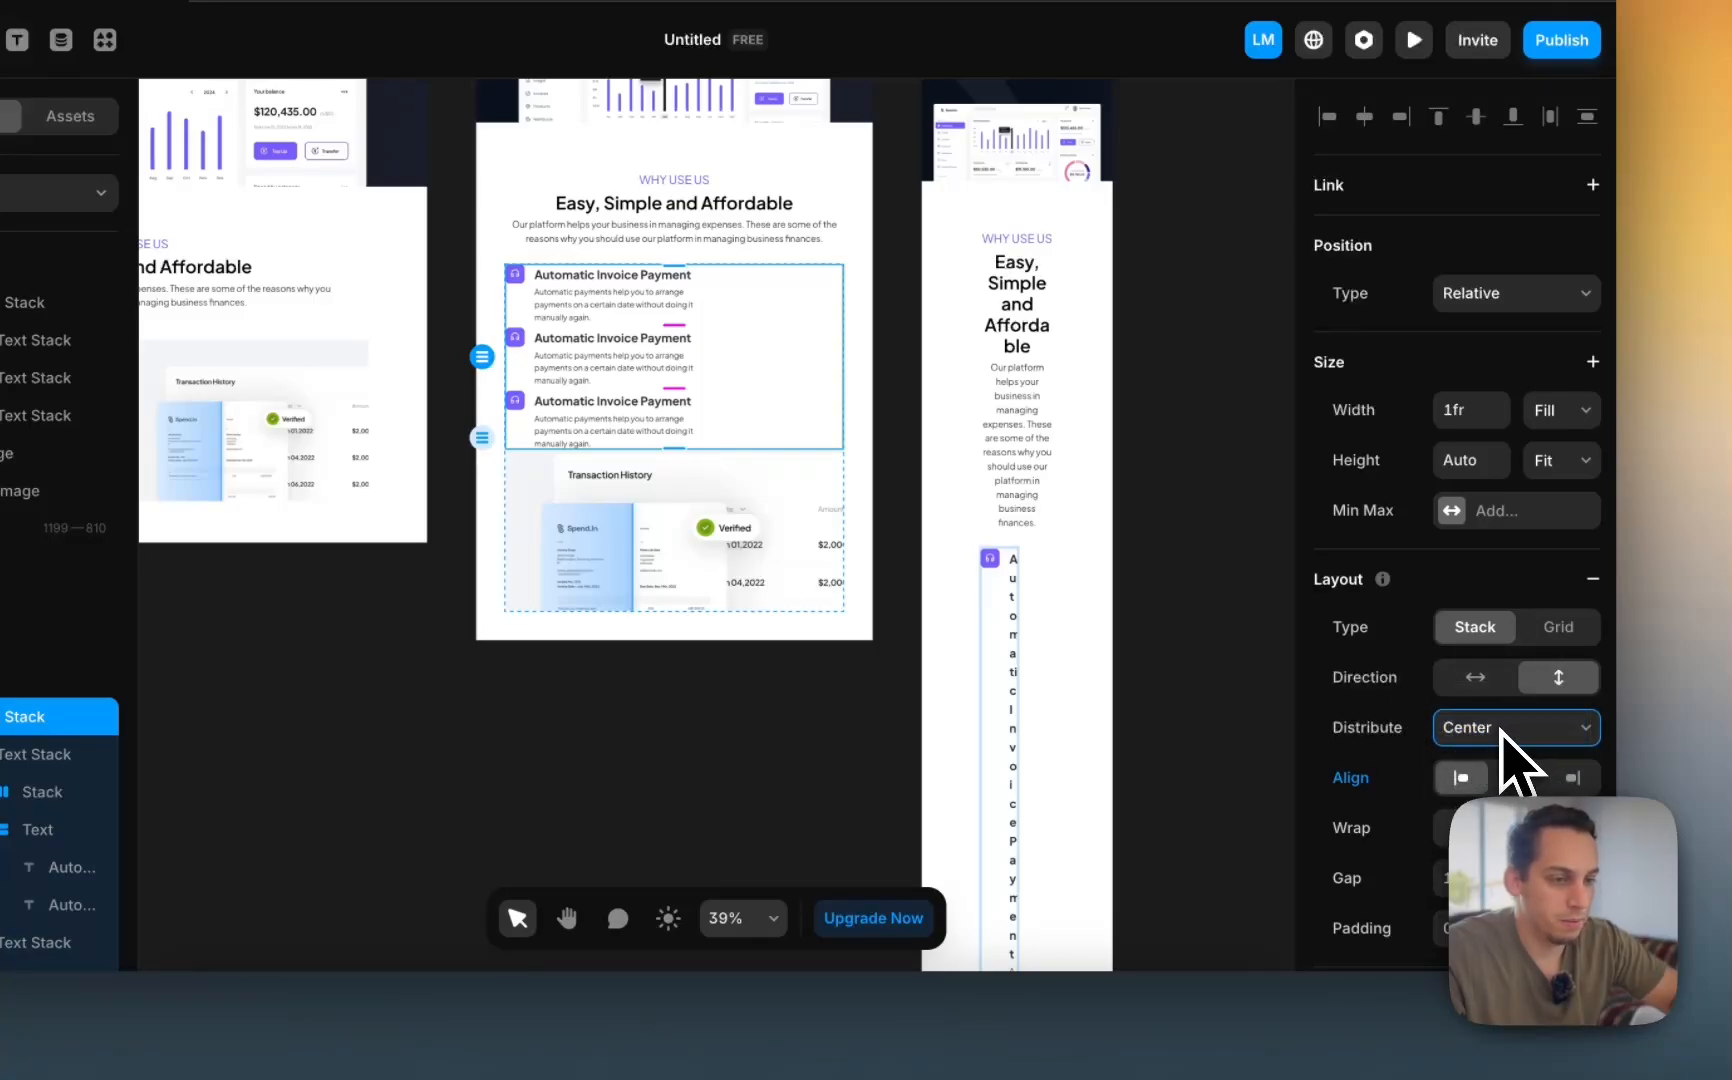
{"action": "scroll", "coordinate": [1517, 785], "scroll_direction": "down", "scroll_amount": 4}
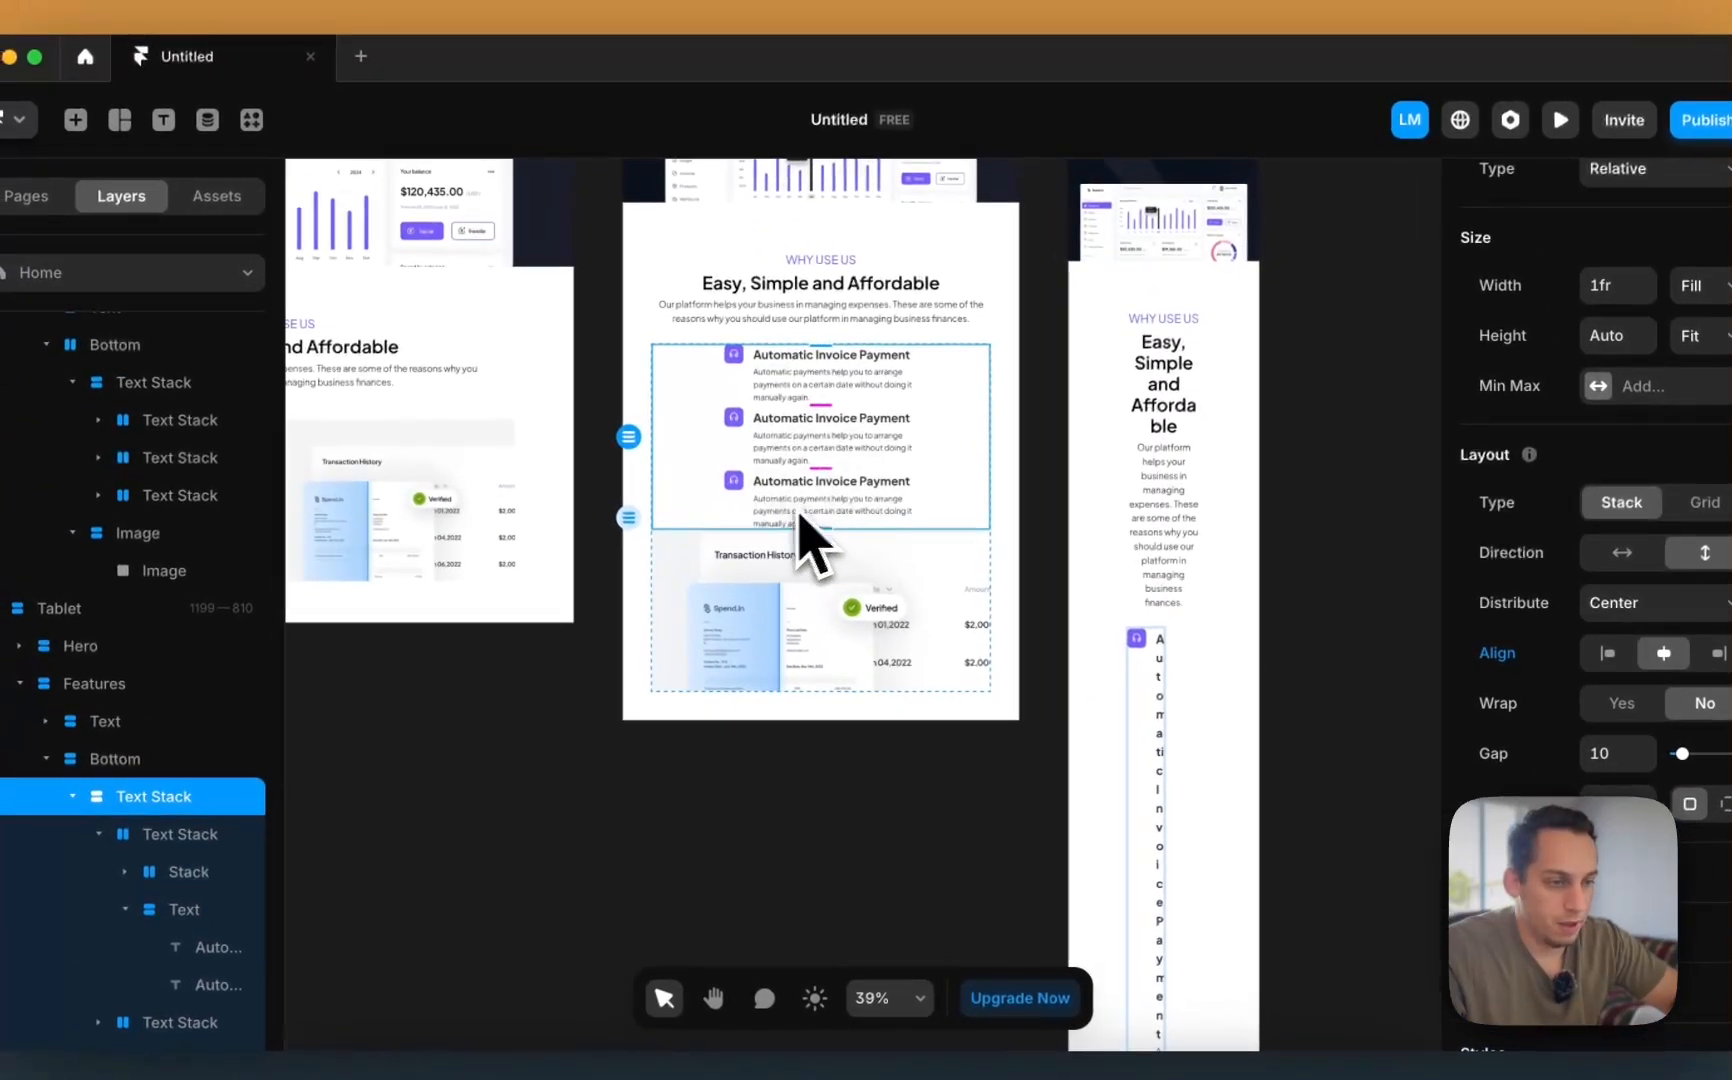
{"action": "left_click", "coordinate": [528, 735]}
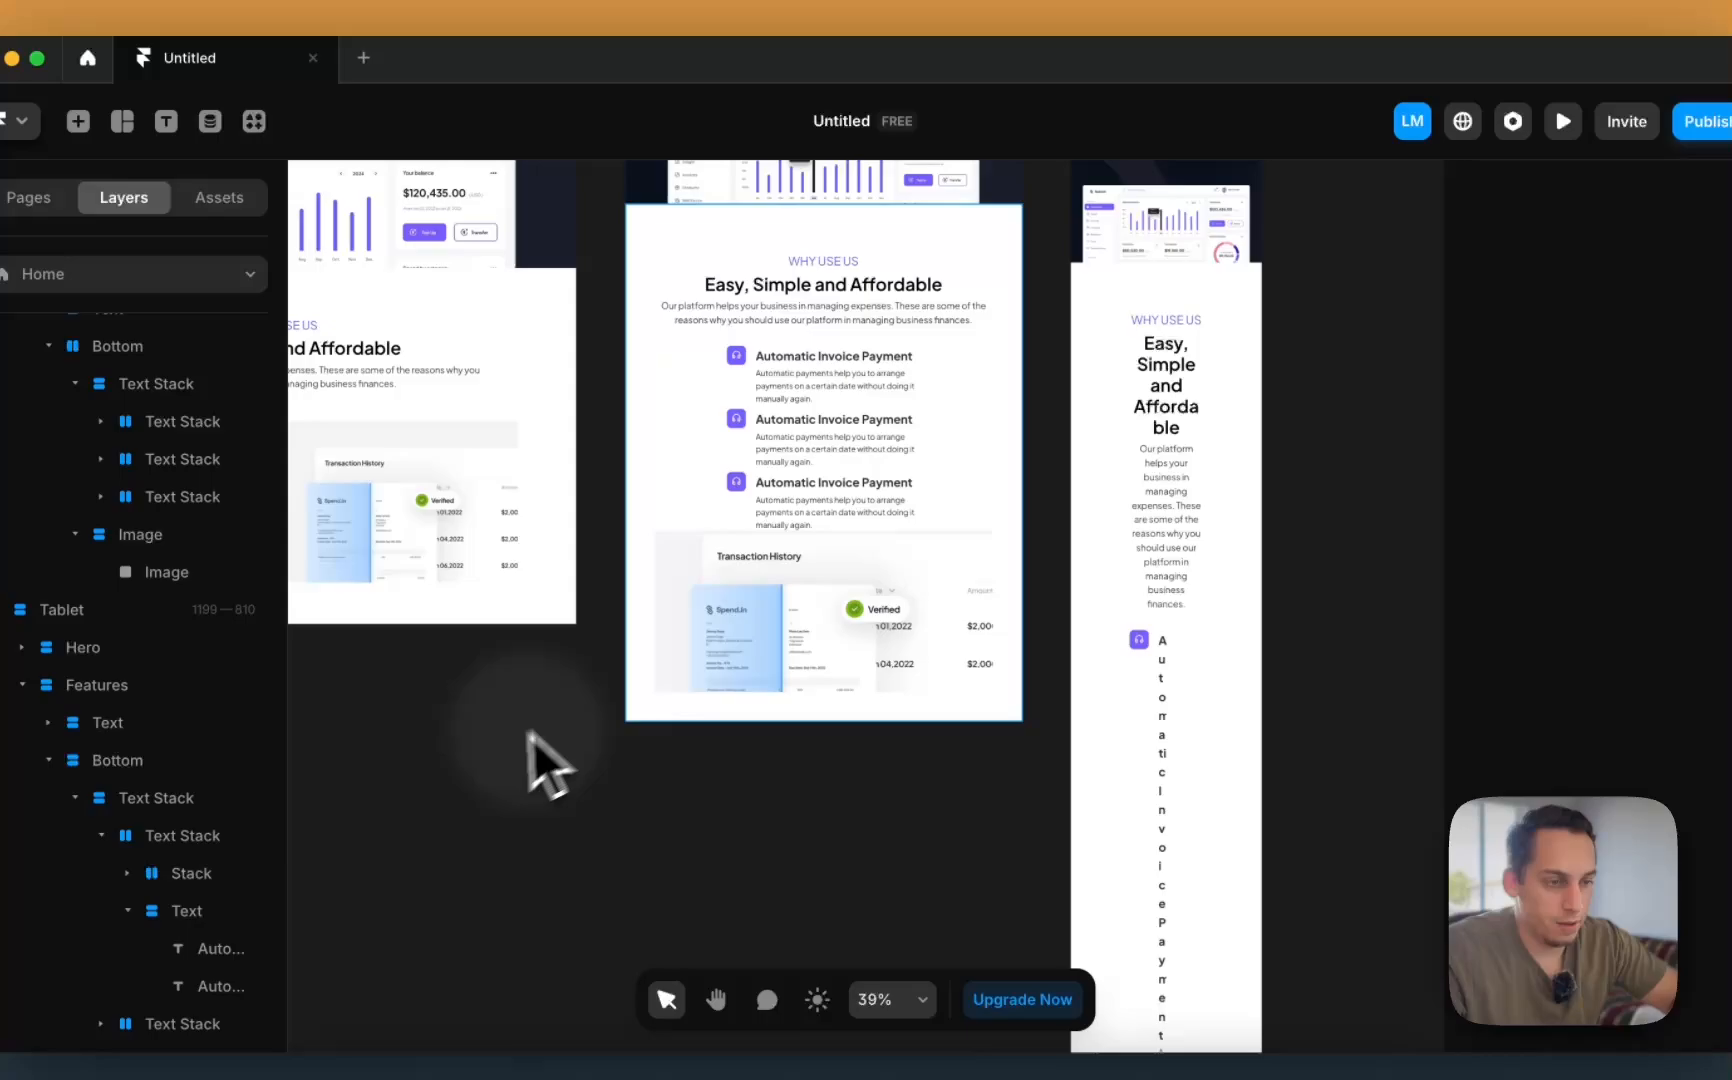
- Set the direction of the three Tablet benefit item stacks to vertical, placing each icon above its text
{"action": "left_click", "coordinate": [812, 518]}
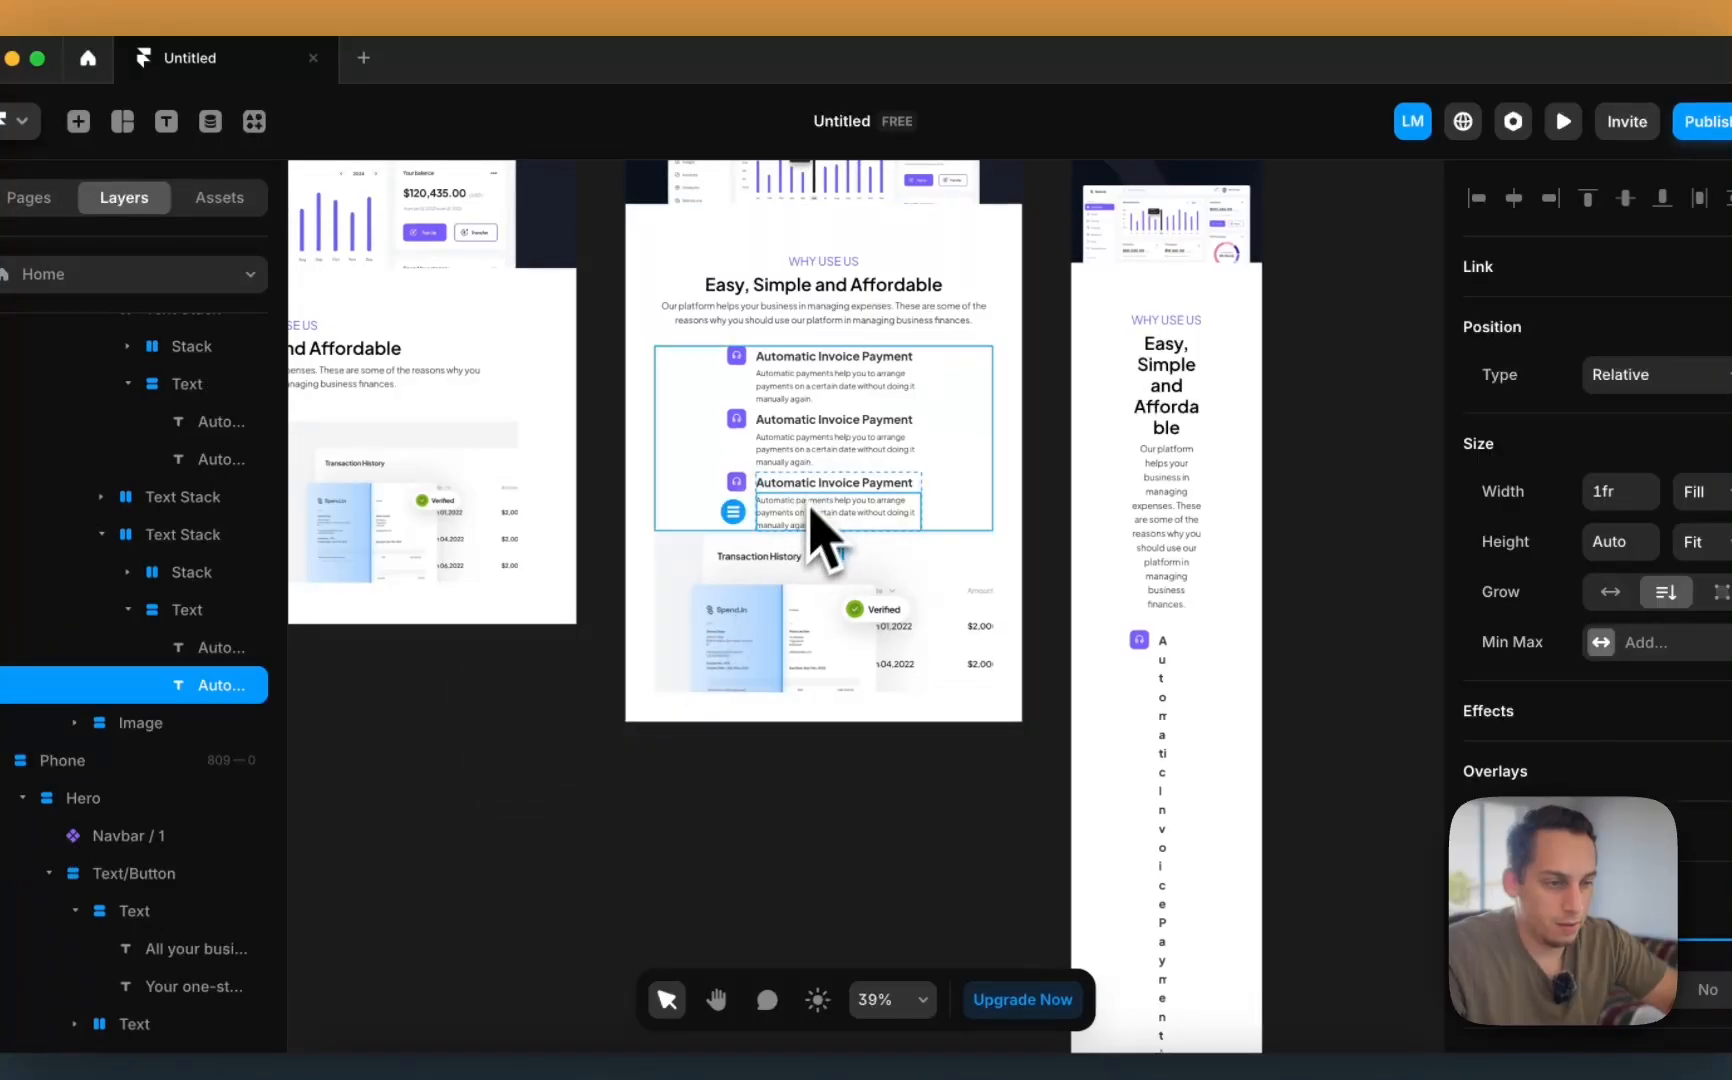
{"action": "scroll", "coordinate": [757, 512], "scroll_direction": "up", "scroll_amount": 5}
{"action": "left_click", "coordinate": [753, 507]}
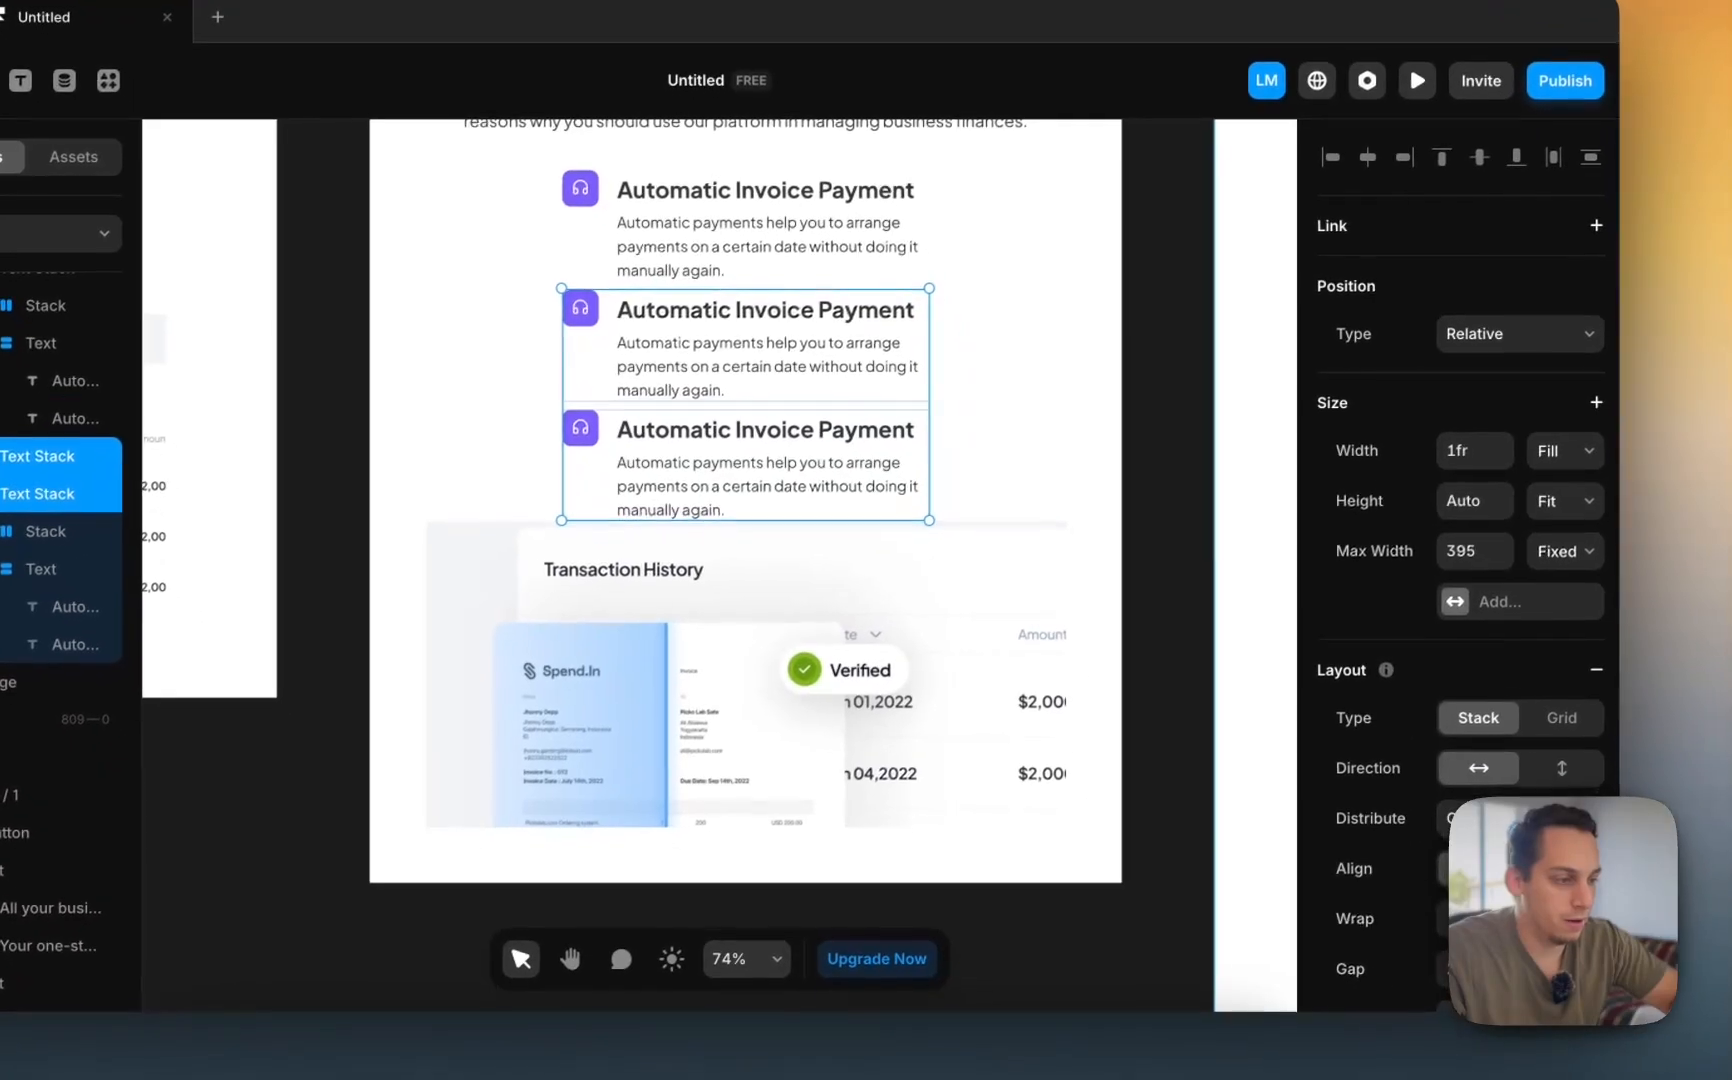
{"action": "left_click", "coordinate": [1557, 765]}
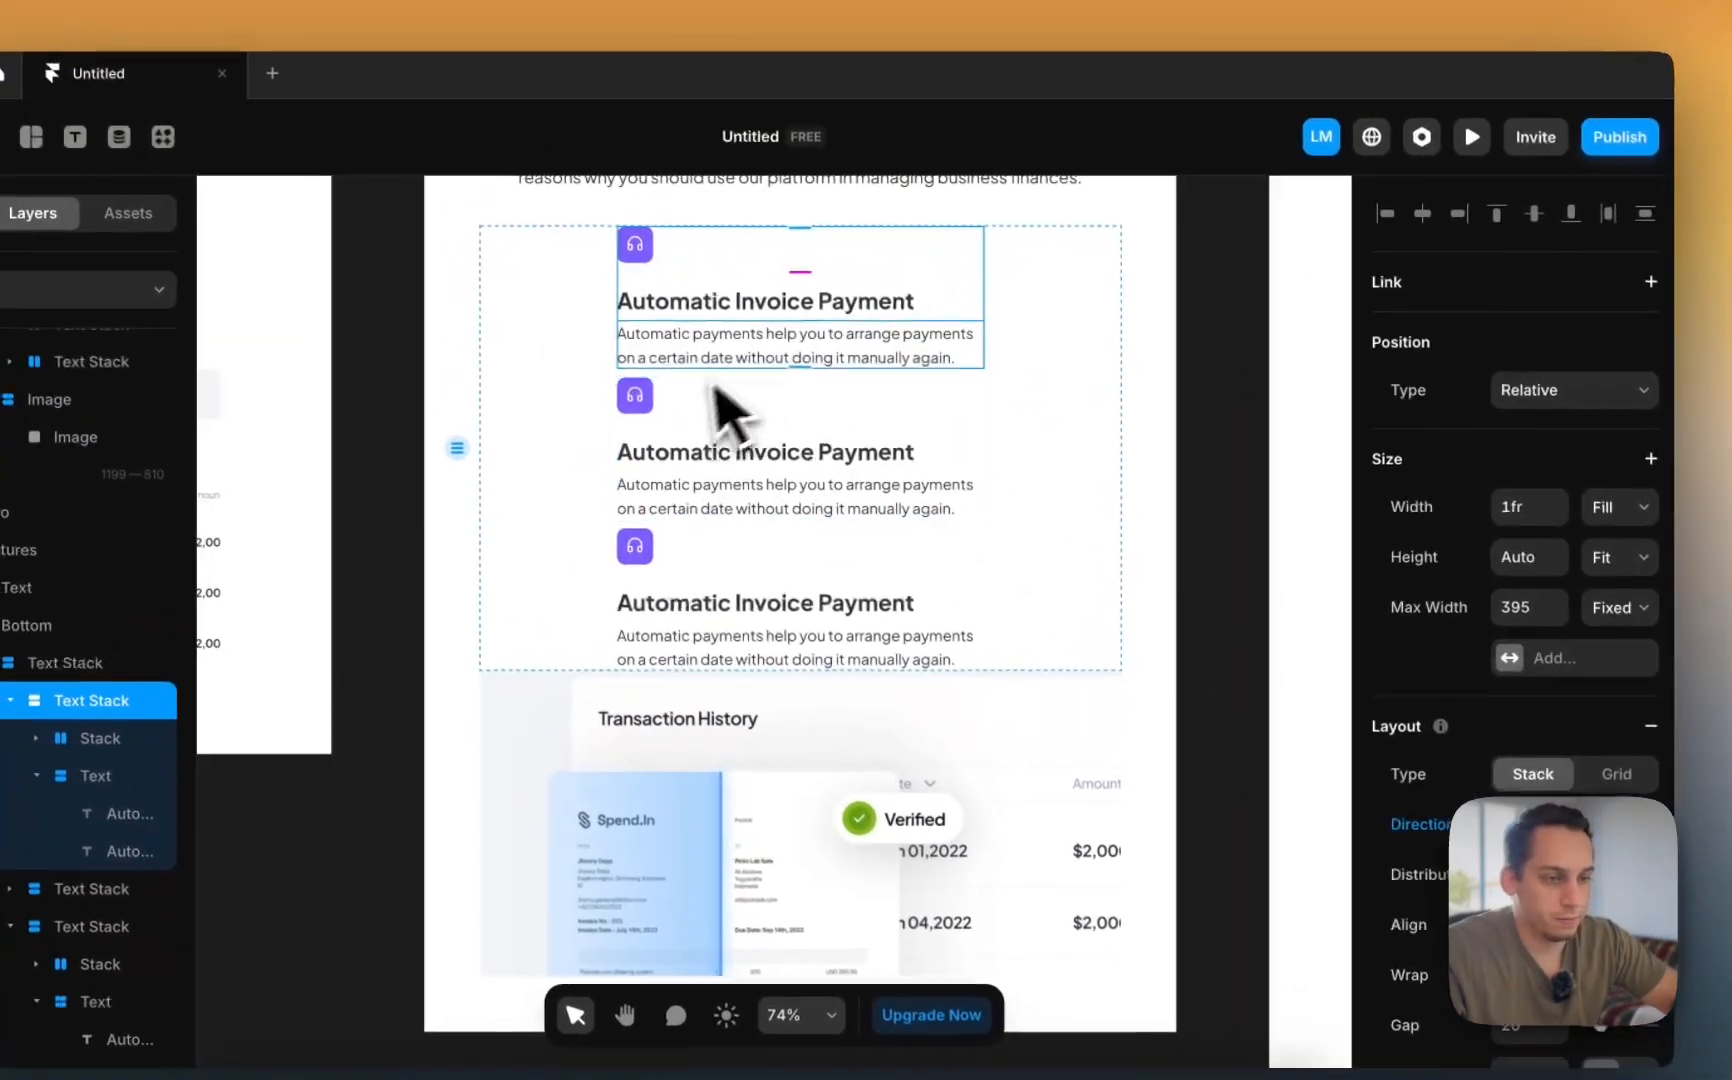
- Set the gap between the benefit items in the Tablet Text Stack to 20
{"action": "left_click", "coordinate": [1048, 410]}
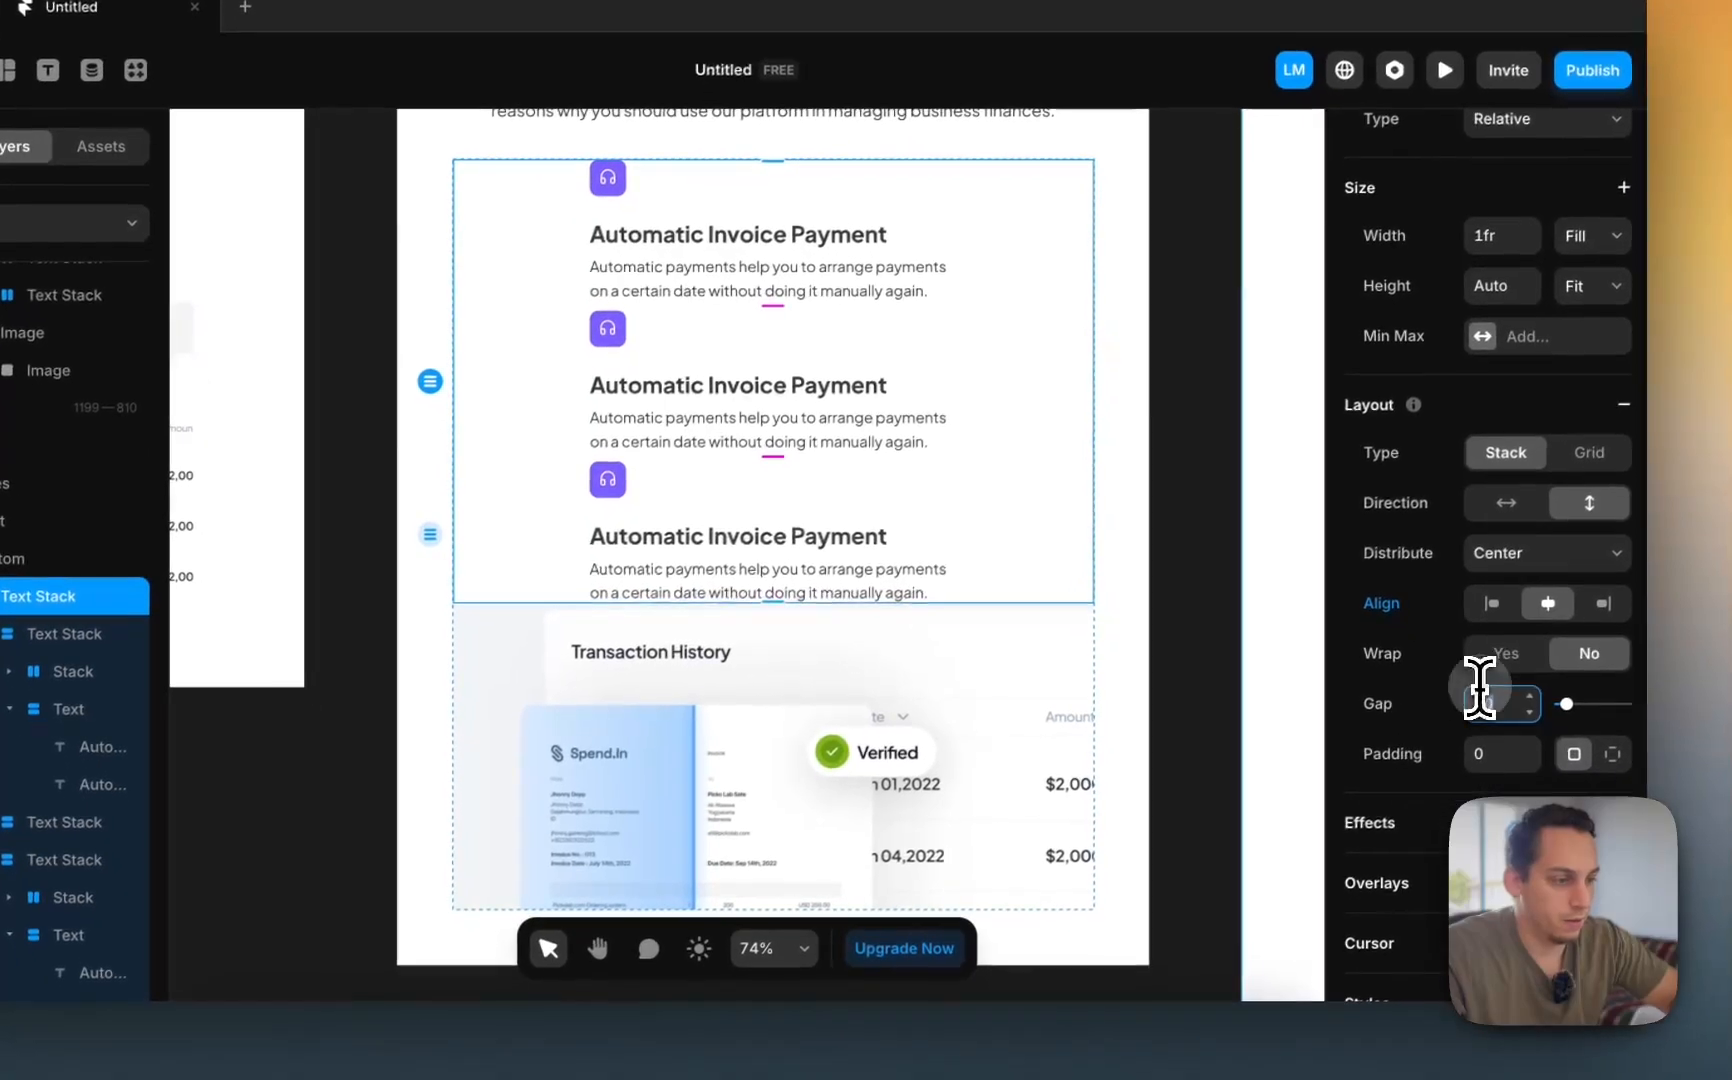
{"action": "left_click", "coordinate": [1518, 771]}
{"action": "key", "text": "shift+Up"}
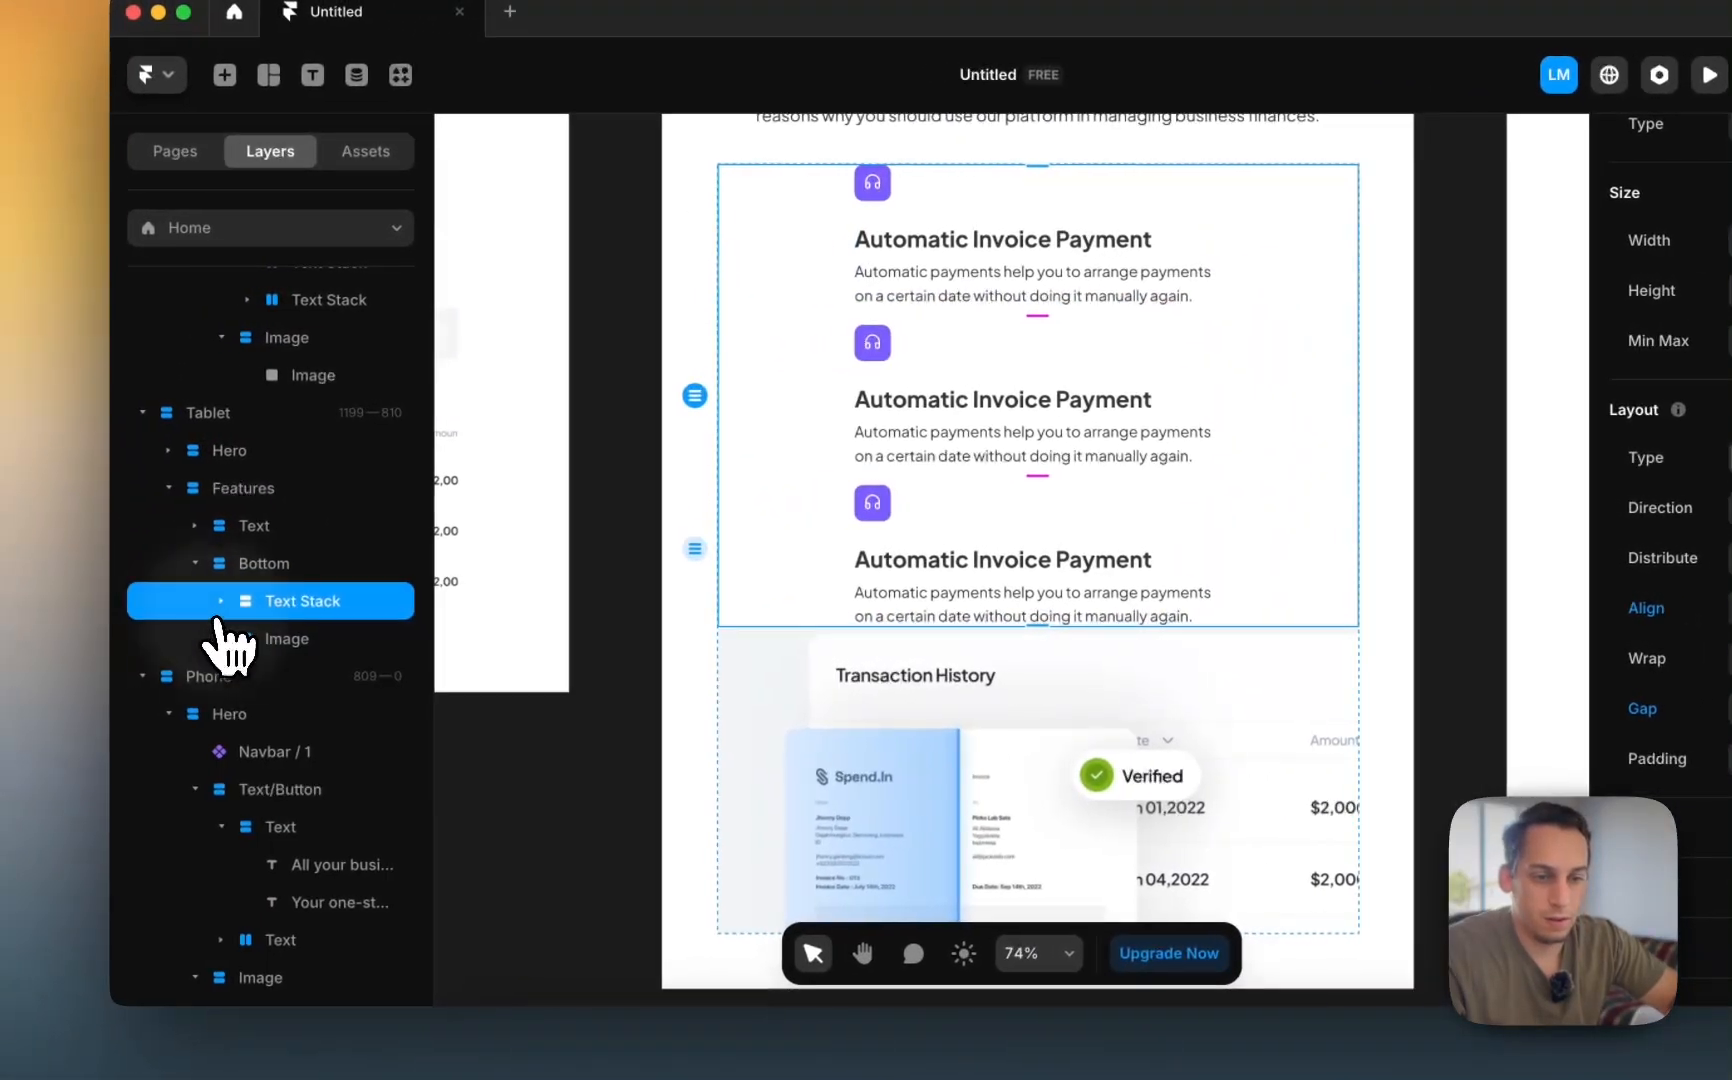
- Increase the height of the Transaction History image in the Tablet Bottom stack to about 438 px
{"action": "left_click", "coordinate": [10, 554]}
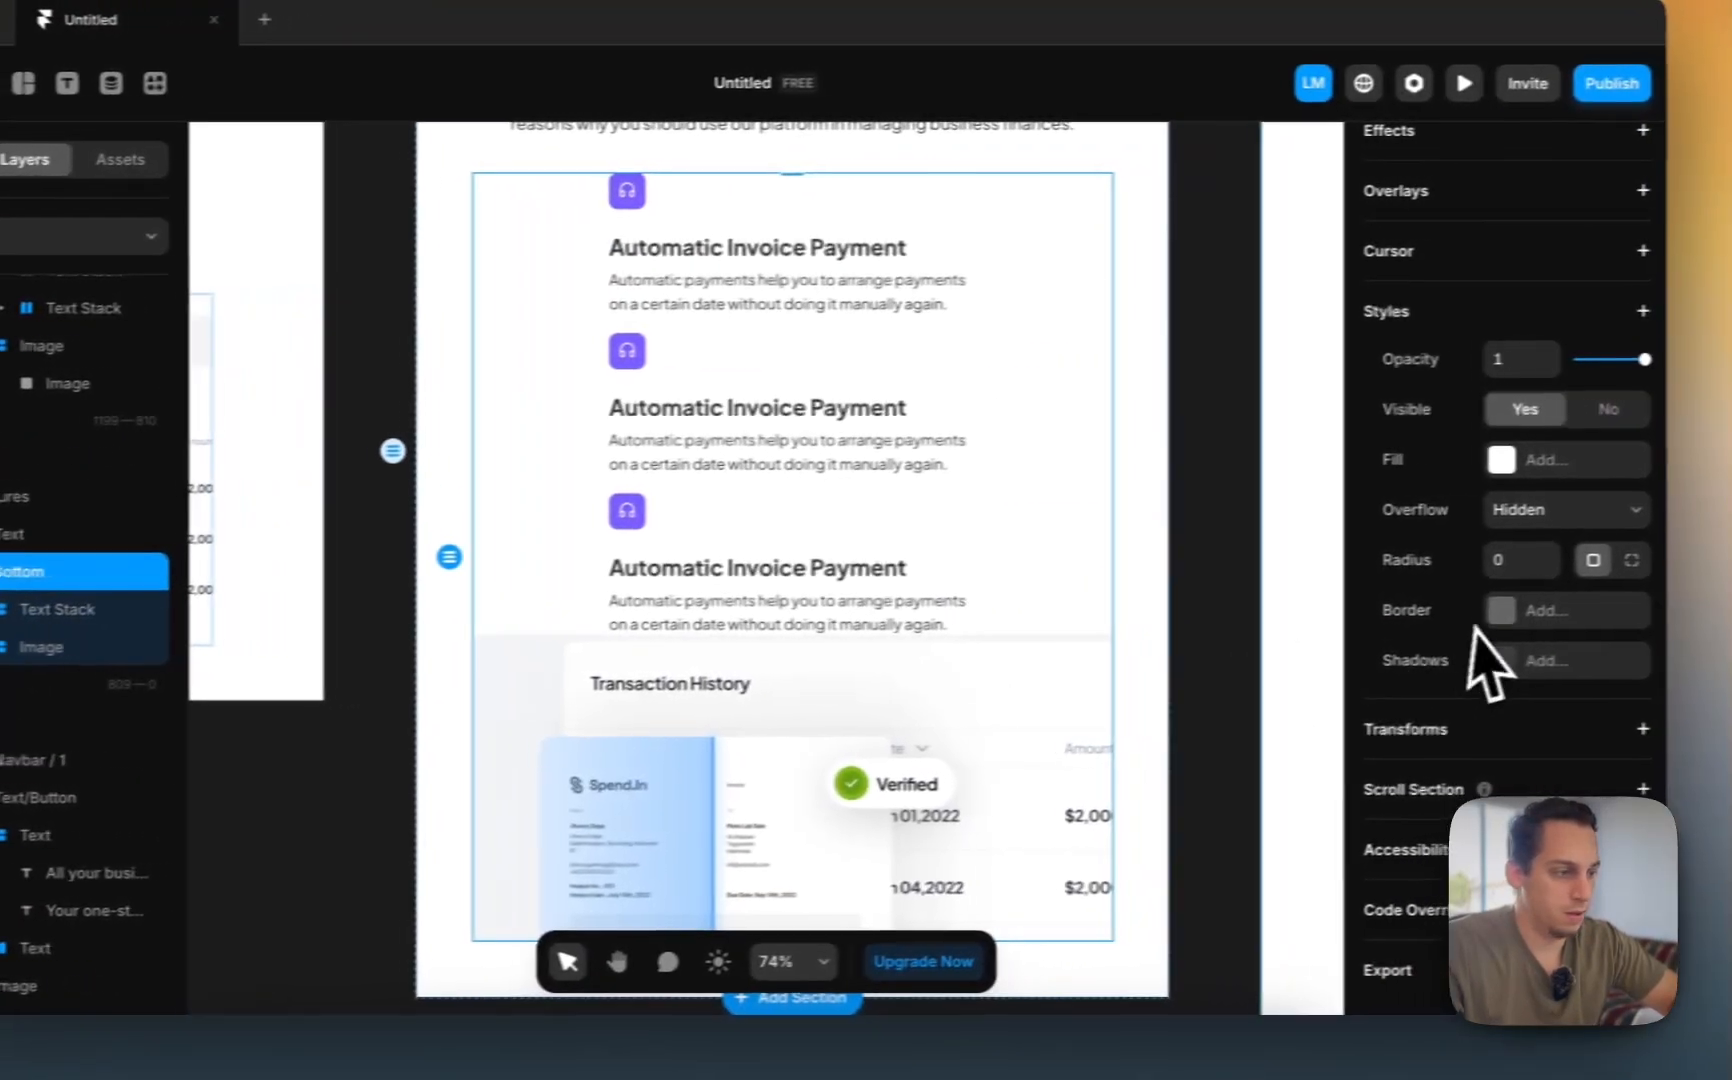
{"action": "scroll", "coordinate": [1663, 633], "scroll_direction": "up", "scroll_amount": 6}
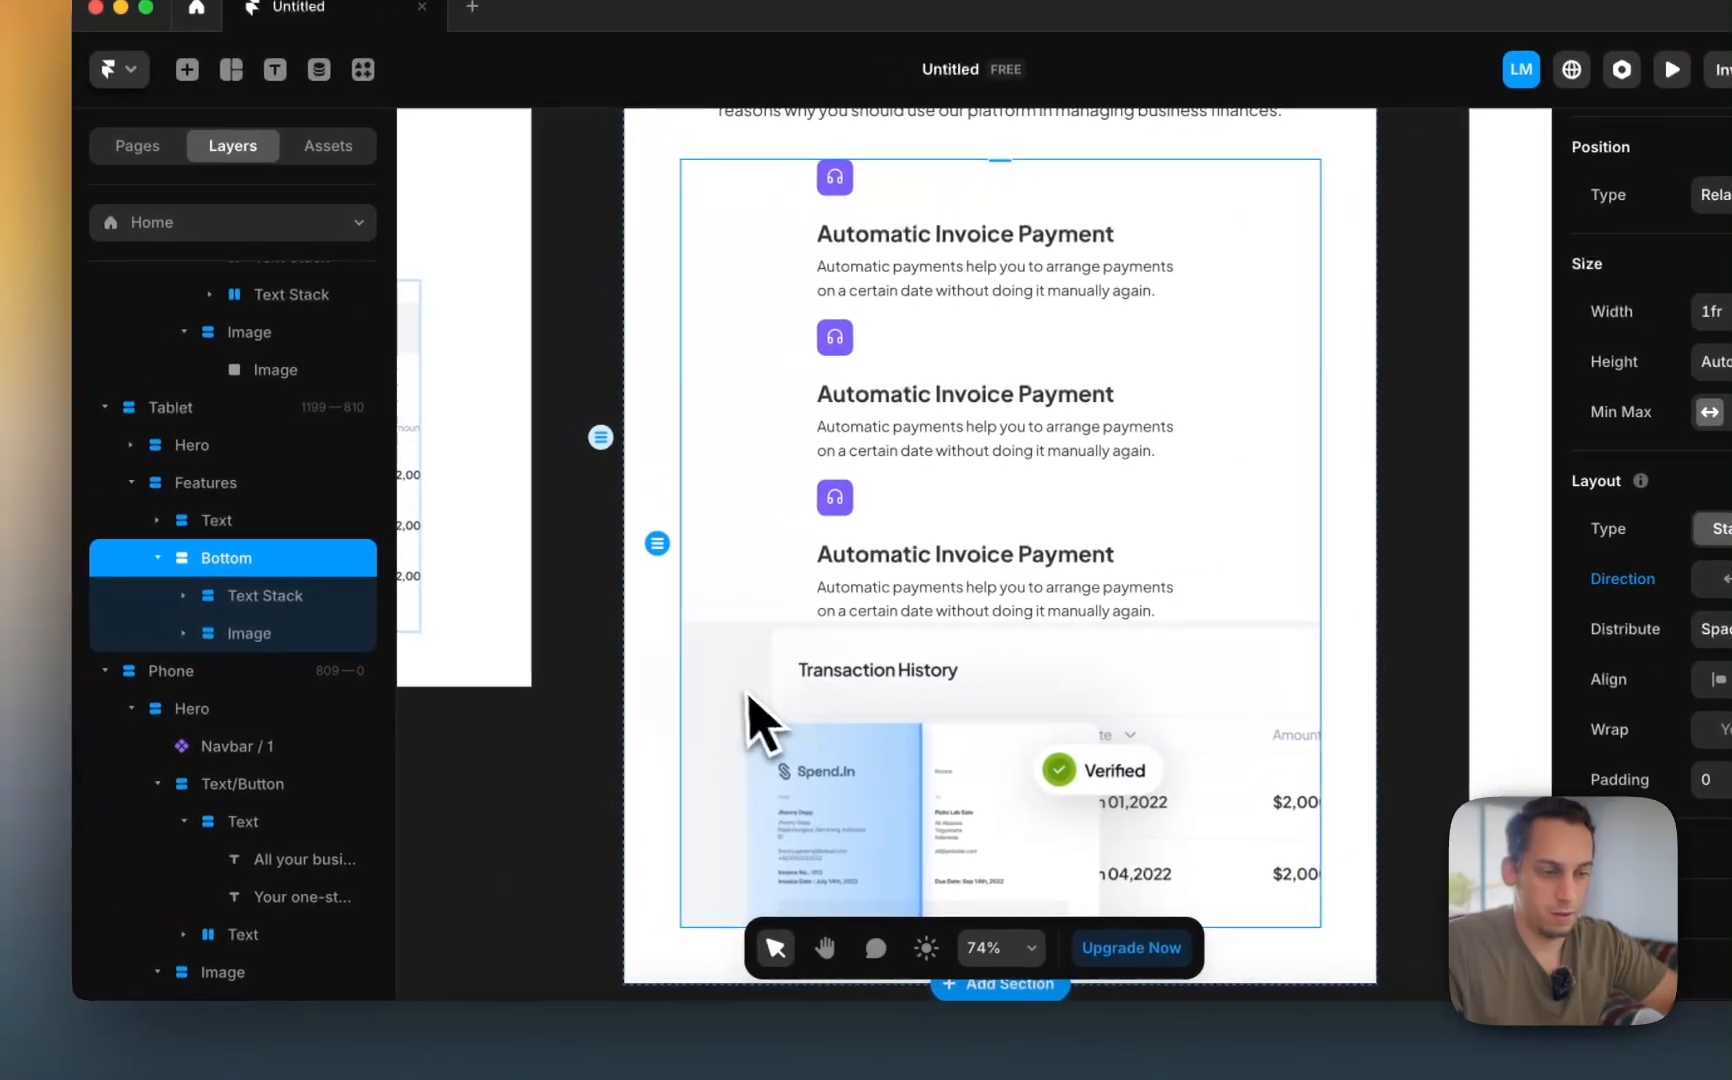
{"action": "left_click", "coordinate": [306, 727]}
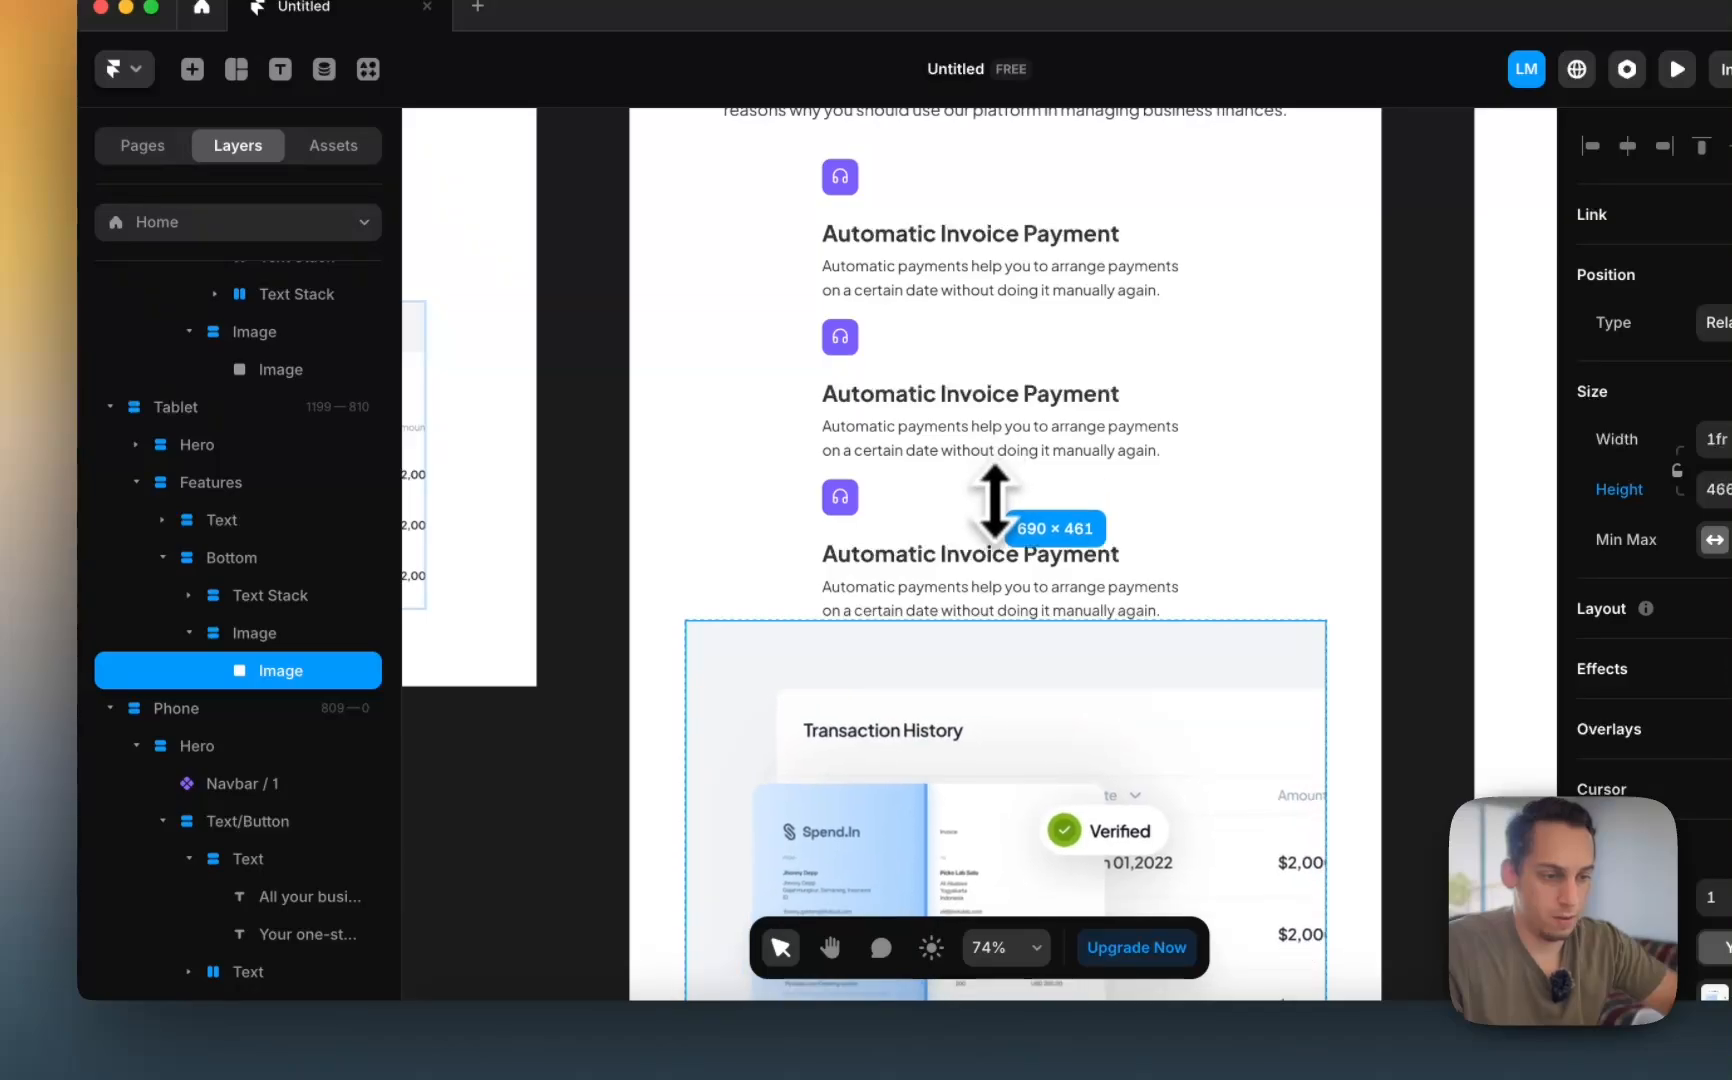
{"action": "left_click", "coordinate": [736, 597]}
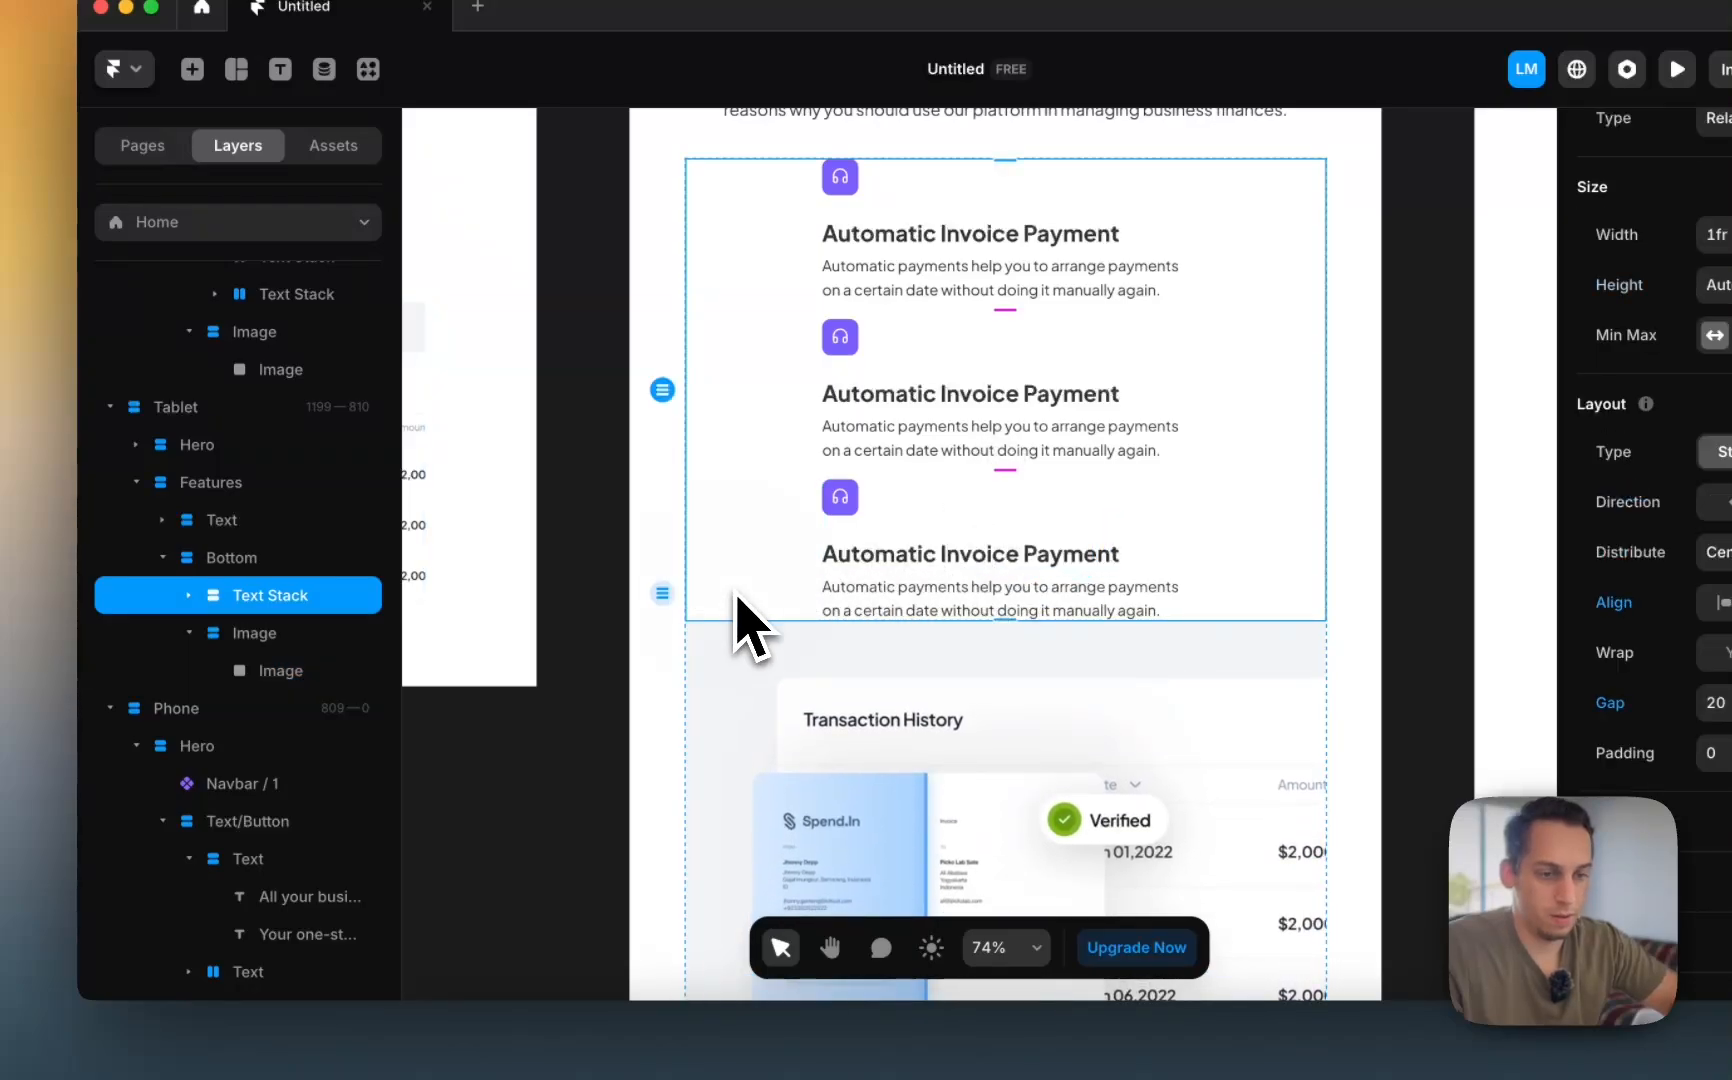
{"action": "left_click", "coordinate": [303, 566]}
{"action": "scroll", "coordinate": [986, 503], "scroll_direction": "down", "scroll_amount": 2}
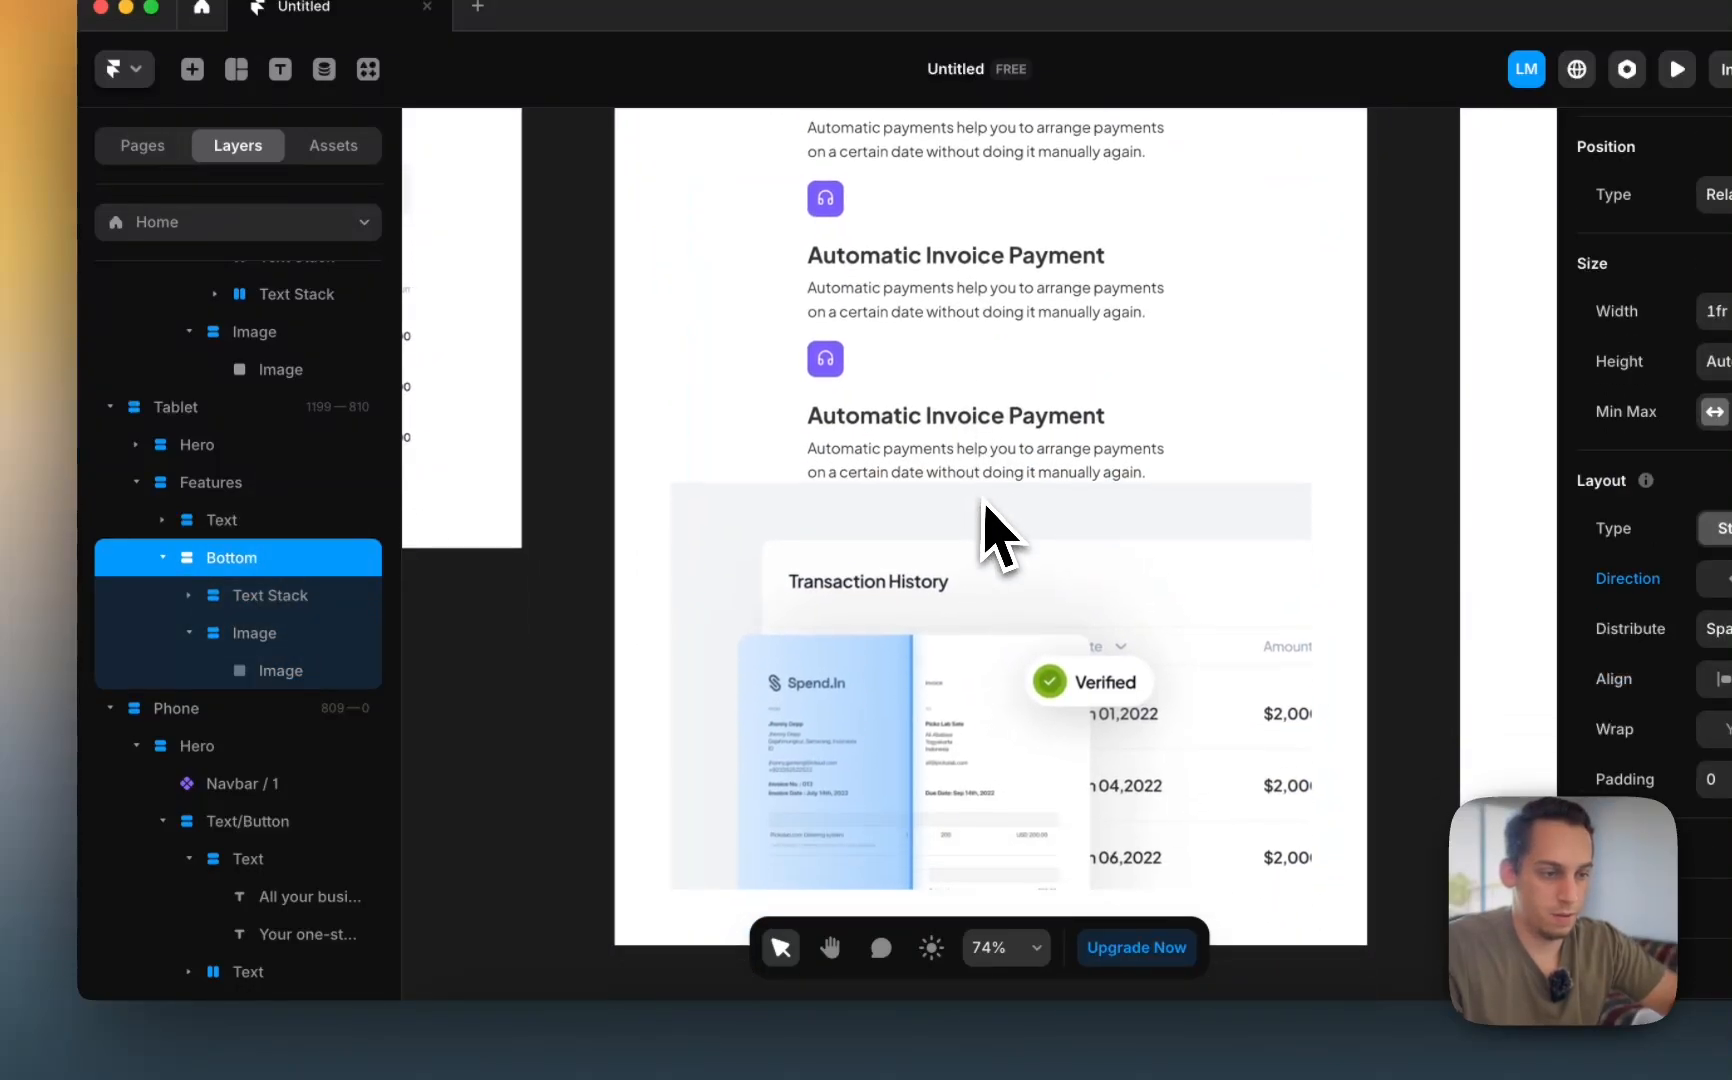
{"action": "scroll", "coordinate": [986, 503], "scroll_direction": "down", "scroll_amount": 4}
{"action": "scroll", "coordinate": [1490, 750], "scroll_direction": "down", "scroll_amount": 1}
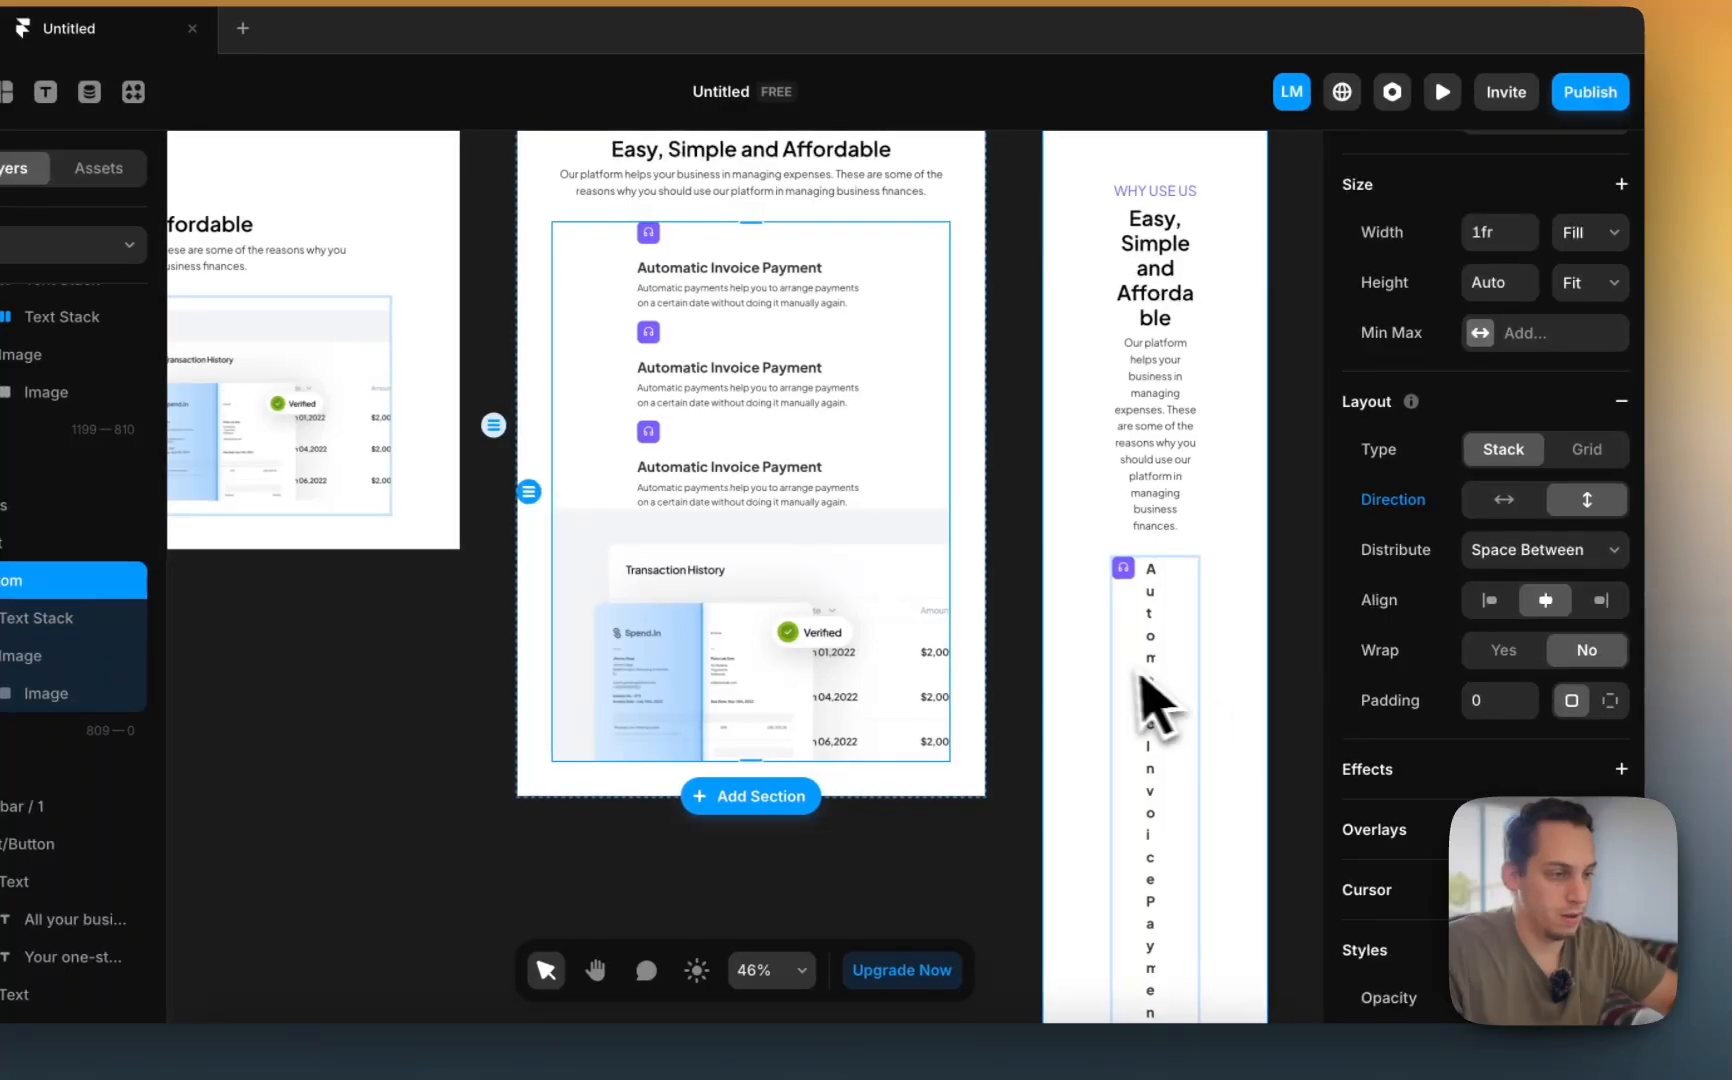
- Remove the max width from the three Tablet benefit item stacks so they fill the available width
{"action": "scroll", "coordinate": [1055, 670], "scroll_direction": "down", "scroll_amount": 3}
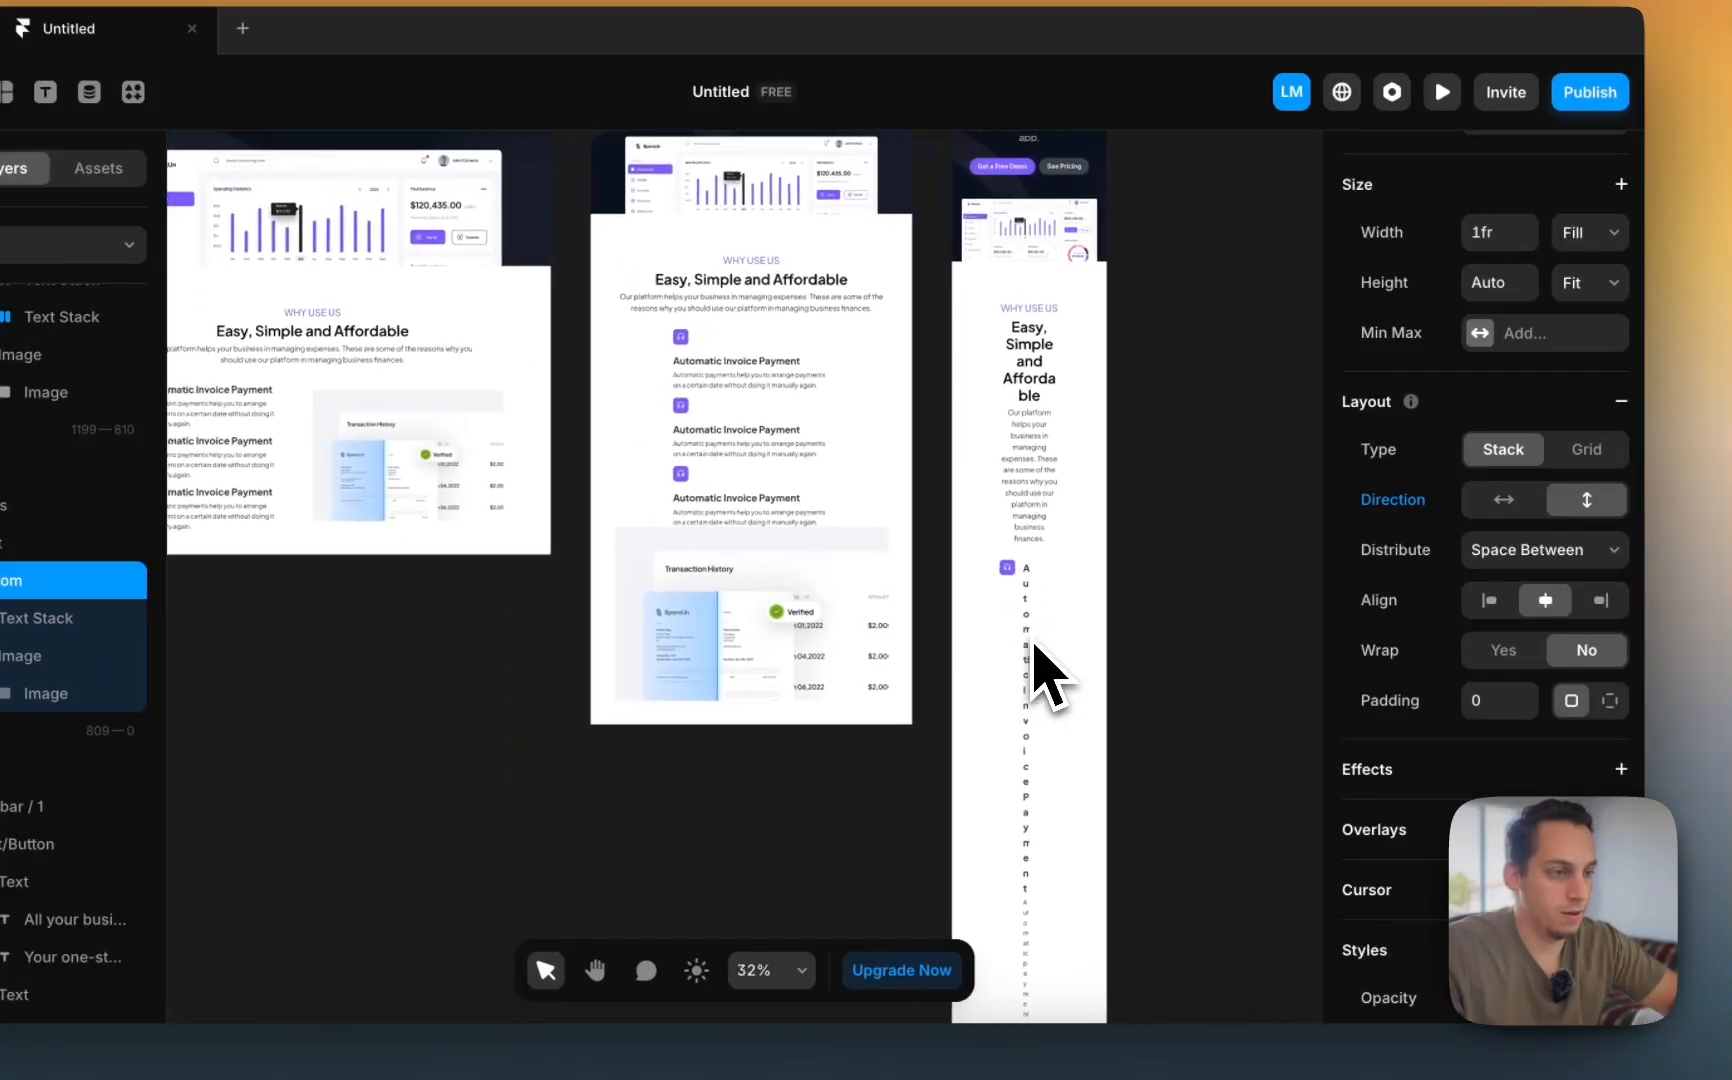
{"action": "scroll", "coordinate": [1010, 580], "scroll_direction": "right", "scroll_amount": 3}
{"action": "left_click", "coordinate": [996, 522]}
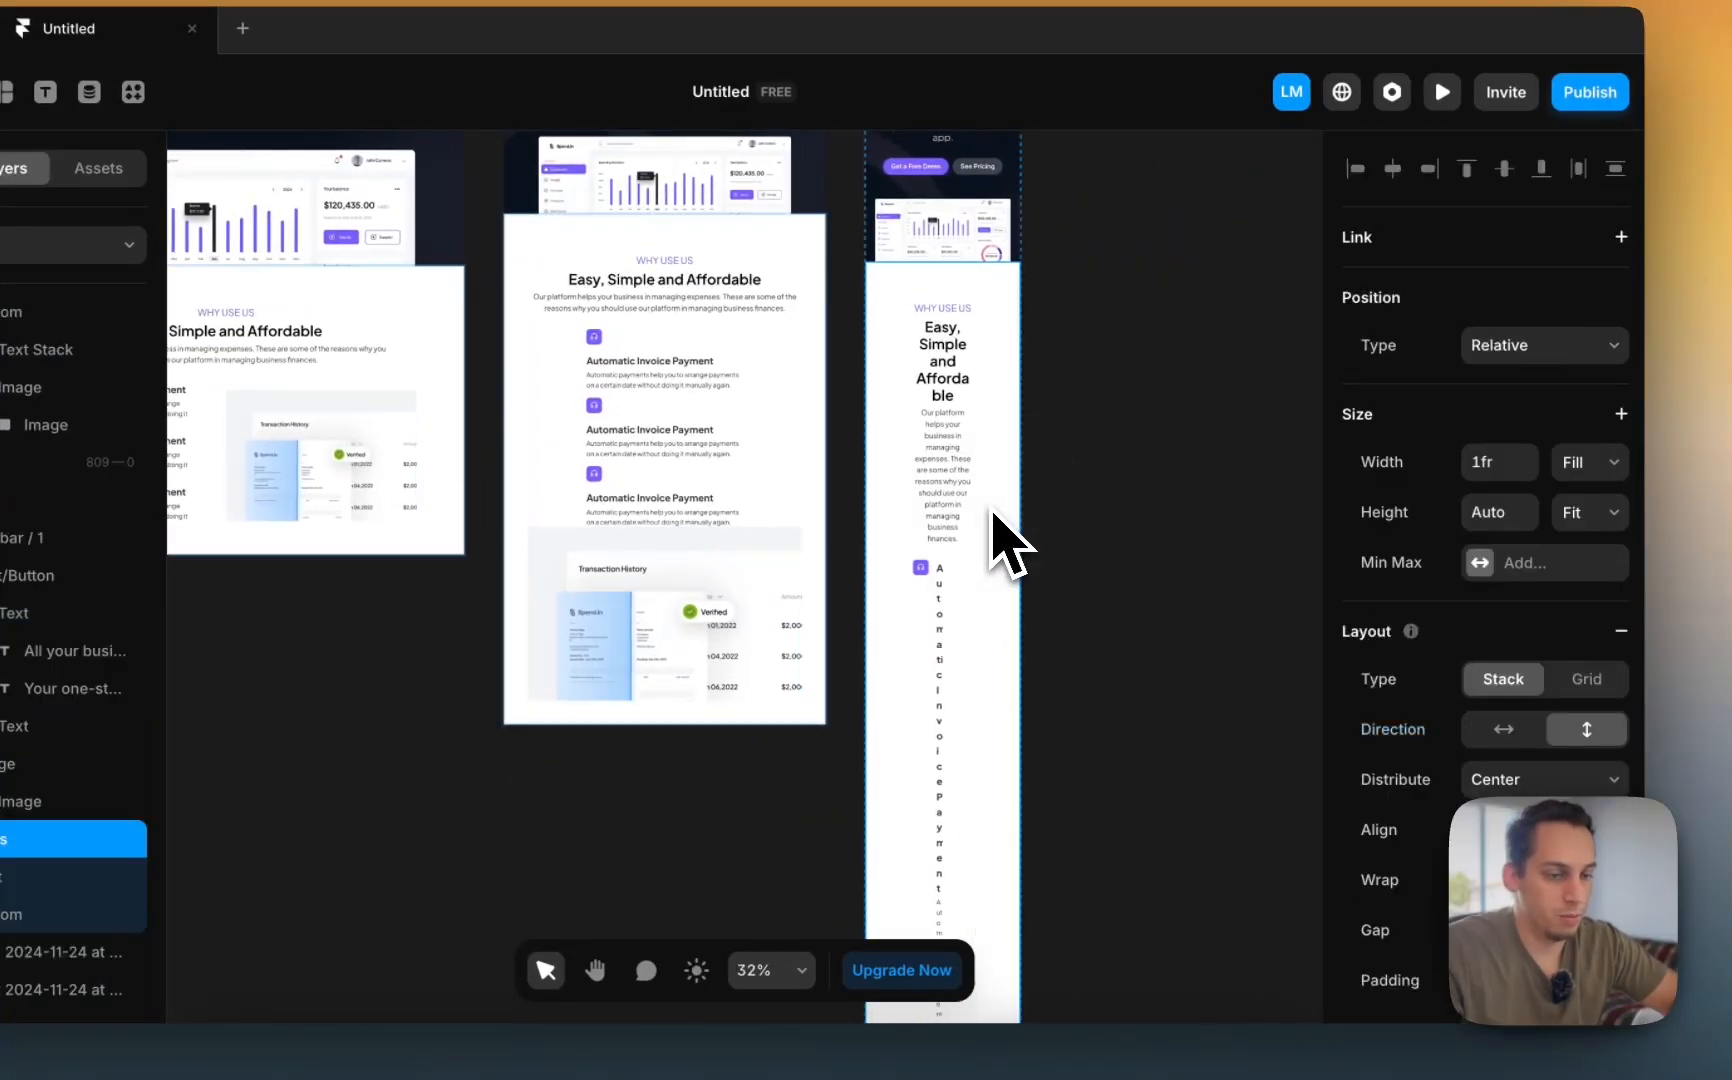
{"action": "scroll", "coordinate": [1190, 520], "scroll_direction": "down", "scroll_amount": 4}
{"action": "left_click", "coordinate": [793, 495]}
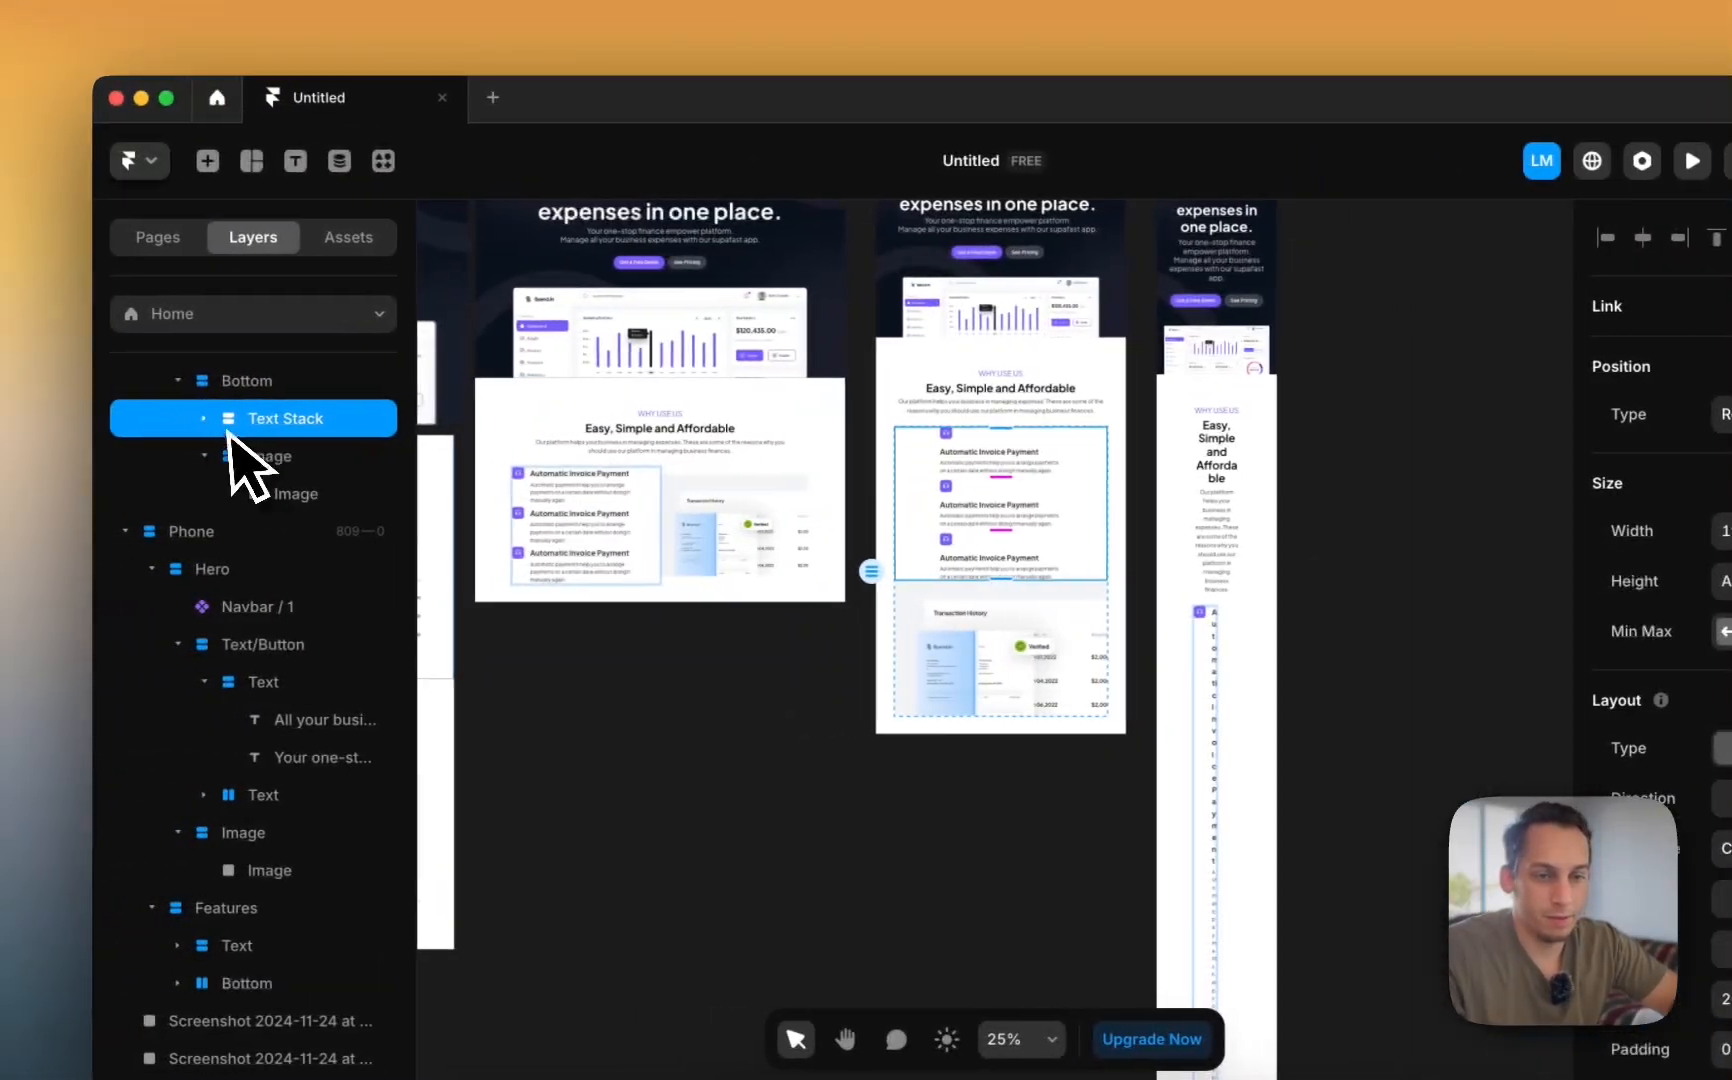
{"action": "left_click", "coordinate": [57, 420]}
{"action": "left_click", "coordinate": [250, 456]}
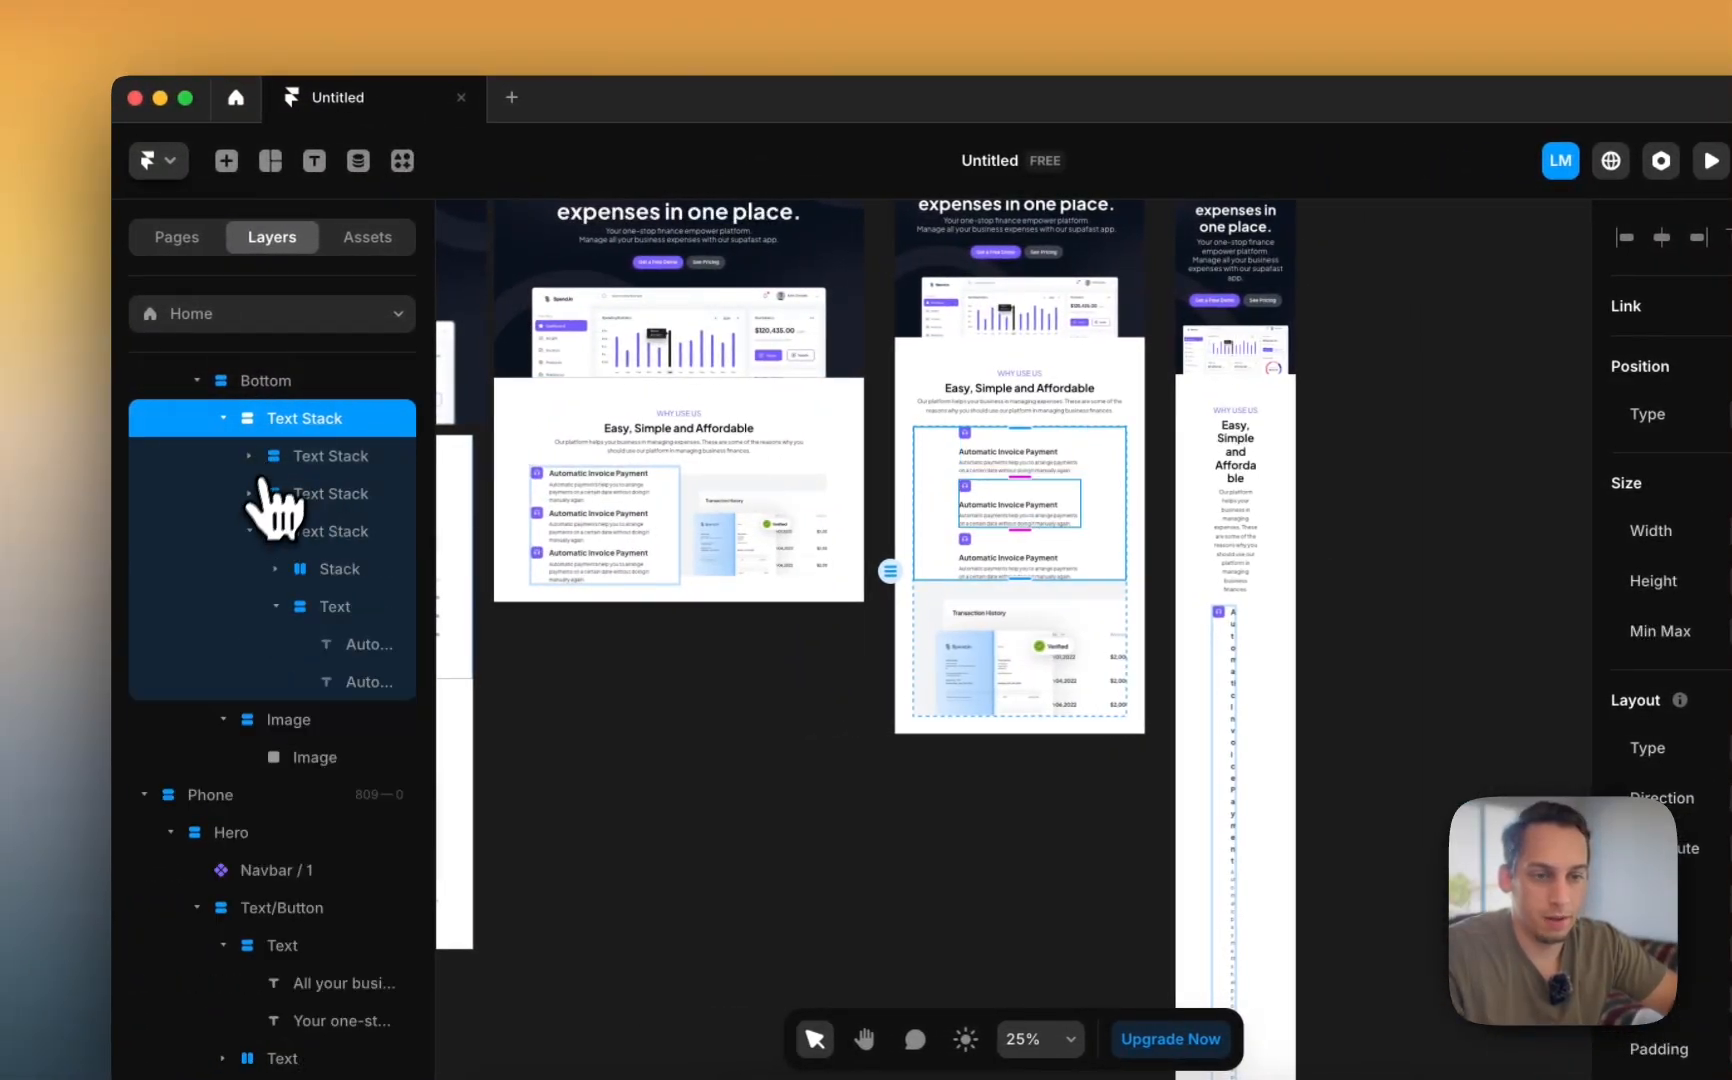
{"action": "left_click", "coordinate": [251, 530]}
{"action": "left_click", "coordinate": [312, 456], "text": "shift"}
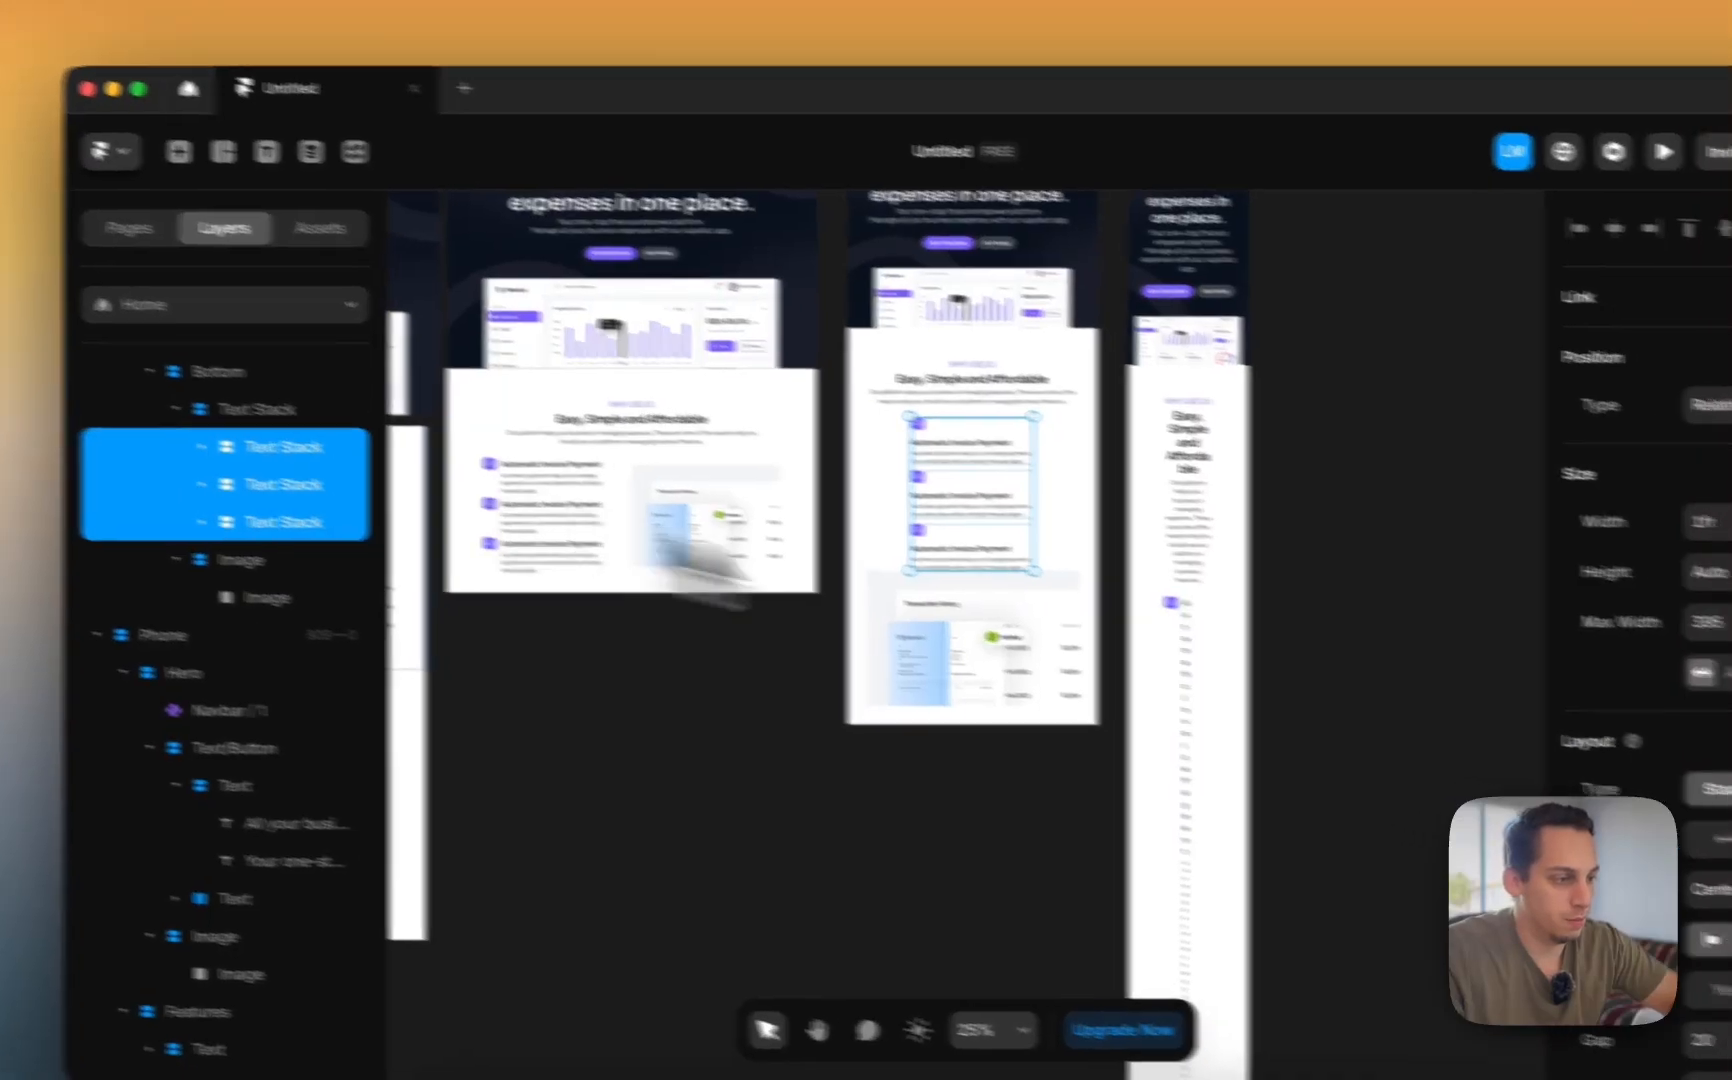
{"action": "right_click", "coordinate": [1654, 634]}
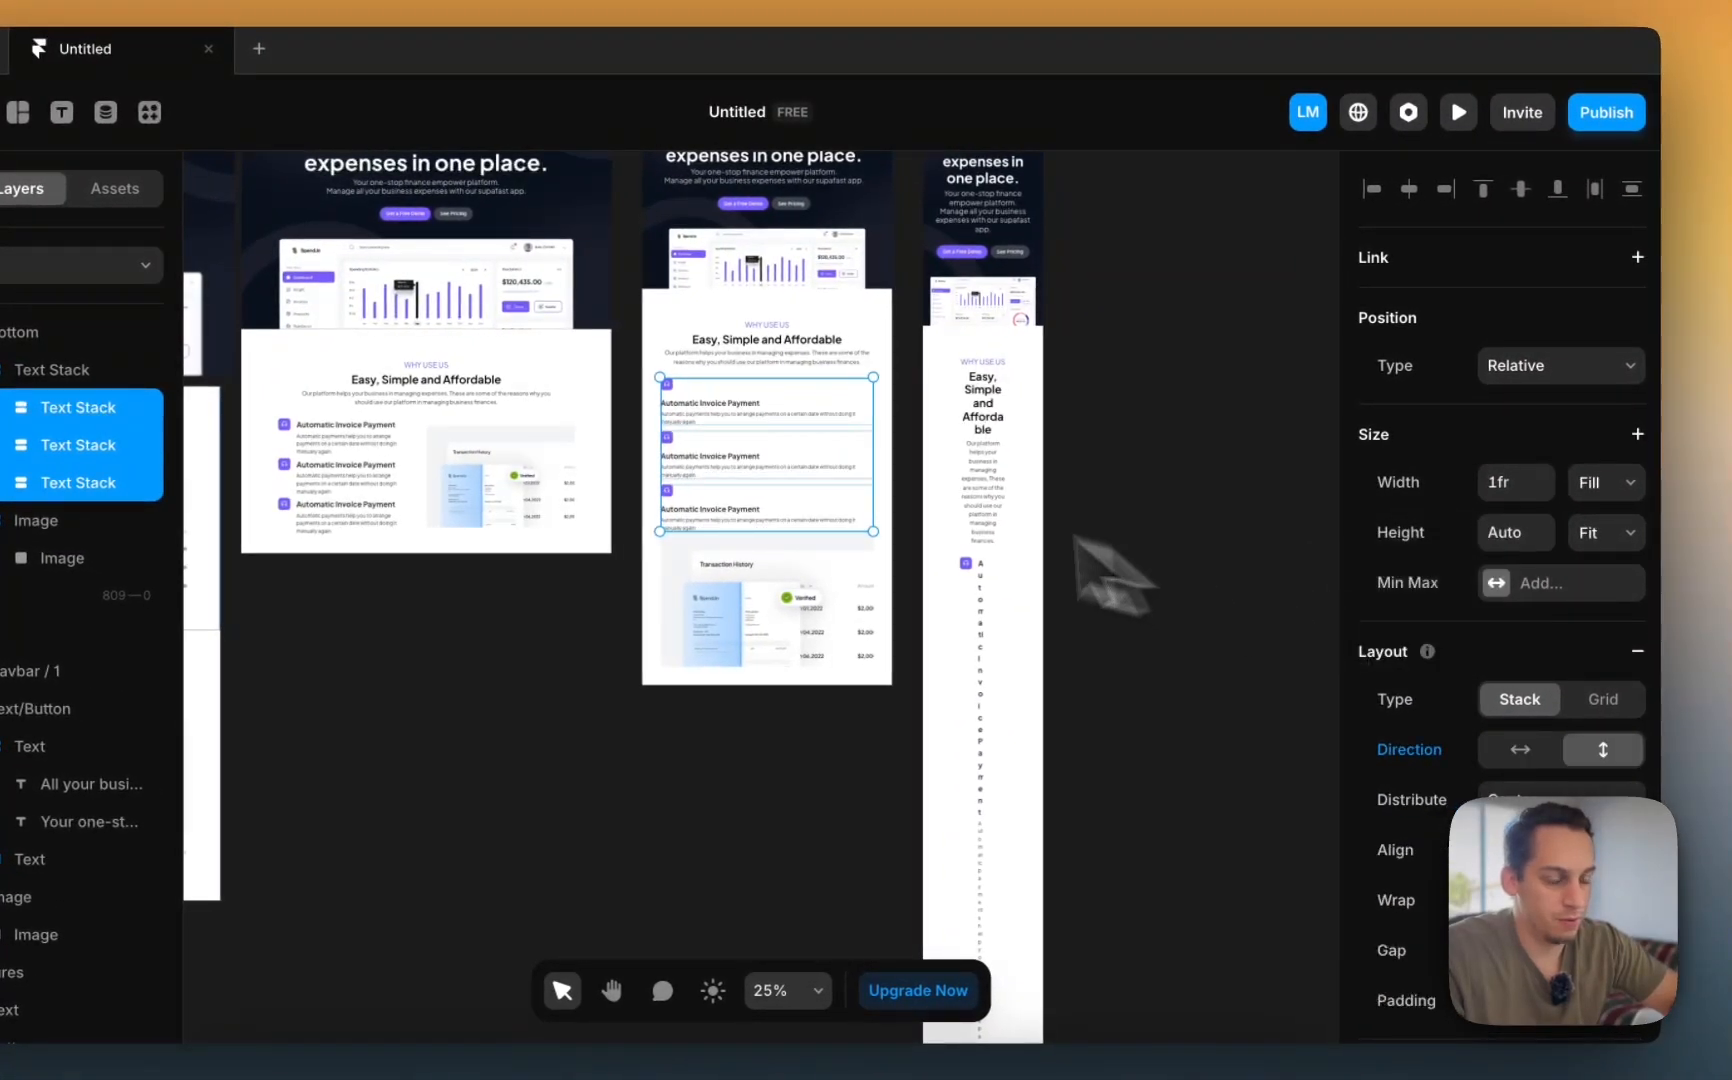
{"action": "left_click", "coordinate": [571, 604]}
- Examine the size and layout settings of the Tablet Image and Bottom stacks
{"action": "scroll", "coordinate": [768, 590], "scroll_direction": "up", "scroll_amount": 3}
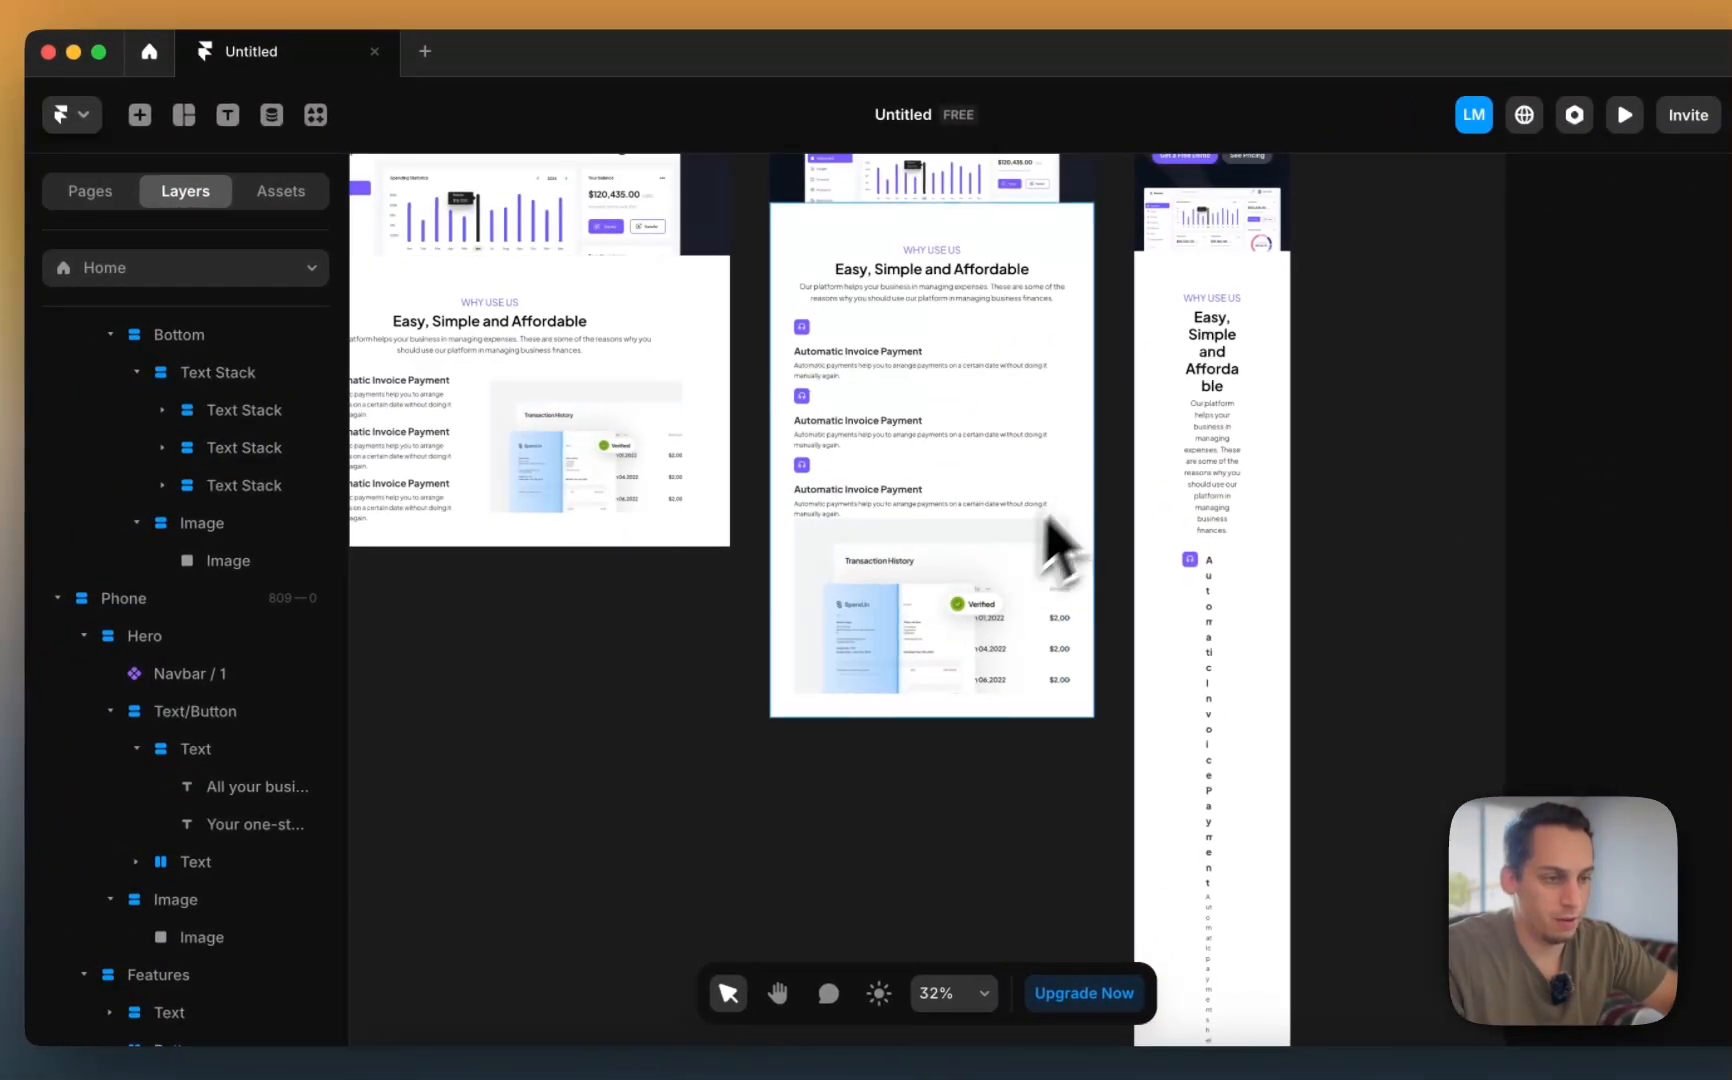
{"action": "left_click", "coordinate": [1043, 466]}
{"action": "left_click", "coordinate": [908, 605]}
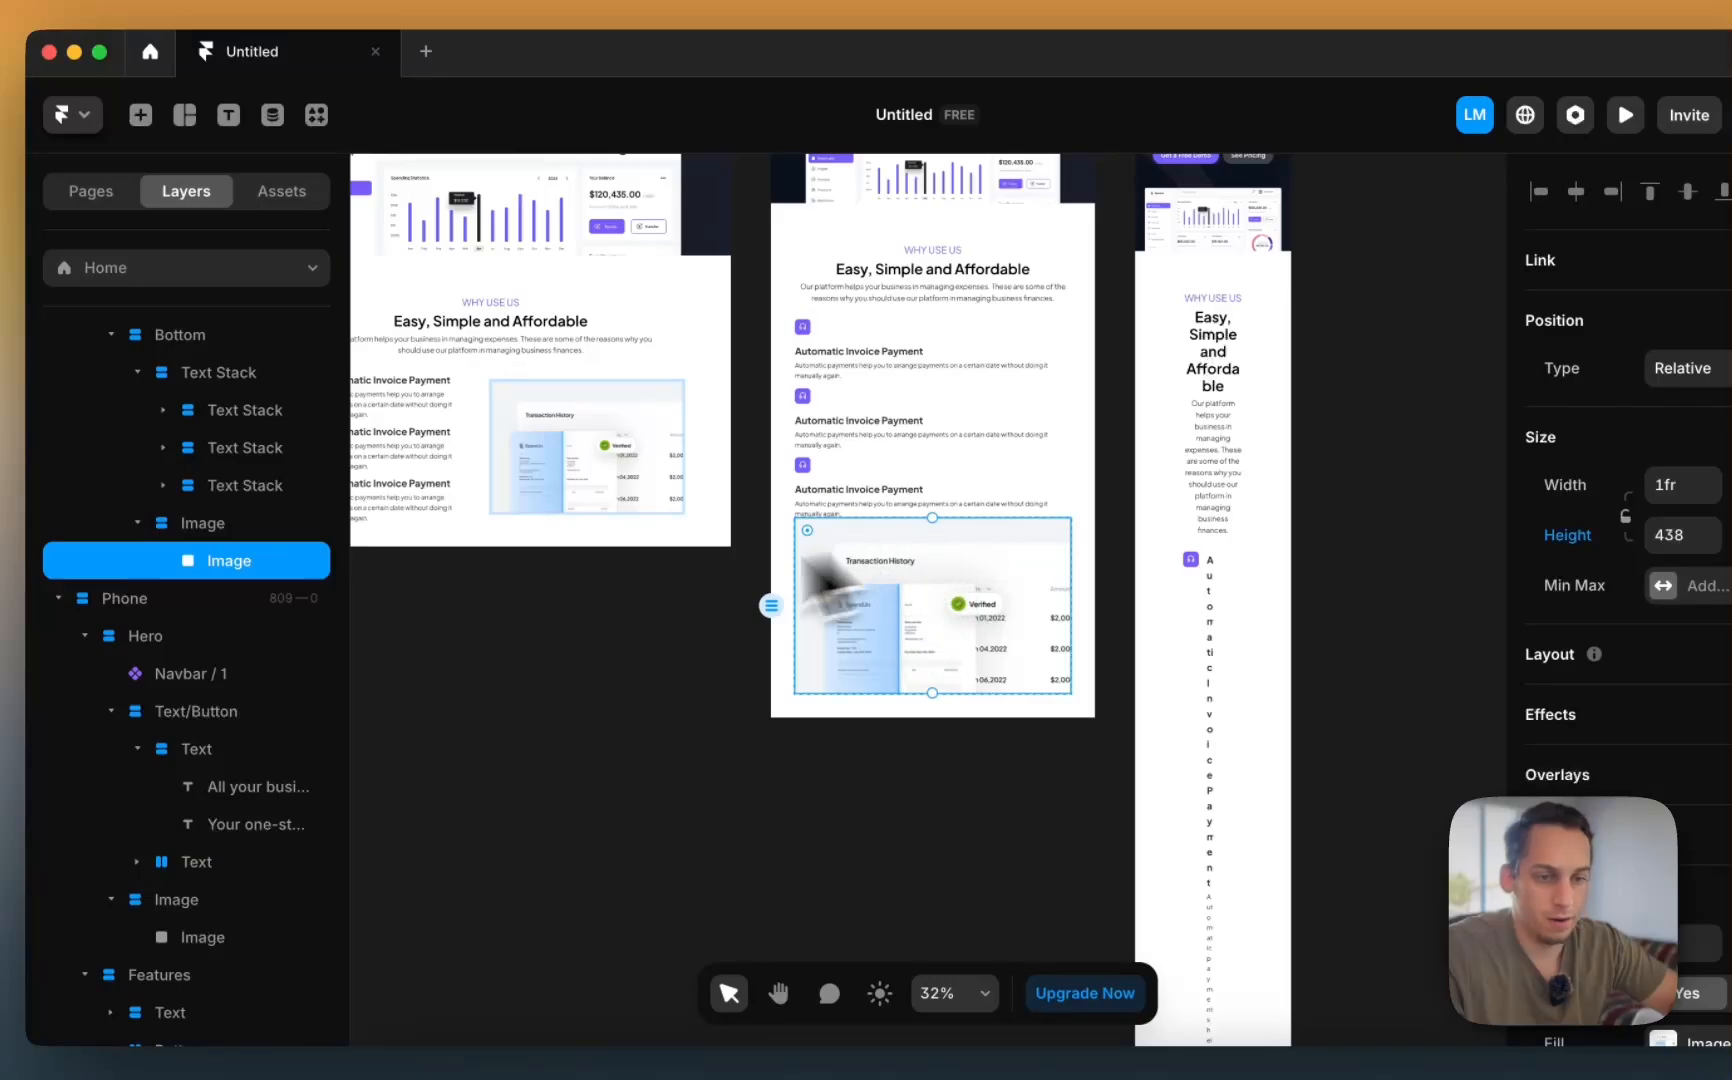
{"action": "left_click", "coordinate": [300, 524]}
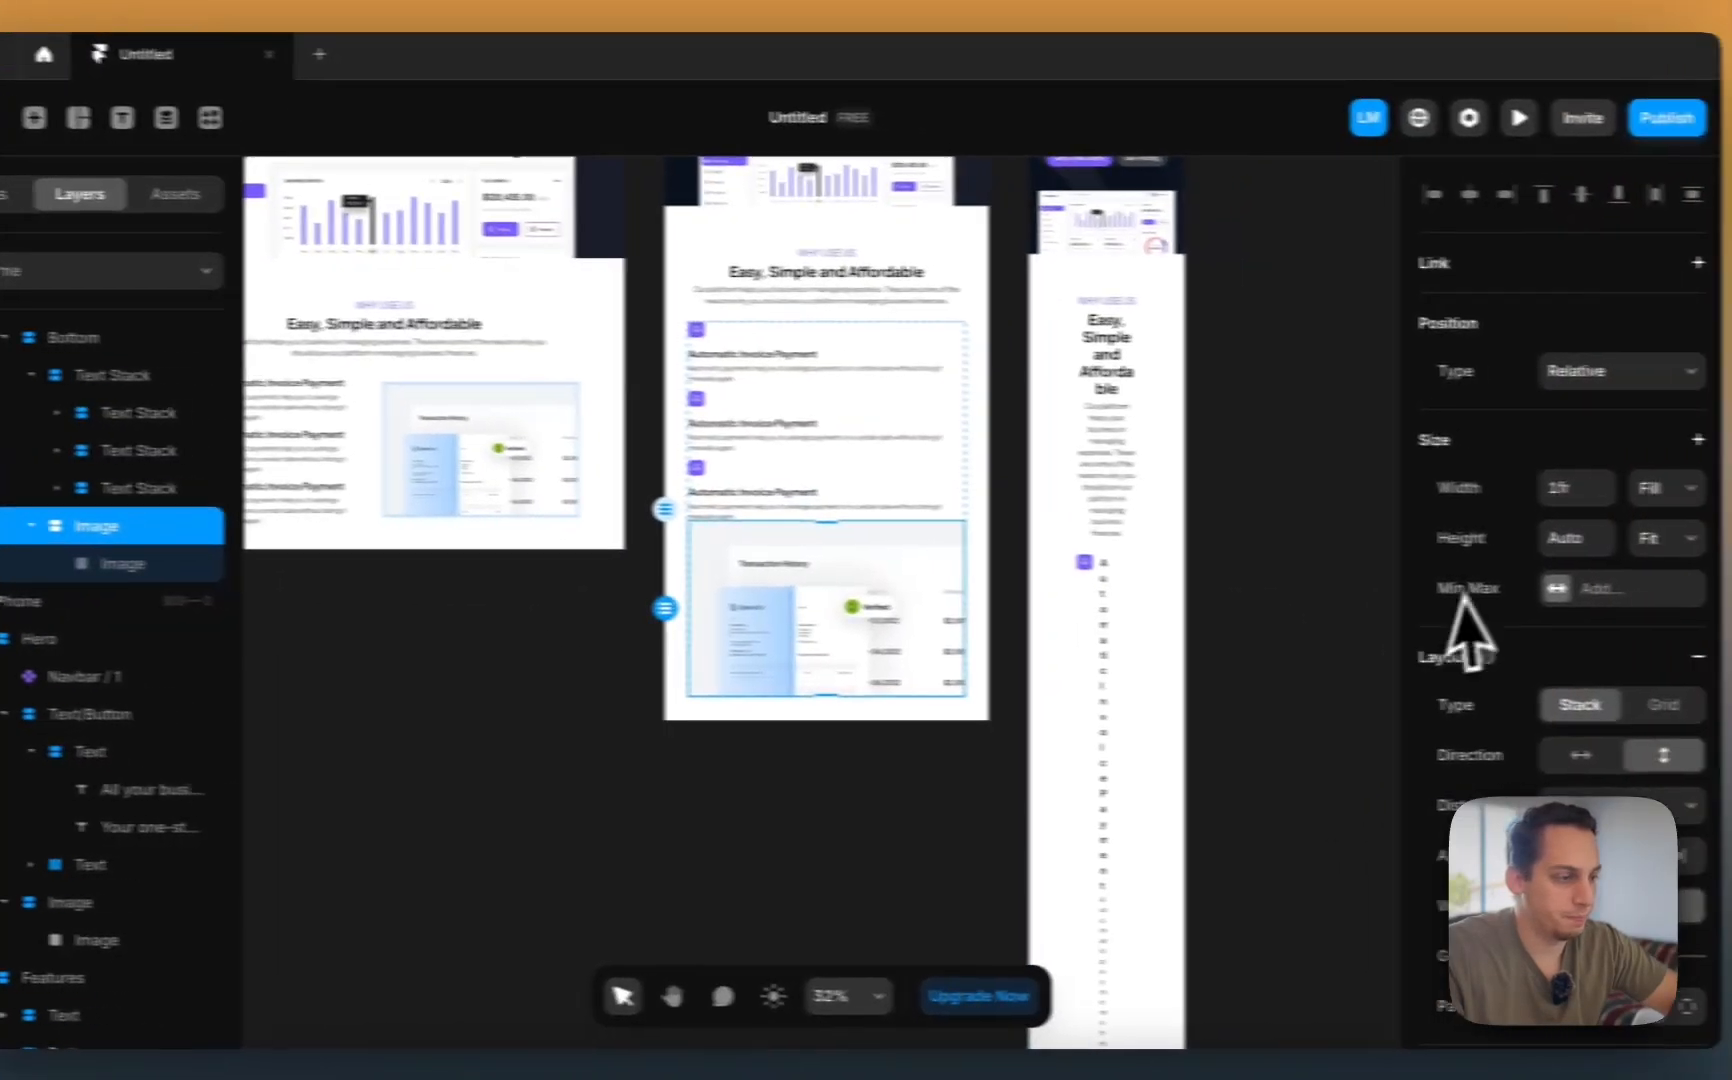
{"action": "scroll", "coordinate": [185, 530], "scroll_direction": "up", "scroll_amount": 3}
{"action": "left_click", "coordinate": [80, 337]}
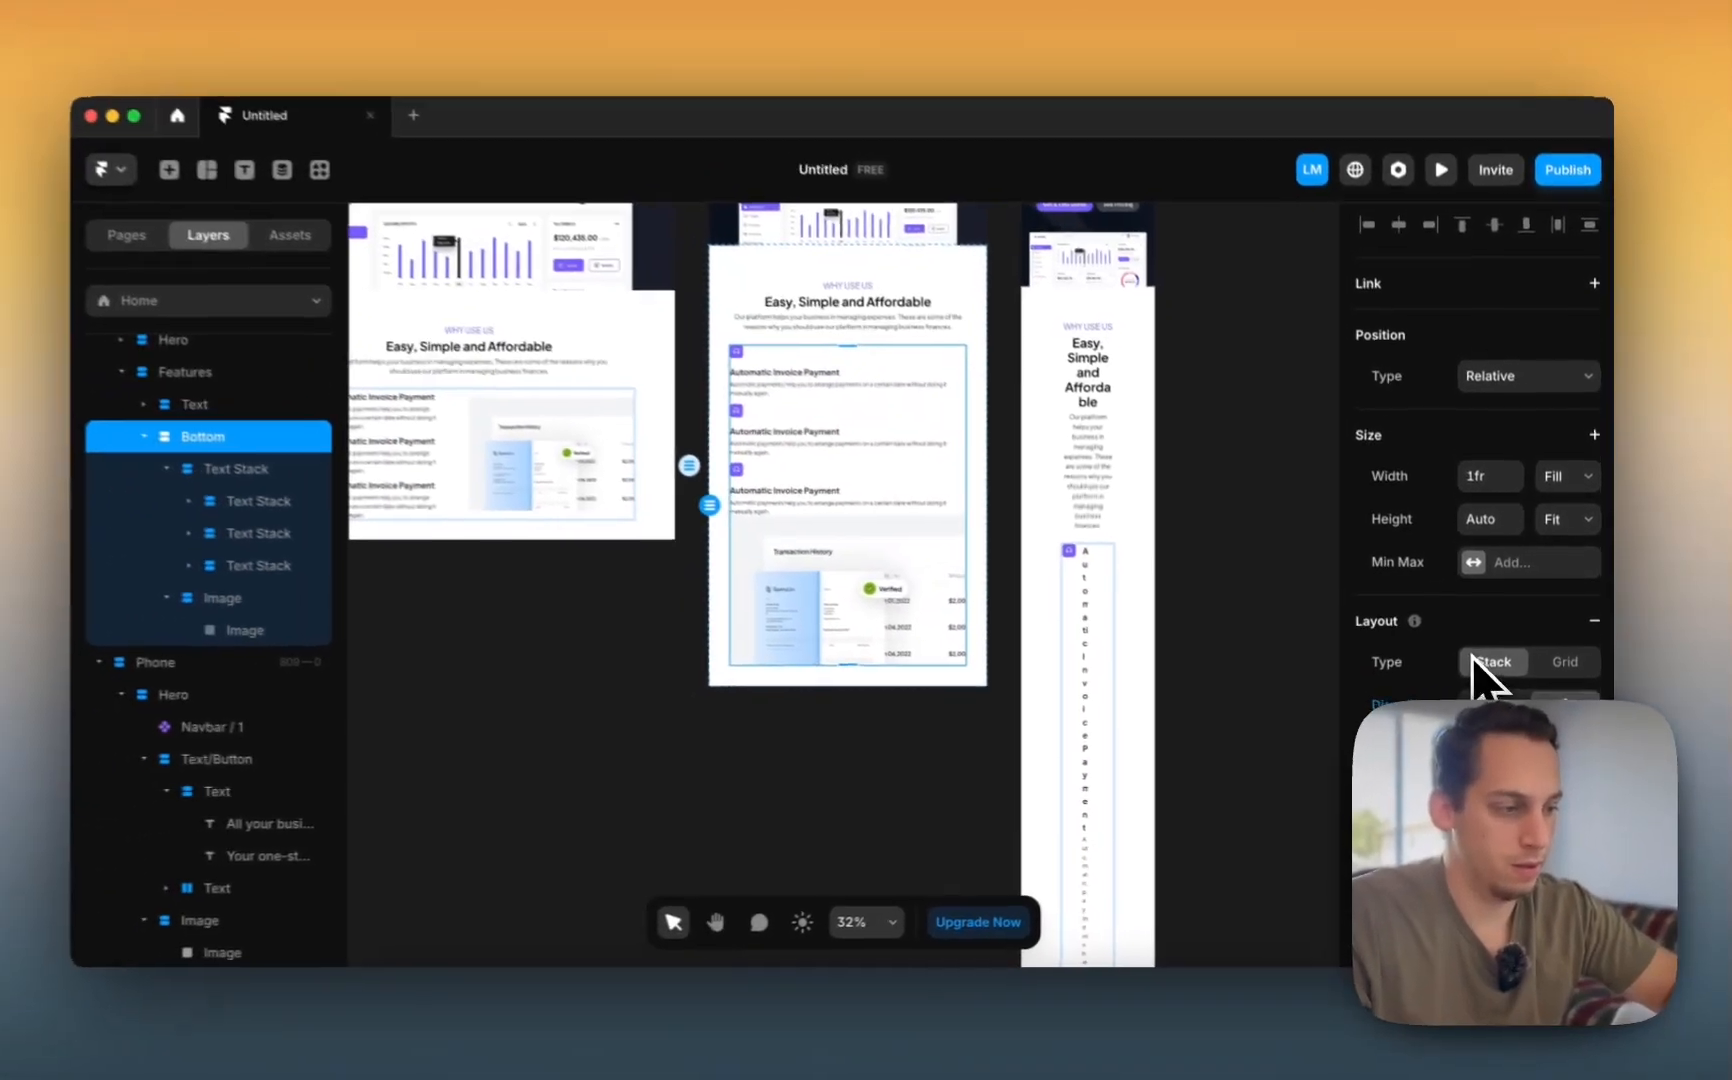
{"action": "scroll", "coordinate": [1449, 638], "scroll_direction": "down", "scroll_amount": 3}
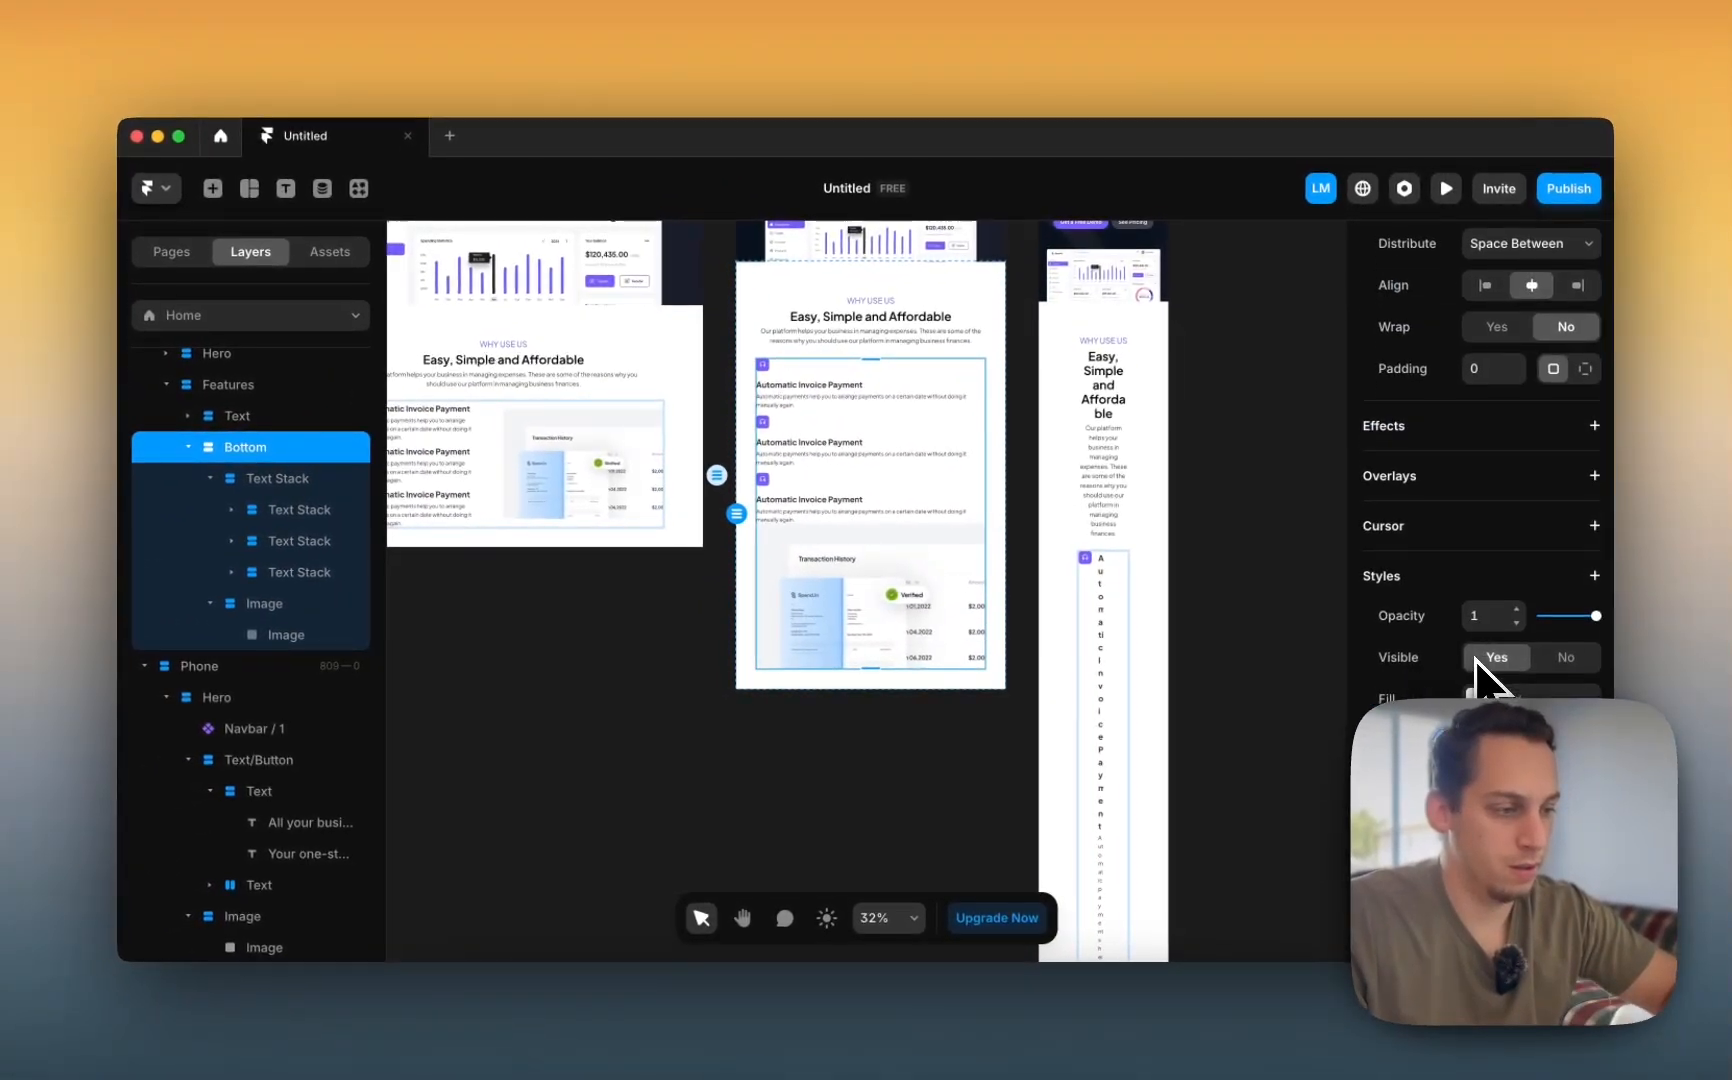
{"action": "scroll", "coordinate": [1475, 659], "scroll_direction": "down", "scroll_amount": 1}
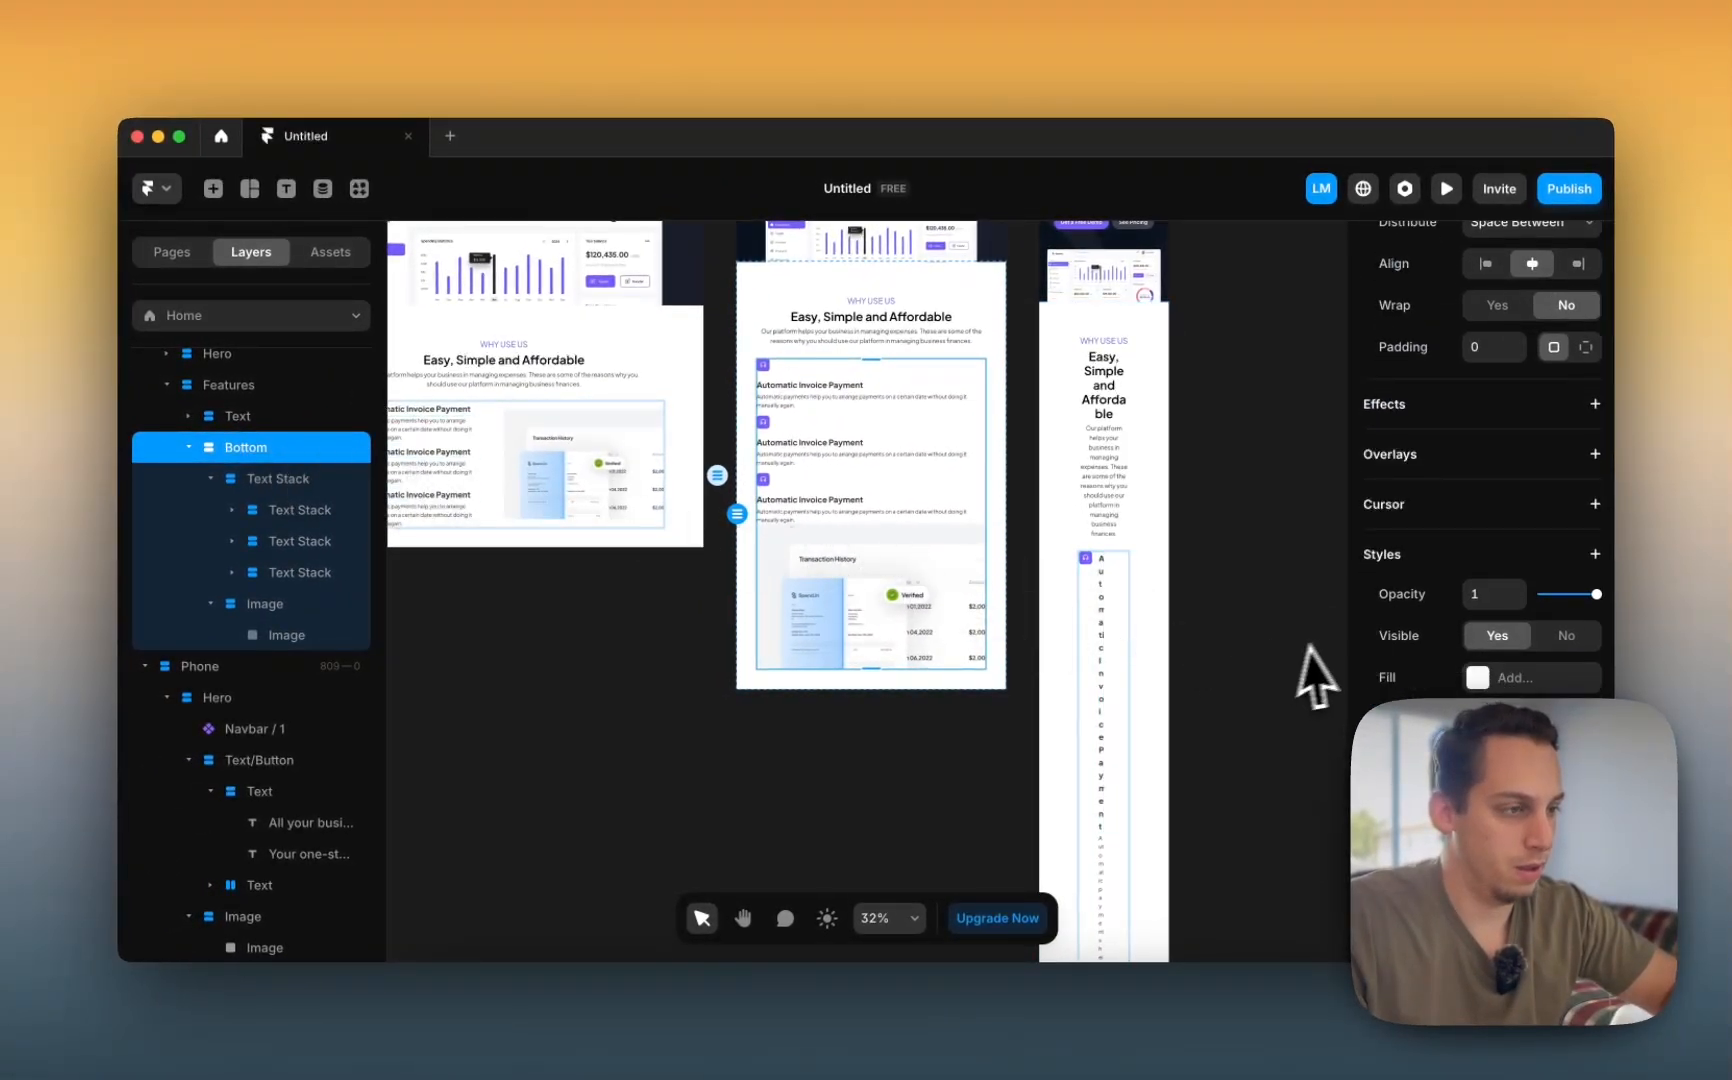
{"action": "scroll", "coordinate": [1440, 515], "scroll_direction": "up", "scroll_amount": 5}
- Try a Fill height for the Tablet Bottom stack, then undo the change
{"action": "left_click", "coordinate": [1578, 537]}
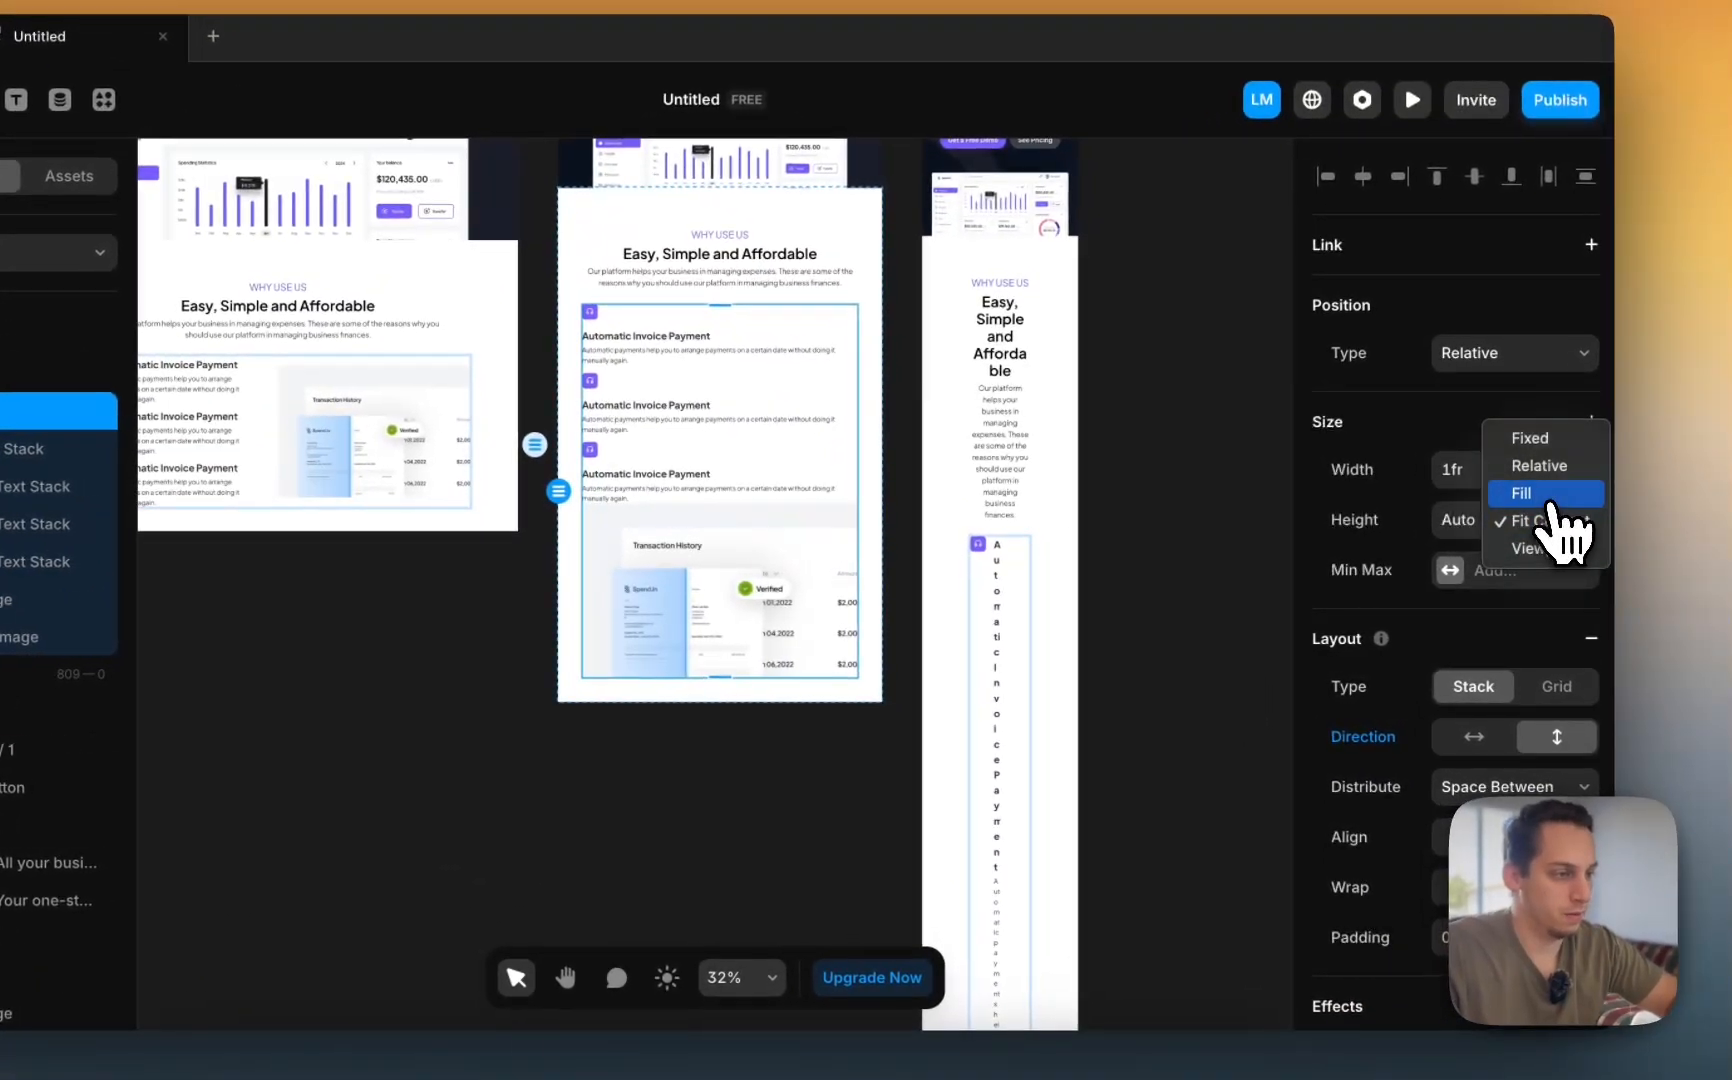
{"action": "left_click", "coordinate": [1551, 500]}
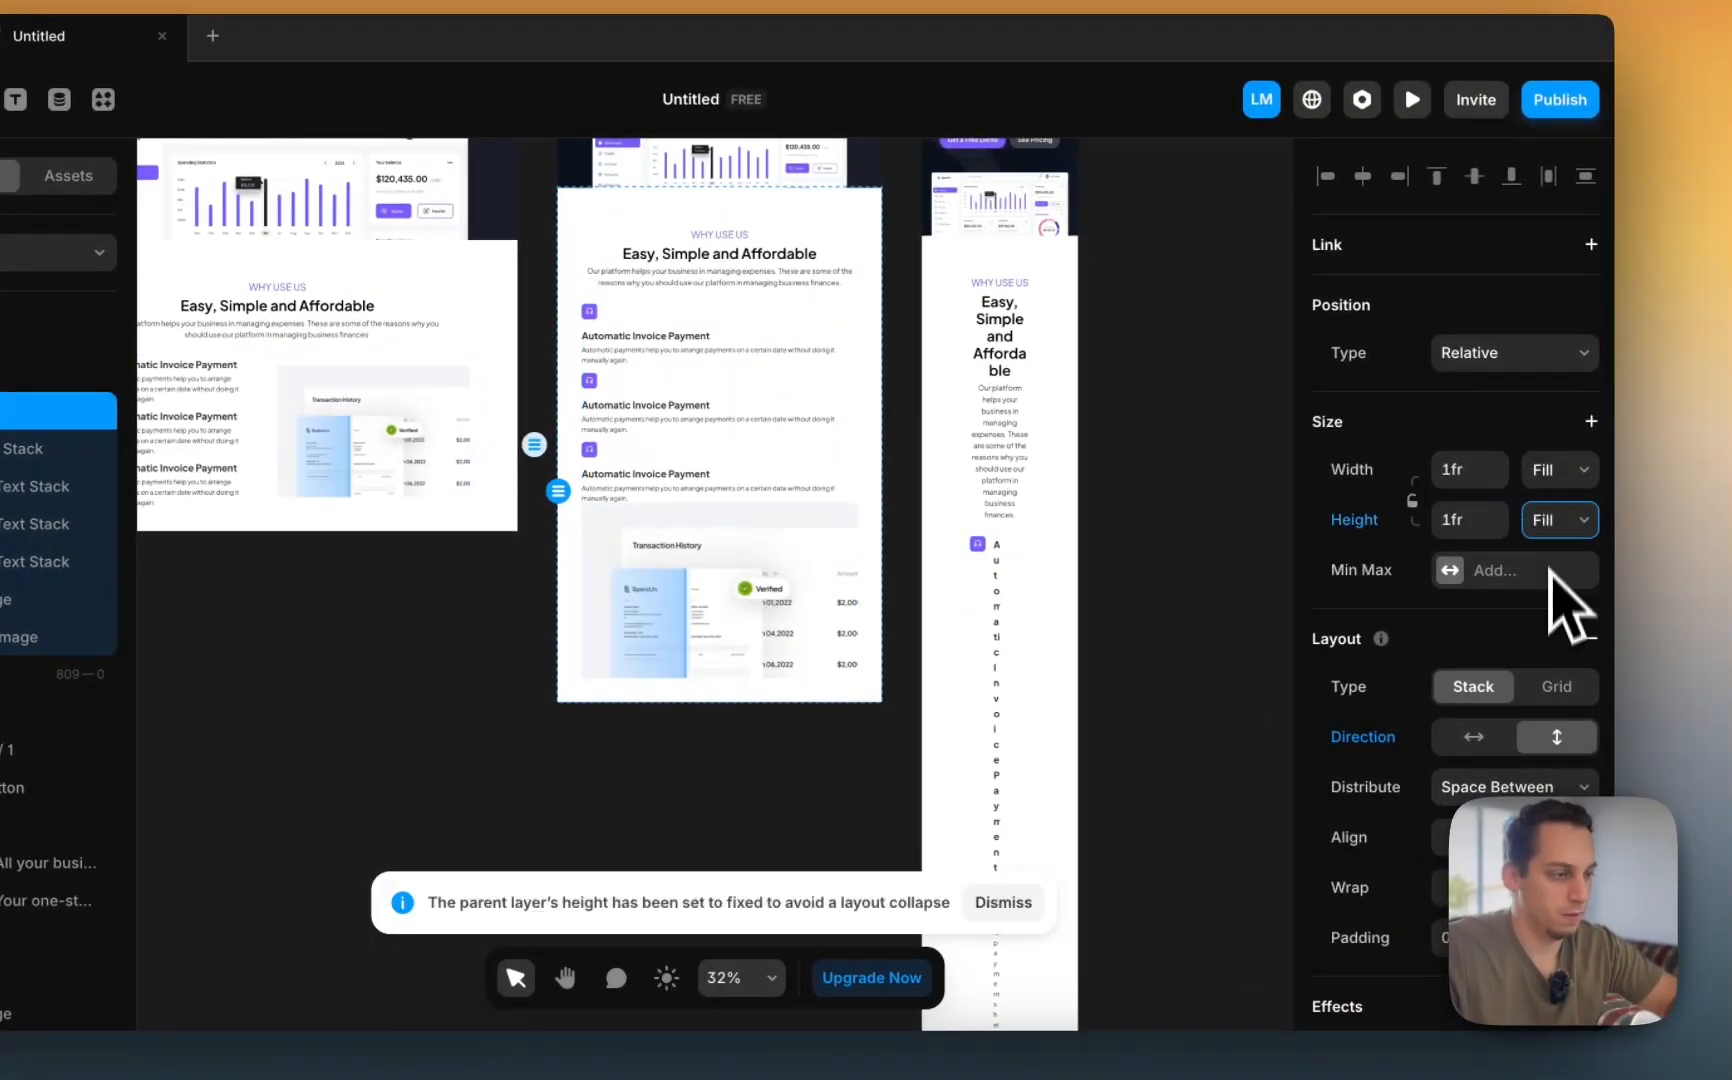
{"action": "scroll", "coordinate": [1550, 570], "scroll_direction": "down", "scroll_amount": 8}
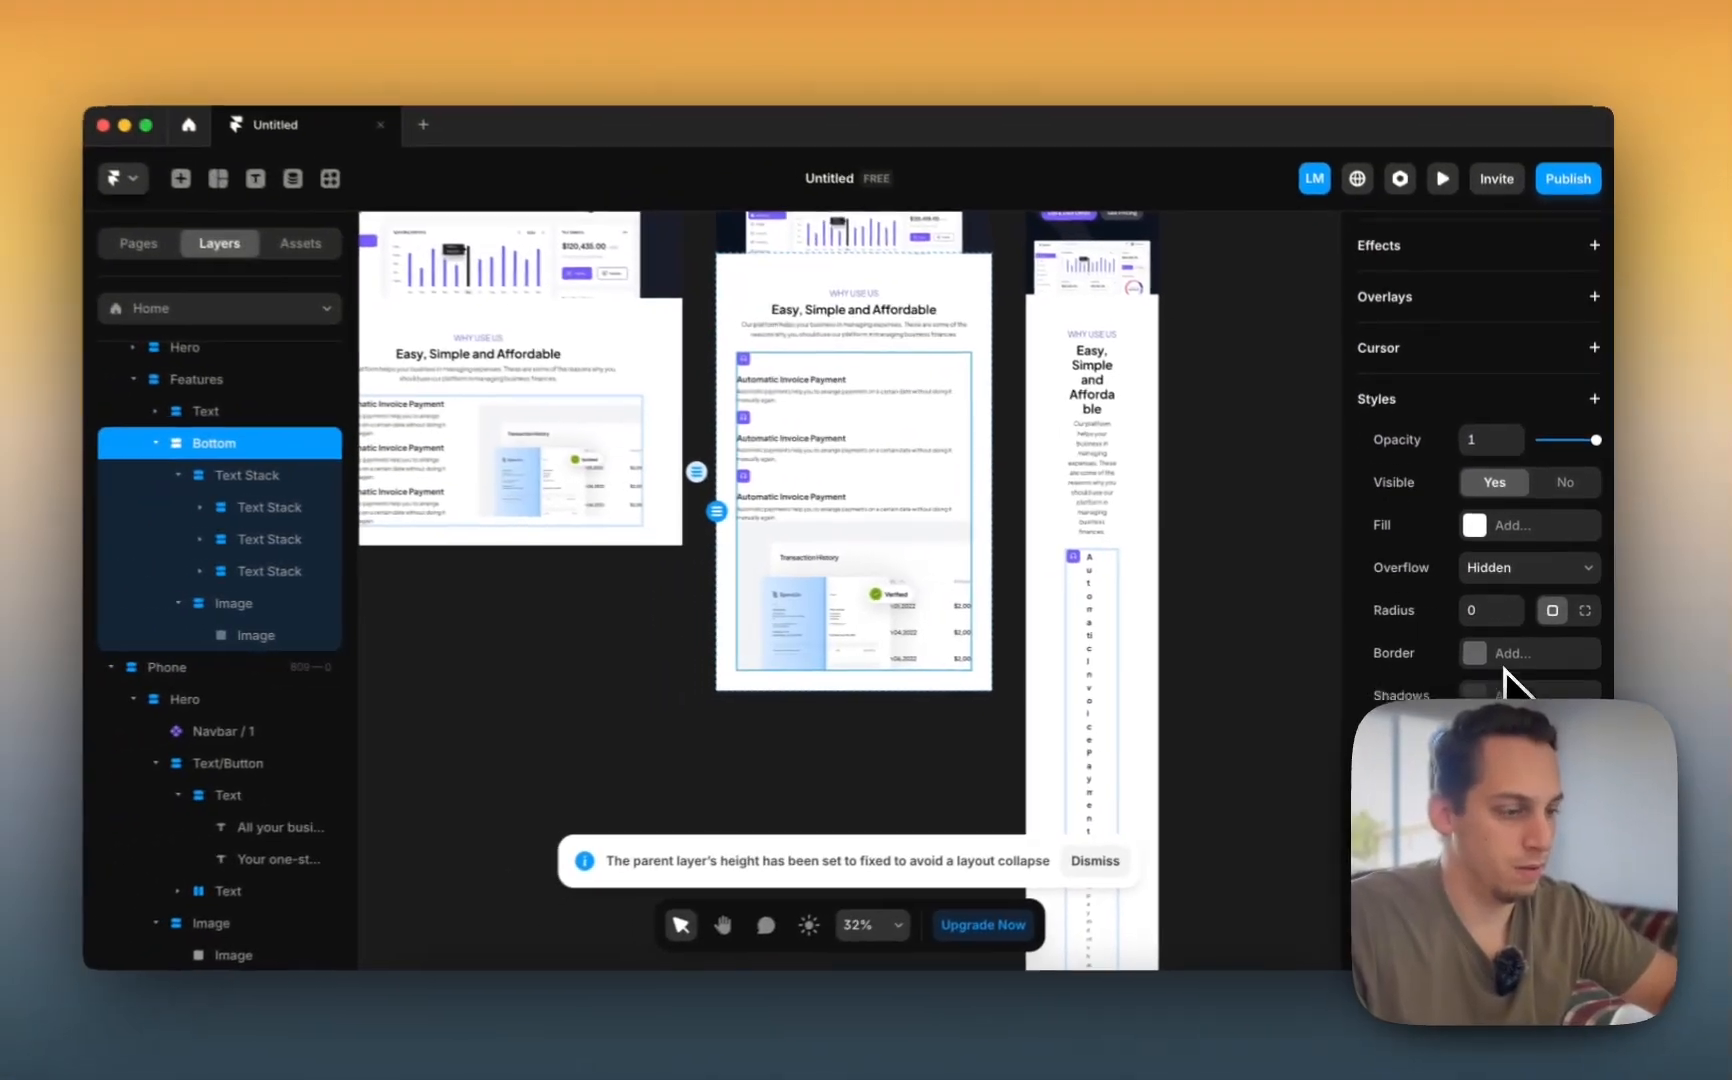
{"action": "scroll", "coordinate": [1505, 670], "scroll_direction": "up", "scroll_amount": 8}
{"action": "key", "text": "super+z"}
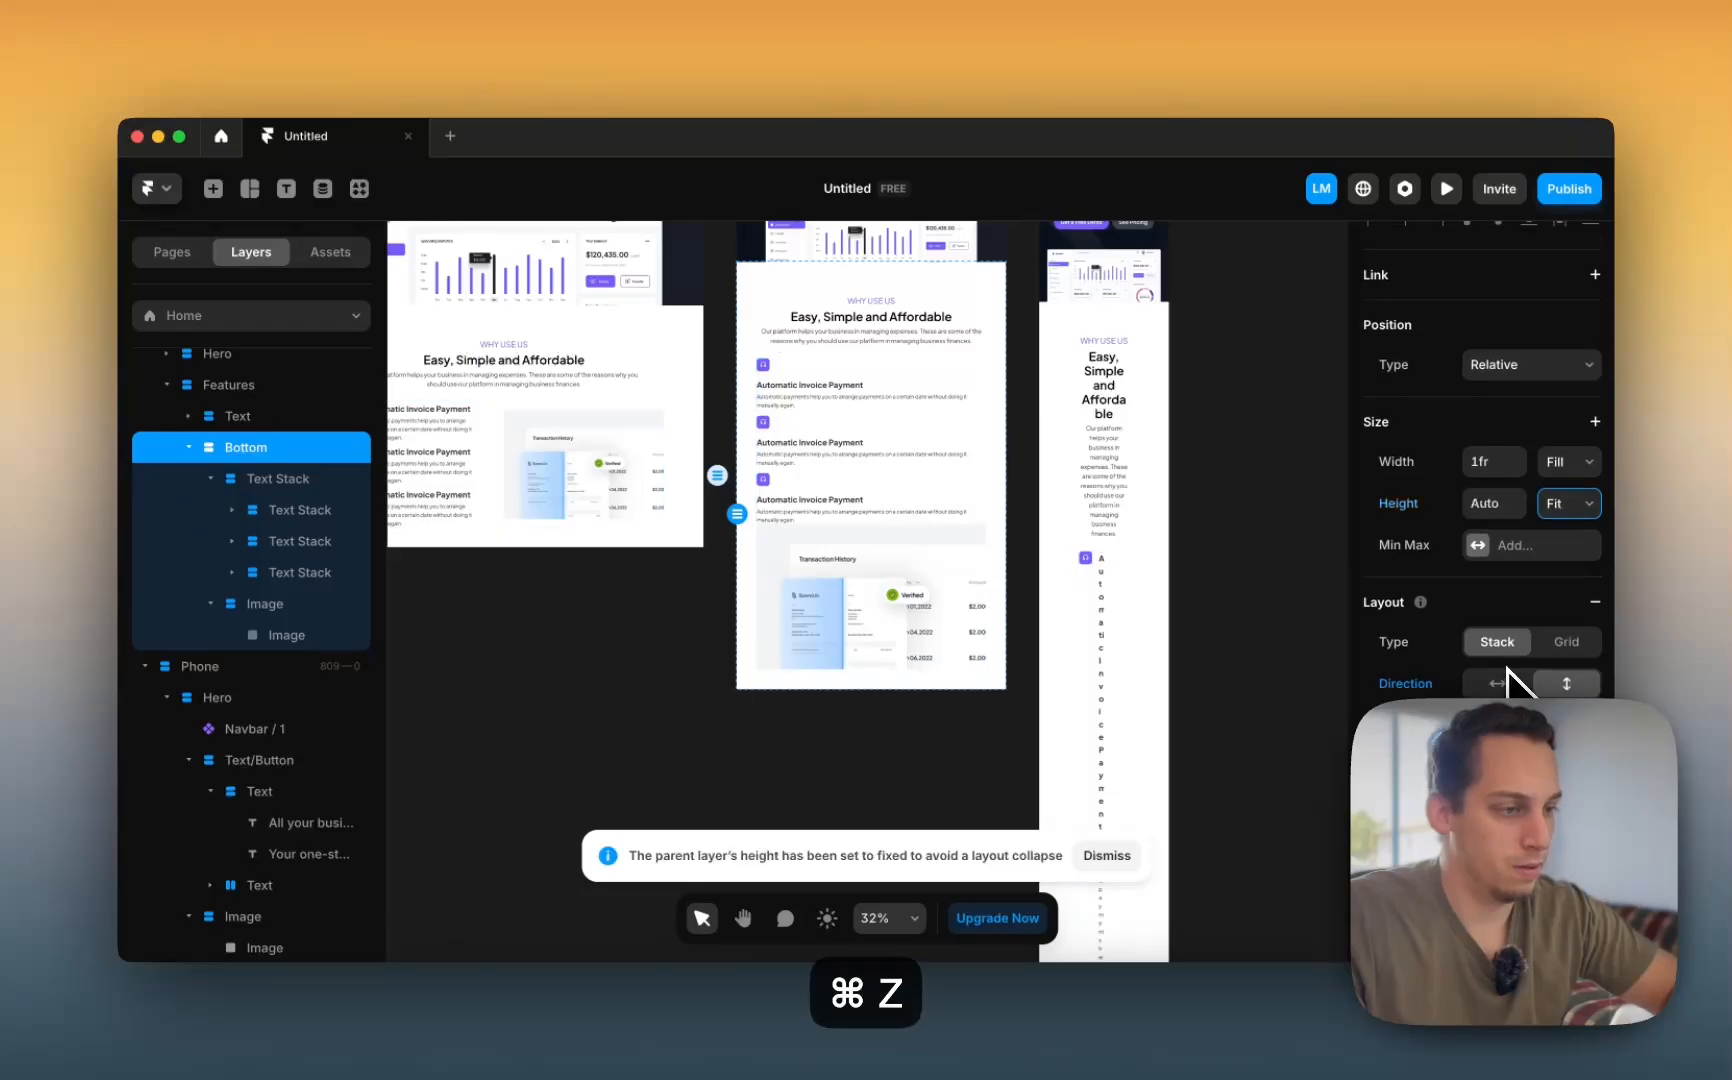
- Reduce the right and left padding of the Phone Features section by the same amount
{"action": "scroll", "coordinate": [900, 540], "scroll_direction": "right", "scroll_amount": 3}
{"action": "left_click", "coordinate": [967, 527]}
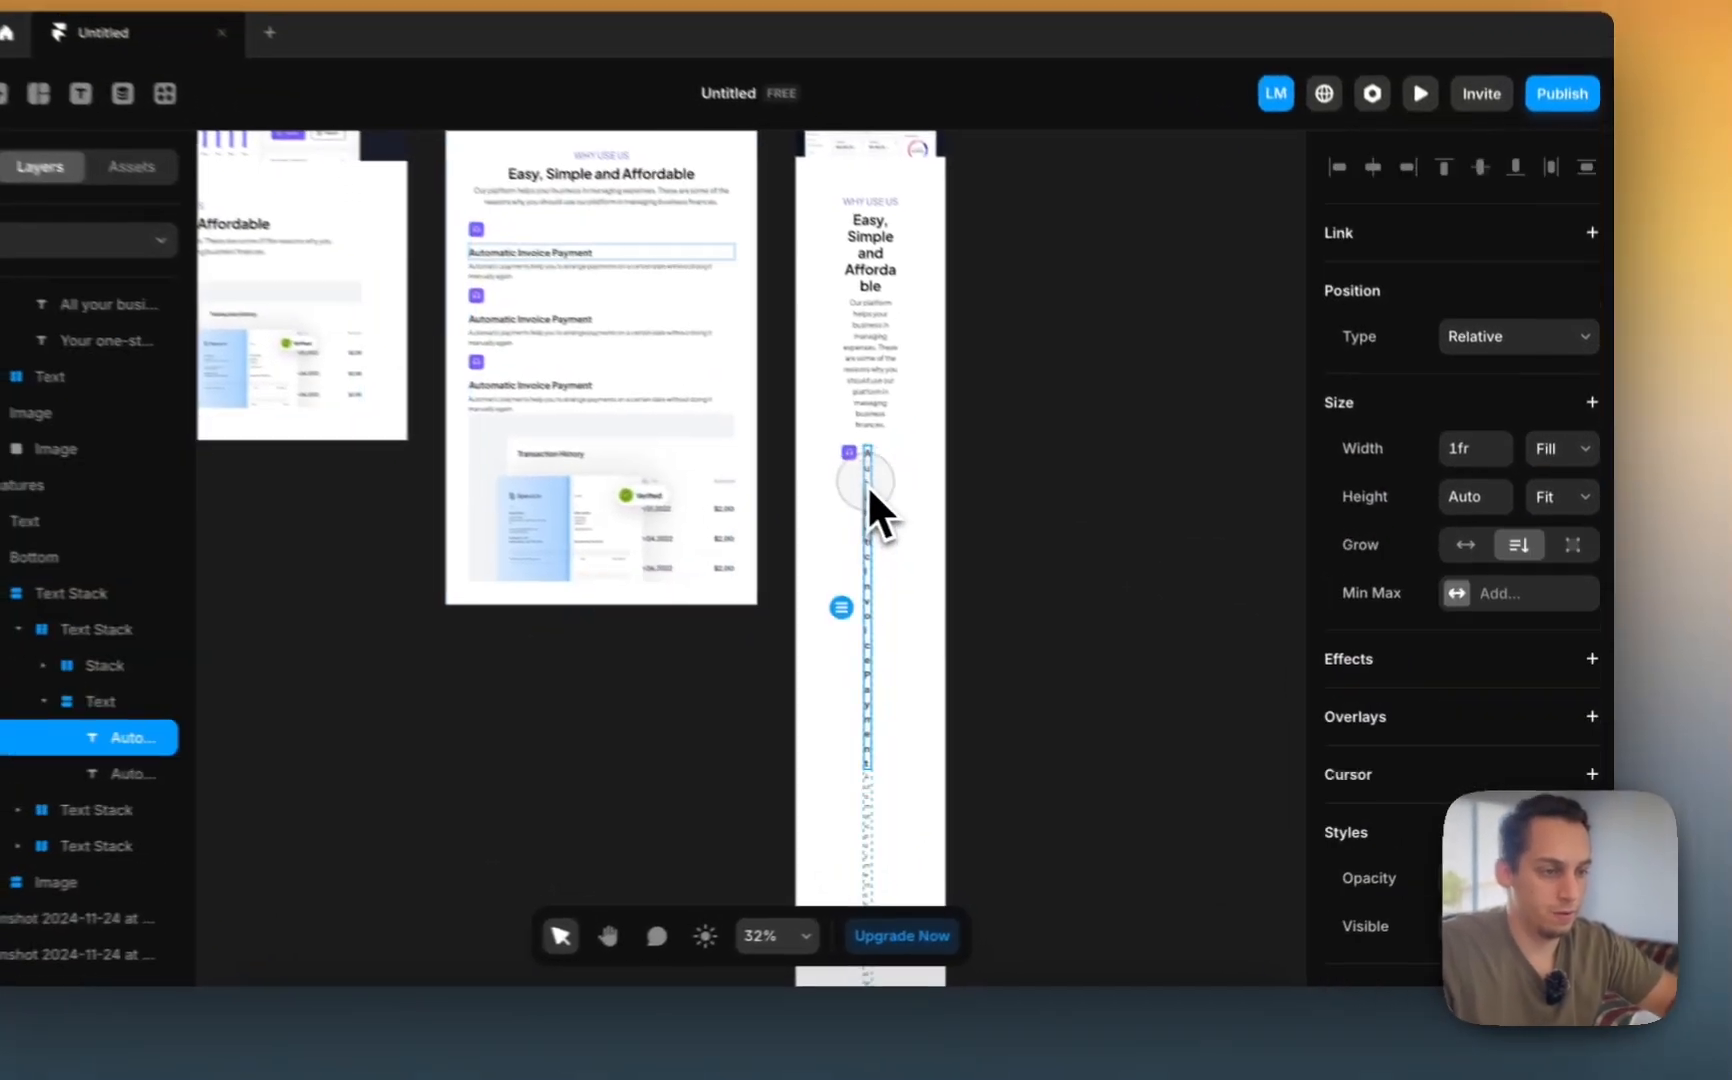
{"action": "left_click", "coordinate": [891, 486]}
{"action": "left_click", "coordinate": [919, 467]}
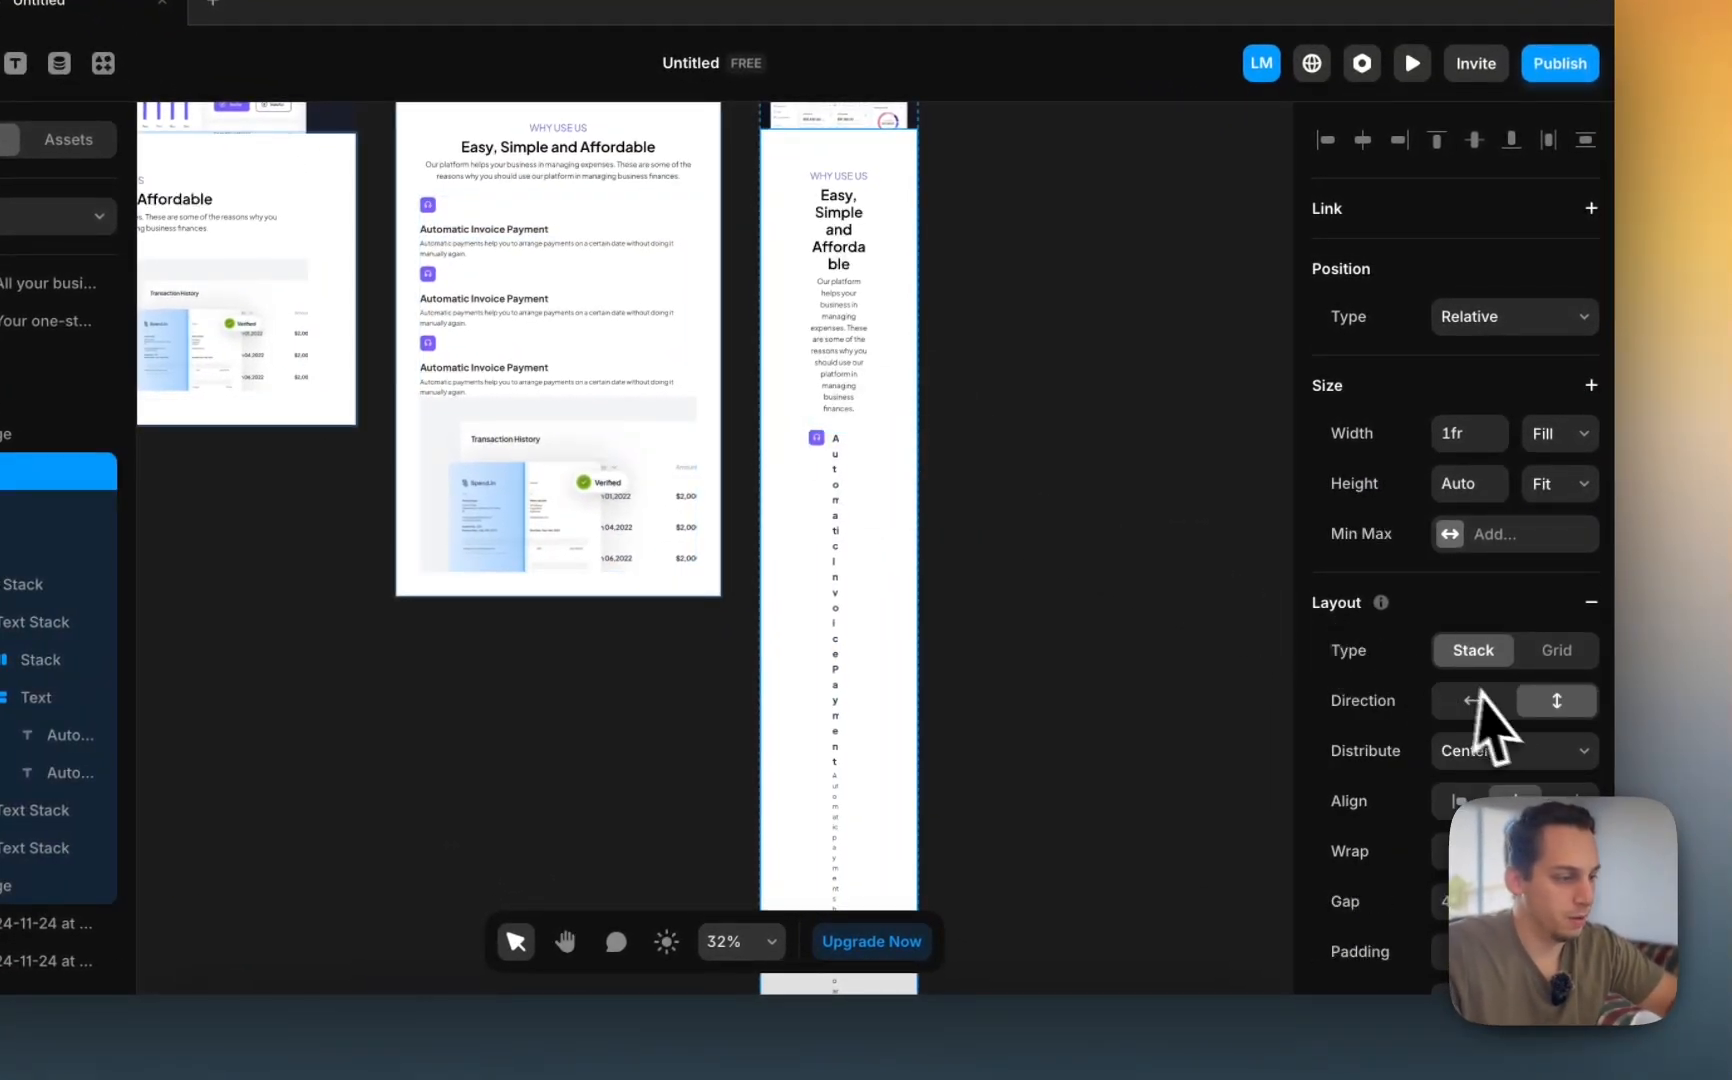
{"action": "scroll", "coordinate": [1490, 722], "scroll_direction": "down", "scroll_amount": 3}
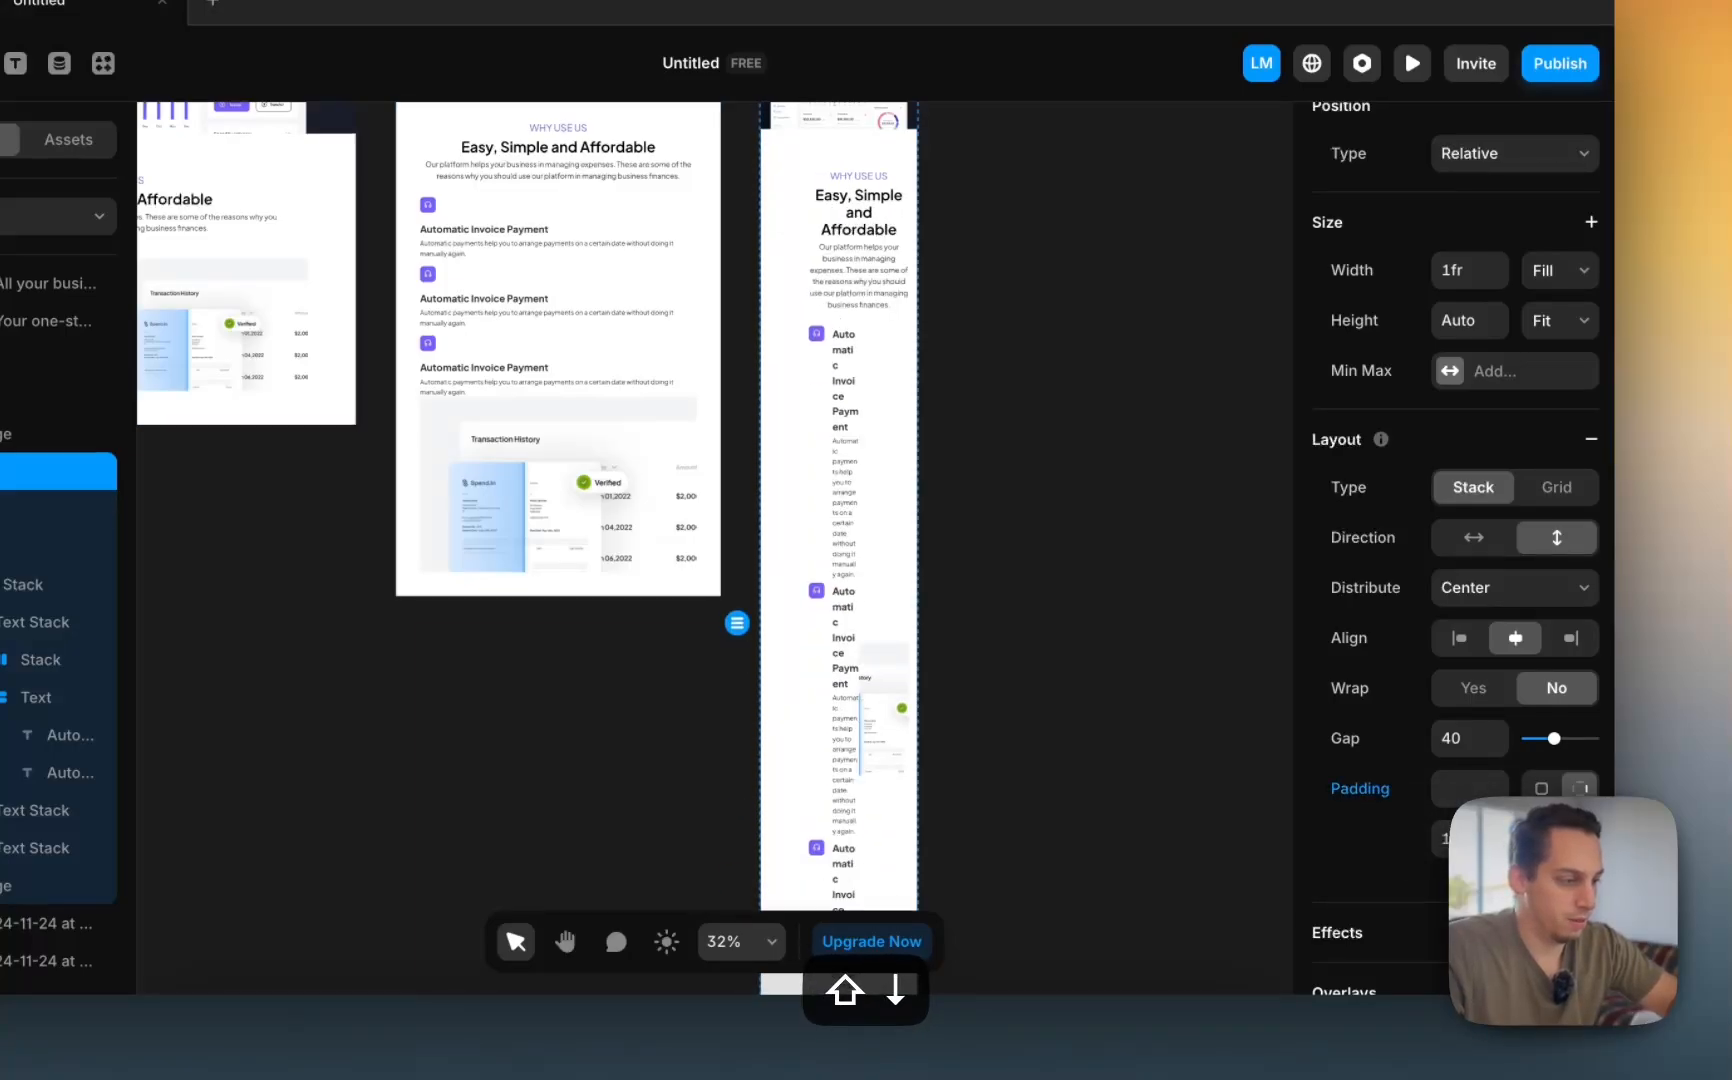
{"action": "key", "text": "shift+Down"}
{"action": "key", "text": "shift+Down"}
{"action": "key", "text": "shift+Down"}
{"action": "key", "text": "shift+Down"}
{"action": "key", "text": "shift+Down"}
{"action": "key", "text": "shift+Down"}
{"action": "key", "text": "shift+Down"}
{"action": "key", "text": "shift+Down"}
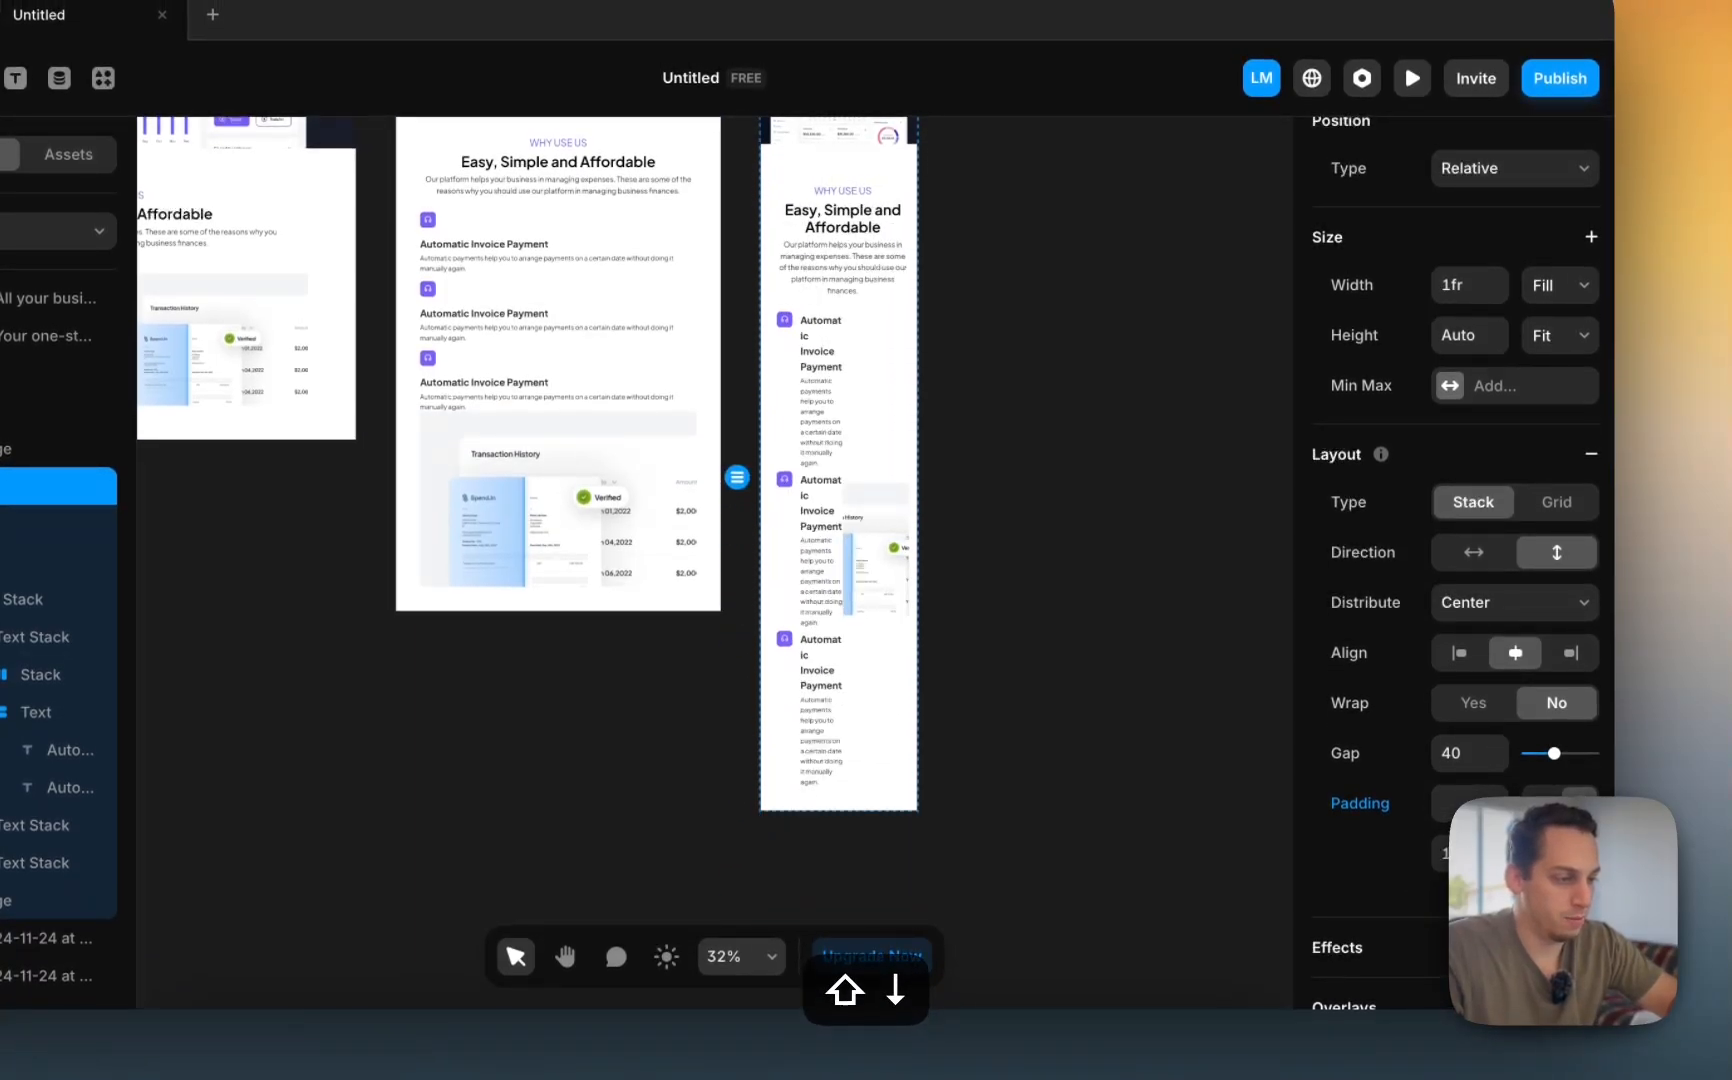
{"action": "key", "text": "shift+Down"}
{"action": "key", "text": "shift+Down"}
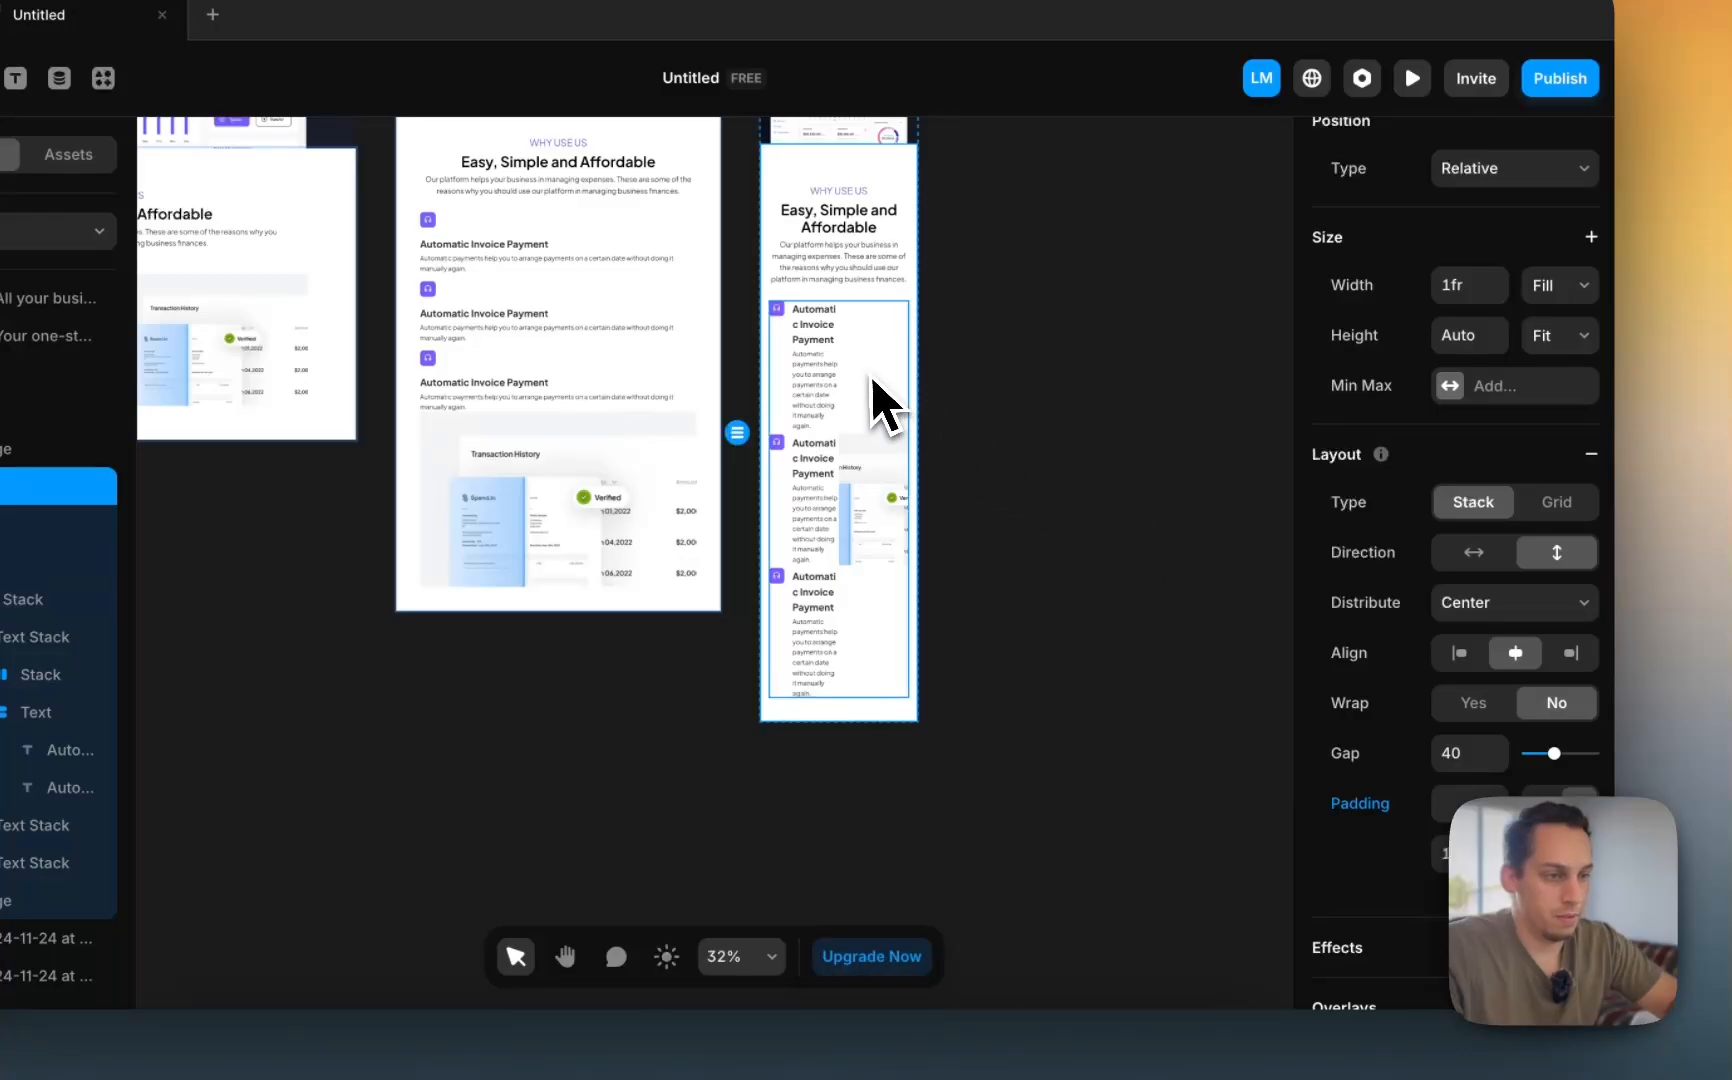
- Set the direction of the Phone Bottom stack to vertical
{"action": "left_click", "coordinate": [878, 395]}
{"action": "left_click", "coordinate": [1556, 722]}
{"action": "left_click", "coordinate": [1062, 510]}
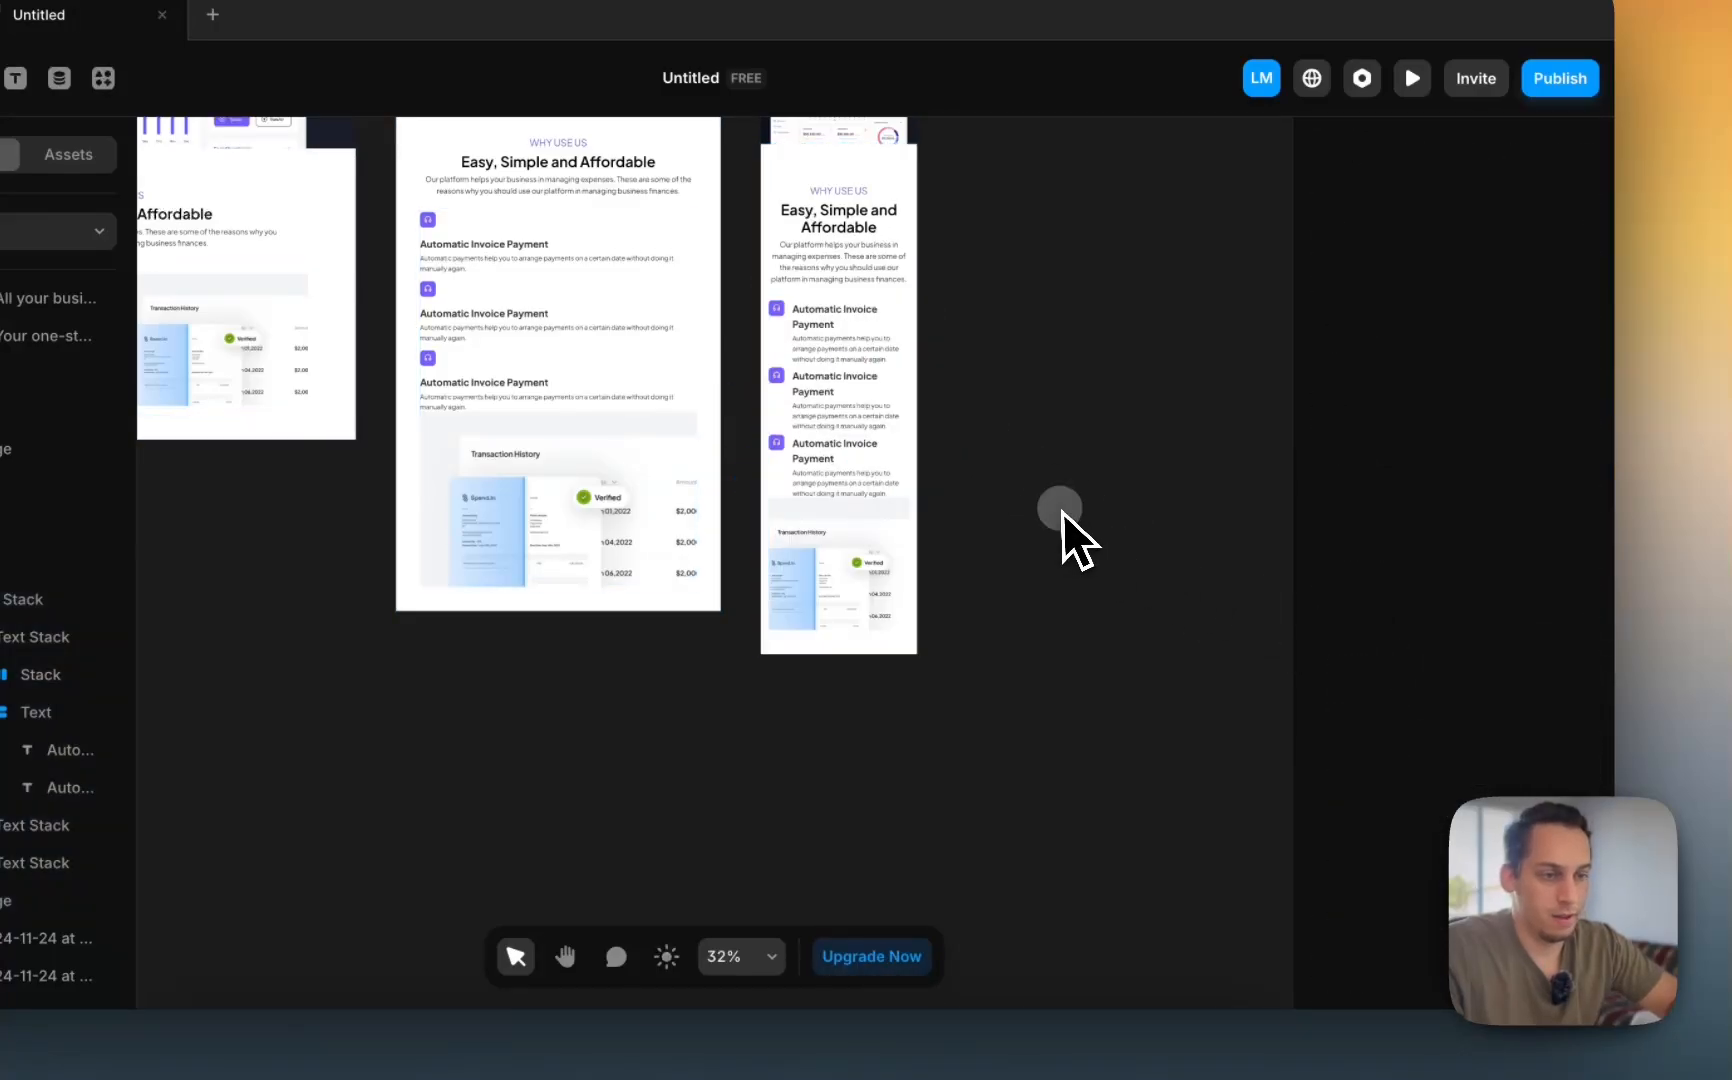
- Compare the Features section across the Desktop, Tablet and Phone breakpoints with the reference design screenshots
{"action": "scroll", "coordinate": [1062, 510], "scroll_direction": "left", "scroll_amount": 1}
{"action": "scroll", "coordinate": [1062, 510], "scroll_direction": "down", "scroll_amount": 2}
{"action": "scroll", "coordinate": [1062, 510], "scroll_direction": "up", "scroll_amount": 2}
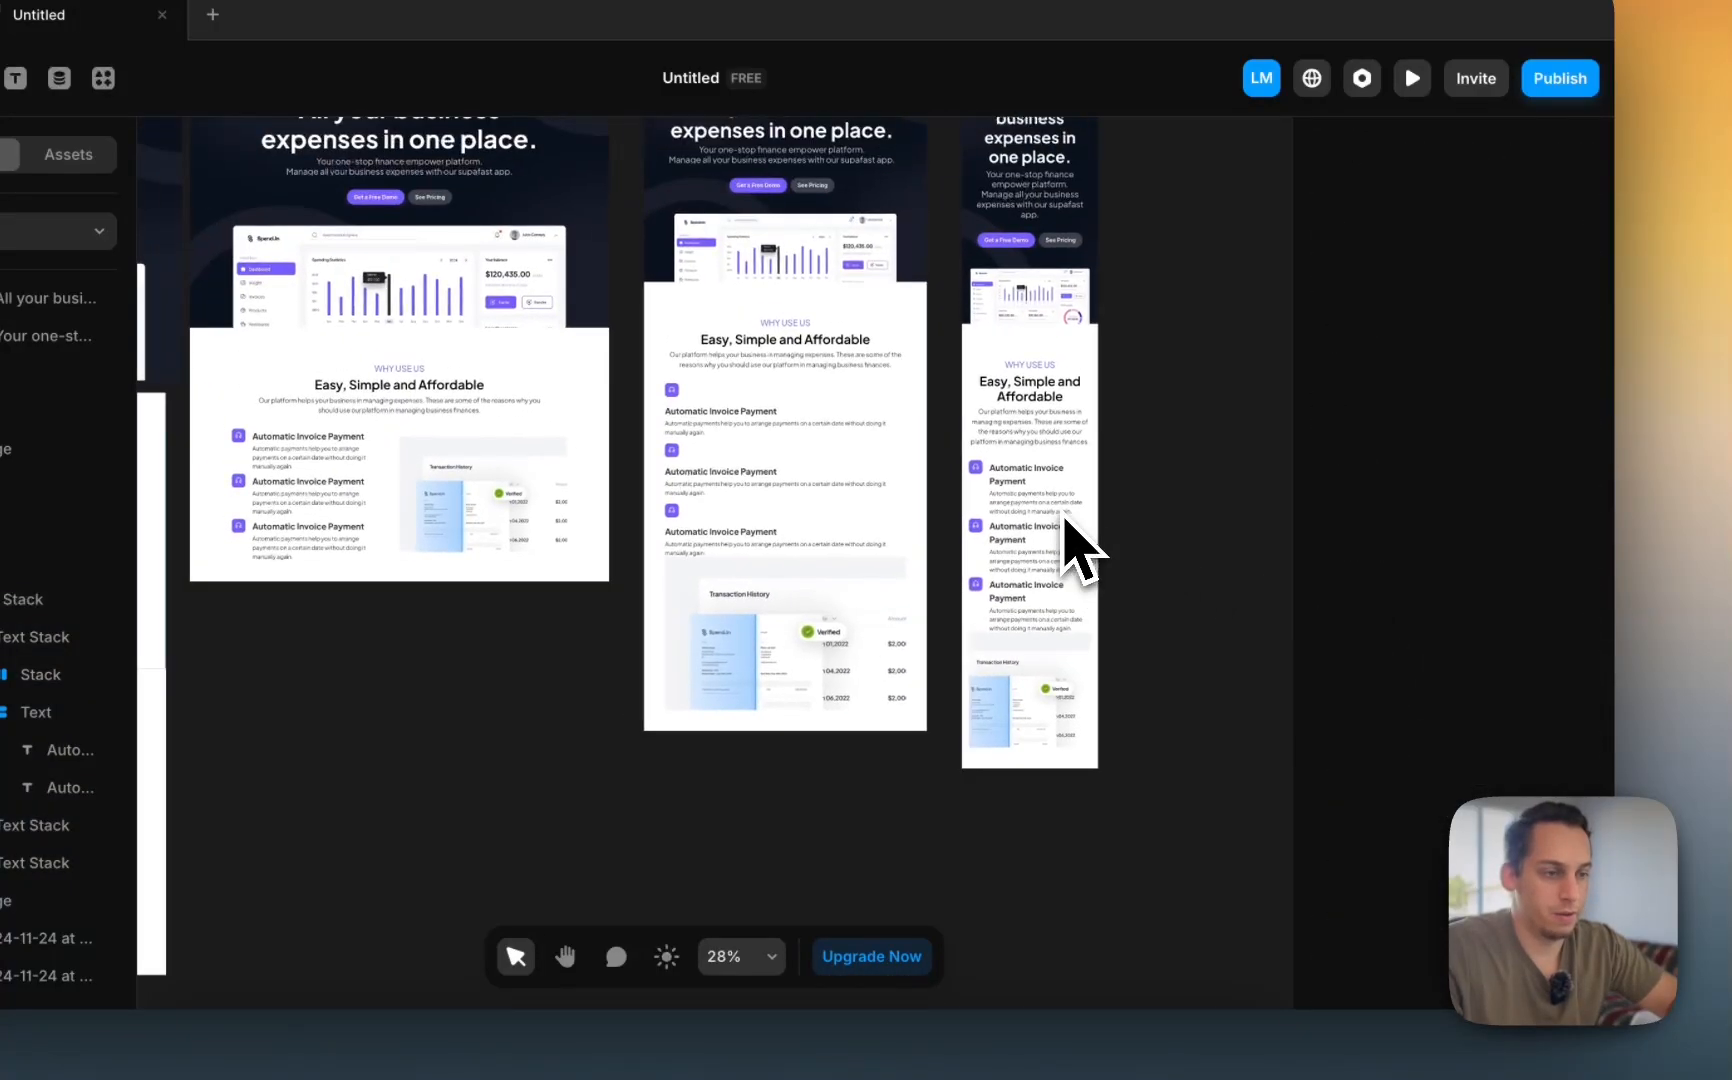
{"action": "scroll", "coordinate": [1062, 510], "scroll_direction": "down", "scroll_amount": 2}
{"action": "scroll", "coordinate": [1062, 510], "scroll_direction": "left", "scroll_amount": 1}
{"action": "scroll", "coordinate": [966, 554], "scroll_direction": "left", "scroll_amount": 2}
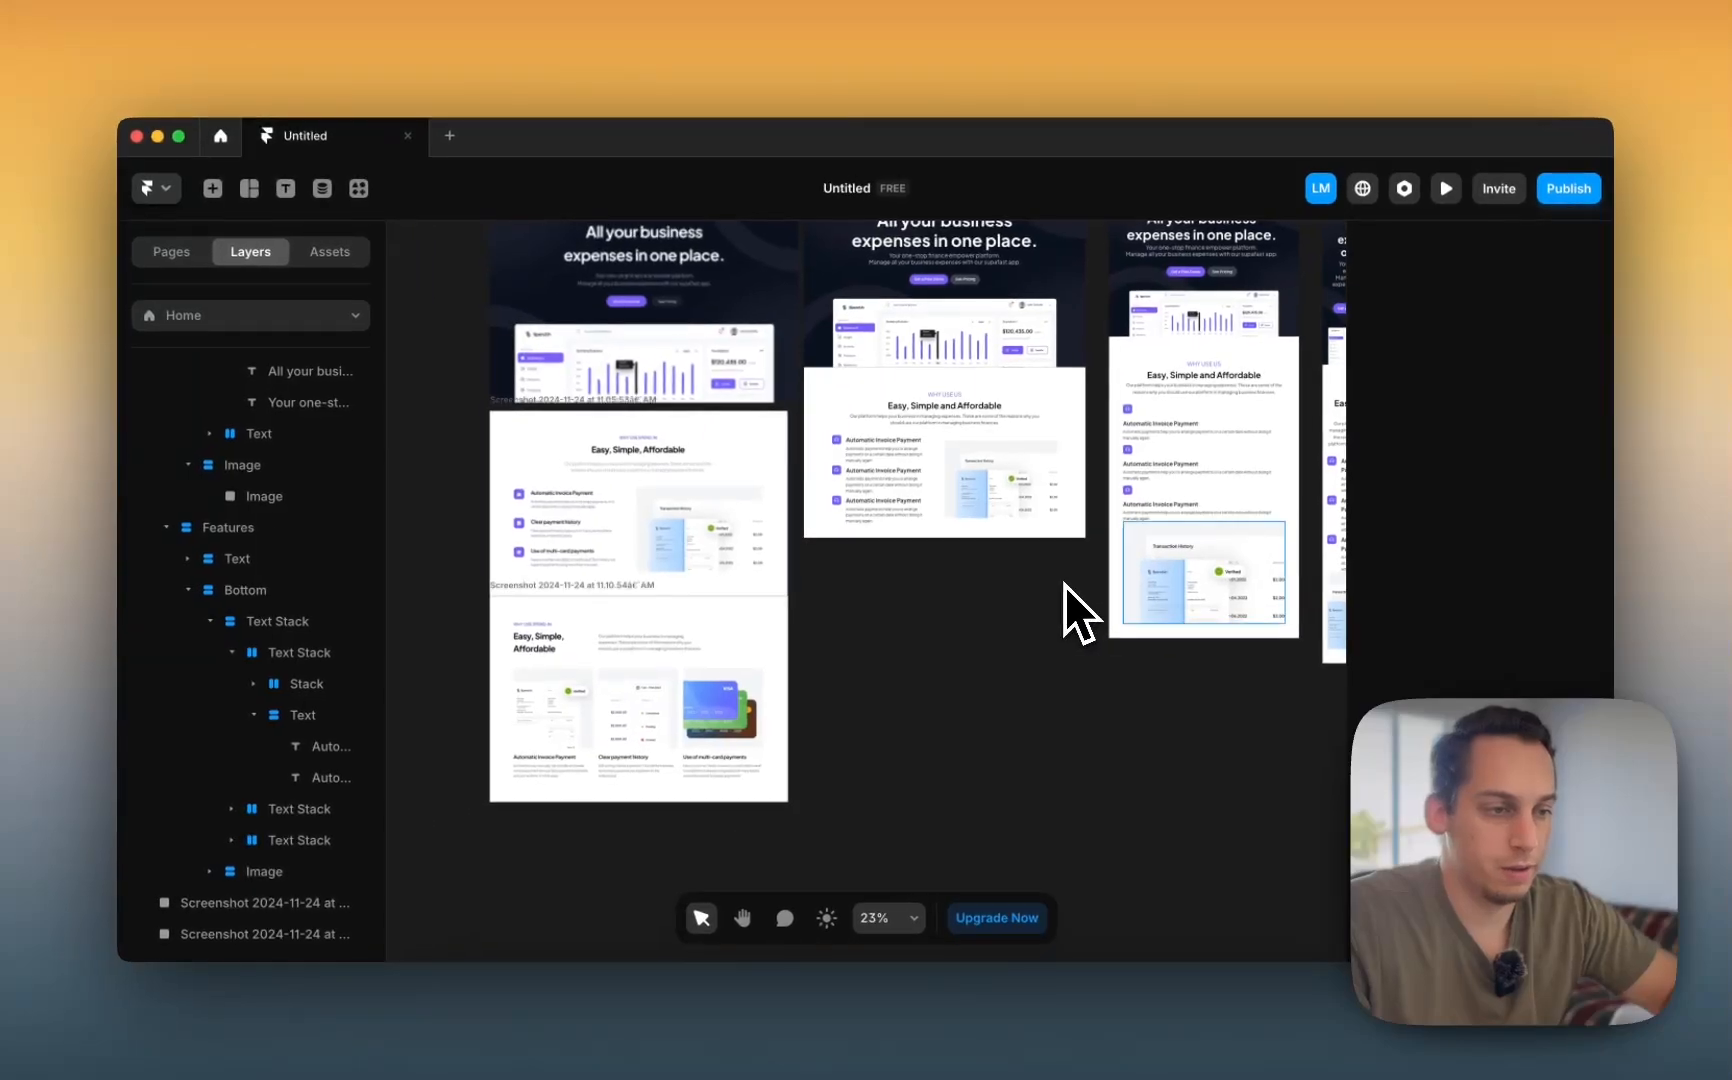
{"action": "scroll", "coordinate": [952, 556], "scroll_direction": "right", "scroll_amount": 1}
{"action": "scroll", "coordinate": [952, 556], "scroll_direction": "up", "scroll_amount": 1}
{"action": "scroll", "coordinate": [1065, 587], "scroll_direction": "right", "scroll_amount": 1}
{"action": "scroll", "coordinate": [1065, 587], "scroll_direction": "up", "scroll_amount": 1}
{"action": "left_click", "coordinate": [982, 738]}
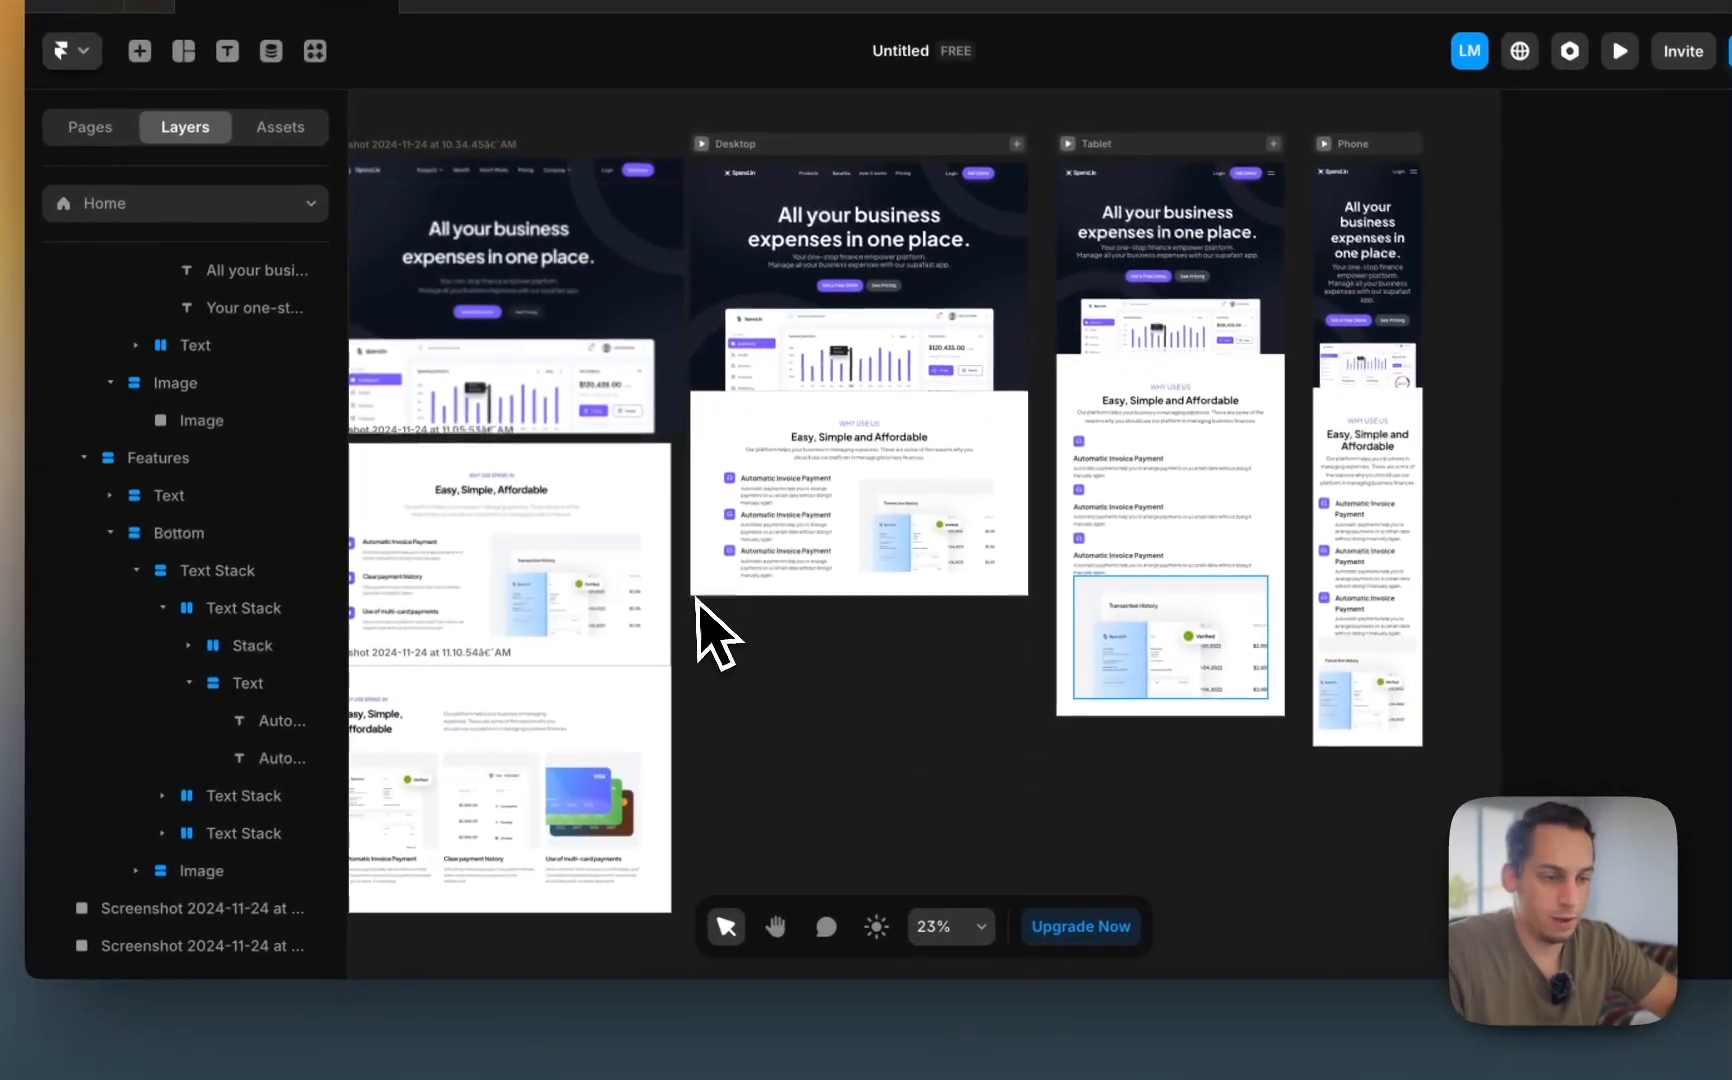
{"action": "scroll", "coordinate": [864, 655], "scroll_direction": "left", "scroll_amount": 2}
{"action": "scroll", "coordinate": [922, 611], "scroll_direction": "left", "scroll_amount": 1}
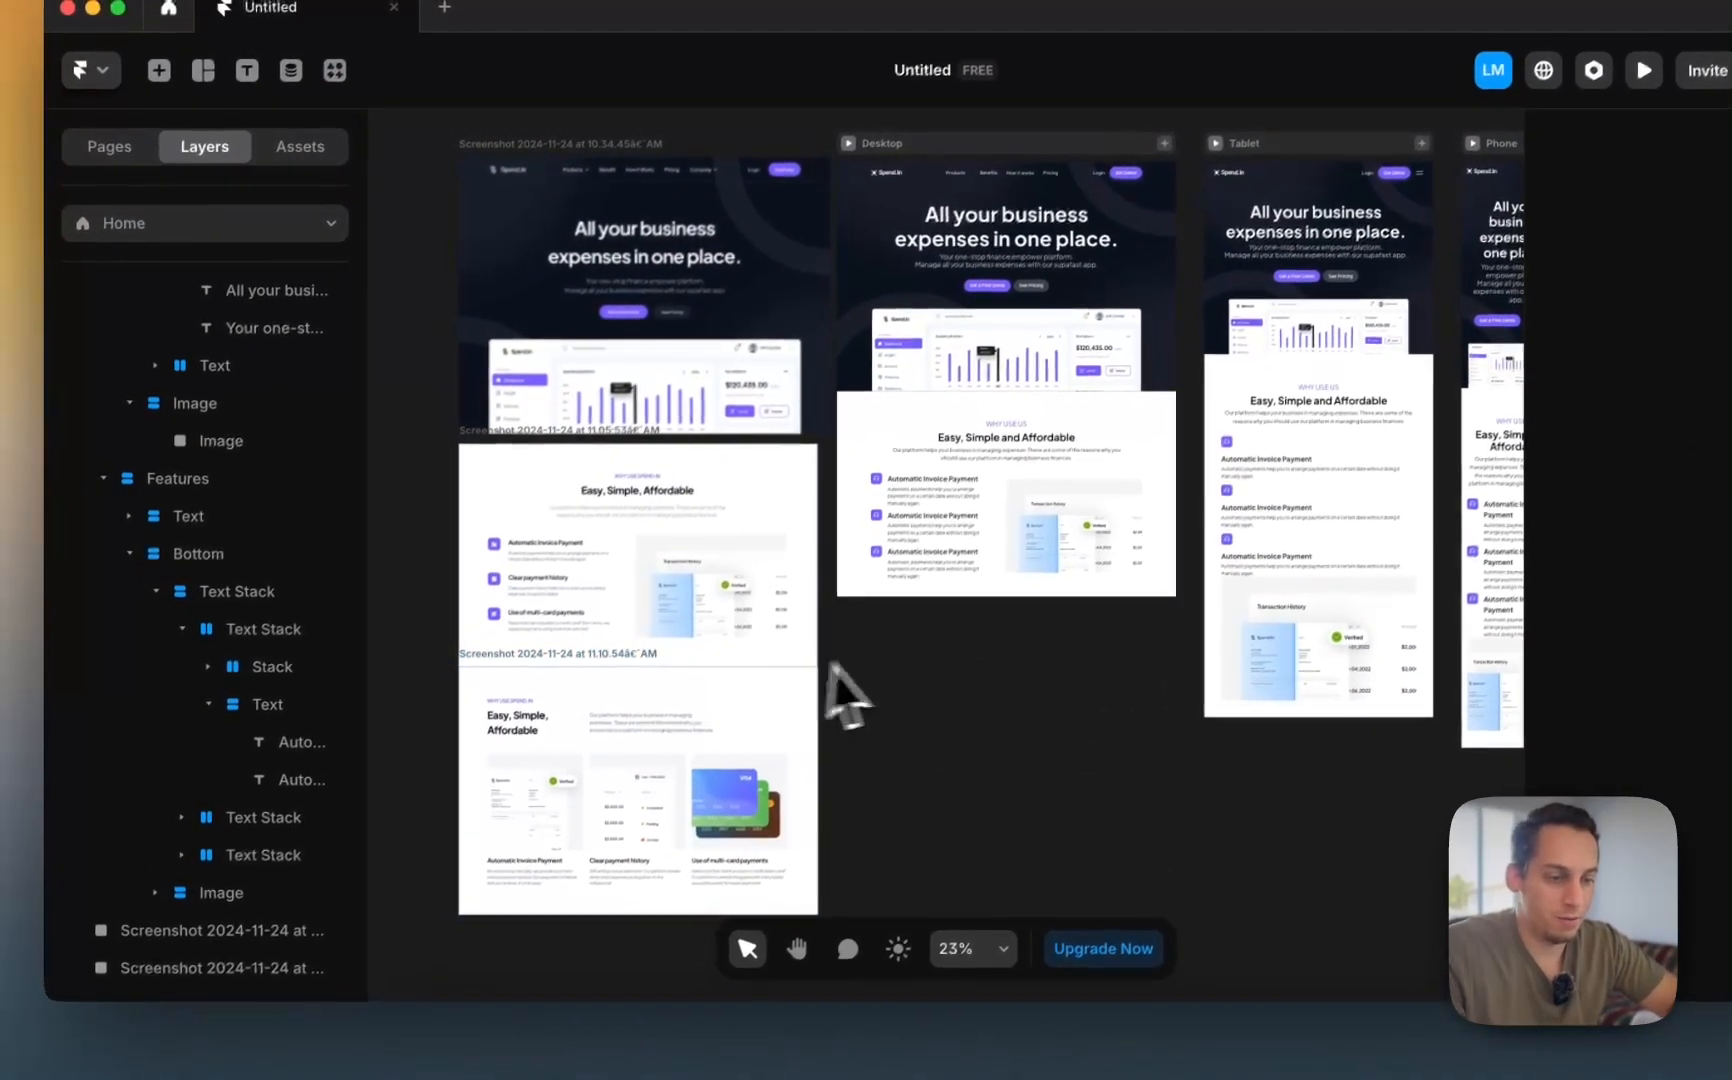
{"action": "scroll", "coordinate": [862, 645], "scroll_direction": "left", "scroll_amount": 1}
{"action": "scroll", "coordinate": [900, 700], "scroll_direction": "down", "scroll_amount": 2}
{"action": "scroll", "coordinate": [1045, 515], "scroll_direction": "up", "scroll_amount": 2}
{"action": "scroll", "coordinate": [1045, 515], "scroll_direction": "down", "scroll_amount": 1}
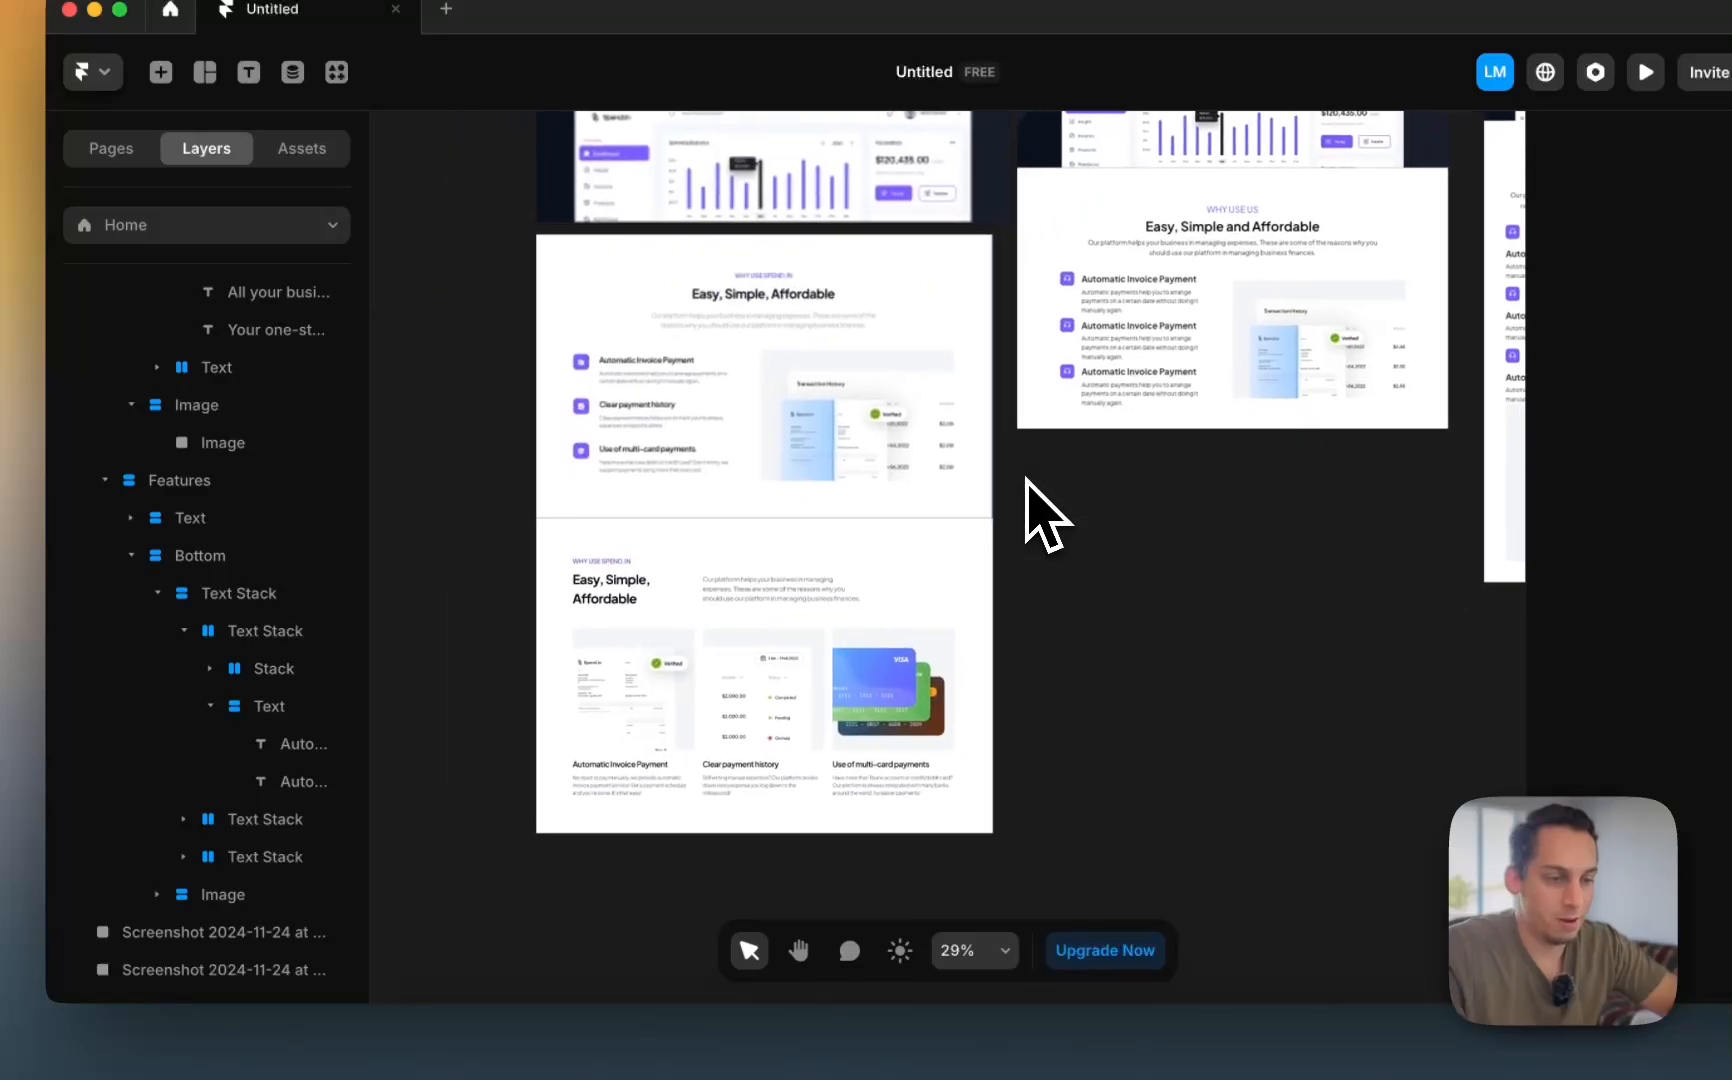
{"action": "scroll", "coordinate": [1025, 479], "scroll_direction": "down", "scroll_amount": 2}
{"action": "scroll", "coordinate": [1026, 482], "scroll_direction": "up", "scroll_amount": 1}
{"action": "scroll", "coordinate": [1026, 482], "scroll_direction": "right", "scroll_amount": 1}
{"action": "scroll", "coordinate": [1027, 482], "scroll_direction": "up", "scroll_amount": 3}
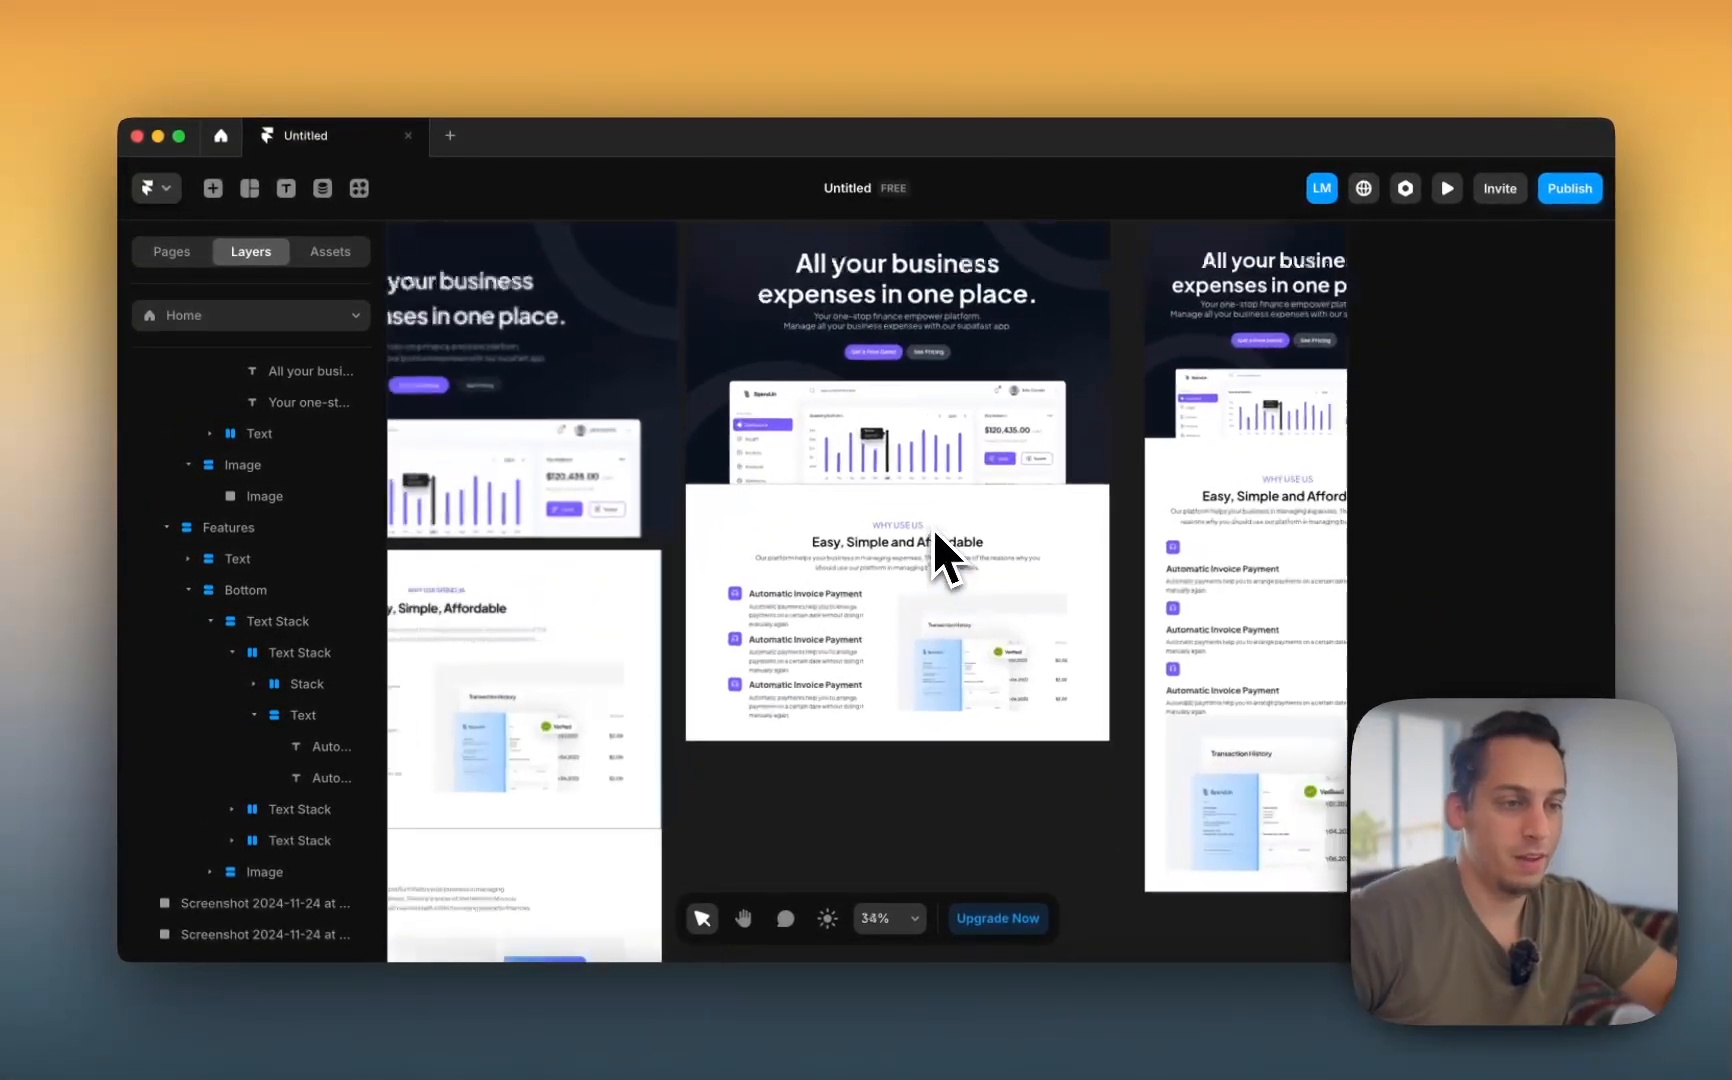
{"action": "scroll", "coordinate": [1027, 483], "scroll_direction": "right", "scroll_amount": 1}
{"action": "scroll", "coordinate": [1027, 483], "scroll_direction": "up", "scroll_amount": 1}
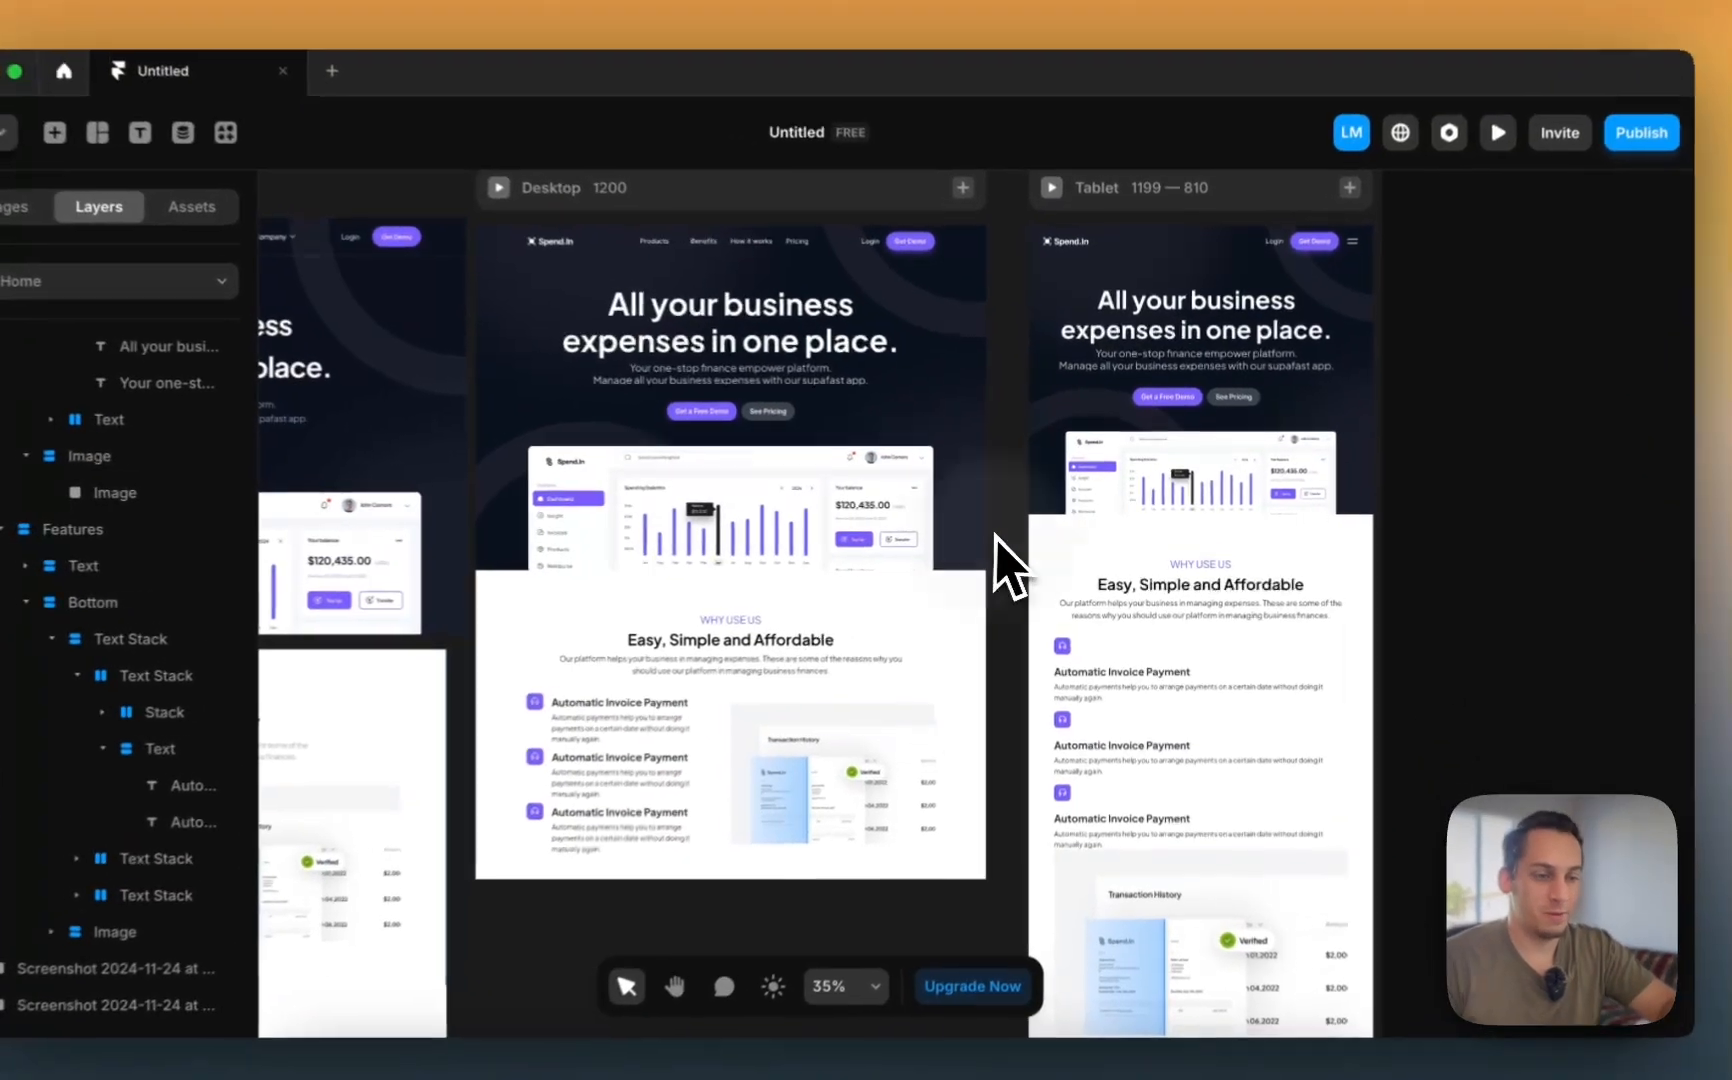
{"action": "scroll", "coordinate": [1020, 536], "scroll_direction": "up", "scroll_amount": 1}
{"action": "scroll", "coordinate": [1020, 536], "scroll_direction": "left", "scroll_amount": 1}
{"action": "scroll", "coordinate": [1020, 536], "scroll_direction": "up", "scroll_amount": 1}
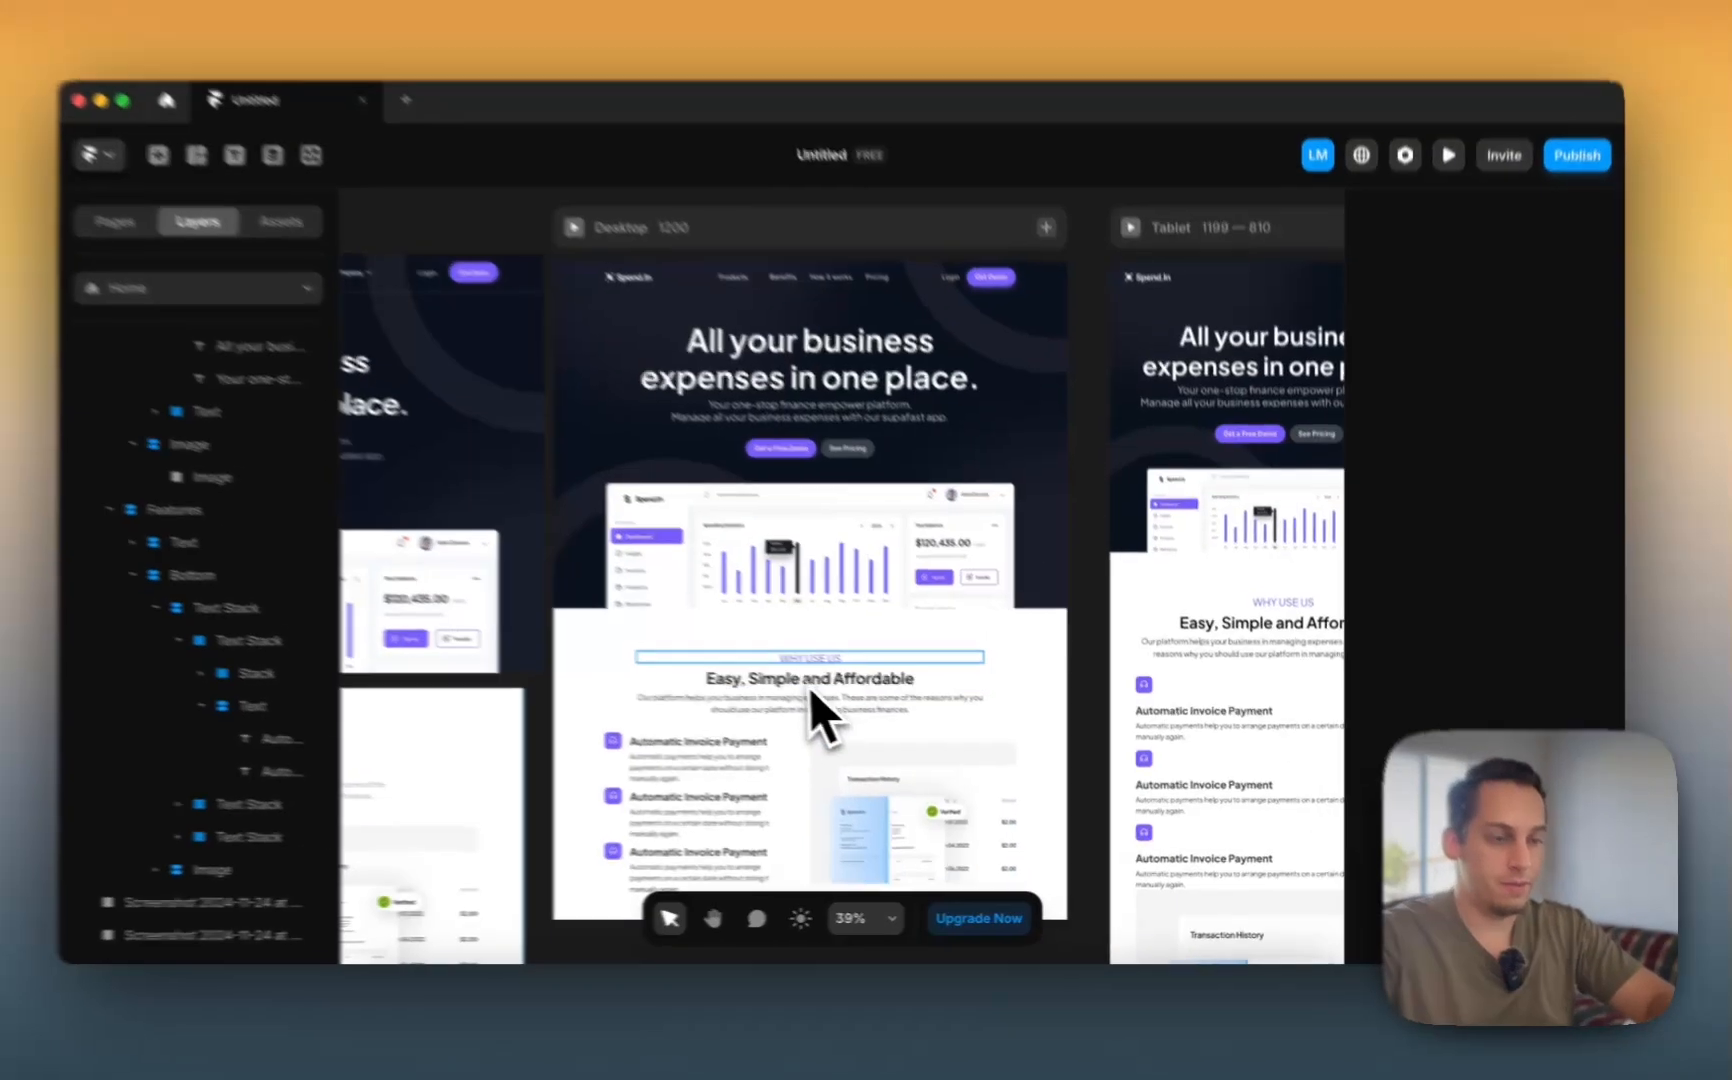
- Set the font size of the Desktop "WHY USE US" text to 16 pixels
{"action": "left_click", "coordinate": [836, 670]}
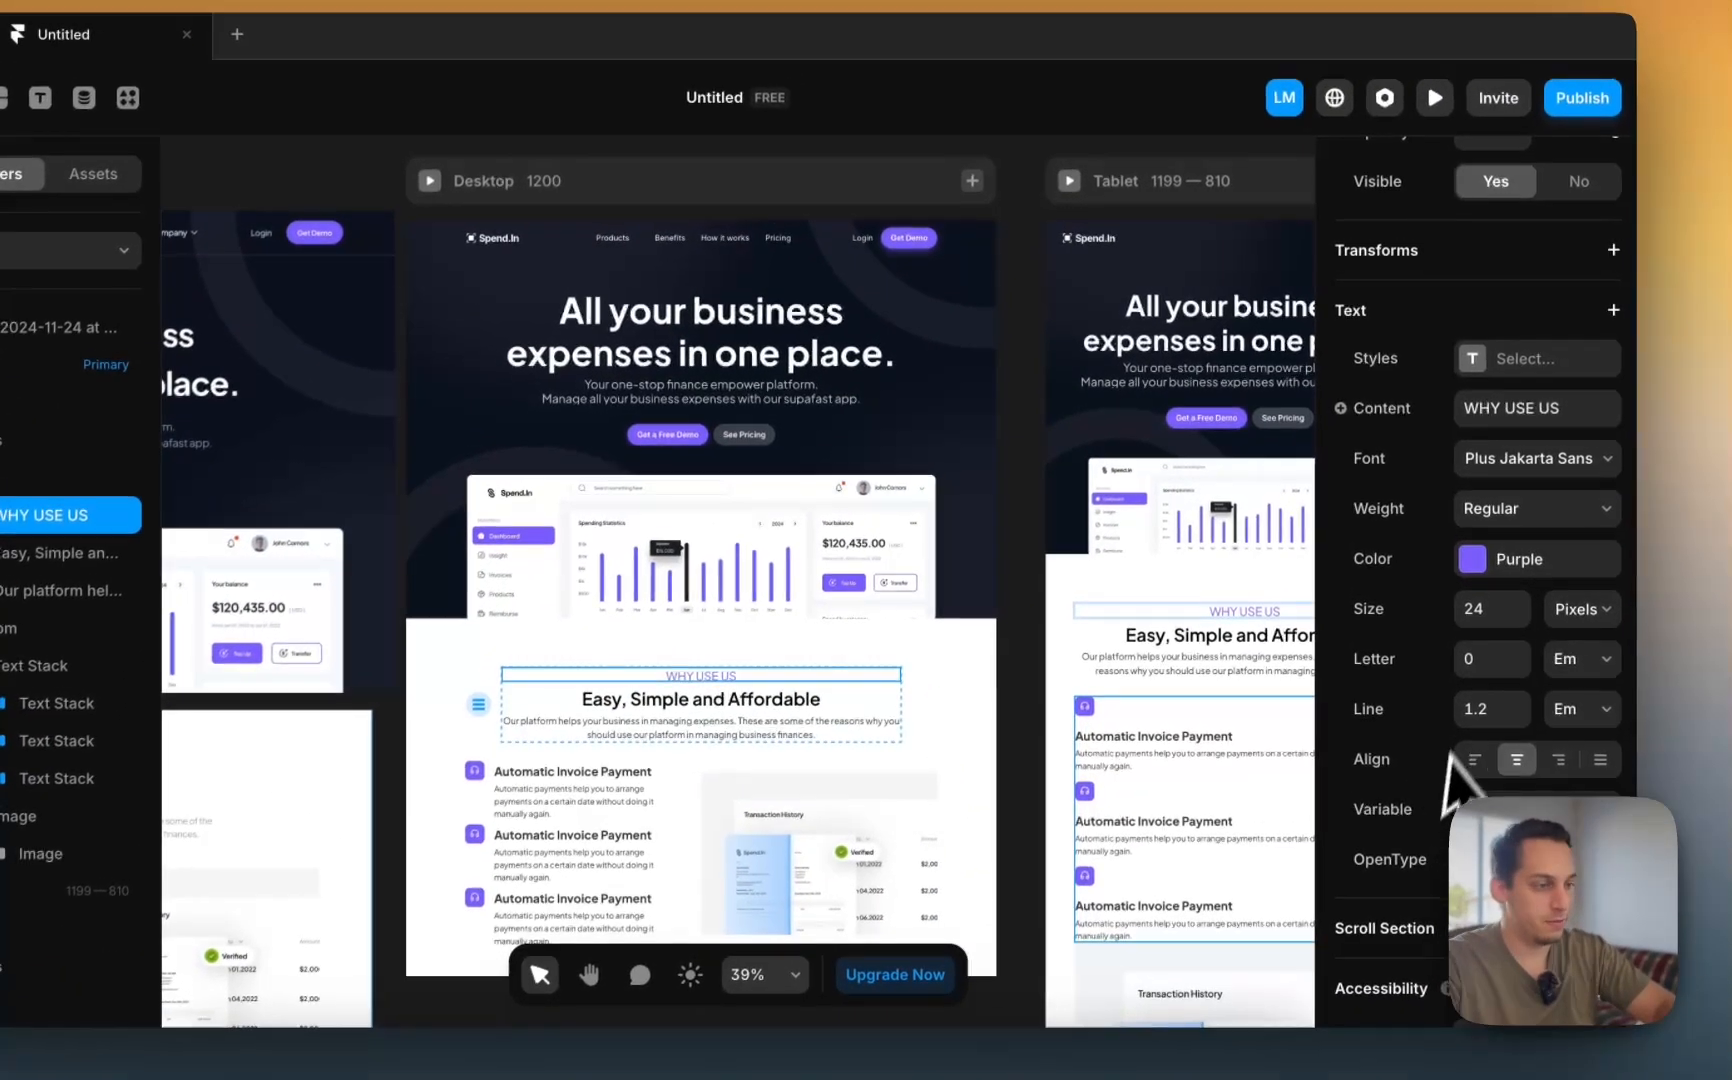
{"action": "left_click", "coordinate": [1473, 618]}
{"action": "key", "text": "Up"}
{"action": "key", "text": "Down"}
{"action": "key", "text": "Down"}
{"action": "key", "text": "Down"}
{"action": "key", "text": "Down"}
{"action": "key", "text": "Down"}
{"action": "key", "text": "Down"}
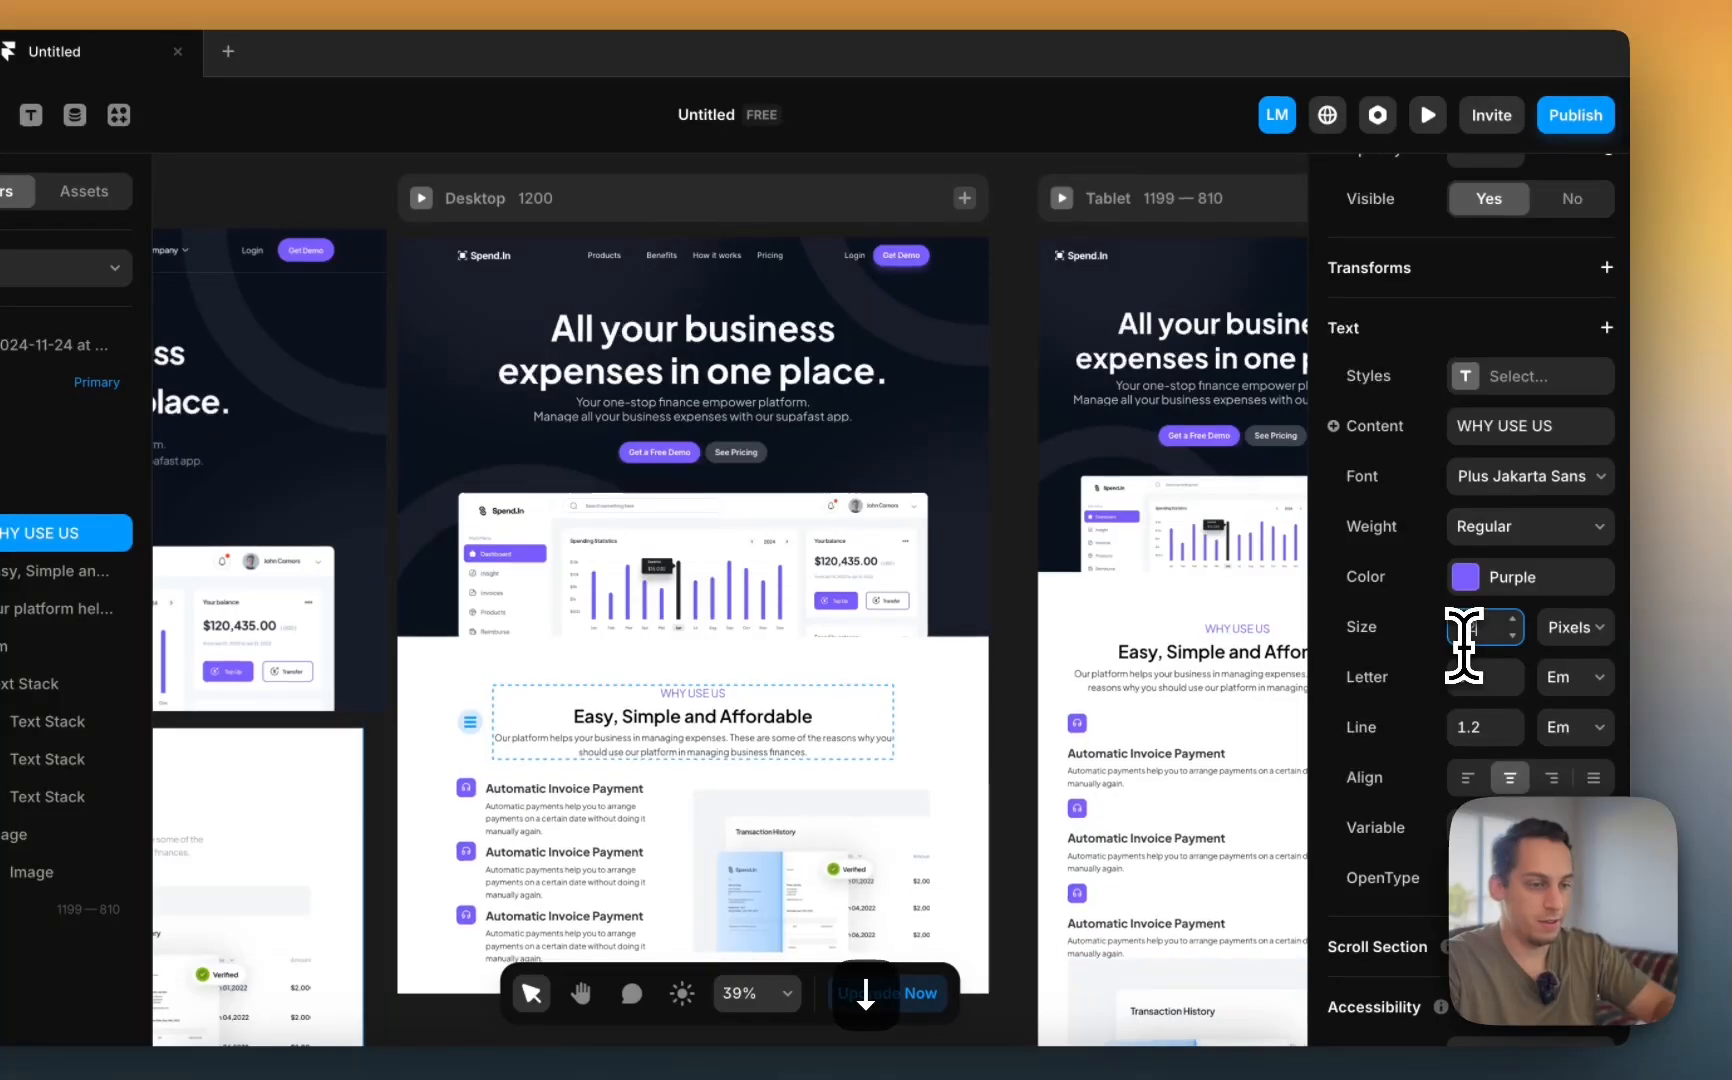
{"action": "key", "text": "Down"}
{"action": "key", "text": "Down"}
{"action": "key", "text": "Down"}
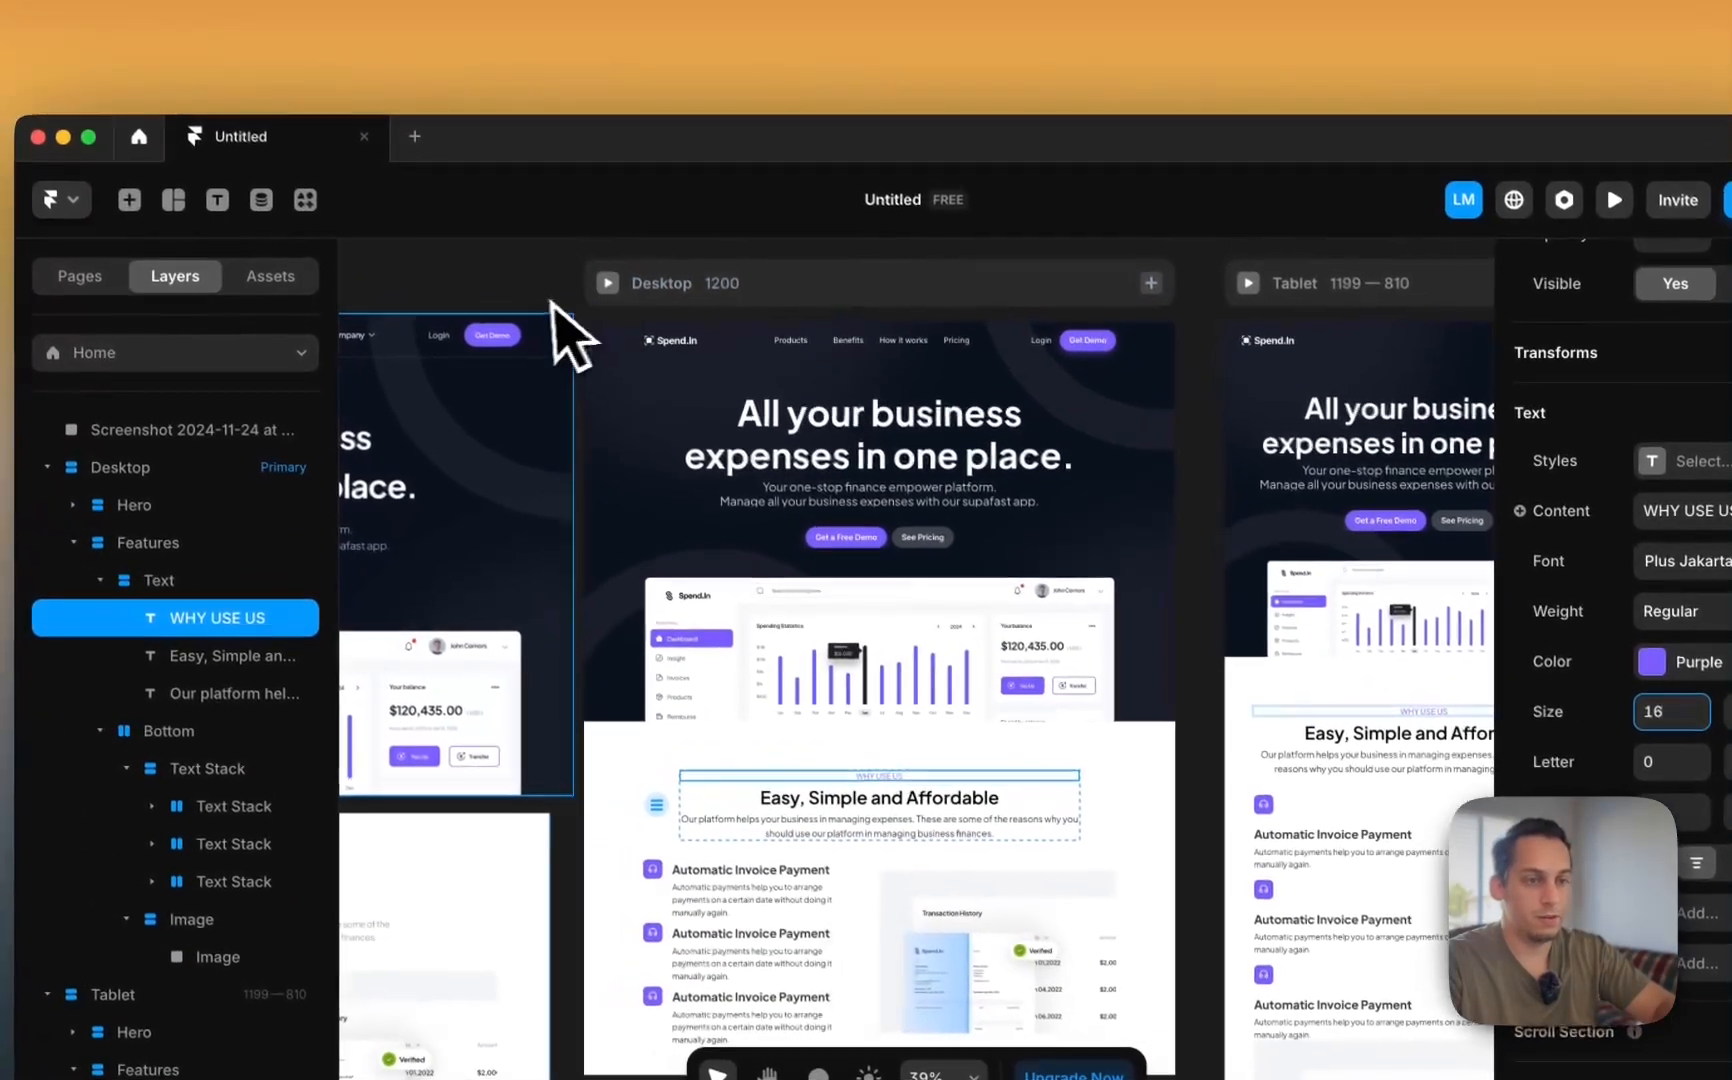
{"action": "left_click", "coordinate": [363, 203]}
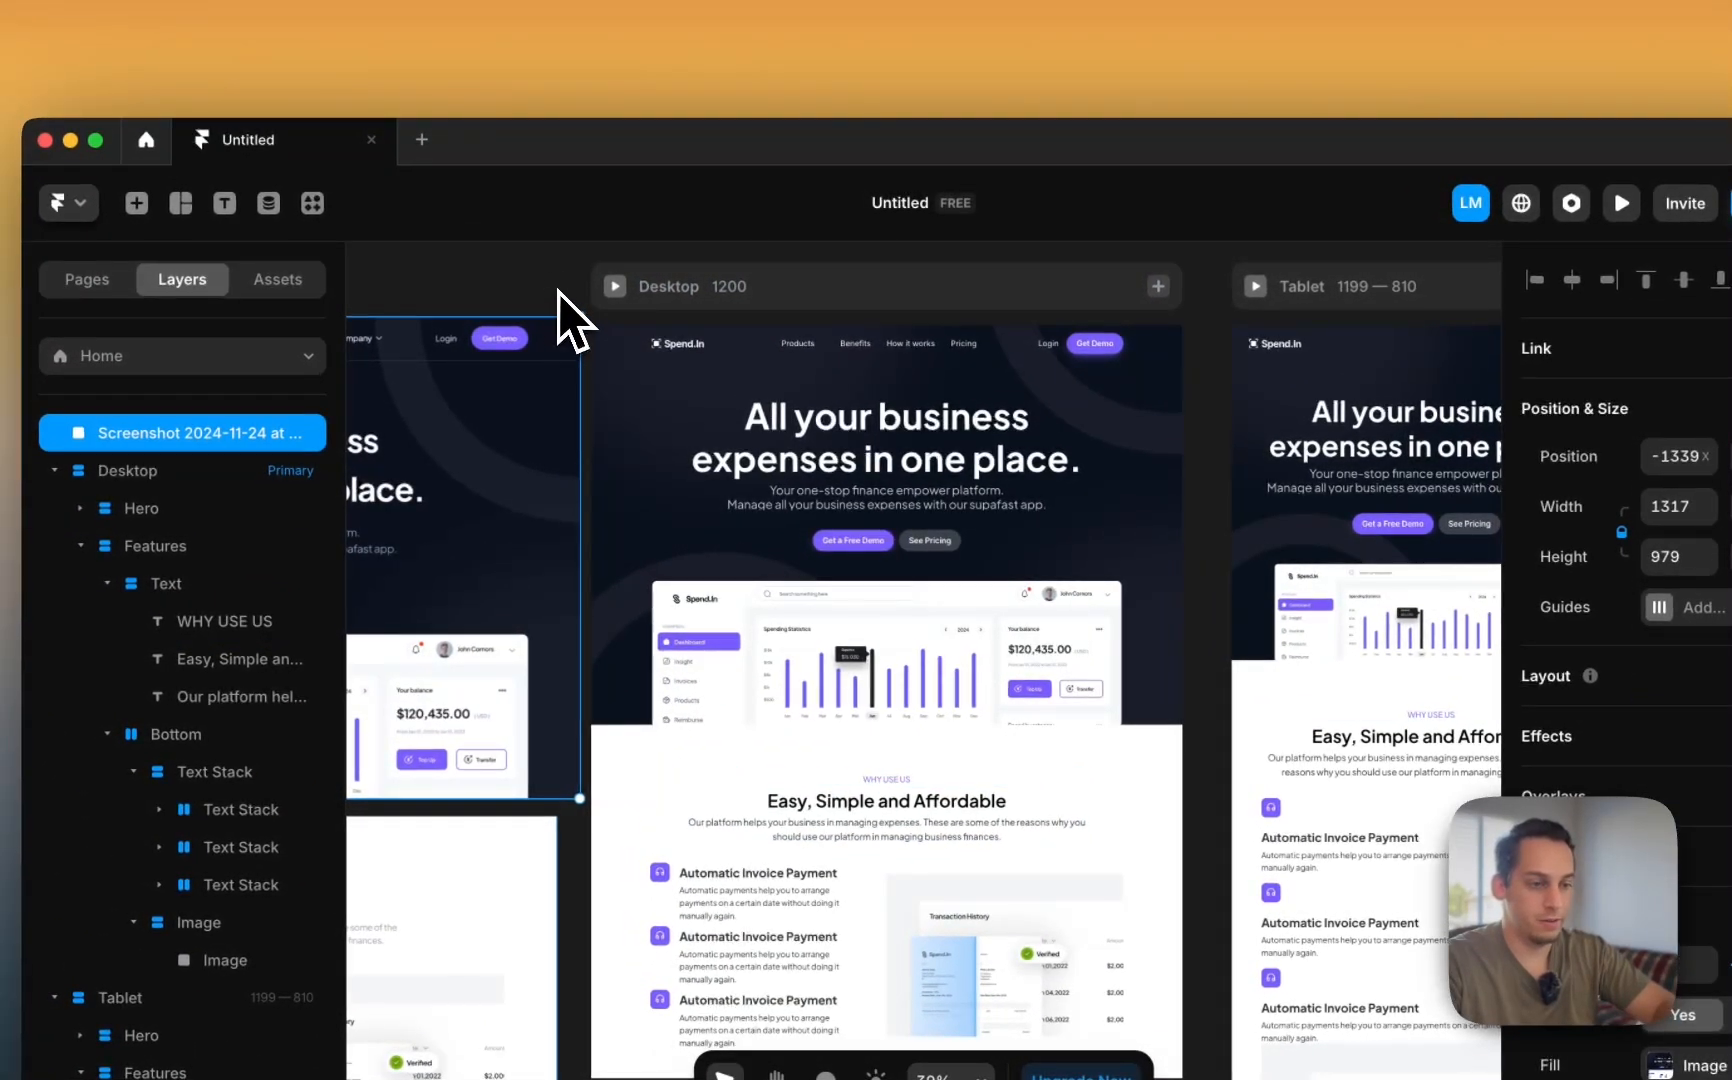
{"action": "left_click", "coordinate": [557, 291]}
- Launch the Frameblox plugin and add its Bento 01 section below the Desktop Features section
{"action": "scroll", "coordinate": [559, 286], "scroll_direction": "left", "scroll_amount": 2}
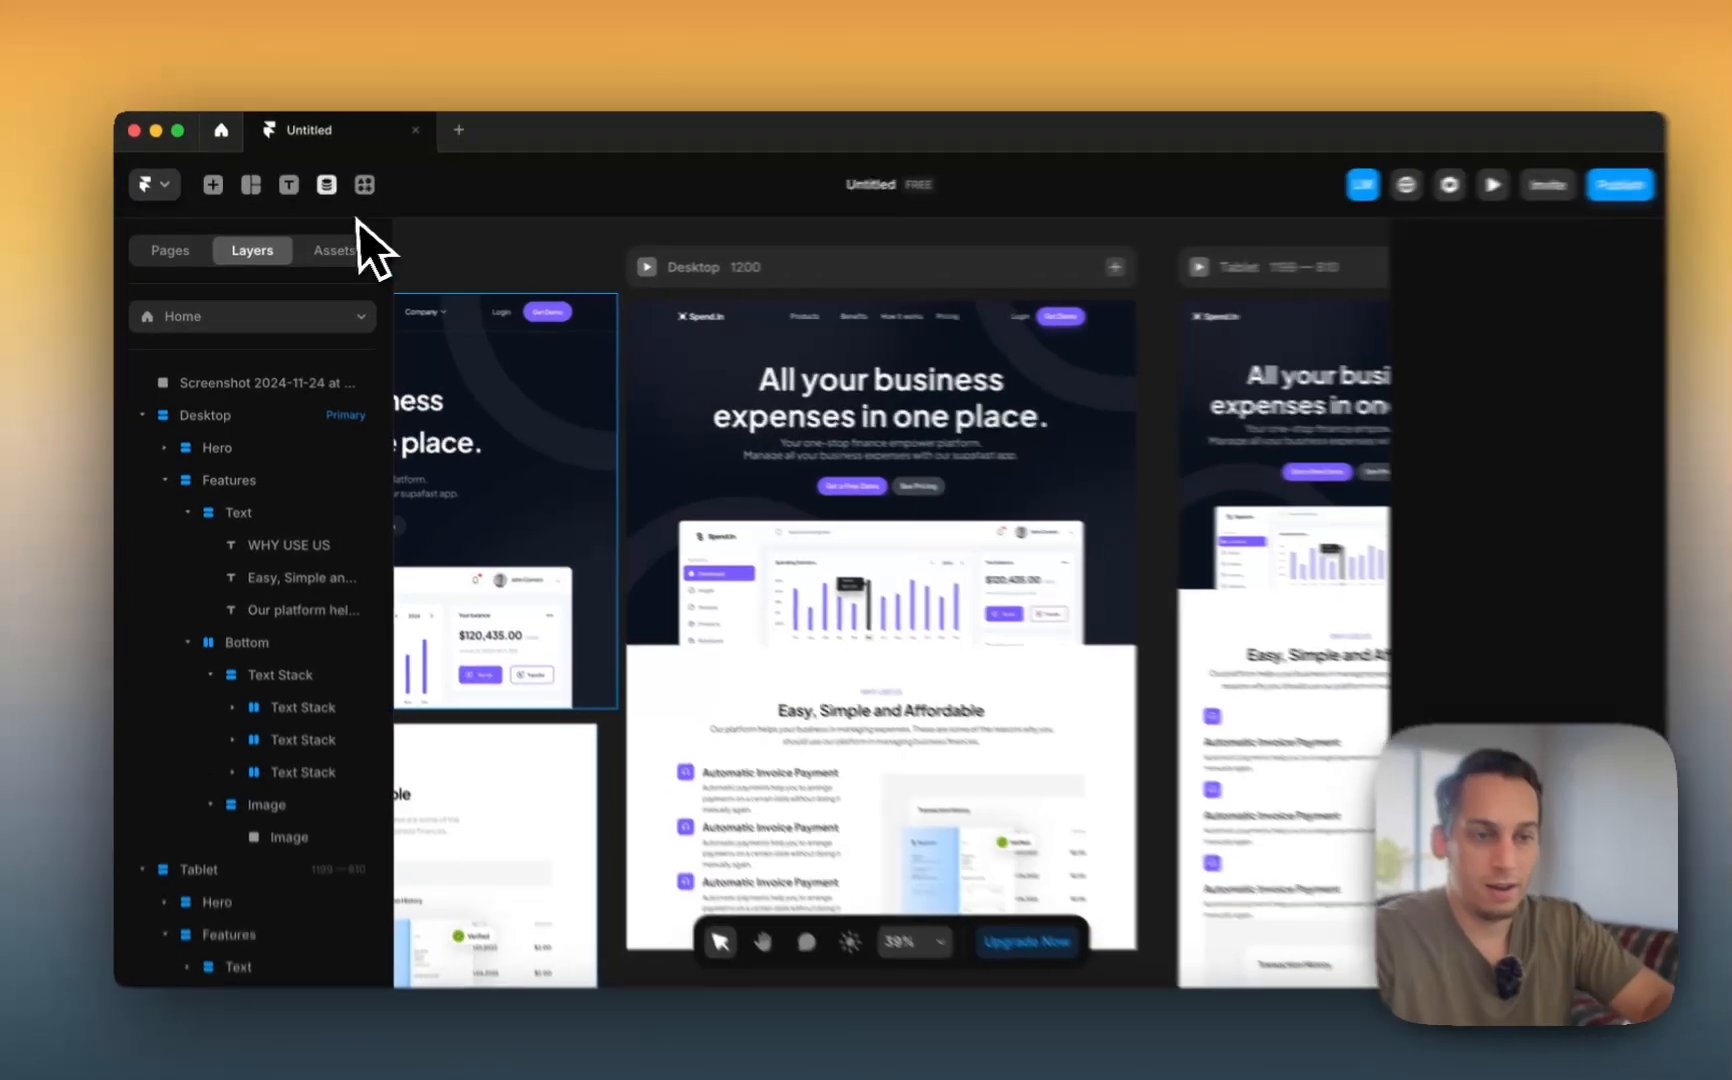
{"action": "left_click", "coordinate": [359, 188]}
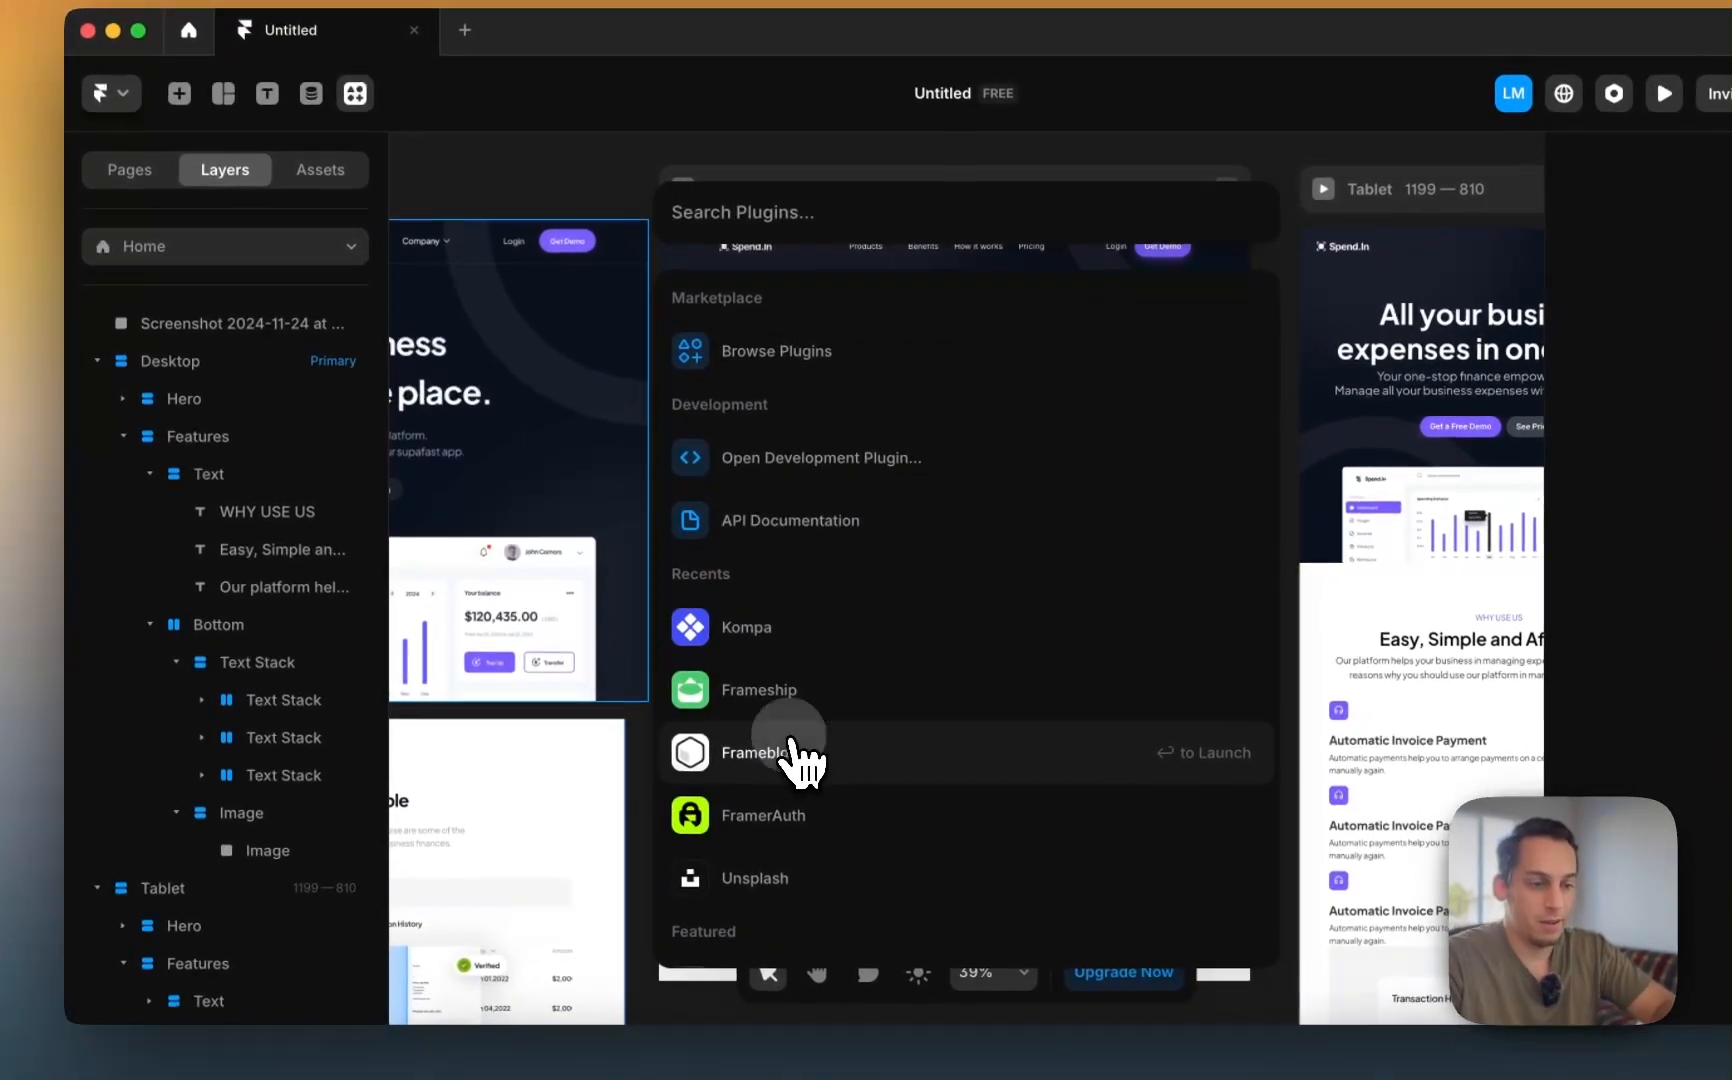
{"action": "left_click", "coordinate": [800, 825]}
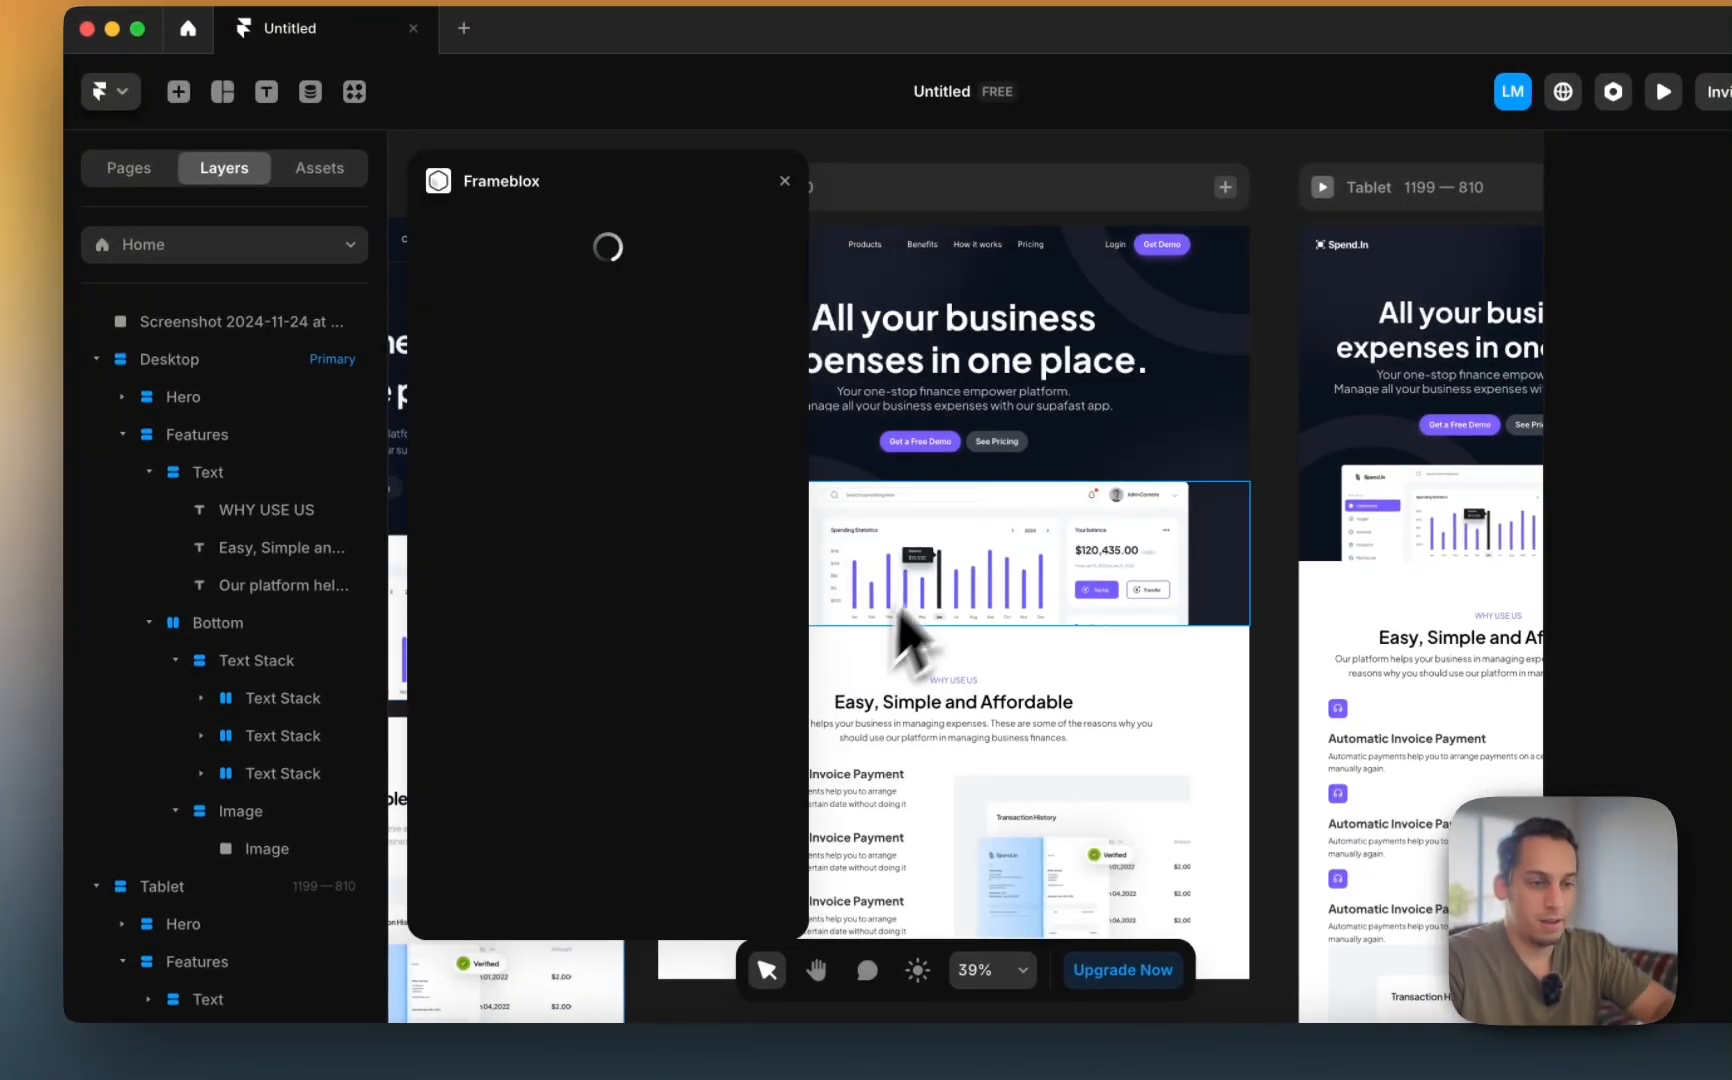
{"action": "scroll", "coordinate": [943, 552], "scroll_direction": "left", "scroll_amount": 2}
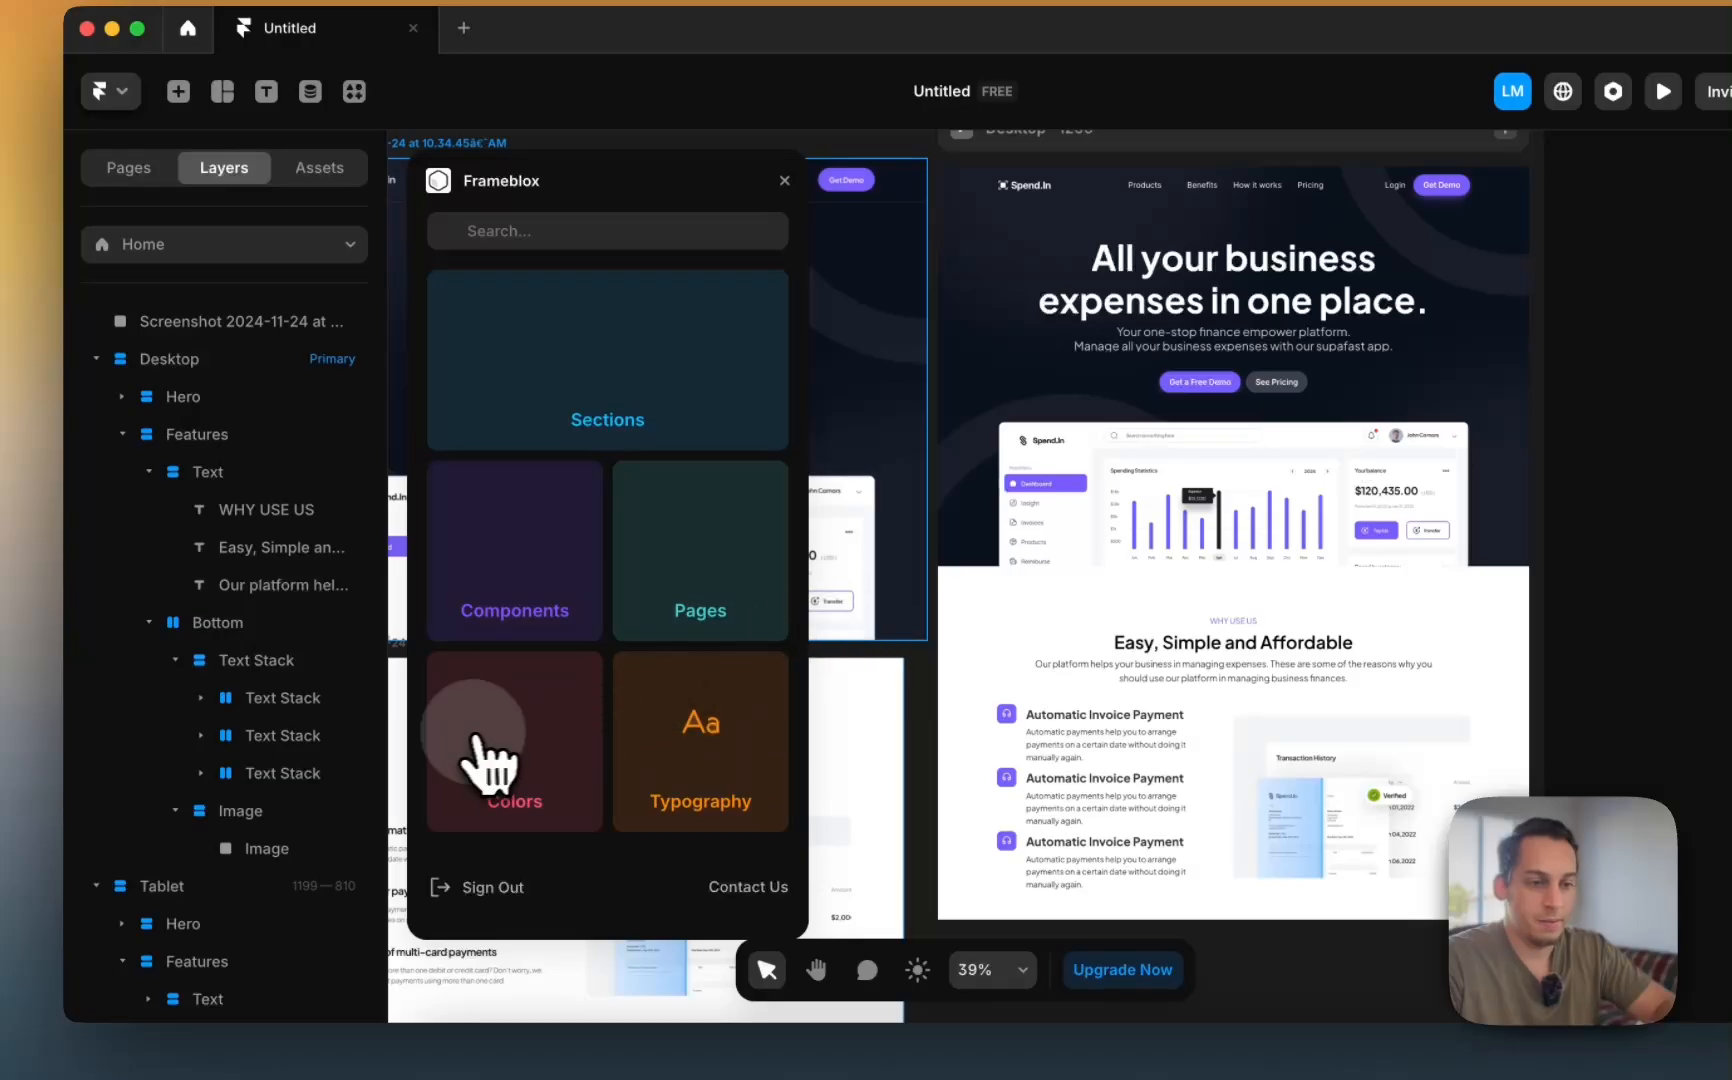
{"action": "left_click", "coordinate": [660, 420]}
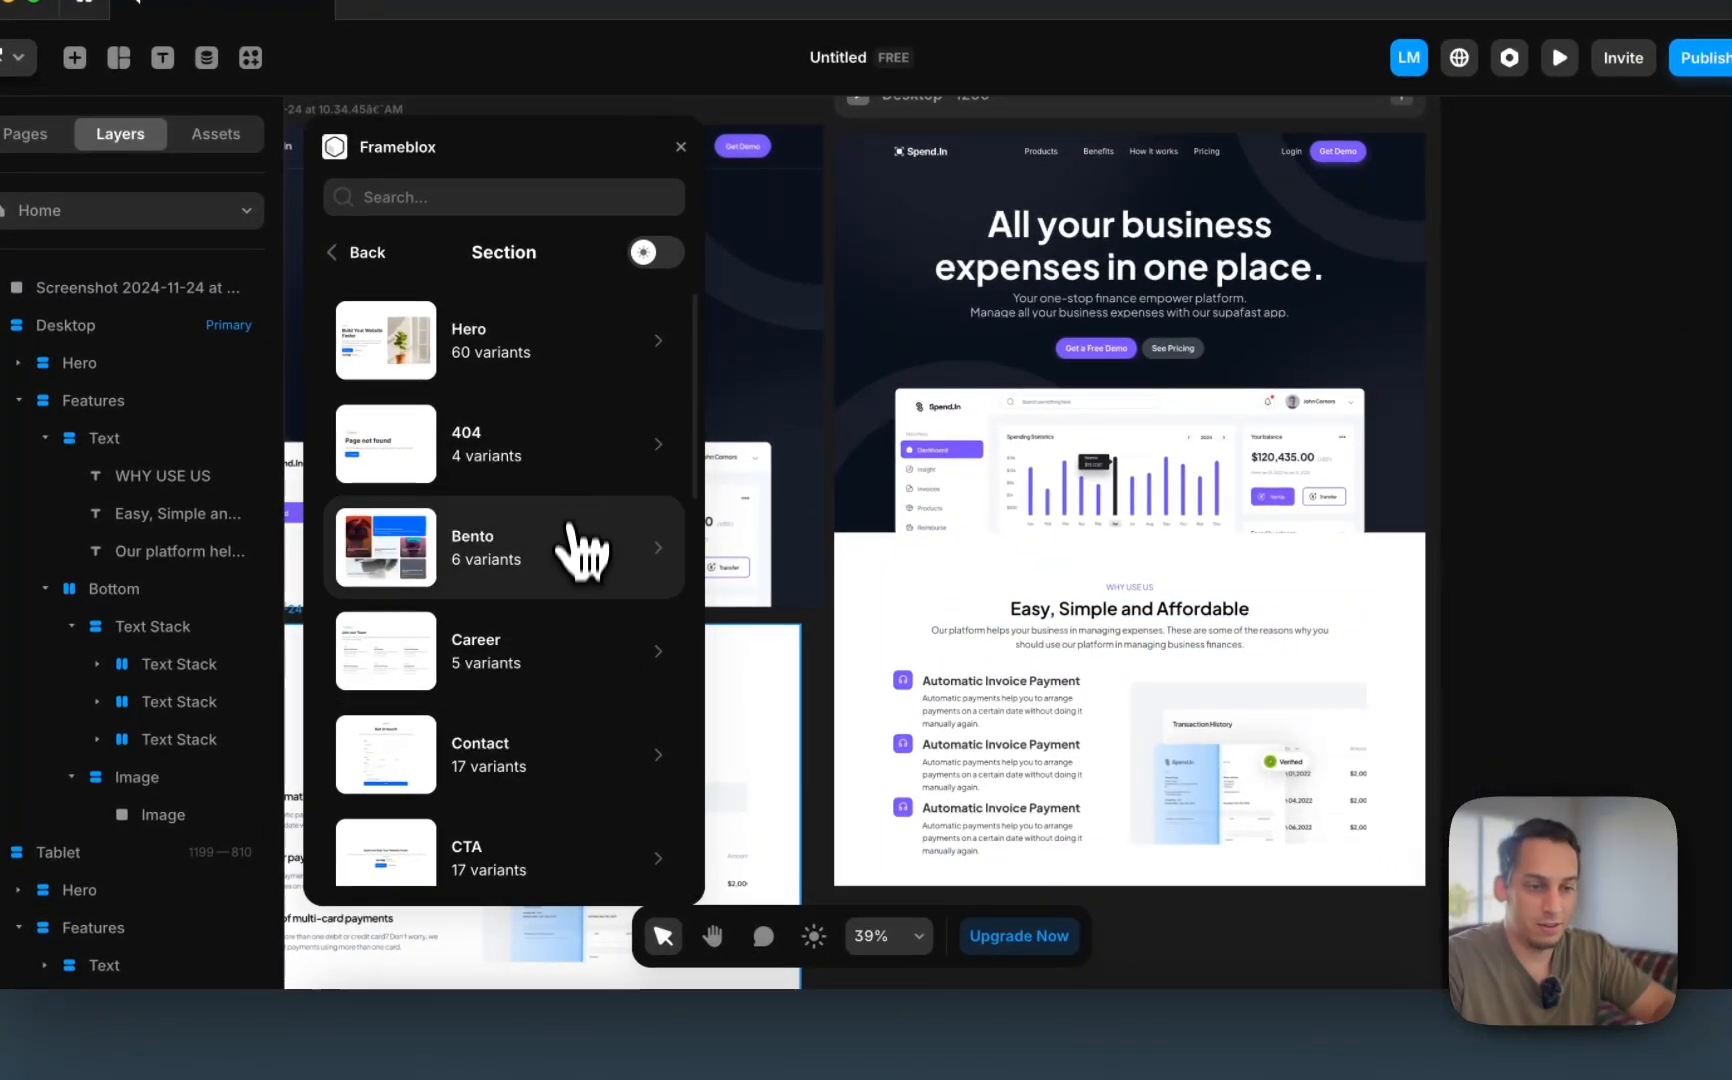
{"action": "left_click", "coordinate": [700, 585]}
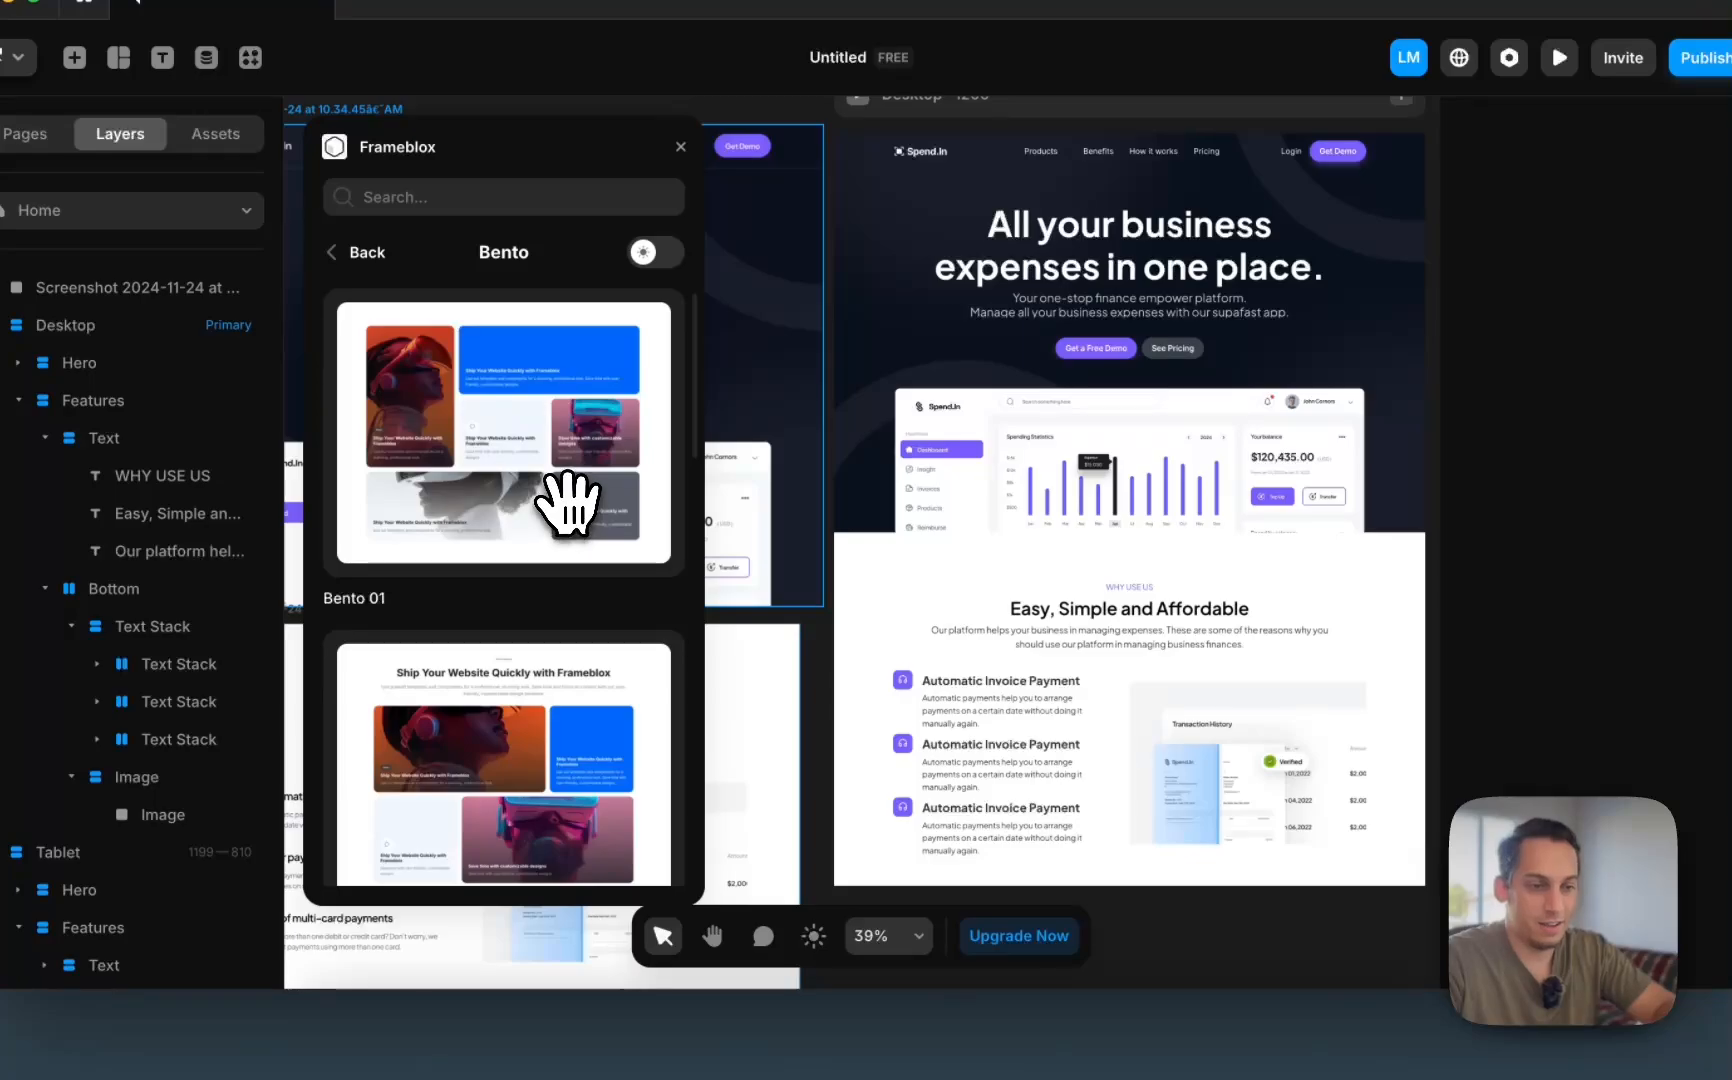
{"action": "left_click_drag", "start_coordinate": [565, 500], "coordinate": [1135, 865]}
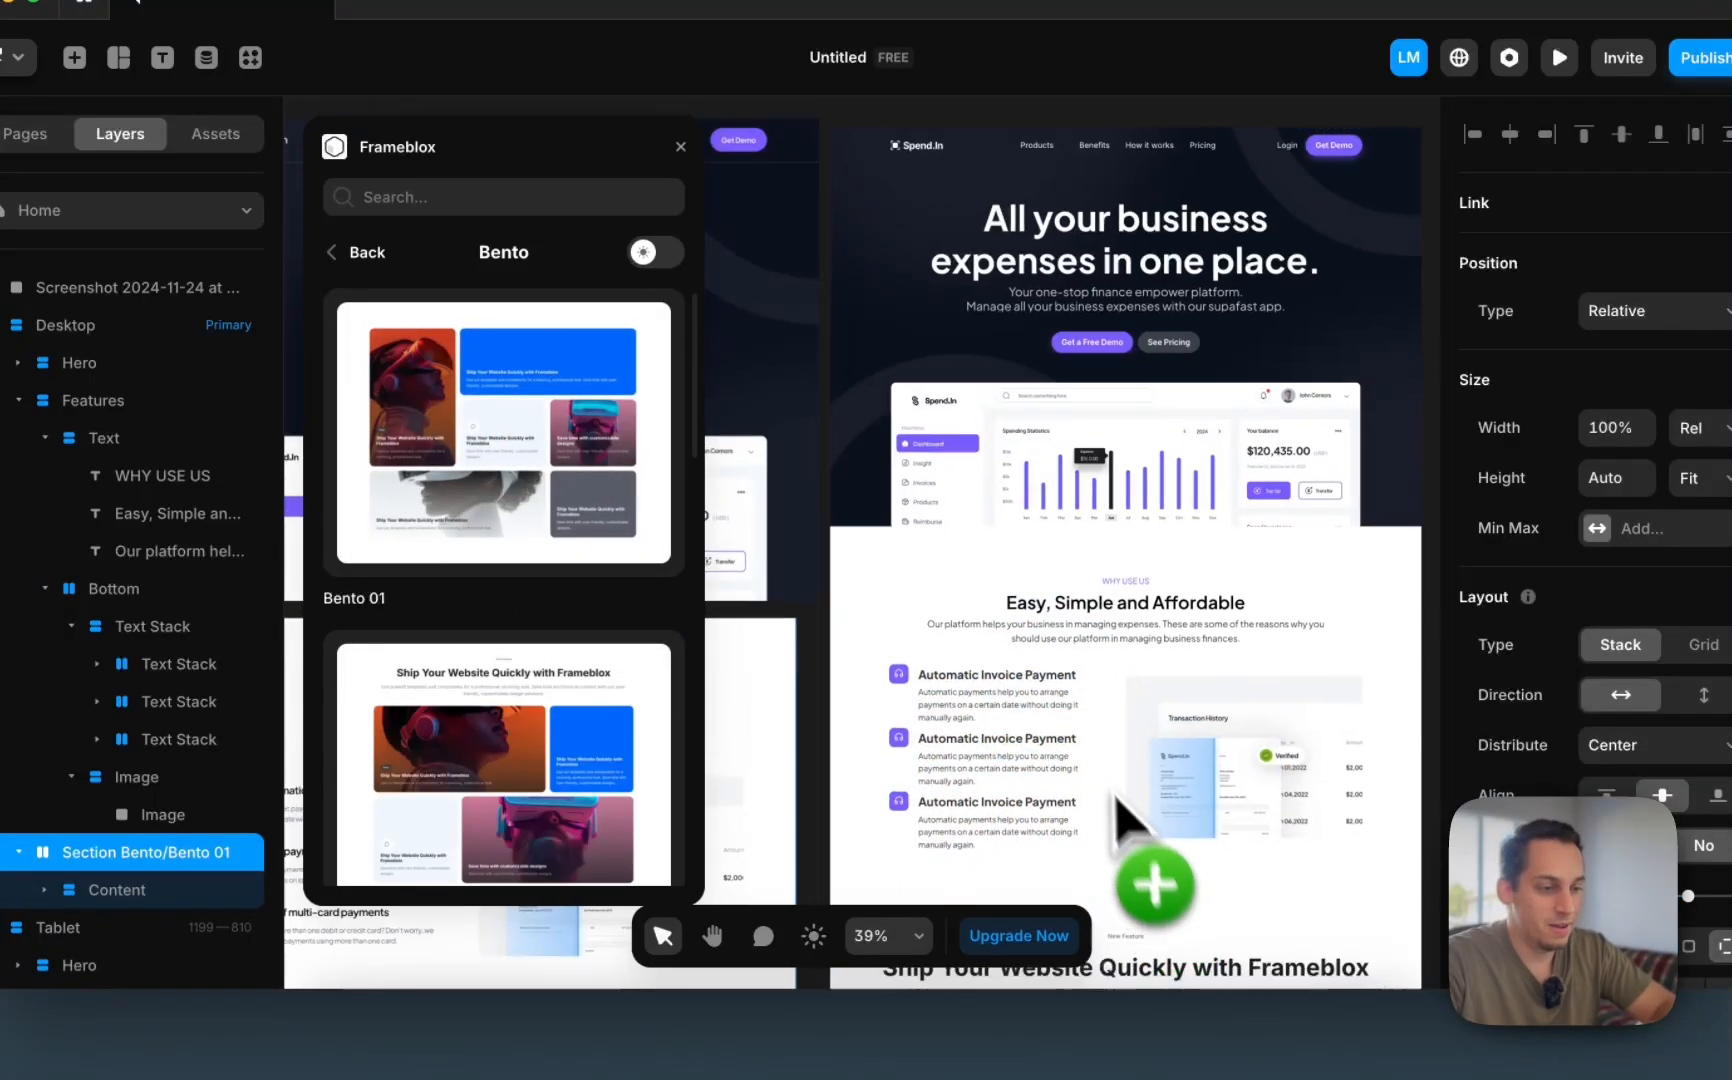
{"action": "scroll", "coordinate": [1105, 770], "scroll_direction": "down", "scroll_amount": 10}
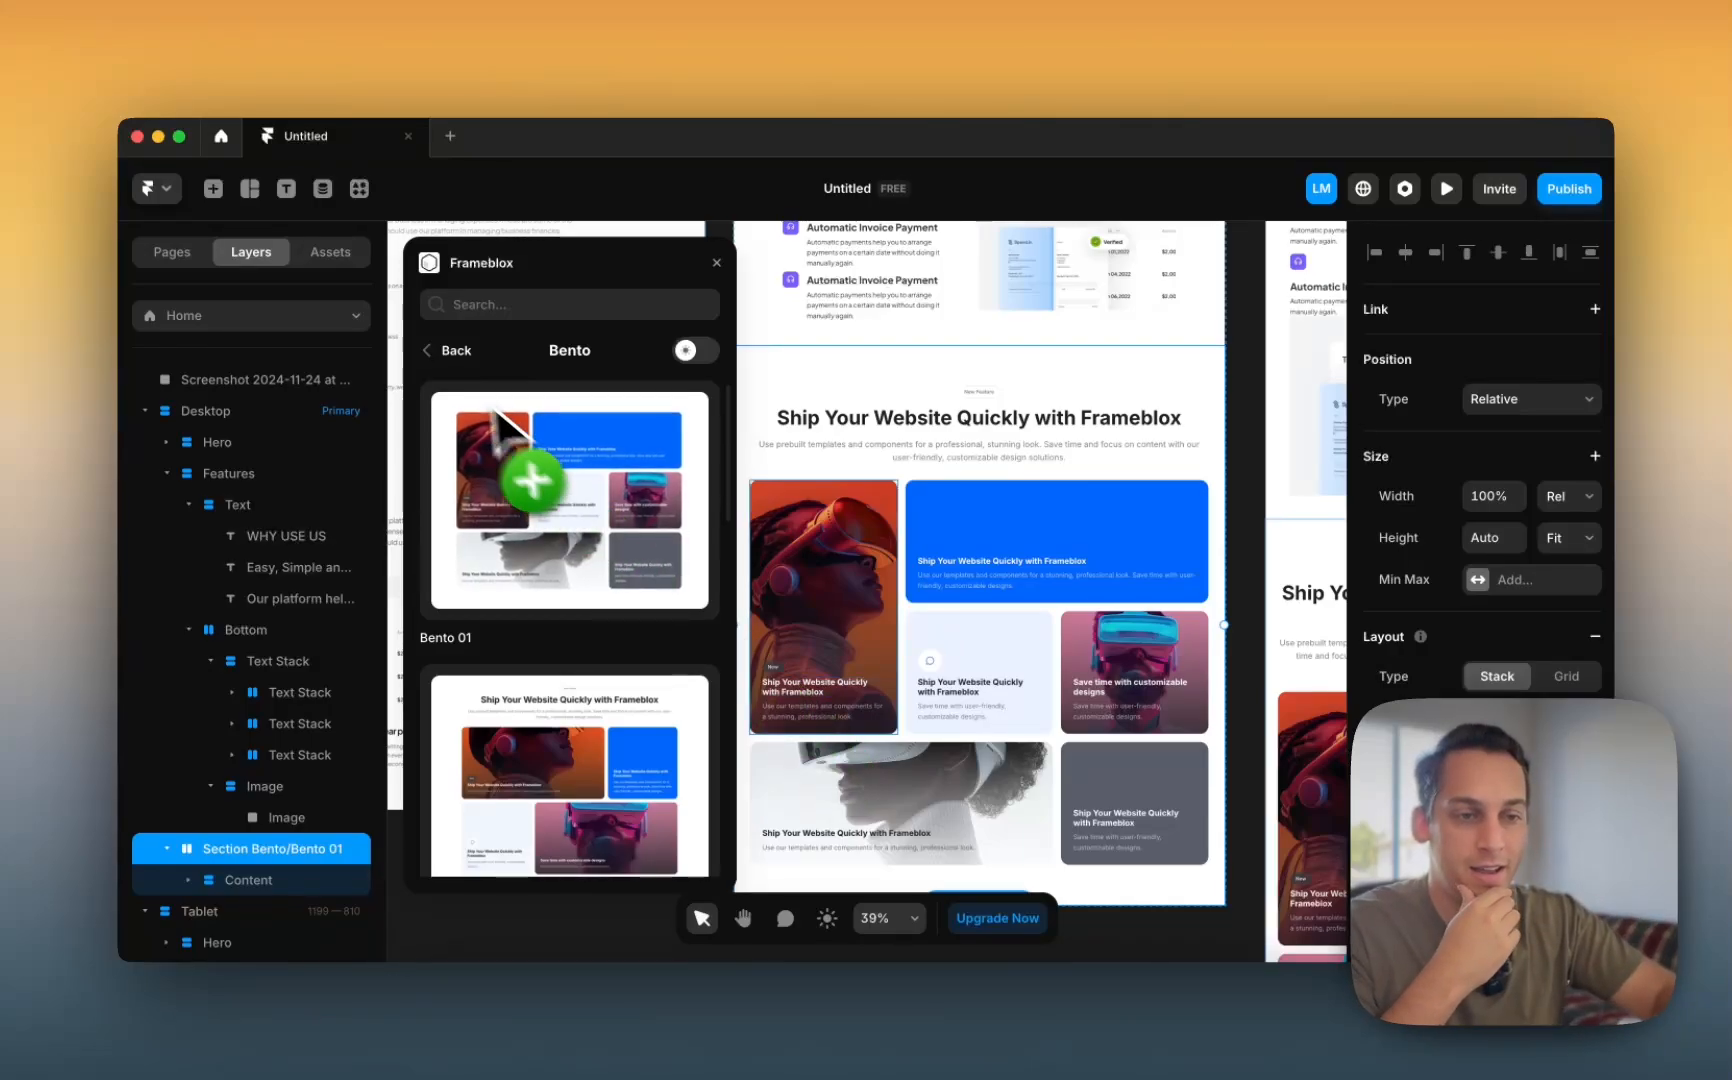
- Browse the other section categories available in the Frameblox plugin
{"action": "left_click", "coordinate": [448, 350]}
{"action": "scroll", "coordinate": [595, 660], "scroll_direction": "down", "scroll_amount": 3}
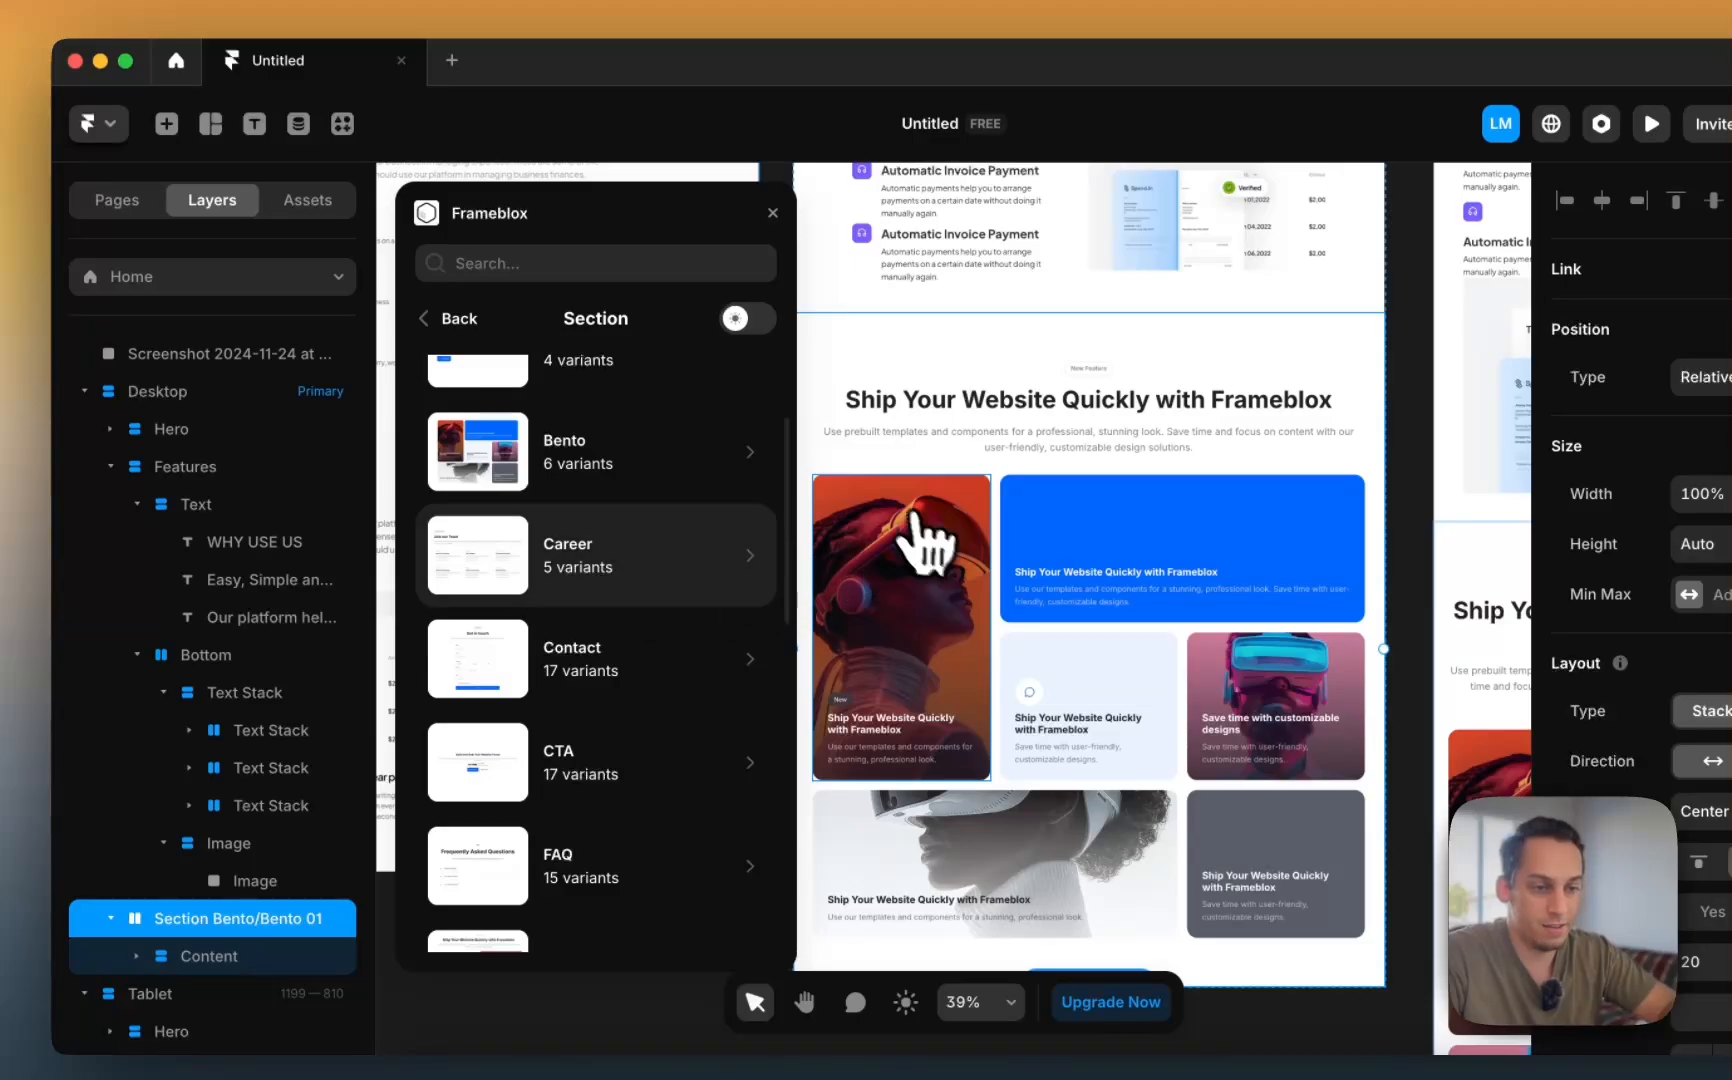
{"action": "left_click", "coordinate": [612, 598]}
{"action": "left_click", "coordinate": [450, 320]}
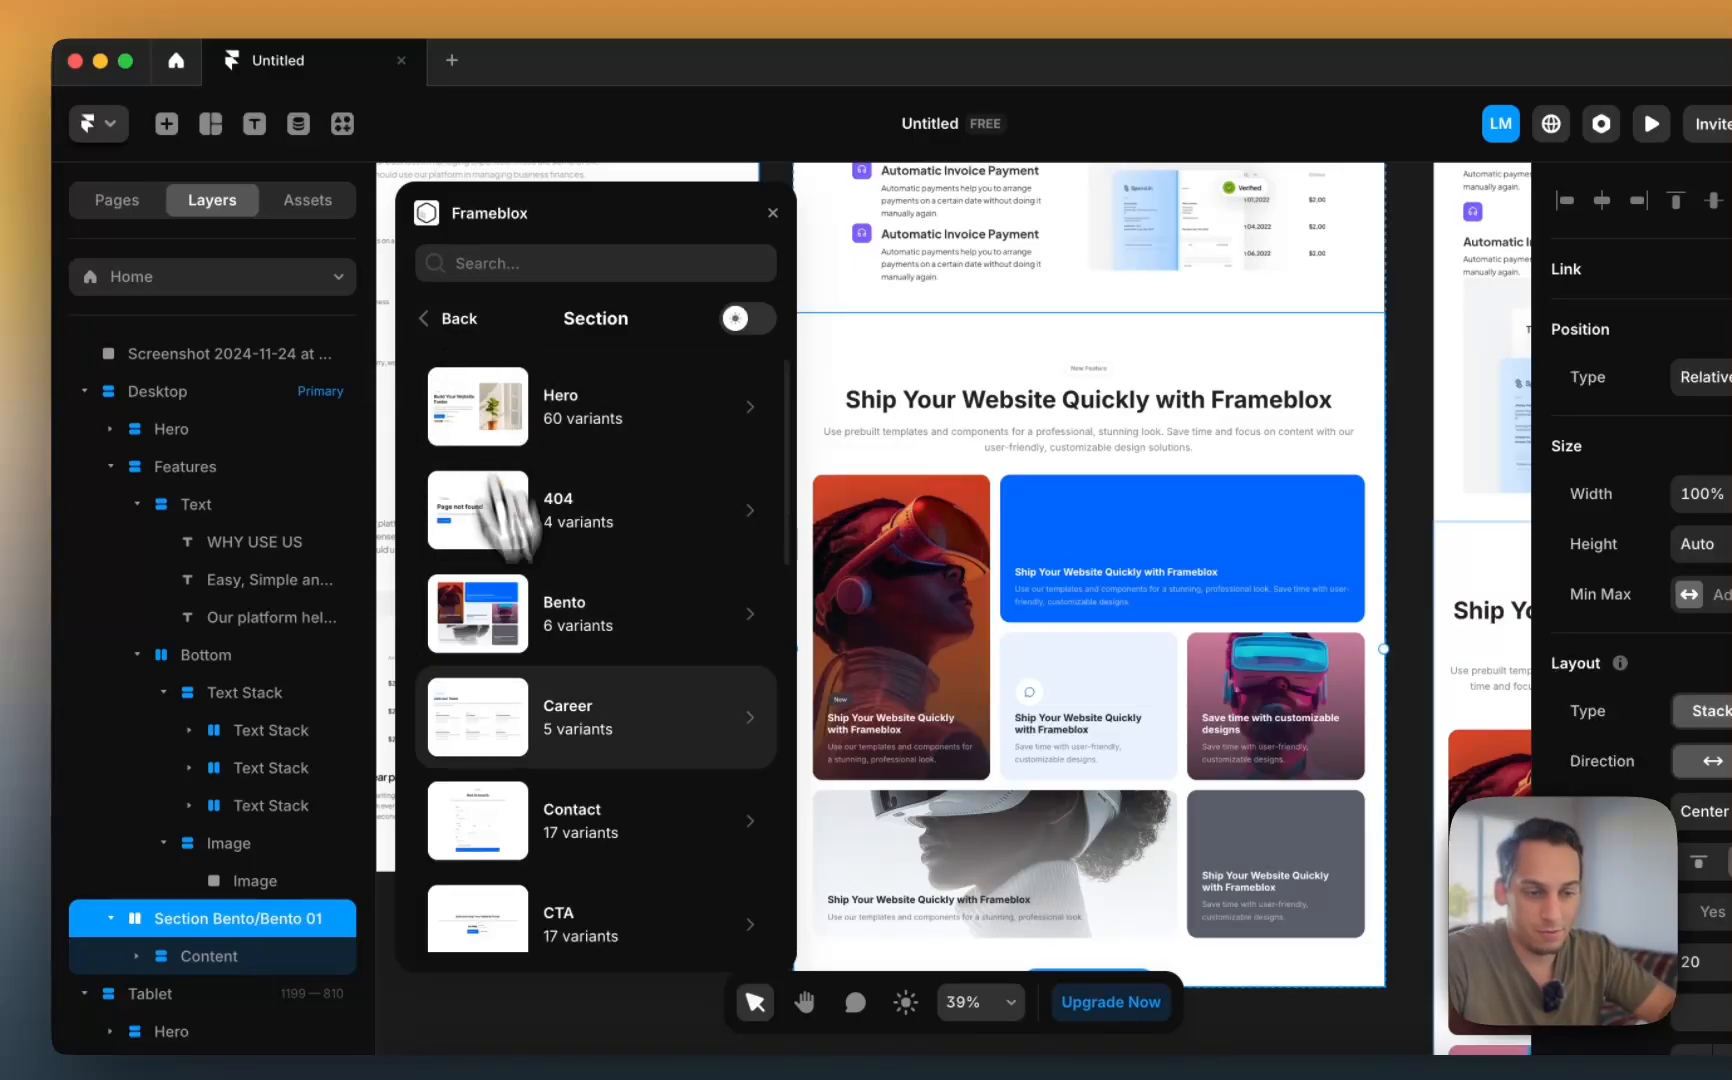
{"action": "scroll", "coordinate": [570, 700], "scroll_direction": "down", "scroll_amount": 6}
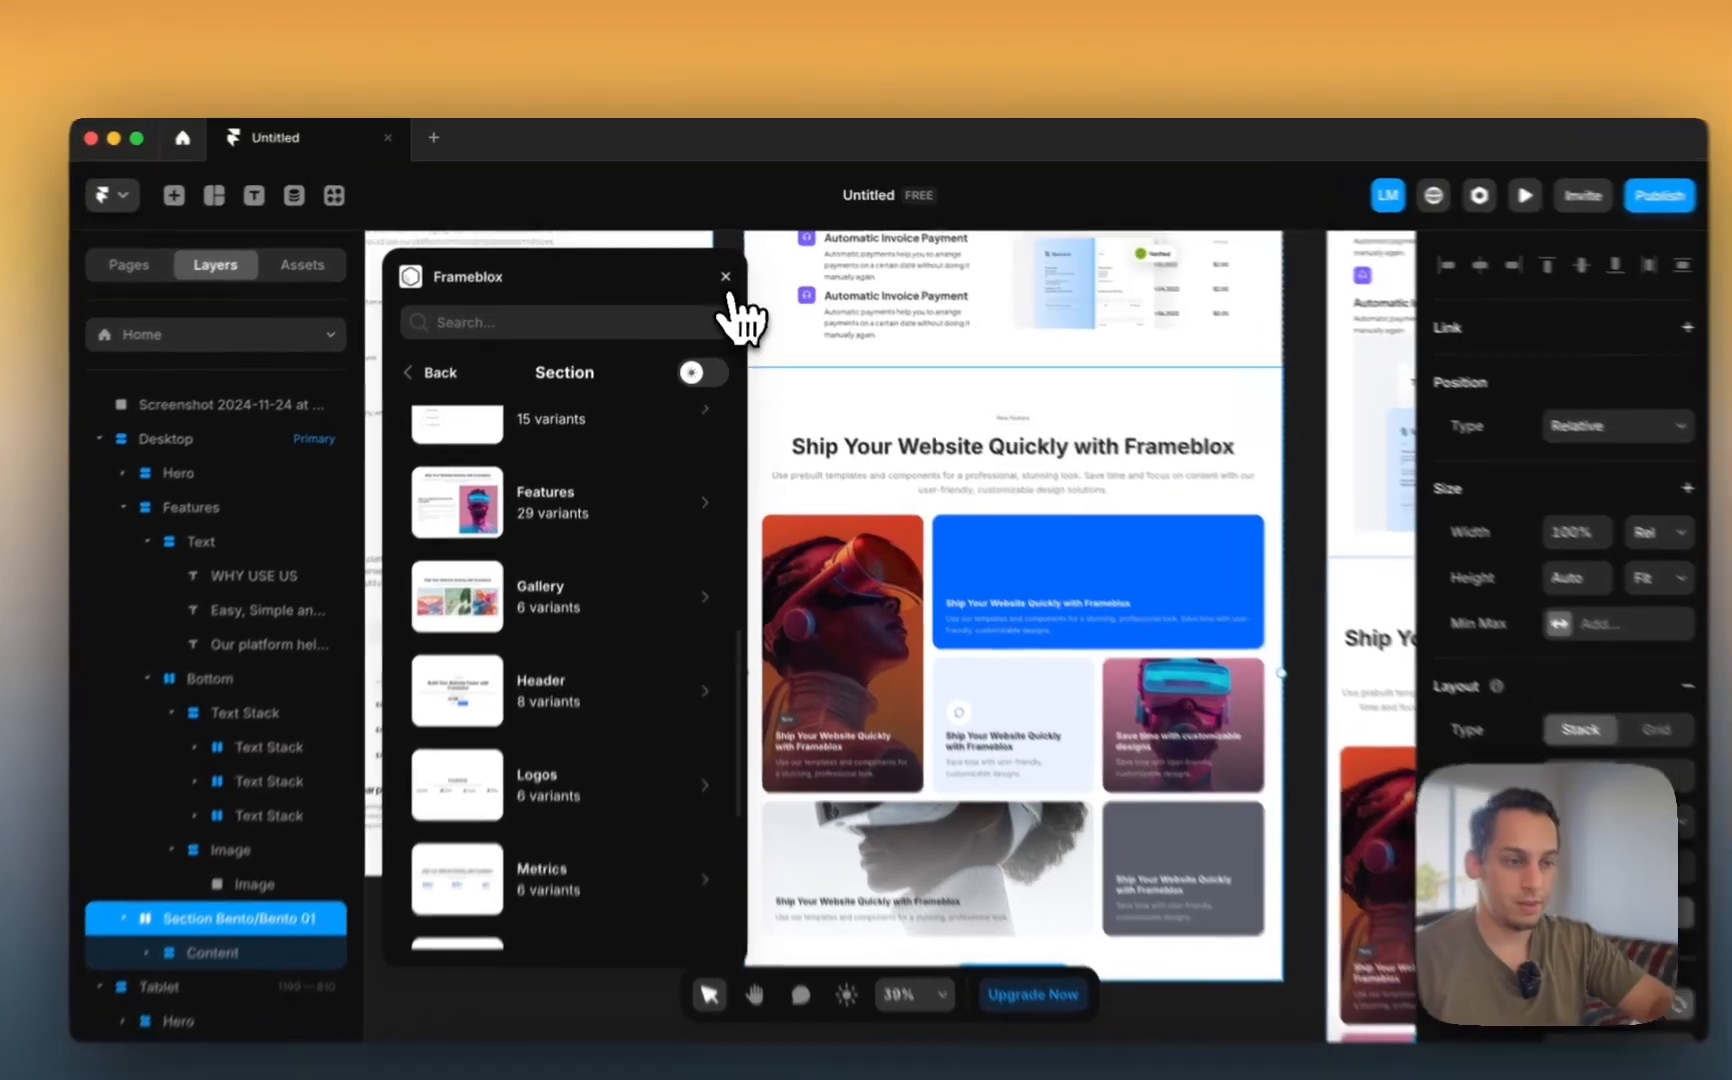
- Close the Frameblox plugin and delete the inserted Bento 01 section from the page
{"action": "left_click", "coordinate": [767, 357]}
{"action": "key", "text": "BackSpace"}
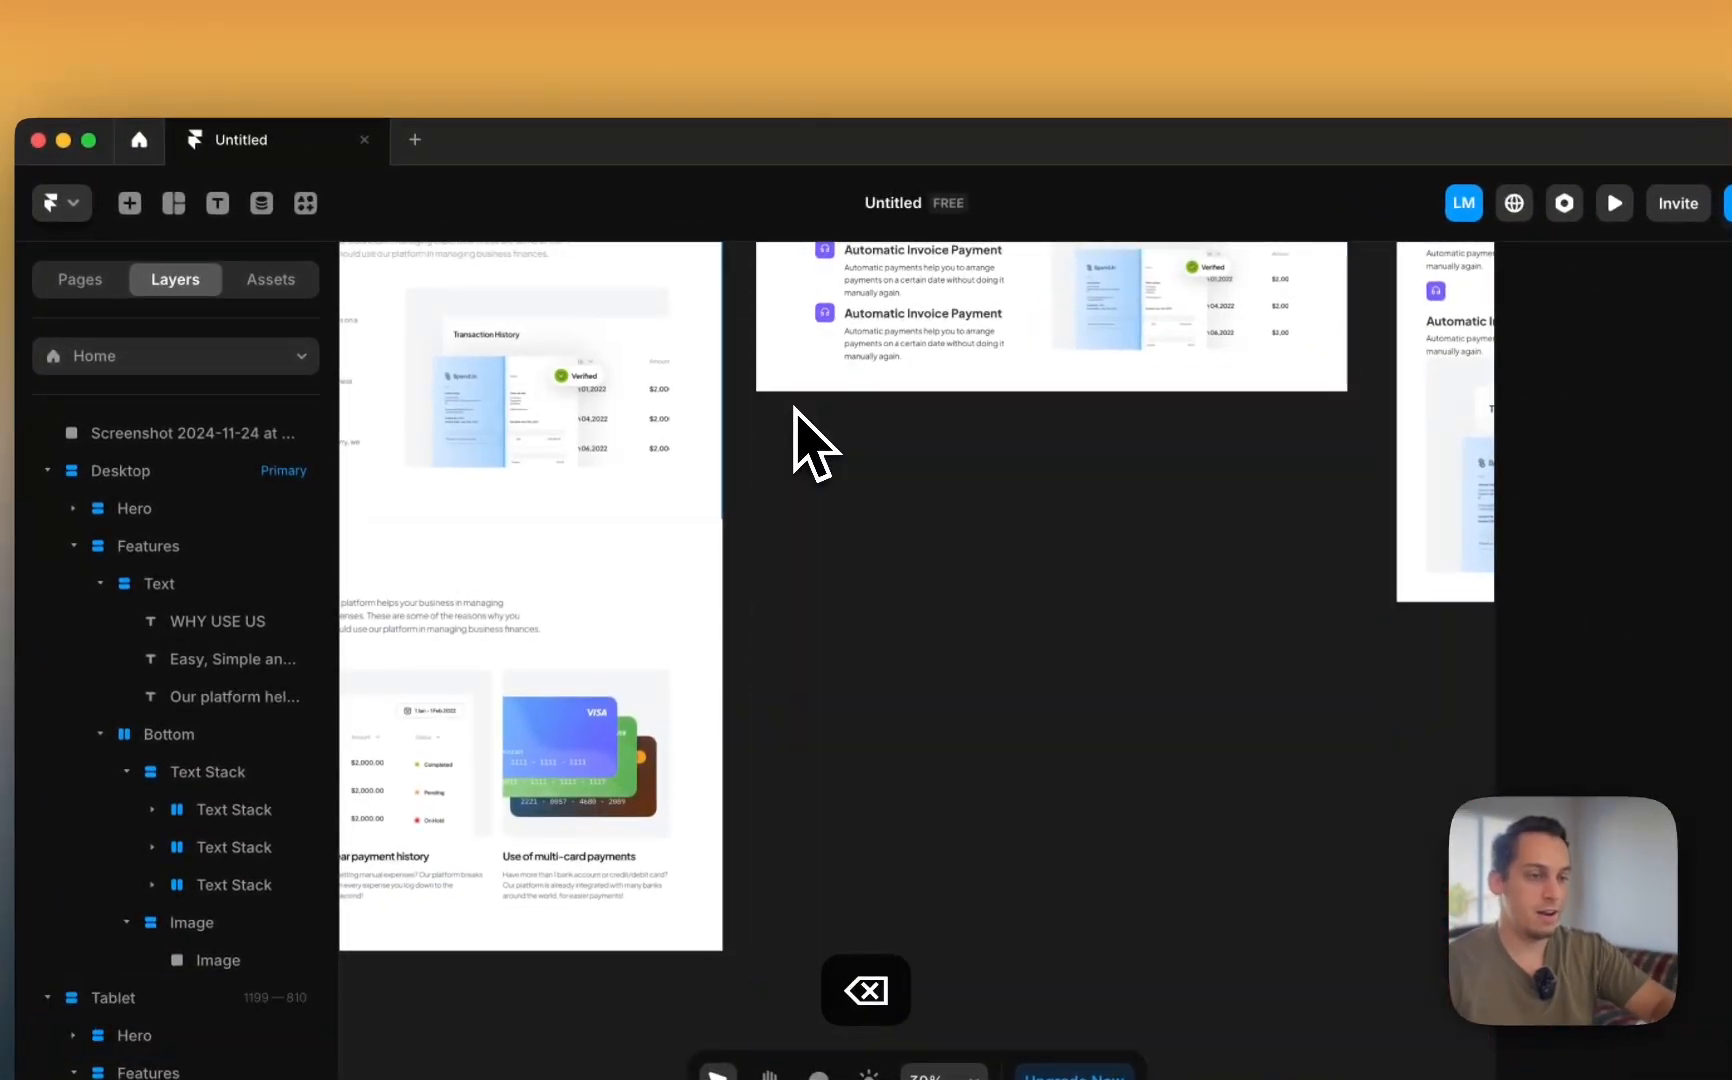
{"action": "scroll", "coordinate": [795, 410], "scroll_direction": "up", "scroll_amount": 2}
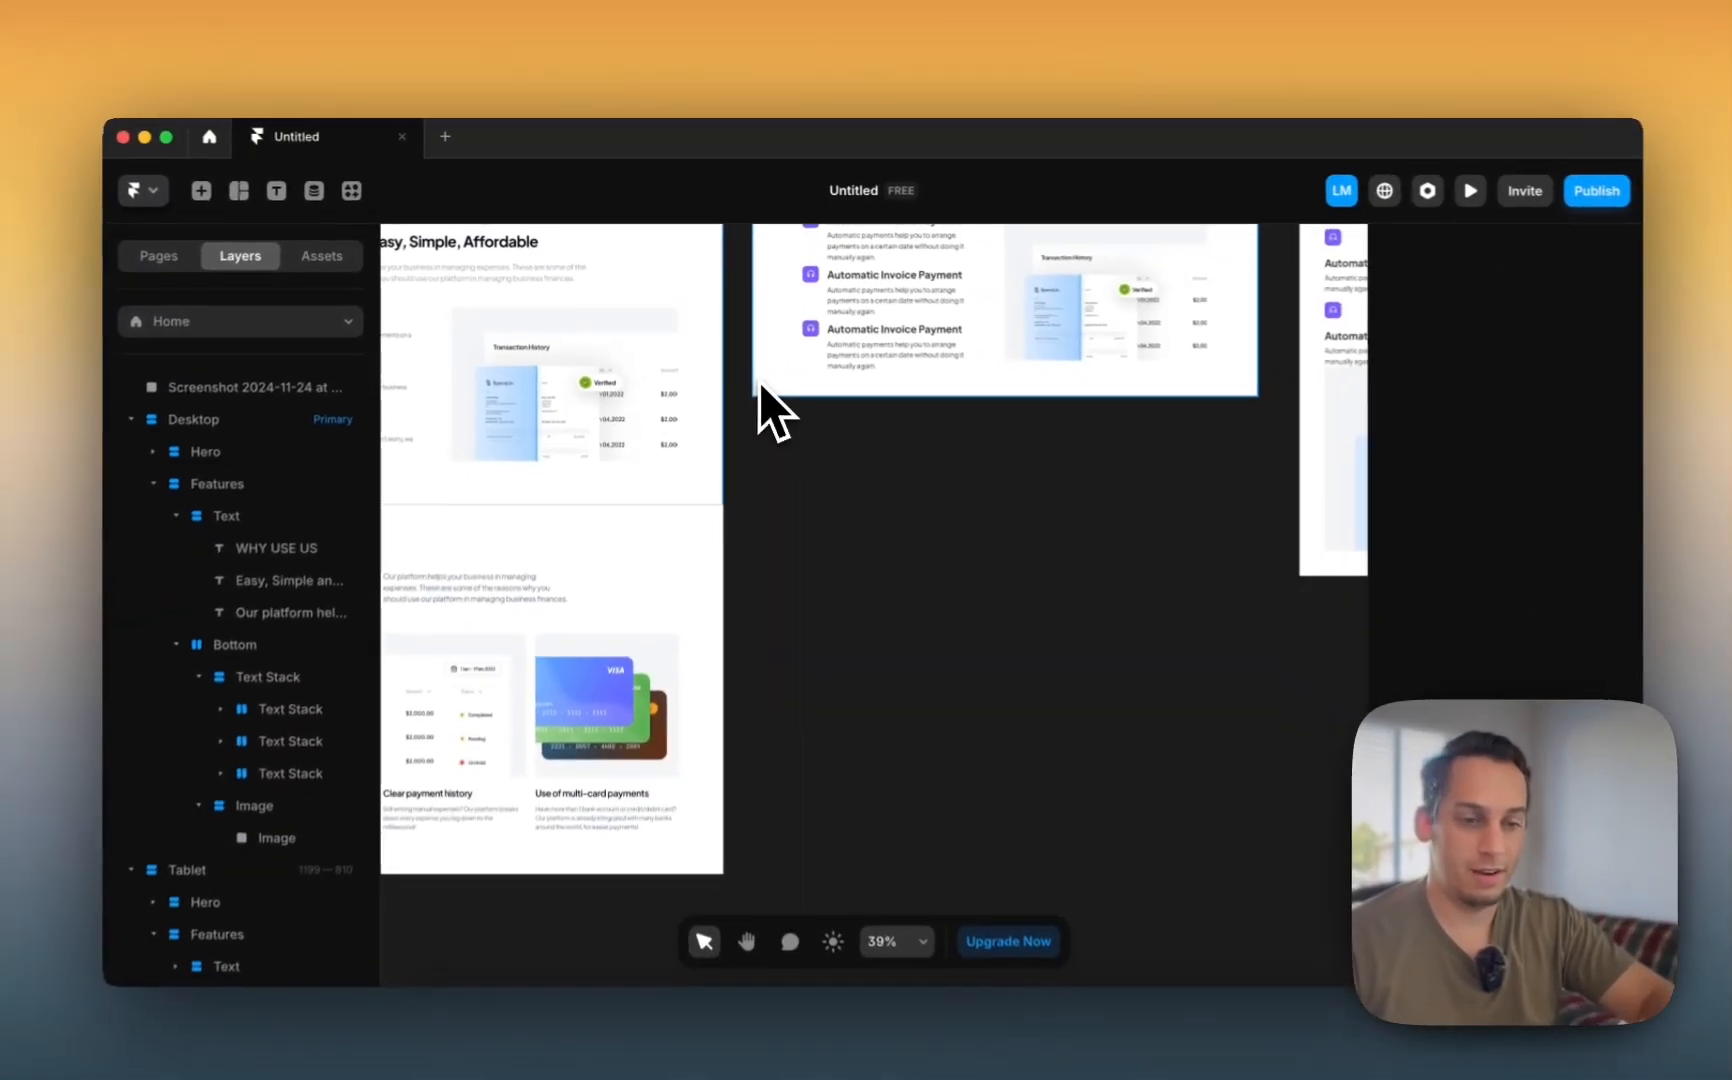